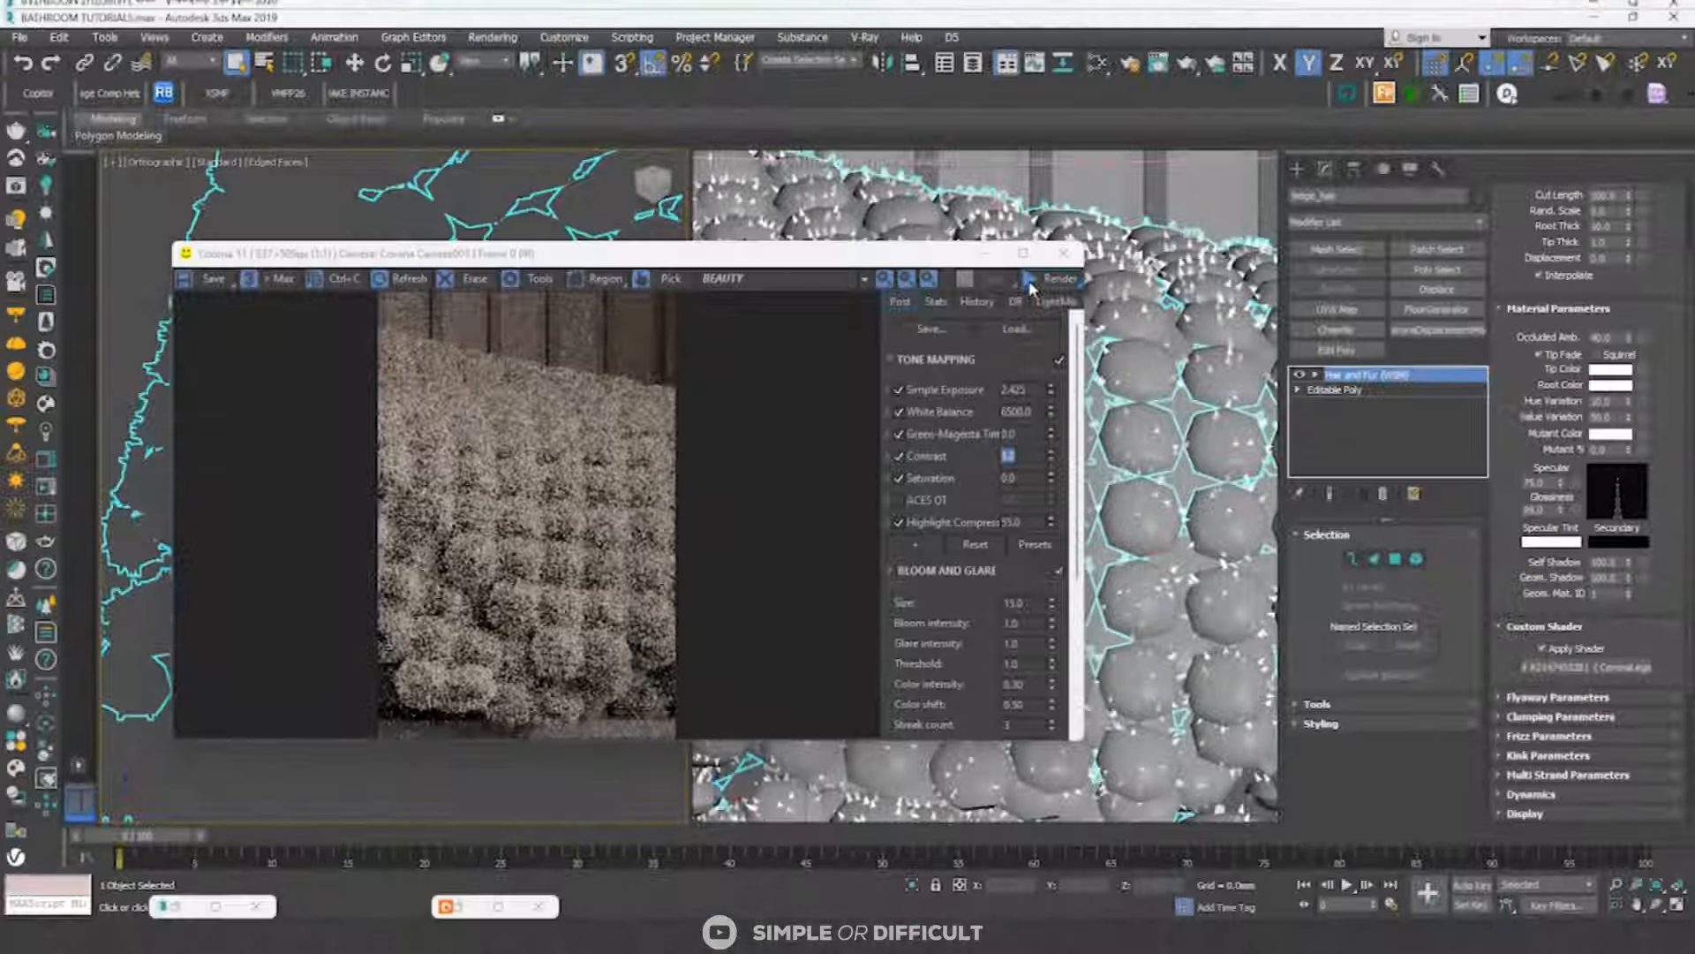
# Render with Corona and lower the tone mapping saturation to -0.064, checking the noise and colours in the frame.
pyautogui.click(1030, 281)
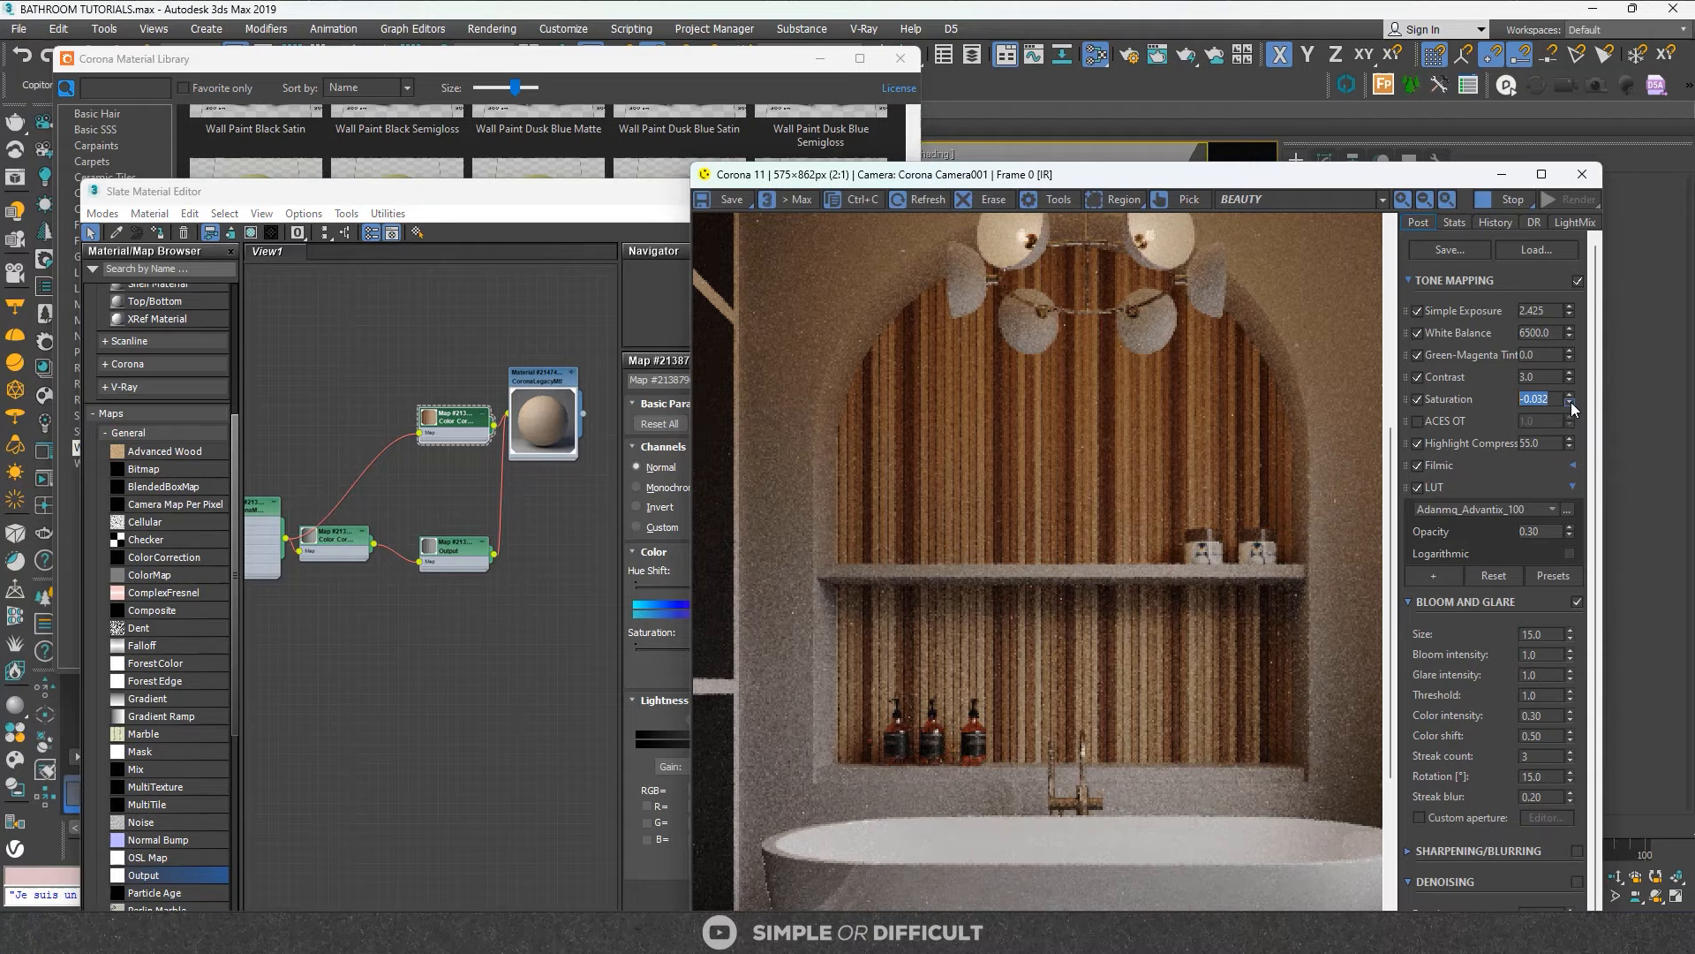
pyautogui.scroll(-1, 1176, 654)
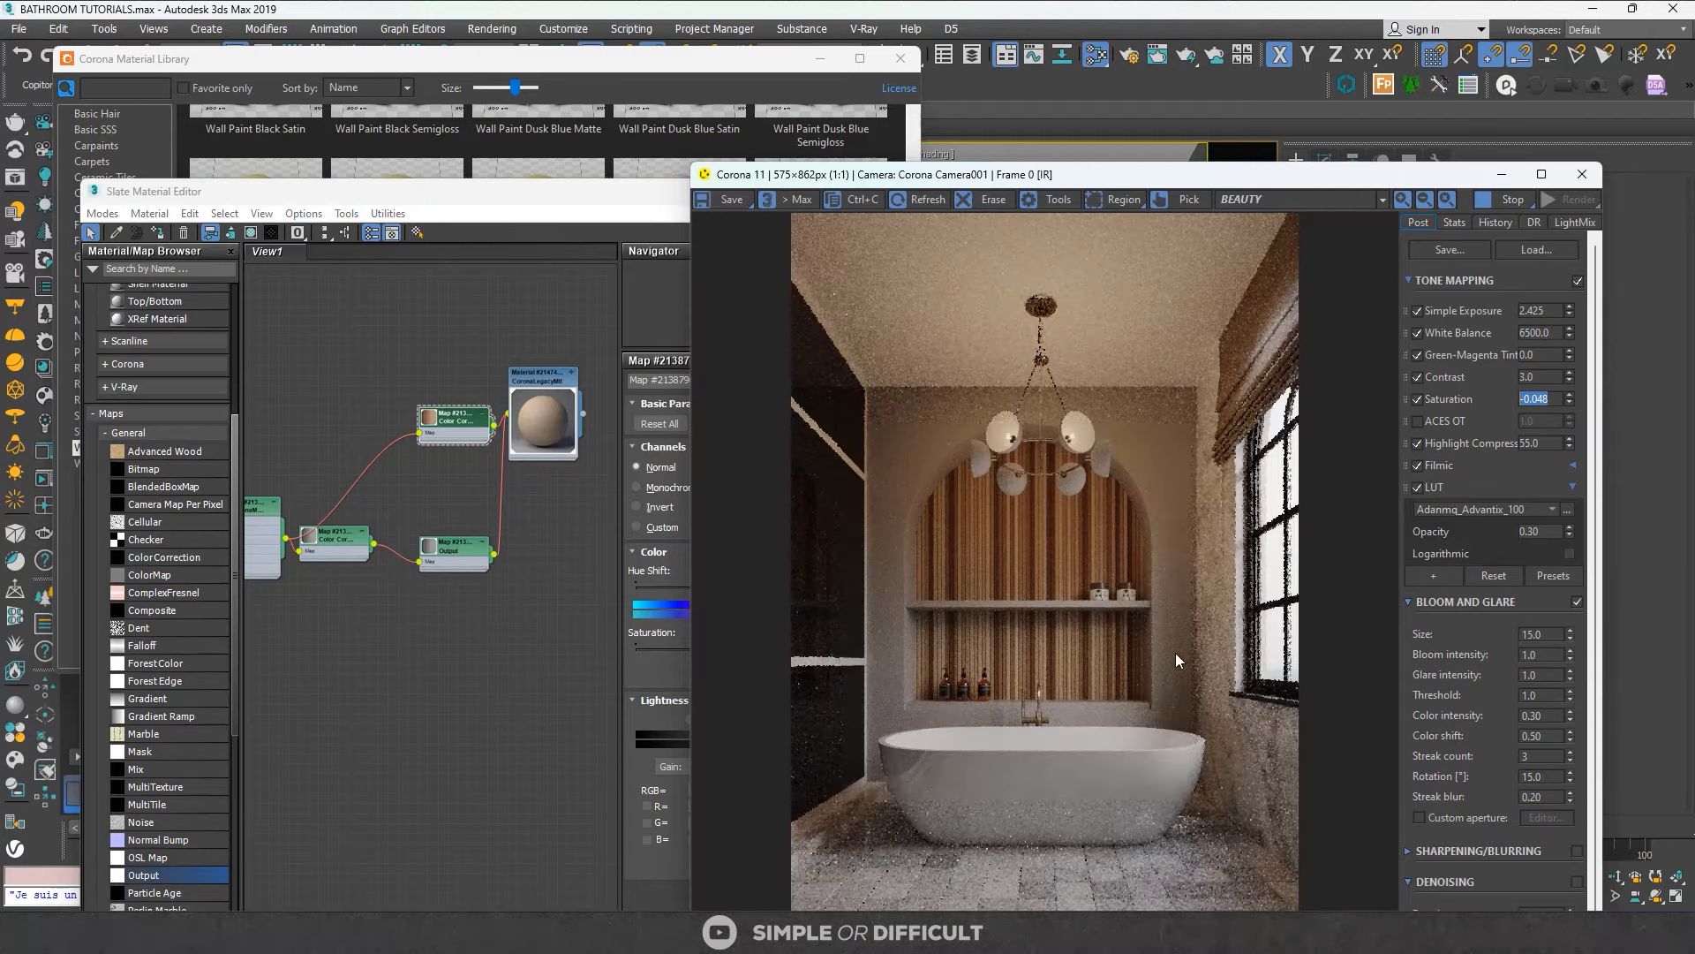
pyautogui.click(1570, 403)
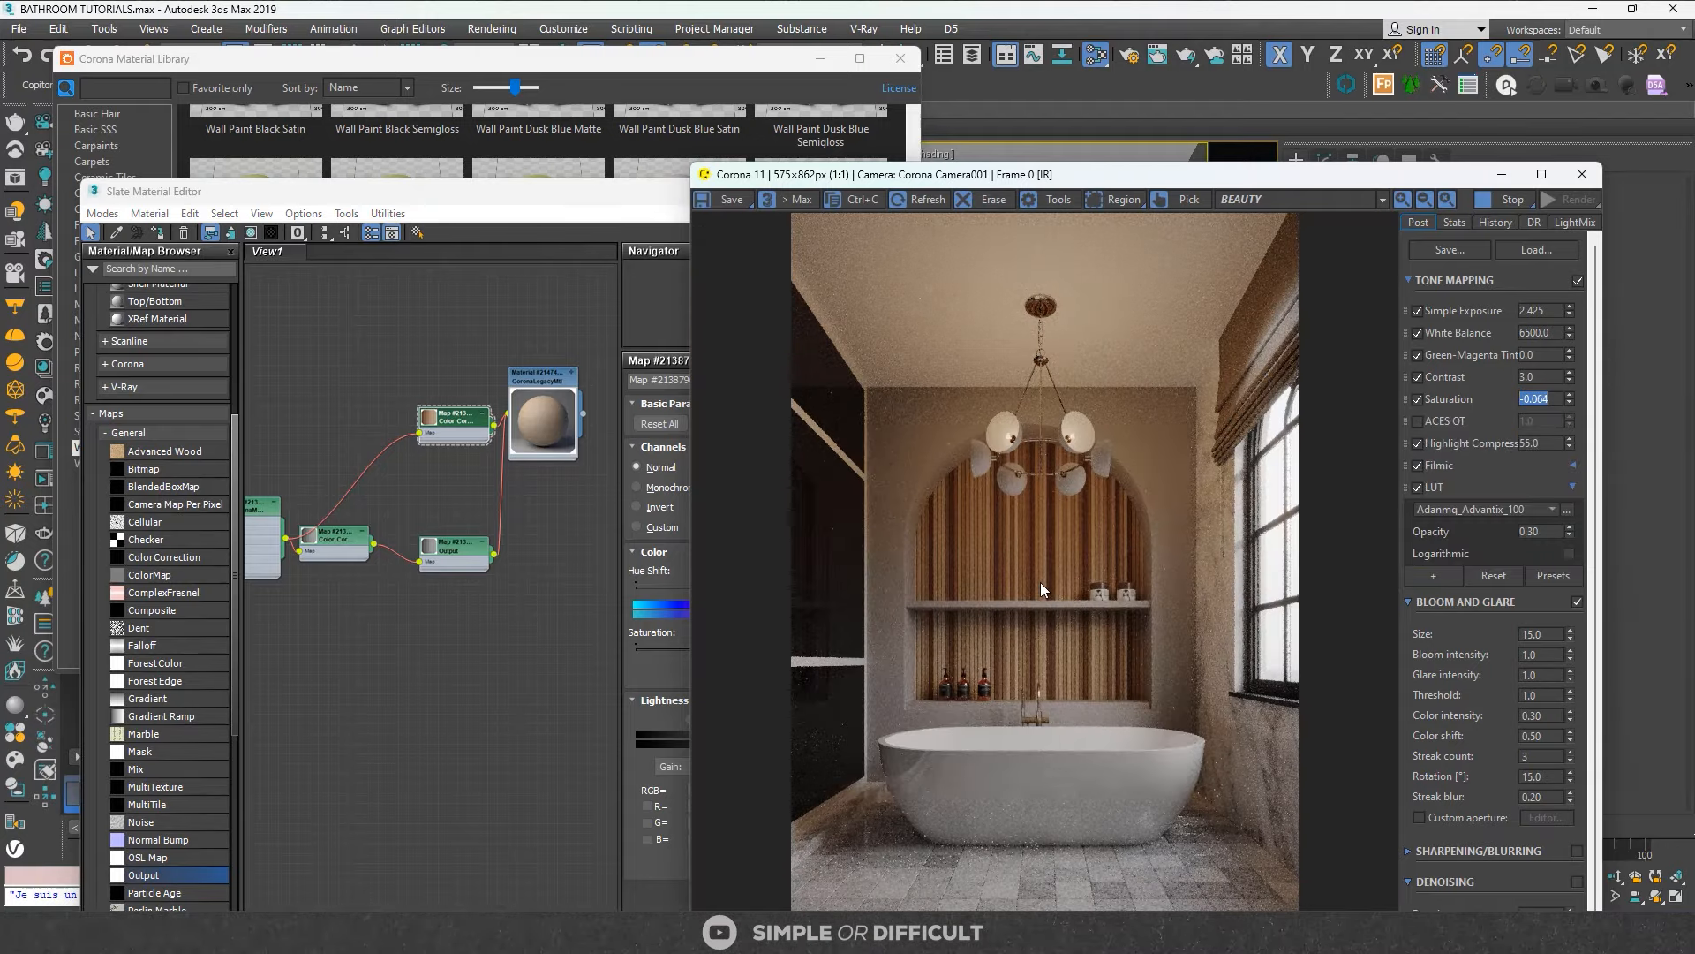
pyautogui.scroll(2, 1063, 694)
pyautogui.scroll(-2, 956, 643)
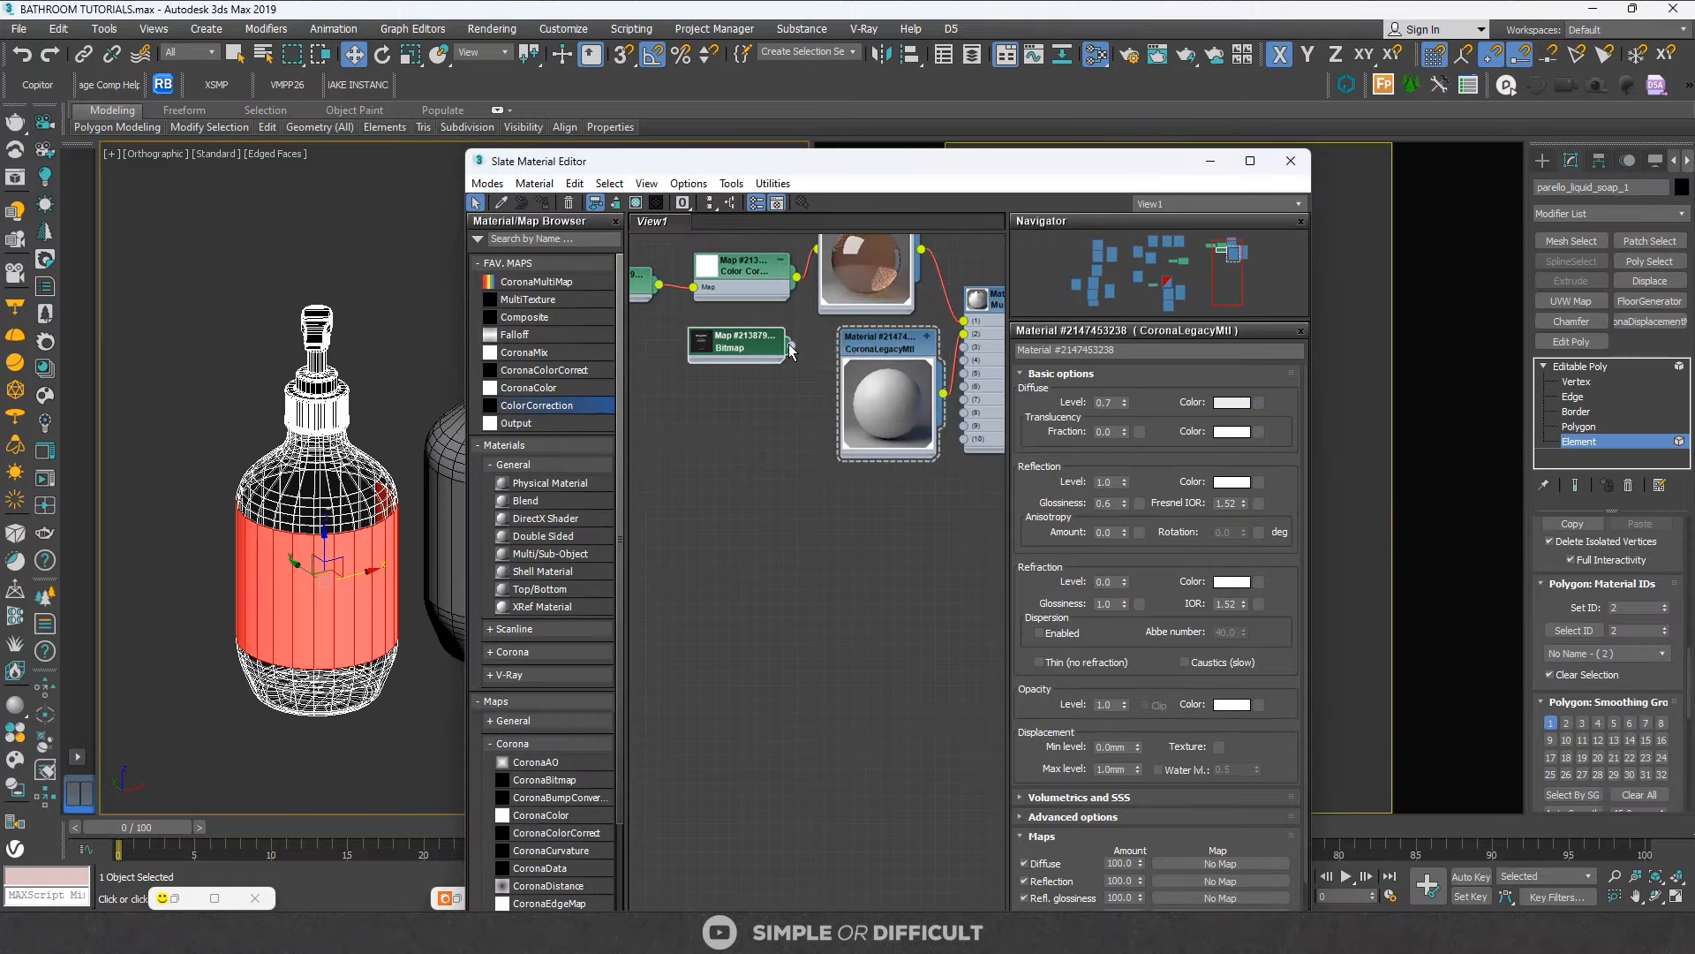
# Connect the Bitmap map to the CoronaLegacyMtl used for the soap bottle's label.
pyautogui.moveTo(790, 352); pyautogui.dragTo(838, 346)
pyautogui.click(874, 371)
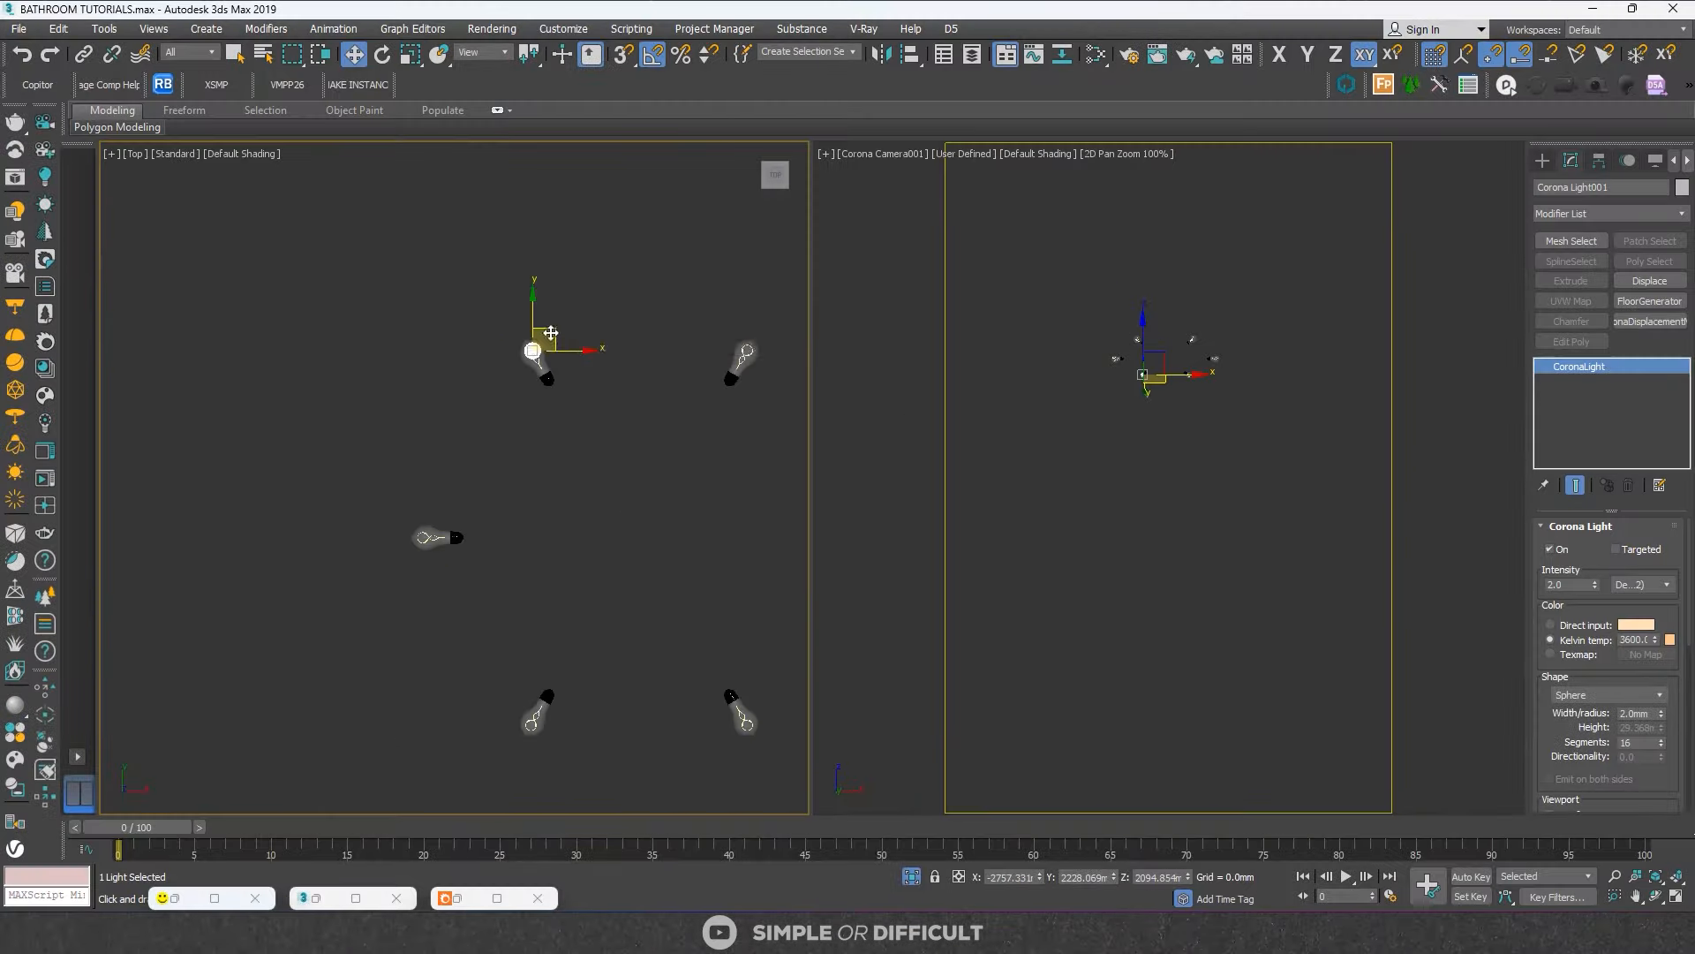
pyautogui.click(450, 519)
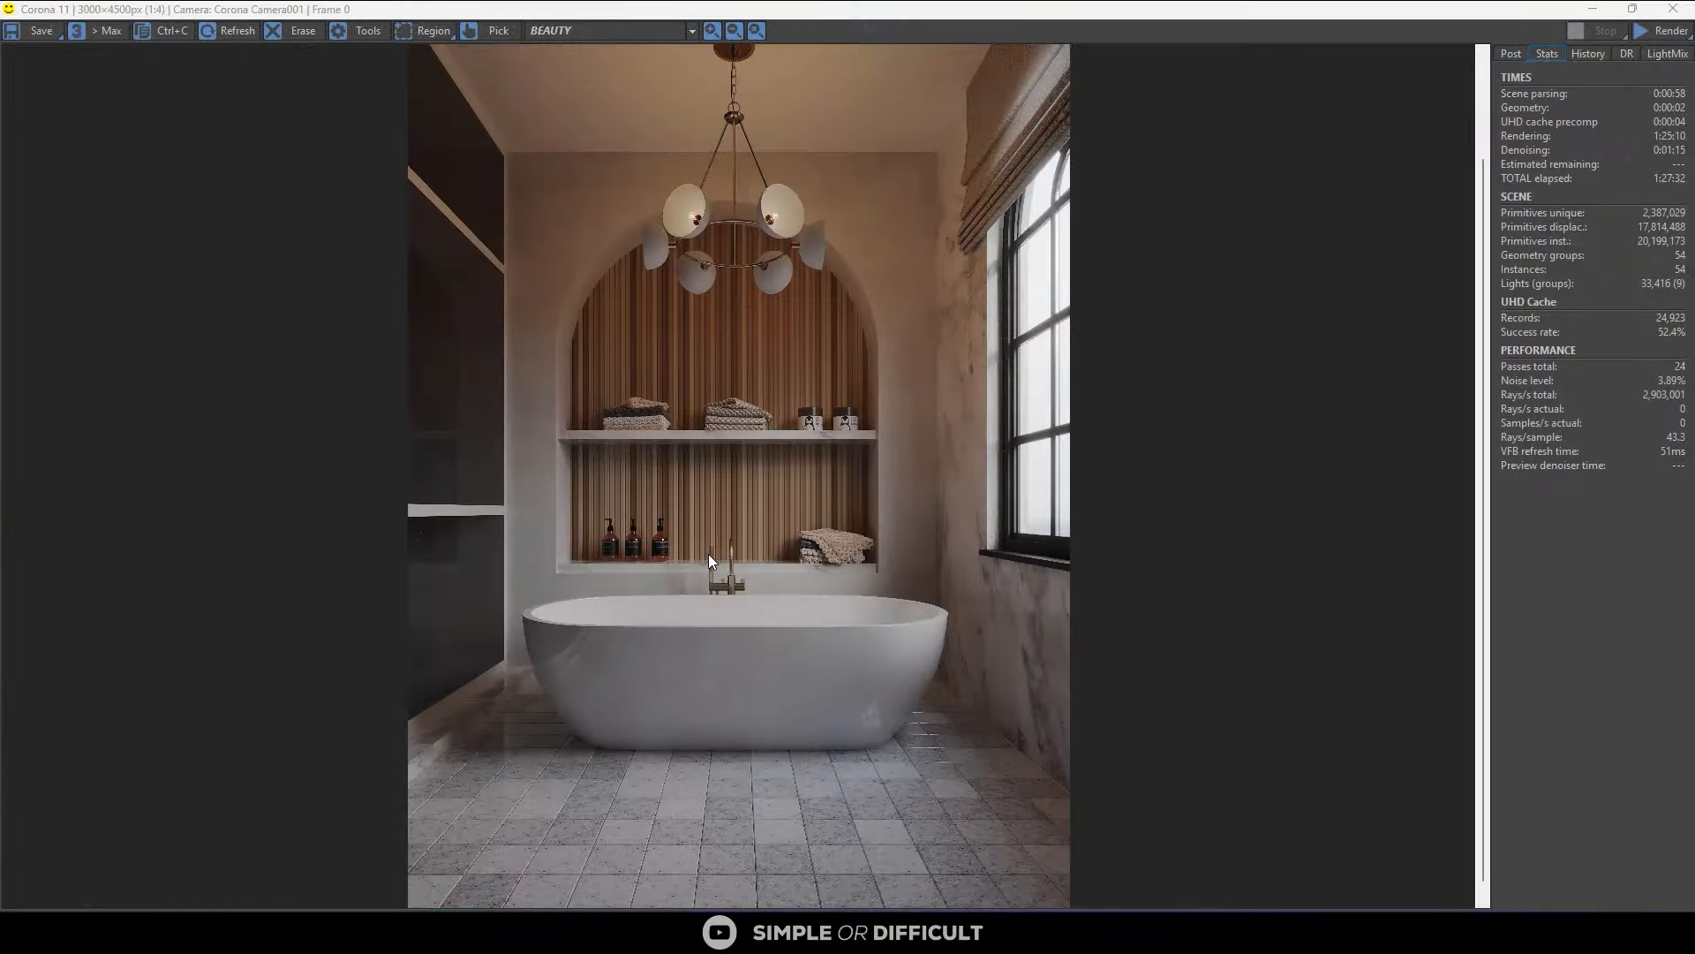
pyautogui.scroll(5, 735, 579)
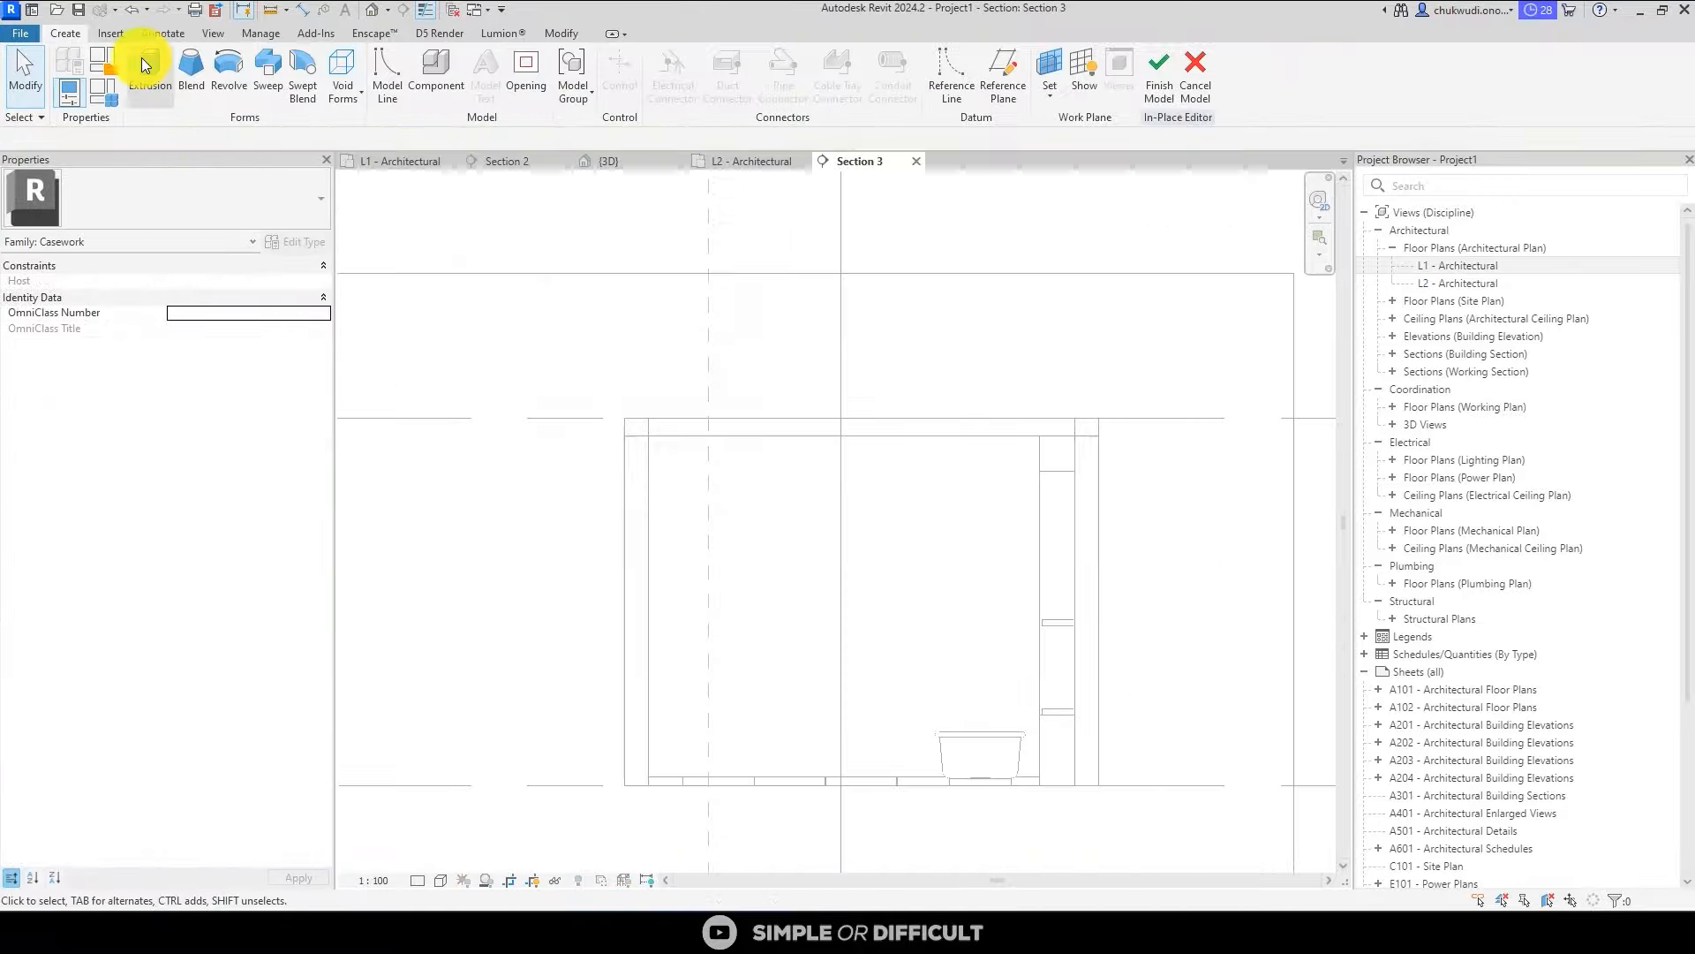
pyautogui.click(143, 64)
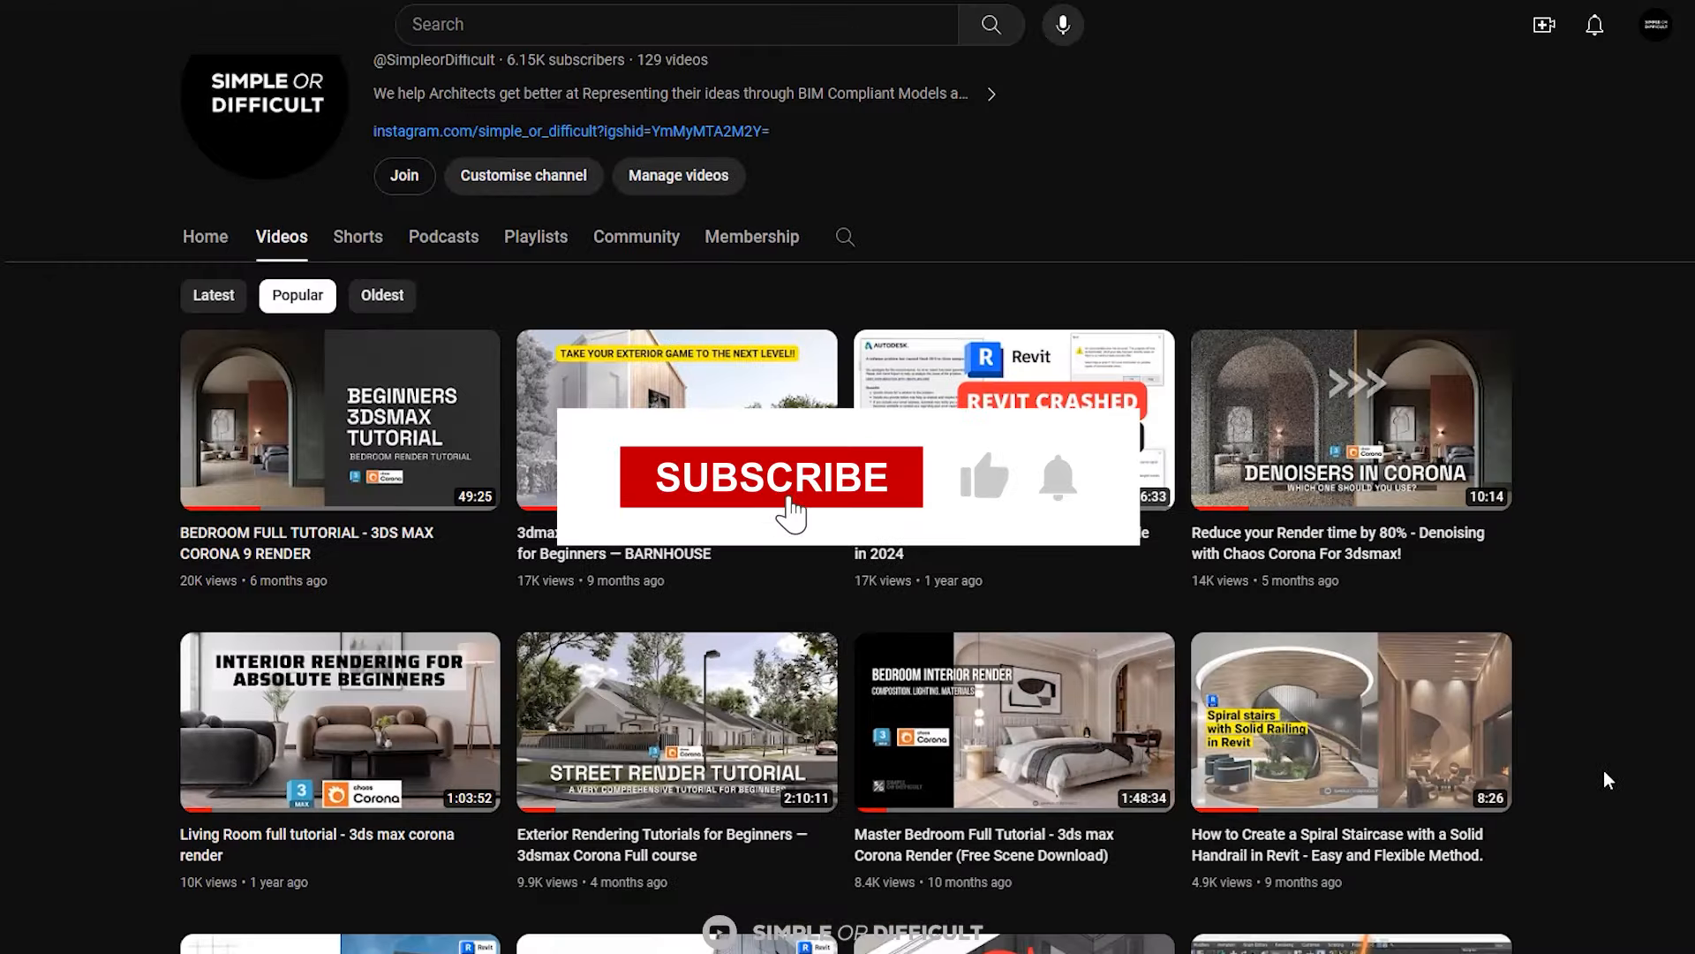
# Look through the channel's list of popular videos.
pyautogui.scroll(-2, 1604, 774)
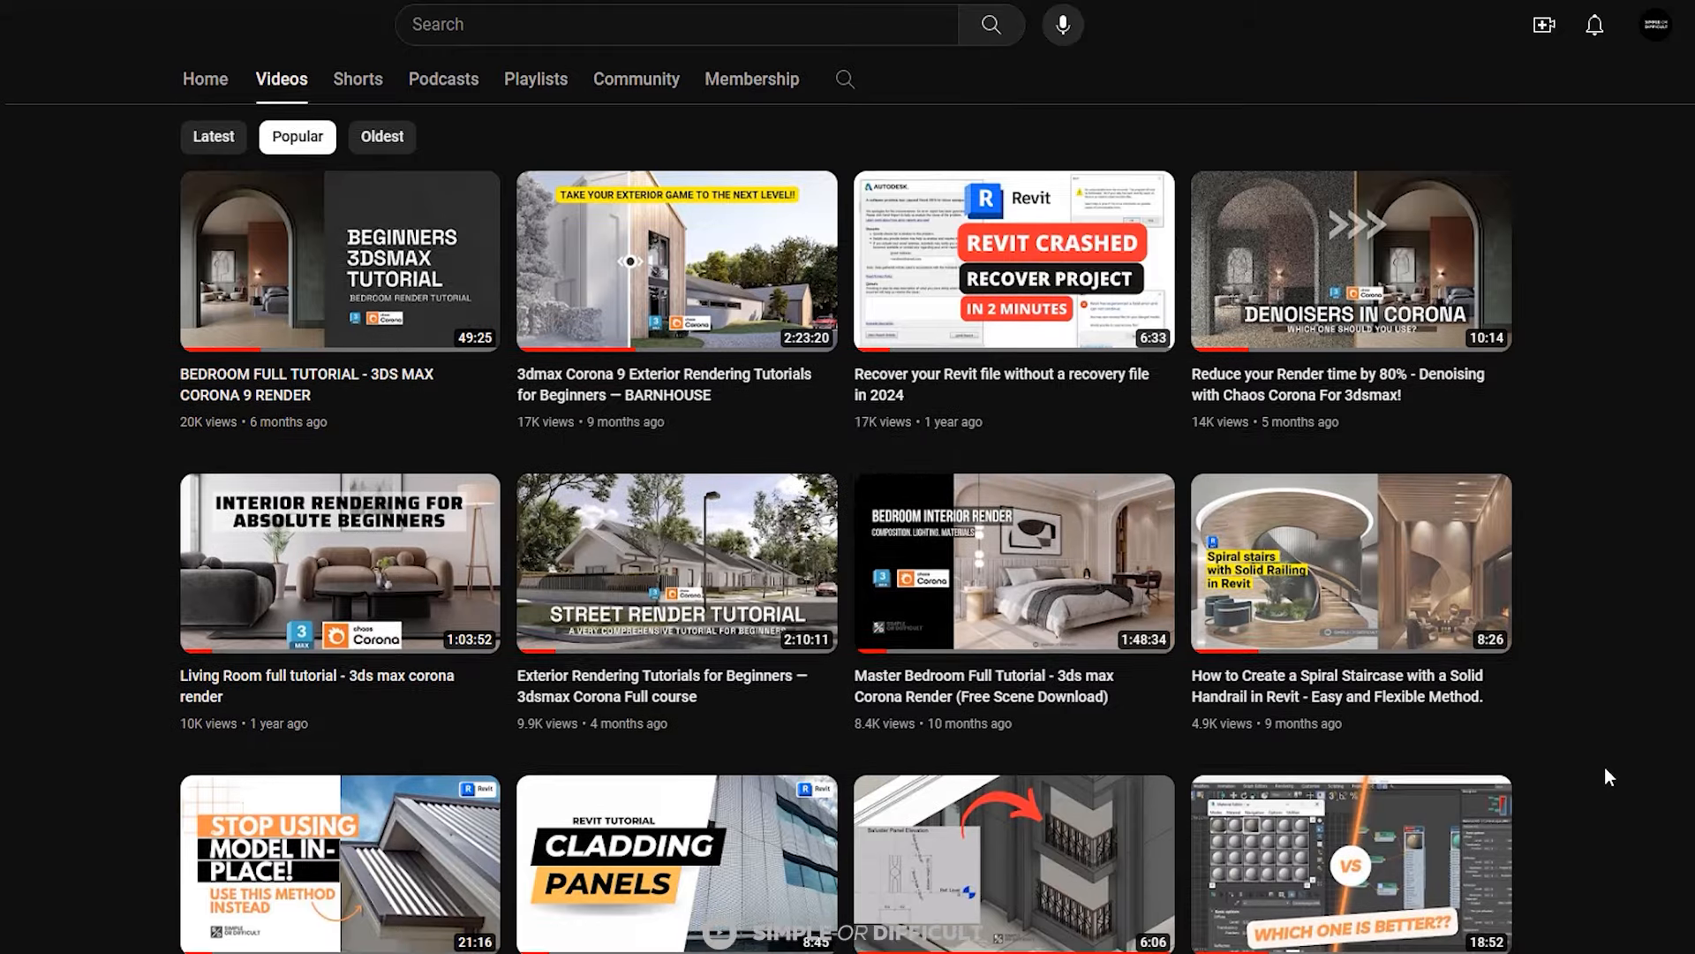
pyautogui.scroll(-2, 1605, 775)
pyautogui.scroll(-4, 1605, 767)
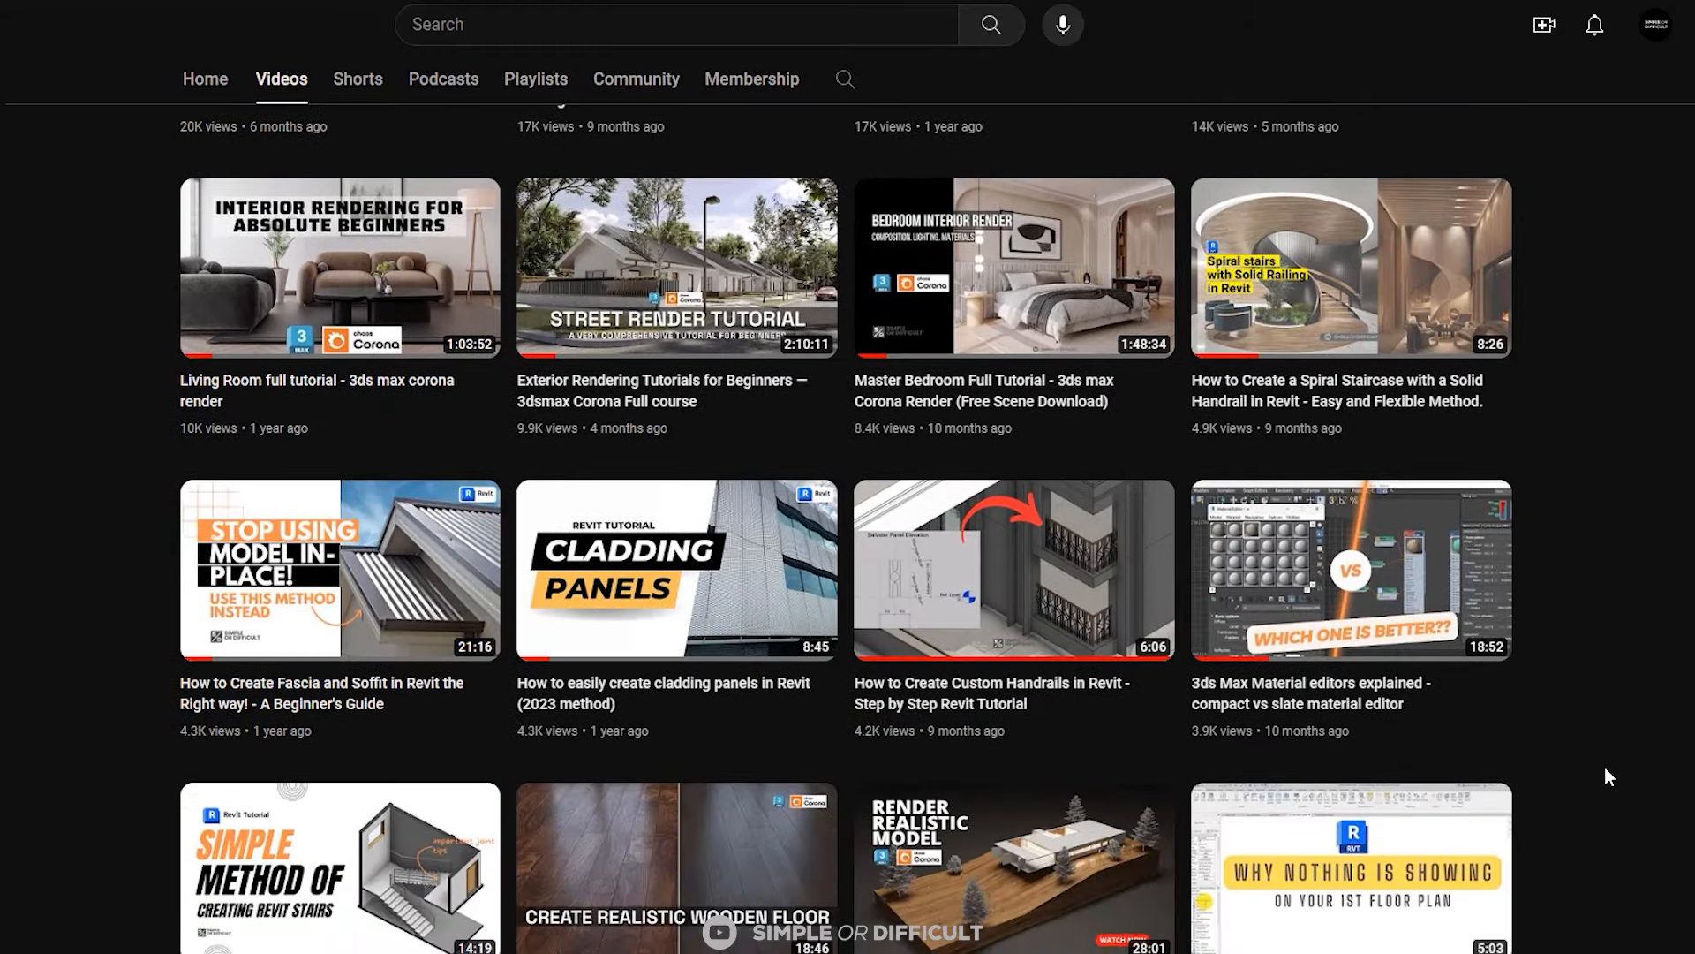
pyautogui.scroll(-2, 1605, 775)
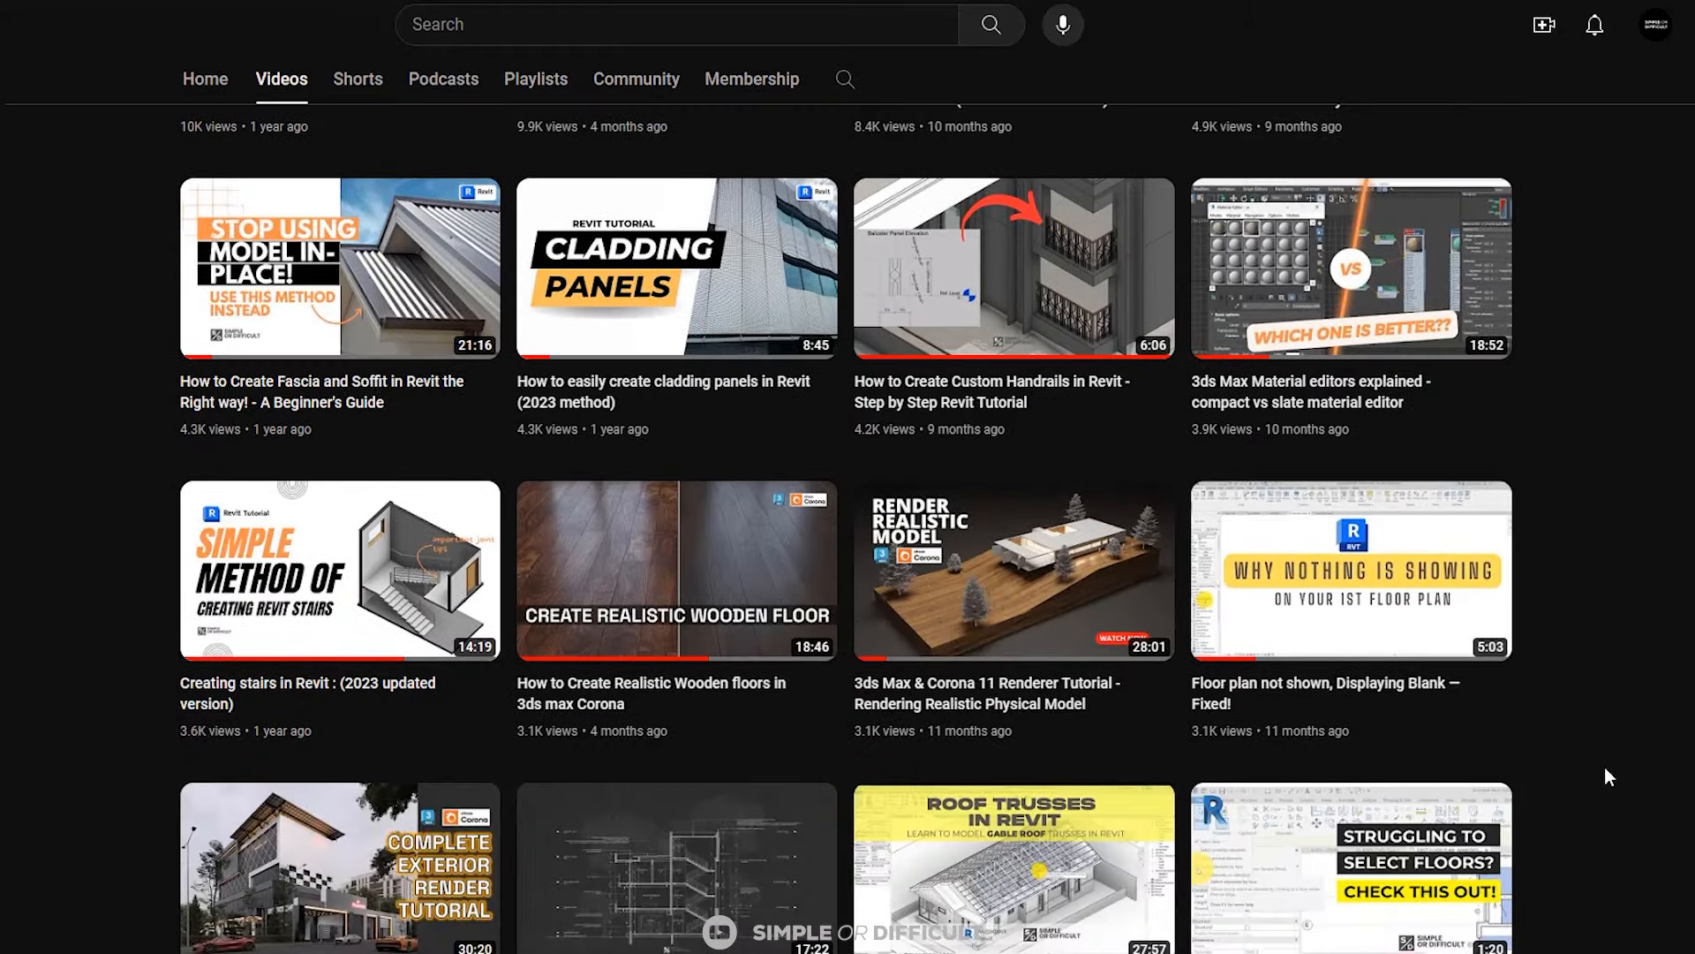
pyautogui.scroll(-2, 1605, 775)
pyautogui.scroll(-3, 1605, 773)
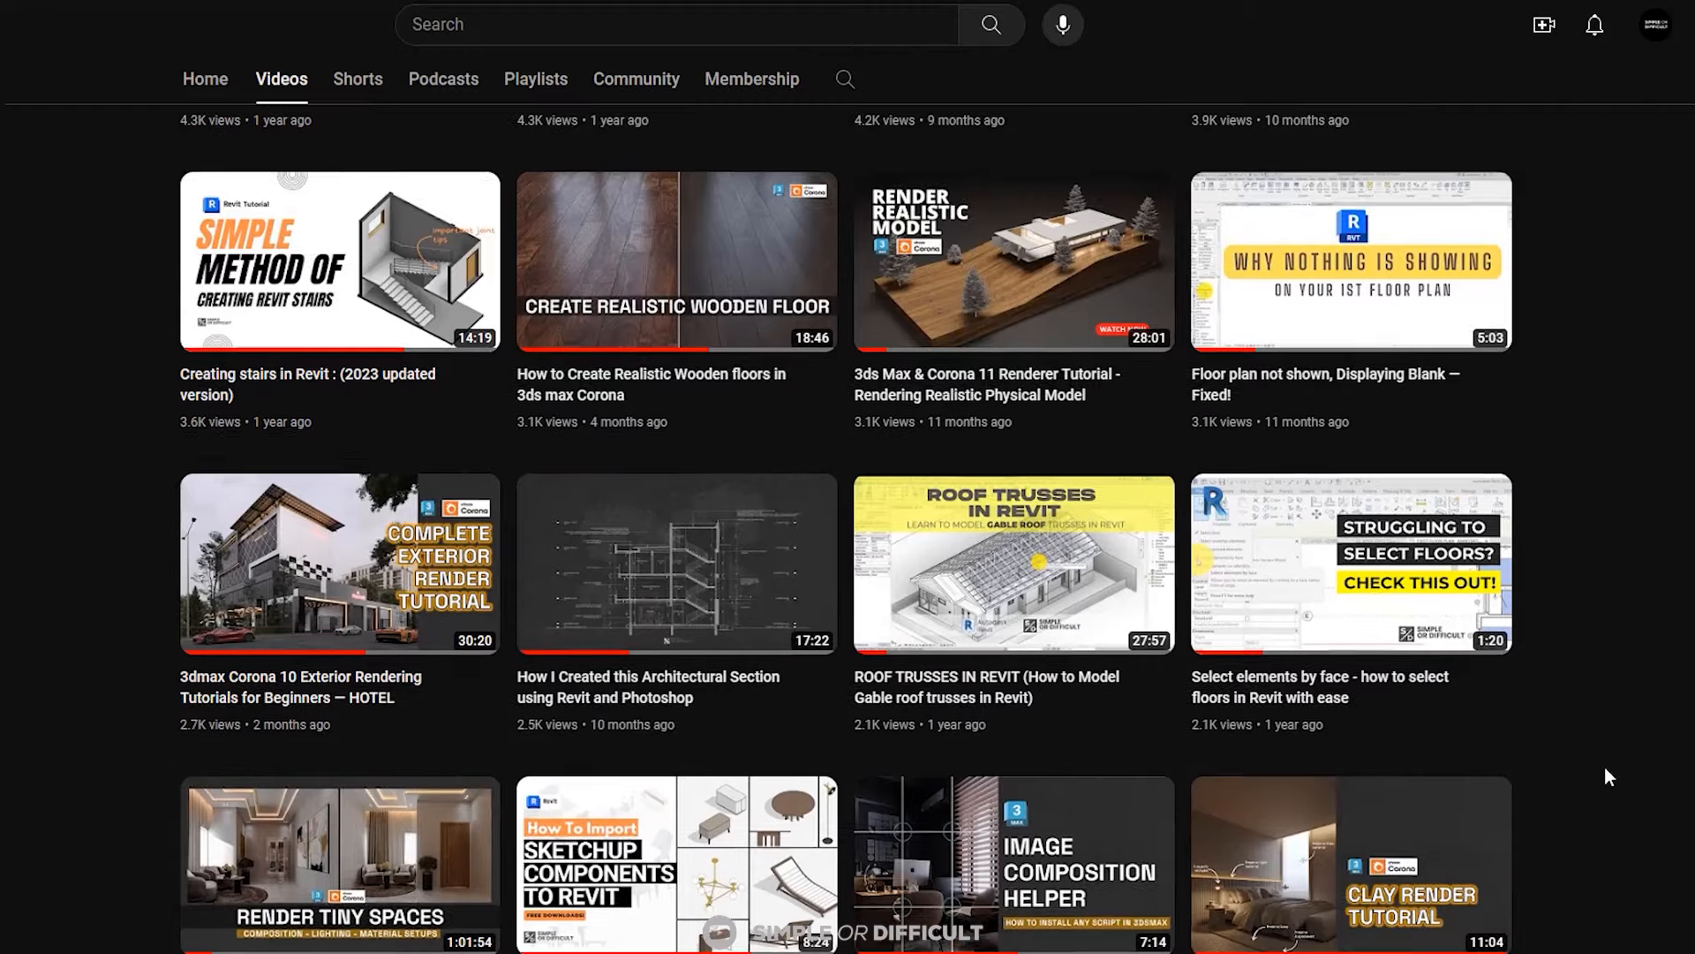
pyautogui.scroll(-2, 1603, 766)
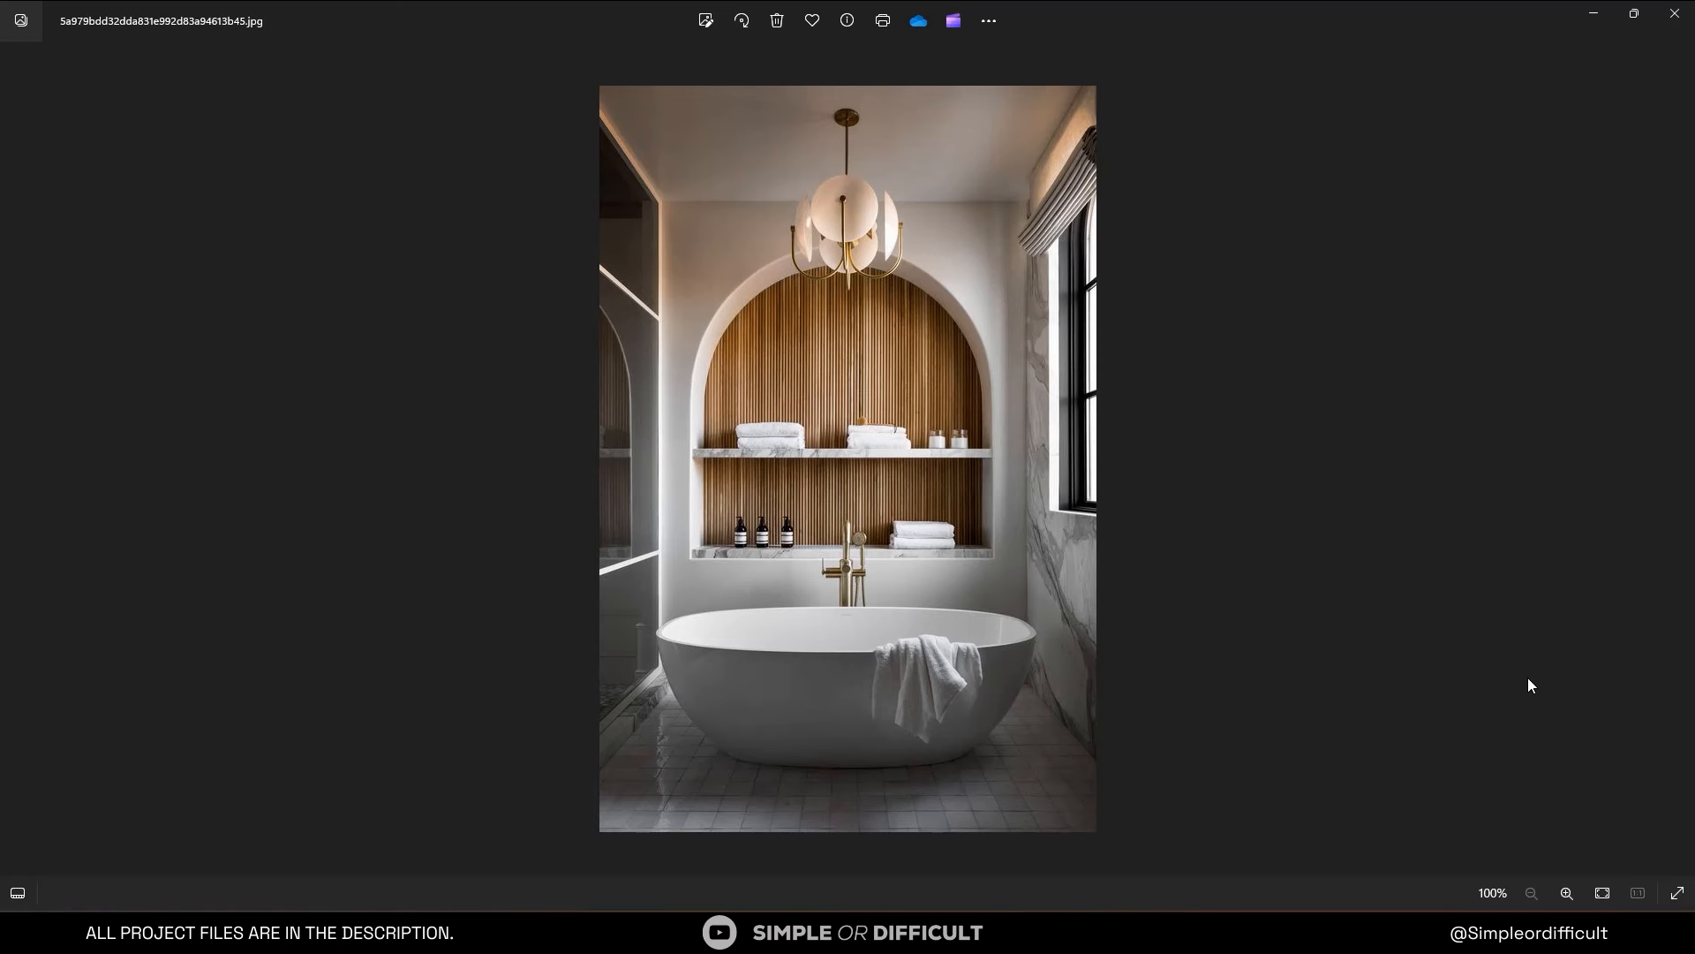
# Examine the bathroom reference photo, including the arched niche, chandelier, shelves, bathtub, window and marble wall.
pyautogui.scroll(1, 876, 322)
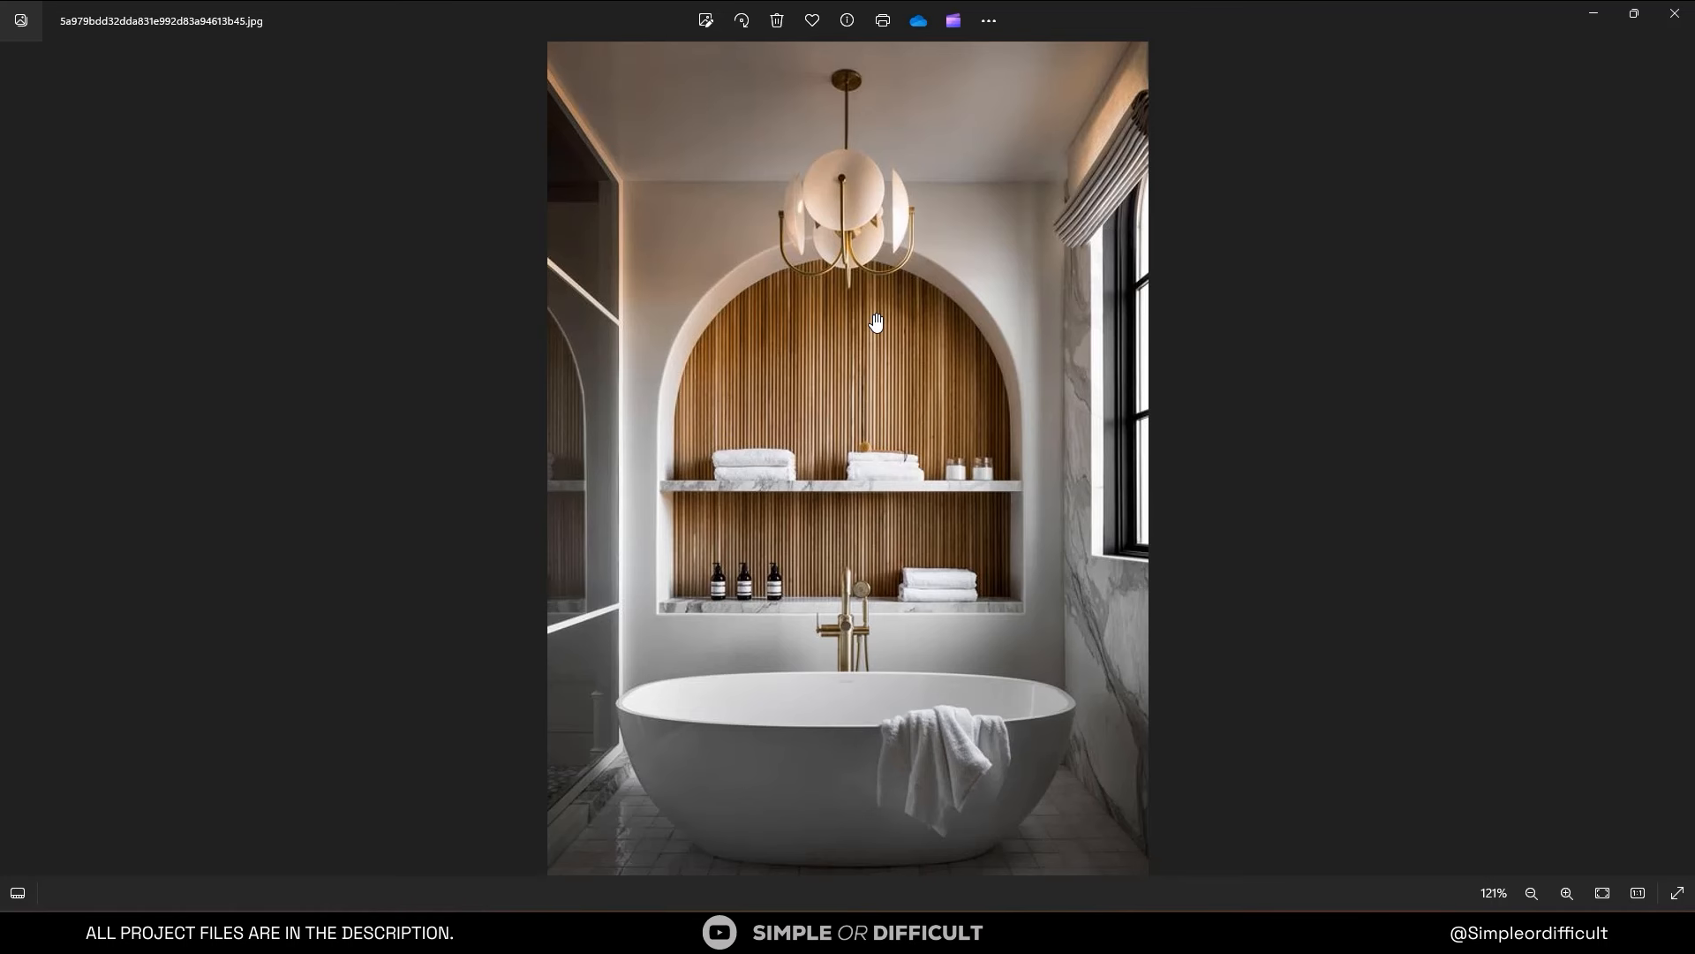
pyautogui.scroll(-1, 875, 324)
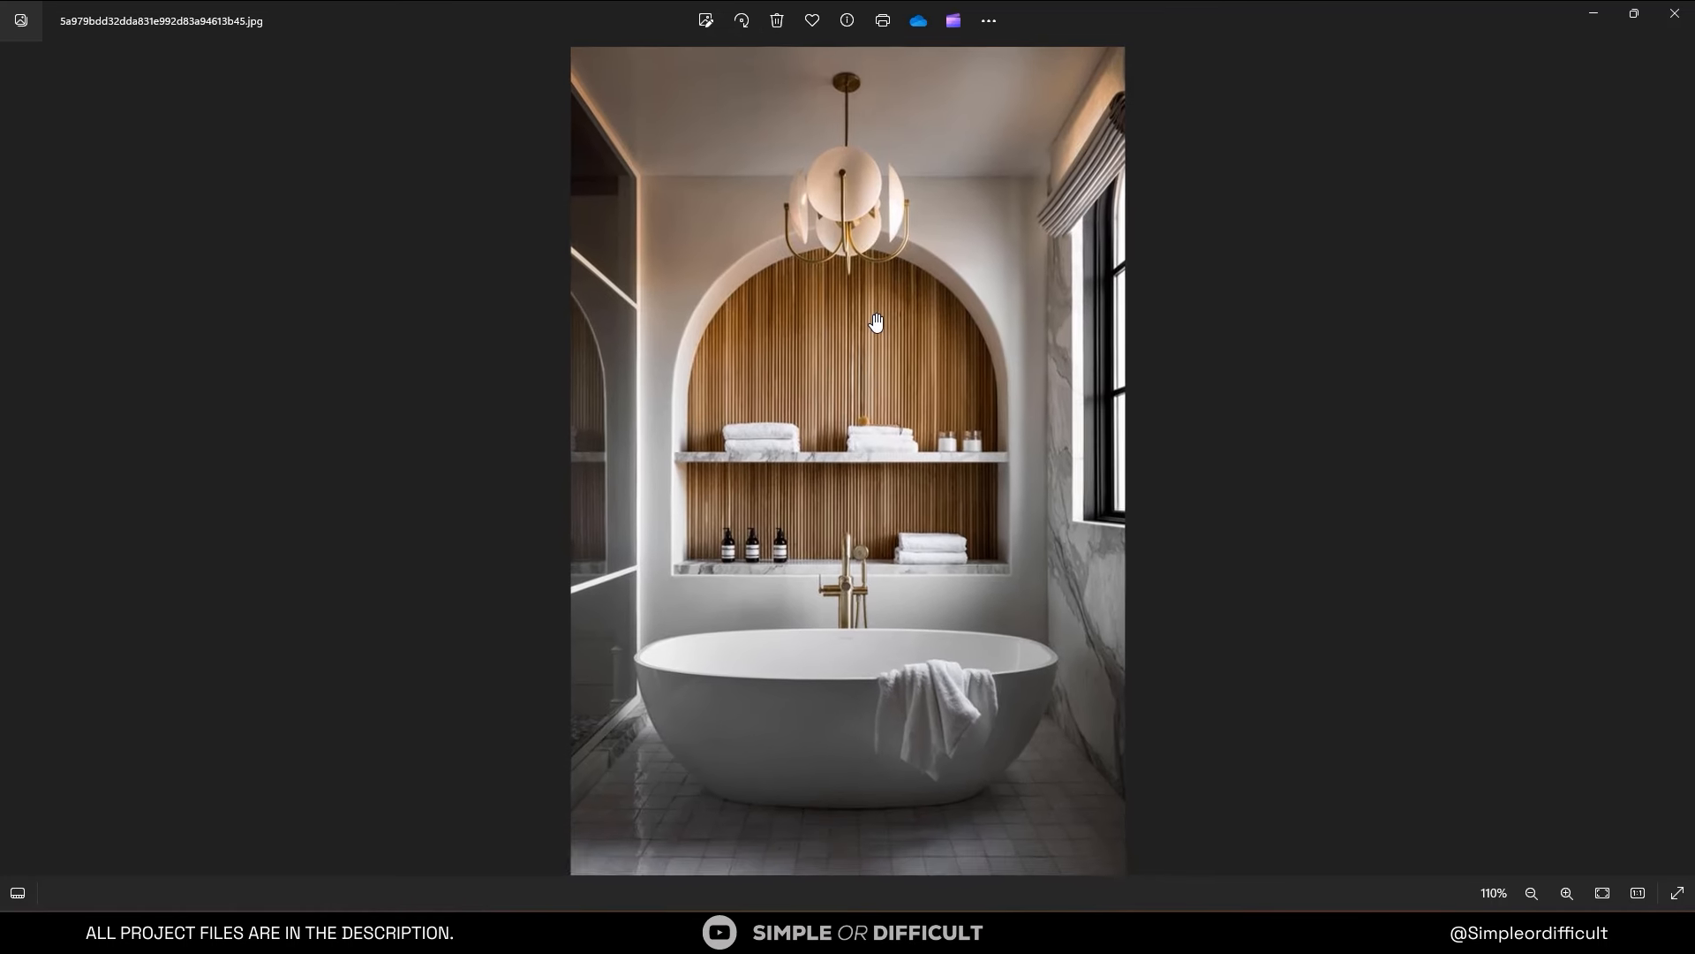
pyautogui.scroll(1, 771, 429)
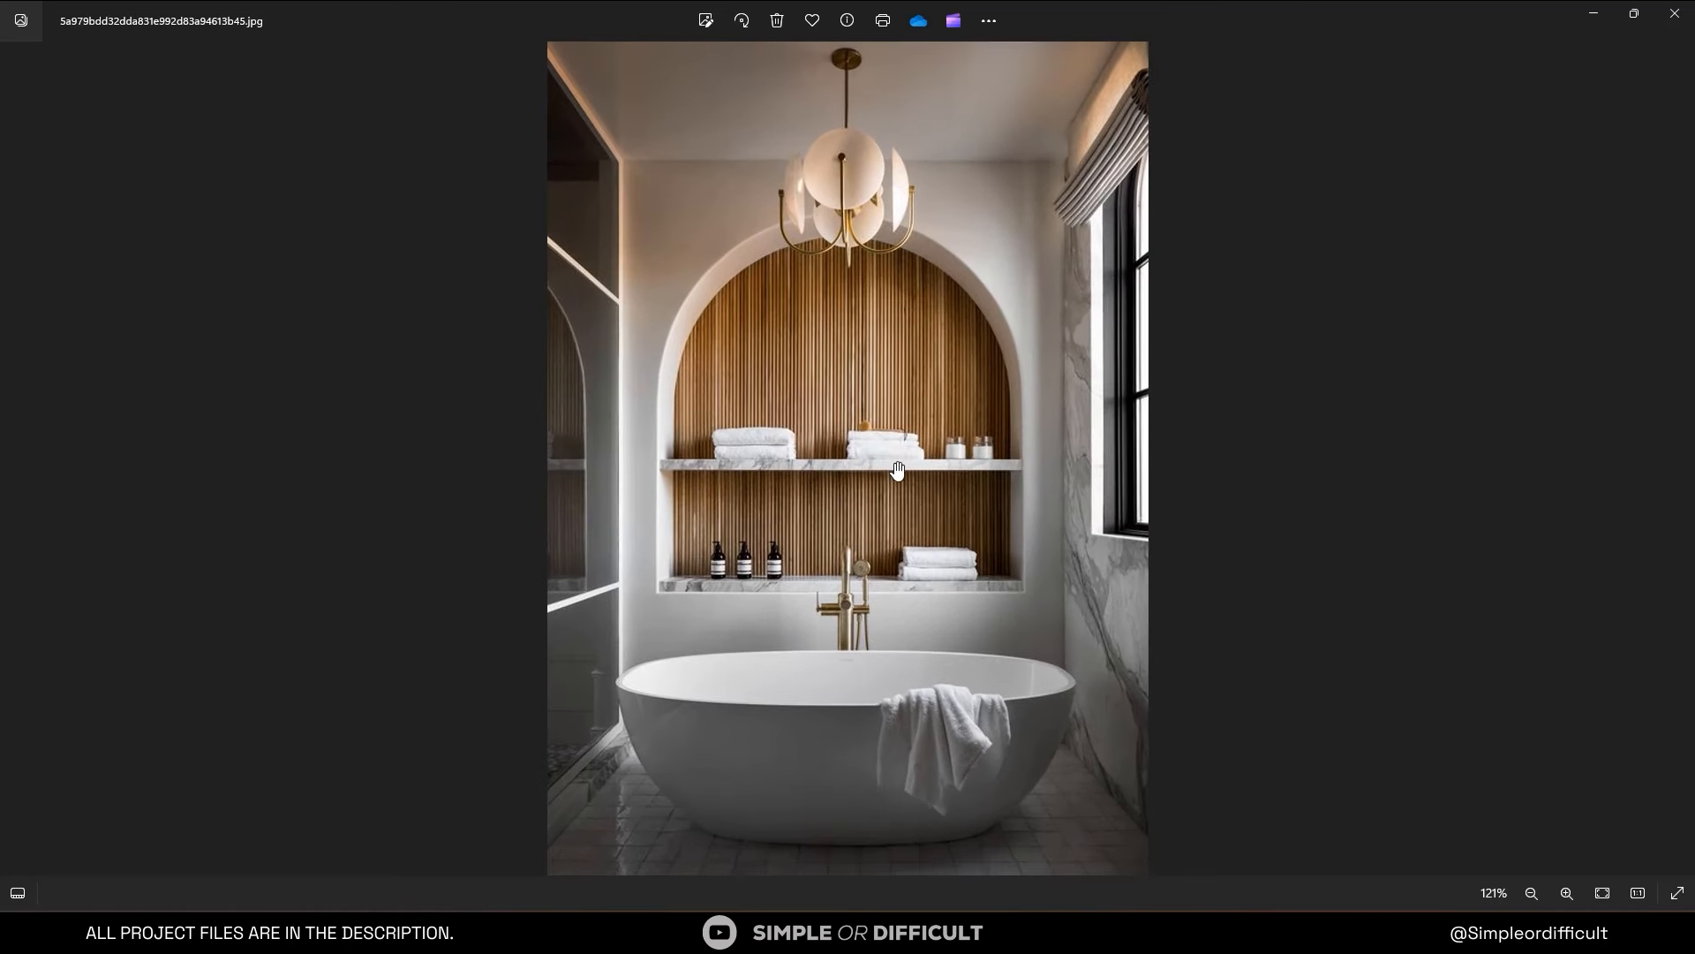
pyautogui.scroll(-1, 936, 487)
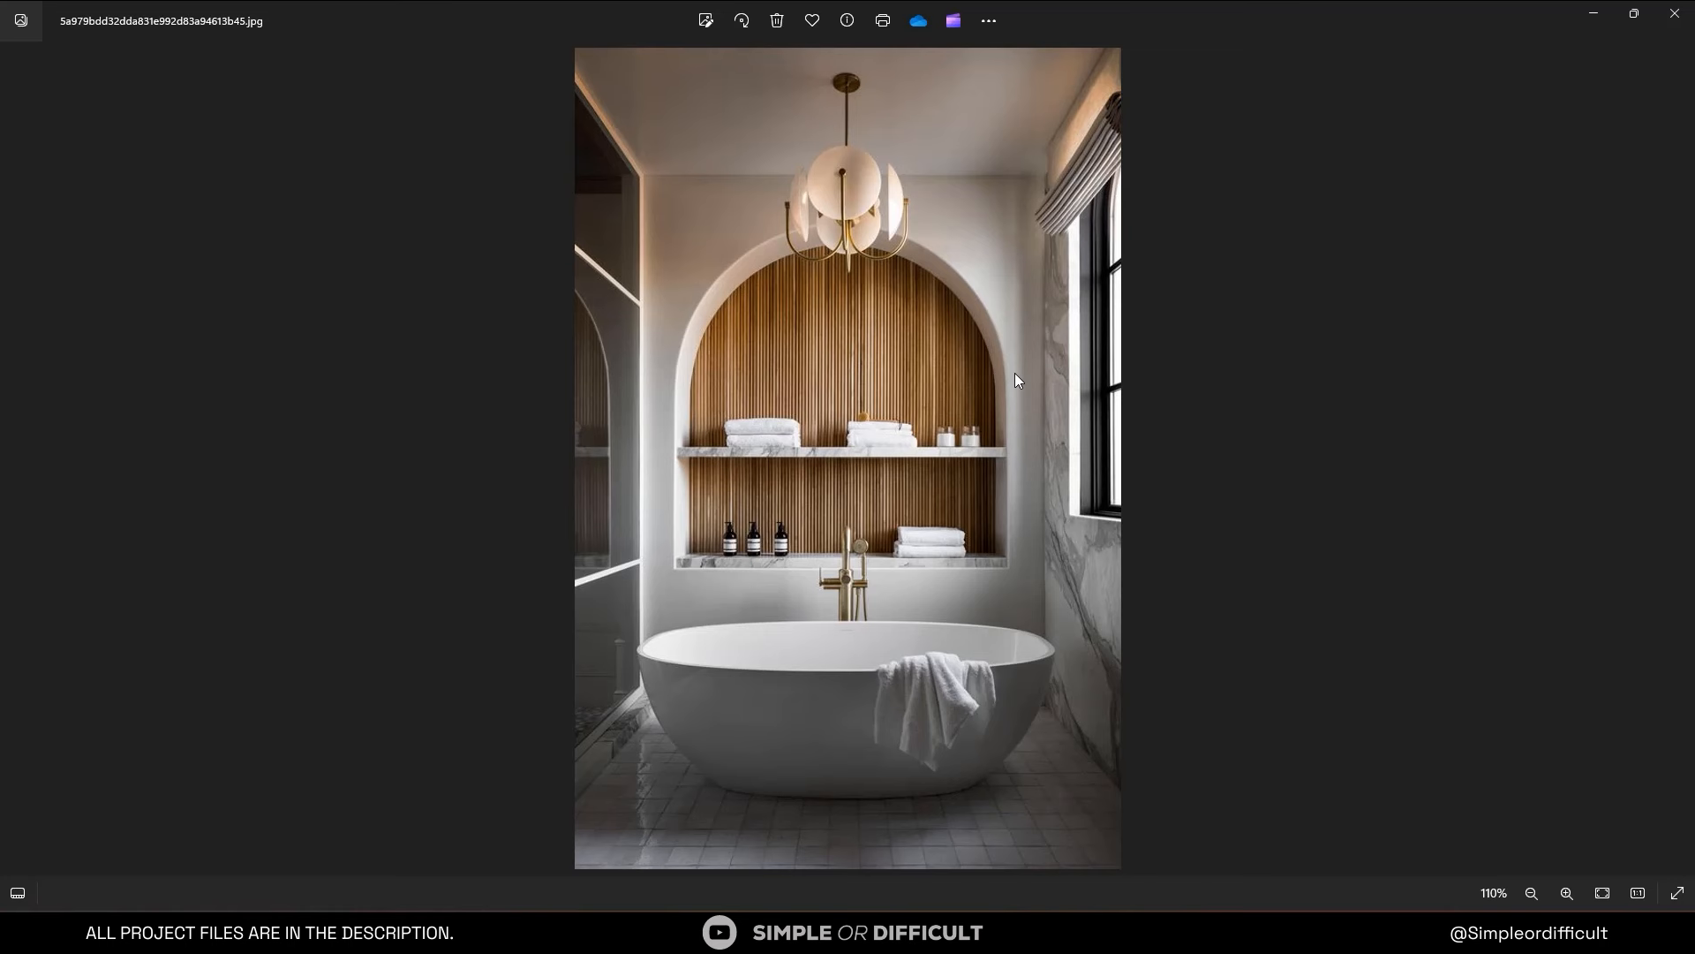
pyautogui.scroll(3, 1014, 380)
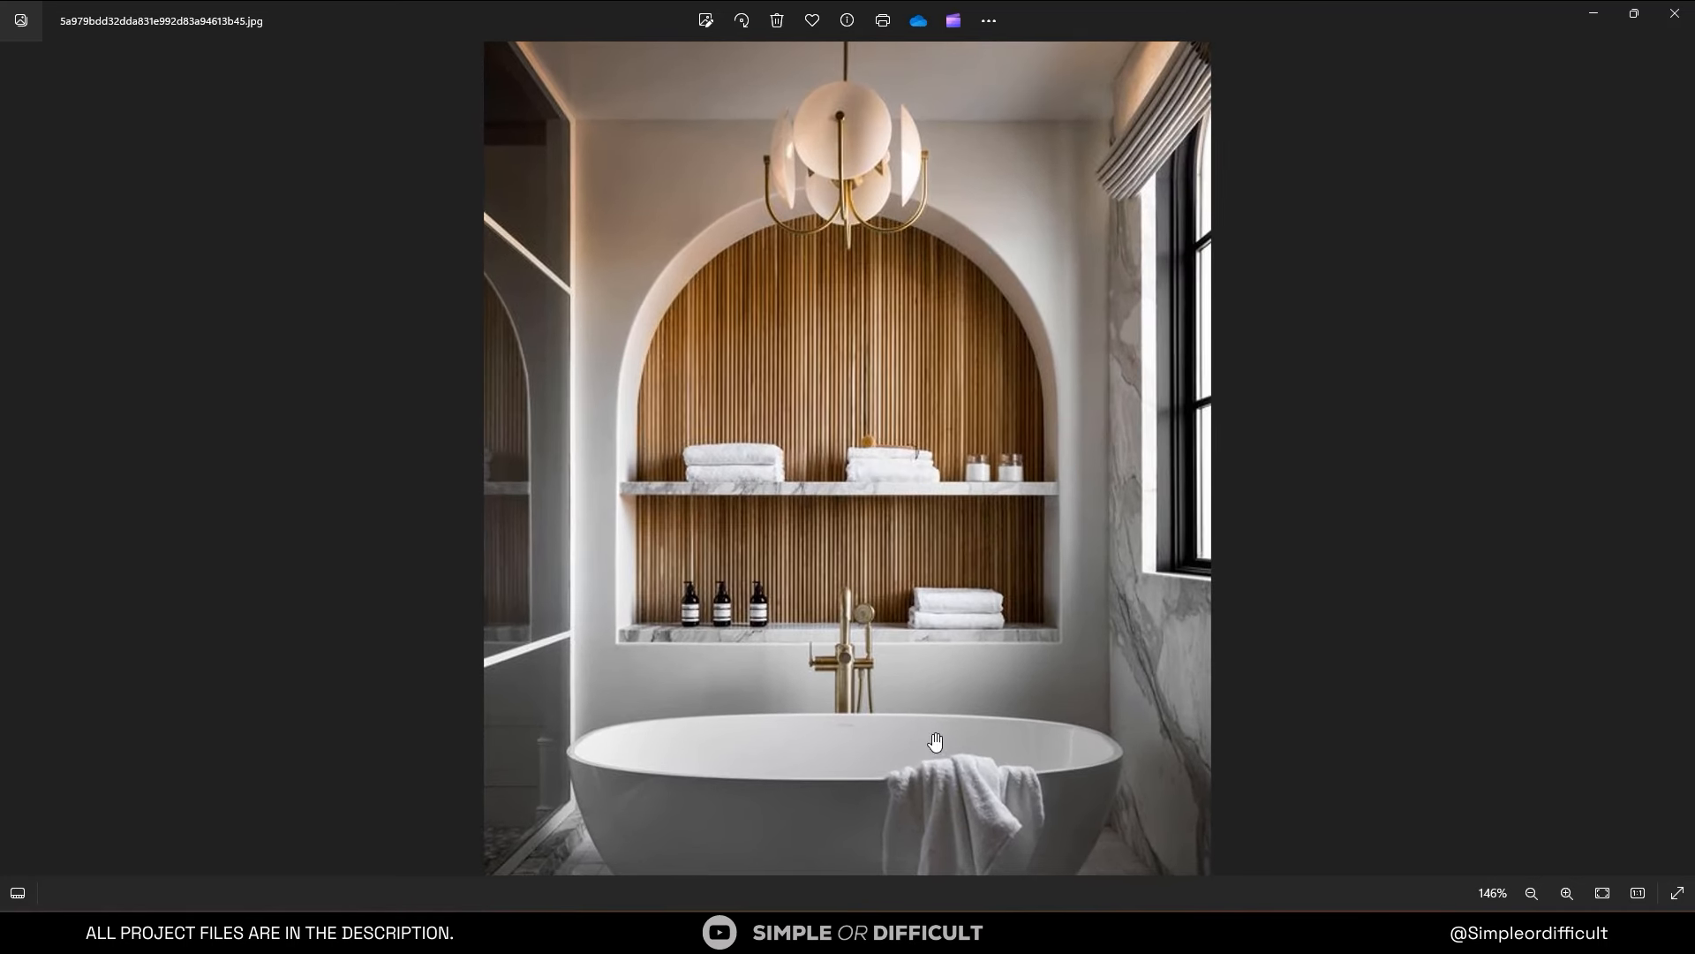
pyautogui.scroll(-1, 998, 463)
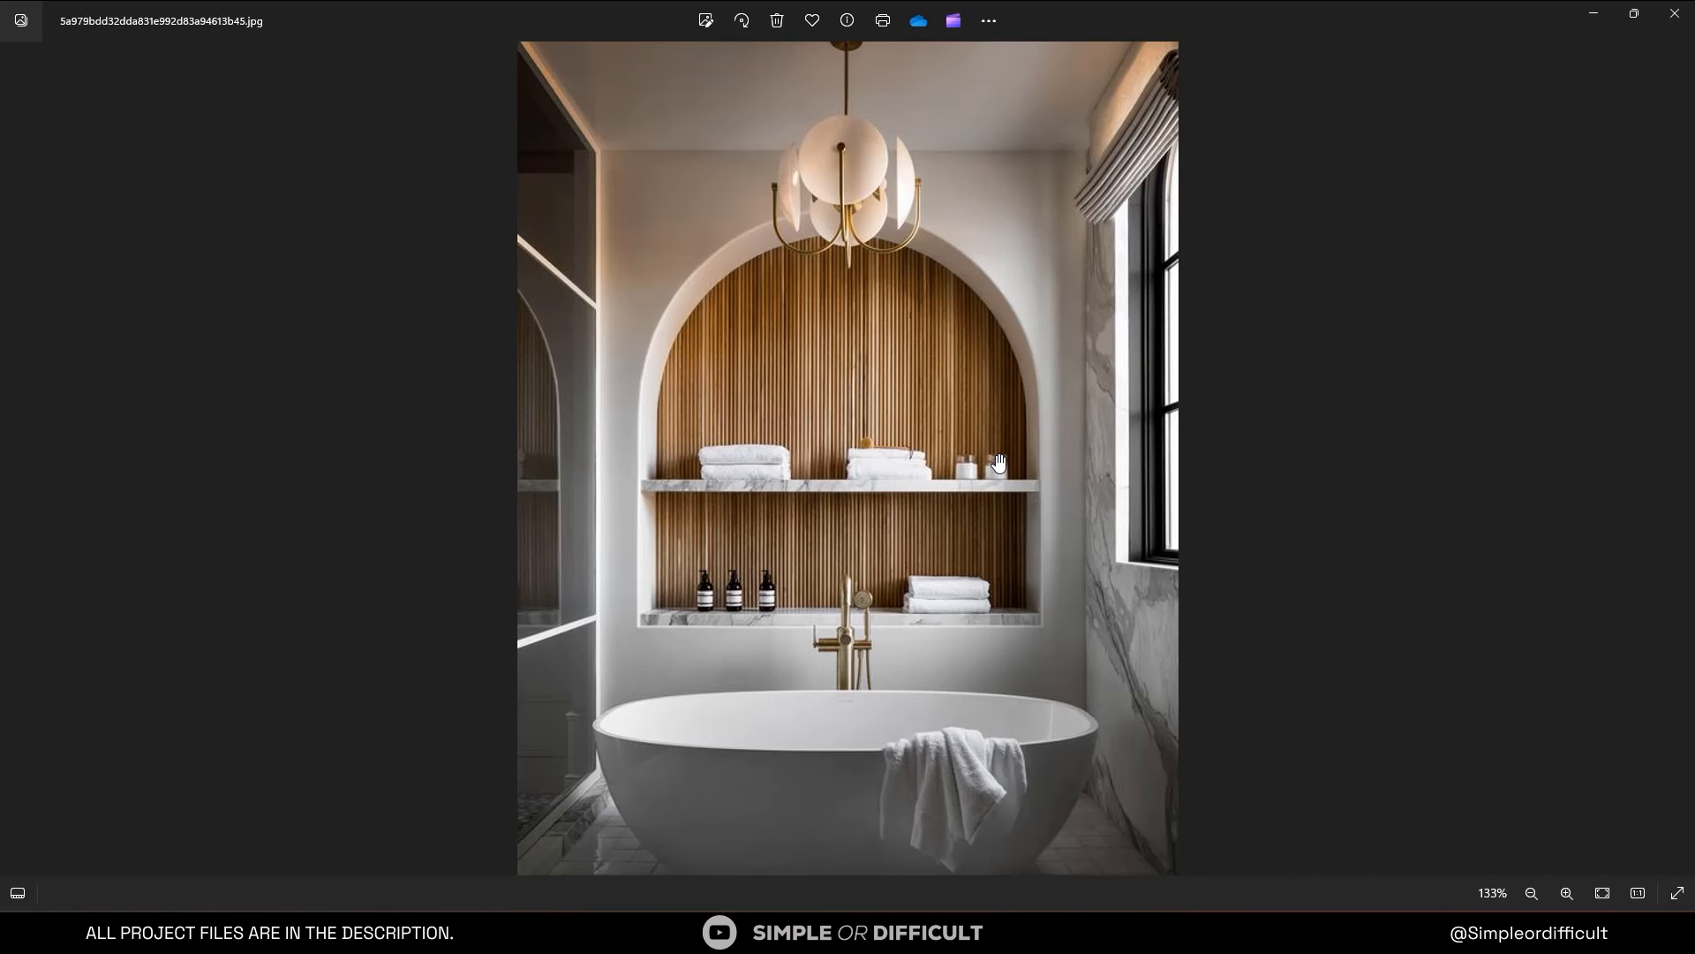
pyautogui.scroll(-1, 920, 535)
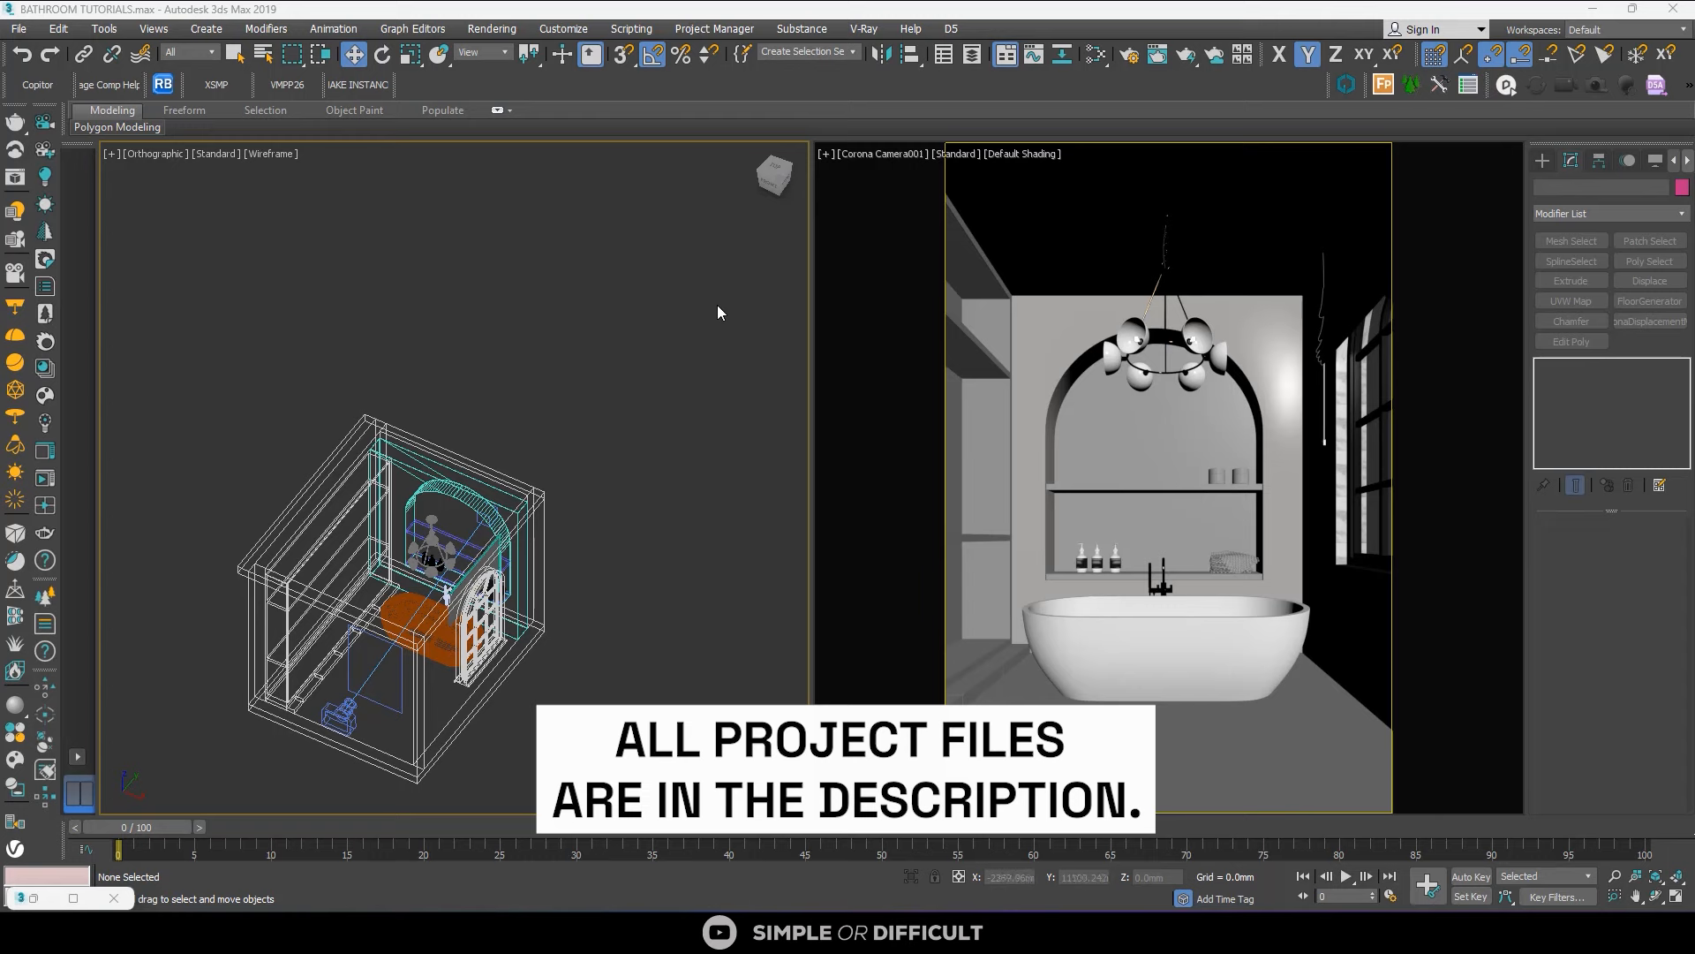
# Switch to 3ds Max and examine the bathroom model from several angles in a maximized orthographic viewport.
pyautogui.scroll(-3, 583, 313)
pyautogui.scroll(3, 563, 539)
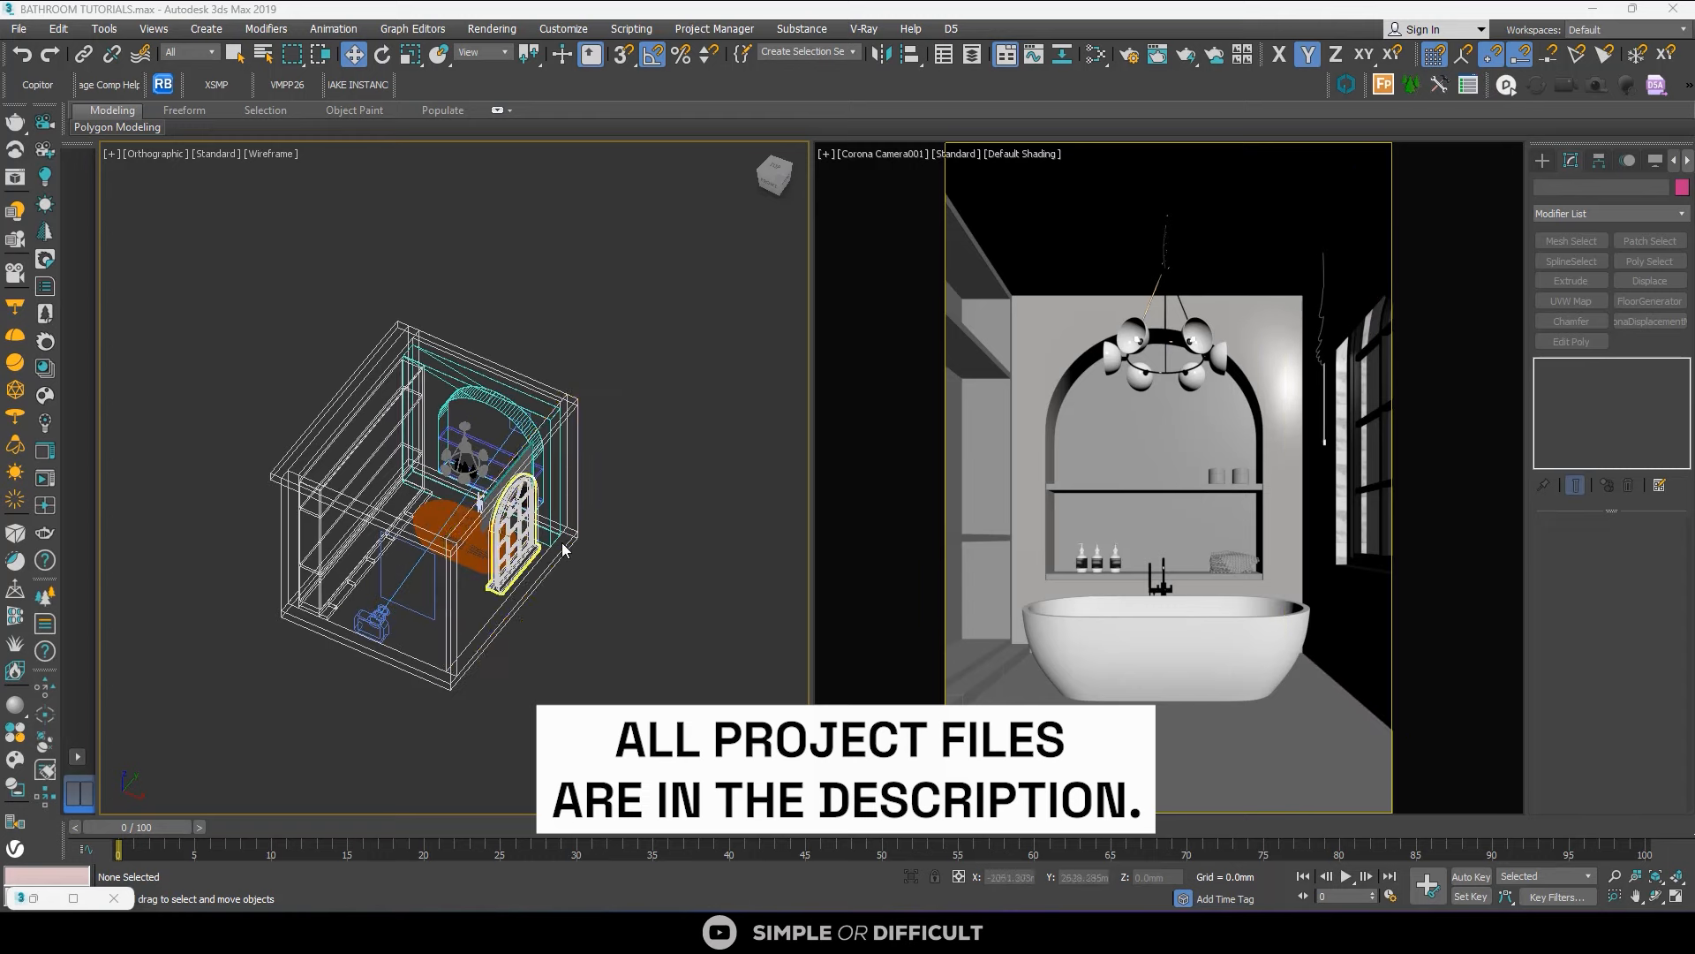
pyautogui.hotkey('alt', 'w')
pyautogui.scroll(-5, 664, 503)
pyautogui.keyDown('alt'); pyautogui.moveTo(688, 560); pyautogui.dragTo(930, 490, button='middle'); pyautogui.keyUp('alt')
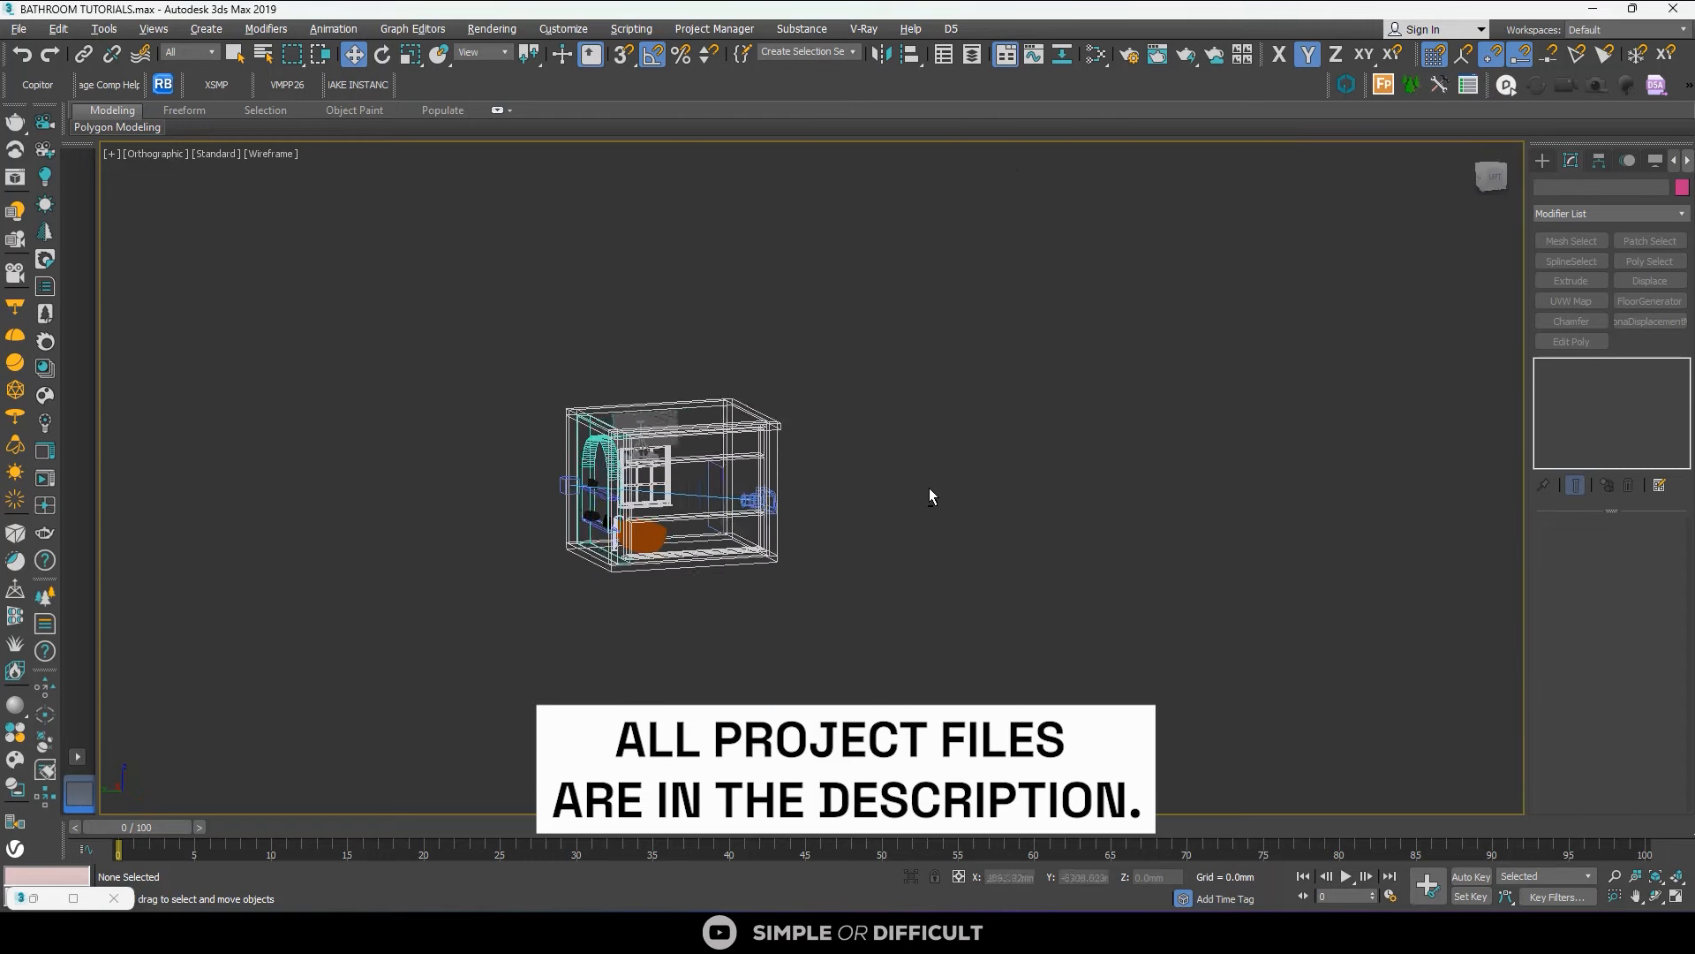
pyautogui.scroll(4, 674, 499)
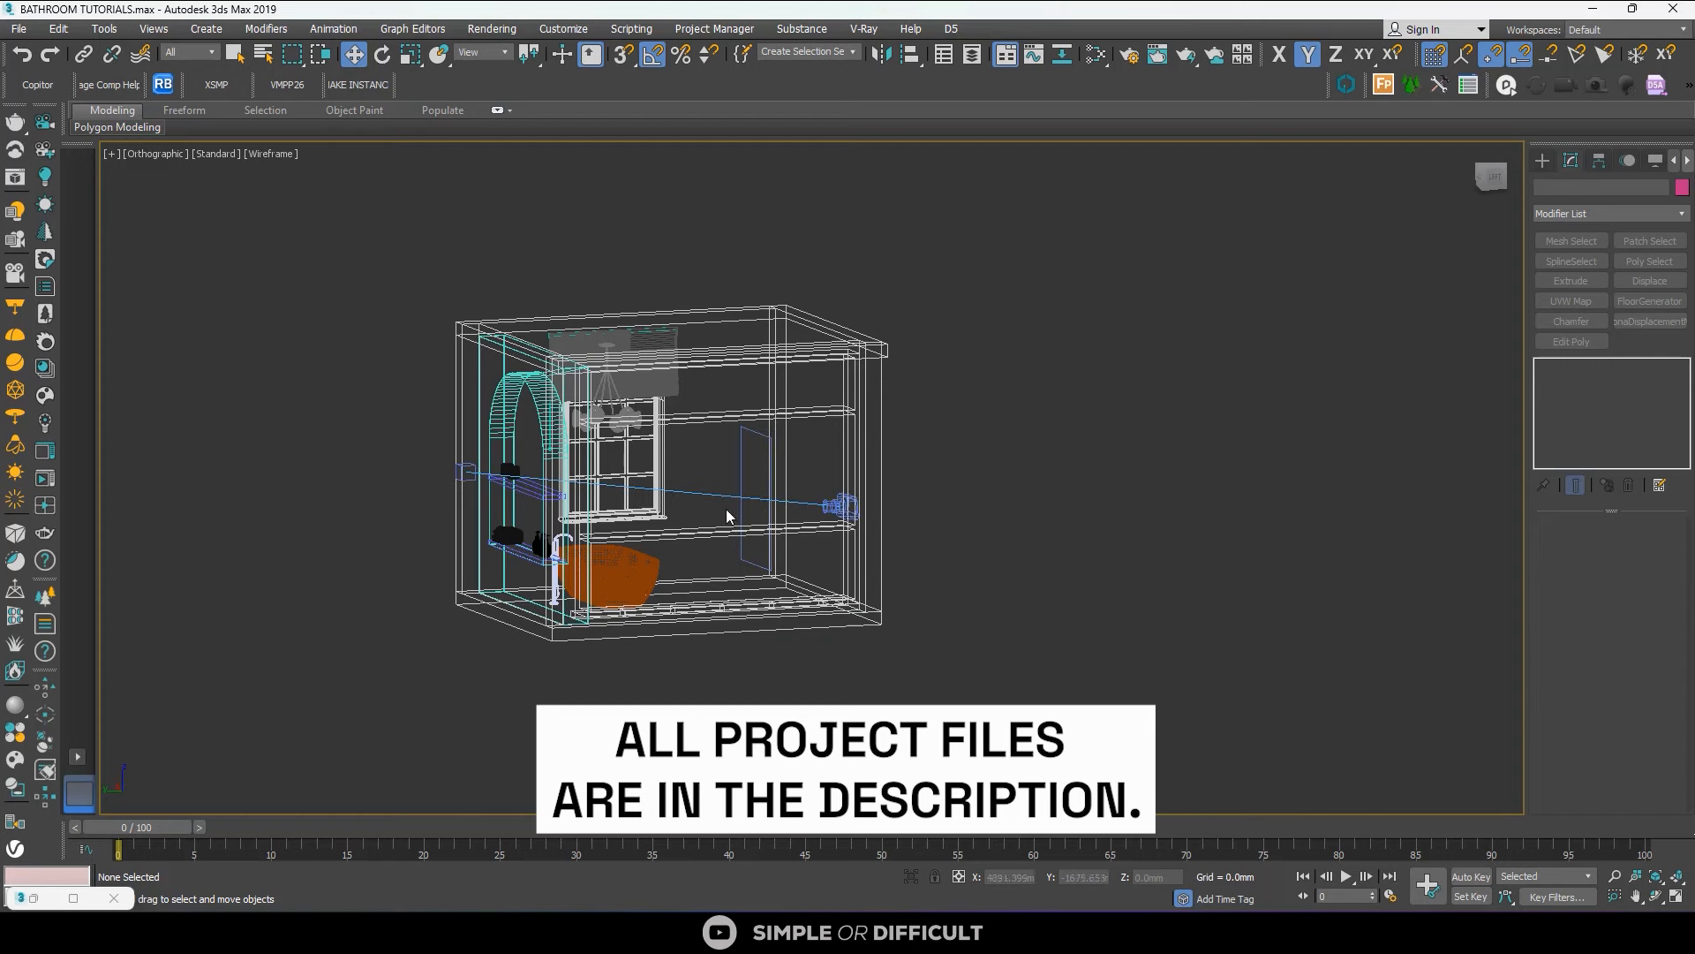
pyautogui.keyDown('alt'); pyautogui.moveTo(726, 509); pyautogui.dragTo(955, 201, button='middle'); pyautogui.keyUp('alt')
pyautogui.scroll(-3, 627, 570)
# Select all the bathroom objects, then add a CoronaLegacyMtl in the Slate Material Editor and show its parameters.
pyautogui.moveTo(930, 213); pyautogui.dragTo(560, 580)
pyautogui.click(1096, 55)
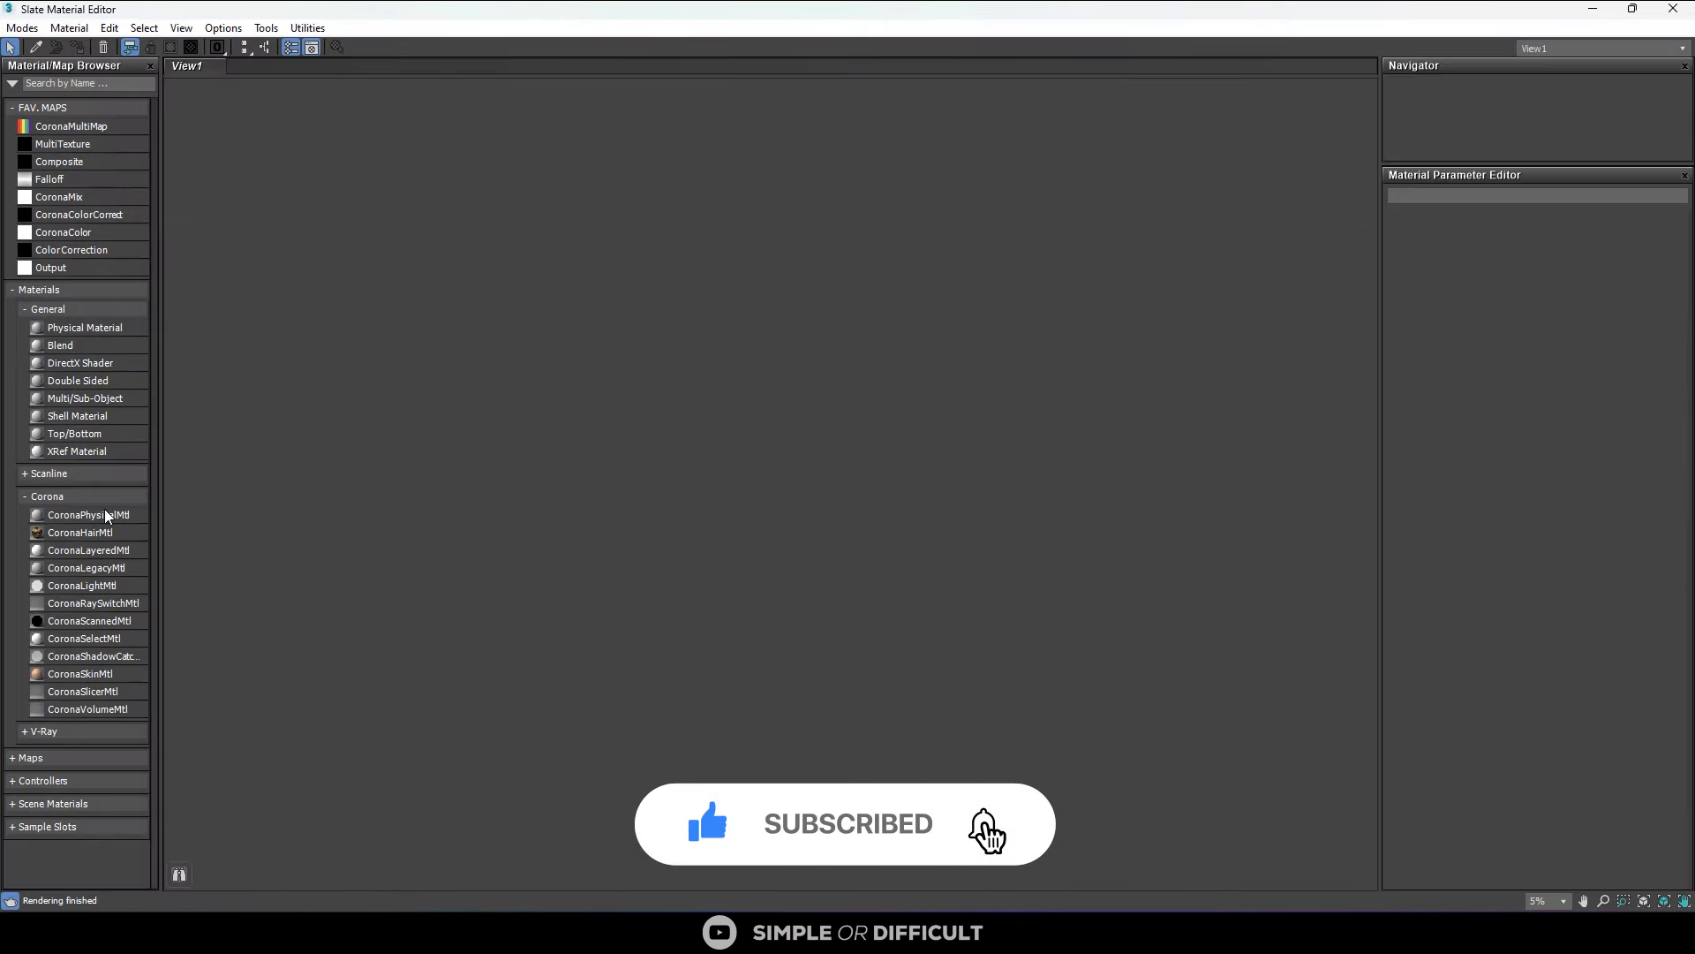
pyautogui.moveTo(86, 568); pyautogui.dragTo(528, 345)
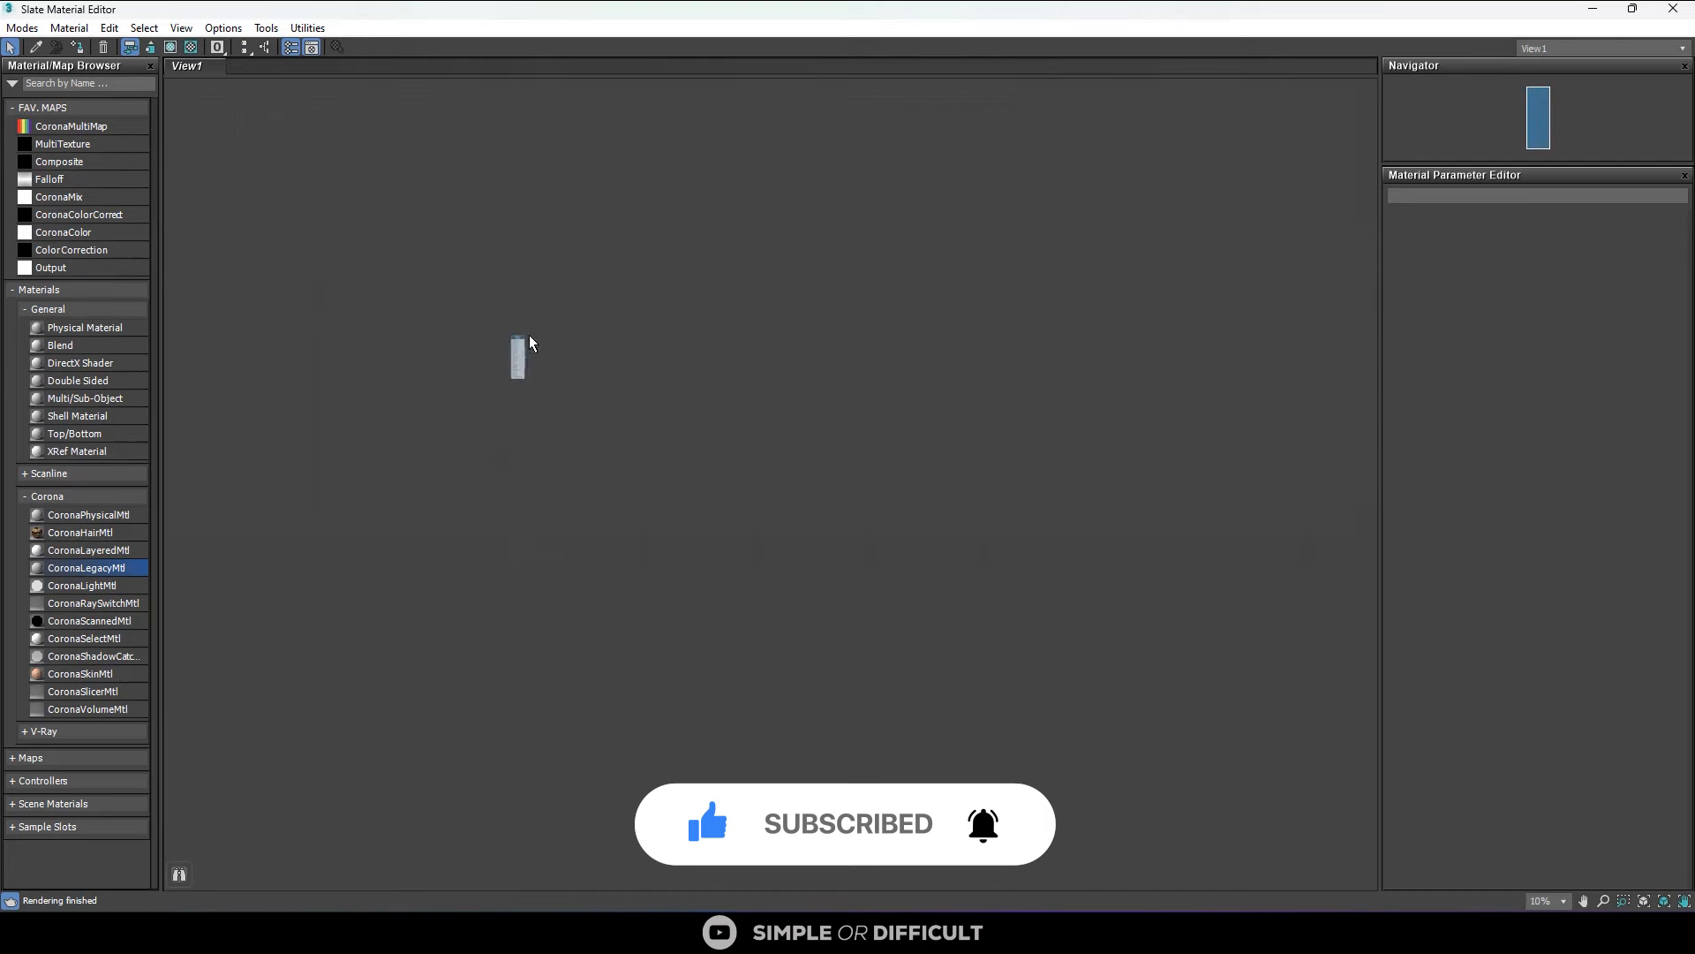
pyautogui.doubleClick(528, 345)
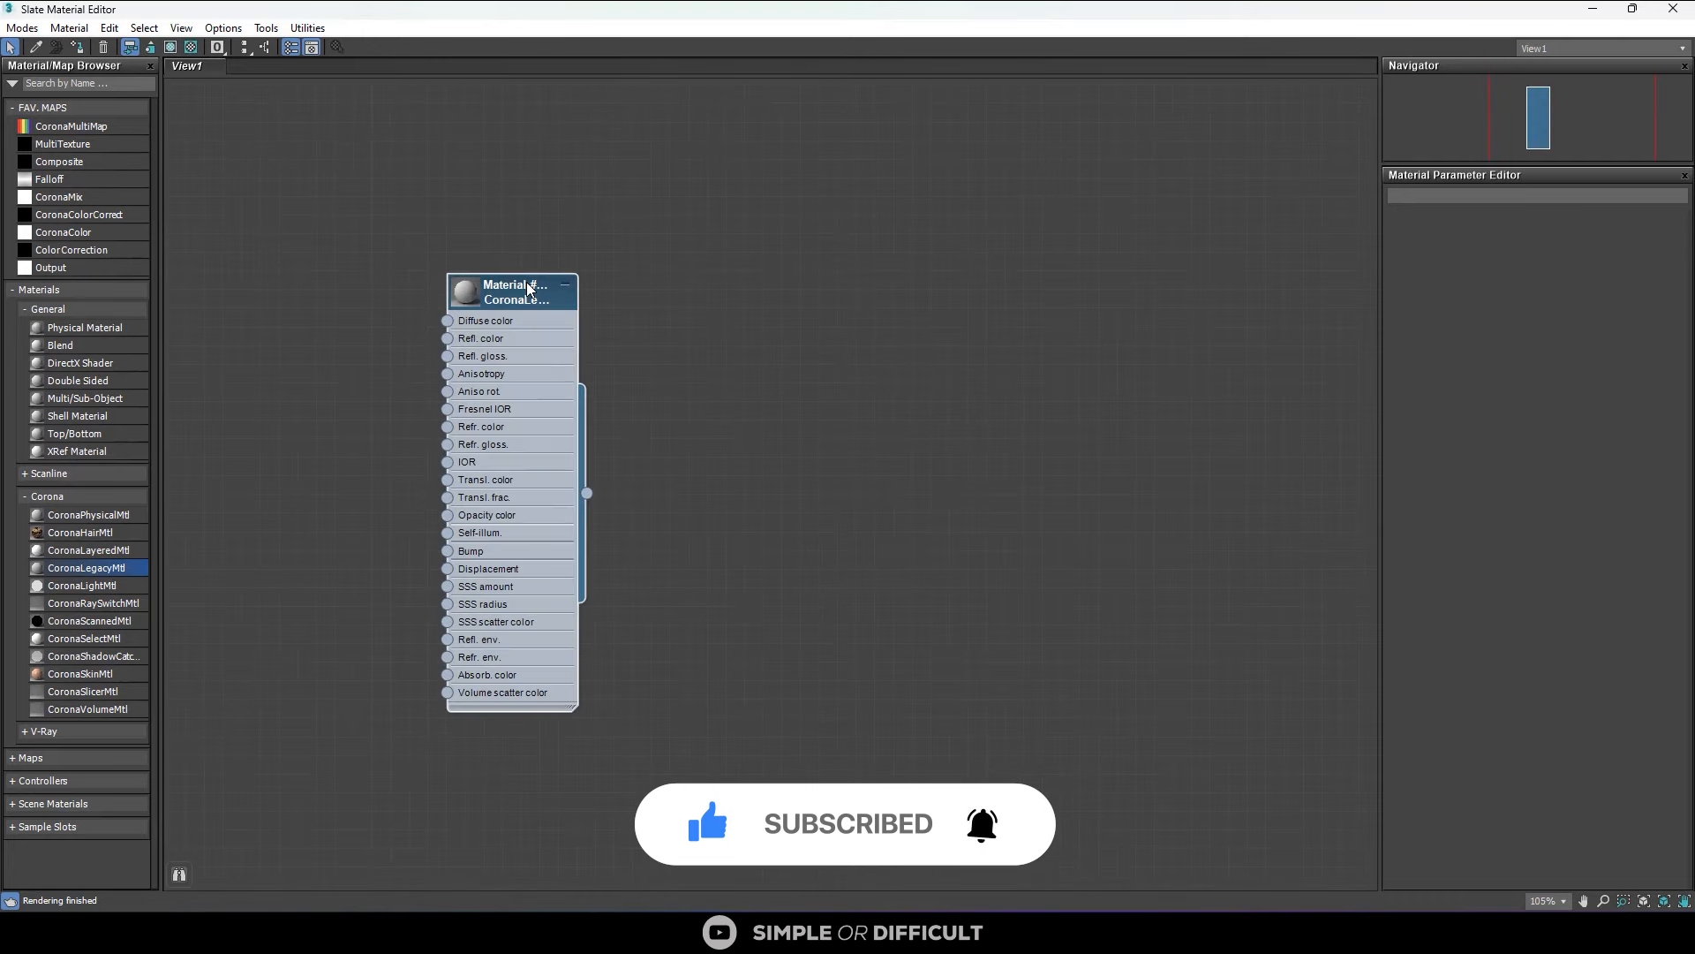
# Set the CoronaLegacyMtl's diffuse color to a neutral grey with value 89.
pyautogui.click(1609, 245)
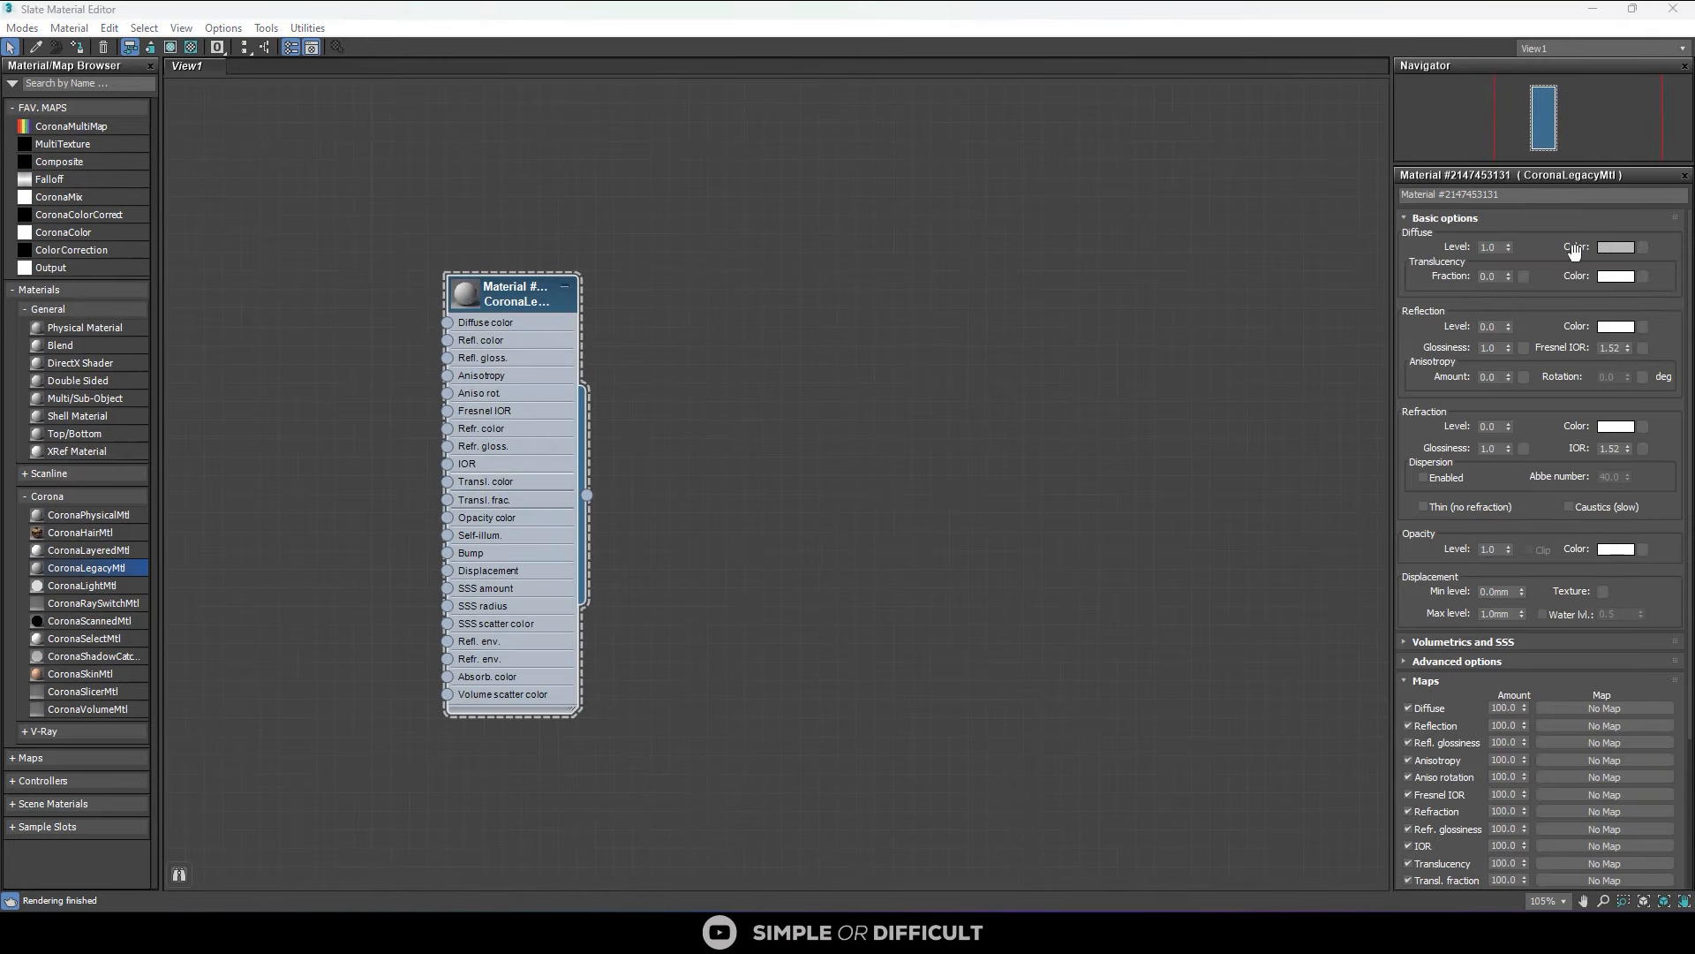
pyautogui.moveTo(641, 201); pyautogui.dragTo(605, 201)
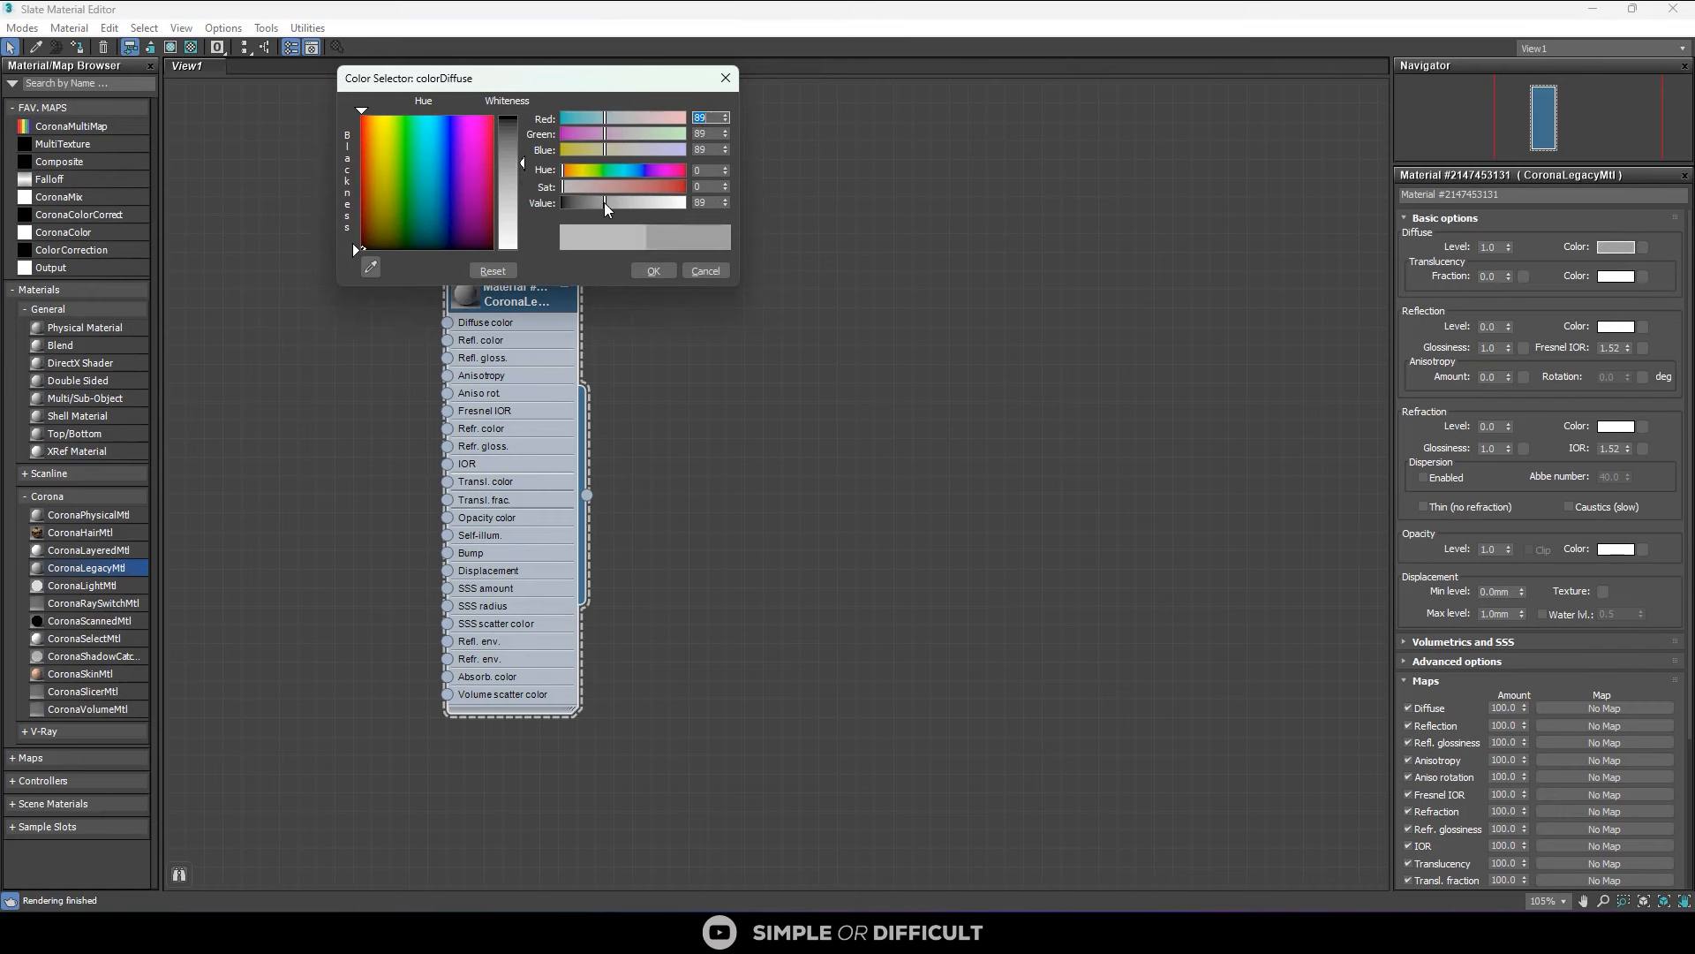
pyautogui.click(654, 271)
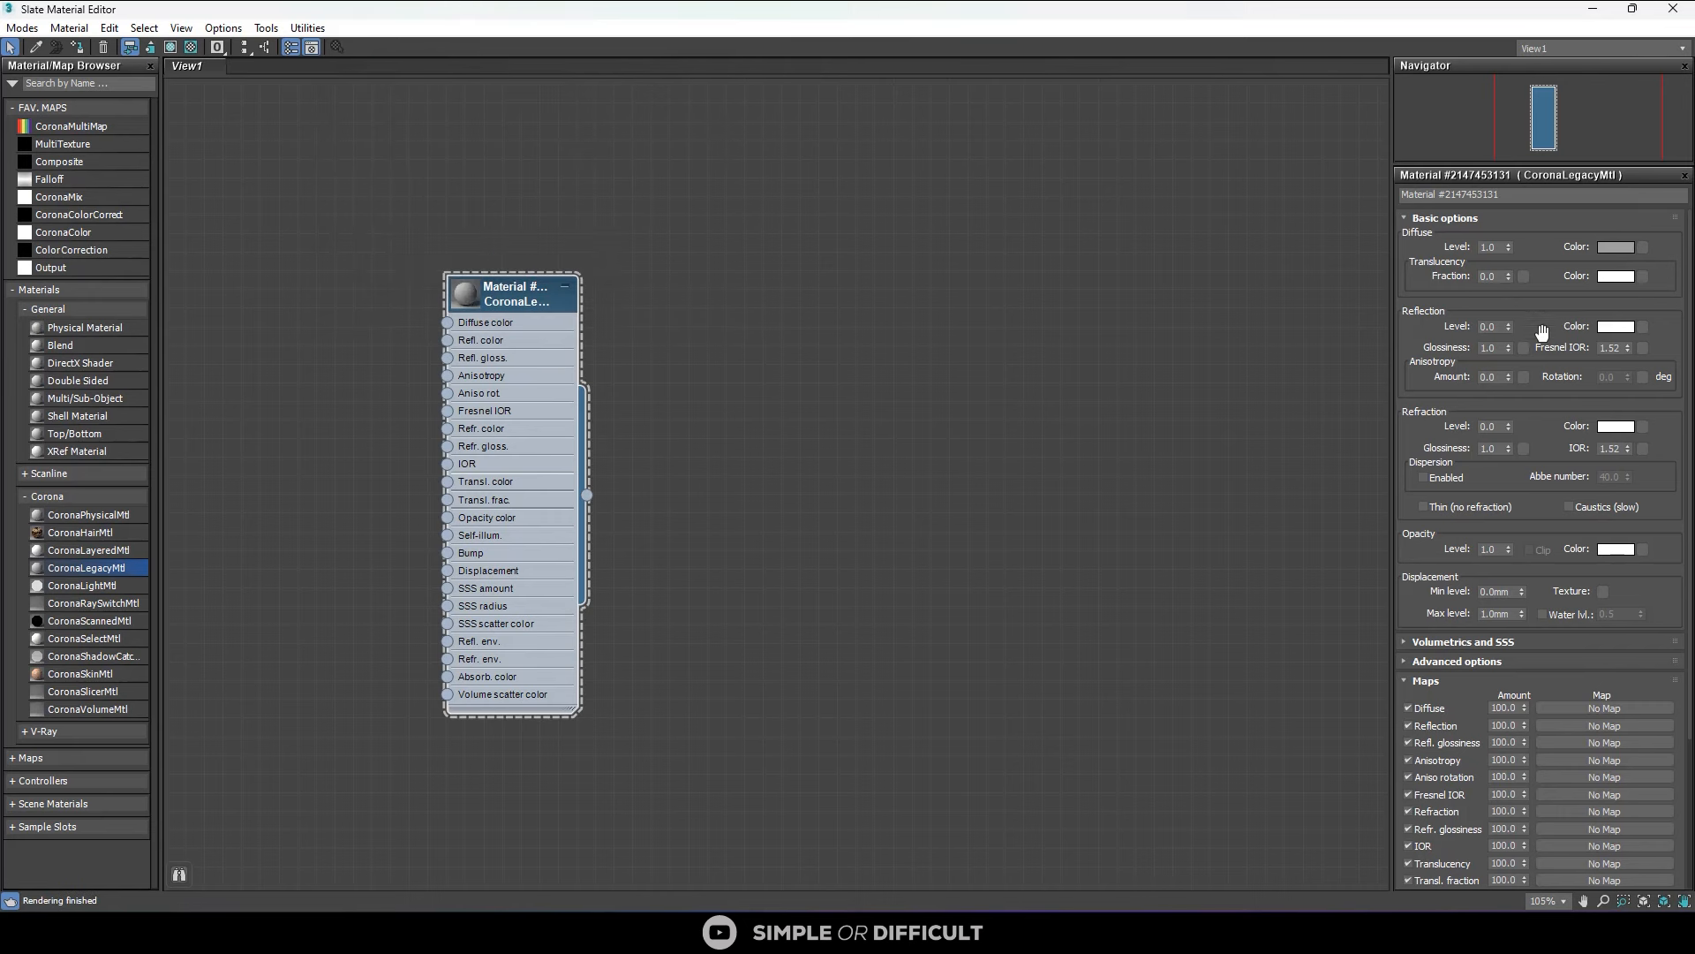
# Set the material's reflection level to 1.0, glossiness to 0.6 and reflection color to a neutral grey with value 133.
pyautogui.doubleClick(1490, 327)
pyautogui.doubleClick(1499, 348)
pyautogui.write('0.6')
pyautogui.click(1619, 328)
pyautogui.moveTo(654, 206); pyautogui.dragTo(639, 208)
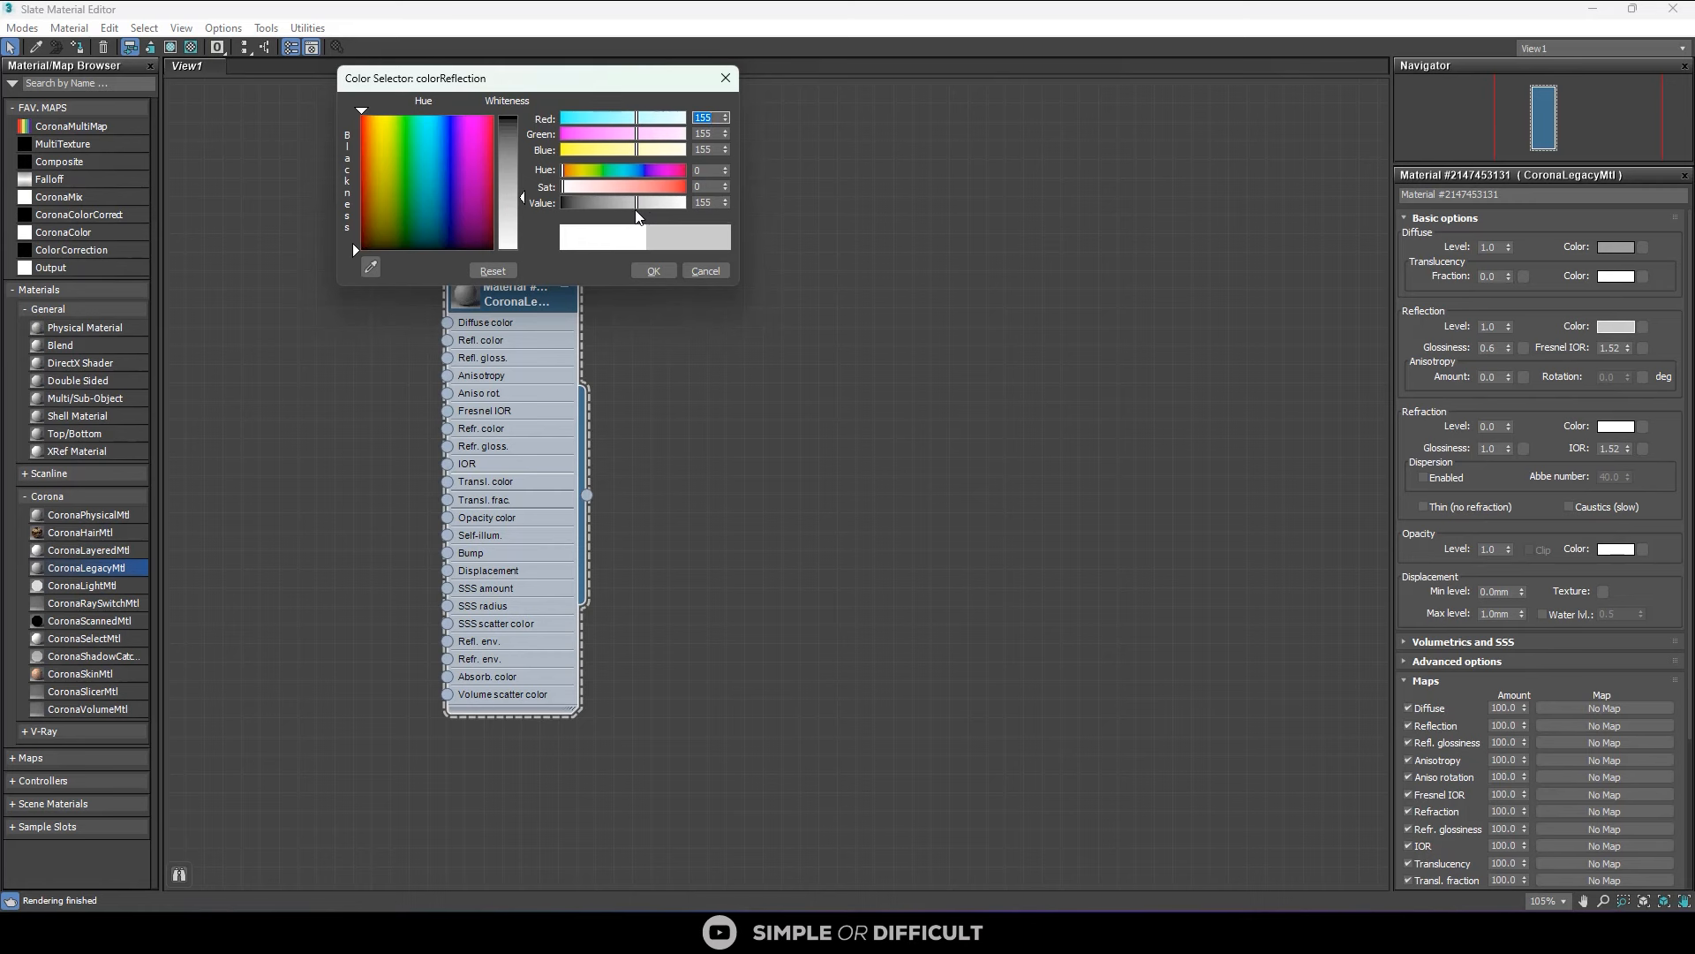
pyautogui.moveTo(637, 211); pyautogui.dragTo(629, 217)
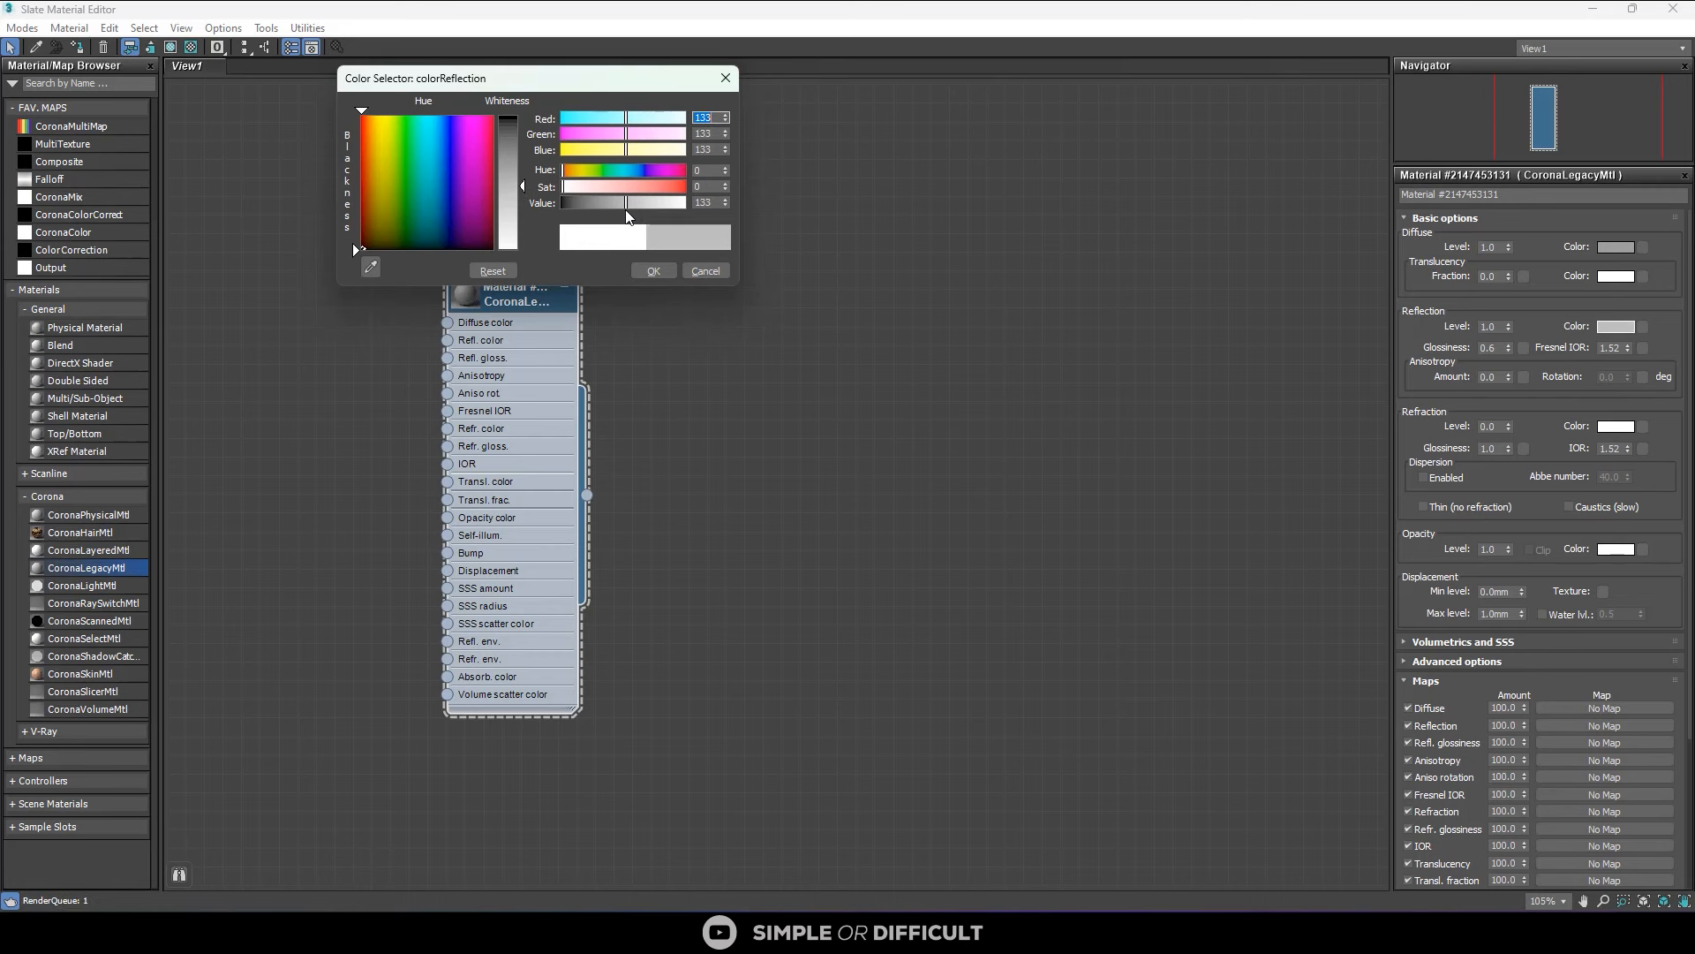
pyautogui.click(653, 270)
# Collapse the material node to its enlarged preview and assign the material to the selected bathroom objects.
pyautogui.doubleClick(456, 284)
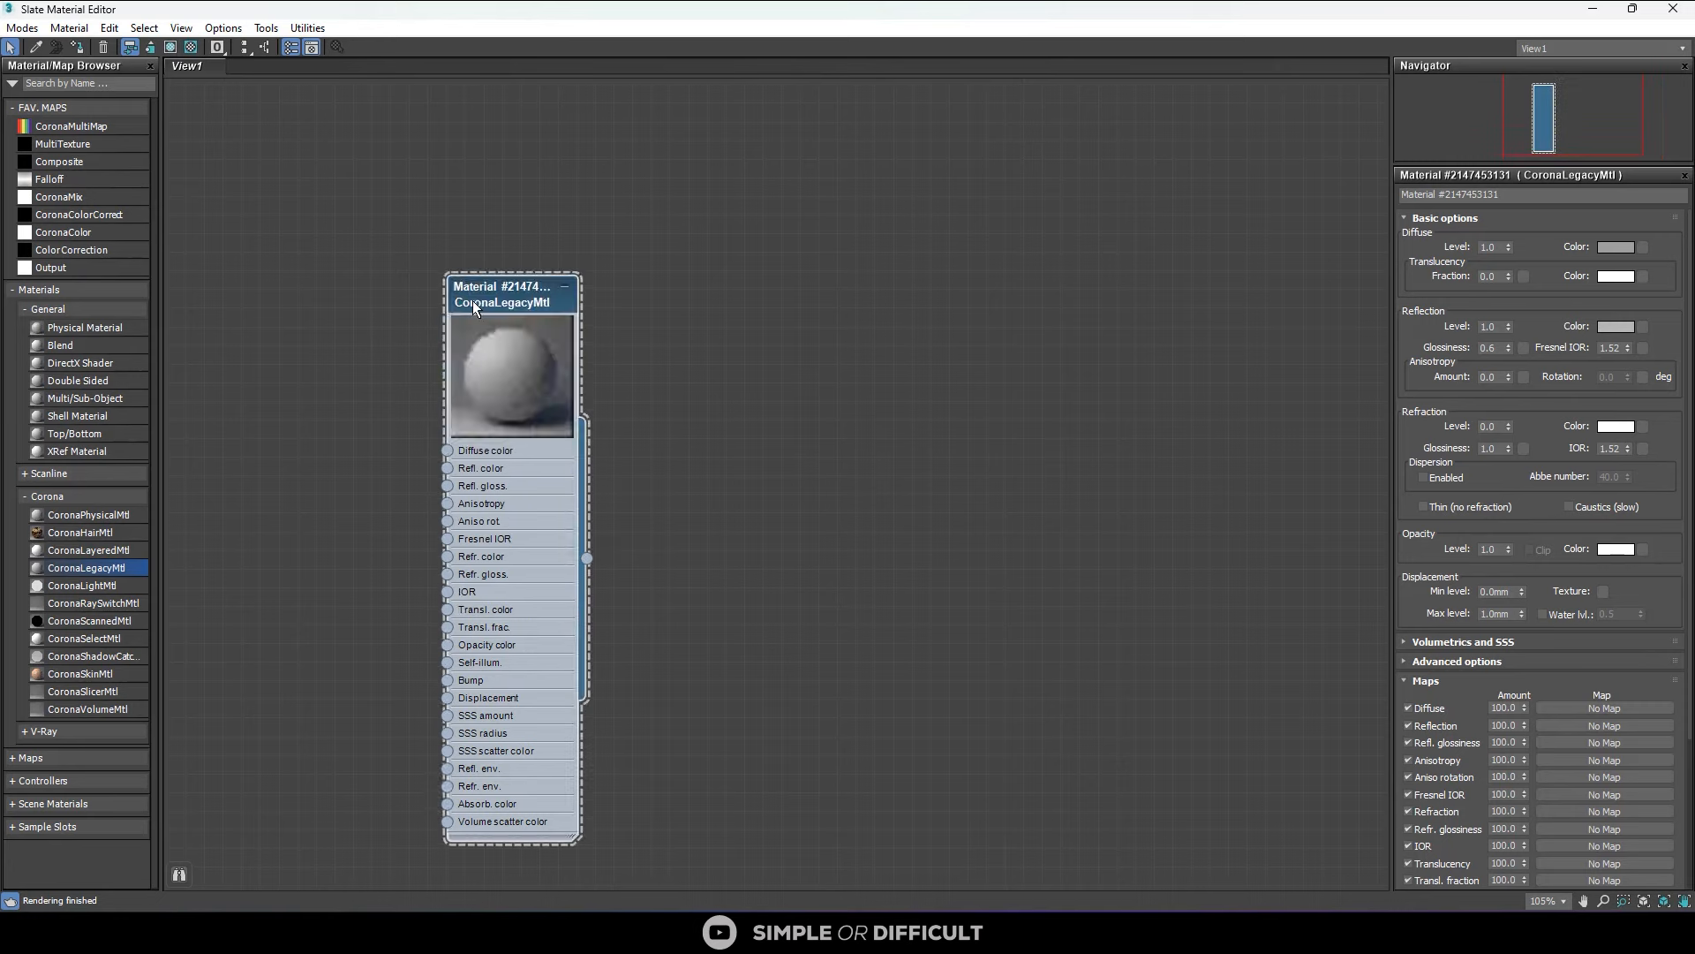
pyautogui.scroll(2, 504, 353)
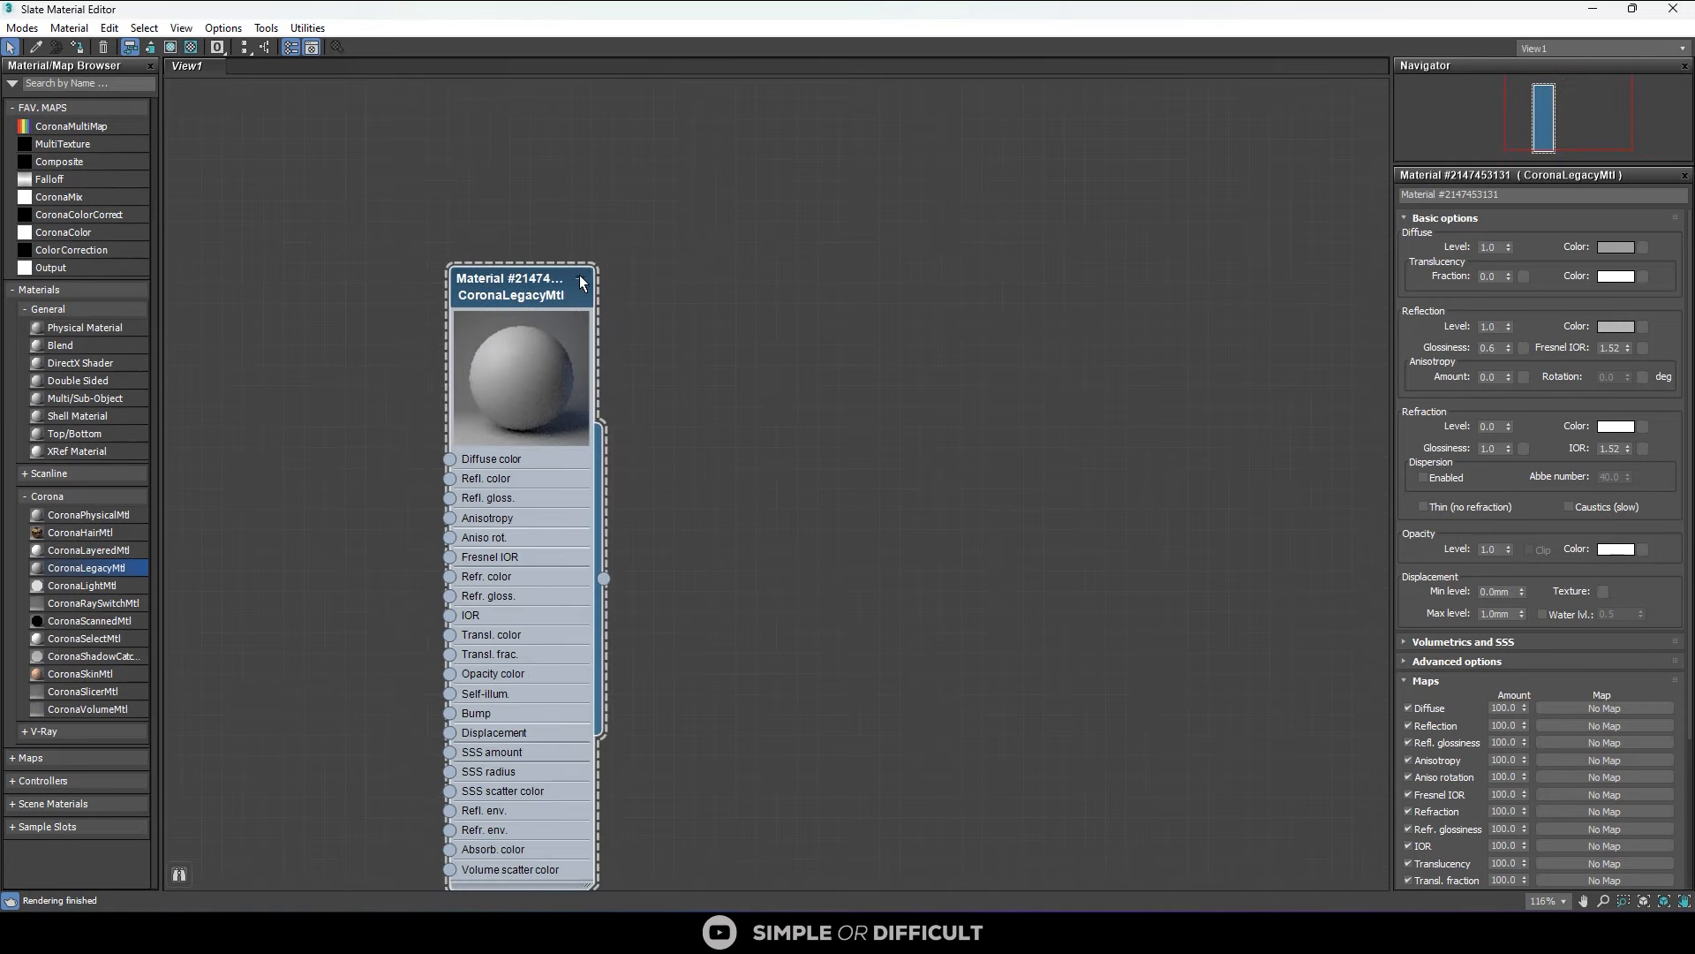
pyautogui.click(581, 279)
pyautogui.click(79, 48)
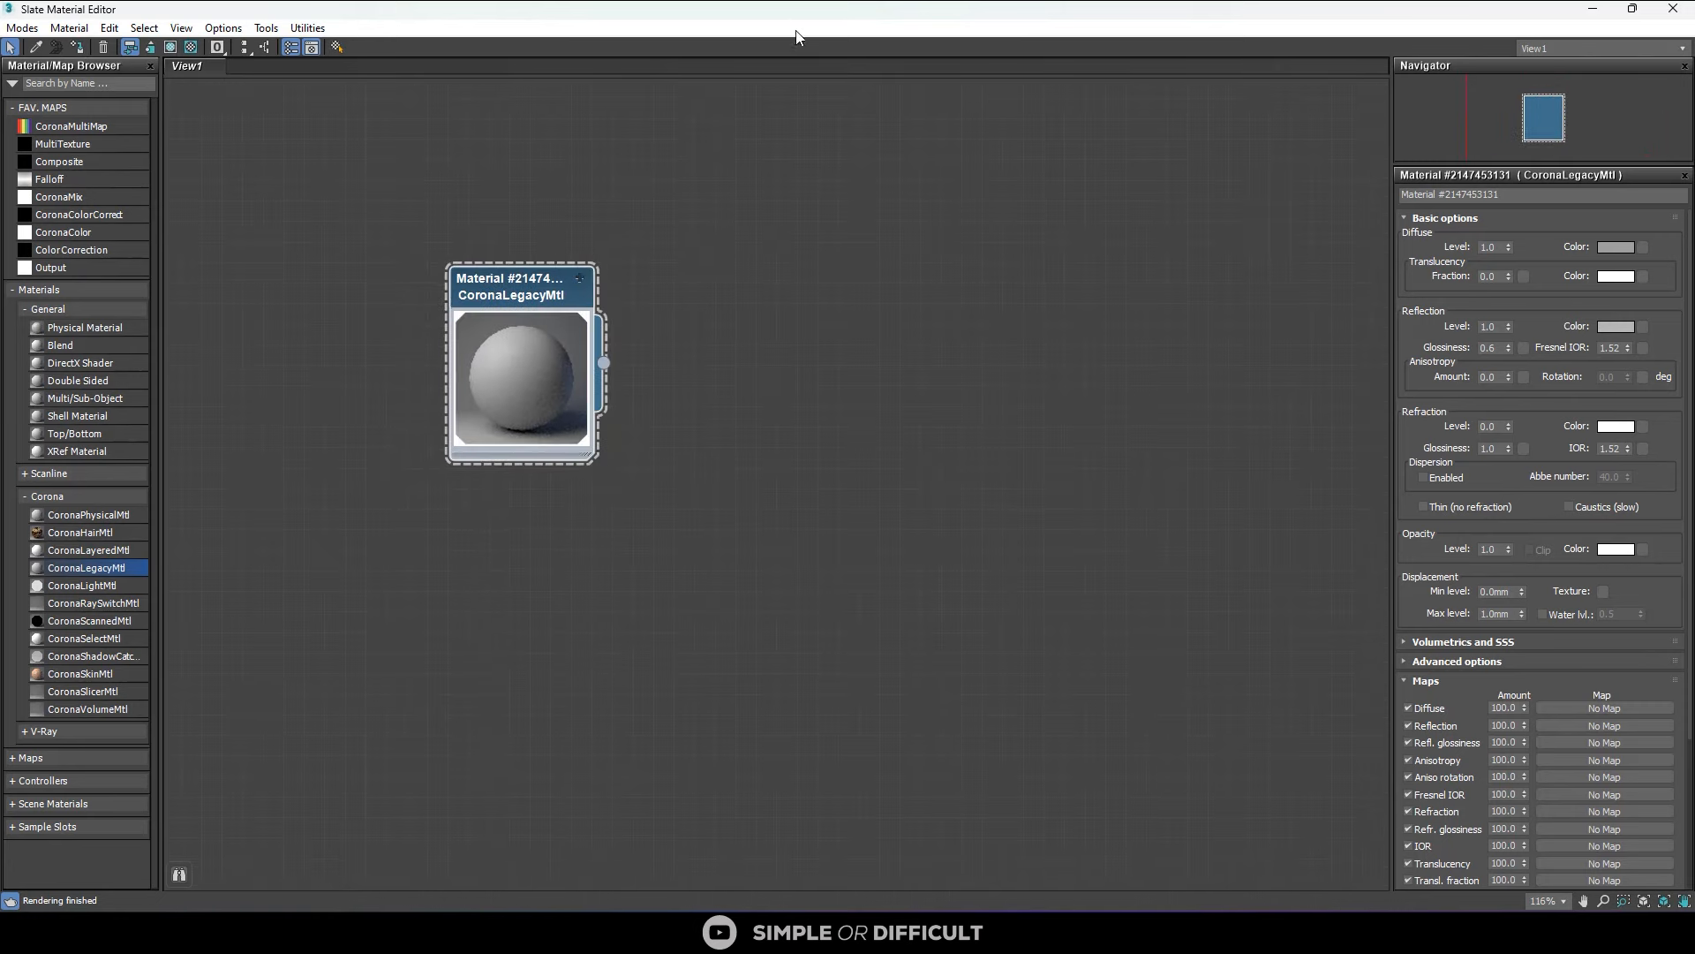
pyautogui.moveTo(861, 22); pyautogui.dragTo(1103, 169)
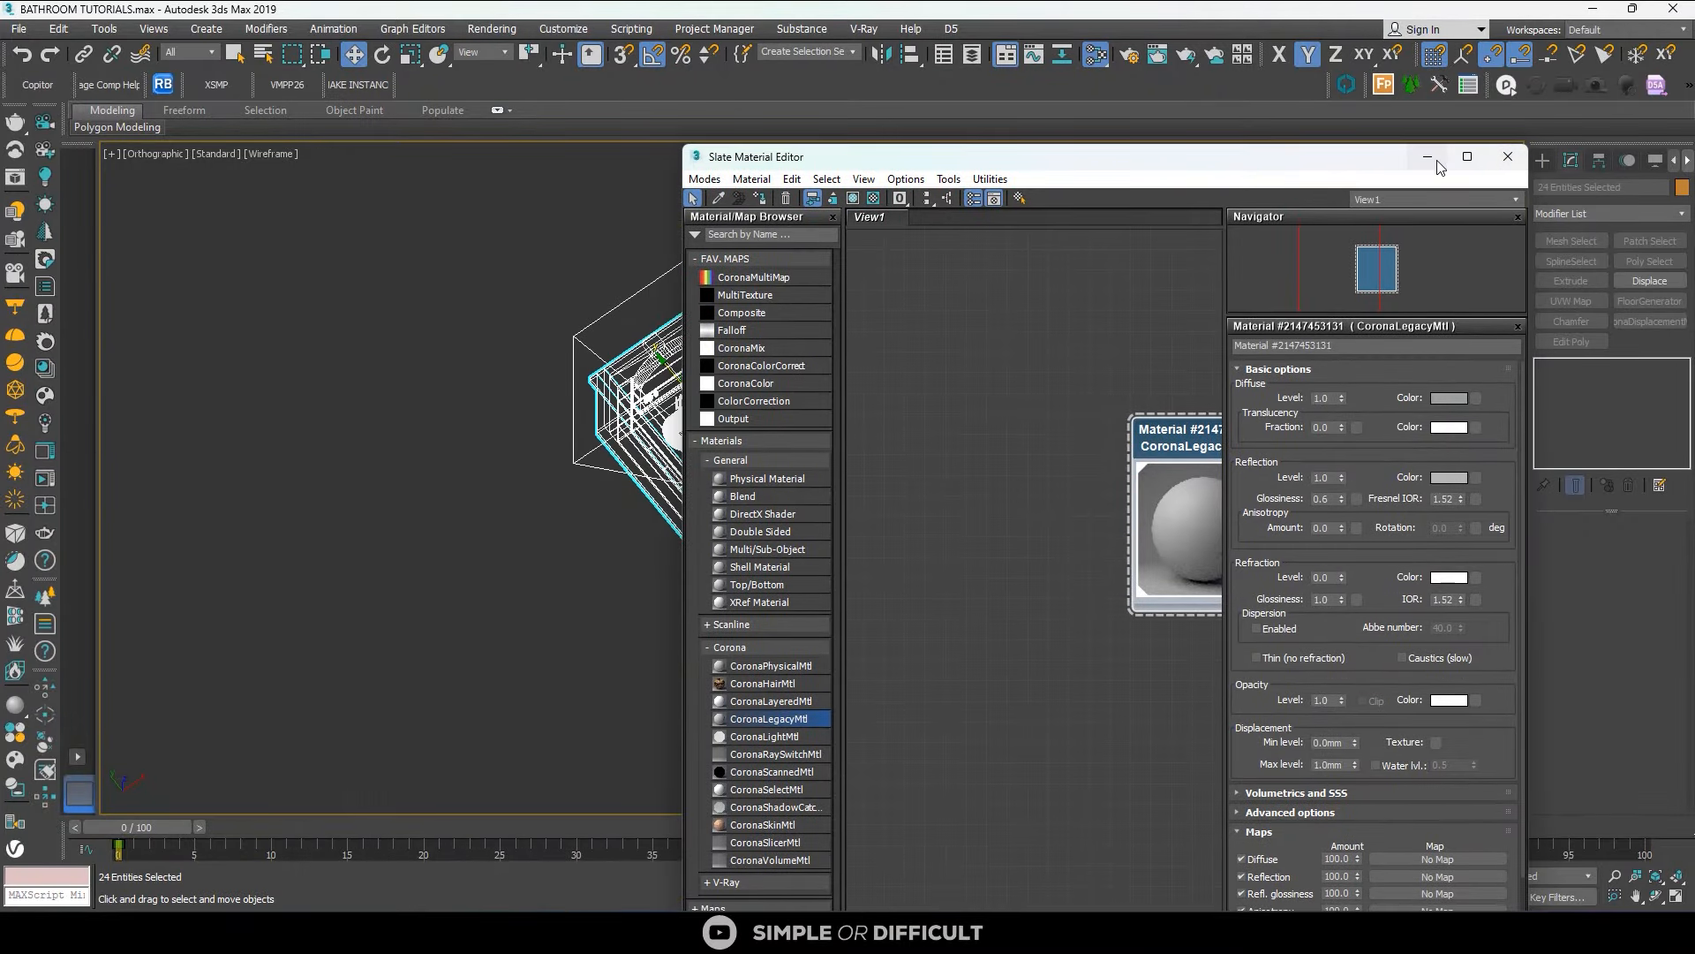
# Minimize the material editor and deselect all the bathroom objects.
pyautogui.click(1423, 153)
pyautogui.click(1676, 897)
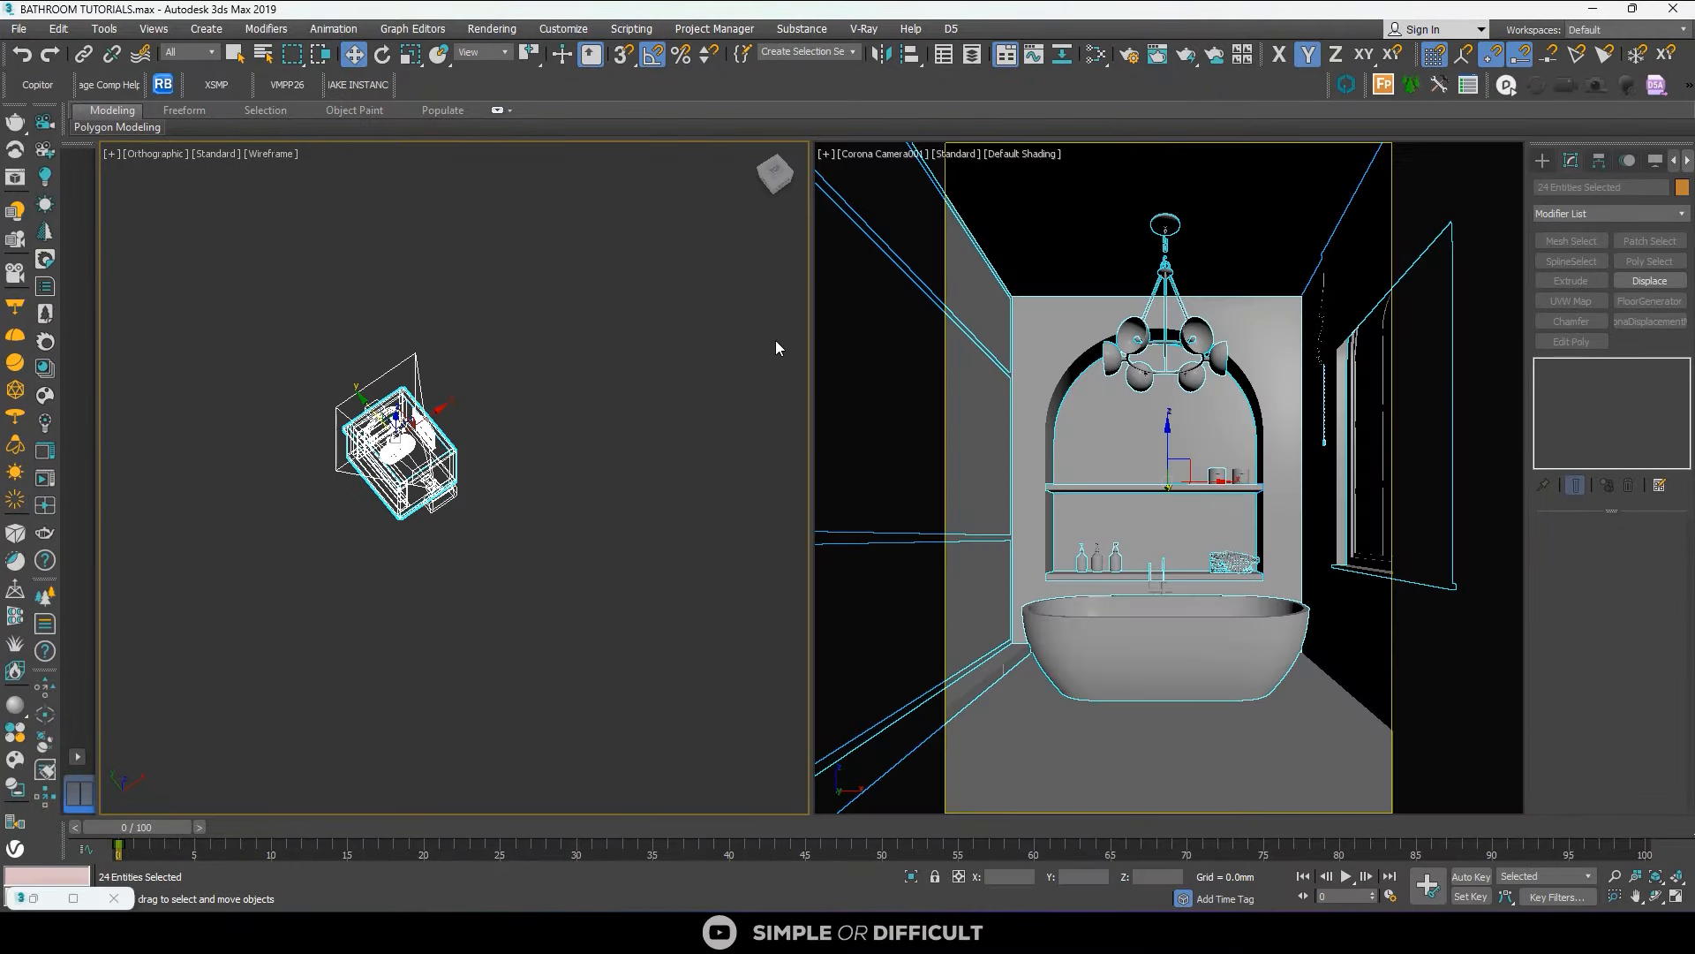
pyautogui.click(747, 322)
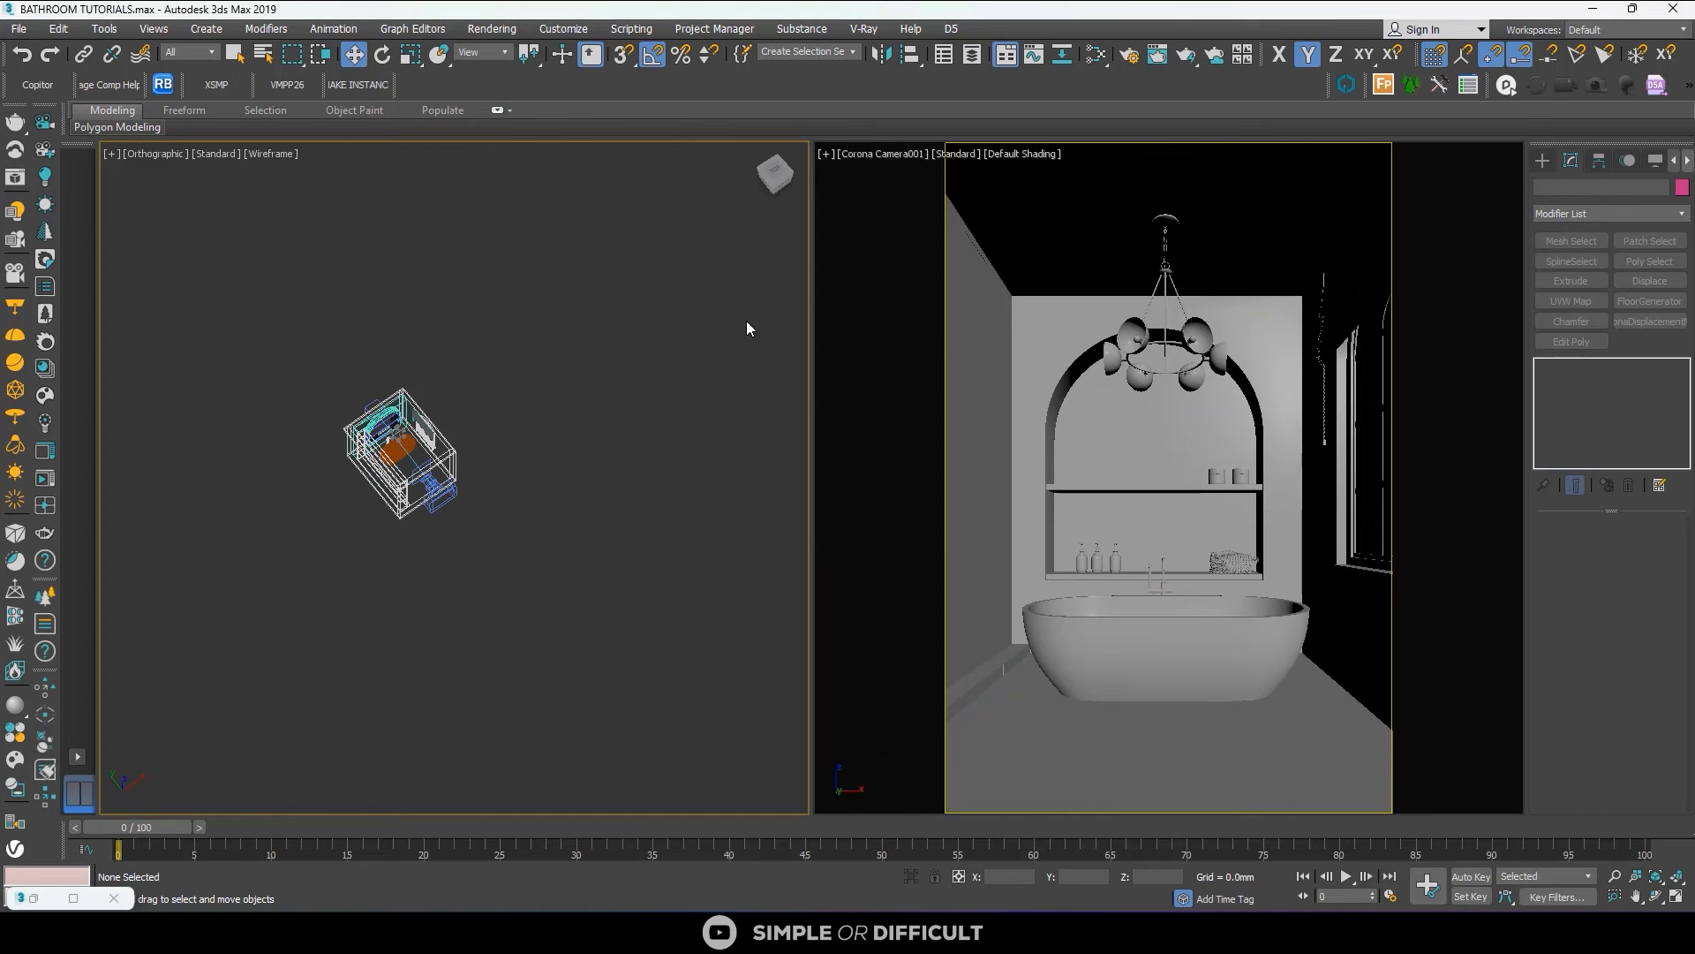
# Set the camera viewport's Default Lights to two lights in its per-view presets and apply the change.
pyautogui.click(1021, 153)
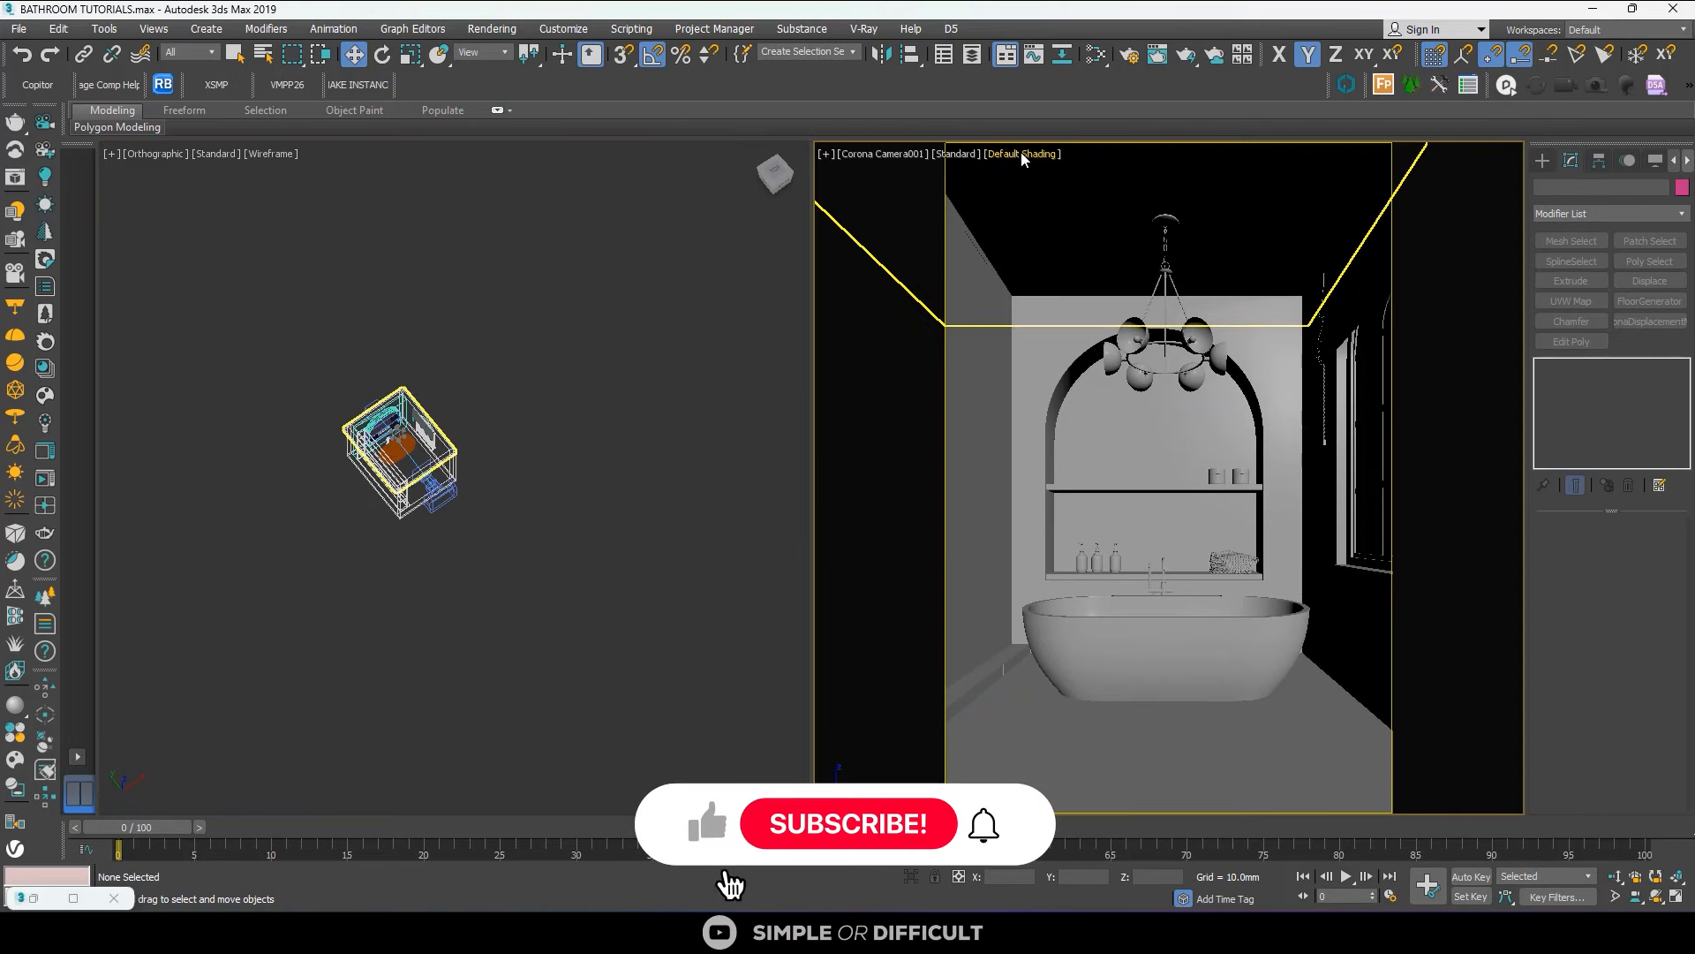
pyautogui.click(1020, 154)
pyautogui.click(1077, 438)
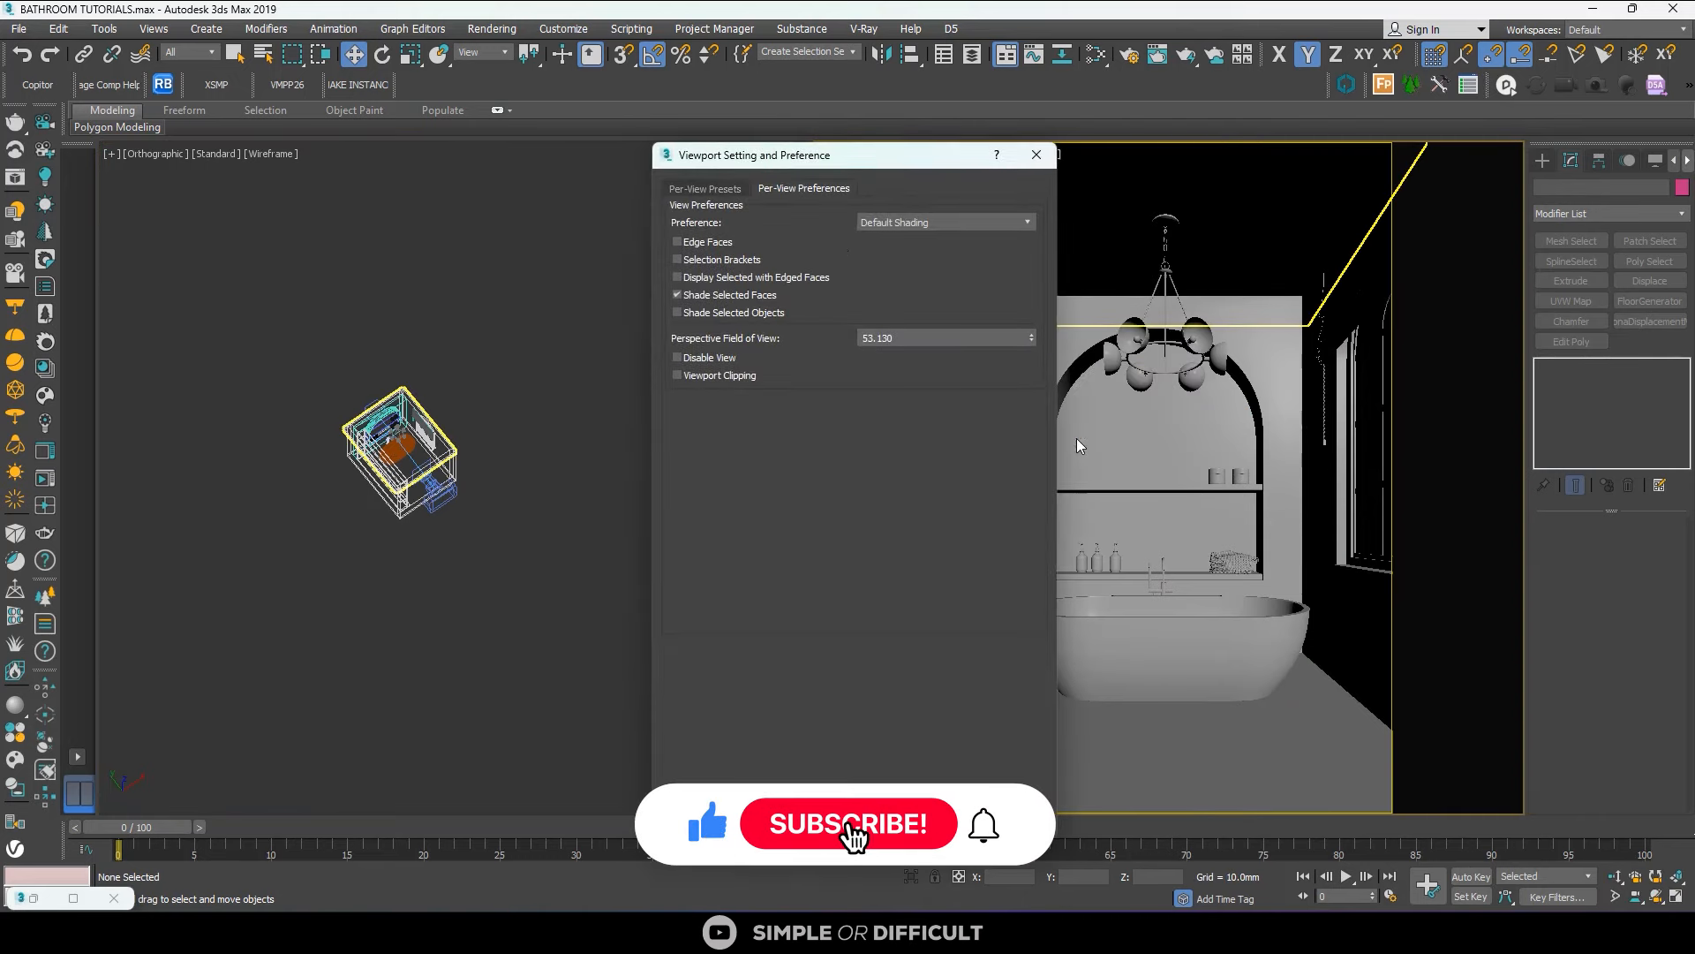
pyautogui.click(727, 190)
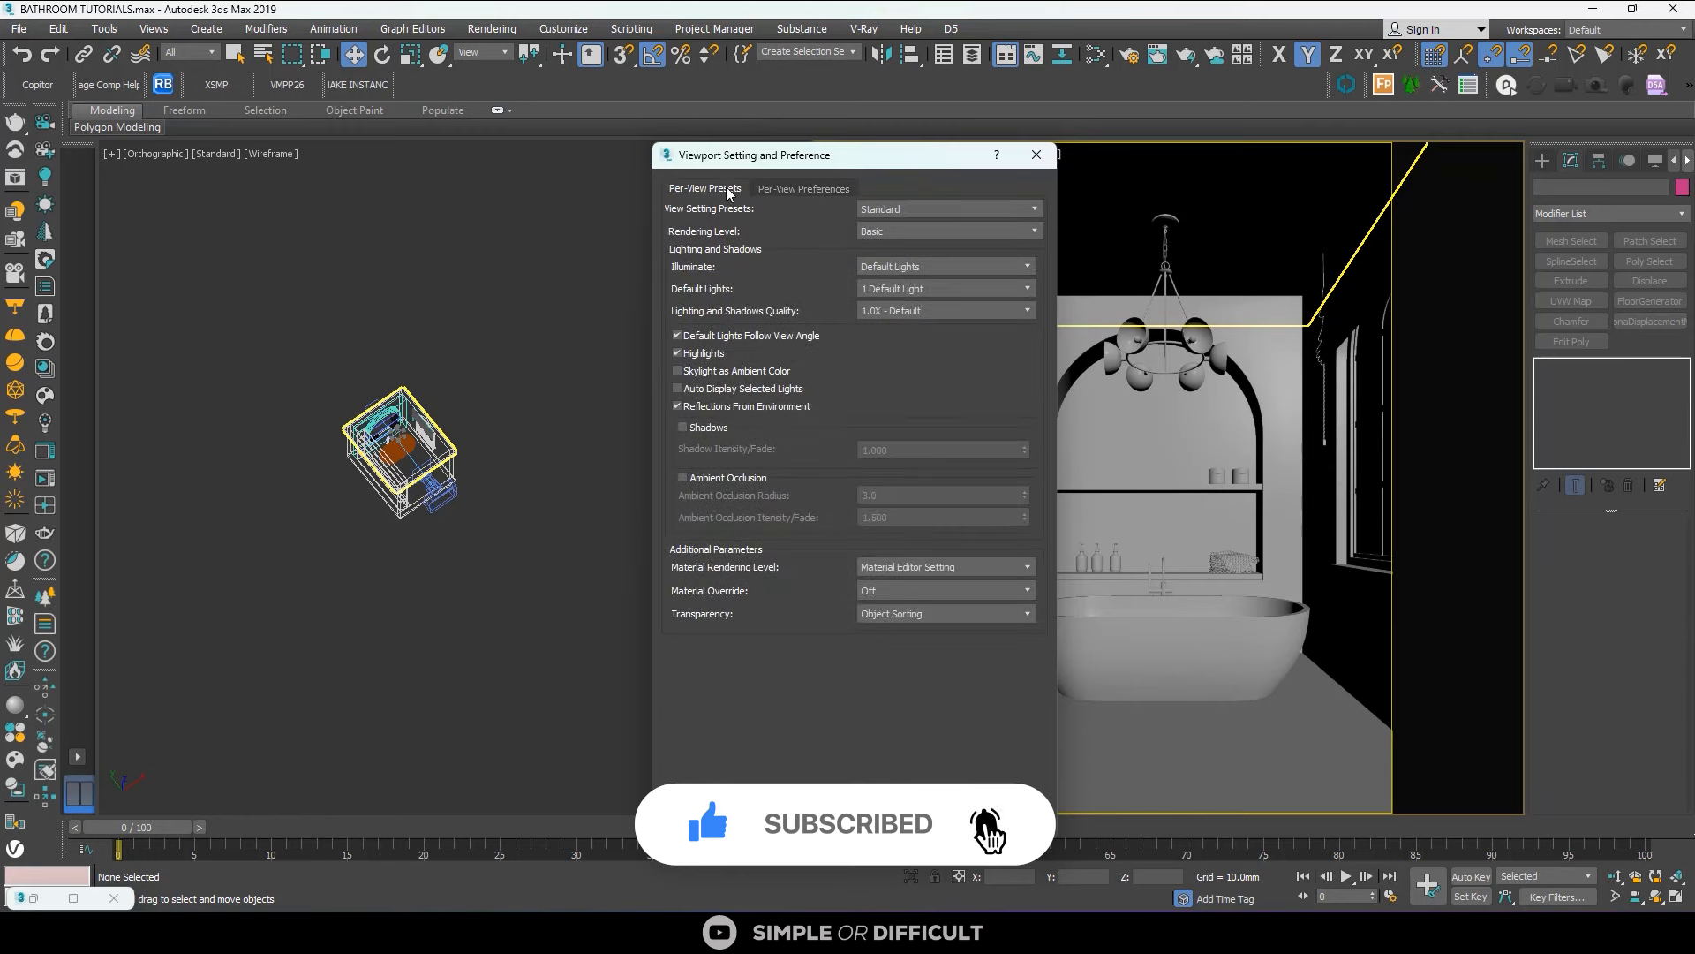
pyautogui.click(901, 288)
pyautogui.click(913, 314)
pyautogui.click(918, 798)
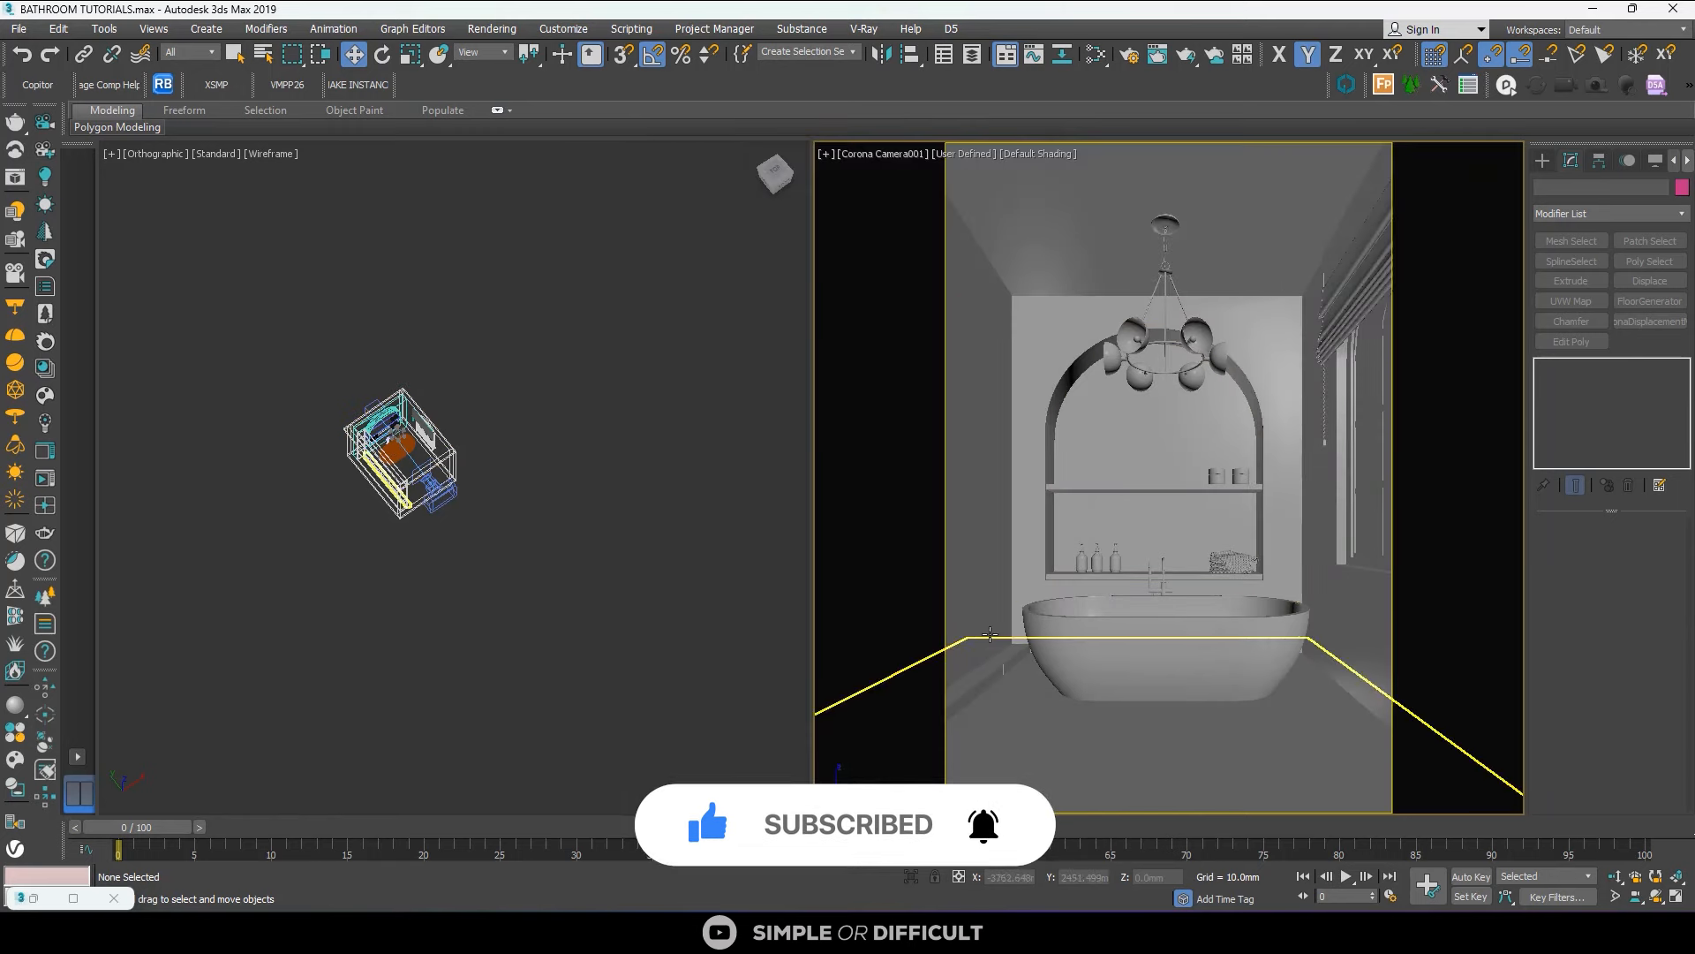
# Select the arched window object in the bathroom's side wall and bring it into close view.
pyautogui.click(627, 440)
pyautogui.press('t')
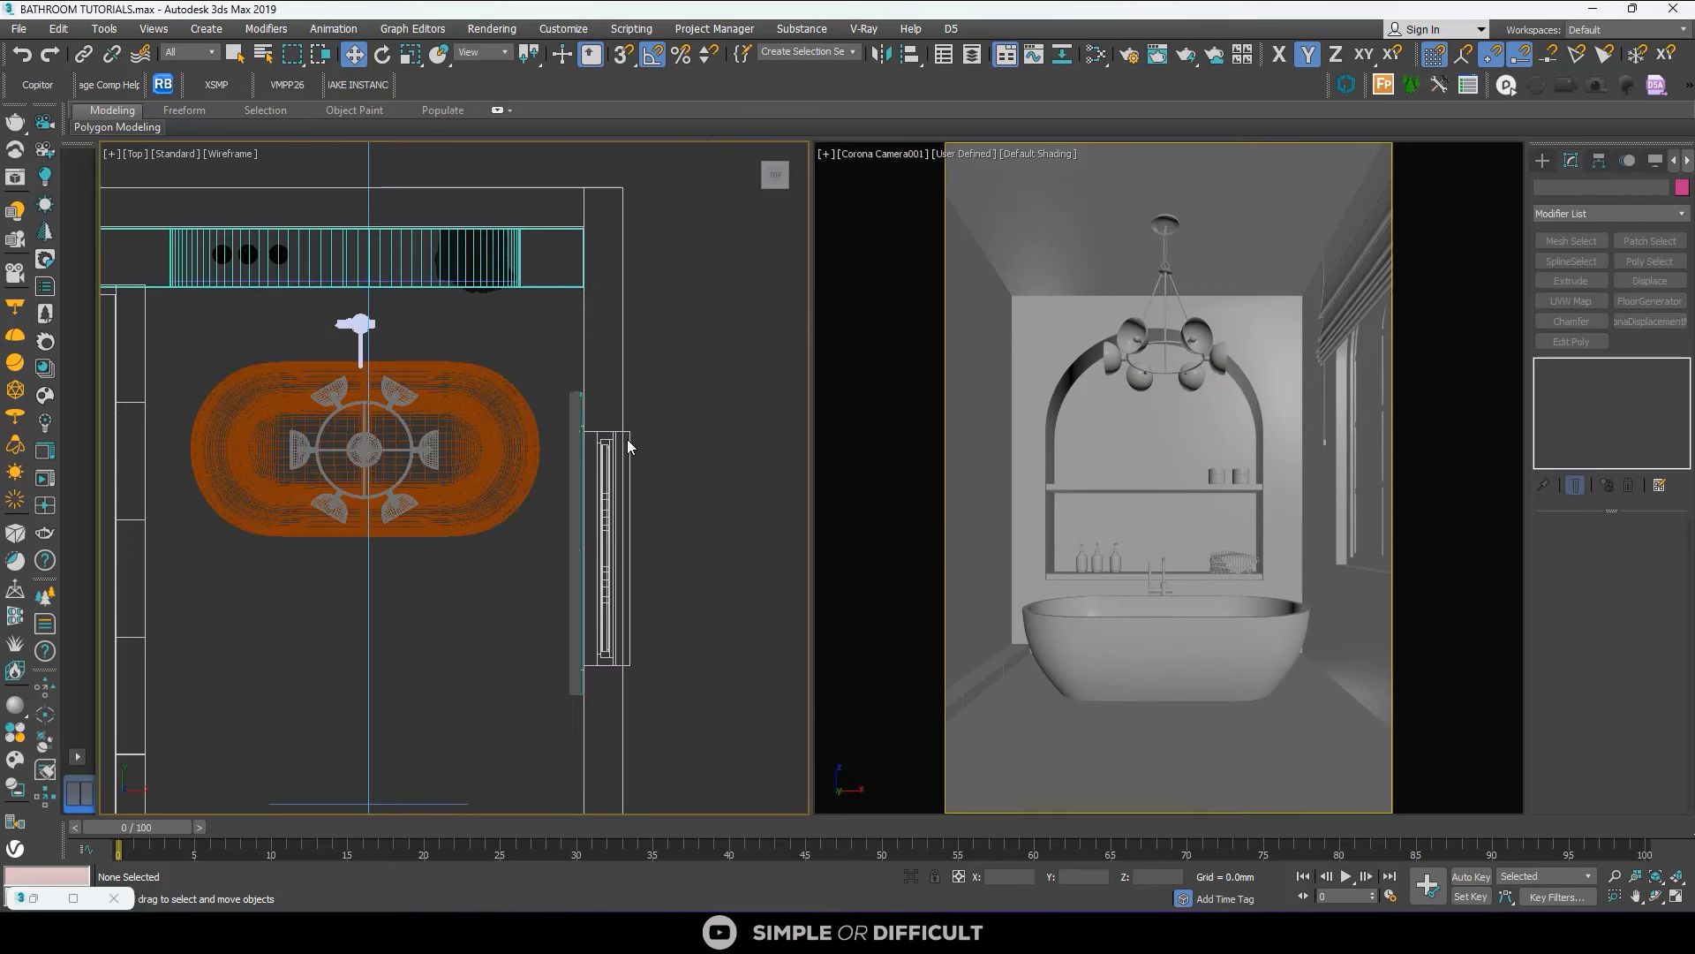
pyautogui.scroll(-3, 634, 447)
pyautogui.moveTo(638, 407); pyautogui.dragTo(590, 360, button='middle')
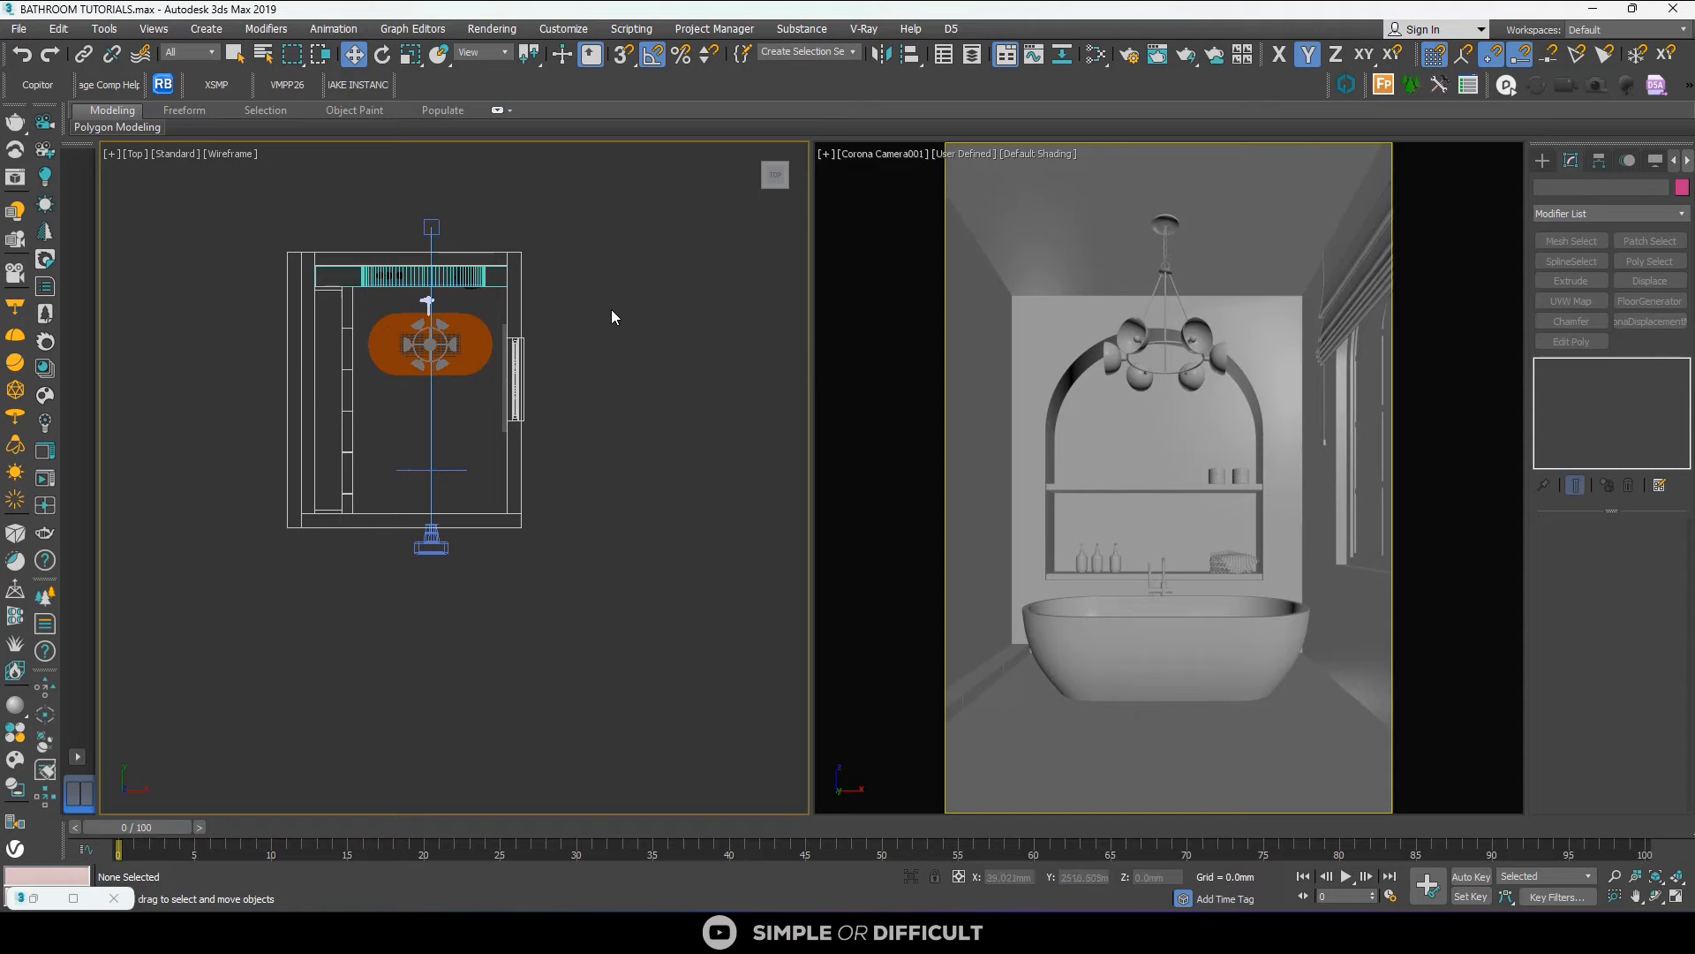
pyautogui.click(517, 362)
pyautogui.scroll(5, 519, 362)
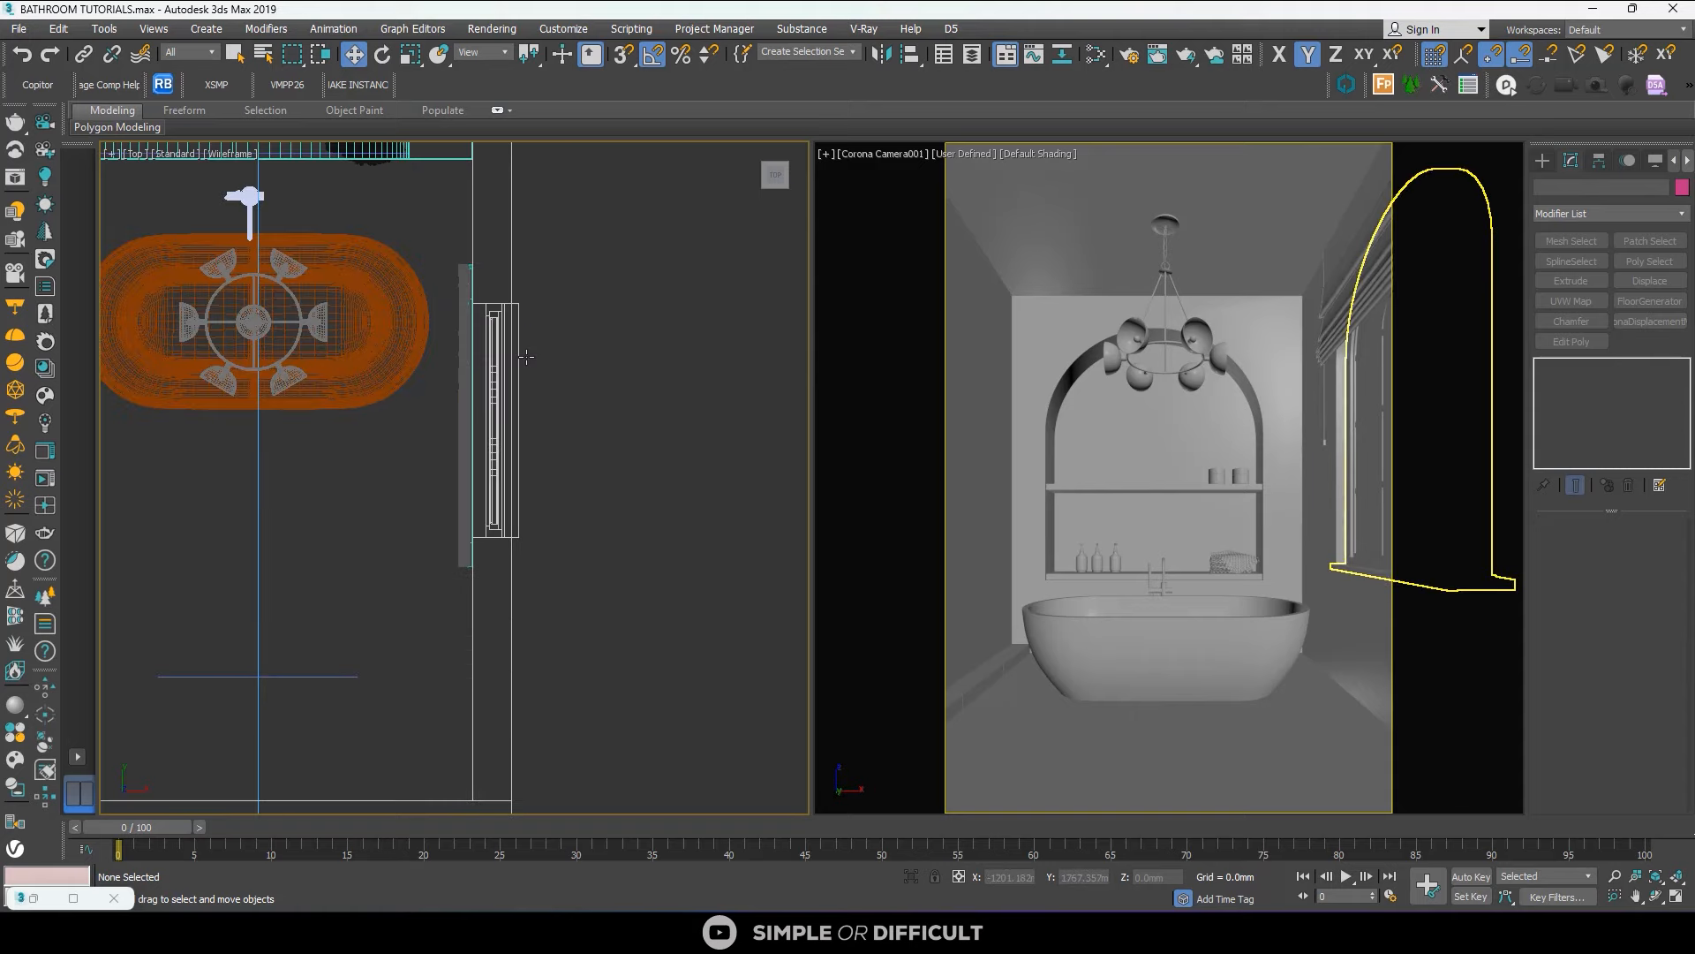
pyautogui.click(519, 362)
pyautogui.scroll(-5, 520, 362)
pyautogui.keyDown('alt'); pyautogui.moveTo(519, 362); pyautogui.dragTo(495, 307, button='middle'); pyautogui.keyUp('alt')
pyautogui.scroll(5, 517, 358)
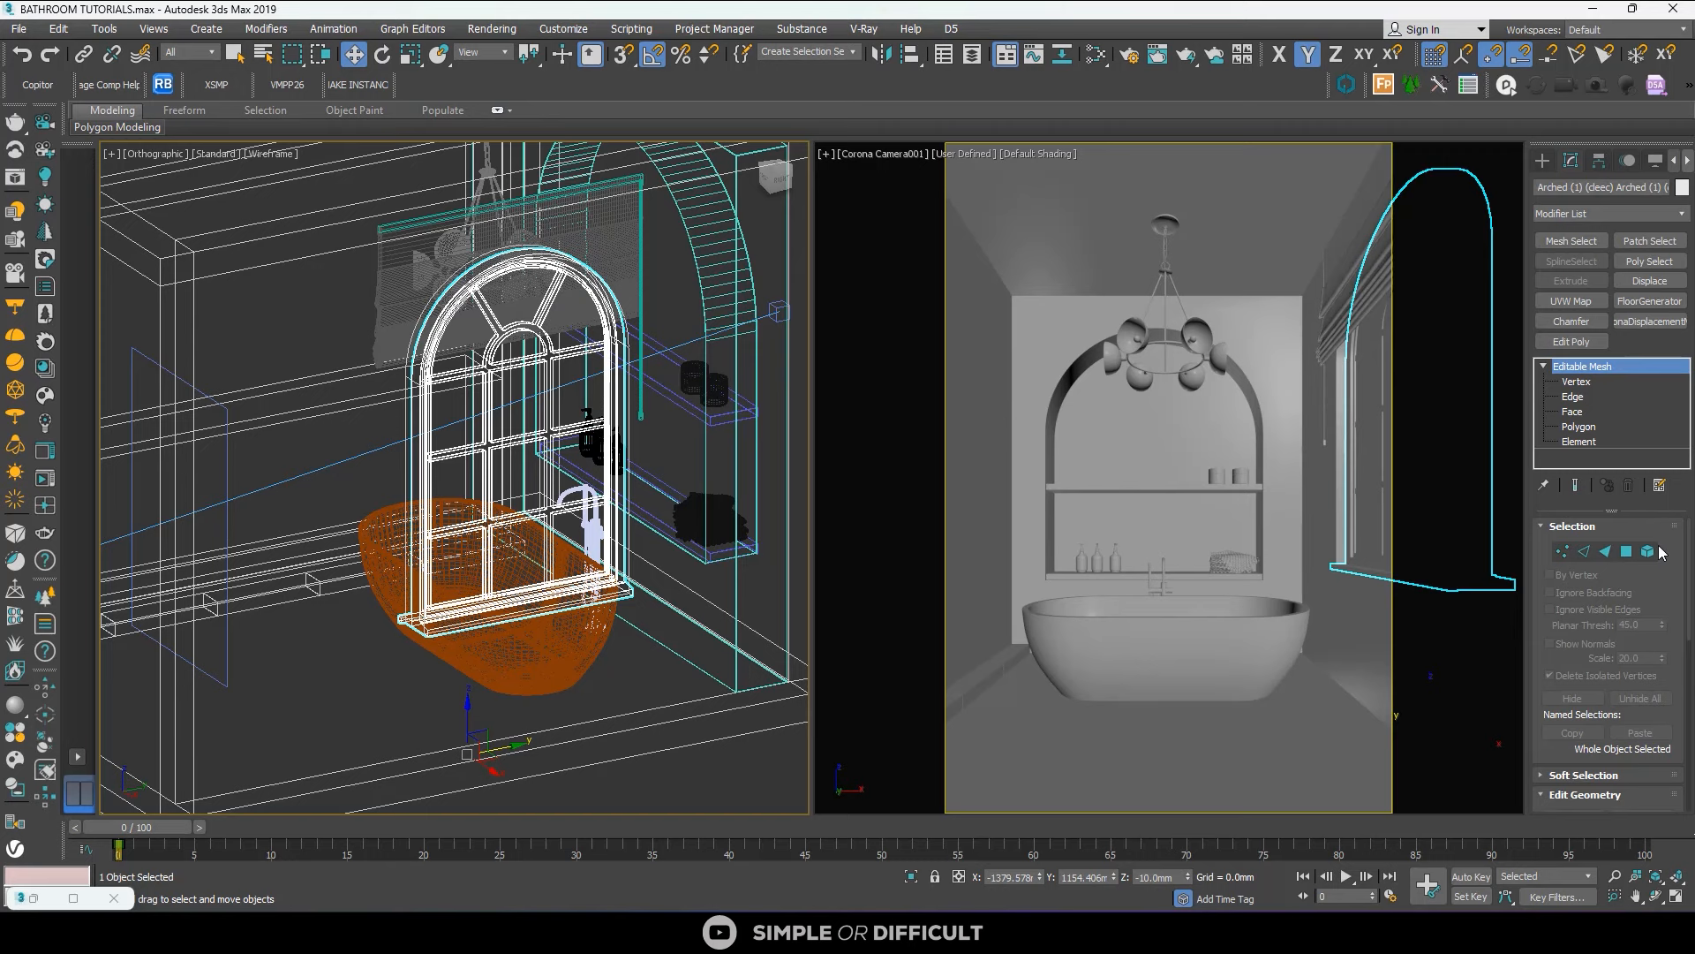
# Duplicate the grey CoronaLegacyMtl in the Slate Material Editor and show the copy's parameters.
pyautogui.click(1096, 55)
pyautogui.moveTo(1024, 549); pyautogui.dragTo(899, 311, button='middle')
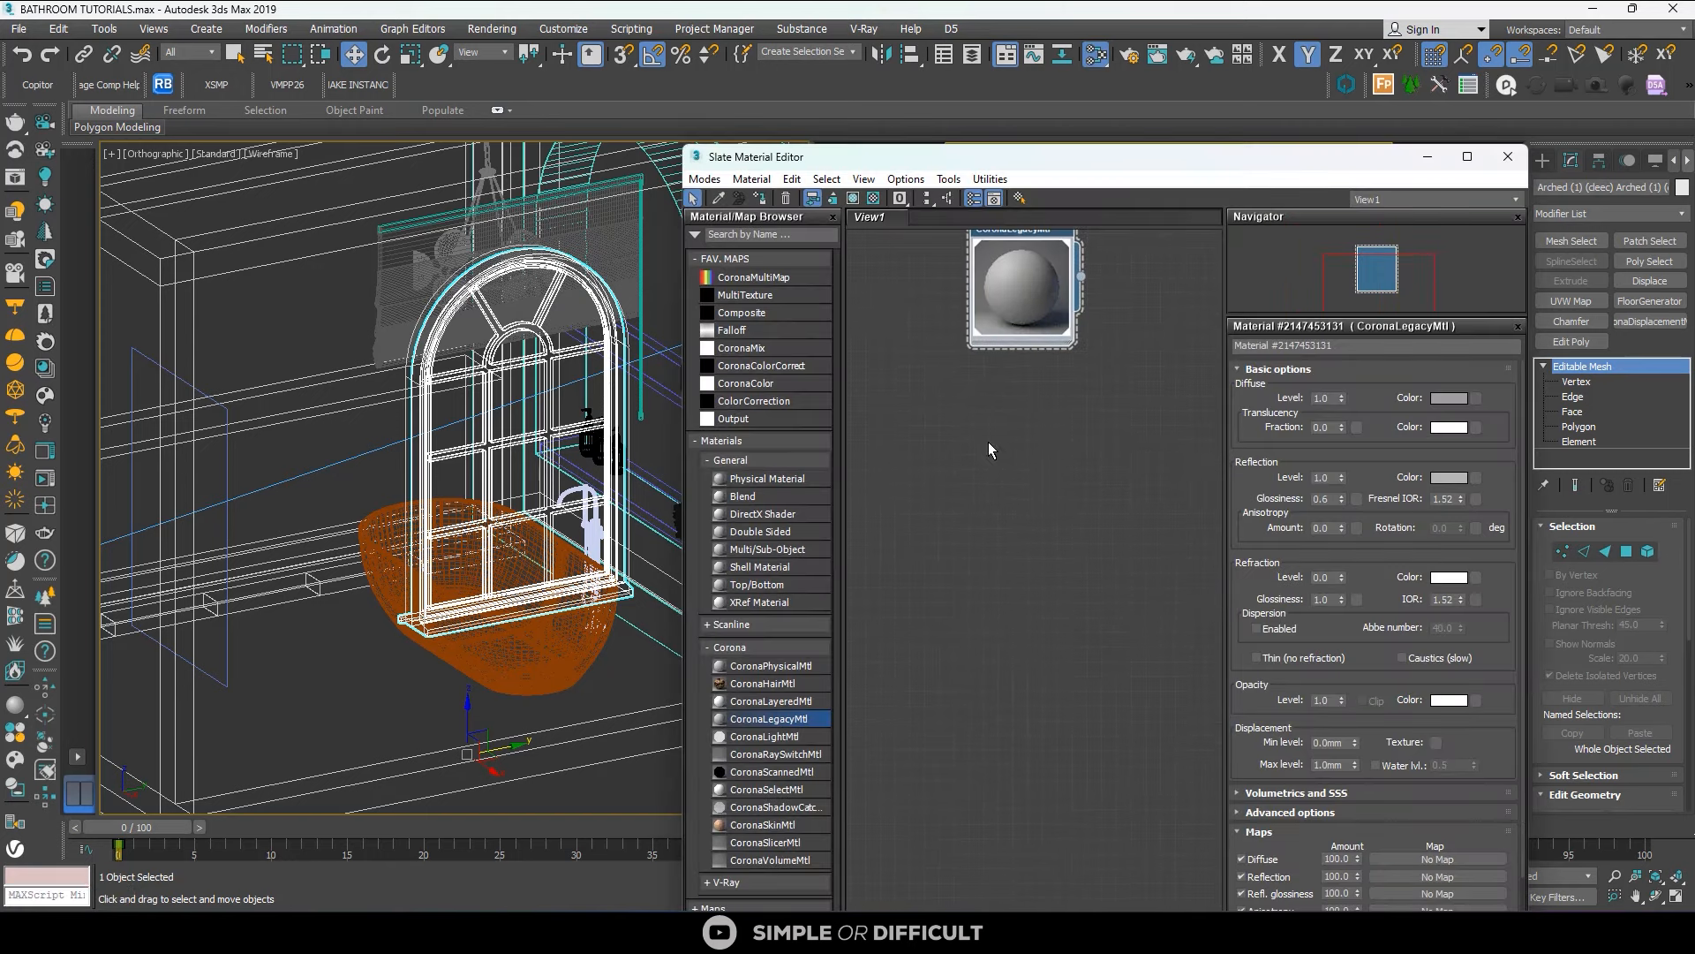
pyautogui.moveTo(989, 448); pyautogui.dragTo(958, 536, button='middle')
pyautogui.keyDown('shift'); pyautogui.moveTo(971, 333); pyautogui.dragTo(1112, 335); pyautogui.keyUp('shift')
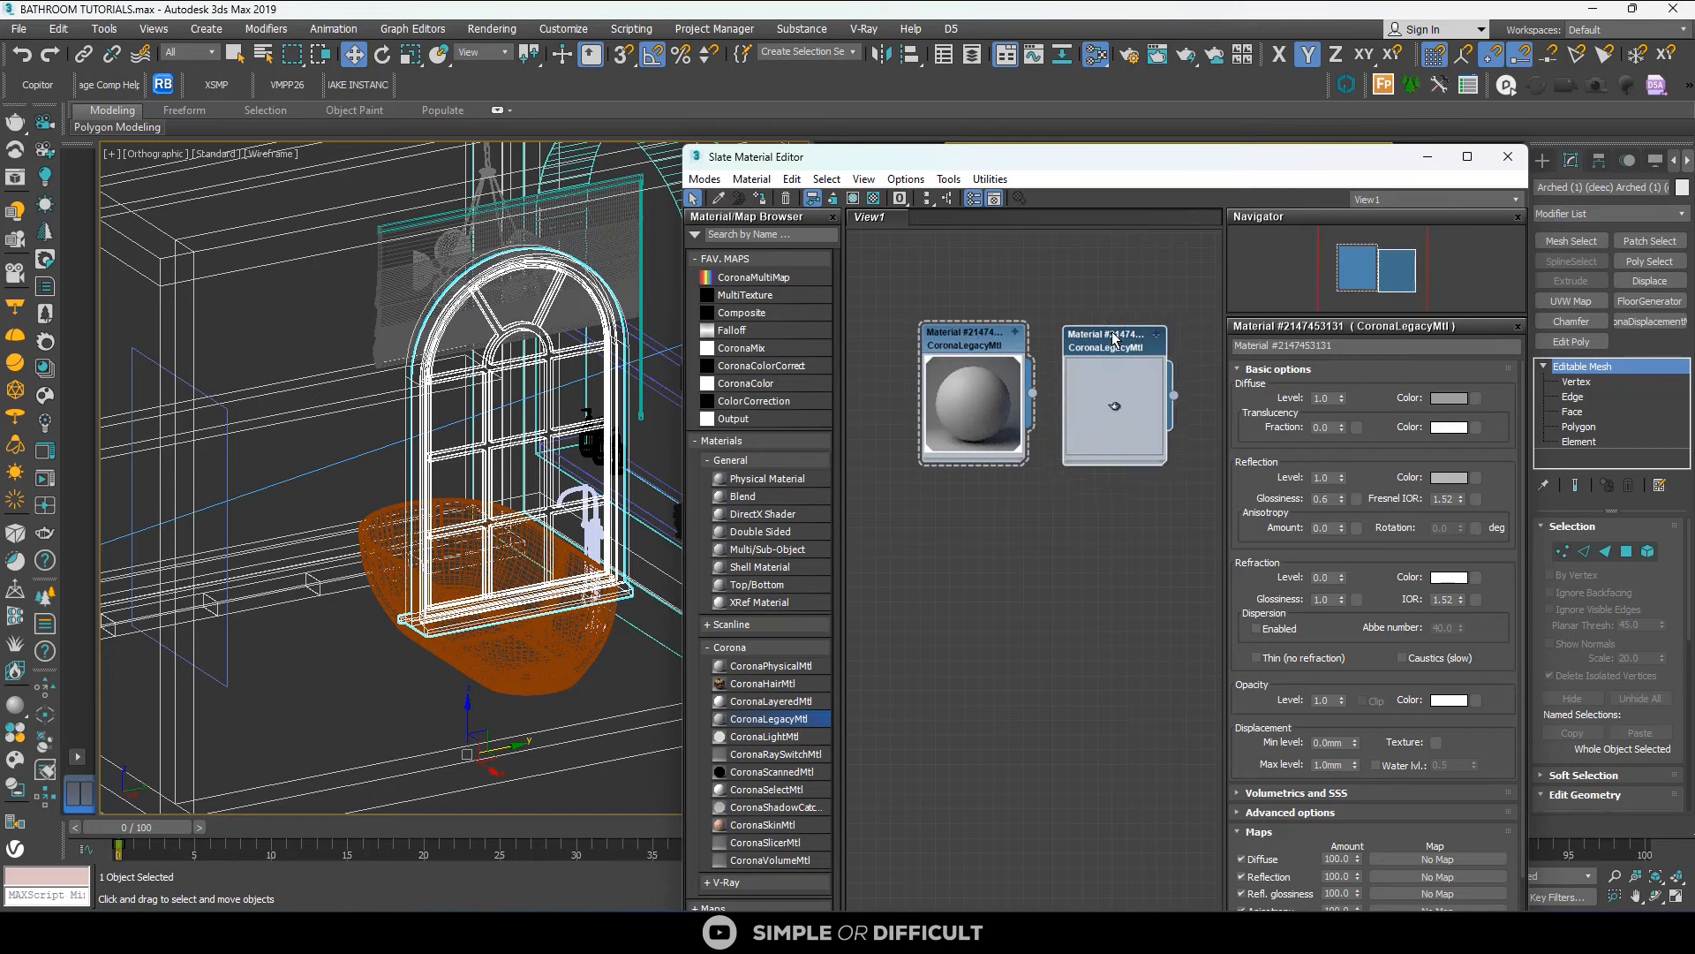
pyautogui.scroll(1, 1015, 341)
pyautogui.moveTo(1015, 342); pyautogui.dragTo(824, 345, button='middle')
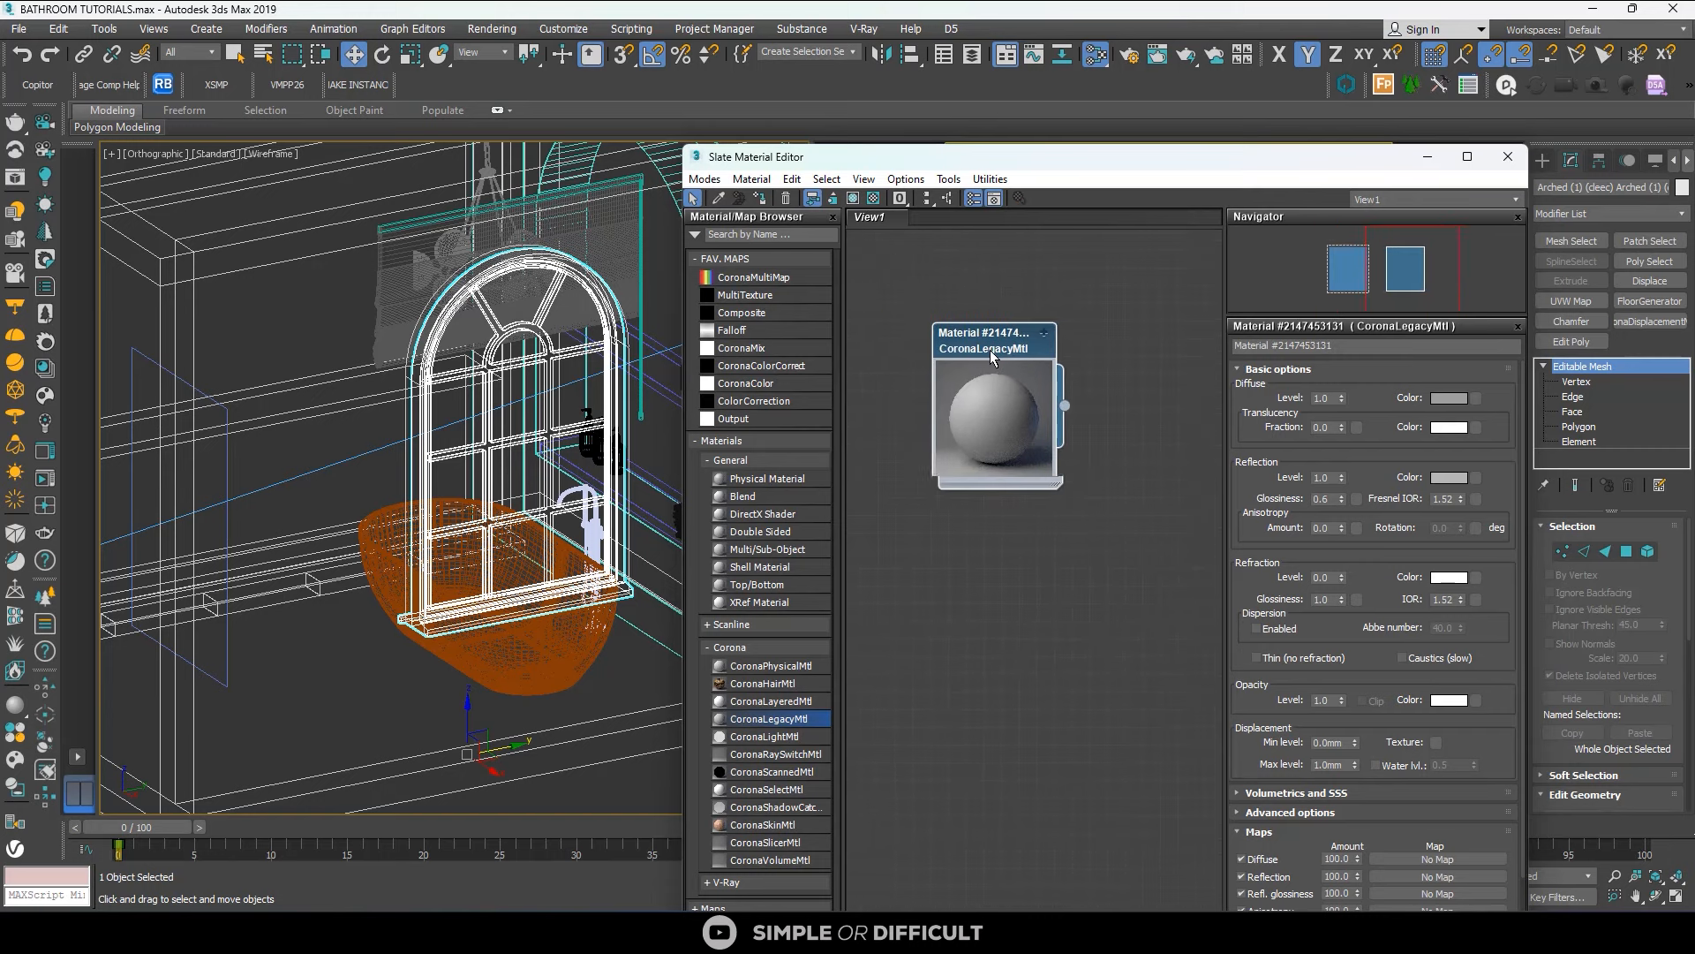
pyautogui.moveTo(1149, 165); pyautogui.dragTo(713, 104)
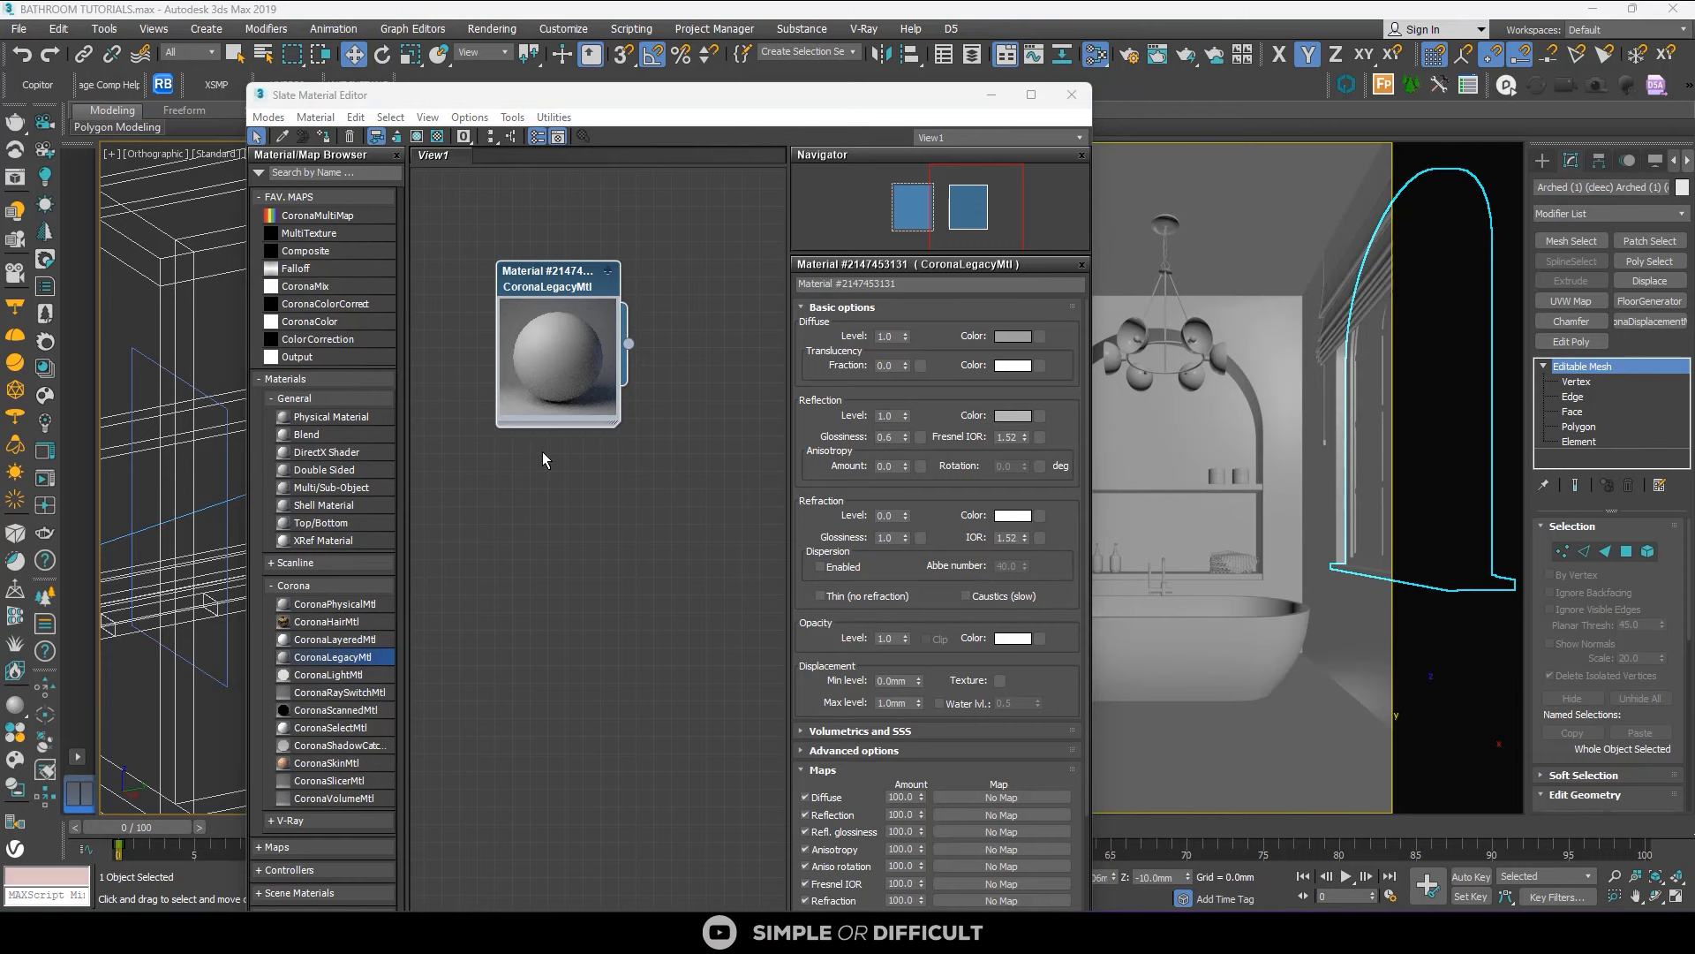
pyautogui.scroll(-3, 560, 415)
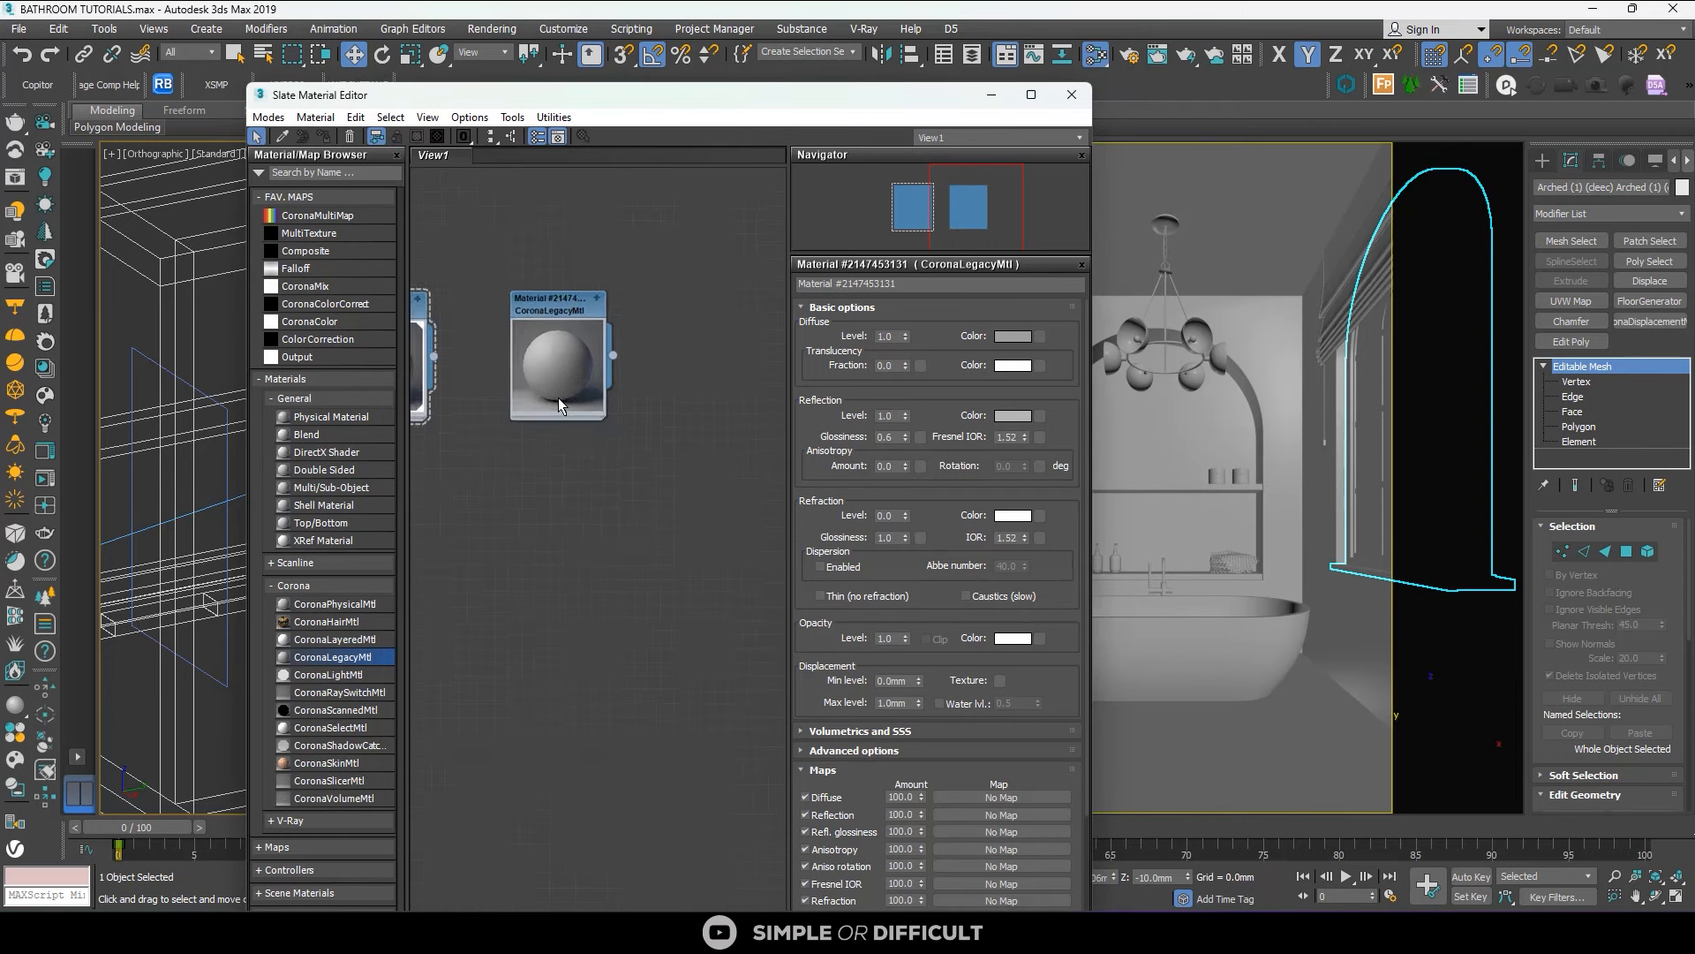
pyautogui.scroll(2, 558, 339)
pyautogui.doubleClick(548, 323)
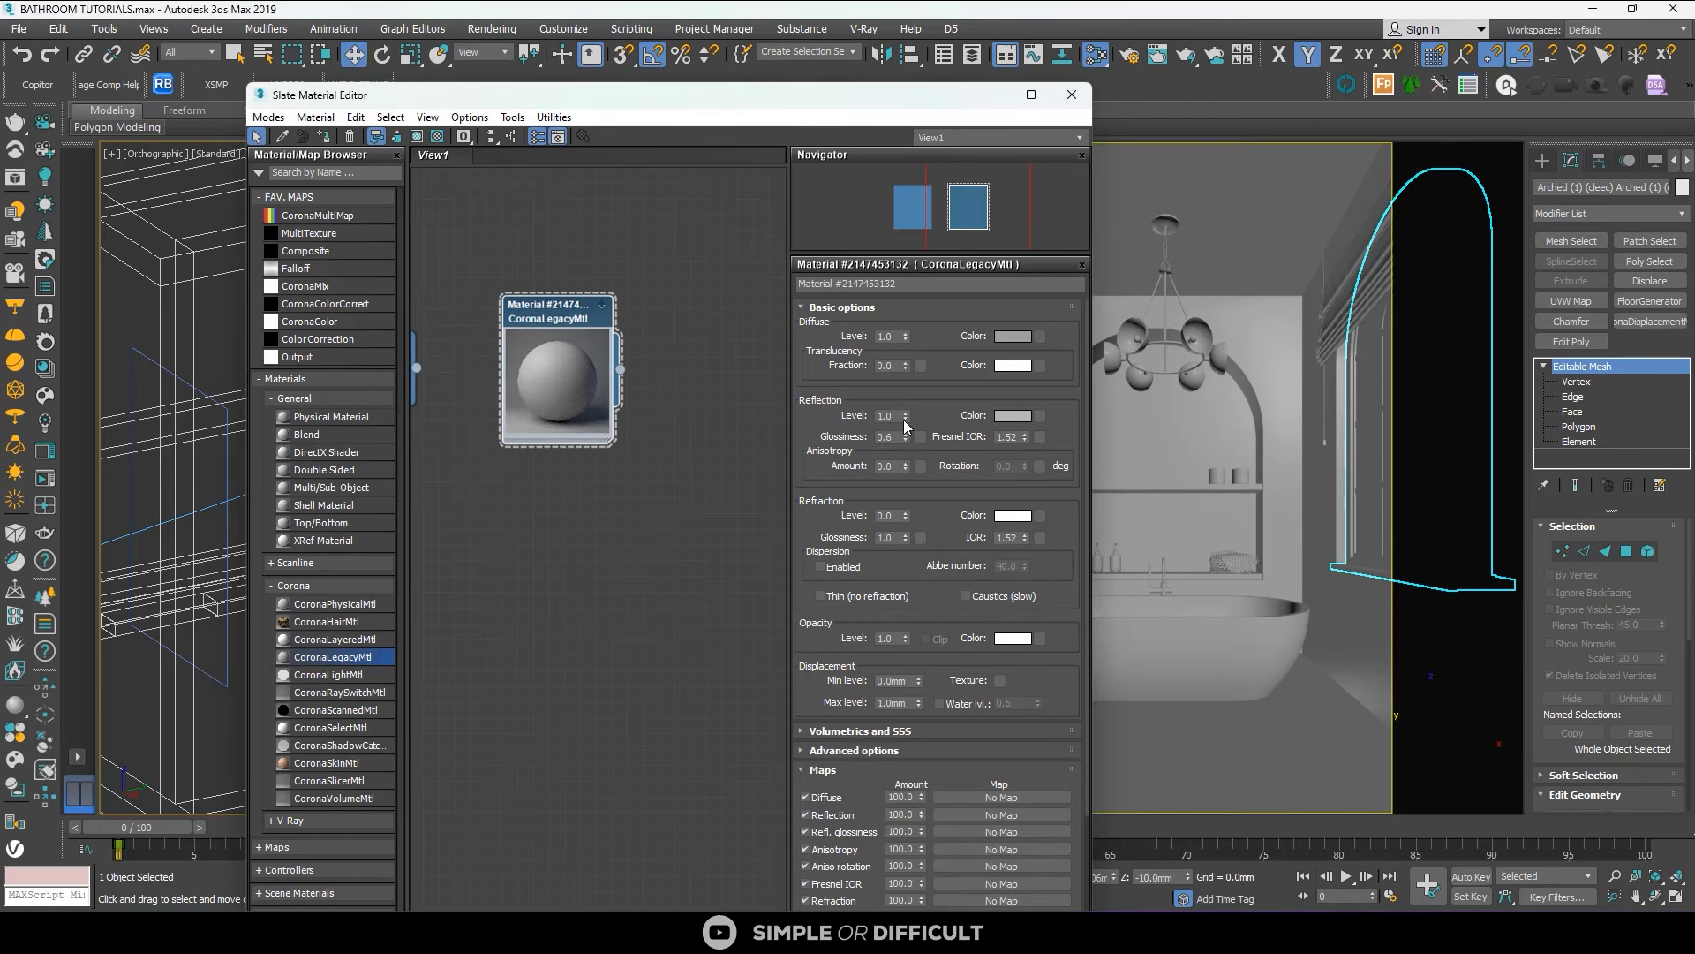
# Turn the copied material into glass by setting reflection glossiness to 1.0 and refraction level to 1.0.
pyautogui.moveTo(905, 420); pyautogui.dragTo(924, 325)
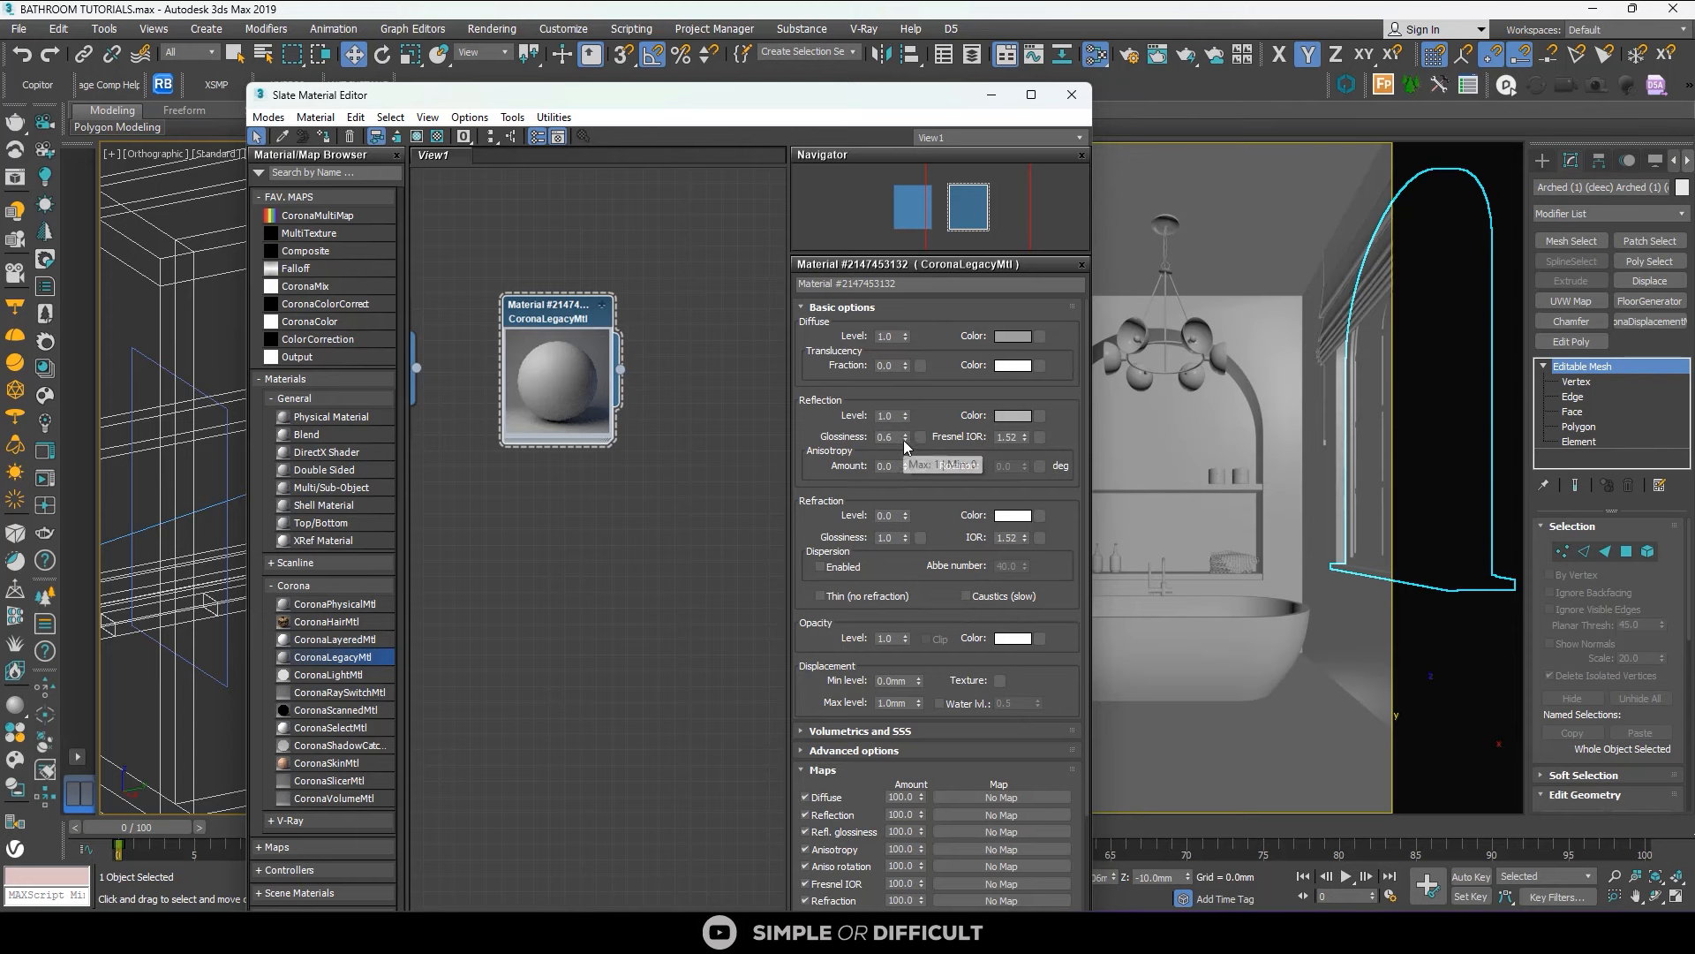
pyautogui.moveTo(905, 439); pyautogui.dragTo(924, 316)
pyautogui.moveTo(902, 517); pyautogui.dragTo(897, 397)
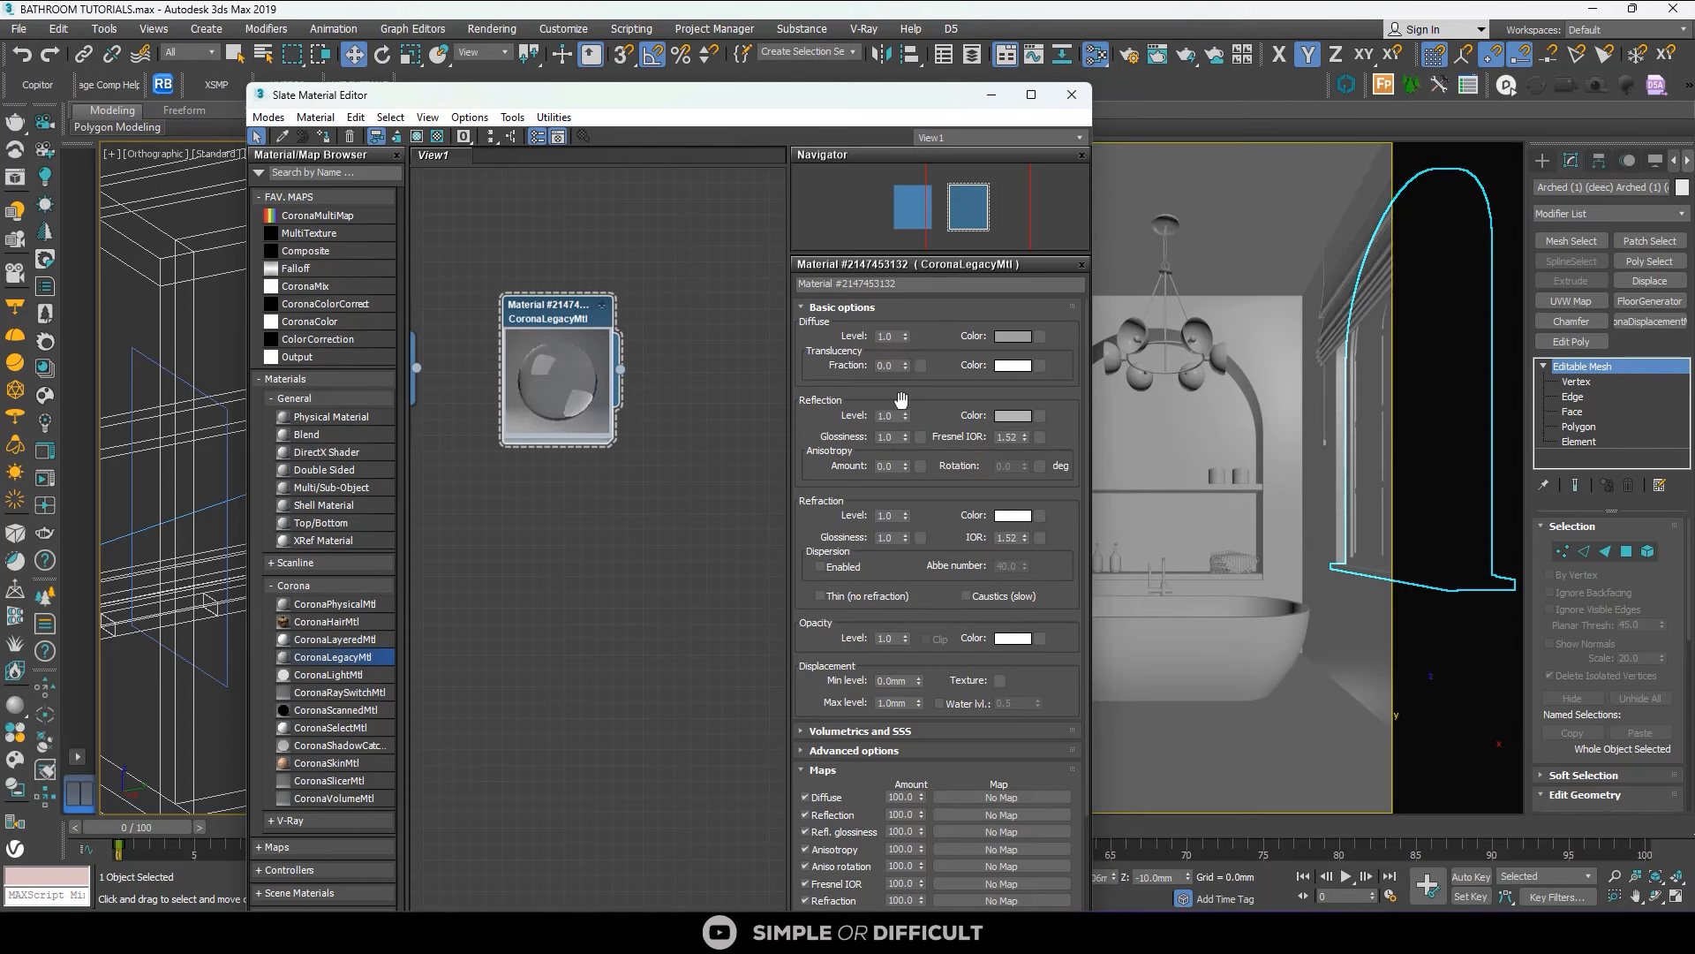
pyautogui.click(716, 498)
pyautogui.scroll(-4, 616, 404)
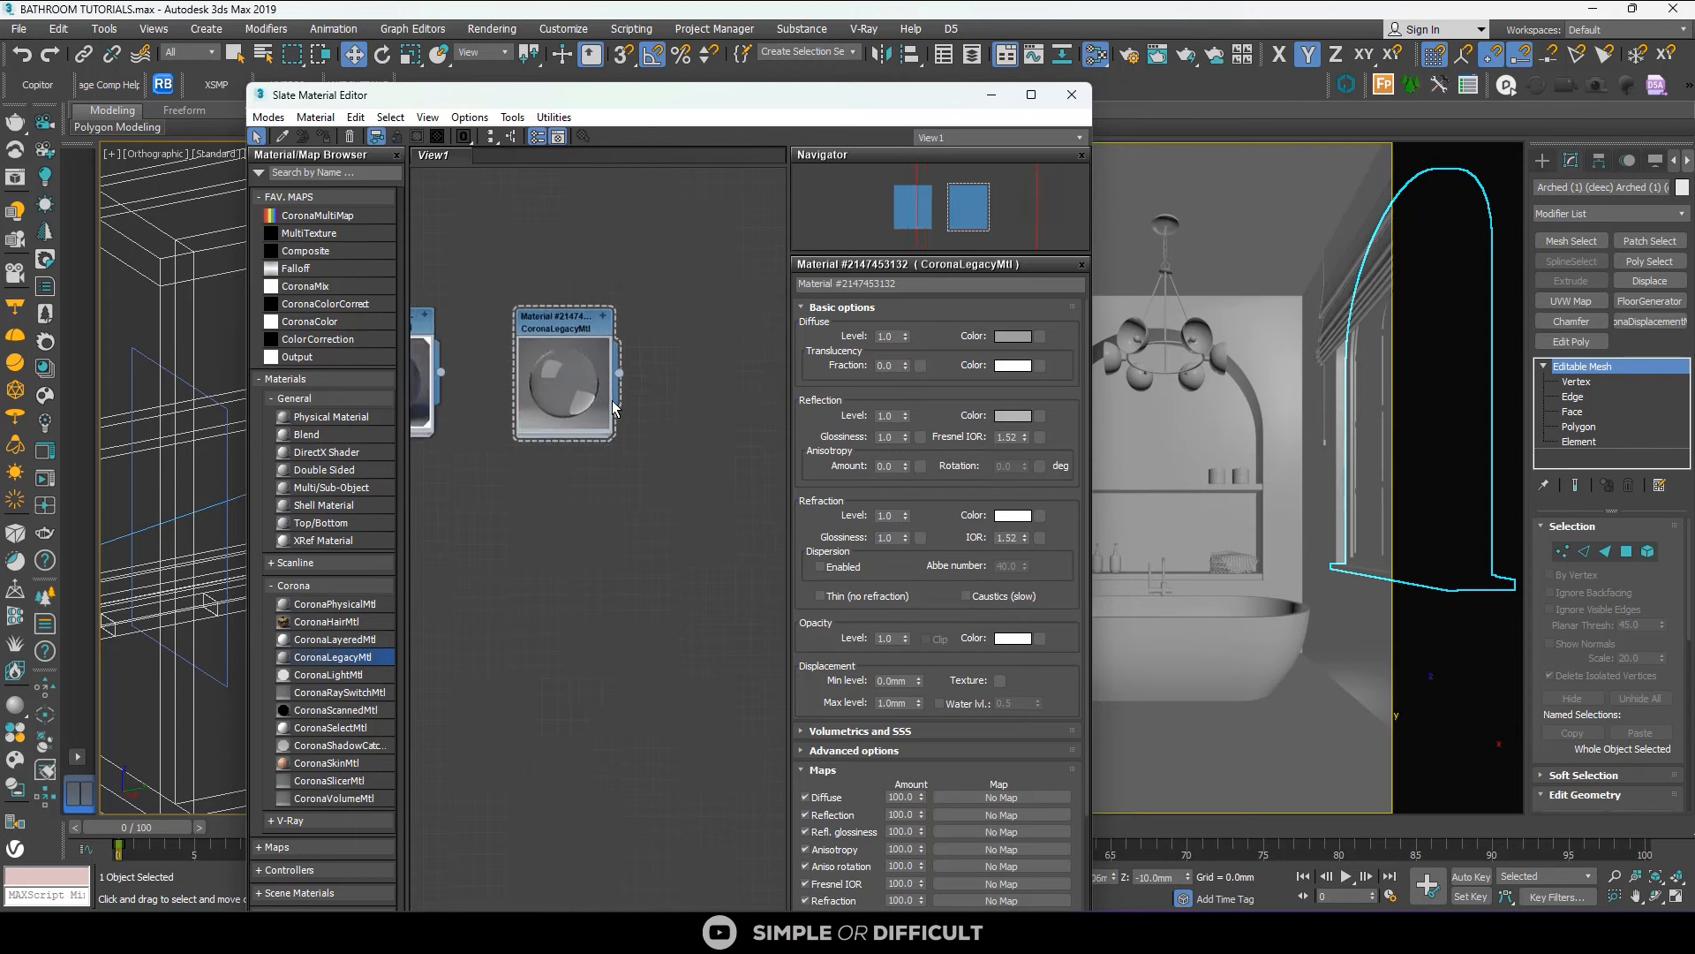
# Frame the arched window in the orthographic viewport and switch that viewport to Clay shading.
pyautogui.moveTo(583, 94); pyautogui.dragTo(1176, 190)
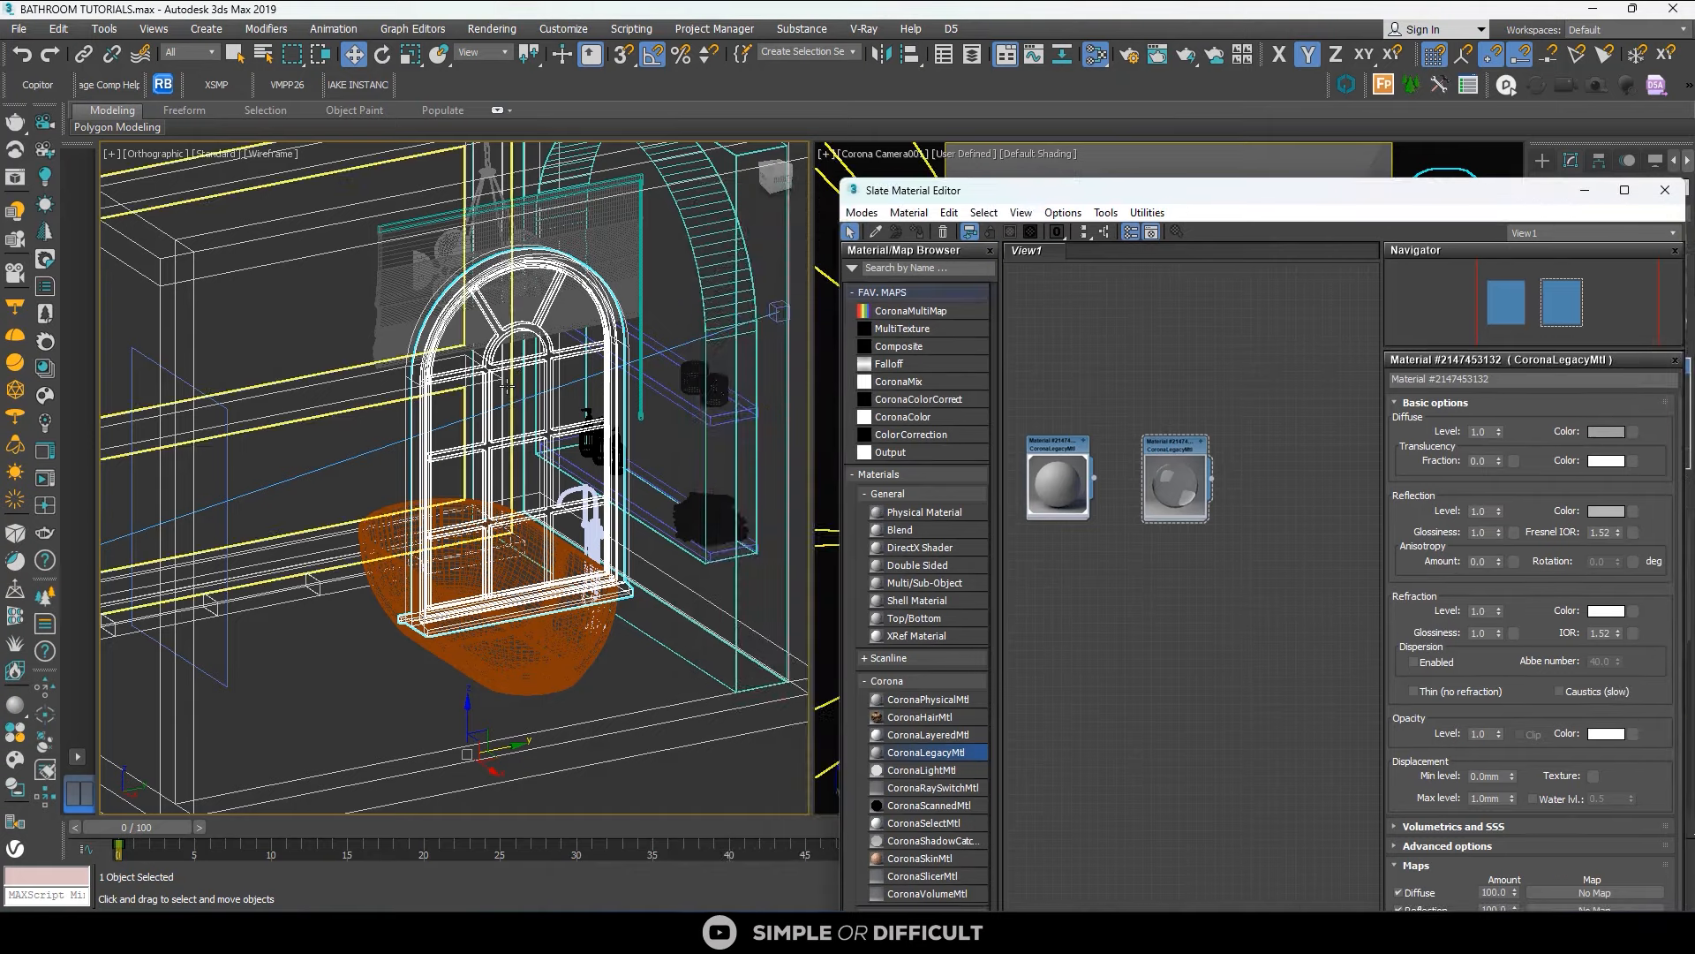
pyautogui.scroll(-3, 506, 486)
pyautogui.moveTo(1059, 190); pyautogui.dragTo(1284, 175)
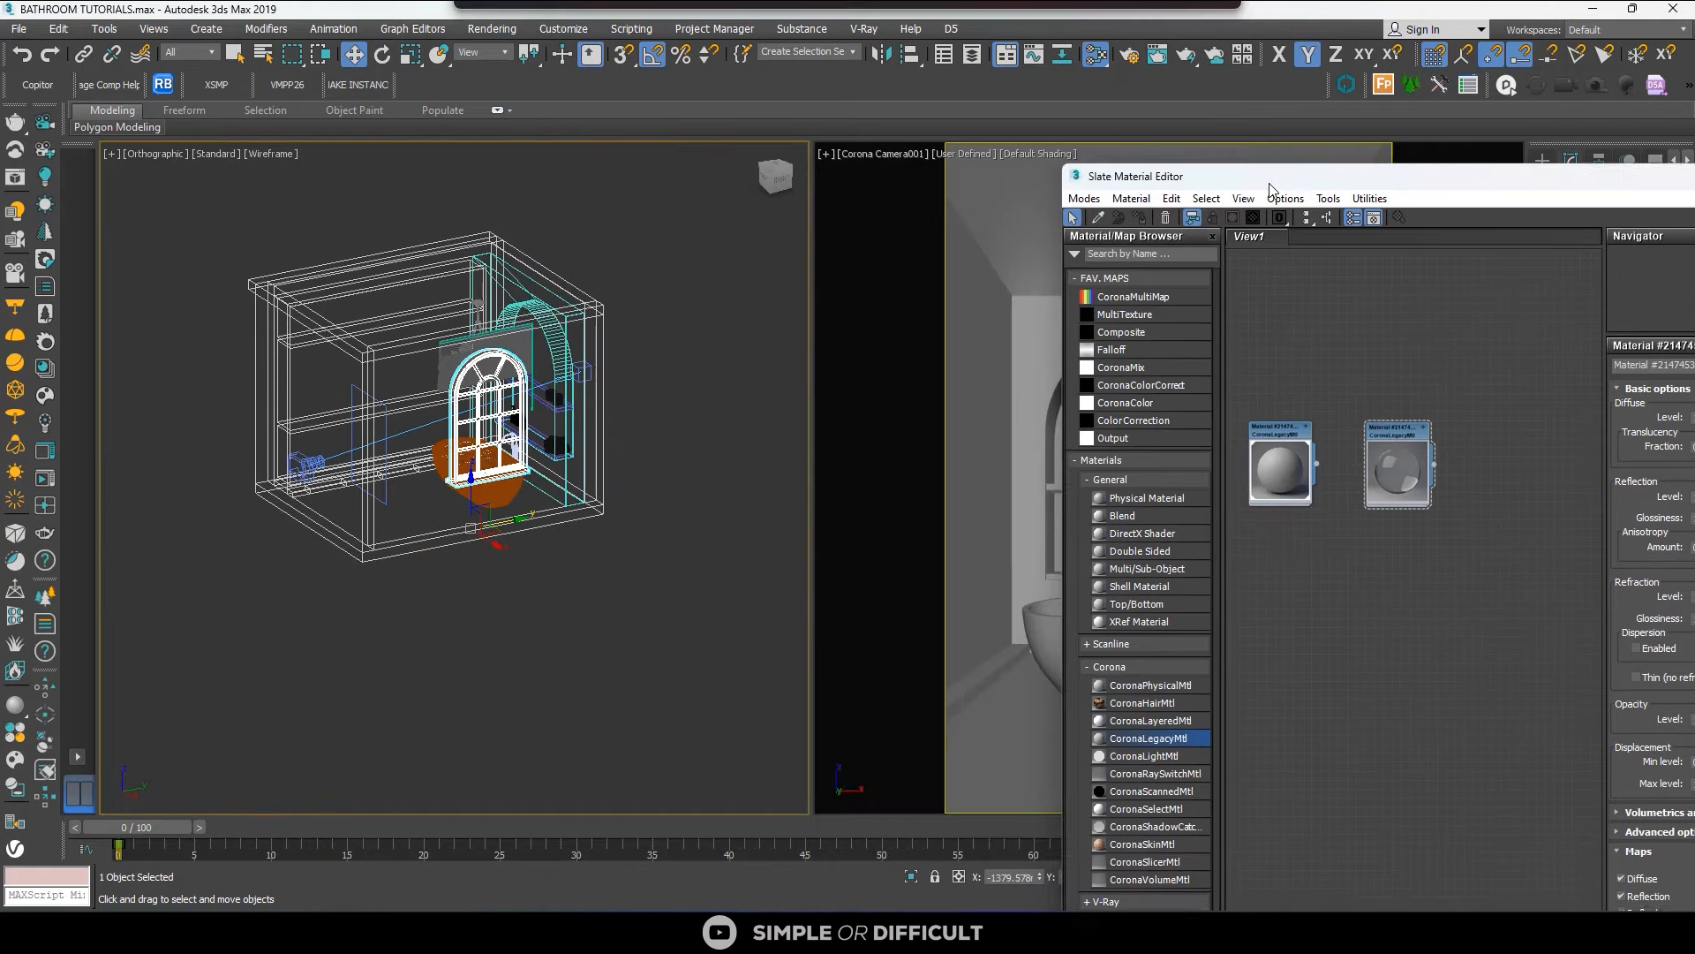
pyautogui.press('z')
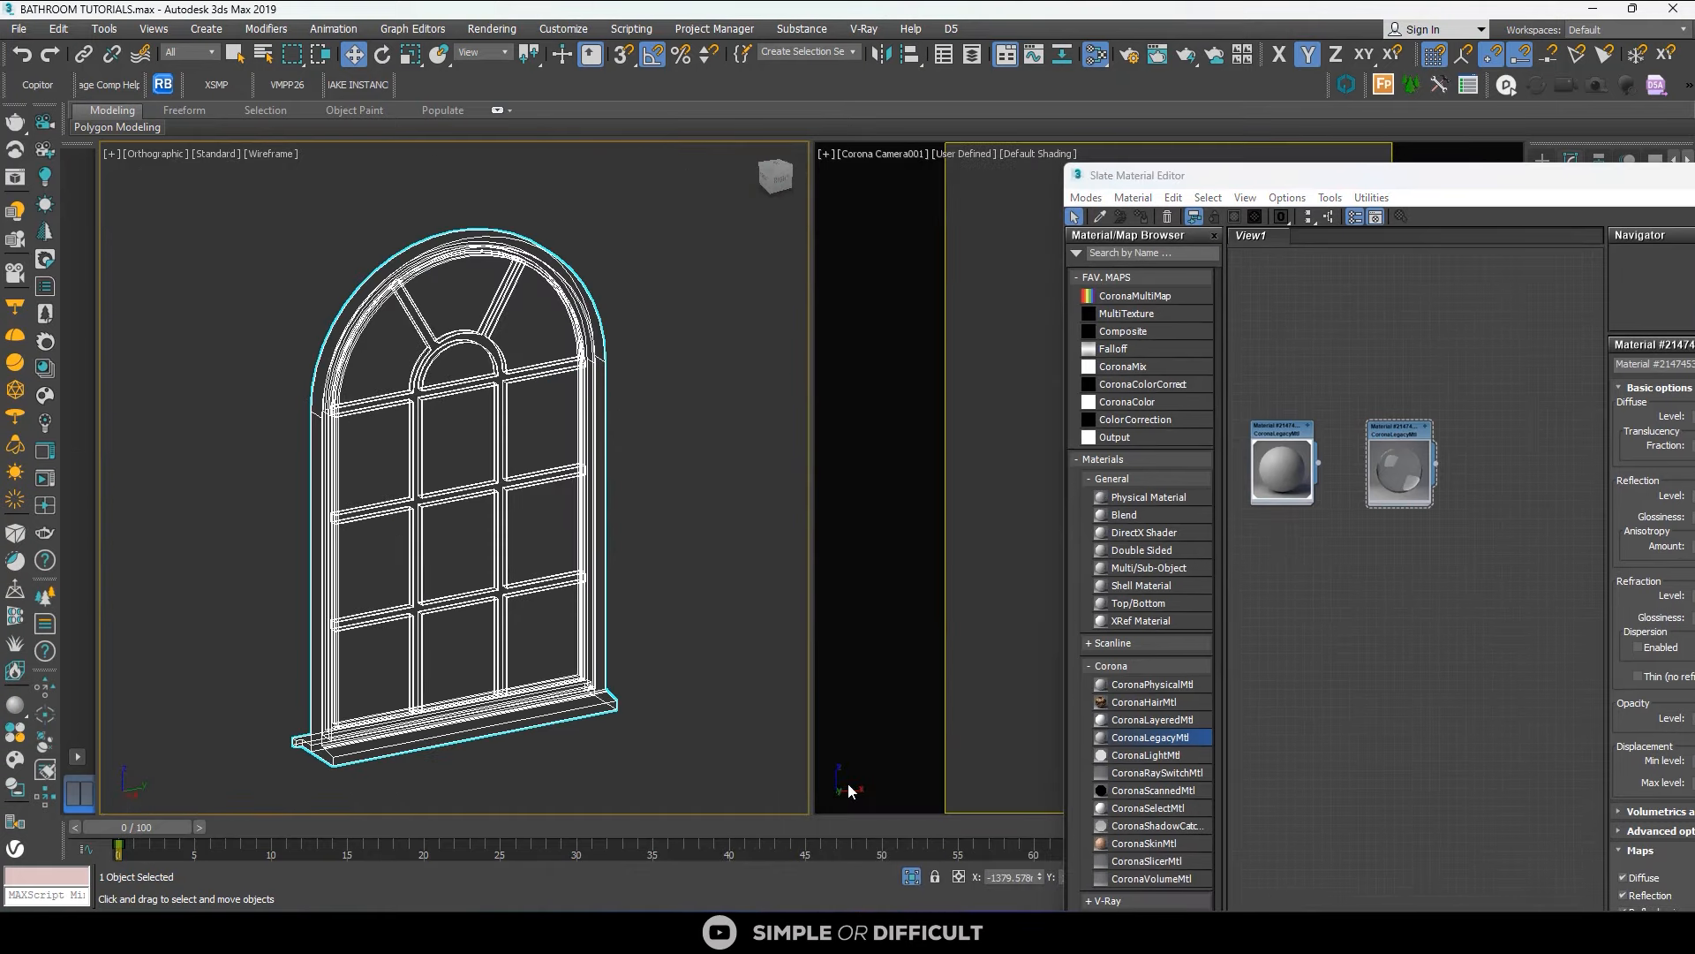
pyautogui.click(275, 154)
pyautogui.click(445, 268)
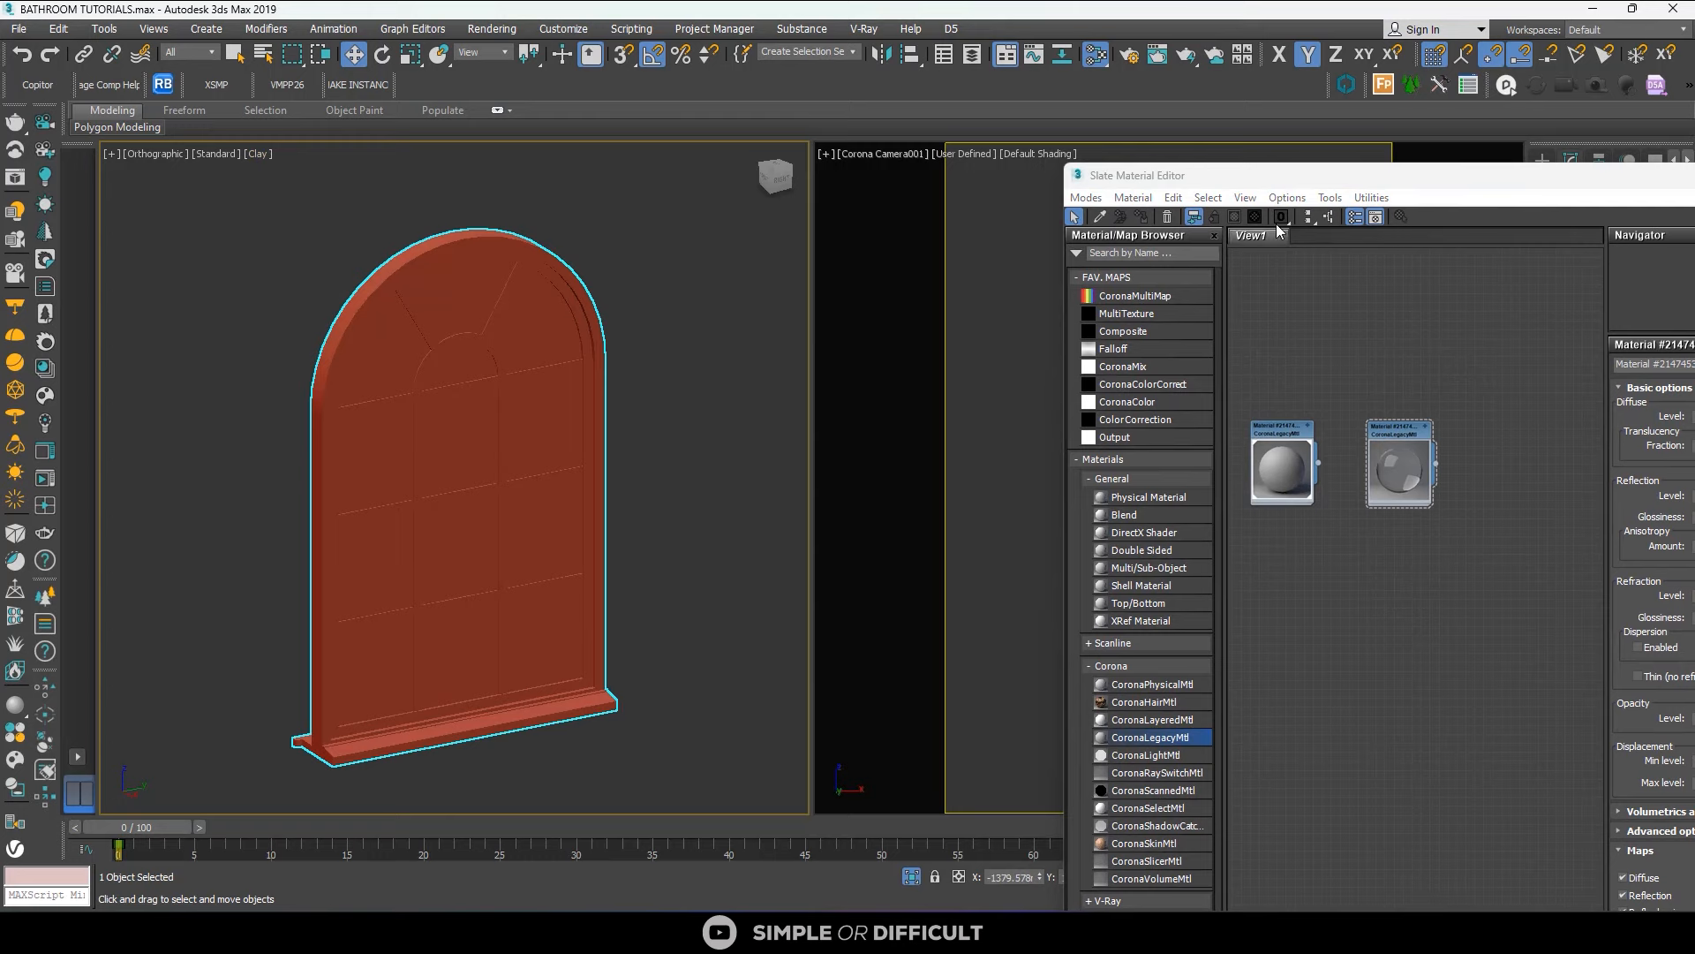
# At Element level of the window mesh, select the arched top panes and the full-width row of panes directly beneath them.
pyautogui.moveTo(1313, 187); pyautogui.dragTo(892, 104)
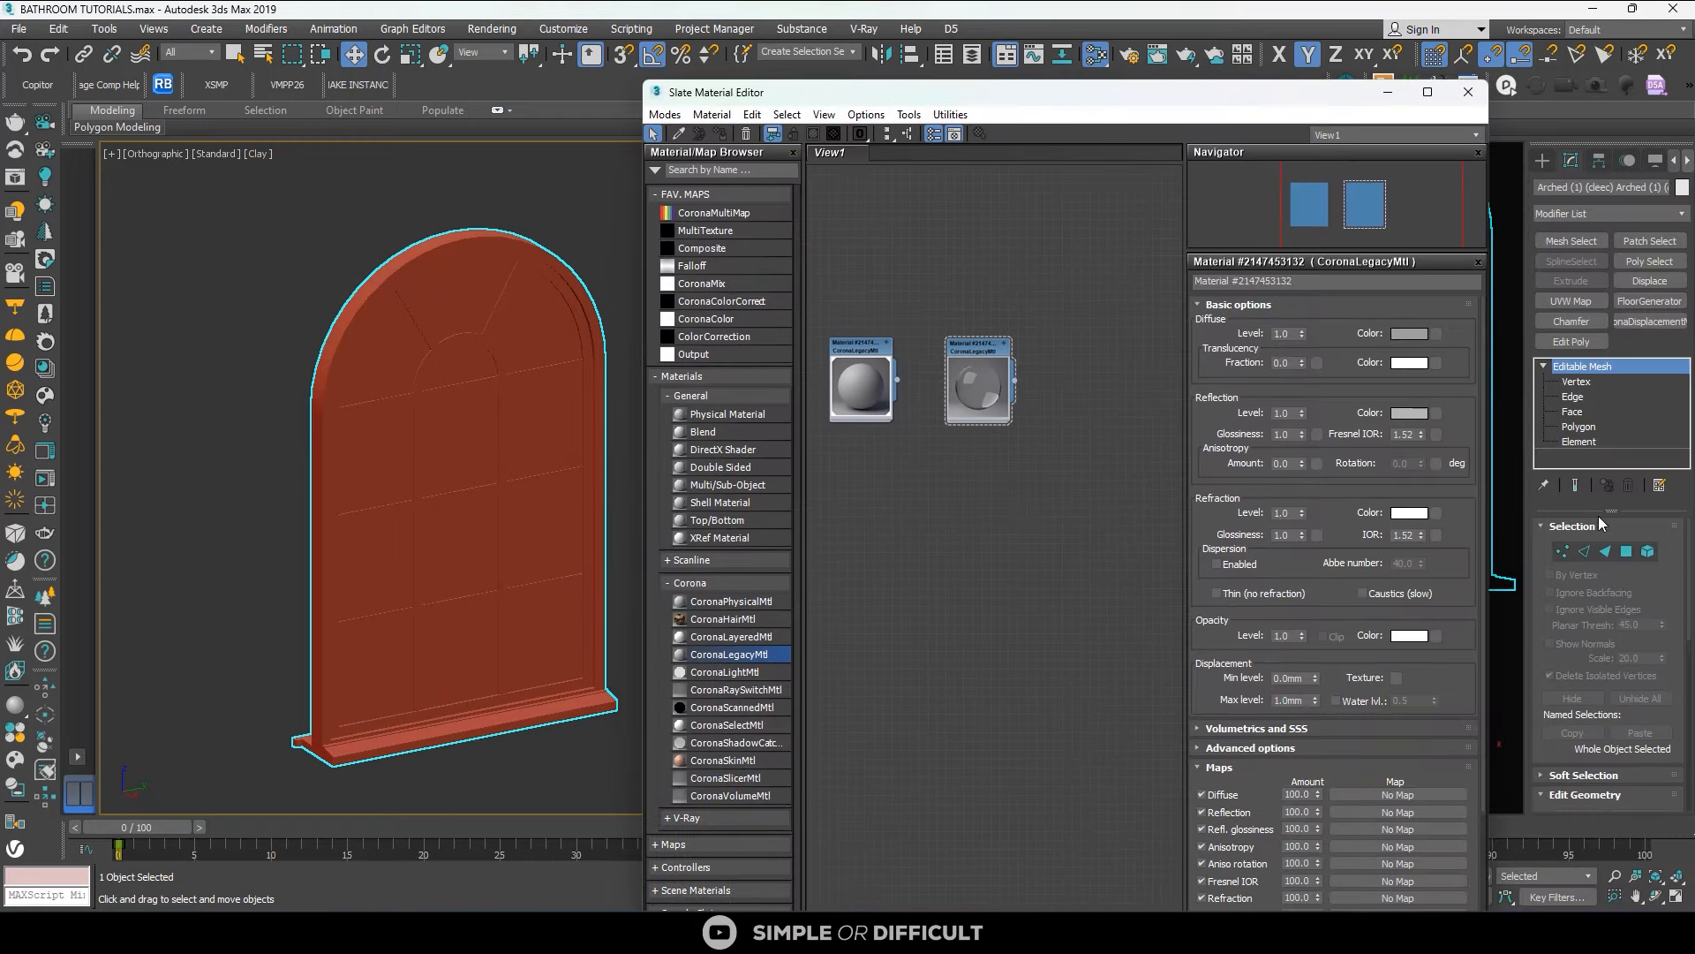
pyautogui.click(1648, 551)
pyautogui.click(379, 450)
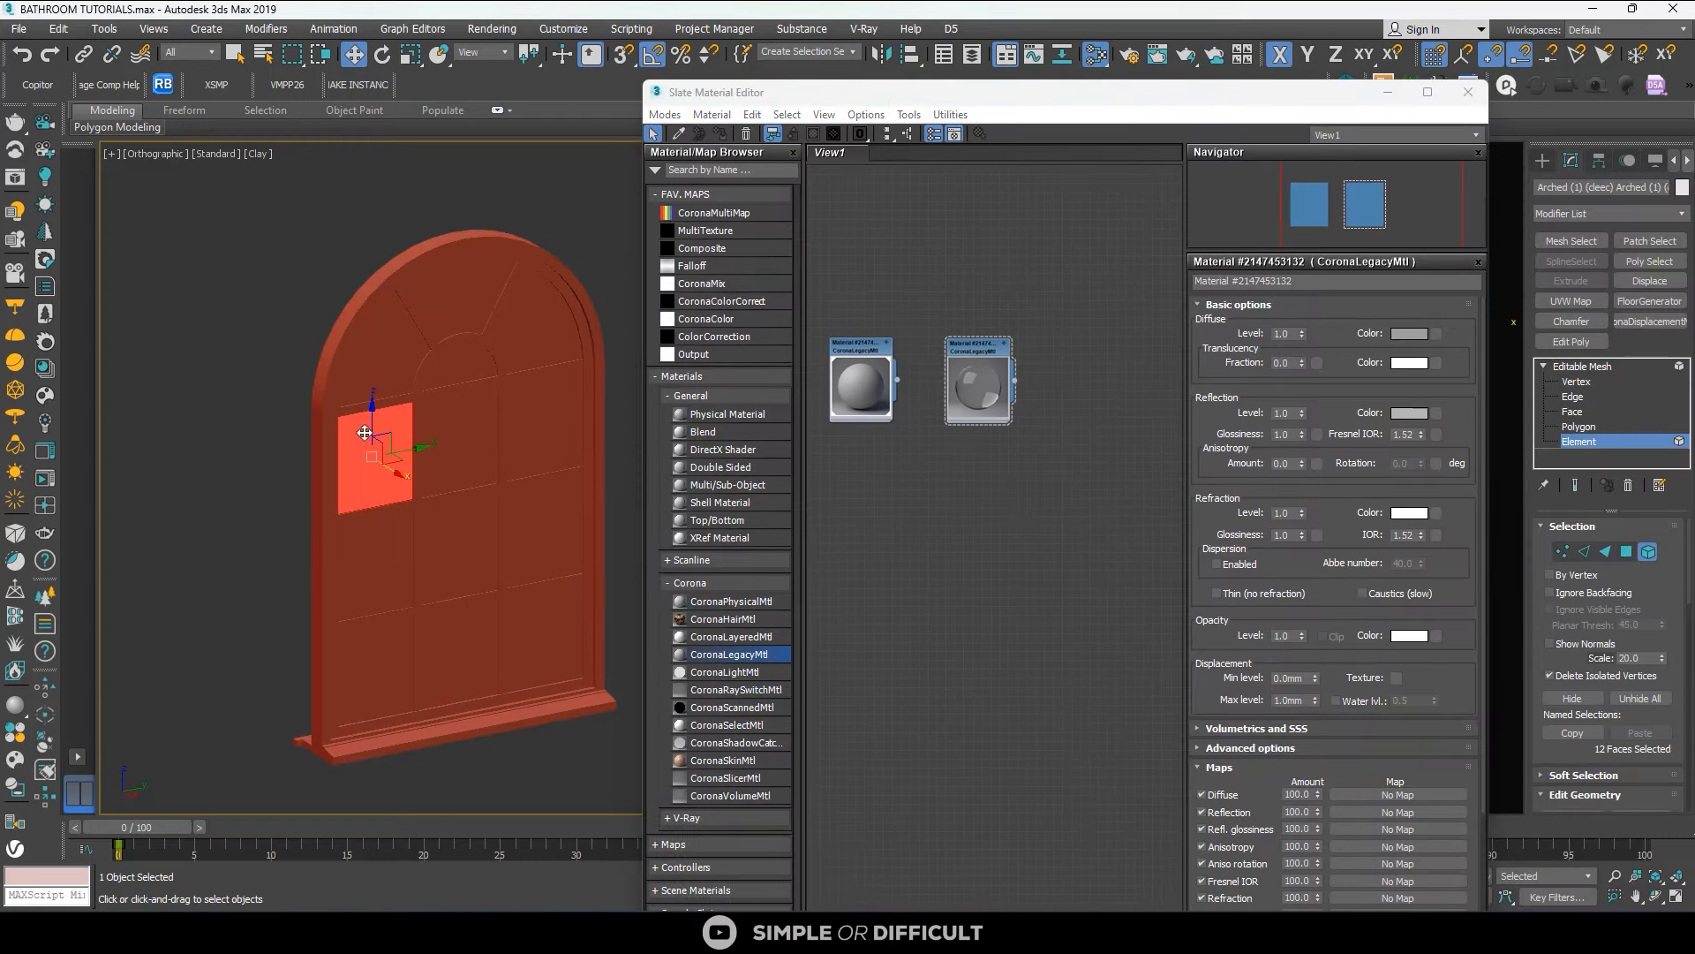
pyautogui.keyDown('ctrl'); pyautogui.click(442, 433); pyautogui.keyUp('ctrl')
pyautogui.keyDown('ctrl'); pyautogui.click(540, 418); pyautogui.keyUp('ctrl')
pyautogui.keyDown('ctrl'); pyautogui.click(556, 354); pyautogui.keyUp('ctrl')
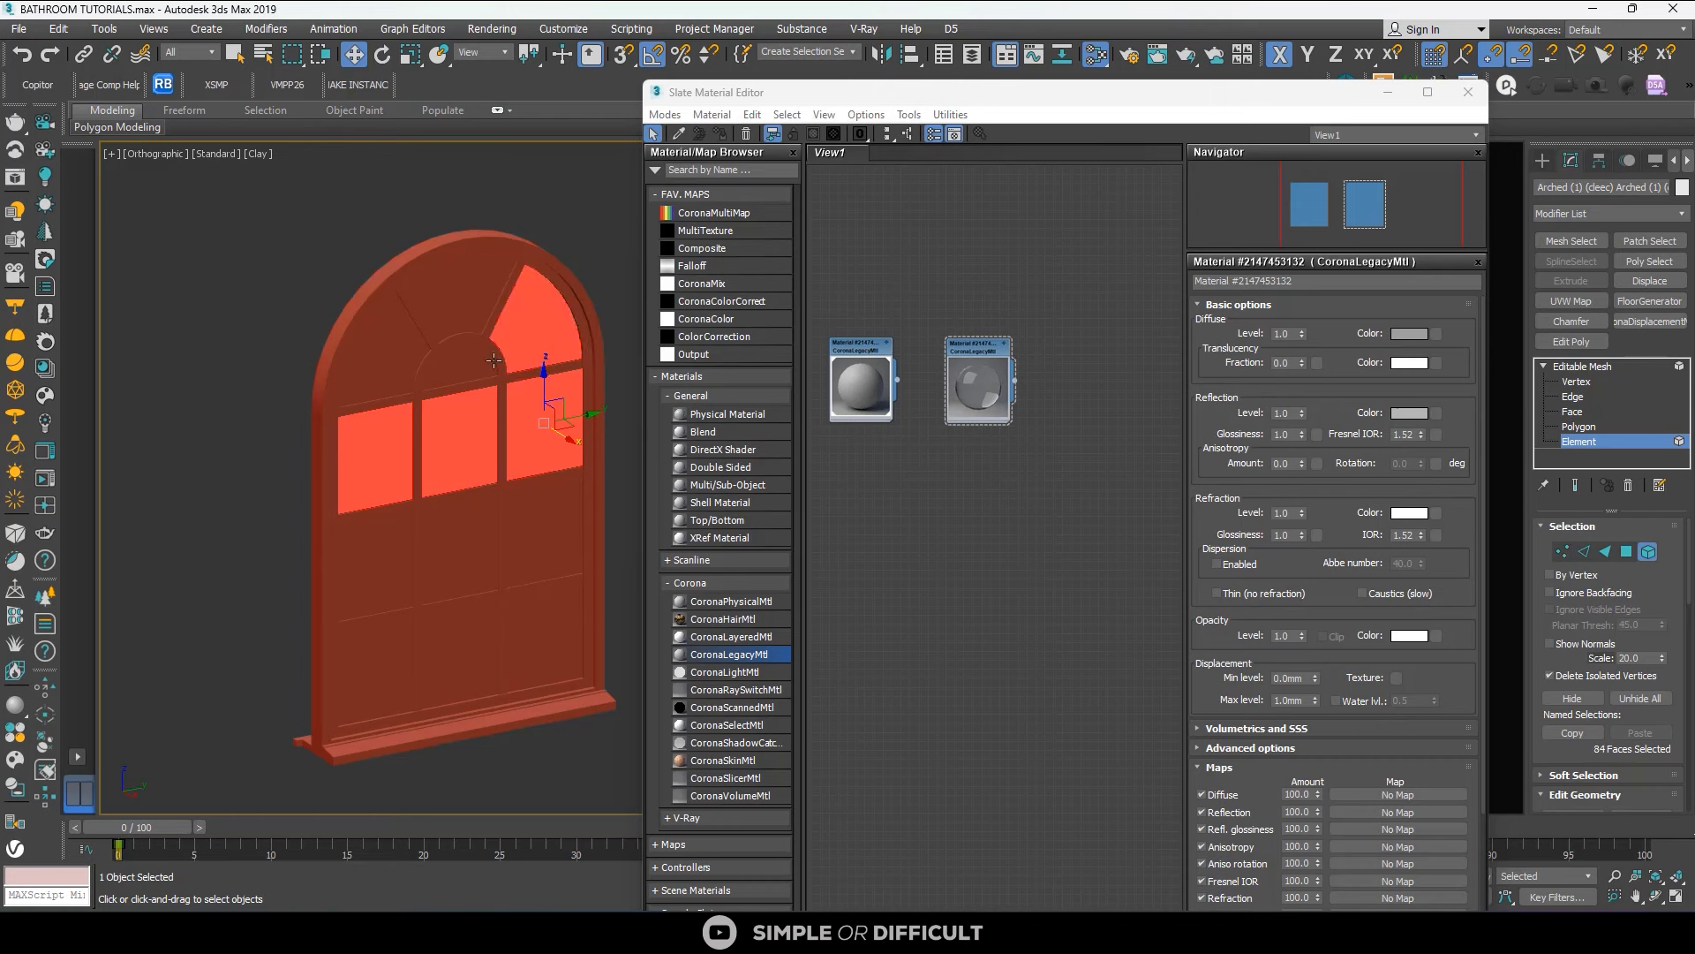
pyautogui.keyDown('ctrl'); pyautogui.click(452, 348); pyautogui.keyUp('ctrl')
pyautogui.keyDown('ctrl'); pyautogui.click(442, 294); pyautogui.keyUp('ctrl')
pyautogui.keyDown('ctrl'); pyautogui.click(393, 351); pyautogui.keyUp('ctrl')
# Add the next row of three panes and the bottom centre pane to the element selection.
pyautogui.keyDown('ctrl'); pyautogui.click(393, 558); pyautogui.keyUp('ctrl')
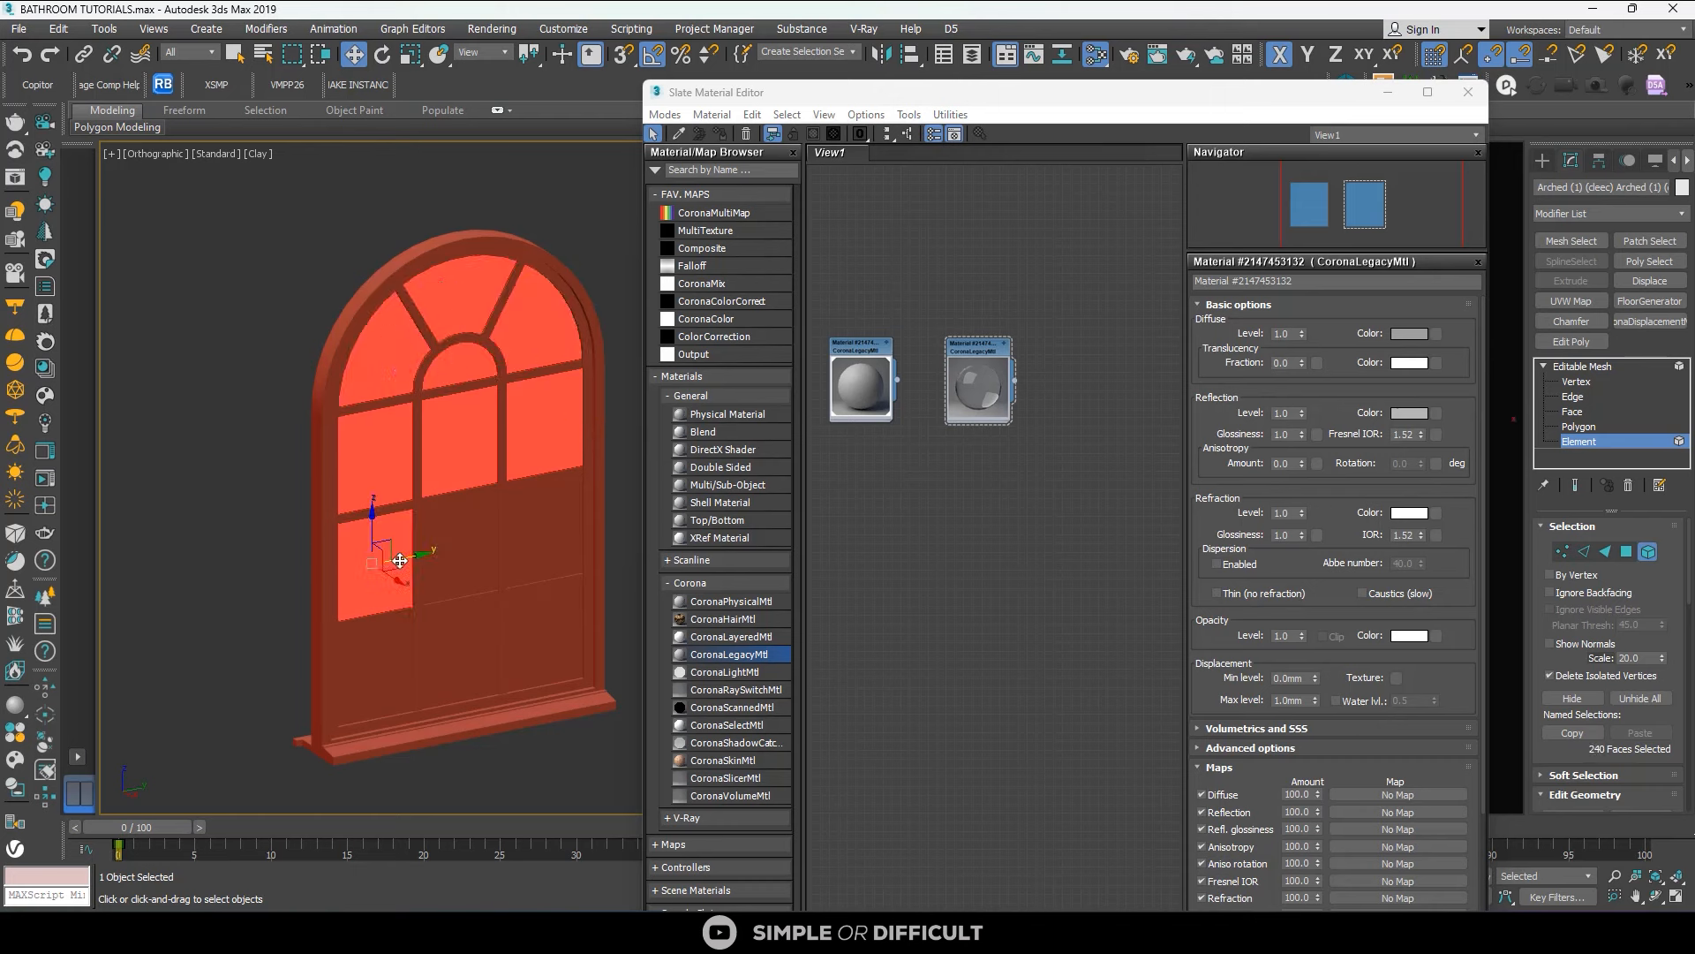
pyautogui.keyDown('ctrl'); pyautogui.click(441, 555); pyautogui.keyUp('ctrl')
pyautogui.keyDown('ctrl'); pyautogui.click(536, 554); pyautogui.keyUp('ctrl')
pyautogui.scroll(-4, 348, 534)
pyautogui.keyDown('alt'); pyautogui.moveTo(347, 533); pyautogui.dragTo(500, 531, button='middle'); pyautogui.keyUp('alt')
pyautogui.scroll(6, 357, 596)
pyautogui.keyDown('ctrl'); pyautogui.click(428, 536); pyautogui.keyUp('ctrl')
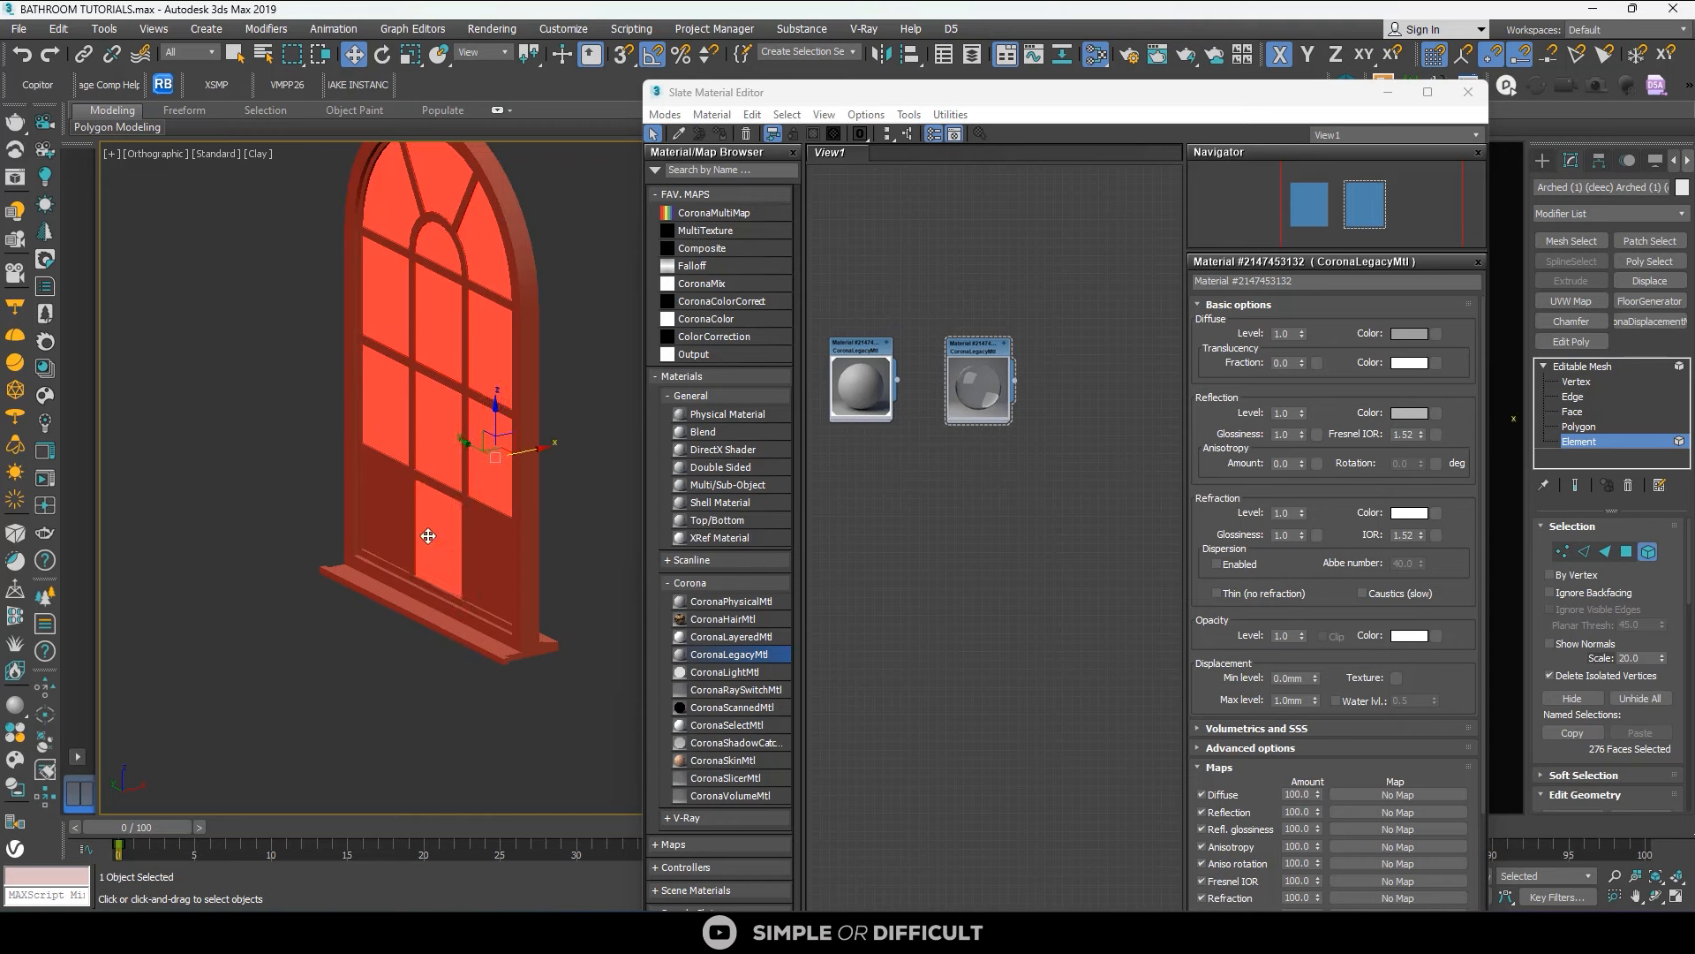
# Assign the glass CoronaLegacyMtl to the selected window panes.
pyautogui.click(972, 342)
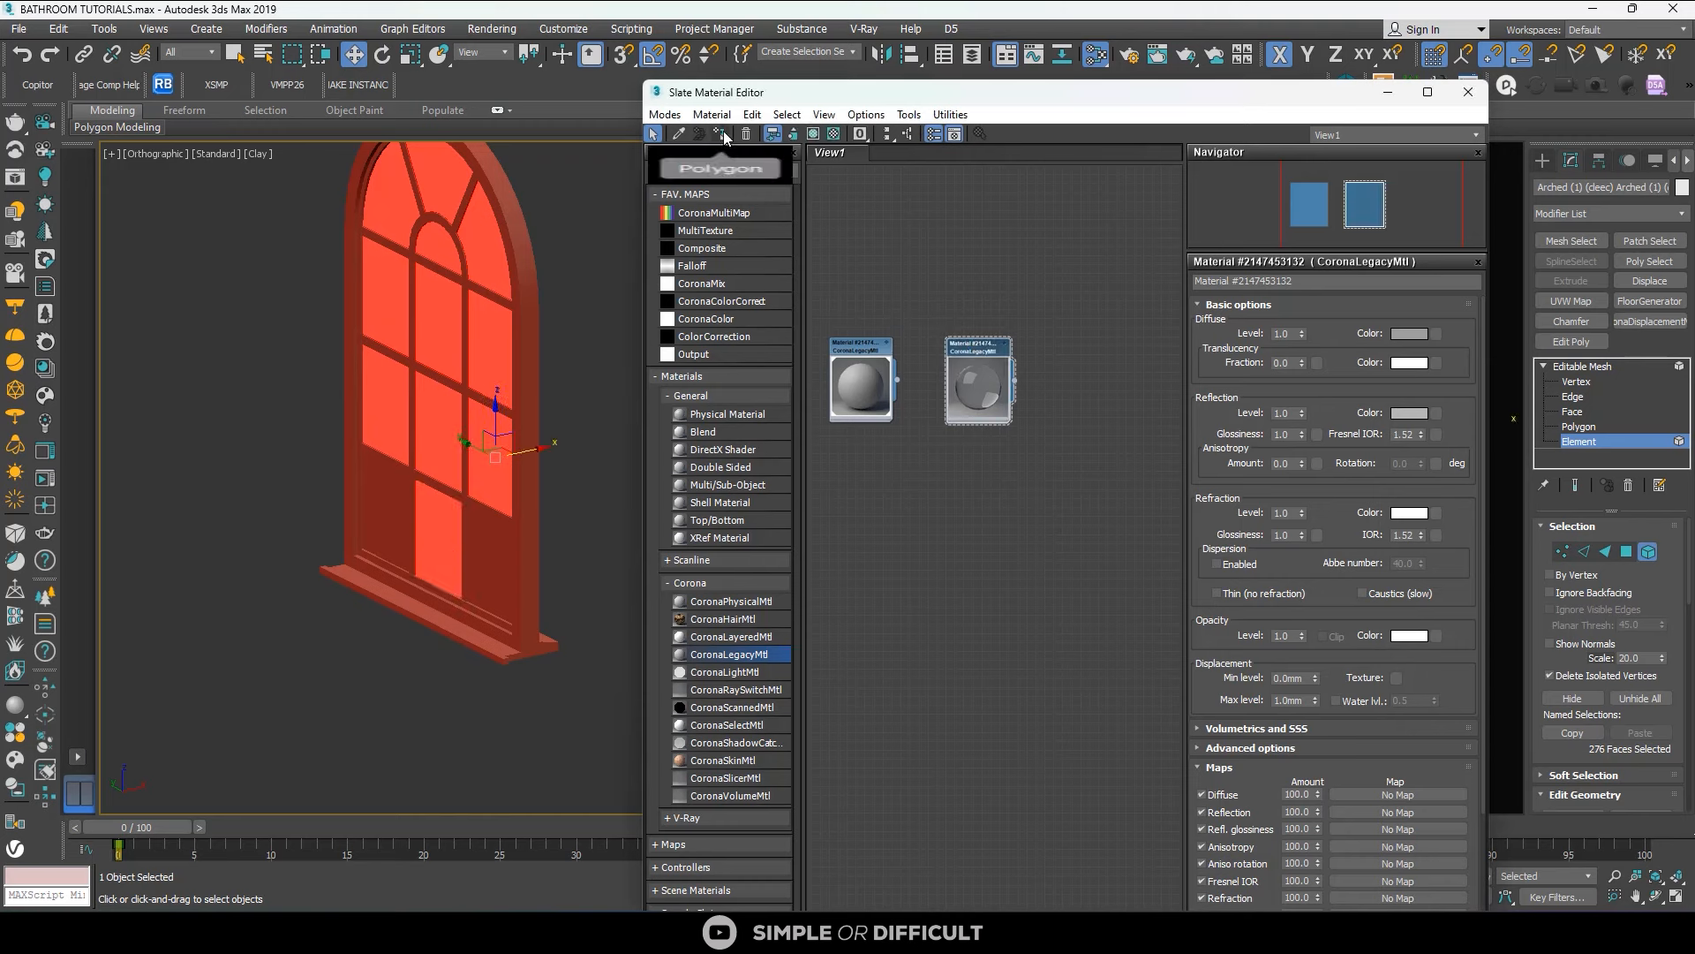
pyautogui.scroll(5, 281, 337)
pyautogui.scroll(-8, 390, 368)
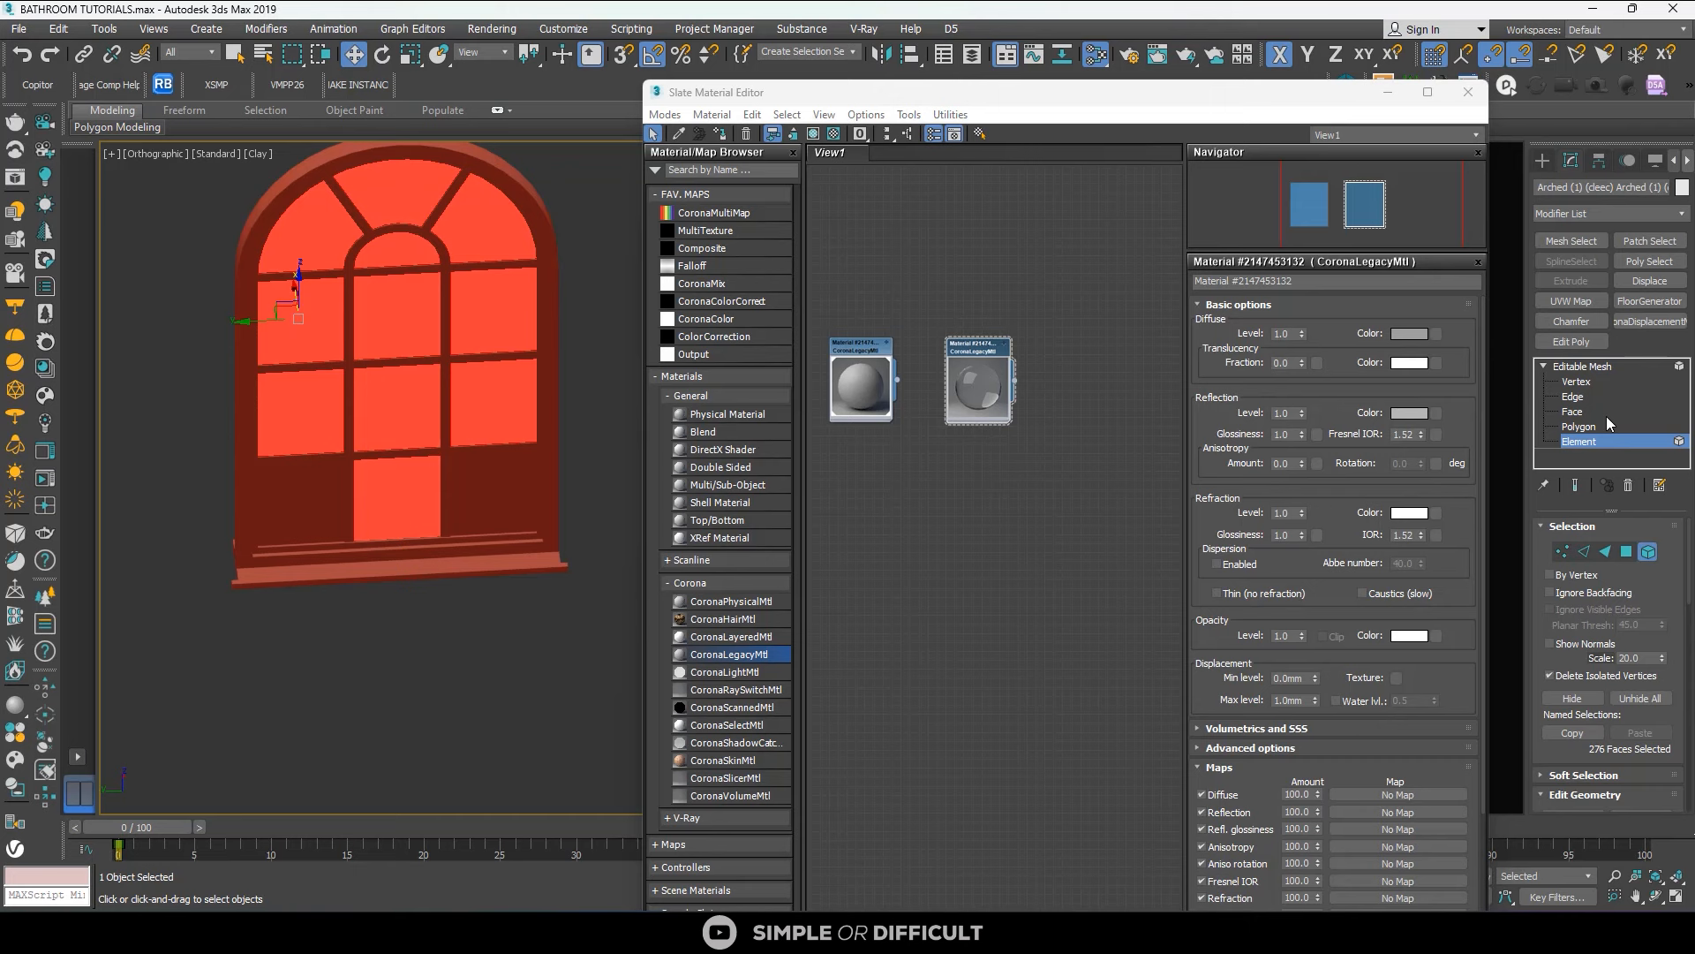
# Invert the element selection to pick the window frame, then duplicate the grey material and show the copy's parameters.
pyautogui.click(484, 485)
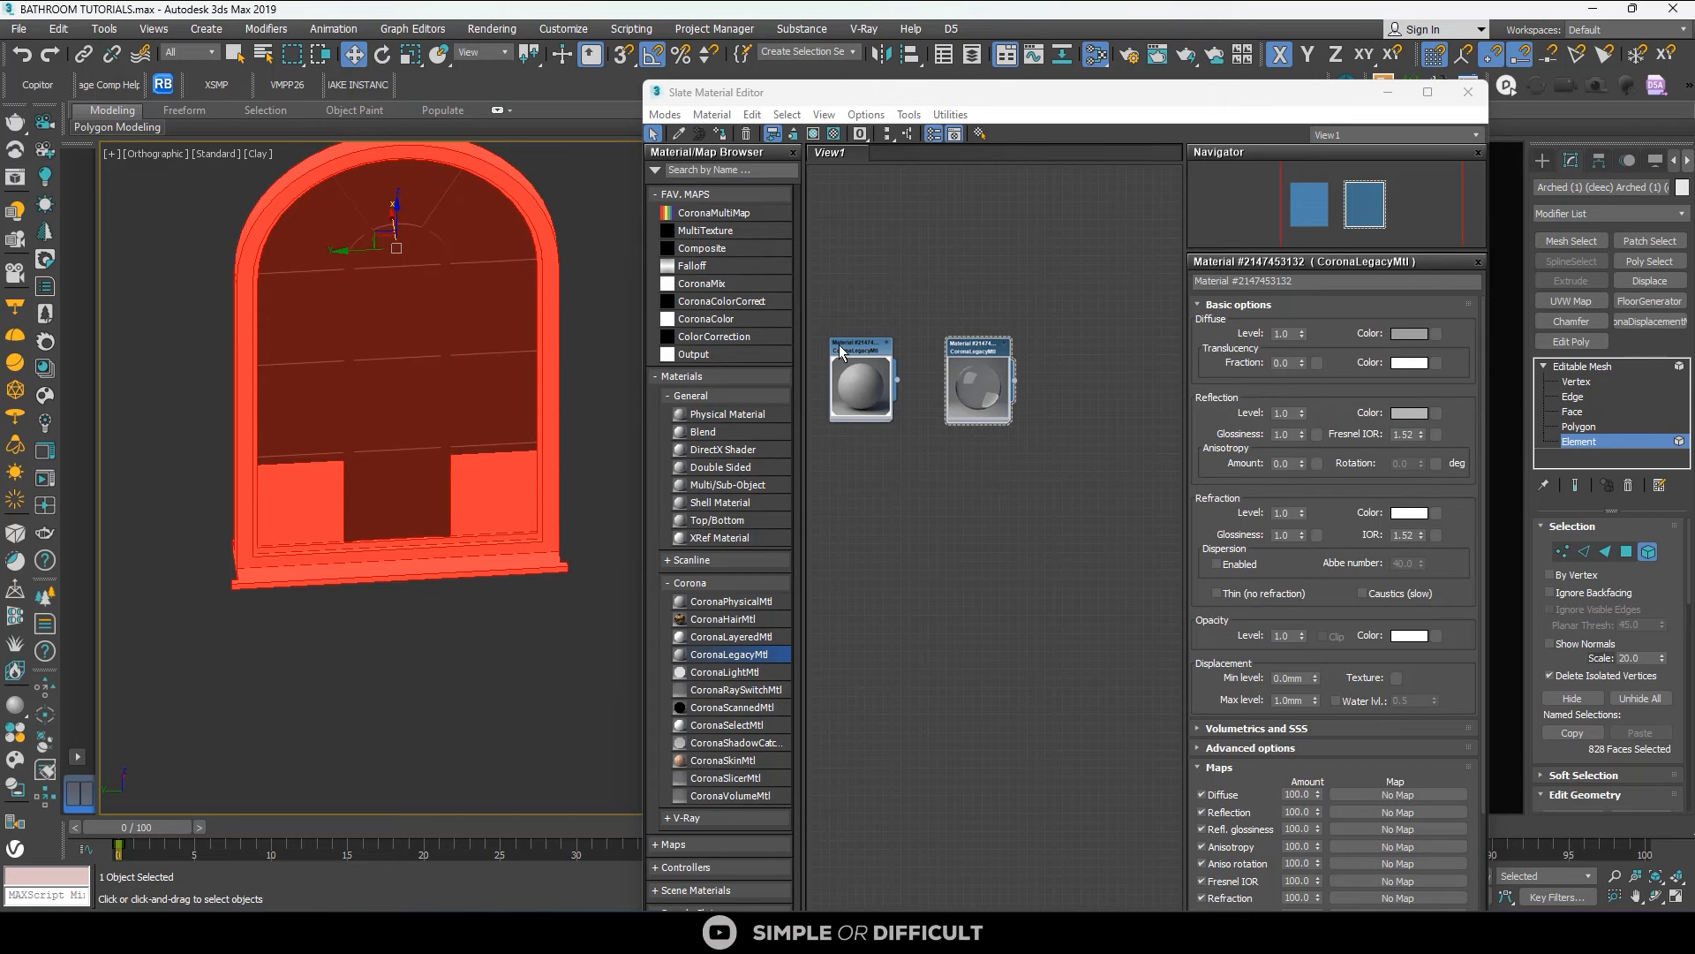
pyautogui.moveTo(856, 345)
pyautogui.keyDown('shift'); pyautogui.mouseDown()
pyautogui.moveTo(894, 409)
pyautogui.moveTo(1084, 444)
pyautogui.moveTo(1079, 335)
pyautogui.mouseUp(); pyautogui.keyUp('shift')
pyautogui.scroll(3, 1079, 336)
pyautogui.doubleClick(1071, 357)
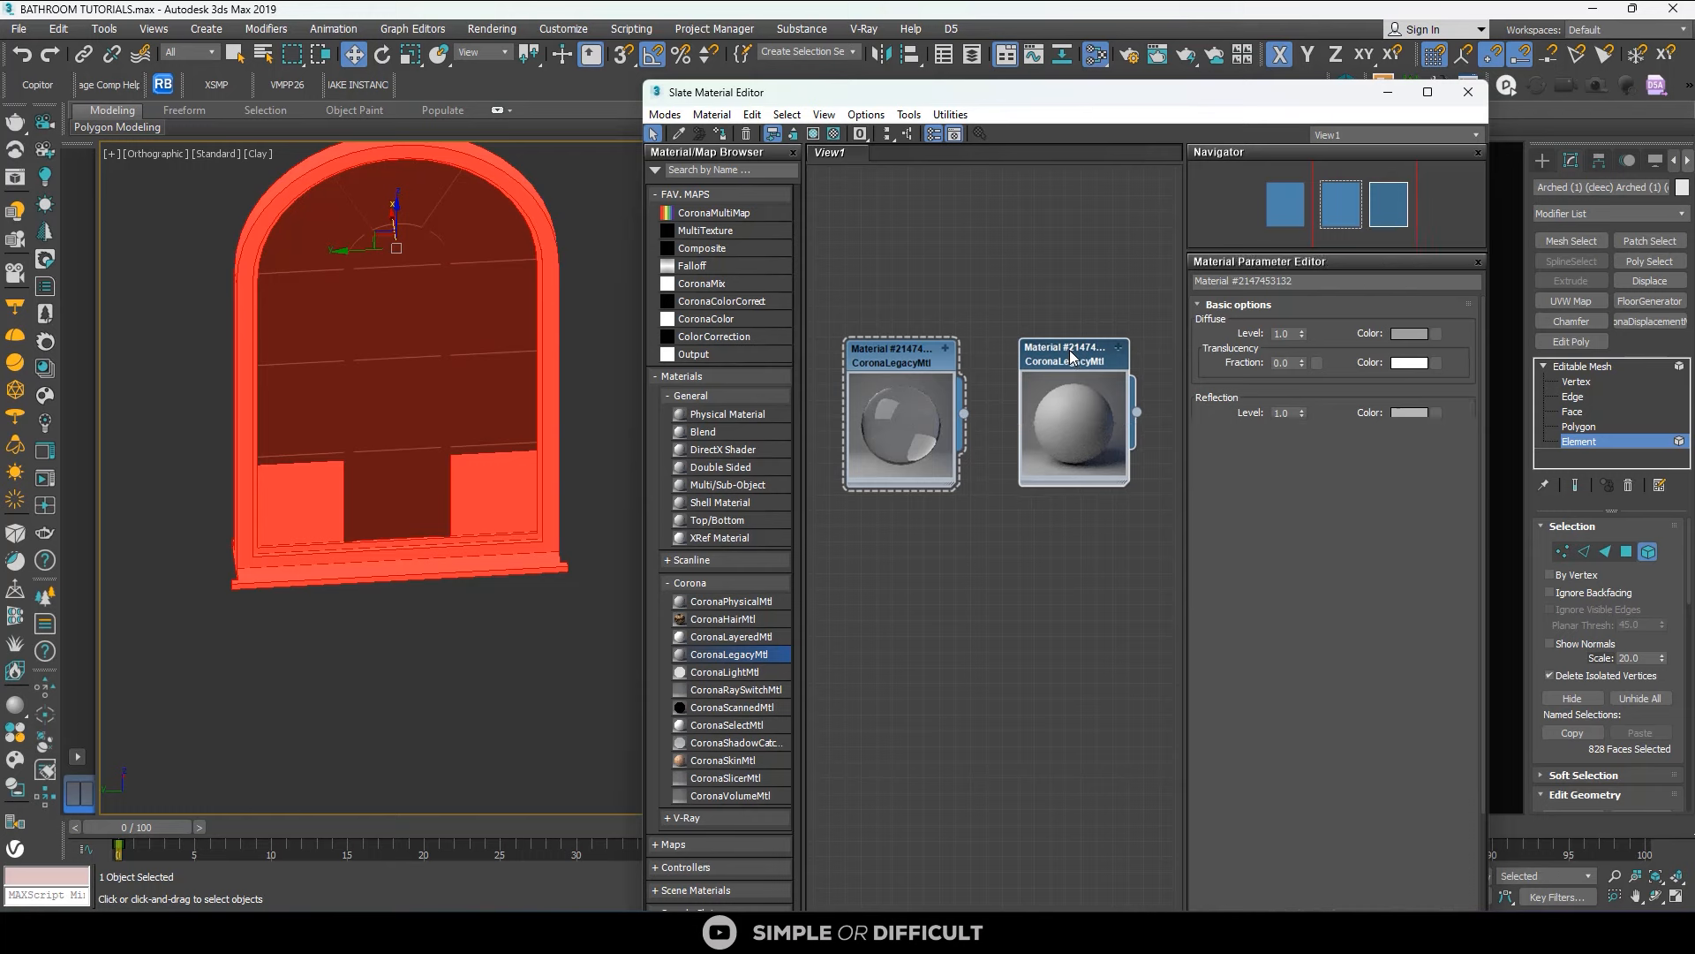
# Set the new material's diffuse color to a near-black neutral grey with value 2.
pyautogui.click(1411, 335)
pyautogui.moveTo(356, 181); pyautogui.dragTo(356, 250)
pyautogui.moveTo(511, 116); pyautogui.dragTo(517, 116)
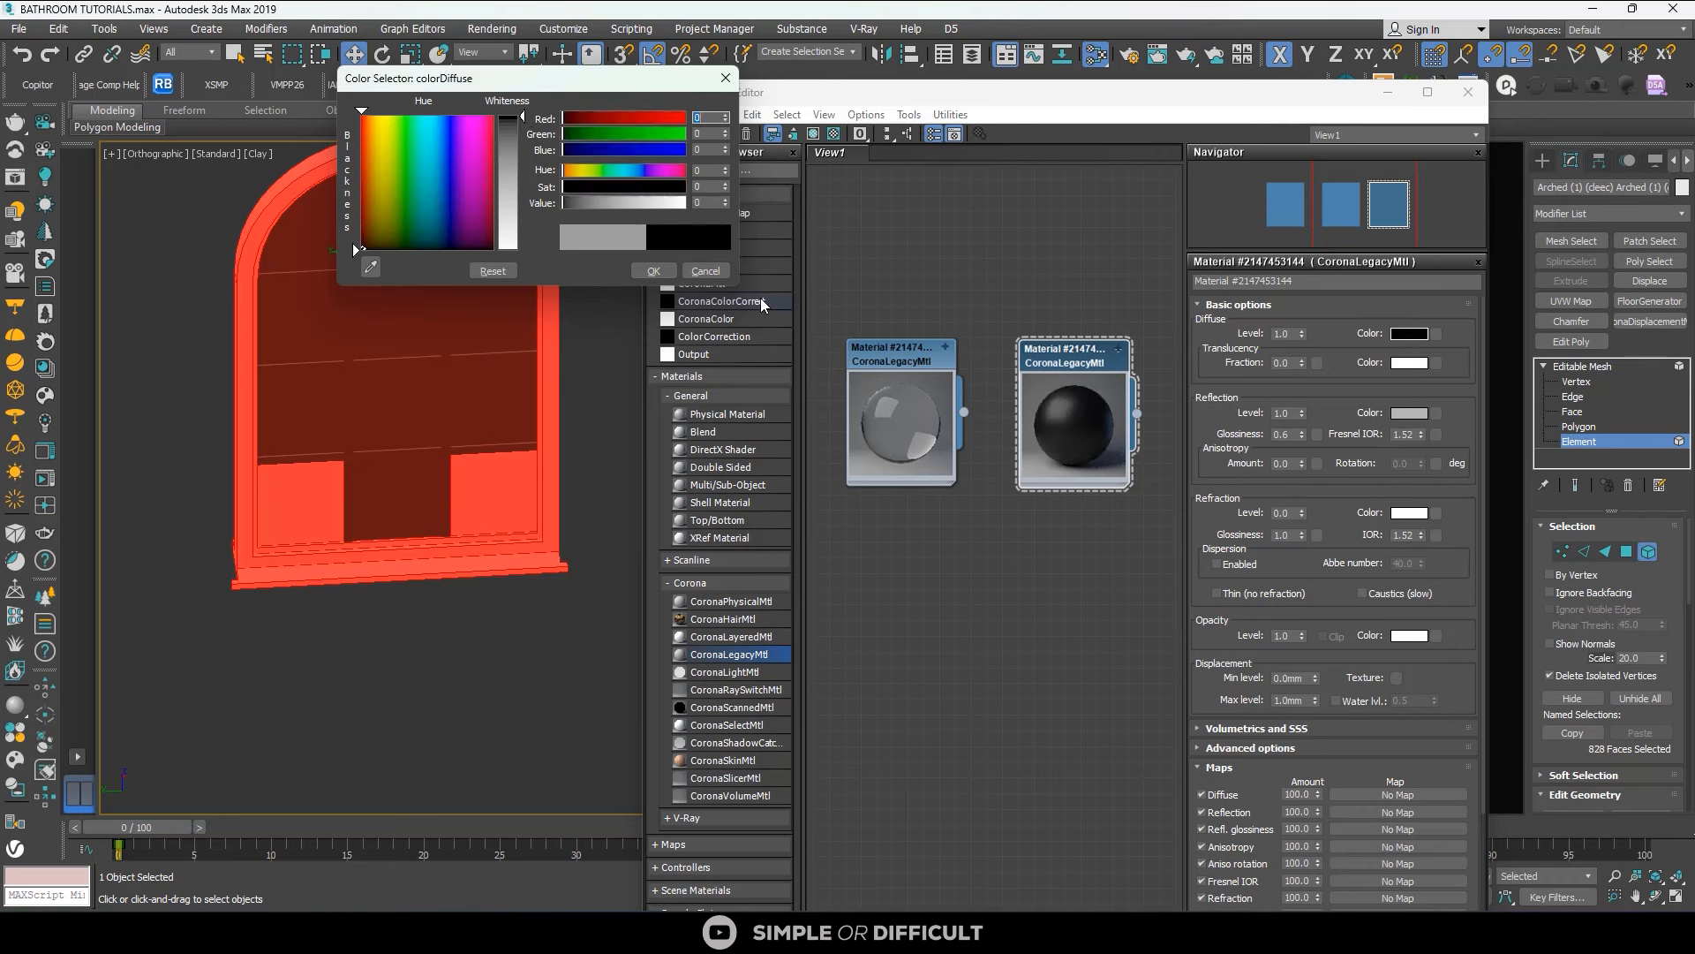
pyautogui.moveTo(565, 201); pyautogui.dragTo(558, 203)
pyautogui.moveTo(522, 117); pyautogui.dragTo(522, 117)
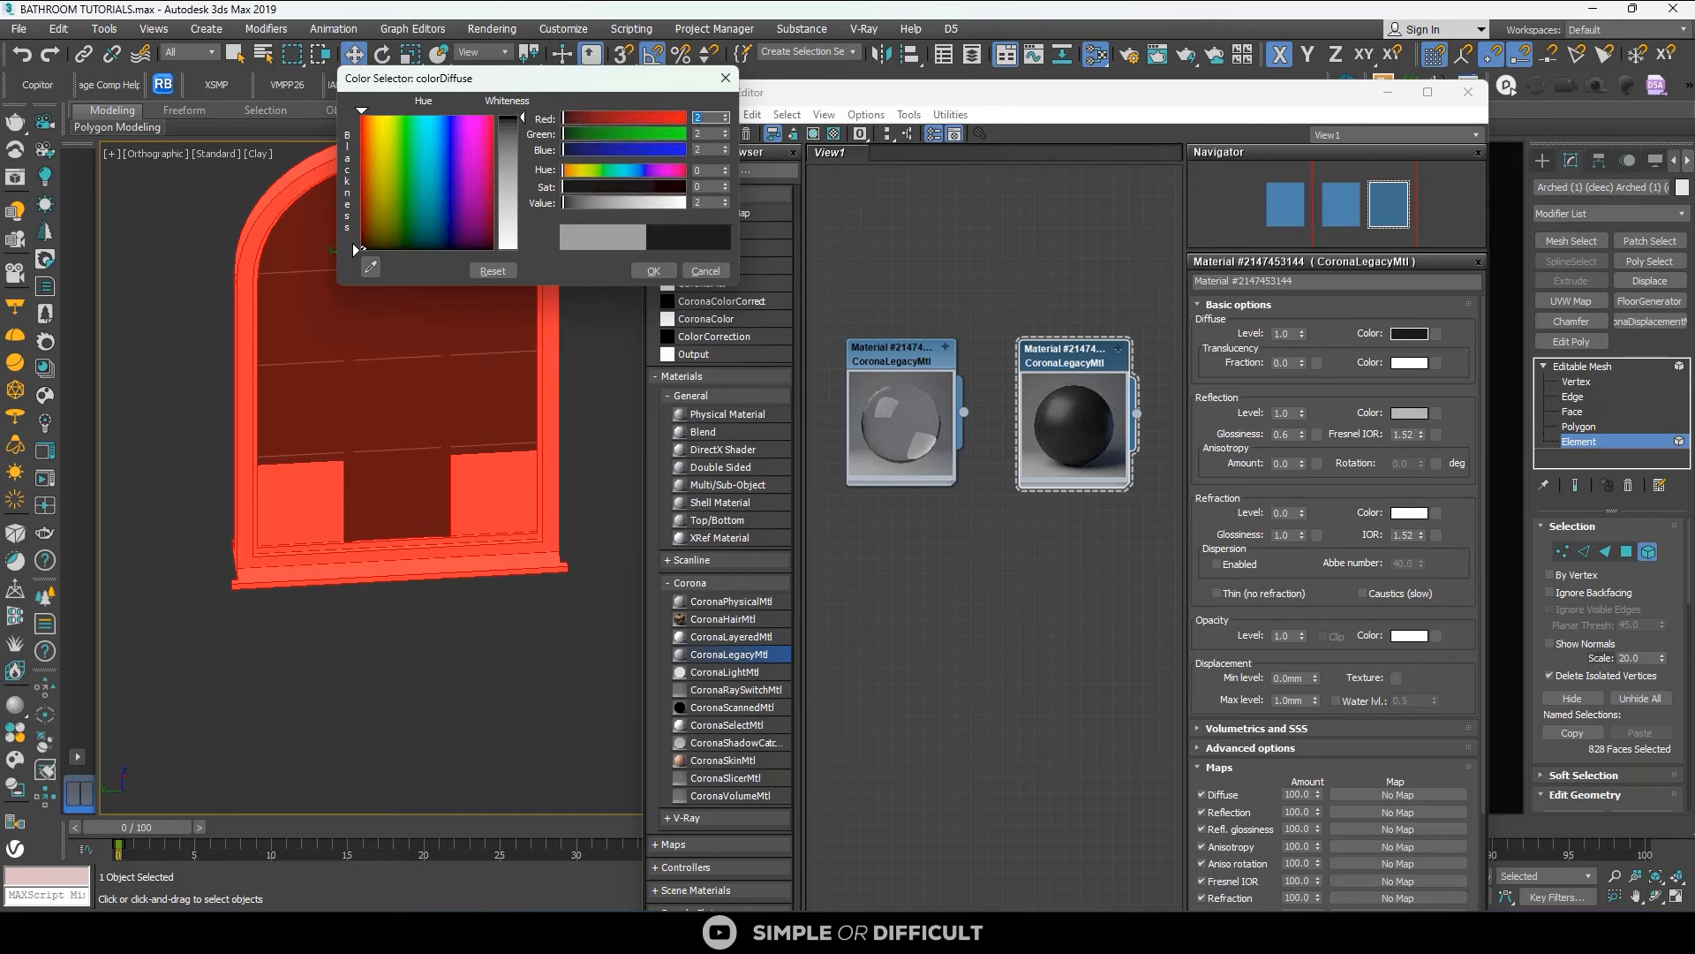
pyautogui.click(651, 268)
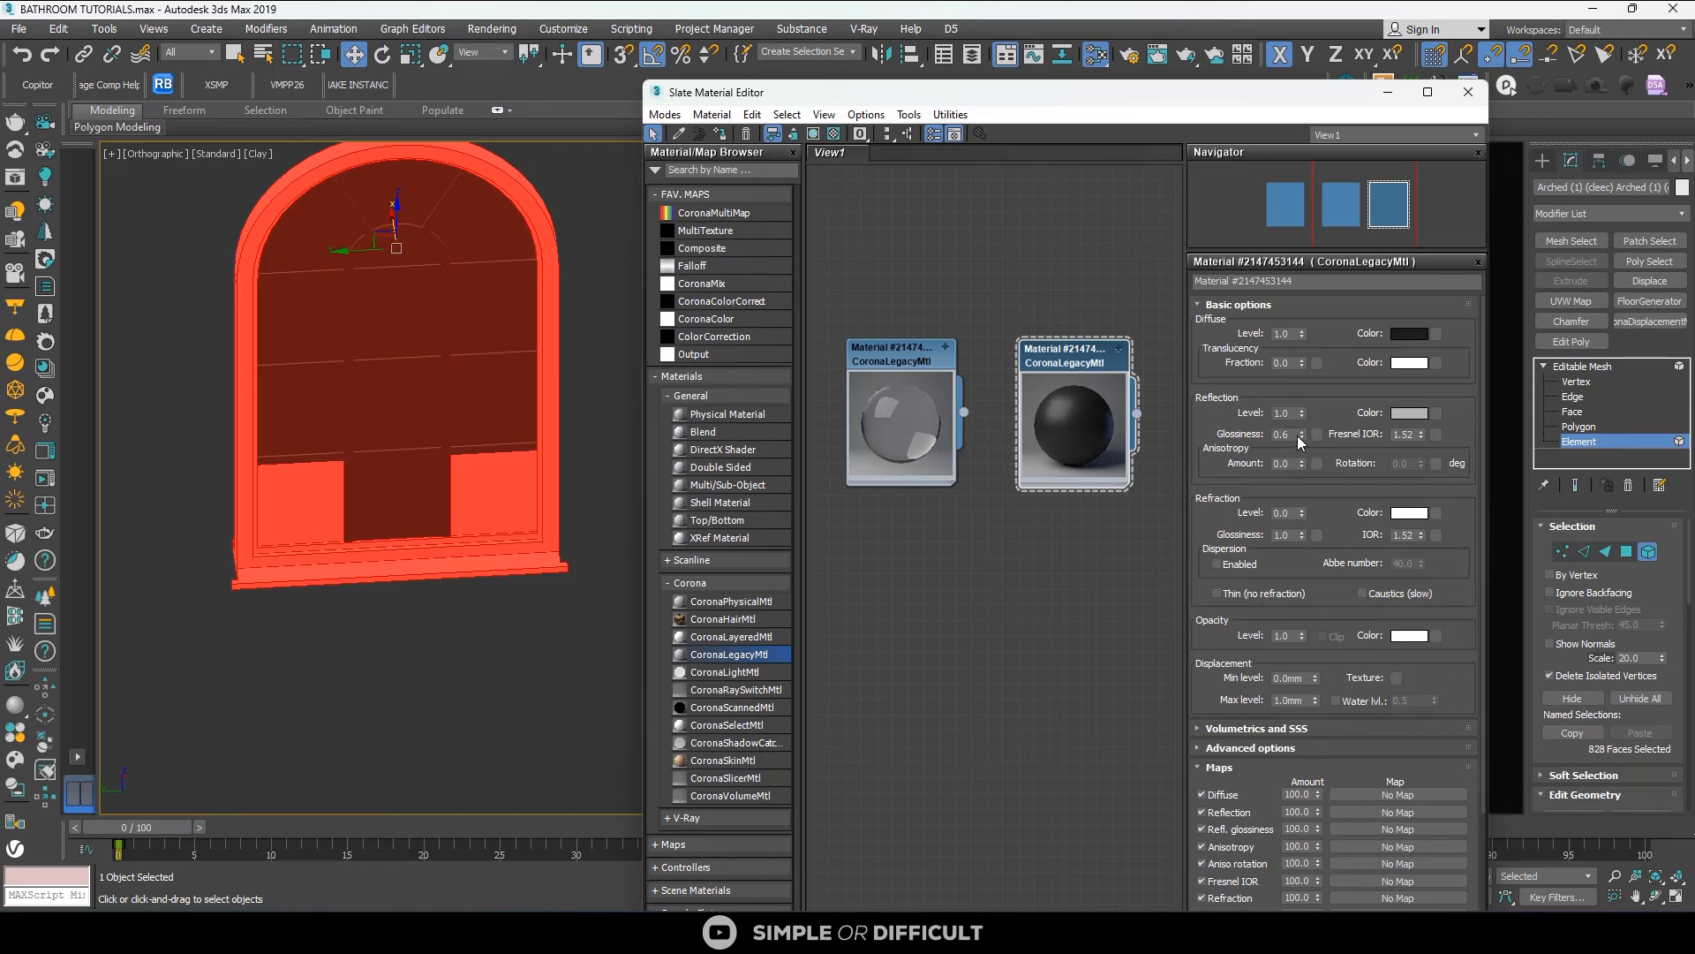
# Set the dark material's reflection glossiness to 0.8 and Fresnel IOR to 2, and assign it to the selected window frame.
pyautogui.moveTo(1301, 434); pyautogui.dragTo(1300, 422)
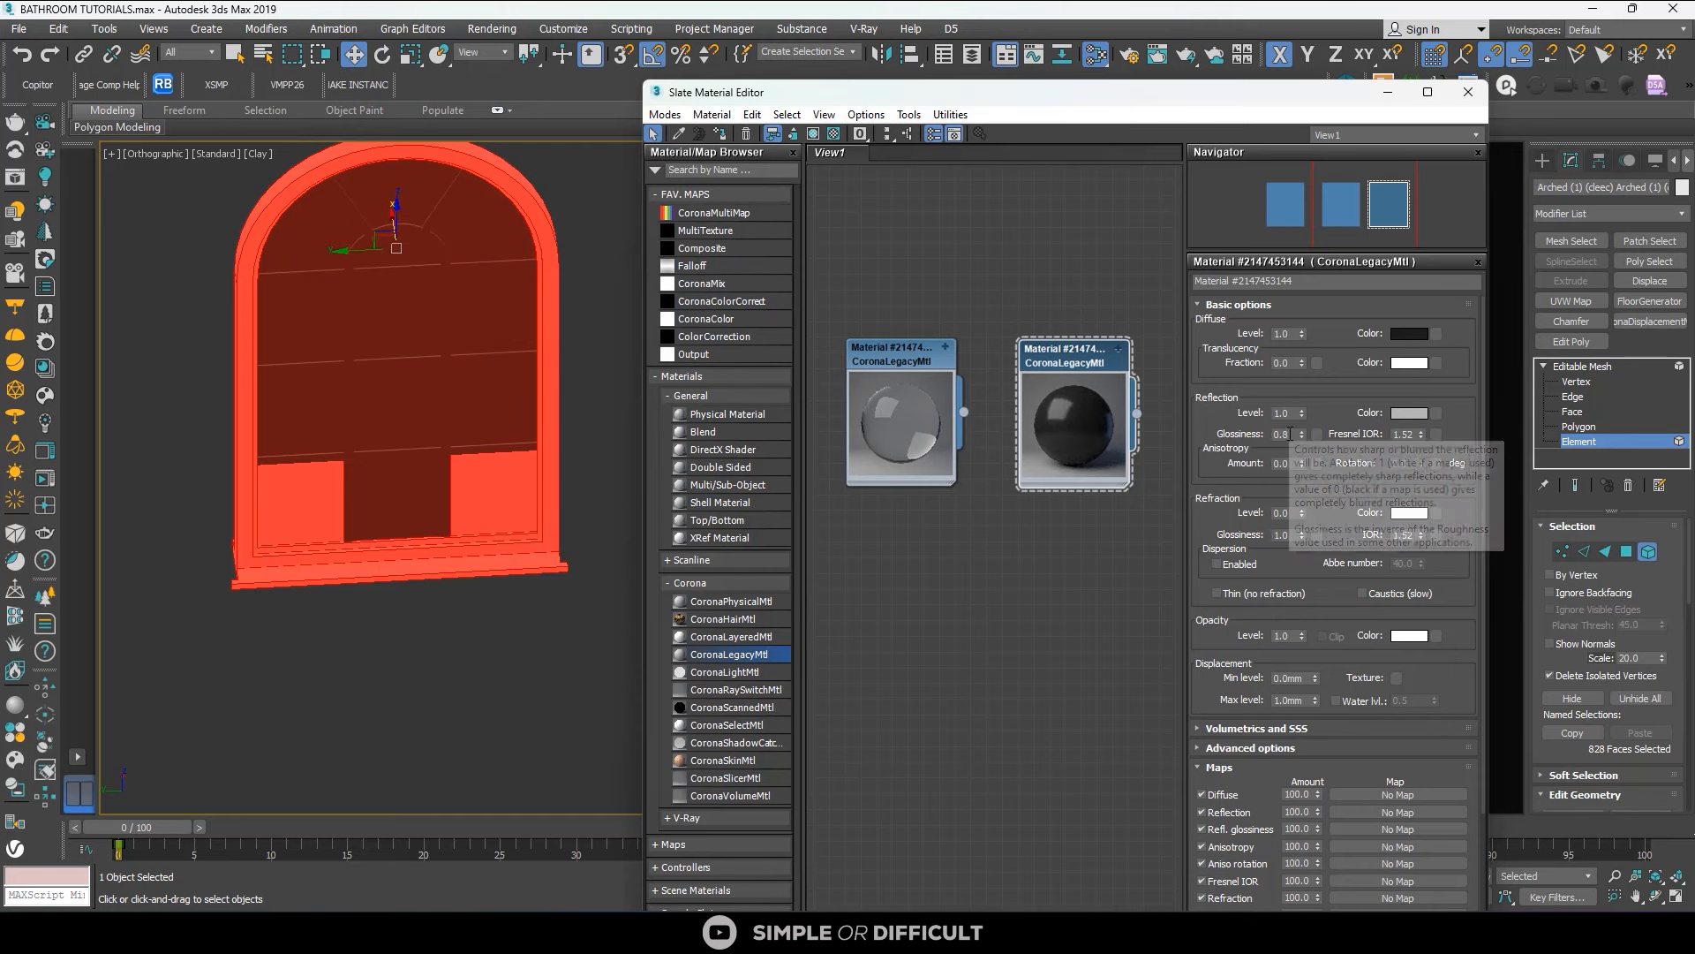
pyautogui.doubleClick(1403, 434)
pyautogui.write('2')
pyautogui.press('Return')
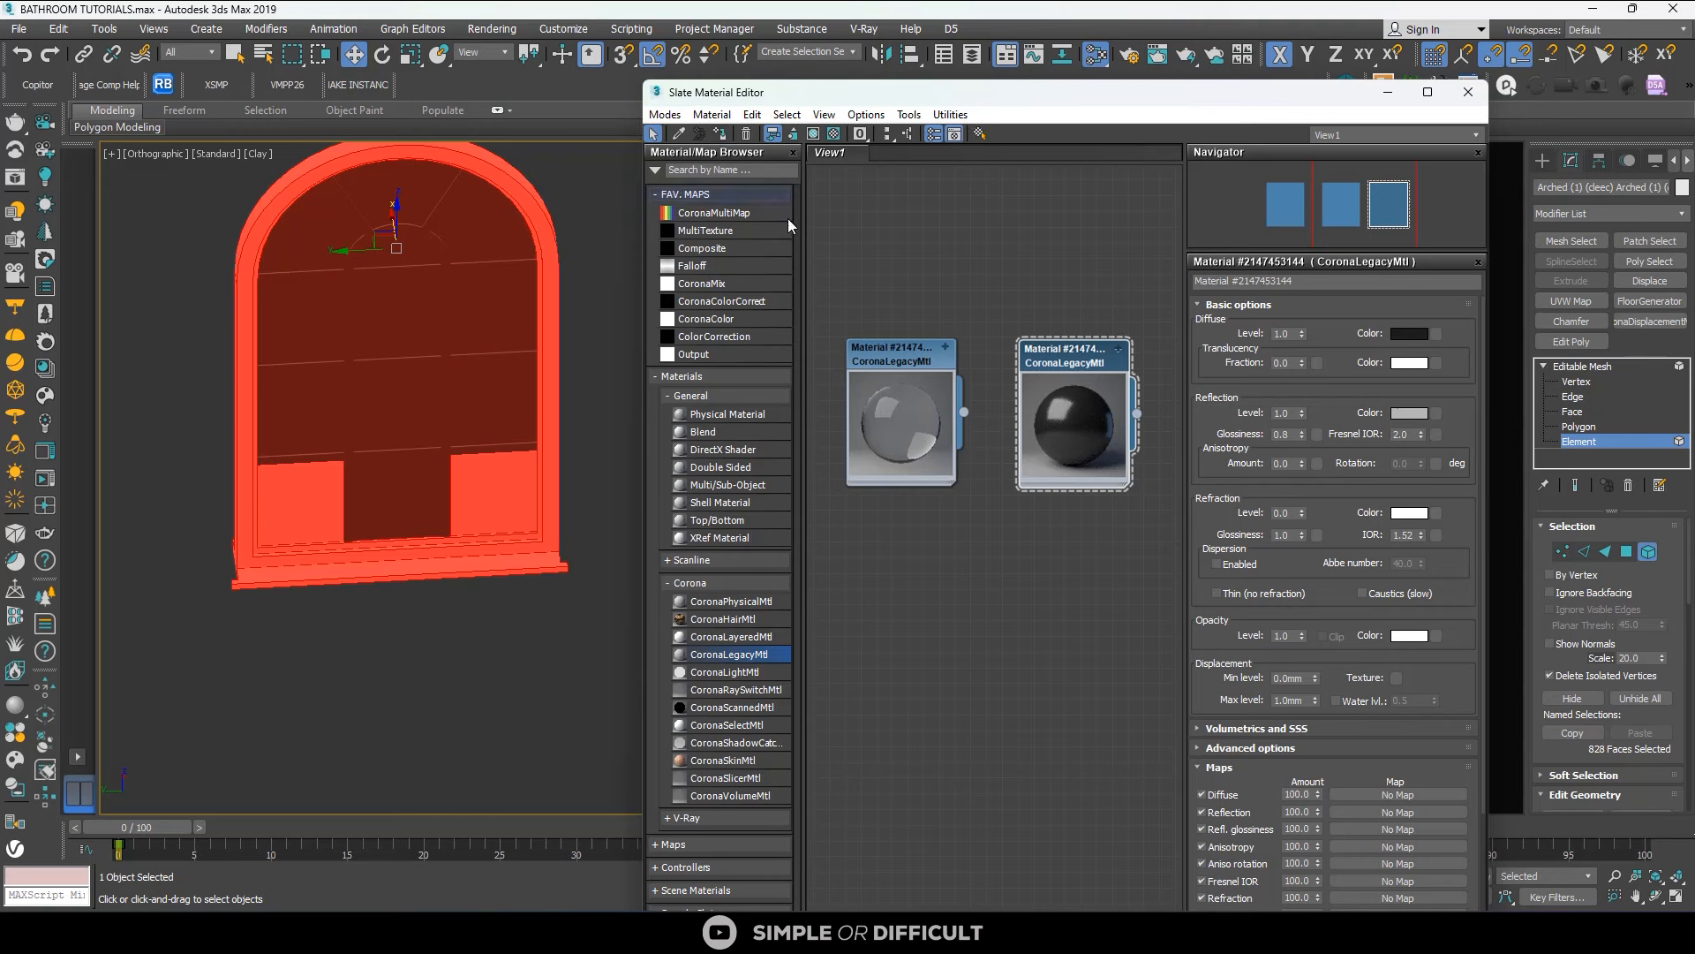
# Switch the viewport style from Clay to Default Shading and clear the face selection.
pyautogui.scroll(-2, 375, 374)
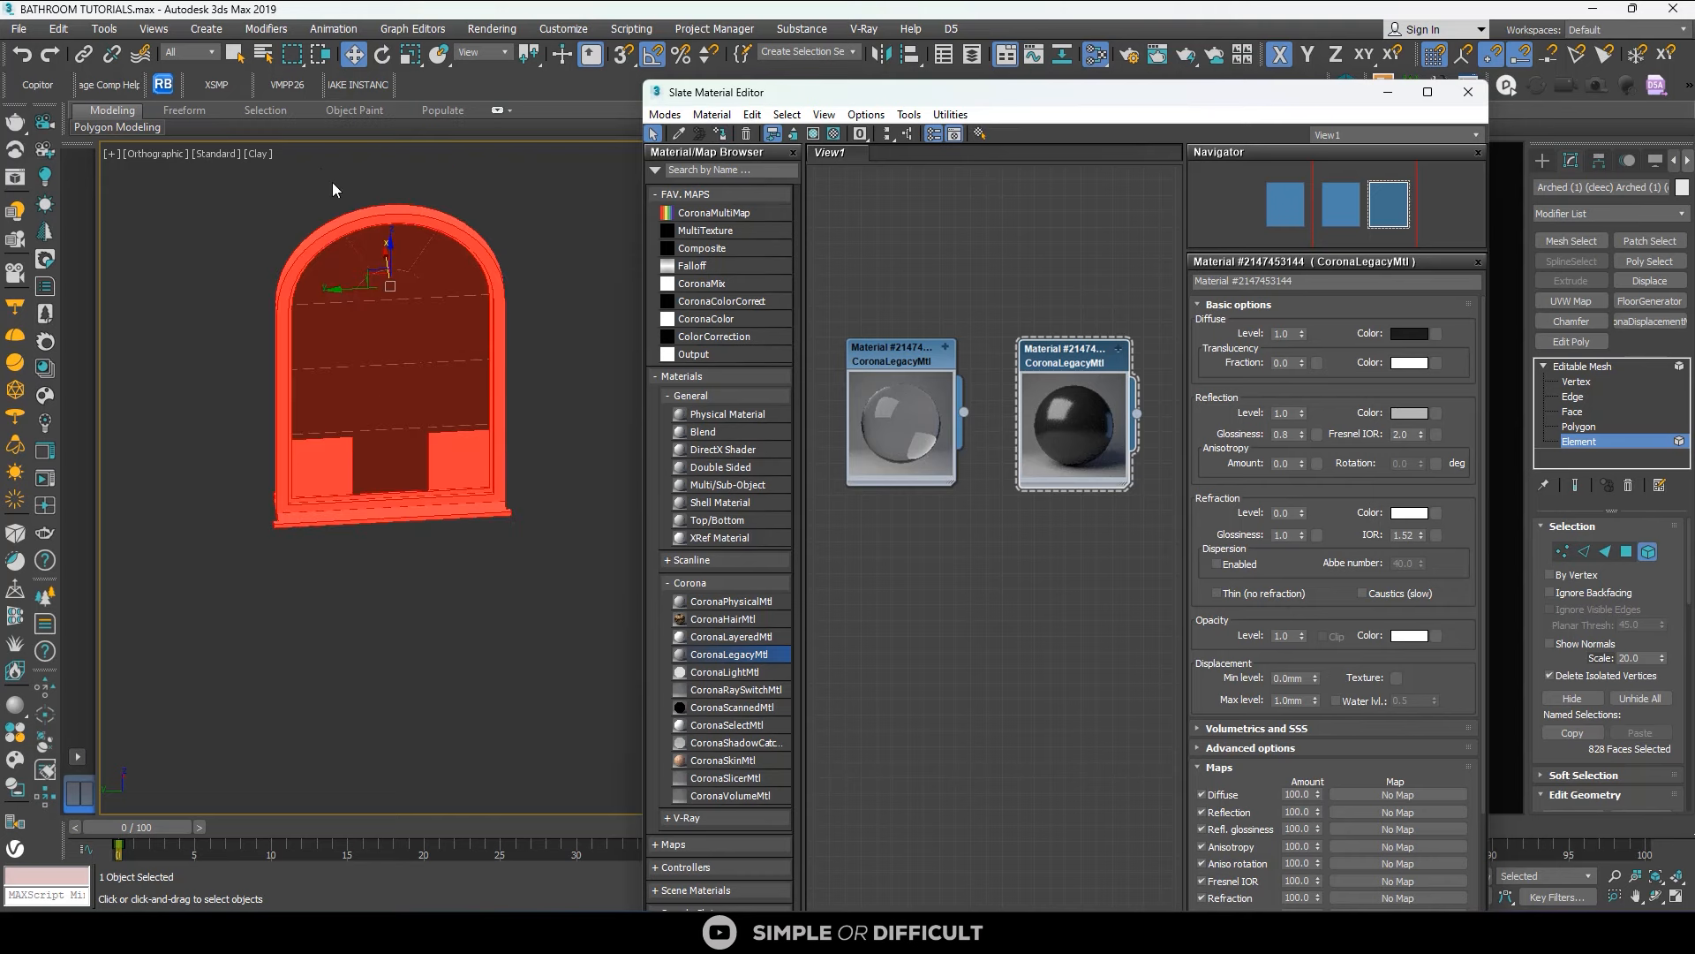
pyautogui.click(259, 154)
pyautogui.click(296, 168)
pyautogui.click(502, 255)
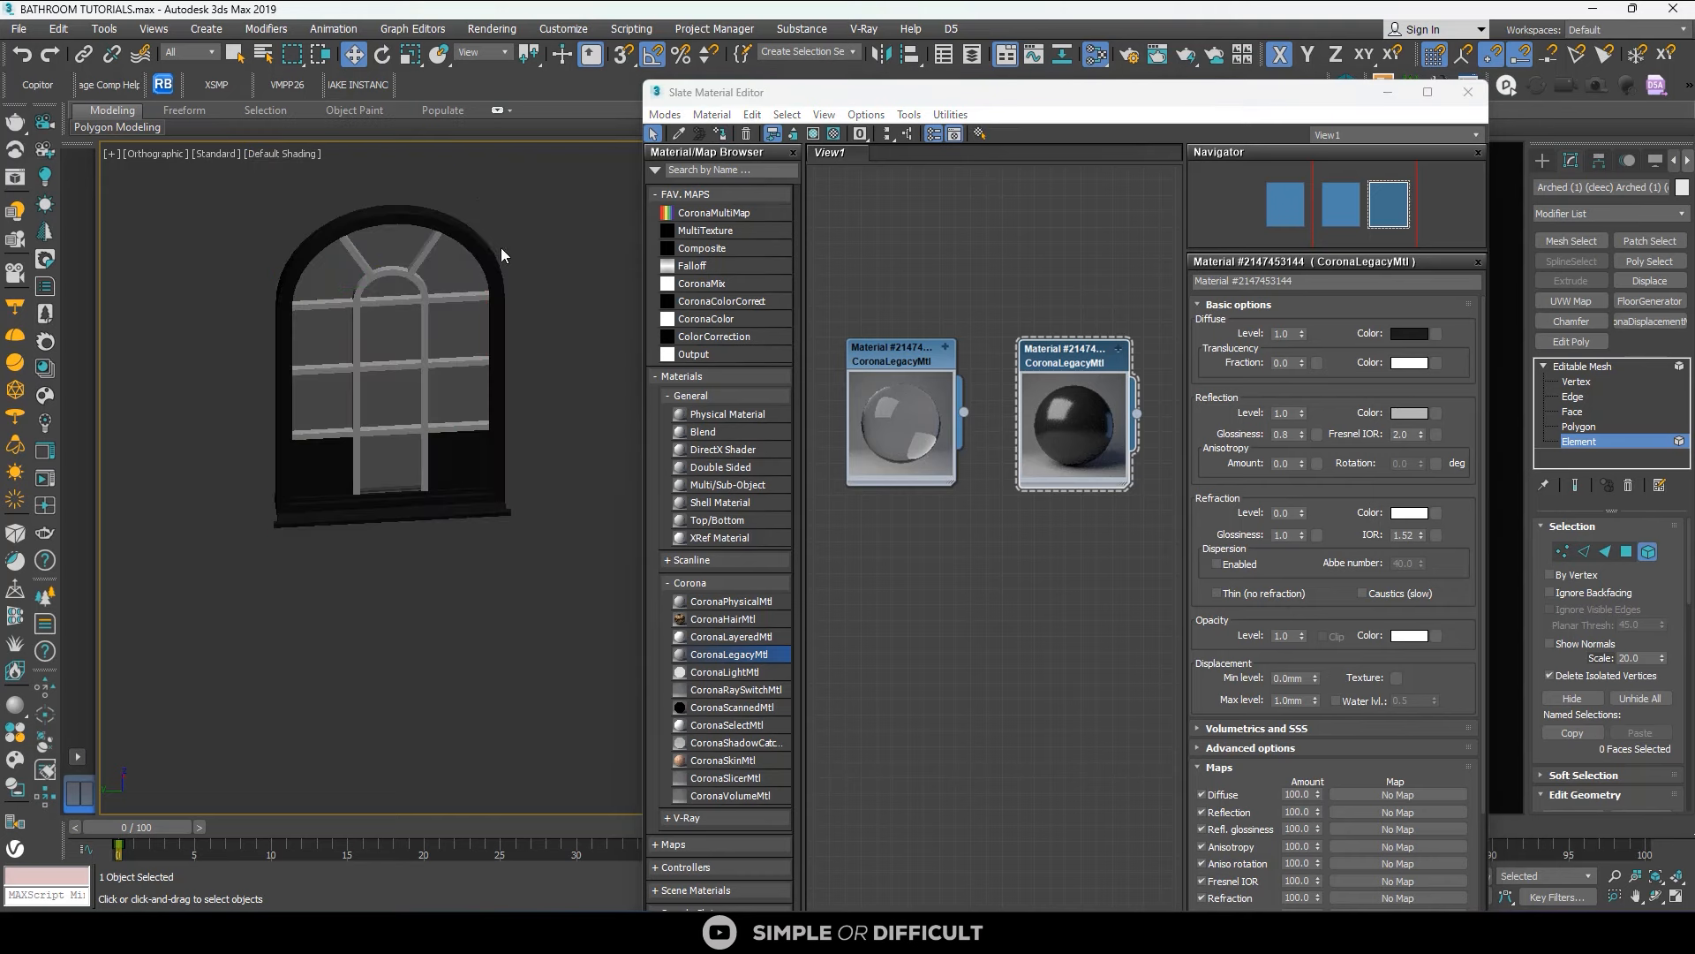
# Select the two black lower corner panes of the window at polygon level.
pyautogui.keyDown('alt'); pyautogui.moveTo(502, 255); pyautogui.dragTo(537, 357, button='middle'); pyautogui.keyUp('alt')
pyautogui.scroll(2, 413, 310)
pyautogui.click(413, 312)
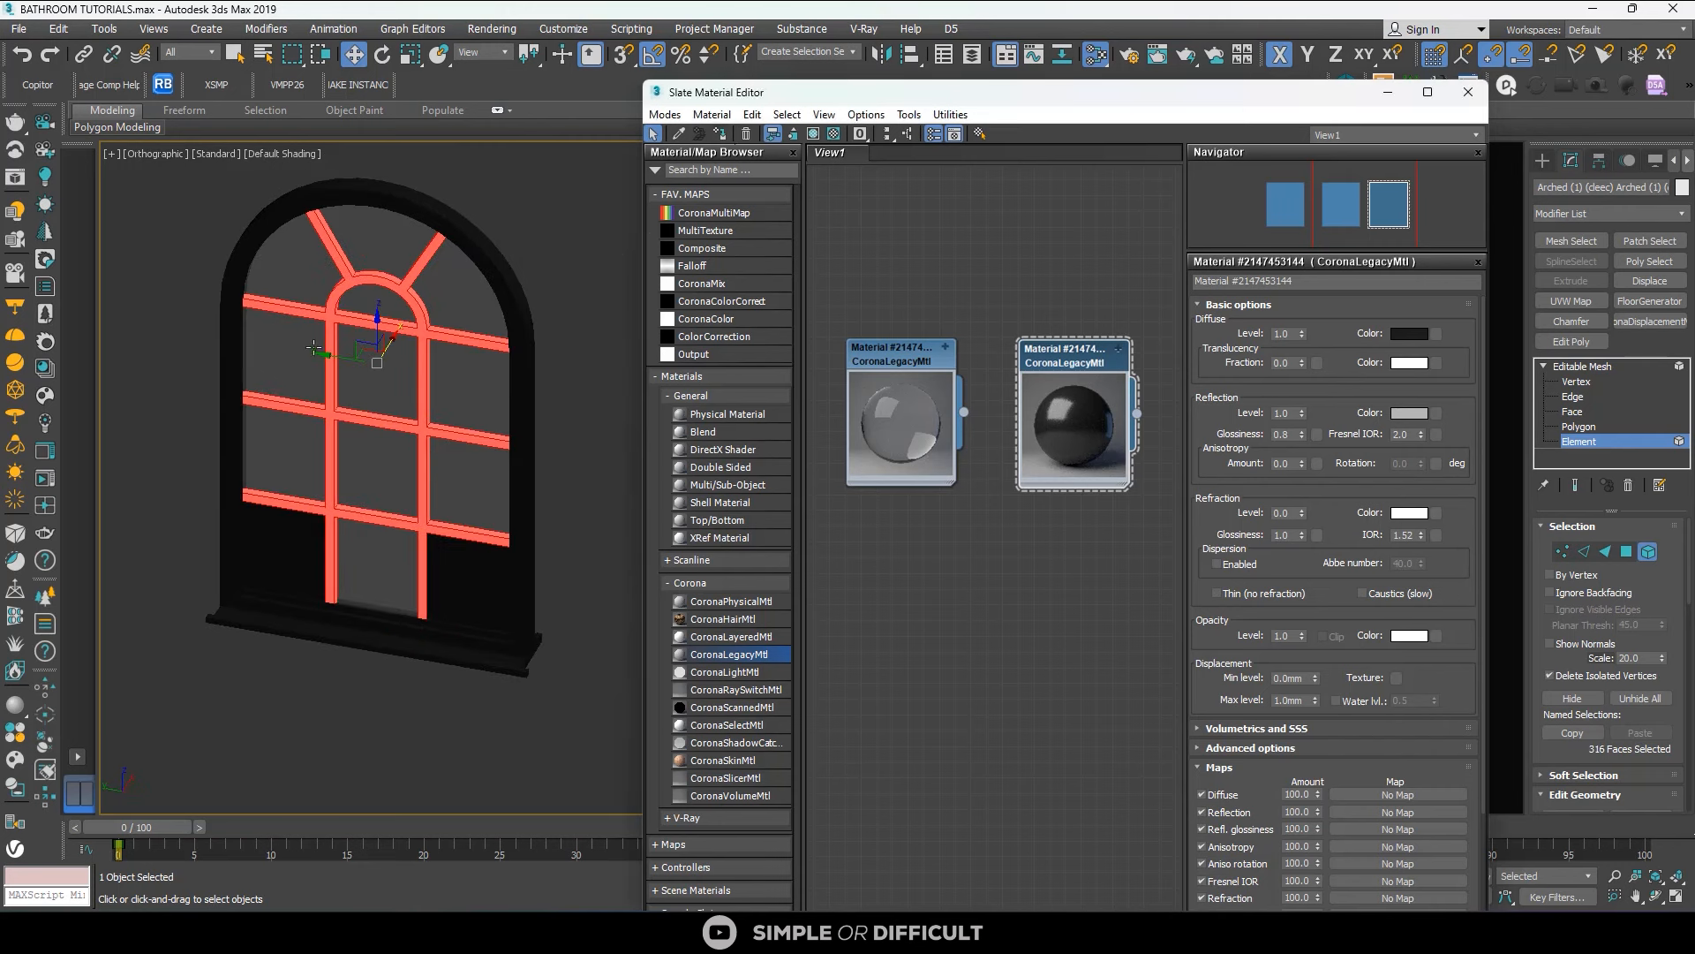
pyautogui.click(1628, 552)
pyautogui.click(471, 569)
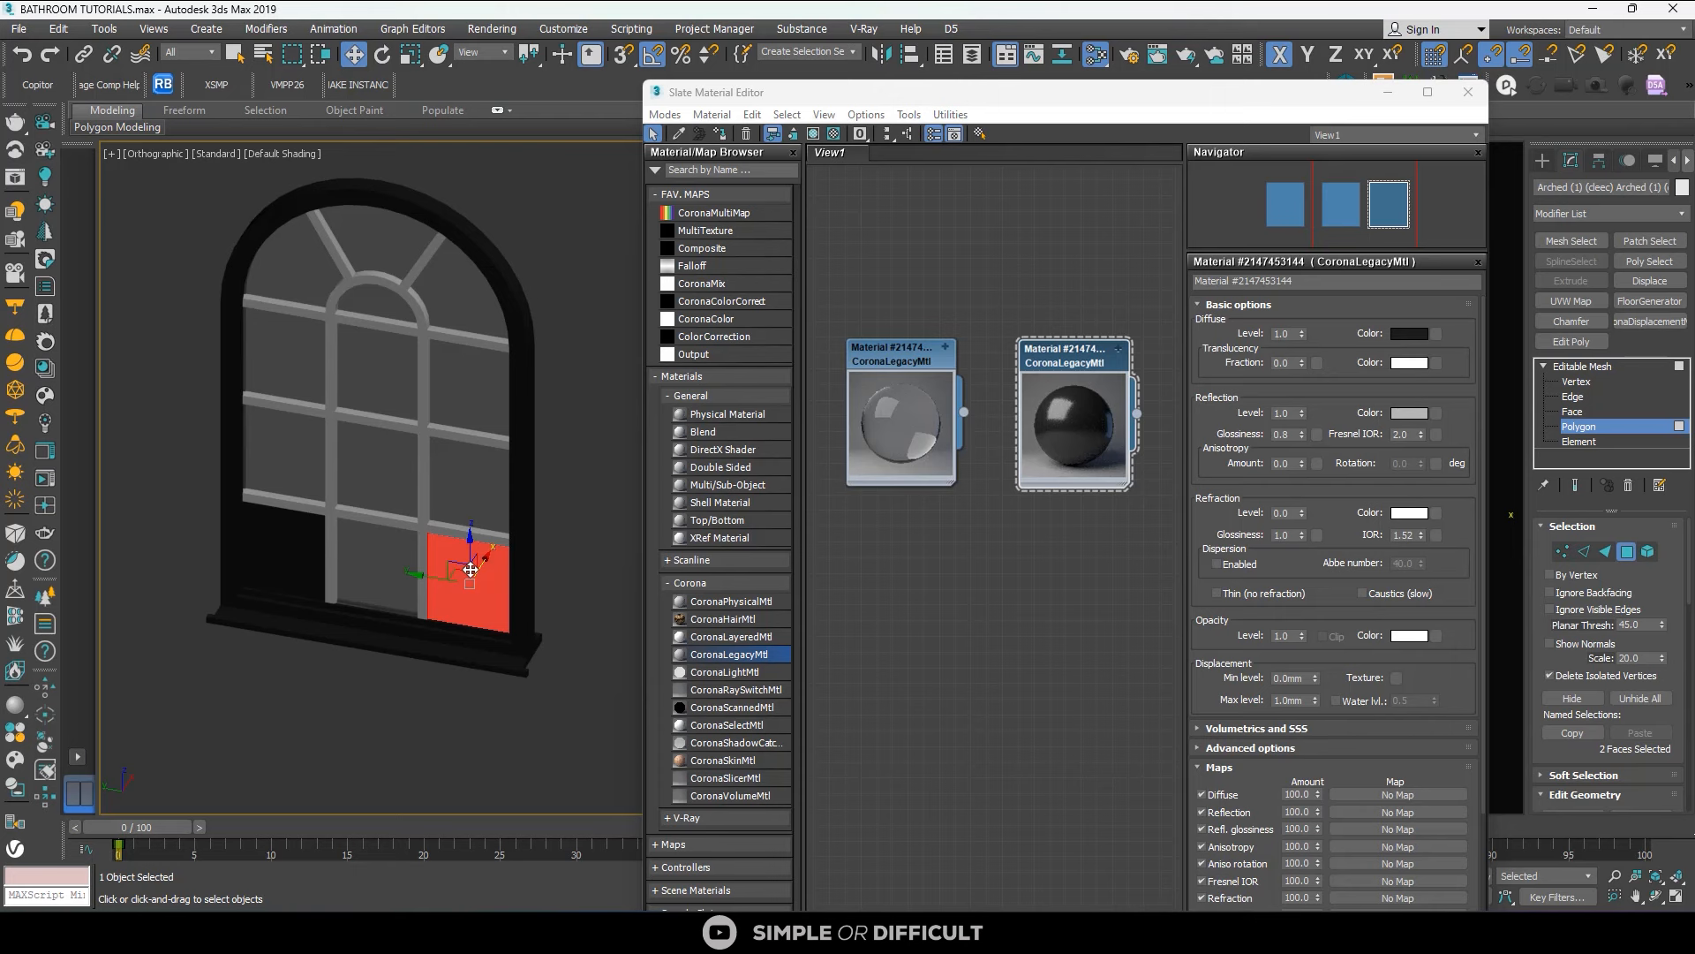
pyautogui.keyDown('ctrl'); pyautogui.click(275, 543); pyautogui.keyUp('ctrl')
pyautogui.scroll(-2, 282, 525)
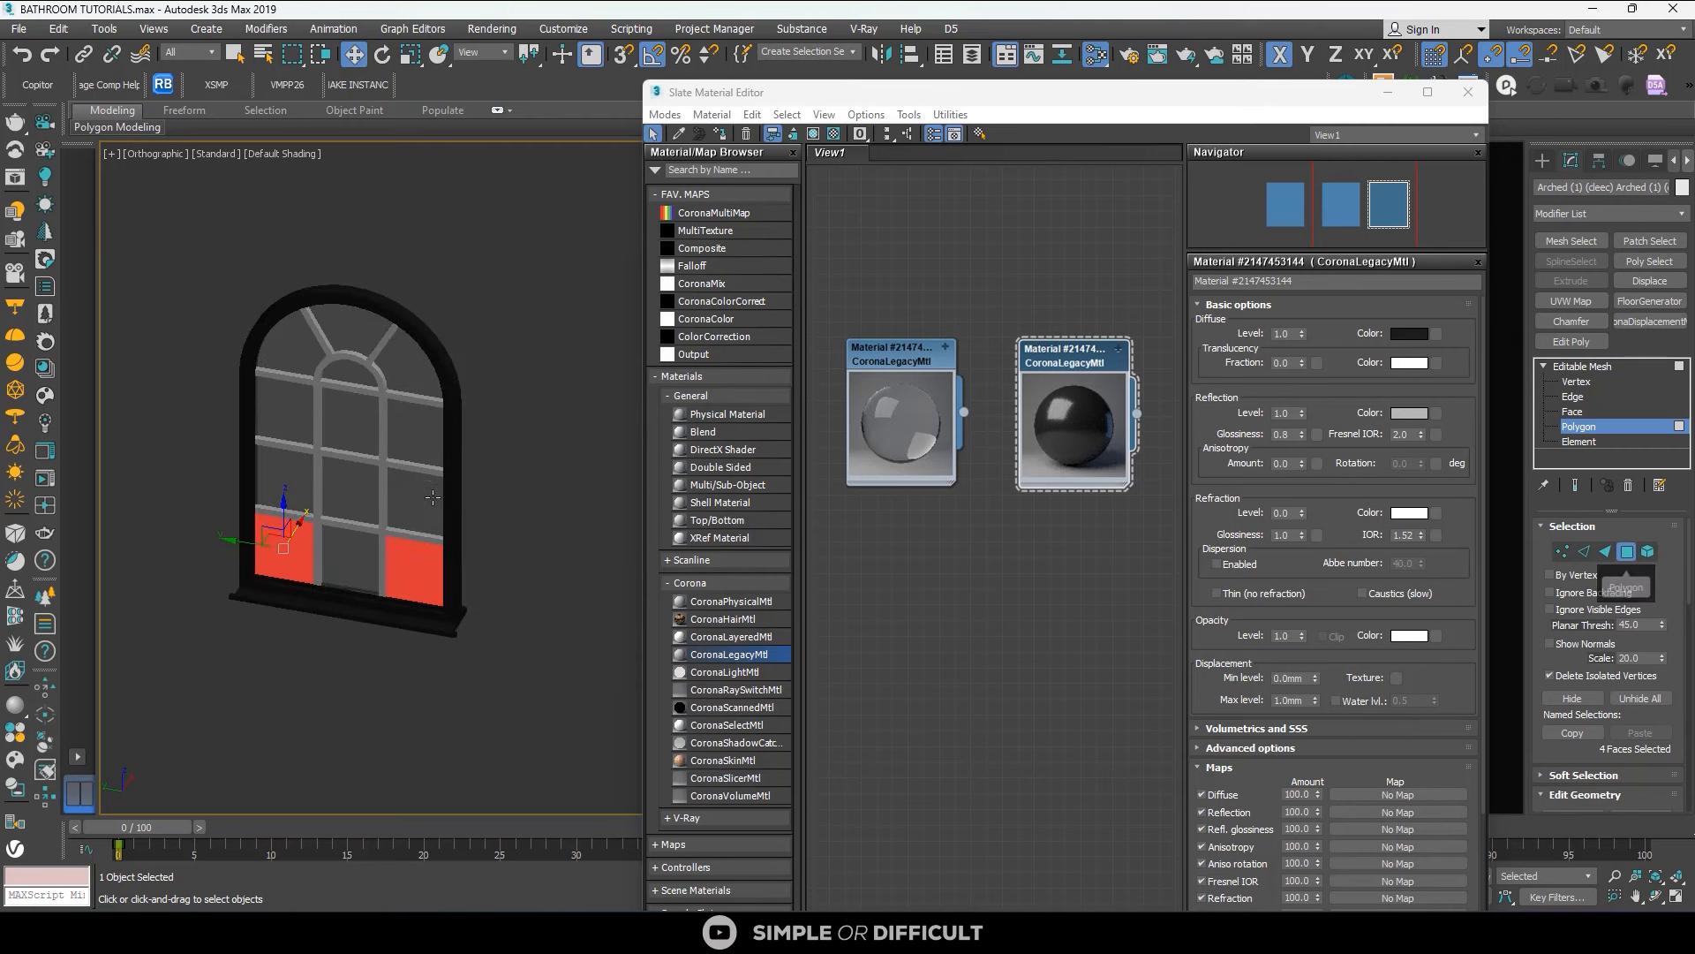
# Add the reverse faces of both lower corner panes to the selection and assign the glass CoronaLegacyMtl to them.
pyautogui.scroll(-5, 359, 527)
pyautogui.keyDown('alt'); pyautogui.moveTo(359, 526); pyautogui.dragTo(397, 526, button='middle'); pyautogui.keyUp('alt')
pyautogui.scroll(8, 425, 475)
pyautogui.keyDown('ctrl'); pyautogui.click(423, 473); pyautogui.keyUp('ctrl')
pyautogui.scroll(-3, 404, 395)
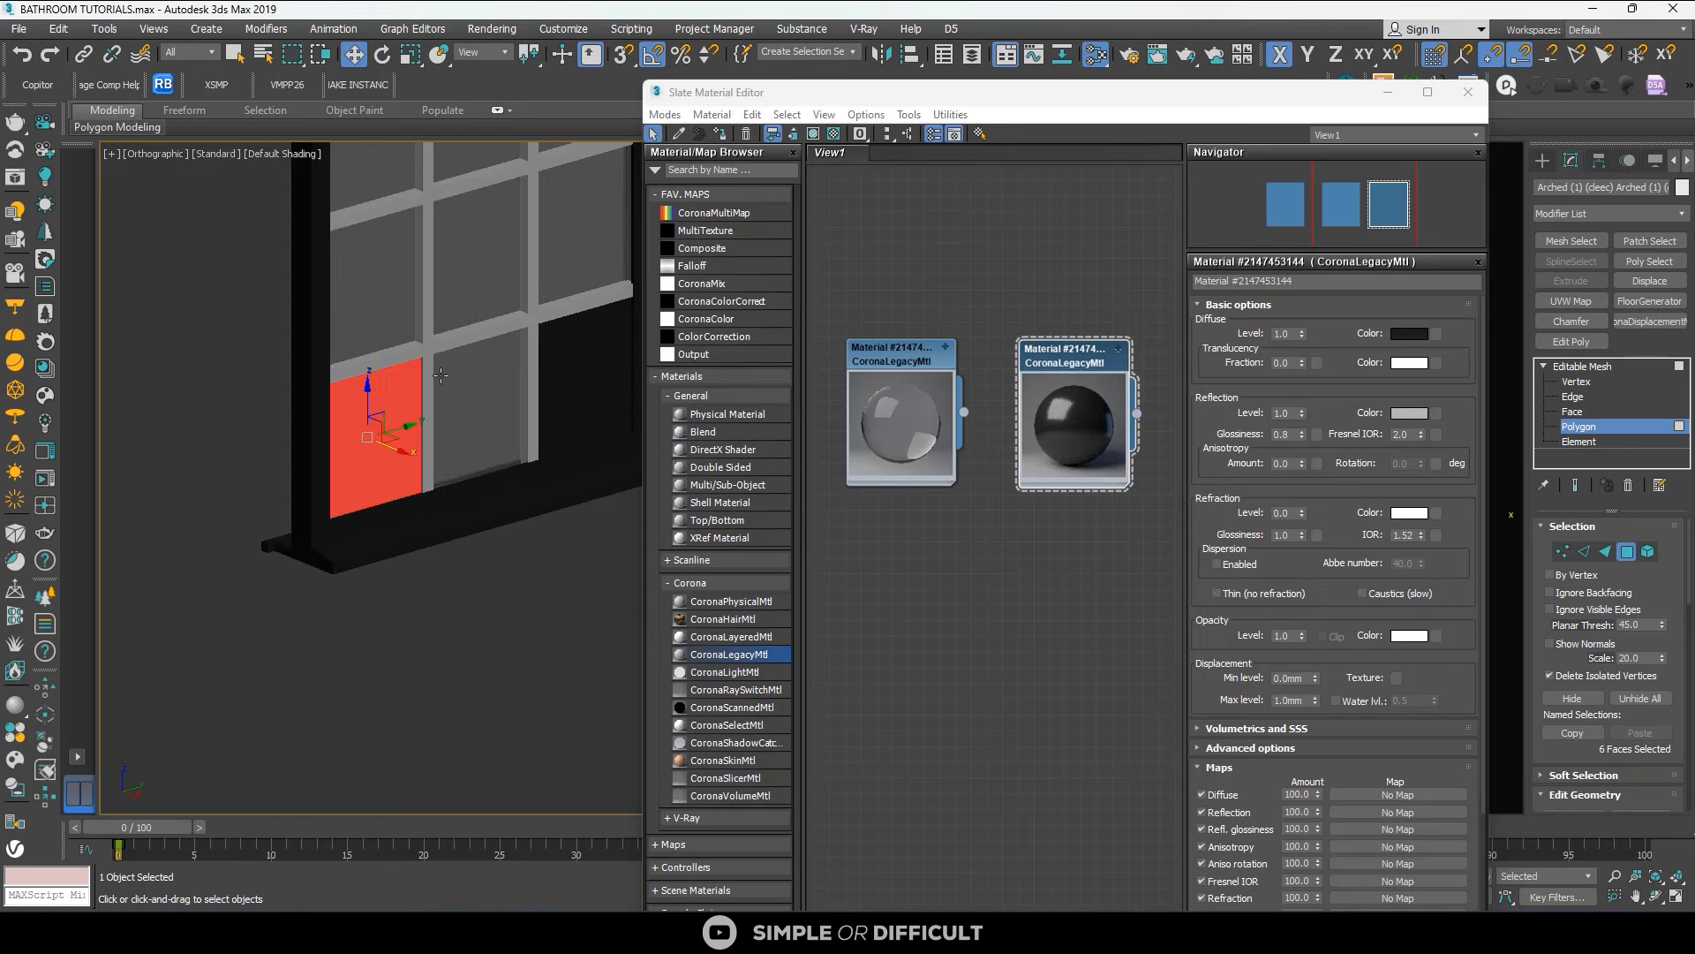
pyautogui.keyDown('ctrl'); pyautogui.click(544, 347); pyautogui.keyUp('ctrl')
pyautogui.doubleClick(917, 362)
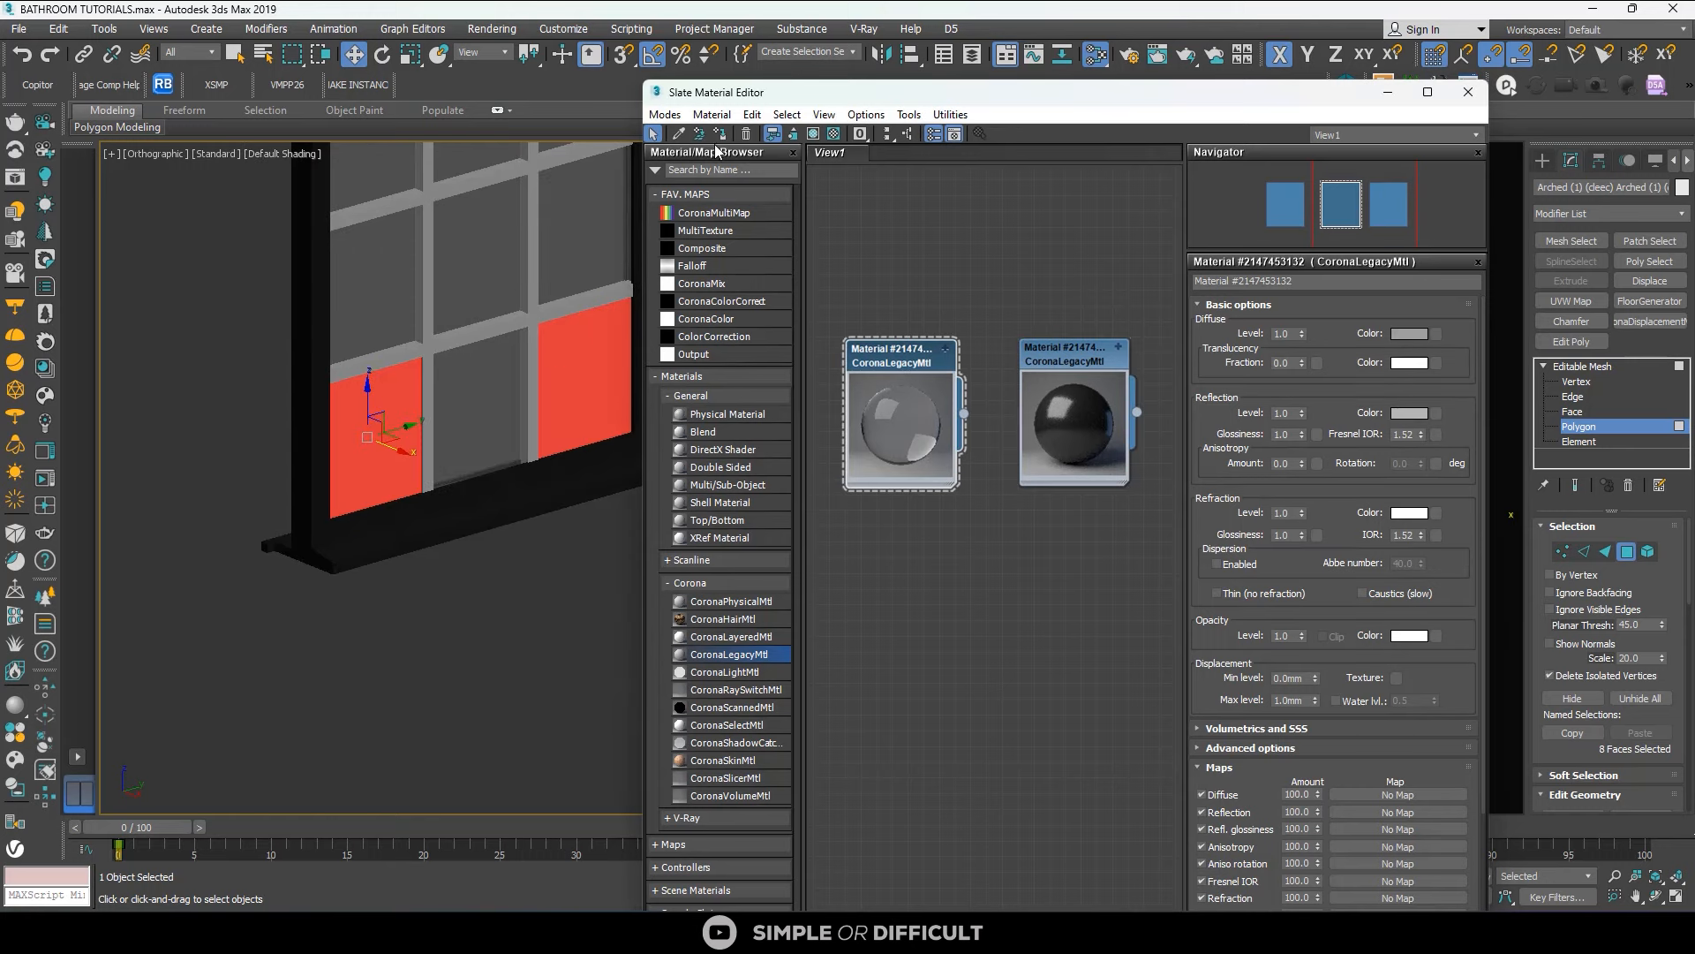
pyautogui.click(1544, 162)
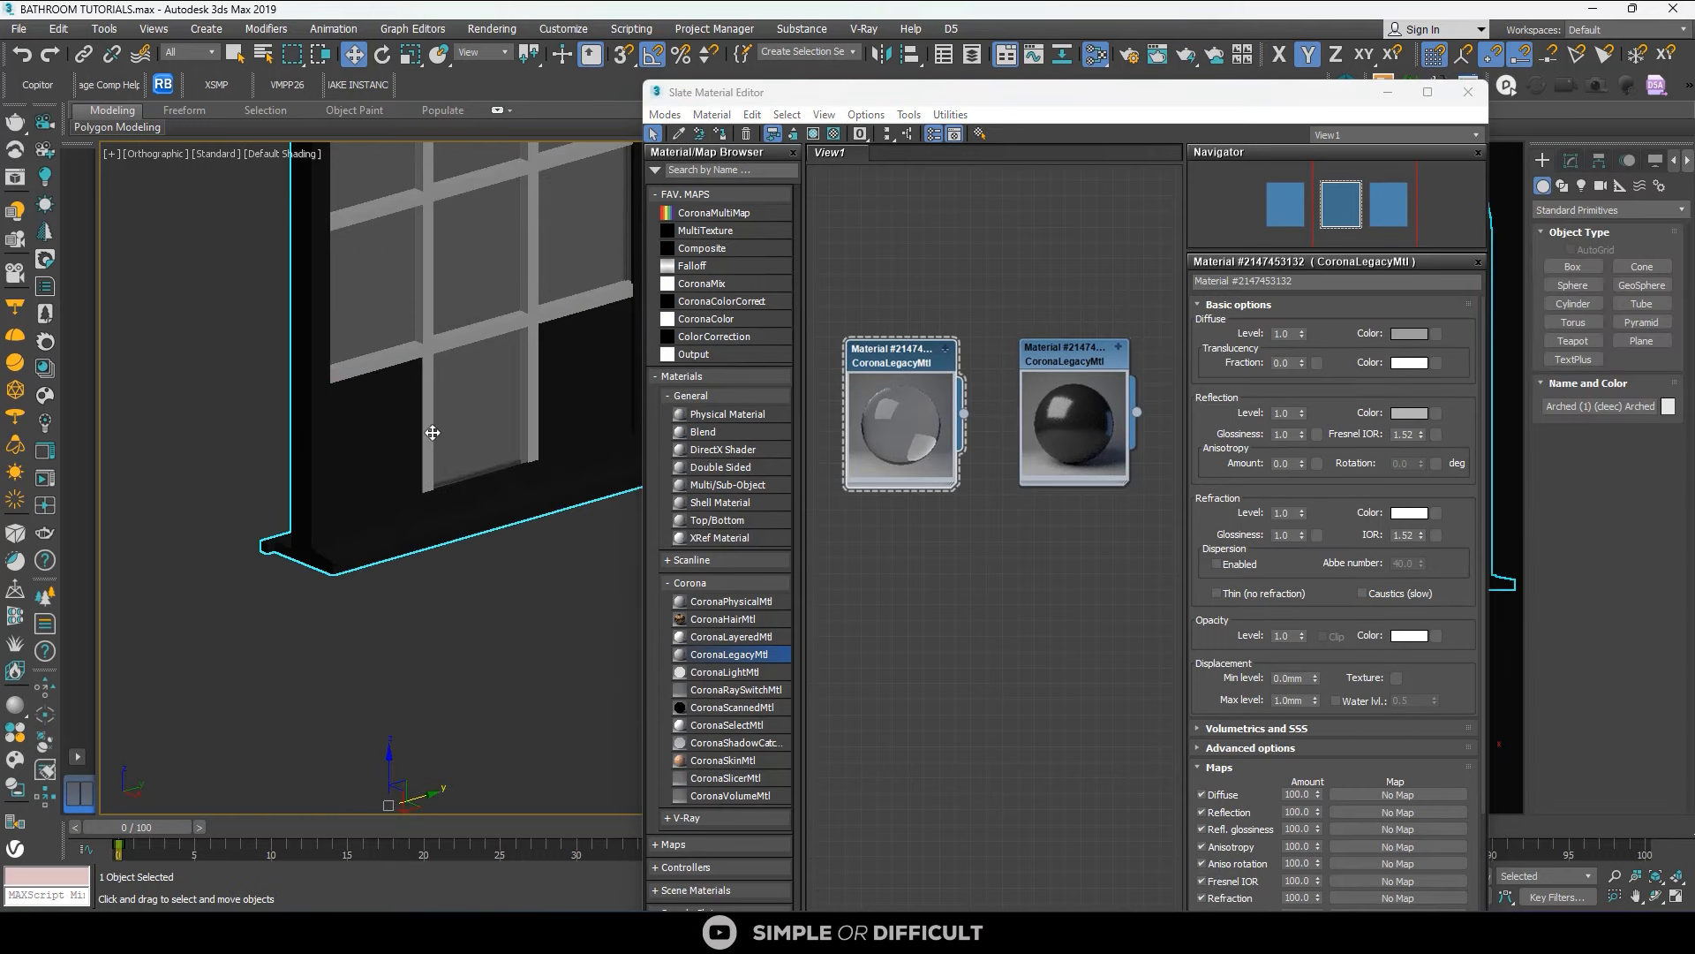
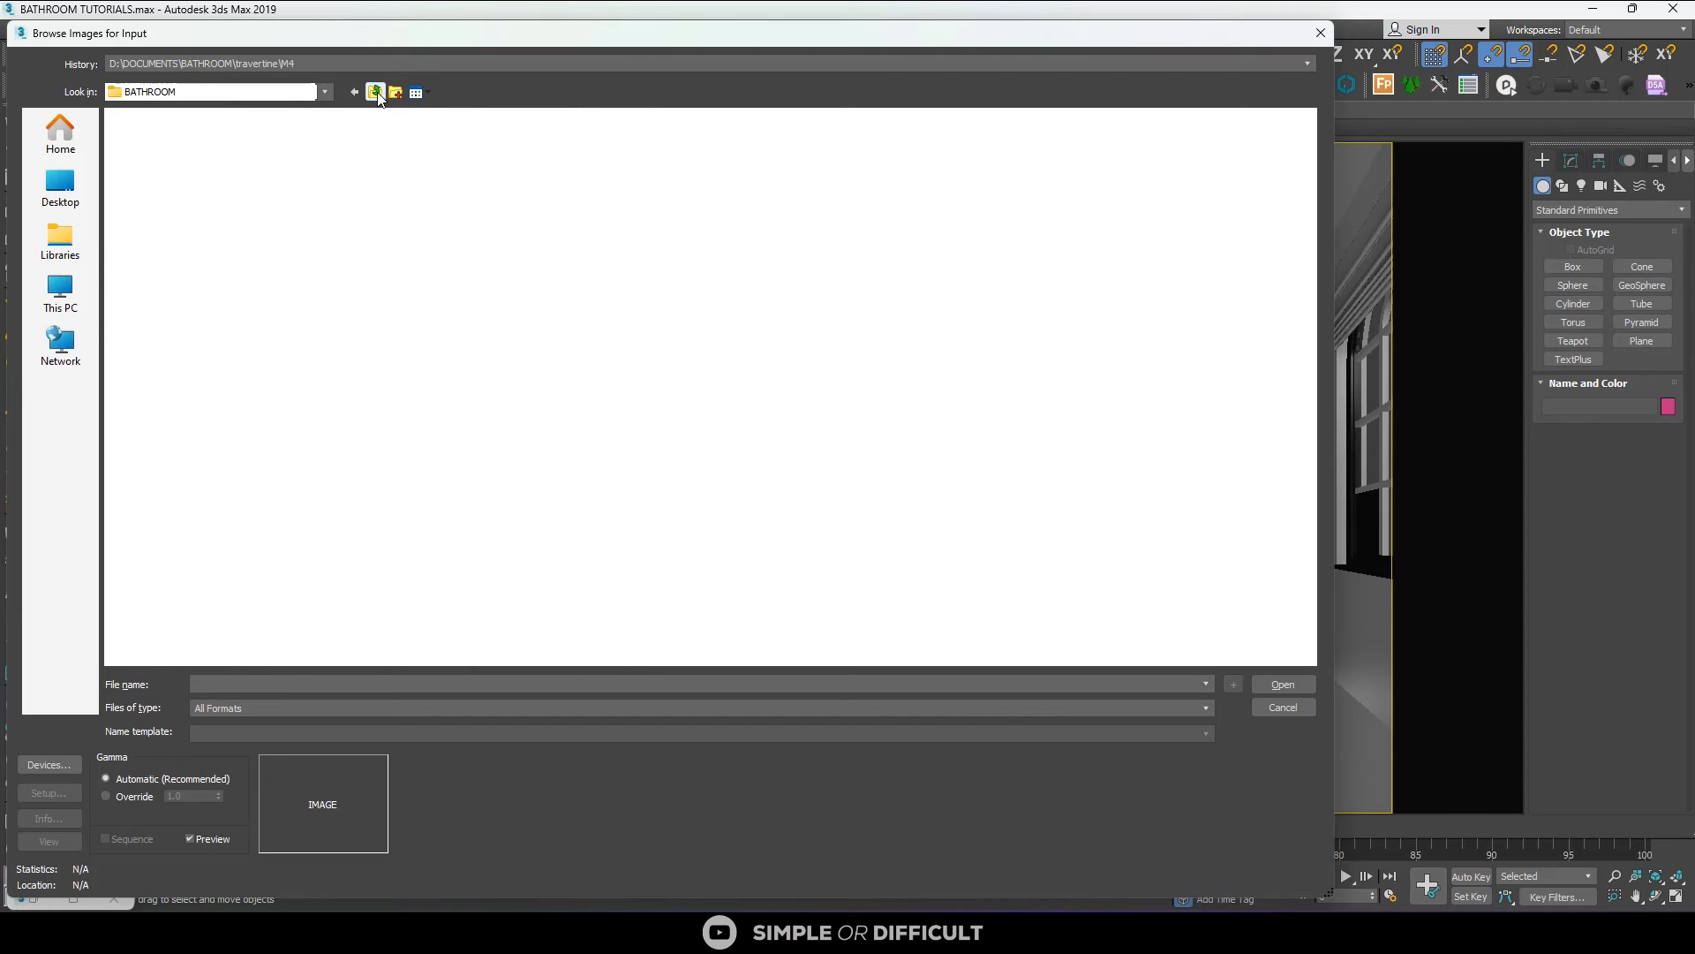
# Load kloofendal_overcast_2k.hdr into the scene environment's CoronaBitmap with Real Pixels (32 bpp) storage and close the render settings.
pyautogui.click(1219, 195)
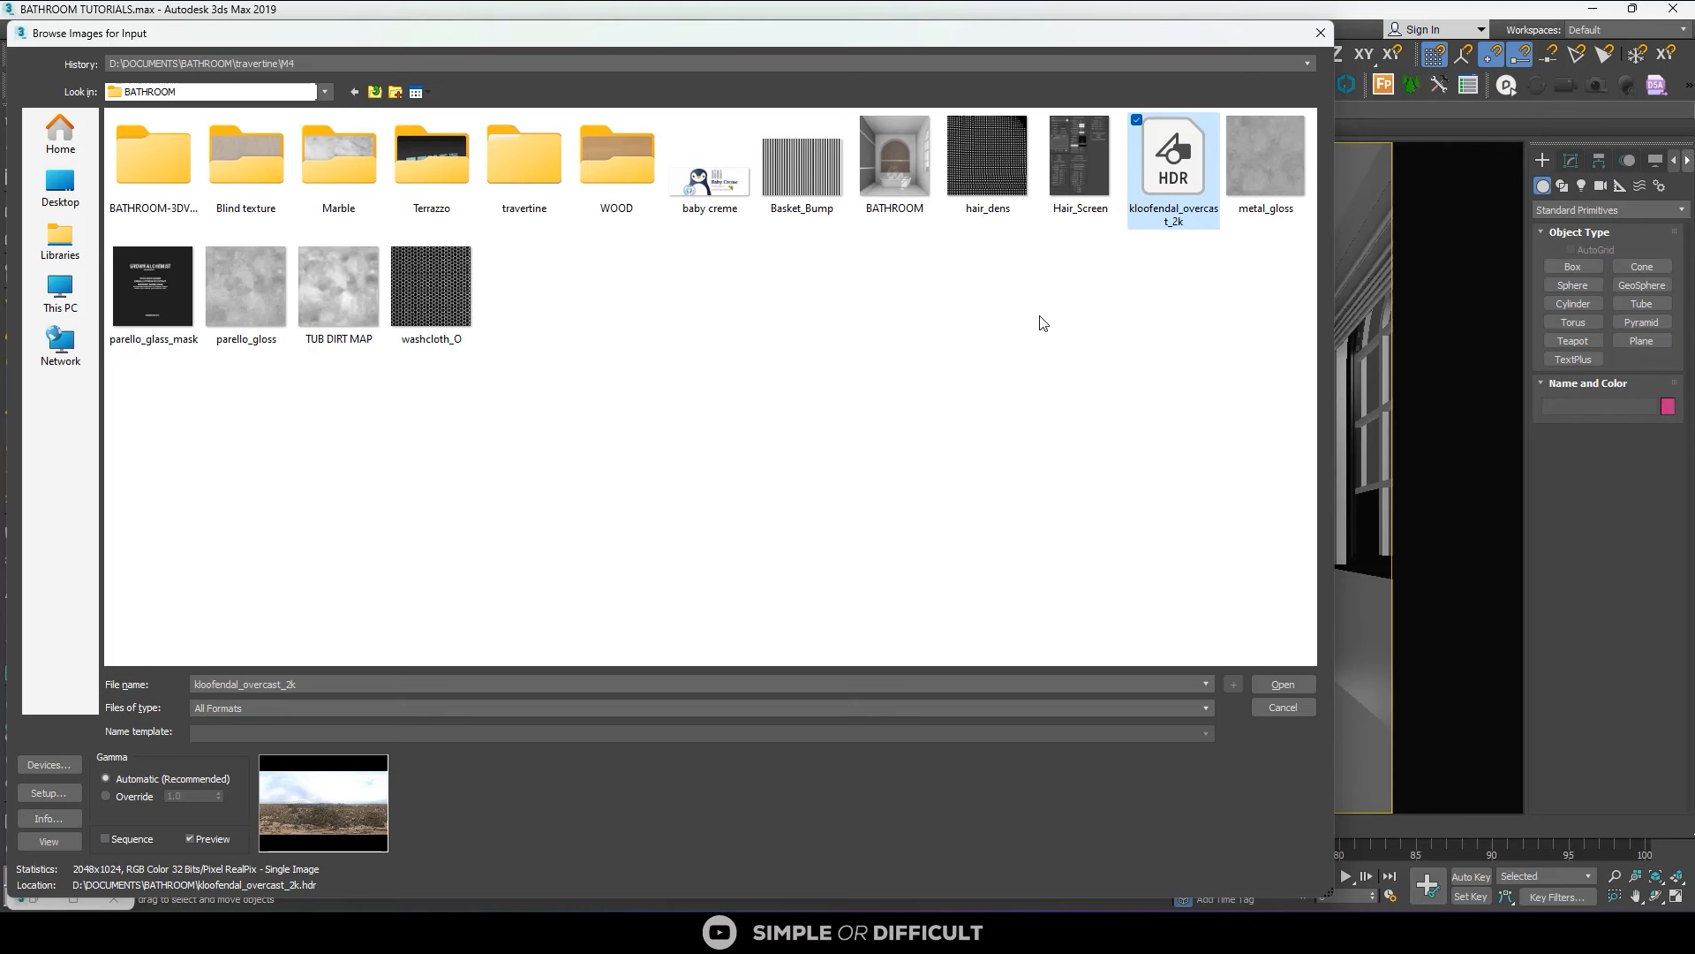
pyautogui.click(1284, 687)
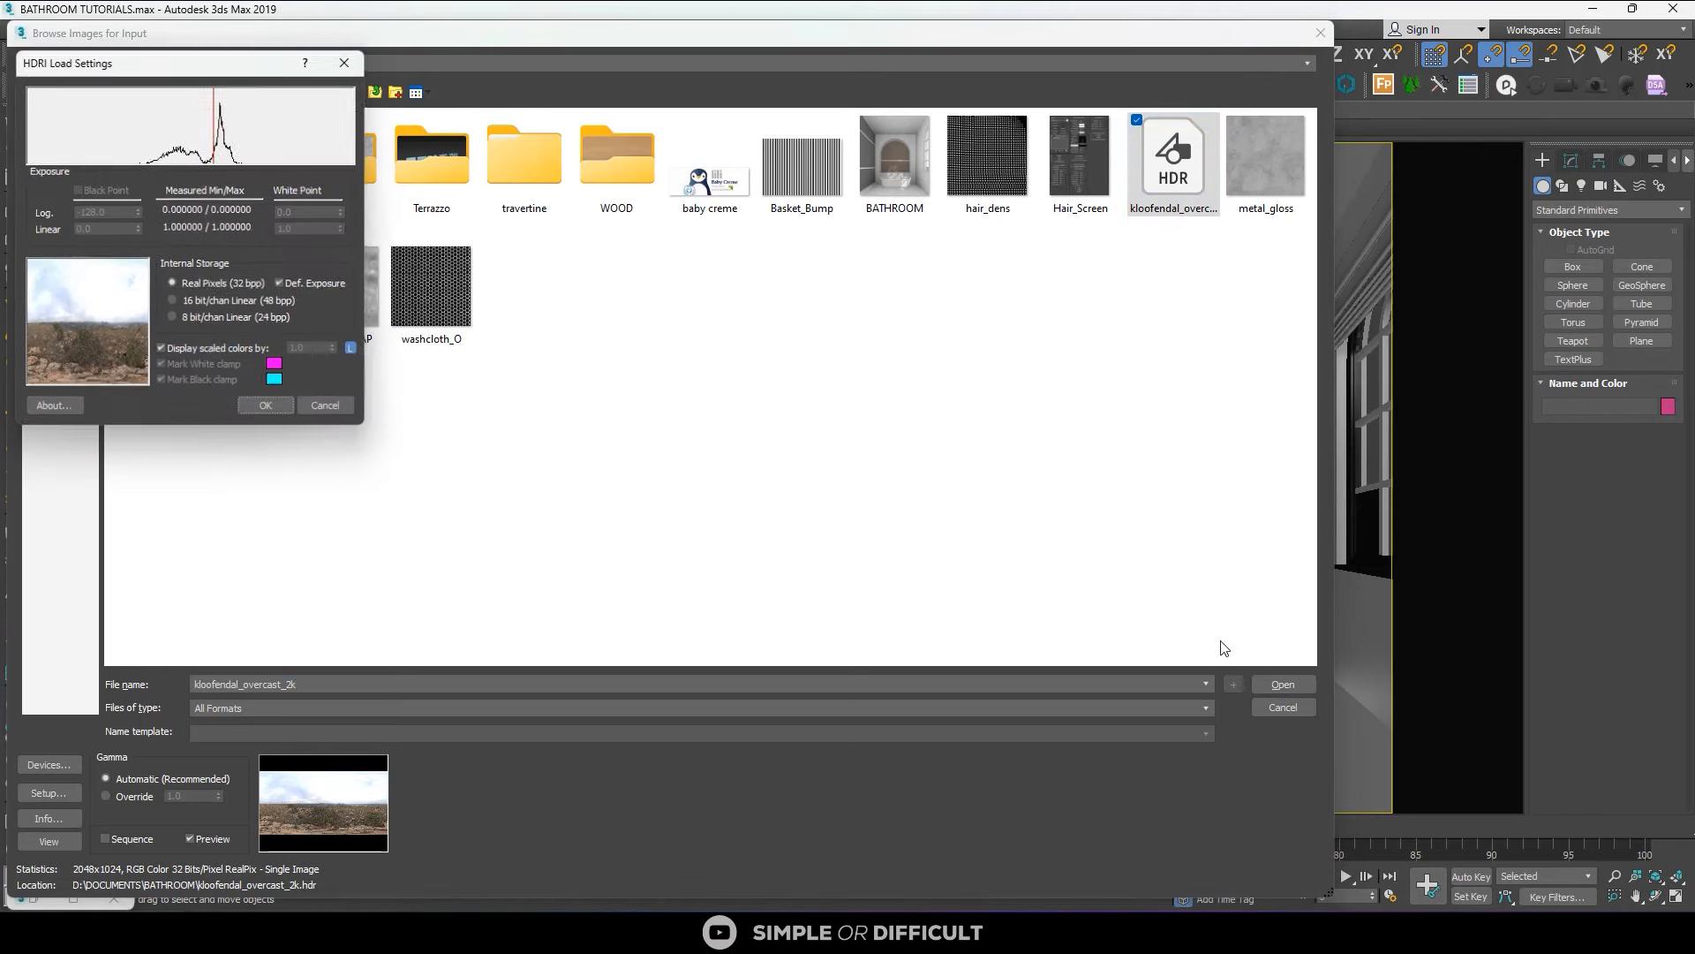
pyautogui.click(265, 402)
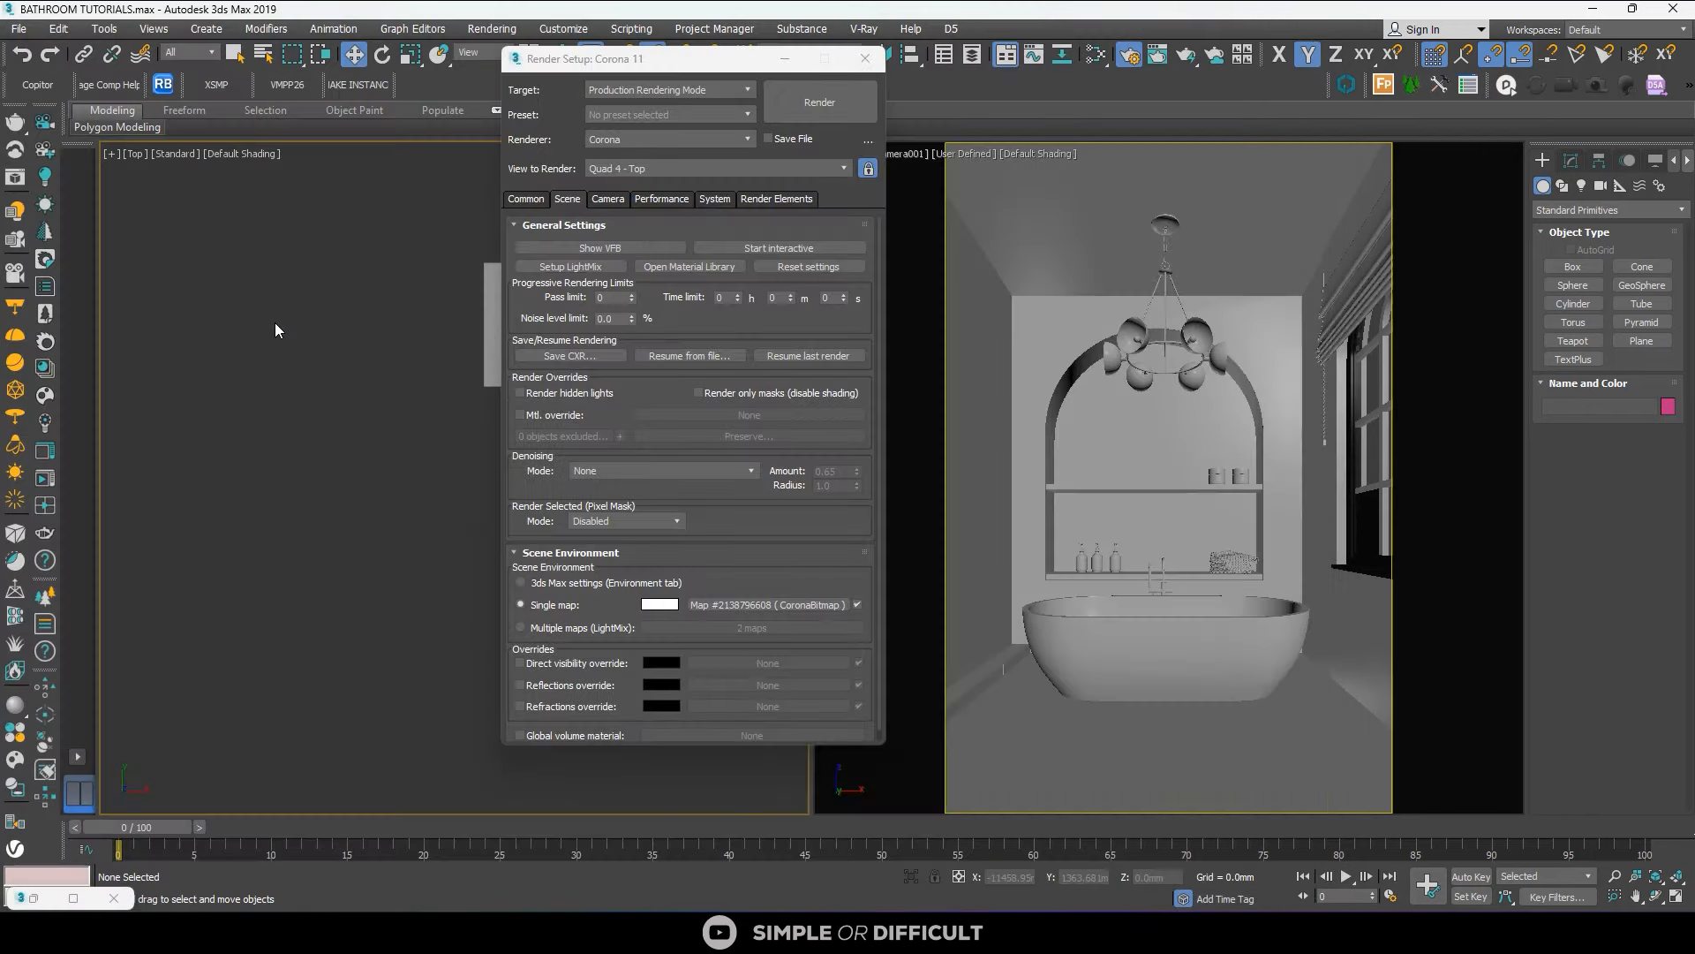
pyautogui.click(872, 60)
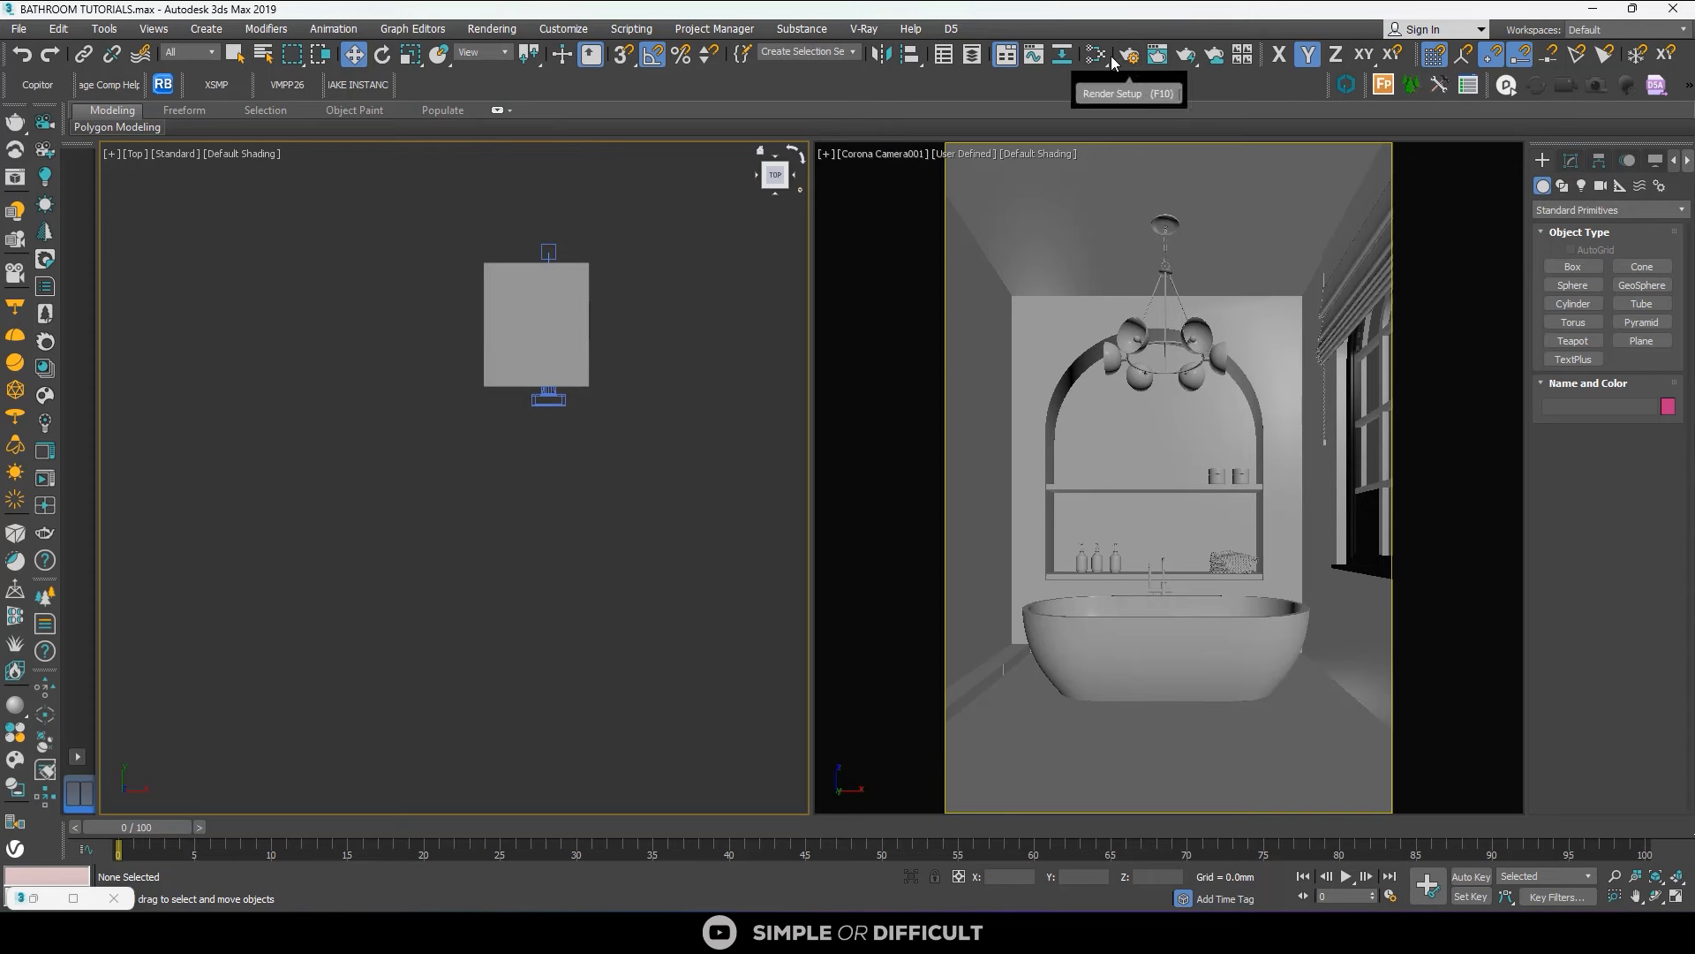
# Open the Corona frame buffer with its post-processing settings and start an interactive render of the camera view.
pyautogui.click(50, 452)
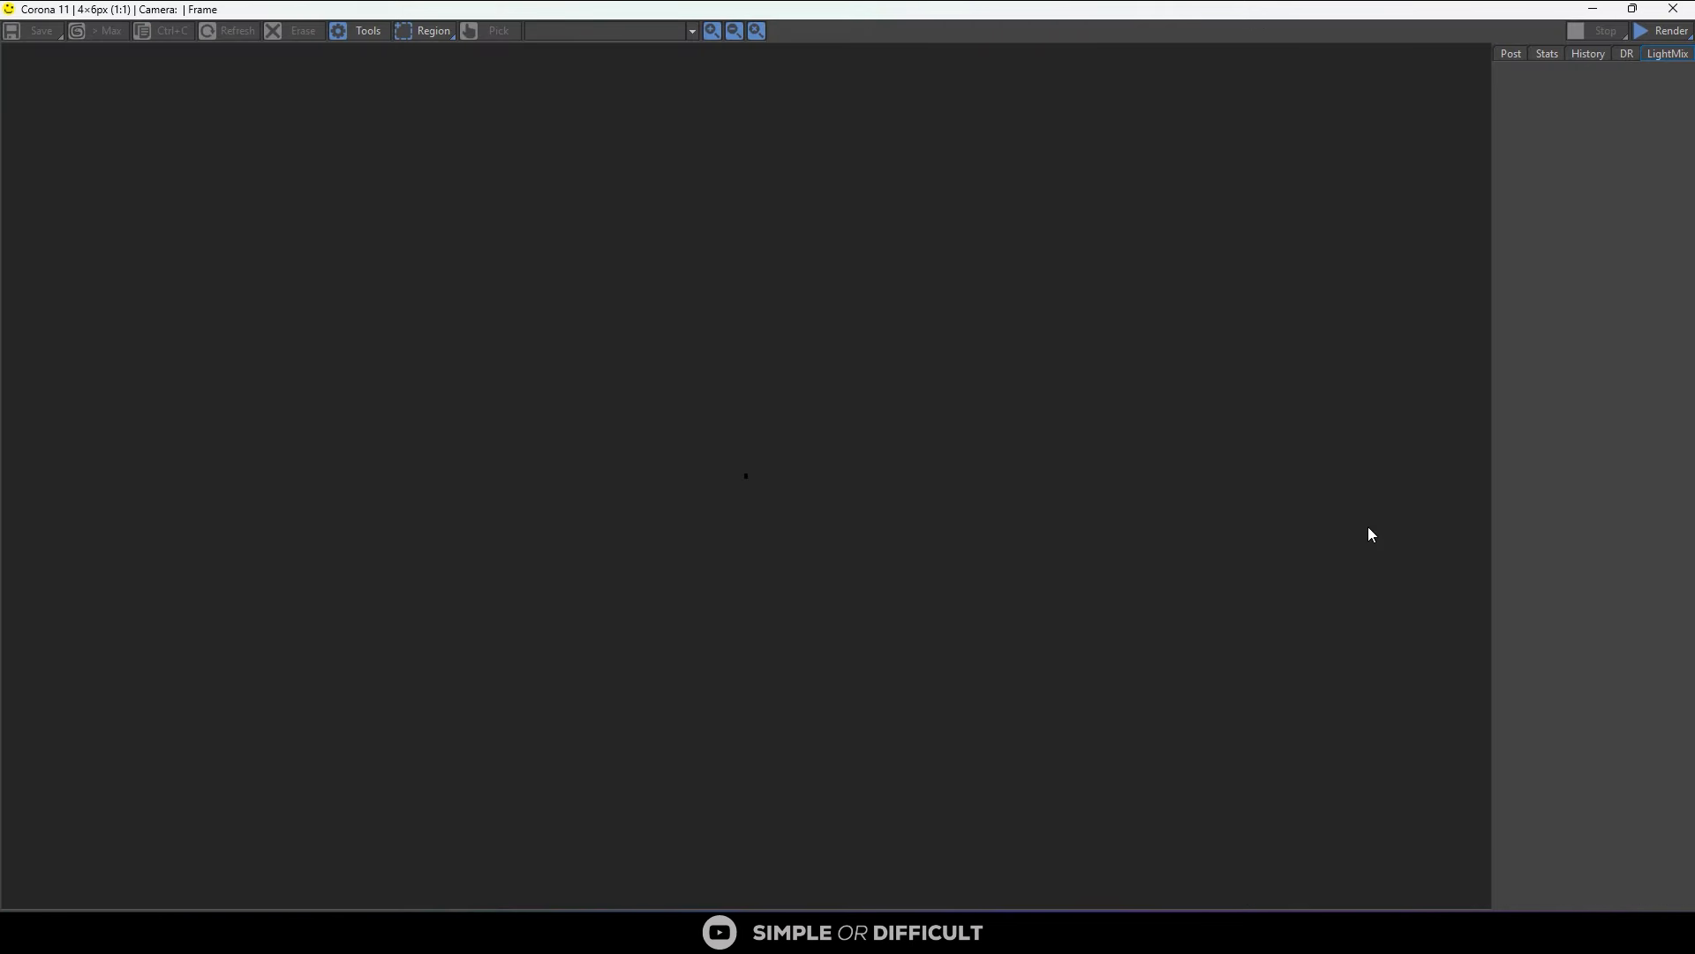
pyautogui.click(1512, 54)
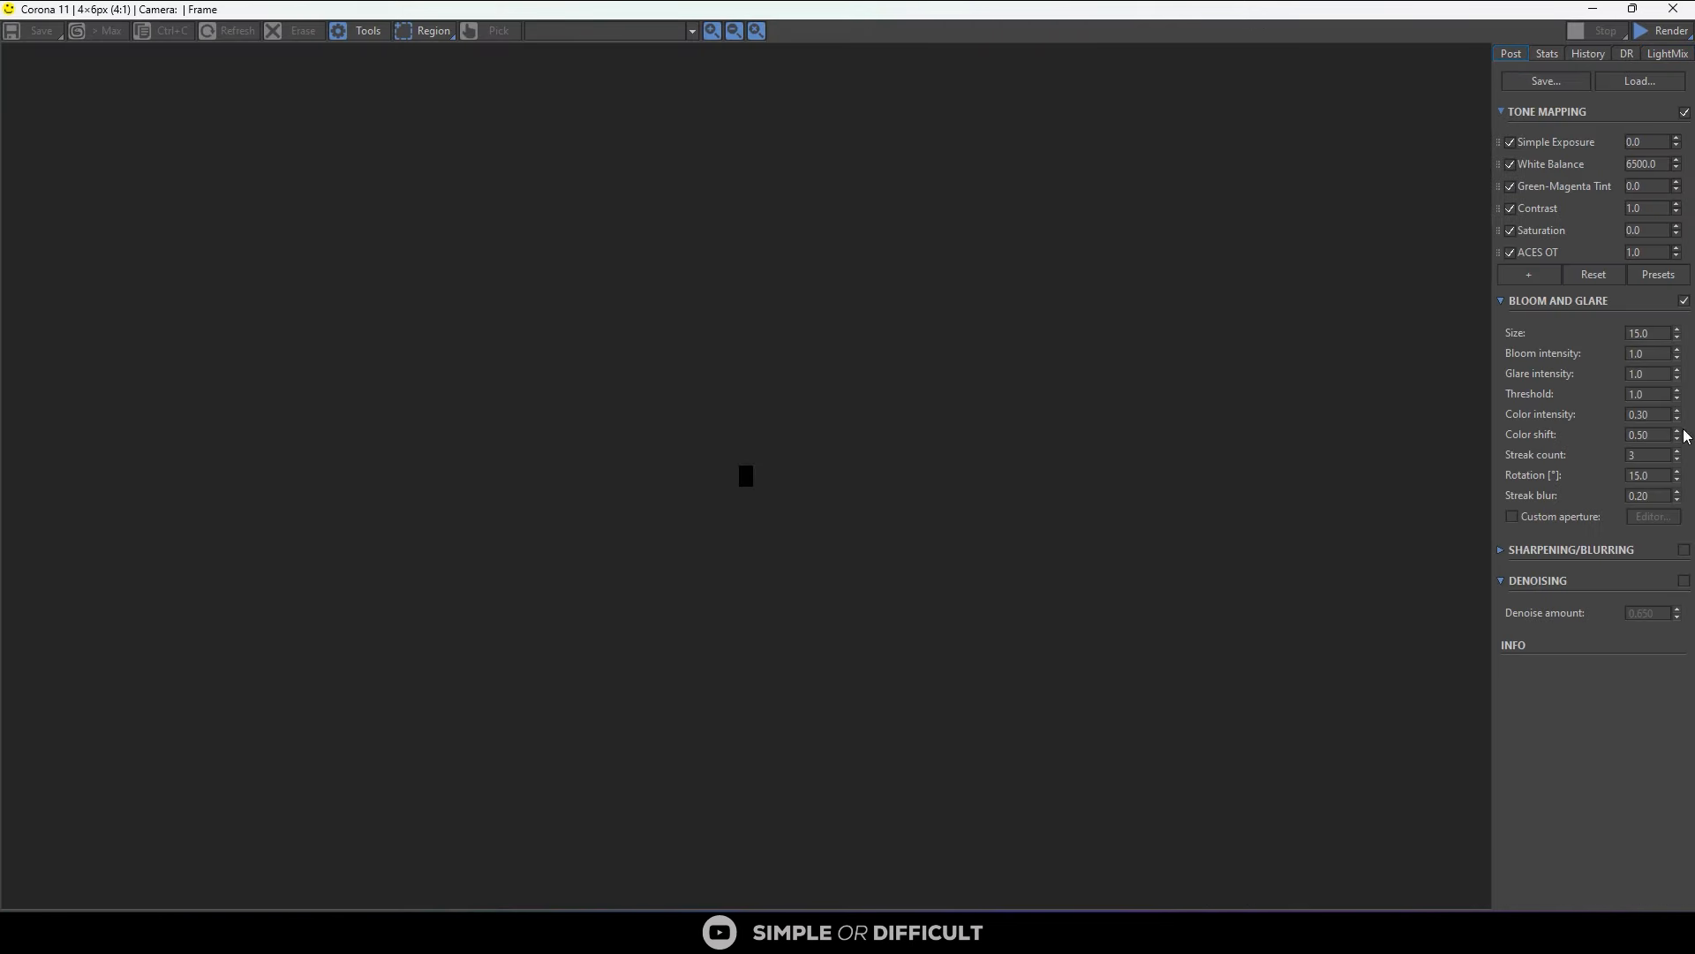
pyautogui.scroll(3, 719, 426)
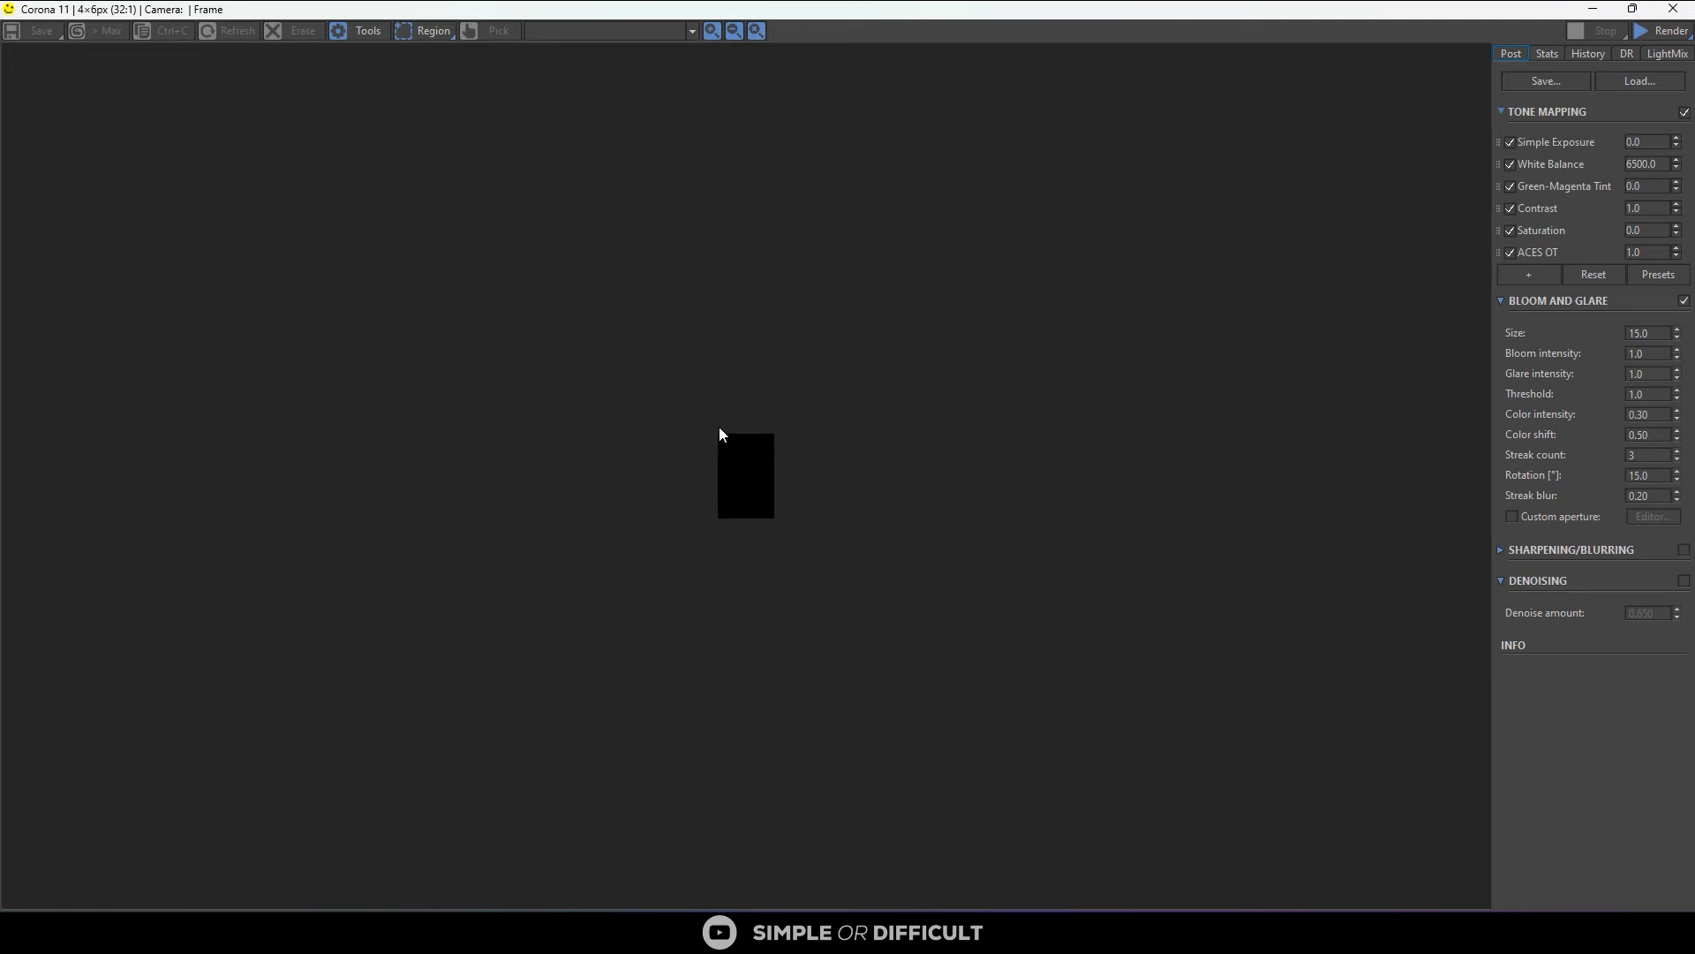
pyautogui.click(1665, 31)
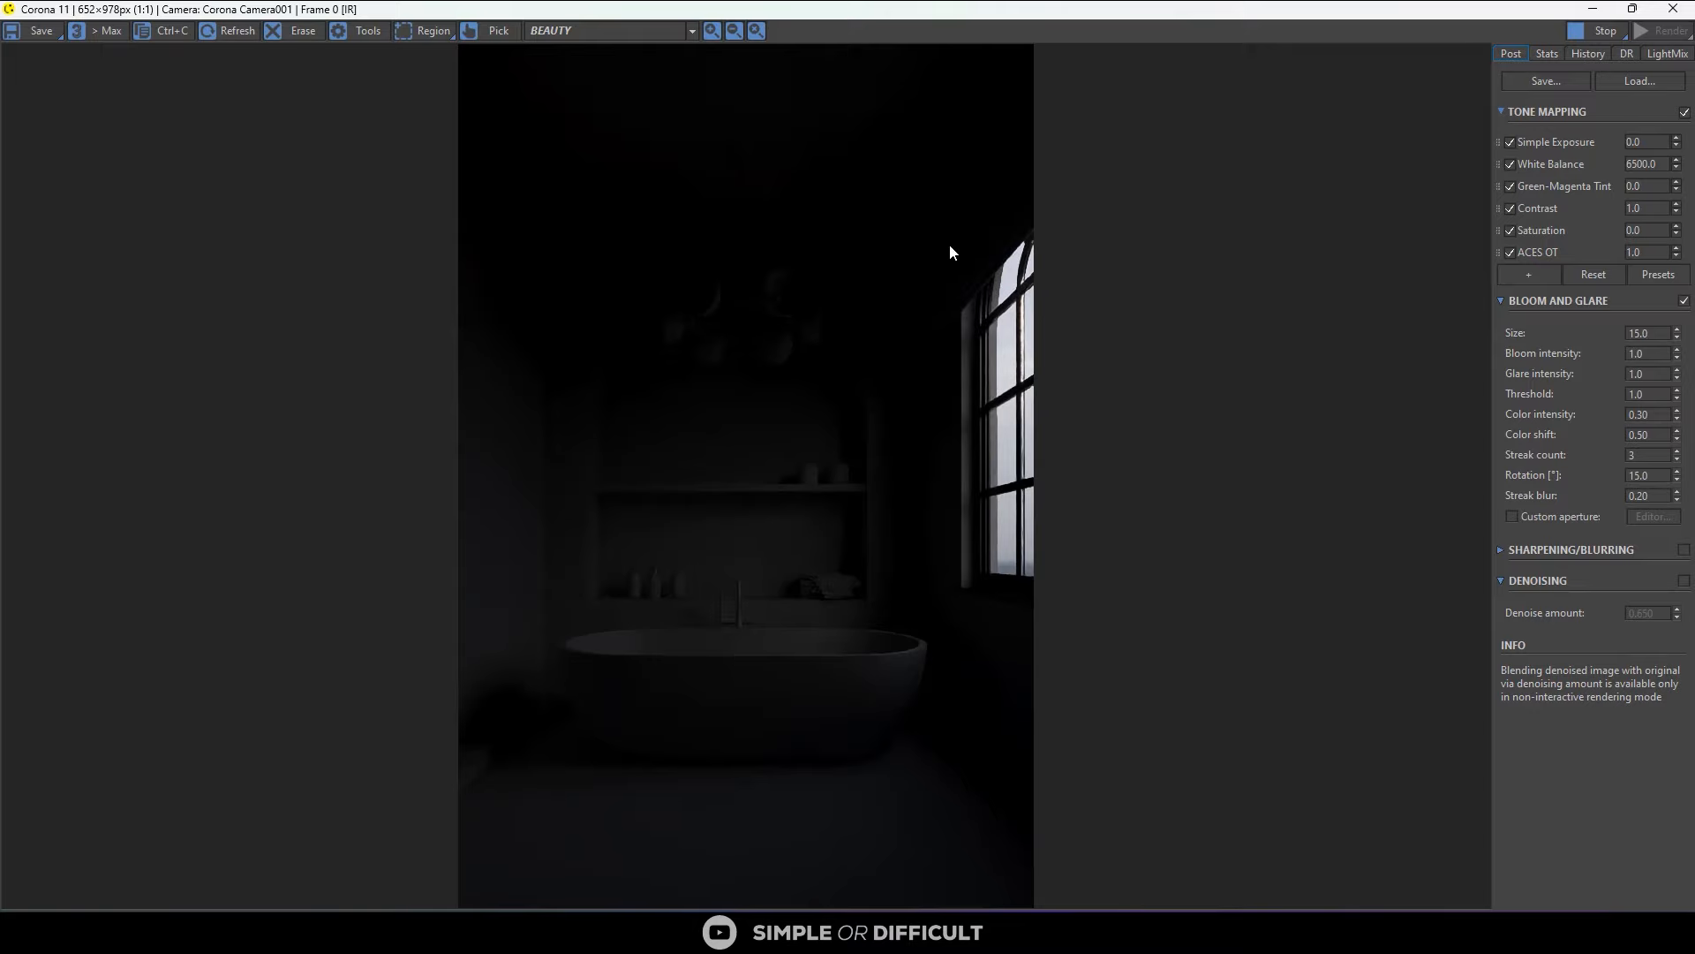
# Raise the Simple Exposure in the render's tone mapping to 2.425.
pyautogui.moveTo(999, 13); pyautogui.dragTo(450, 113)
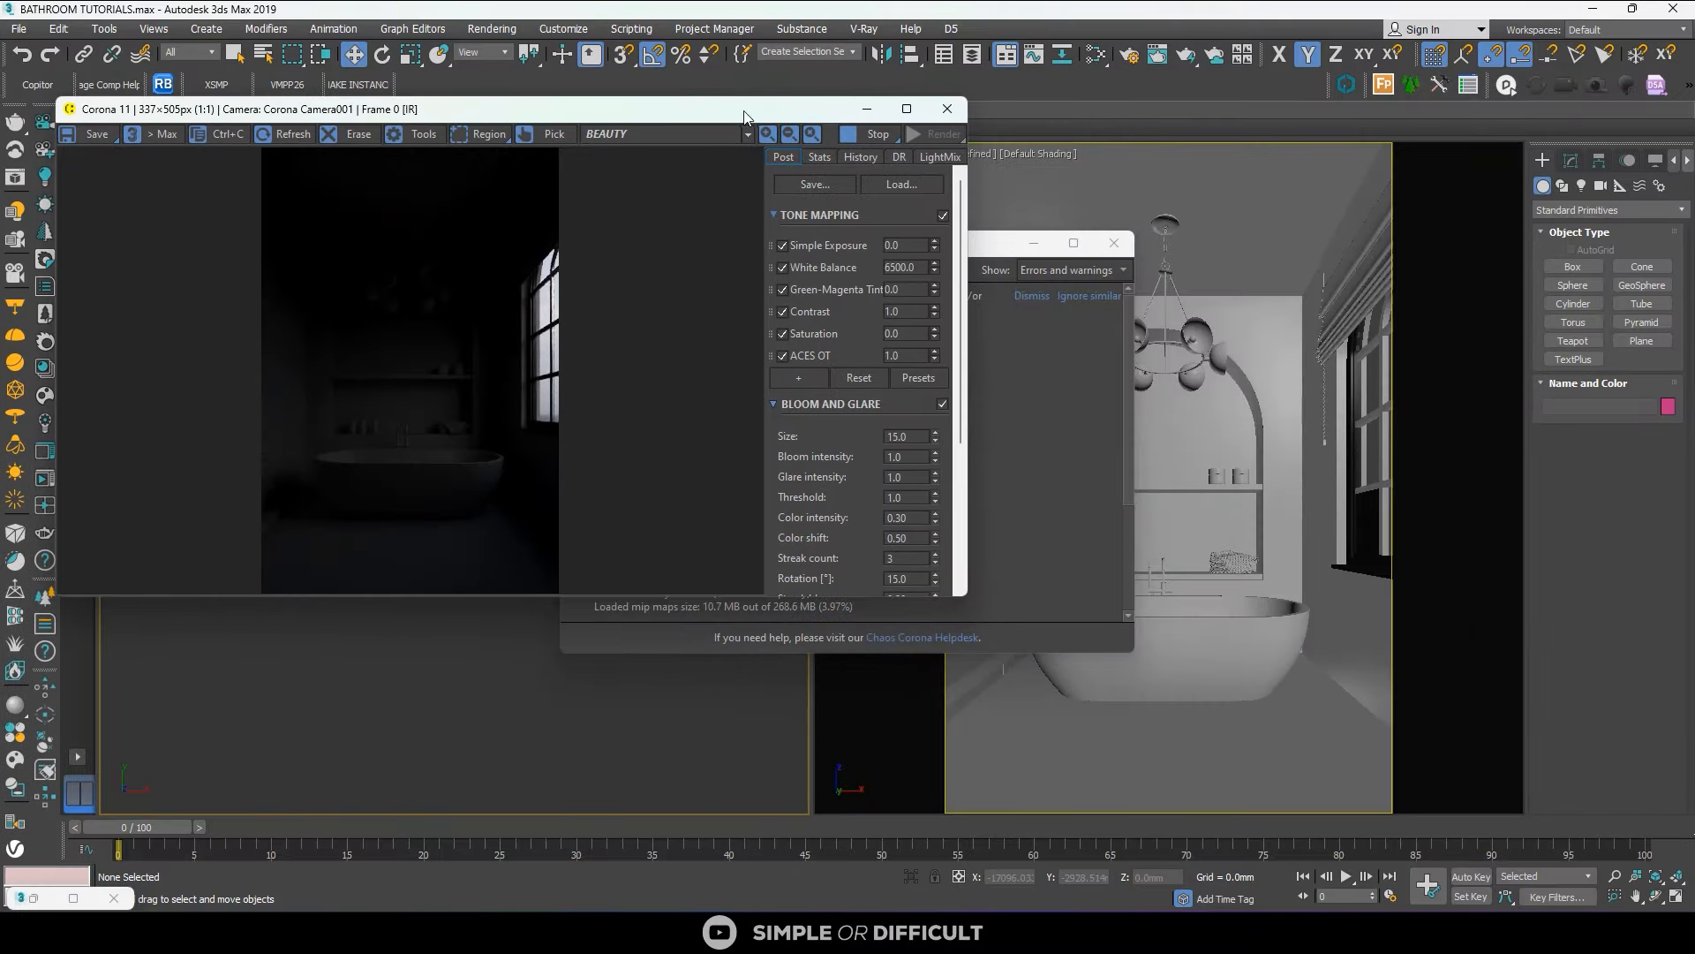
pyautogui.moveTo(744, 116); pyautogui.dragTo(1032, 122)
pyautogui.scroll(1, 749, 321)
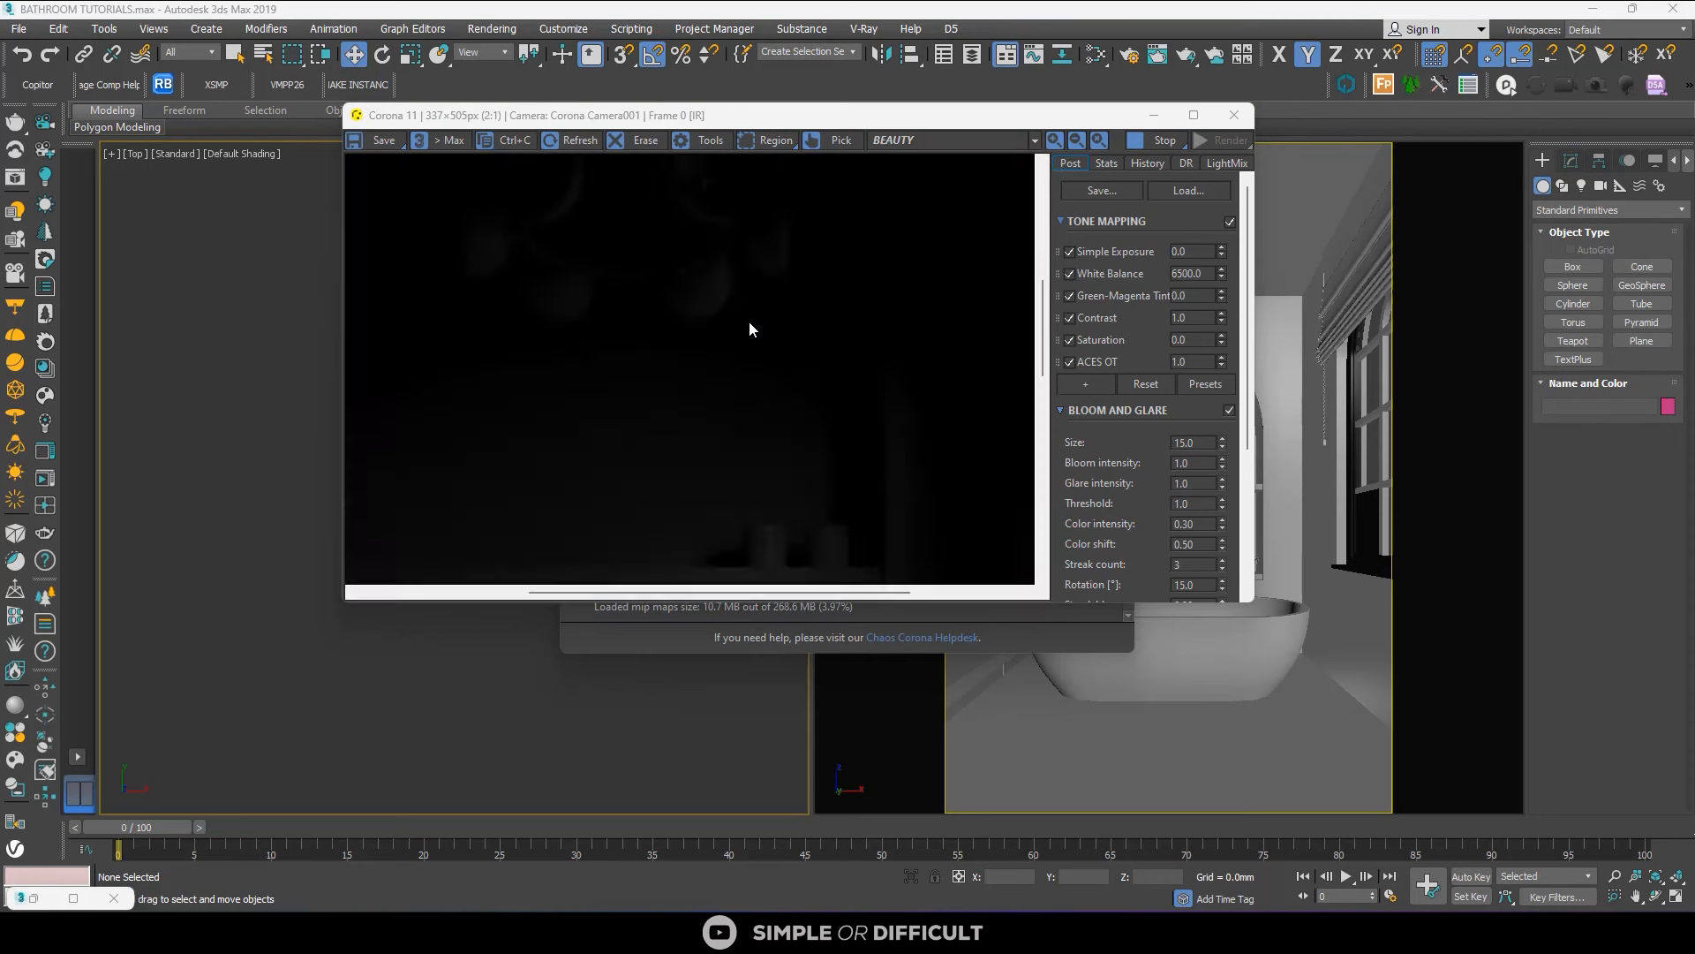
pyautogui.doubleClick(1211, 251)
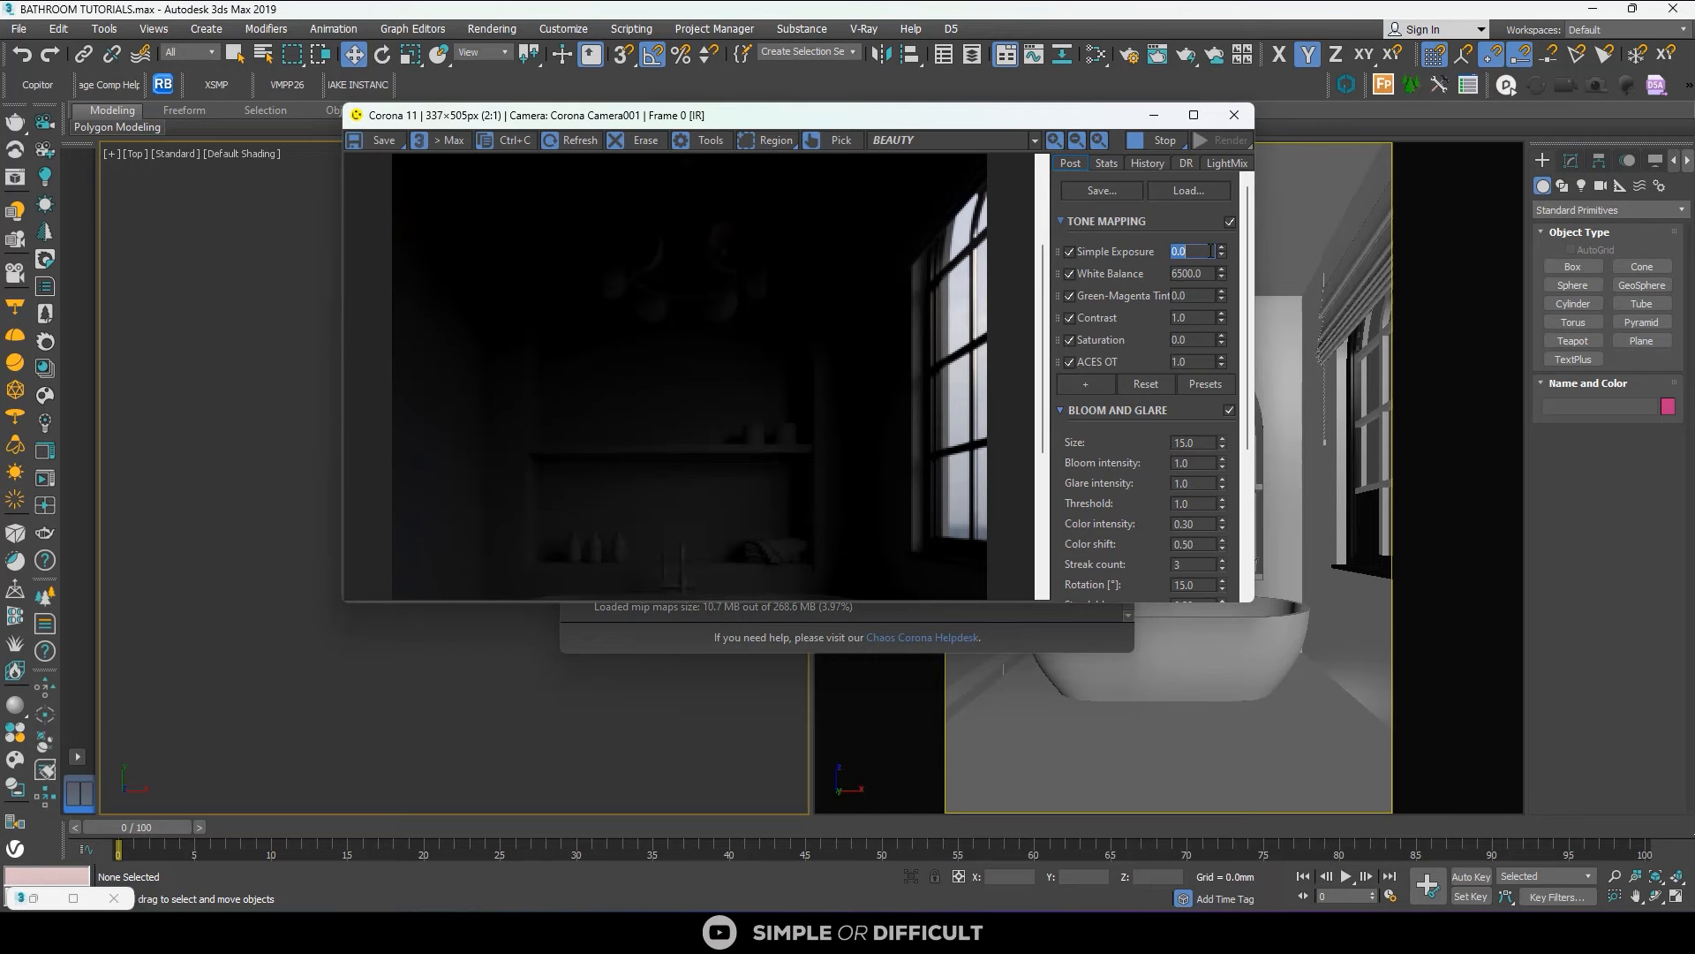
pyautogui.write('0.832')
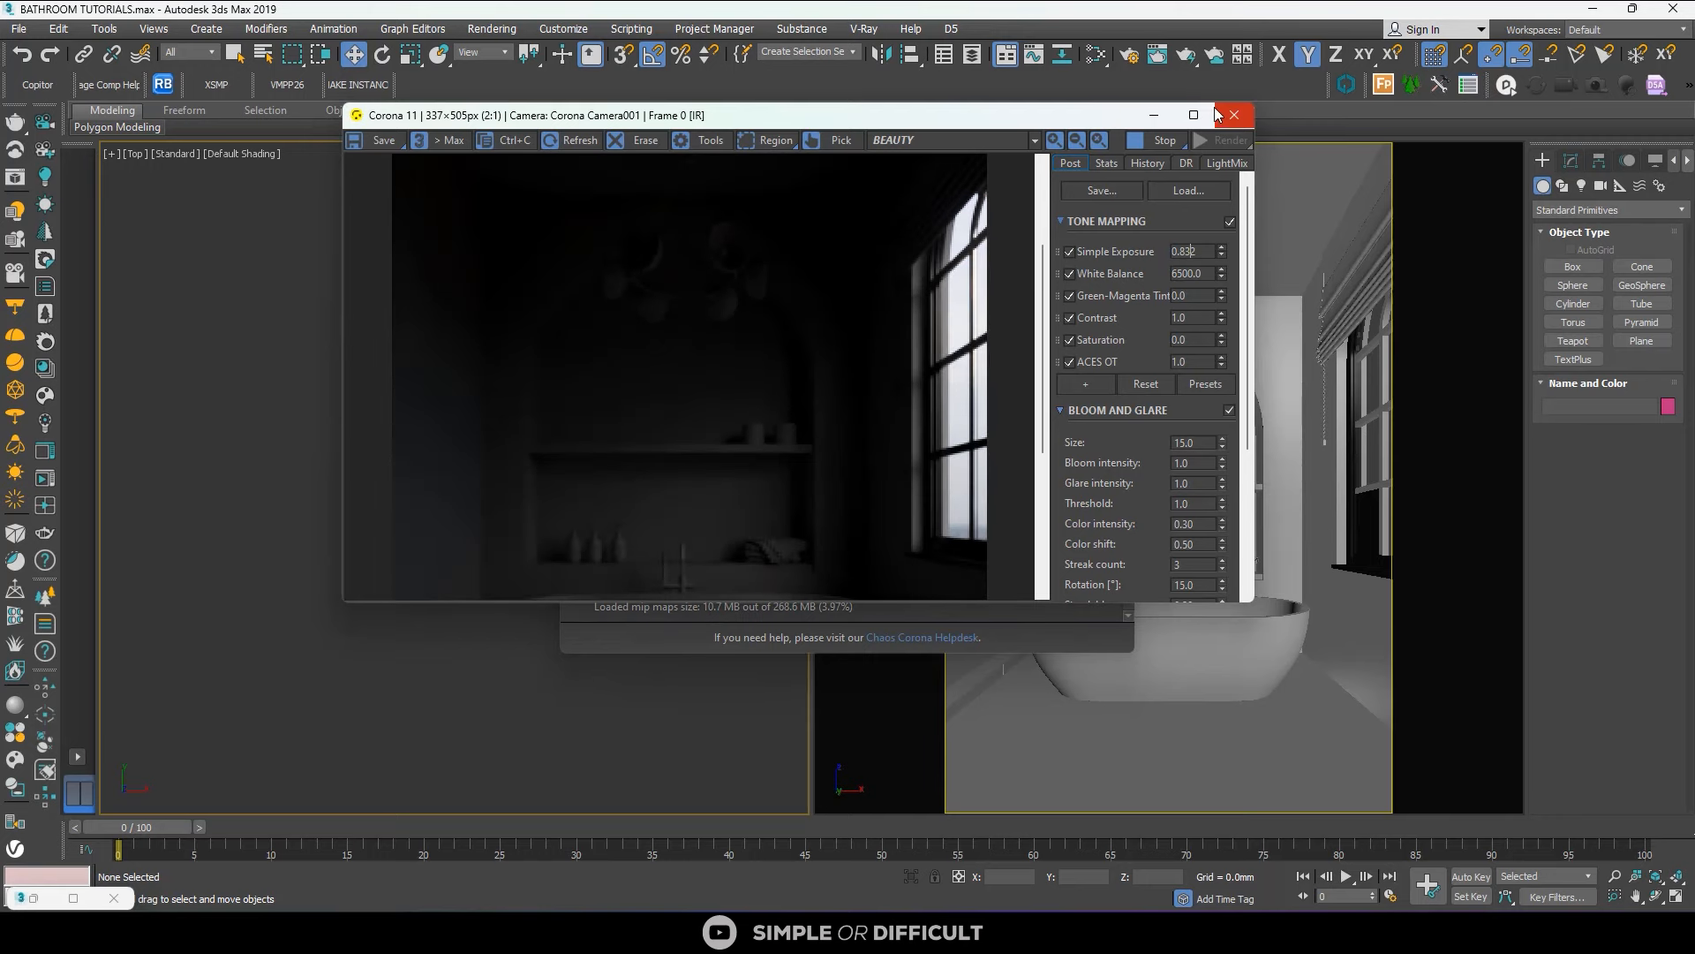
pyautogui.click(1194, 115)
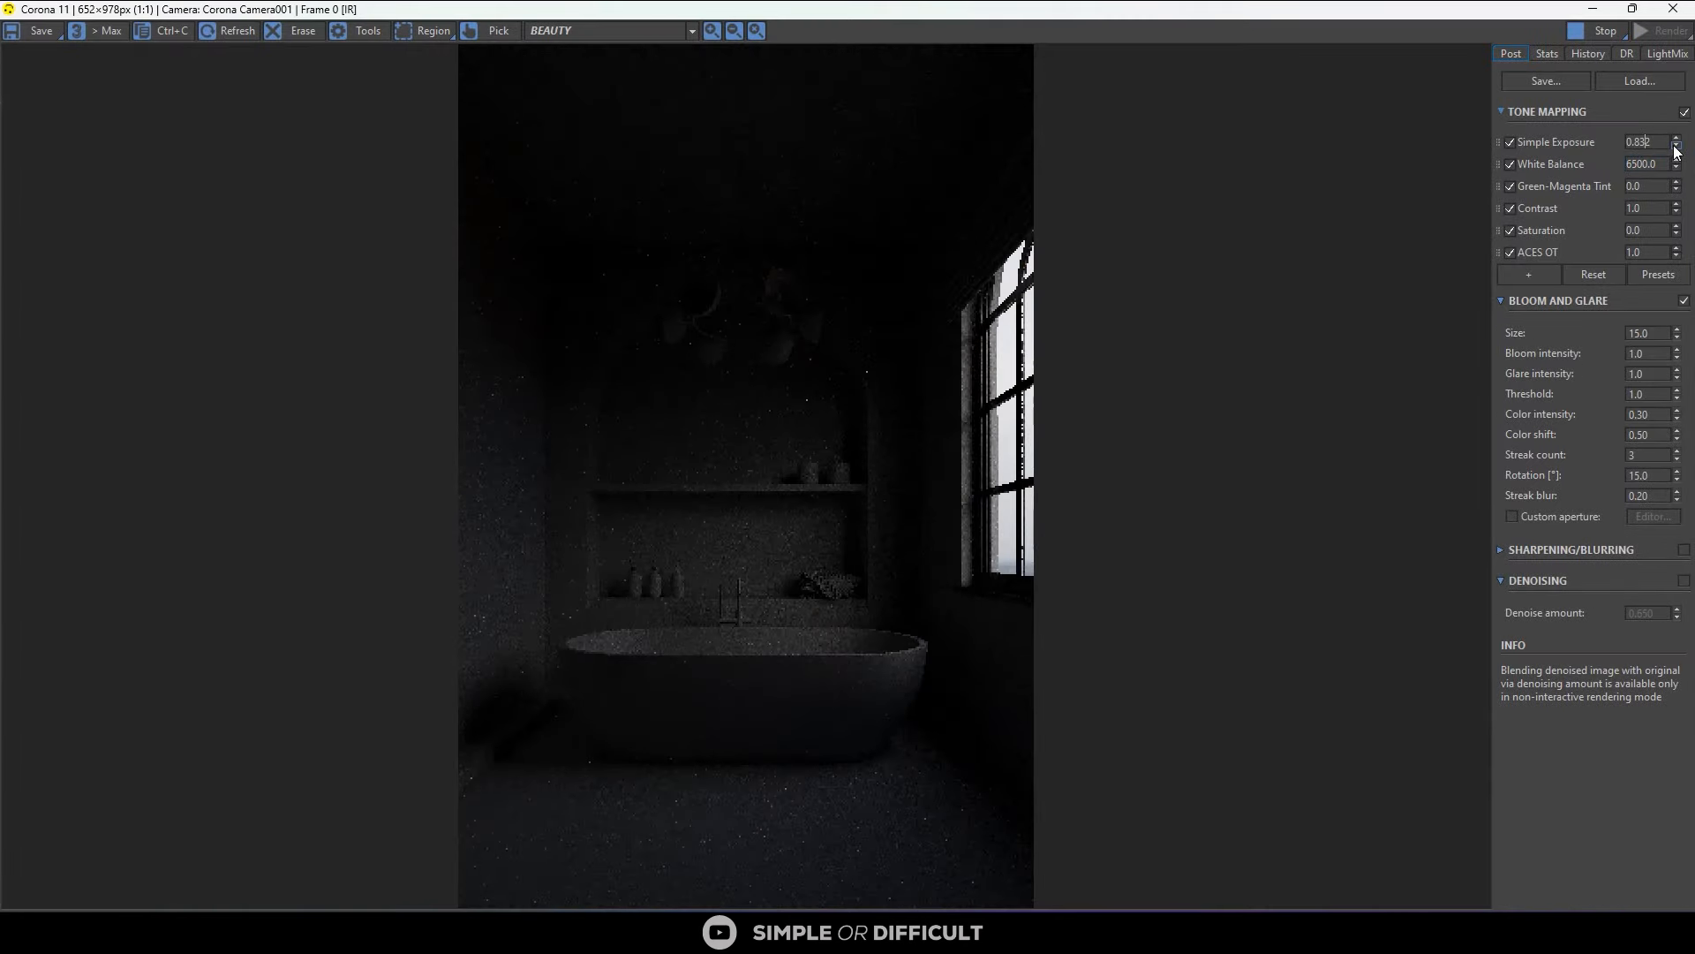
pyautogui.moveTo(1677, 145); pyautogui.dragTo(1647, 66)
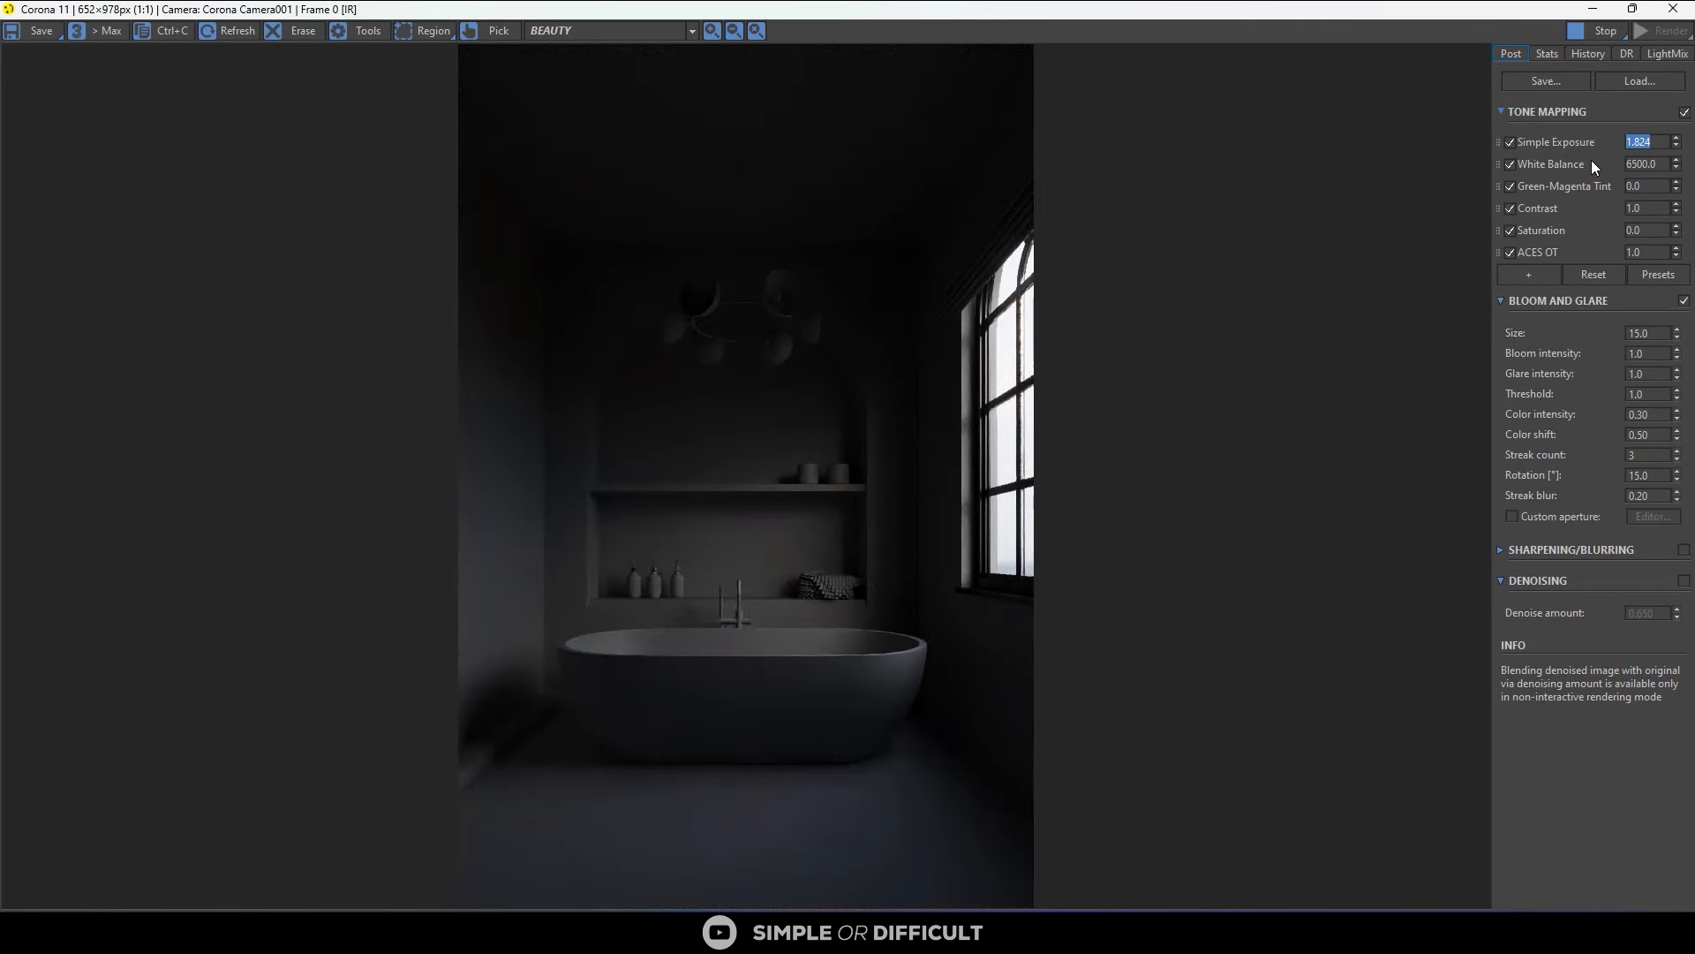
pyautogui.moveTo(1677, 142); pyautogui.dragTo(1683, 78)
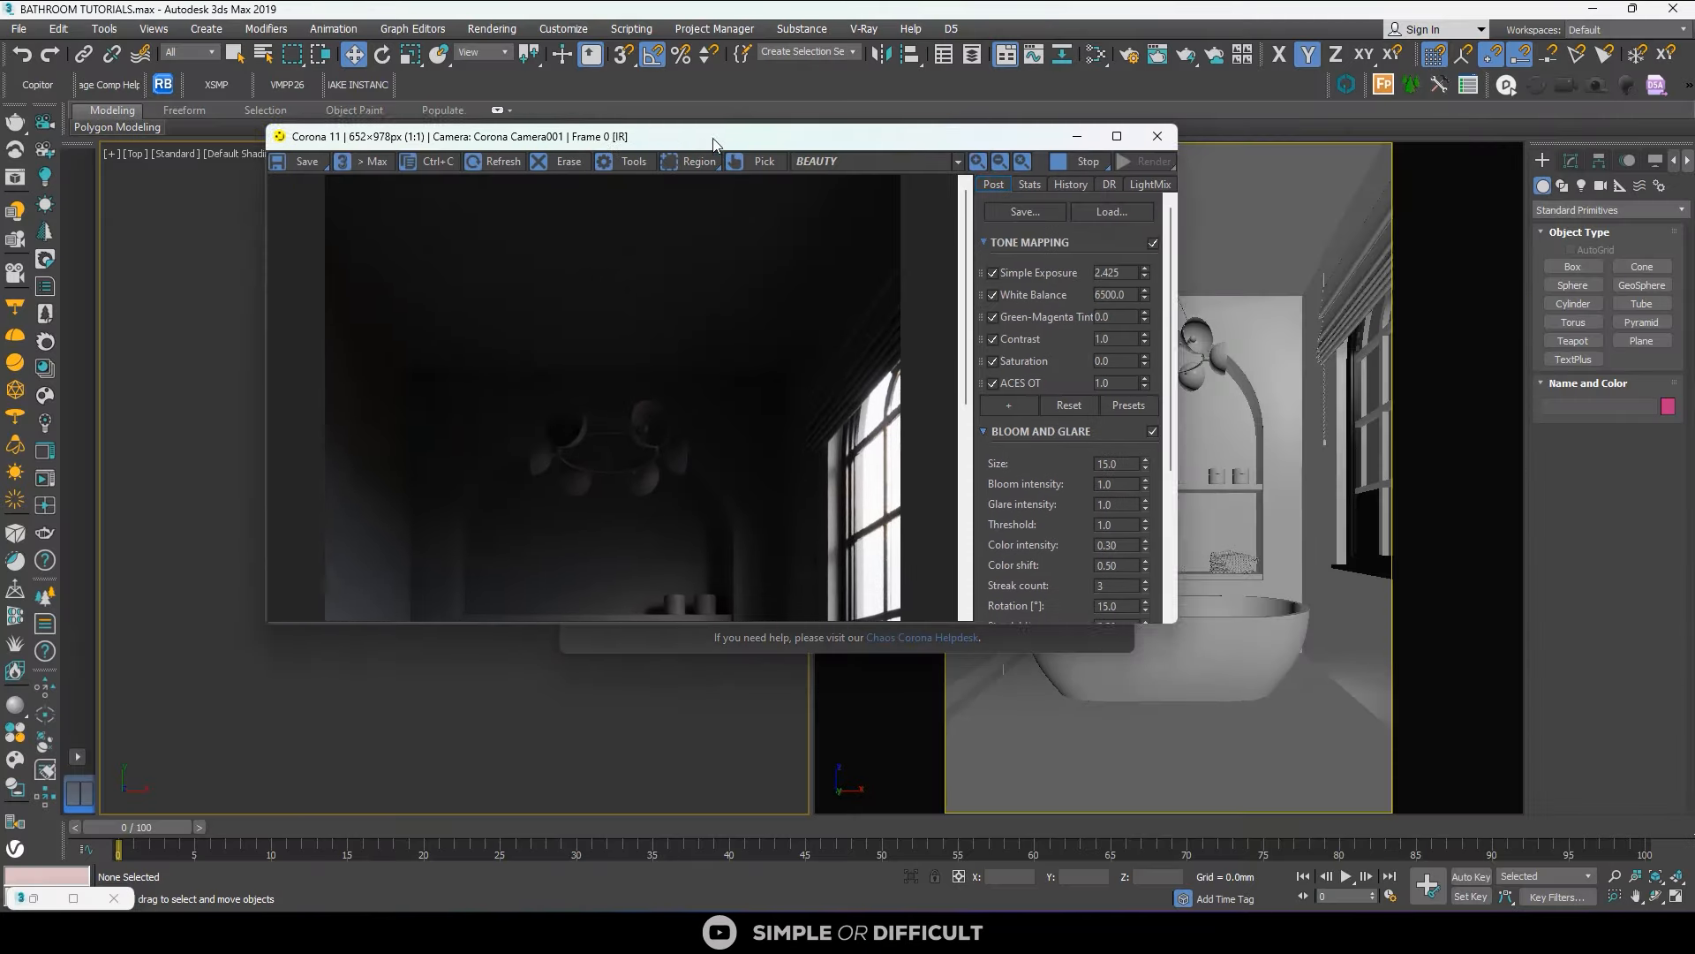
# Set denoising during interactive rendering to None and inspect the render at full-window size.
pyautogui.scroll(1, 533, 310)
pyautogui.scroll(-1, 570, 297)
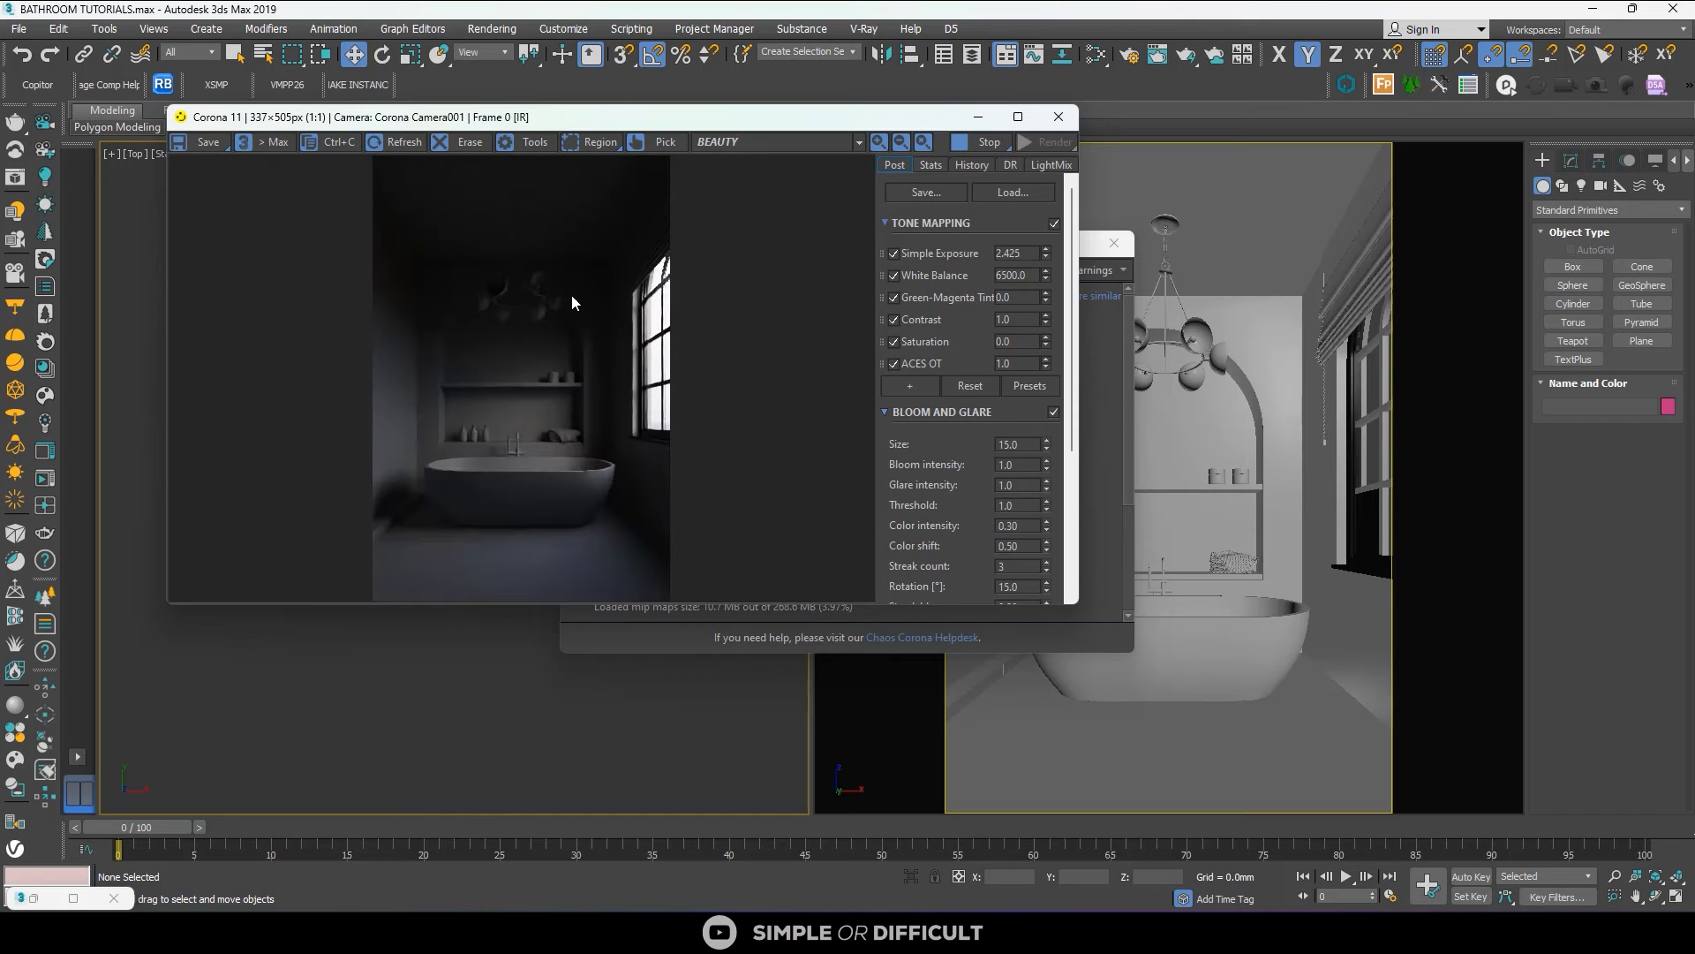
pyautogui.click(1129, 55)
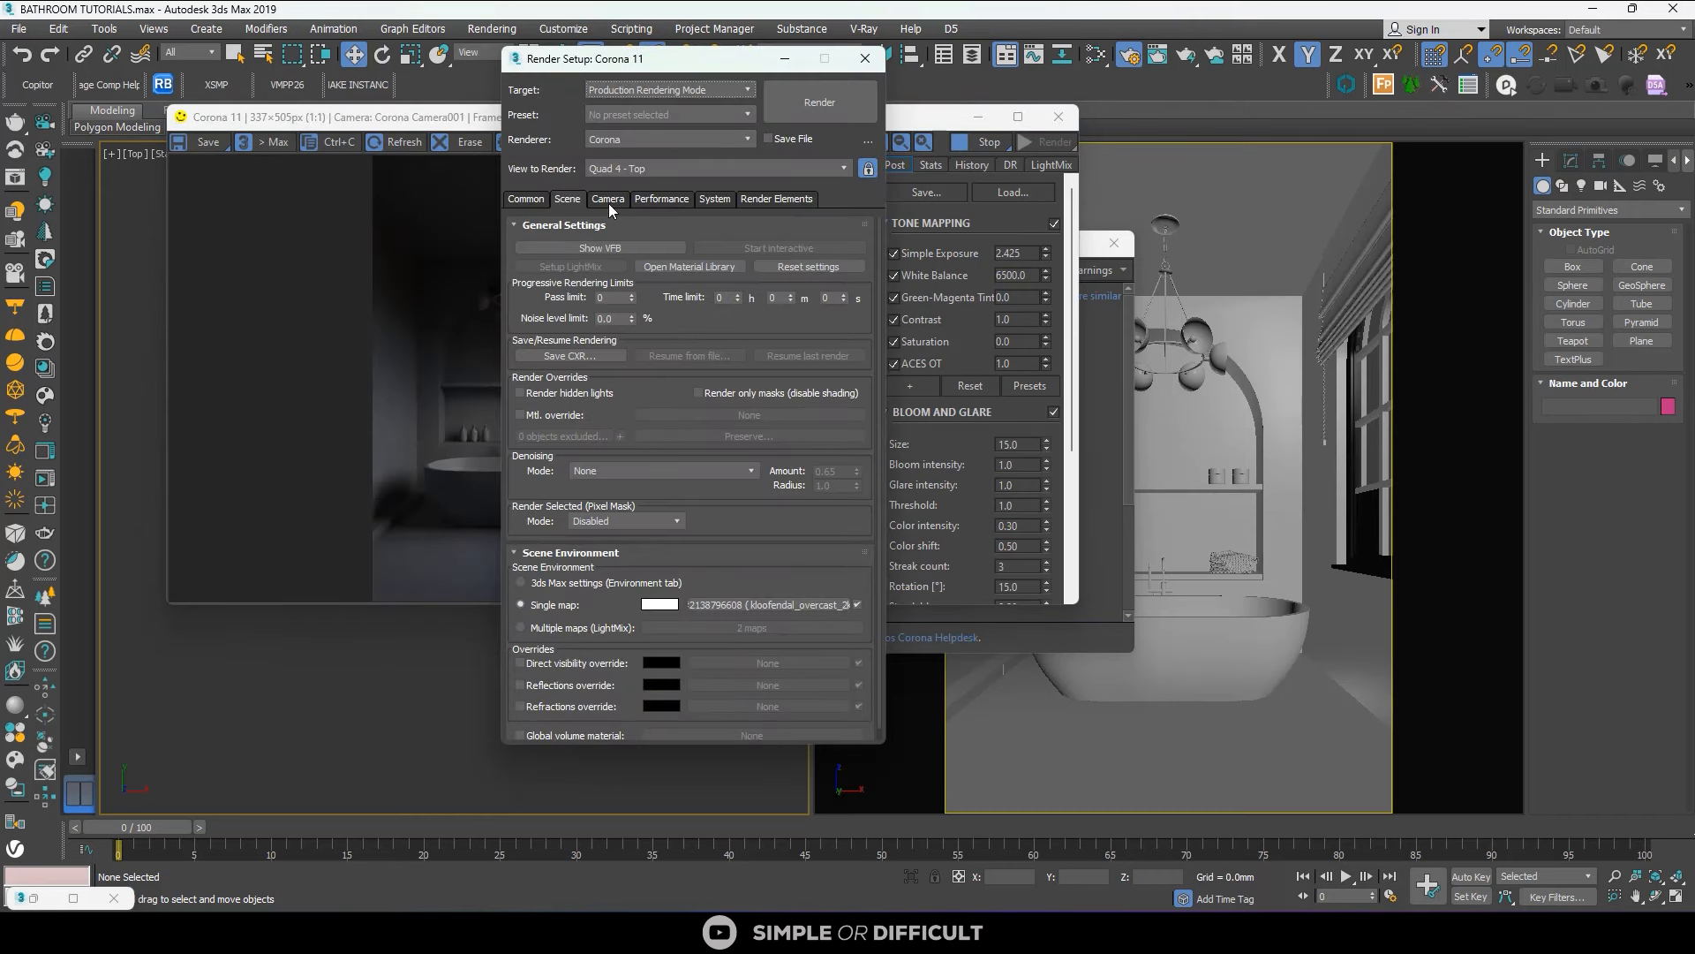
pyautogui.click(658, 199)
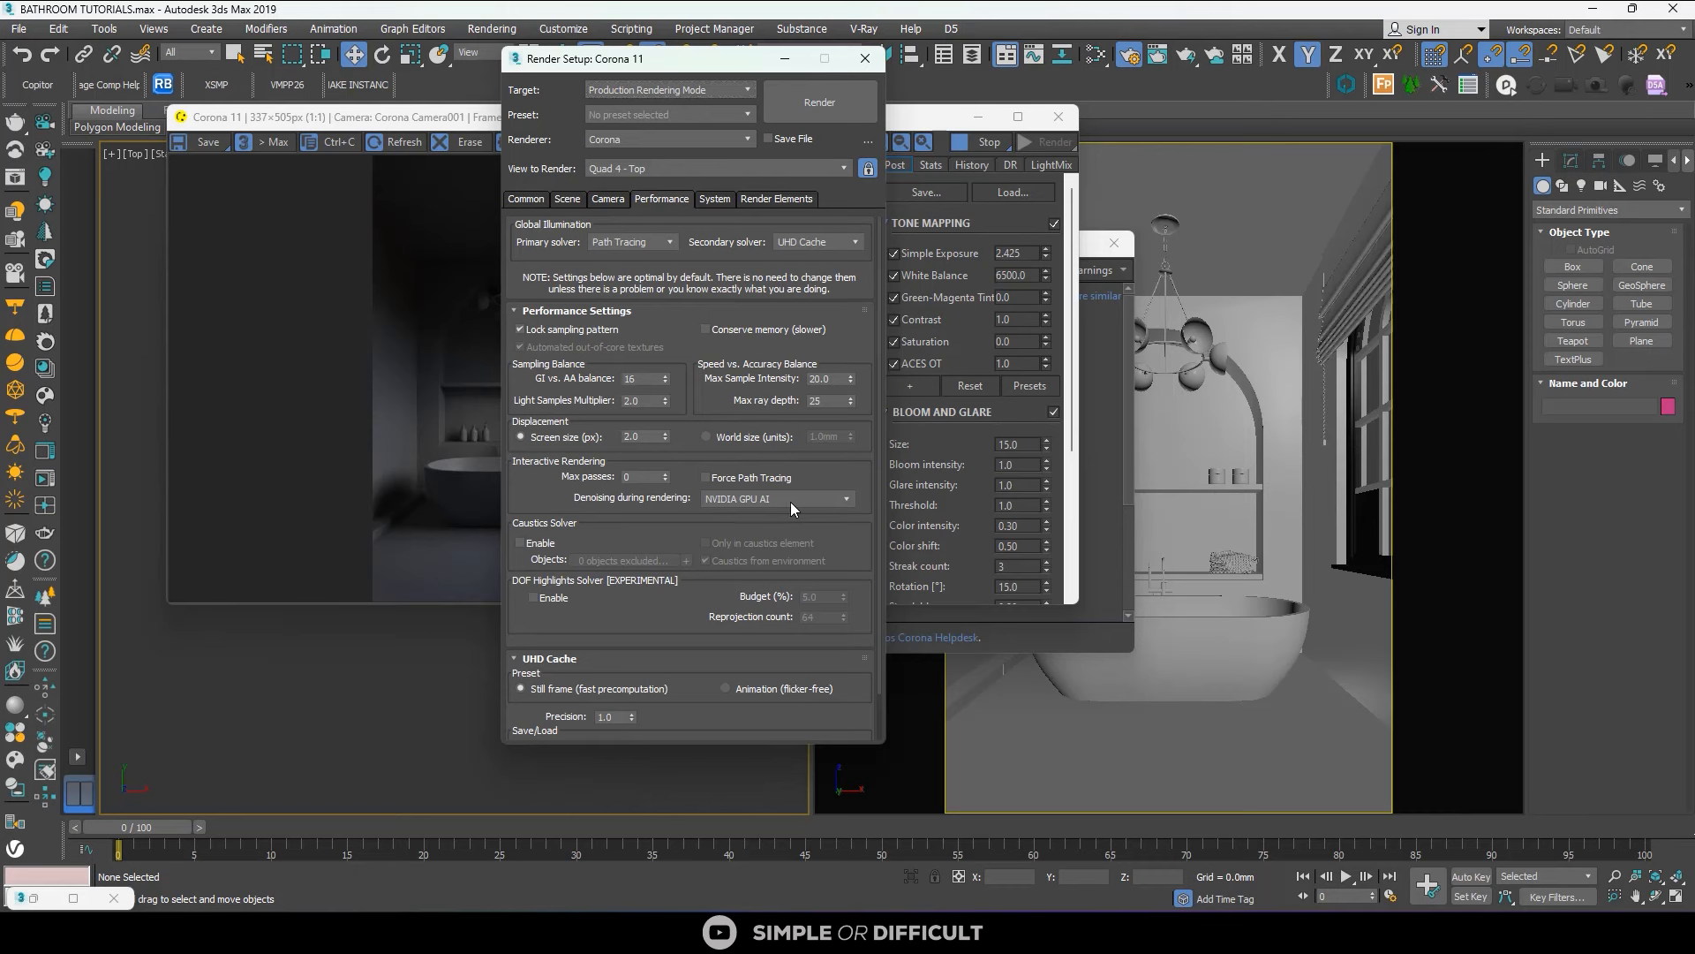
pyautogui.click(791, 500)
pyautogui.click(764, 514)
pyautogui.click(768, 500)
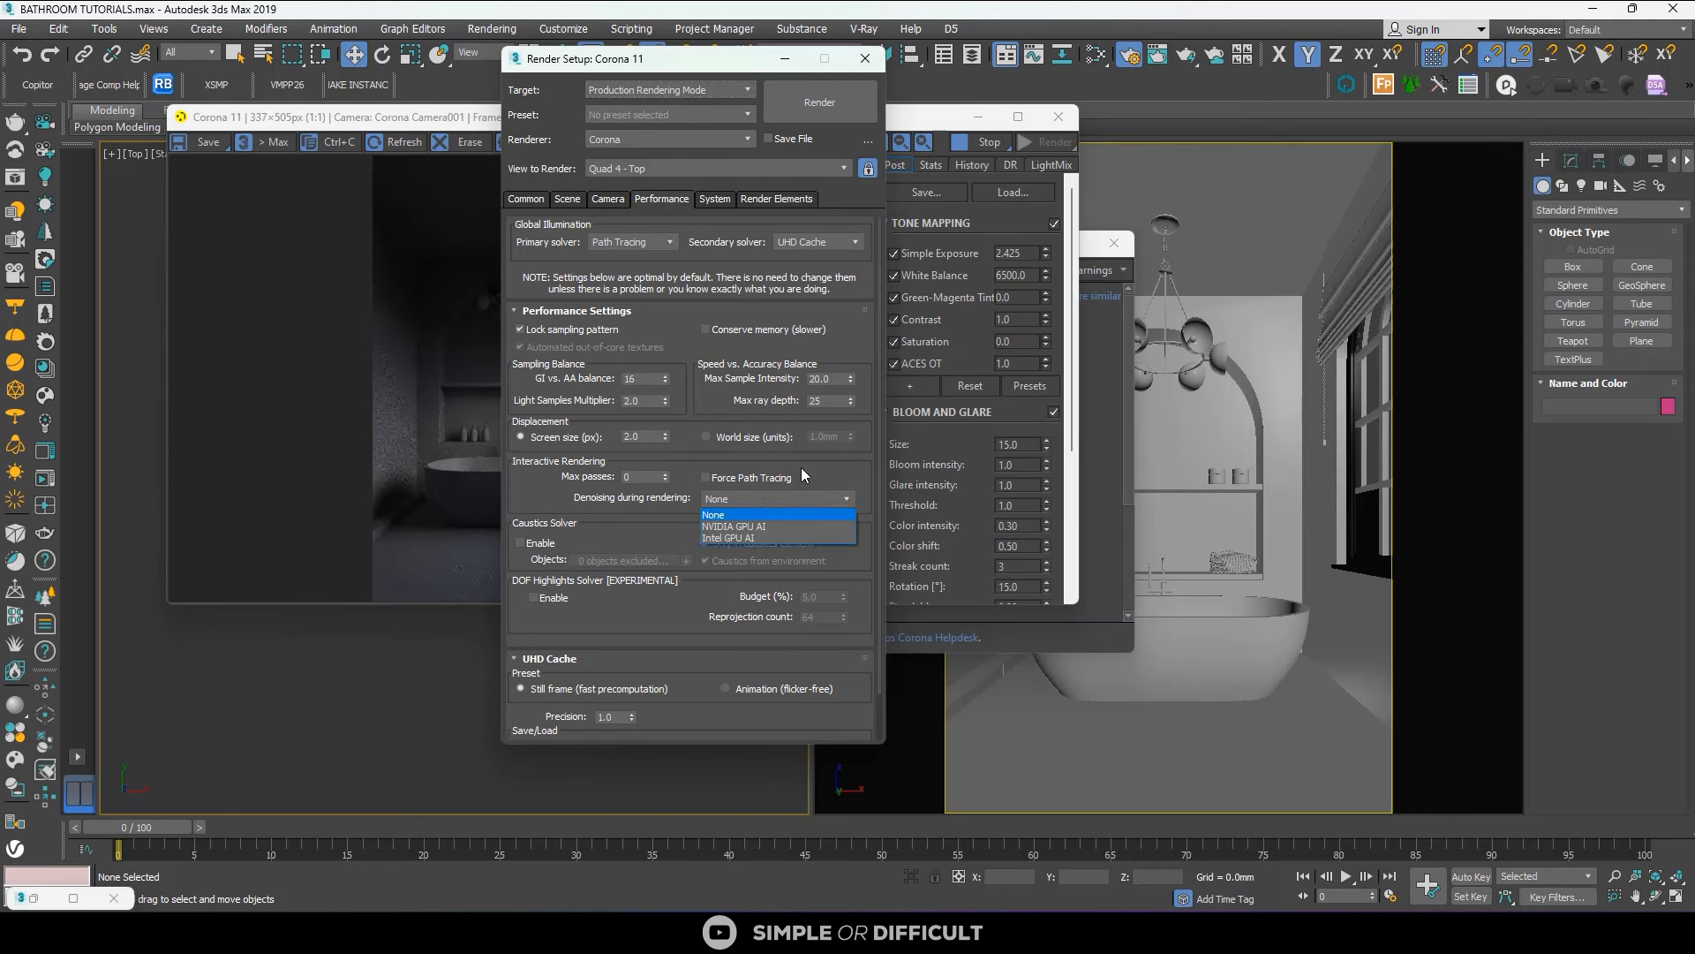
pyautogui.click(802, 469)
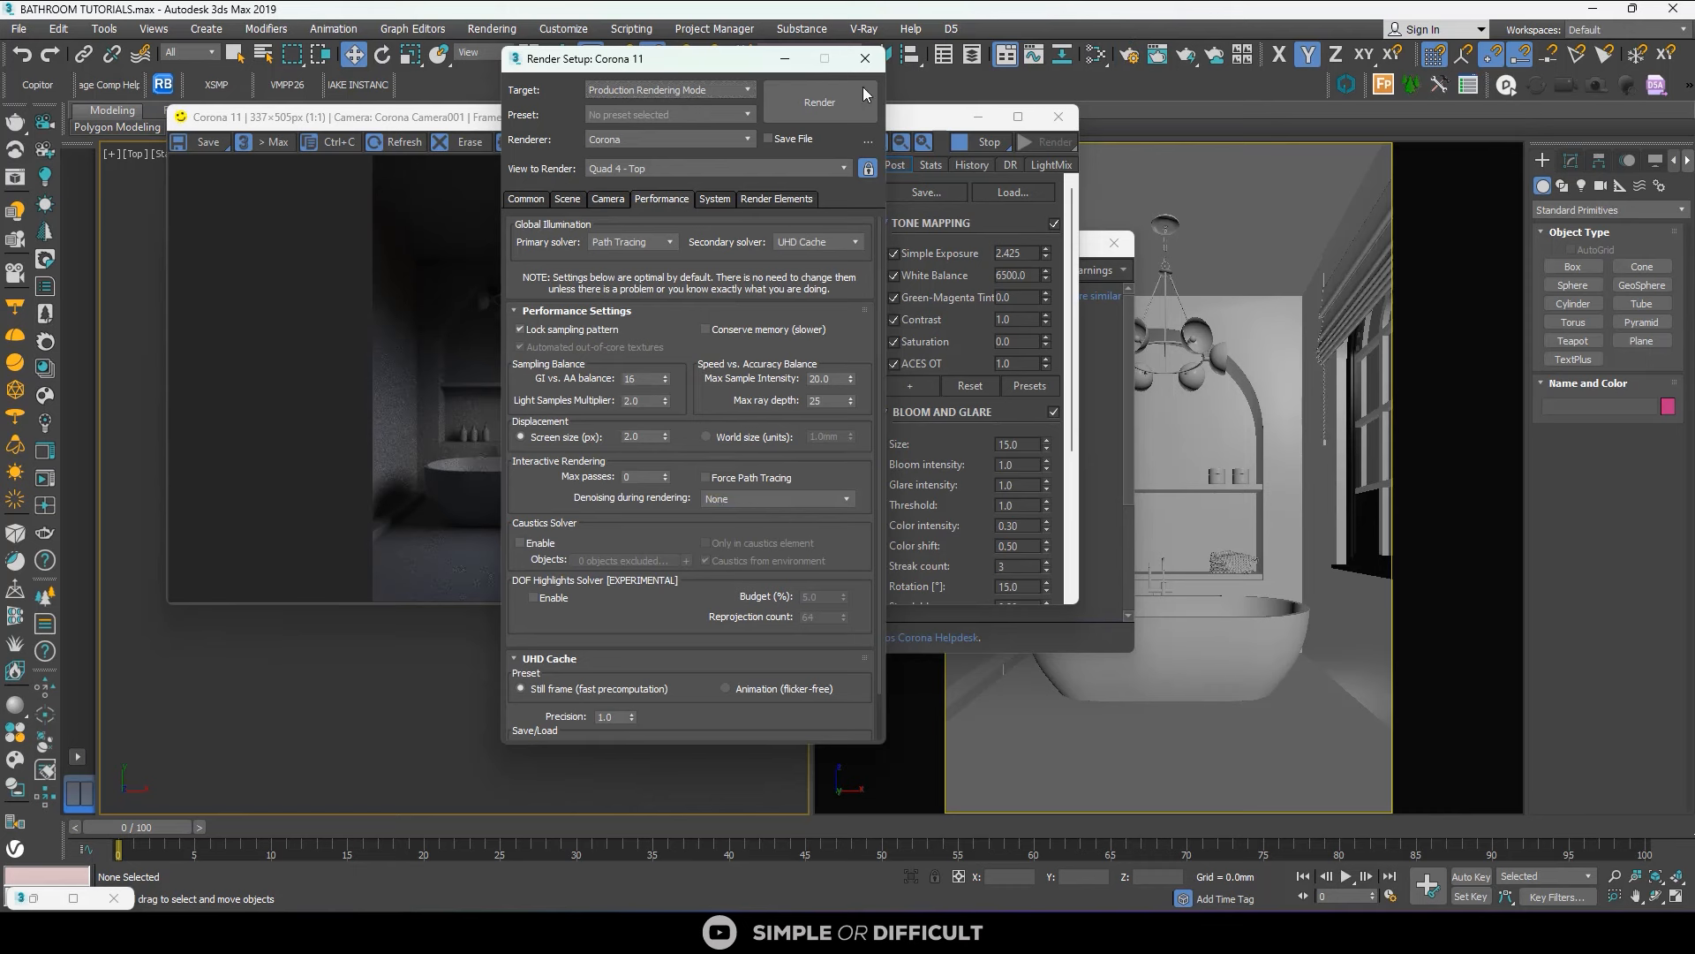
pyautogui.click(865, 58)
pyautogui.click(1015, 118)
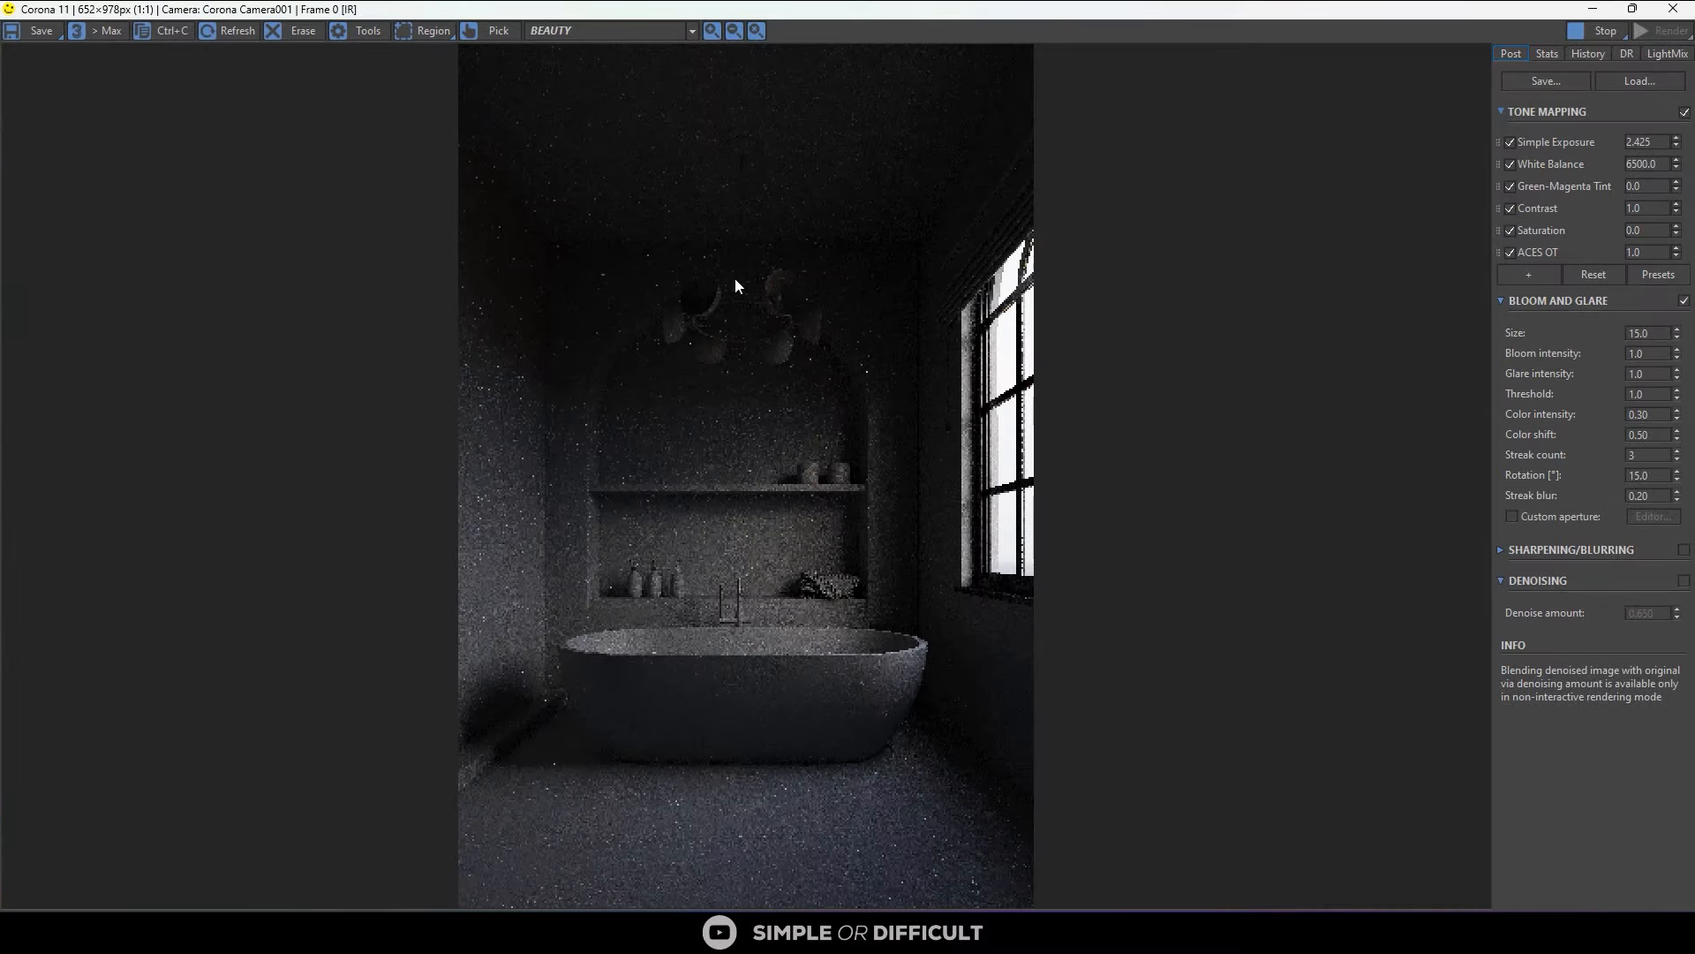
pyautogui.doubleClick(1244, 15)
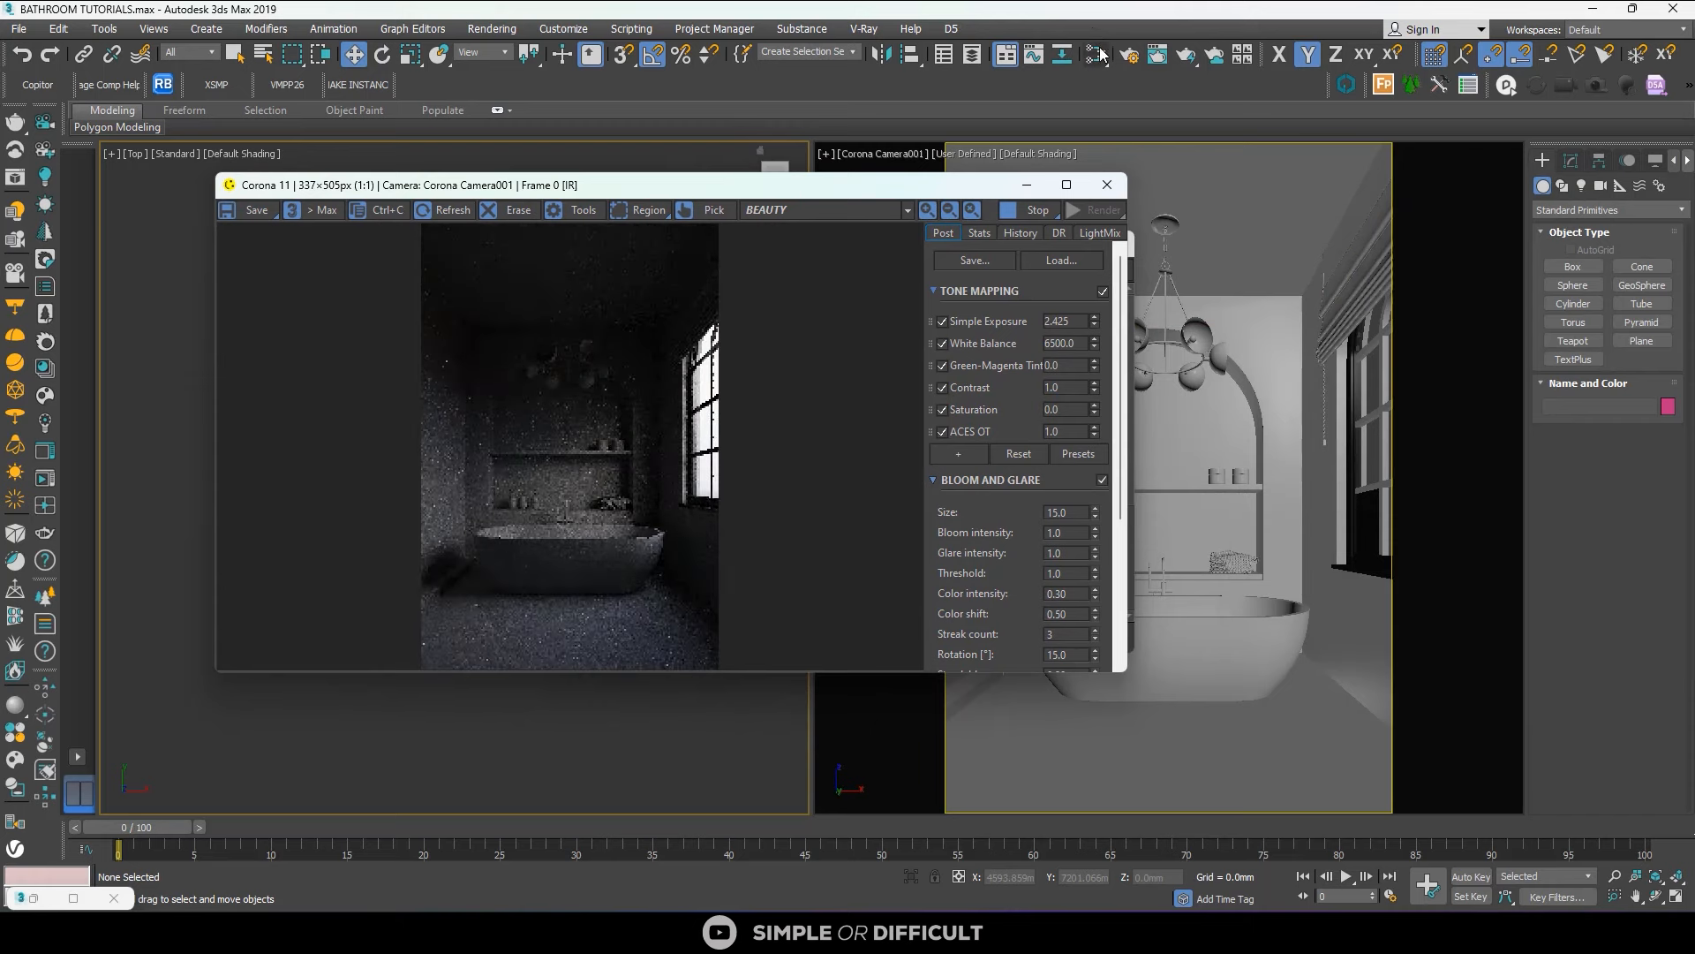
# Bring the scene environment's CoronaBitmap into the Slate Material Editor as an instance and close the render settings.
pyautogui.click(1099, 54)
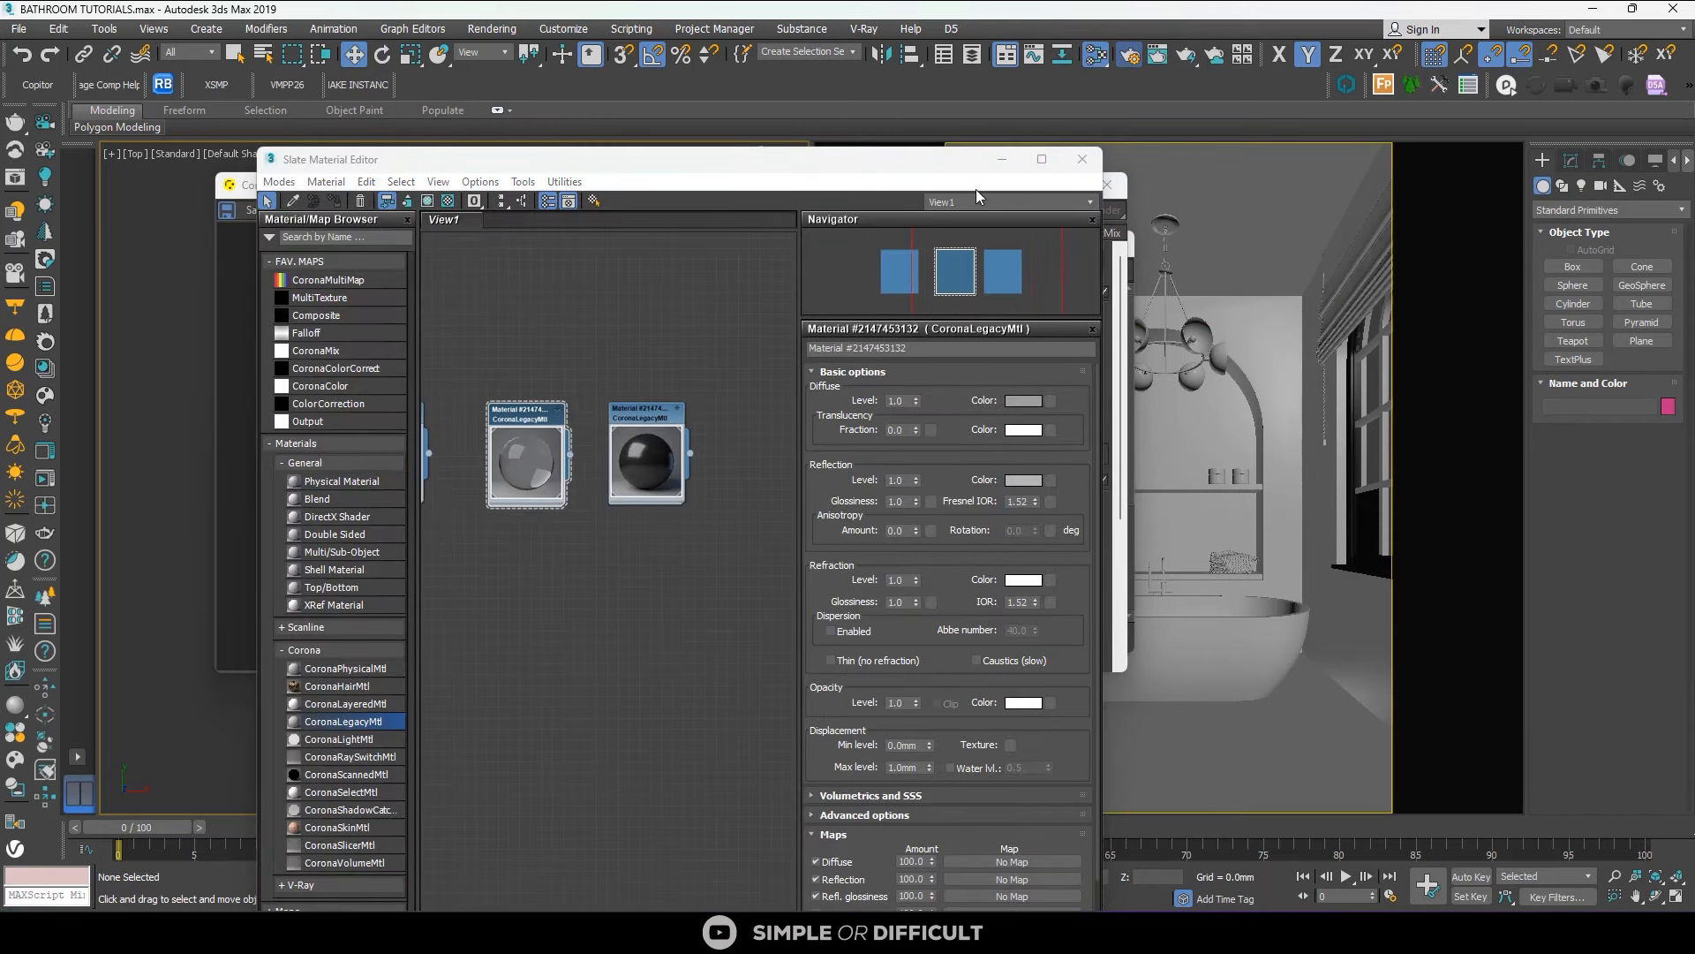
pyautogui.press('F10')
pyautogui.moveTo(717, 75); pyautogui.dragTo(1416, 142)
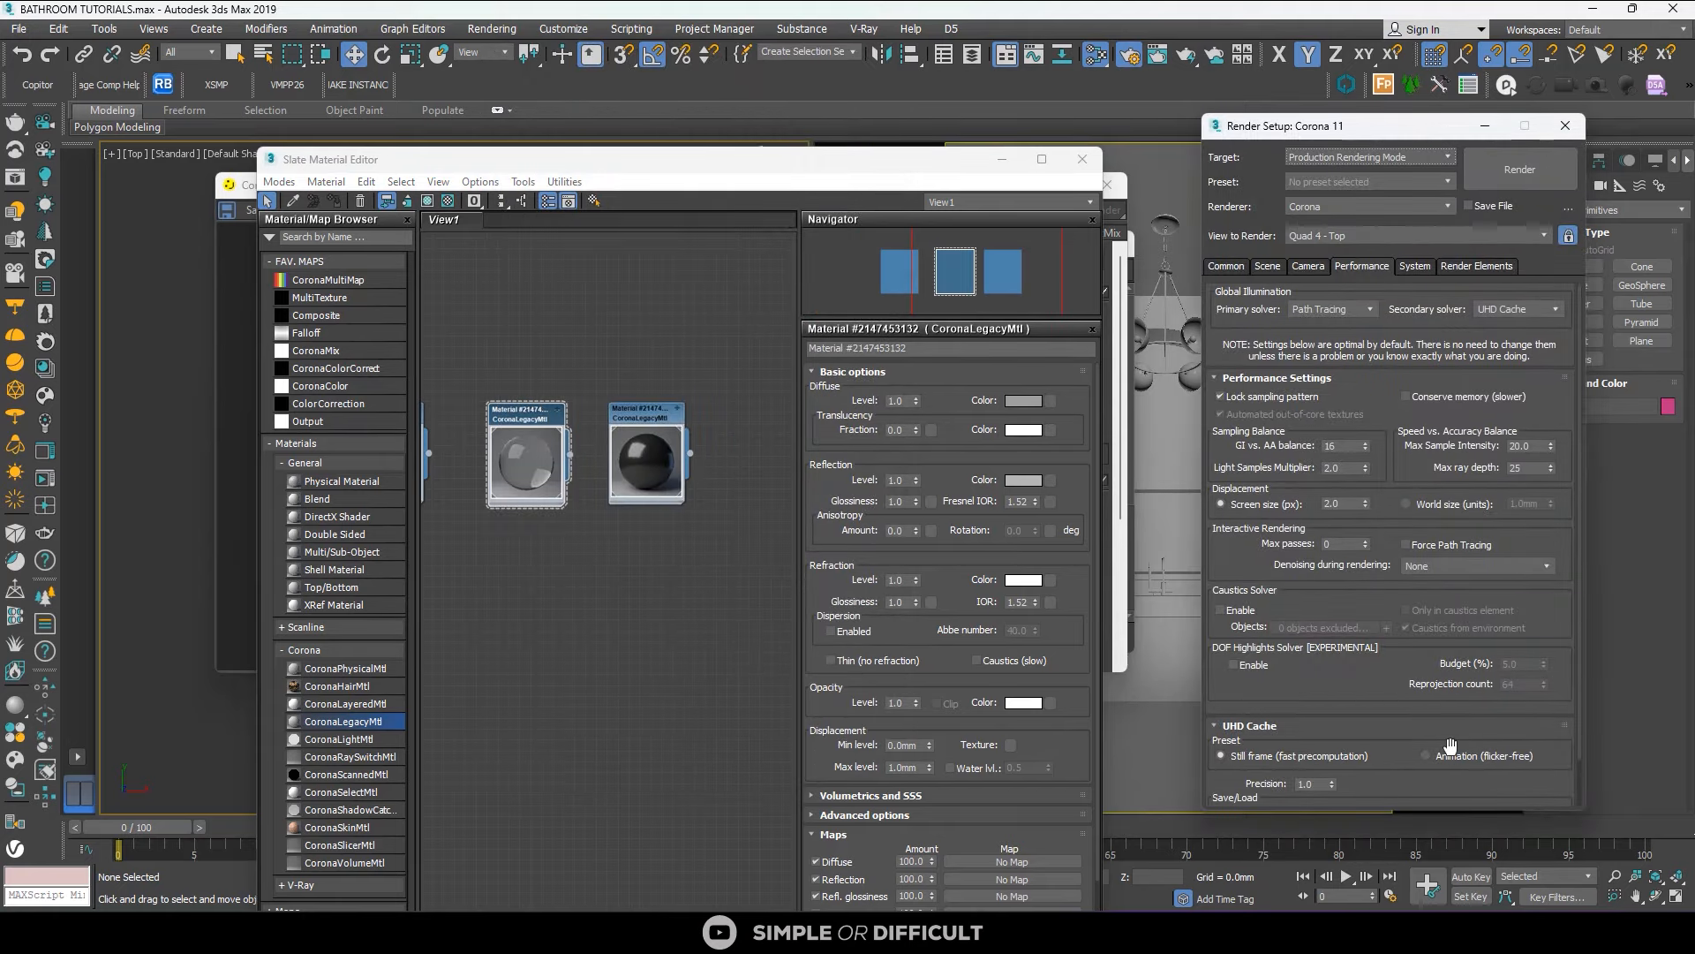
pyautogui.scroll(-2, 1430, 751)
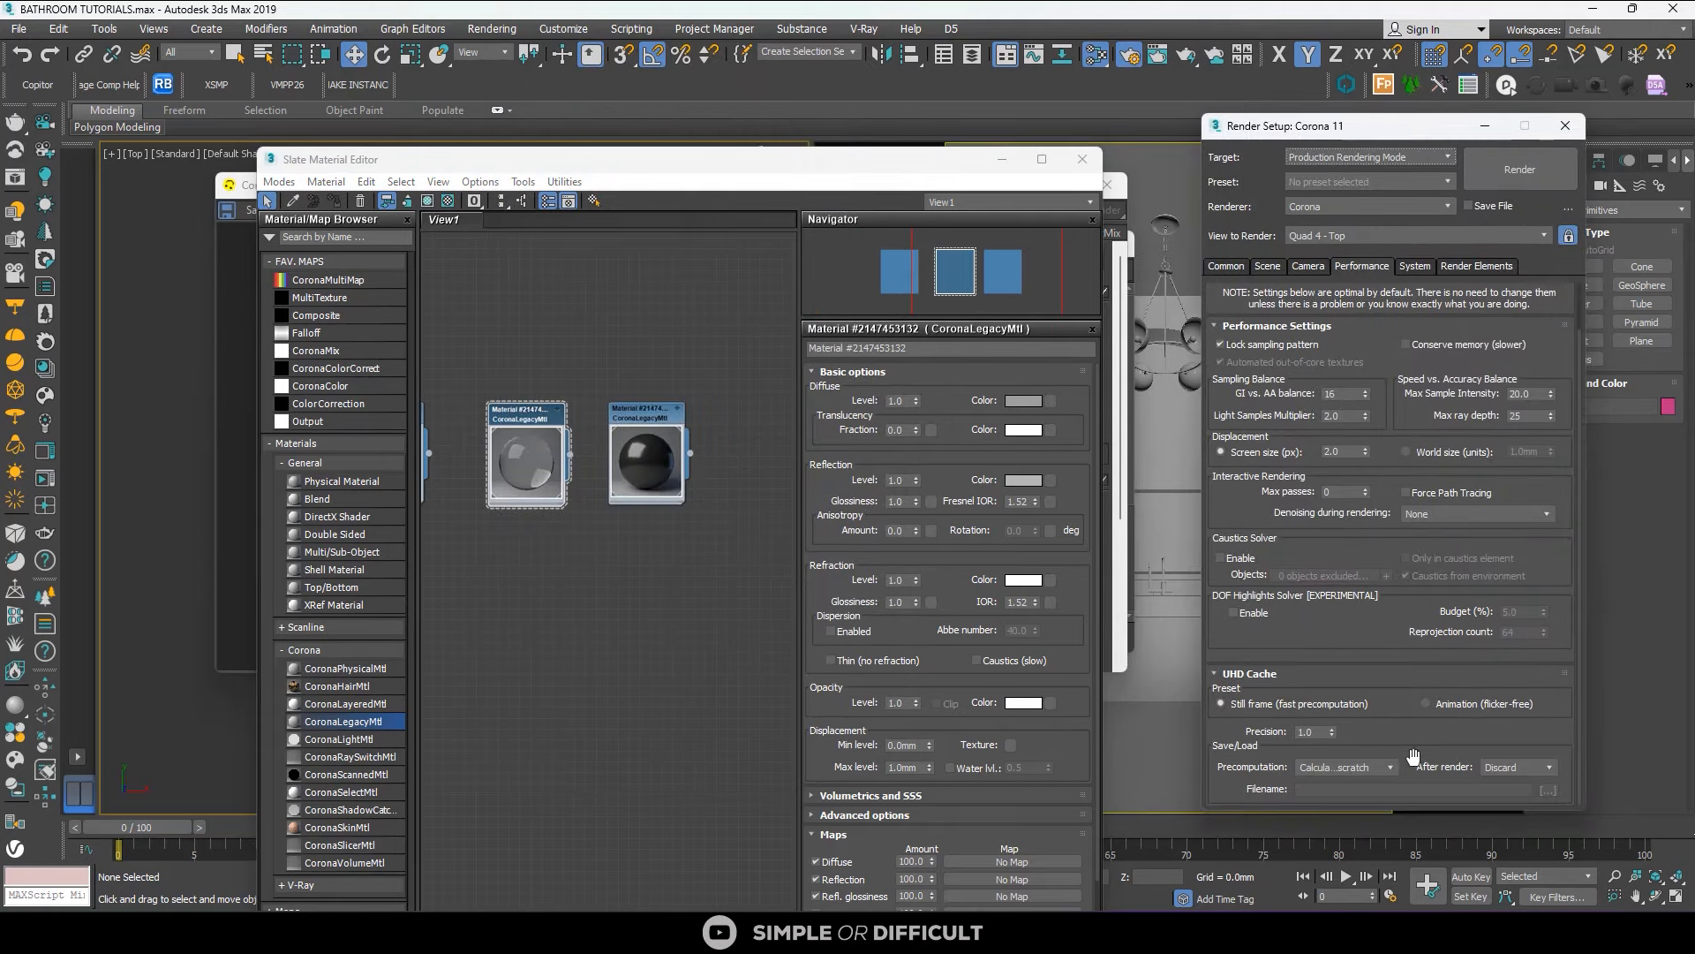
pyautogui.click(1268, 266)
pyautogui.moveTo(1464, 677); pyautogui.dragTo(600, 671)
pyautogui.click(658, 659)
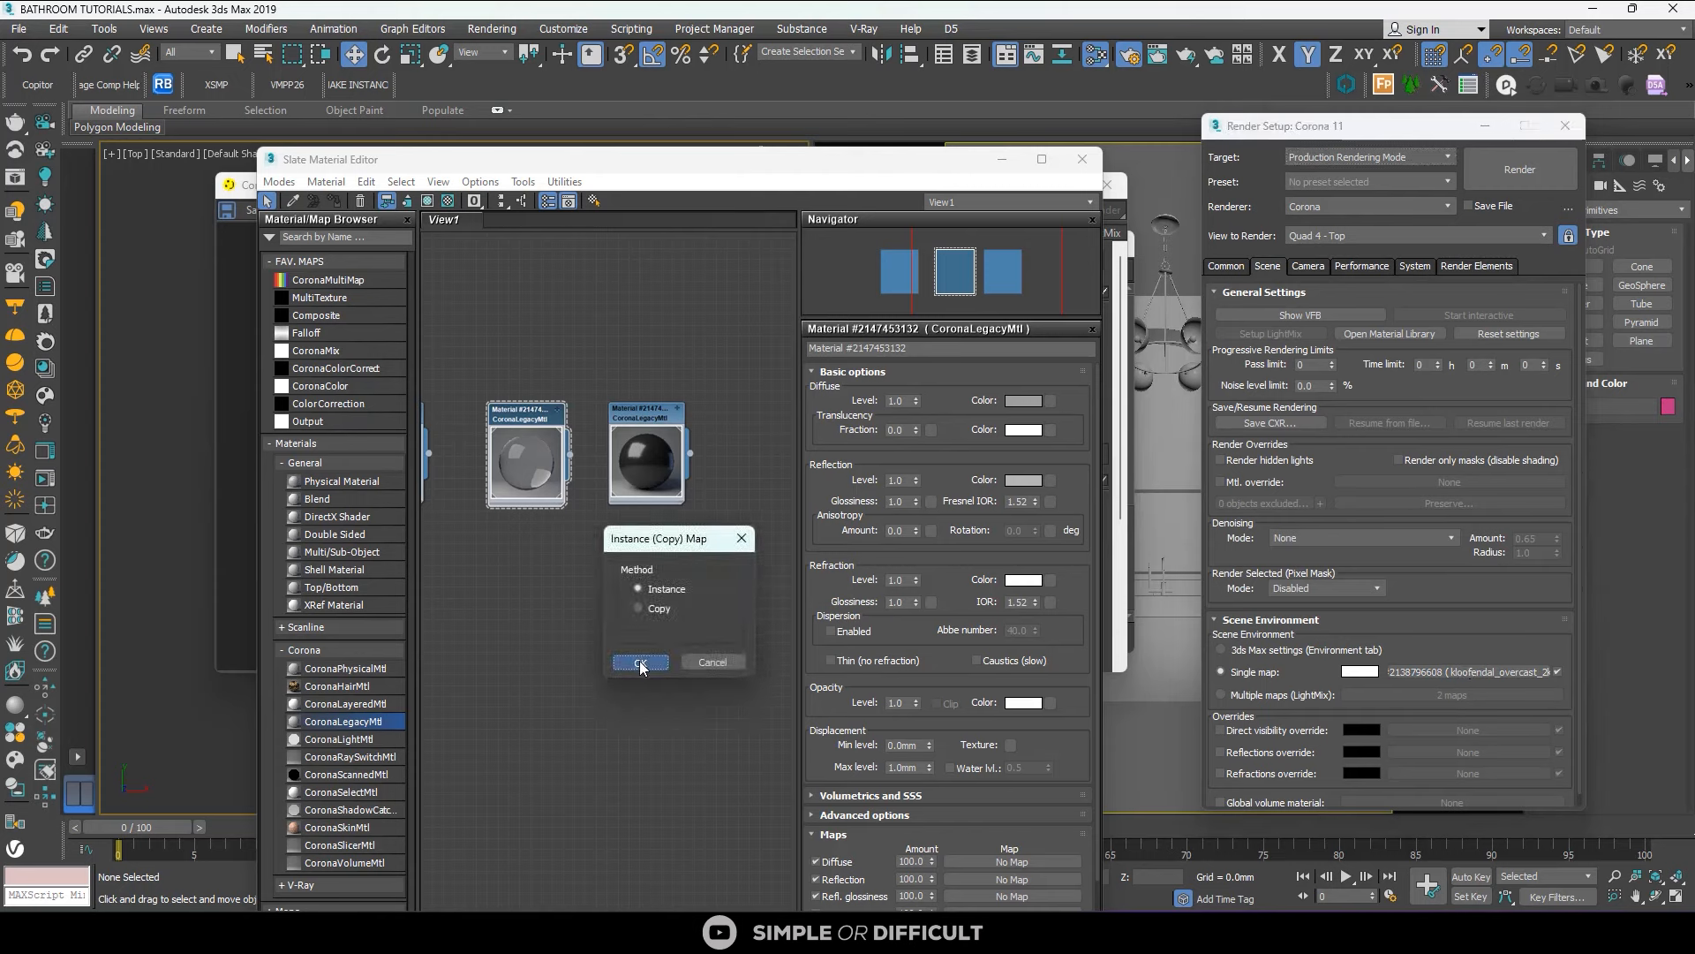
pyautogui.click(1367, 266)
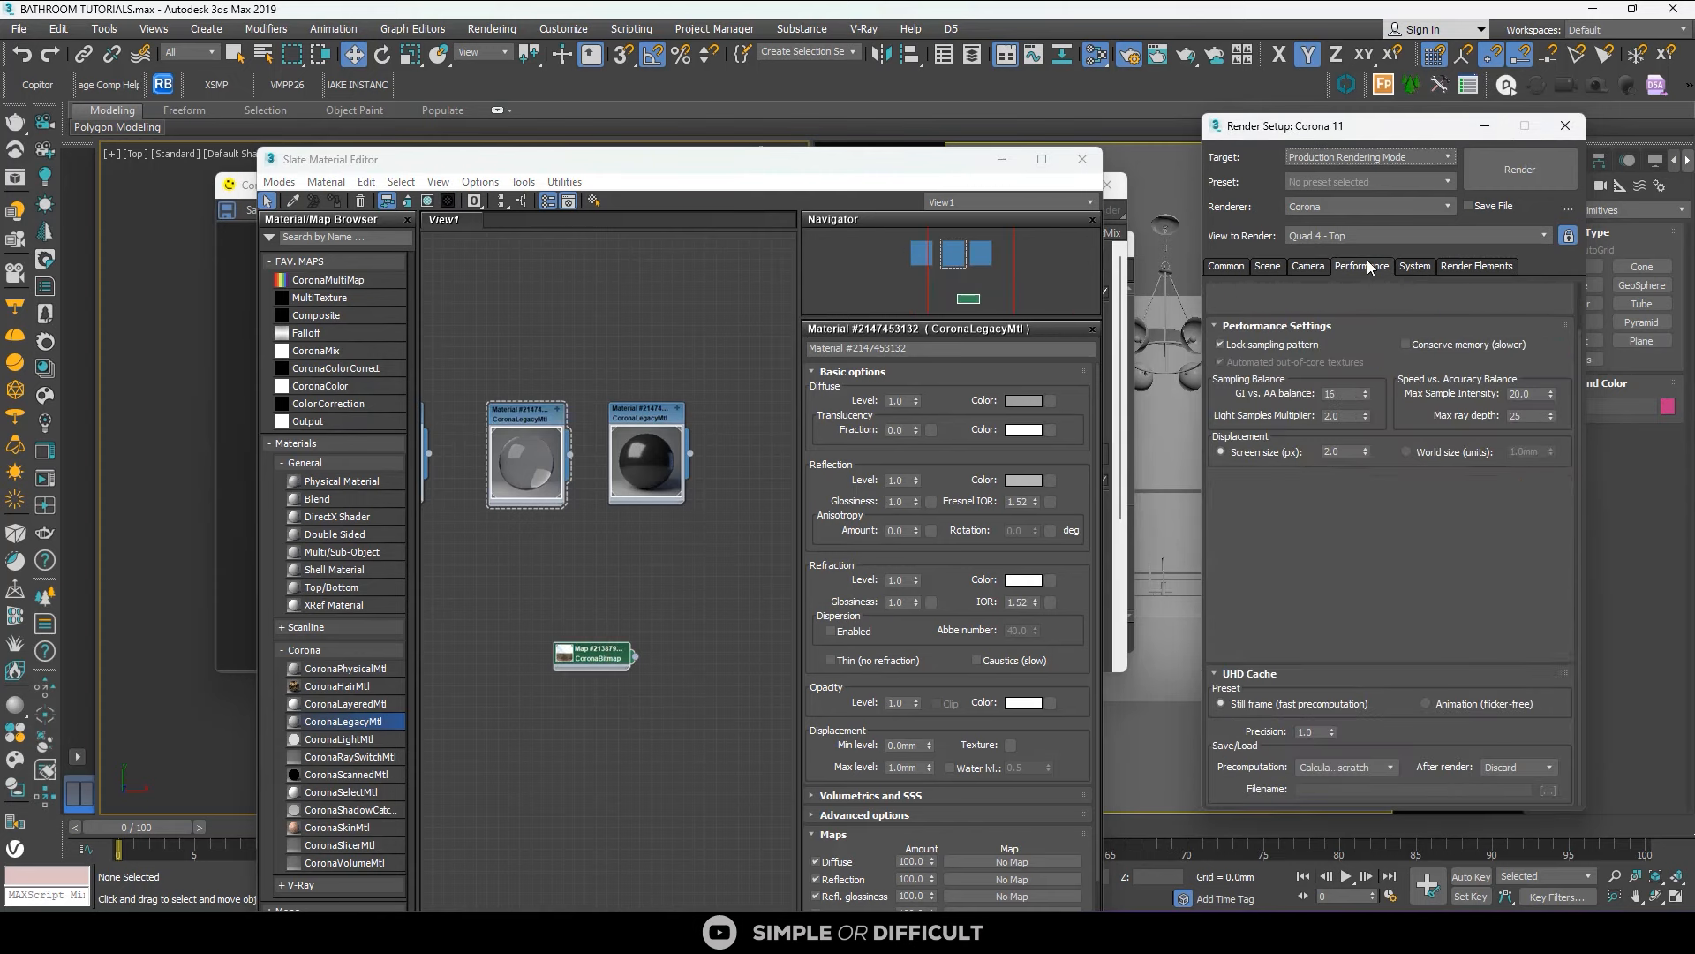
pyautogui.click(1565, 125)
# Add a CoronaColorCorrect map to the node view and connect the HDRI's CoronaBitmap to its input.
pyautogui.scroll(2, 623, 678)
pyautogui.moveTo(624, 678); pyautogui.dragTo(579, 545, button='middle')
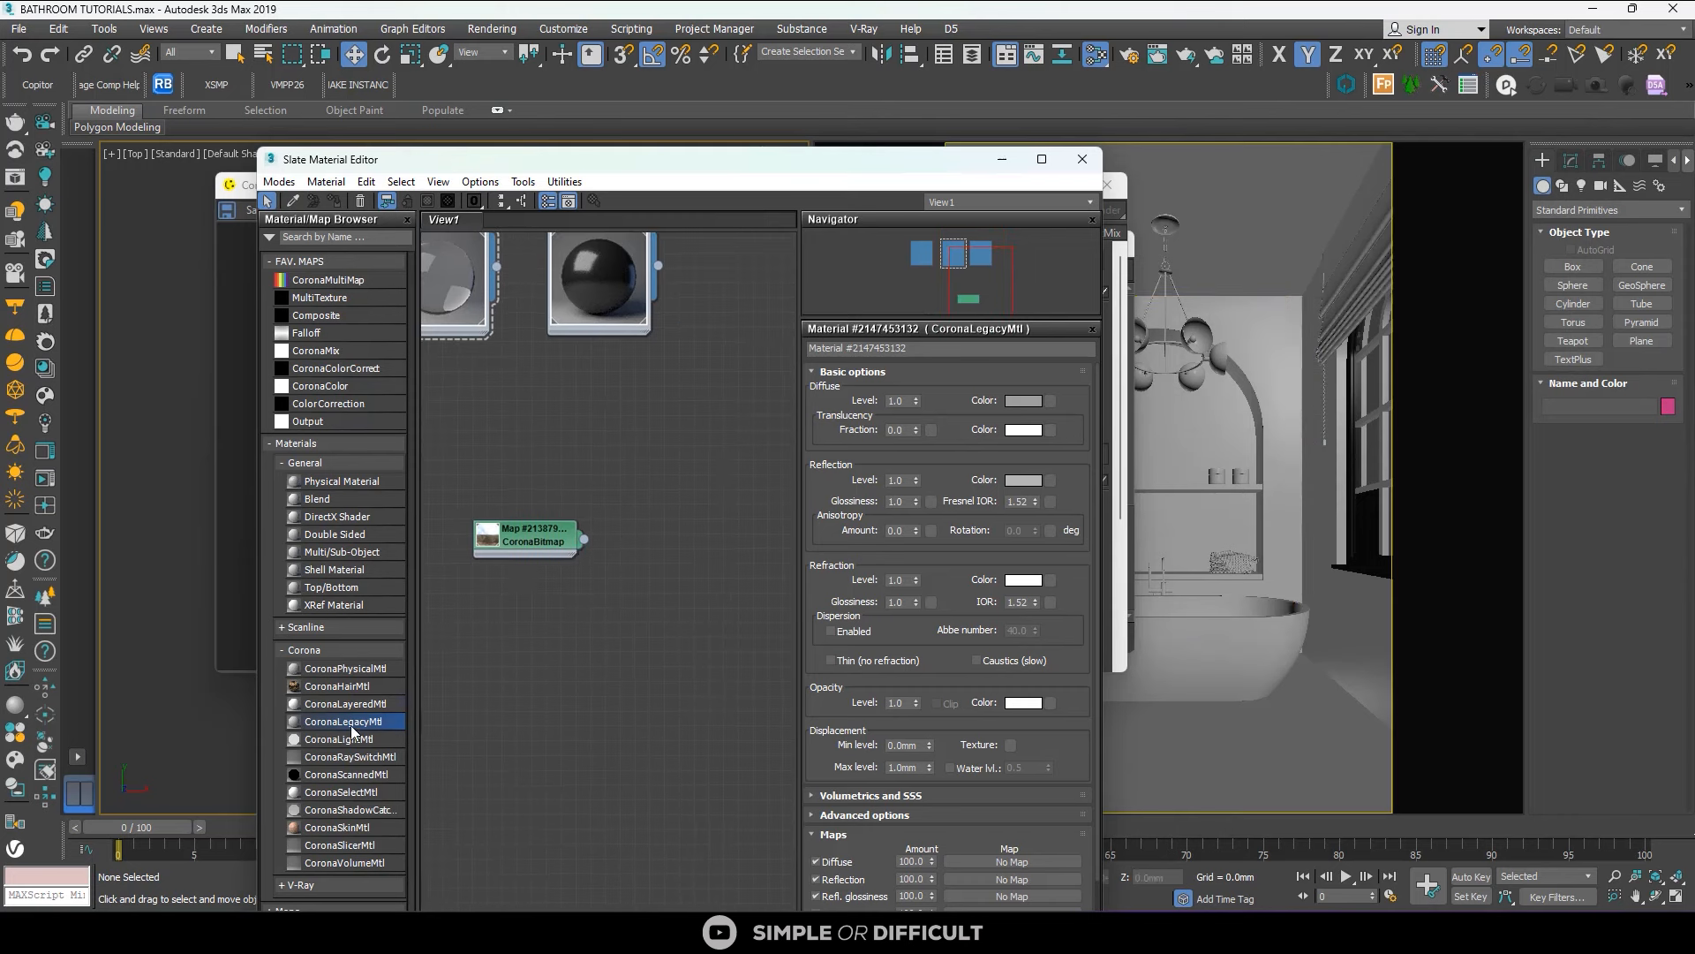
pyautogui.click(279, 650)
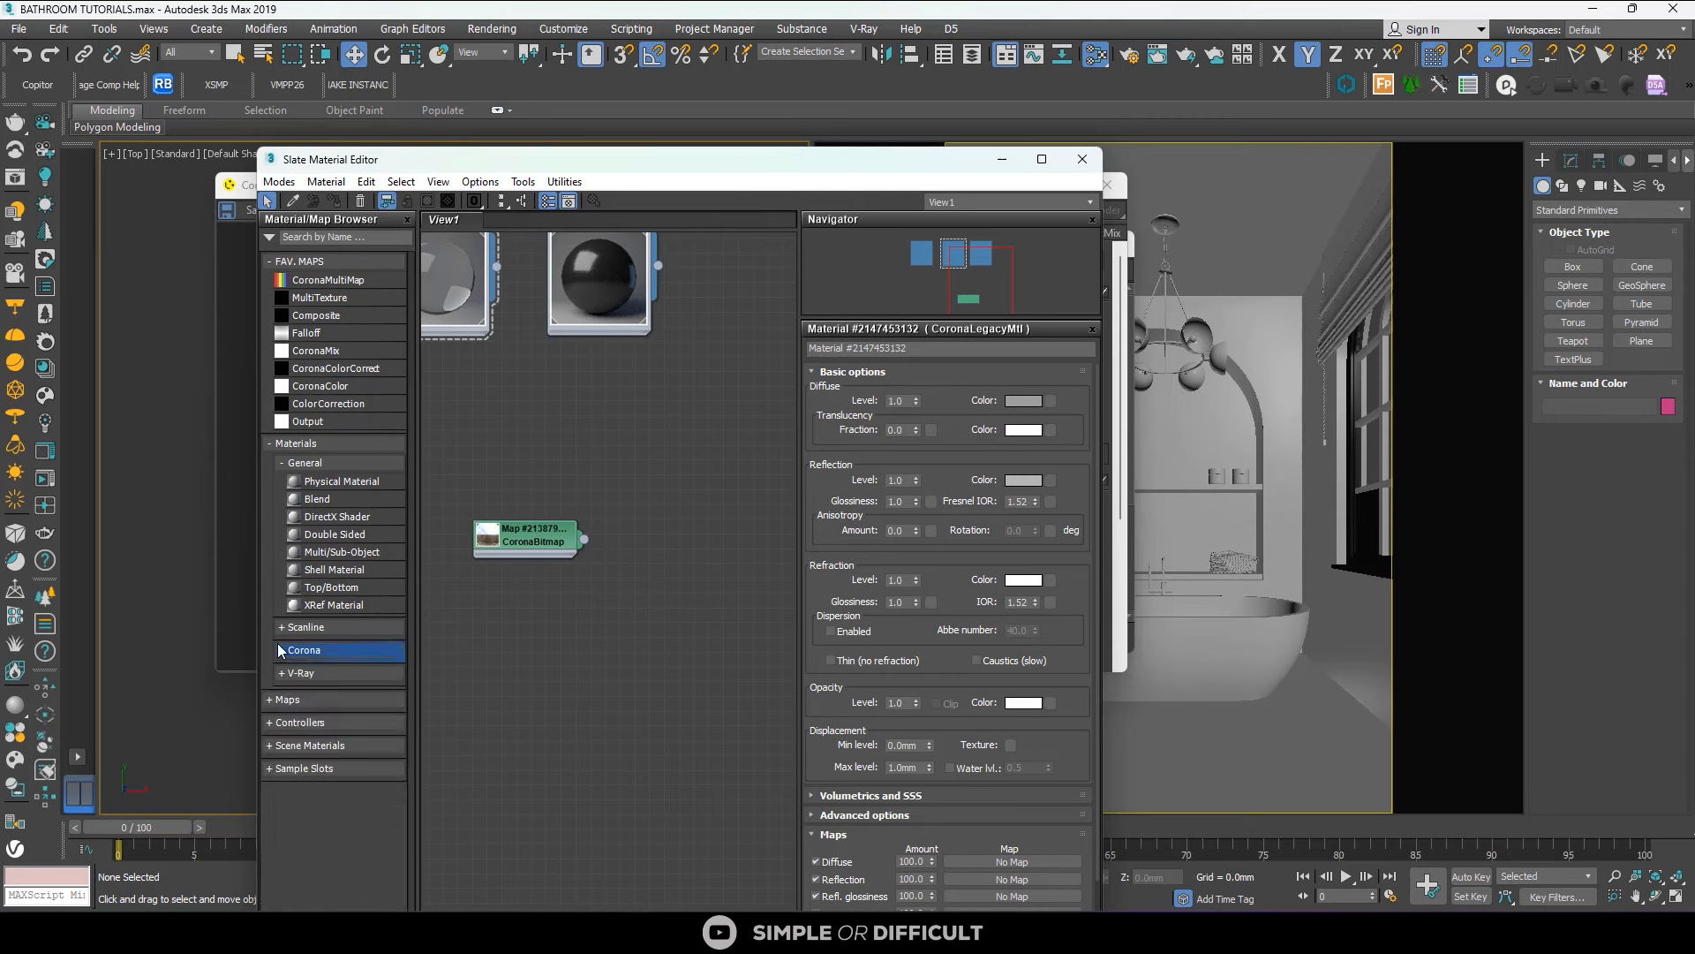
pyautogui.click(271, 700)
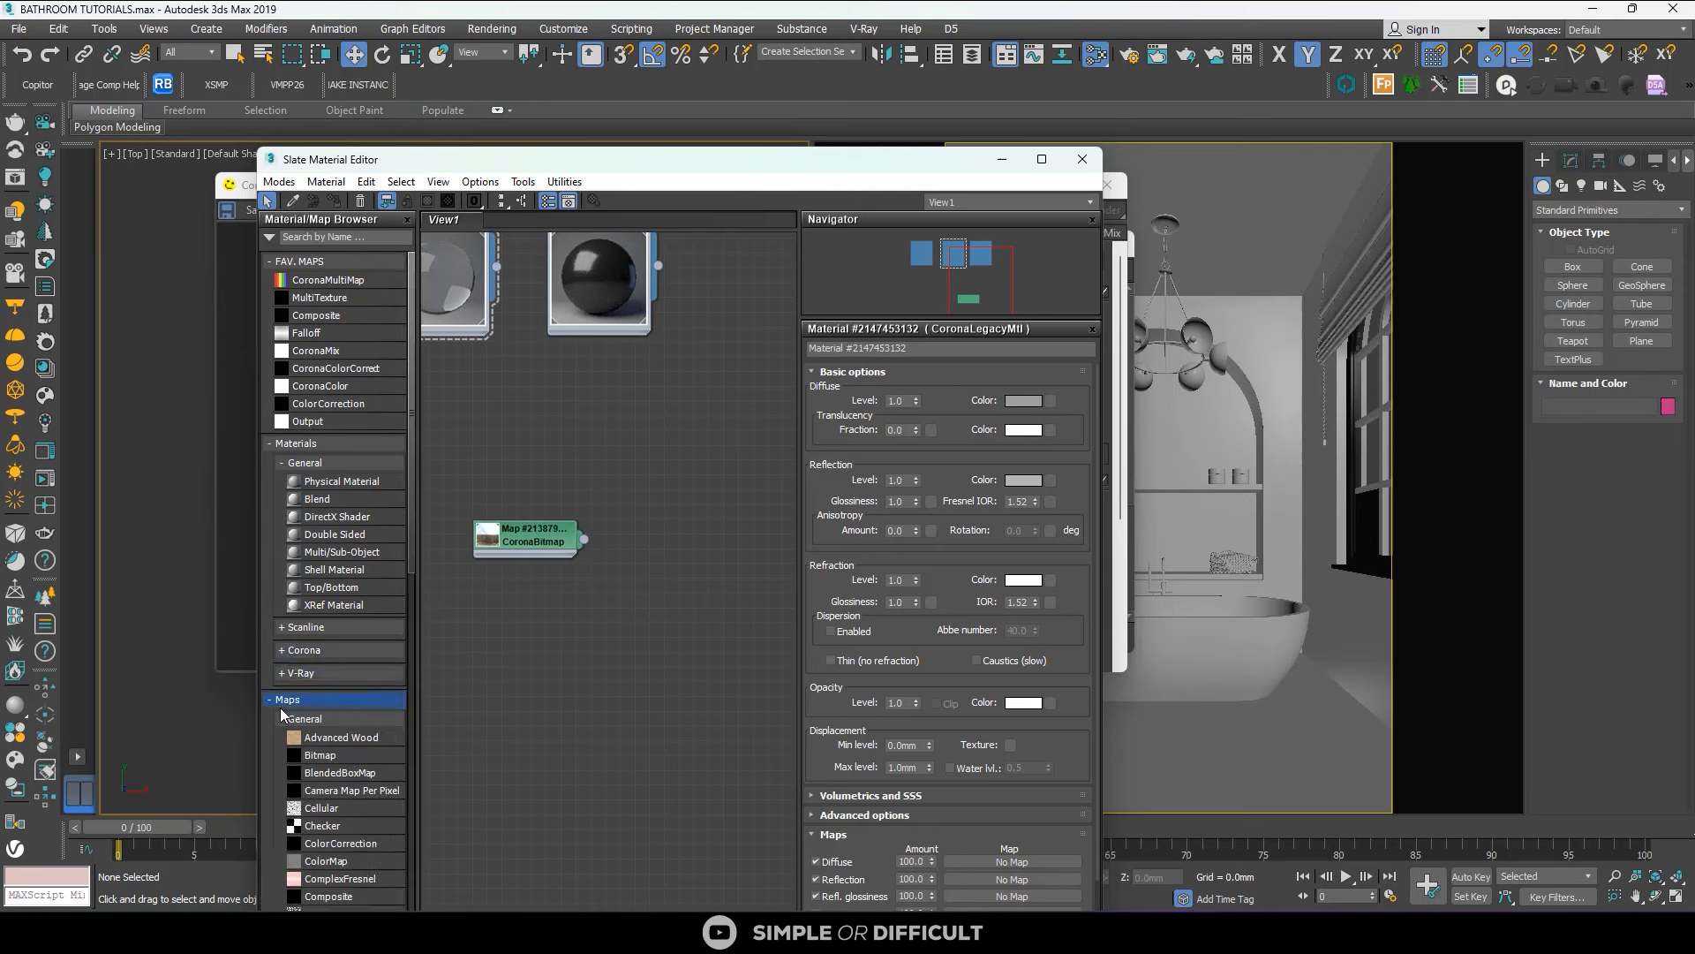
pyautogui.click(294, 723)
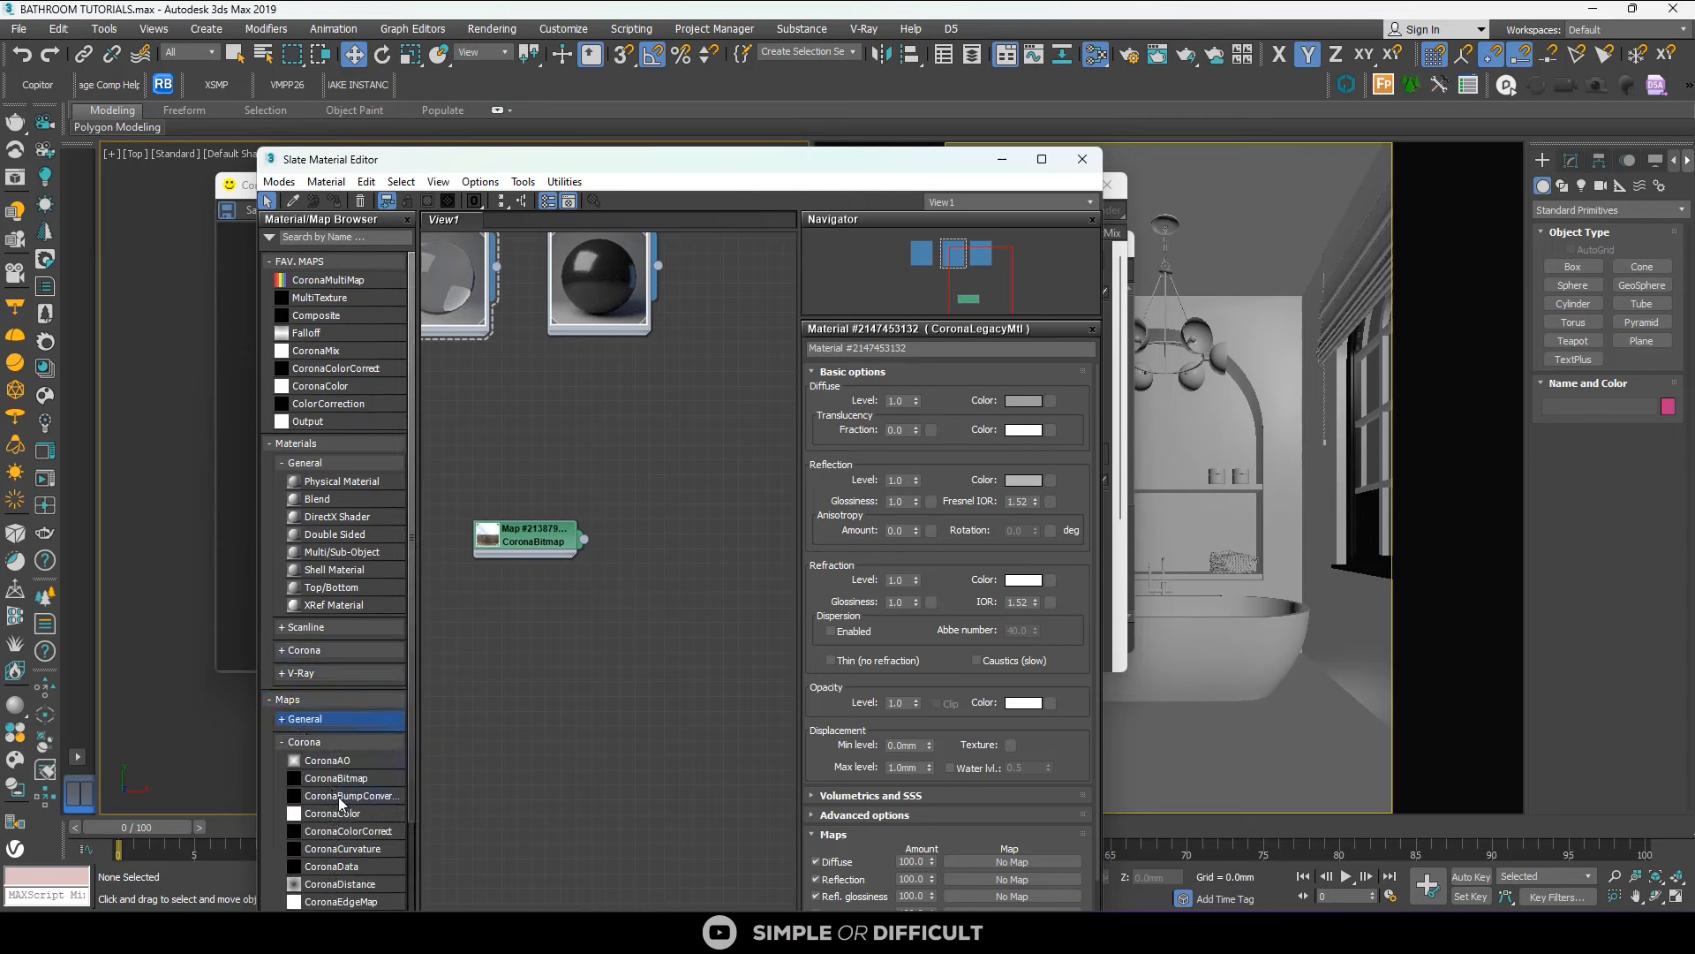
pyautogui.click(349, 832)
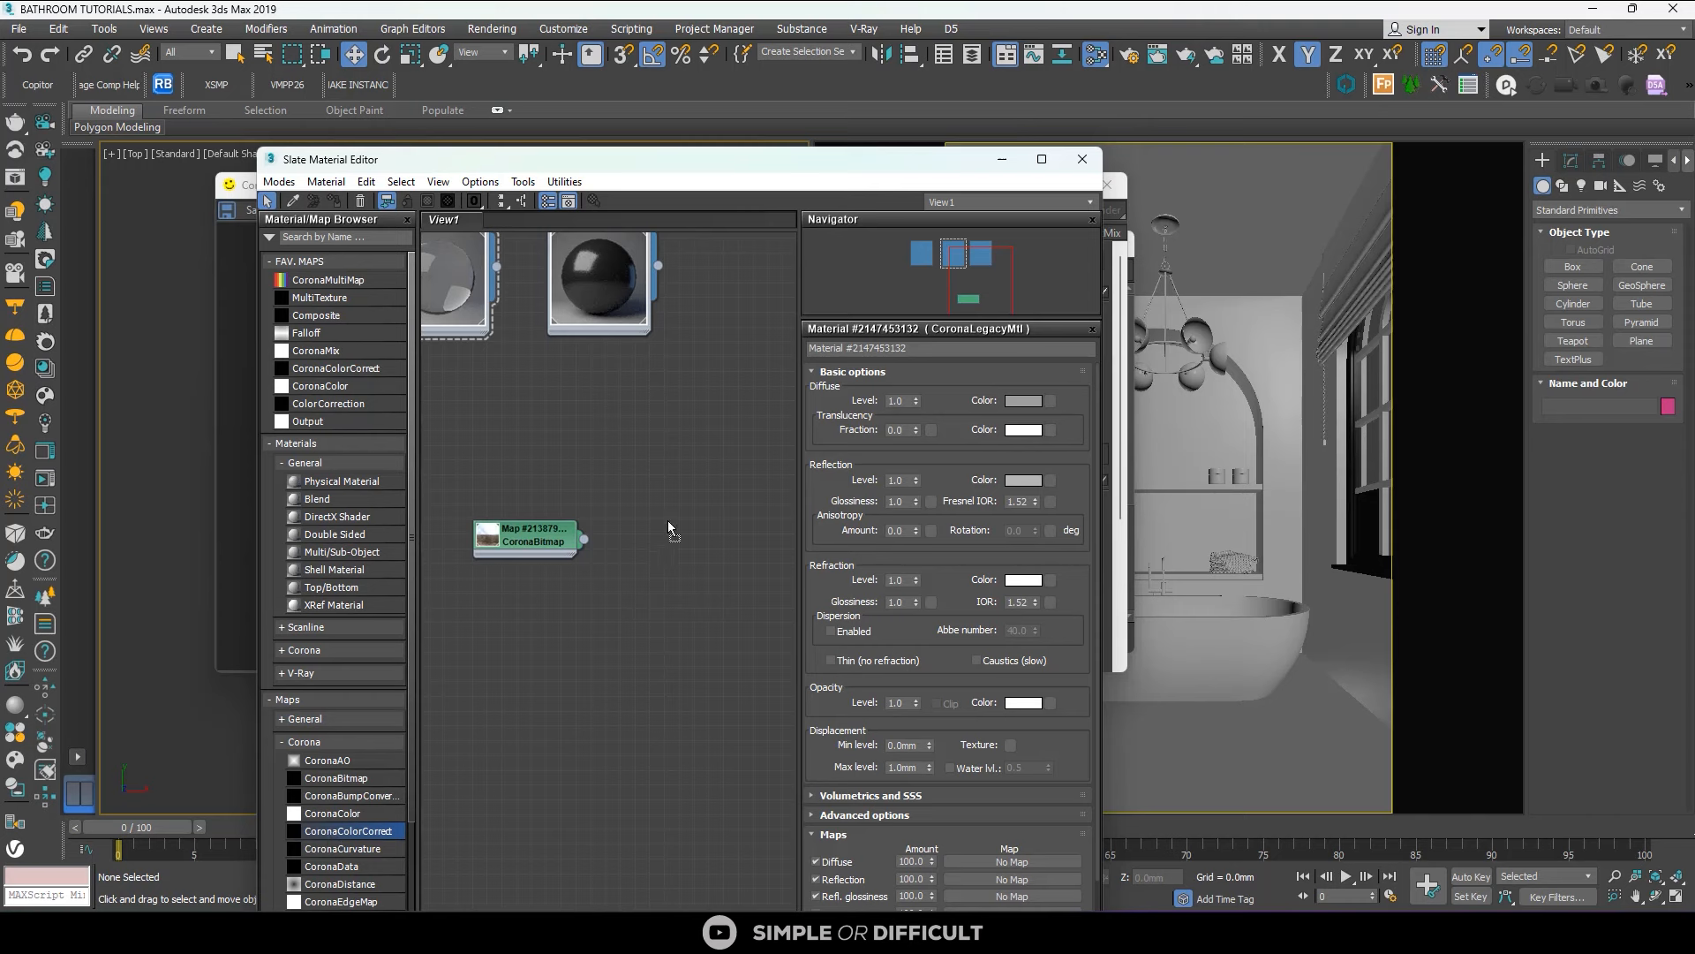
pyautogui.scroll(3, 628, 543)
pyautogui.moveTo(668, 521); pyautogui.dragTo(599, 549)
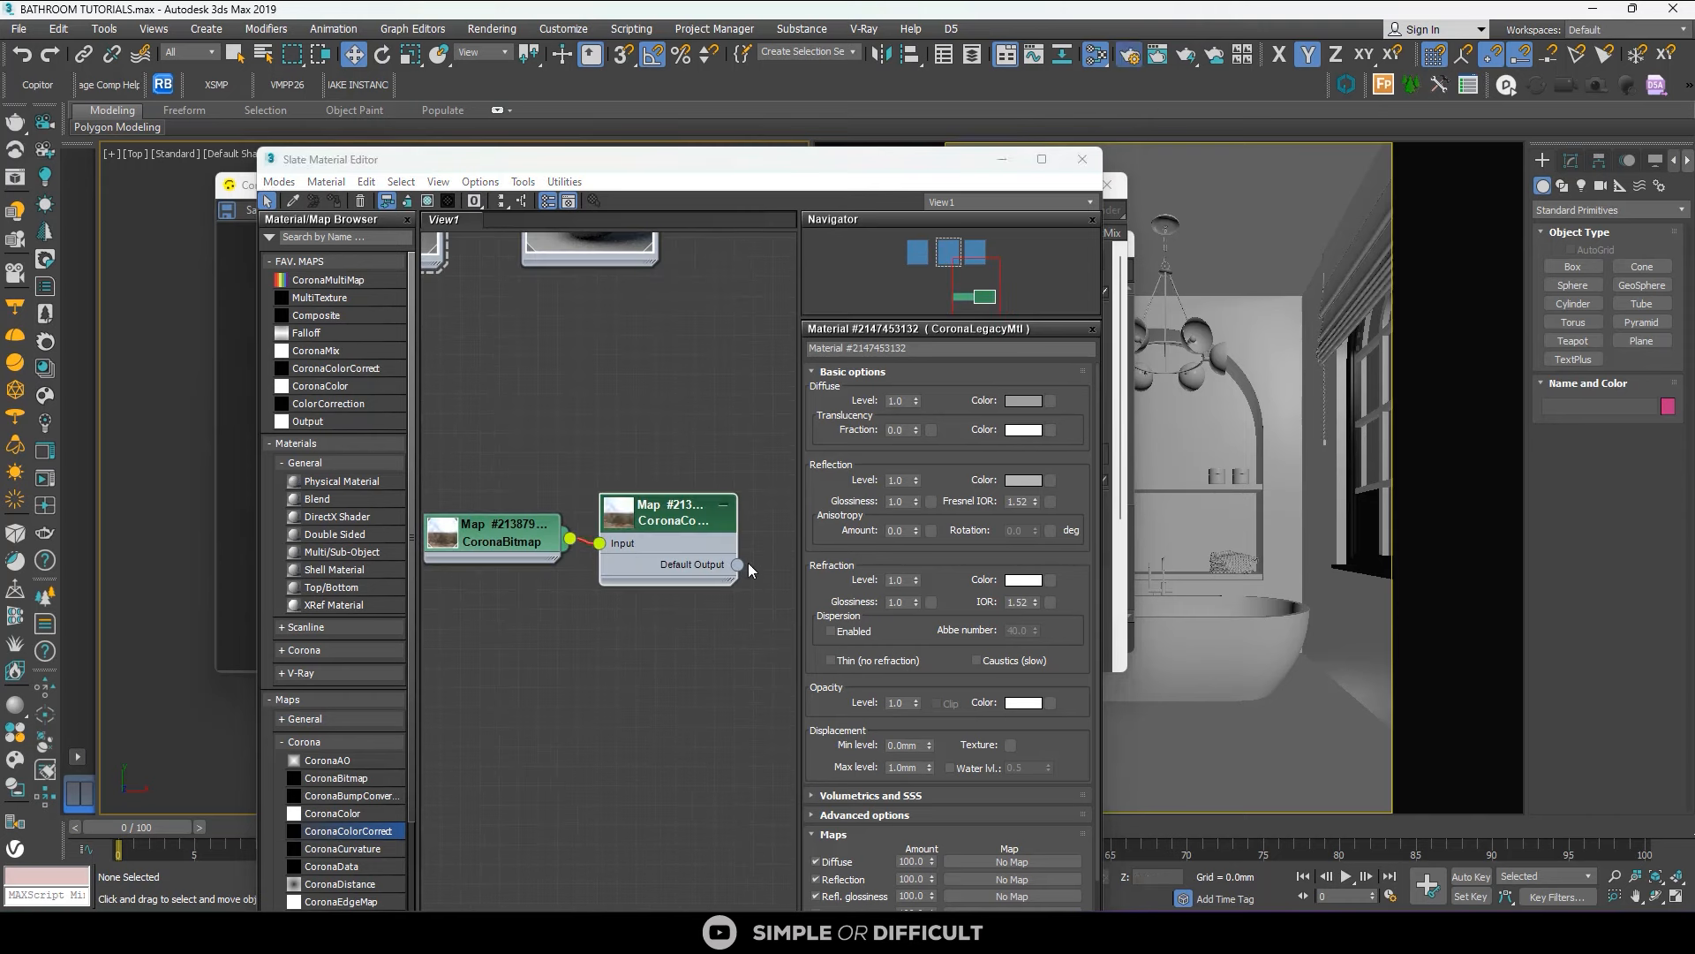
# Assign the CoronaColorCorrect output to the scene environment's single map as an instance and show the map's parameters.
pyautogui.press('F10')
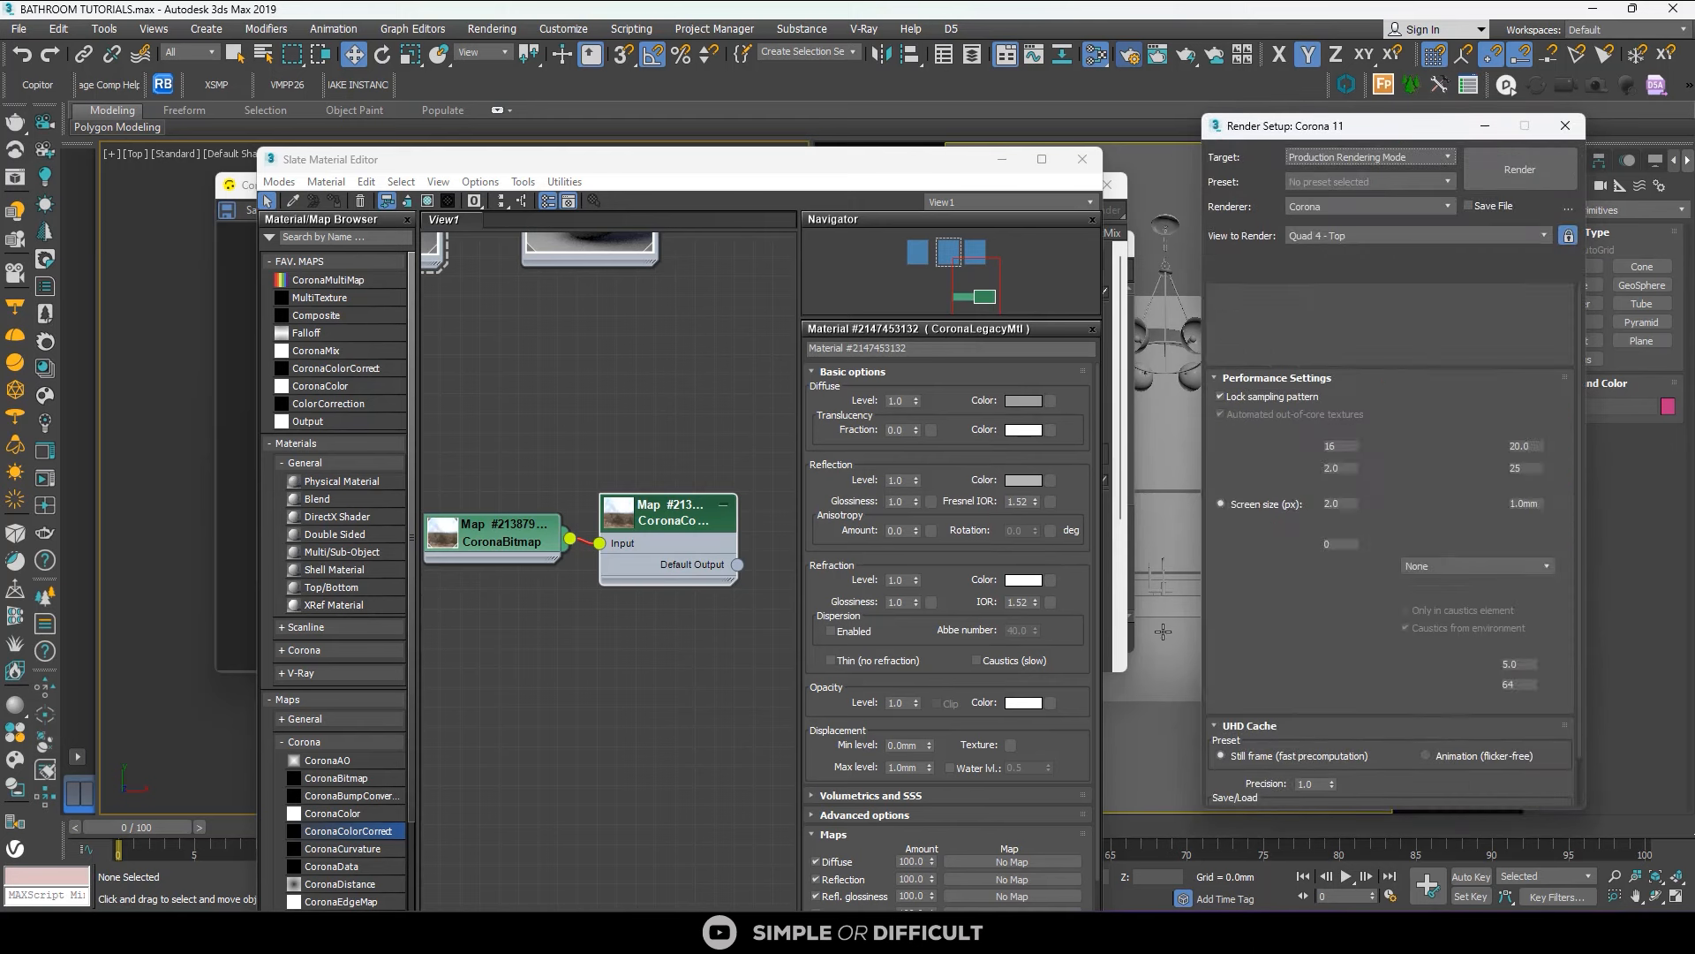
pyautogui.scroll(-2, 1568, 697)
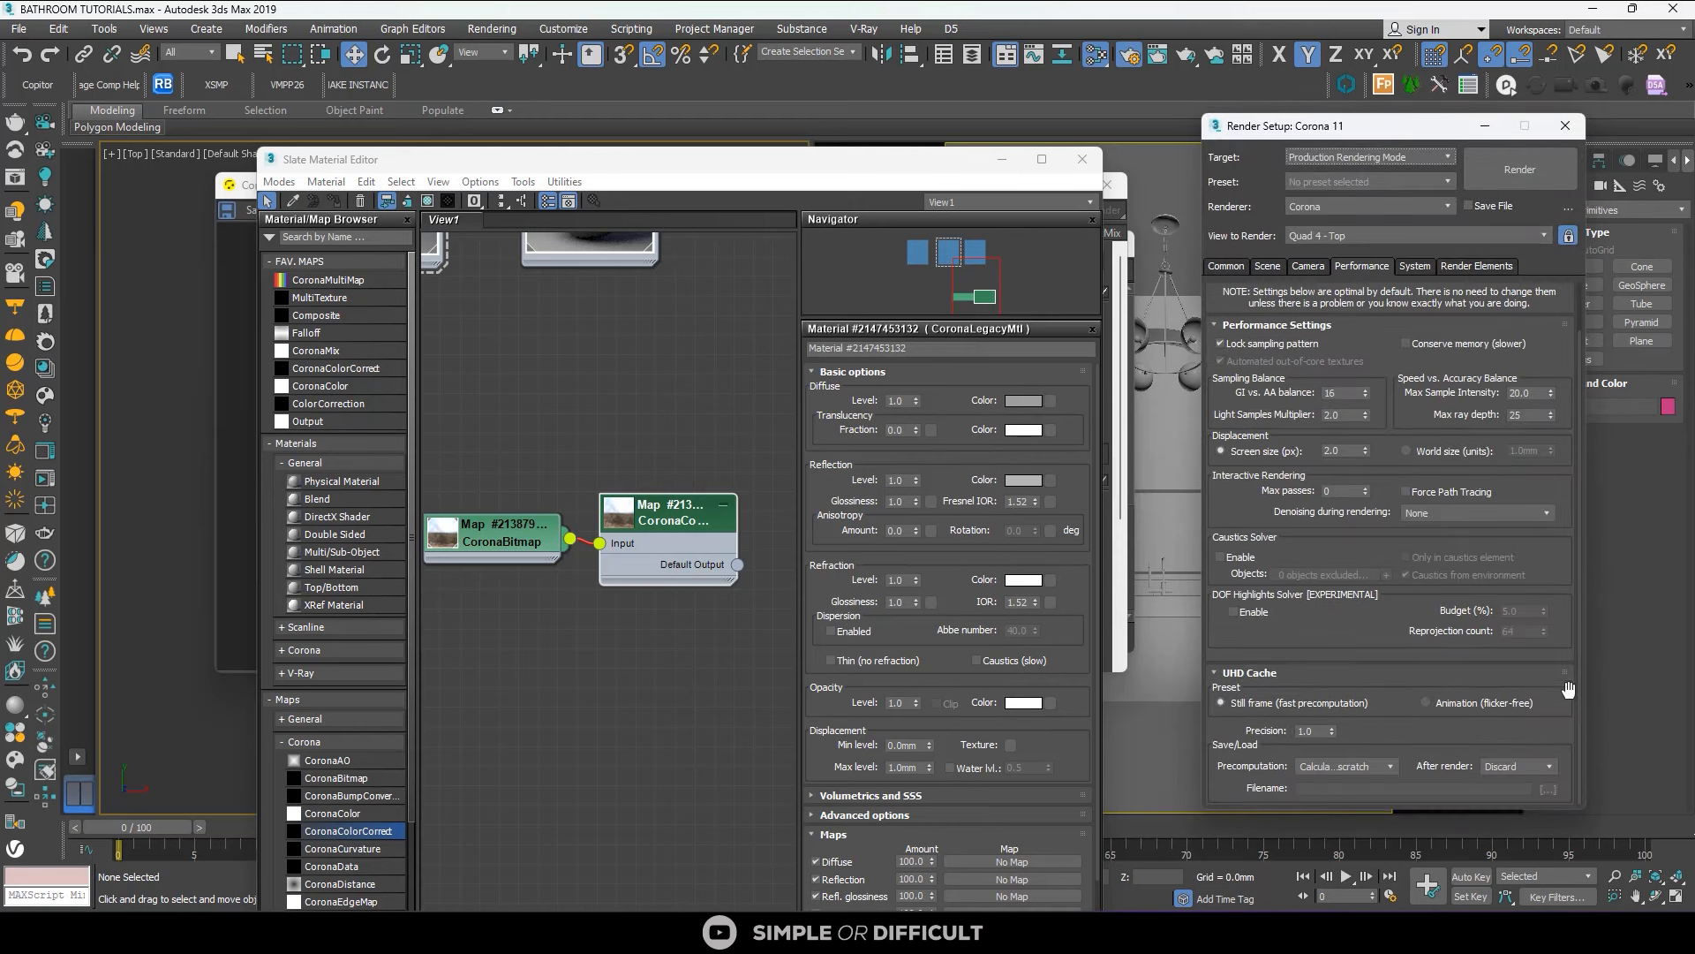
pyautogui.click(1267, 266)
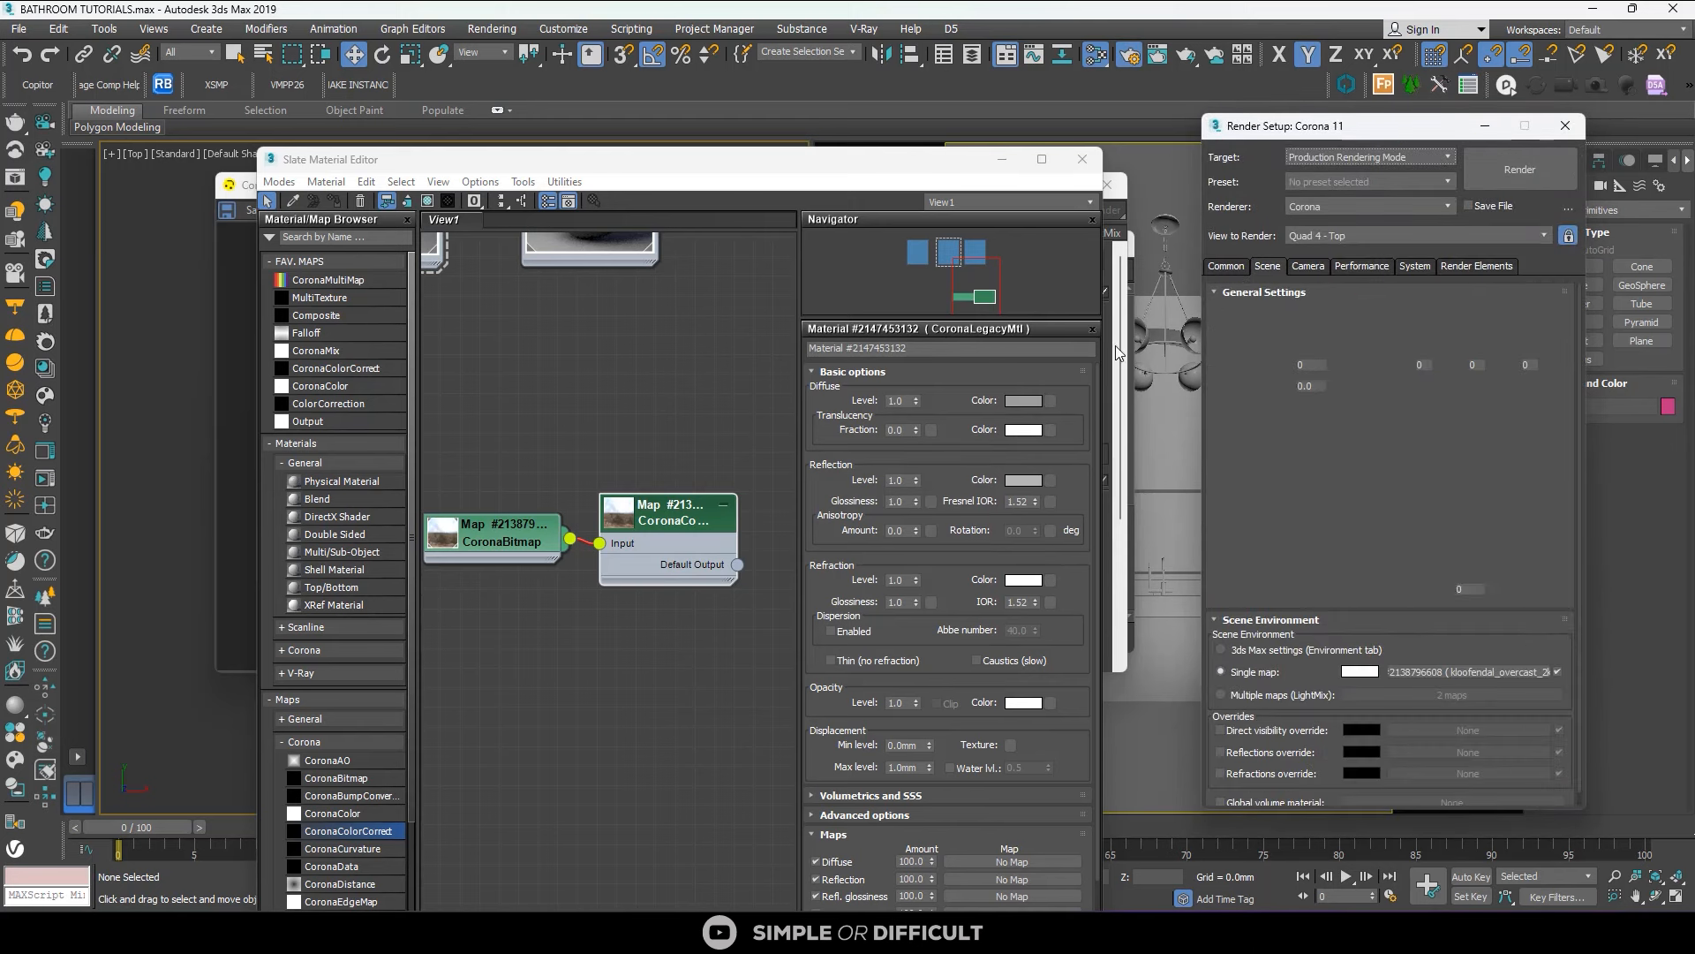
pyautogui.moveTo(1010, 622); pyautogui.dragTo(1466, 671)
pyautogui.click(1355, 522)
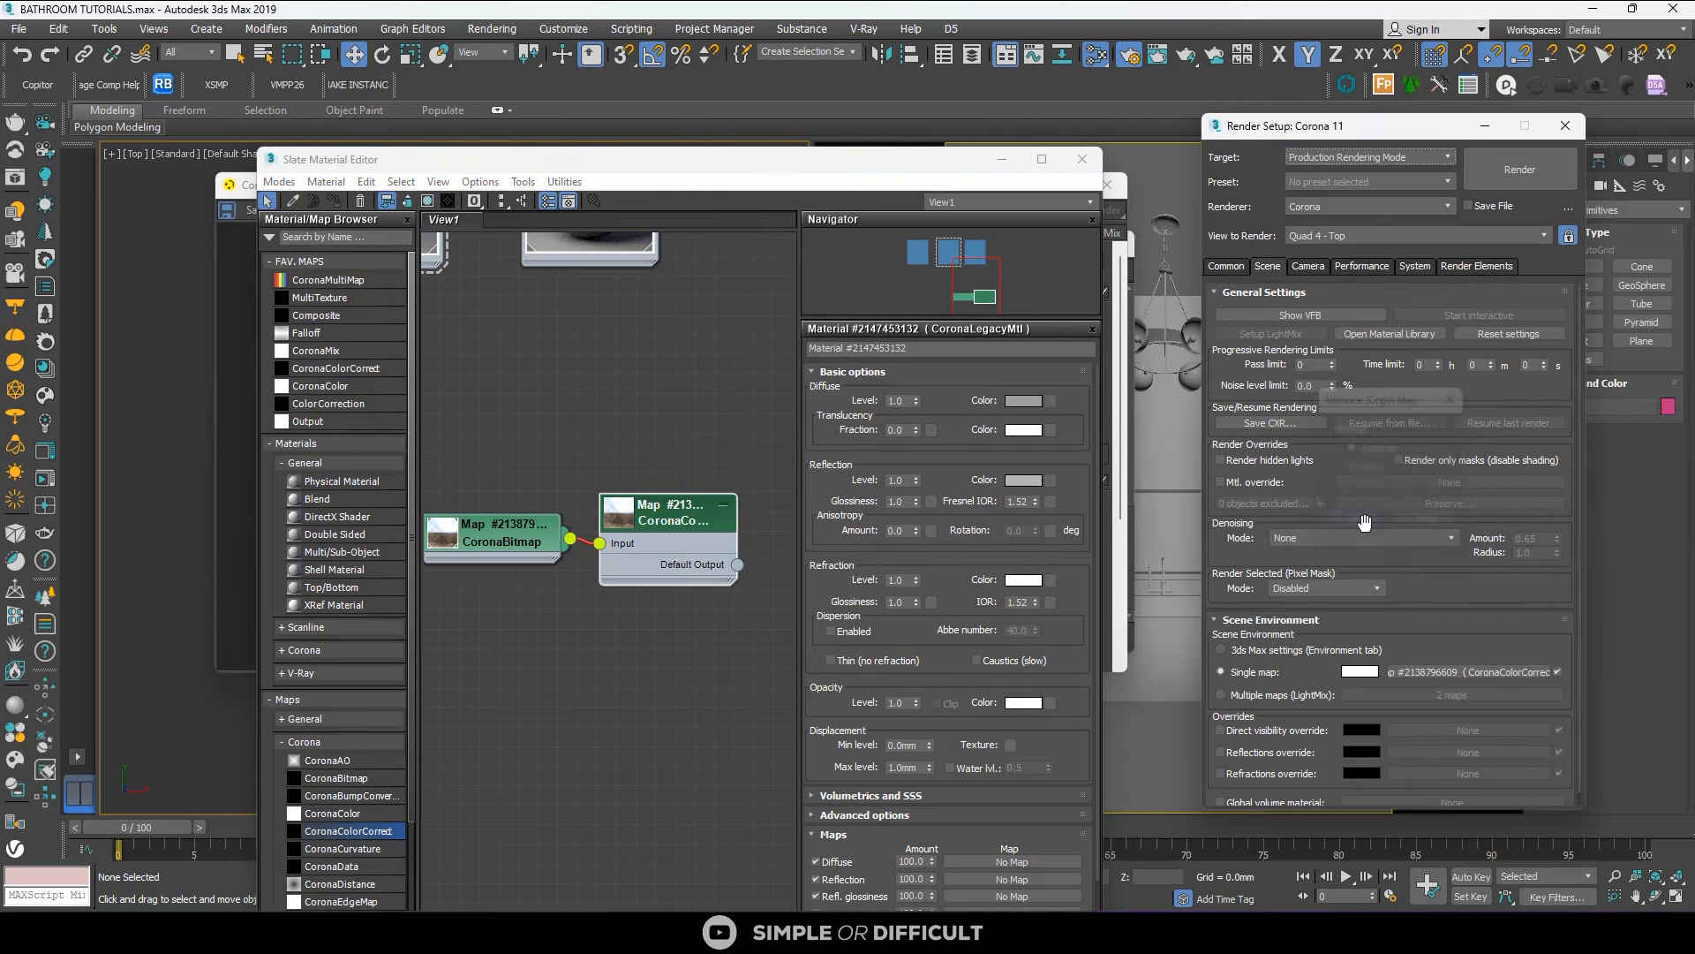
pyautogui.doubleClick(665, 522)
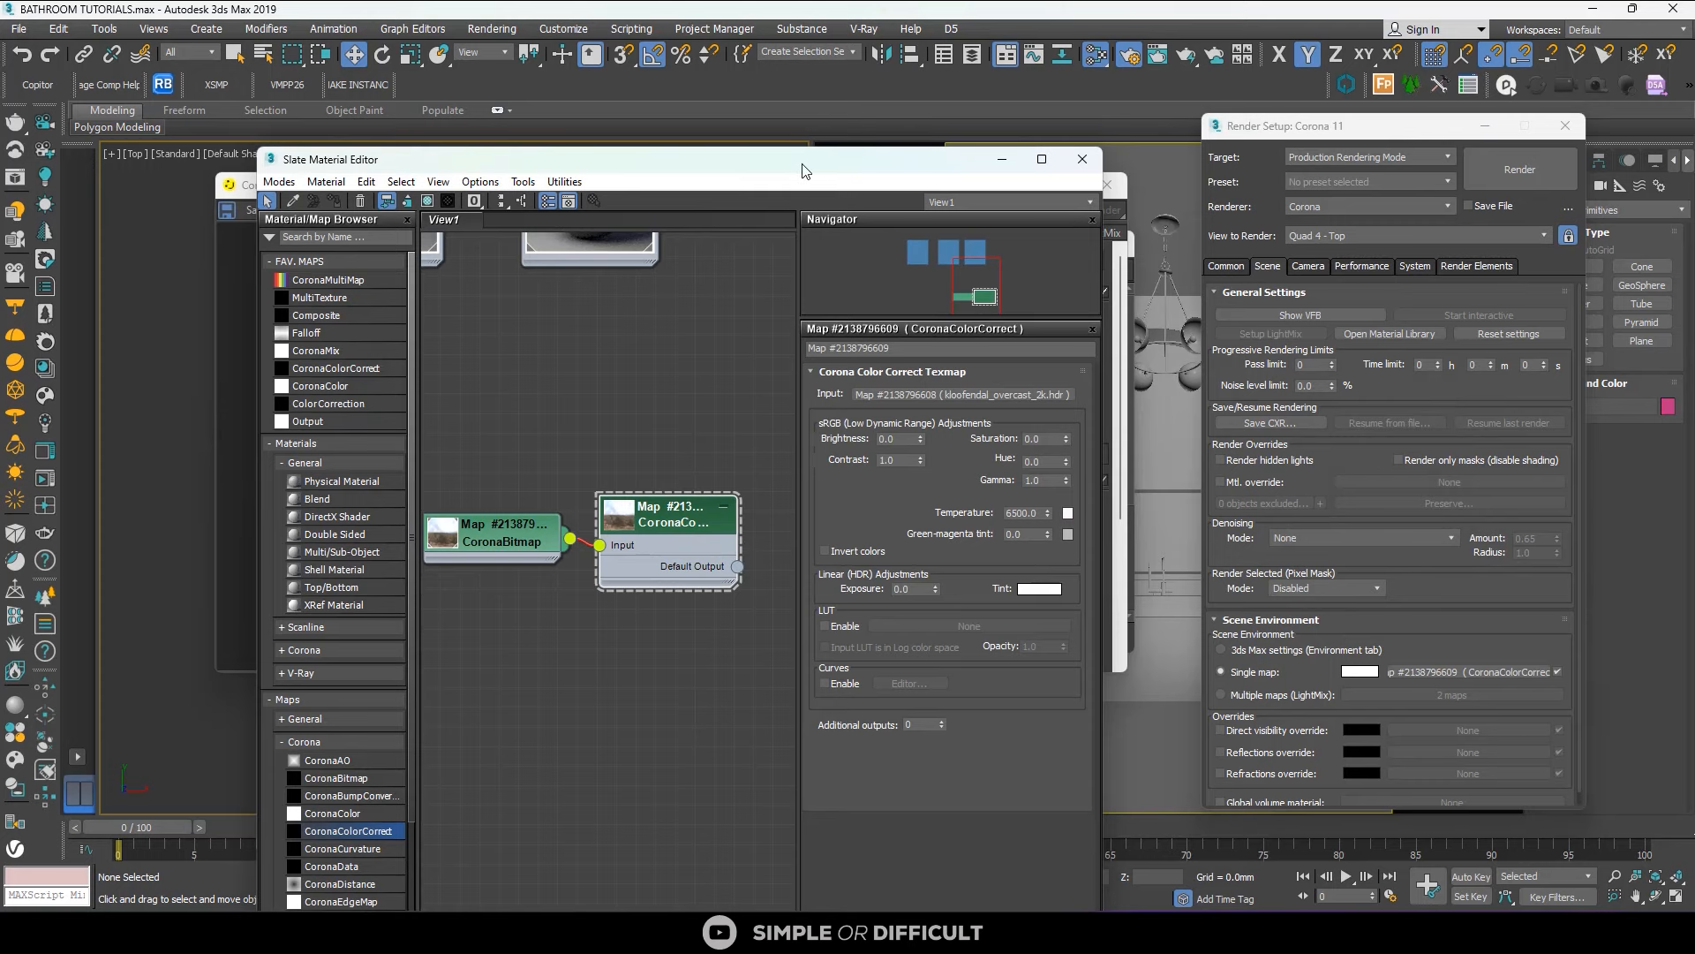
pyautogui.moveTo(715, 169); pyautogui.dragTo(1355, 113)
# Try a fully saturated purple tint on the CoronaColorCorrect map and inspect its effect in the interactive render.
pyautogui.click(1675, 532)
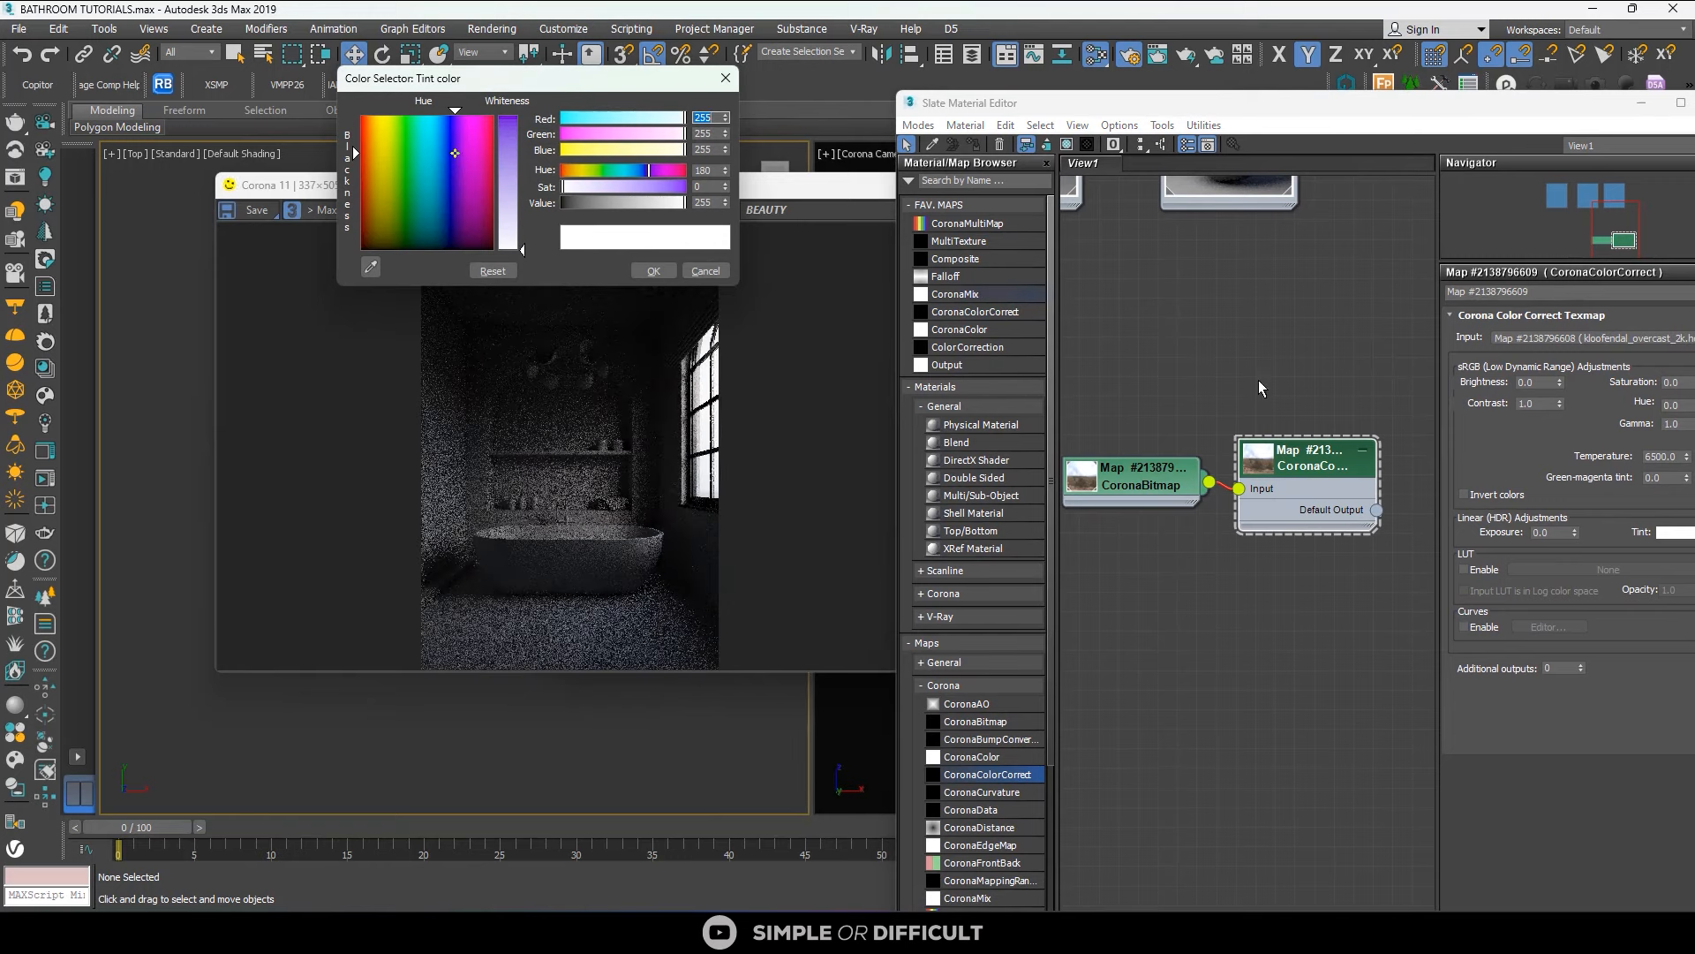
pyautogui.moveTo(684, 186)
pyautogui.mouseDown()
pyautogui.moveTo(663, 186)
pyautogui.moveTo(706, 187)
pyautogui.mouseUp()
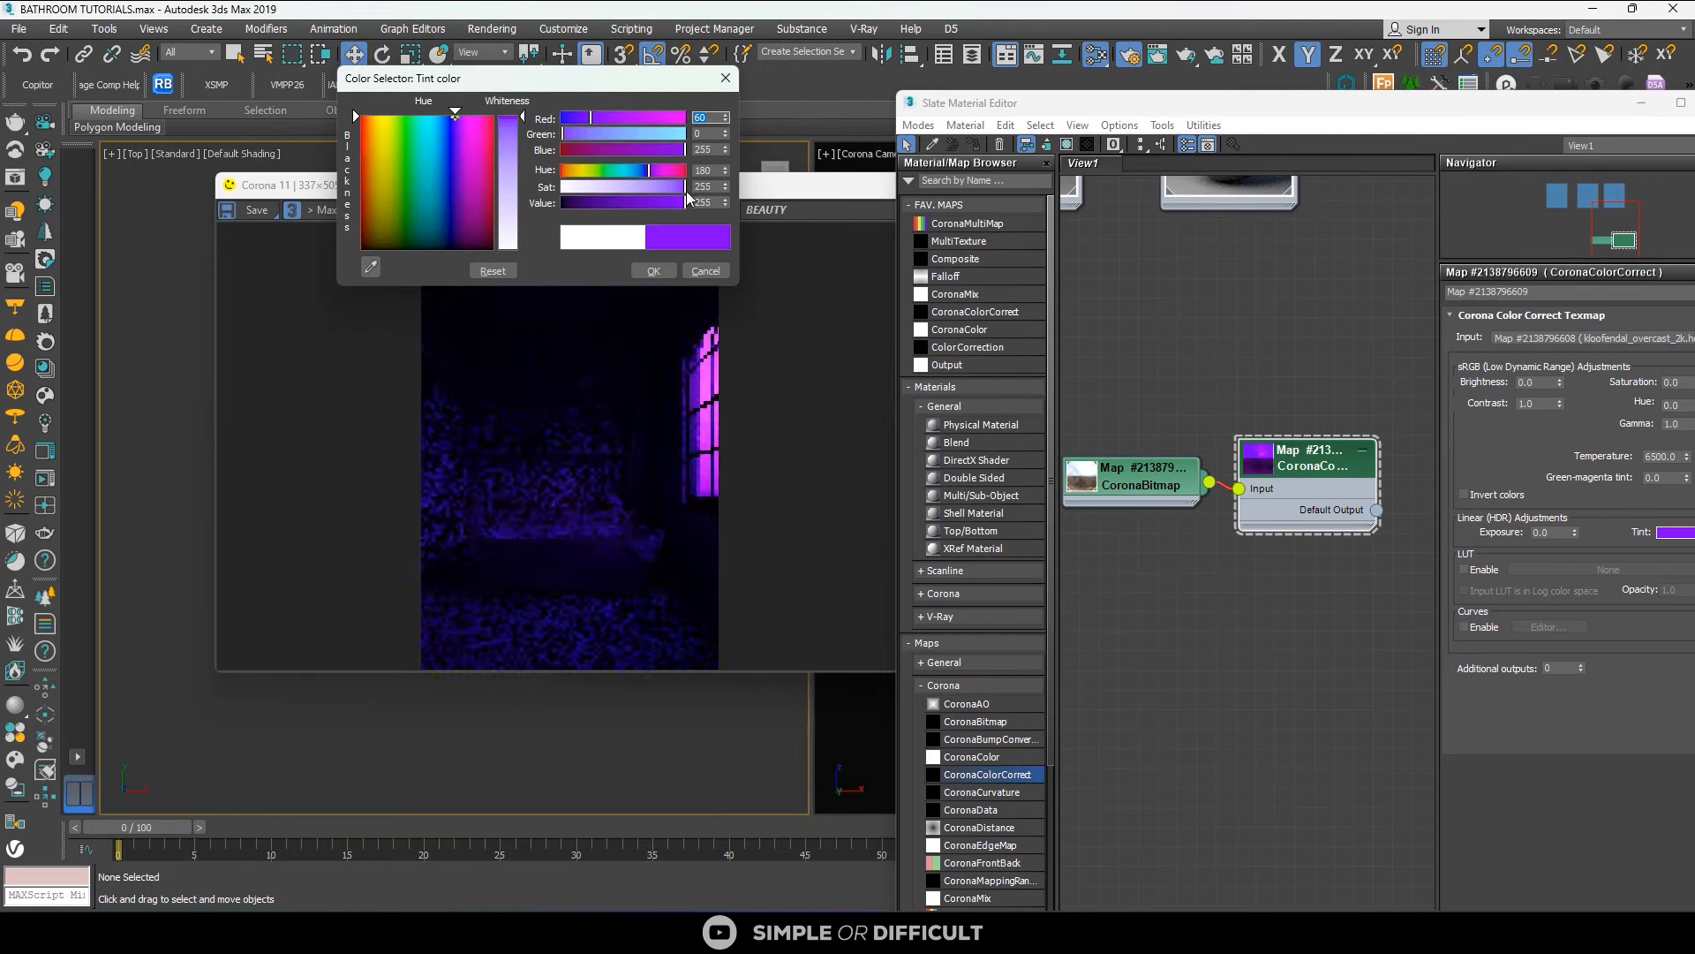
pyautogui.click(821, 190)
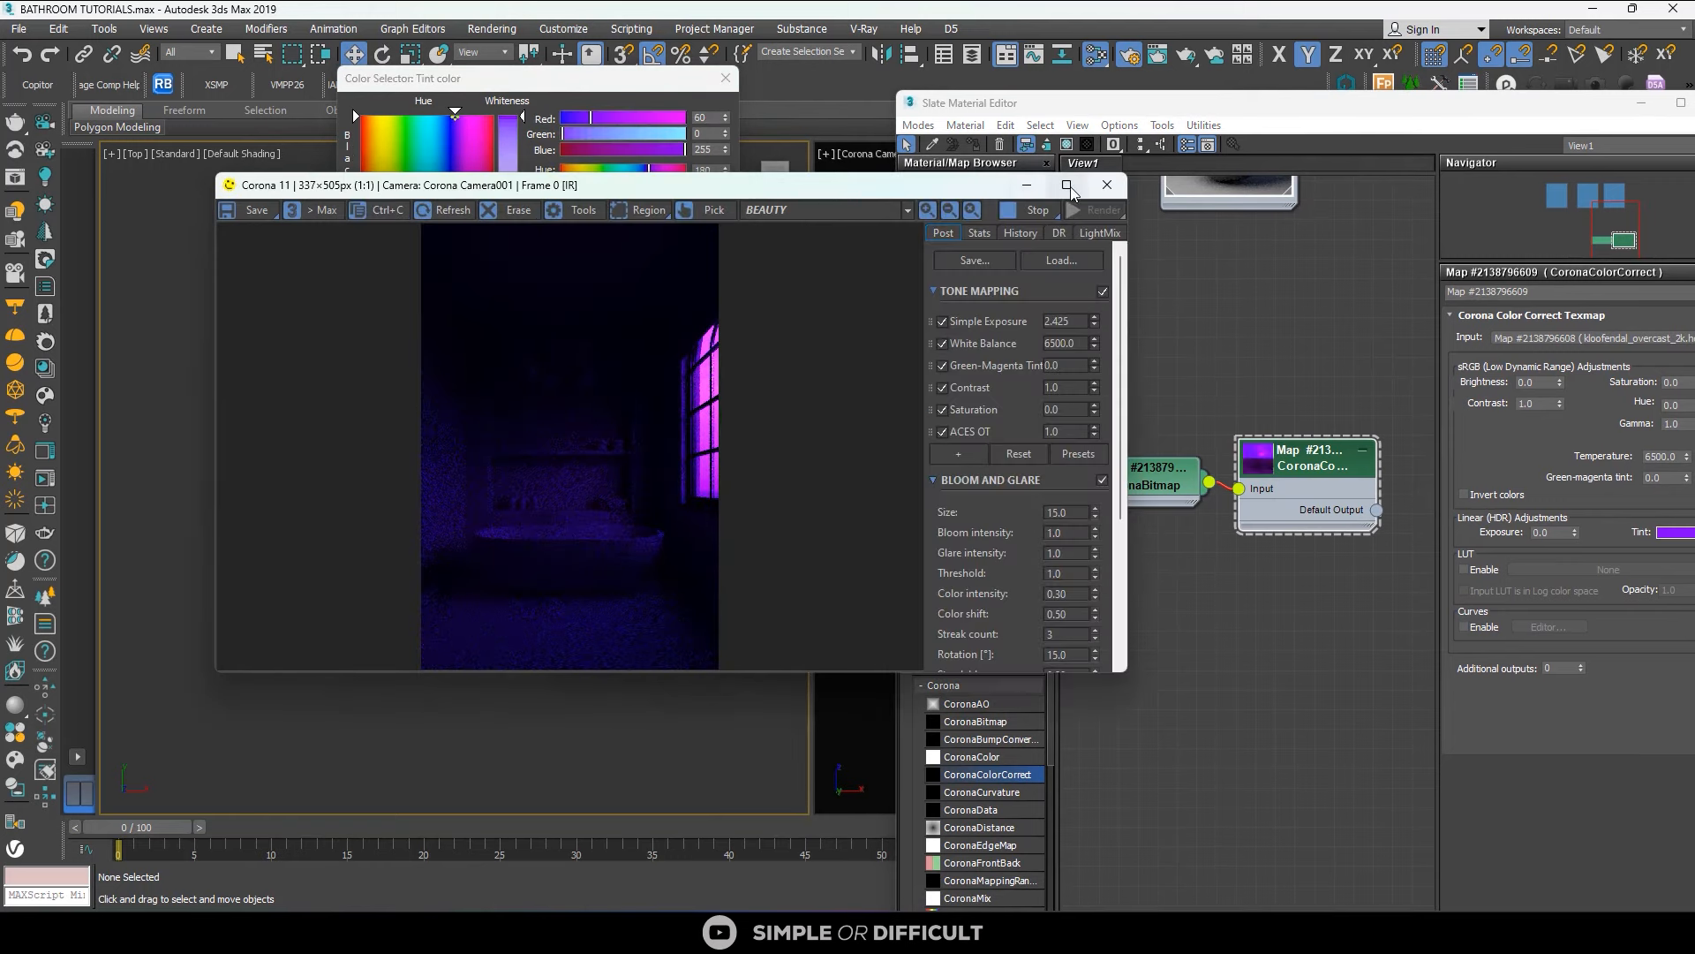
pyautogui.click(1097, 179)
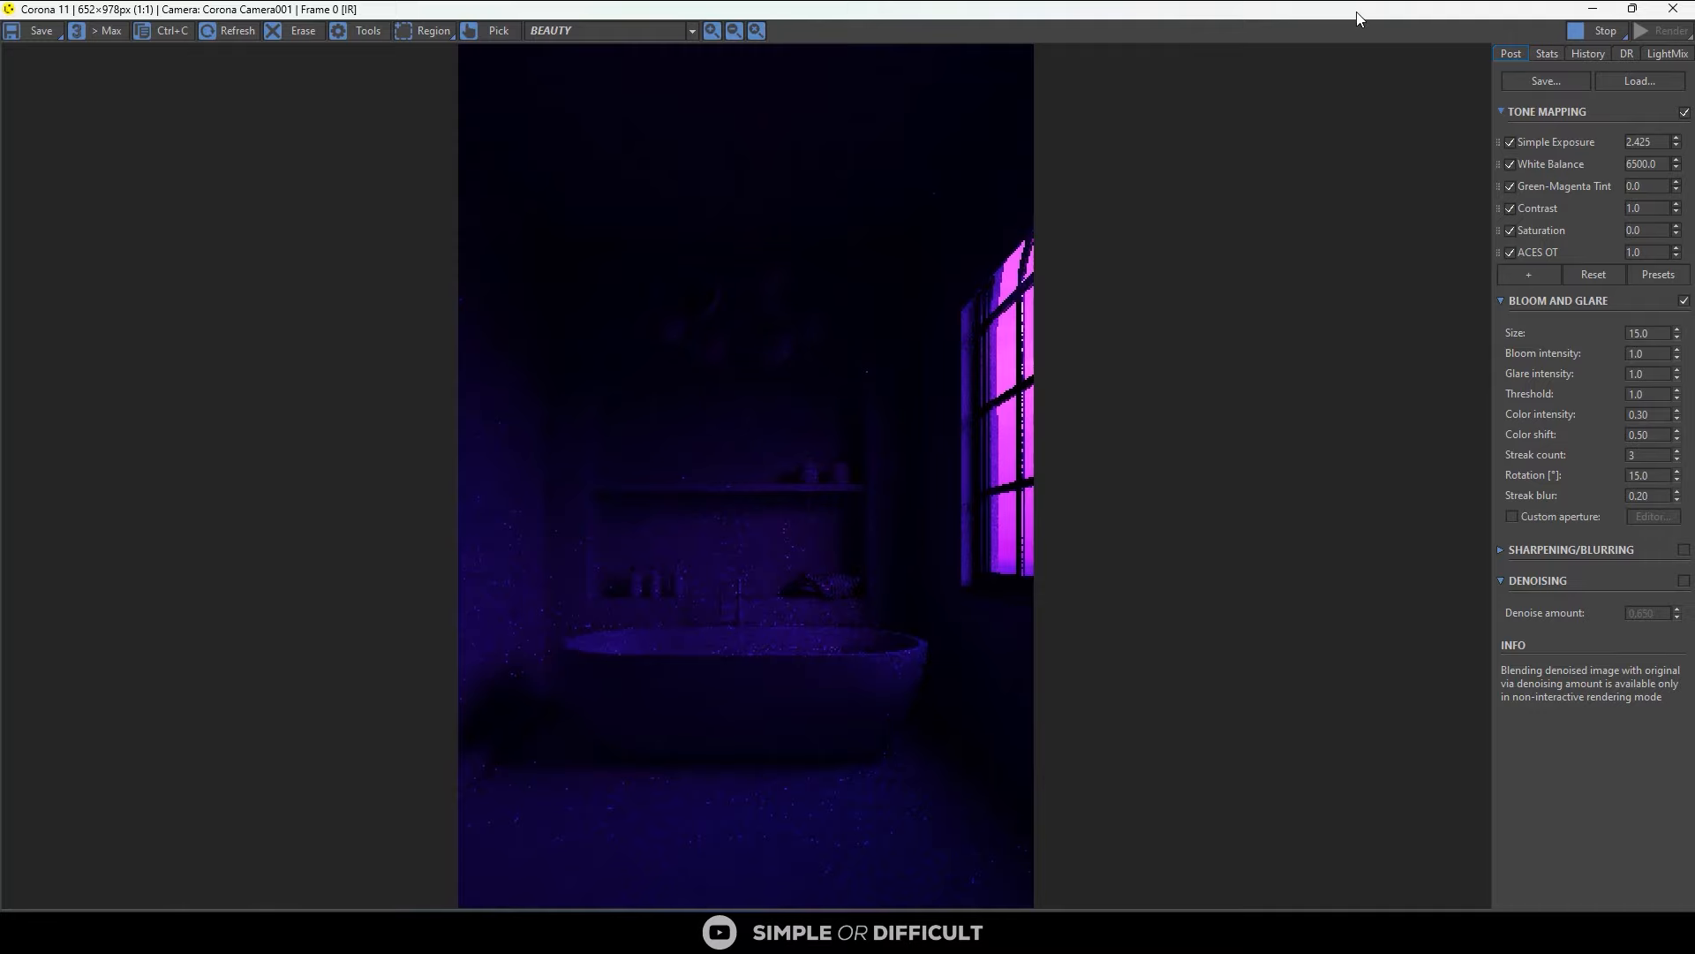
pyautogui.moveTo(1356, 12); pyautogui.dragTo(1304, 111)
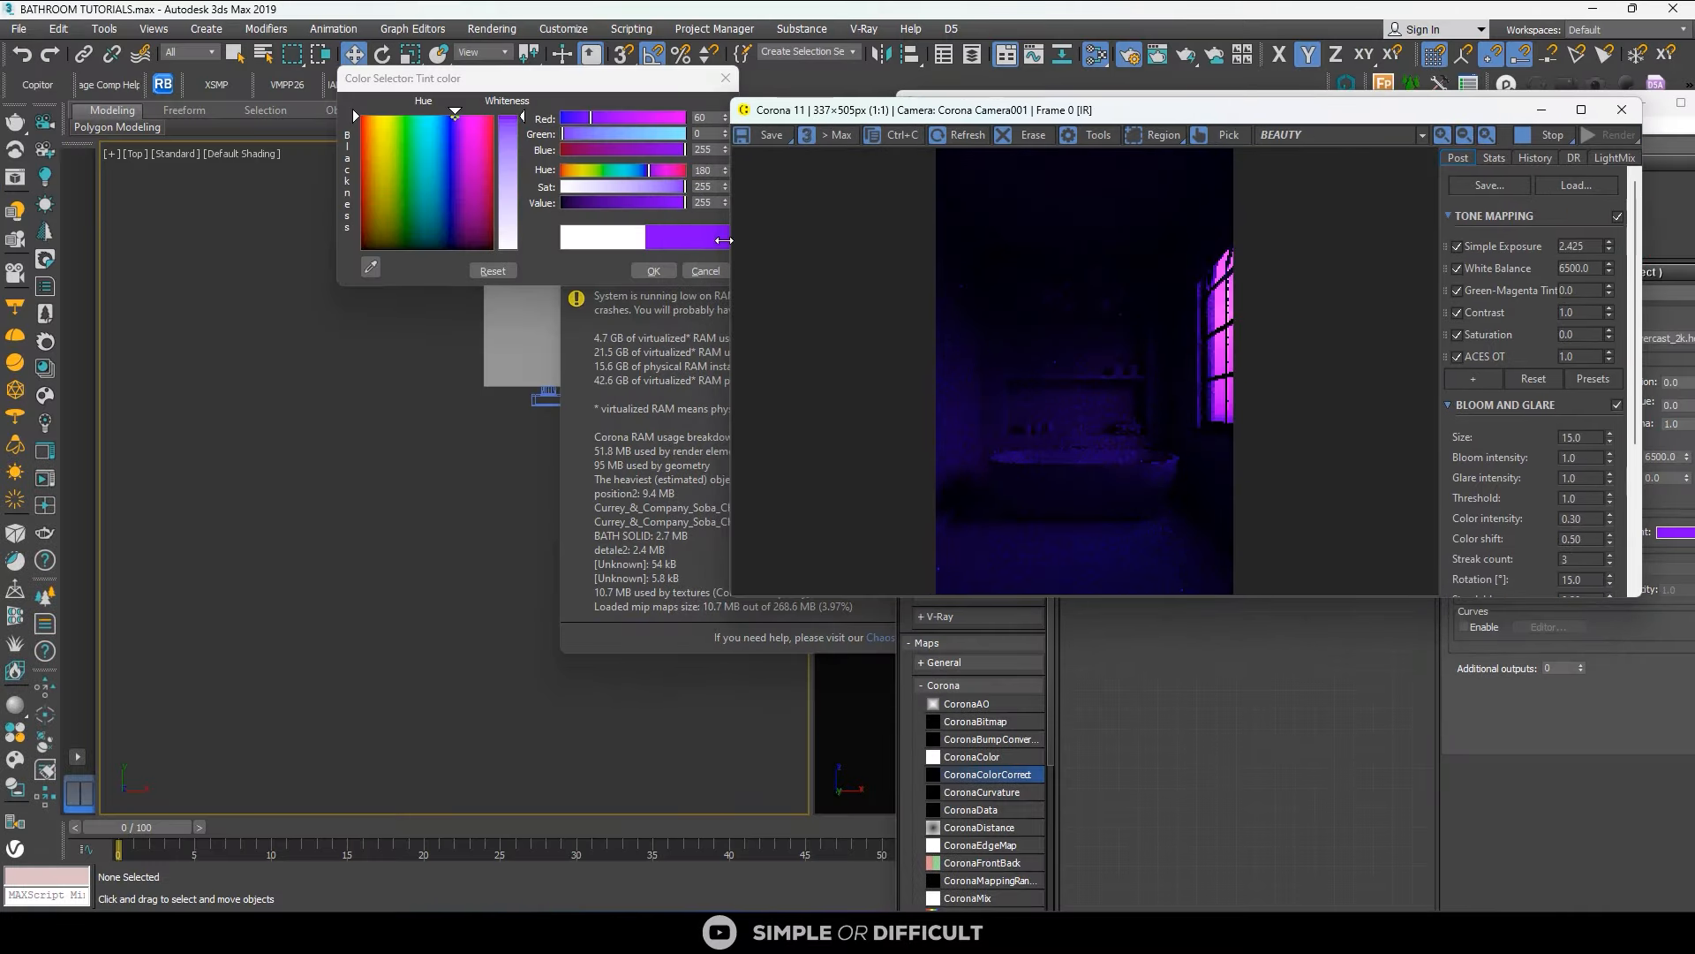
pyautogui.click(705, 270)
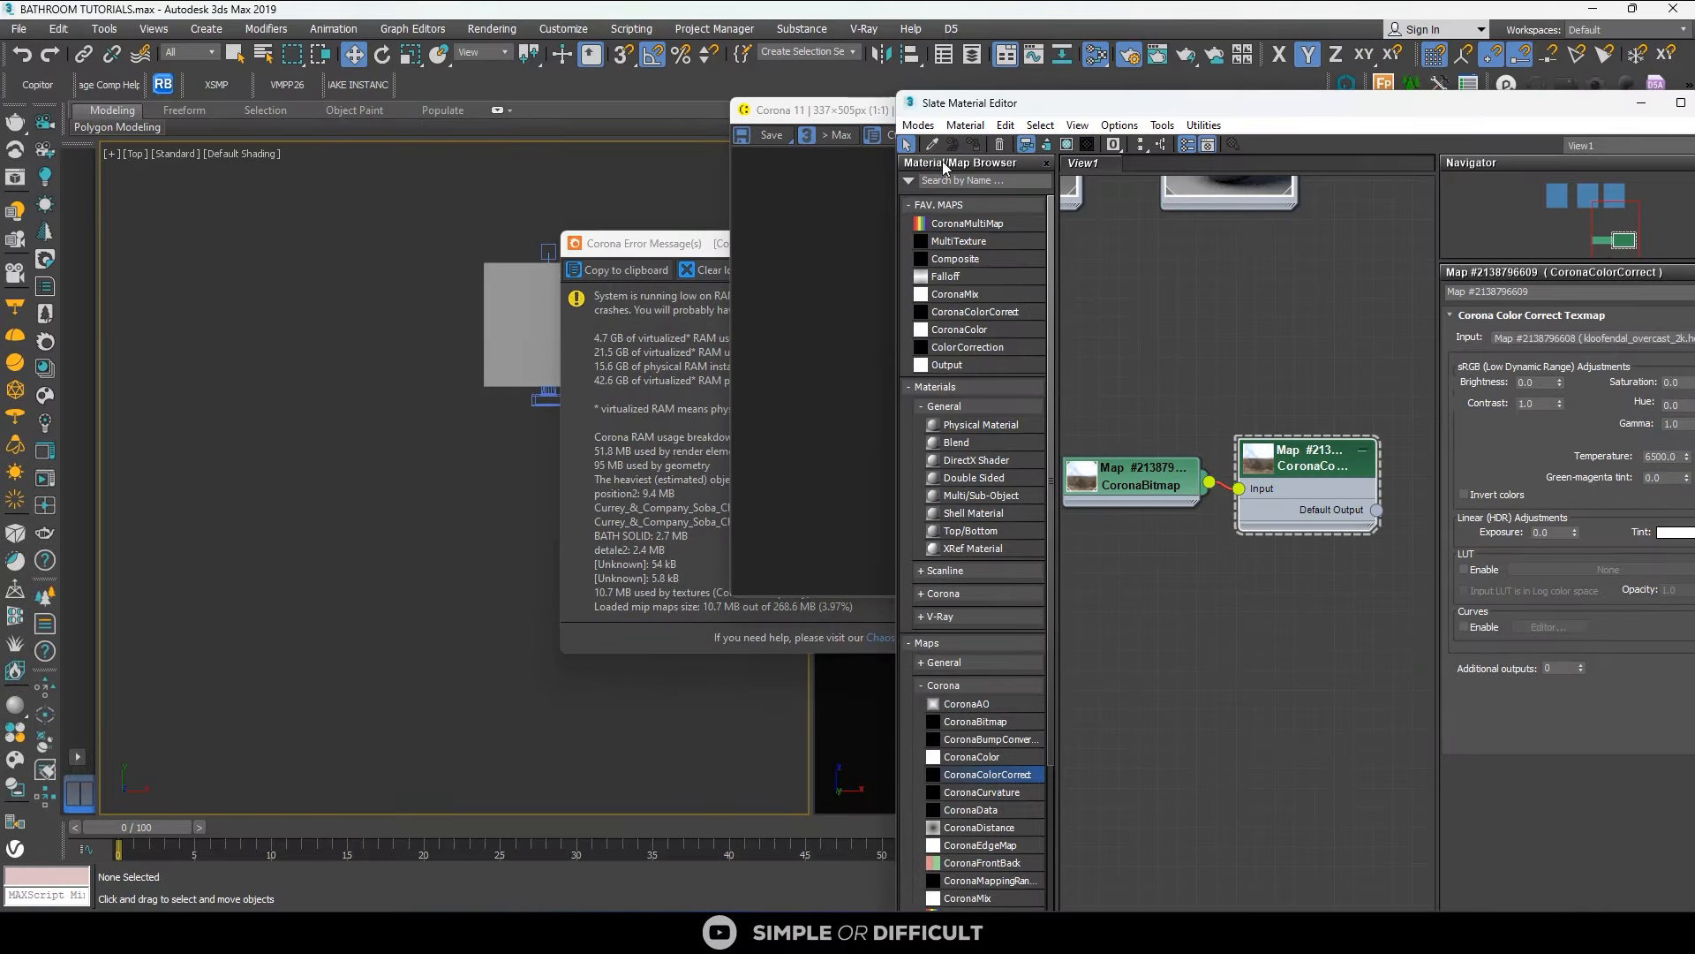
# Set the CoronaColorCorrect map's exposure to 1.0 and inspect the render at full-window size.
pyautogui.click(843, 112)
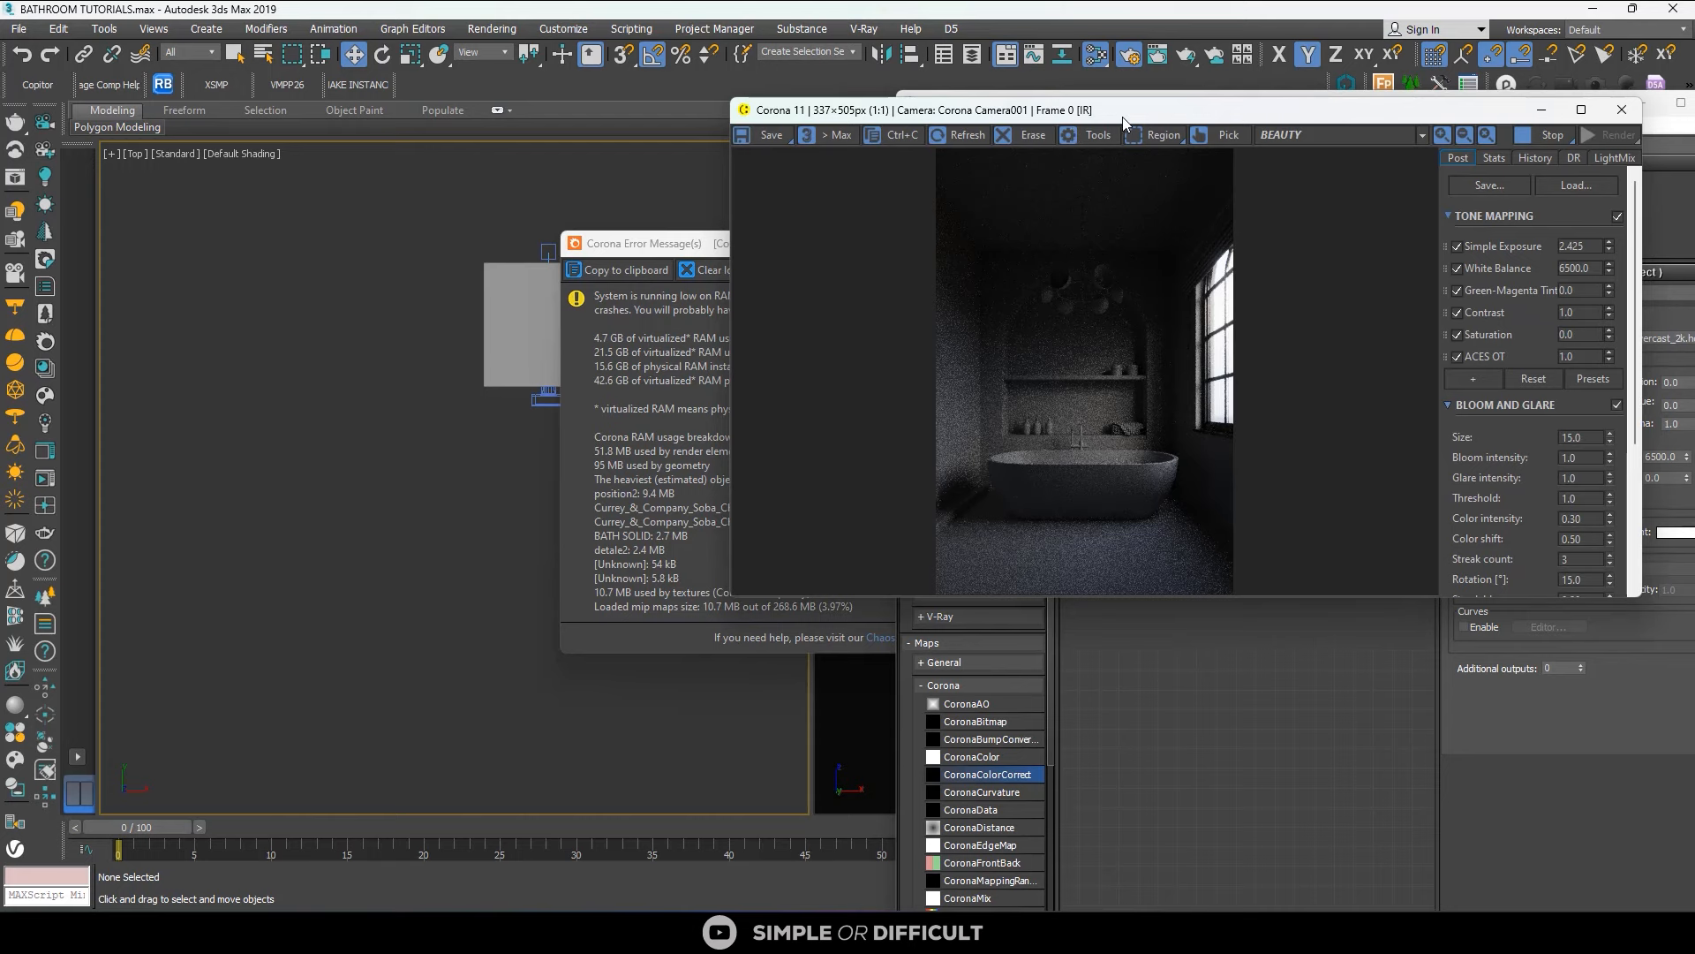
pyautogui.moveTo(1125, 121); pyautogui.dragTo(531, 169)
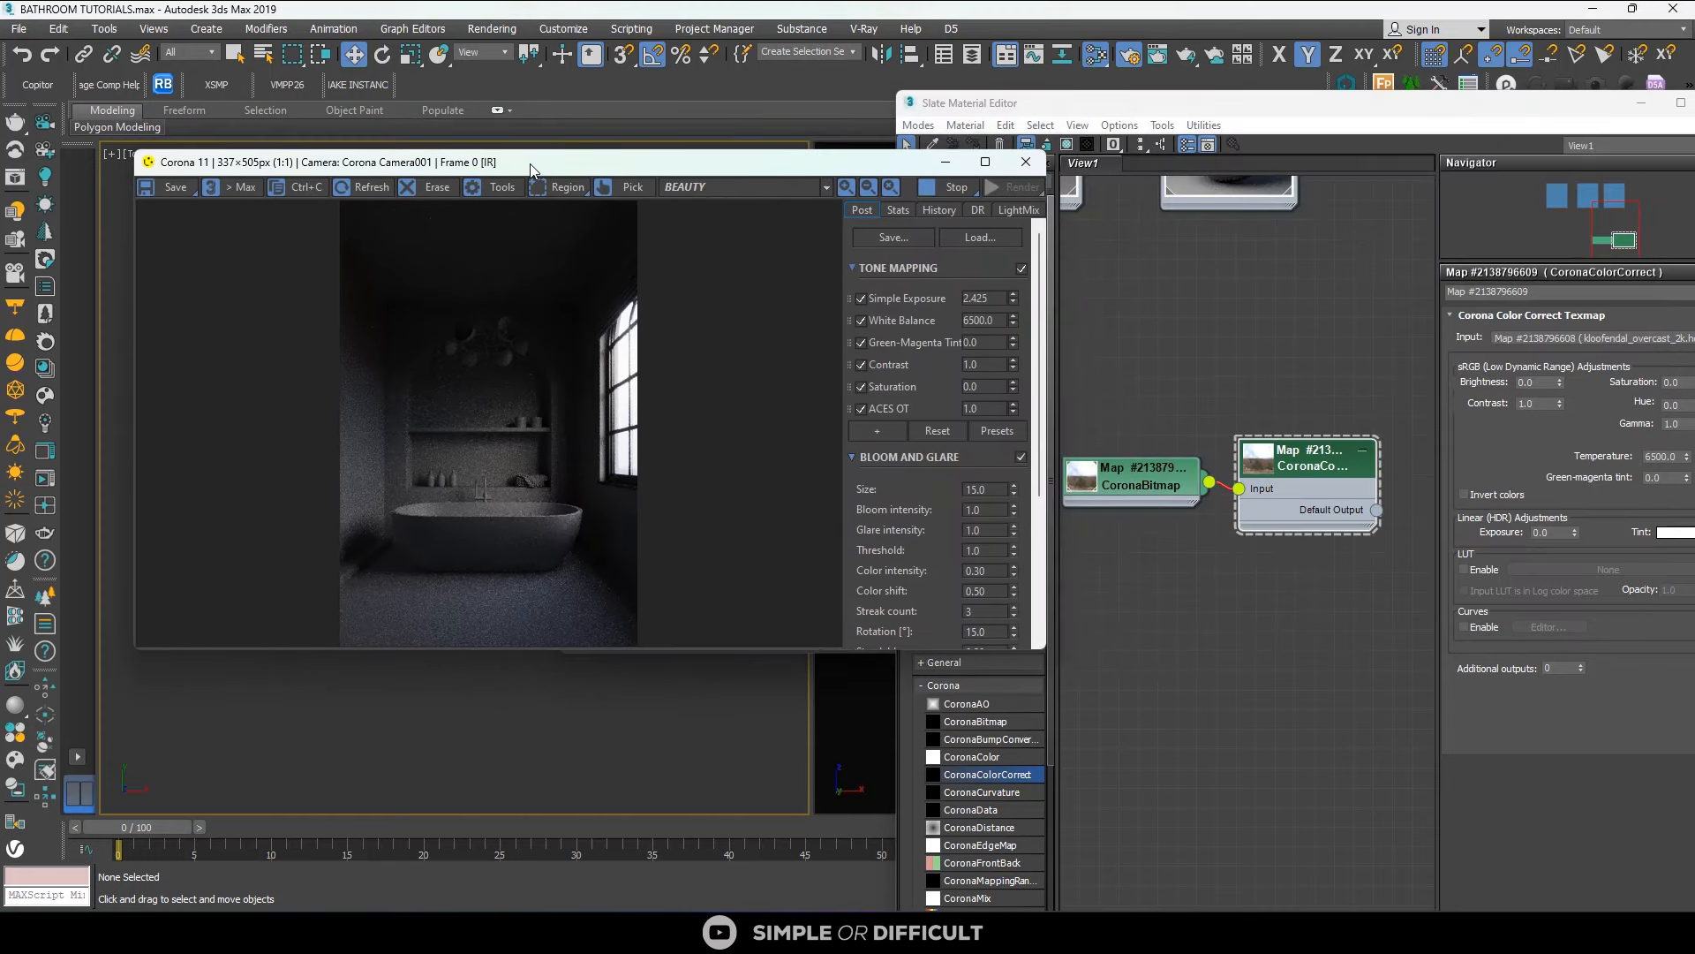
pyautogui.click(1552, 532)
pyautogui.write('1')
pyautogui.press('Return')
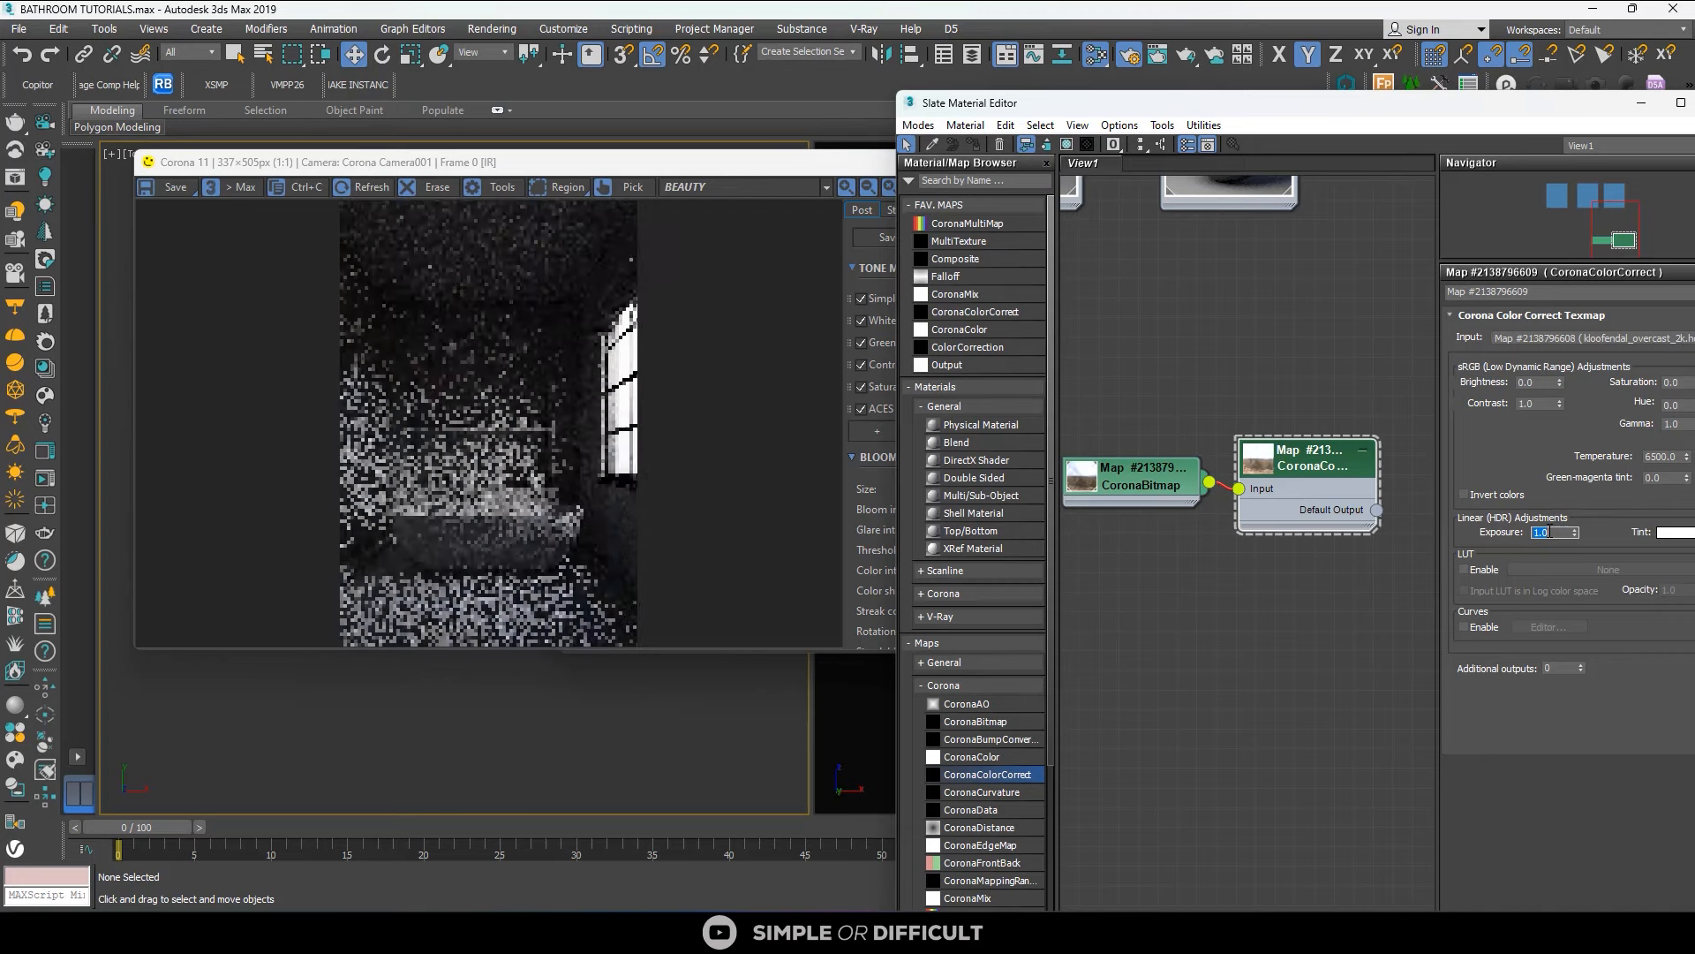
pyautogui.click(857, 169)
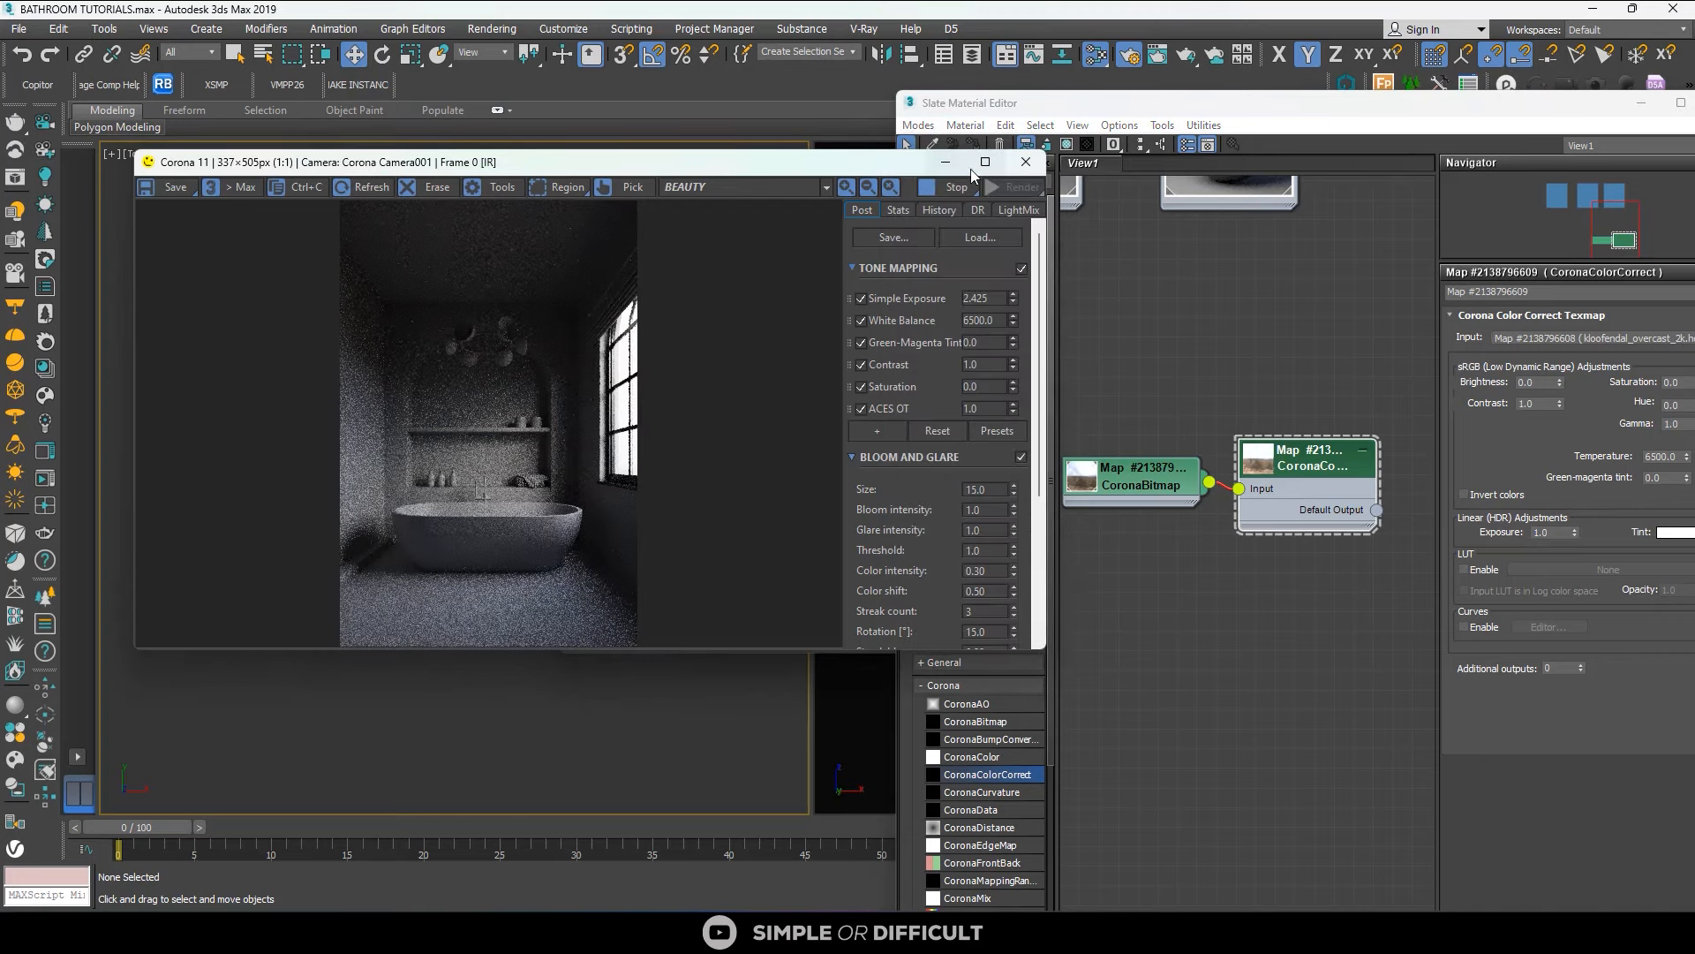
pyautogui.doubleClick(988, 160)
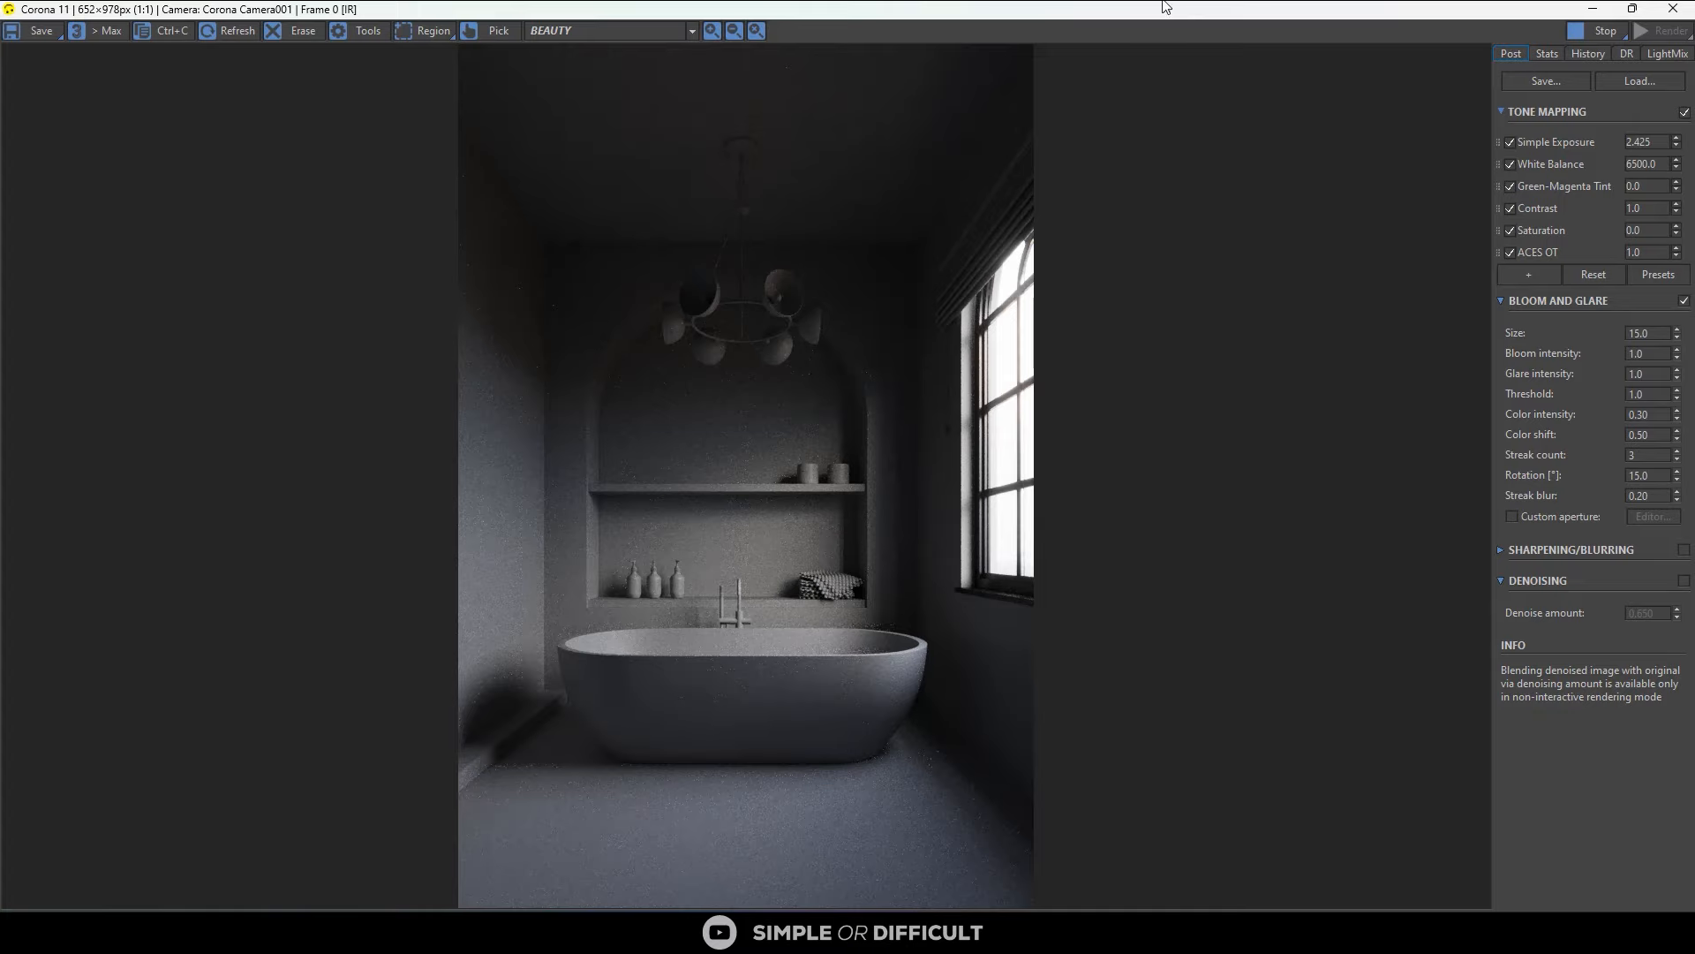
# Set the CoronaColorCorrect map's exposure to 0.5 and inspect the enlarged render.
pyautogui.moveTo(1162, 14); pyautogui.dragTo(650, 132)
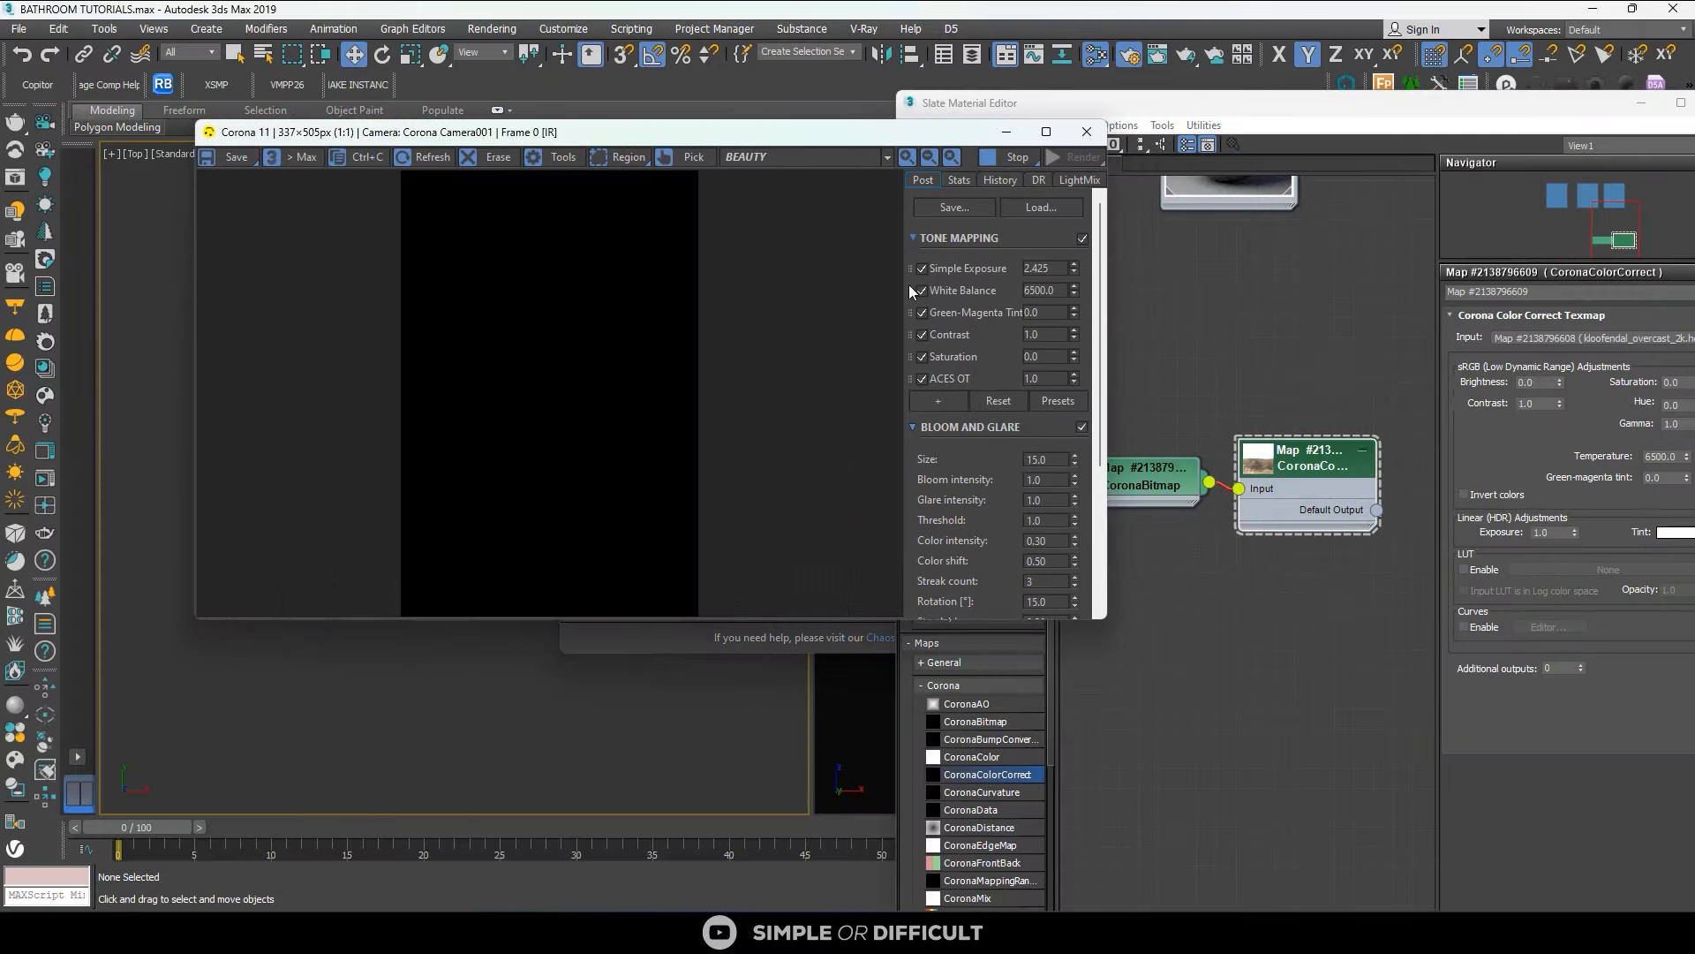
pyautogui.moveTo(1449, 115); pyautogui.dragTo(1254, 104)
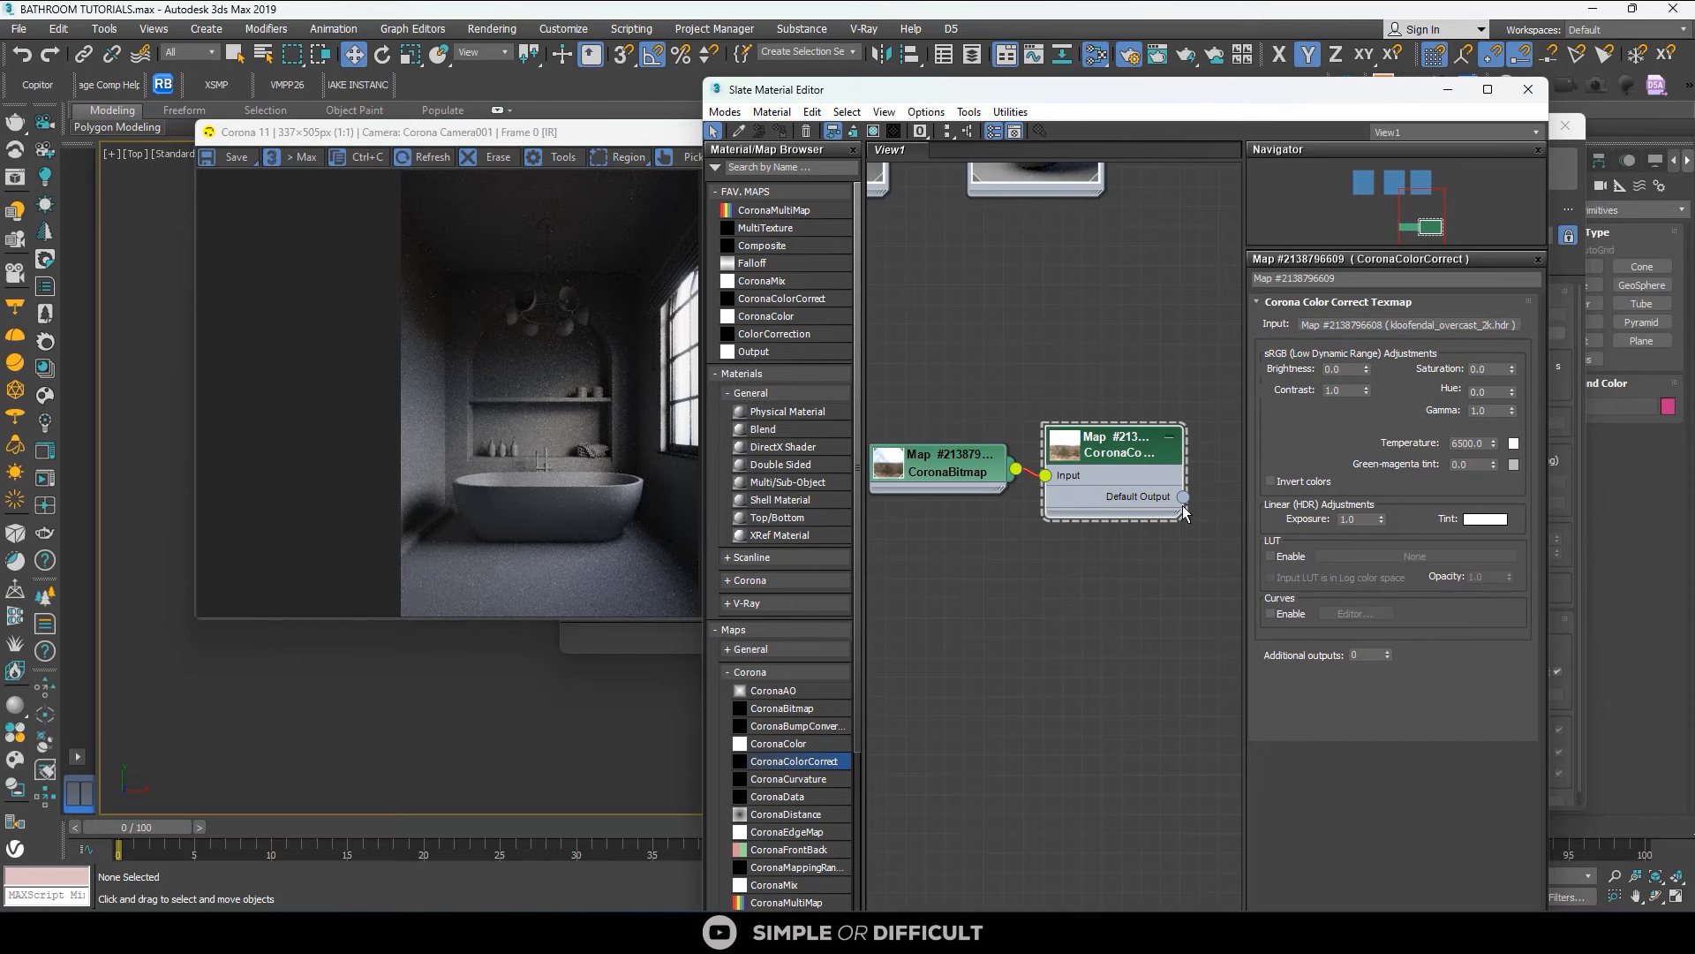
pyautogui.doubleClick(1355, 520)
pyautogui.write('.5')
pyautogui.press('Return')
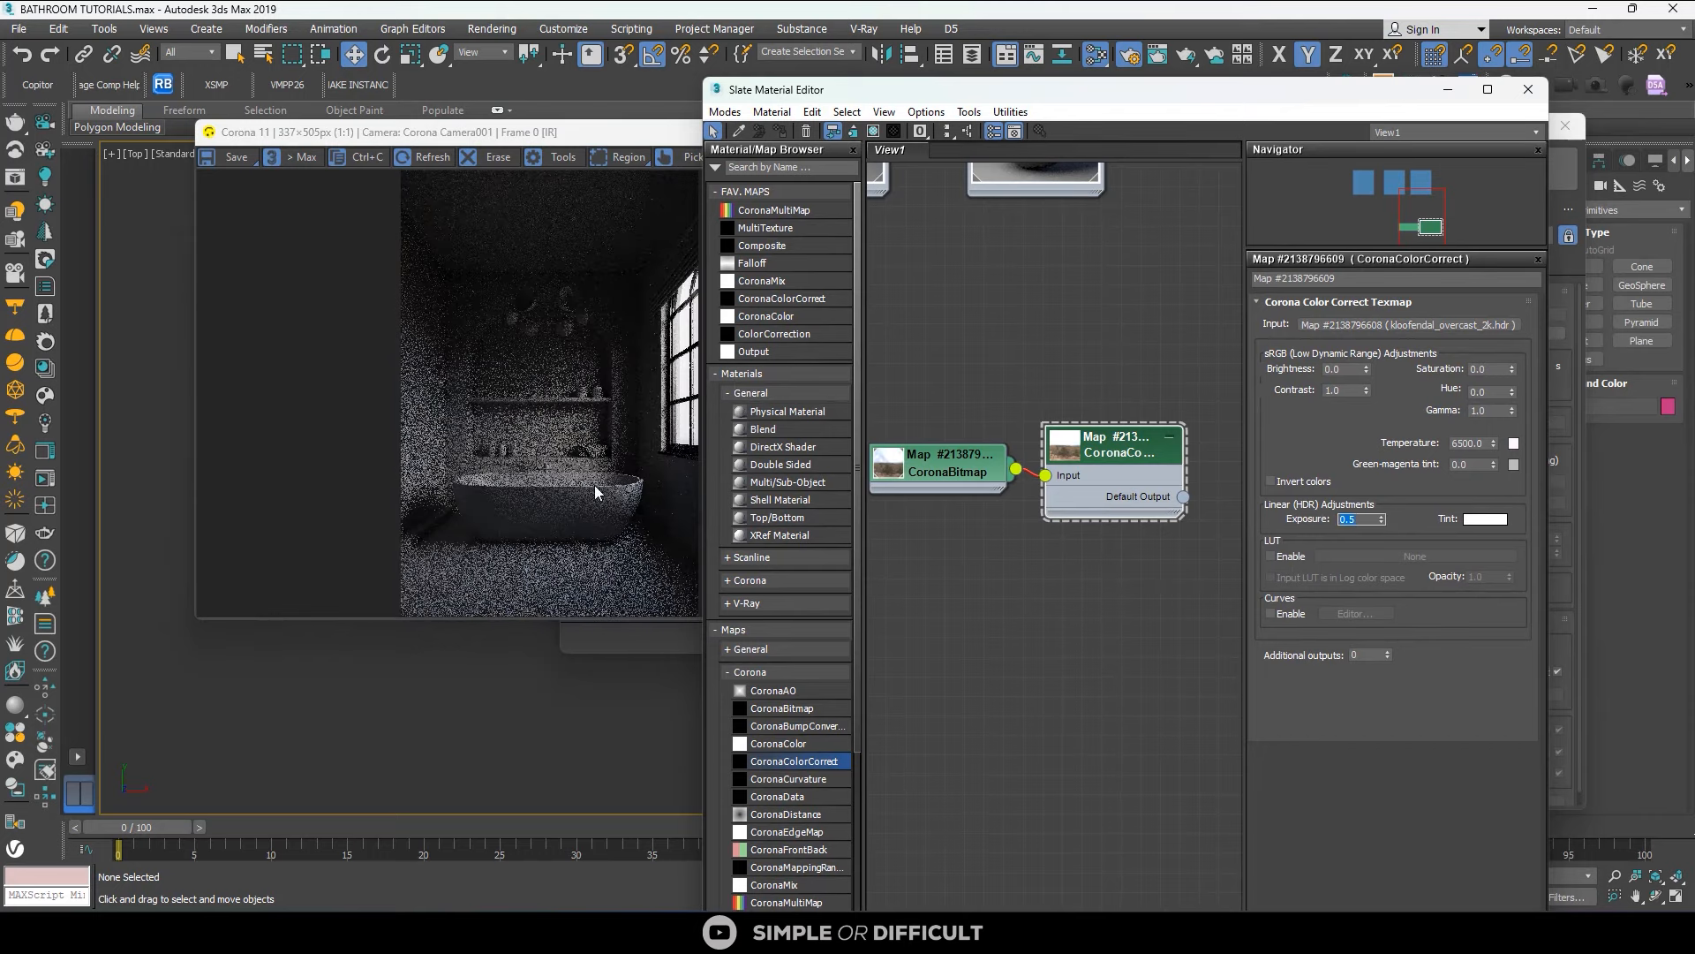
pyautogui.doubleClick(574, 131)
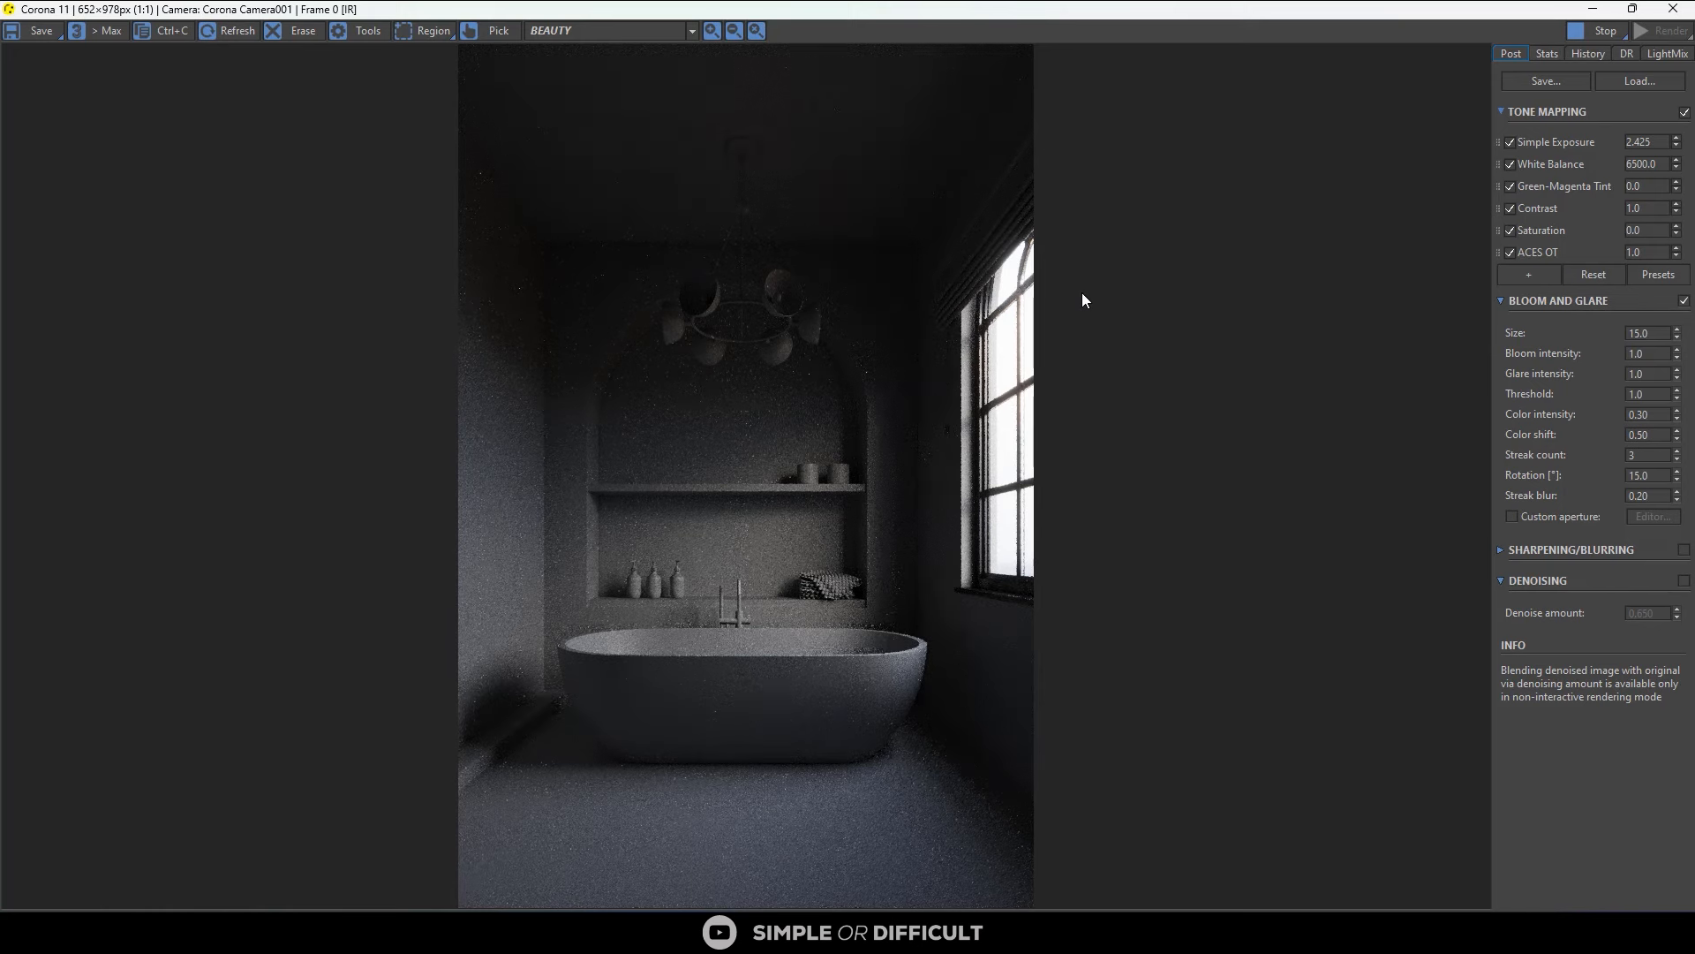
# Disable the ACES OT operator in the tone mapping and add a Reinhard Highlight Compression operator.
pyautogui.hotkey('alt', 'Tab')
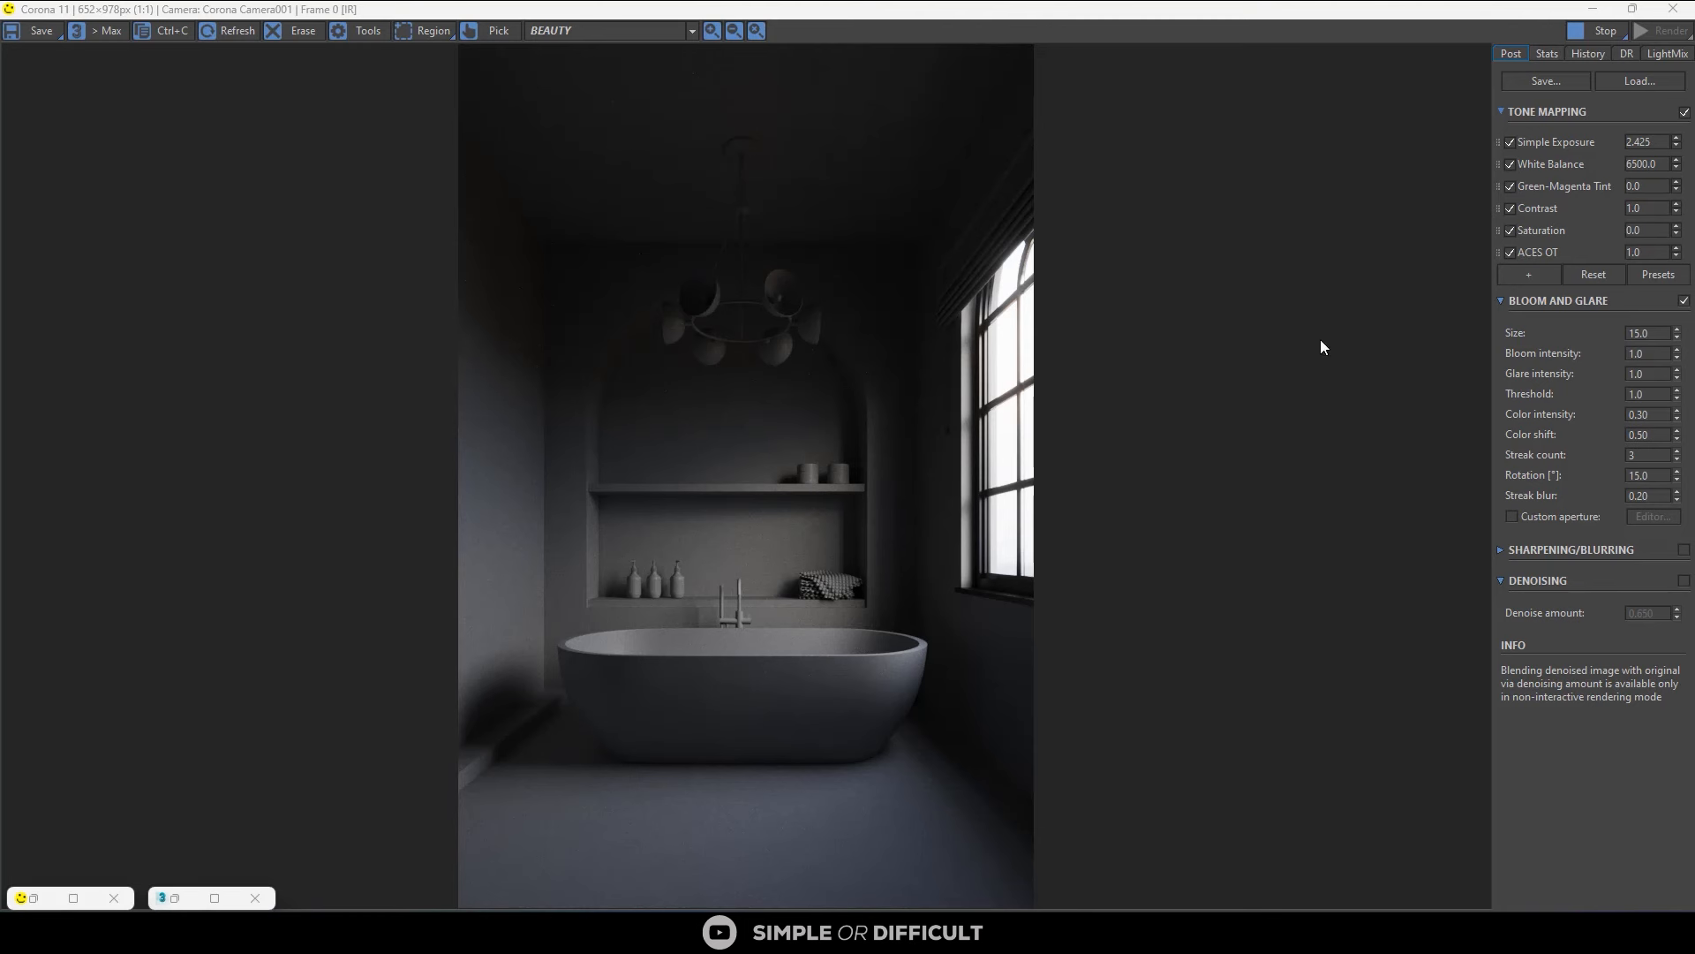
pyautogui.click(1513, 252)
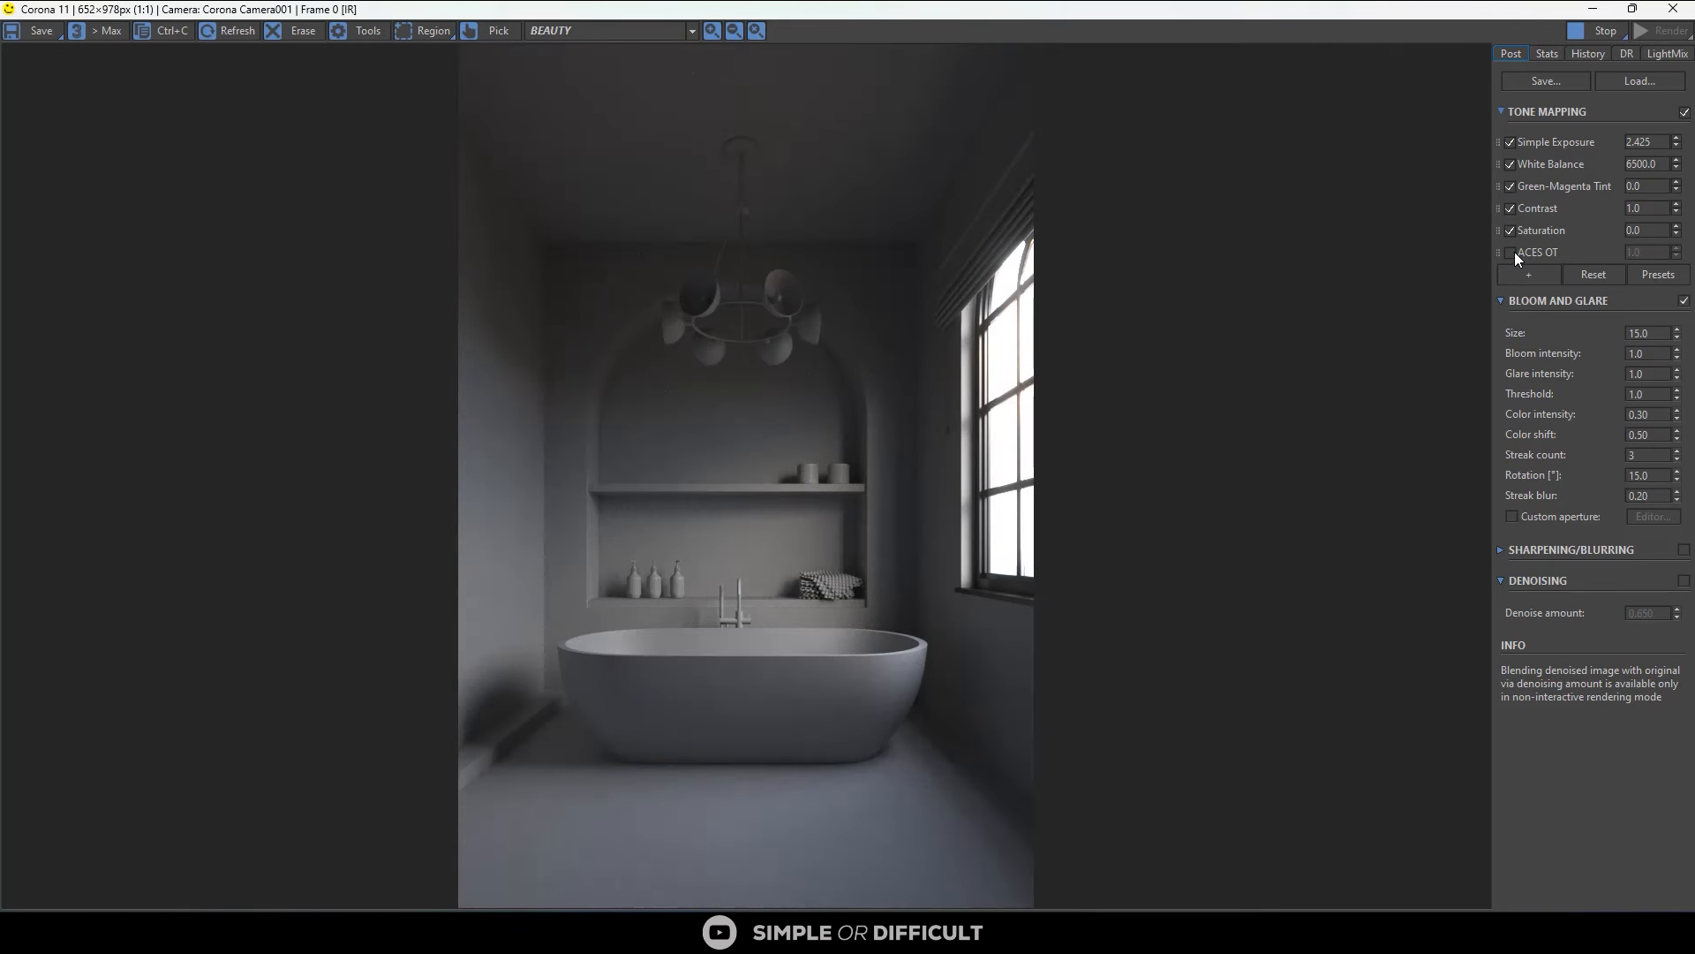
pyautogui.click(1529, 277)
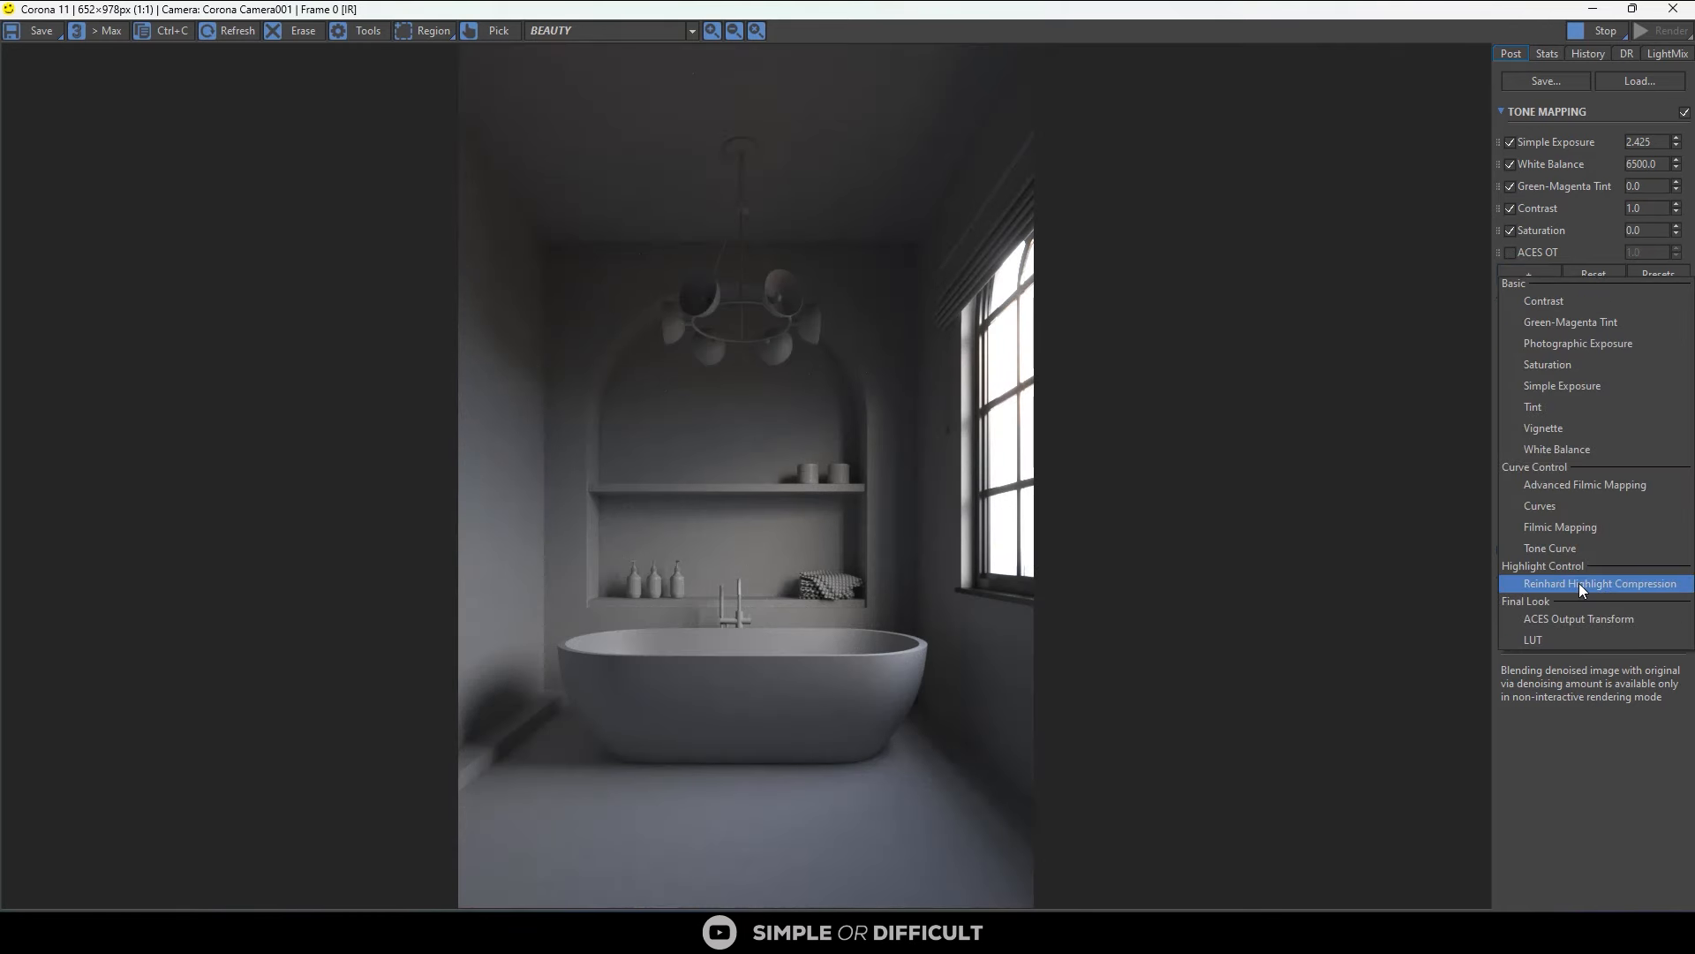
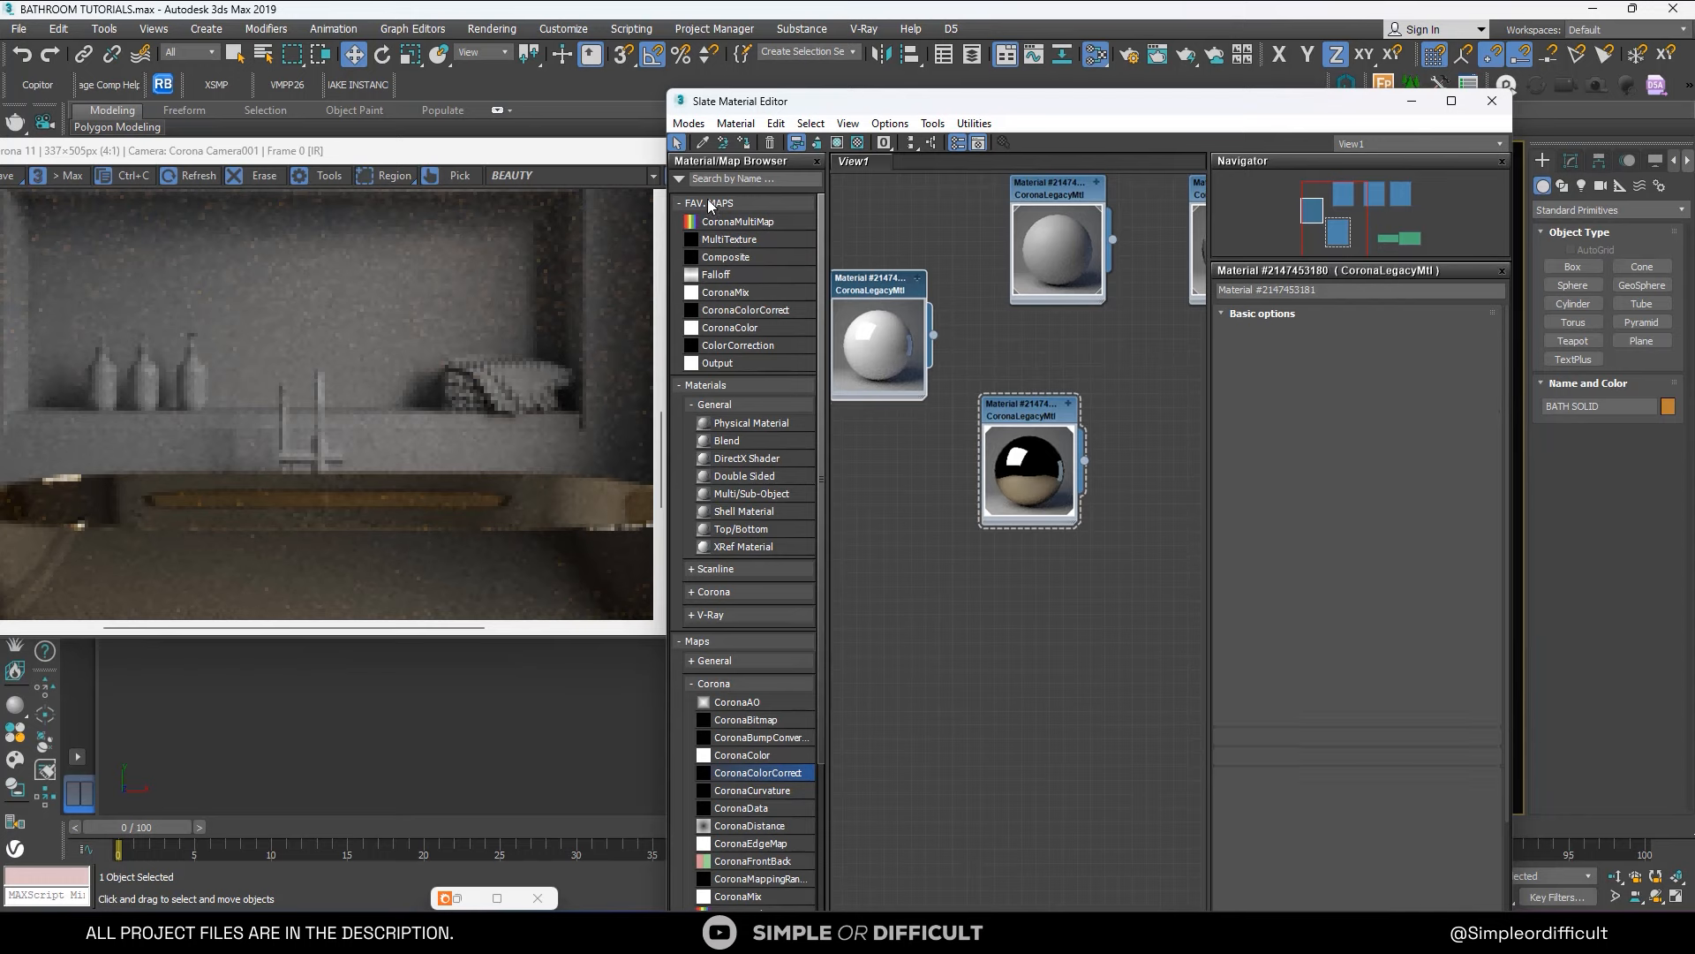
# Assign the glossy white material to the bathtub and the black material with the gold reflection to the faucet.
pyautogui.click(744, 142)
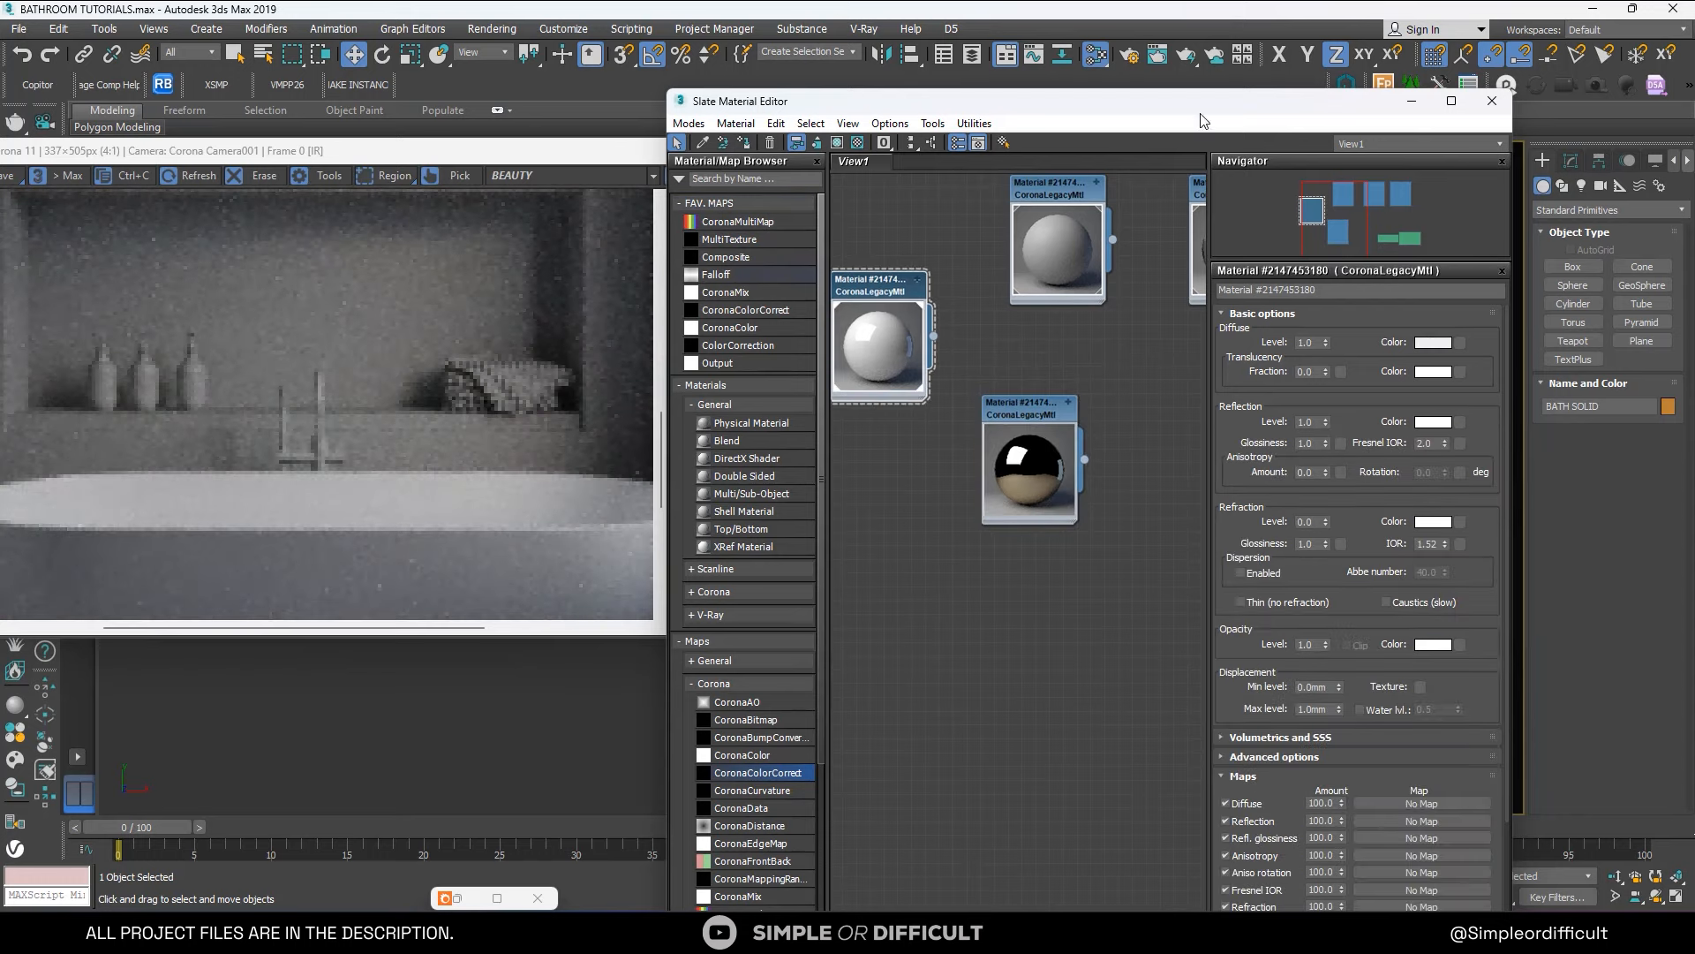
pyautogui.moveTo(1200, 101); pyautogui.dragTo(702, 187)
pyautogui.click(1165, 561)
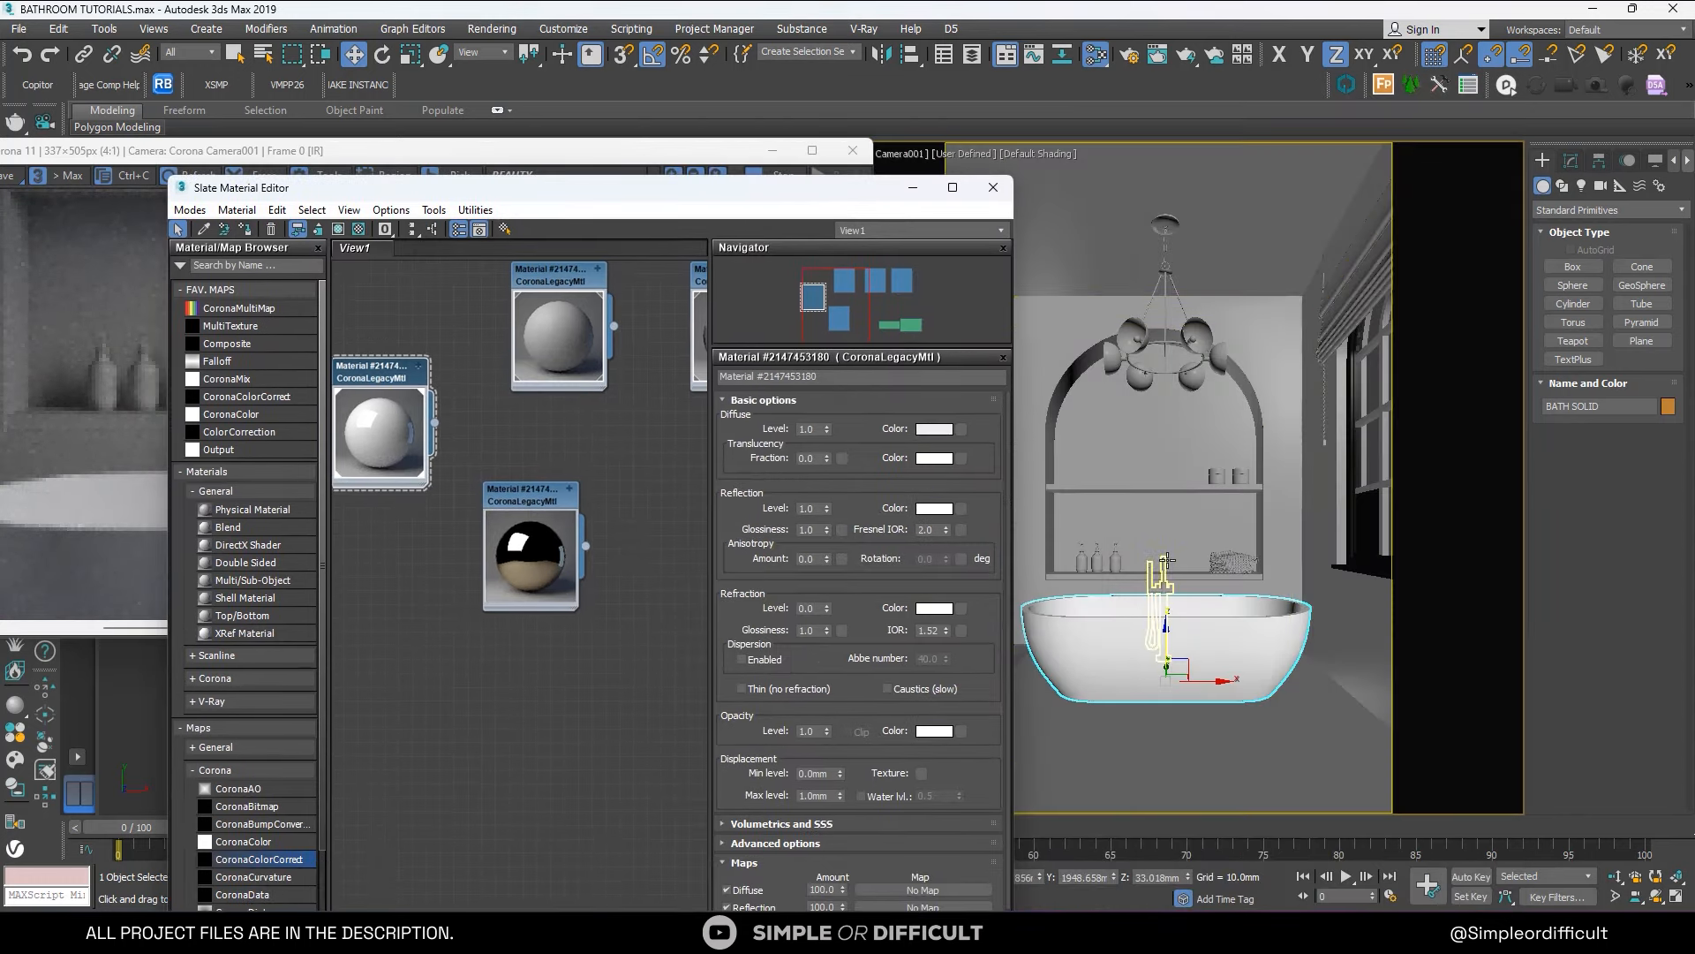
pyautogui.click(248, 232)
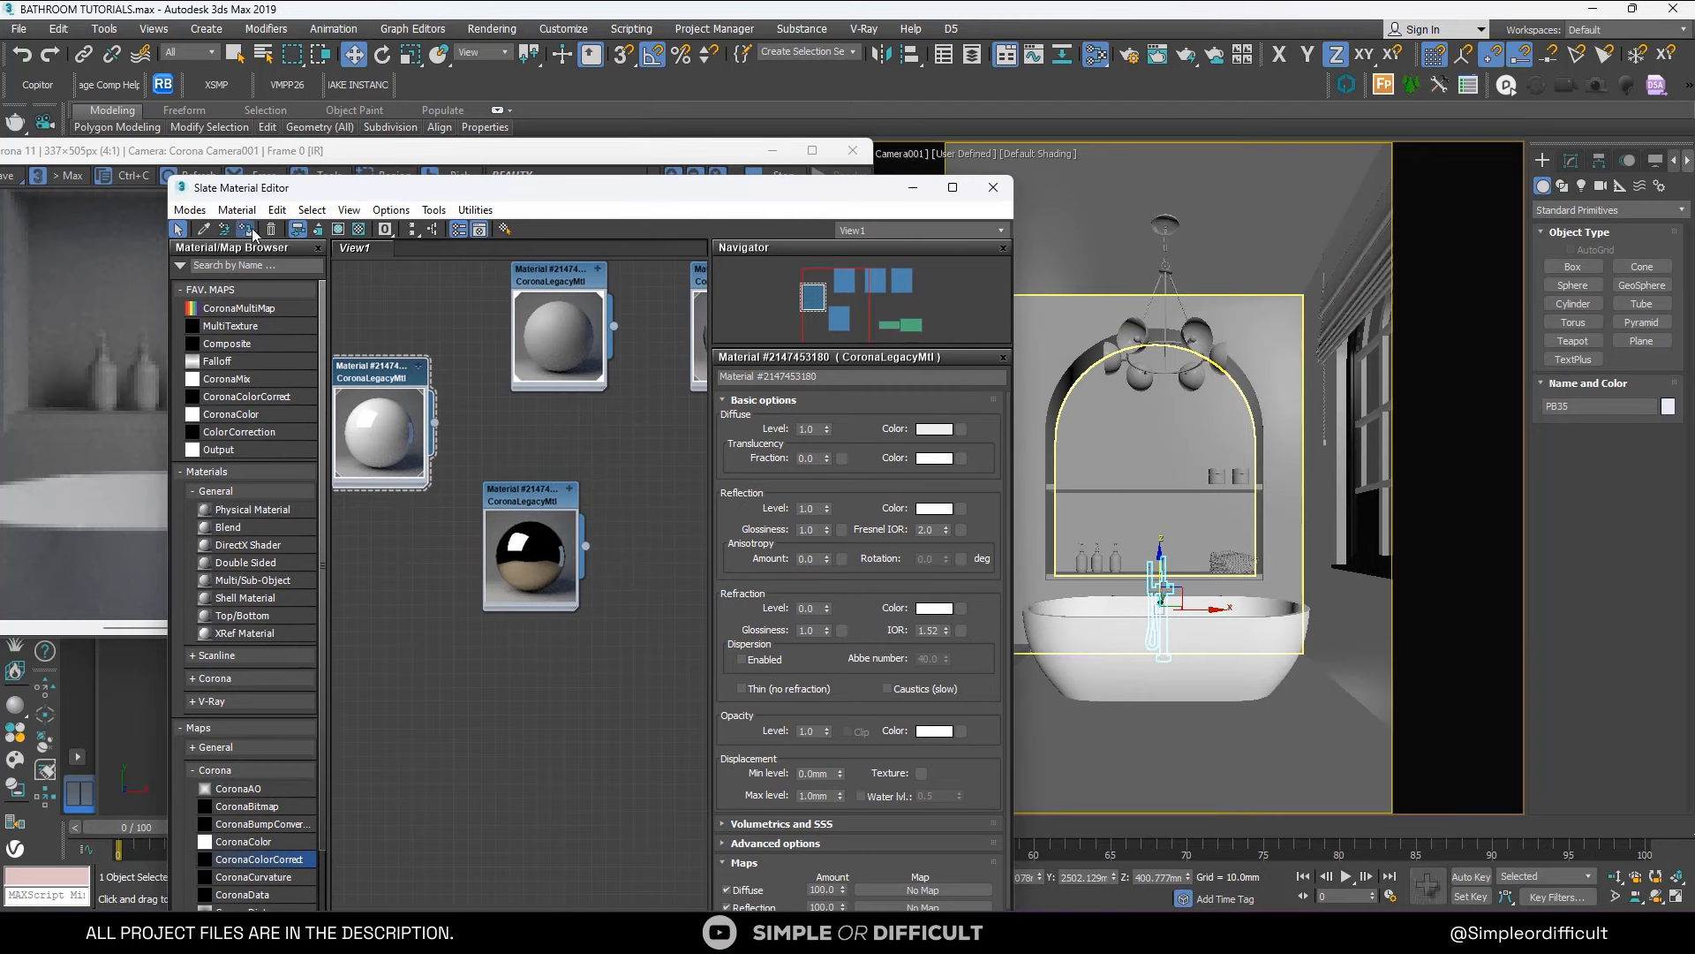
pyautogui.moveTo(640, 198); pyautogui.dragTo(712, 185)
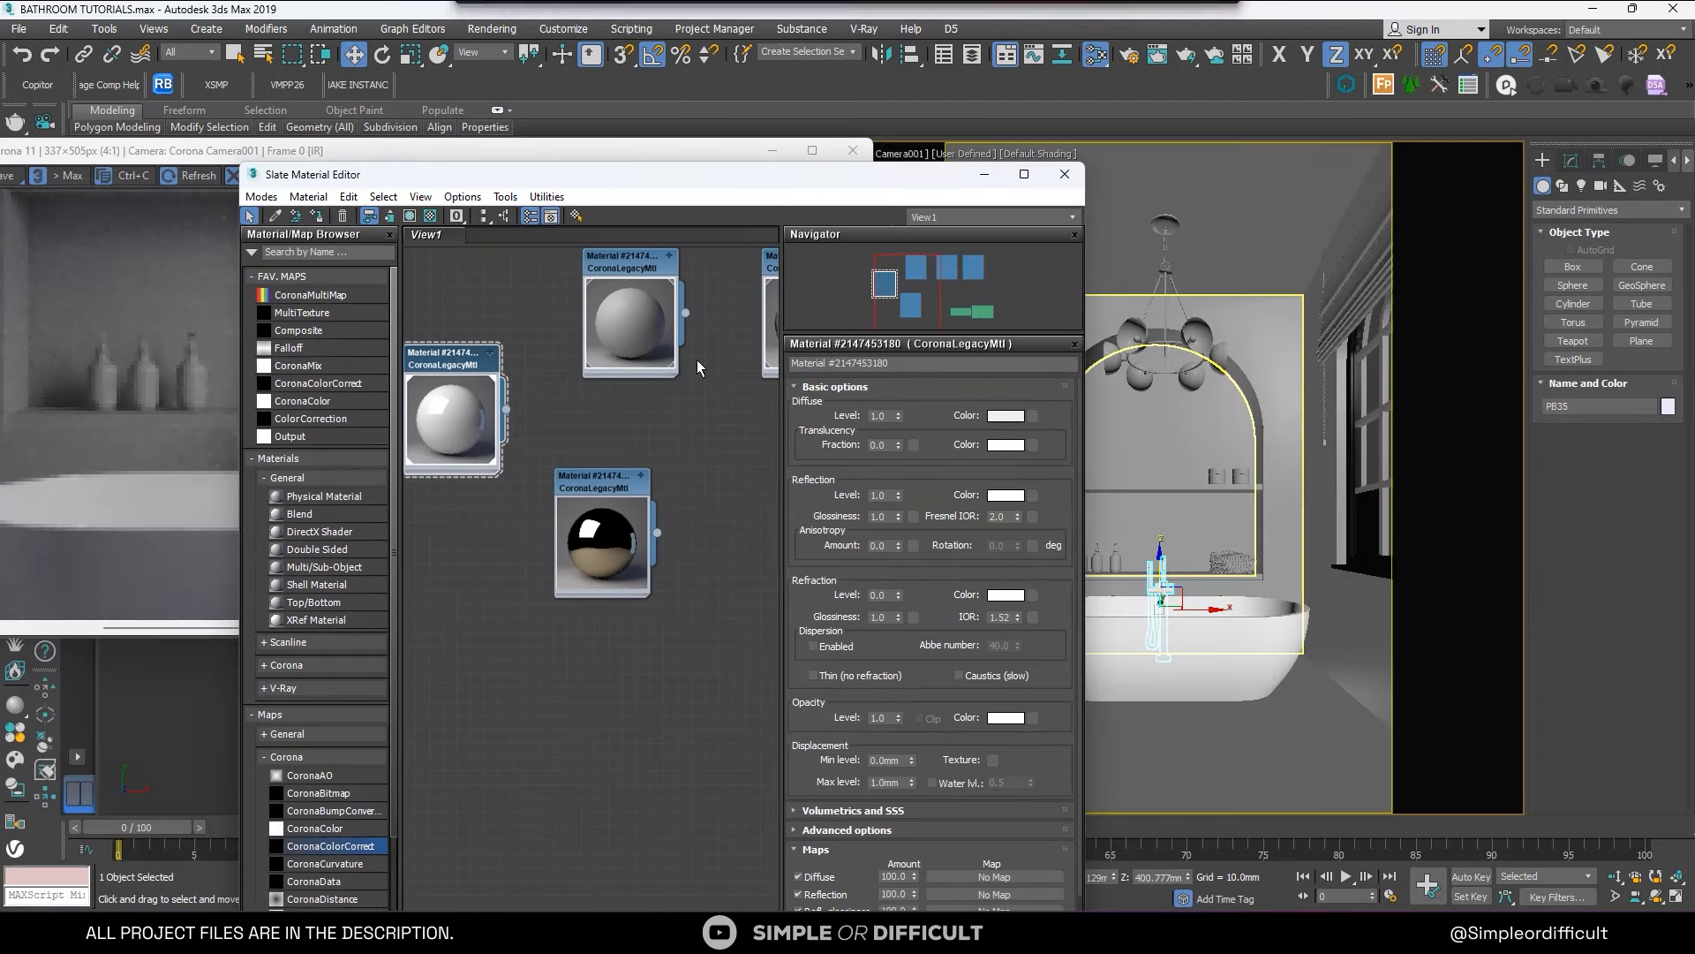
pyautogui.doubleClick(594, 481)
pyautogui.click(321, 216)
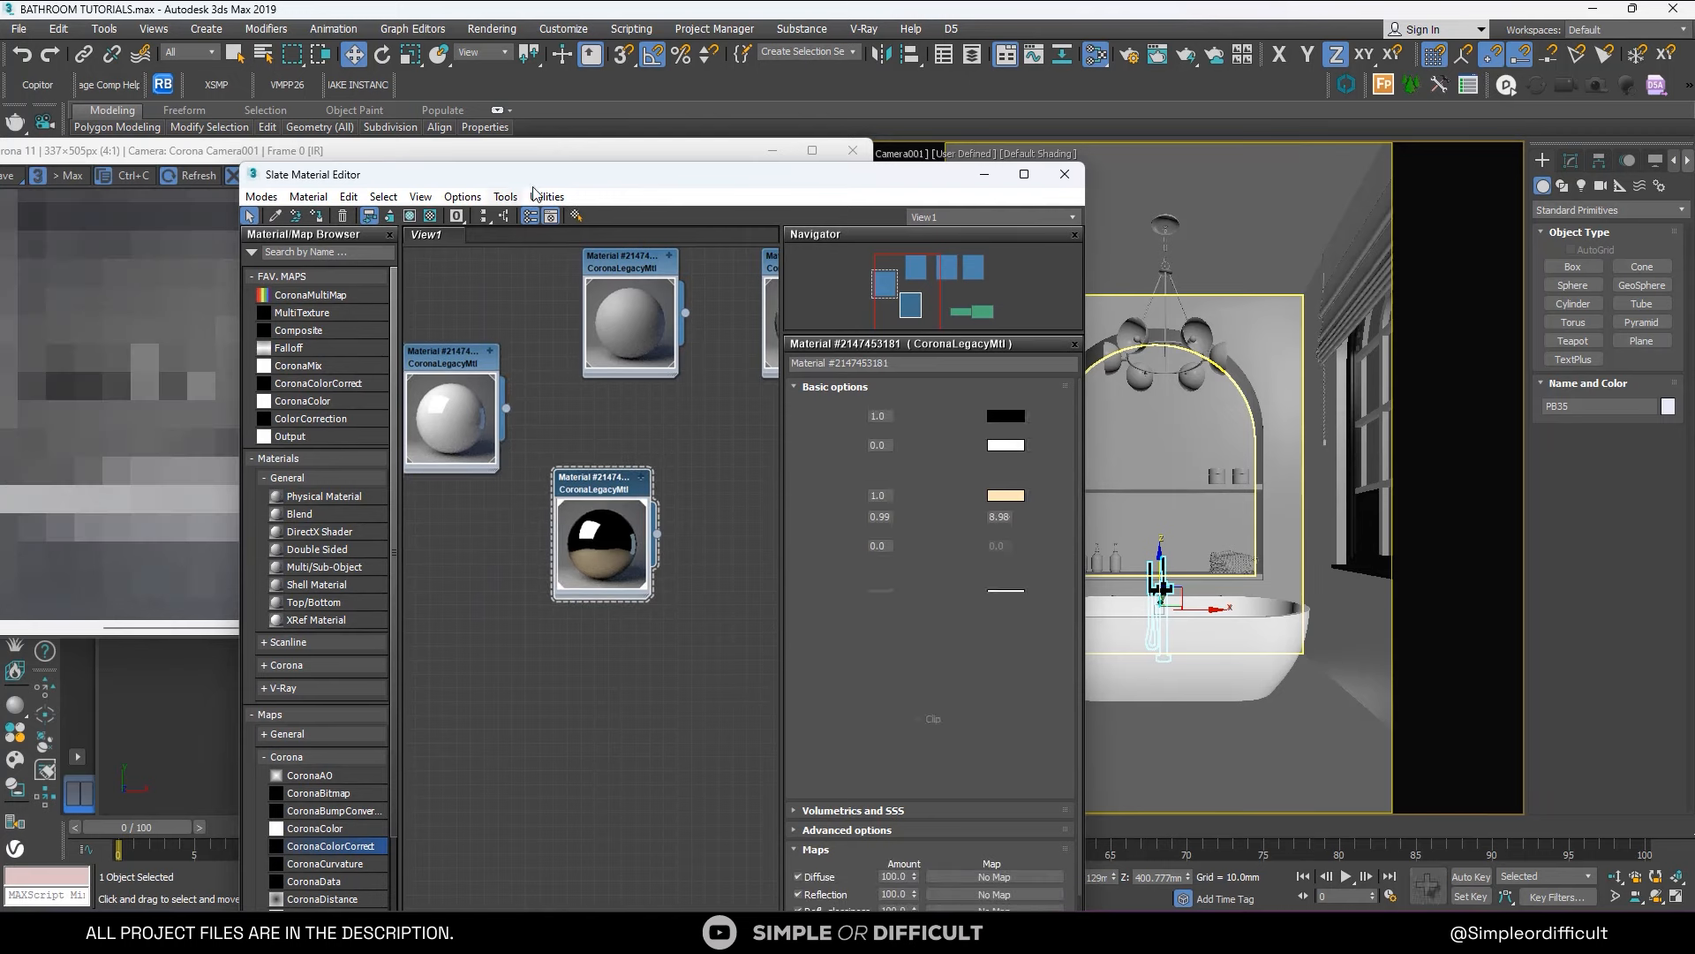
pyautogui.moveTo(621, 176); pyautogui.dragTo(953, 106)
# Set the faucet material's reflection color to red 255, green 207, blue 155, checking the faucet up close in the render.
pyautogui.scroll(-2, 334, 431)
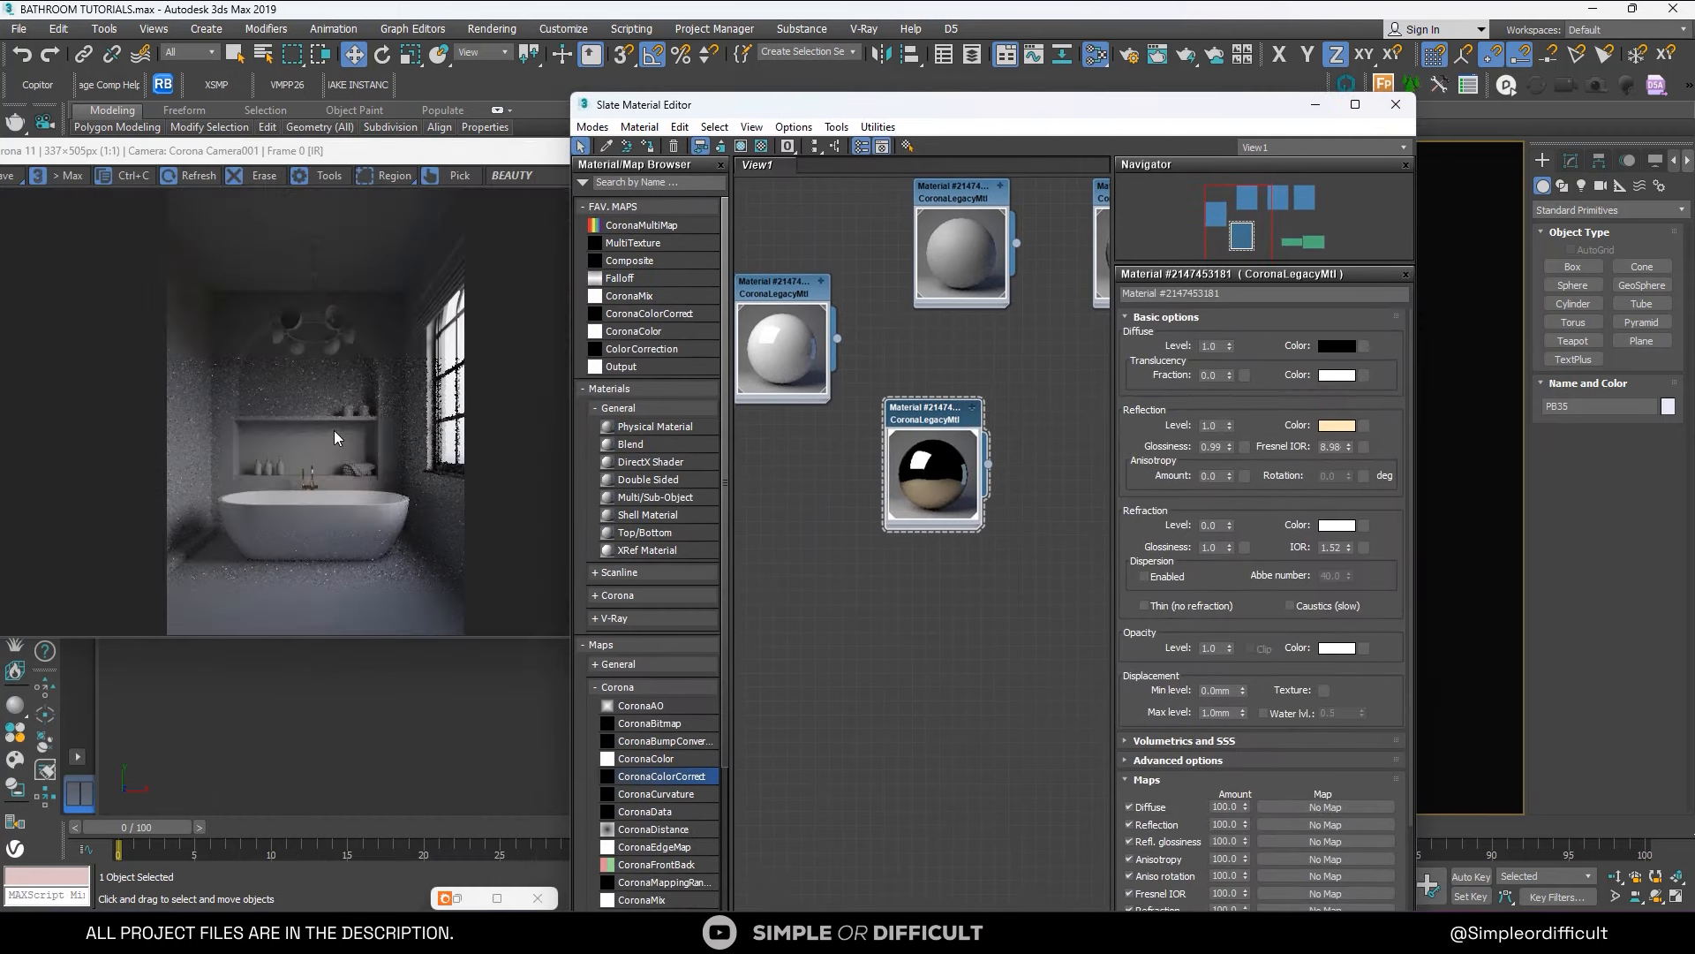
pyautogui.scroll(3, 321, 463)
pyautogui.scroll(-1, 256, 547)
pyautogui.scroll(-2, 261, 569)
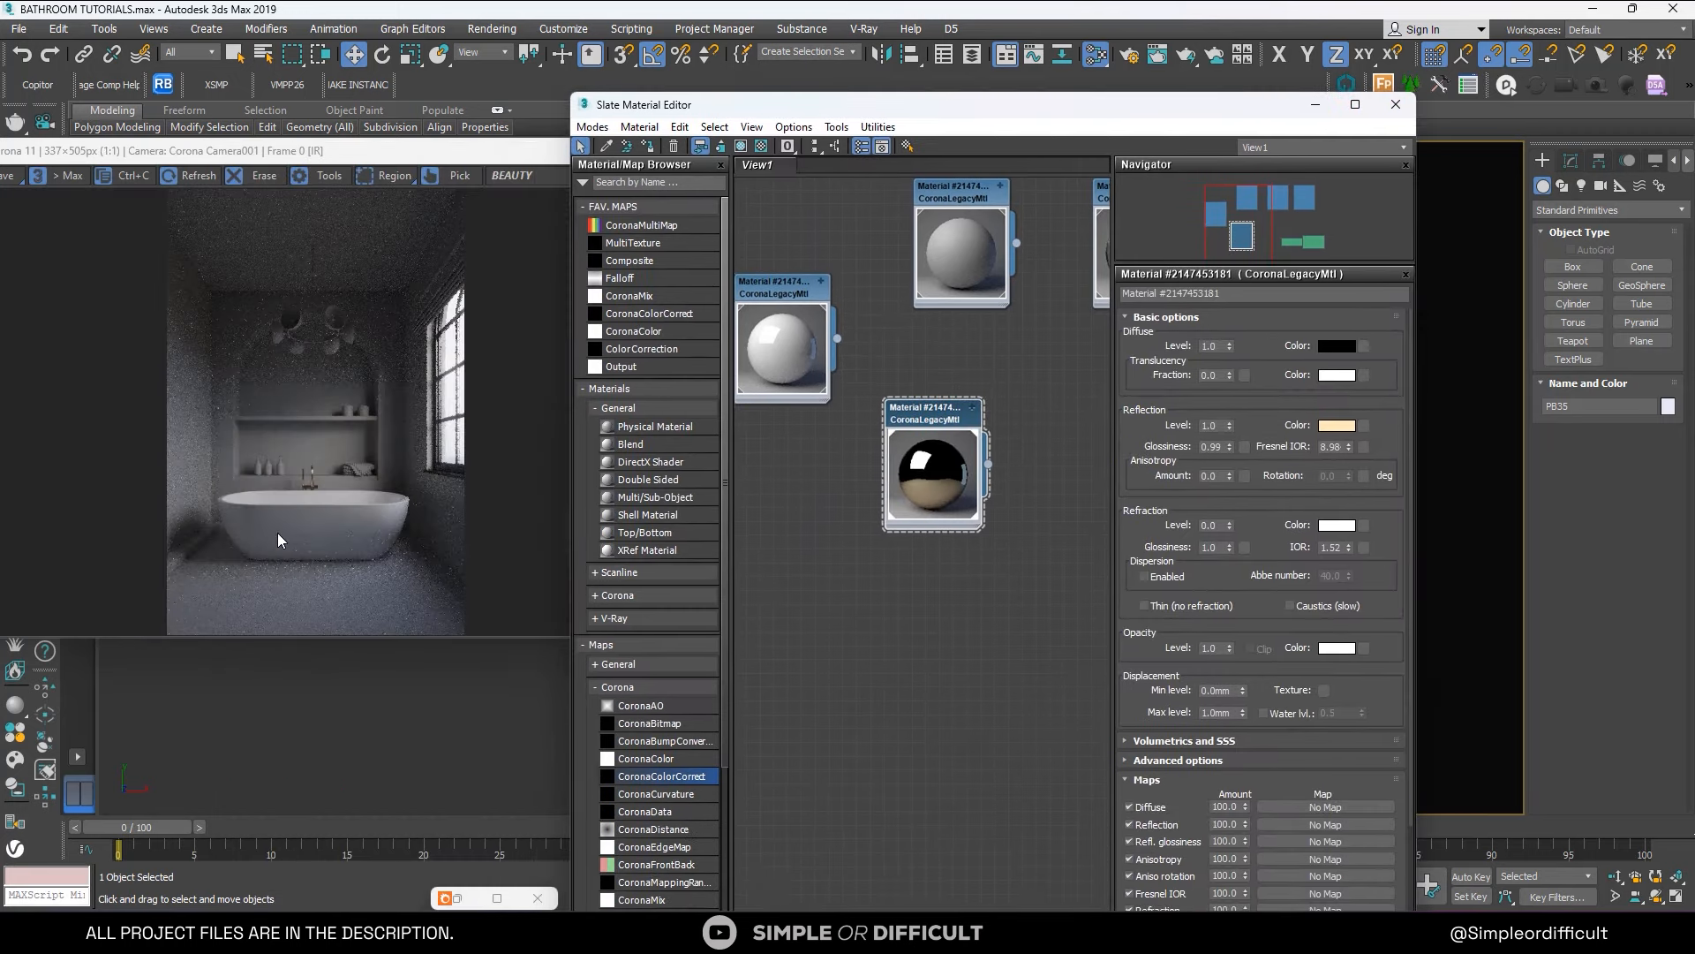
pyautogui.scroll(4, 316, 456)
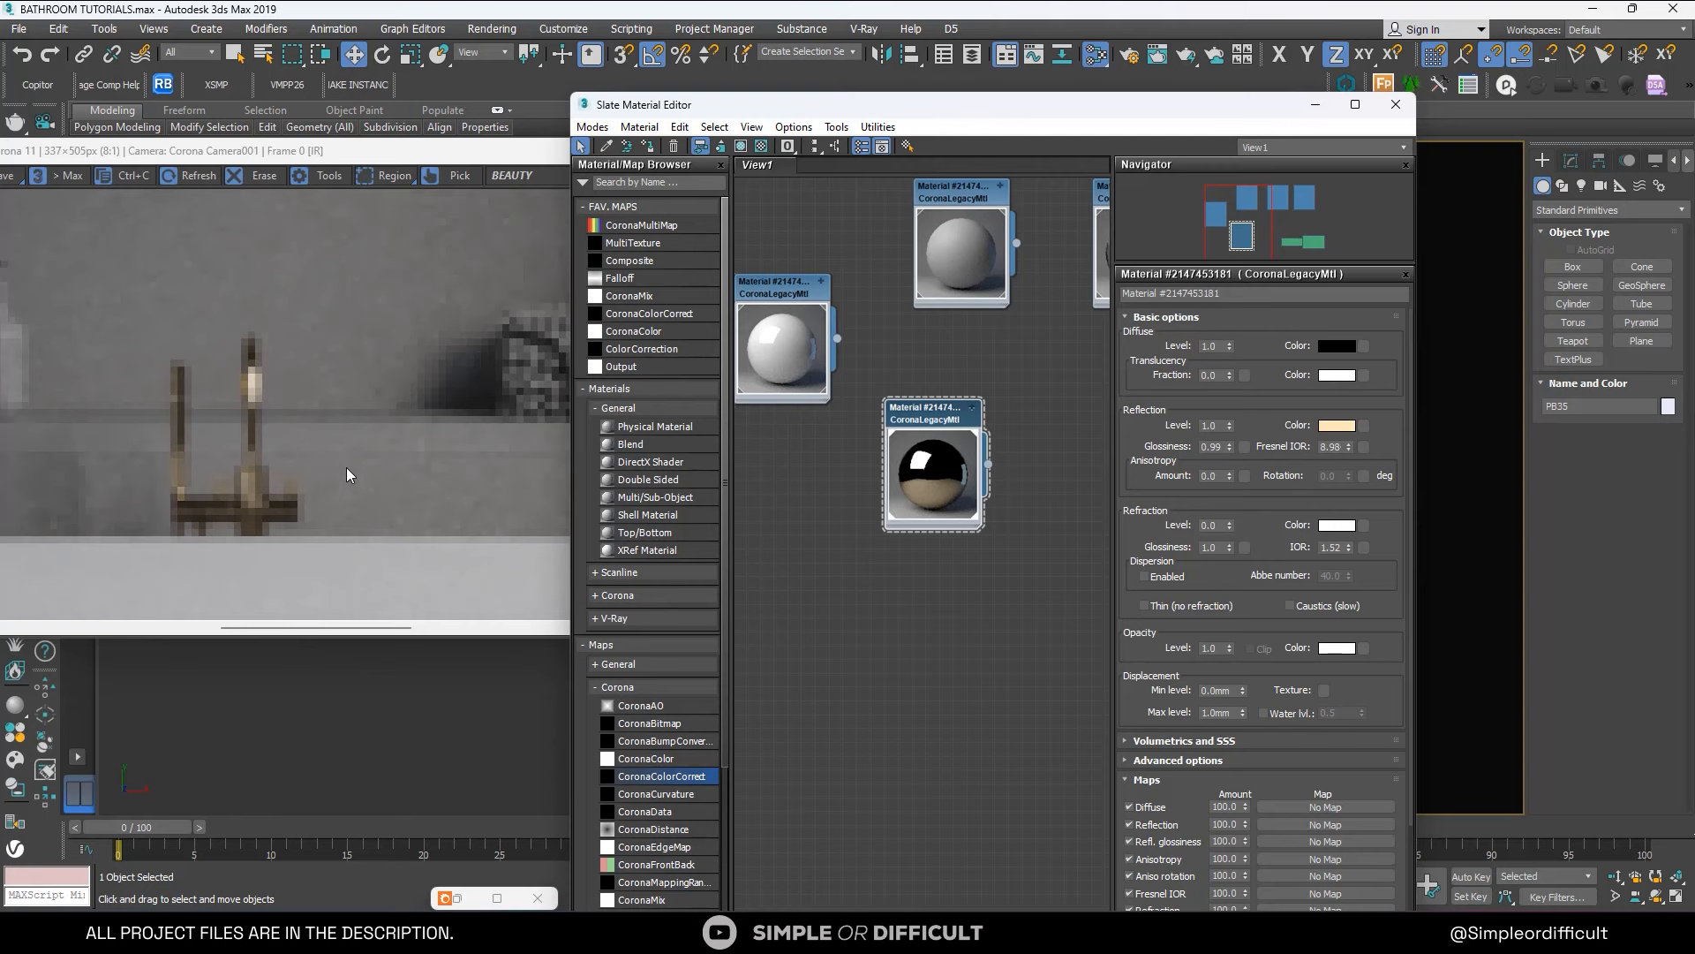
pyautogui.click(1331, 426)
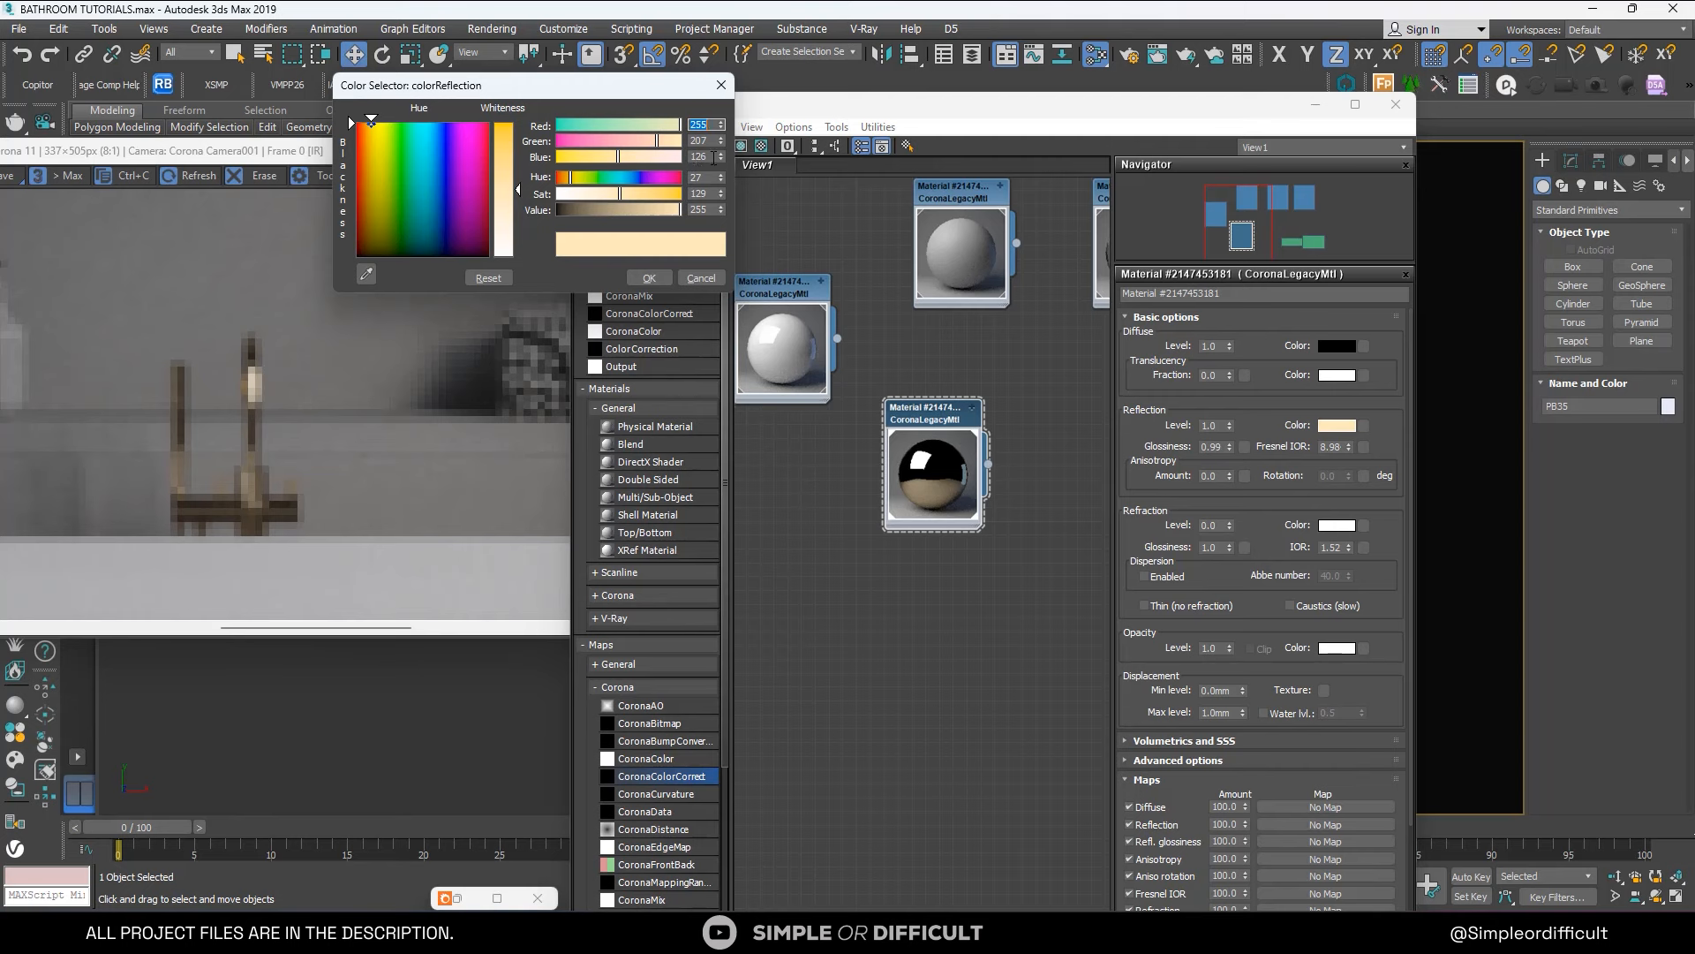
pyautogui.moveTo(721, 154); pyautogui.dragTo(724, 127)
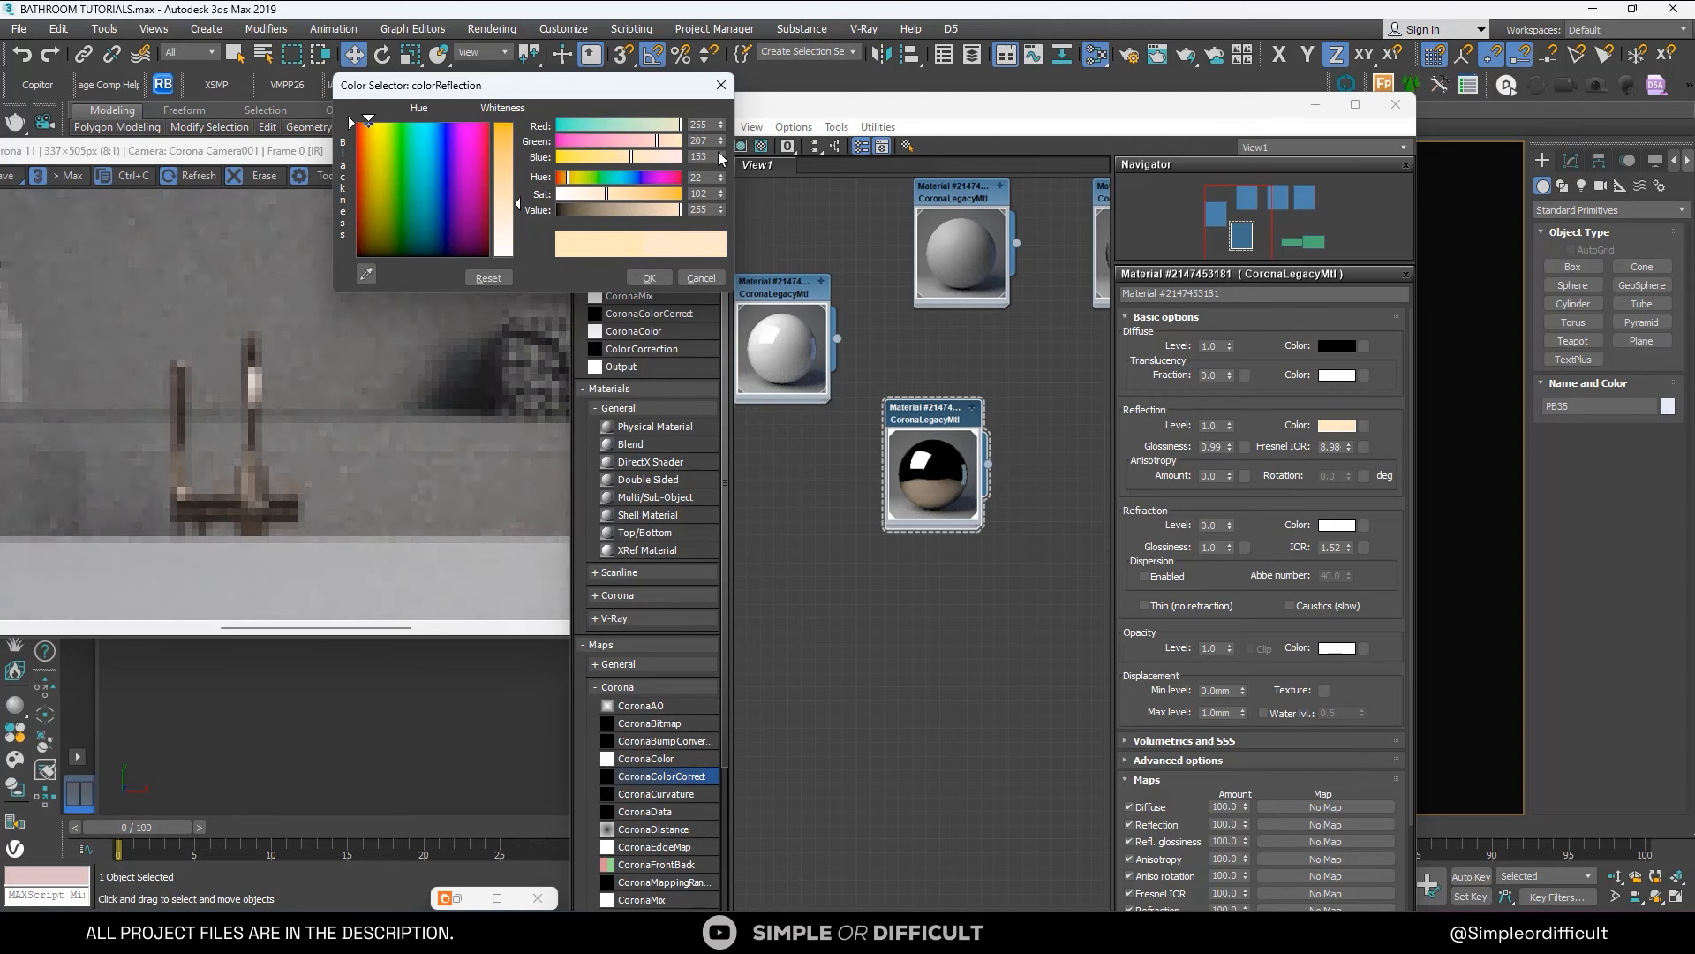
pyautogui.scroll(-2, 244, 444)
pyautogui.scroll(1, 287, 447)
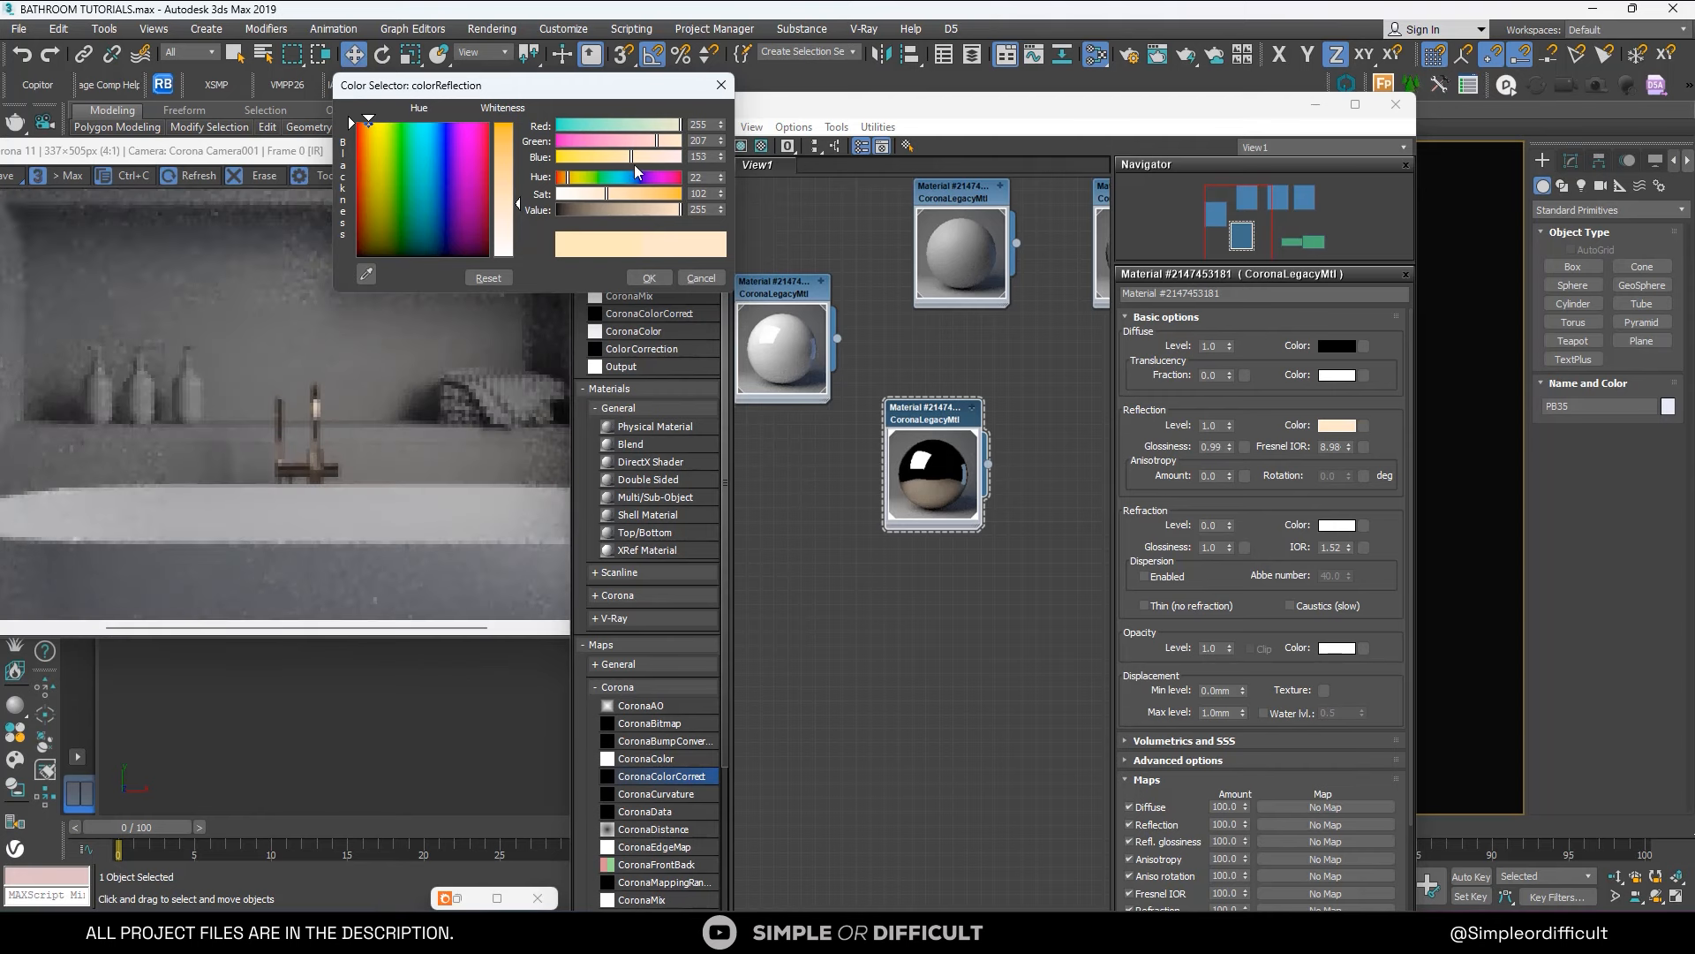
pyautogui.click(722, 153)
pyautogui.click(721, 153)
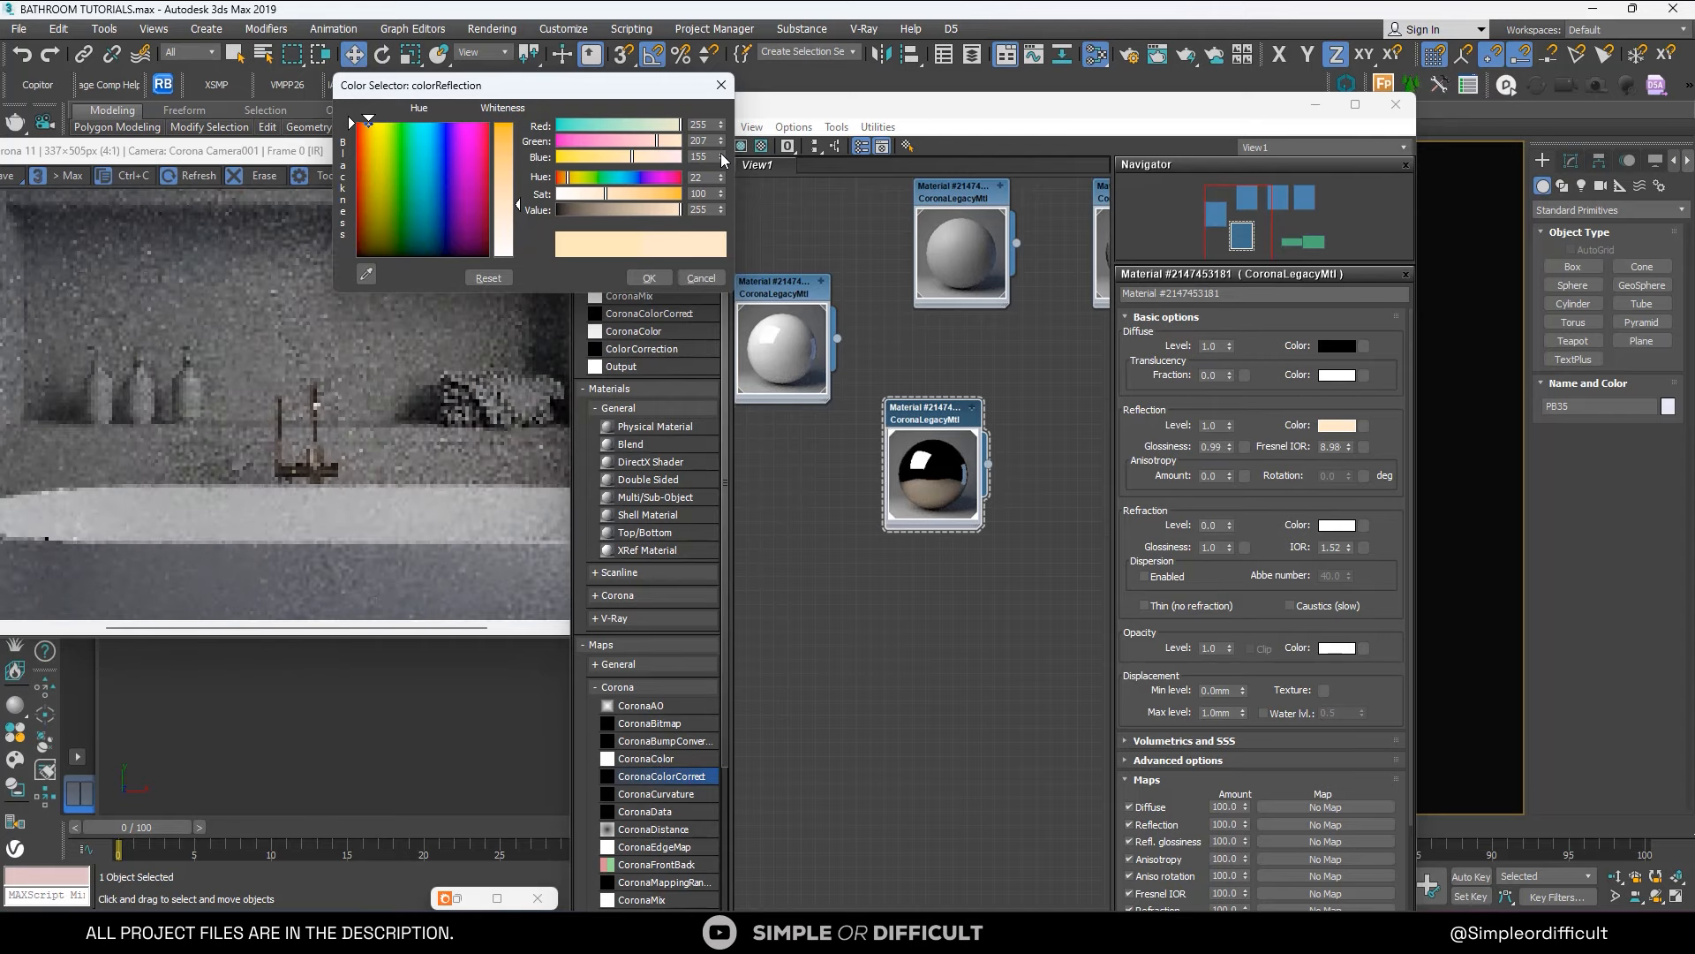
pyautogui.click(652, 279)
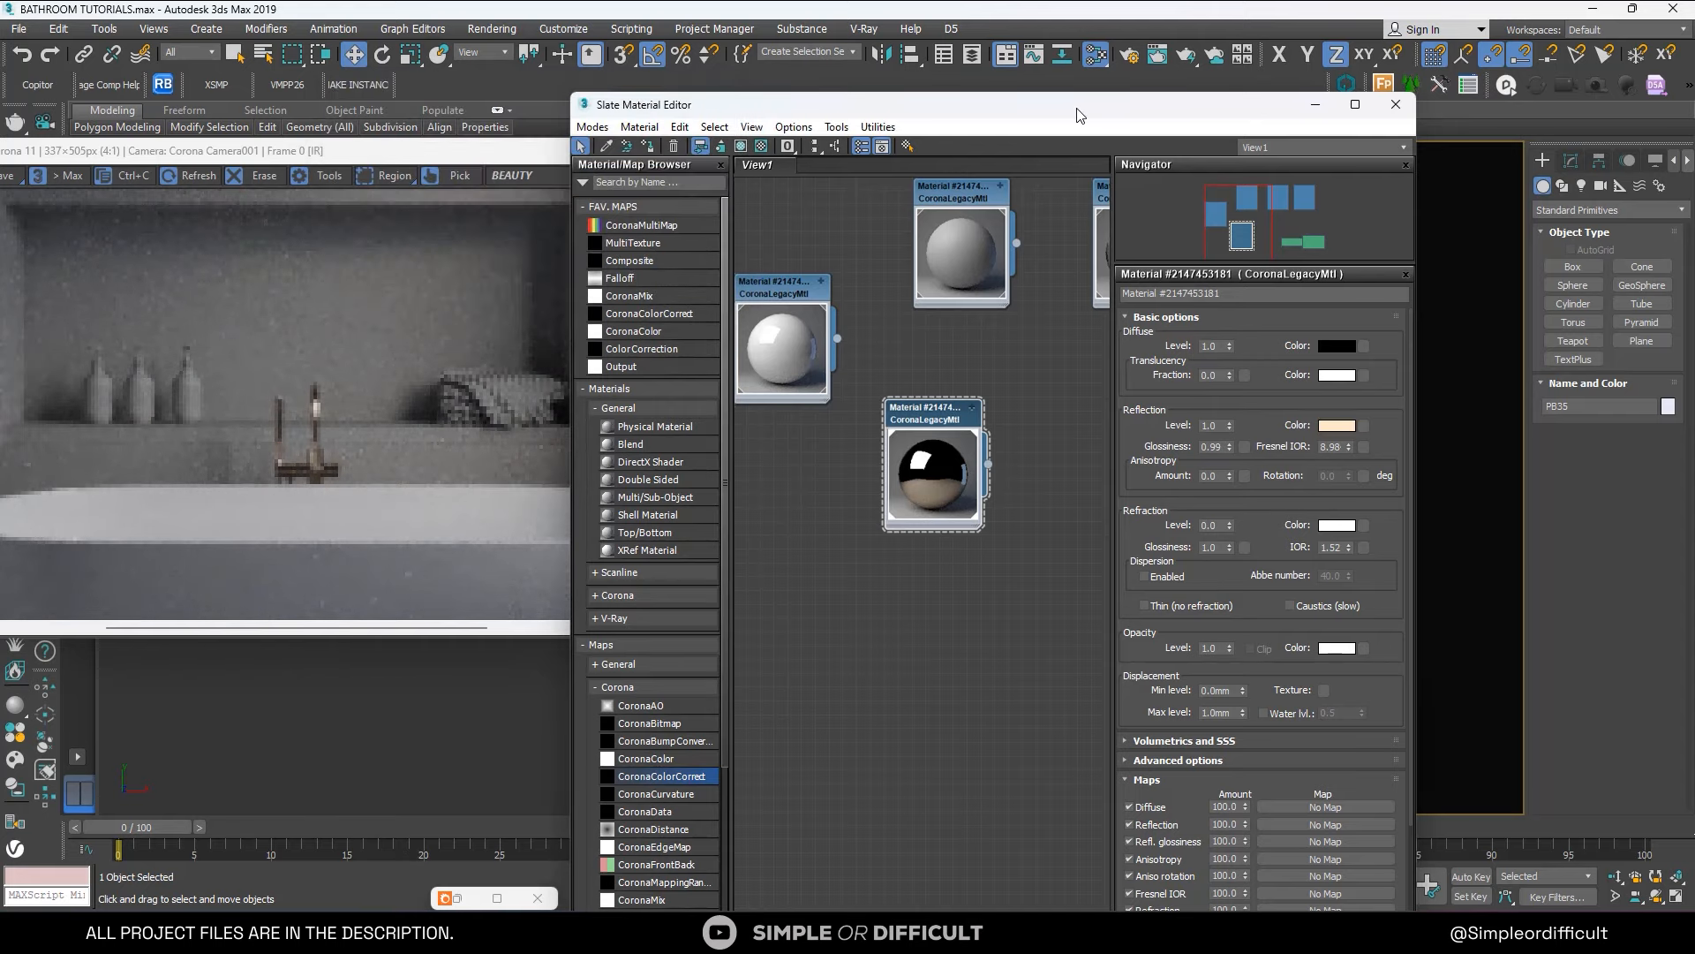
# Examine the faucet up close in the camera viewport and in the interactive render.
pyautogui.moveTo(1060, 104); pyautogui.dragTo(585, 132)
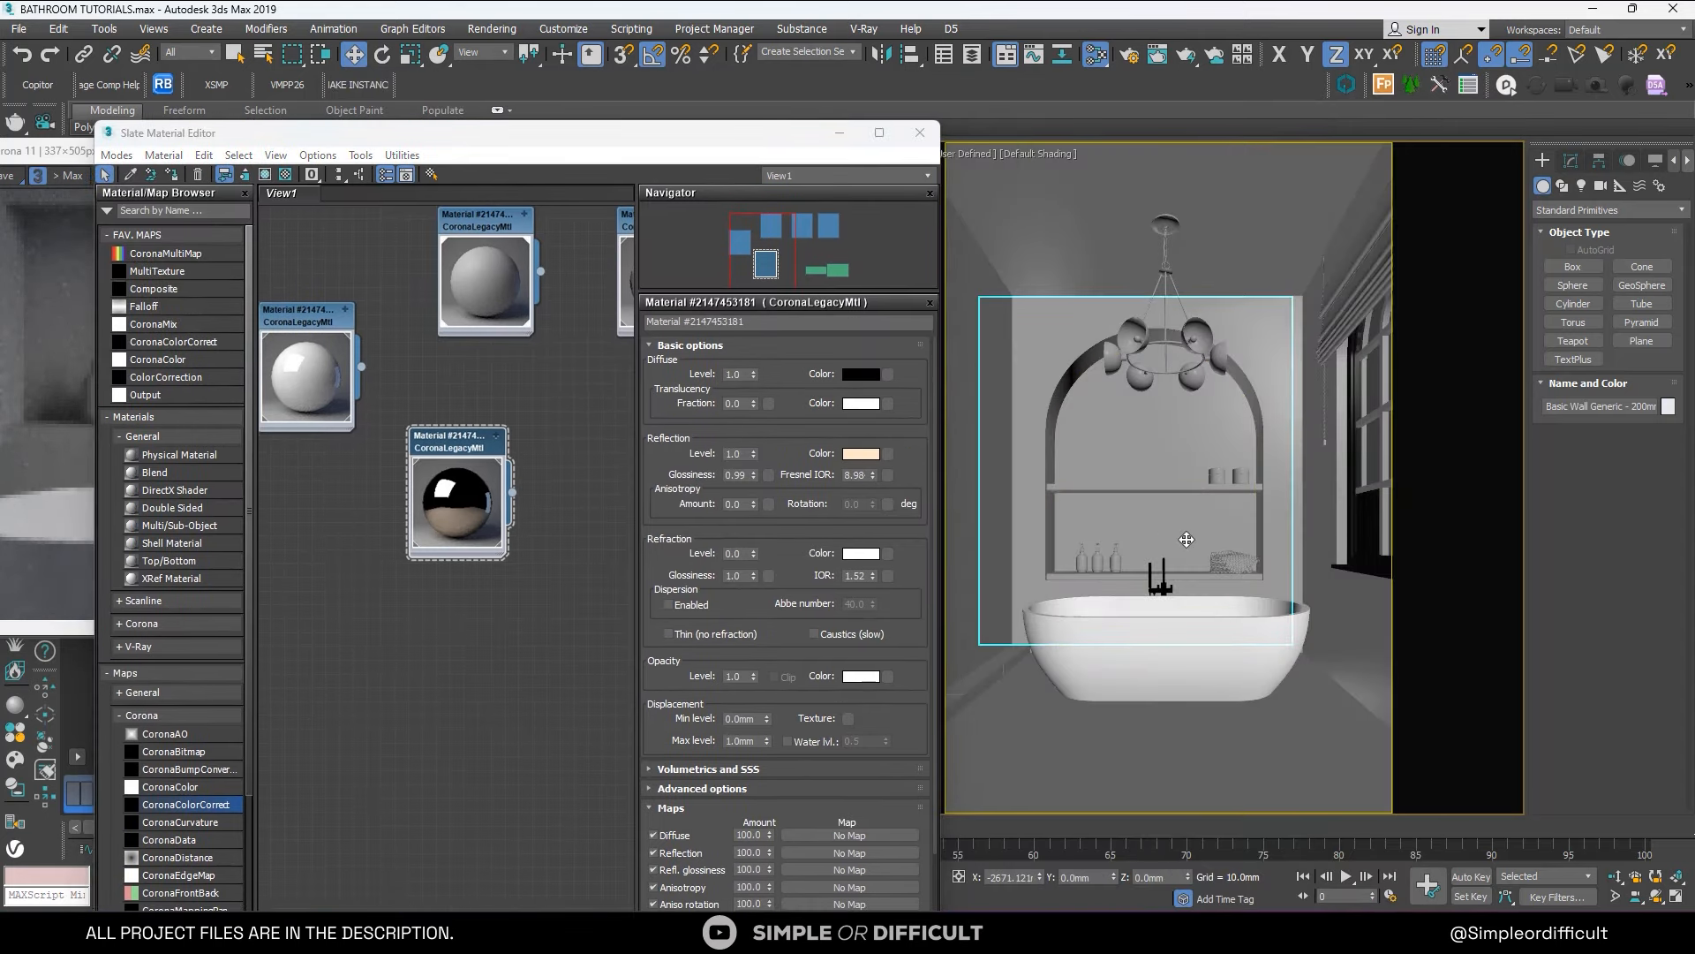
pyautogui.scroll(10, 1183, 538)
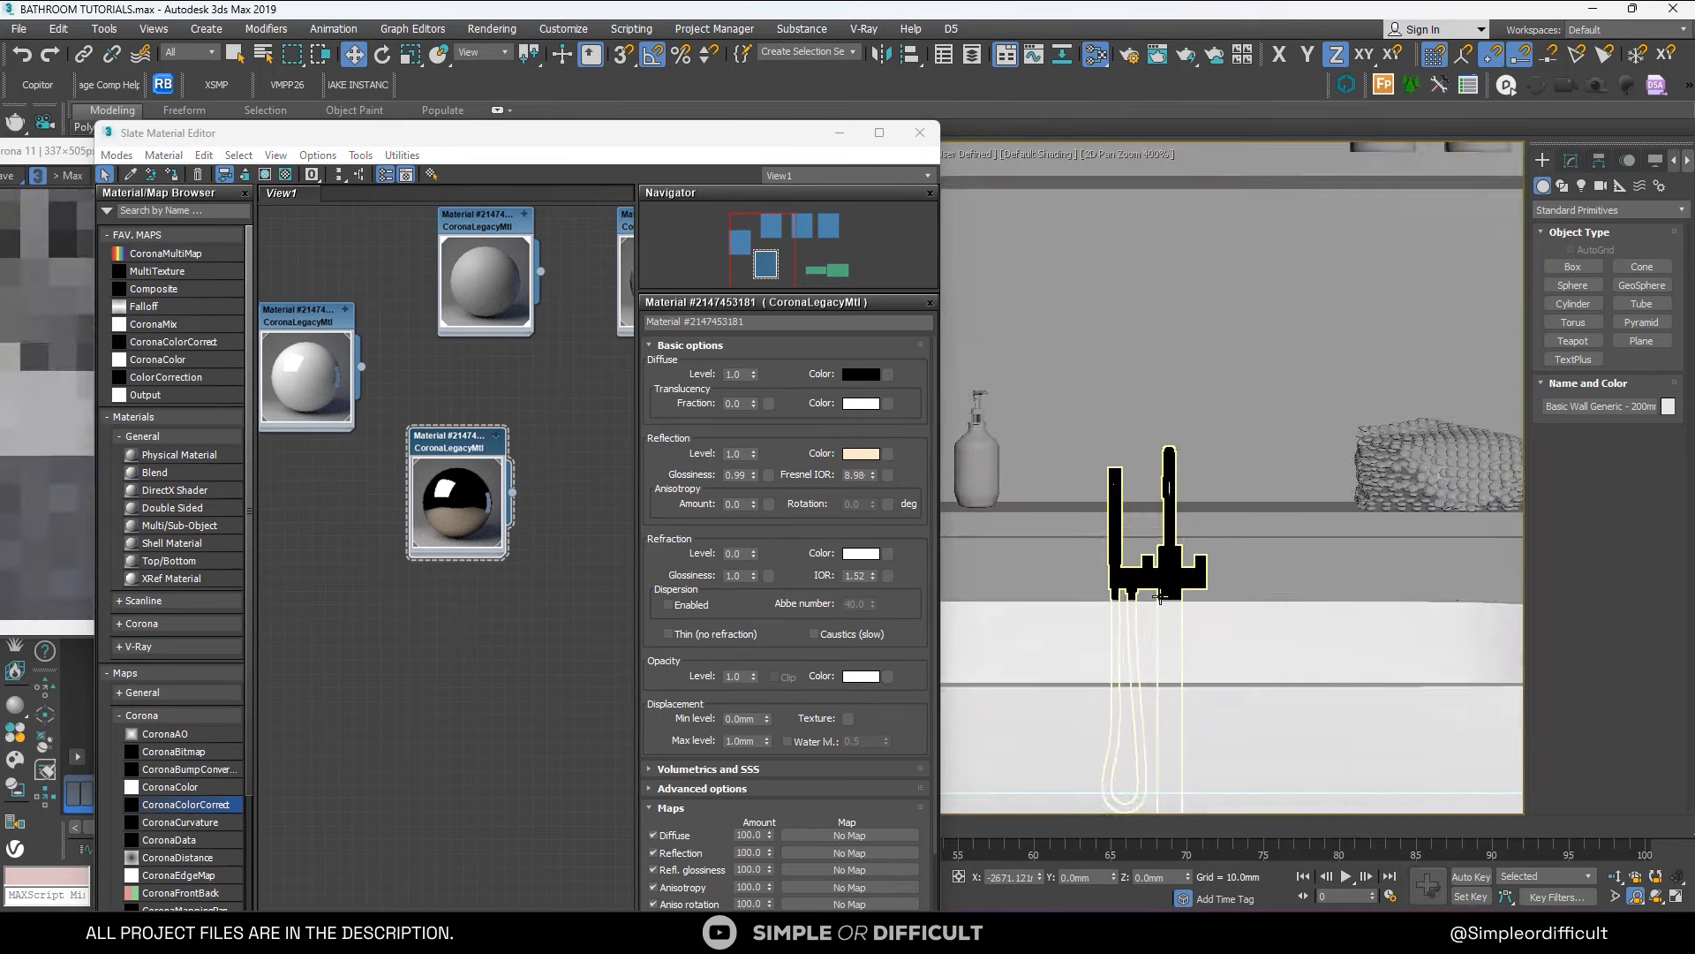
pyautogui.moveTo(1173, 537); pyautogui.dragTo(1189, 475, button='middle')
pyautogui.moveTo(662, 136); pyautogui.dragTo(1492, 188)
pyautogui.scroll(-1, 496, 377)
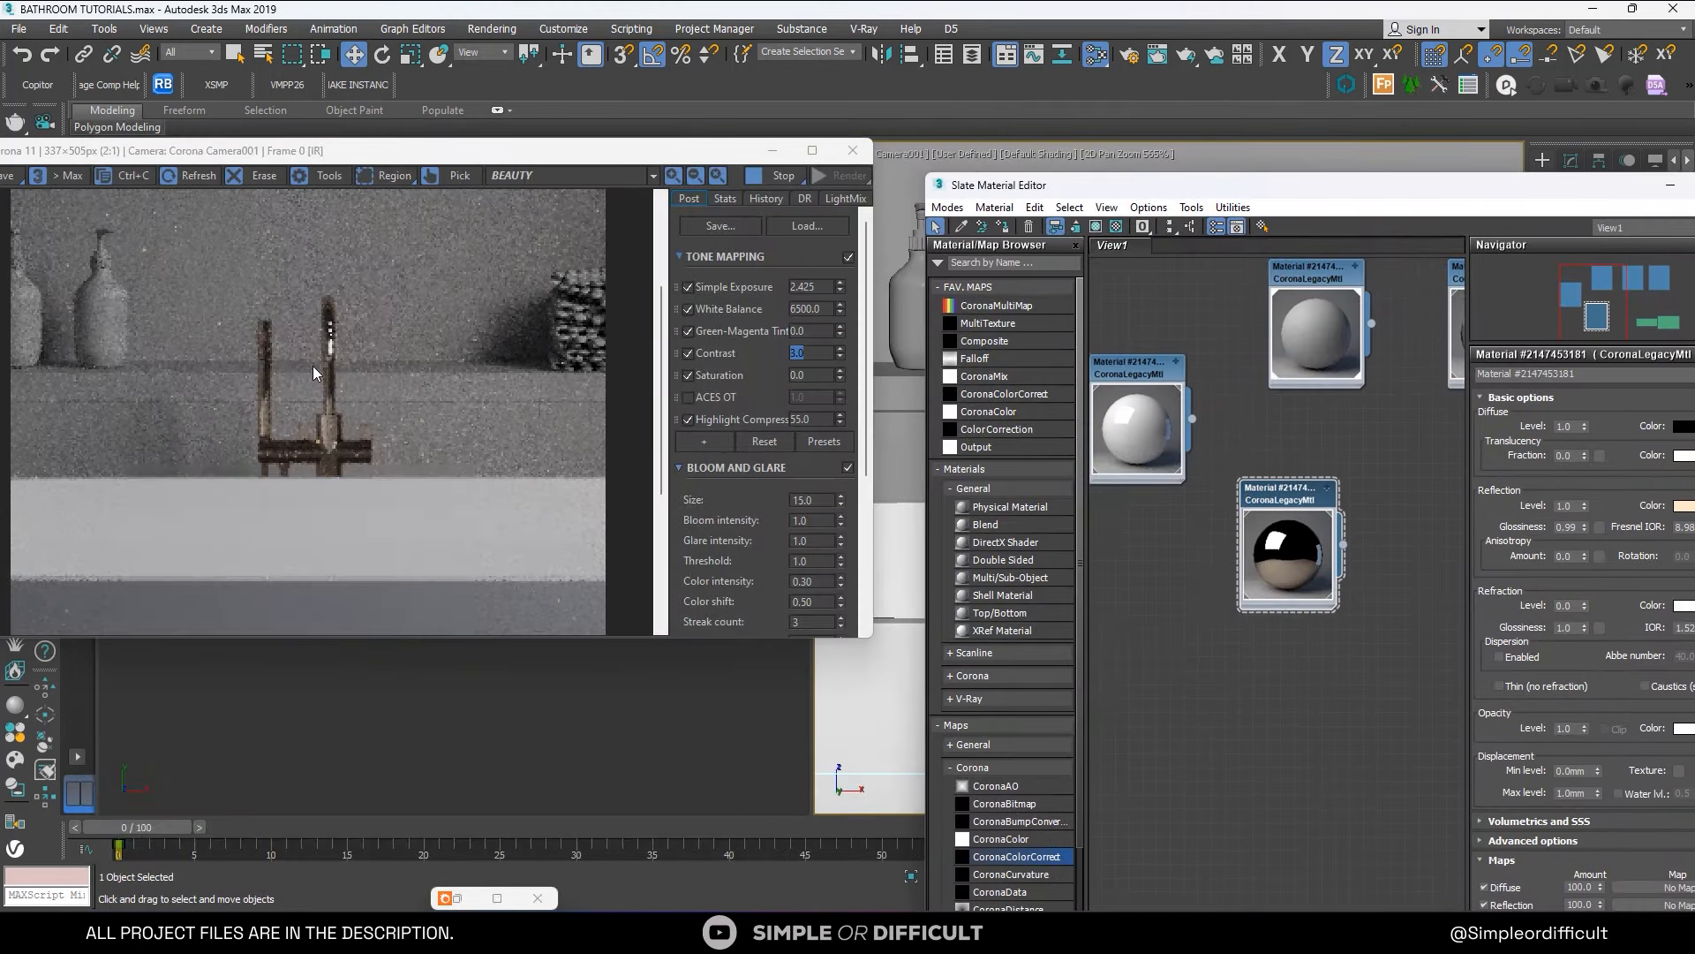
pyautogui.scroll(-1, 313, 366)
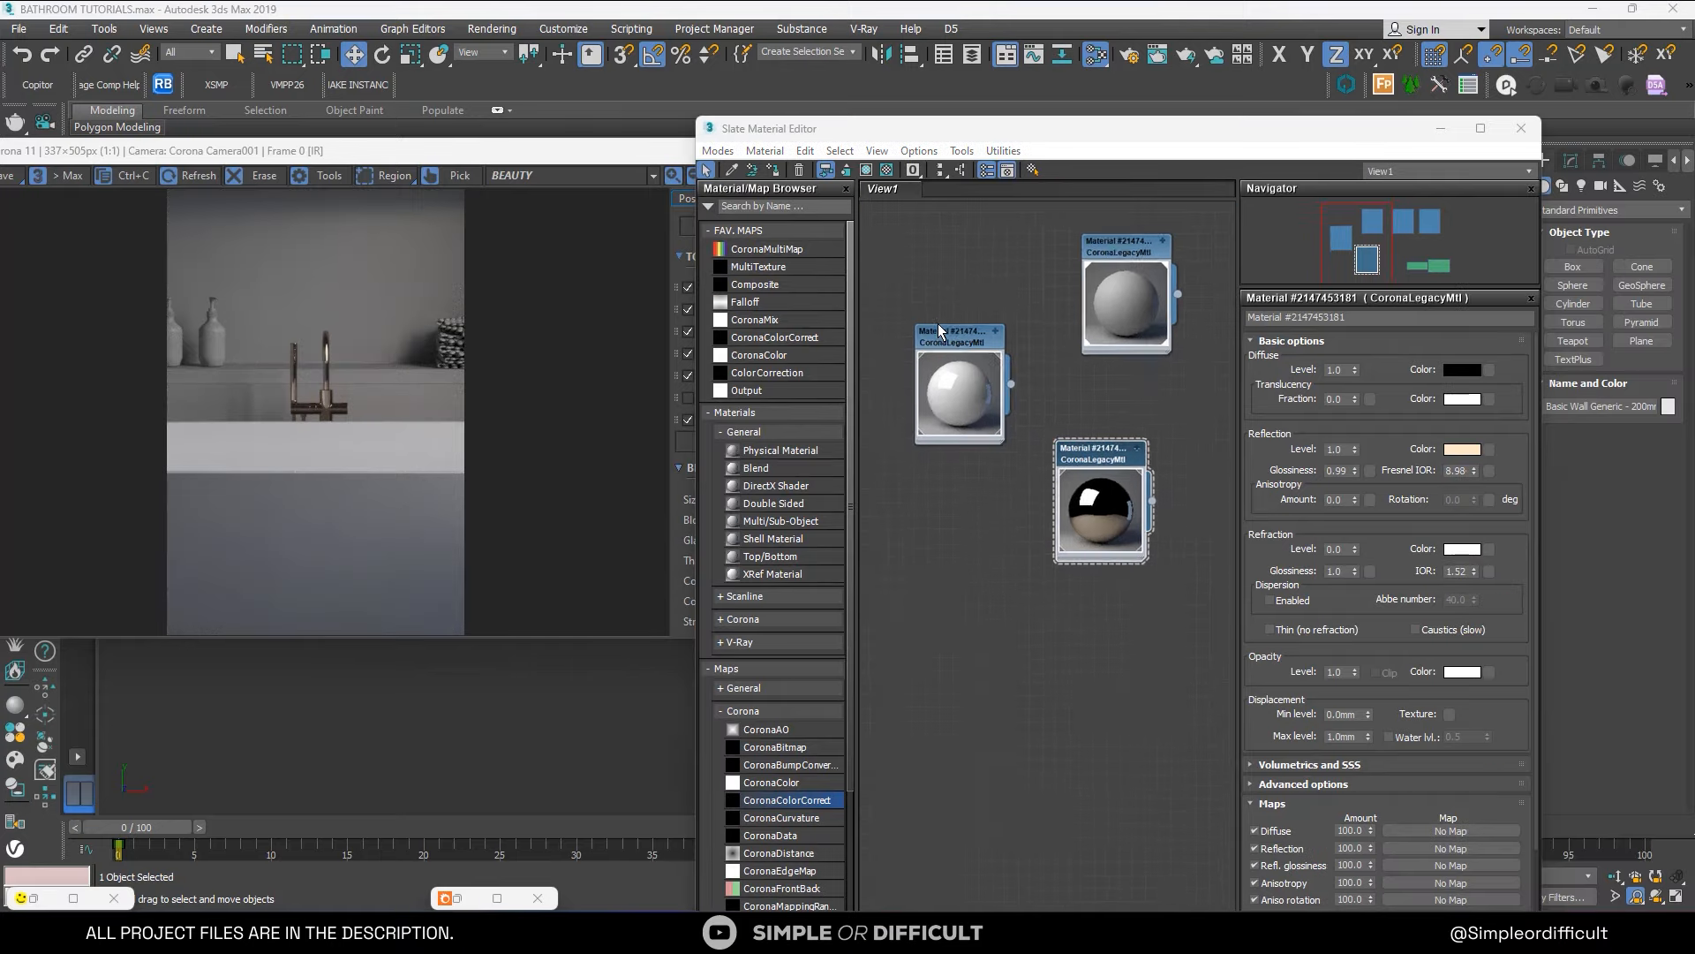
# Rename the glossy white bathtub material to BATH TUB.
pyautogui.moveTo(945, 407); pyautogui.dragTo(936, 426)
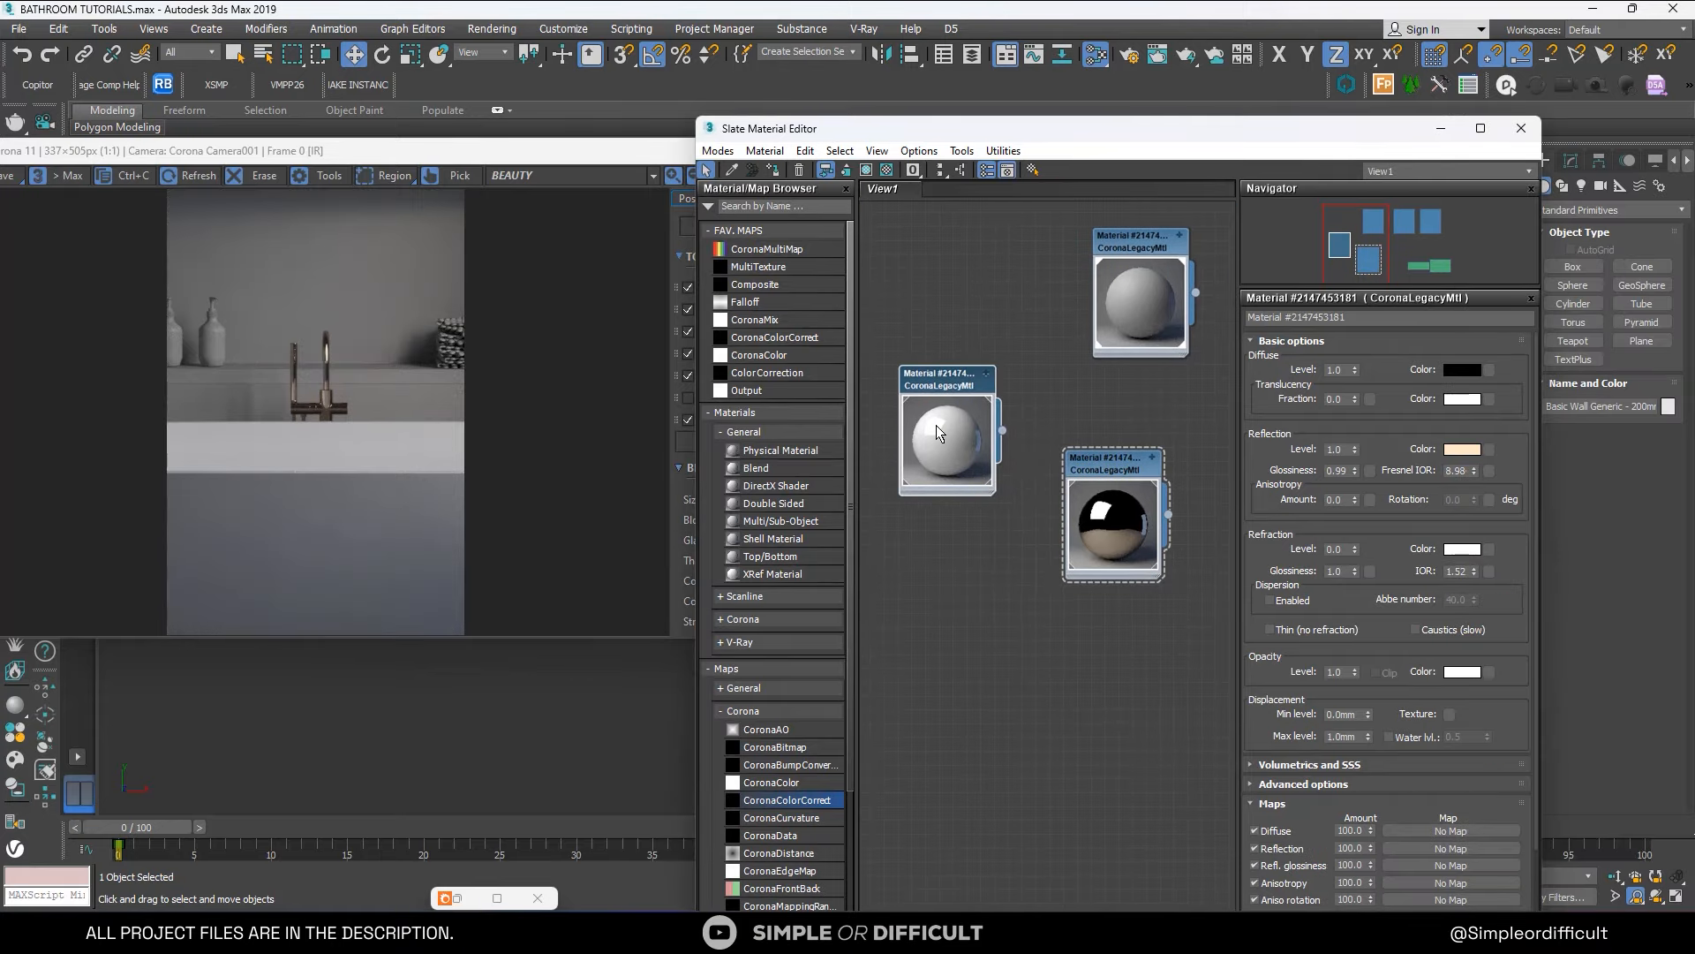
pyautogui.click(942, 378)
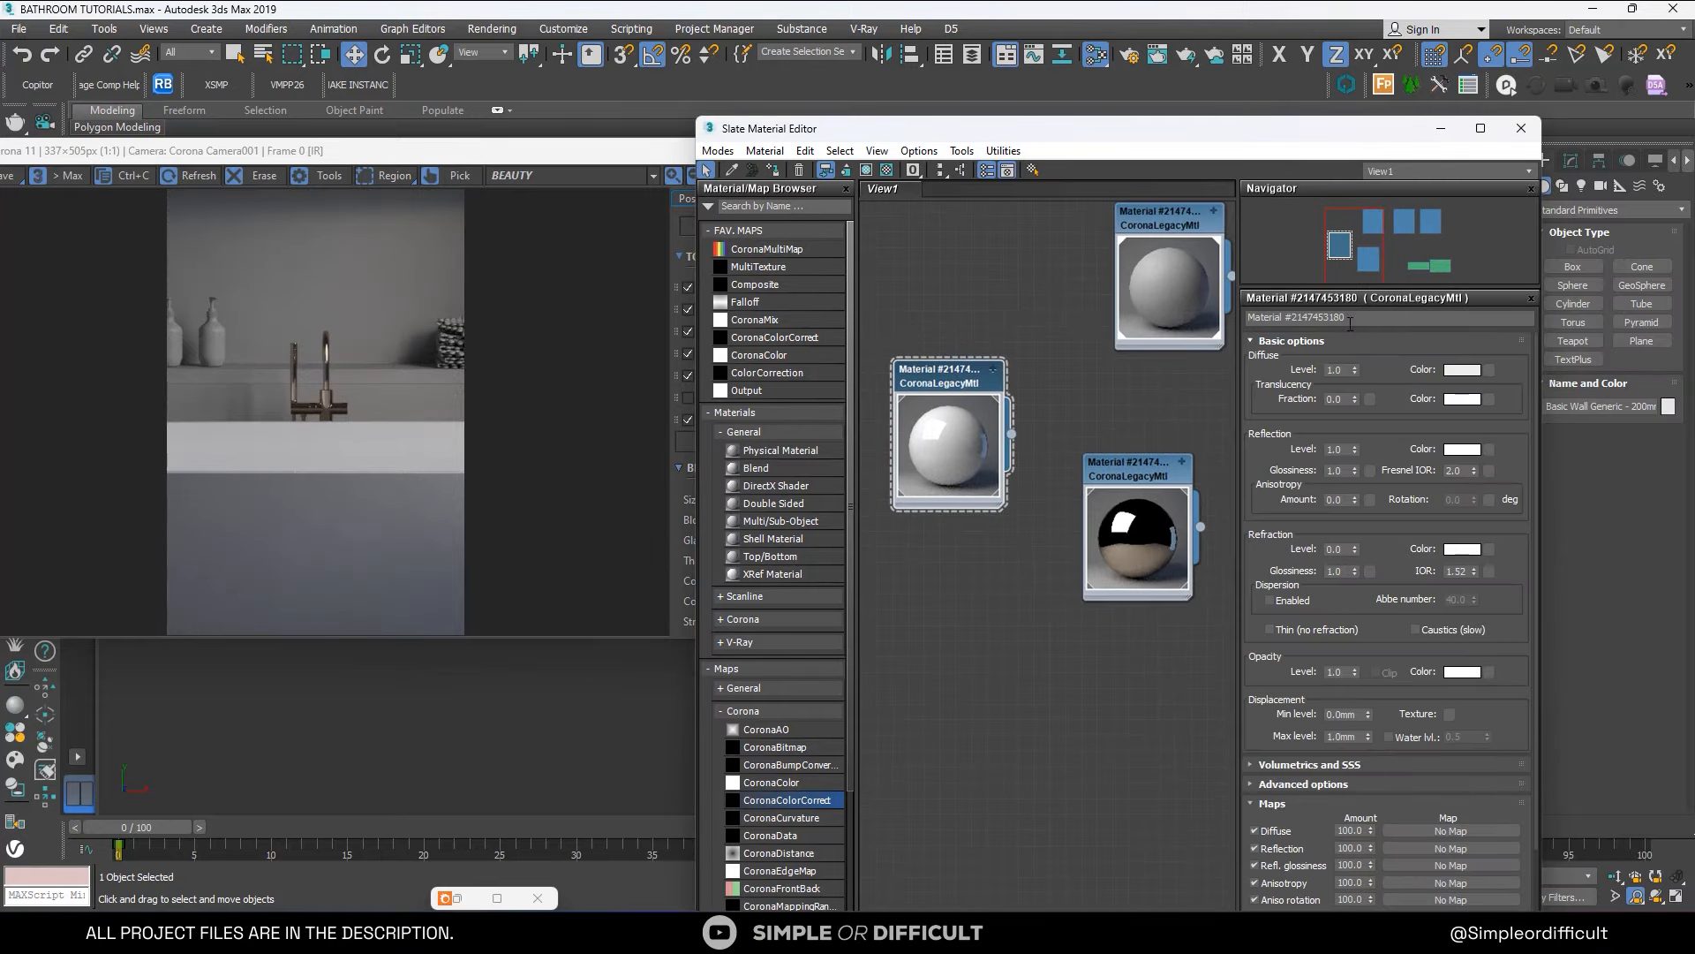
pyautogui.moveTo(1350, 324); pyautogui.dragTo(1156, 353)
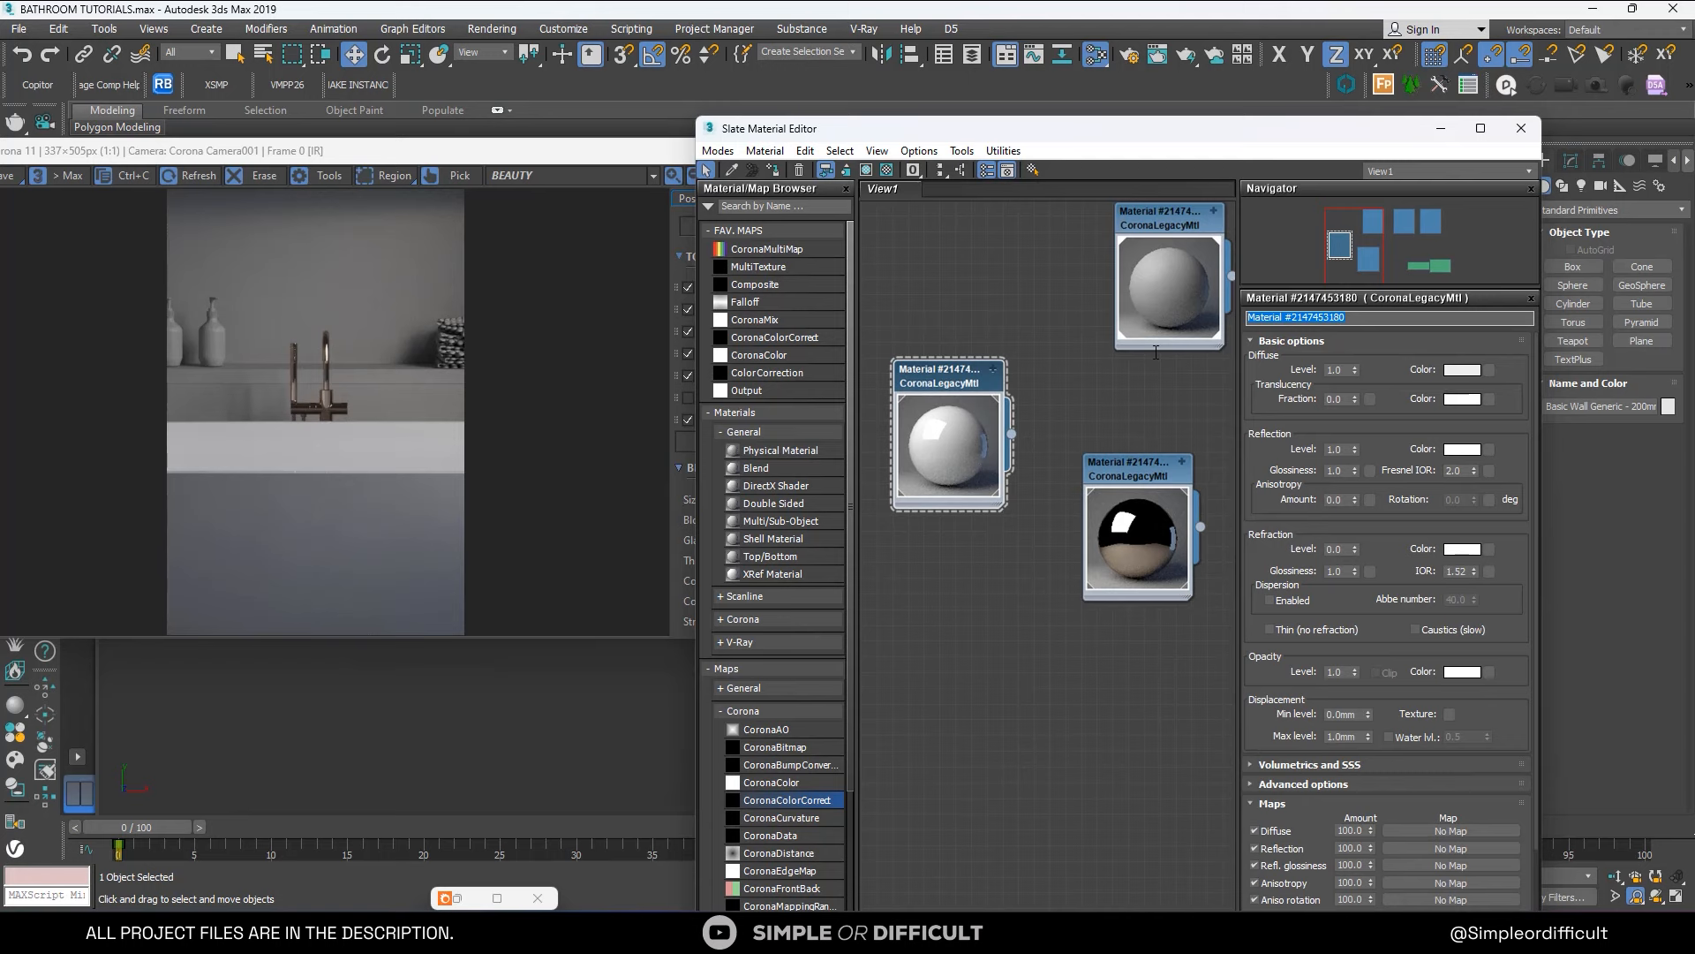
pyautogui.write('BATH')
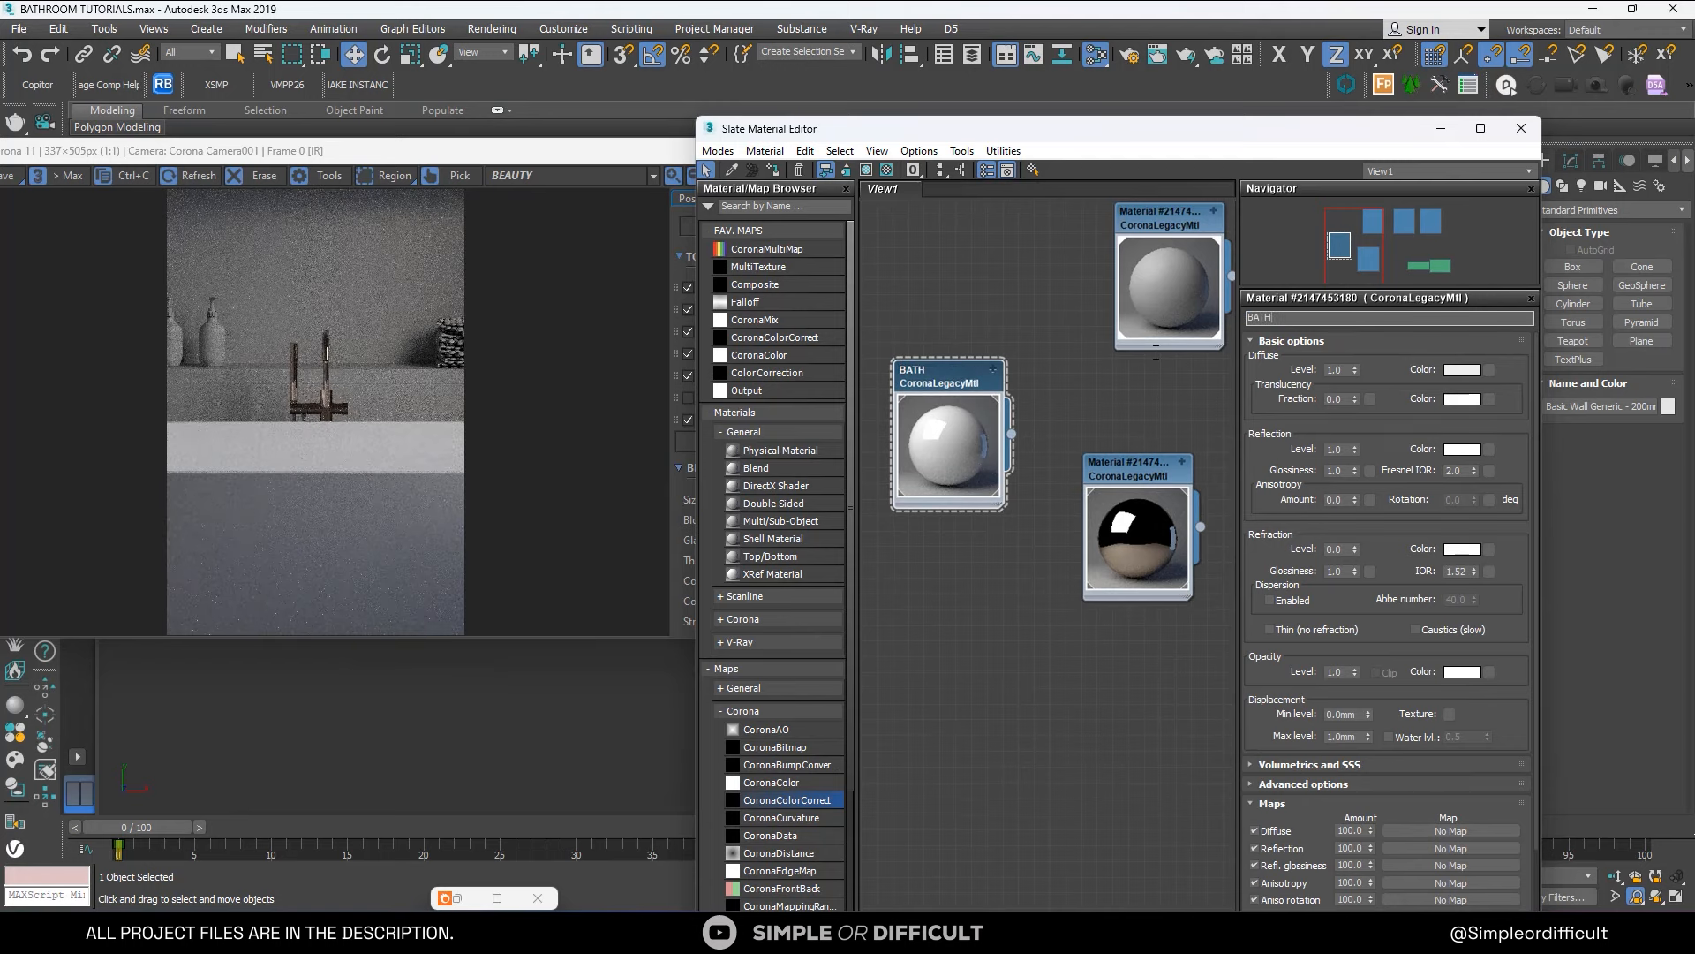
pyautogui.write(' TUB')
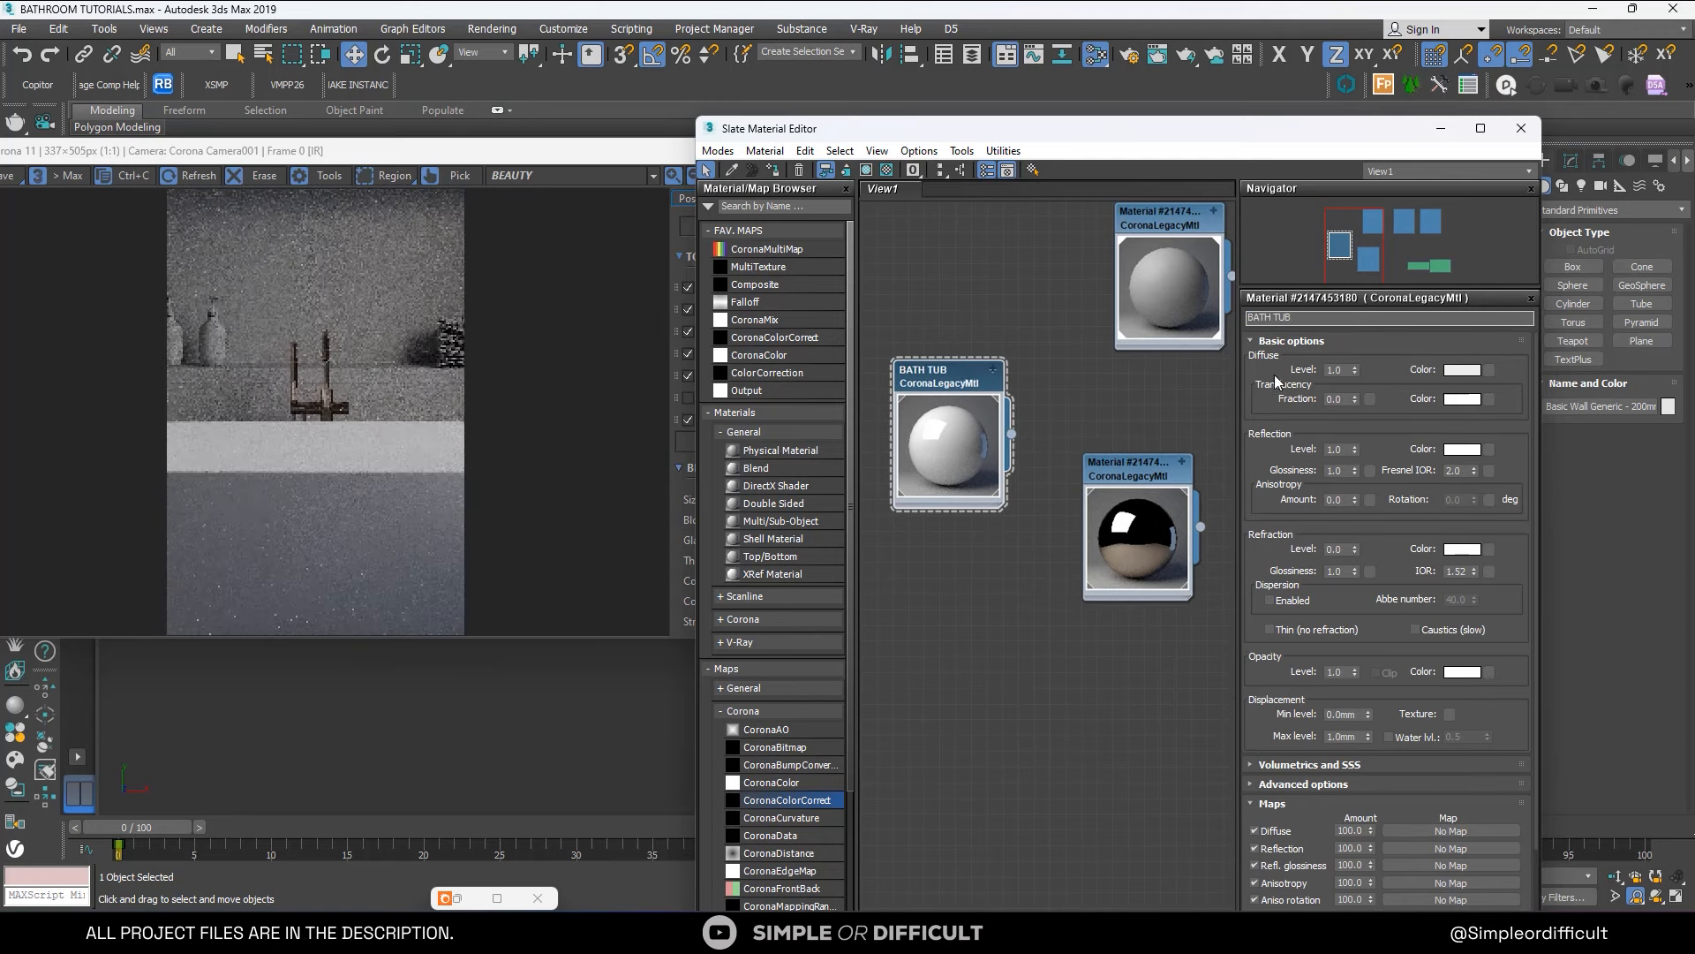
# Rename the faucet's material to GOLD MATERIAL.
pyautogui.doubleClick(1120, 465)
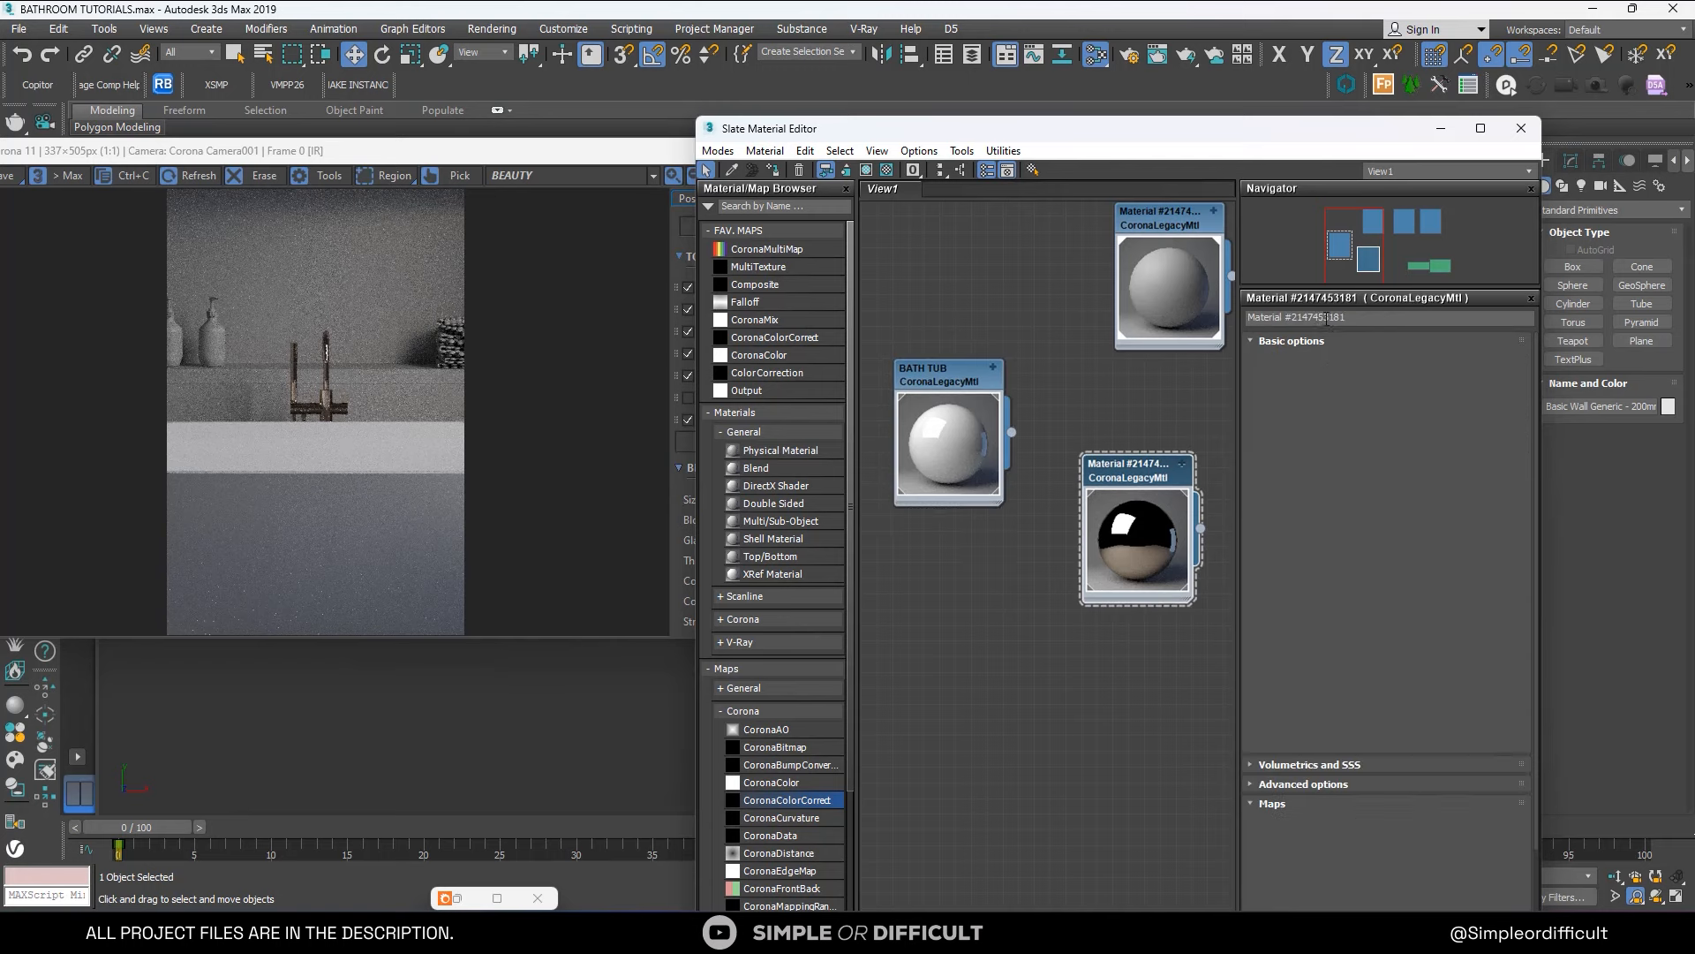
pyautogui.moveTo(1357, 317); pyautogui.dragTo(1198, 319)
pyautogui.write('D')
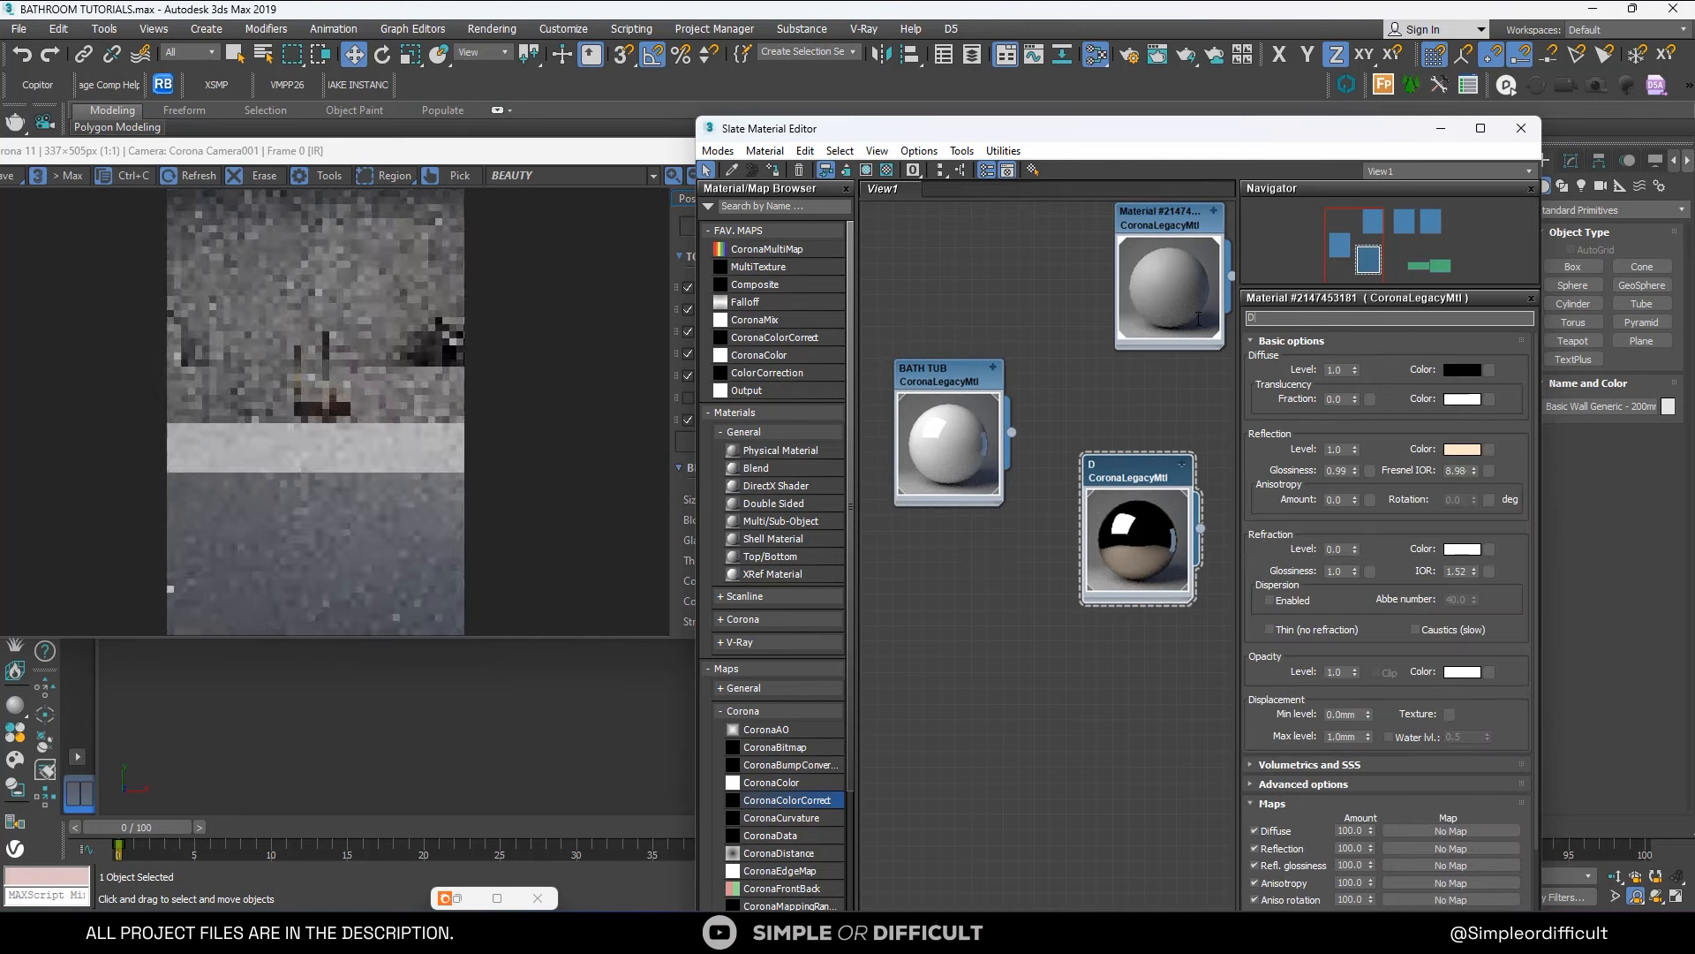
pyautogui.write('OLD MATERIAL')
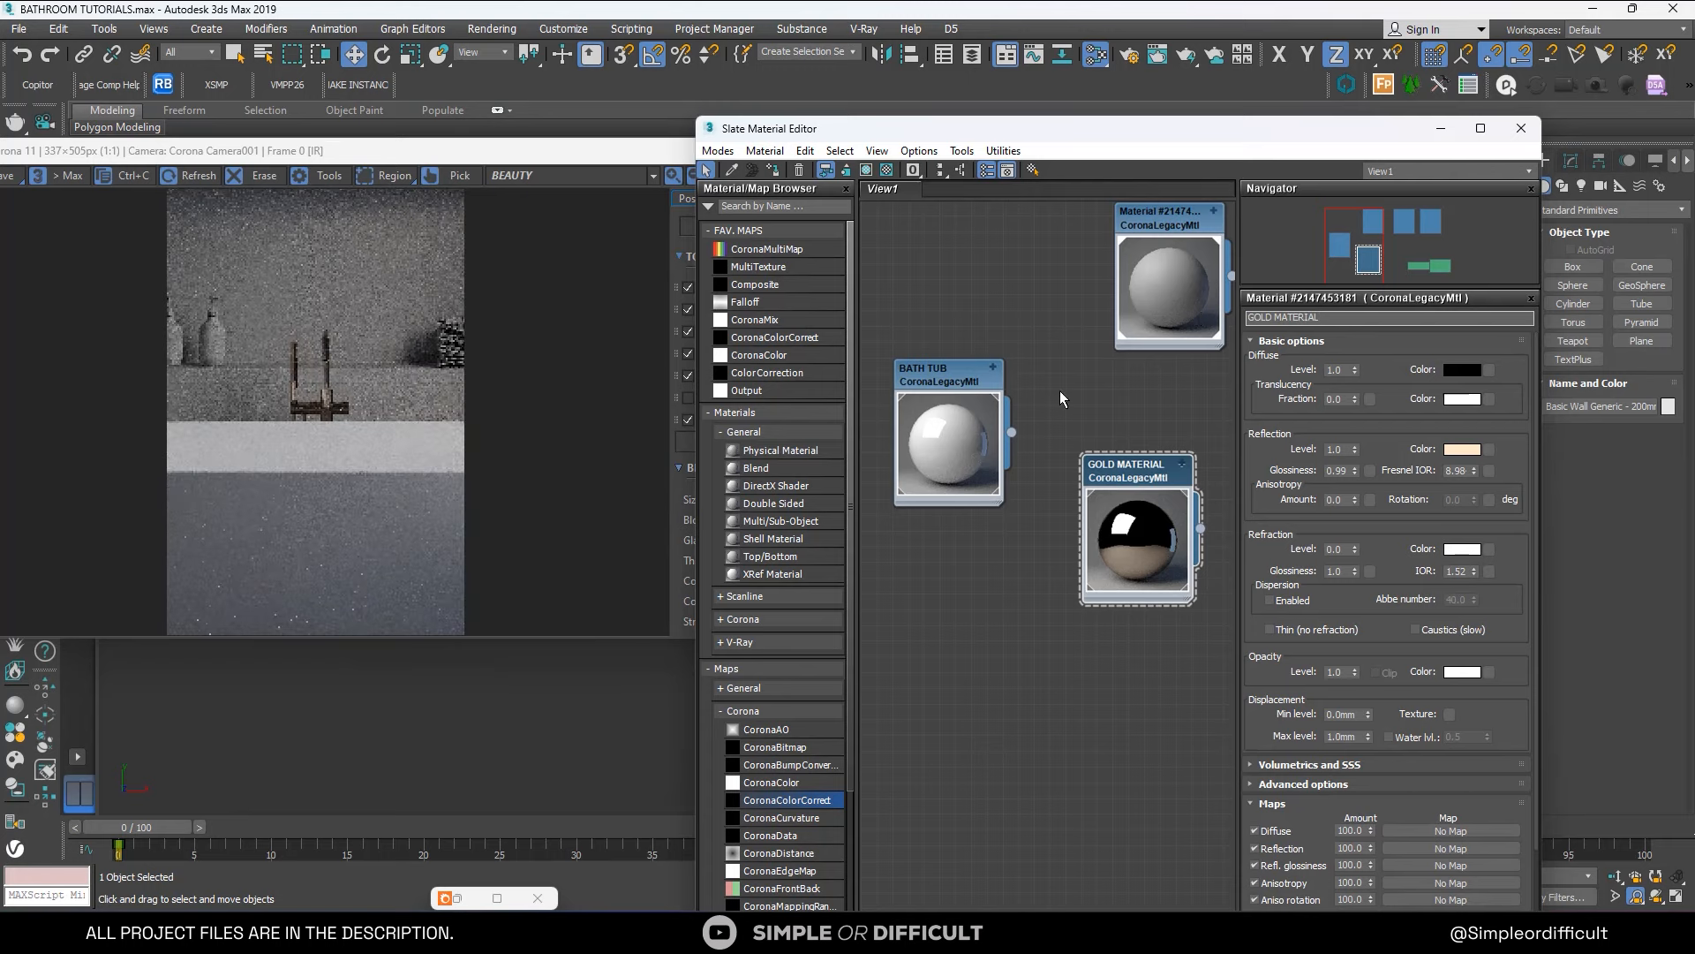
pyautogui.press('Return')
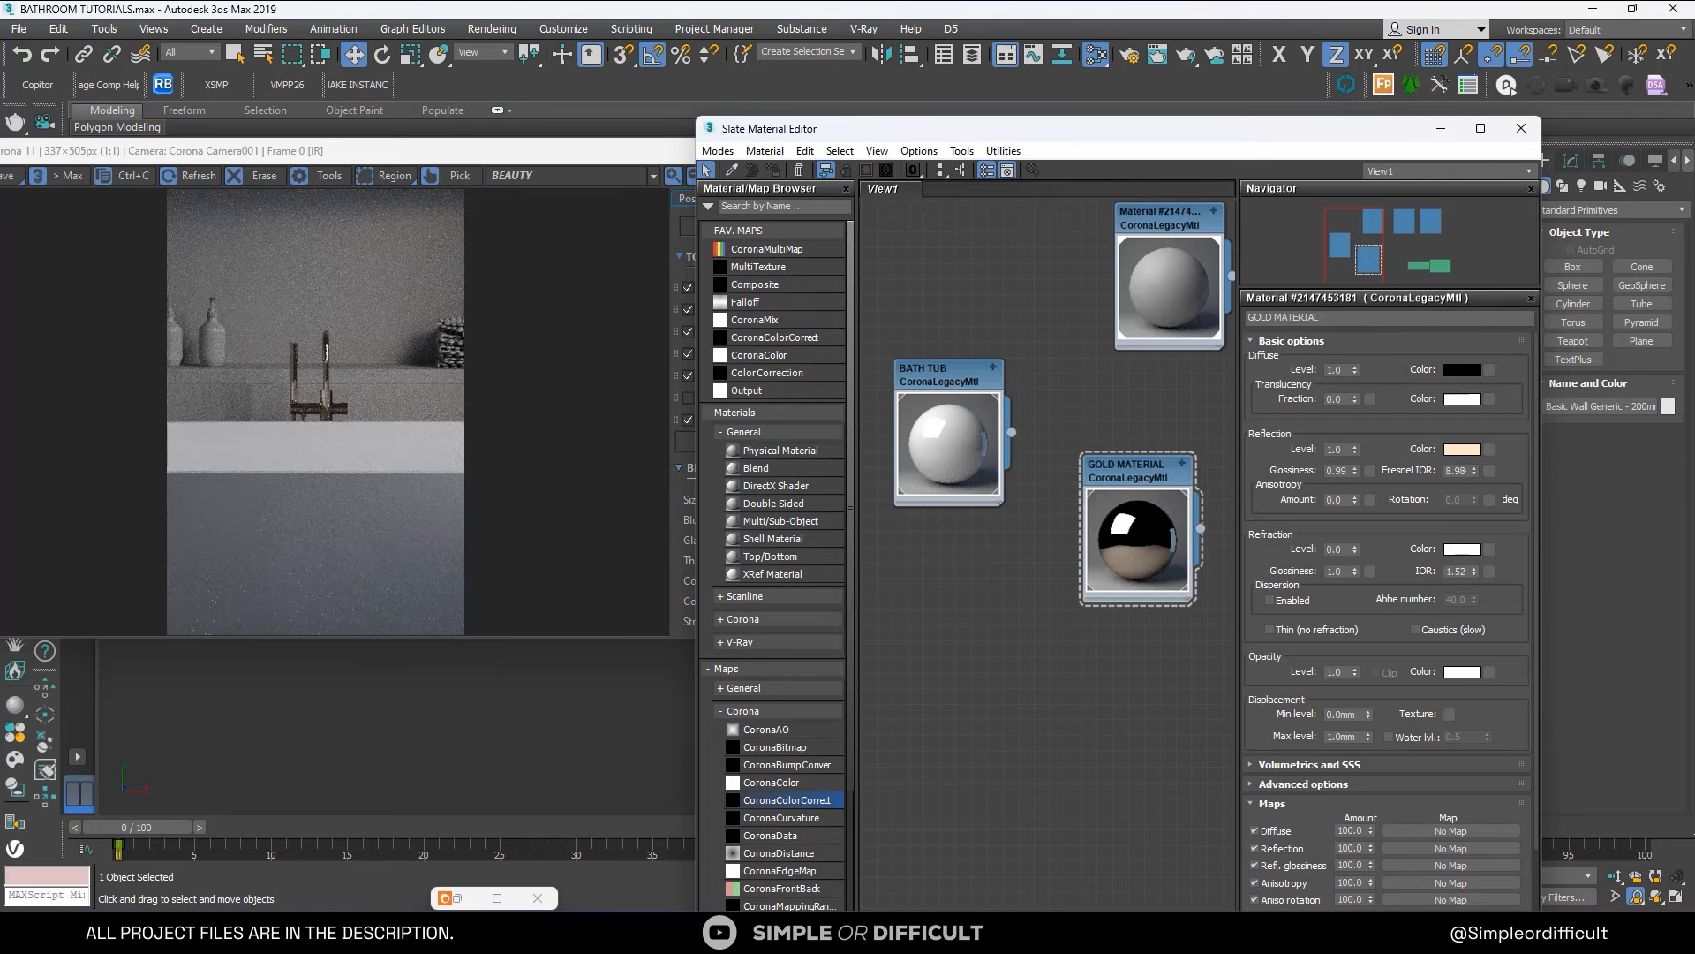
# Return the viewport to the camera view and select the fabric blind group above the window.
pyautogui.moveTo(1304, 135); pyautogui.dragTo(713, 160)
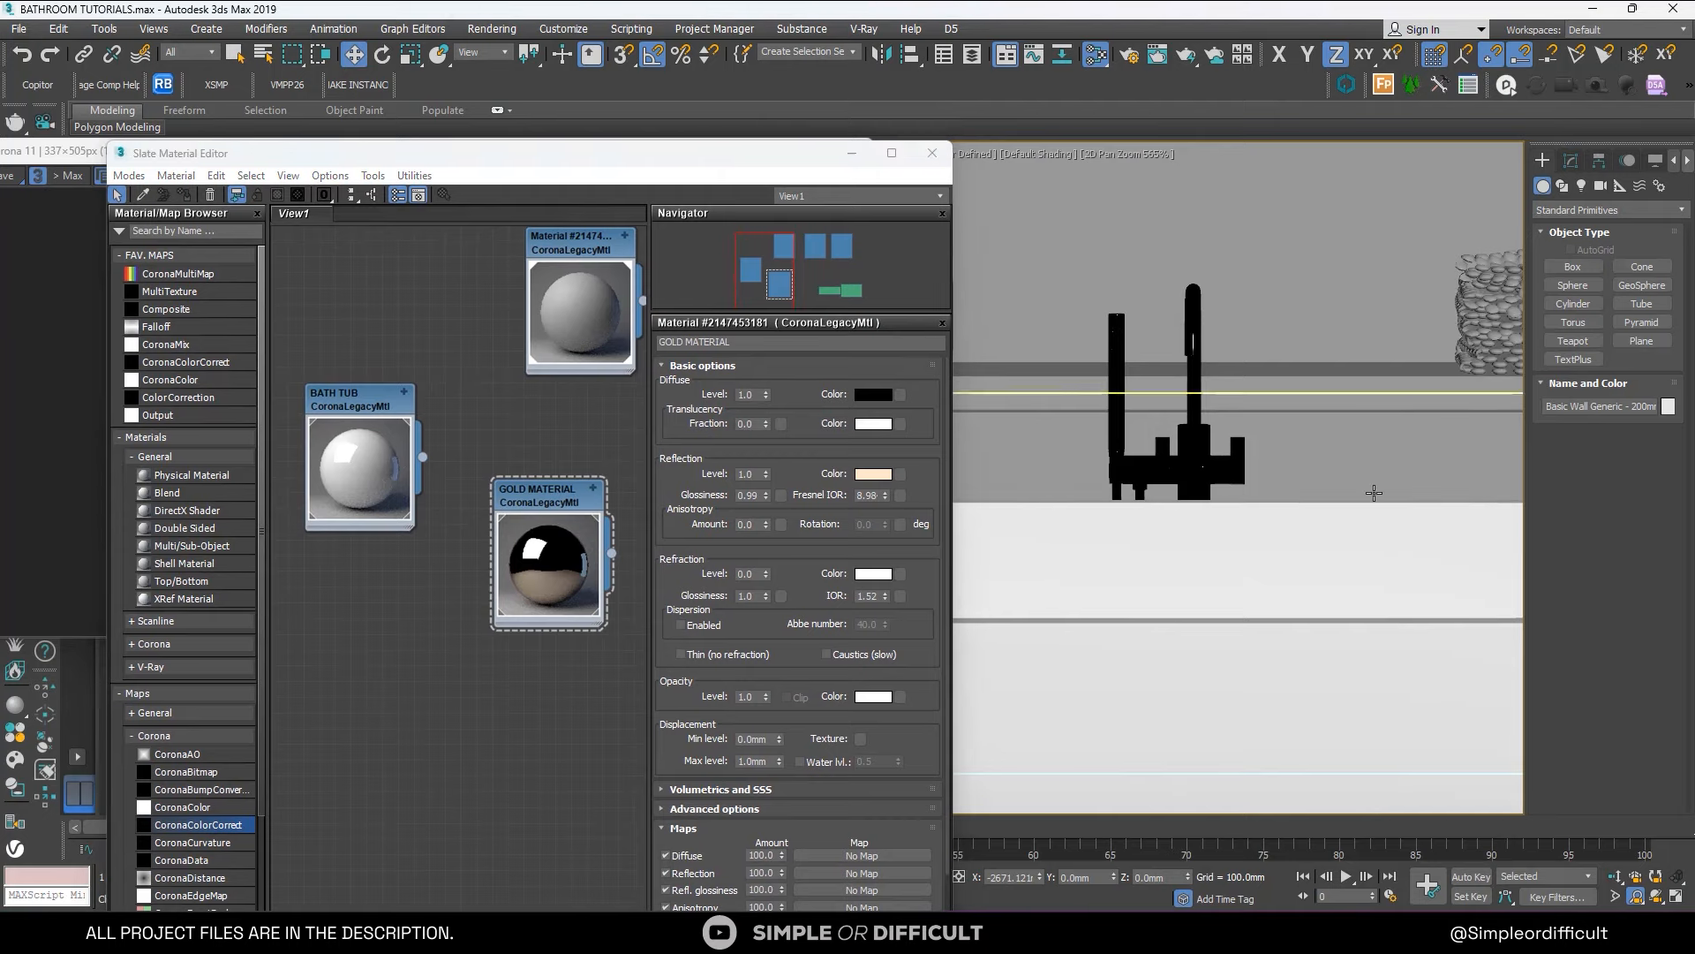
pyautogui.click(1374, 493)
pyautogui.press('c')
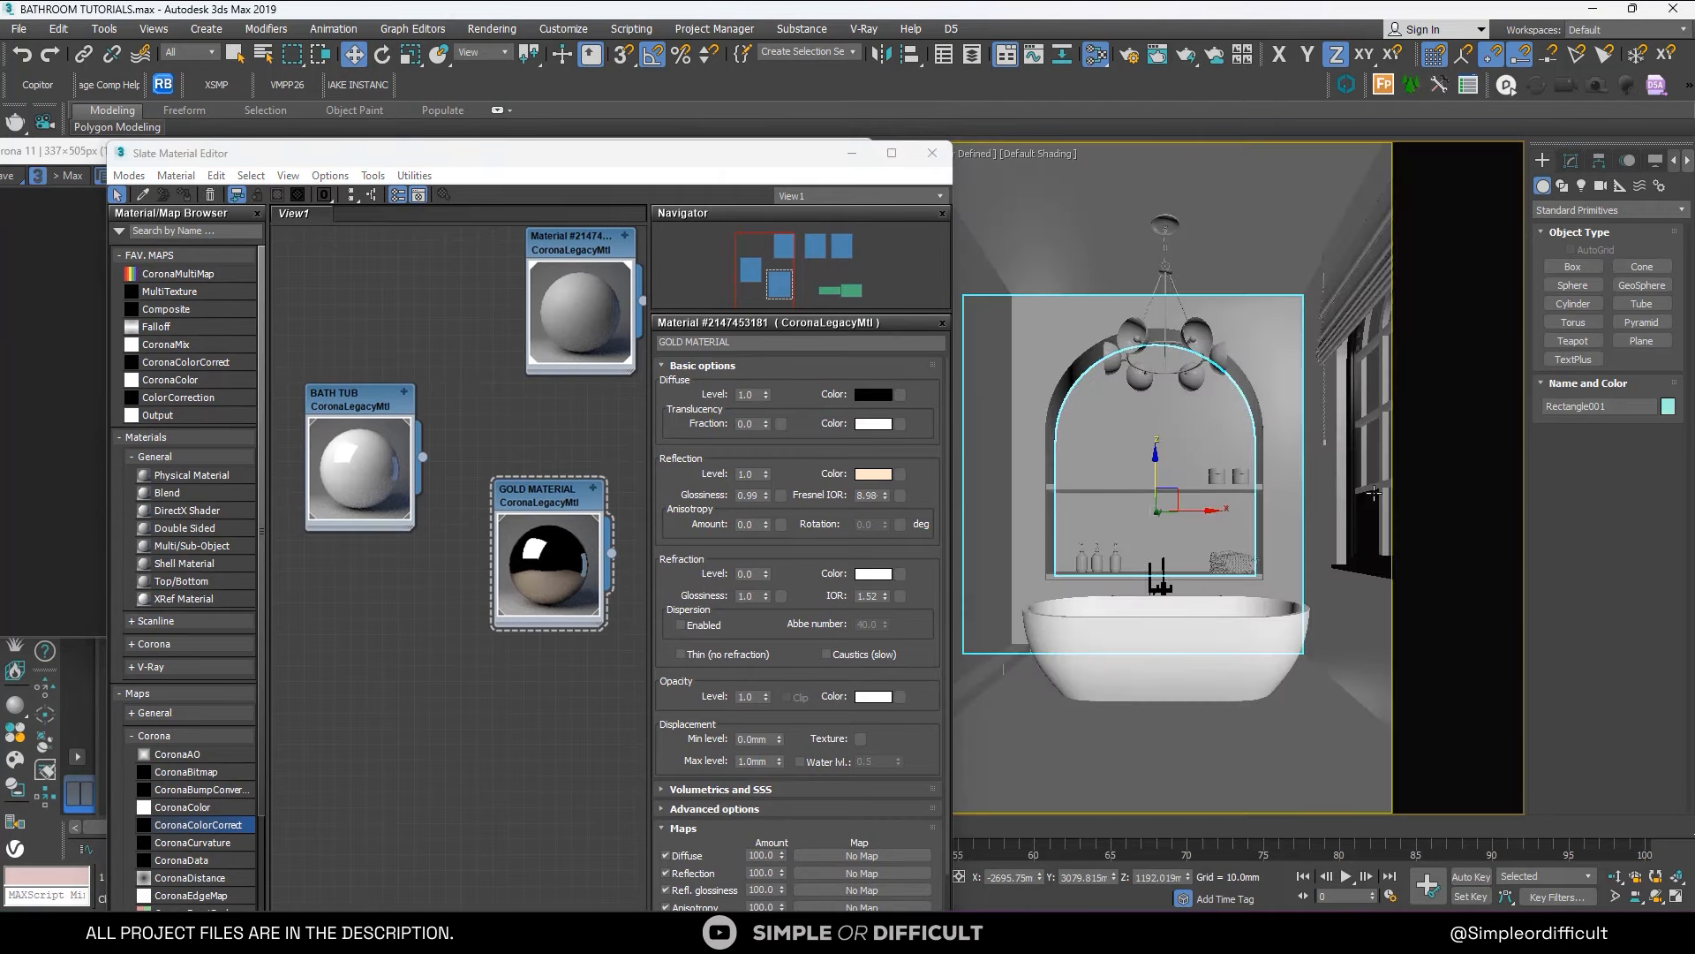
pyautogui.moveTo(603, 159); pyautogui.dragTo(845, 194)
pyautogui.click(1367, 268)
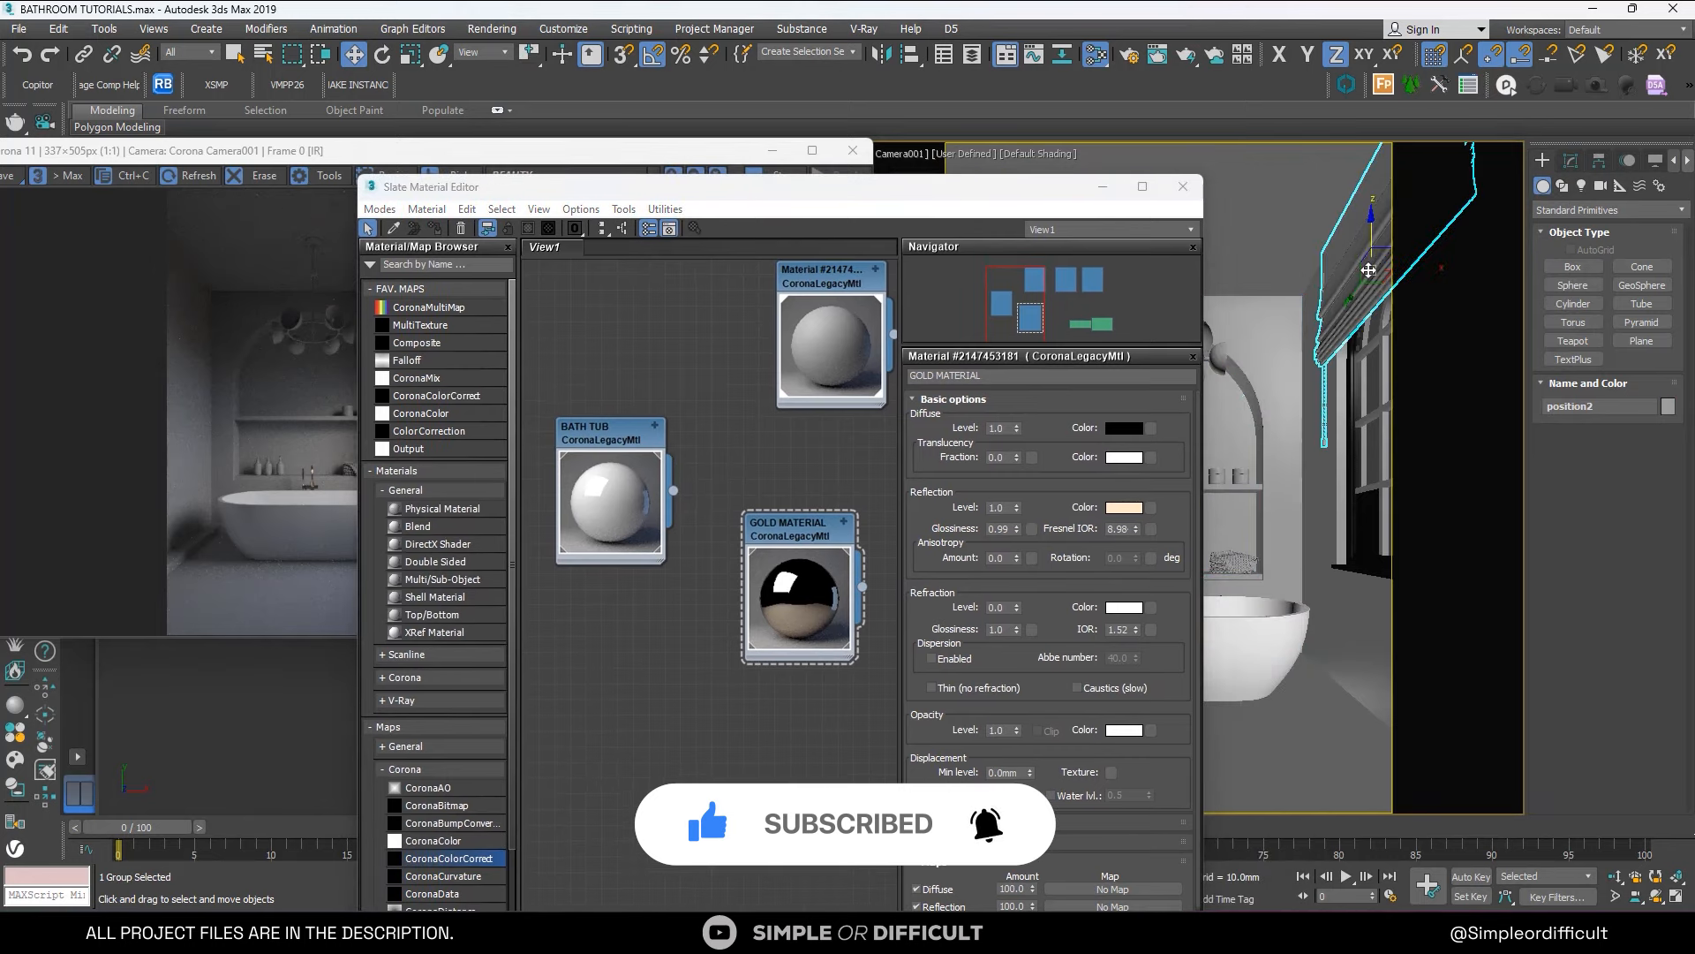
# Duplicate the plain grey CoronaLegacyMtl into an empty area of the material graph, below the BATH TUB material.
pyautogui.scroll(-3, 761, 355)
pyautogui.moveTo(764, 382); pyautogui.dragTo(633, 369, button='middle')
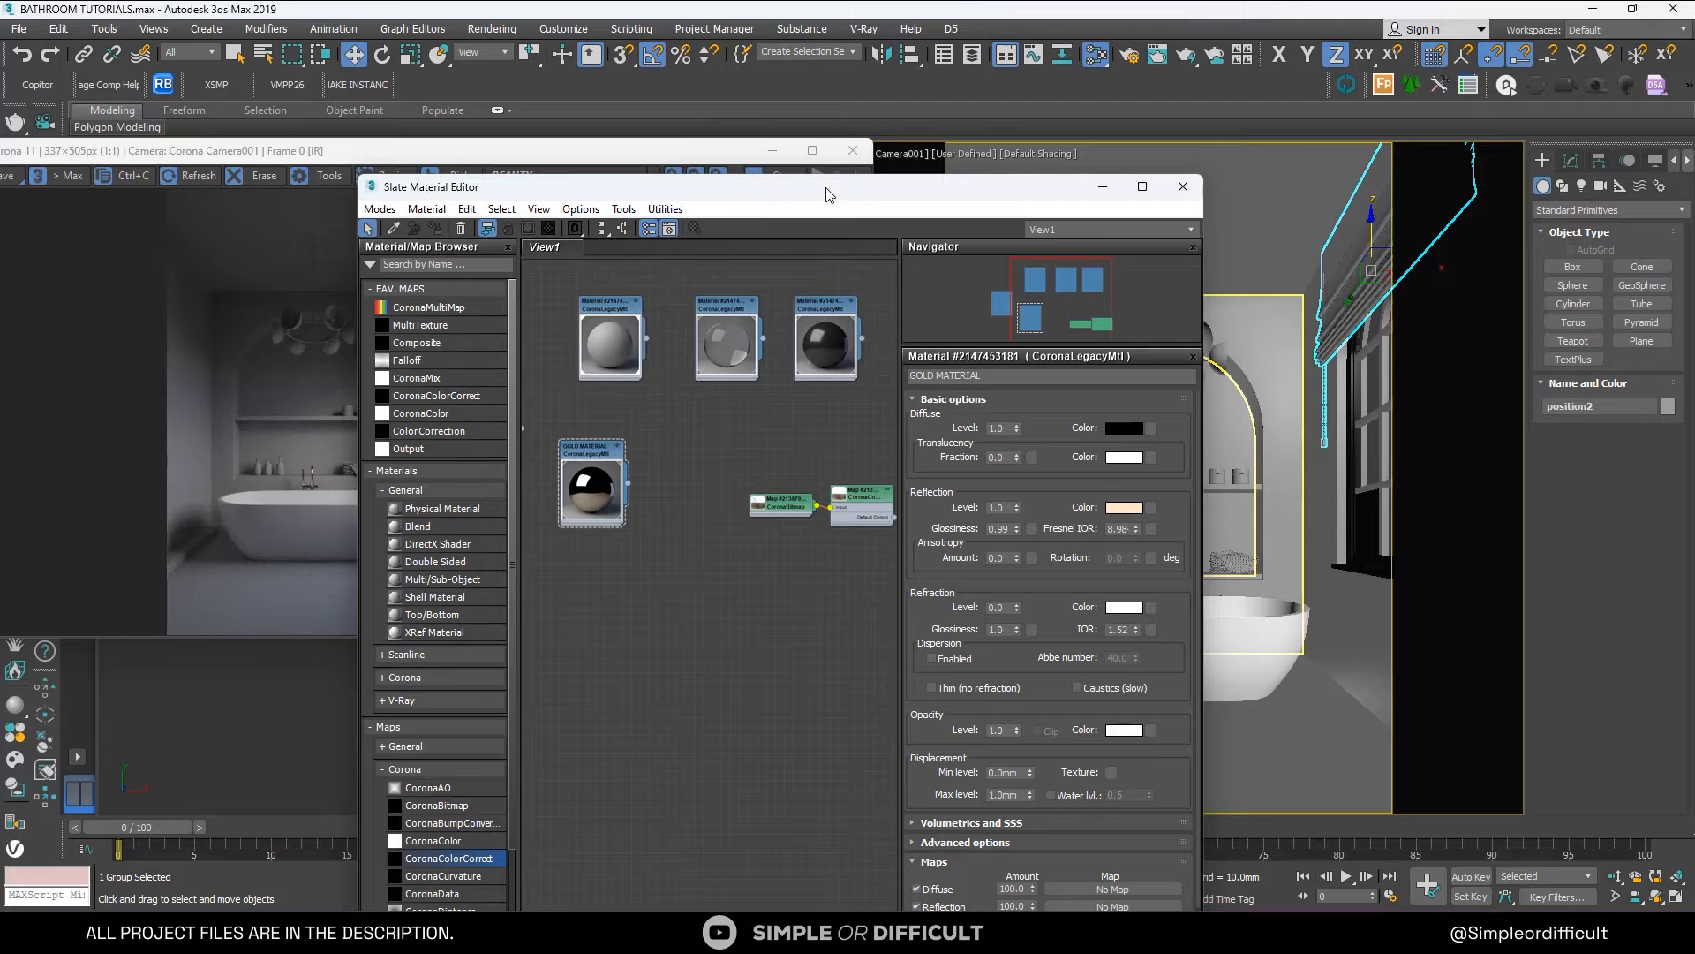
pyautogui.moveTo(827, 193); pyautogui.dragTo(1204, 114)
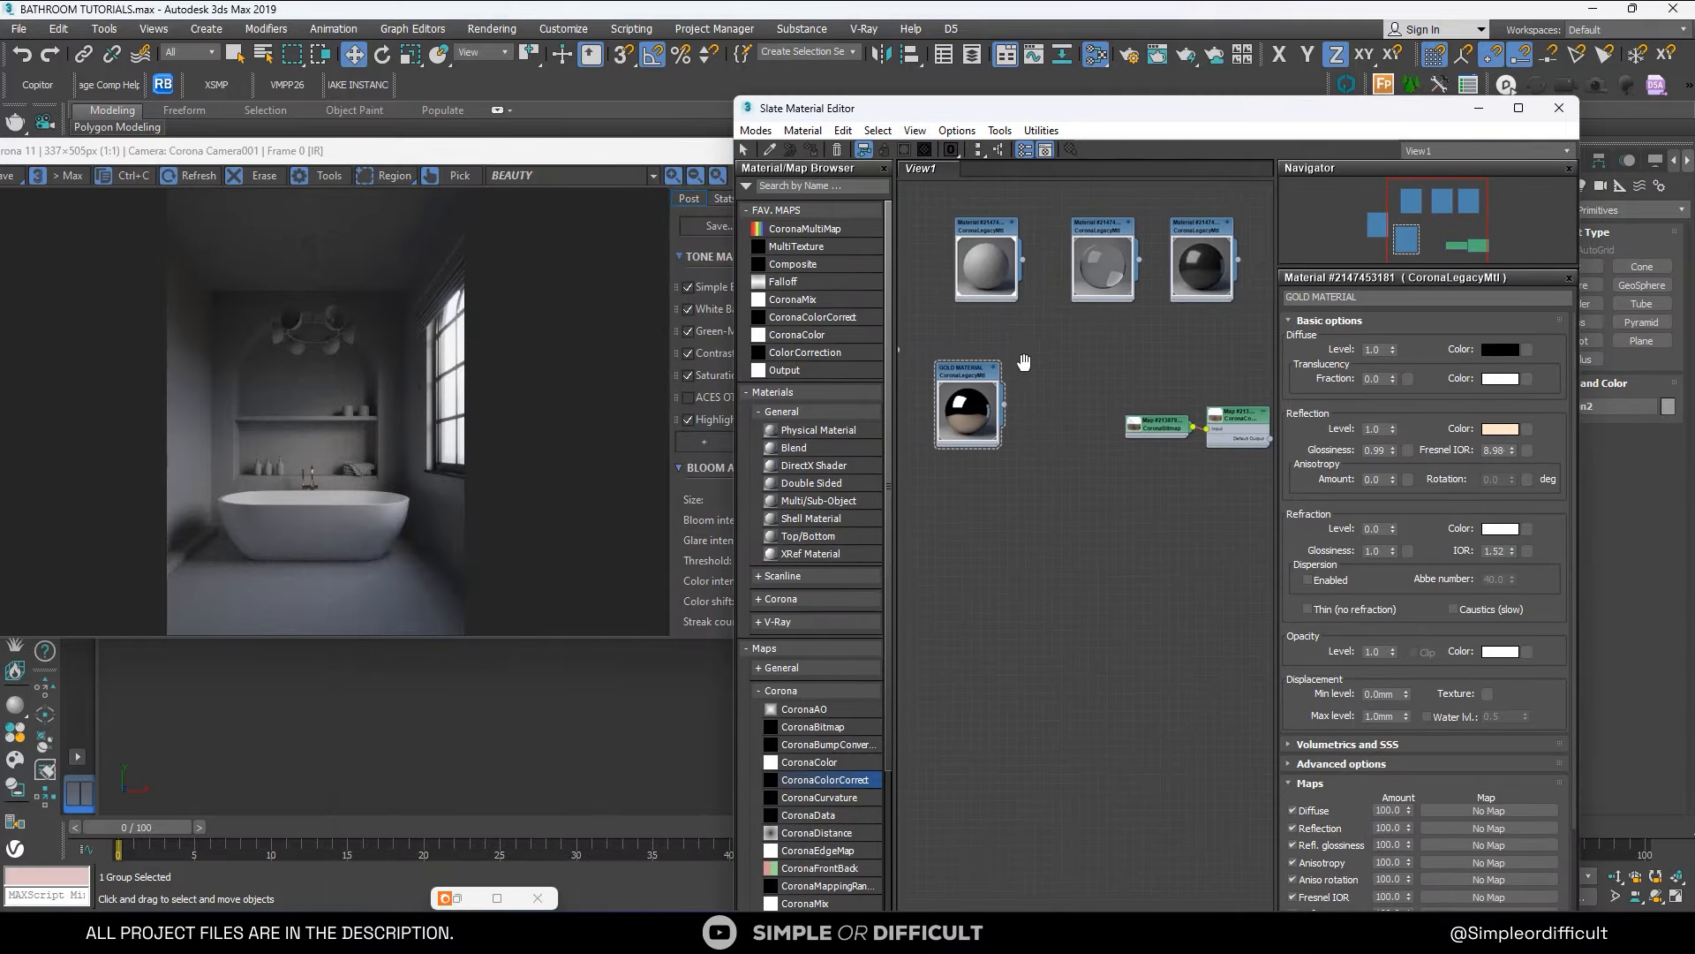
pyautogui.moveTo(1024, 362); pyautogui.dragTo(1185, 330, button='middle')
pyautogui.scroll(-2, 1007, 403)
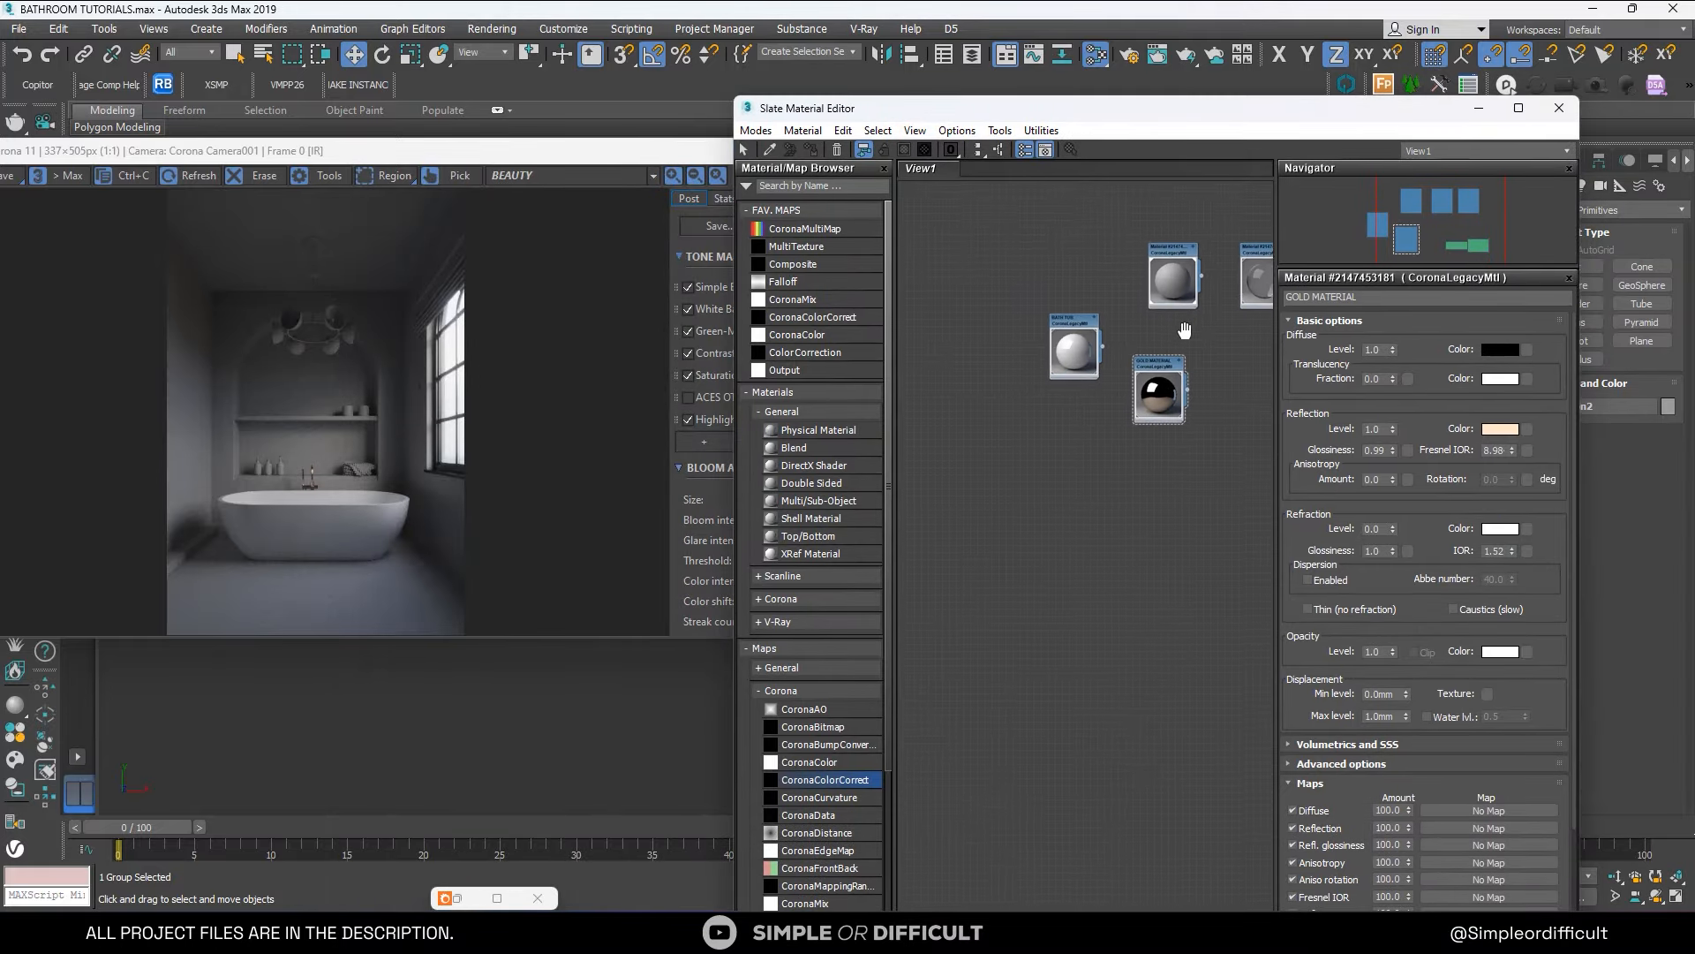
pyautogui.moveTo(1169, 257); pyautogui.dragTo(1091, 486)
pyautogui.scroll(2, 1036, 517)
pyautogui.scroll(2, 1091, 486)
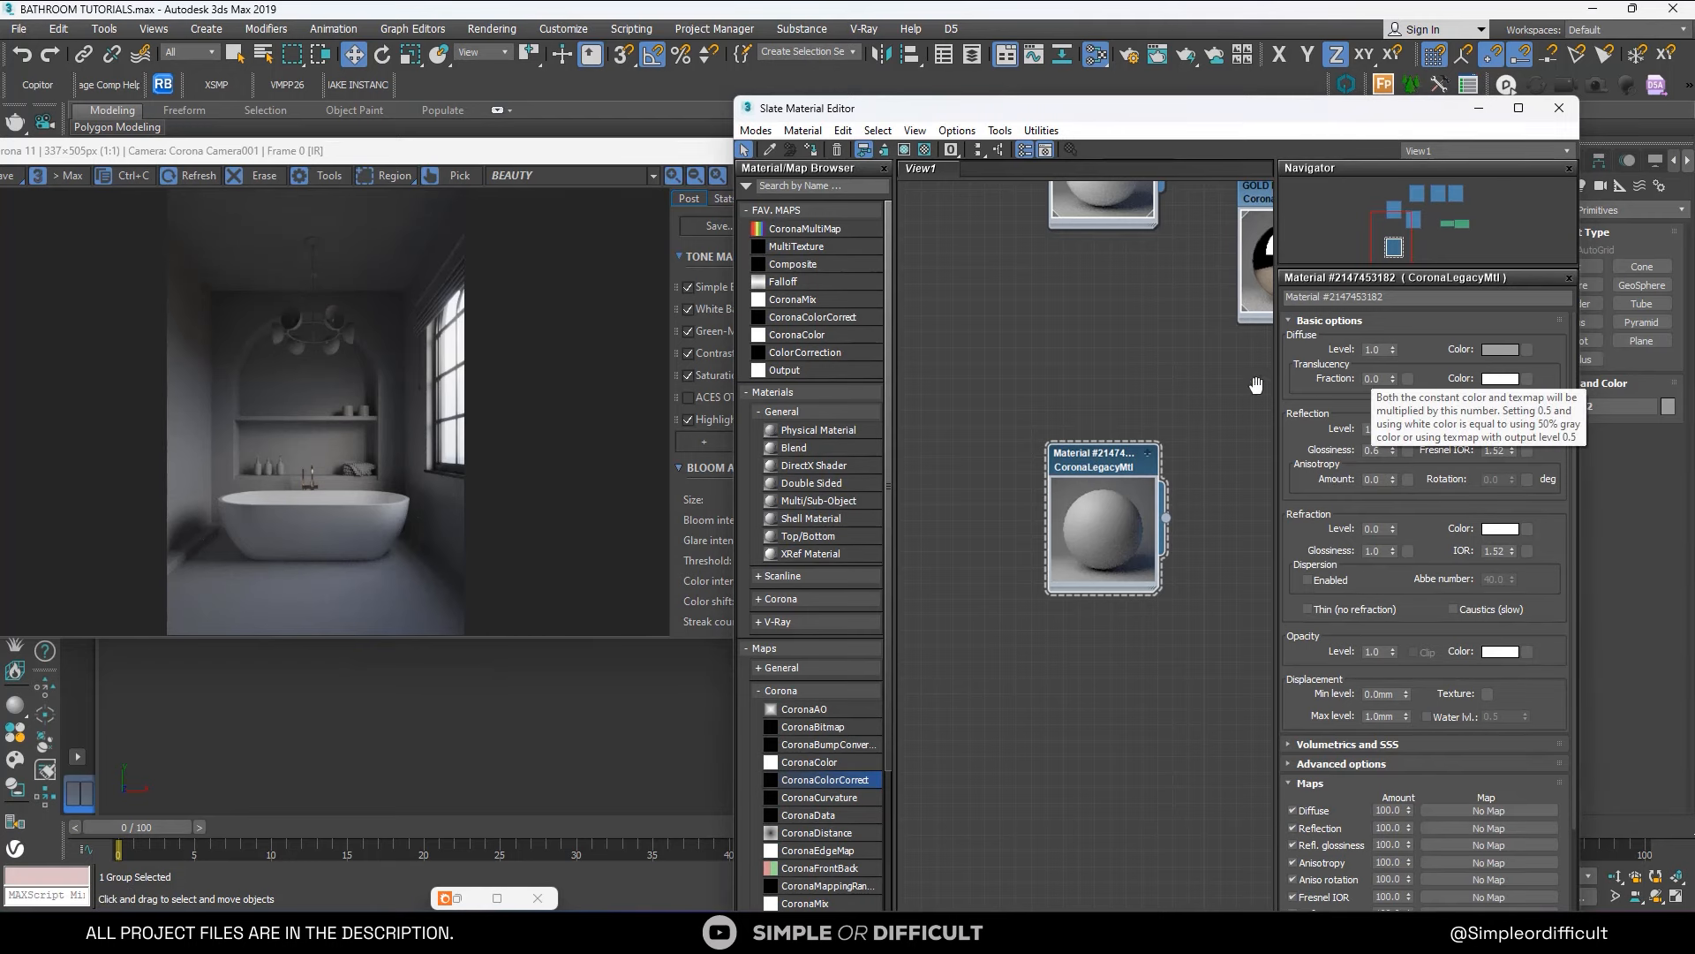
# Open the window blind group so its parts can be selected individually.
pyautogui.moveTo(1117, 108); pyautogui.dragTo(538, 230)
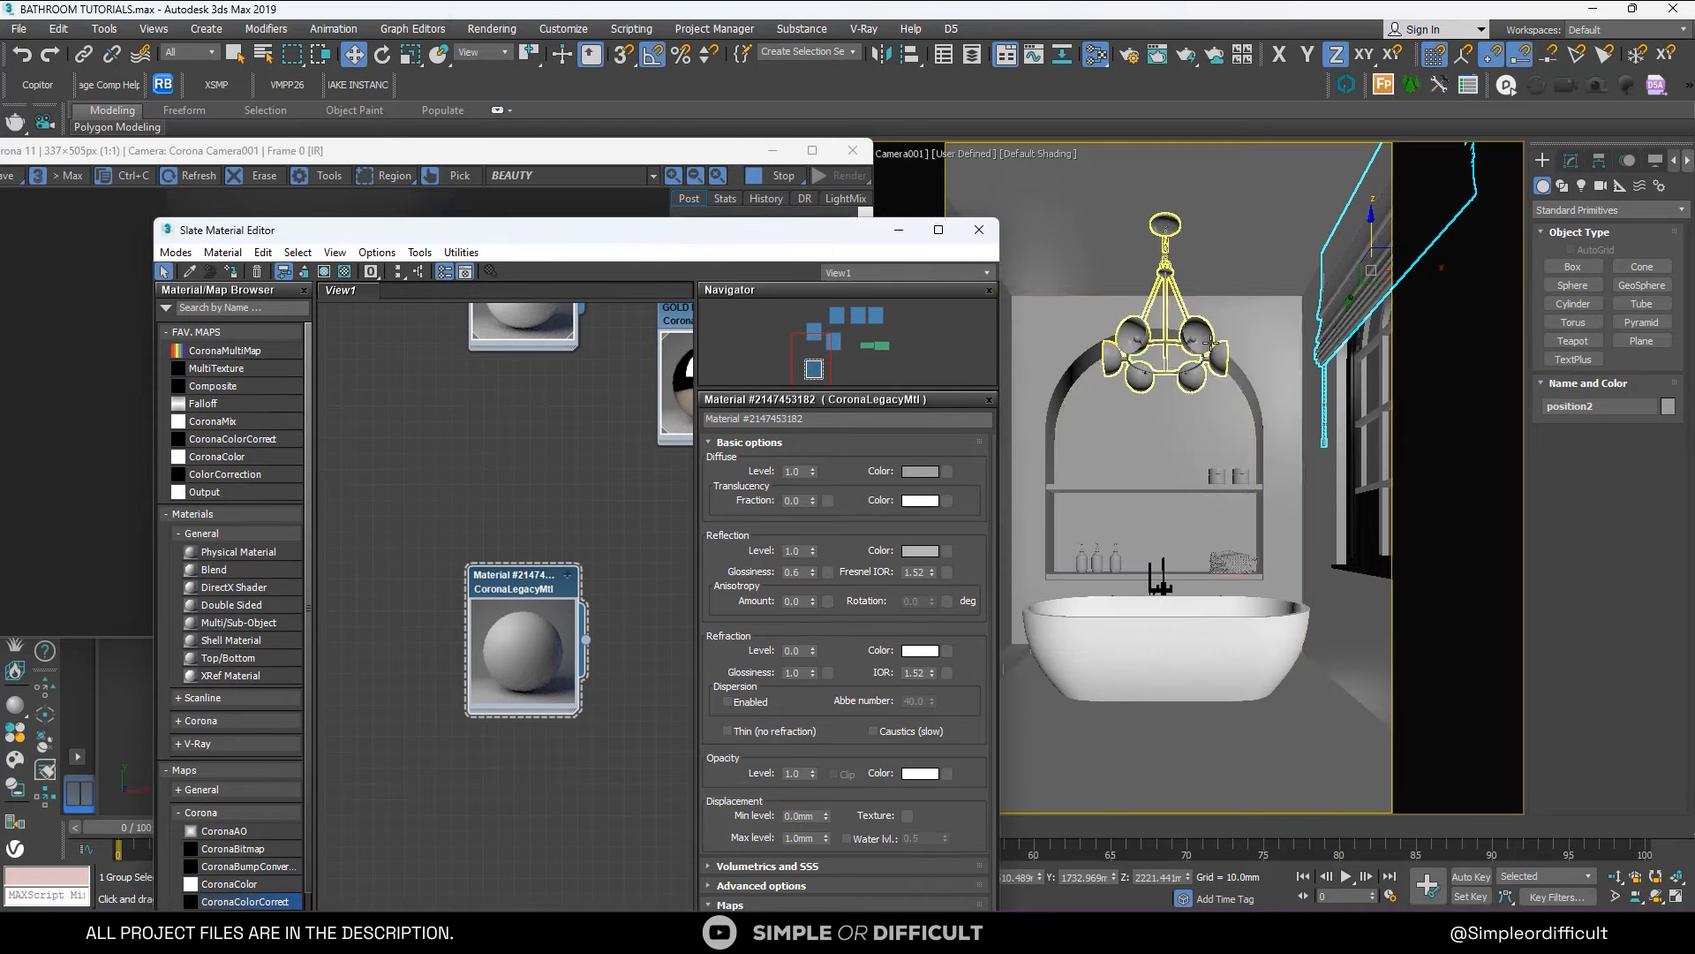
pyautogui.rightClick(1327, 295)
pyautogui.moveTo(1385, 277)
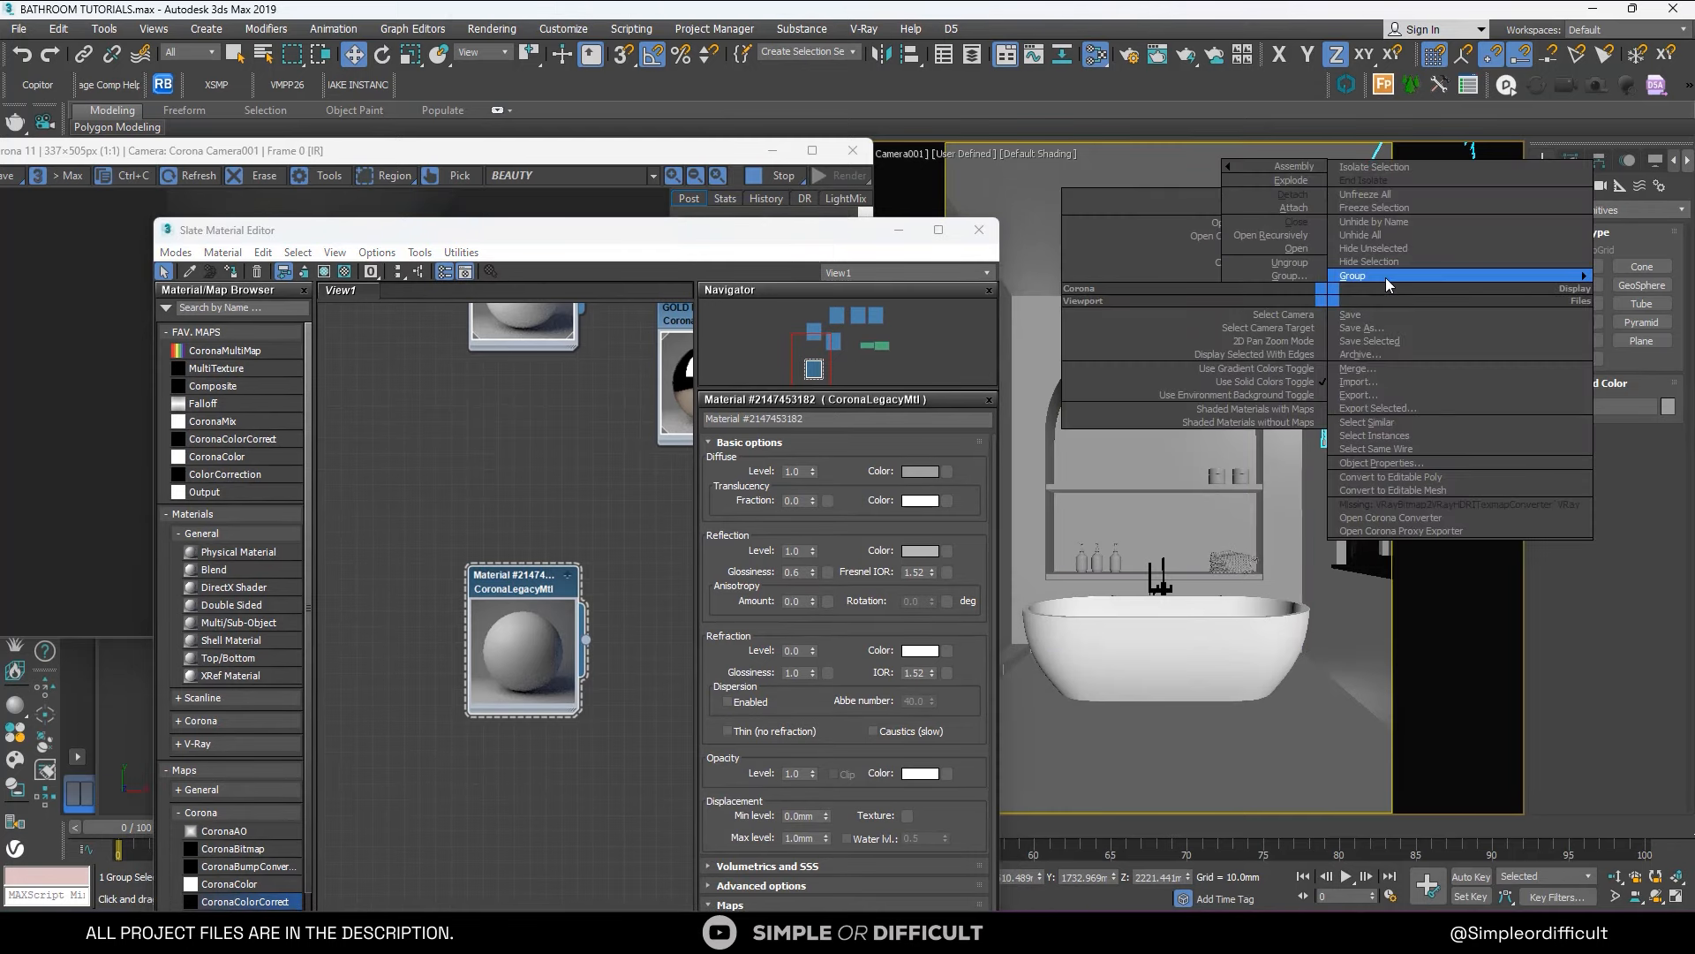
pyautogui.click(1296, 250)
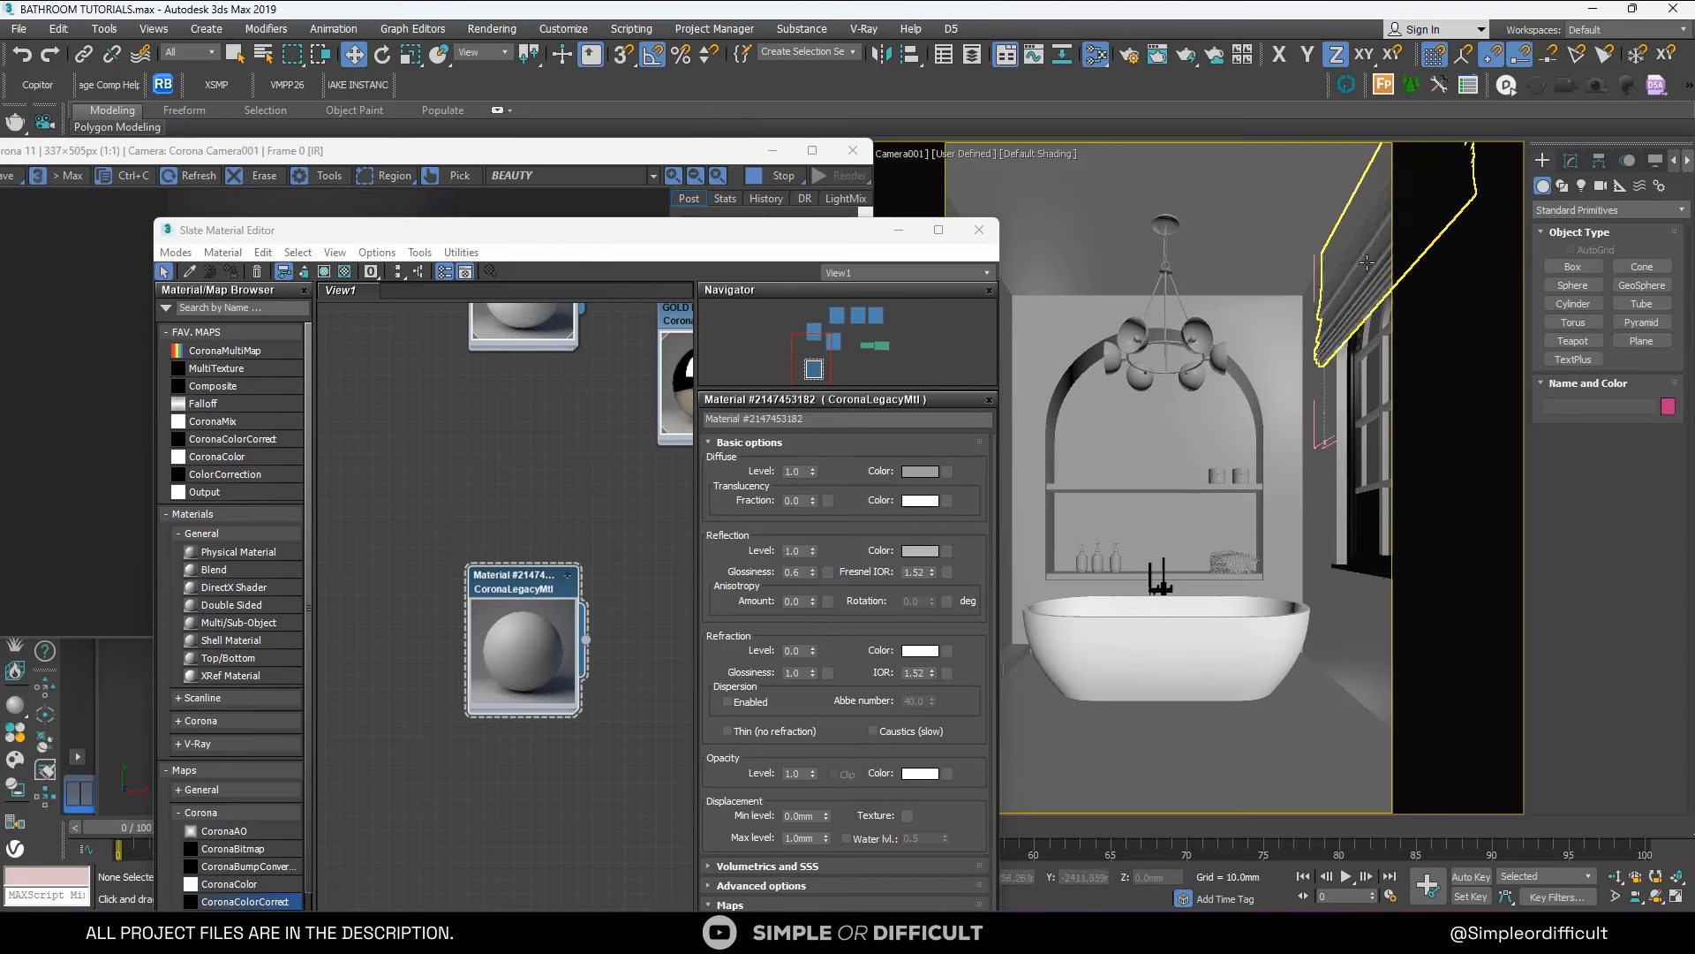
# Check the blind mesh's material IDs at Editable Poly element level by selecting polygons with ID 1.
pyautogui.click(1571, 160)
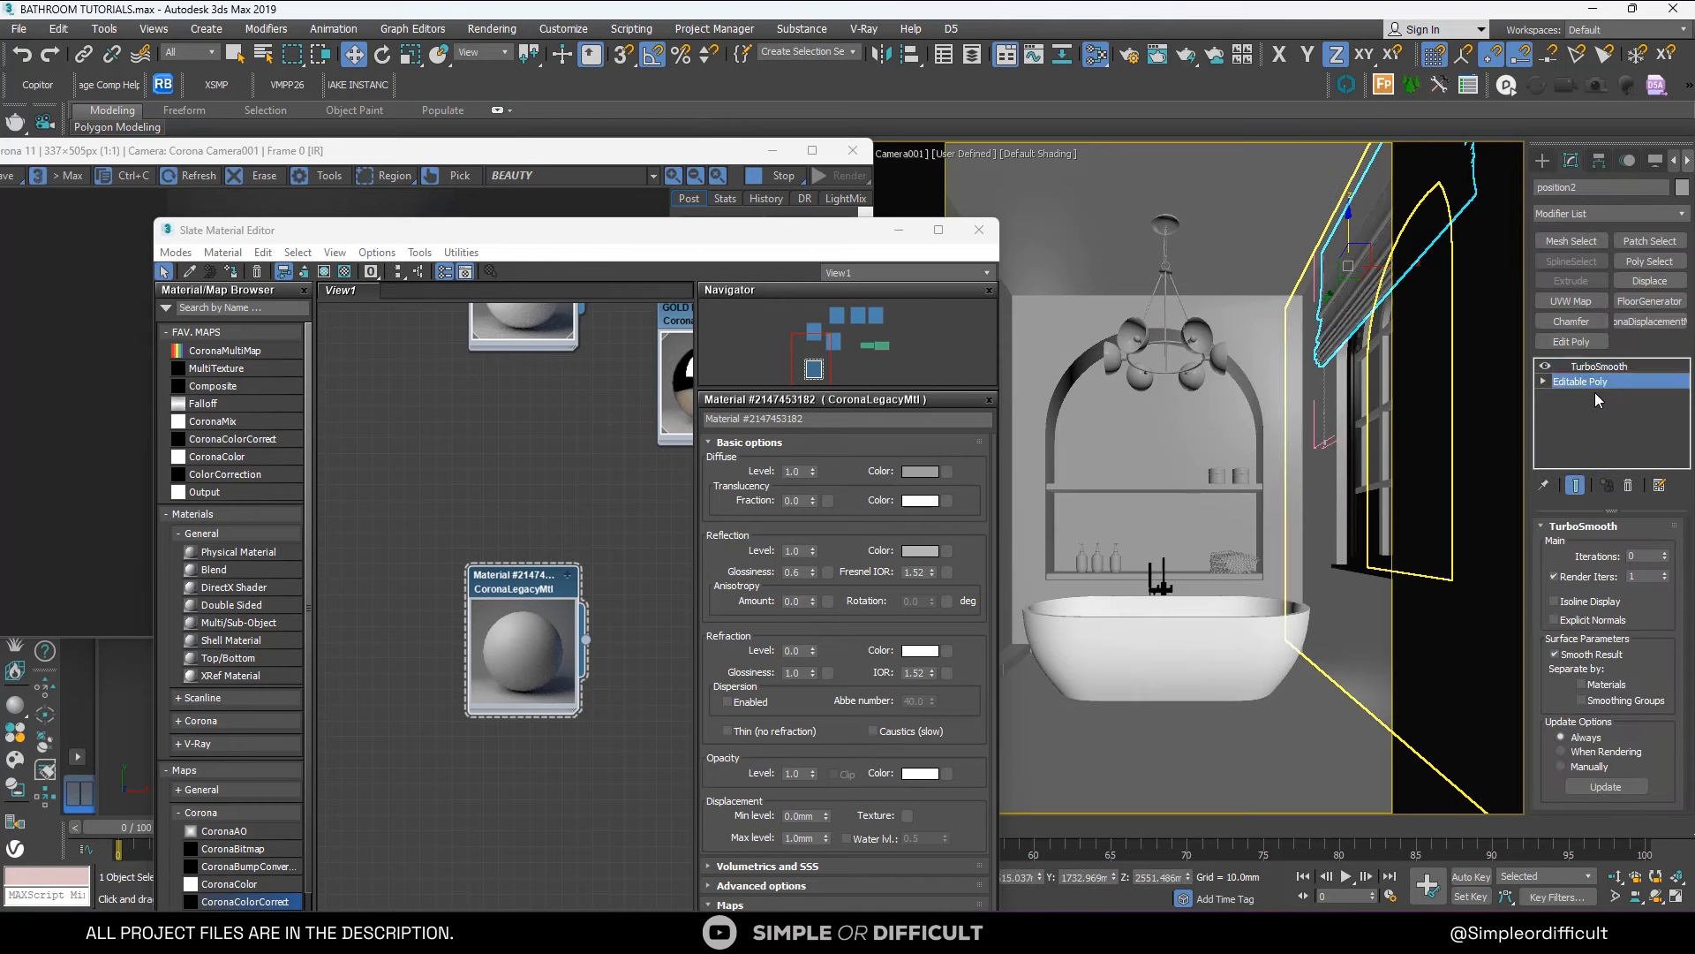
pyautogui.click(1580, 381)
pyautogui.click(1648, 546)
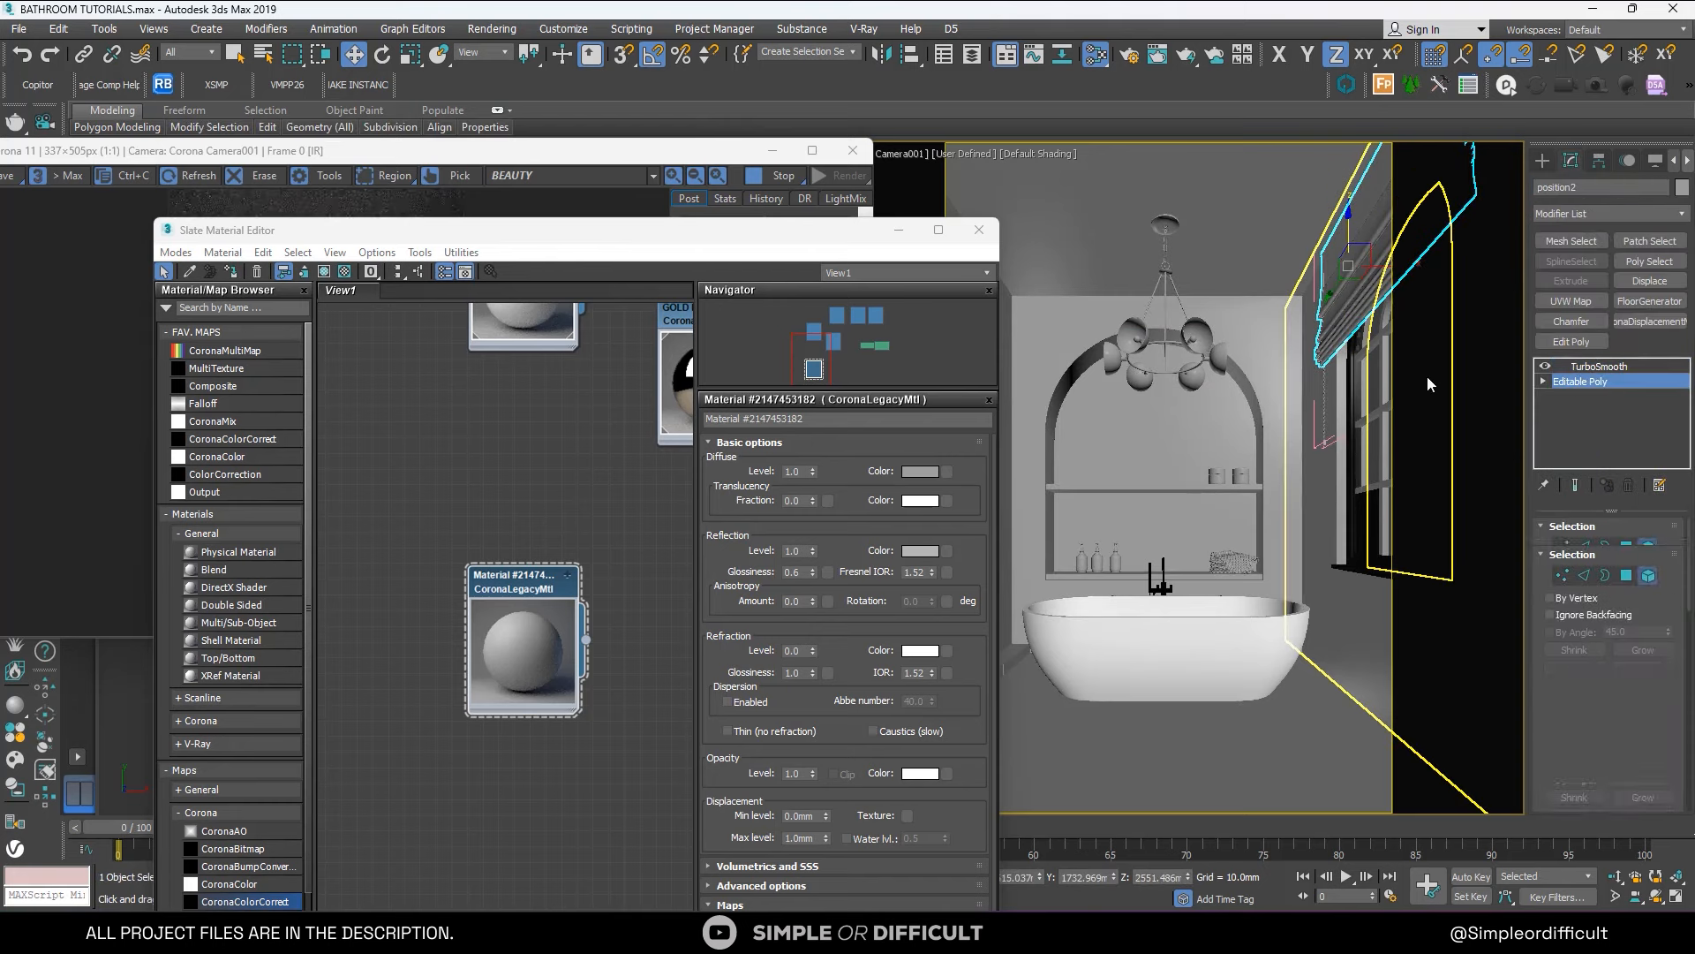
pyautogui.click(1364, 271)
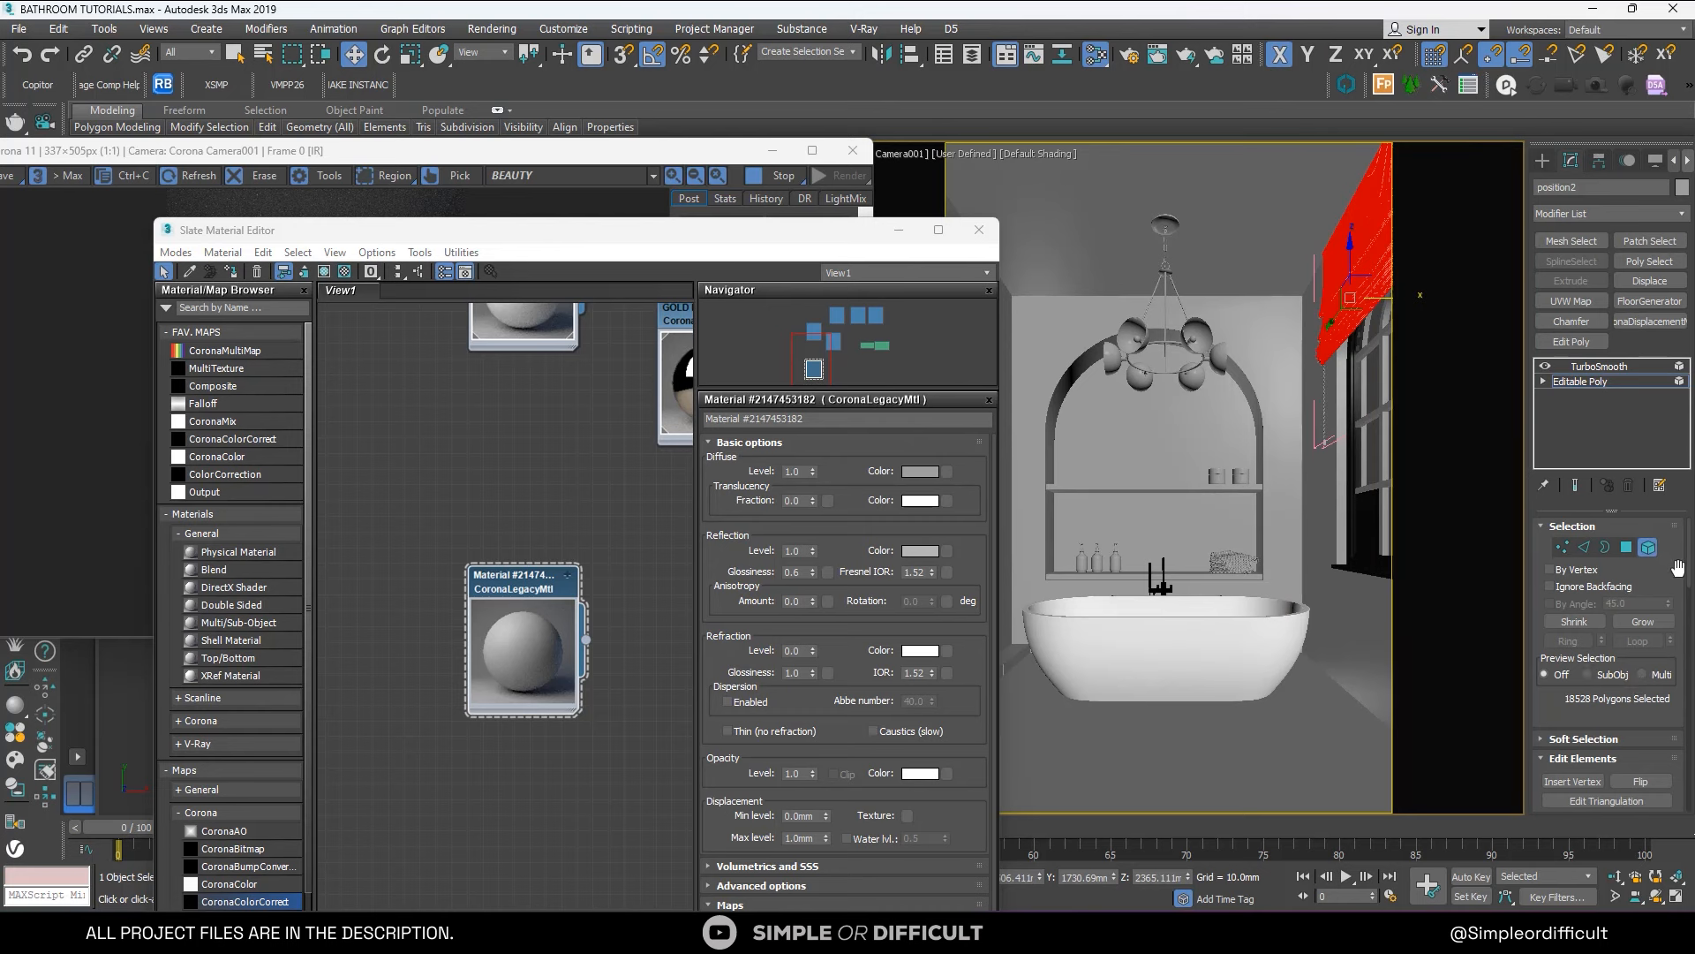
pyautogui.scroll(-5, 1689, 565)
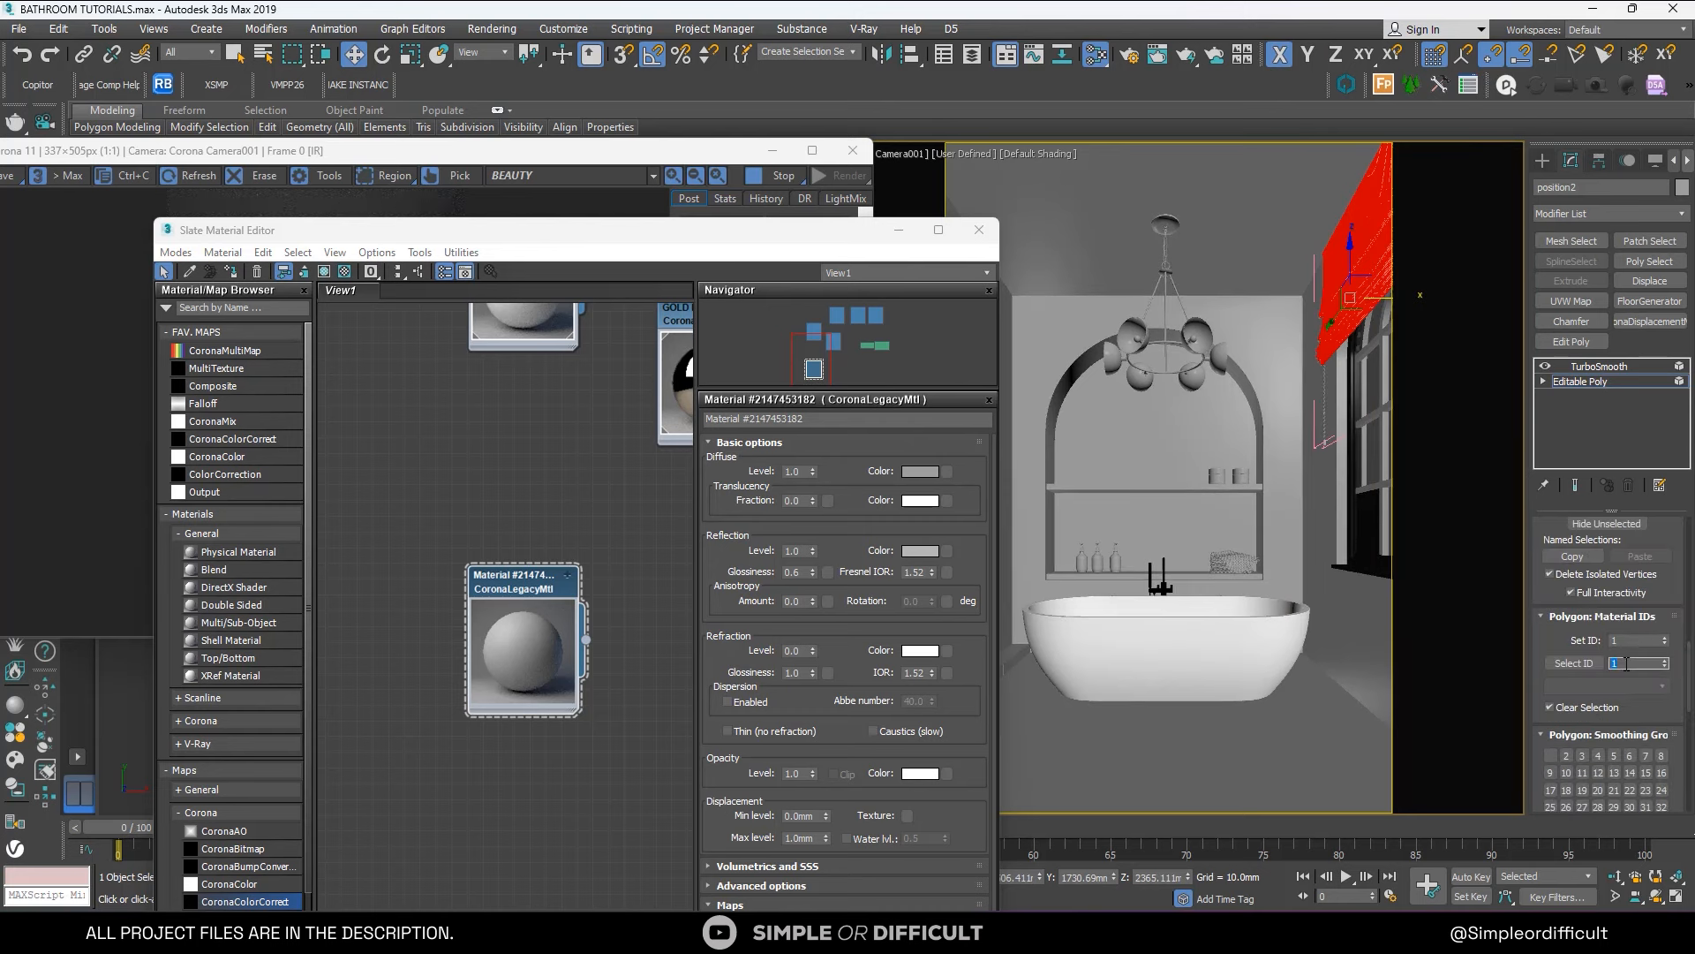
pyautogui.click(1586, 665)
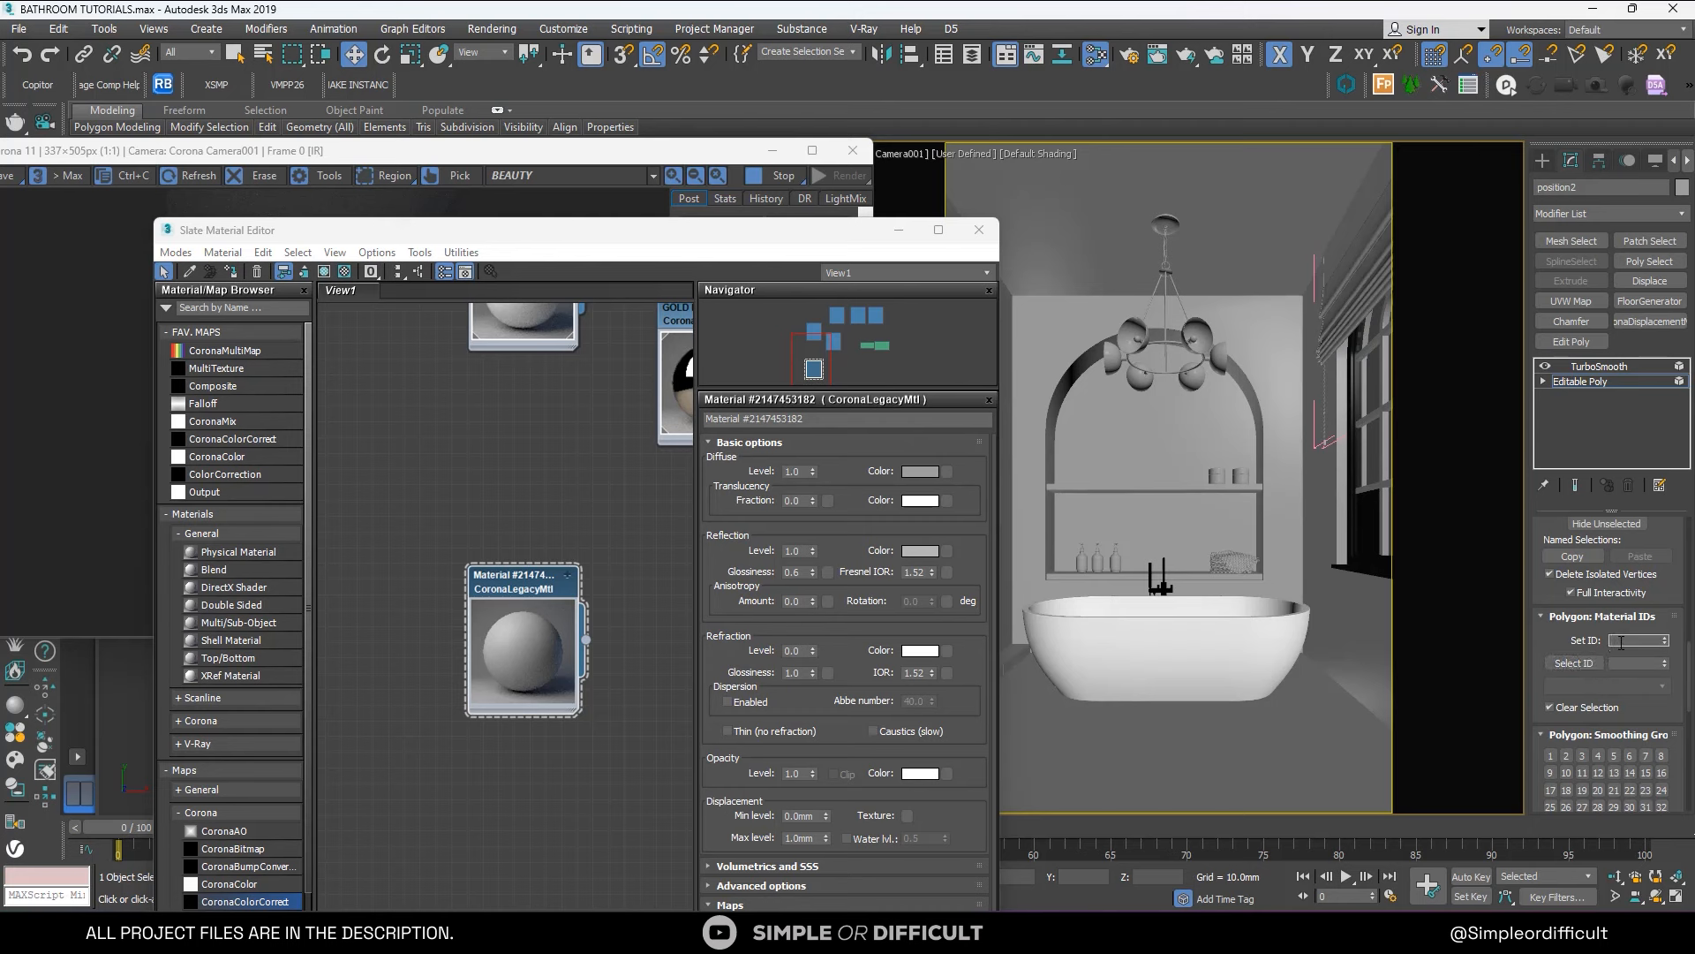
pyautogui.click(1621, 642)
pyautogui.write('1')
pyautogui.click(1585, 666)
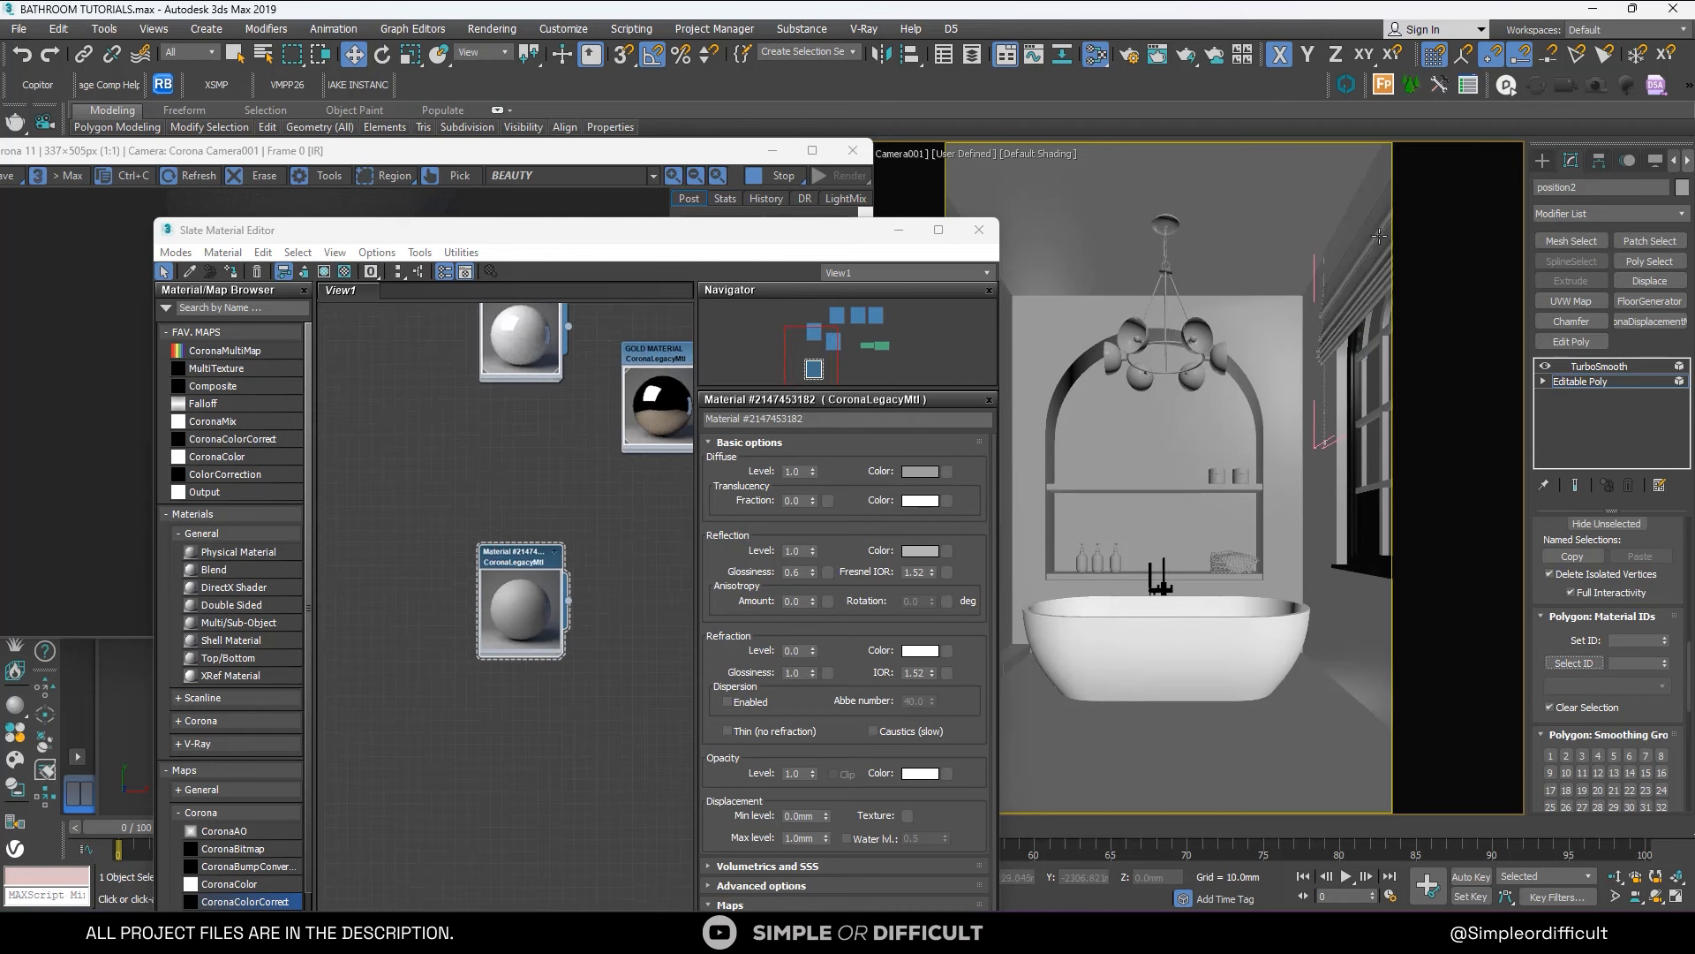
pyautogui.click(1542, 161)
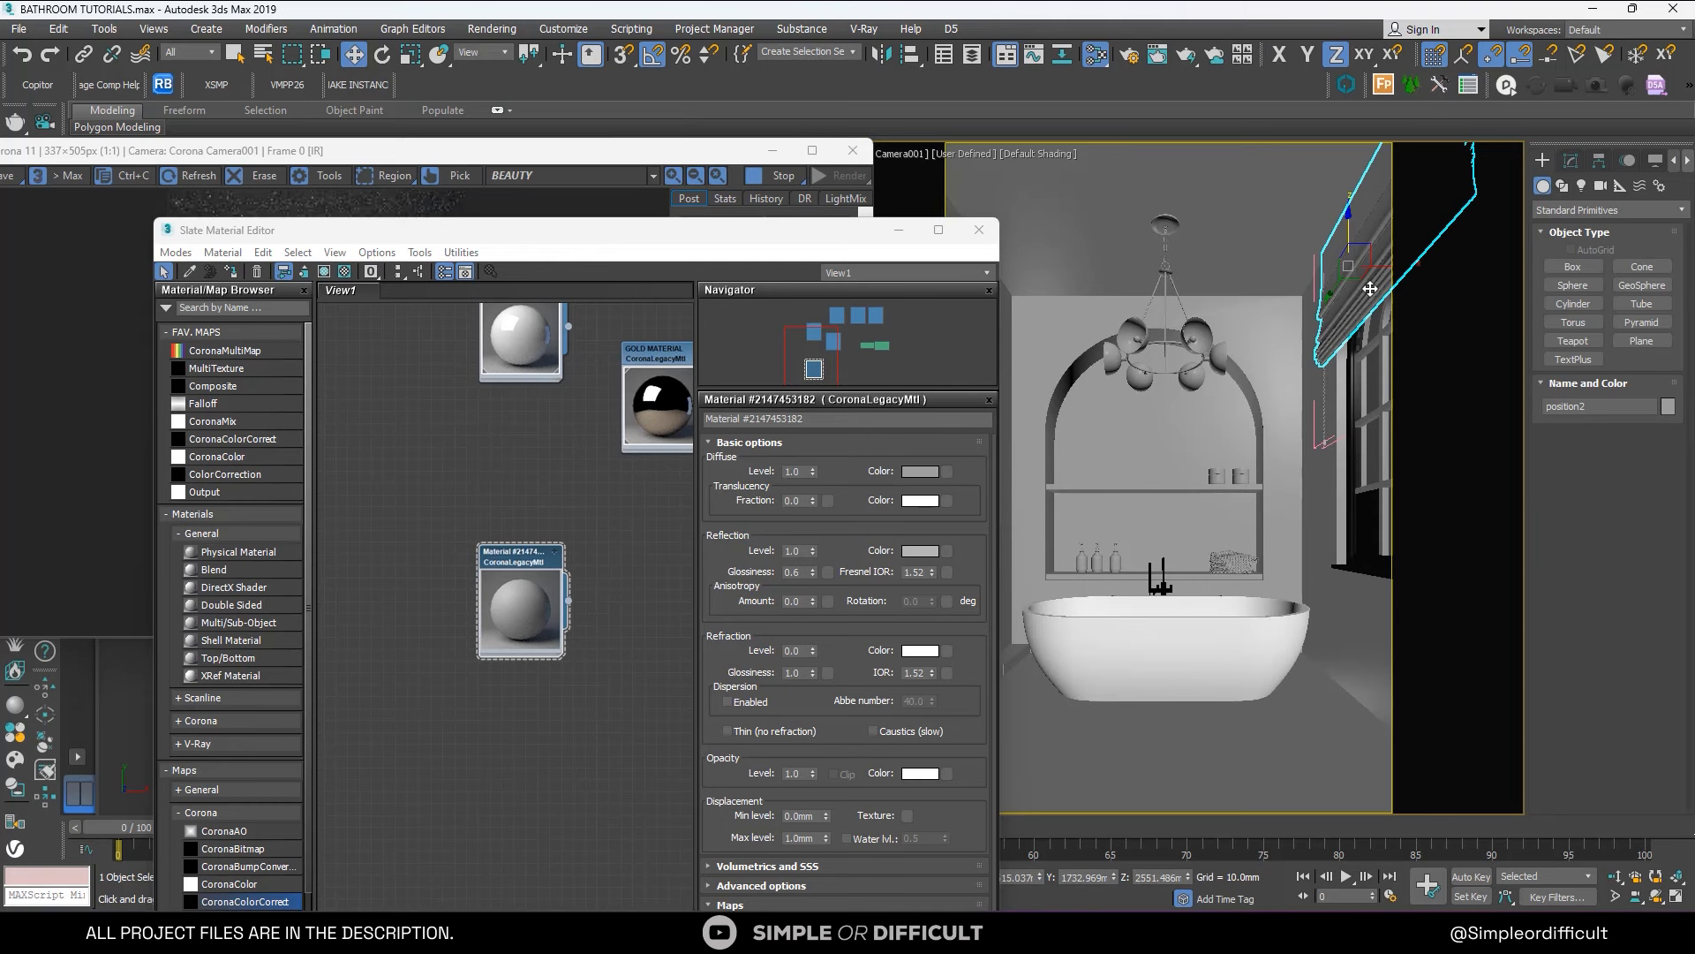
# Assign the duplicated grey Corona material to the selected window blind.
pyautogui.scroll(2, 528, 576)
pyautogui.scroll(1, 526, 569)
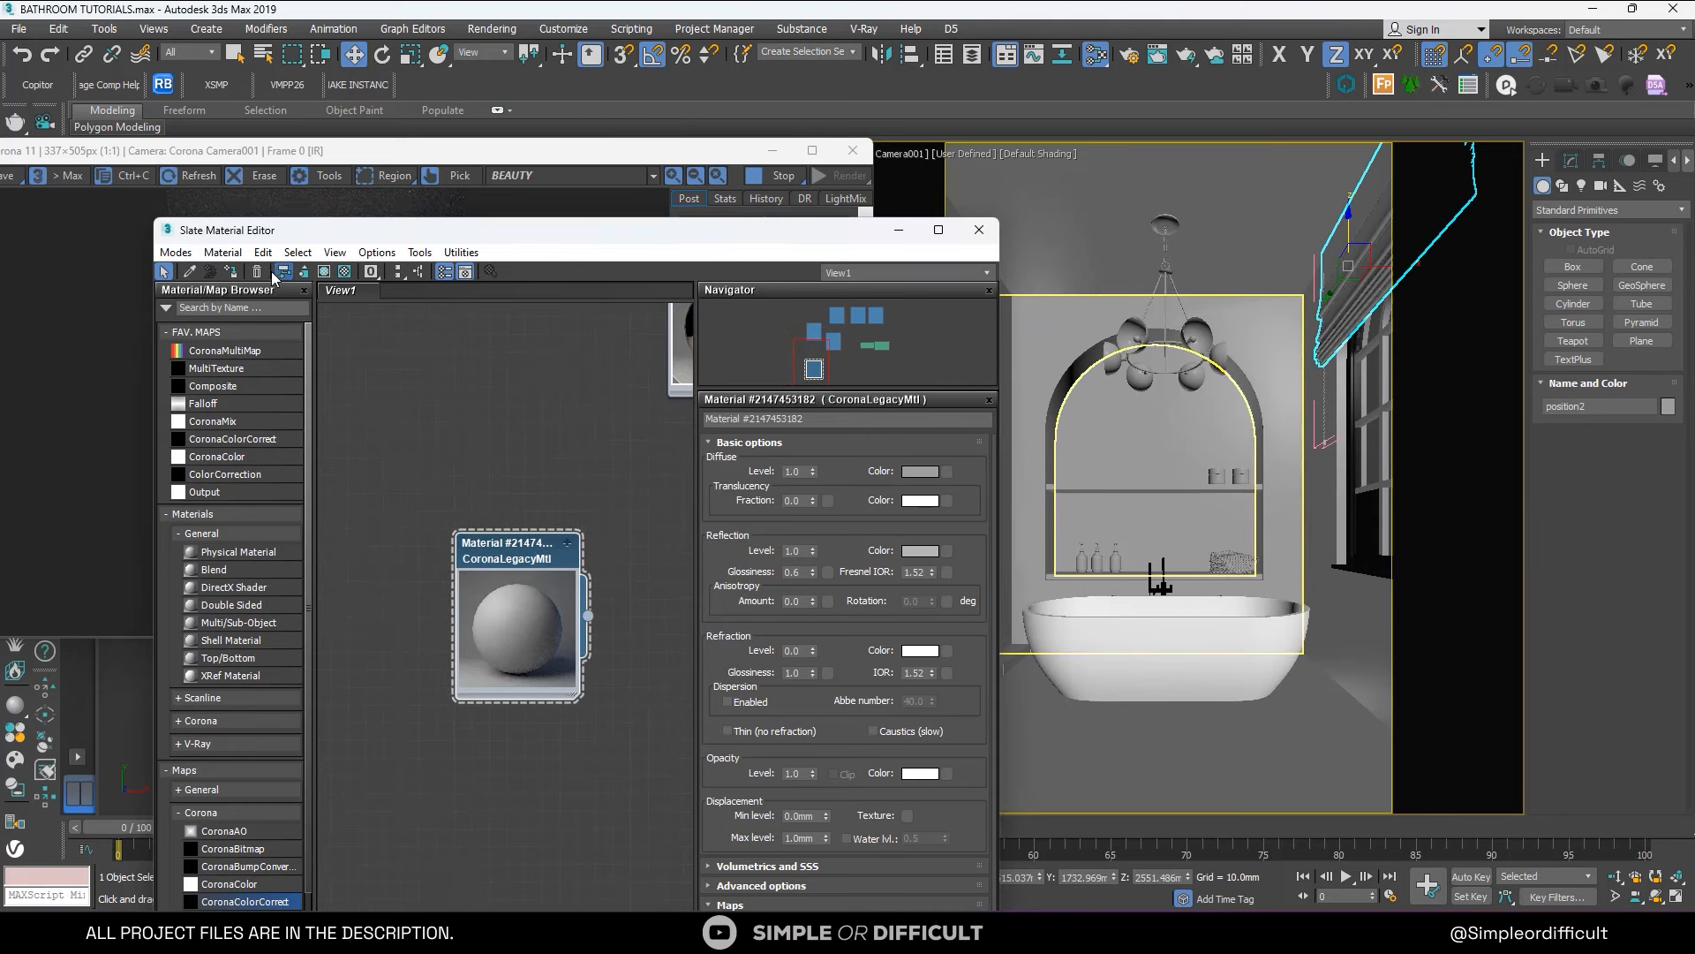
pyautogui.click(234, 271)
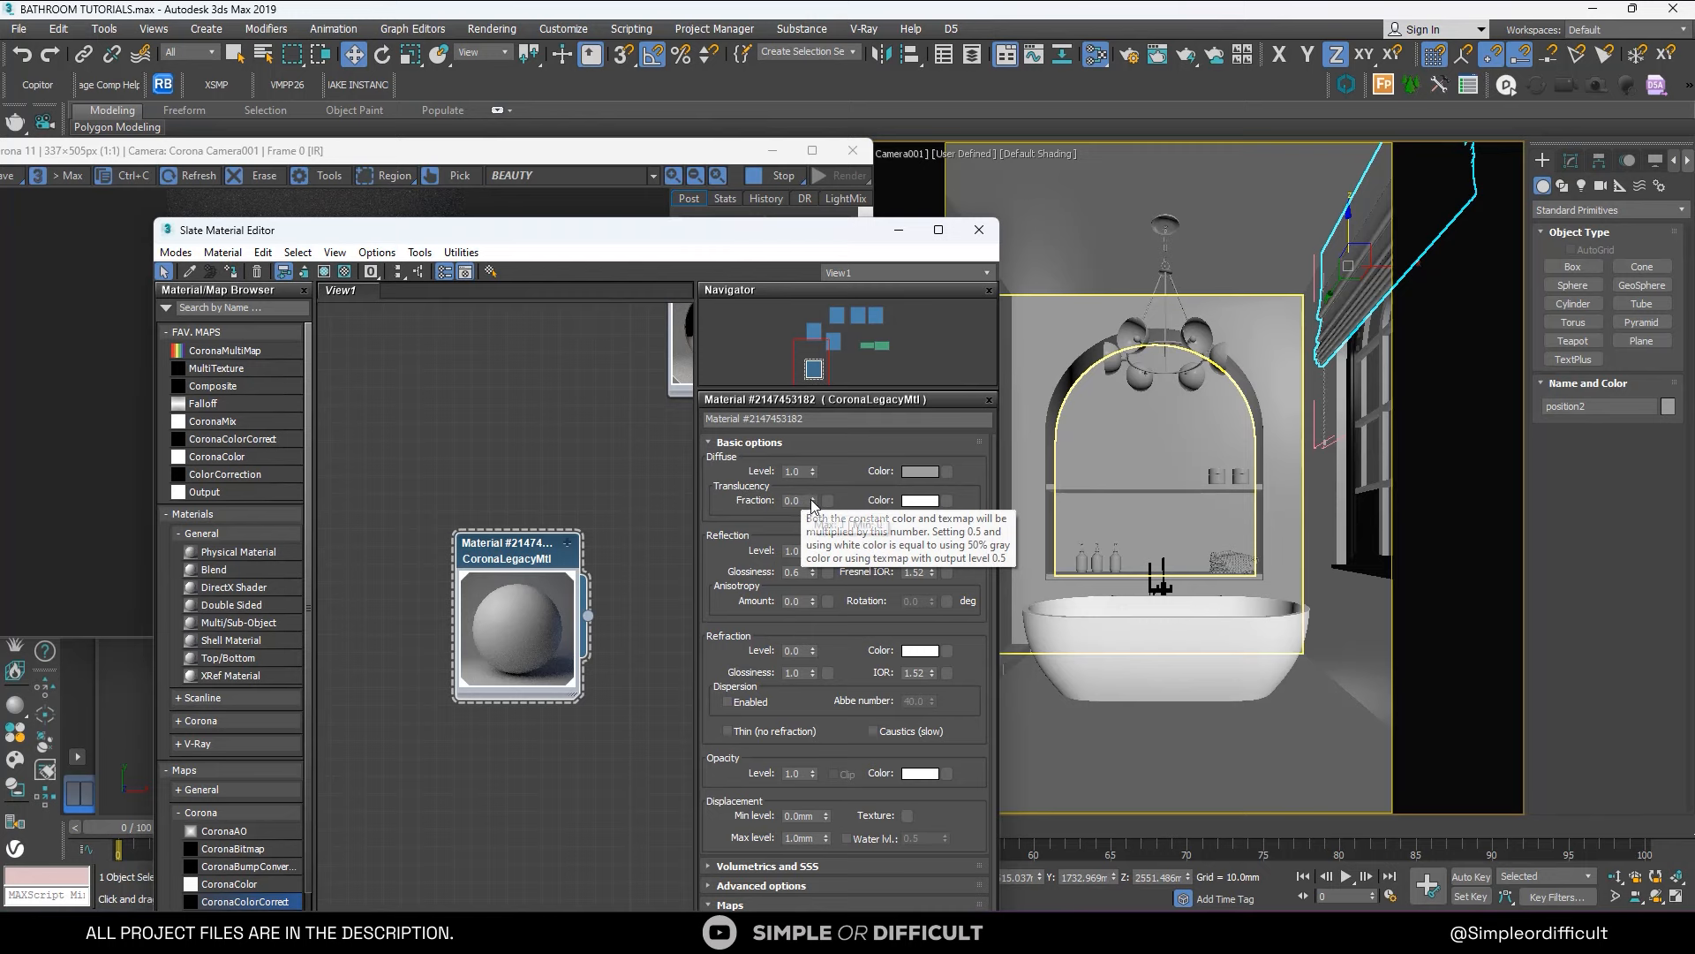
# Try a translucency fraction of 0.27 on the blind's material, reset it to 0.0 and compare both in the render.
pyautogui.moveTo(813, 501); pyautogui.dragTo(813, 472)
pyautogui.moveTo(706, 237); pyautogui.dragTo(1225, 159)
pyautogui.scroll(1, 463, 251)
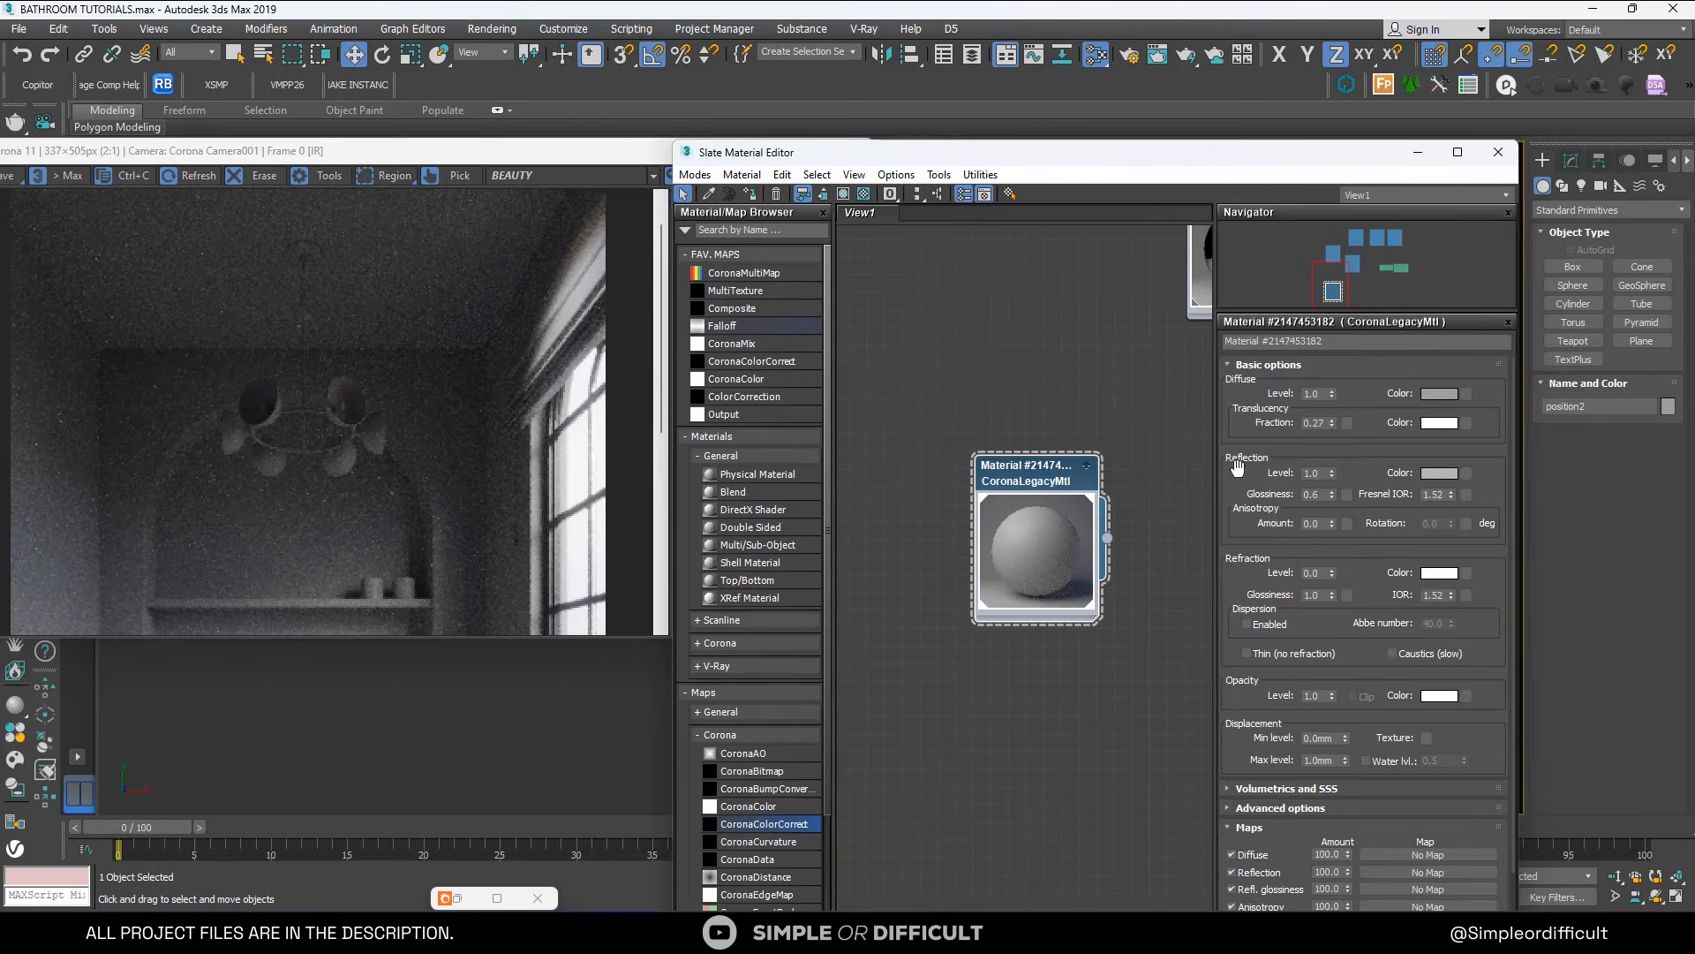
pyautogui.press('Return')
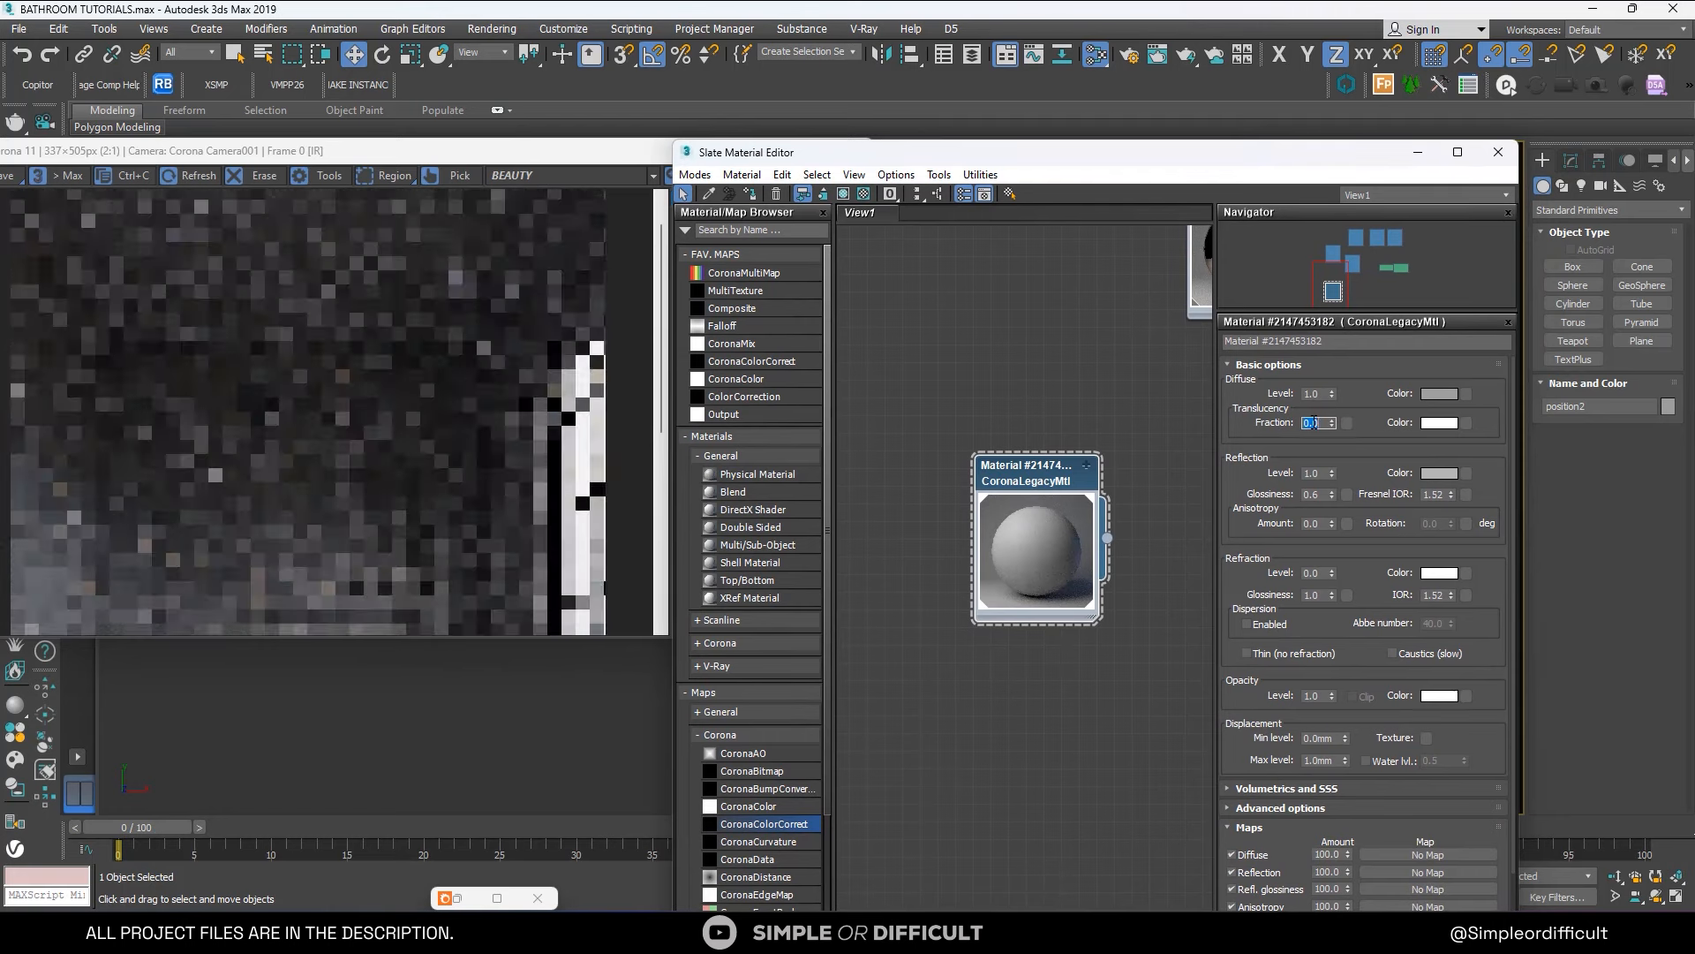
pyautogui.scroll(-1, 570, 305)
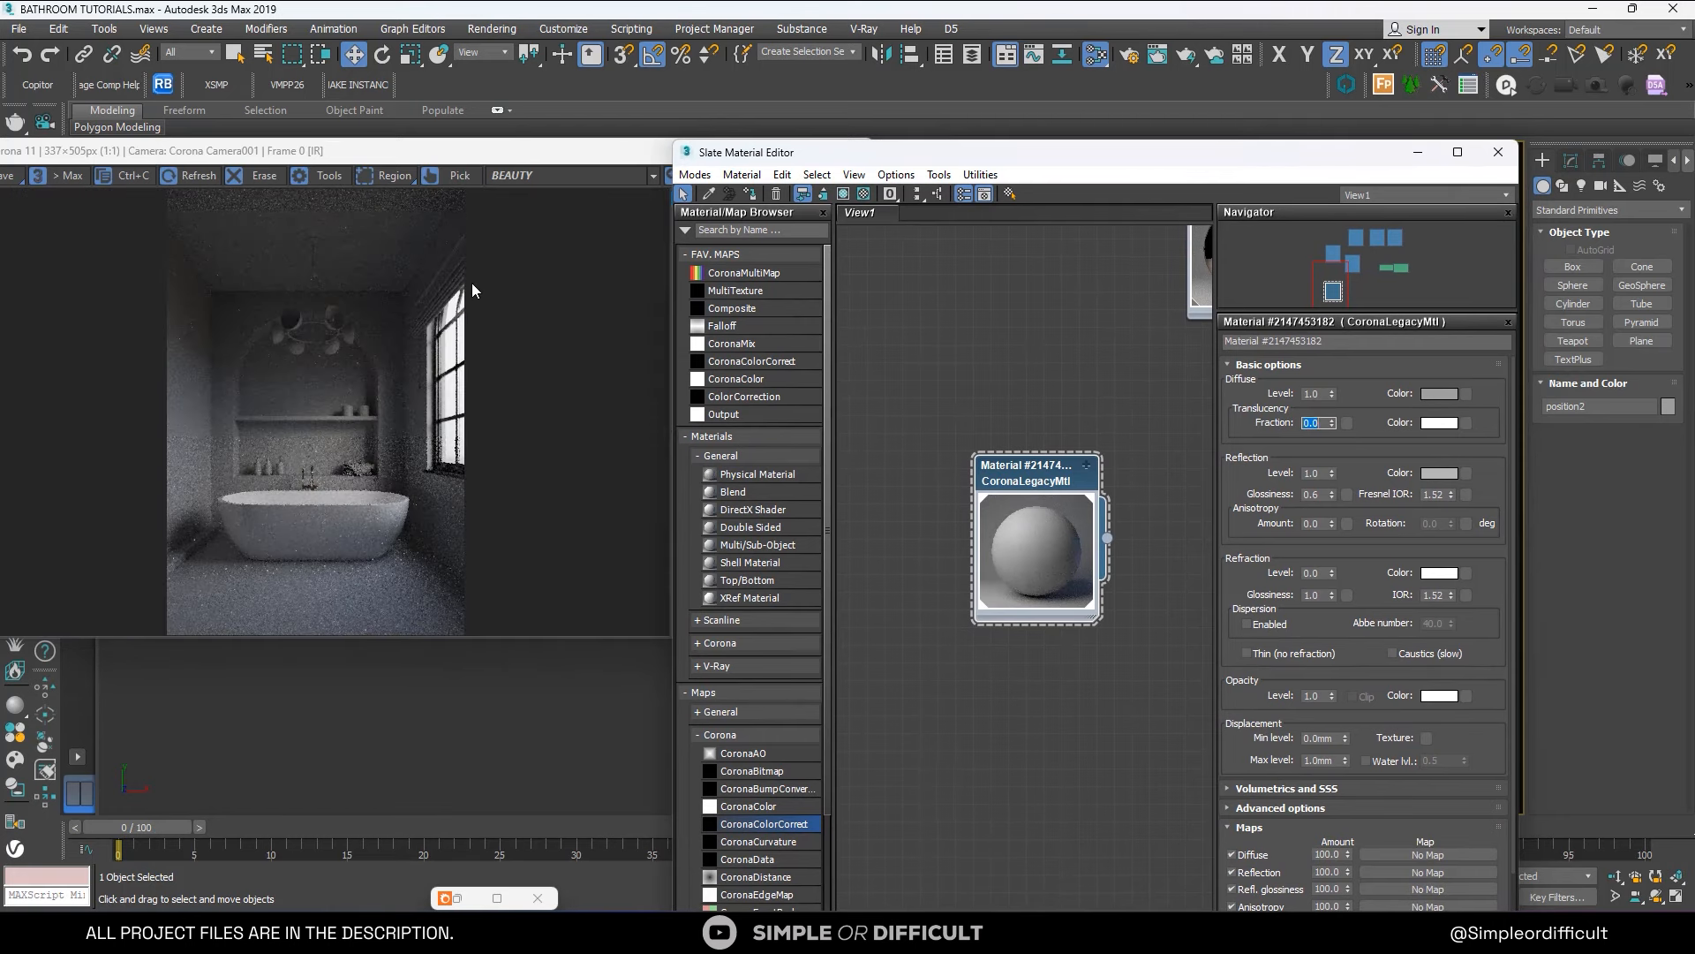
pyautogui.scroll(1, 471, 282)
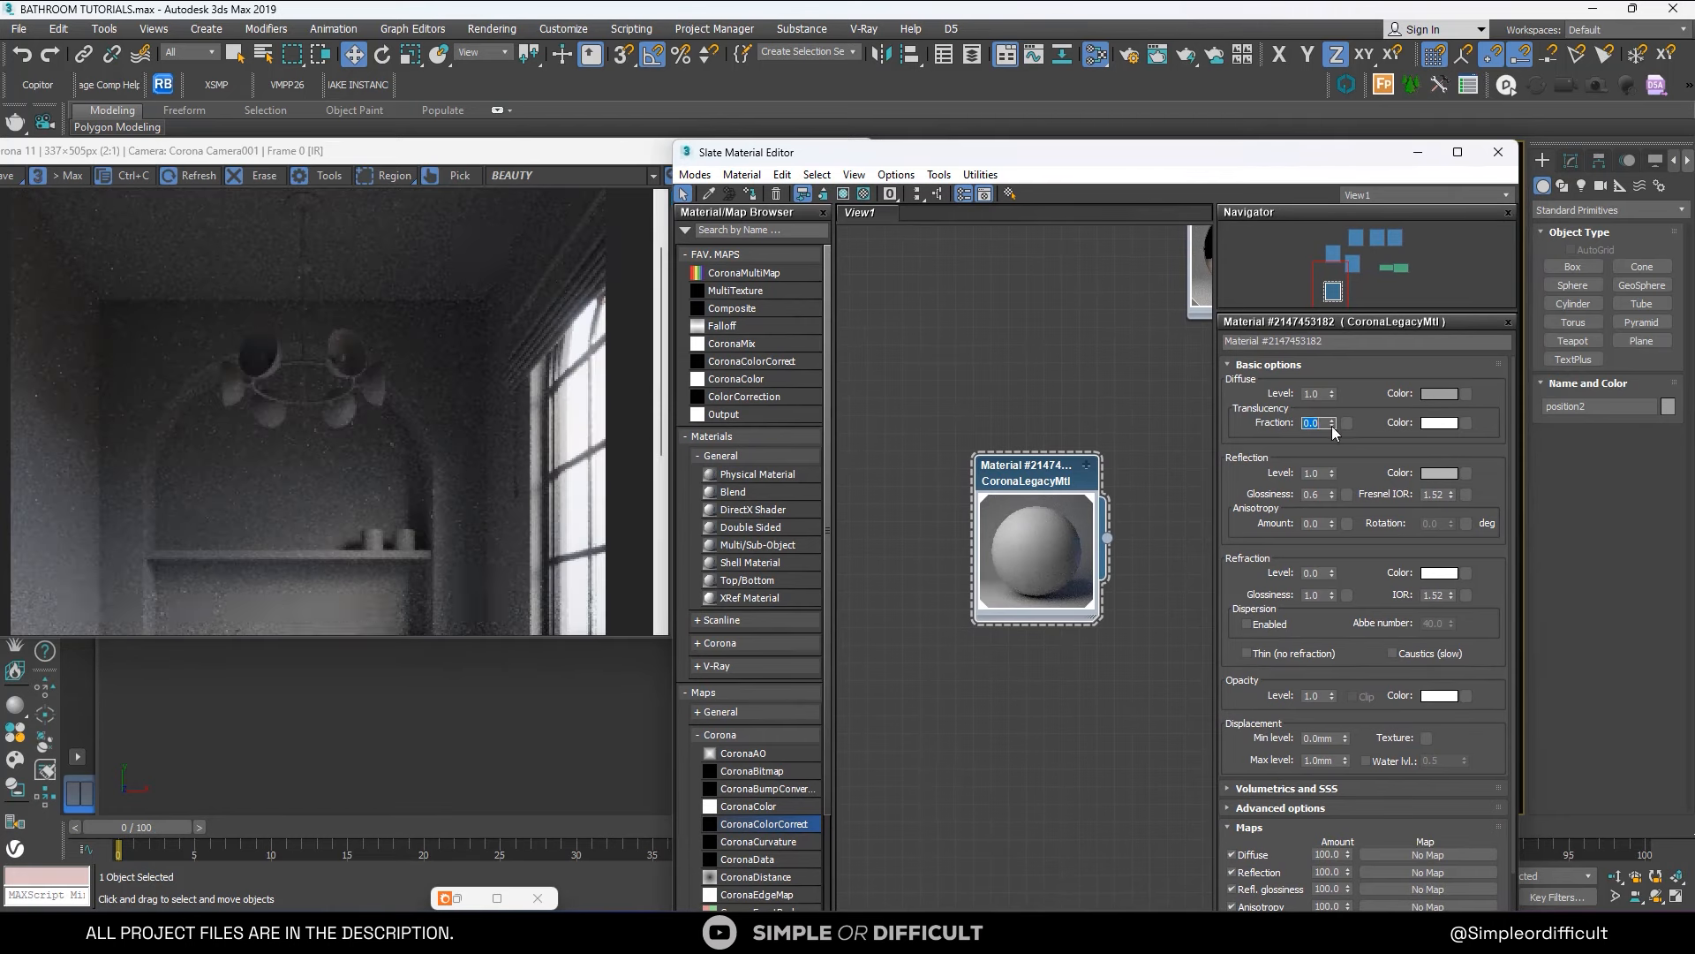
# Set the blind material's translucency fraction to 0.05 and raise it to 0.1, checking the blind in the render.
pyautogui.write('0.05')
pyautogui.press('Return')
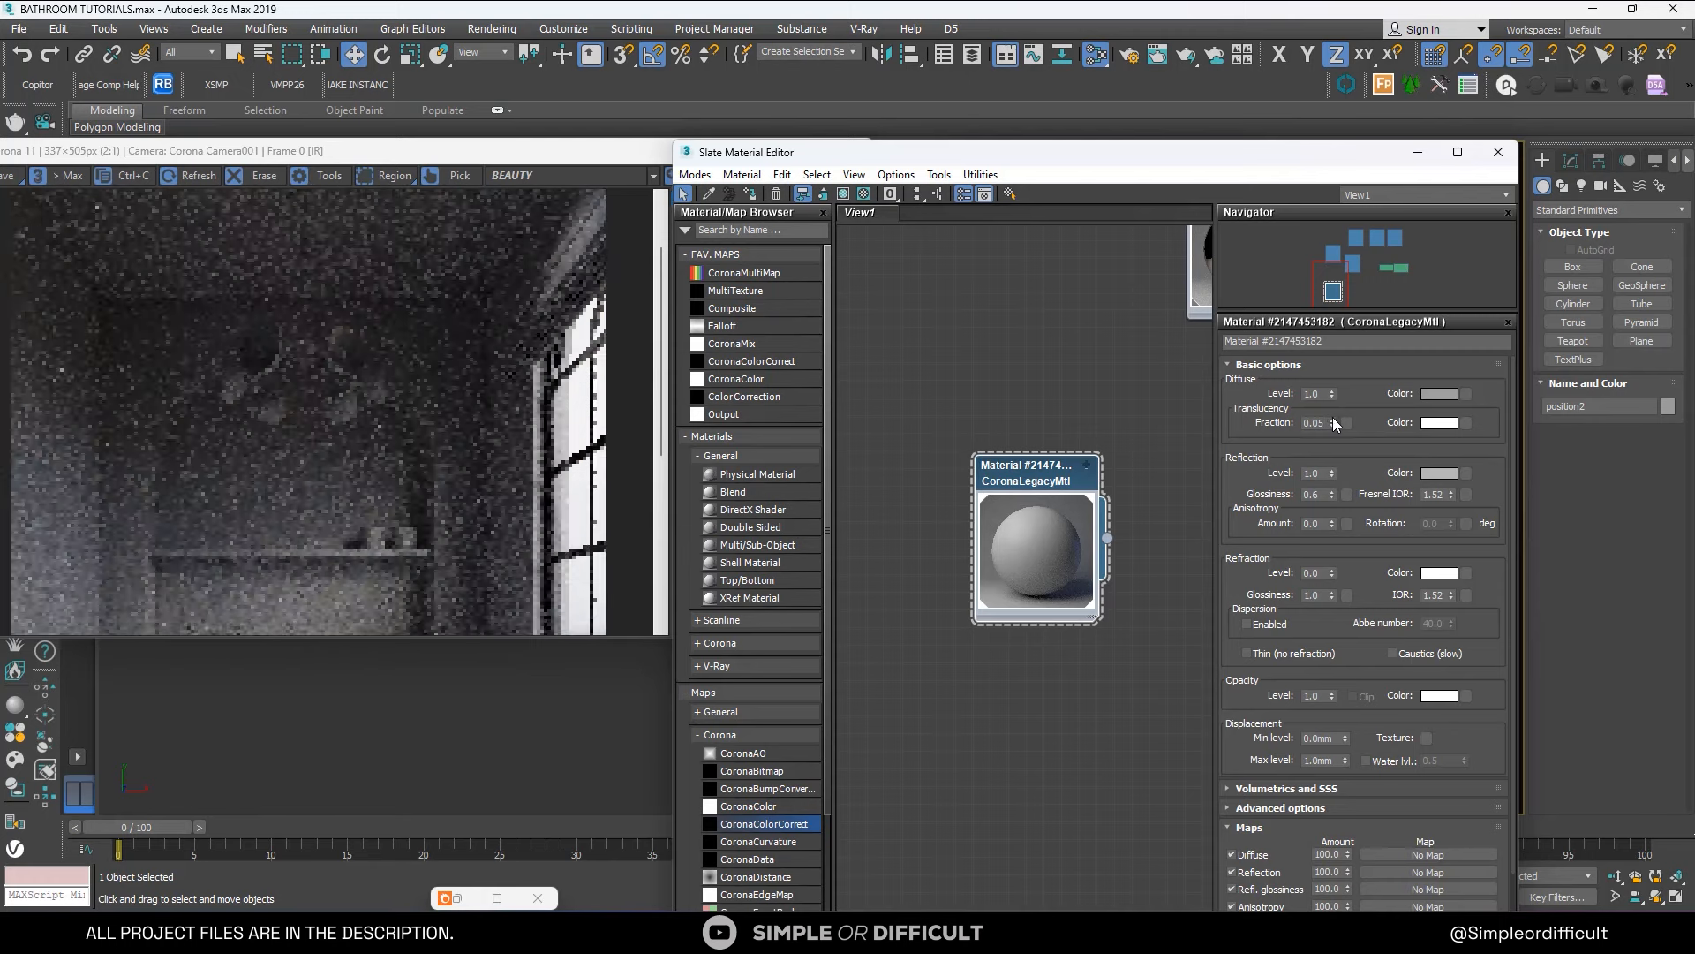
pyautogui.click(1332, 418)
pyautogui.scroll(1, 599, 238)
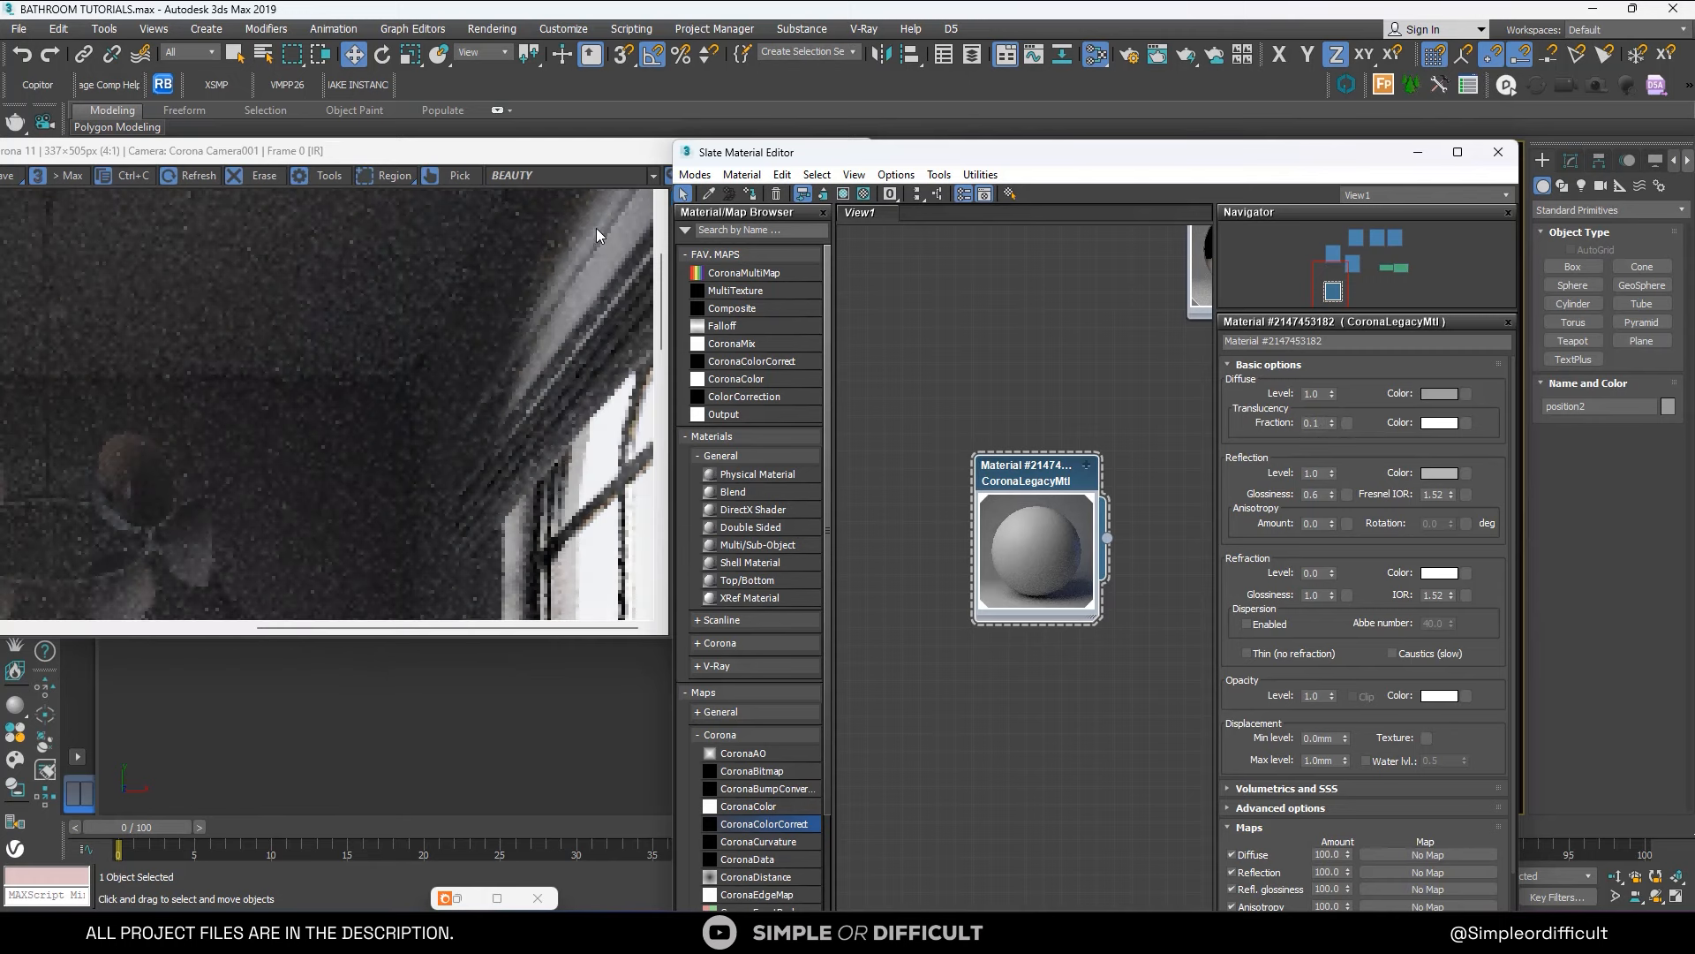
pyautogui.scroll(-1, 522, 337)
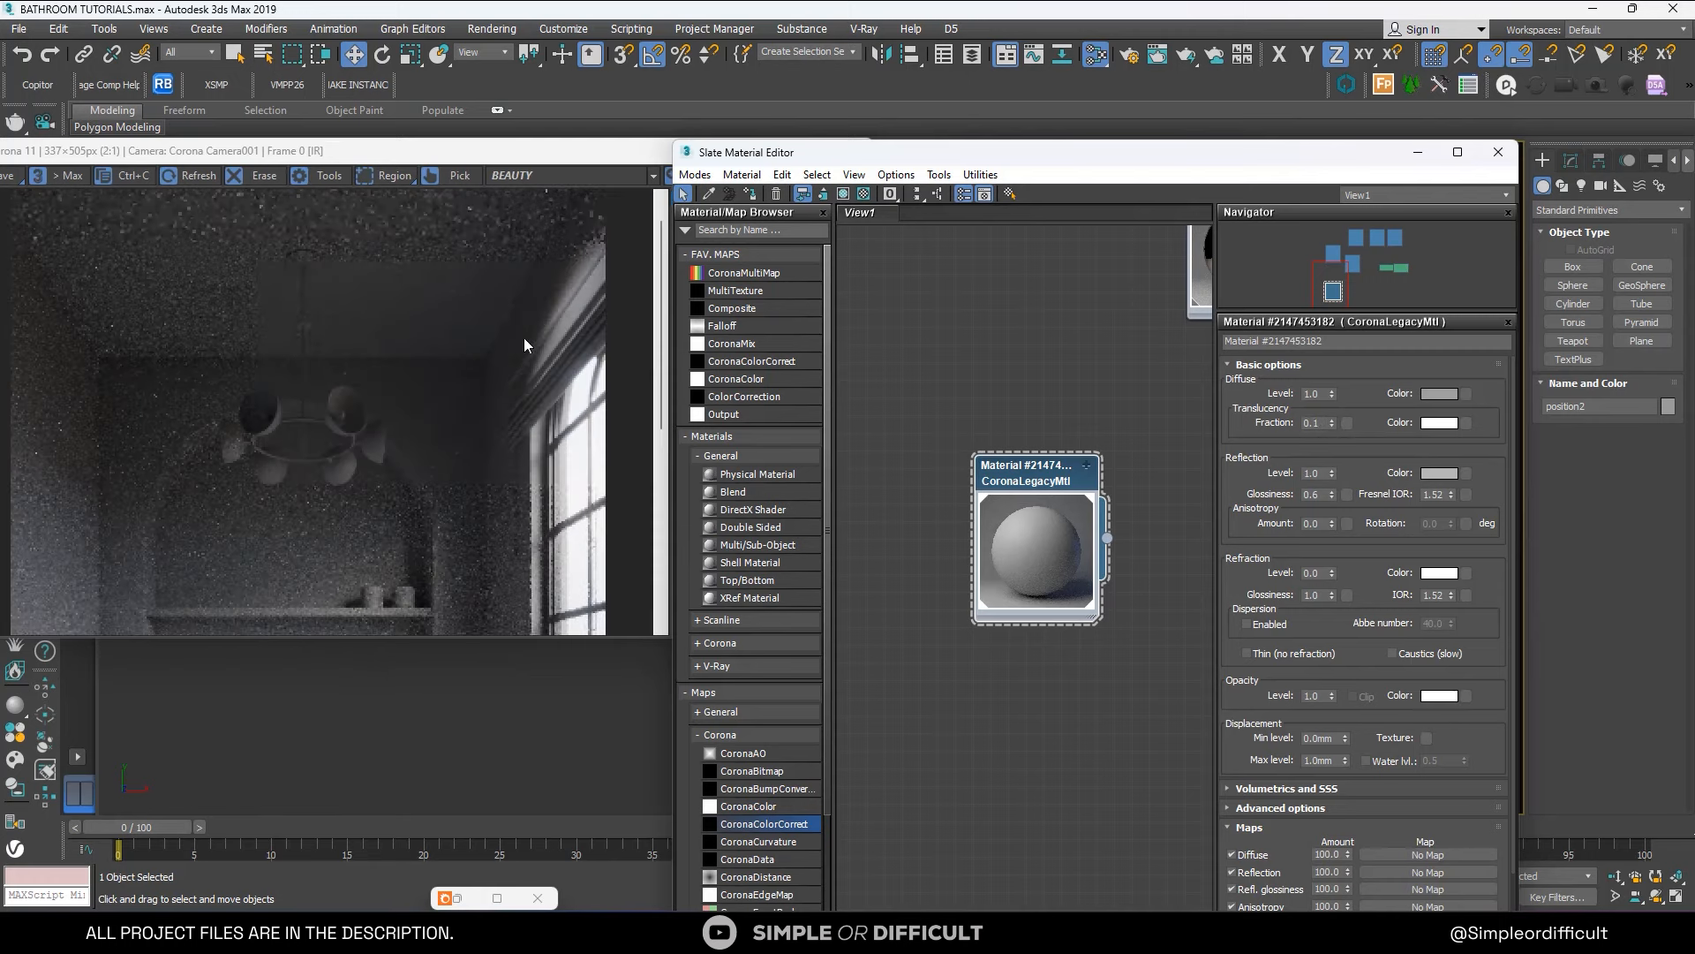
pyautogui.scroll(-1, 565, 316)
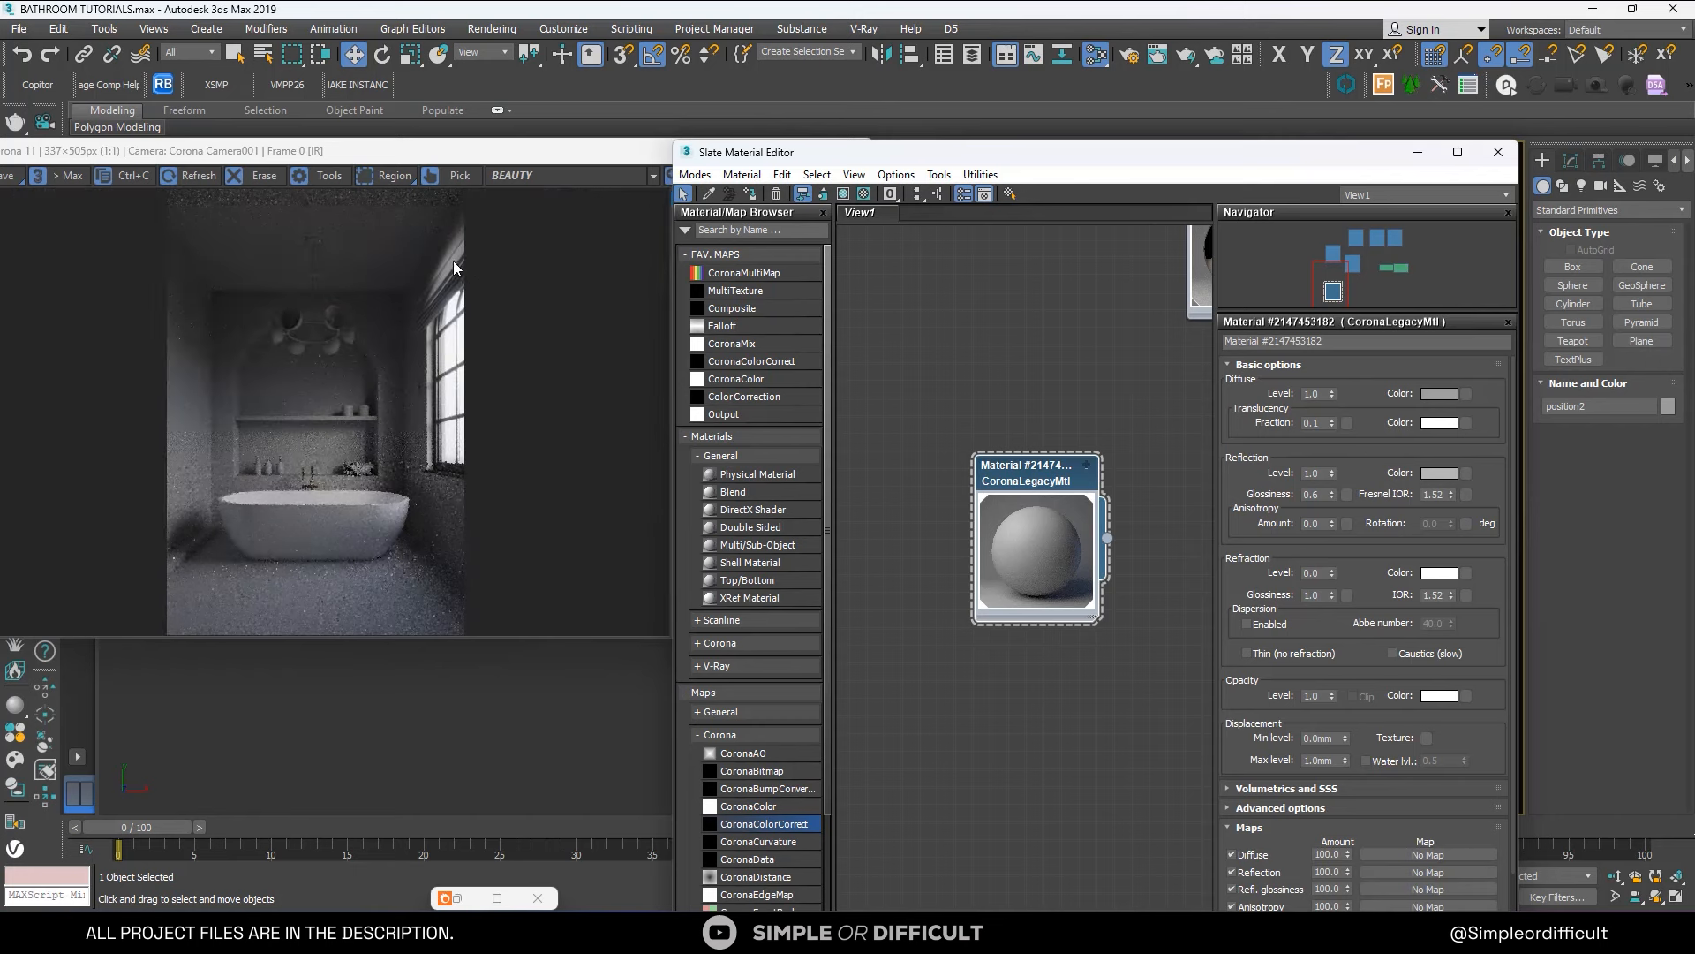
# Raise the blind material's translucency fraction gradually to 0.19 while comparing the blind in the interactive render.
pyautogui.click(1332, 419)
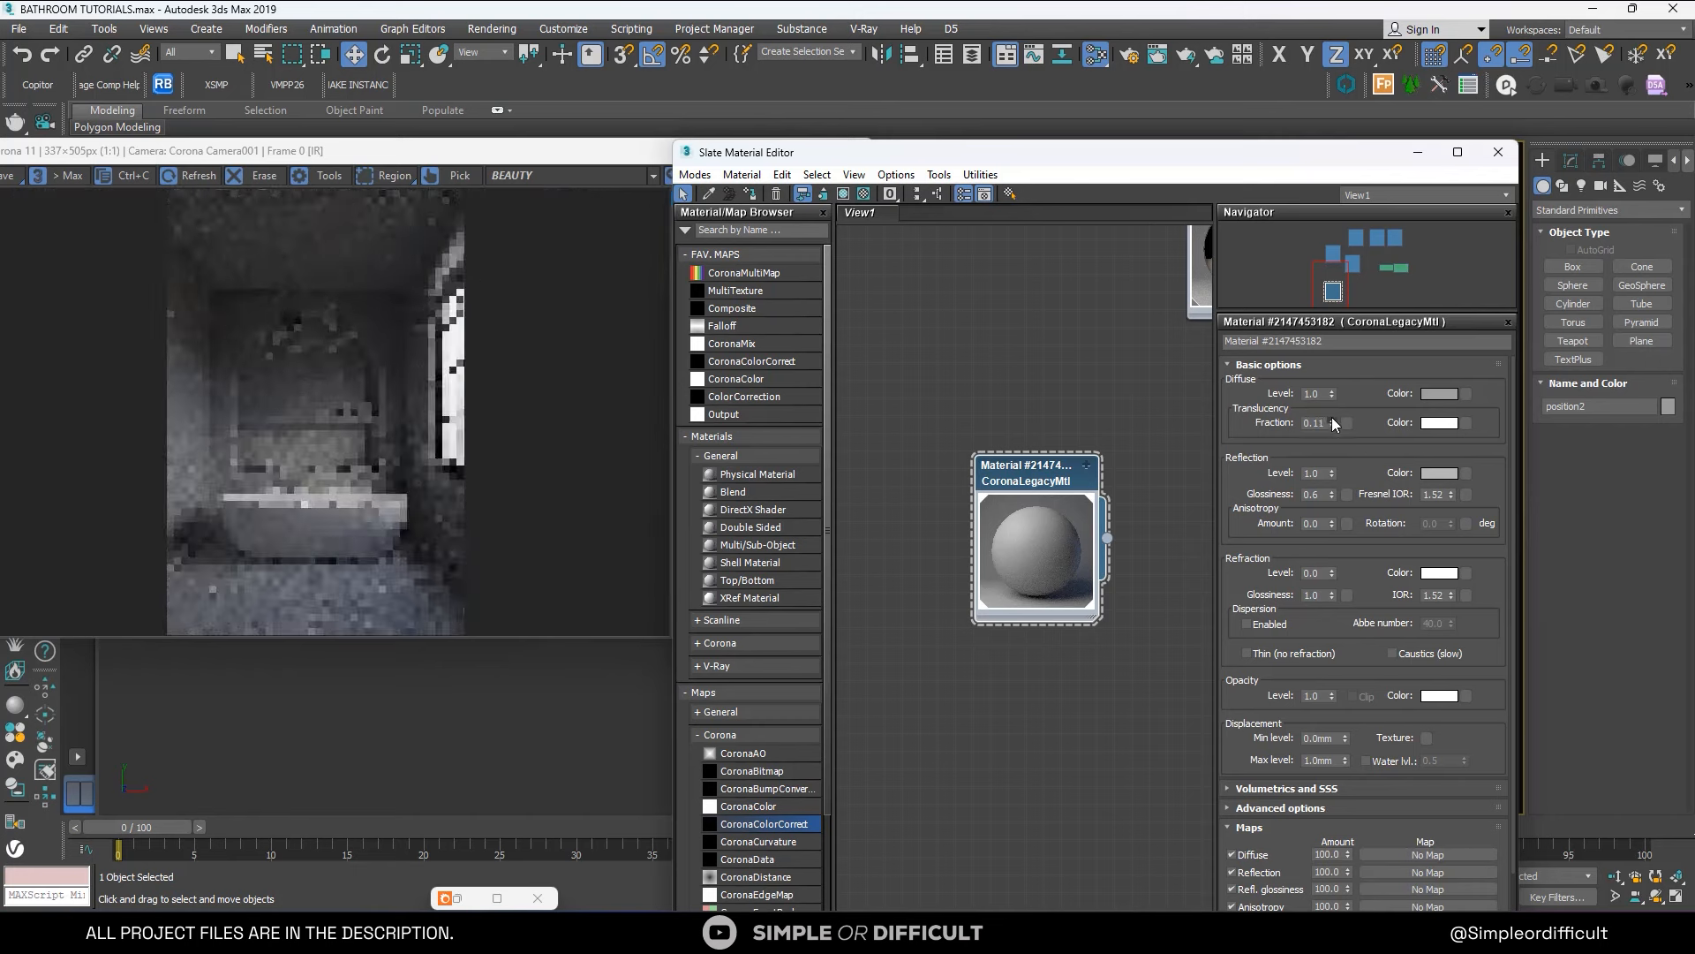
pyautogui.click(1331, 417)
pyautogui.click(1332, 417)
pyautogui.click(1331, 418)
pyautogui.click(1332, 419)
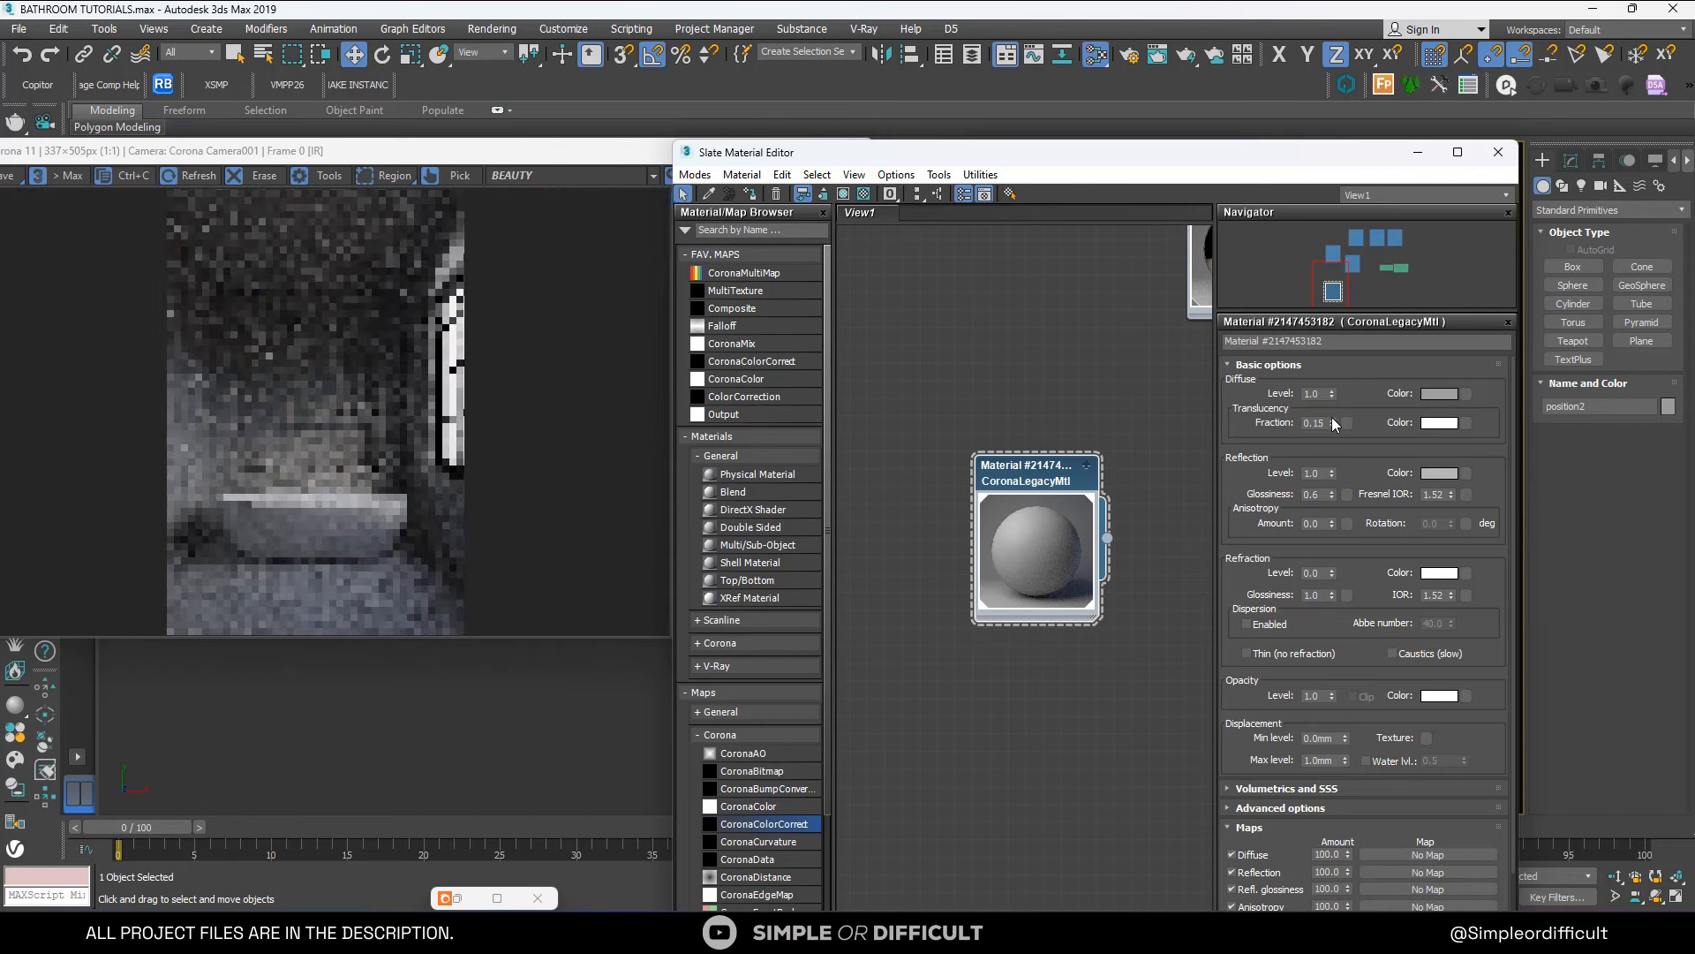
pyautogui.click(1331, 419)
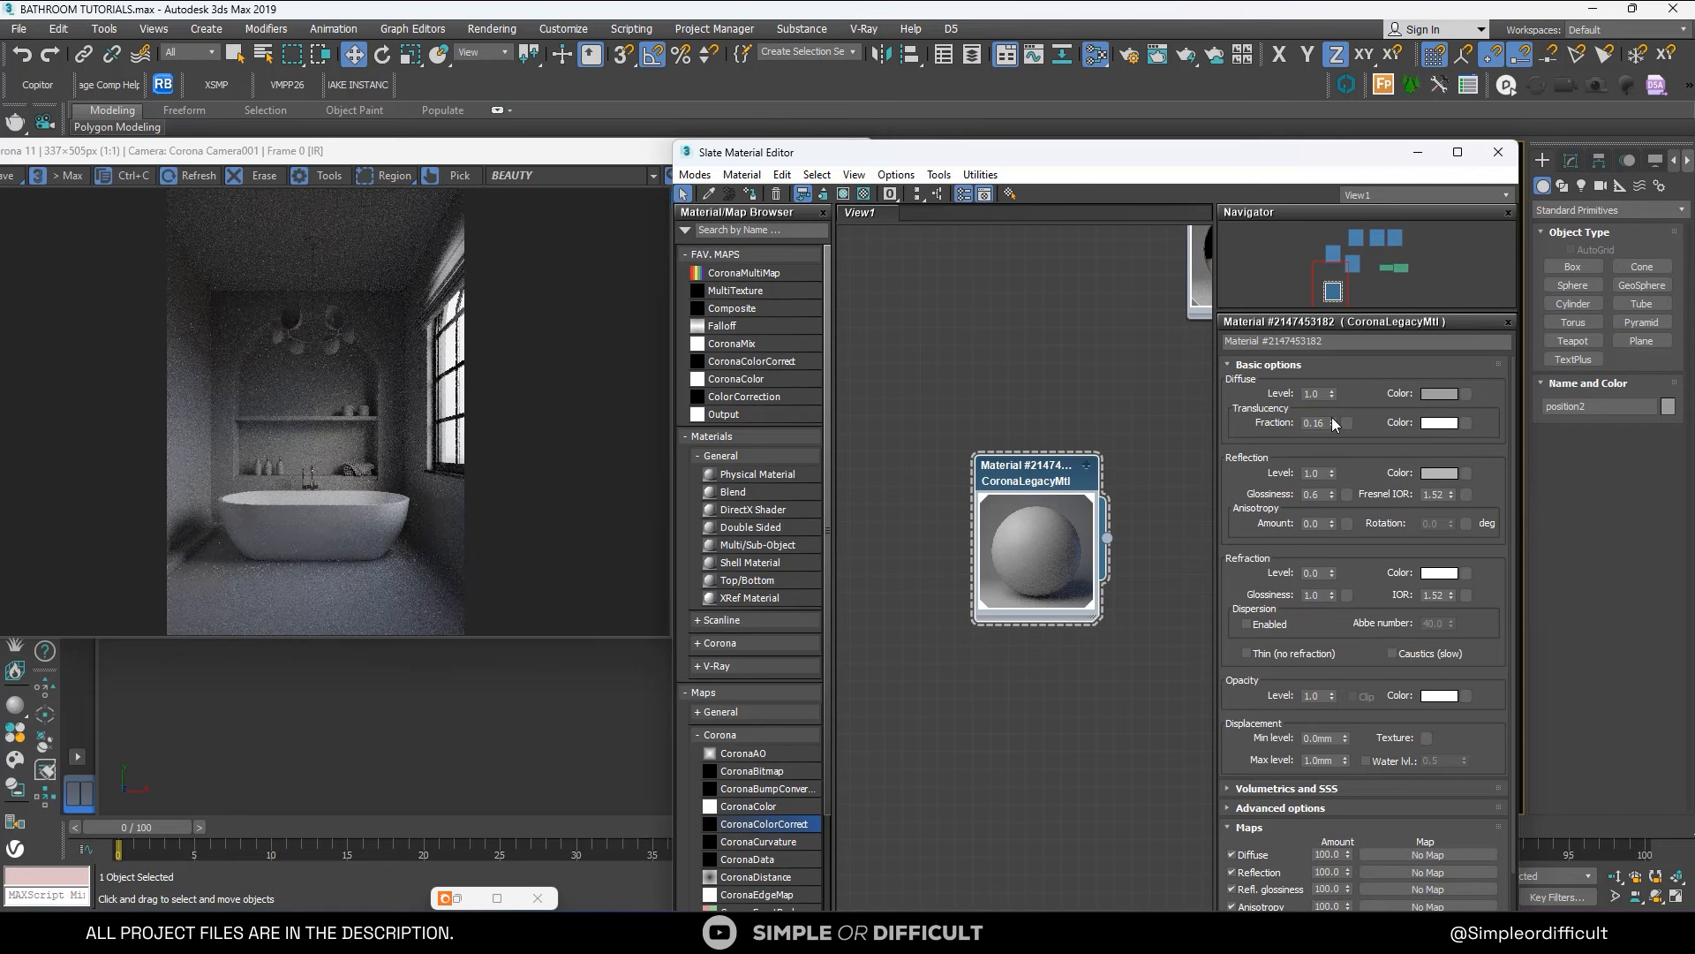
pyautogui.click(1331, 419)
pyautogui.scroll(1, 452, 221)
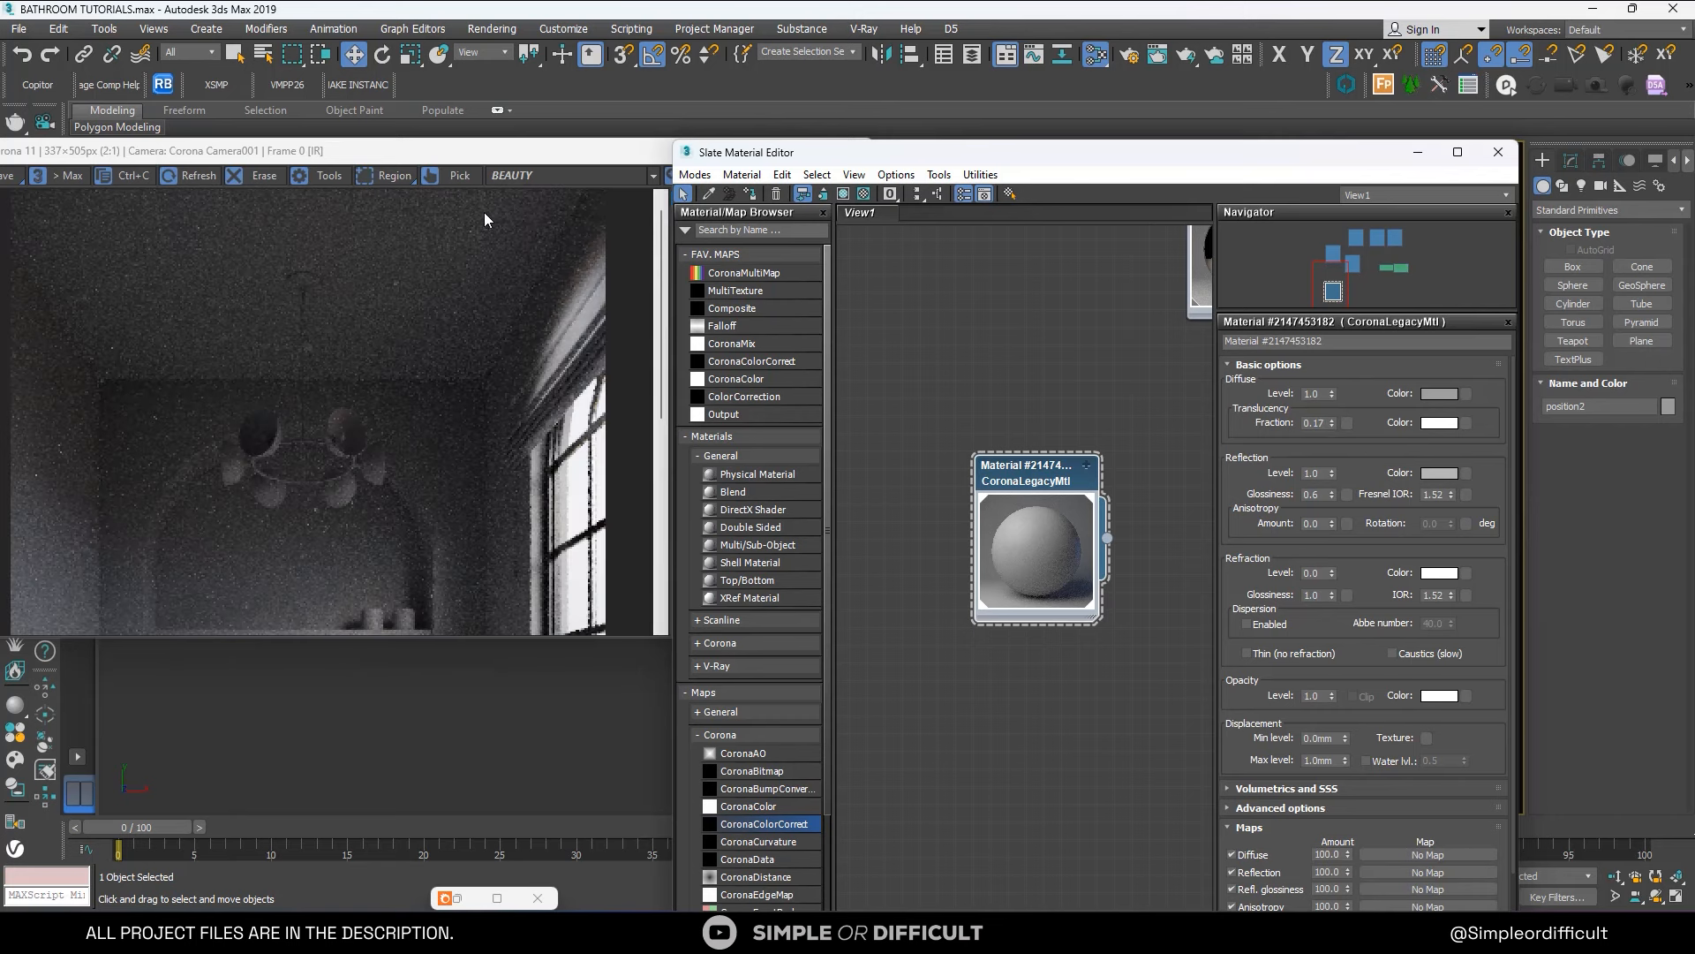
pyautogui.click(1331, 418)
pyautogui.click(1332, 419)
# Examine the blind's translucency up close in the interactive render and enlarge the render window to full screen.
pyautogui.scroll(3, 618, 437)
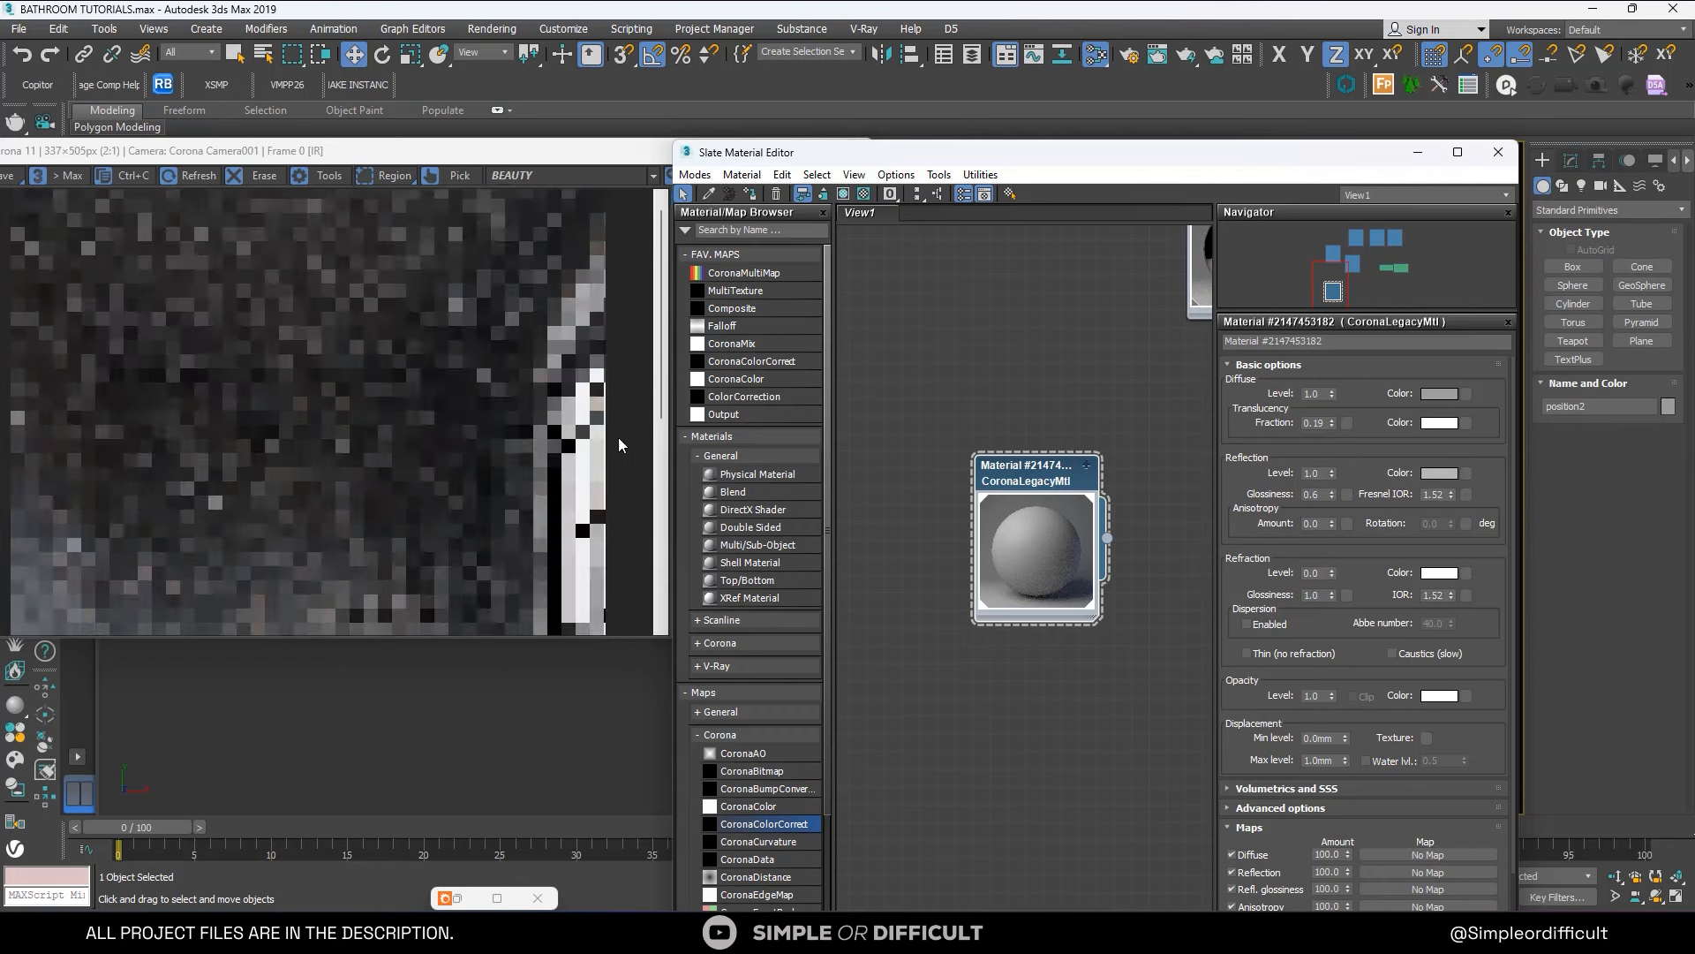
pyautogui.scroll(-4, 522, 413)
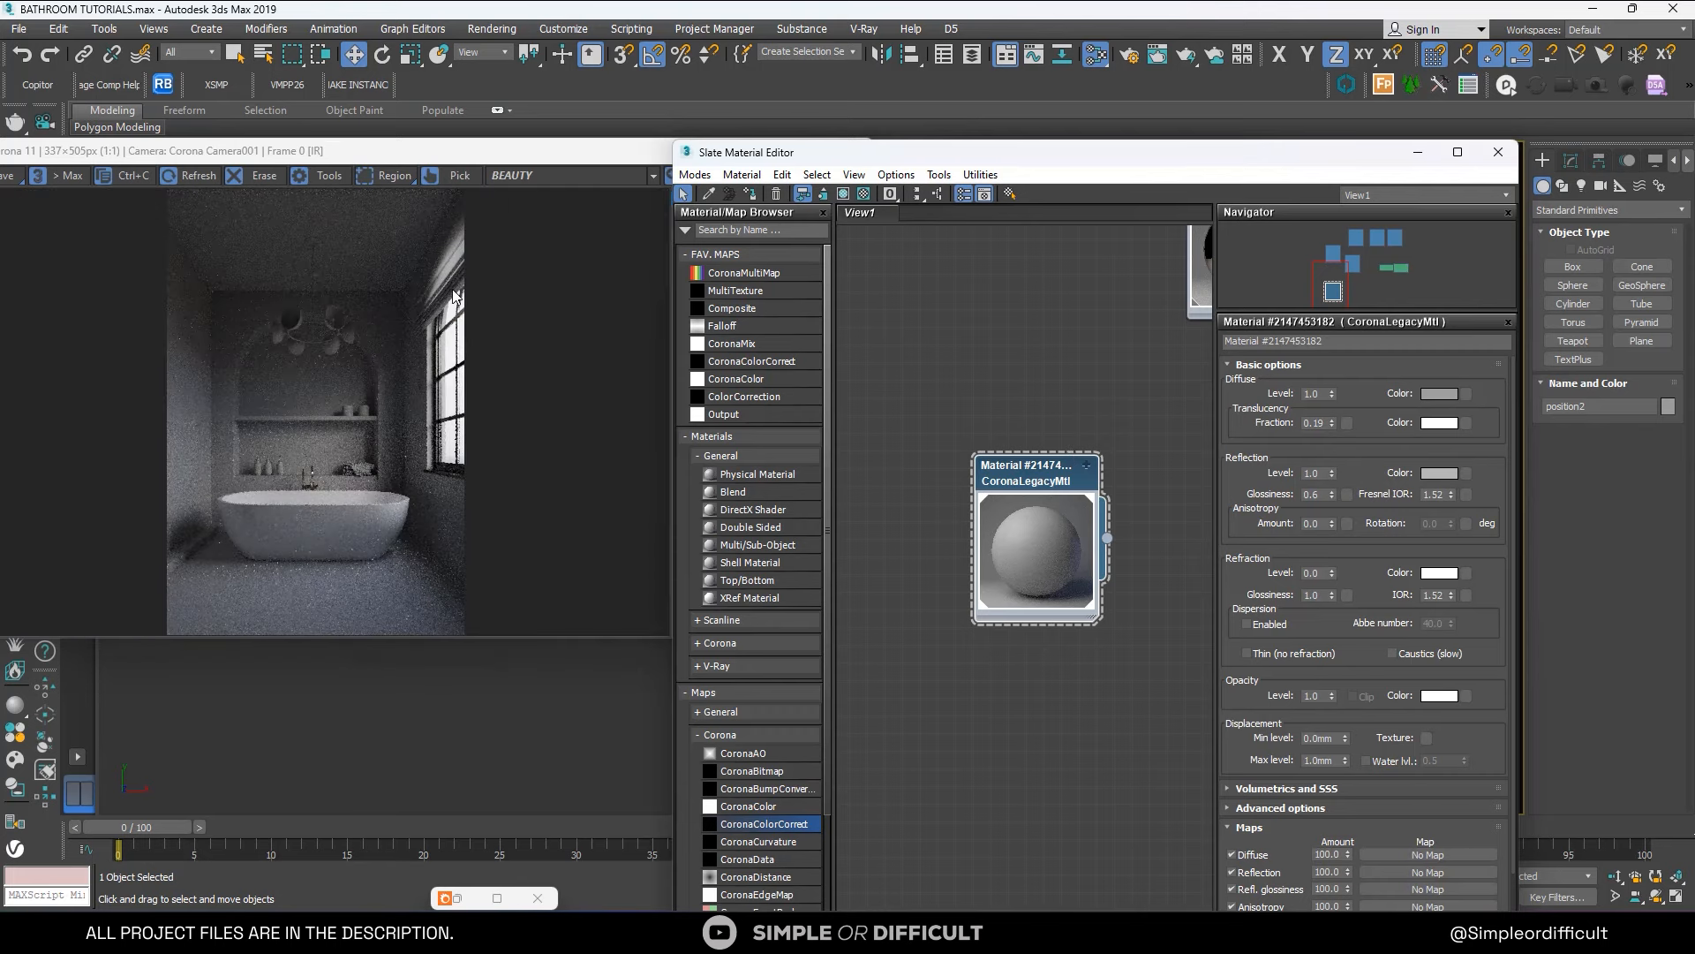
pyautogui.scroll(2, 453, 294)
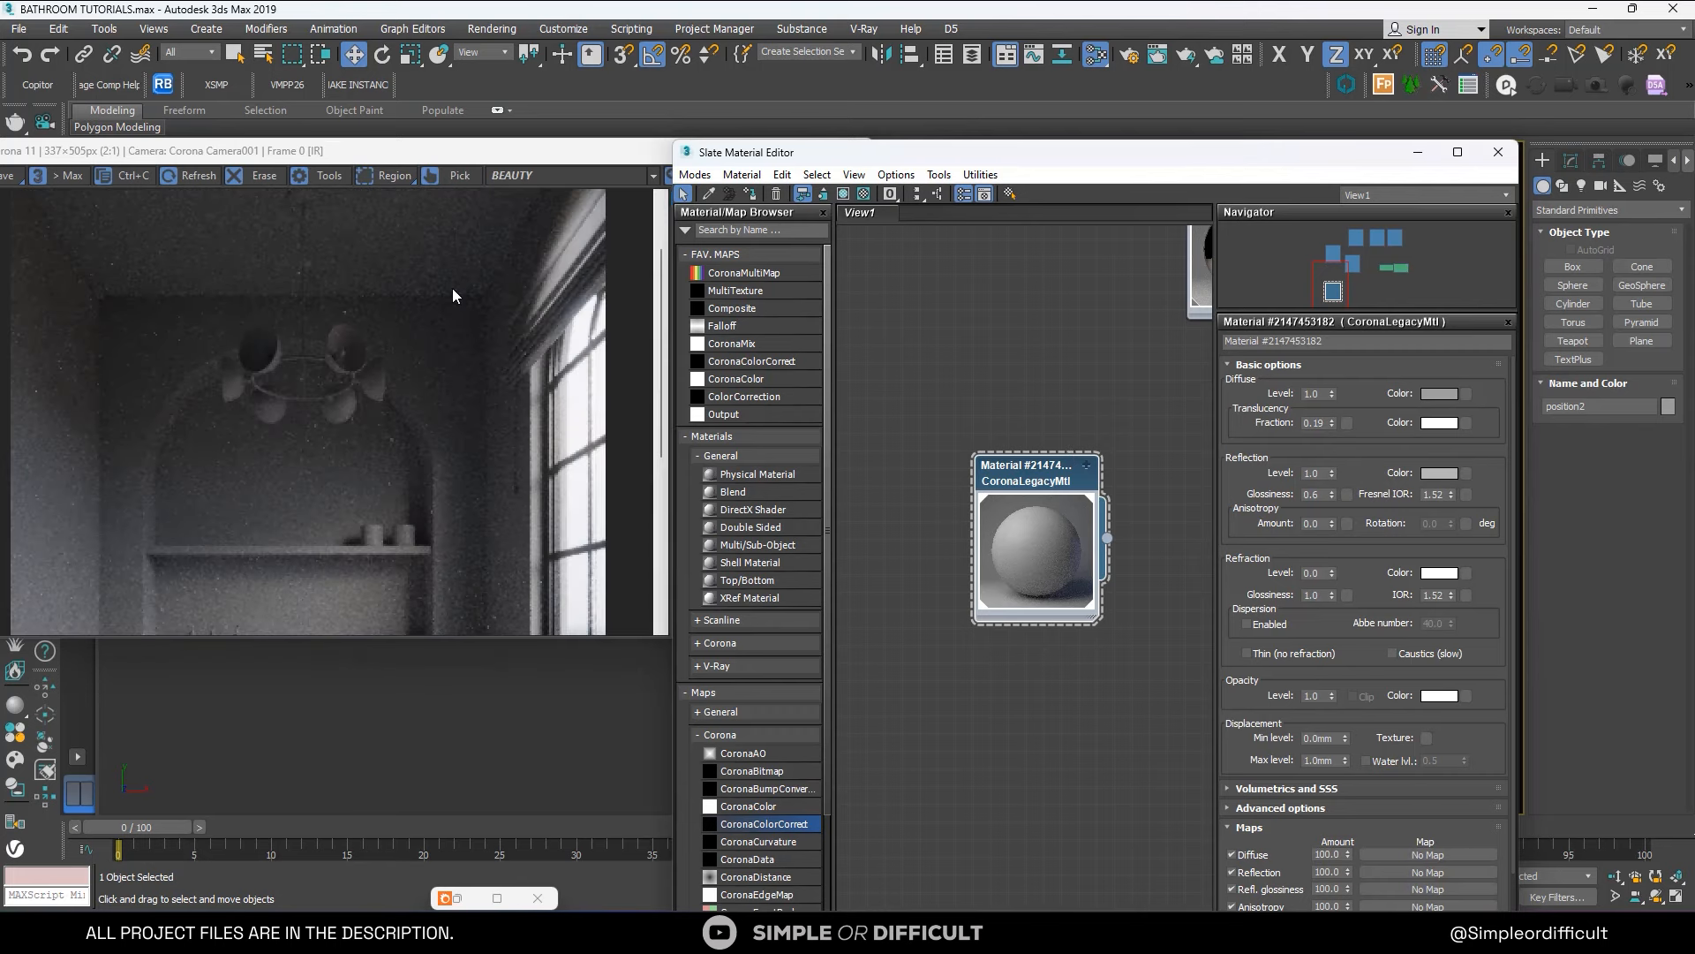
pyautogui.doubleClick(640, 148)
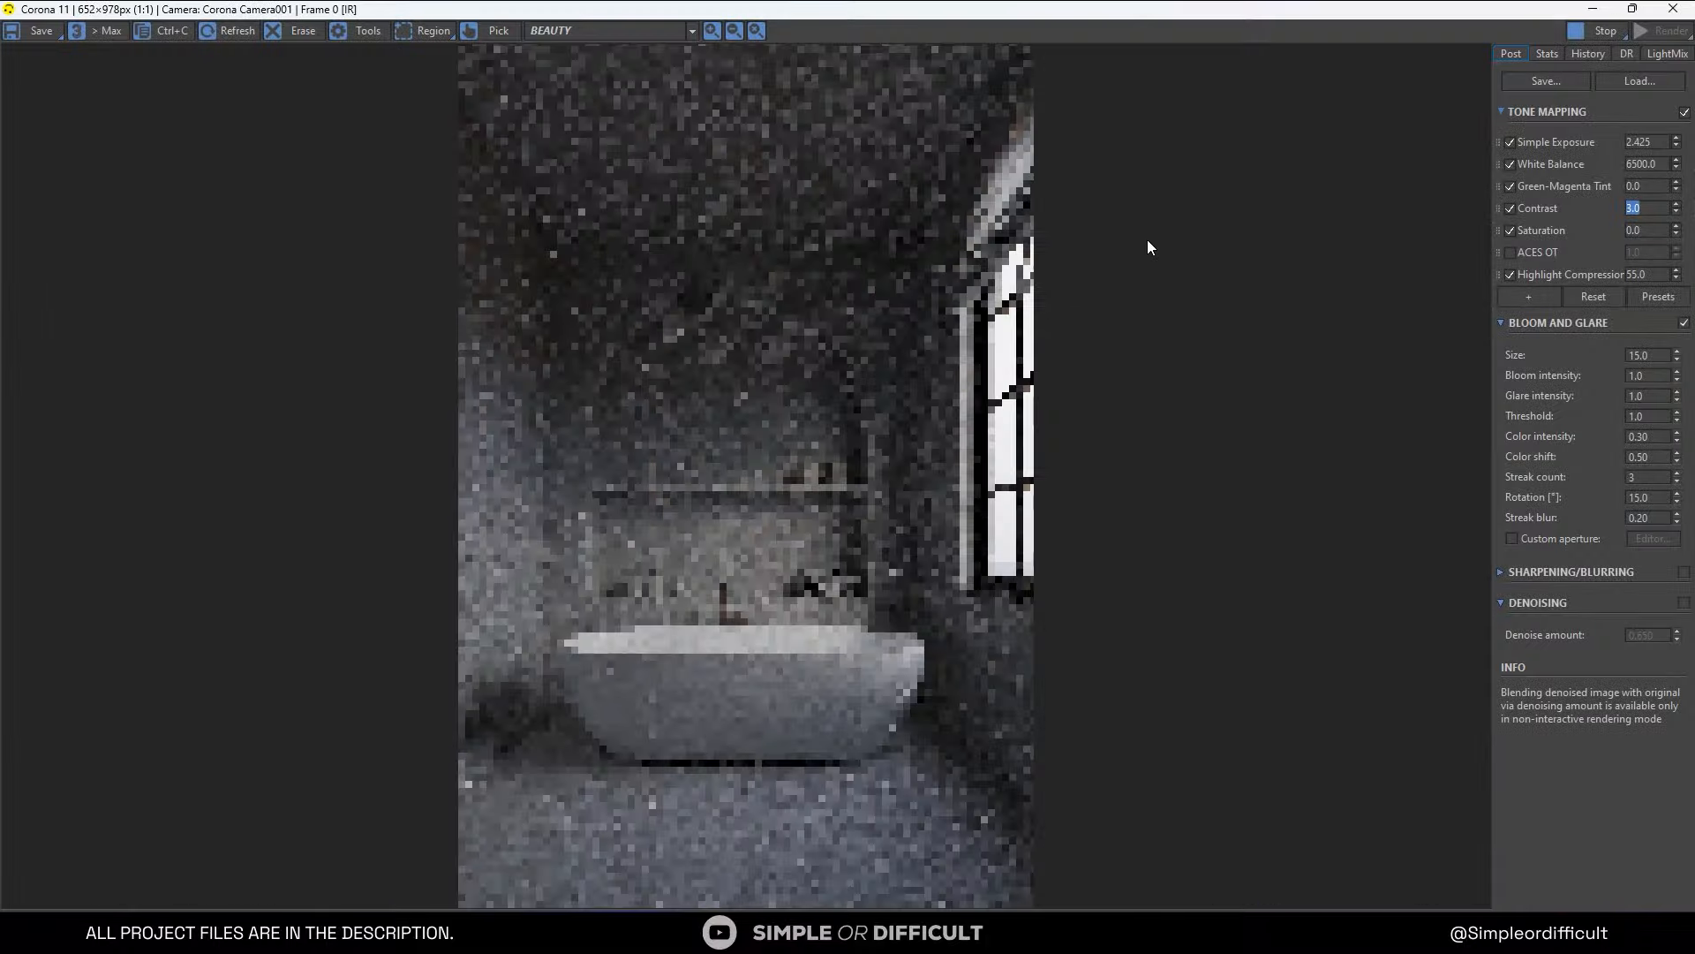
# Zoom into the full-screen render, then restore it to a smaller window beside the material editor.
pyautogui.scroll(1, 1022, 167)
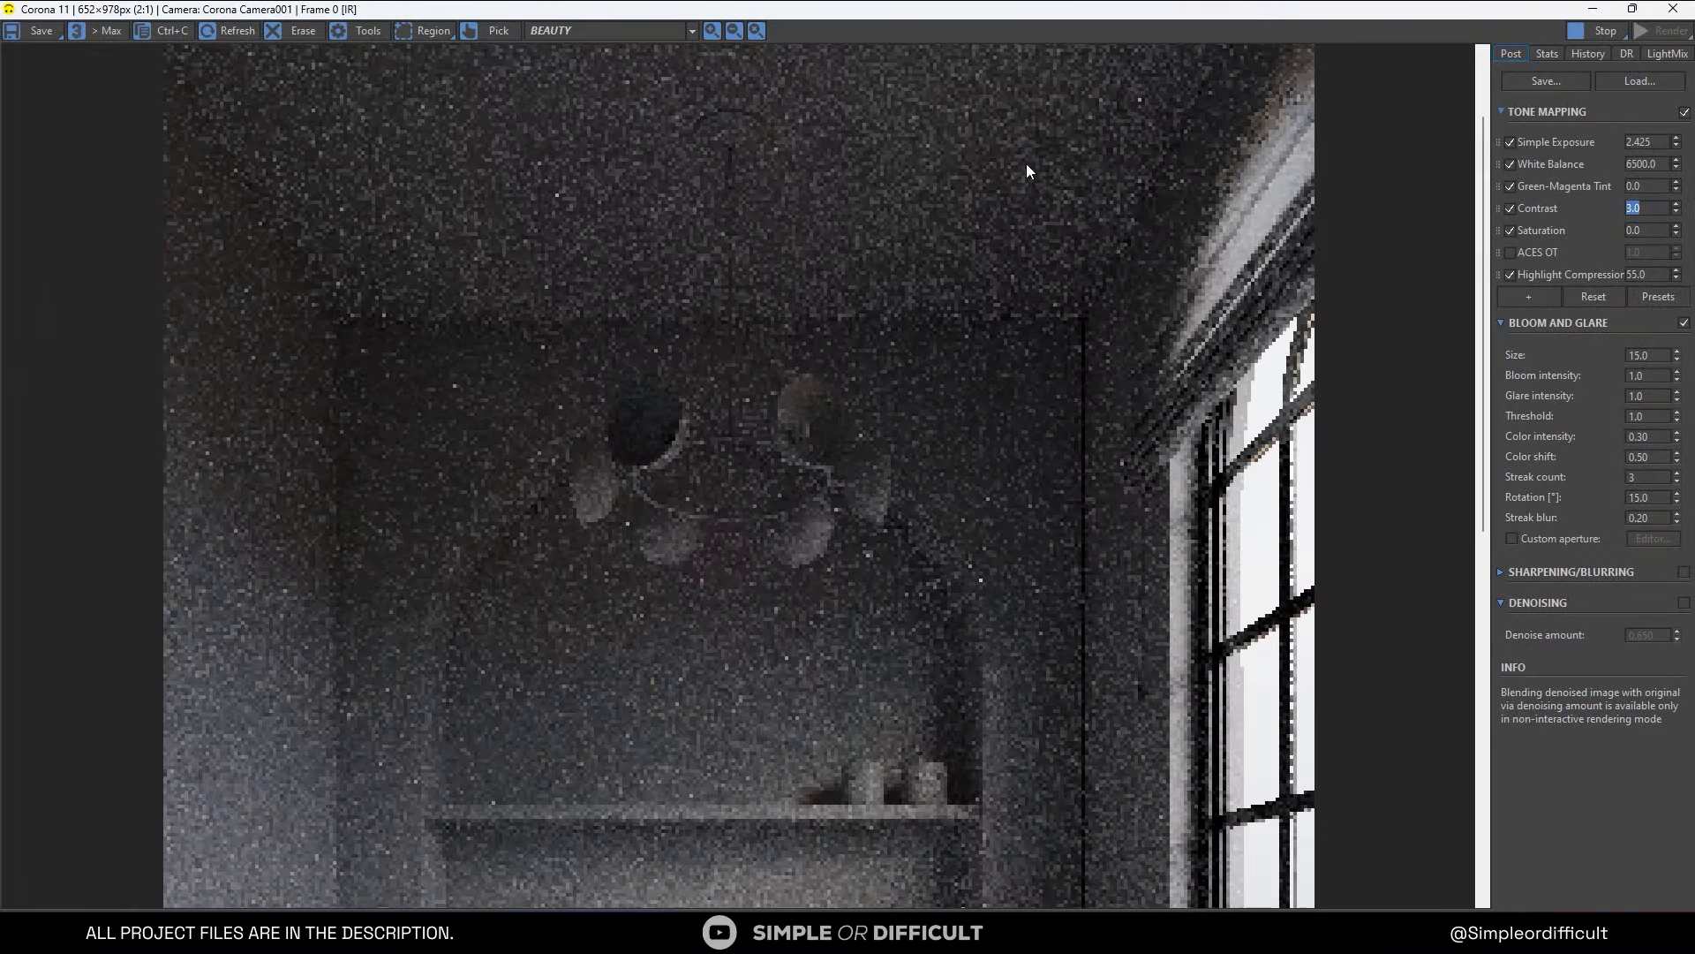
pyautogui.doubleClick(1110, 11)
pyautogui.moveTo(1040, 105); pyautogui.dragTo(560, 157)
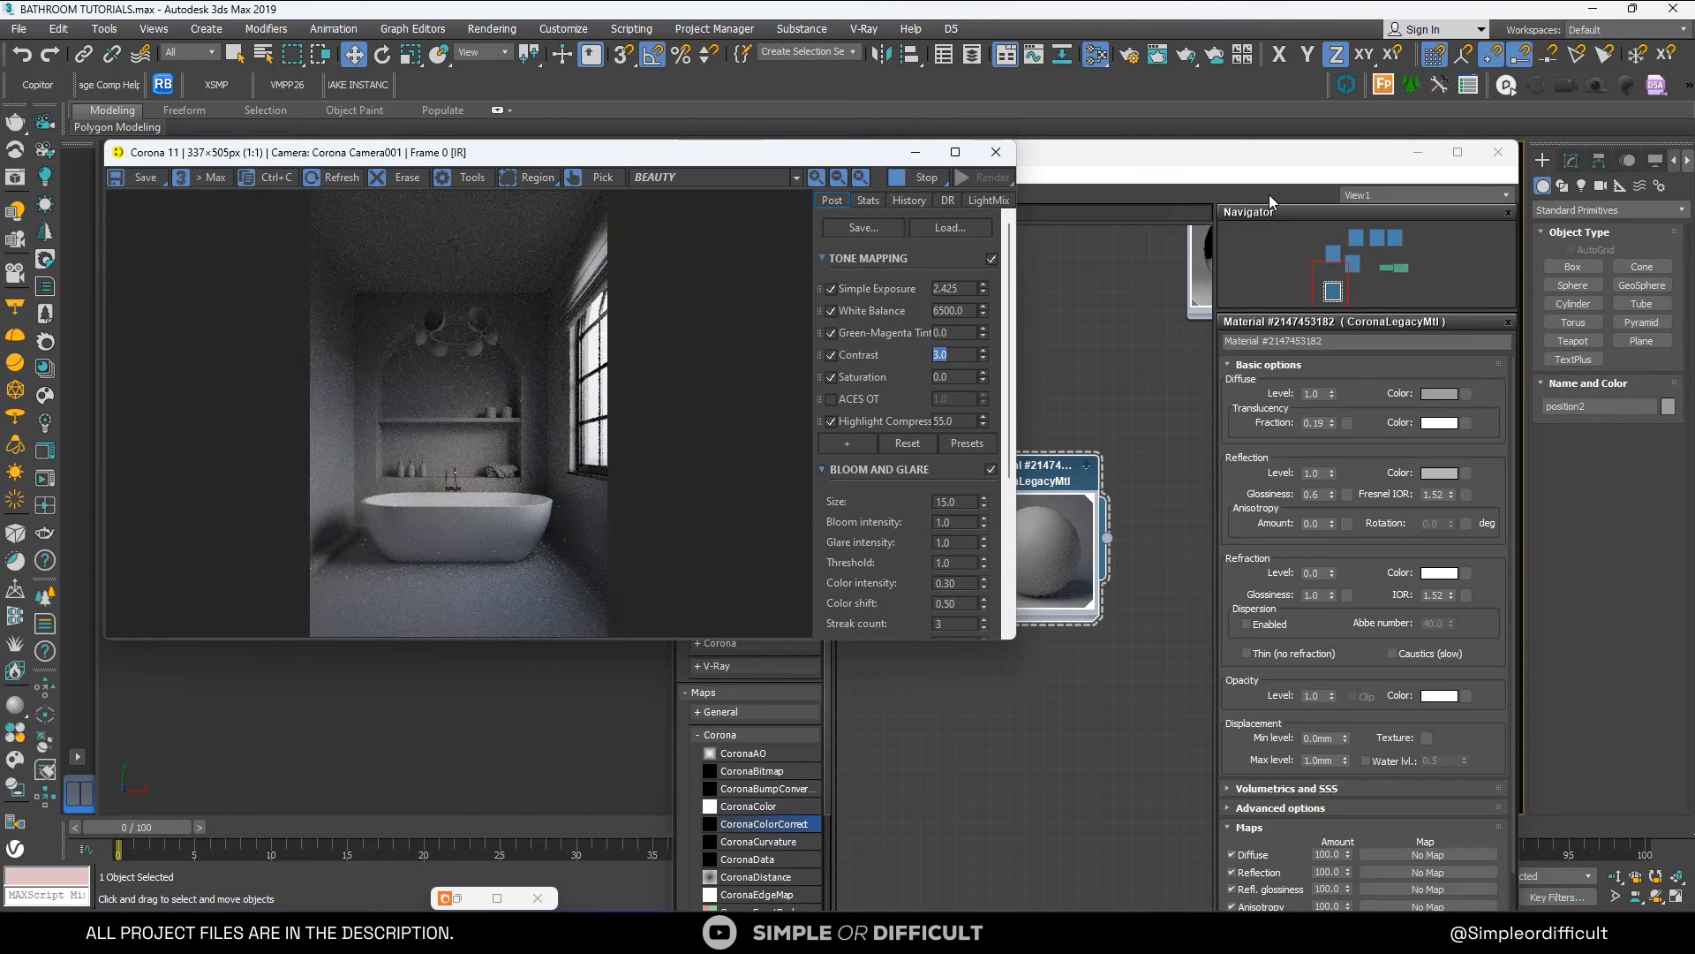
# Set the blind material's diffuse colour to a dark warm grey with red 58, green 58 and blue 49.
pyautogui.click(1438, 394)
pyautogui.click(1438, 394)
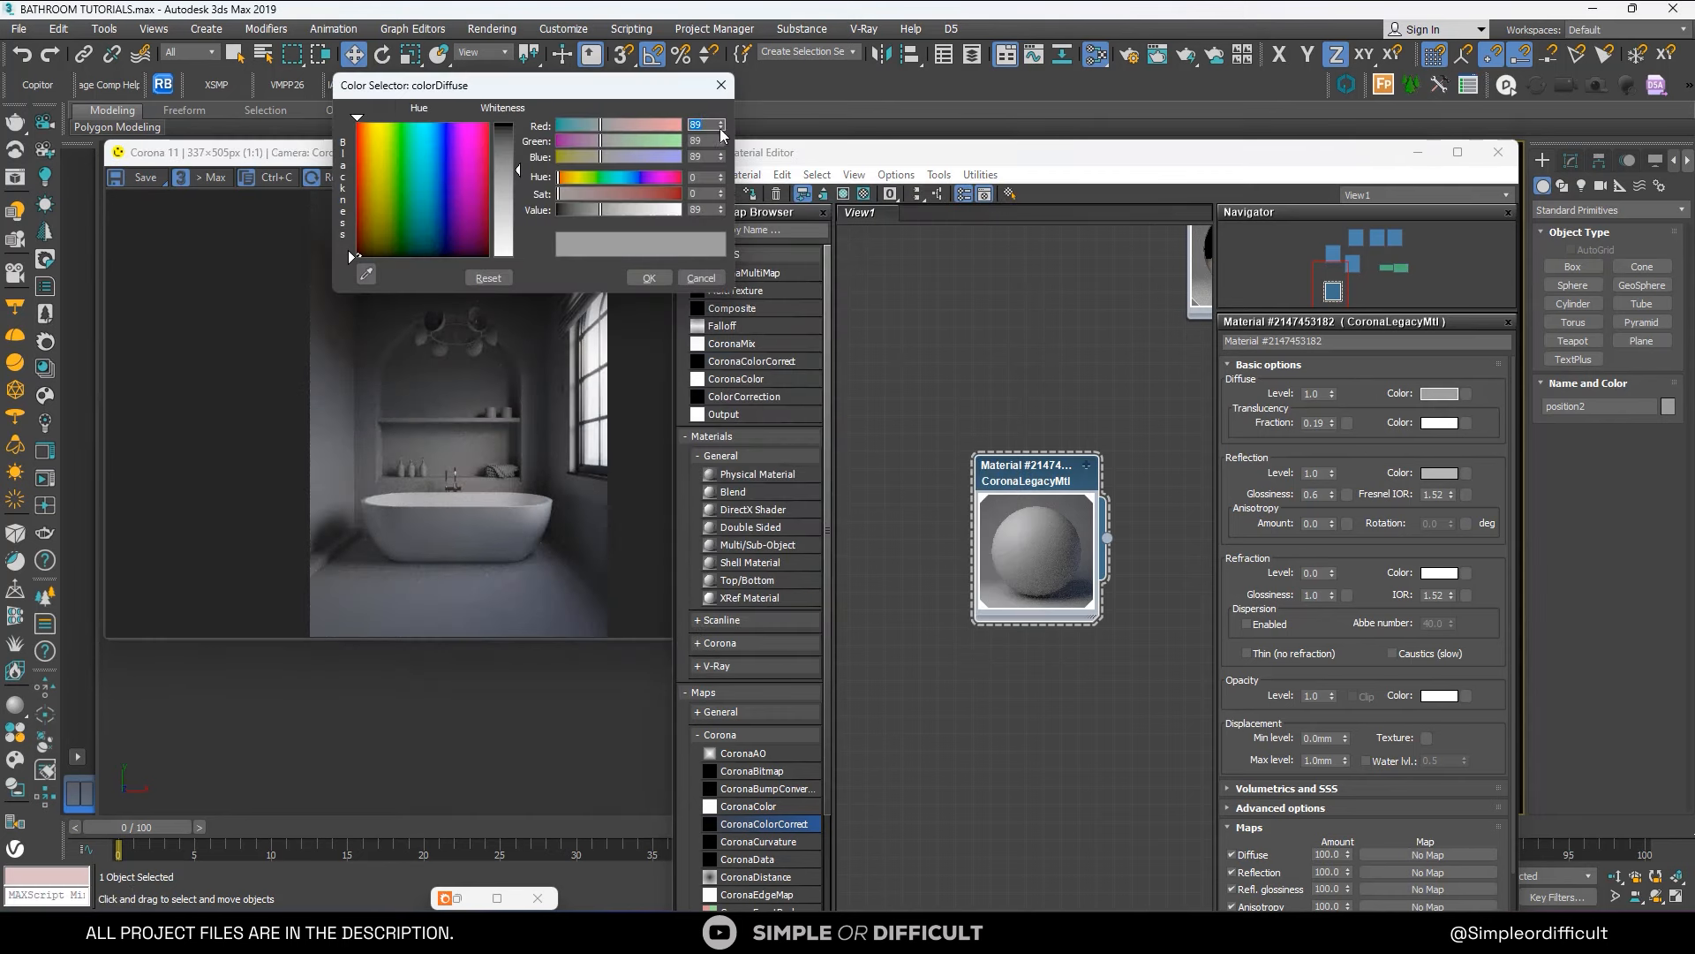
pyautogui.moveTo(722, 129); pyautogui.dragTo(722, 130)
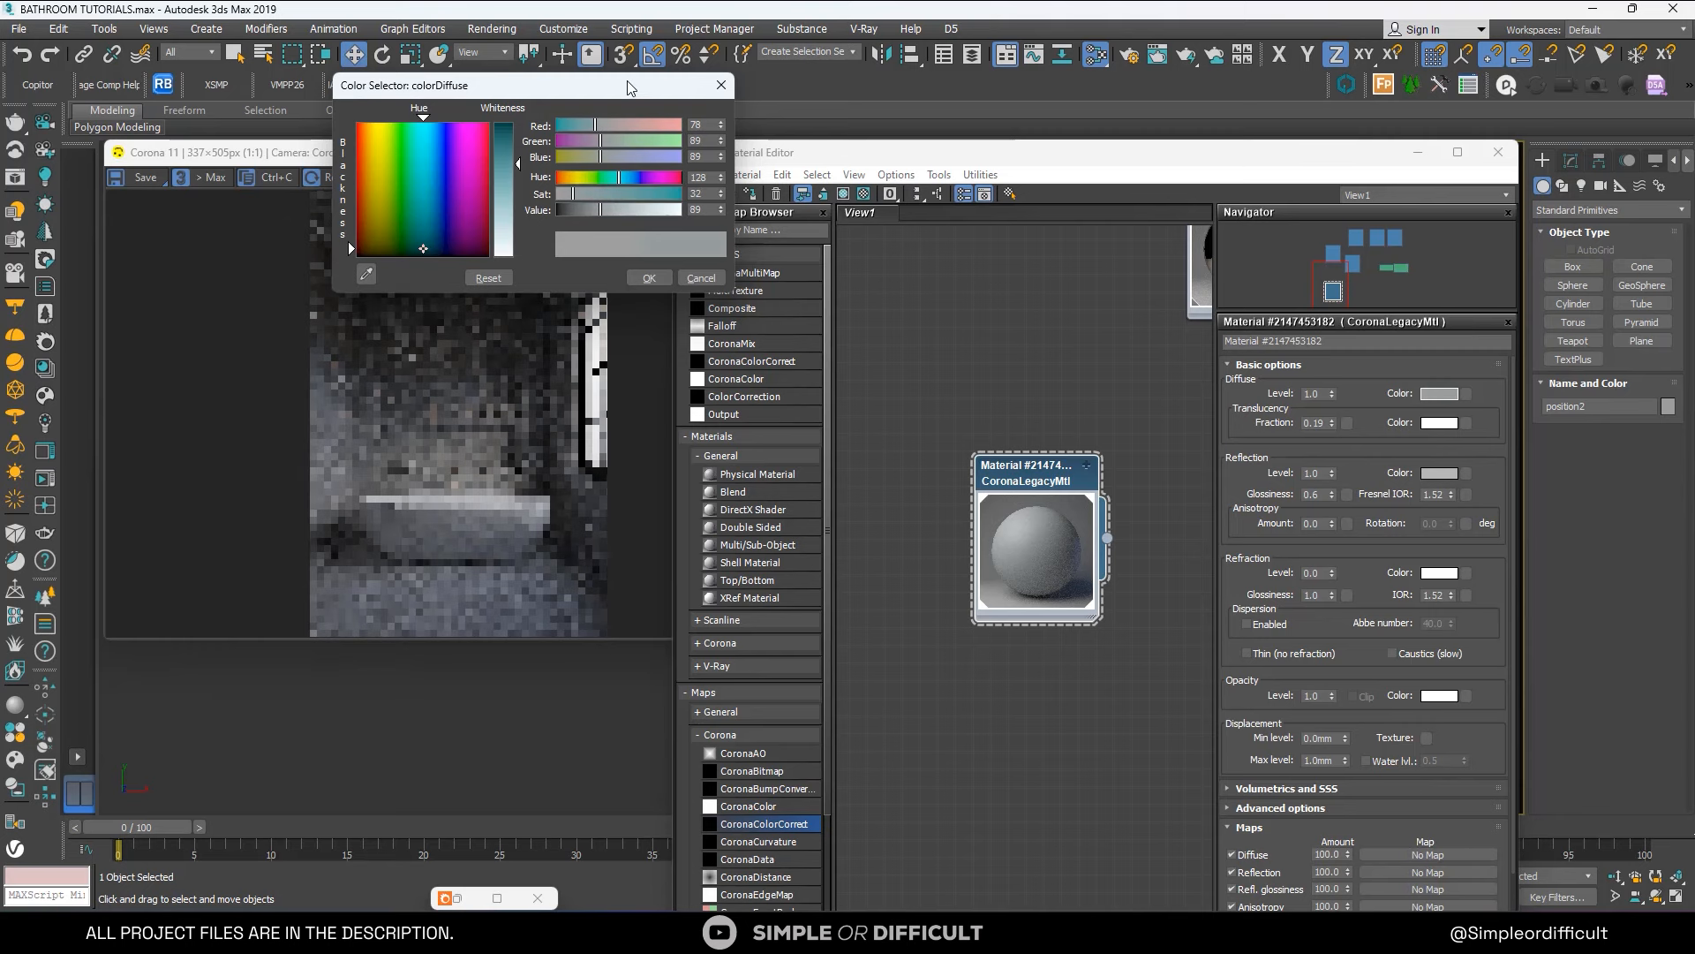
pyautogui.moveTo(627, 89); pyautogui.dragTo(1099, 193)
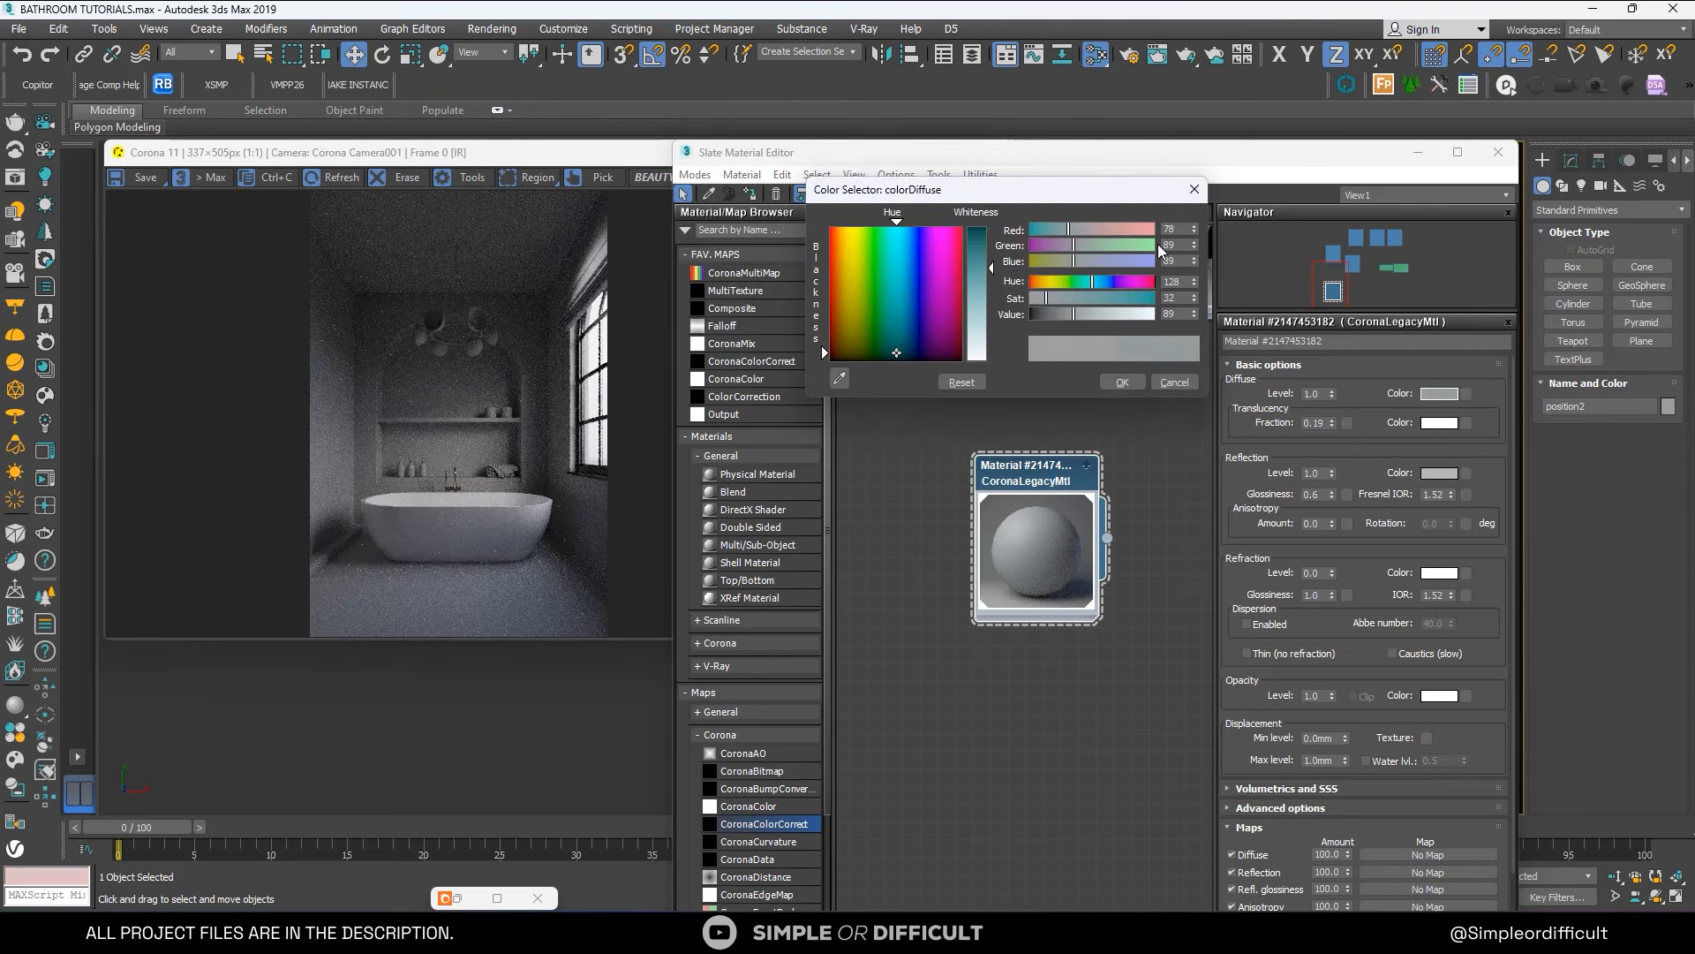
pyautogui.moveTo(1195, 231); pyautogui.dragTo(1197, 250)
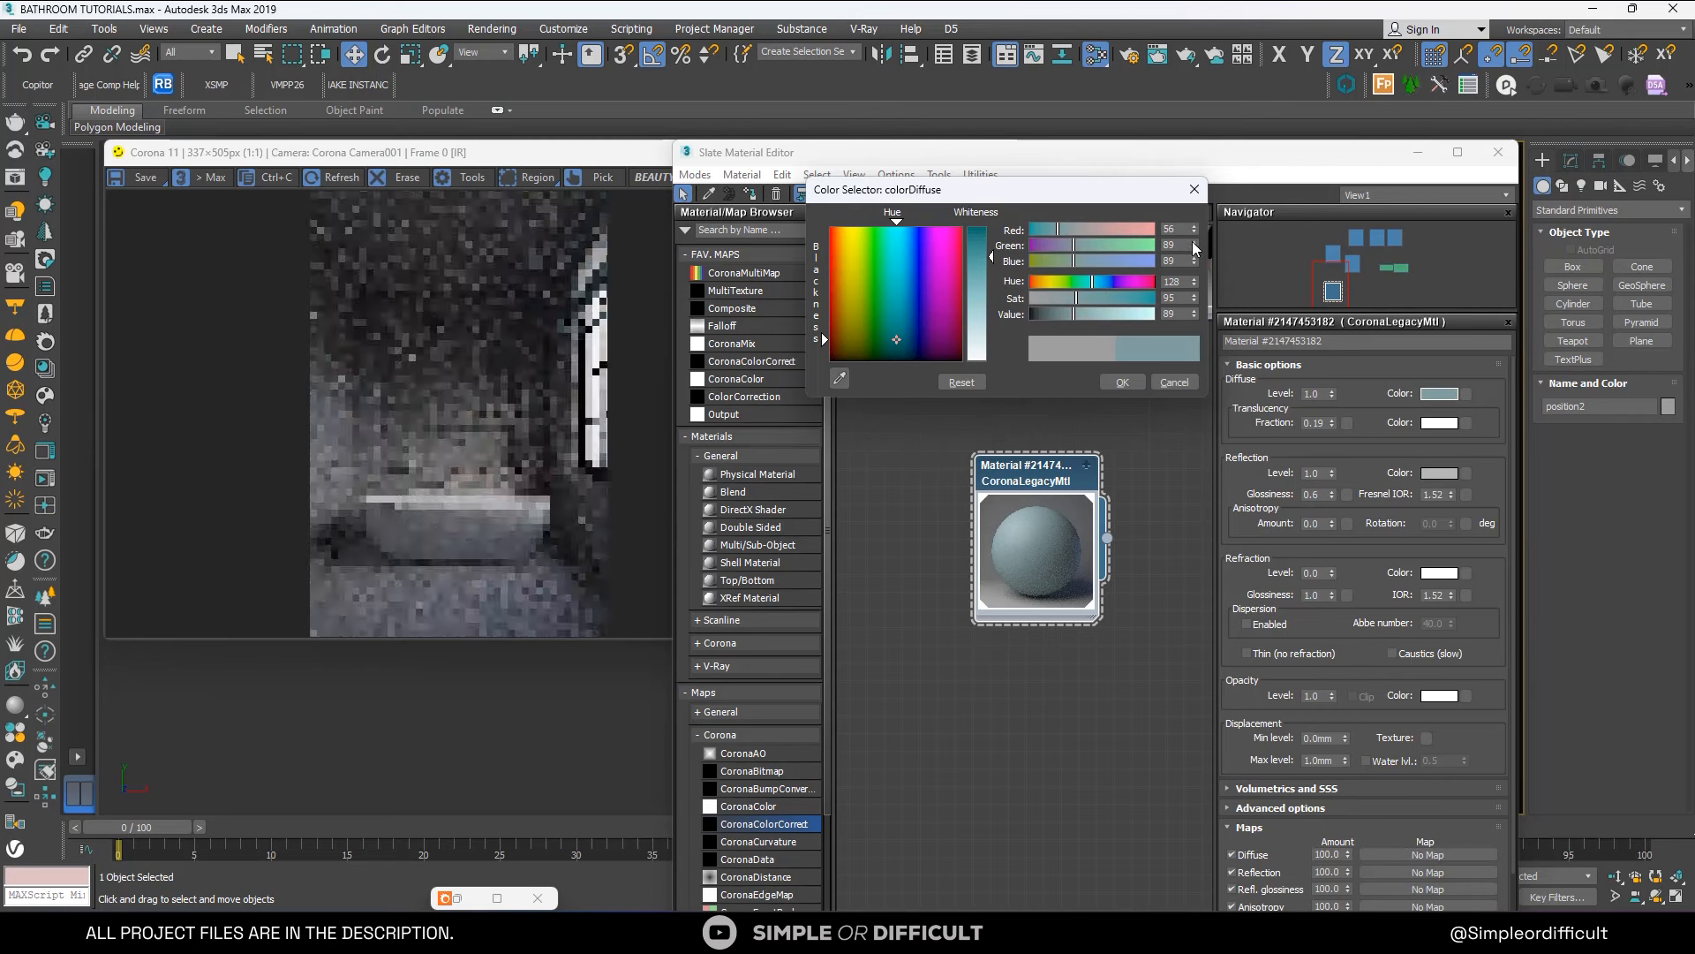
pyautogui.click(1196, 226)
pyautogui.click(1195, 226)
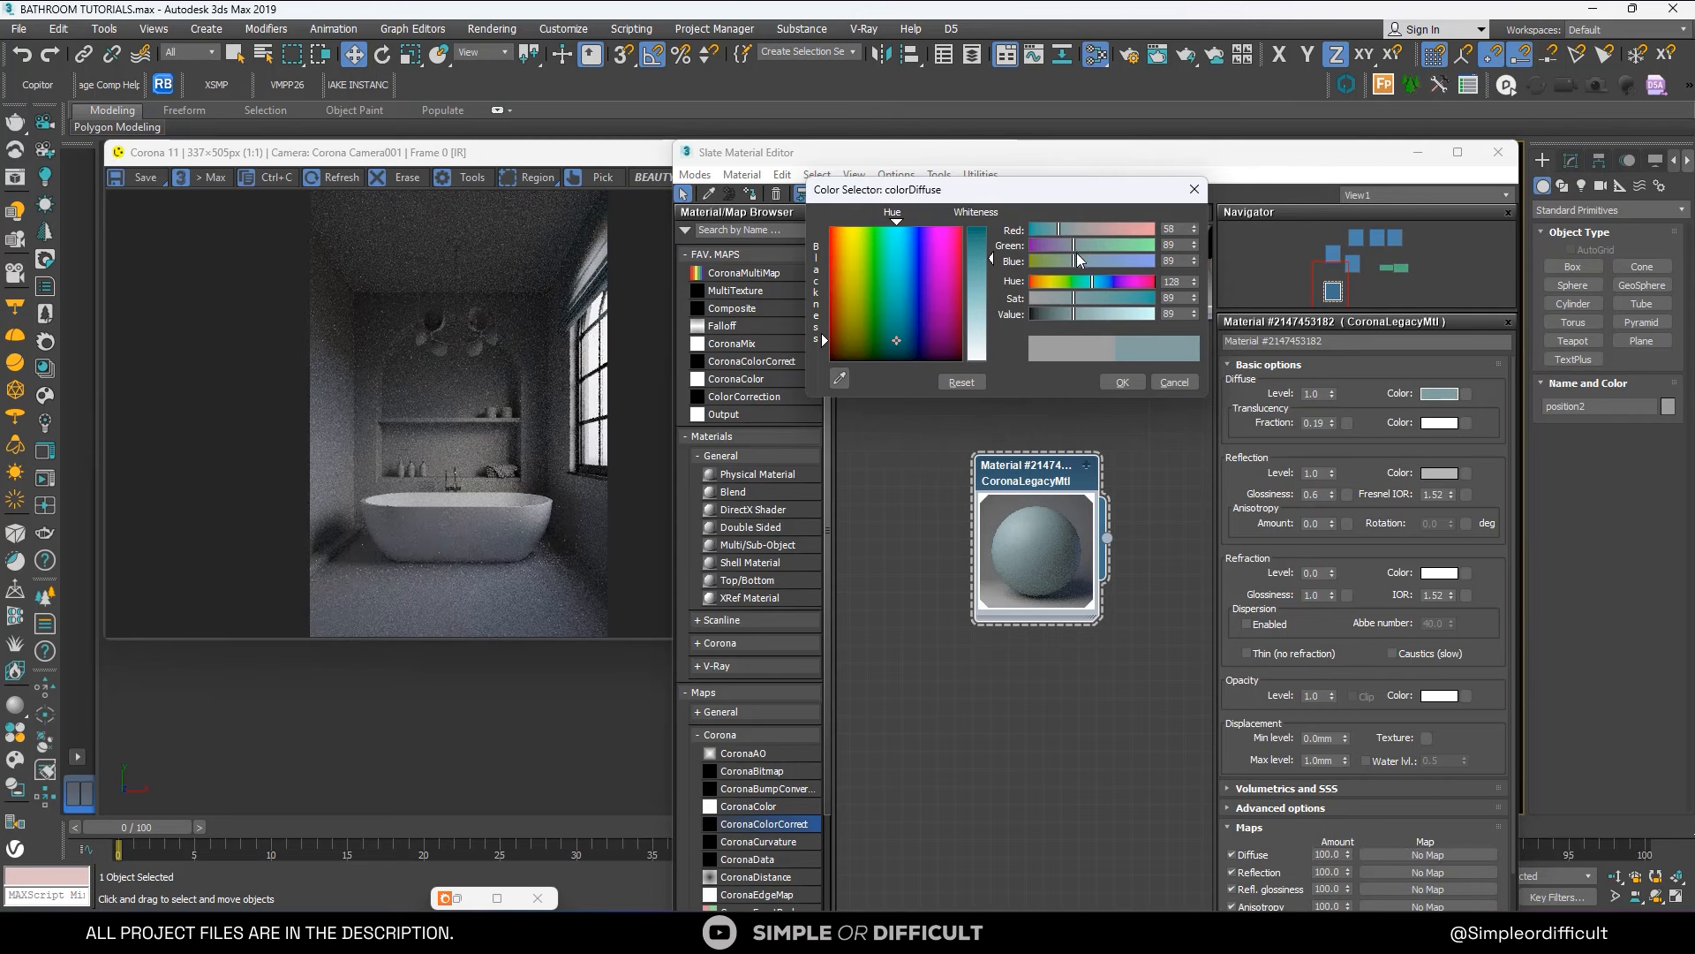
pyautogui.moveTo(1073, 246); pyautogui.dragTo(1058, 242)
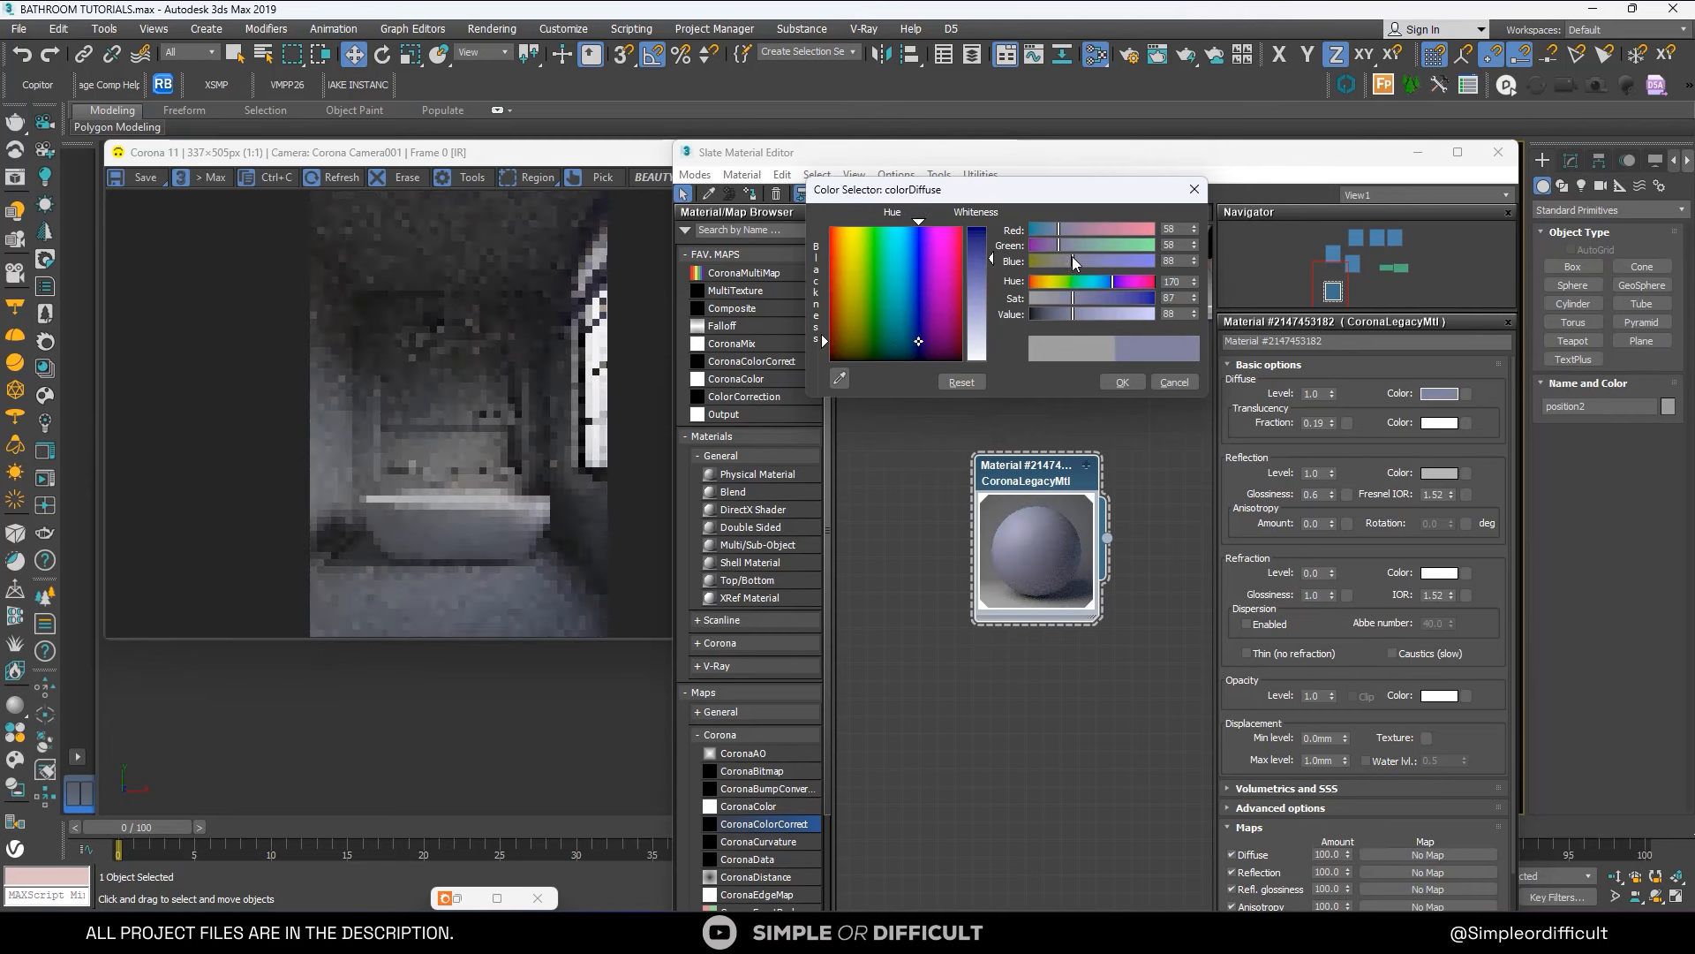
pyautogui.moveTo(1072, 260); pyautogui.dragTo(1056, 267)
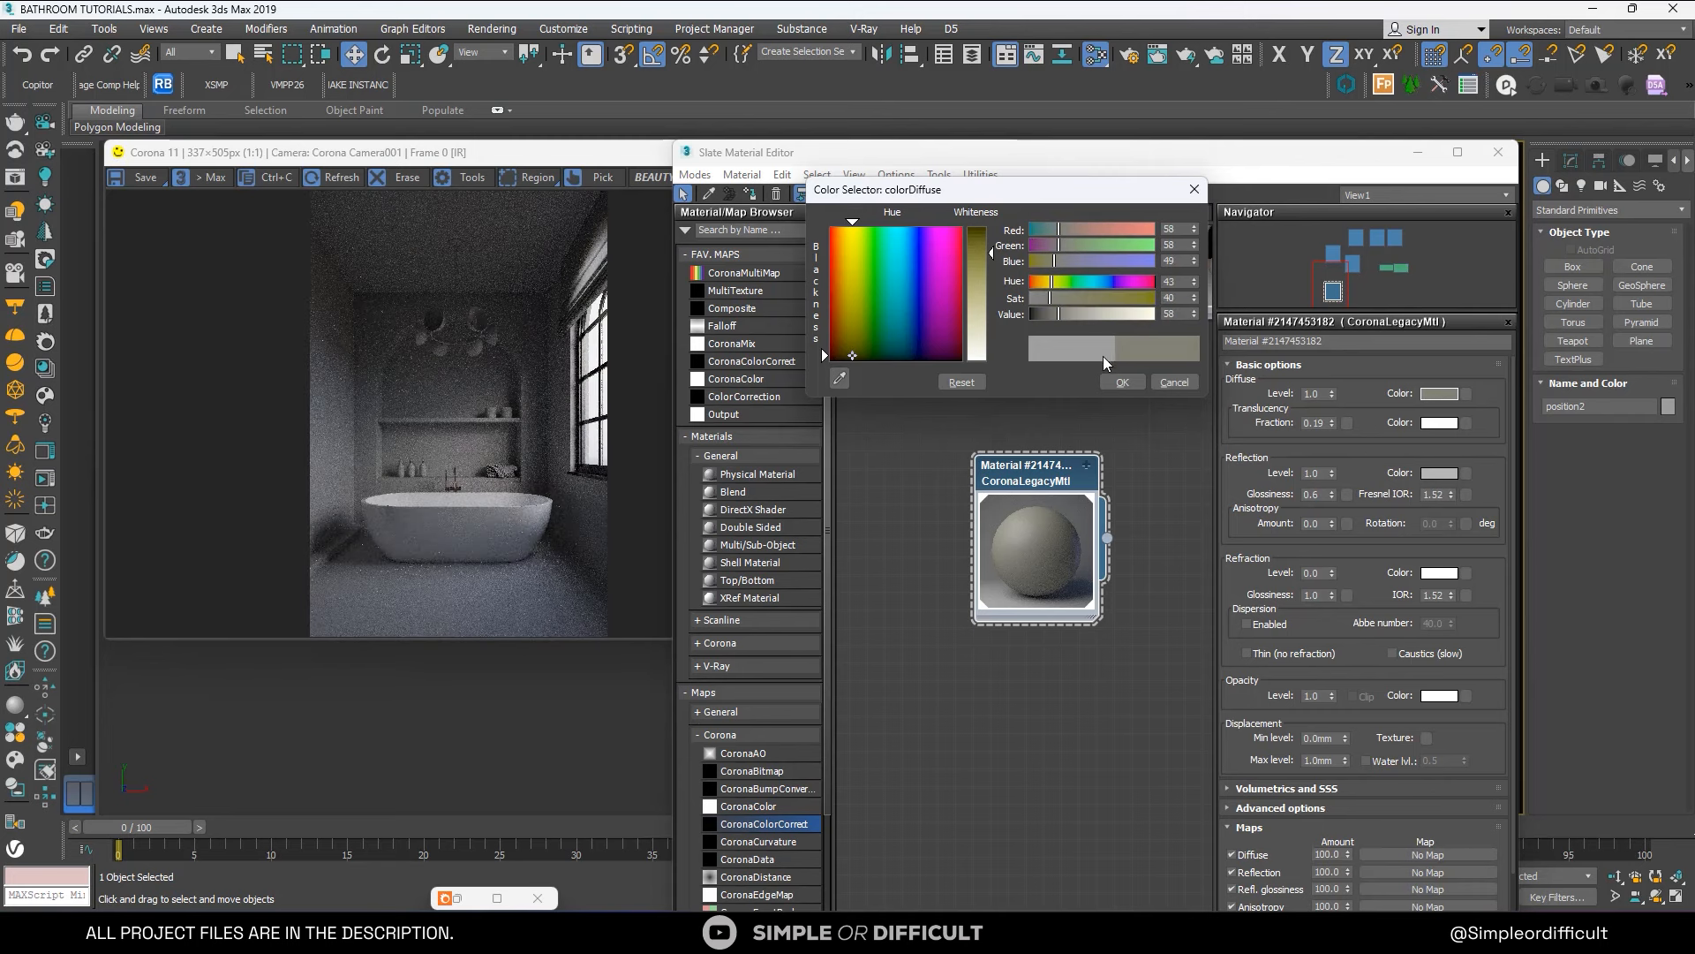
pyautogui.click(1122, 384)
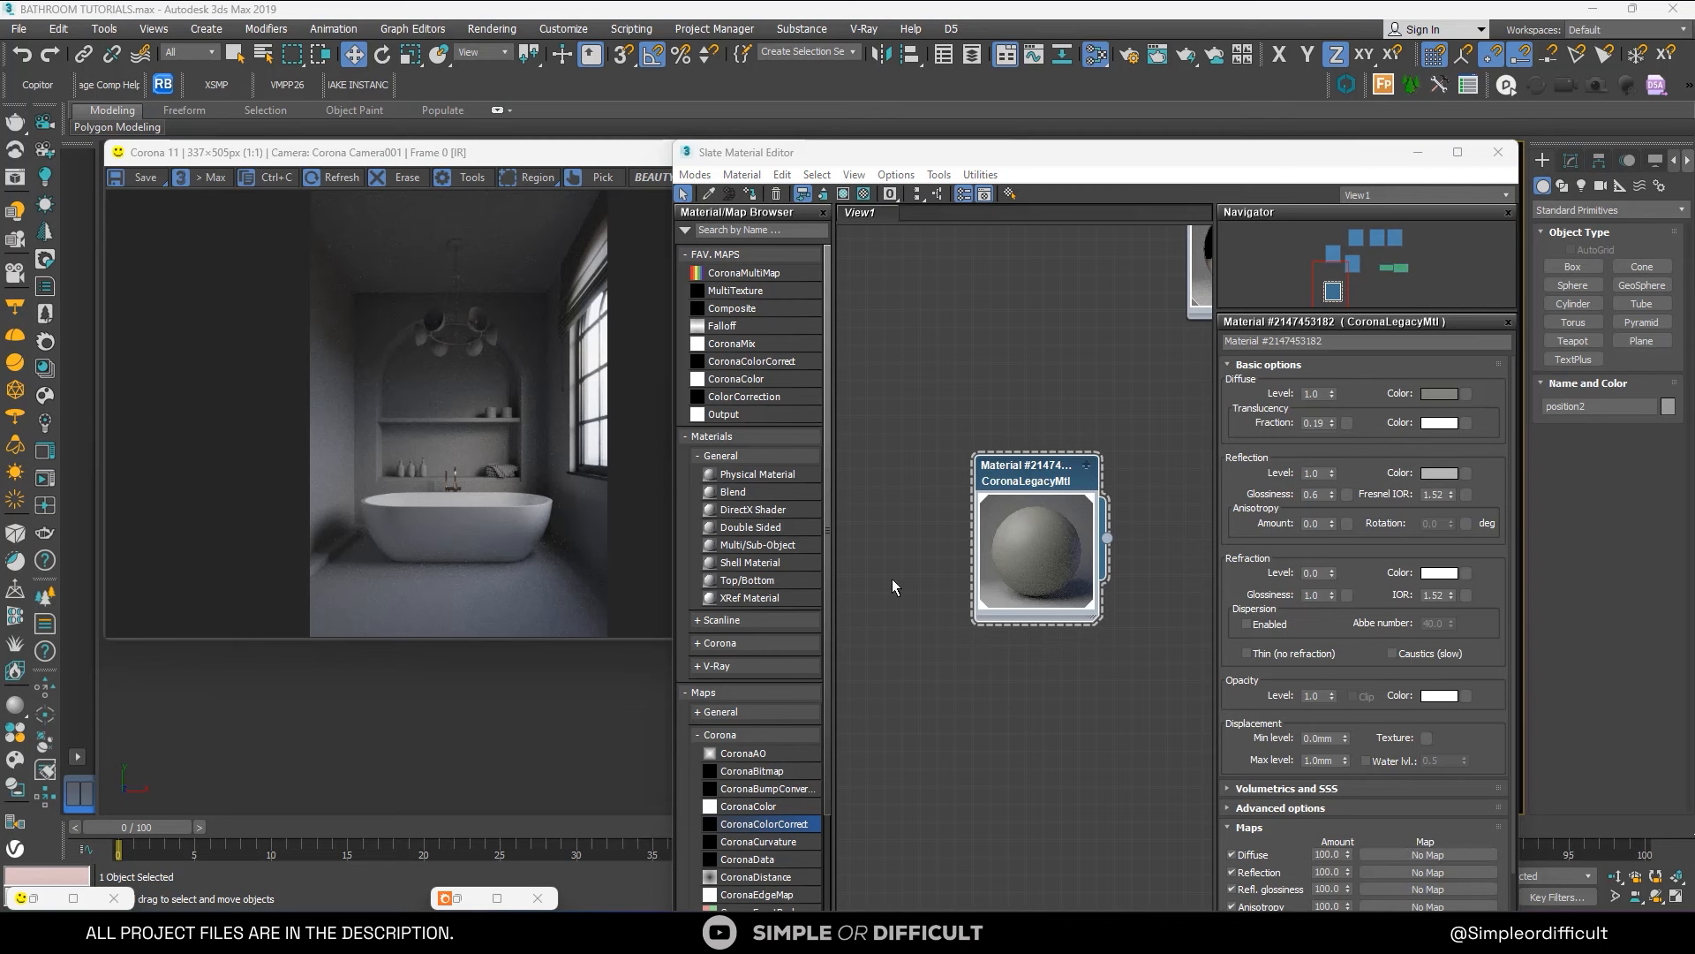
# Set the blind material's reflection glossiness to 0.4.
pyautogui.scroll(4, 1035, 559)
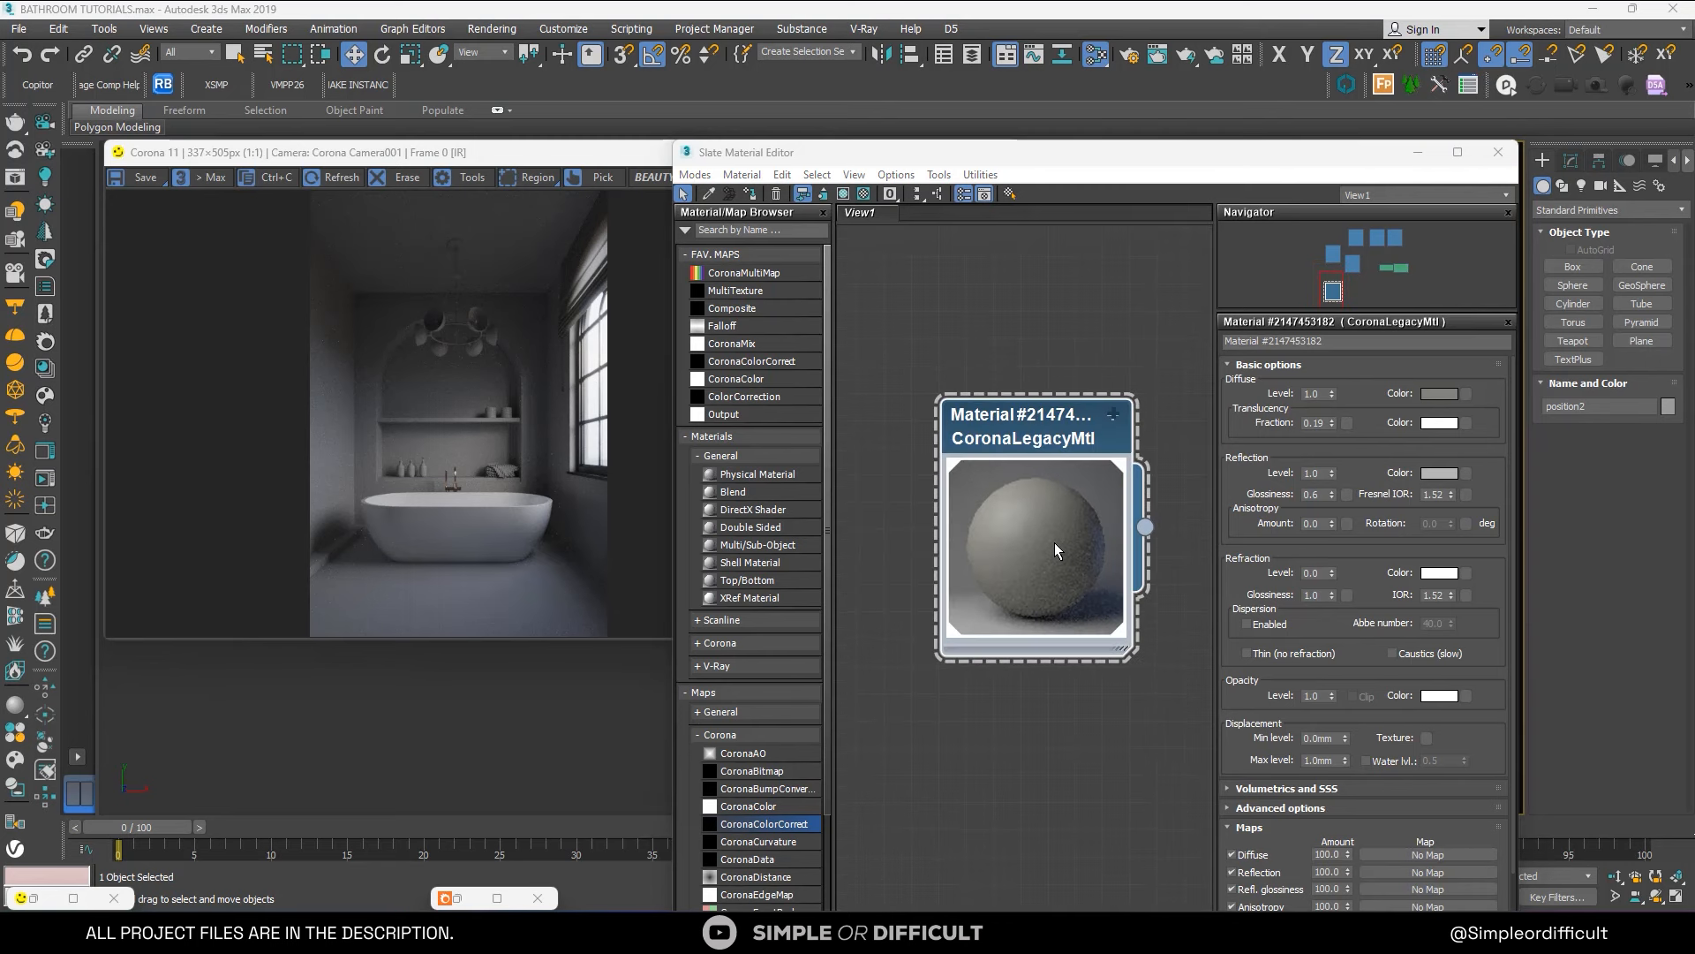
pyautogui.click(1322, 494)
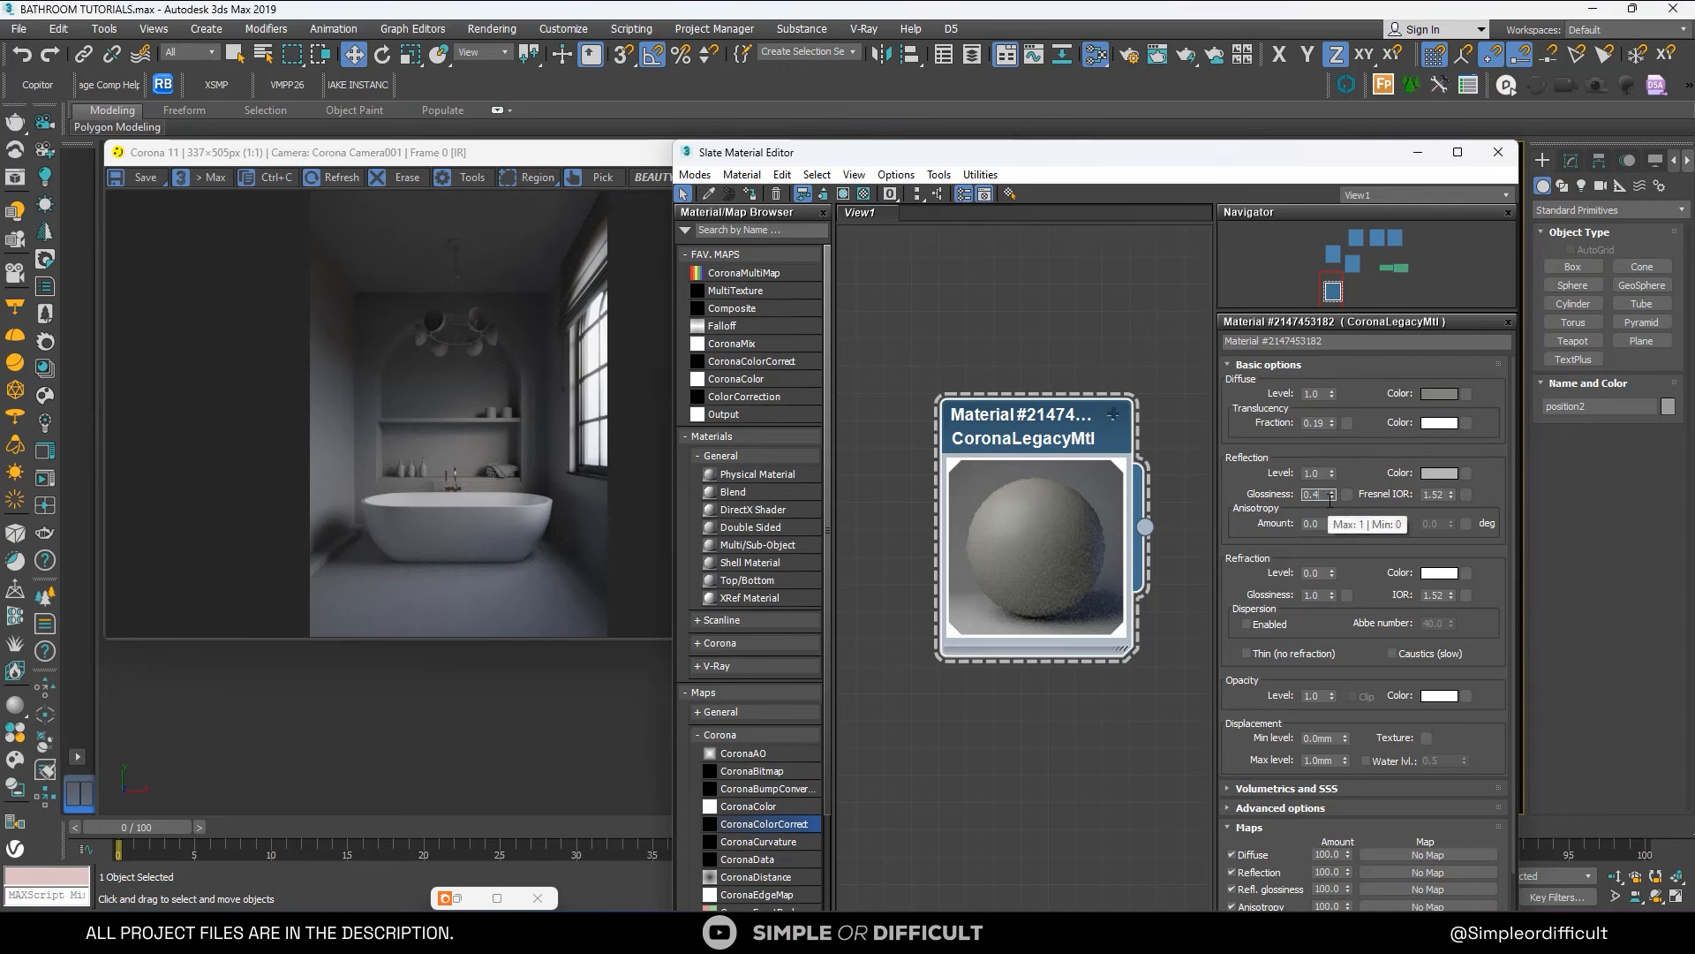
pyautogui.press('Return')
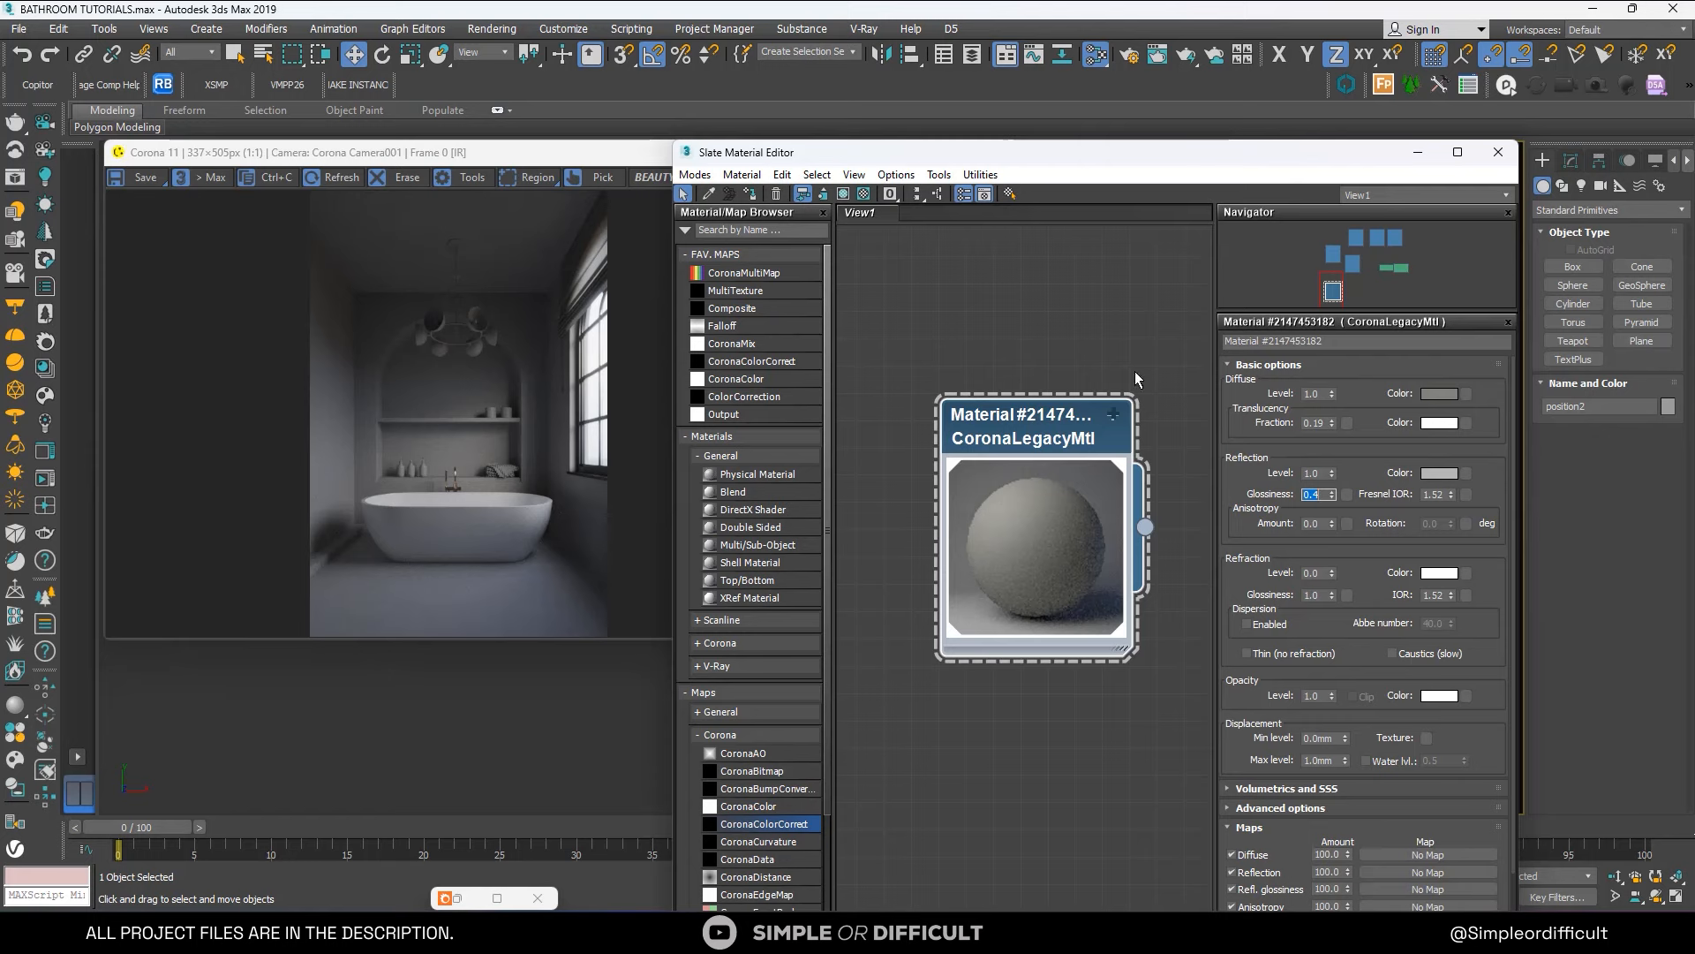
# Select the chandelier group in the camera view and clear the render and material editor windows off that viewport.
pyautogui.moveTo(1201, 159); pyautogui.dragTo(706, 222)
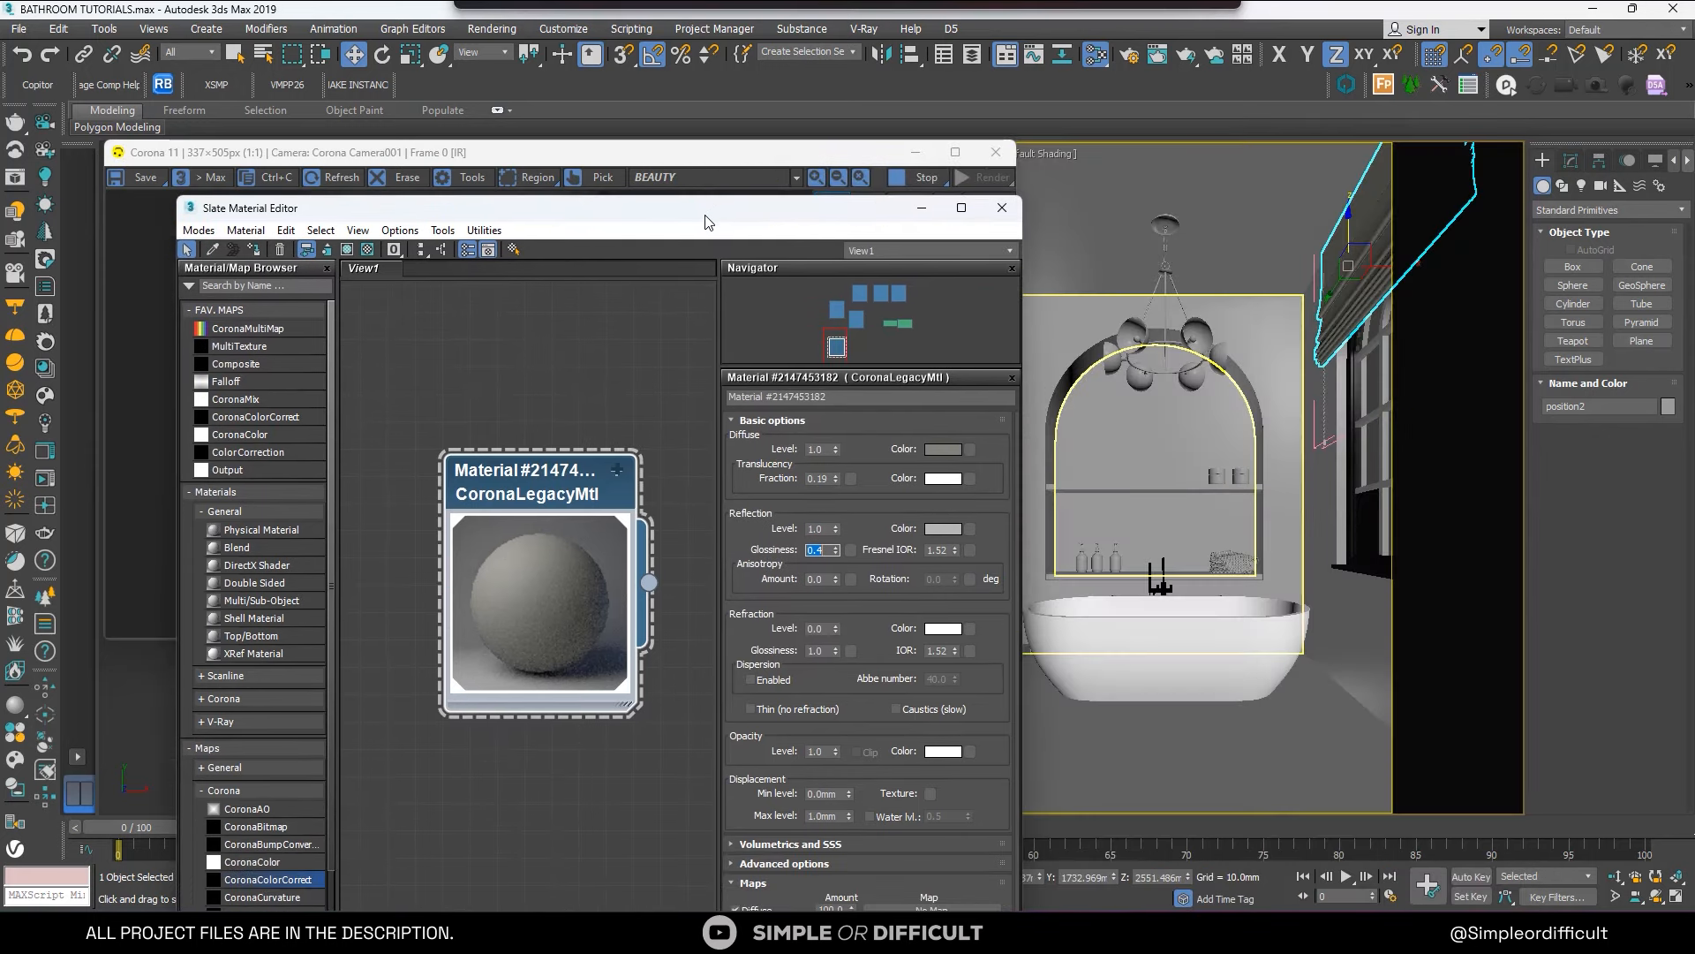
pyautogui.click(1165, 272)
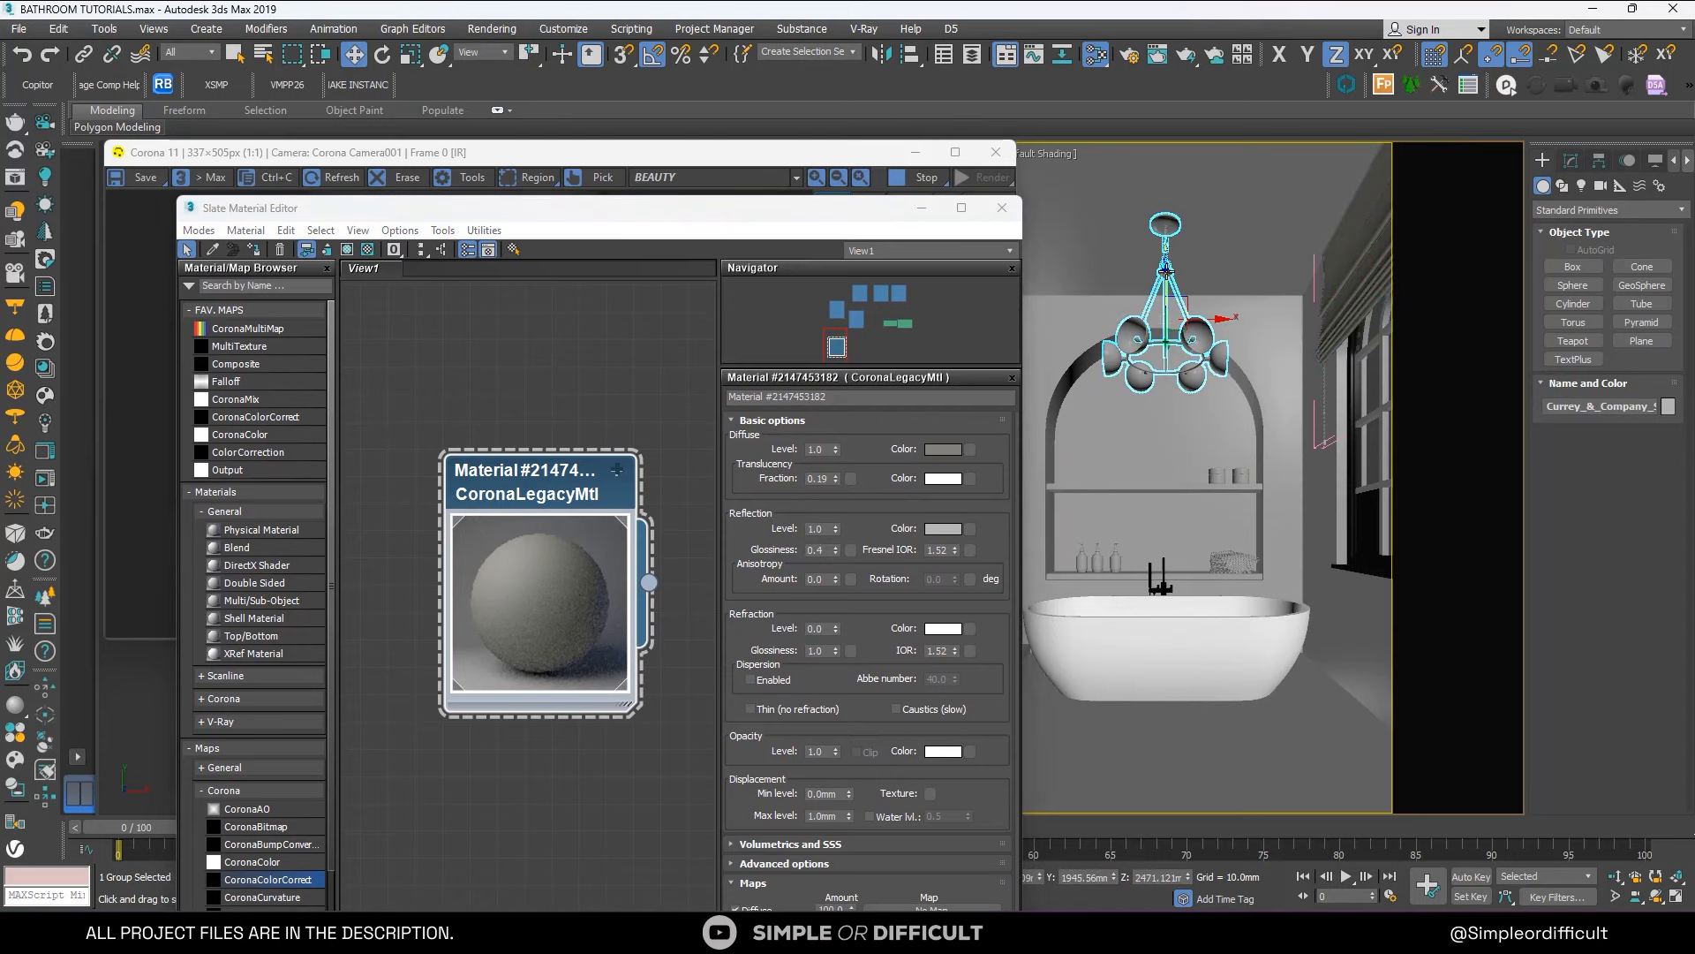
pyautogui.moveTo(793, 217); pyautogui.dragTo(972, 371)
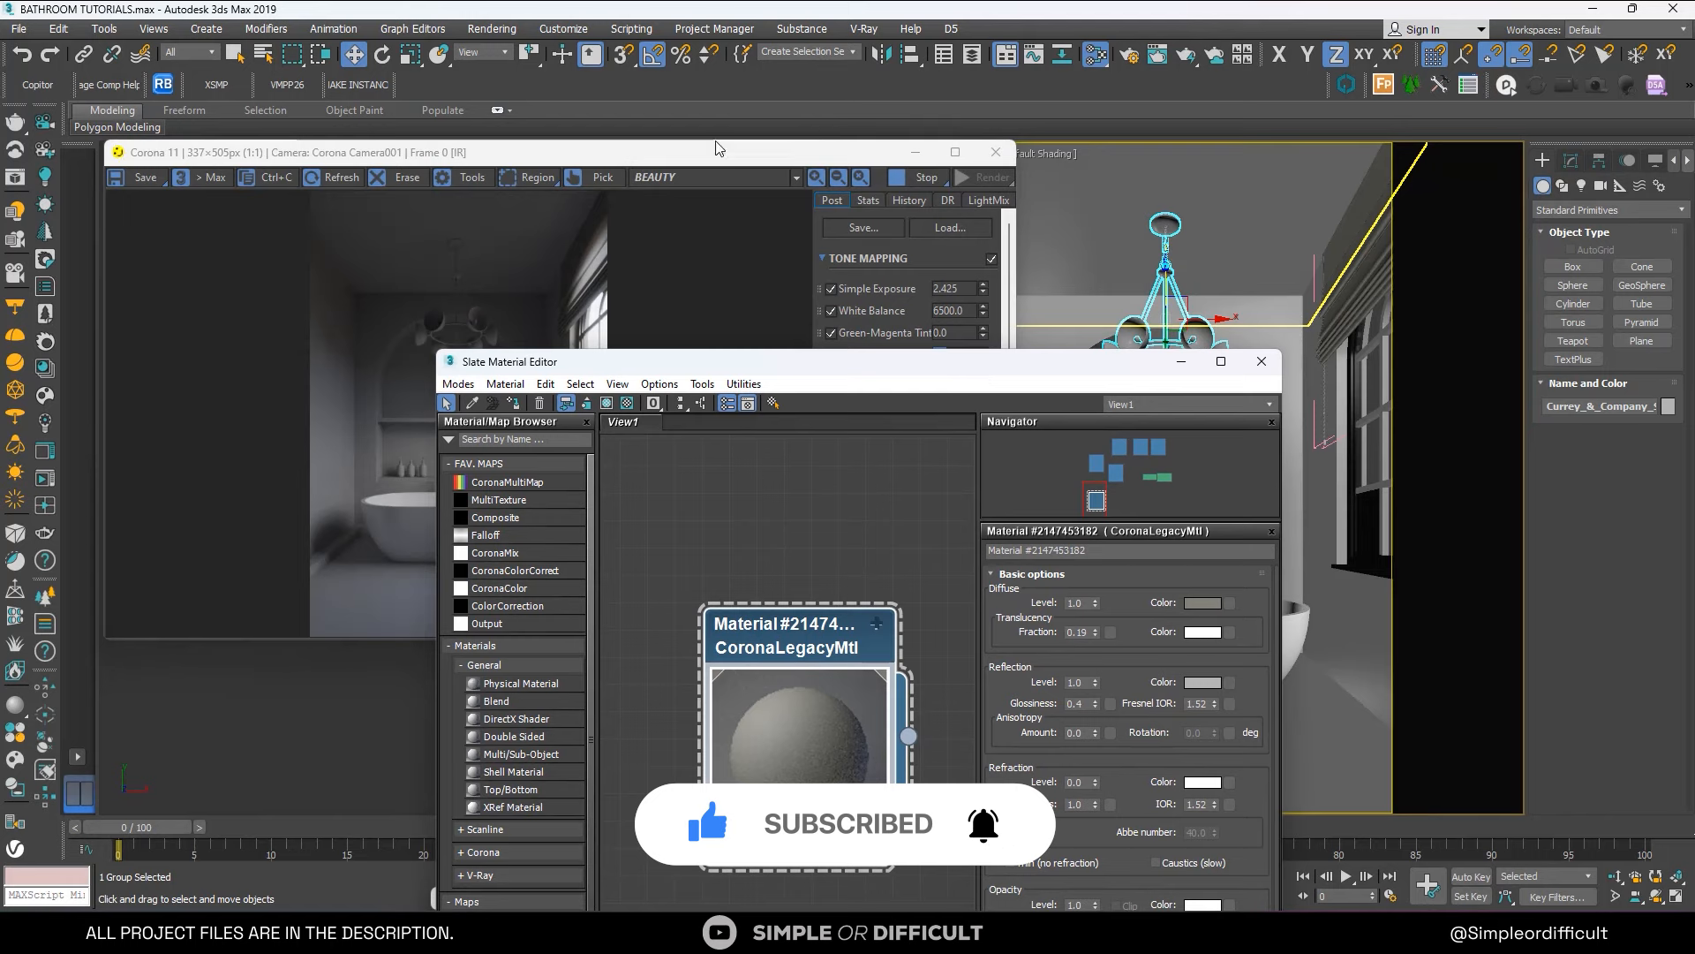
pyautogui.moveTo(848, 150); pyautogui.dragTo(684, 220)
pyautogui.moveTo(966, 362); pyautogui.dragTo(1096, 164)
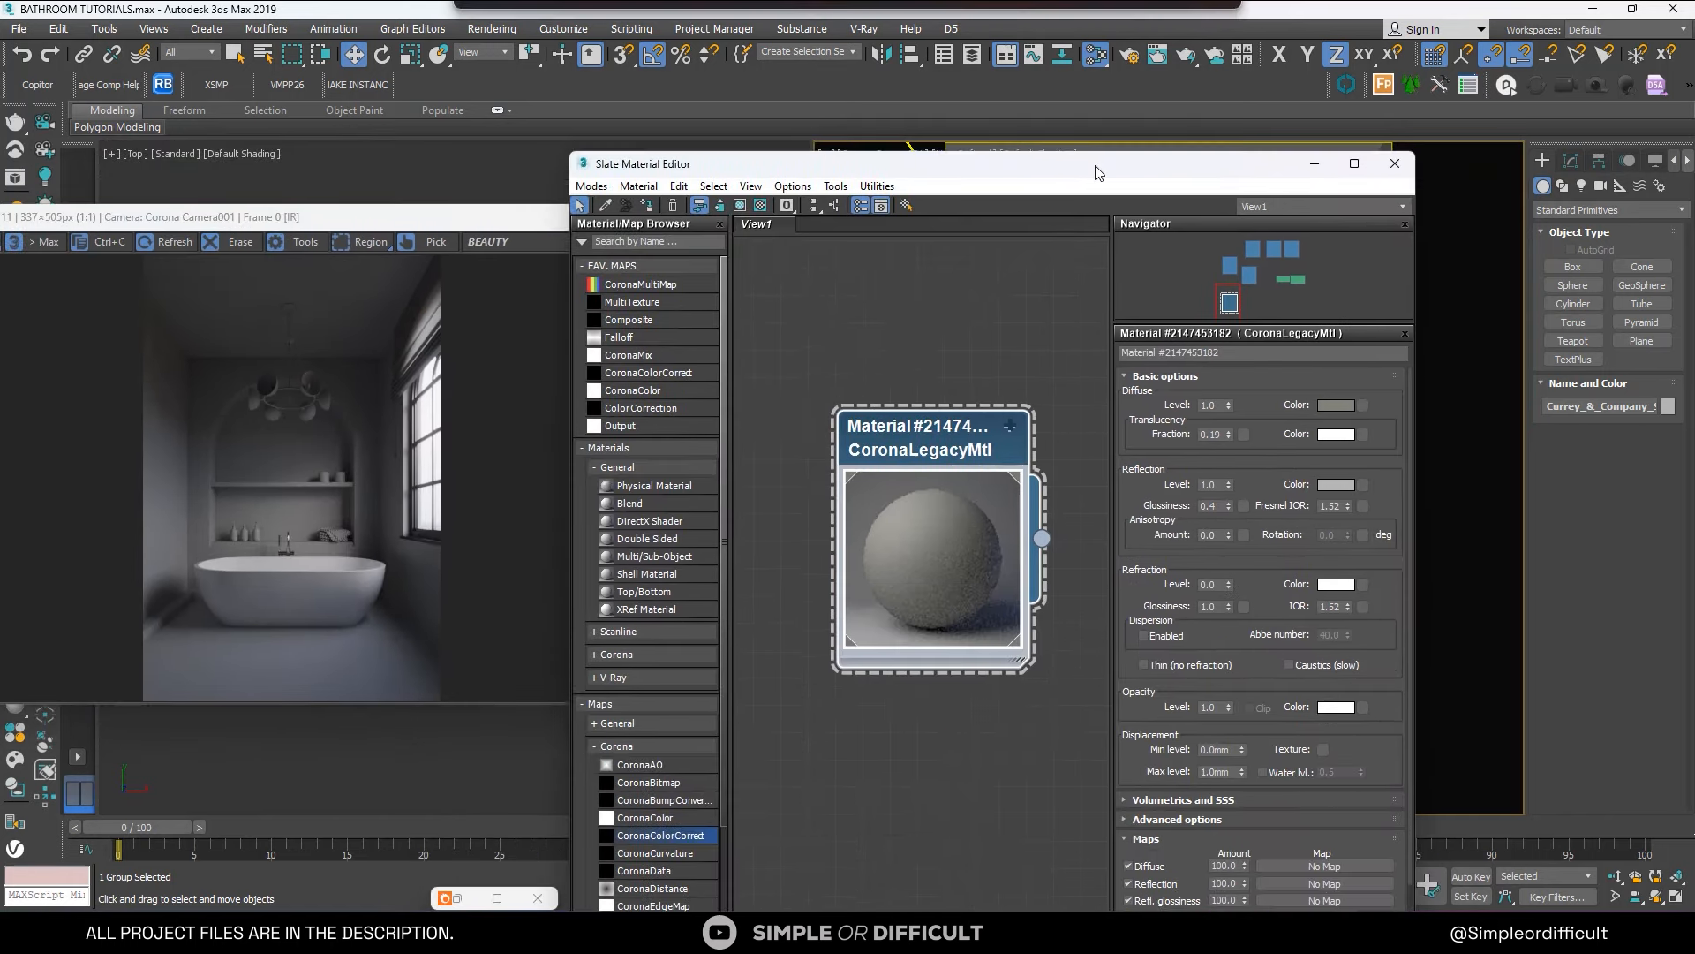
pyautogui.click(1314, 165)
# Open the chandelier group, select its mesh and enter polygon editing on the Editable Poly.
pyautogui.rightClick(1135, 324)
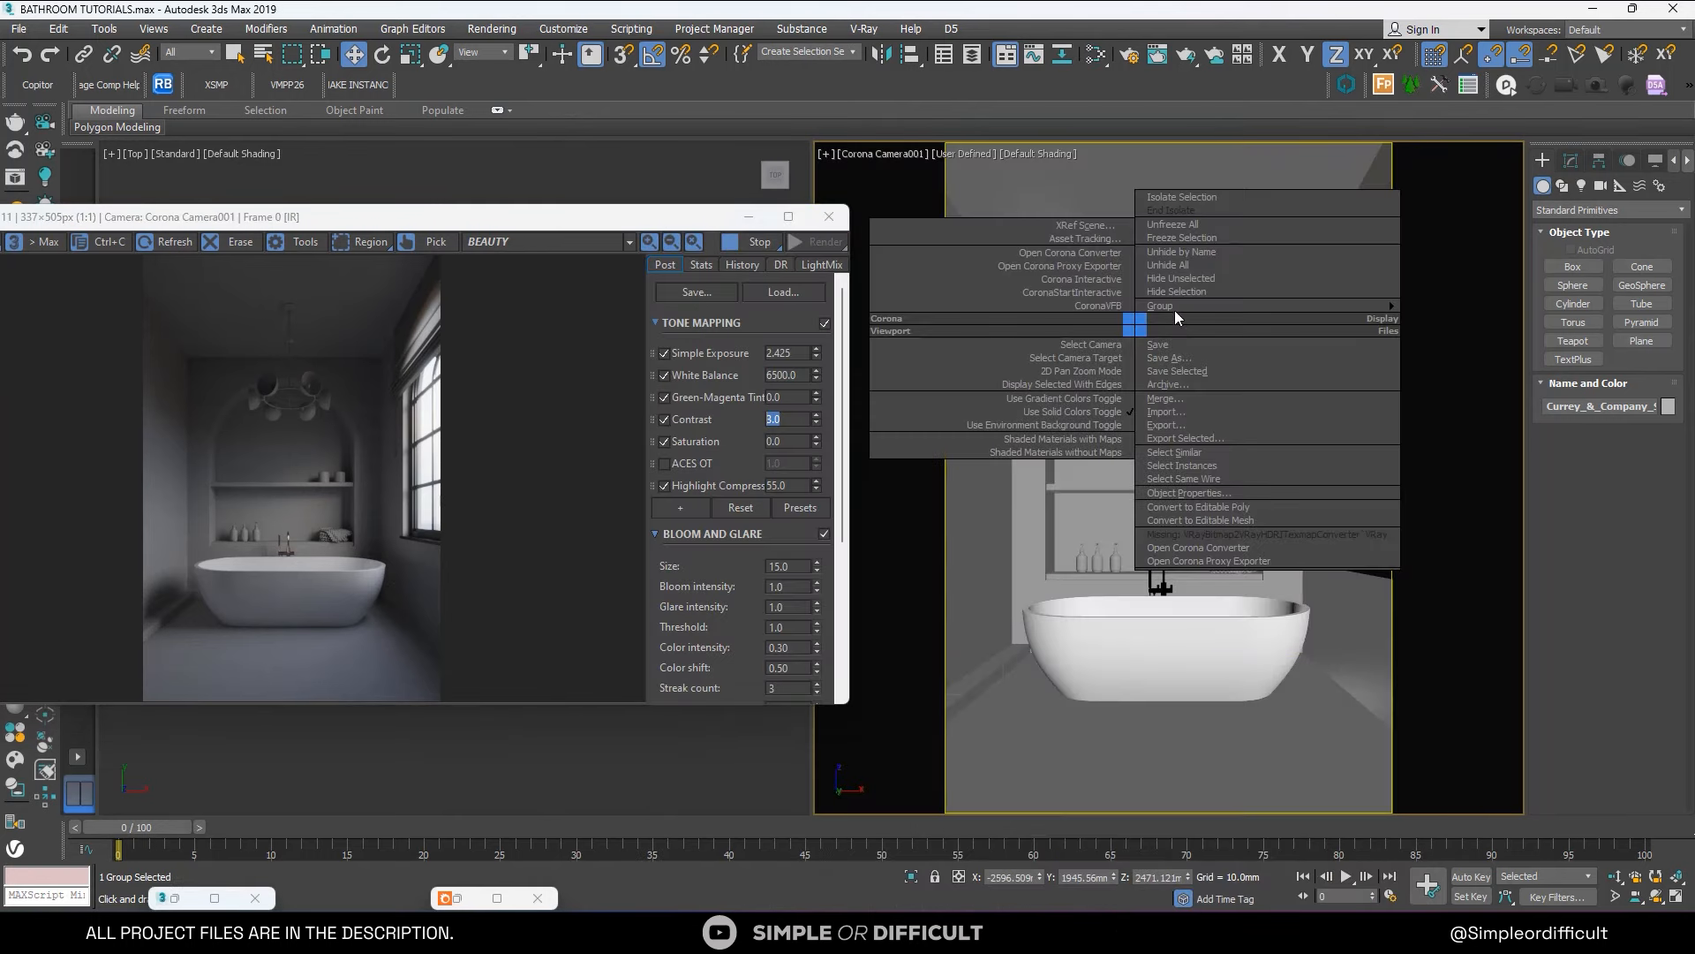
pyautogui.moveTo(1386, 305)
pyautogui.click(1456, 279)
pyautogui.click(1455, 279)
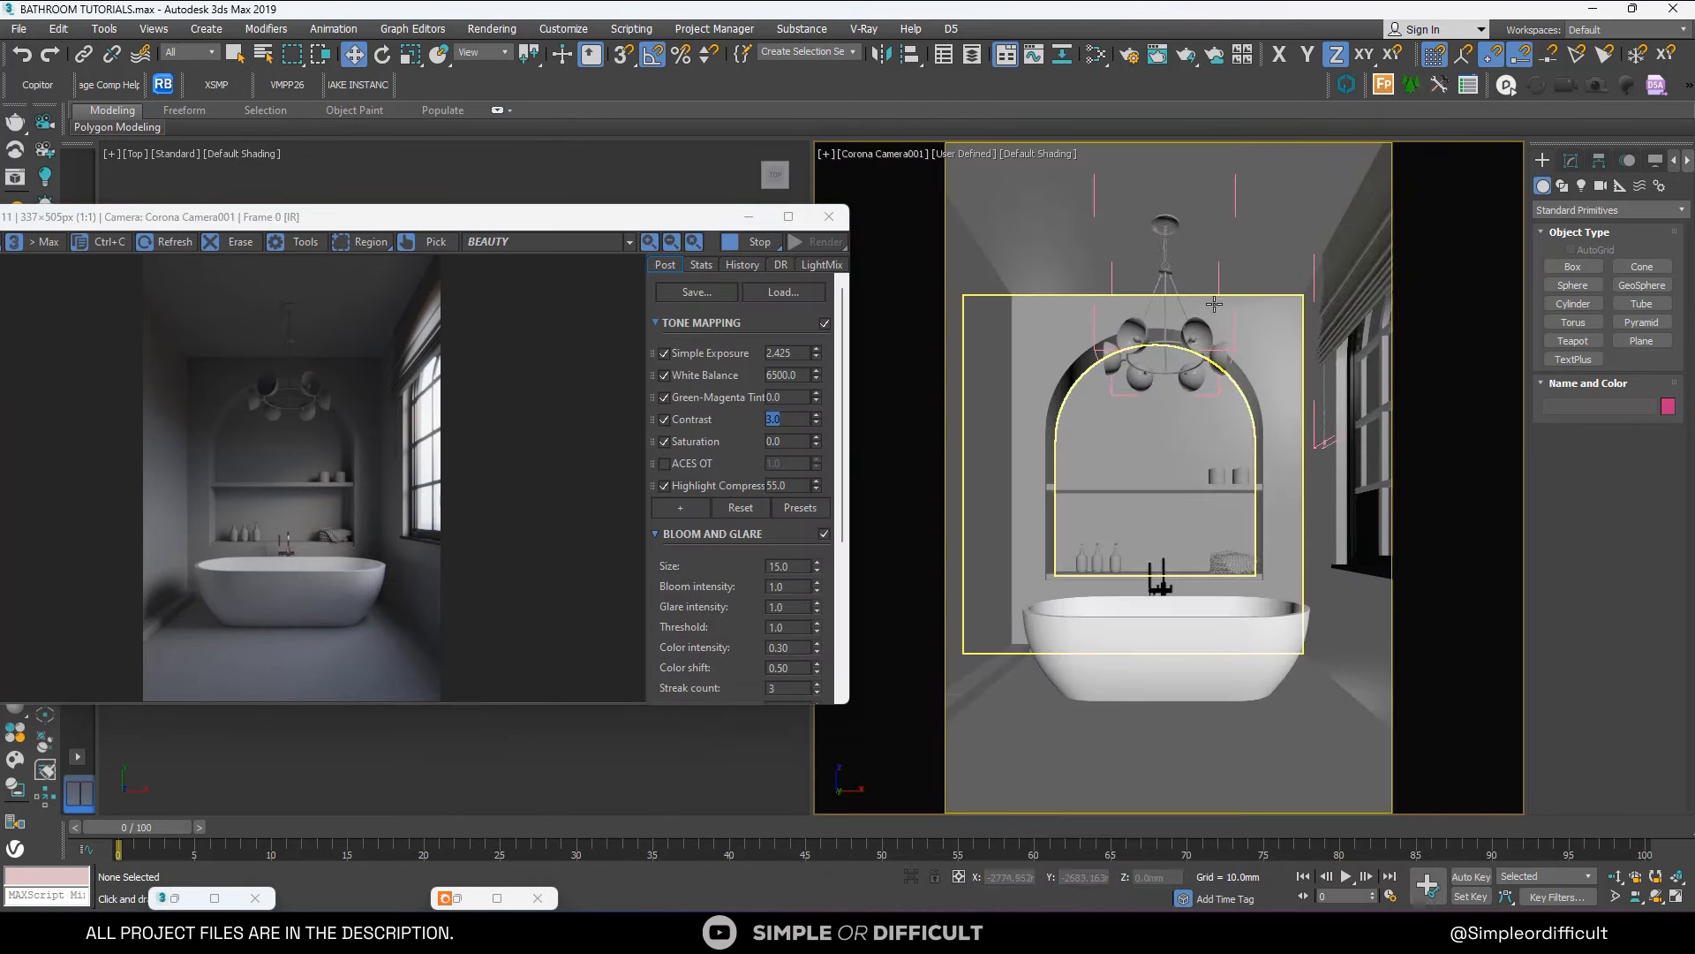
pyautogui.click(1197, 329)
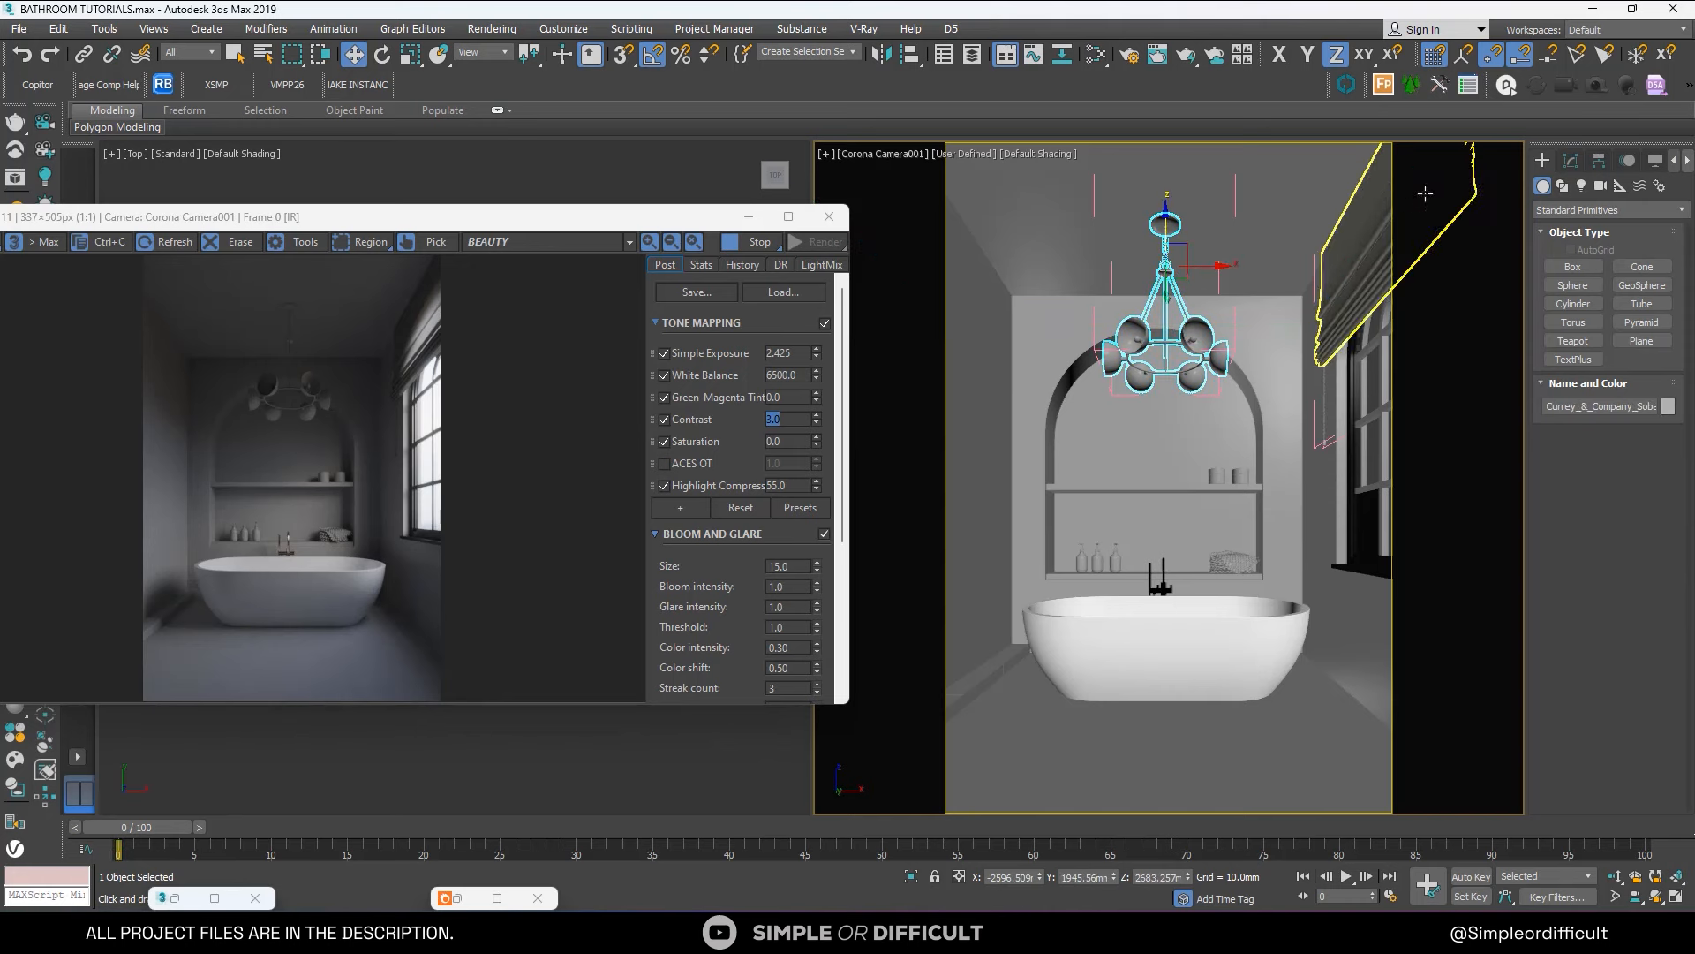
pyautogui.click(1571, 160)
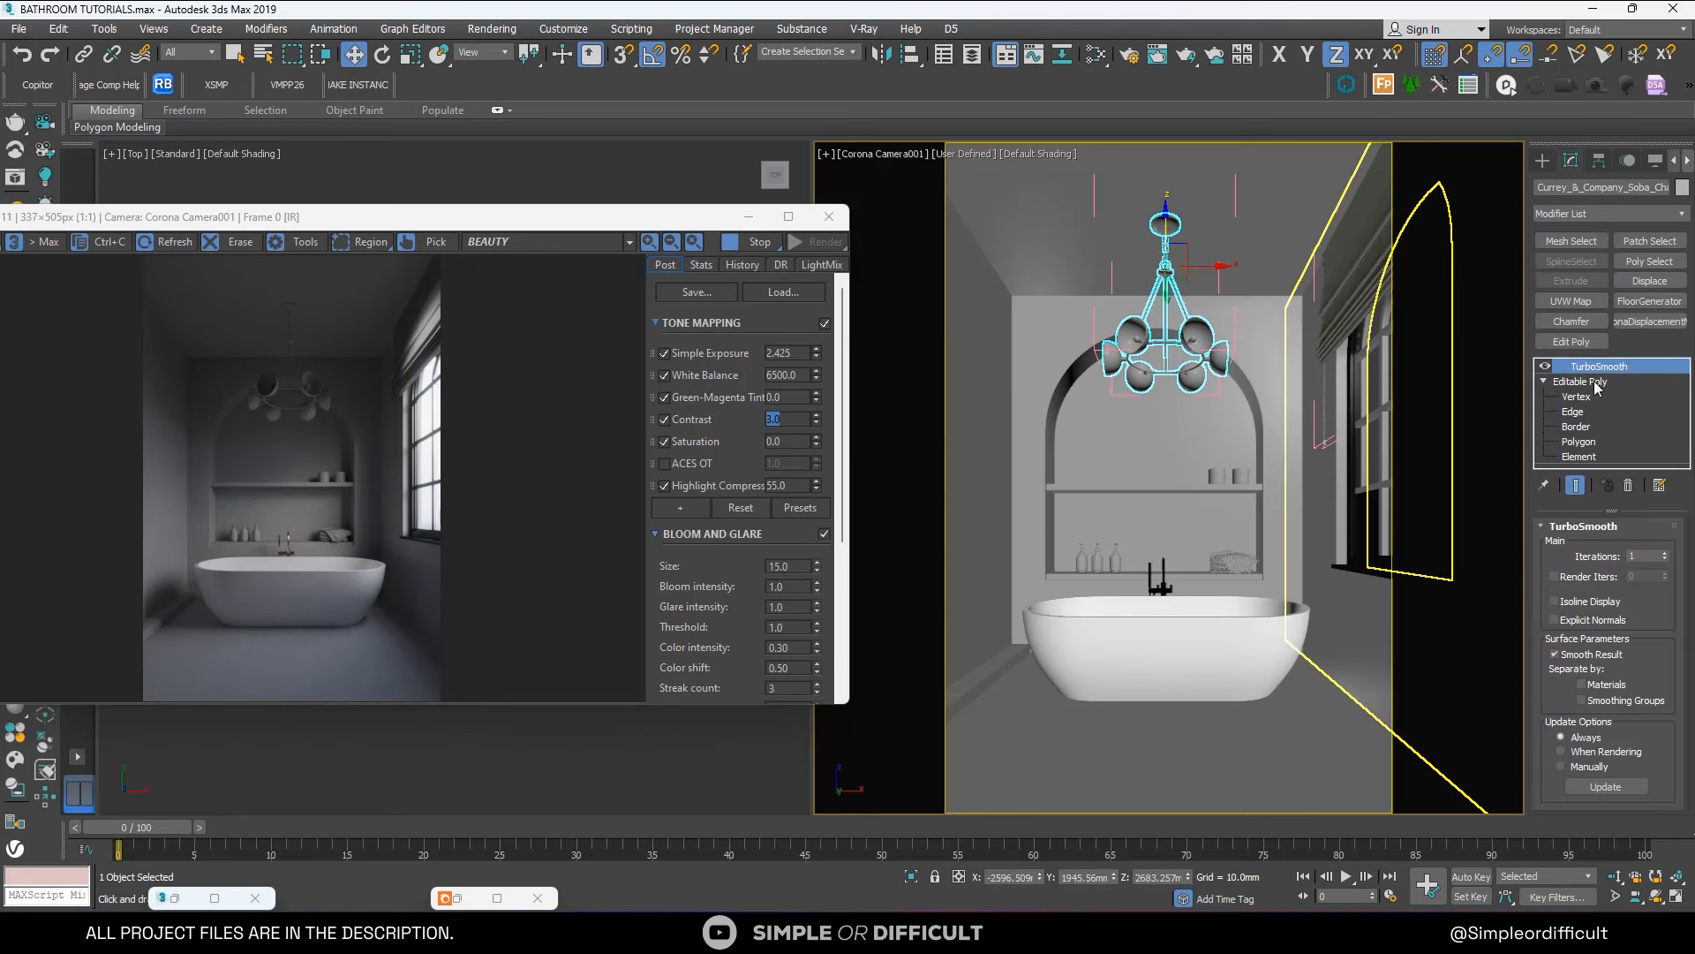
pyautogui.click(1583, 442)
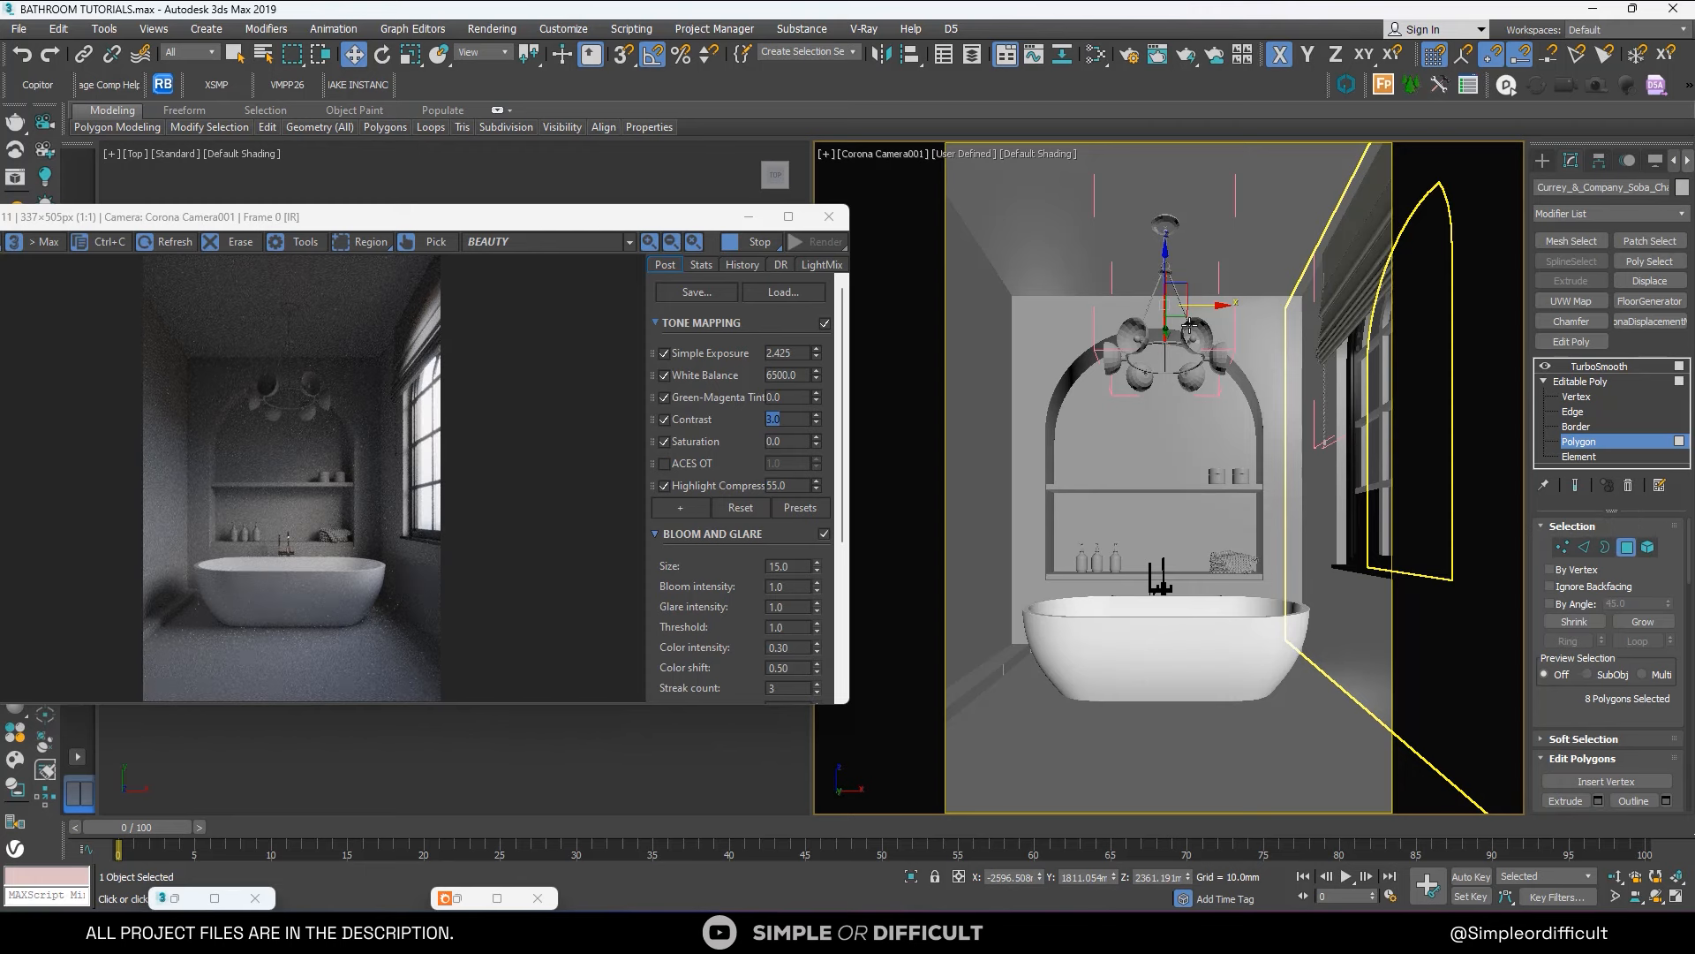
# Minimize the render window, orbit the other viewport and try selecting single polygons on the chandelier's lampshades.
pyautogui.click(748, 216)
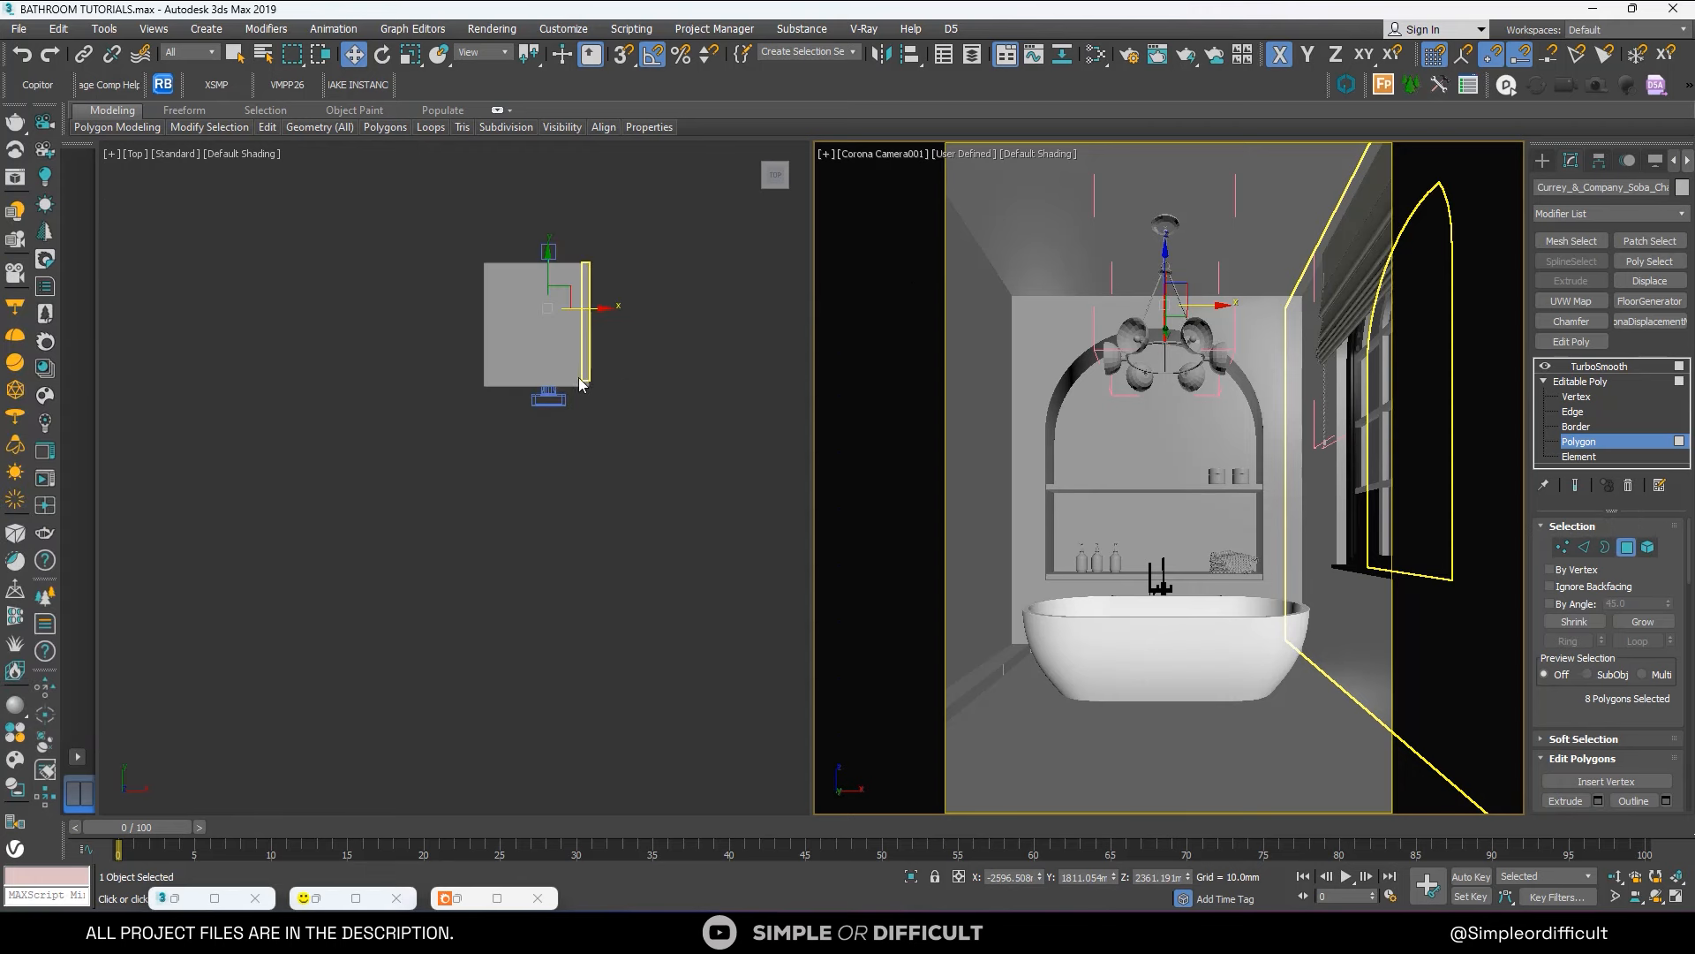
pyautogui.keyDown('alt'); pyautogui.moveTo(580, 384); pyautogui.dragTo(512, 321, button='middle'); pyautogui.keyUp('alt')
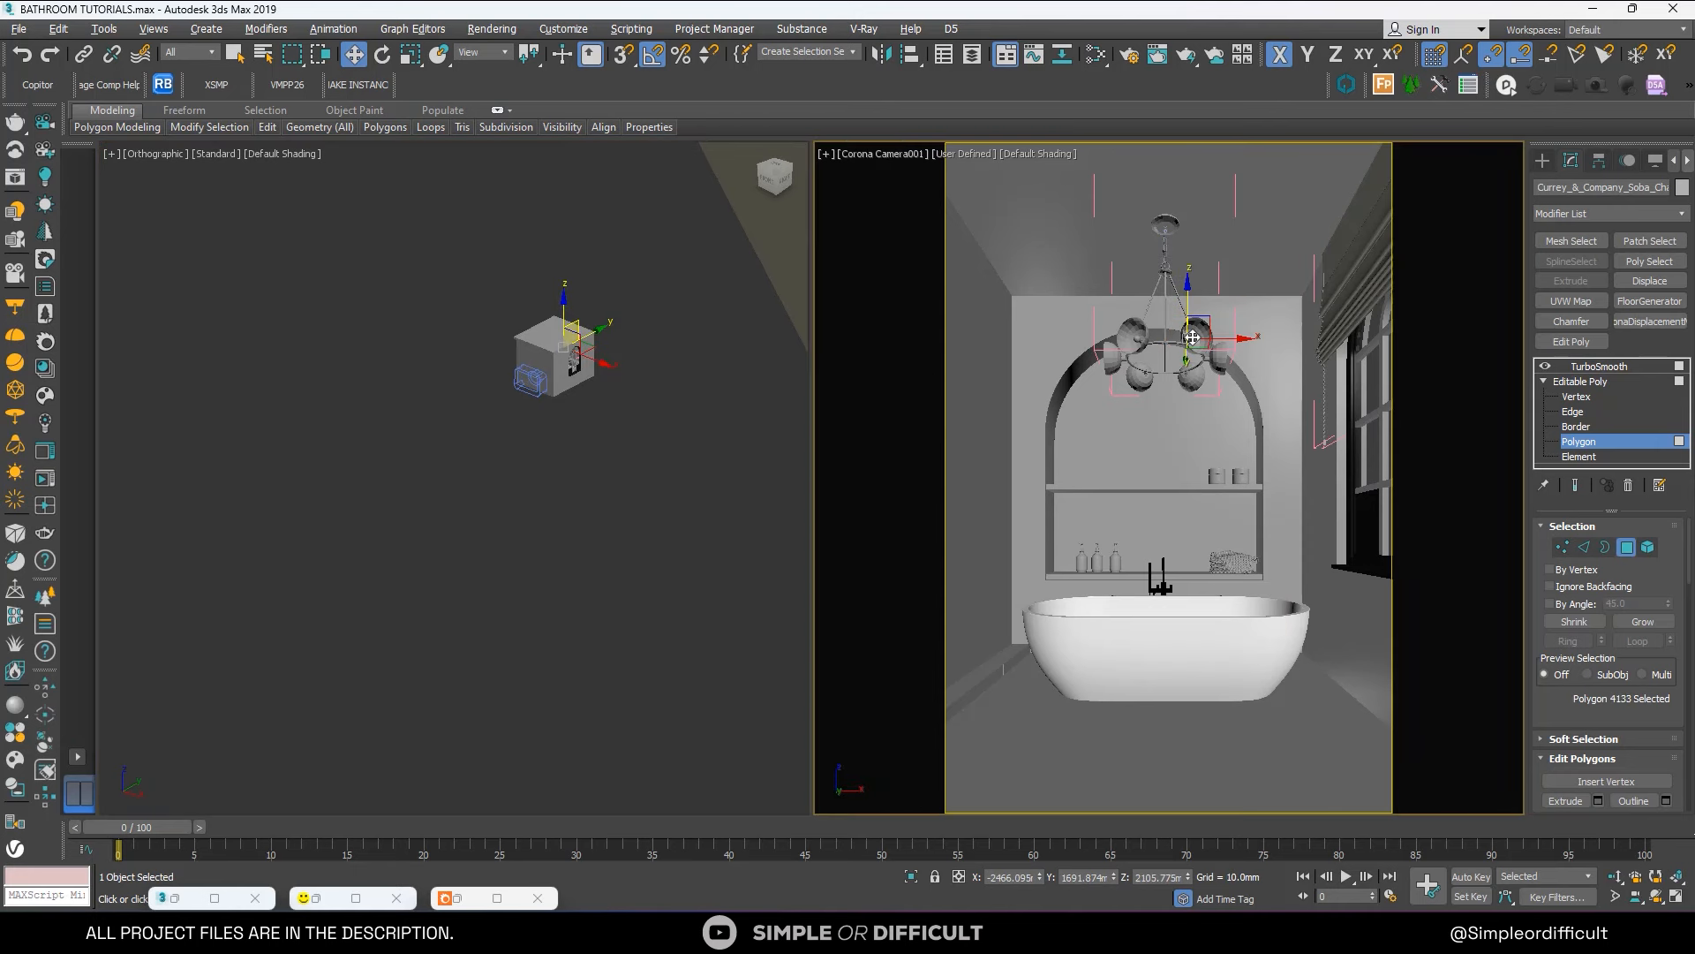
pyautogui.click(1145, 331)
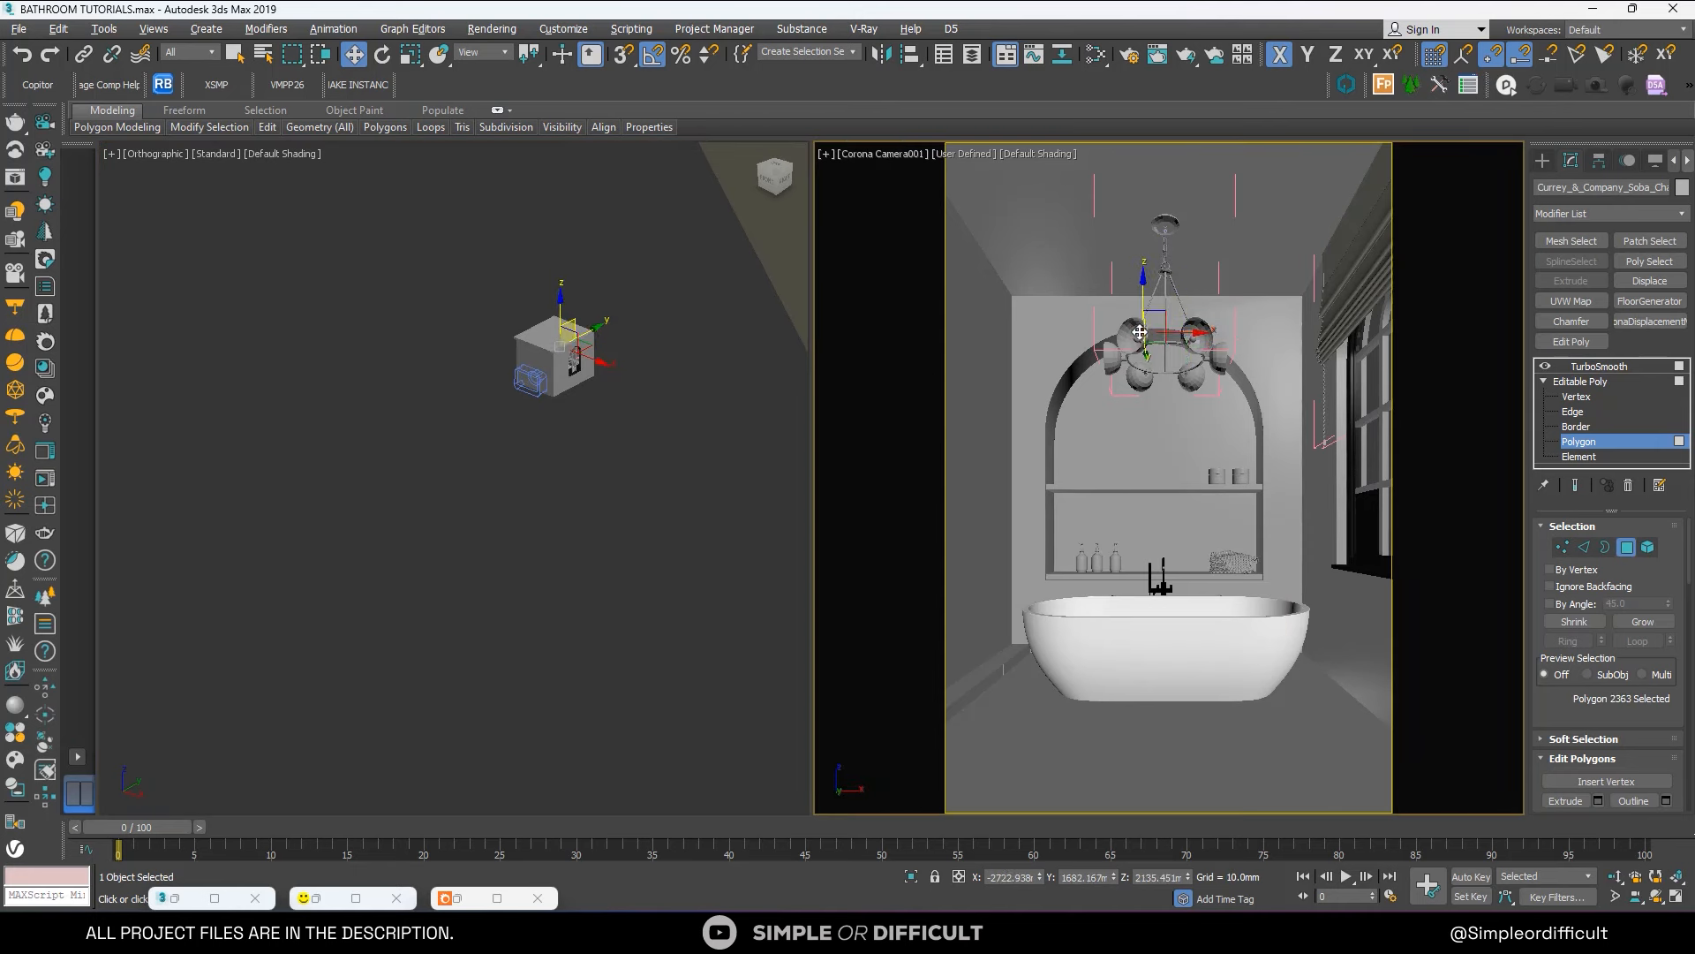
pyautogui.click(1131, 338)
pyautogui.rightClick(1132, 342)
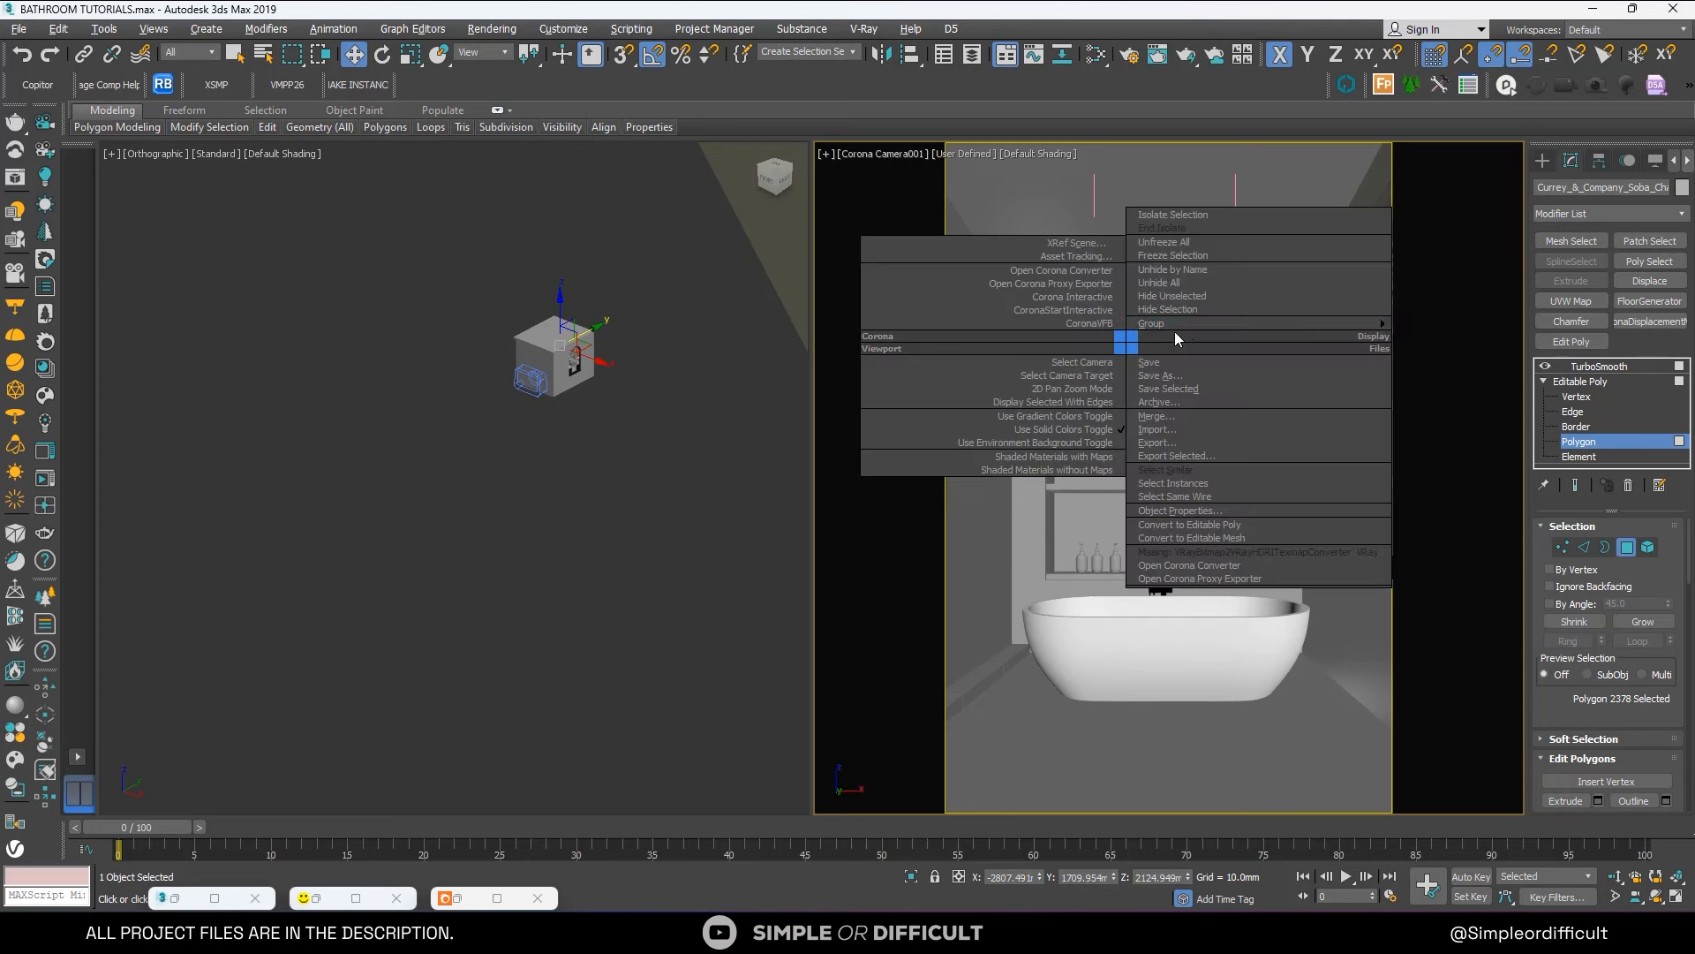
pyautogui.moveTo(1375, 326)
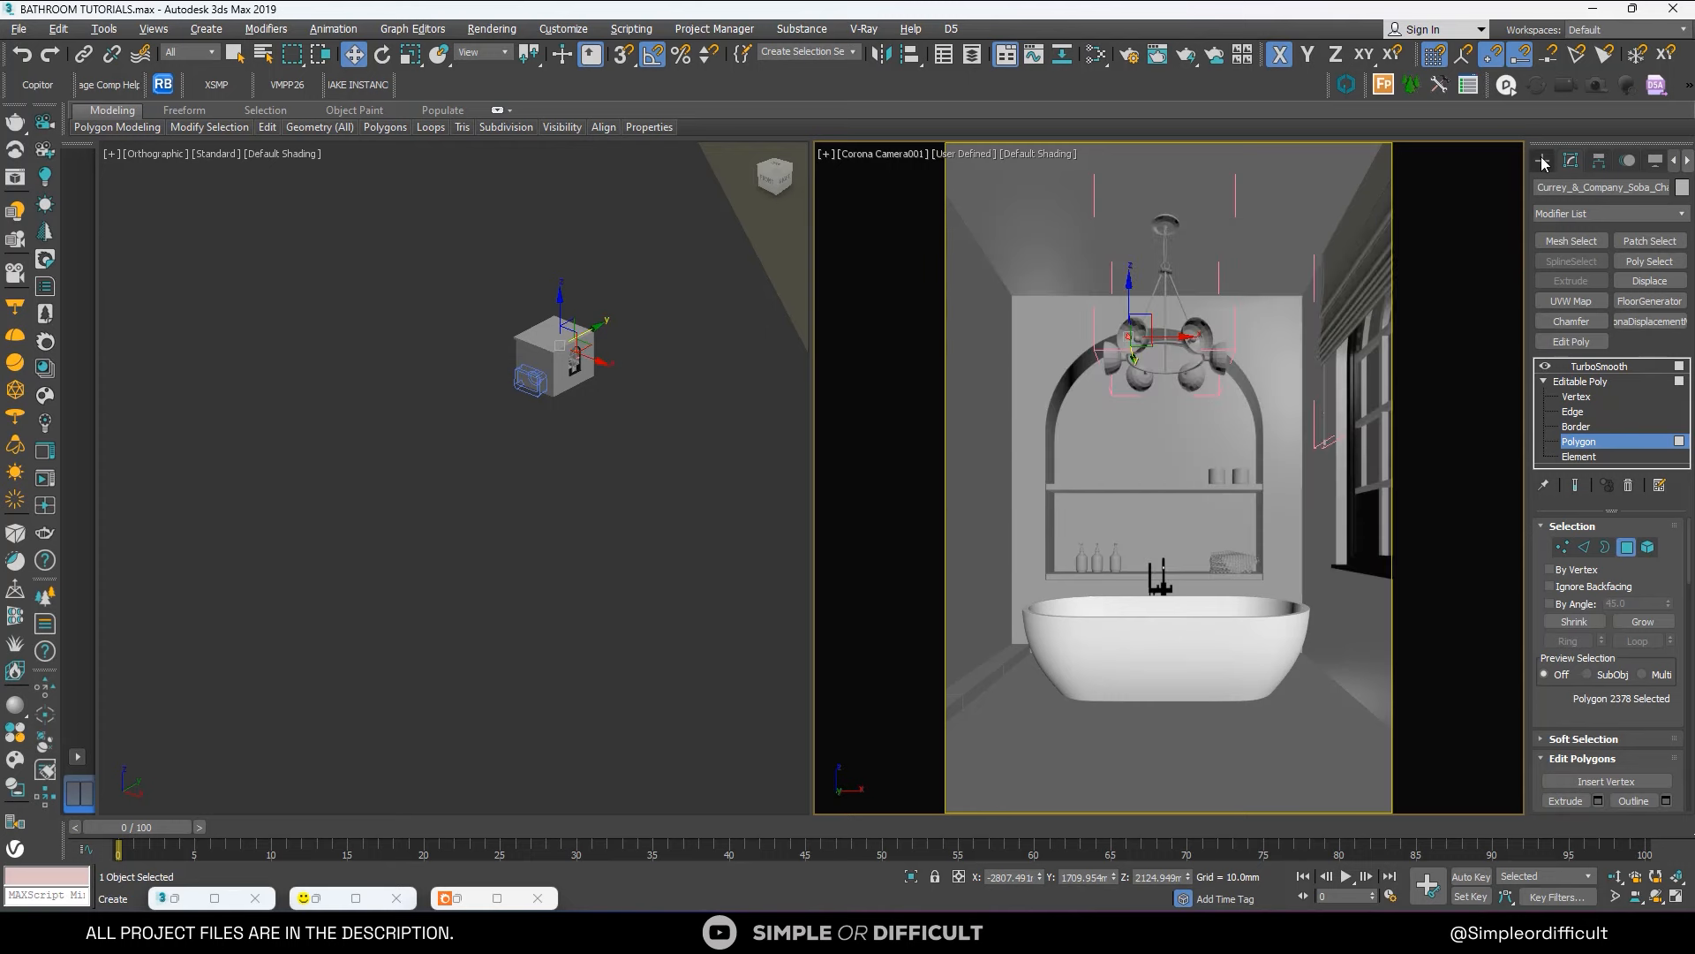
# Leave polygon editing and close the chandelier group again.
pyautogui.click(1542, 161)
pyautogui.rightClick(1182, 306)
pyautogui.moveTo(1218, 290)
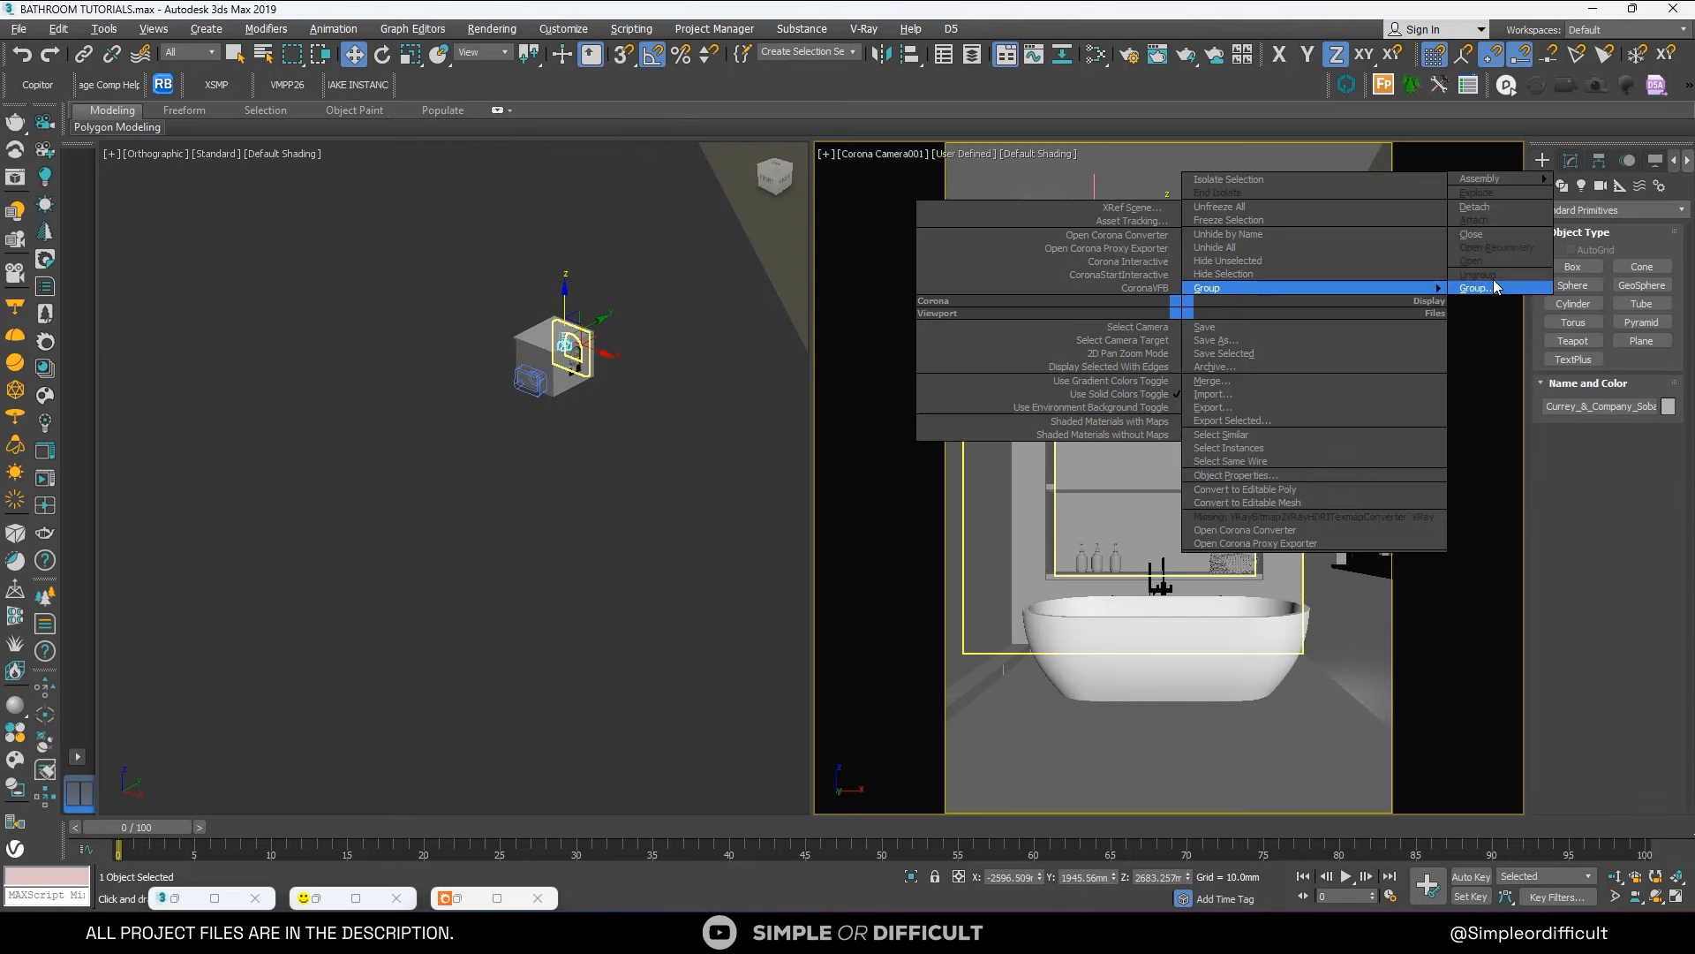
pyautogui.click(1488, 238)
# Isolate the chandelier group and frame the whole lamp from the side in the orthographic viewport.
pyautogui.hotkey('alt', 'q')
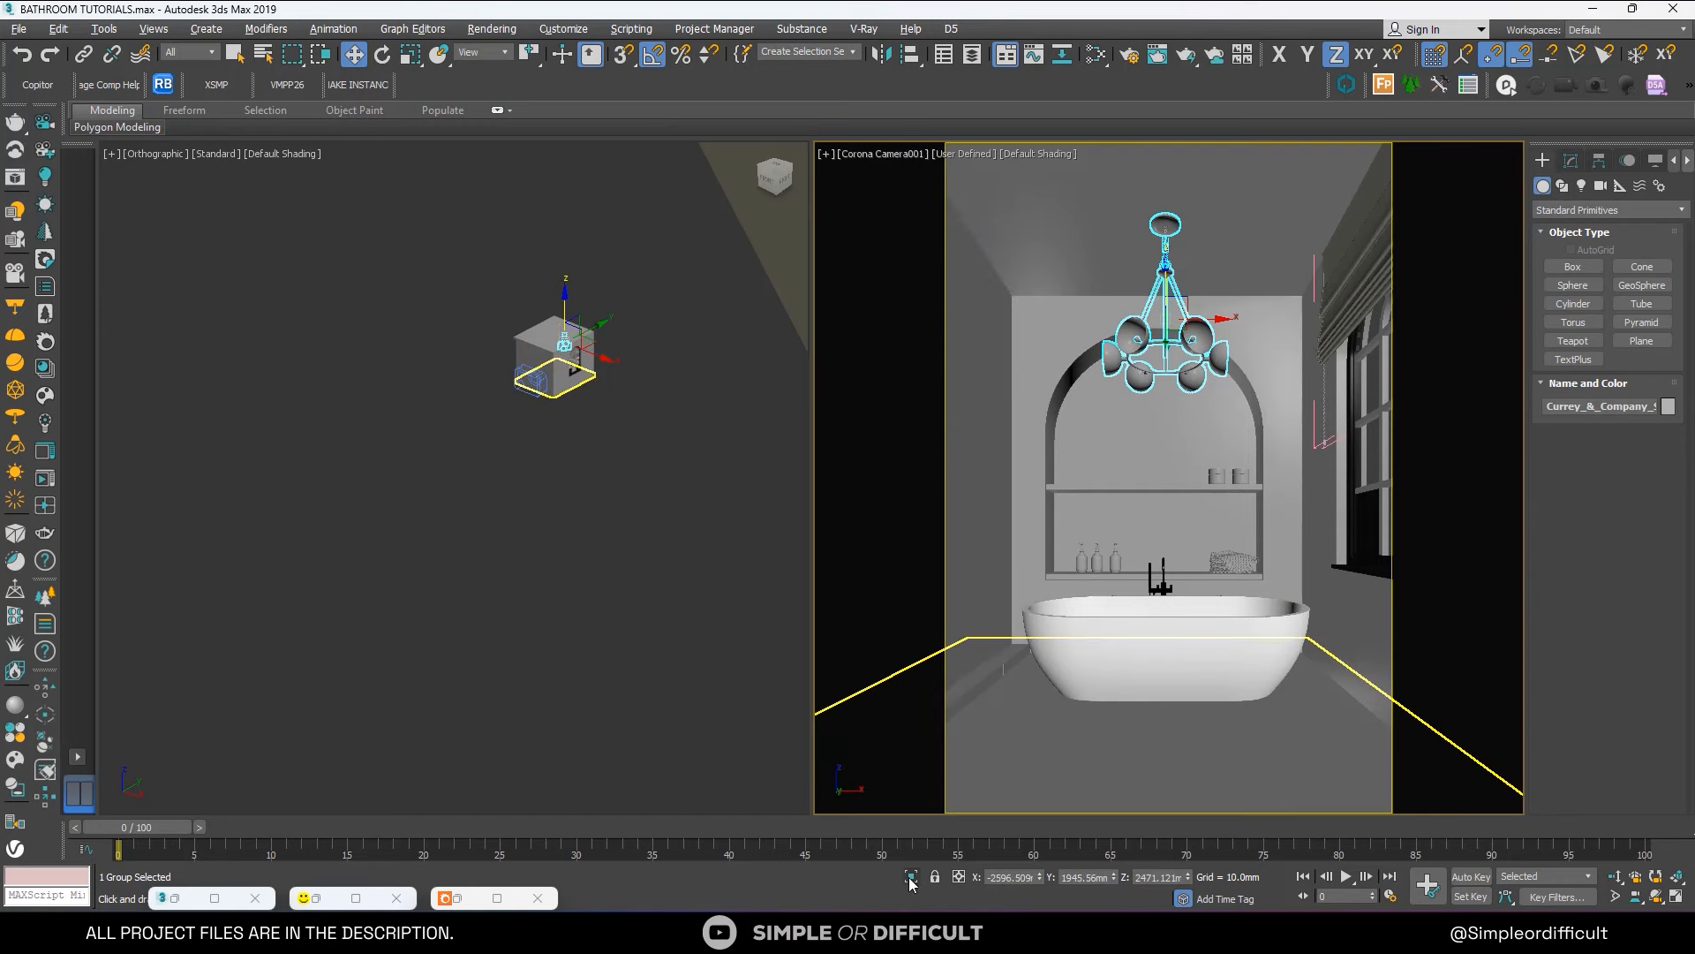
pyautogui.scroll(5, 560, 301)
pyautogui.scroll(5, 580, 410)
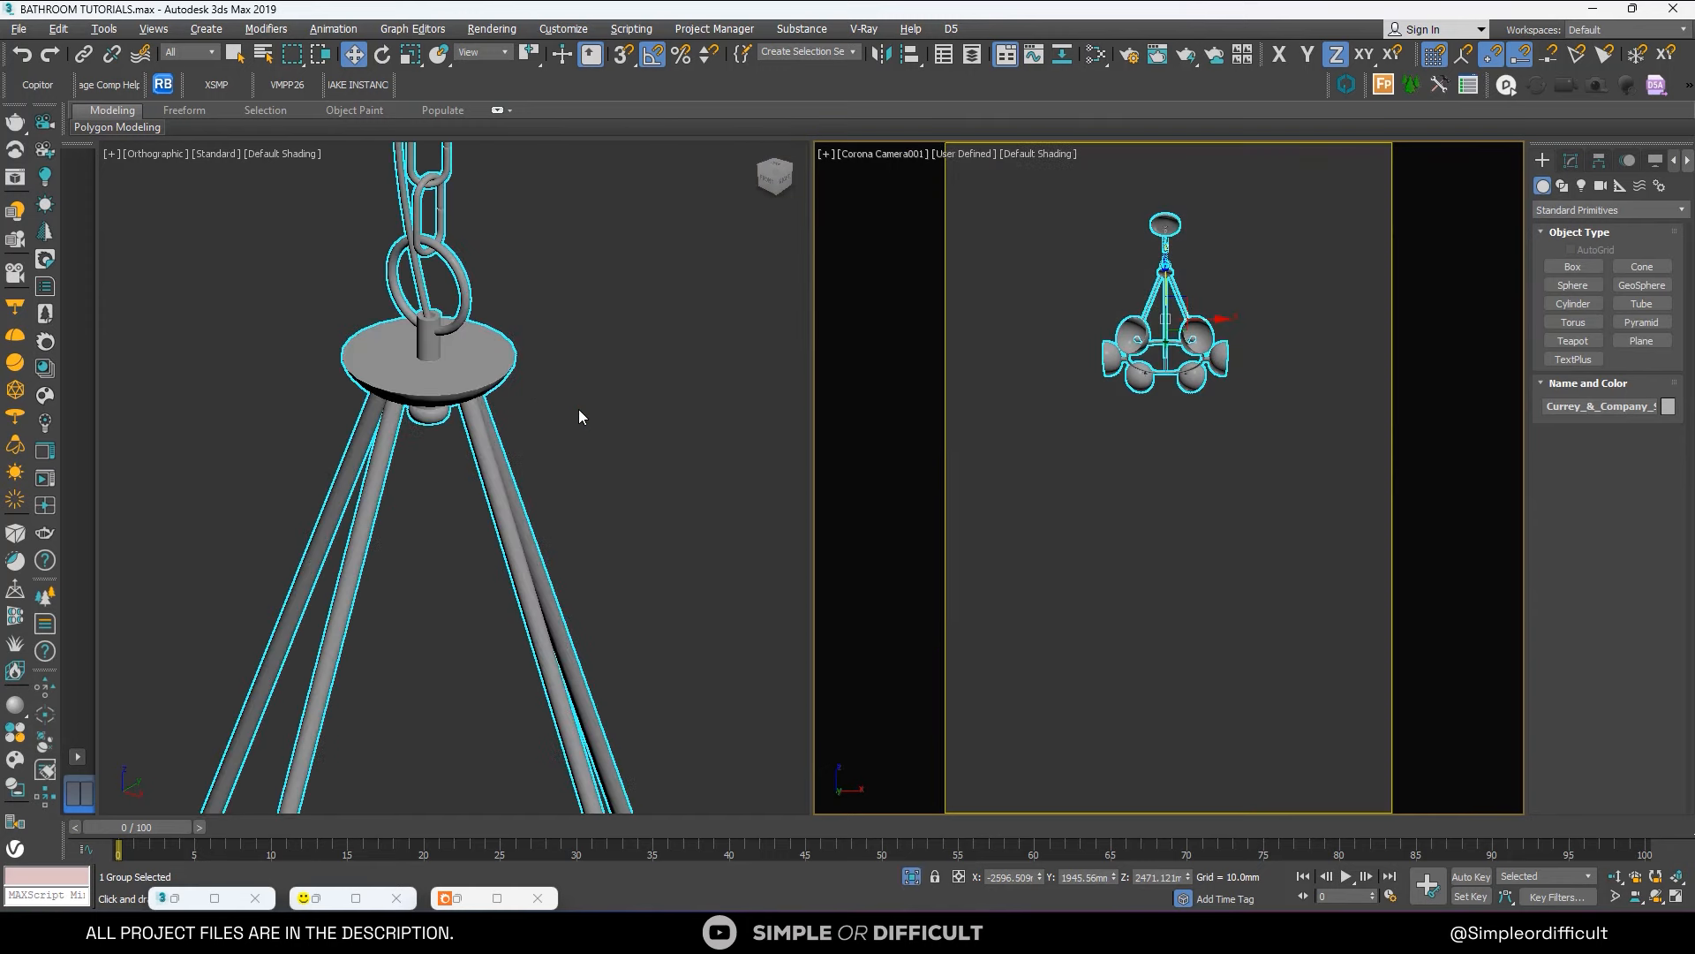
pyautogui.scroll(-3, 569, 411)
pyautogui.scroll(-2, 527, 469)
pyautogui.scroll(-5, 528, 469)
pyautogui.keyDown('alt'); pyautogui.moveTo(527, 469); pyautogui.dragTo(777, 415, button='middle'); pyautogui.keyUp('alt')
pyautogui.scroll(8, 546, 415)
pyautogui.scroll(-3, 473, 426)
pyautogui.scroll(-4, 474, 425)
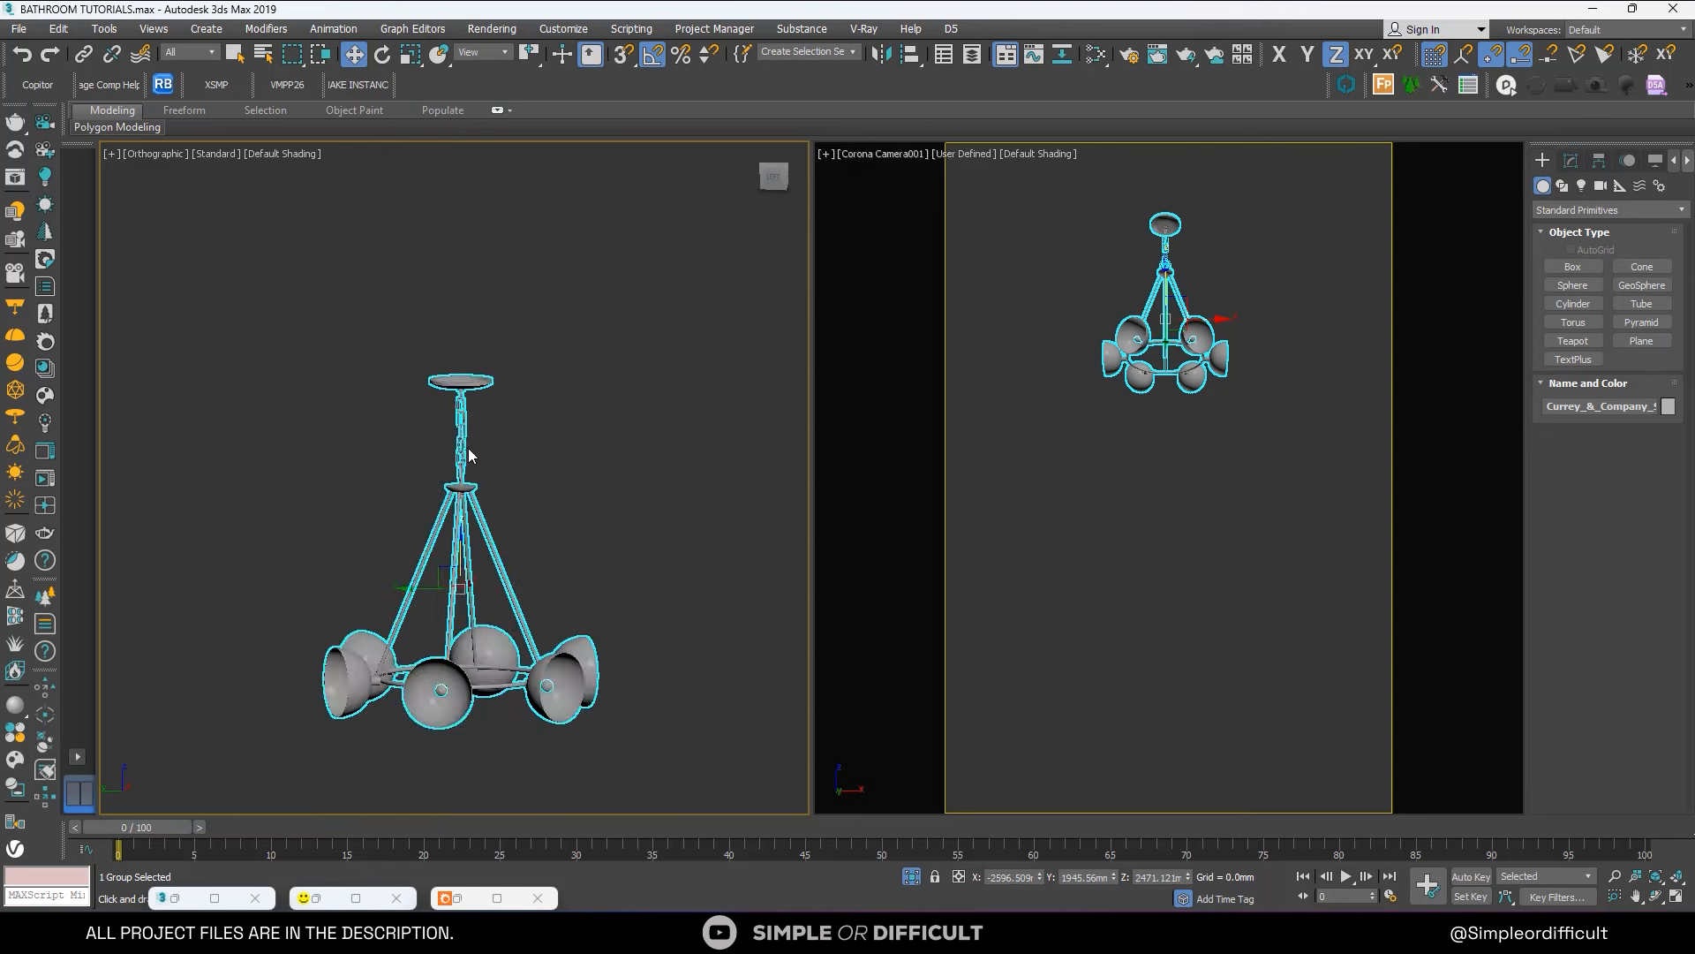
# Examine the isolated chandelier's canopy, chain, ring and lampshades with their bulbs up close.
pyautogui.click(576, 447)
pyautogui.scroll(5, 511, 408)
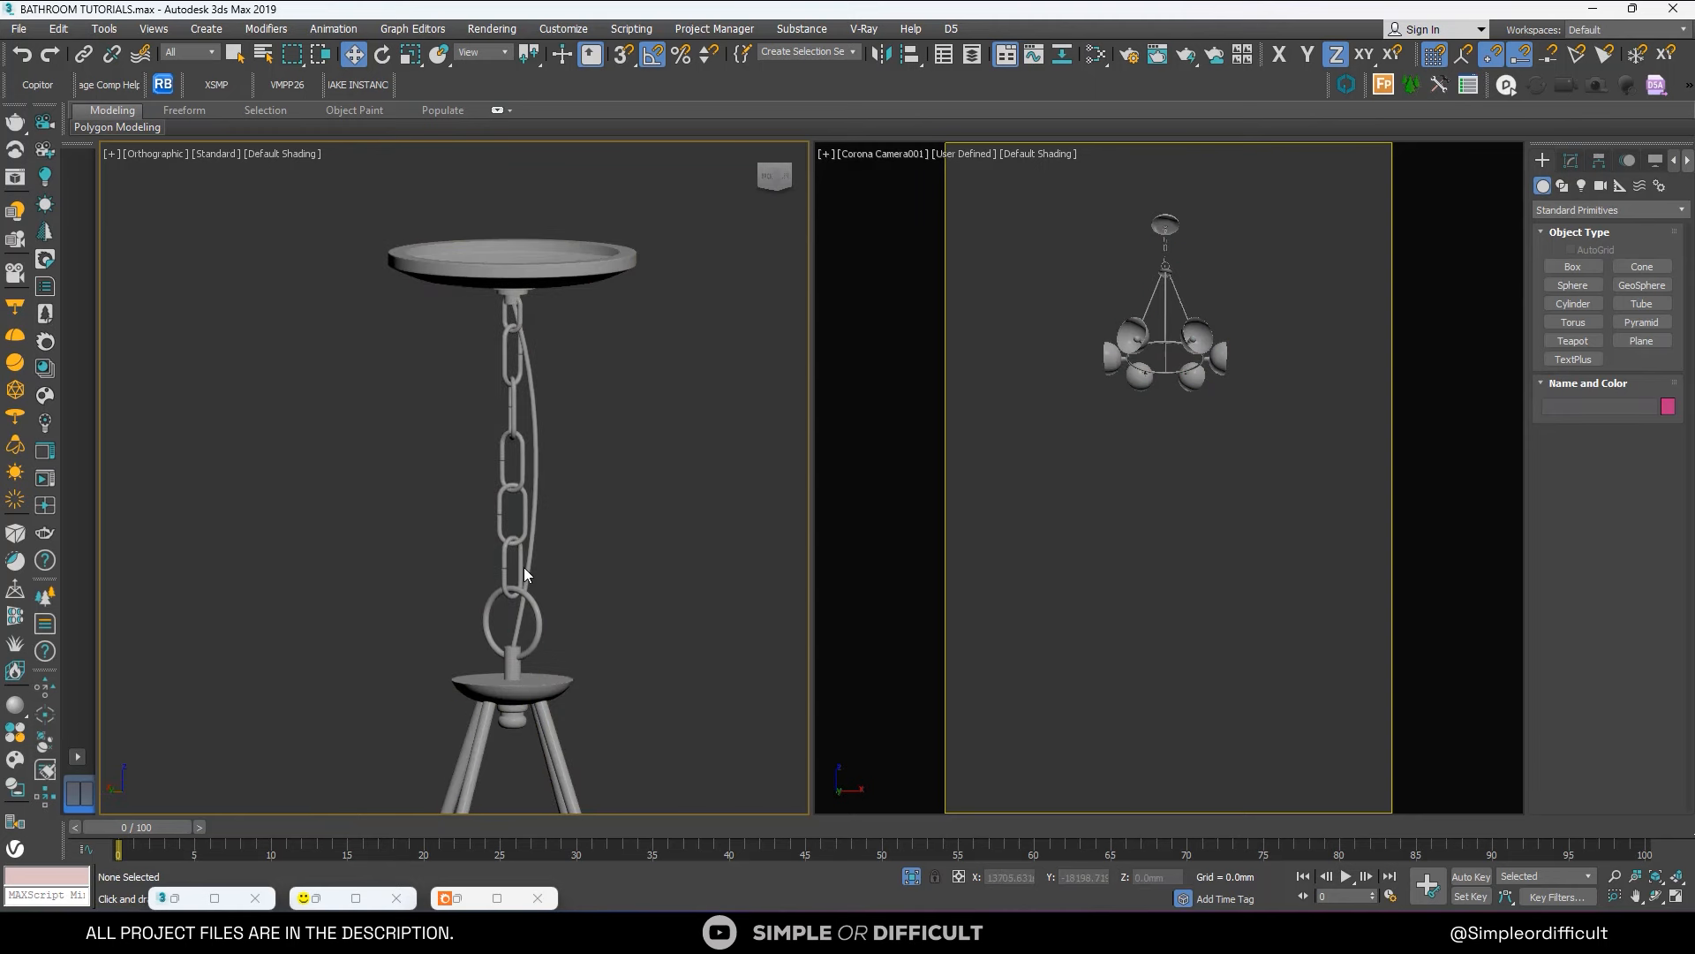
pyautogui.scroll(3, 549, 326)
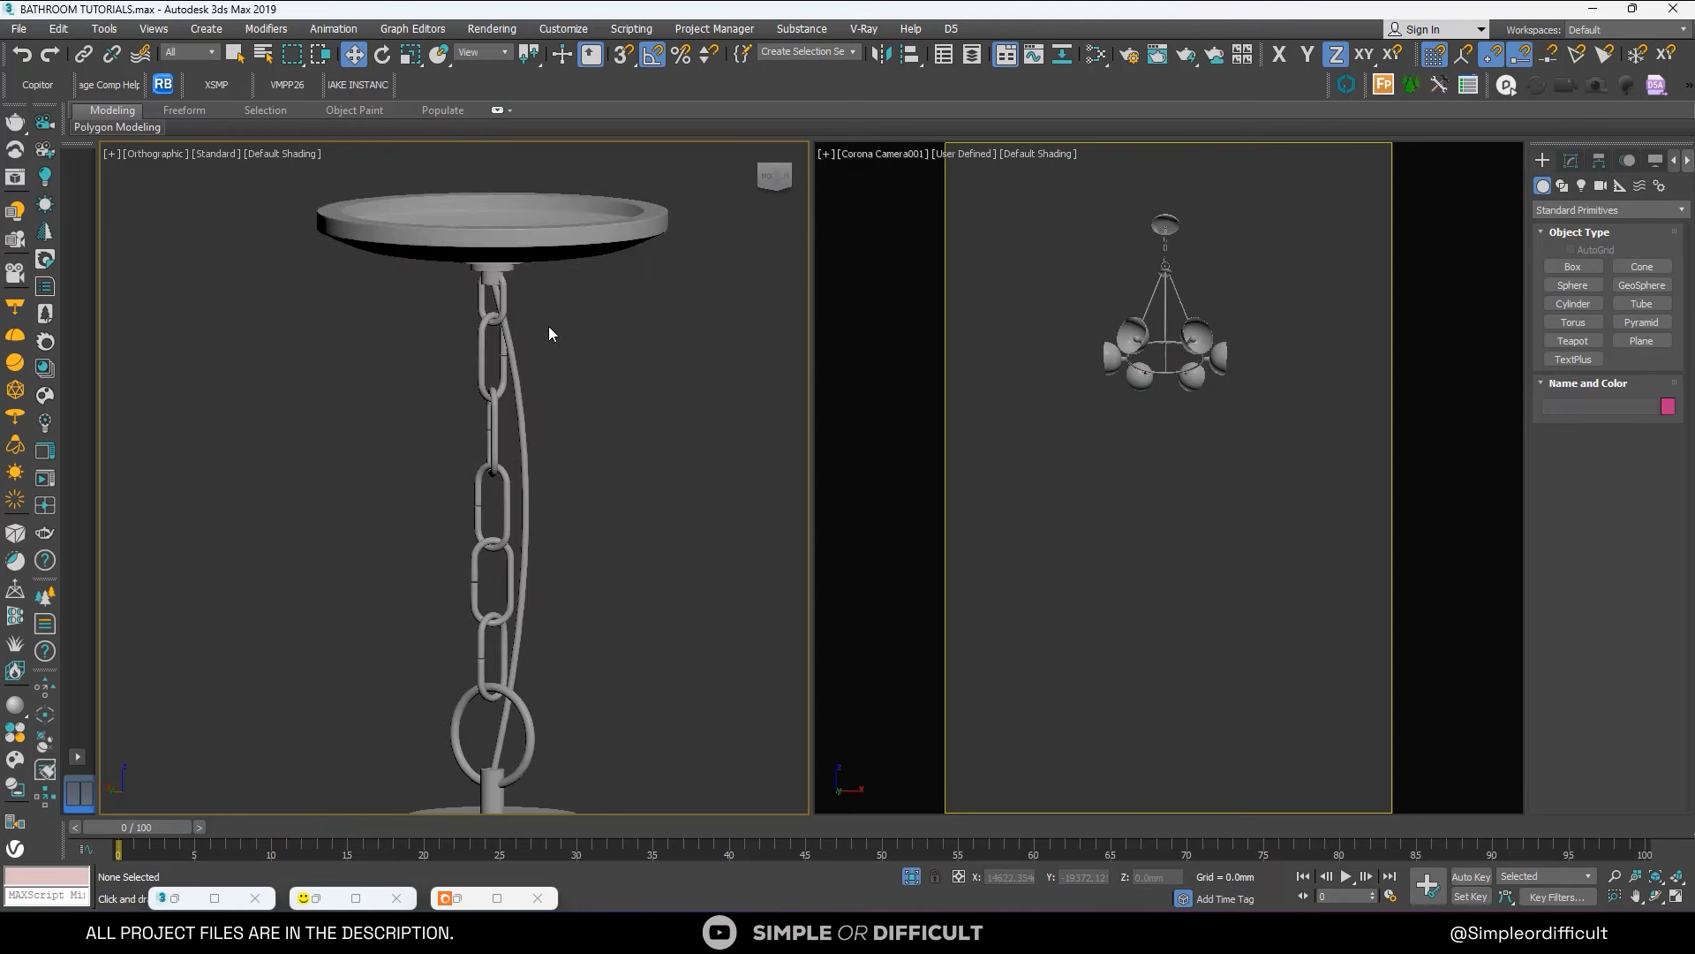
pyautogui.scroll(-6, 509, 356)
pyautogui.keyDown('alt'); pyautogui.moveTo(540, 463); pyautogui.dragTo(500, 468, button='middle'); pyautogui.keyUp('alt')
pyautogui.moveTo(497, 558); pyautogui.dragTo(484, 420, button='middle')
pyautogui.scroll(5, 467, 457)
pyautogui.moveTo(467, 541); pyautogui.dragTo(396, 361, button='middle')
pyautogui.click(509, 359)
pyautogui.scroll(-5, 510, 359)
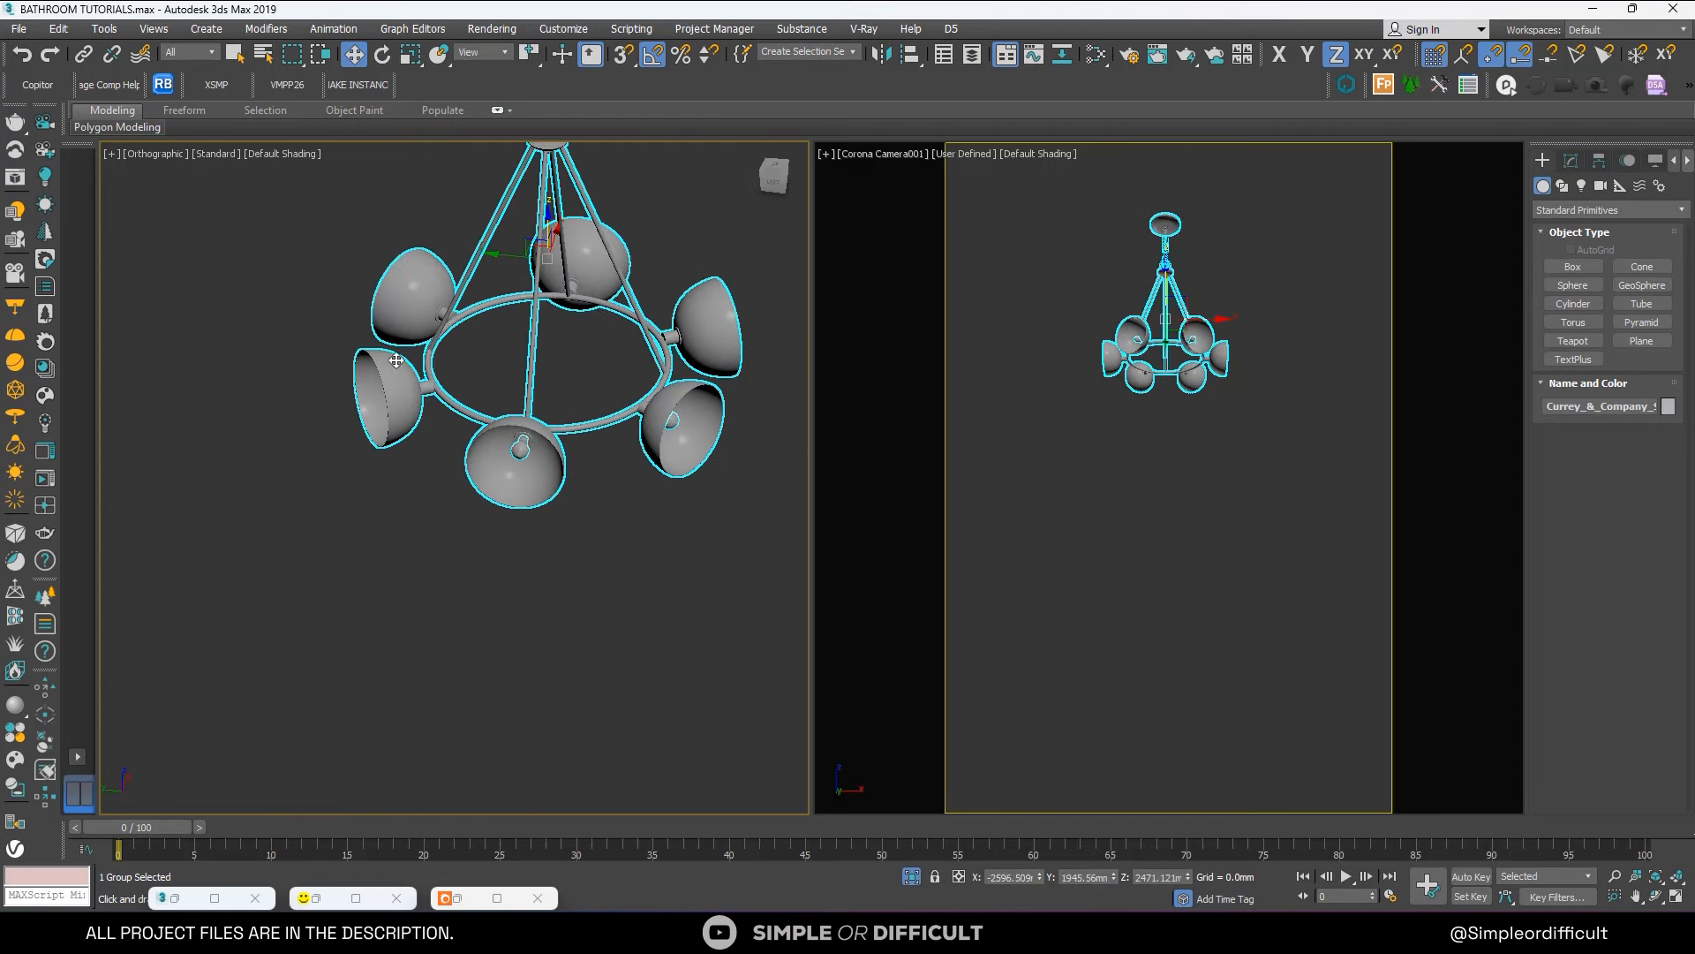
pyautogui.scroll(4, 397, 361)
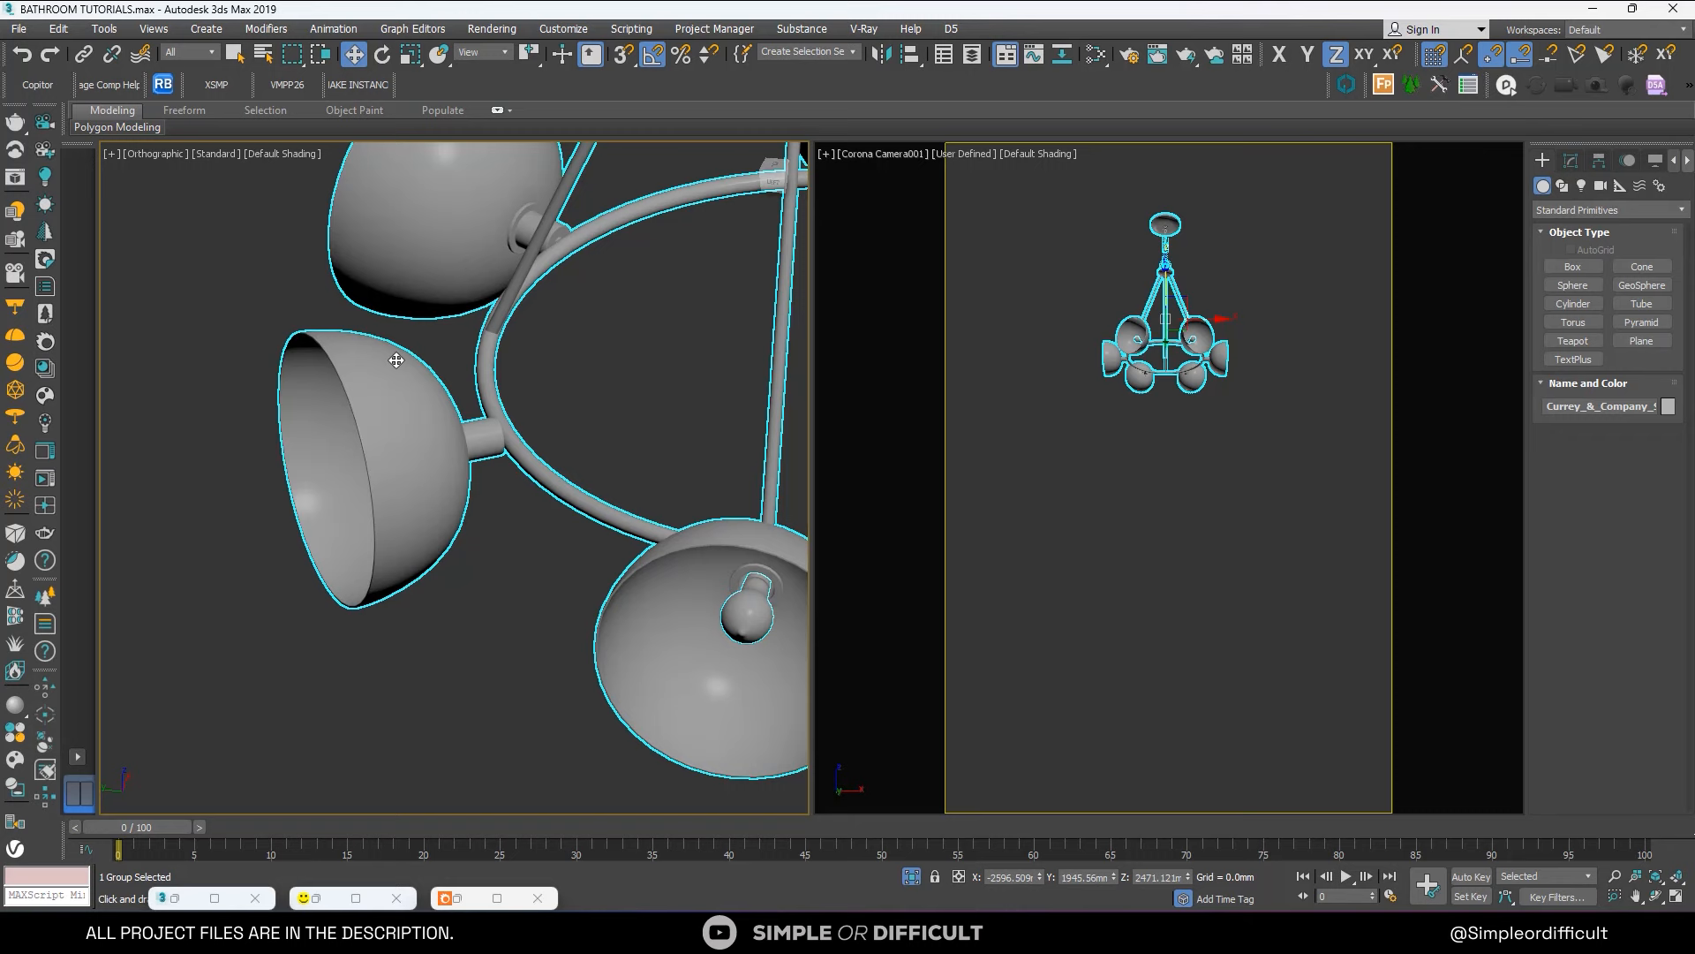
# Open the isolated chandelier group and select the lamp mesh inside it.
pyautogui.scroll(-5, 389, 393)
pyautogui.scroll(3, 456, 297)
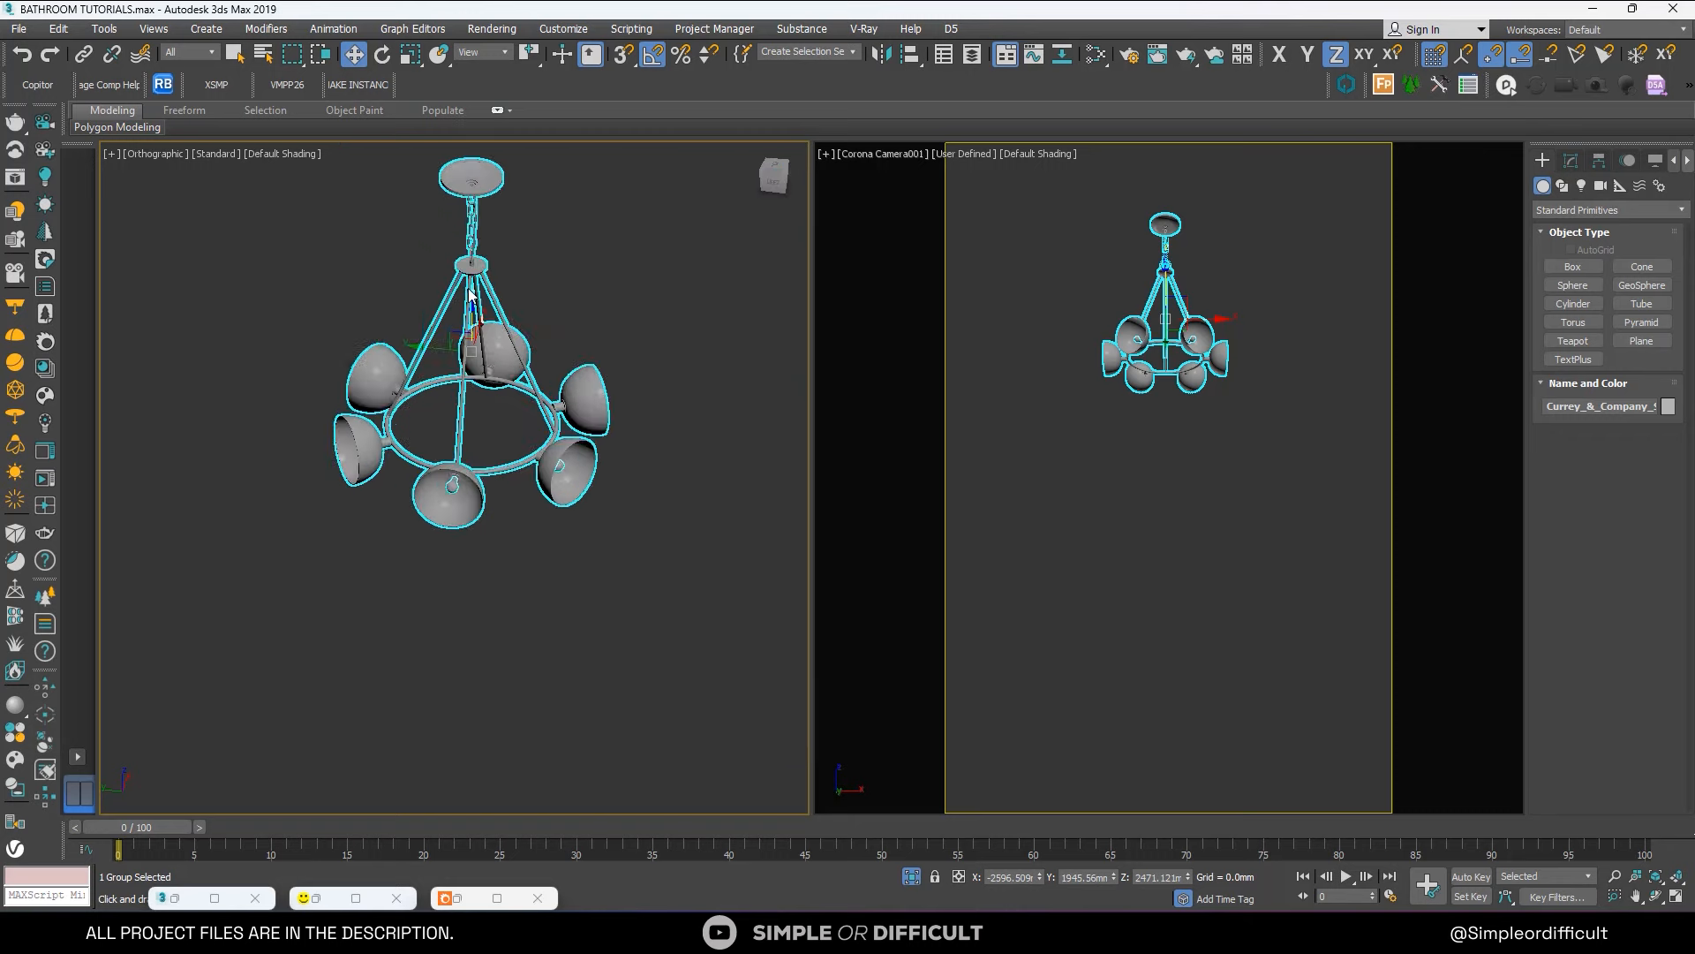
pyautogui.rightClick(488, 215)
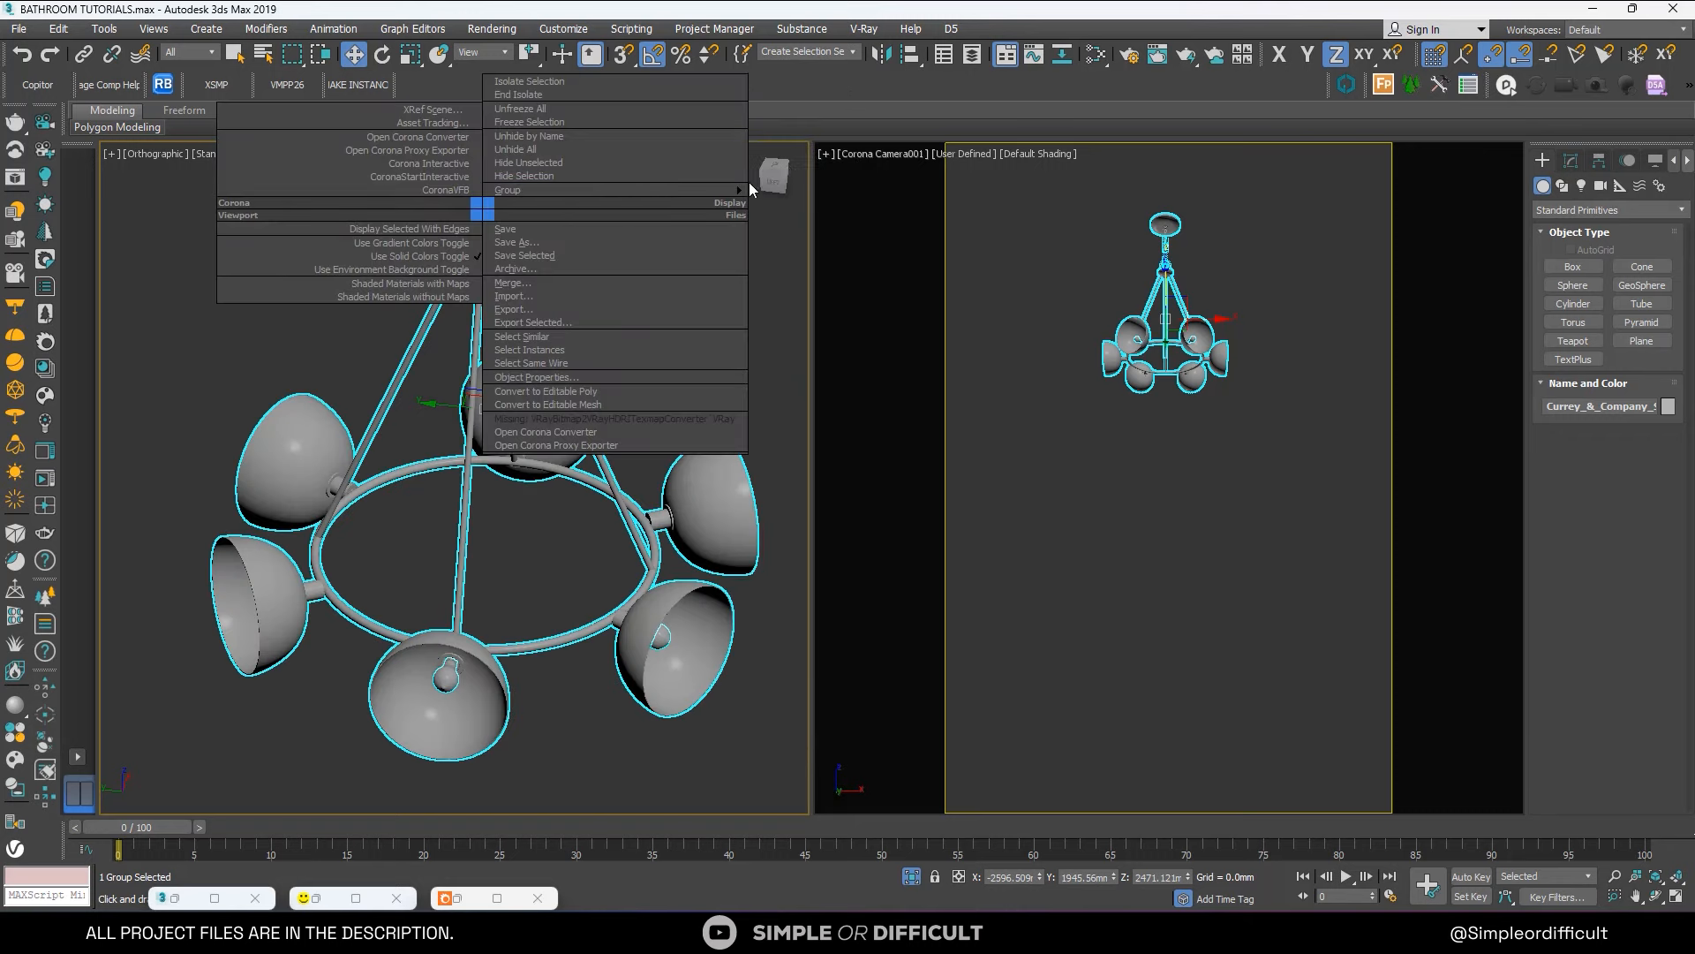
pyautogui.moveTo(733, 191)
pyautogui.click(794, 178)
pyautogui.scroll(6, 521, 243)
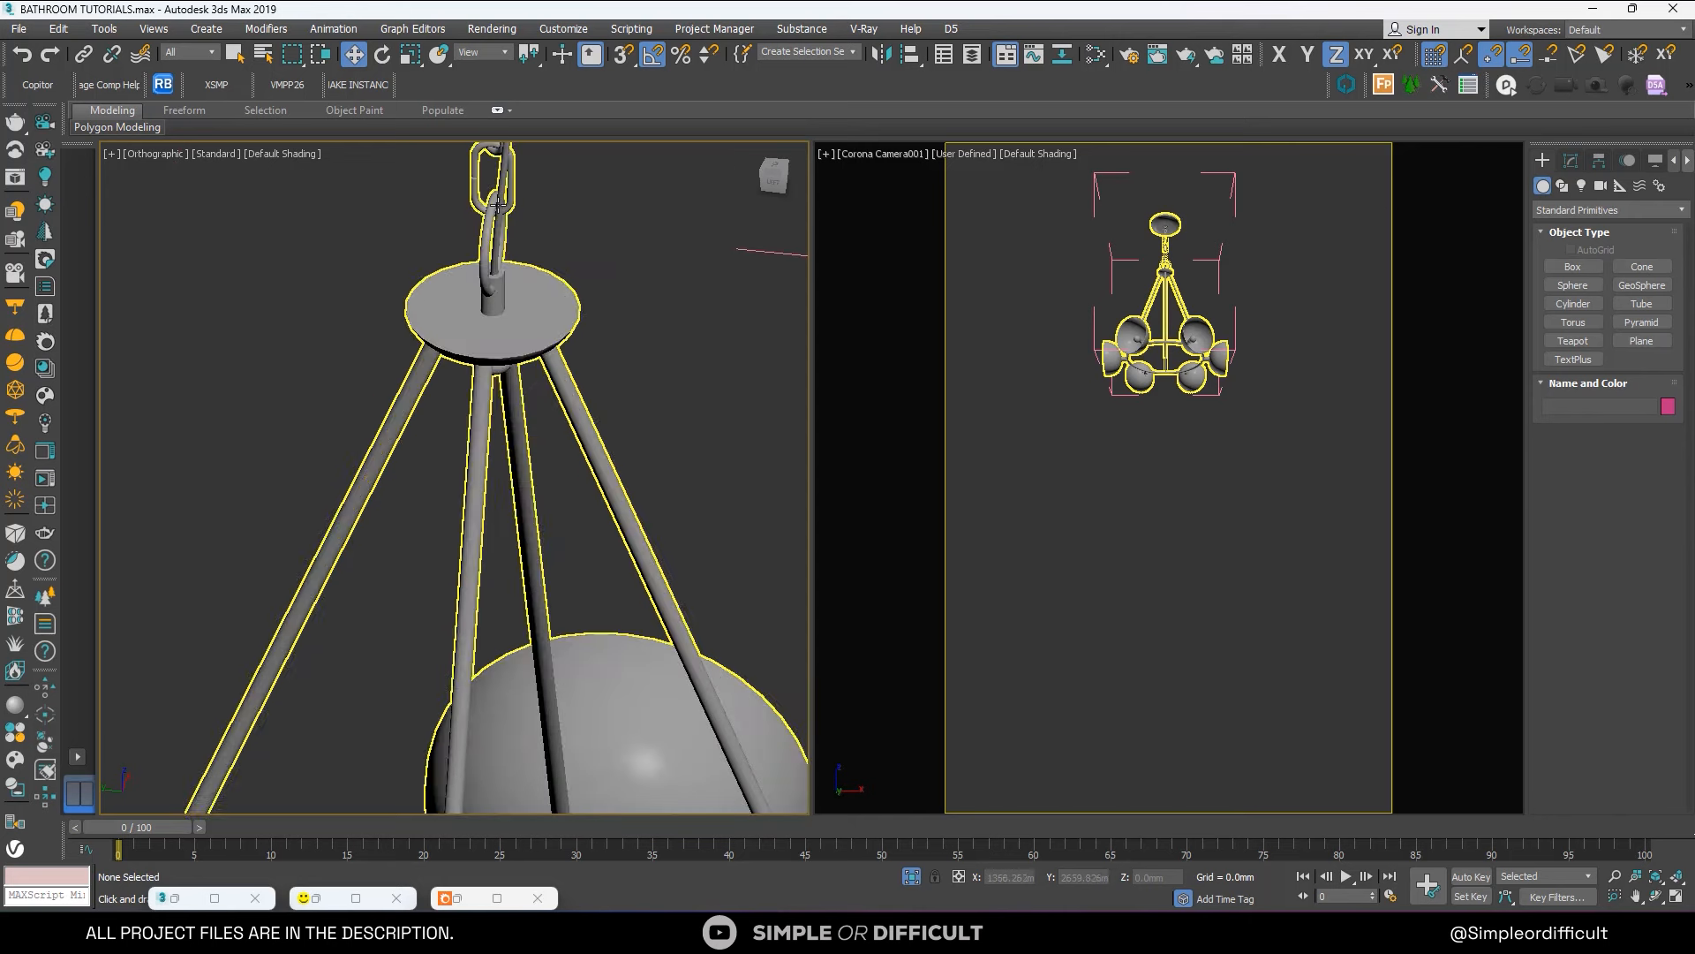
pyautogui.scroll(-5, 521, 244)
pyautogui.rightClick(528, 283)
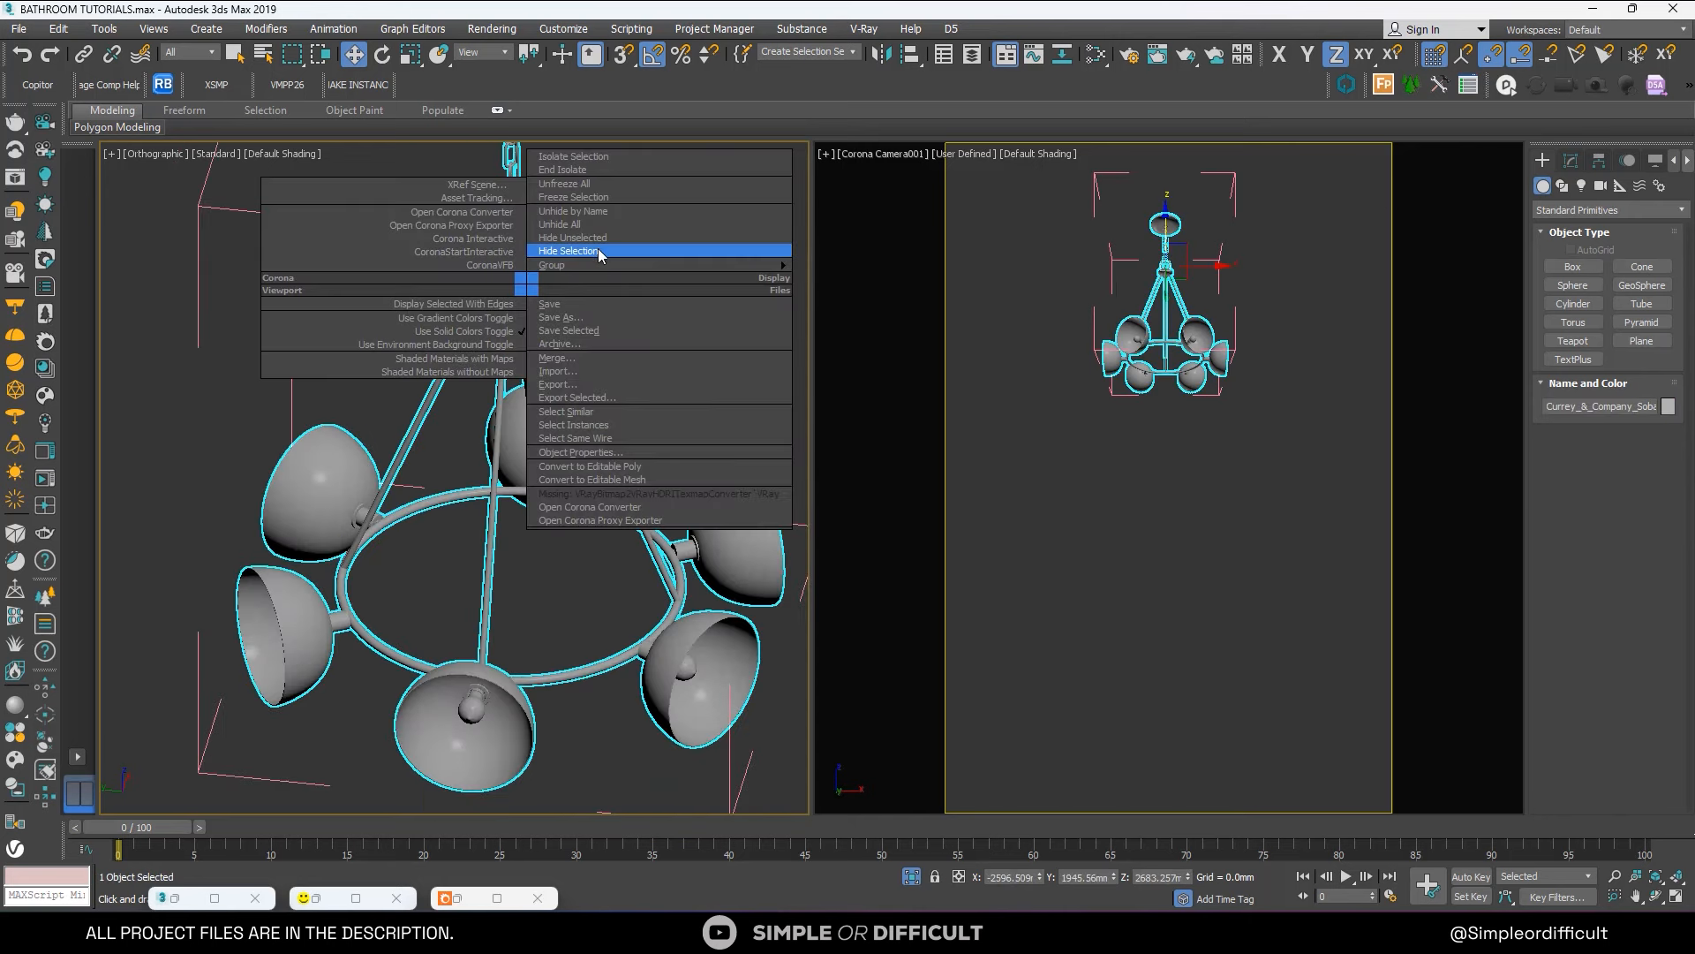
pyautogui.moveTo(718, 264)
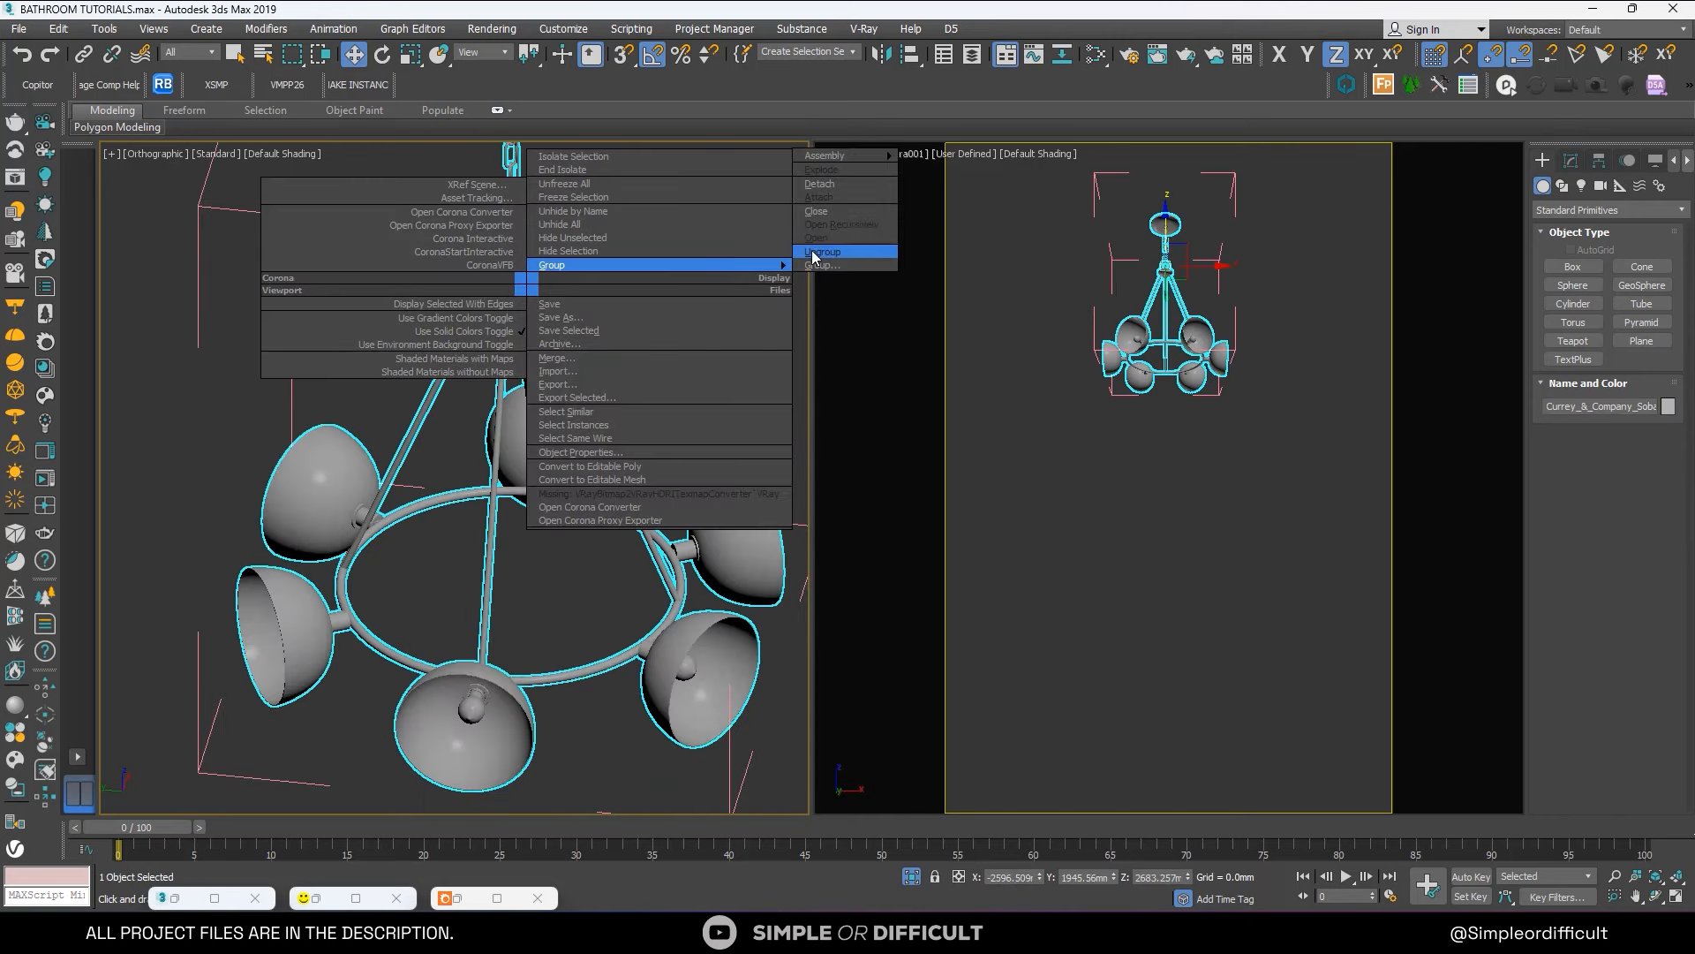
pyautogui.click(494, 565)
# Enter Element level in the Editable Poly of the lamp mesh and bring up its polygon material ID settings.
pyautogui.scroll(-4, 495, 565)
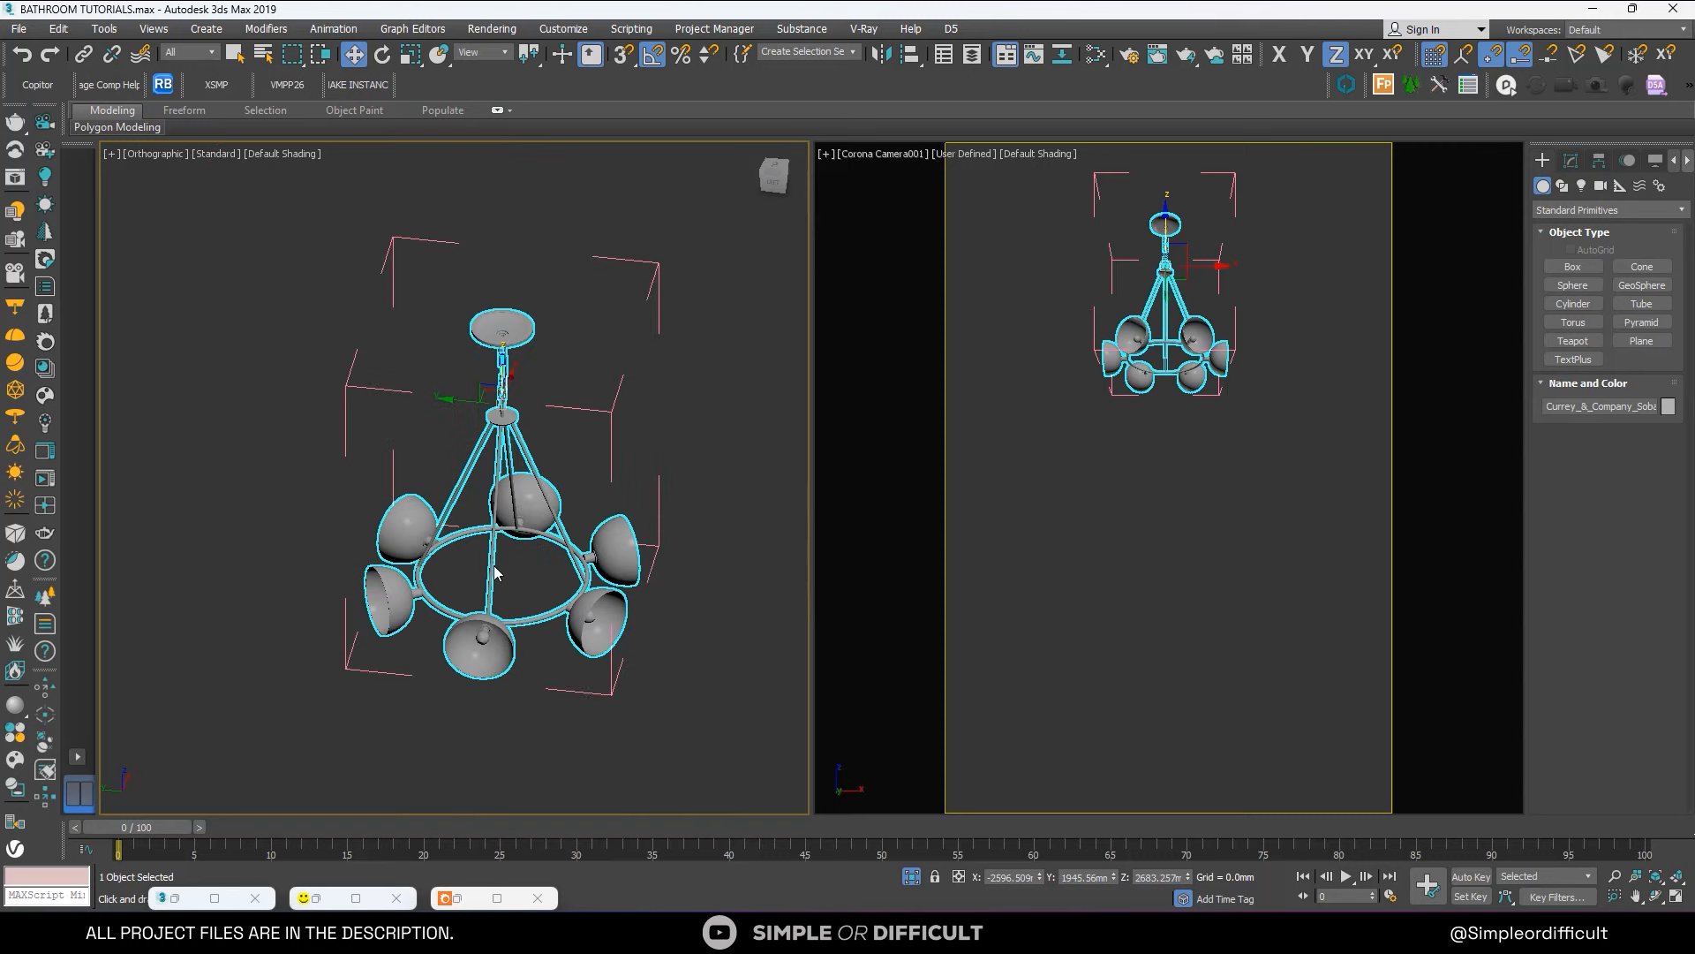
pyautogui.keyDown('alt'); pyautogui.moveTo(506, 621); pyautogui.dragTo(558, 605, button='middle'); pyautogui.keyUp('alt')
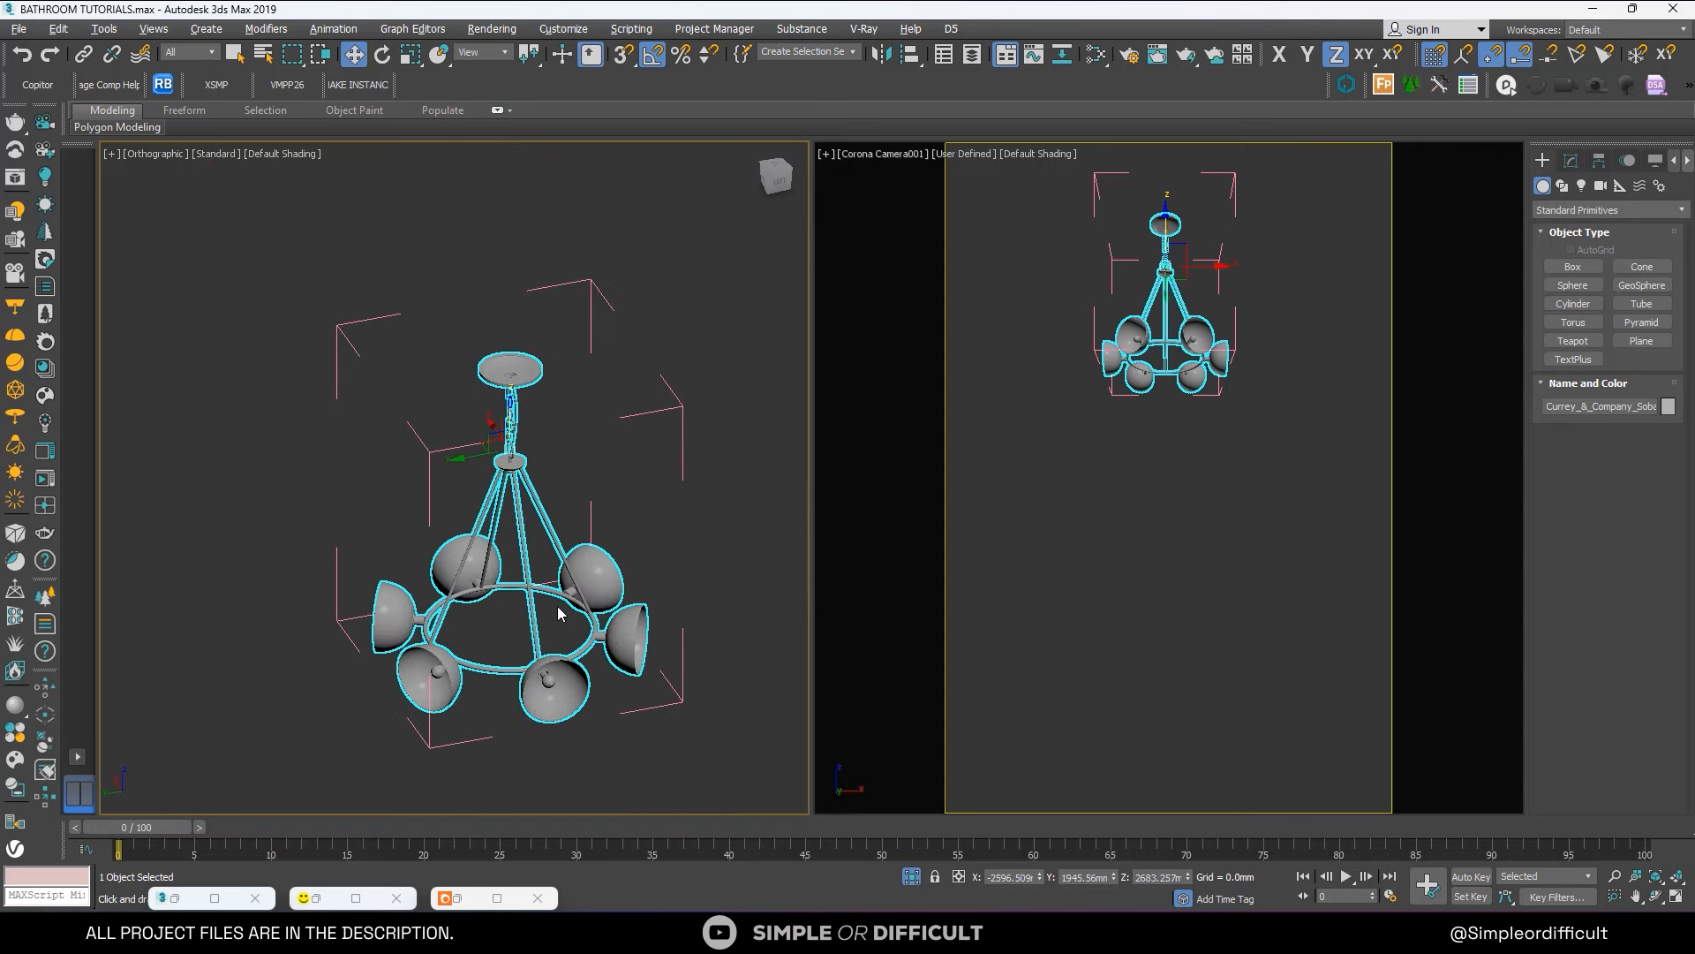
pyautogui.scroll(3, 533, 405)
pyautogui.scroll(2, 533, 399)
pyautogui.click(1570, 159)
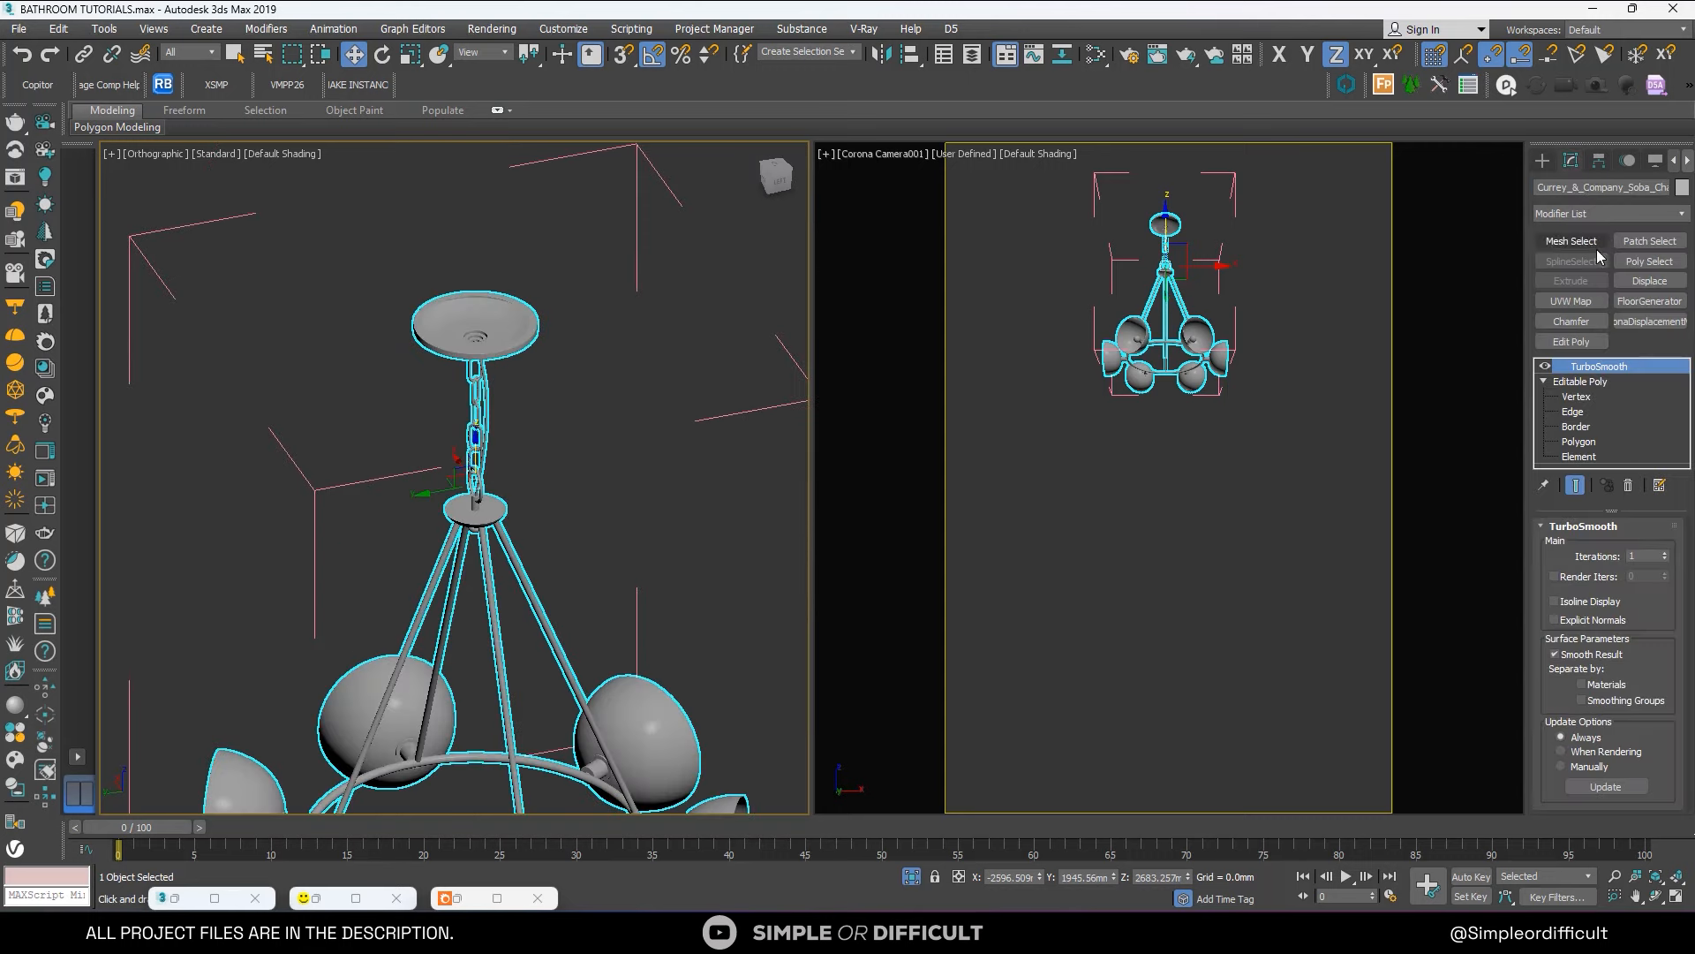
pyautogui.click(1579, 456)
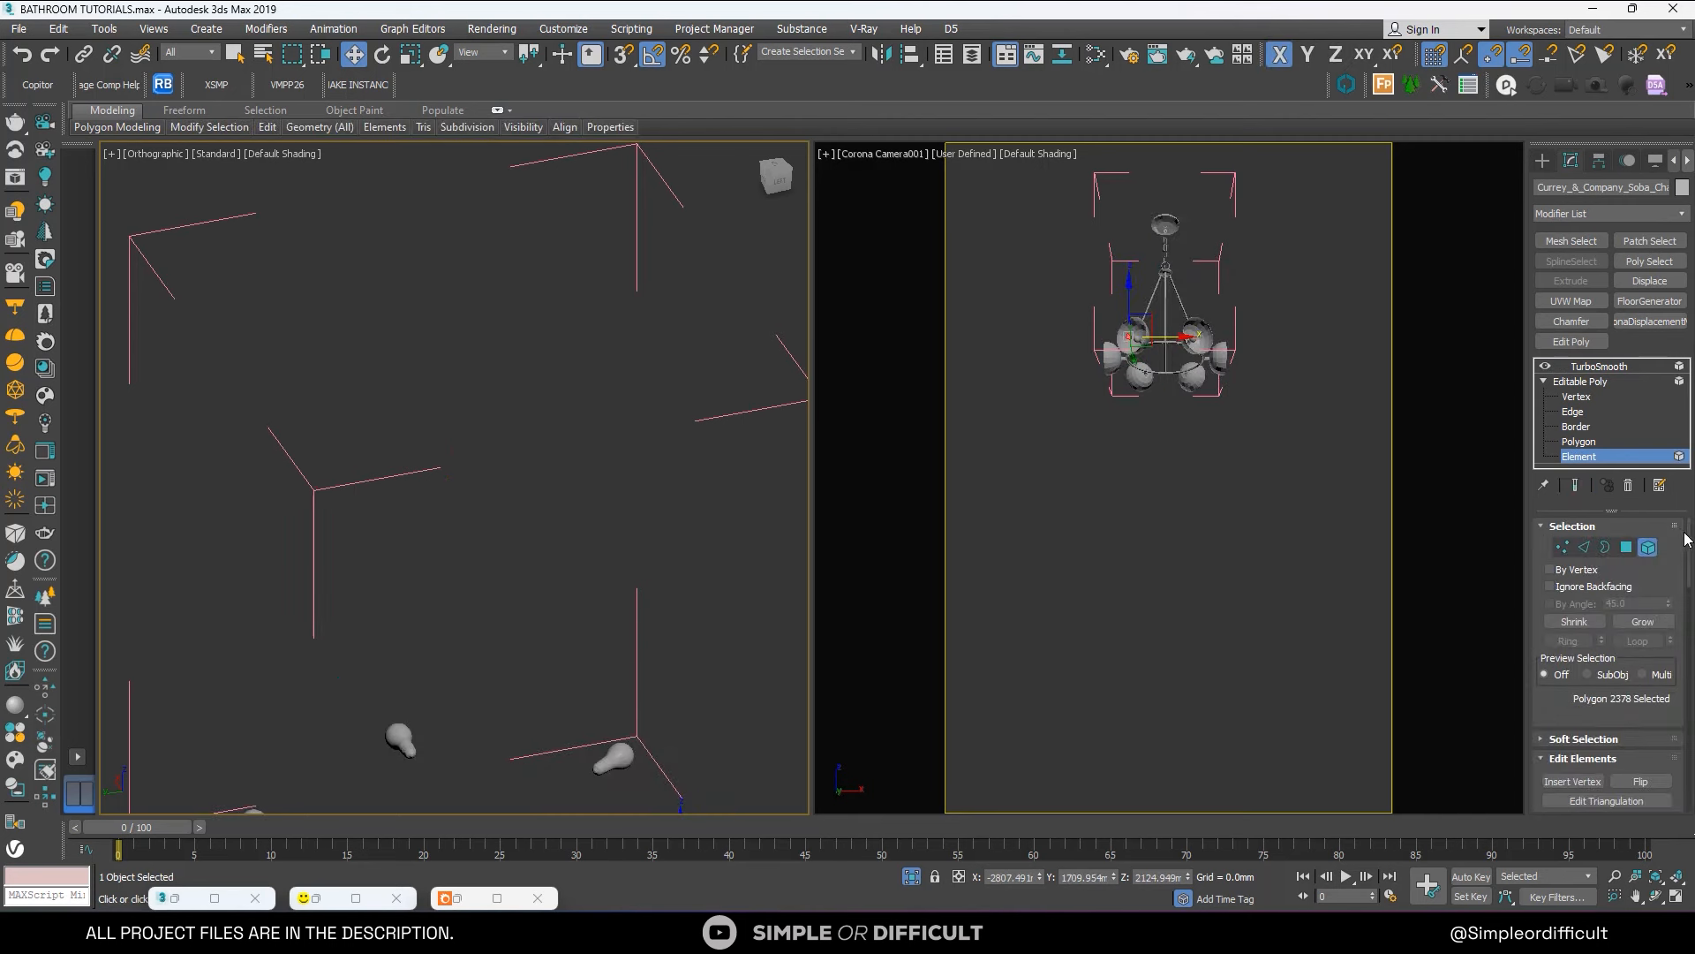
pyautogui.moveTo(1687, 545); pyautogui.dragTo(1687, 680)
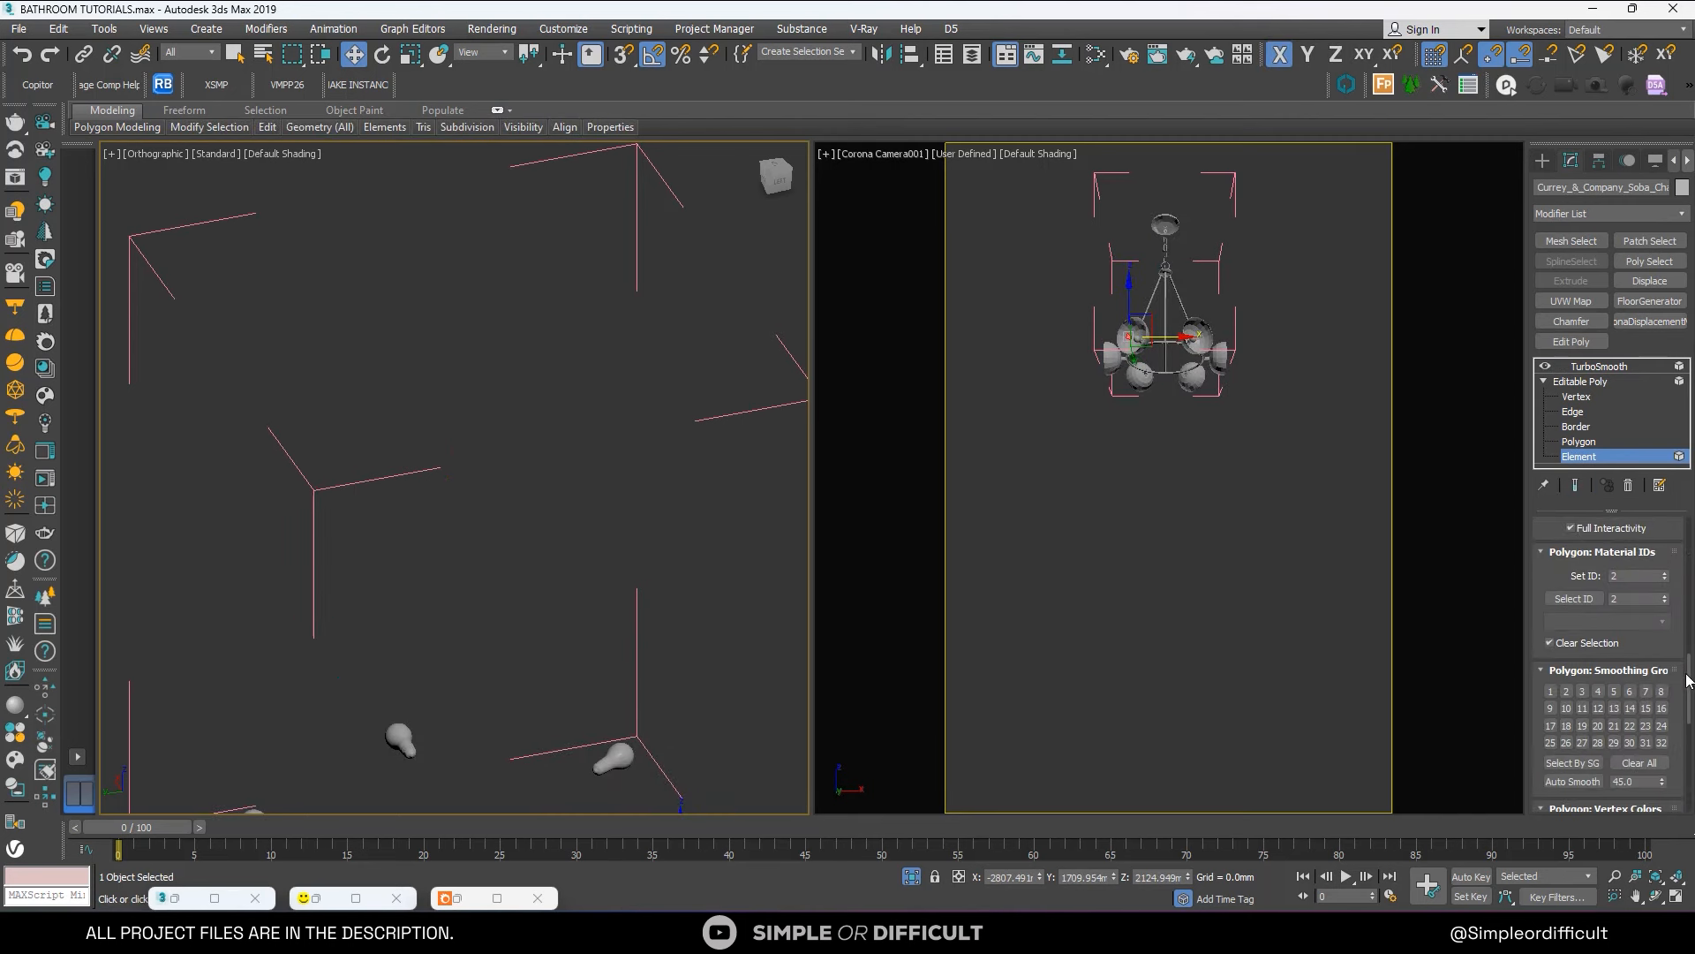
pyautogui.scroll(-3, 635, 523)
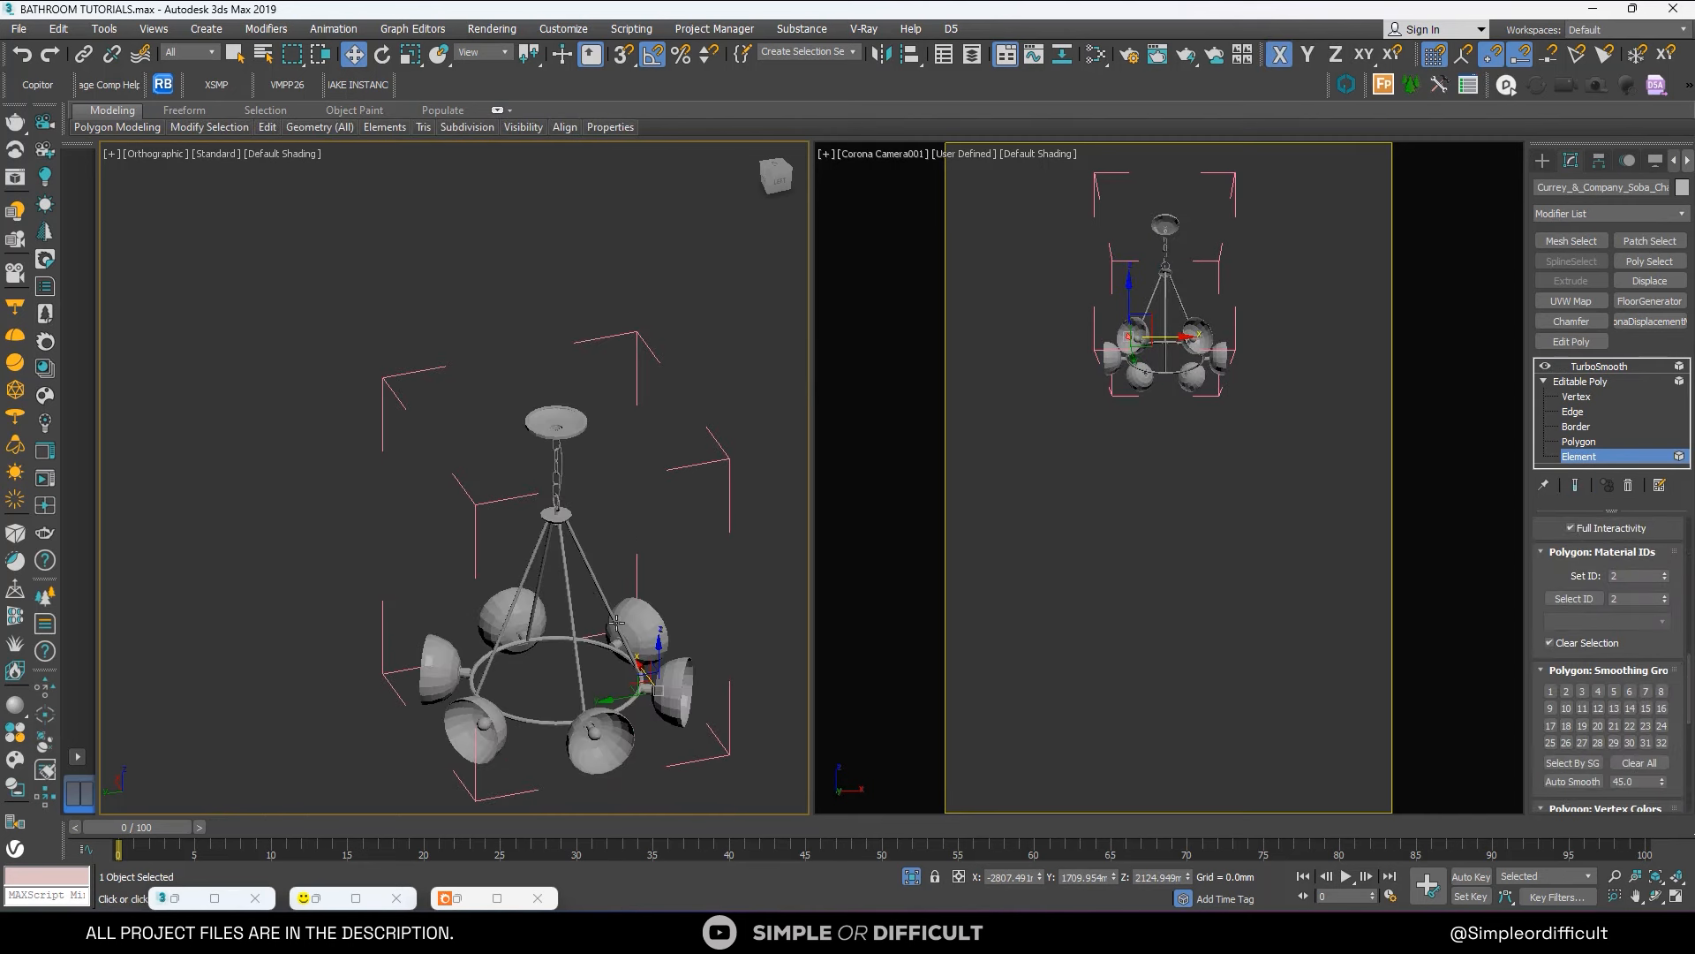
pyautogui.scroll(3, 615, 623)
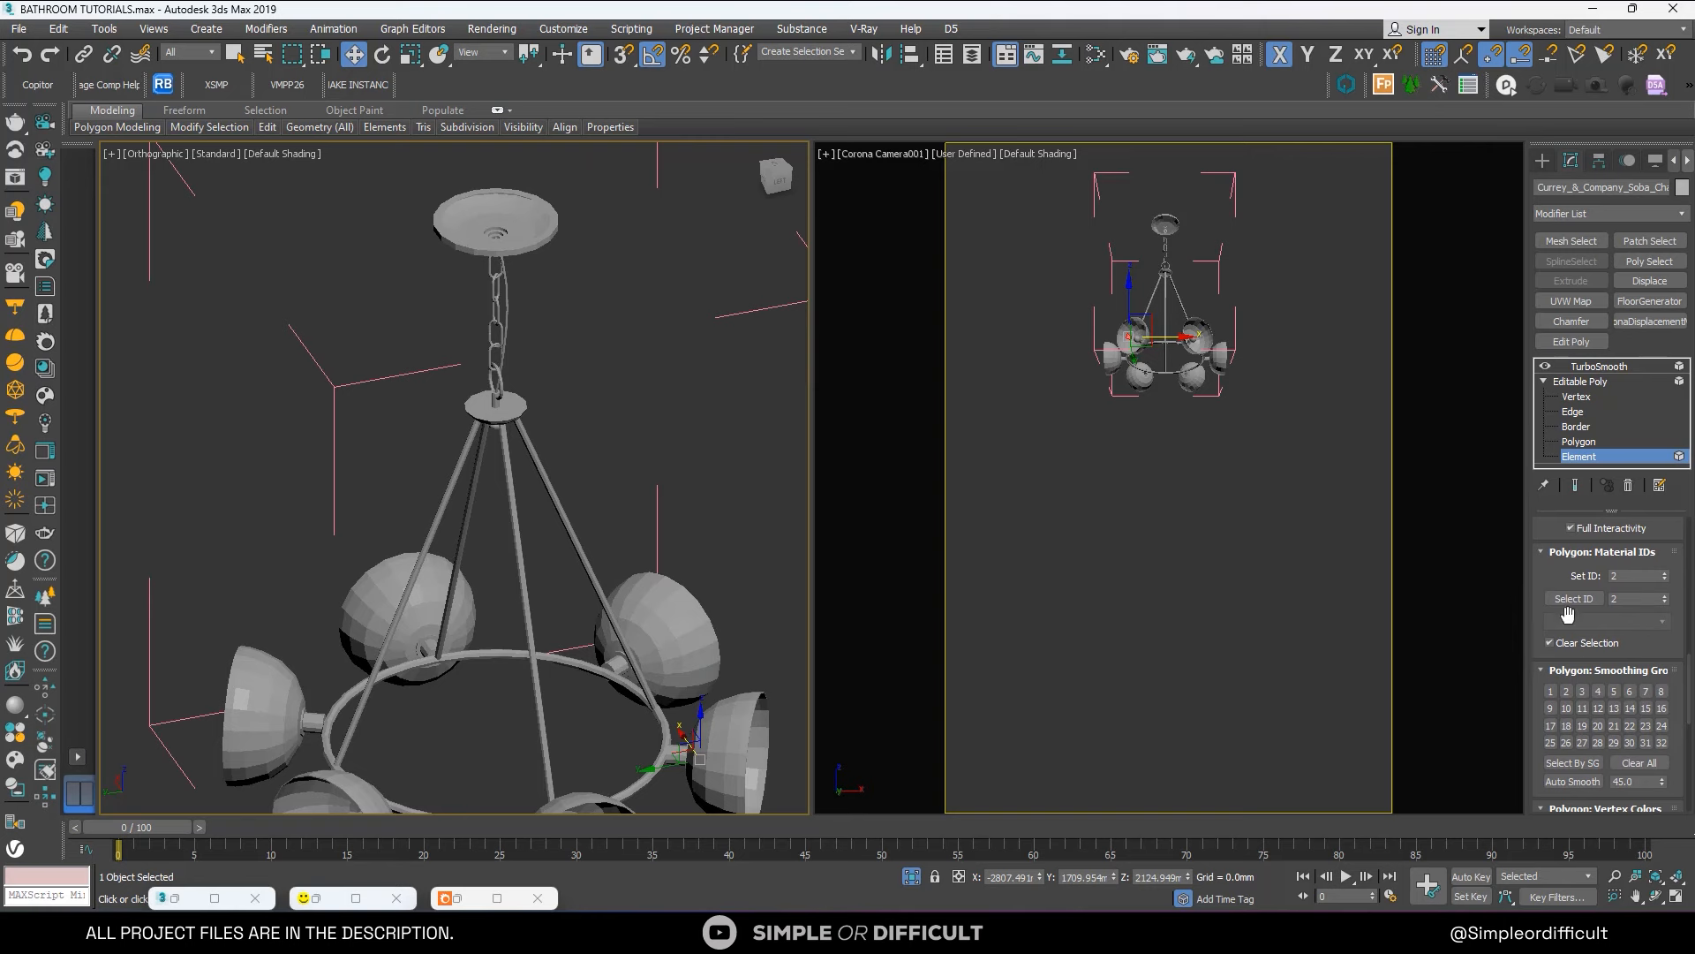
# Select the lamp elements with material ID 1 and examine them around the chain.
pyautogui.doubleClick(1636, 598)
pyautogui.write('1')
pyautogui.click(1574, 599)
pyautogui.scroll(-3, 574, 373)
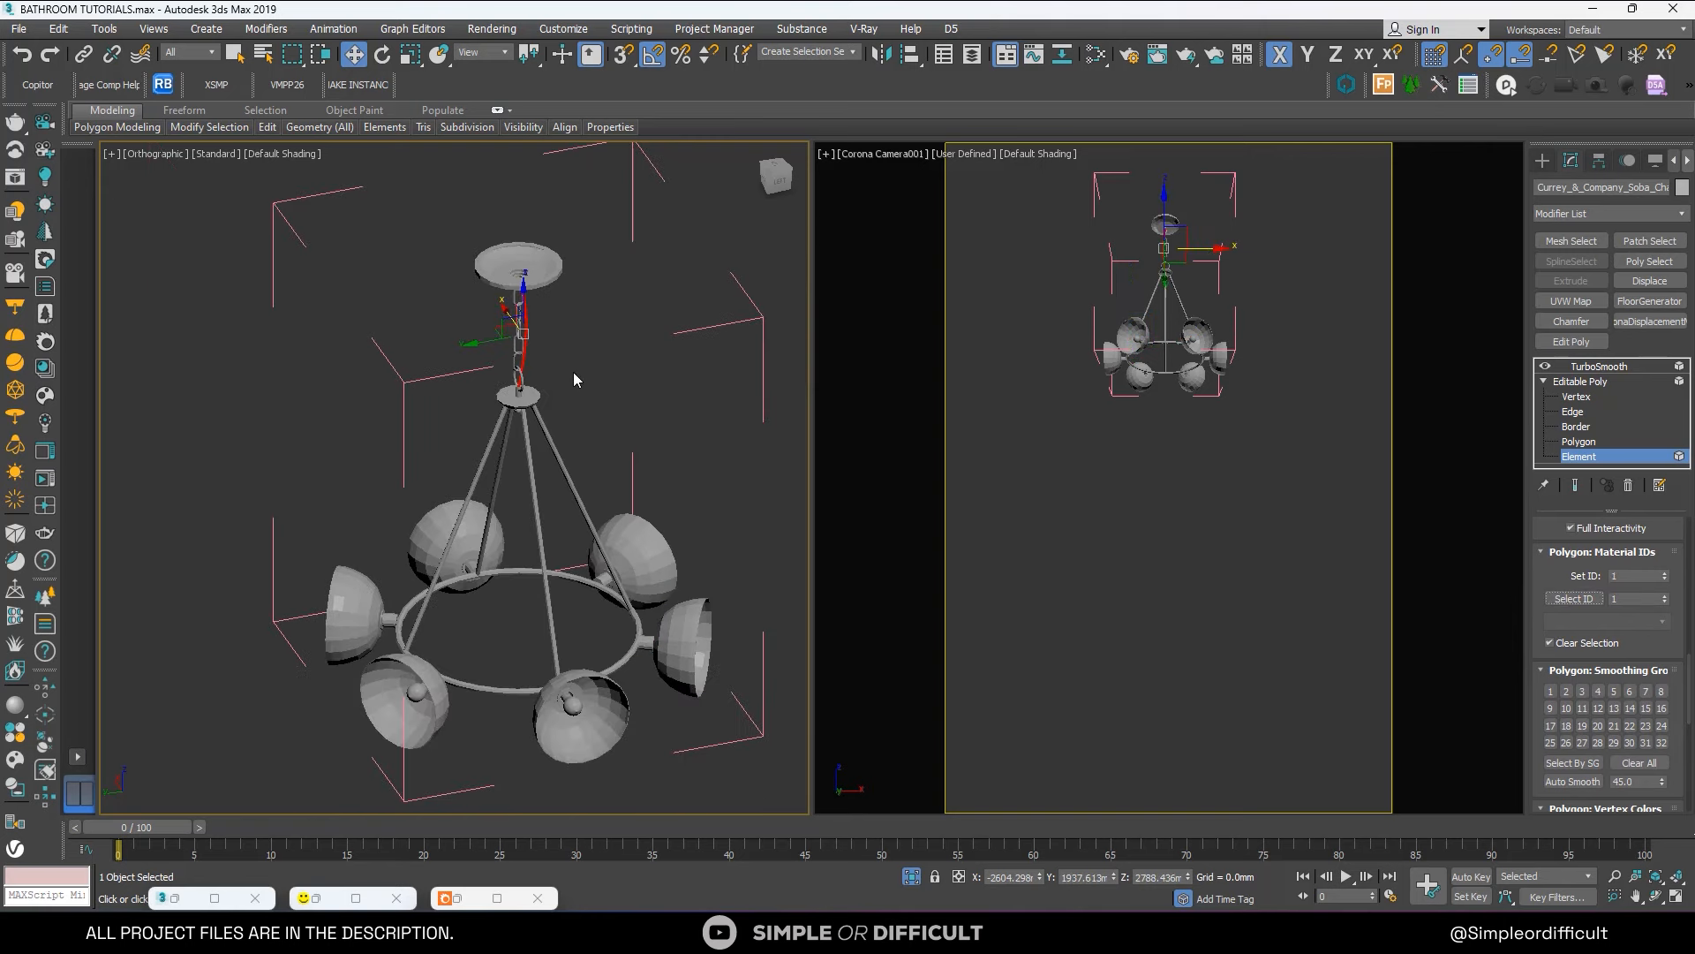
pyautogui.keyDown('alt'); pyautogui.moveTo(574, 378); pyautogui.dragTo(551, 468, button='middle'); pyautogui.keyUp('alt')
pyautogui.scroll(4, 530, 359)
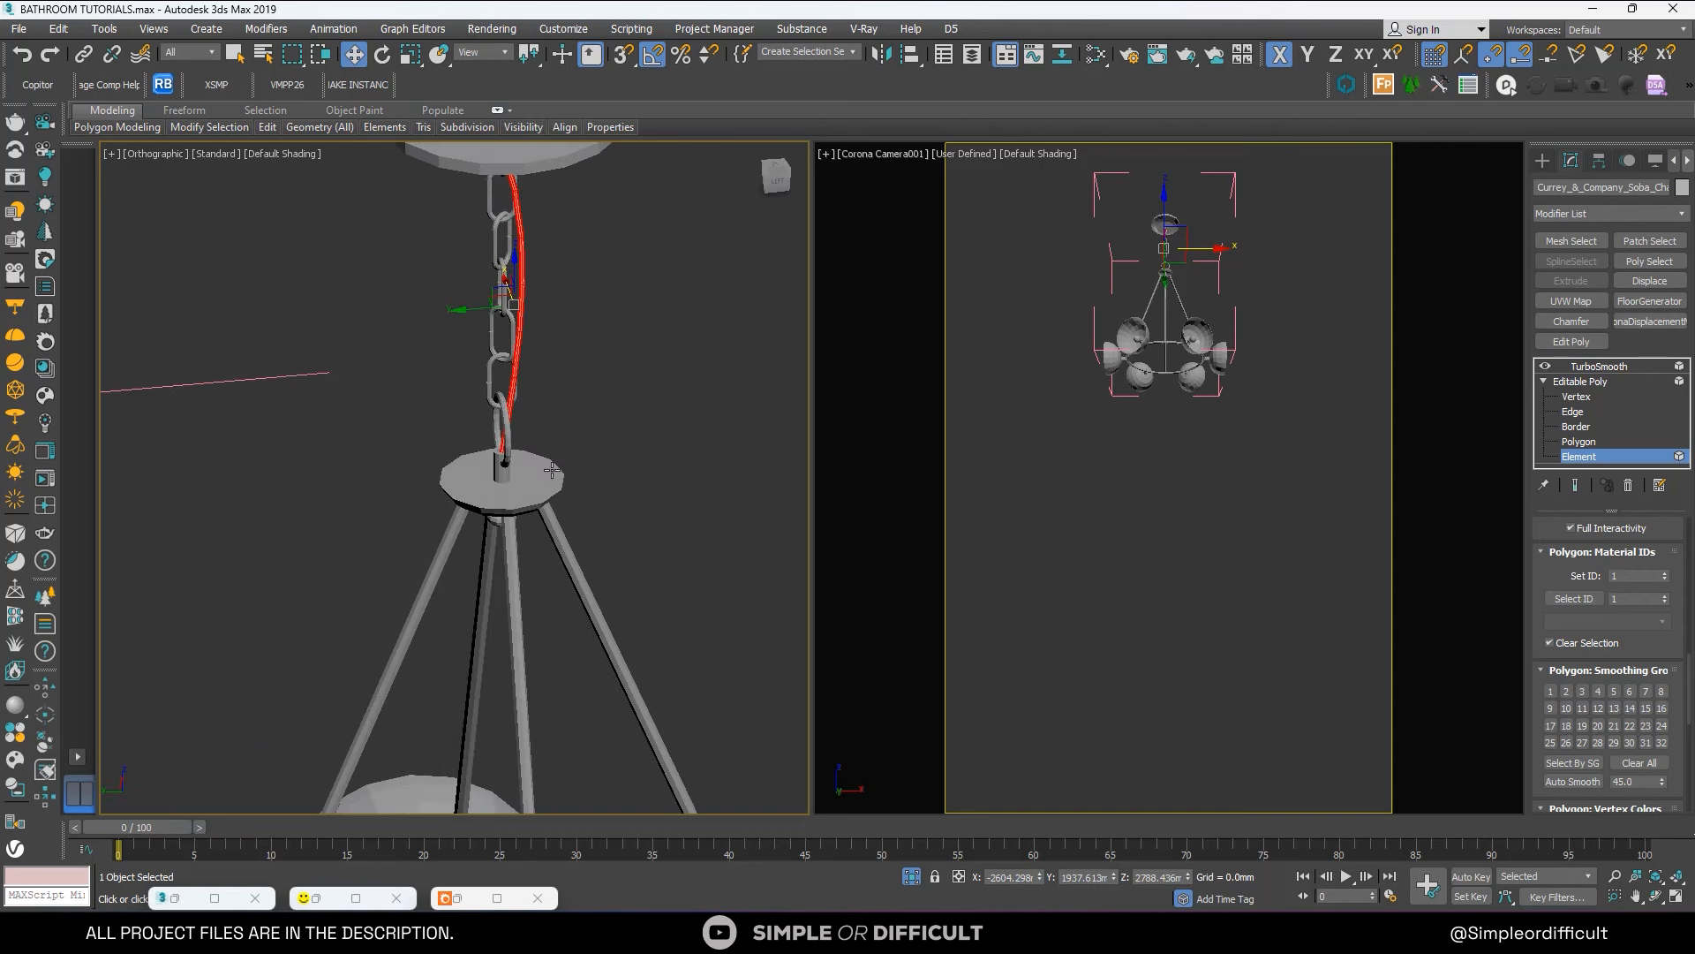
# Select the lamp elements with material ID 2 and check which parts they cover.
pyautogui.click(1631, 601)
pyautogui.write('2')
pyautogui.click(1575, 598)
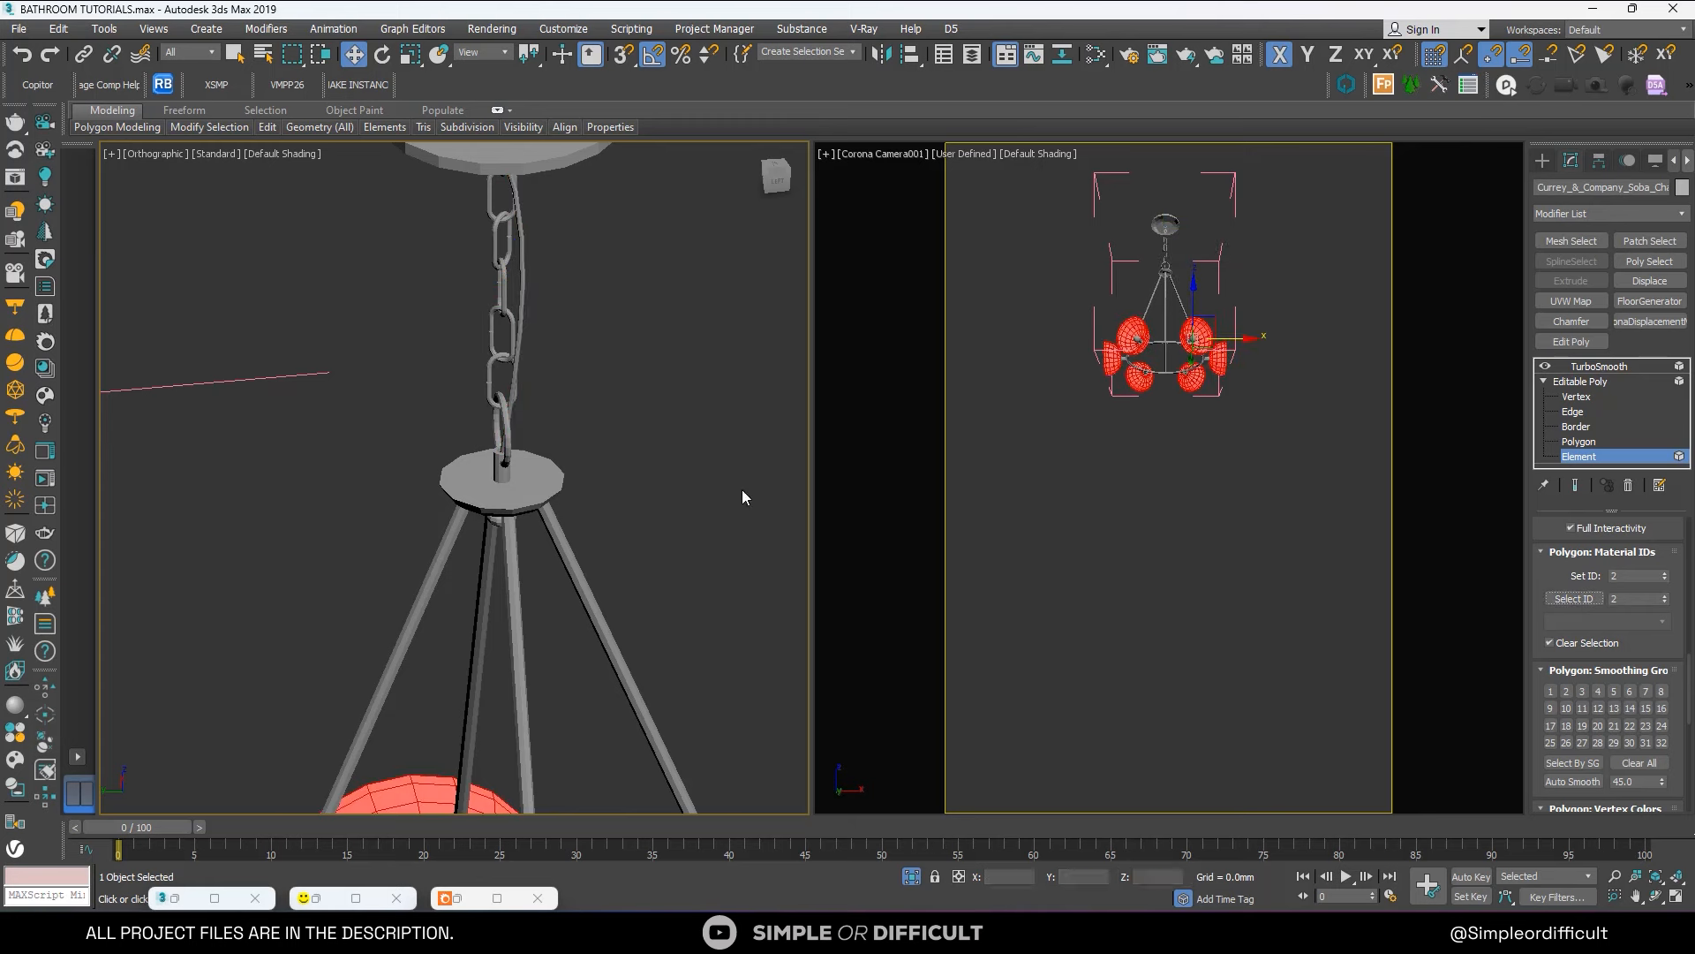
pyautogui.scroll(-5, 528, 435)
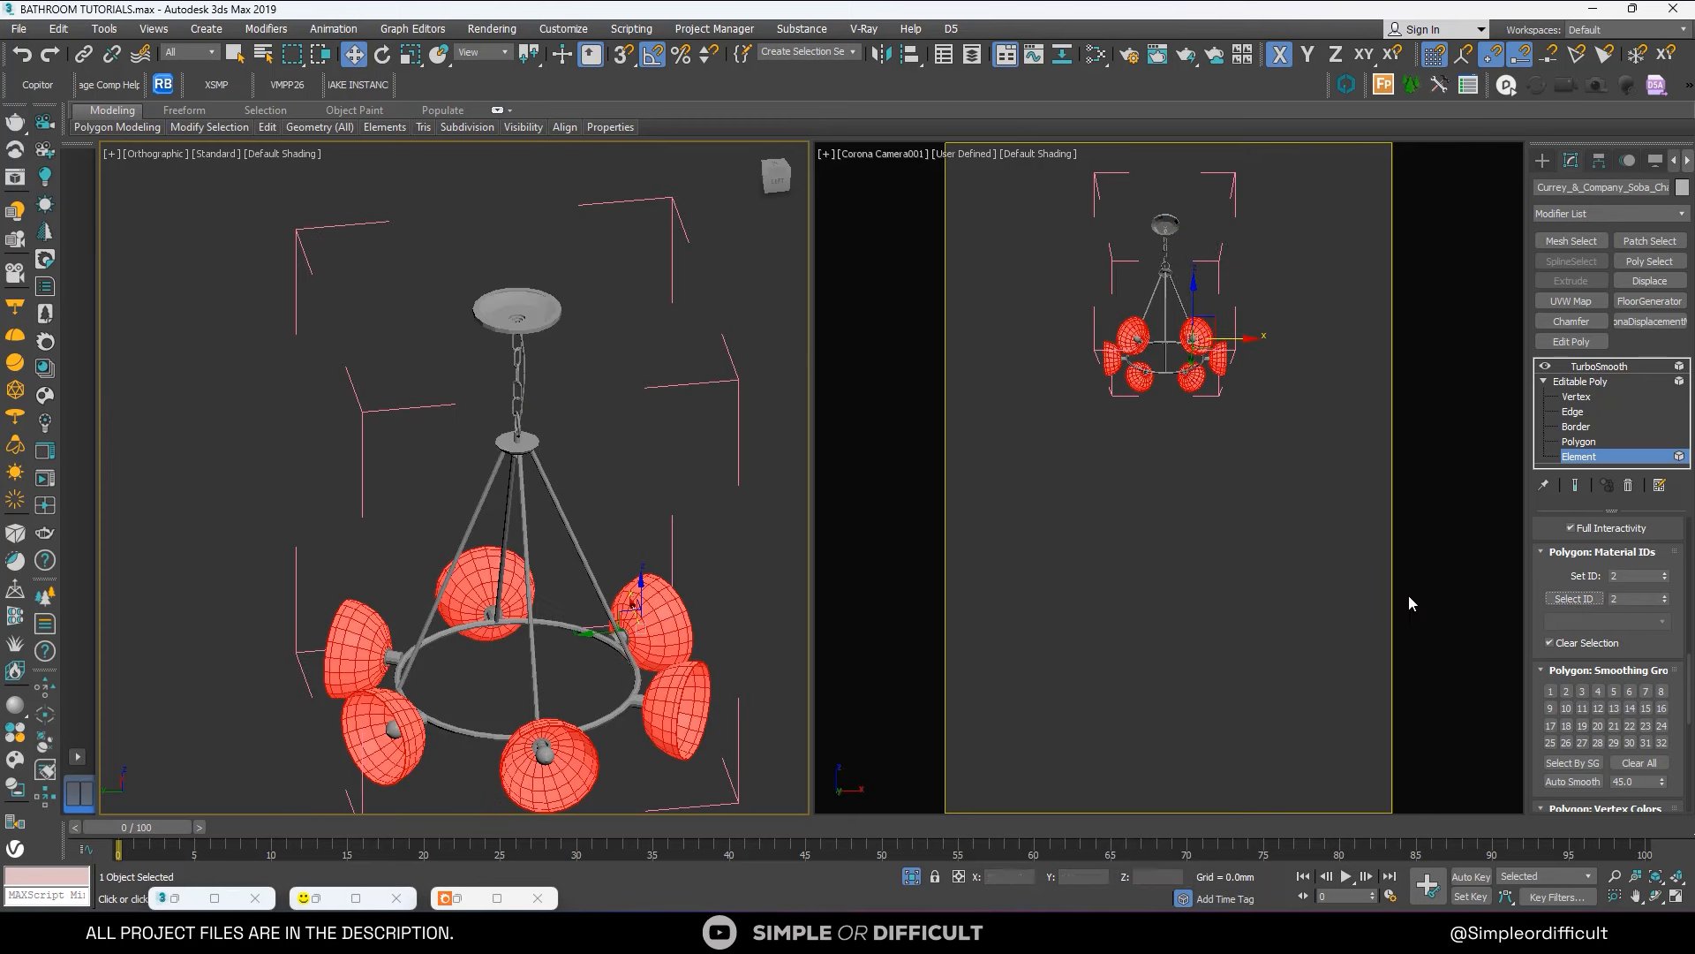
# Select the lamp elements with material ID 3, check which parts they cover, and clear the selection.
pyautogui.click(1623, 599)
pyautogui.click(1571, 600)
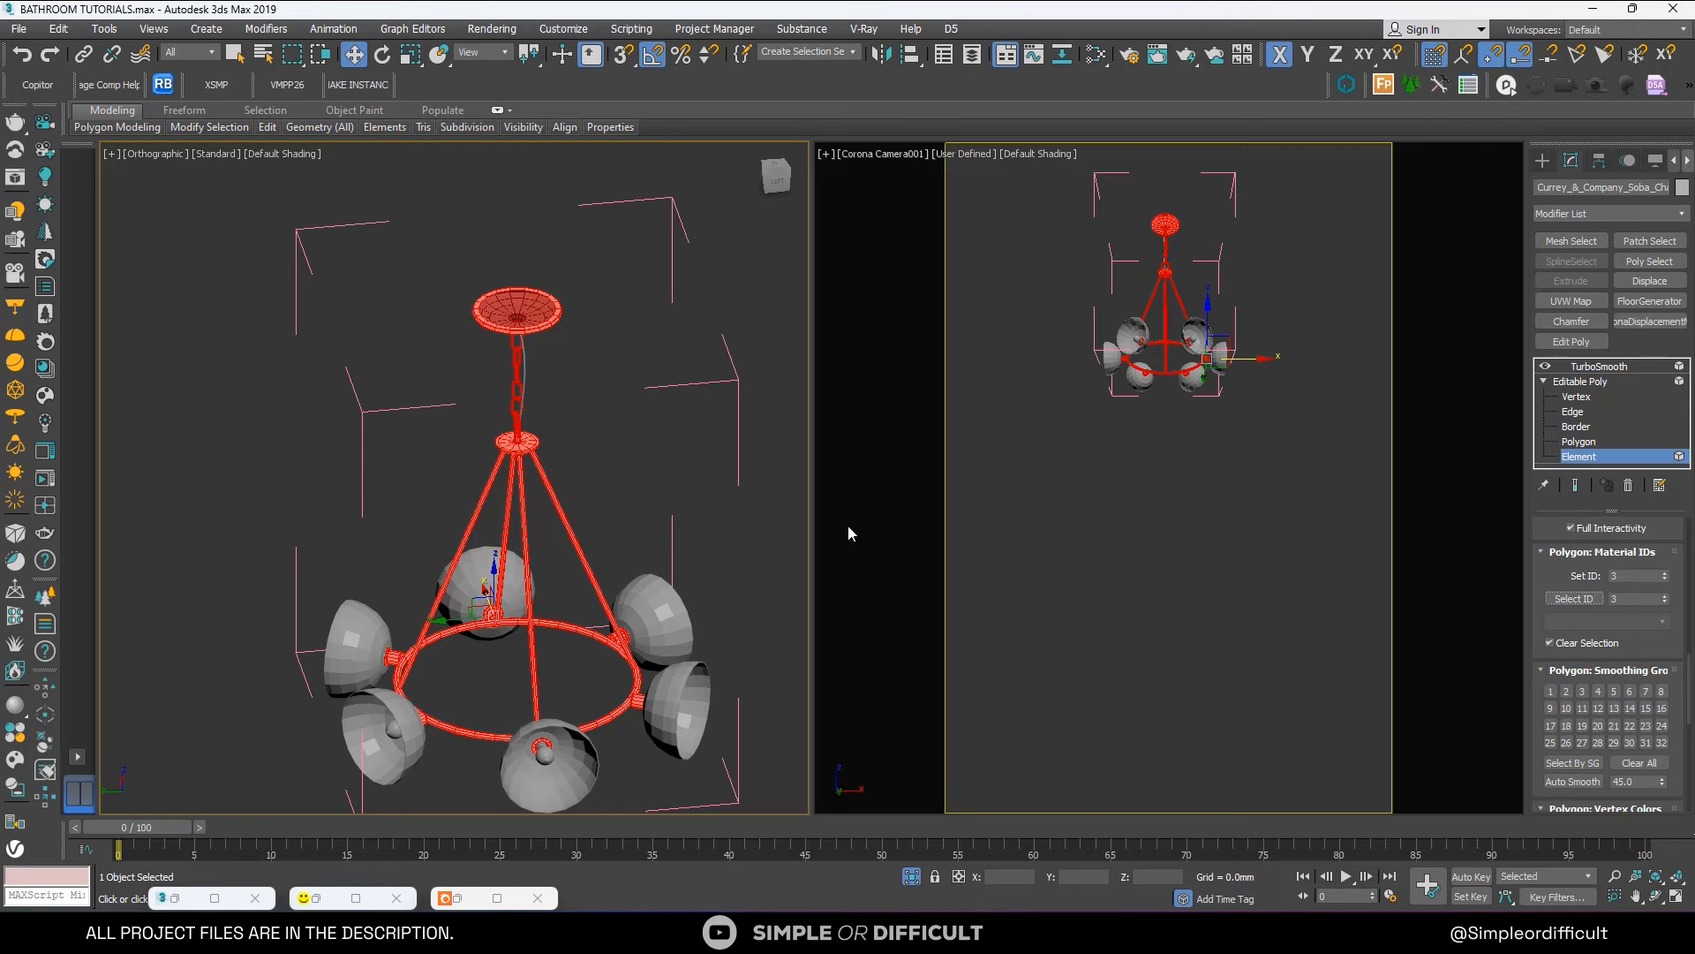
pyautogui.scroll(-5, 601, 347)
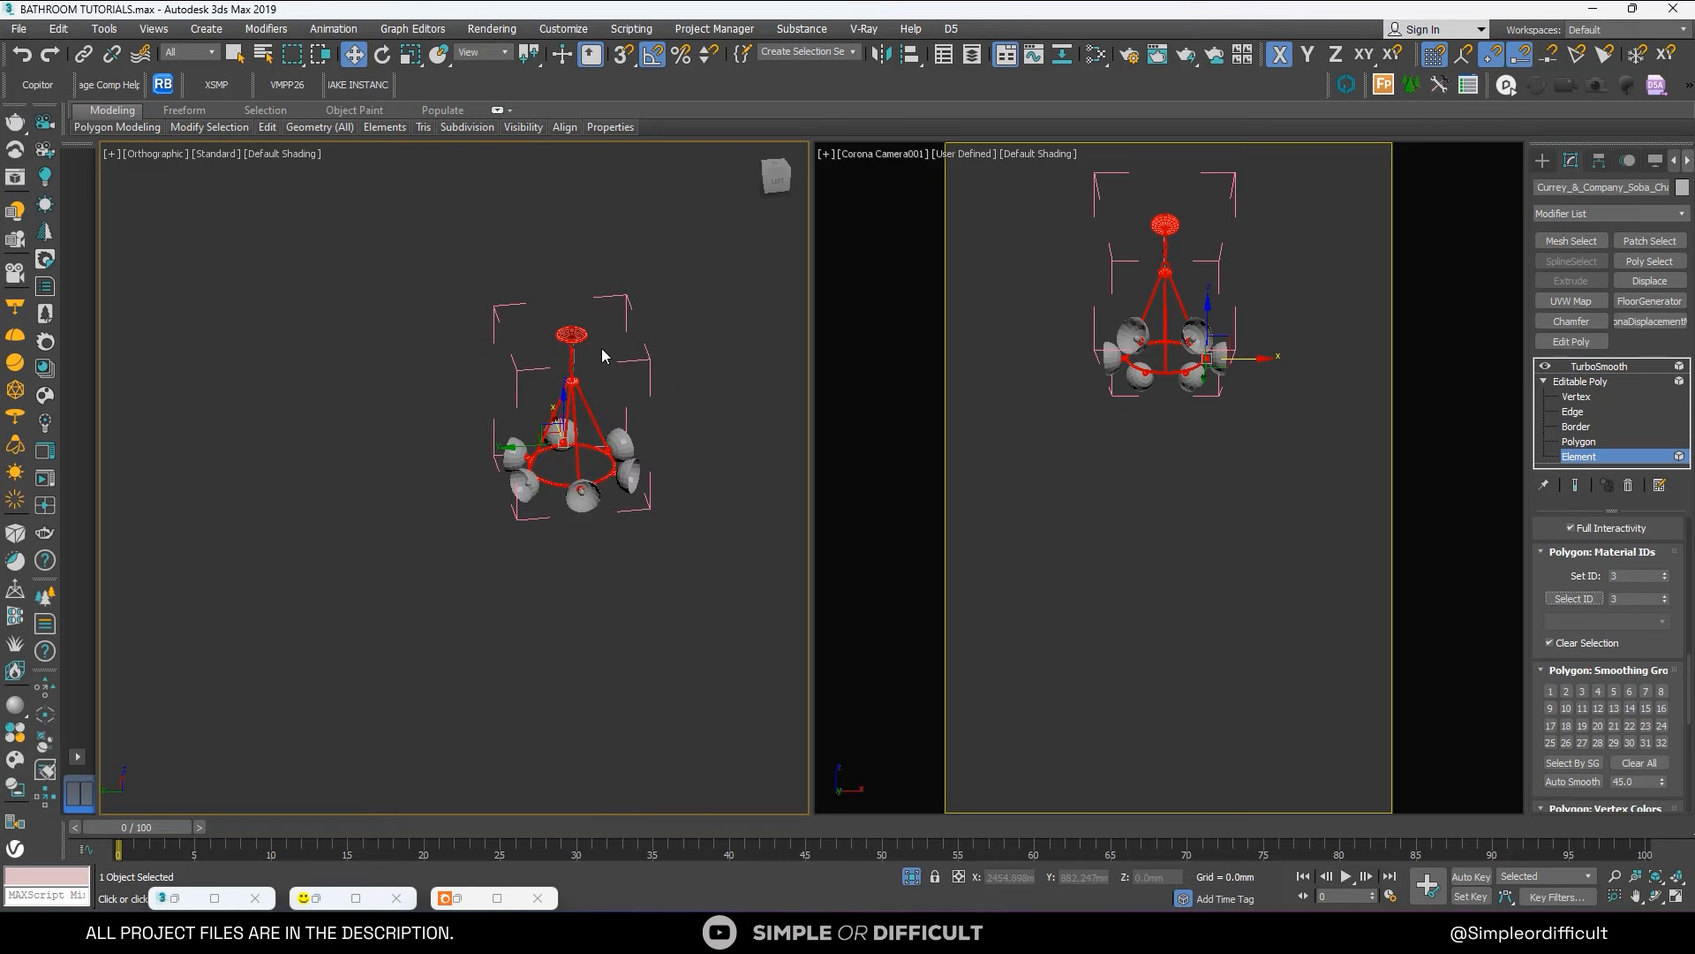
pyautogui.click(702, 332)
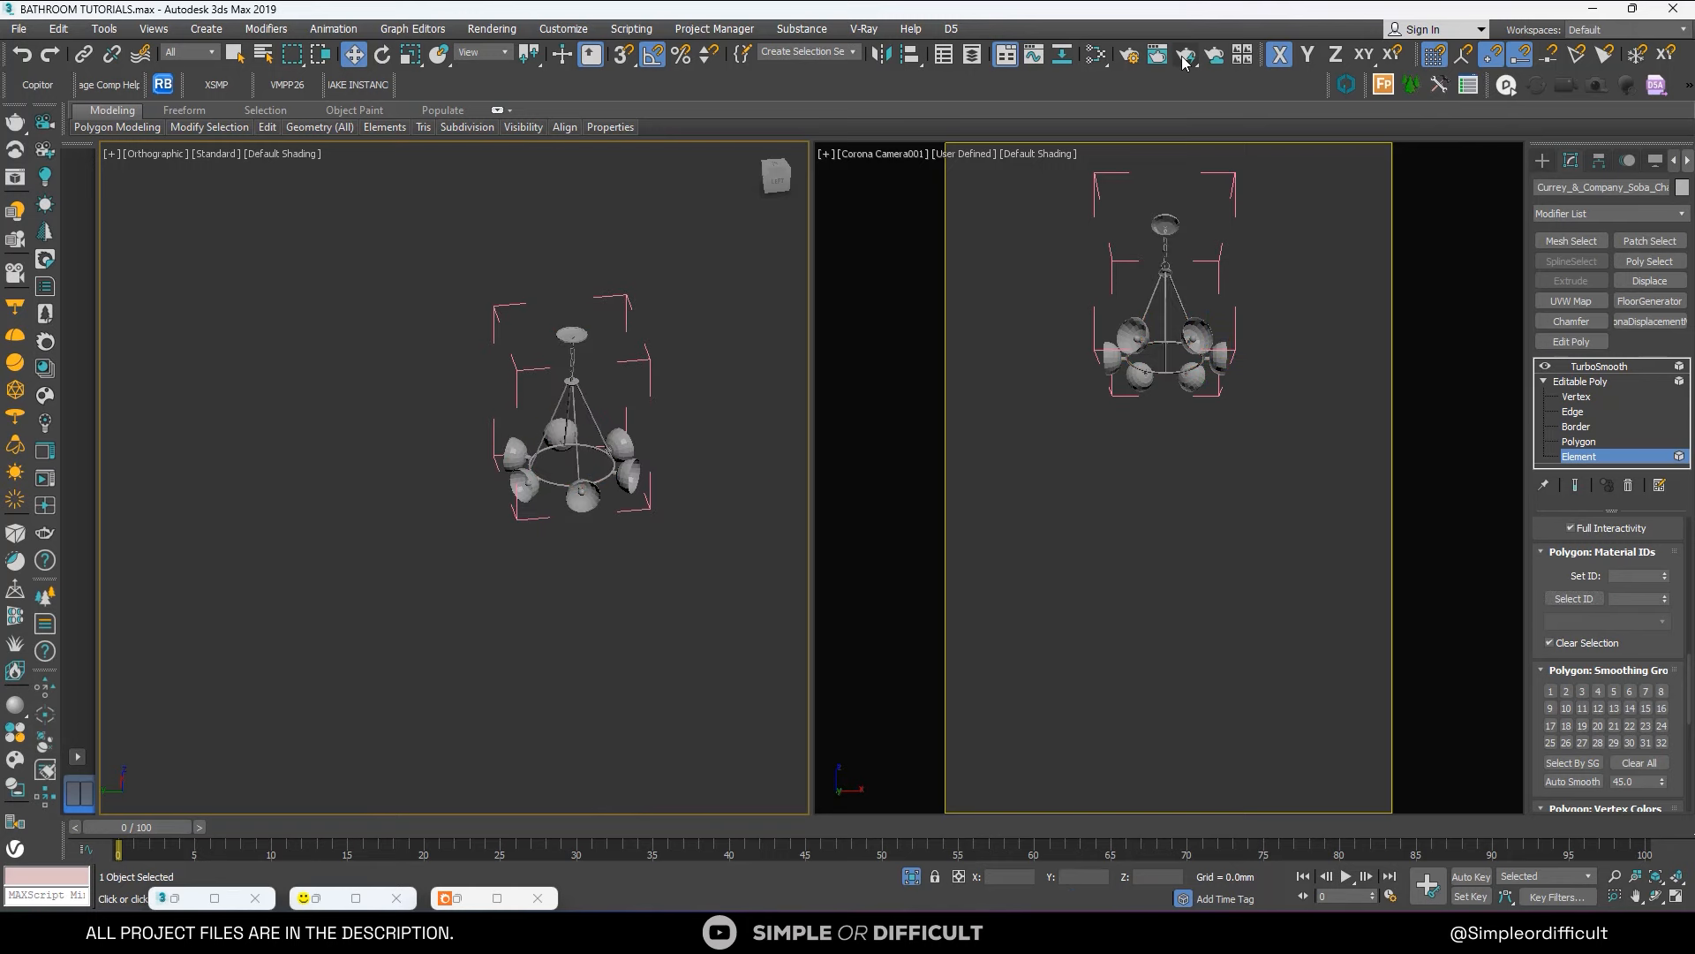
# Open the Slate Material Editor and duplicate the plain grey CoronaLegacyMtl node above the gold material.
pyautogui.click(1098, 55)
pyautogui.scroll(-5, 905, 362)
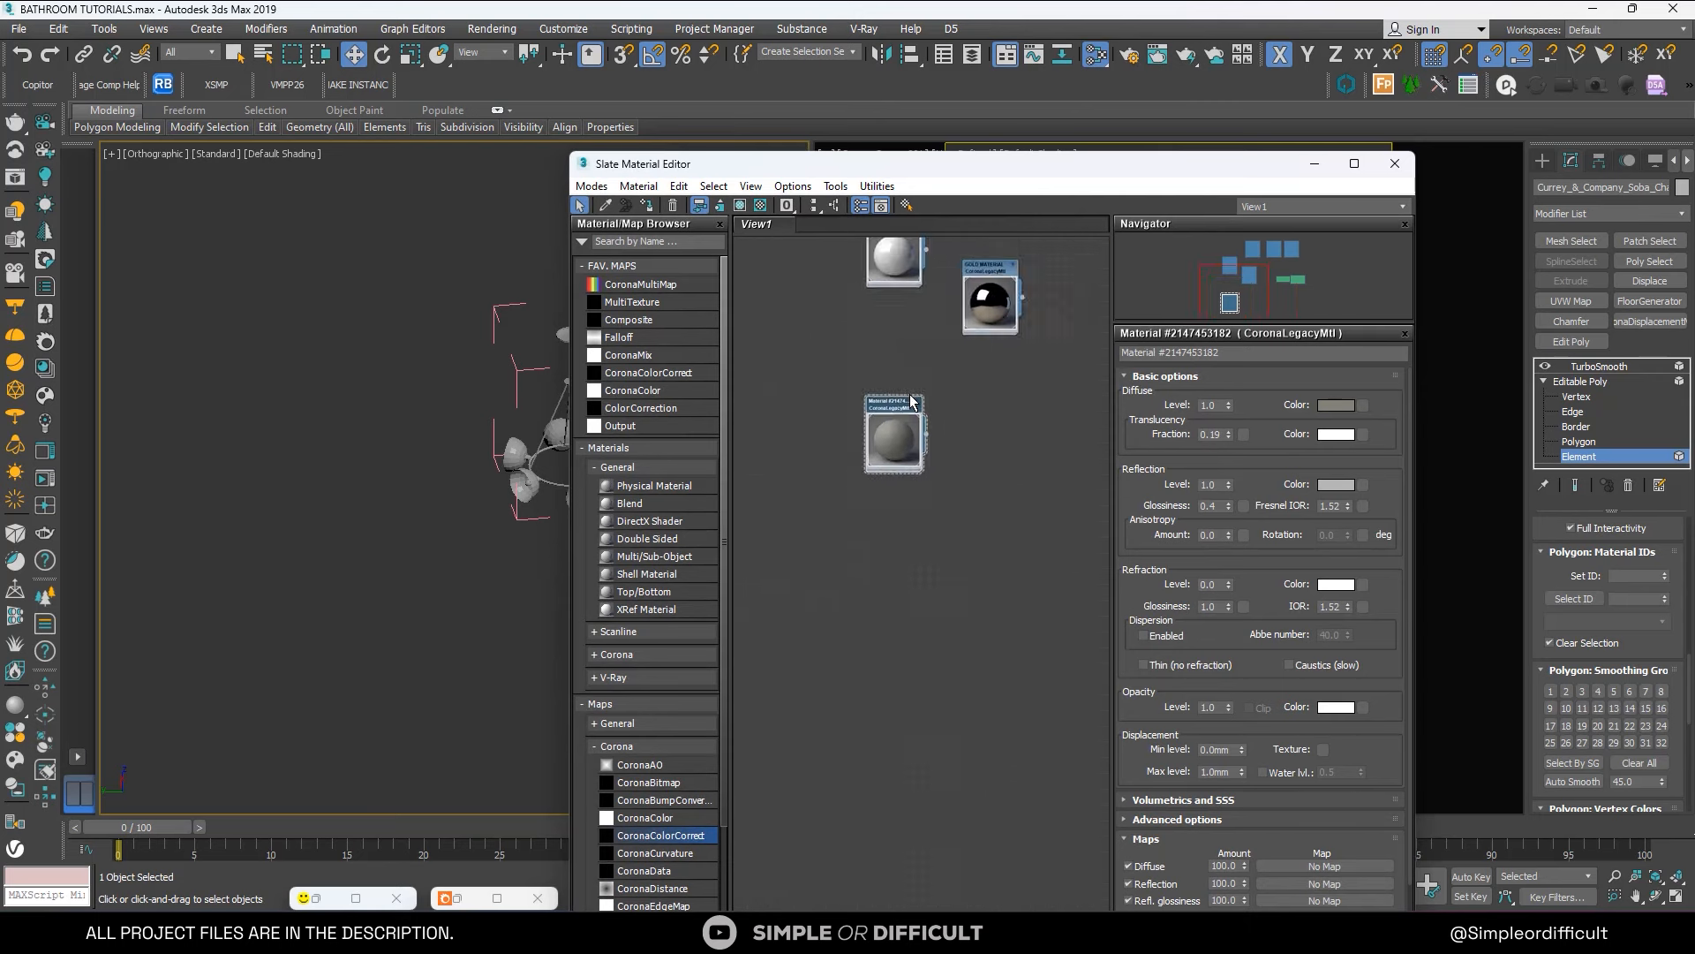
pyautogui.moveTo(904, 362); pyautogui.dragTo(791, 385, button='middle')
pyautogui.moveTo(816, 303); pyautogui.dragTo(889, 385, button='middle')
pyautogui.scroll(2, 1015, 255)
pyautogui.scroll(3, 1015, 256)
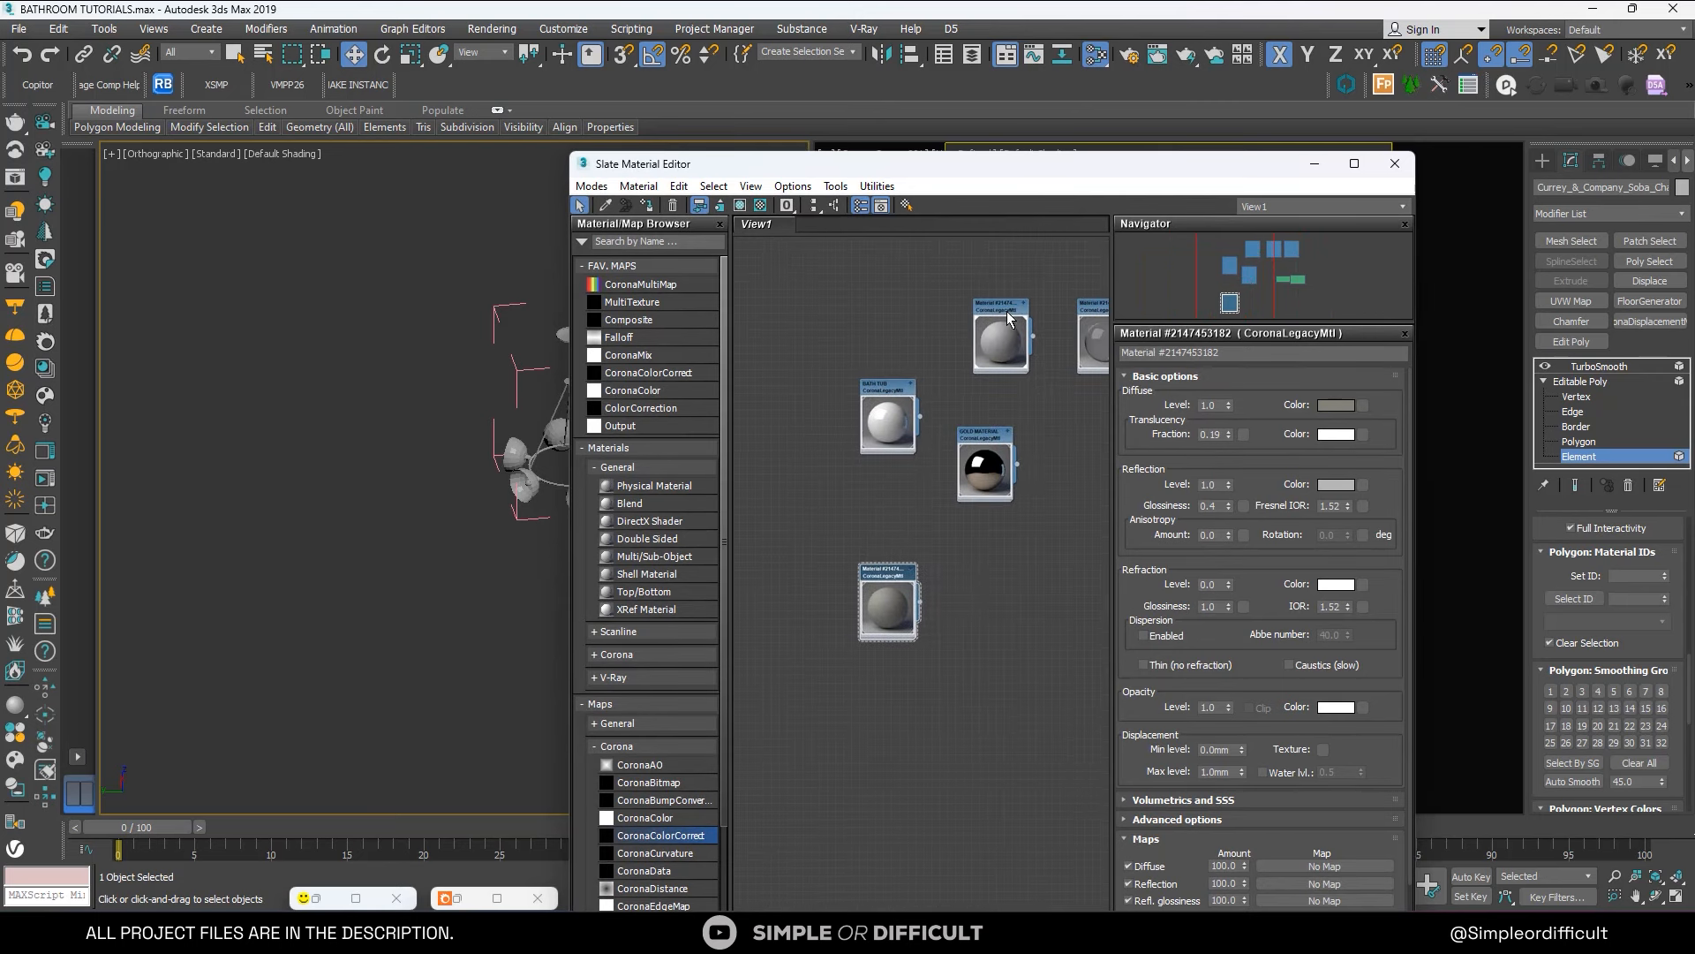
pyautogui.click(1007, 311)
pyautogui.scroll(-2, 1009, 316)
pyautogui.moveTo(1009, 316); pyautogui.dragTo(811, 393)
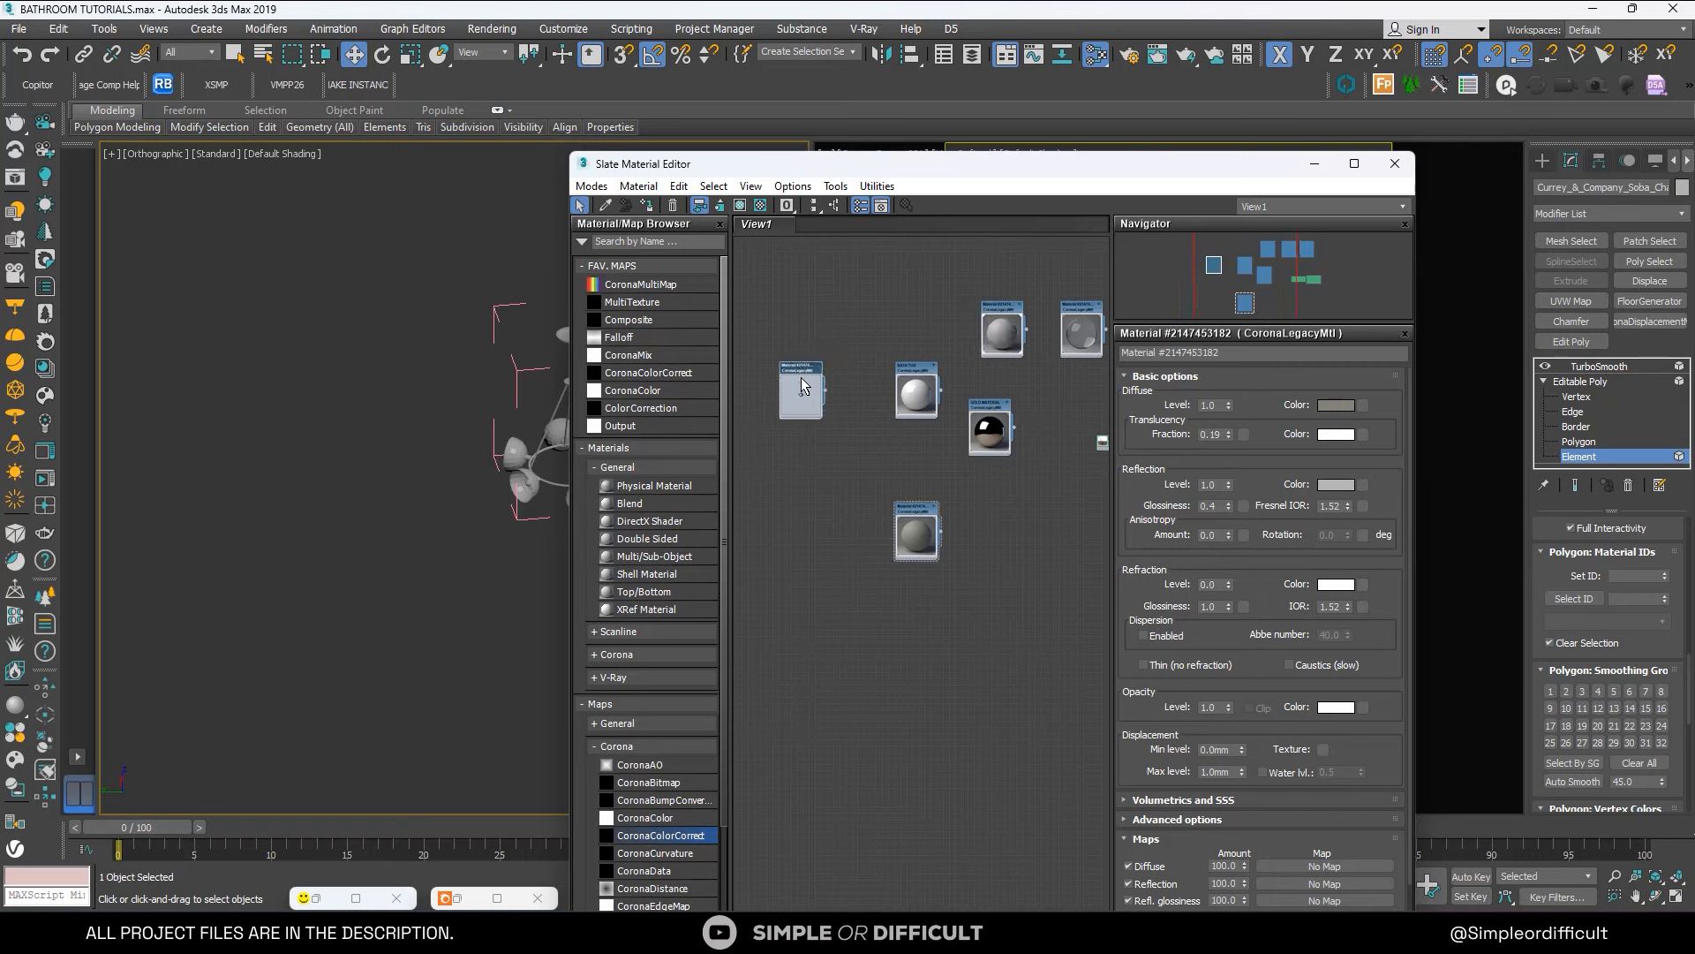
# Place the duplicated material node in an empty area of the graph and open its parameters.
pyautogui.scroll(3, 811, 407)
pyautogui.scroll(2, 809, 408)
pyautogui.moveTo(809, 408); pyautogui.dragTo(934, 404, button='middle')
pyautogui.moveTo(935, 340); pyautogui.dragTo(866, 347)
pyautogui.doubleClick(867, 346)
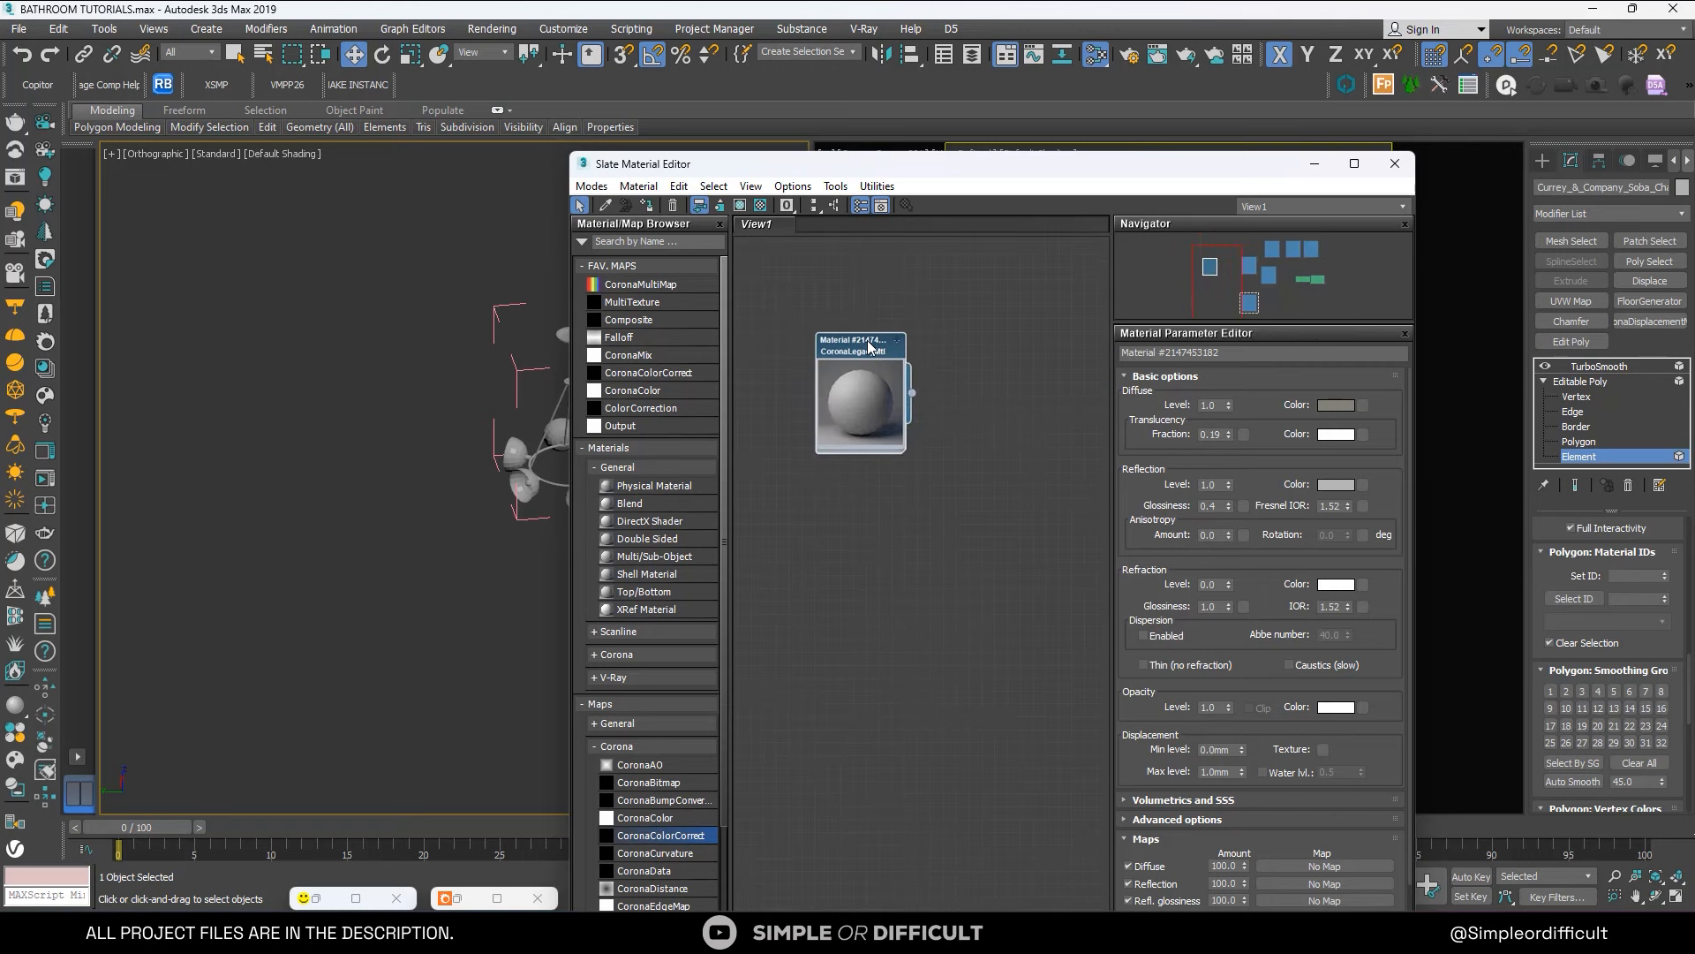
# Change the duplicated material to Multi/Sub-Object, keeping the old material as sub-material, and move the sub-material node higher.
pyautogui.rightClick(865, 341)
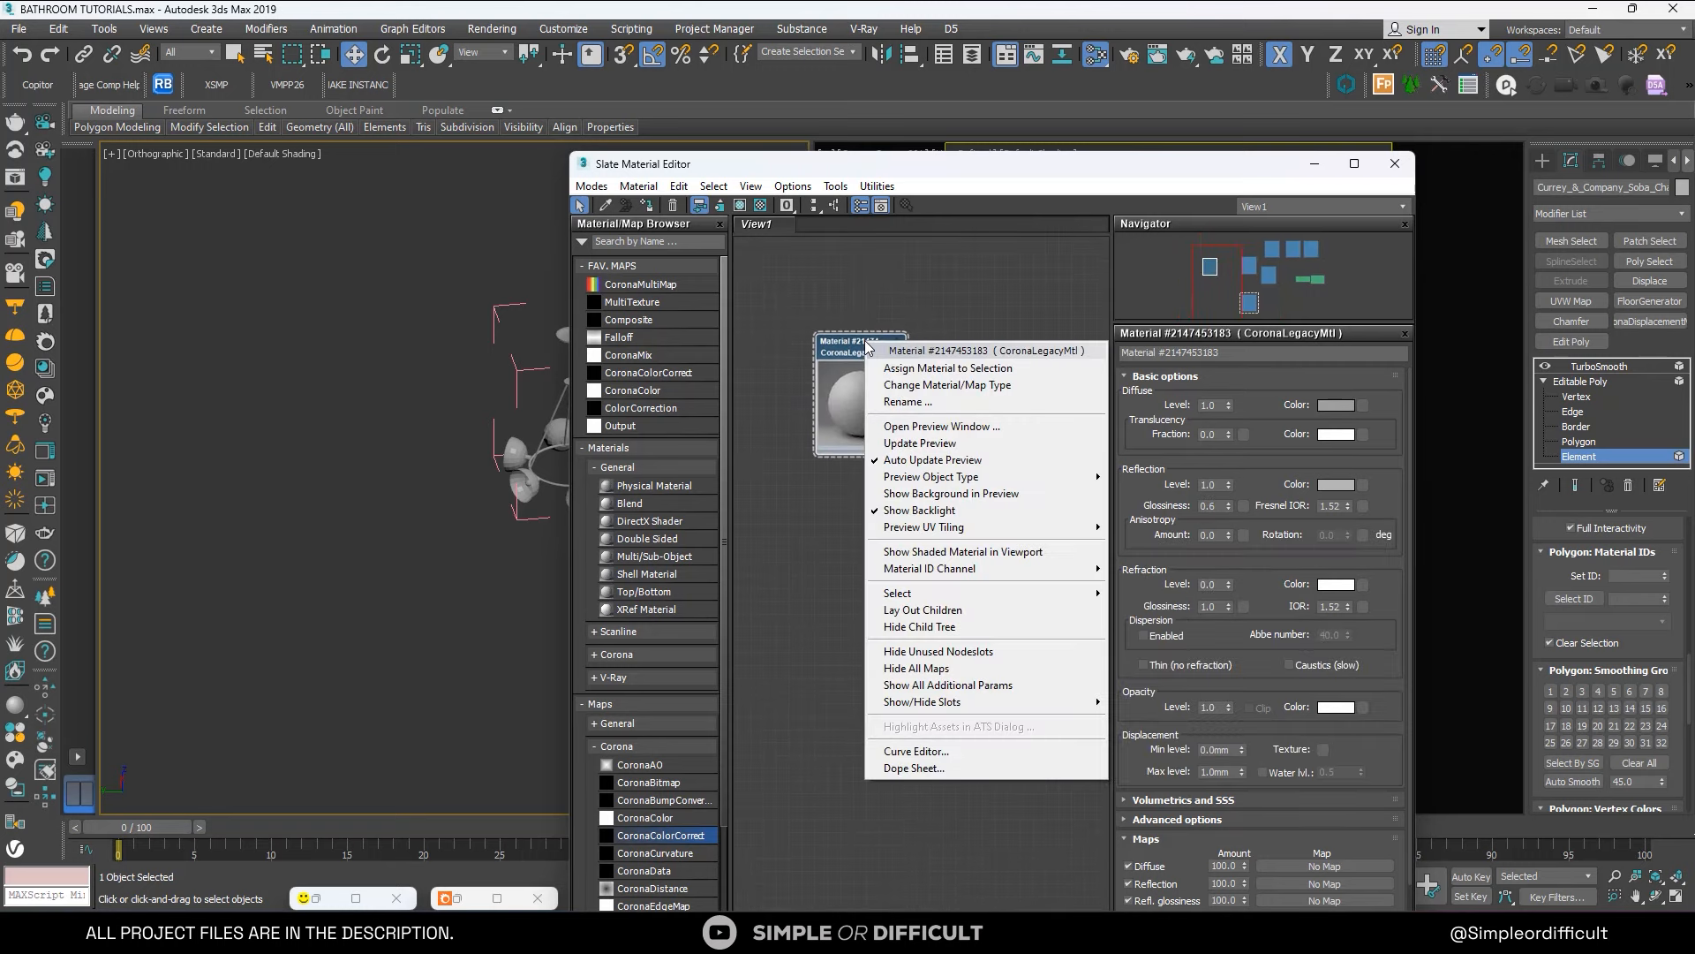
pyautogui.click(929, 388)
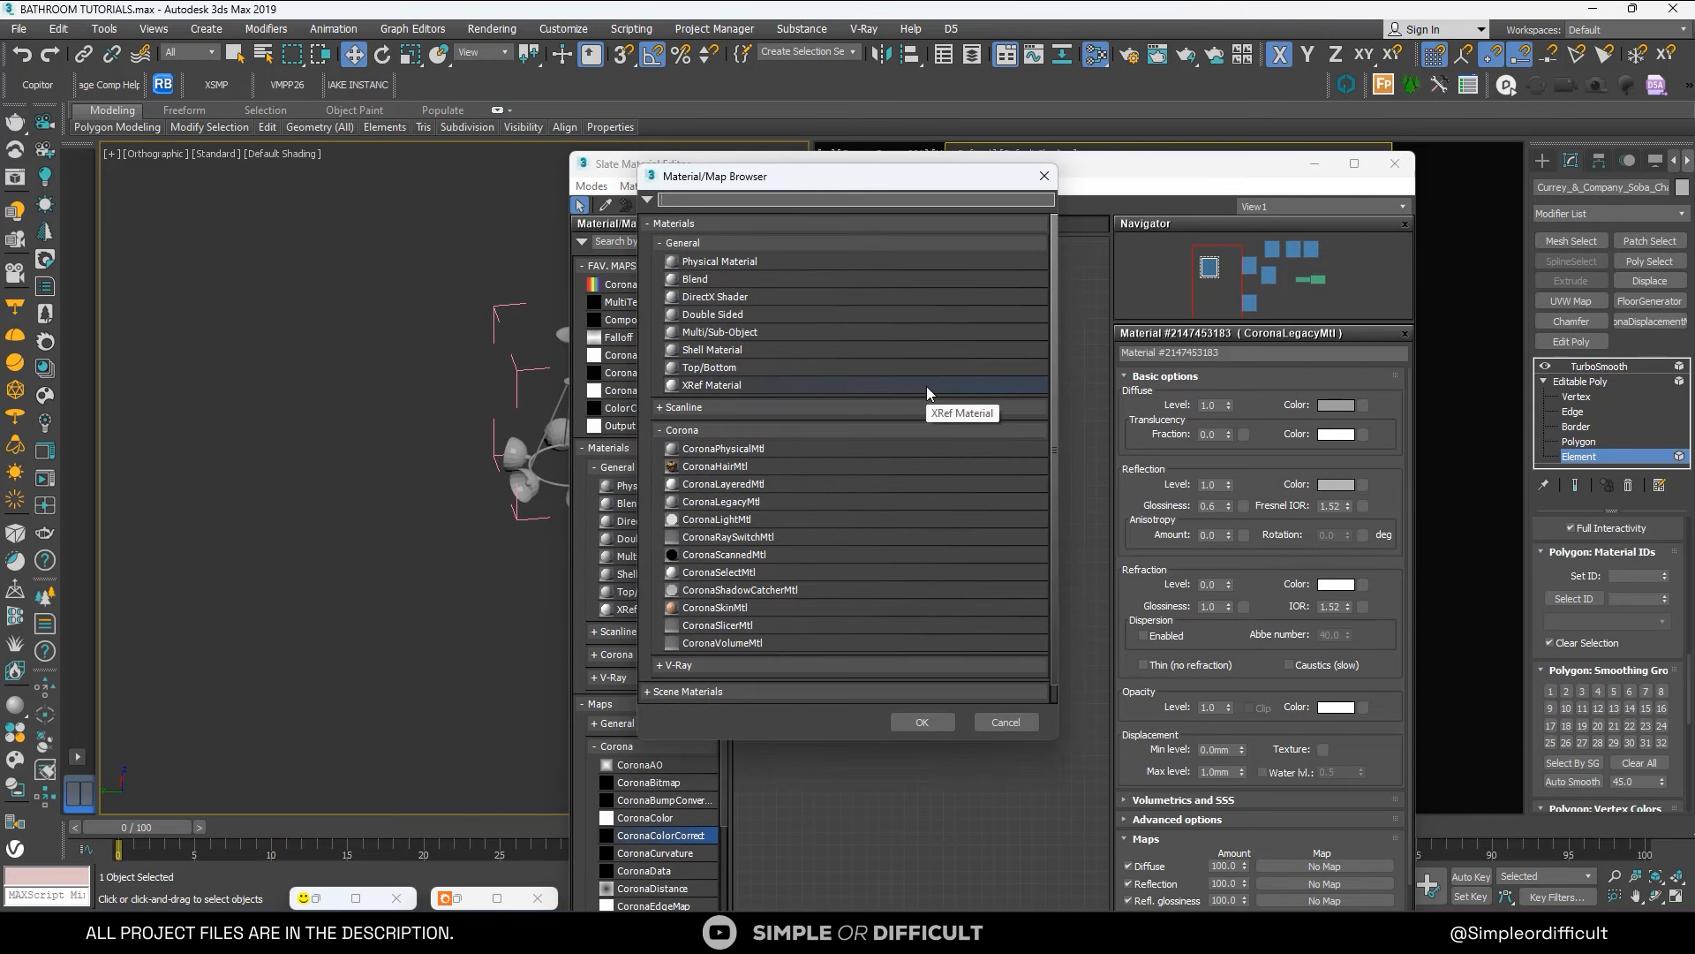
pyautogui.click(704, 334)
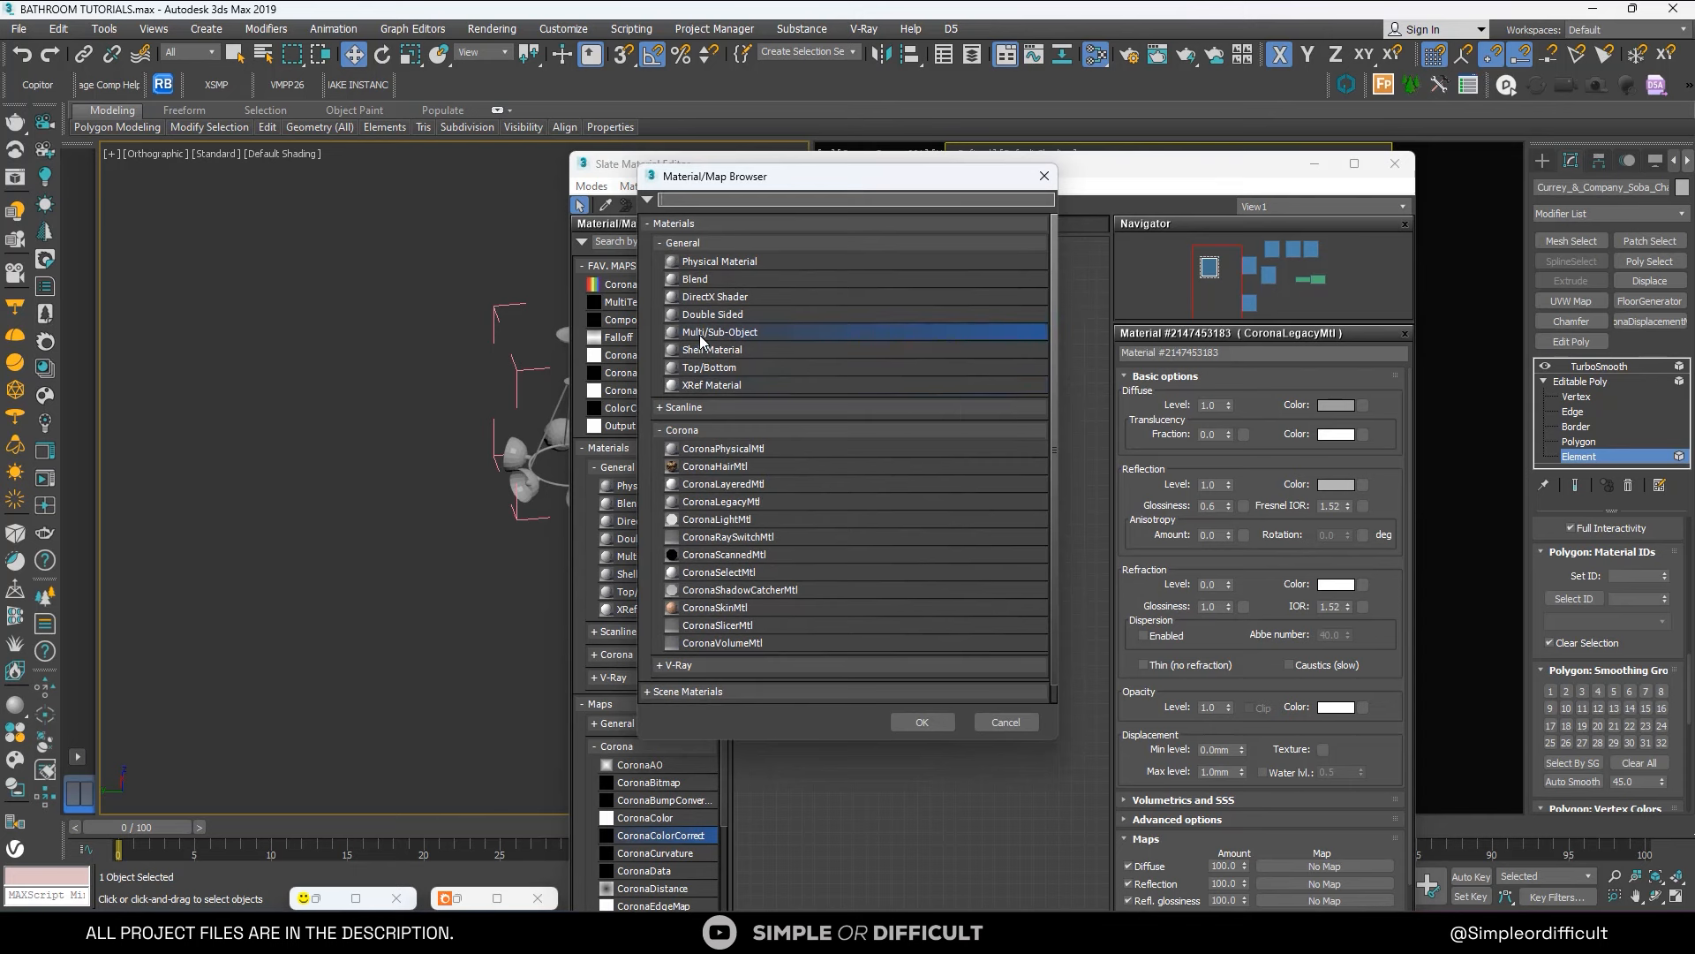
pyautogui.click(918, 720)
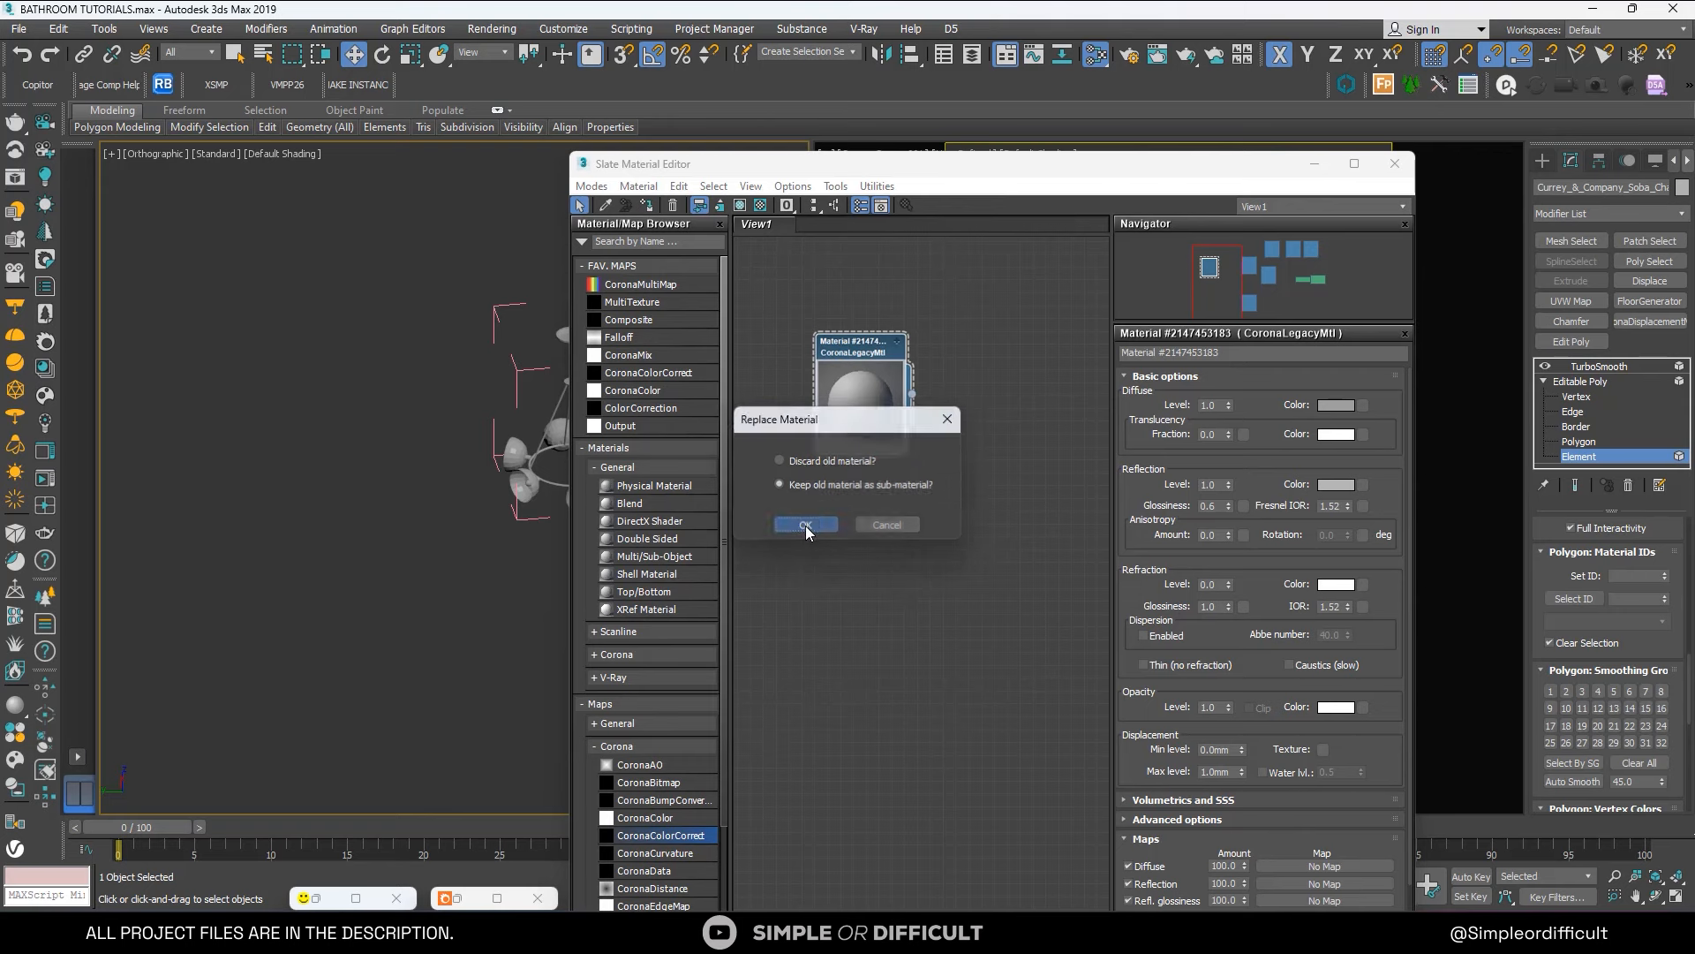
pyautogui.click(805, 526)
pyautogui.moveTo(881, 345); pyautogui.dragTo(881, 284)
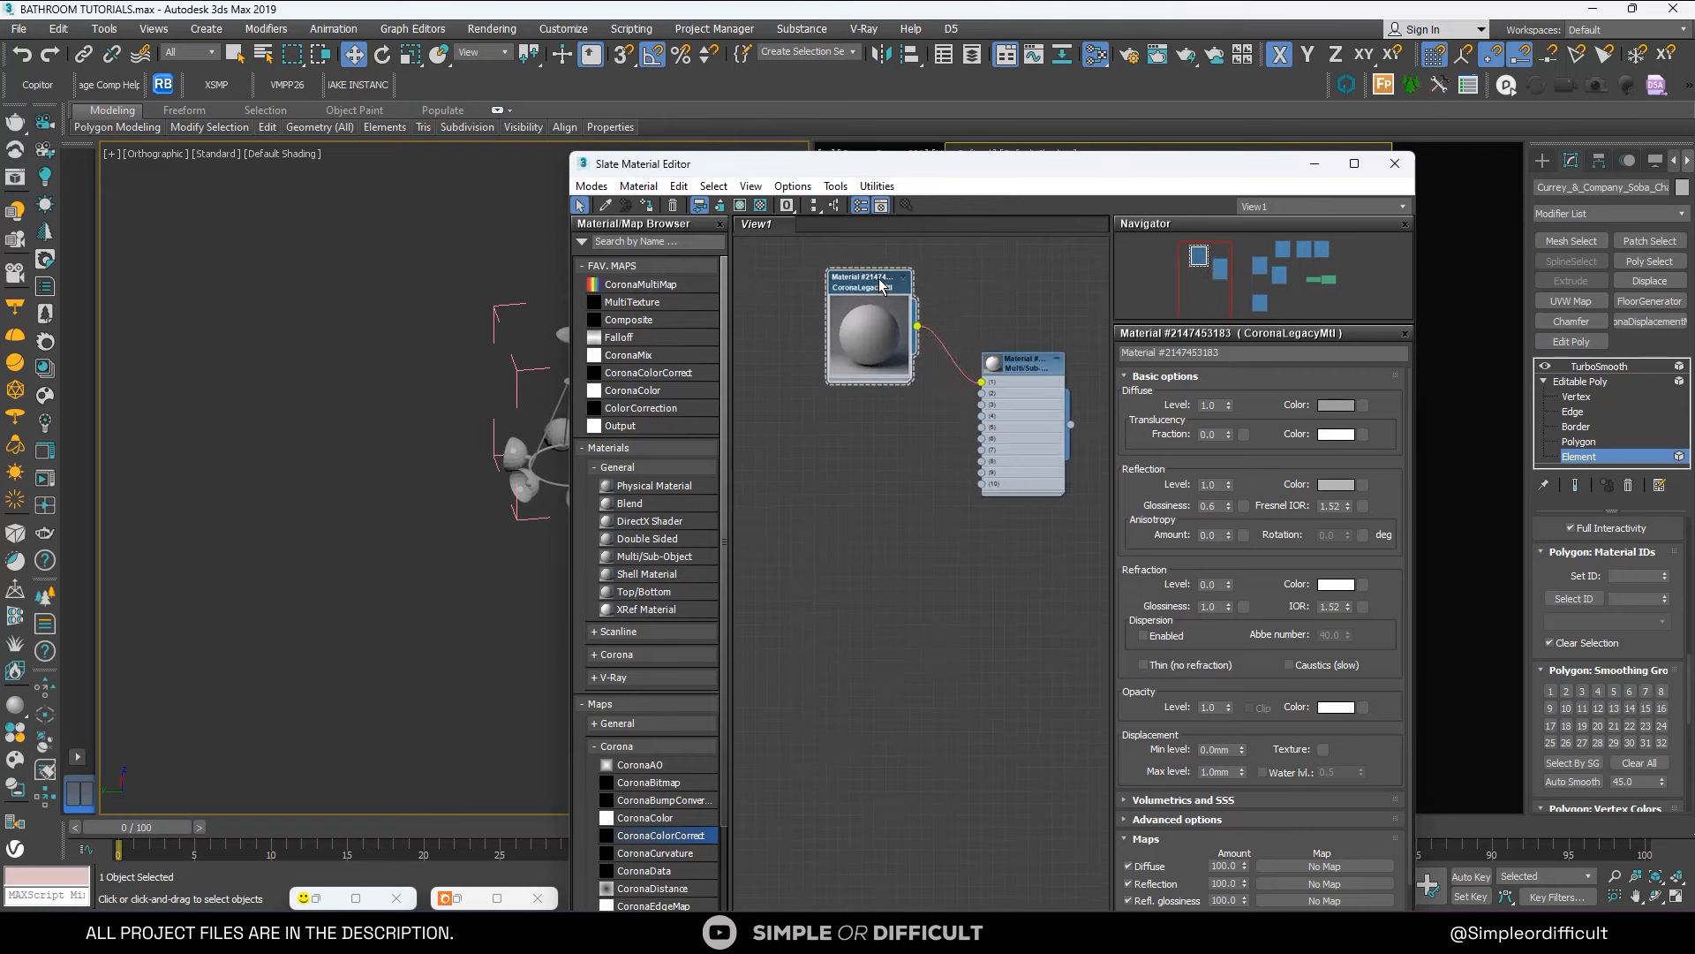
# Reselect the elements with material ID 1 to identify the part that the first sub-material covers.
pyautogui.scroll(-3, 341, 369)
pyautogui.scroll(1, 874, 317)
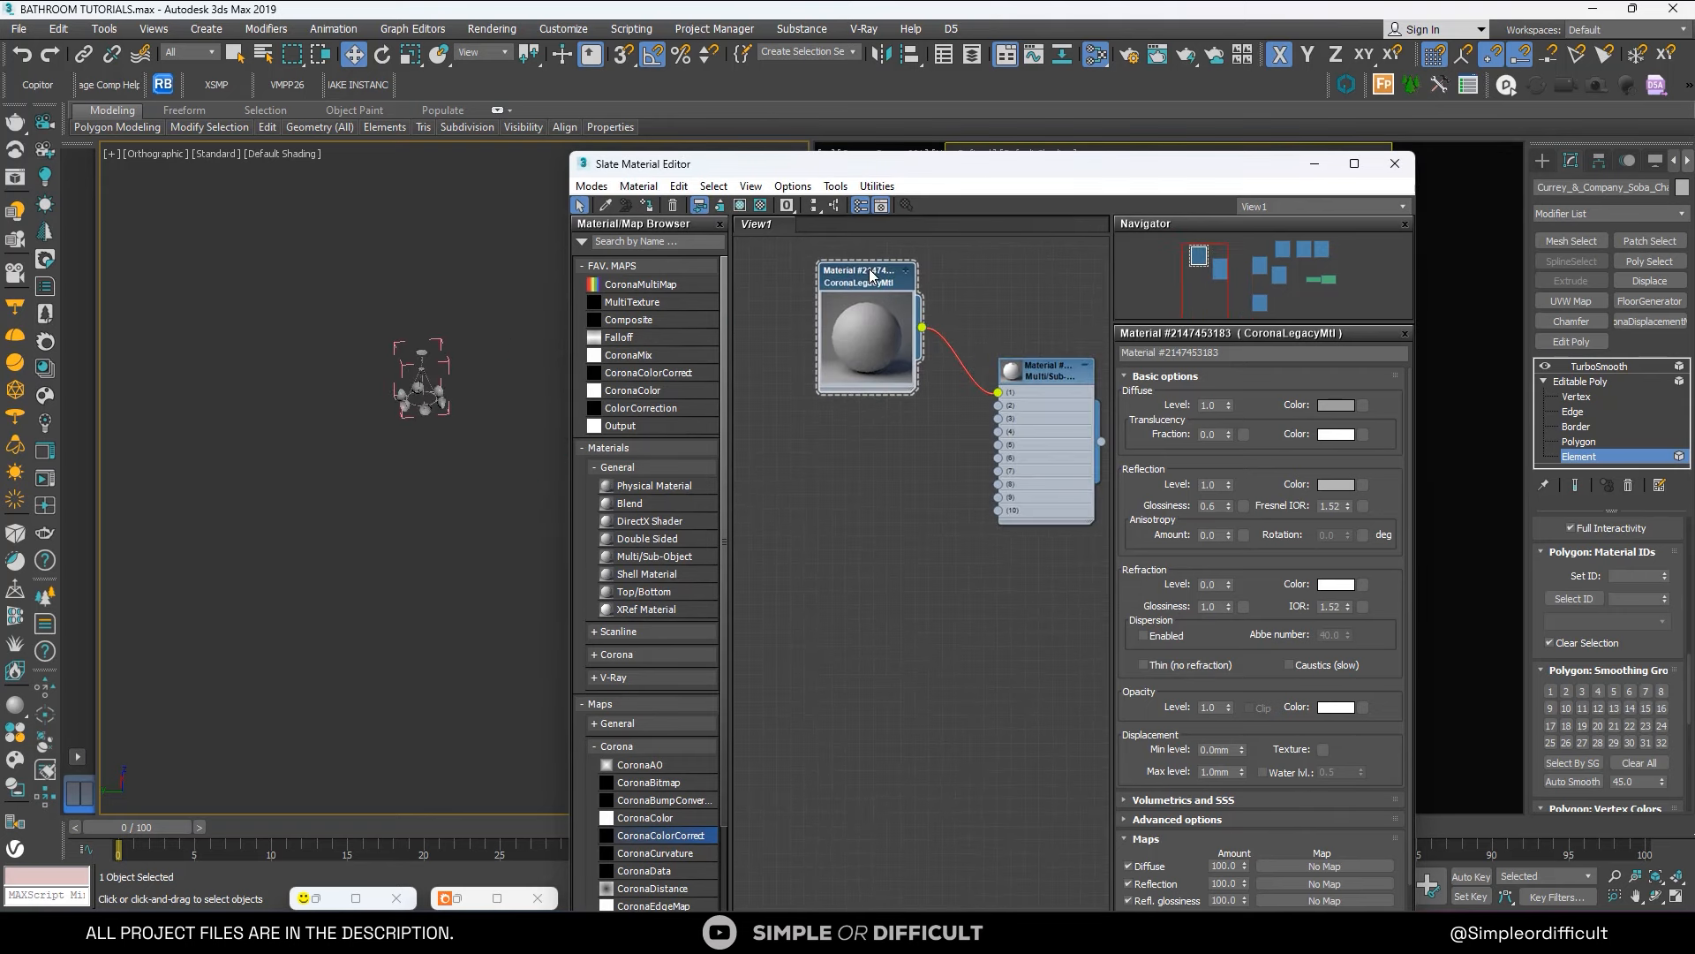
pyautogui.scroll(10, 420, 328)
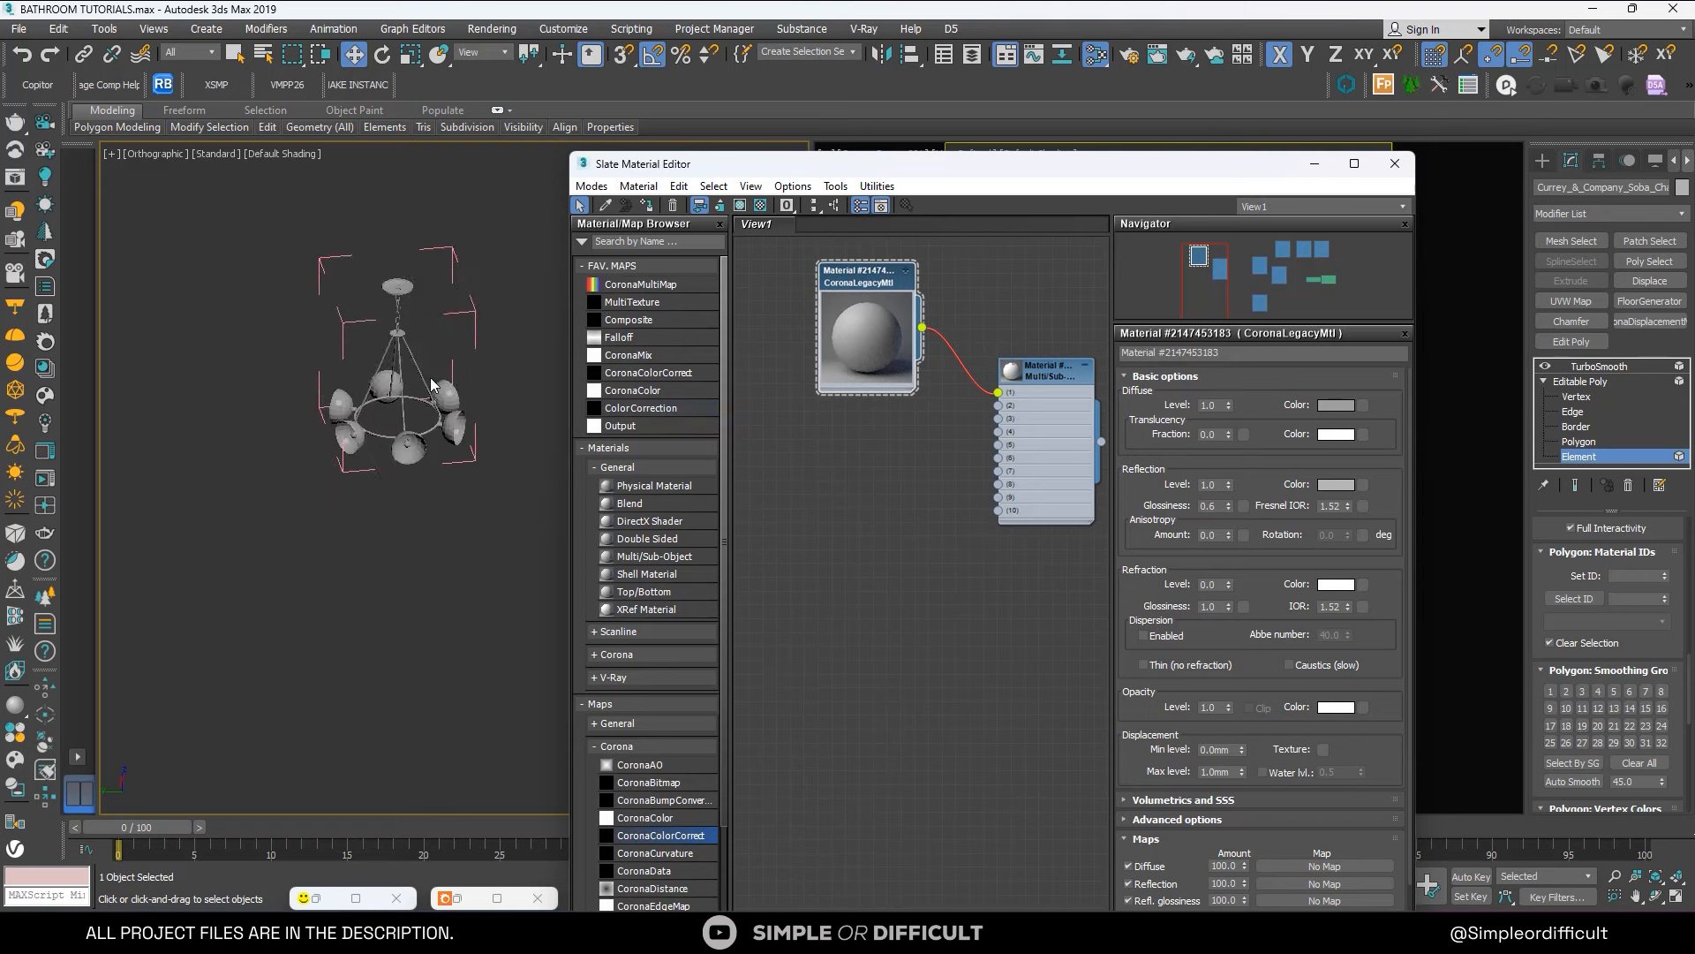
pyautogui.click(1622, 598)
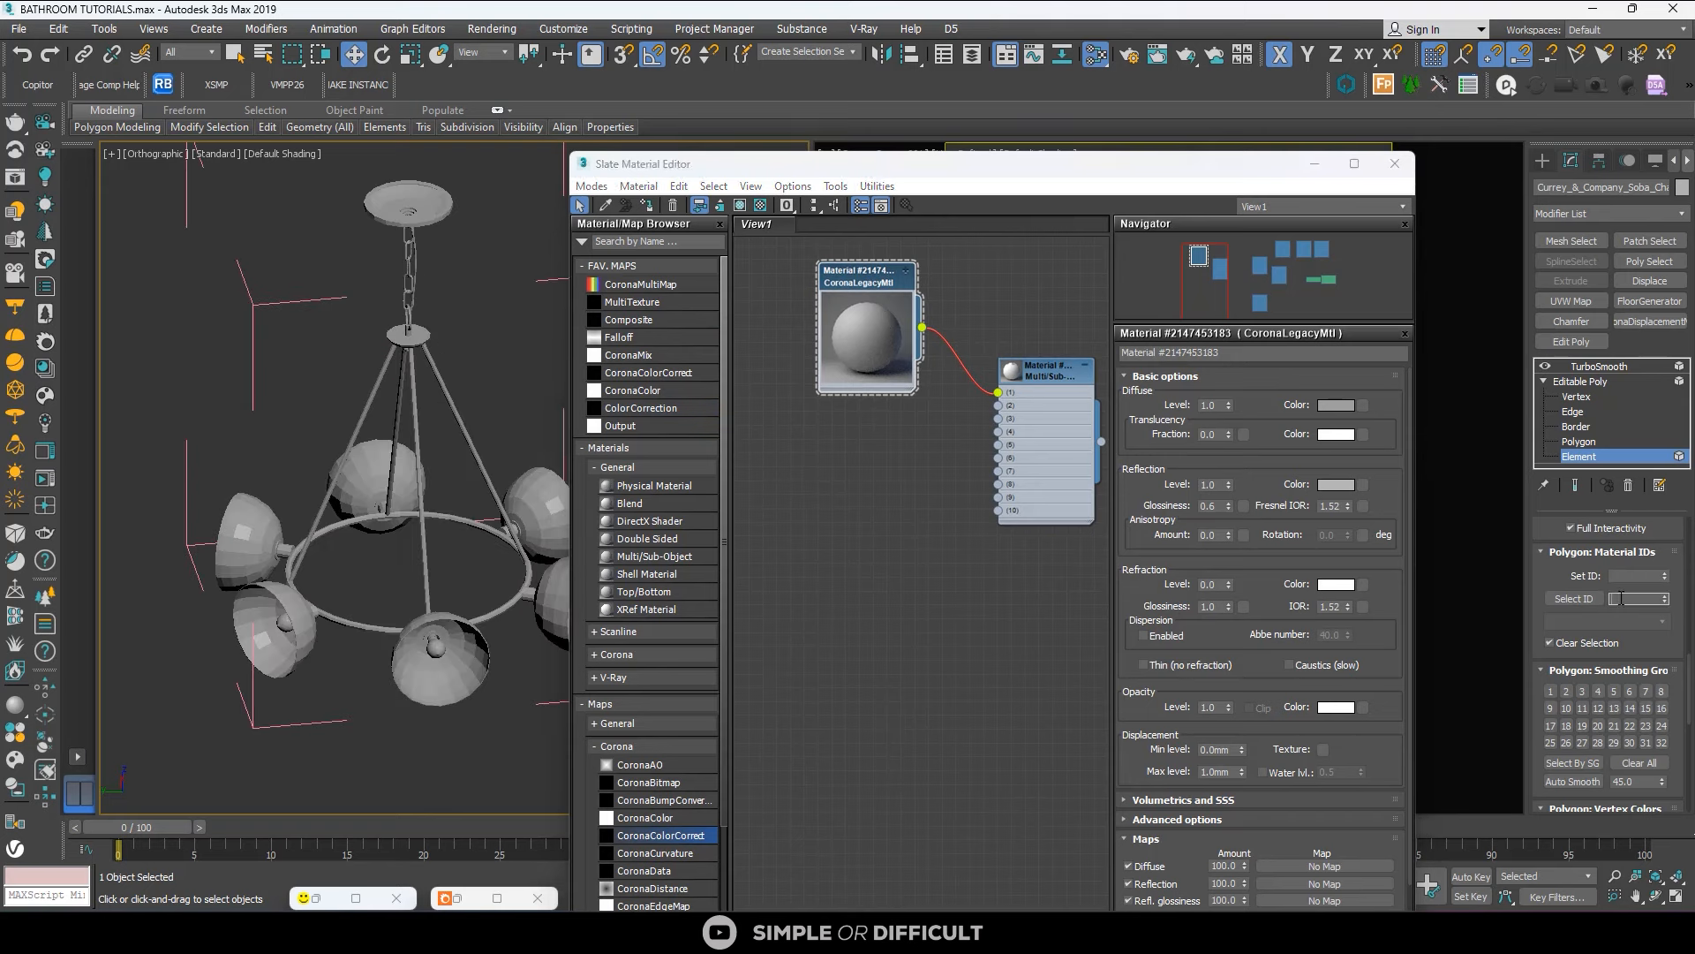
pyautogui.write('1')
pyautogui.click(1575, 598)
pyautogui.scroll(1, 875, 300)
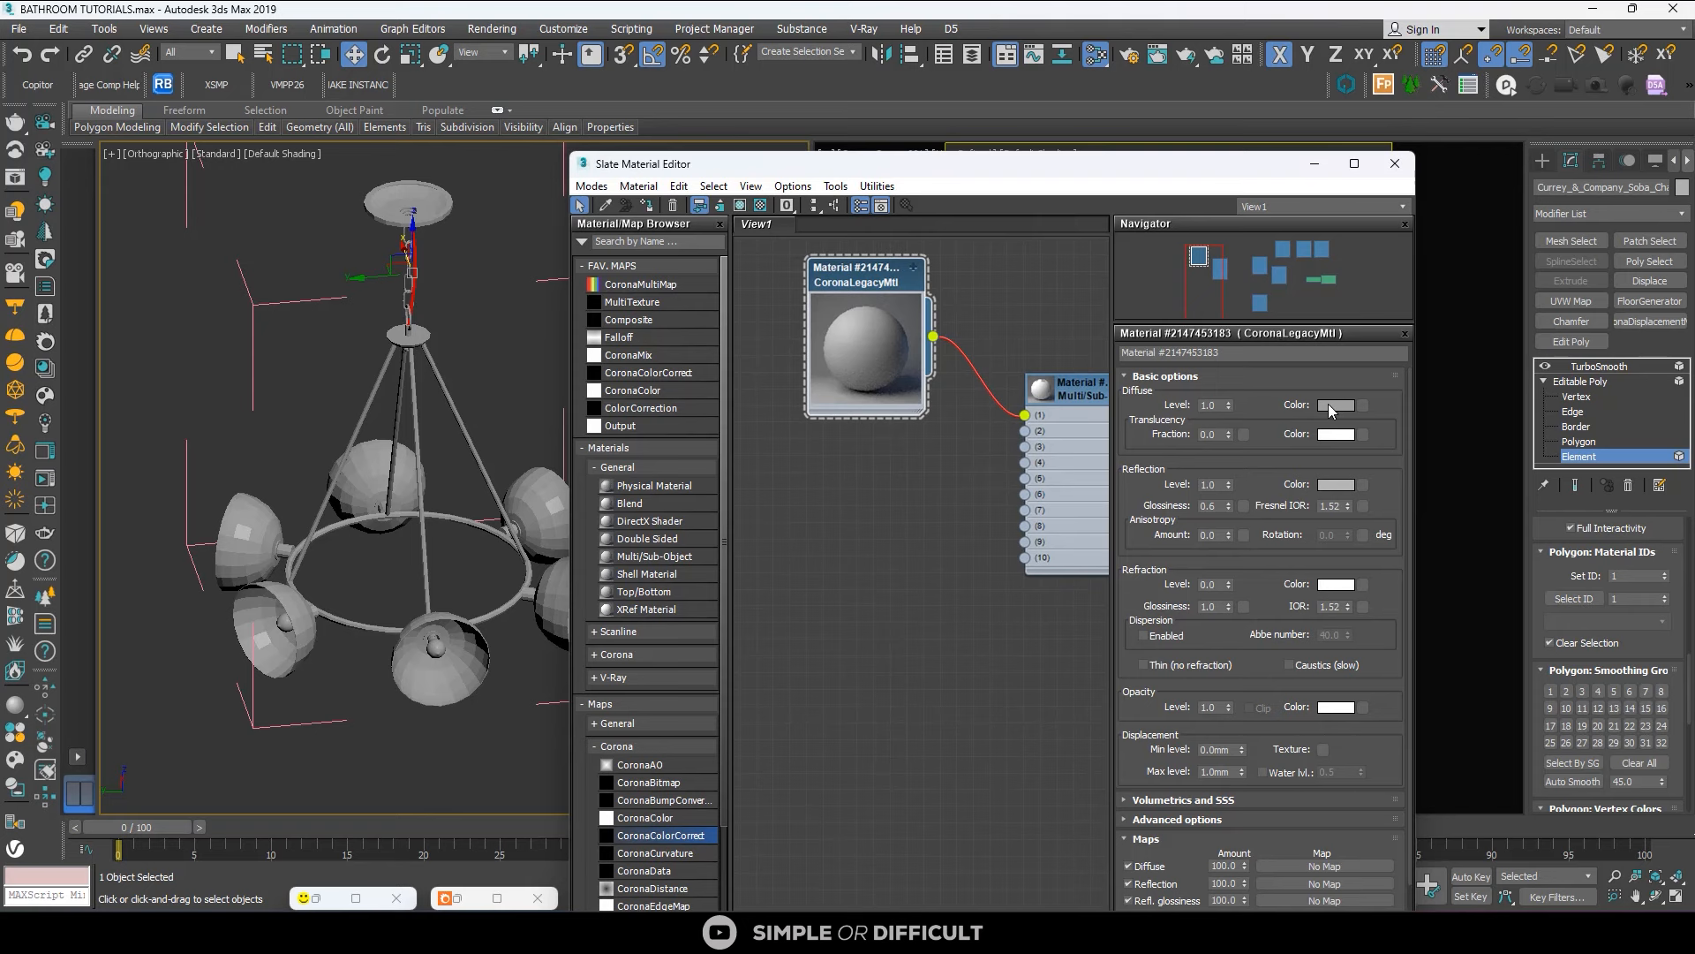
# Set the first sub-material's diffuse colour to near-black, RGB 2, 2, 2.
pyautogui.click(1336, 405)
pyautogui.moveTo(975, 256); pyautogui.dragTo(1229, 198)
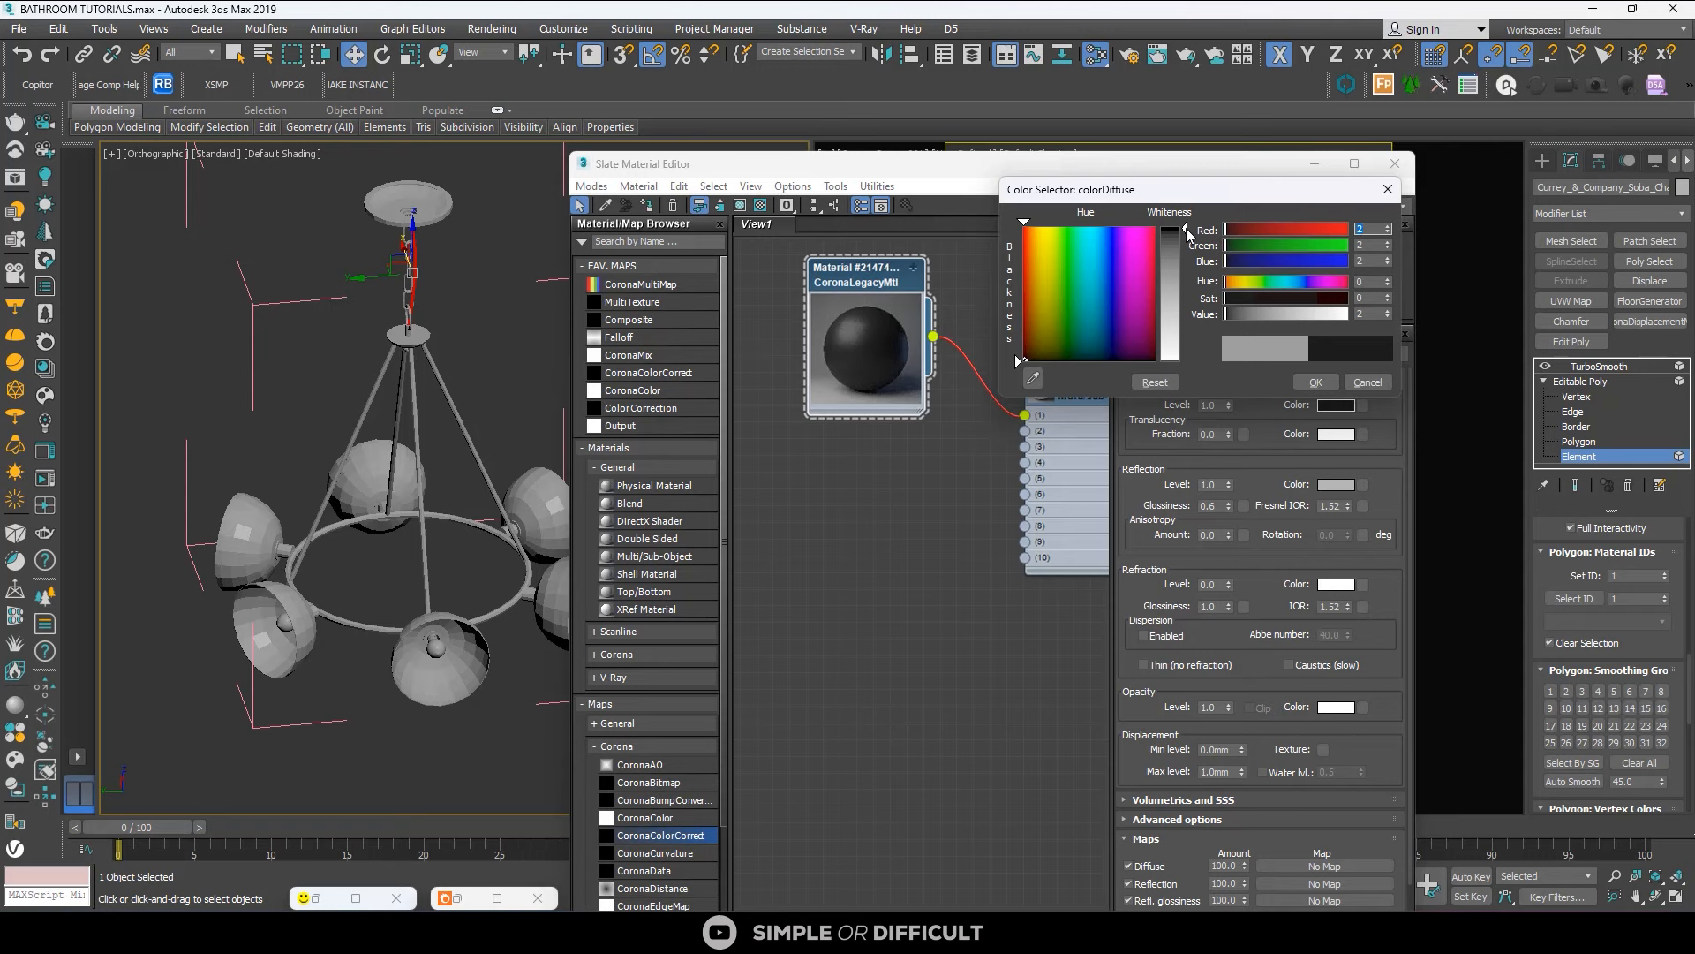
pyautogui.click(1315, 382)
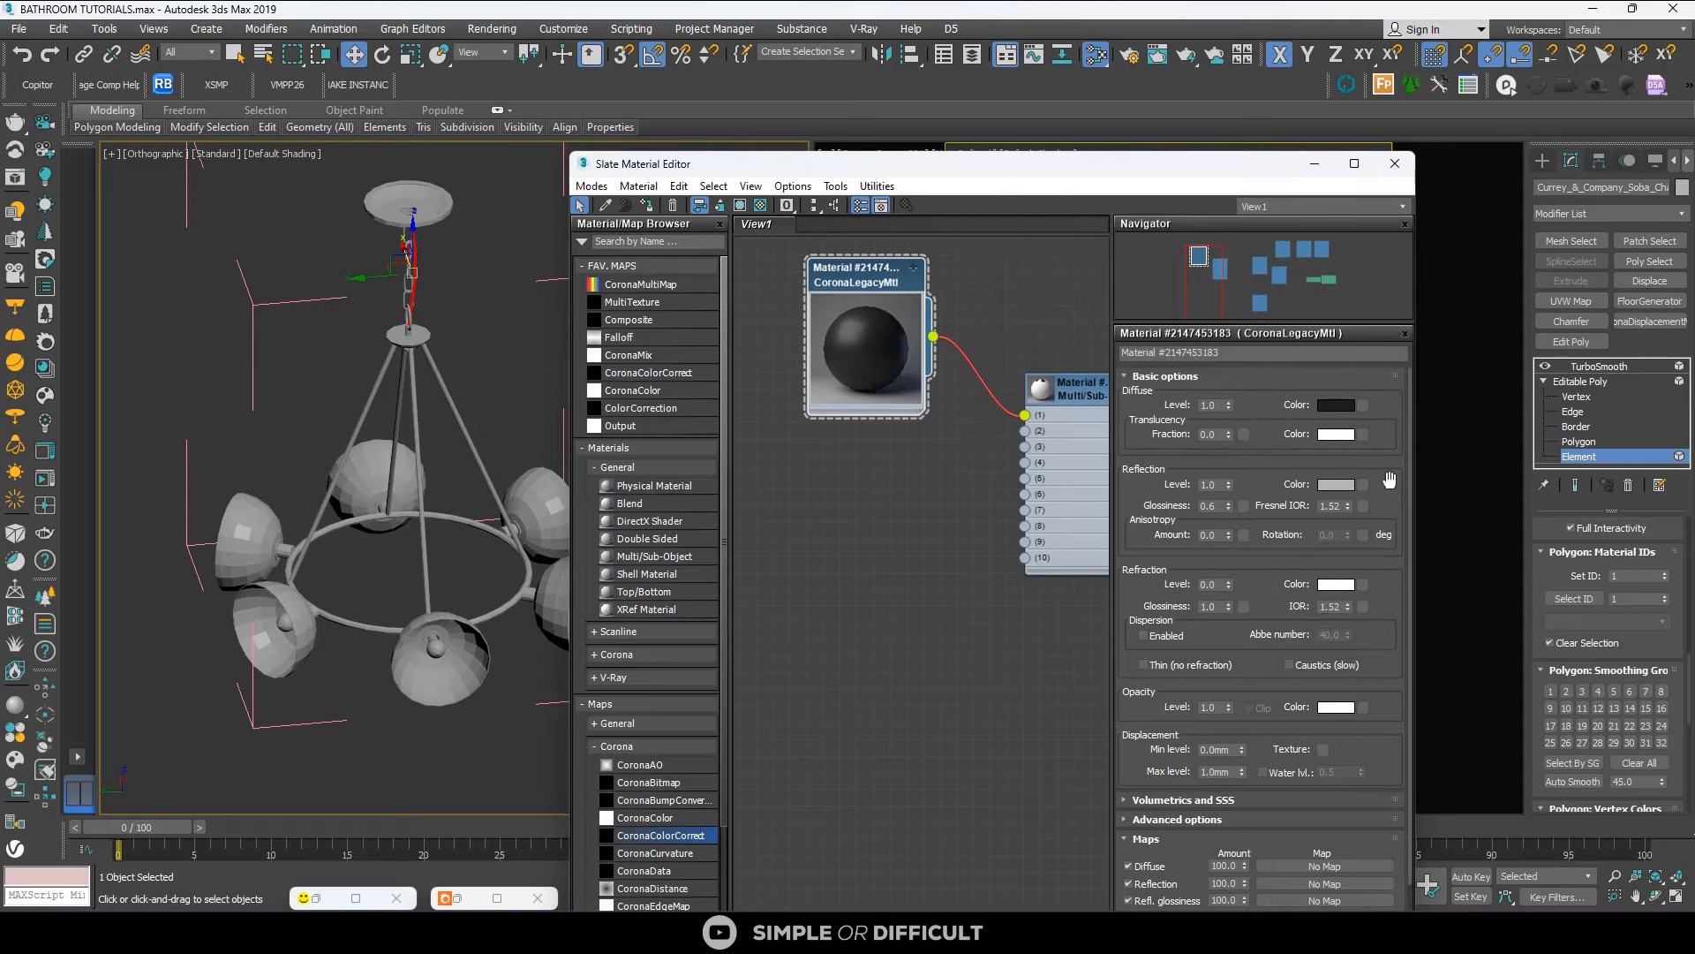
pyautogui.scroll(3, 939, 341)
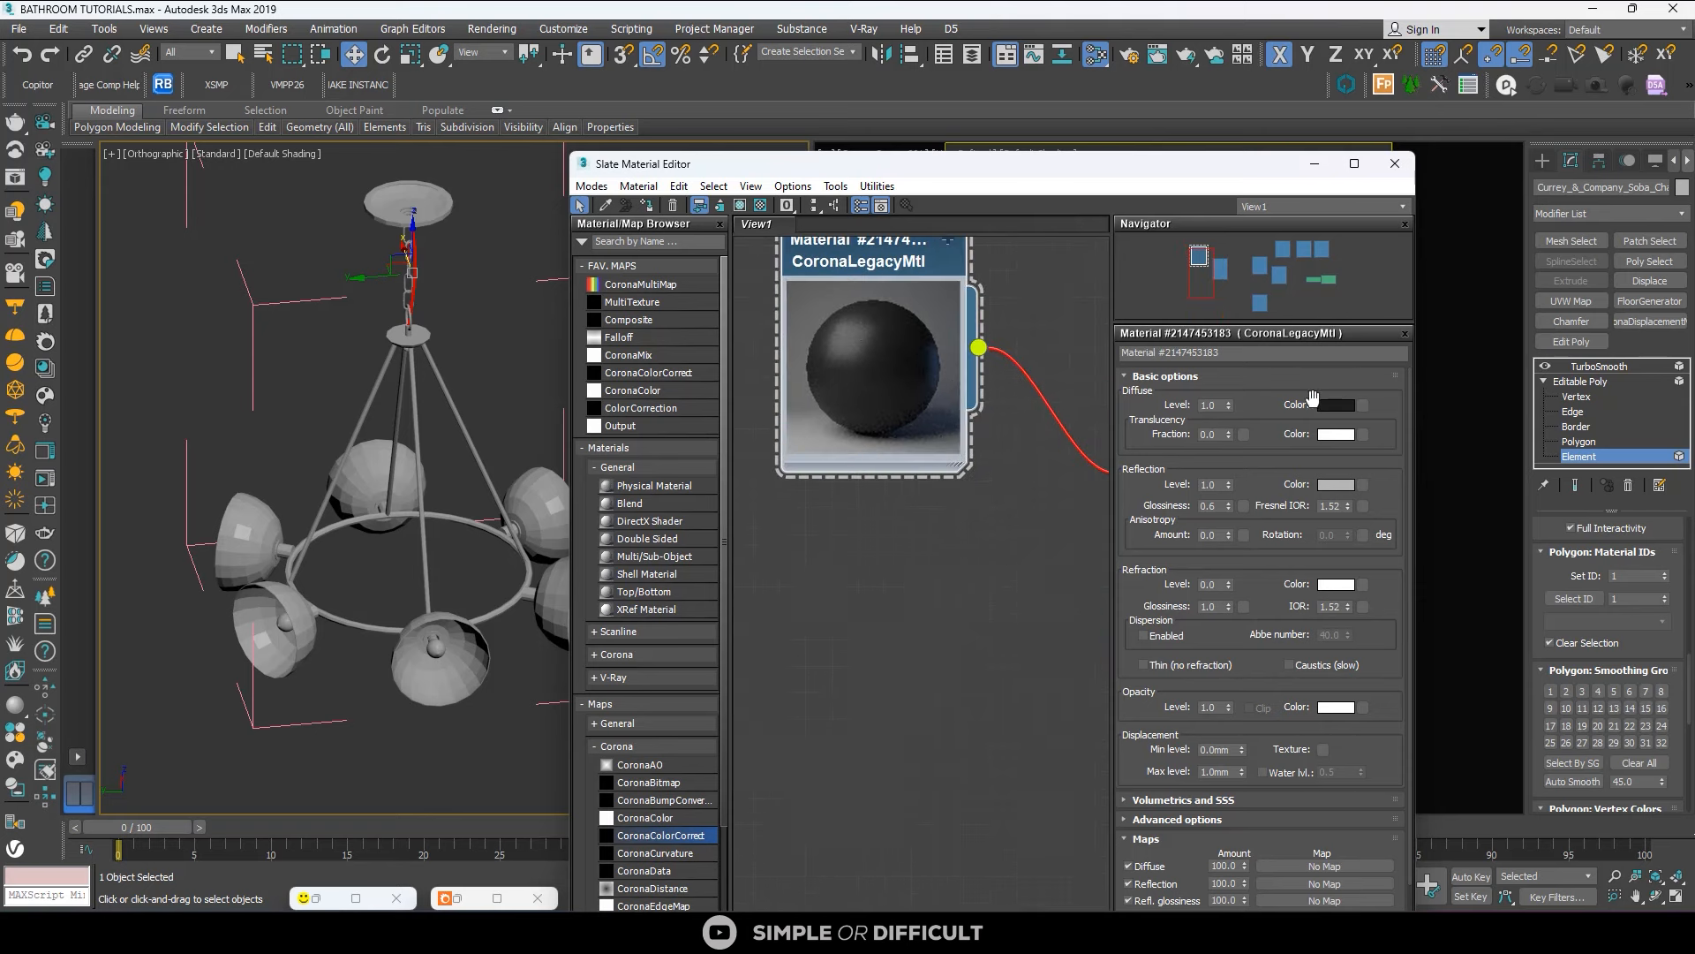
# Adjust the first sub-material's diffuse colour to near-black, RGB 4, 4, 4.
pyautogui.click(1336, 405)
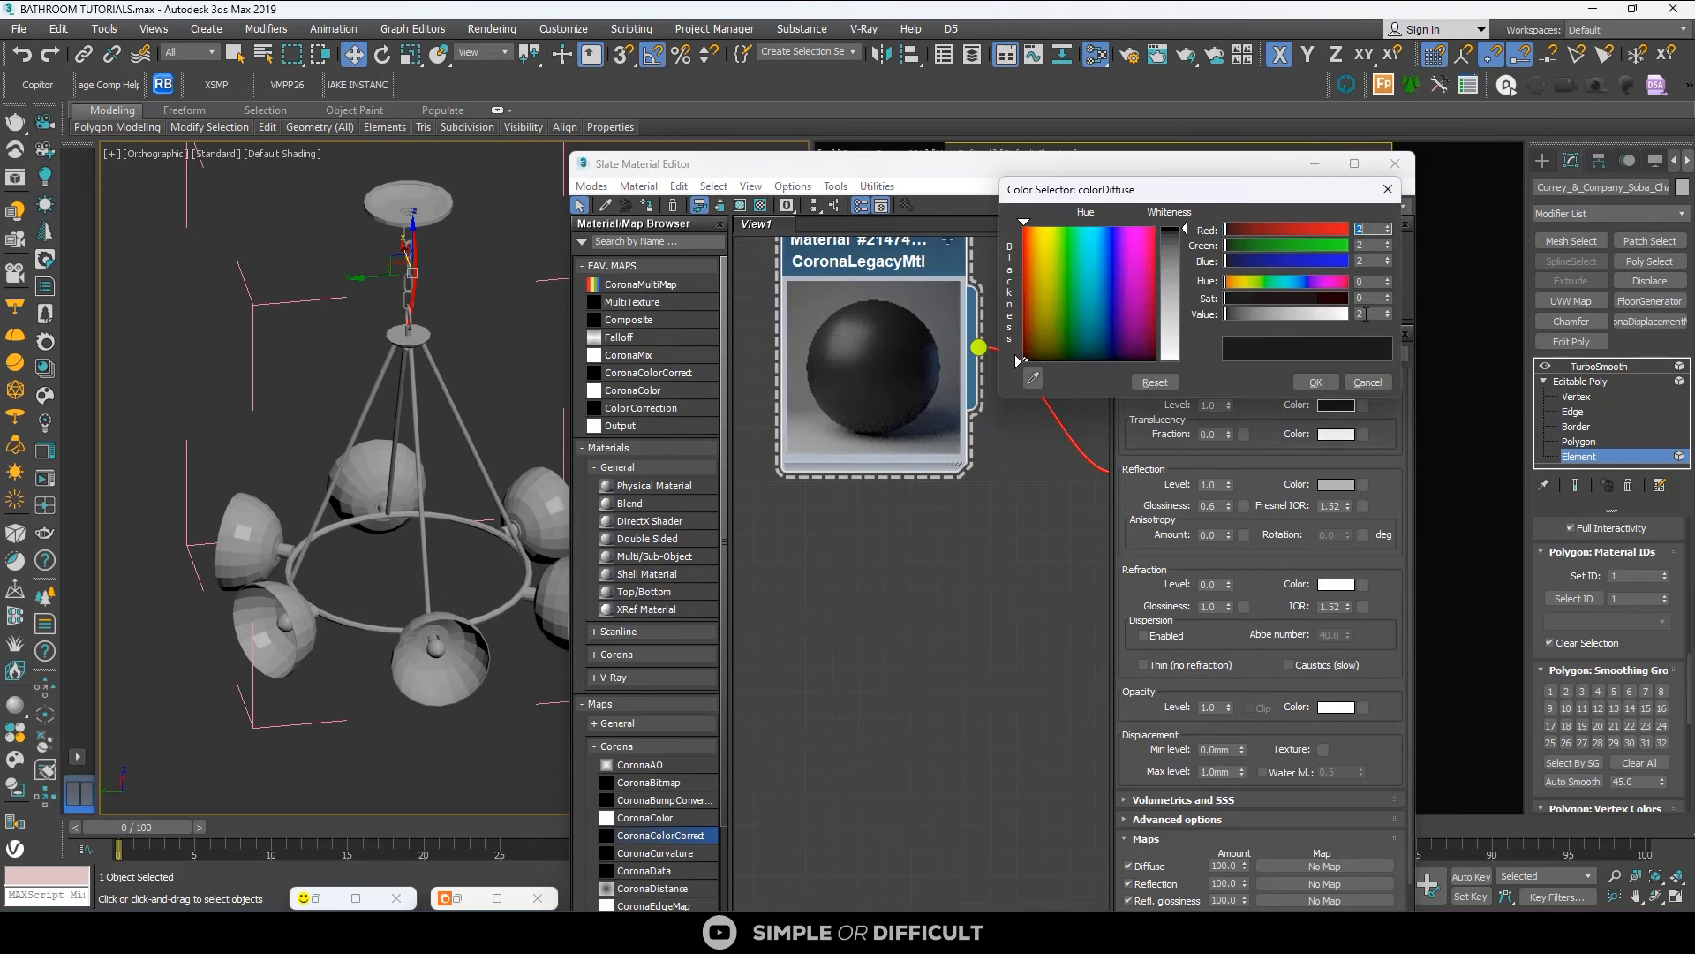
pyautogui.moveTo(1390, 316); pyautogui.dragTo(1404, 401)
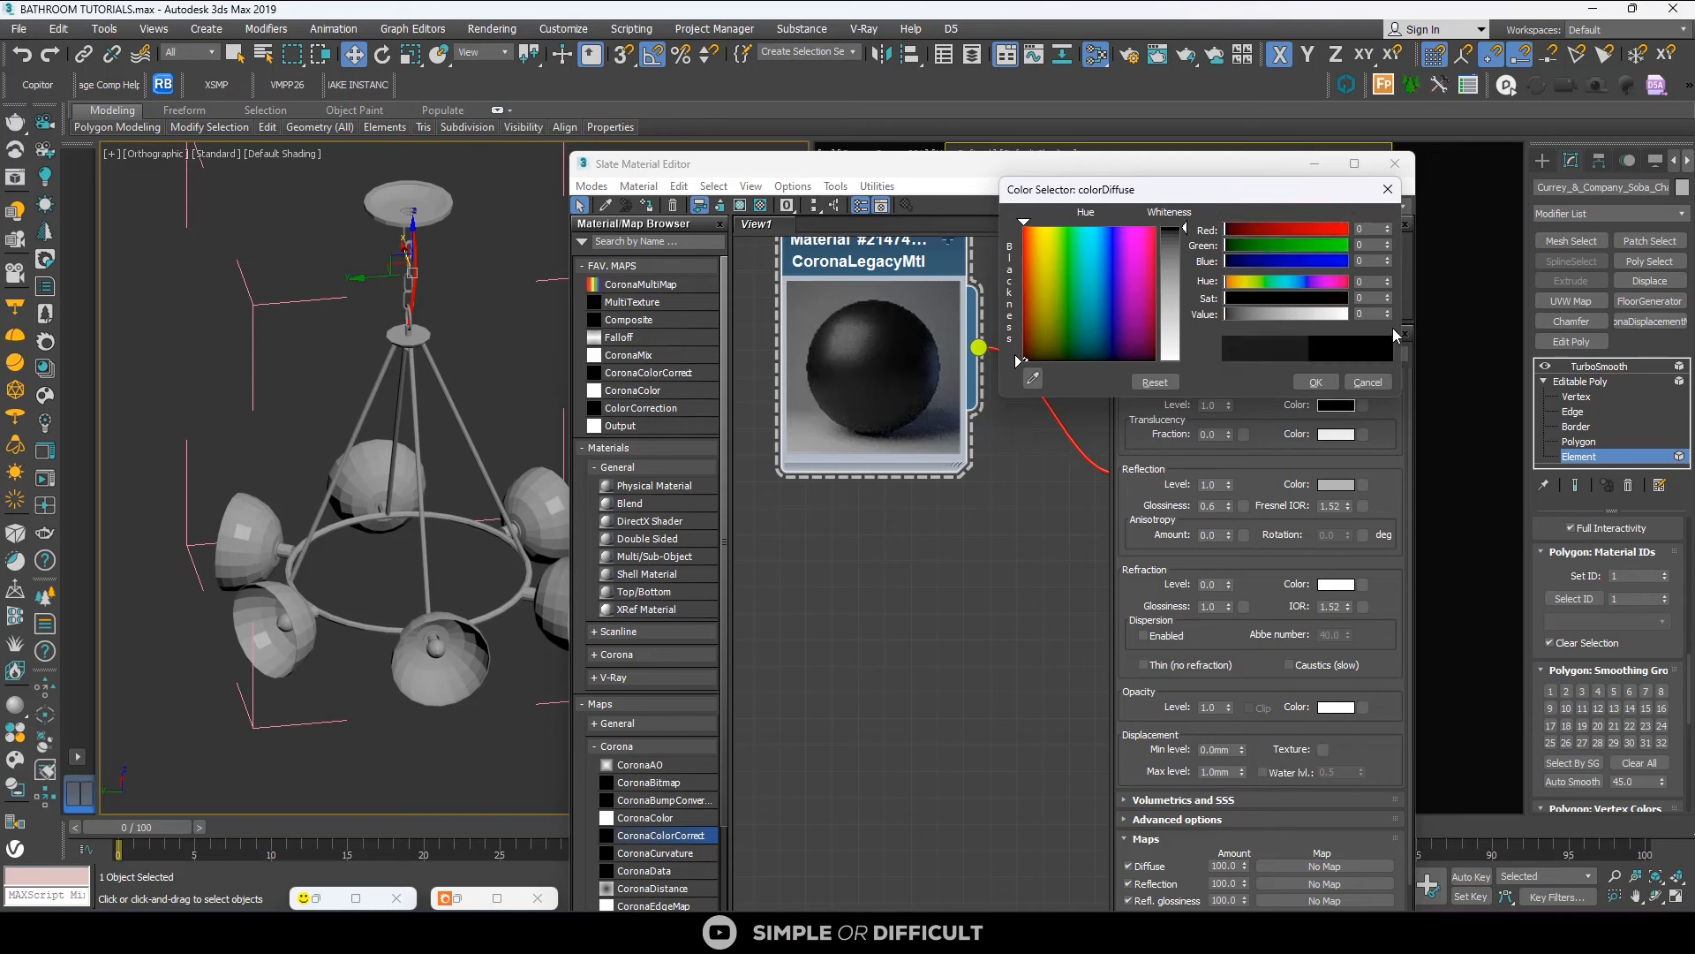
pyautogui.click(1388, 310)
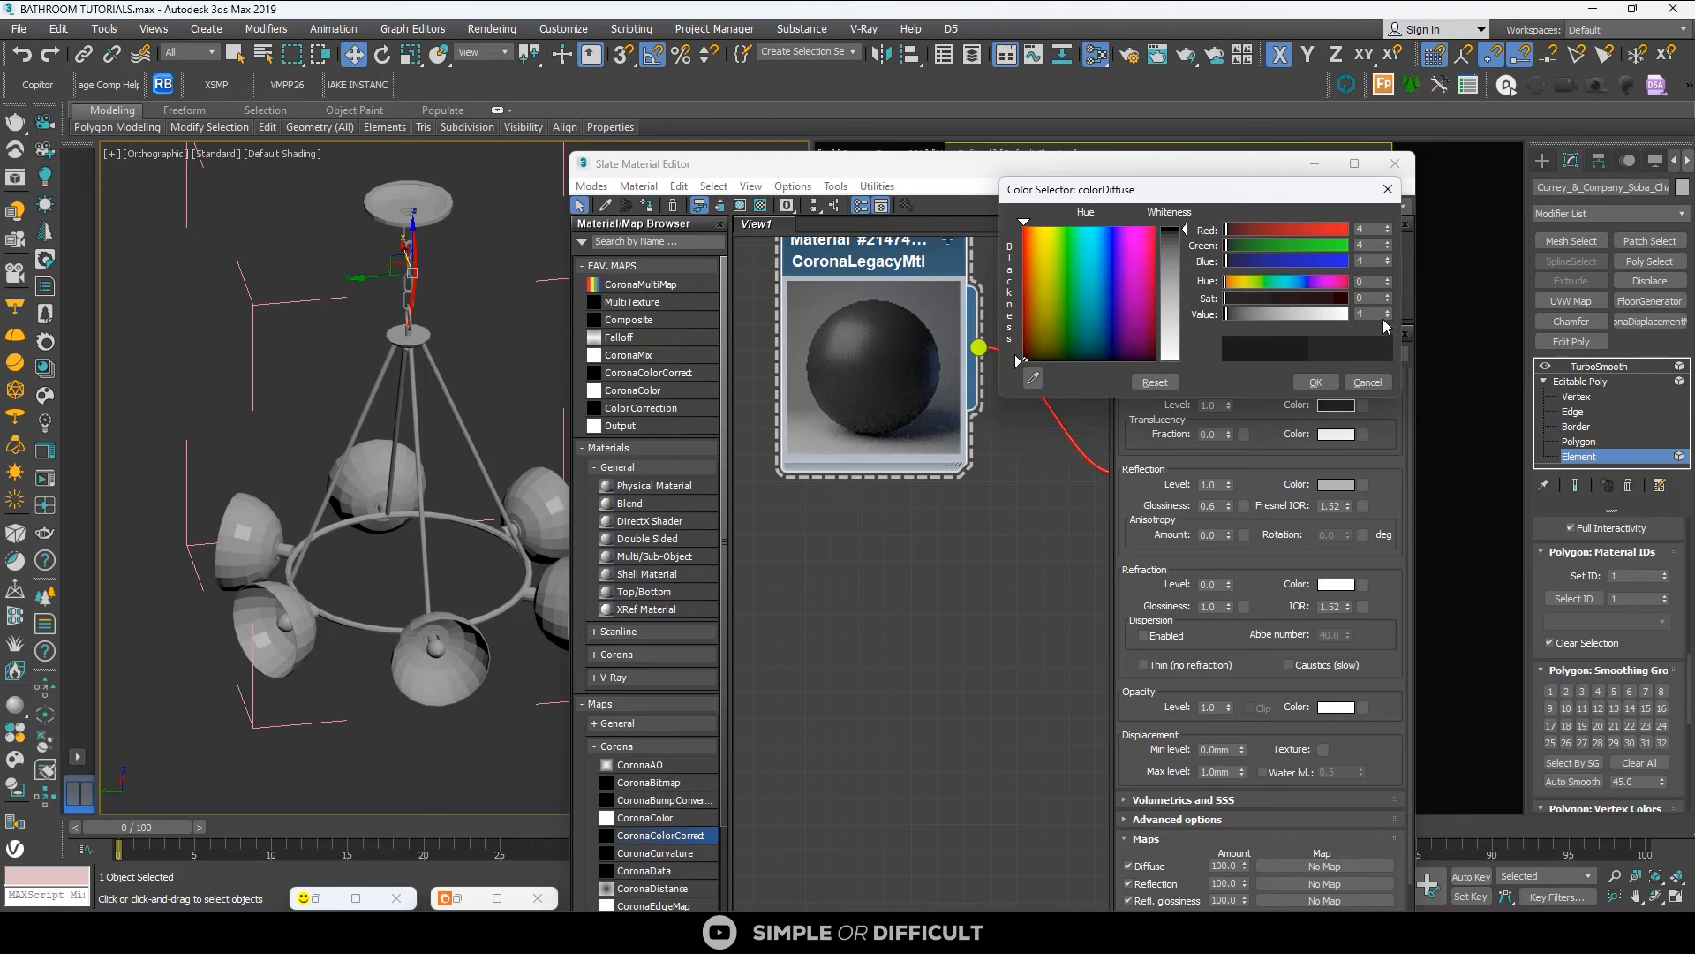
pyautogui.click(1315, 382)
# Select the chandelier elements with material ID 2 to identify the part that the second sub-material covers.
pyautogui.scroll(-2, 984, 415)
pyautogui.scroll(-2, 984, 415)
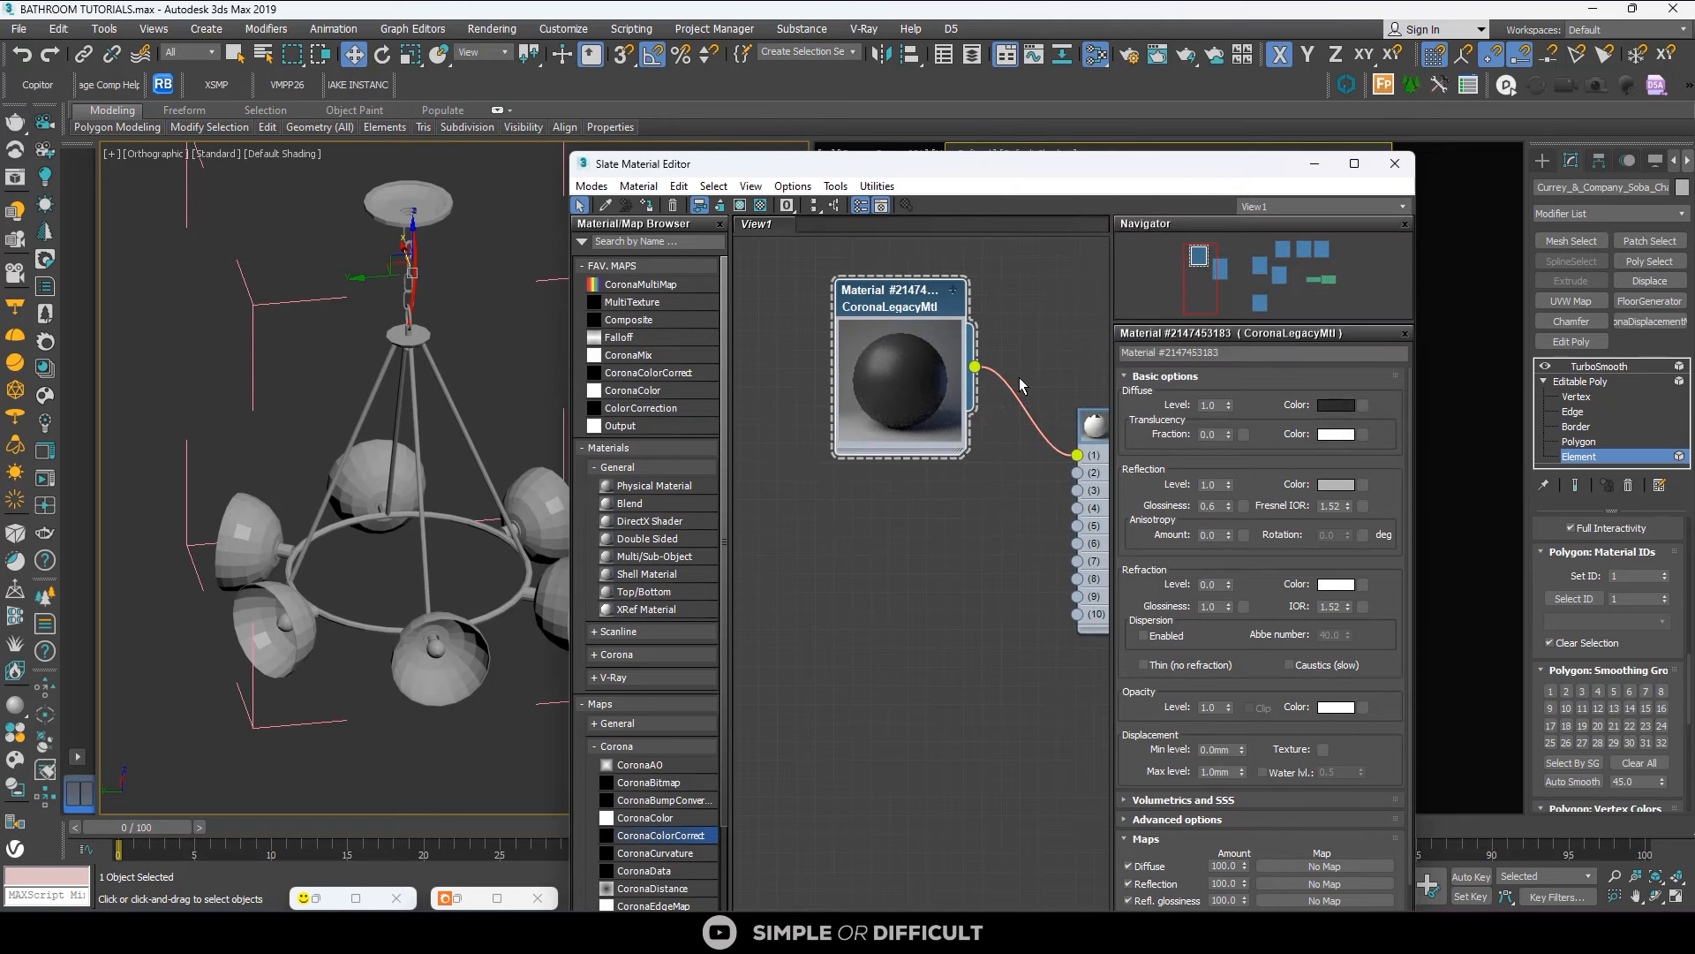
pyautogui.moveTo(1039, 411); pyautogui.dragTo(924, 416, button='middle')
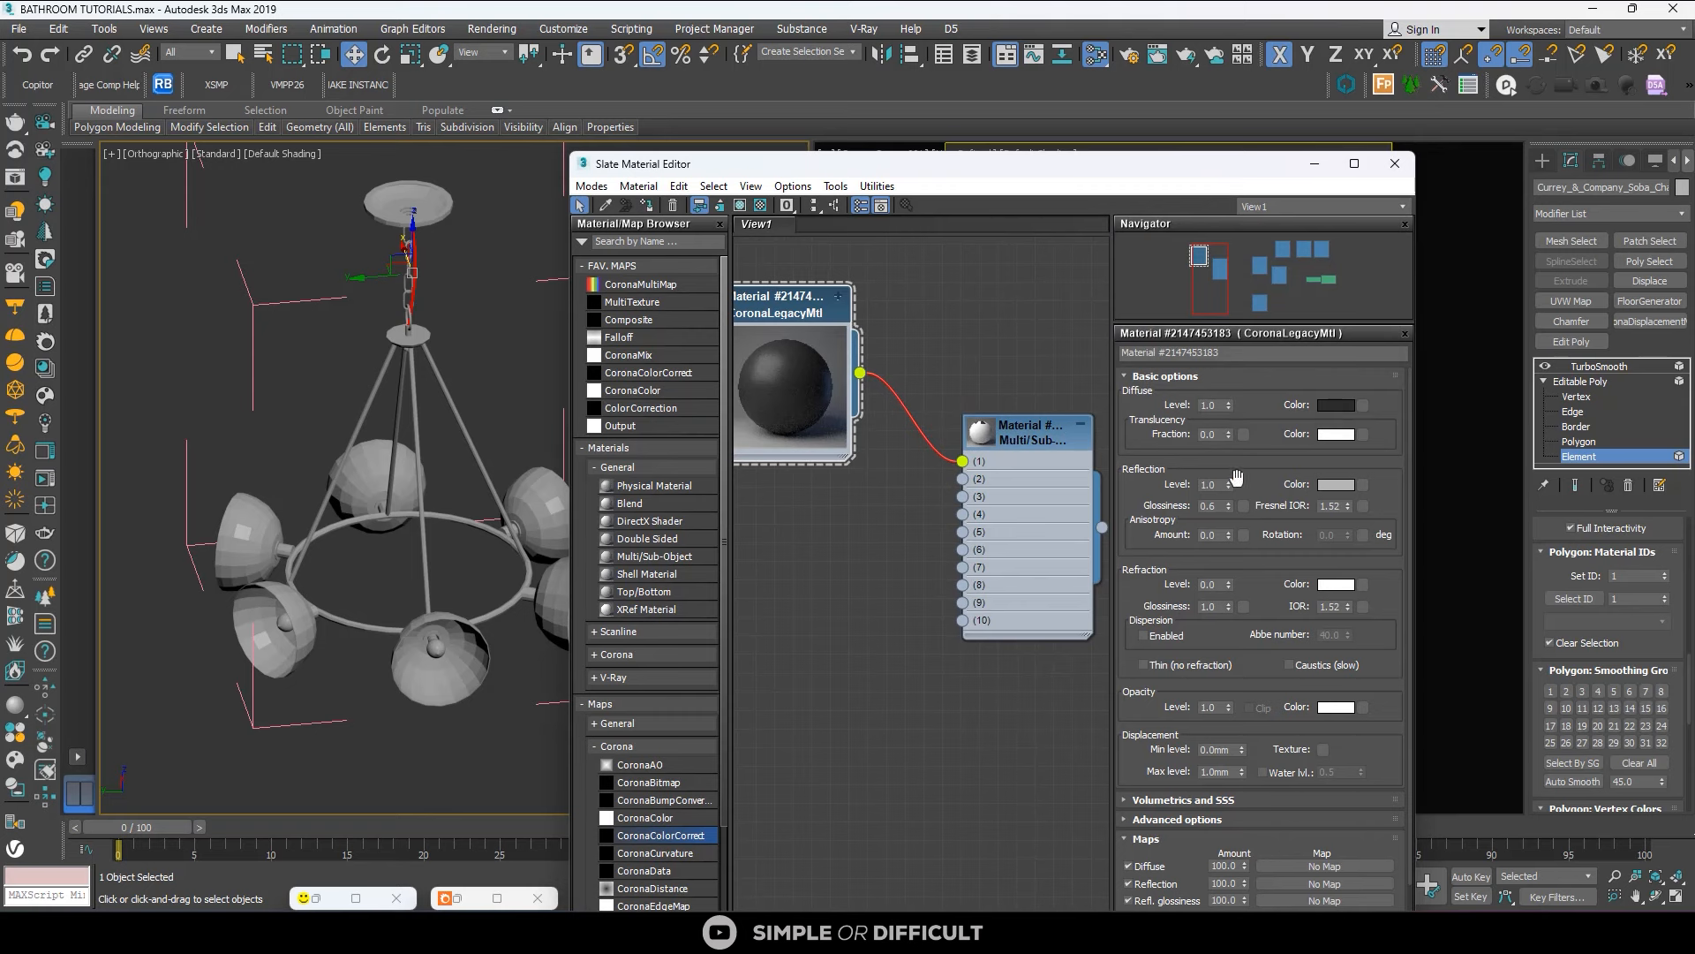
pyautogui.click(1638, 602)
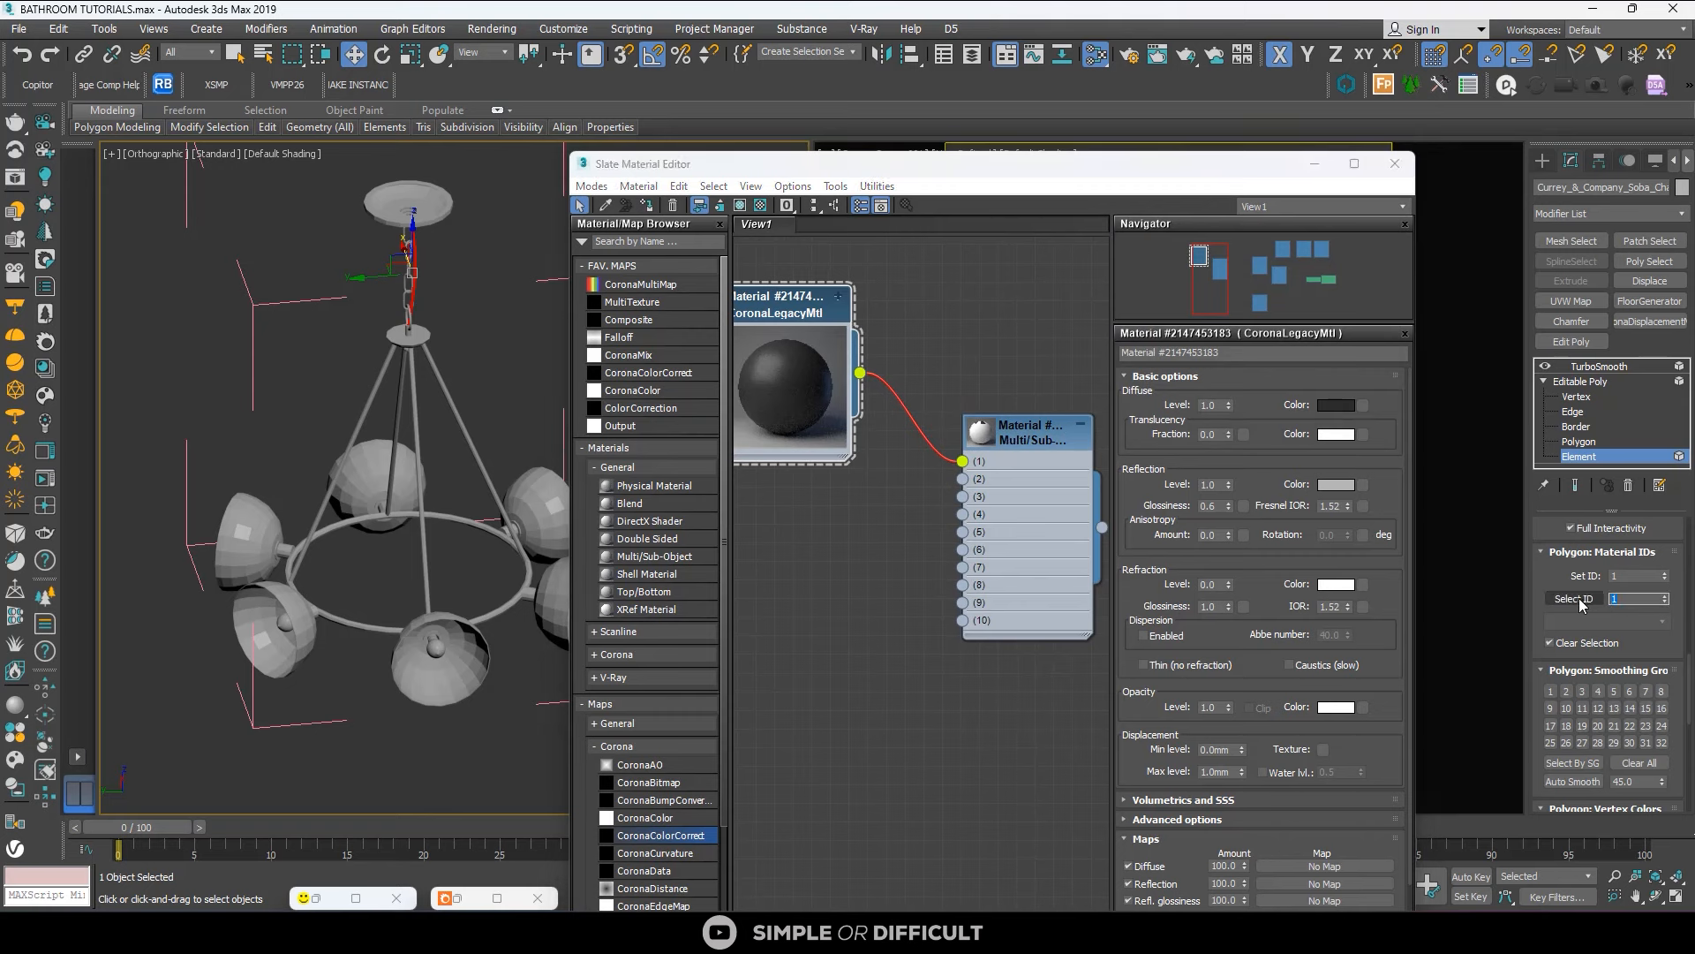
pyautogui.click(1569, 600)
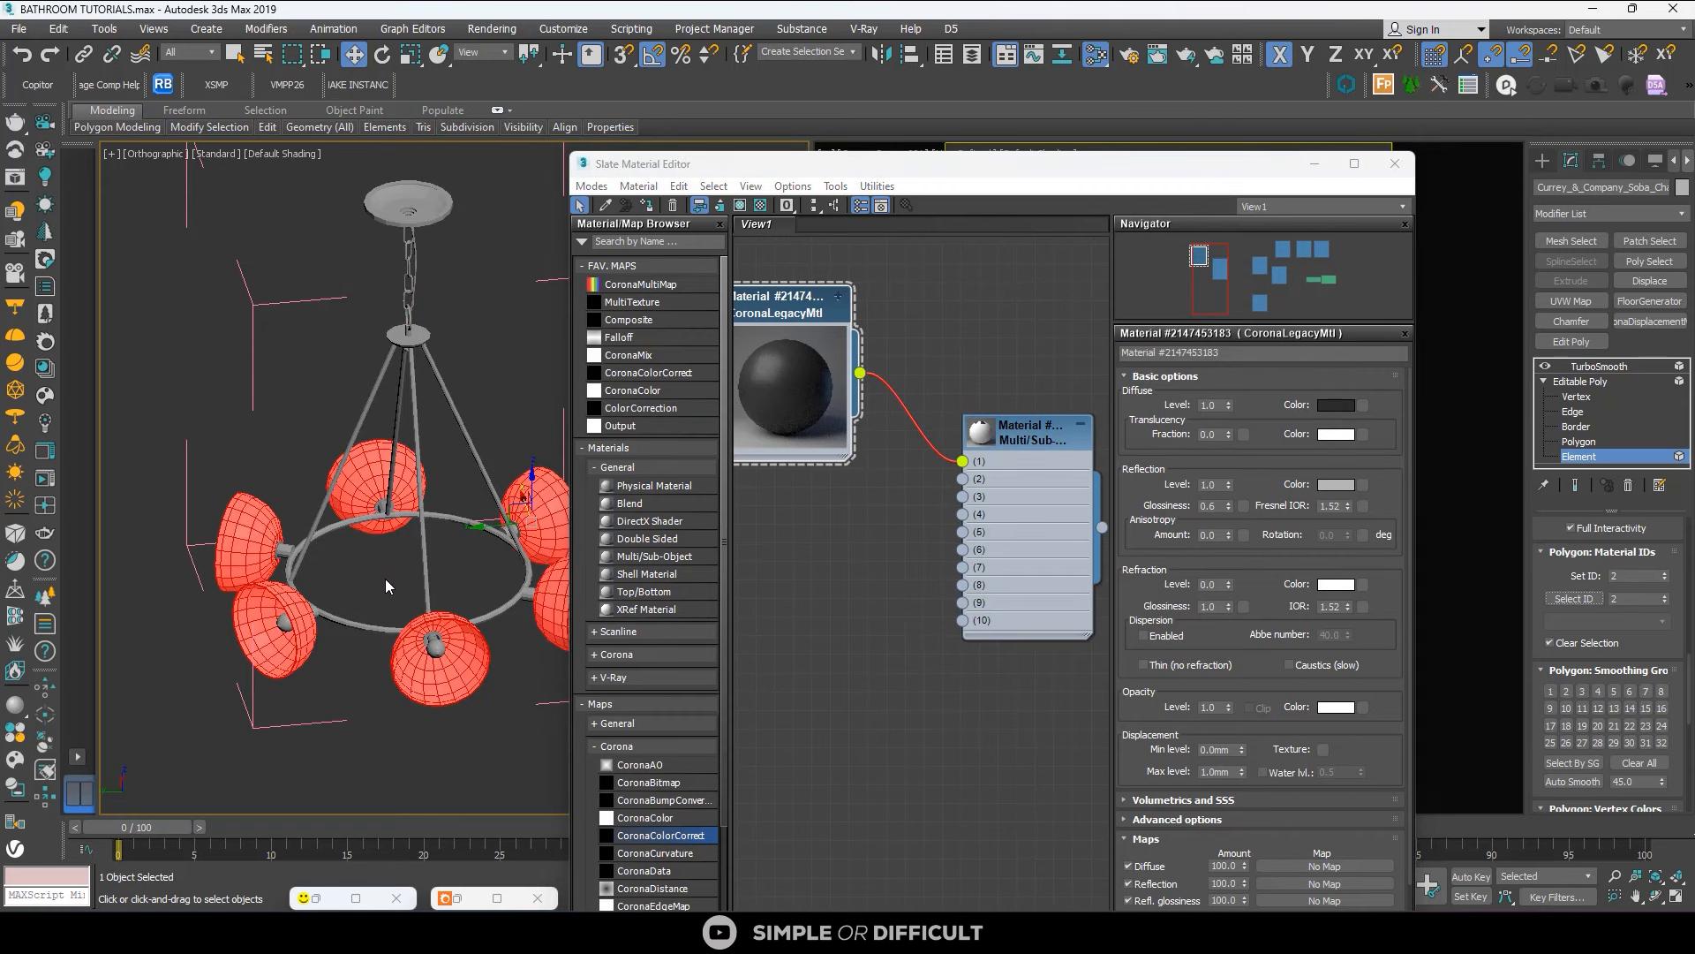
# Duplicate the plain grey Corona material, place it beneath the black sub-material and open its parameters.
pyautogui.scroll(-3, 382, 581)
pyautogui.scroll(-5, 856, 537)
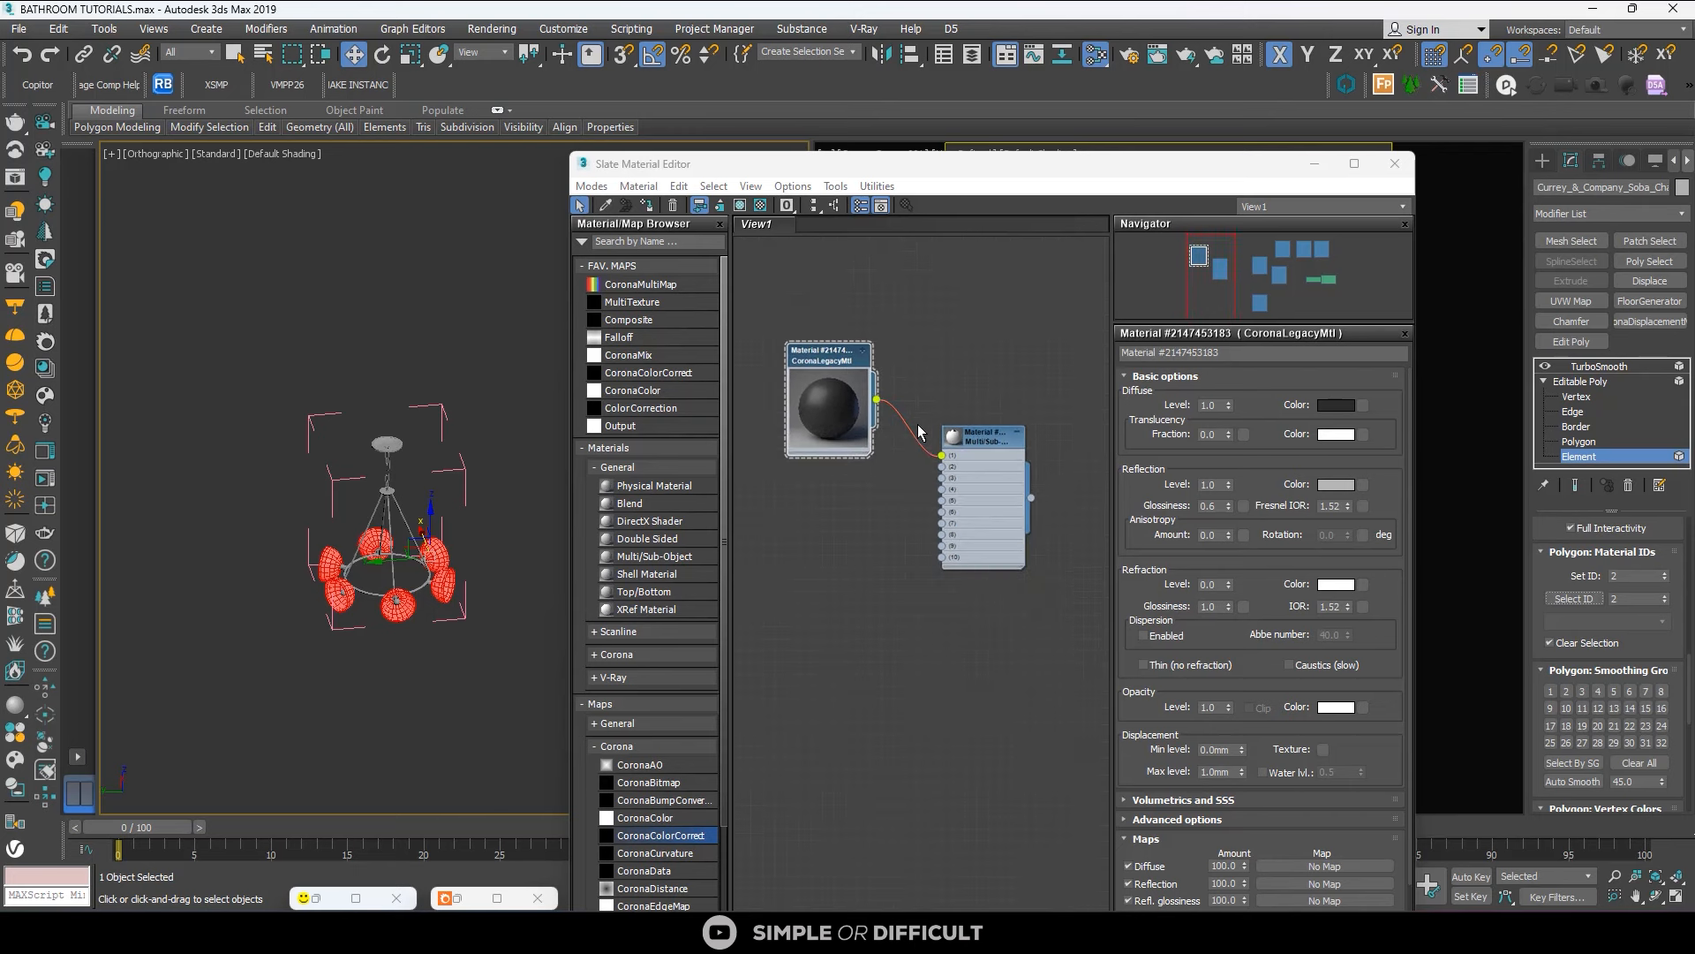
pyautogui.moveTo(874, 419); pyautogui.dragTo(827, 381, button='middle')
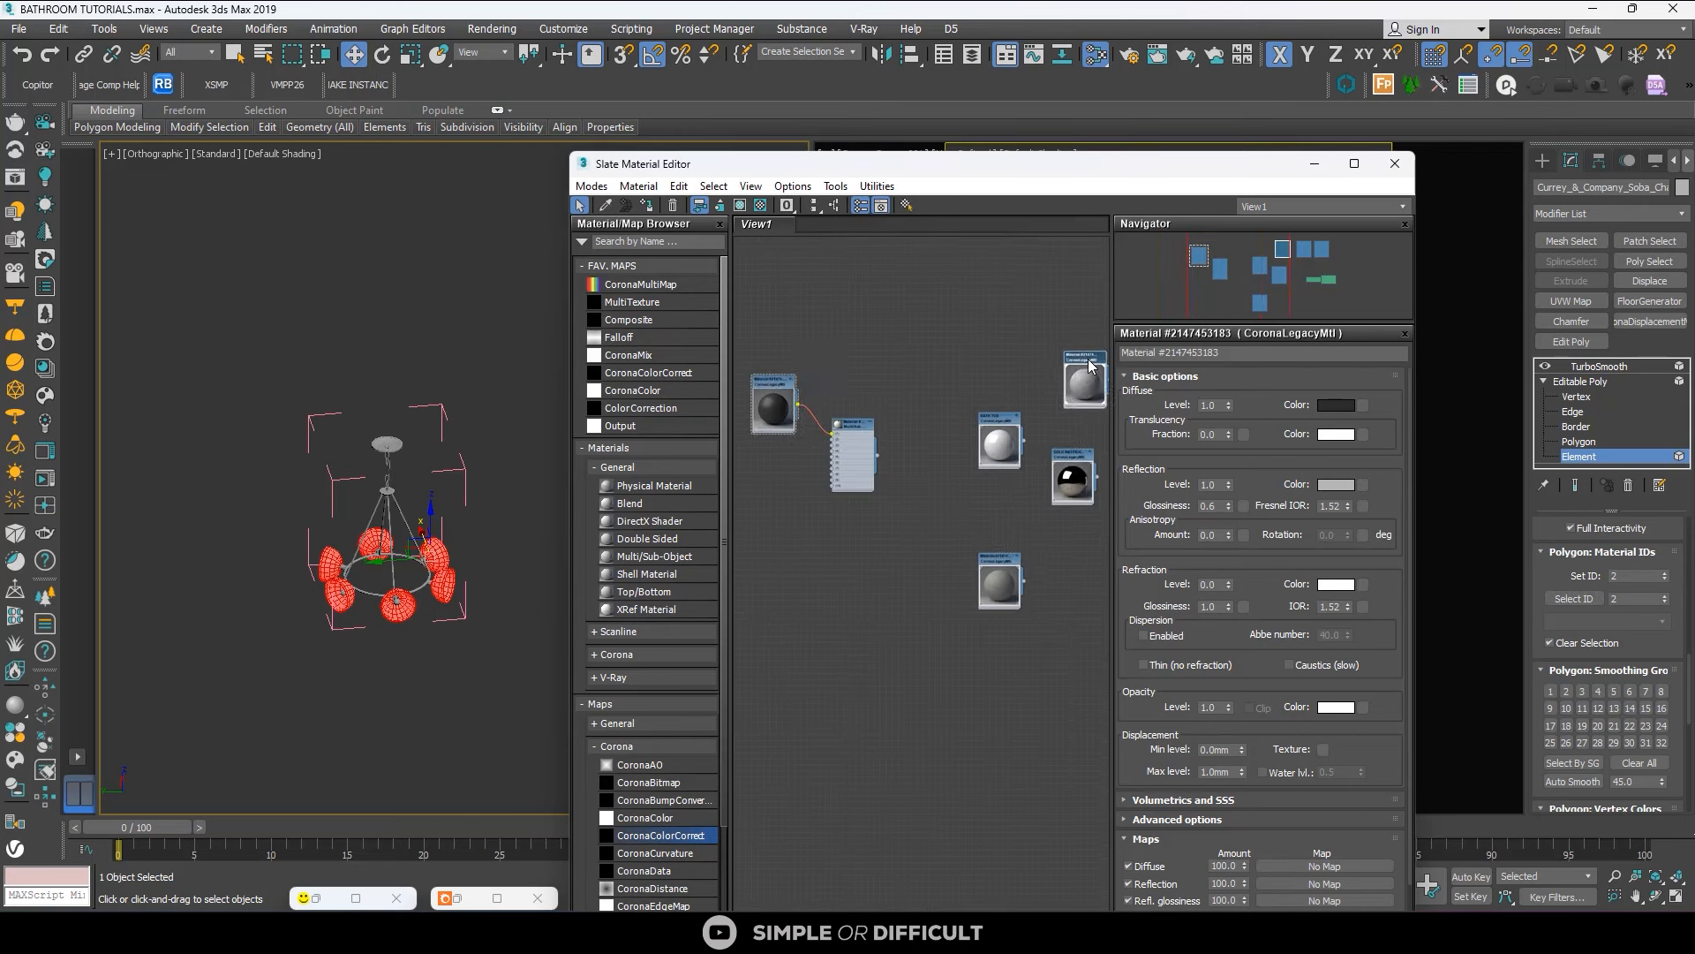
pyautogui.moveTo(772, 393)
pyautogui.keyDown('shift'); pyautogui.mouseDown()
pyautogui.moveTo(773, 450)
pyautogui.moveTo(804, 446)
pyautogui.mouseUp(); pyautogui.keyUp('shift')
pyautogui.scroll(6, 804, 445)
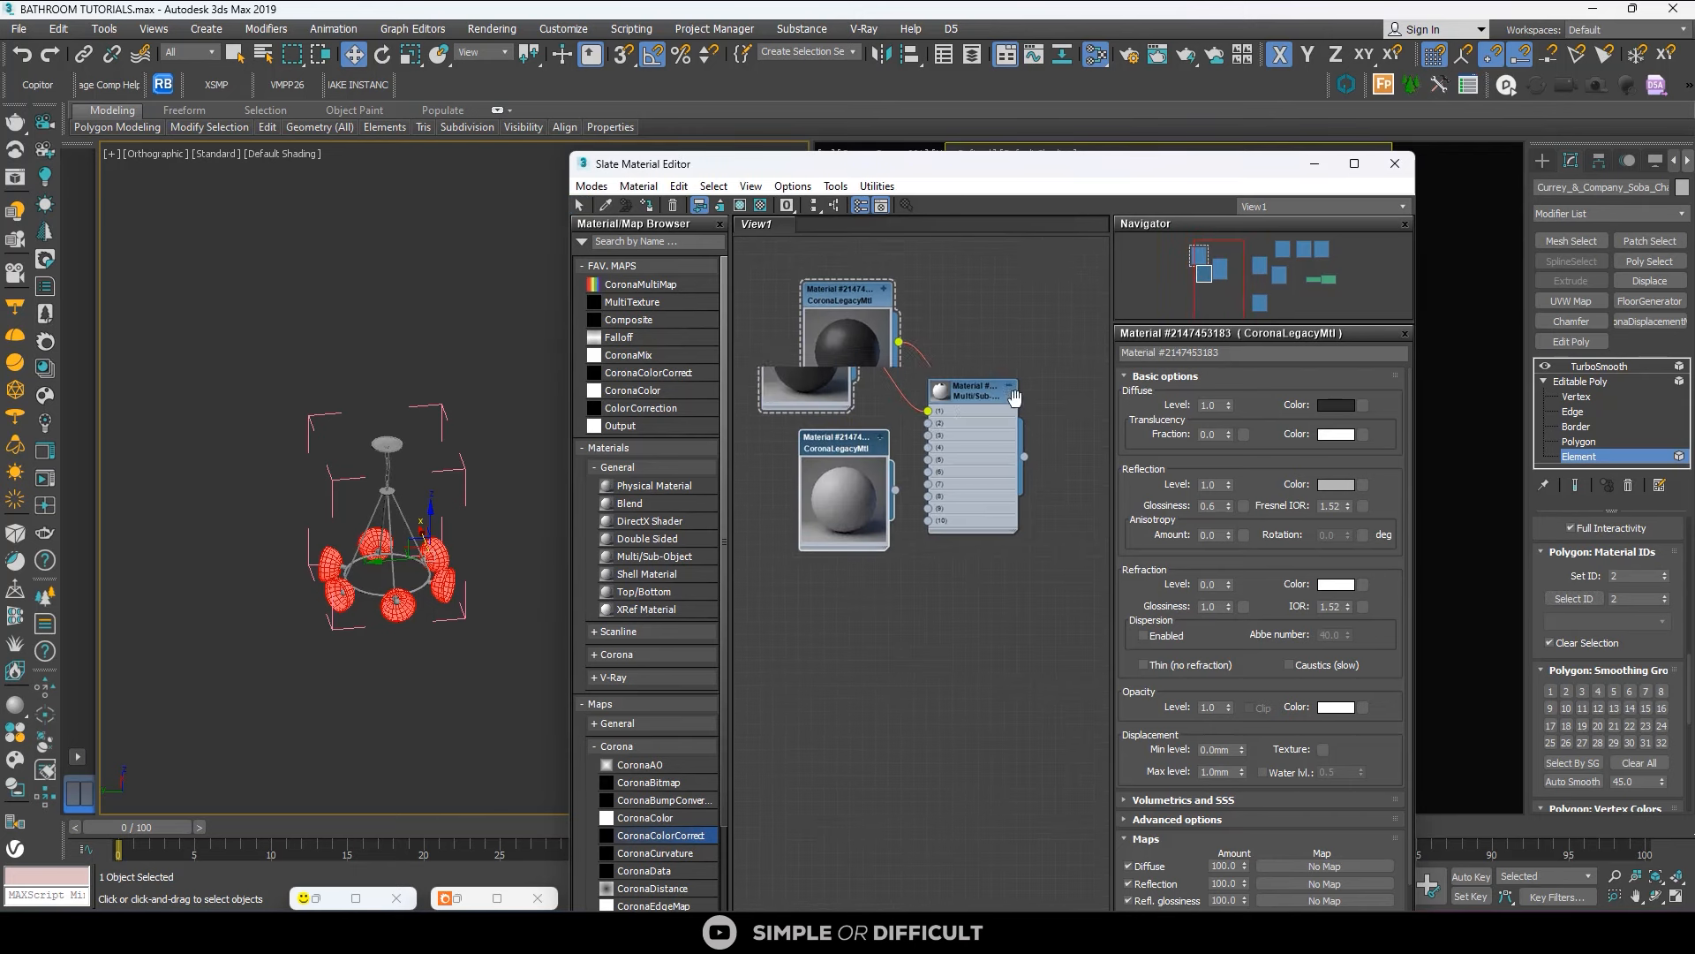
pyautogui.moveTo(1020, 411); pyautogui.dragTo(930, 411)
pyautogui.moveTo(930, 412); pyautogui.dragTo(823, 432, button='middle')
pyautogui.click(823, 433)
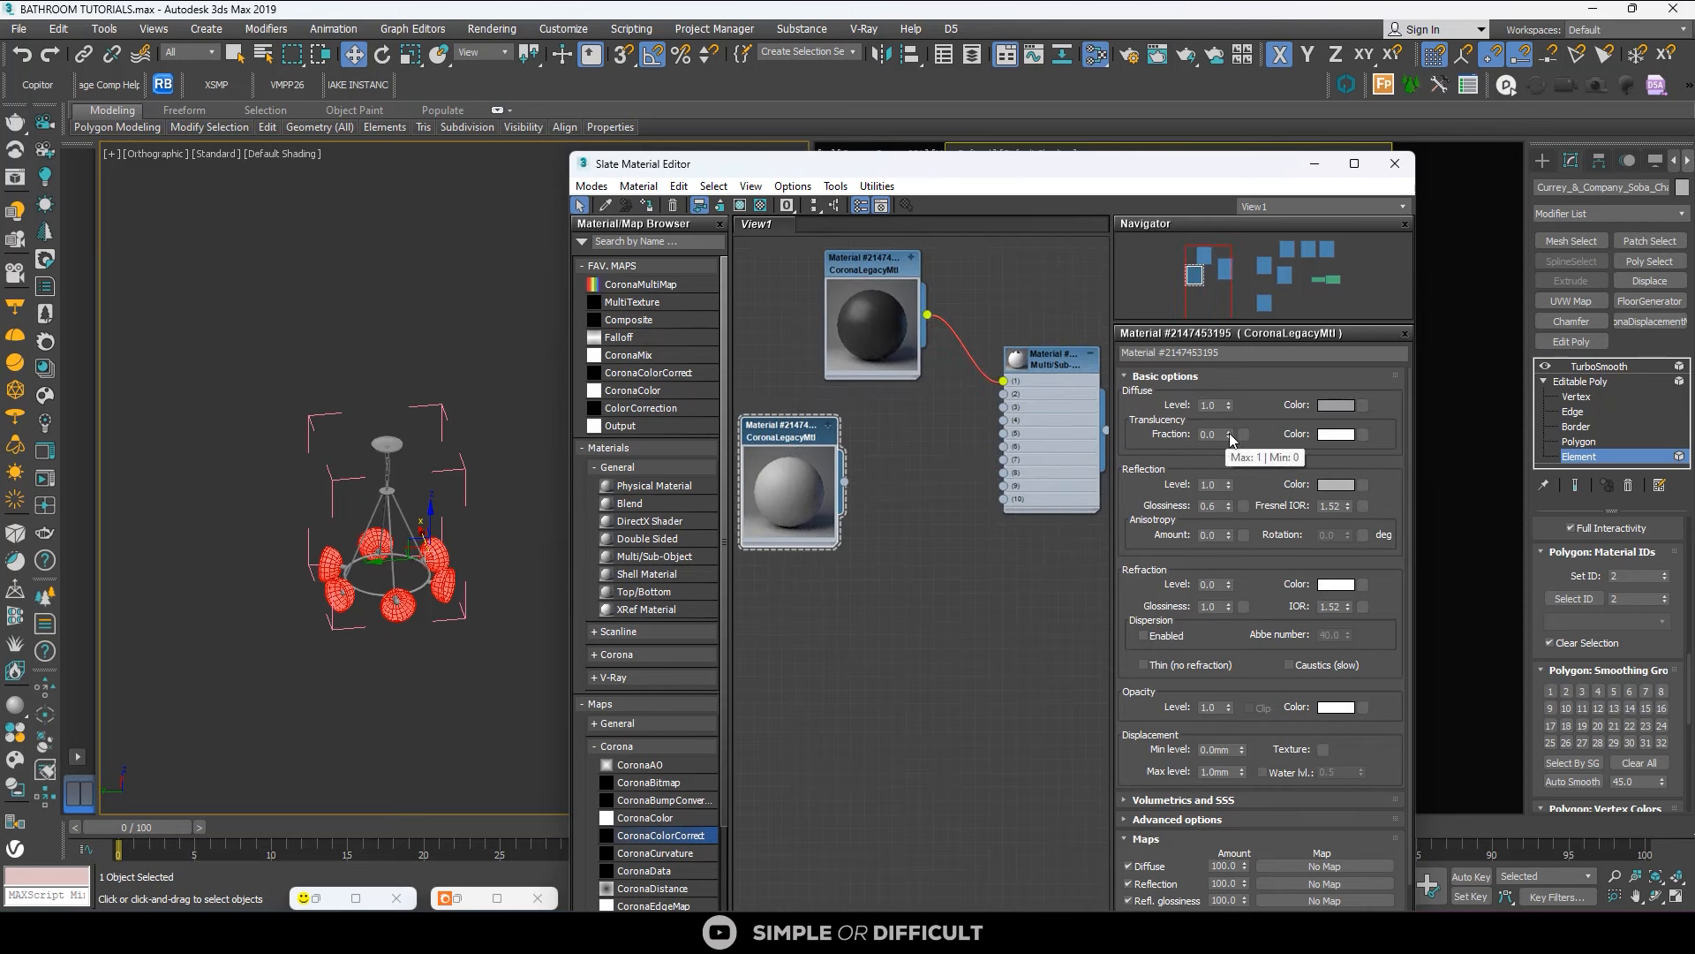
# Set the new grey material's translucency fraction to 0.13.
pyautogui.click(1229, 432)
pyautogui.click(1229, 431)
pyautogui.click(1229, 431)
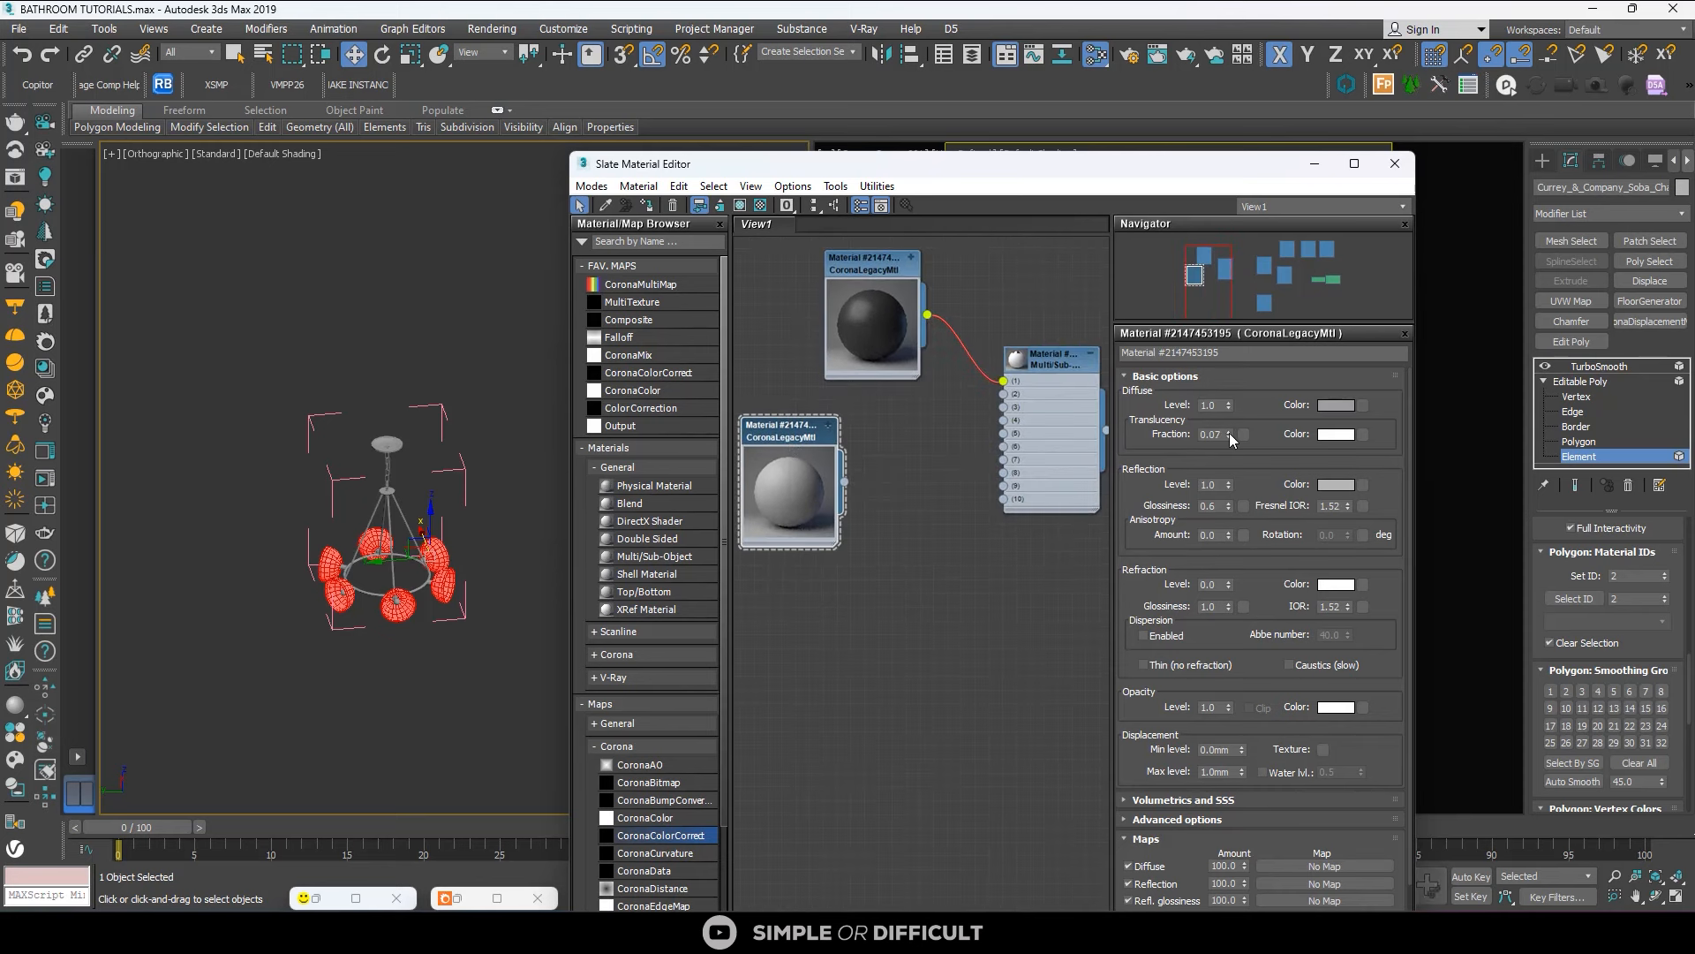
pyautogui.click(1229, 432)
pyautogui.click(1229, 432)
pyautogui.click(1229, 432)
pyautogui.click(1229, 431)
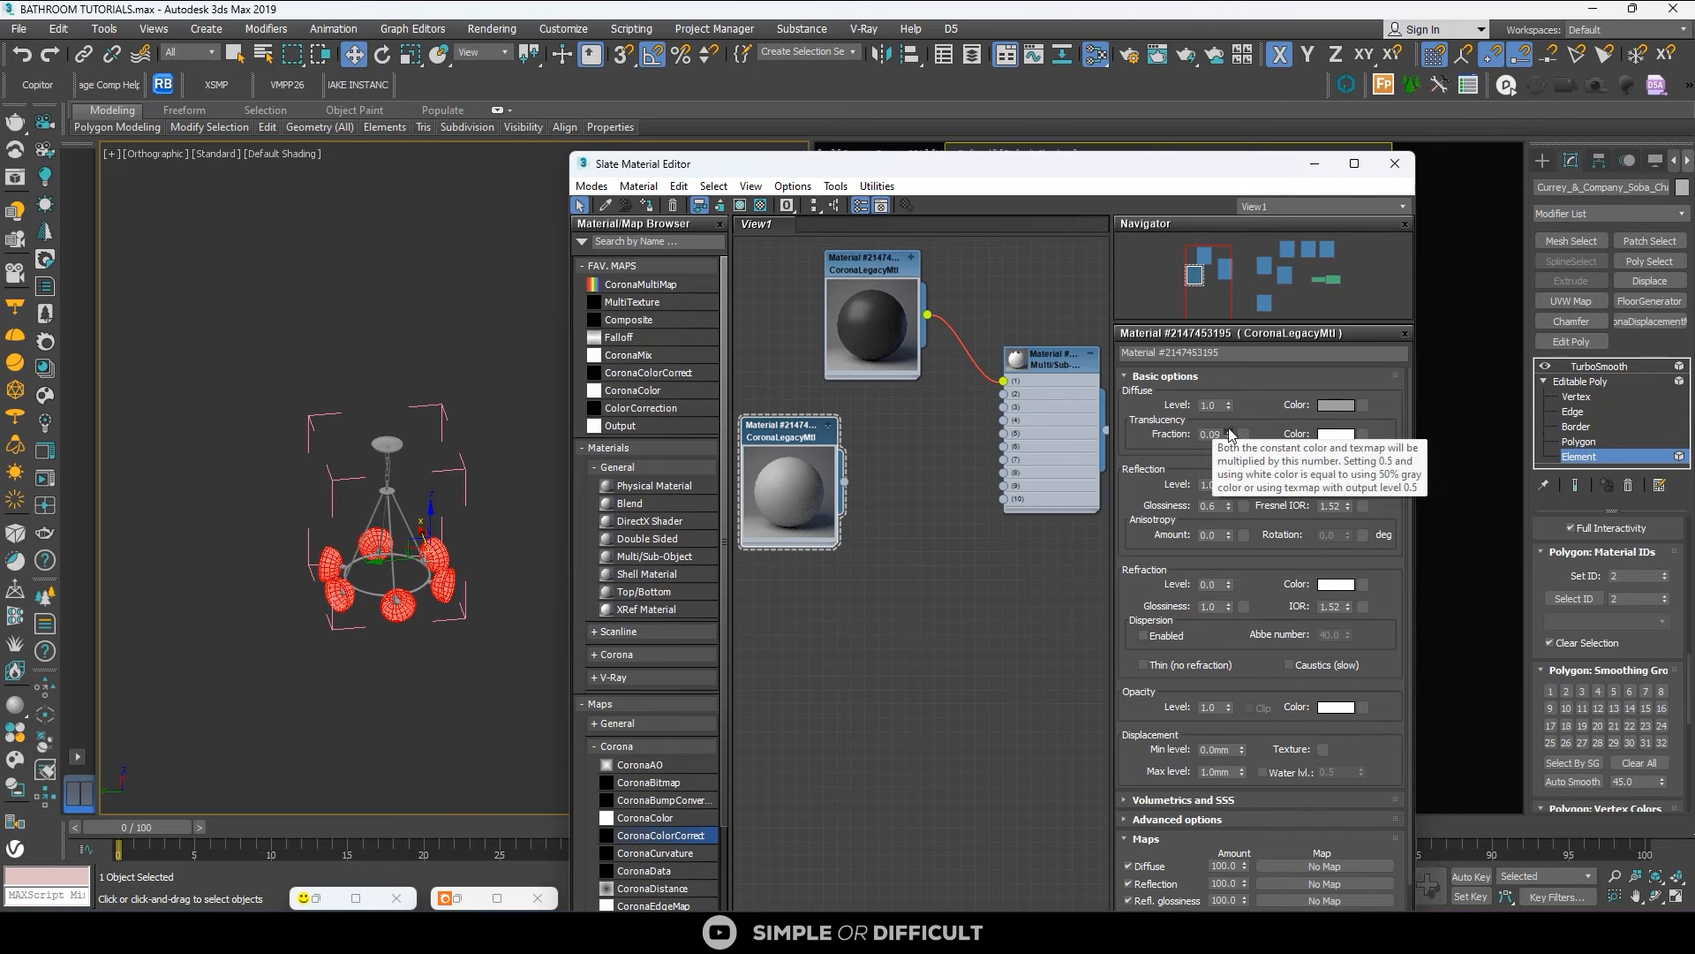
pyautogui.click(1229, 432)
# Connect the grey material to slot 2 of the Multi/Sub-Object material and align it under the black one.
pyautogui.scroll(3, 848, 482)
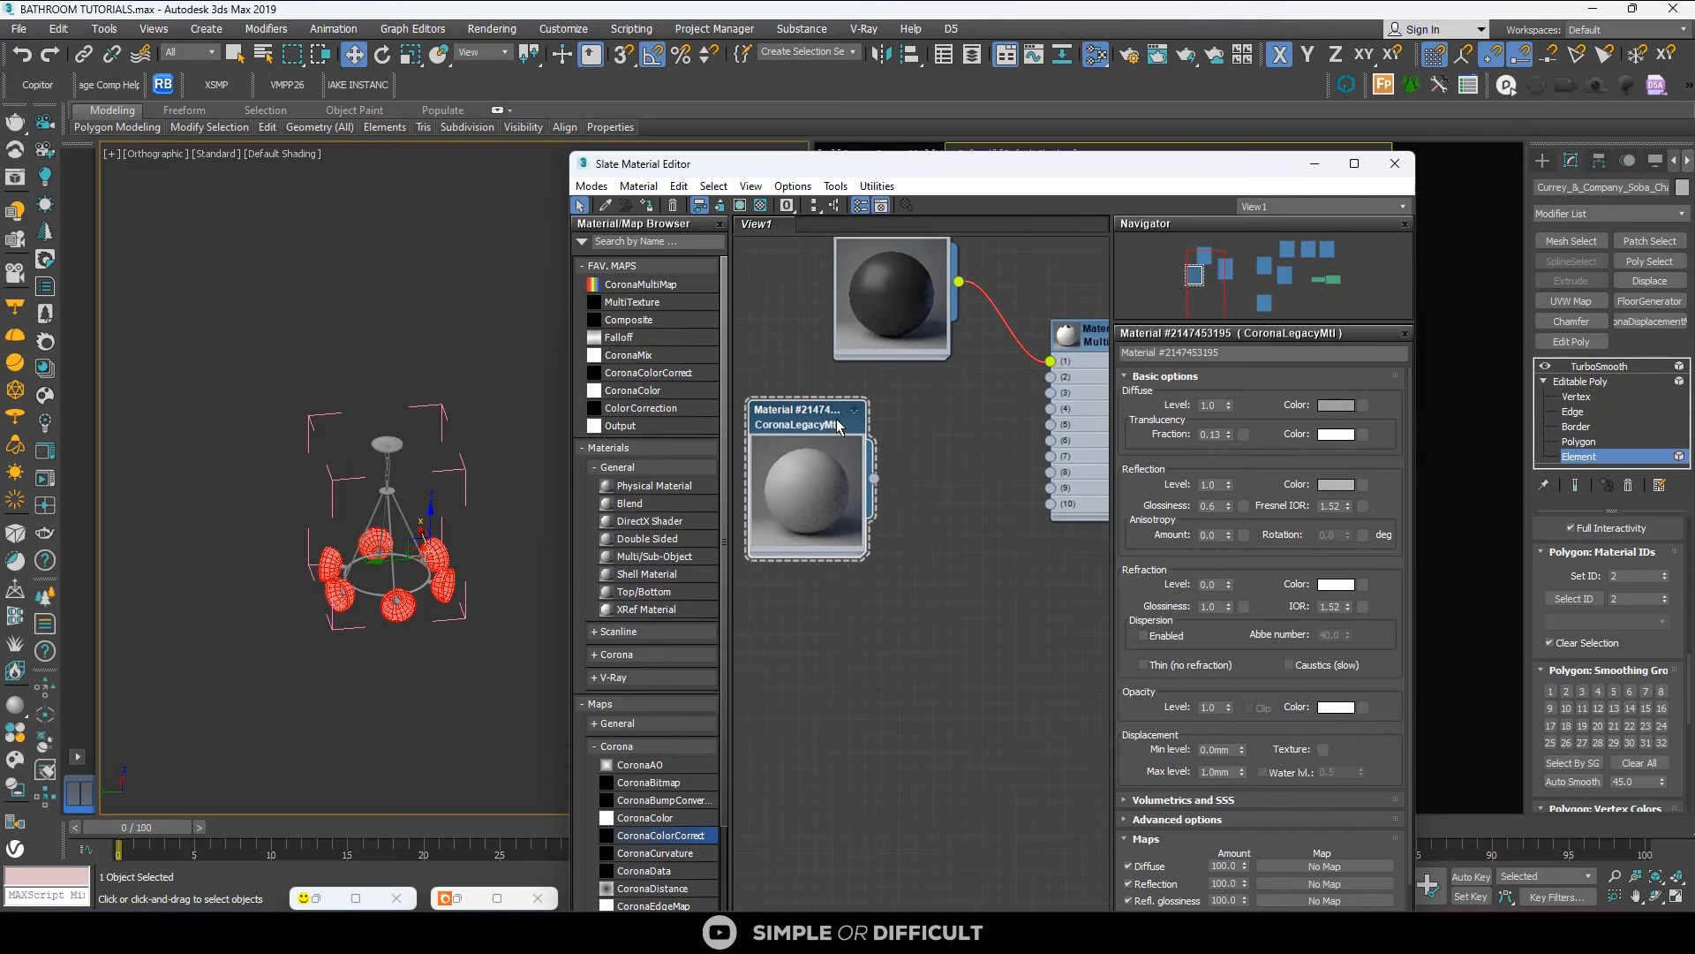
pyautogui.moveTo(942, 468); pyautogui.dragTo(1048, 385)
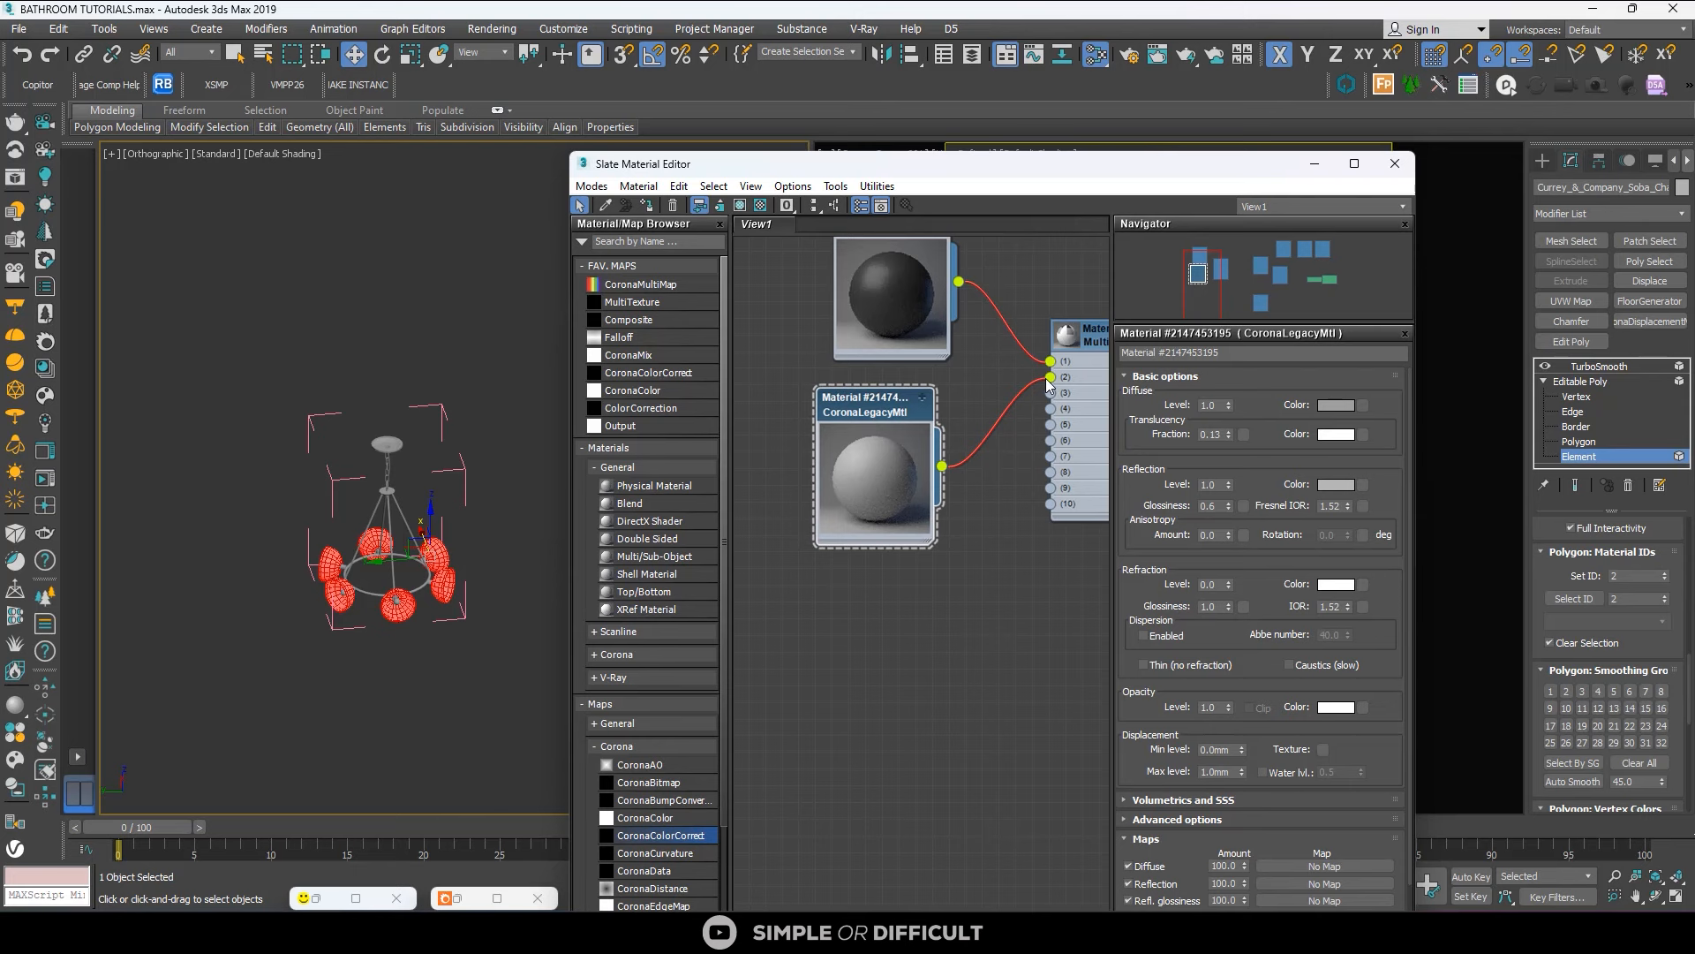
pyautogui.moveTo(888, 398); pyautogui.dragTo(906, 381)
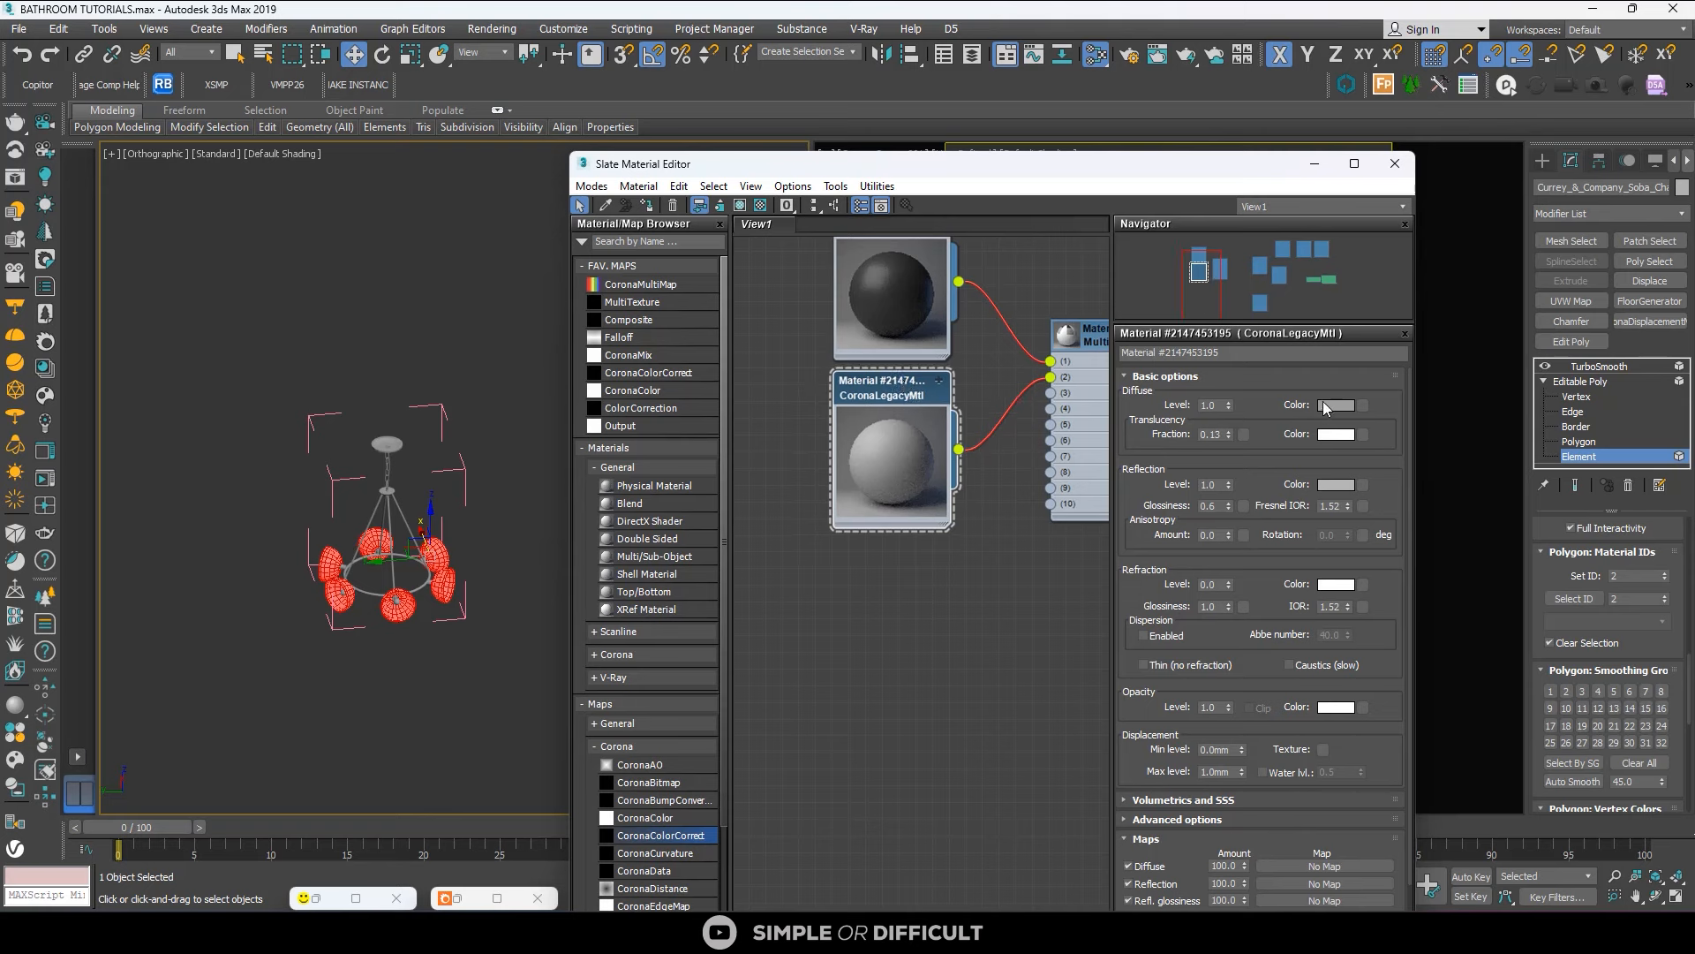
# Lighten the second sub-material's diffuse colour to near-white.
pyautogui.click(1336, 405)
pyautogui.moveTo(1170, 305); pyautogui.dragTo(1171, 333)
pyautogui.click(1308, 383)
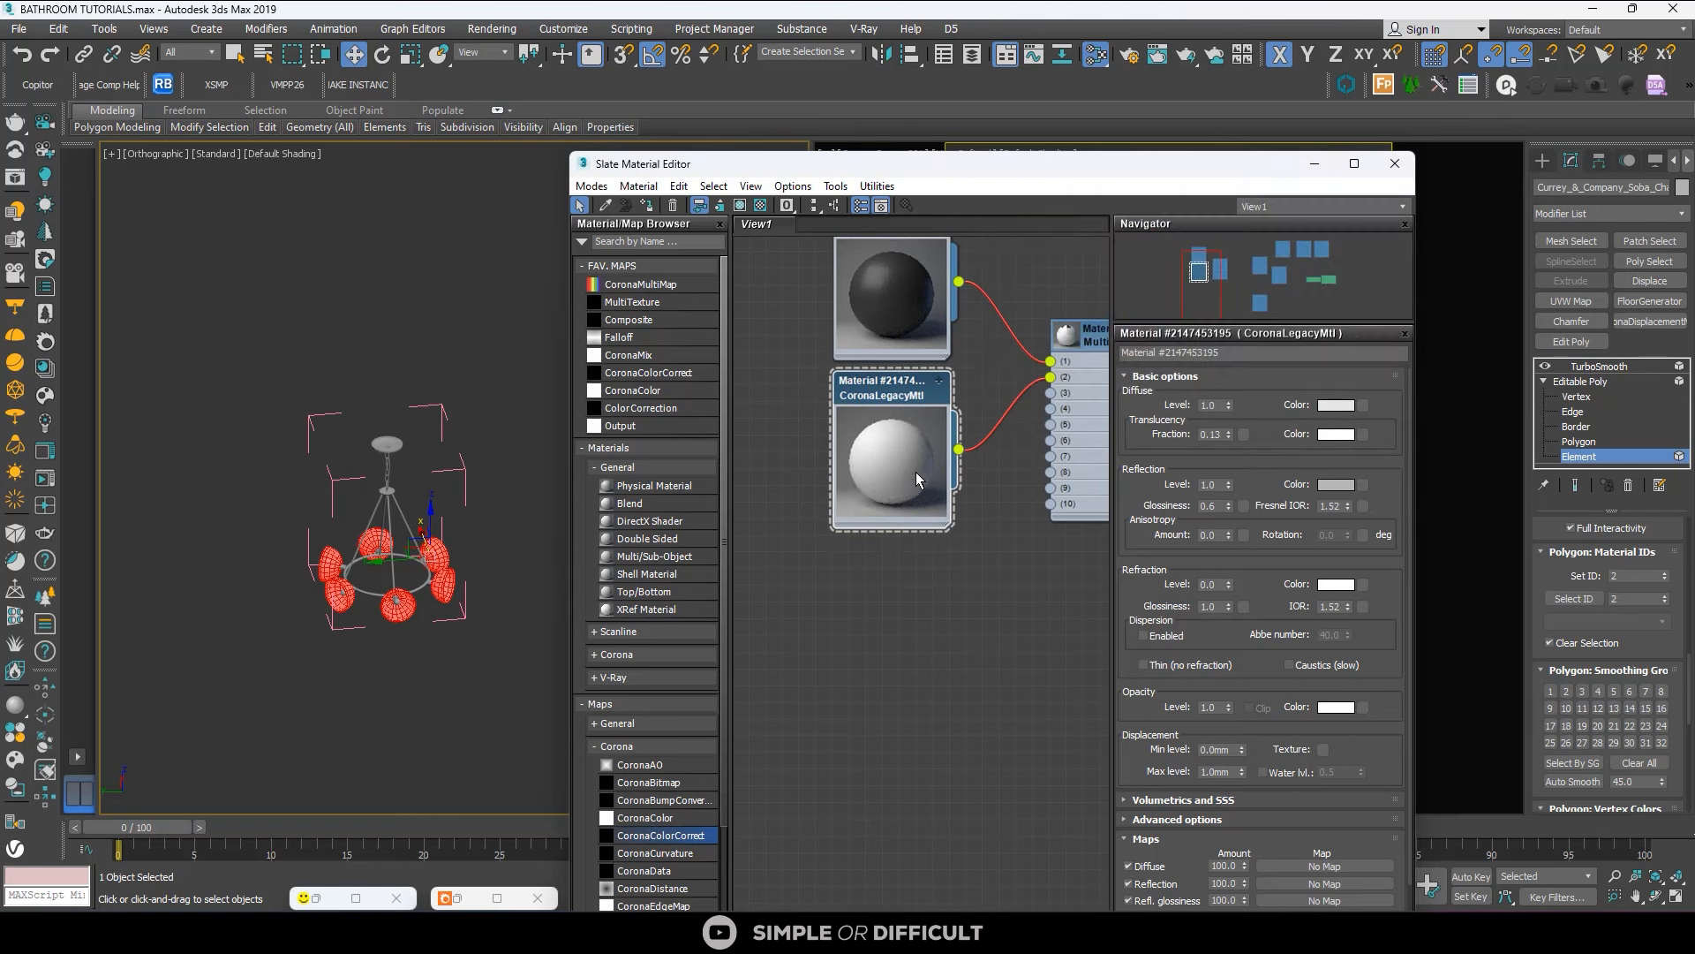
# Duplicate the reflective metal material below the other sub-materials and connect it to slot 3 of the Multi/Sub-Object material.
pyautogui.scroll(-1, 919, 477)
pyautogui.scroll(-5, 888, 404)
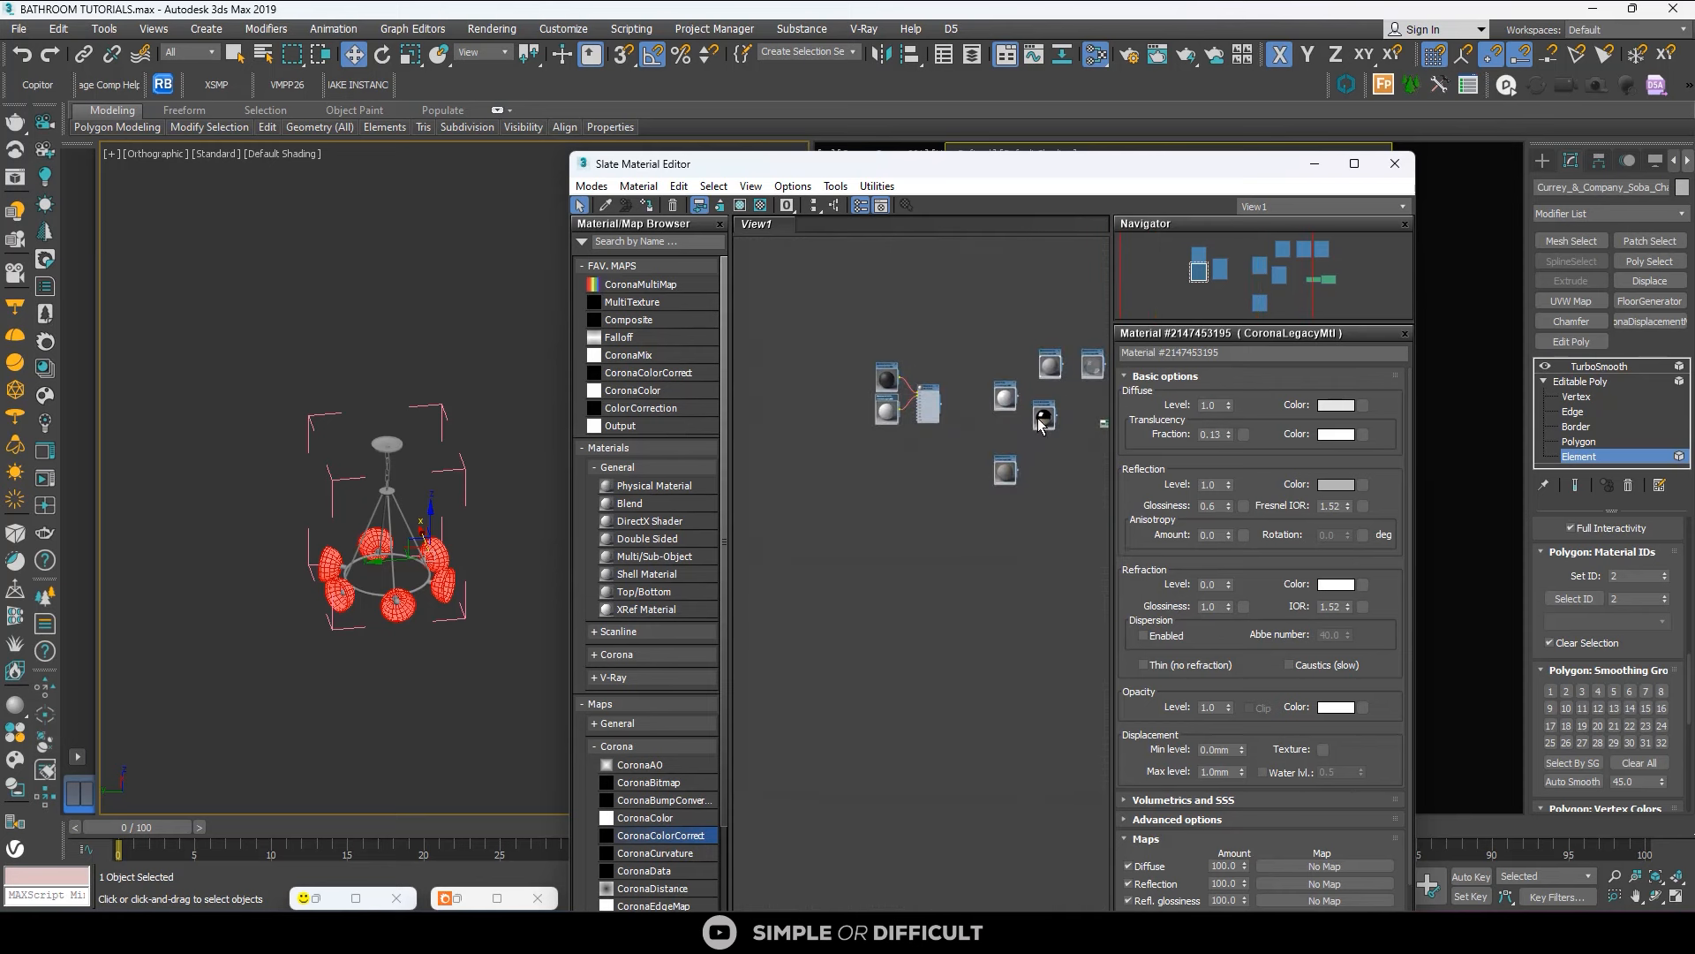
pyautogui.moveTo(1042, 412); pyautogui.dragTo(1009, 296)
pyautogui.scroll(5, 879, 448)
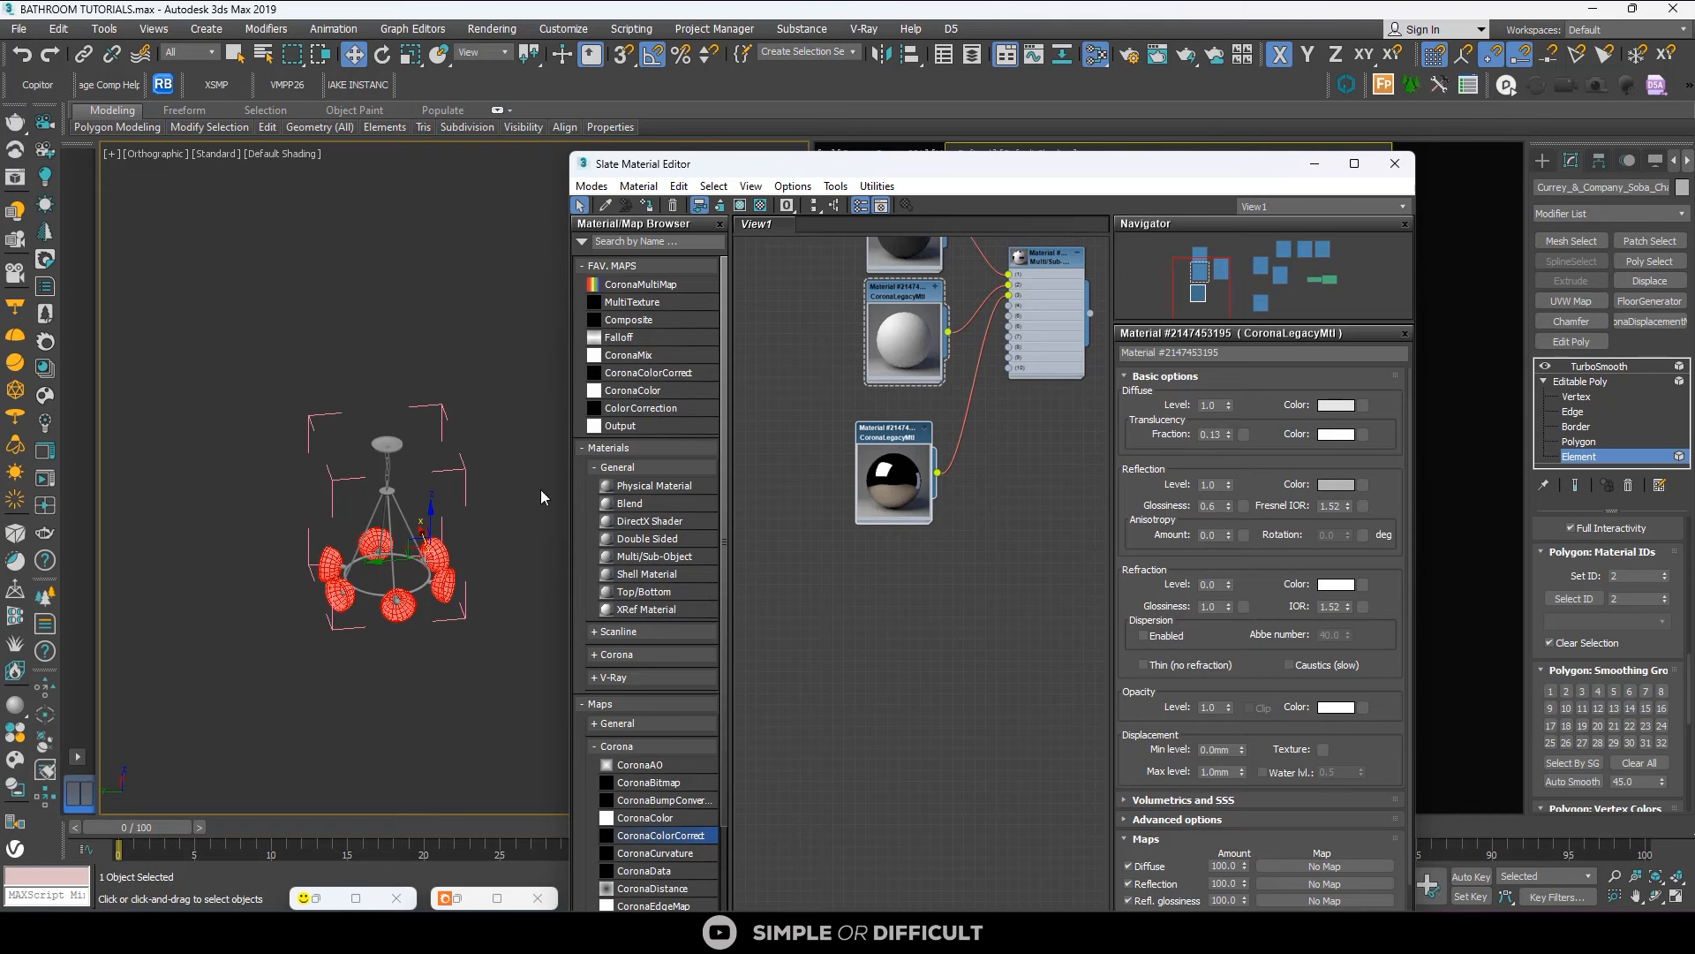
# Leave element editing, assign the Multi/Sub-Object material to the whole chandelier and deselect it.
pyautogui.click(1543, 160)
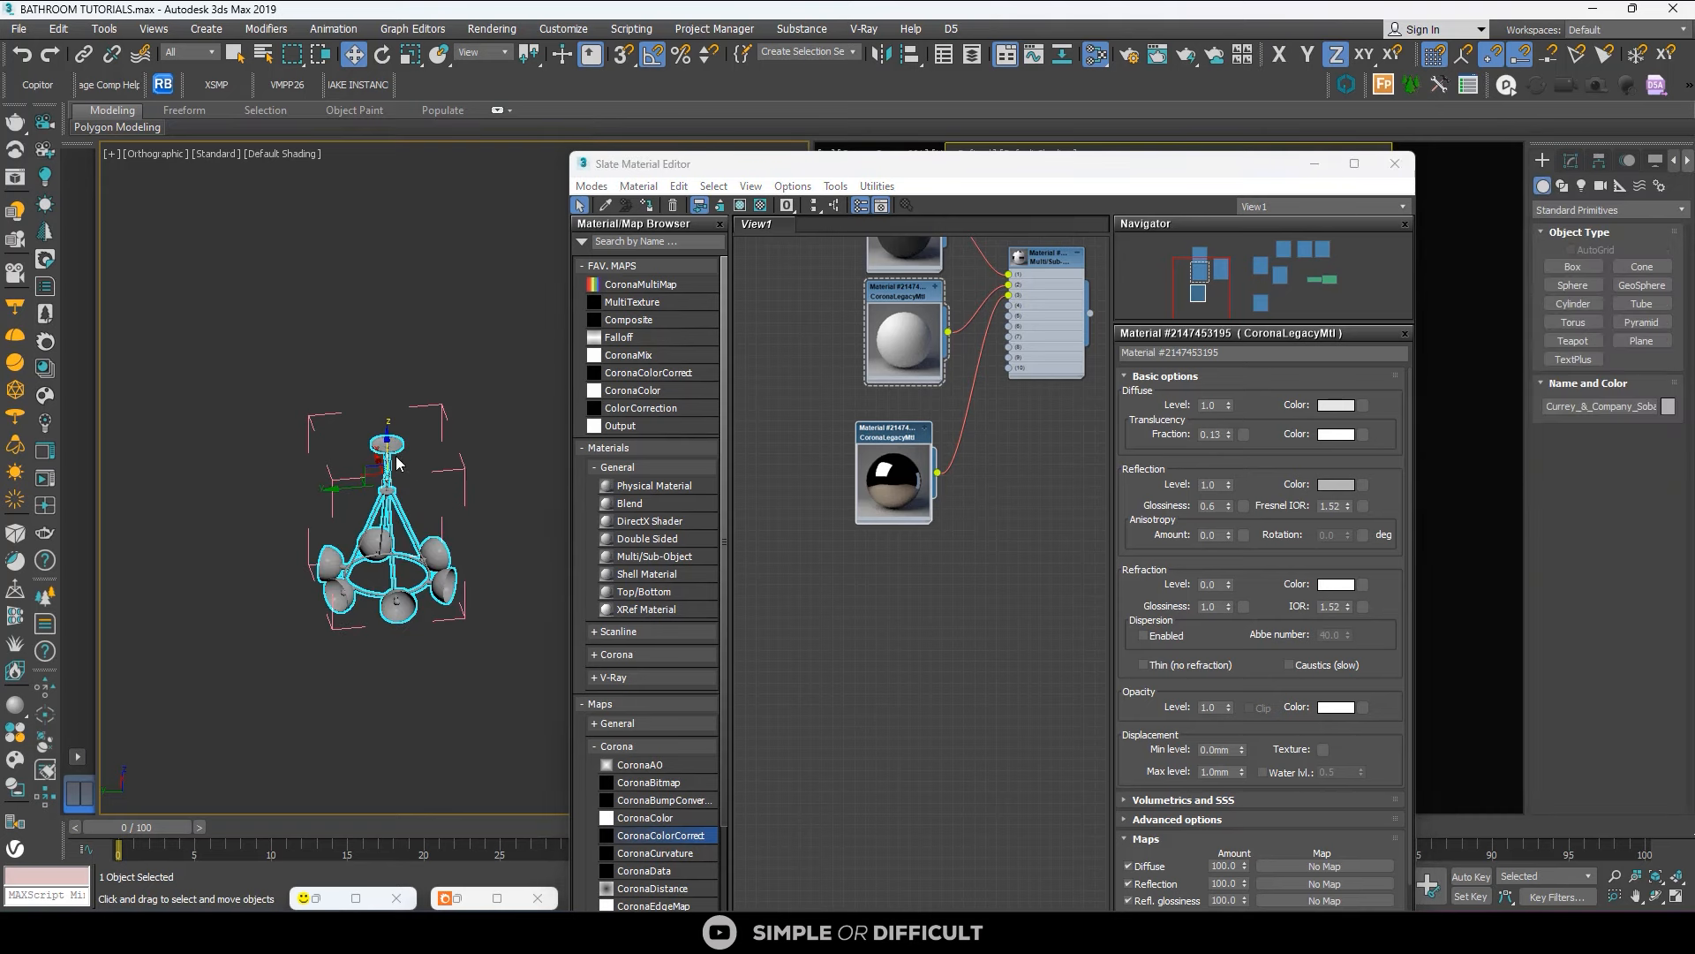
pyautogui.scroll(3, 388, 497)
pyautogui.rightClick(388, 497)
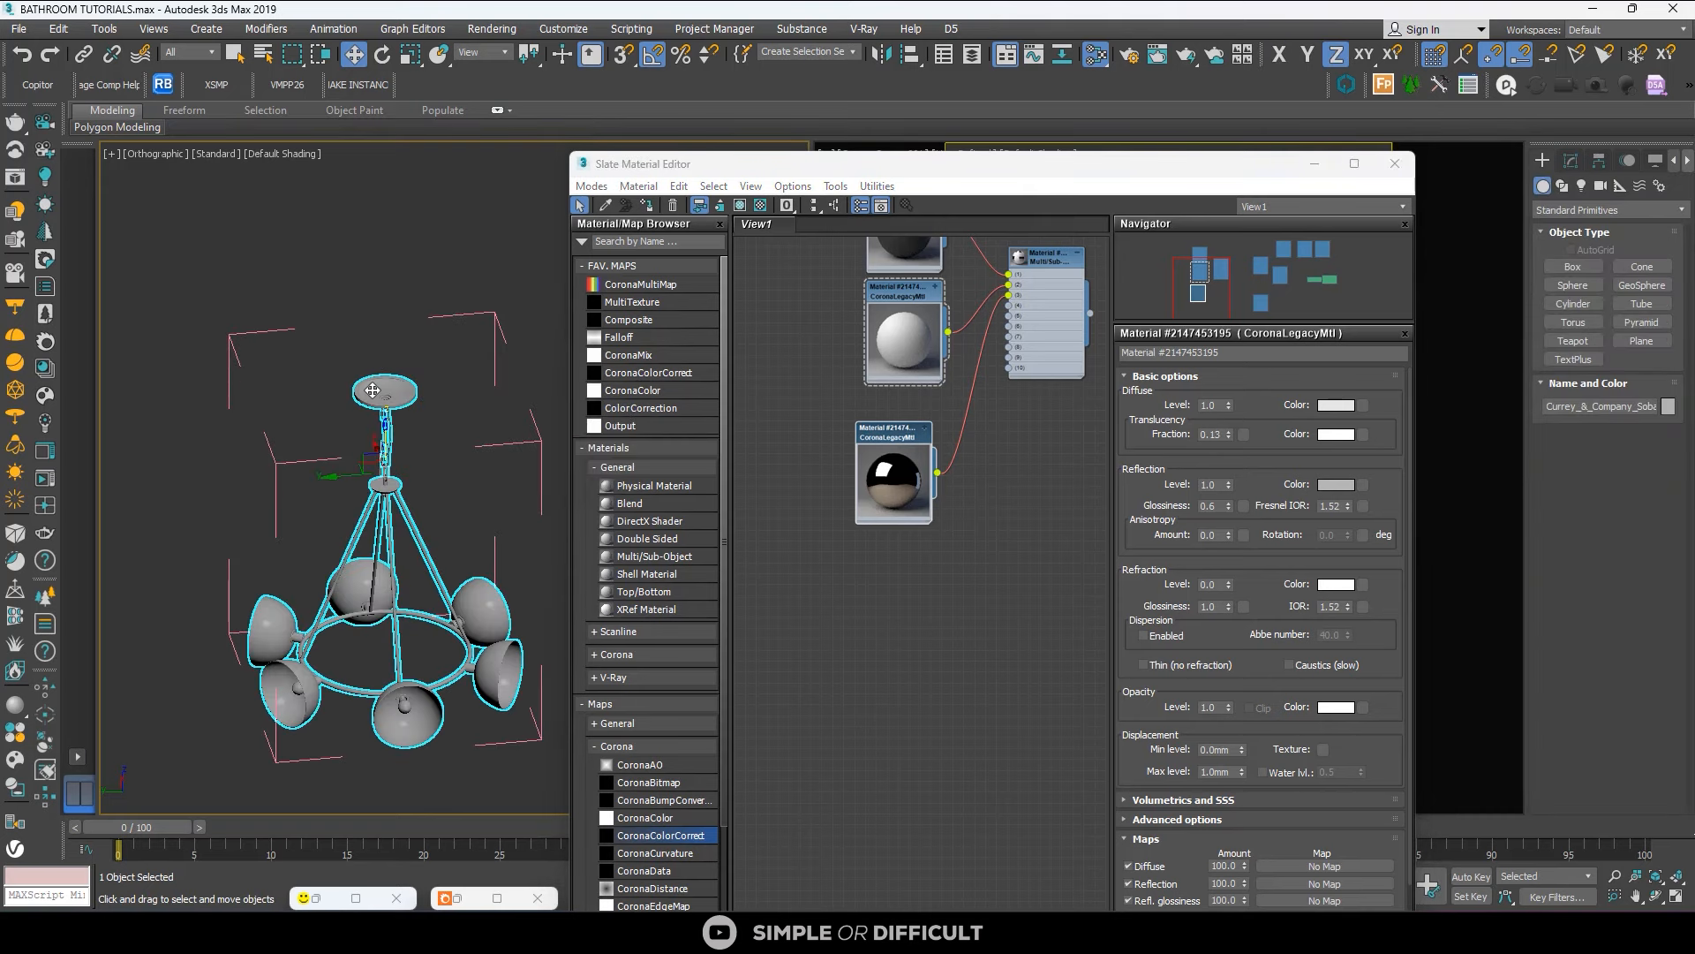
pyautogui.doubleClick(1047, 258)
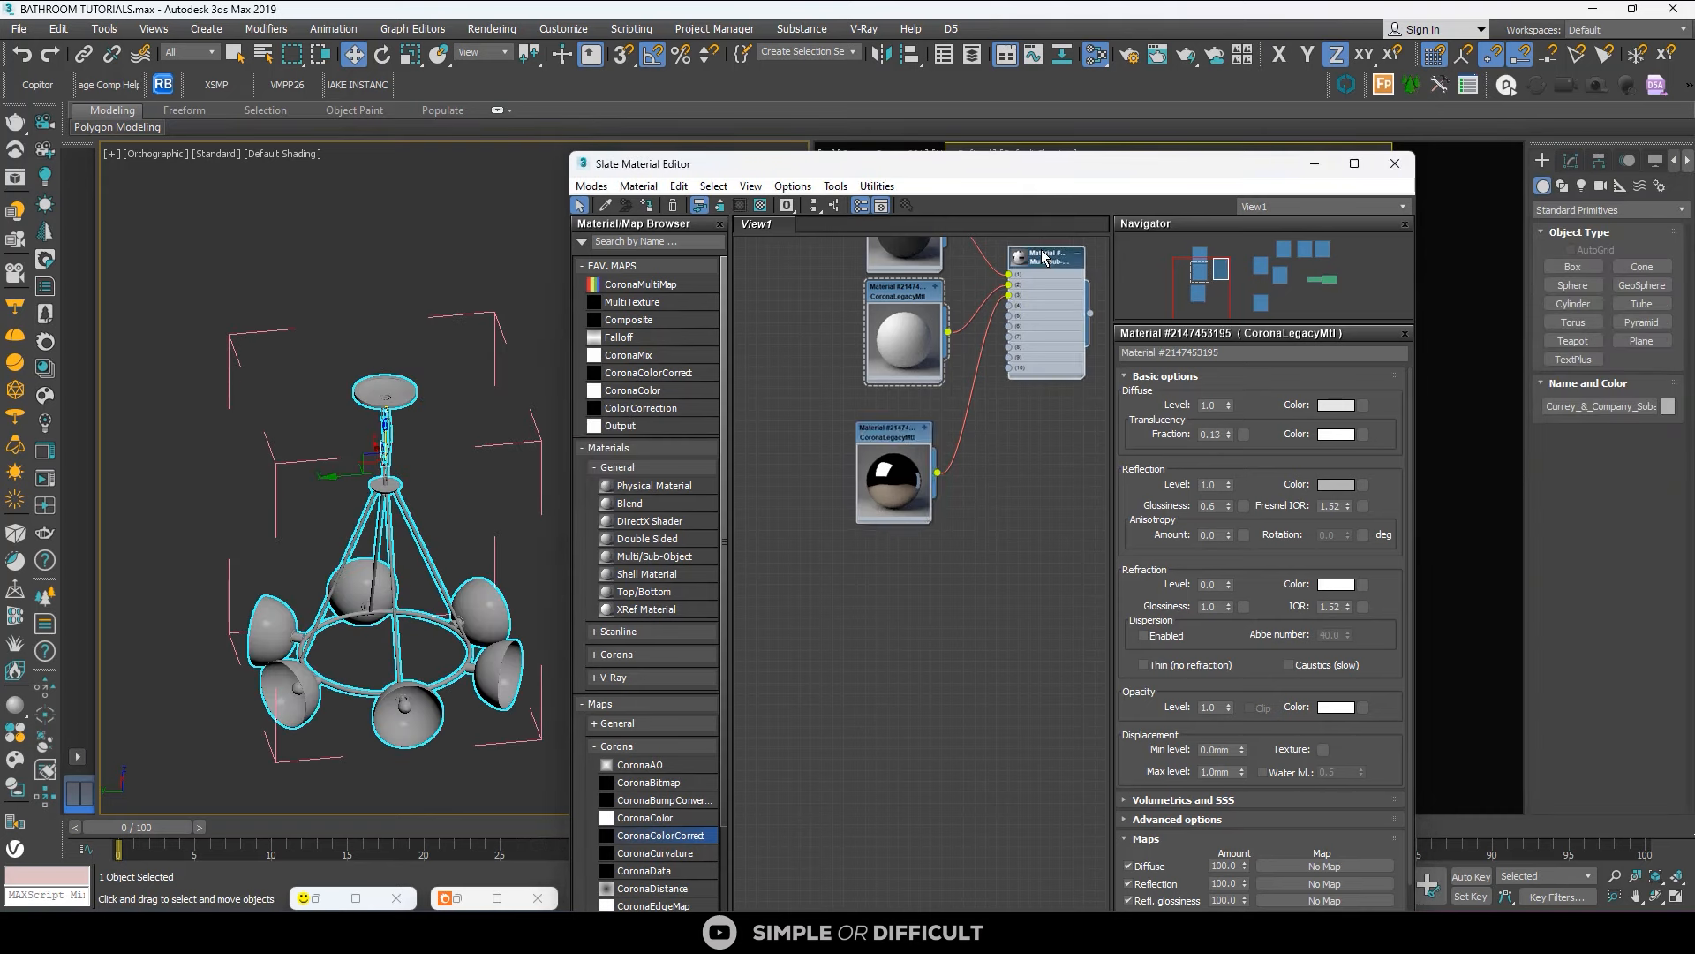
pyautogui.click(647, 205)
pyautogui.hotkey('ctrl', 'd')
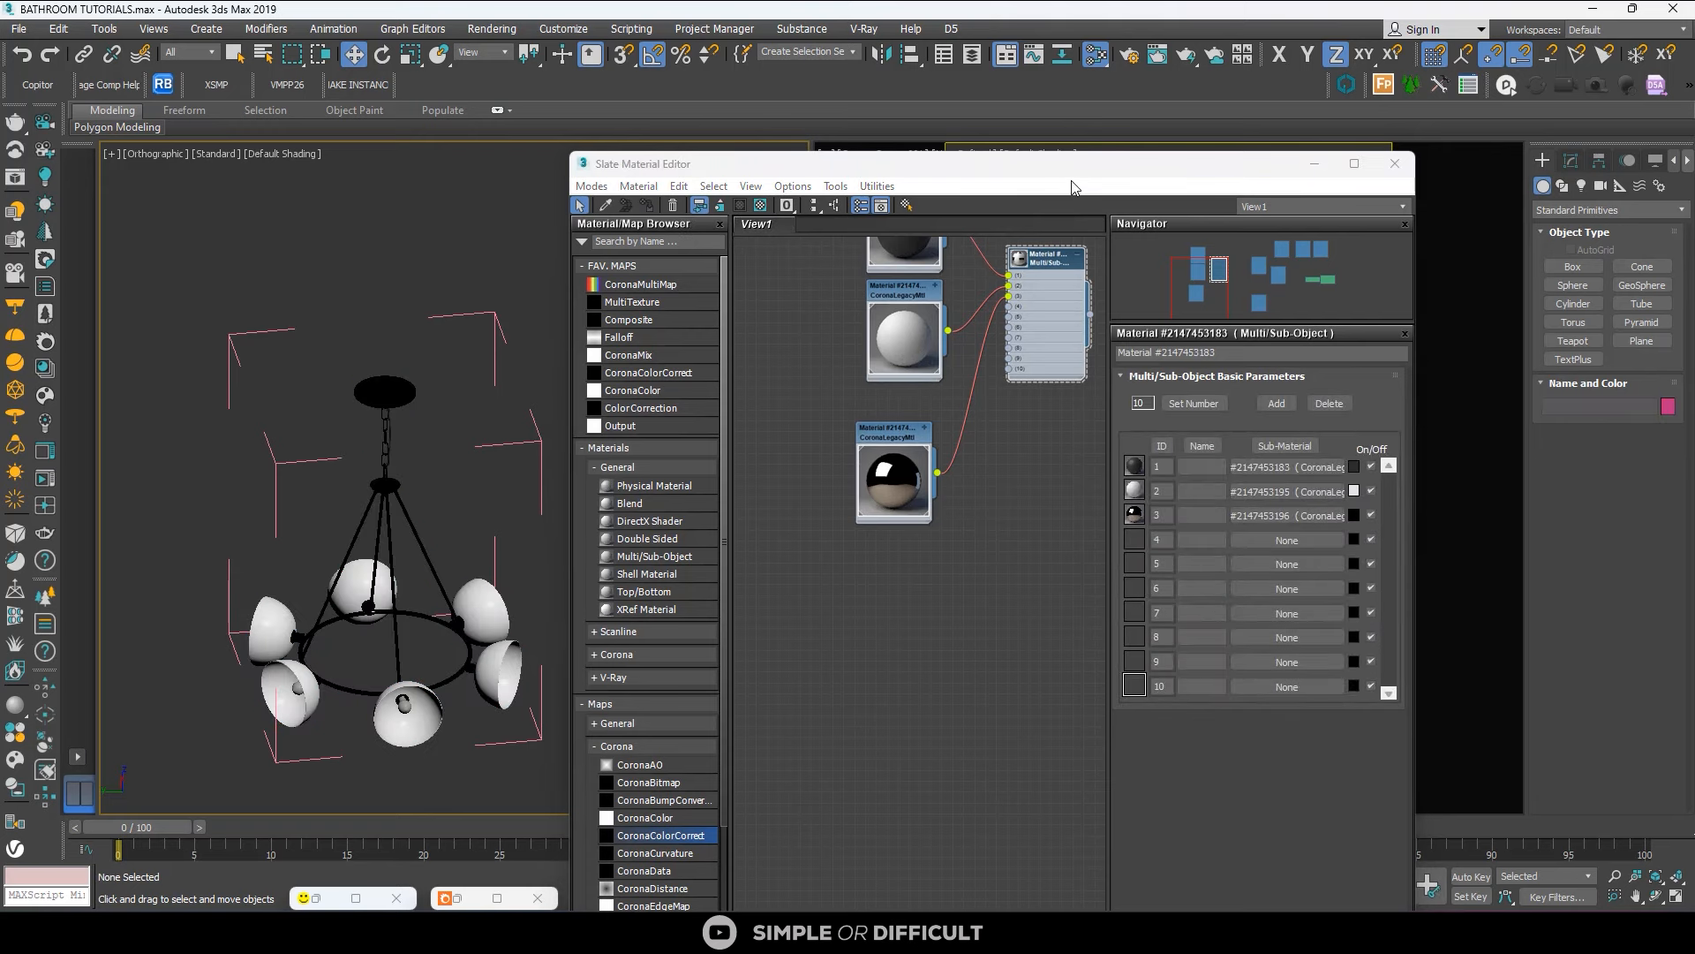
# Exit isolation so the whole bathroom shows in the camera view, and zoom in on the chandelier with 2D Pan Zoom.
pyautogui.moveTo(1016, 170); pyautogui.dragTo(524, 200)
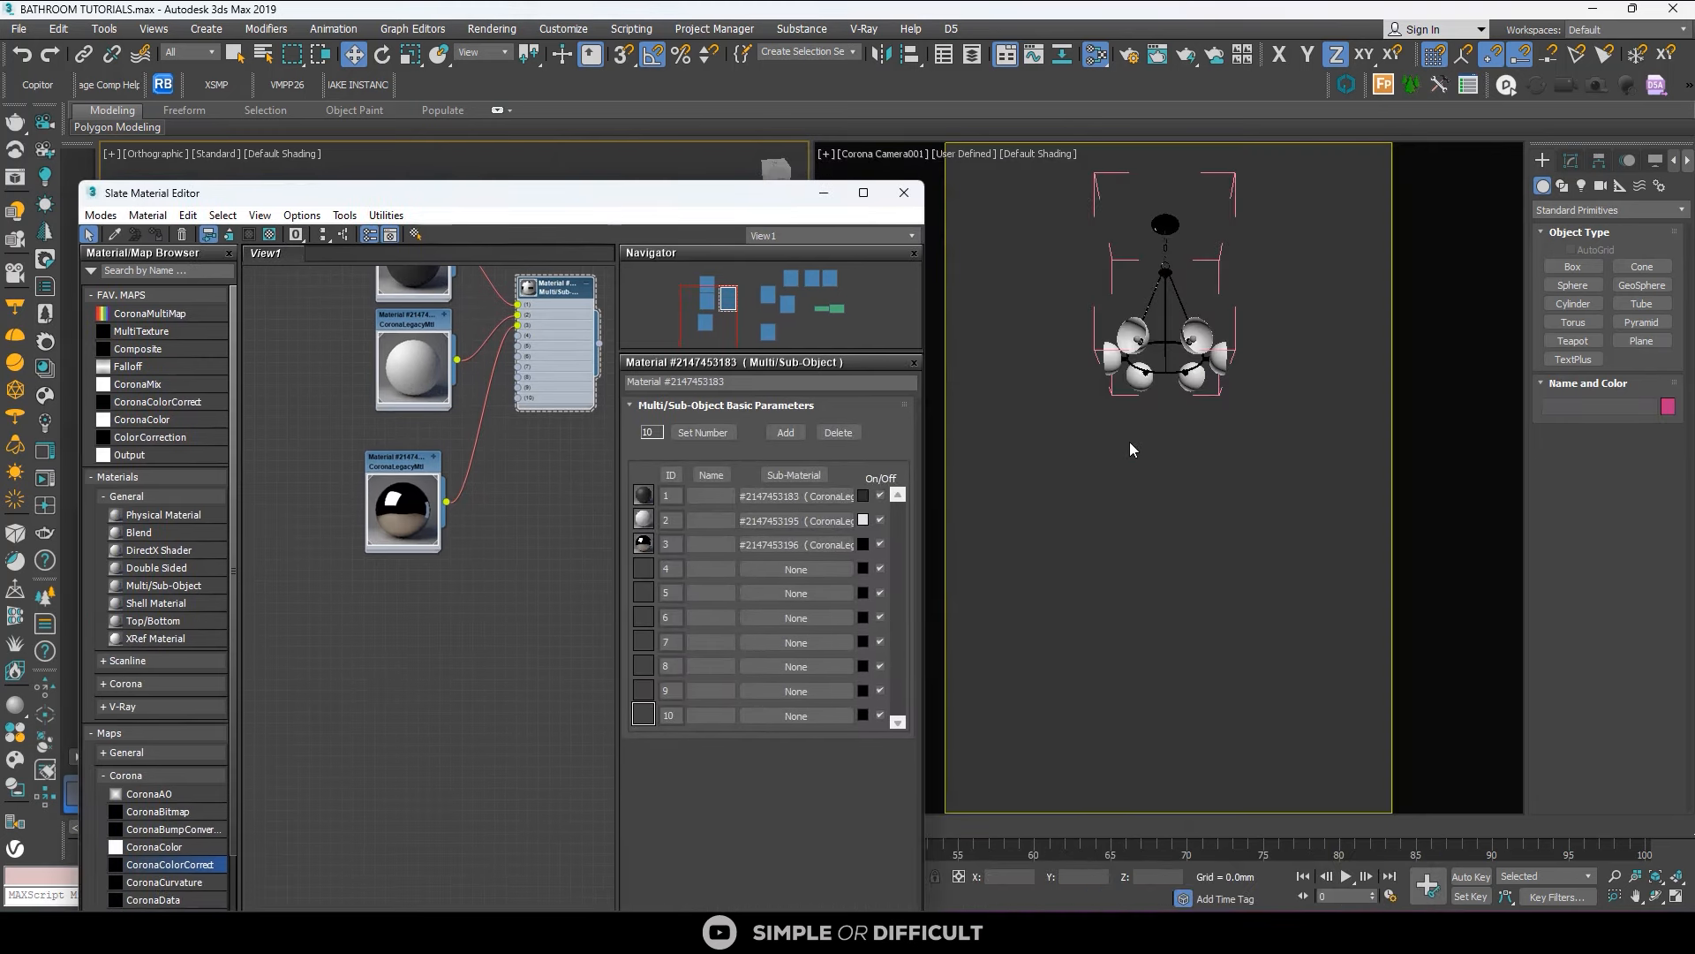
pyautogui.click(1130, 442)
pyautogui.hotkey('ctrl', 'p')
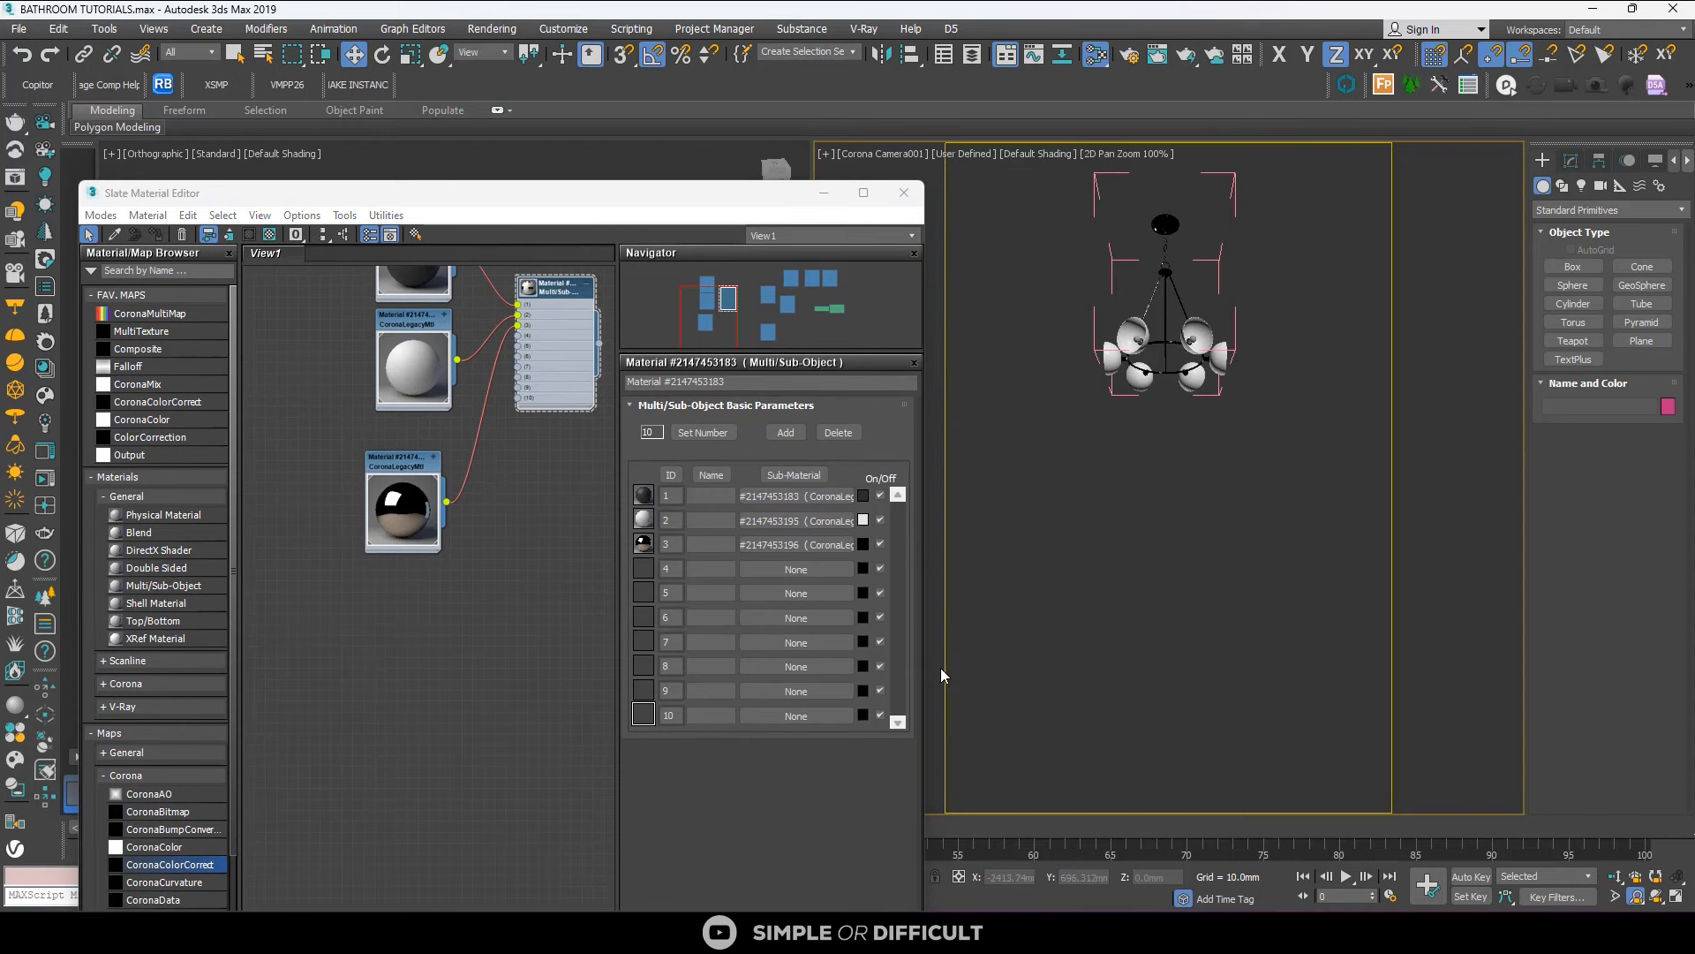
pyautogui.moveTo(703, 201); pyautogui.dragTo(536, 168)
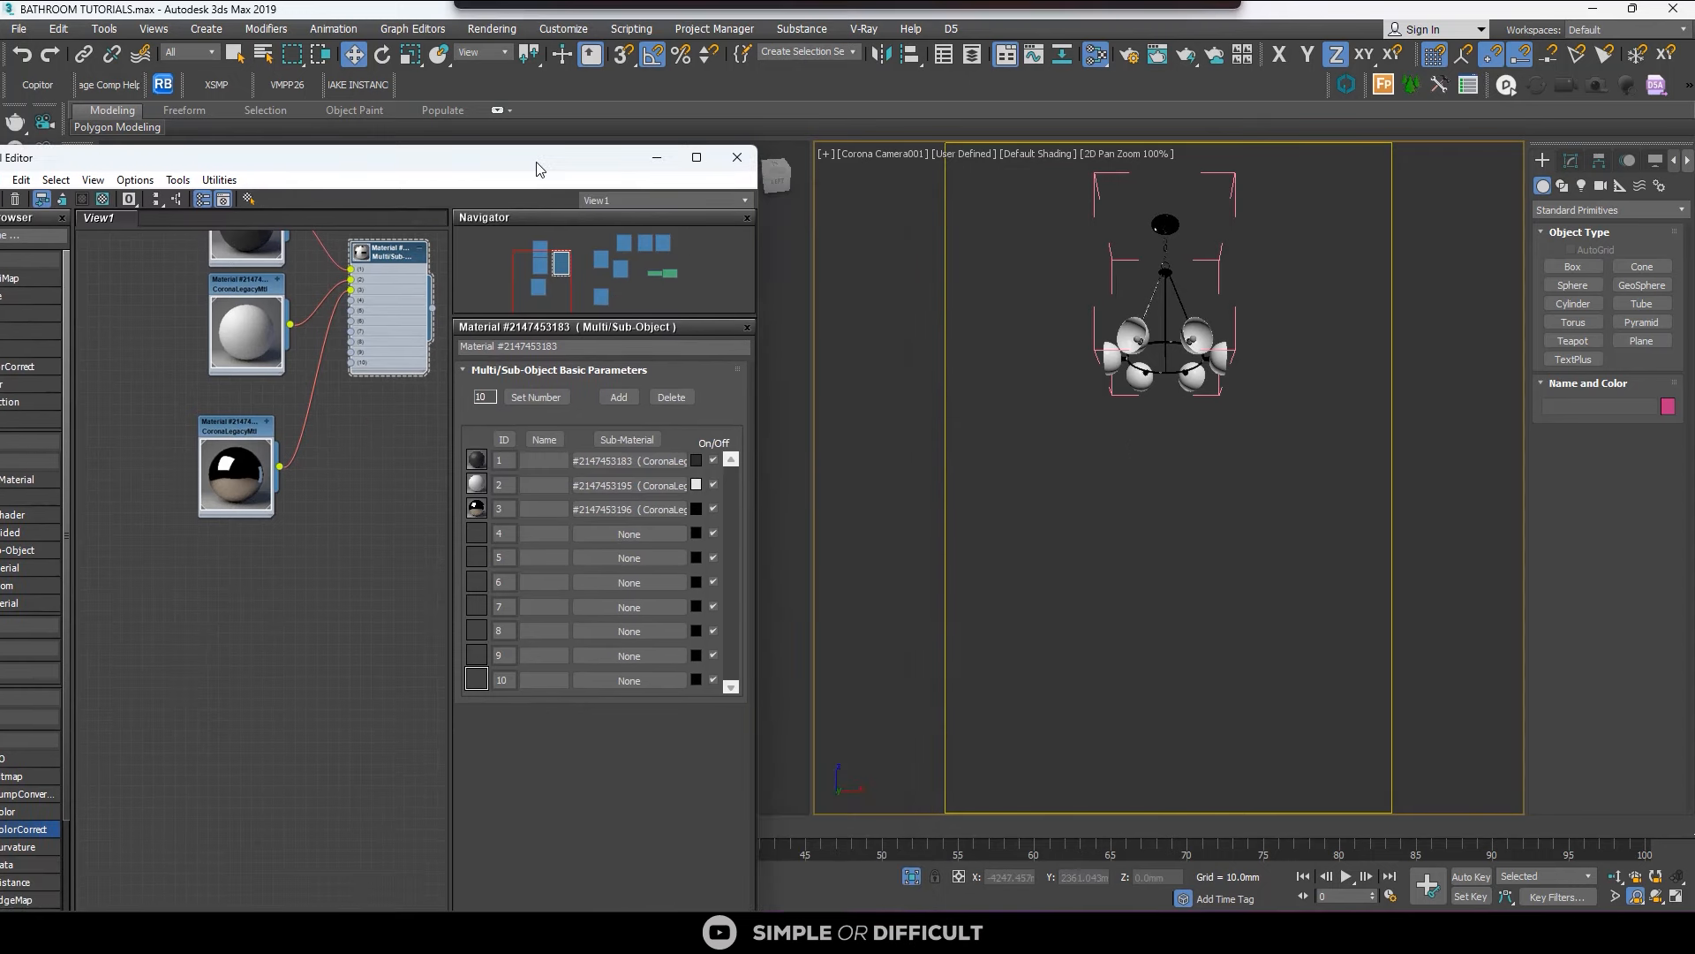
pyautogui.click(911, 876)
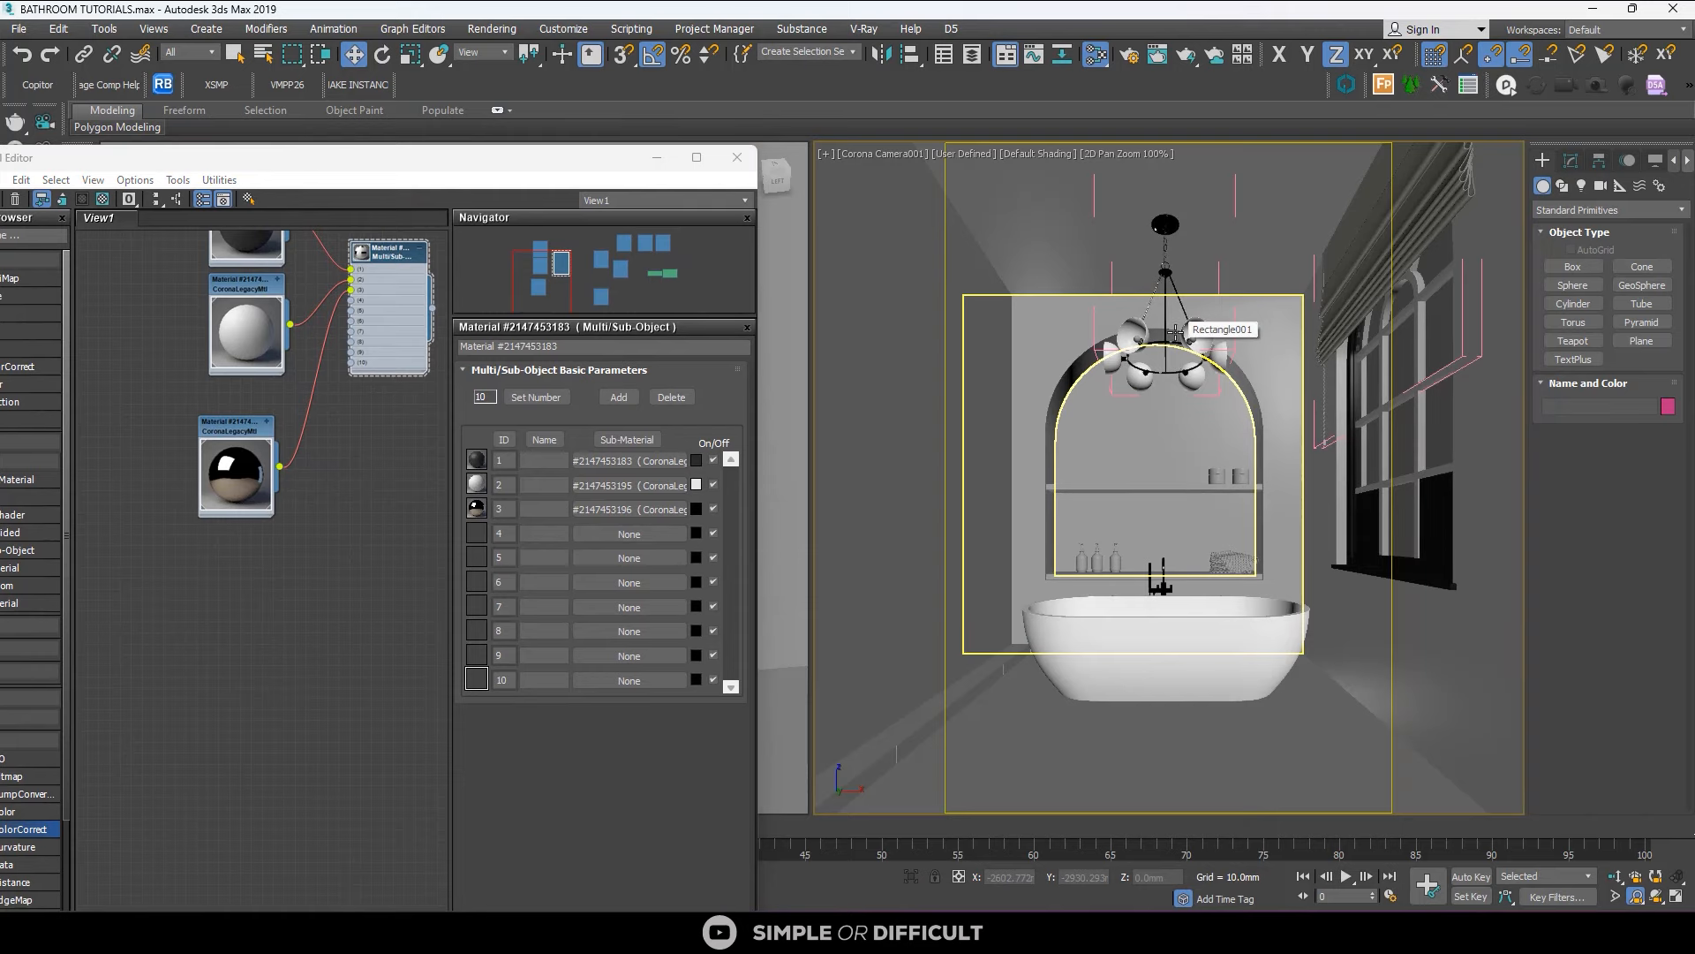
pyautogui.scroll(3, 1176, 332)
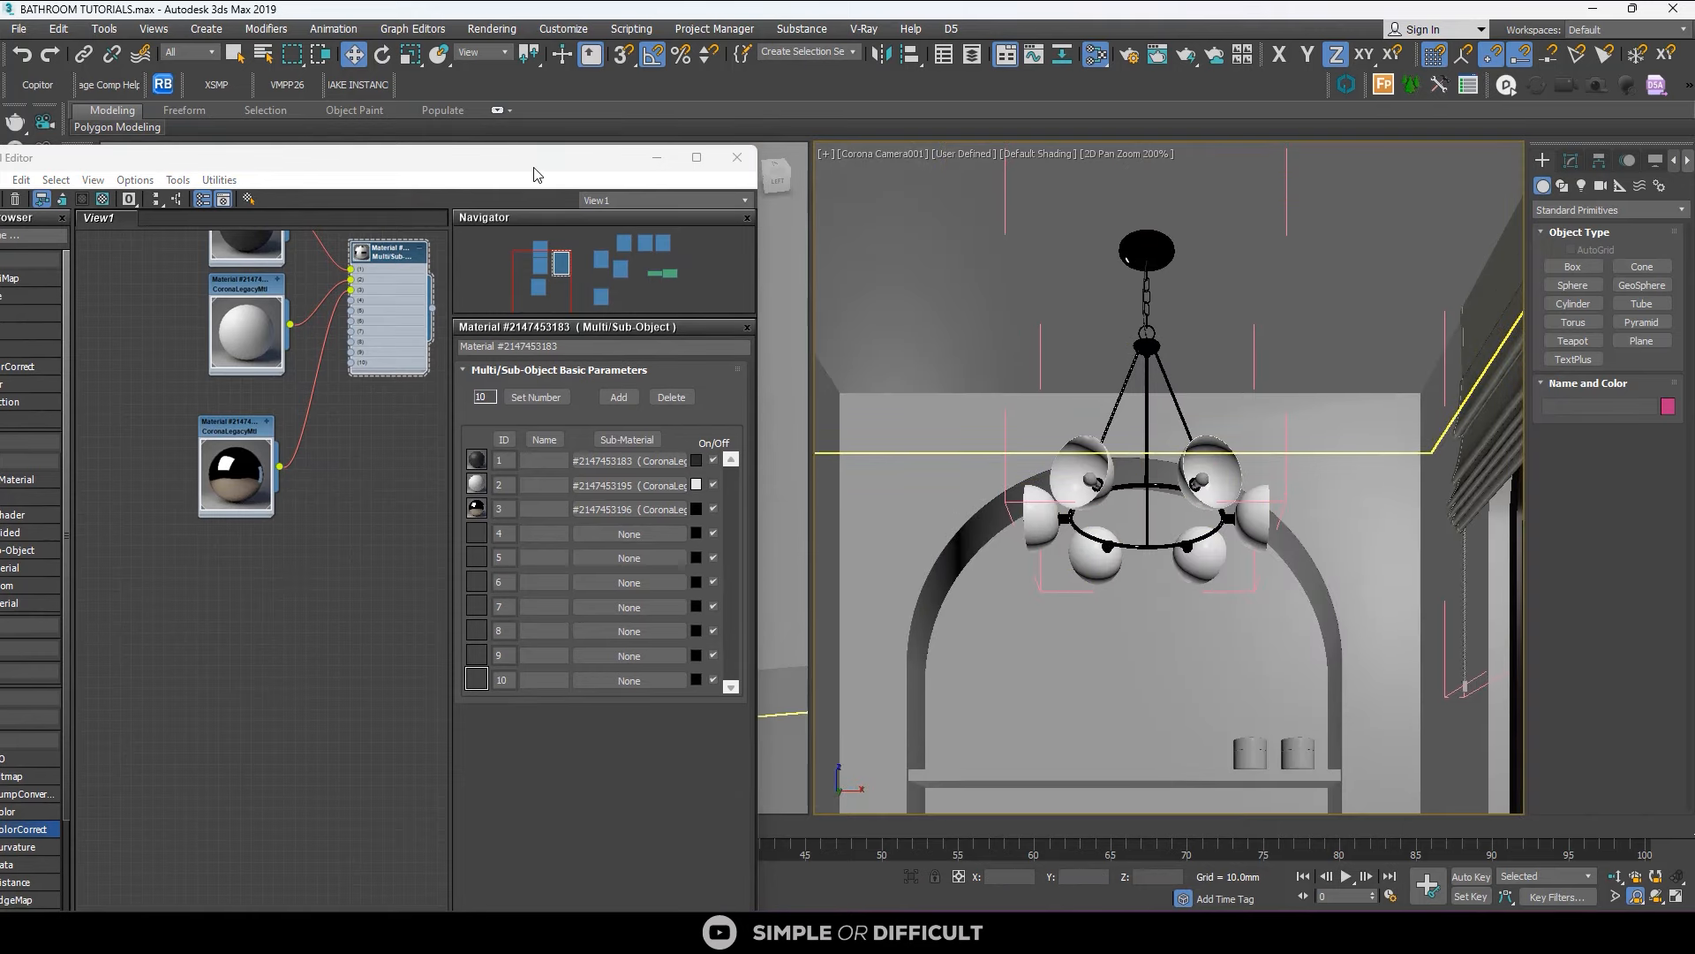
# Bring up the Corona frame buffer and start interactive rendering of the zoomed camera view.
pyautogui.moveTo(534, 168); pyautogui.dragTo(1310, 150)
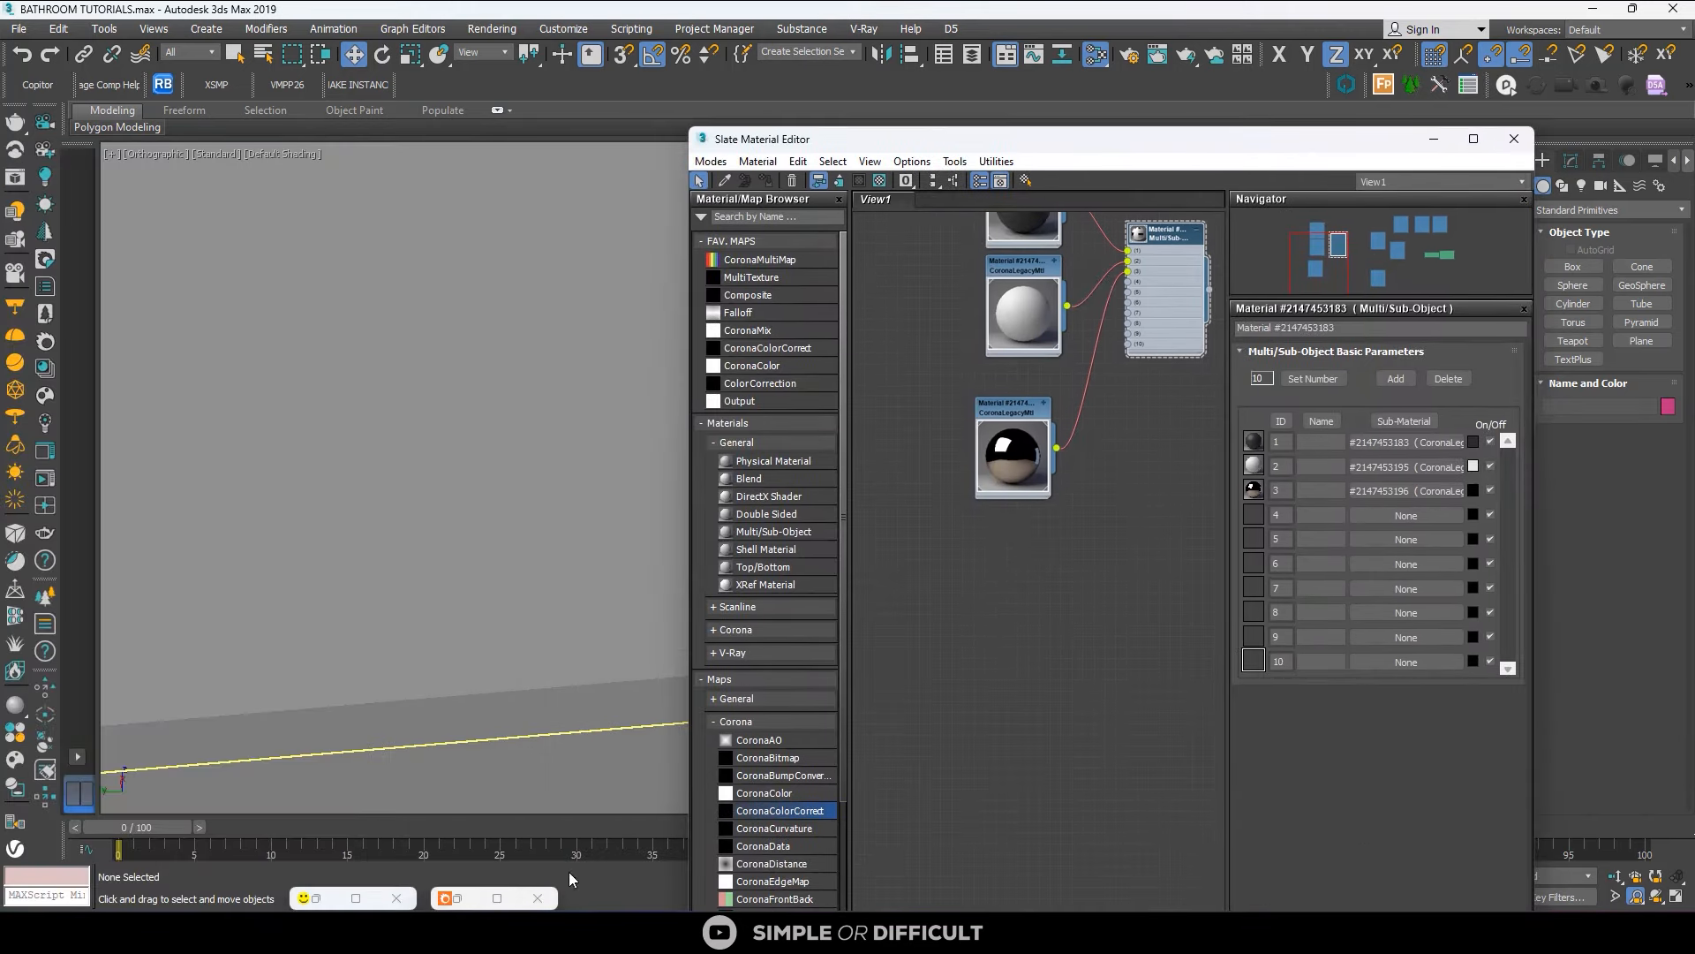
pyautogui.click(356, 898)
pyautogui.click(1661, 32)
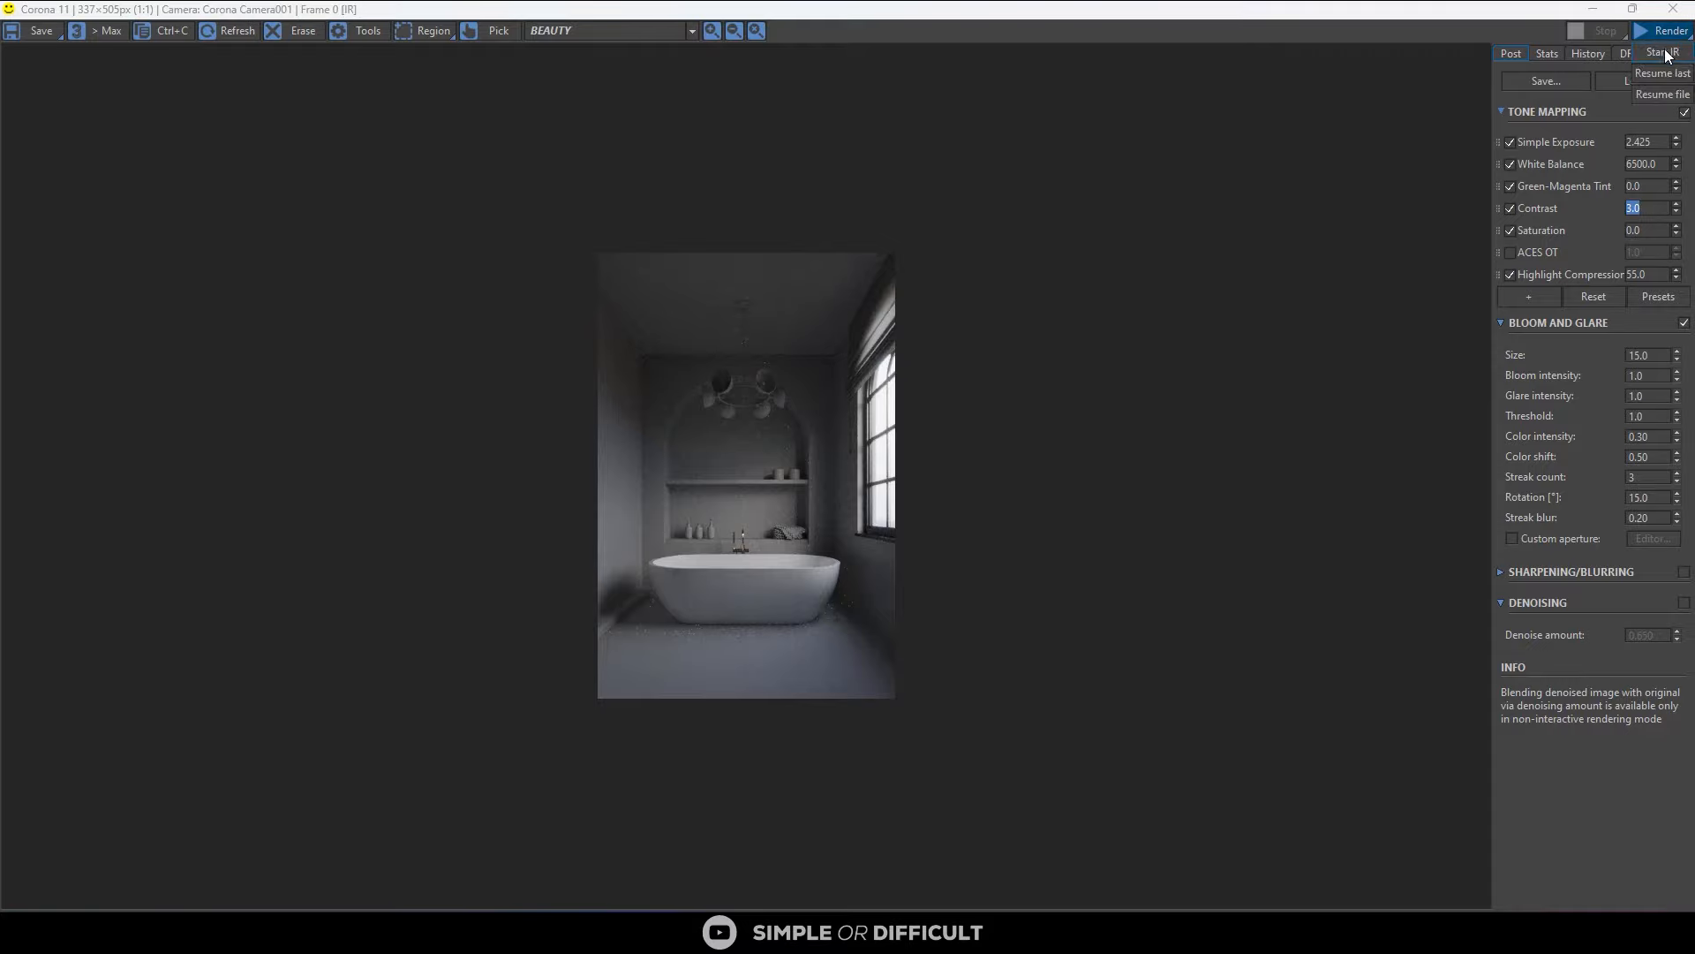
# Examine the chandelier's canopy, rods, ring and shades up close in the interactive render.
pyautogui.scroll(1, 710, 424)
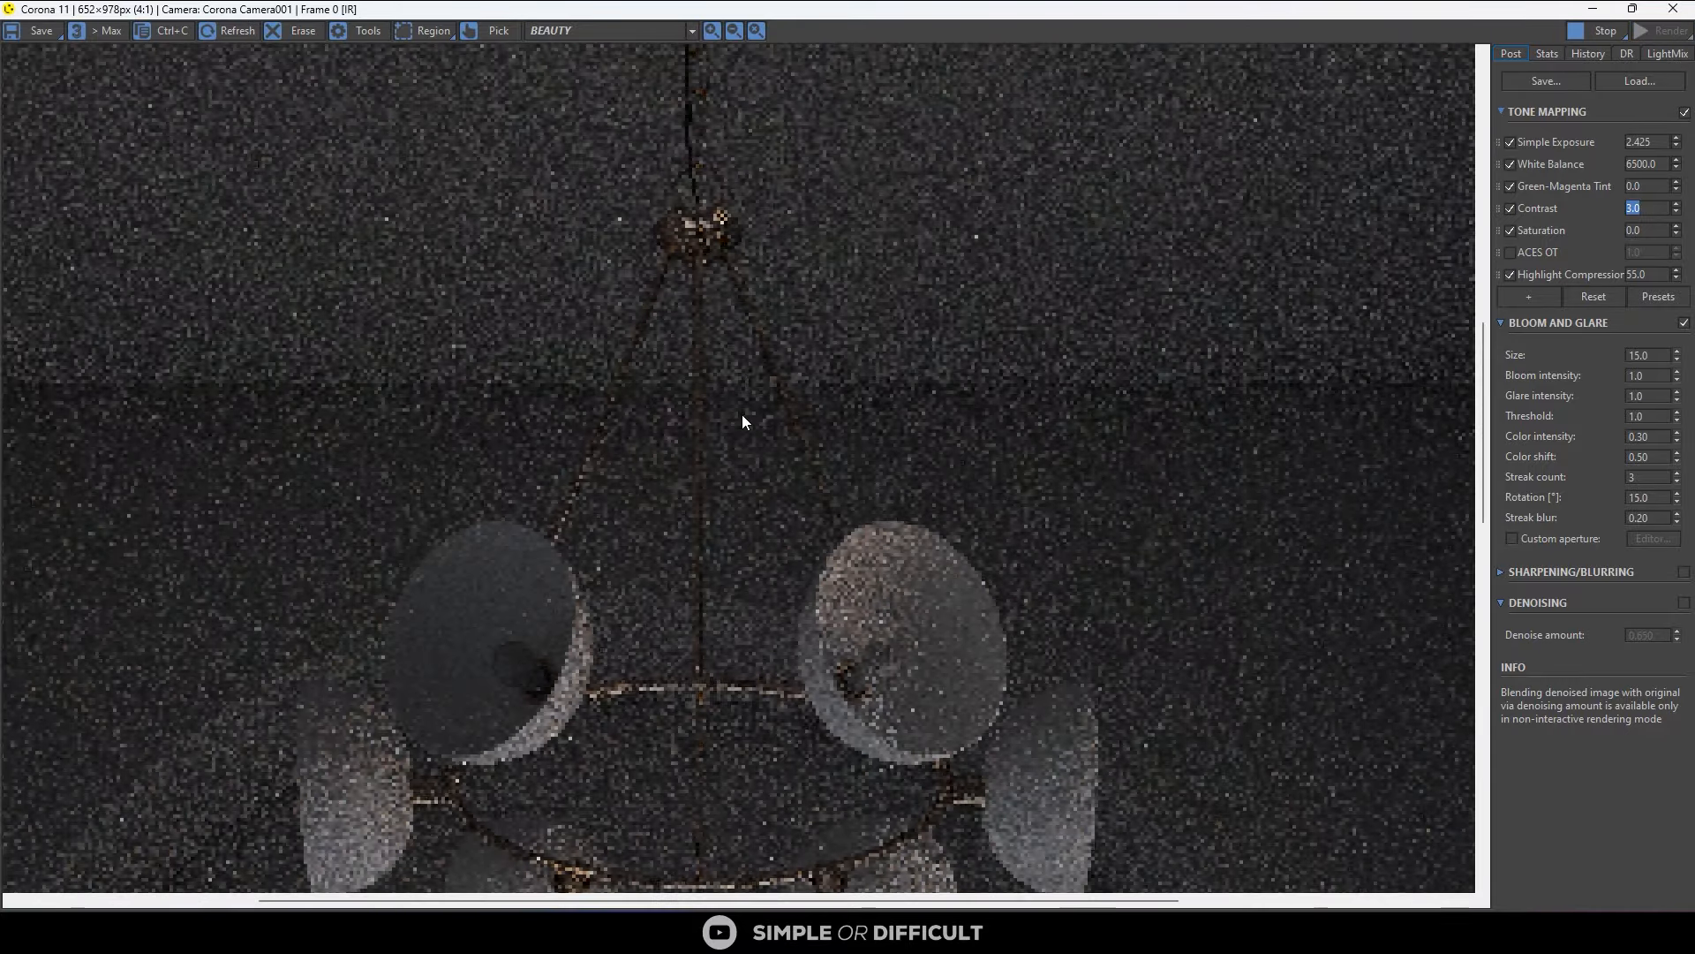
pyautogui.scroll(-1, 702, 305)
pyautogui.scroll(3, 689, 185)
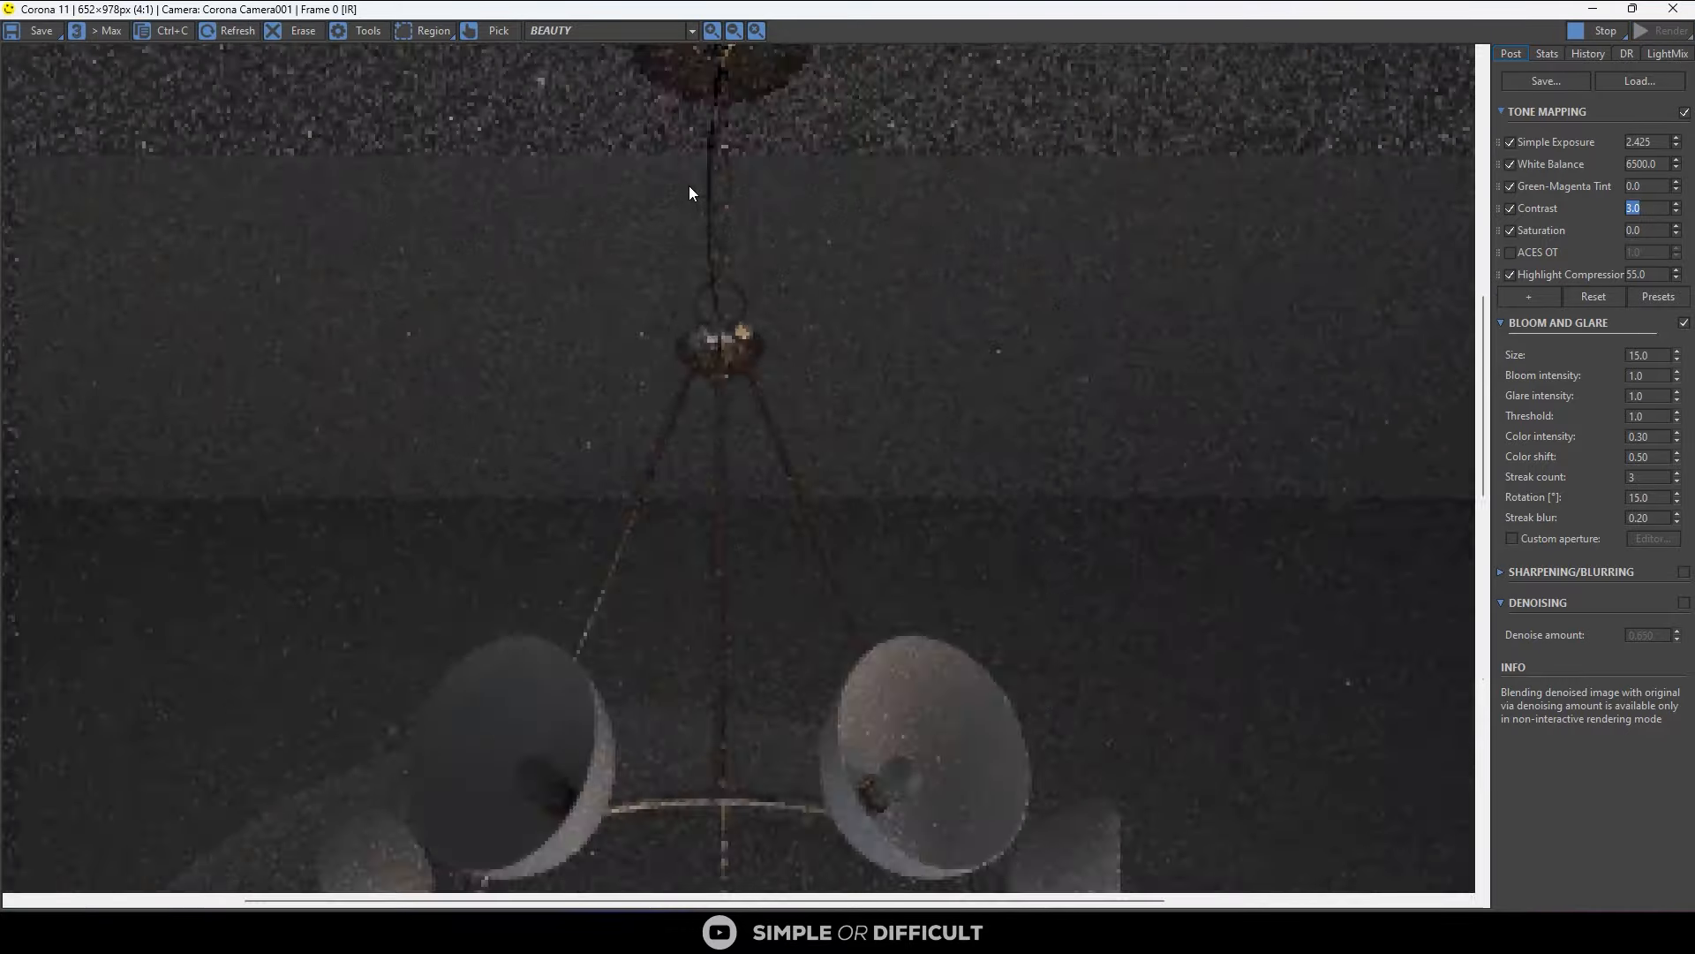
pyautogui.scroll(-1, 803, 238)
pyautogui.scroll(-2, 786, 199)
pyautogui.scroll(1, 717, 134)
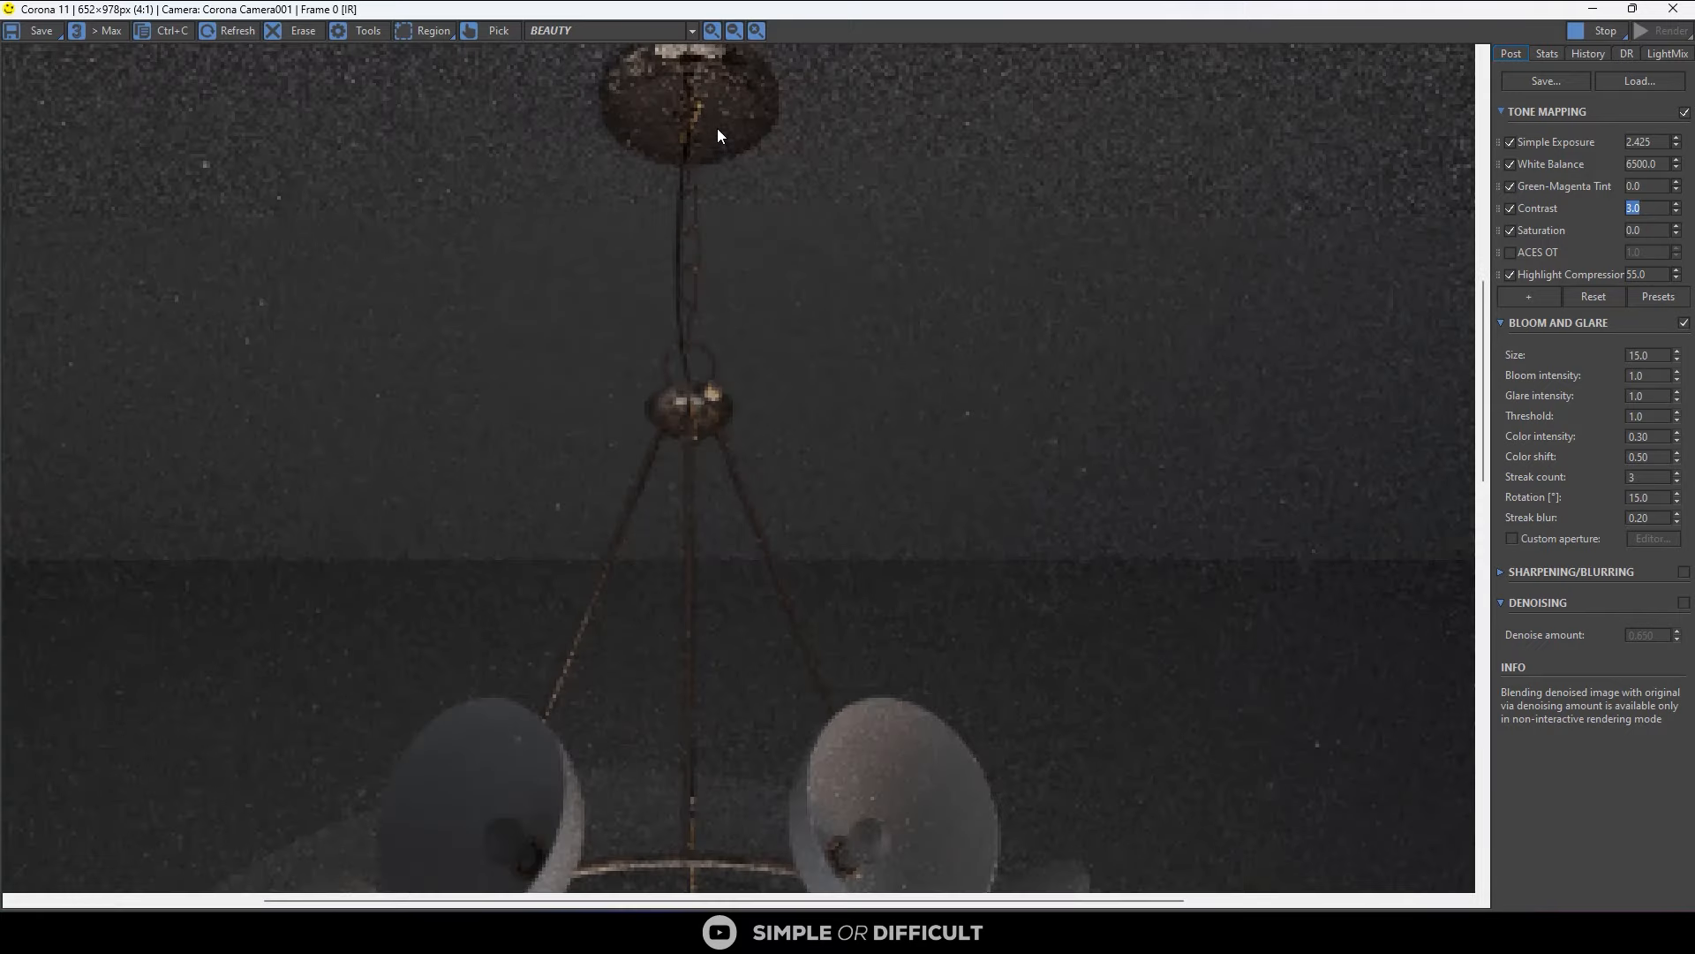
pyautogui.scroll(-2, 726, 411)
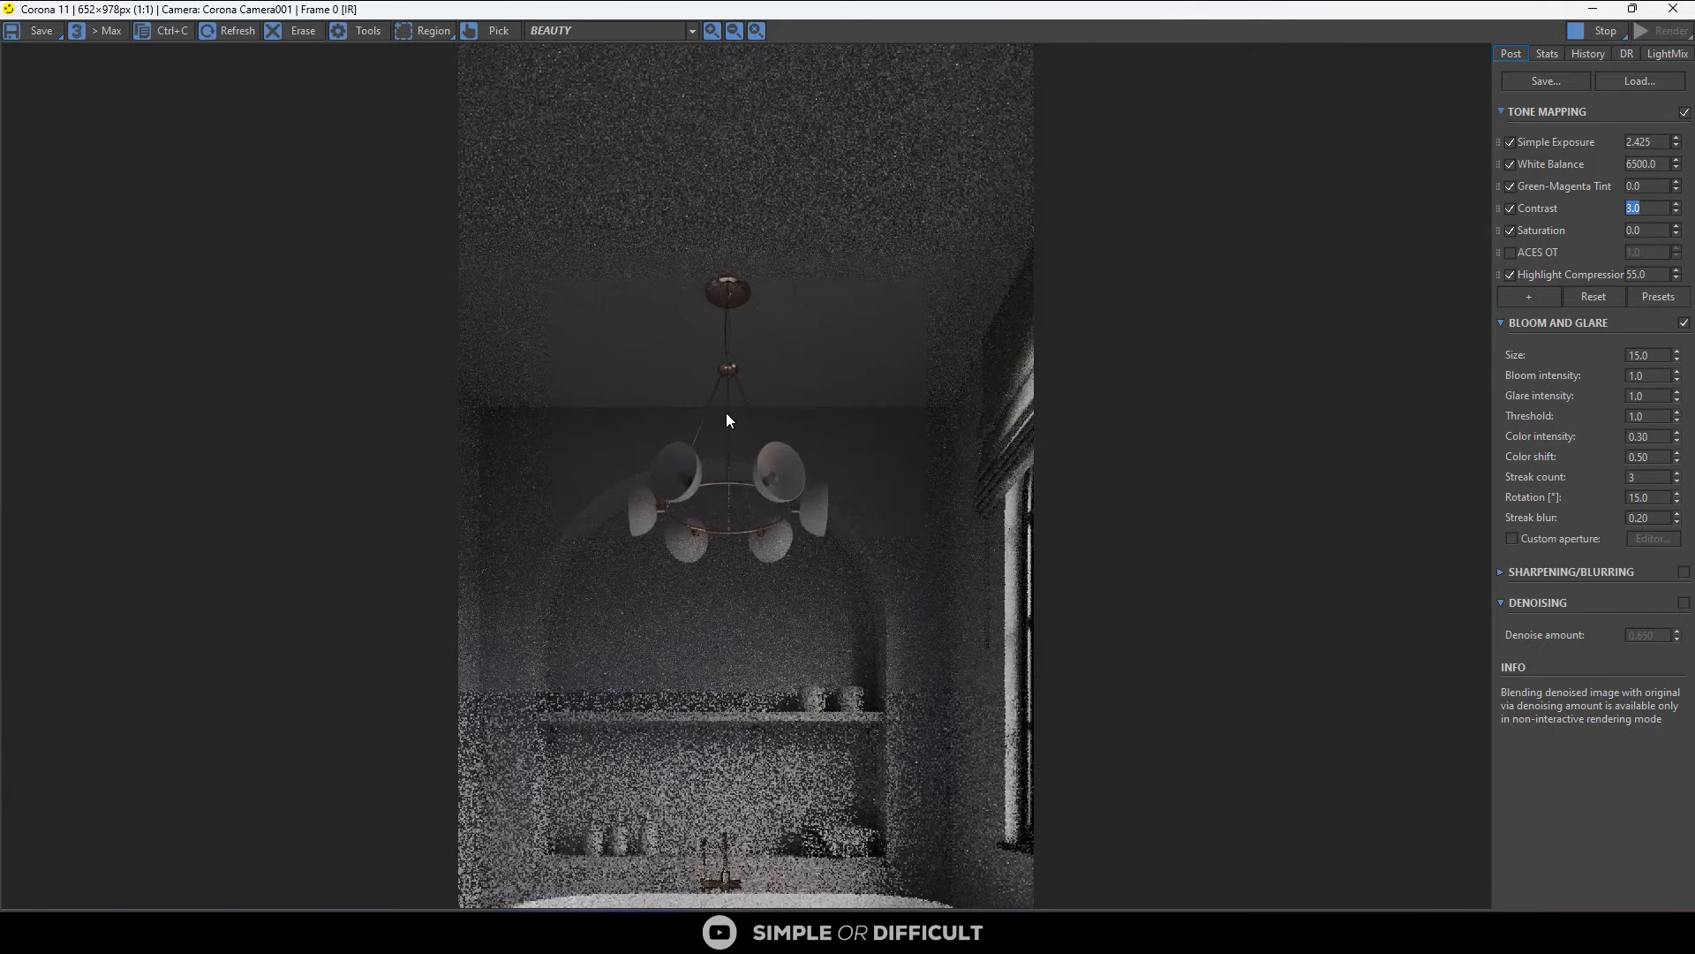
pyautogui.scroll(2, 574, 437)
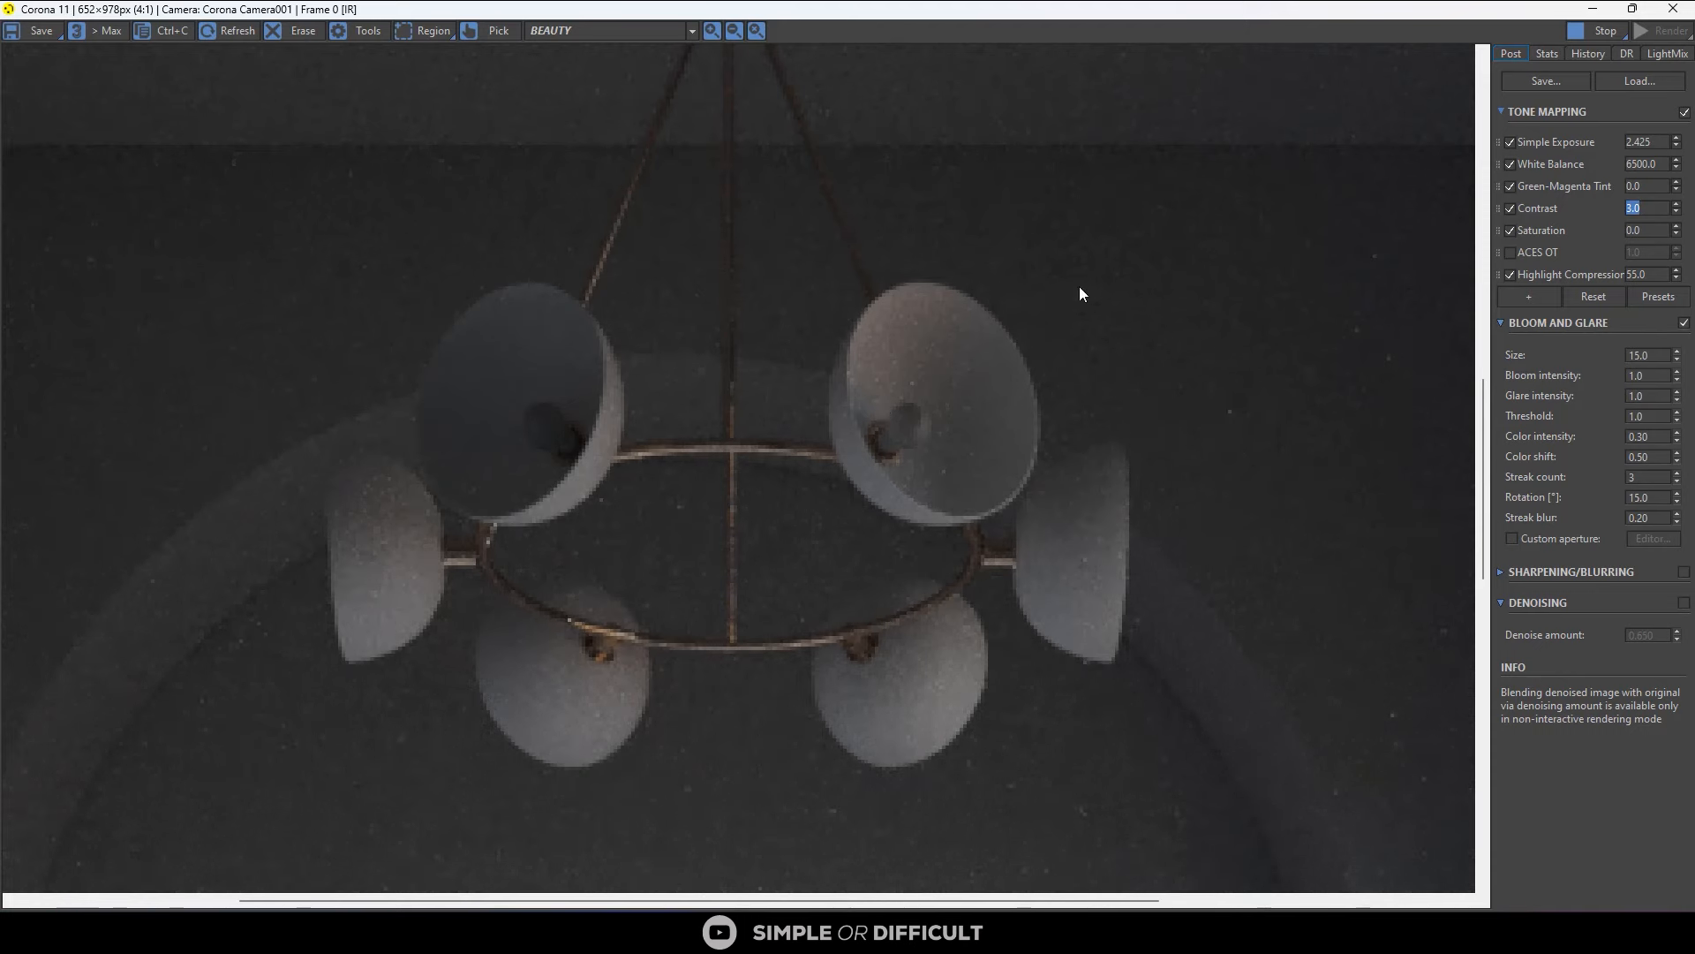
# Shrink the Corona frame buffer, stop the interactive render and minimise the buffer to return to the Slate Material Editor.
pyautogui.moveTo(1265, 9); pyautogui.dragTo(666, 193)
pyautogui.scroll(3, 644, 380)
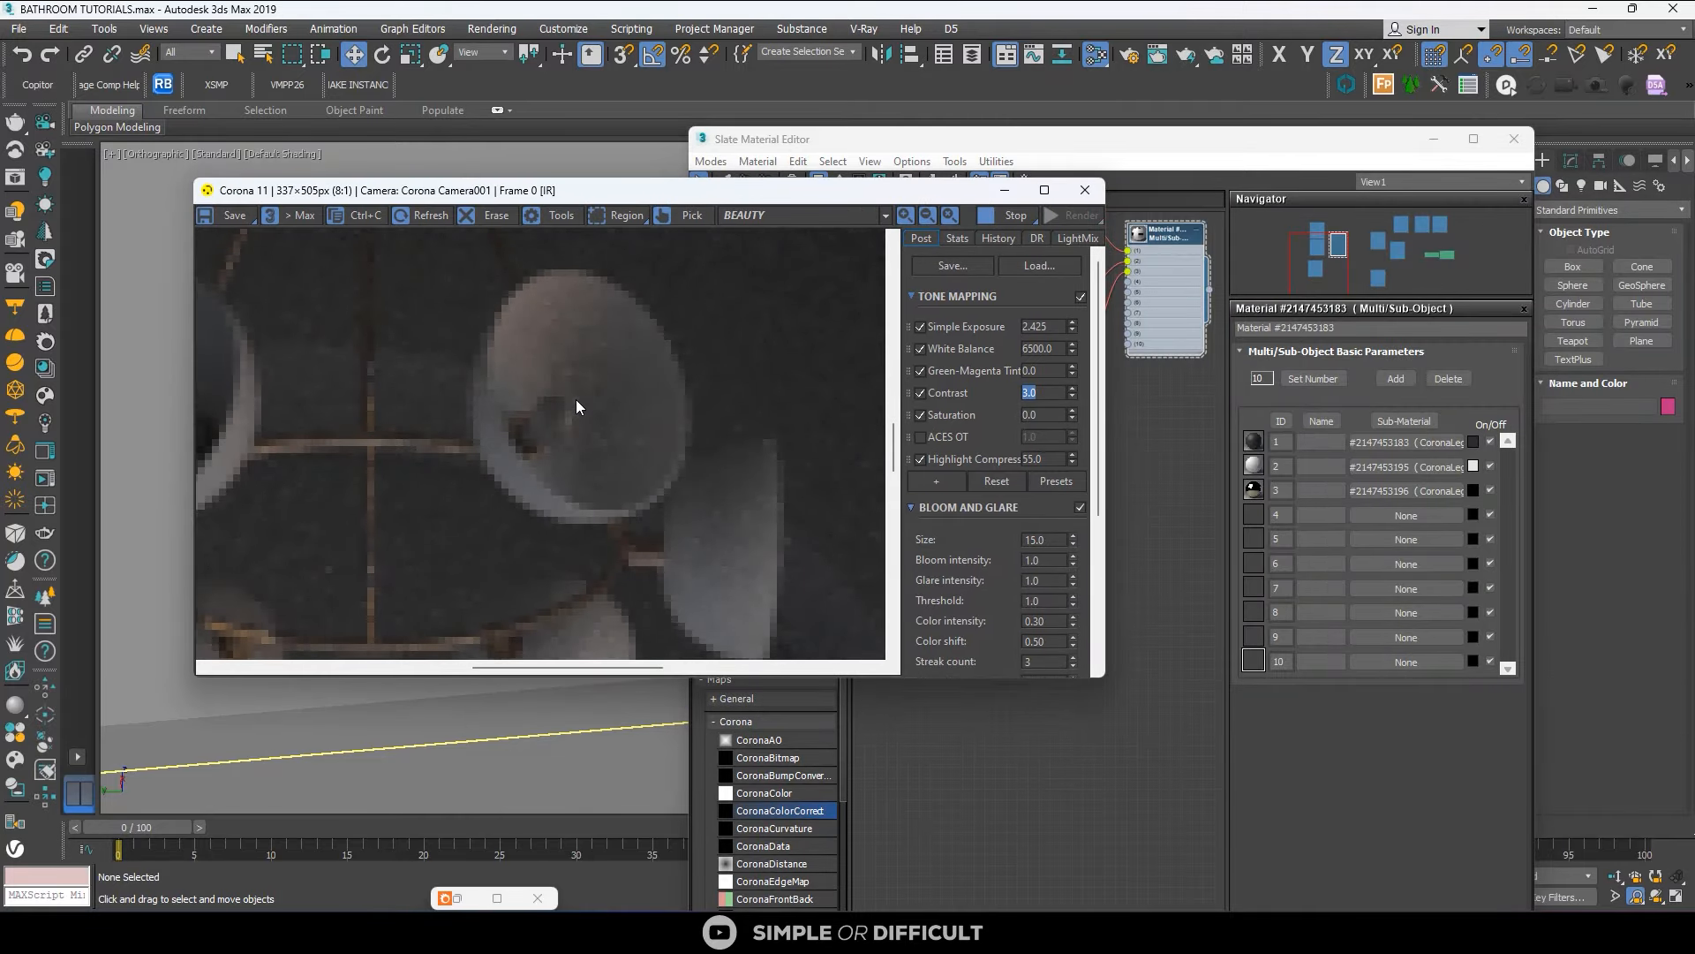
pyautogui.click(985, 215)
pyautogui.click(1006, 191)
pyautogui.scroll(-2, 919, 394)
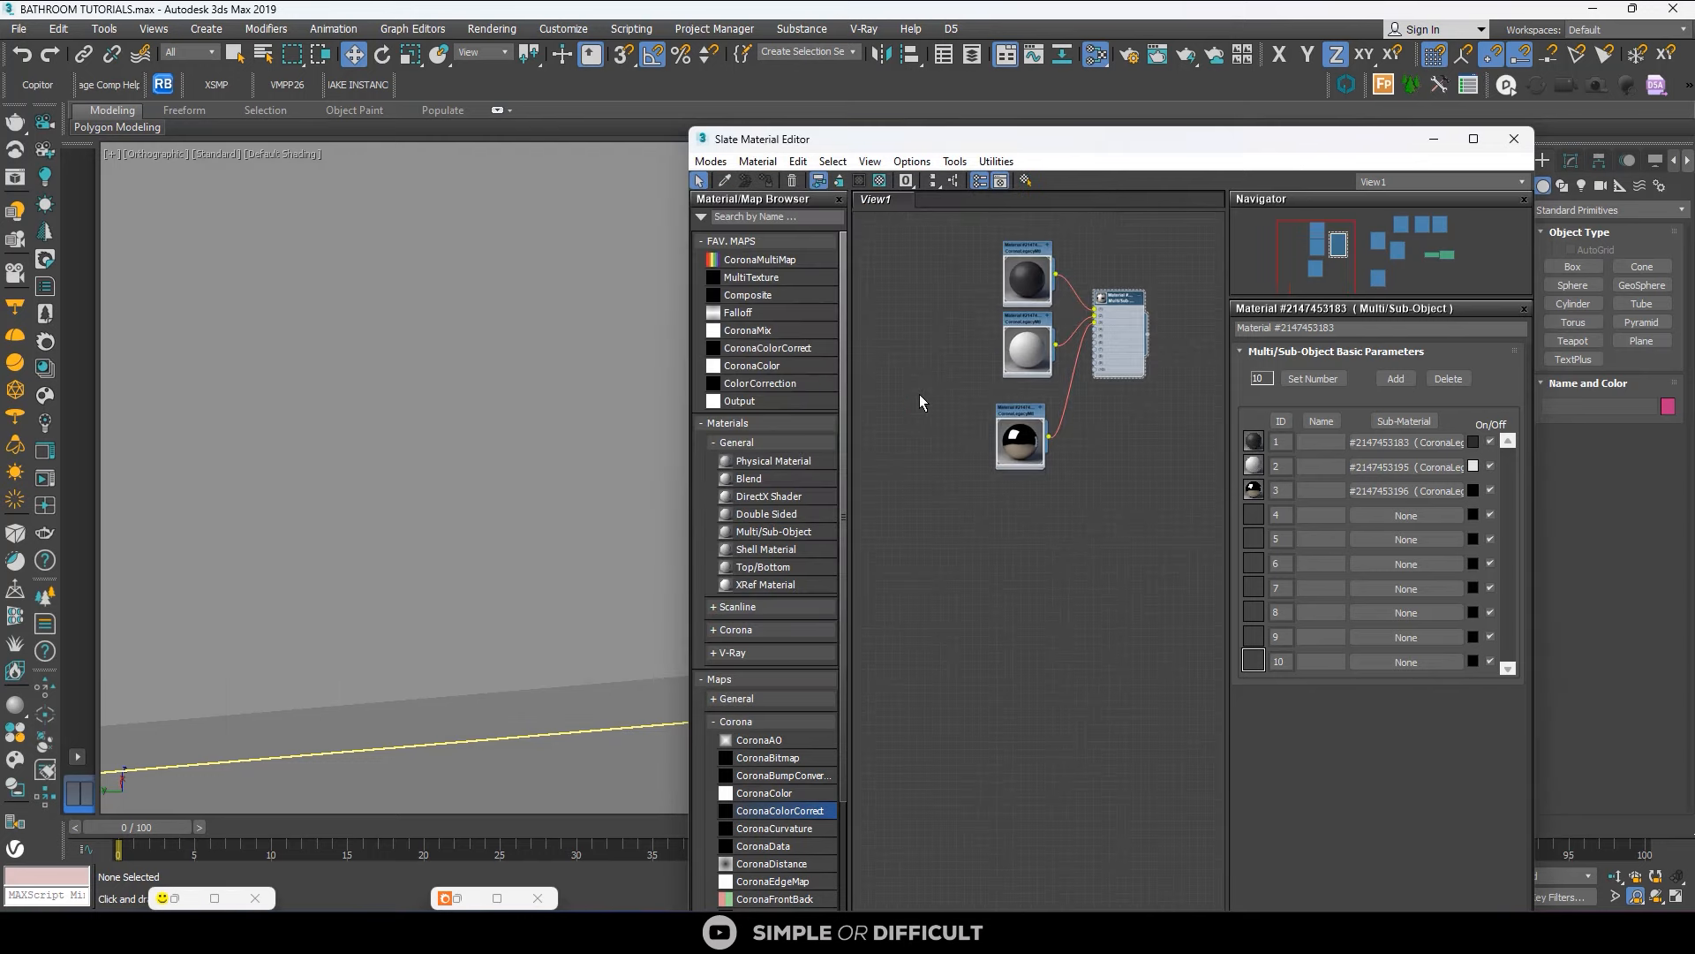
# Select the chandelier's light bulbs in the camera view, isolate them, and clear the material editor away from the orthographic view.
pyautogui.moveTo(1123, 150); pyautogui.dragTo(620, 211)
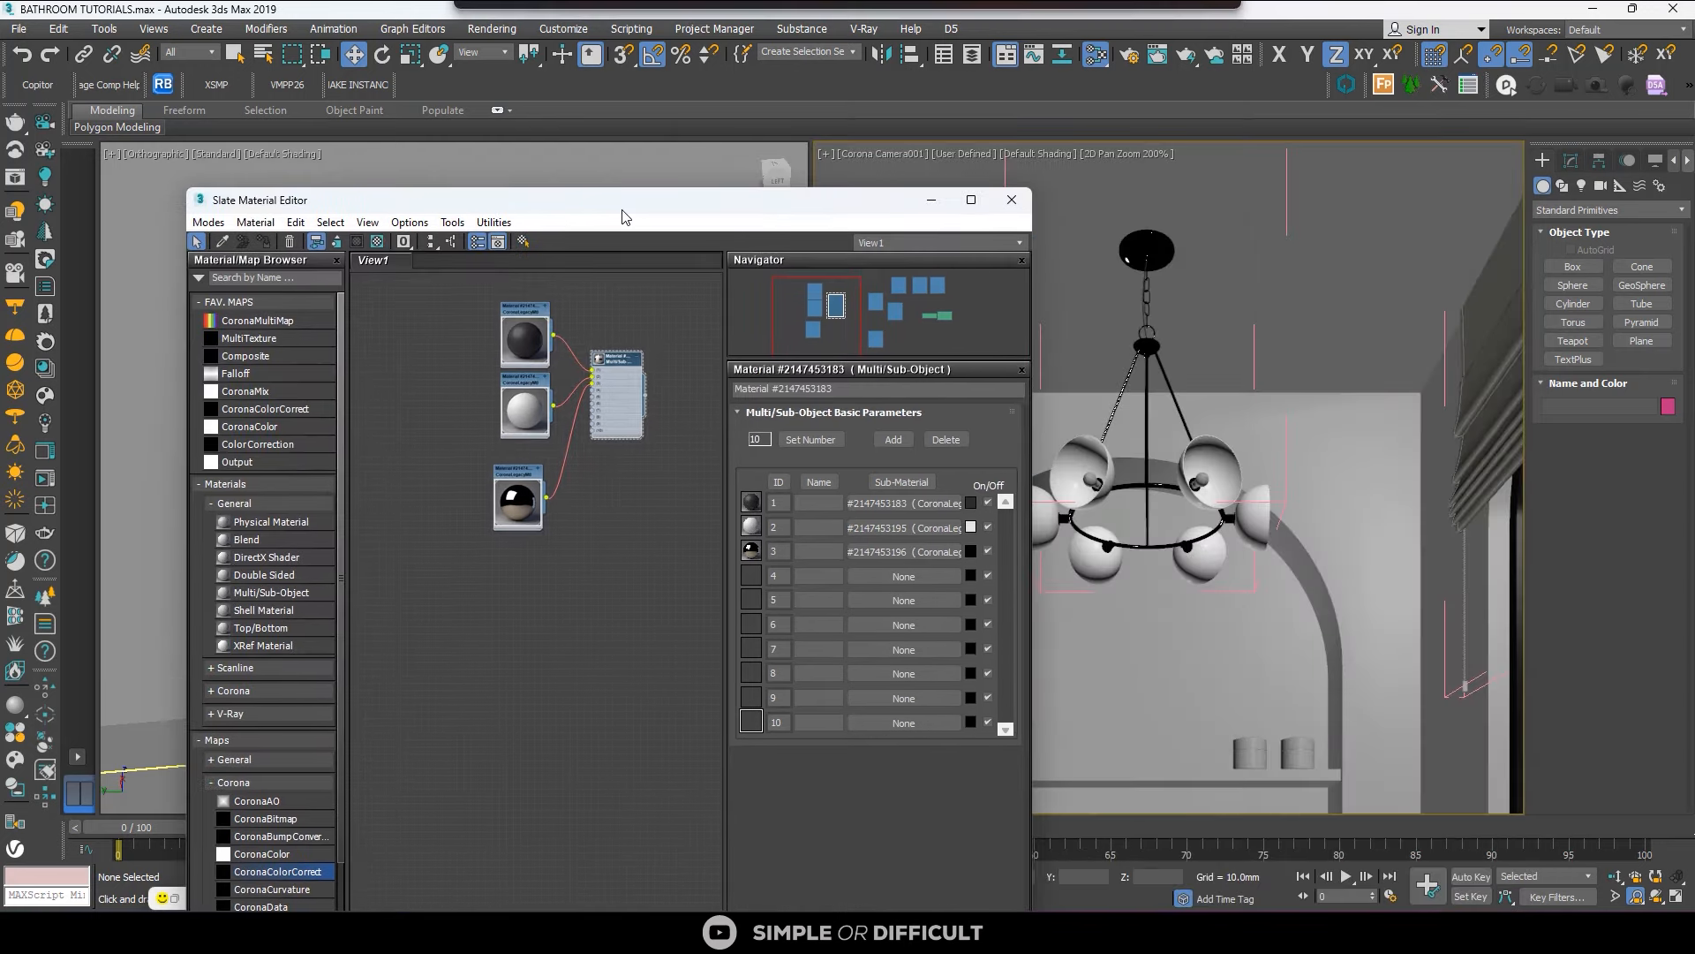
pyautogui.click(1209, 480)
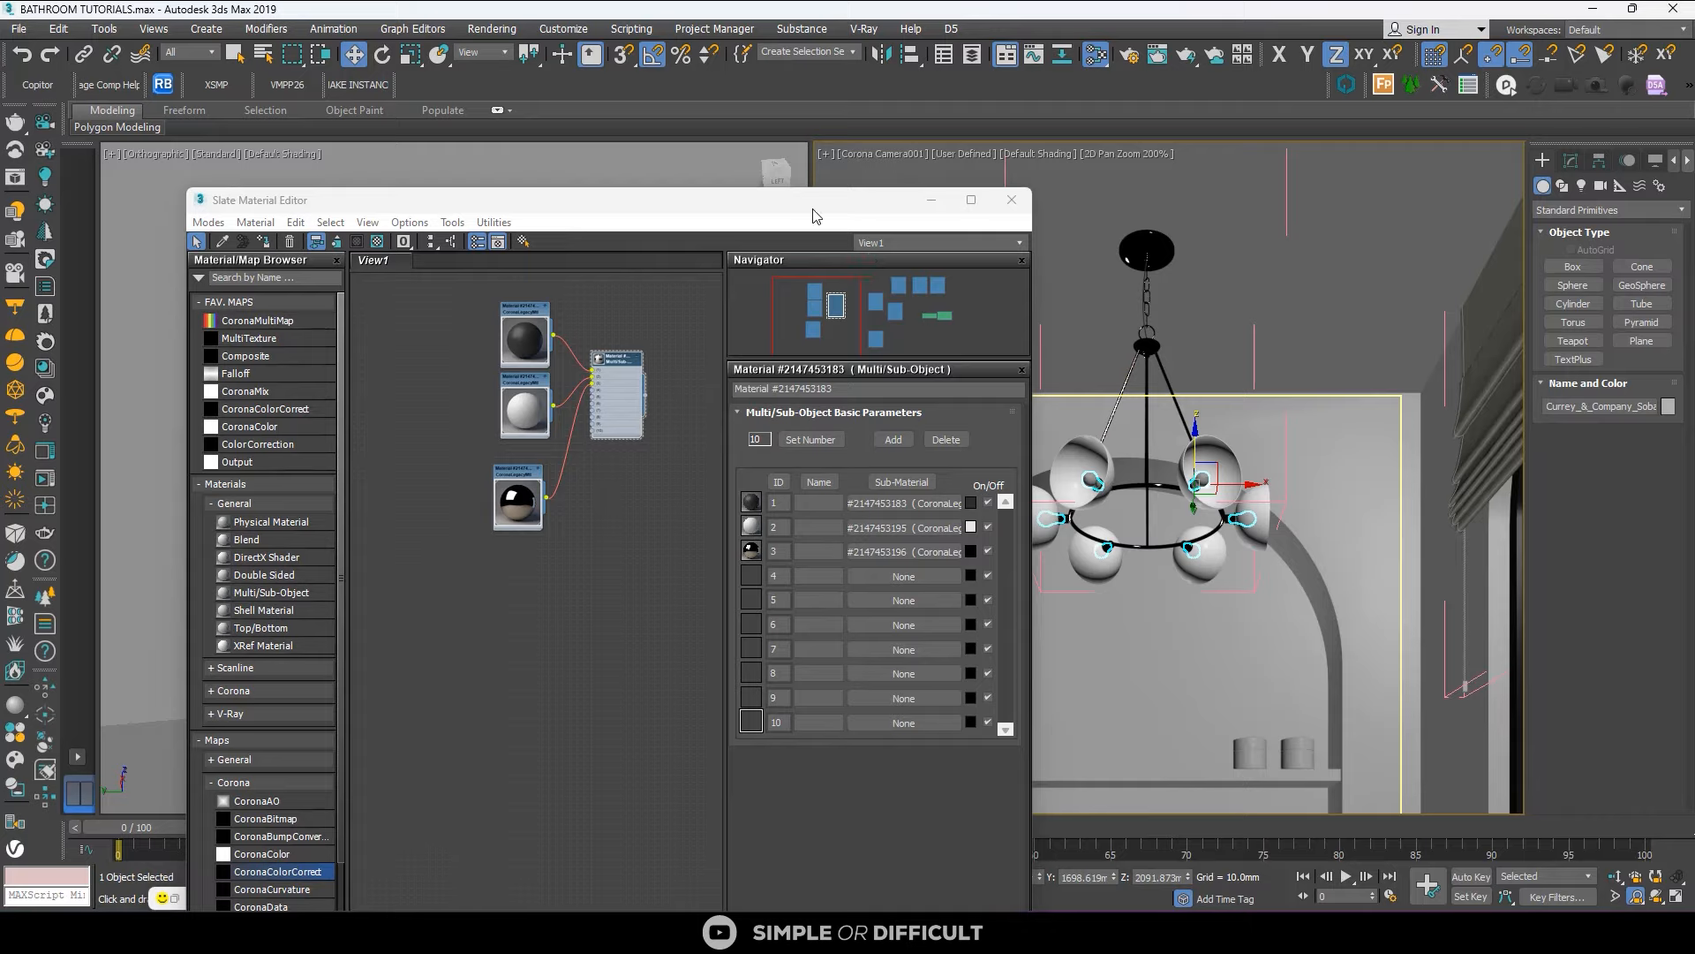
pyautogui.moveTo(813, 203); pyautogui.dragTo(814, 89)
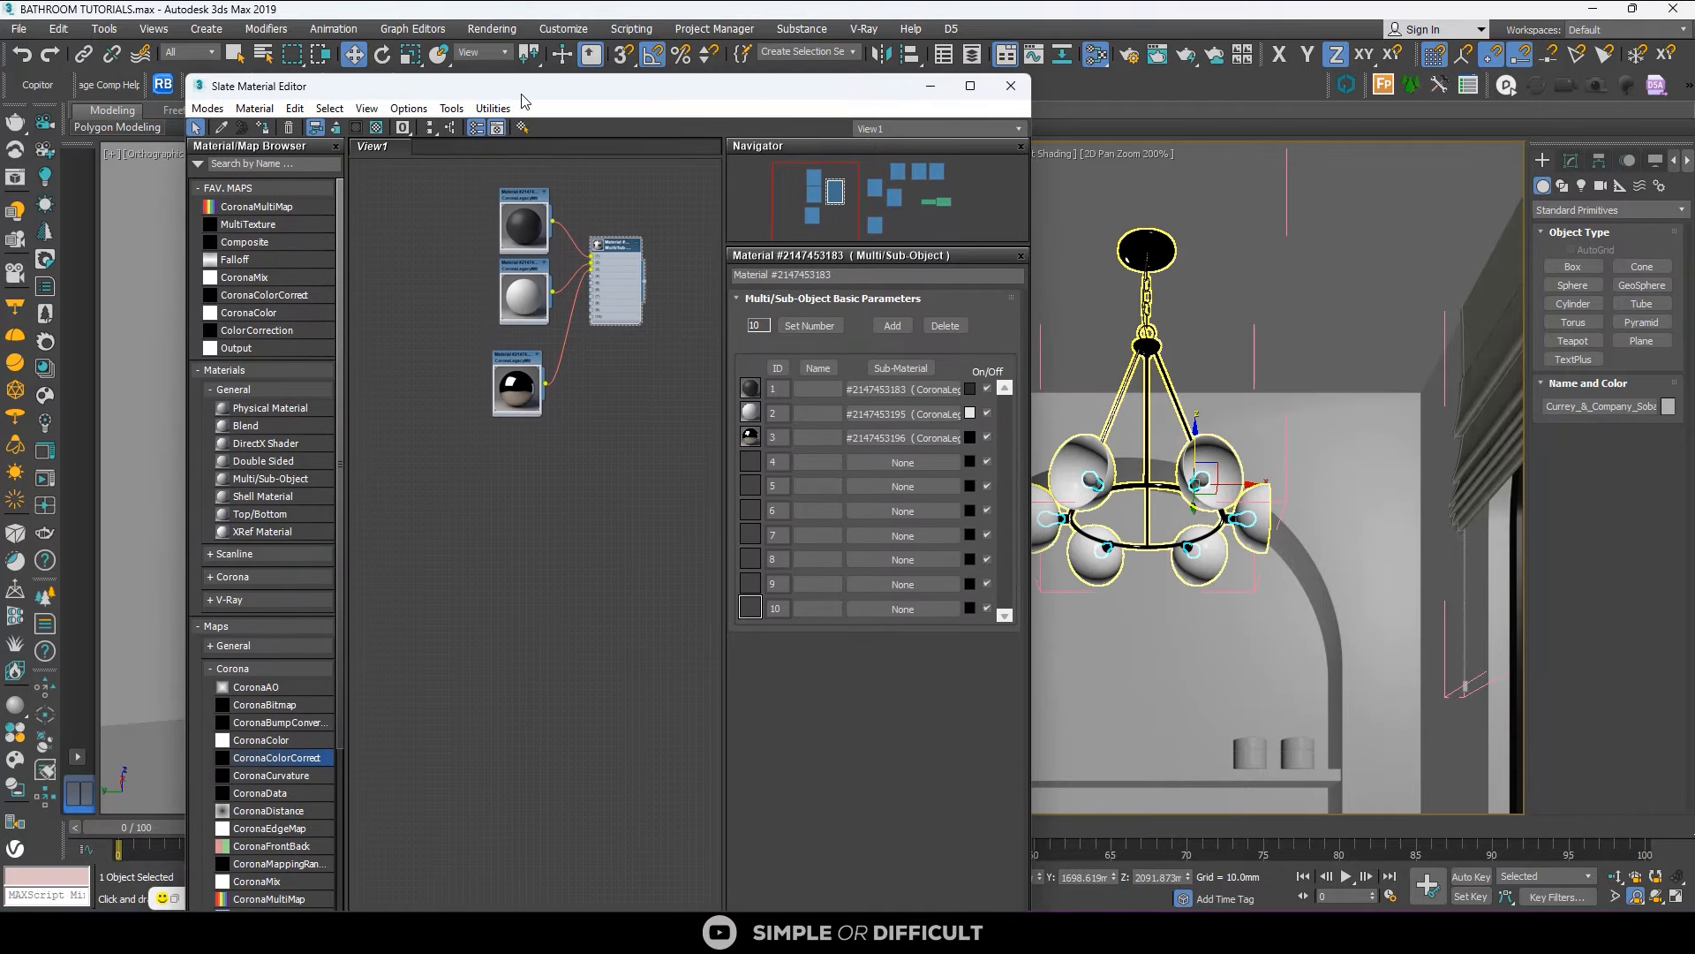
pyautogui.moveTo(522, 96); pyautogui.dragTo(289, 87)
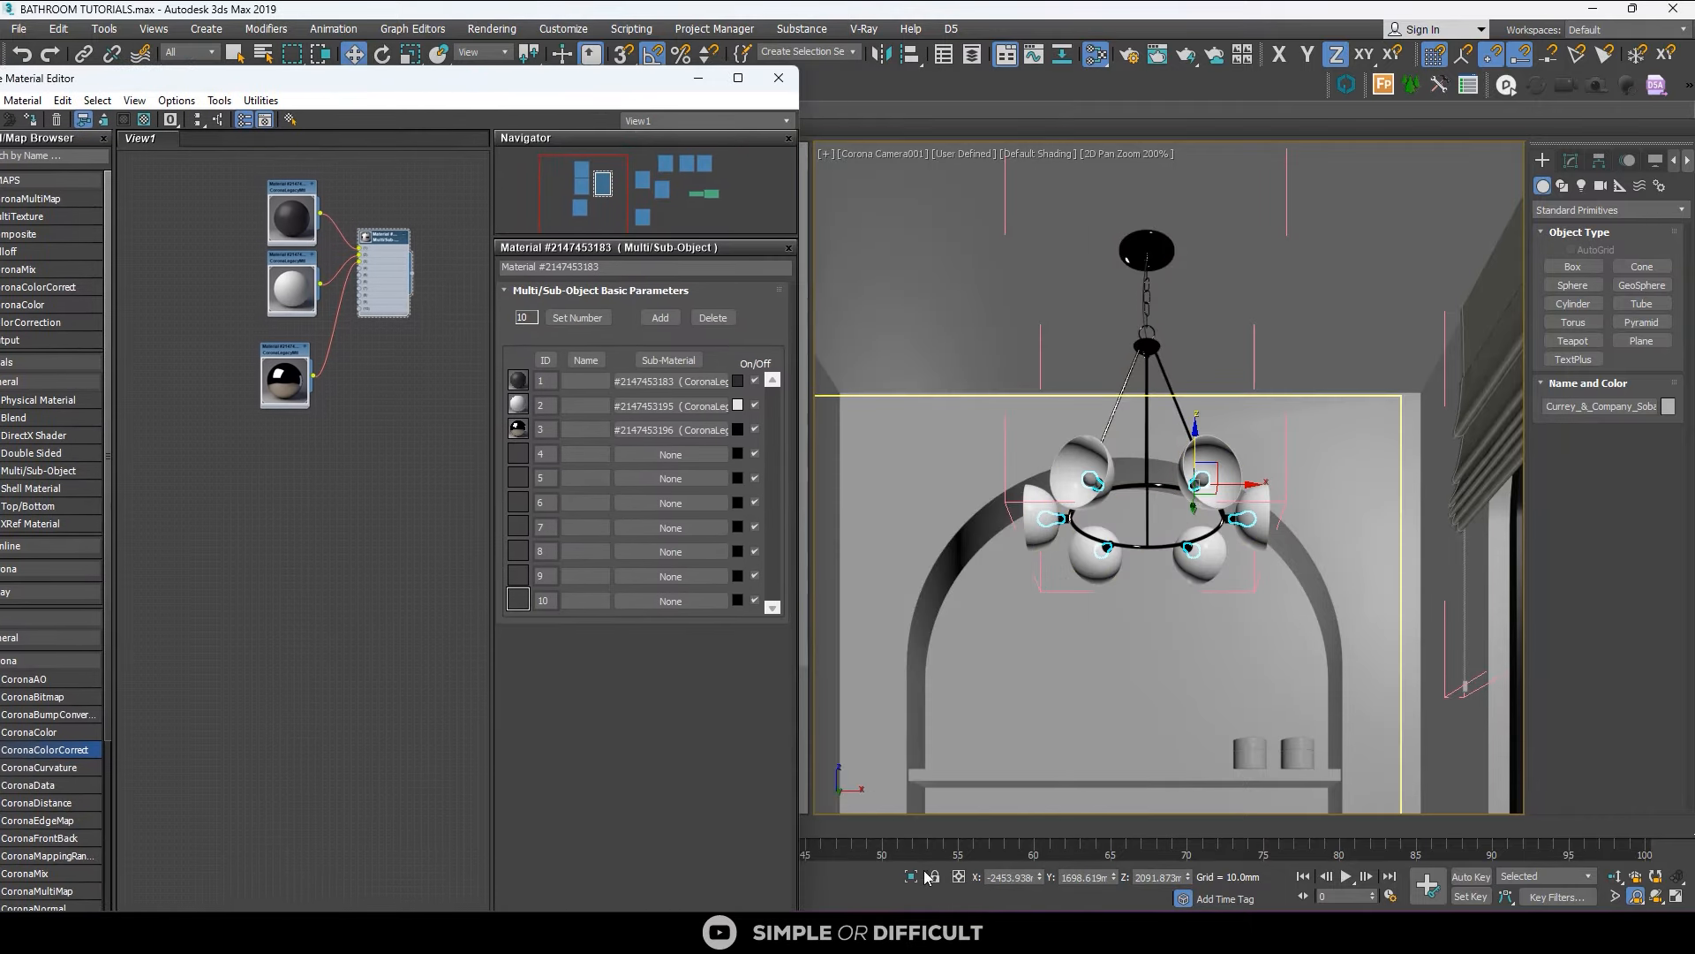
pyautogui.click(930, 876)
pyautogui.moveTo(566, 77); pyautogui.dragTo(1369, 158)
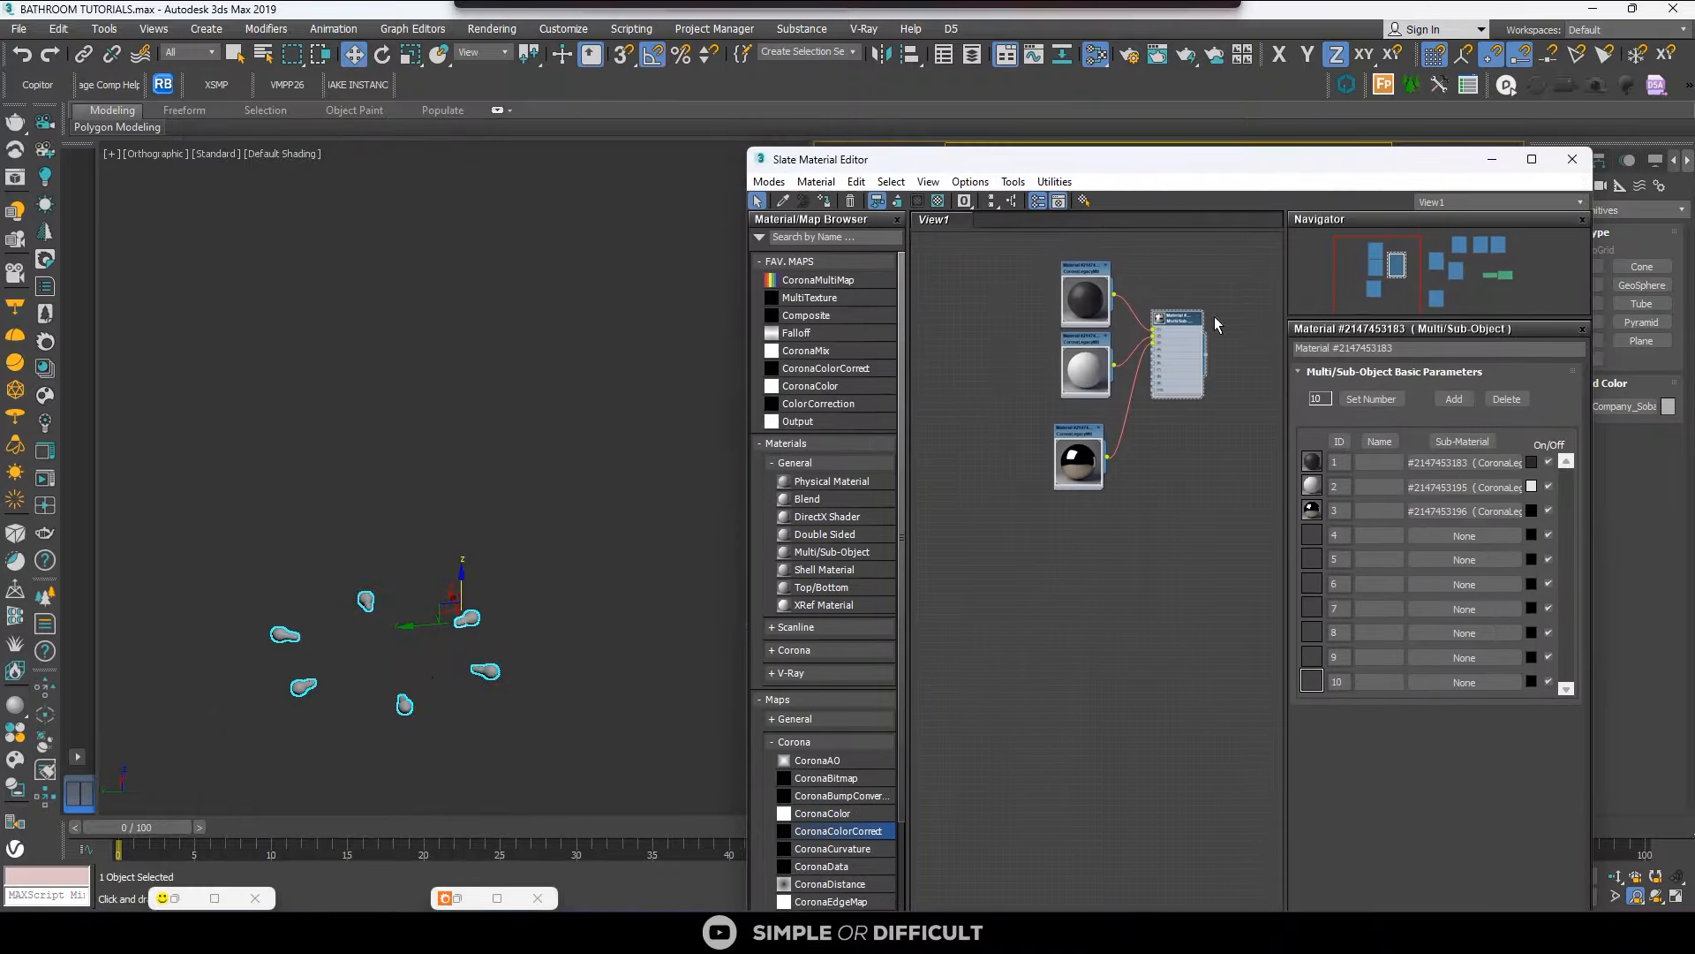
pyautogui.scroll(10, 464, 622)
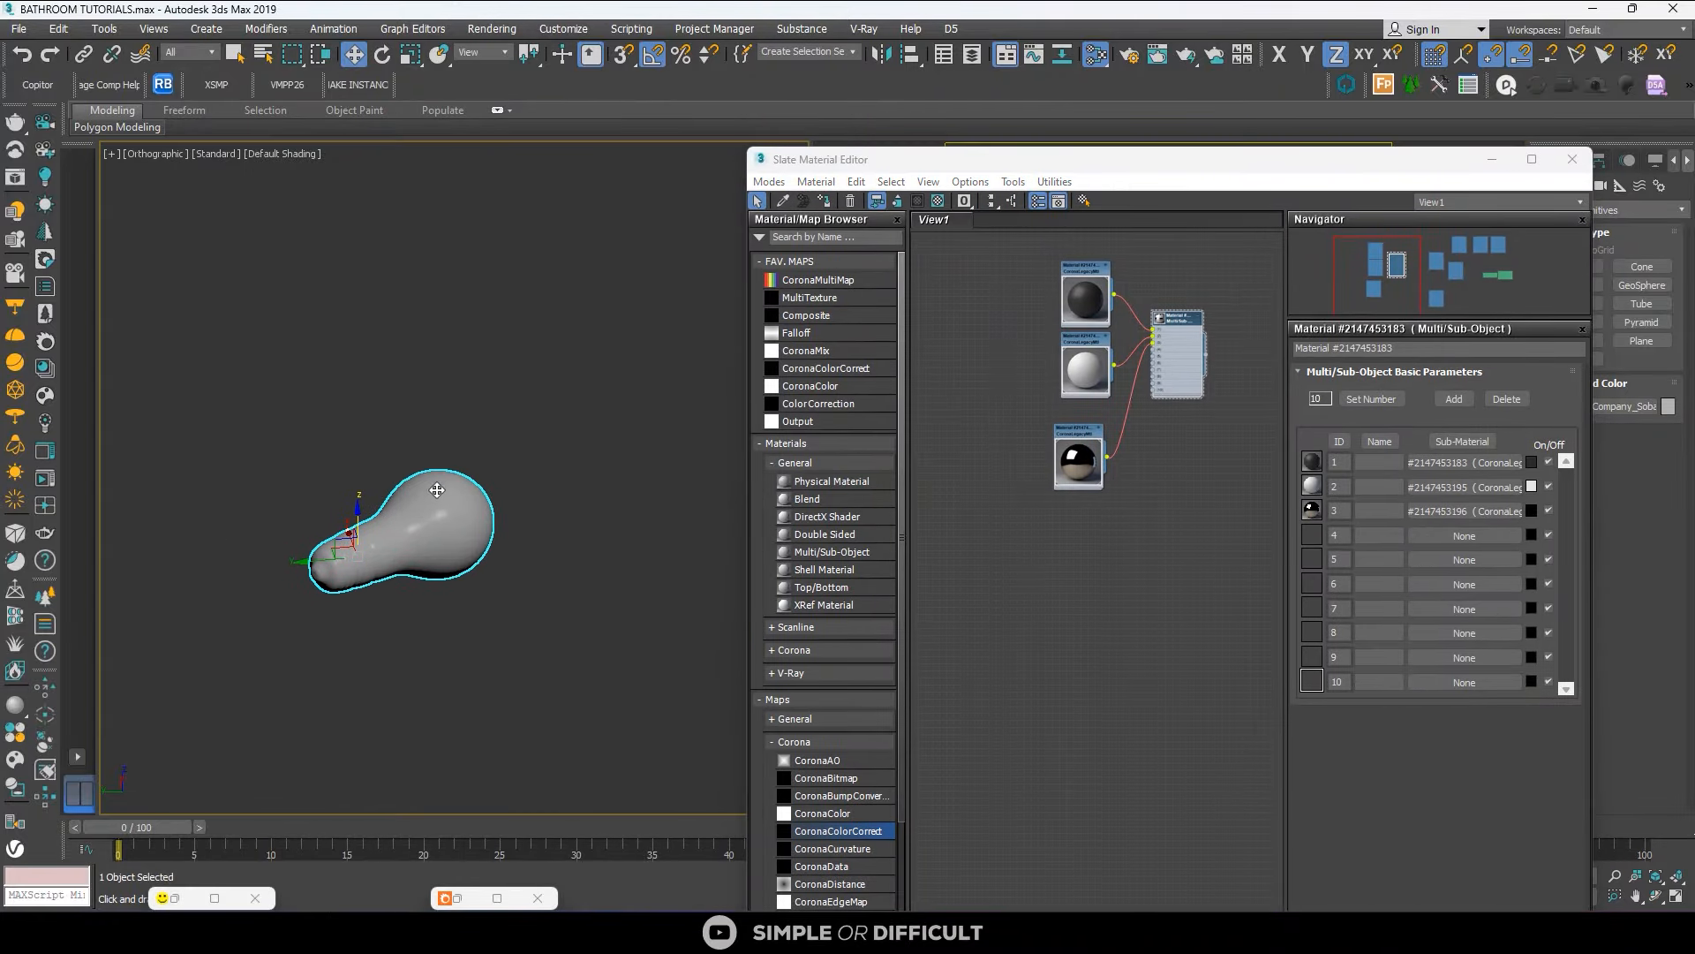
# Open the bulbs' Editable Poly level beneath TurboSmooth and select one bulb's glass envelope as an element.
pyautogui.moveTo(1248, 170); pyautogui.dragTo(1165, 156)
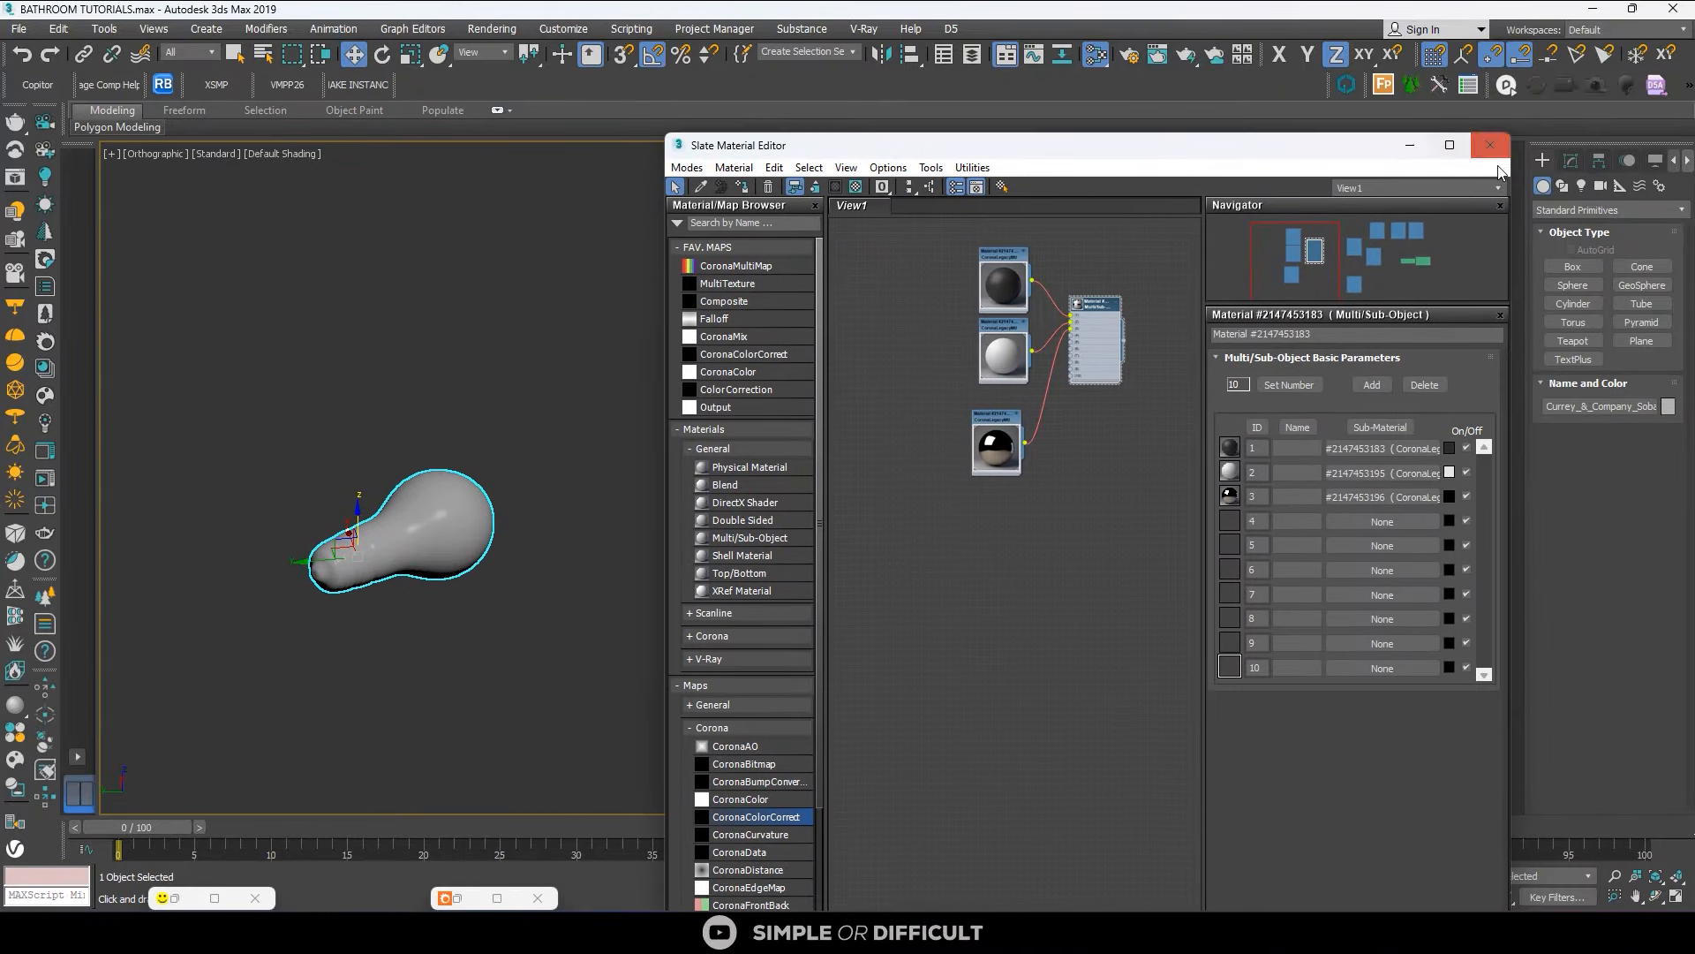
pyautogui.click(1571, 160)
pyautogui.click(1618, 386)
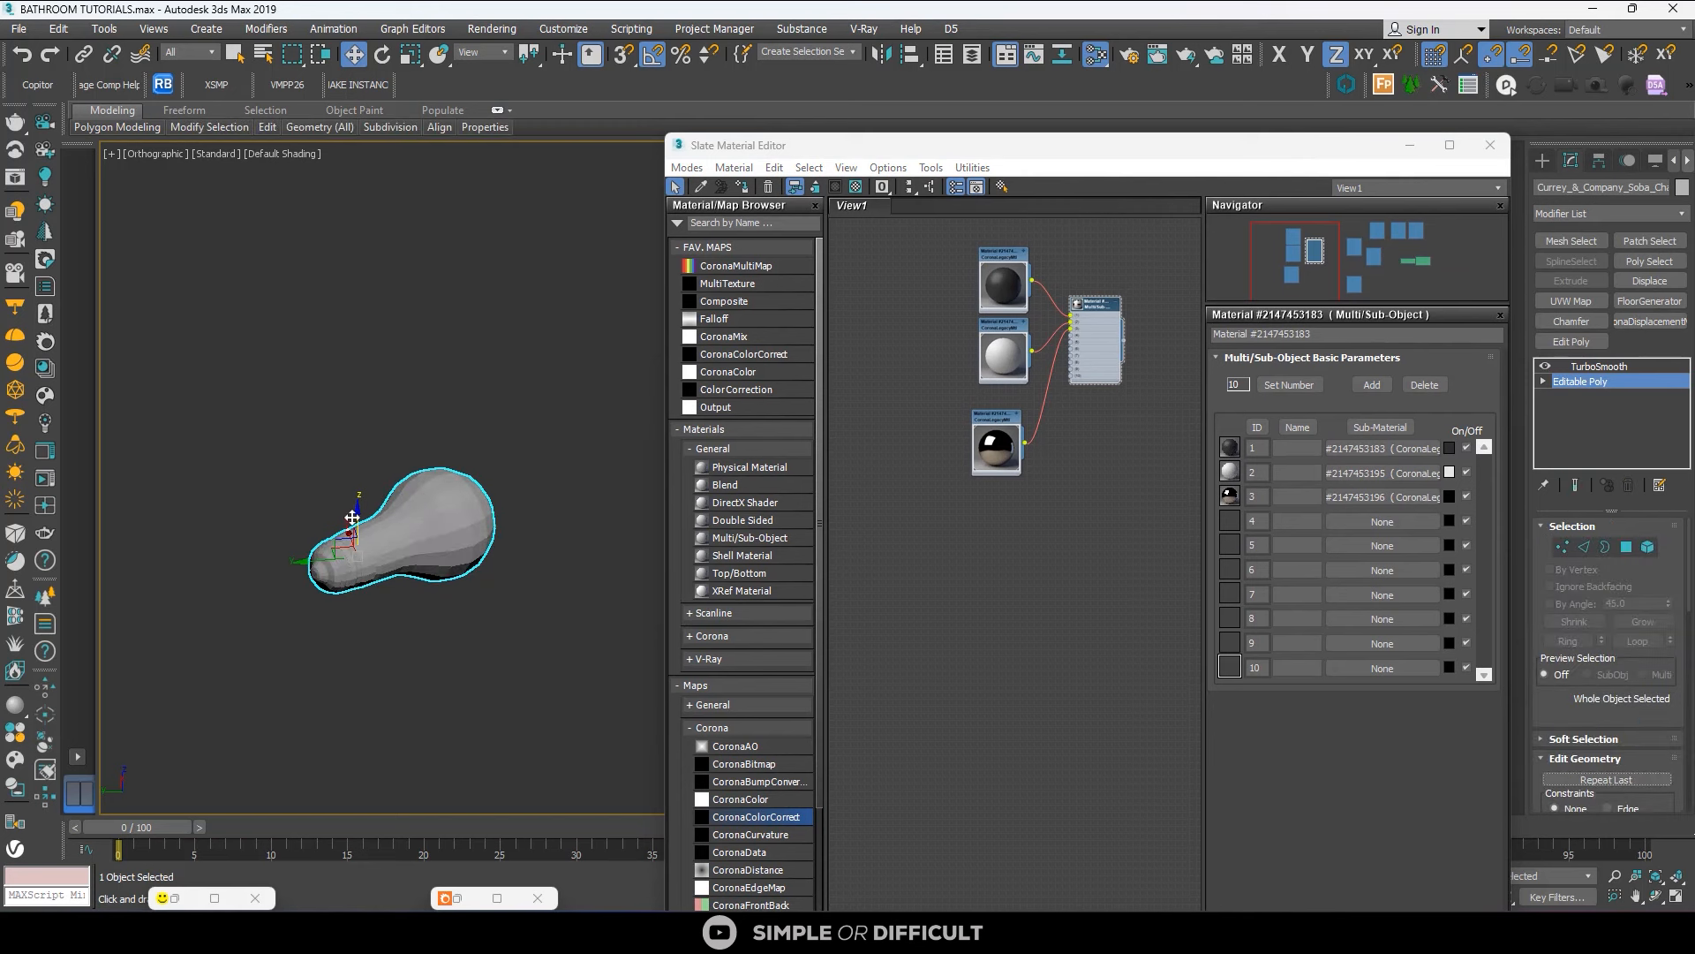
pyautogui.click(418, 533)
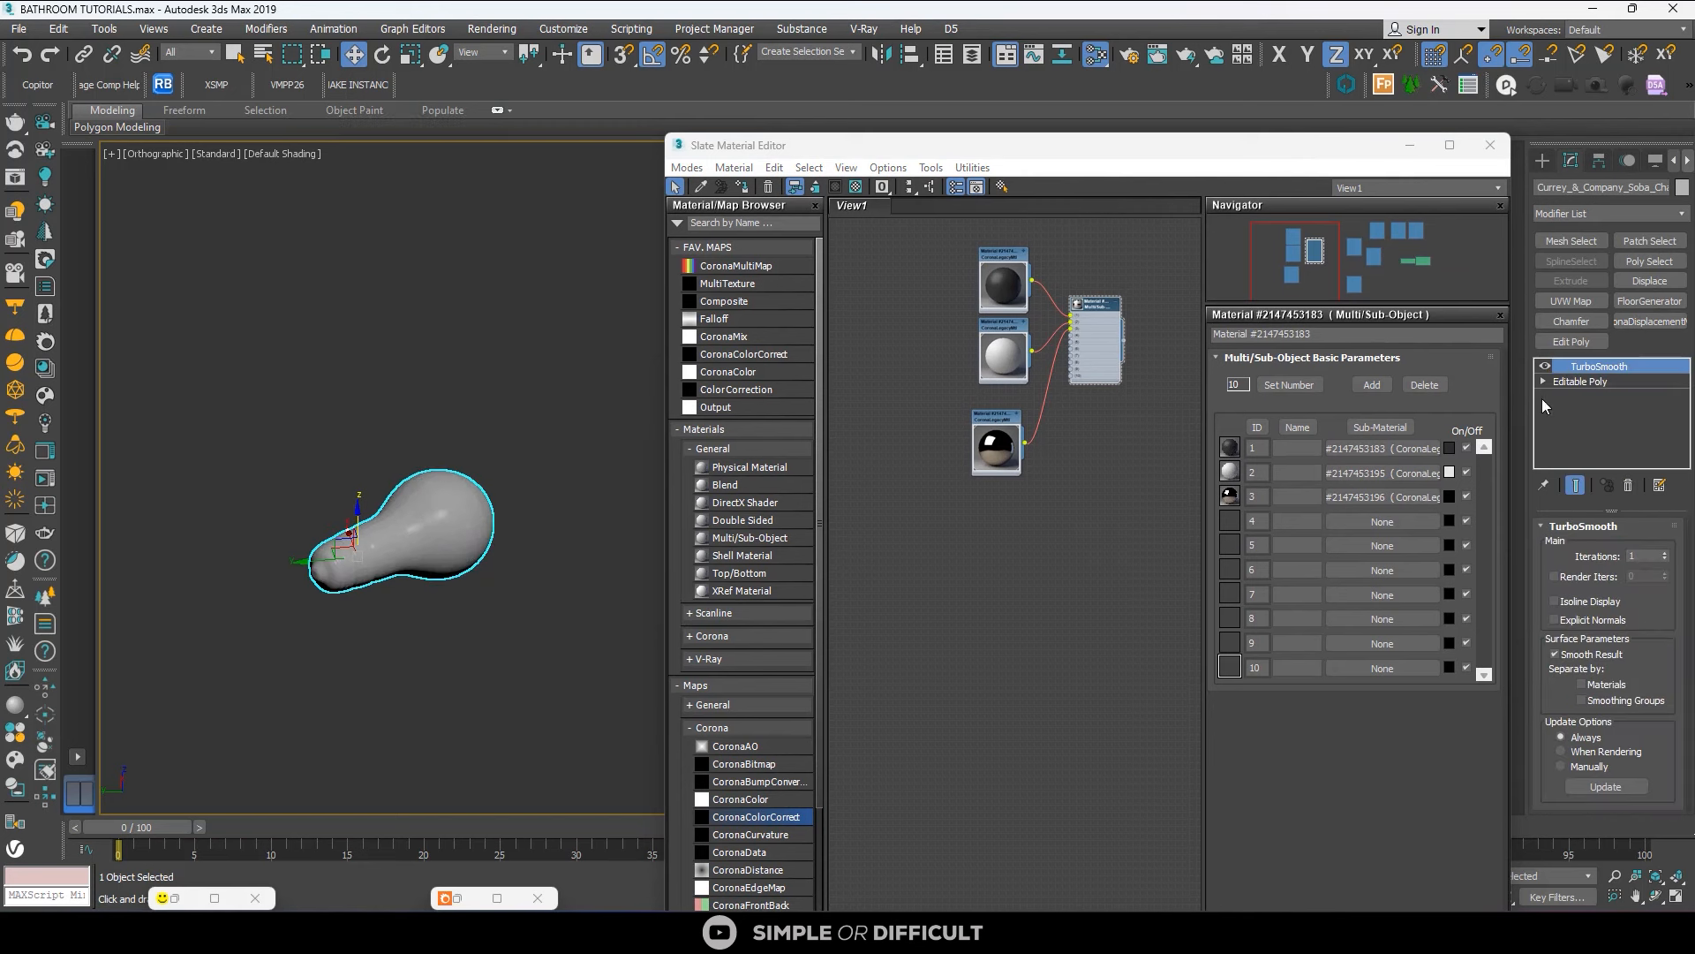
pyautogui.click(1594, 381)
pyautogui.click(1646, 547)
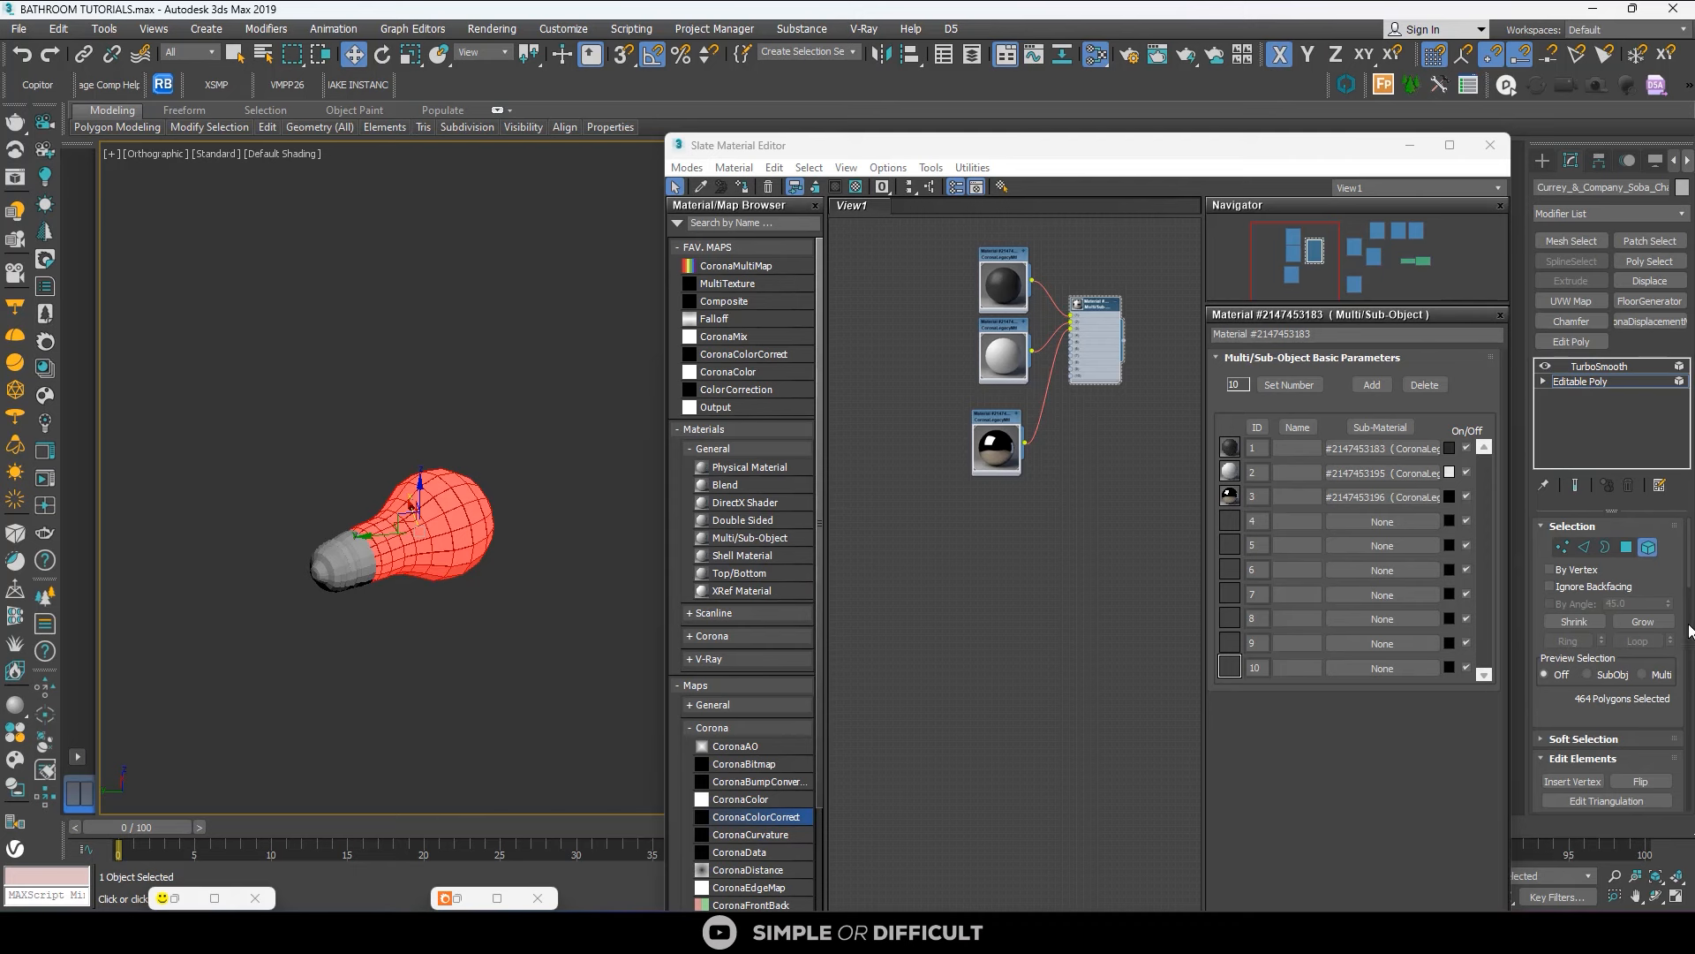
# Check which bulb parts use material IDs 1, 2 and 3 by selecting polygons by ID.
pyautogui.moveTo(1691, 584); pyautogui.dragTo(1691, 717)
pyautogui.click(1617, 618)
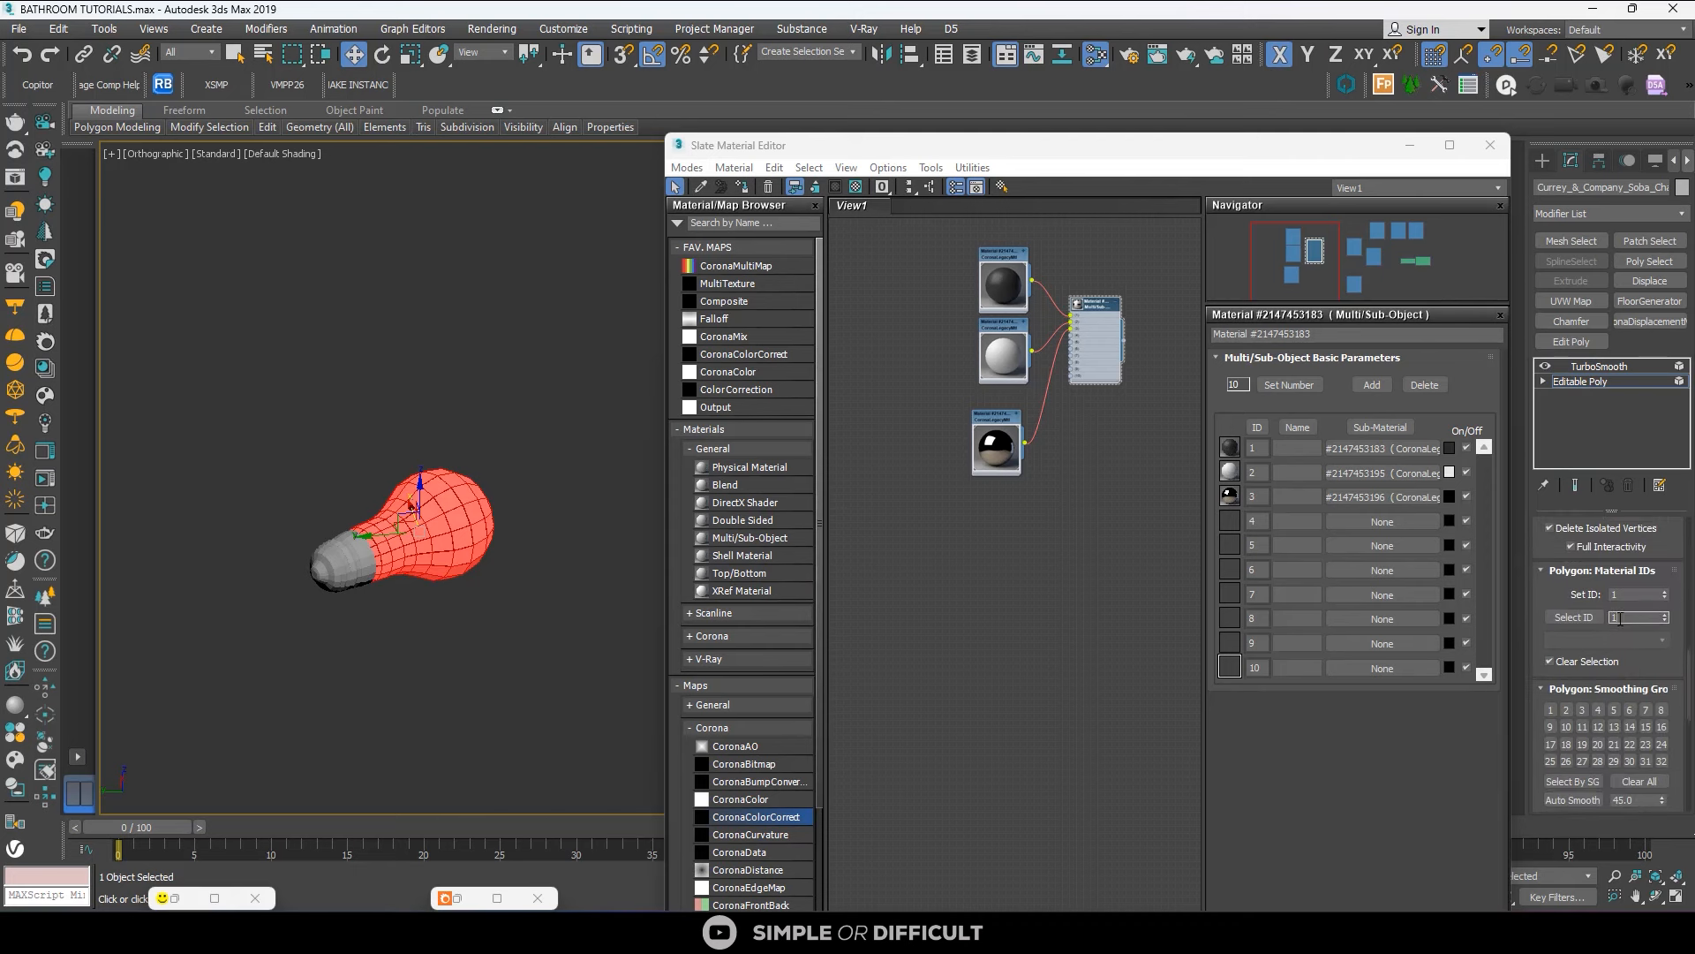
pyautogui.click(1576, 618)
pyautogui.click(1624, 618)
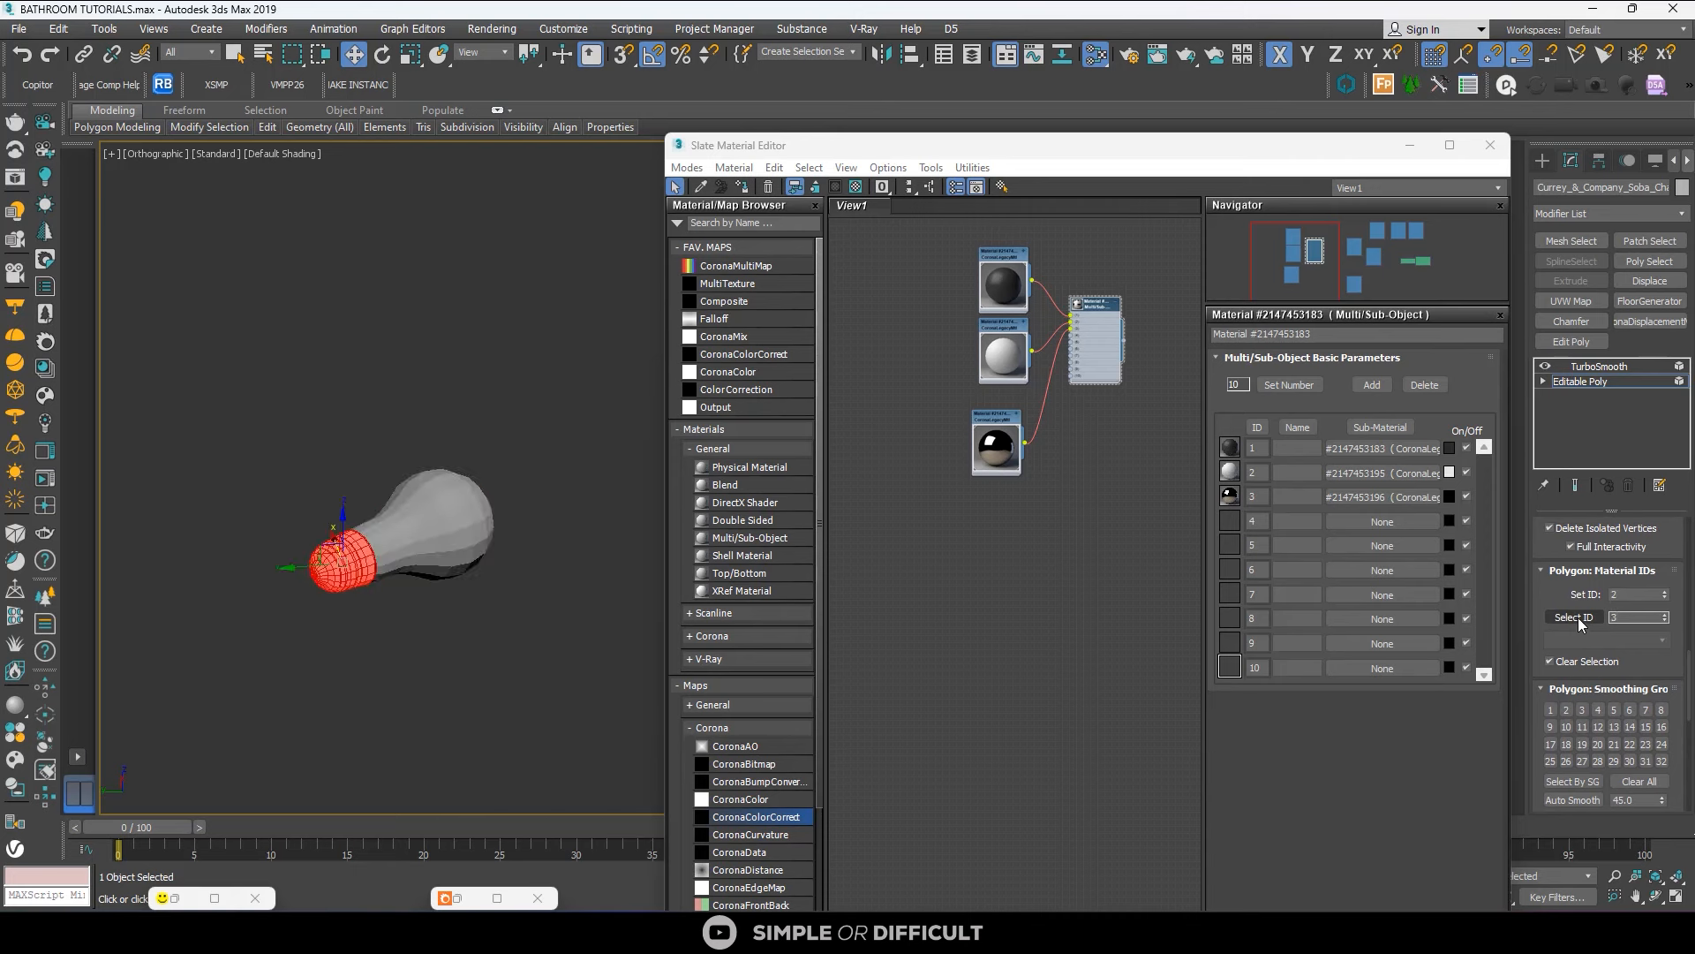
pyautogui.click(1577, 618)
pyautogui.scroll(-5, 473, 507)
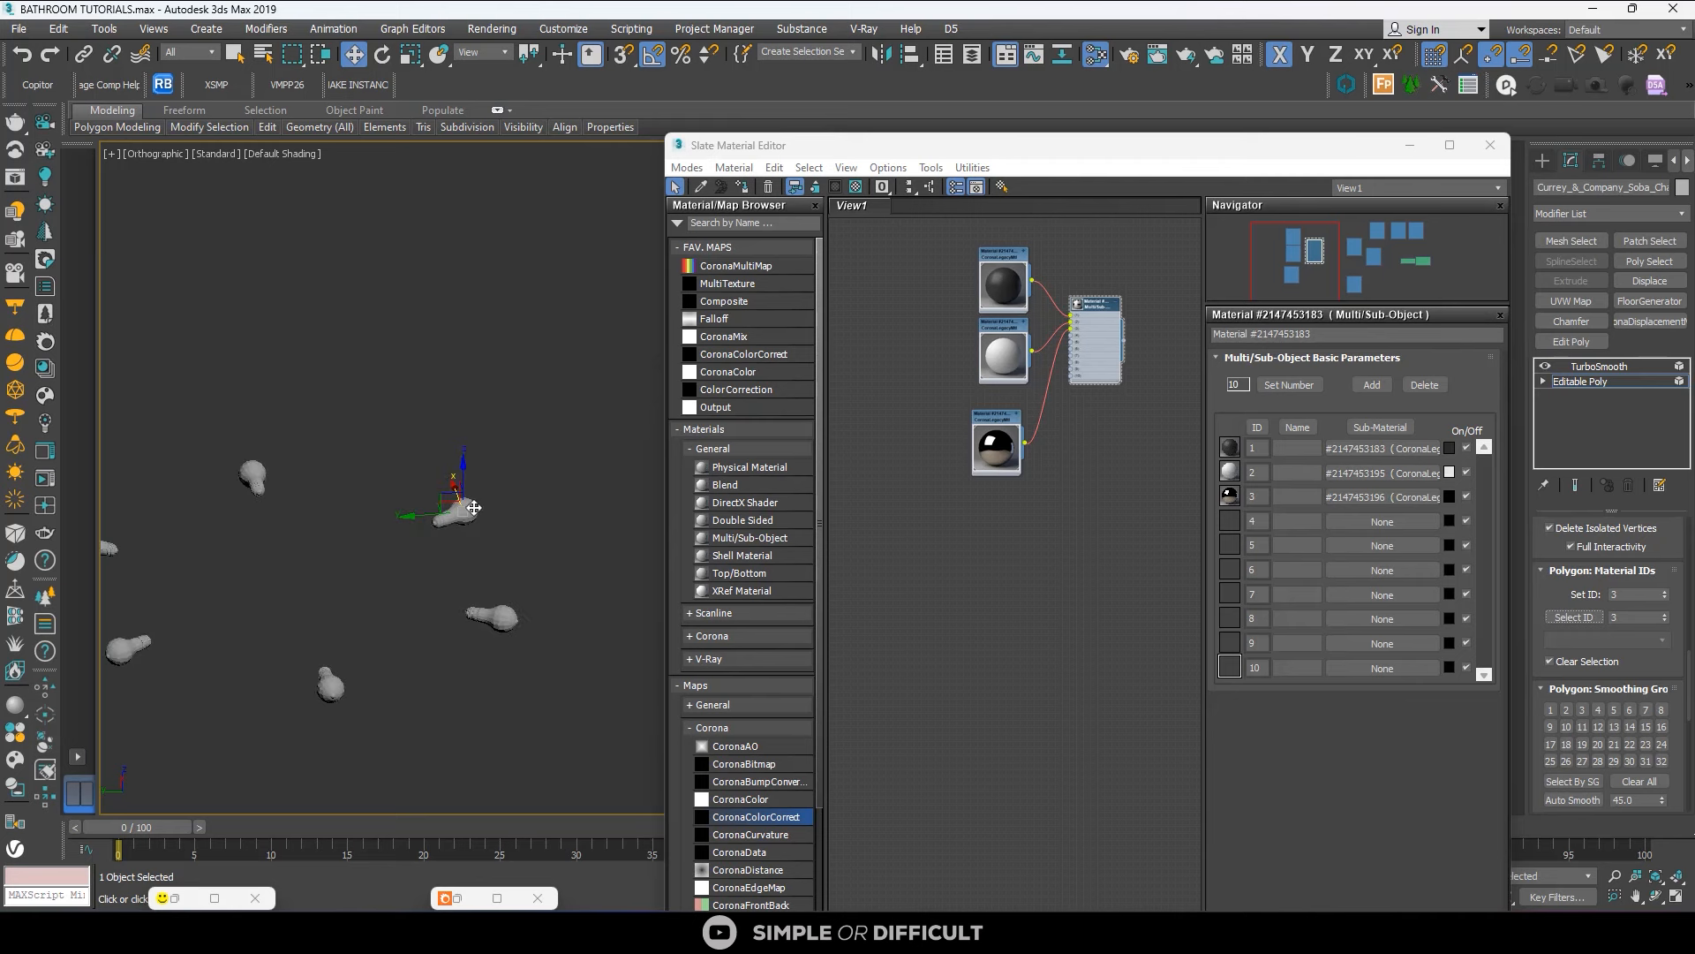
# Move an unused grey CoronaLegacyMtl node below the chandelier's chrome sub-material in the node view.
pyautogui.click(1057, 522)
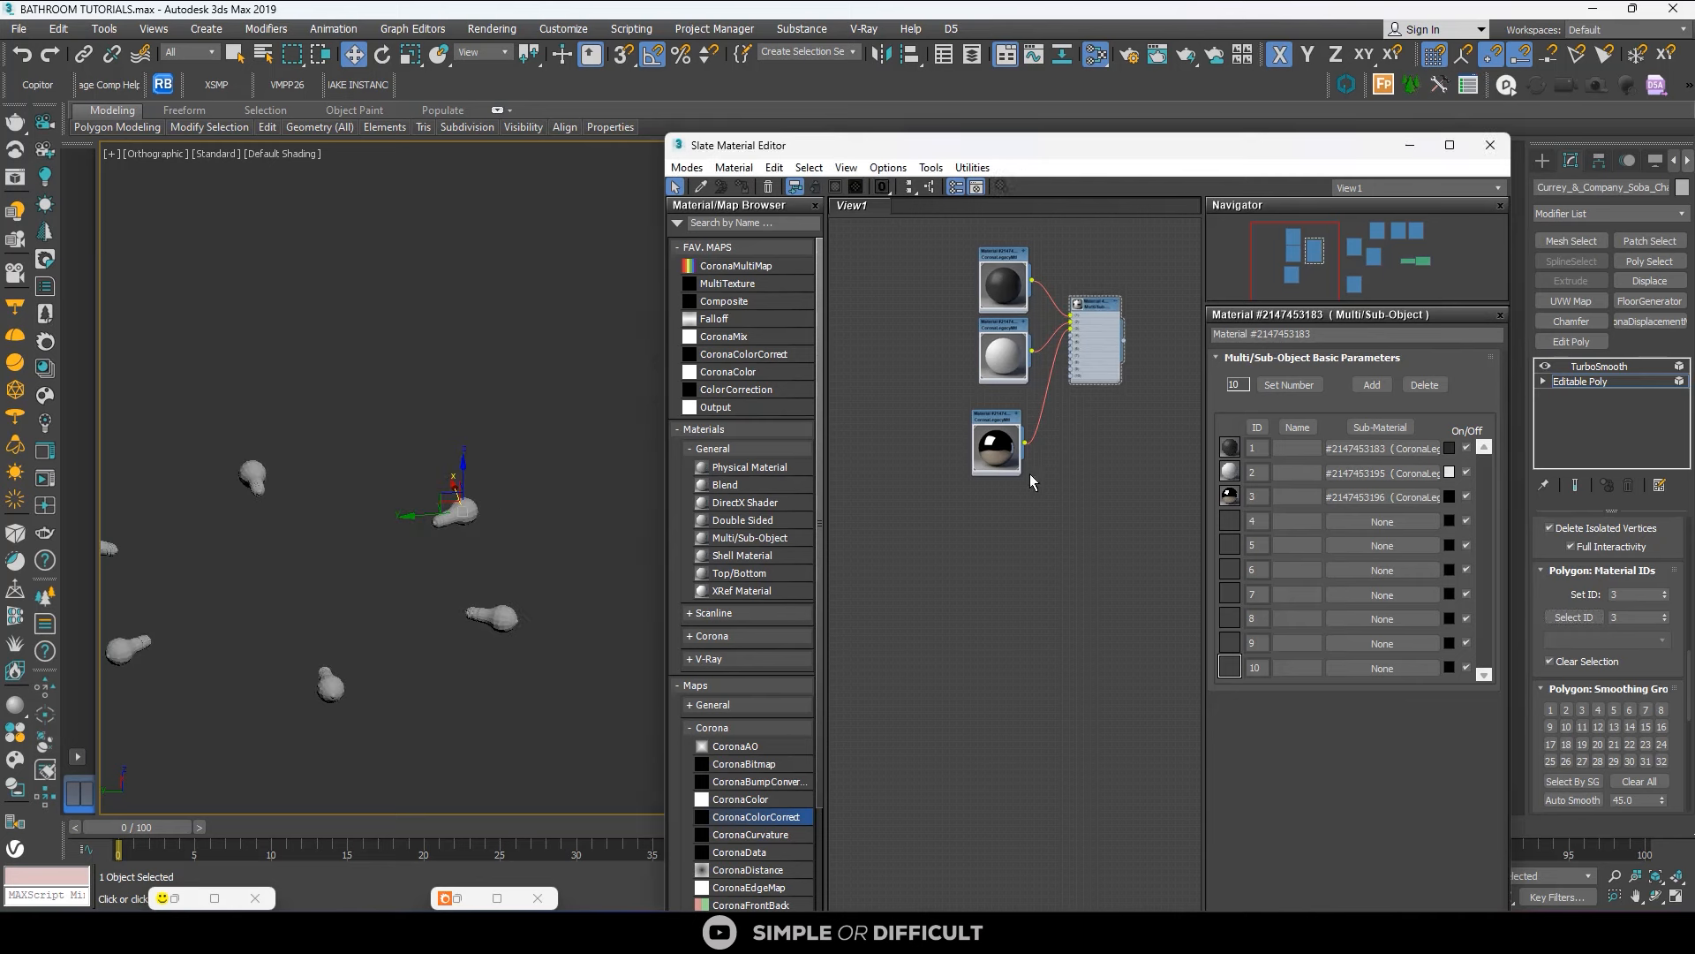
pyautogui.scroll(-4, 1046, 406)
pyautogui.moveTo(1046, 405); pyautogui.dragTo(972, 421, button='middle')
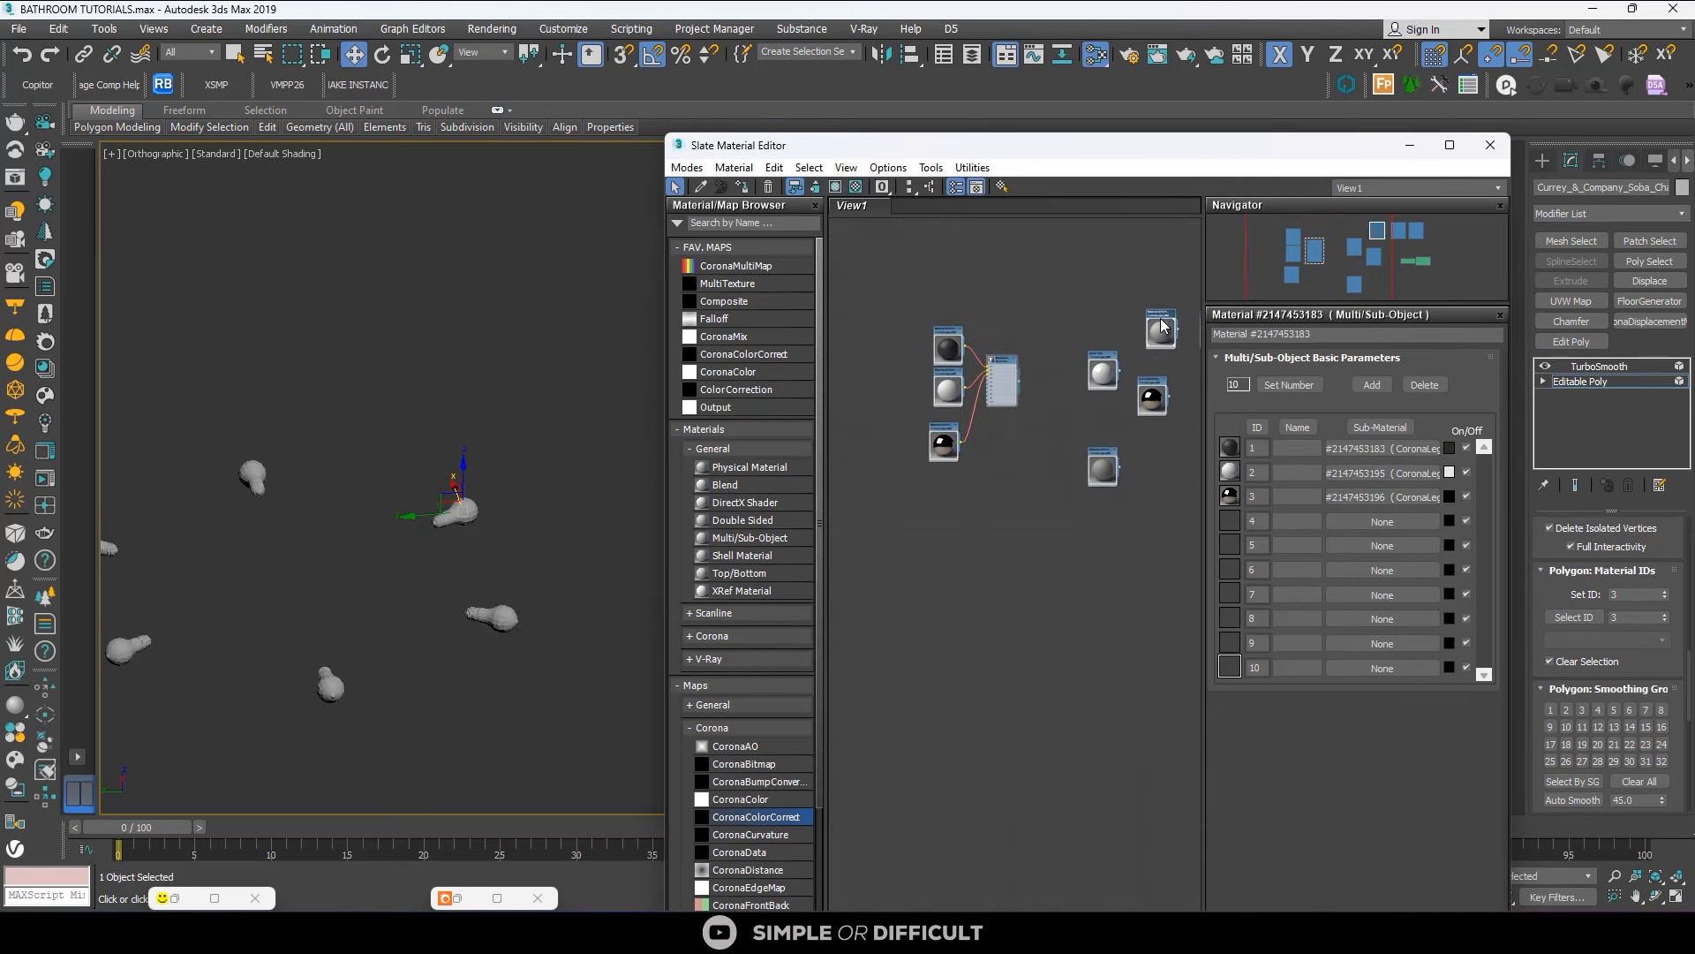
pyautogui.moveTo(1162, 327); pyautogui.dragTo(961, 513)
pyautogui.scroll(4, 961, 512)
pyautogui.scroll(1, 960, 512)
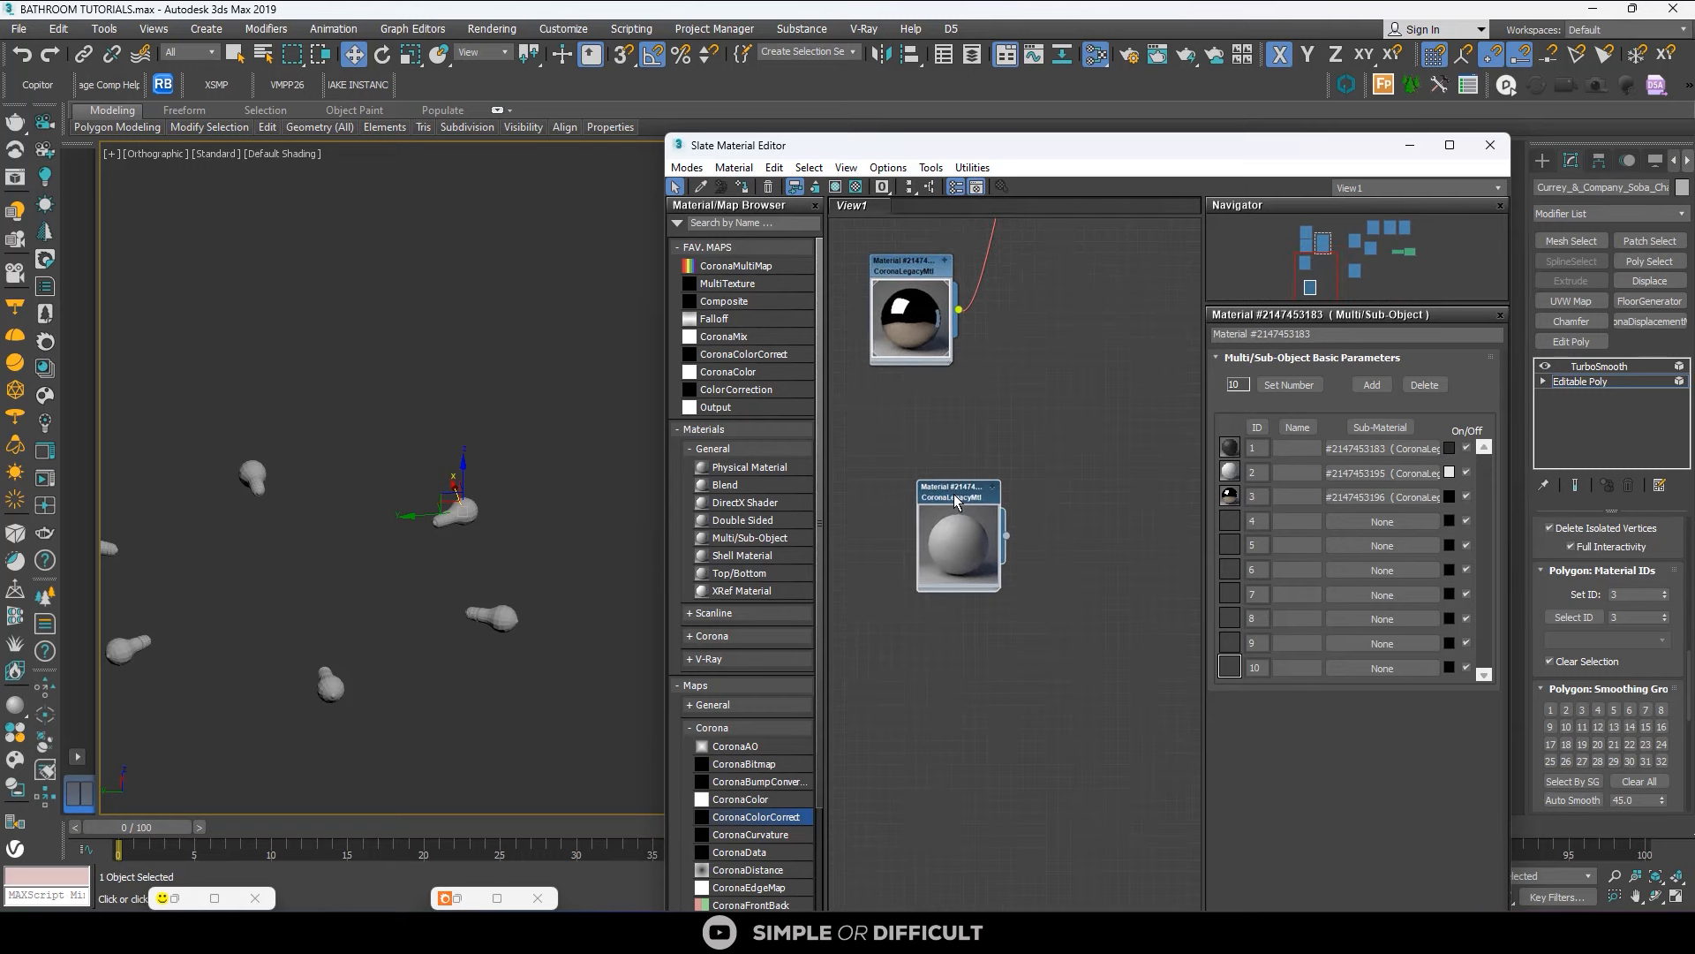
# Change the grey material to Multi/Sub-Object, keeping the old material as a sub-material, and arrange the two nodes.
pyautogui.rightClick(954, 491)
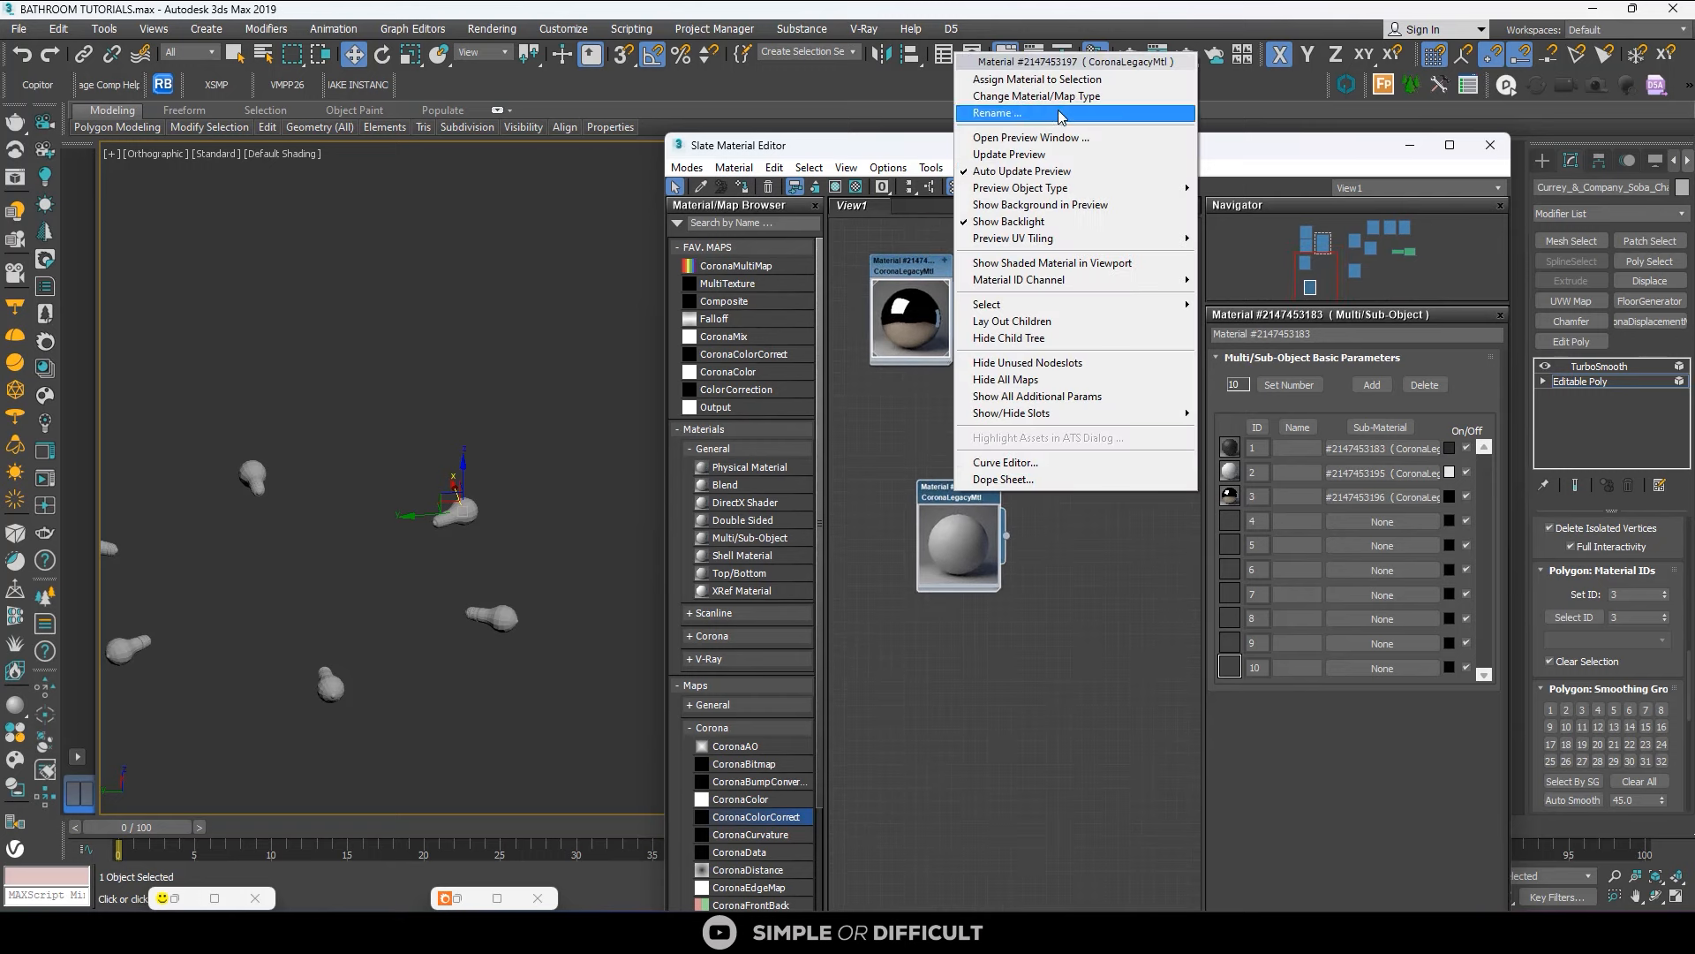
pyautogui.click(1059, 97)
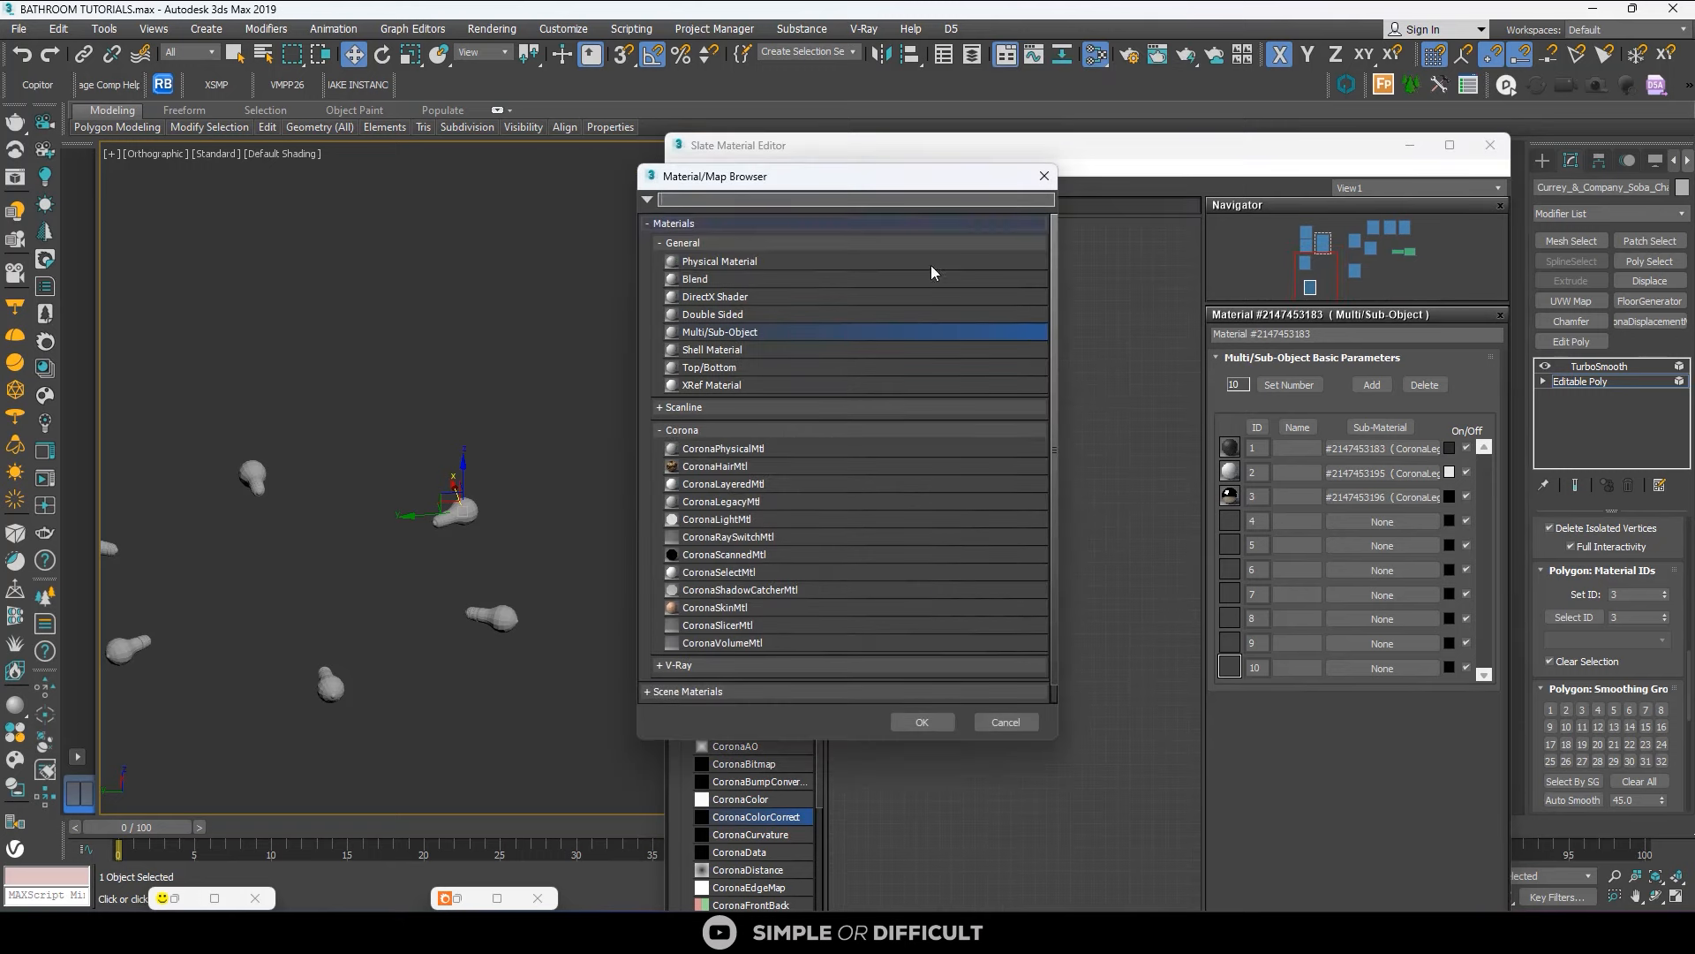
pyautogui.click(922, 722)
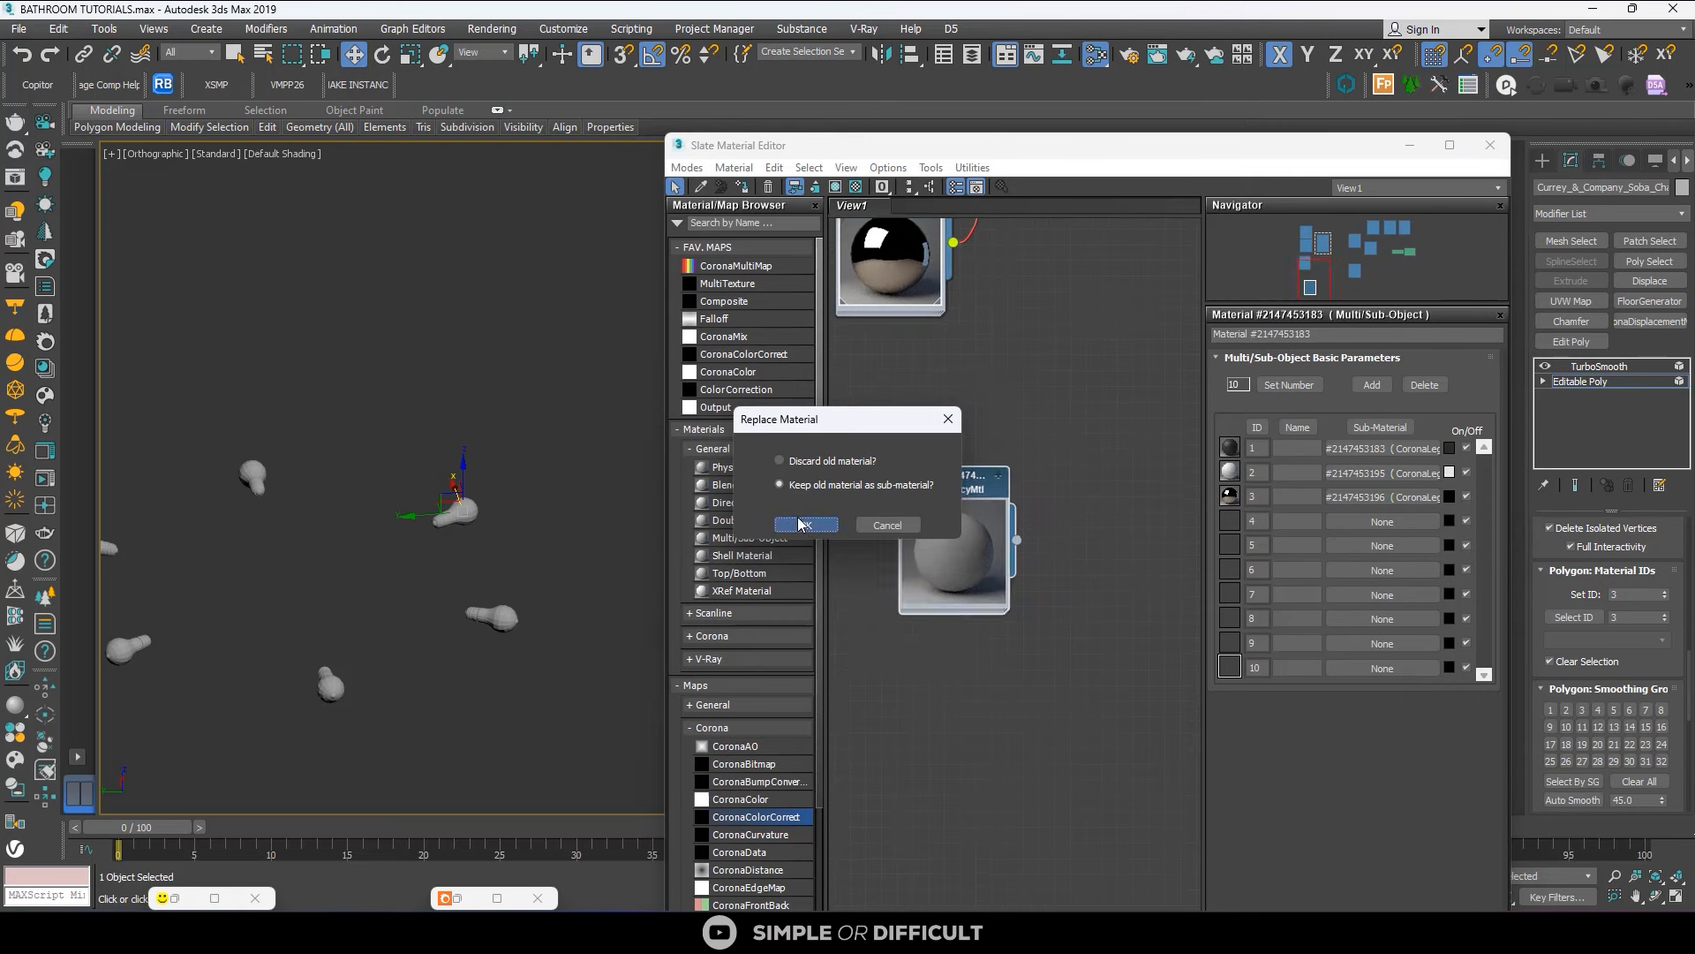
pyautogui.click(806, 524)
pyautogui.moveTo(1078, 471); pyautogui.dragTo(1085, 473)
pyautogui.moveTo(862, 438); pyautogui.dragTo(938, 376)
# Select the bulbs' polygons with material ID 1 and space the grey sub-material node away from its Multi/Sub-Object node.
pyautogui.click(1631, 618)
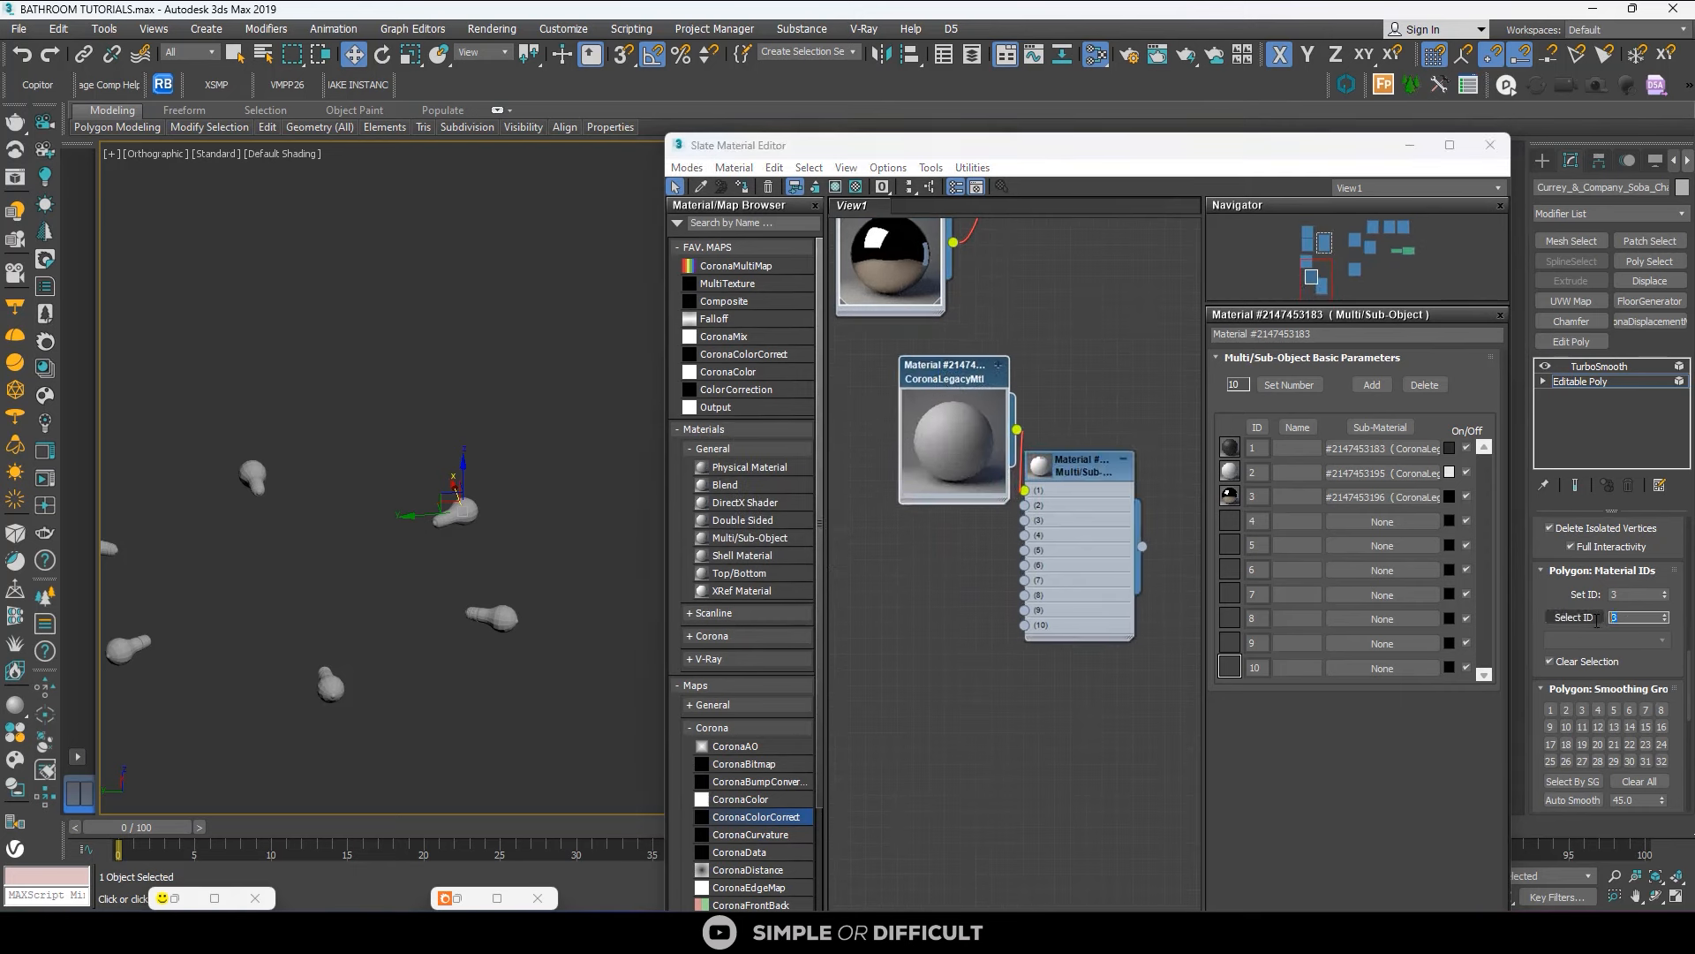
pyautogui.write('1')
pyautogui.click(1577, 618)
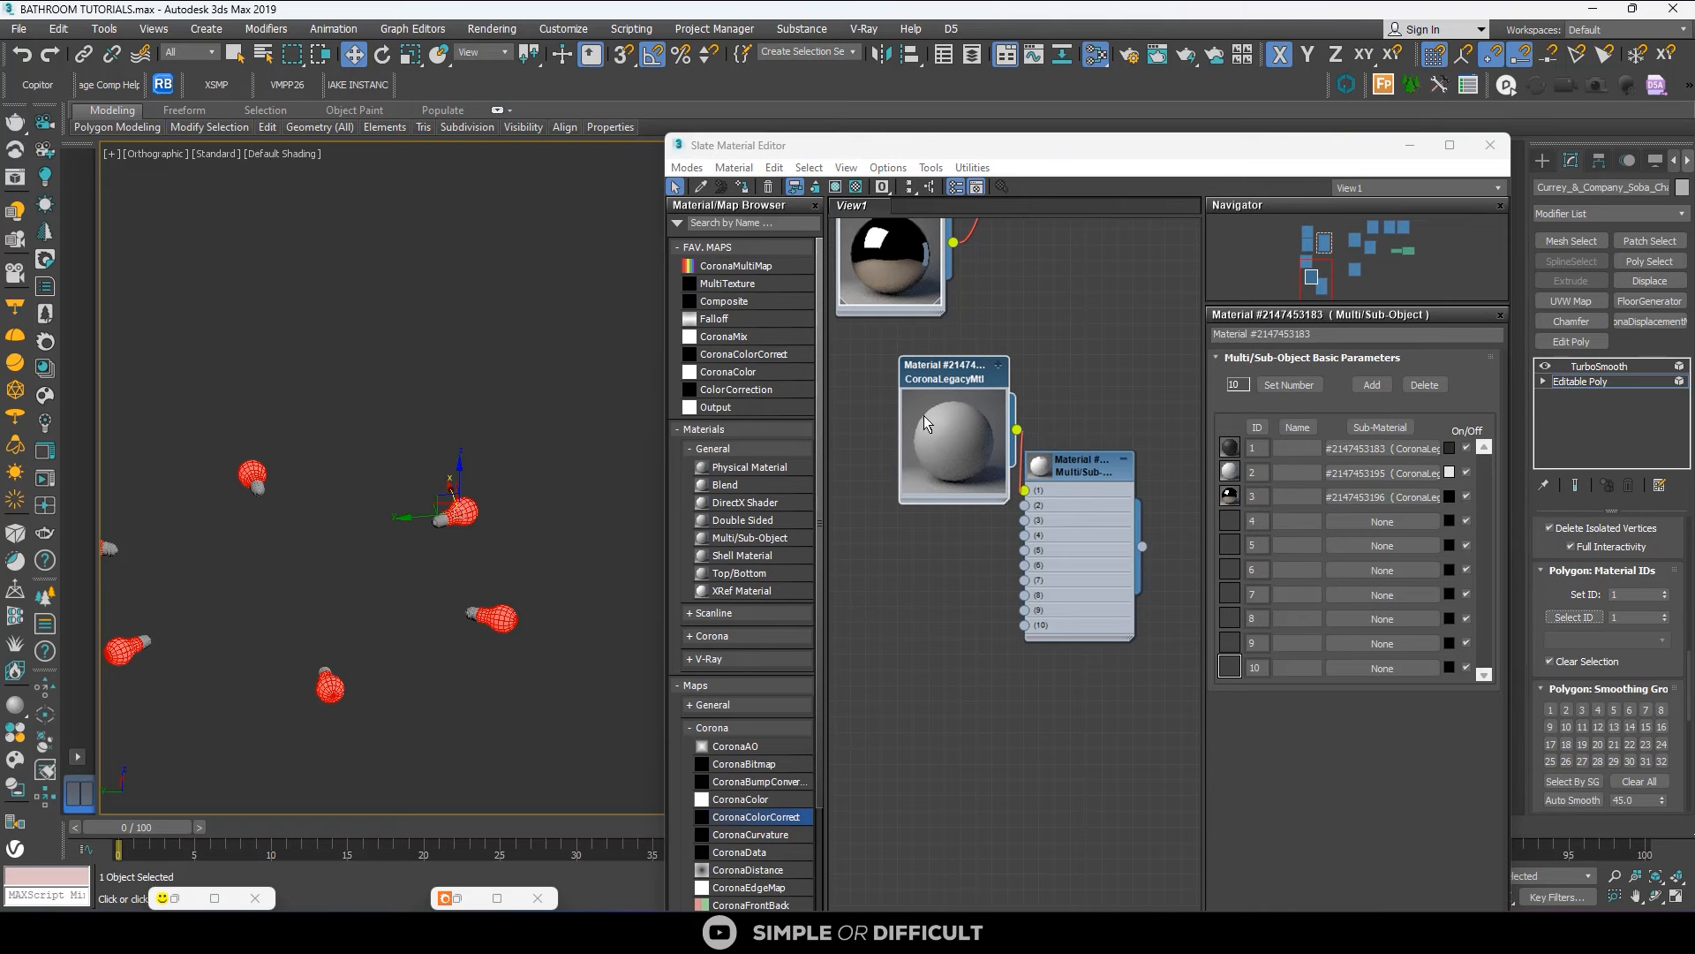
pyautogui.scroll(1, 923, 415)
pyautogui.moveTo(923, 415); pyautogui.dragTo(871, 451)
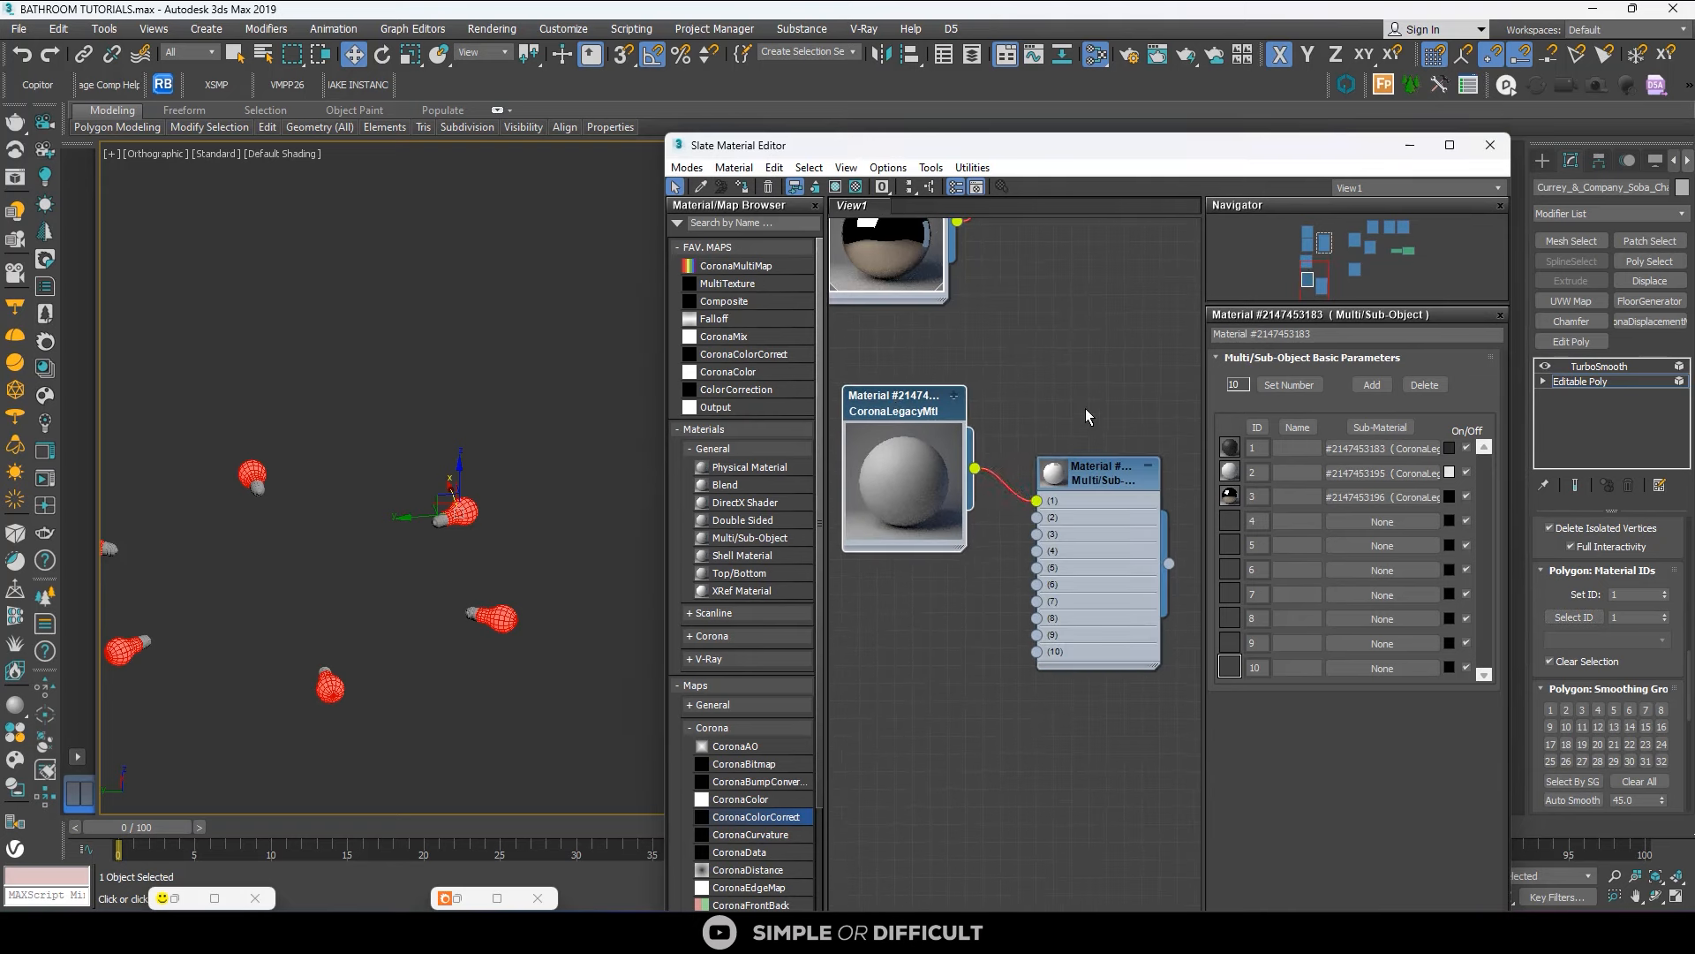
# Open the new Multi/Sub-Object material's parameters, leave element editing and assign the material to the bulbs.
pyautogui.doubleClick(1104, 470)
pyautogui.click(1542, 160)
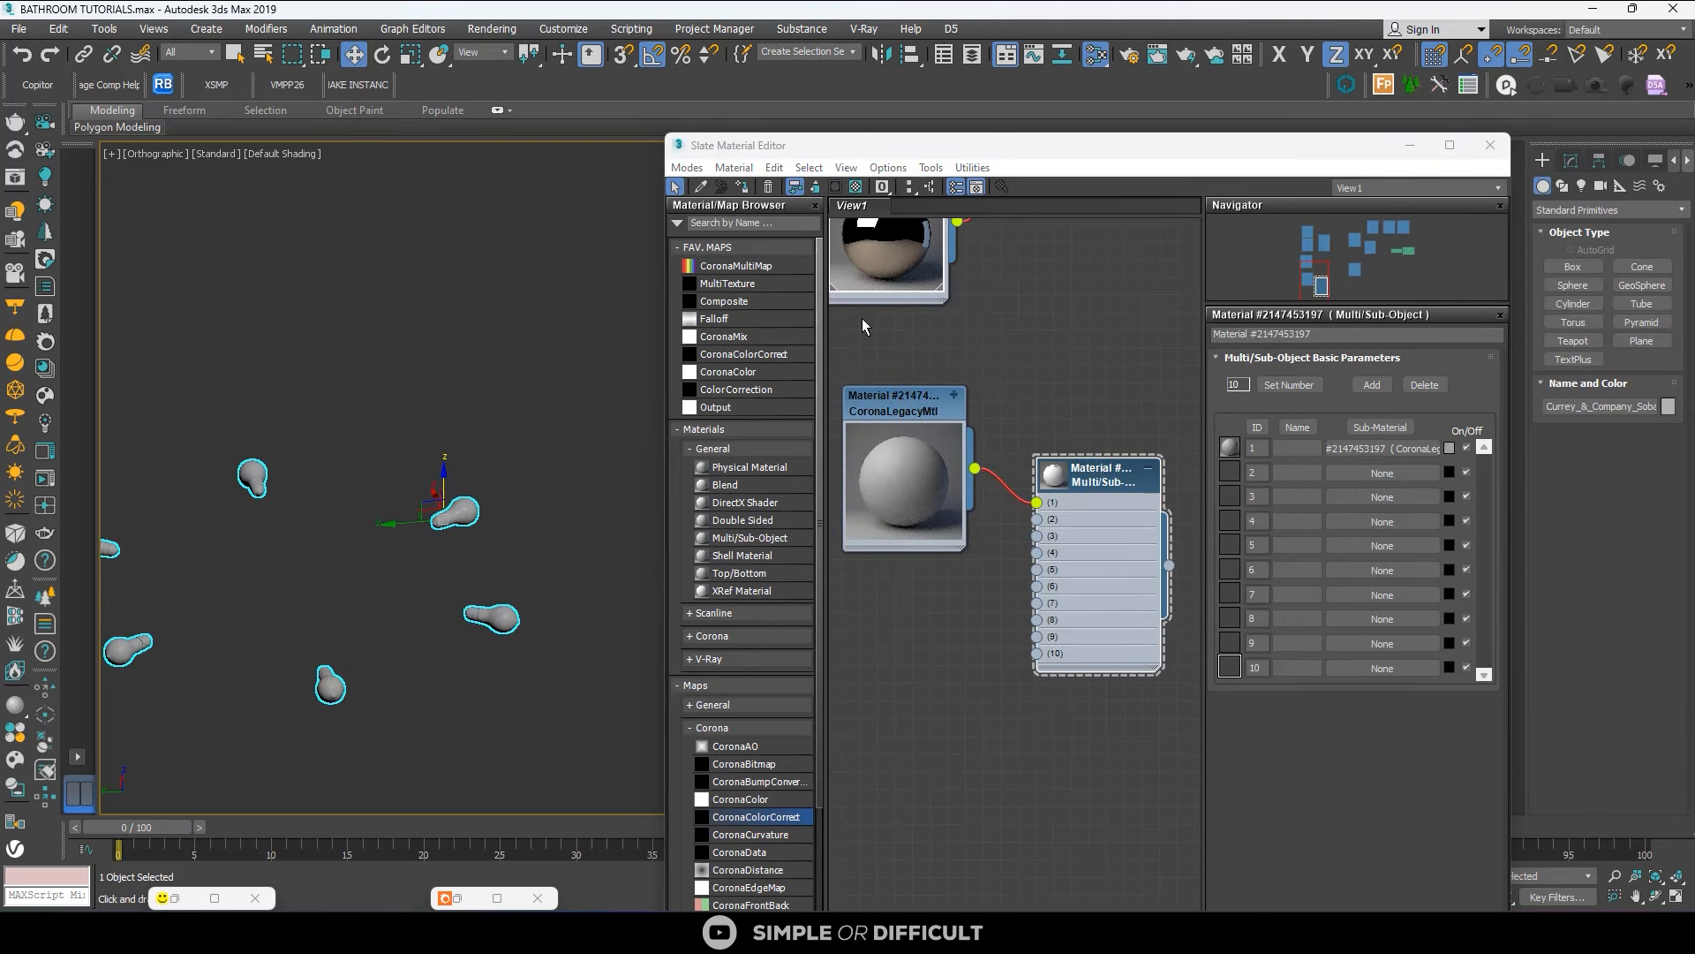
pyautogui.click(743, 186)
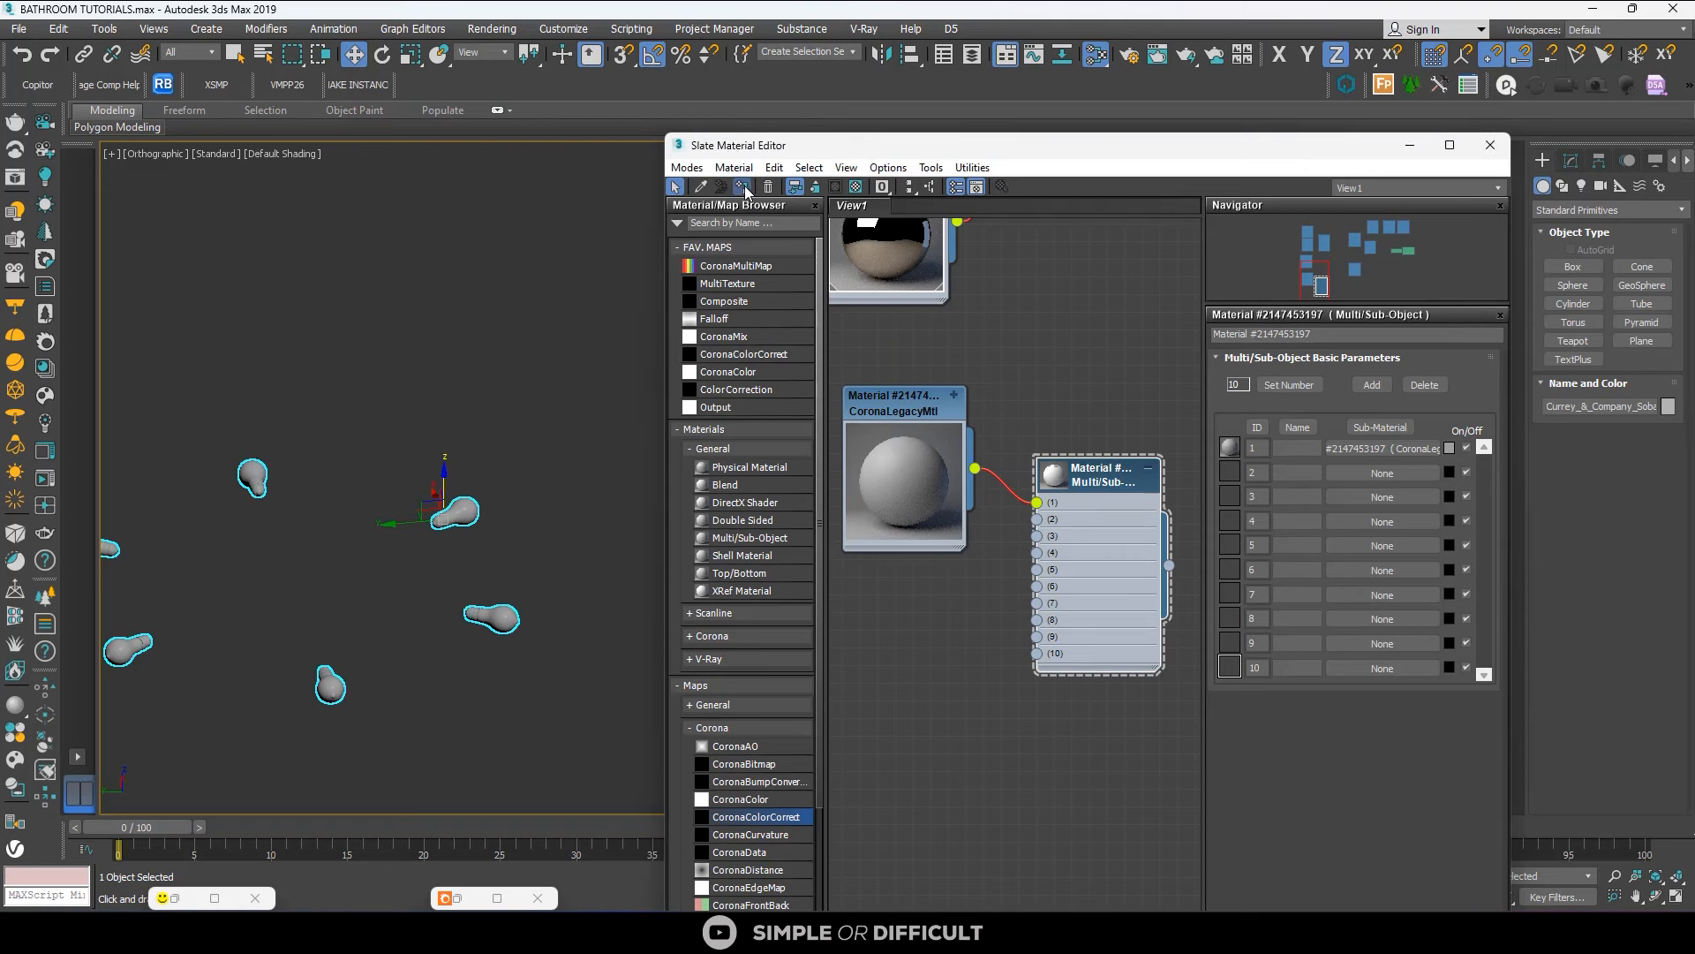
pyautogui.scroll(5, 471, 494)
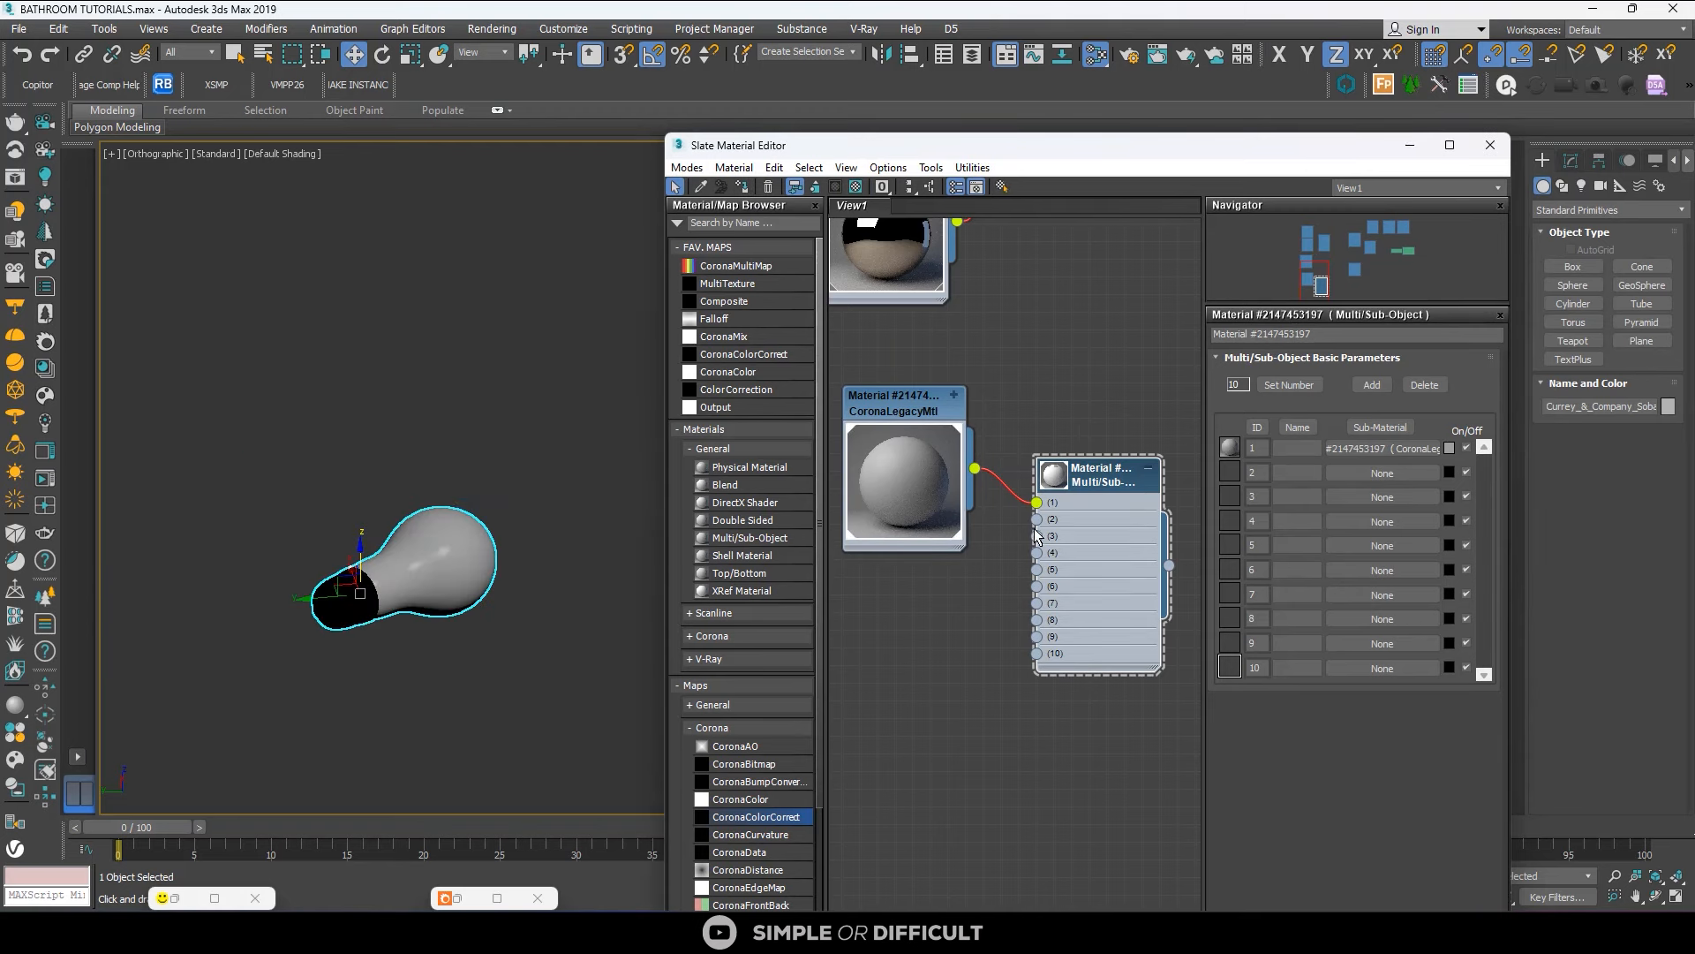
# Turn the bulbs' ID 1 sub-material into clear glass with reflection glossiness 1.0 and refraction level 1.0.
pyautogui.doubleClick(906, 408)
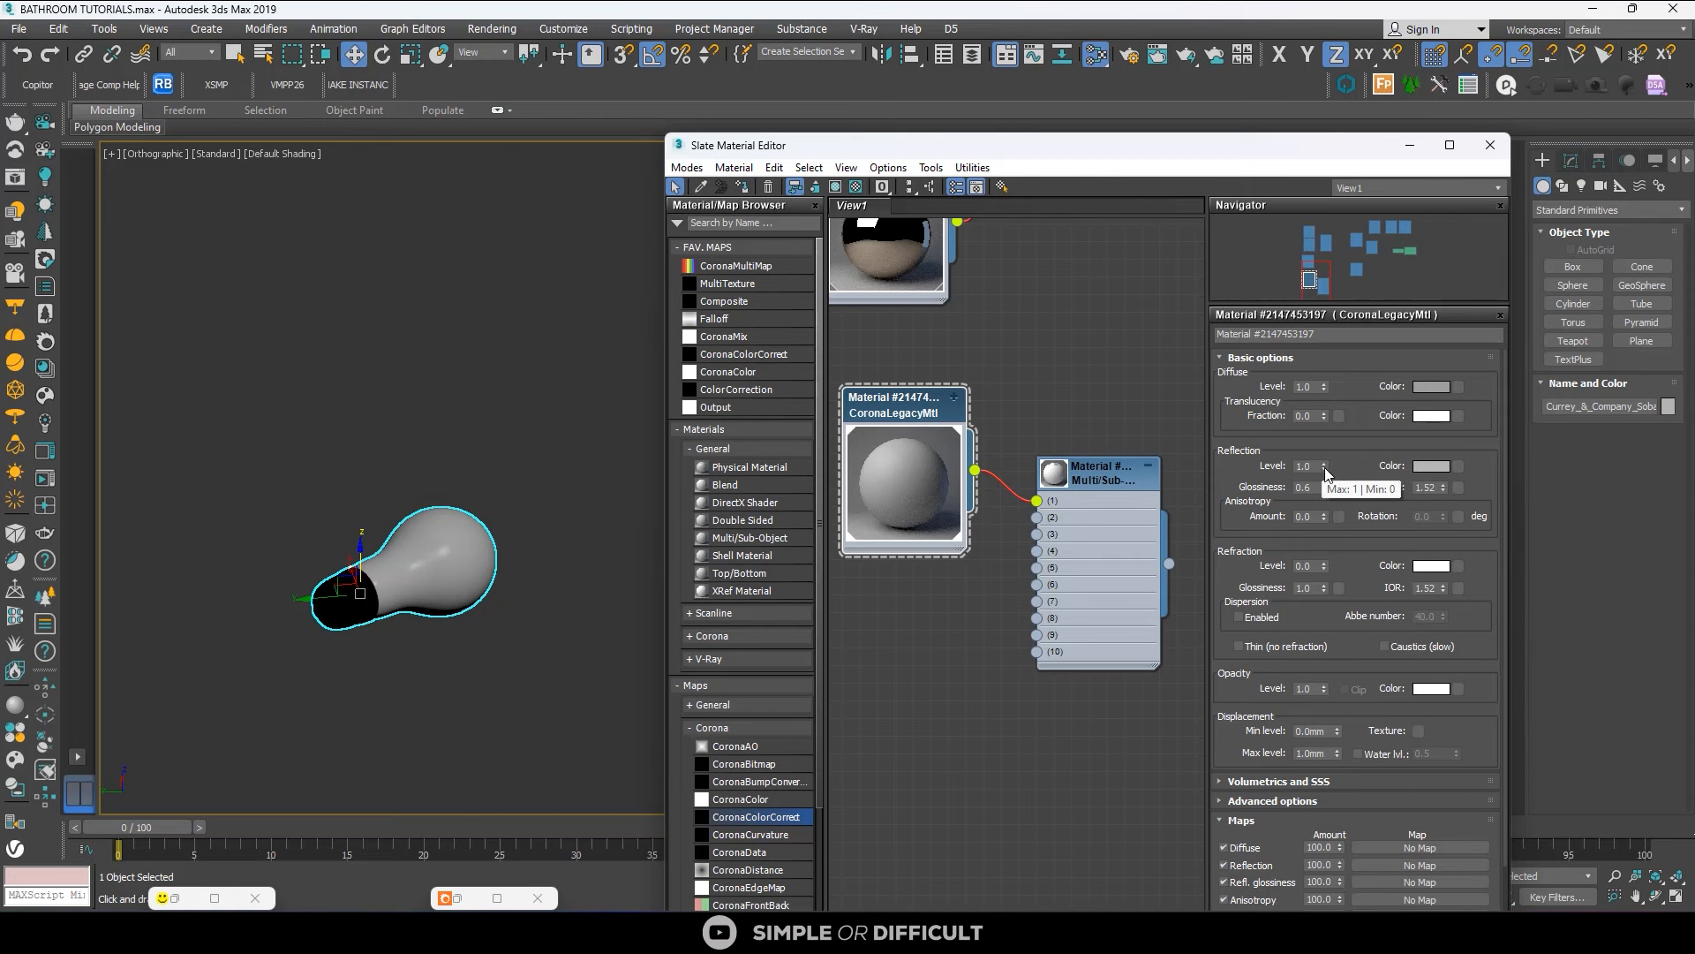
pyautogui.moveTo(1326, 488); pyautogui.dragTo(1321, 363)
pyautogui.moveTo(1325, 565); pyautogui.dragTo(1325, 424)
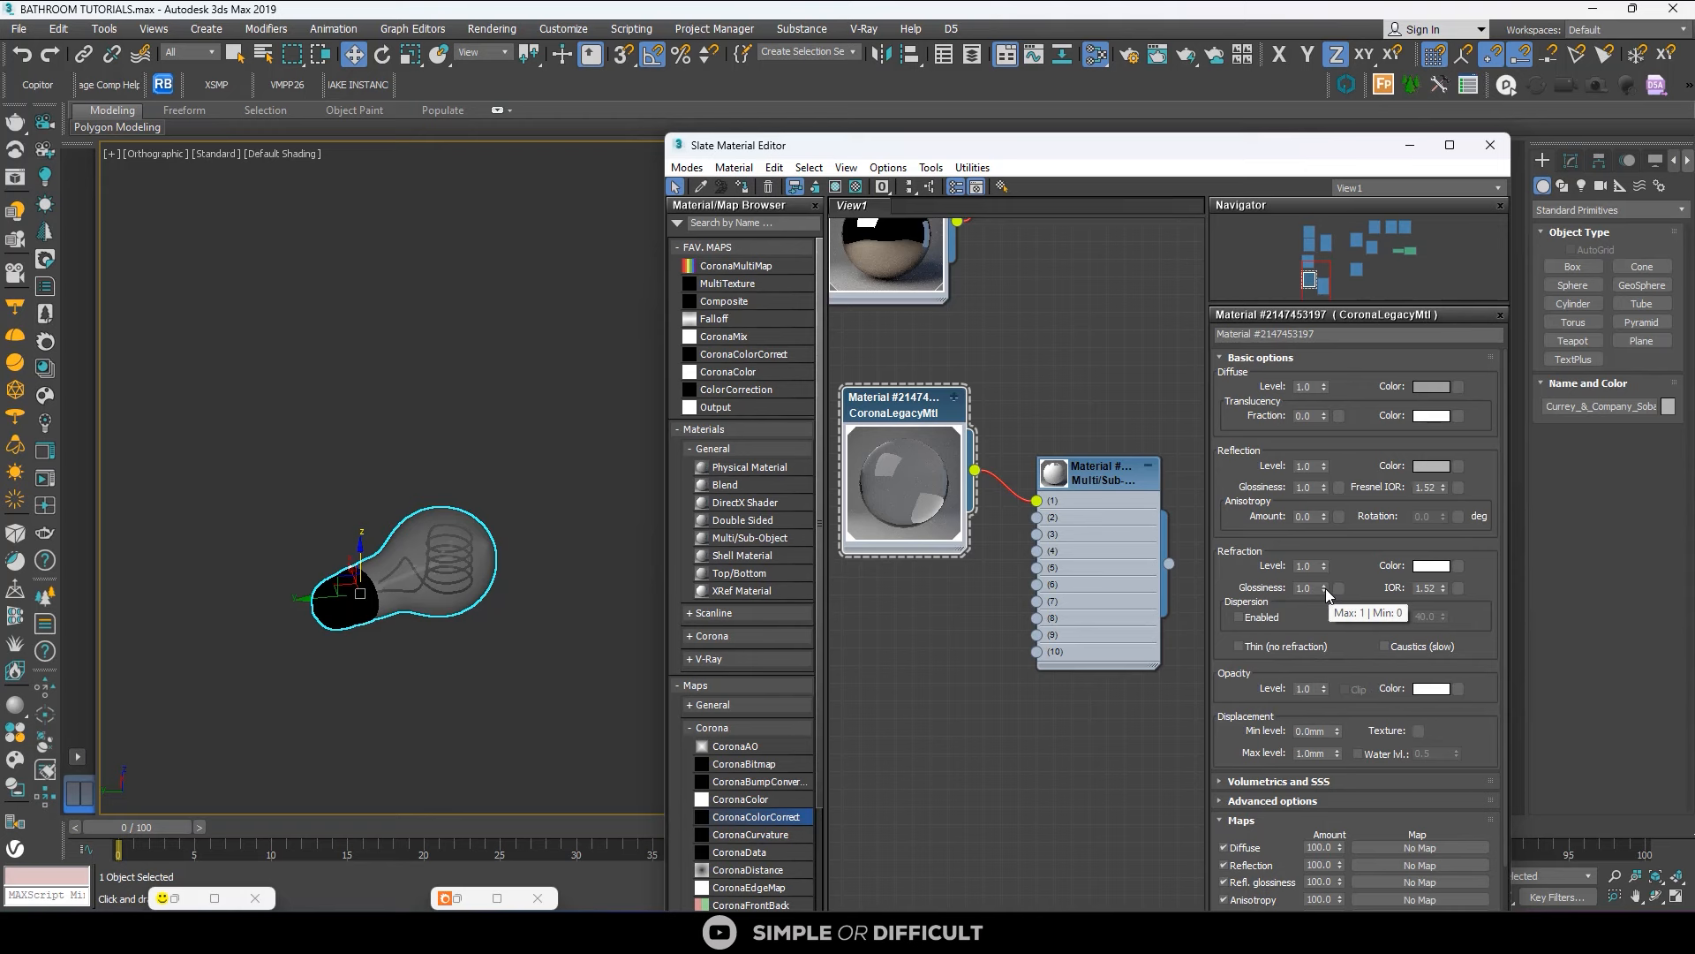
pyautogui.scroll(5, 461, 539)
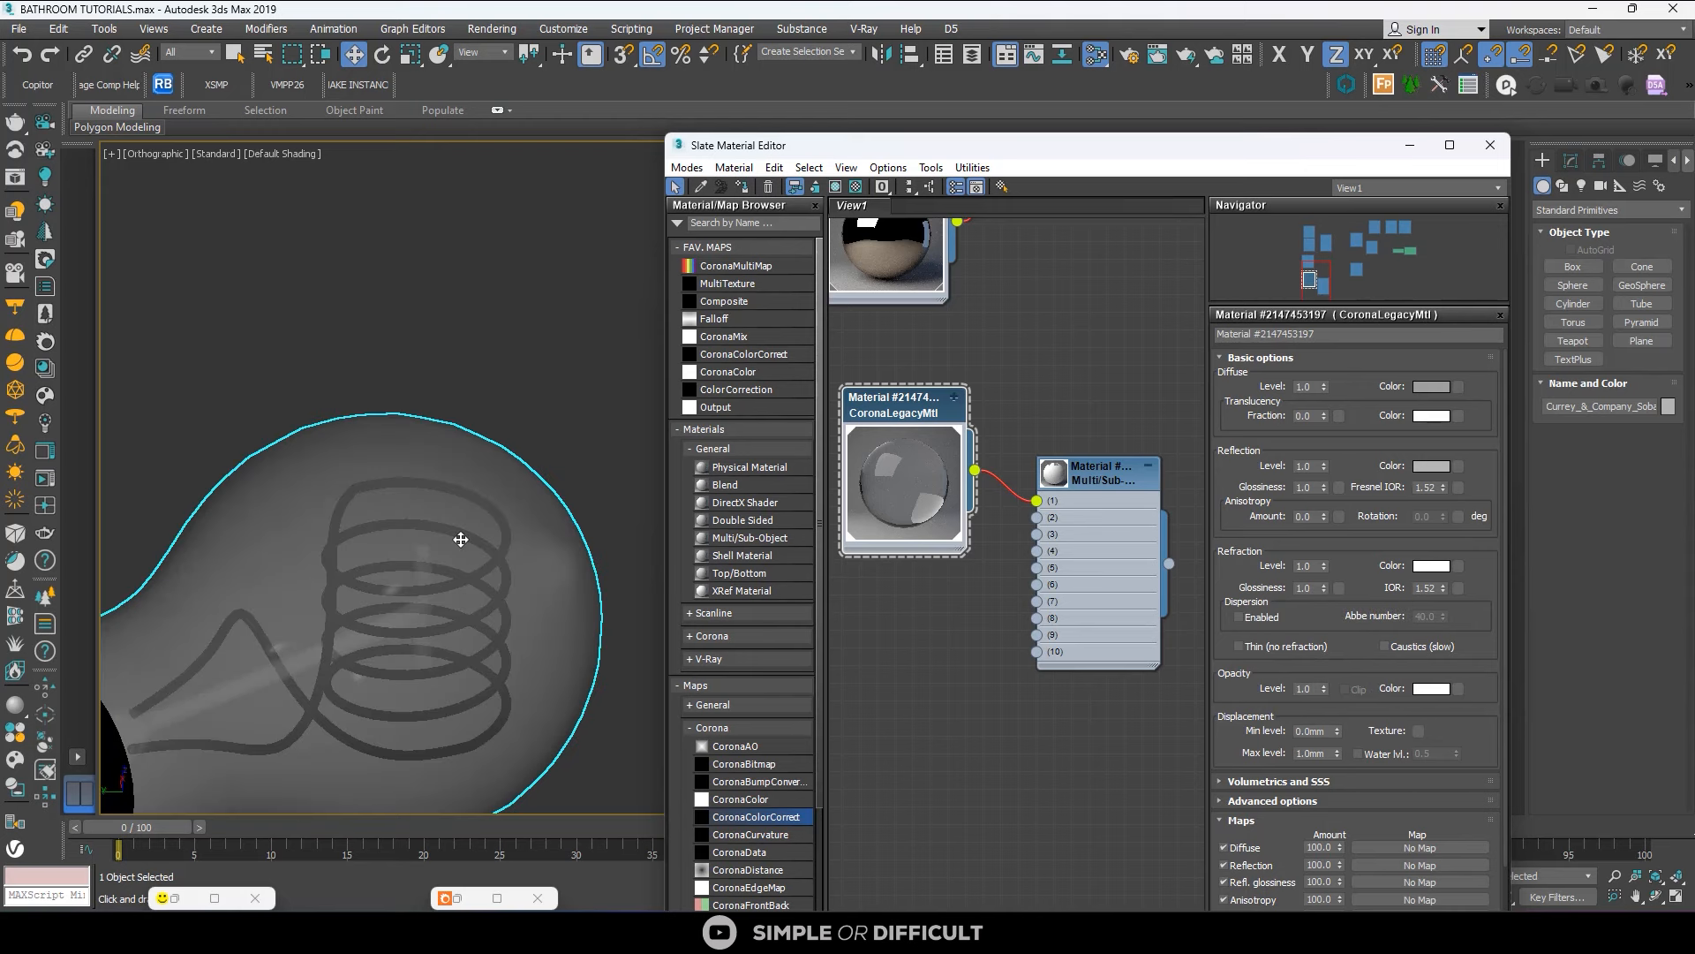
pyautogui.scroll(-5, 940, 477)
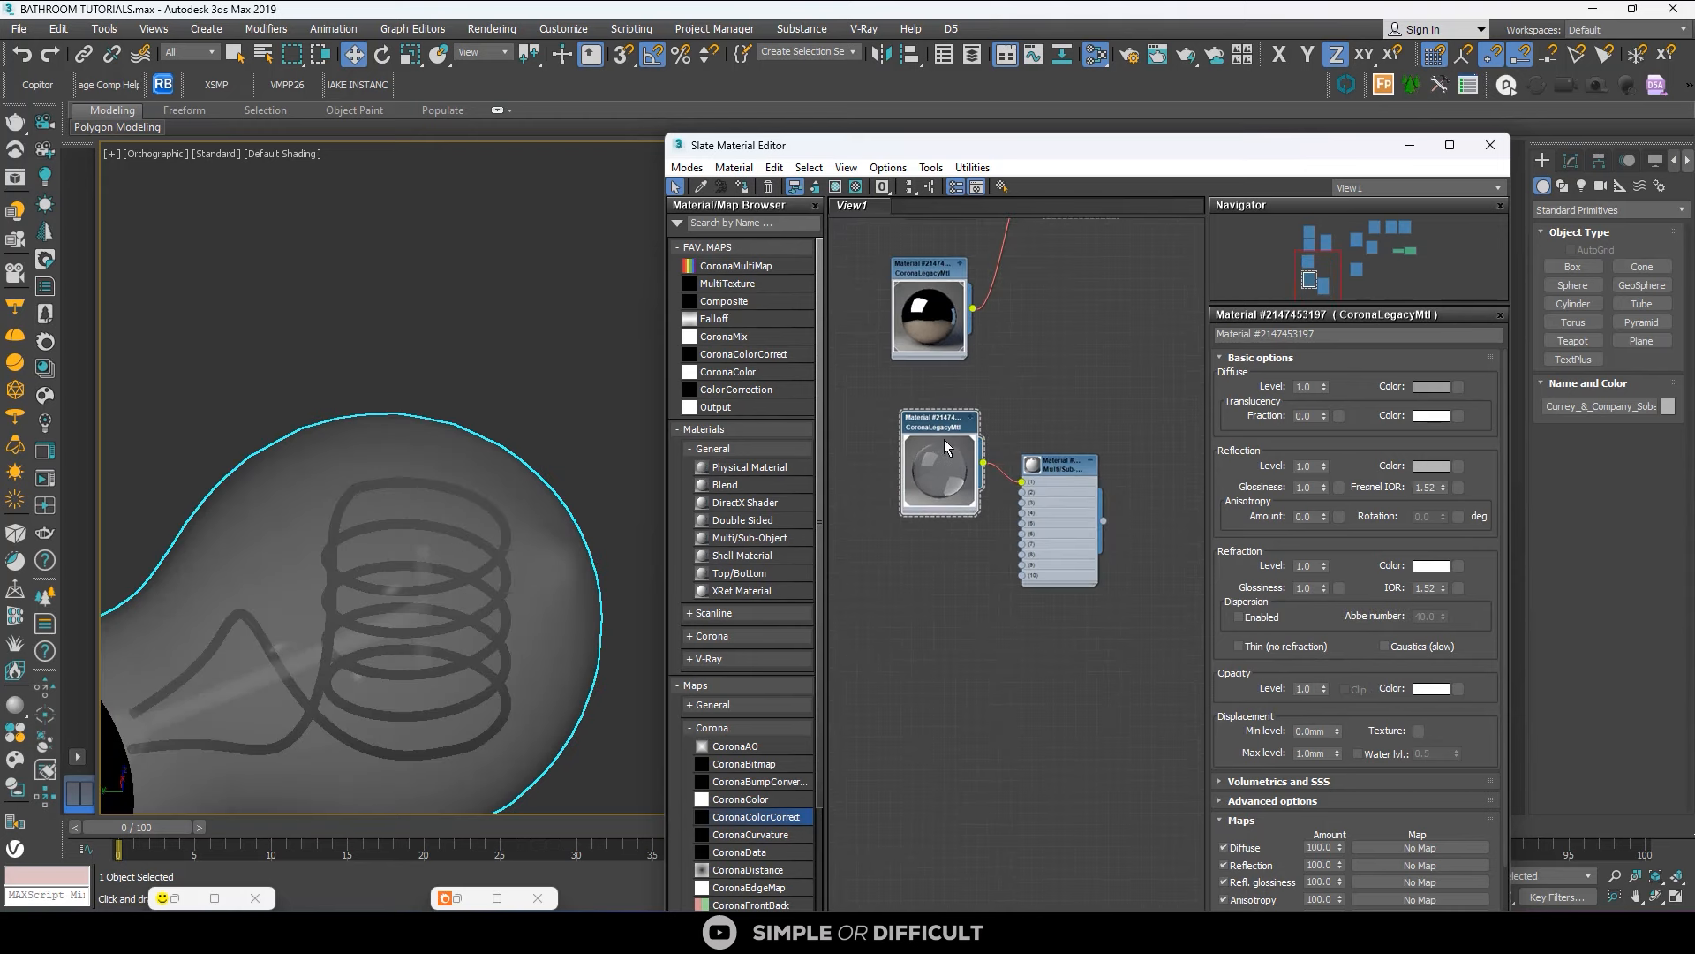
pyautogui.scroll(-4, 506, 462)
# Copy the chandelier's chrome material below the glass node and connect the copy to slot 2 of the bulbs' Multi/Sub-Object material.
pyautogui.scroll(2, 956, 427)
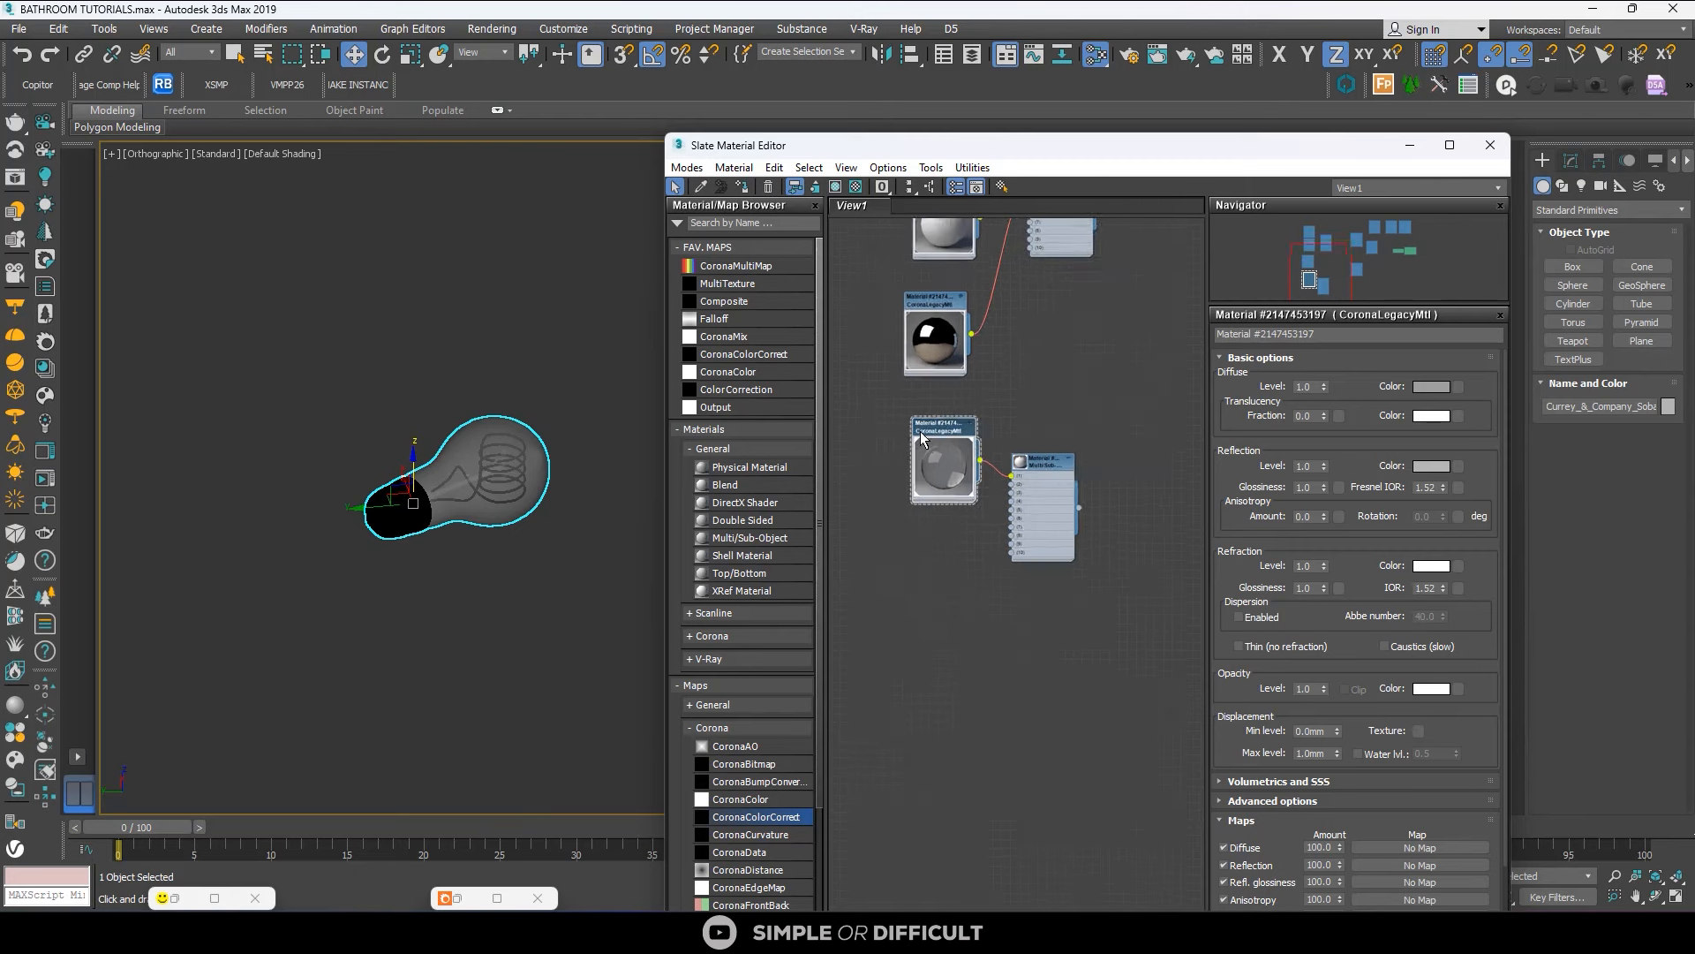
pyautogui.scroll(1, 957, 427)
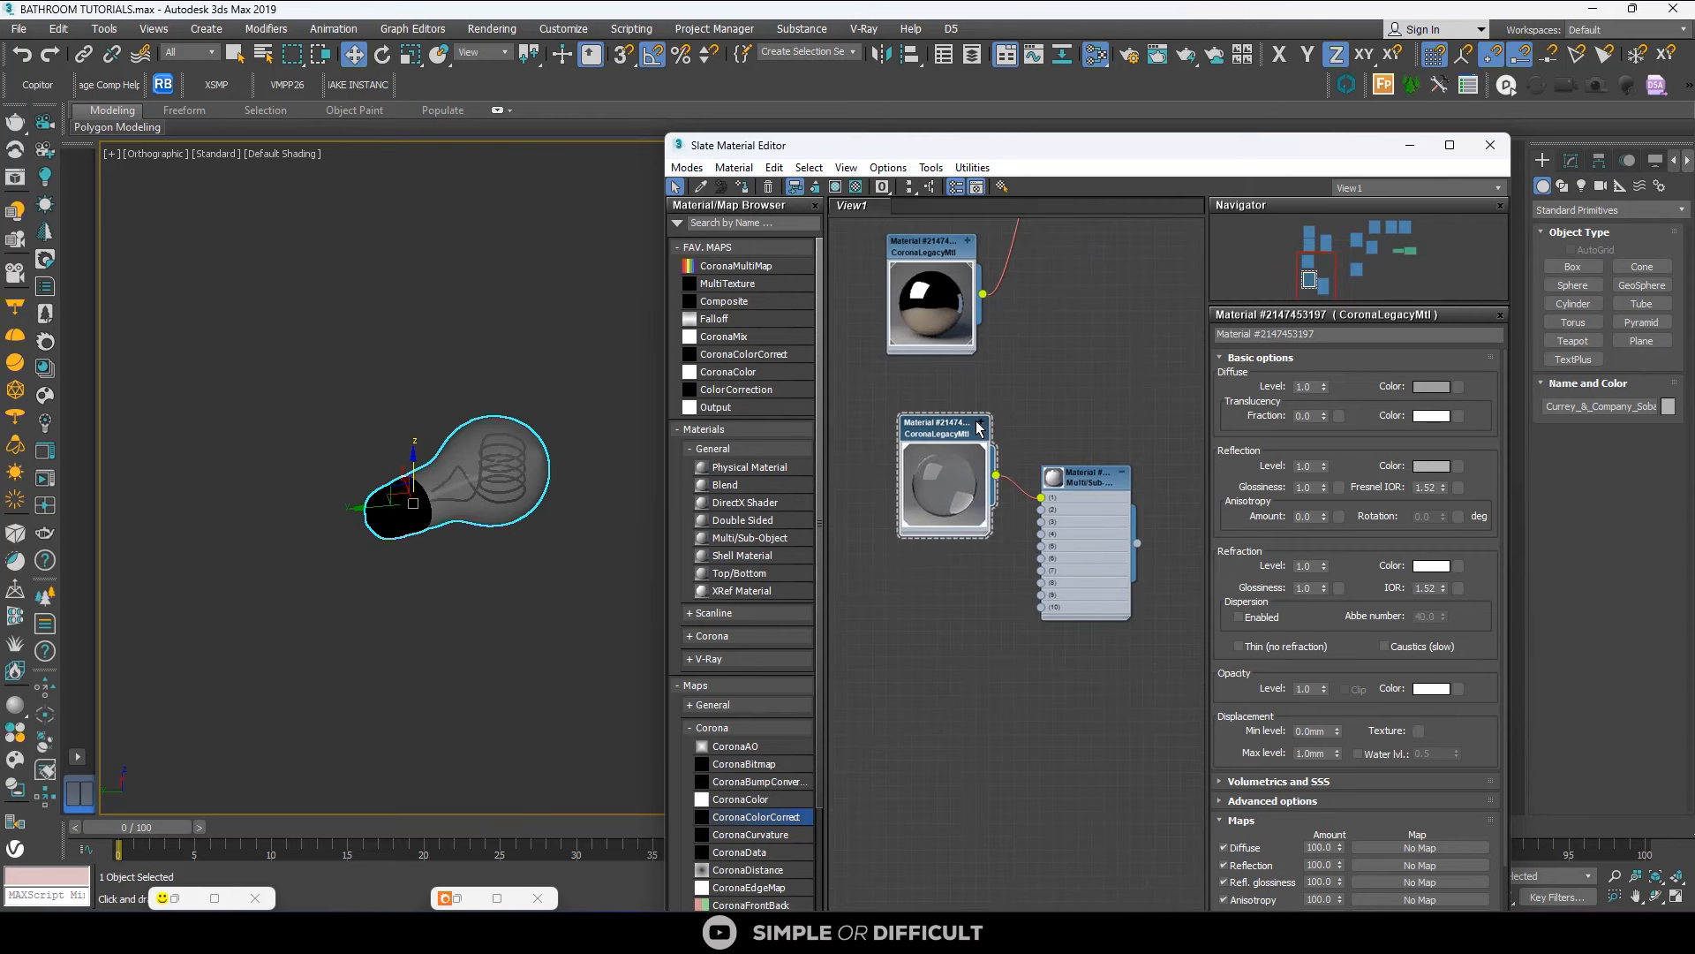
pyautogui.scroll(-2, 970, 433)
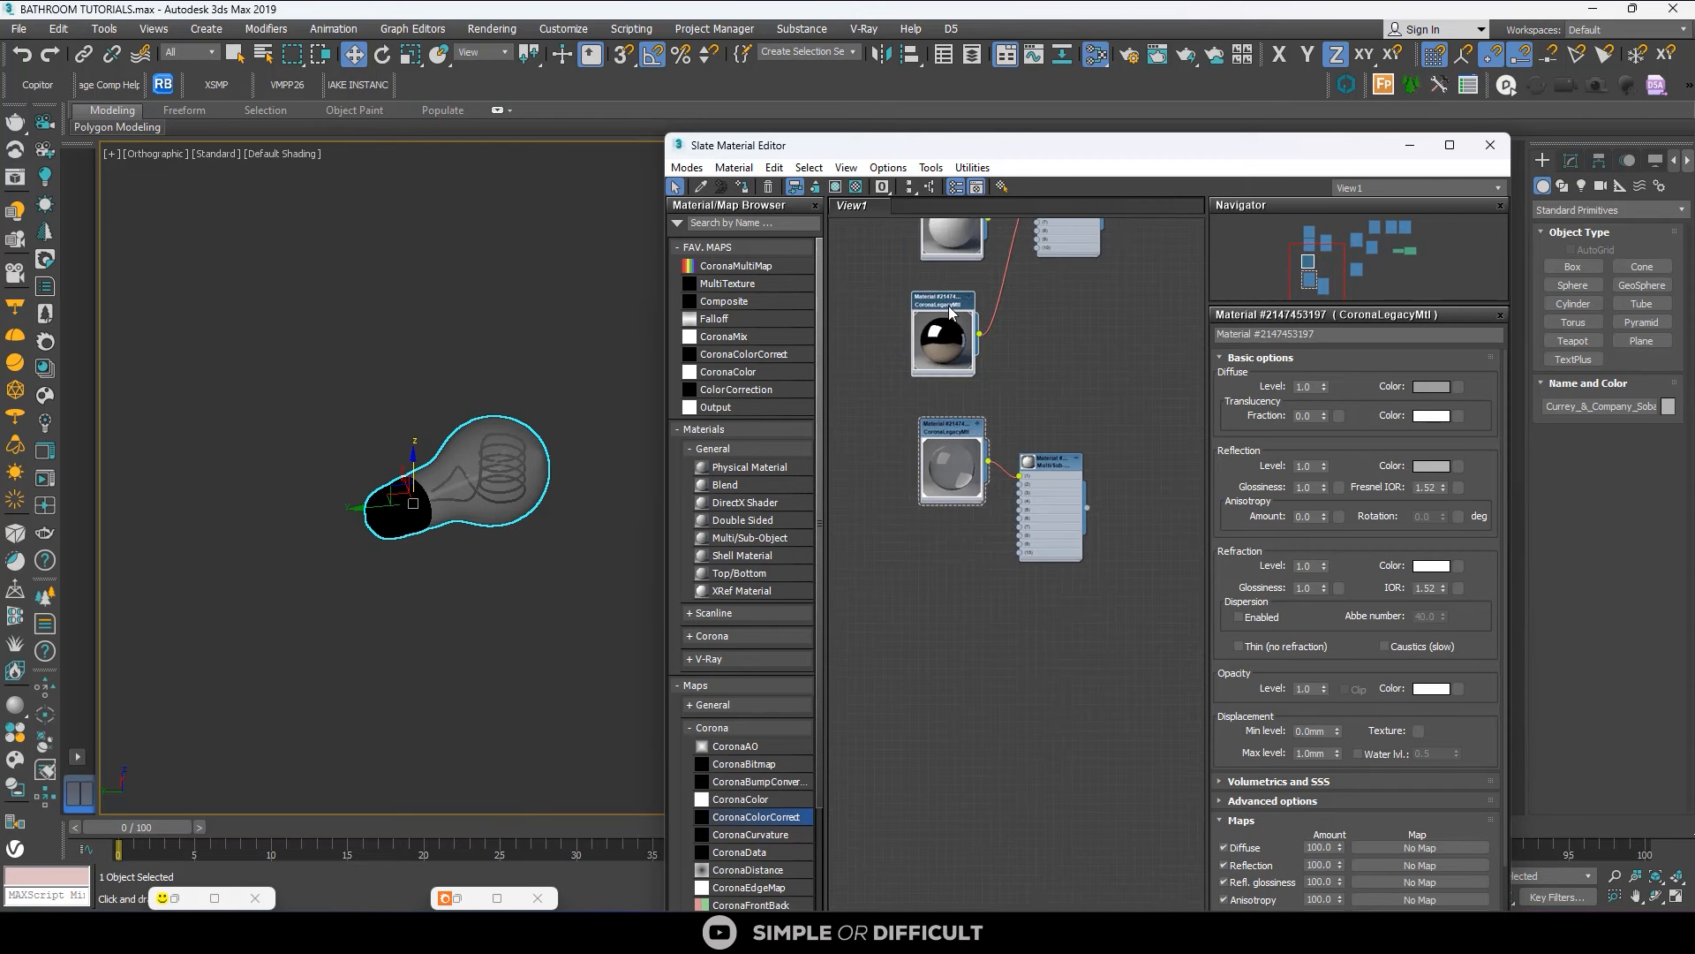
pyautogui.scroll(-1, 984, 313)
pyautogui.moveTo(992, 307)
pyautogui.mouseDown()
pyautogui.moveTo(918, 545)
pyautogui.moveTo(1079, 520)
pyautogui.moveTo(1086, 465)
pyautogui.mouseUp()
pyautogui.scroll(1, 1015, 530)
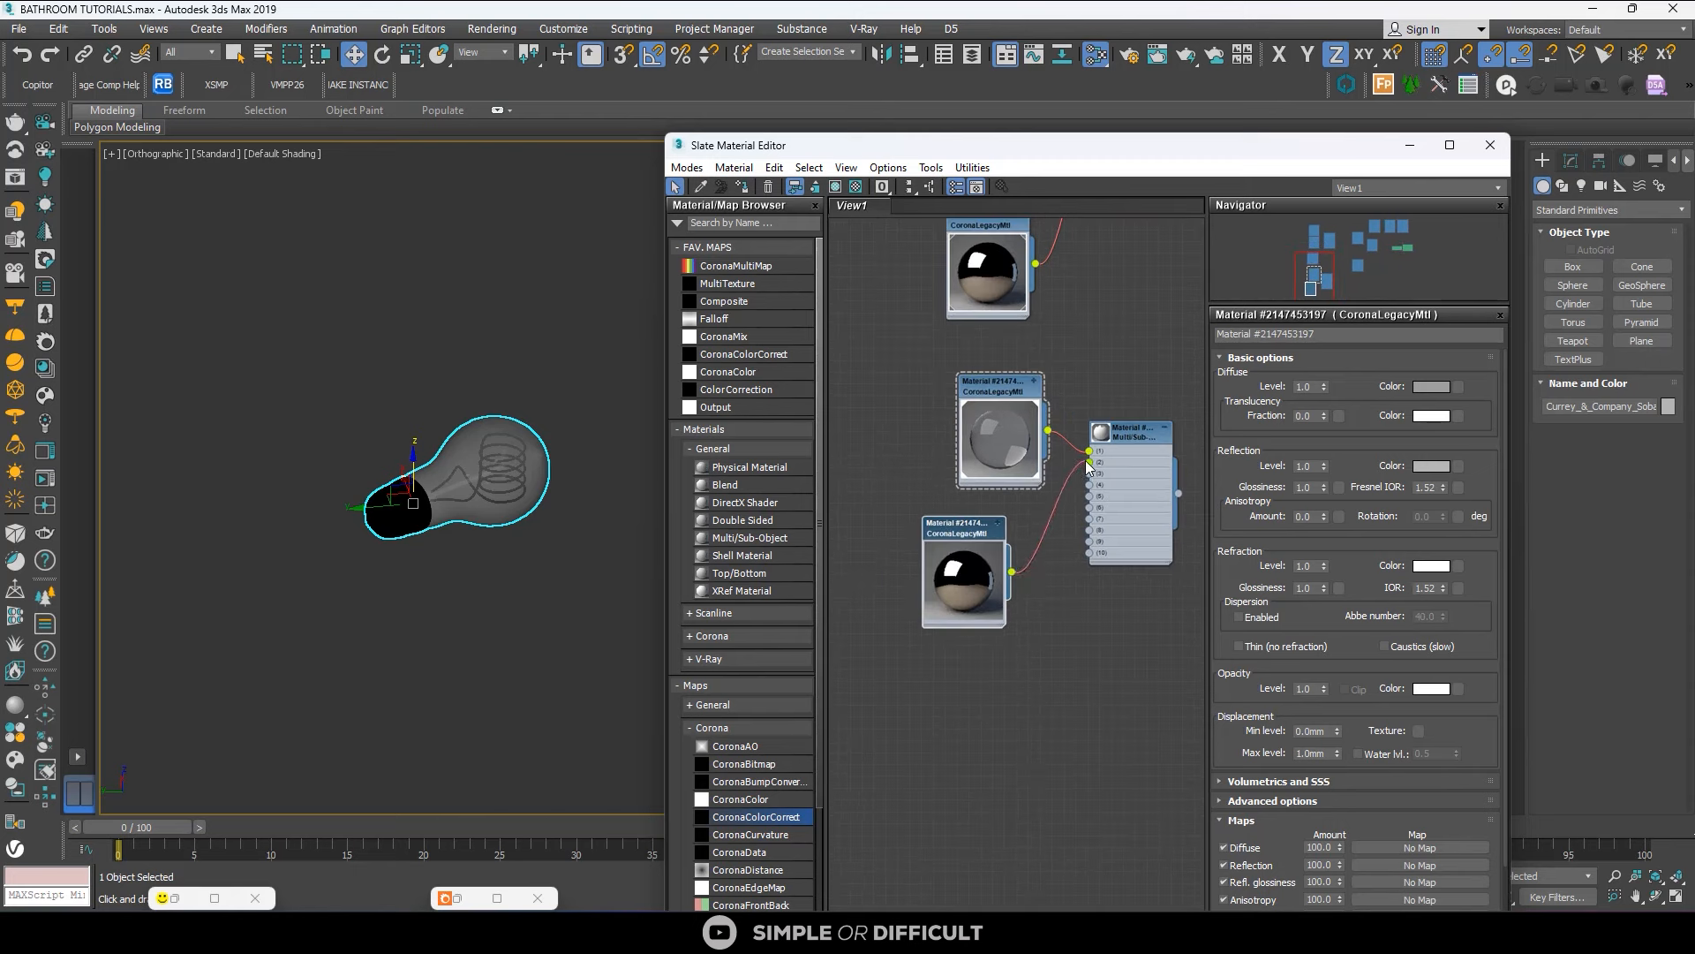
# Tidy the glass and chrome nodes, add a CoronaLightMtl below them and connect it to slot 3 of the bulbs' Multi/Sub-Object material.
pyautogui.moveTo(1014, 400); pyautogui.dragTo(966, 376)
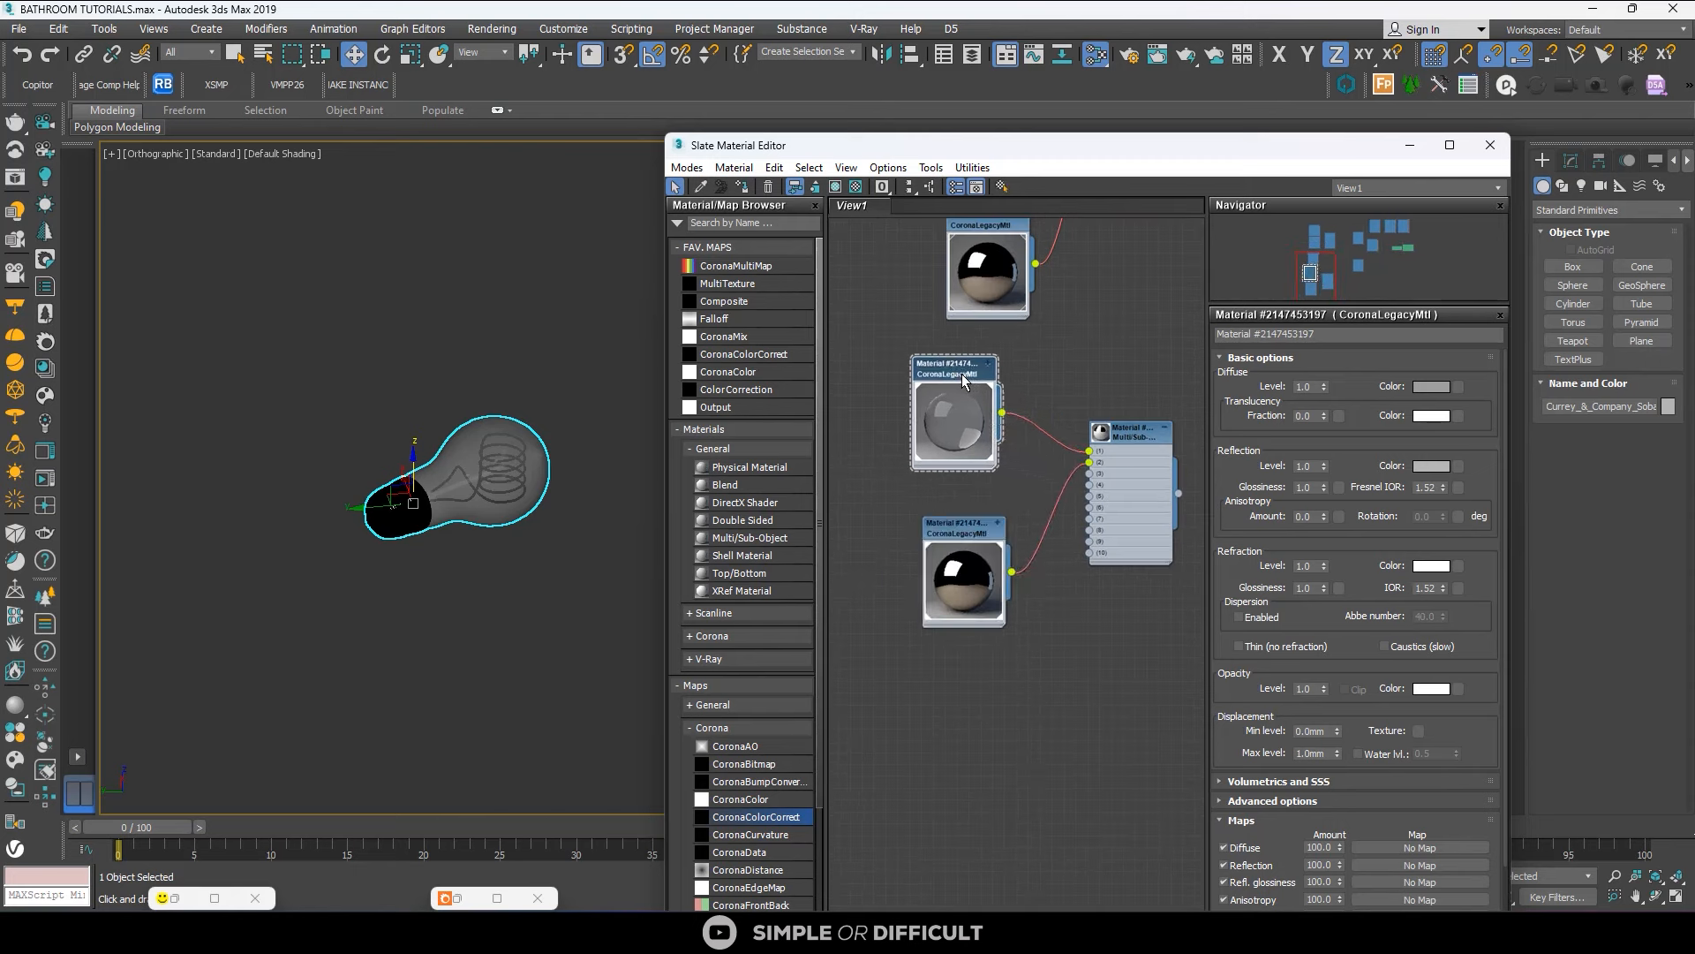
pyautogui.moveTo(958, 523); pyautogui.dragTo(958, 476)
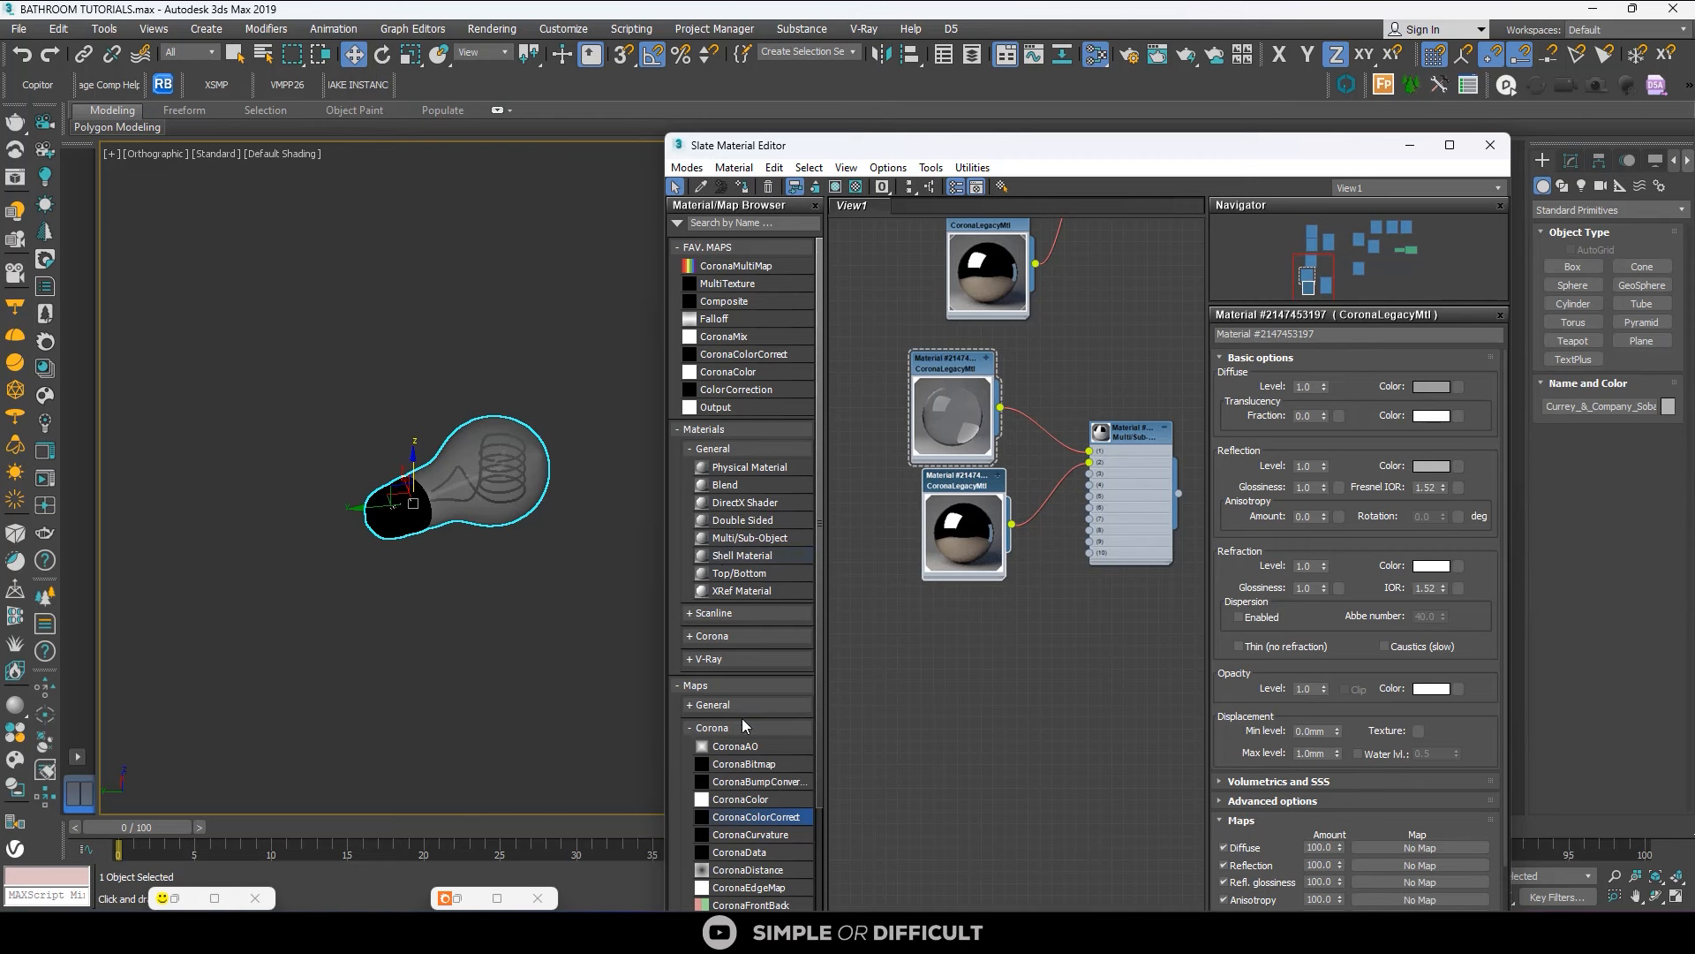
pyautogui.click(697, 635)
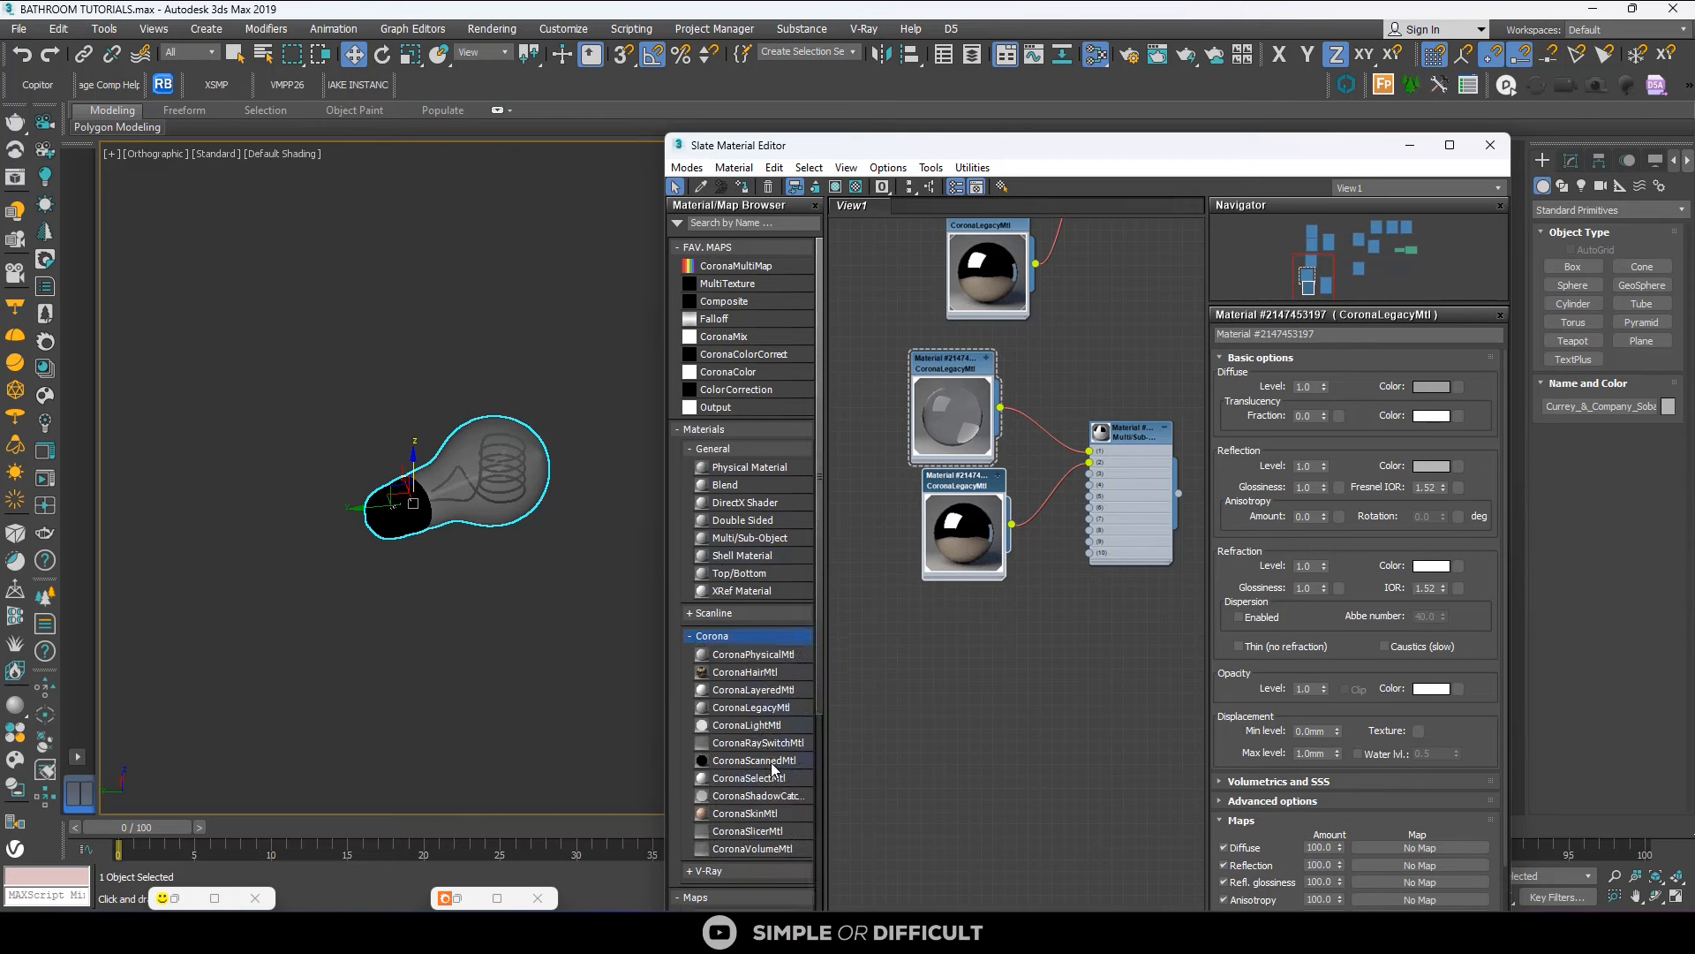
pyautogui.moveTo(764, 732); pyautogui.dragTo(934, 627)
pyautogui.scroll(2, 935, 623)
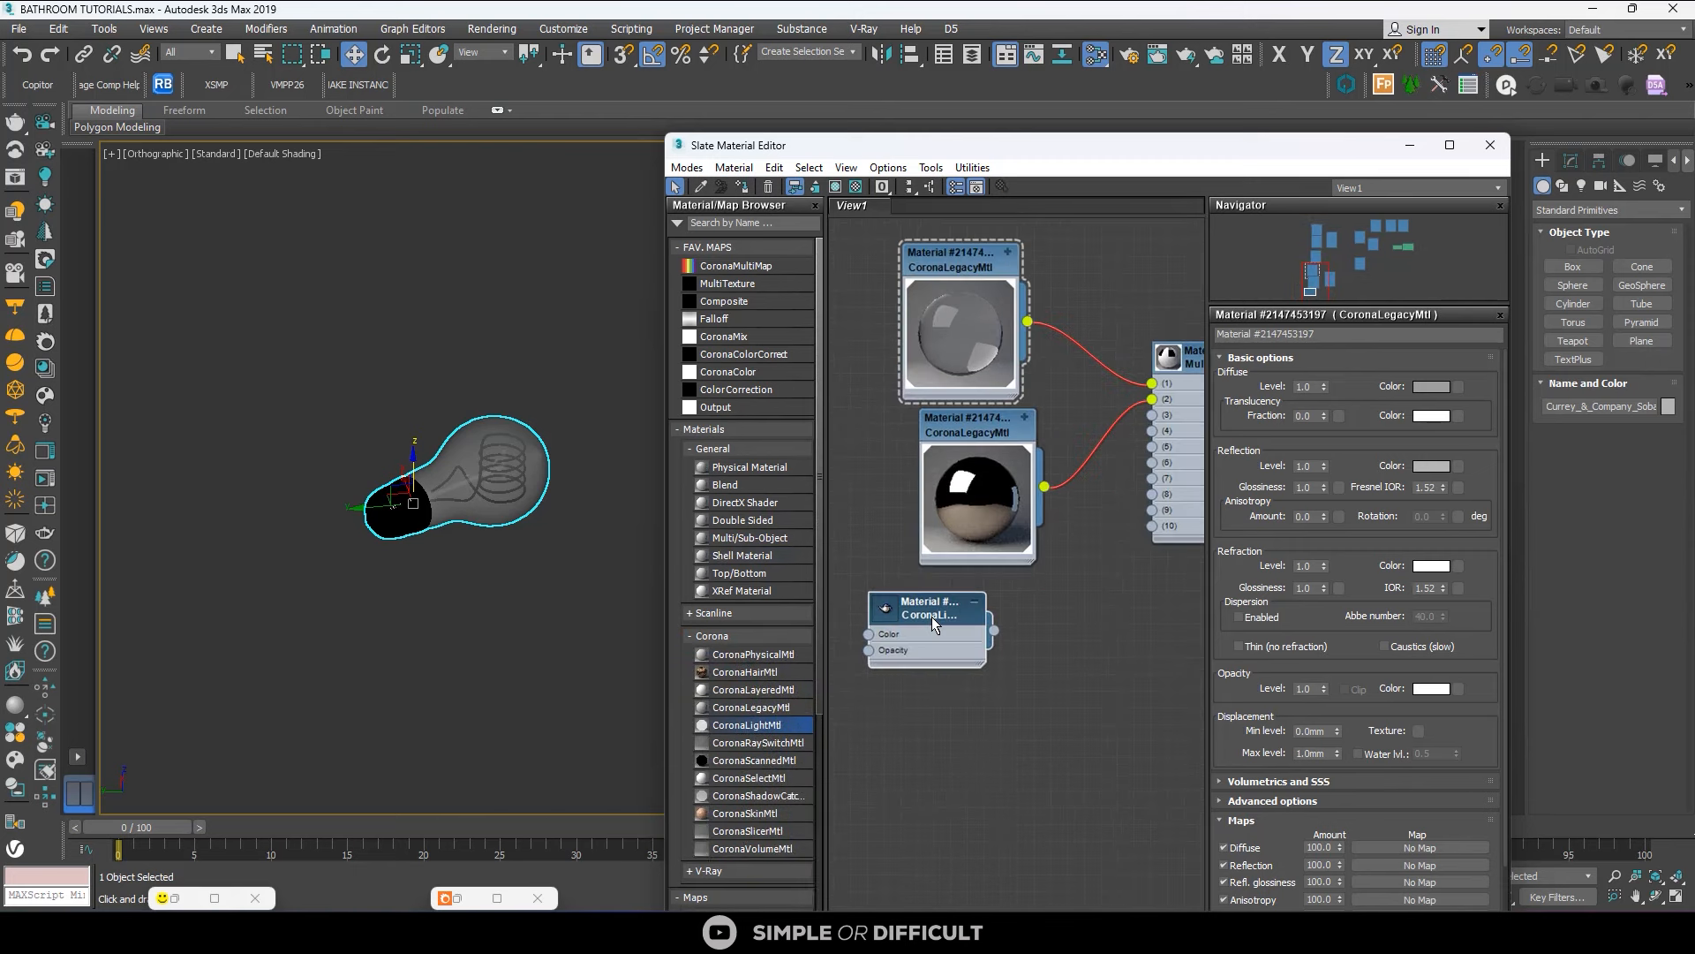
pyautogui.moveTo(964, 491); pyautogui.dragTo(931, 491)
pyautogui.scroll(-1, 874, 607)
pyautogui.moveTo(938, 615); pyautogui.dragTo(970, 615)
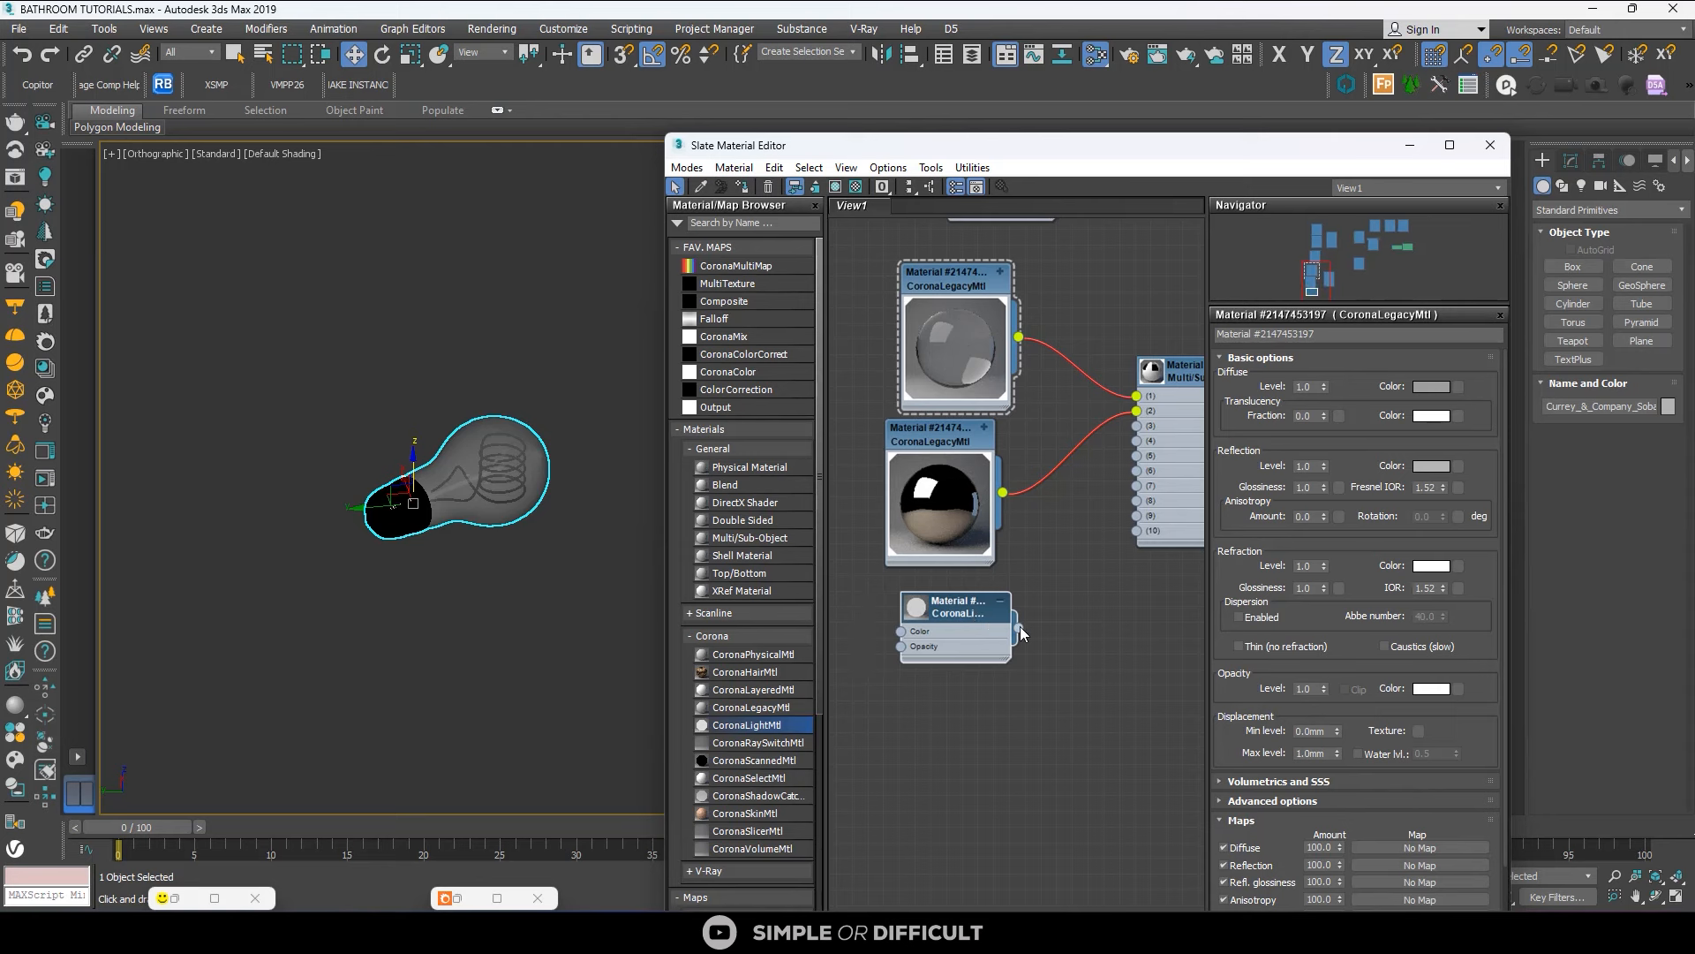
pyautogui.moveTo(1132, 440); pyautogui.dragTo(1136, 426)
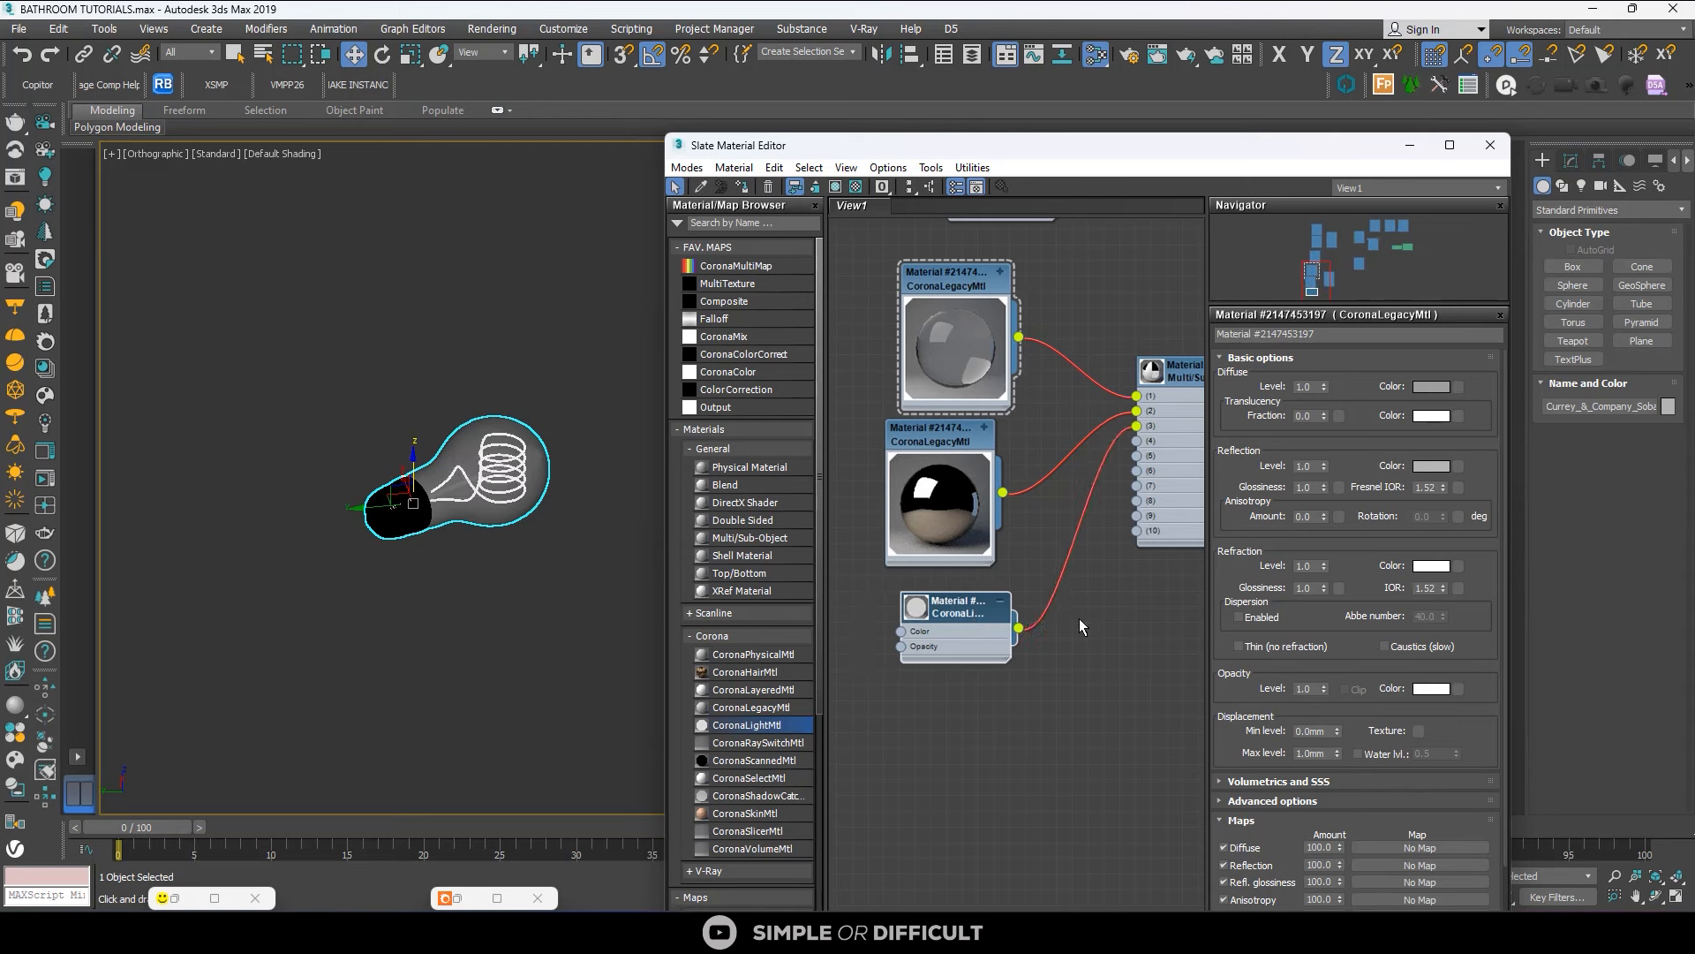
# Place a Corona sphere light among the isolated chandelier bulbs and open its parameters.
pyautogui.scroll(-5, 544, 513)
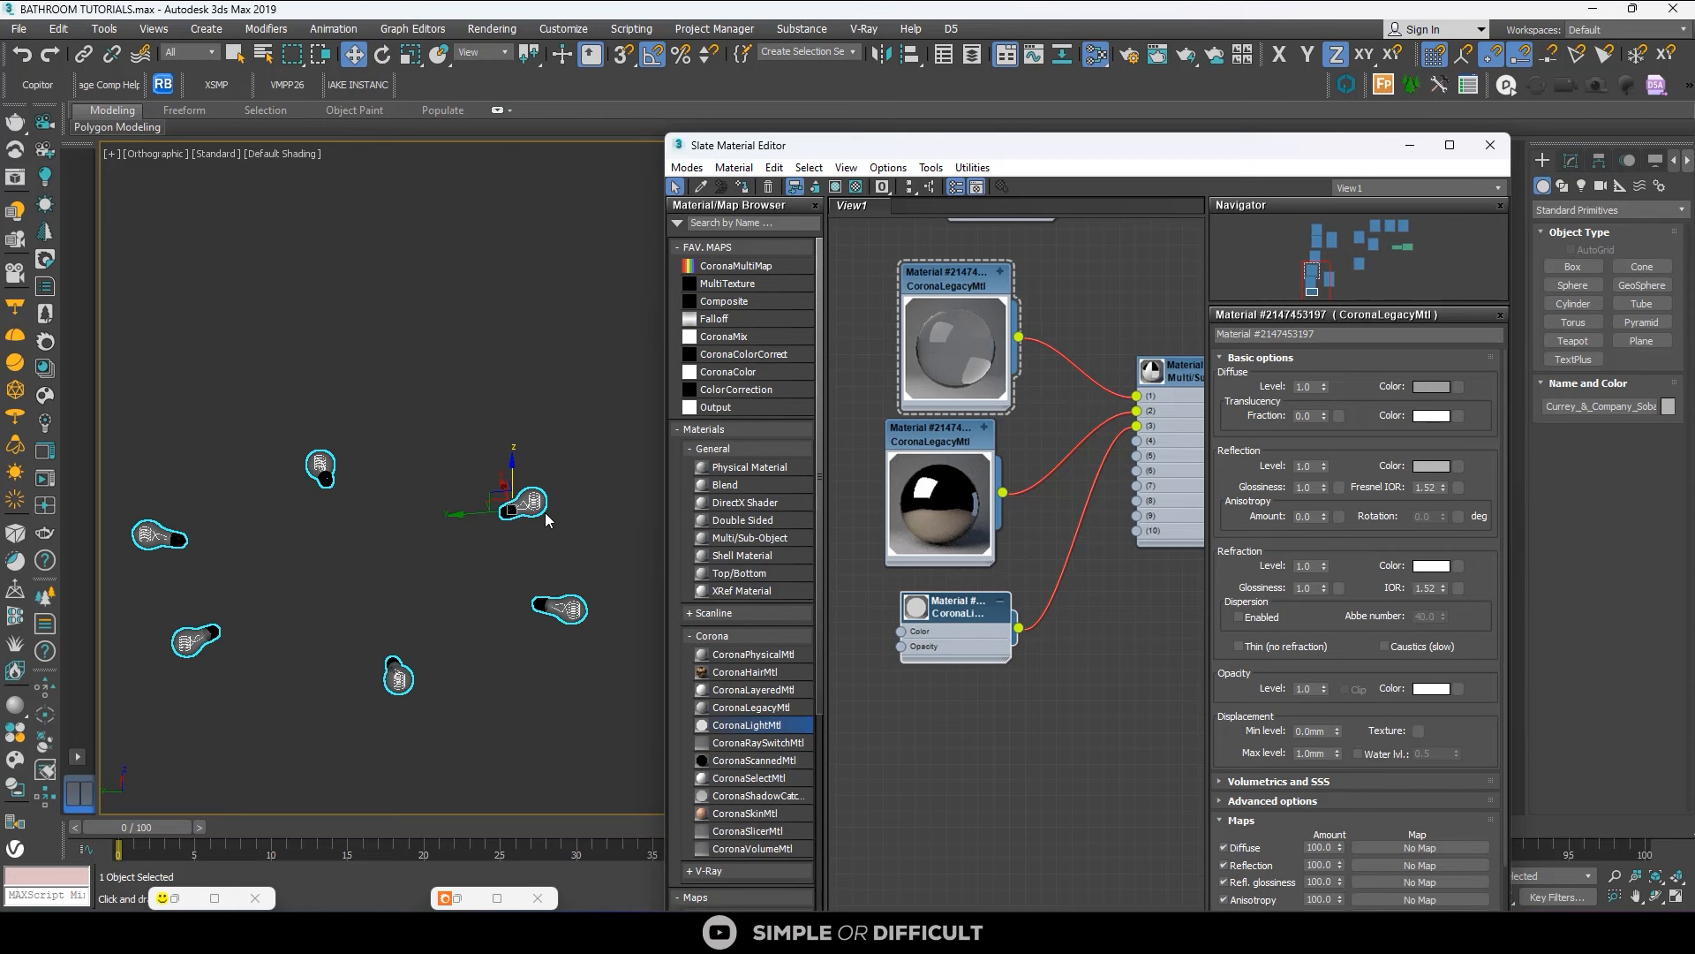
pyautogui.click(1581, 185)
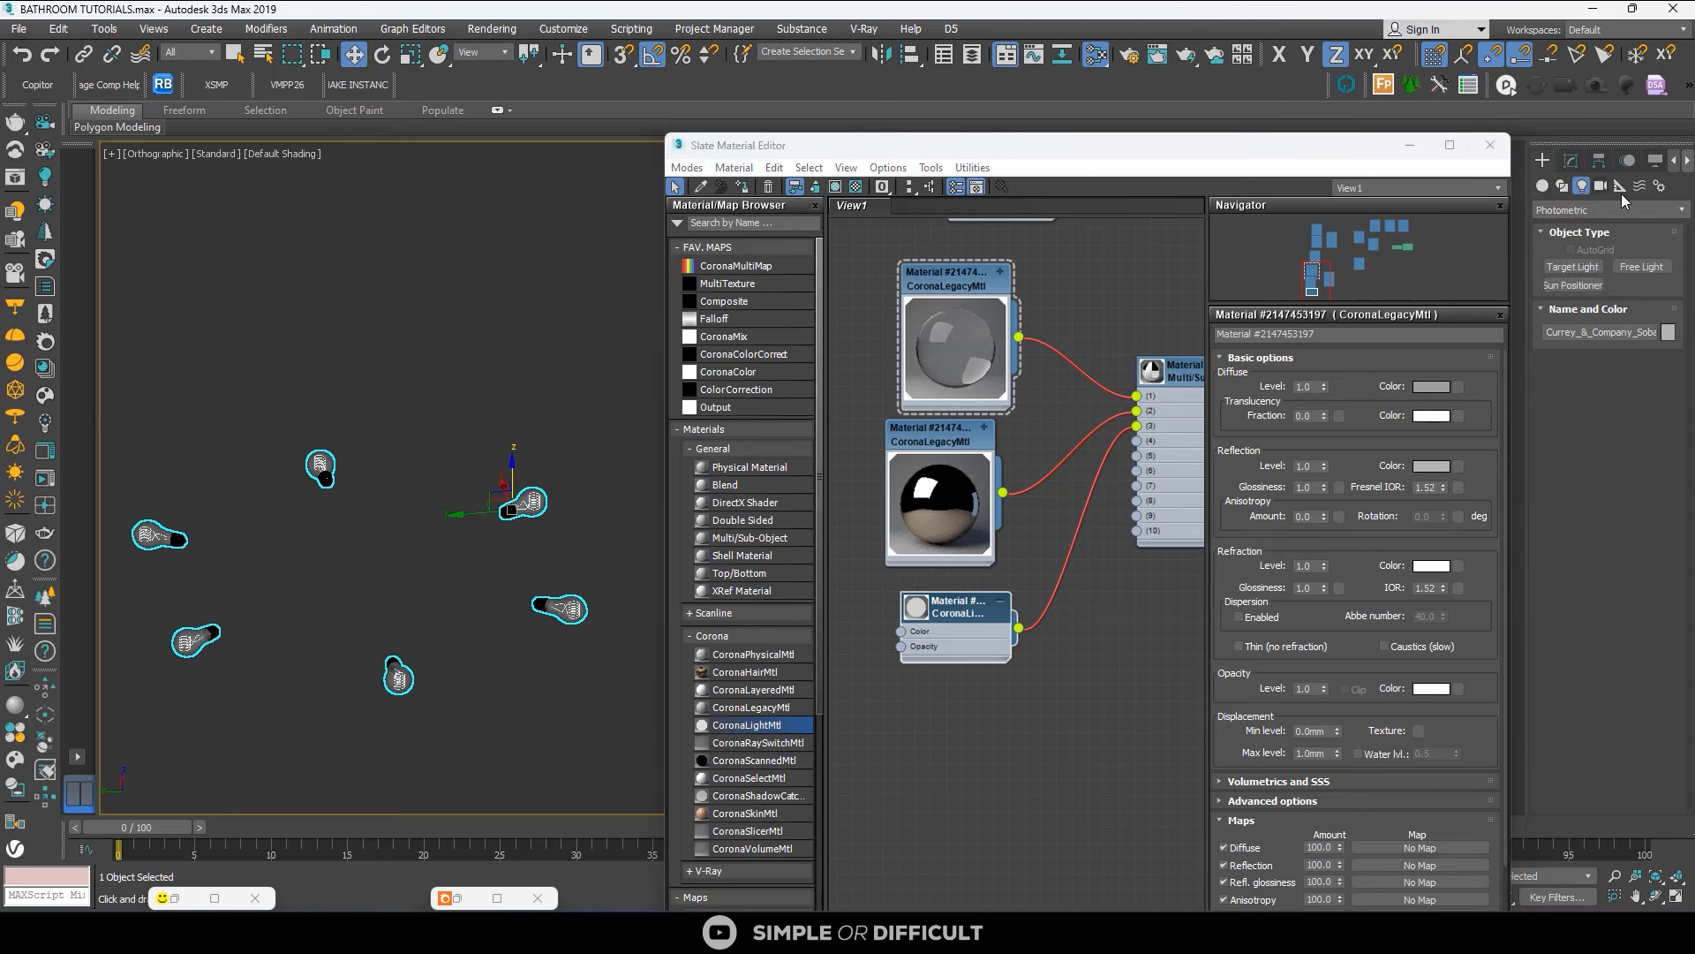
pyautogui.click(1609, 210)
pyautogui.click(1568, 258)
pyautogui.click(1639, 266)
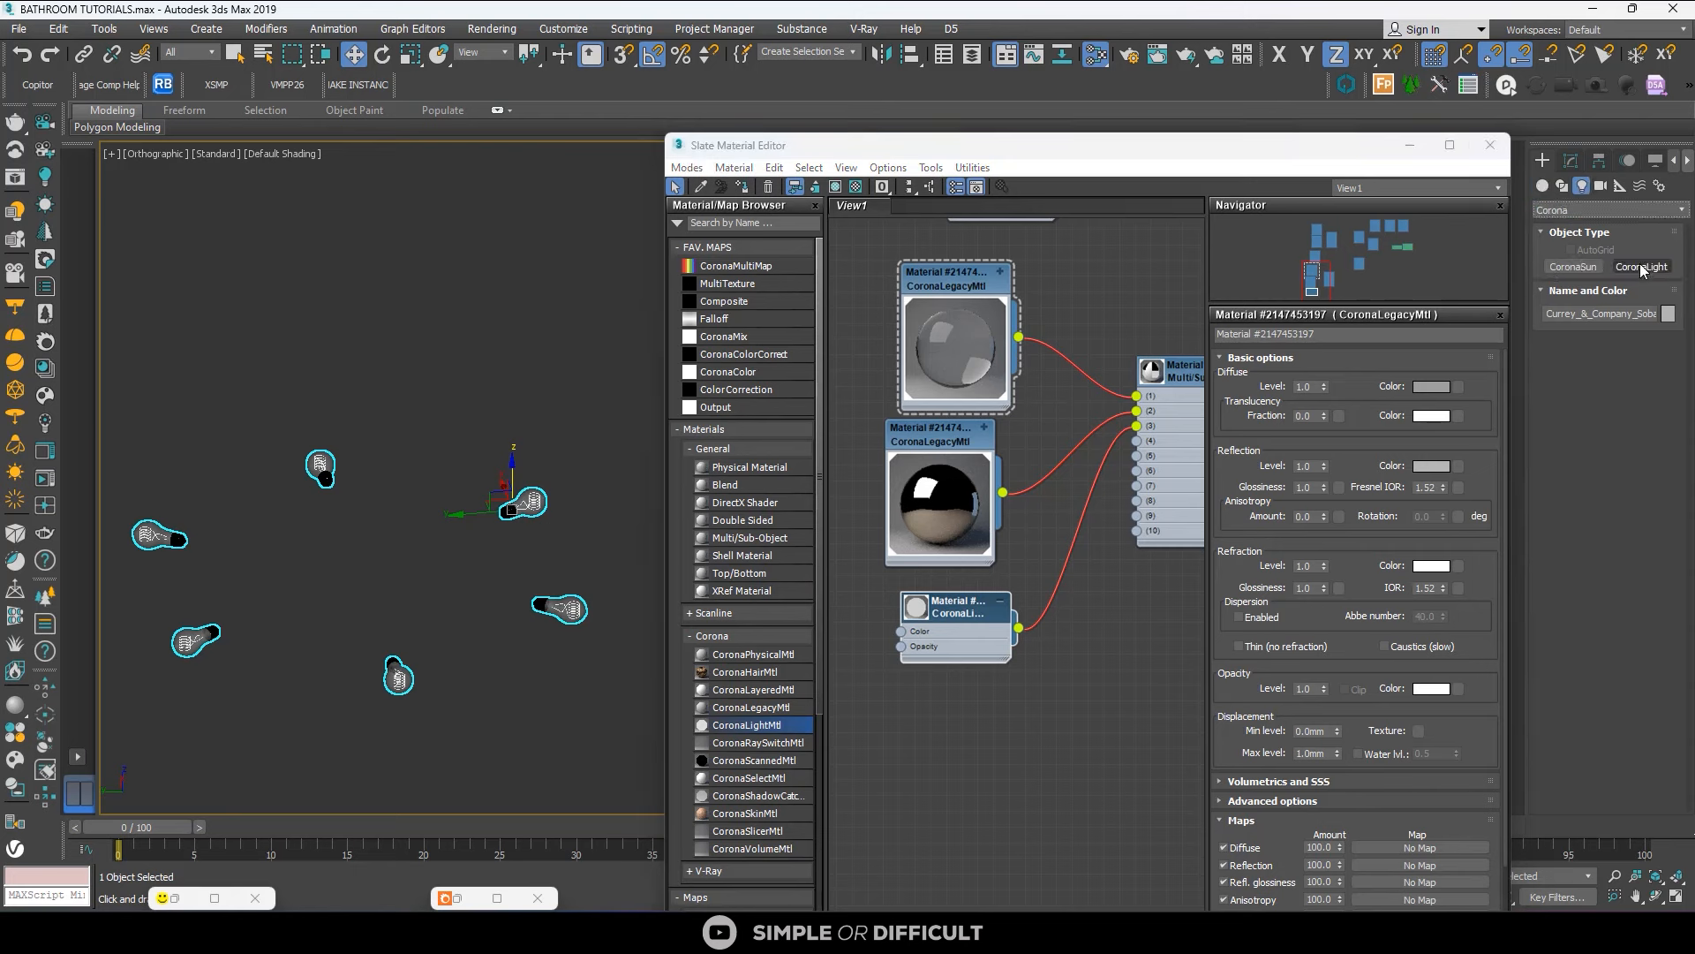
pyautogui.click(344, 515)
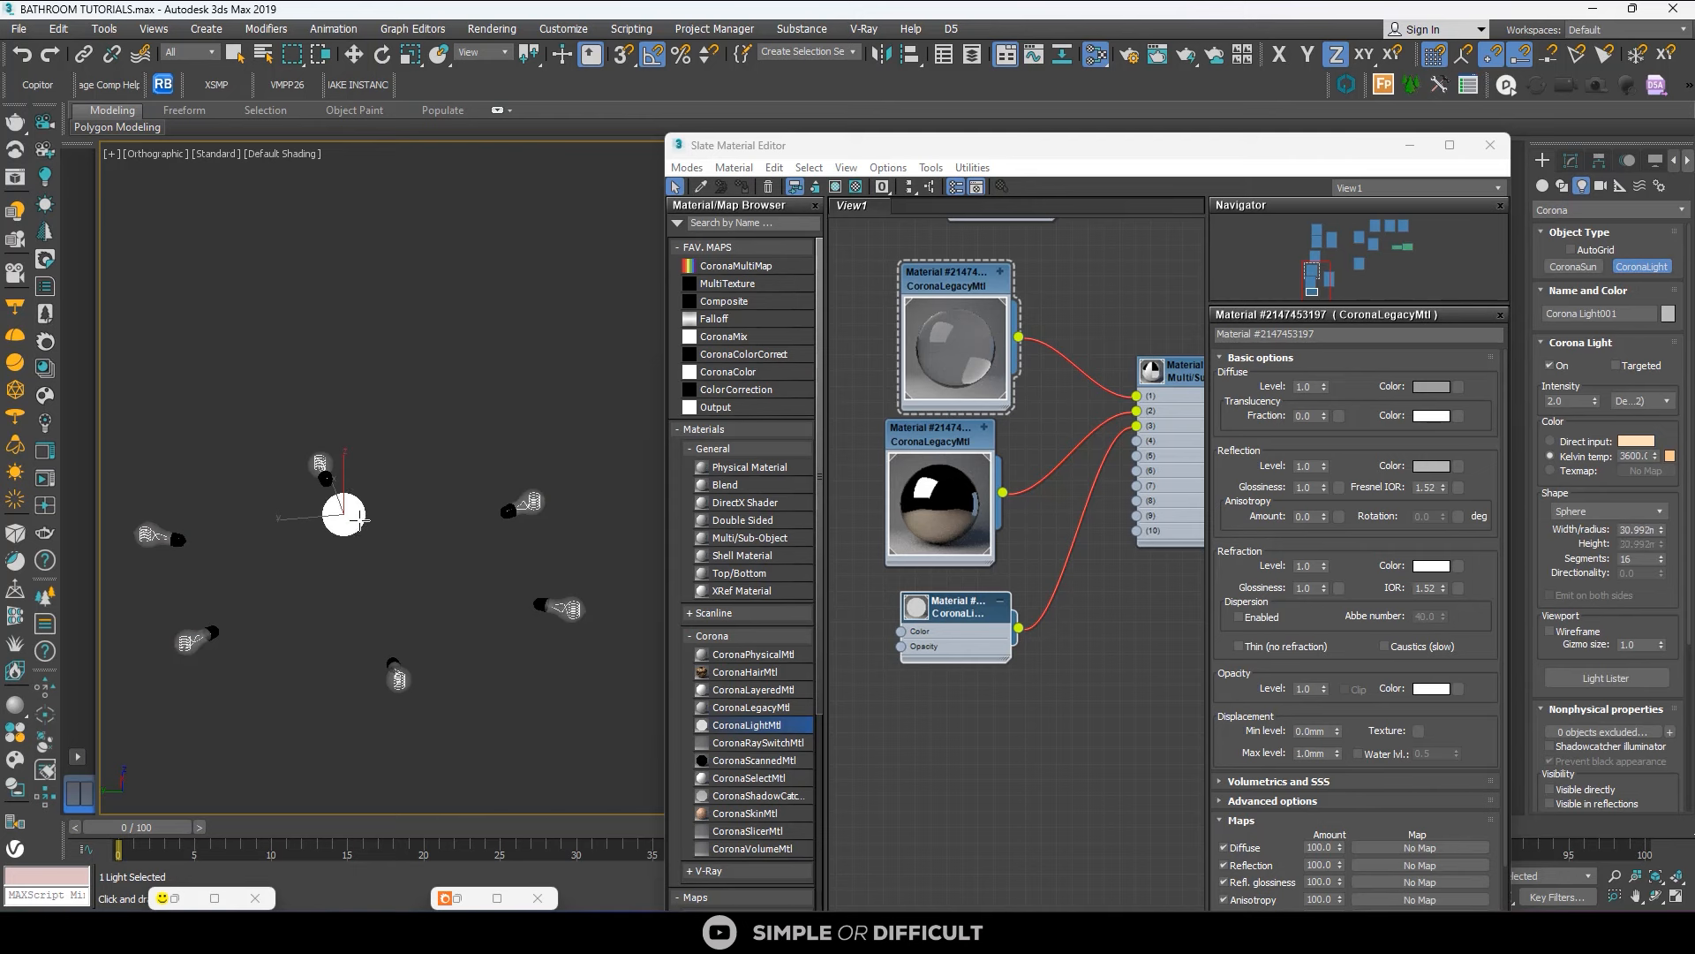
pyautogui.rightClick(390, 498)
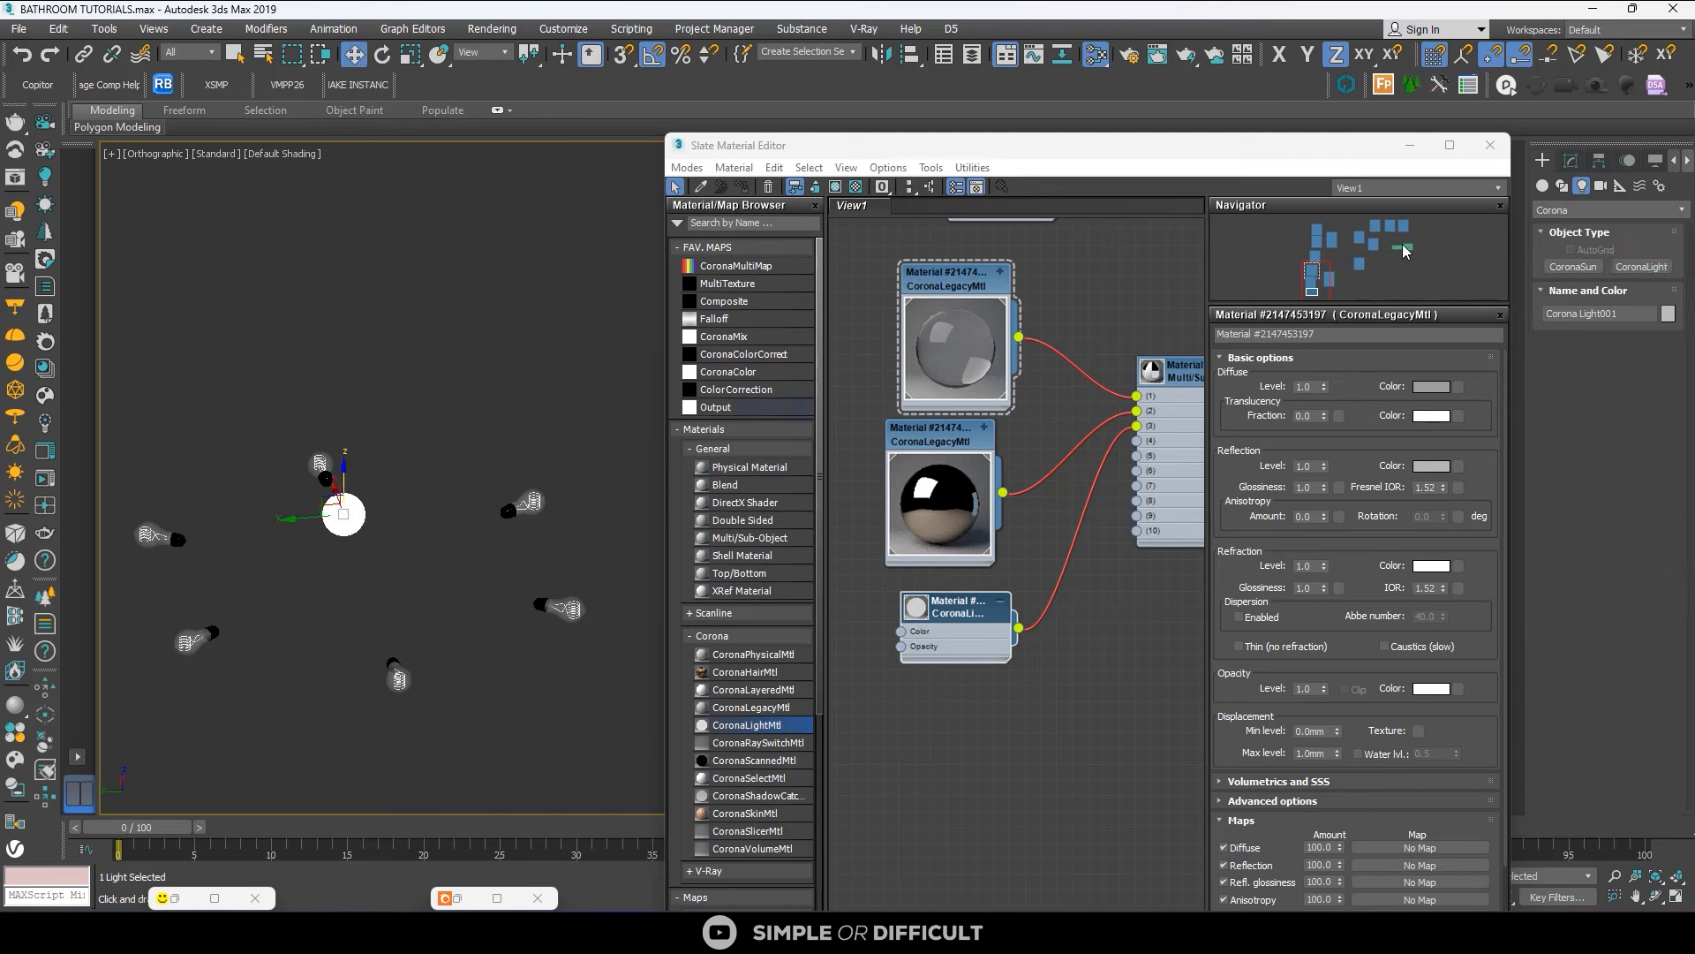
pyautogui.click(1571, 160)
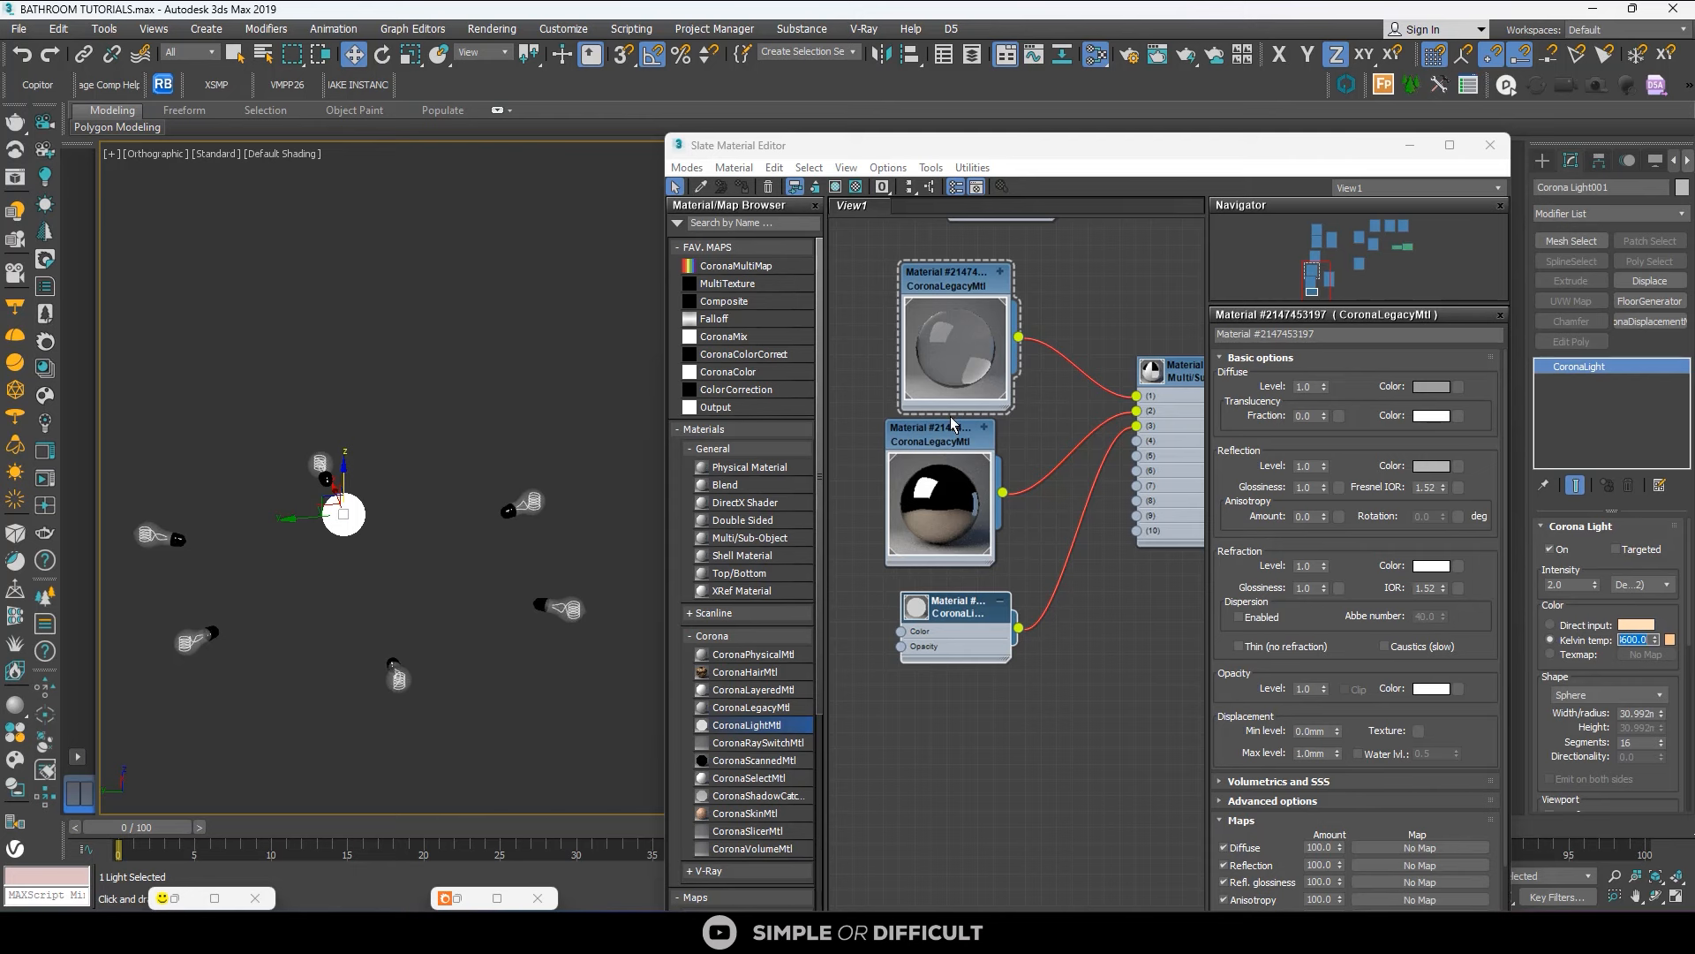
# Set the bulbs' CoronaLightMtl colour by sampling the Corona light's Kelvin temperature swatch, and set its intensity to 2.0.
pyautogui.doubleClick(959, 604)
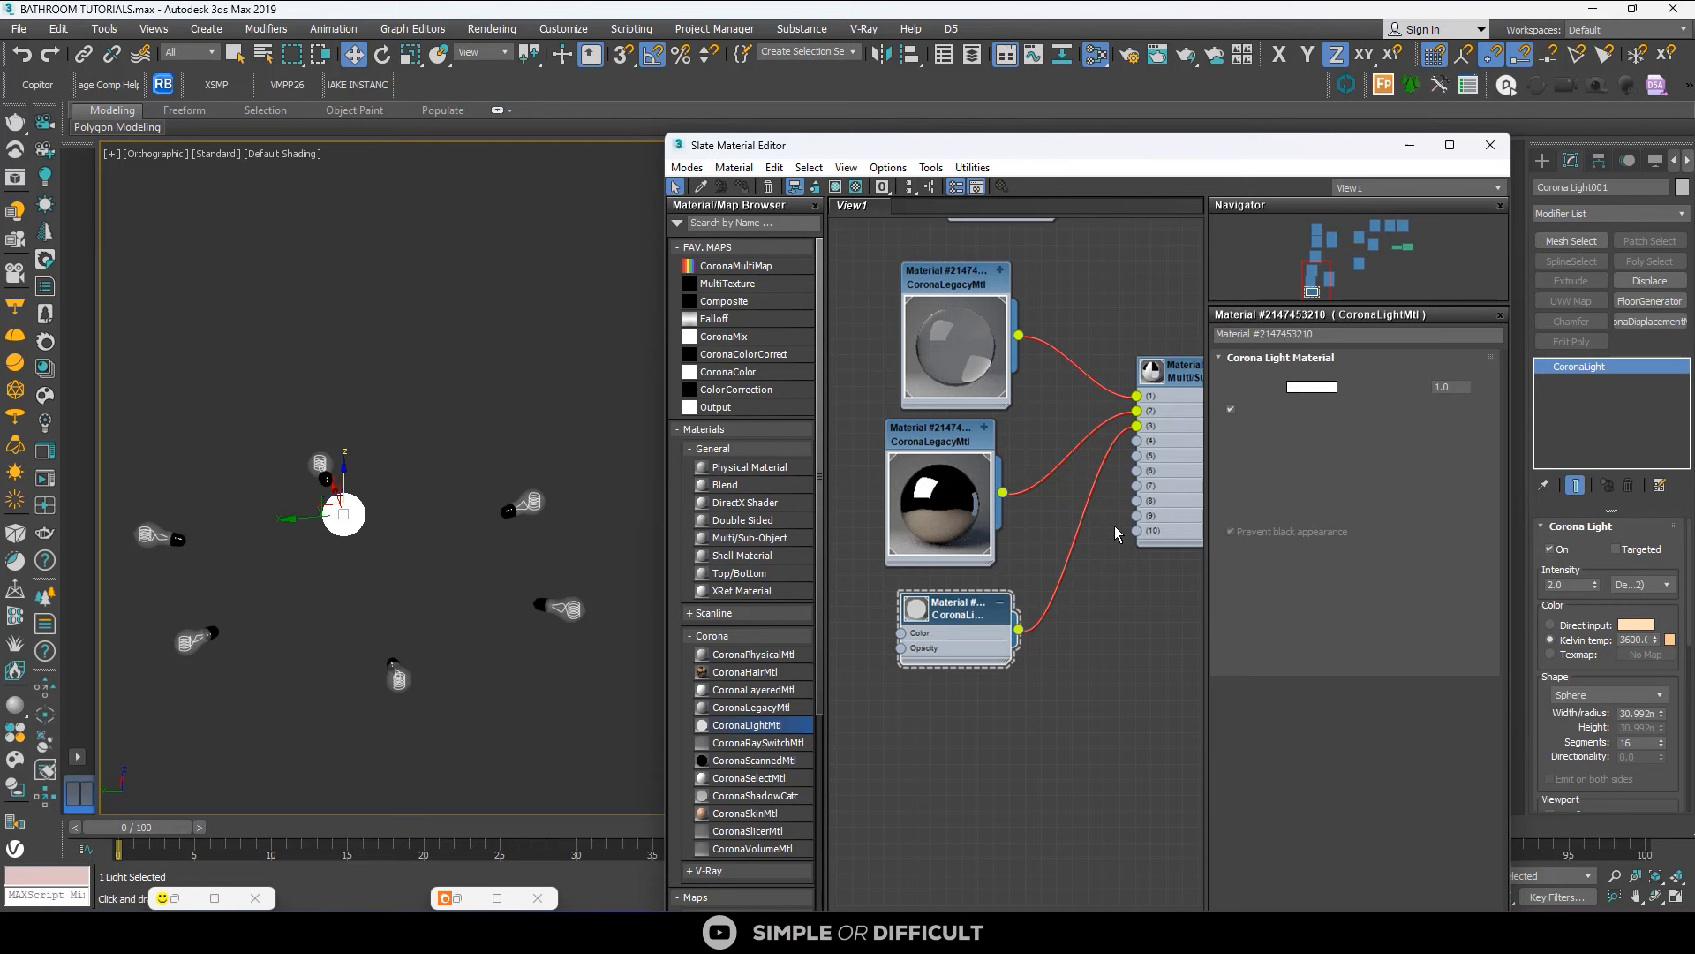
pyautogui.click(1327, 389)
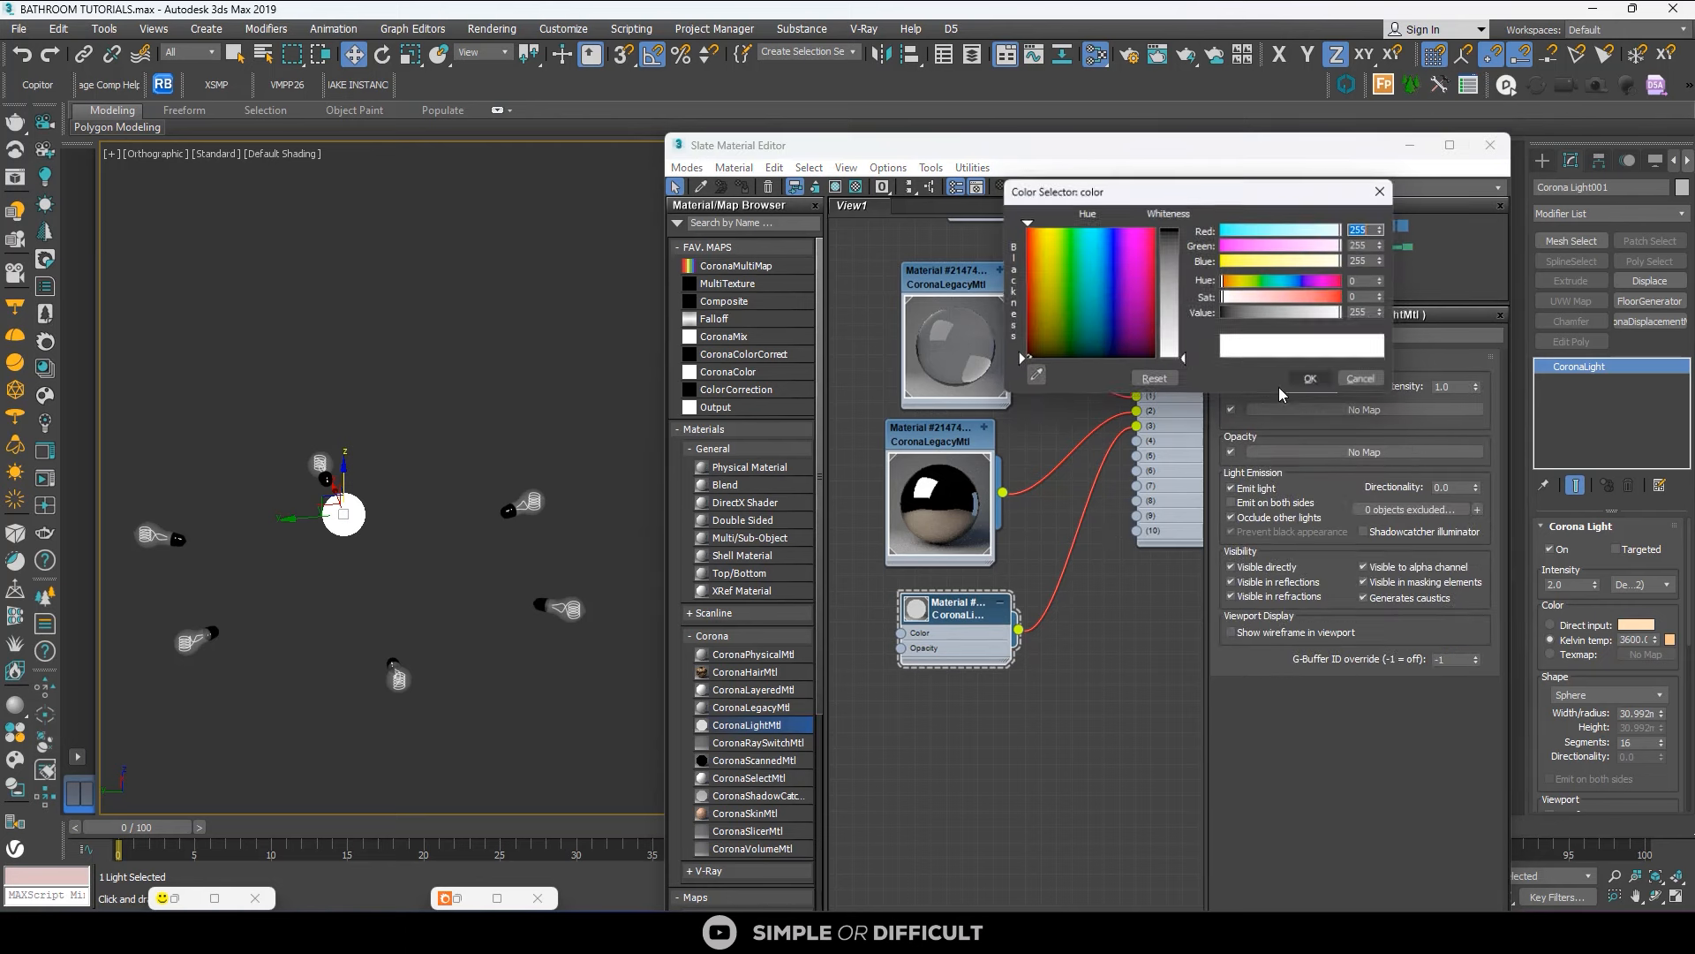
pyautogui.click(1033, 379)
pyautogui.click(1671, 637)
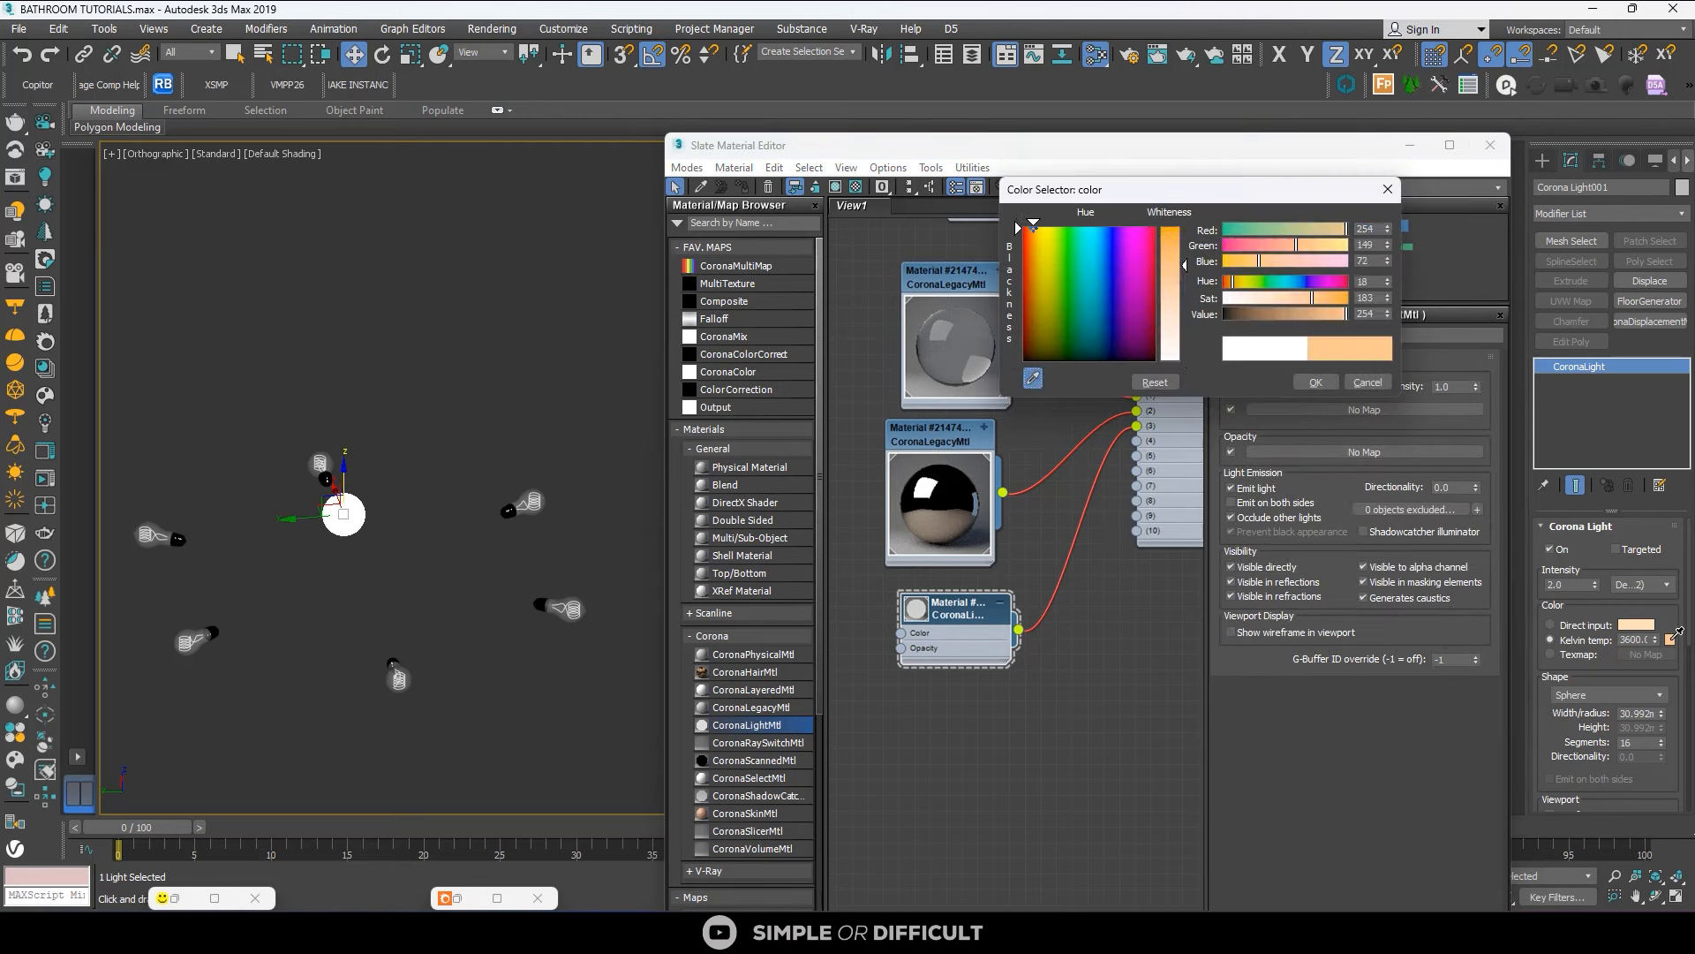
pyautogui.click(1316, 383)
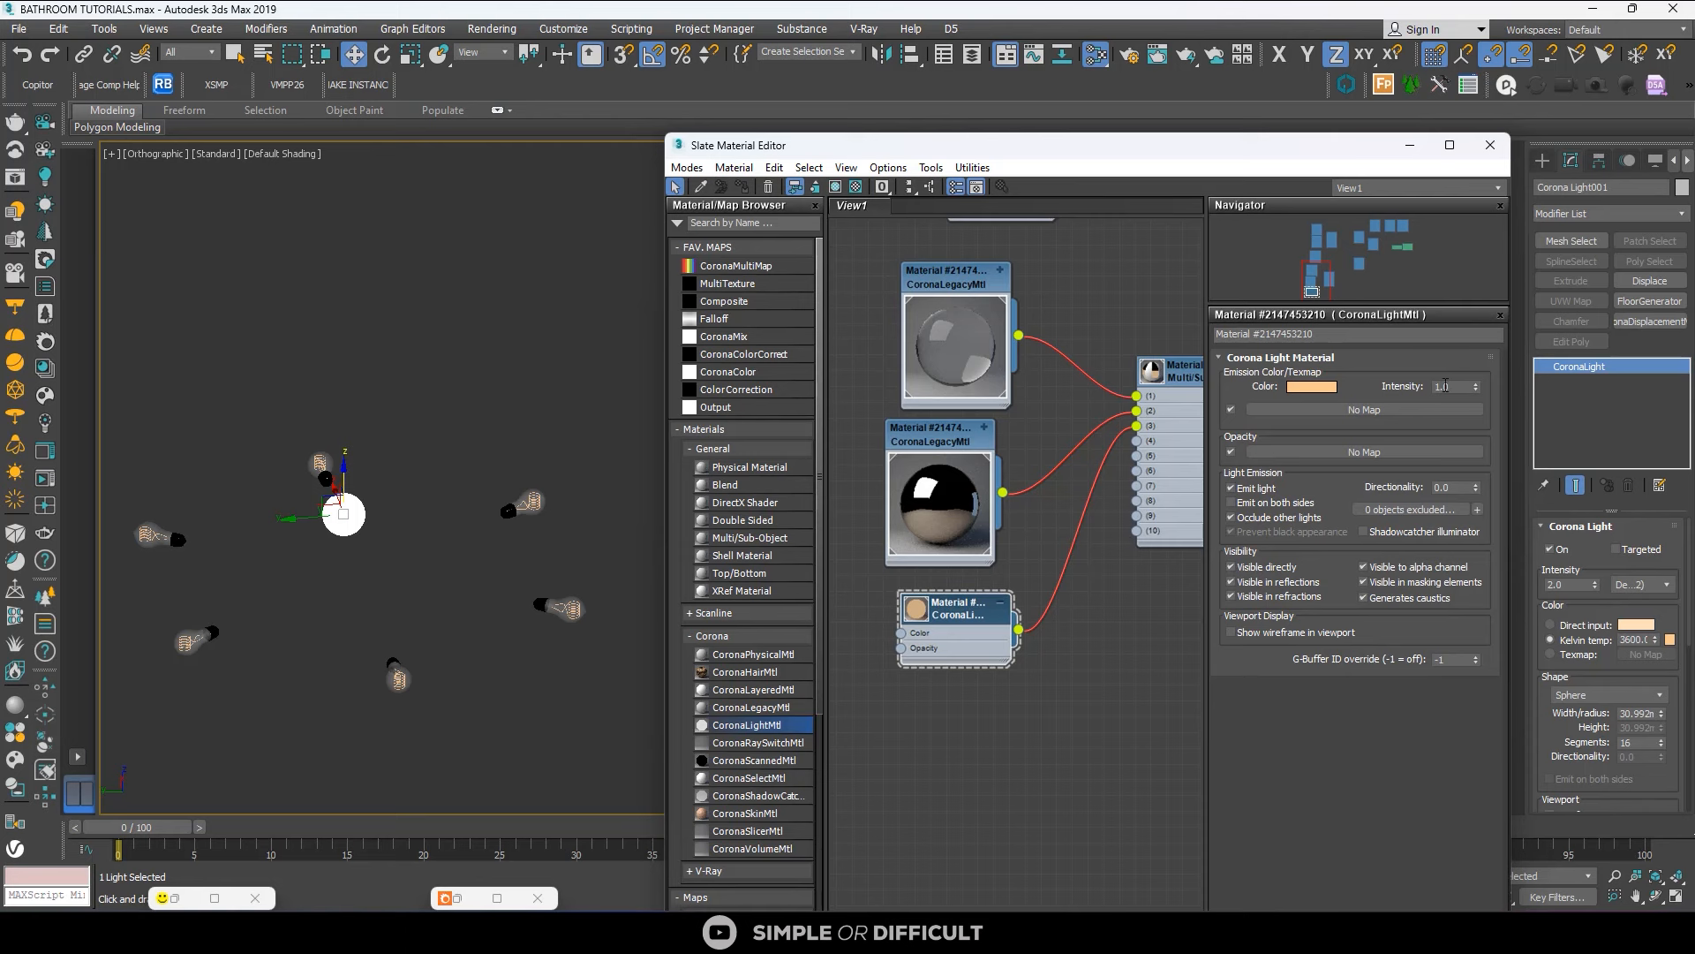
pyautogui.write('2')
pyautogui.press('Return')
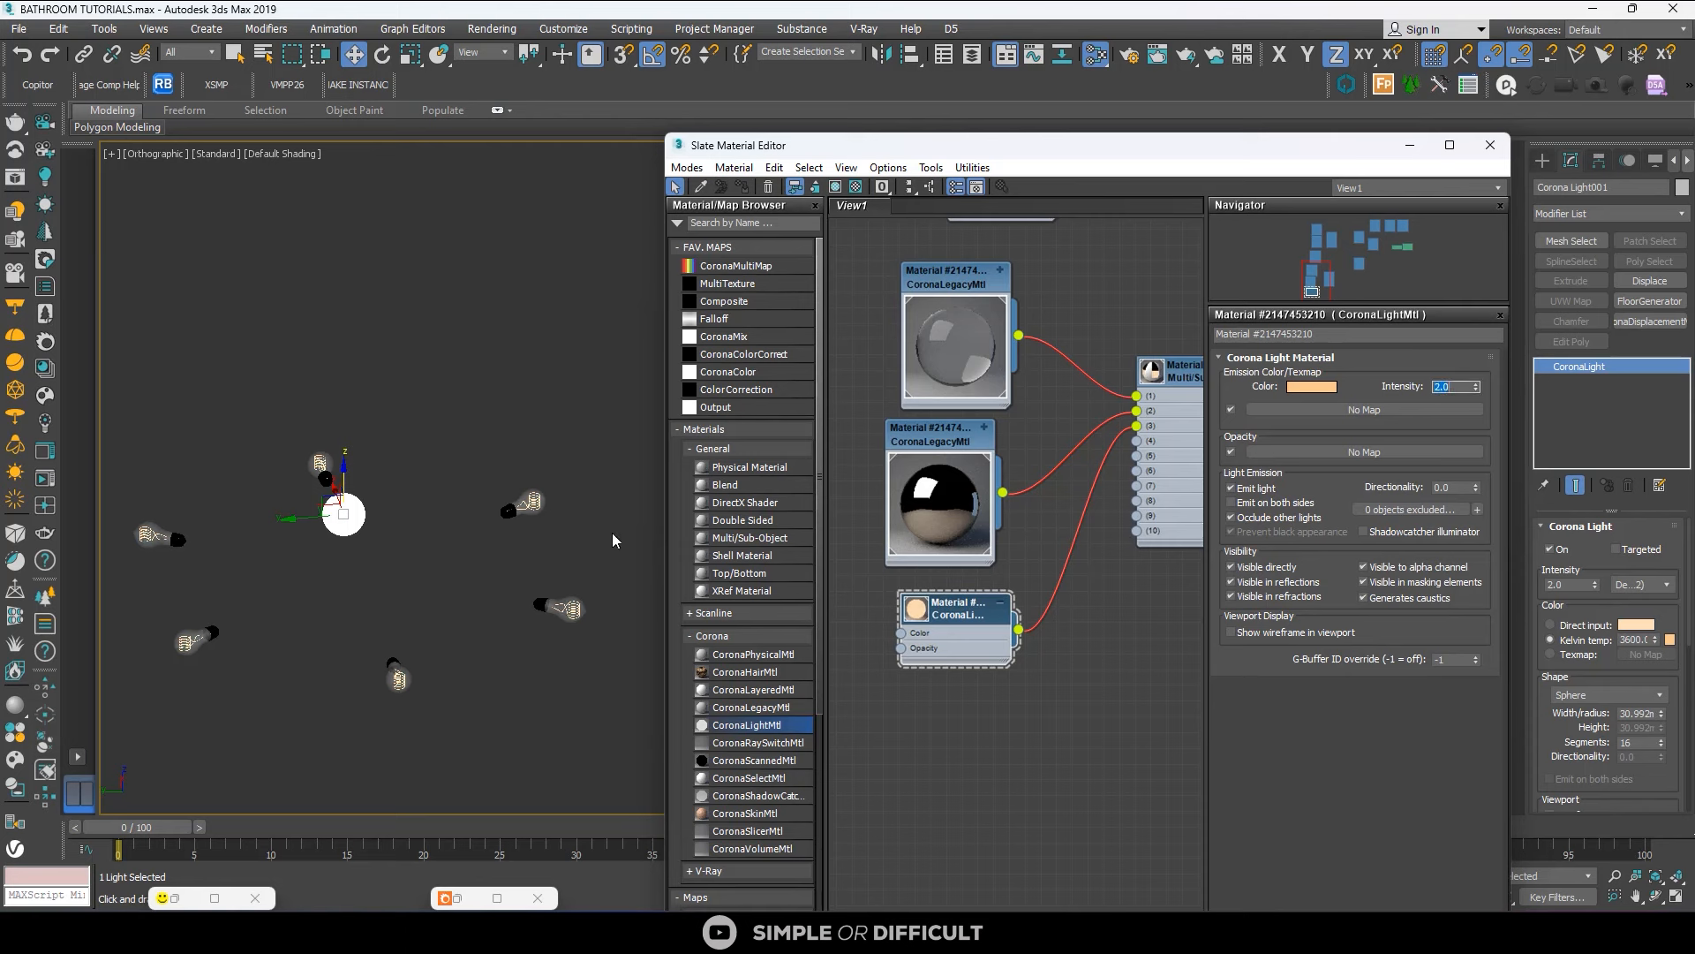
# Delete the Corona sphere light placed among the bulbs.
pyautogui.click(1542, 164)
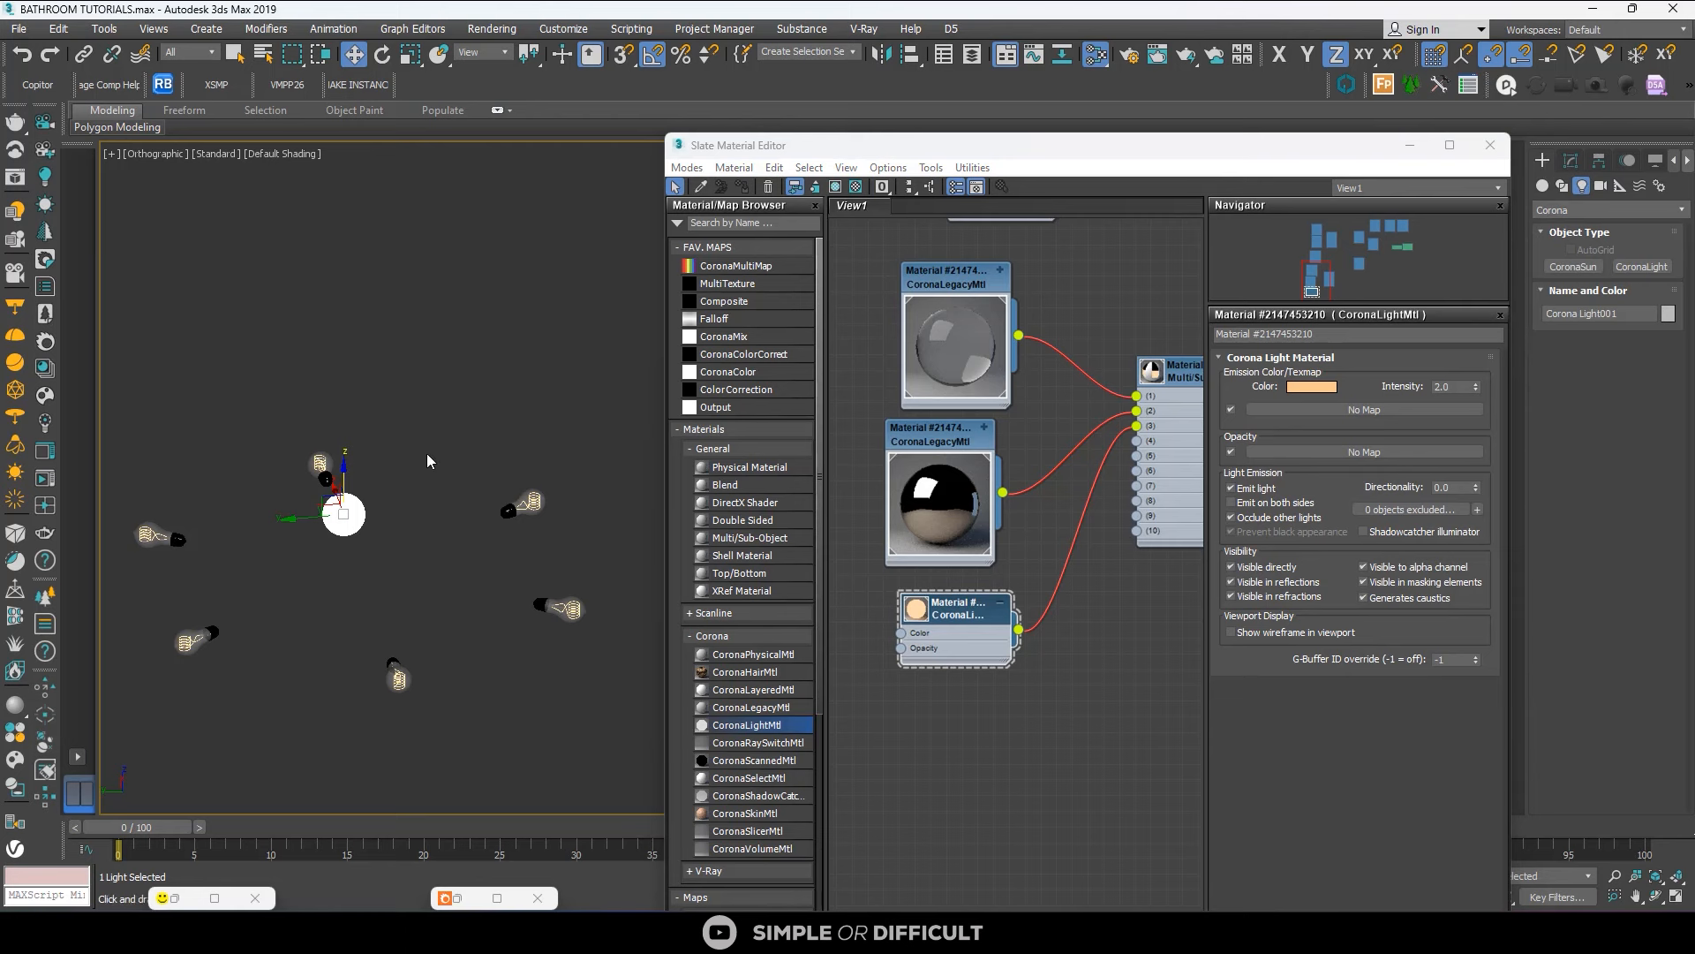
pyautogui.press('Delete')
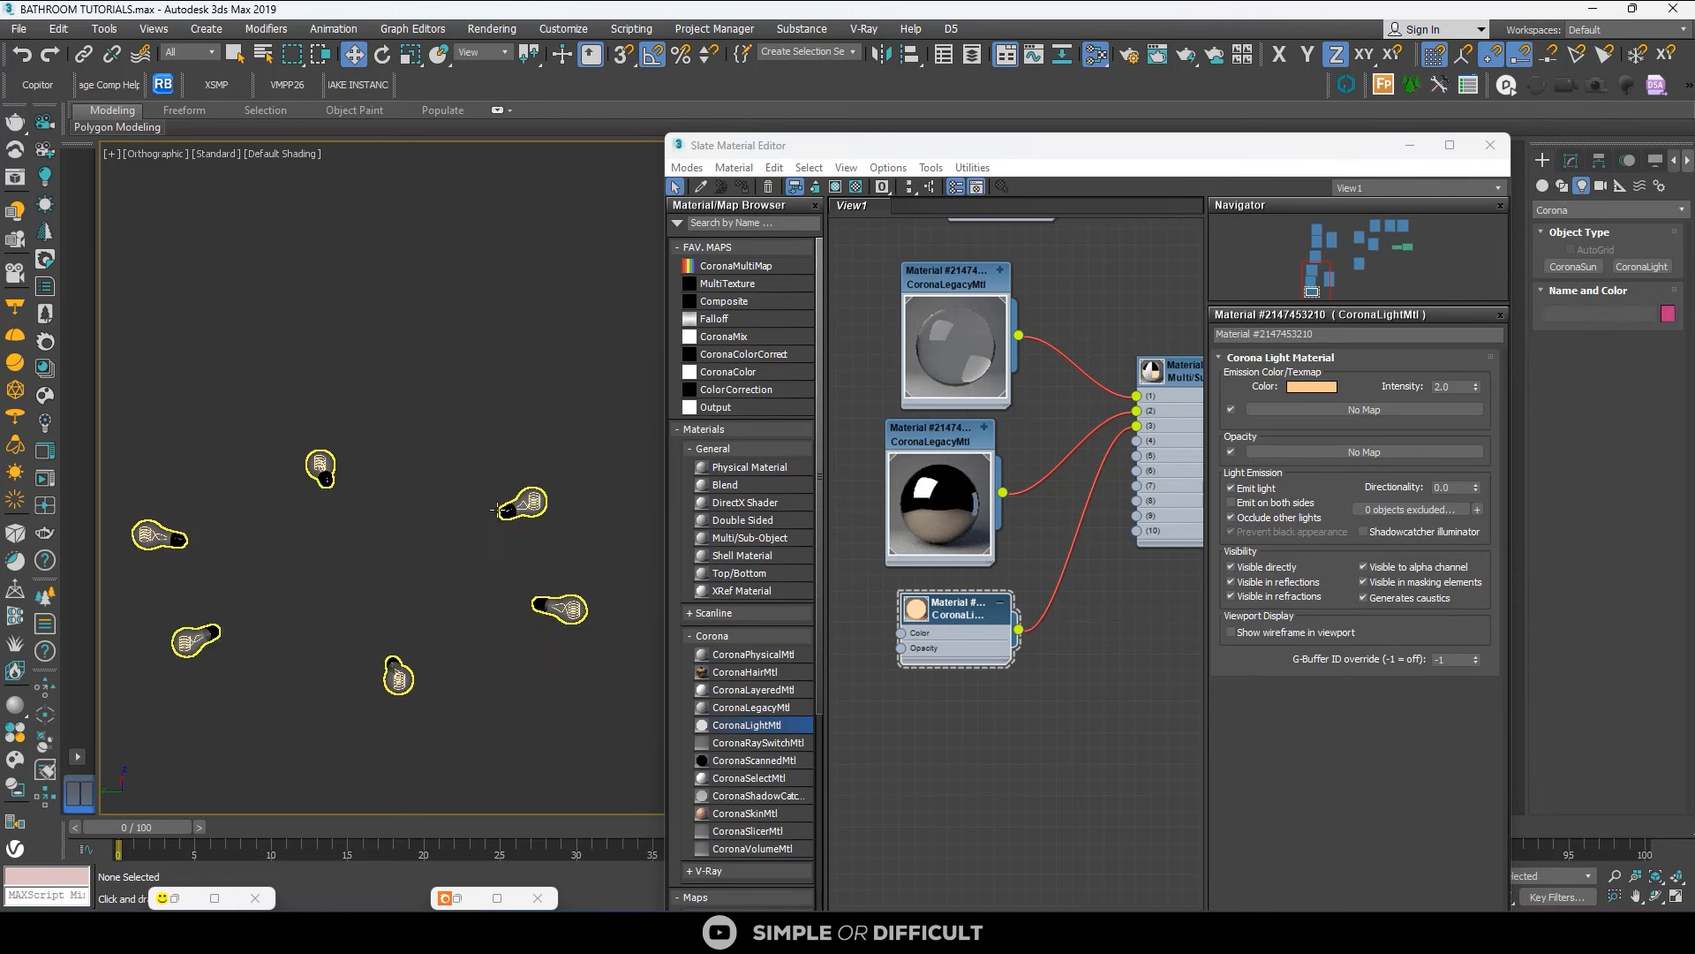
pyautogui.scroll(8, 507, 509)
pyautogui.scroll(-6, 530, 498)
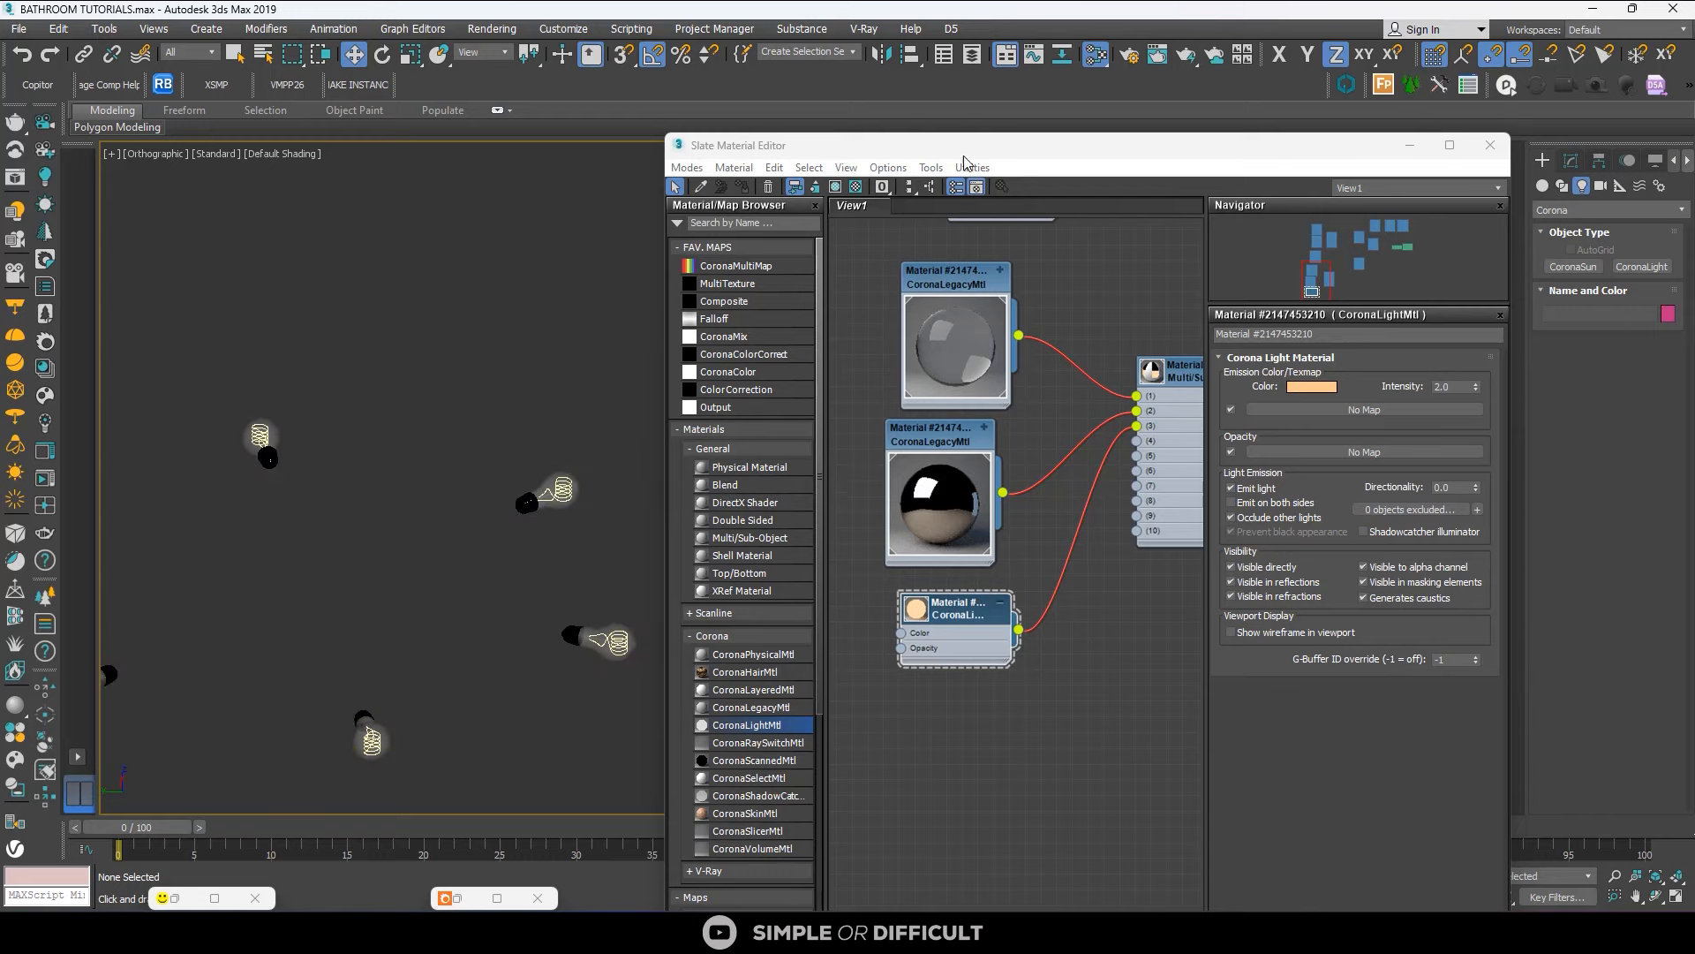
# End isolation of the bulbs and bring back the whole bathroom scene.
pyautogui.moveTo(989, 149); pyautogui.dragTo(293, 121)
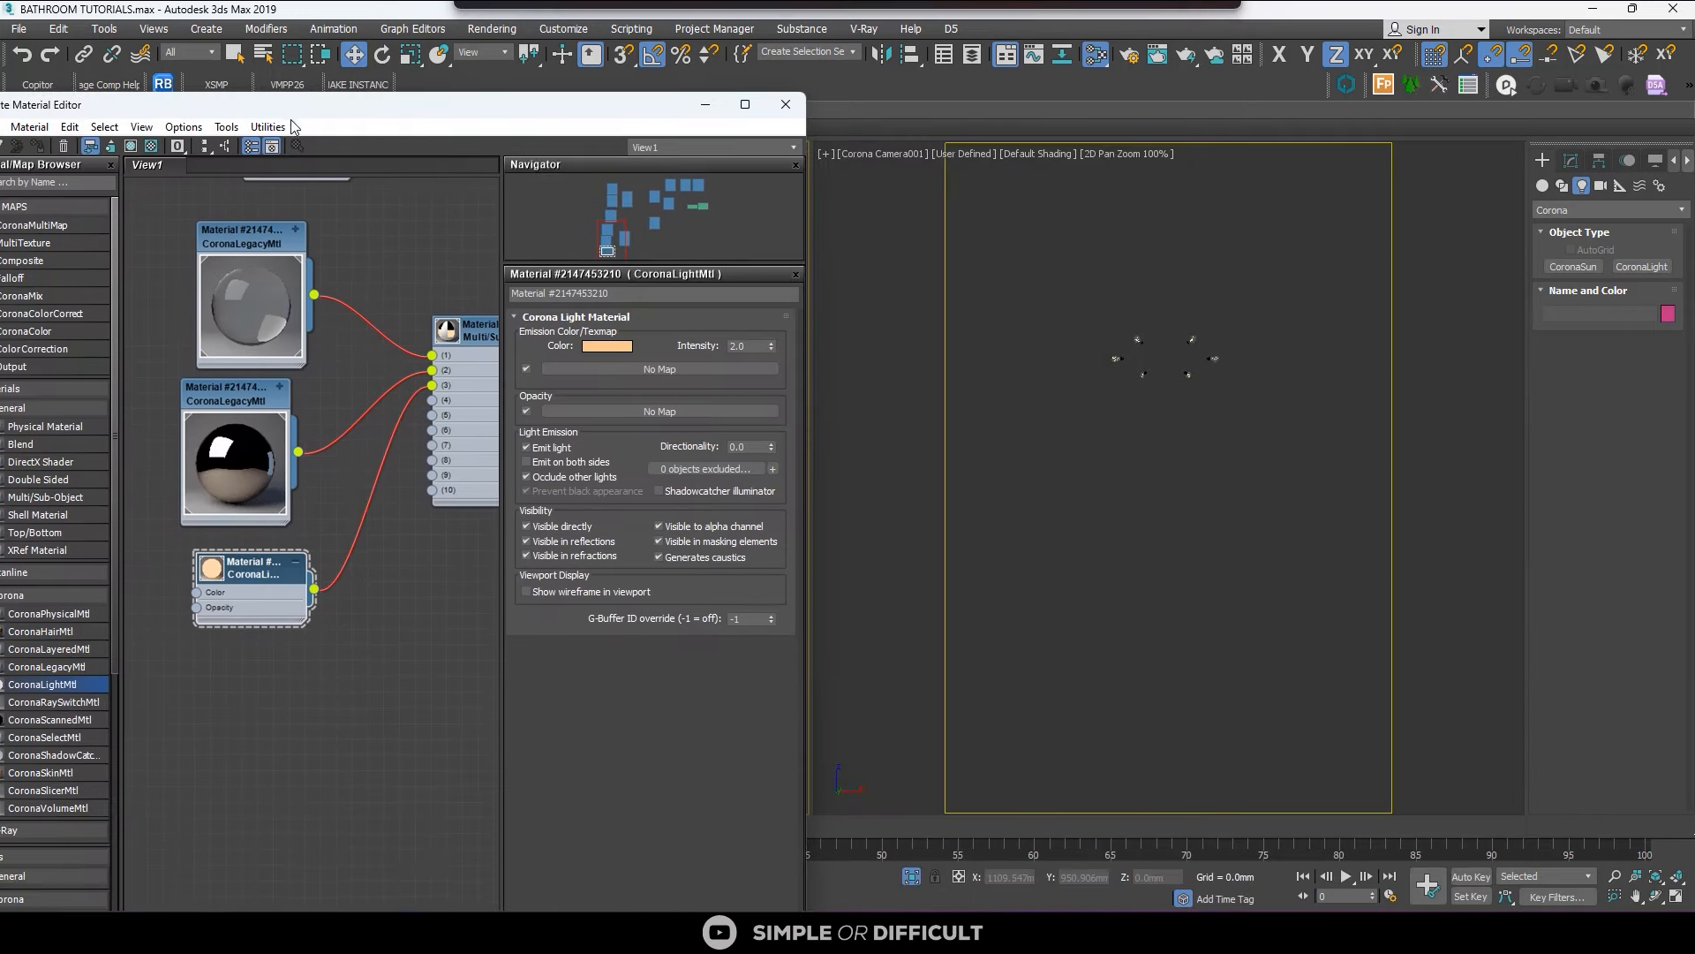
pyautogui.click(911, 876)
pyautogui.moveTo(507, 112); pyautogui.dragTo(1270, 162)
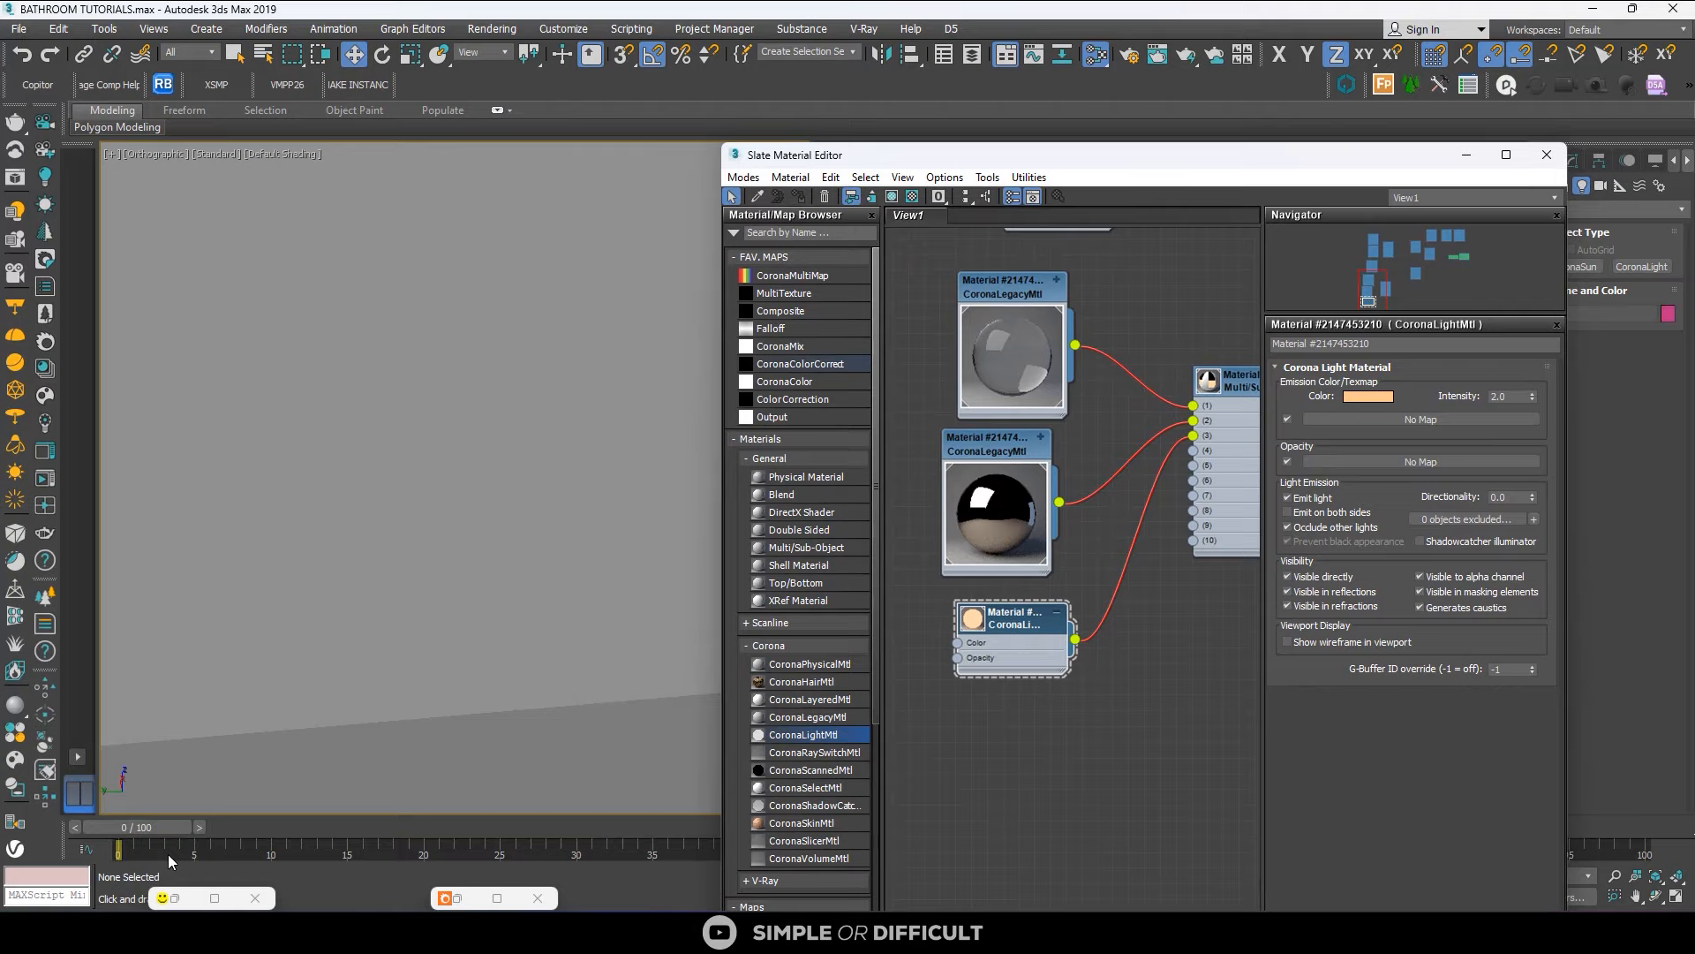
# Start interactive rendering of the camera view in the enlarged Corona frame buffer and examine the chandelier's bulbs and shades.
pyautogui.click(215, 898)
pyautogui.scroll(-3, 913, 342)
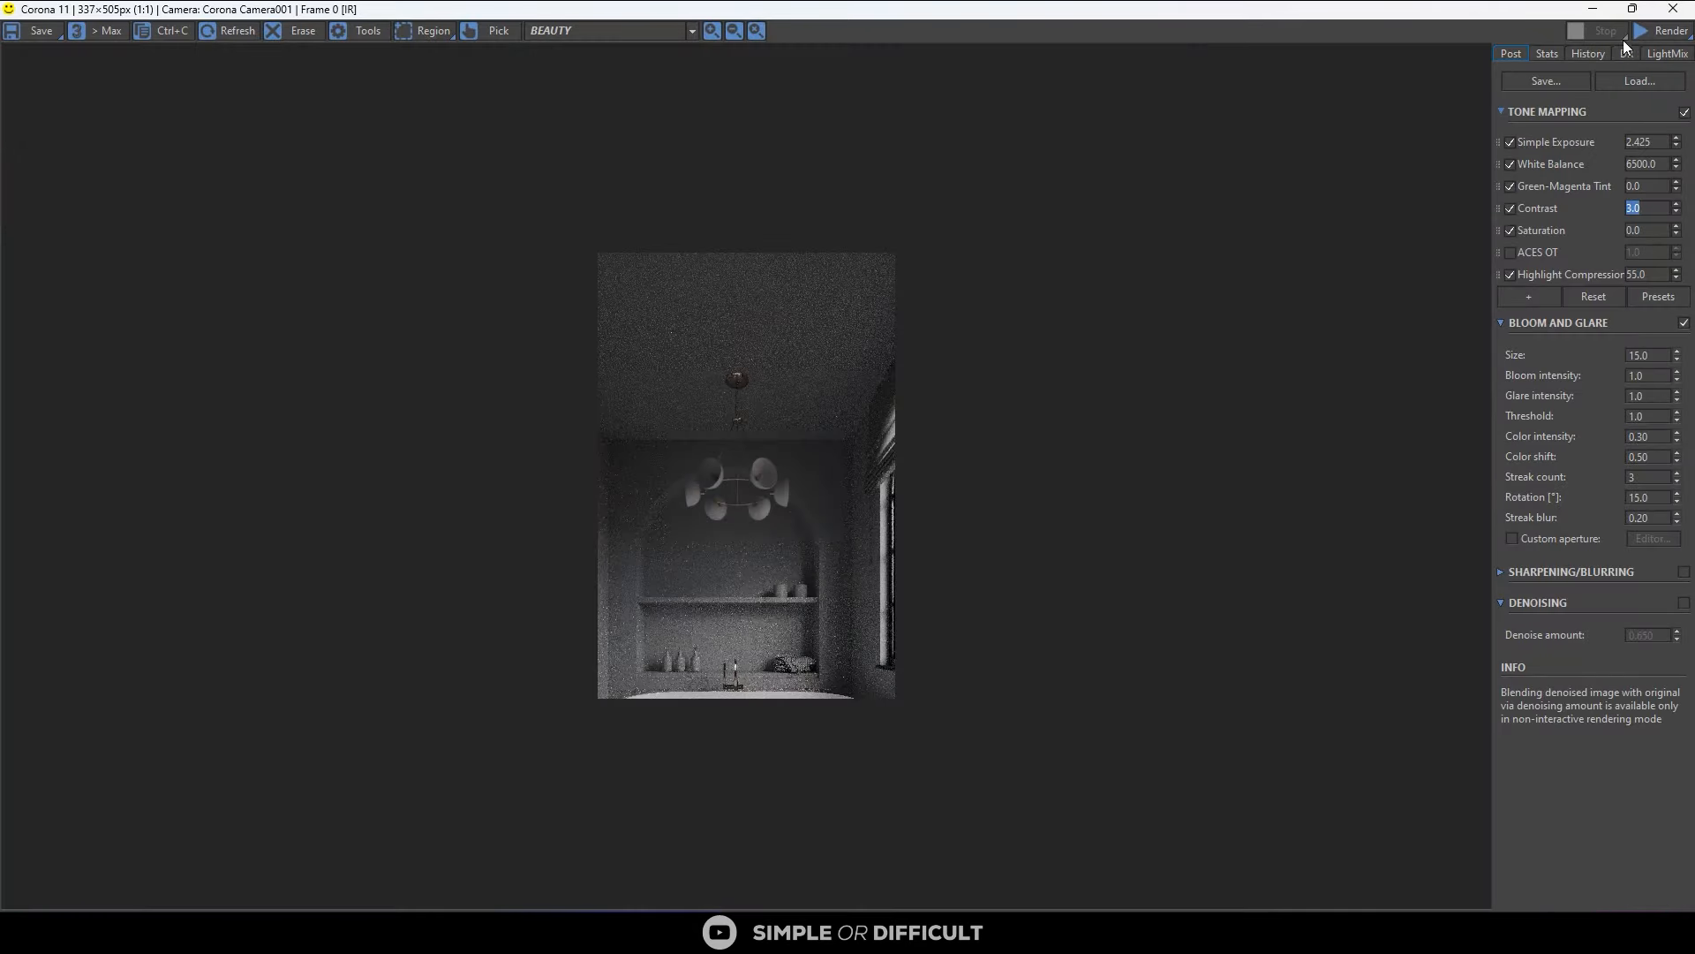
pyautogui.click(1663, 31)
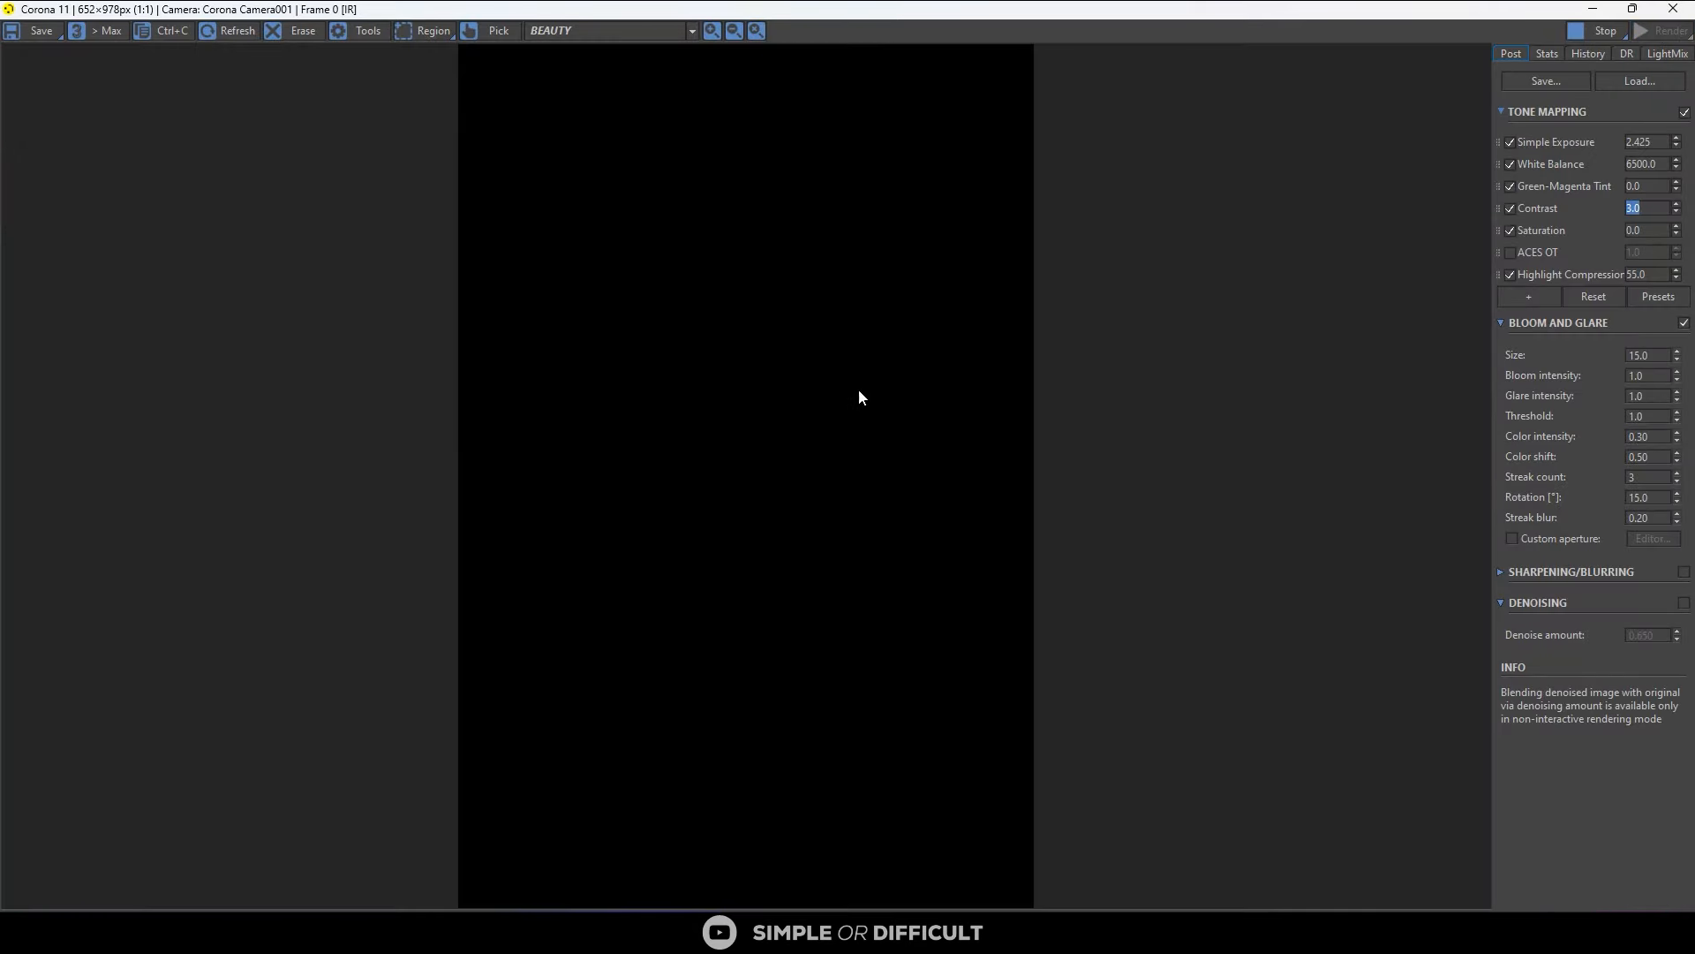
pyautogui.scroll(3, 853, 250)
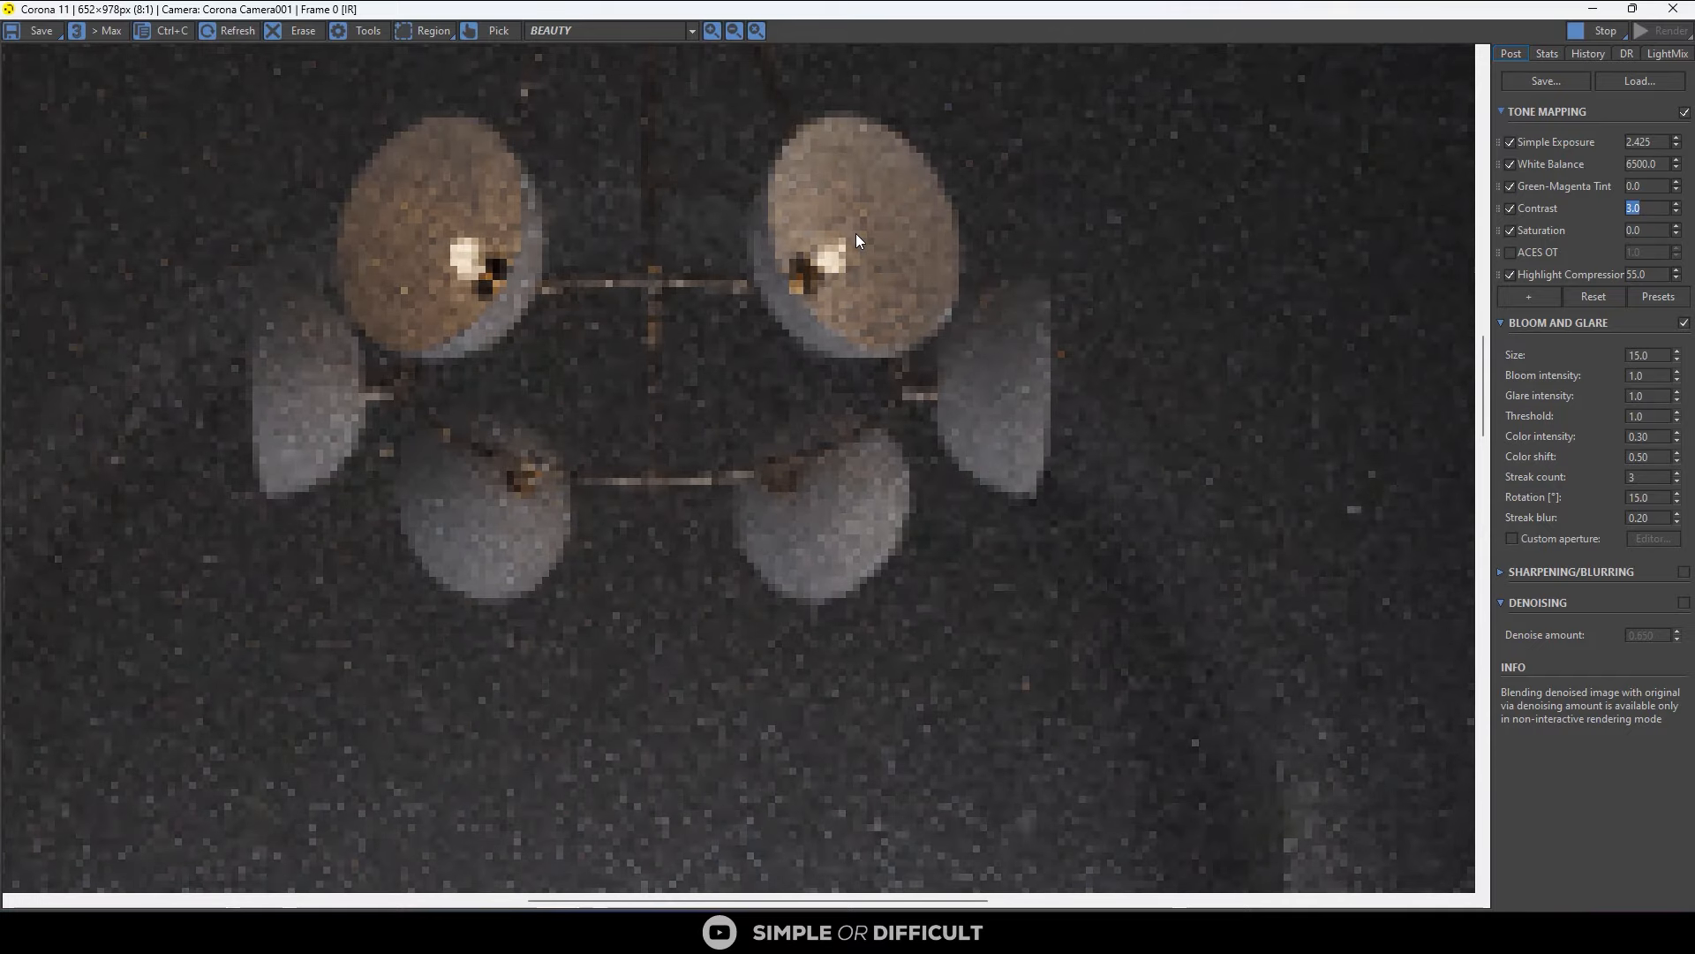
pyautogui.scroll(-2, 855, 233)
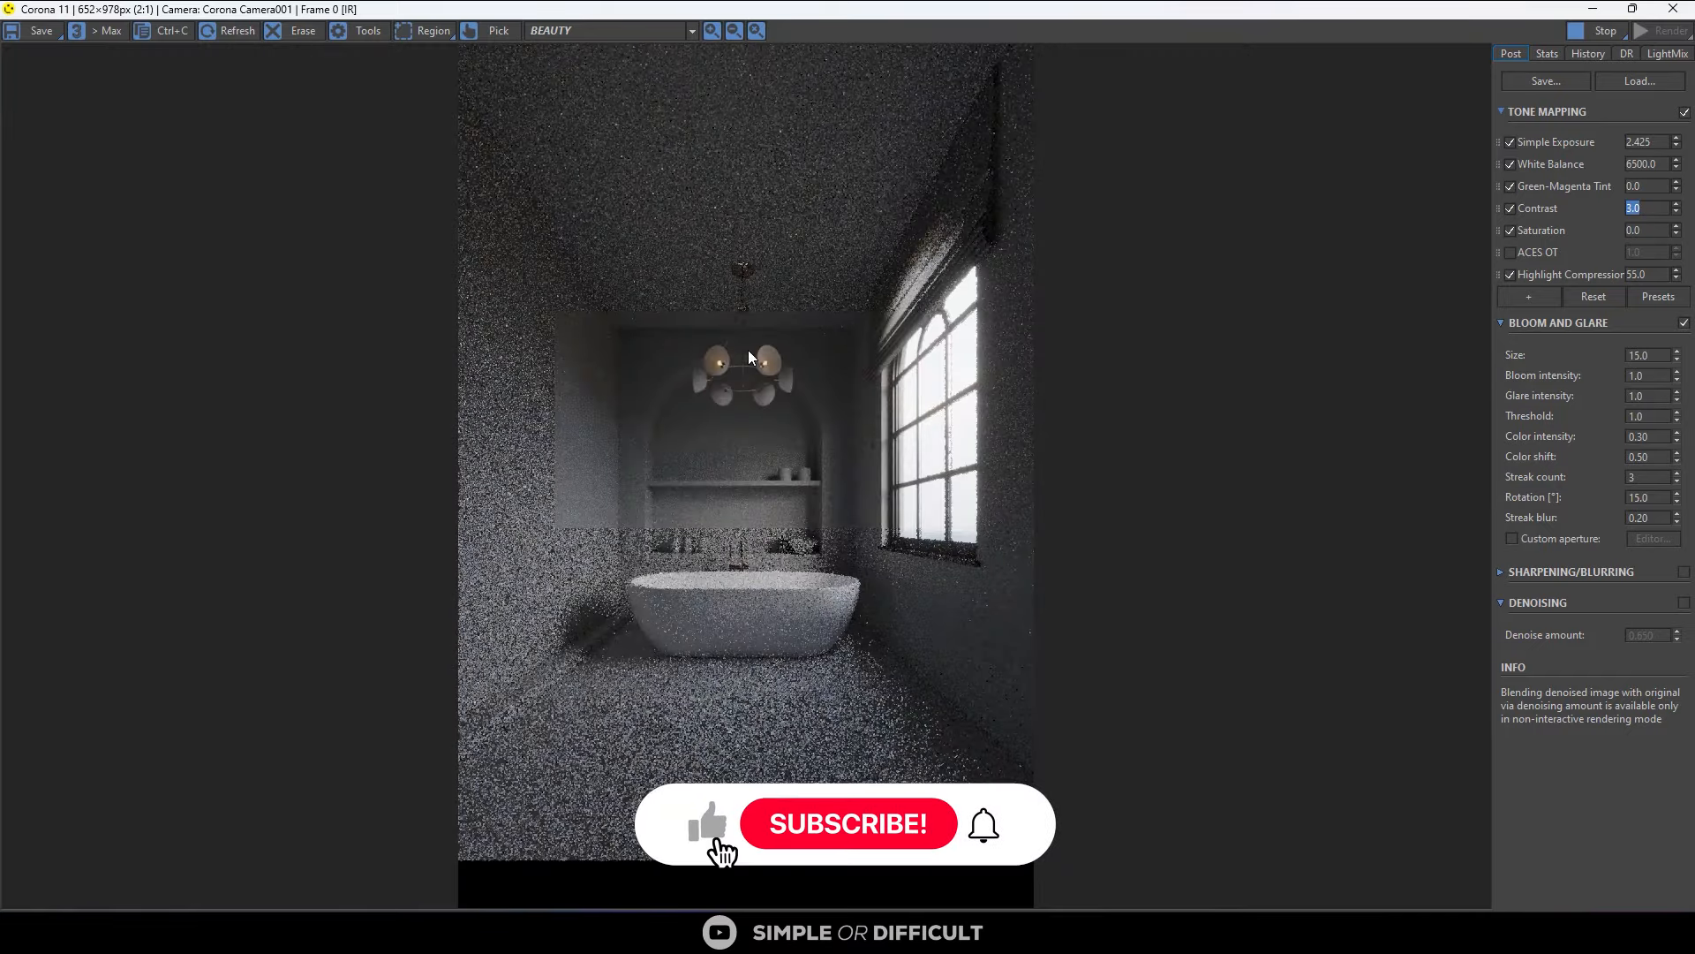
pyautogui.scroll(1, 749, 357)
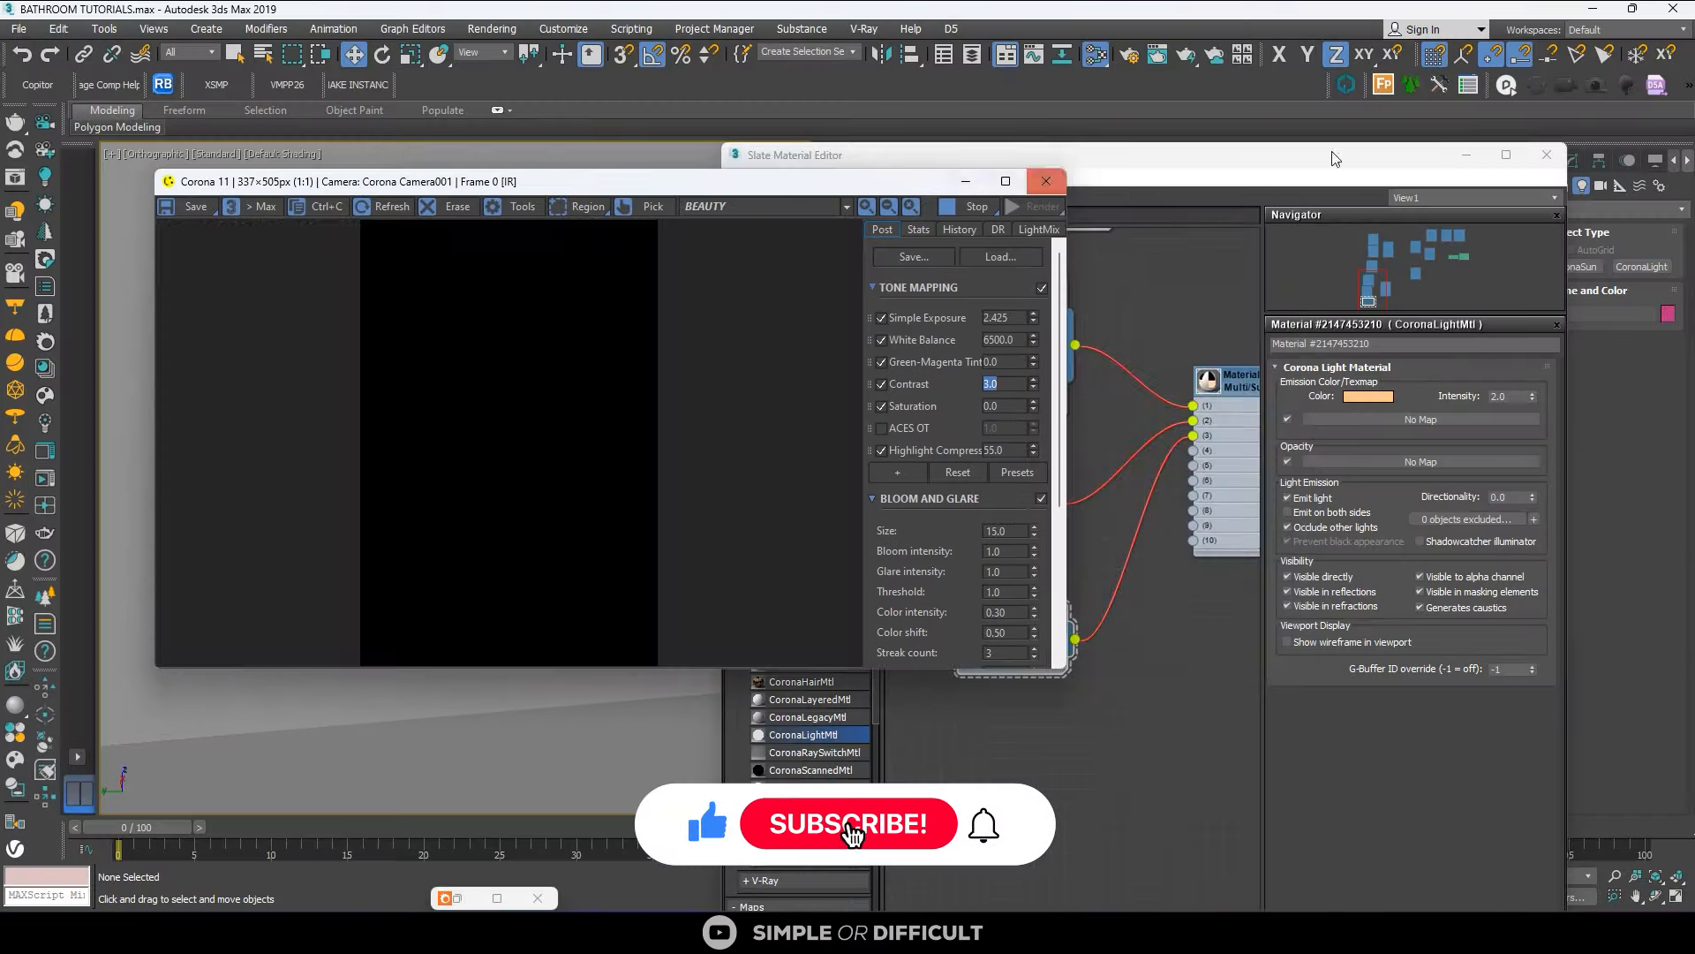
# Move the material editor aside to uncover the chandelier in the camera view.
pyautogui.moveTo(1335, 159); pyautogui.dragTo(728, 360)
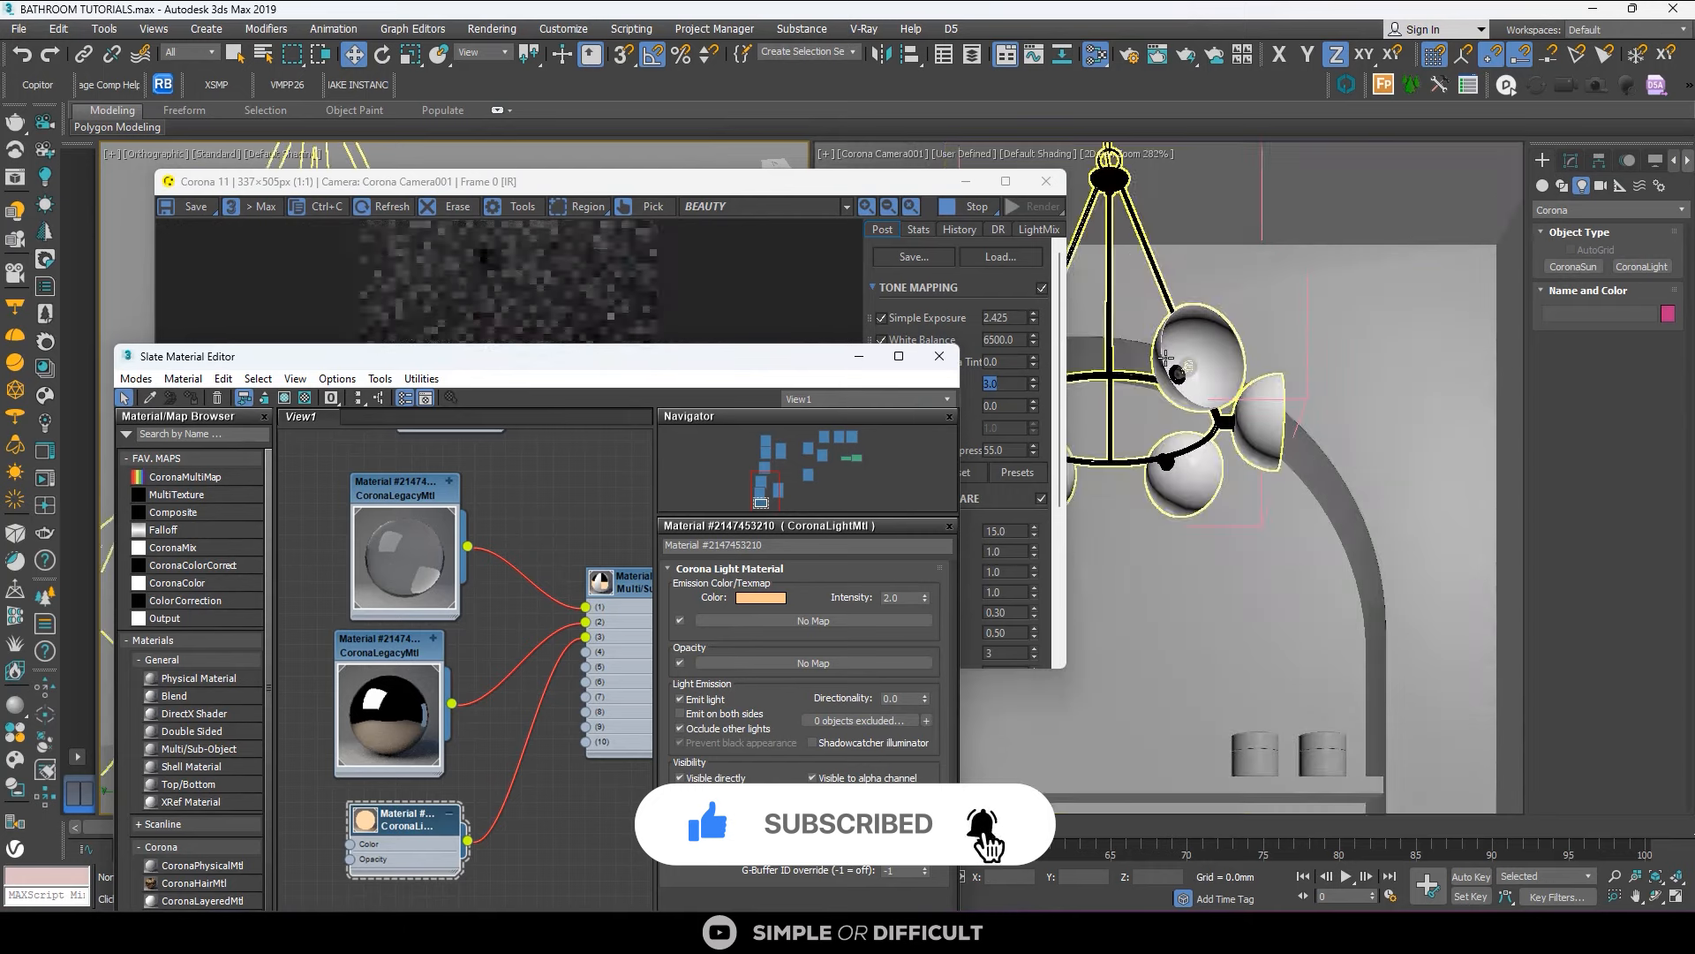
# Examine the chandelier's glowing bulbs and round shades in the interactive Corona render.
pyautogui.scroll(4, 1166, 358)
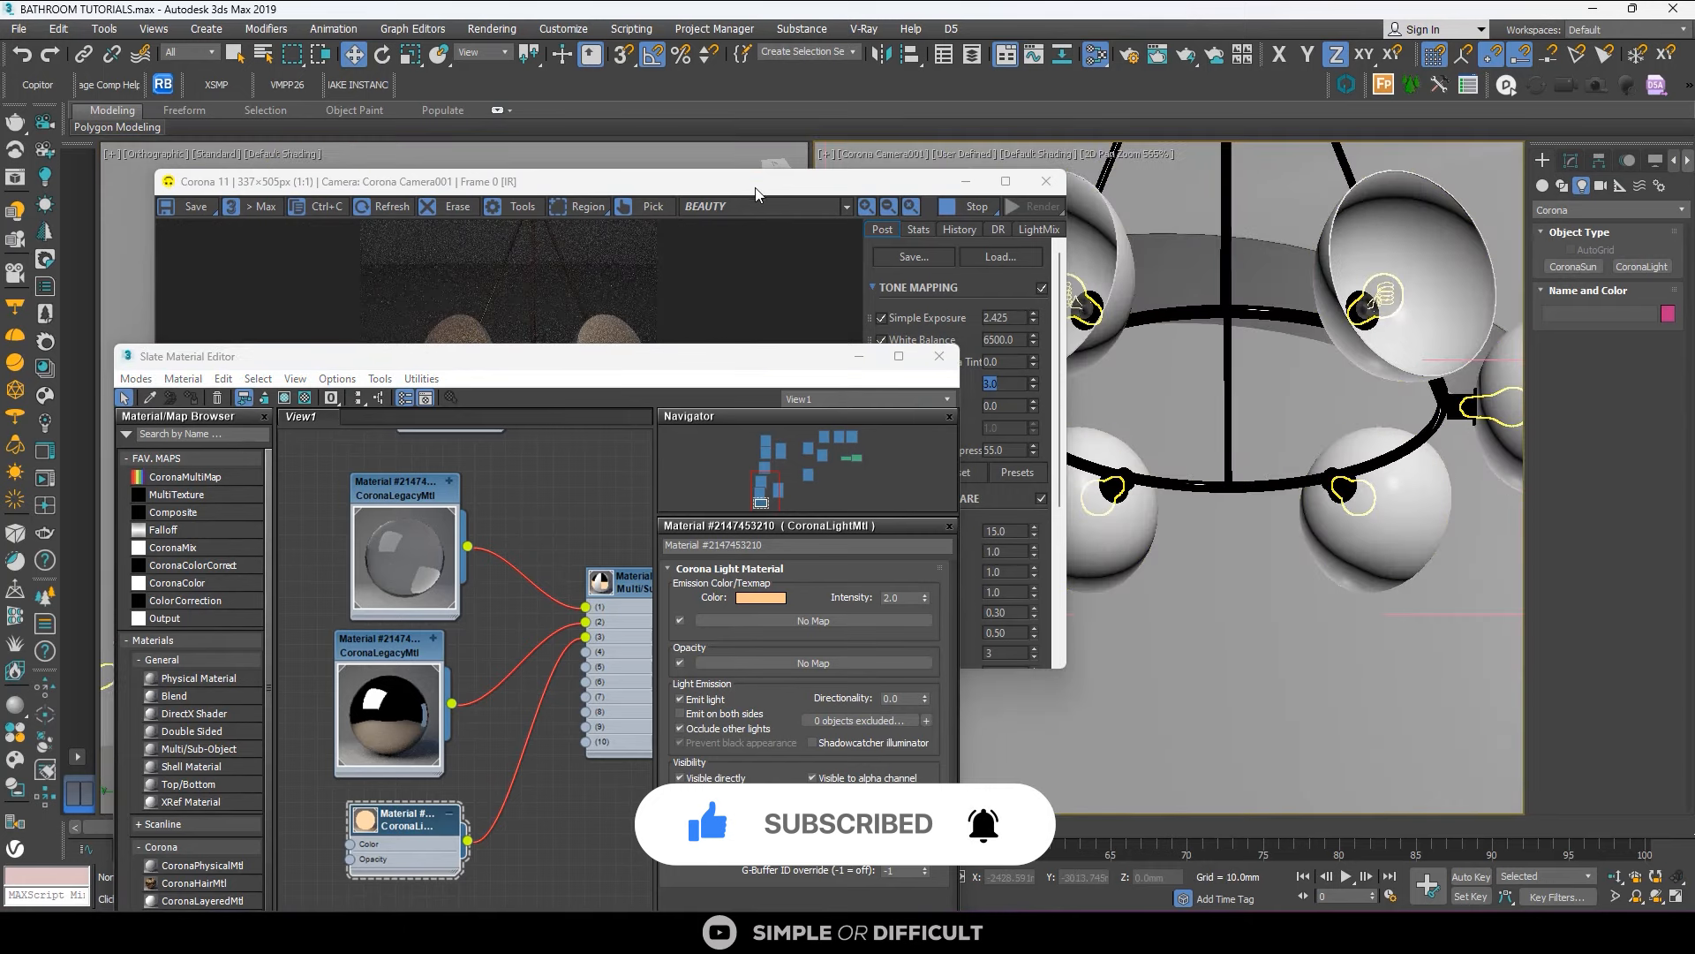
pyautogui.click(755, 194)
pyautogui.scroll(3, 585, 366)
pyautogui.scroll(-3, 601, 362)
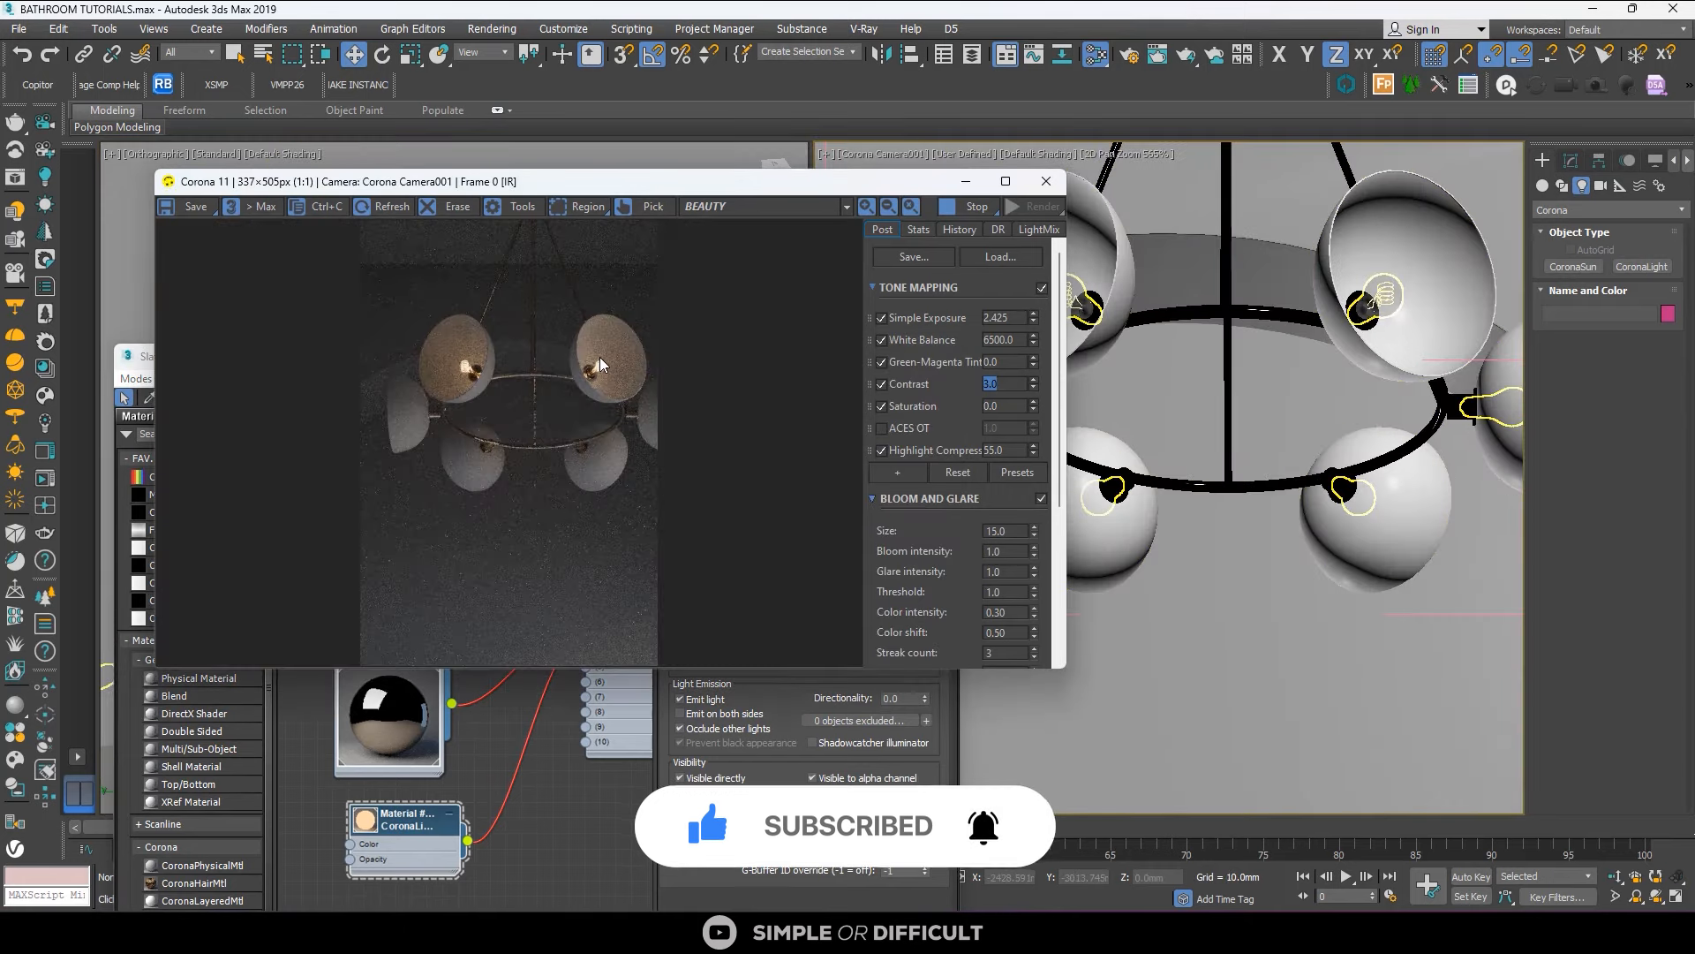
pyautogui.scroll(3, 600, 356)
pyautogui.scroll(-3, 602, 436)
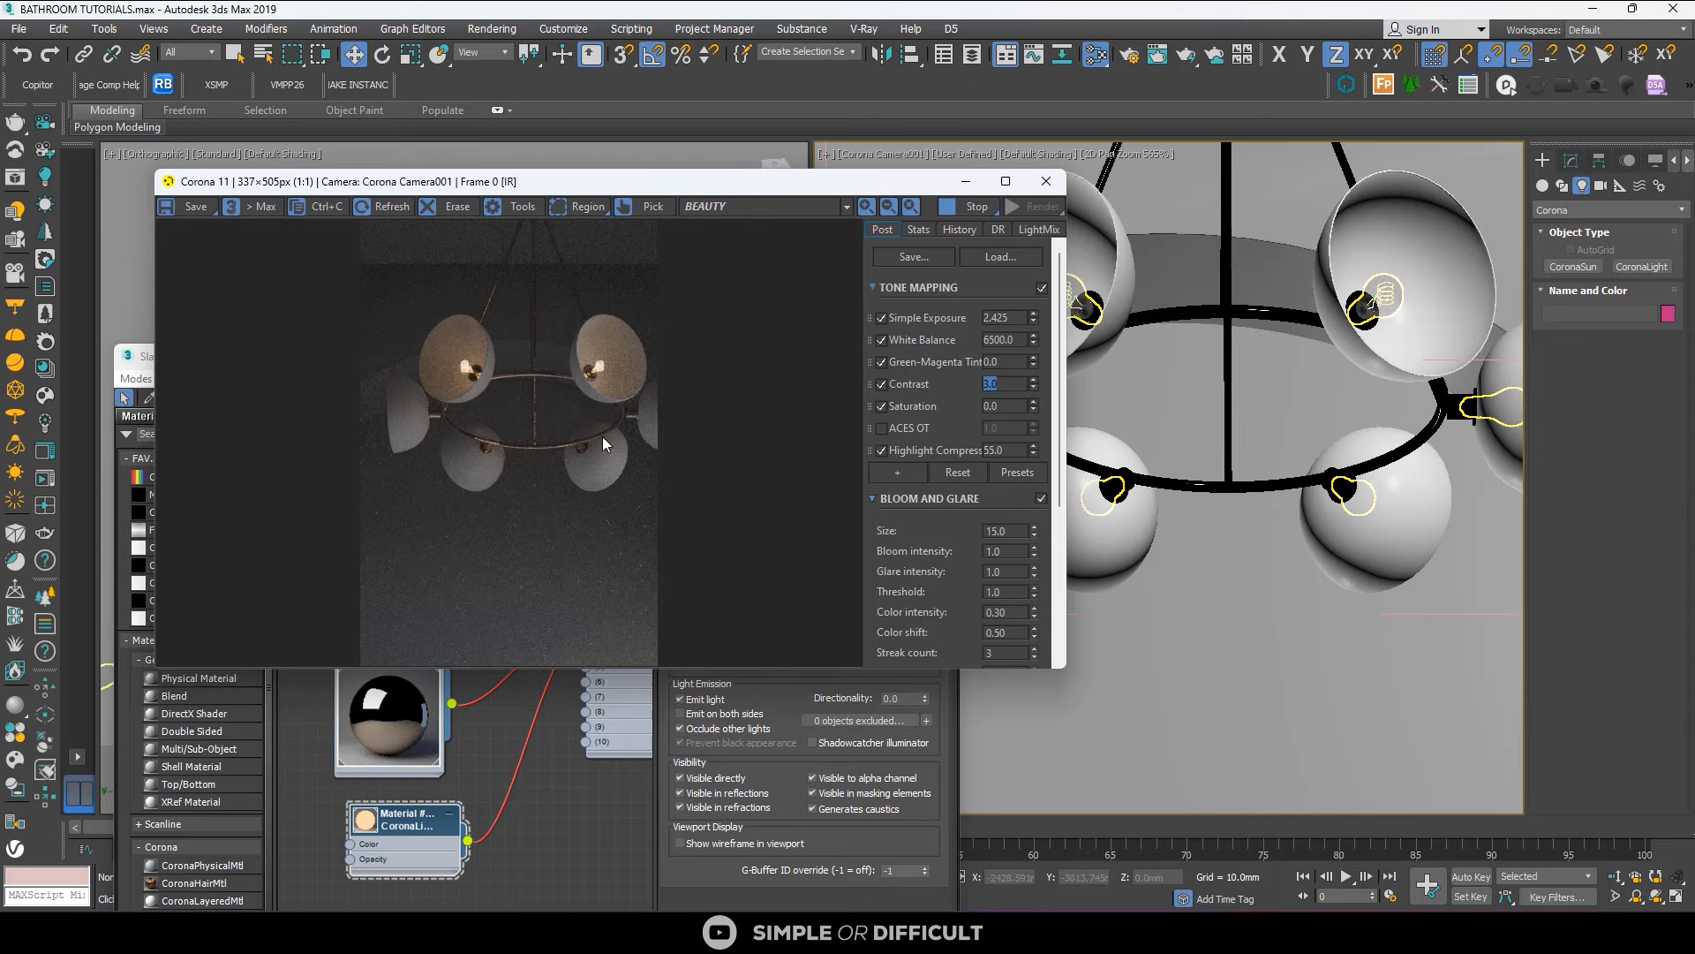
# Open the white lampshade material beside the render and set its reflection glossiness to 0.8.
pyautogui.click(533, 749)
pyautogui.moveTo(534, 749)
pyautogui.mouseDown(button='middle')
pyautogui.moveTo(566, 671)
pyautogui.moveTo(560, 757)
pyautogui.mouseUp(button='middle')
pyautogui.moveTo(564, 369); pyautogui.dragTo(1297, 358)
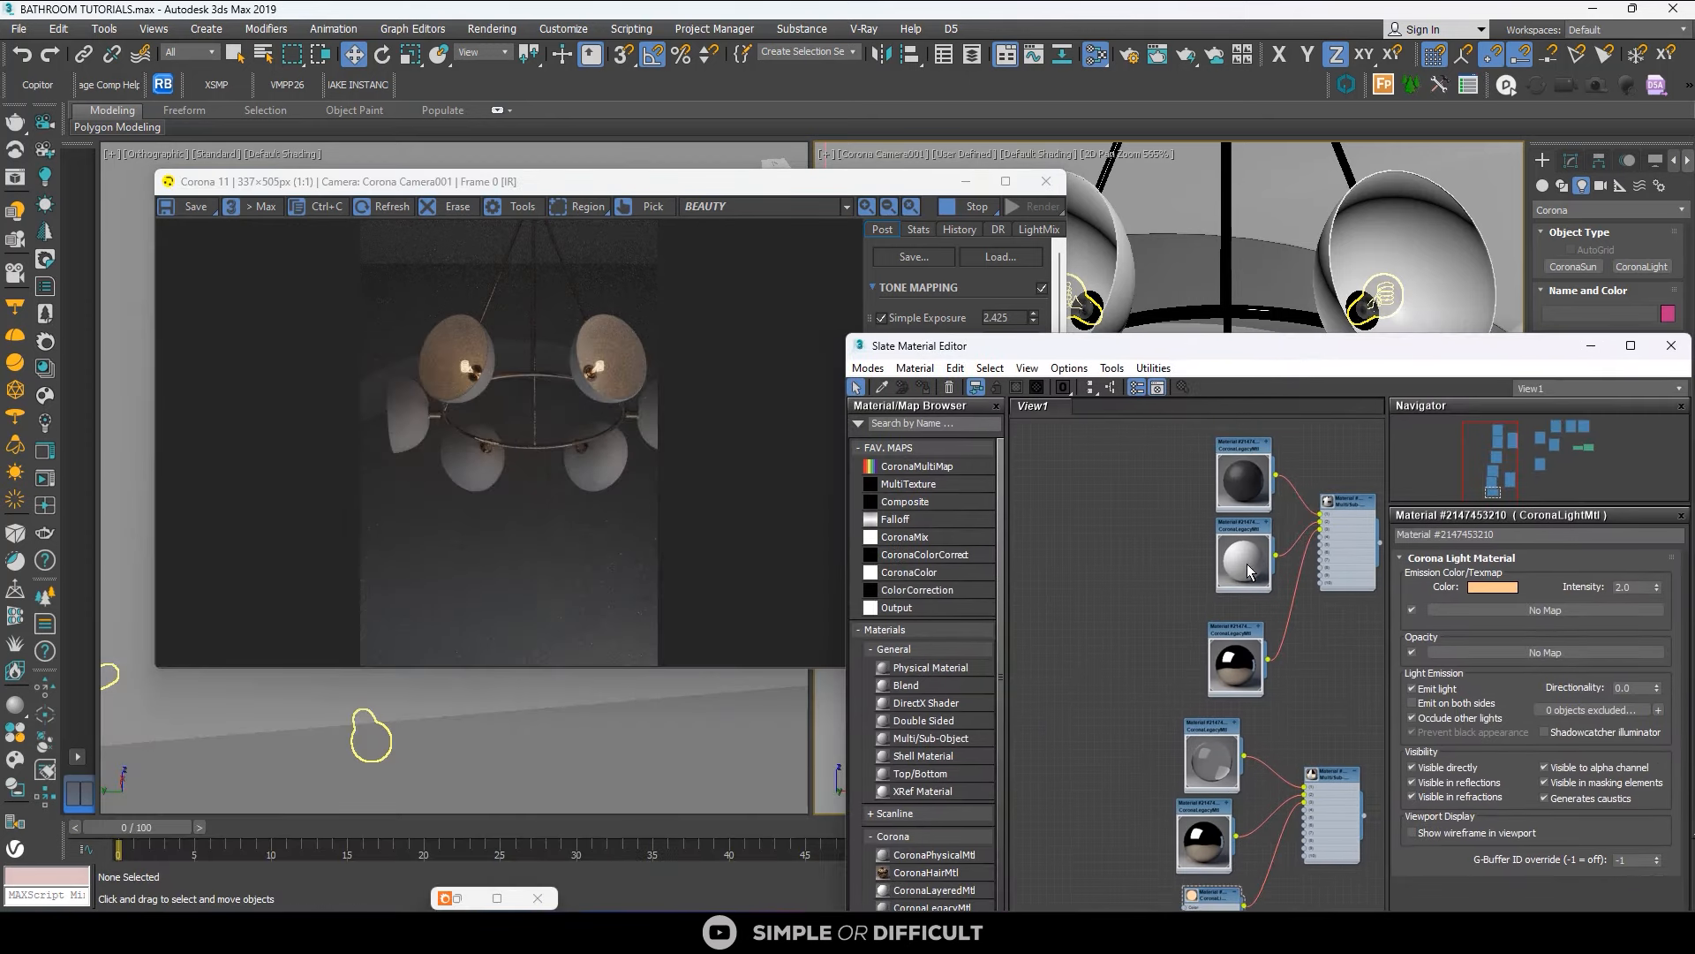
pyautogui.doubleClick(1243, 523)
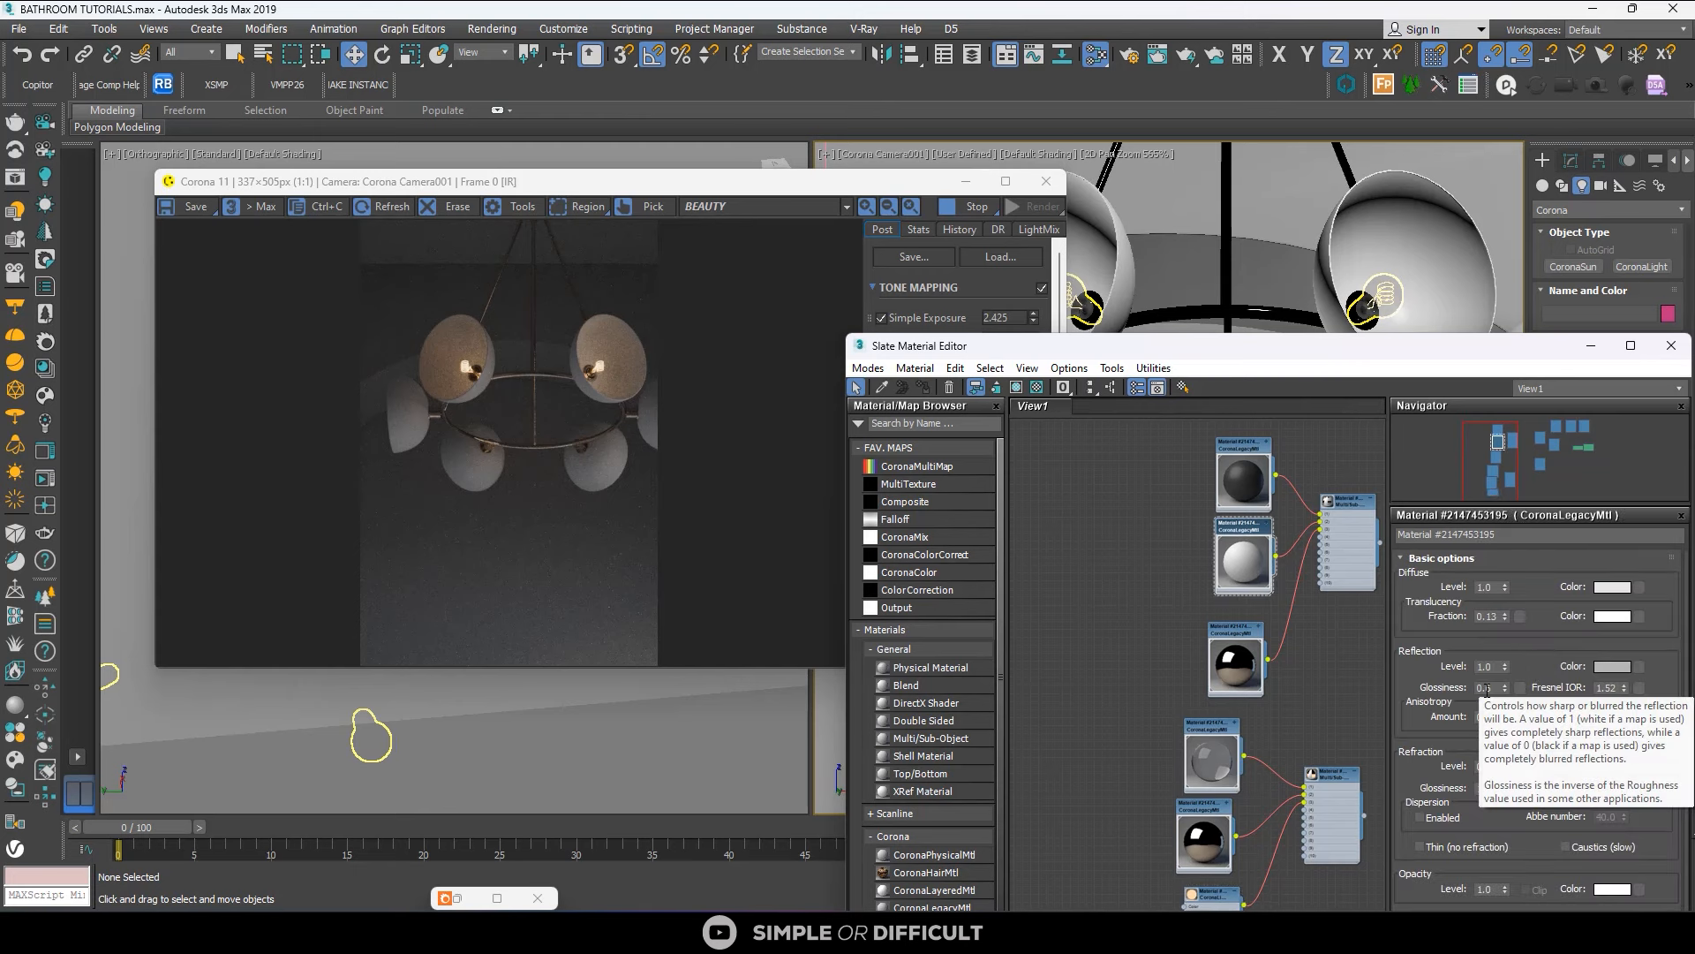
pyautogui.doubleClick(1487, 688)
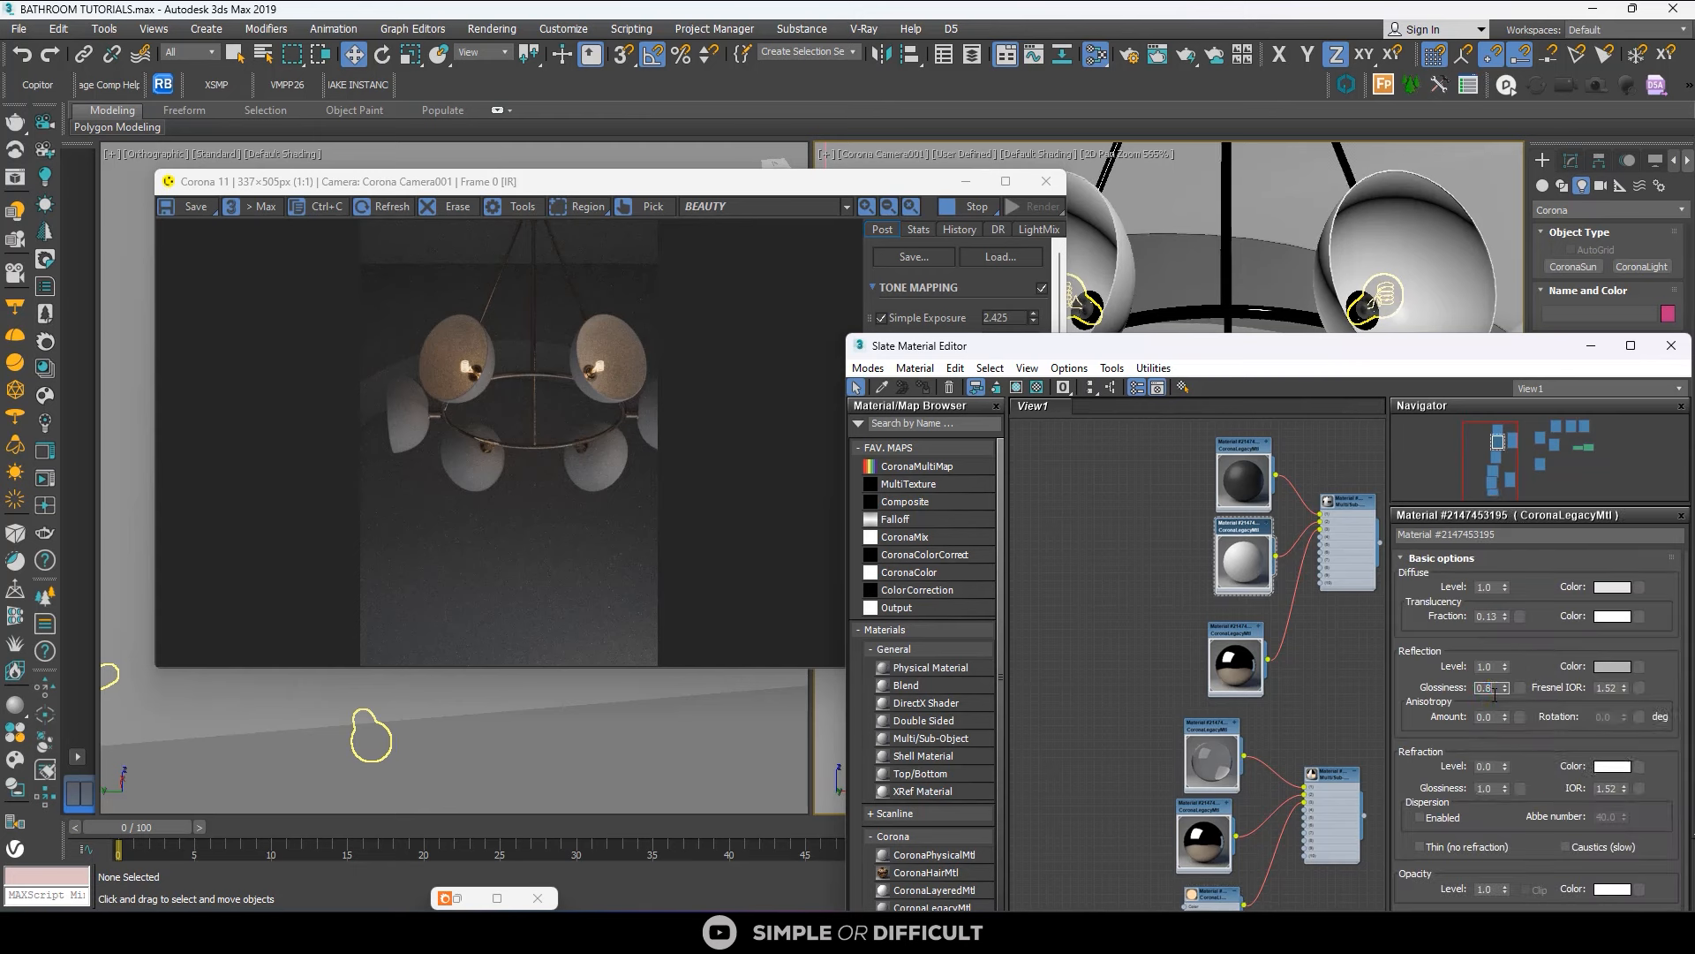
pyautogui.write('0.8')
pyautogui.press('Return')
# Try translucency fractions of 1.0 and 0.5 on the white lampshade material, comparing the shades in the render.
pyautogui.scroll(1, 508, 375)
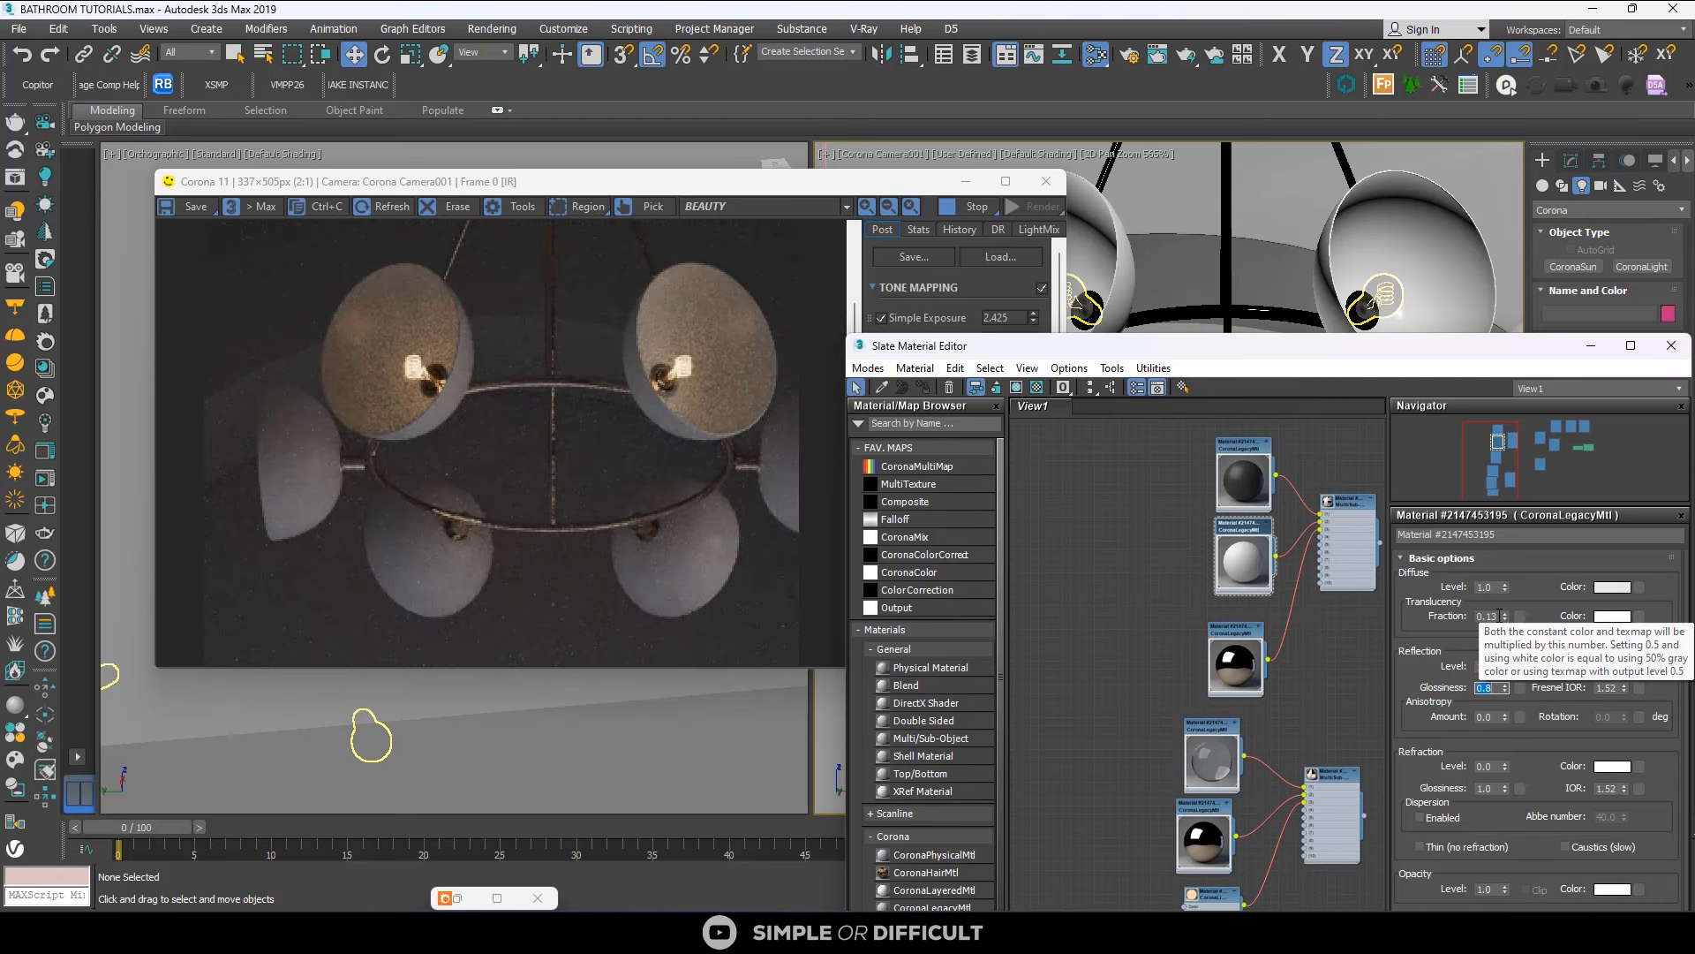
pyautogui.moveTo(1504, 616); pyautogui.dragTo(1525, 477)
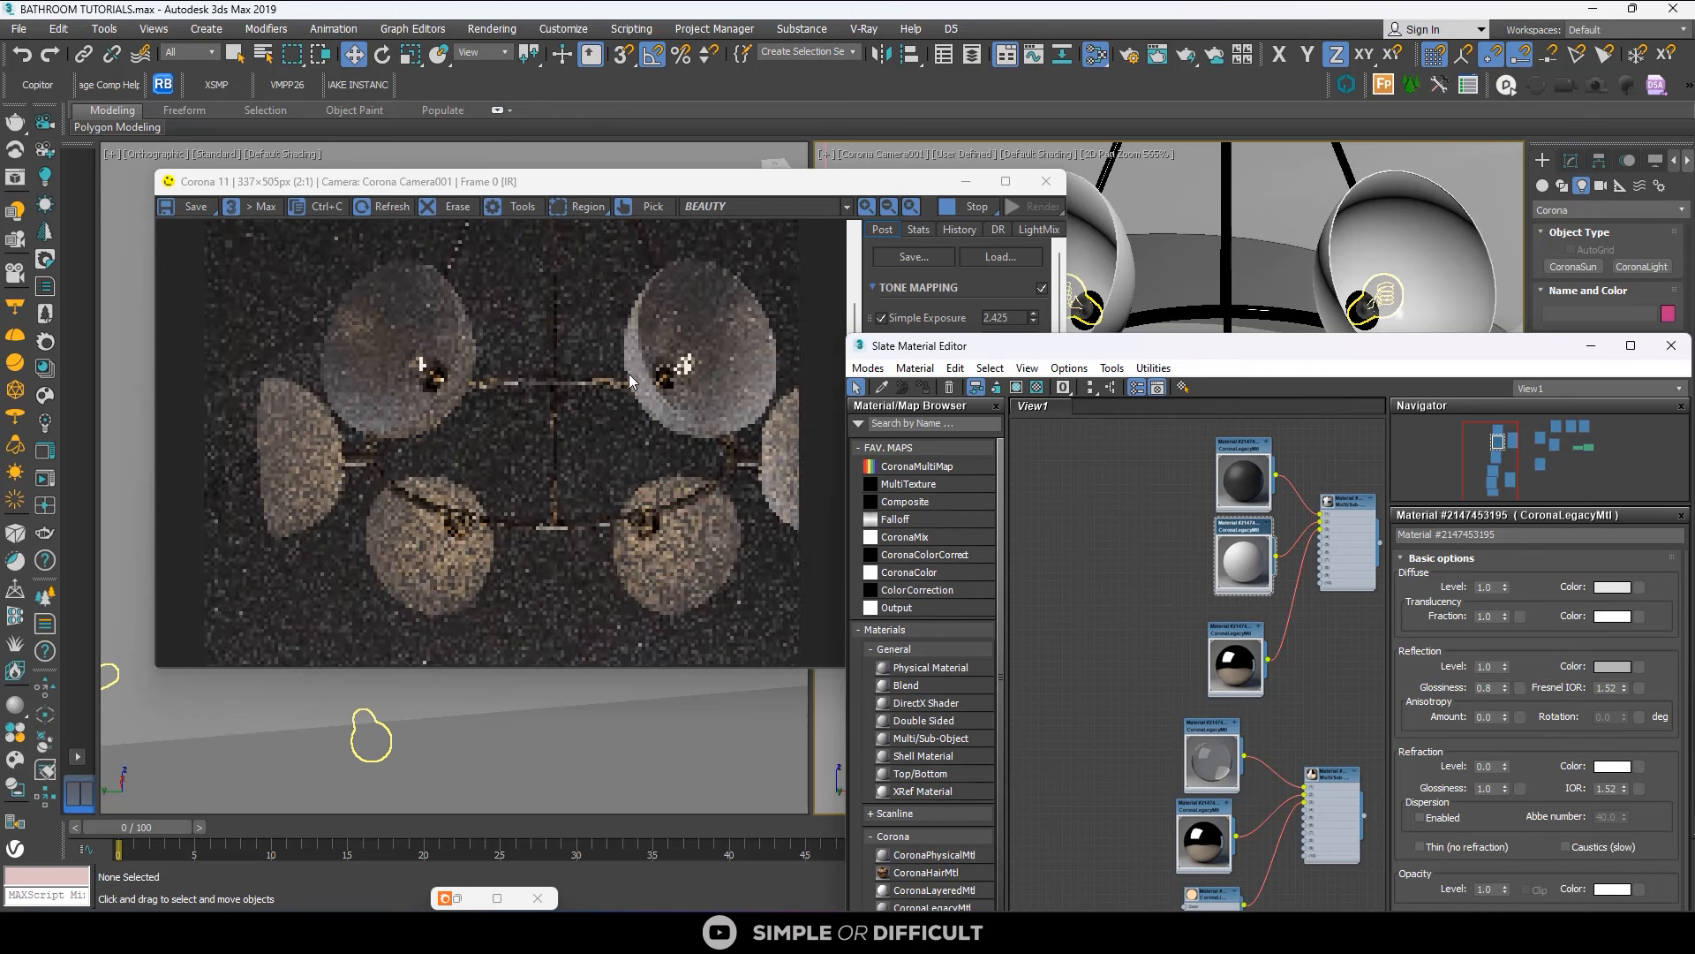
pyautogui.scroll(-1, 538, 415)
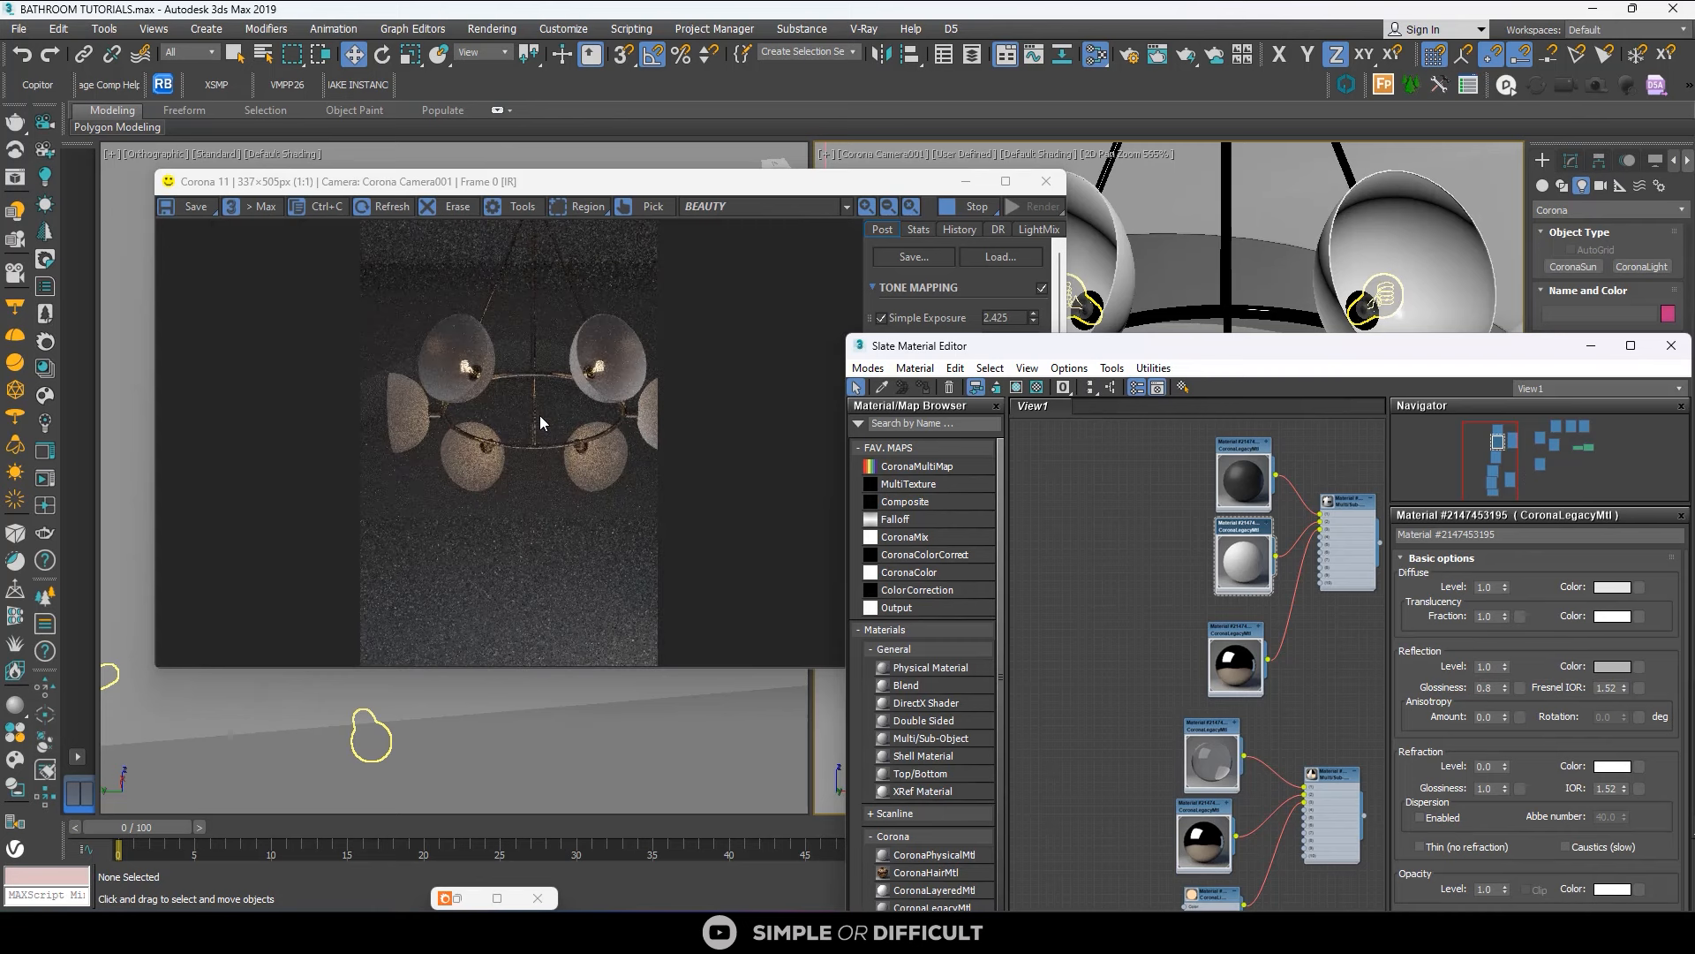
pyautogui.scroll(1, 539, 415)
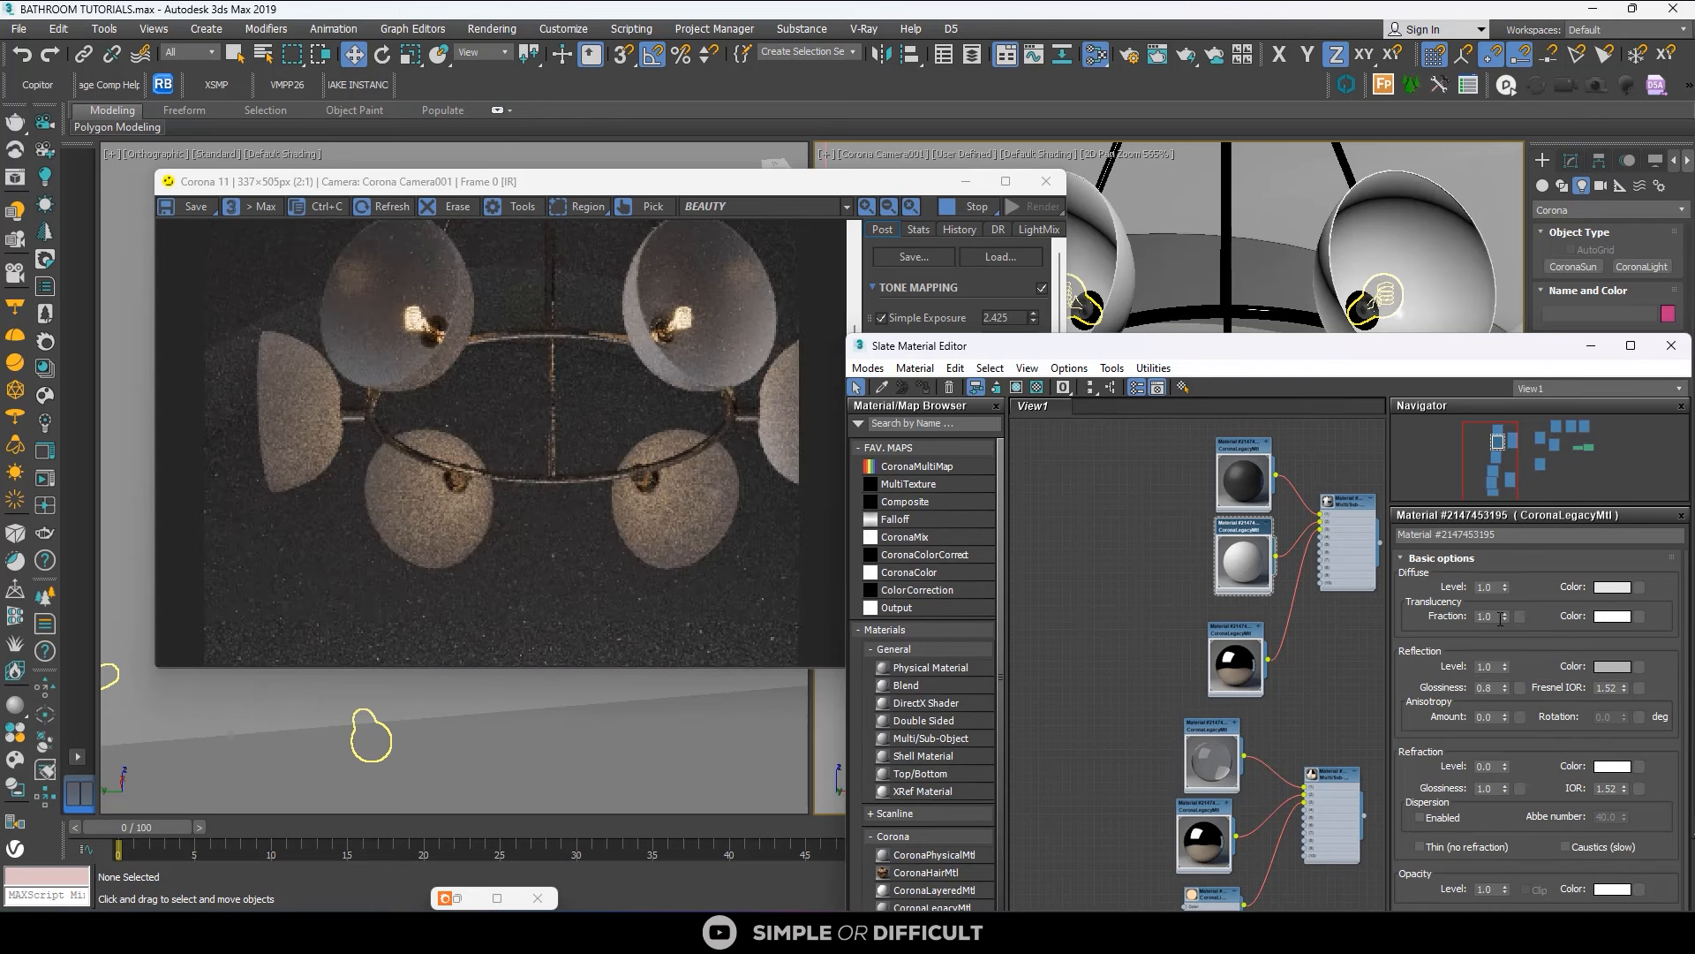
pyautogui.moveTo(1506, 616); pyautogui.dragTo(1505, 627)
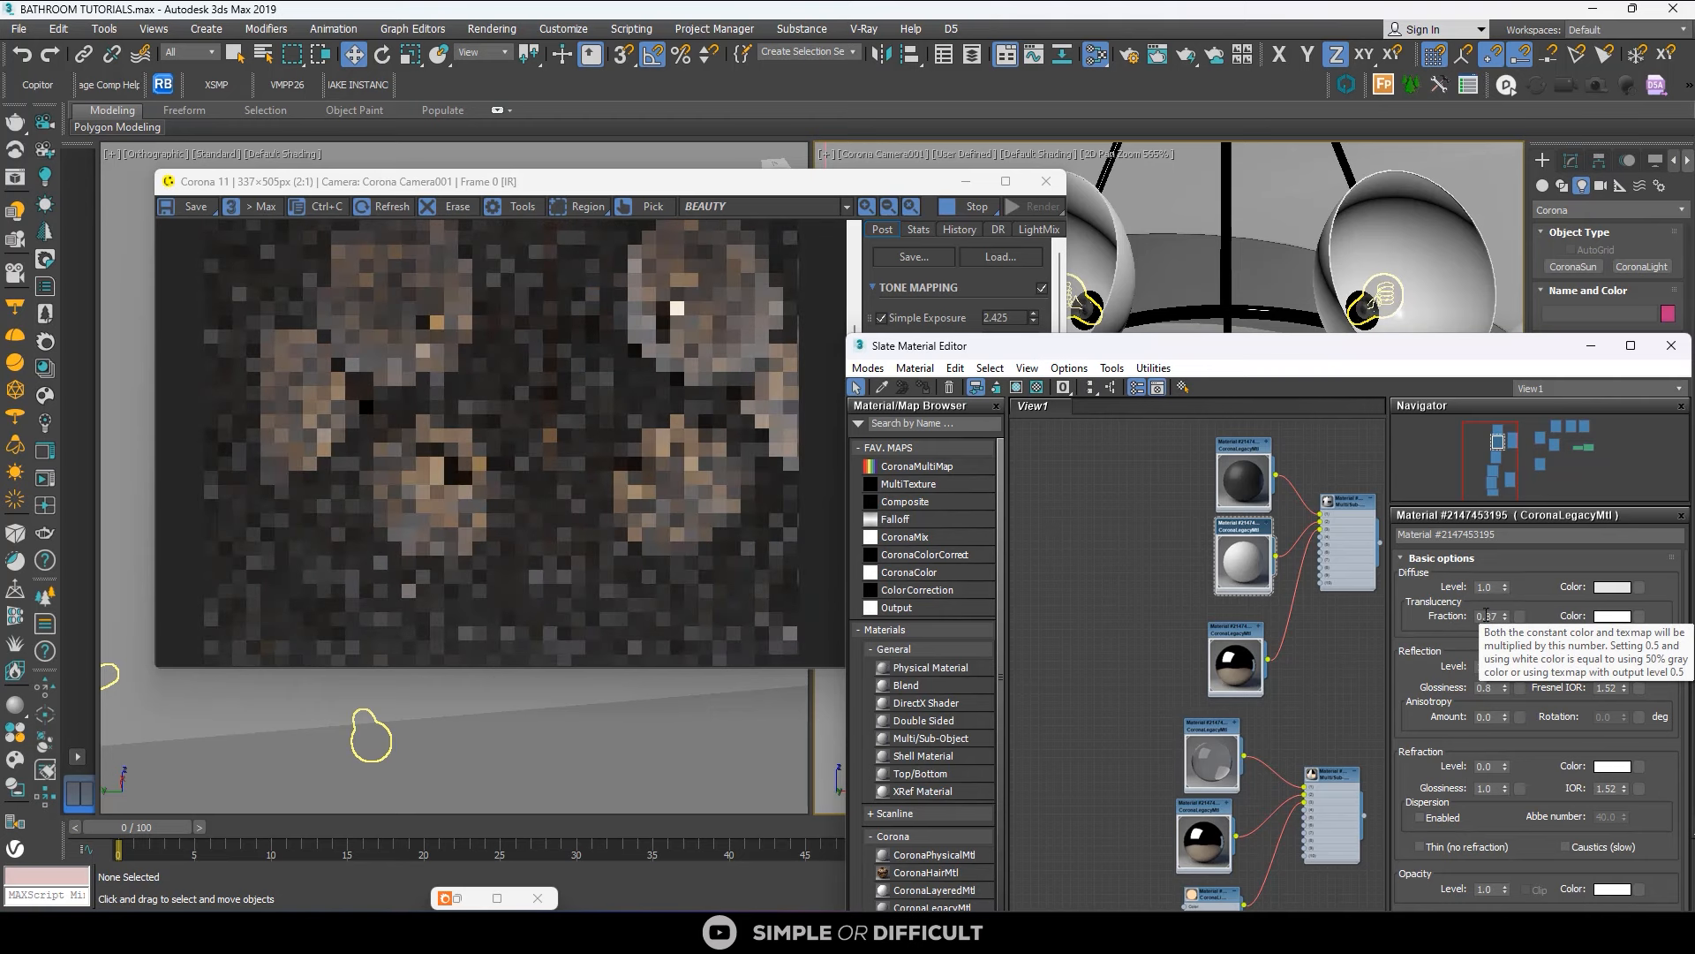
pyautogui.doubleClick(1494, 616)
pyautogui.write('0.5')
pyautogui.press('Return')
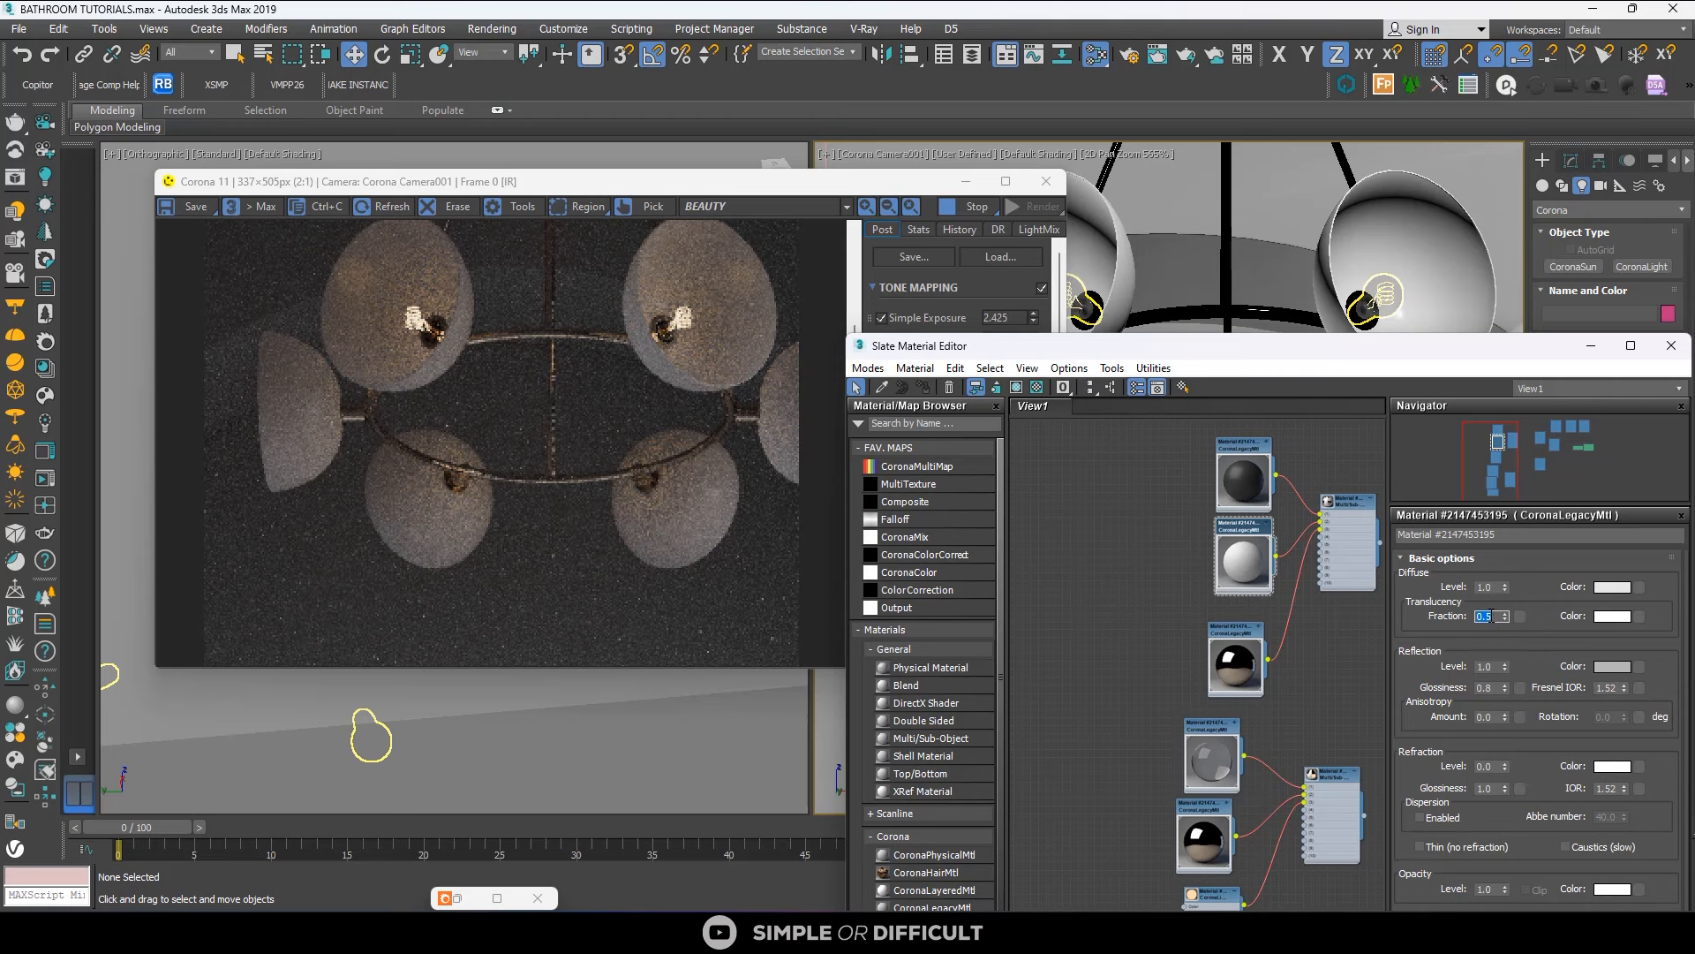
# Set the lampshade material's translucency fraction to 0.15 and check the shades in the render.
pyautogui.click(1496, 616)
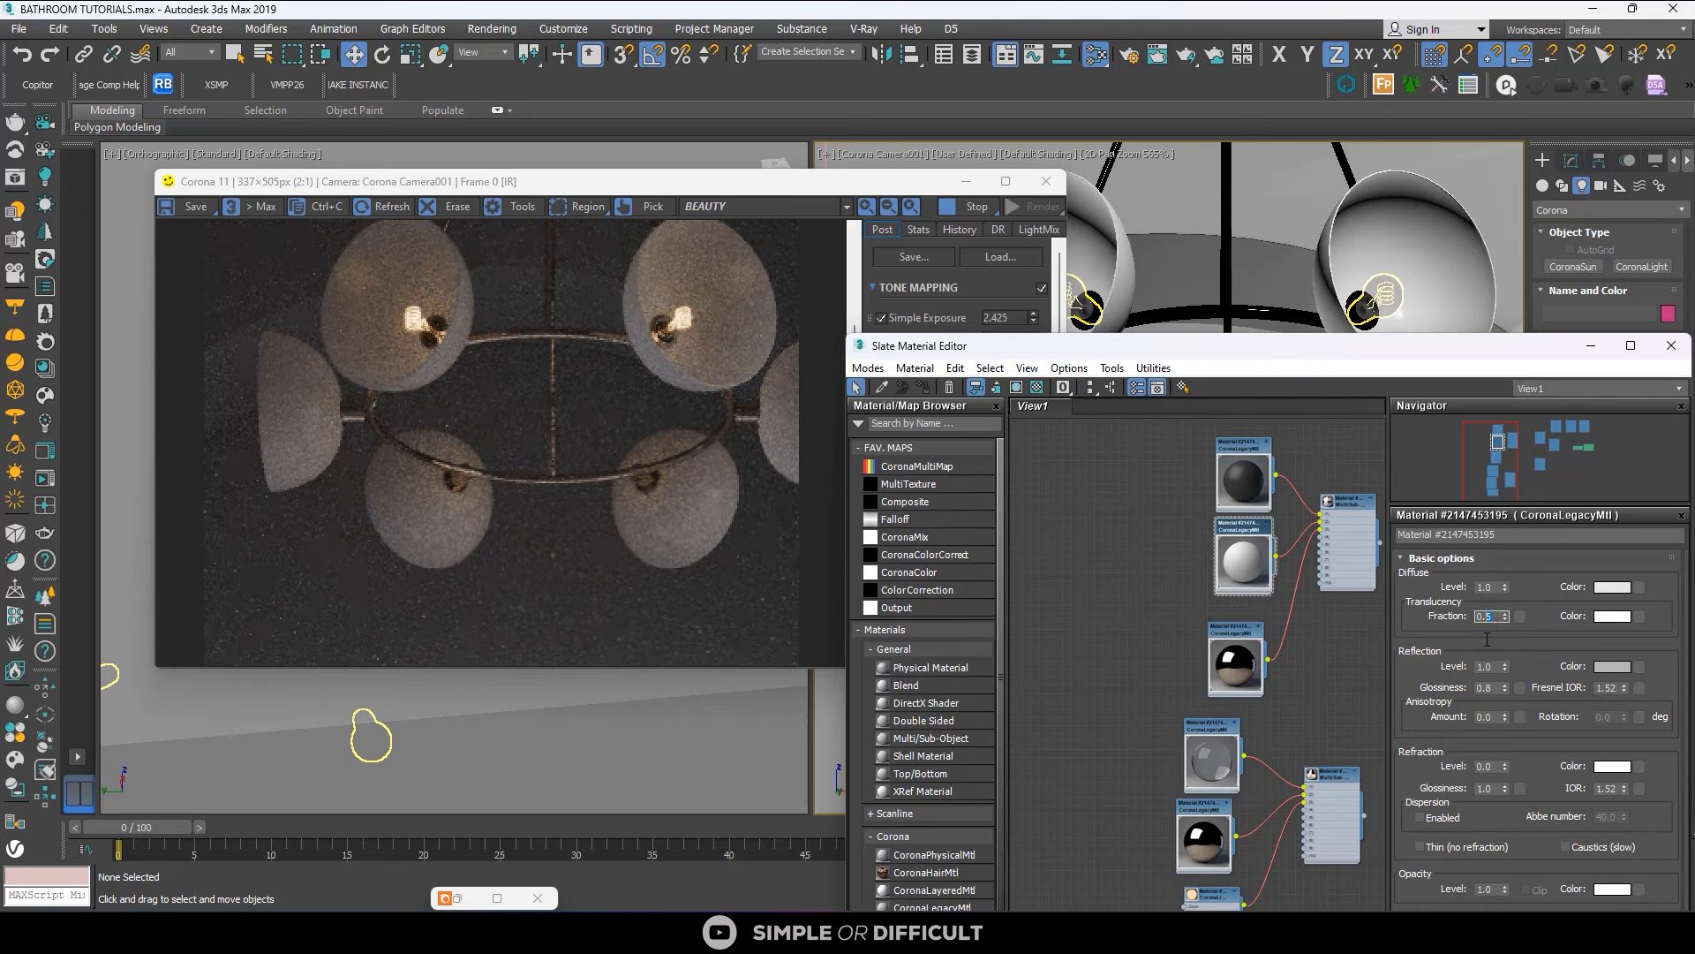
pyautogui.press('Return')
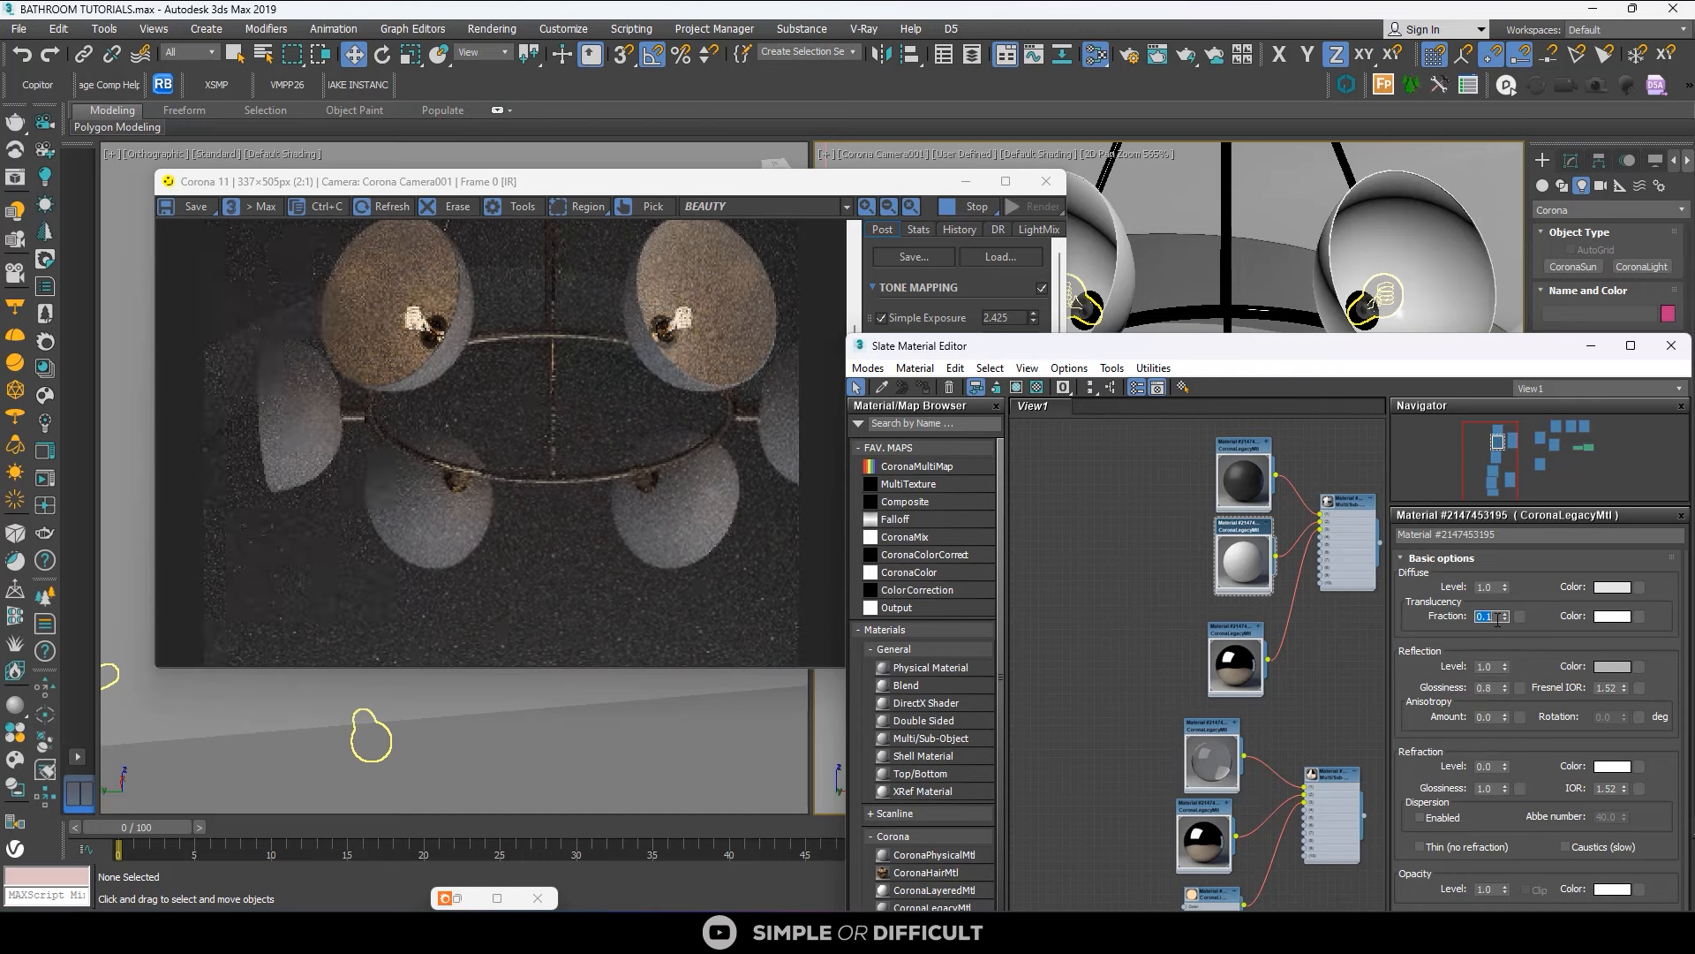
pyautogui.click(1506, 612)
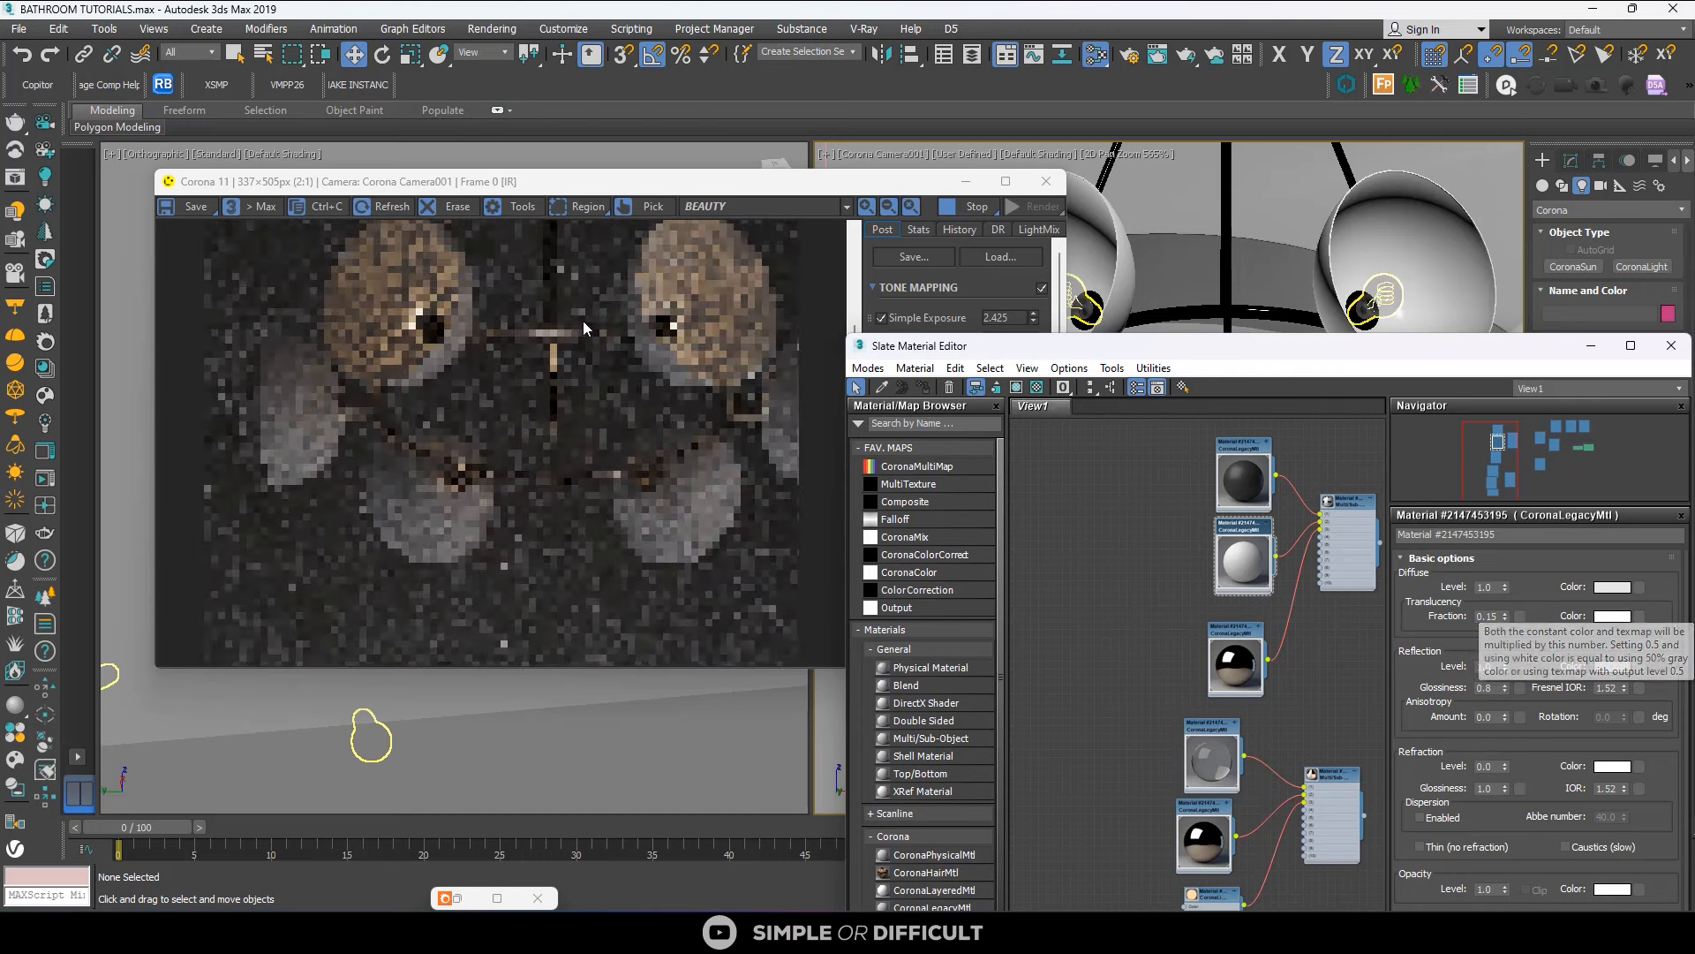
pyautogui.scroll(-1, 600, 305)
pyautogui.scroll(1, 481, 370)
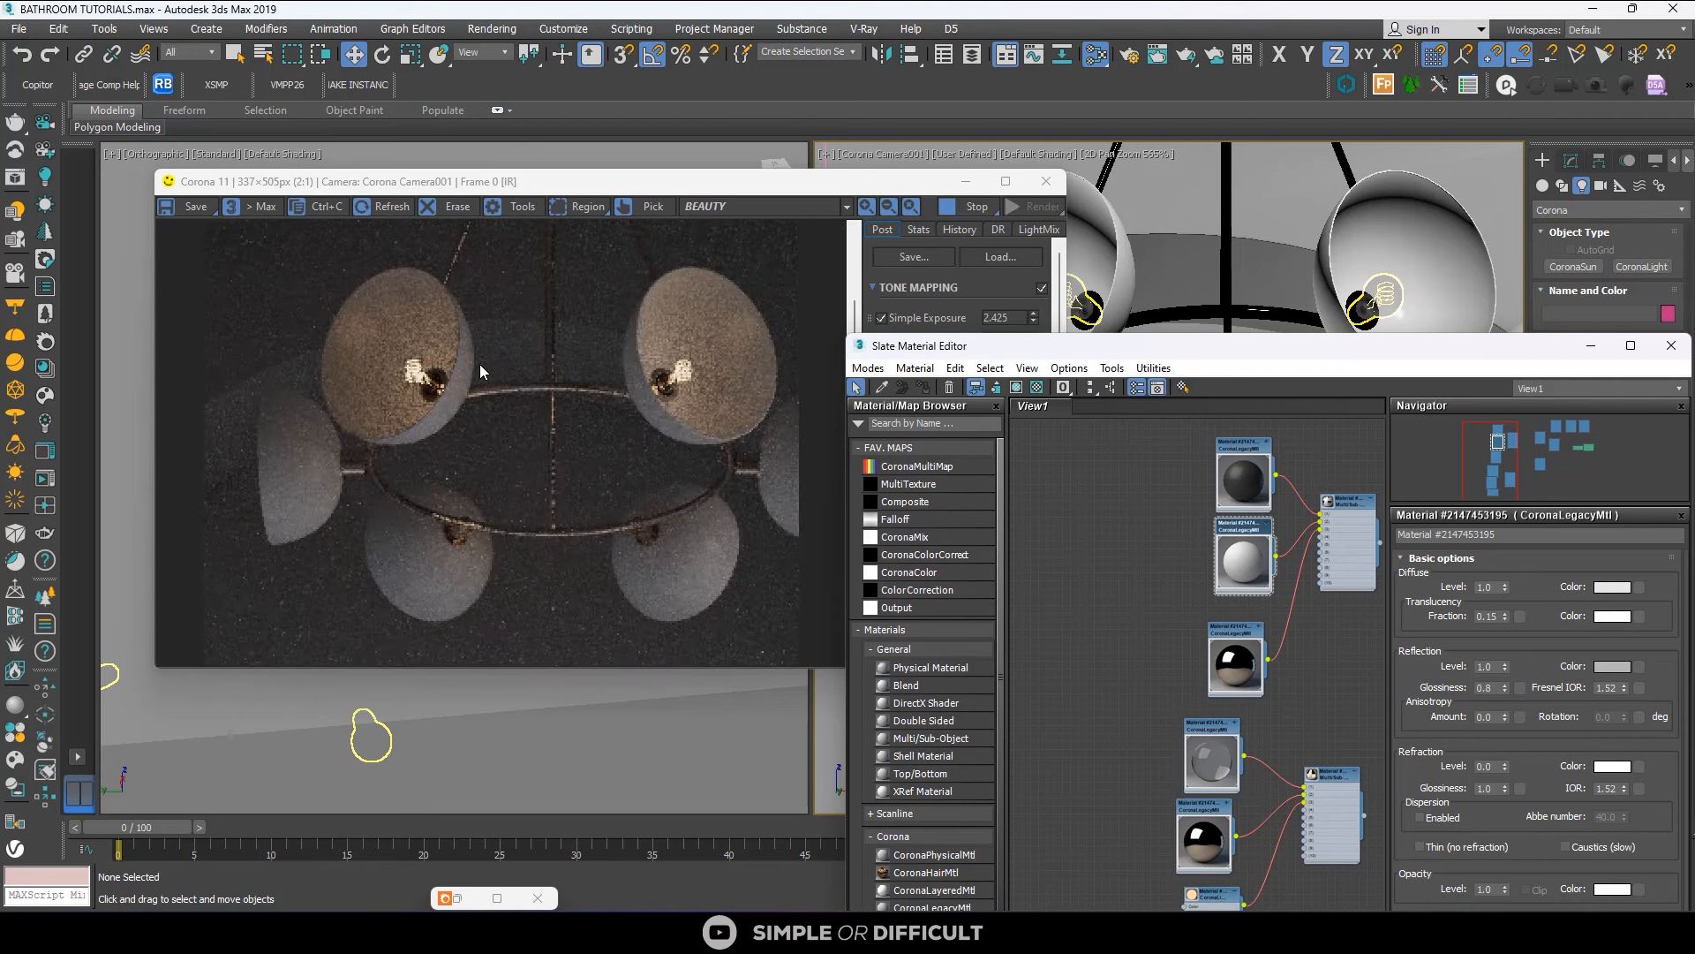
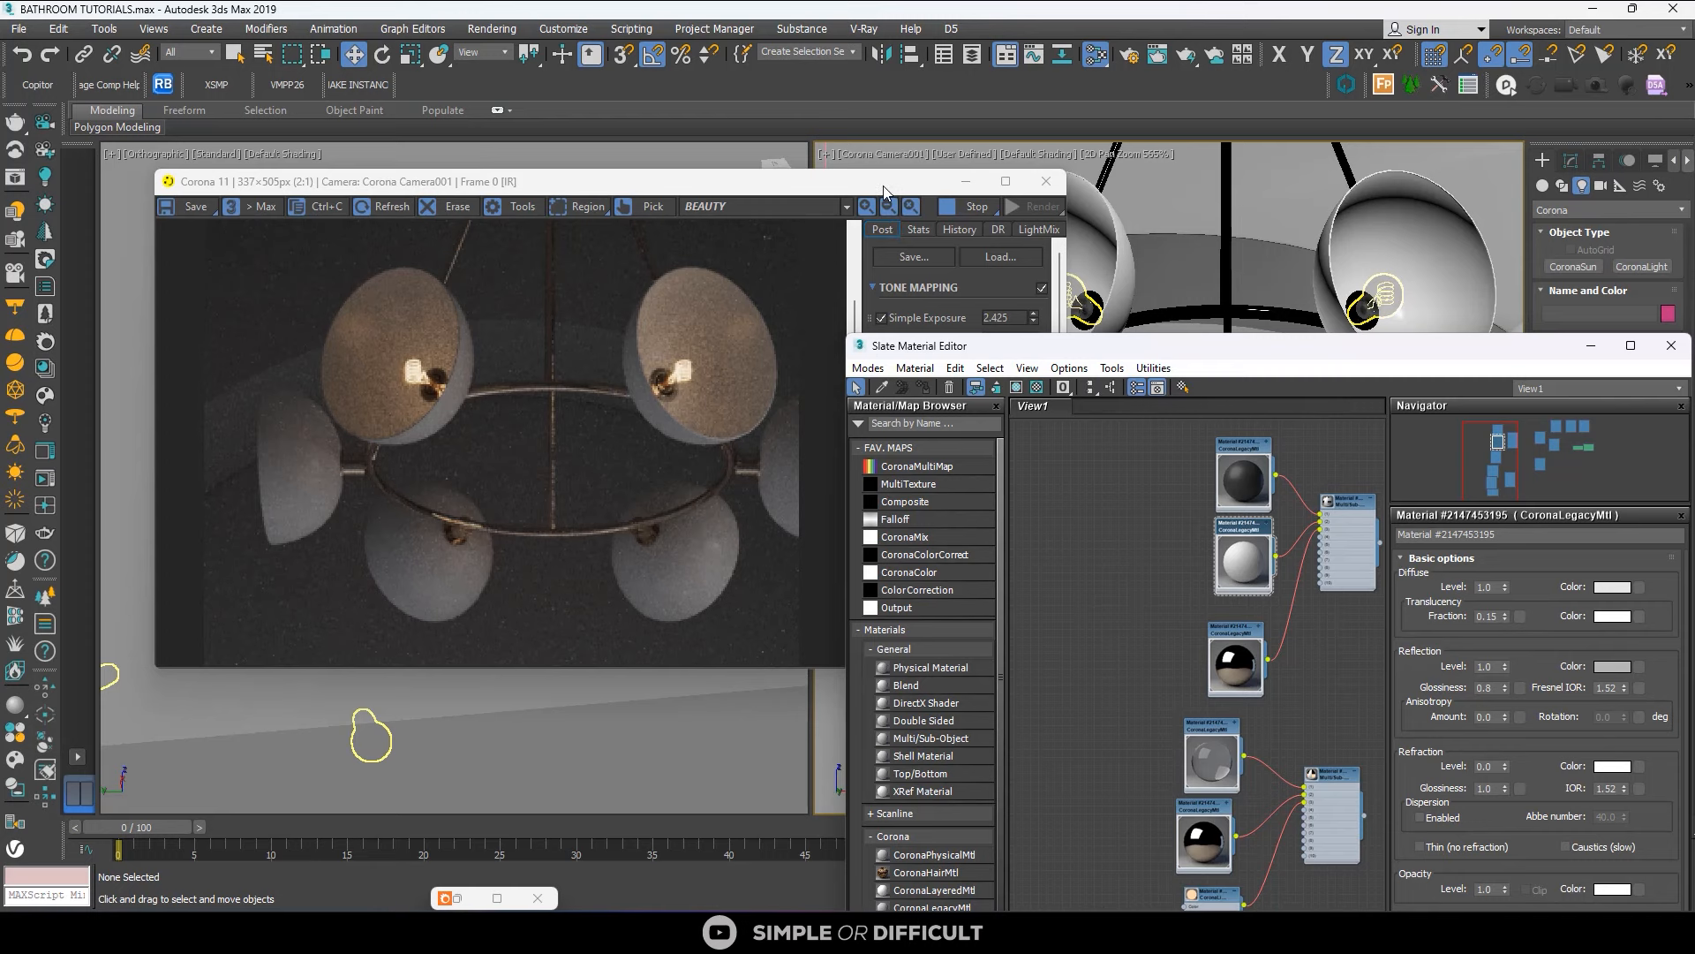
# Stop the interactive render and minimize the Corona frame buffer.
pyautogui.moveTo(883, 185); pyautogui.dragTo(1019, 235)
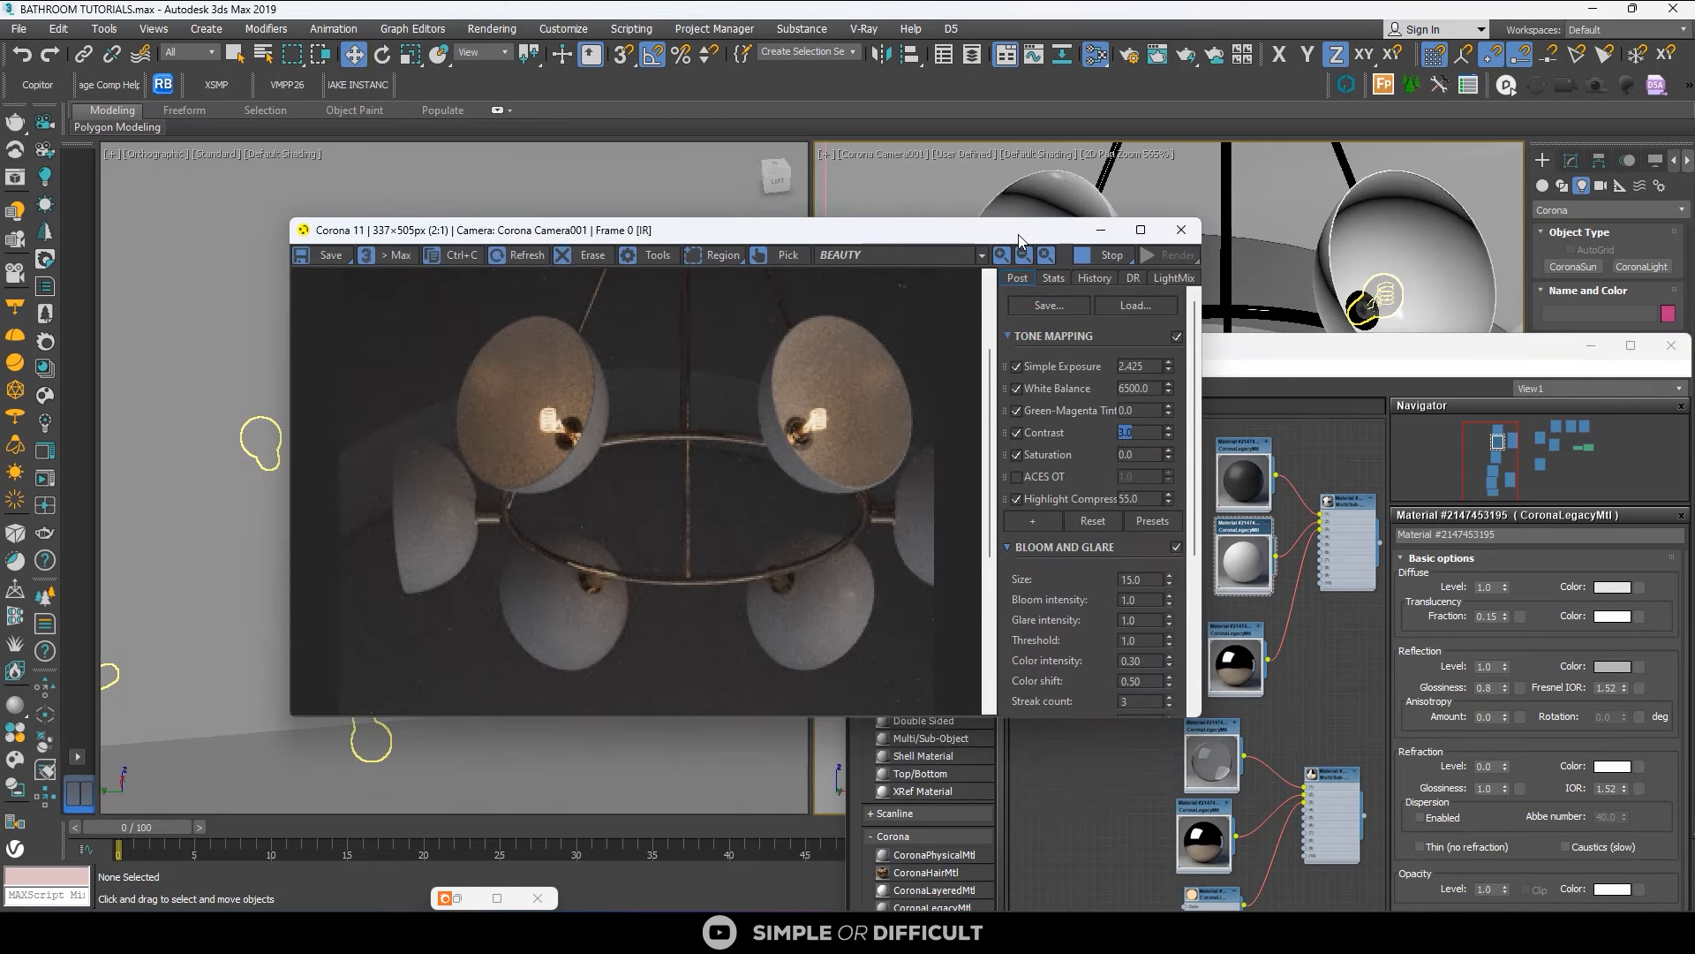
pyautogui.click(1095, 258)
pyautogui.click(1100, 230)
# Select the chandelier's bulbs, isolate them and frame them in the Top view.
pyautogui.scroll(5, 551, 419)
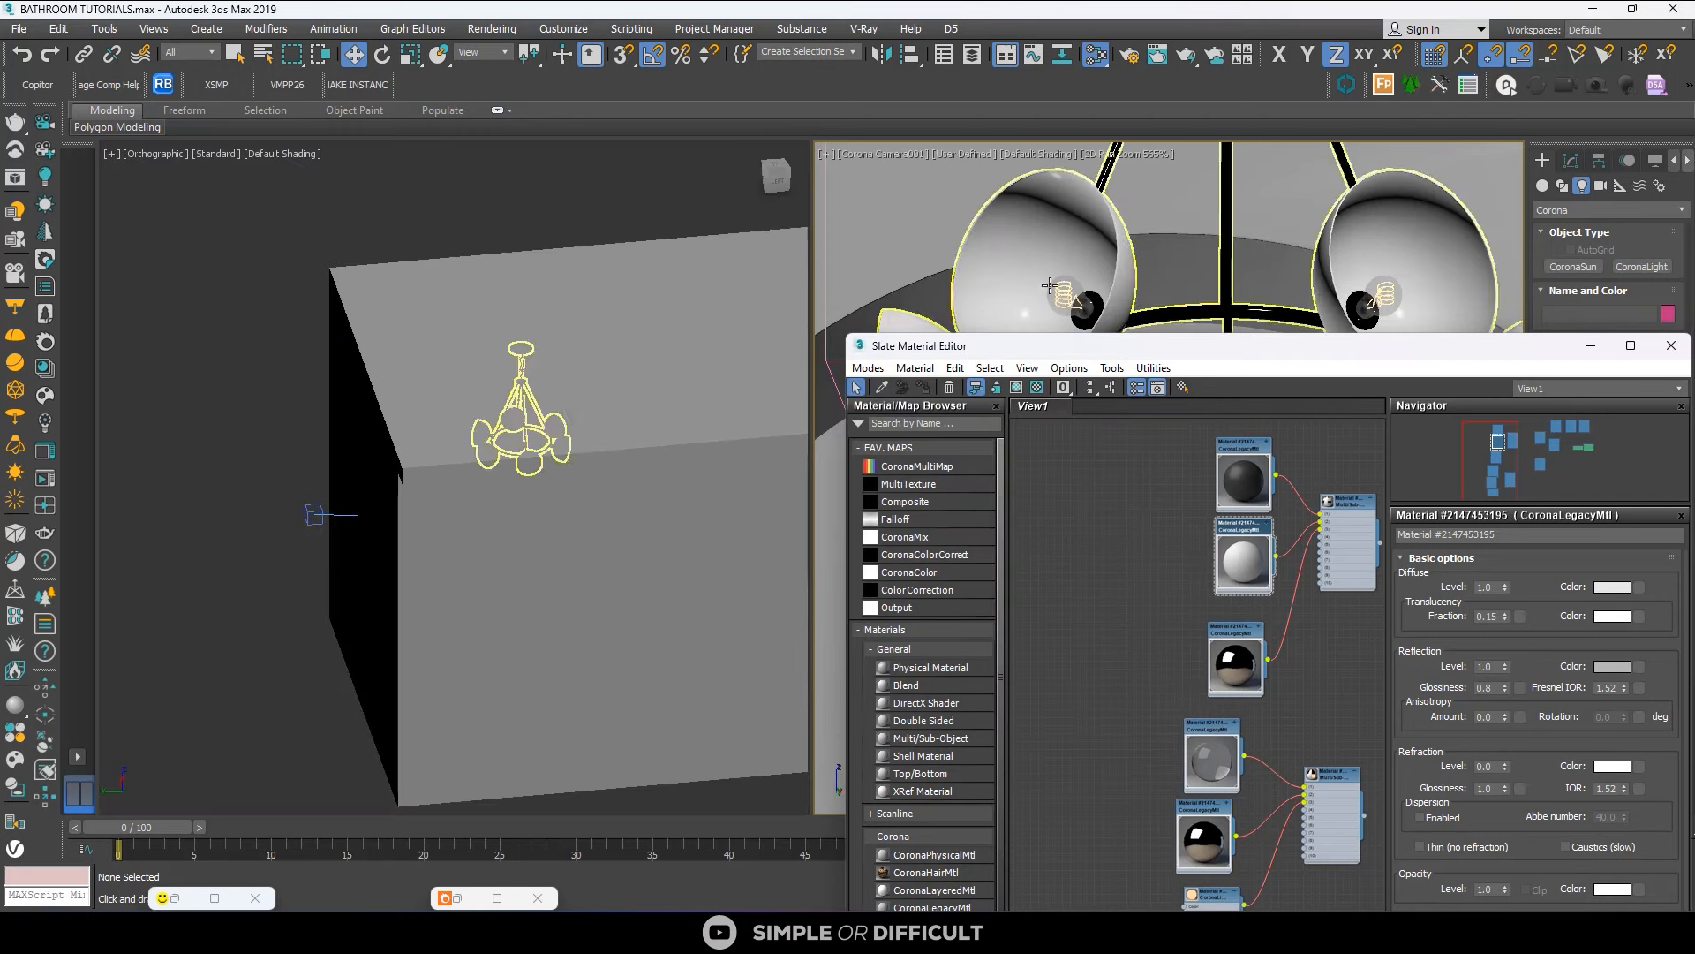
pyautogui.click(1079, 300)
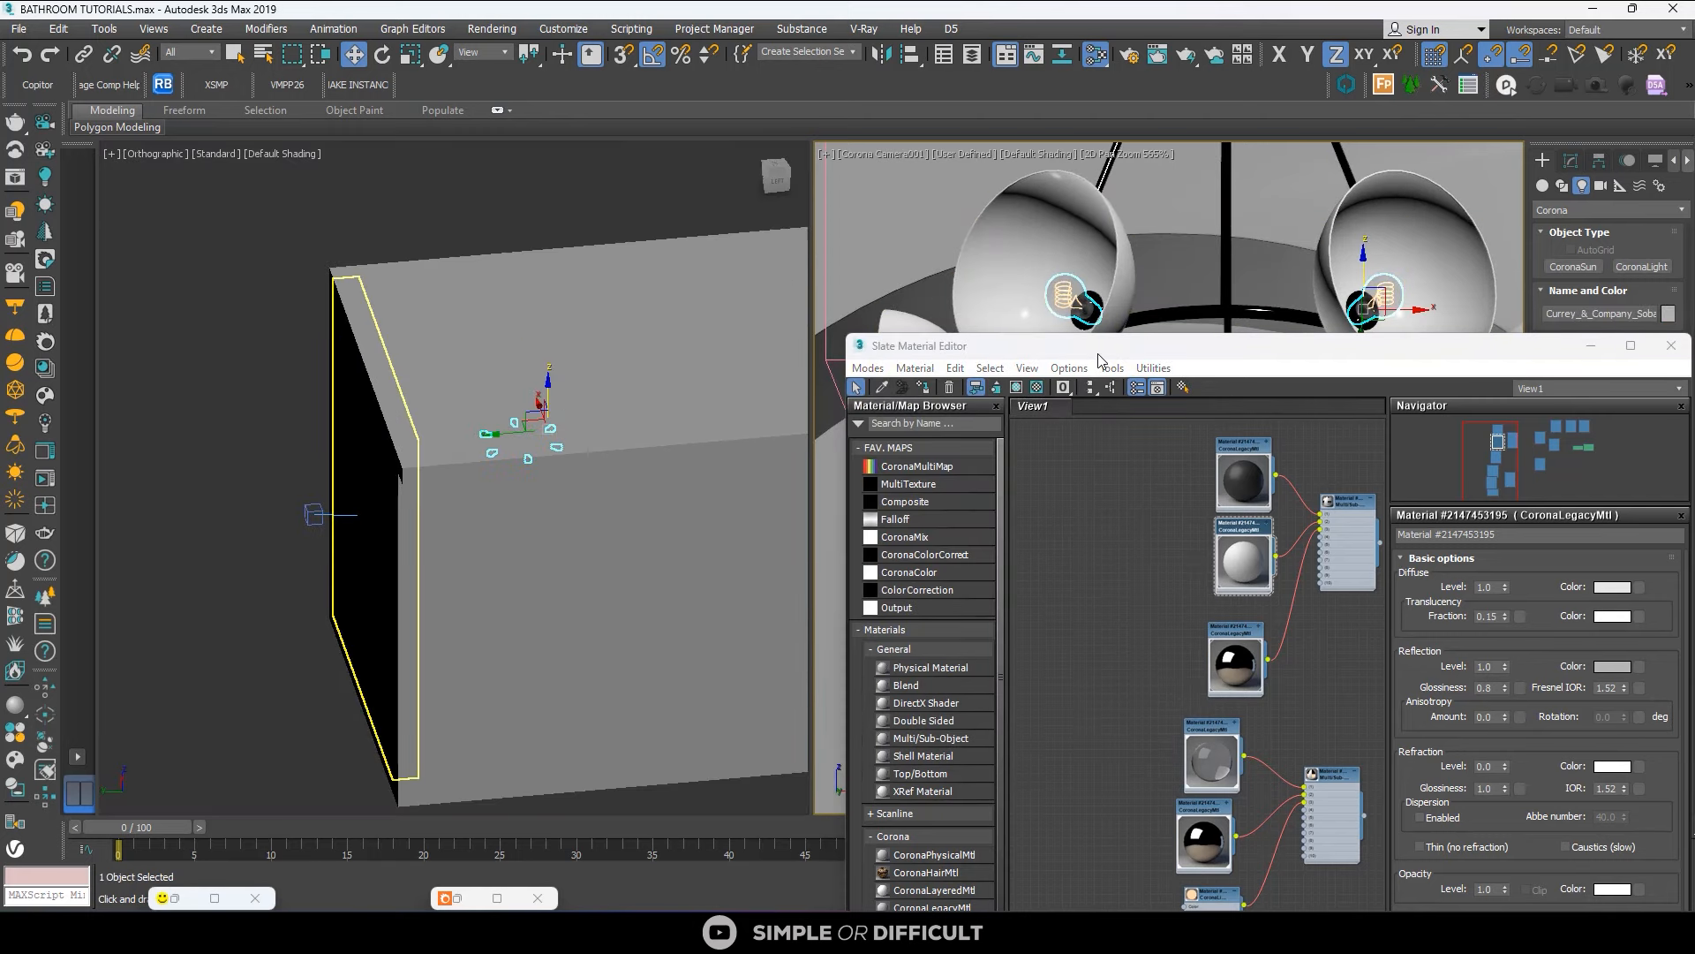
pyautogui.moveTo(1099, 354); pyautogui.dragTo(1222, 261)
pyautogui.click(911, 874)
pyautogui.scroll(-2, 455, 433)
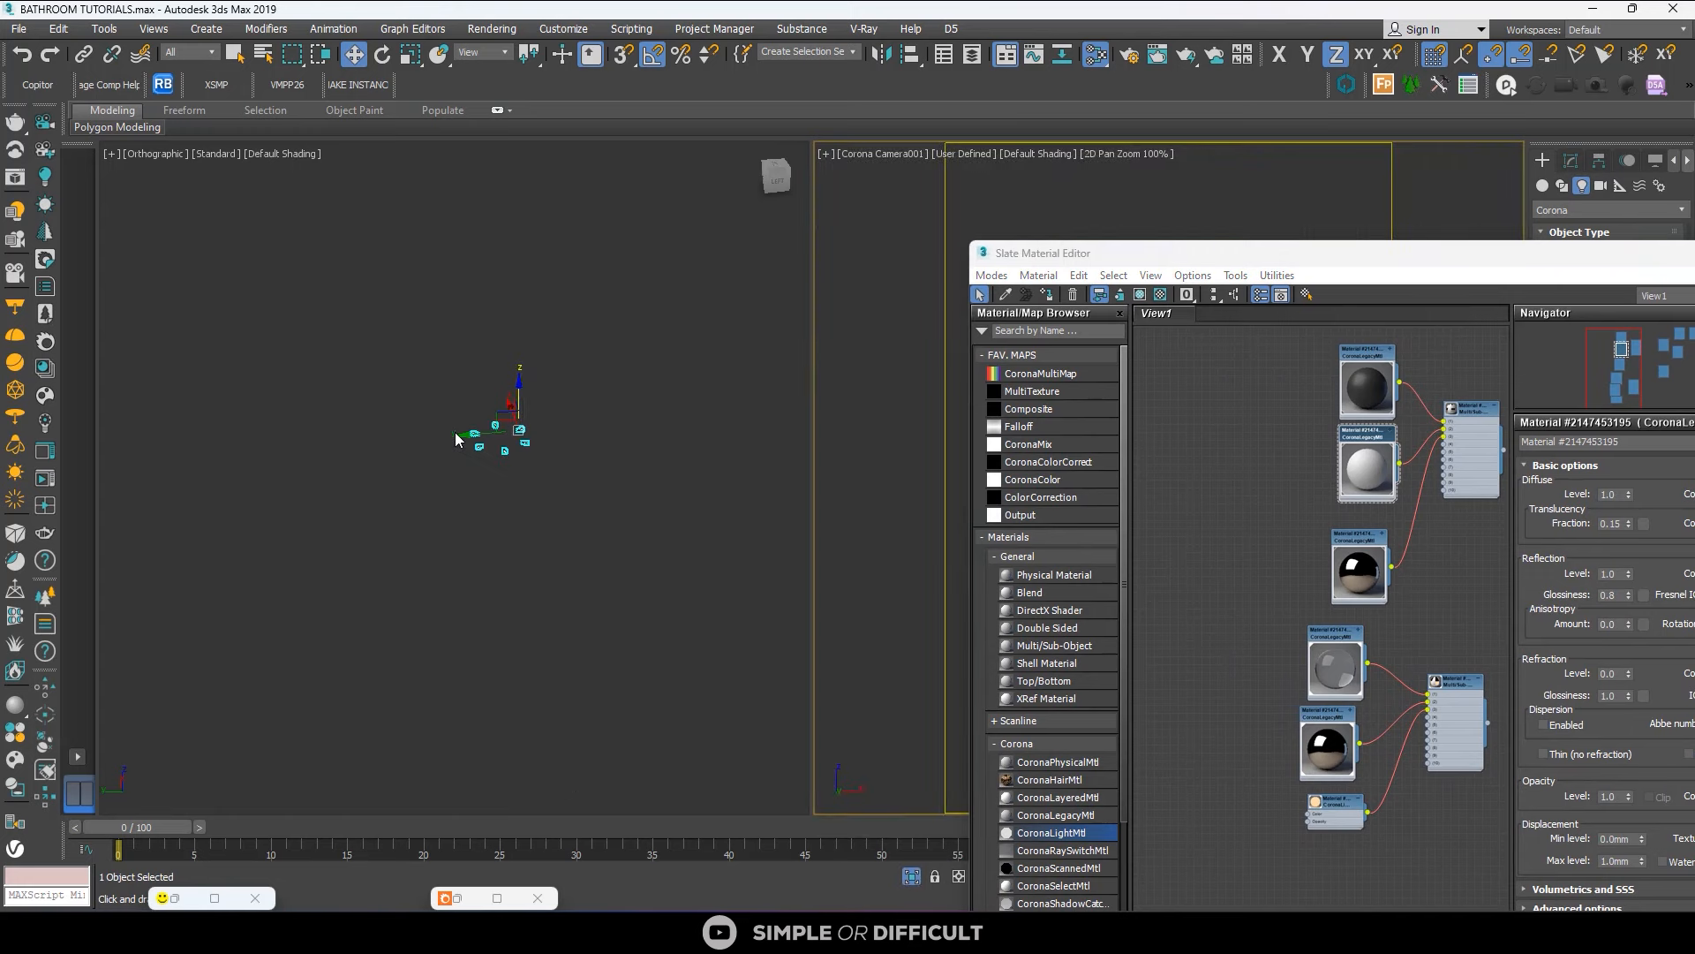
pyautogui.press('t')
pyautogui.press('z')
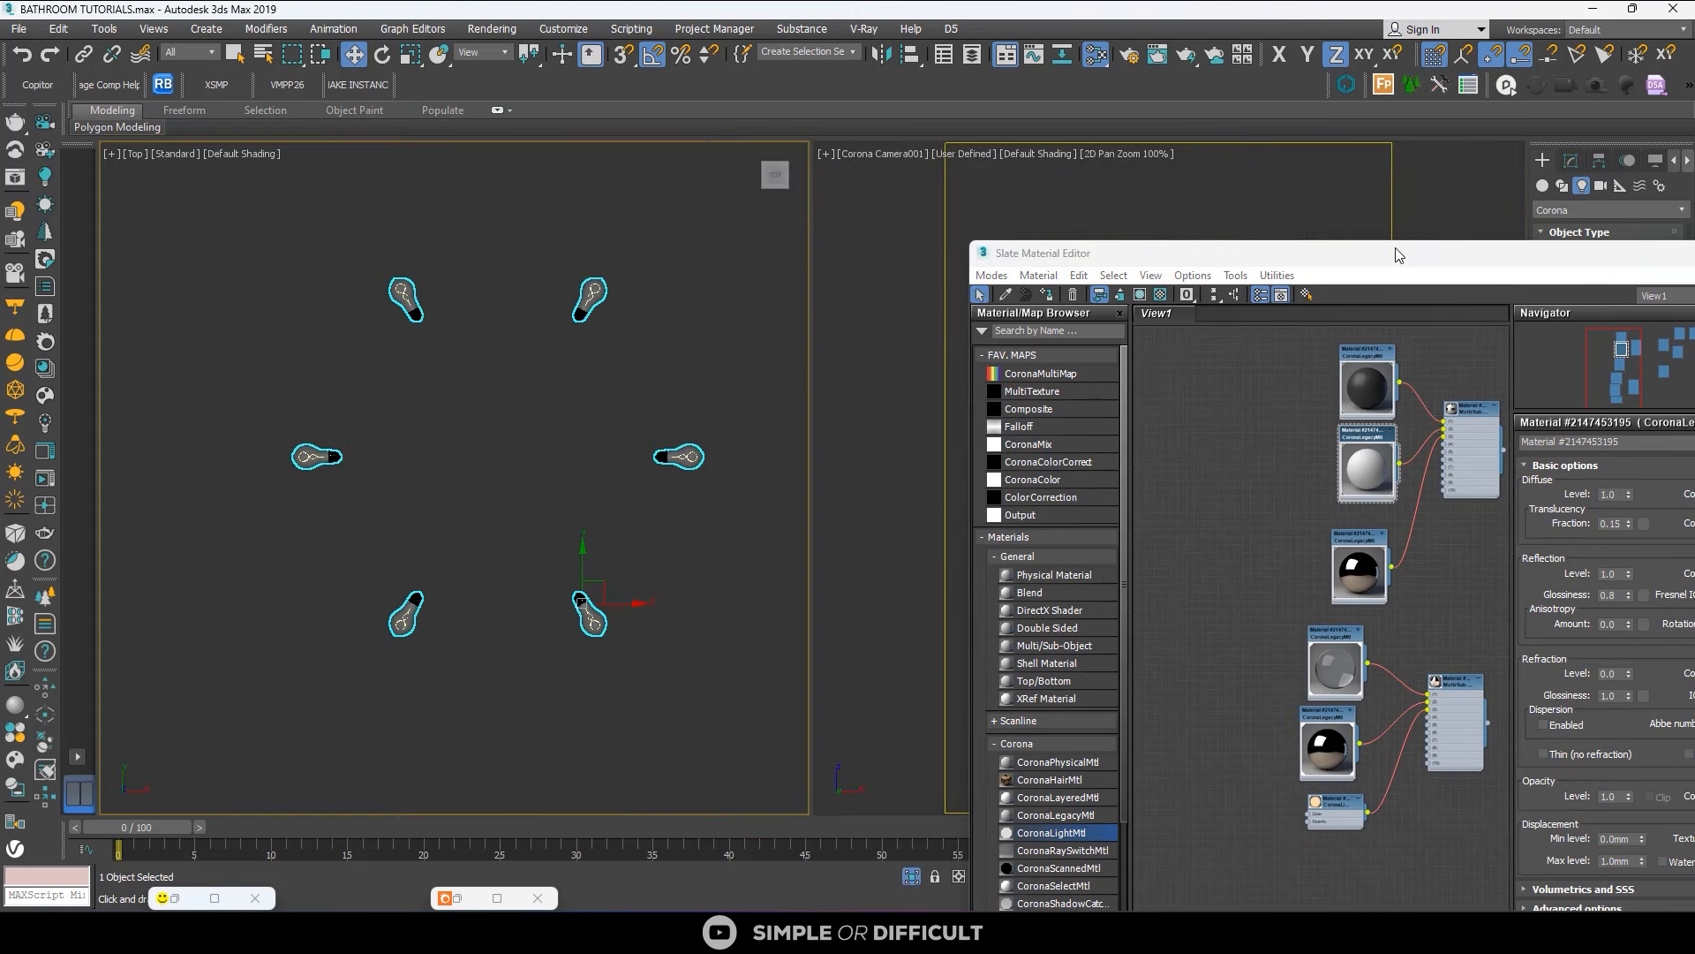
pyautogui.moveTo(1397, 255); pyautogui.dragTo(1015, 156)
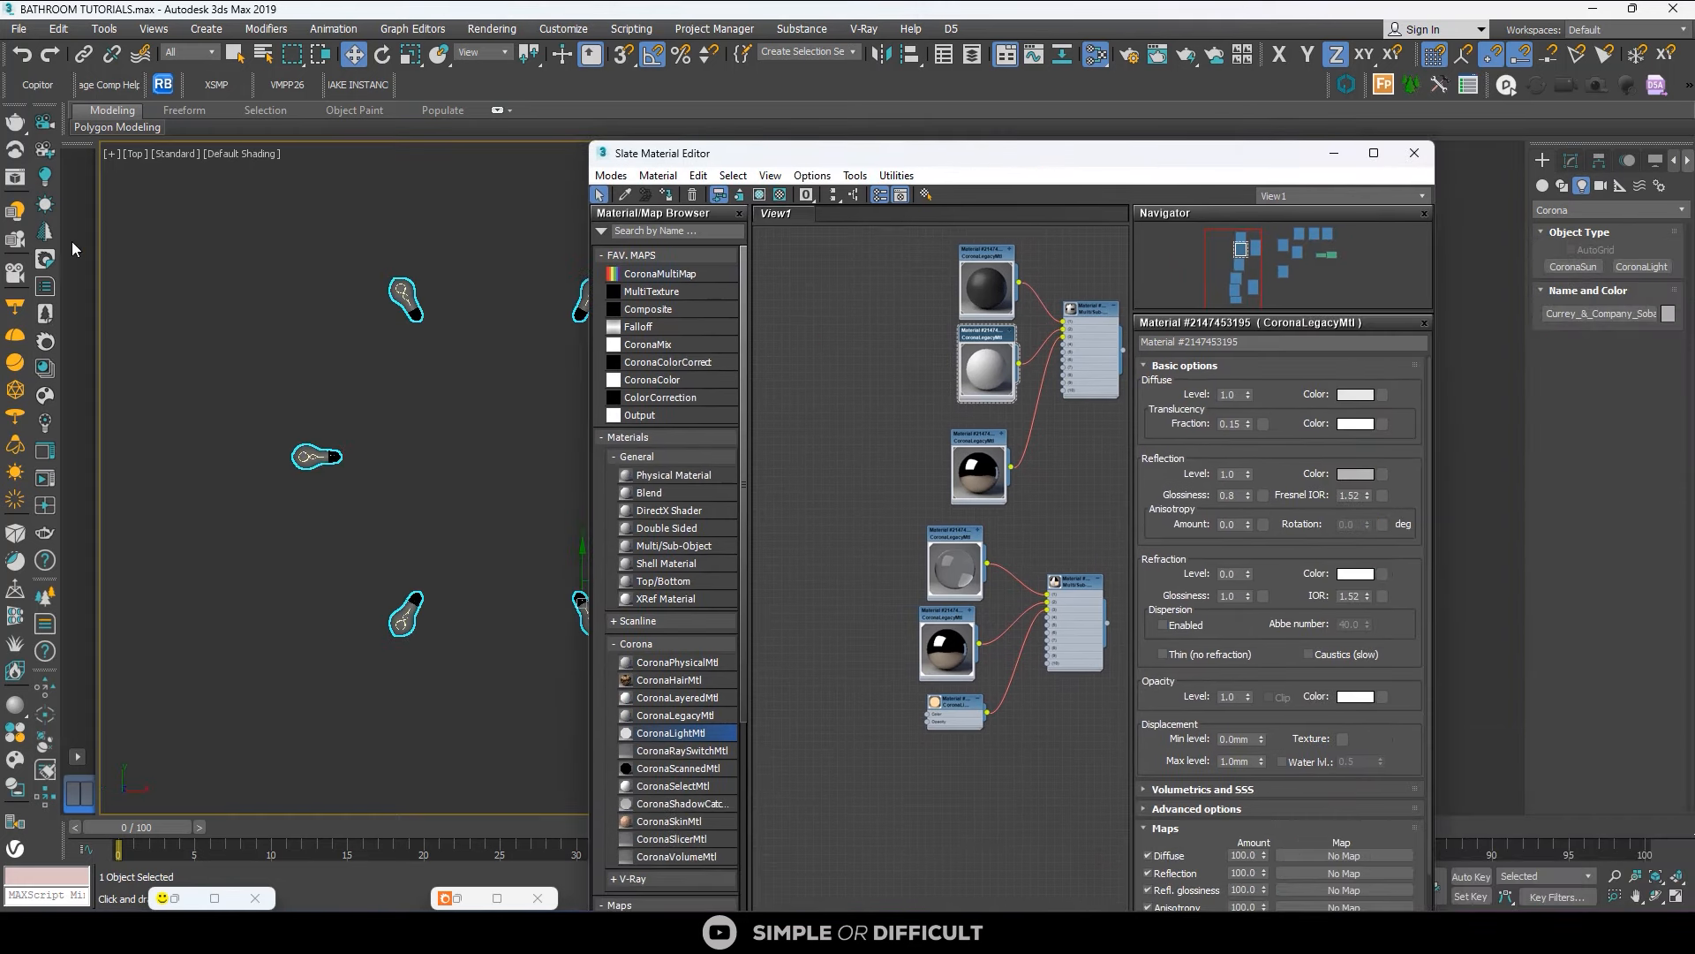
# Create a spherical Corona Light with a radius of about 29.4 mm over the upper-left bulb of the ring.
pyautogui.click(44, 176)
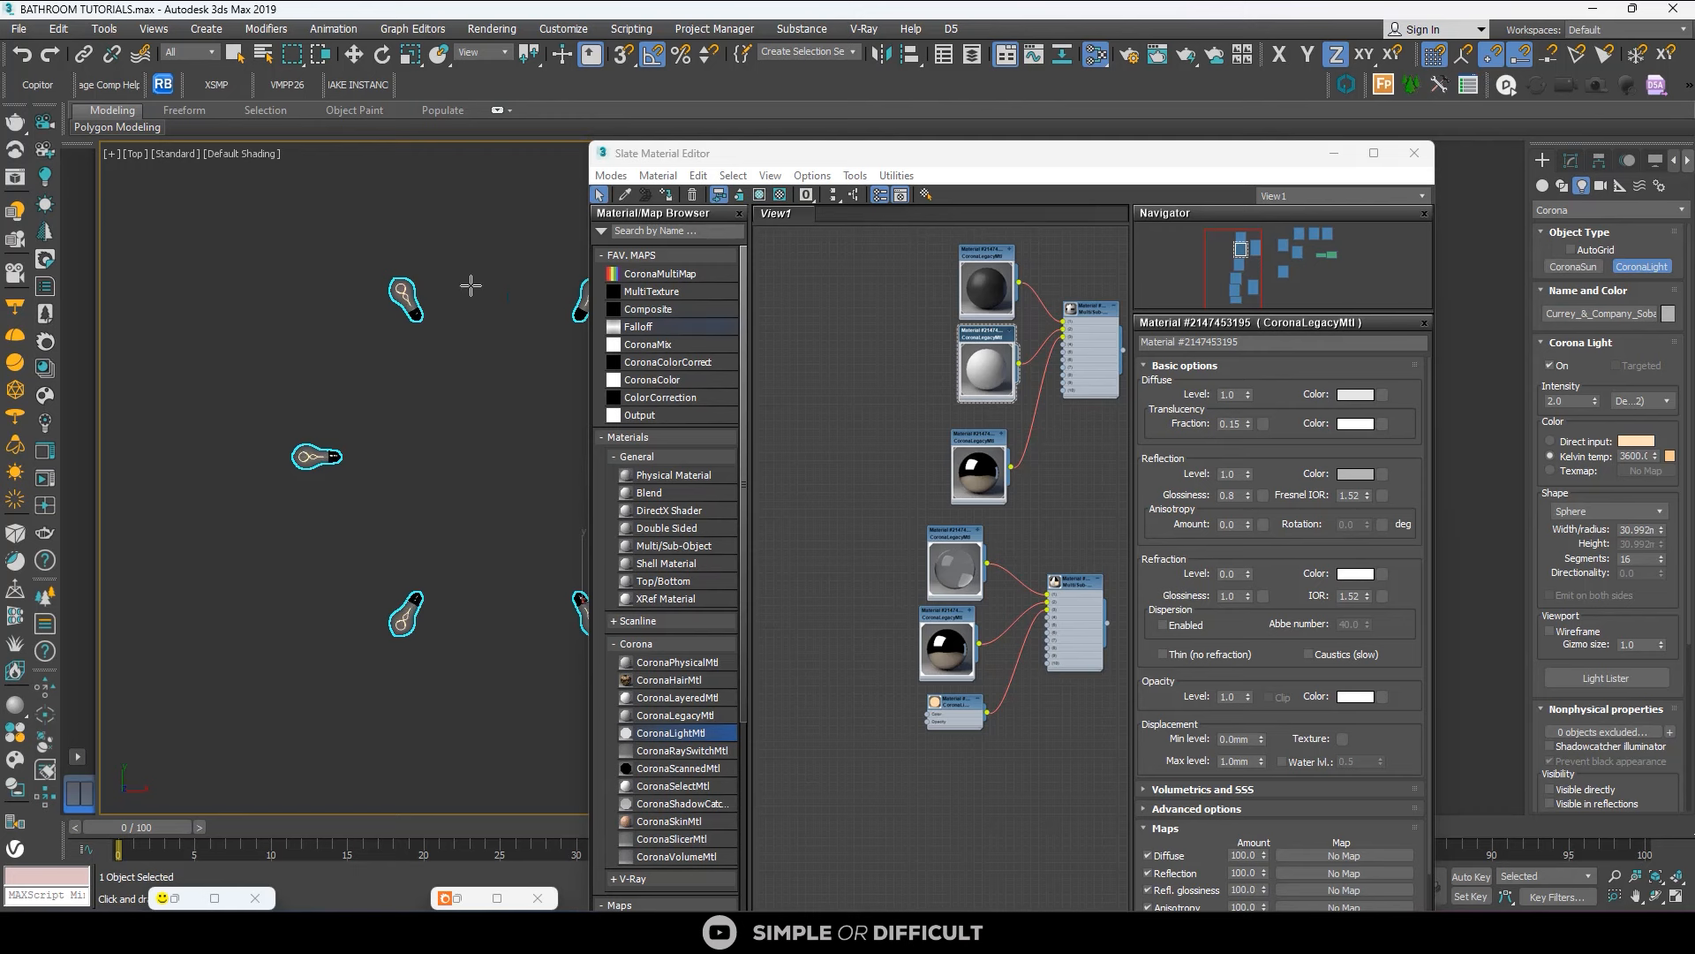
pyautogui.scroll(5, 399, 282)
pyautogui.moveTo(397, 295); pyautogui.dragTo(445, 308)
pyautogui.scroll(-3, 436, 347)
pyautogui.keyDown('alt'); pyautogui.moveTo(435, 352); pyautogui.dragTo(586, 153, button='middle'); pyautogui.keyUp('alt')
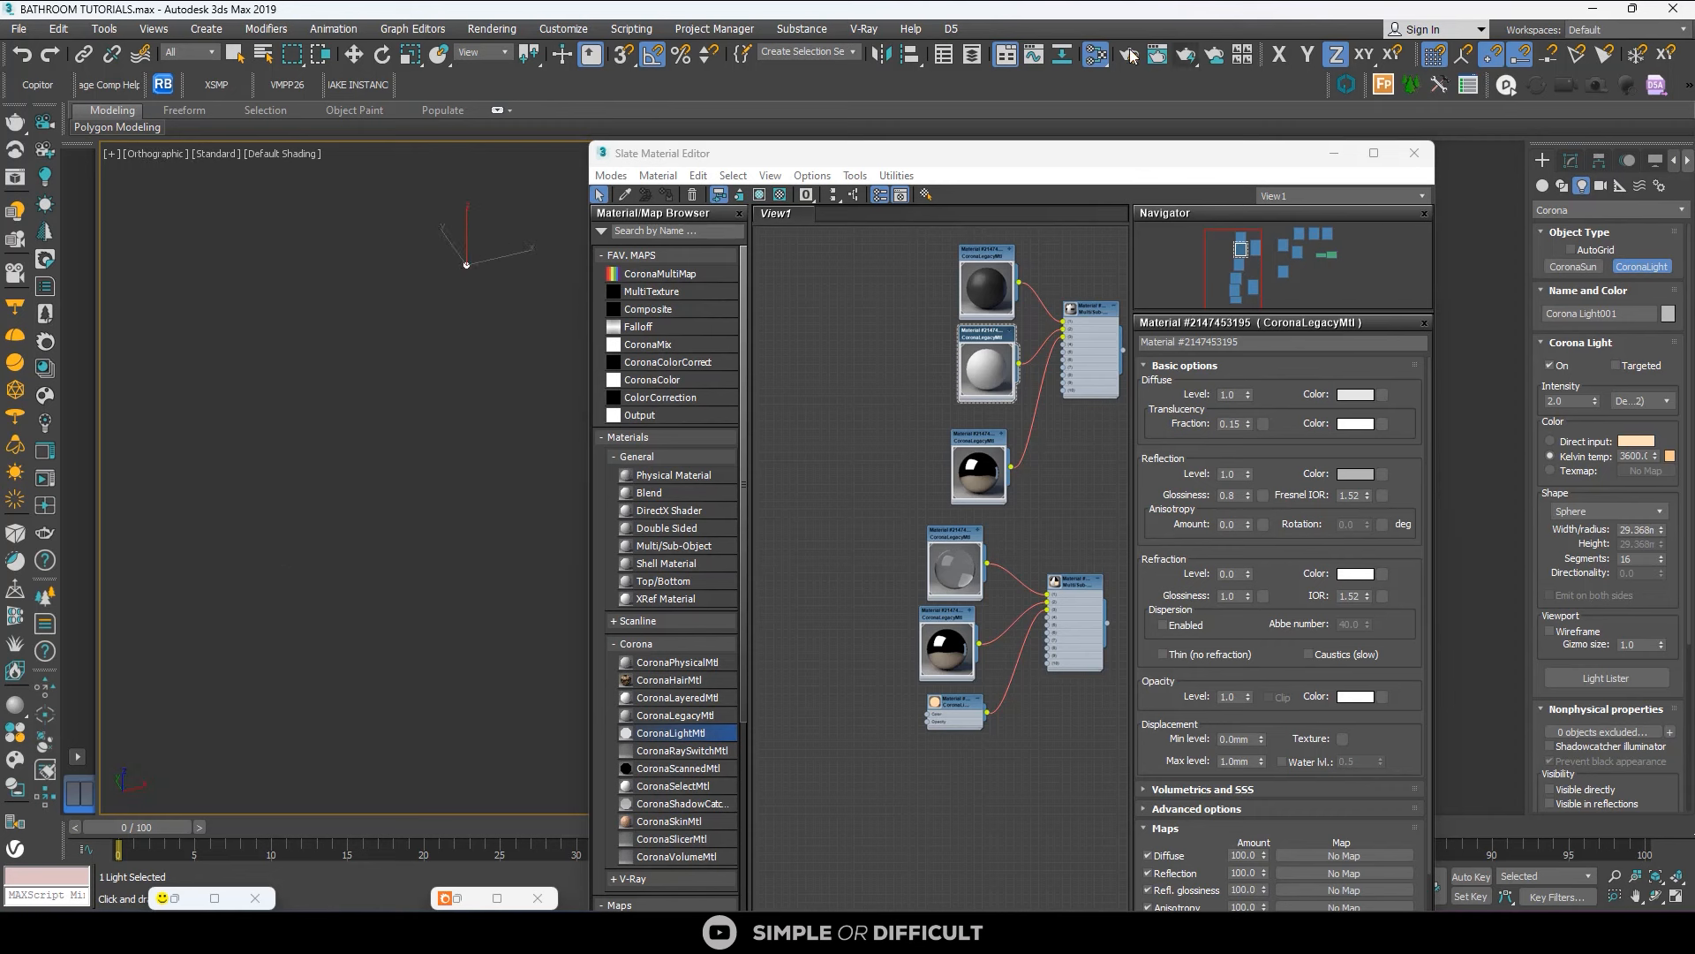
# Move the sphere light vertically to the bulb's level, aligning it with the glass in the Front view.
pyautogui.click(355, 55)
pyautogui.moveTo(426, 223); pyautogui.dragTo(468, 306)
pyautogui.scroll(3, 468, 308)
pyautogui.scroll(-3, 445, 302)
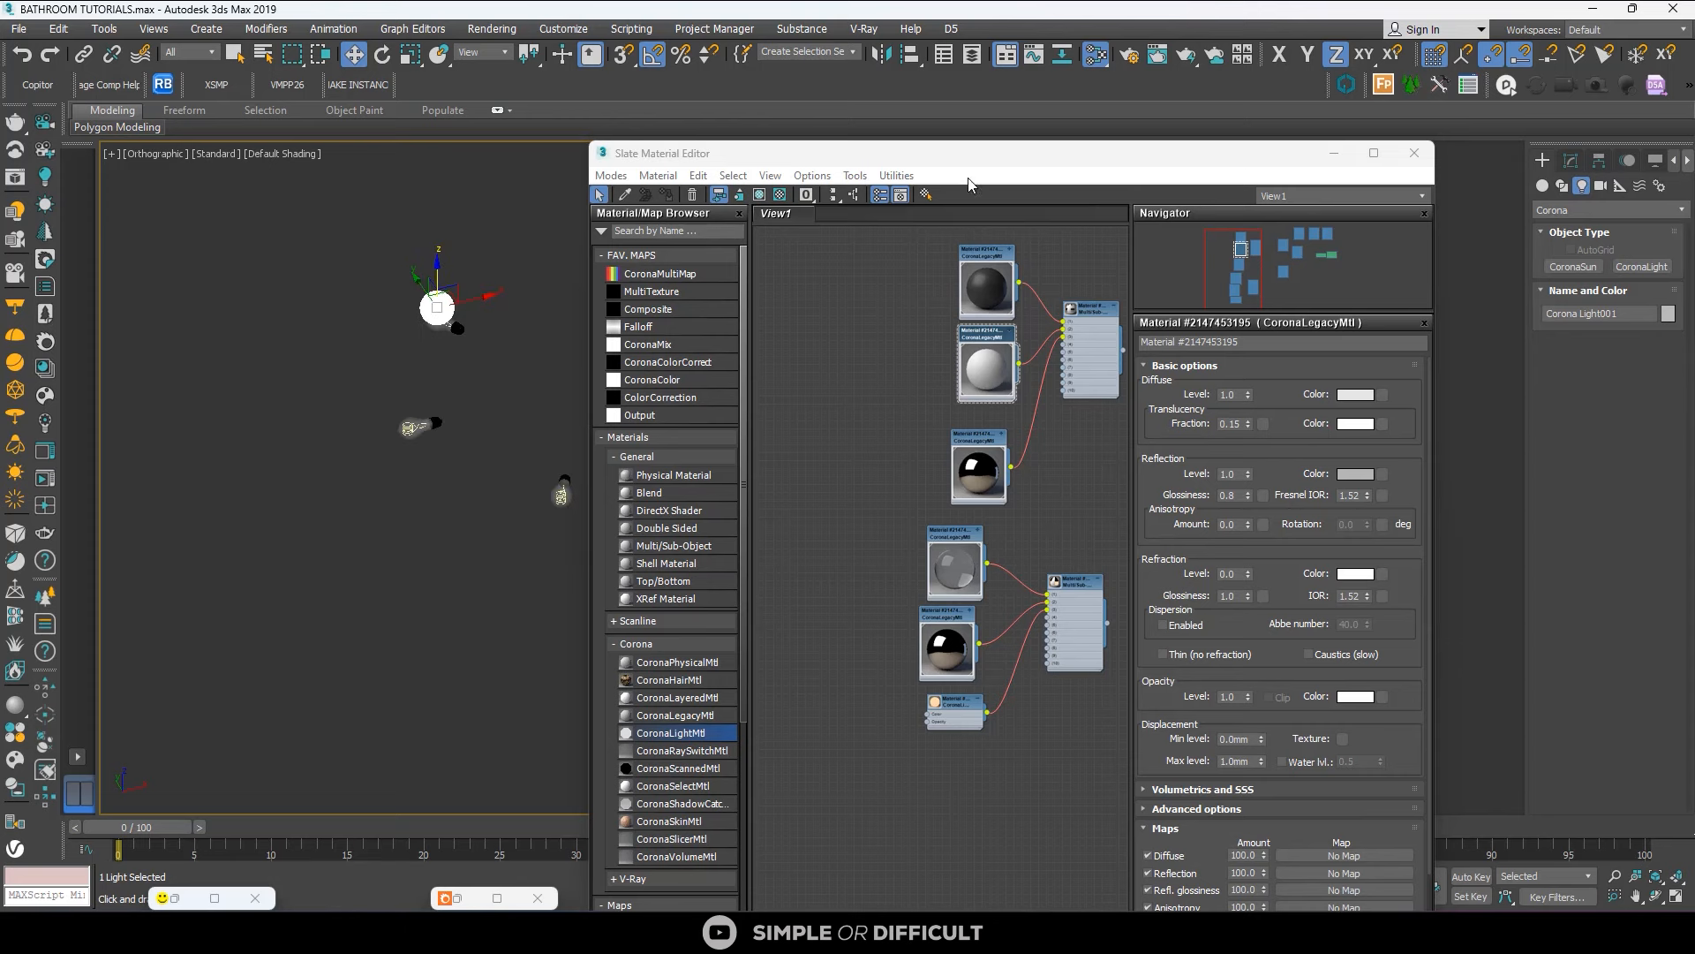
pyautogui.click(1332, 155)
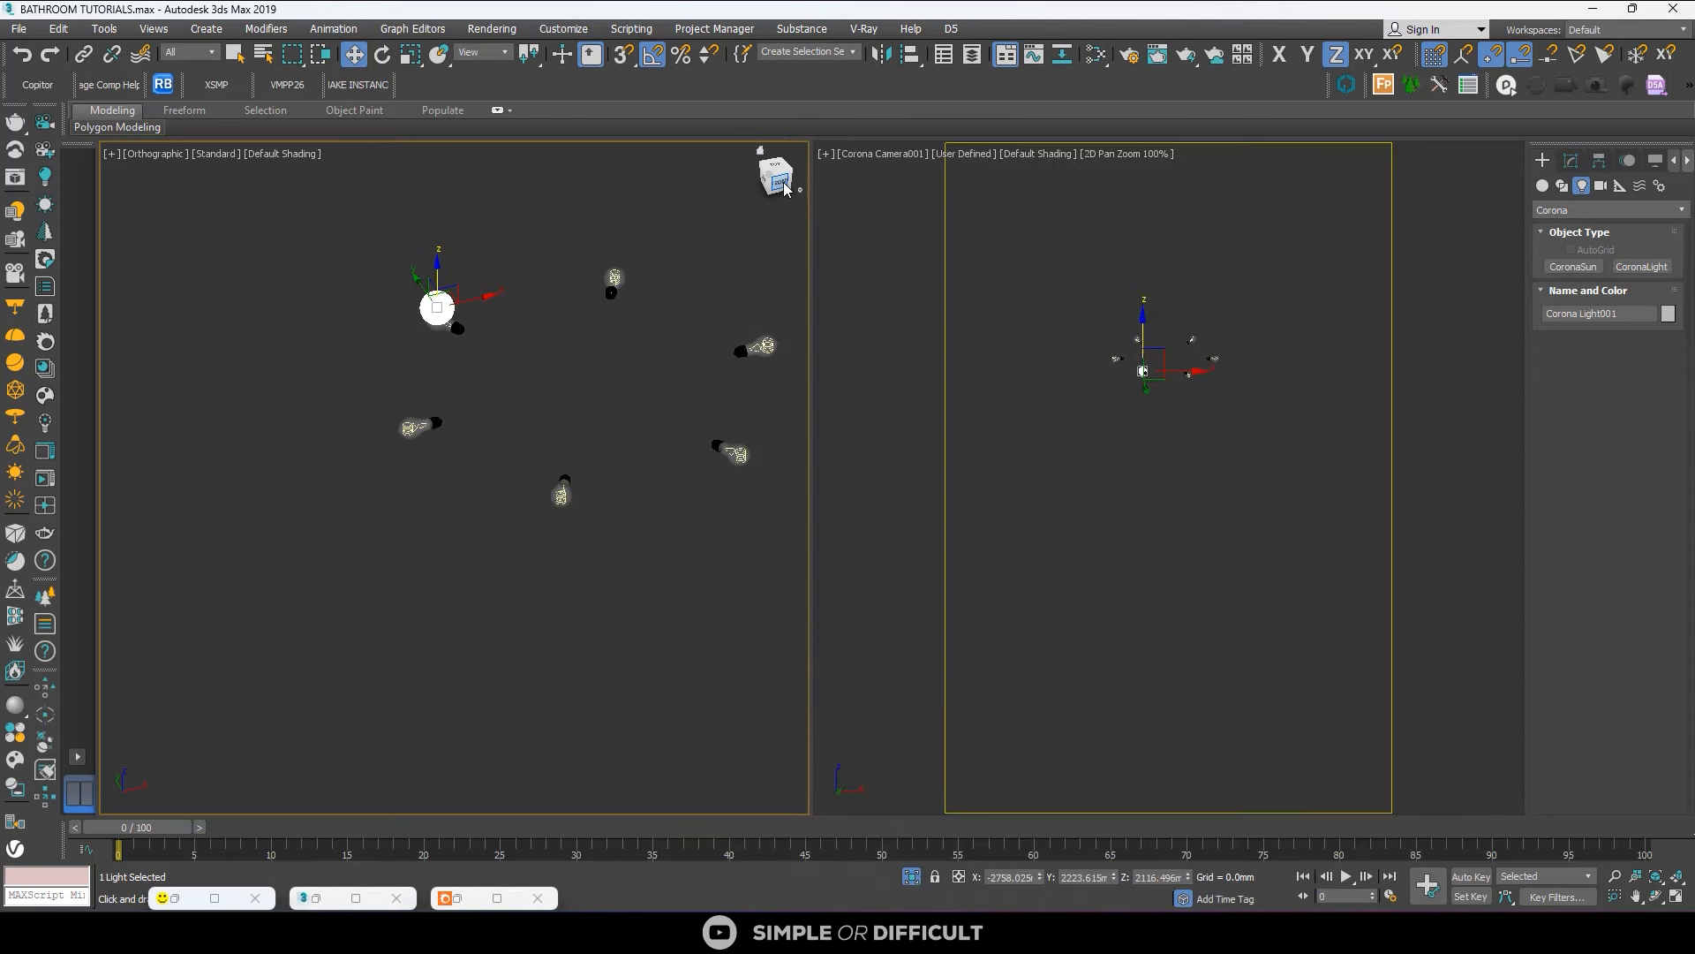
pyautogui.click(777, 181)
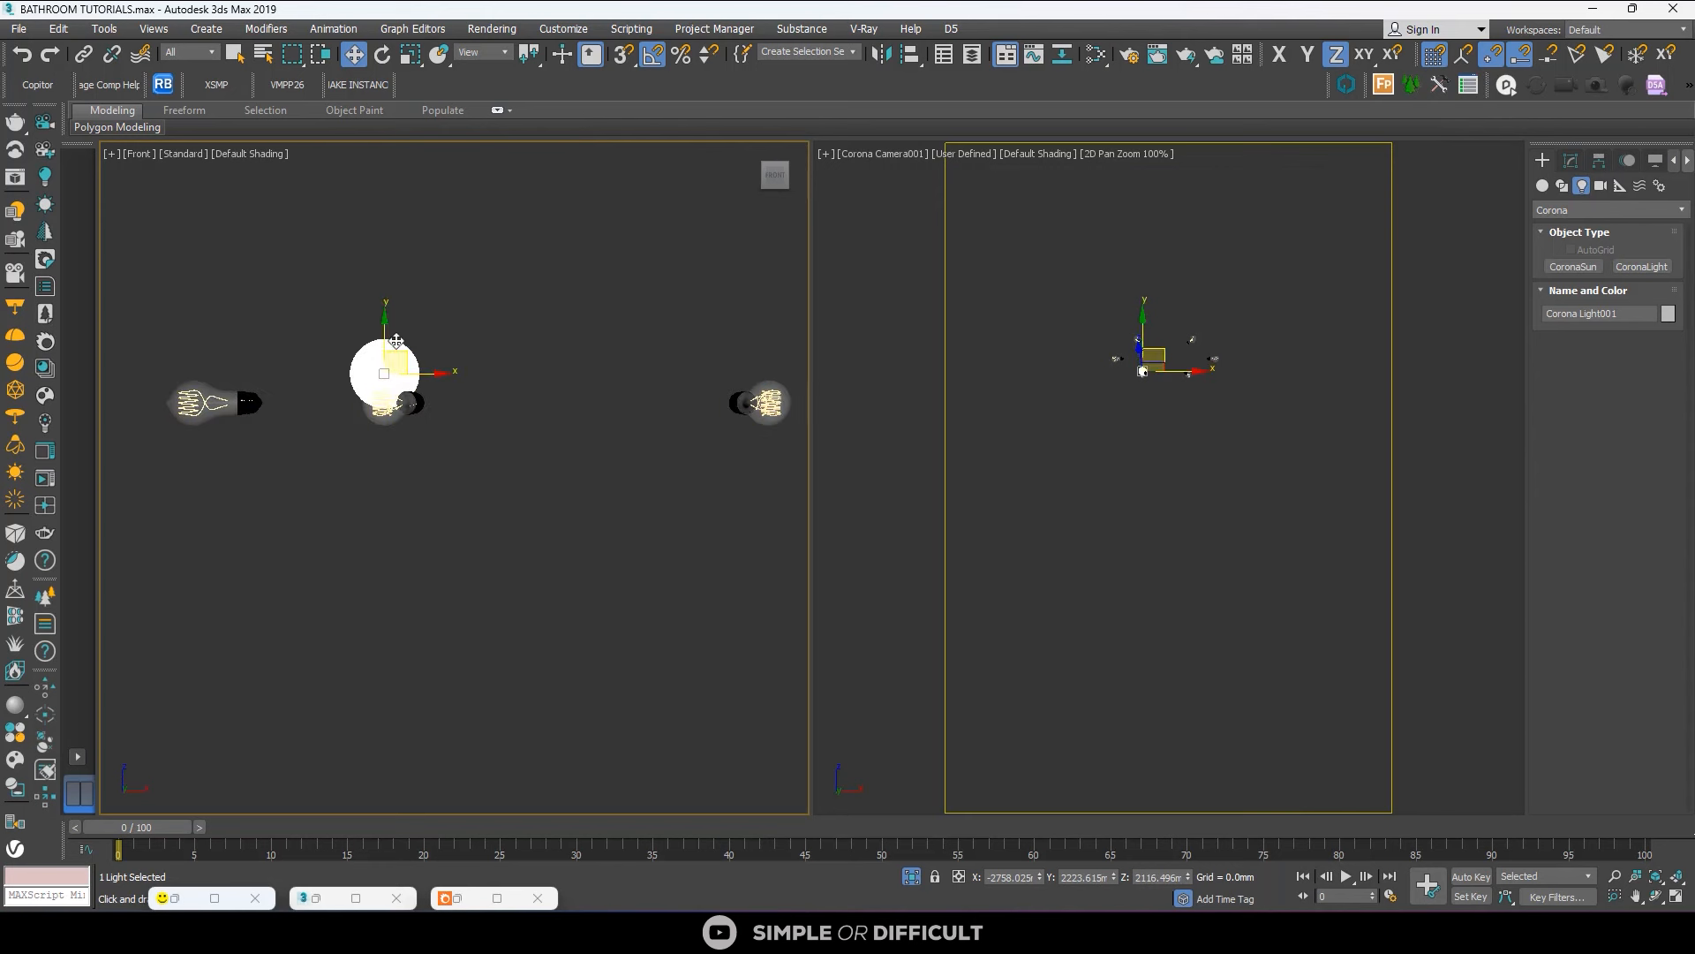
pyautogui.moveTo(383, 319); pyautogui.dragTo(392, 344)
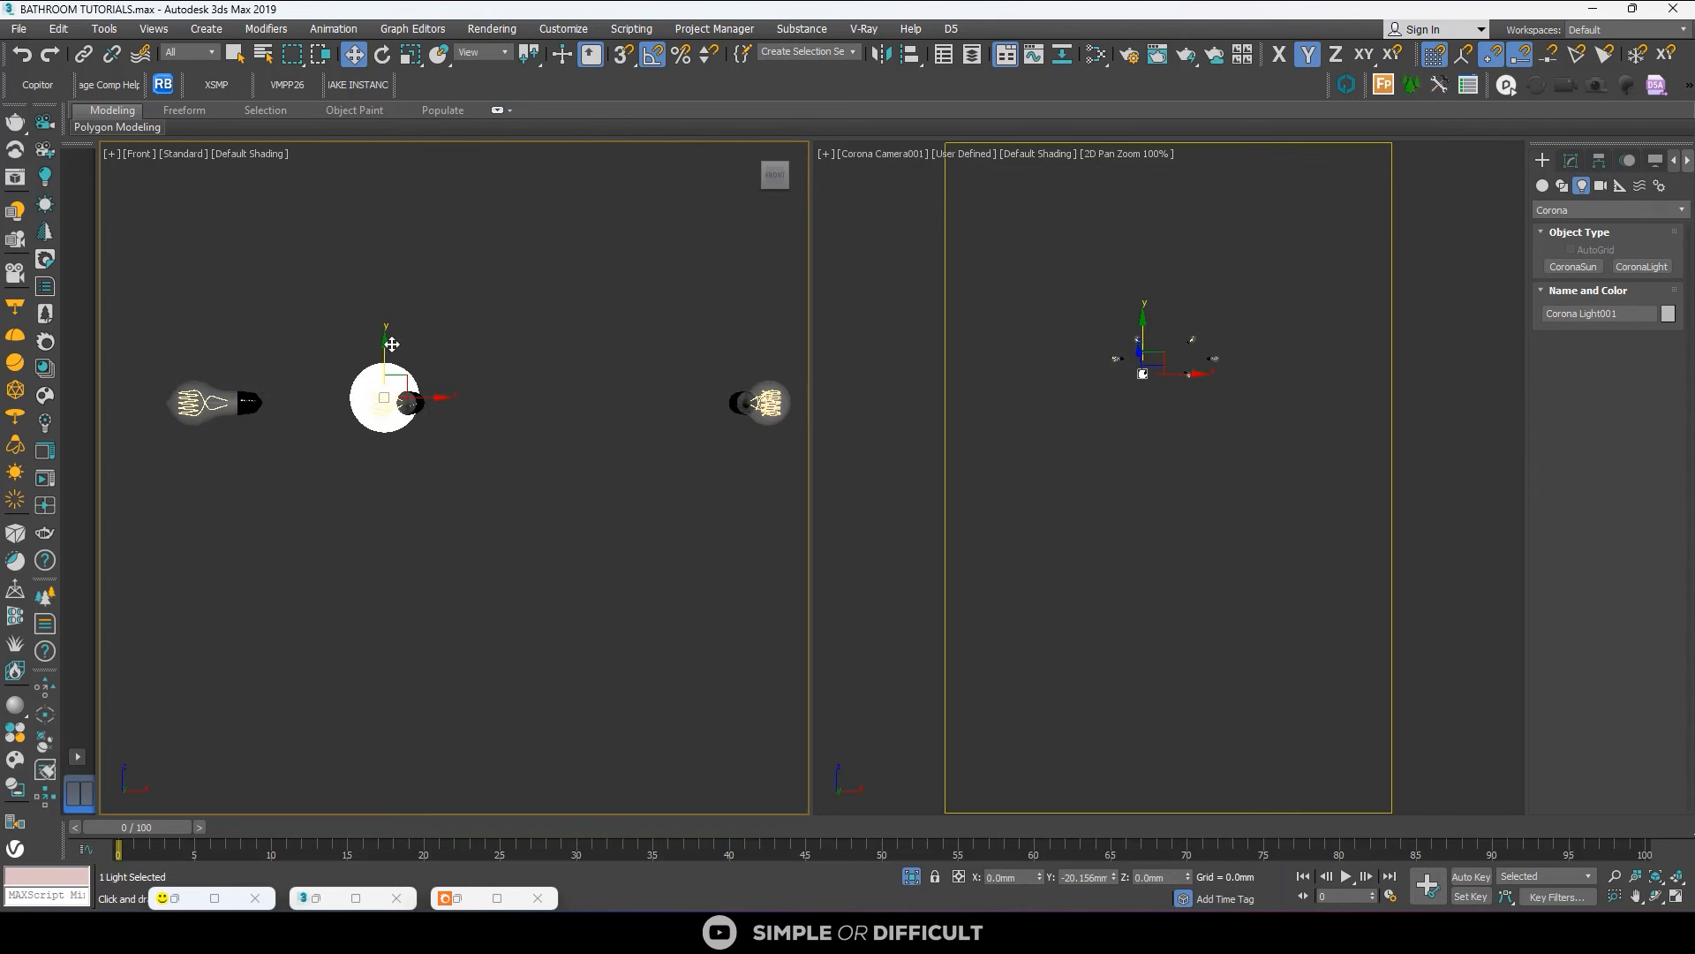
# Reduce the sphere light's radius to about 15.5 mm so that it fits inside the bulb.
pyautogui.click(1570, 159)
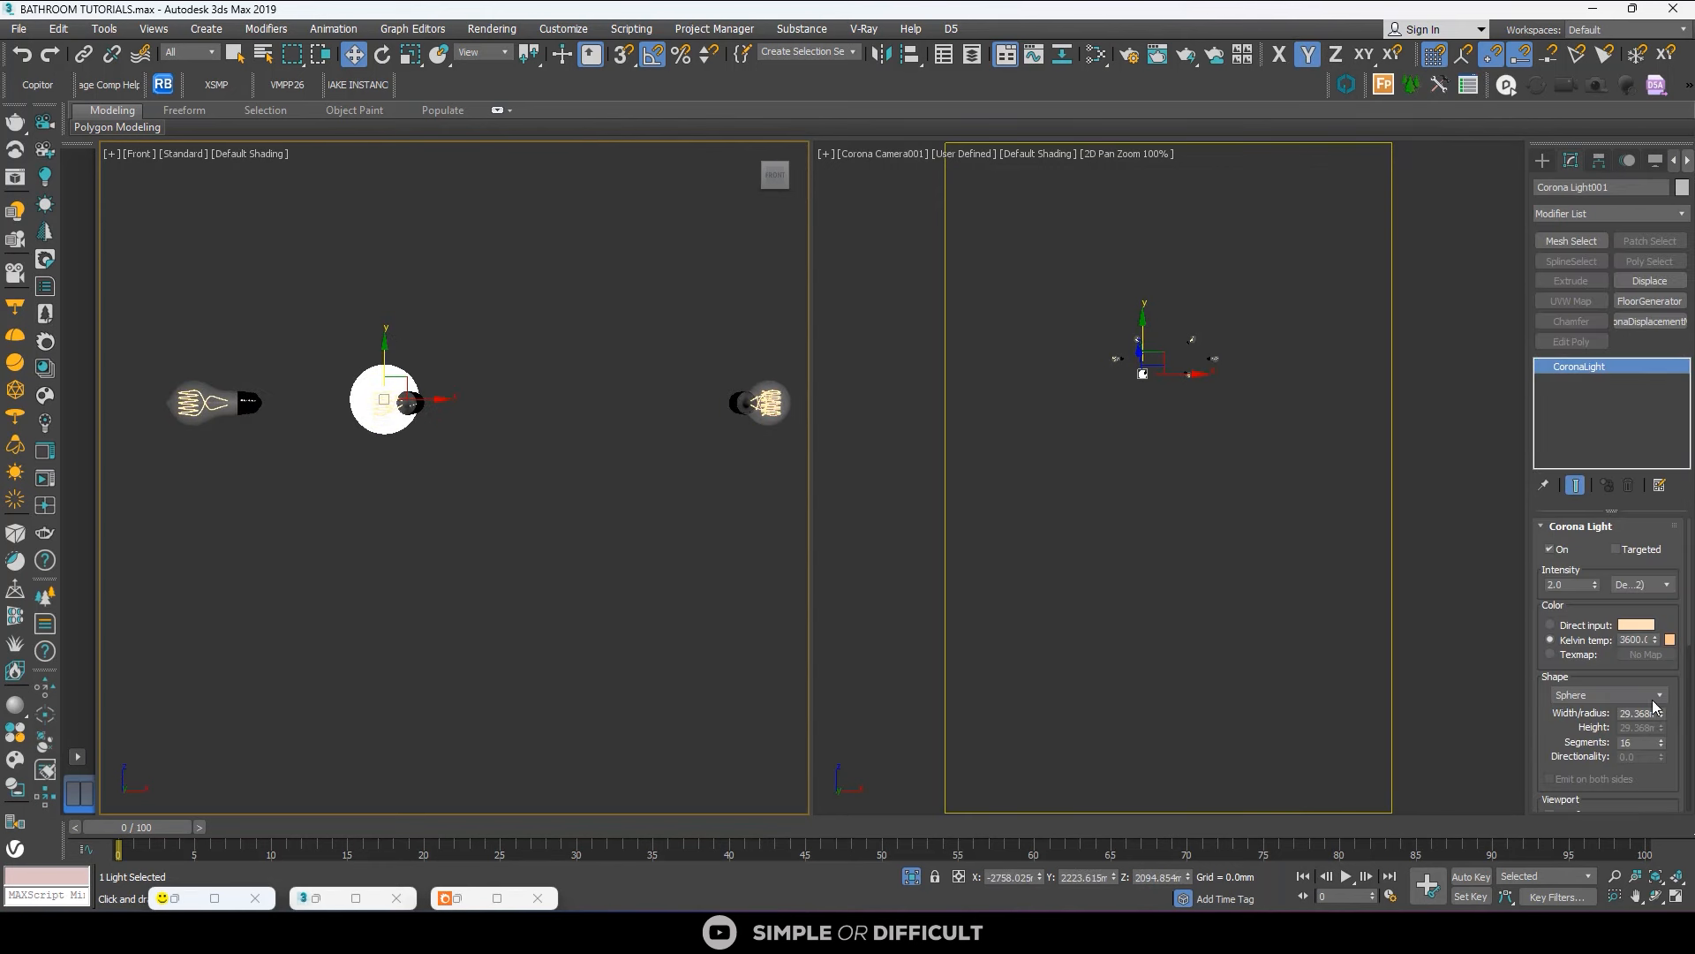
pyautogui.moveTo(1665, 723); pyautogui.dragTo(1671, 761)
pyautogui.scroll(5, 423, 425)
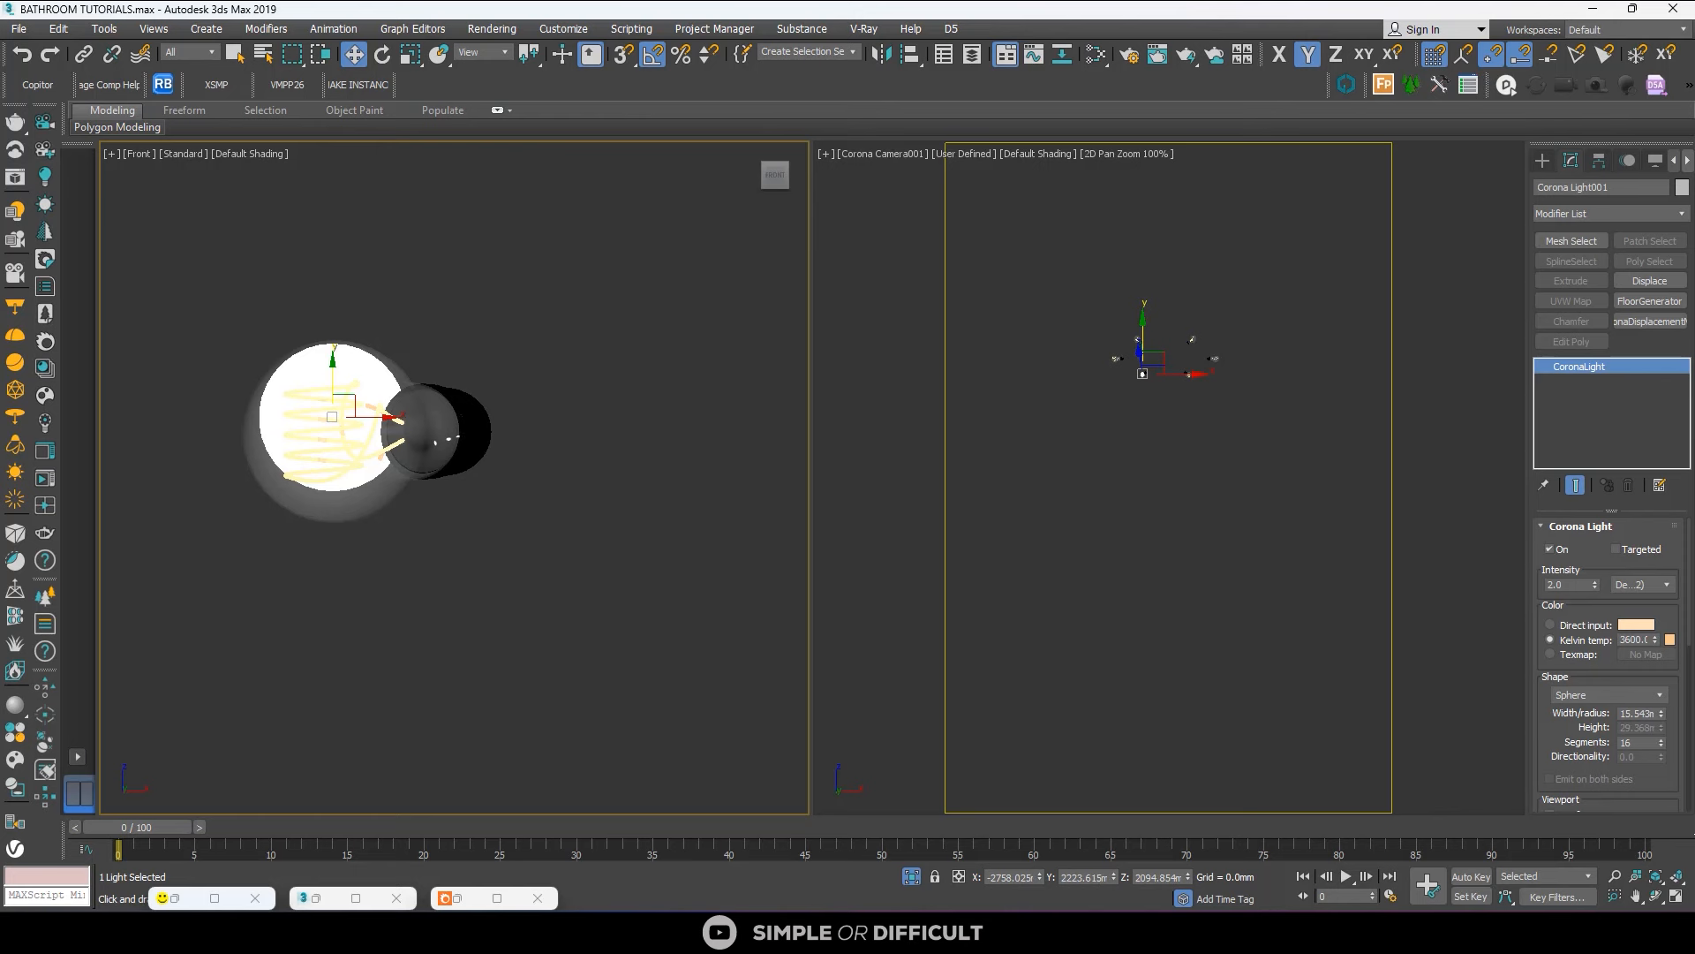
pyautogui.scroll(-2, 363, 362)
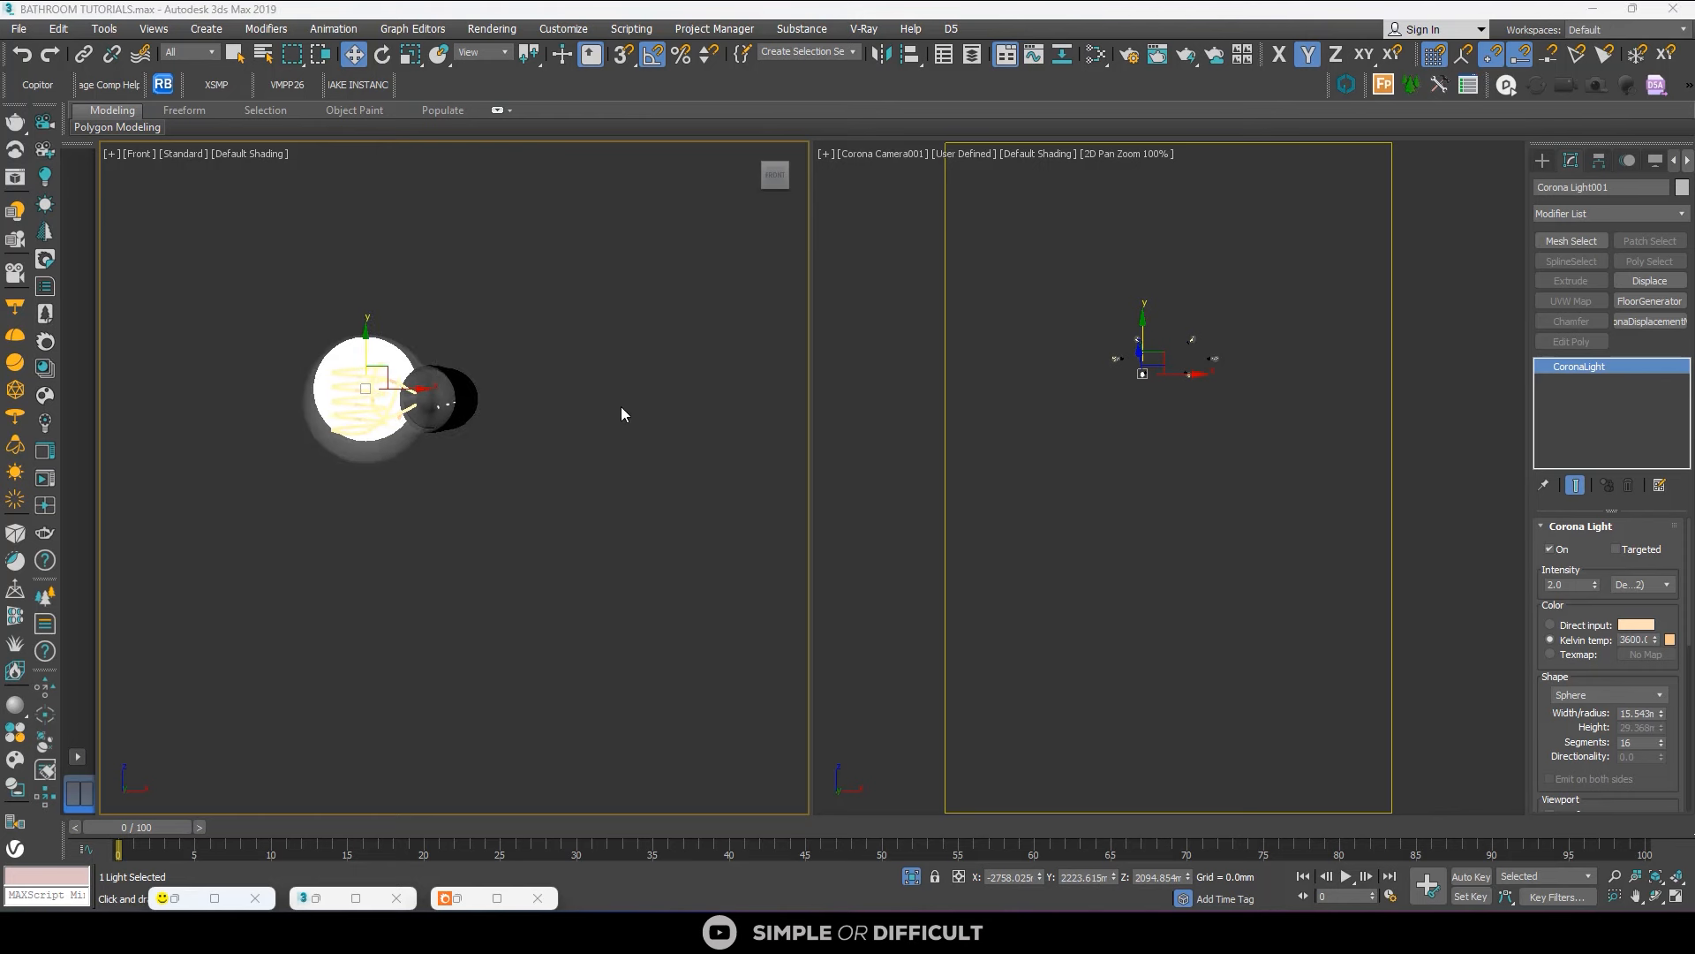
pyautogui.scroll(-3, 489, 366)
# Scale the sphere light uniformly up to about 141% over the bulb's glass.
pyautogui.press('t')
pyautogui.press('z')
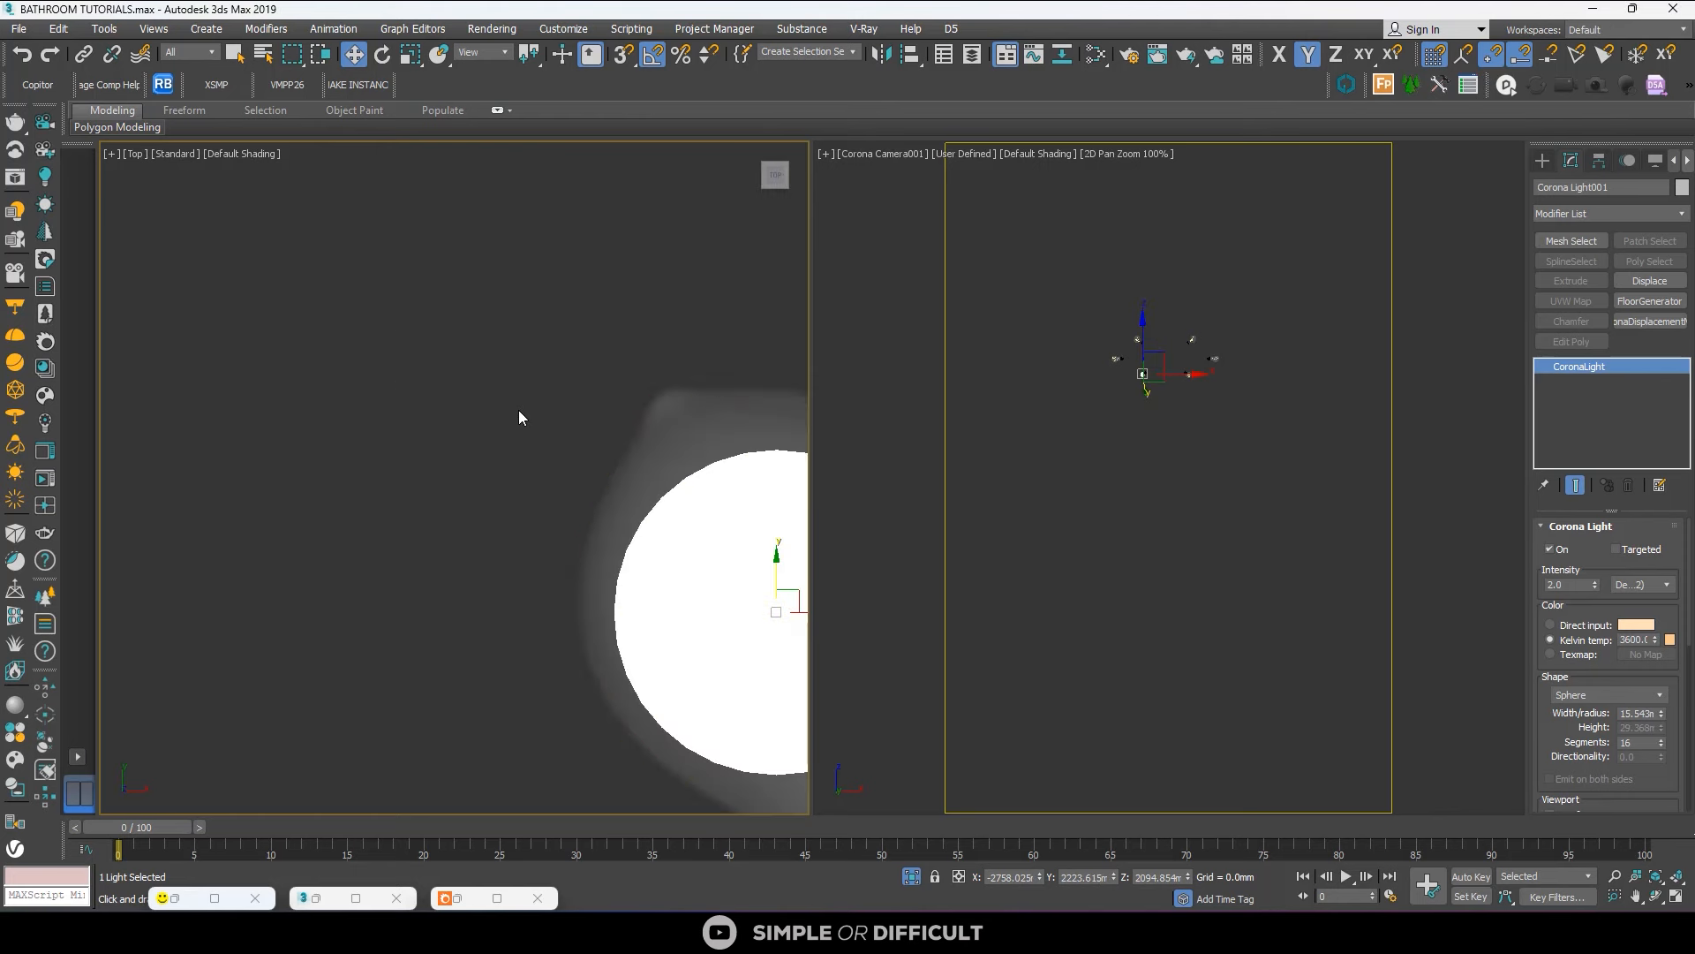
pyautogui.scroll(-3, 511, 412)
pyautogui.scroll(-4, 478, 415)
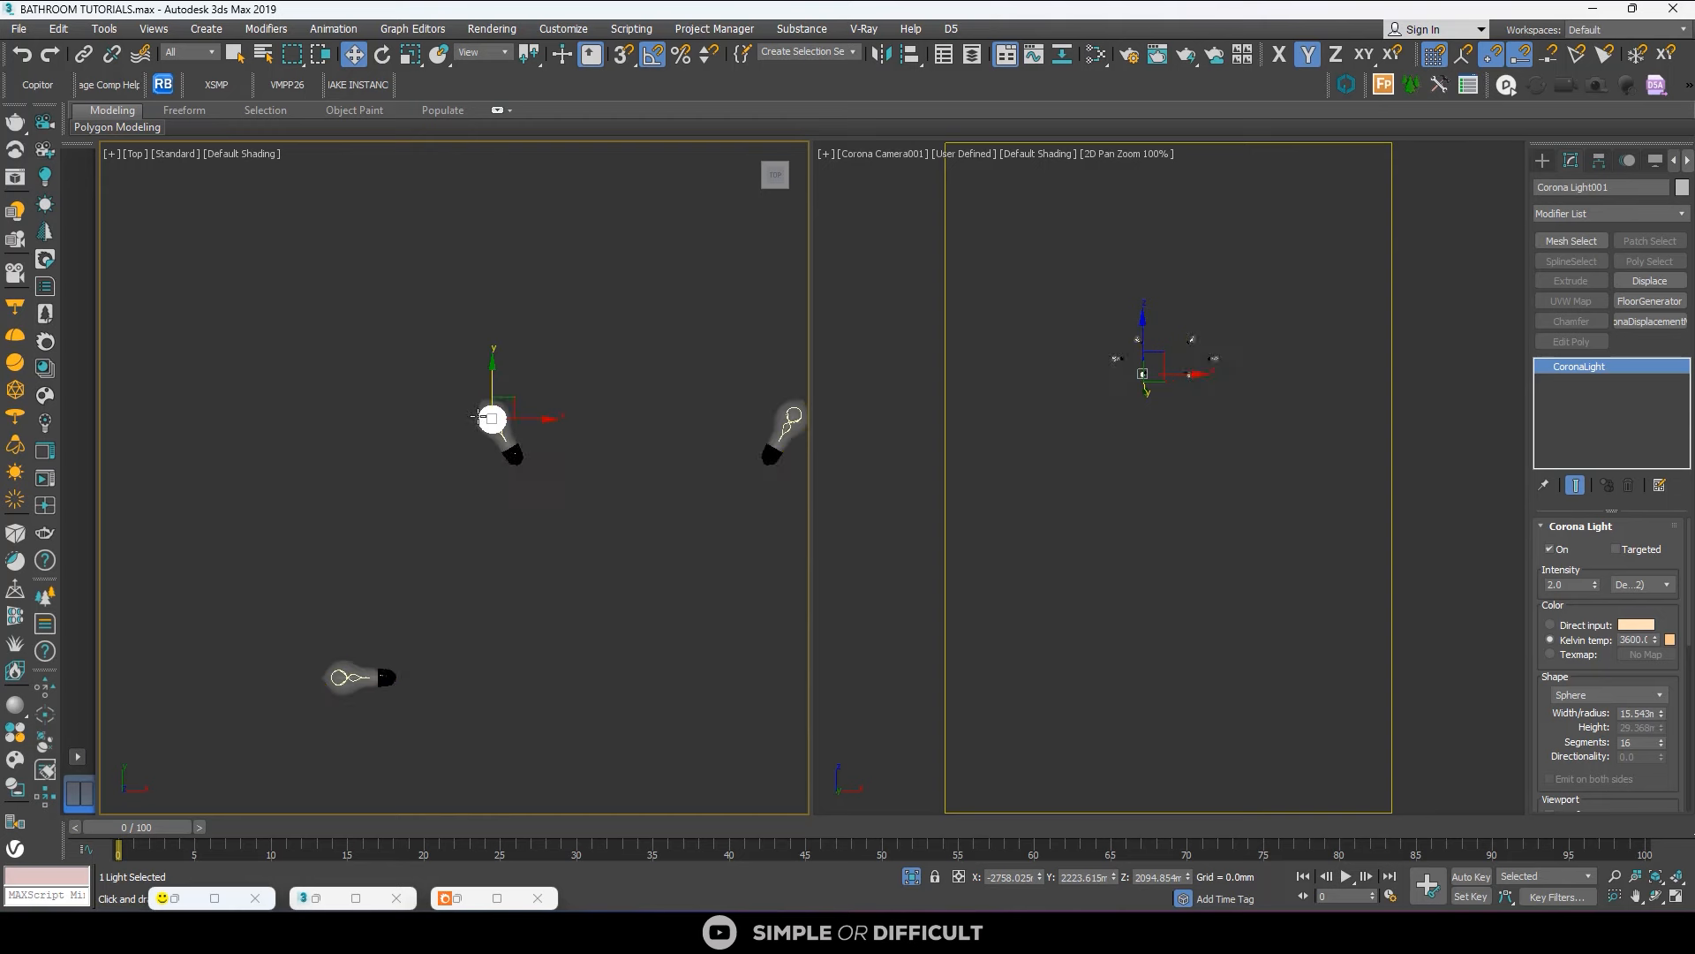
pyautogui.keyDown('alt'); pyautogui.moveTo(478, 417); pyautogui.dragTo(641, 321, button='middle'); pyautogui.keyUp('alt')
pyautogui.keyDown('alt'); pyautogui.moveTo(488, 428); pyautogui.dragTo(552, 424, button='middle'); pyautogui.keyUp('alt')
pyautogui.click(411, 55)
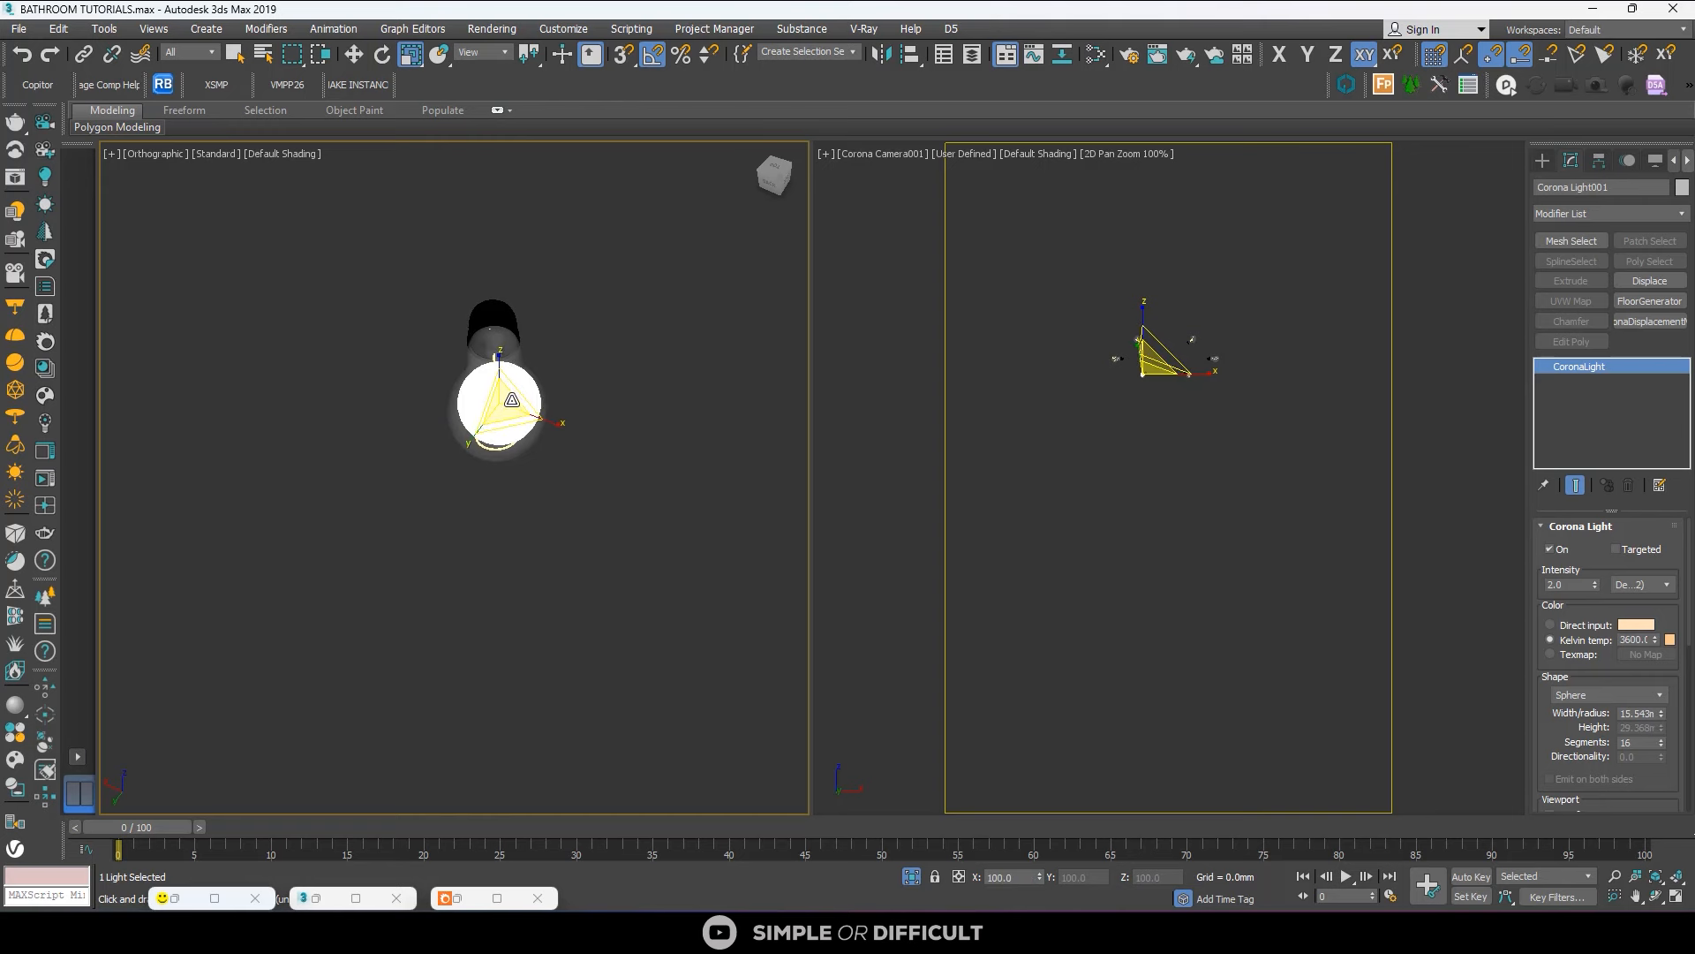
pyautogui.moveTo(511, 400); pyautogui.dragTo(500, 435)
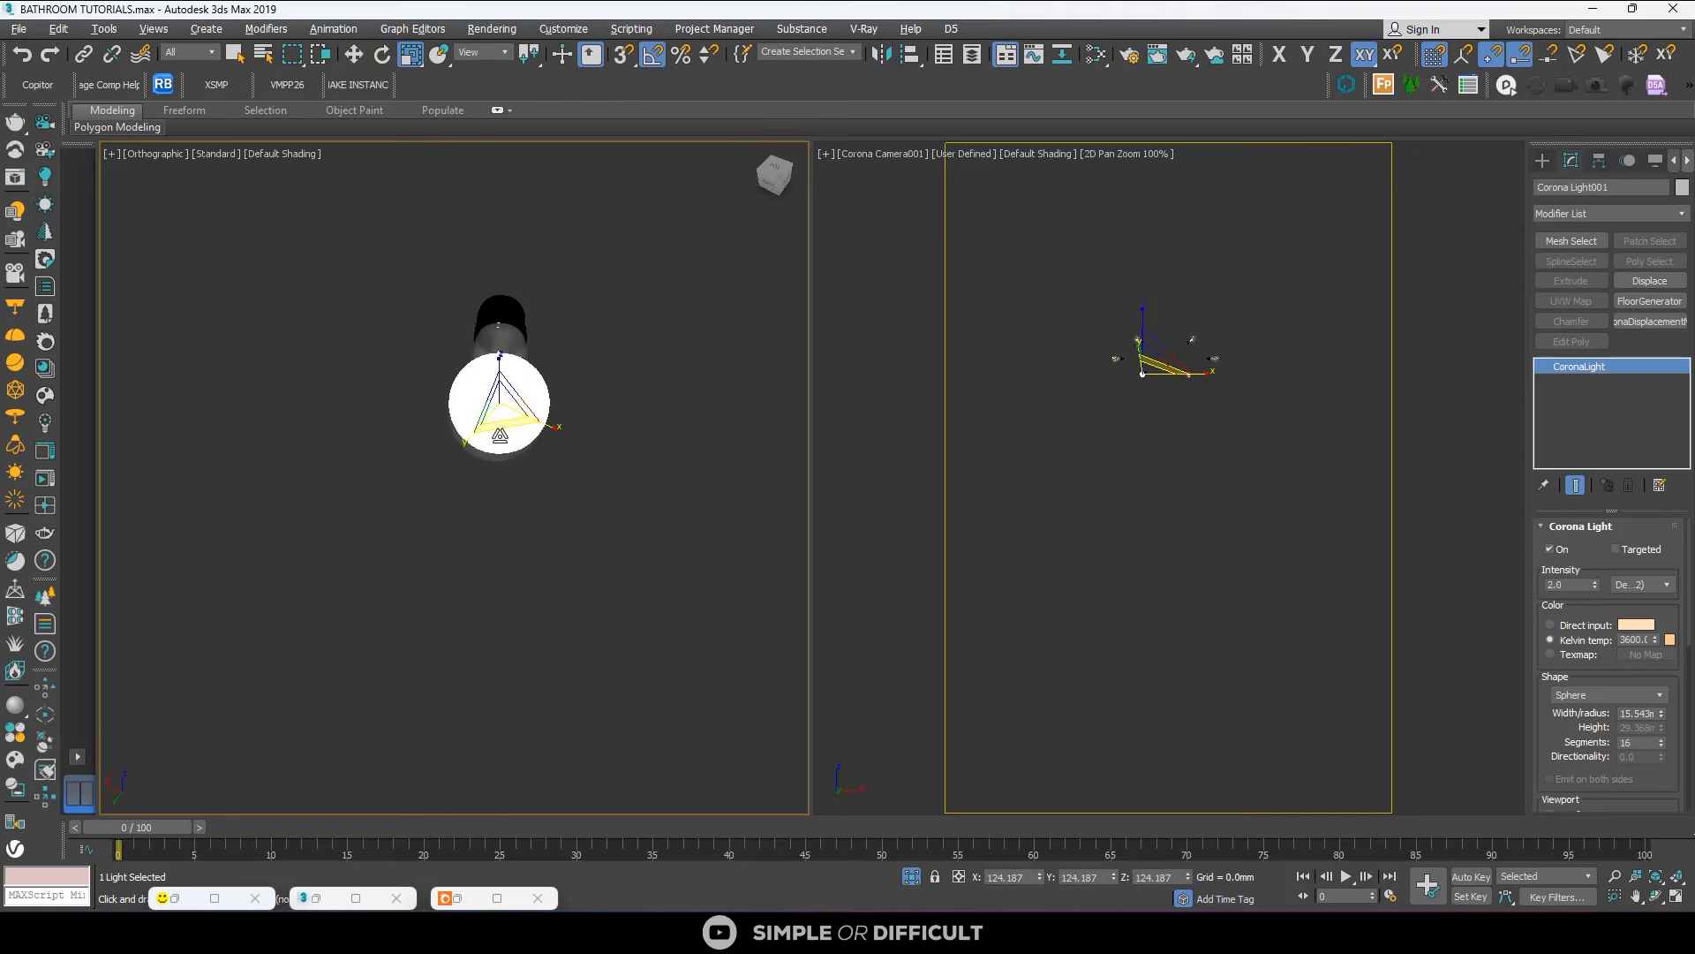
pyautogui.keyDown('alt'); pyautogui.moveTo(500, 435); pyautogui.dragTo(490, 420, button='middle'); pyautogui.keyUp('alt')
pyautogui.moveTo(495, 404); pyautogui.dragTo(496, 385)
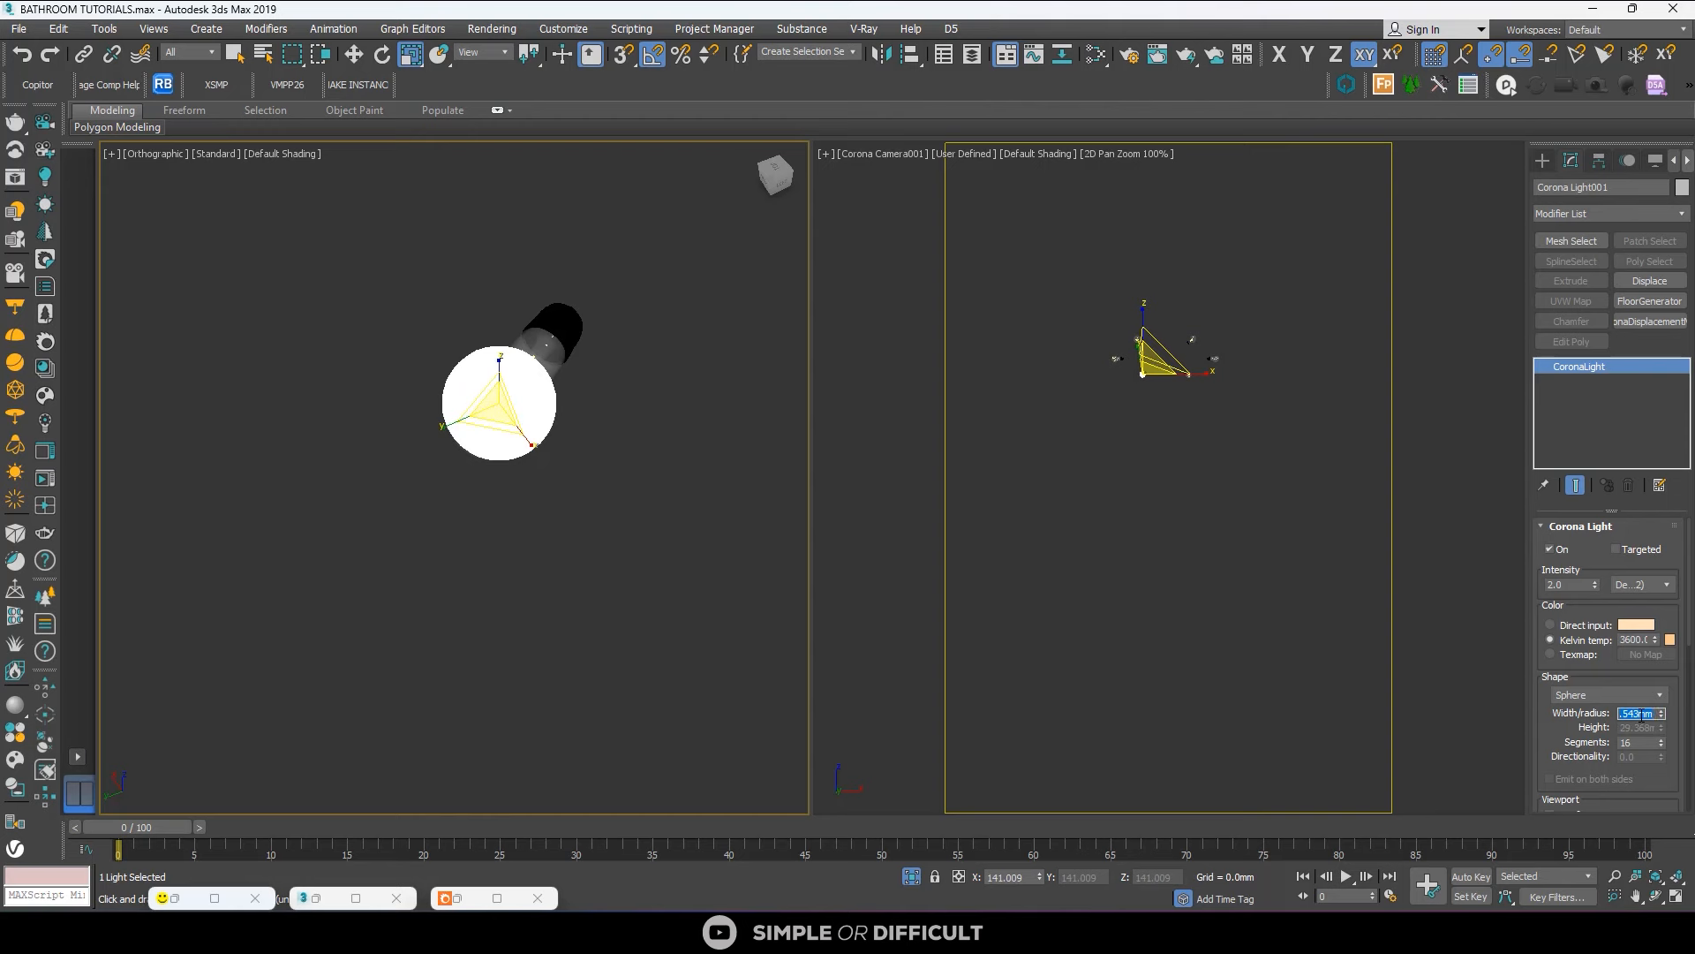
# Set the sphere light's radius to 2 mm and scale it uniformly to about 648% to fit inside the bulb.
pyautogui.write('2')
pyautogui.press('Return')
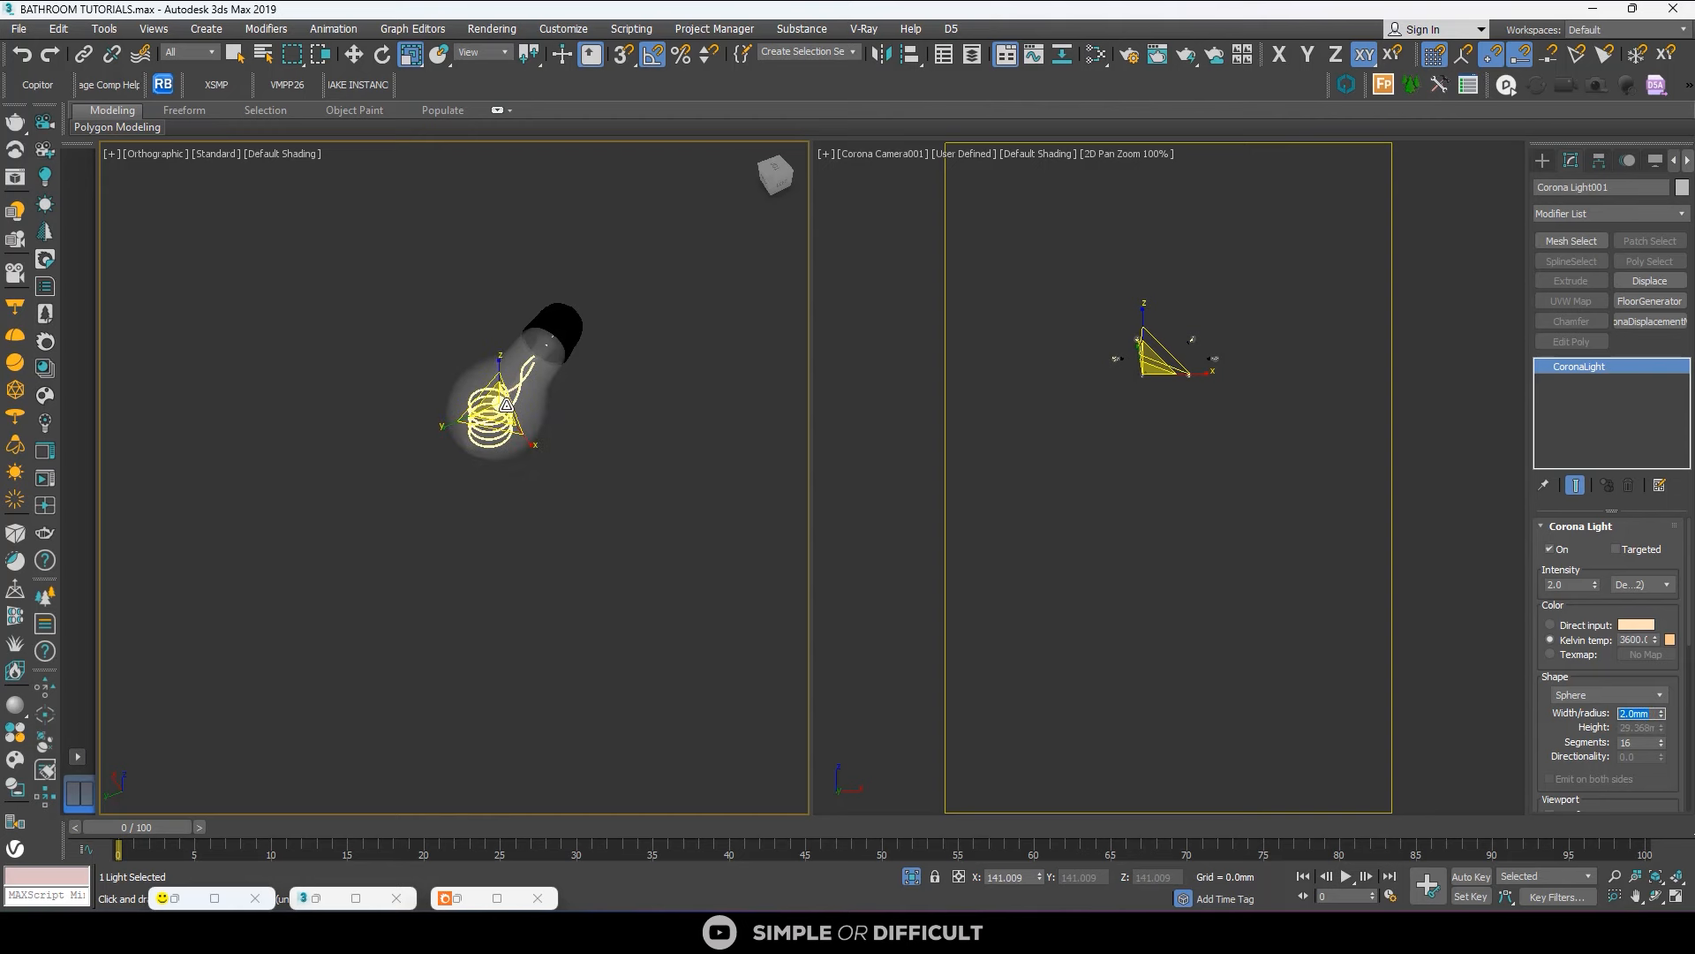
pyautogui.moveTo(502, 404); pyautogui.dragTo(629, 177)
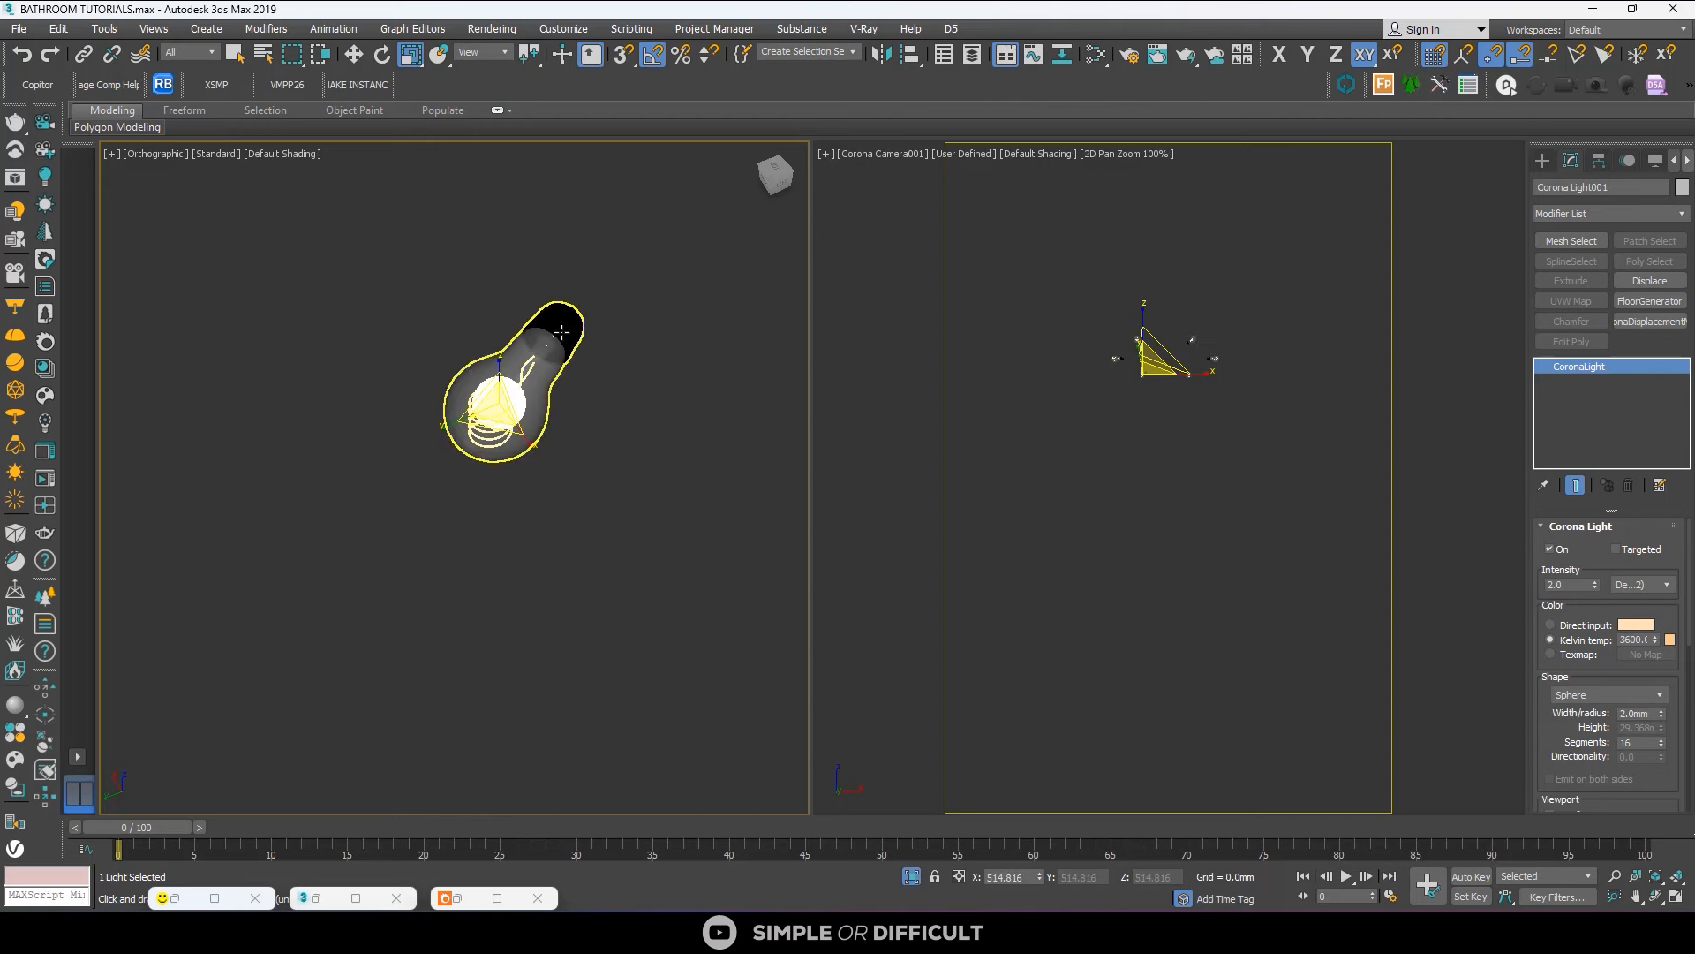
pyautogui.moveTo(503, 408)
pyautogui.mouseDown()
pyautogui.moveTo(525, 346)
pyautogui.moveTo(496, 416)
pyautogui.mouseUp()
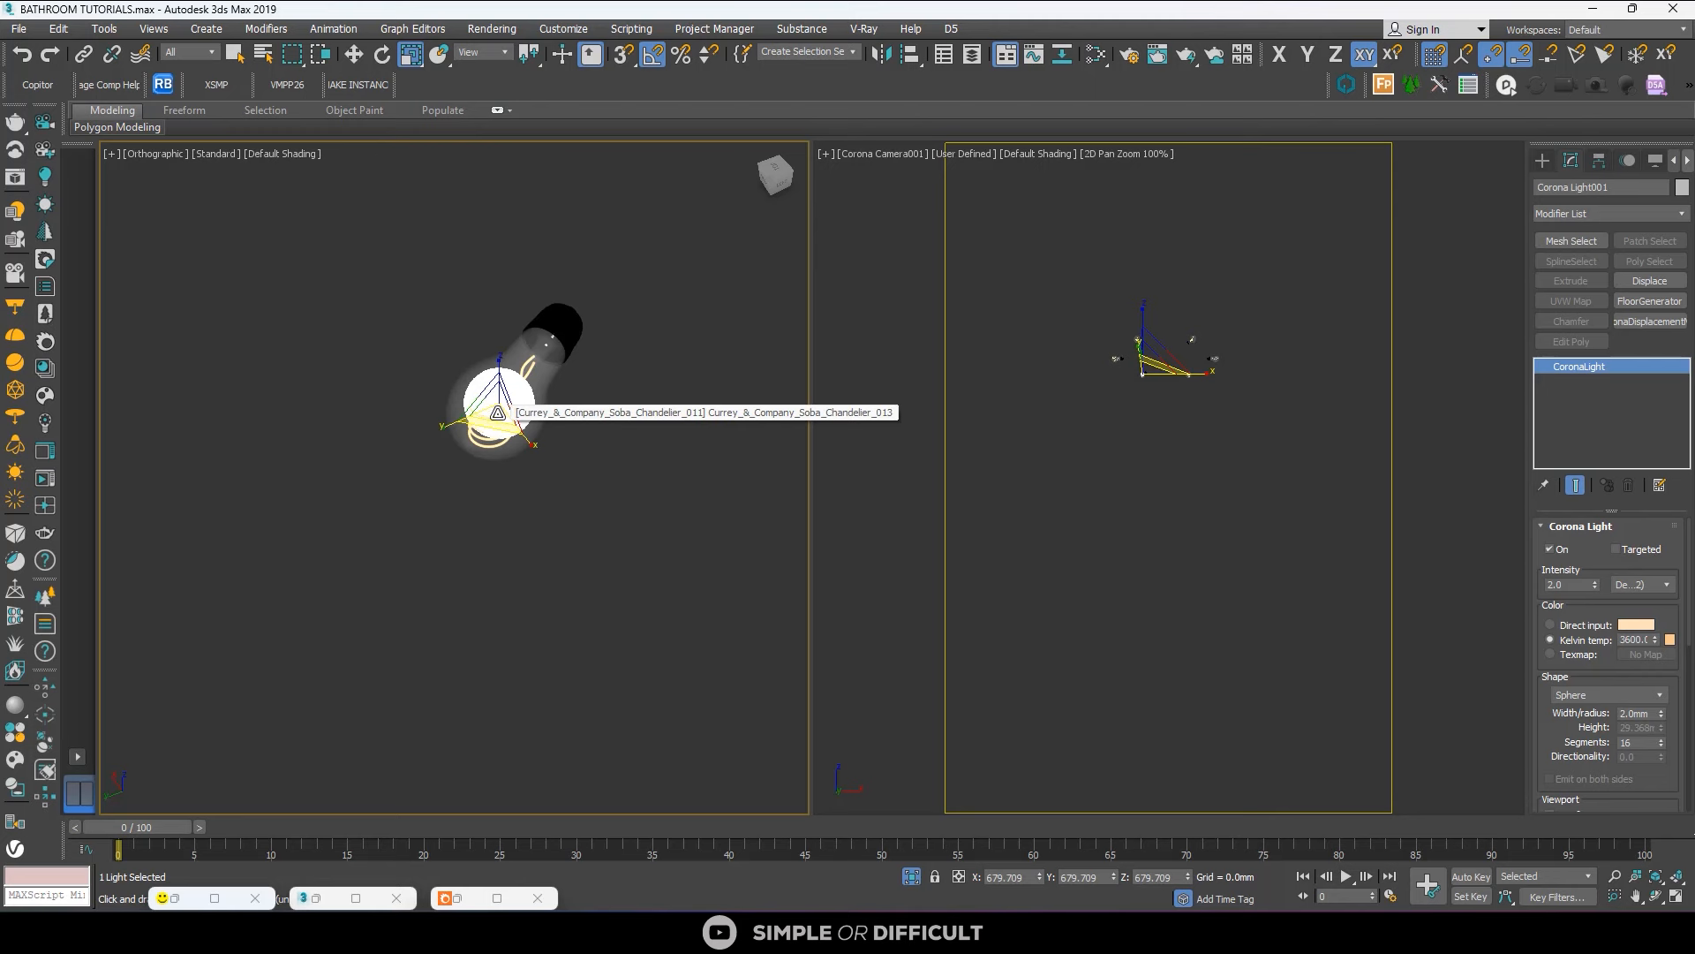
pyautogui.moveTo(498, 408); pyautogui.dragTo(499, 415)
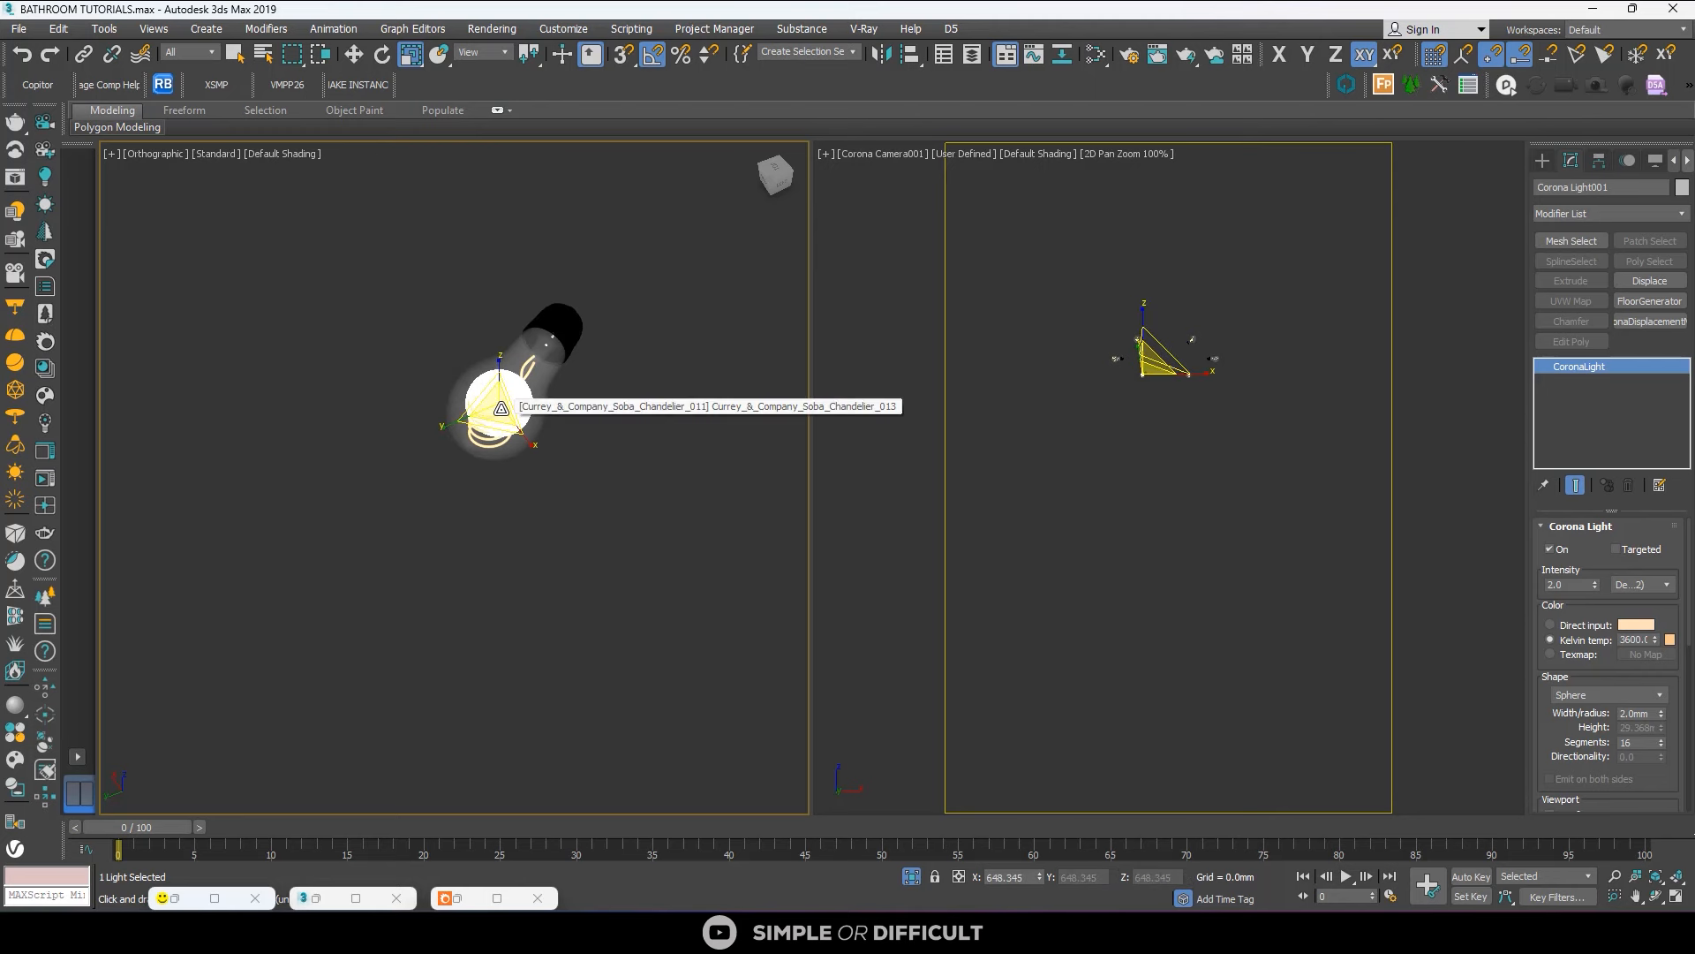
# Move the sphere light slightly in the Top view to centre it within the bulb's glass.
pyautogui.press('t')
pyautogui.scroll(8, 501, 394)
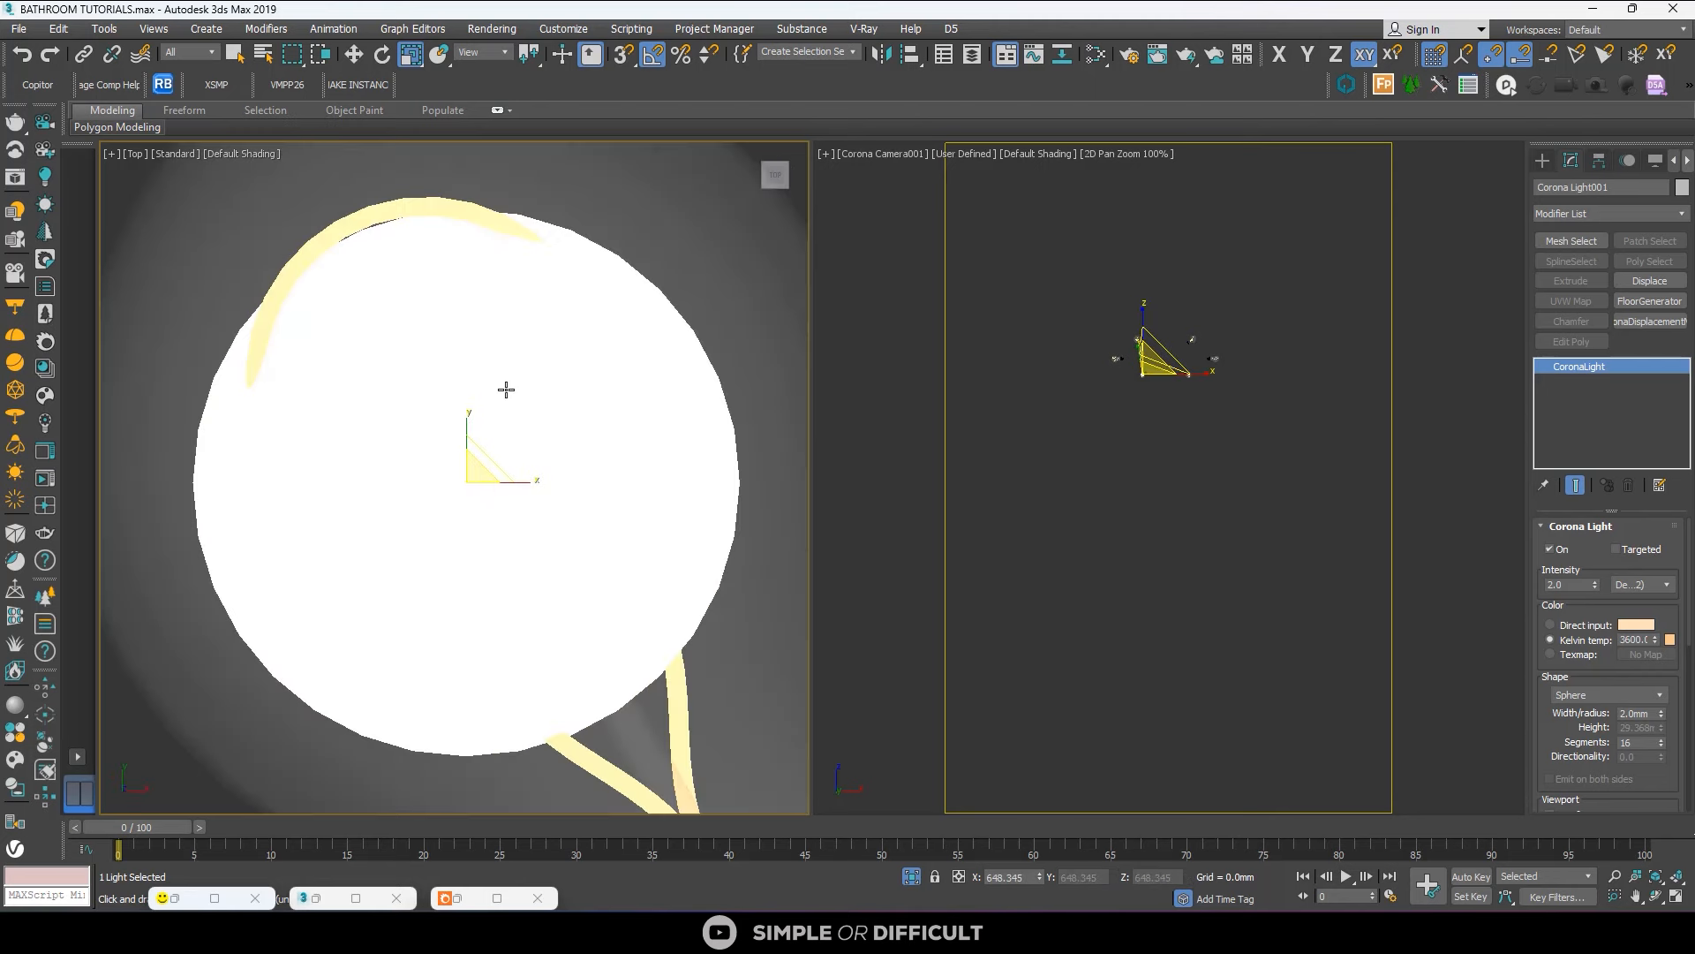
pyautogui.scroll(-8, 503, 379)
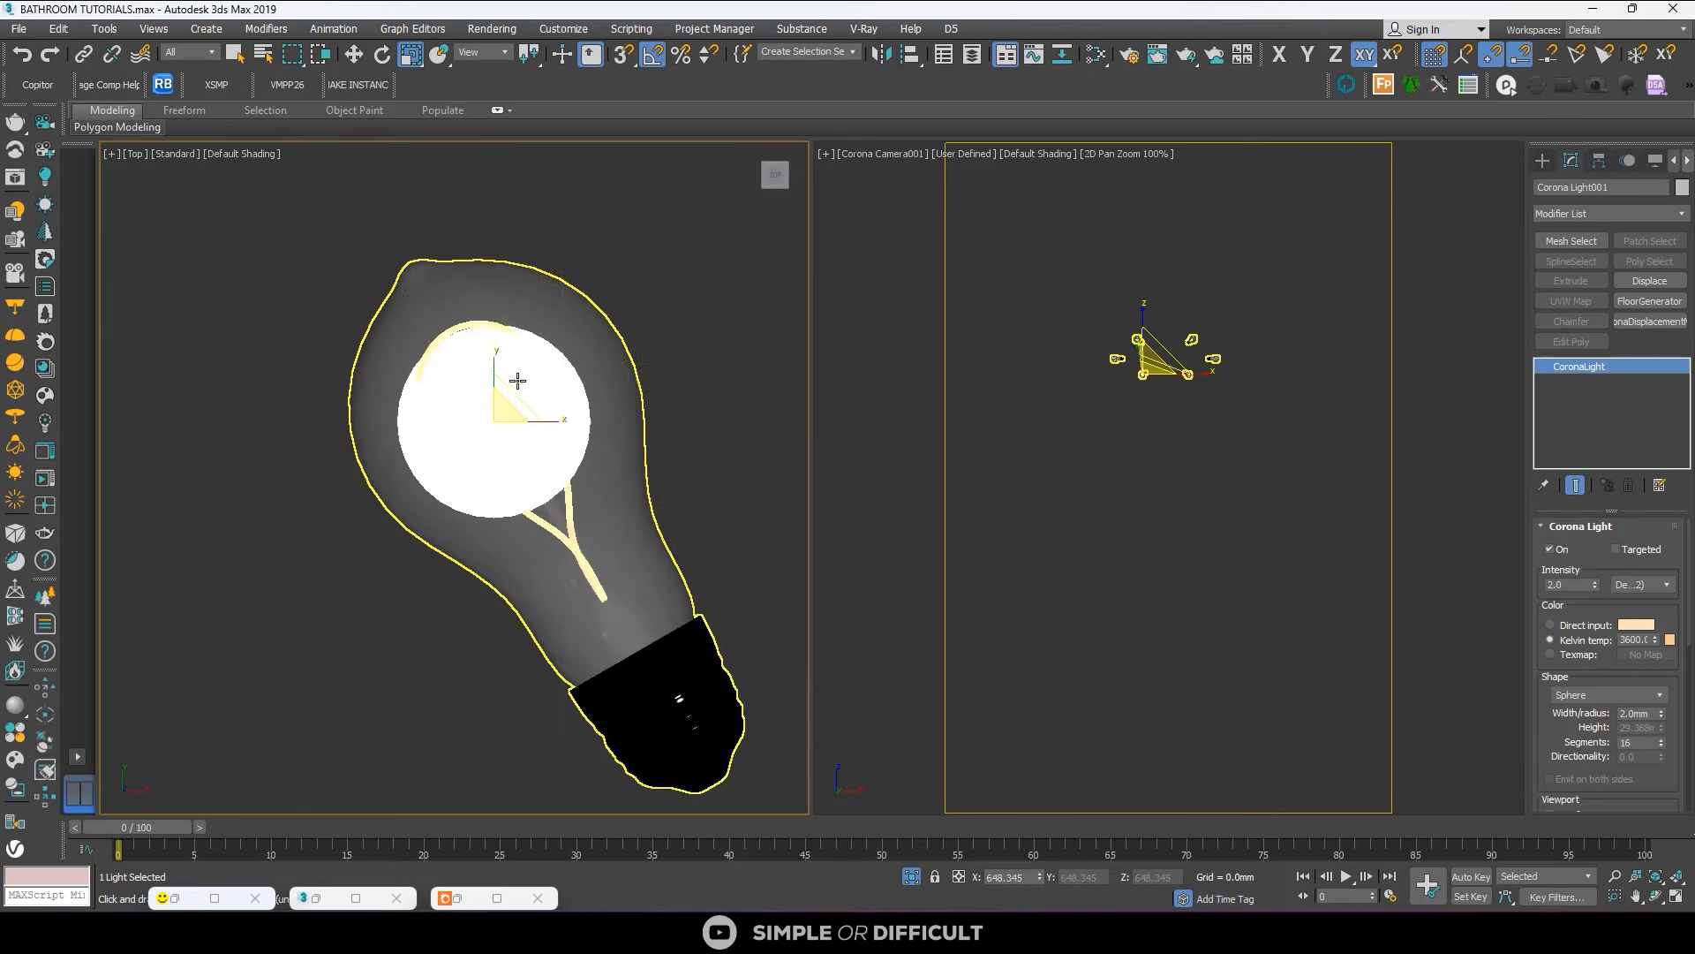
pyautogui.click(354, 56)
pyautogui.scroll(2, 503, 424)
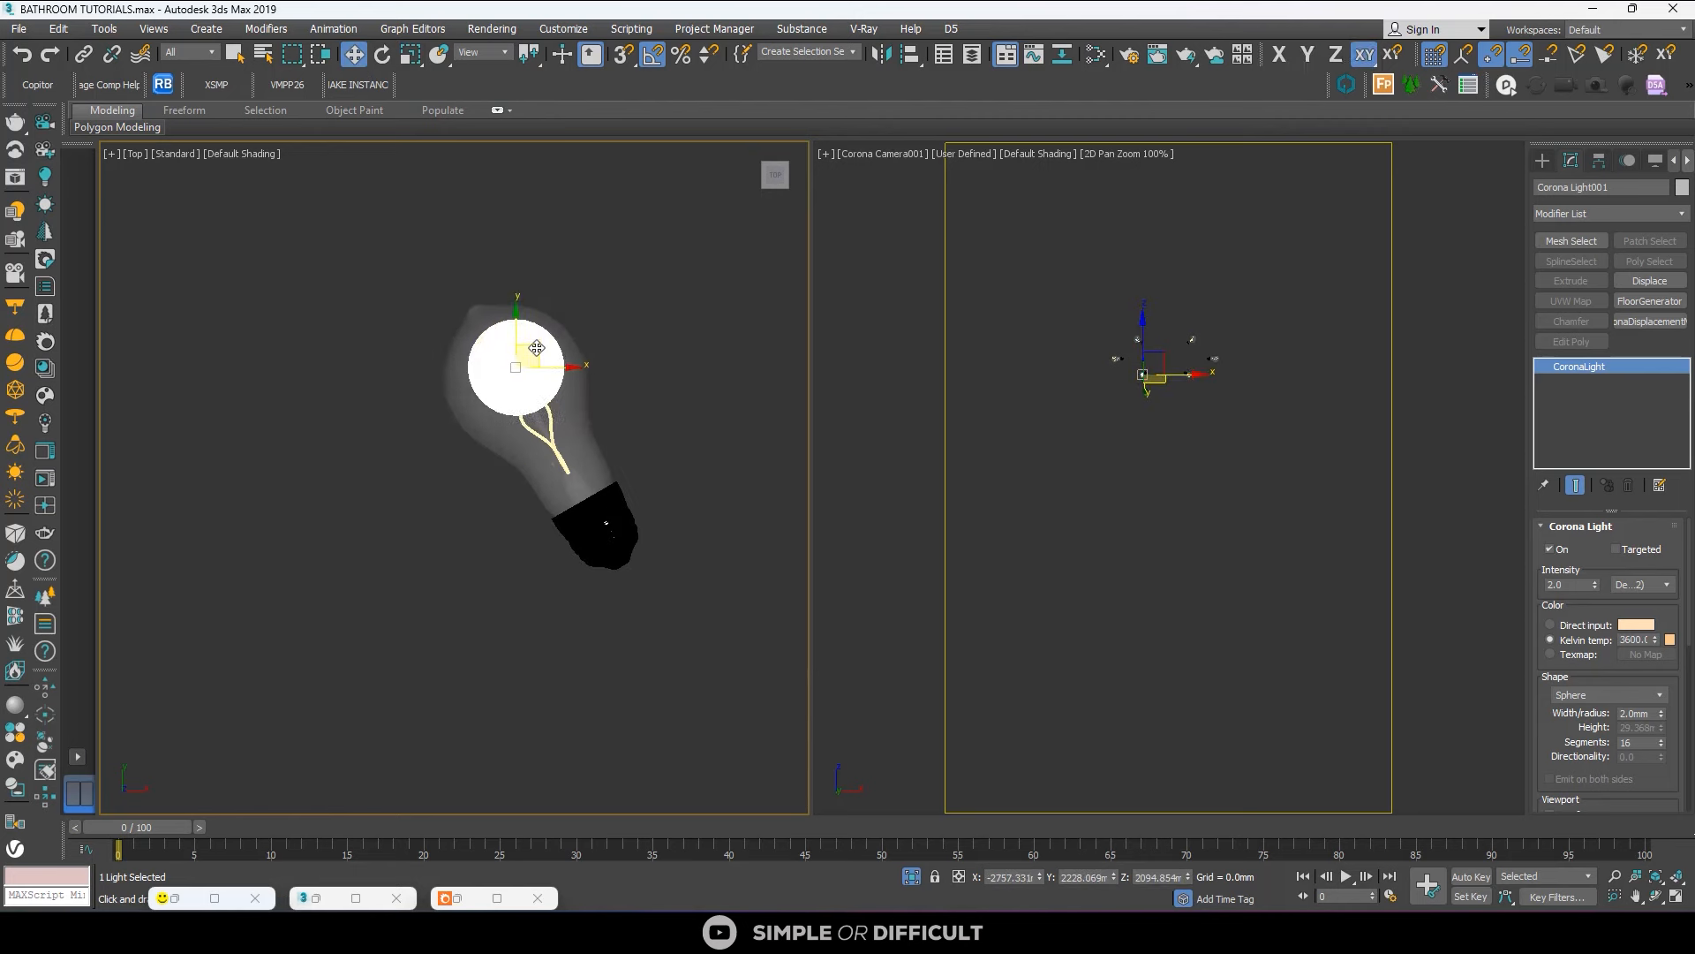
# Clone the sphere light as instances into the left and lower-left bulbs of the ring.
pyautogui.scroll(-5, 535, 350)
pyautogui.click(425, 535)
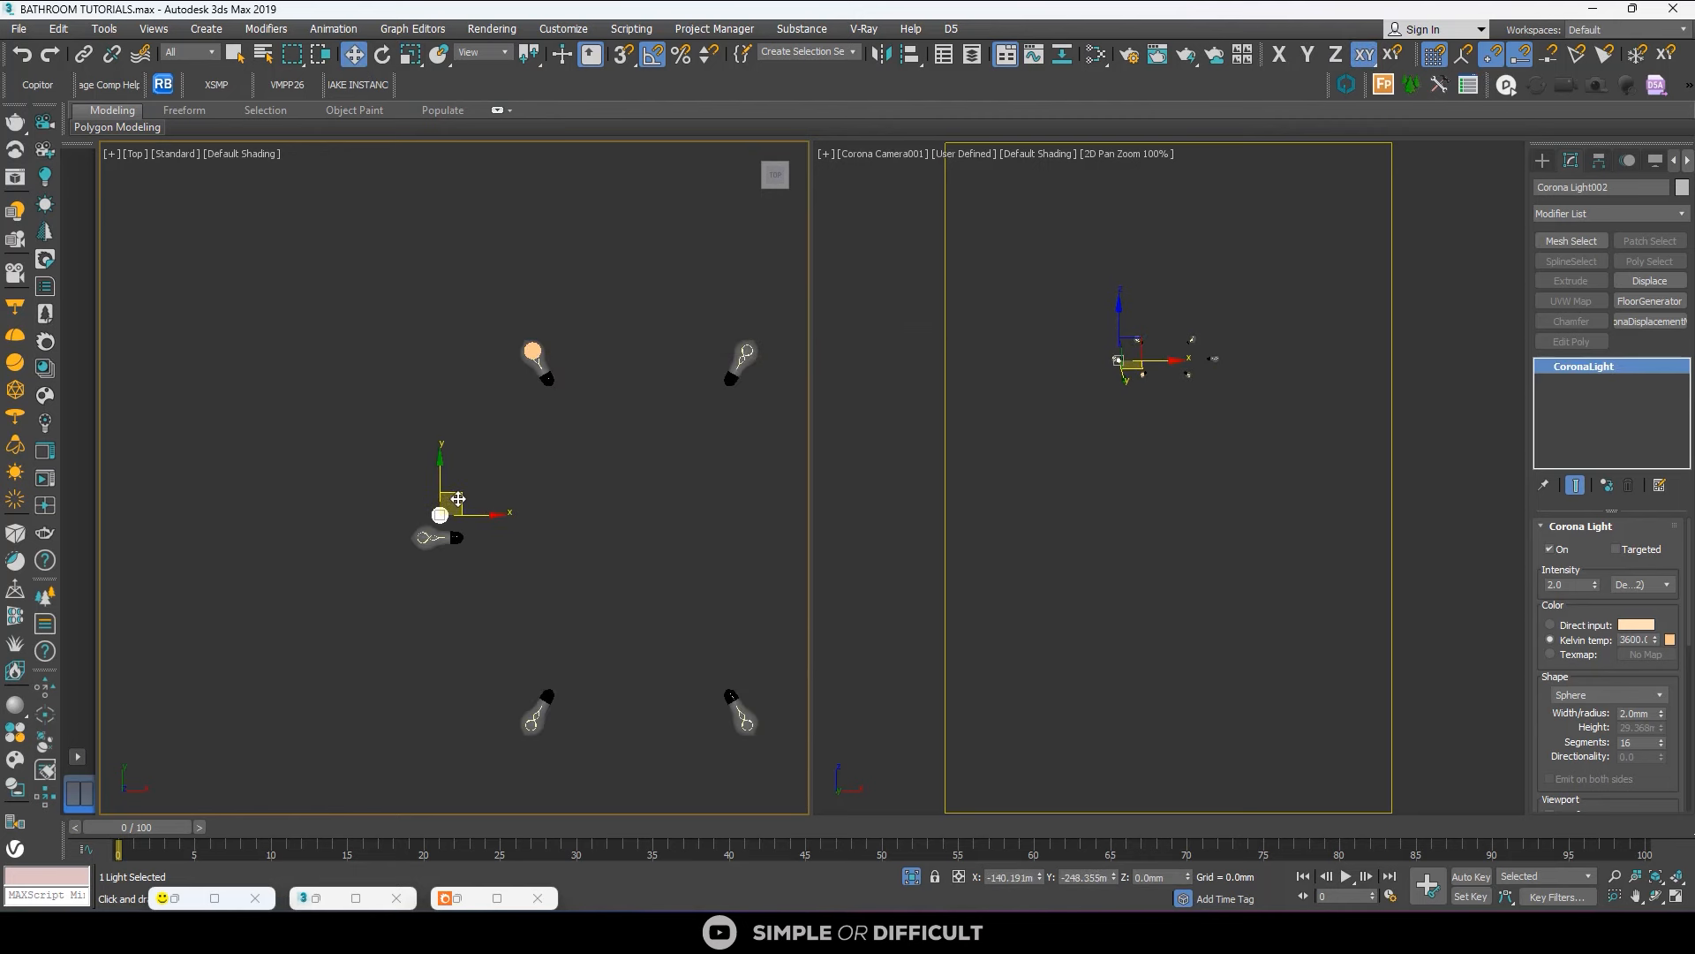
pyautogui.moveTo(440, 519); pyautogui.dragTo(443, 519)
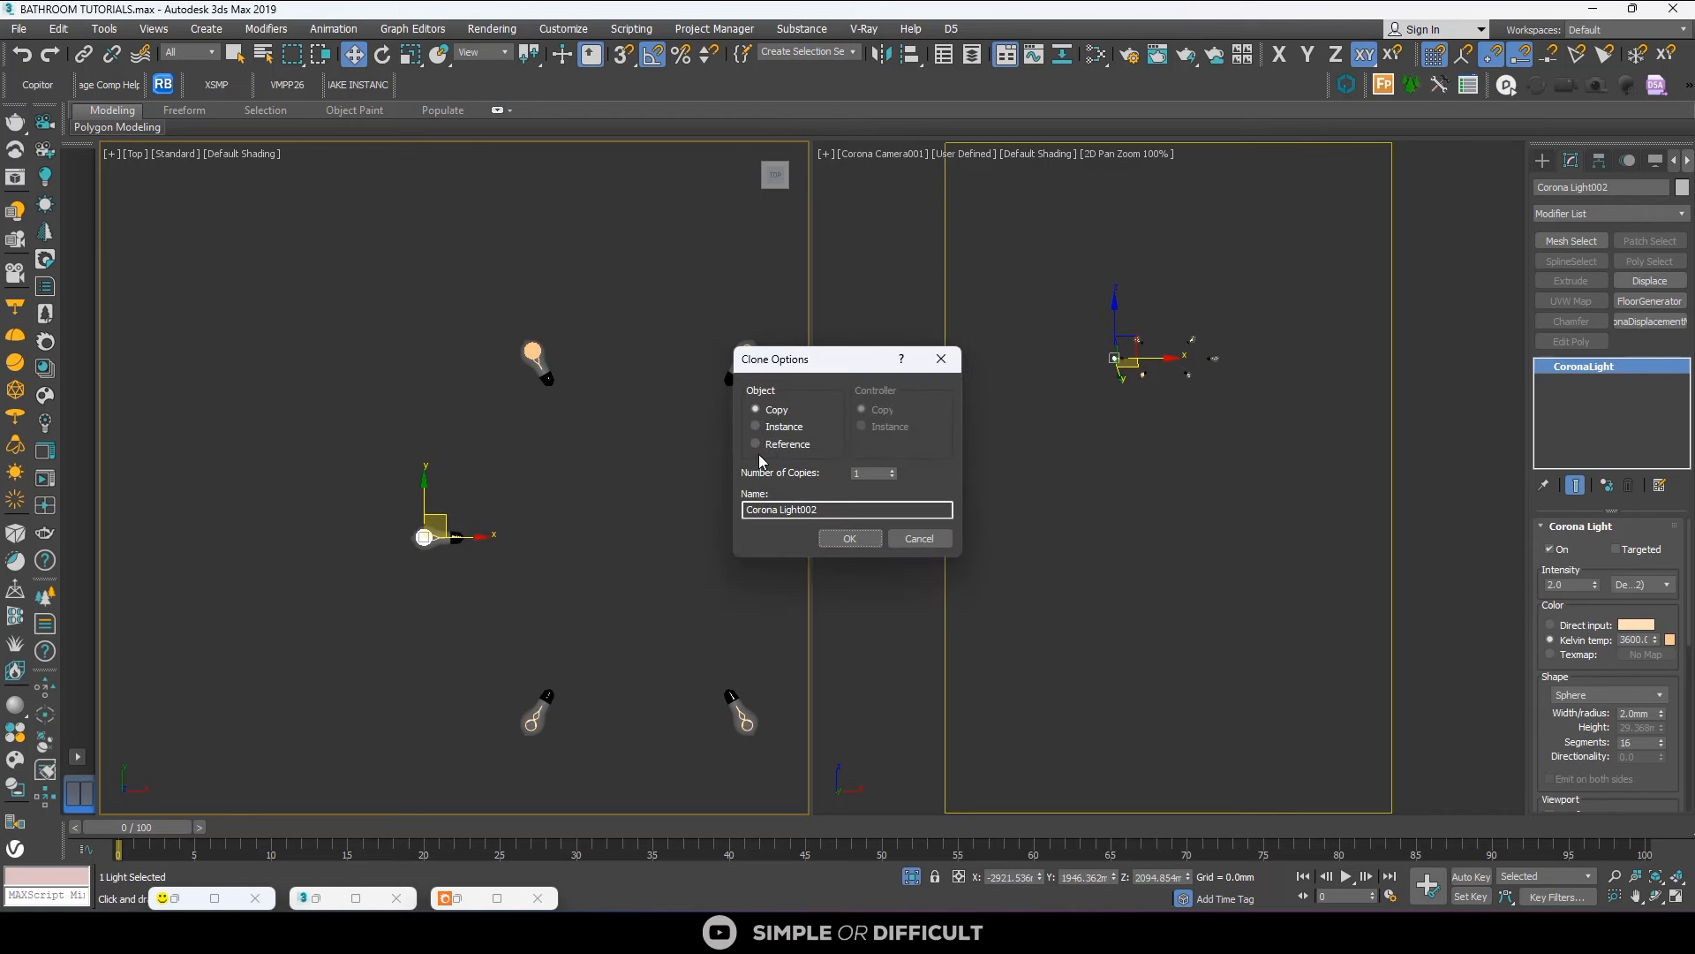
pyautogui.click(850, 538)
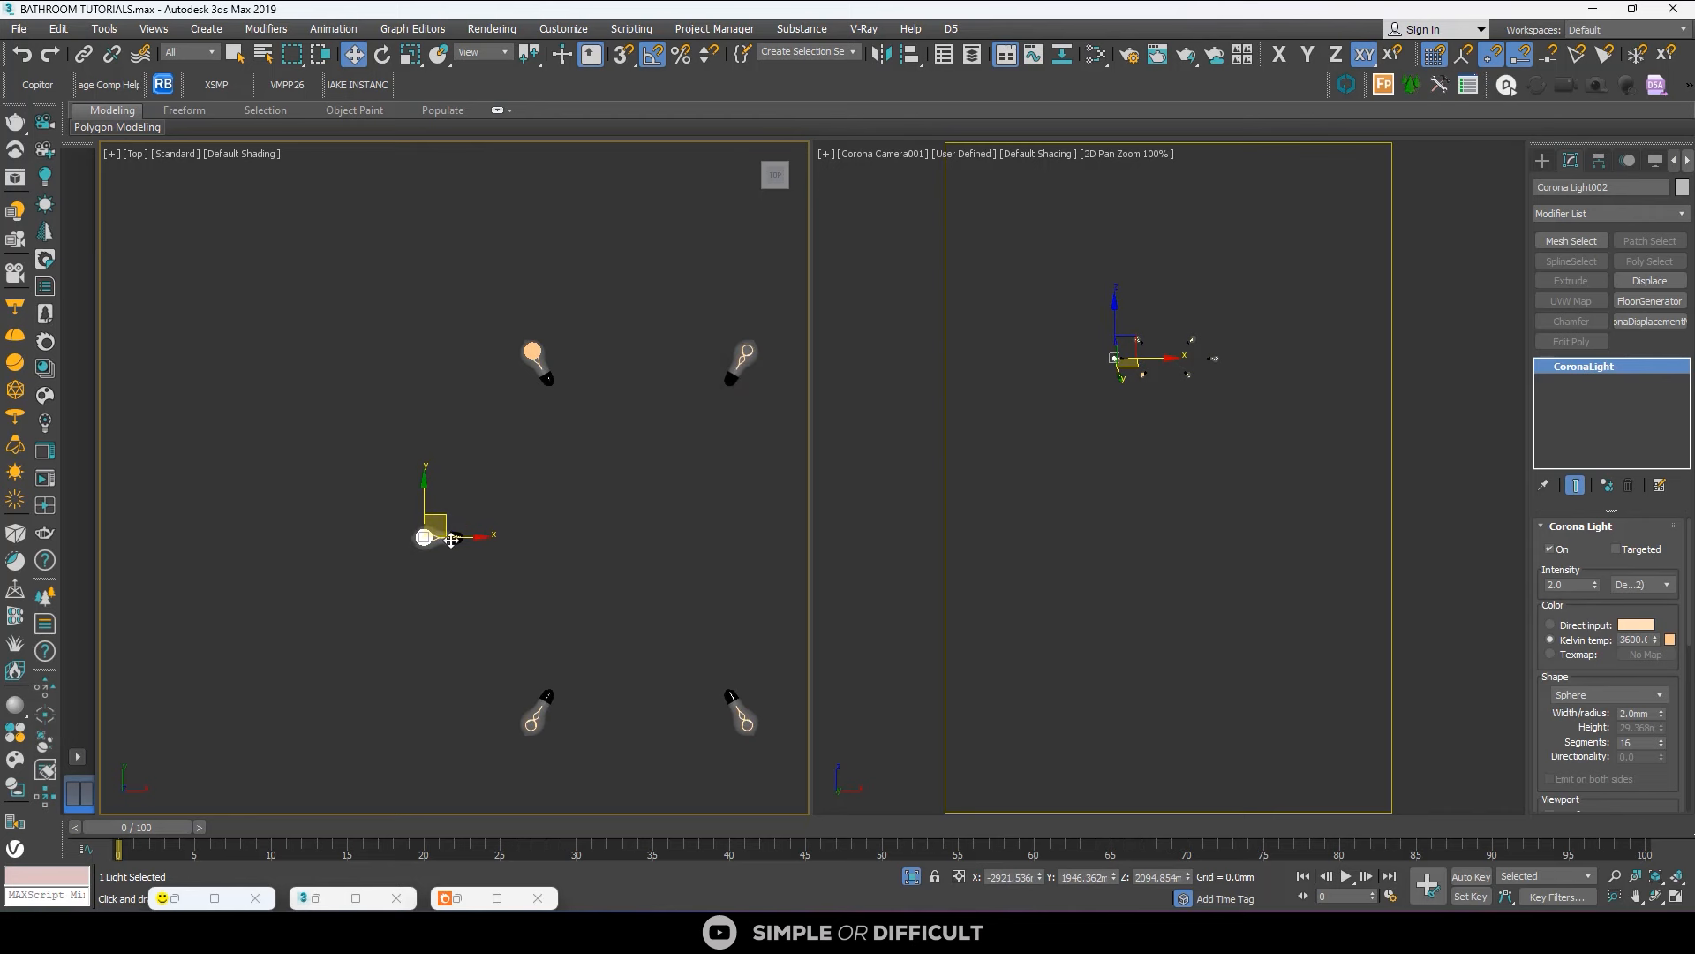
pyautogui.moveTo(451, 517)
pyautogui.mouseDown()
pyautogui.moveTo(500, 632)
pyautogui.moveTo(558, 701)
pyautogui.mouseUp()
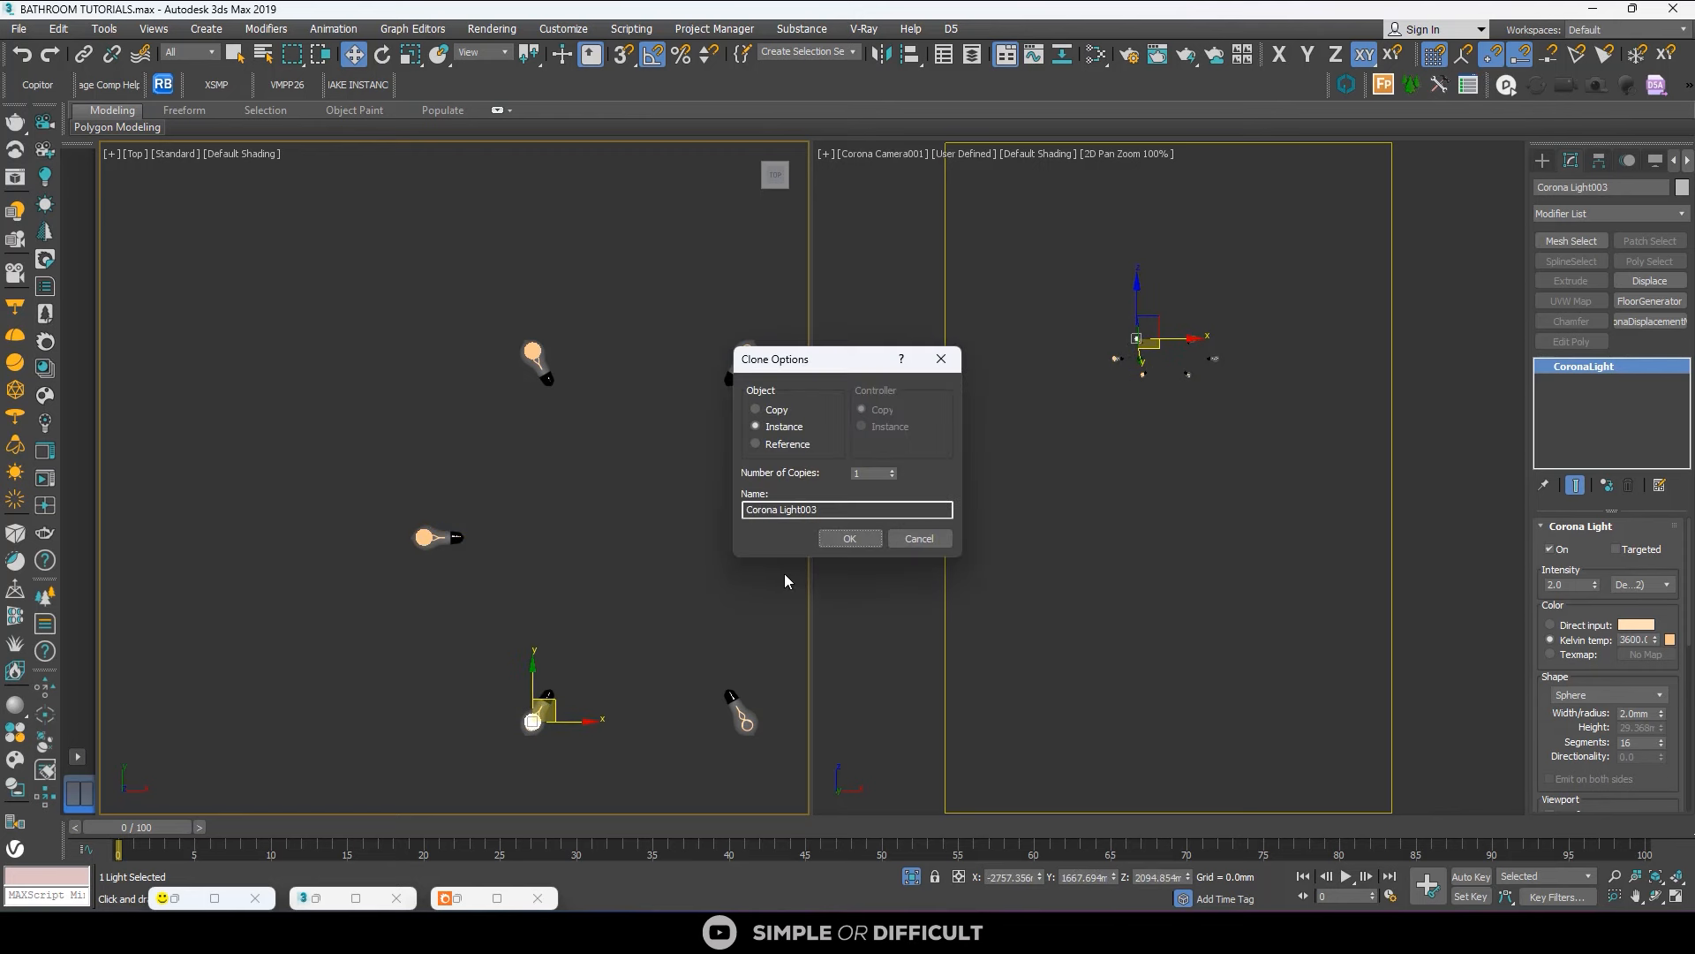
pyautogui.click(851, 536)
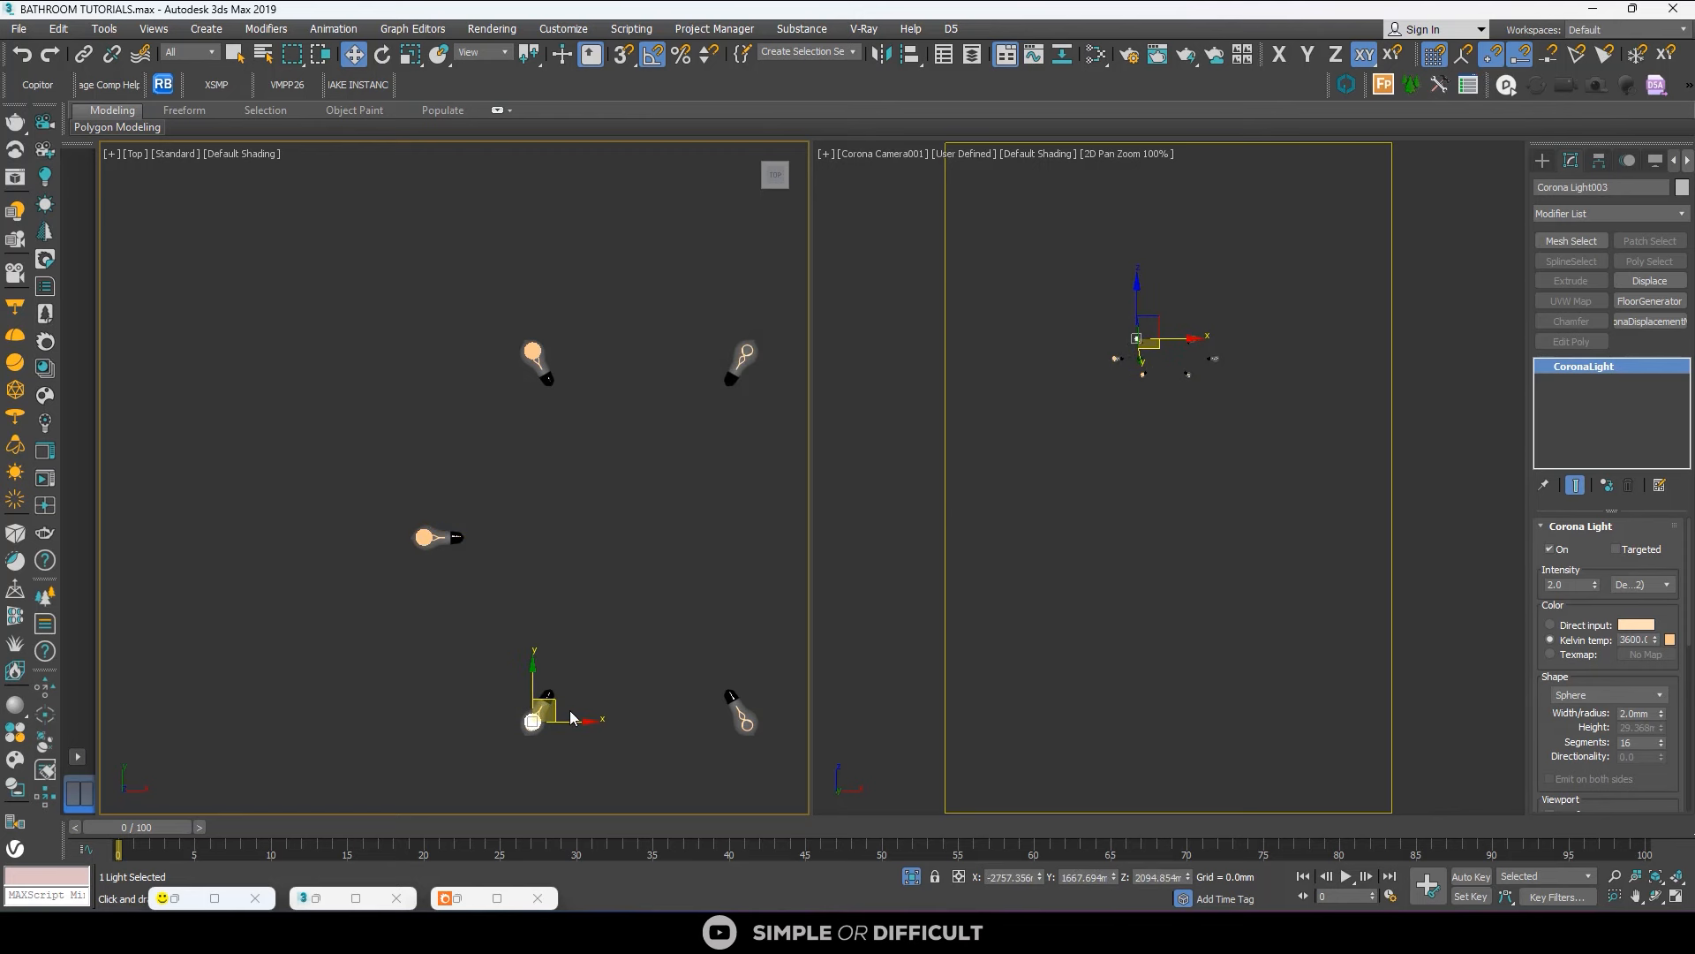
# Clone the sphere light as instances into the lower-right and right bulbs of the ring.
pyautogui.keyDown('shift'); pyautogui.moveTo(570, 717); pyautogui.dragTo(784, 717); pyautogui.keyUp('shift')
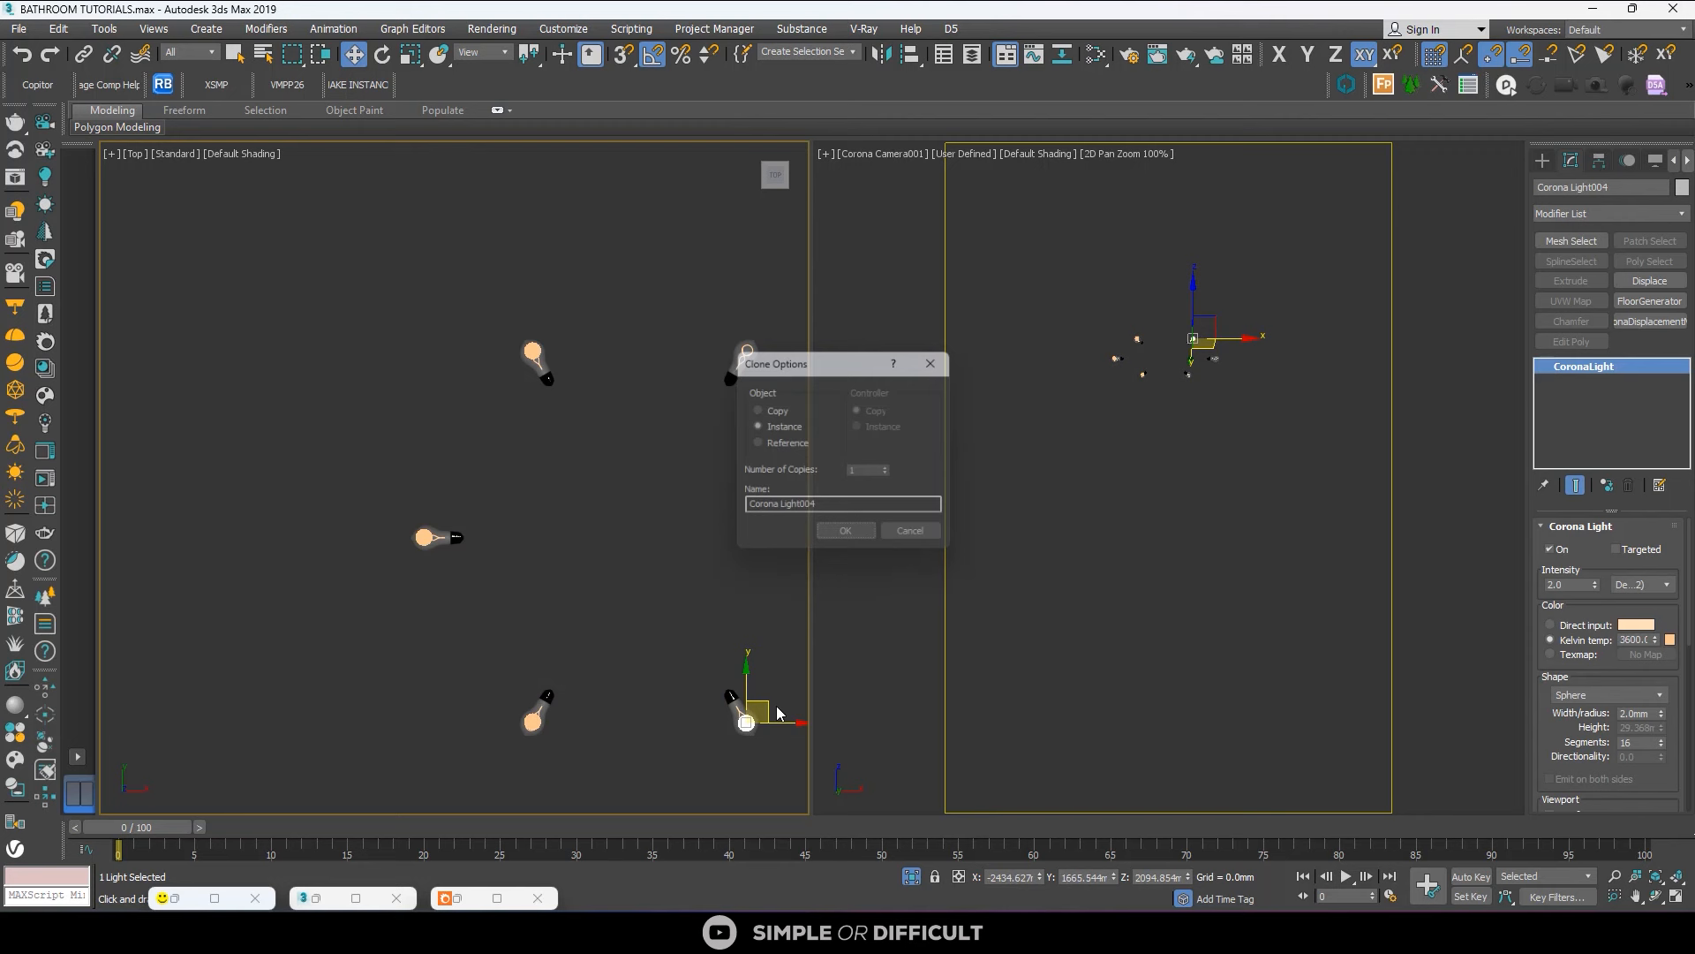
pyautogui.click(850, 539)
pyautogui.scroll(-1, 706, 593)
pyautogui.moveTo(744, 686); pyautogui.dragTo(556, 700, button='middle')
pyautogui.scroll(2, 556, 701)
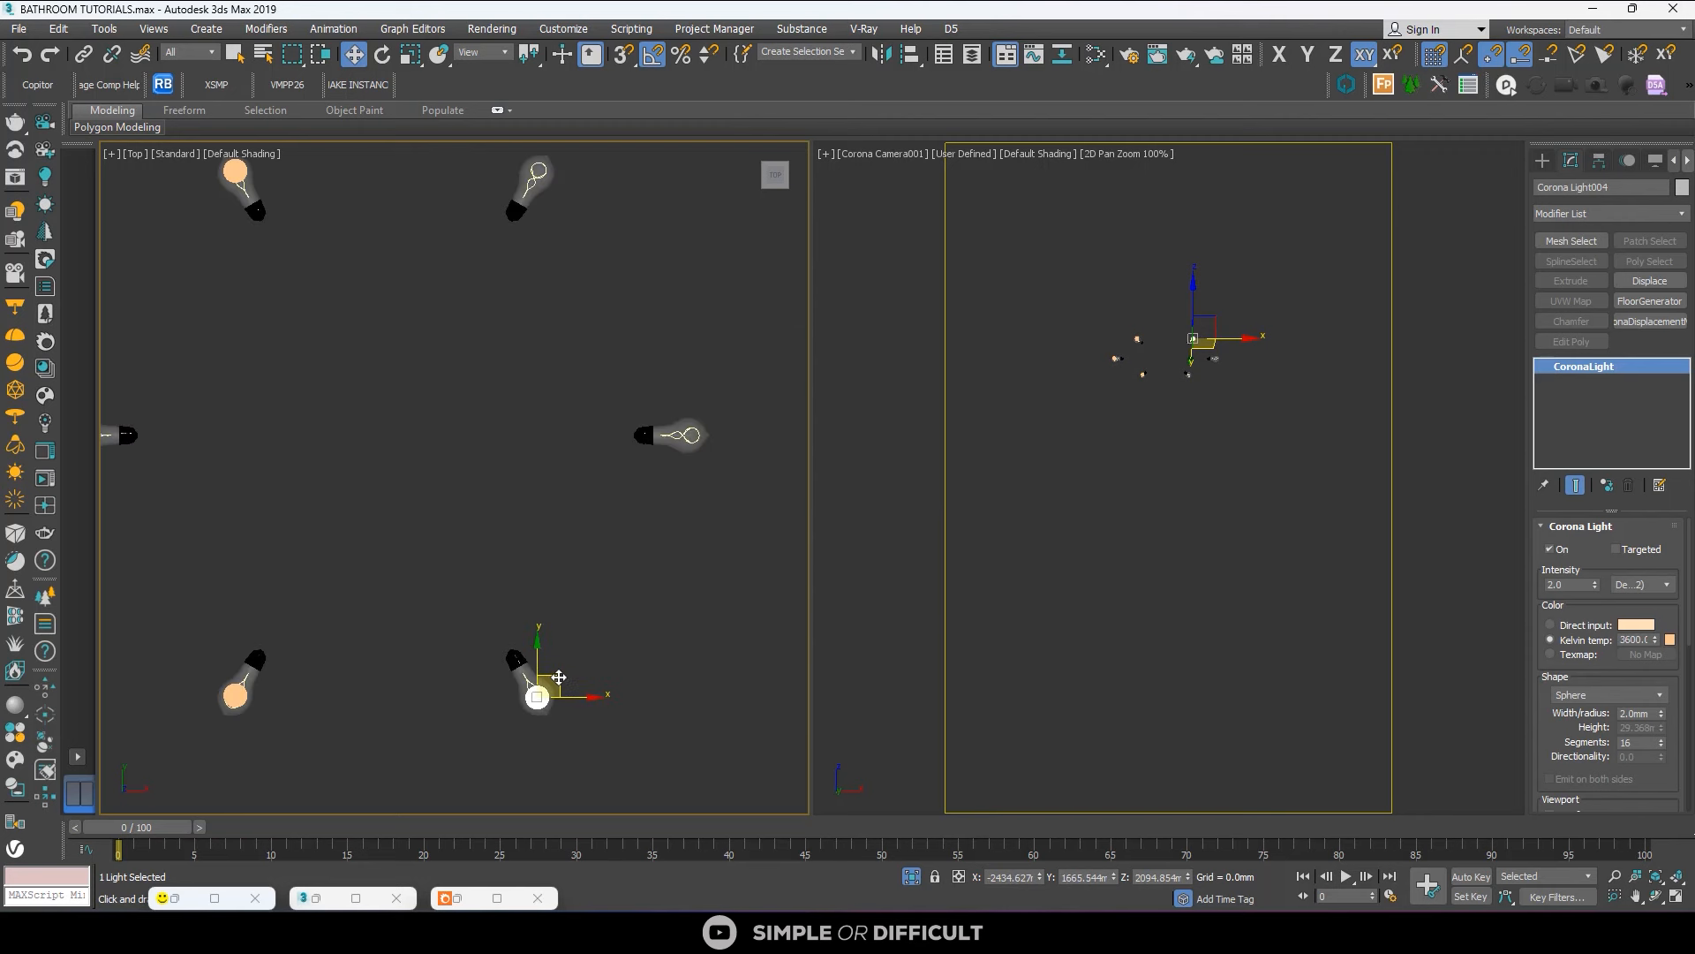
pyautogui.keyDown('shift'); pyautogui.moveTo(559, 673); pyautogui.dragTo(711, 409); pyautogui.keyUp('shift')
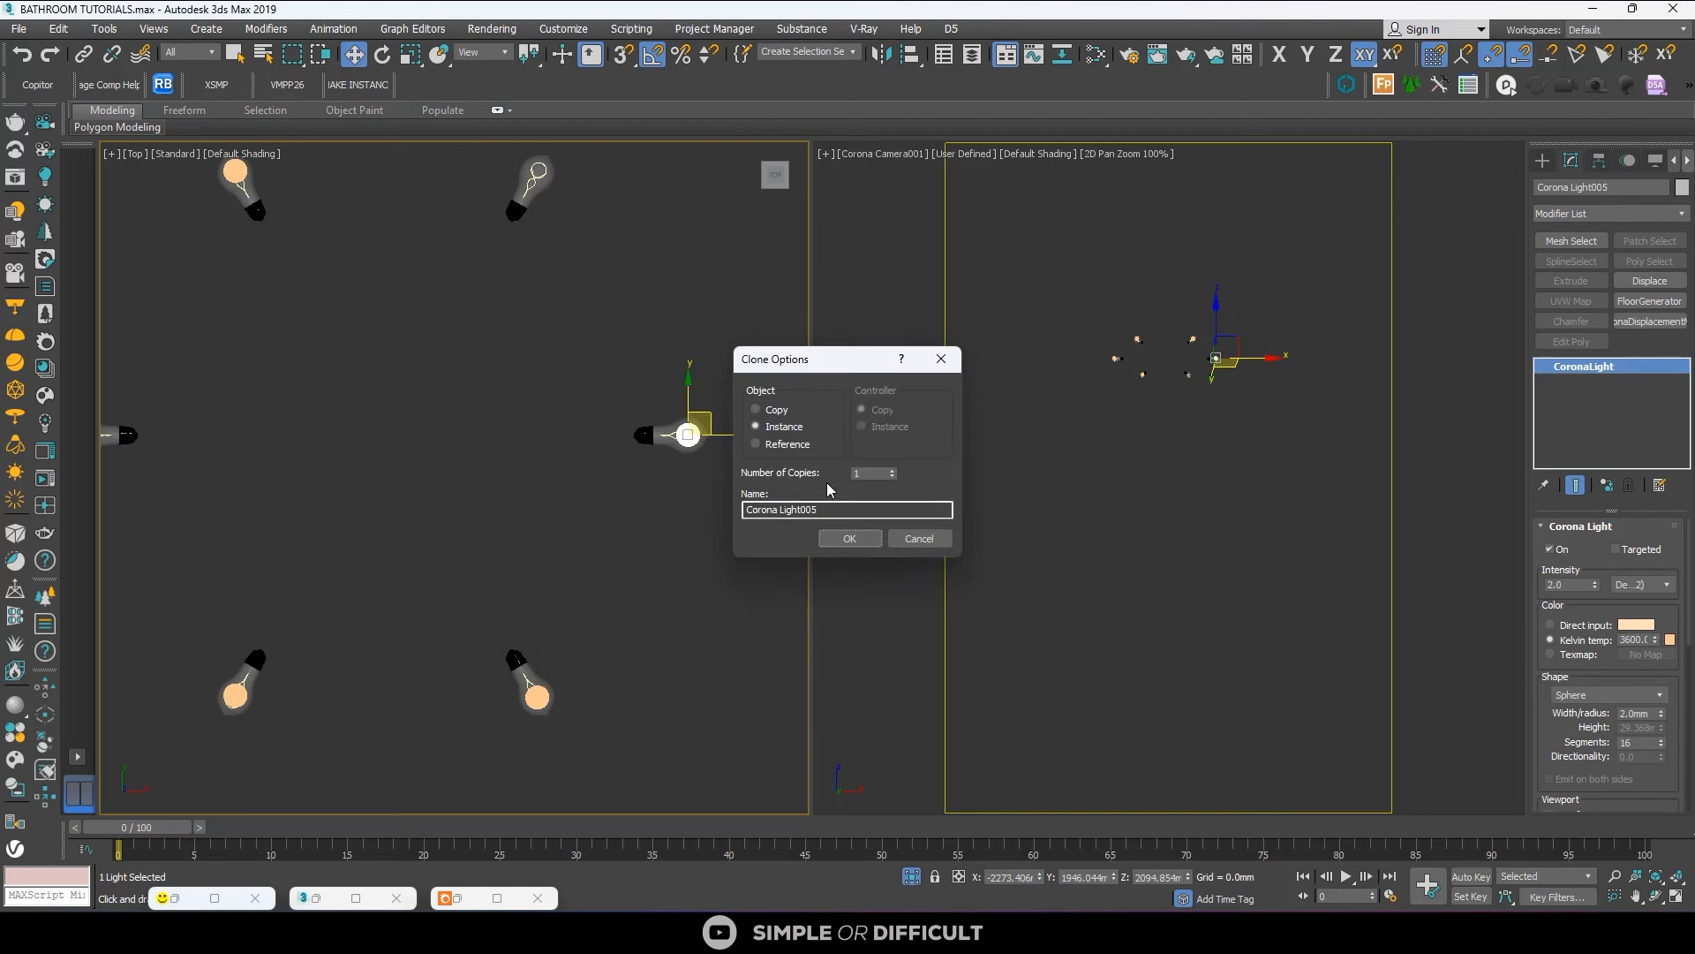
pyautogui.click(844, 536)
# Clone the sphere light as an instance into the upper-right bulb, check the lights' alignment from the side and deselect it.
pyautogui.moveTo(674, 477); pyautogui.dragTo(655, 608, button='middle')
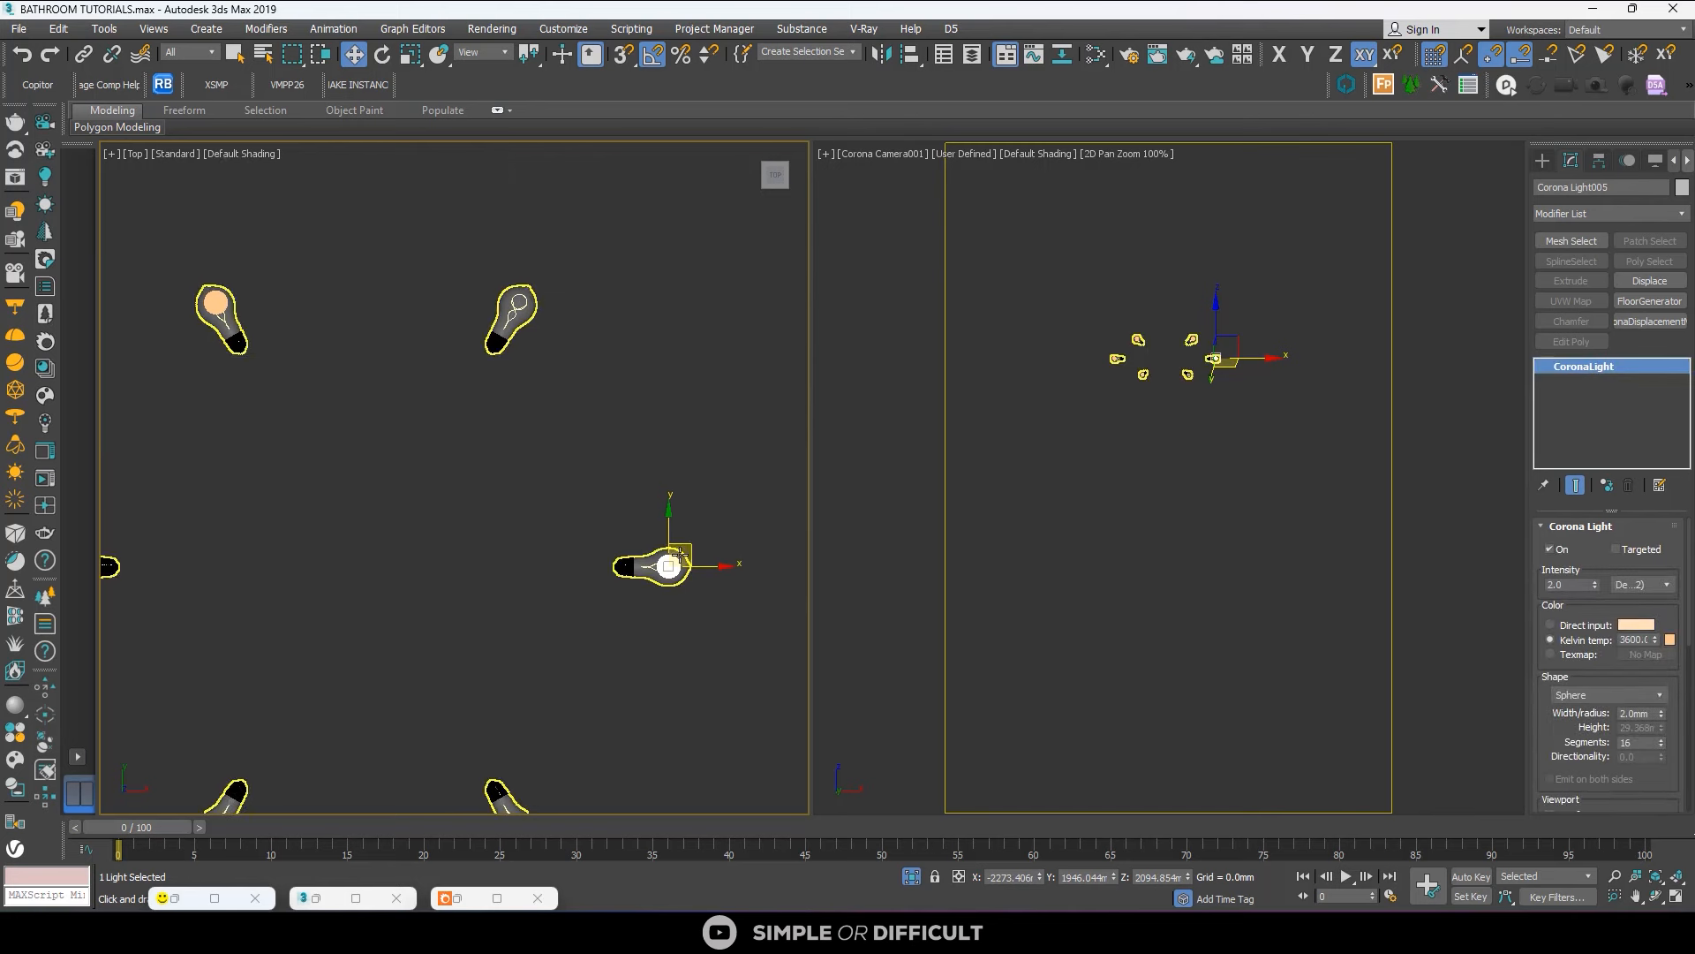
pyautogui.moveTo(693, 543)
pyautogui.keyDown('shift'); pyautogui.mouseDown()
pyautogui.moveTo(570, 299)
pyautogui.moveTo(542, 282)
pyautogui.mouseUp(); pyautogui.keyUp('shift')
pyautogui.click(849, 538)
pyautogui.scroll(-2, 556, 435)
pyautogui.moveTo(556, 435)
pyautogui.keyDown('alt'); pyautogui.mouseDown(button='middle')
pyautogui.moveTo(627, 309)
pyautogui.moveTo(510, 341)
pyautogui.mouseUp(button='middle'); pyautogui.keyUp('alt')
pyautogui.scroll(8, 214, 439)
pyautogui.scroll(-6, 224, 424)
pyautogui.keyDown('alt'); pyautogui.moveTo(223, 425); pyautogui.dragTo(335, 400, button='middle'); pyautogui.keyUp('alt')
pyautogui.scroll(-5, 336, 399)
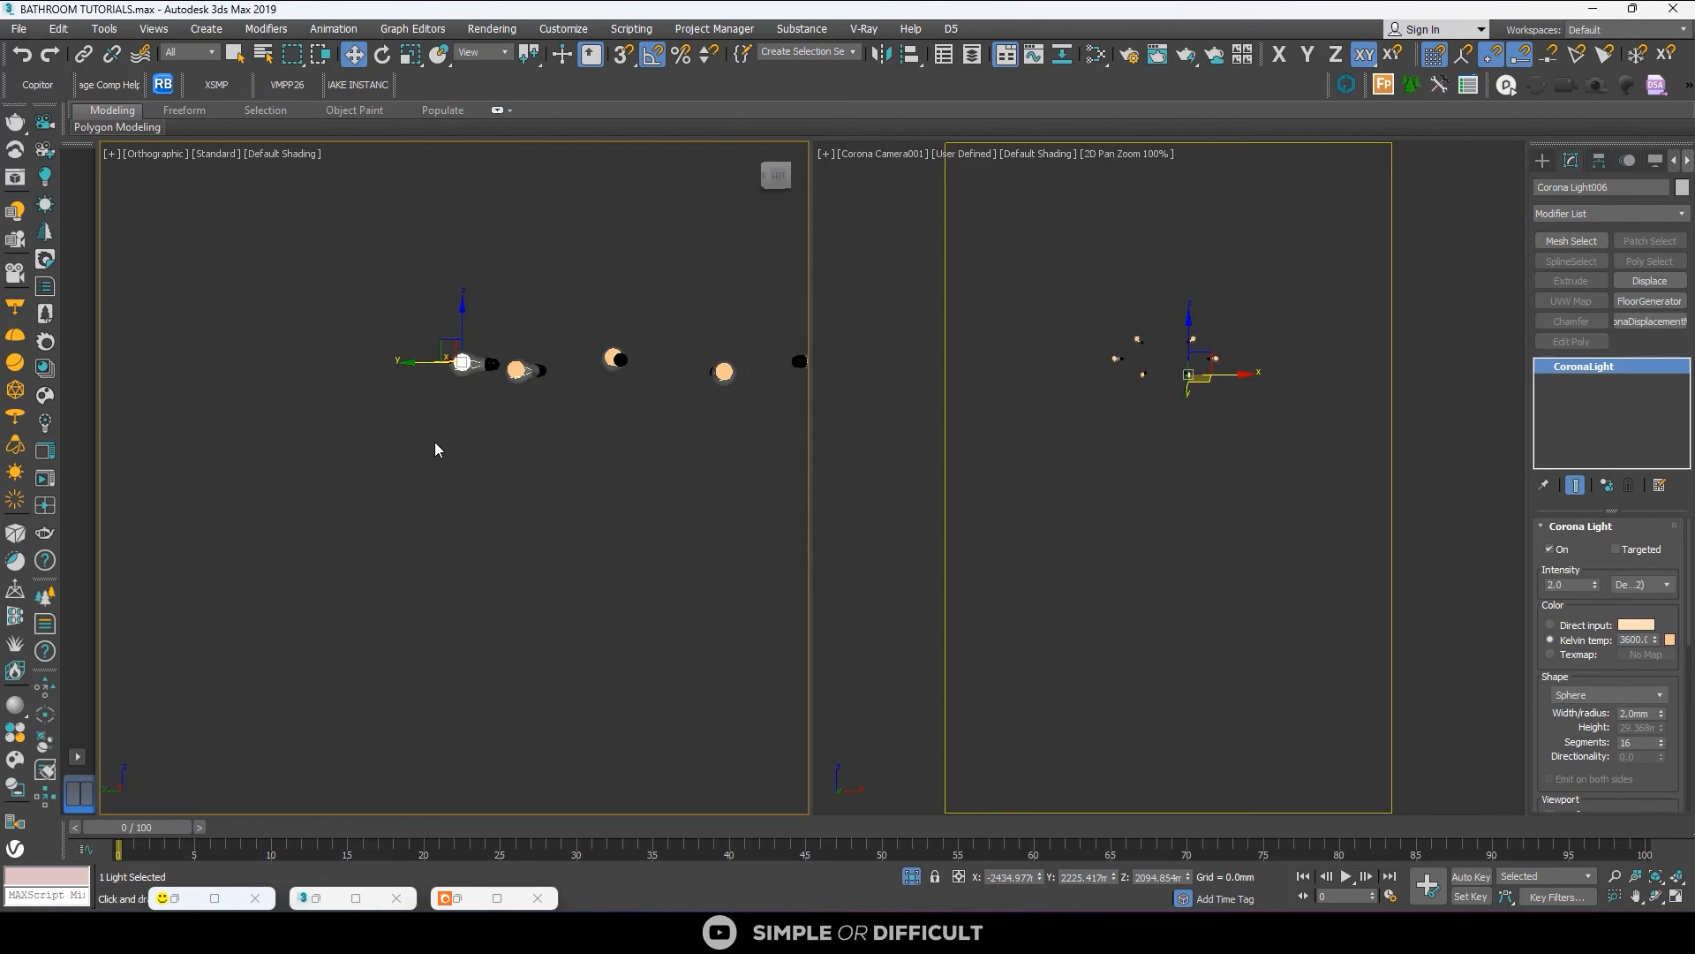
pyautogui.click(466, 405)
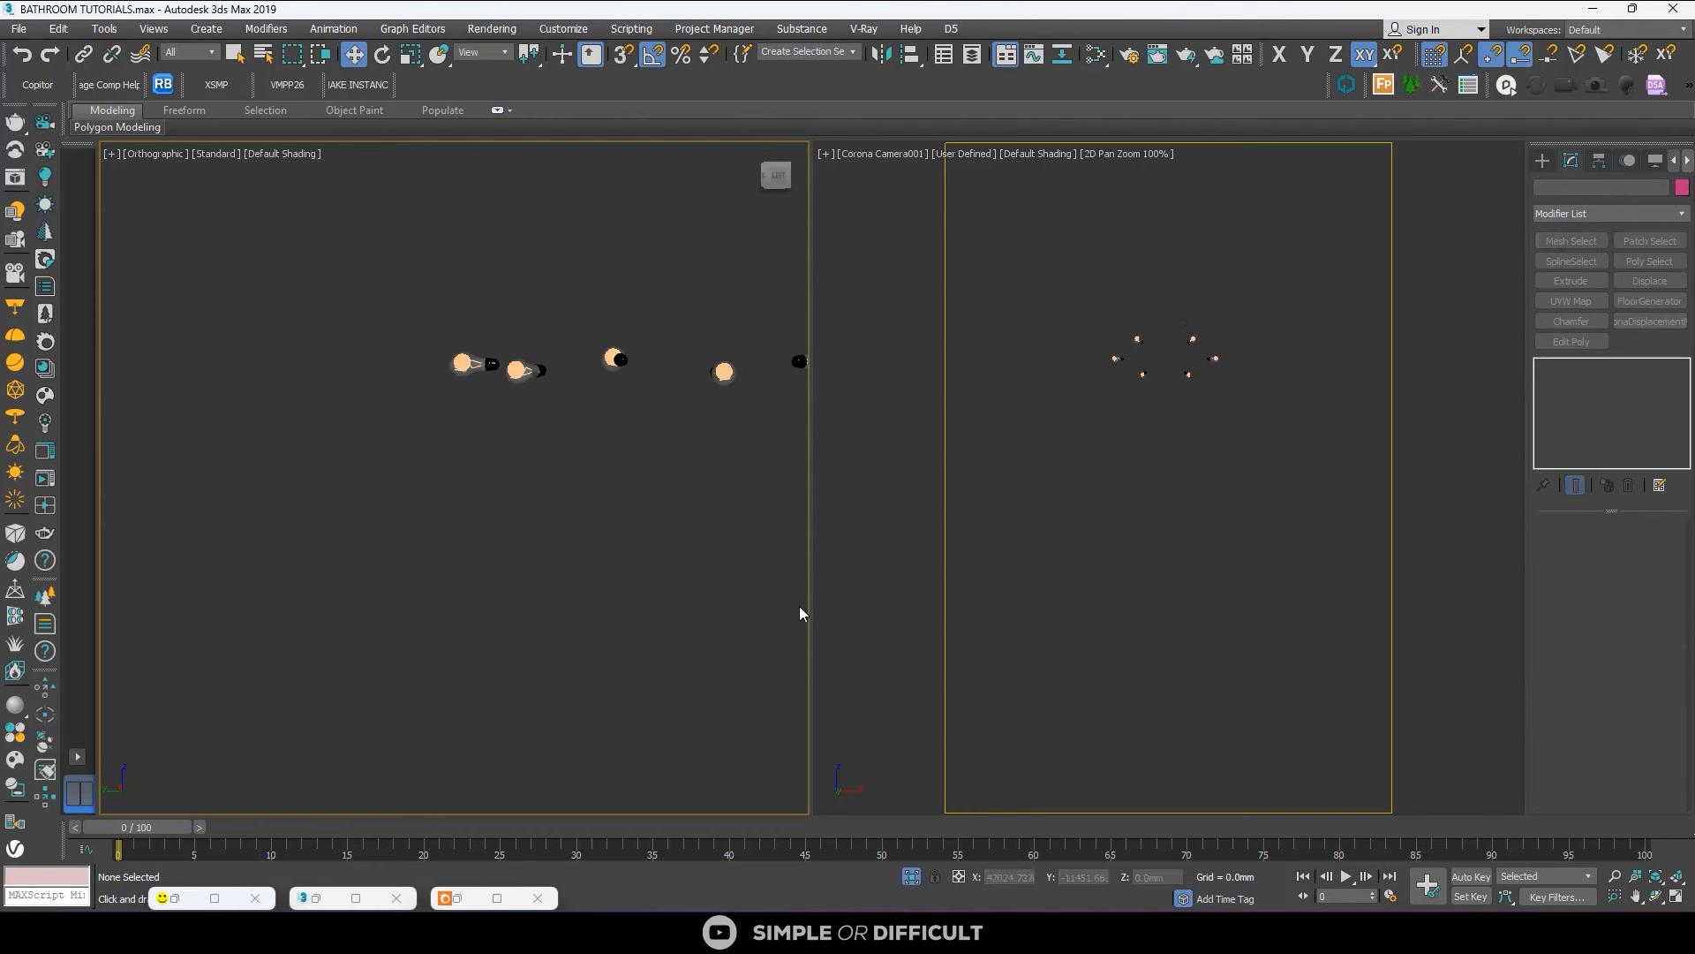
# Exit isolation to restore the whole bathroom scene and start the Corona interactive render.
pyautogui.click(912, 876)
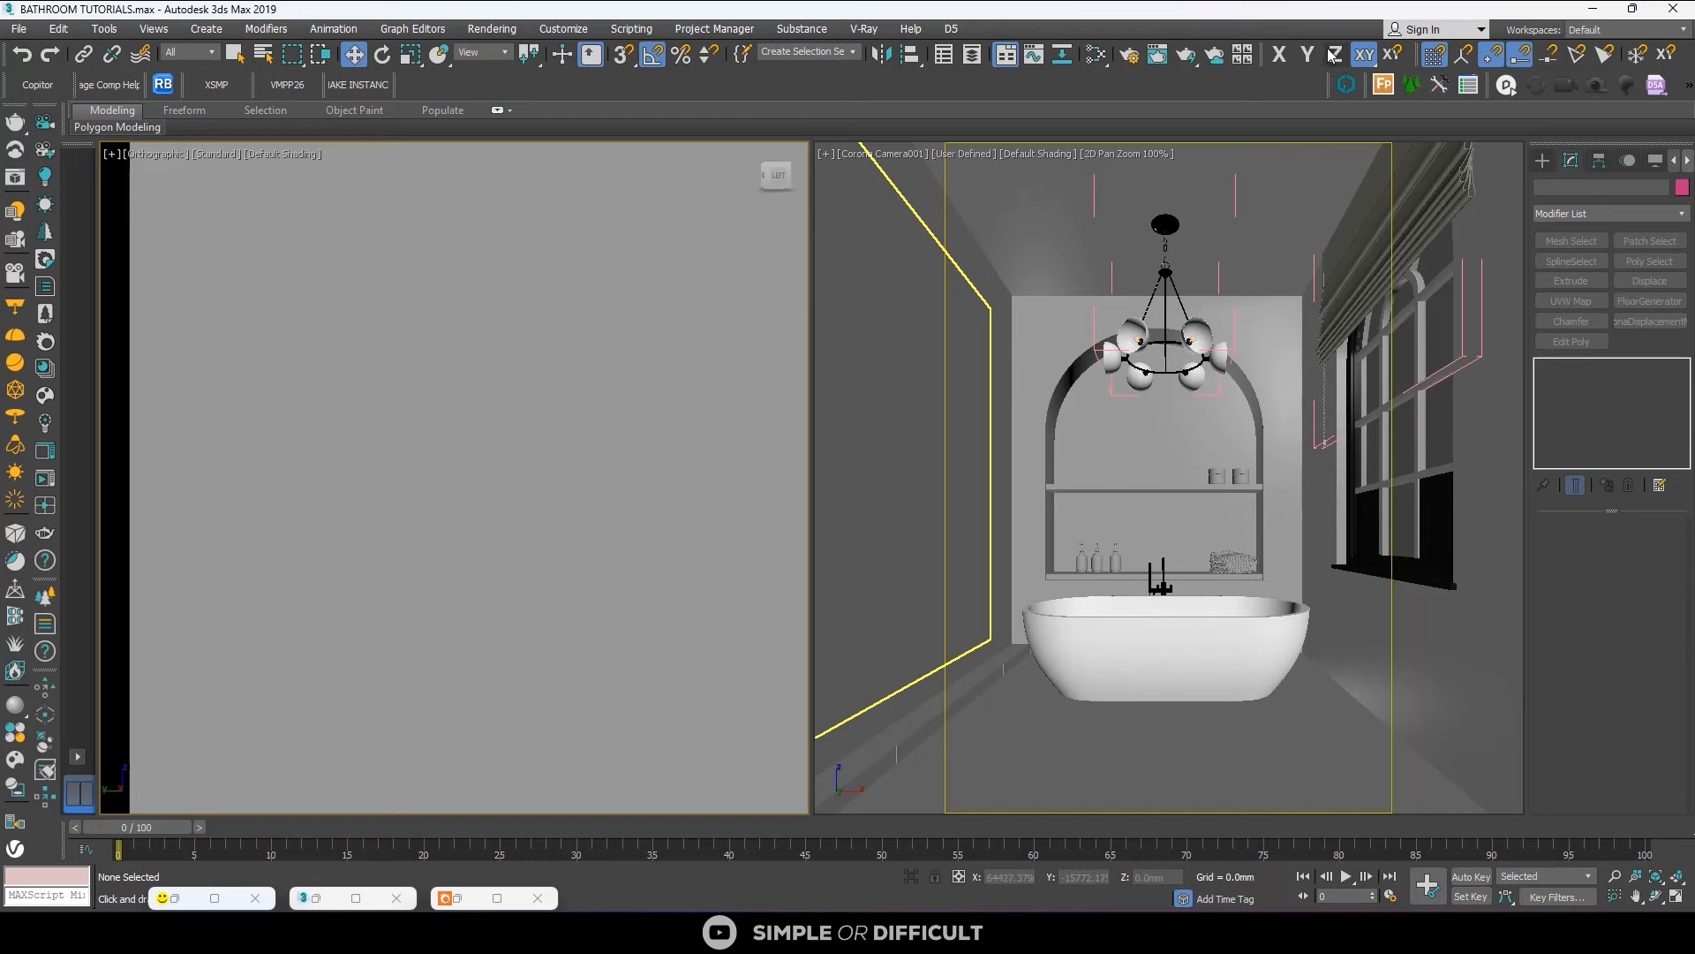
pyautogui.click(214, 897)
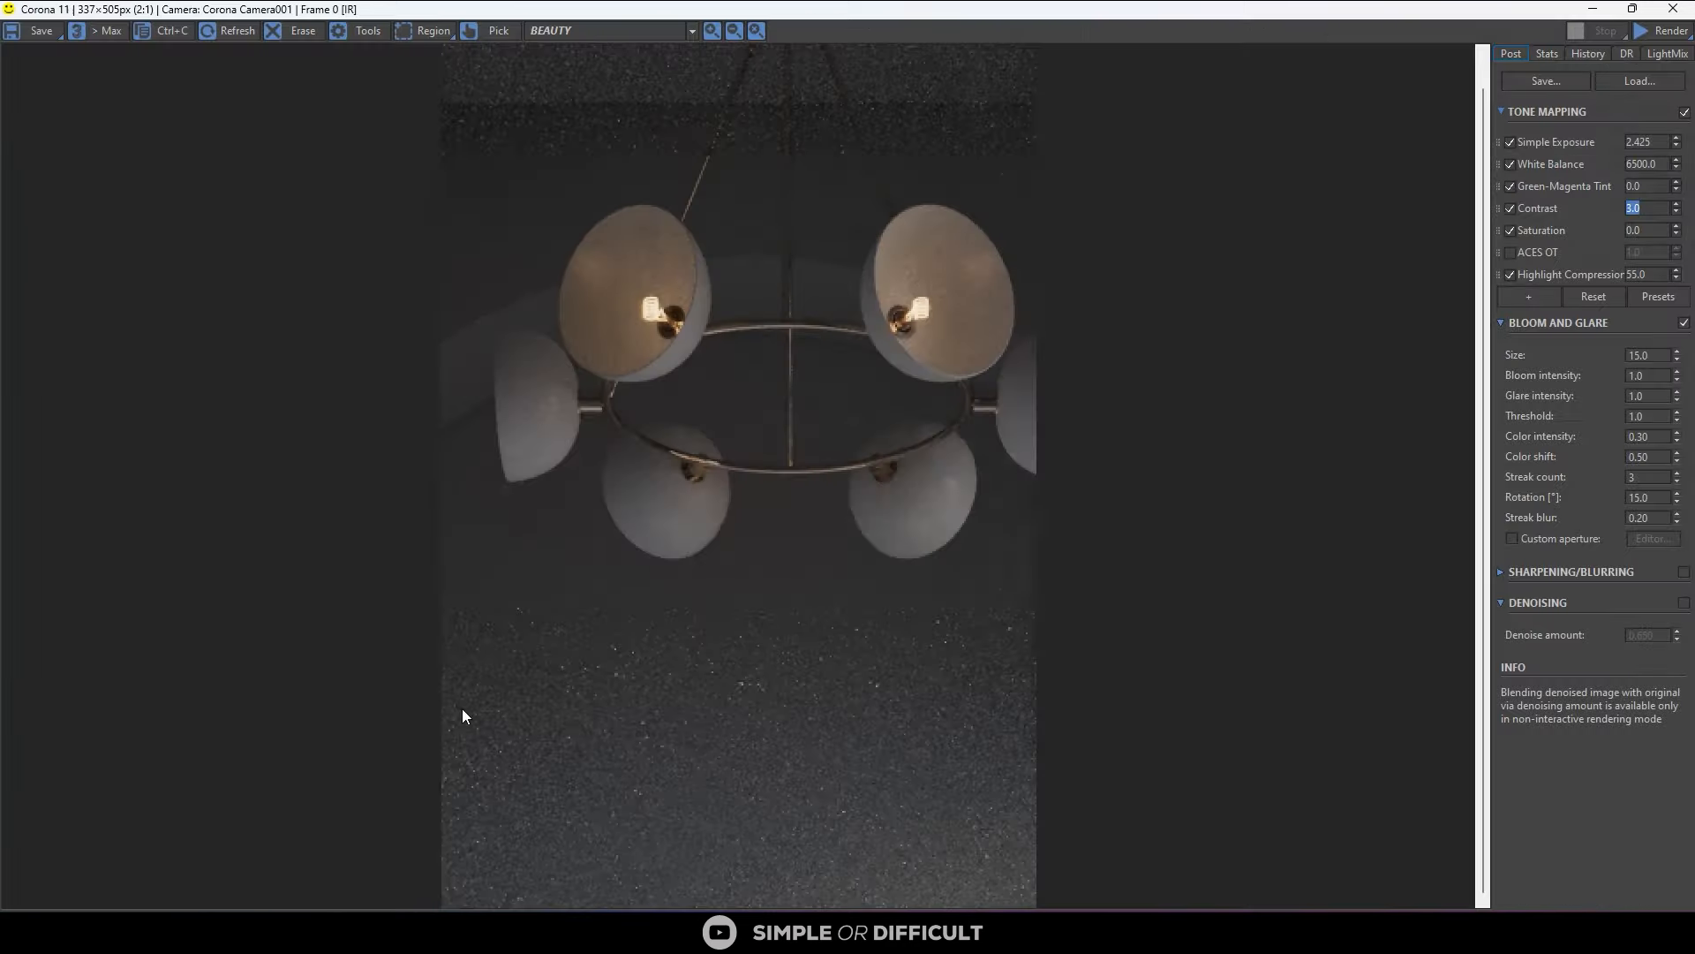
pyautogui.click(1667, 31)
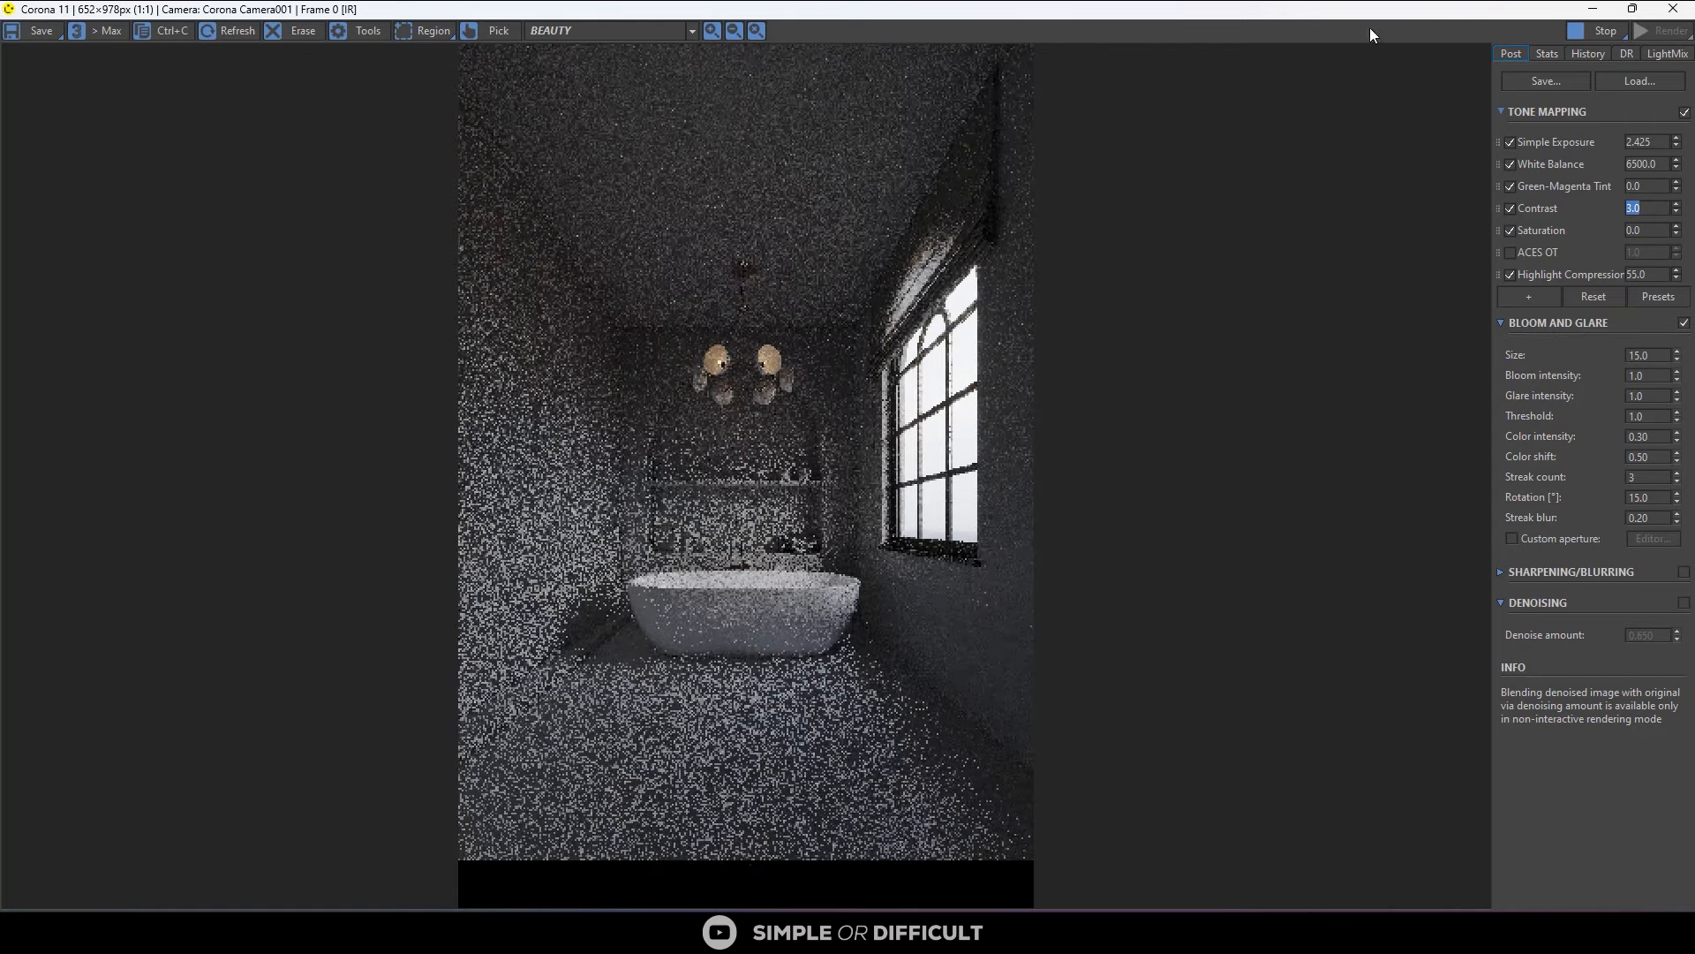
# Zoom the camera view in on the chandelier and examine its lit lampshades and bulbs in the enlarged interactive render.
pyautogui.doubleClick(1411, 17)
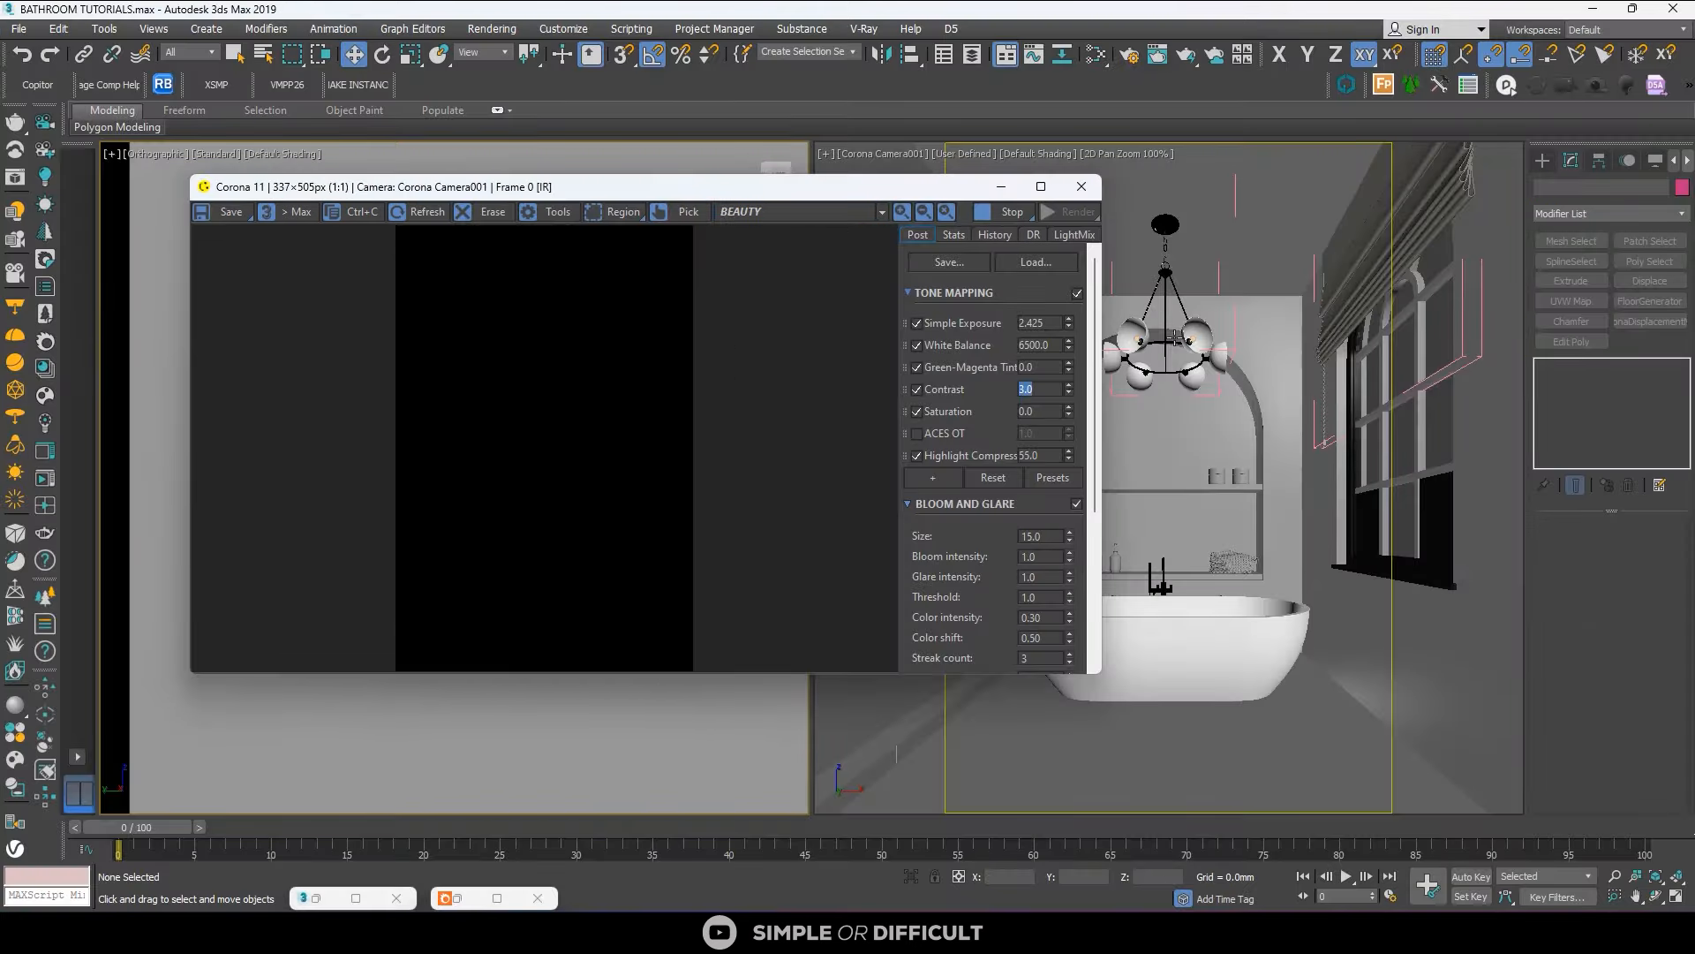
pyautogui.scroll(5, 1252, 367)
pyautogui.scroll(2, 1252, 367)
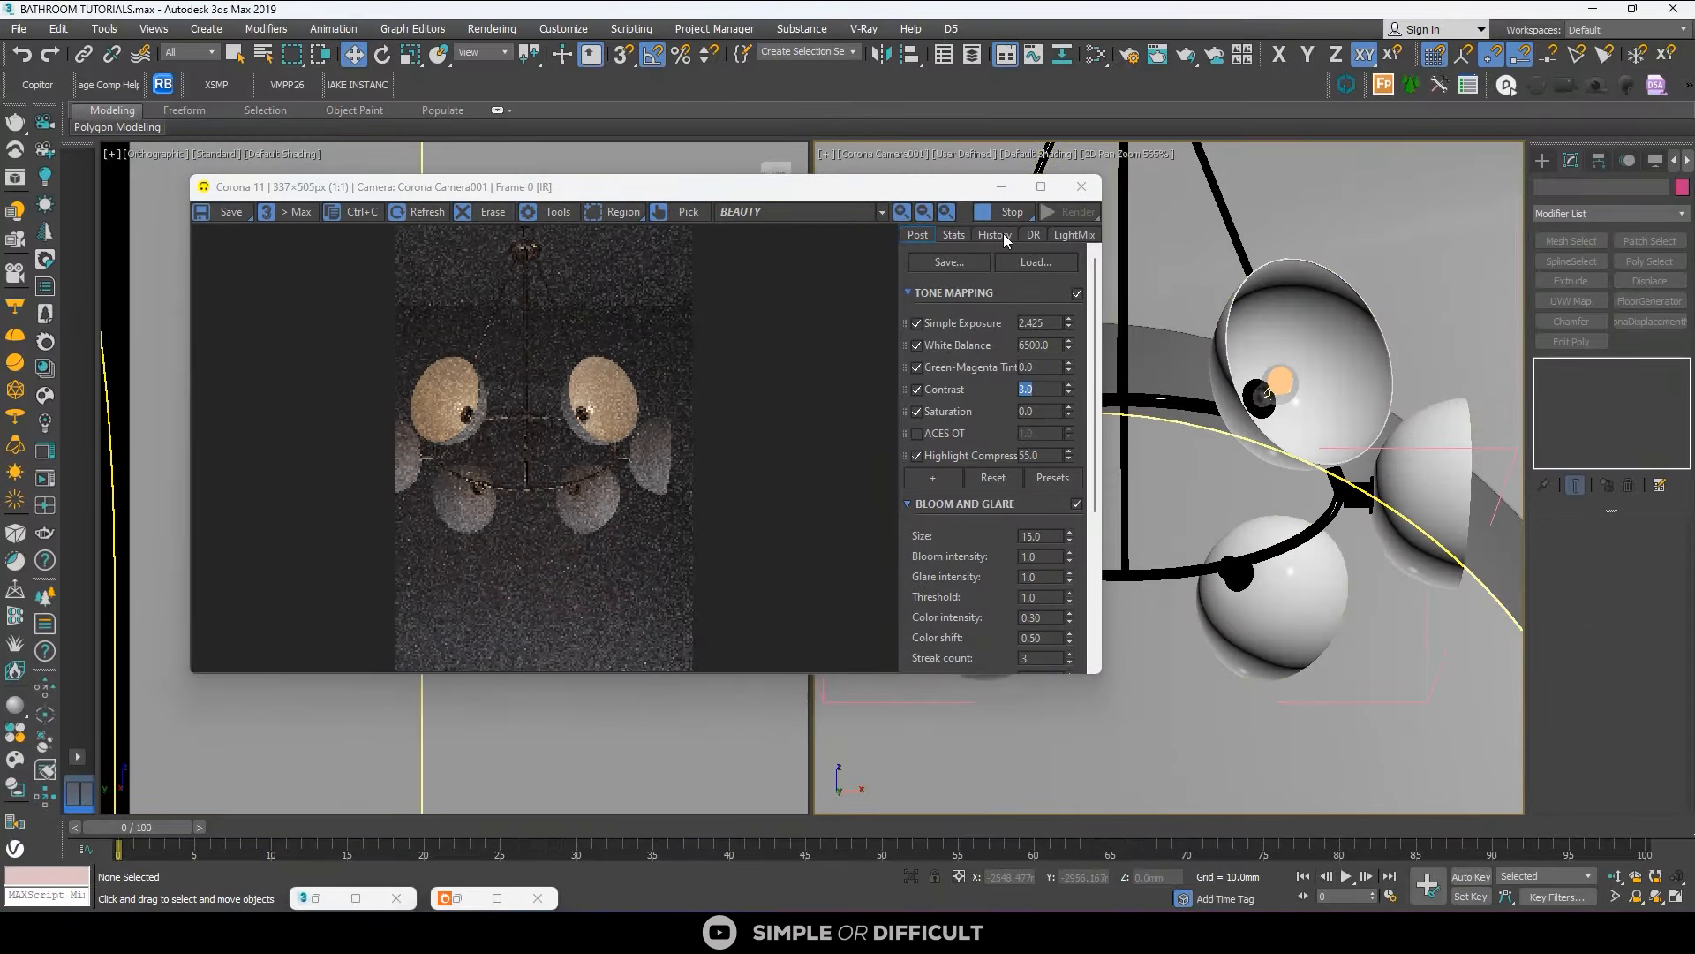
pyautogui.click(1041, 189)
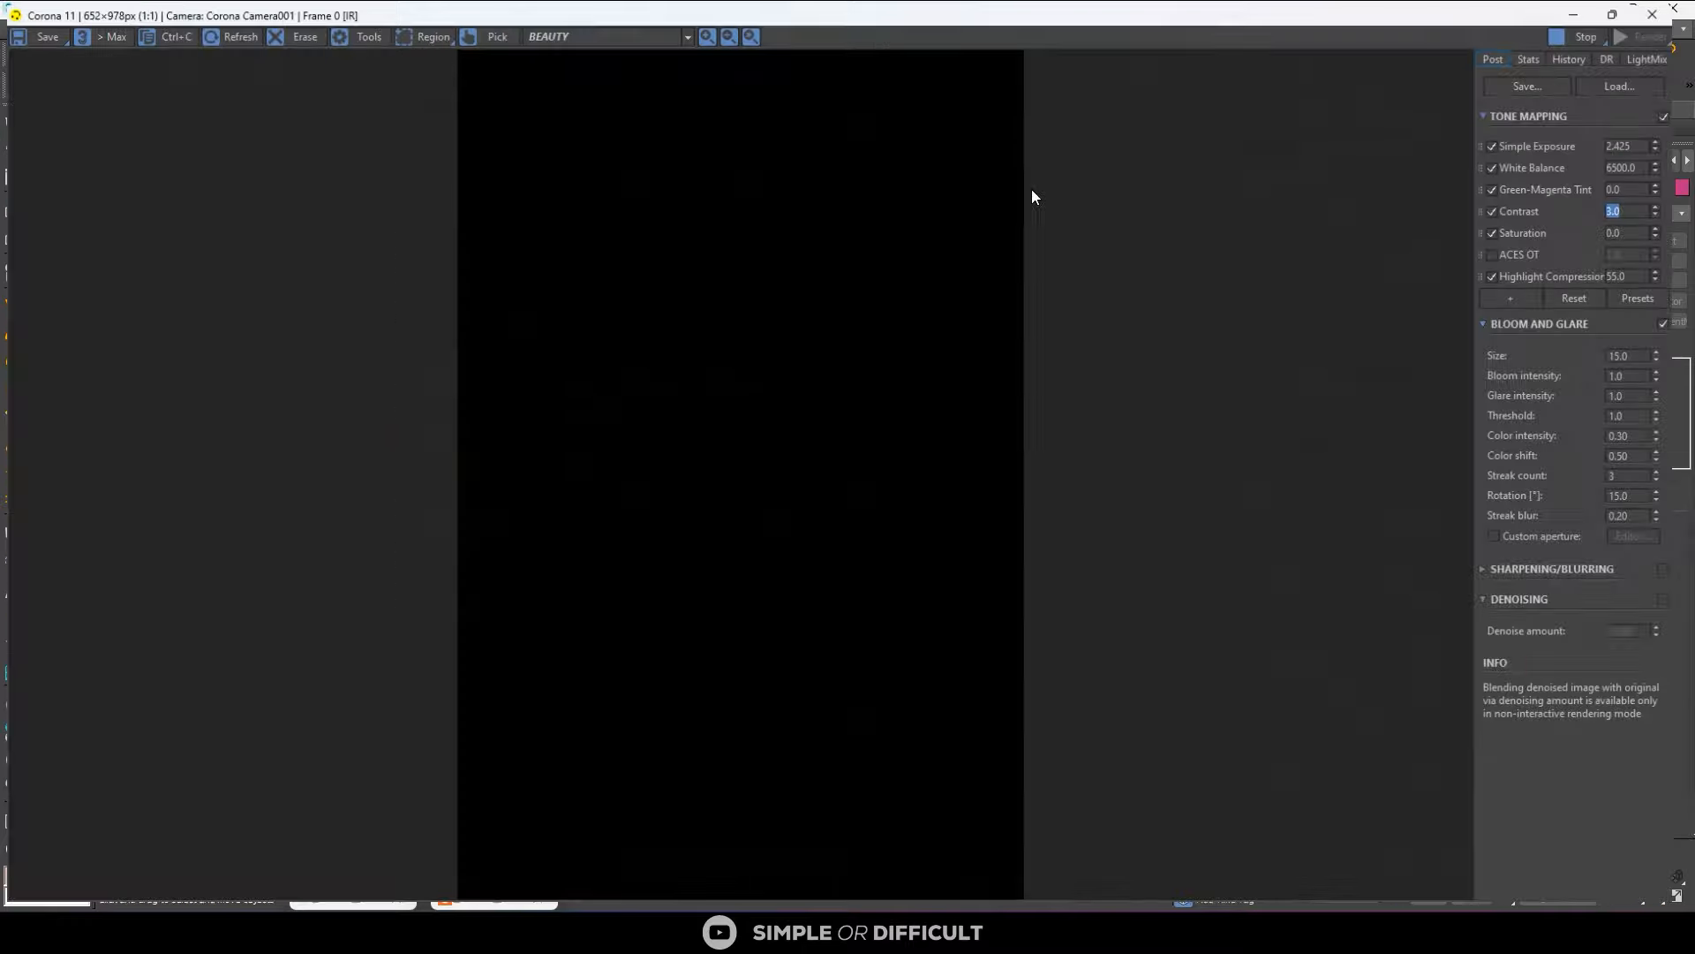
pyautogui.scroll(2, 860, 559)
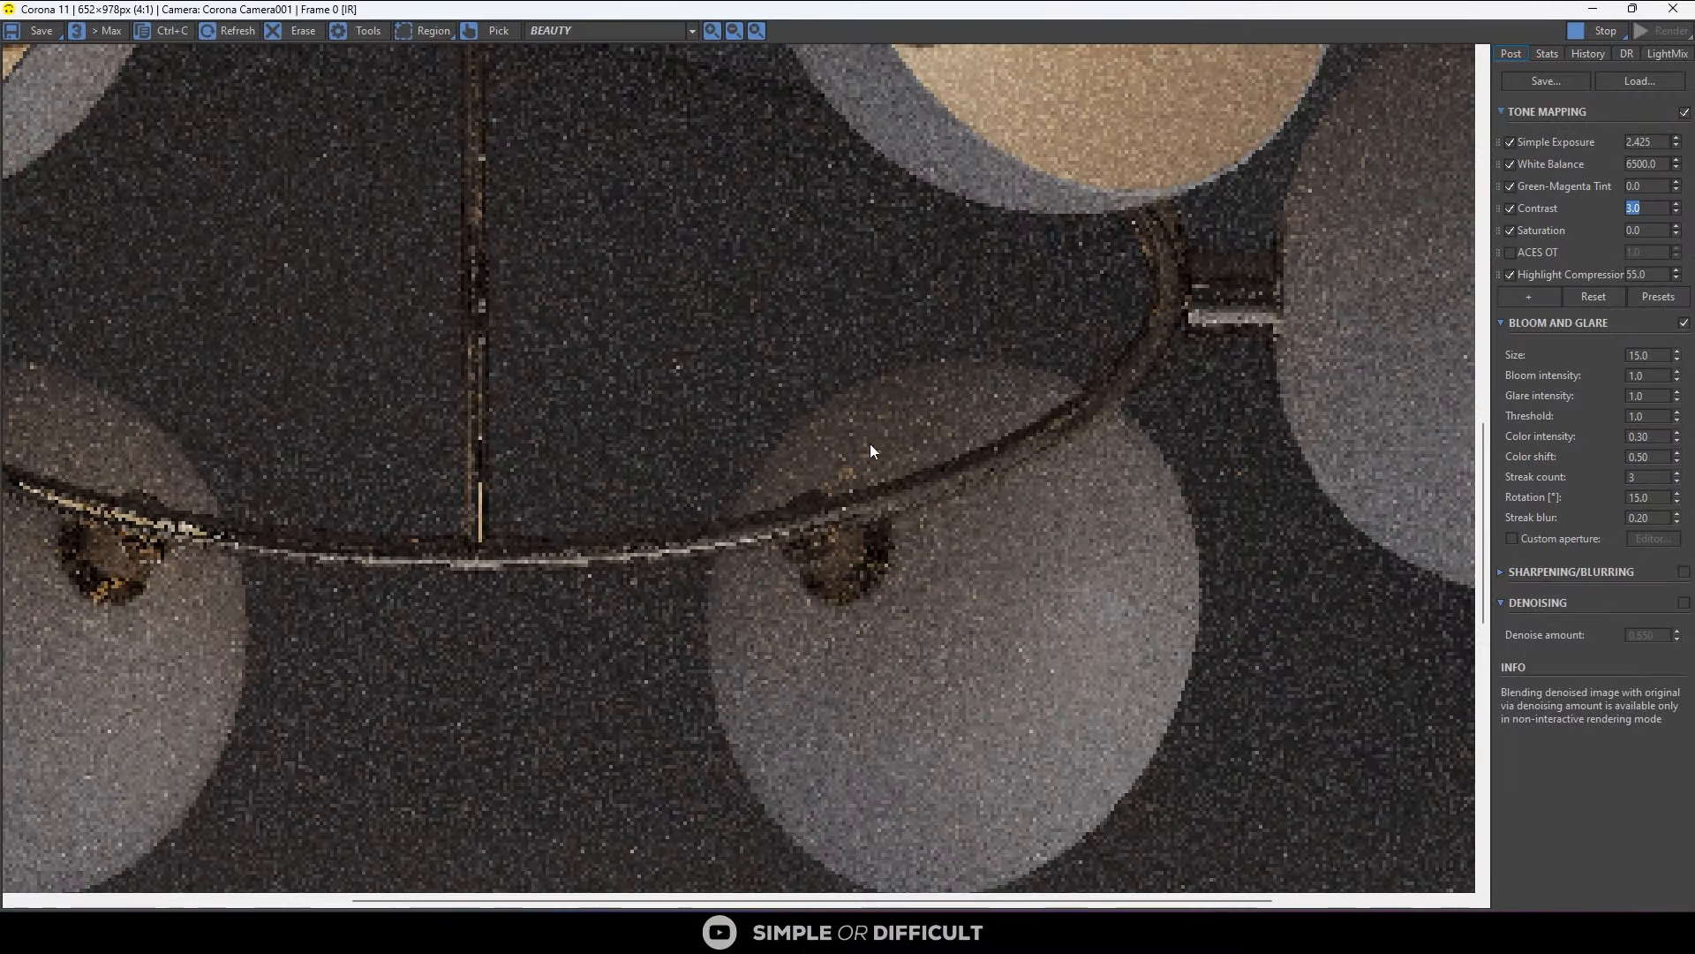
pyautogui.scroll(-1, 872, 421)
pyautogui.scroll(-1, 873, 425)
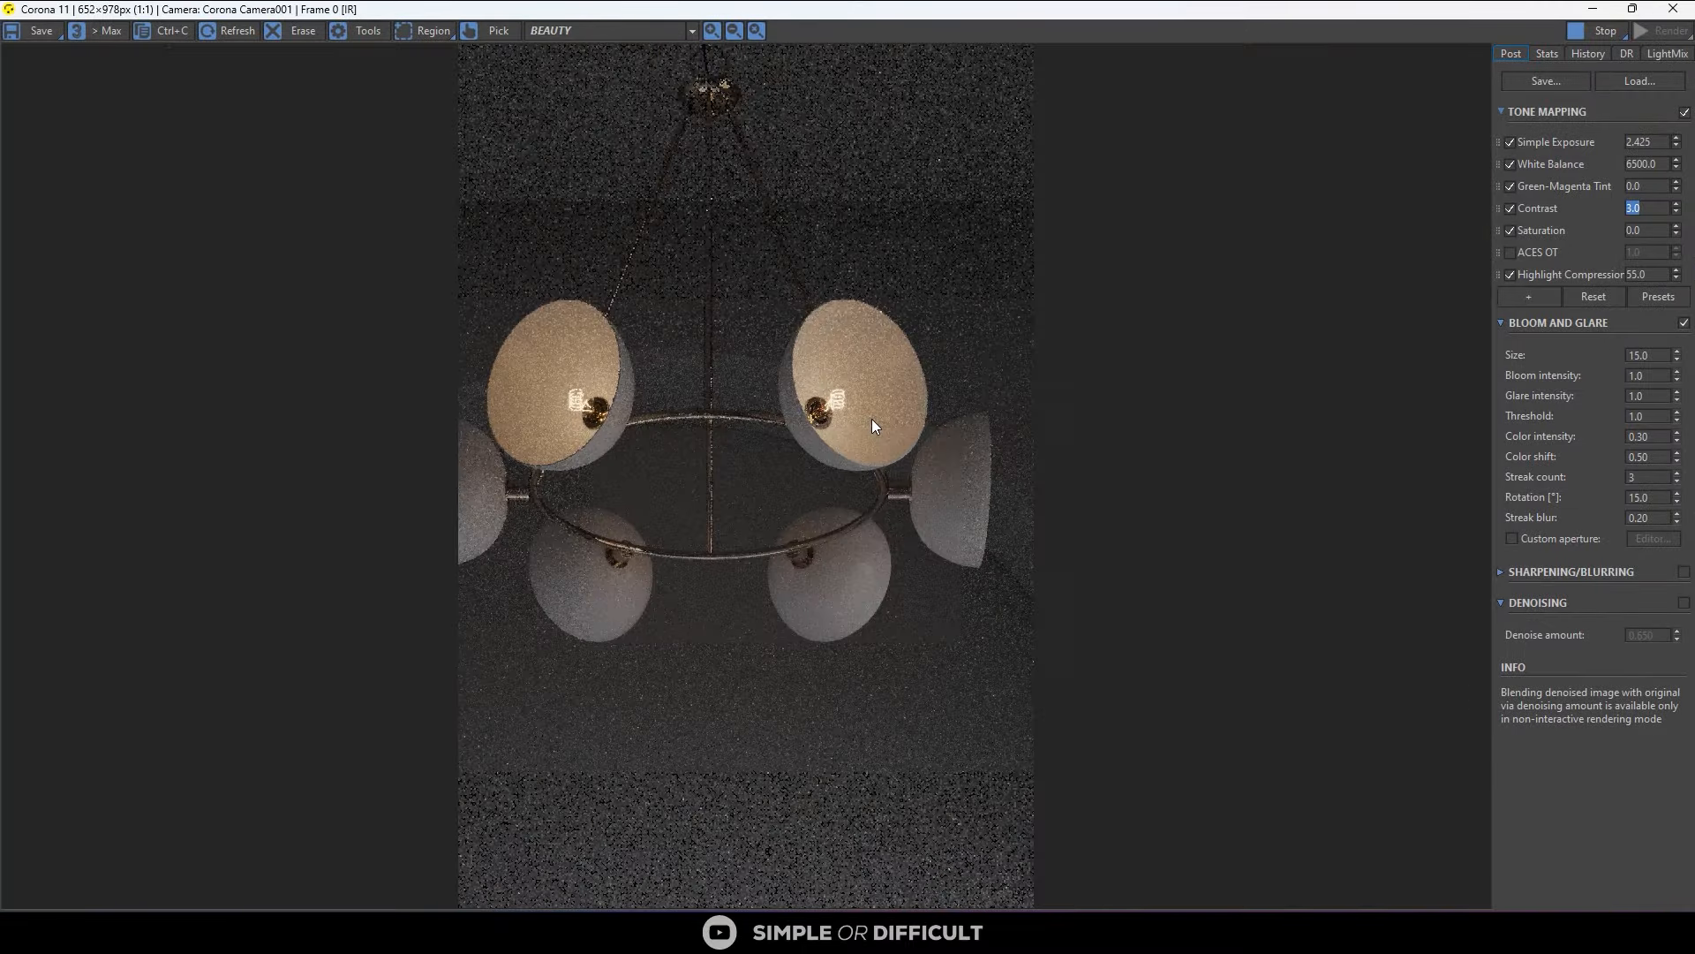
pyautogui.scroll(1, 835, 393)
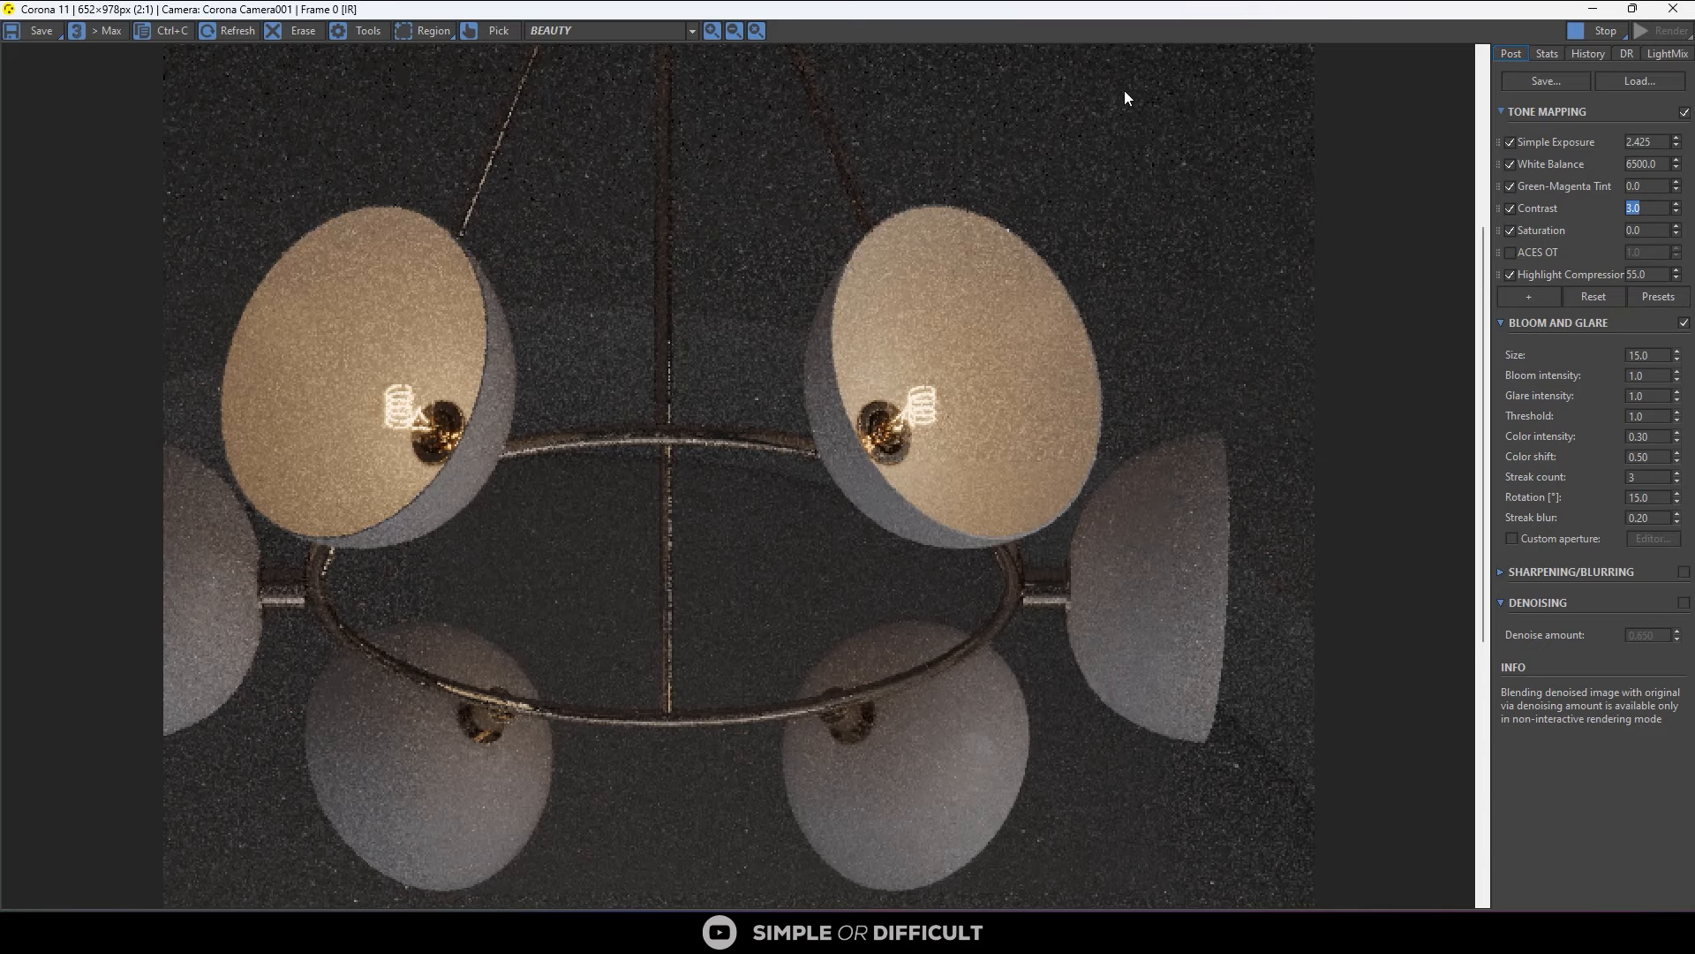
# Select the instanced sphere light inside the chandelier's front bulb, with the camera view in wireframe, and set its intensity to 5.
pyautogui.doubleClick(1207, 14)
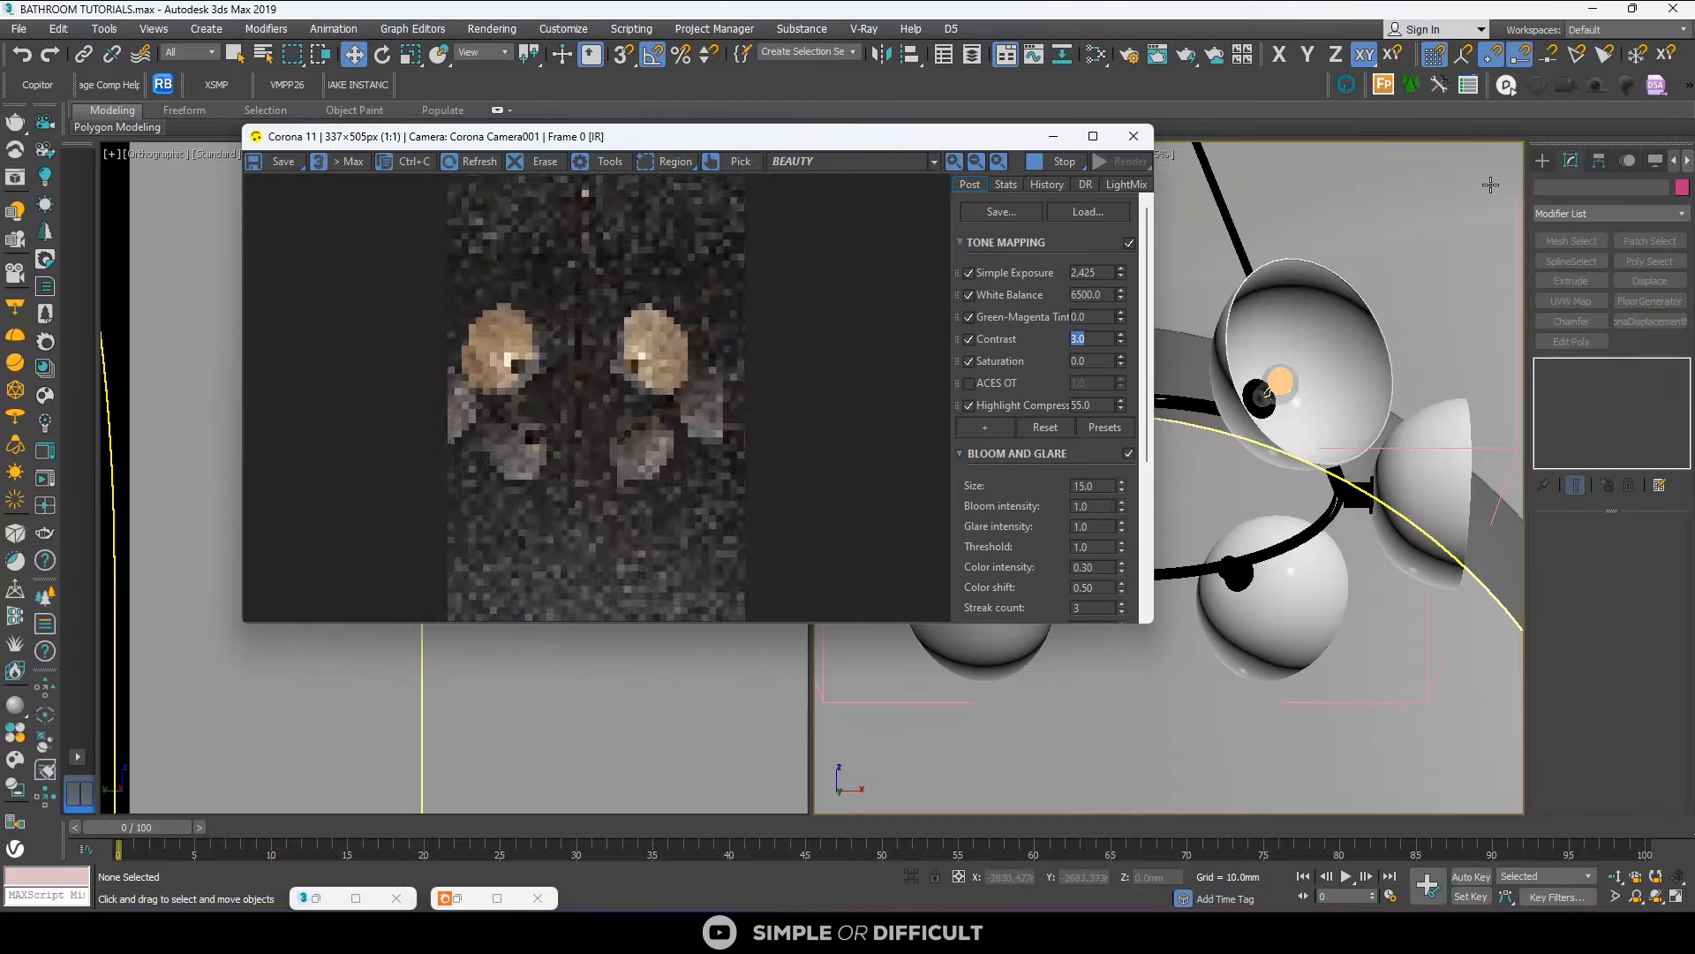
pyautogui.scroll(3, 1284, 374)
pyautogui.click(1284, 374)
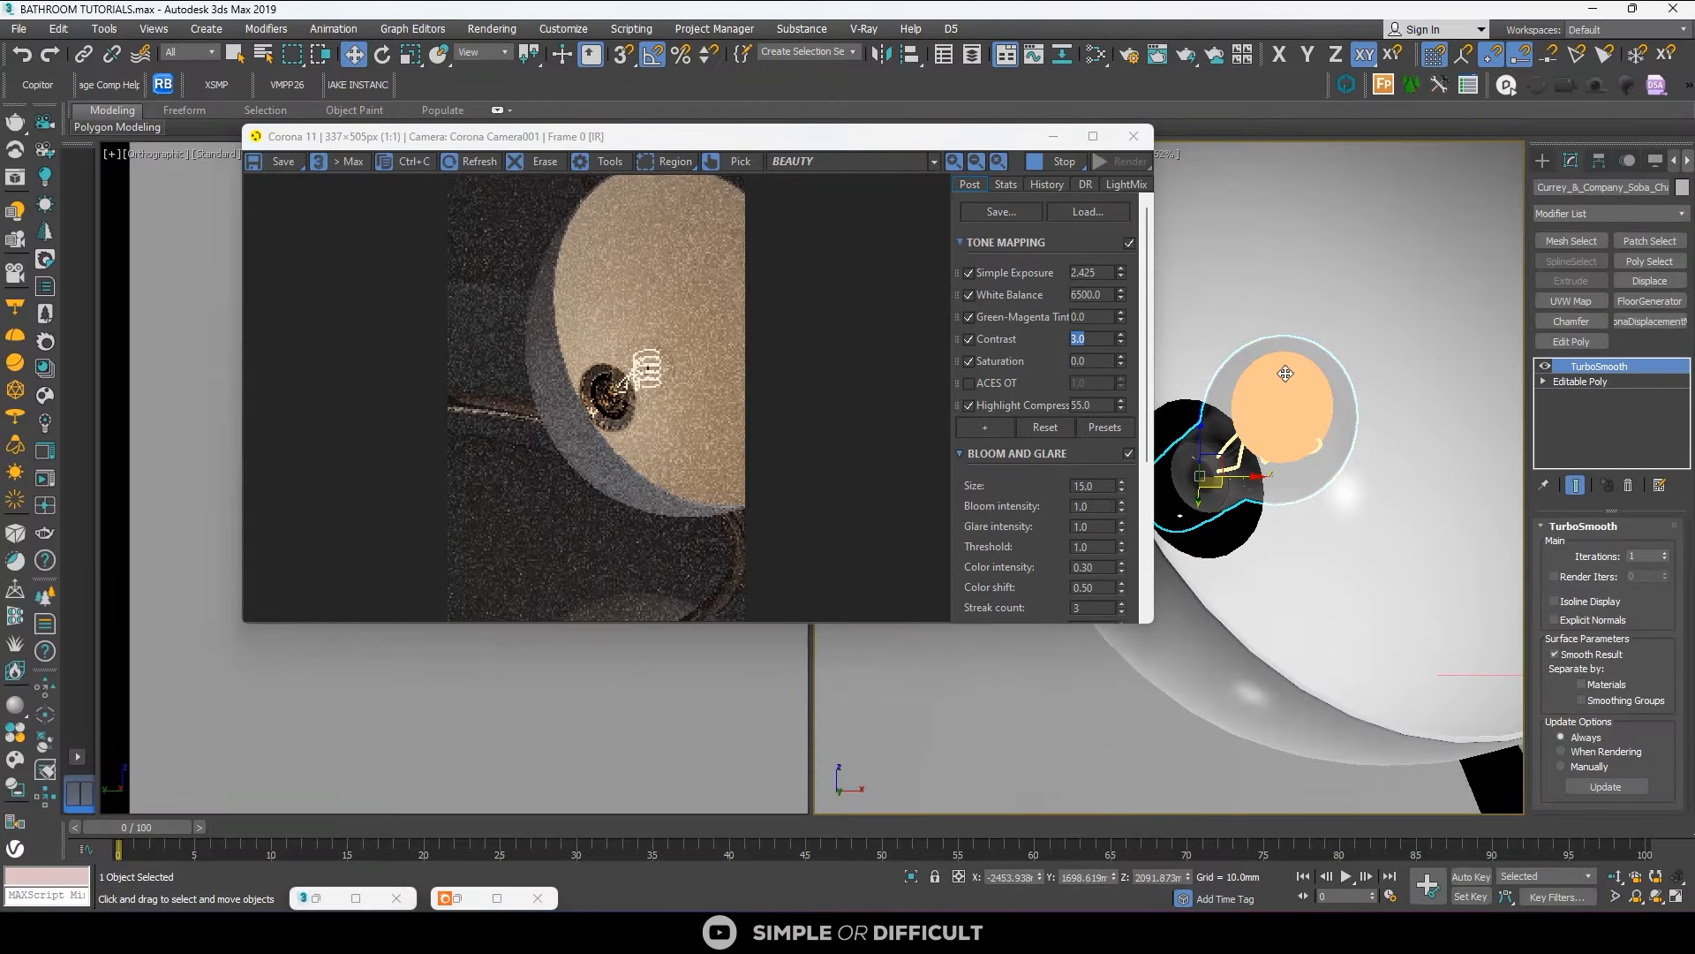
pyautogui.press('F3')
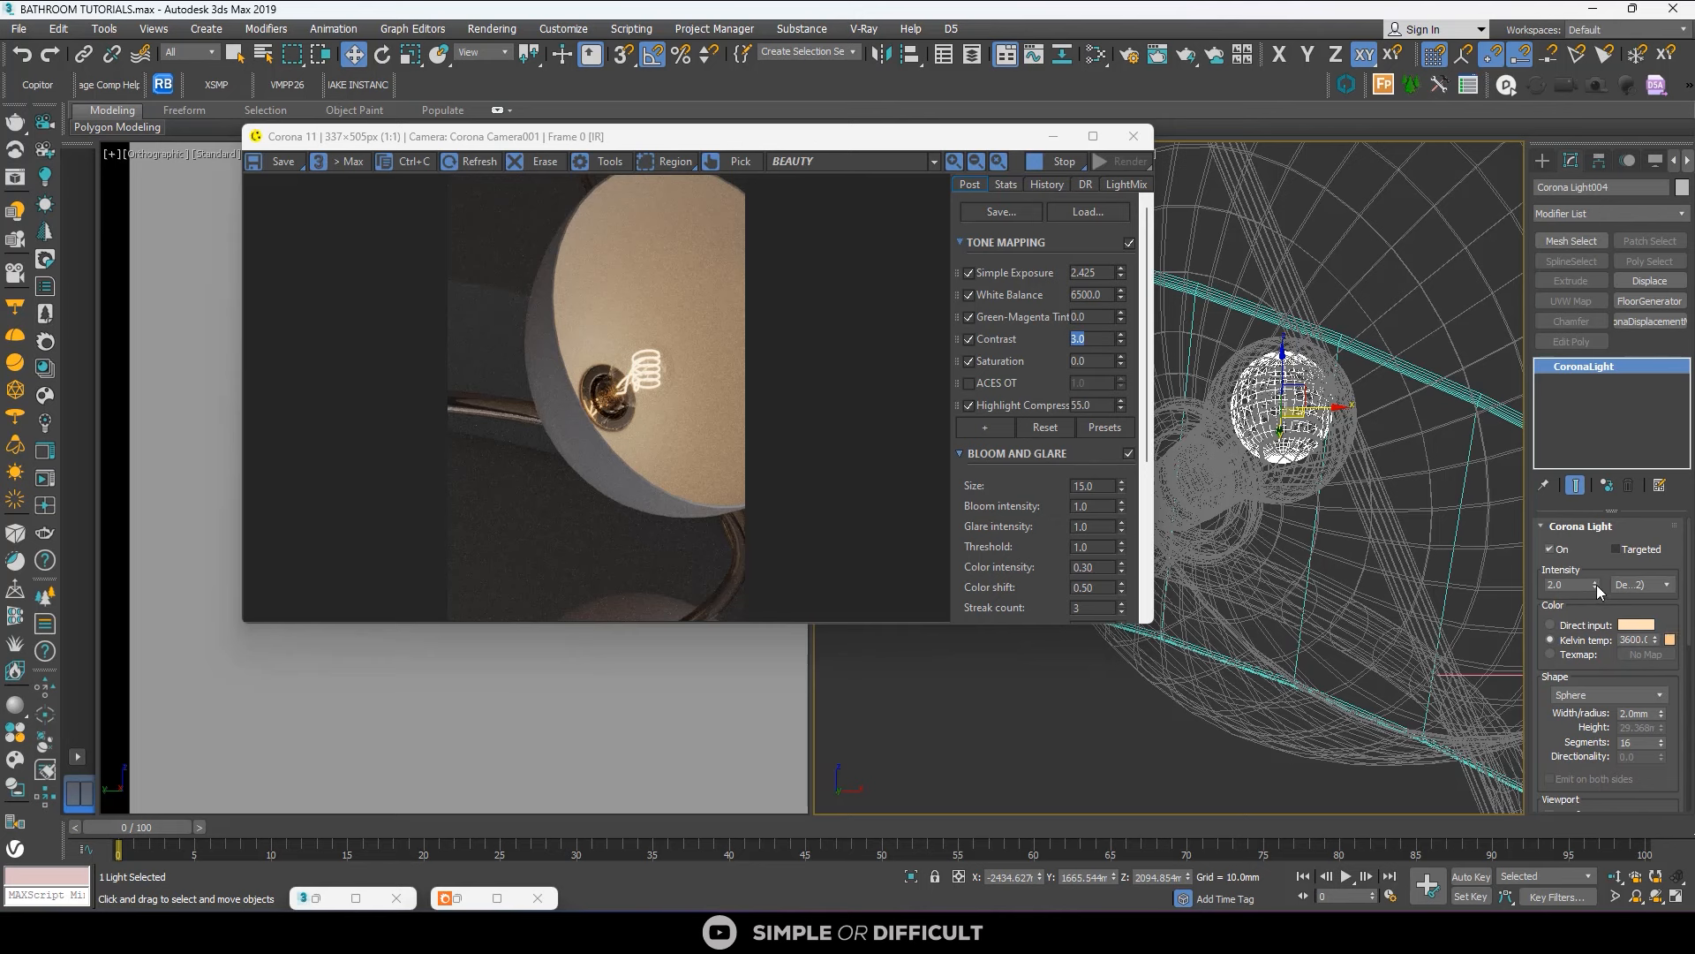
pyautogui.write('5')
pyautogui.press('Return')
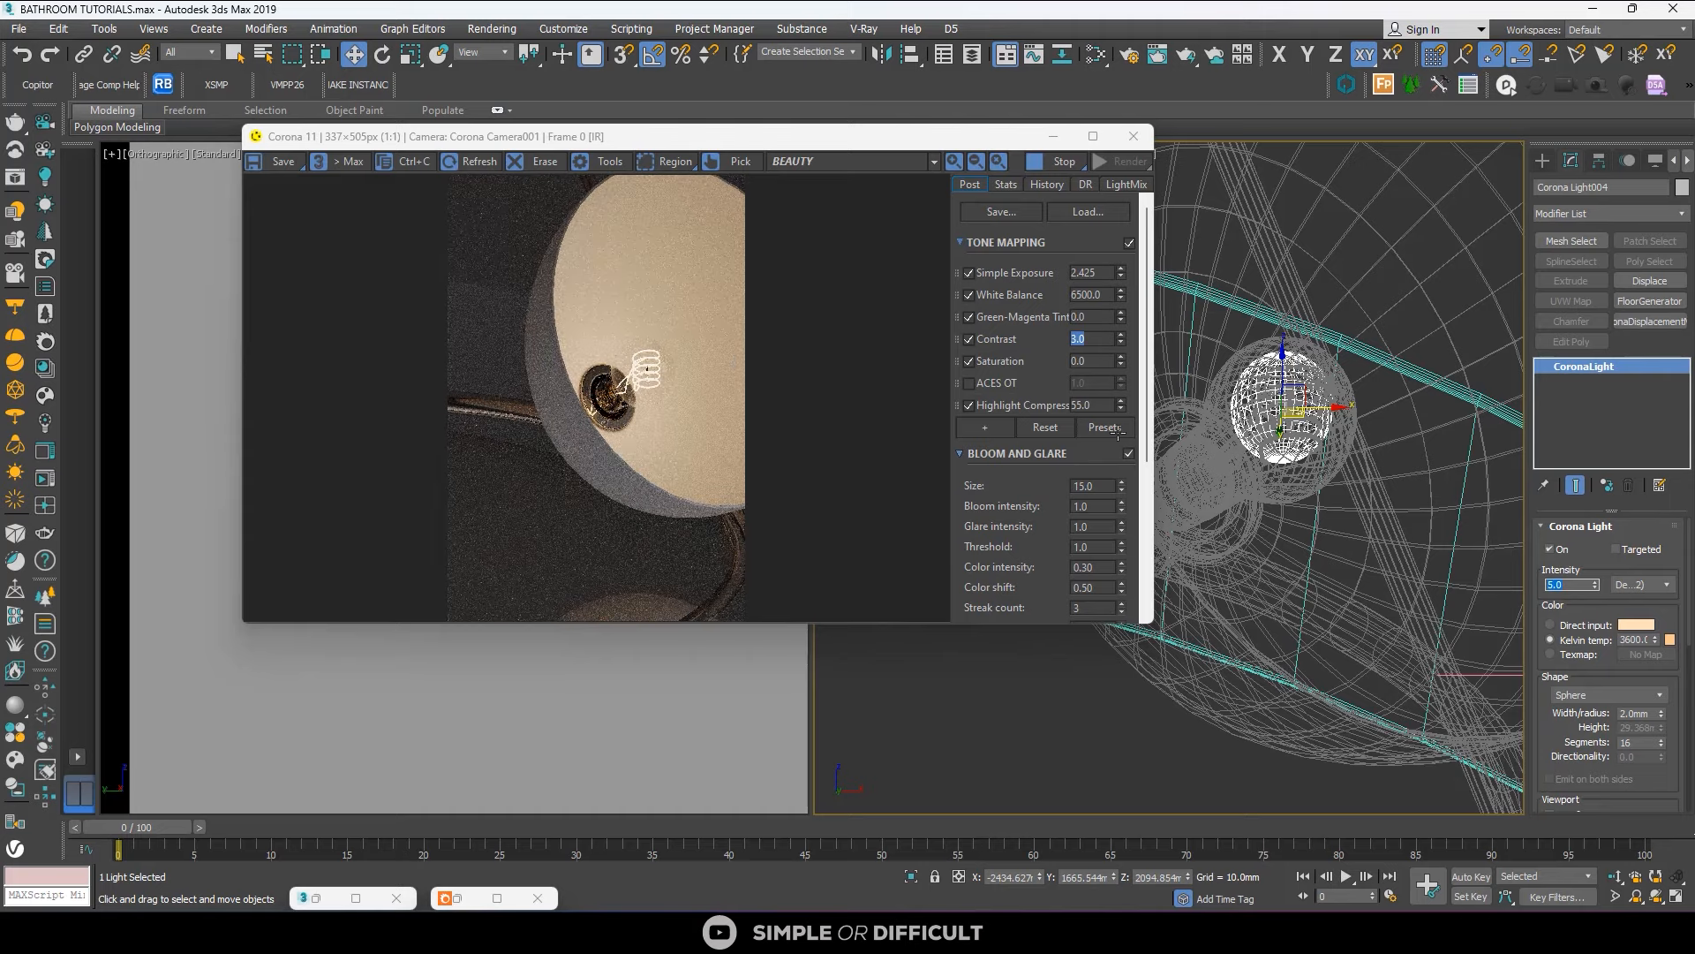
# Examine the brighter bulb and lampshade in the enlarged render, and return to the overall camera view.
pyautogui.click(1093, 136)
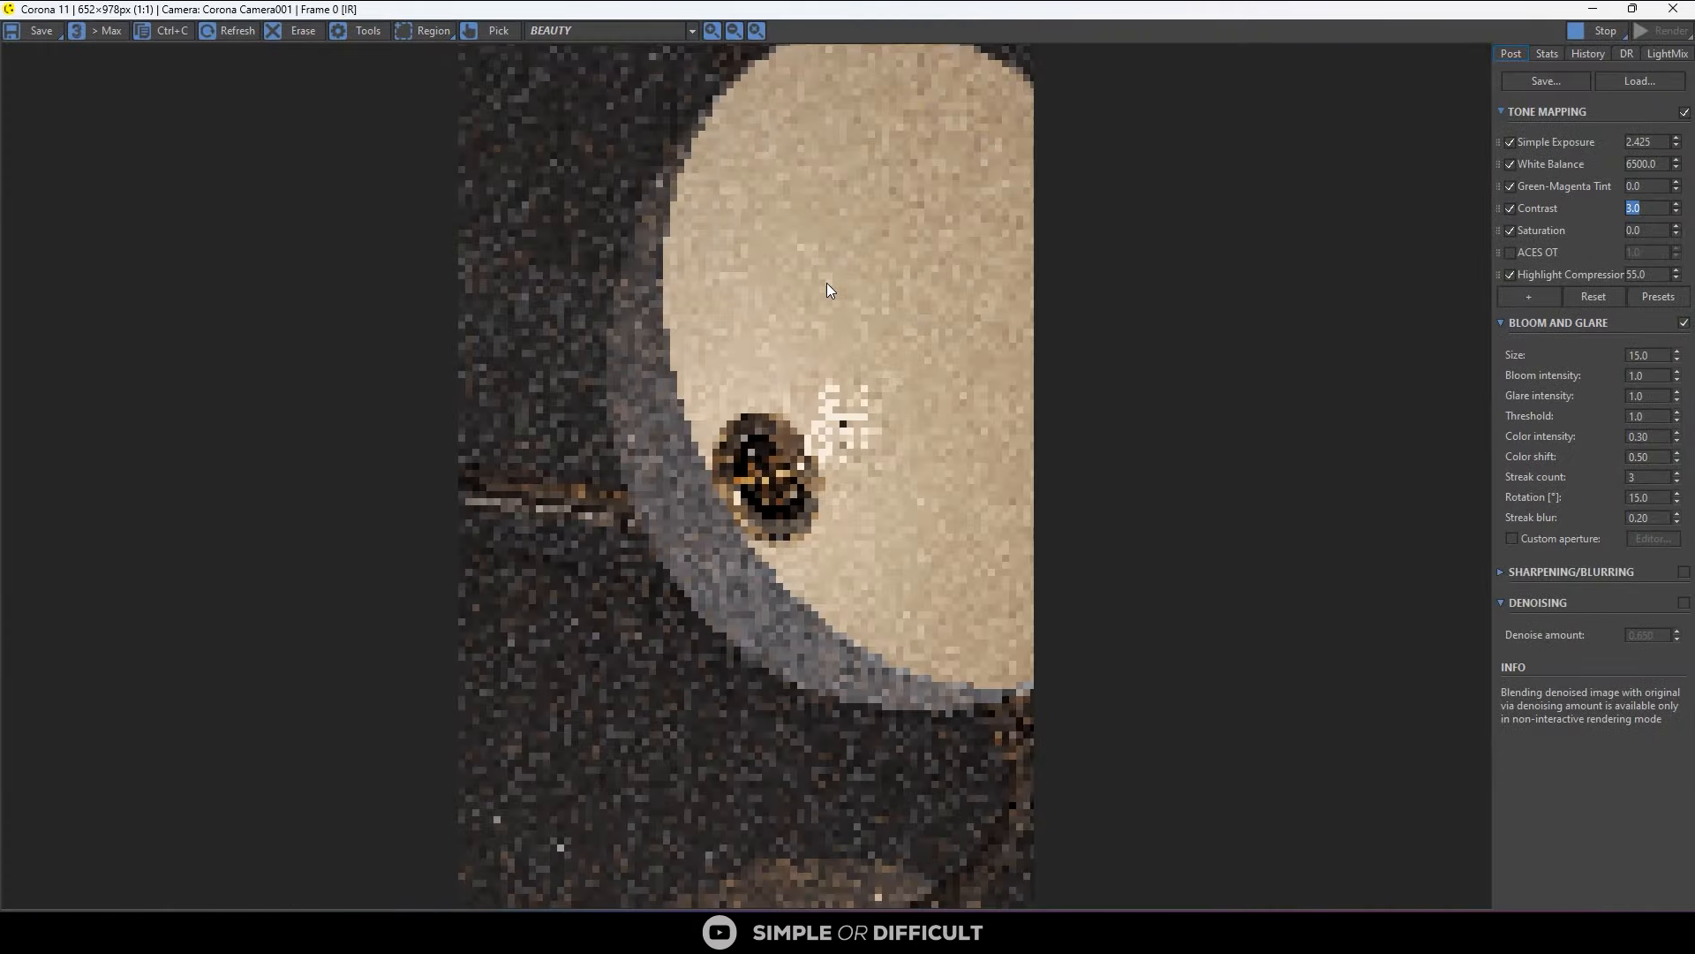
pyautogui.doubleClick(1298, 16)
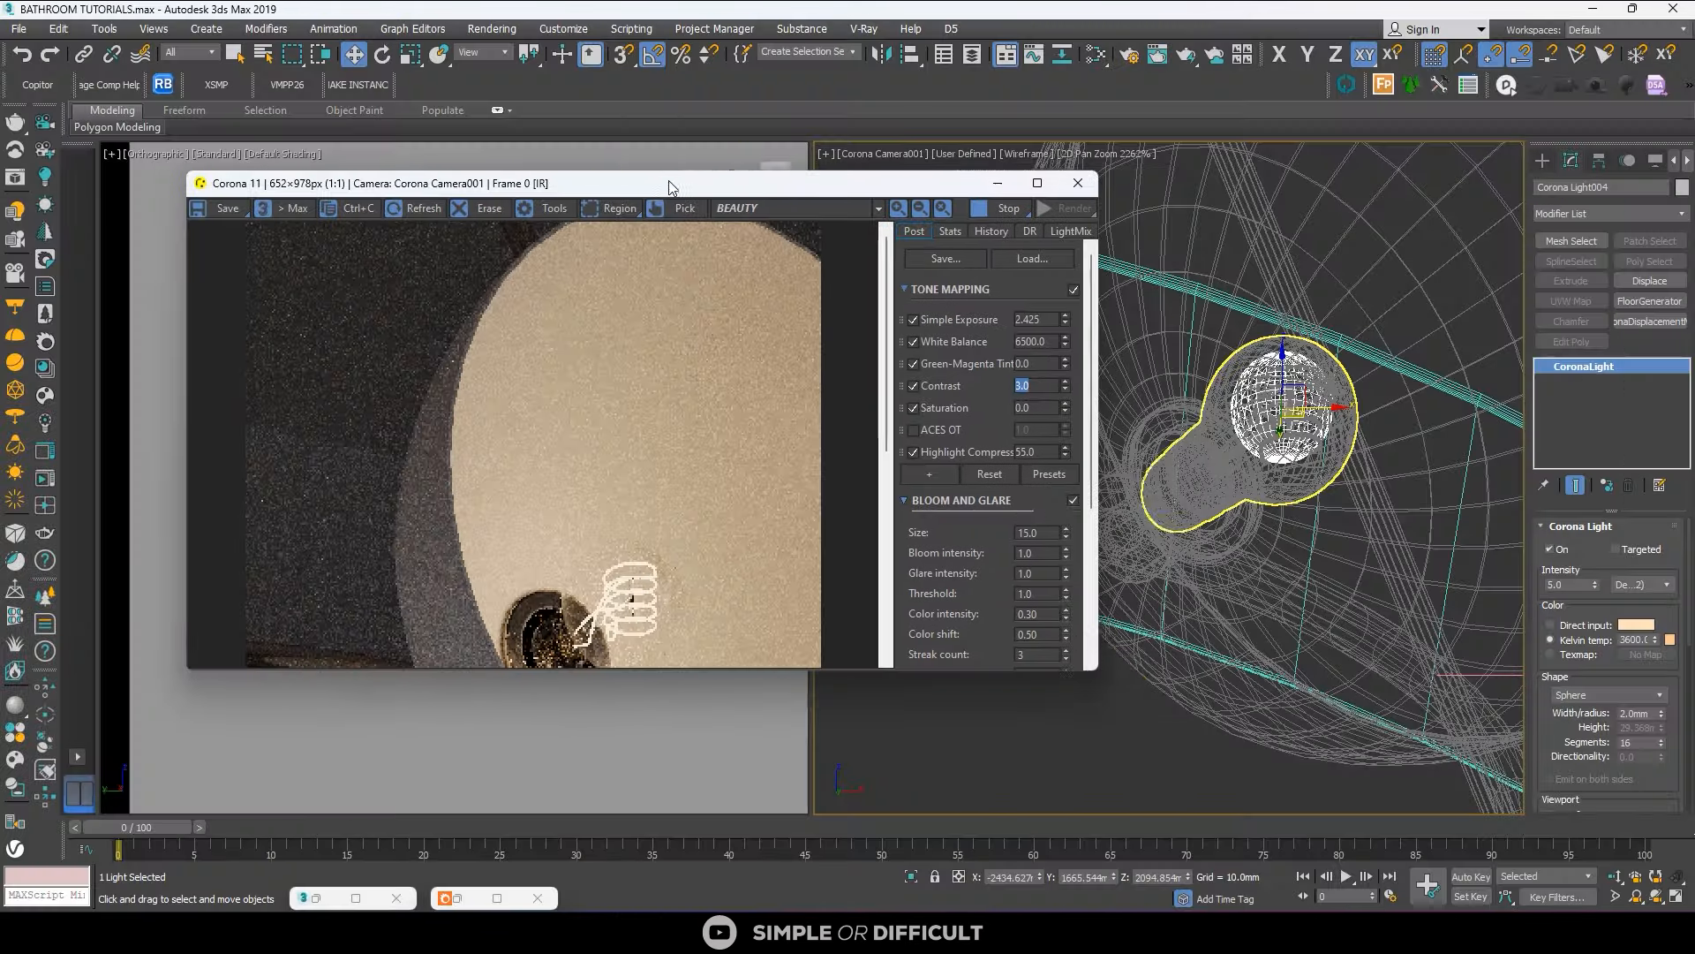
pyautogui.scroll(-6, 1278, 362)
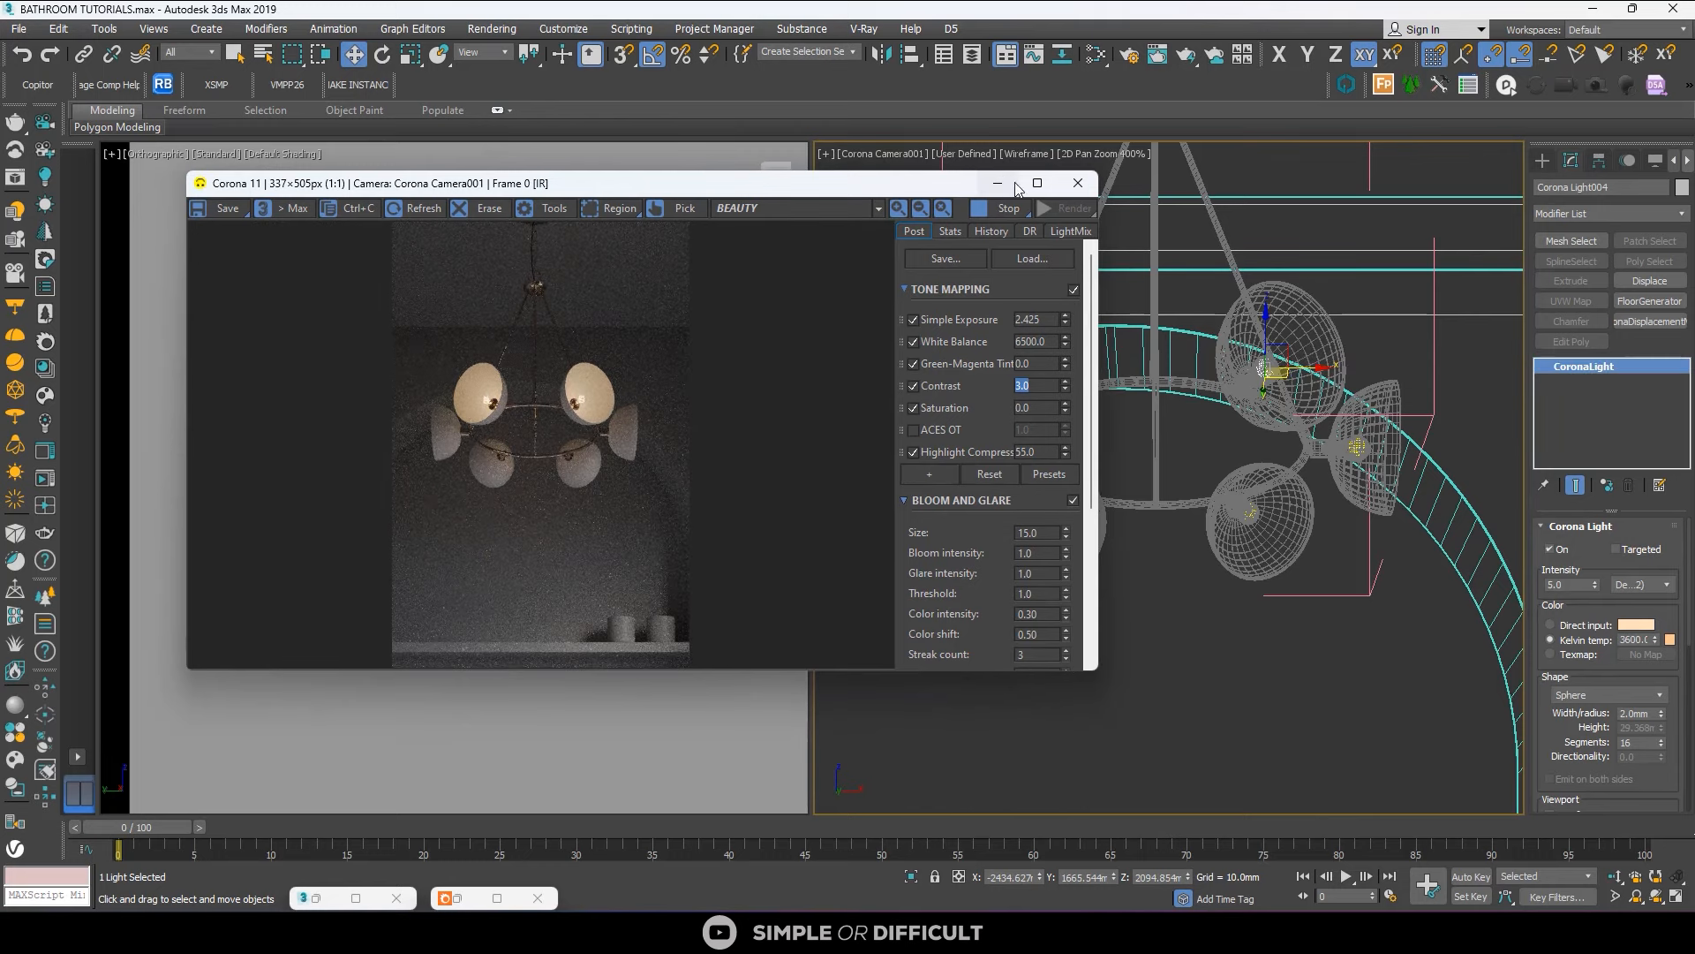
pyautogui.click(1241, 357)
pyautogui.press('c')
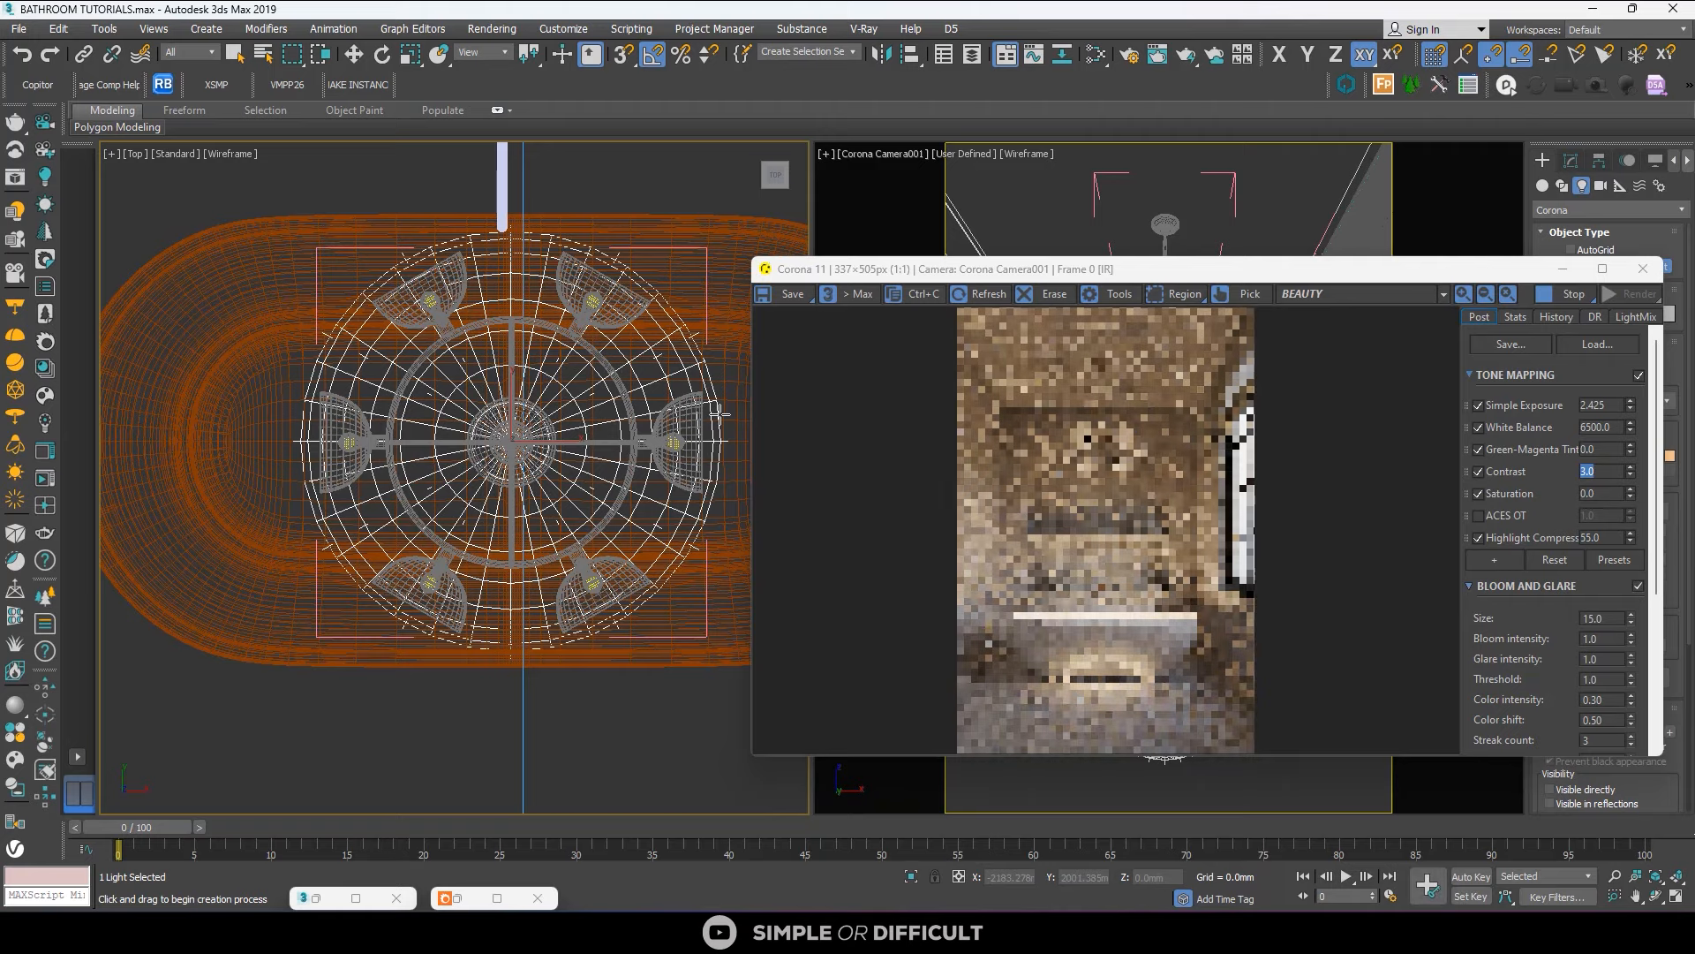
# Raise the large sphere light vertically from the floor to the chandelier's height in the front view.
pyautogui.scroll(-5, 590, 449)
pyautogui.keyDown('alt'); pyautogui.moveTo(590, 449); pyautogui.dragTo(594, 350, button='middle'); pyautogui.keyUp('alt')
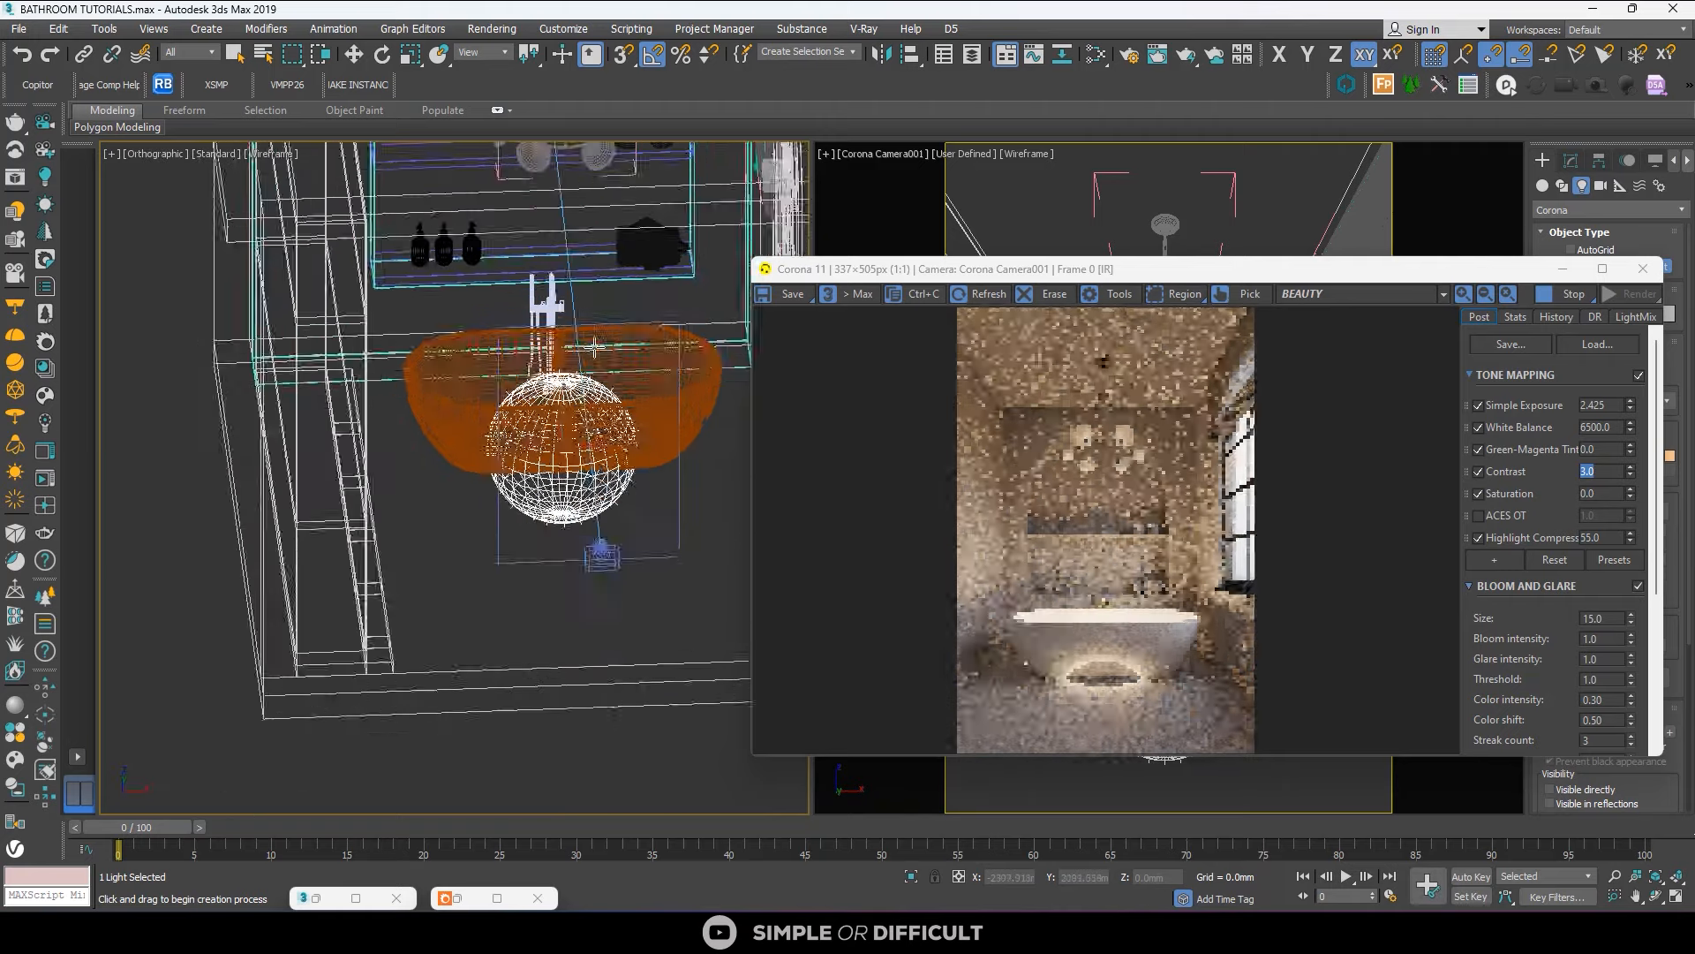
pyautogui.scroll(-5, 593, 348)
pyautogui.click(777, 182)
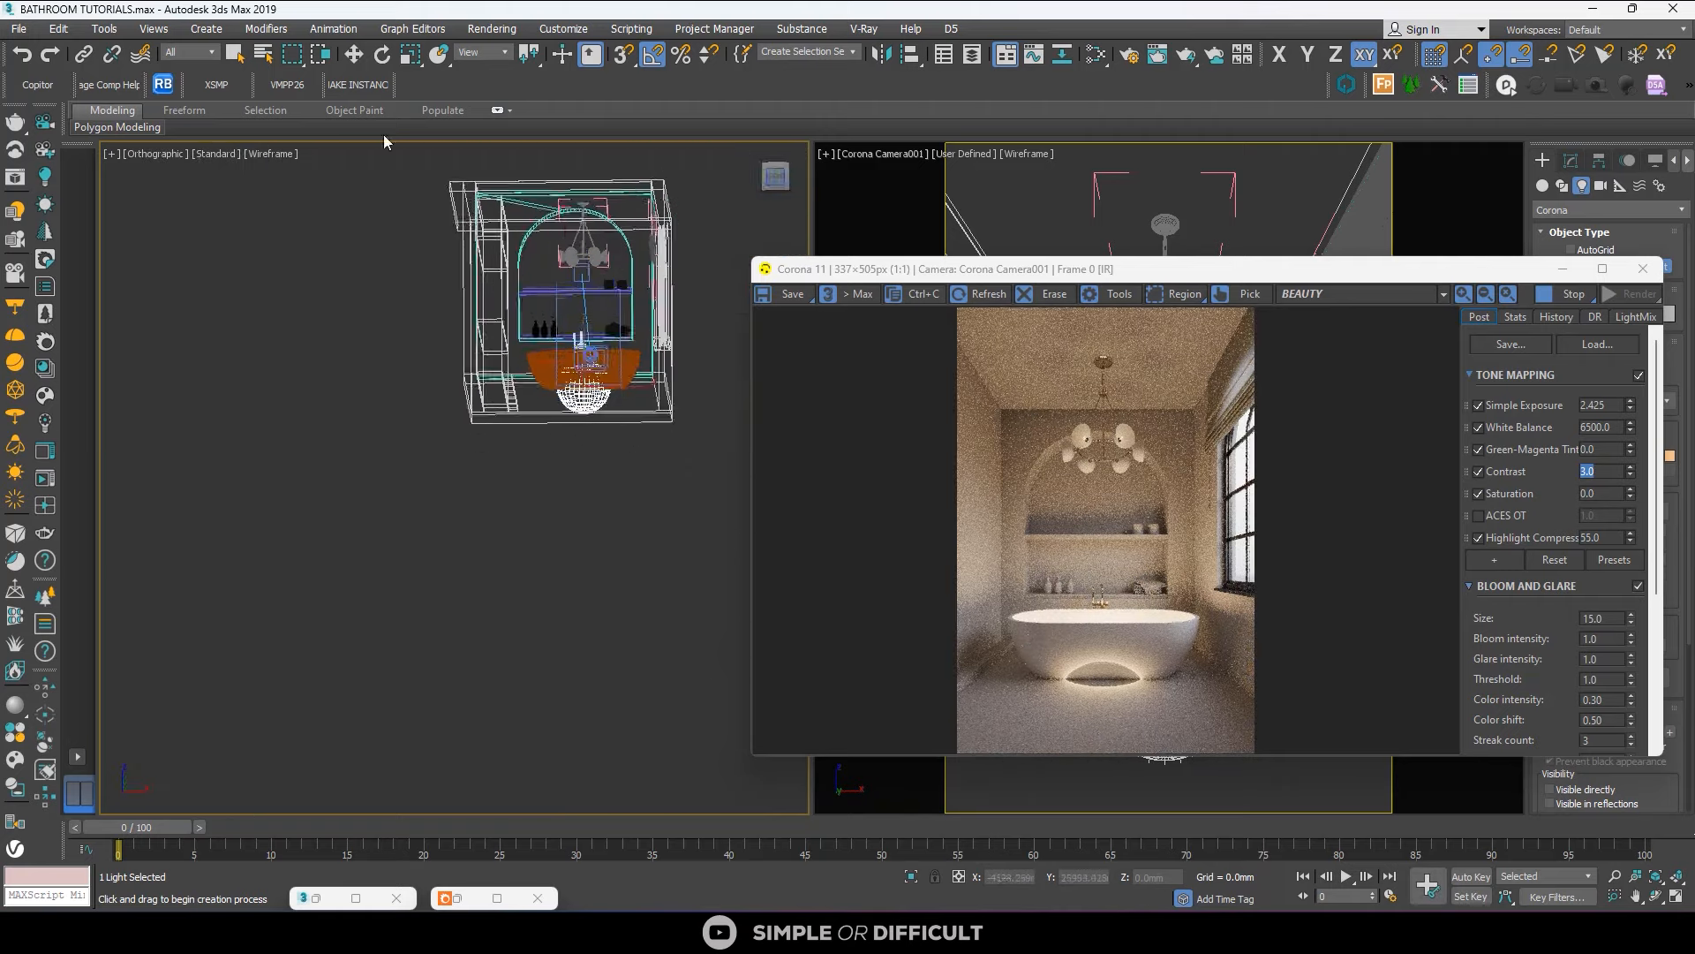
pyautogui.press('w')
pyautogui.moveTo(590, 348); pyautogui.dragTo(589, 205)
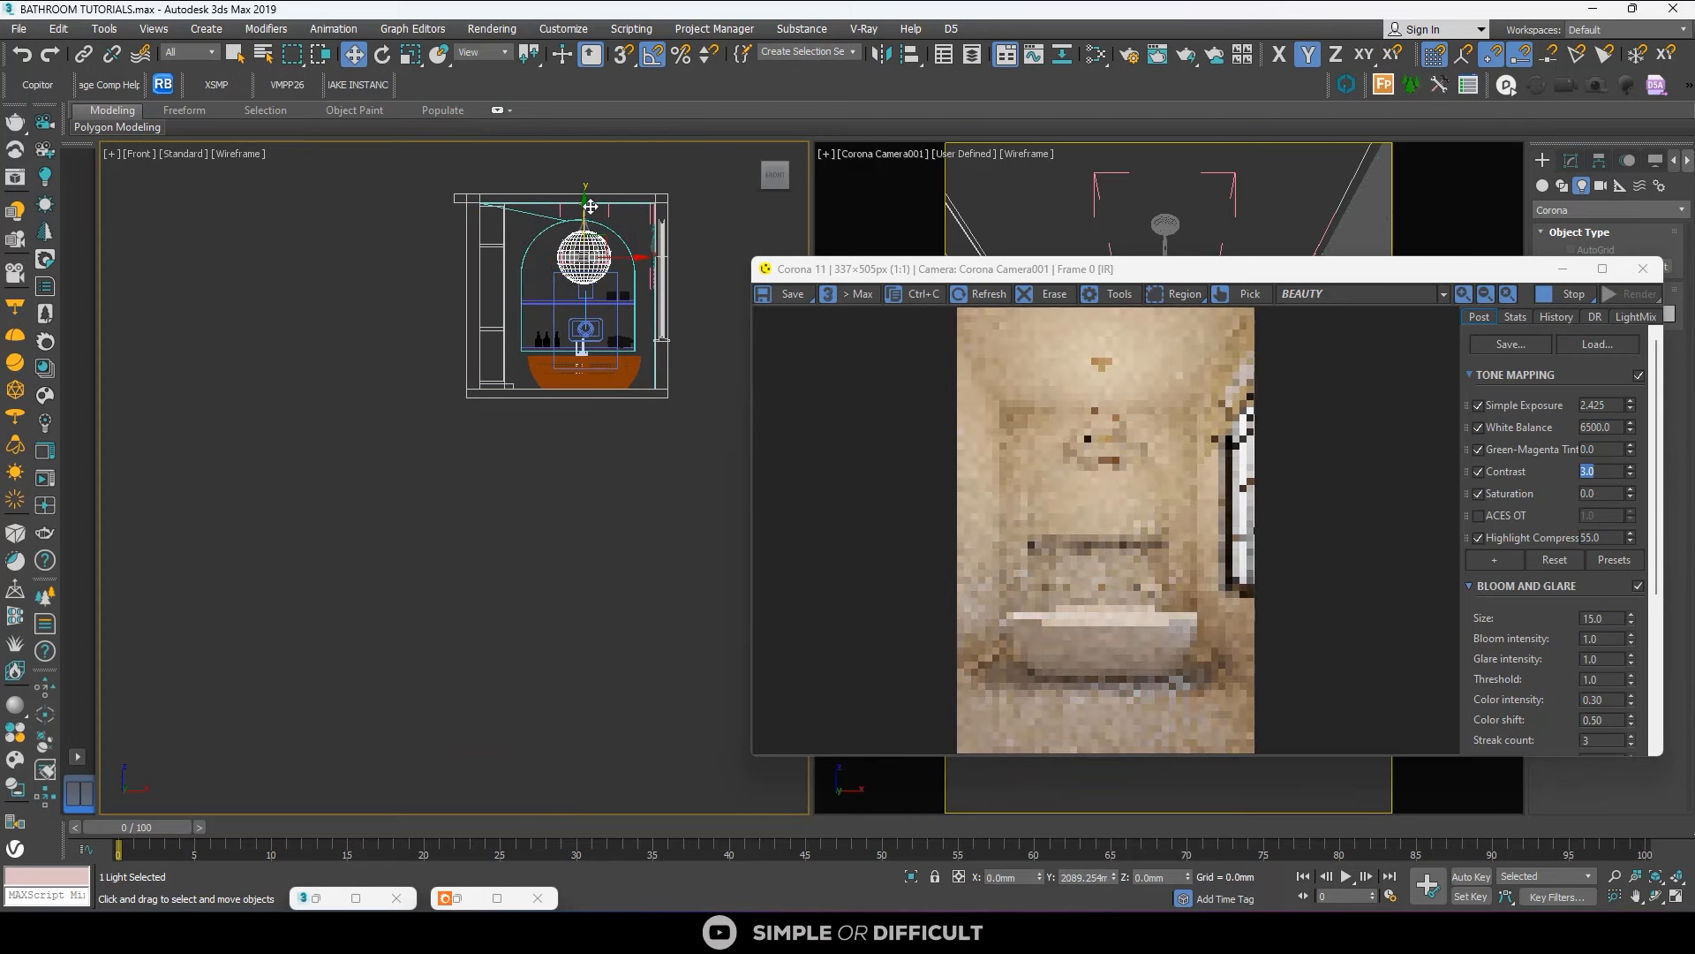
# Set the large sphere light's intensity to 0.5.
pyautogui.moveTo(1127, 276); pyautogui.dragTo(735, 279)
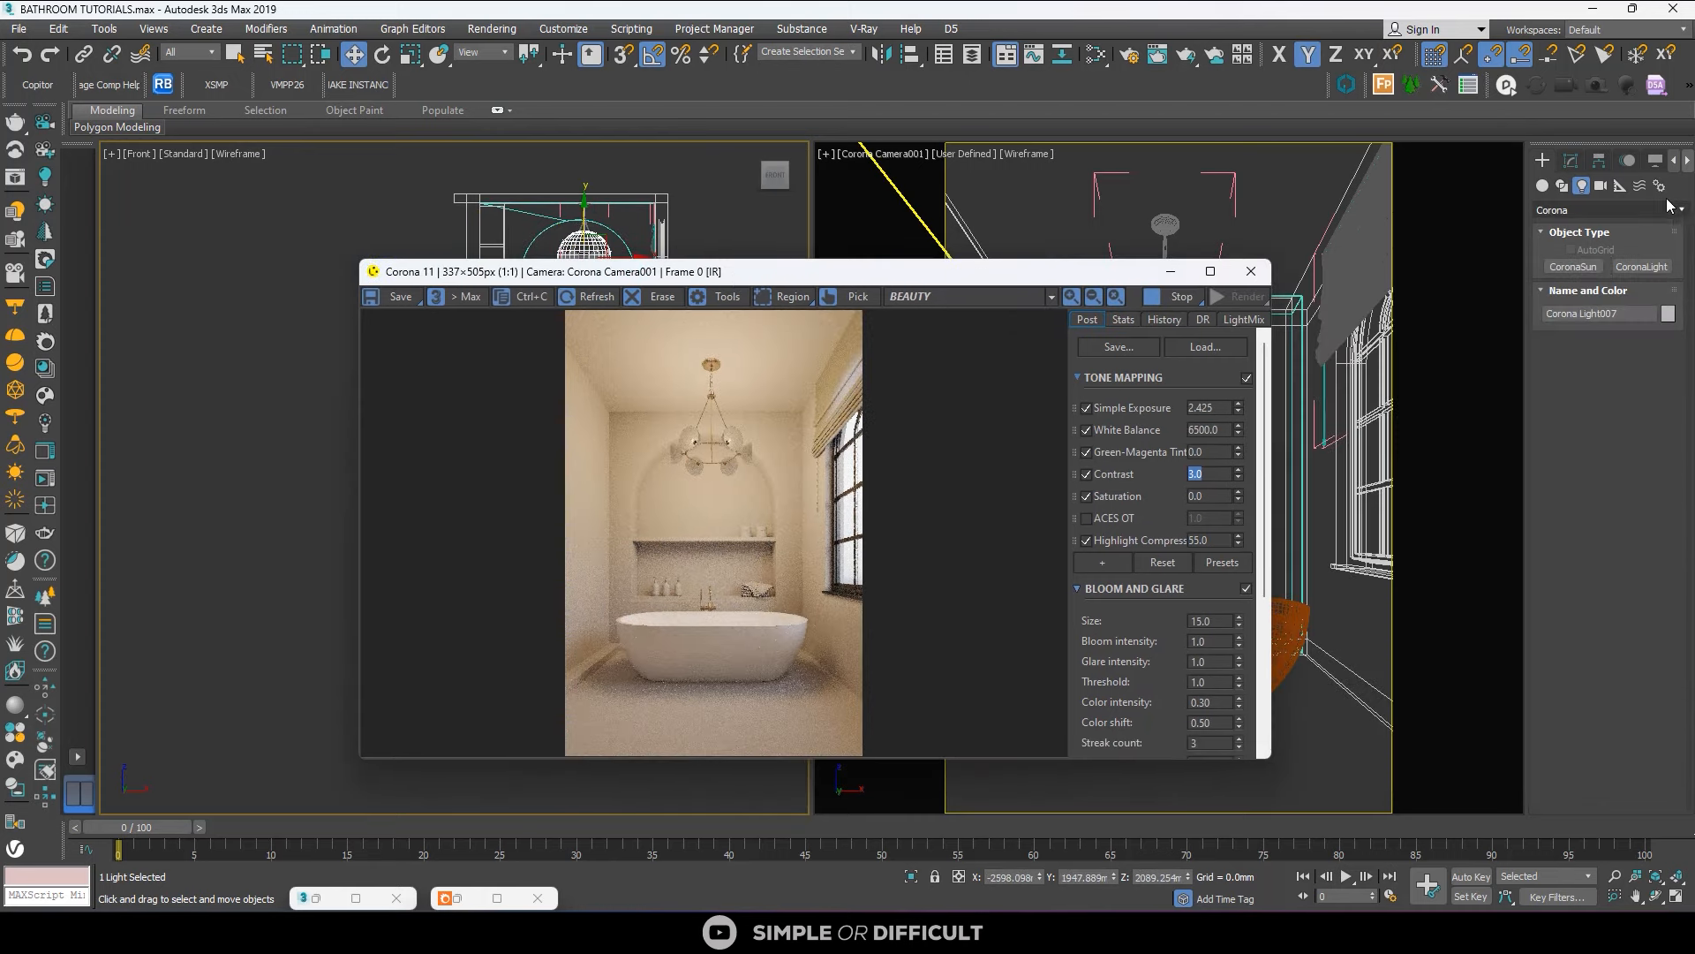
pyautogui.click(1571, 160)
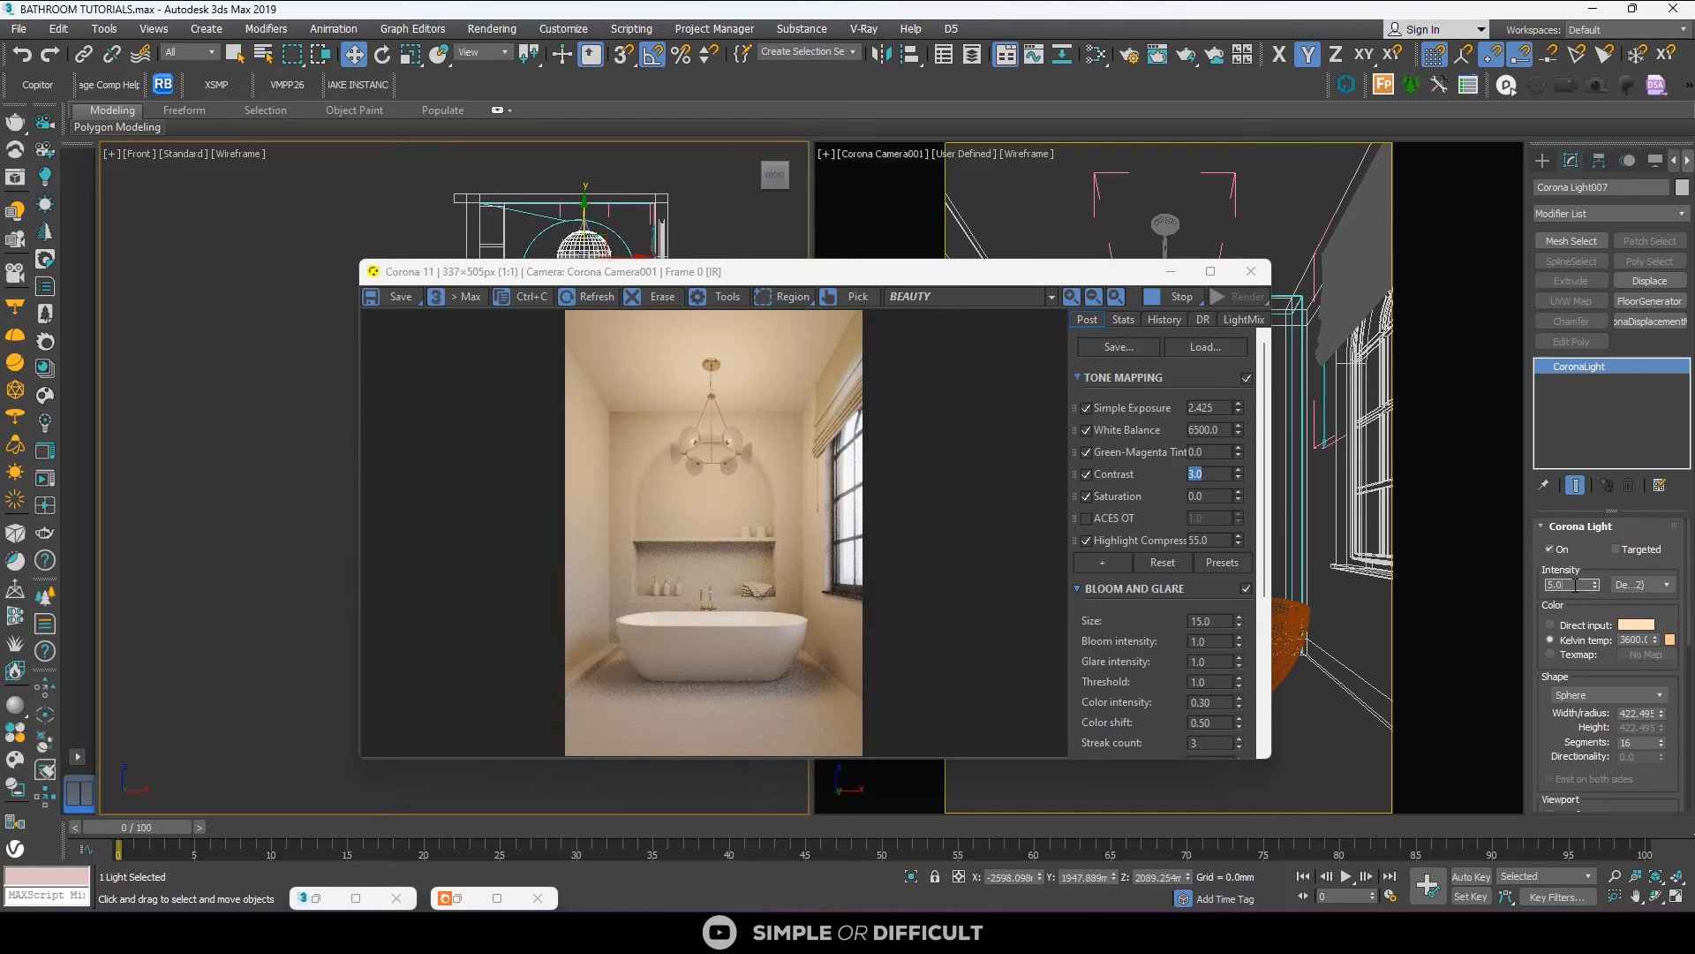
pyautogui.press('Return')
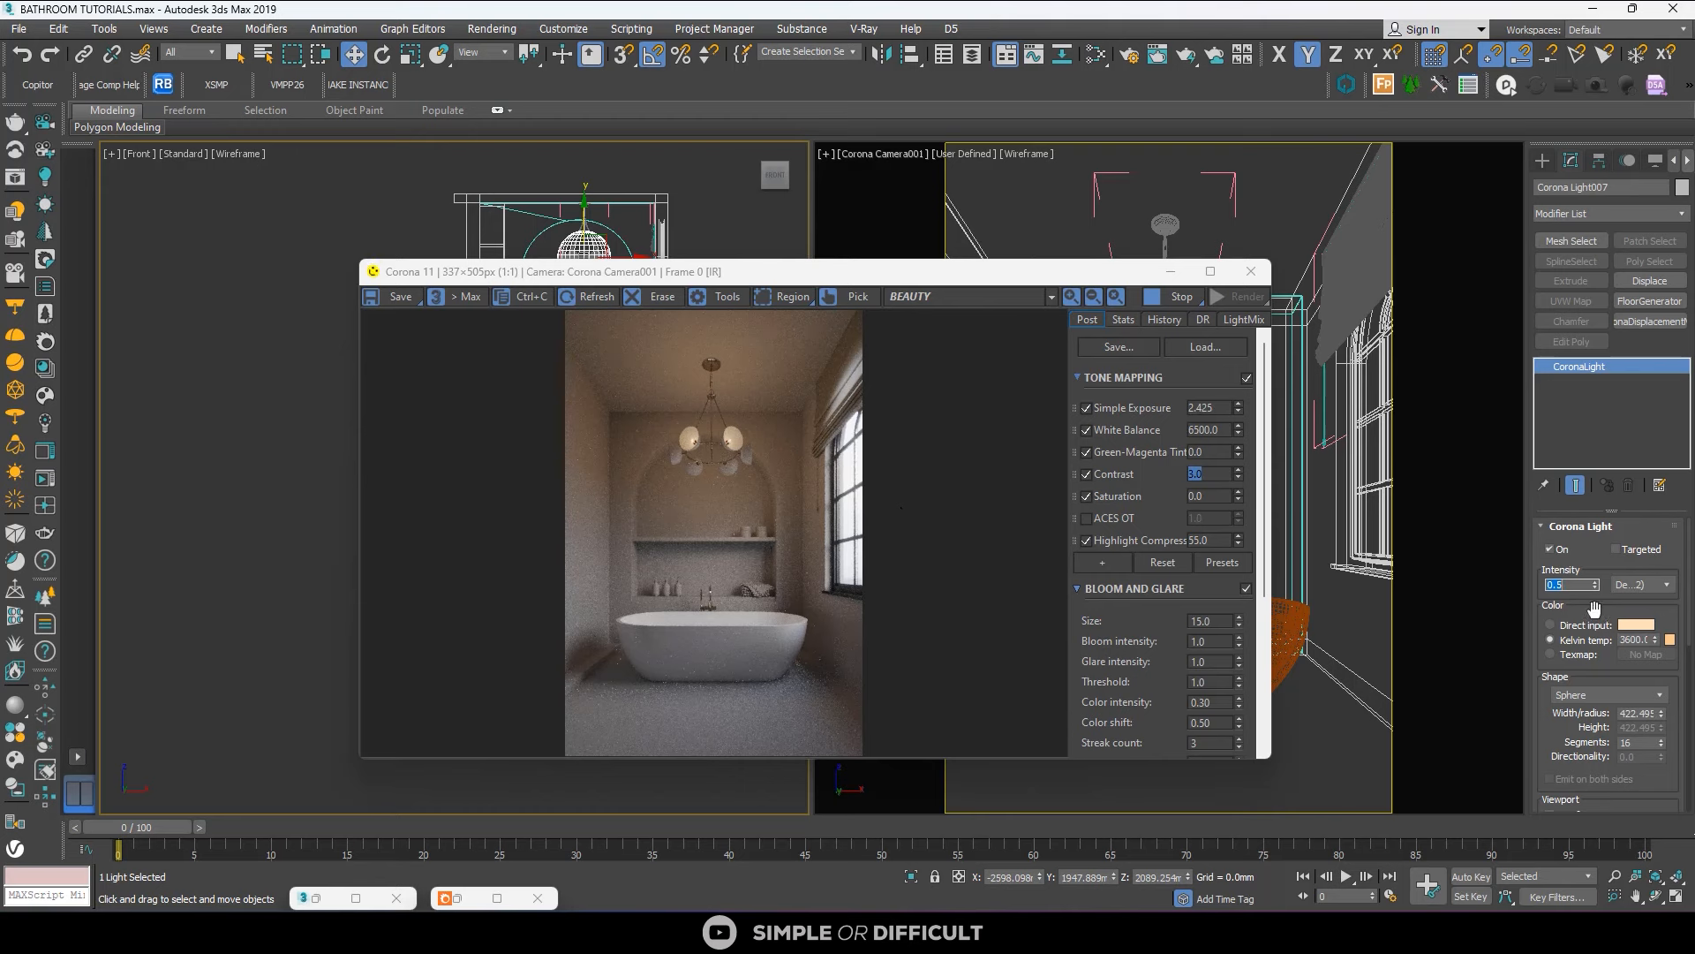
# Try an intensity of 0.2 on the large sphere light, examine the enlarged render and restore the intensity to 0.5.
pyautogui.write('0.2')
pyautogui.press('Return')
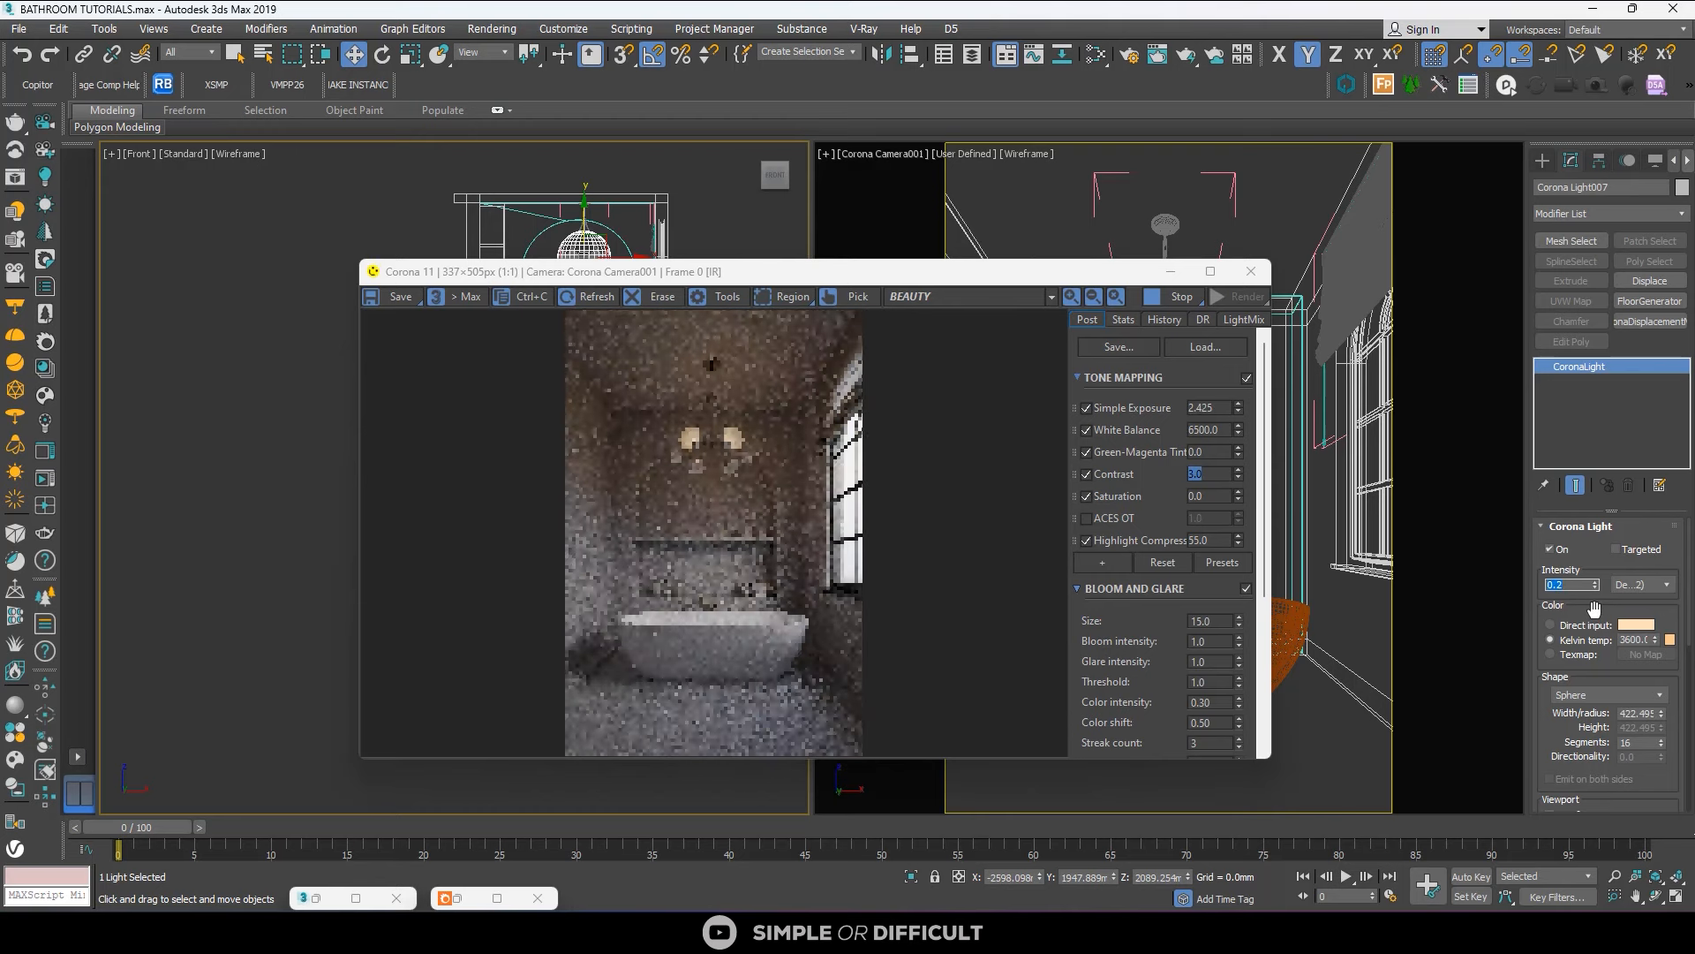
pyautogui.click(1211, 271)
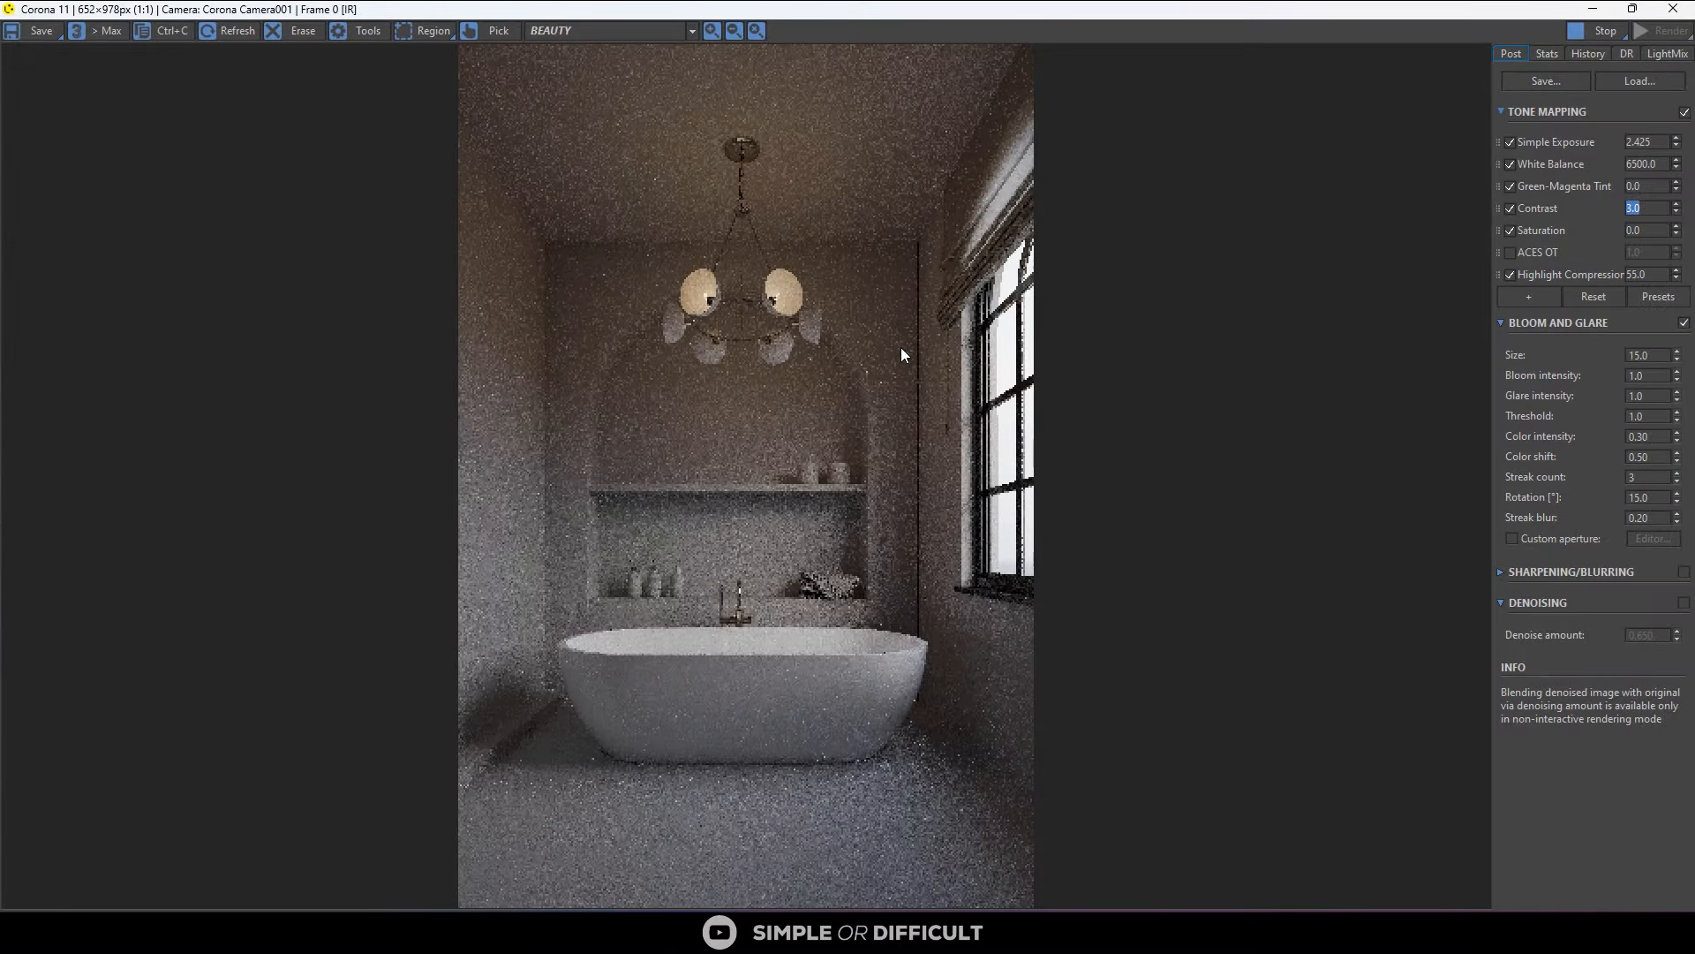
pyautogui.doubleClick(1130, 12)
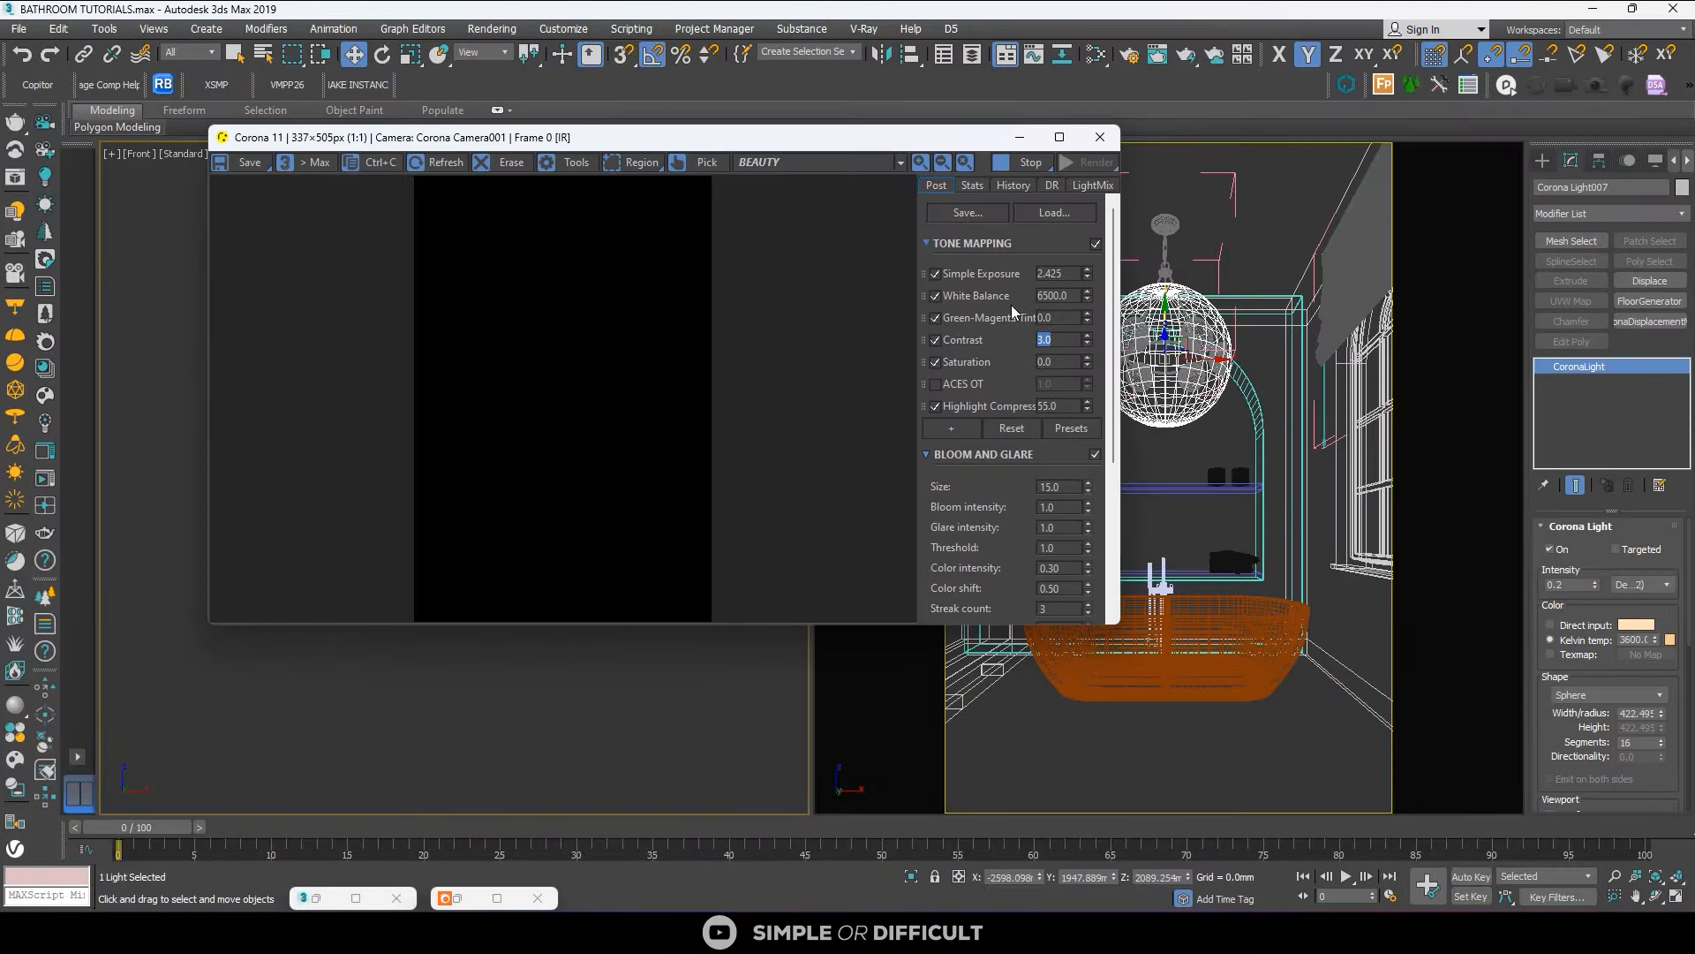
pyautogui.click(1577, 587)
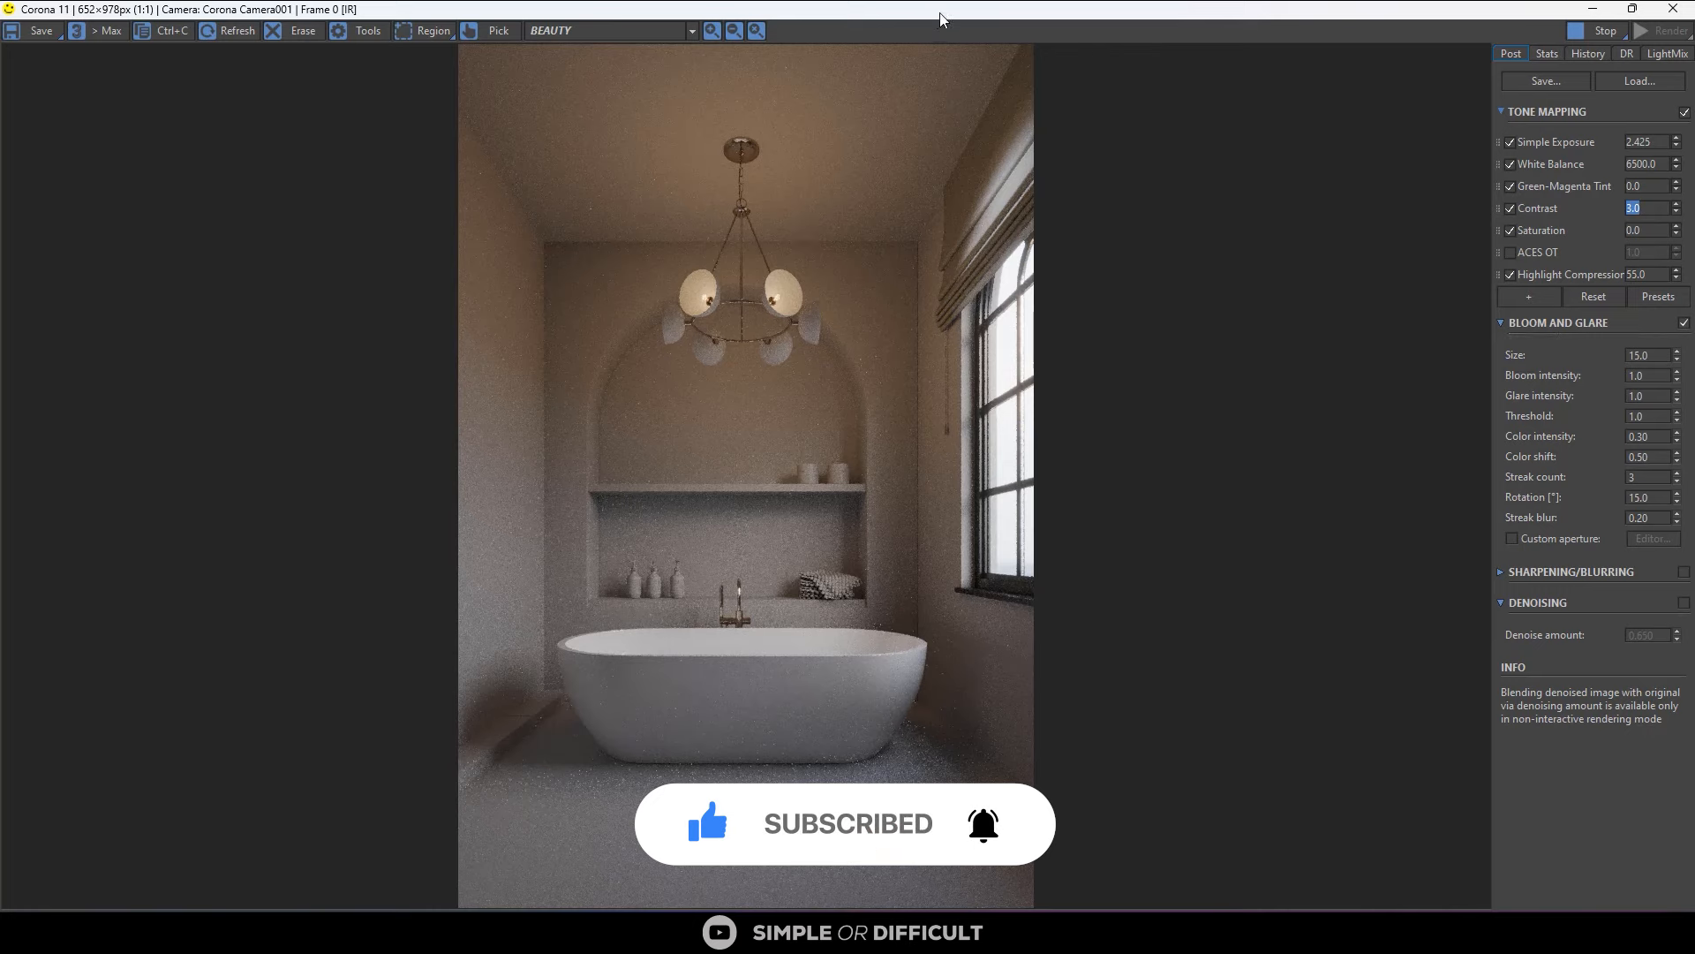
# Change the camera view's display to Default Shading and select the casework along the left wall.
pyautogui.moveTo(940, 13); pyautogui.dragTo(333, 174)
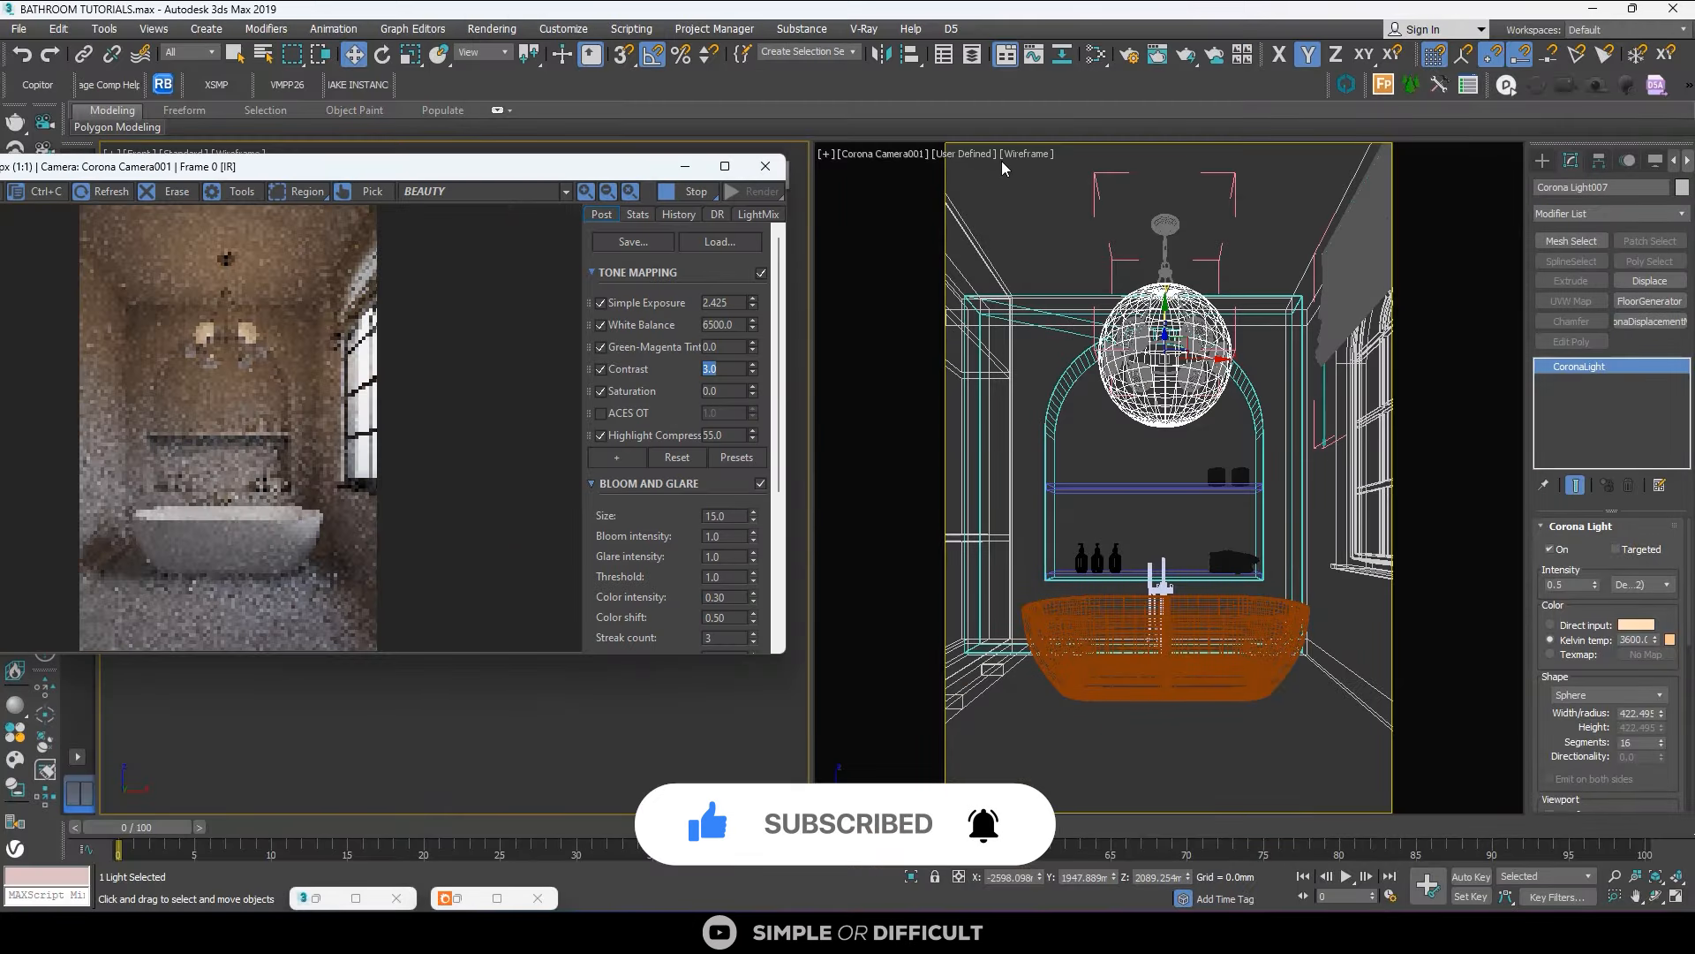
pyautogui.click(1031, 157)
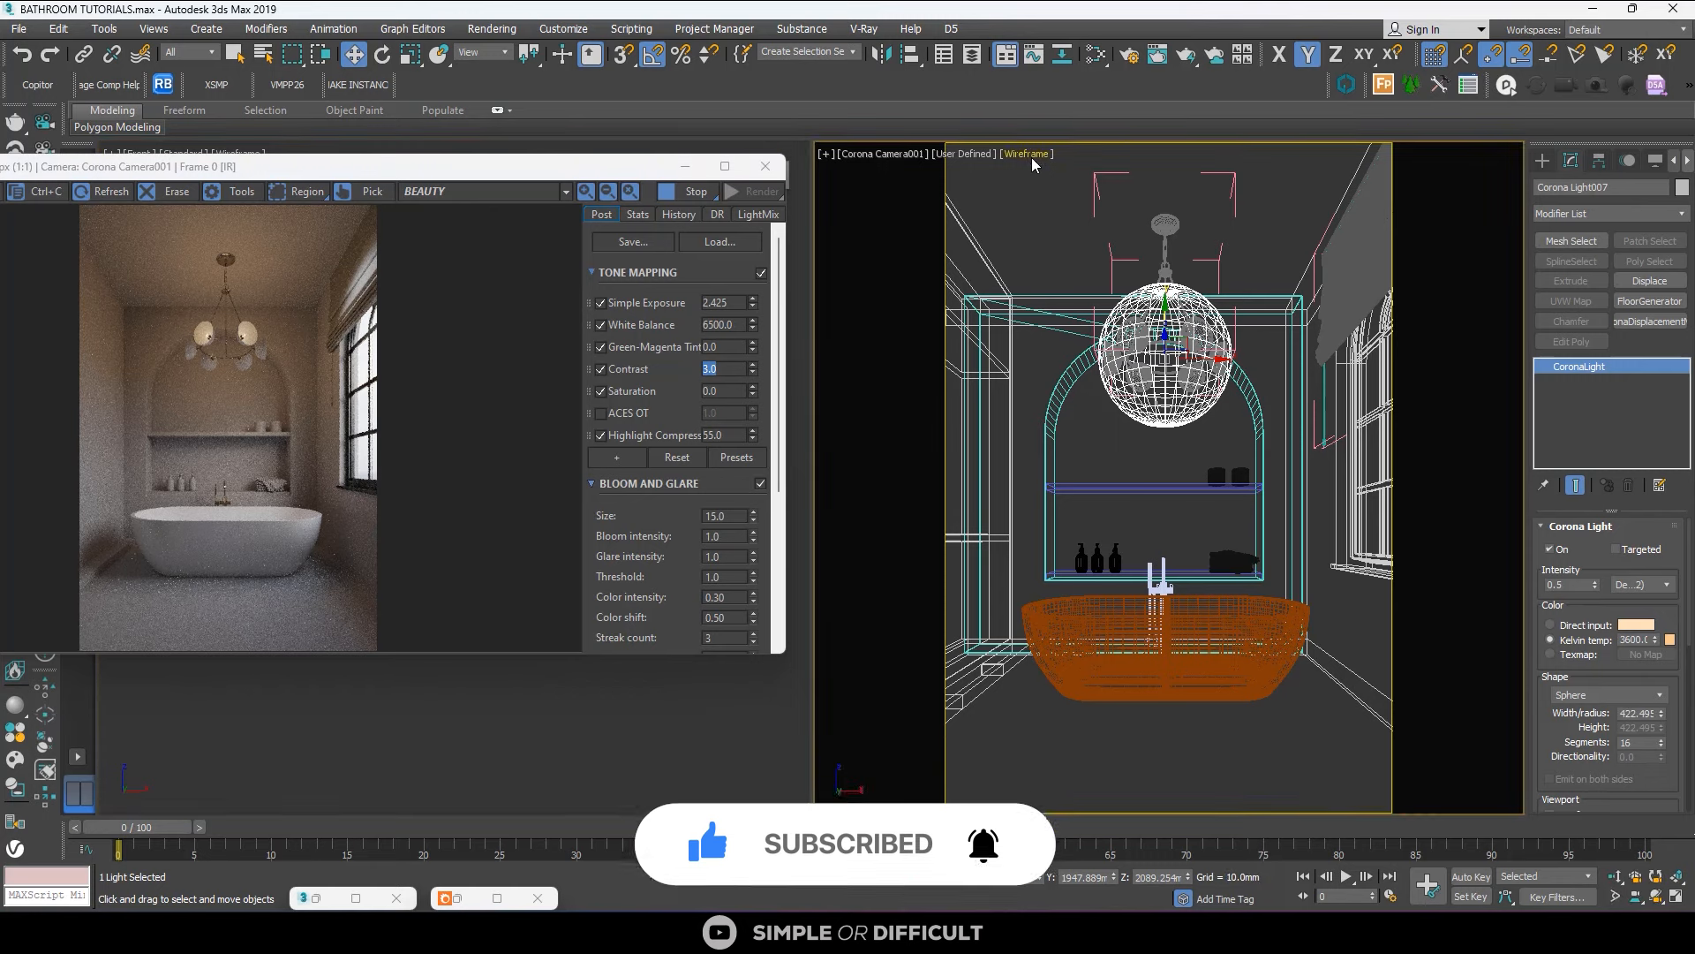
pyautogui.click(1025, 153)
pyautogui.click(1063, 172)
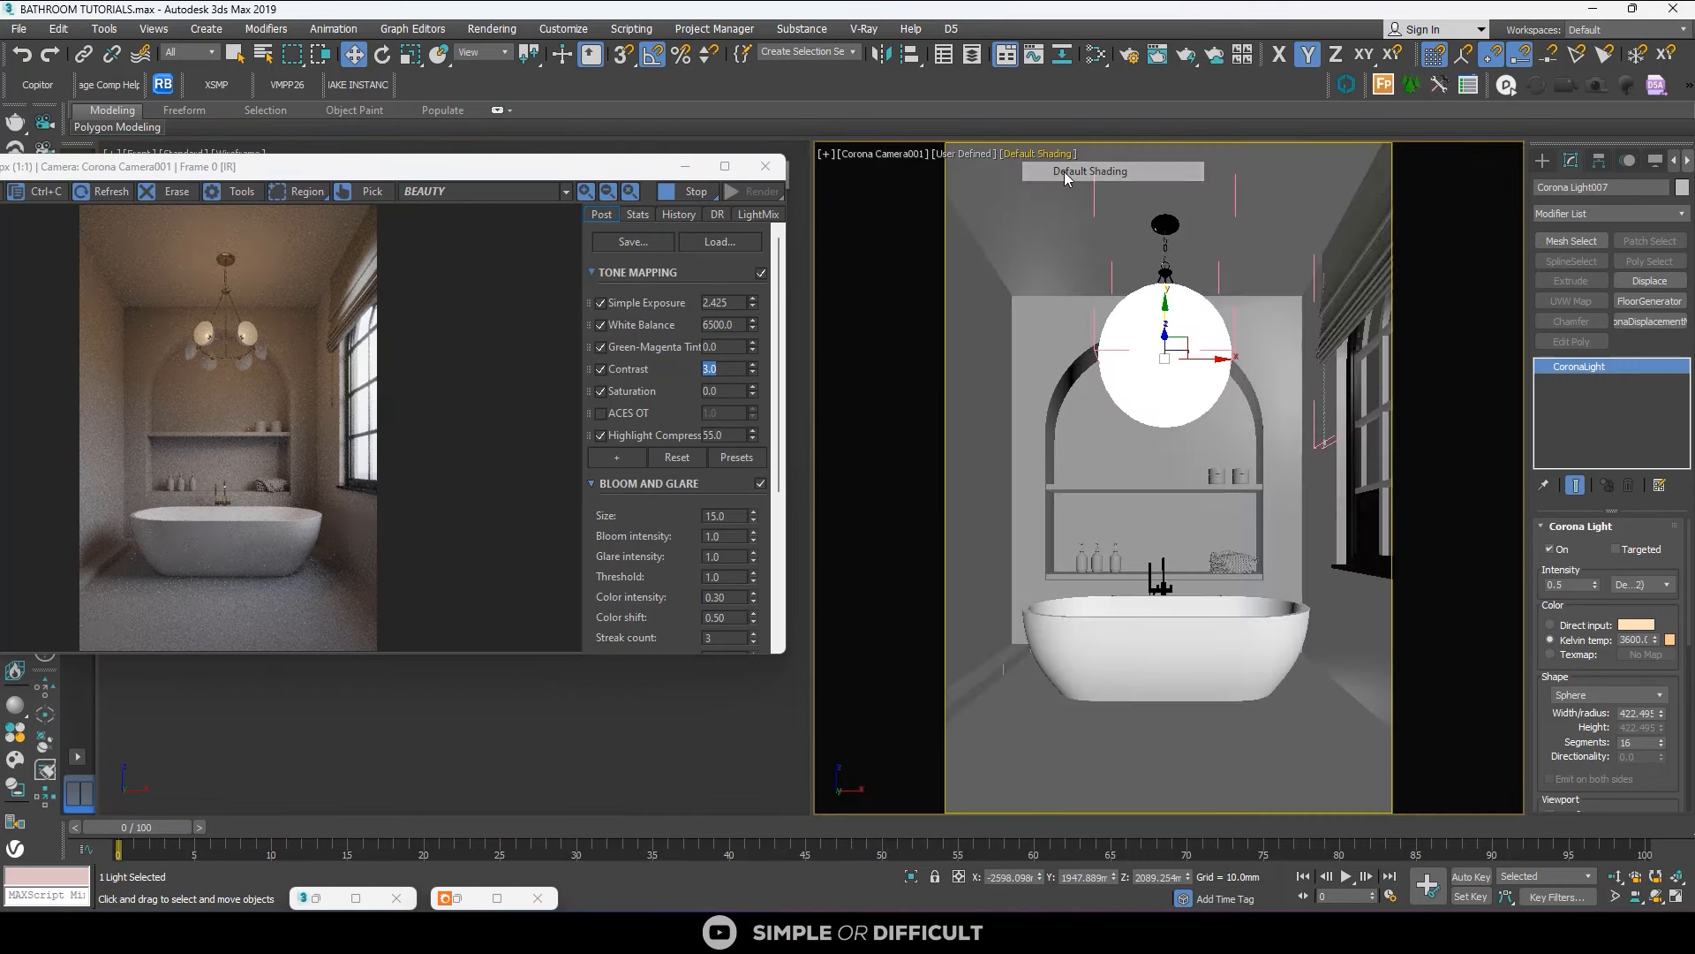
pyautogui.click(978, 335)
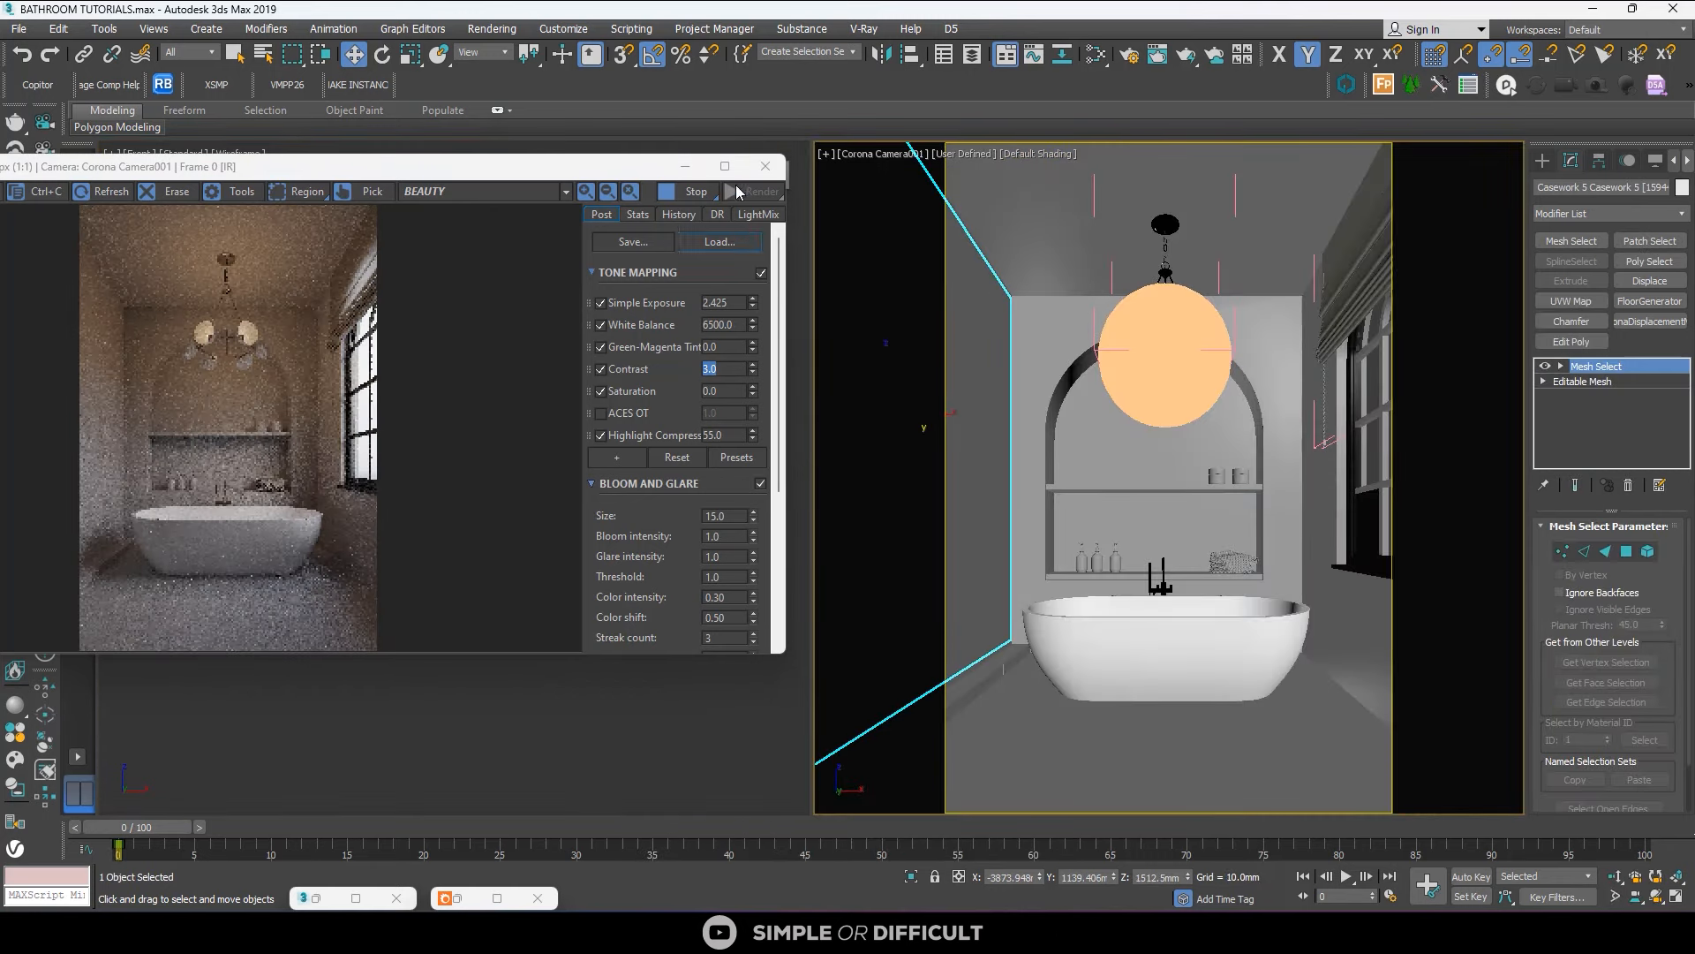
# Duplicate the clear glass CoronaLegacyMtl in the Slate Material Editor, assign the copy to the selected casework and show its parameters.
pyautogui.click(1096, 54)
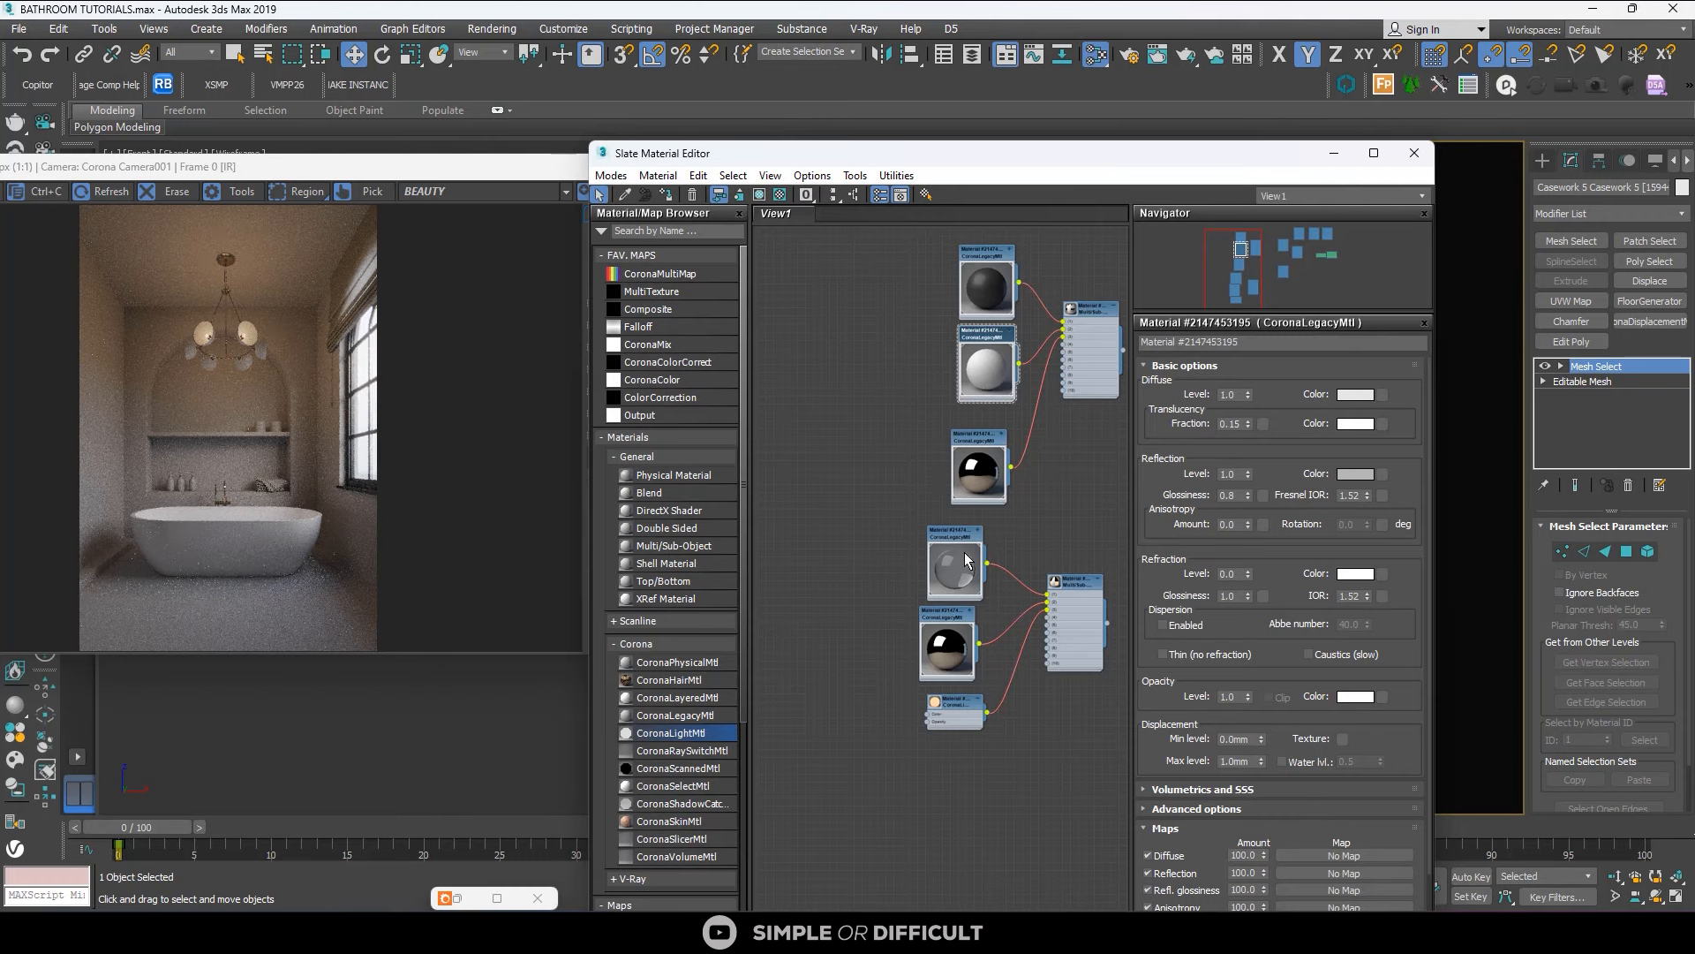
pyautogui.scroll(-2, 967, 561)
pyautogui.click(1013, 523)
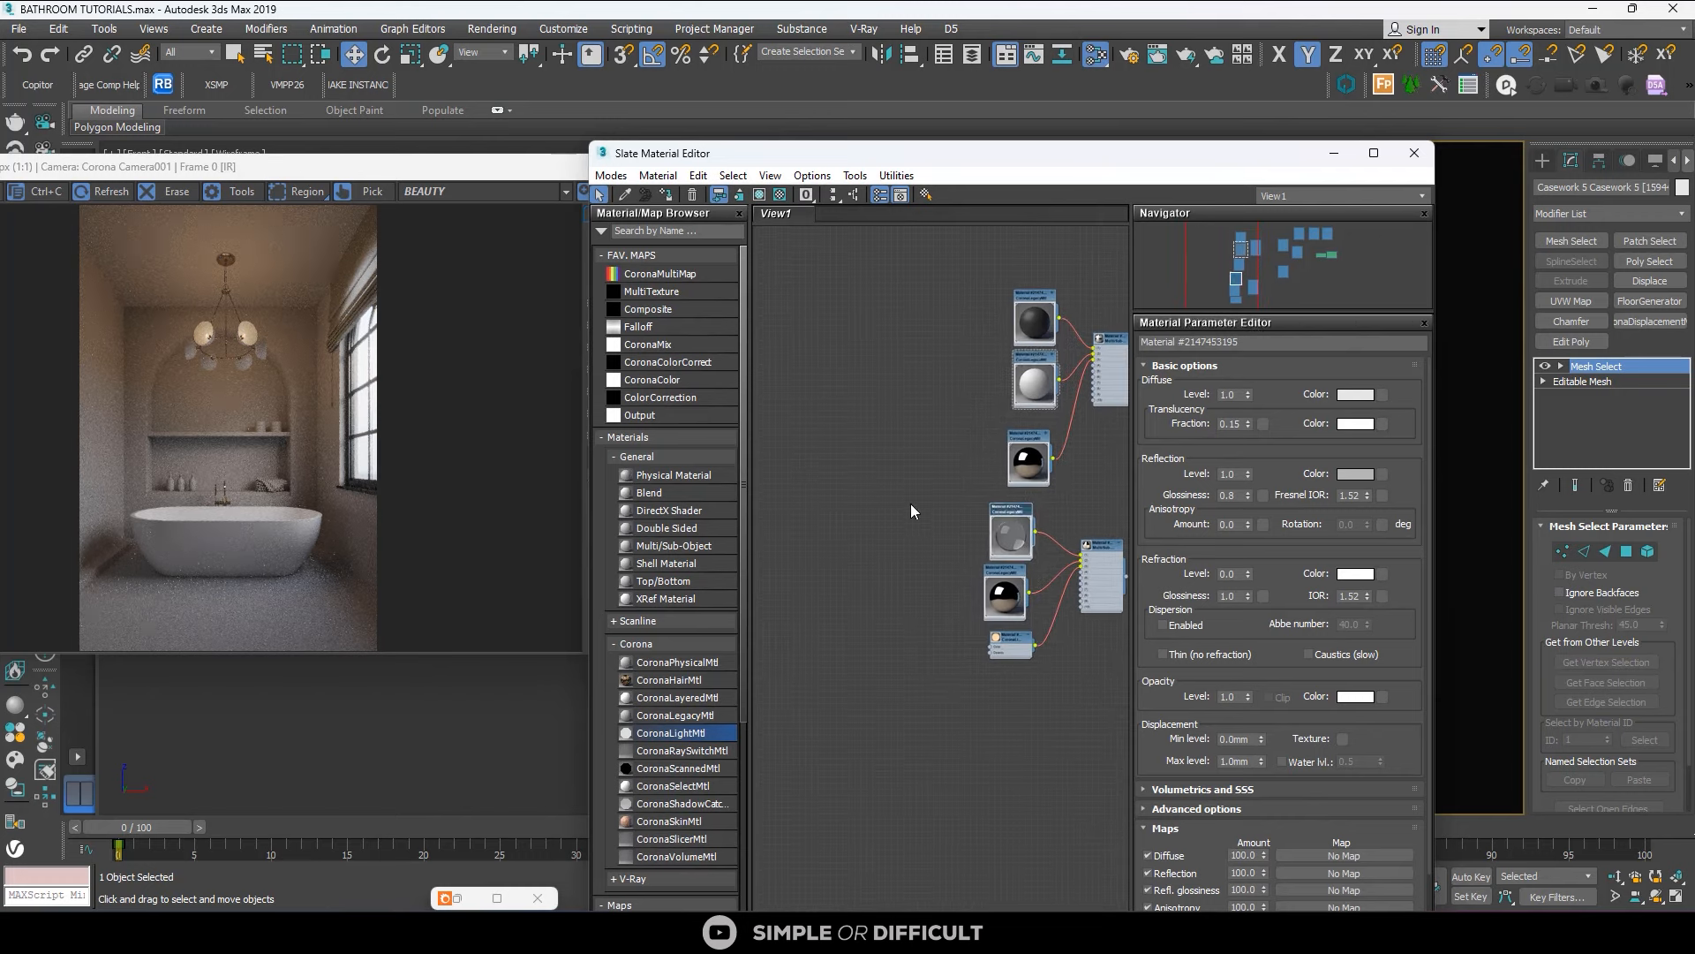
pyautogui.keyDown('shift'); pyautogui.moveTo(1010, 513); pyautogui.dragTo(909, 516); pyautogui.keyUp('shift')
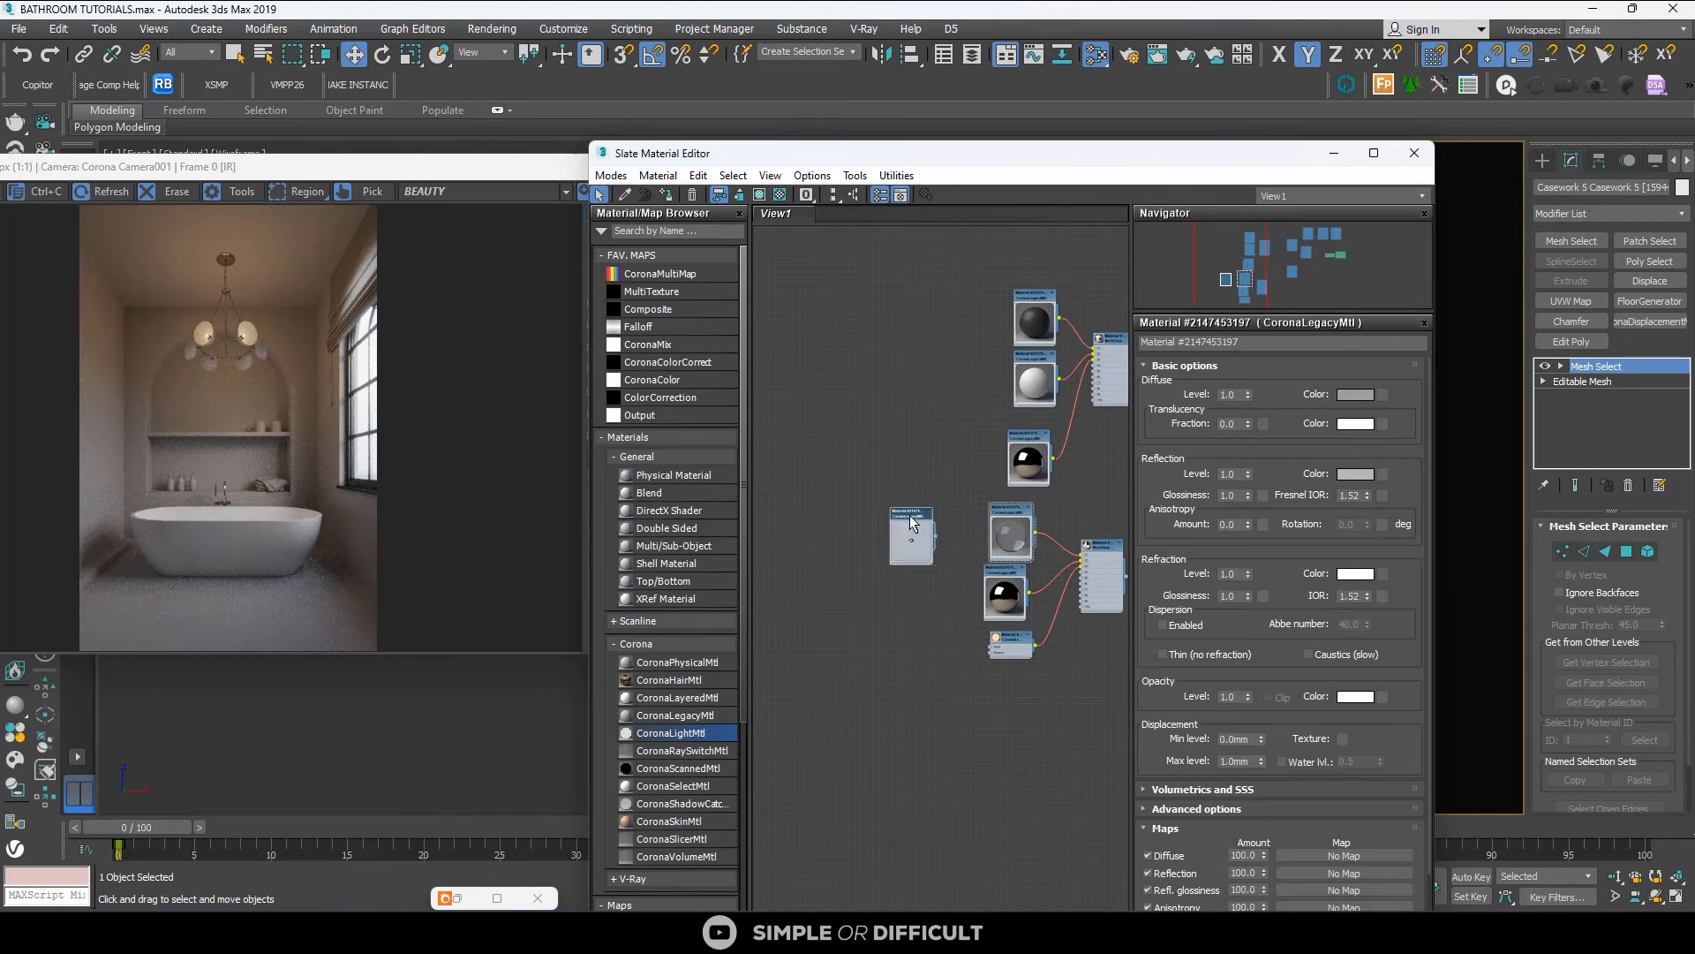
pyautogui.scroll(3, 888, 514)
pyautogui.doubleClick(955, 521)
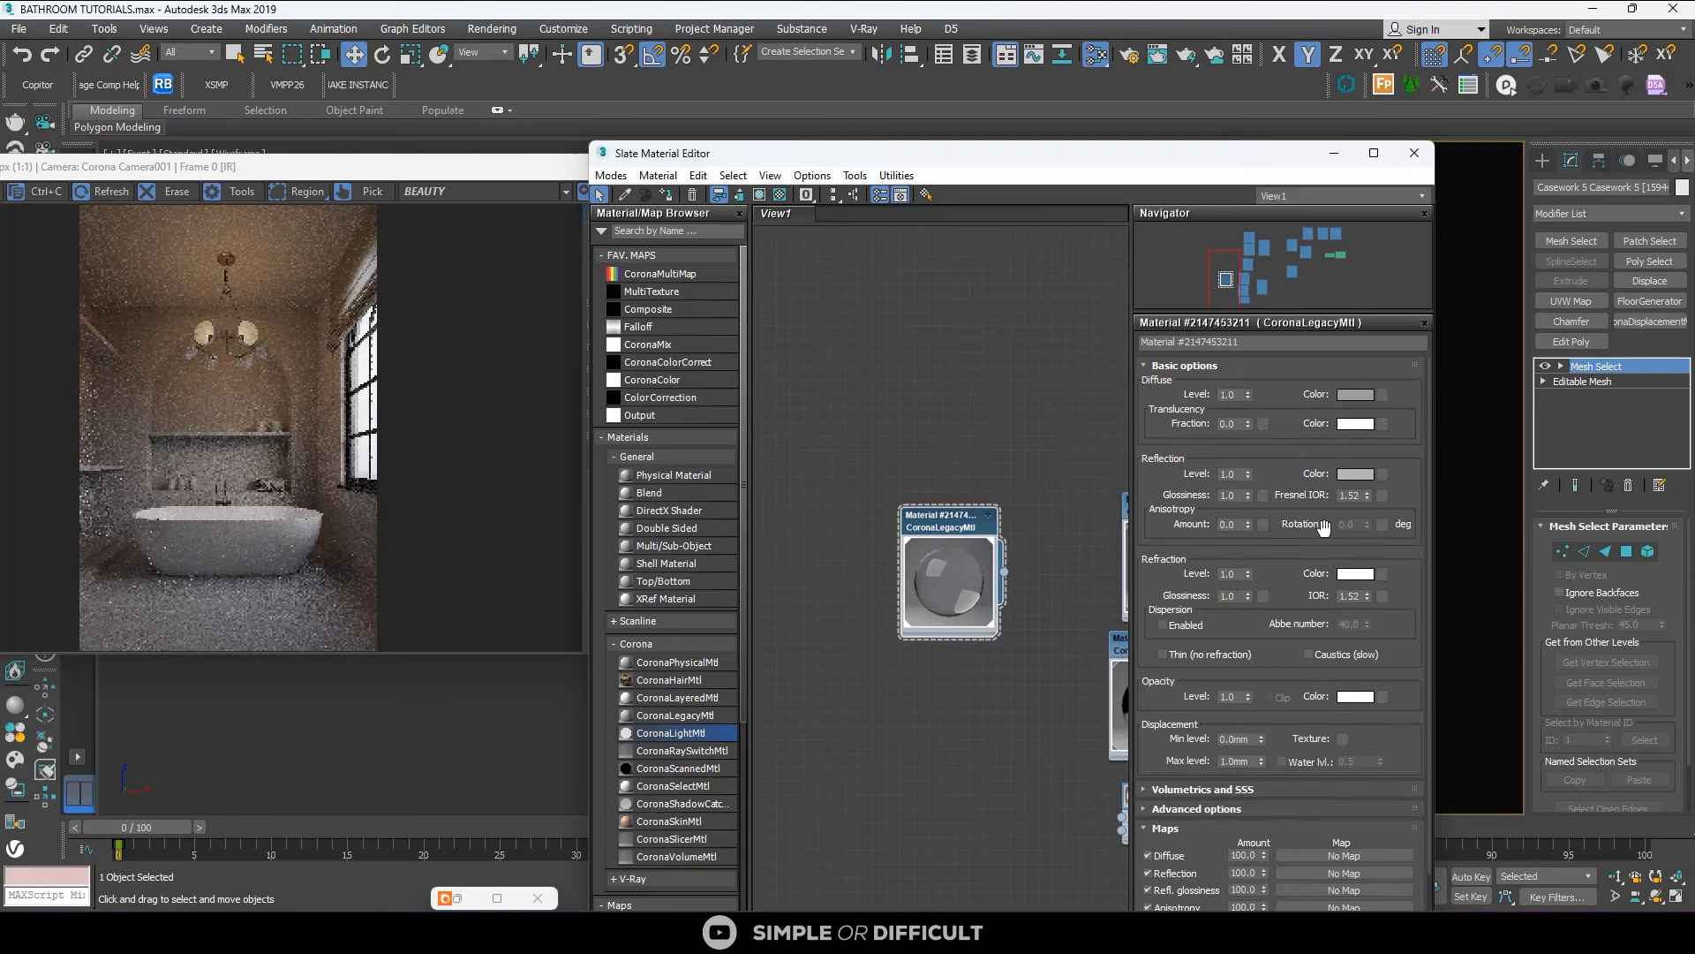
# Darken the copied glass material using a grey volumetric absorption color and an absorption distance of 3 mm.
pyautogui.scroll(-1, 1389, 771)
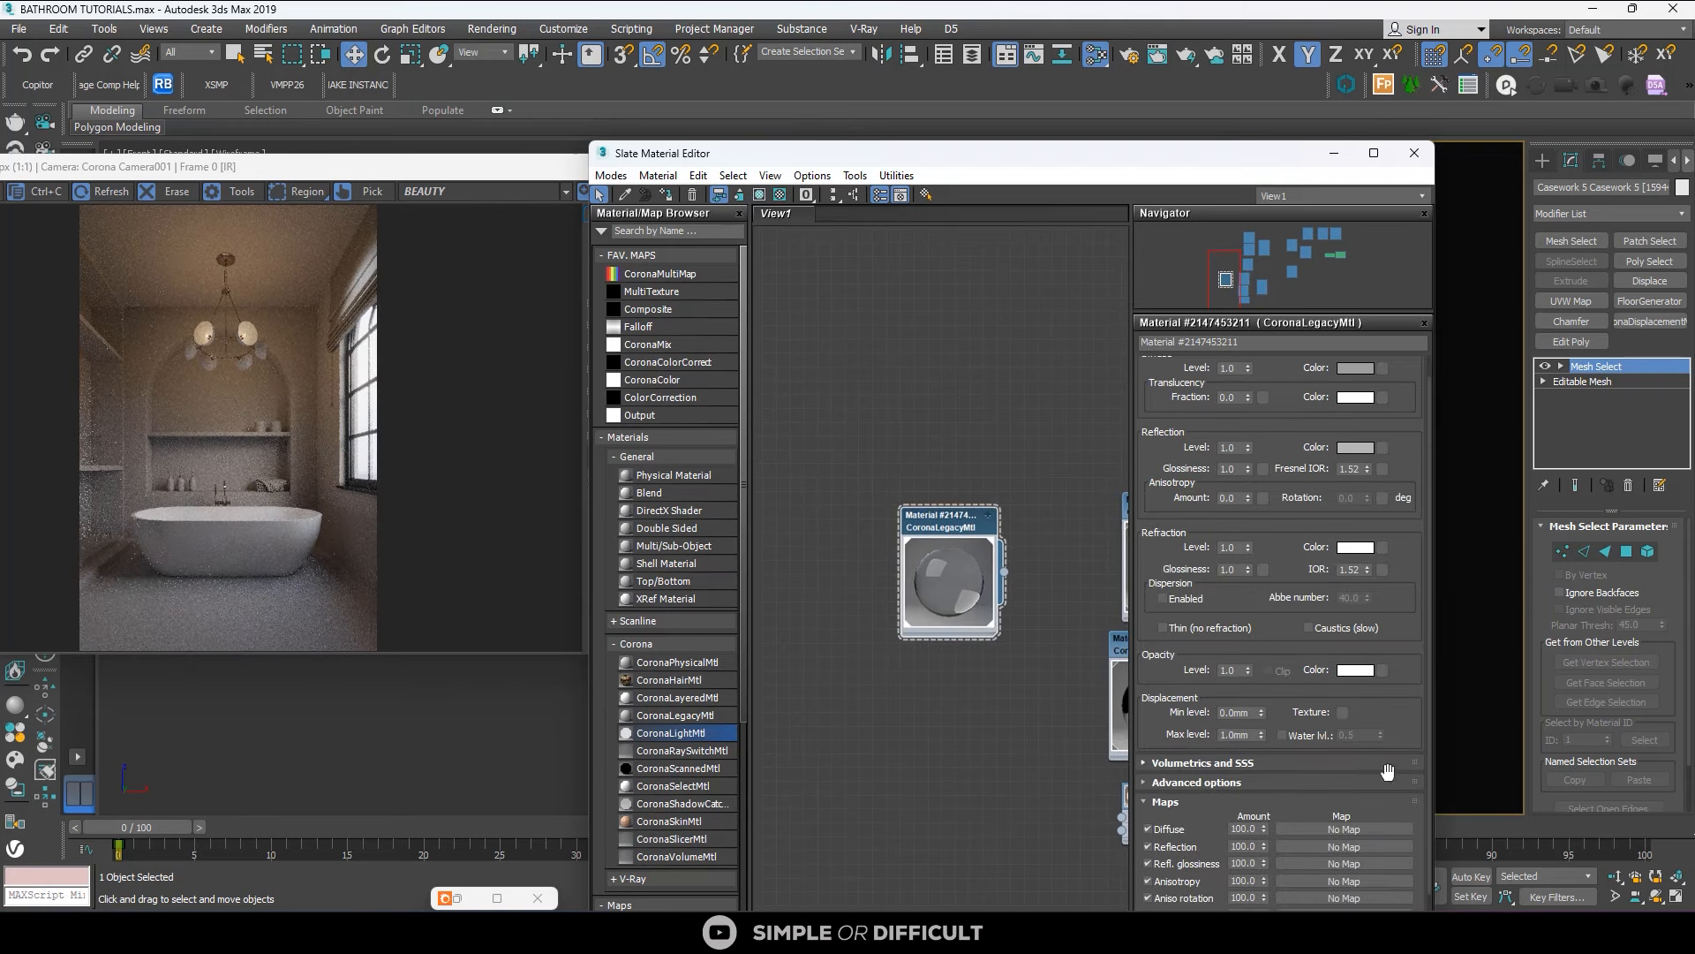
pyautogui.click(1202, 763)
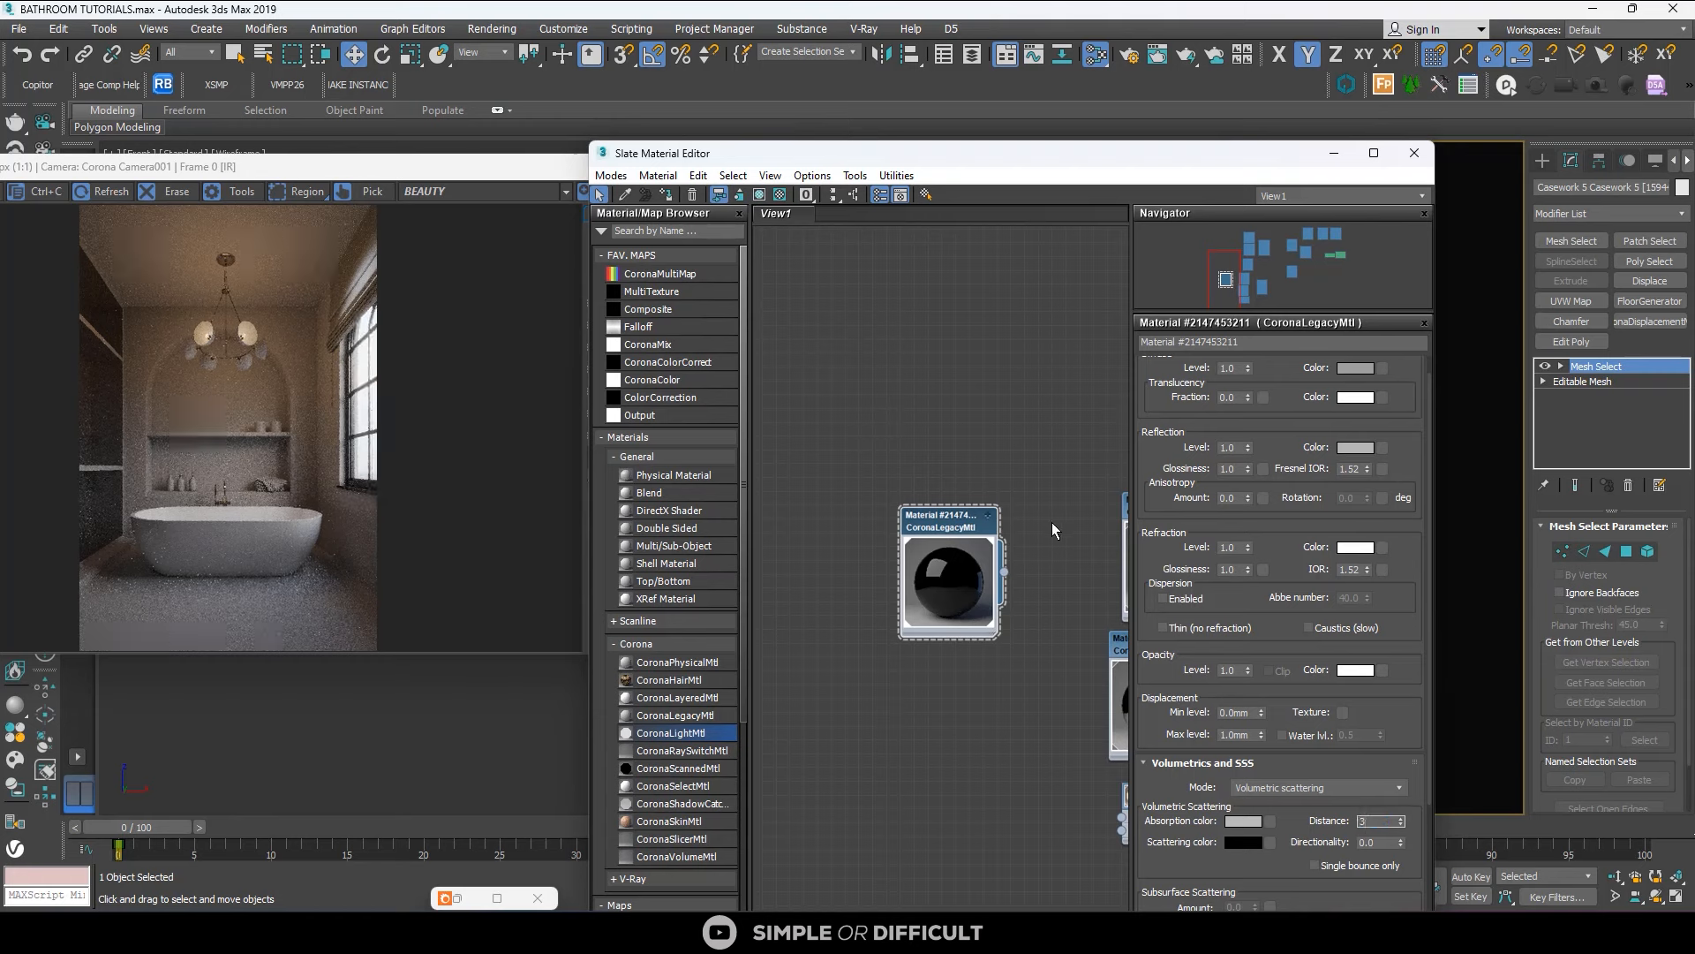
pyautogui.press('Return')
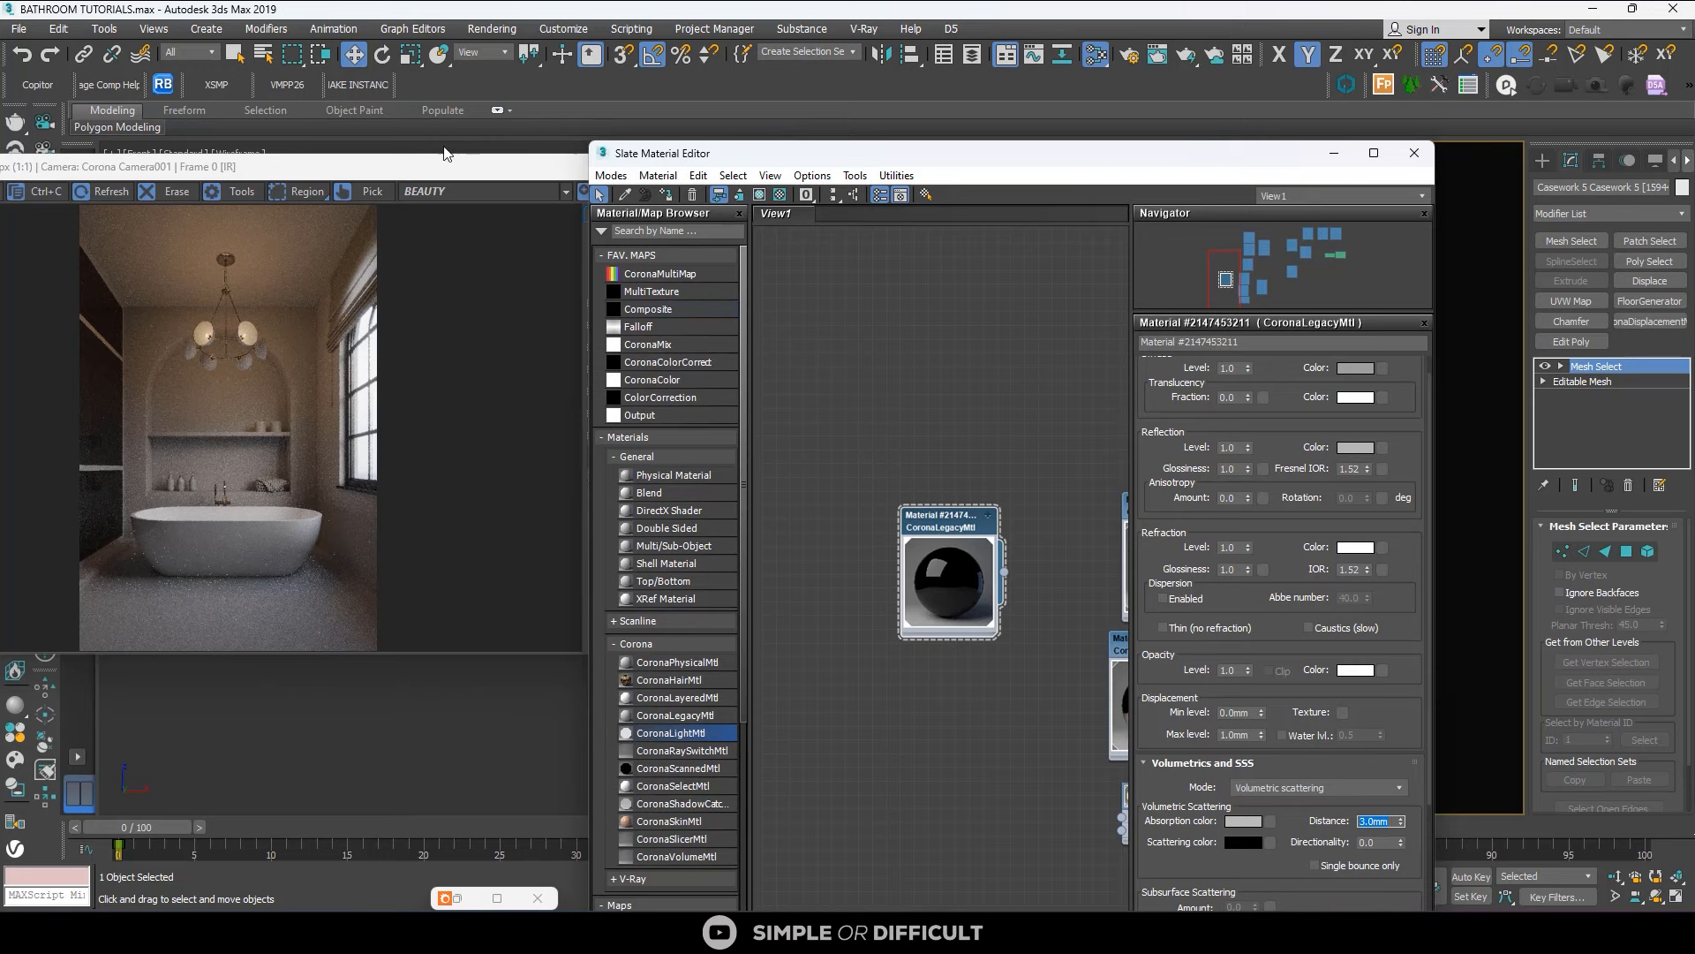
# Examine the dark glass casework and the room lighting in the interactive render, and minimize the render window.
pyautogui.doubleClick(545, 166)
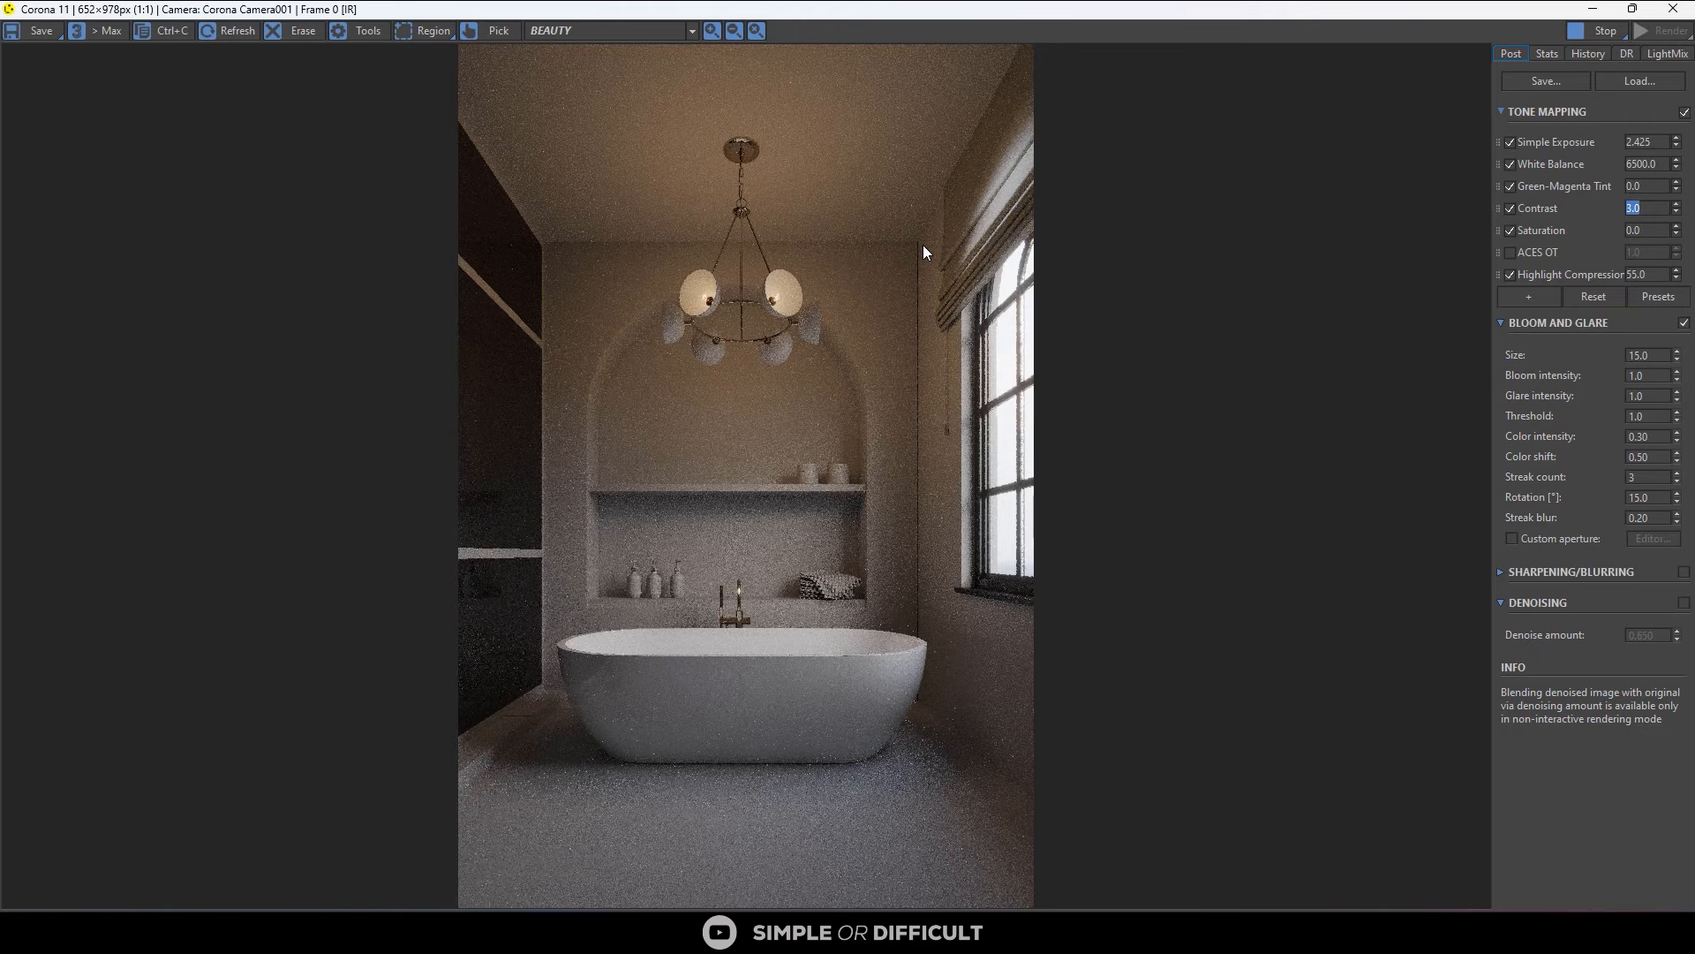
pyautogui.moveTo(1012, 18); pyautogui.dragTo(559, 165)
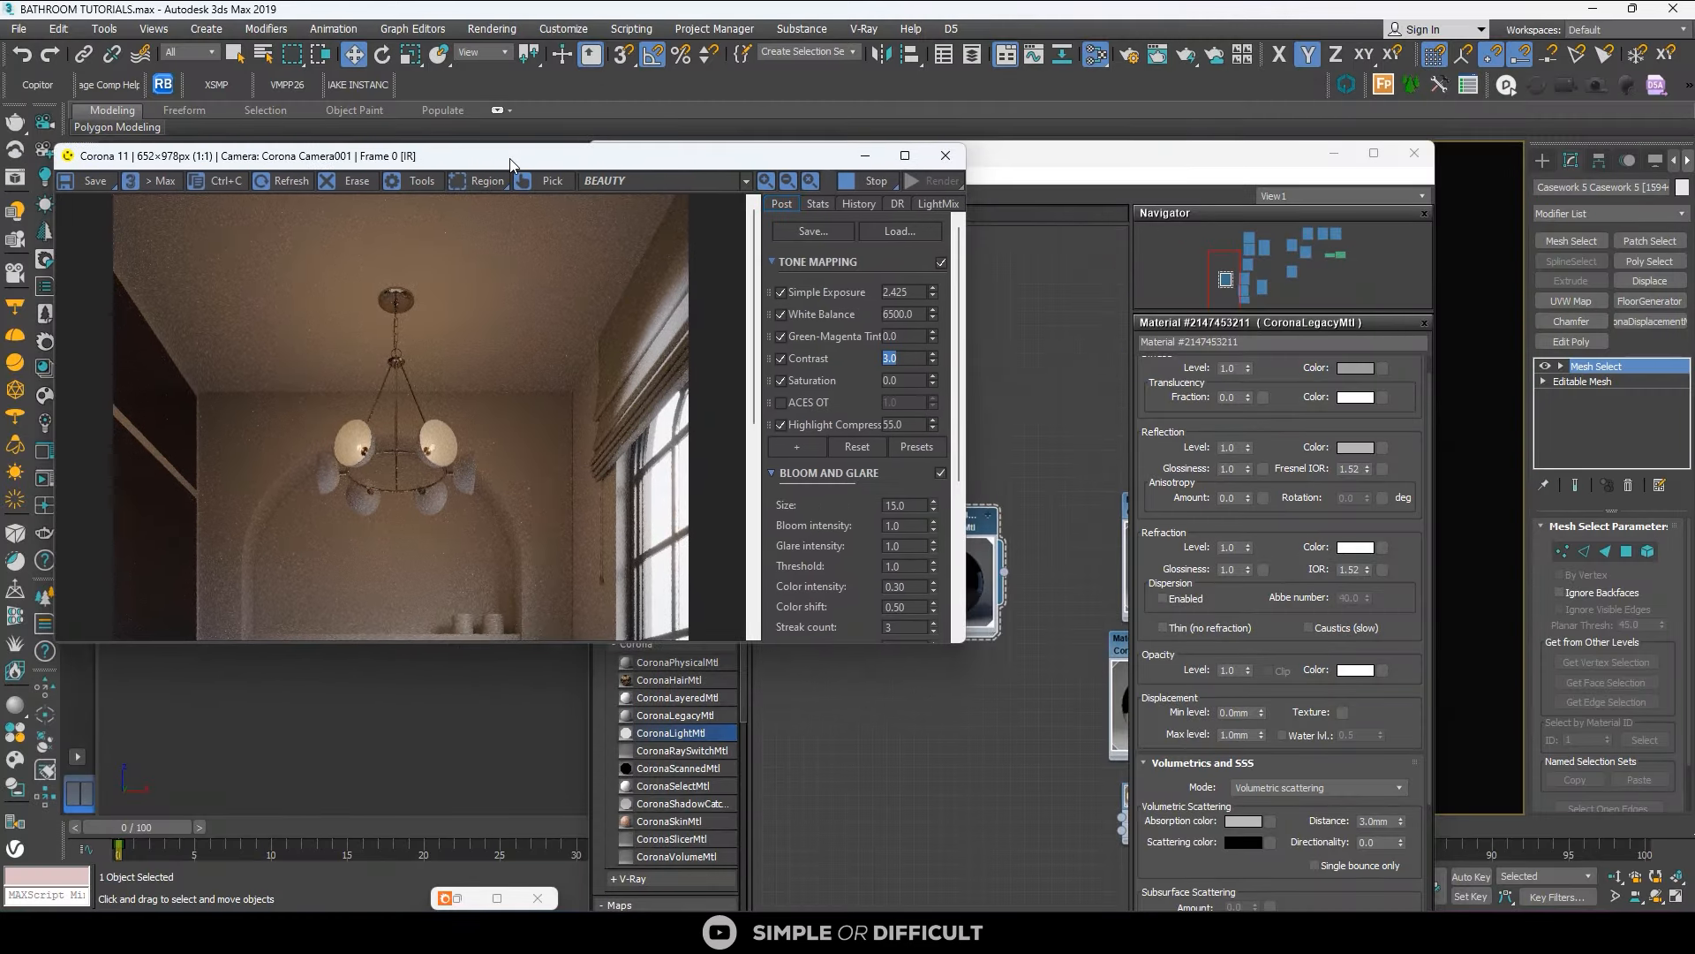
pyautogui.scroll(1, 501, 421)
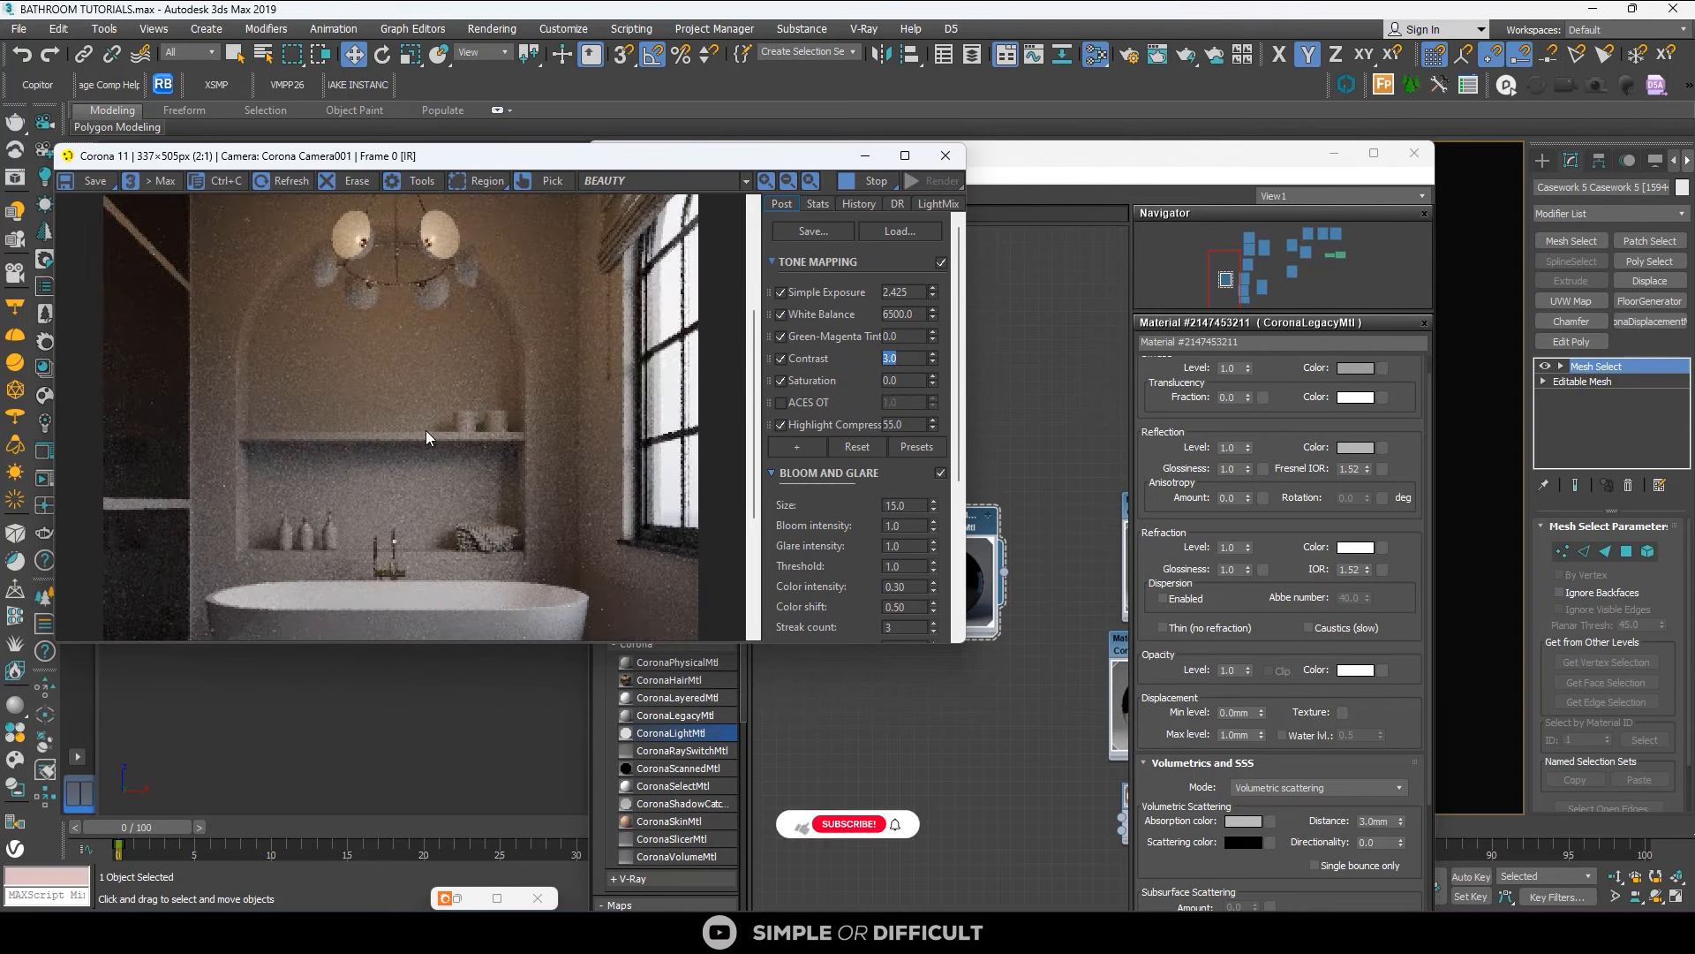
pyautogui.scroll(-1, 530, 420)
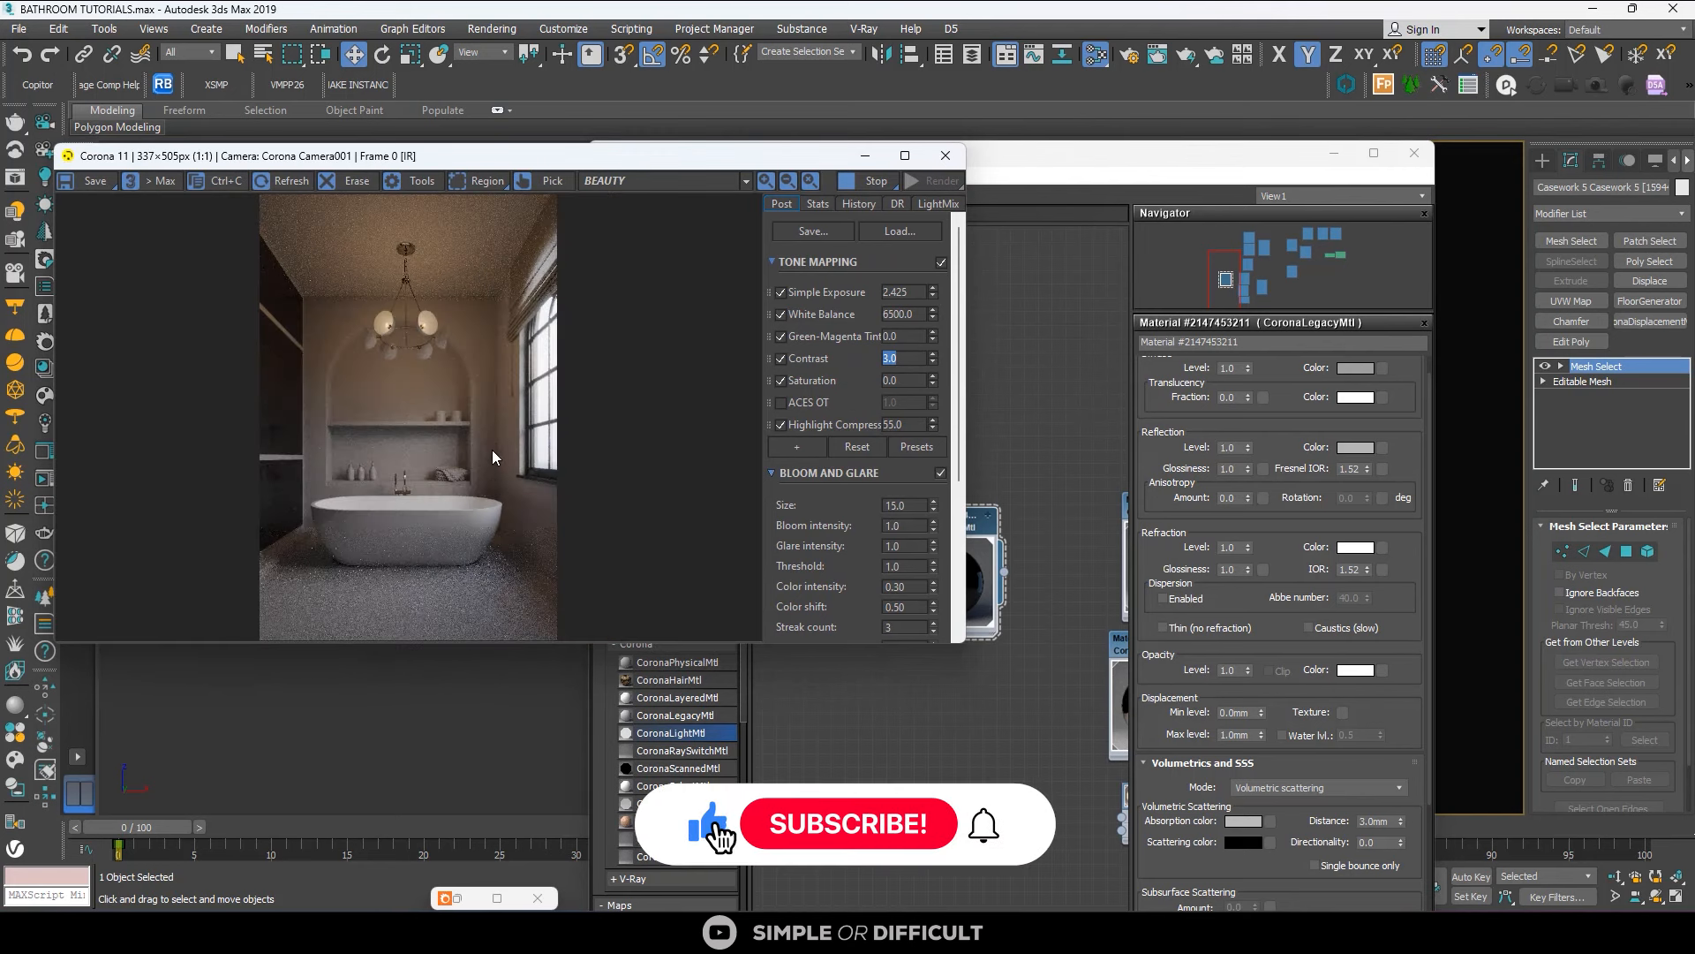
pyautogui.scroll(1, 422, 375)
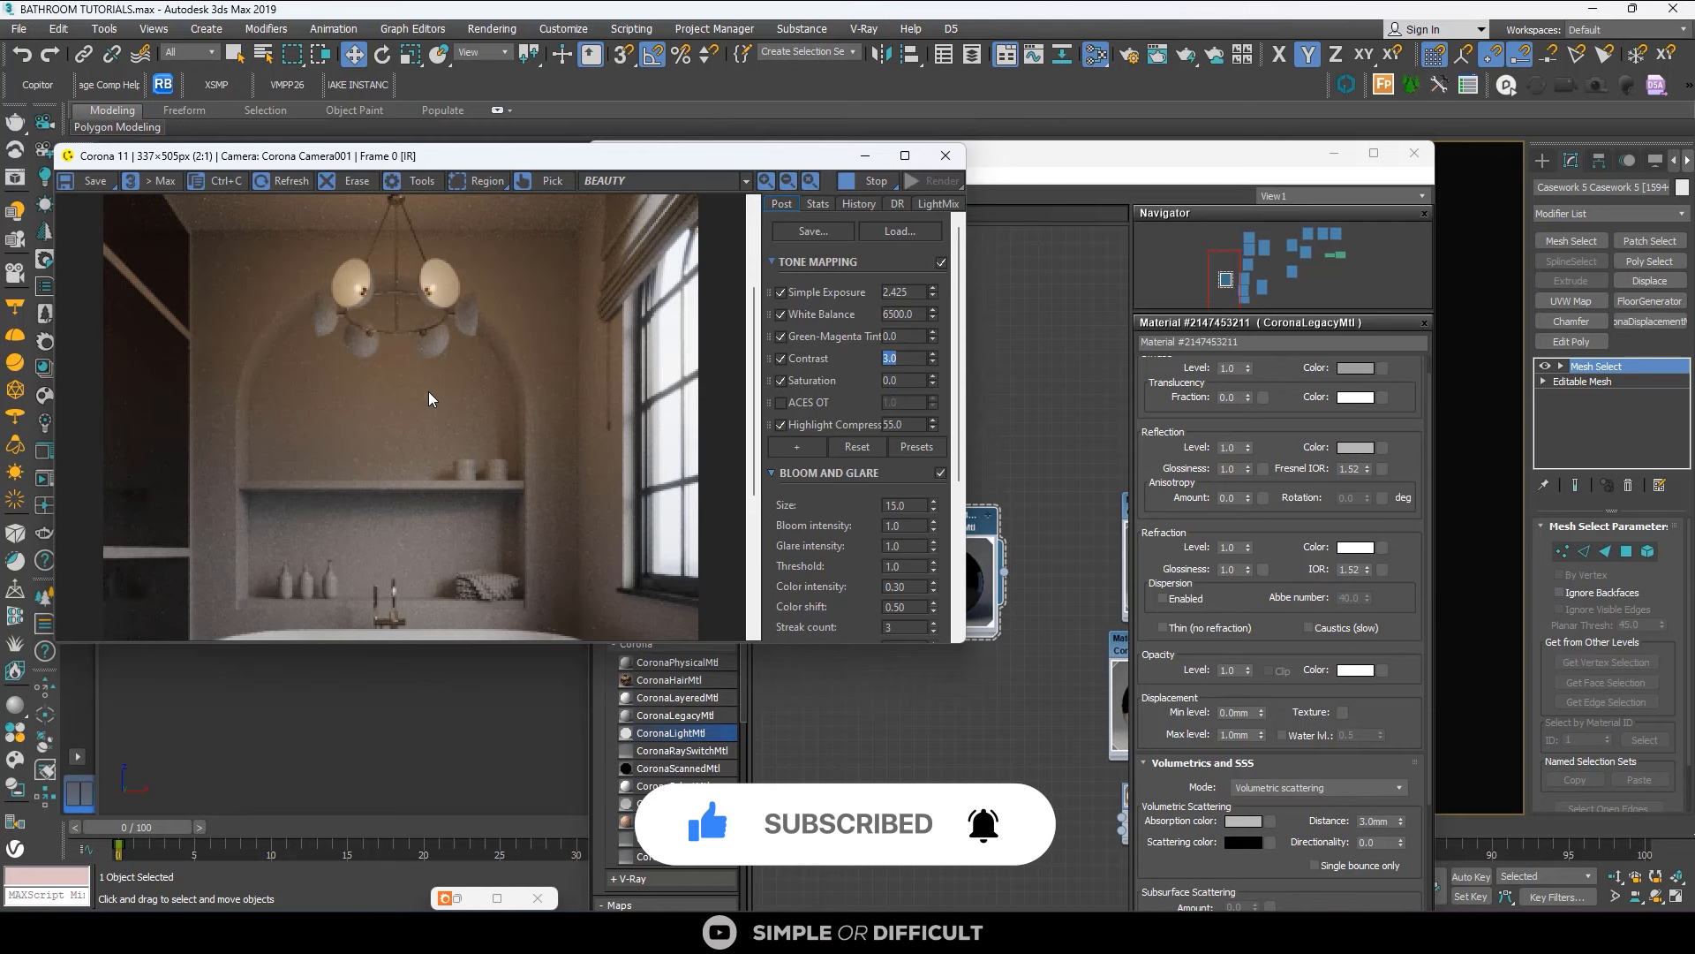
pyautogui.click(865, 156)
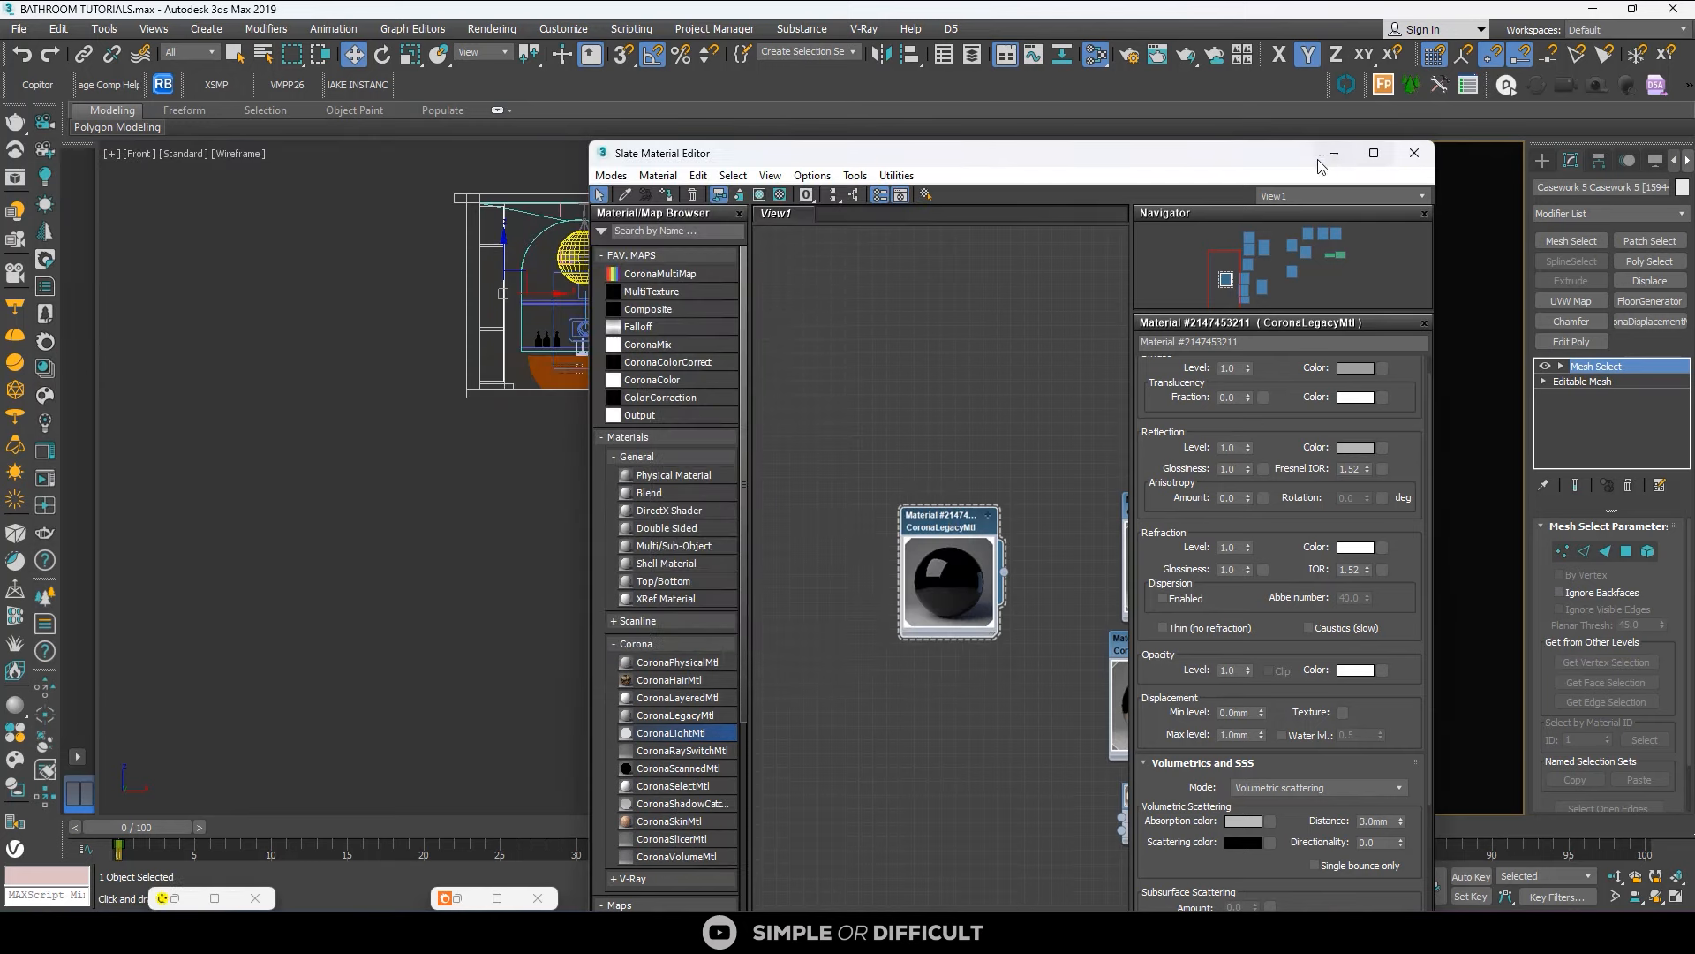
# Minimize the Slate Material Editor and draw a rectangle spline around the room in top view, about 4617 mm long and 4196 mm wide.
pyautogui.click(1335, 156)
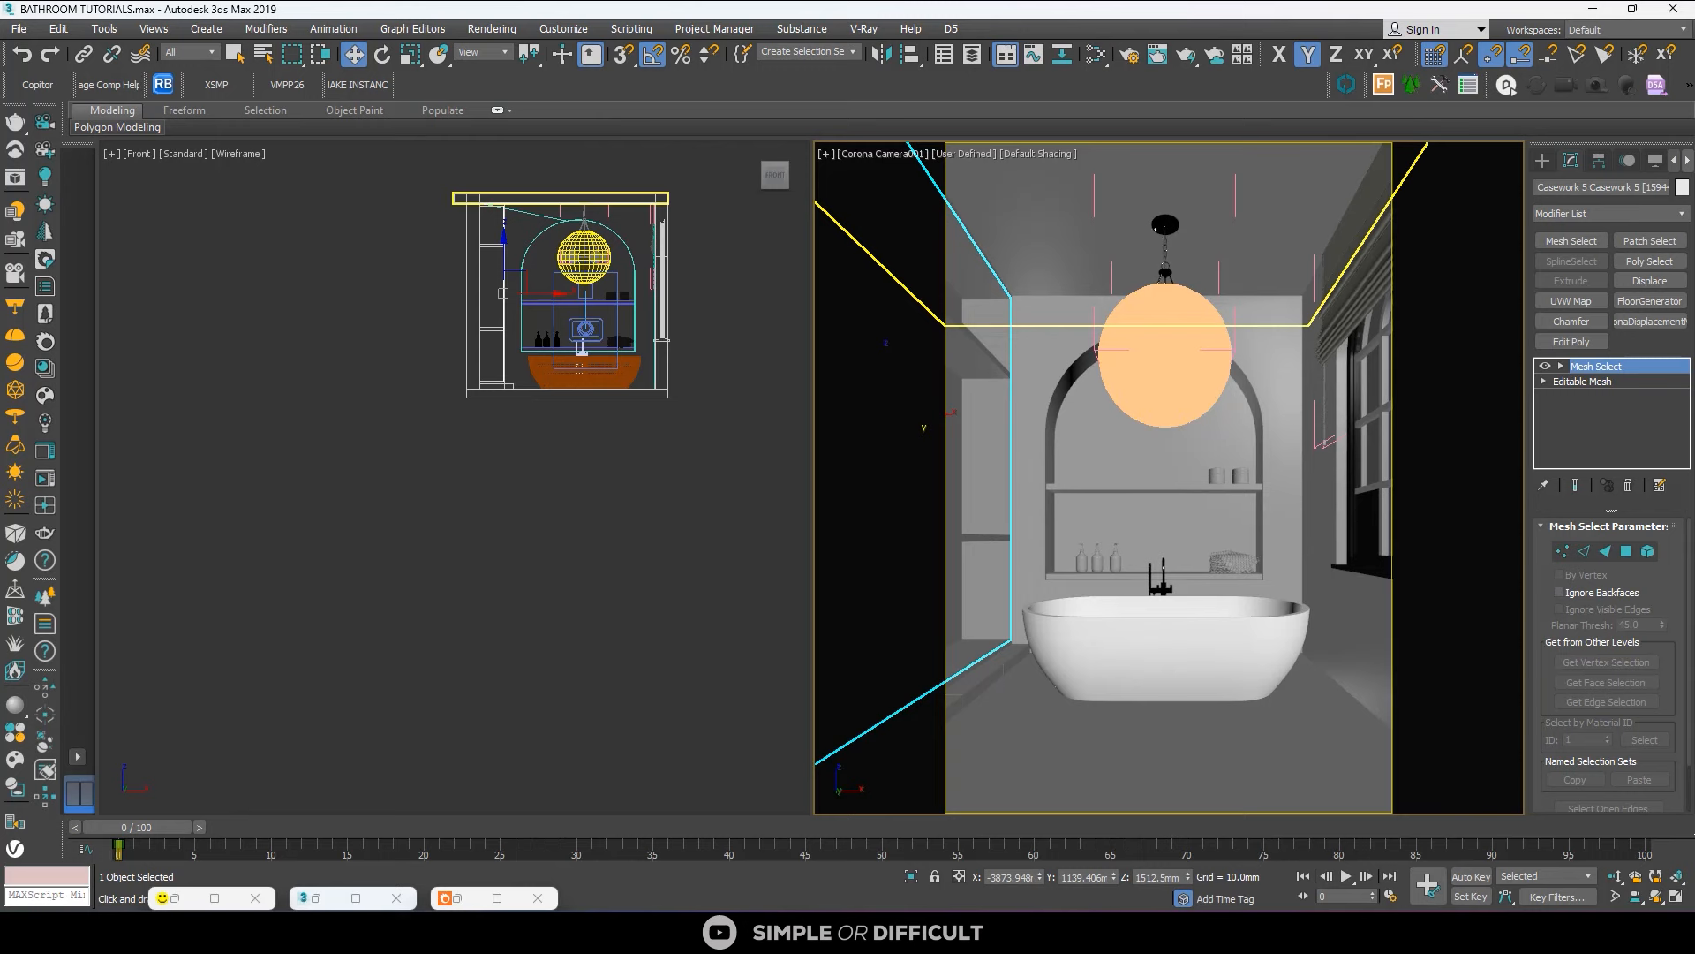
pyautogui.scroll(-2, 531, 477)
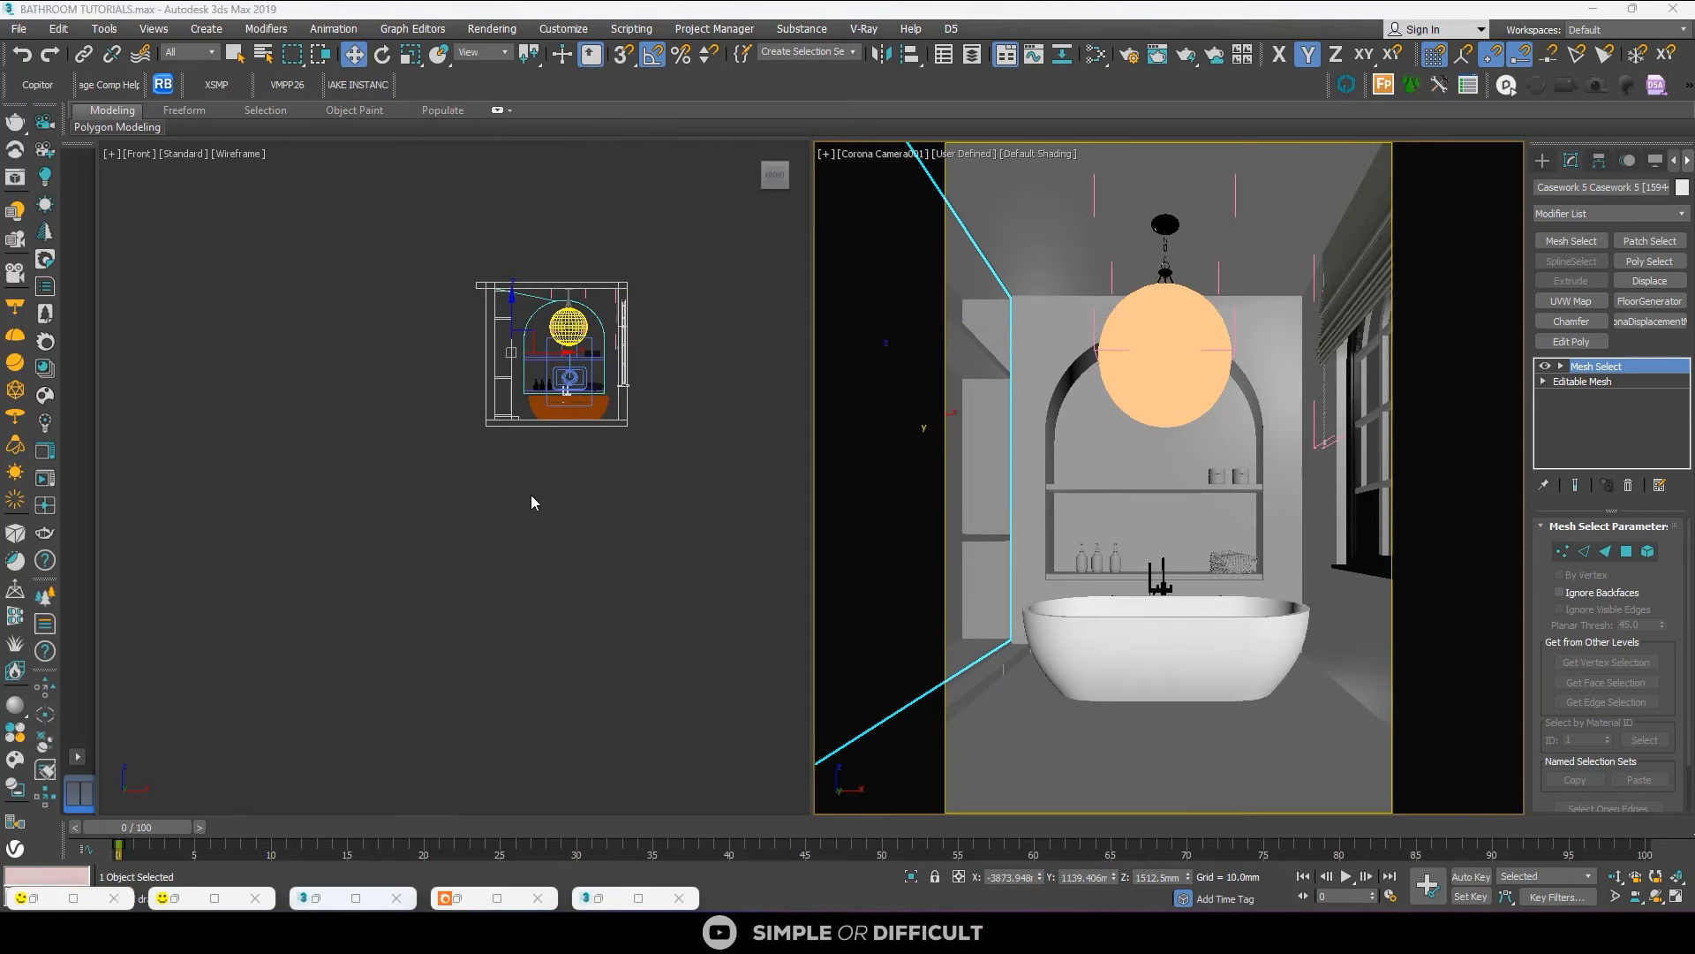
pyautogui.middleClick(531, 494)
pyautogui.press('t')
pyautogui.press('z')
pyautogui.scroll(-4, 543, 459)
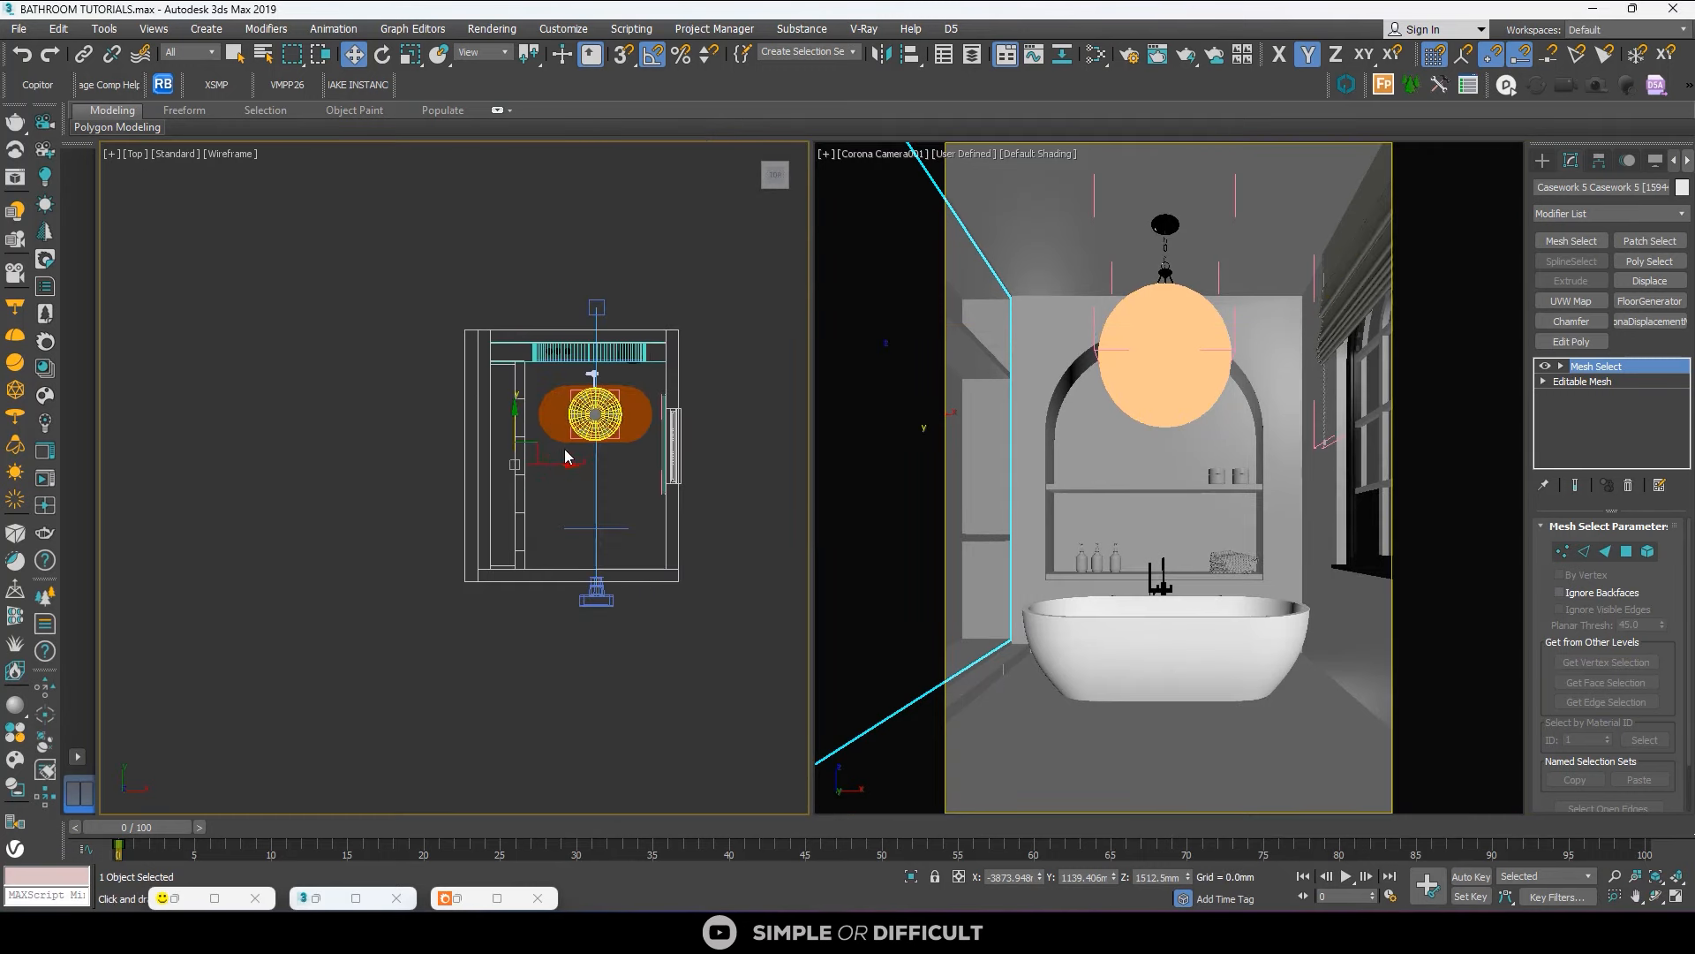
pyautogui.moveTo(609, 451); pyautogui.dragTo(515, 445, button='middle')
pyautogui.click(1542, 160)
pyautogui.click(1562, 185)
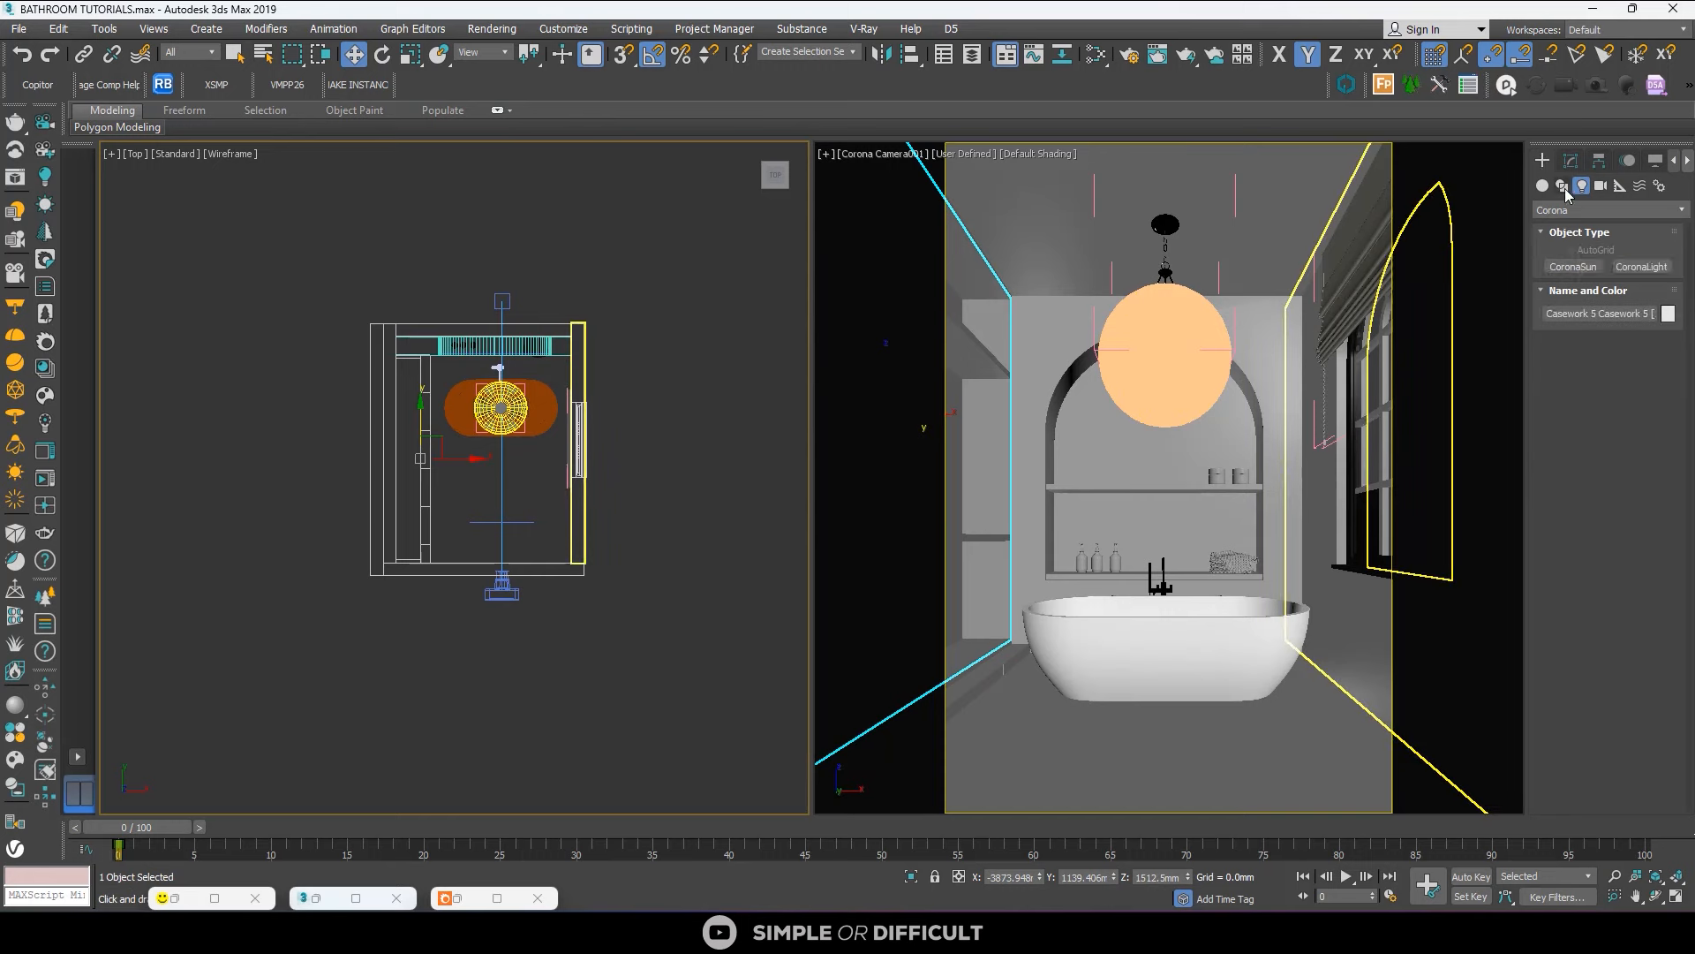
pyautogui.click(1643, 281)
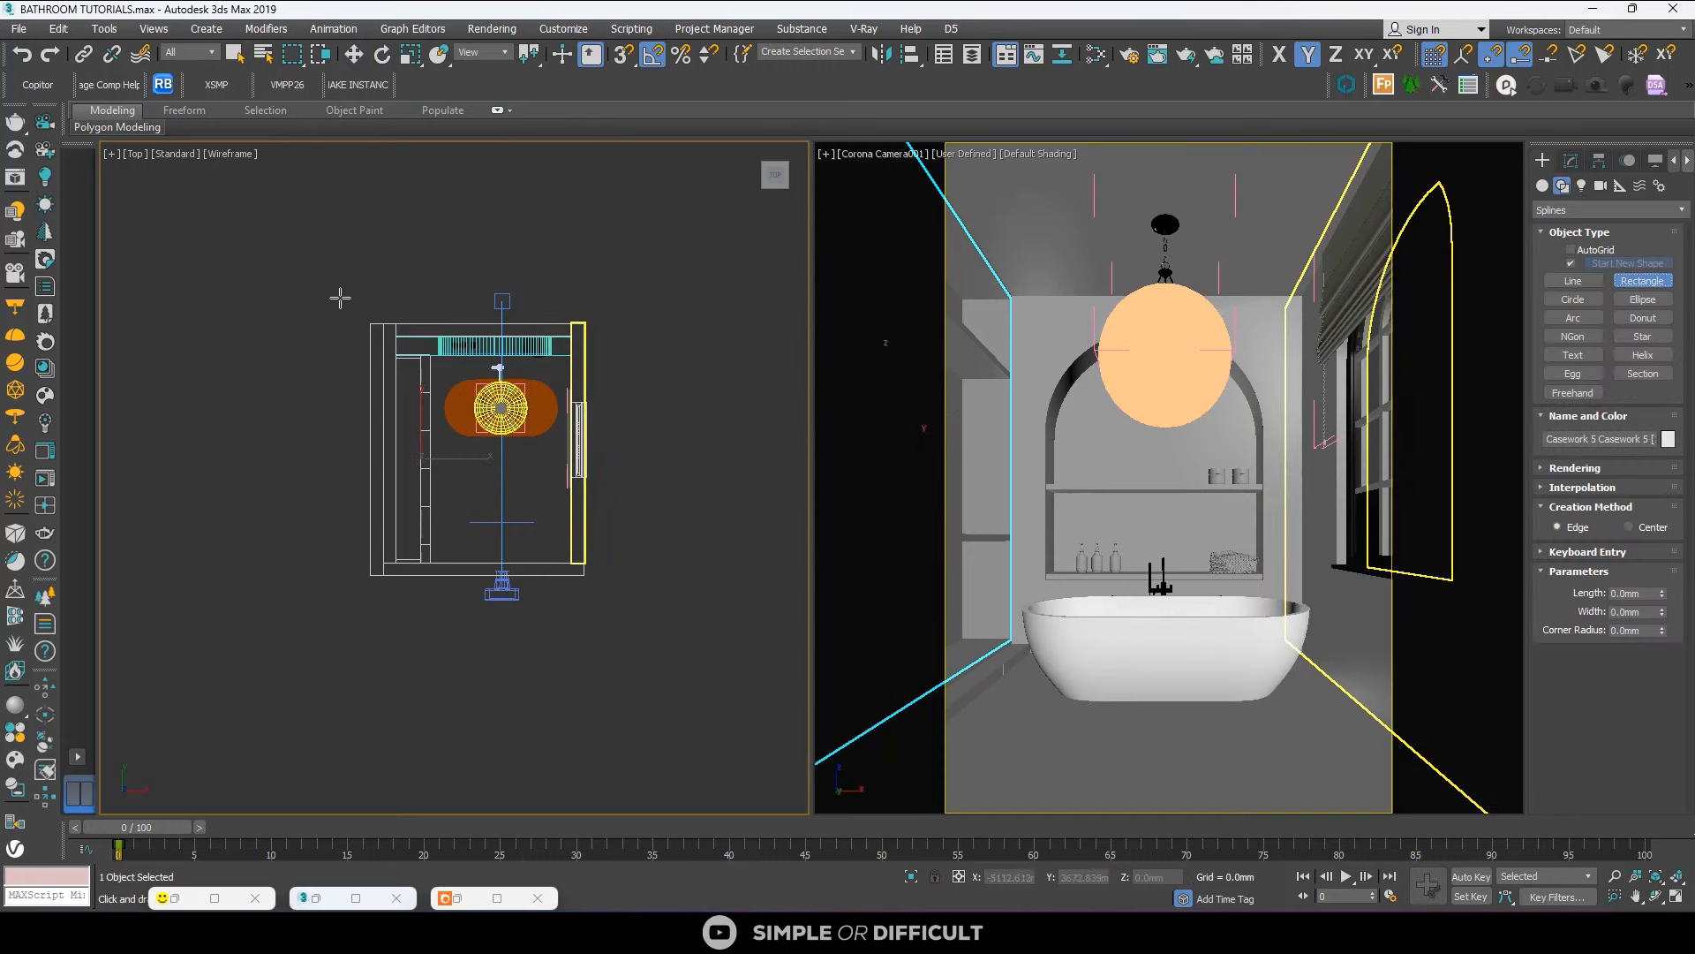
pyautogui.moveTo(340, 298); pyautogui.dragTo(605, 589)
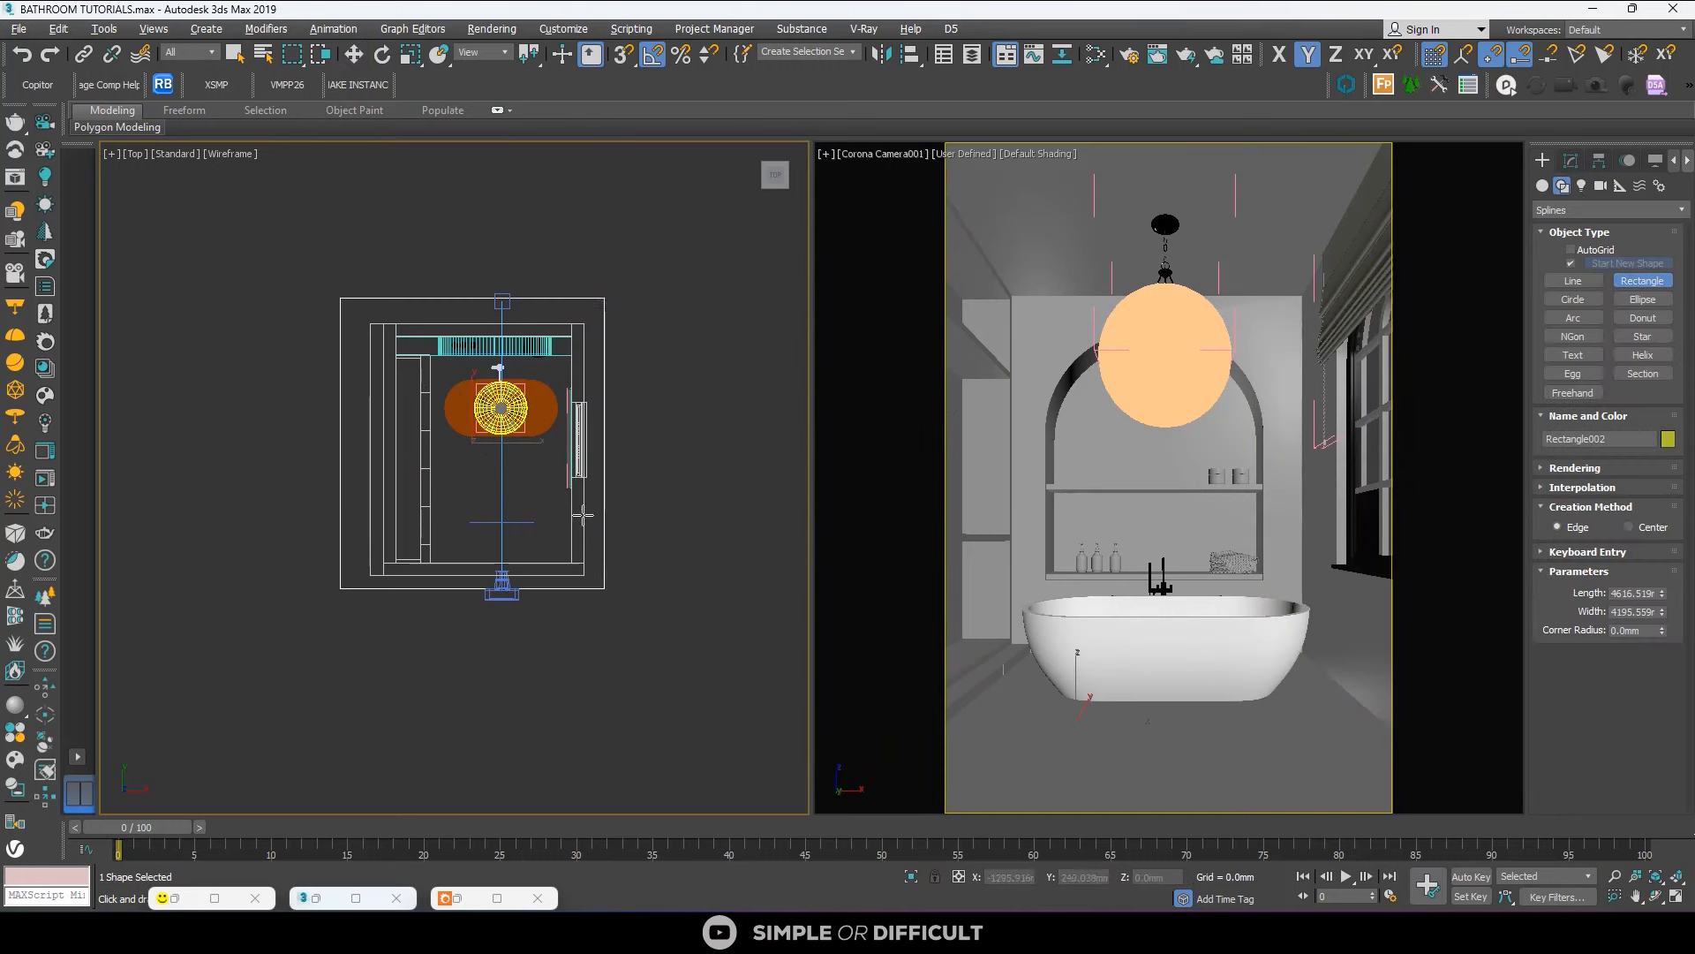
# Apply the FloorGenerator modifier to the new rectangle around the room.
pyautogui.keyDown('alt'); pyautogui.moveTo(583, 515); pyautogui.dragTo(657, 433, button='middle'); pyautogui.keyUp('alt')
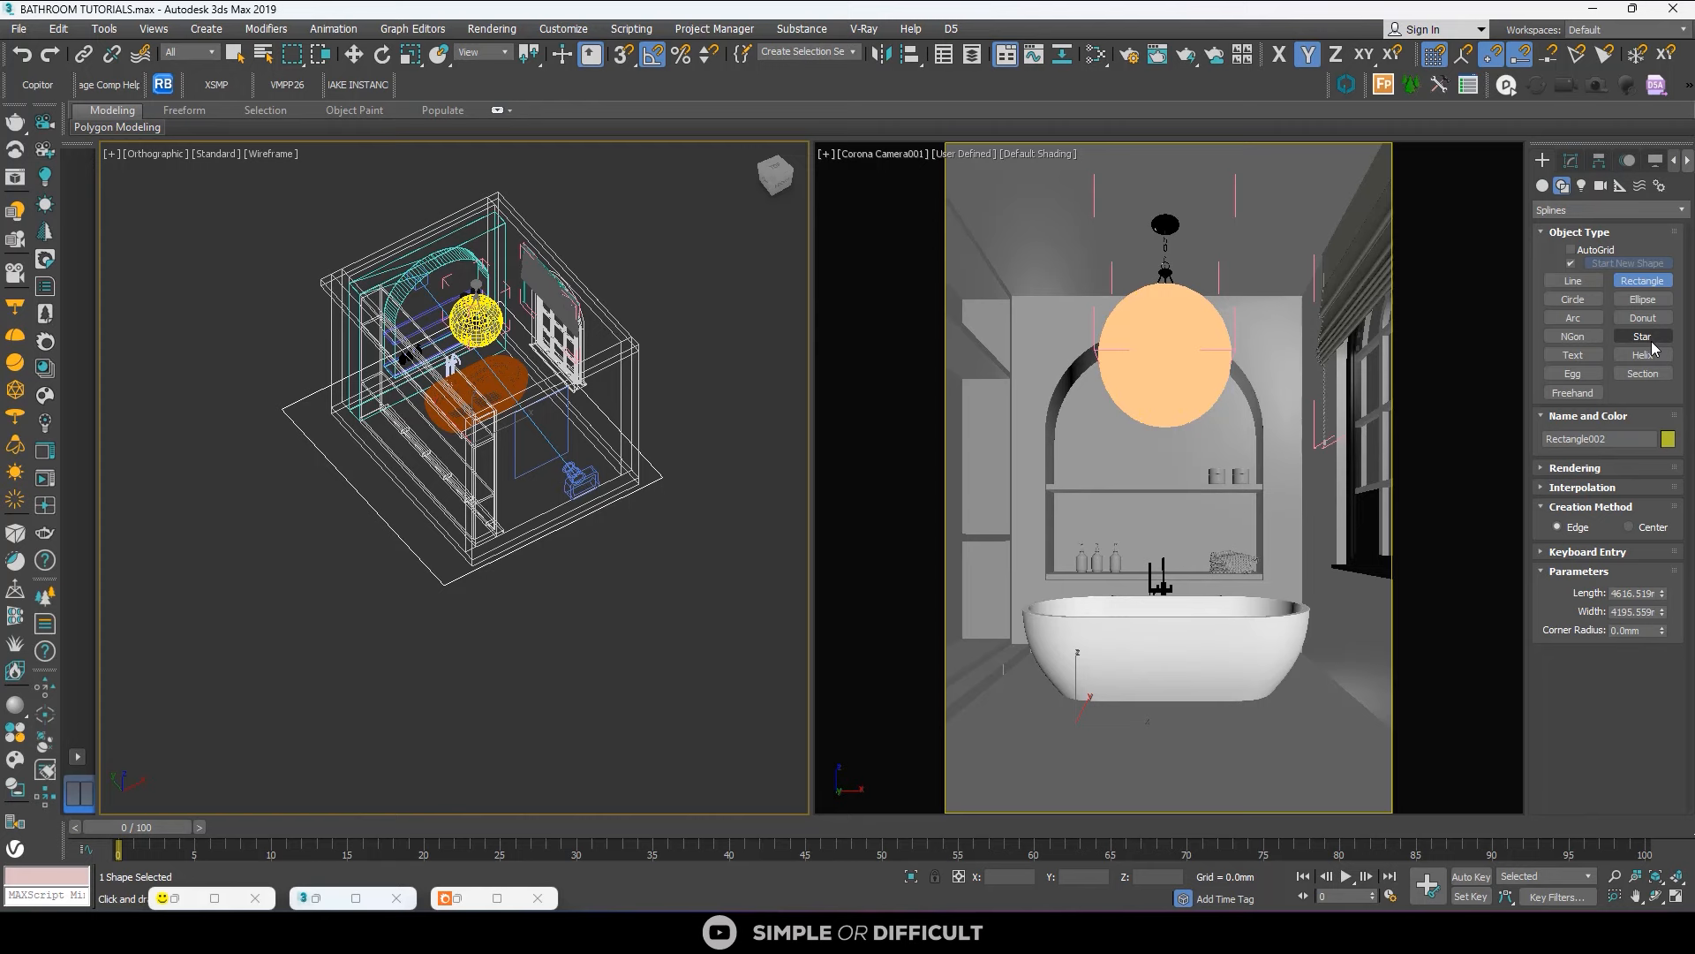
pyautogui.click(1570, 163)
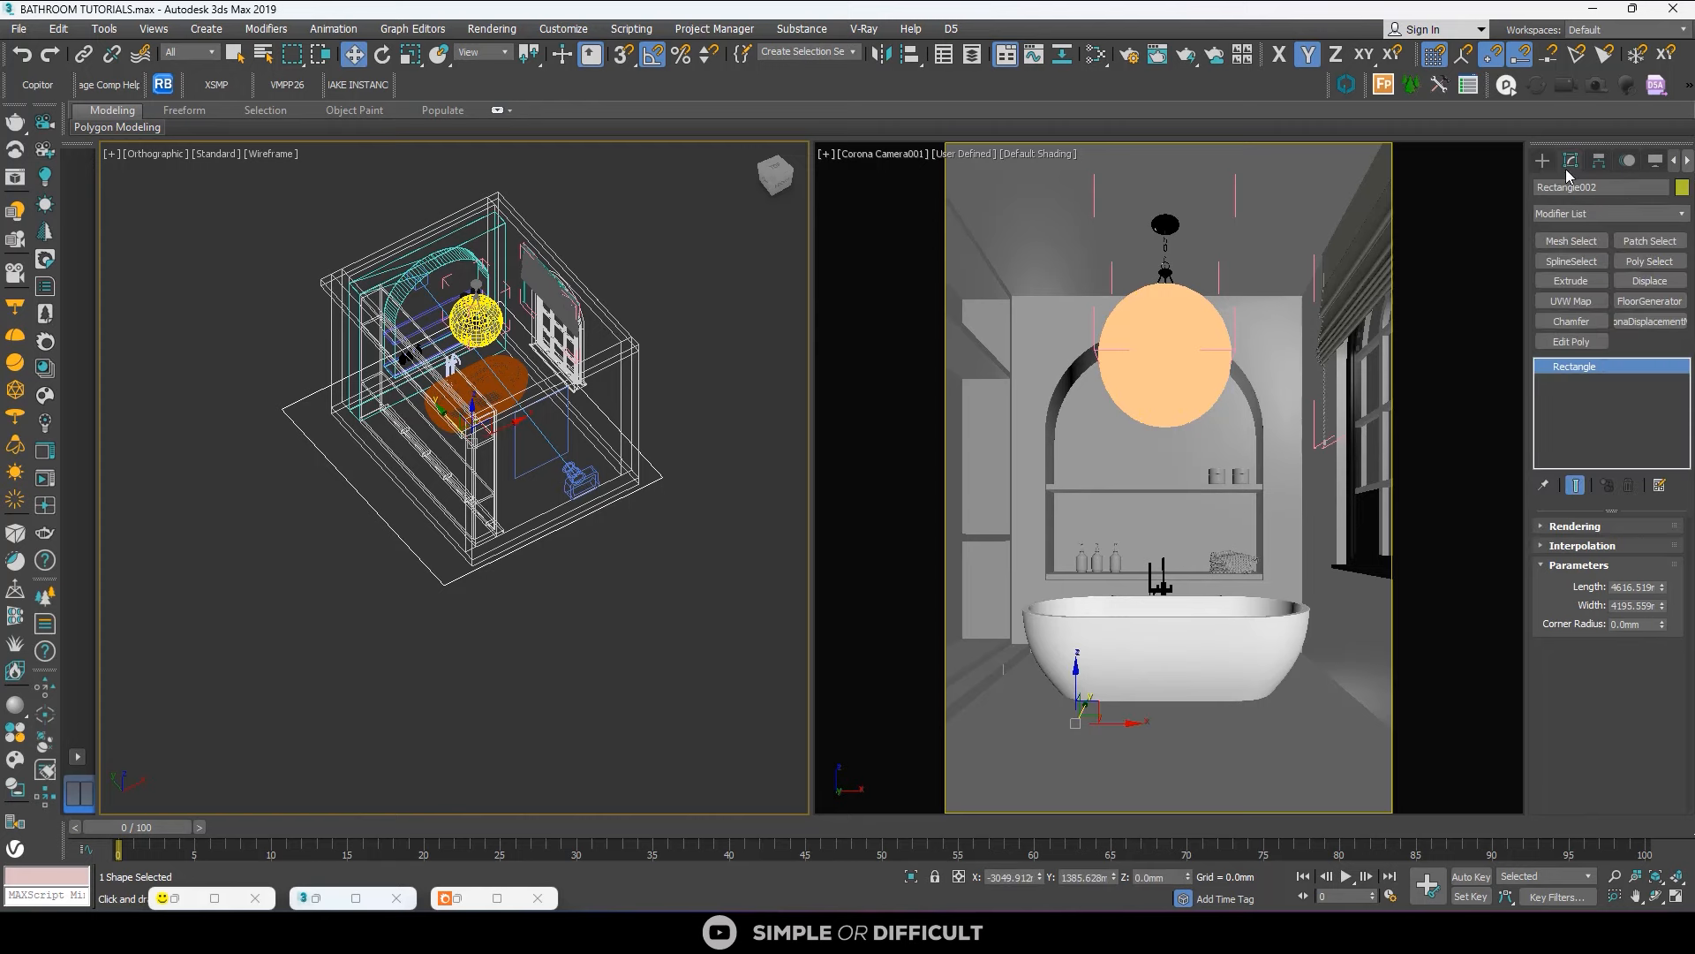
pyautogui.click(1649, 301)
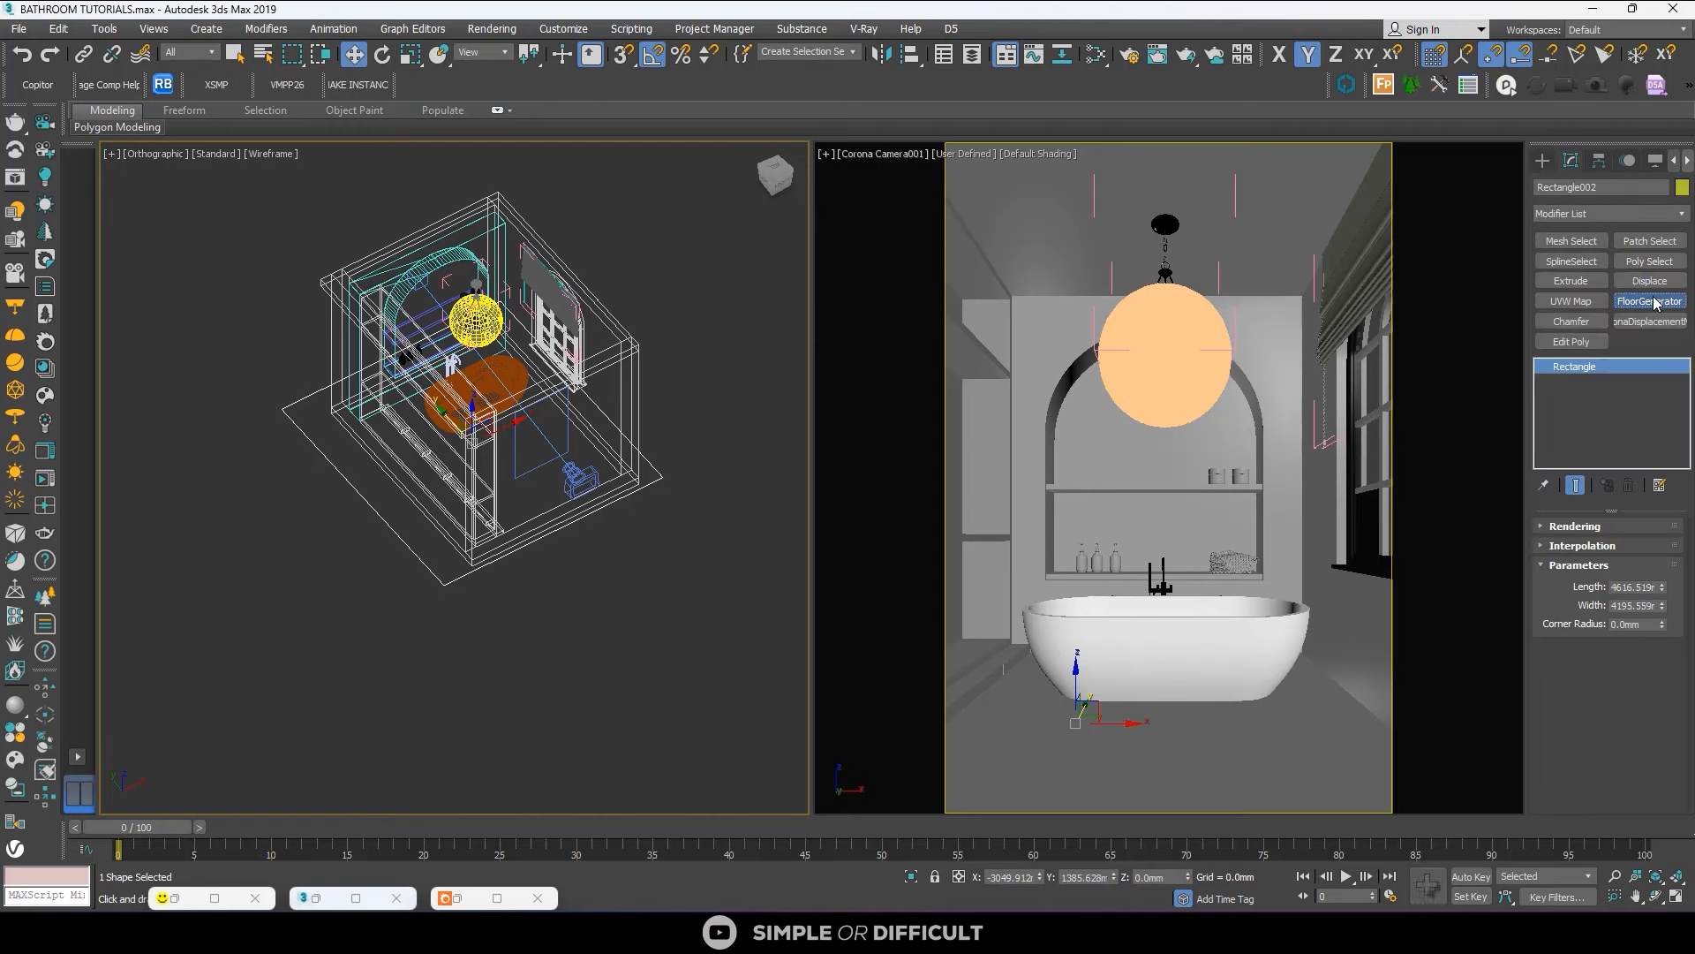
pyautogui.scroll(3, 566, 457)
pyautogui.scroll(-2, 566, 457)
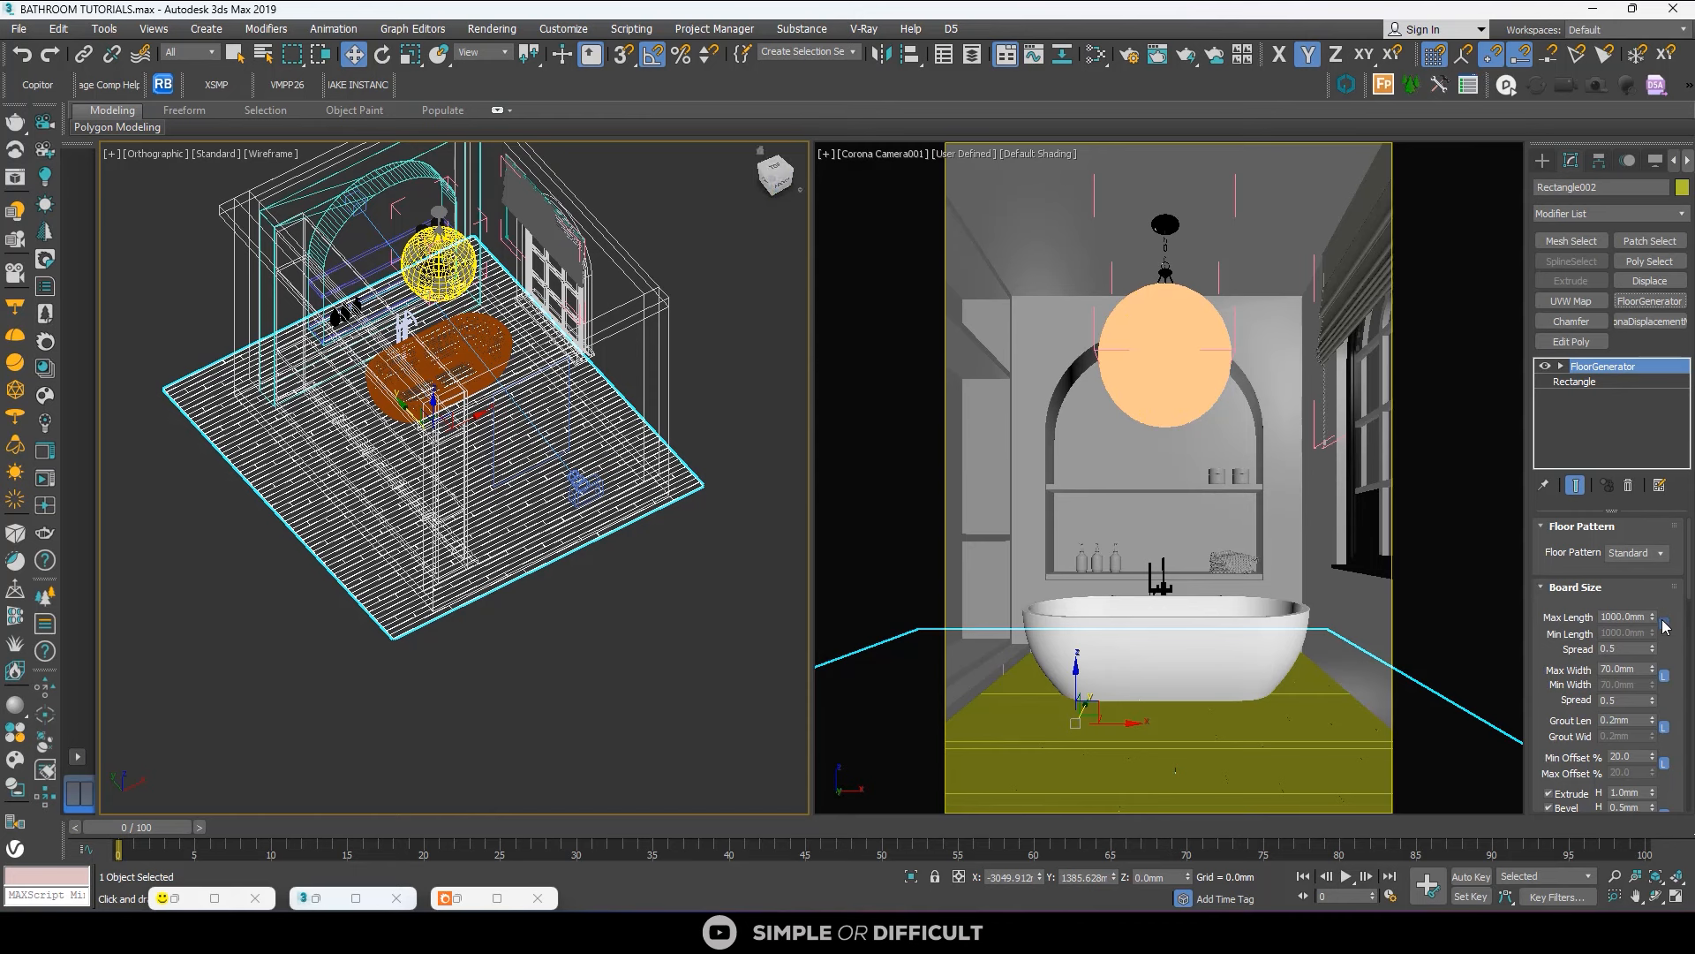
# Isolate the generated floor and show the edges of its boards in the front view.
pyautogui.click(912, 877)
pyautogui.scroll(5, 527, 563)
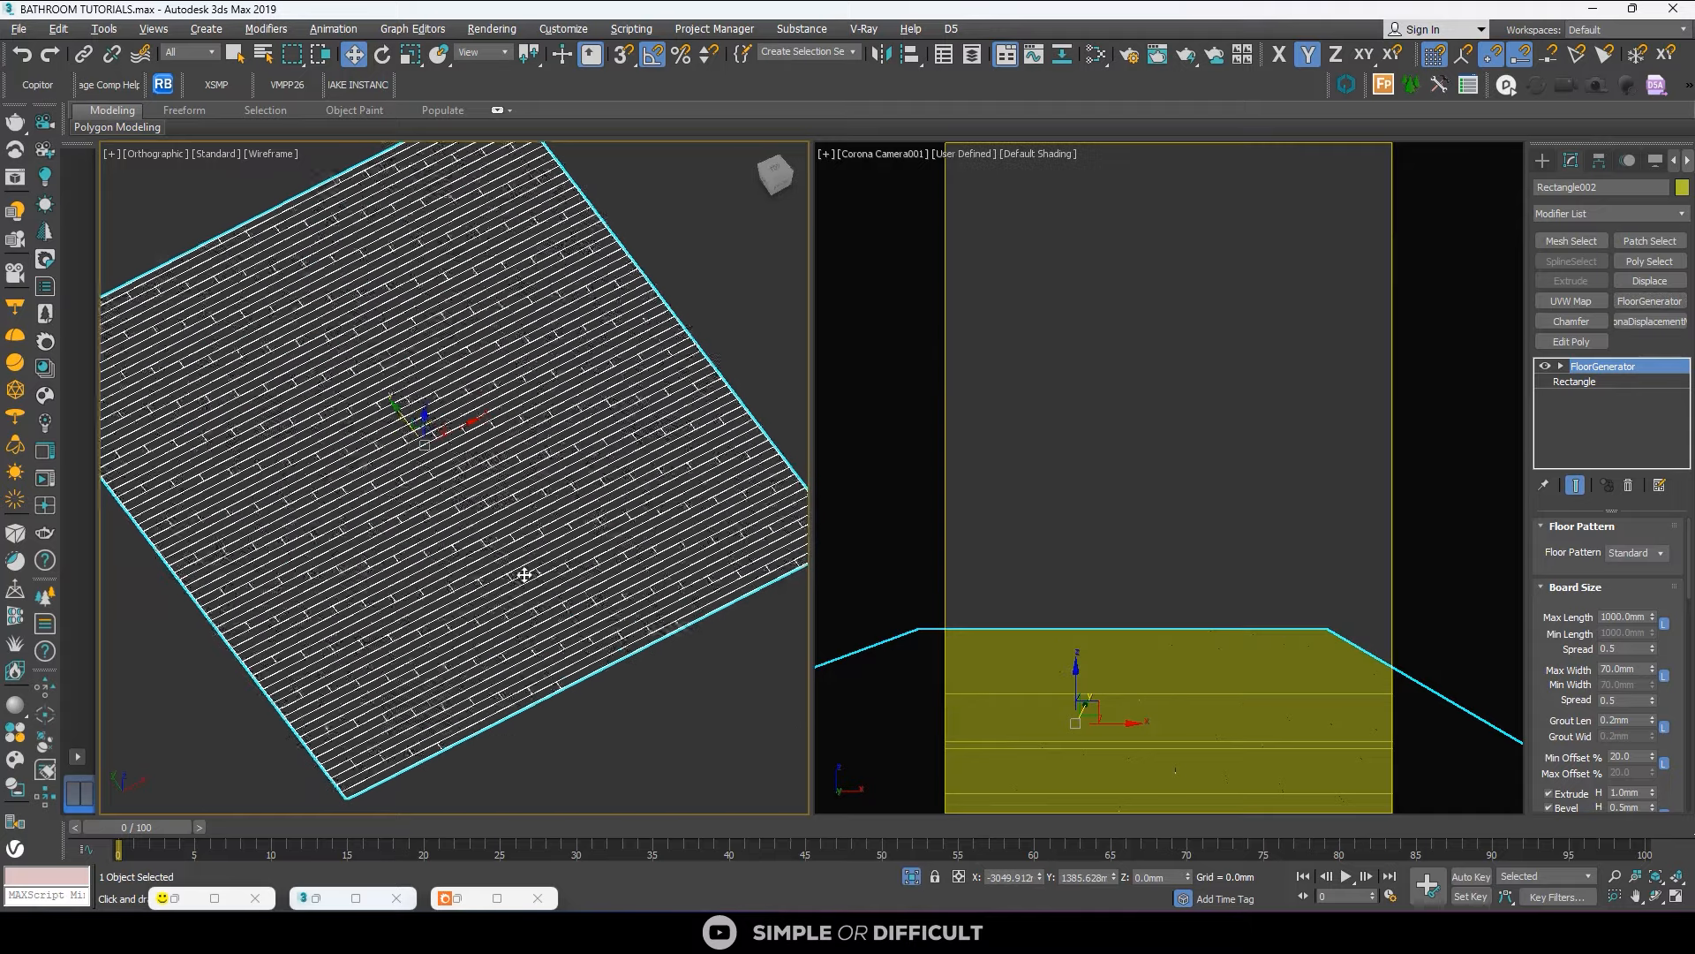
pyautogui.scroll(-4, 486, 433)
pyautogui.keyDown('alt'); pyautogui.moveTo(485, 439); pyautogui.dragTo(527, 439, button='middle'); pyautogui.keyUp('alt')
pyautogui.scroll(5, 465, 405)
pyautogui.scroll(-6, 424, 409)
pyautogui.click(773, 184)
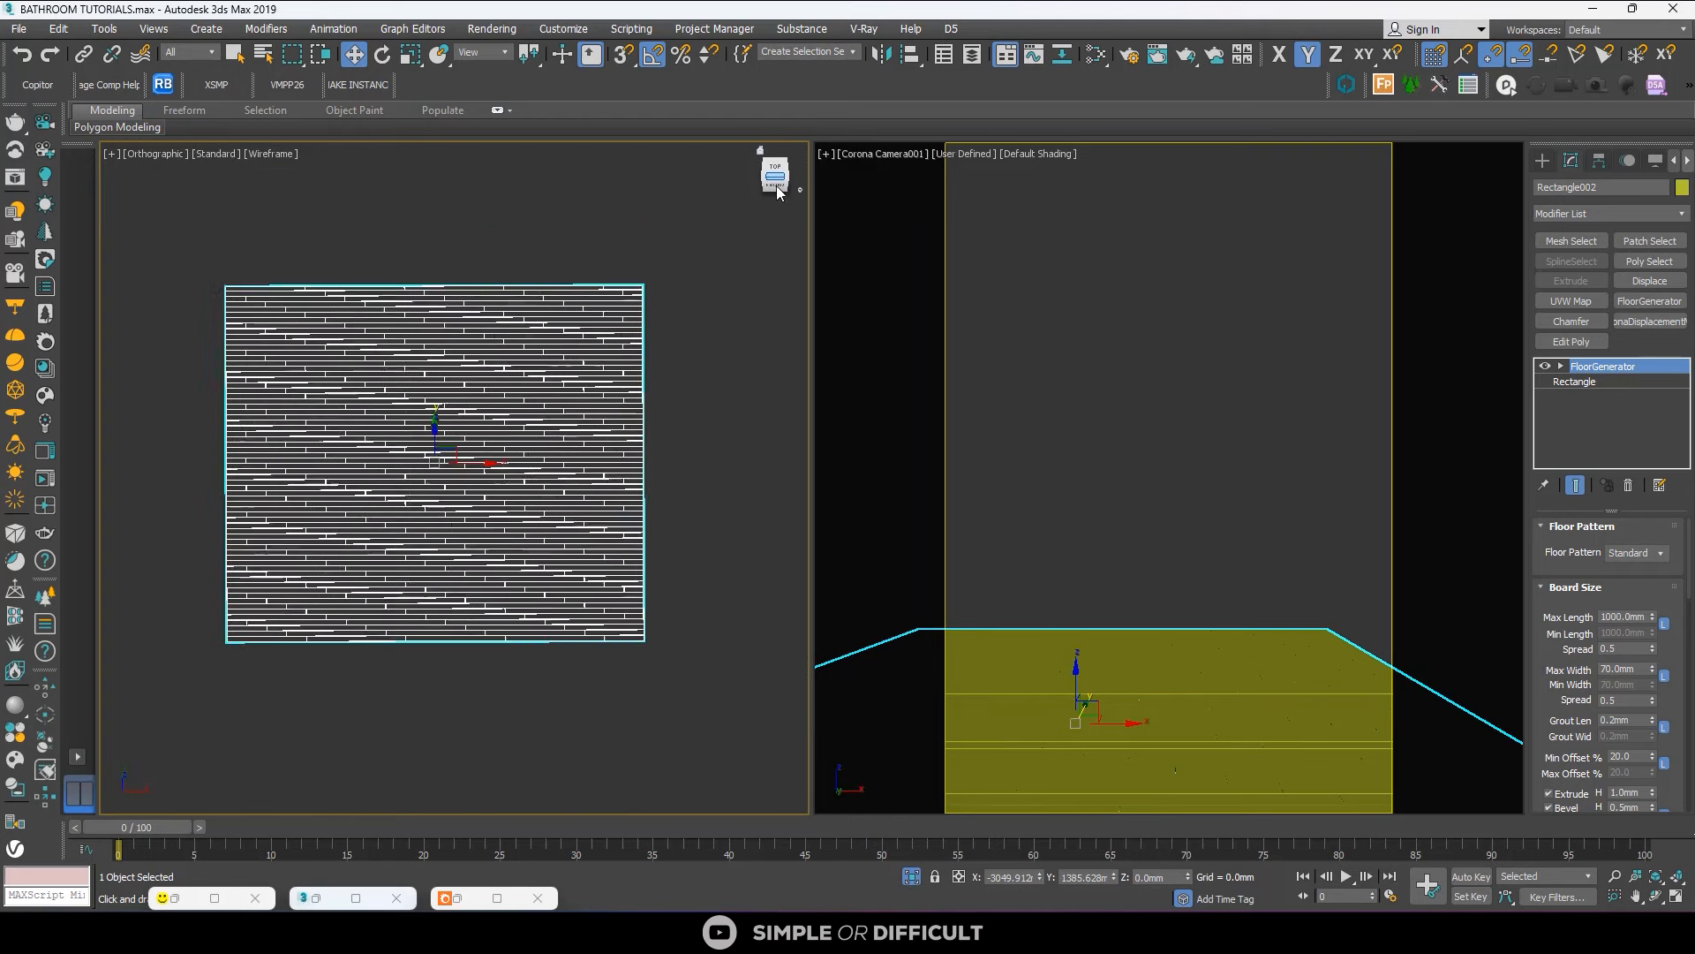
pyautogui.scroll(5, 447, 518)
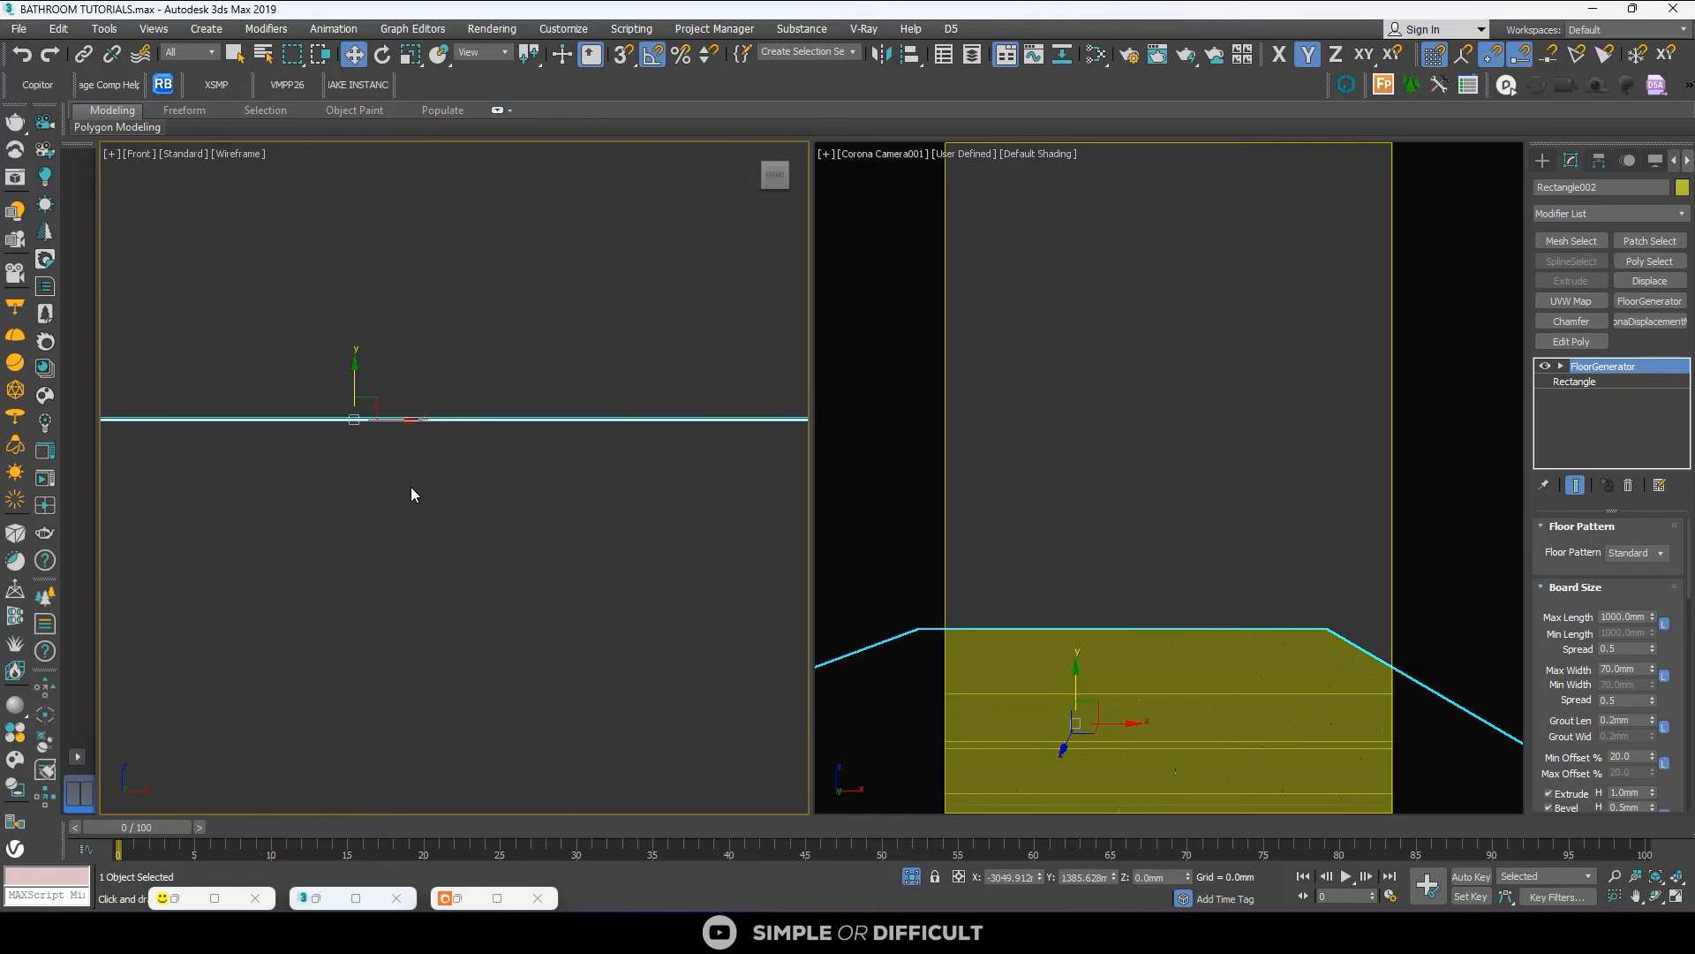
# Set the floor boards' extrude height to 5 mm and bevel height to 3 mm in FloorGenerator.
pyautogui.moveTo(1690, 564); pyautogui.dragTo(1689, 620)
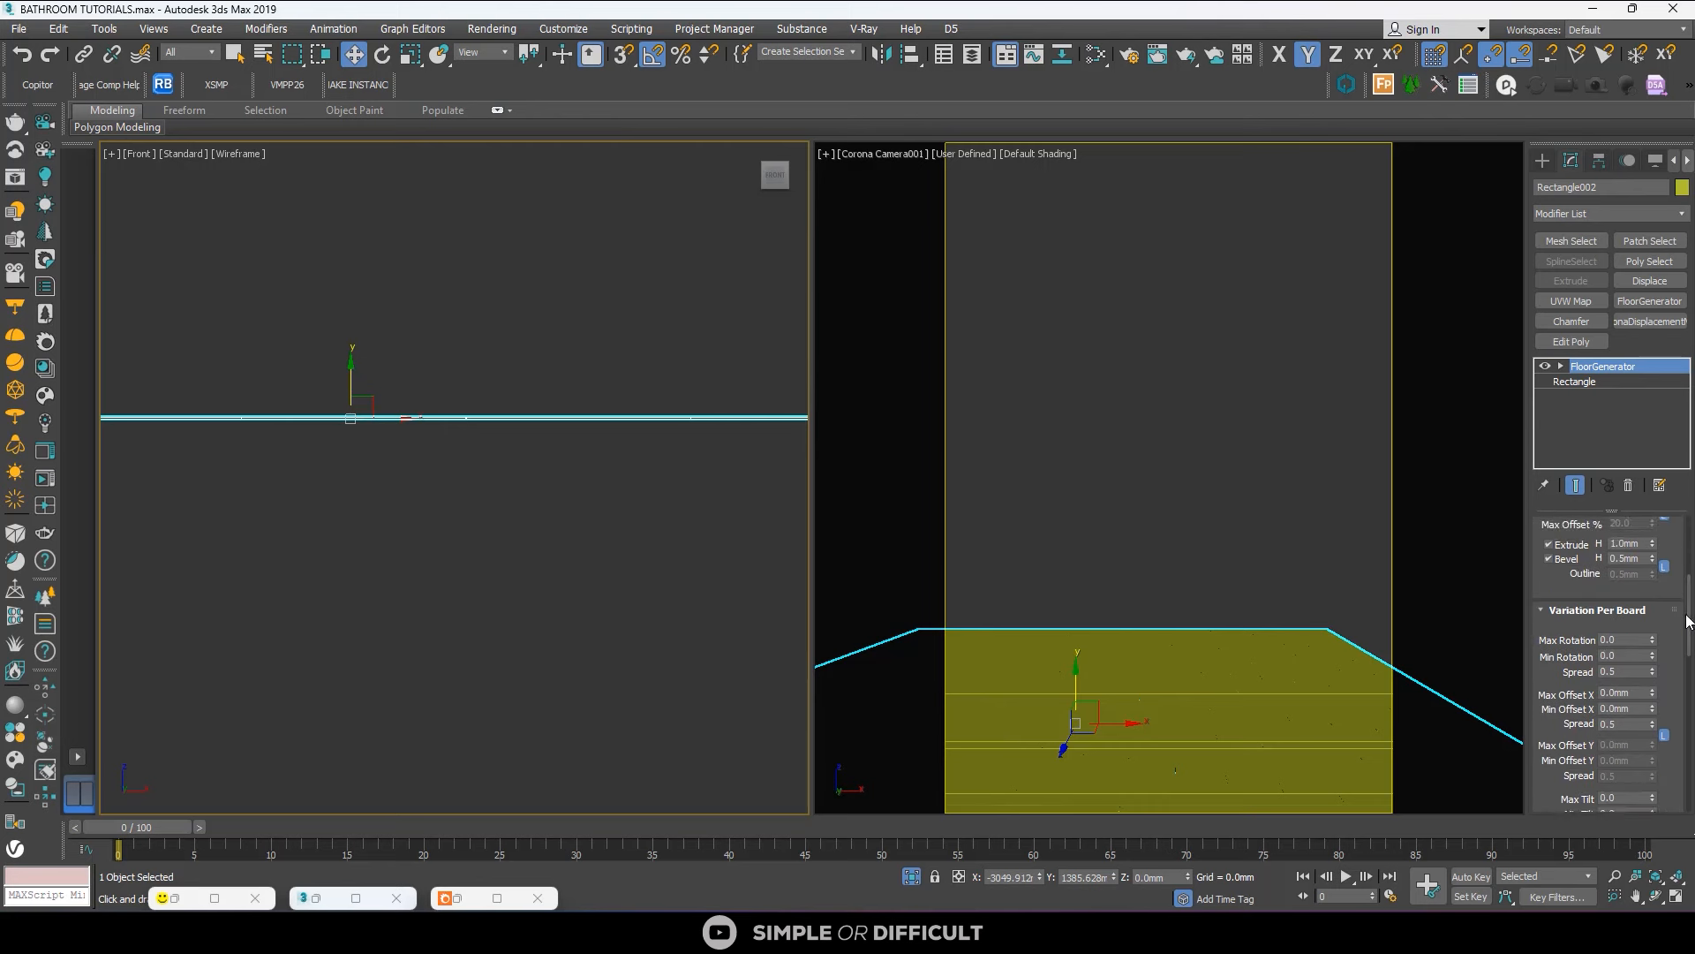
pyautogui.doubleClick(1626, 544)
pyautogui.write('5')
pyautogui.press('Return')
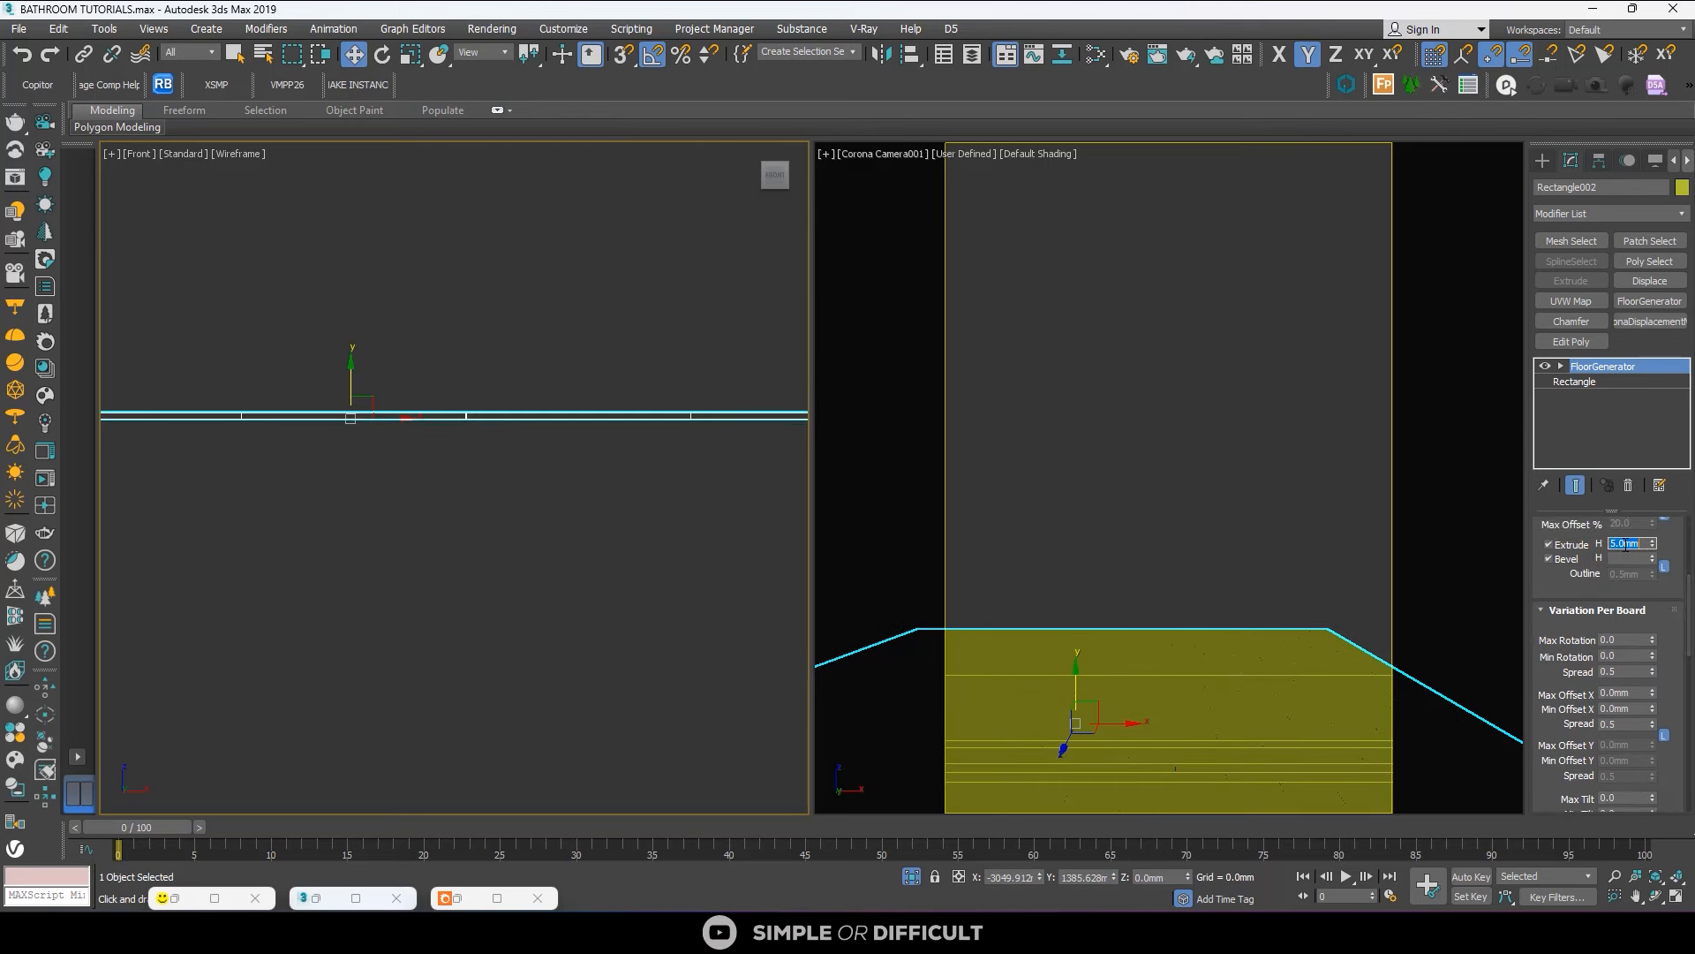
pyautogui.doubleClick(1624, 558)
pyautogui.write('3')
pyautogui.press('Return')
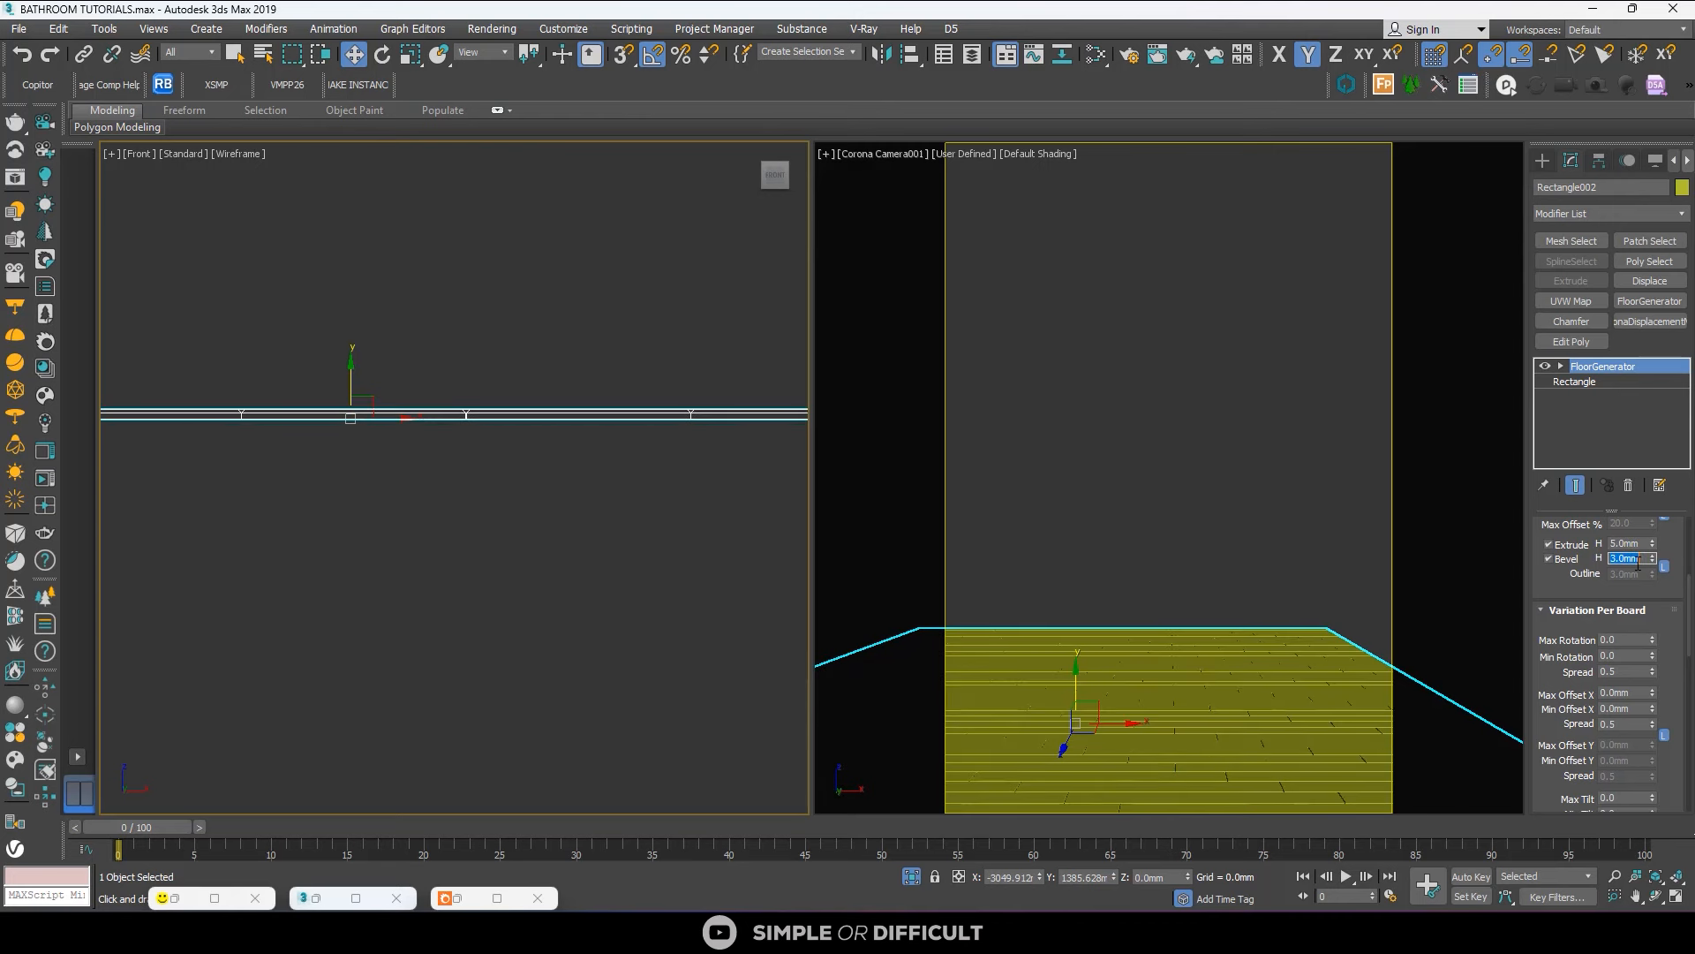
pyautogui.scroll(6, 477, 375)
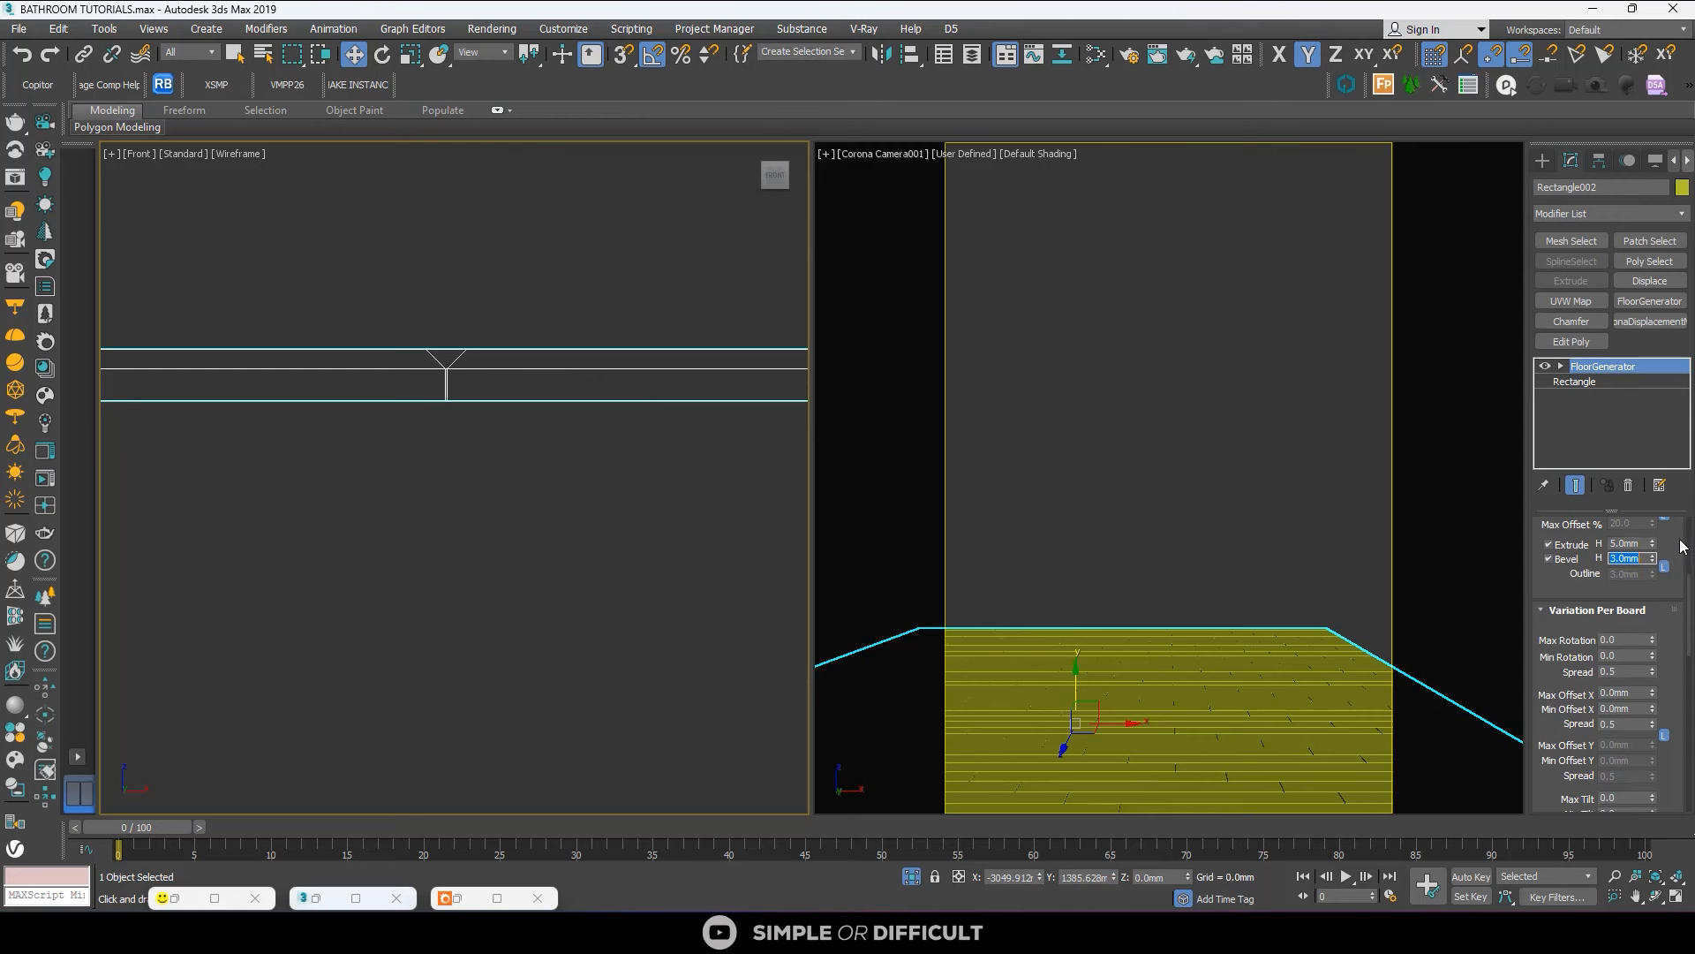
# Set the floor's grout length to 1 mm and its minimum offset to 0 percent so the boards line up.
pyautogui.scroll(2, 1681, 545)
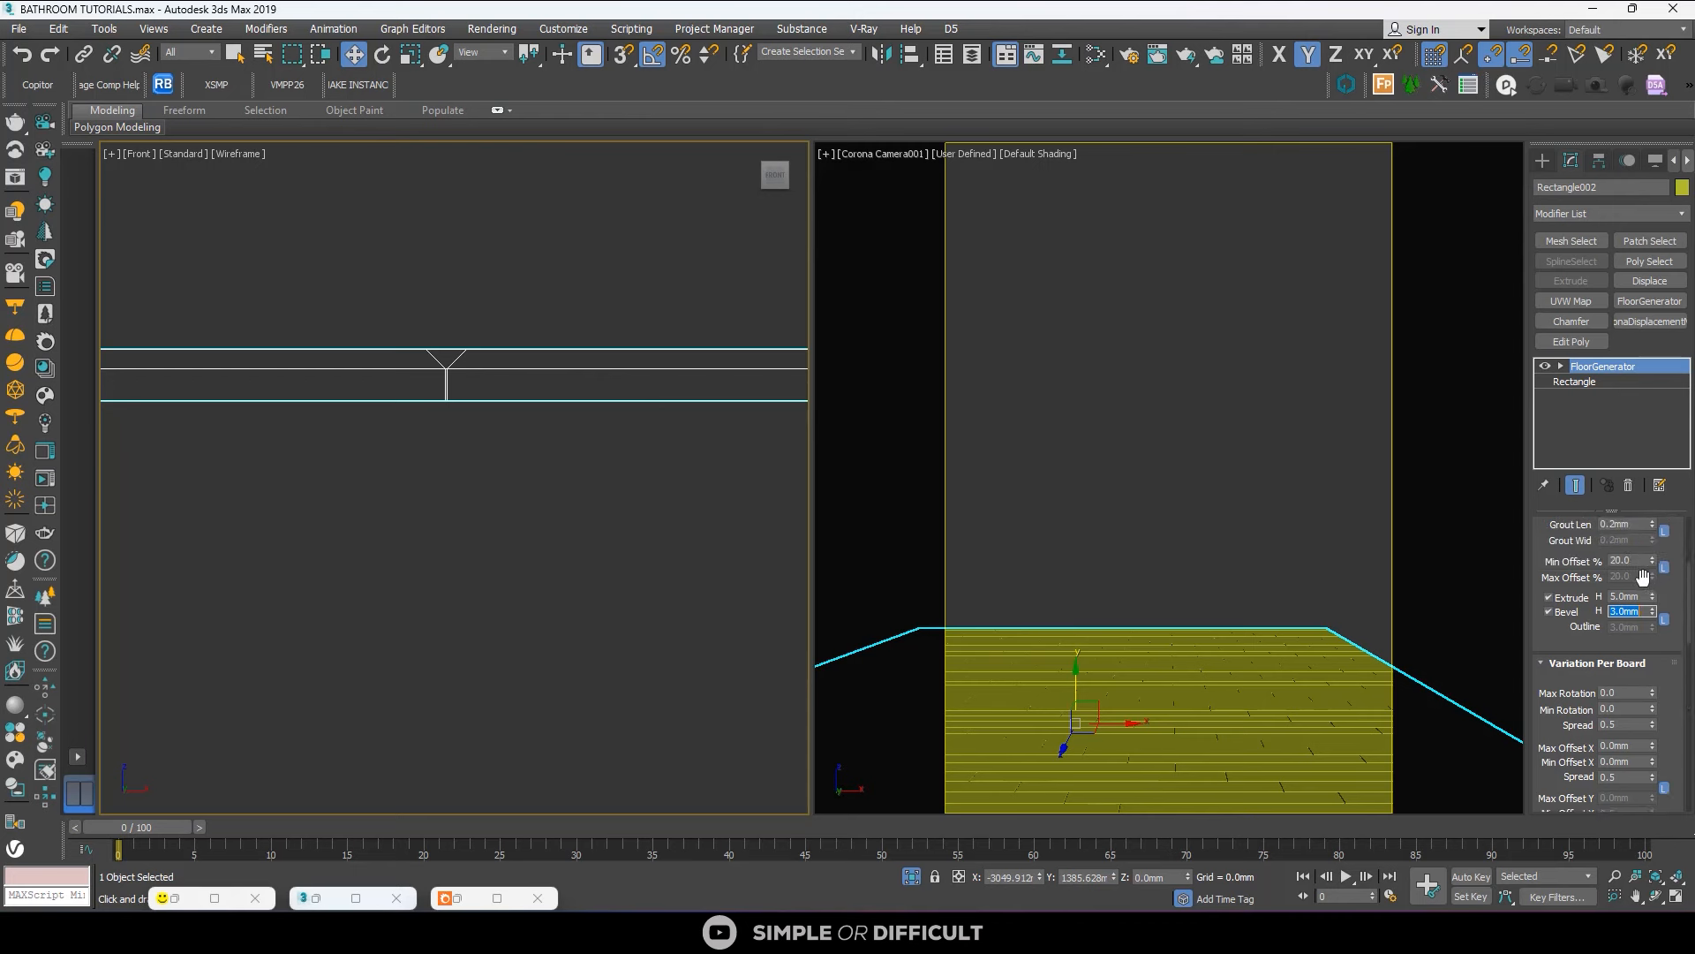
pyautogui.scroll(2, 1681, 556)
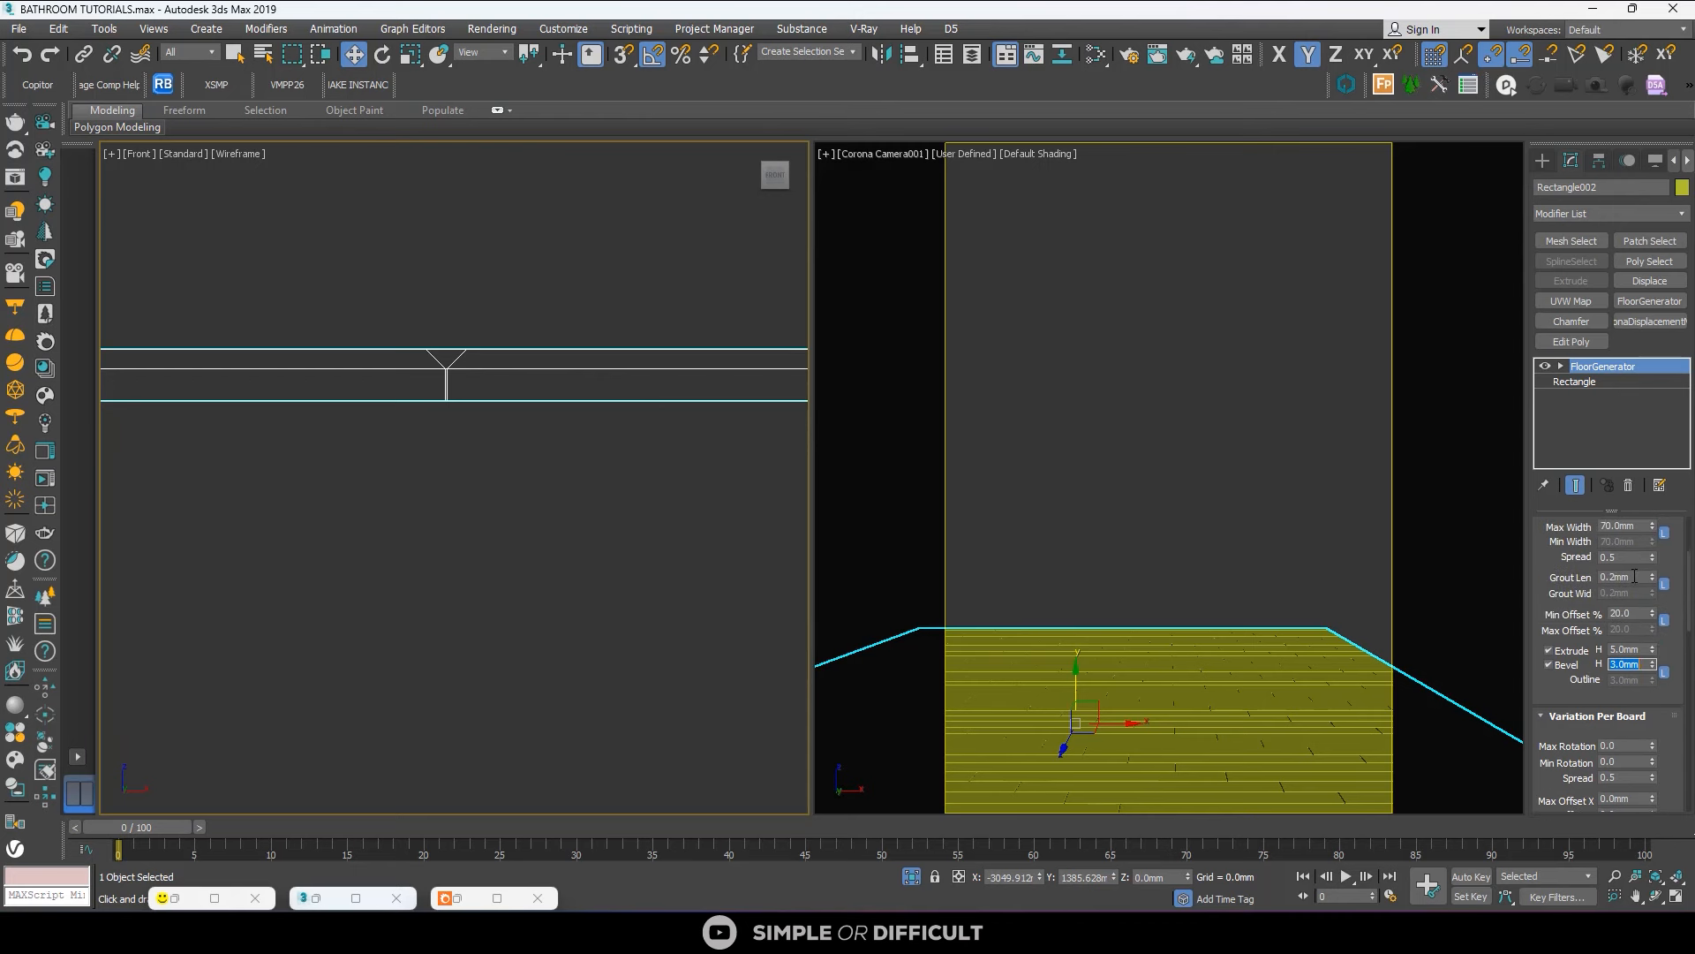
pyautogui.click(1635, 576)
pyautogui.write('1')
pyautogui.press('Return')
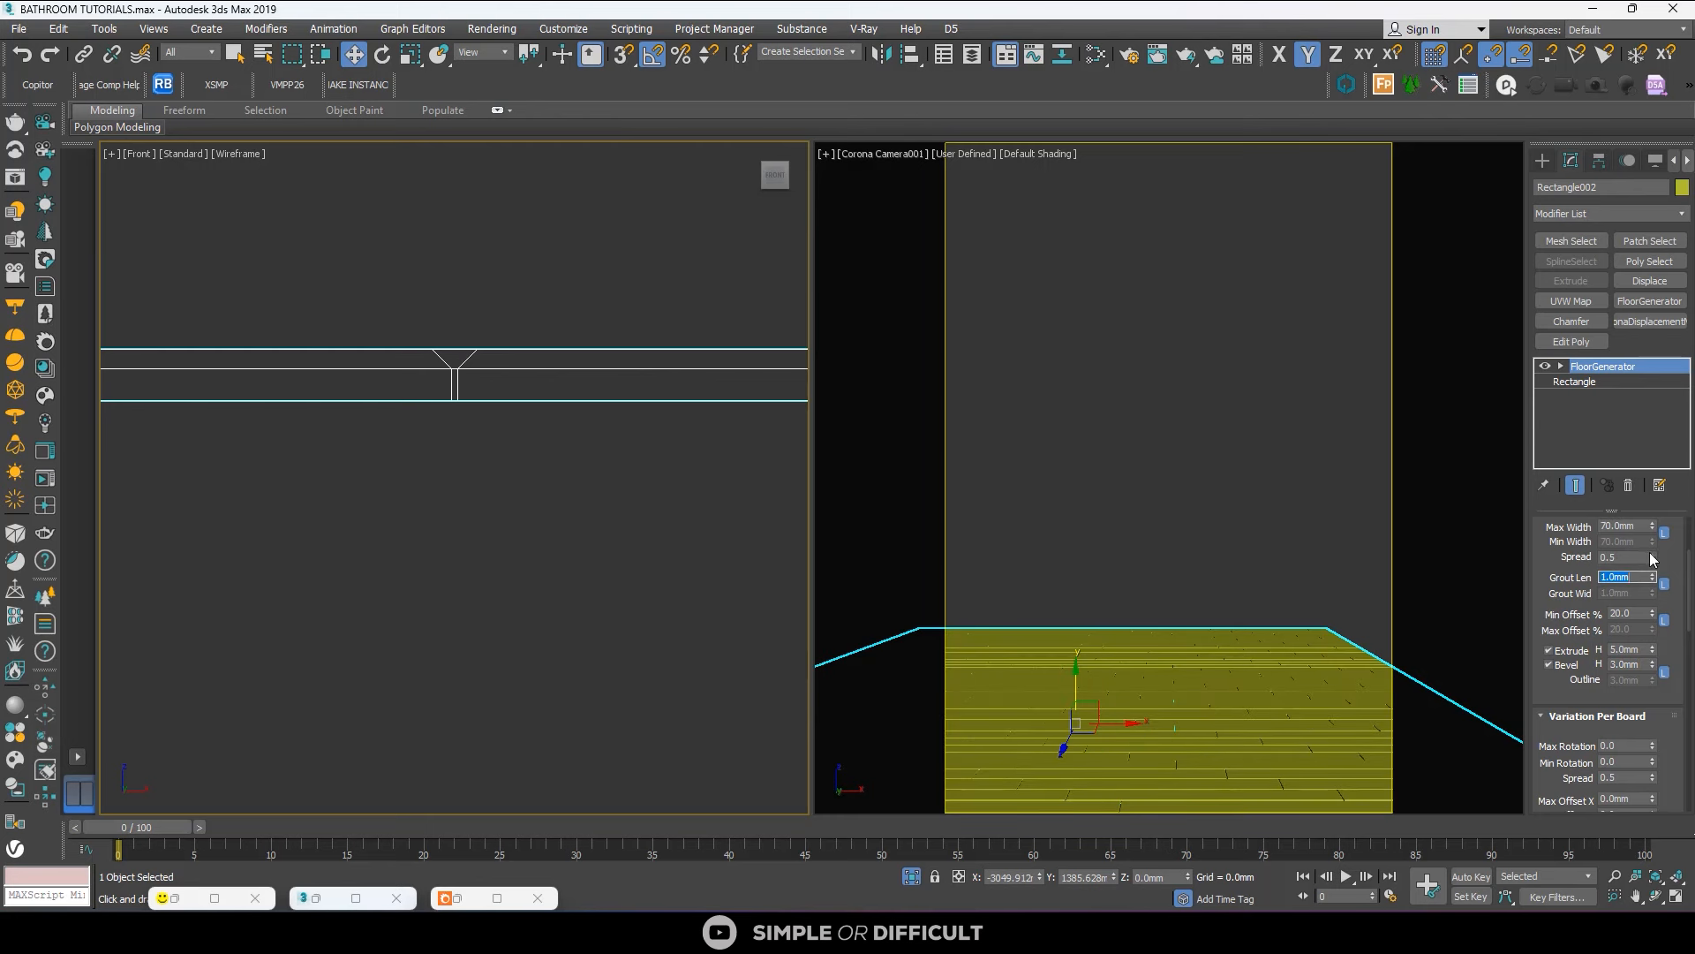
pyautogui.doubleClick(1639, 613)
pyautogui.write('0')
pyautogui.press('Return')
pyautogui.keyDown('alt'); pyautogui.moveTo(466, 364); pyautogui.dragTo(479, 521, button='middle'); pyautogui.keyUp('alt')
pyautogui.scroll(-7, 456, 537)
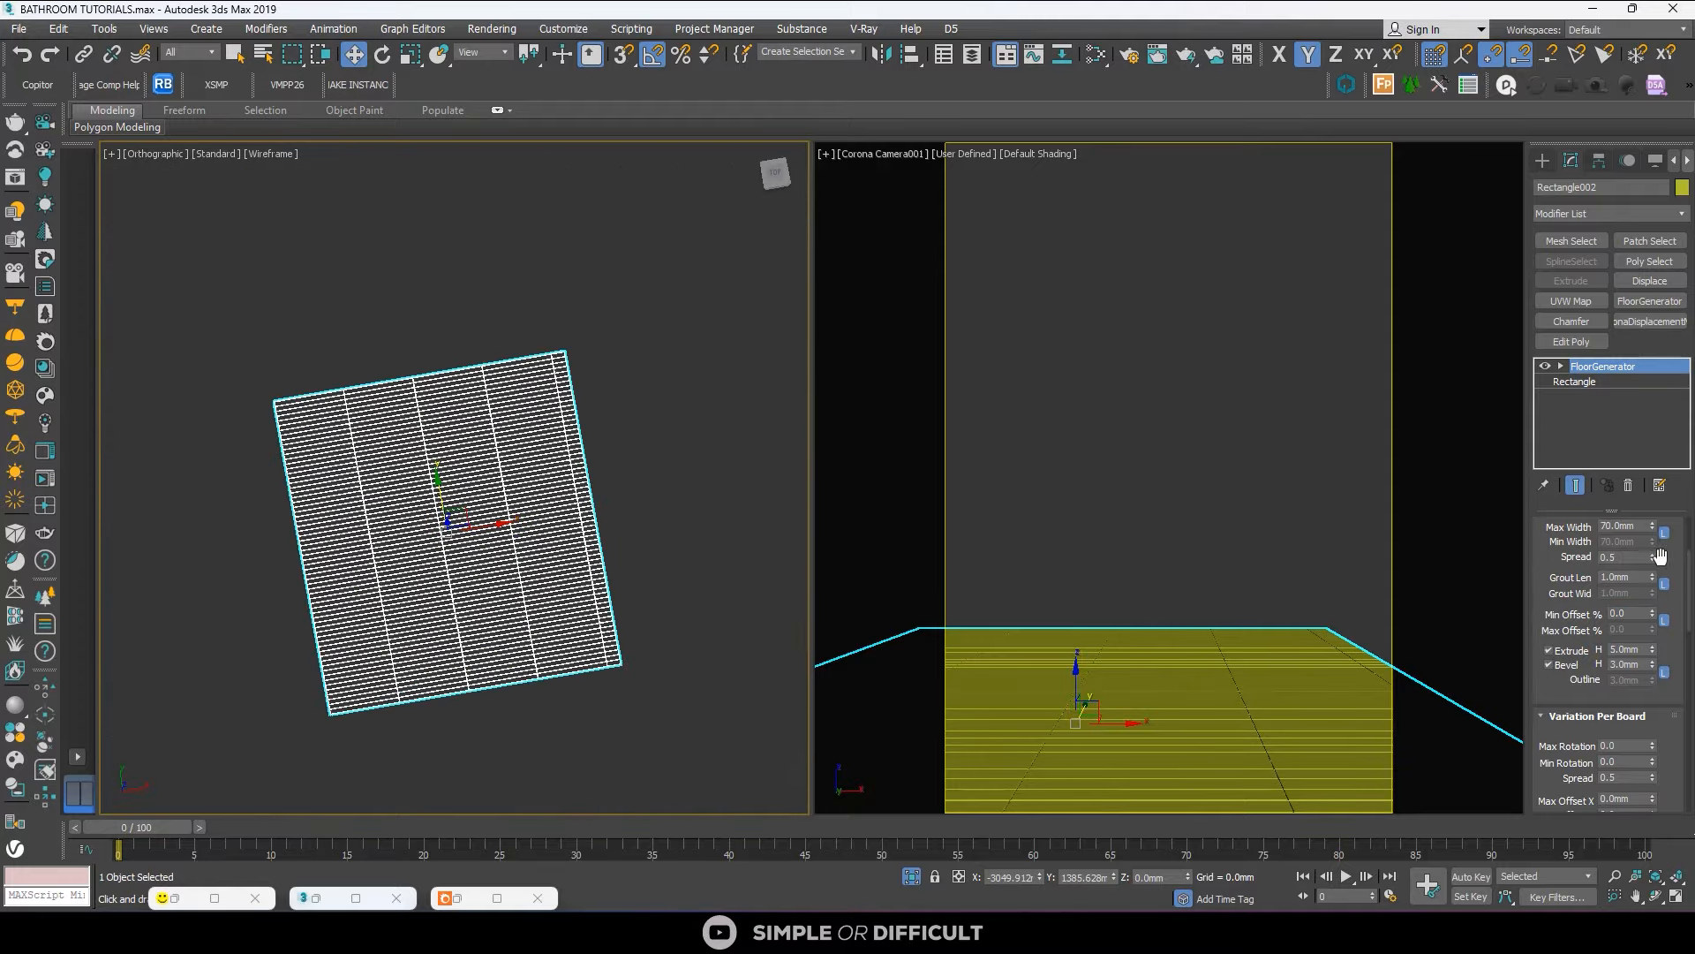
# Turn the boards into square tiles by setting the maximum length and maximum width to 150 mm.
pyautogui.scroll(3, 1660, 555)
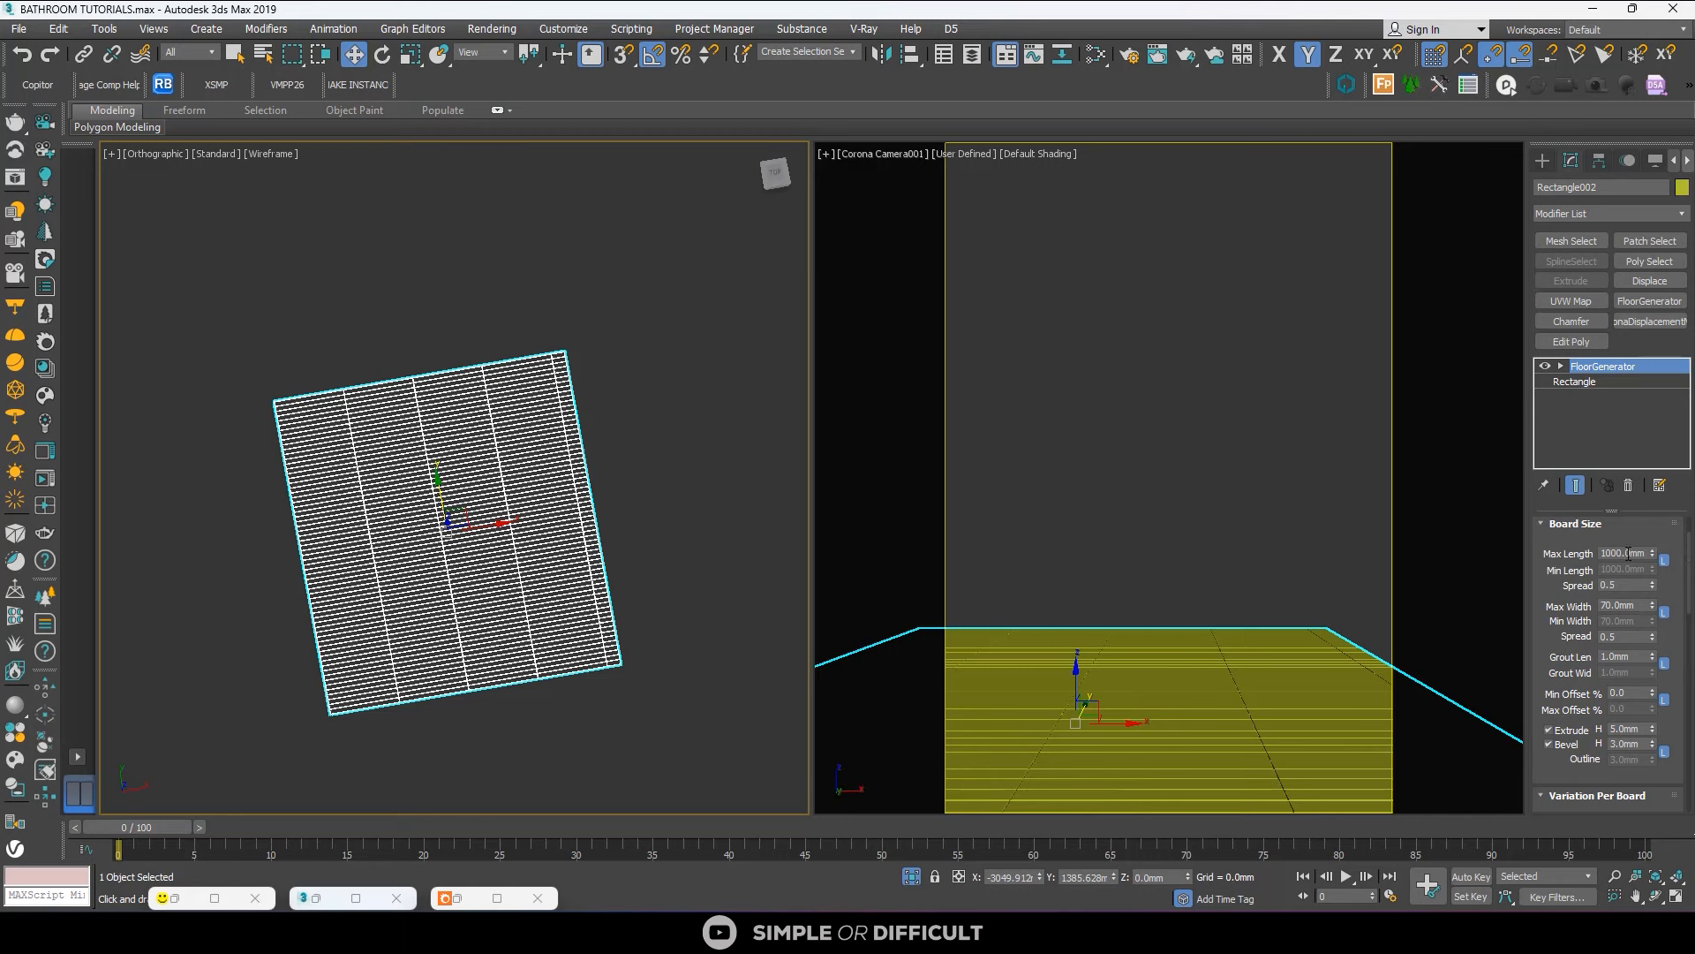
pyautogui.doubleClick(1628, 554)
pyautogui.write('150')
pyautogui.press('Return')
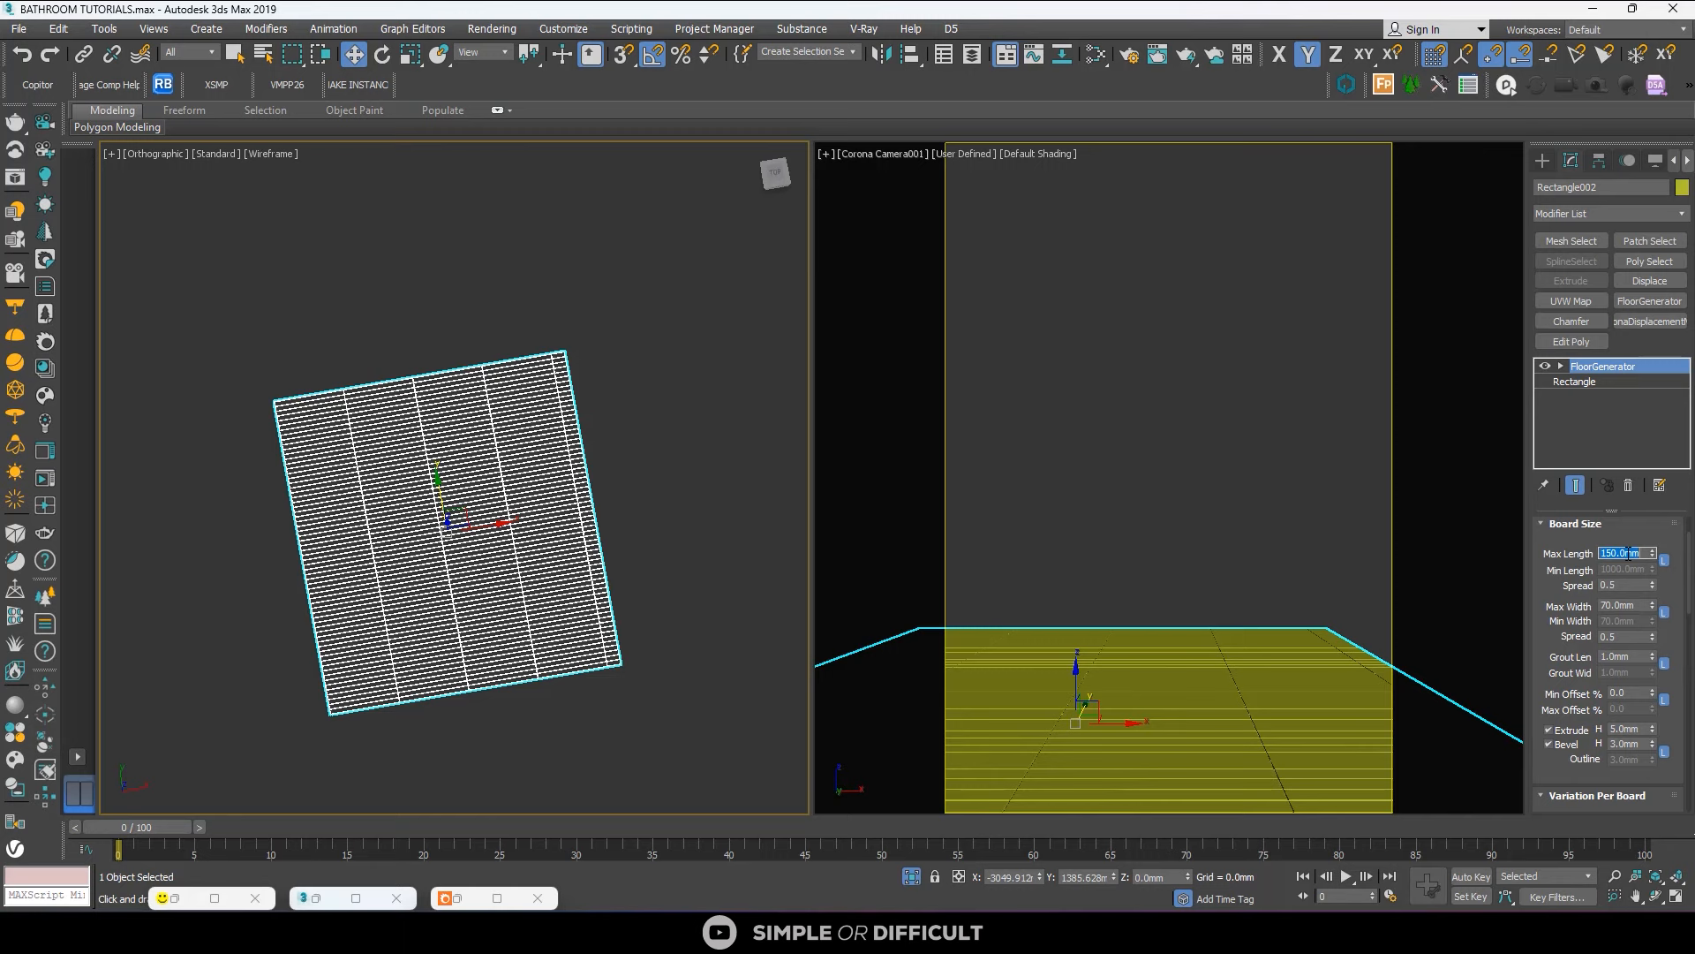
pyautogui.doubleClick(1634, 610)
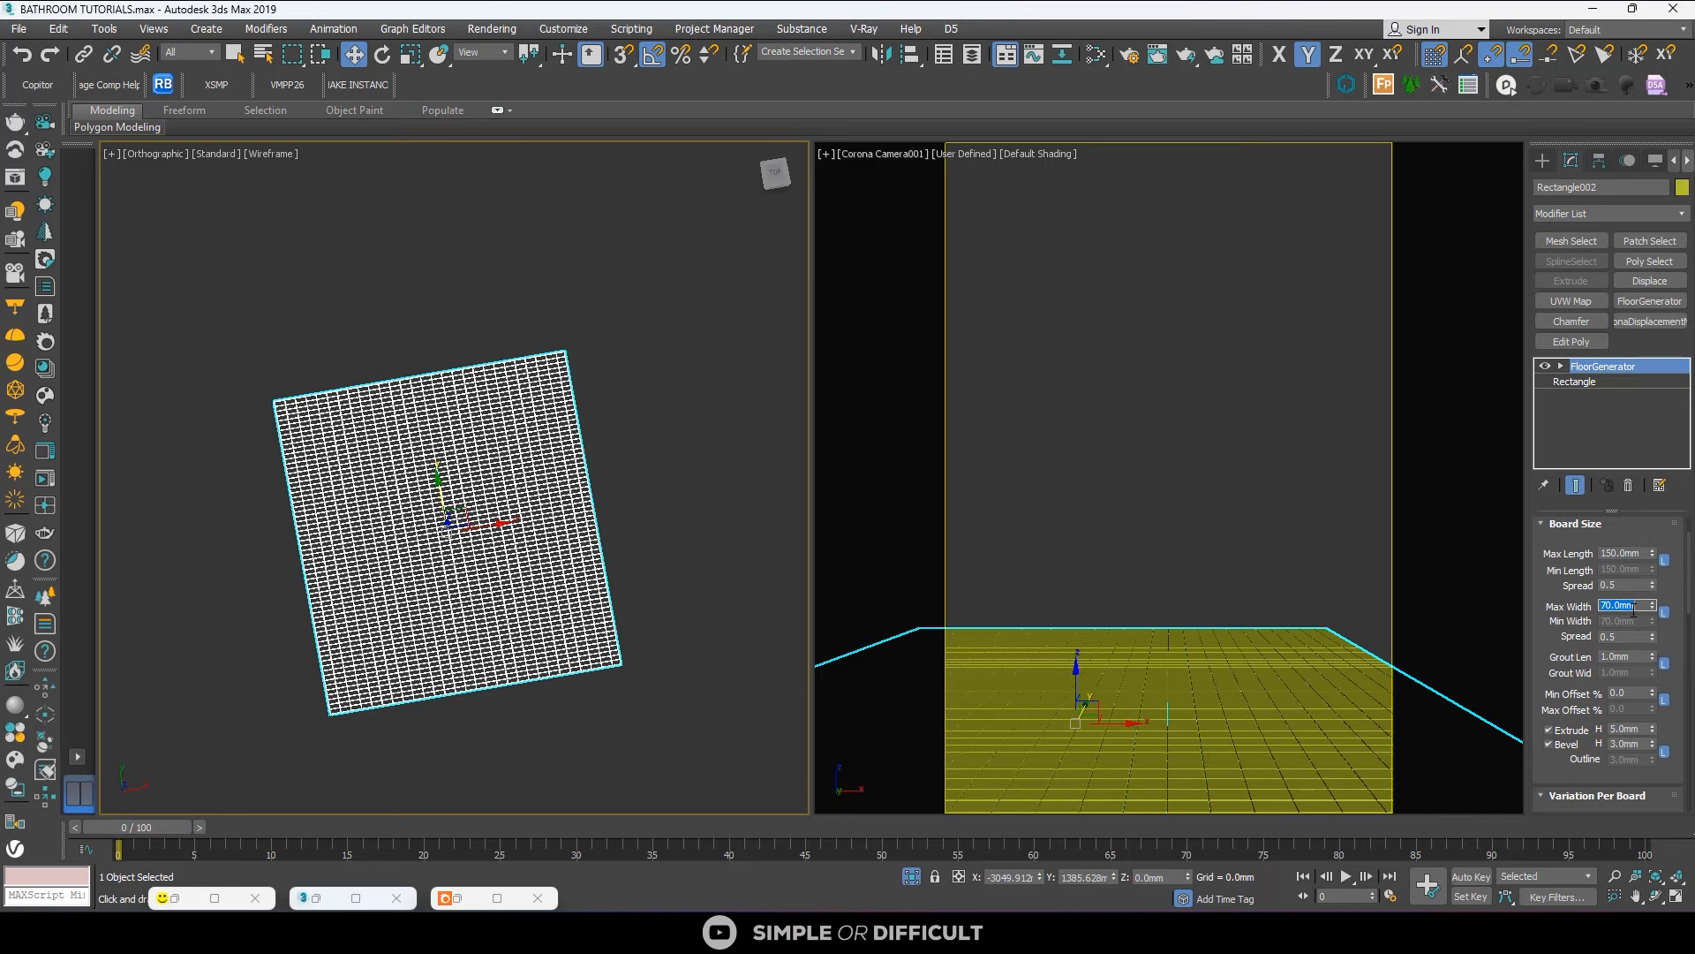
pyautogui.press('Return')
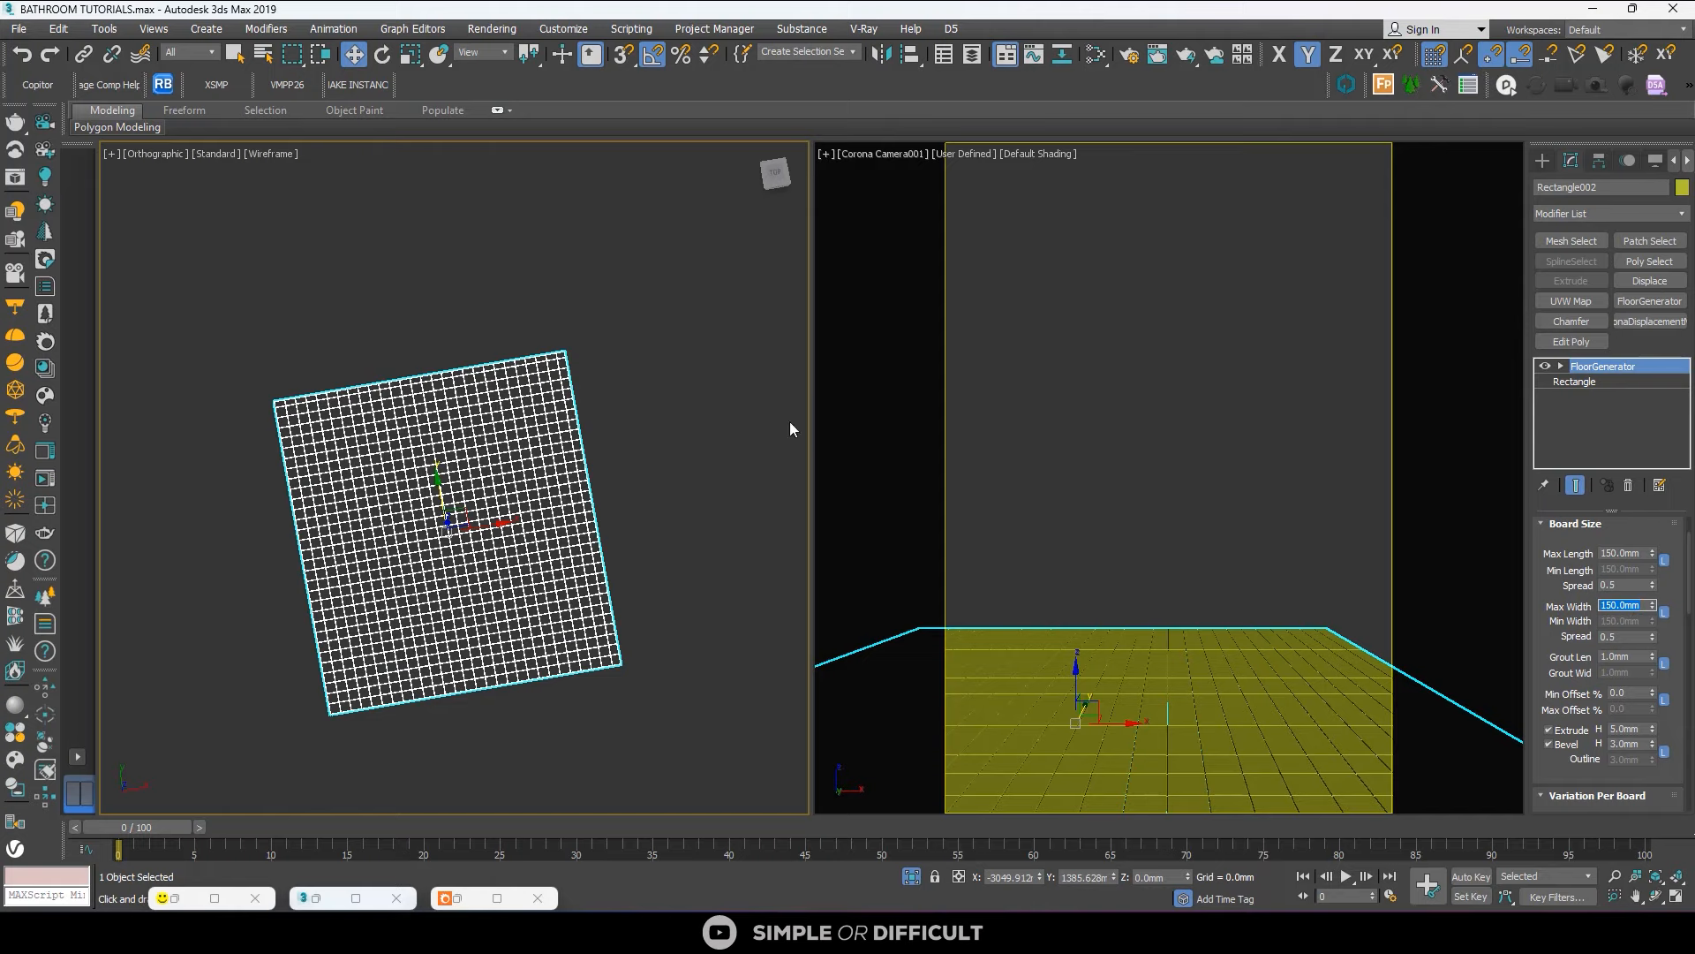
# Inspect the tile joints up close, deselect the tiled floor and exit isolation to show the whole bathroom.
pyautogui.scroll(3, 474, 442)
pyautogui.scroll(4, 567, 432)
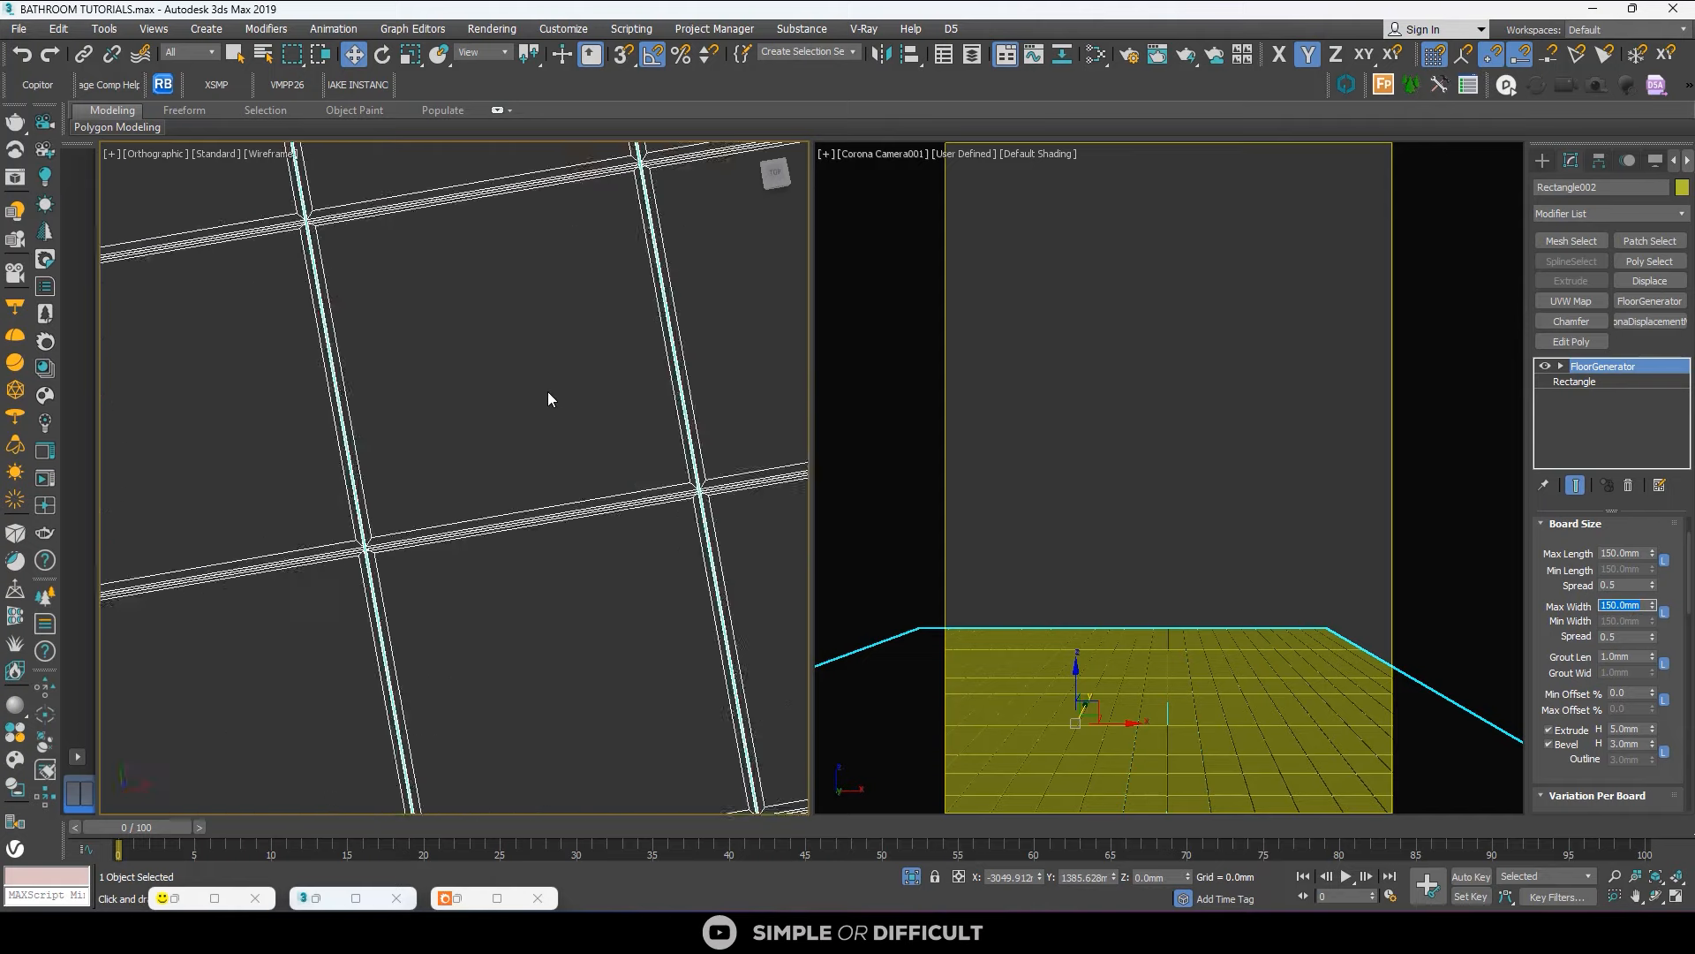
pyautogui.scroll(-6, 548, 394)
pyautogui.scroll(-3, 547, 398)
pyautogui.click(905, 559)
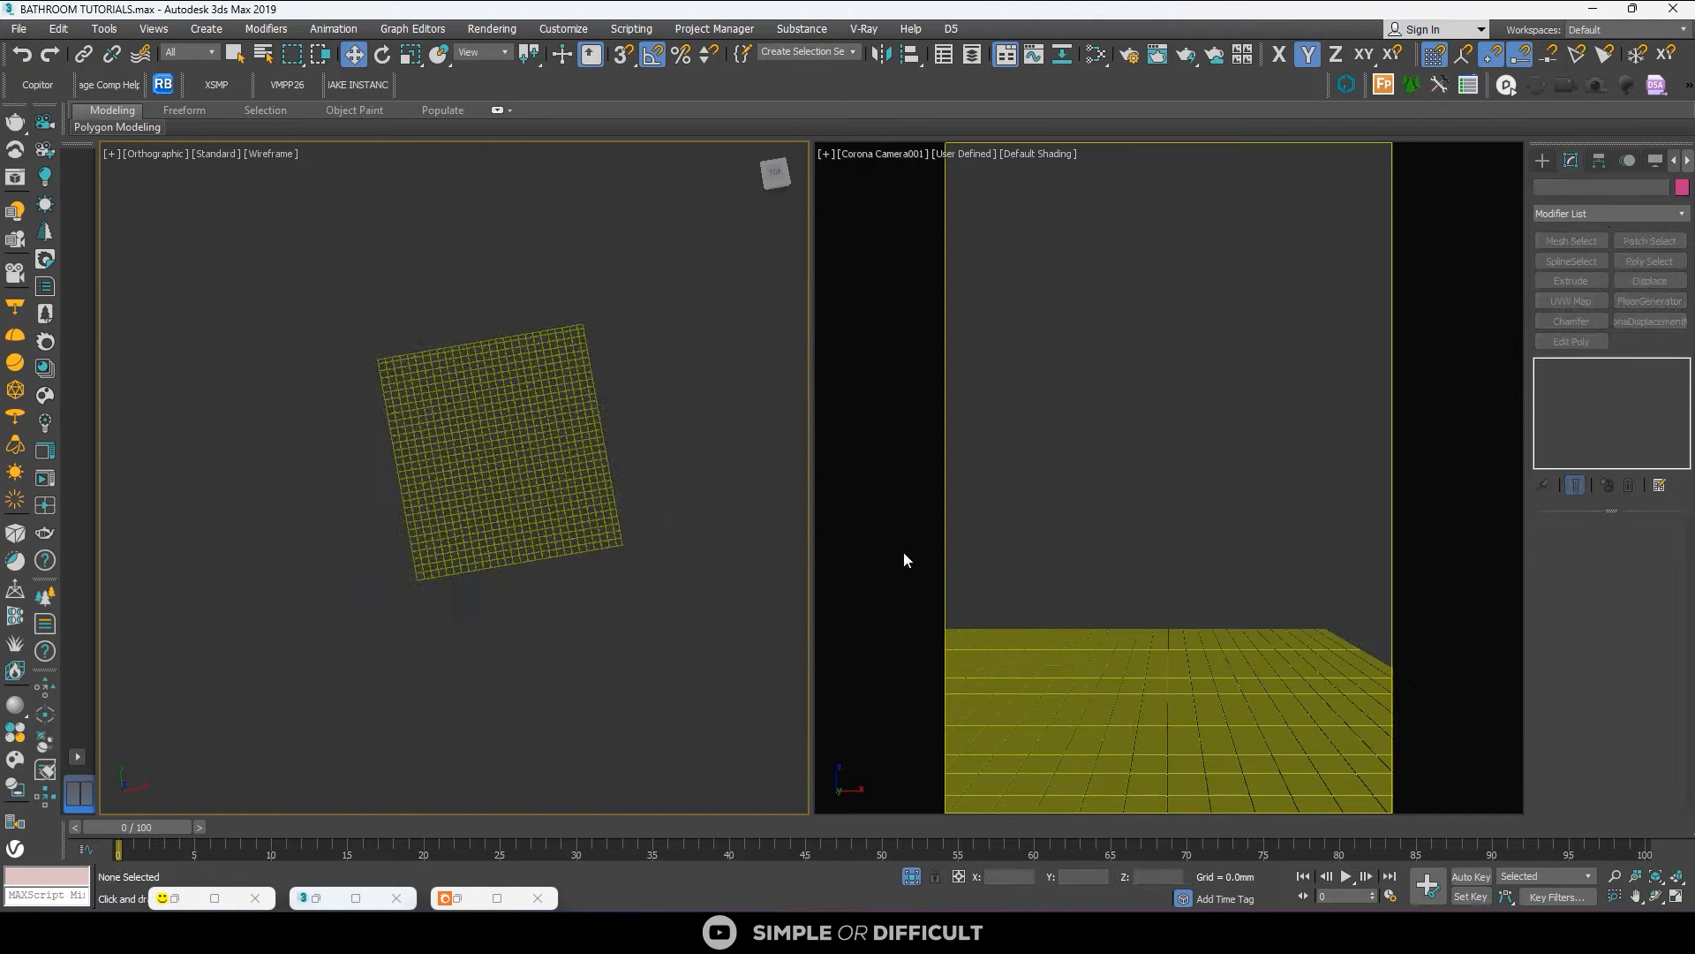
pyautogui.click(911, 876)
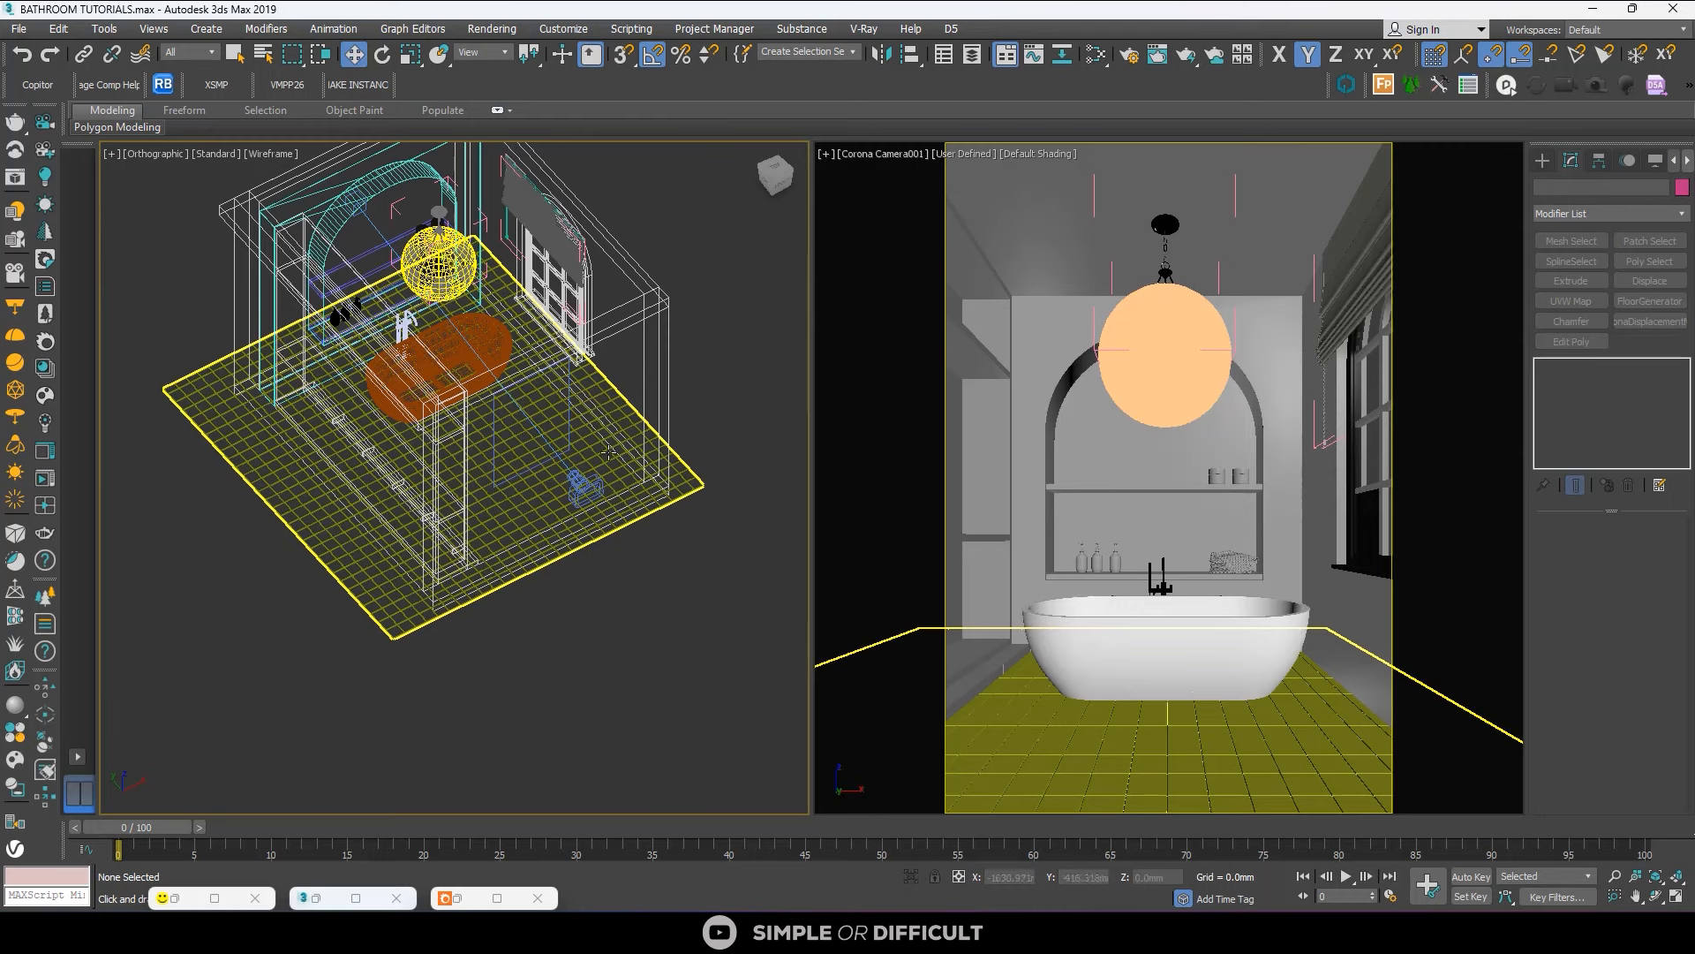
# Select the bathtub, its faucet and the tiled floor together.
pyautogui.click(500, 345)
pyautogui.scroll(4, 428, 327)
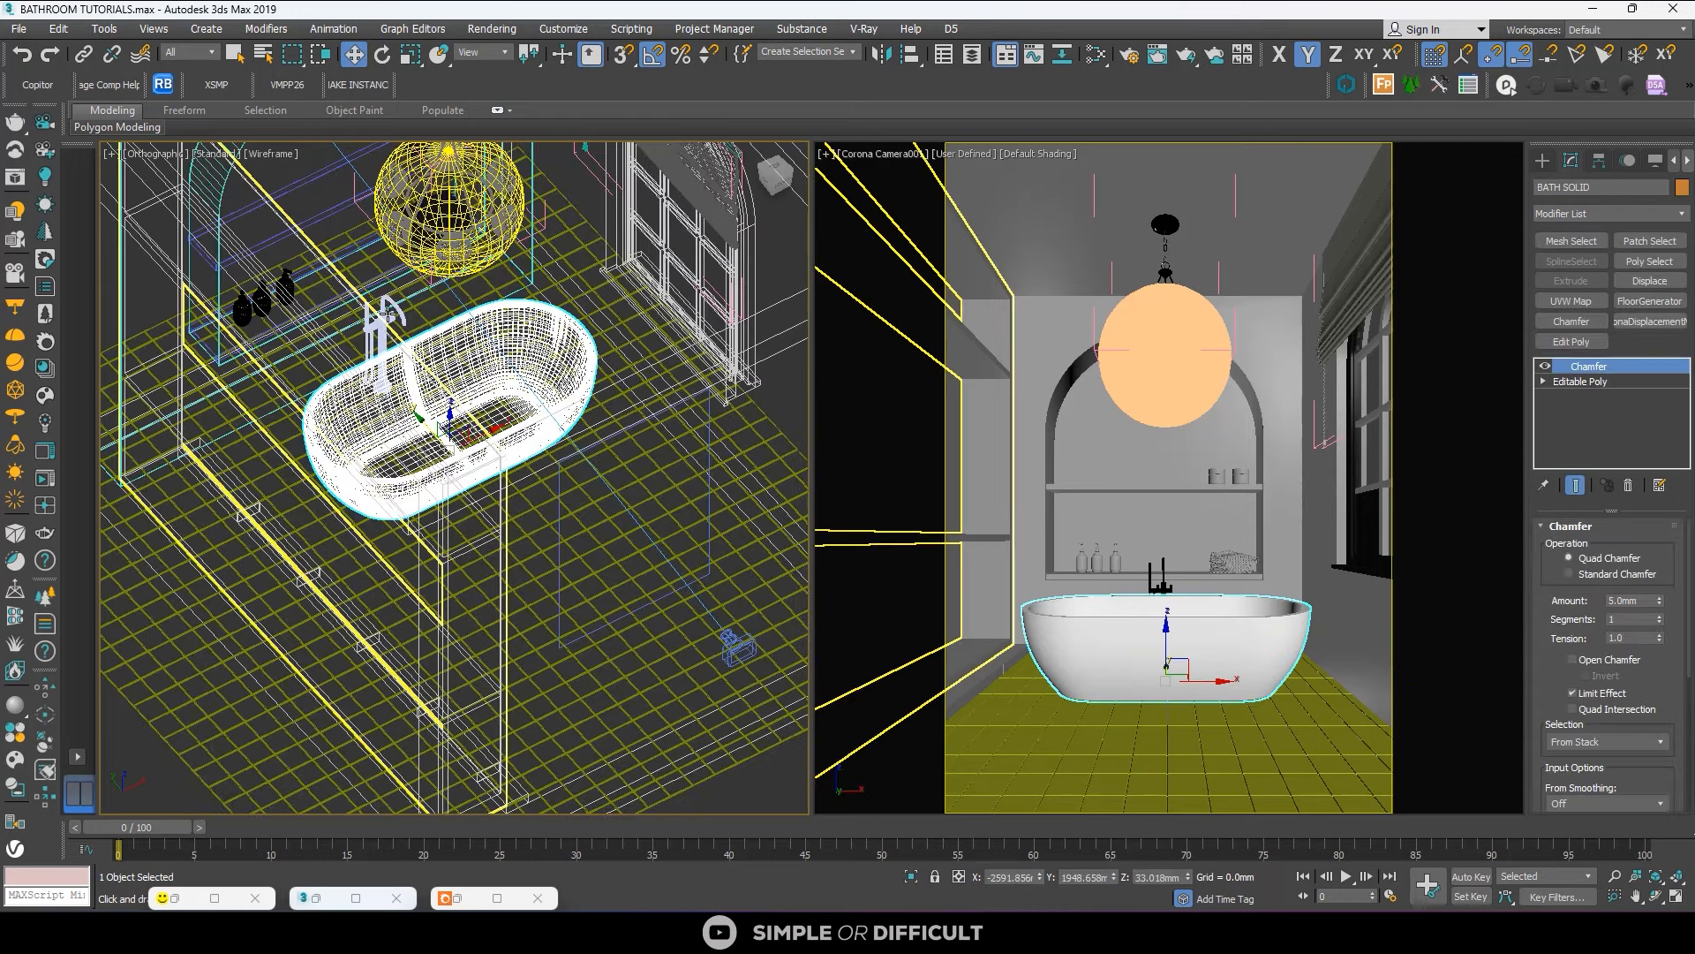
pyautogui.keyDown('ctrl'); pyautogui.click(389, 311); pyautogui.keyUp('ctrl')
pyautogui.scroll(-2, 390, 311)
pyautogui.keyDown('ctrl'); pyautogui.click(226, 559); pyautogui.keyUp('ctrl')
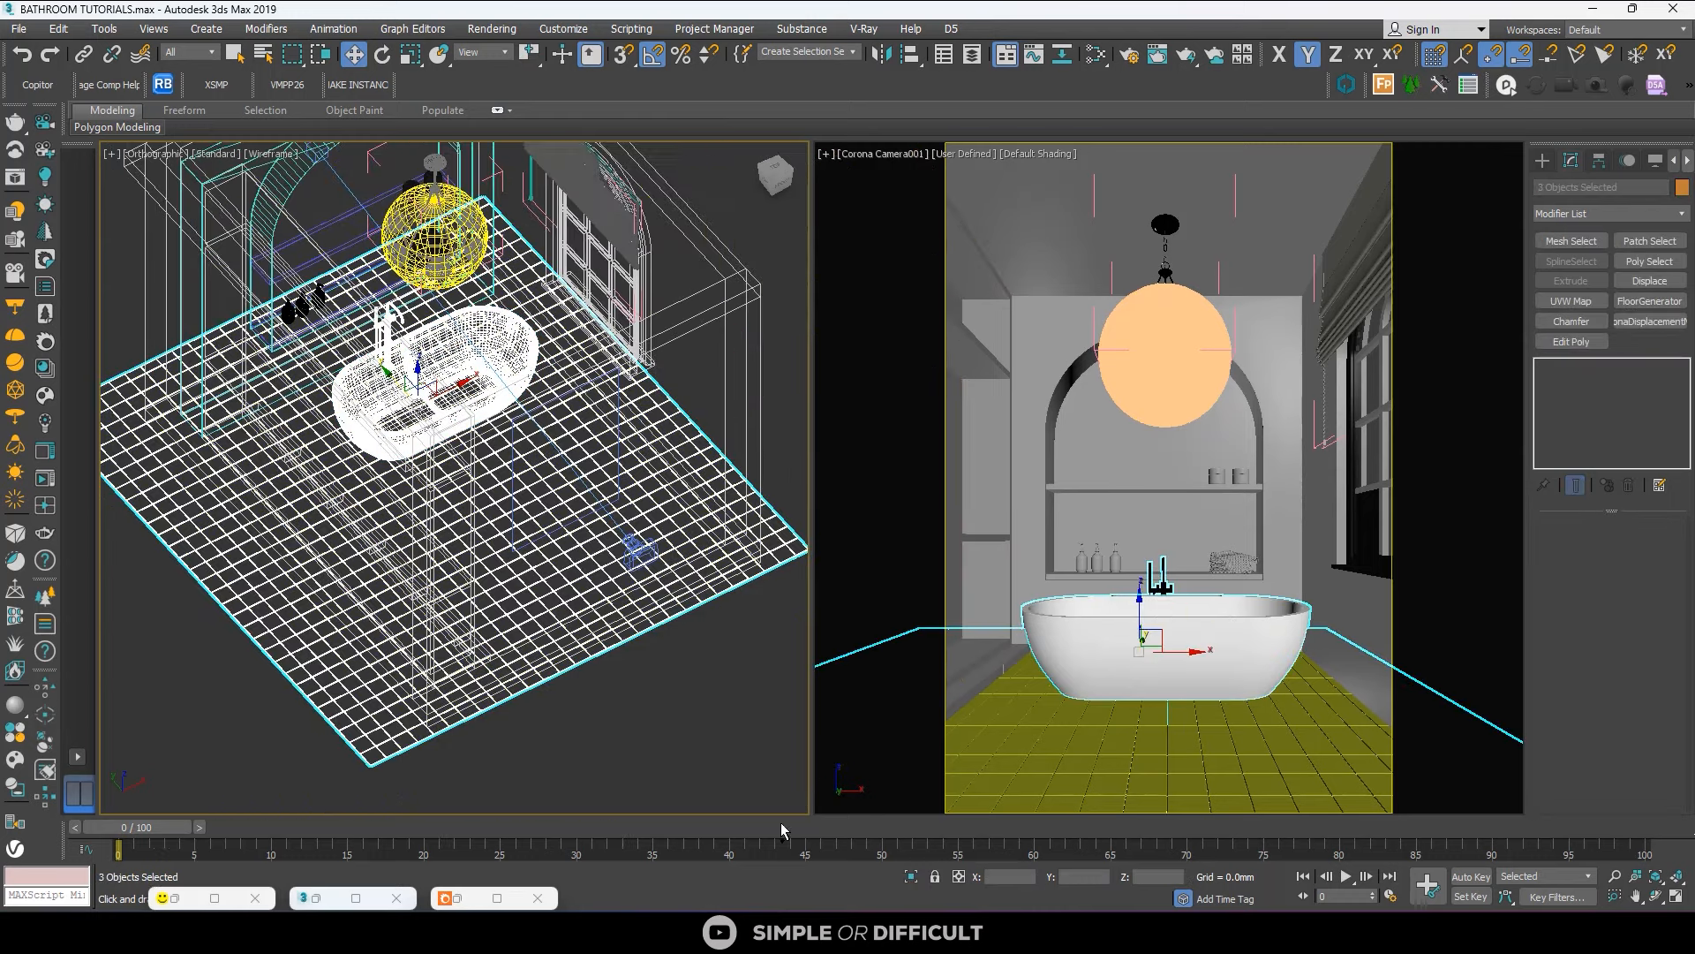
# Add the floor slab beneath the tiles to the selection and isolate it with the bathtub, faucet and tiled floor.
pyautogui.click(911, 876)
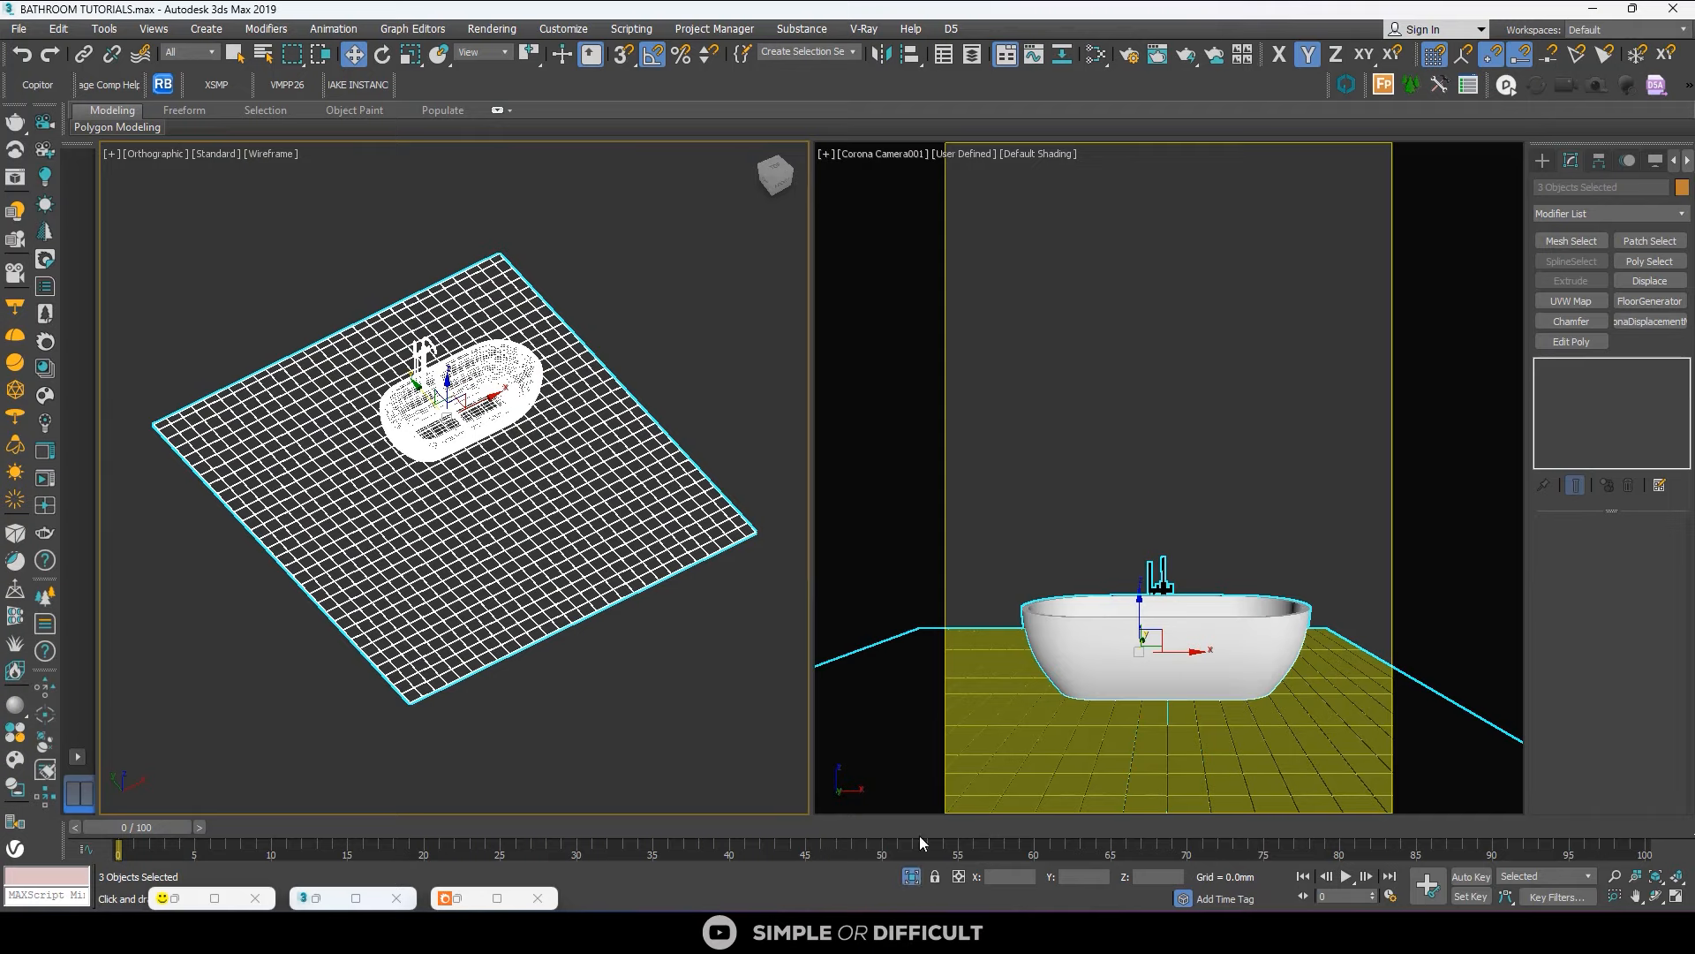
pyautogui.click(912, 876)
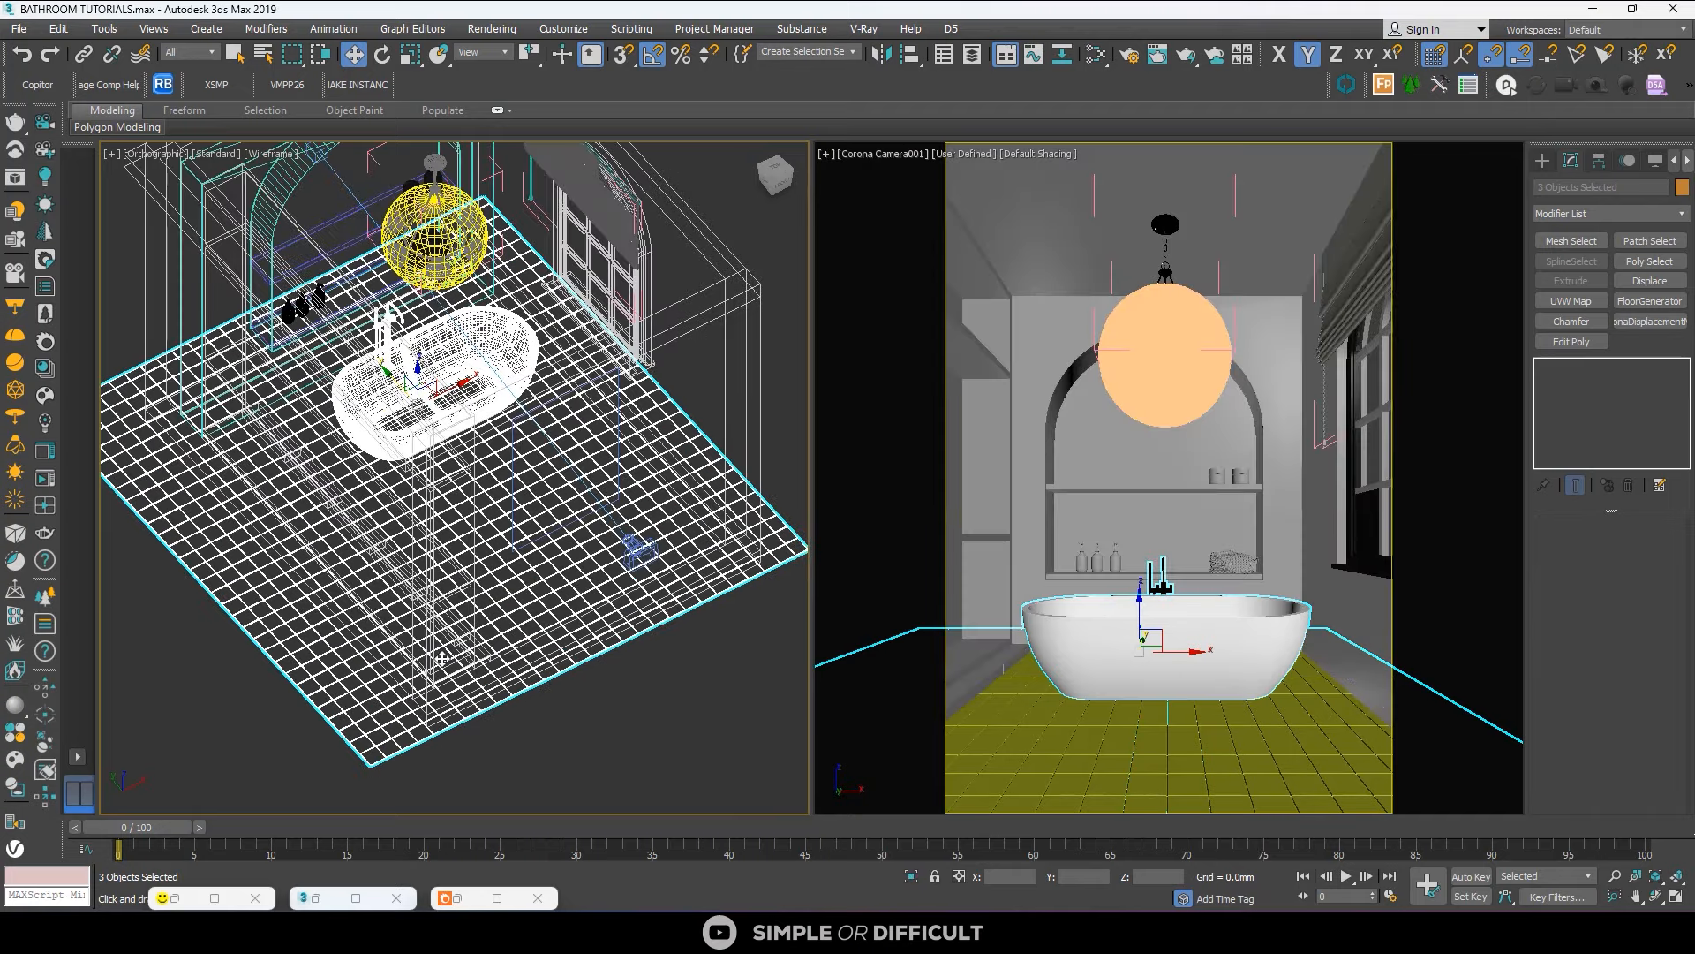
pyautogui.keyDown('alt'); pyautogui.moveTo(523, 680); pyautogui.dragTo(530, 574, button='middle'); pyautogui.keyUp('alt')
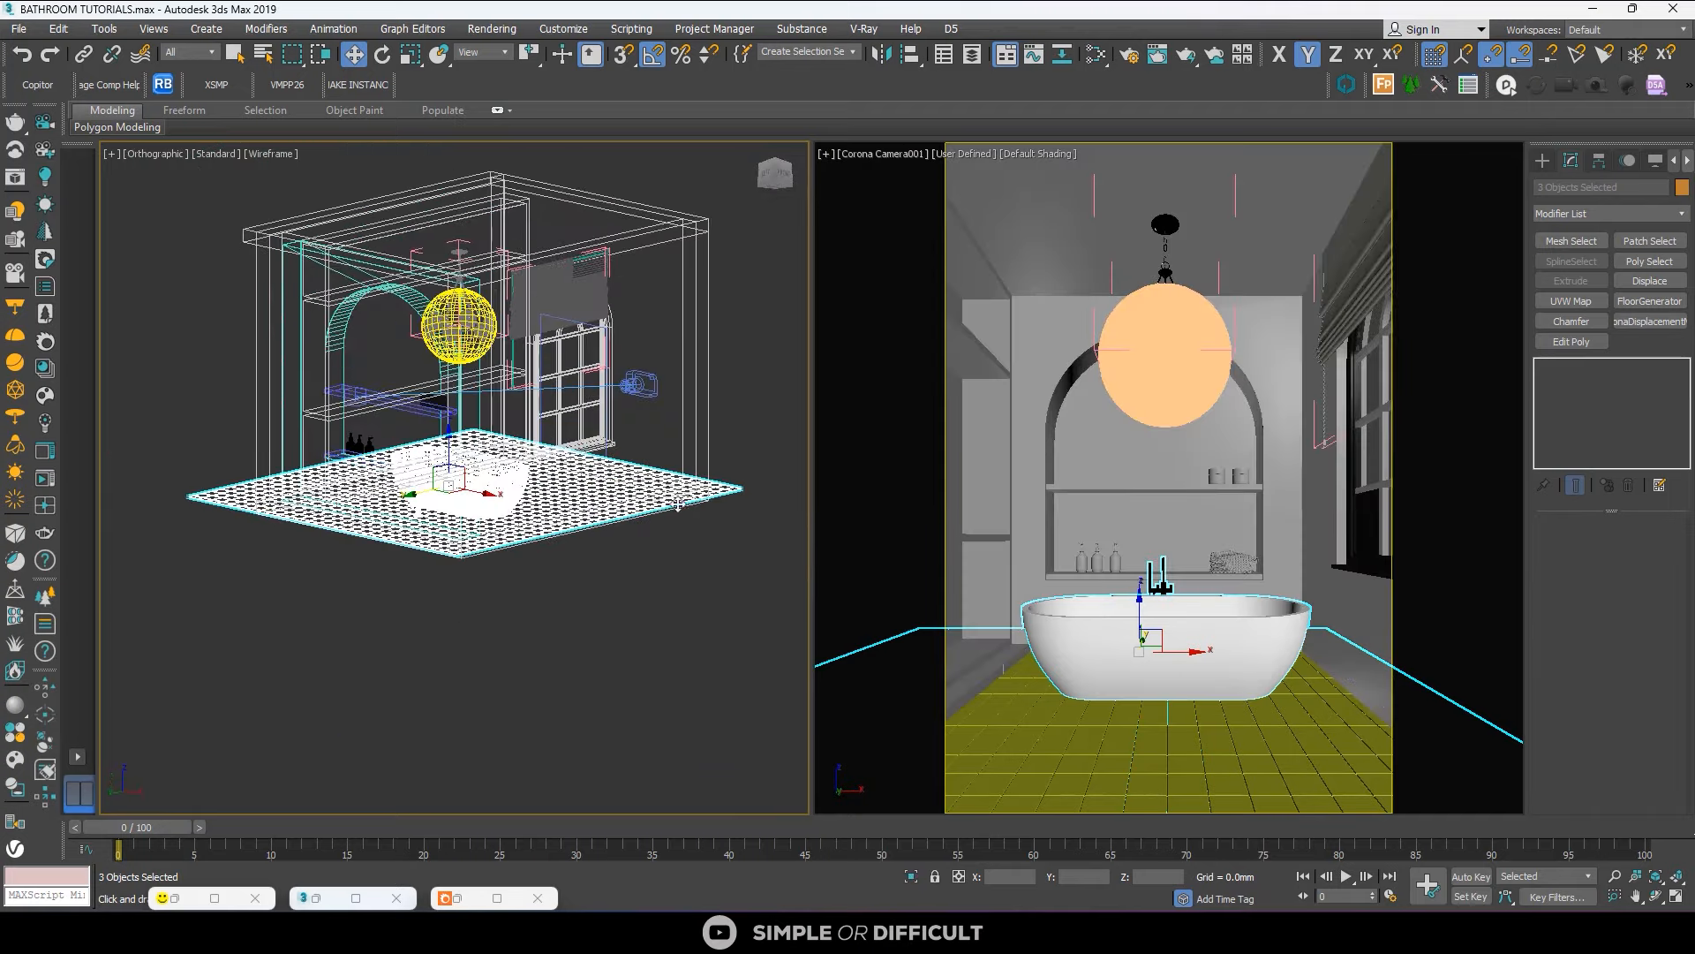
pyautogui.scroll(3, 714, 495)
pyautogui.keyDown('ctrl'); pyautogui.click(714, 494); pyautogui.keyUp('ctrl')
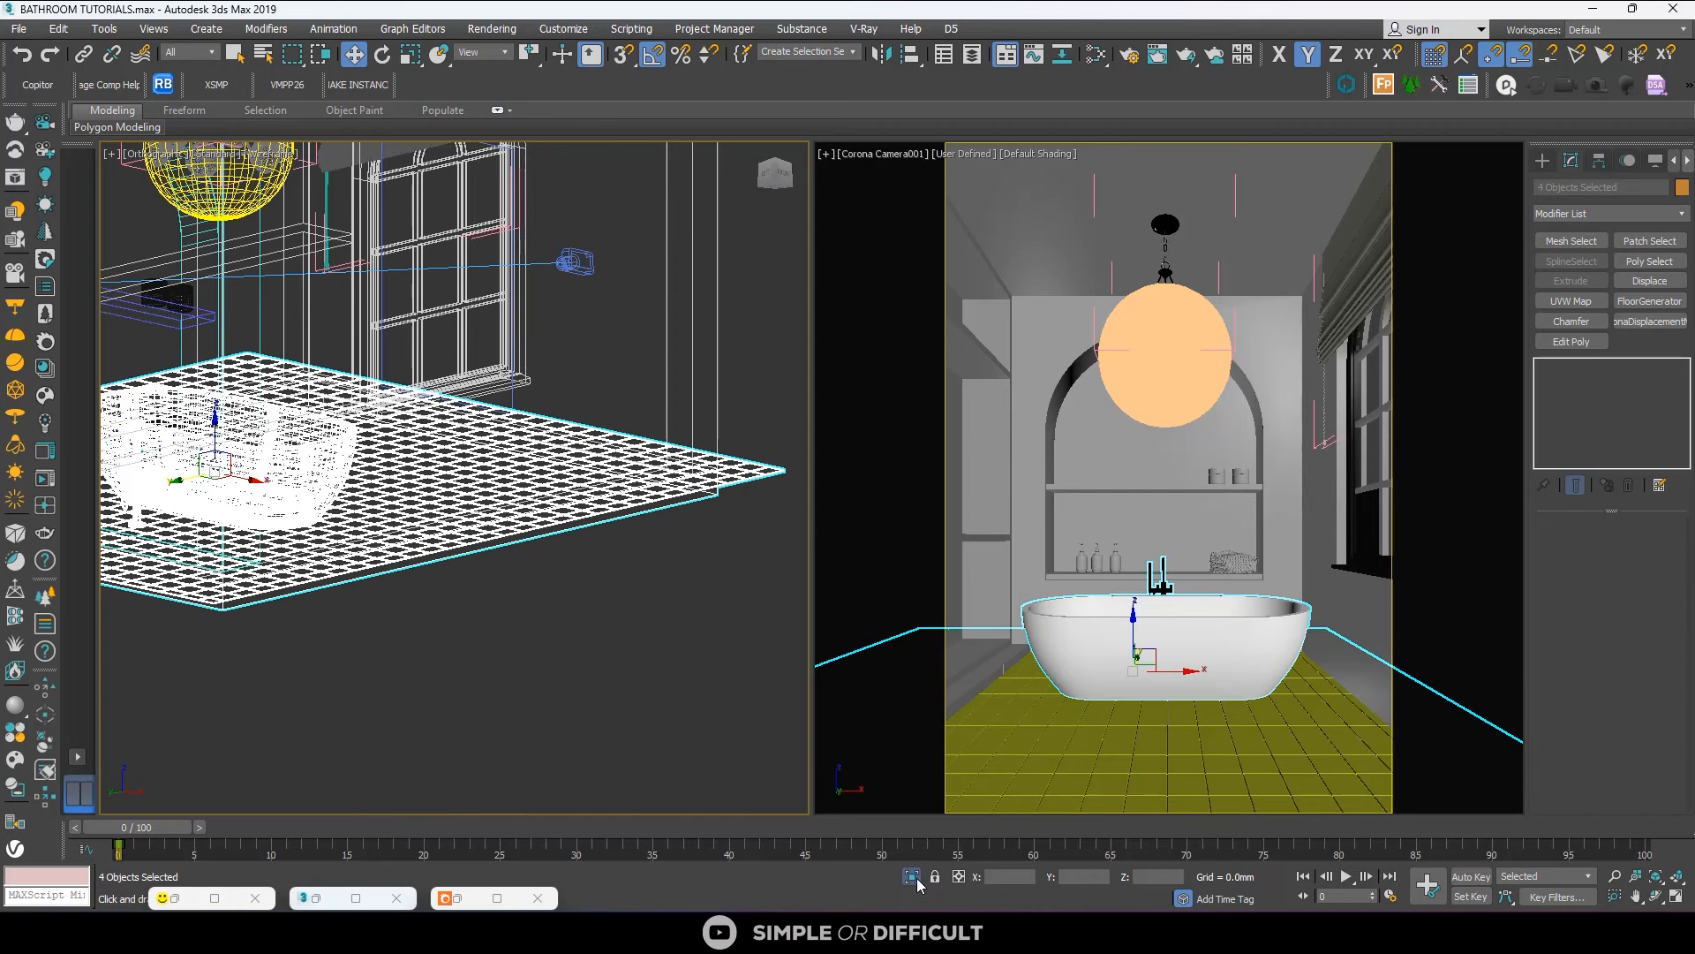
pyautogui.click(912, 876)
pyautogui.click(769, 176)
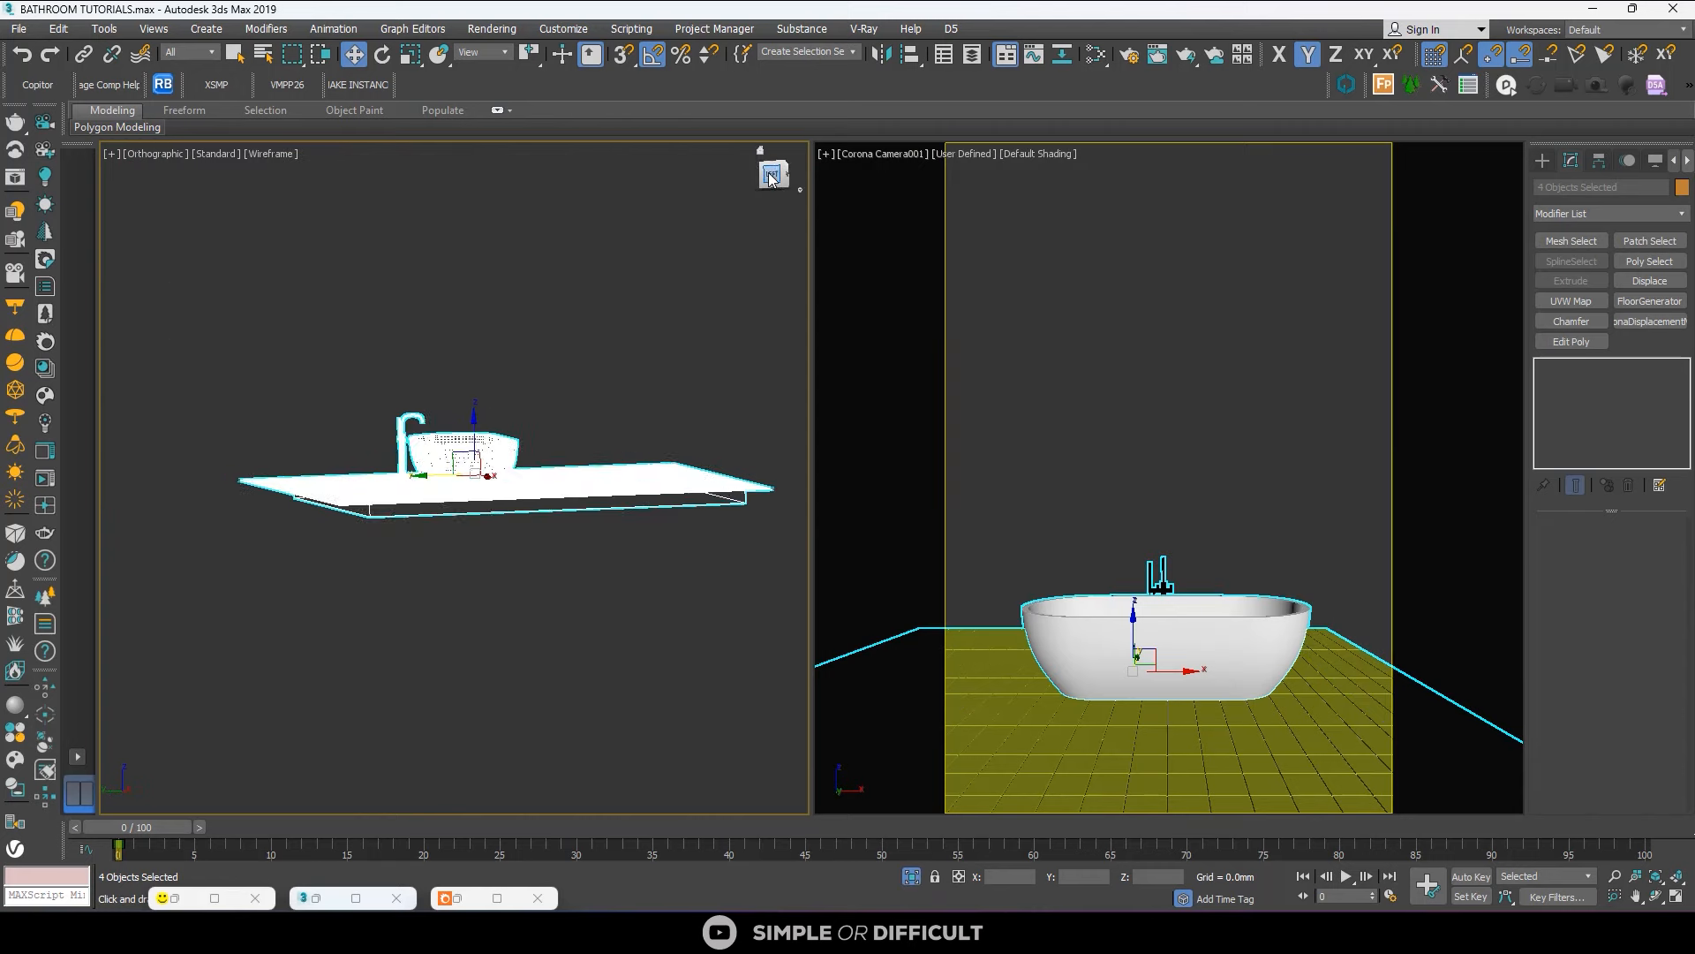
# Adjust the height of the bathtub and faucet so their bases rest on the tiled floor's surface, and exit isolation.
pyautogui.moveTo(574, 356); pyautogui.dragTo(406, 452)
pyautogui.press('z')
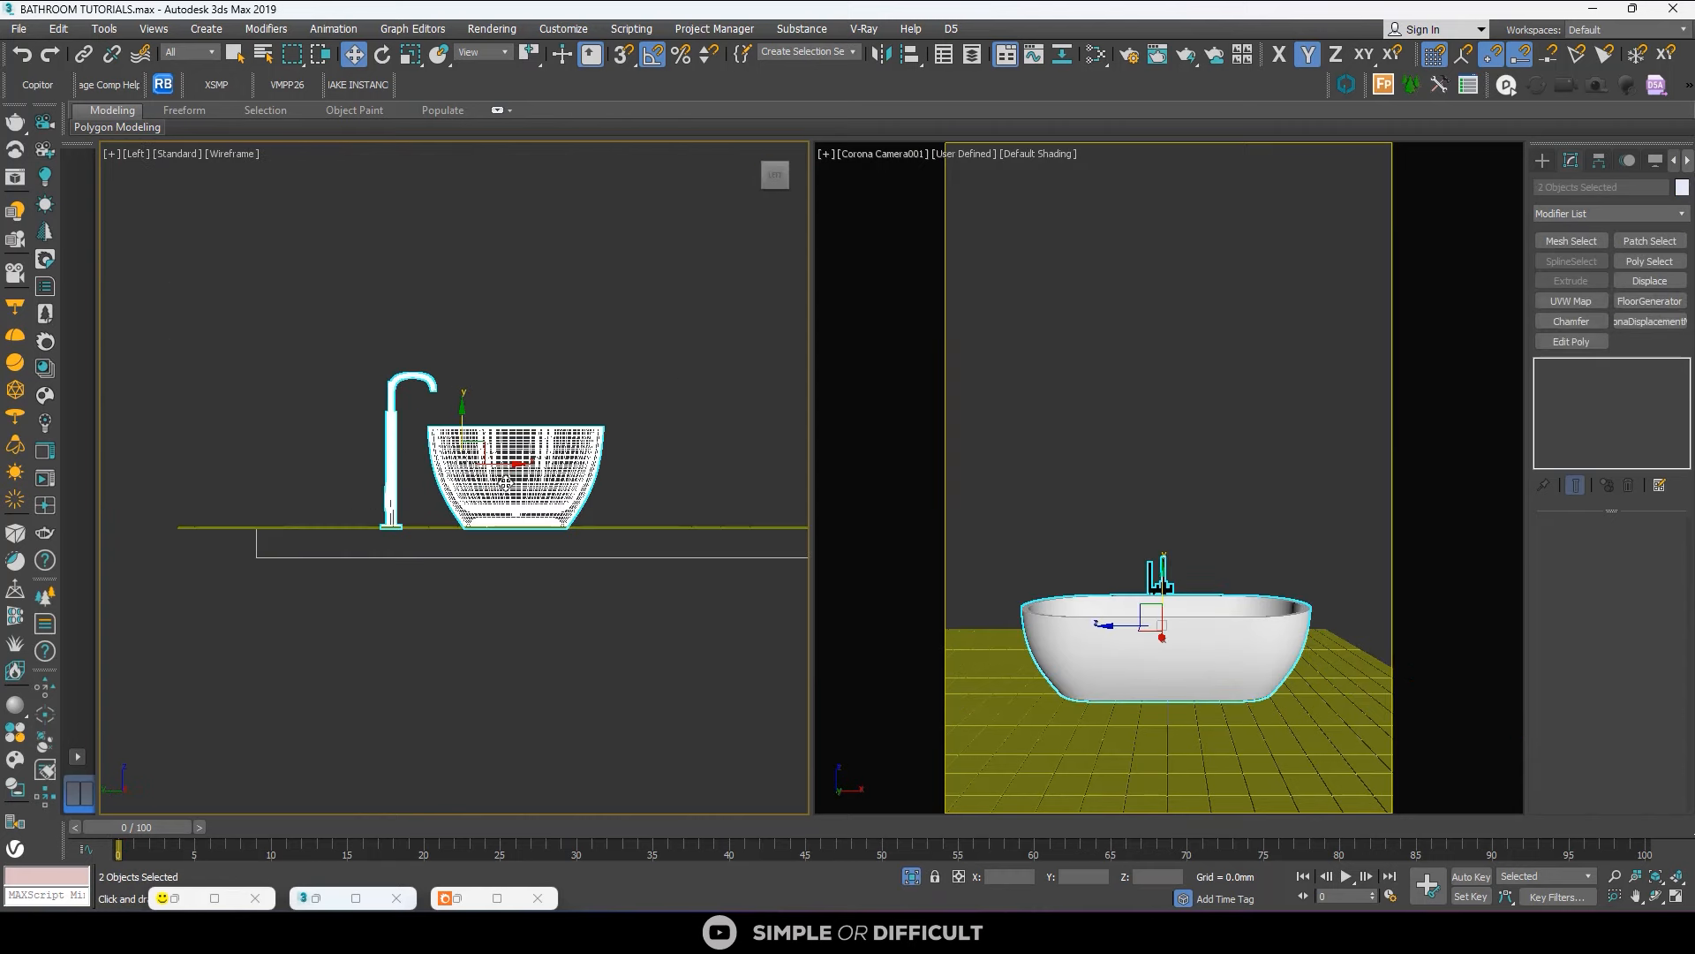
pyautogui.scroll(10, 475, 600)
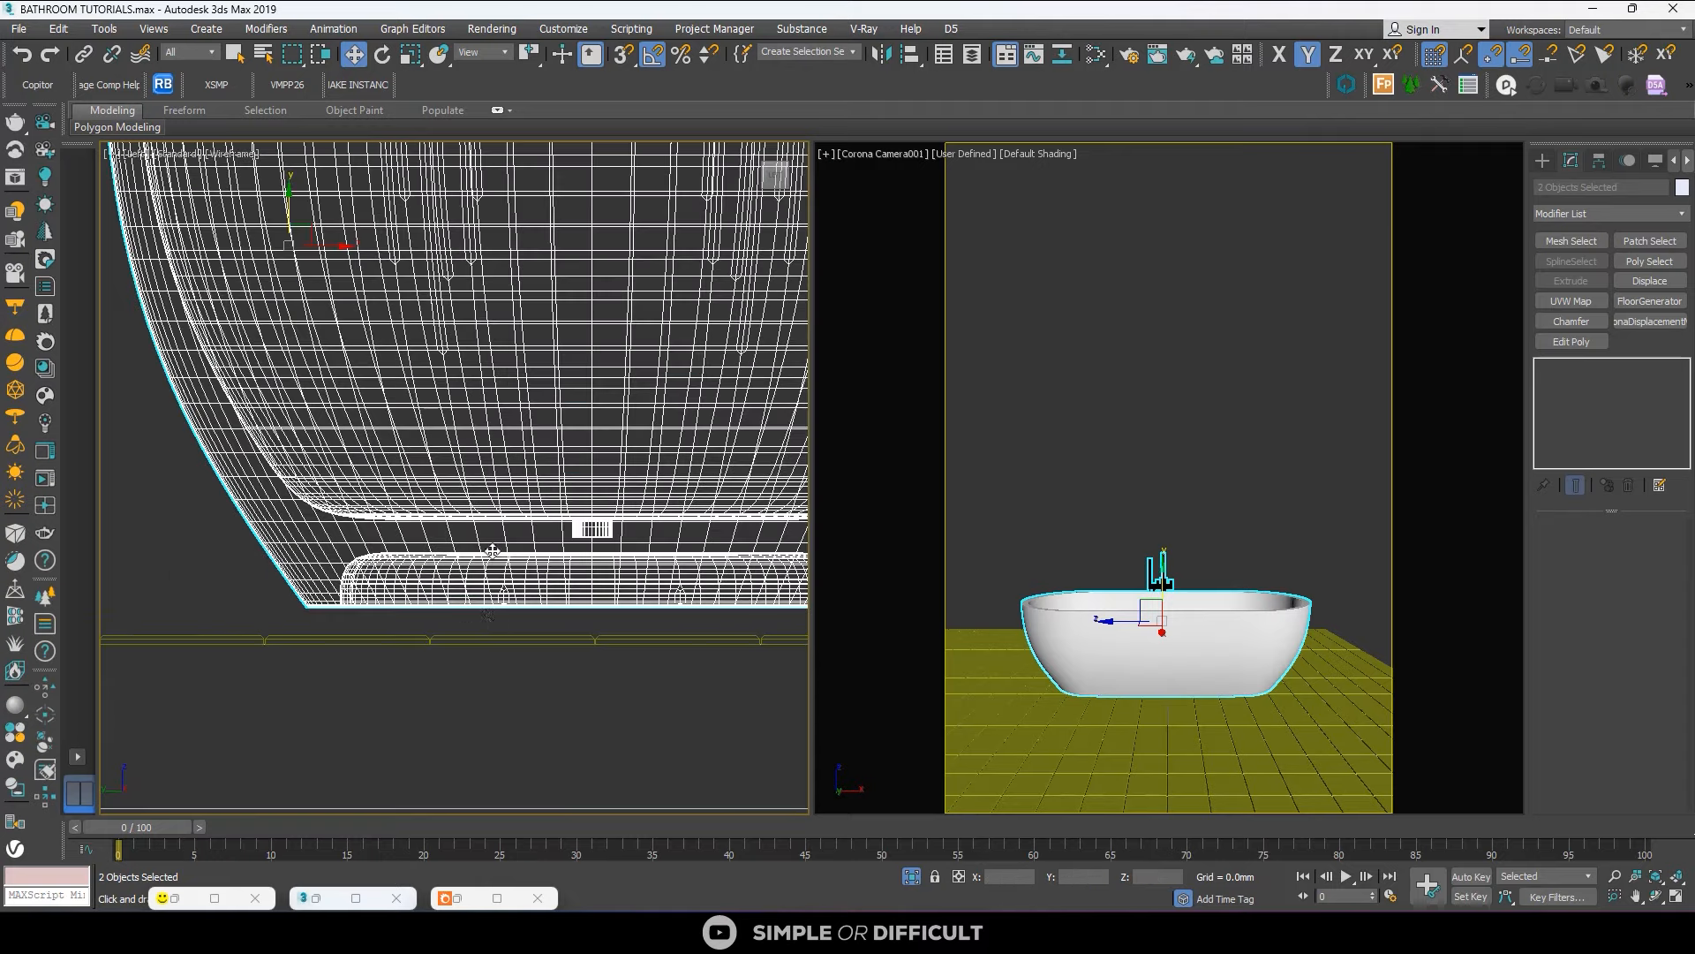
pyautogui.scroll(-10, 476, 607)
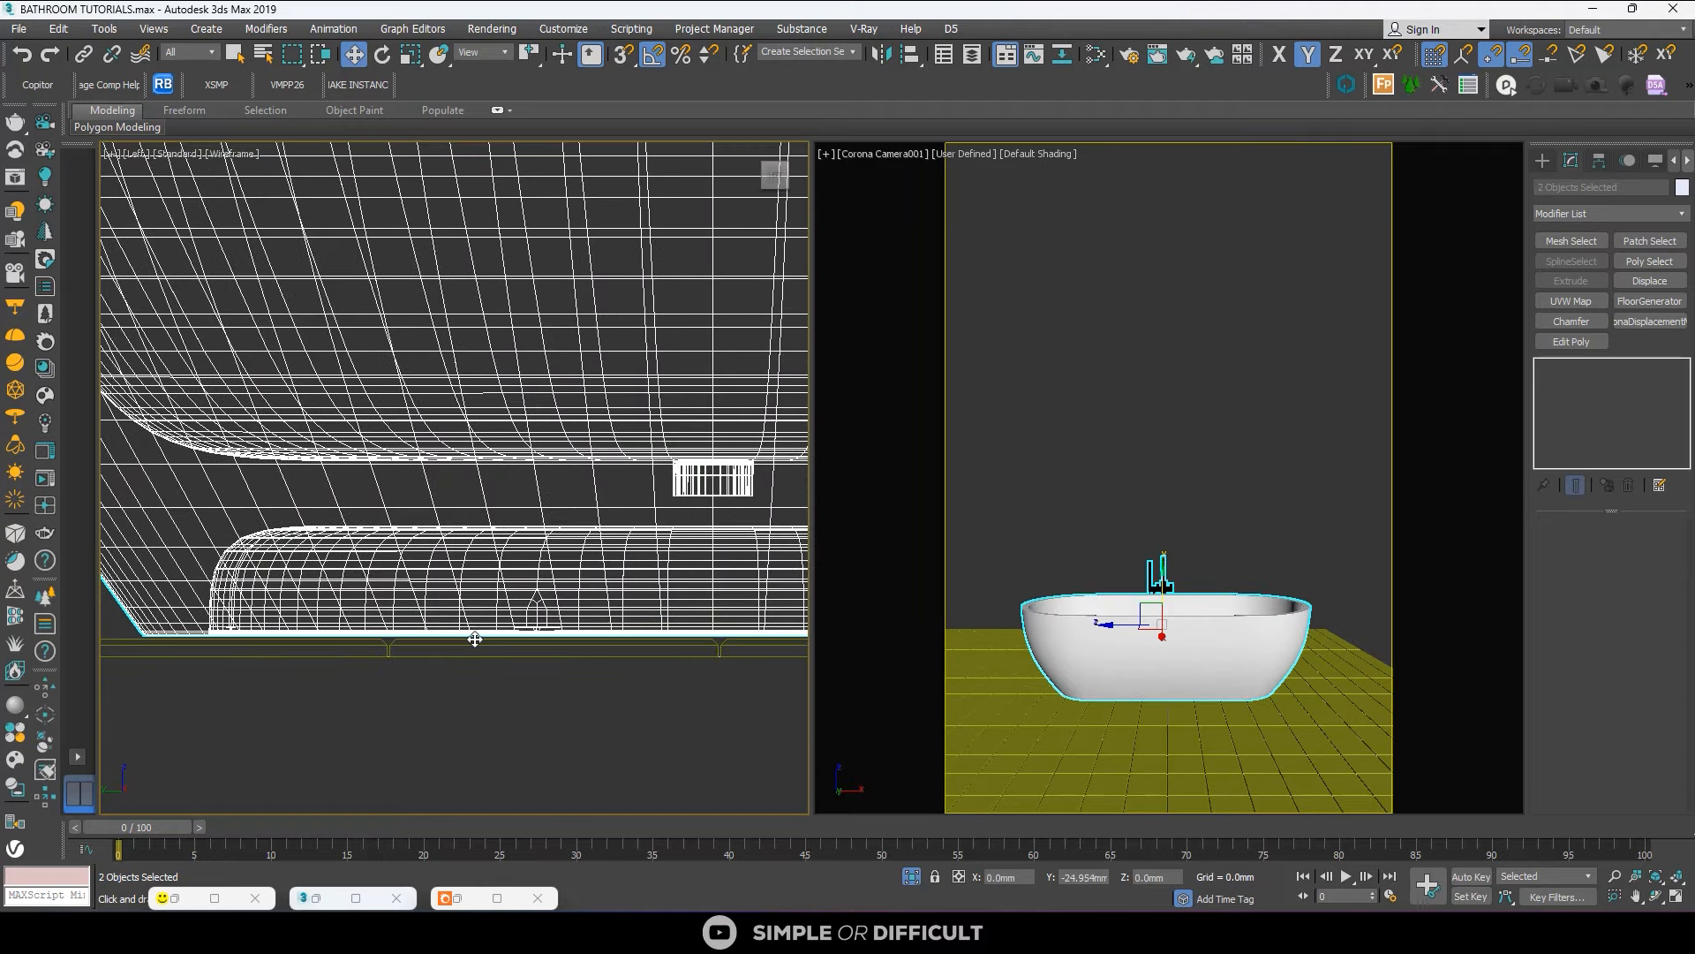
pyautogui.scroll(10, 154, 514)
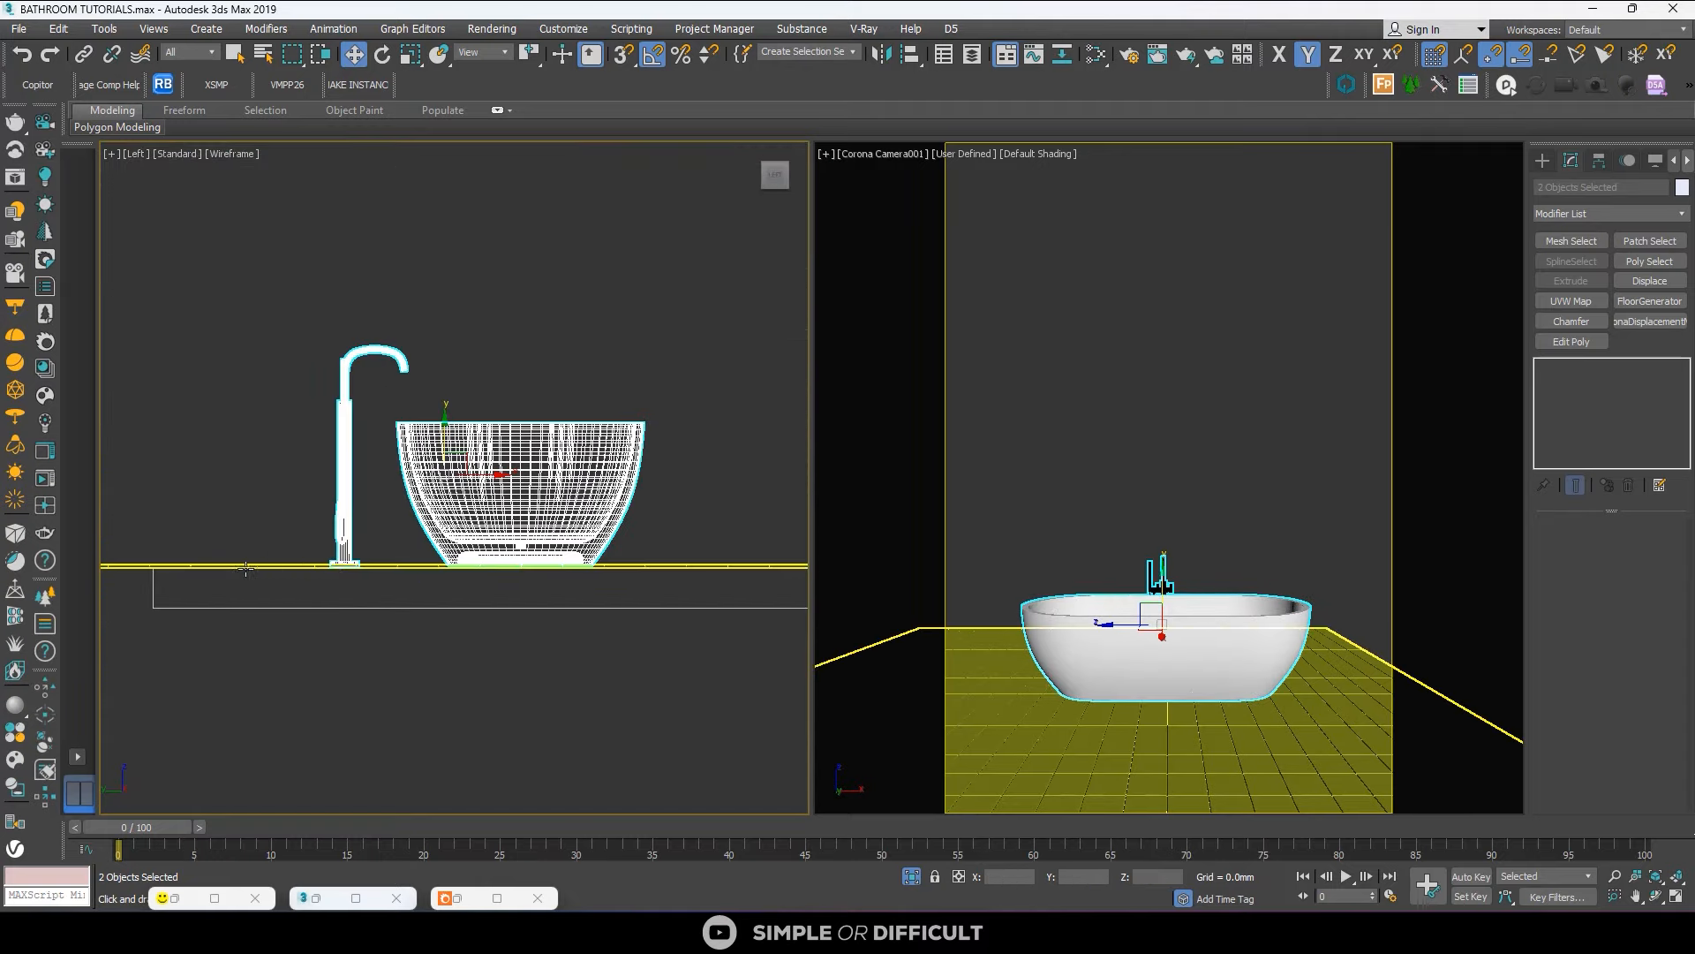
pyautogui.scroll(-8, 155, 493)
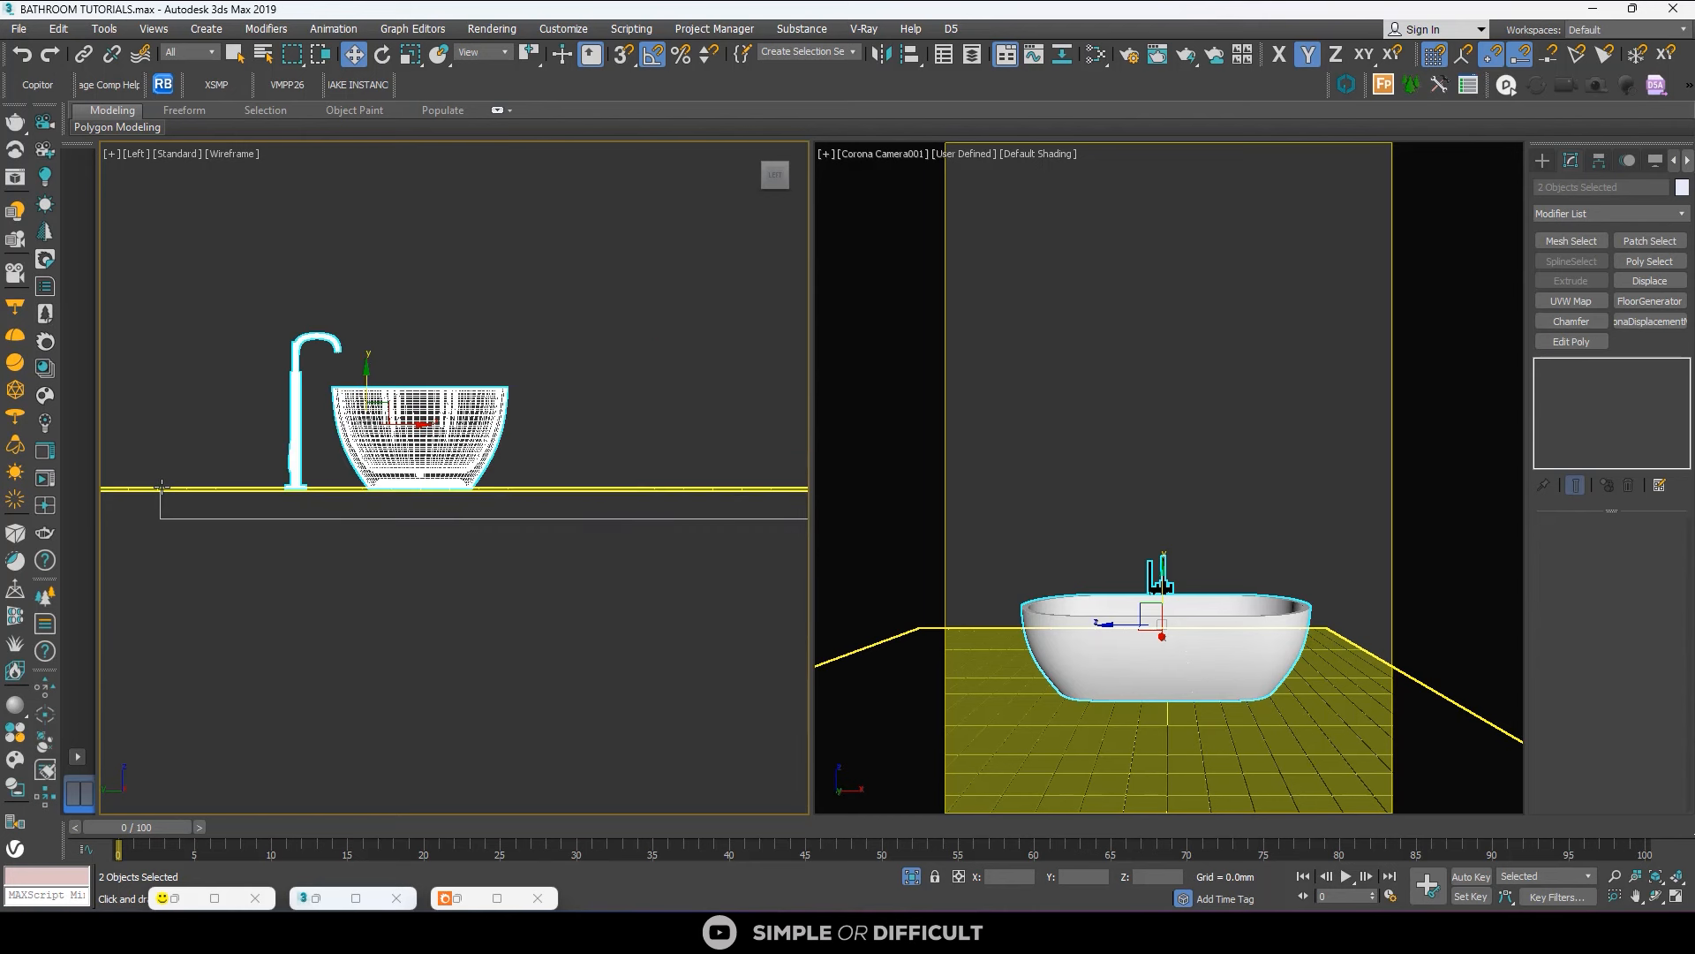
pyautogui.click(507, 342)
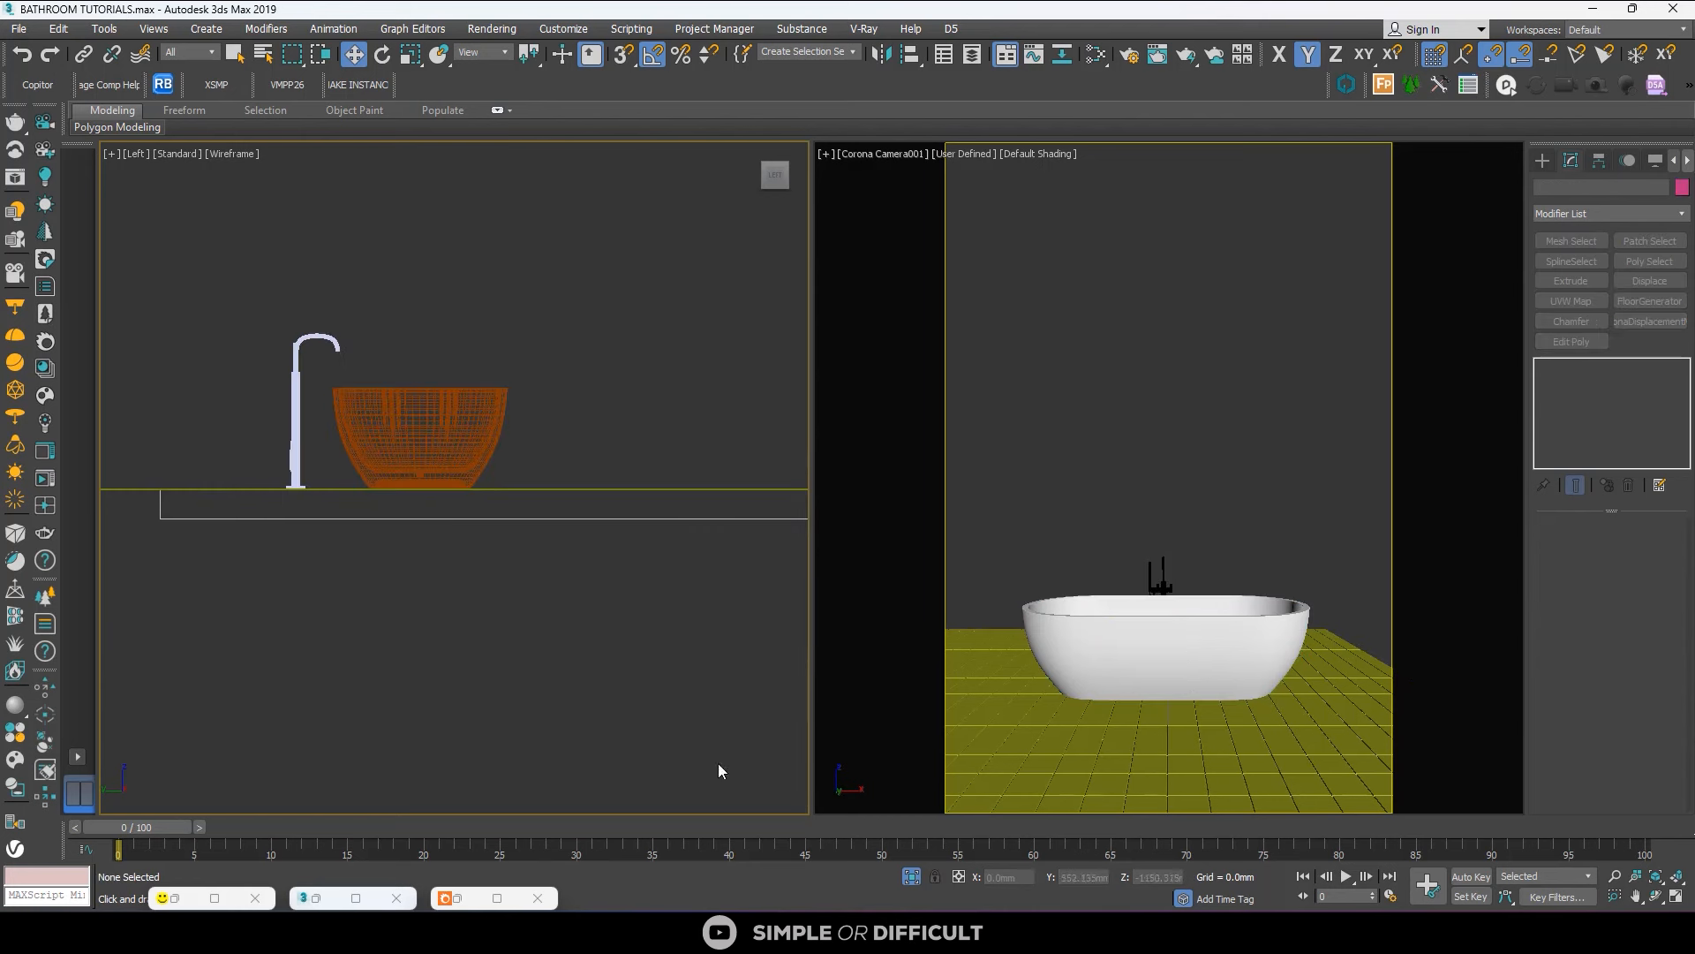
pyautogui.click(908, 879)
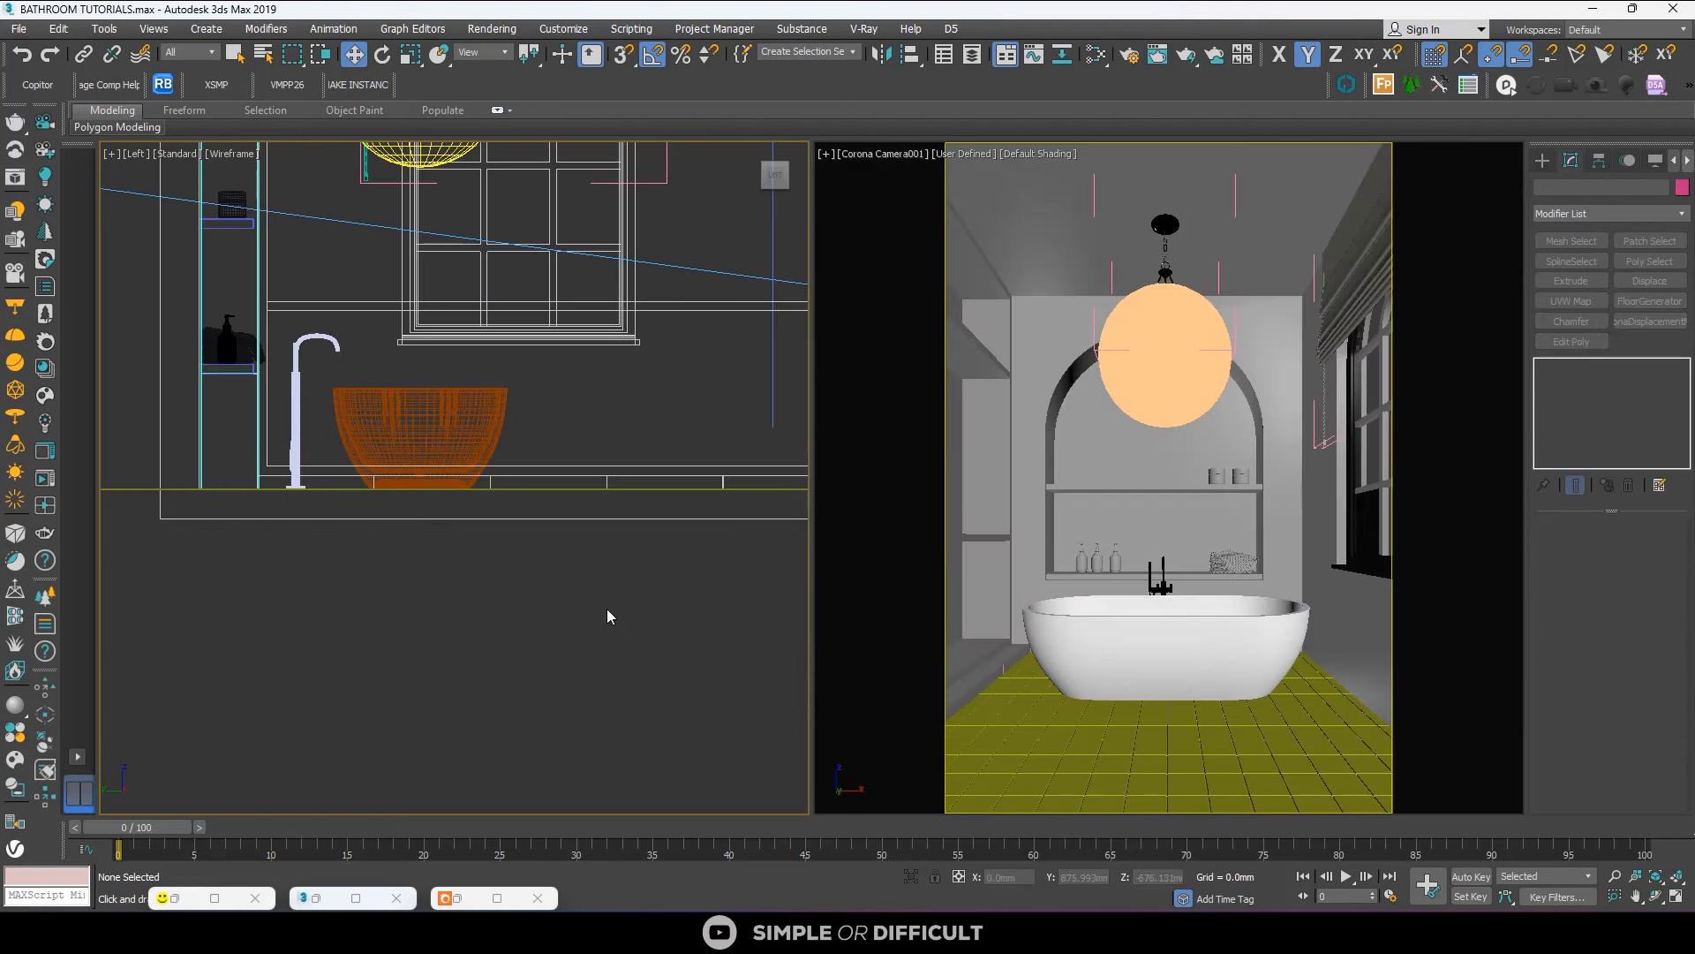
# Isolate the tiled floor together with the window wall and the arched back wall, seen in plan.
pyautogui.scroll(-2, 455, 435)
pyautogui.click(495, 459)
pyautogui.press('t')
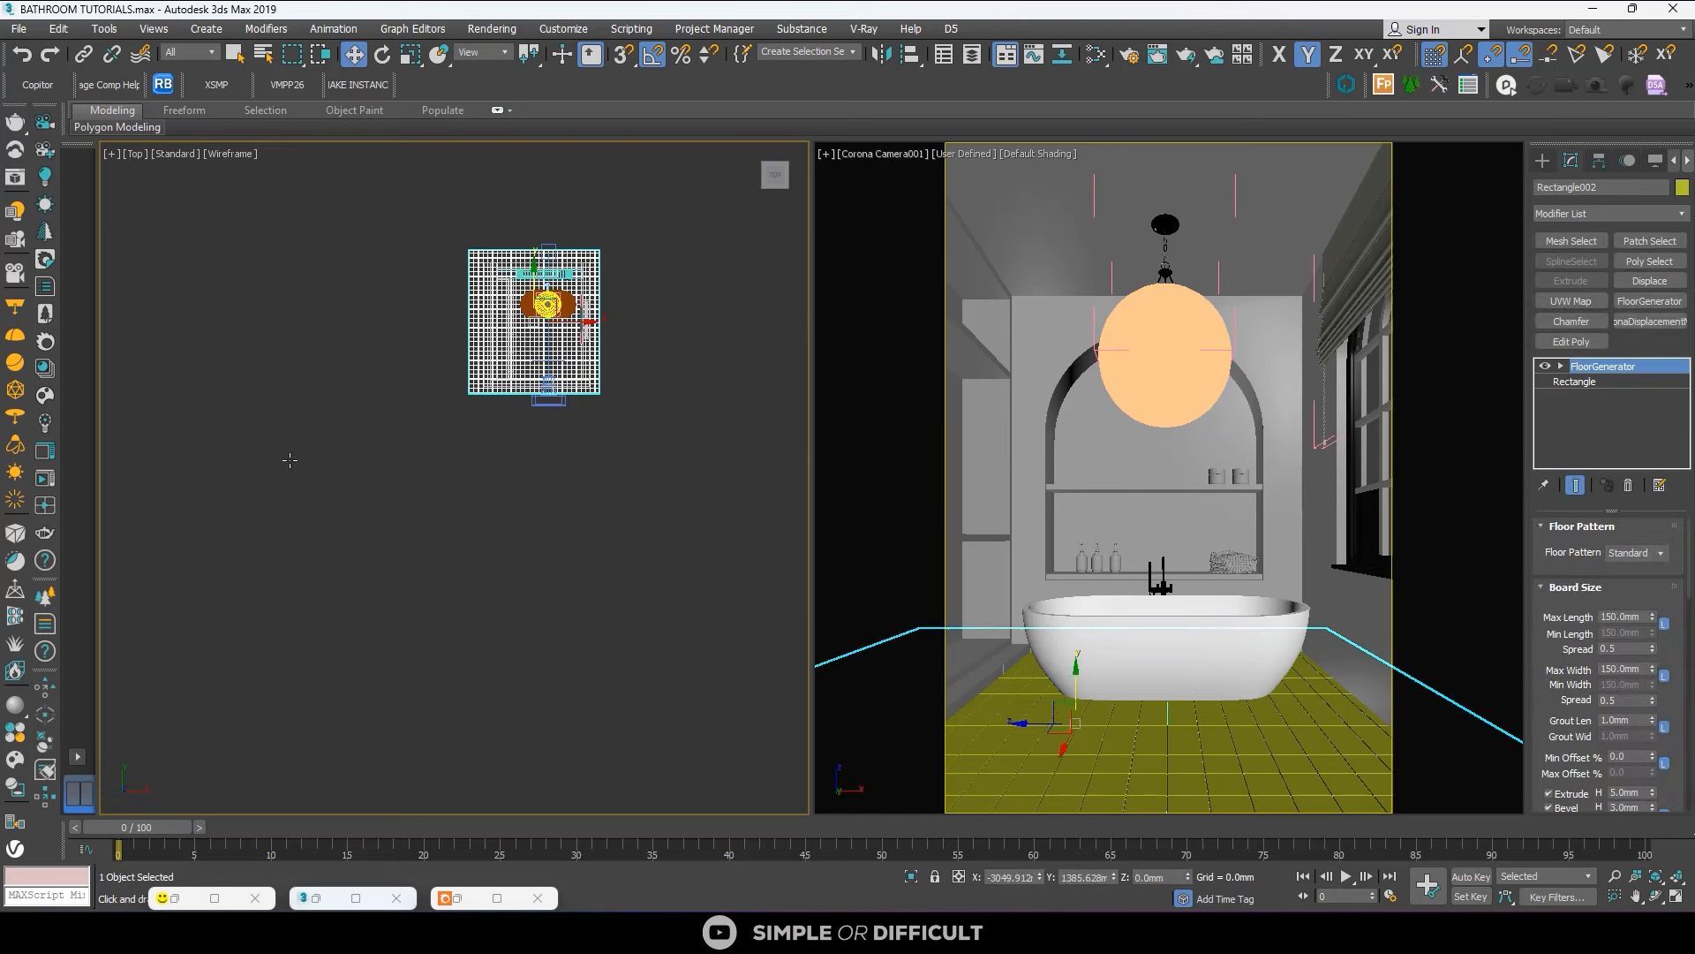
pyautogui.press('z')
pyautogui.scroll(-2, 390, 471)
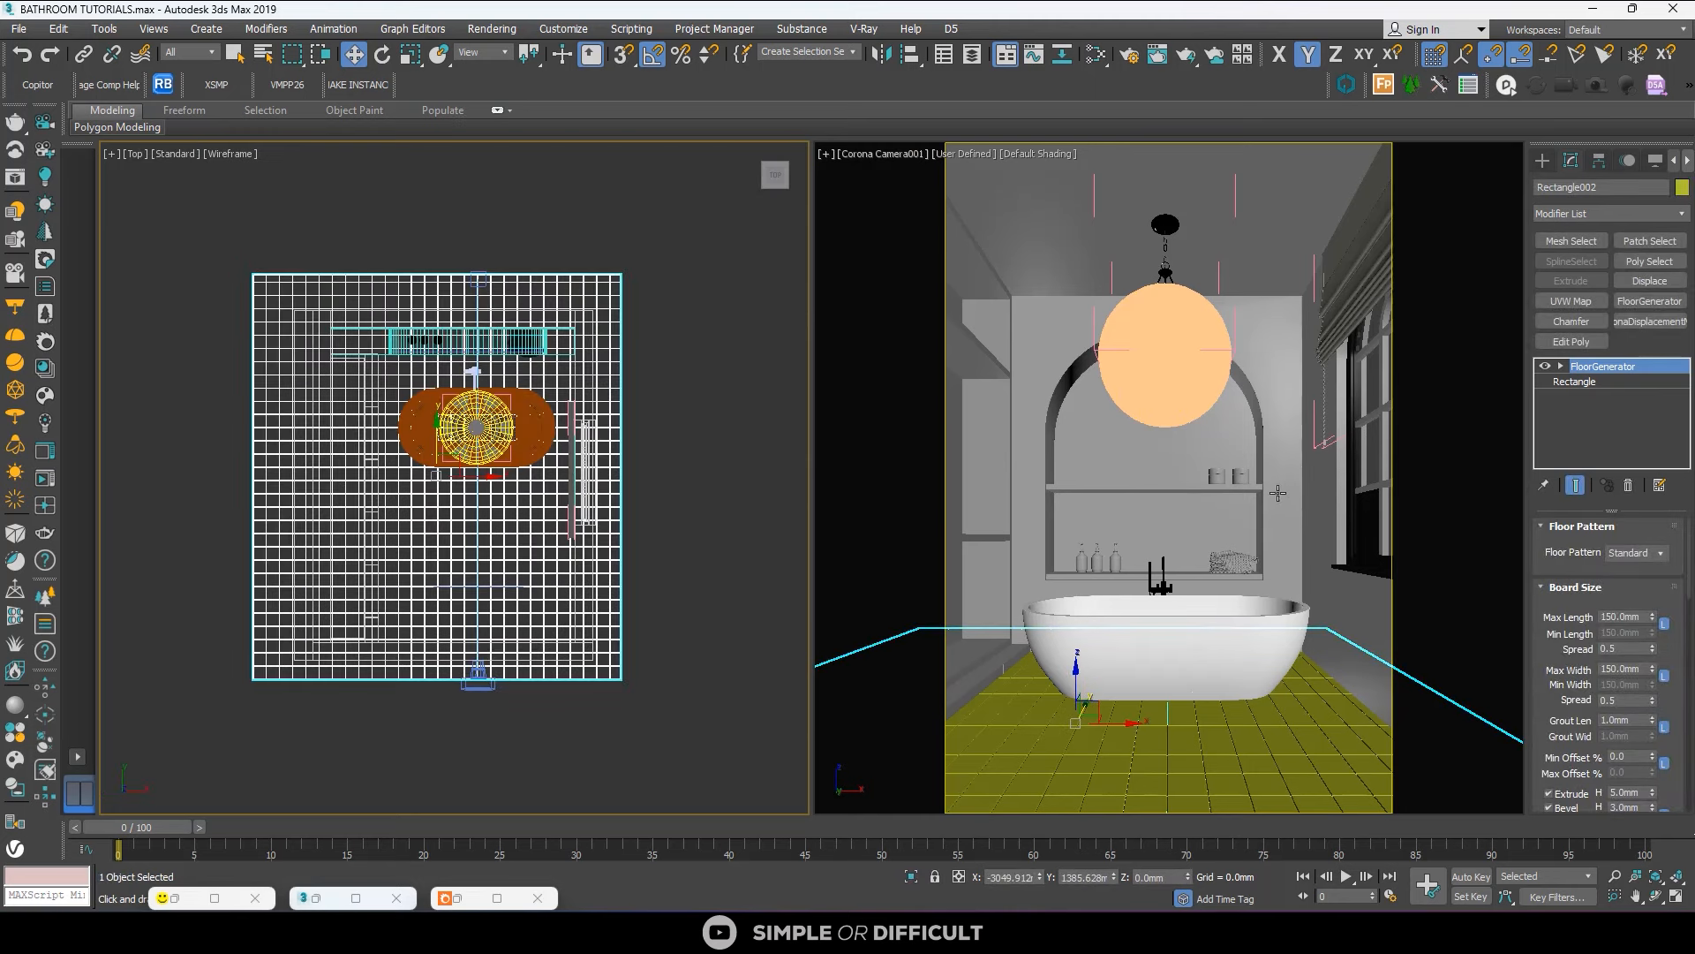
pyautogui.keyDown('ctrl'); pyautogui.click(1357, 620); pyautogui.keyUp('ctrl')
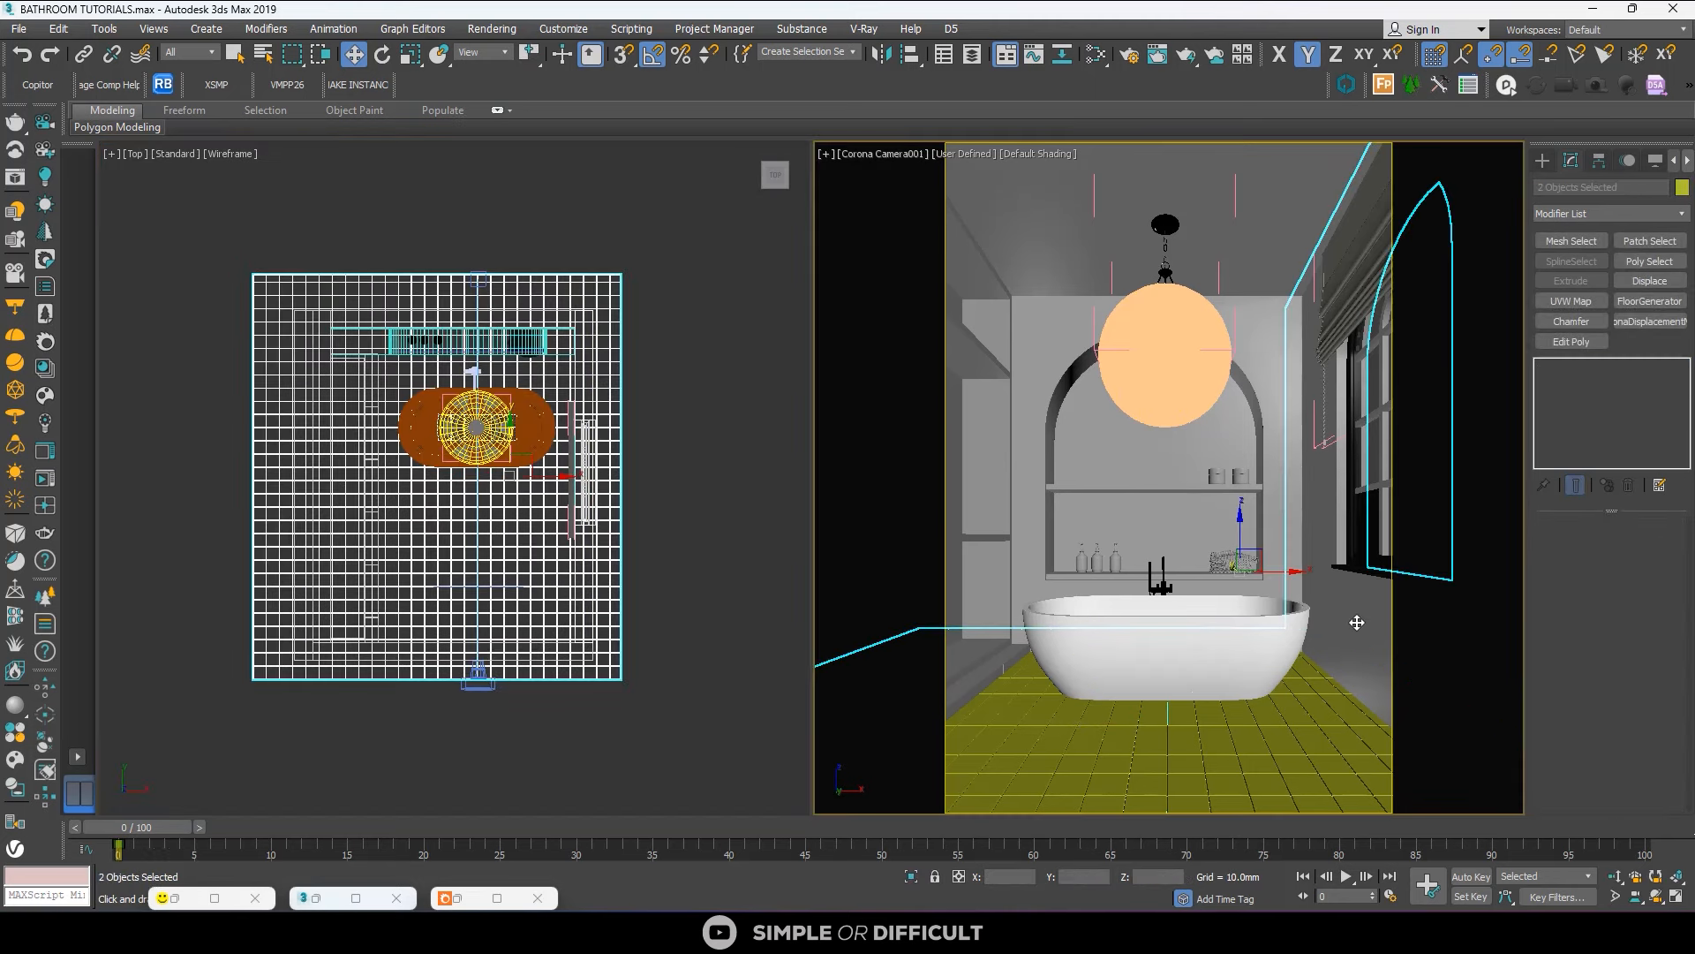
pyautogui.keyDown('ctrl'); pyautogui.click(1279, 351); pyautogui.keyUp('ctrl')
pyautogui.click(912, 875)
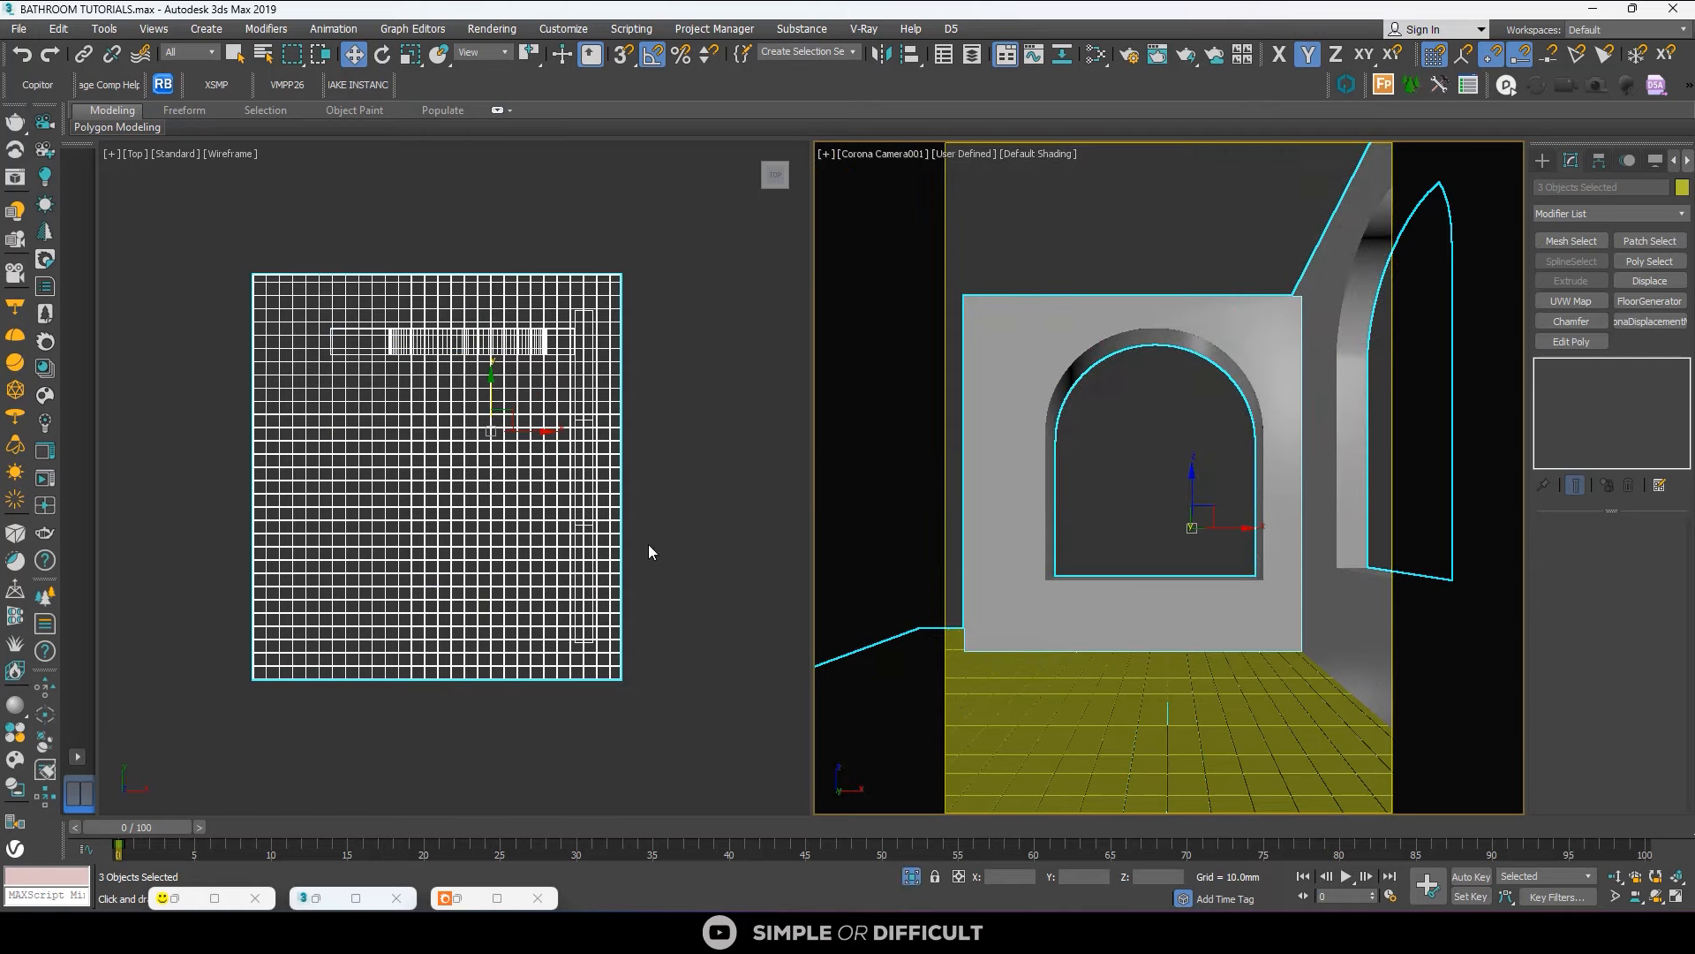
# Shift the tiled floor so full tiles begin at the inner corner of the arched and window walls, and exit isolation.
pyautogui.click(661, 399)
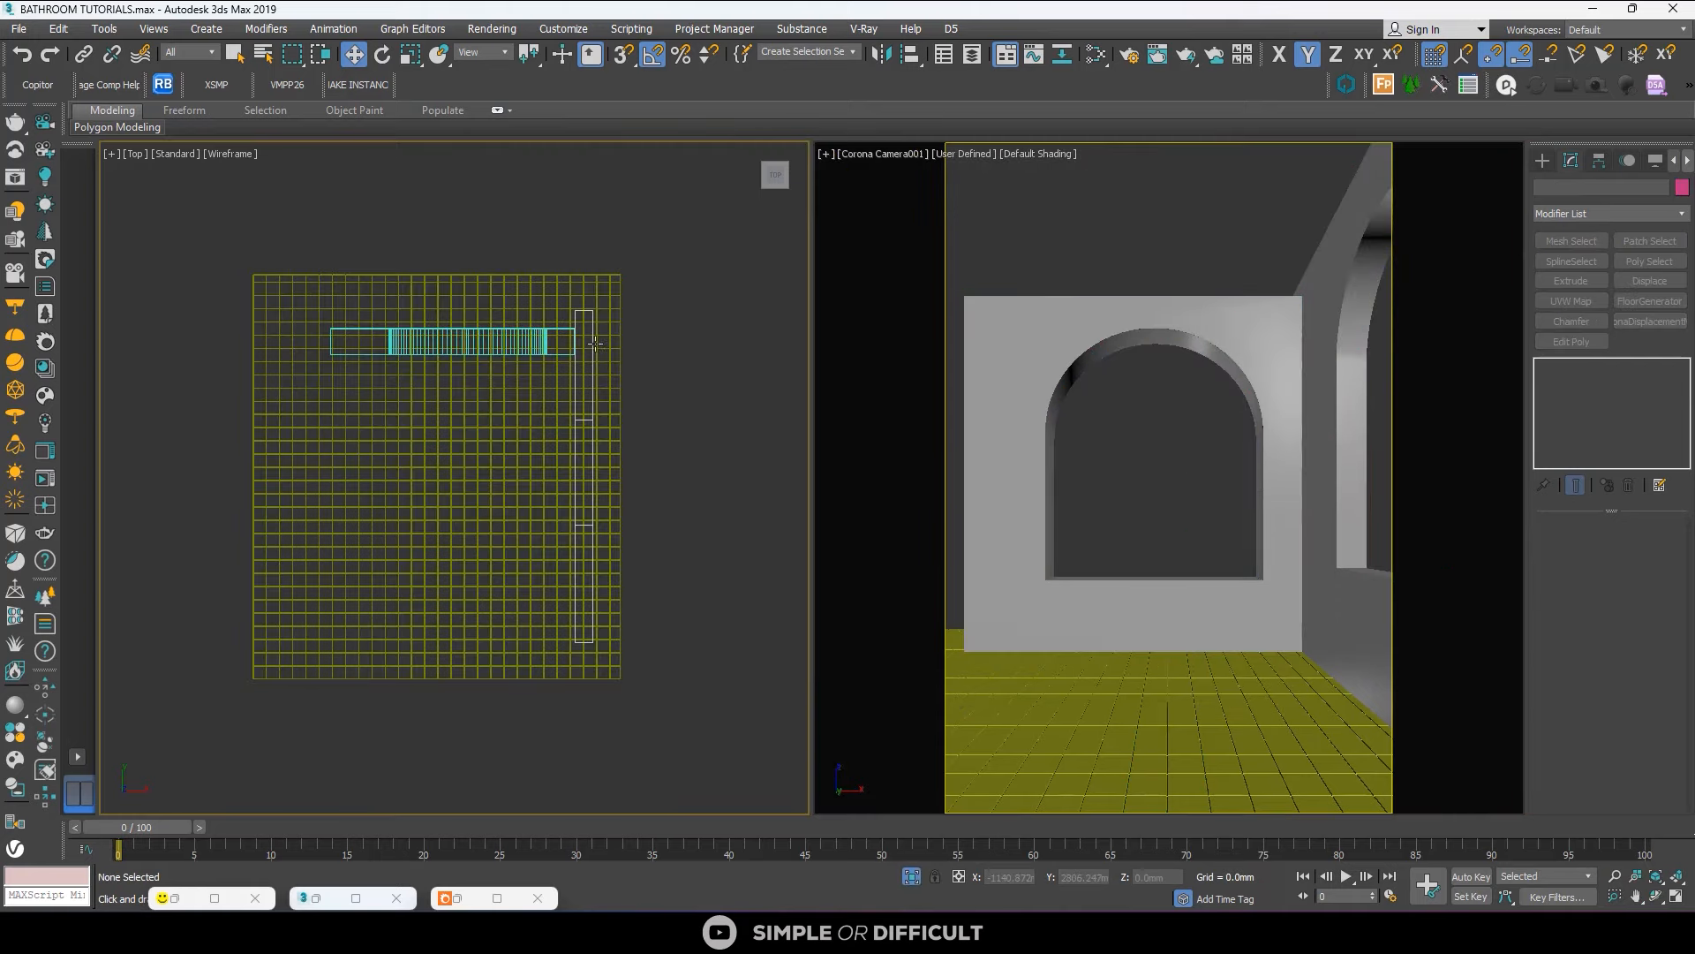
pyautogui.press('F3')
pyautogui.scroll(8, 596, 345)
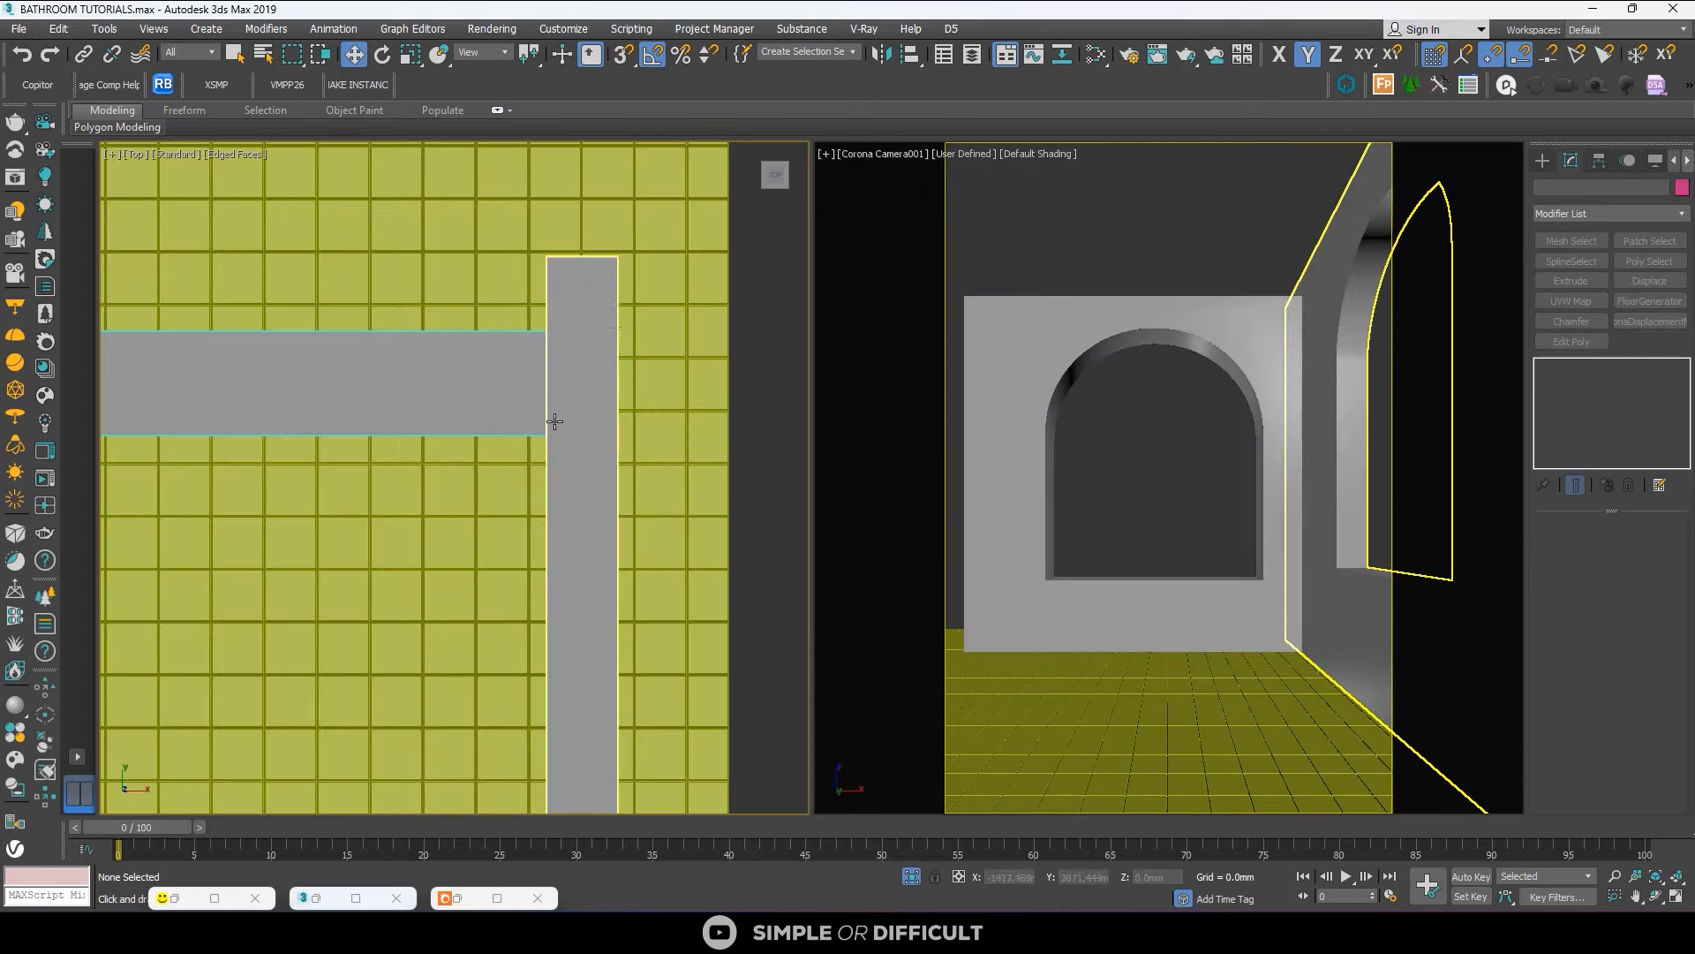
pyautogui.scroll(3, 497, 469)
pyautogui.click(503, 451)
pyautogui.scroll(-6, 523, 385)
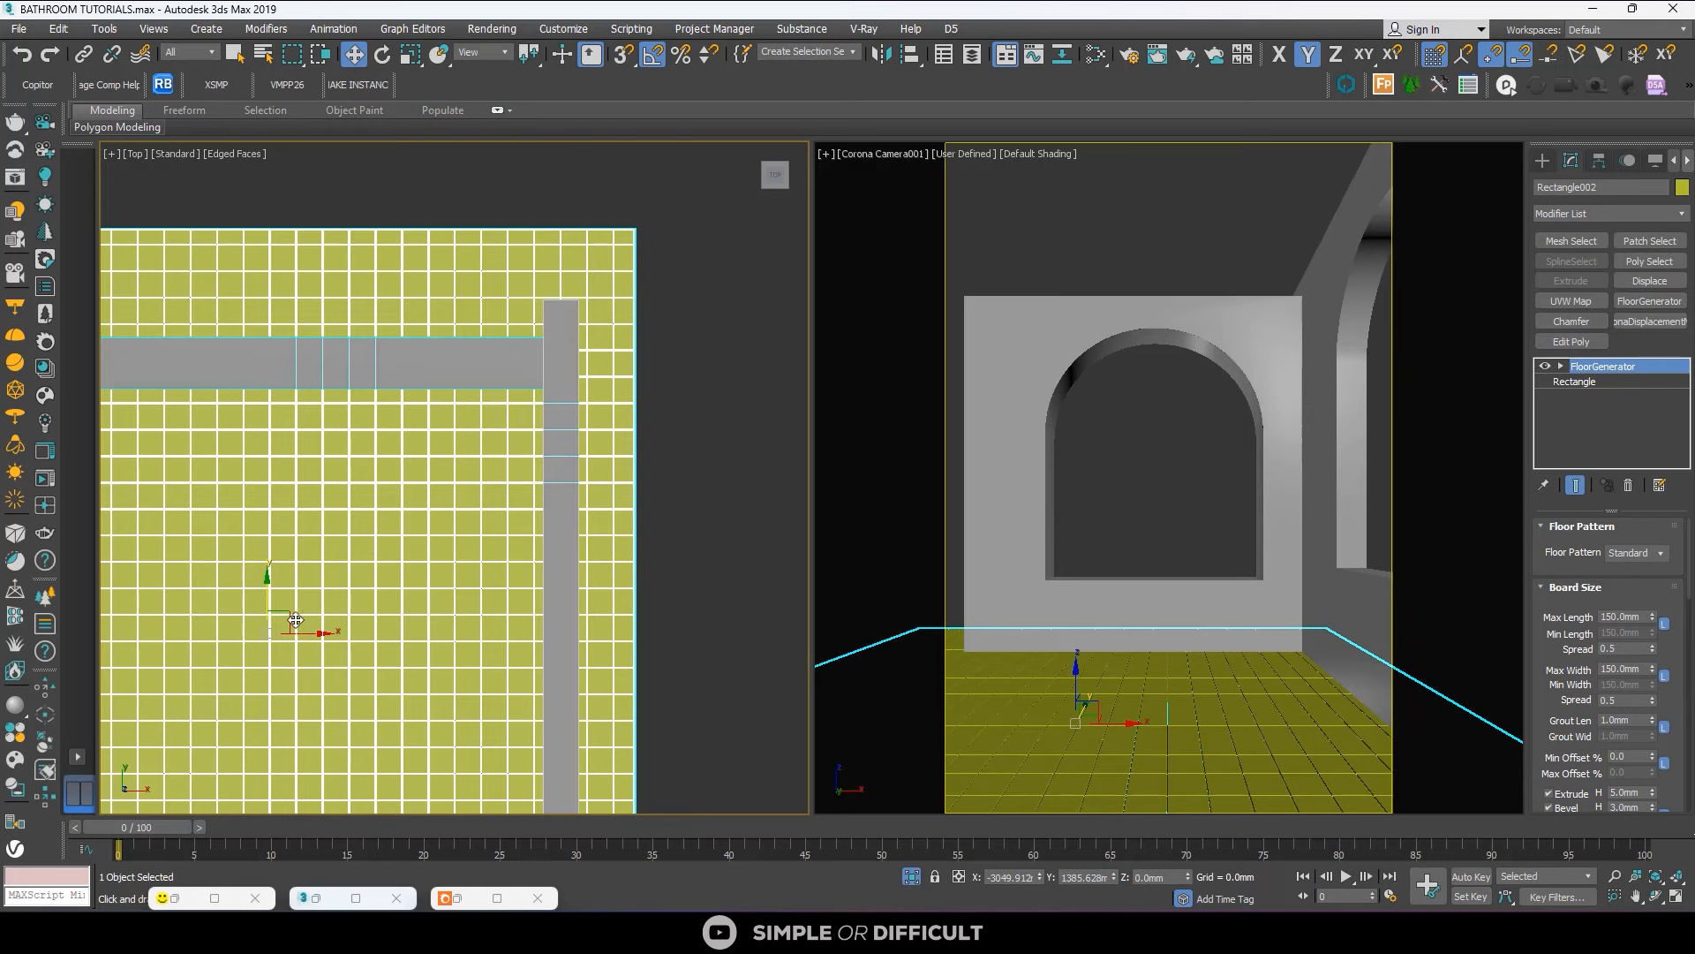
pyautogui.moveTo(291, 620); pyautogui.dragTo(279, 633)
pyautogui.scroll(4, 439, 476)
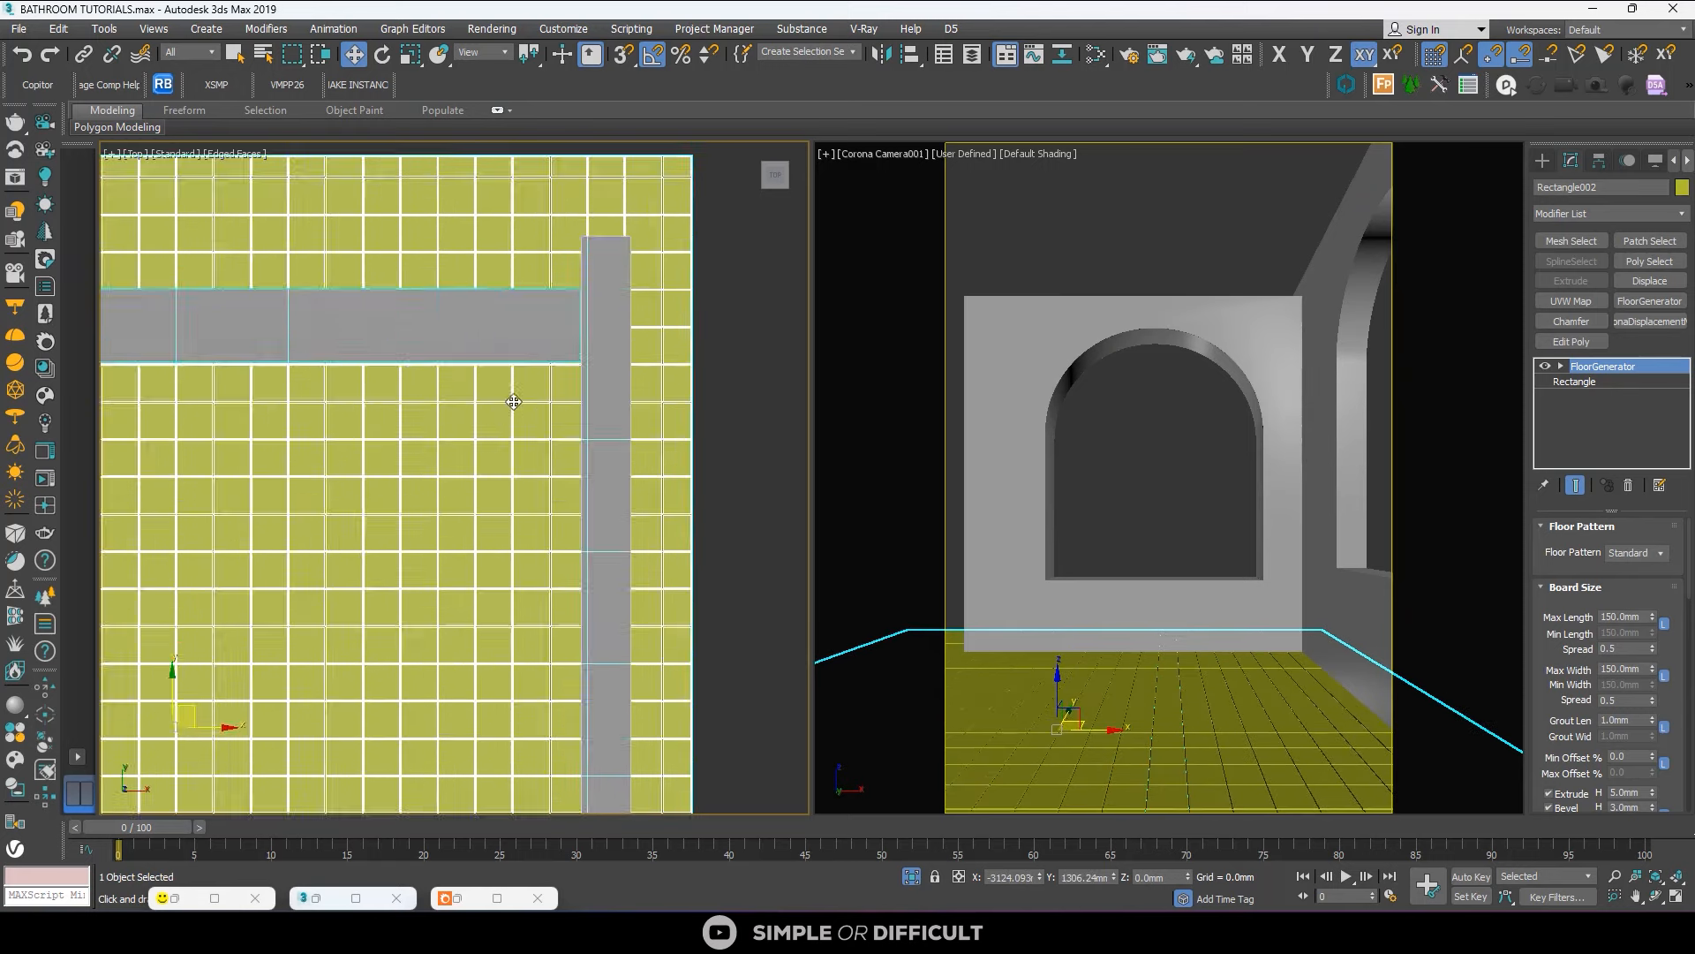
pyautogui.moveTo(602, 370)
pyautogui.mouseDown()
pyautogui.moveTo(587, 381)
pyautogui.moveTo(586, 367)
pyautogui.mouseUp()
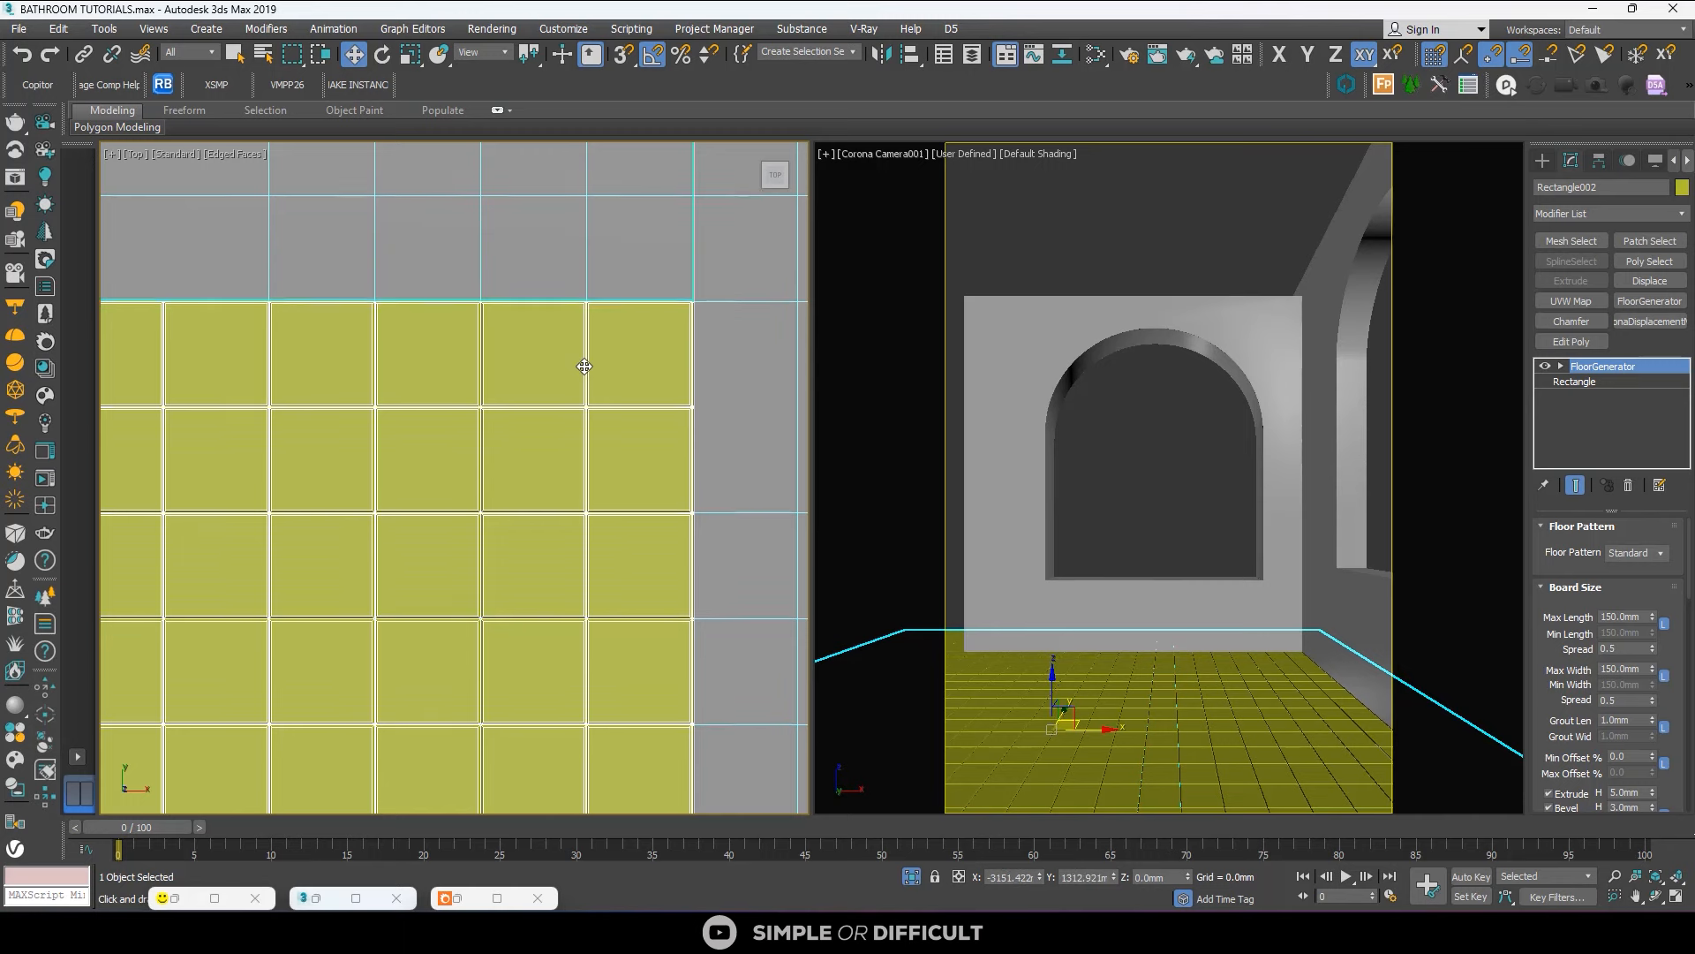
pyautogui.scroll(-6, 586, 367)
pyautogui.click(718, 546)
pyautogui.click(911, 877)
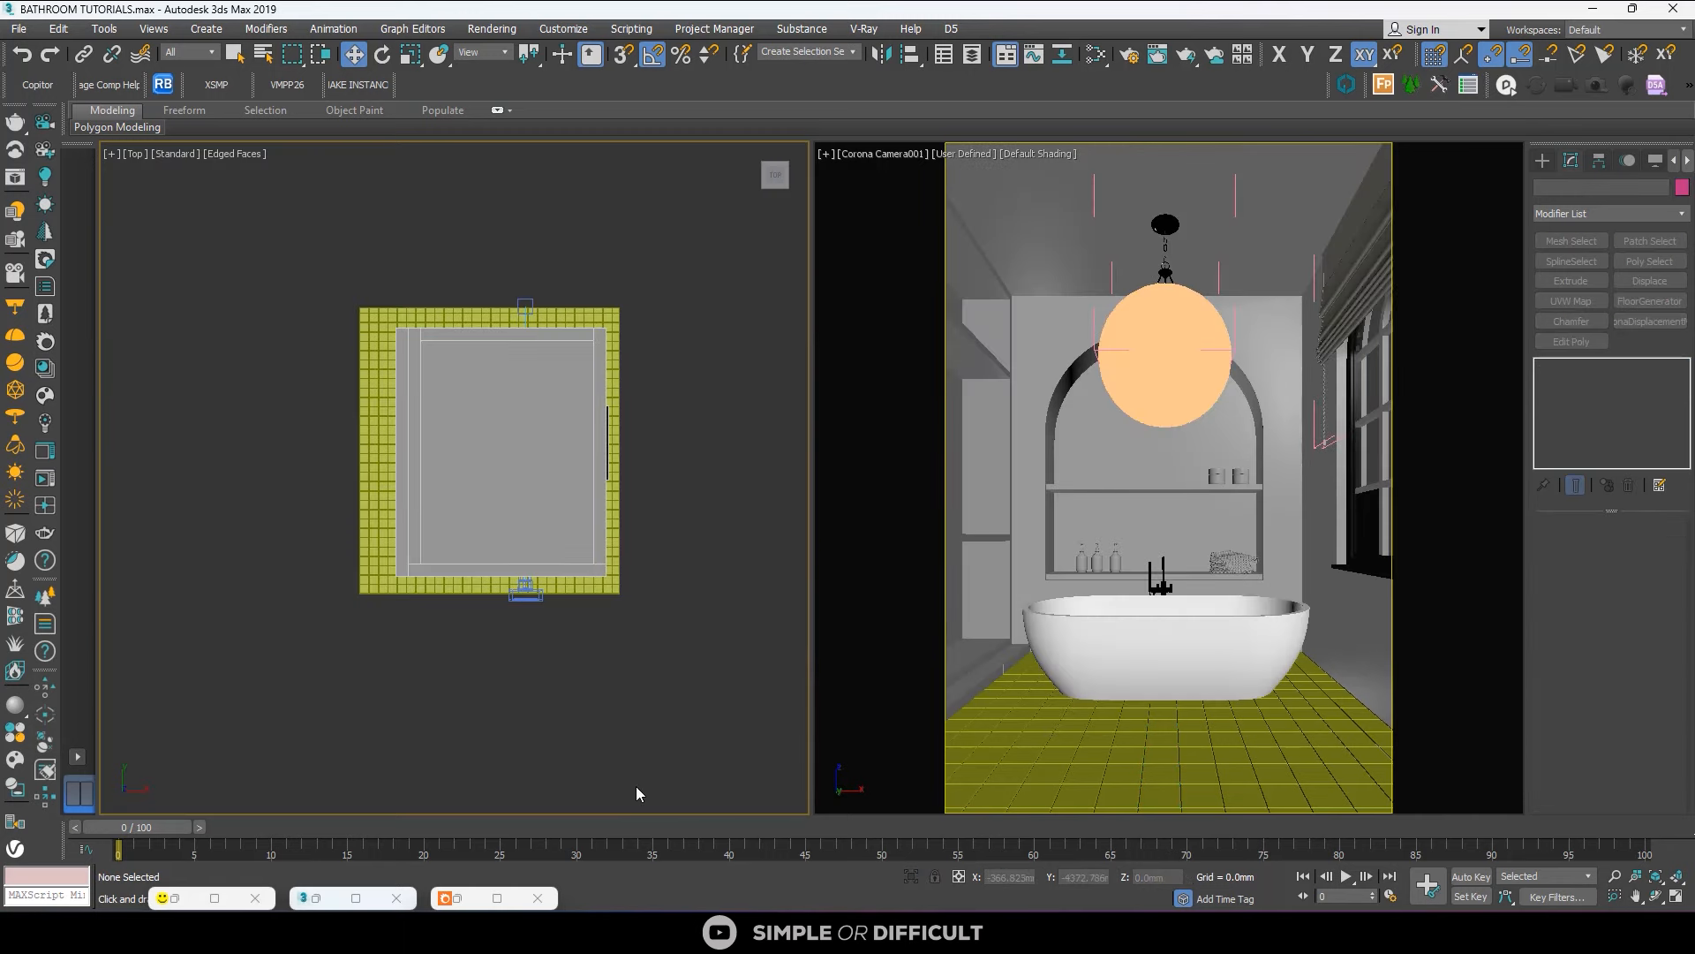
# Assign the unnamed grey CoronaLegacyMtl above the gold material to the tiled floor, and put the material editor away.
pyautogui.click(373, 558)
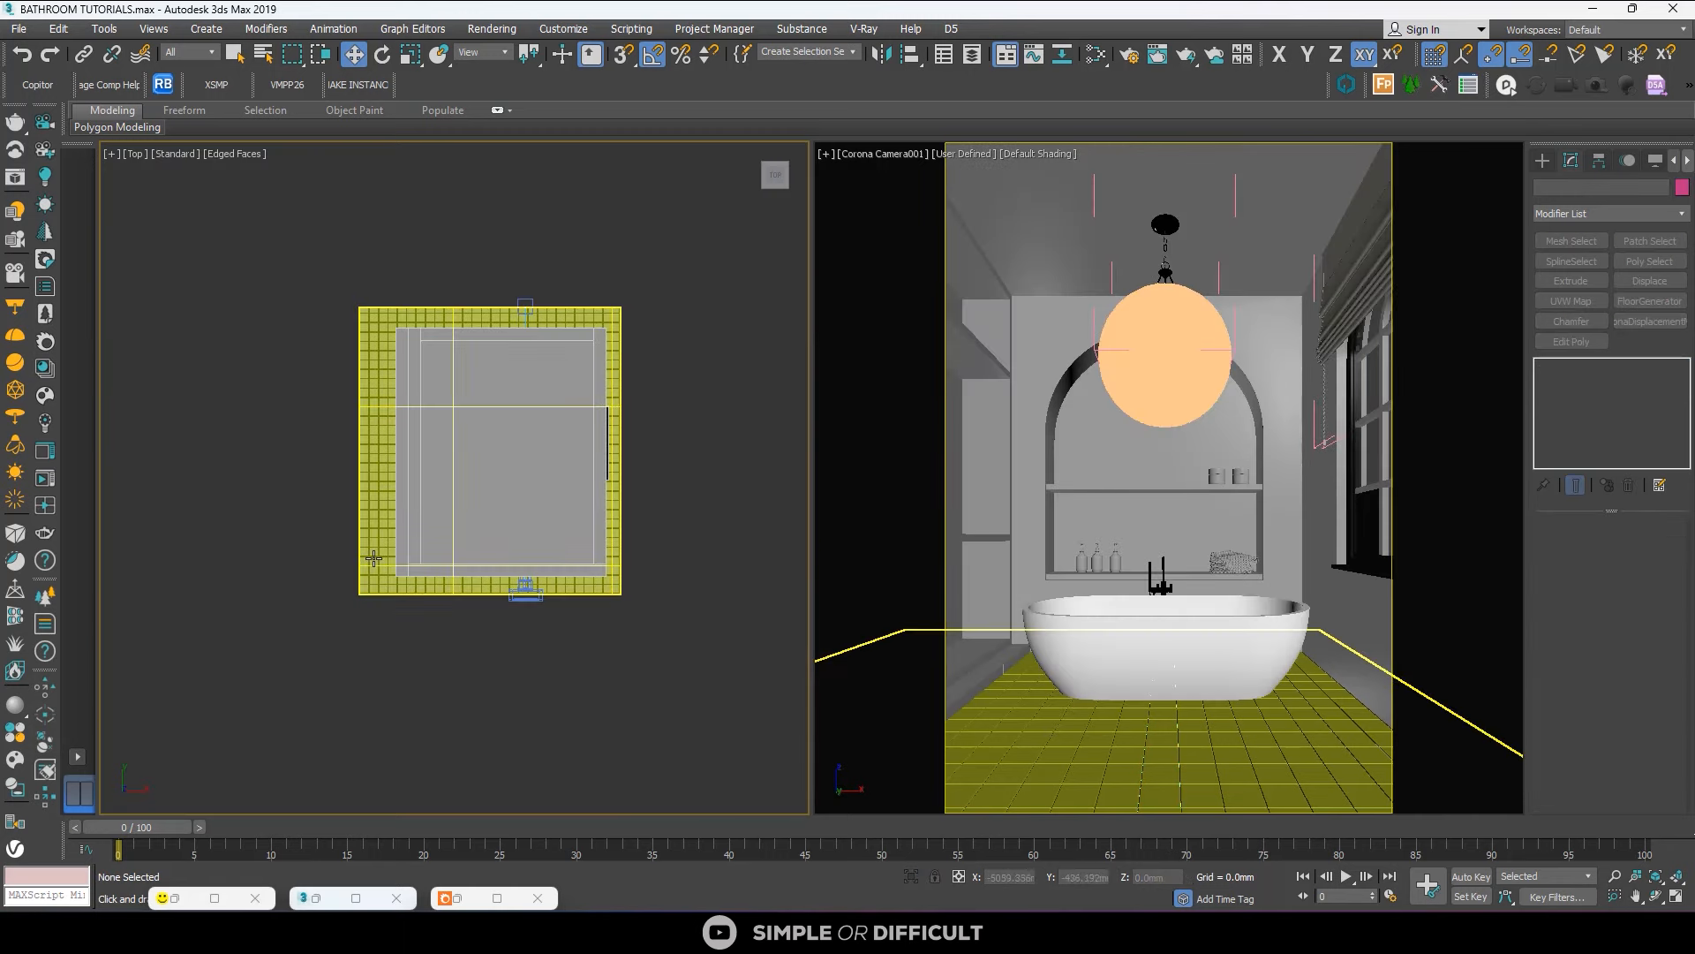
pyautogui.click(1095, 55)
pyautogui.scroll(-3, 927, 565)
pyautogui.moveTo(936, 506); pyautogui.dragTo(843, 543, button='middle')
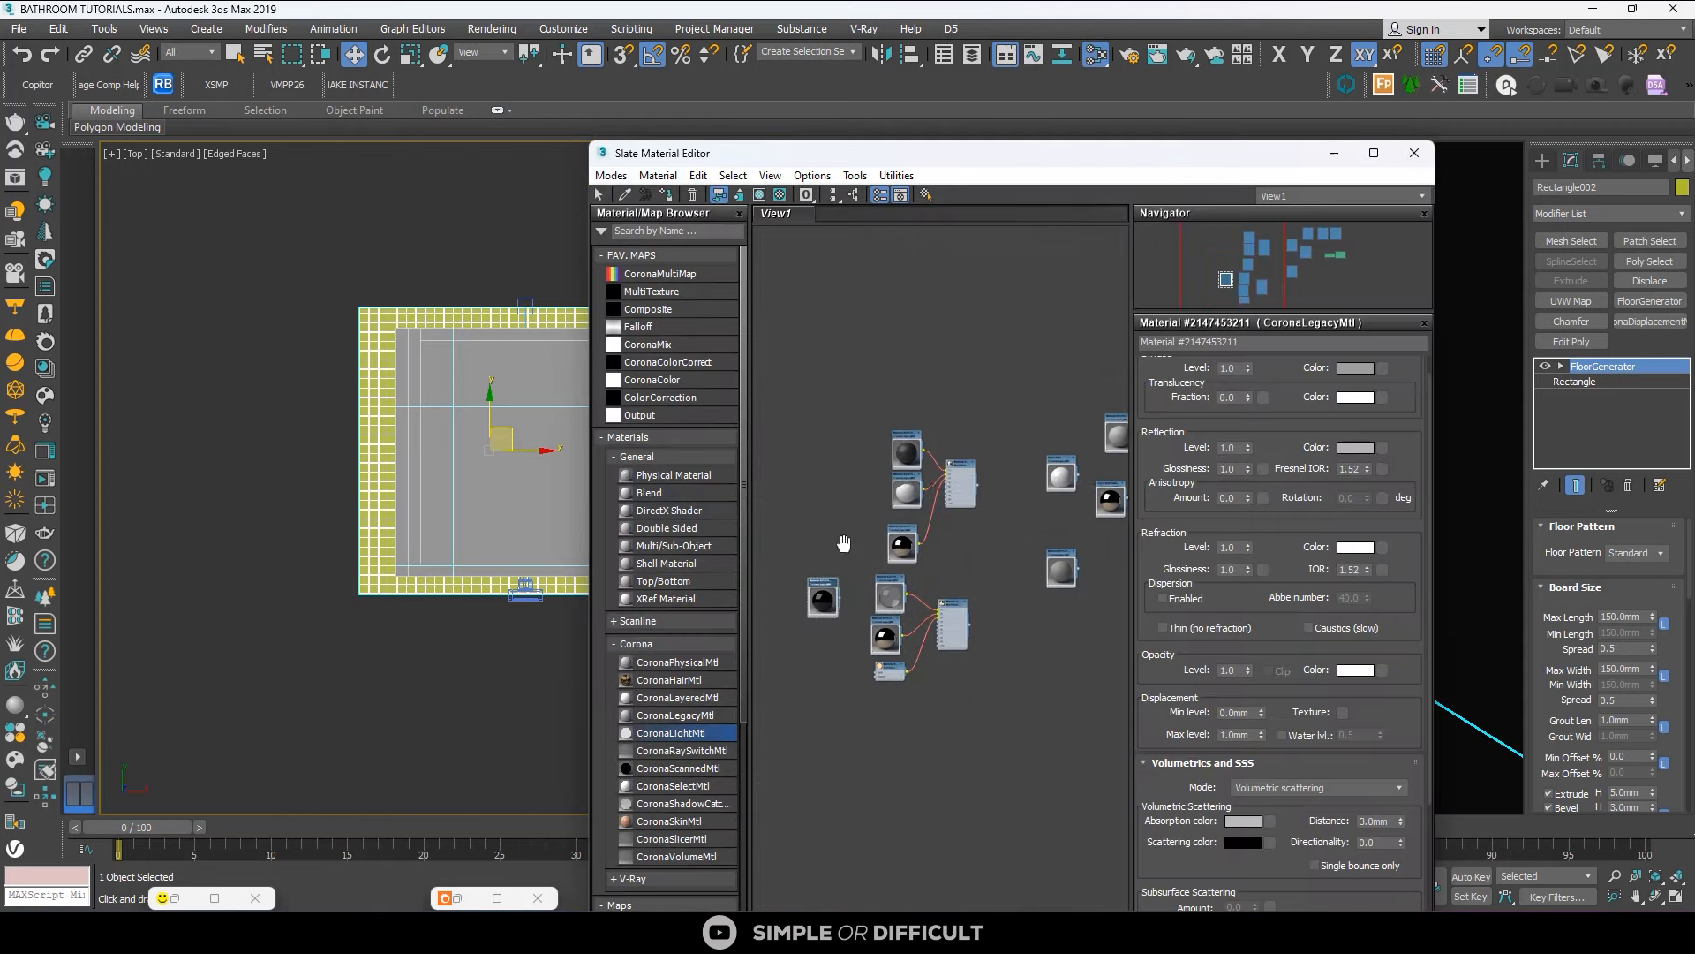
pyautogui.scroll(4, 1060, 477)
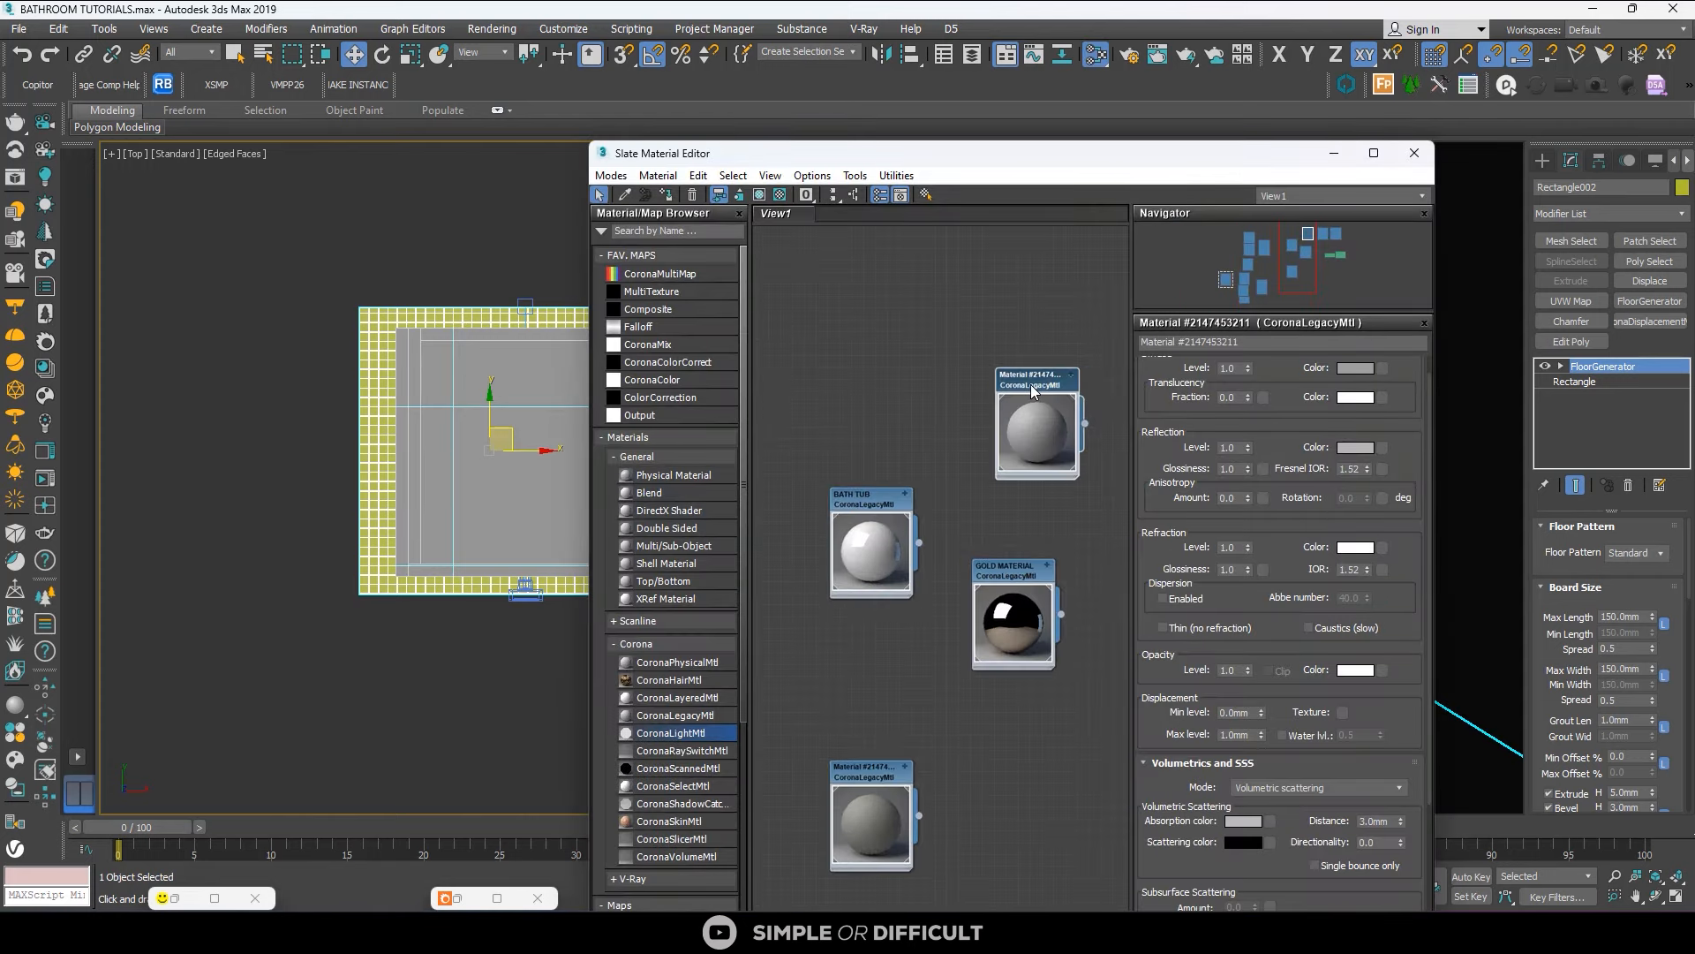
pyautogui.click(669, 194)
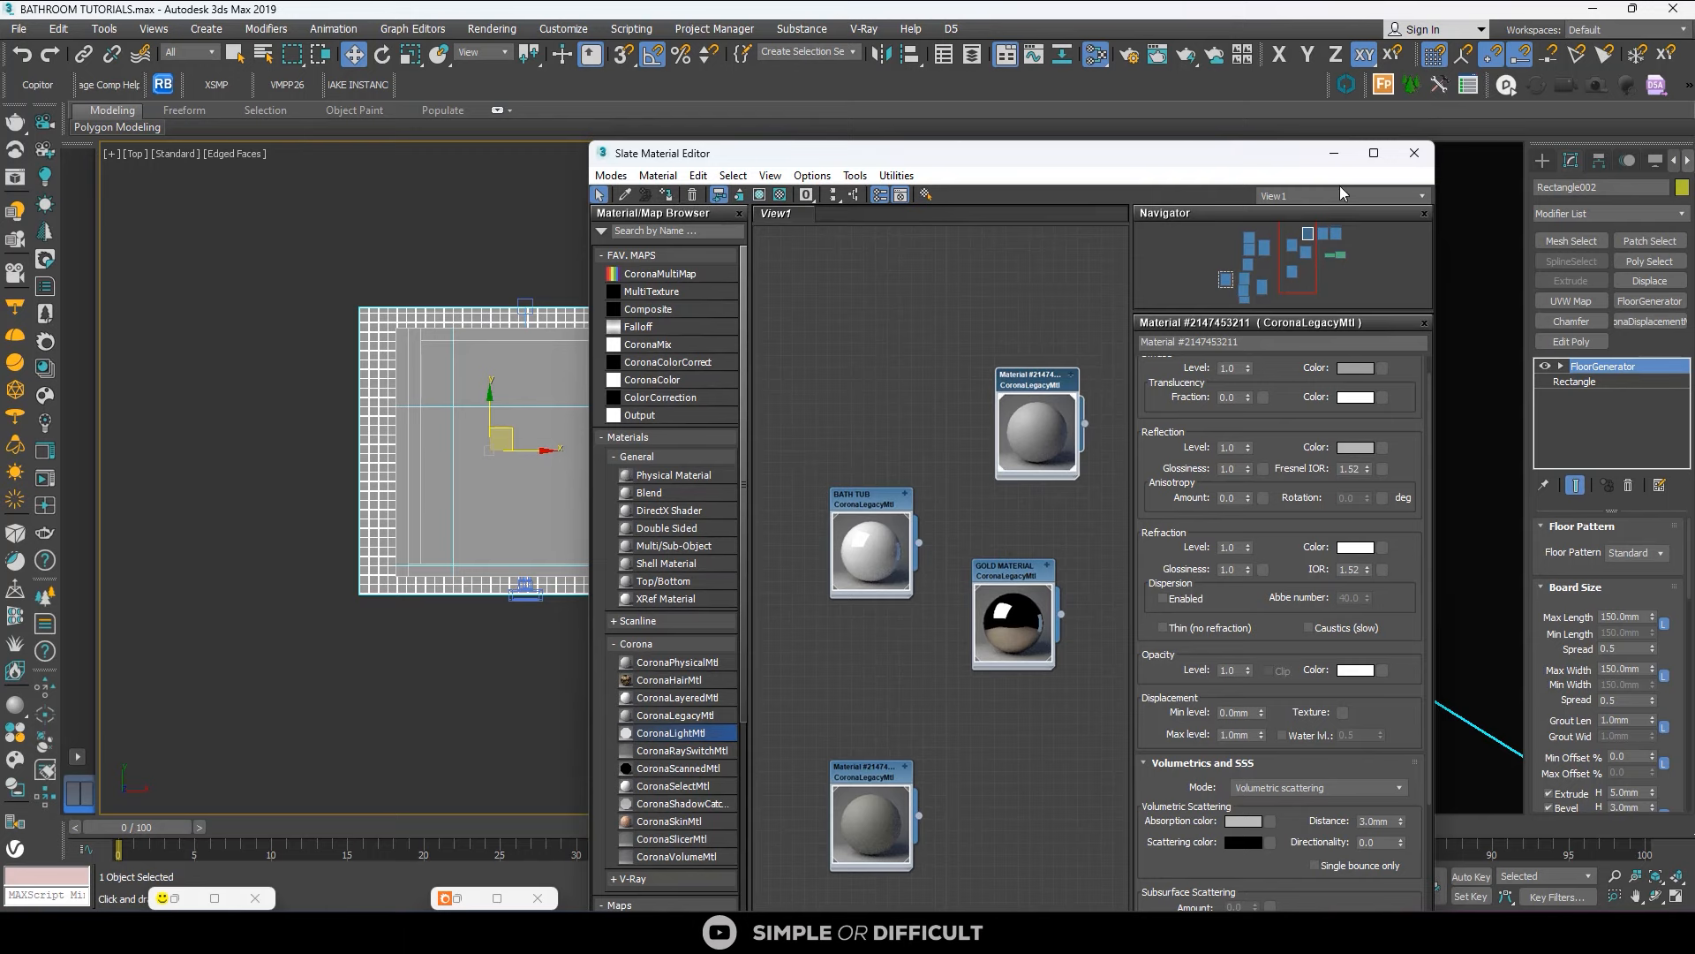
pyautogui.click(1334, 153)
# Start the interactive render again and examine the floor's tile joints up close.
pyautogui.click(475, 221)
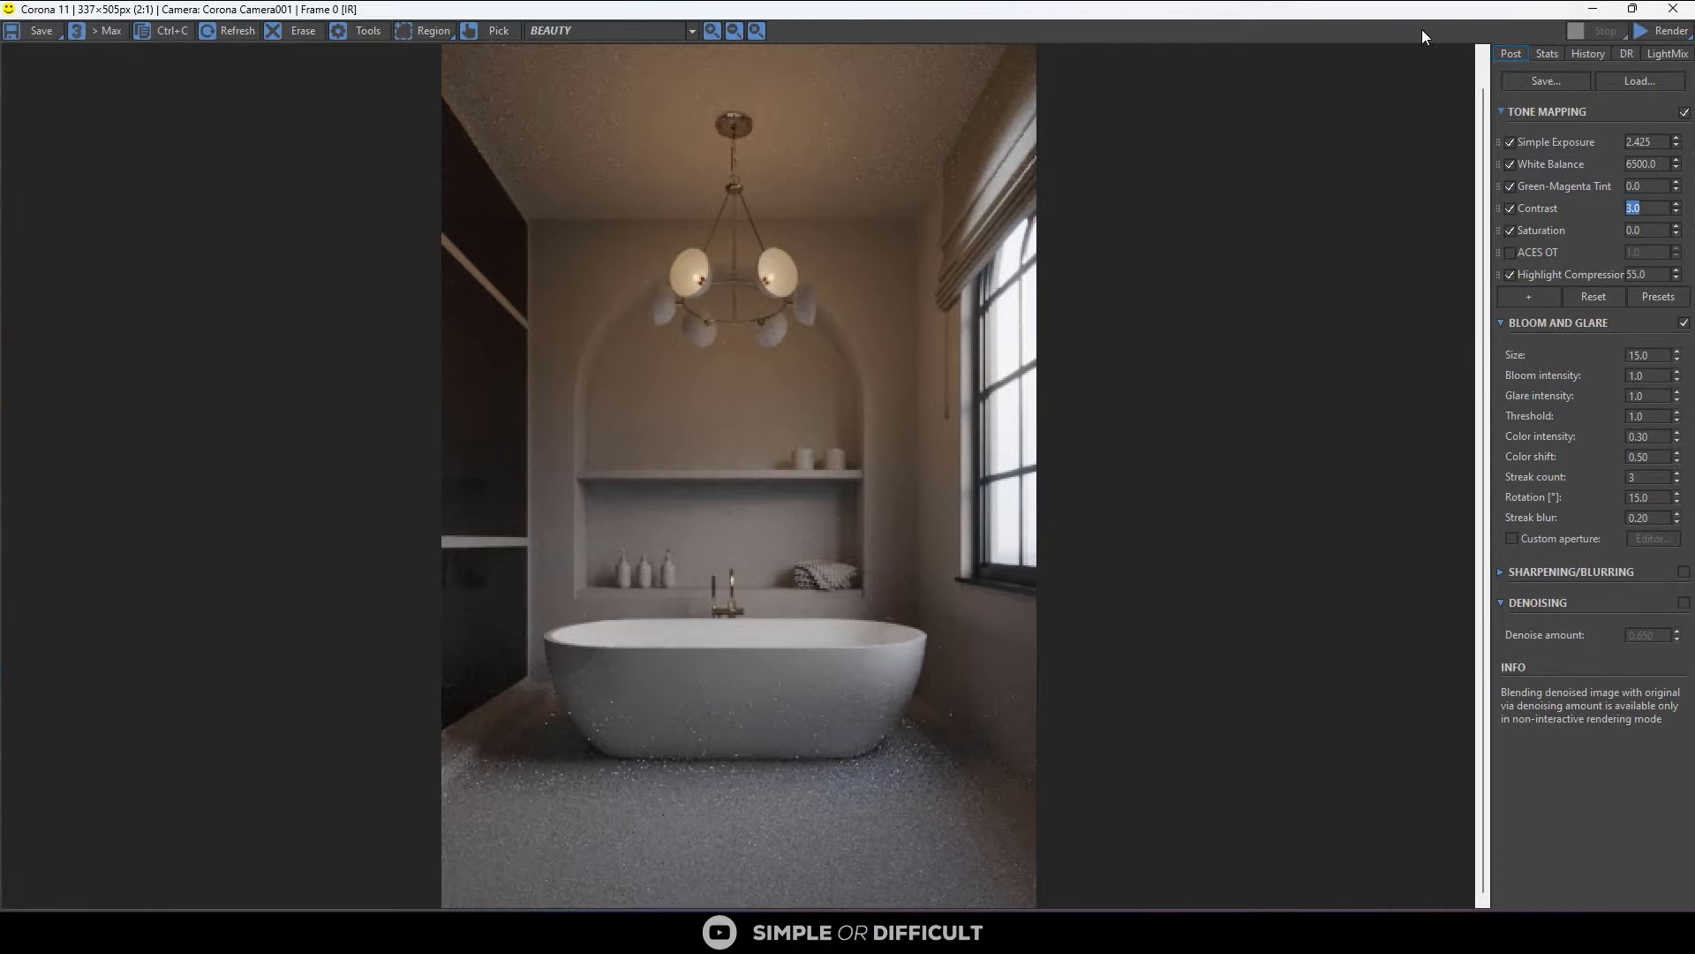
pyautogui.click(1630, 68)
pyautogui.click(1672, 52)
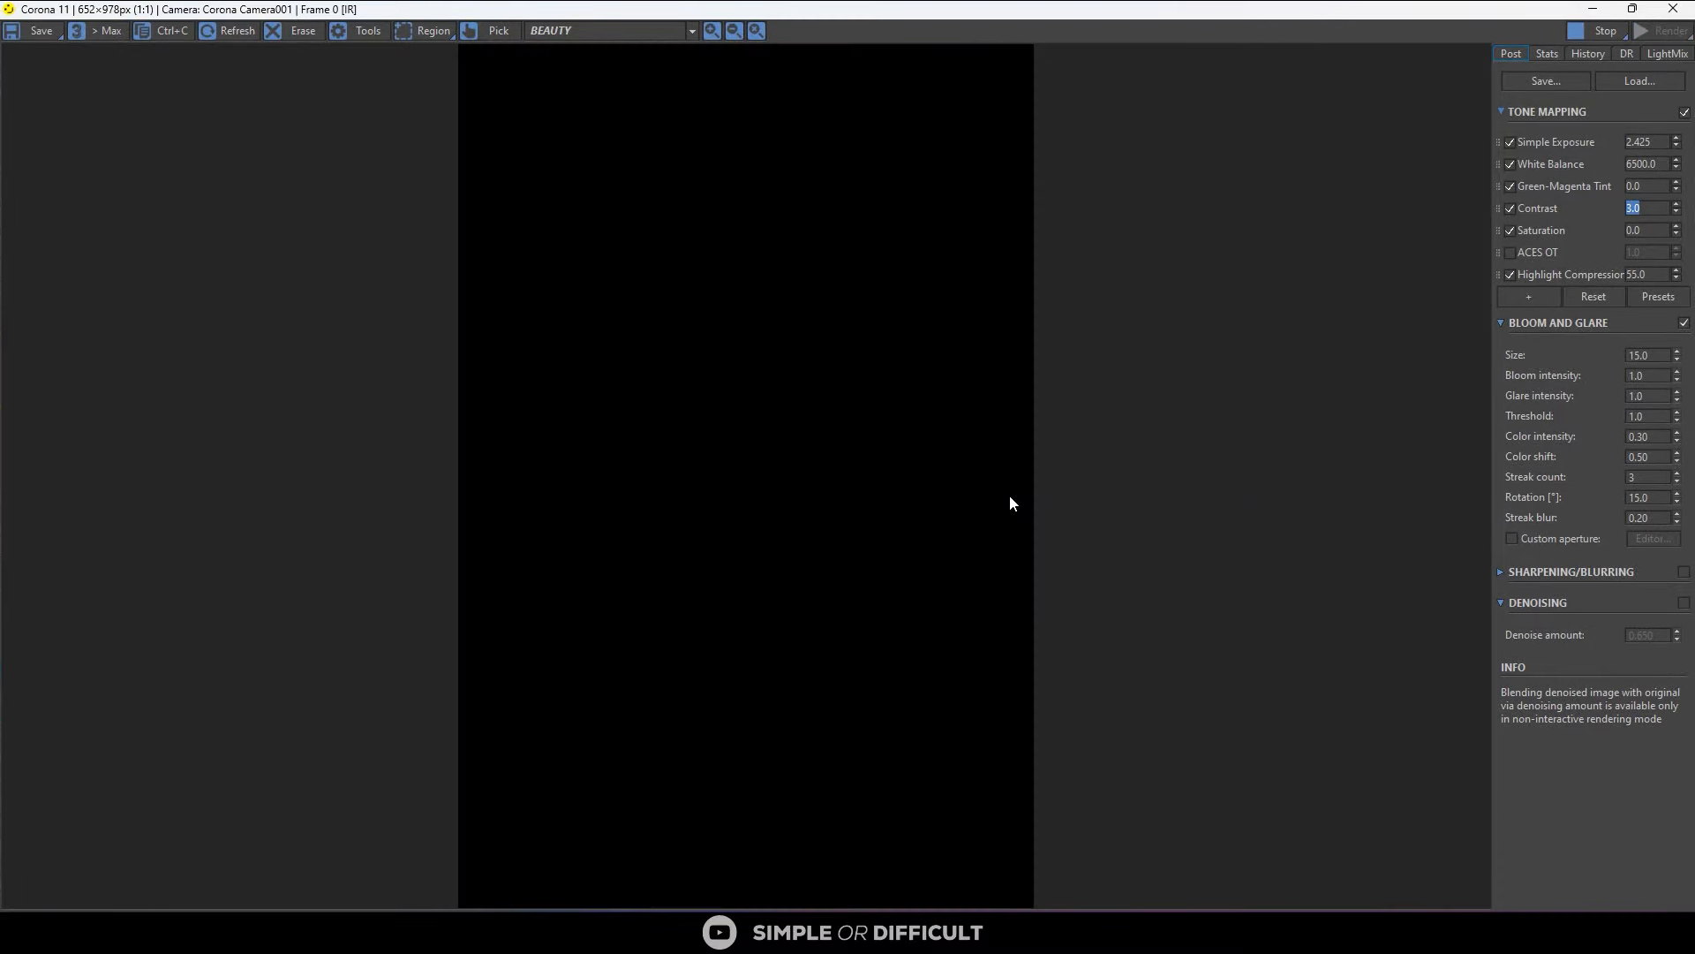
pyautogui.scroll(5, 780, 881)
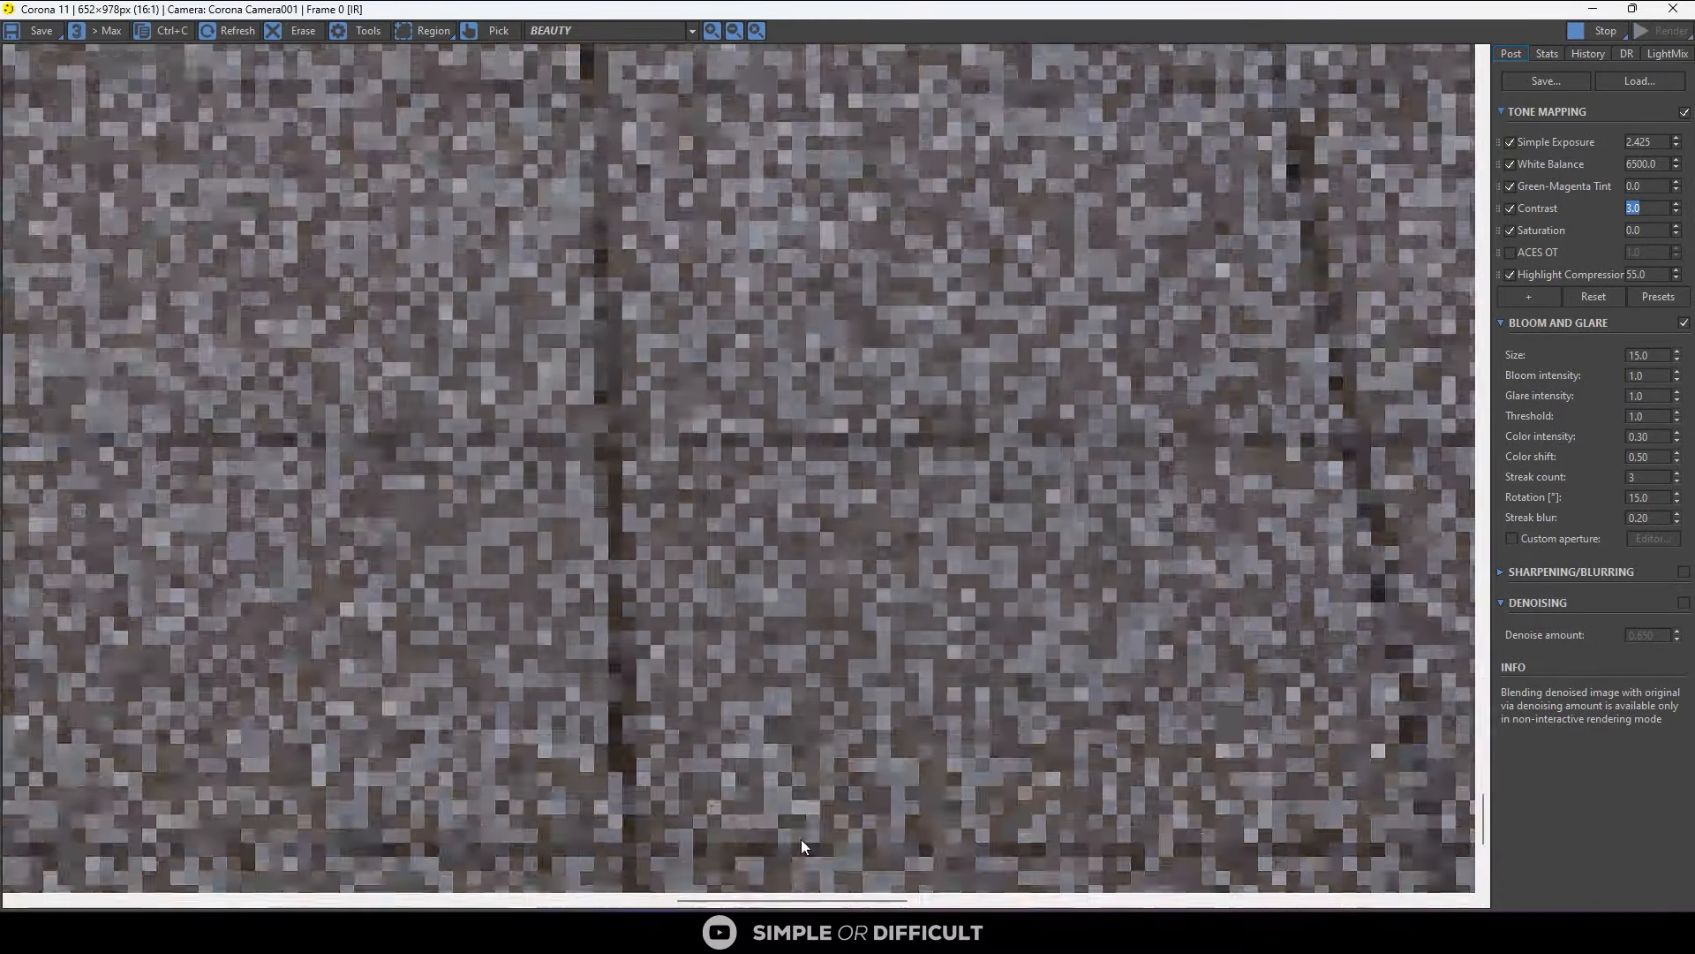
pyautogui.scroll(-5, 802, 839)
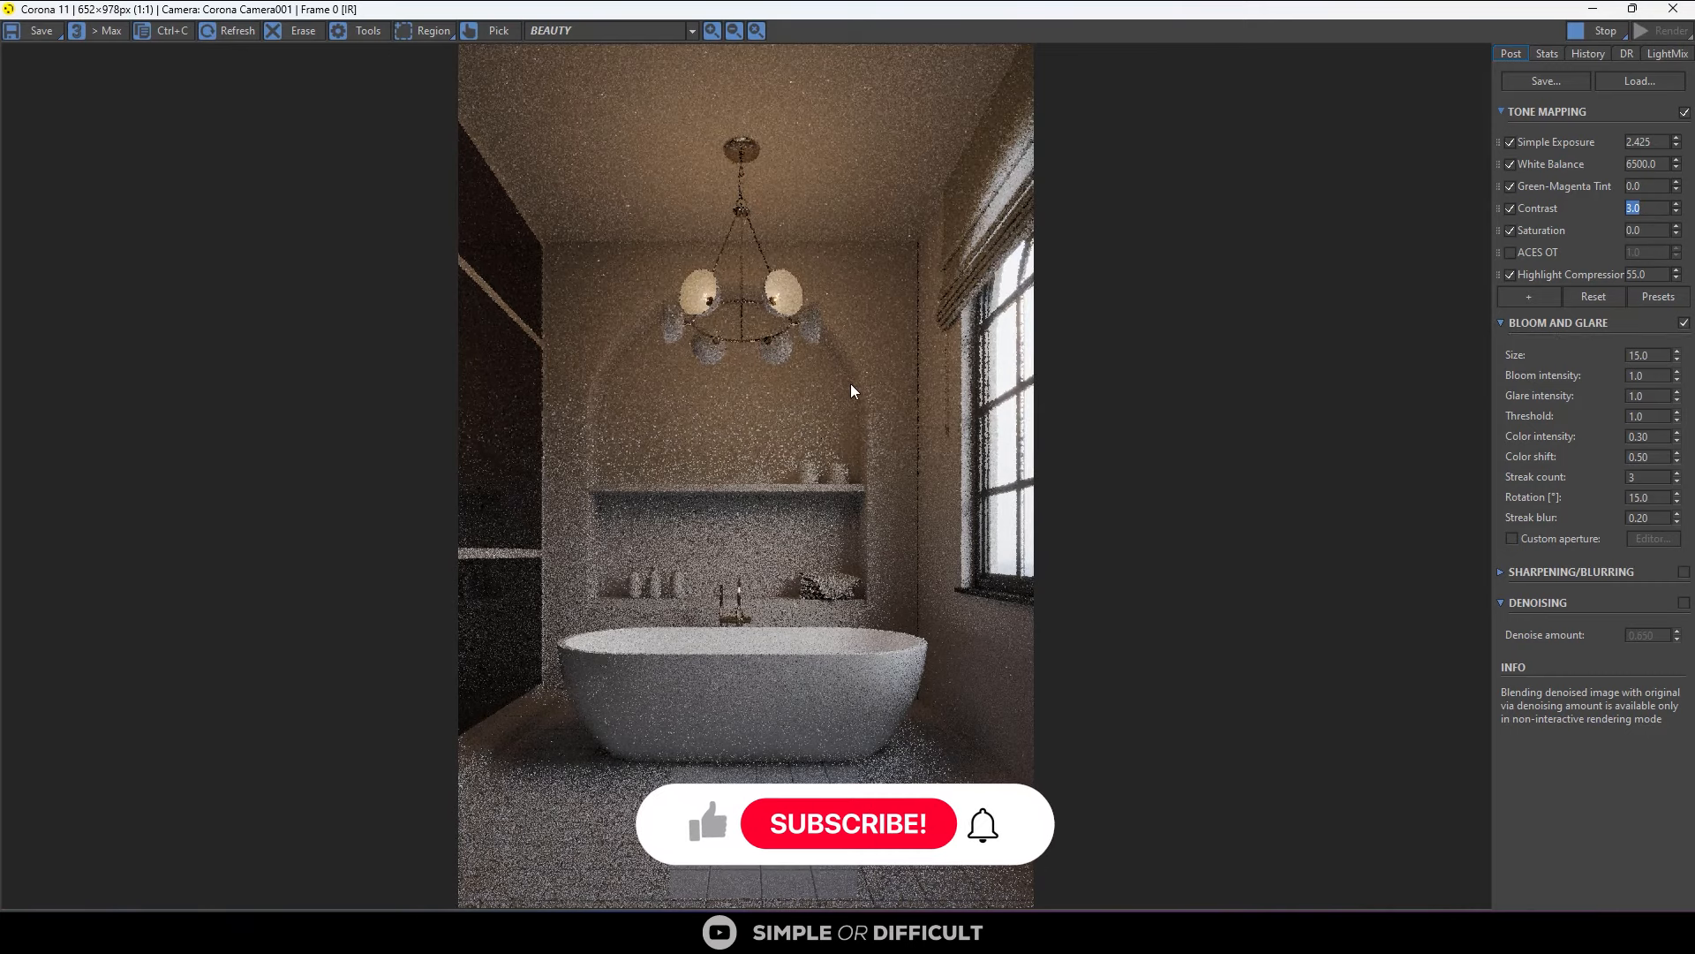
pyautogui.click(1592, 9)
# Isolate the arched back wall and the wall behind it, and show them from the front.
pyautogui.click(1279, 393)
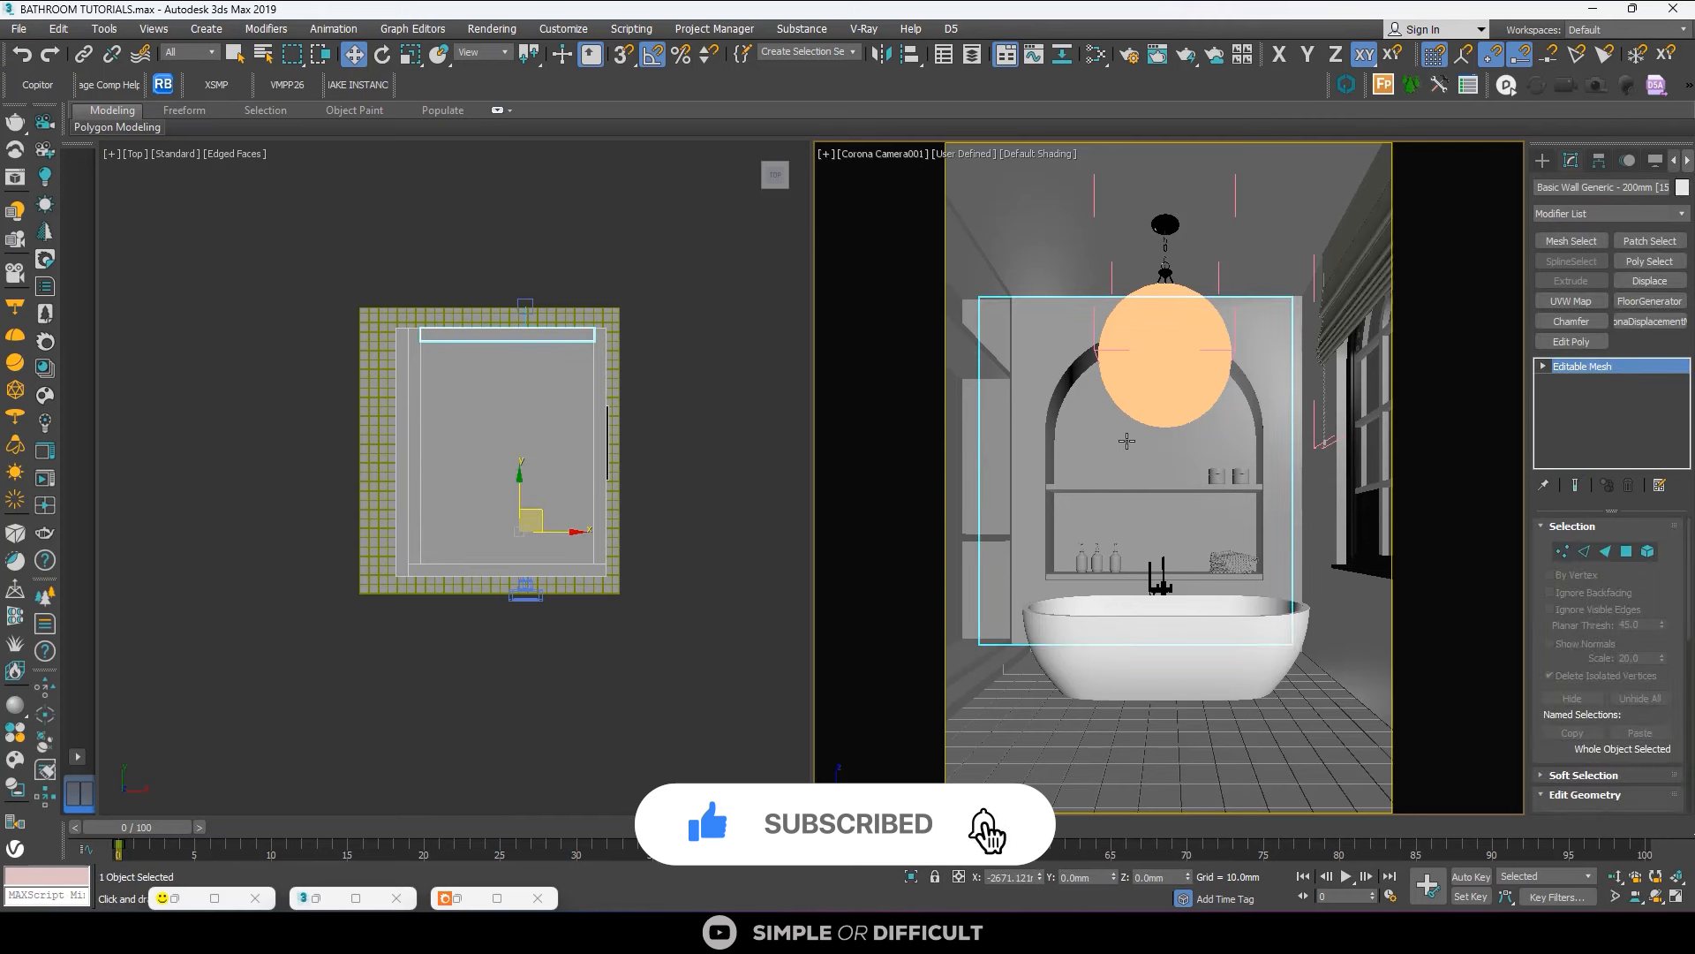
pyautogui.click(911, 876)
pyautogui.click(500, 428)
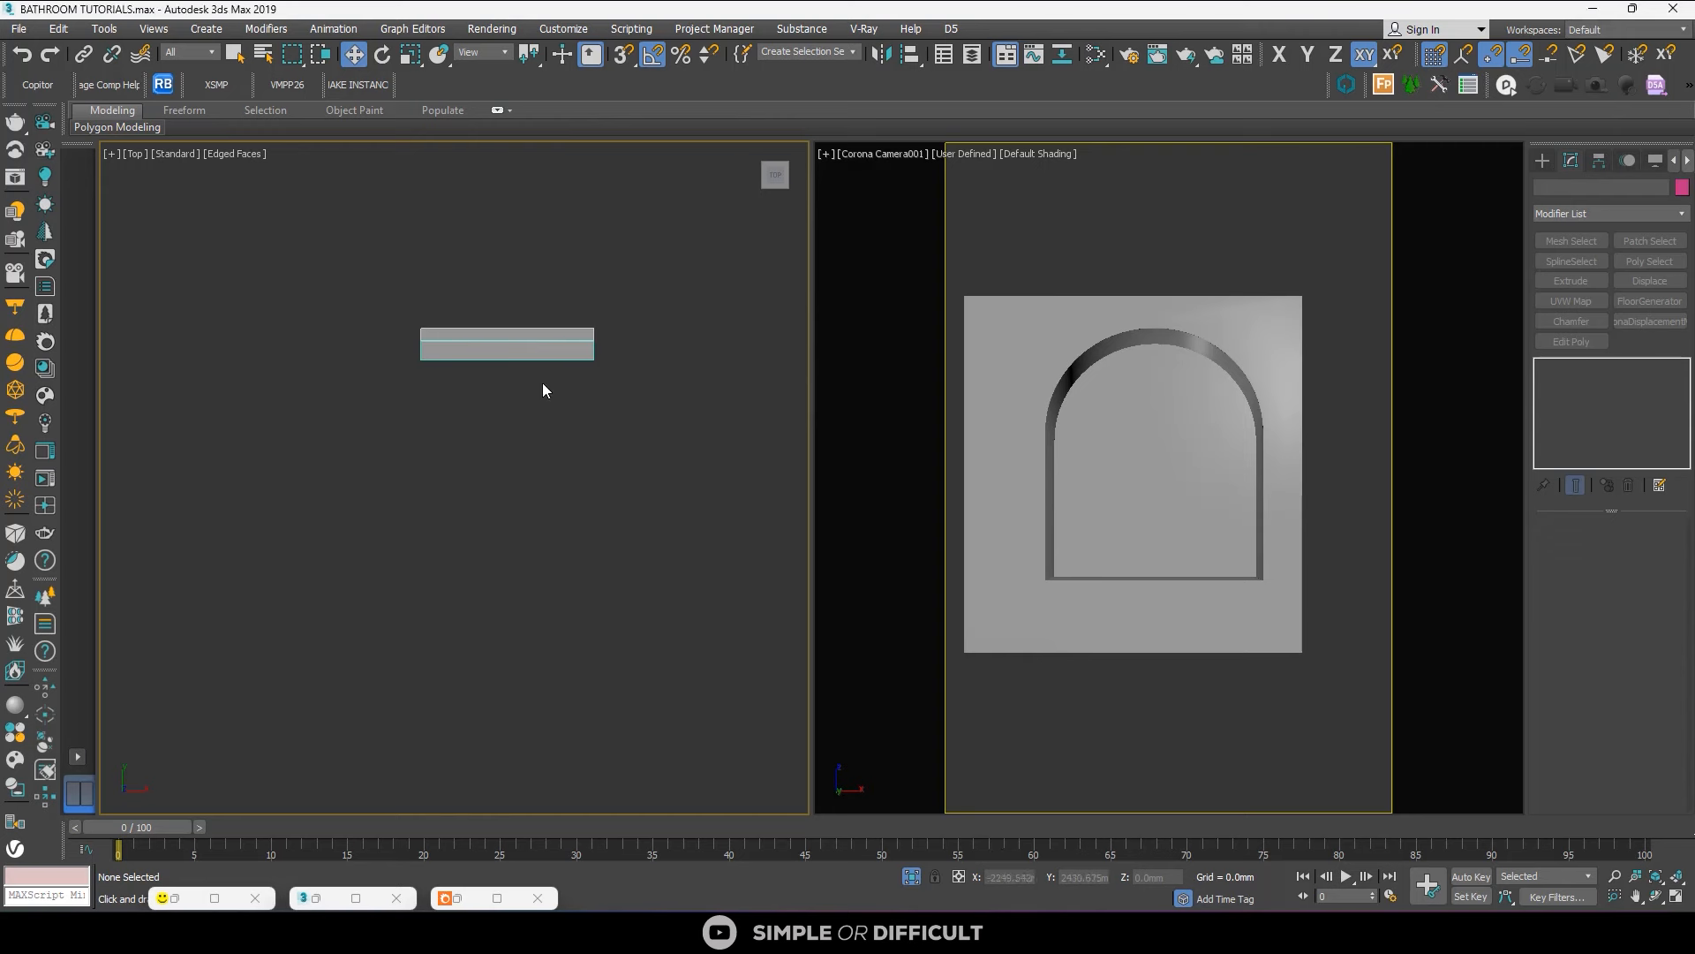
pyautogui.keyDown('alt'); pyautogui.moveTo(543, 383); pyautogui.dragTo(517, 292, button='middle'); pyautogui.keyUp('alt')
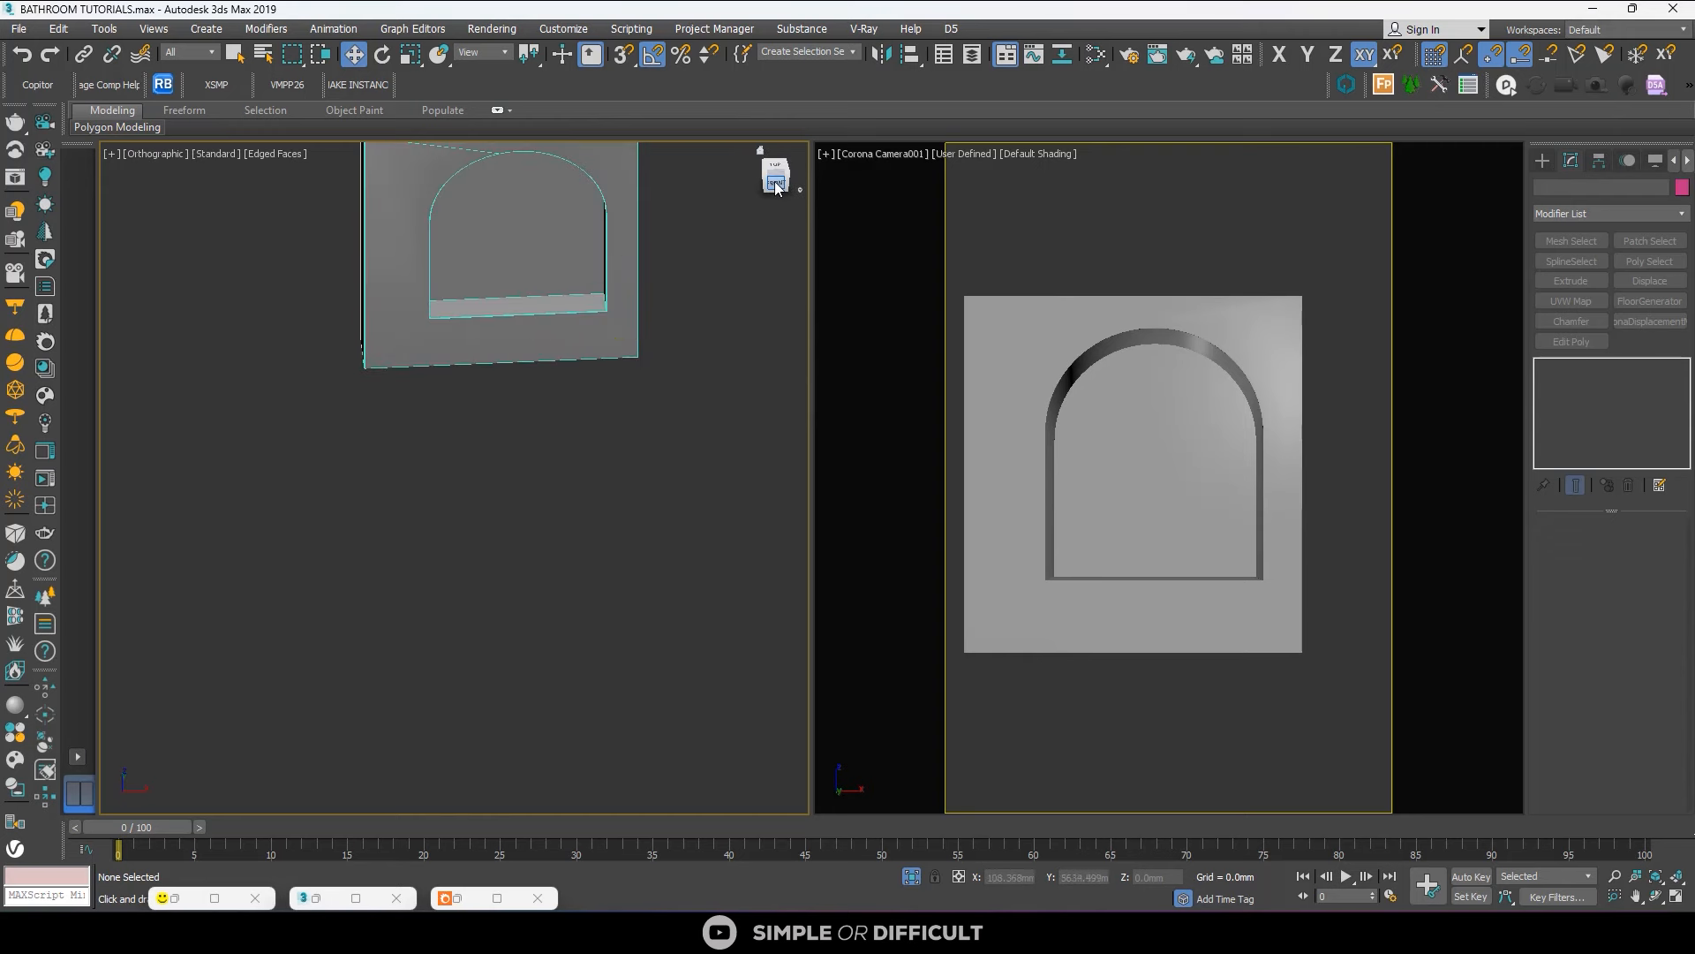
pyautogui.click(774, 181)
# Draw a rectangle spline about 2319 mm long and 2192 mm wide around the arched opening.
pyautogui.click(1543, 160)
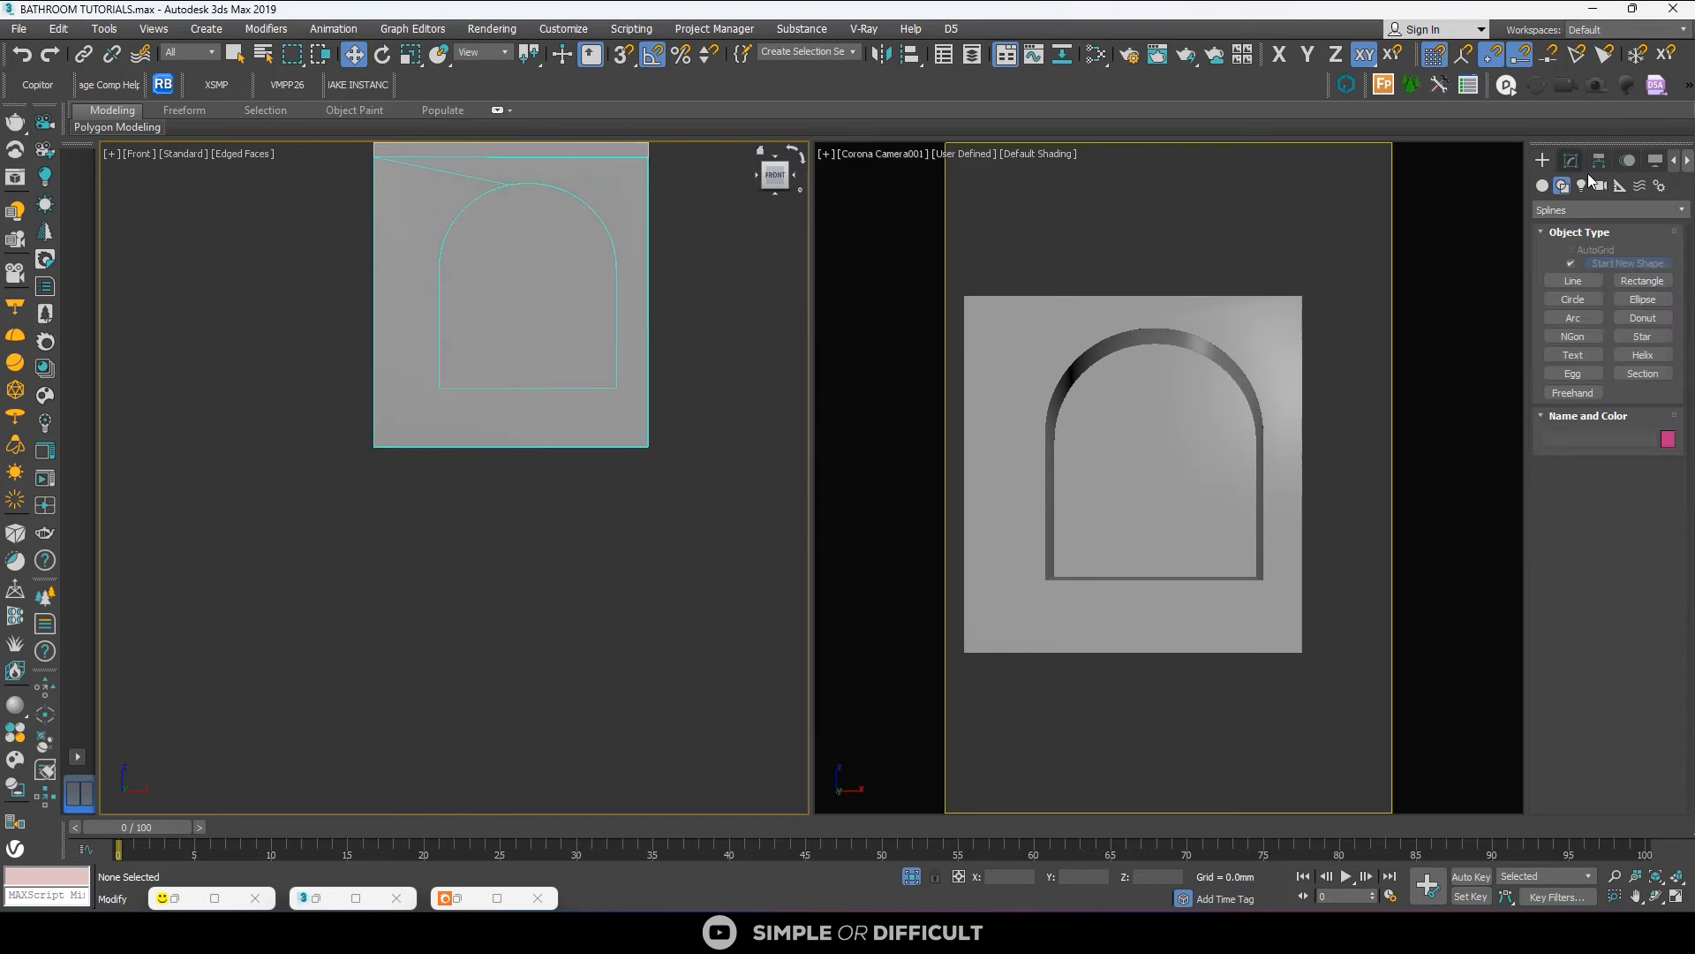
pyautogui.click(1641, 281)
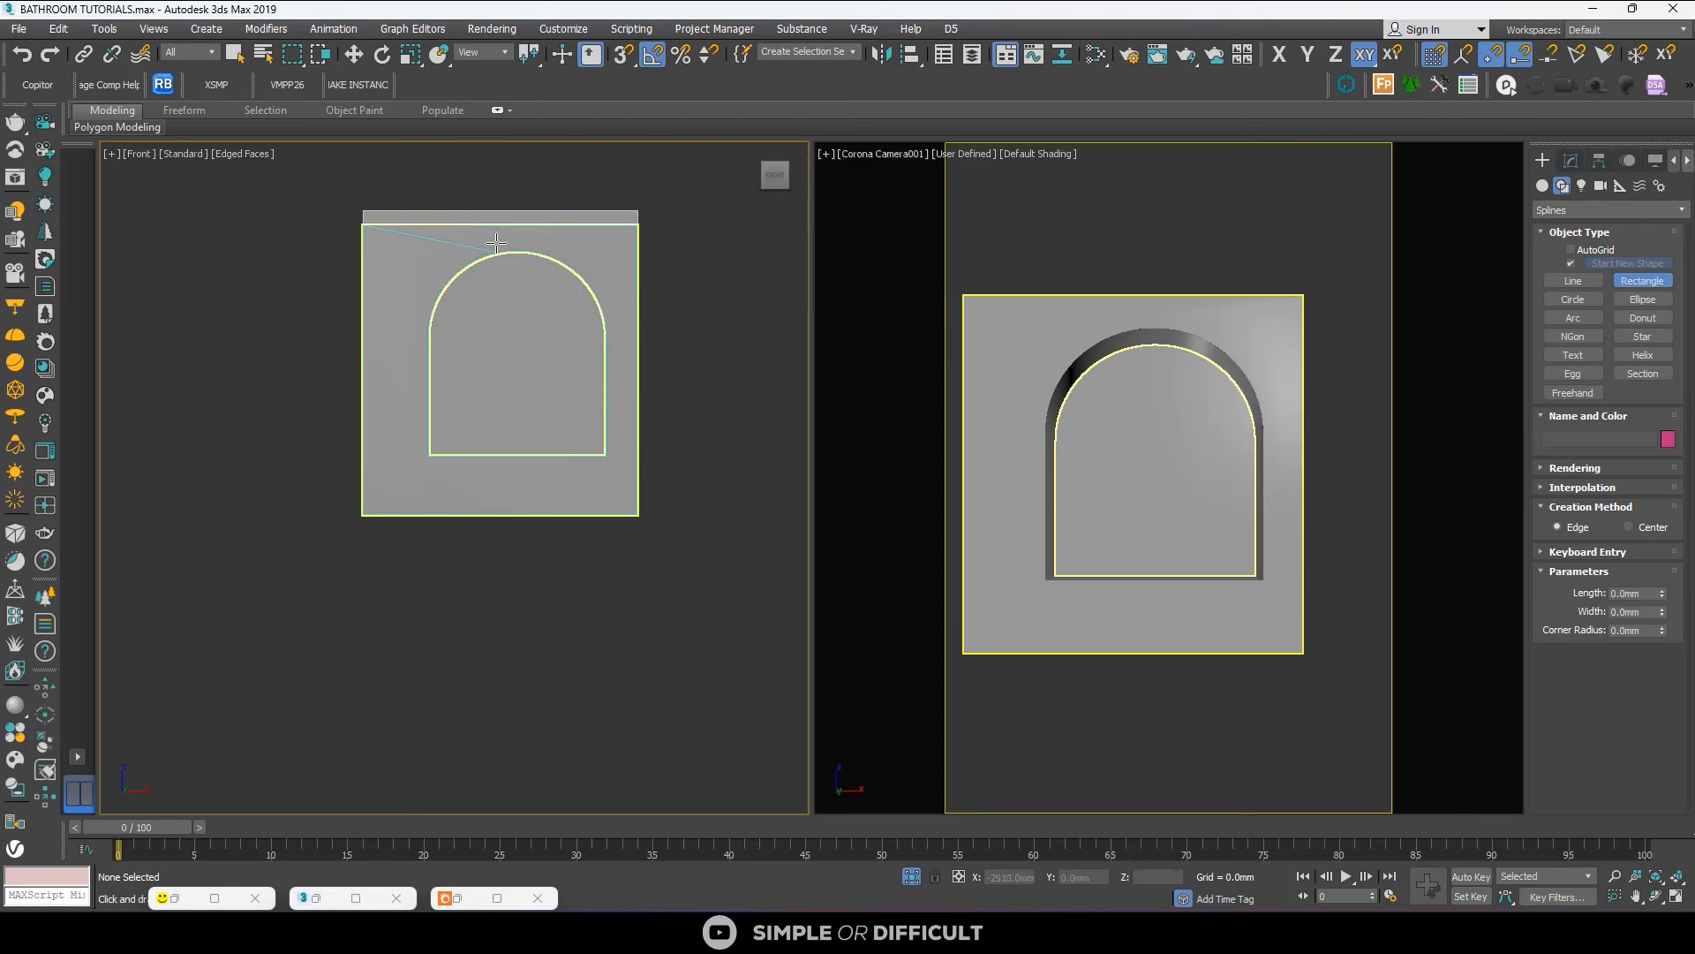
pyautogui.scroll(2, 497, 245)
pyautogui.press('F3')
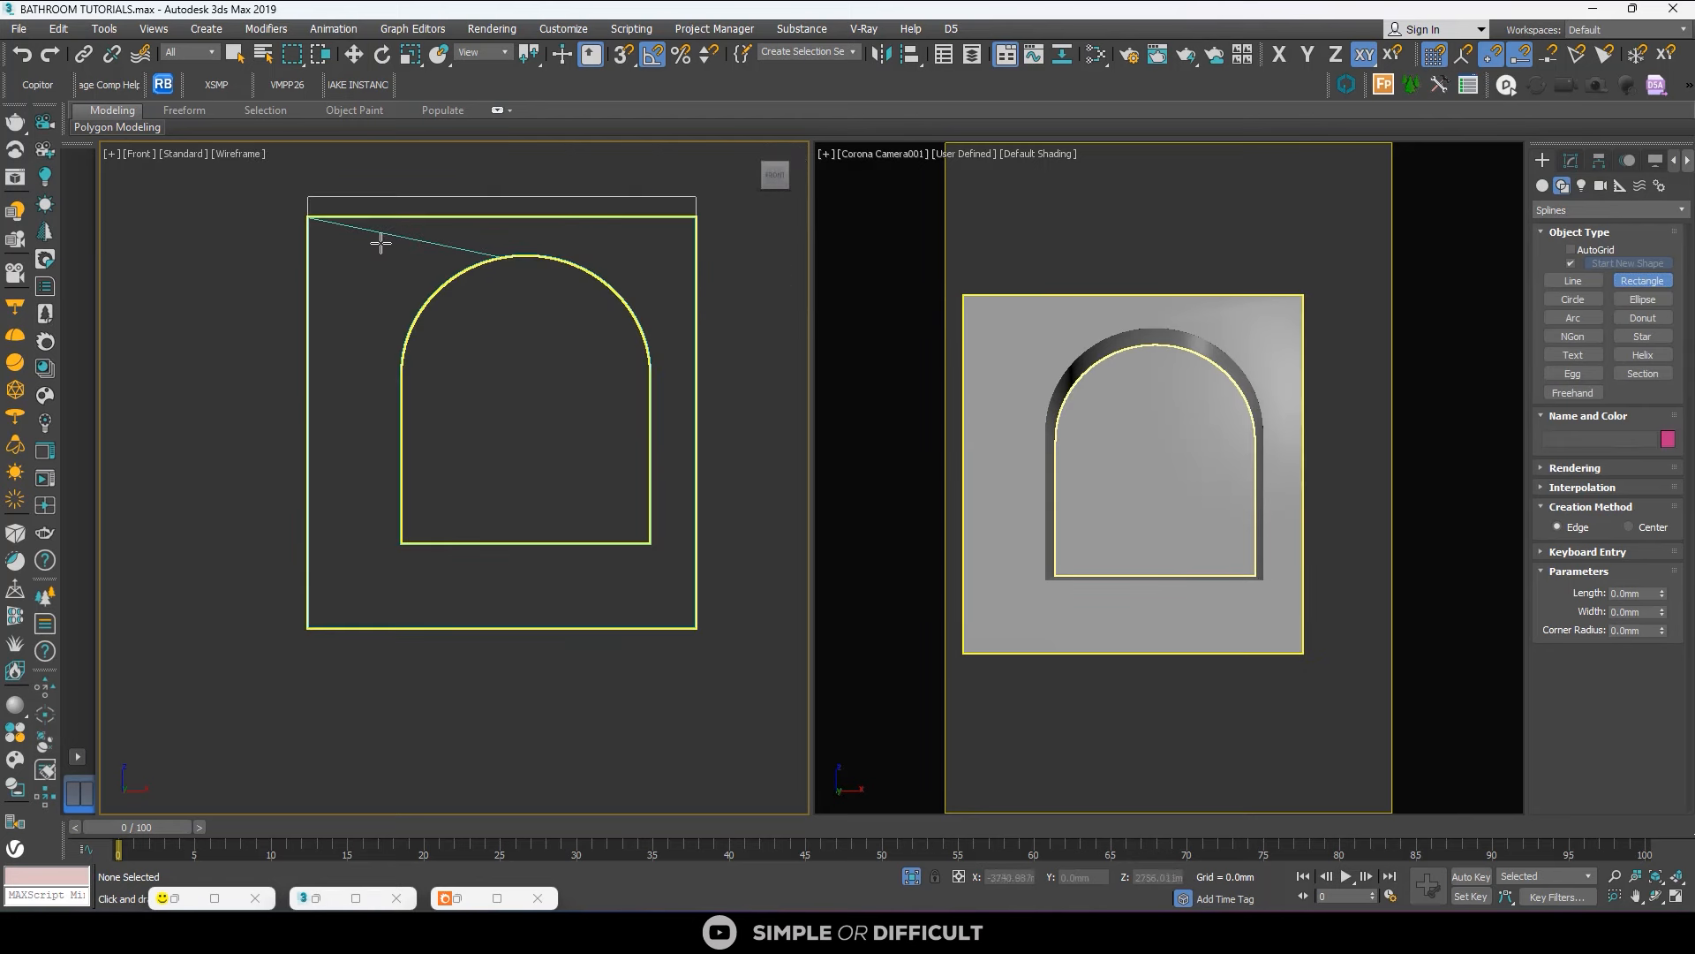
pyautogui.moveTo(369, 247); pyautogui.dragTo(673, 569)
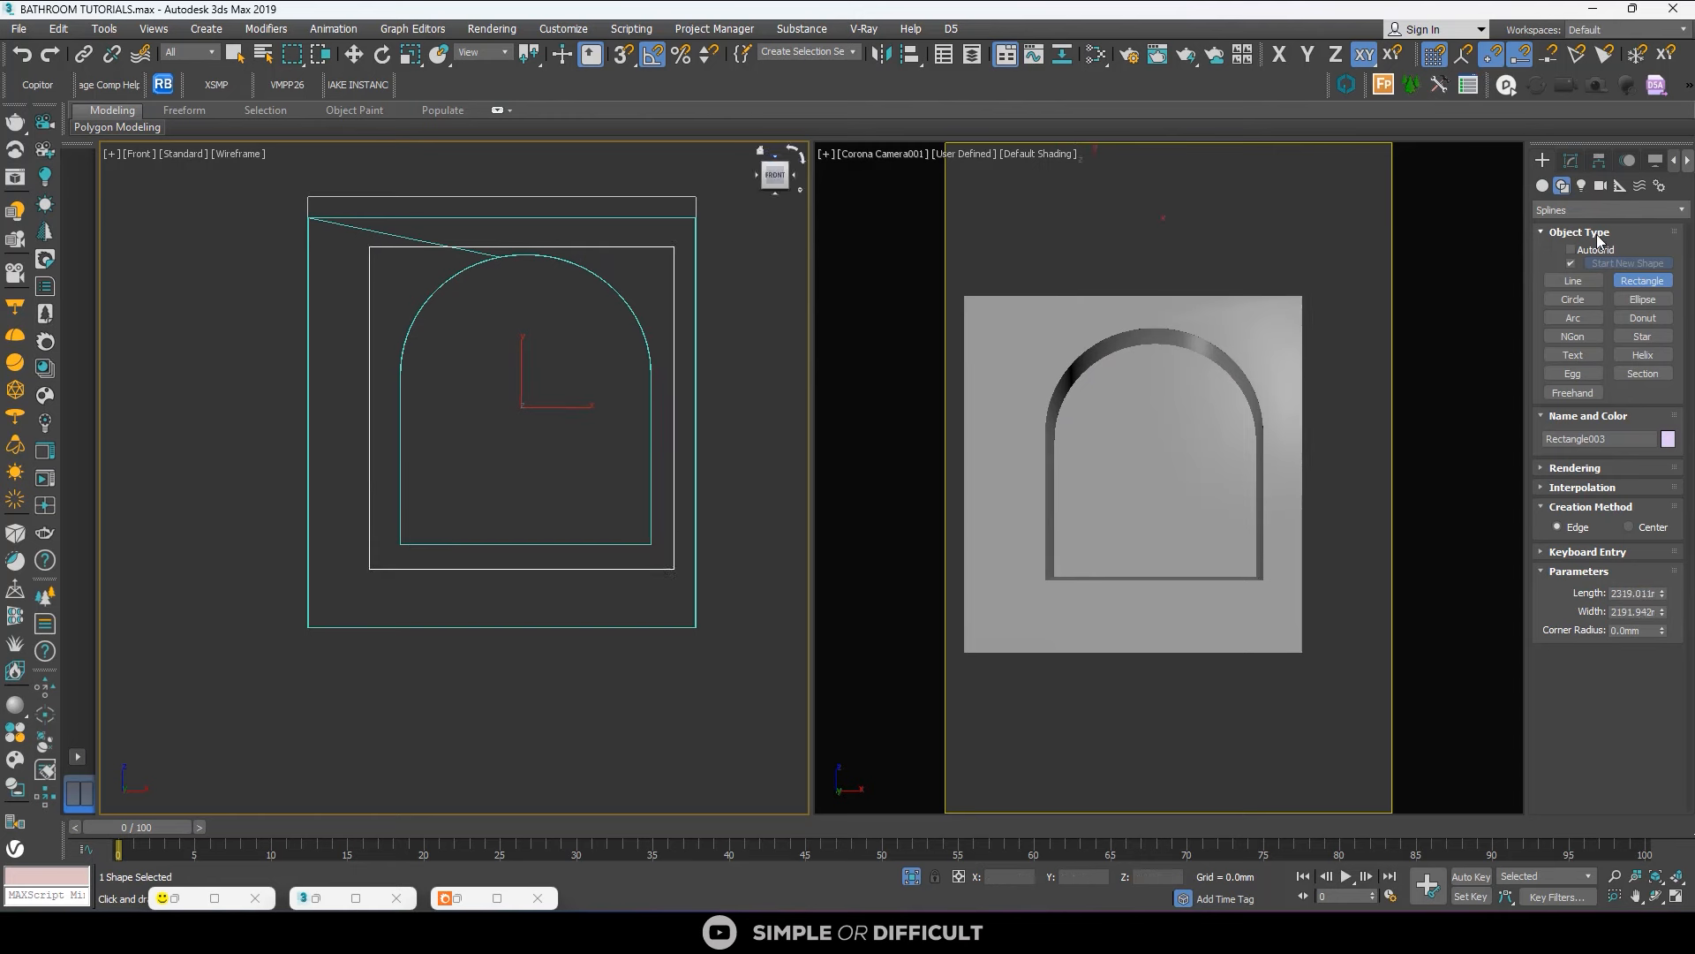
# Reduce the rectangle to about 2226 mm long and 1973 mm wide, and move it up about 50 mm around the arched opening.
pyautogui.click(1571, 161)
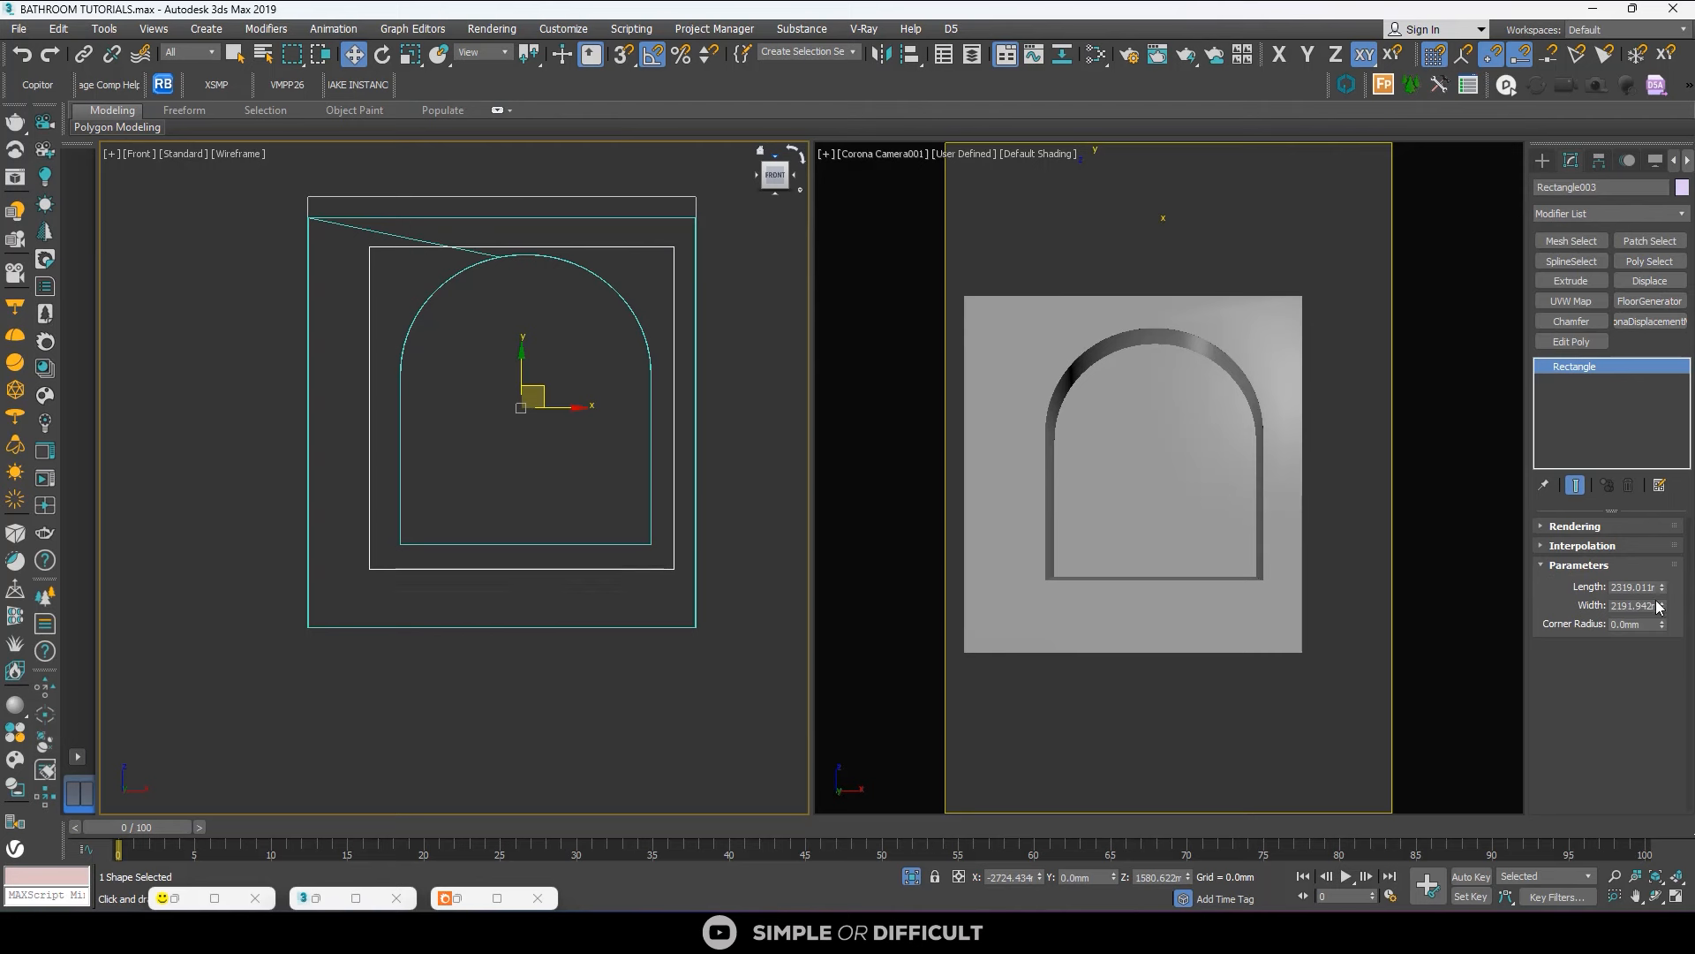
pyautogui.moveTo(1662, 611); pyautogui.dragTo(1664, 595)
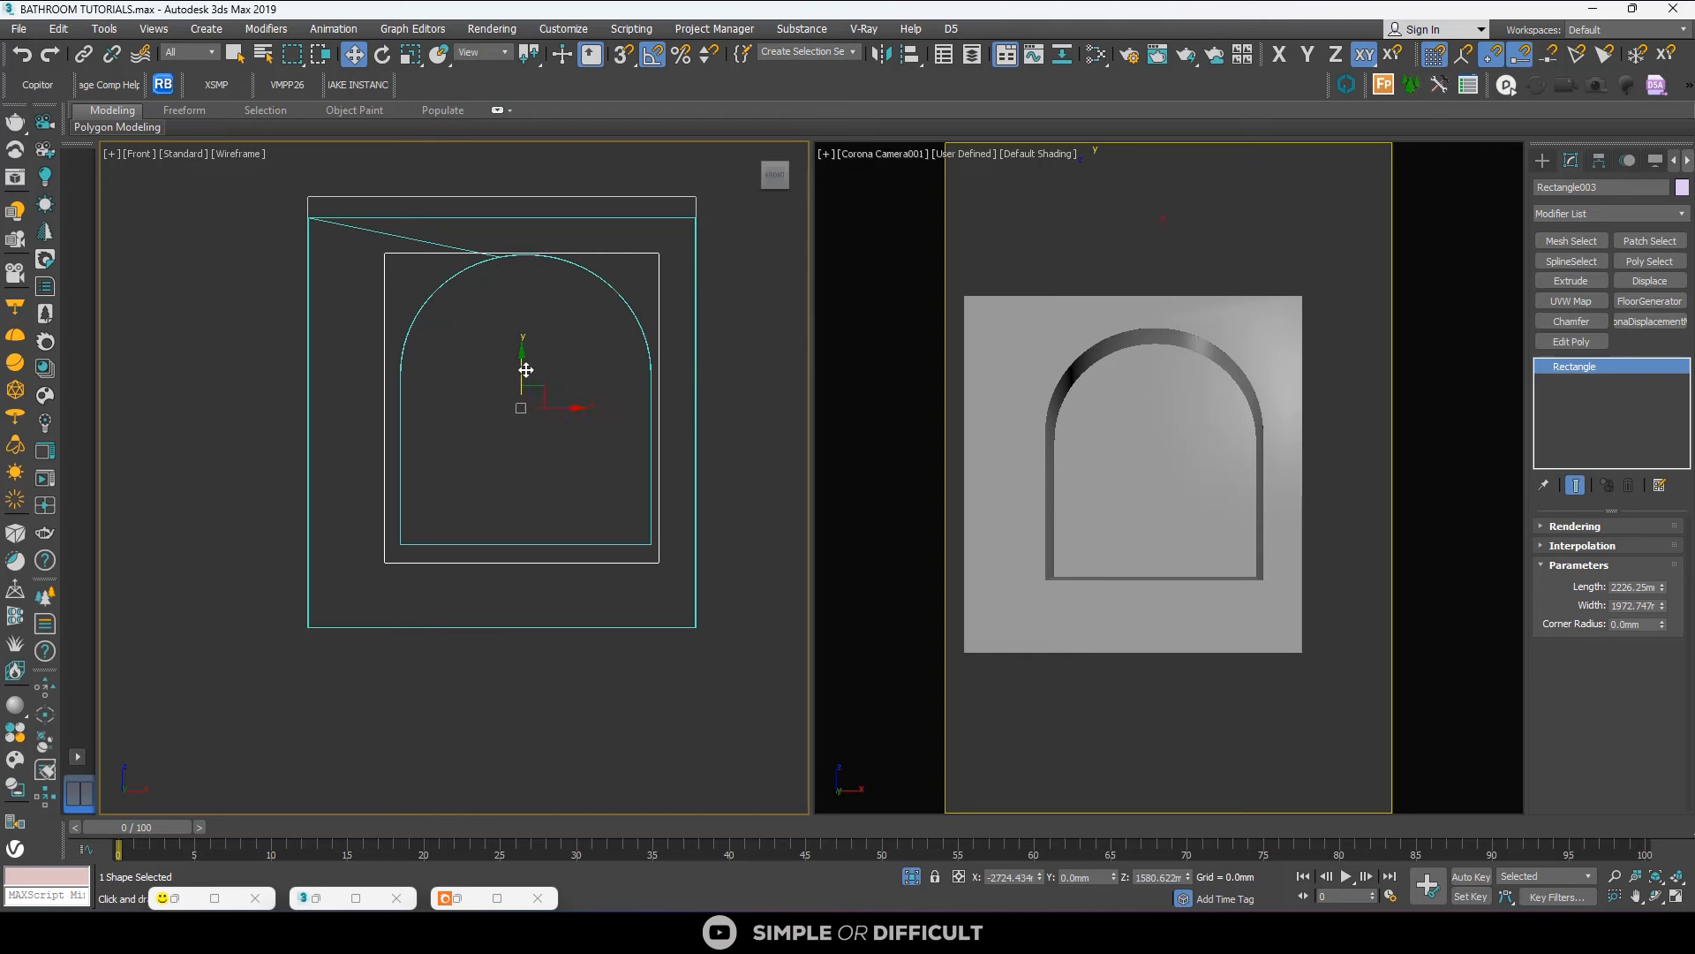
pyautogui.moveTo(526, 370); pyautogui.dragTo(520, 362)
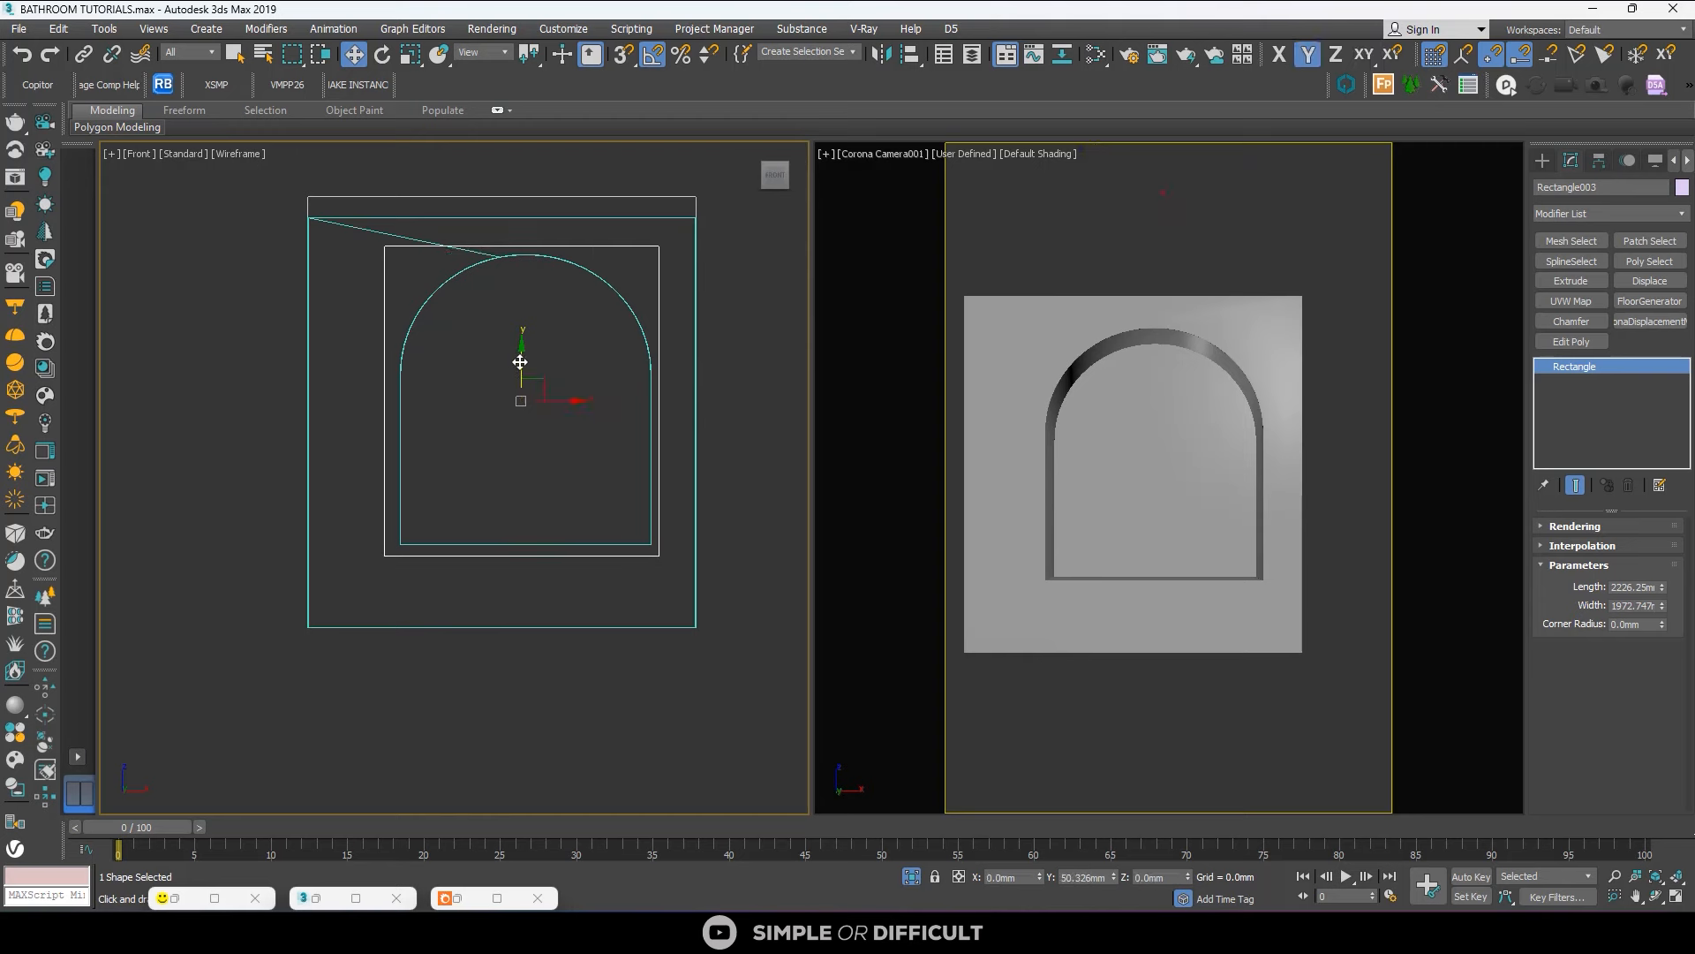
# Move the rectangle back in depth to Y about 3086 mm, just behind the arched wall's rear face.
pyautogui.press('l')
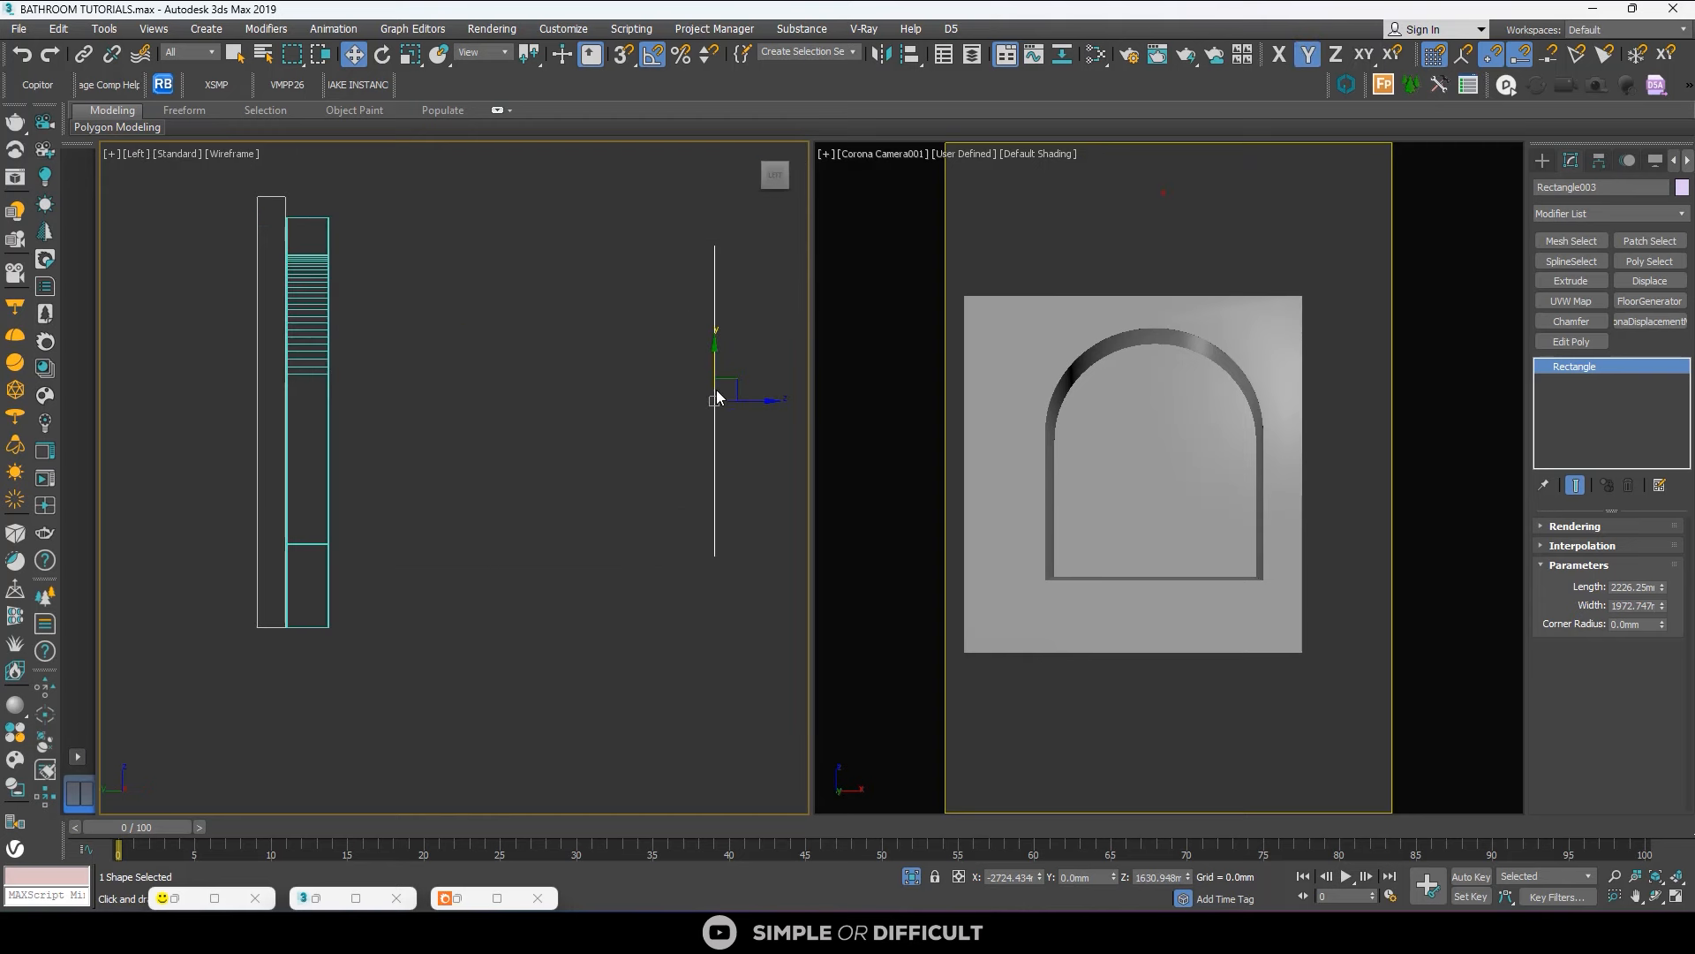
pyautogui.moveTo(757, 400); pyautogui.dragTo(352, 377)
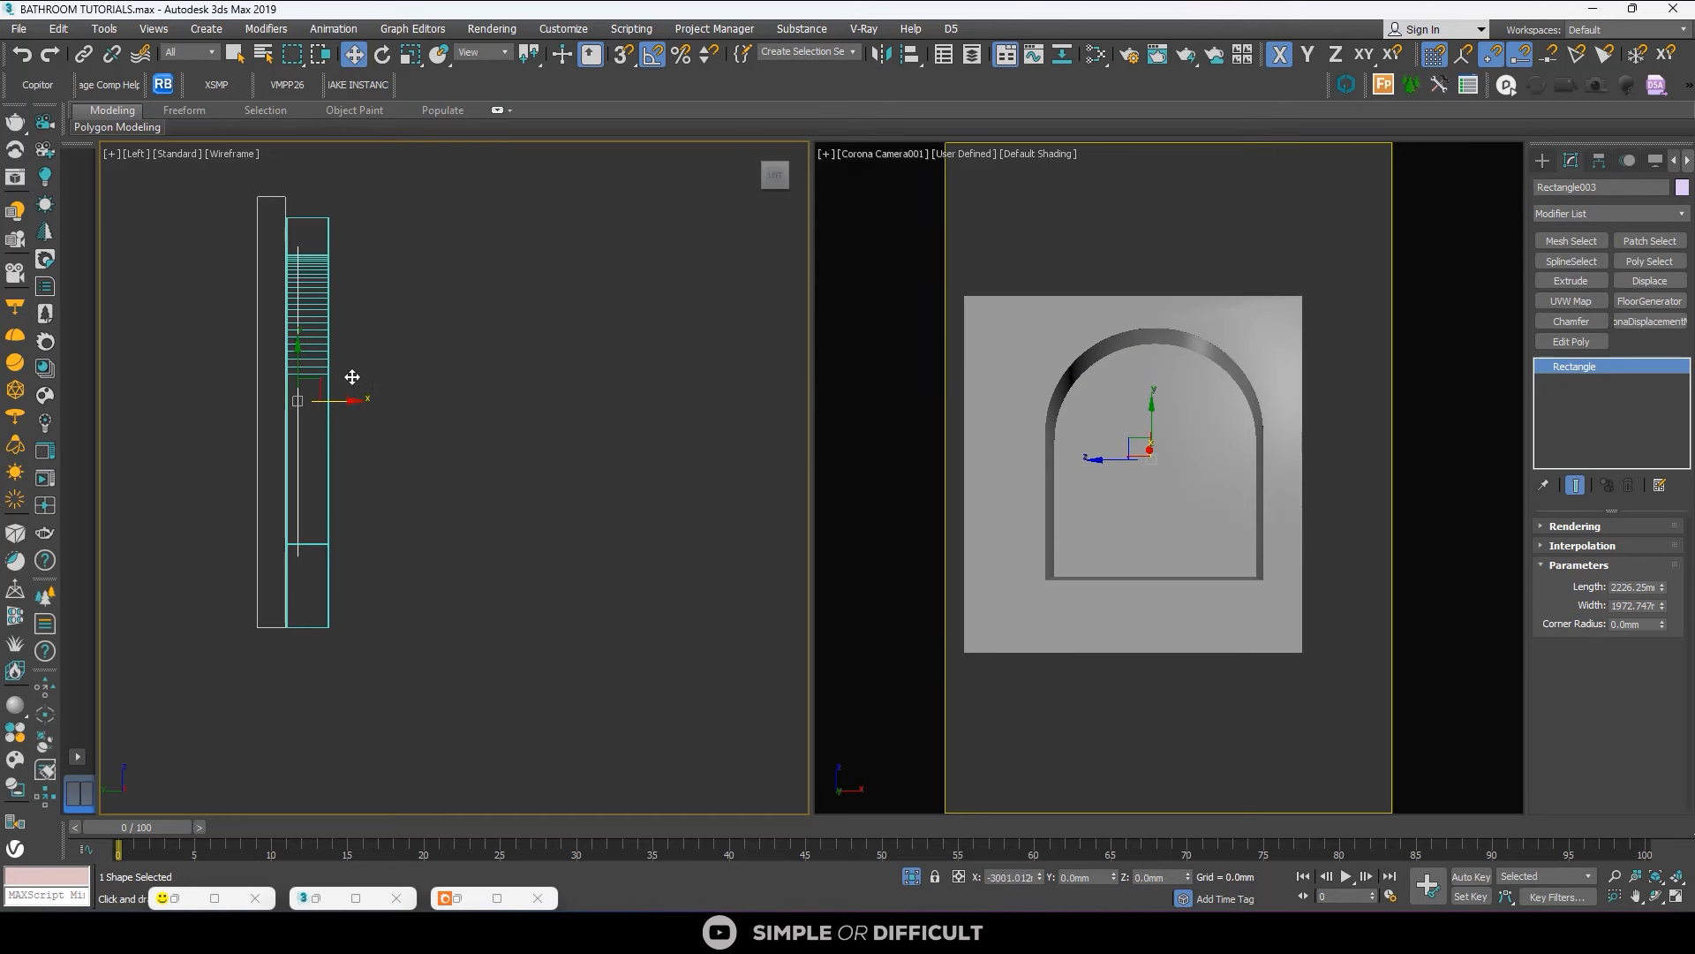
pyautogui.scroll(8, 300, 398)
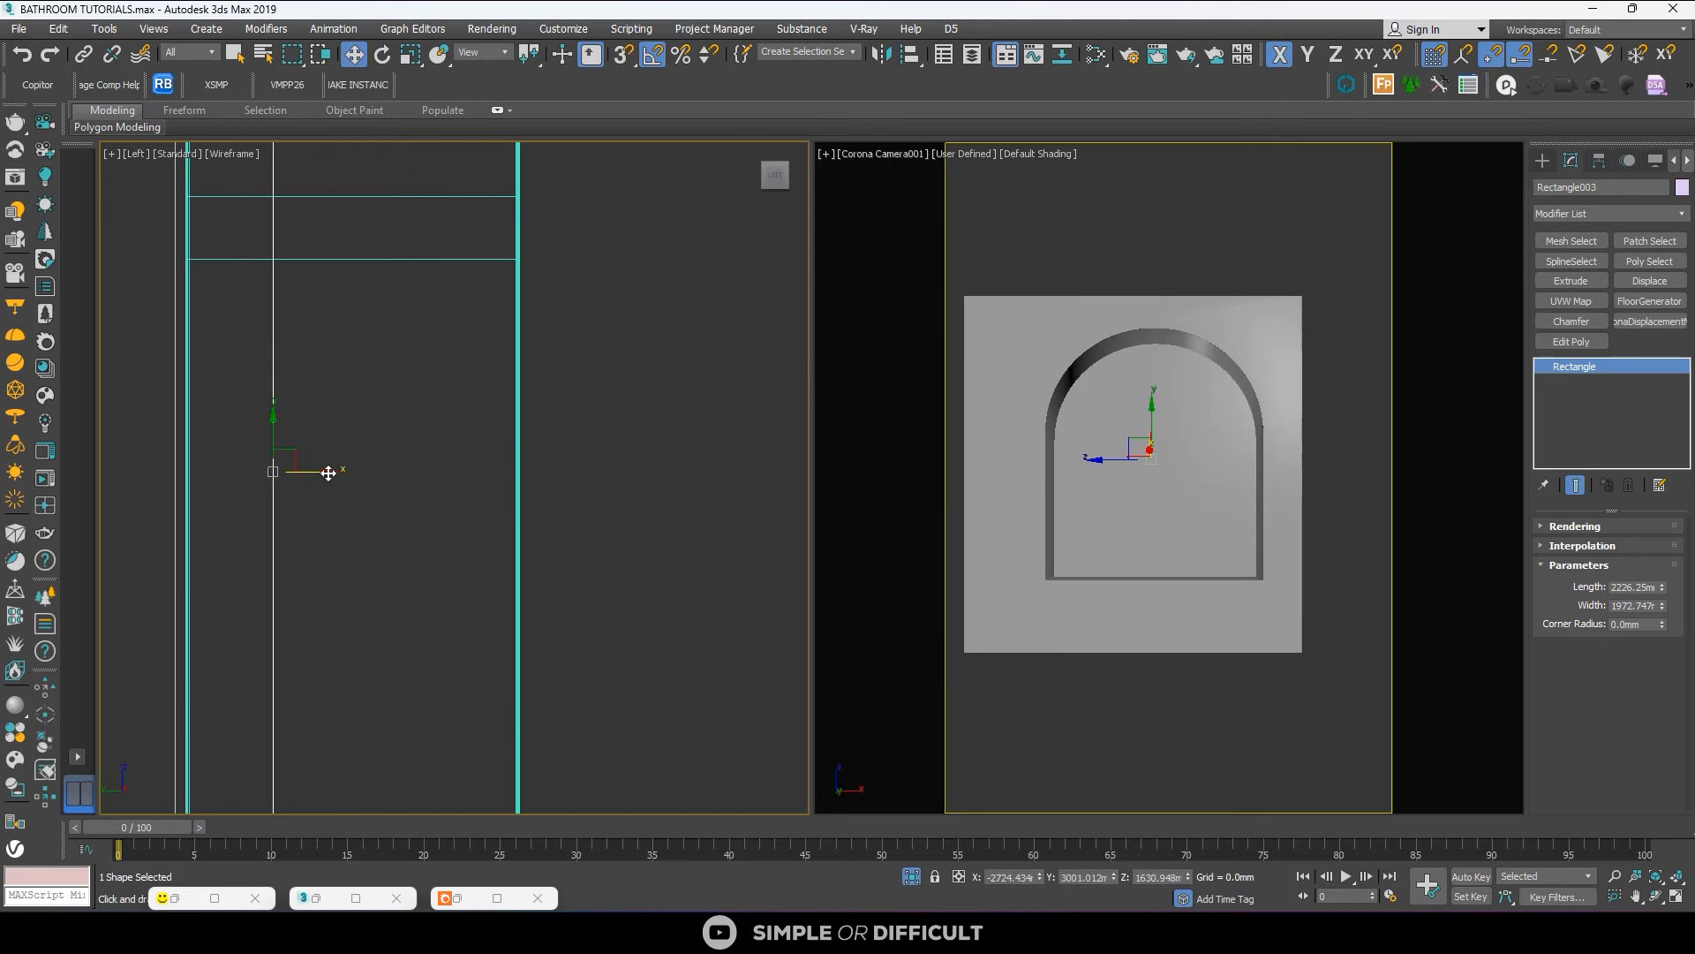
pyautogui.moveTo(329, 473); pyautogui.dragTo(234, 469)
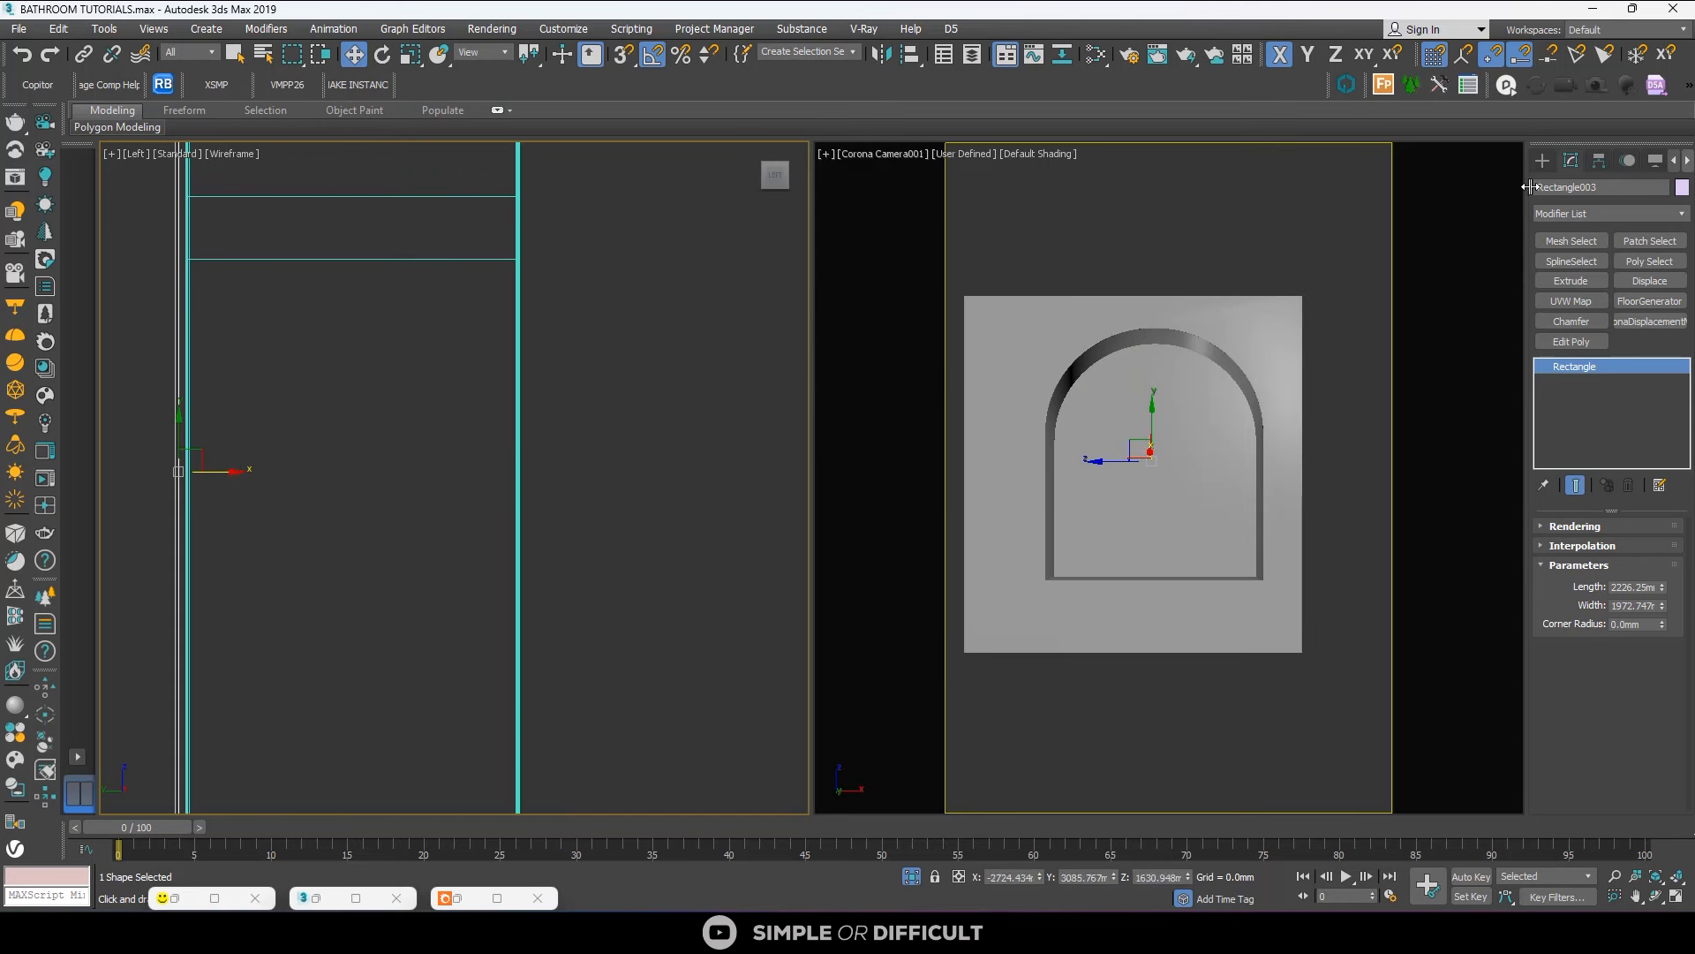
# Apply the FloorGenerator modifier to the rectangle and show the resulting pattern from the front.
pyautogui.click(1542, 159)
pyautogui.click(1571, 160)
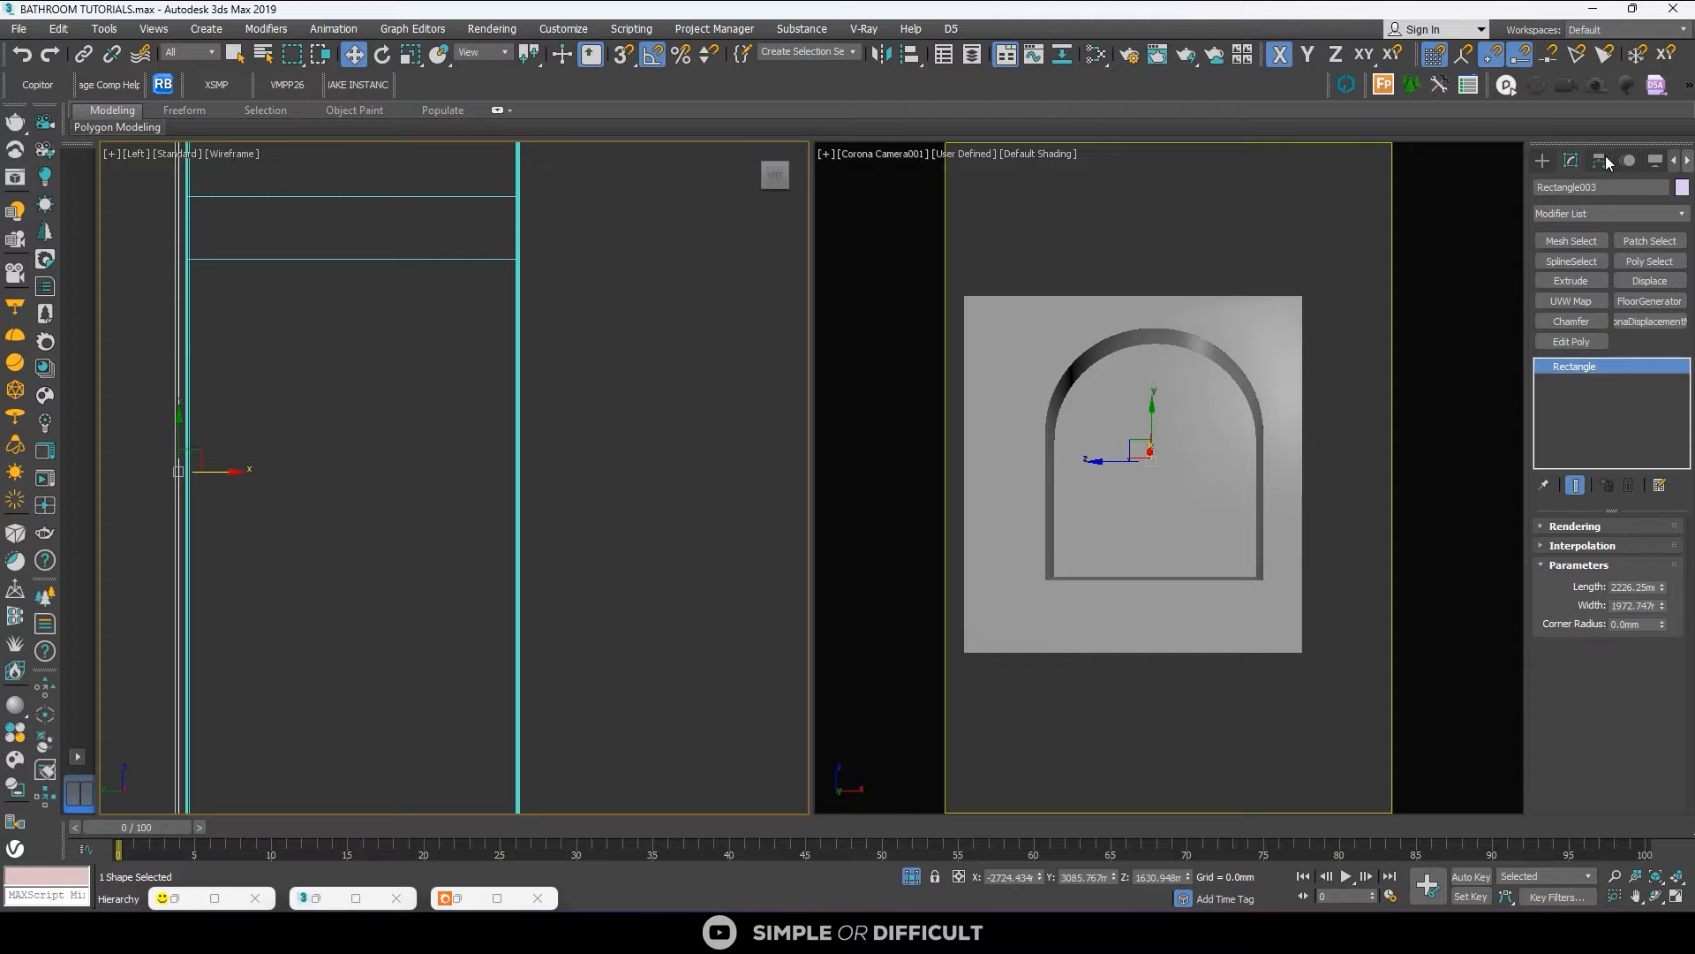
pyautogui.click(1660, 302)
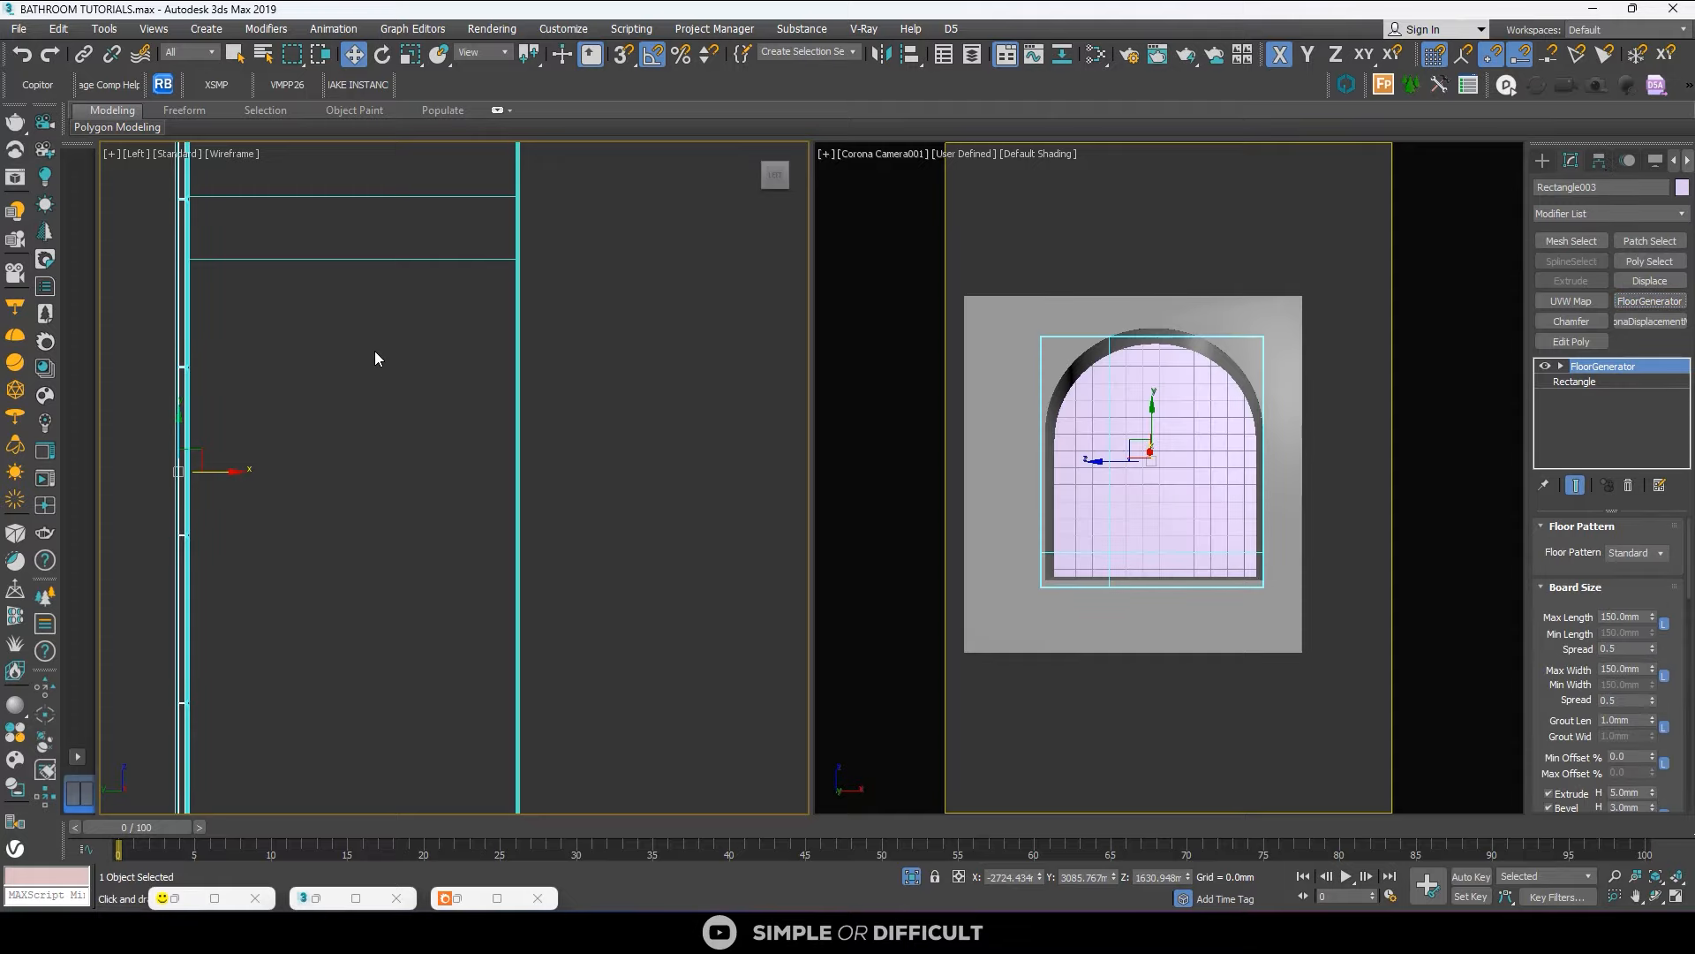
pyautogui.keyDown('alt'); pyautogui.moveTo(434, 378); pyautogui.dragTo(494, 335, button='middle'); pyautogui.keyUp('alt')
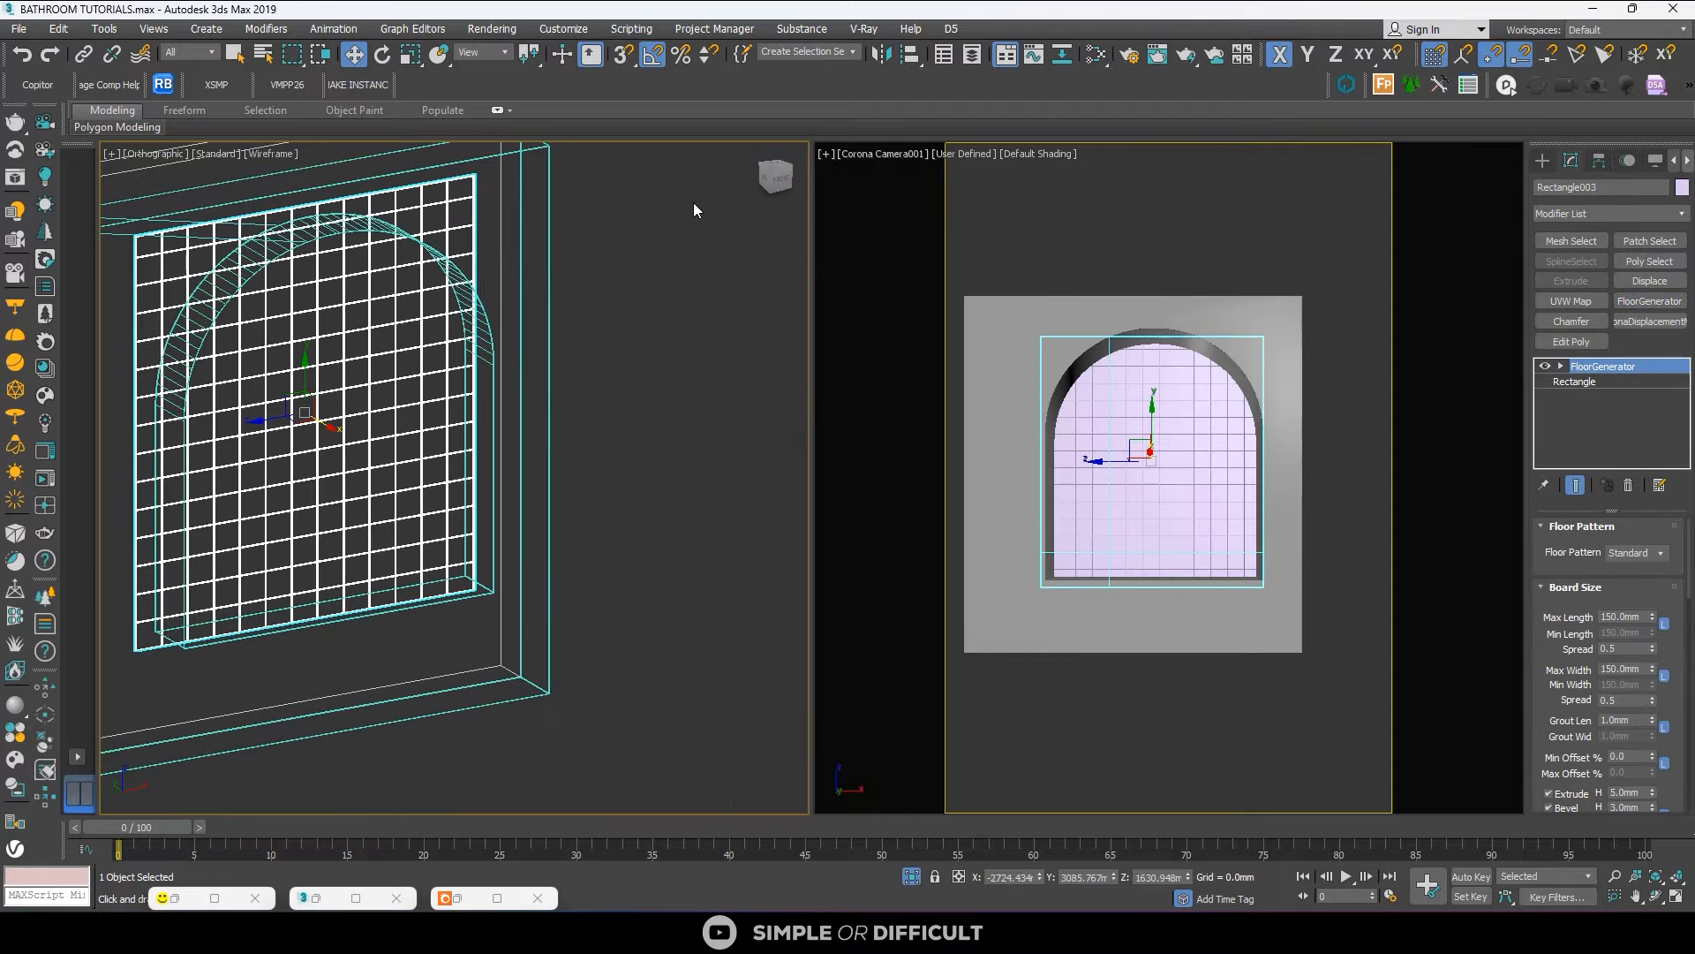
pyautogui.click(780, 184)
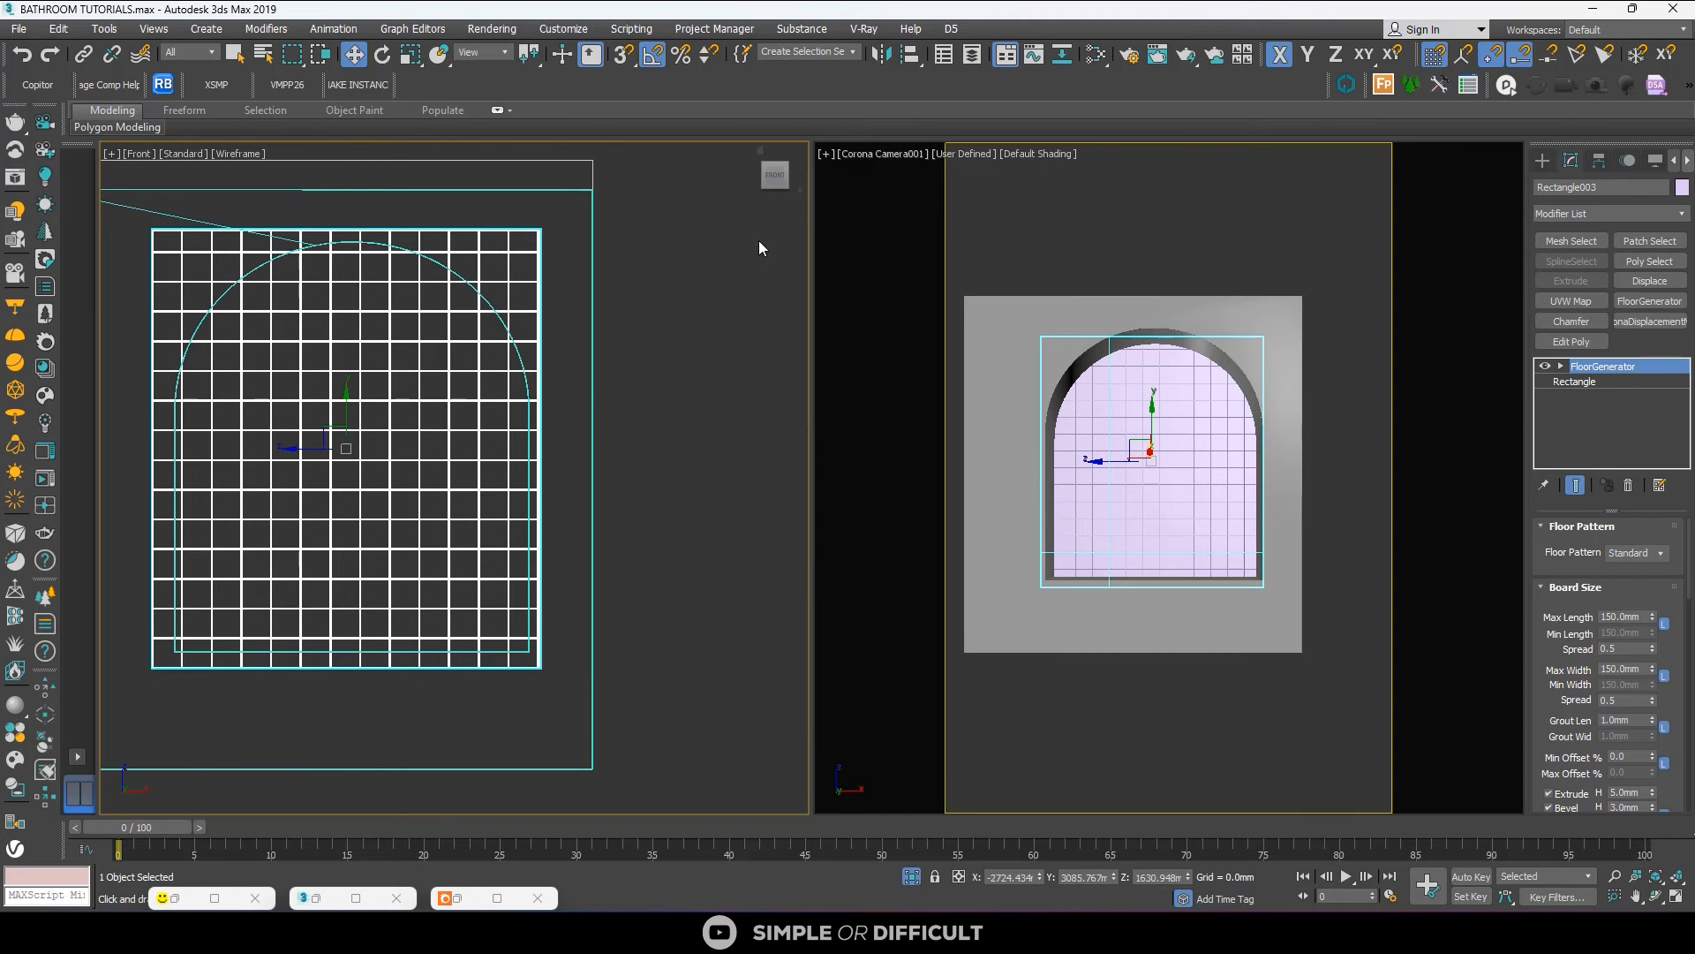
# Set the boards' maximum length to 30 mm and maximum width to 3000 mm to form vertical slats.
pyautogui.doubleClick(1623, 617)
pyautogui.press('Return')
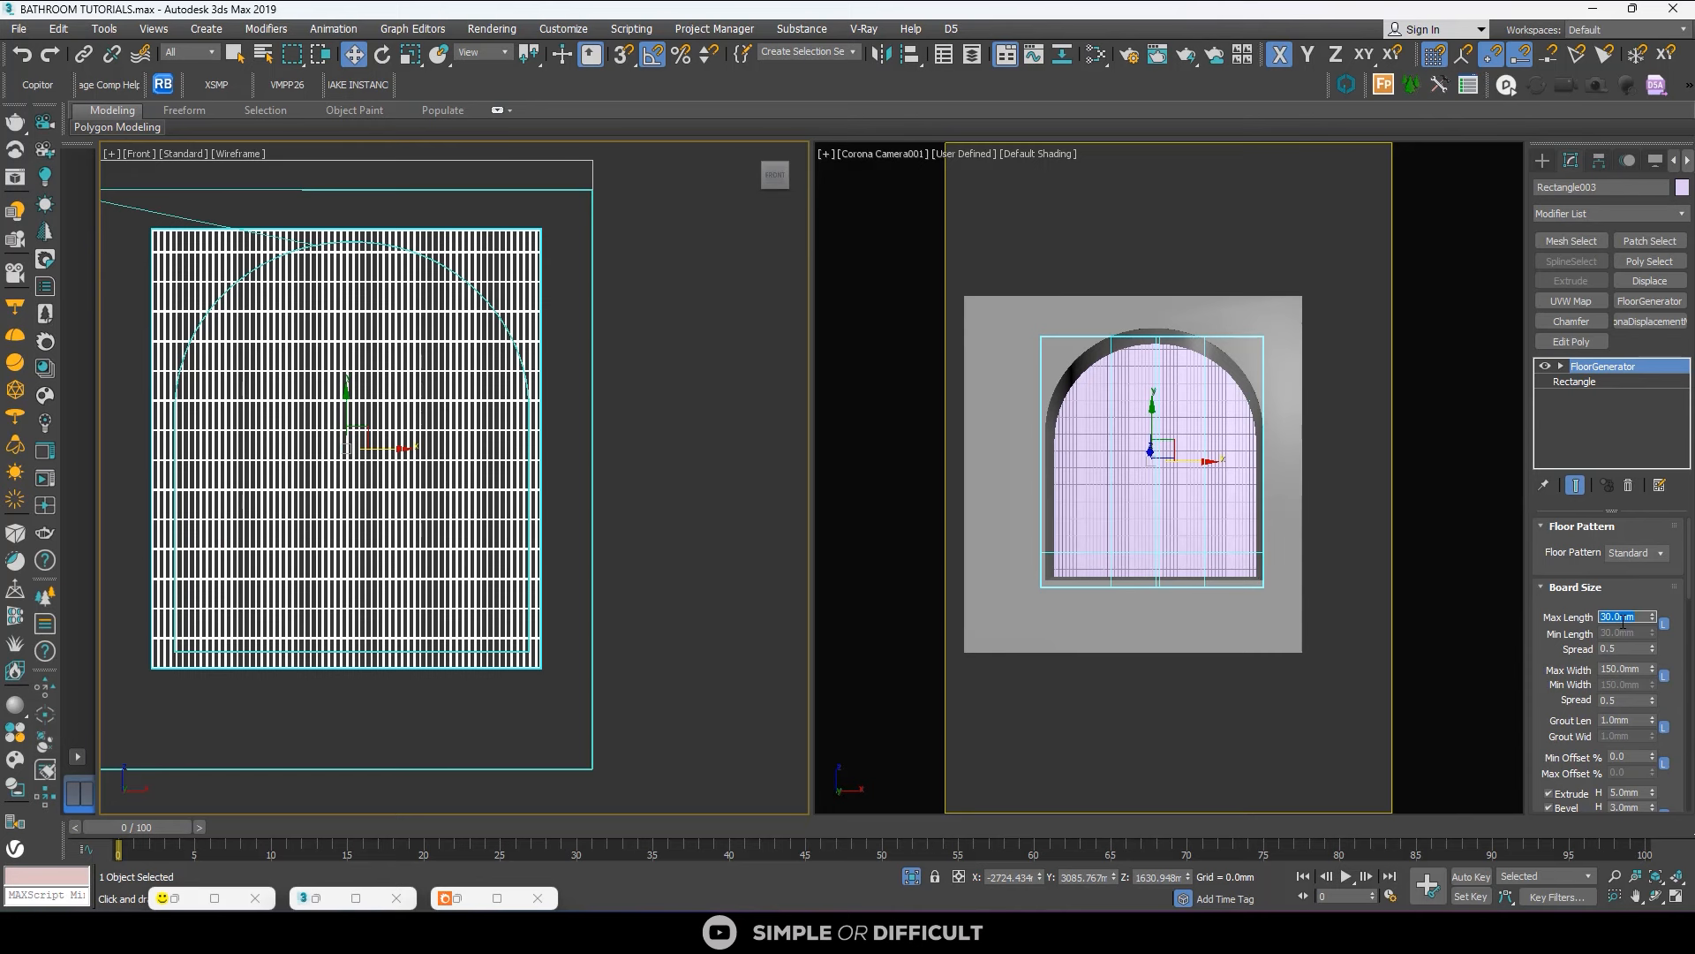
pyautogui.doubleClick(1634, 669)
pyautogui.write('5')
pyautogui.write('000')
pyautogui.press('Return')
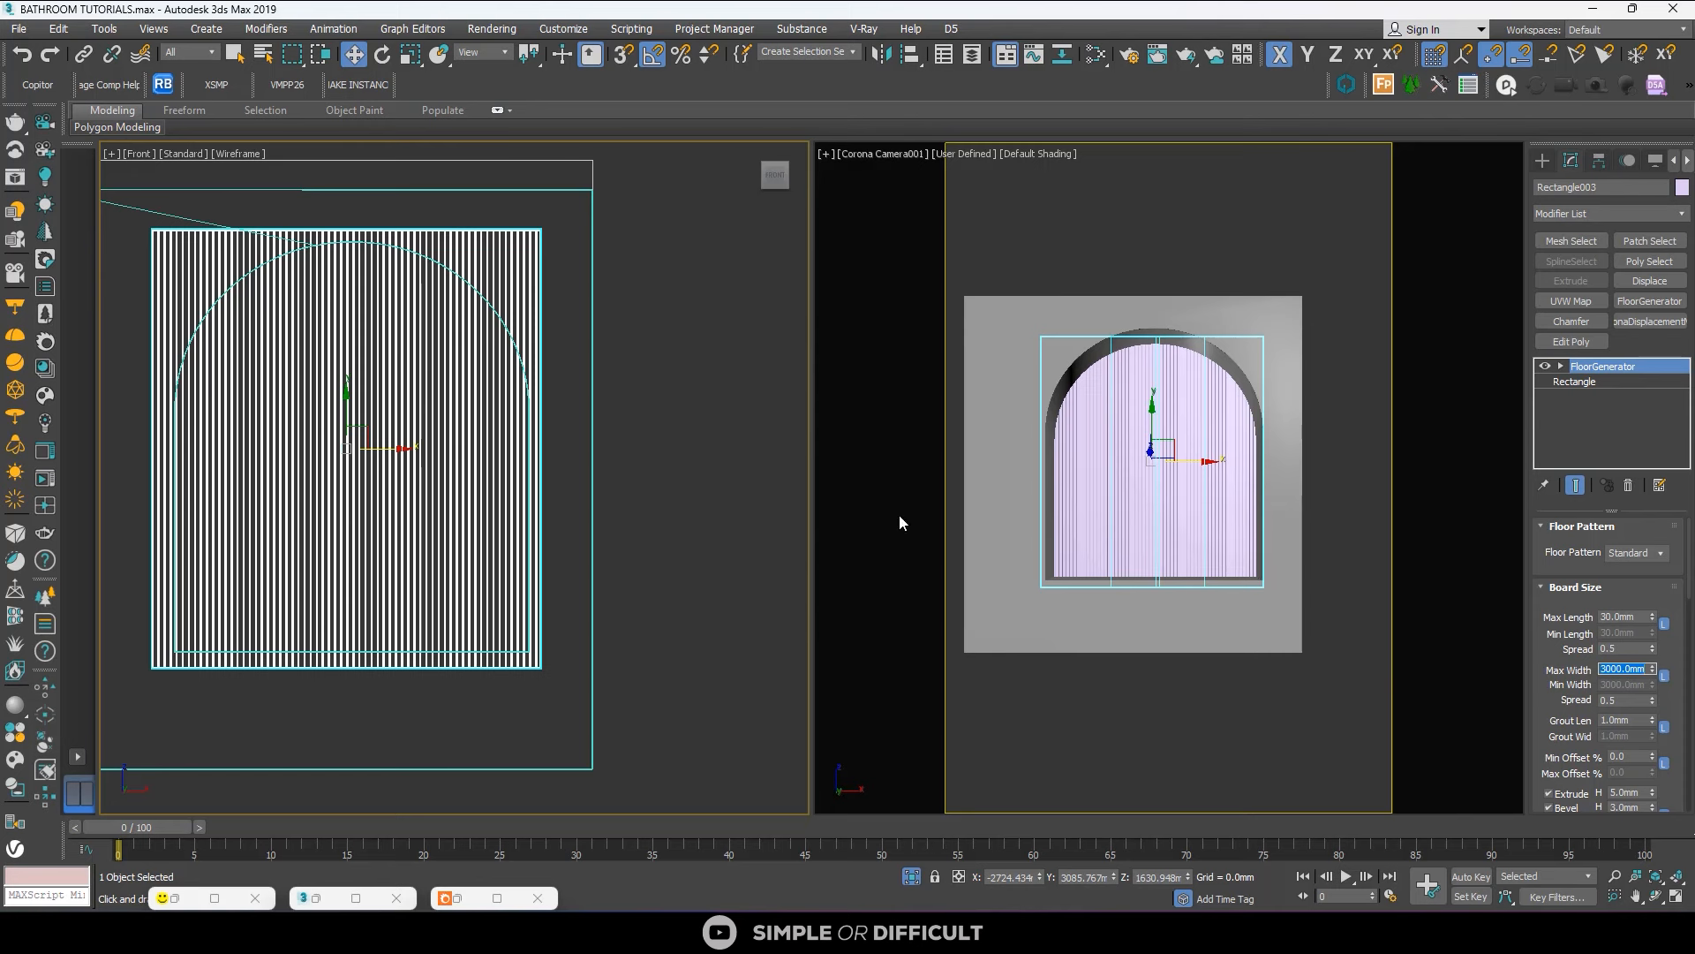
# Set the slats' grout length to 2 mm and their bevel height to 5 mm.
pyautogui.doubleClick(1616, 721)
pyautogui.write('2')
pyautogui.press('Return')
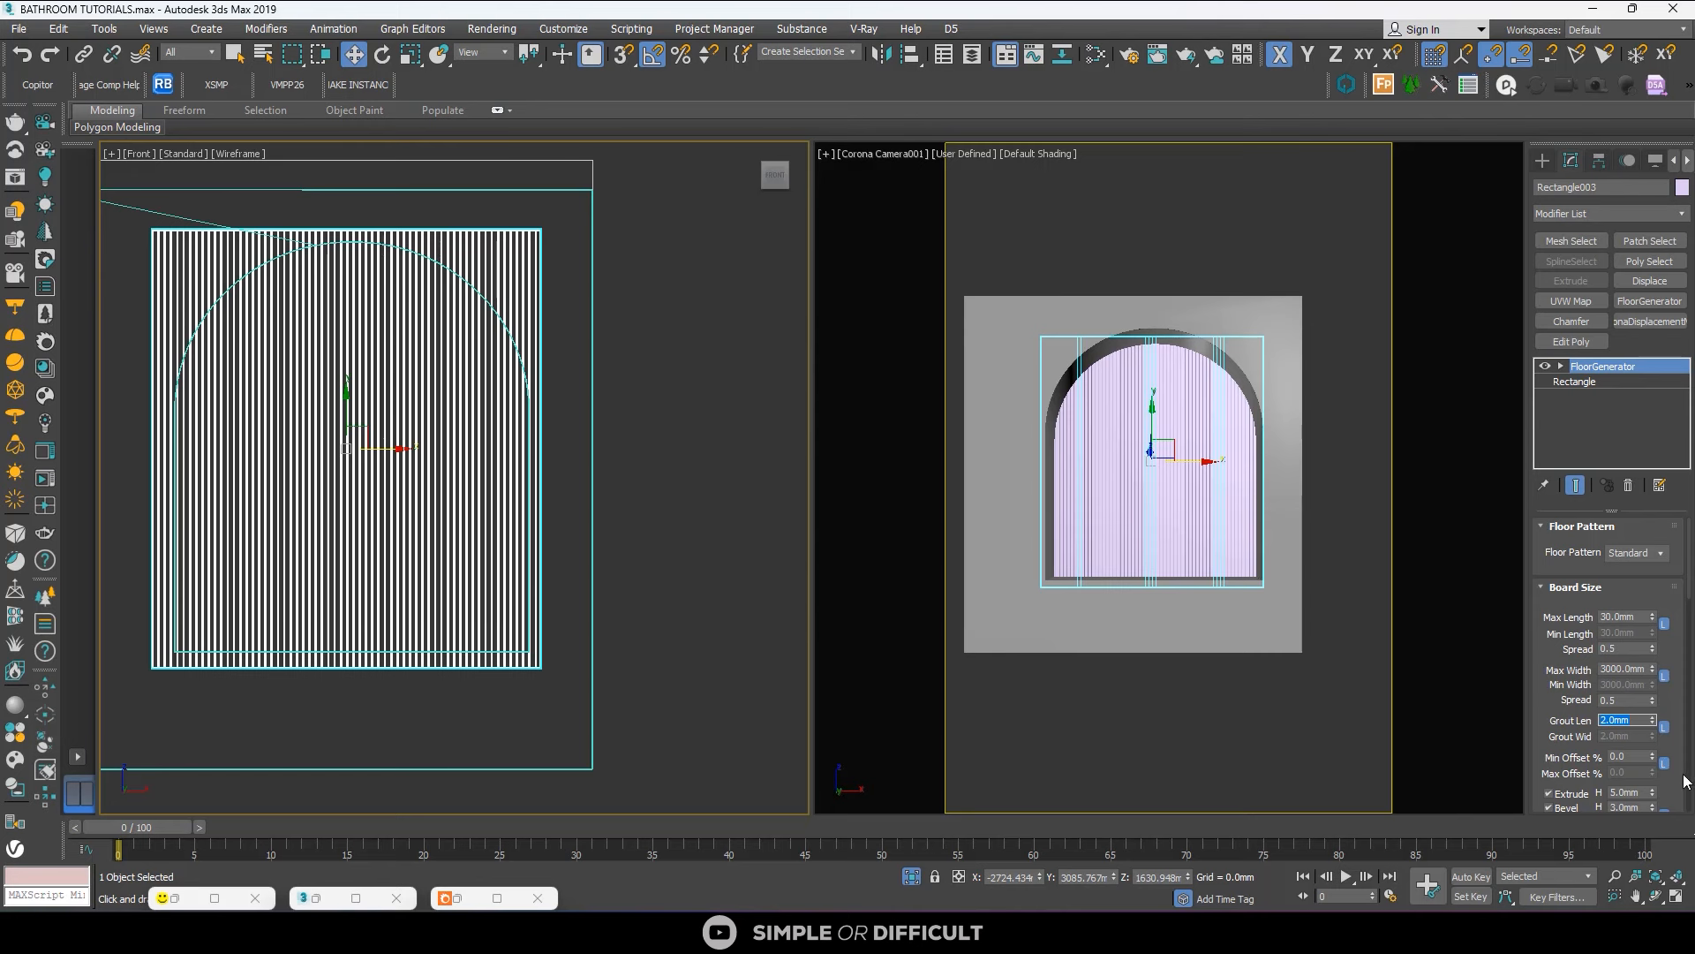
pyautogui.scroll(-1, 1676, 782)
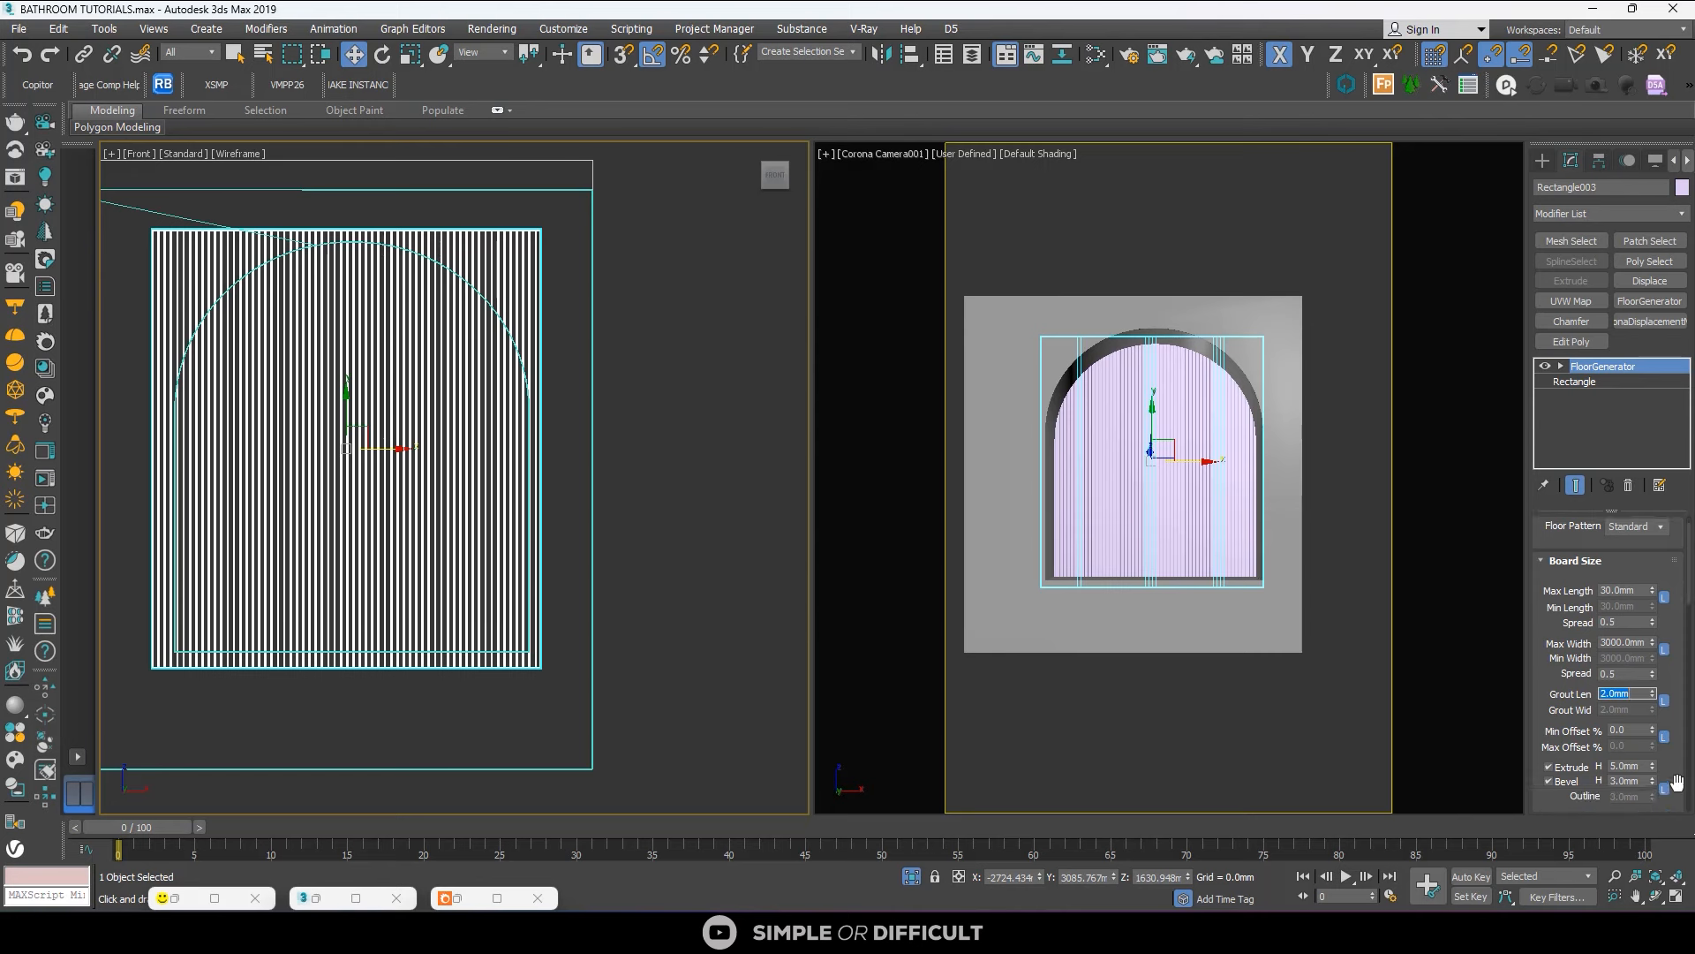
pyautogui.doubleClick(1636, 781)
pyautogui.press('Return')
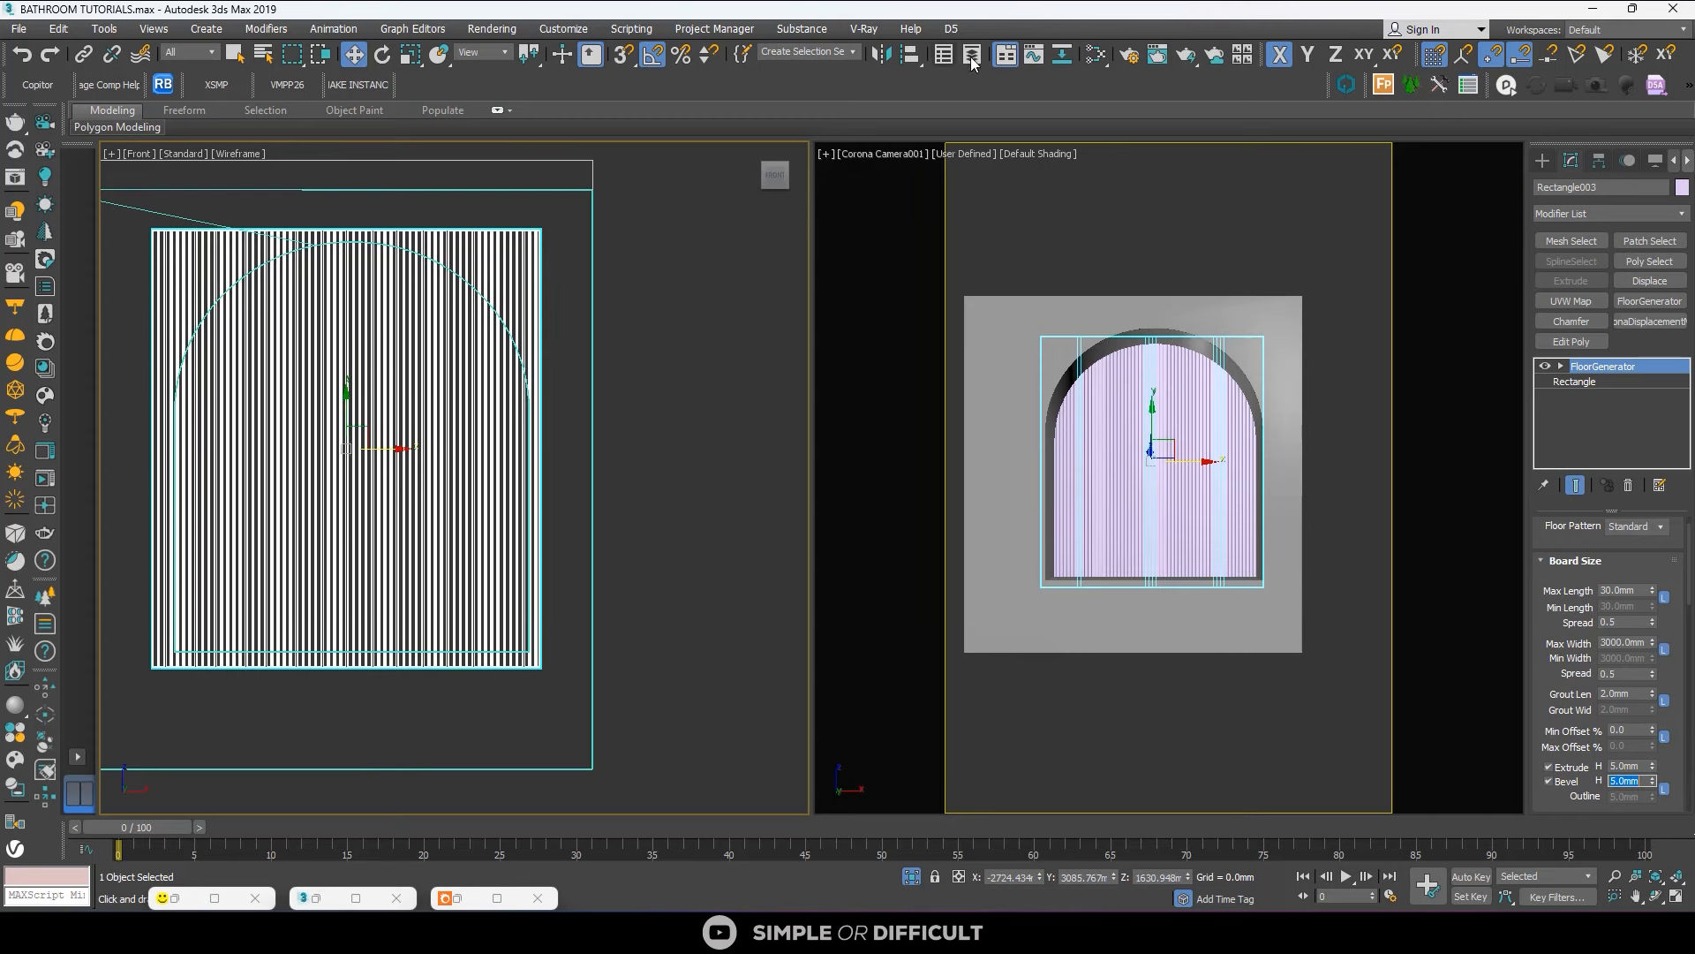
pyautogui.click(1094, 59)
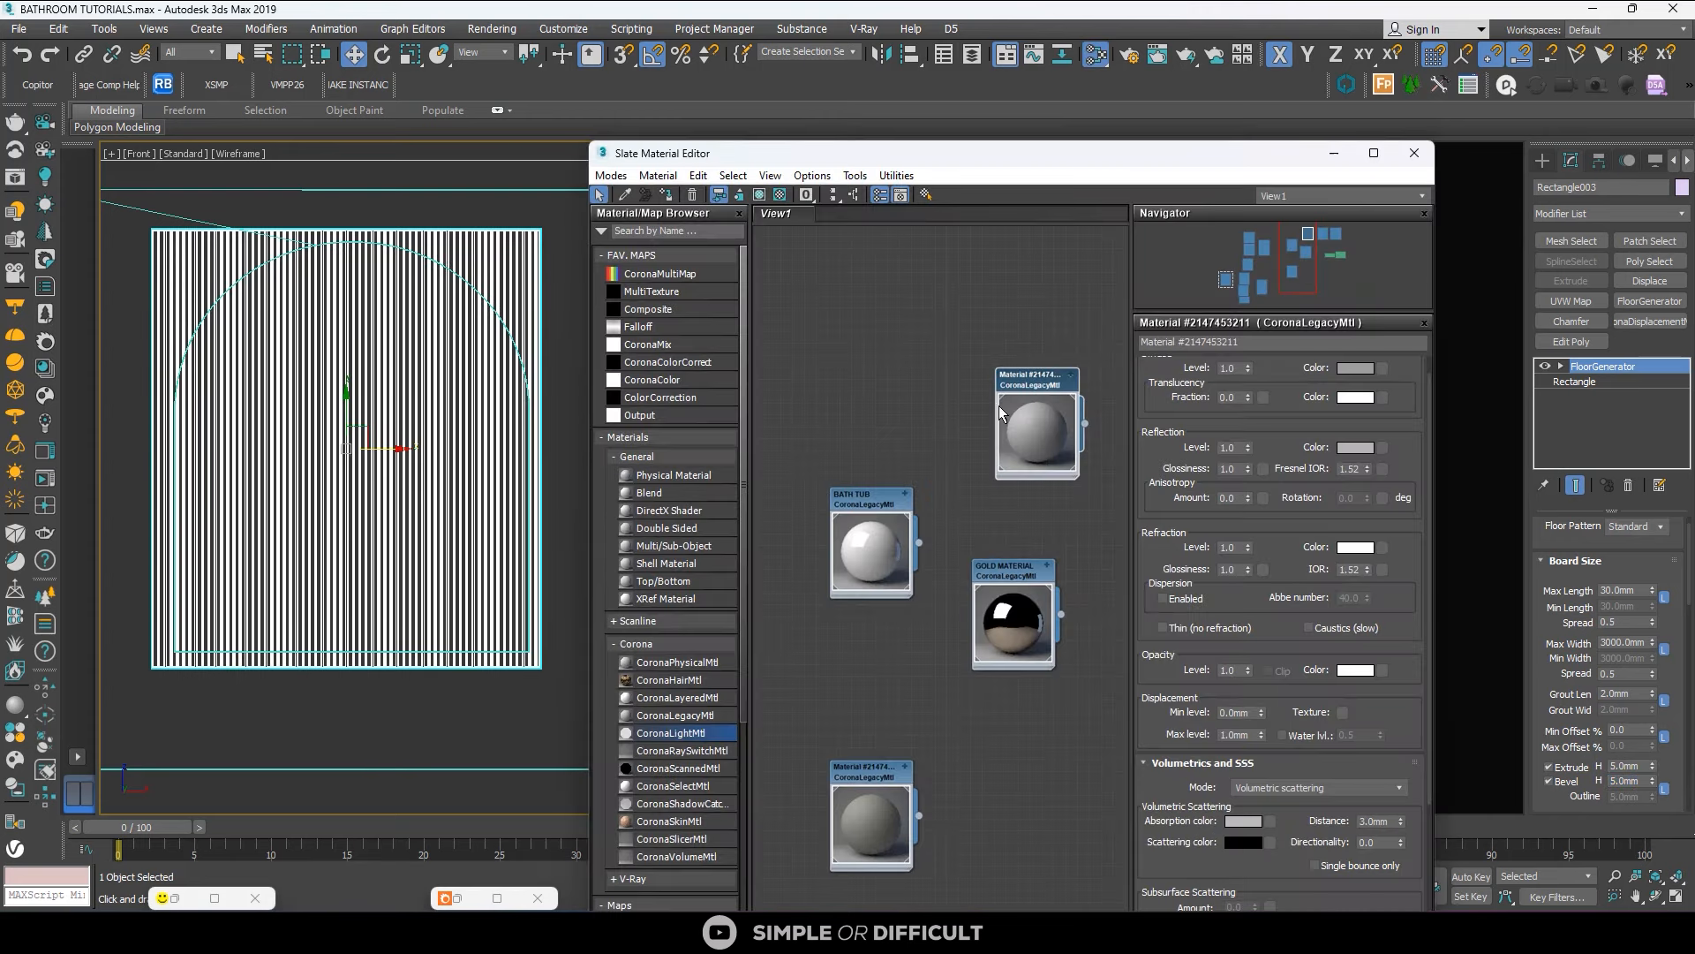
pyautogui.doubleClick(1030, 381)
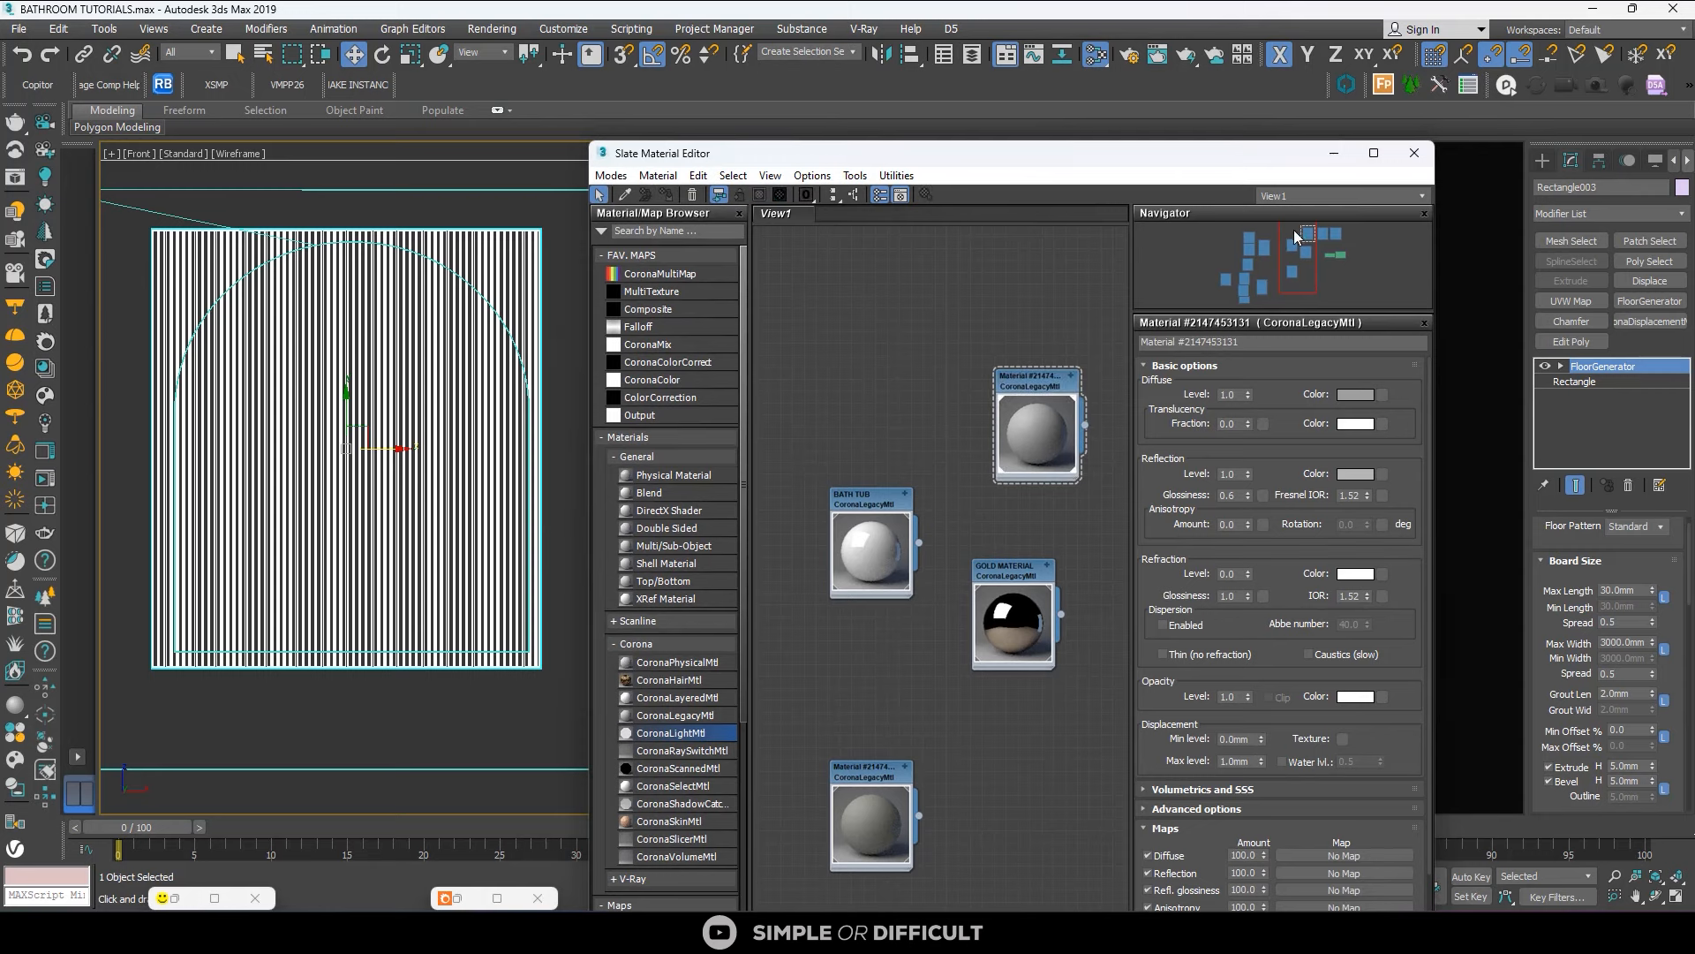
pyautogui.click(1334, 153)
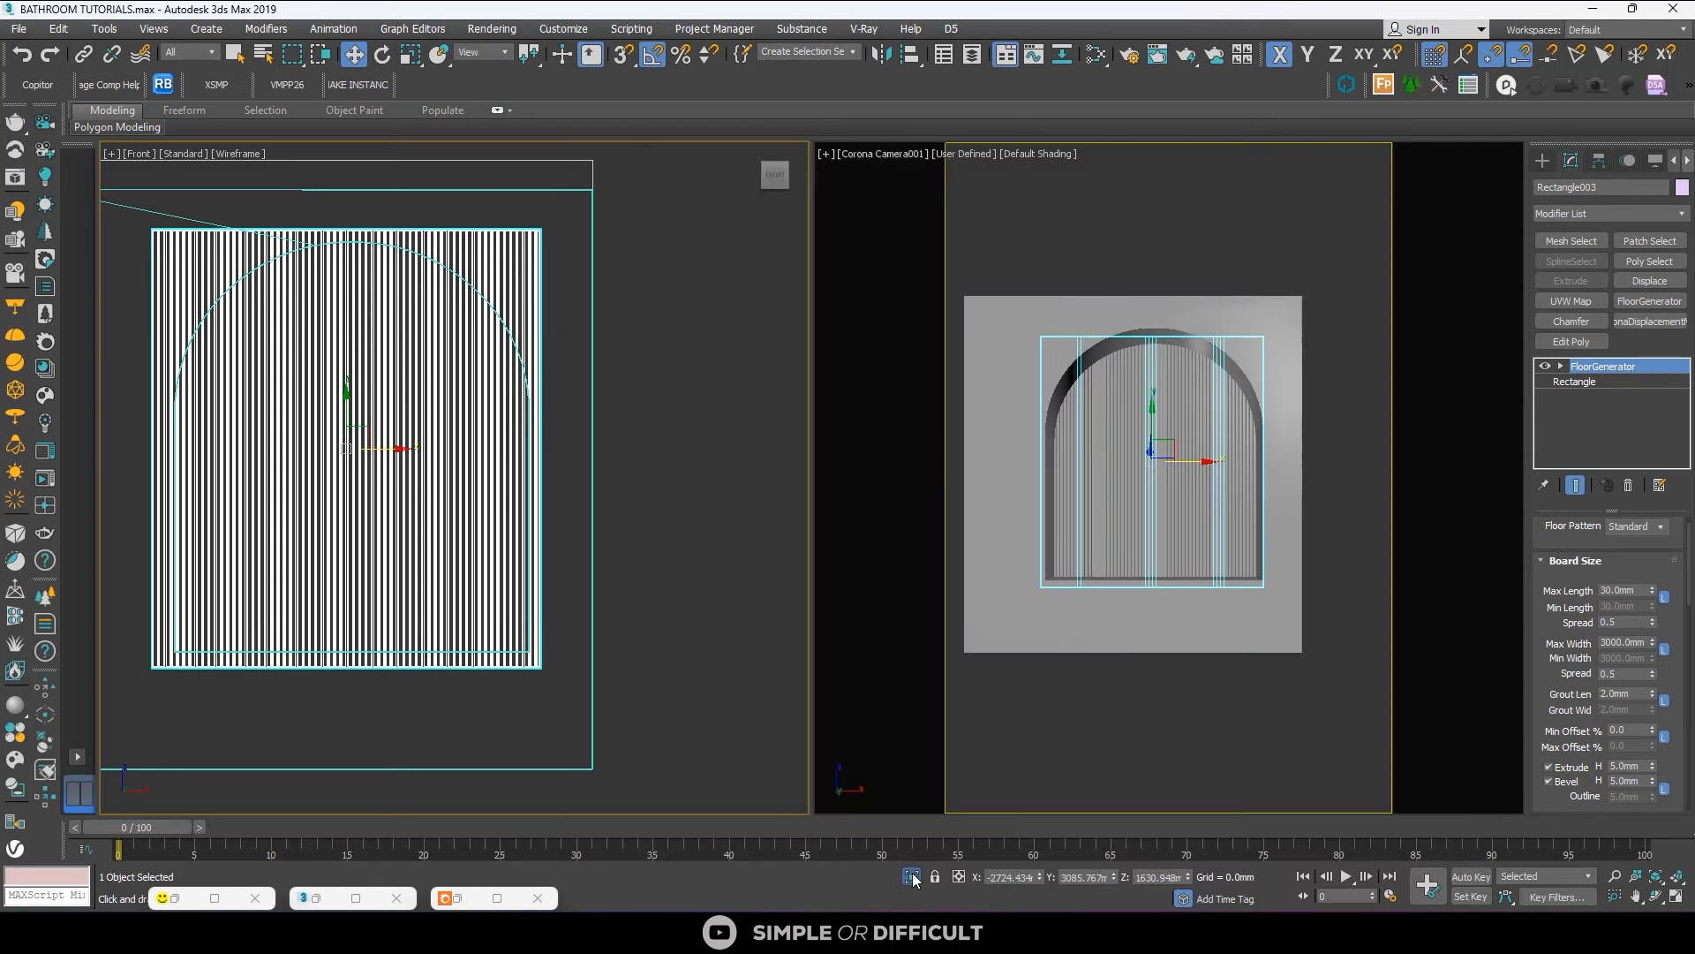
pyautogui.click(910, 877)
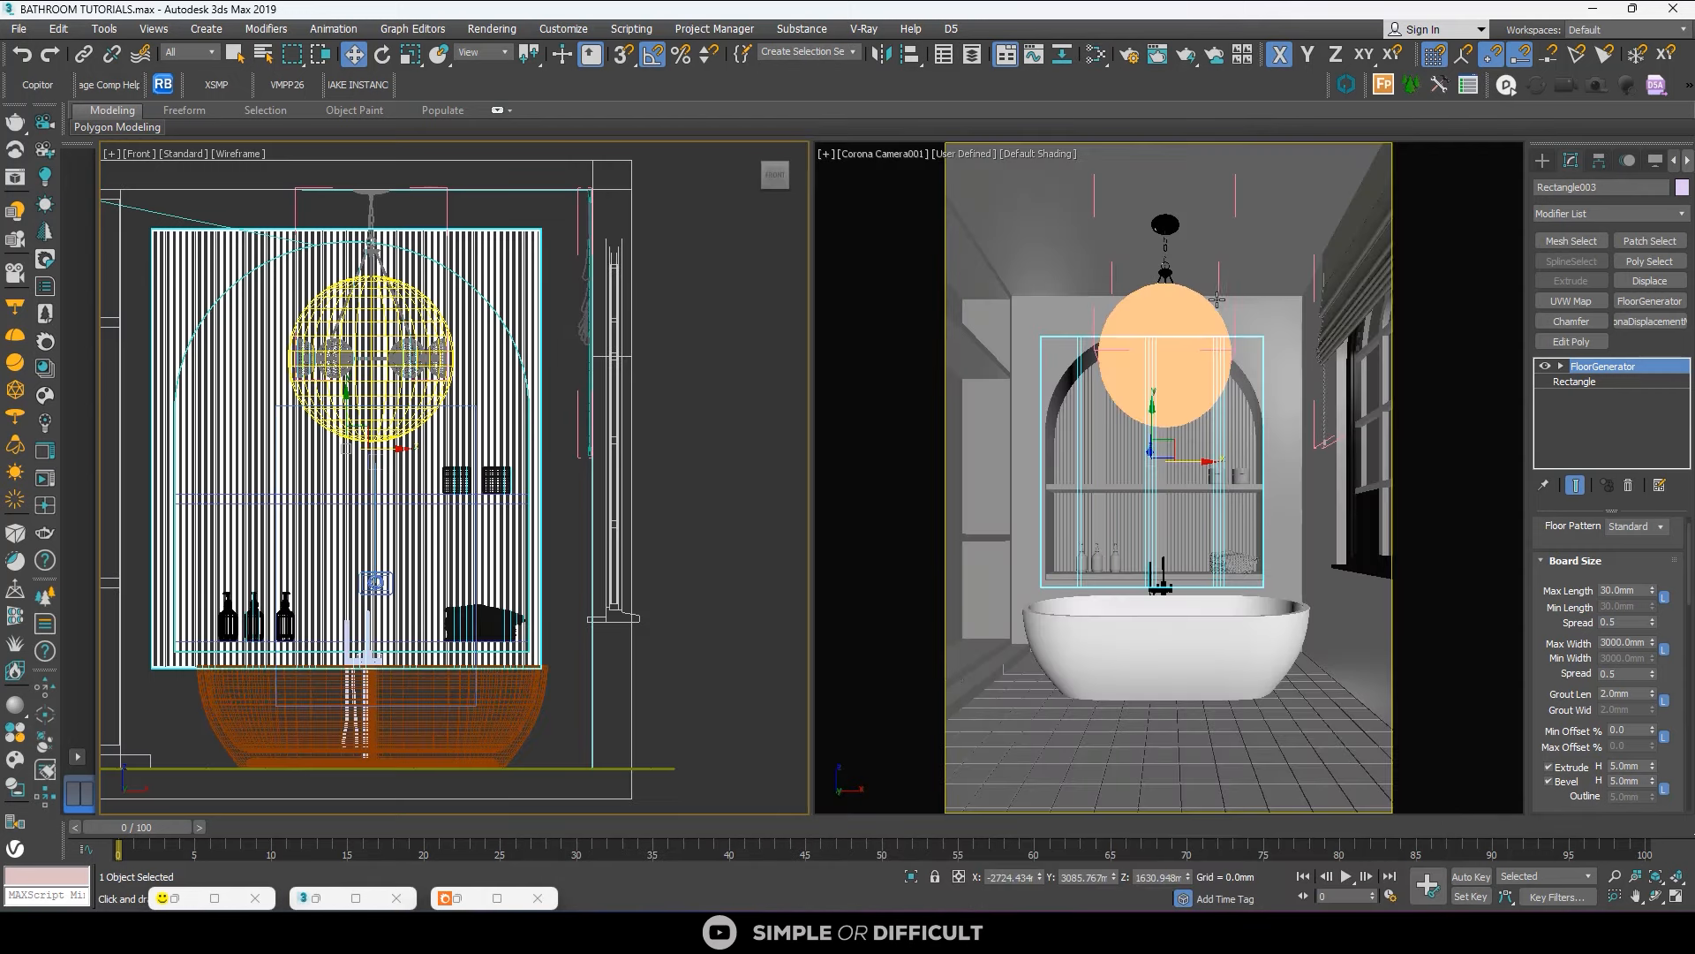
# Run the interactive render, examine the slats inside the arched niche up close, and stop the render.
pyautogui.scroll(-5, 503, 322)
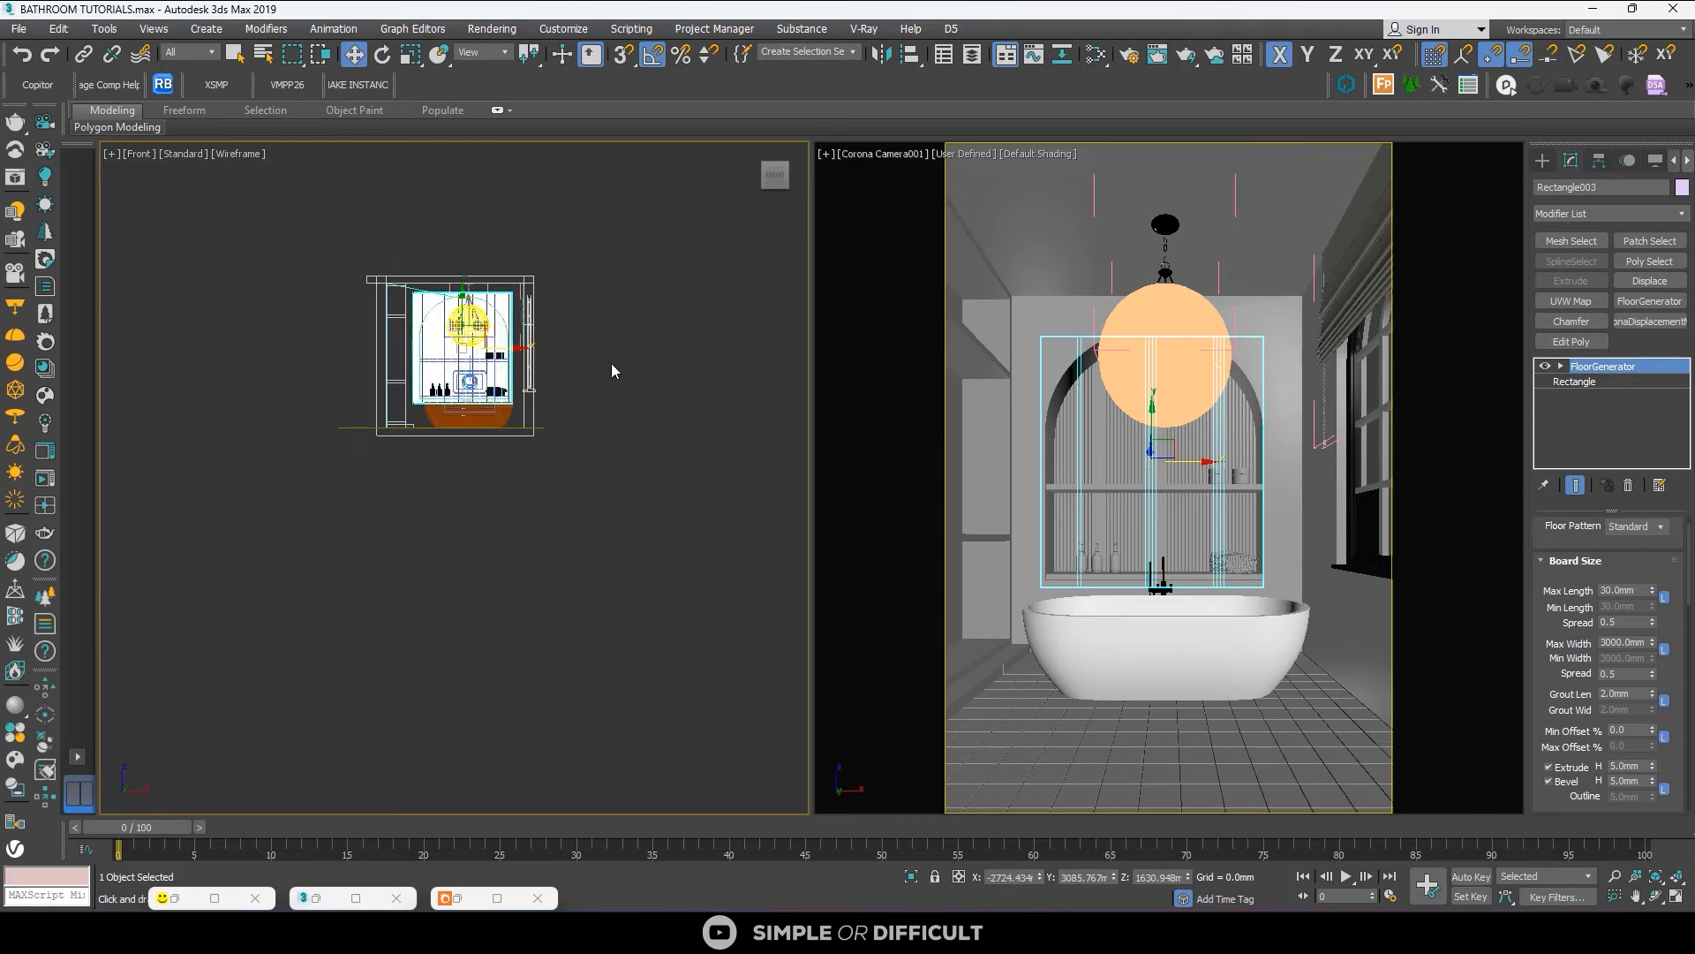
pyautogui.click(611, 365)
pyautogui.click(215, 897)
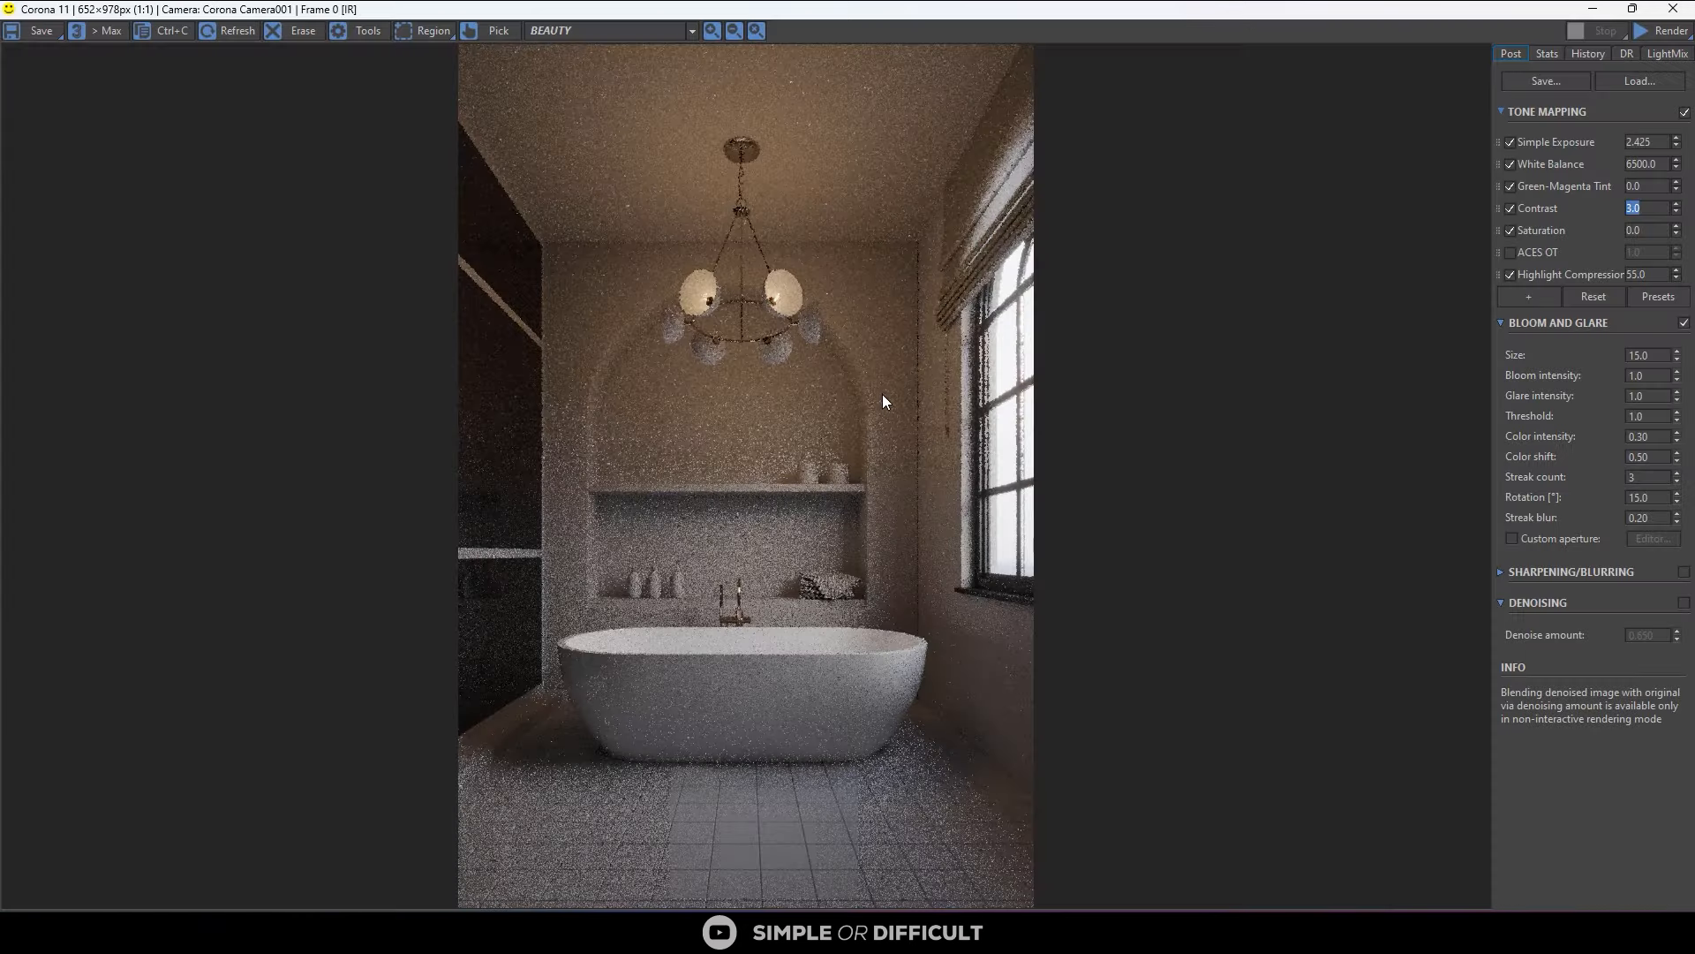
pyautogui.click(1667, 30)
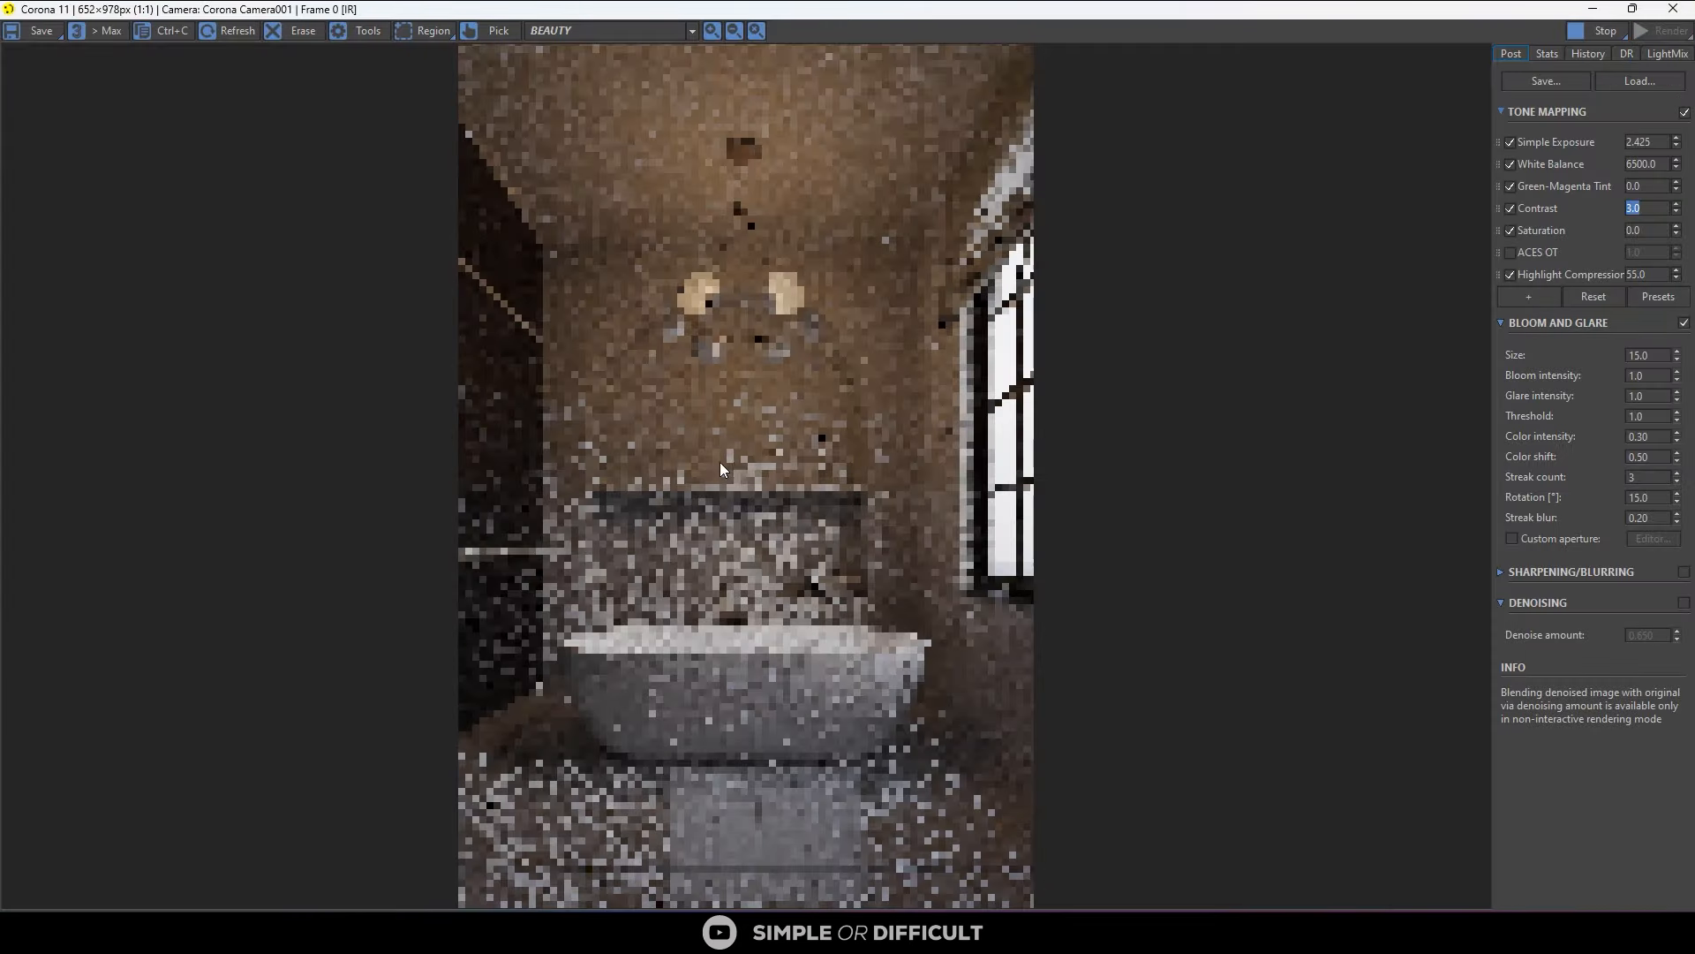
pyautogui.scroll(1, 719, 468)
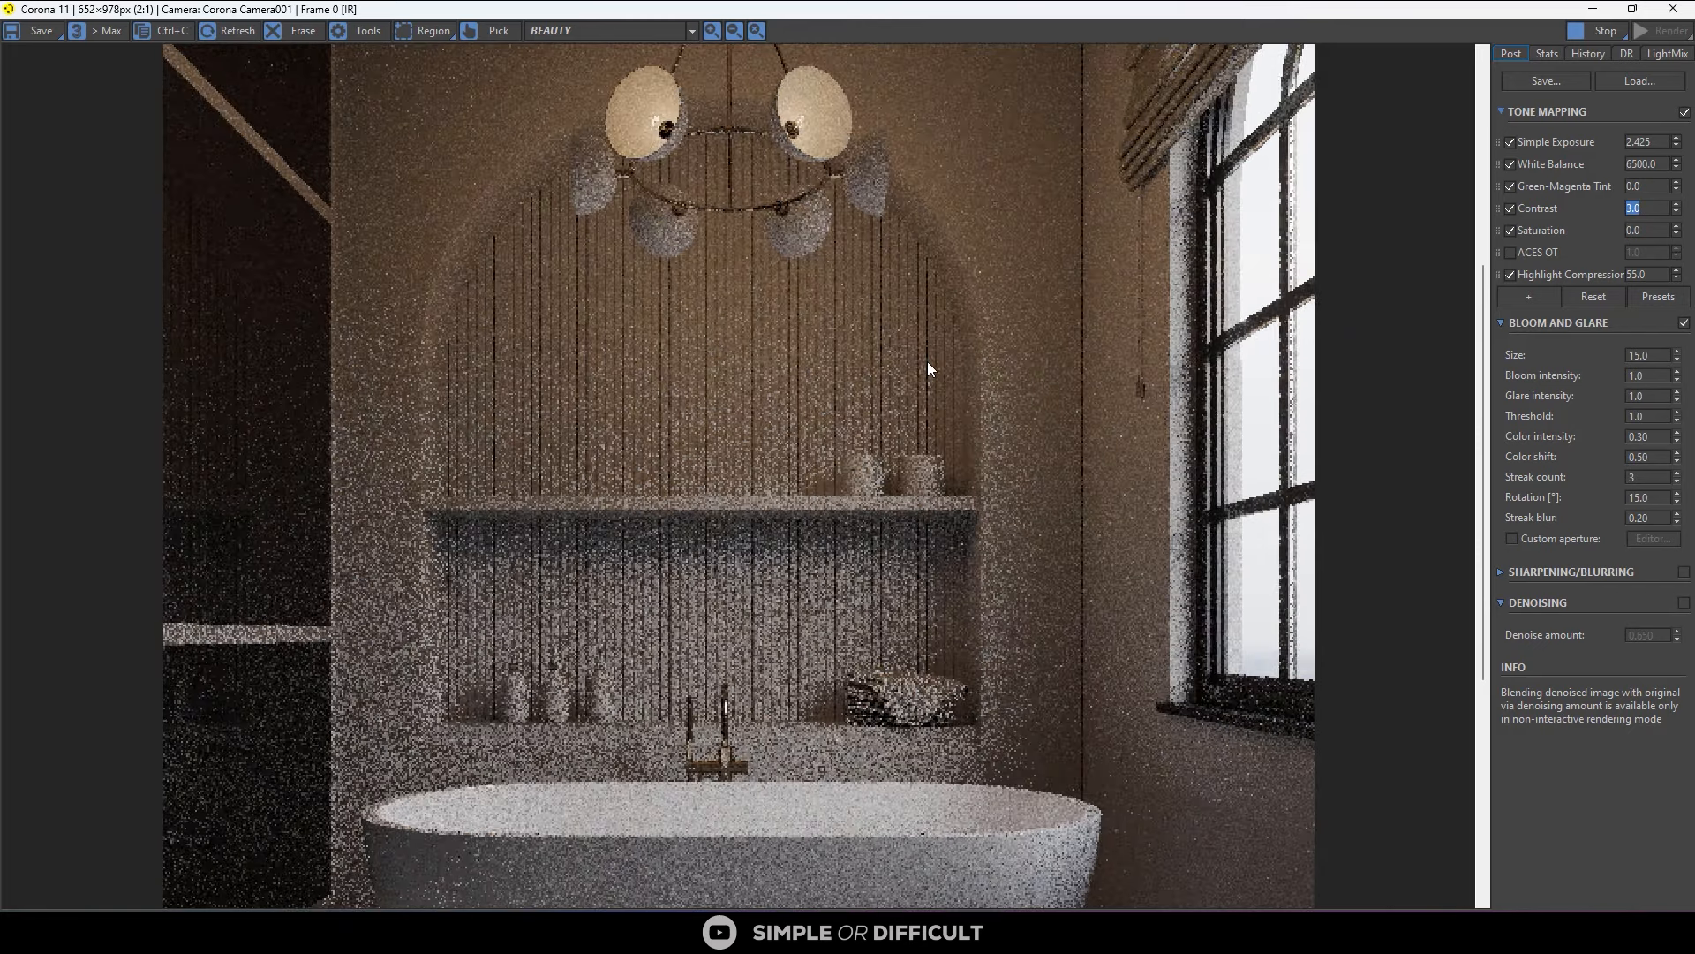
pyautogui.scroll(-1, 928, 362)
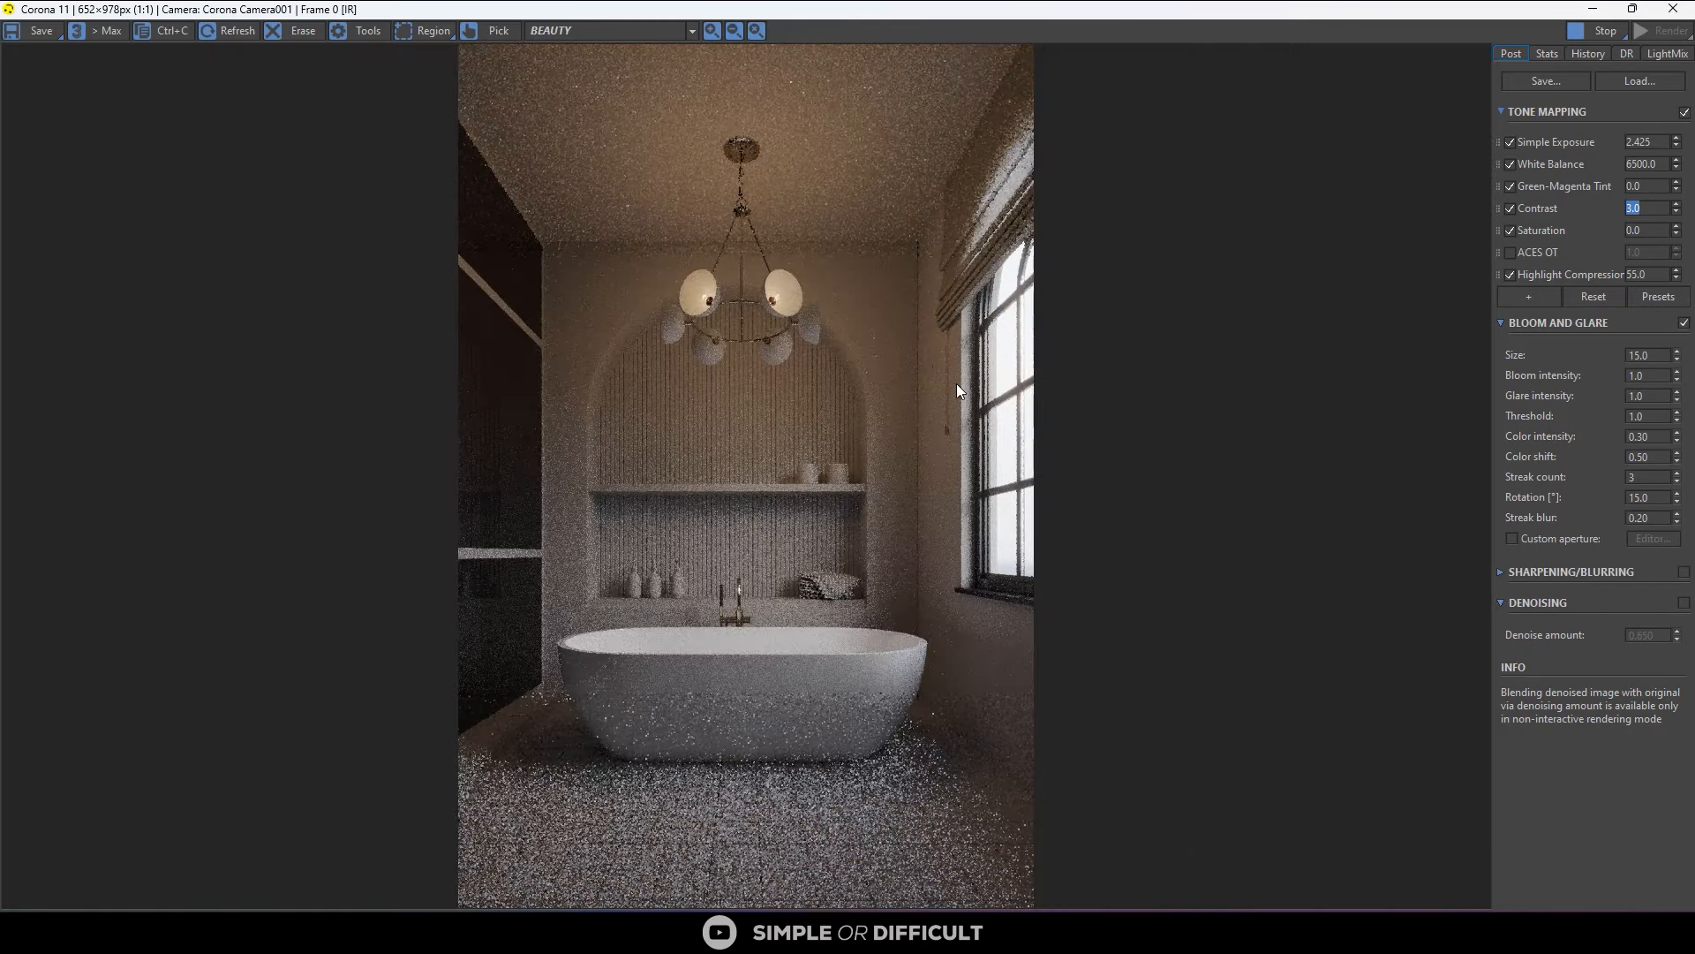
pyautogui.click(1598, 30)
pyautogui.click(1594, 11)
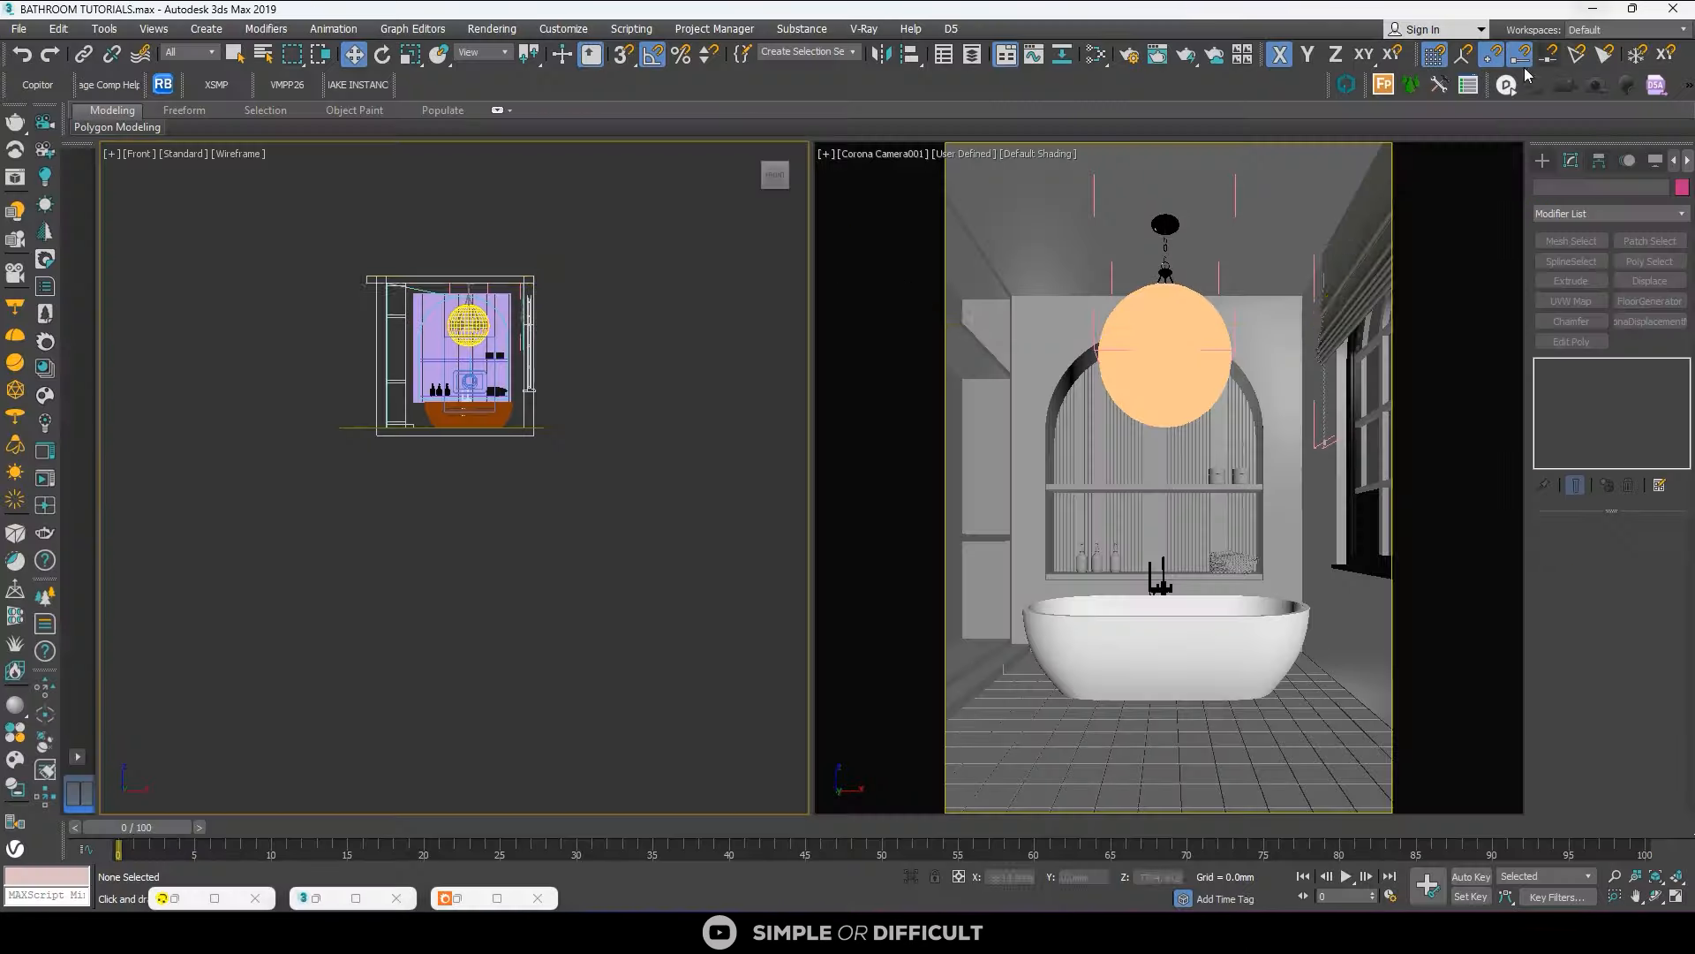
# Select the slat panel from above and move it back about 3 mm towards the rear wall.
pyautogui.press('t')
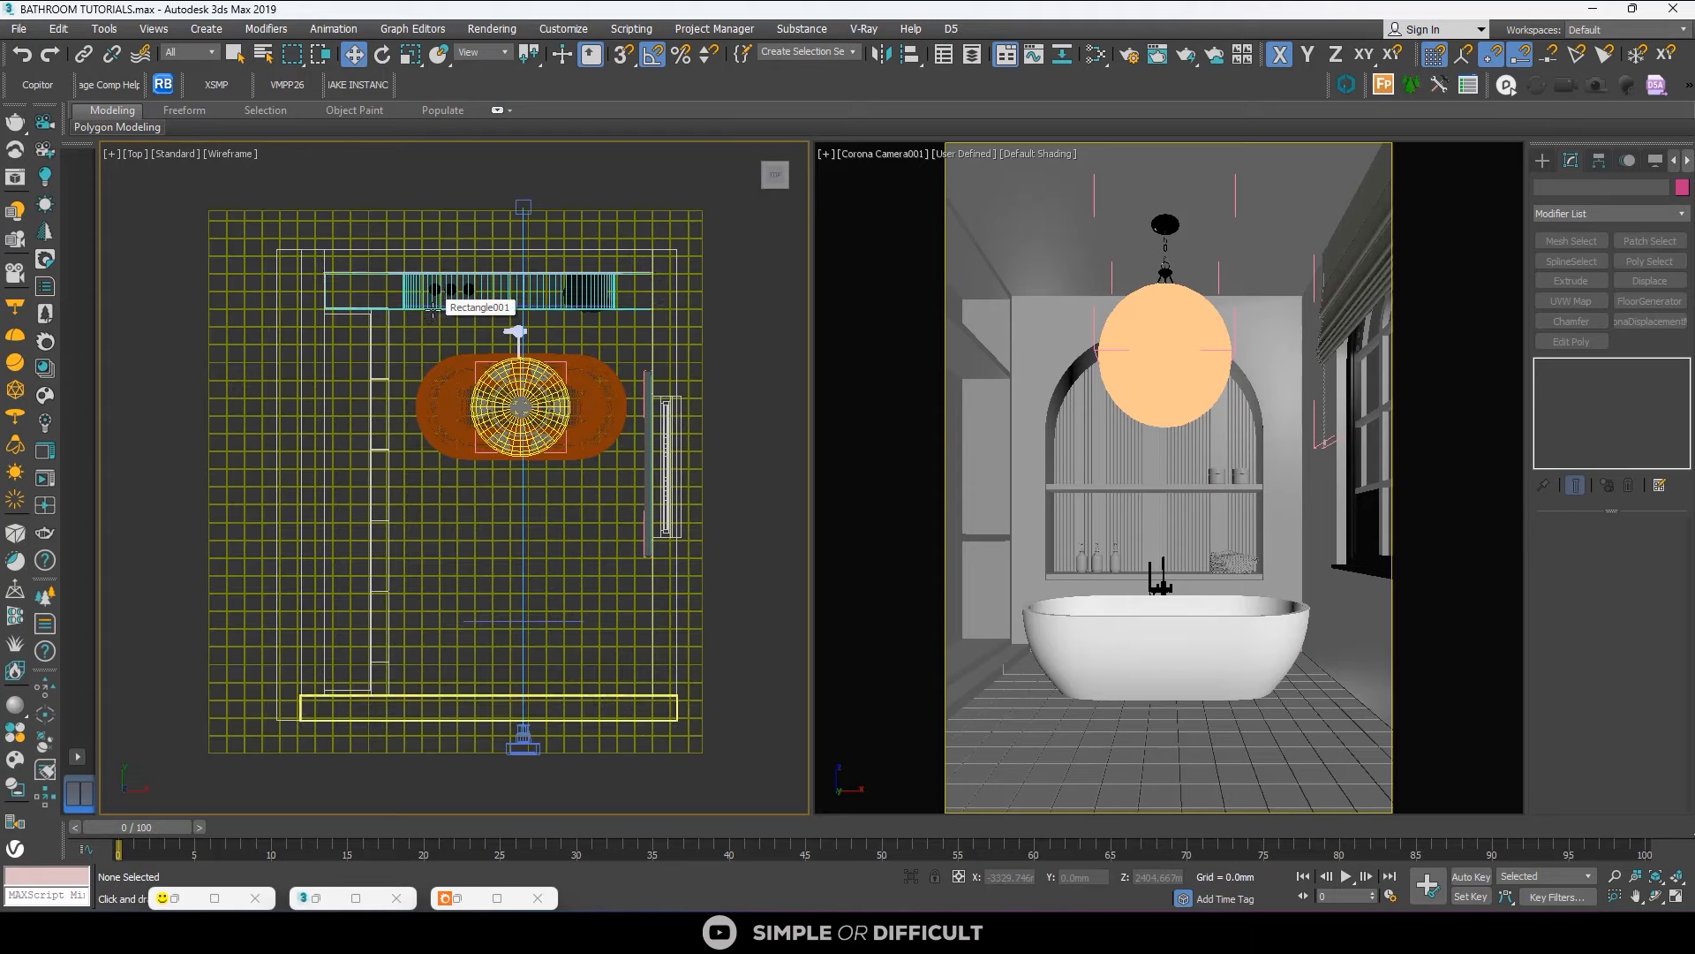
pyautogui.scroll(5, 508, 395)
pyautogui.scroll(3, 458, 358)
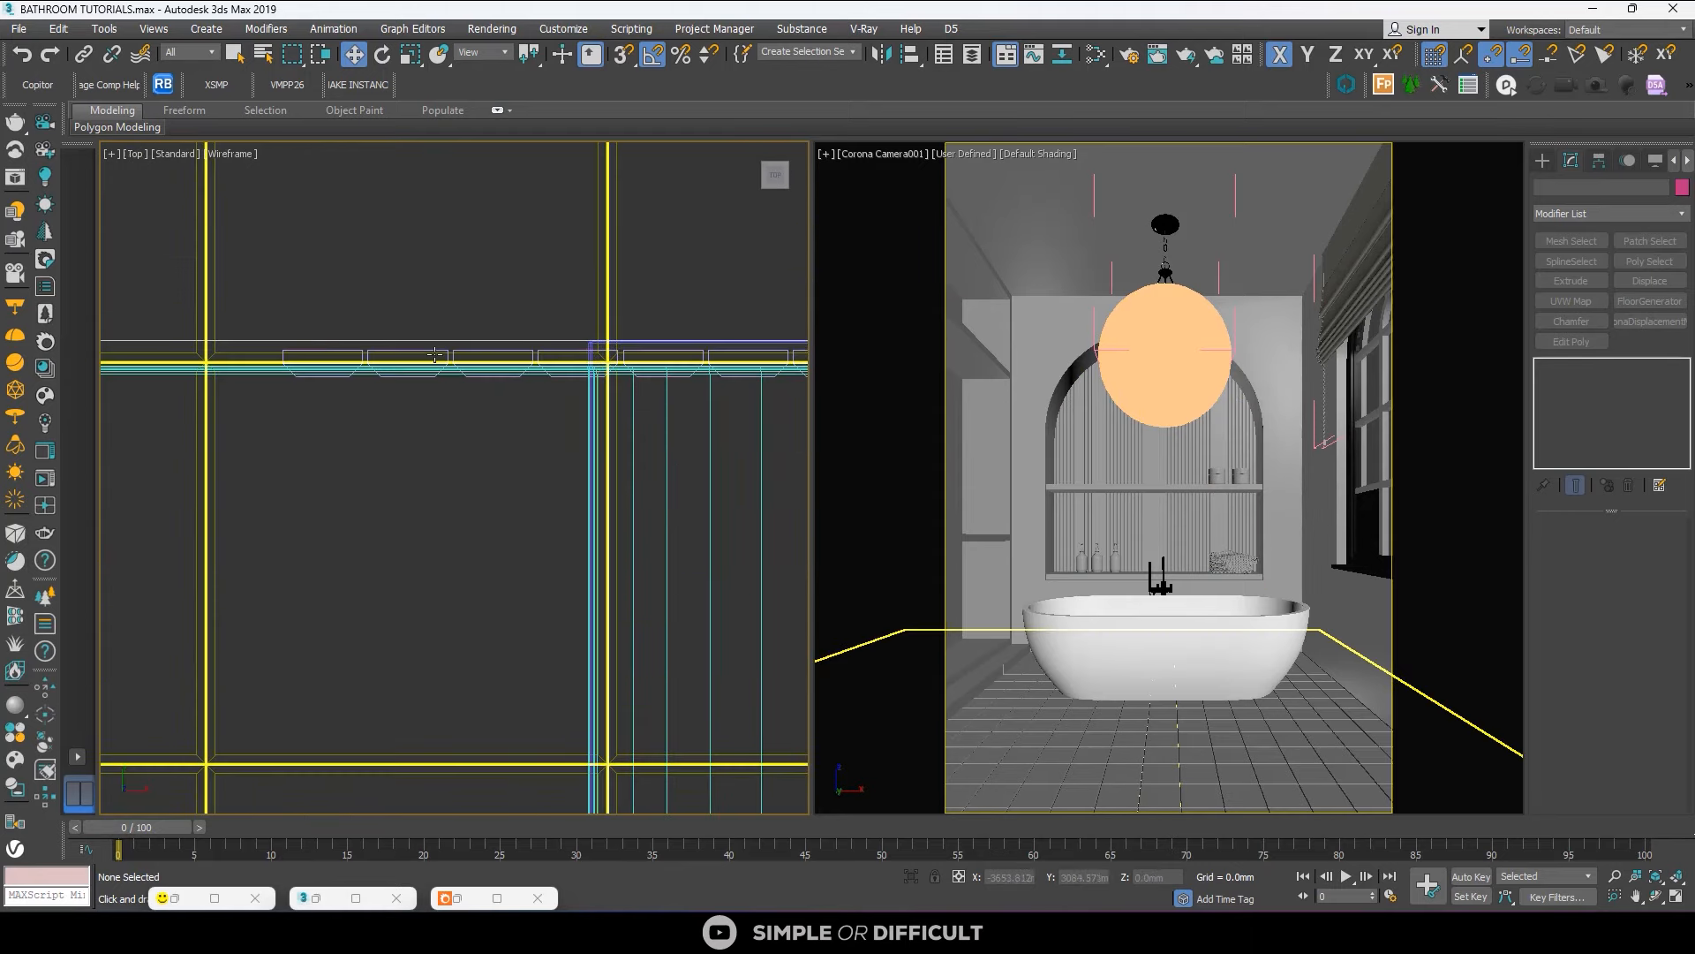
pyautogui.click(433, 359)
pyautogui.scroll(-4, 587, 386)
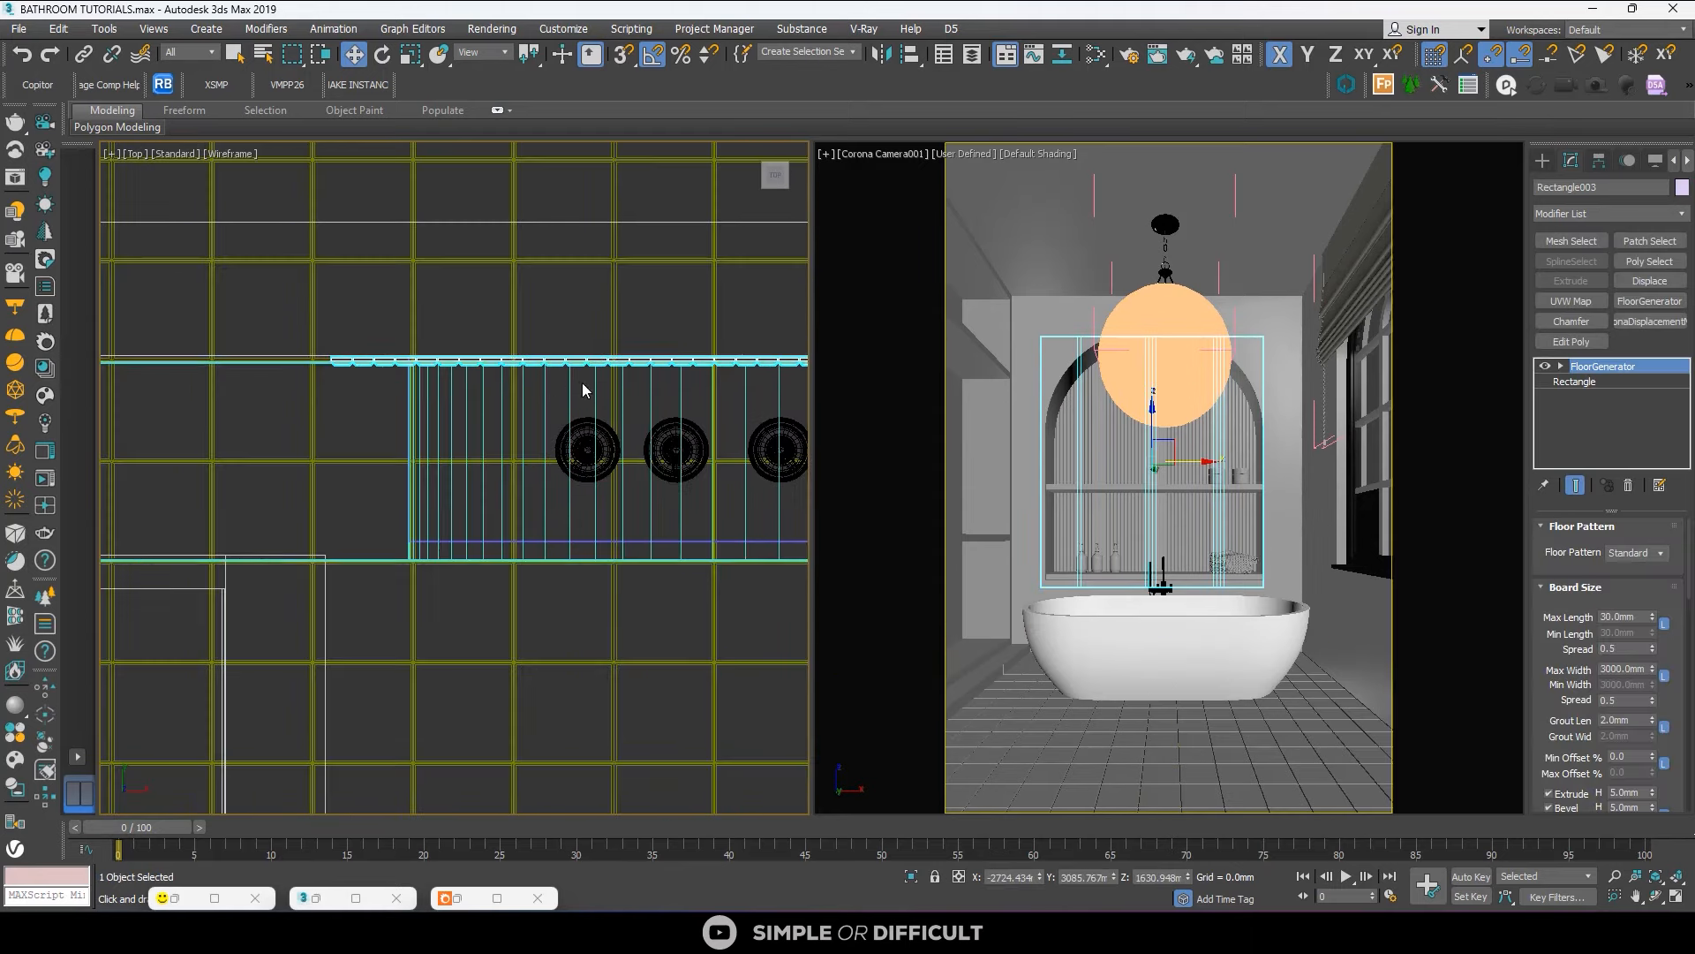
pyautogui.scroll(6, 698, 365)
pyautogui.scroll(3, 659, 372)
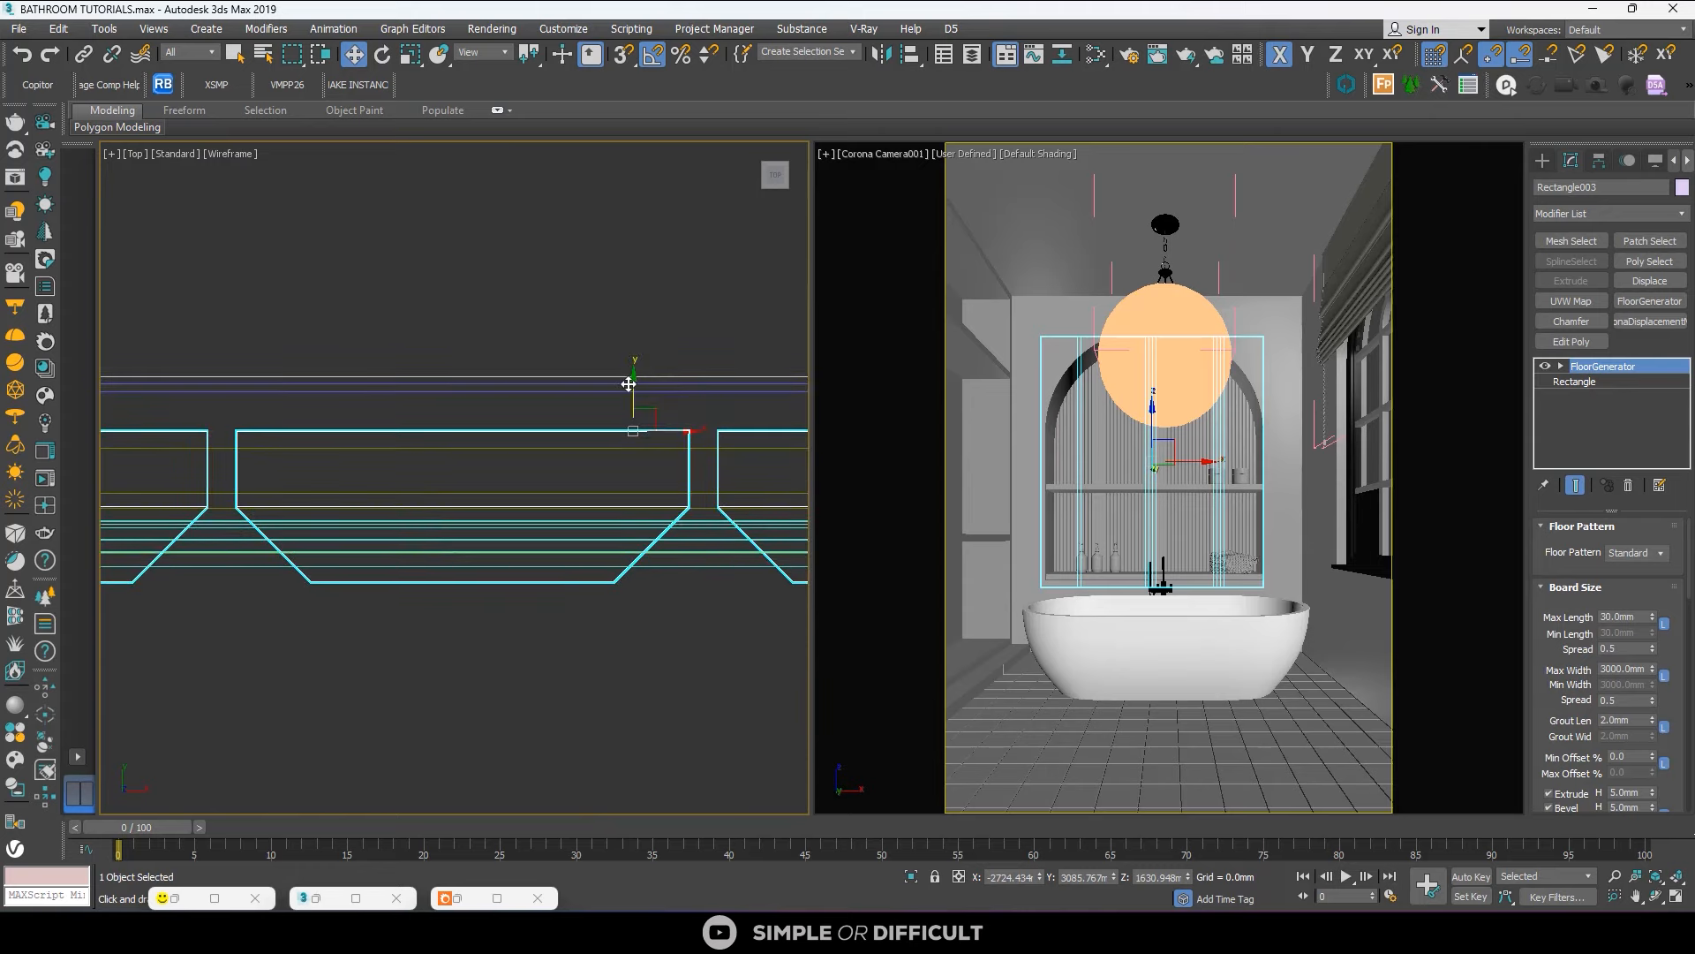
pyautogui.moveTo(632, 378); pyautogui.dragTo(639, 333)
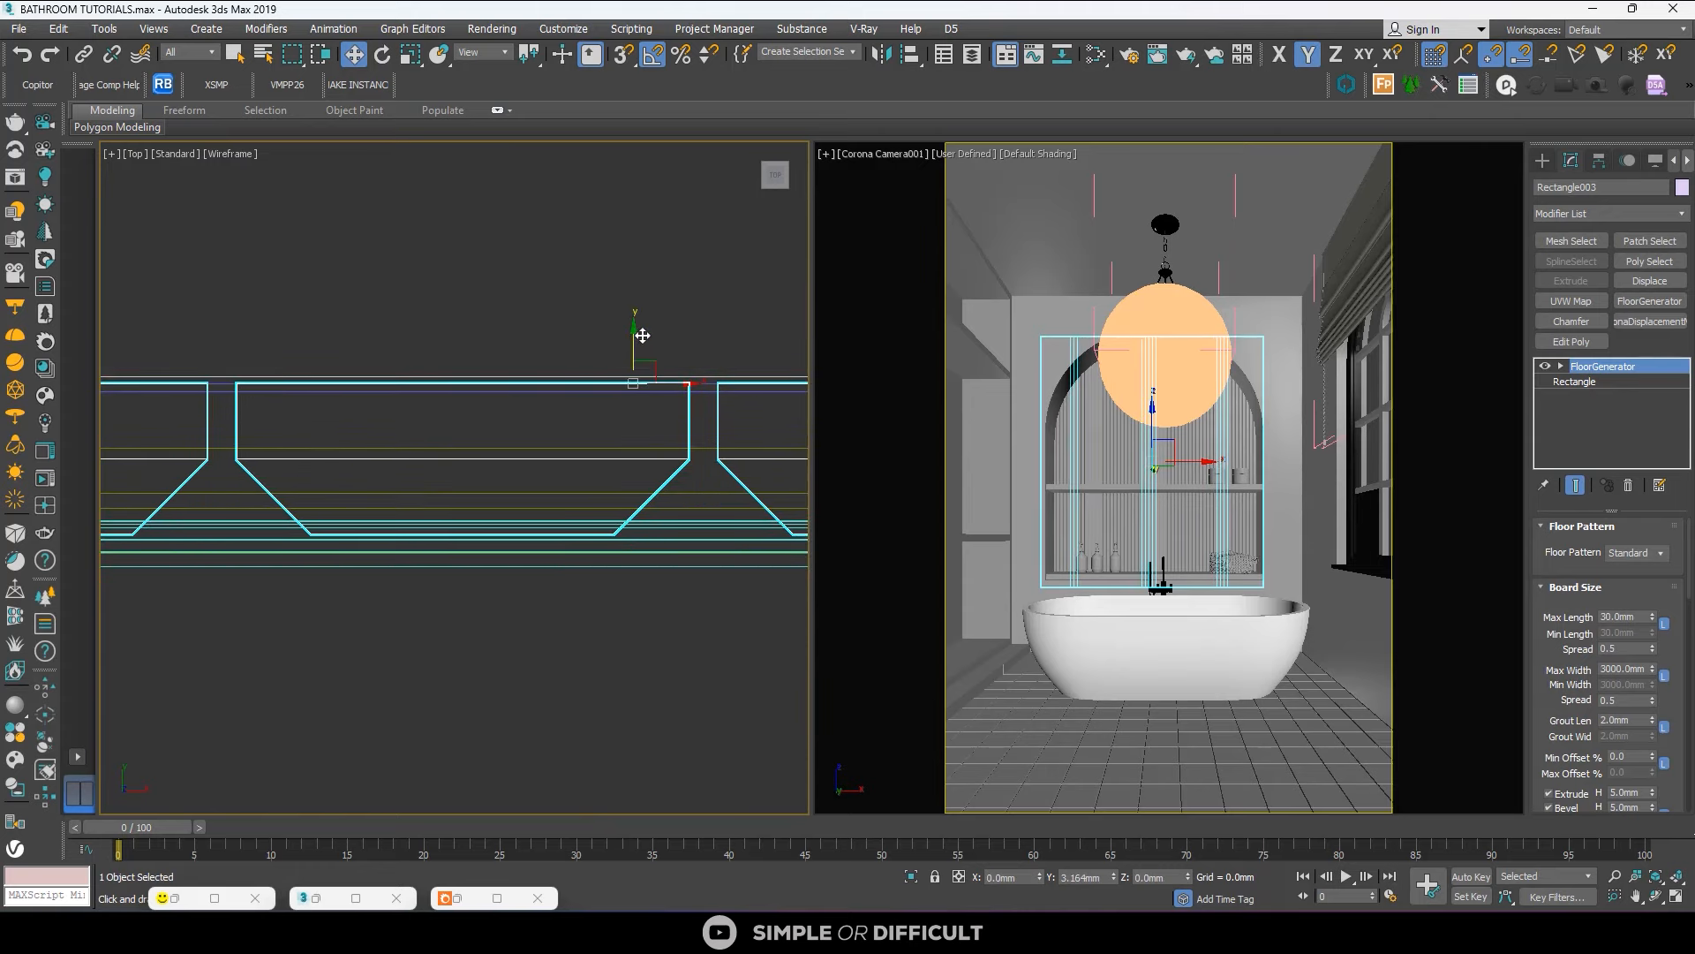
# Isolate the slat panel together with the wall behind it, shown shaded.
pyautogui.scroll(-3, 642, 340)
pyautogui.scroll(-14, 463, 406)
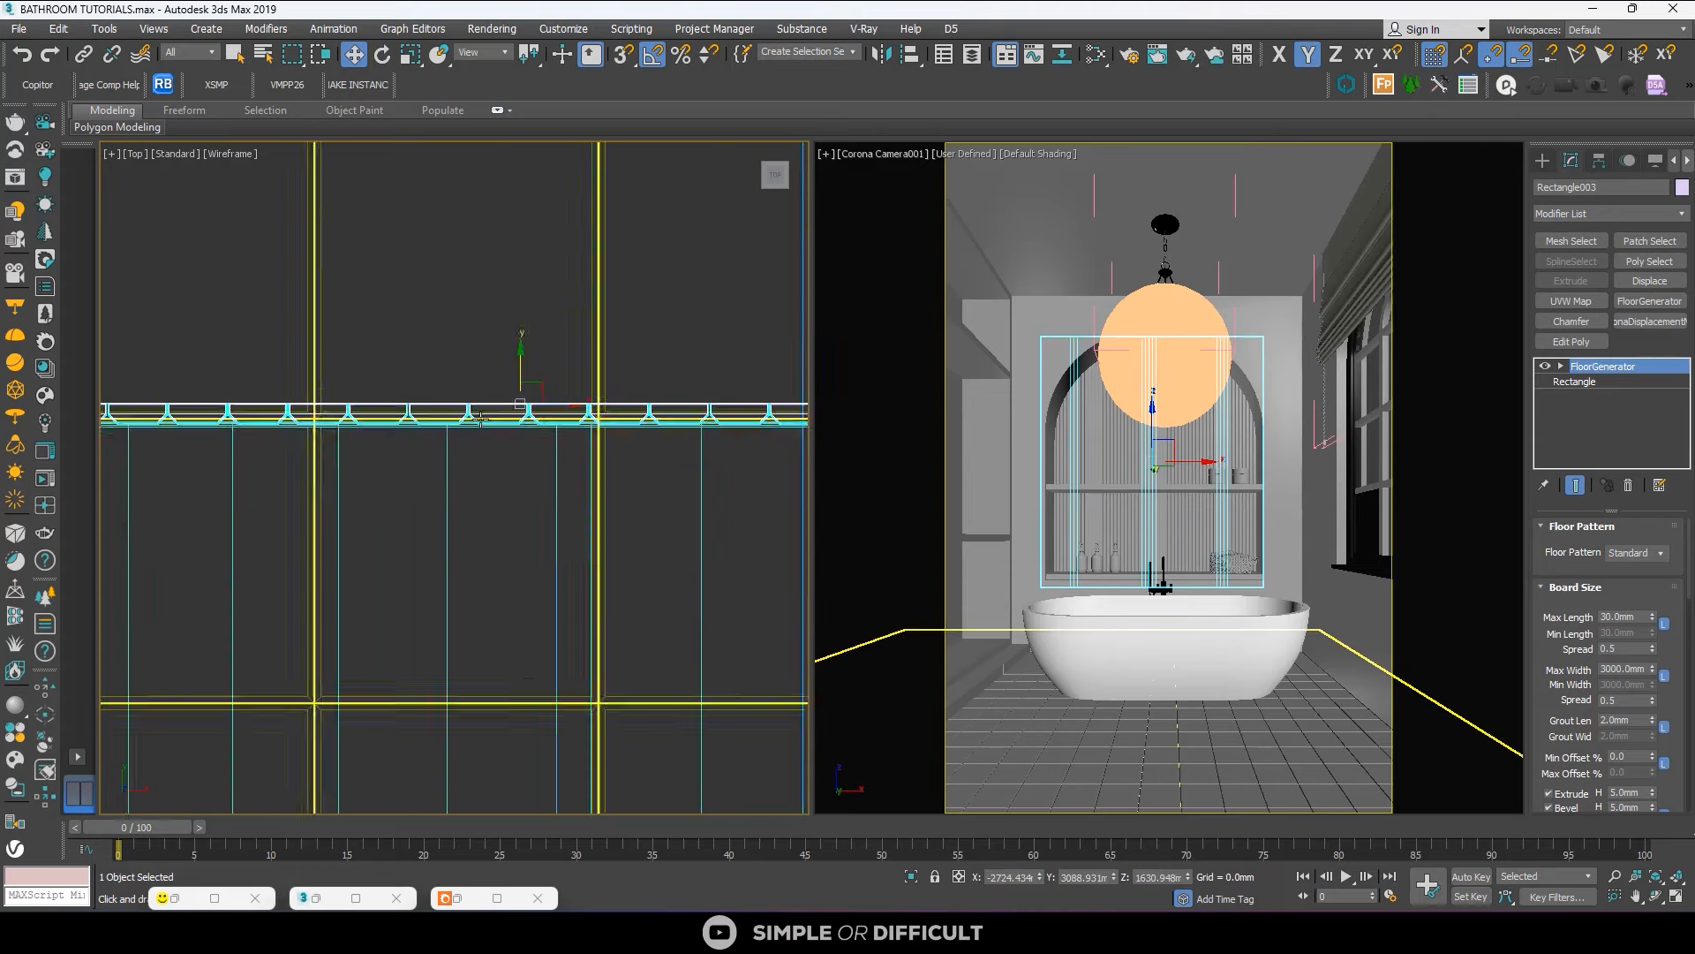
pyautogui.scroll(3, 294, 382)
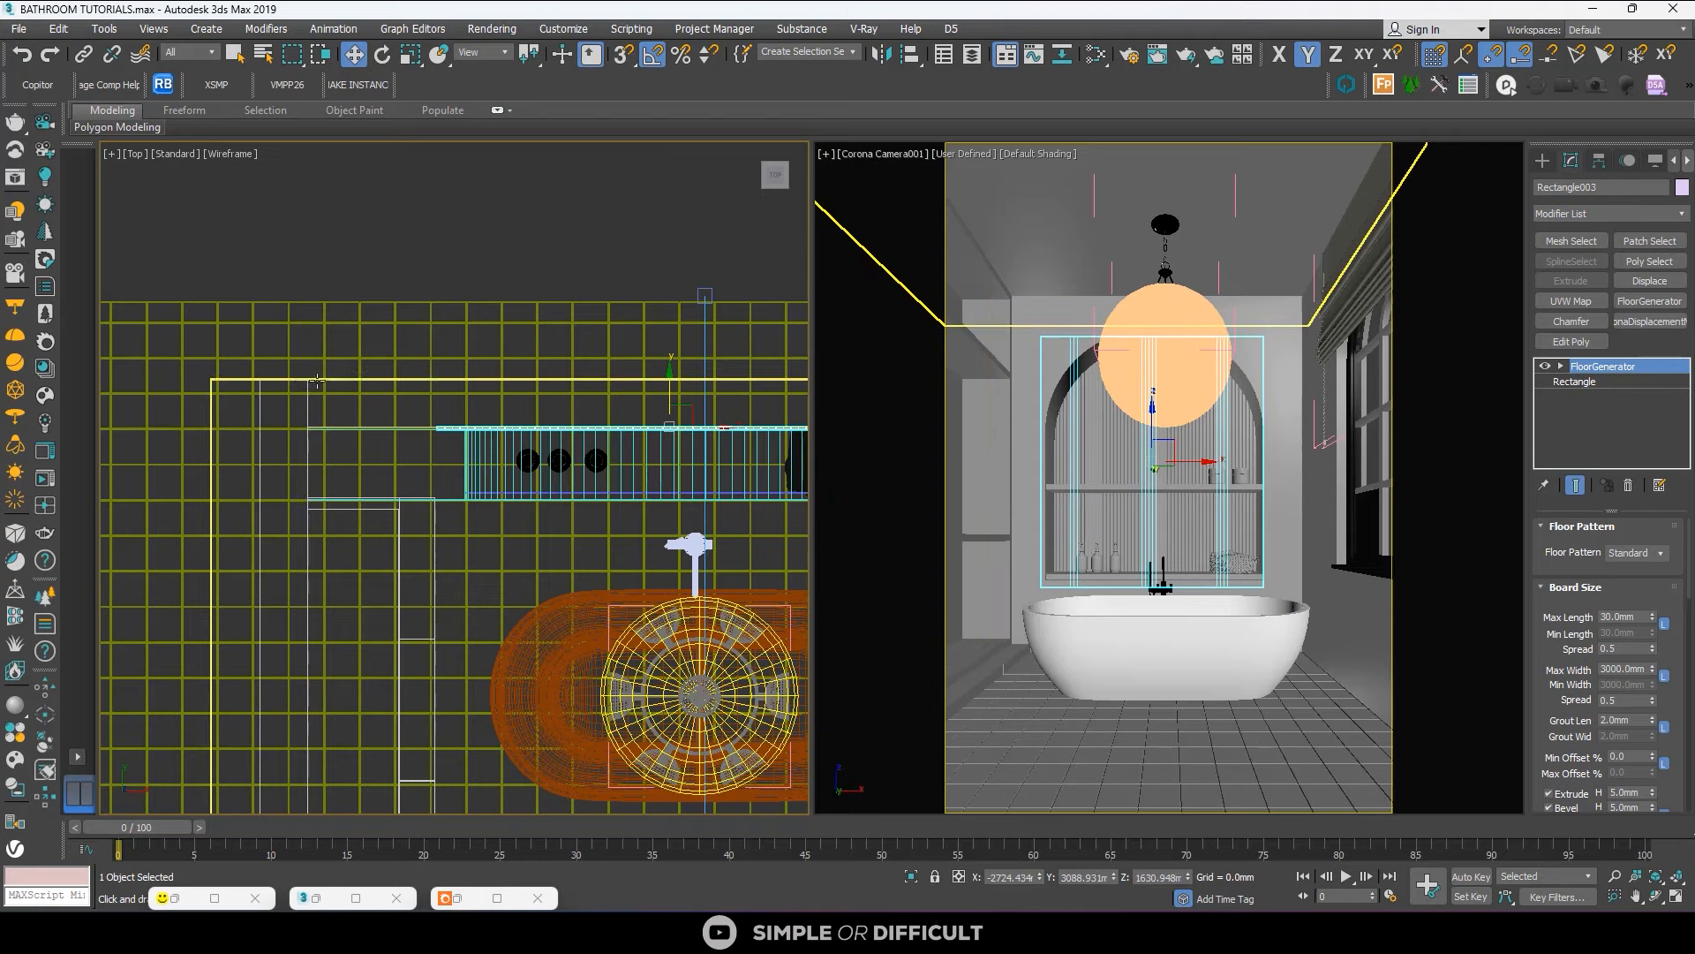
pyautogui.scroll(-4, 318, 380)
pyautogui.keyDown('alt'); pyautogui.moveTo(318, 380); pyautogui.dragTo(344, 354, button='middle'); pyautogui.keyUp('alt')
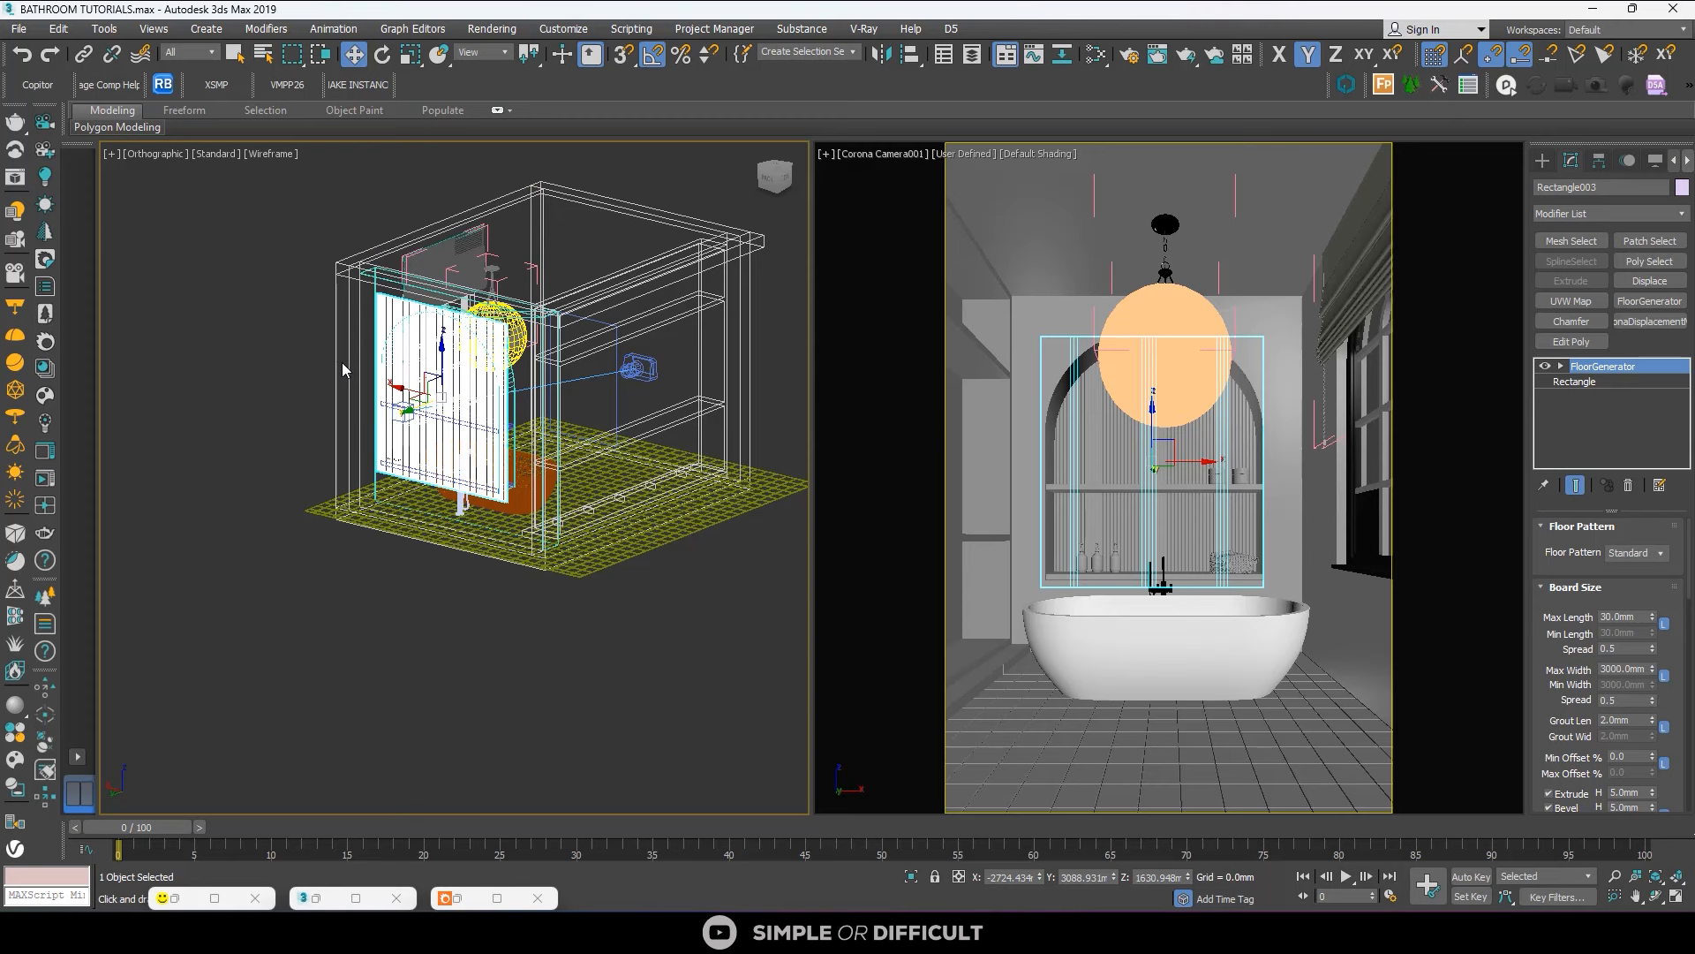
pyautogui.press('F3')
pyautogui.keyDown('ctrl'); pyautogui.click(390, 500); pyautogui.keyUp('ctrl')
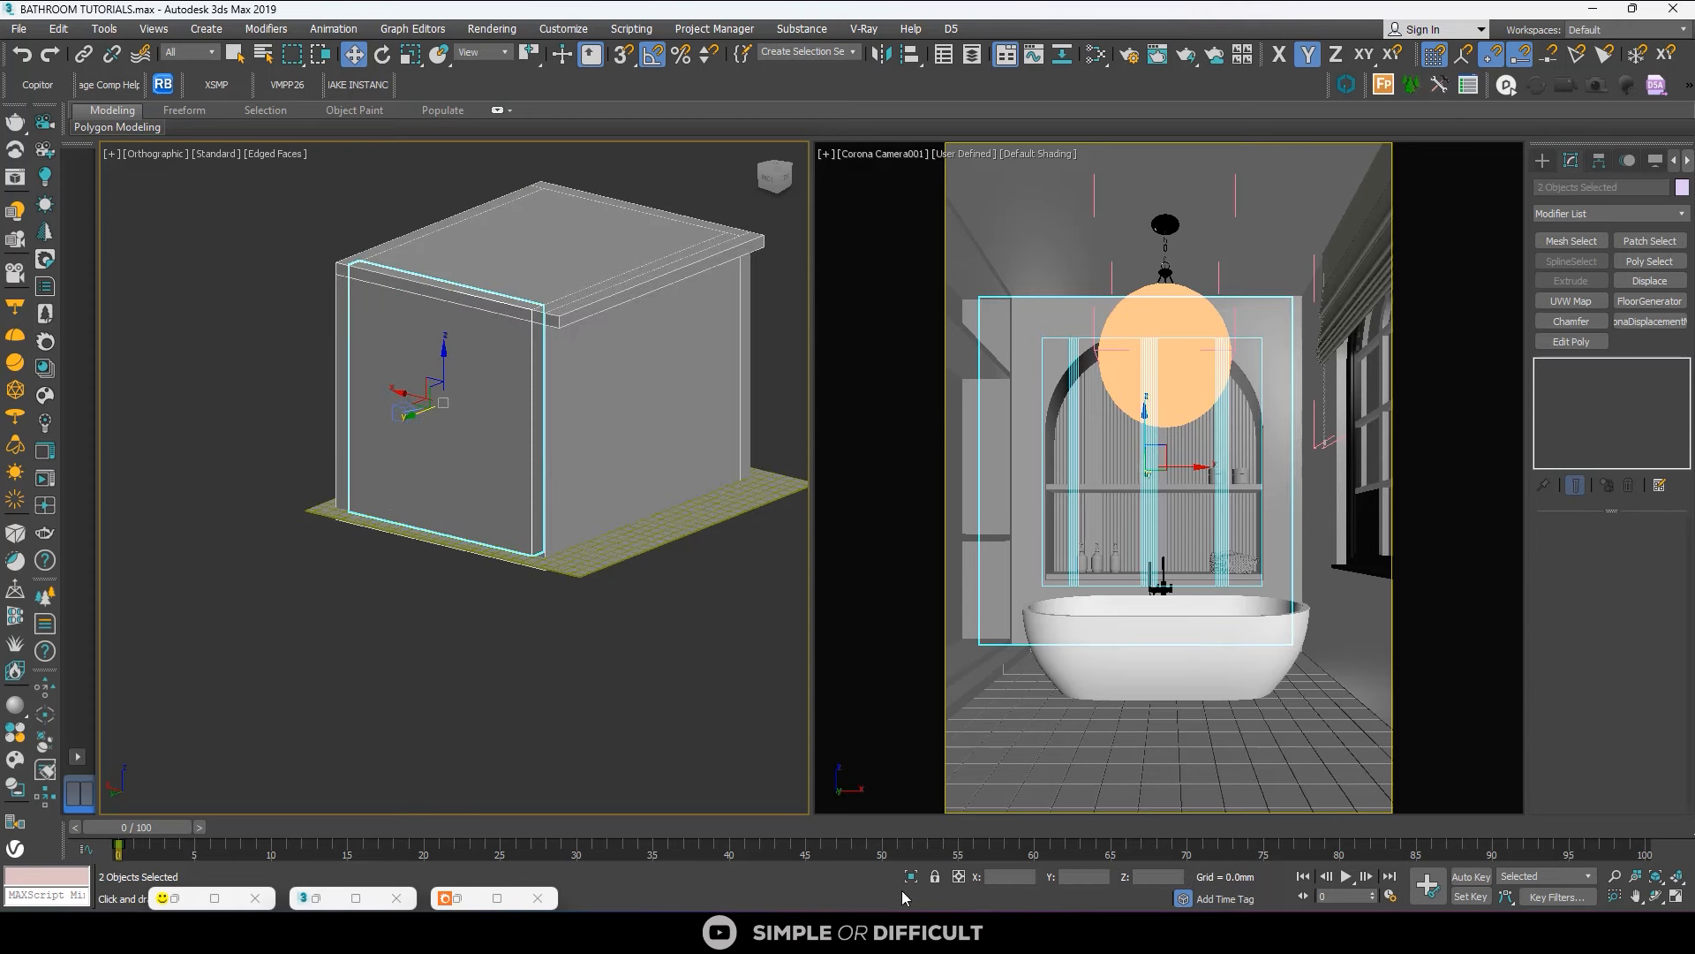
pyautogui.click(911, 876)
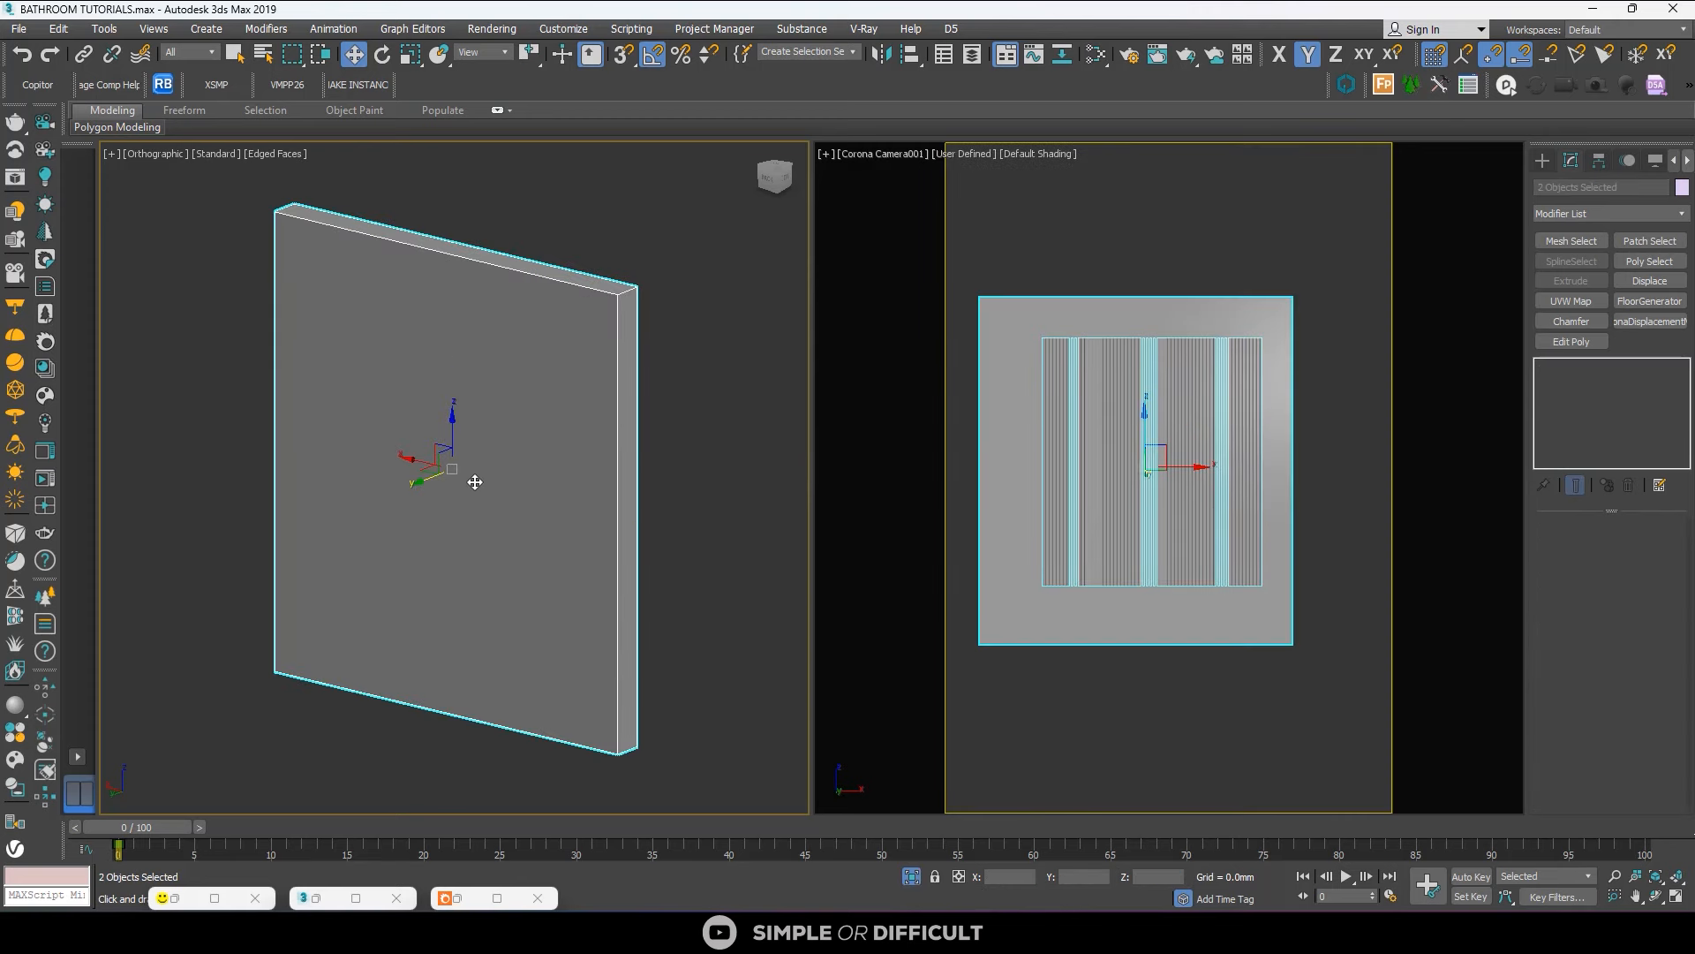
# Snap the slat panel's back edge flush against the wall in the top view, and bring the whole scene back from isolation.
pyautogui.press('t')
pyautogui.scroll(4, 473, 480)
pyautogui.click(326, 554)
pyautogui.scroll(5, 245, 485)
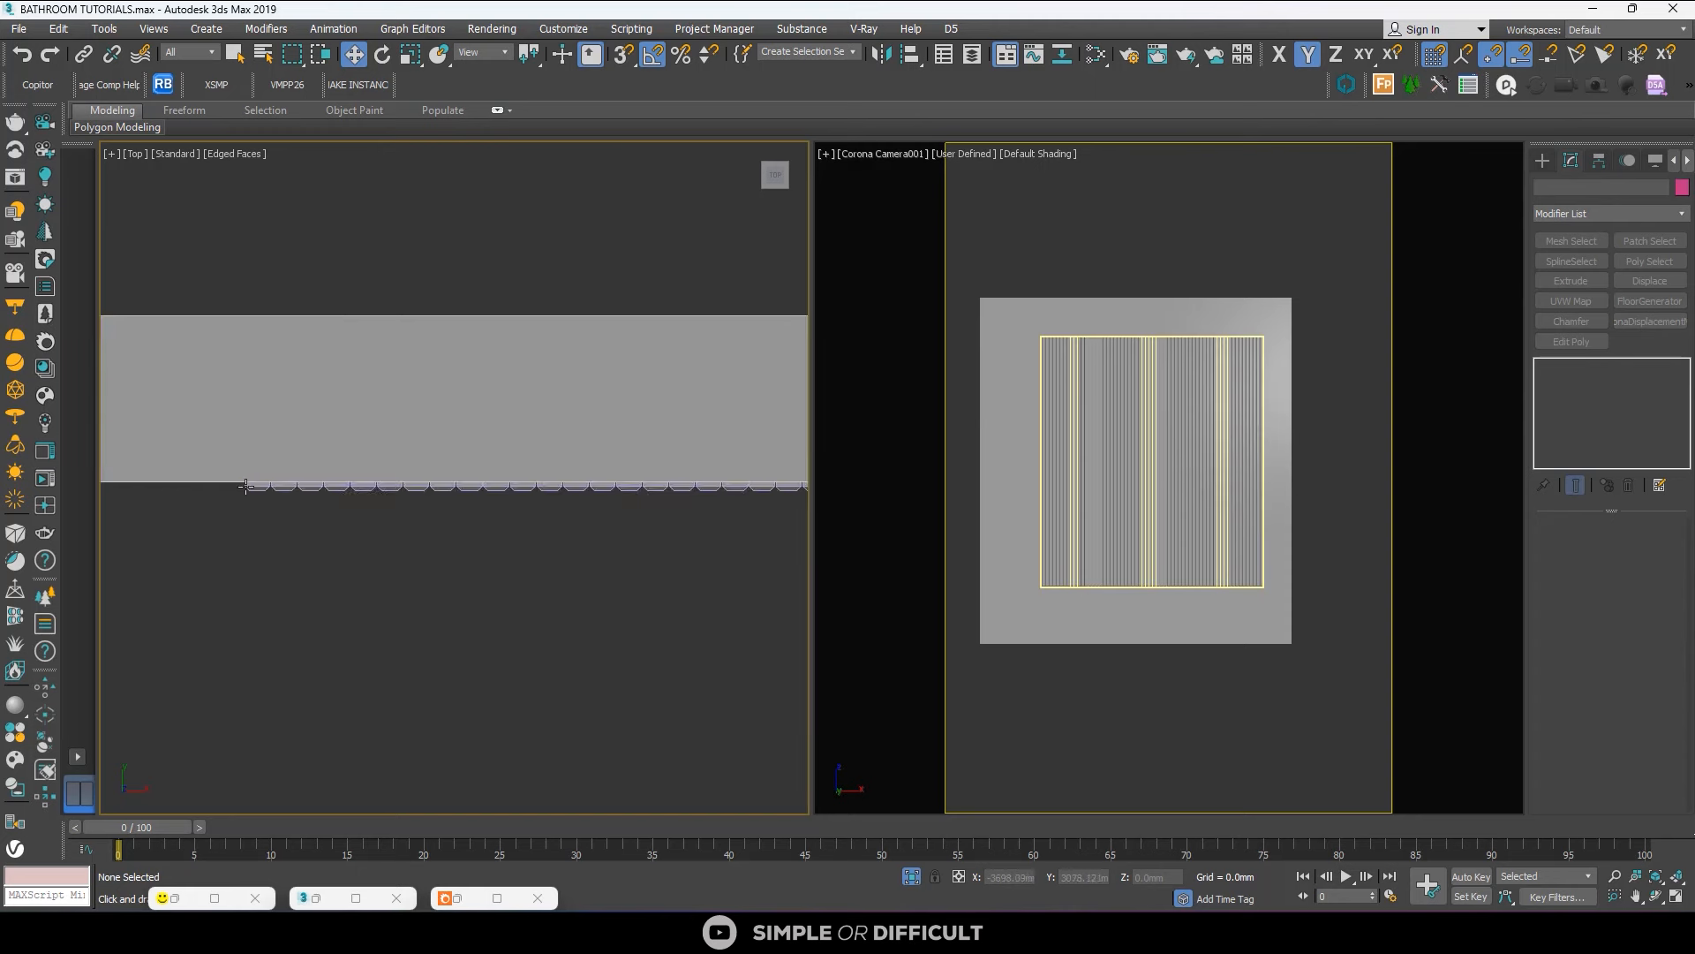
pyautogui.scroll(3, 244, 486)
pyautogui.click(234, 481)
pyautogui.scroll(3, 220, 470)
pyautogui.scroll(4, 327, 464)
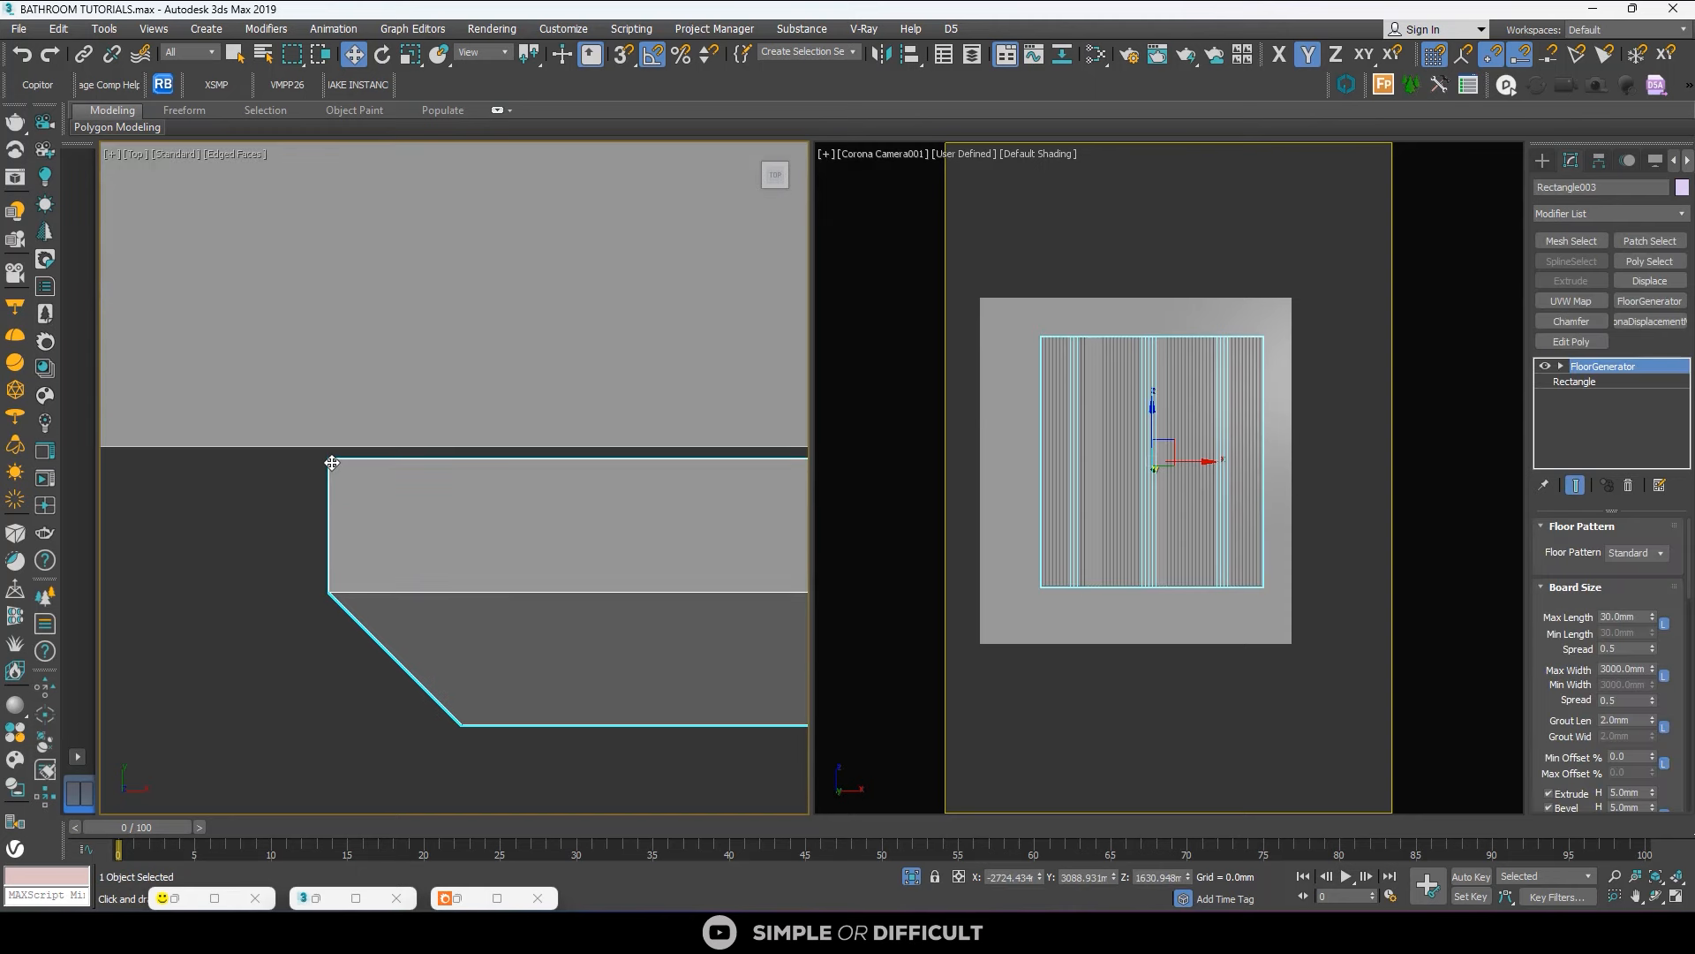
pyautogui.moveTo(332, 462); pyautogui.dragTo(329, 447)
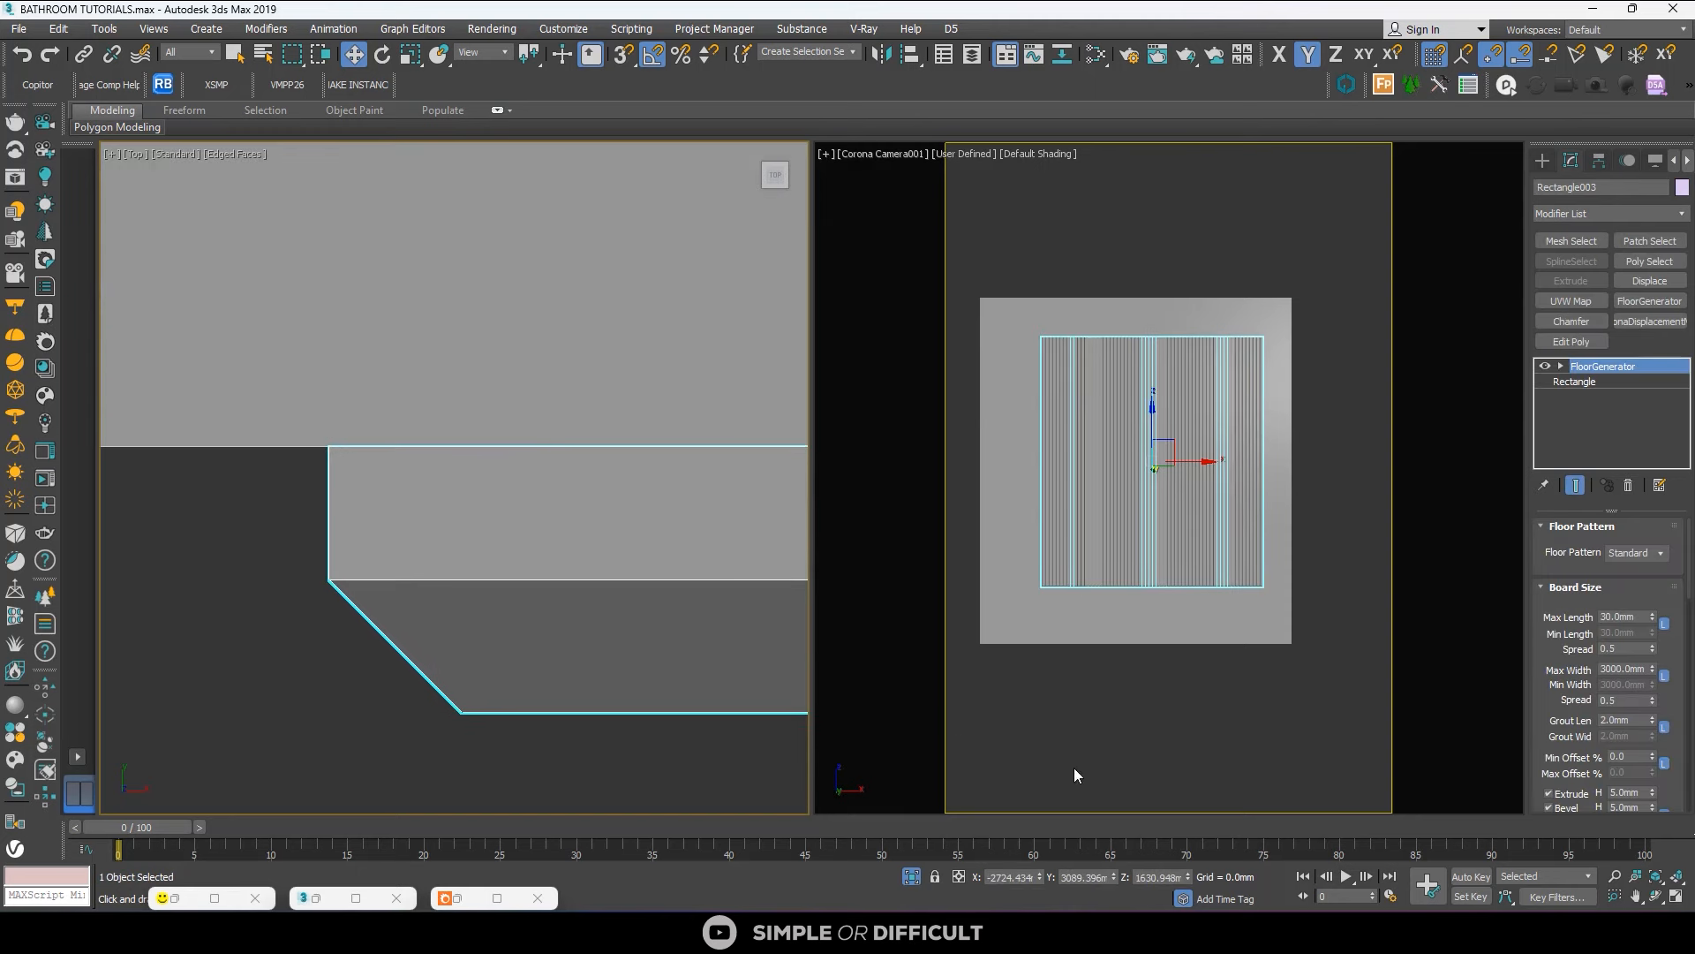
pyautogui.click(912, 877)
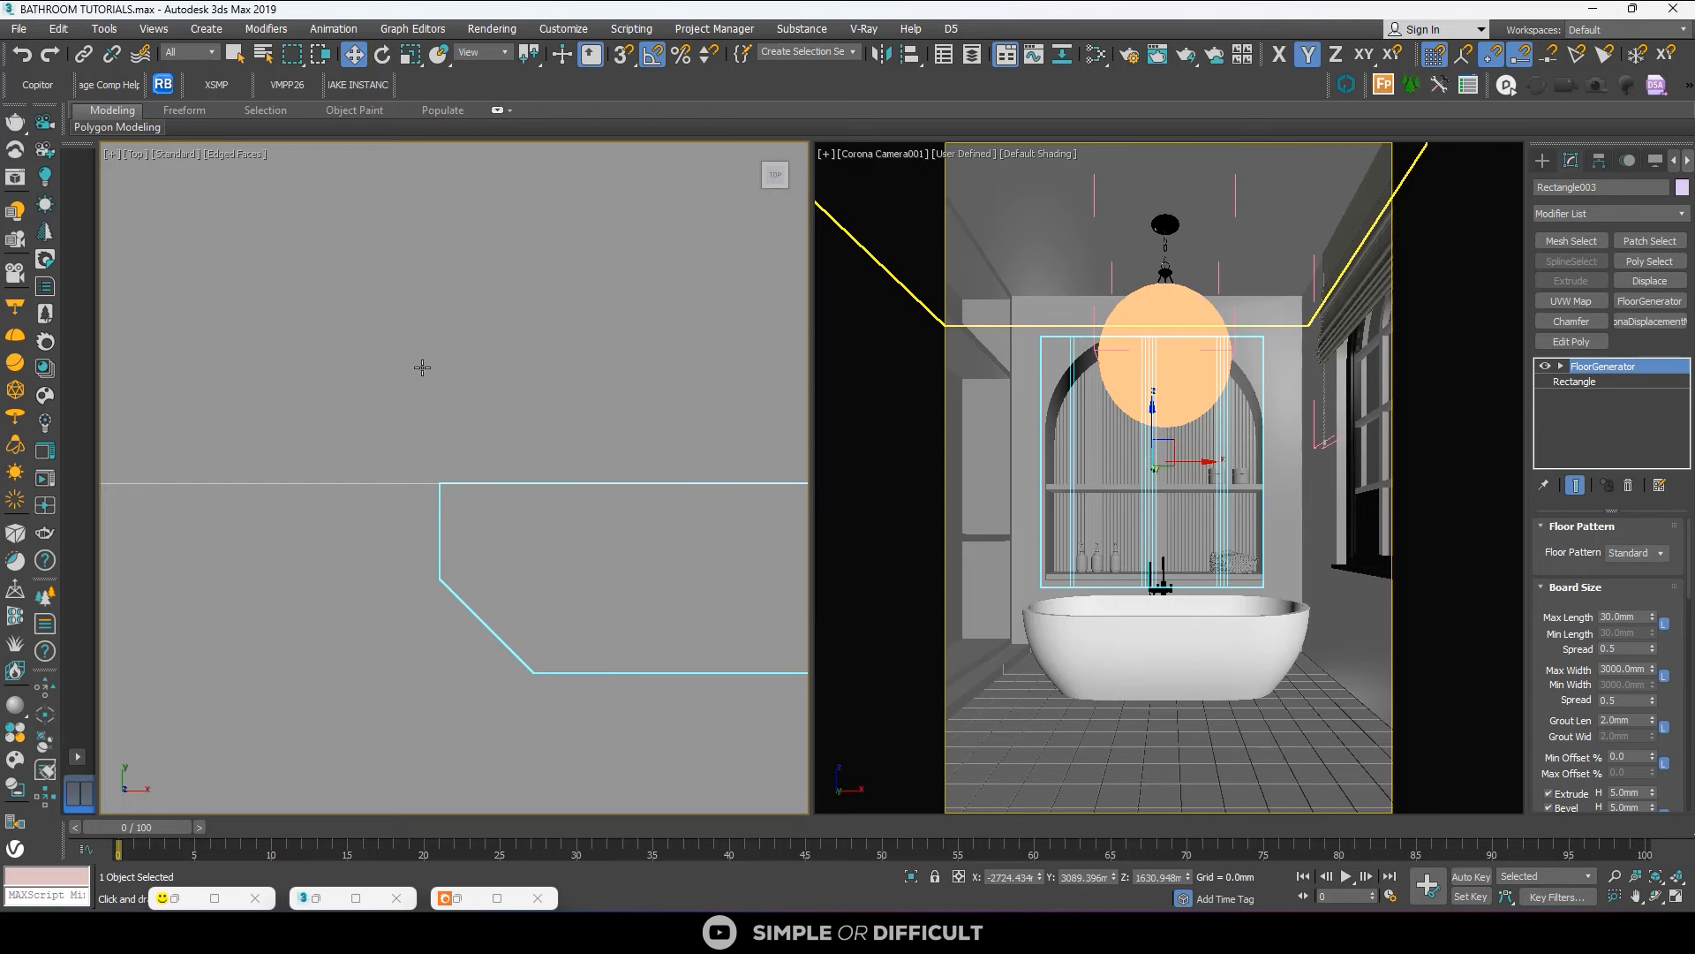
# Select the two small cream jars on the upper shelf of the arched niche and isolate them.
pyautogui.scroll(-8, 405, 311)
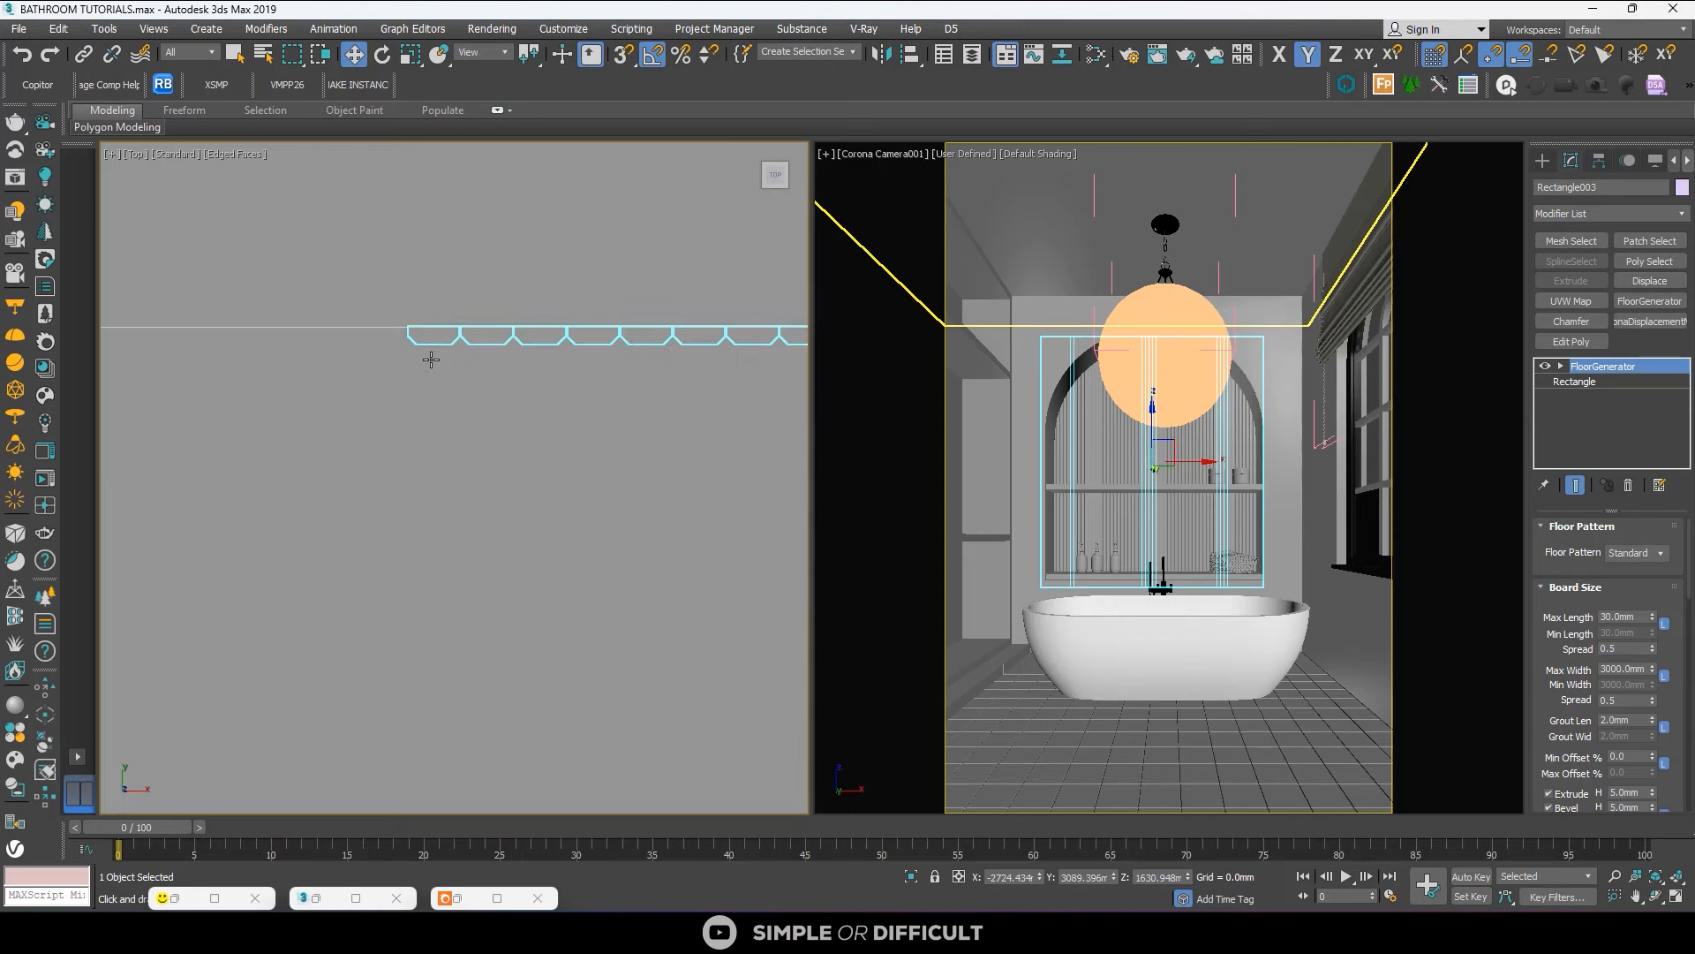
pyautogui.scroll(-4, 432, 360)
pyautogui.keyDown('alt'); pyautogui.moveTo(440, 381); pyautogui.dragTo(507, 329, button='middle'); pyautogui.keyUp('alt')
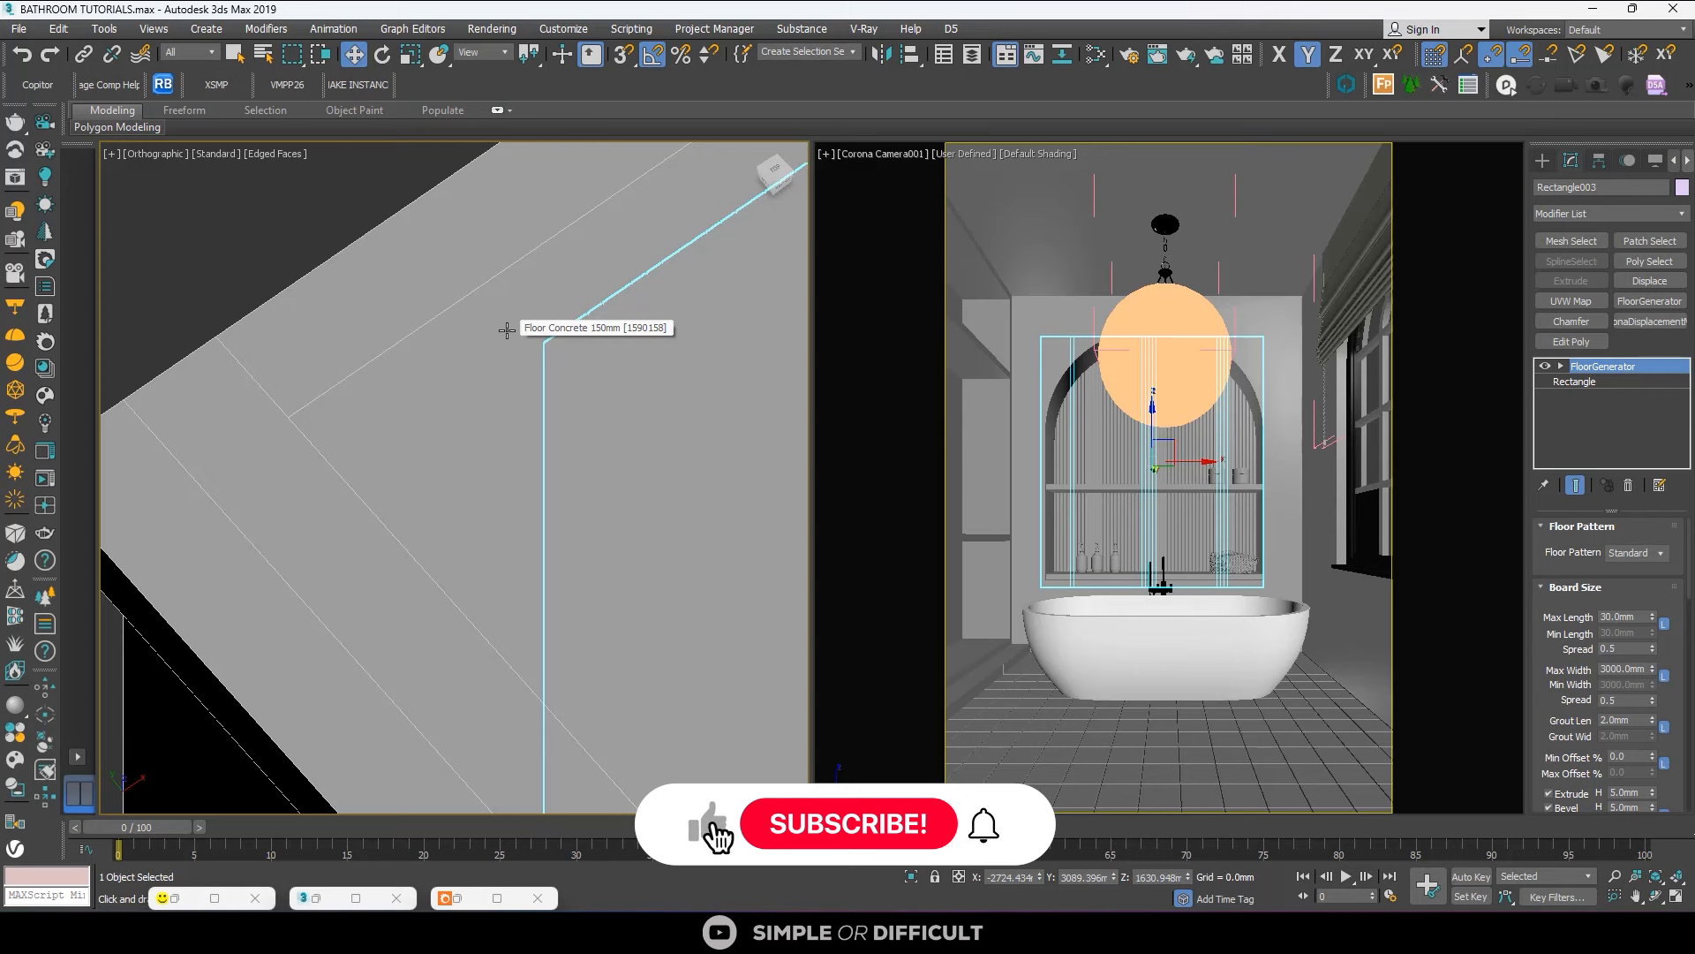
pyautogui.rightClick(1243, 476)
pyautogui.click(1242, 476)
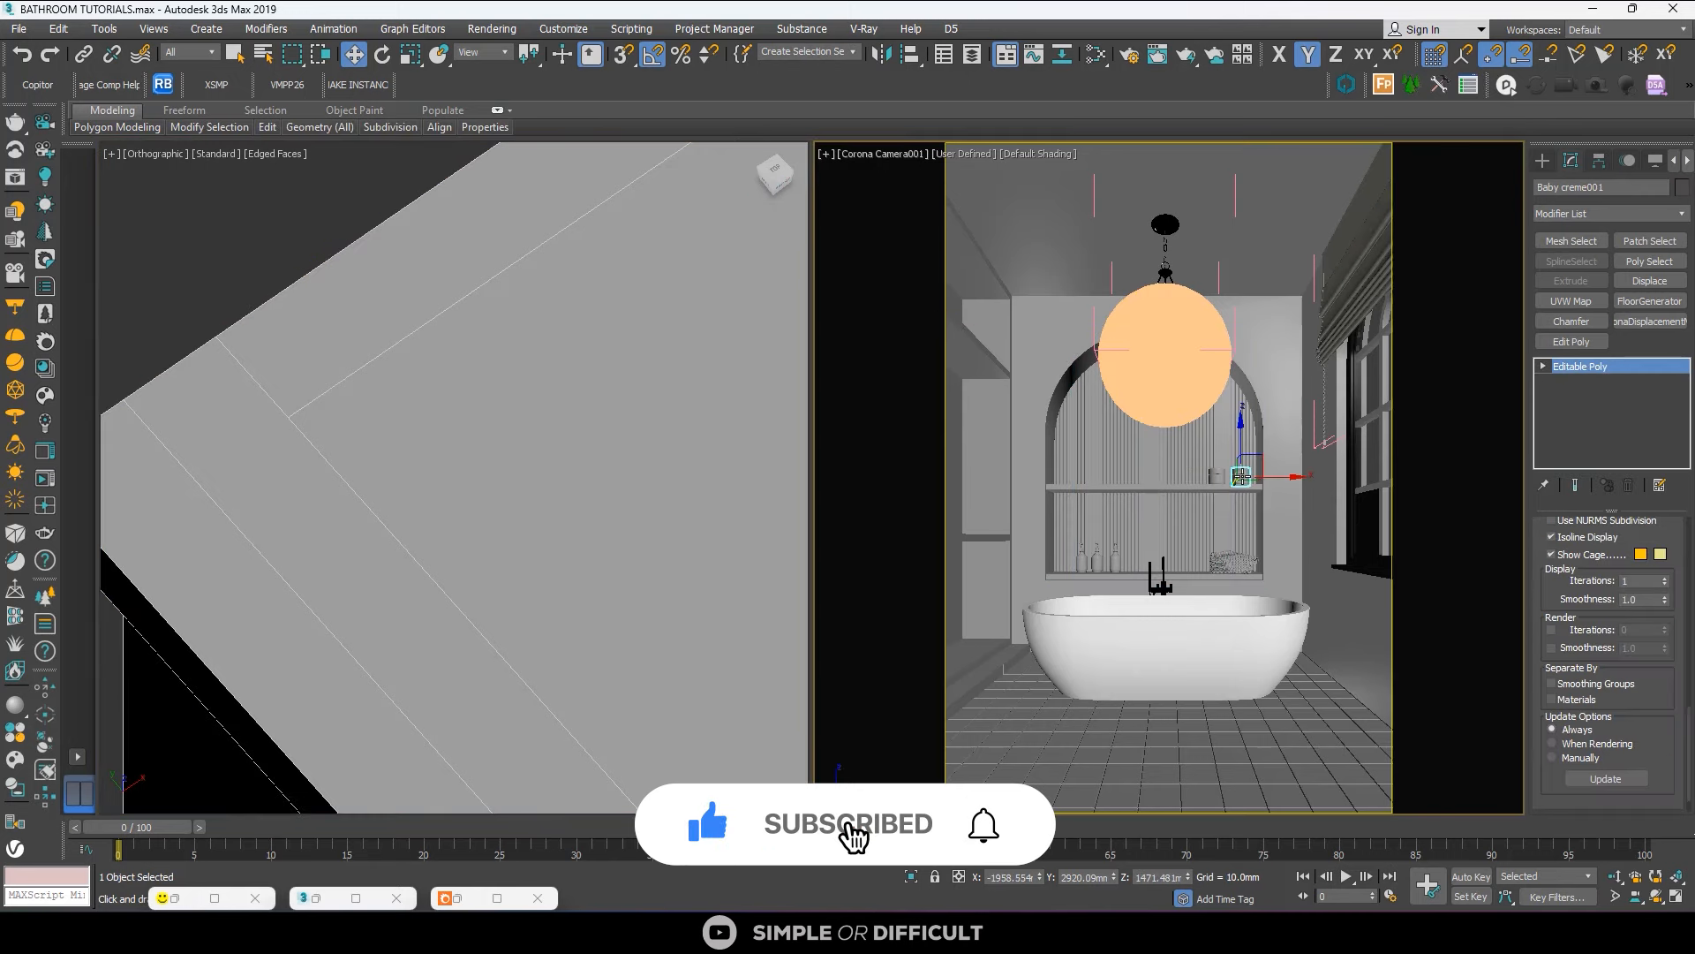
pyautogui.scroll(-5, 530, 353)
pyautogui.moveTo(560, 368); pyautogui.dragTo(443, 378, button='middle')
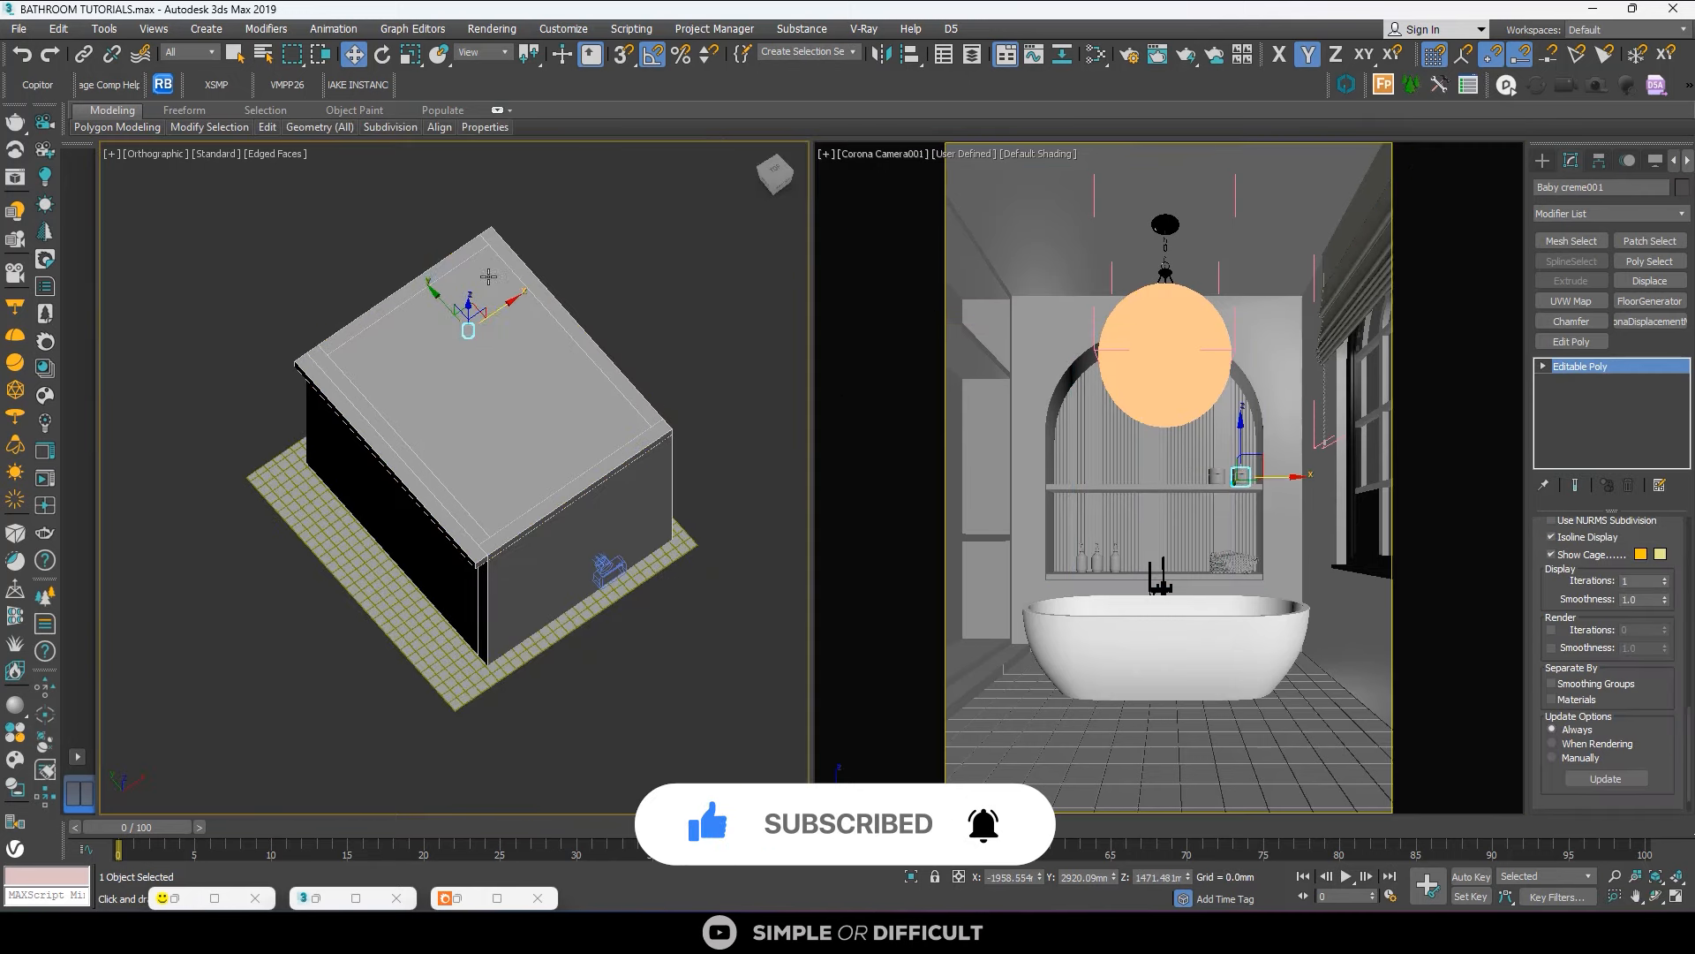
pyautogui.keyDown('ctrl'); pyautogui.click(1218, 477); pyautogui.keyUp('ctrl')
pyautogui.click(911, 877)
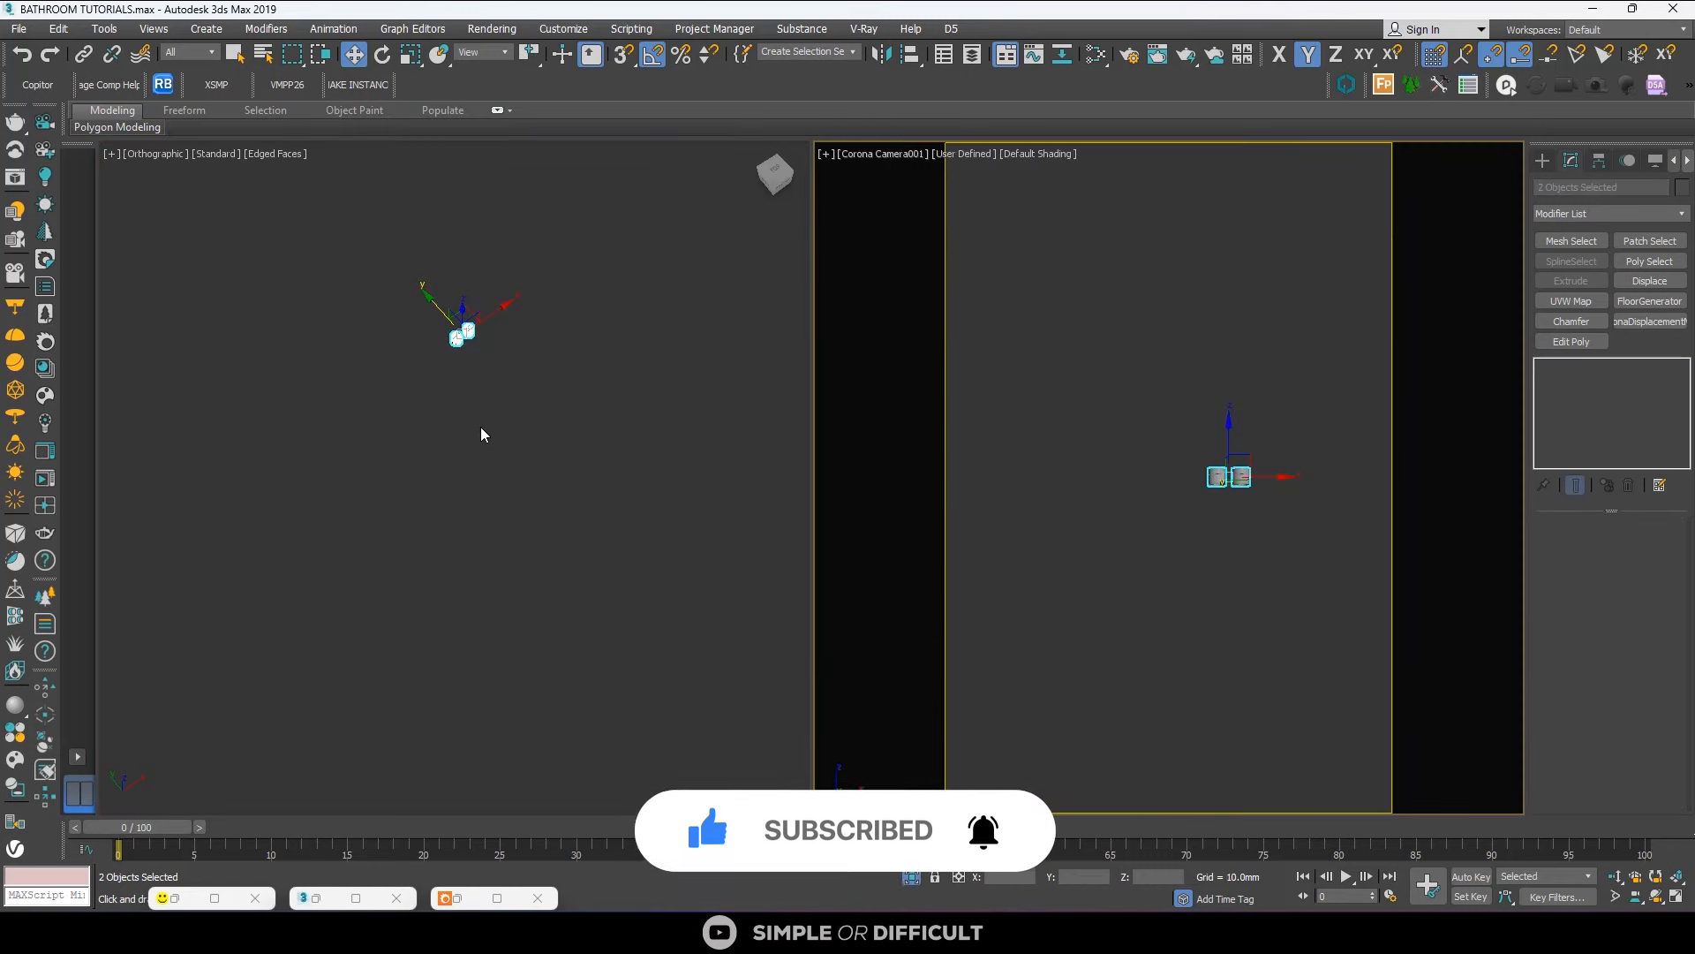
# Select the lower body element of the left cream jar and check its material ID.
pyautogui.scroll(4, 480, 427)
pyautogui.moveTo(461, 437); pyautogui.dragTo(443, 650, button='middle')
pyautogui.click(442, 645)
pyautogui.scroll(6, 412, 378)
pyautogui.click(437, 490)
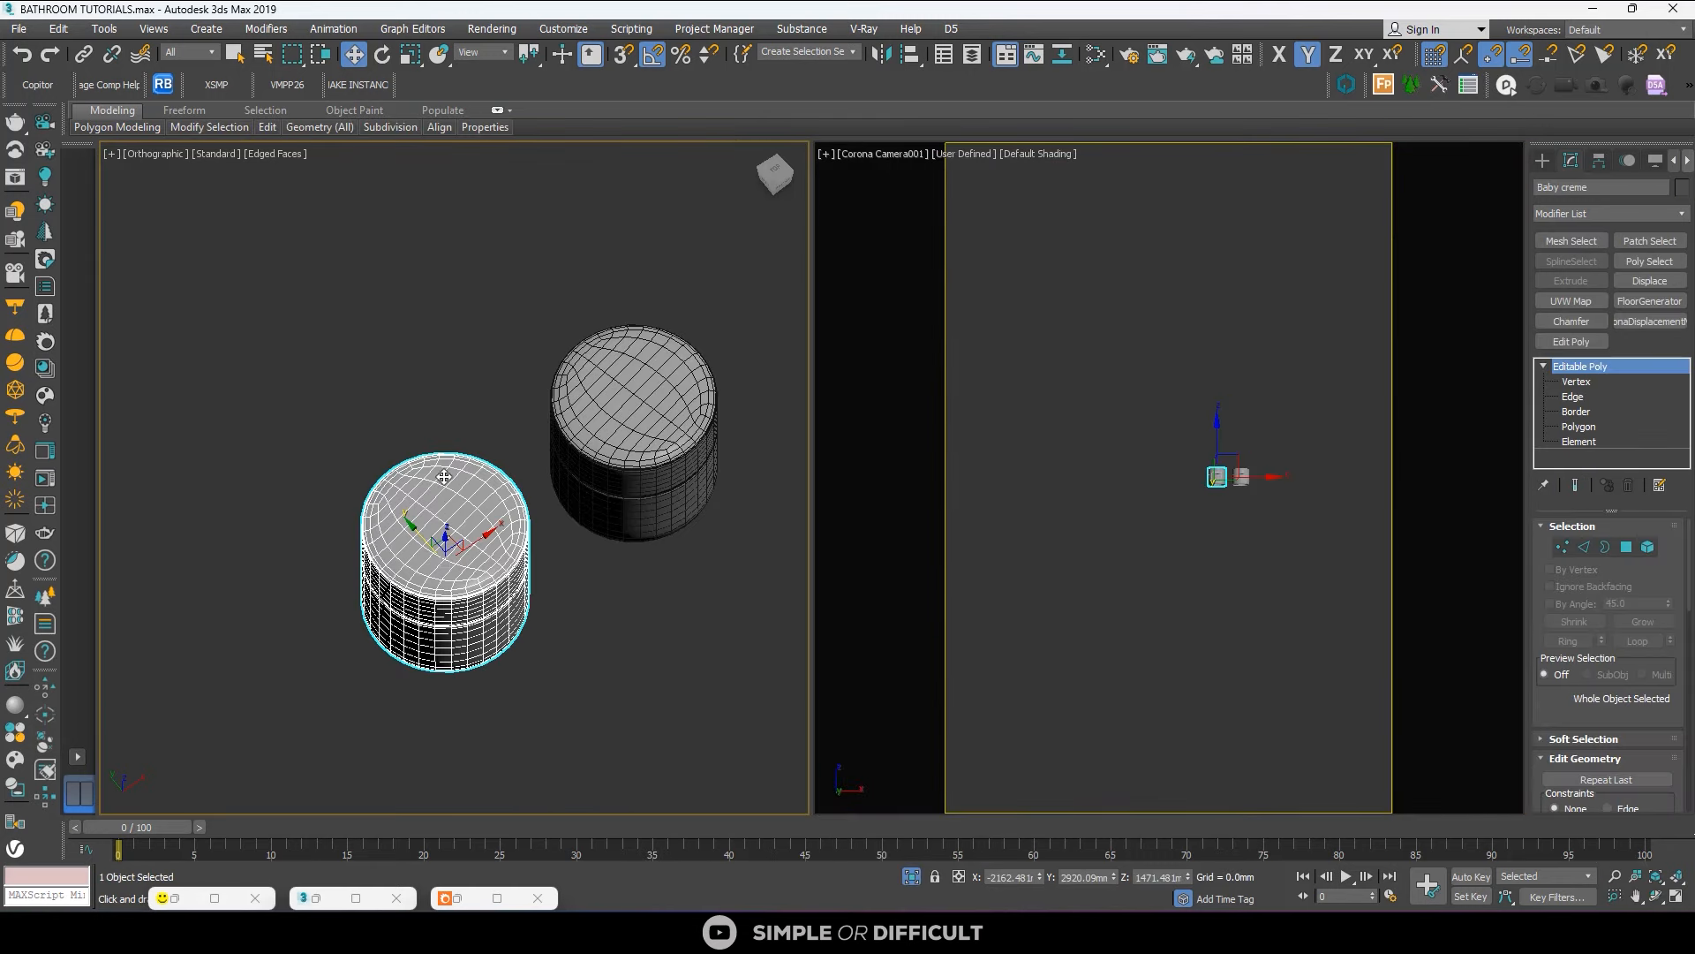
pyautogui.click(1647, 548)
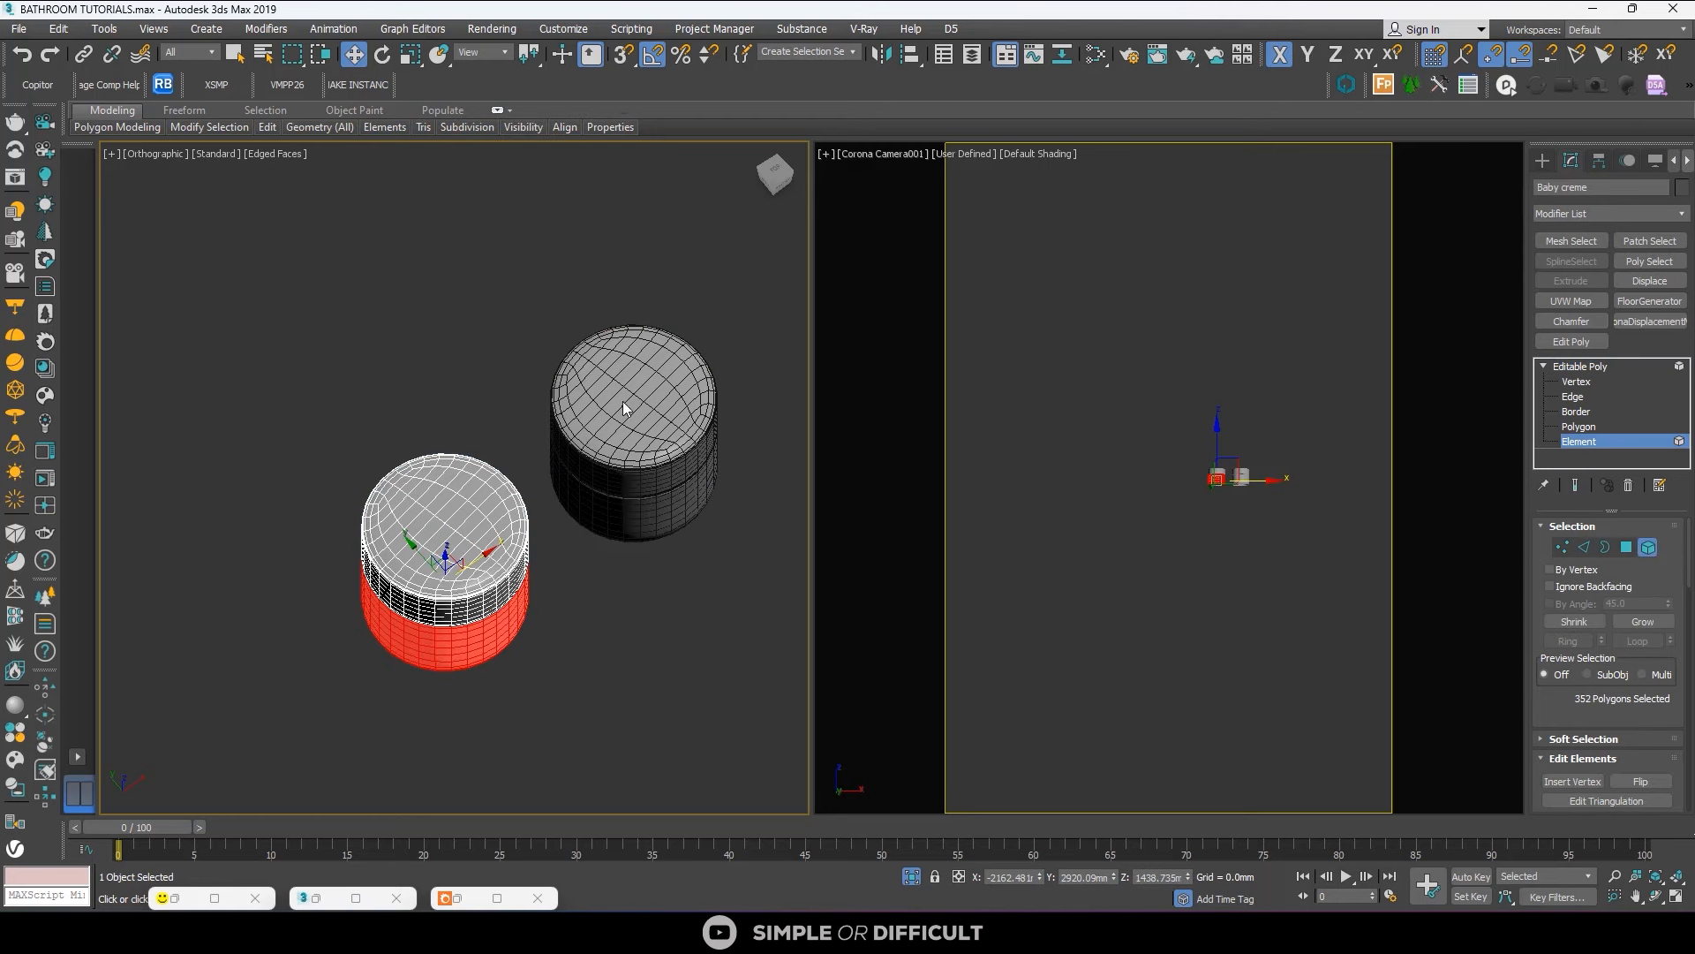
pyautogui.scroll(-5, 1688, 585)
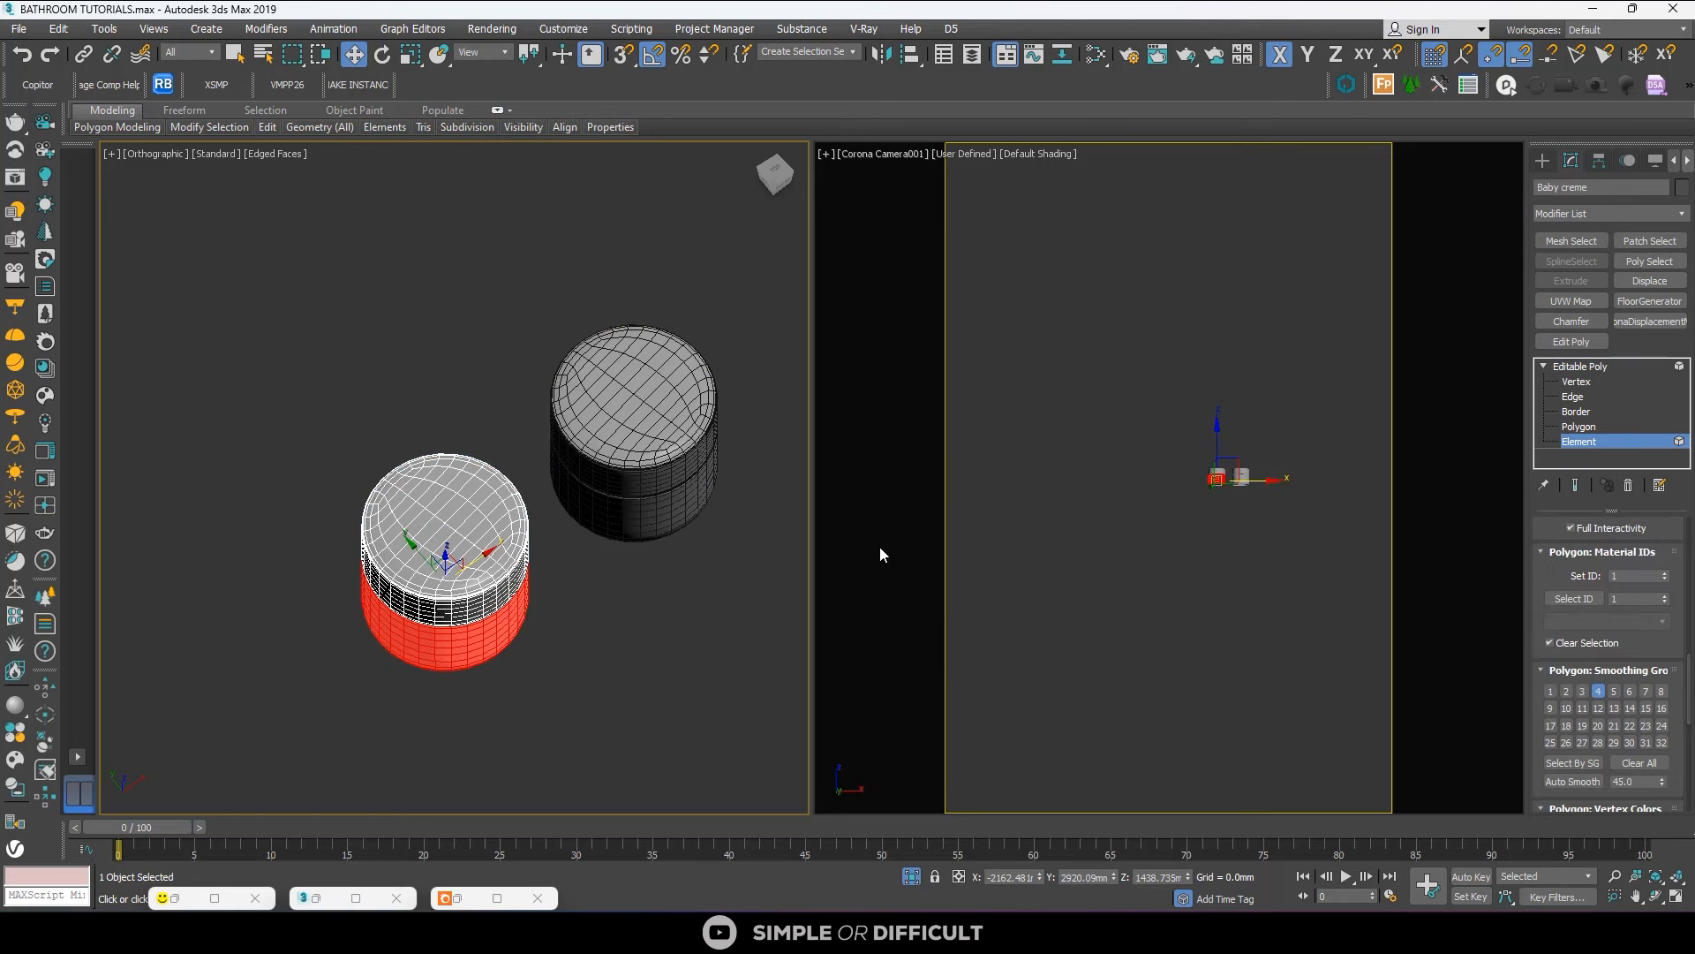
pyautogui.click(1635, 598)
pyautogui.scroll(-3, 481, 521)
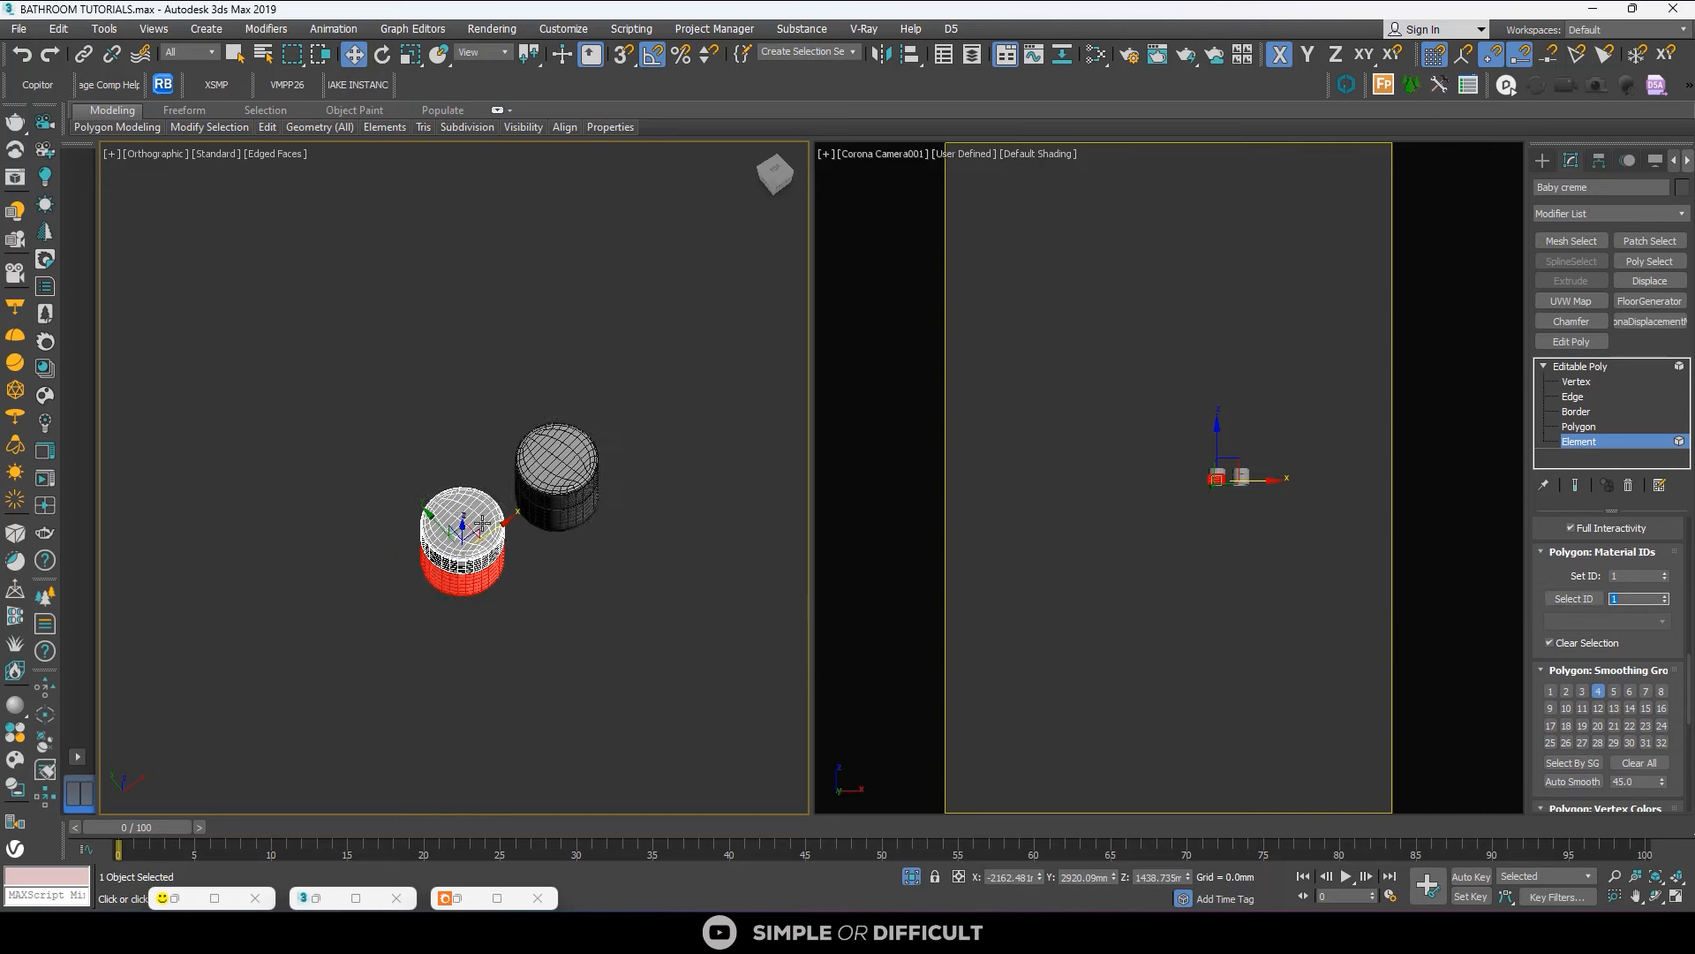
# Select the left jar's elements by material ID 2 to check which part uses it.
pyautogui.keyDown('alt'); pyautogui.moveTo(483, 523); pyautogui.dragTo(470, 450, button='middle'); pyautogui.keyUp('alt')
pyautogui.press('2')
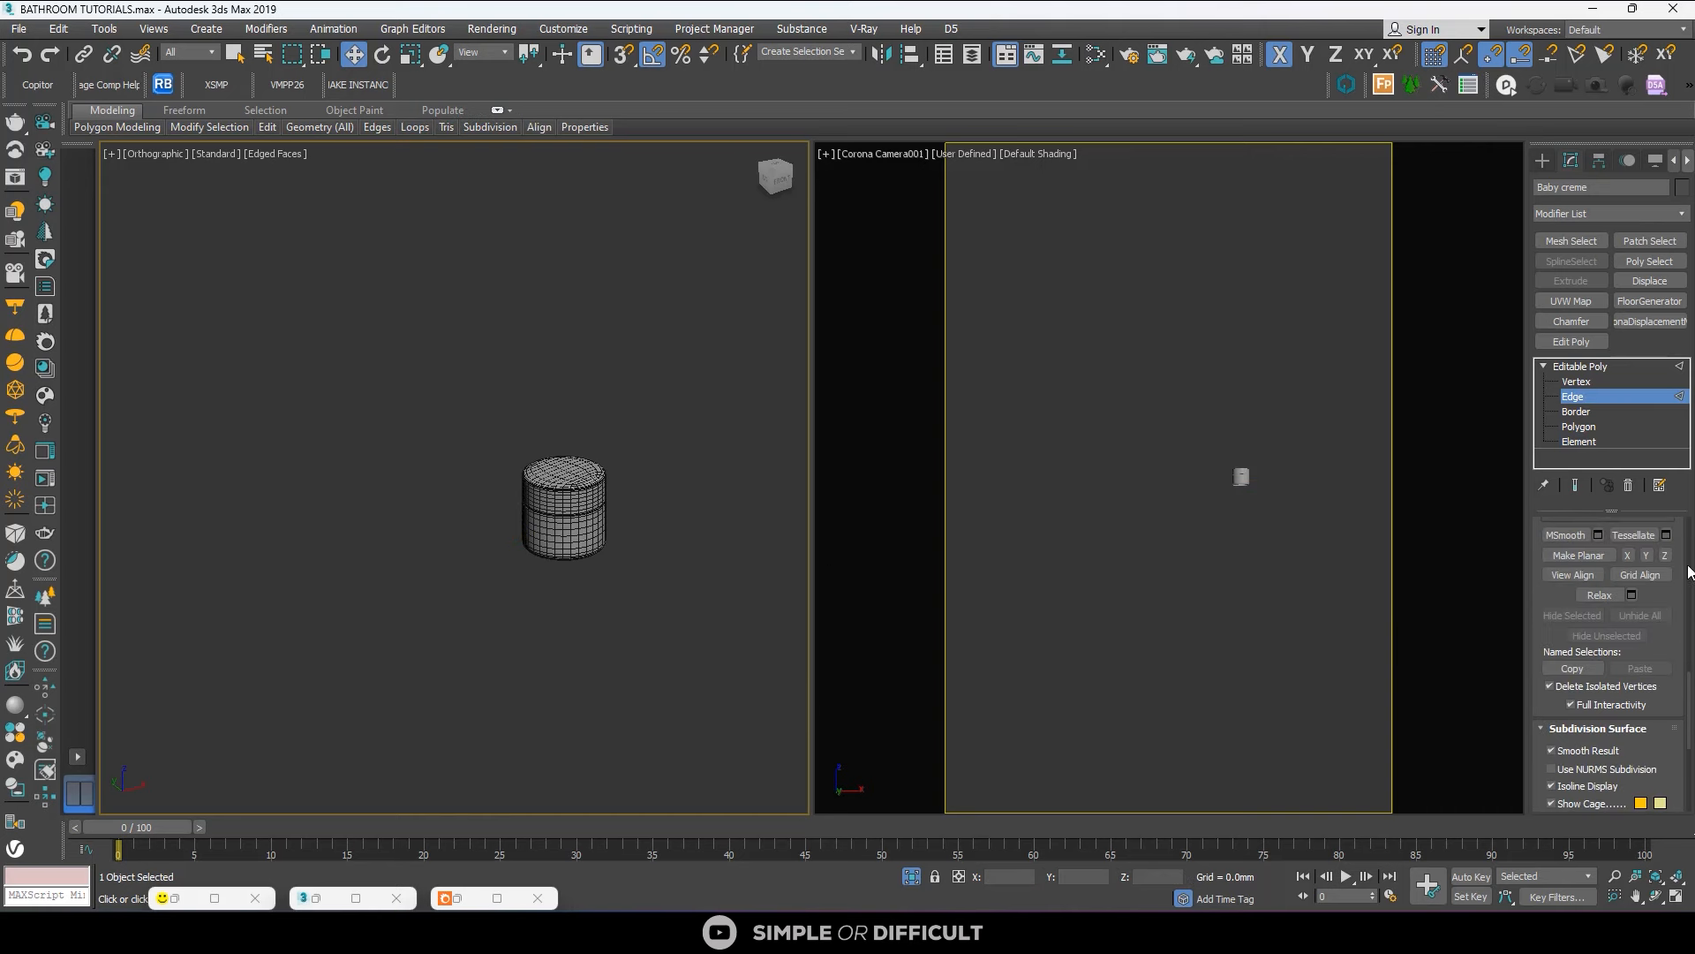
pyautogui.click(1577, 441)
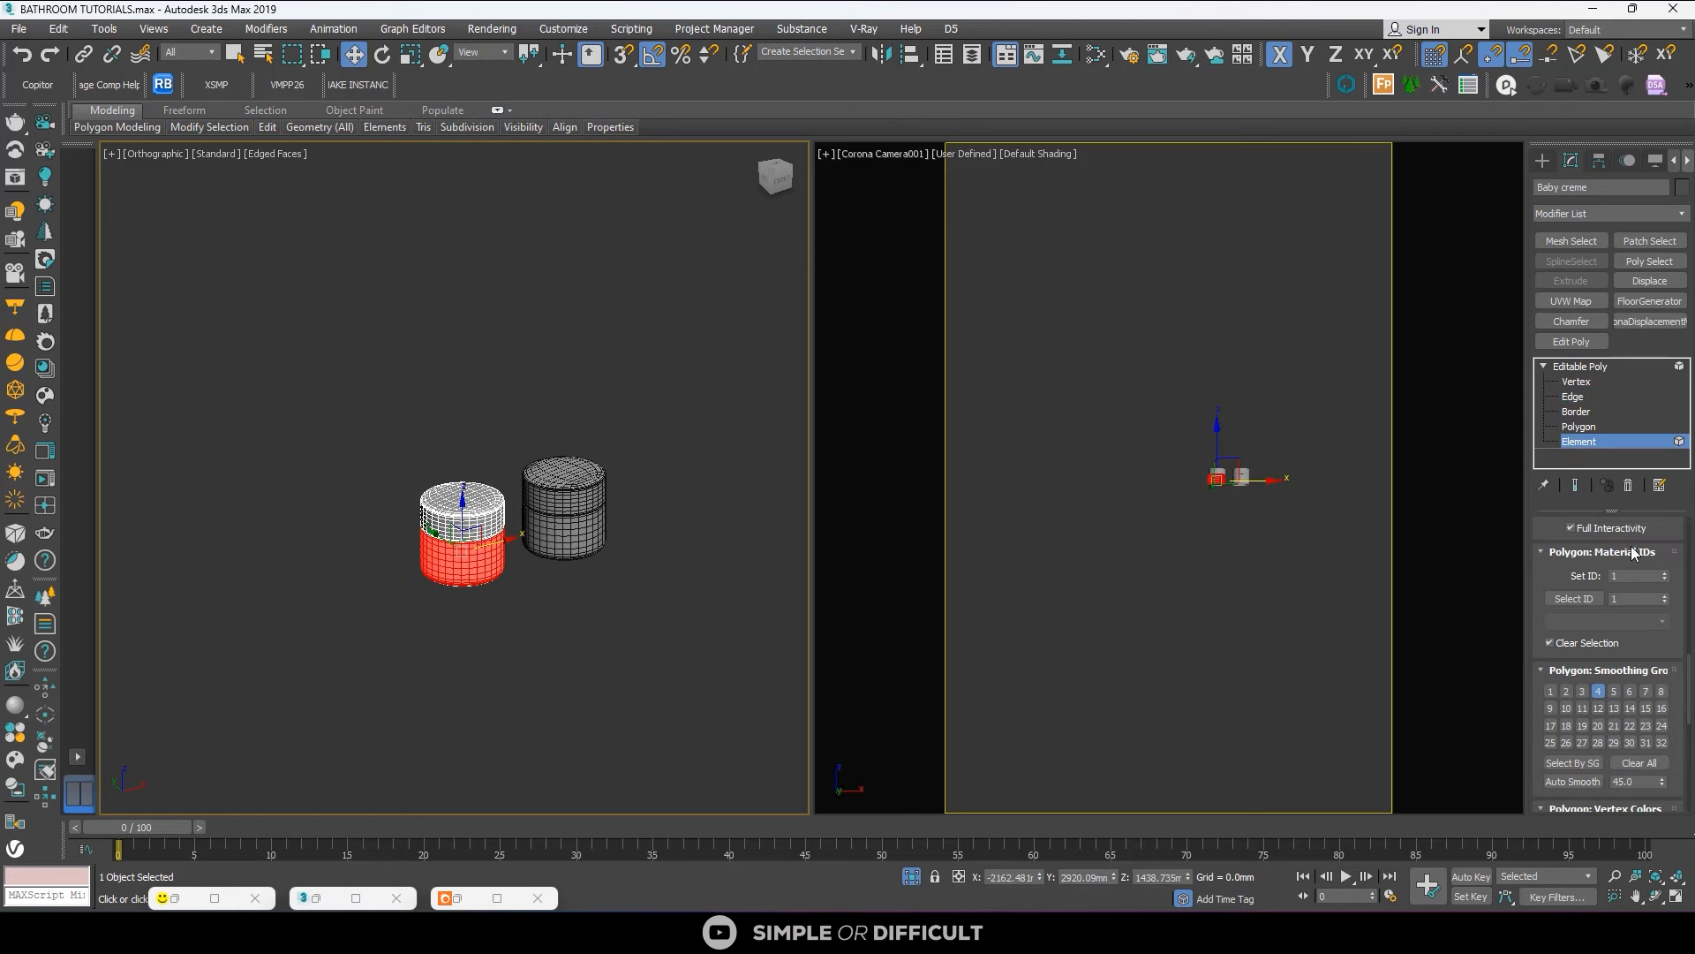
pyautogui.click(1637, 604)
pyautogui.write('2')
pyautogui.click(1585, 602)
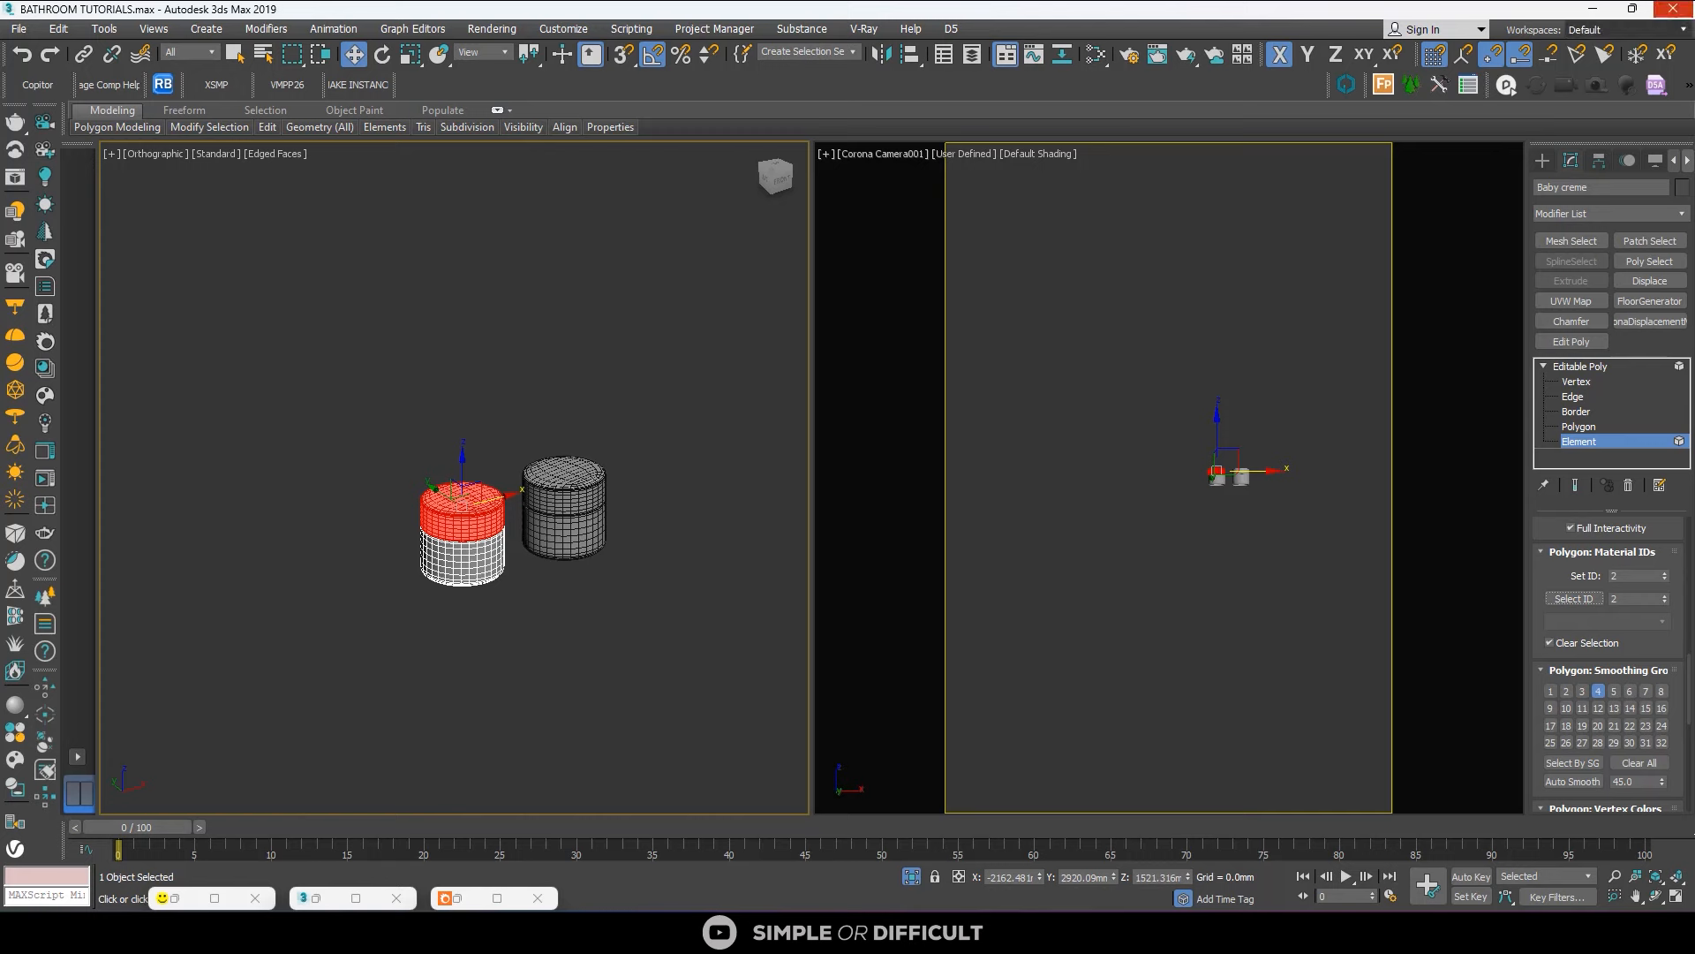
pyautogui.press('Delete')
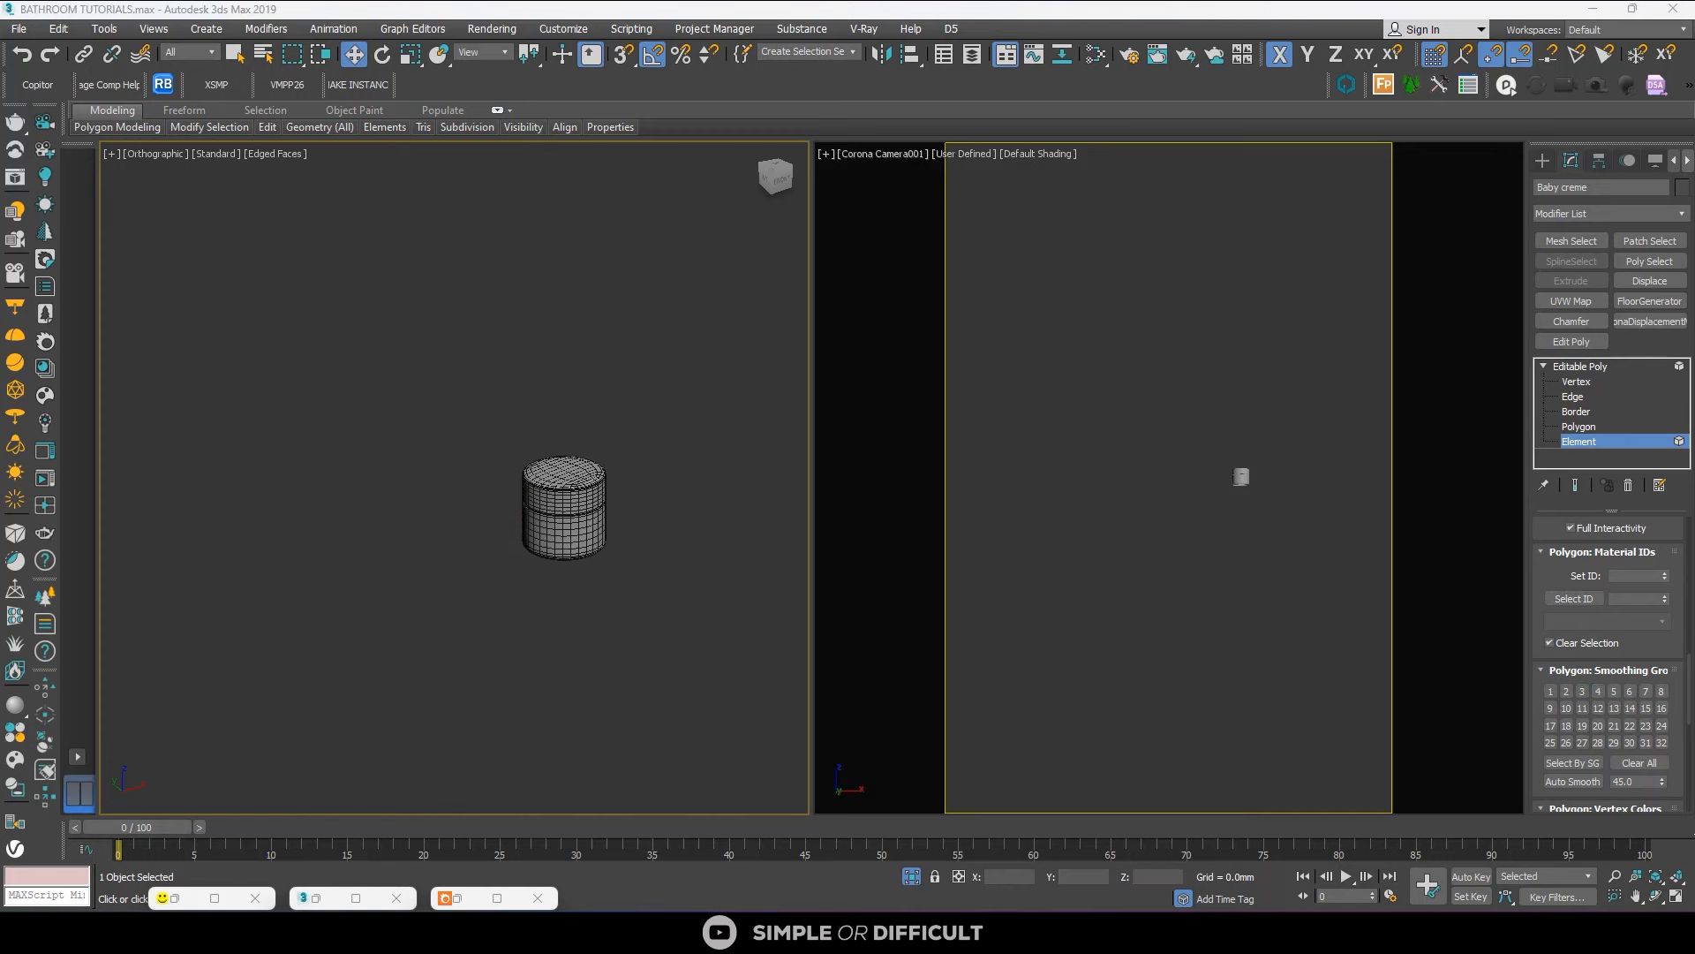
pyautogui.click(1095, 55)
pyautogui.scroll(-3, 945, 338)
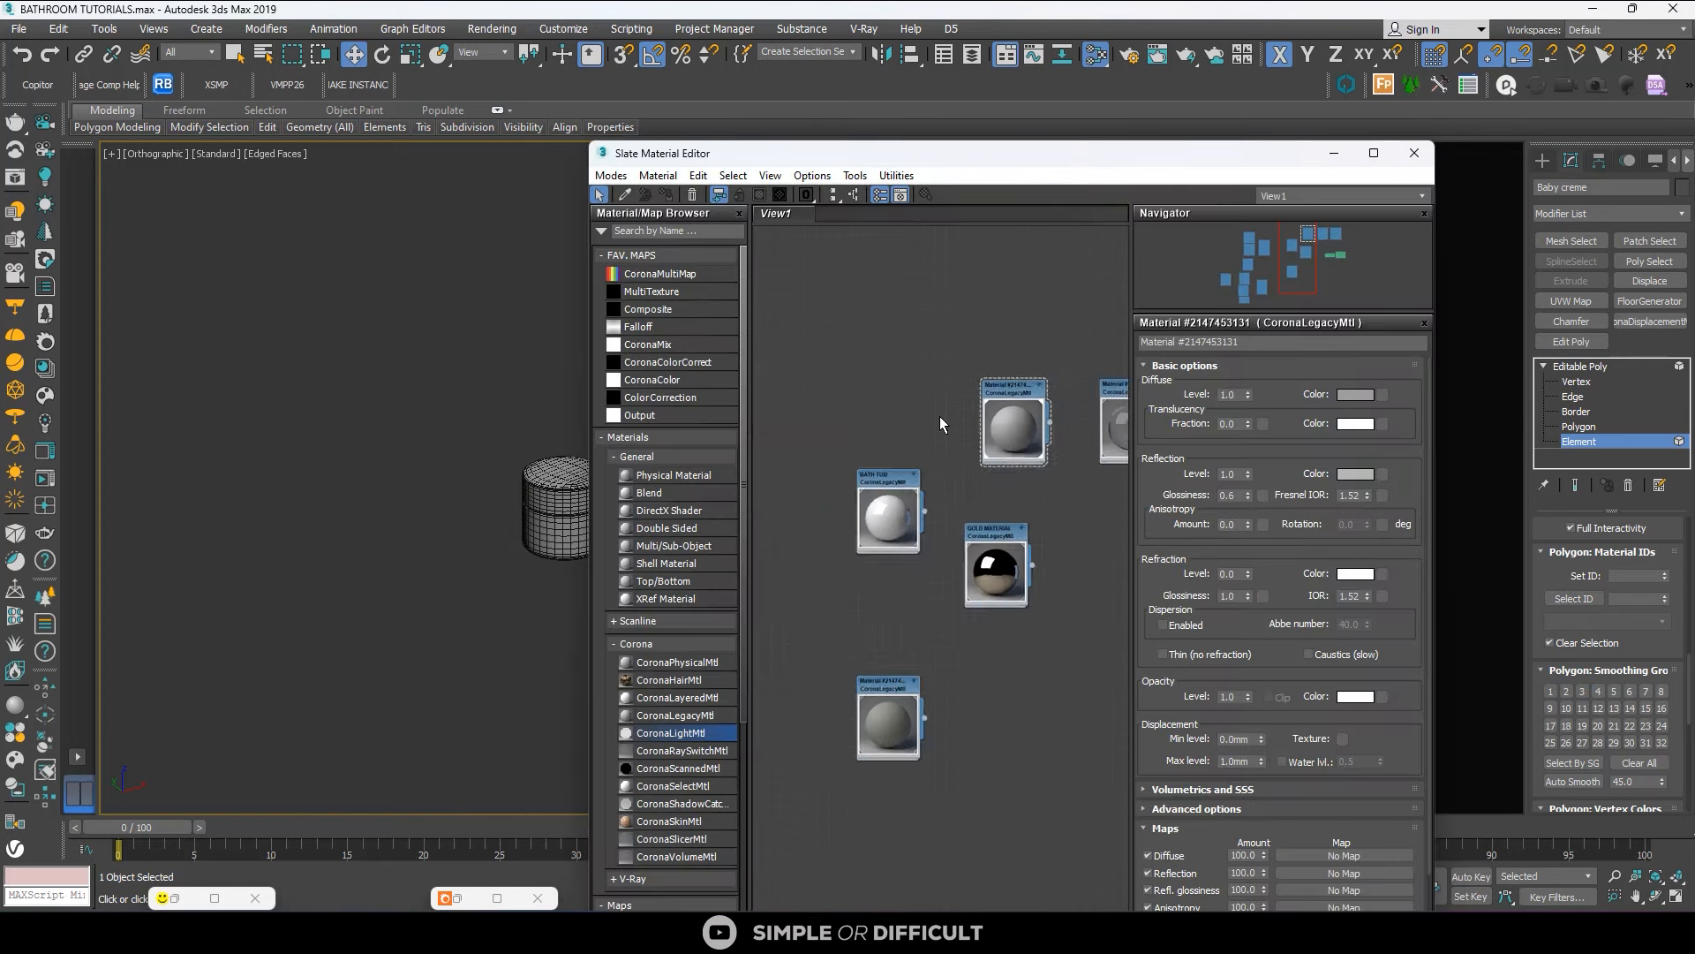
pyautogui.moveTo(962, 159); pyautogui.dragTo(1164, 140)
pyautogui.scroll(-3, 1127, 393)
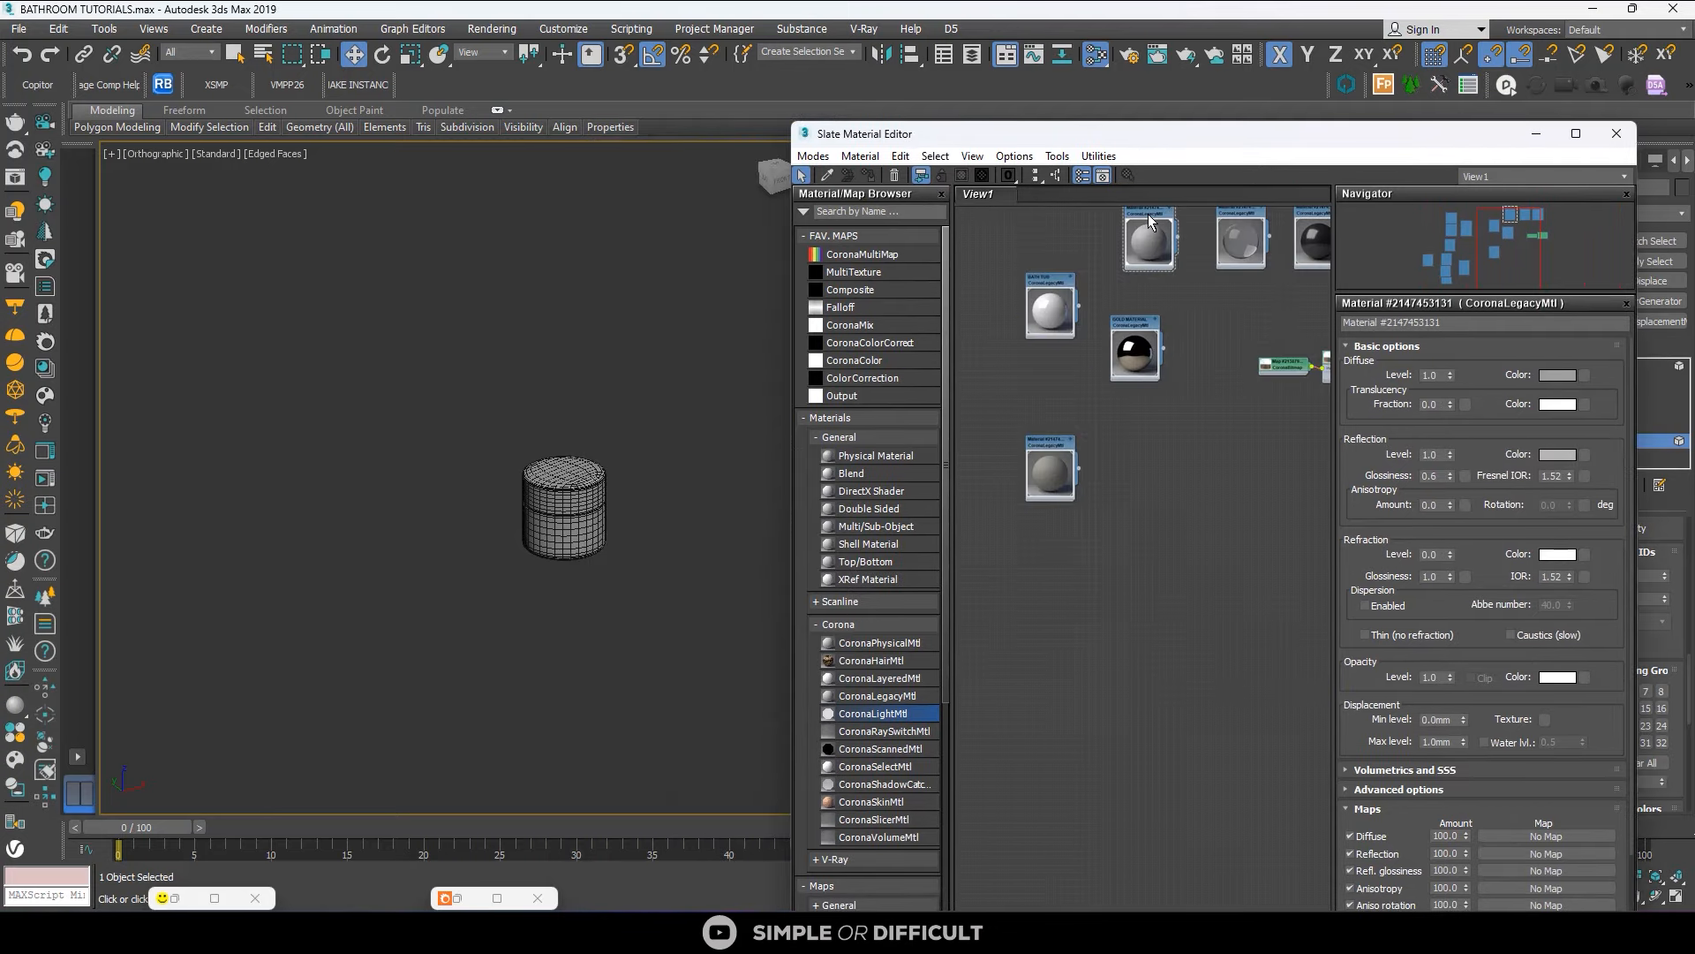
pyautogui.moveTo(1147, 214); pyautogui.dragTo(1215, 530)
pyautogui.scroll(4, 1215, 530)
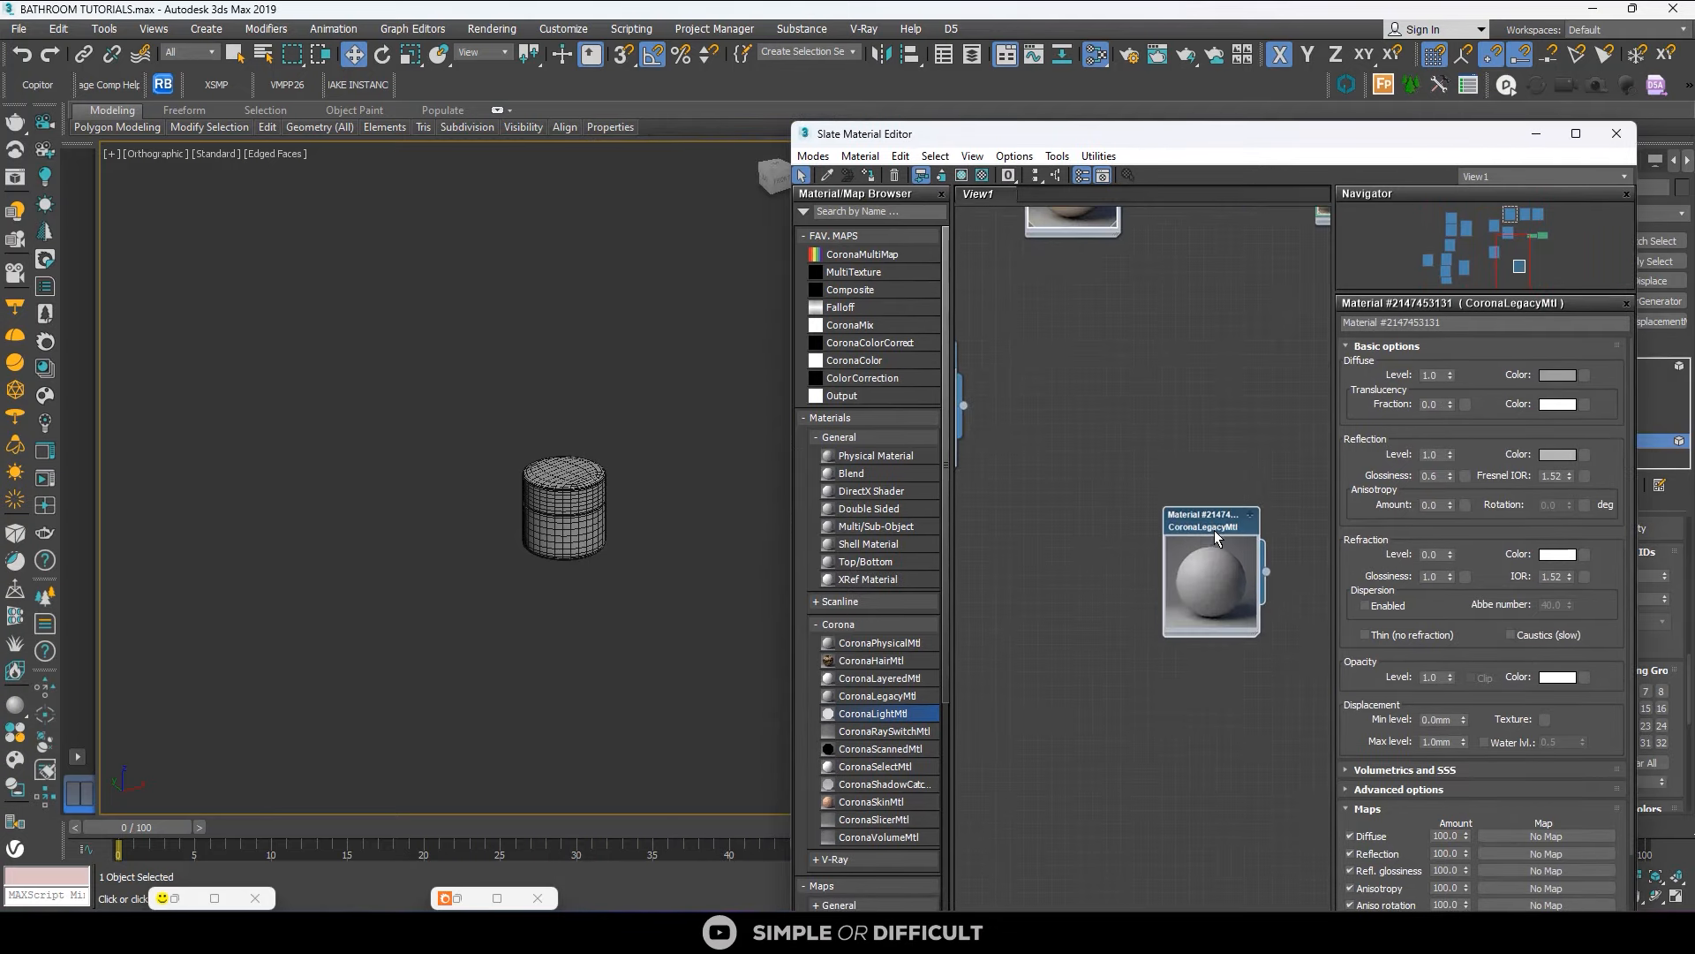
# Change the duplicated material's type to Multi/Sub-Object, keeping the old material as a sub-material.
pyautogui.rightClick(1212, 527)
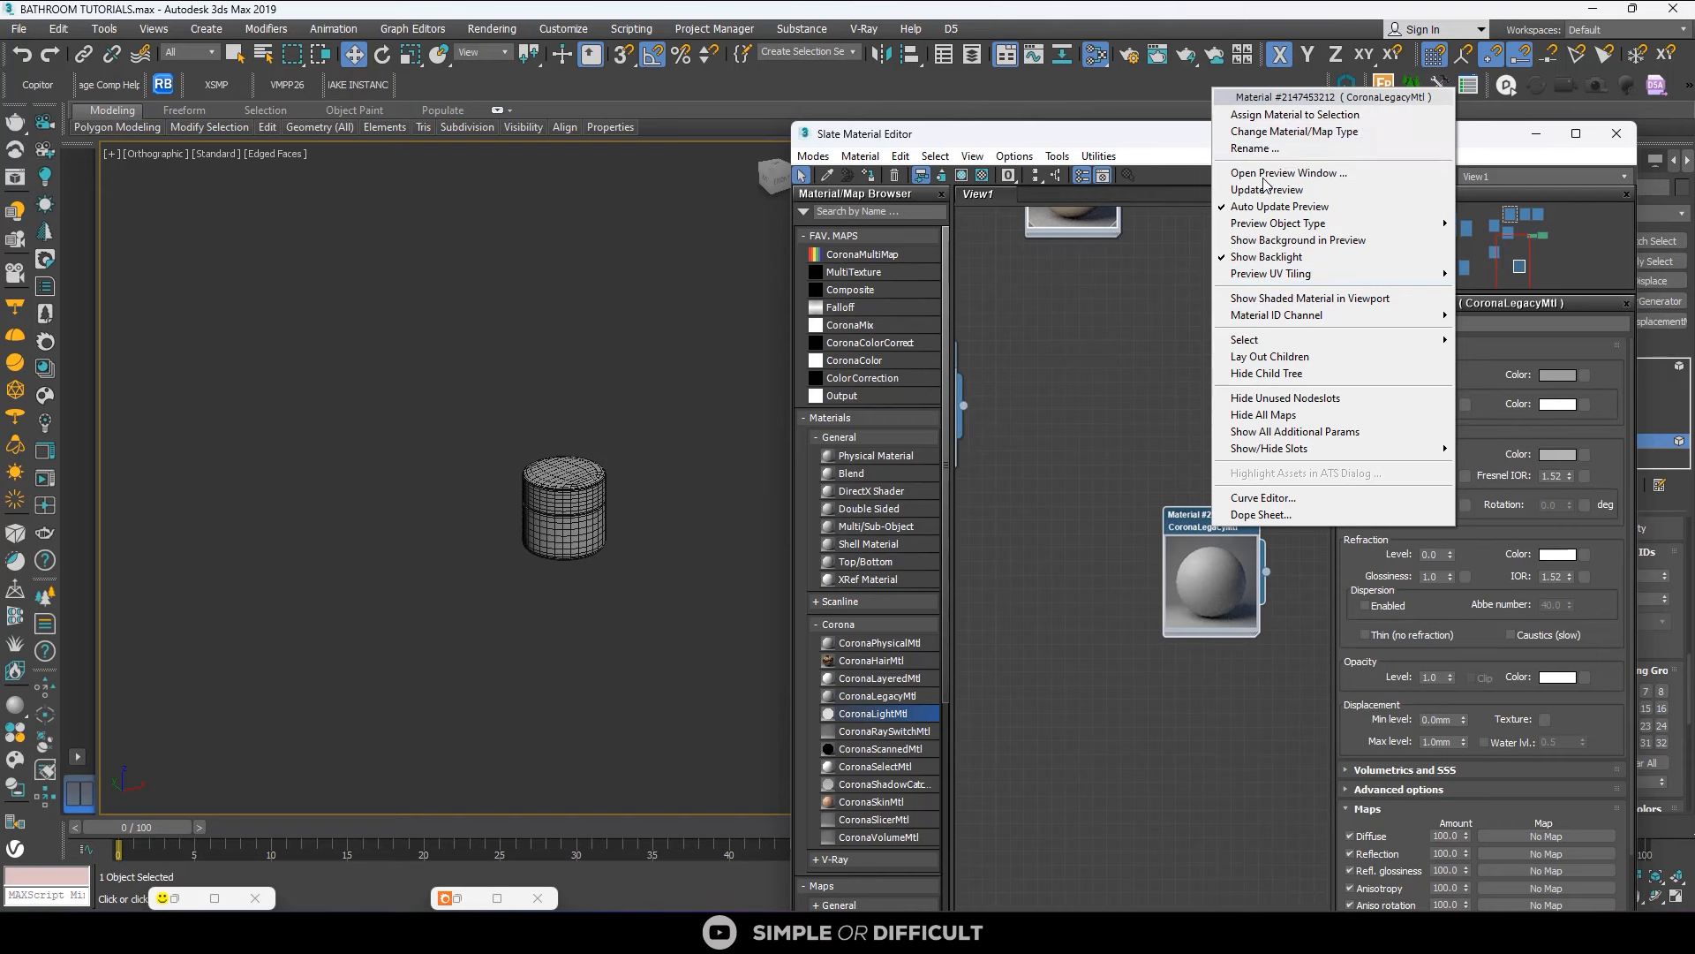
pyautogui.click(1281, 134)
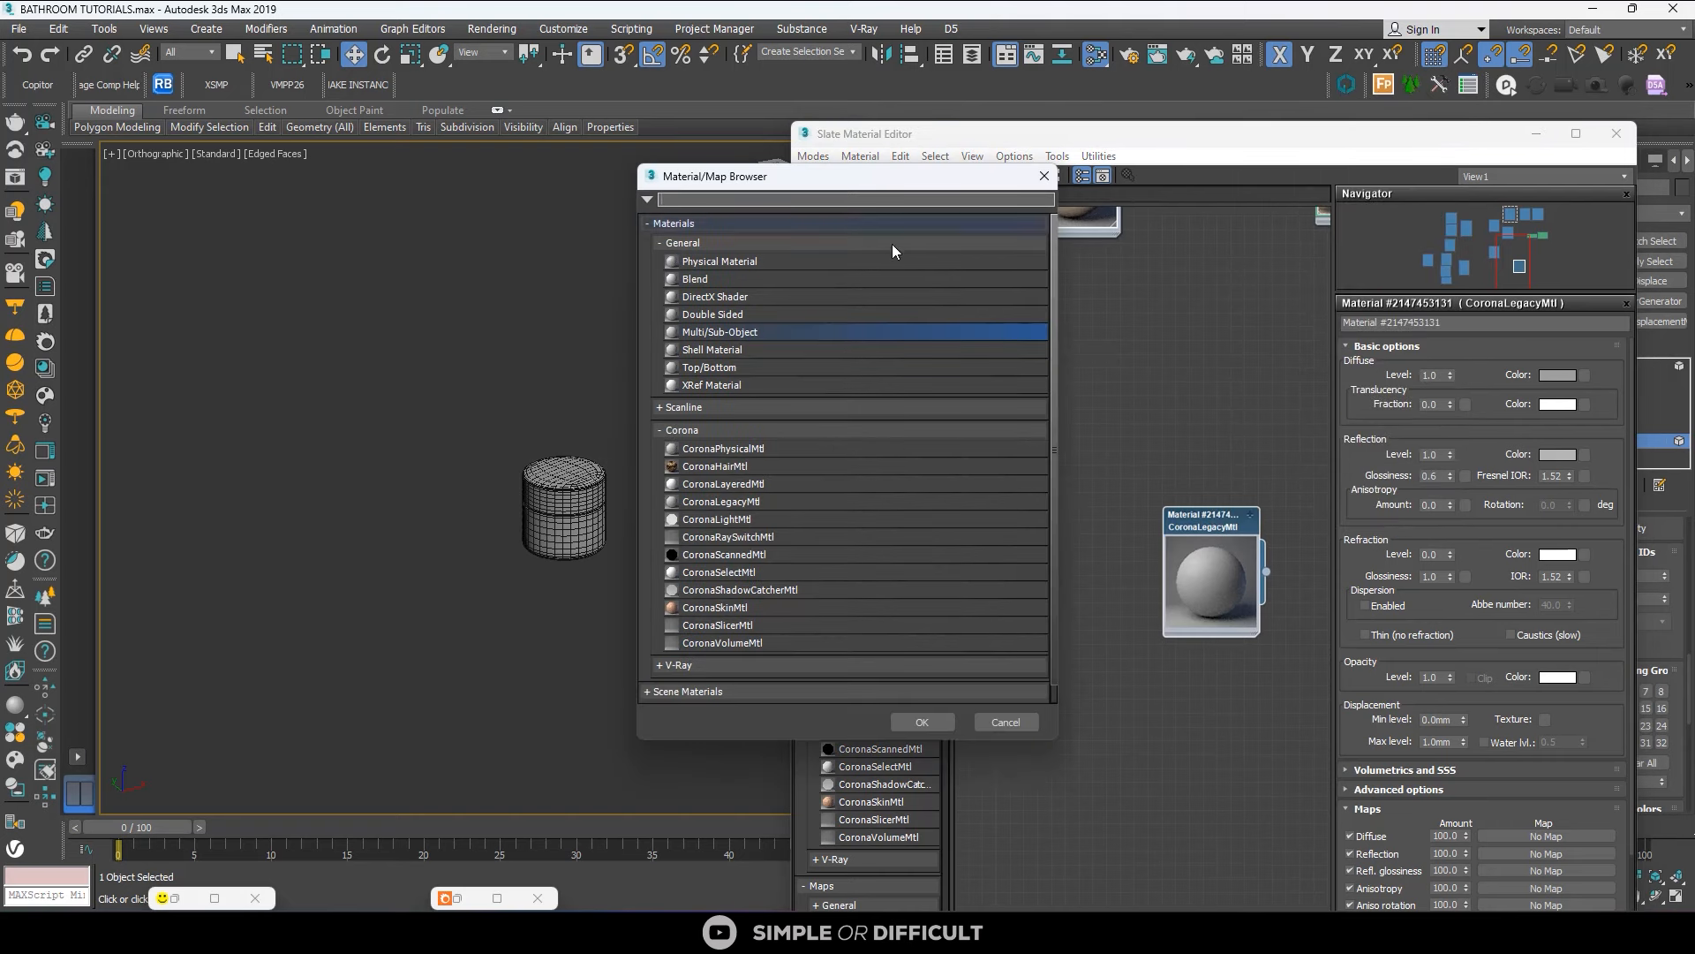
pyautogui.click(923, 717)
pyautogui.click(800, 530)
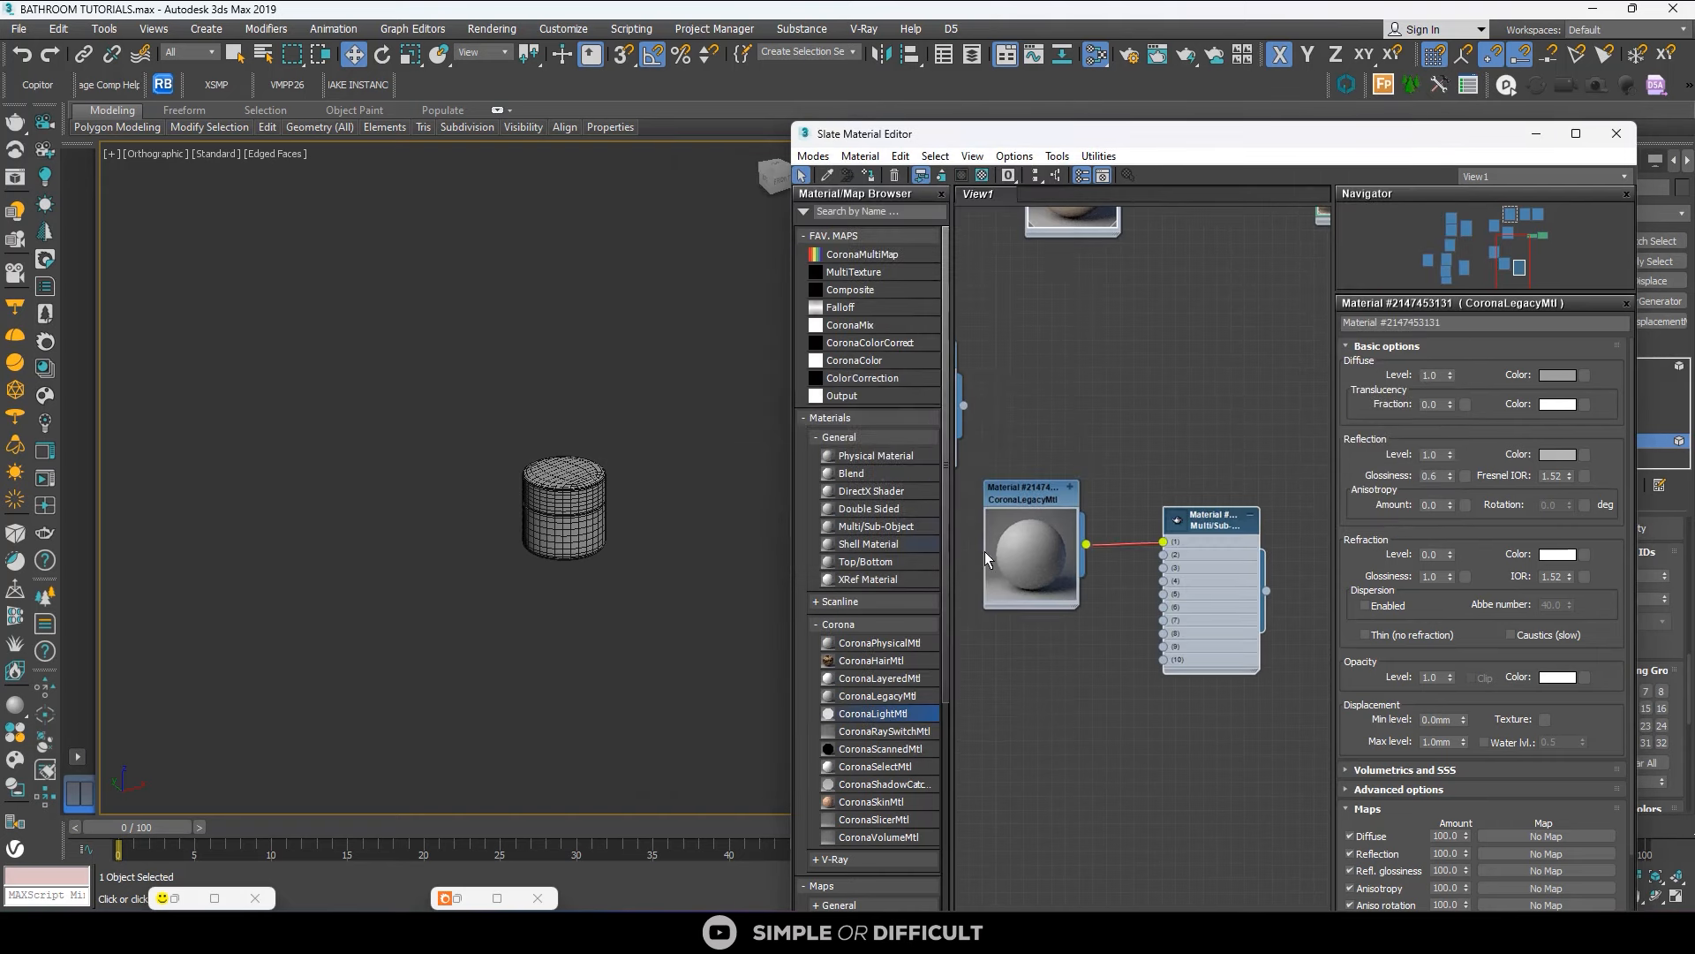
# Lighten the slot 1 sub-material's diffuse colour to near white and space the two material nodes apart.
pyautogui.scroll(-2, 1130, 553)
pyautogui.moveTo(1059, 502); pyautogui.dragTo(1098, 459)
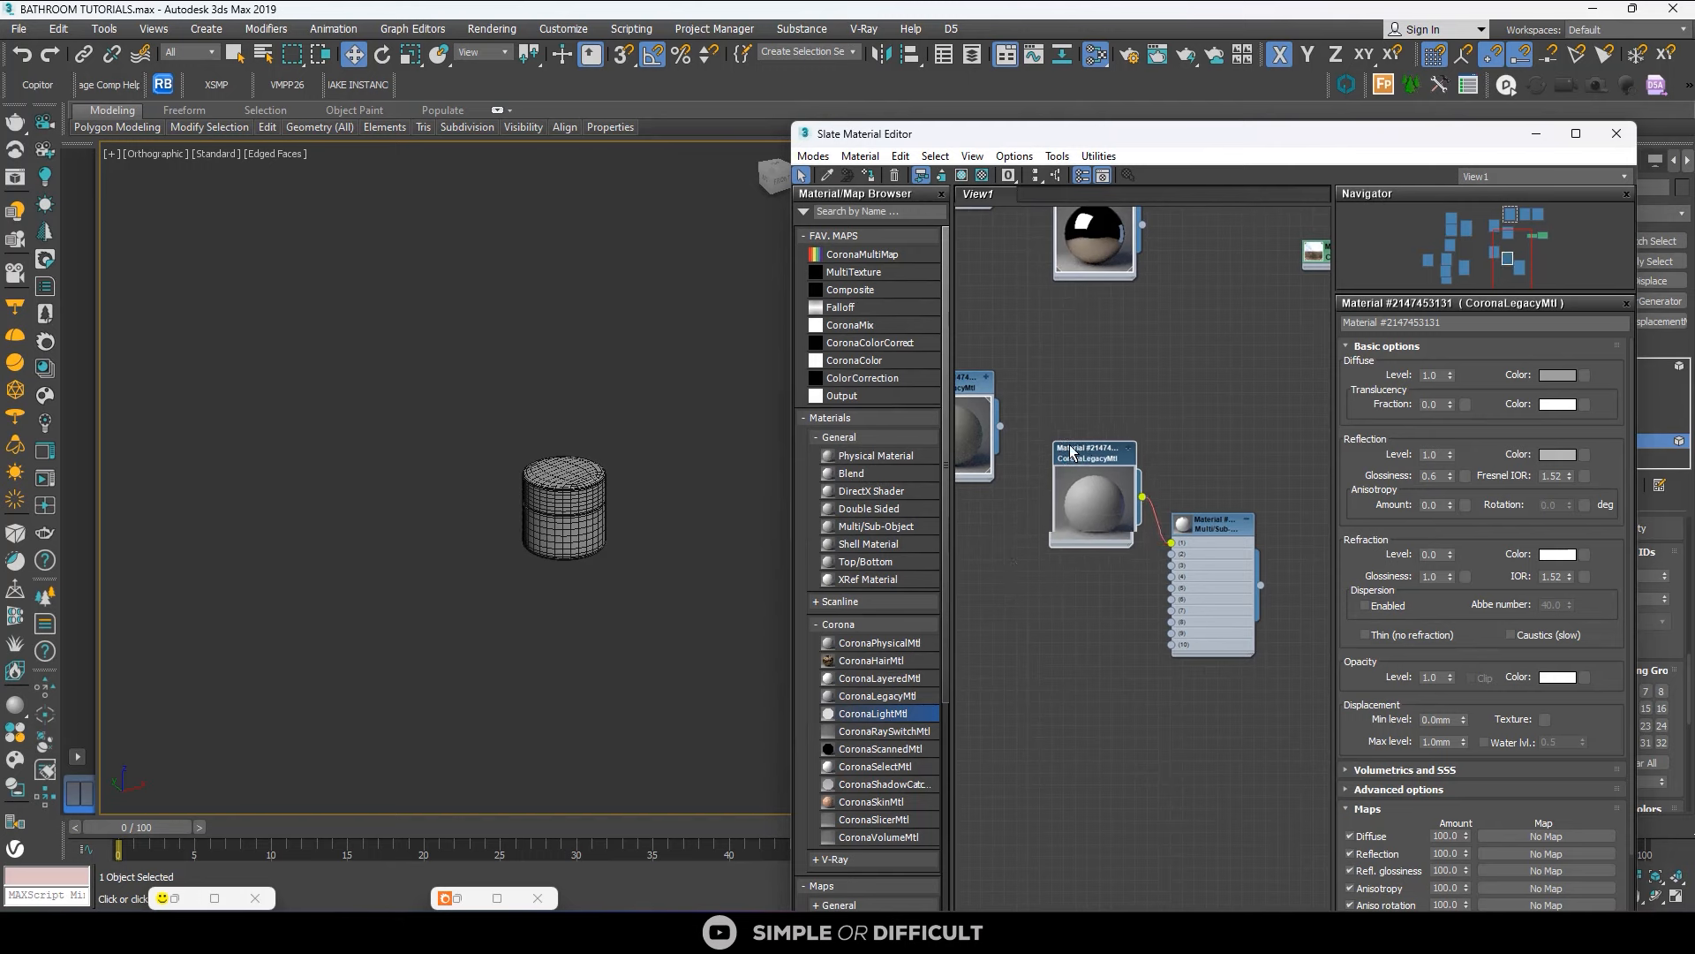
pyautogui.scroll(3, 1099, 460)
pyautogui.doubleClick(1098, 459)
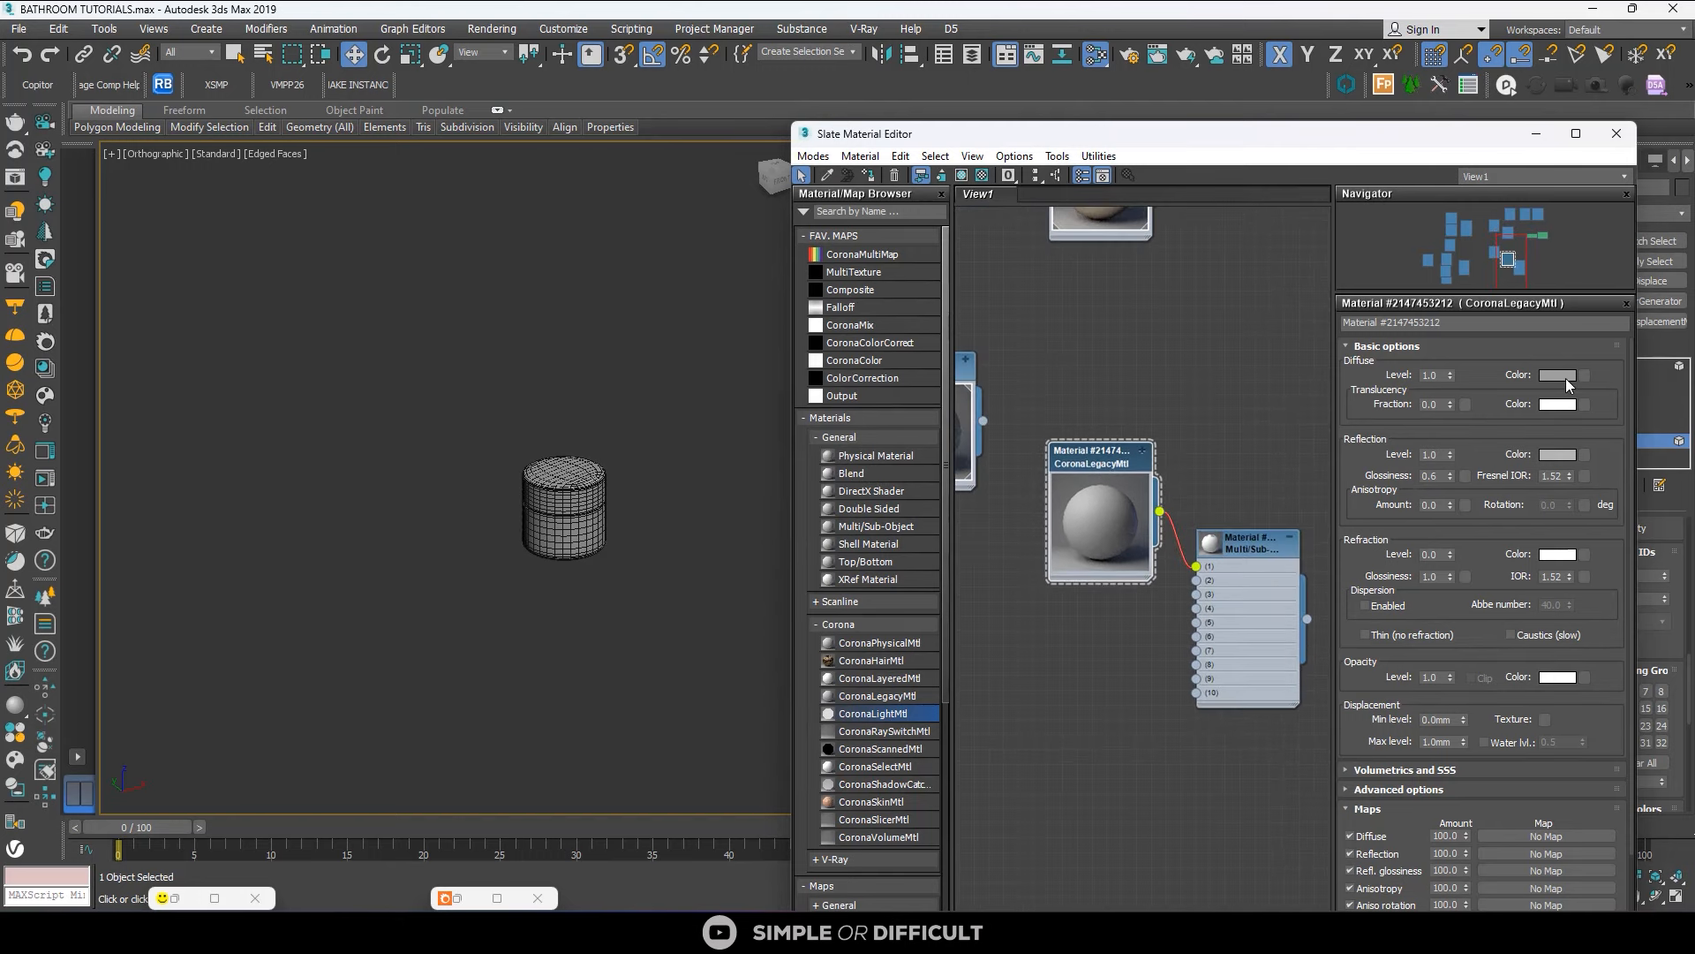
pyautogui.click(1551, 376)
pyautogui.moveTo(1173, 311); pyautogui.dragTo(1174, 353)
pyautogui.click(1315, 382)
pyautogui.moveTo(1109, 464); pyautogui.dragTo(1111, 441)
pyautogui.moveTo(1268, 548); pyautogui.dragTo(1284, 565)
pyautogui.scroll(2, 643, 550)
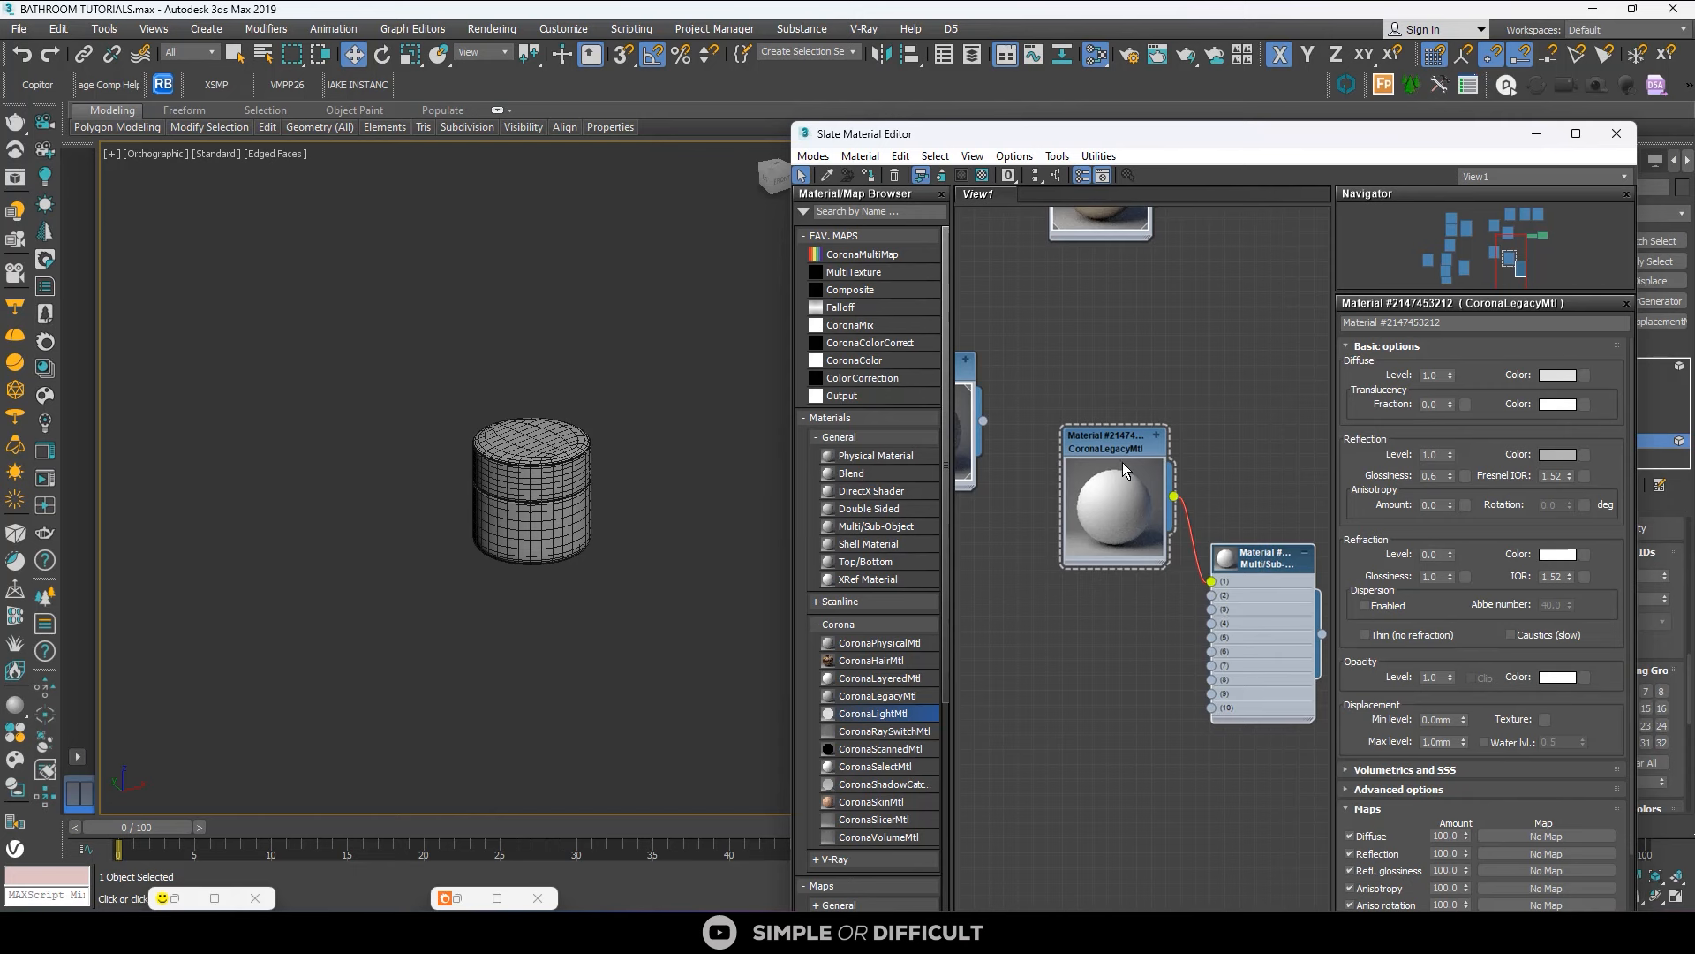
# Copy the near-white material into slot 2 of the Multi/Sub-Object and assign the Multi/Sub-Object material to the left jar.
pyautogui.keyDown('shift'); pyautogui.moveTo(1124, 468); pyautogui.dragTo(1209, 582); pyautogui.keyUp('shift')
pyautogui.scroll(1, 1217, 664)
pyautogui.moveTo(1392, 139); pyautogui.dragTo(1234, 180)
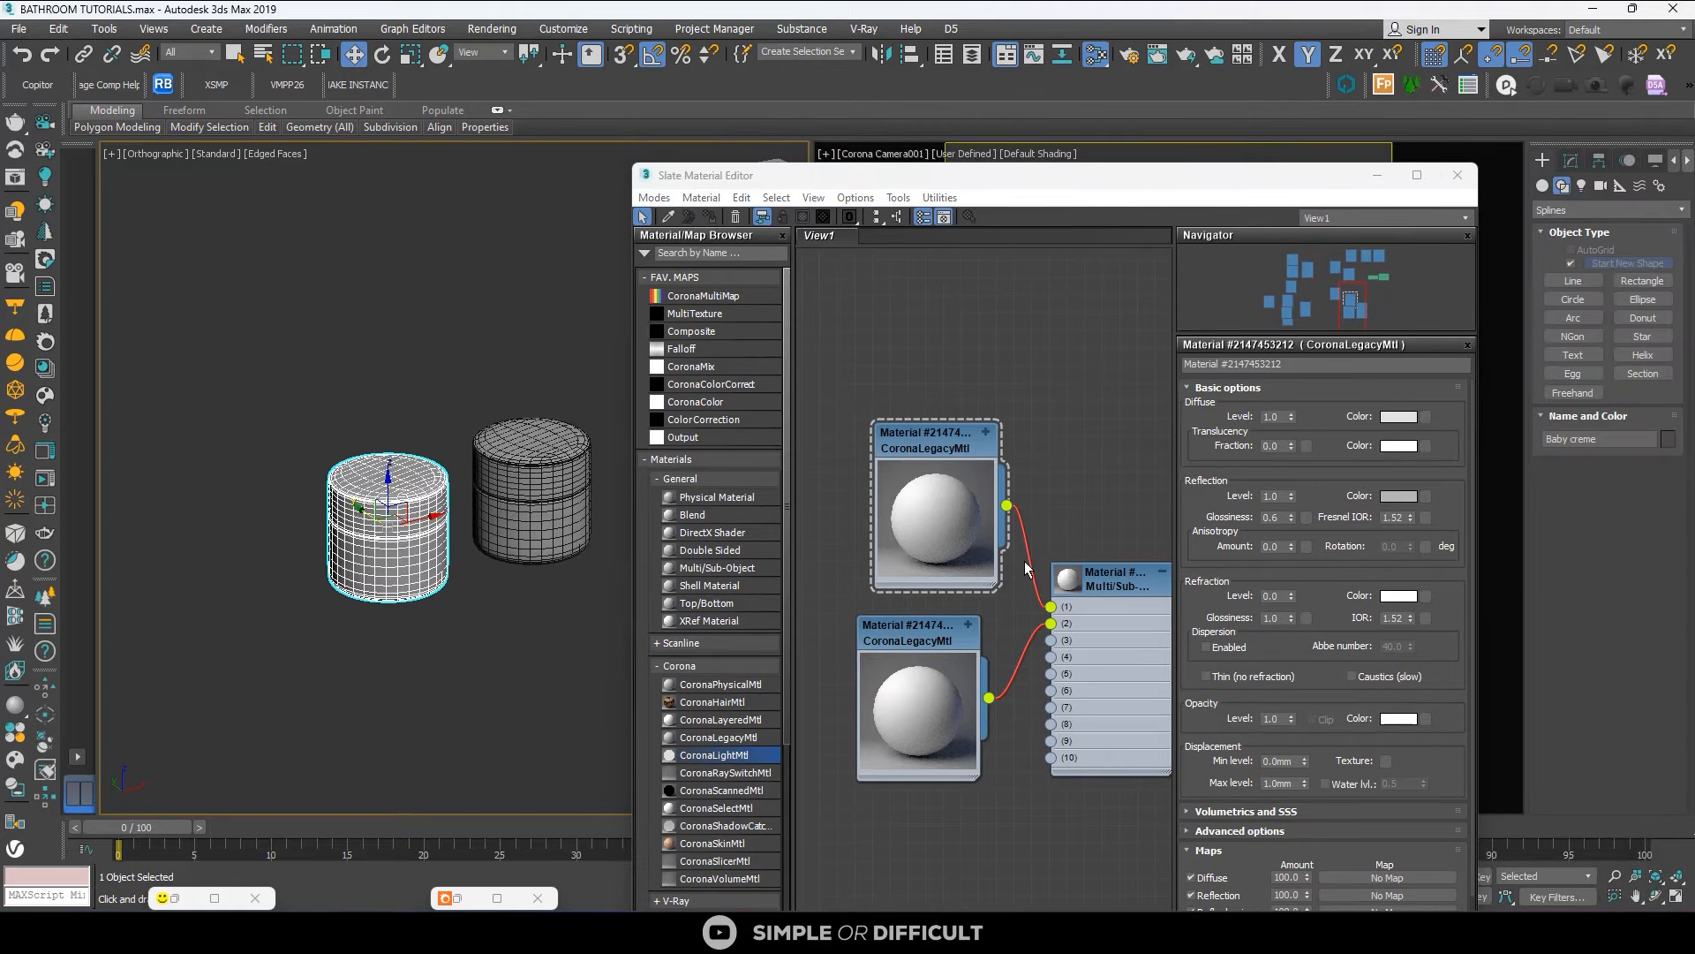
pyautogui.click(1116, 585)
pyautogui.click(712, 213)
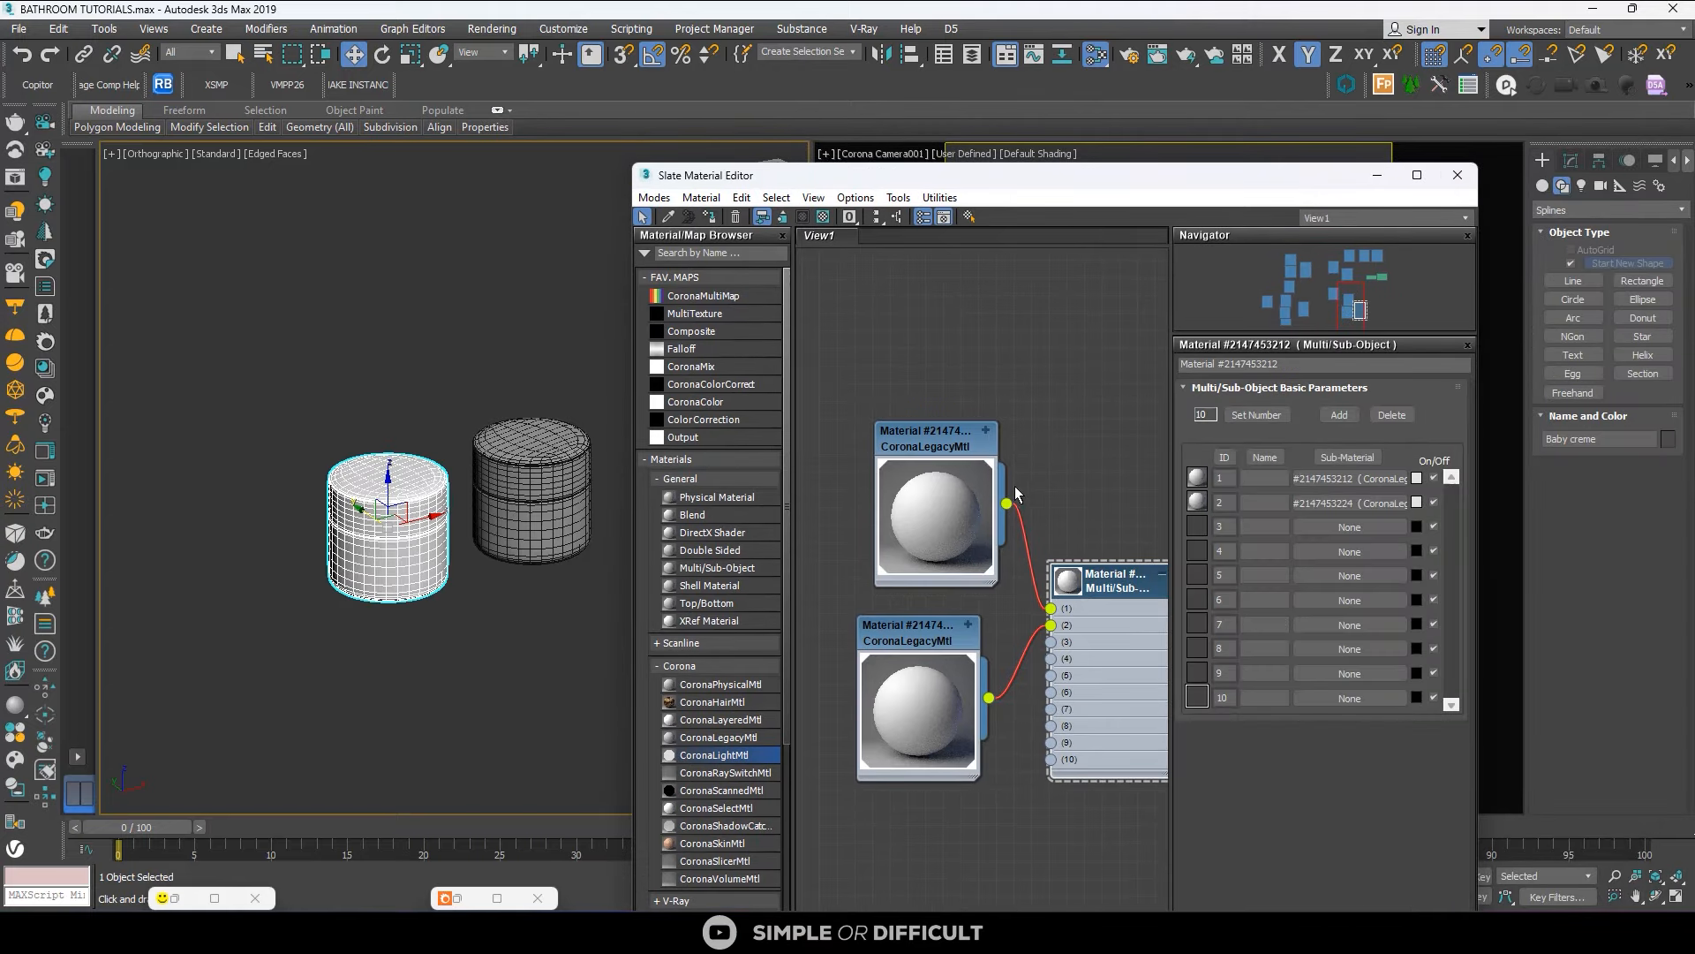
# Copy the slot 2 material and connect the copy to slot 3 of the Multi/Sub-Object.
pyautogui.click(931, 645)
pyautogui.moveTo(931, 645); pyautogui.dragTo(1003, 518, button='middle')
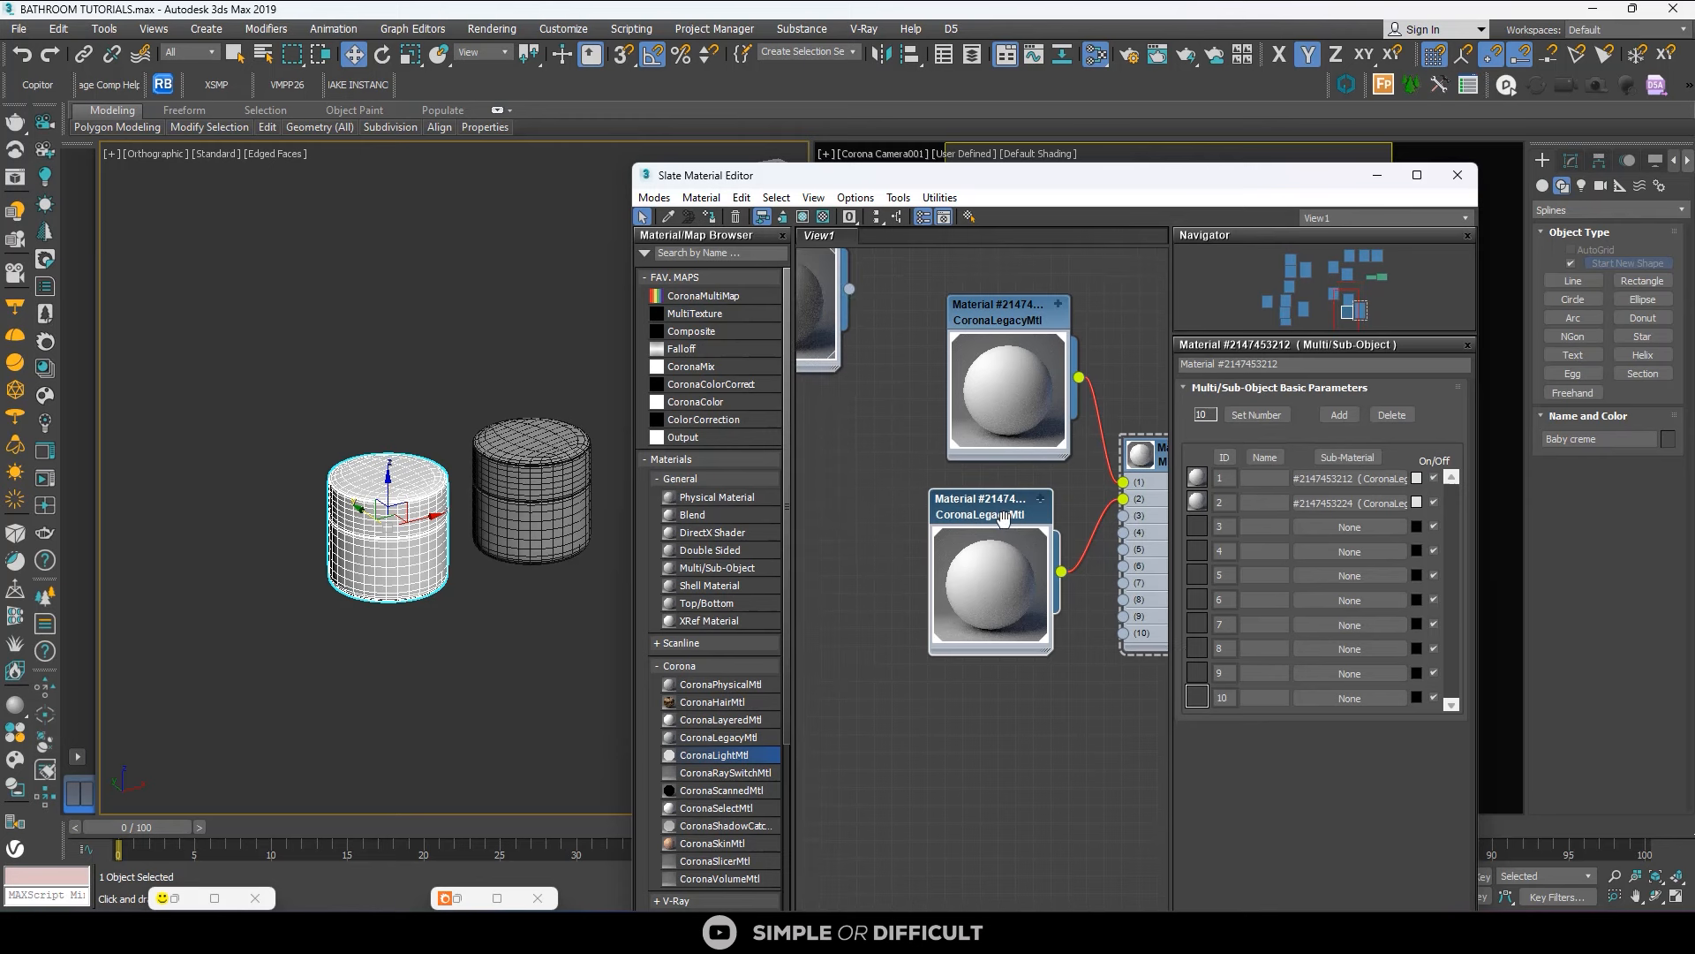
pyautogui.keyDown('shift'); pyautogui.moveTo(1003, 521); pyautogui.dragTo(1122, 517); pyautogui.keyUp('shift')
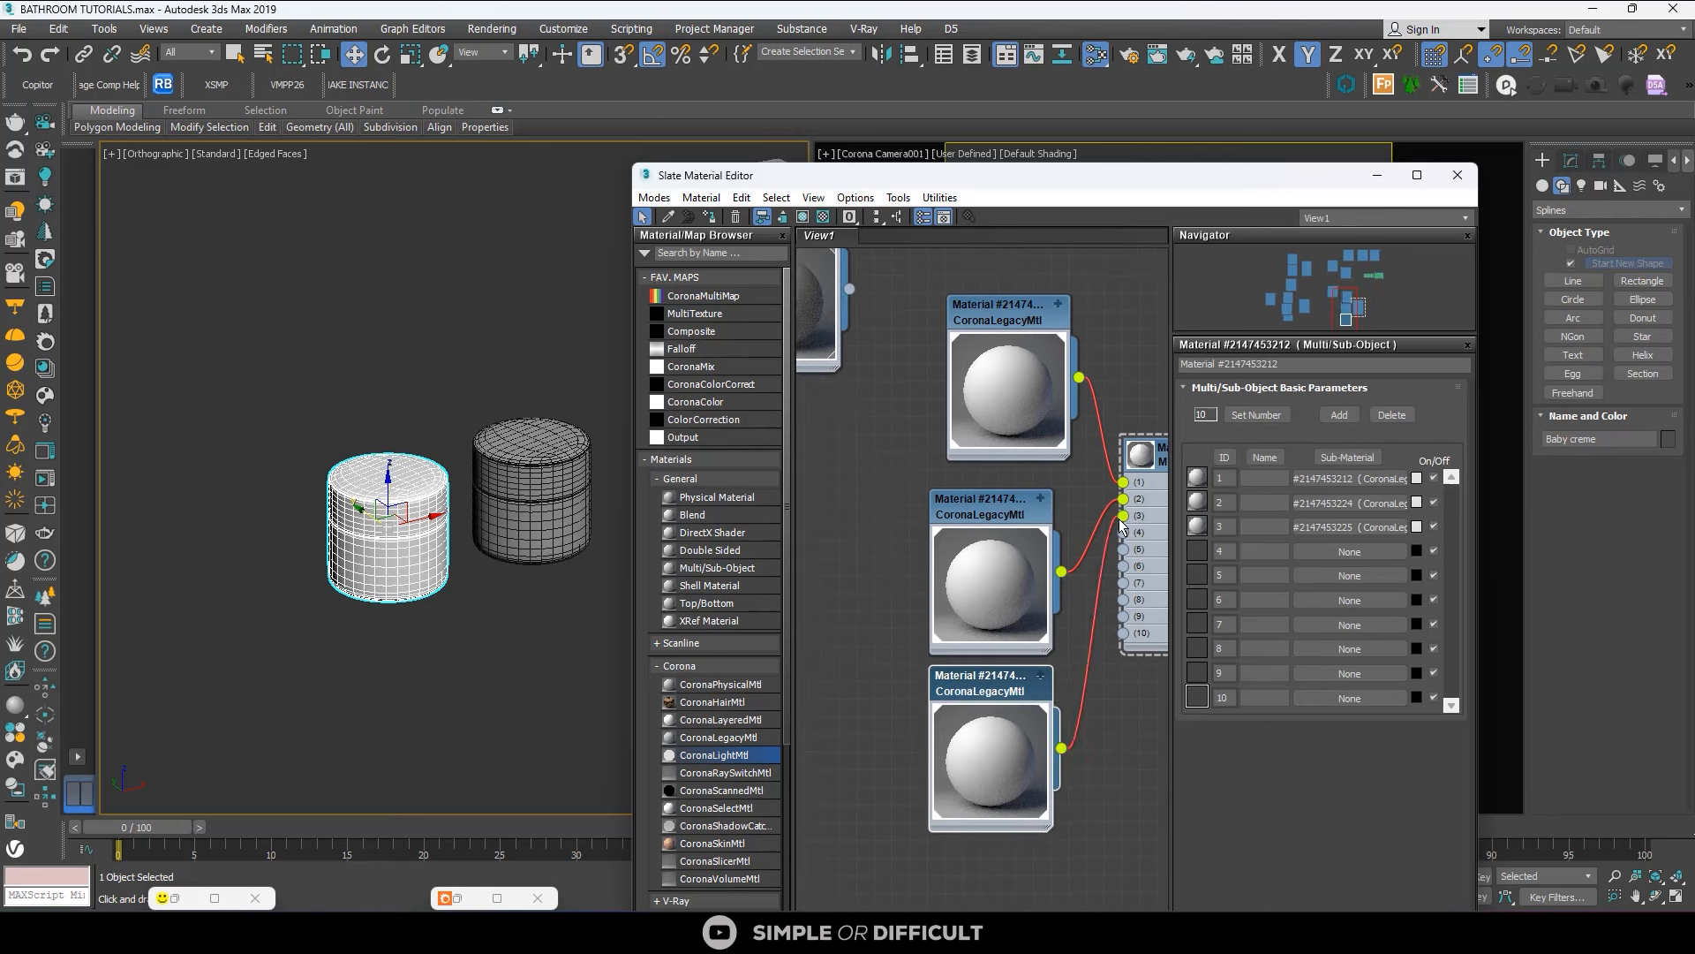
# Set the slot 2 sub-material's reflection glossiness to 0.75 and its reflection colour to pure white.
pyautogui.doubleClick(984, 507)
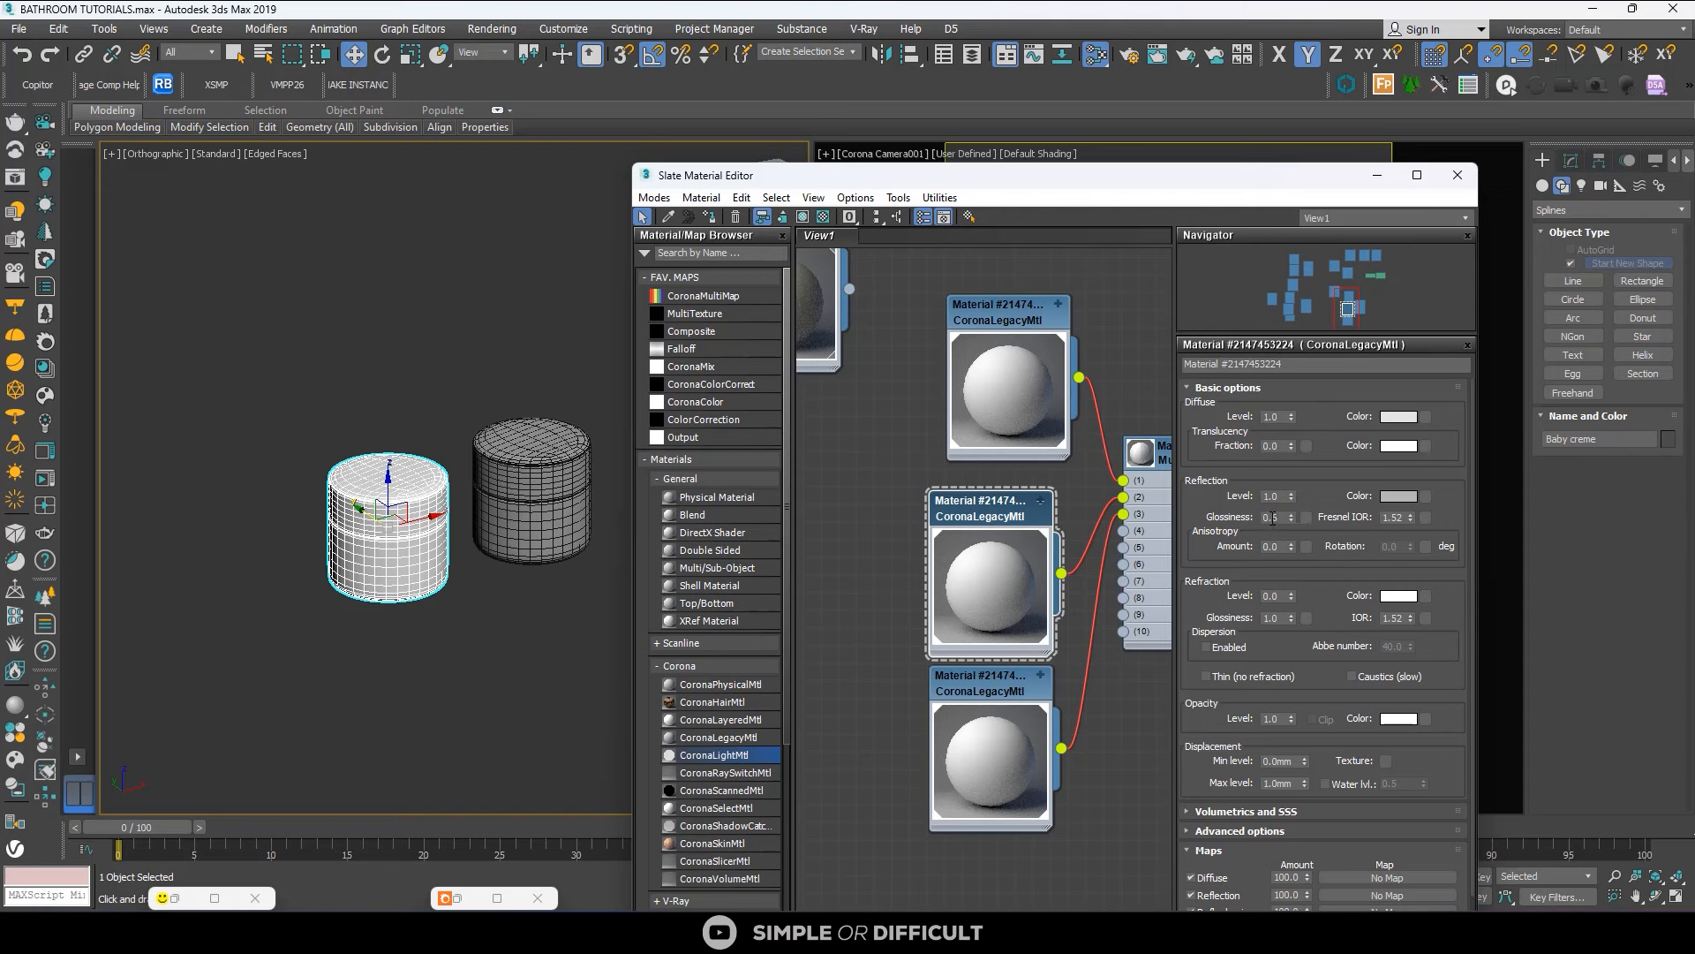
pyautogui.moveTo(1272, 518); pyautogui.dragTo(1283, 524)
pyautogui.scroll(2, 1010, 501)
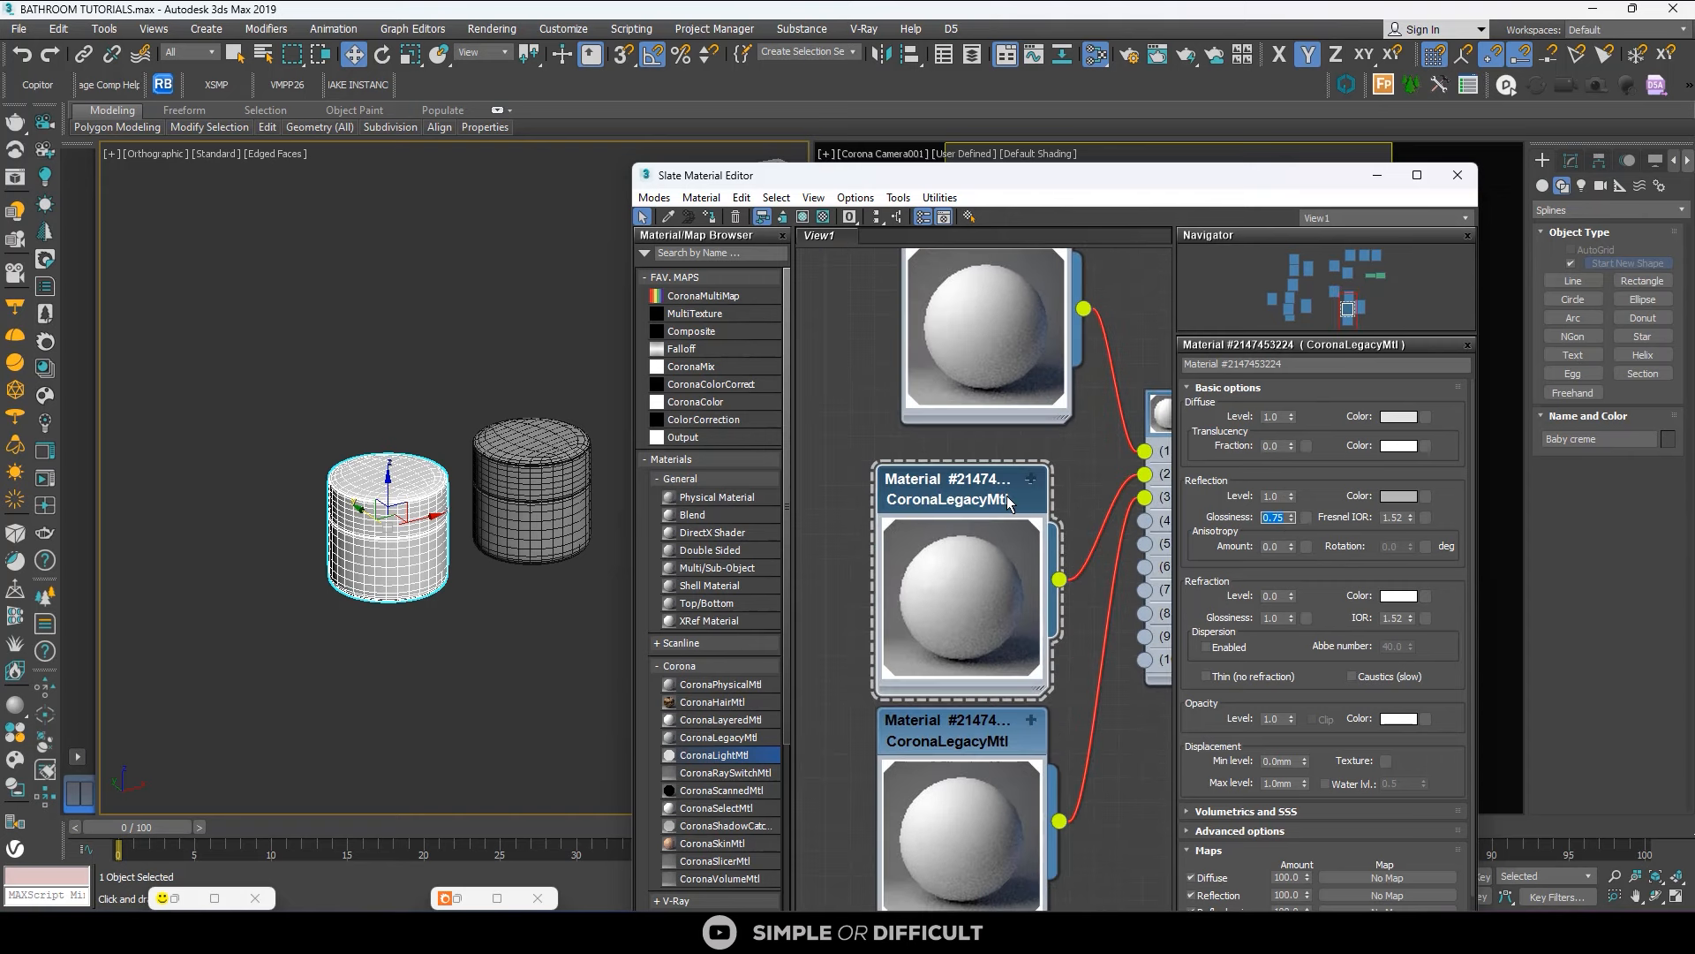
pyautogui.click(1394, 496)
pyautogui.moveTo(1174, 334); pyautogui.dragTo(1225, 358)
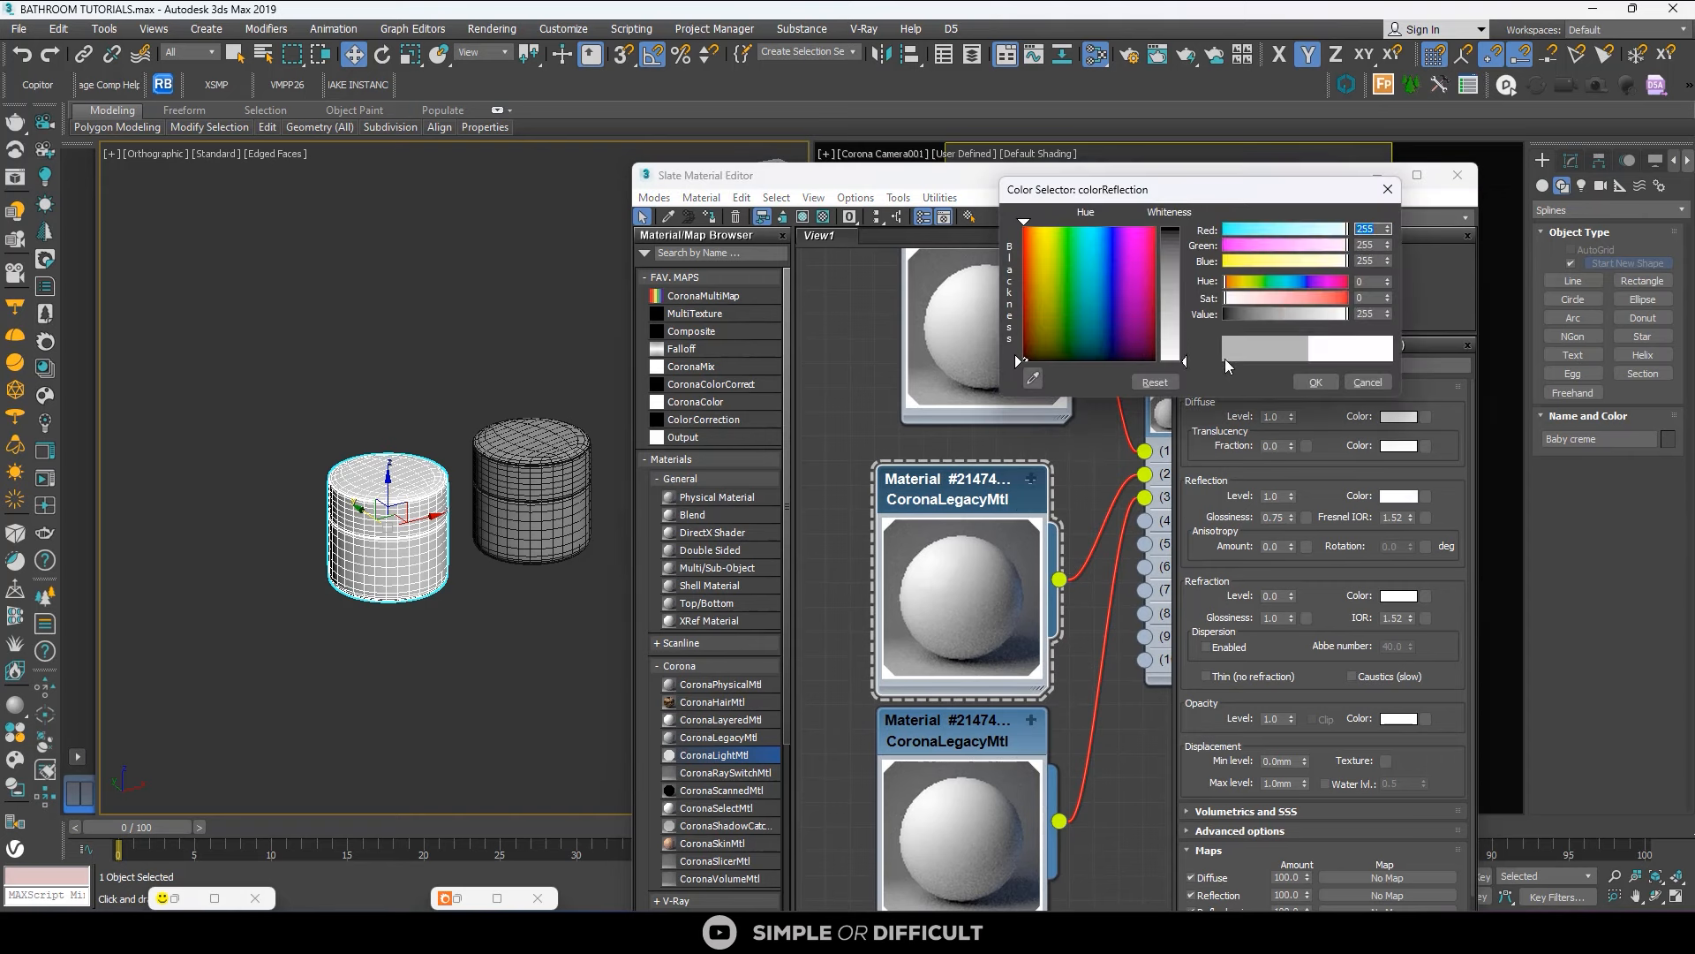
pyautogui.click(1313, 381)
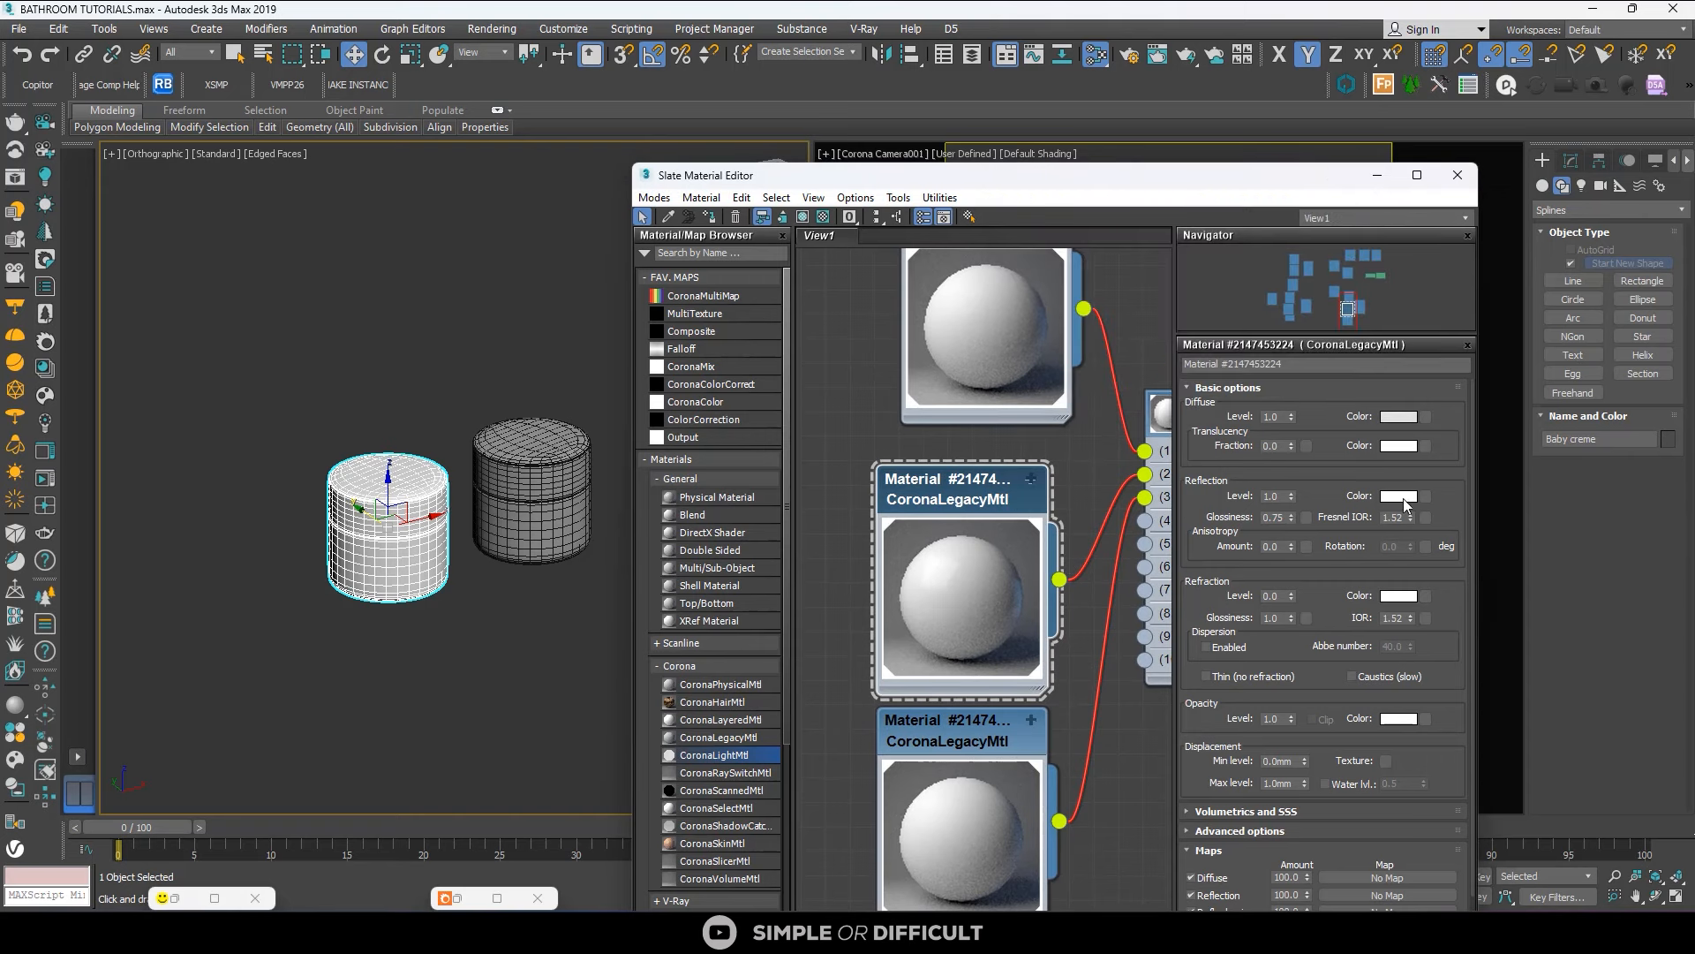
# Change the slot 2 sub-material's diffuse colour to a dark brown, RGB 33, 22, 16, and check it on the jar lid.
pyautogui.click(1399, 416)
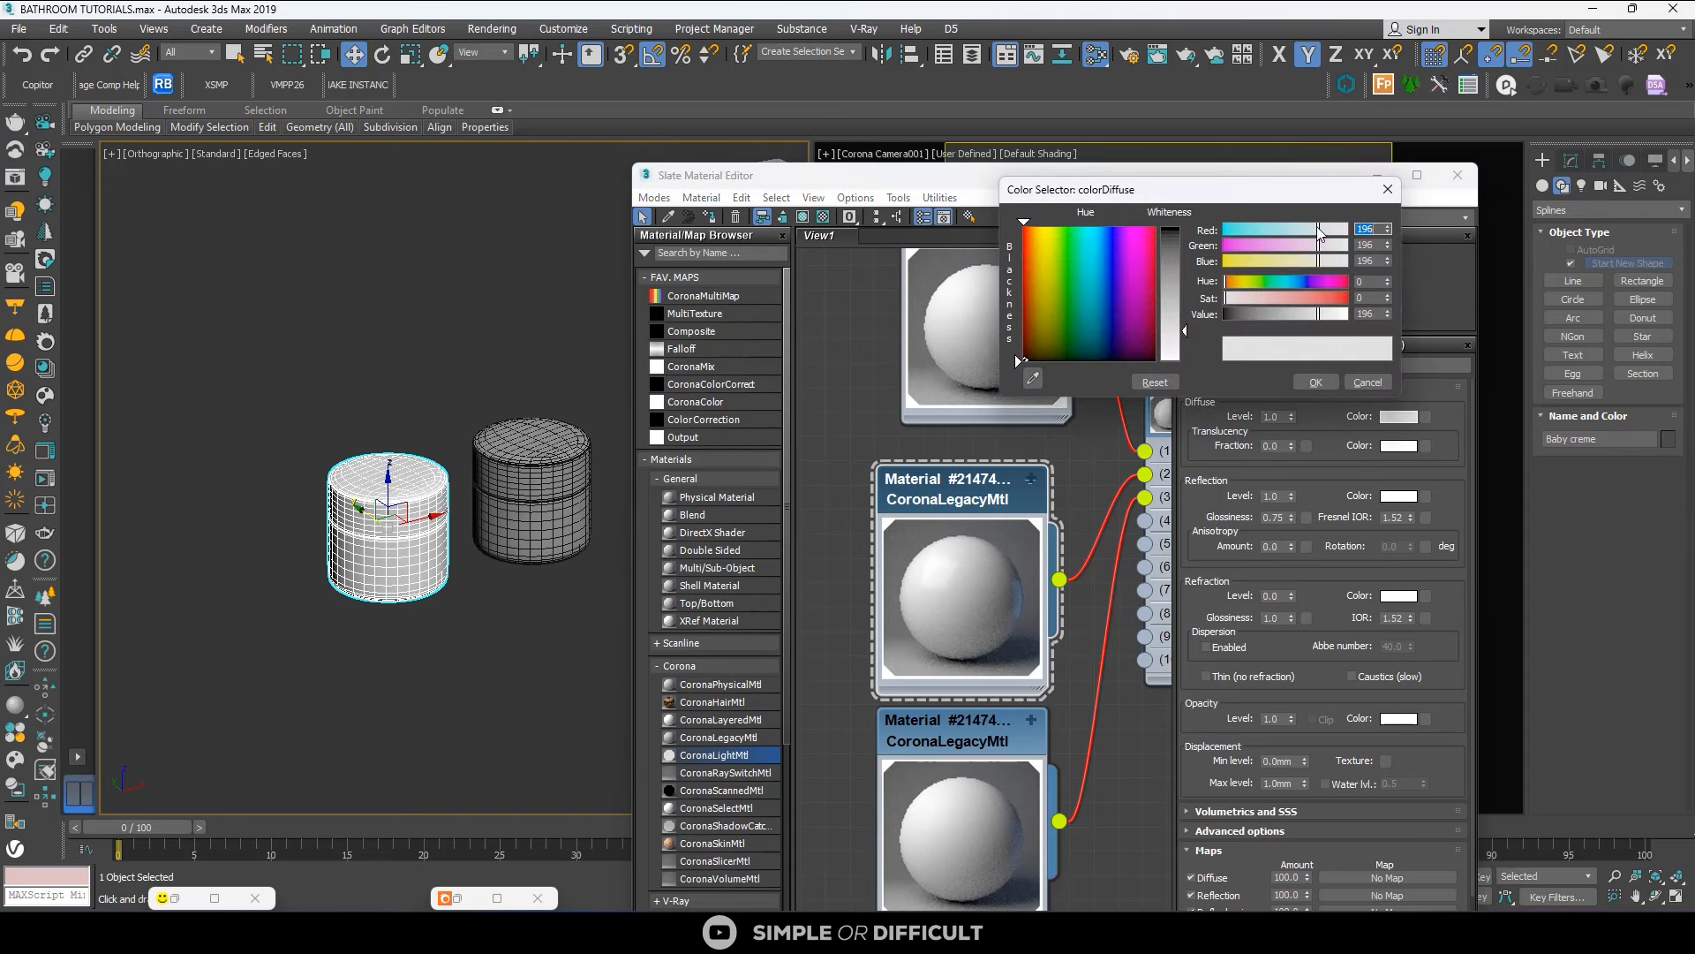
pyautogui.moveTo(1320, 232); pyautogui.dragTo(1230, 263)
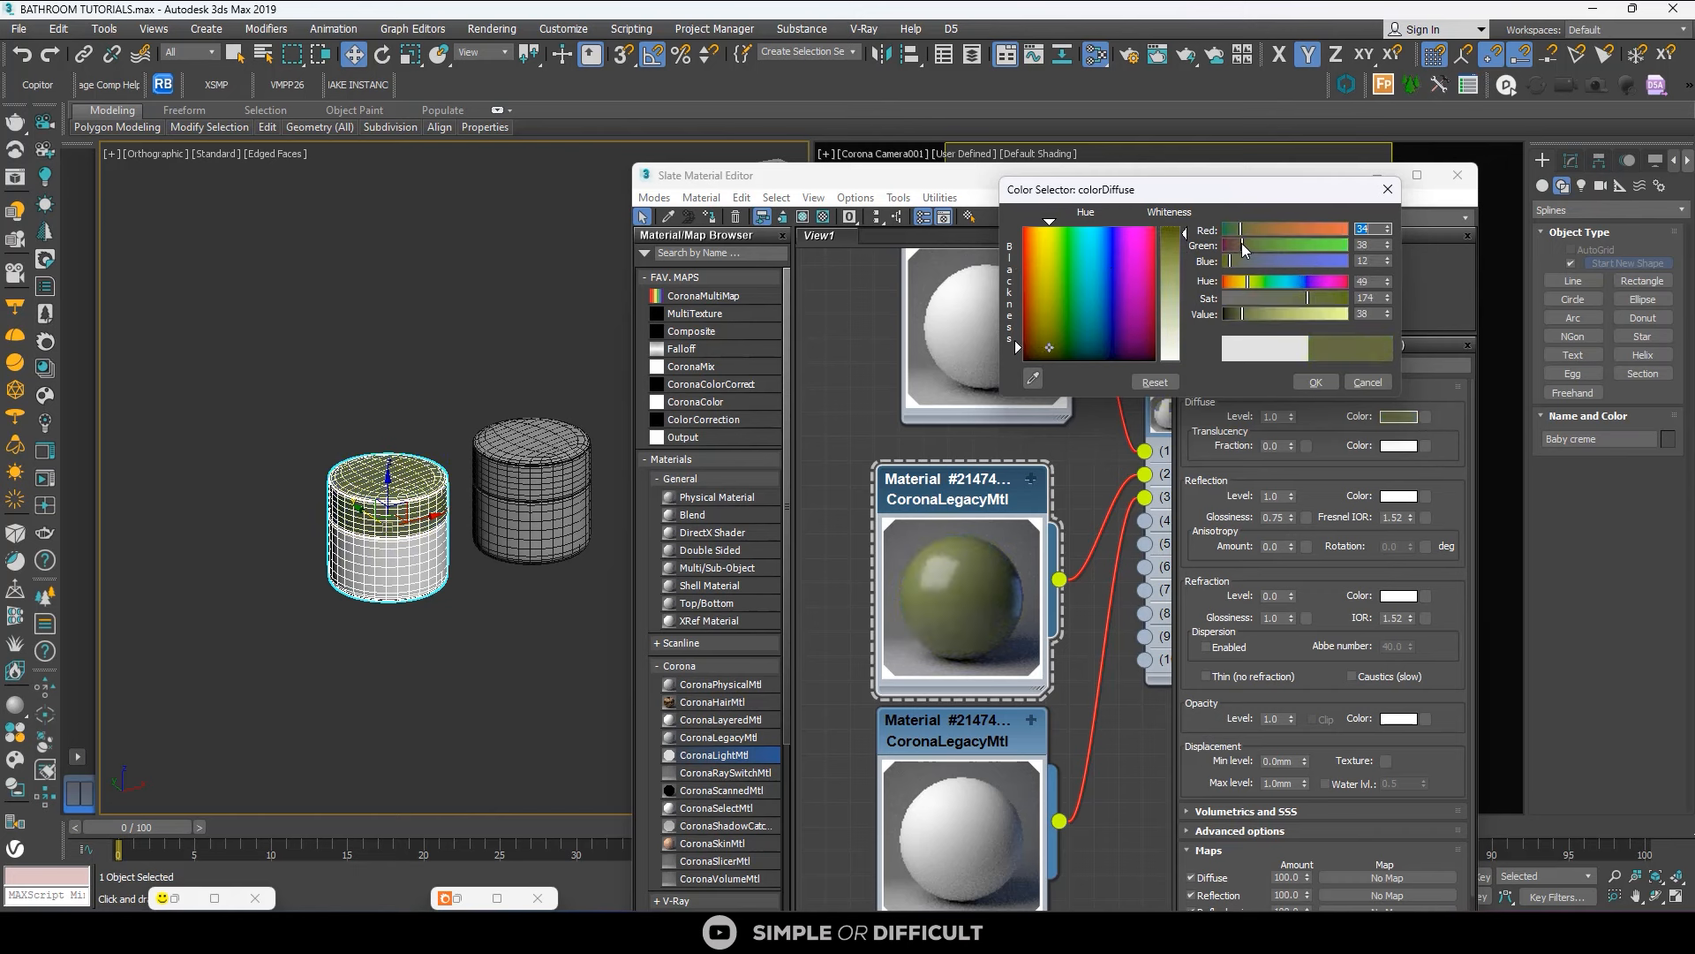
pyautogui.moveTo(1243, 244); pyautogui.dragTo(1236, 244)
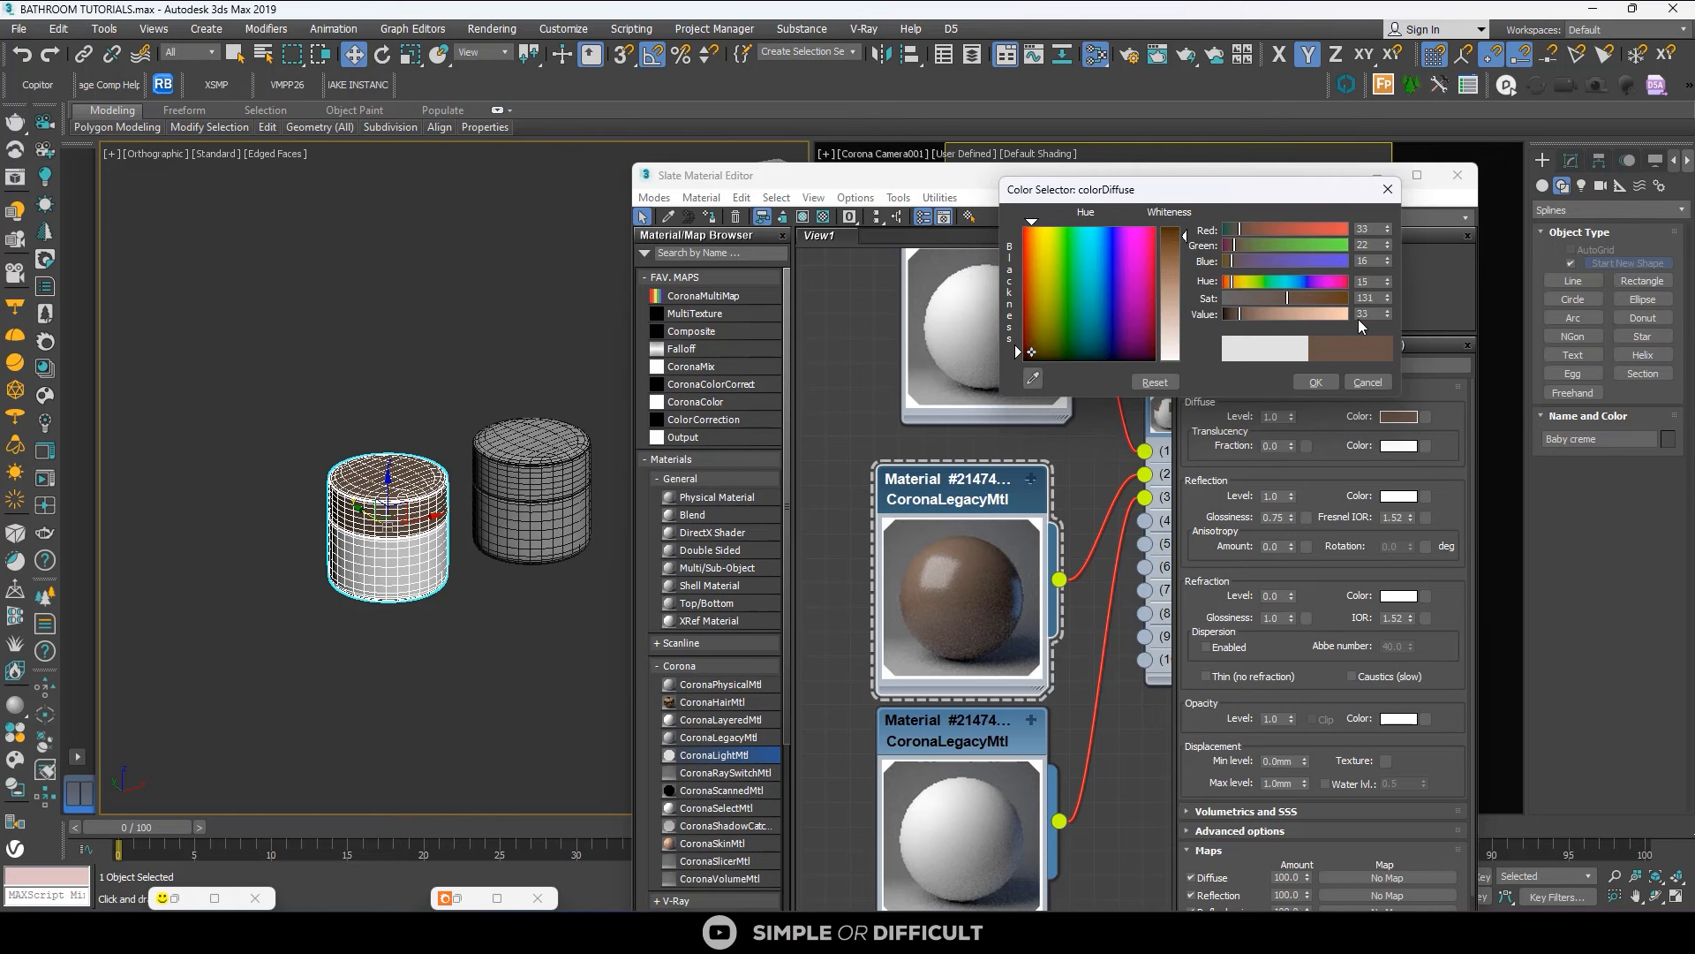
pyautogui.click(1316, 382)
pyautogui.scroll(-3, 1020, 523)
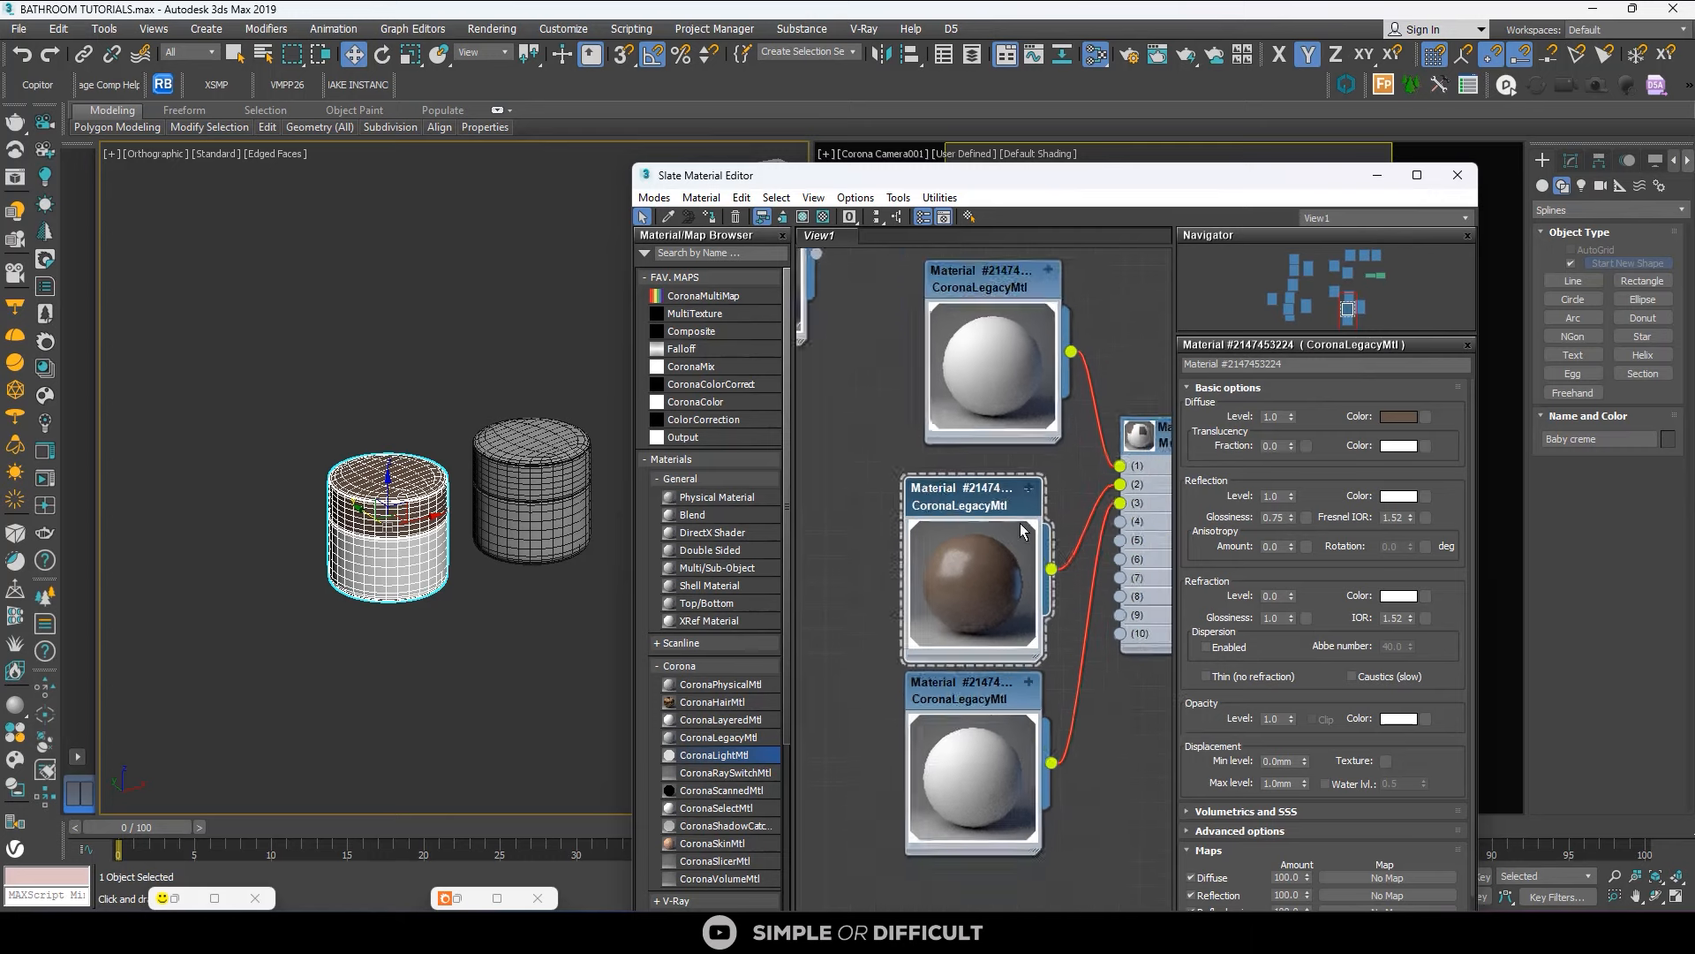
pyautogui.scroll(5, 380, 494)
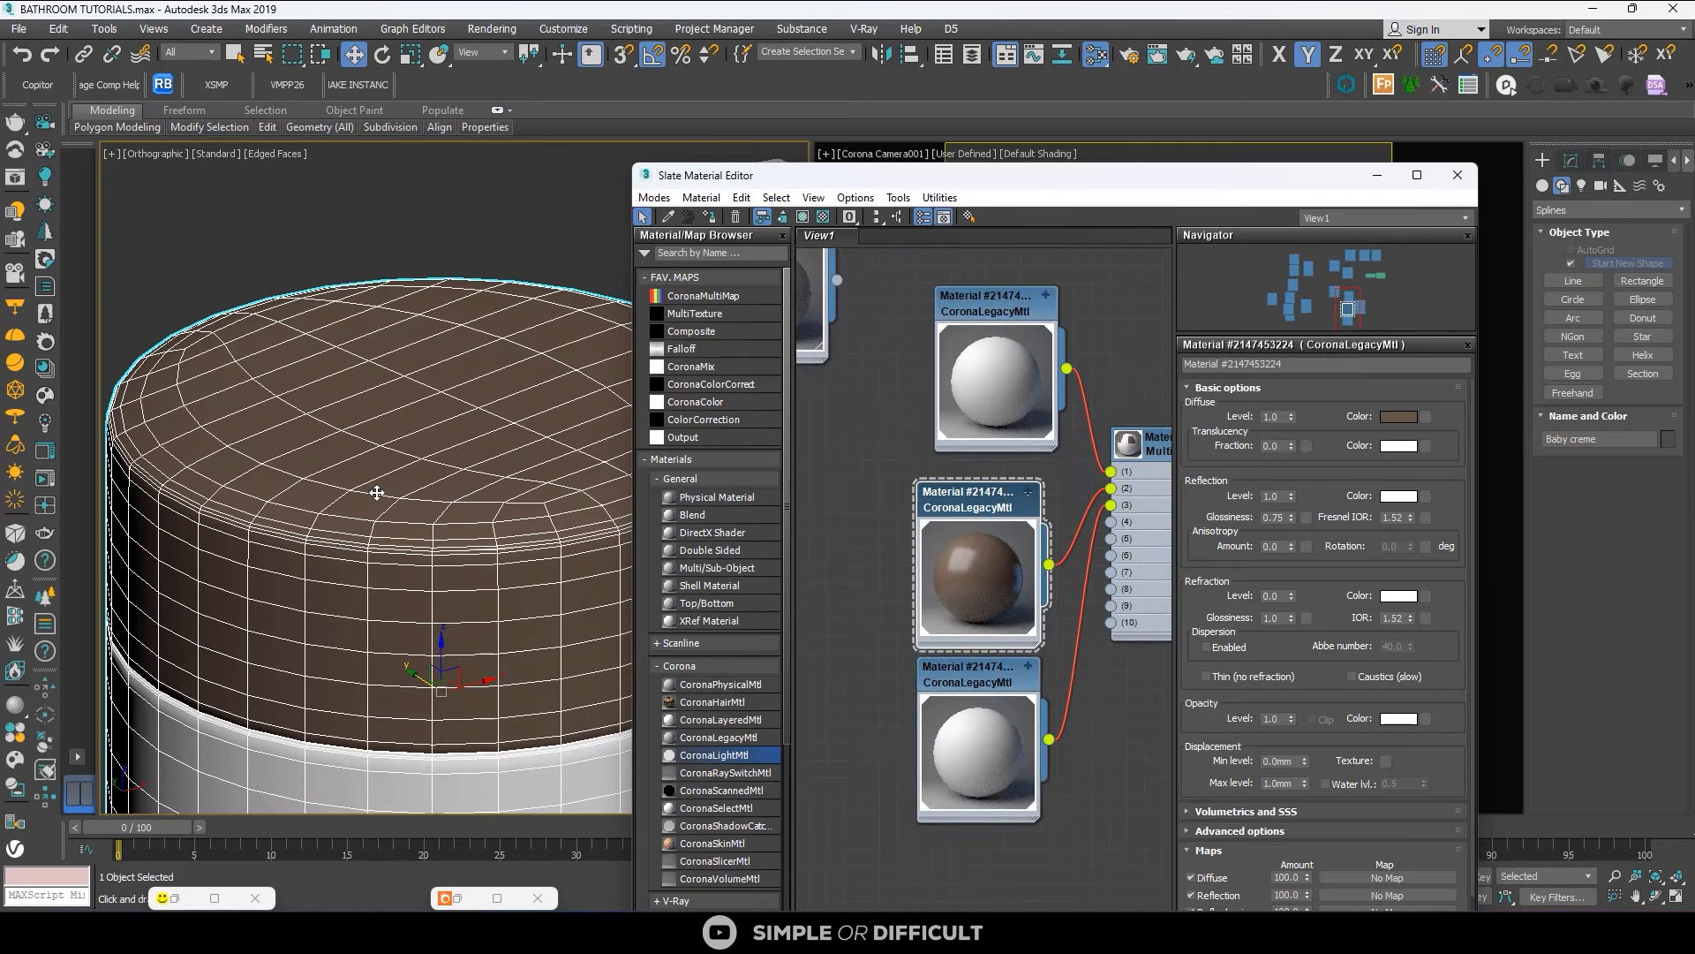
pyautogui.scroll(-4, 380, 495)
pyautogui.scroll(2, 413, 548)
pyautogui.scroll(2, 413, 547)
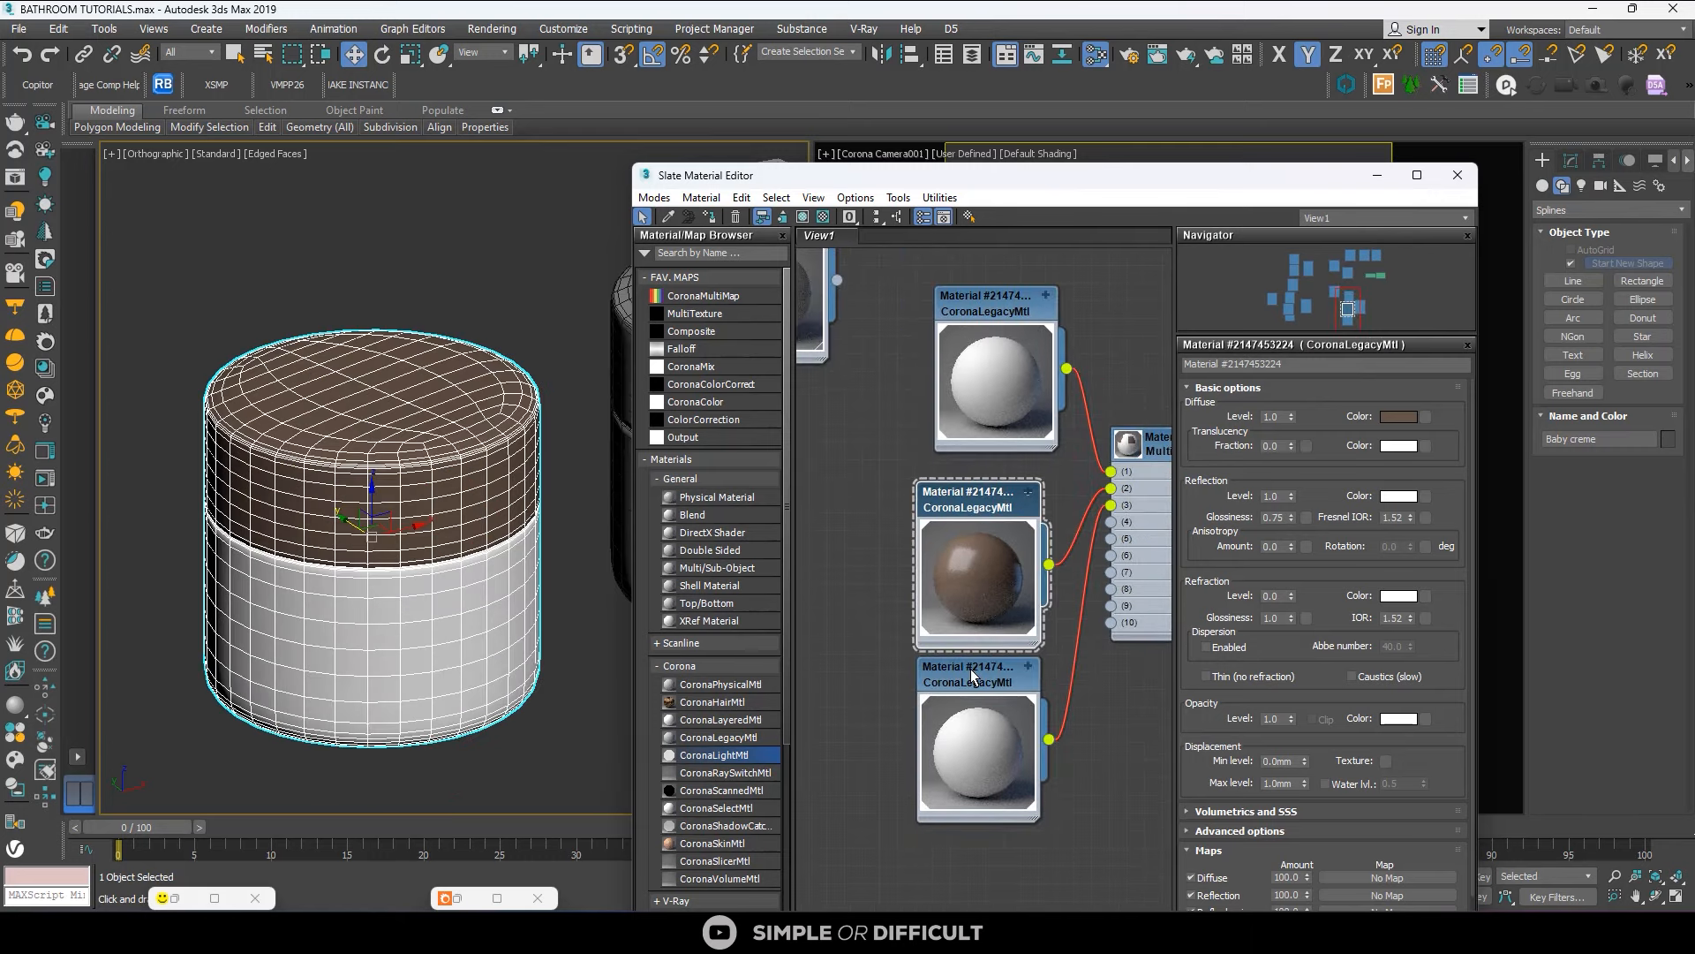
# Set the slot 3 sub-material's reflection glossiness to 0.75 and its reflection colour to pure white.
pyautogui.moveTo(972, 676); pyautogui.dragTo(972, 695)
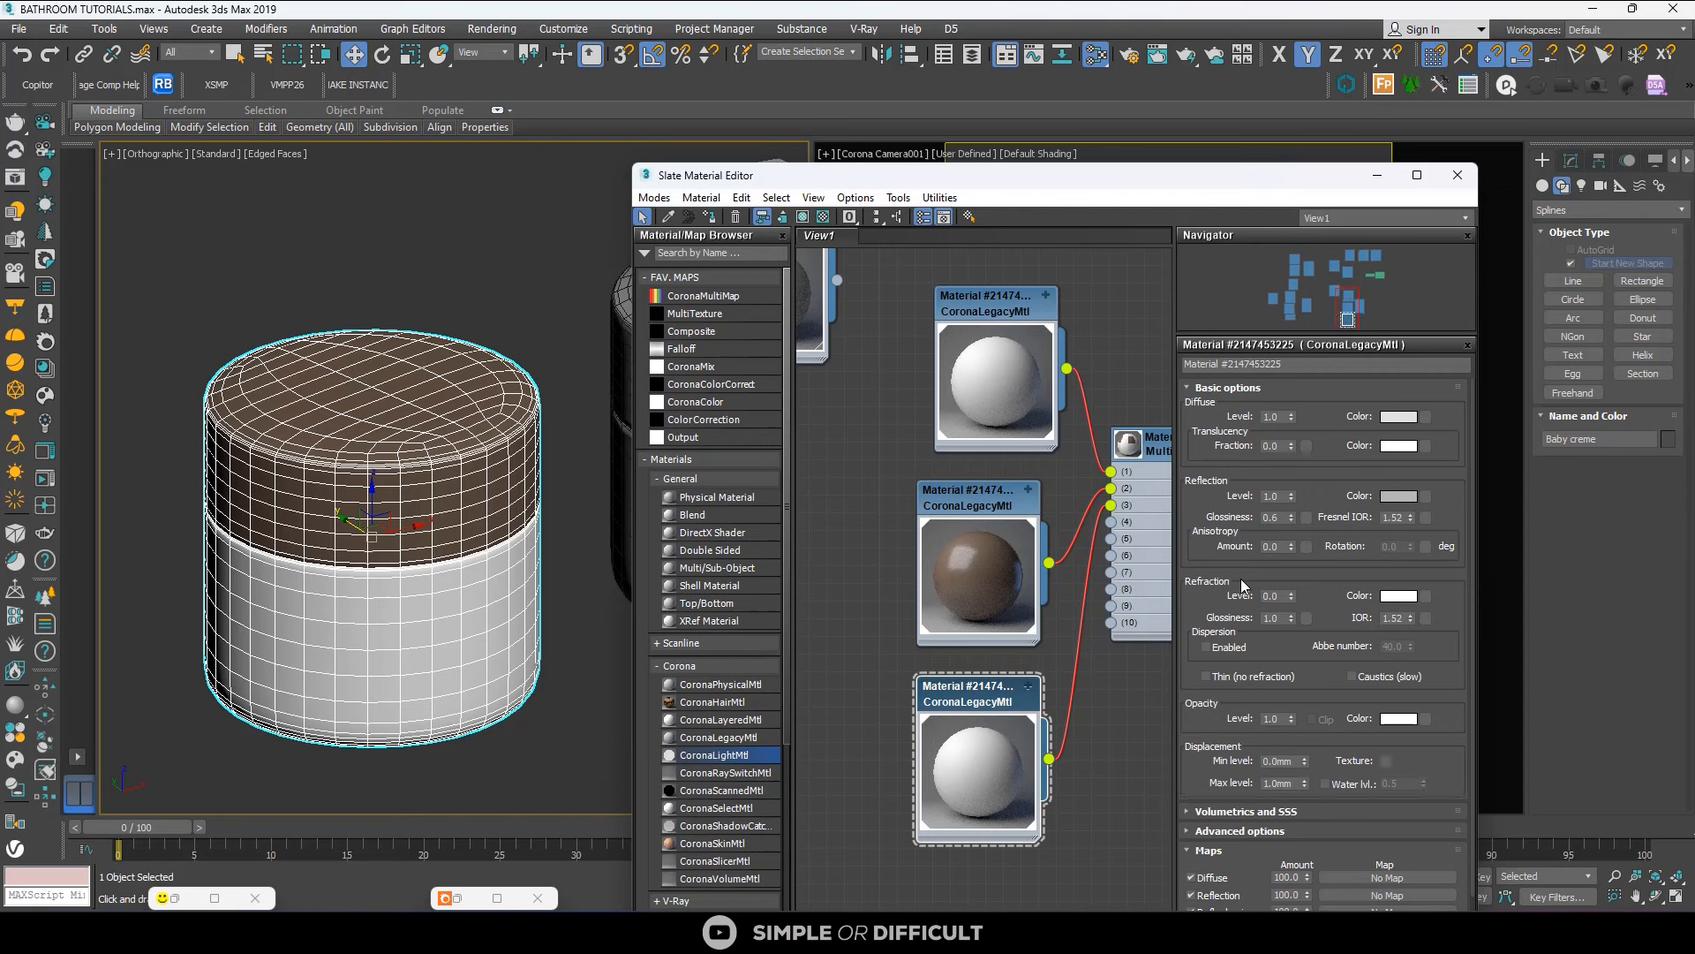
pyautogui.scroll(-3, 972, 512)
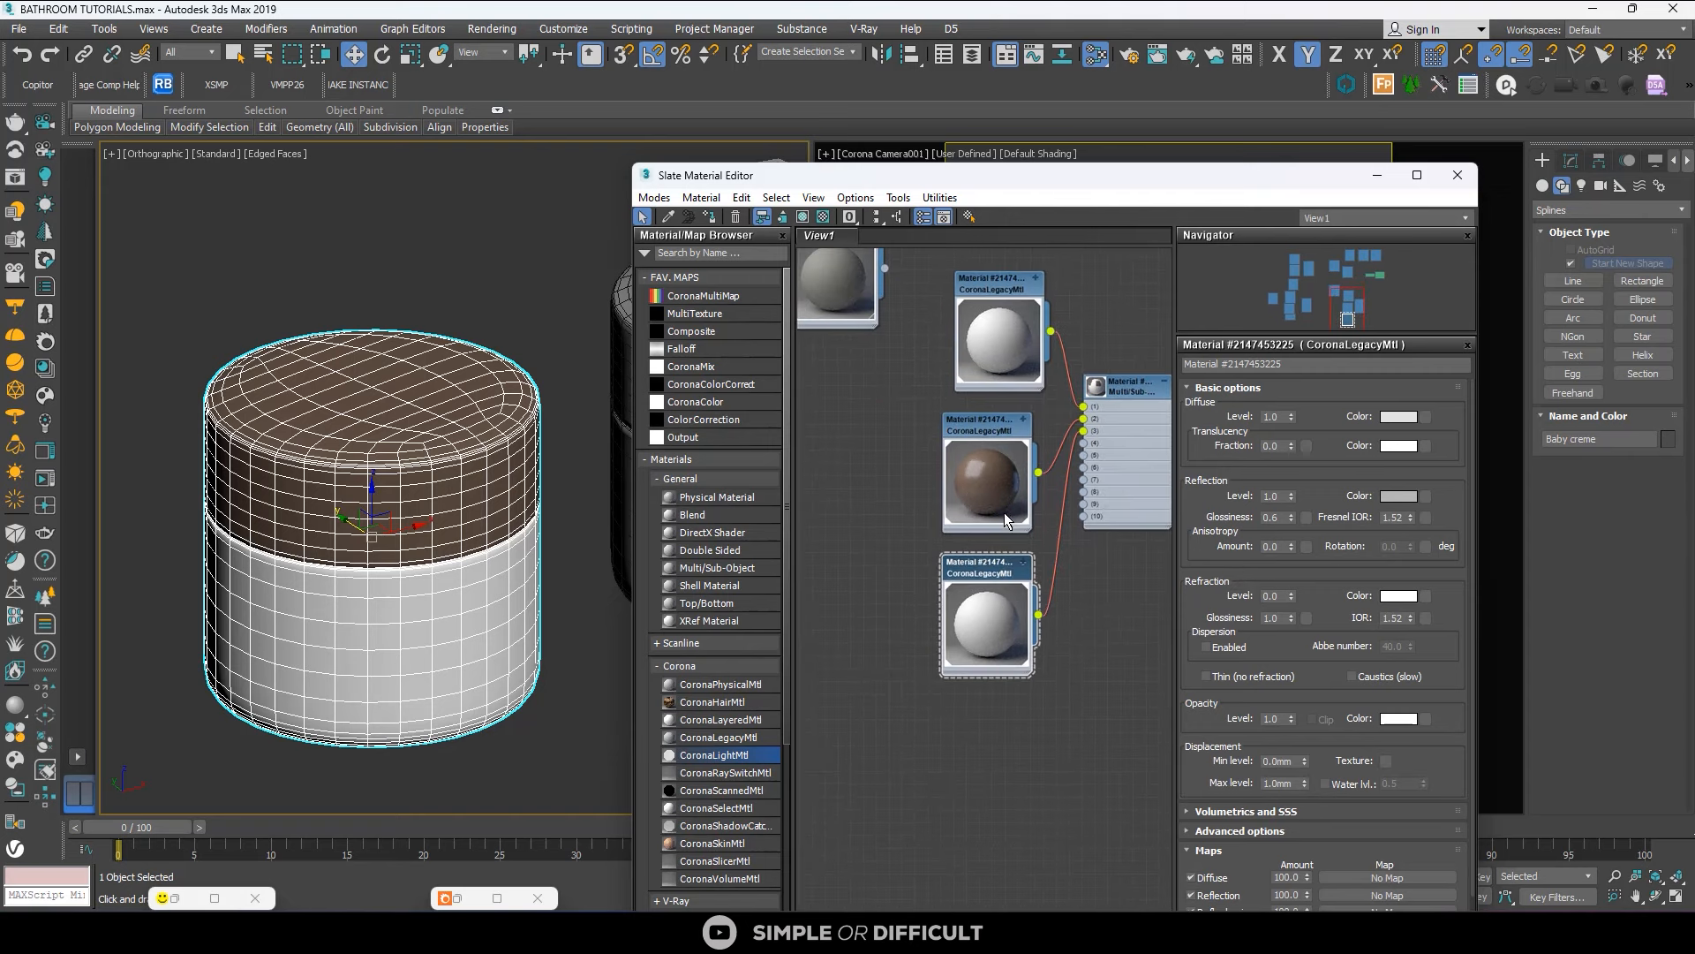
pyautogui.click(1272, 517)
pyautogui.click(1398, 496)
pyautogui.moveTo(1184, 291); pyautogui.dragTo(1184, 359)
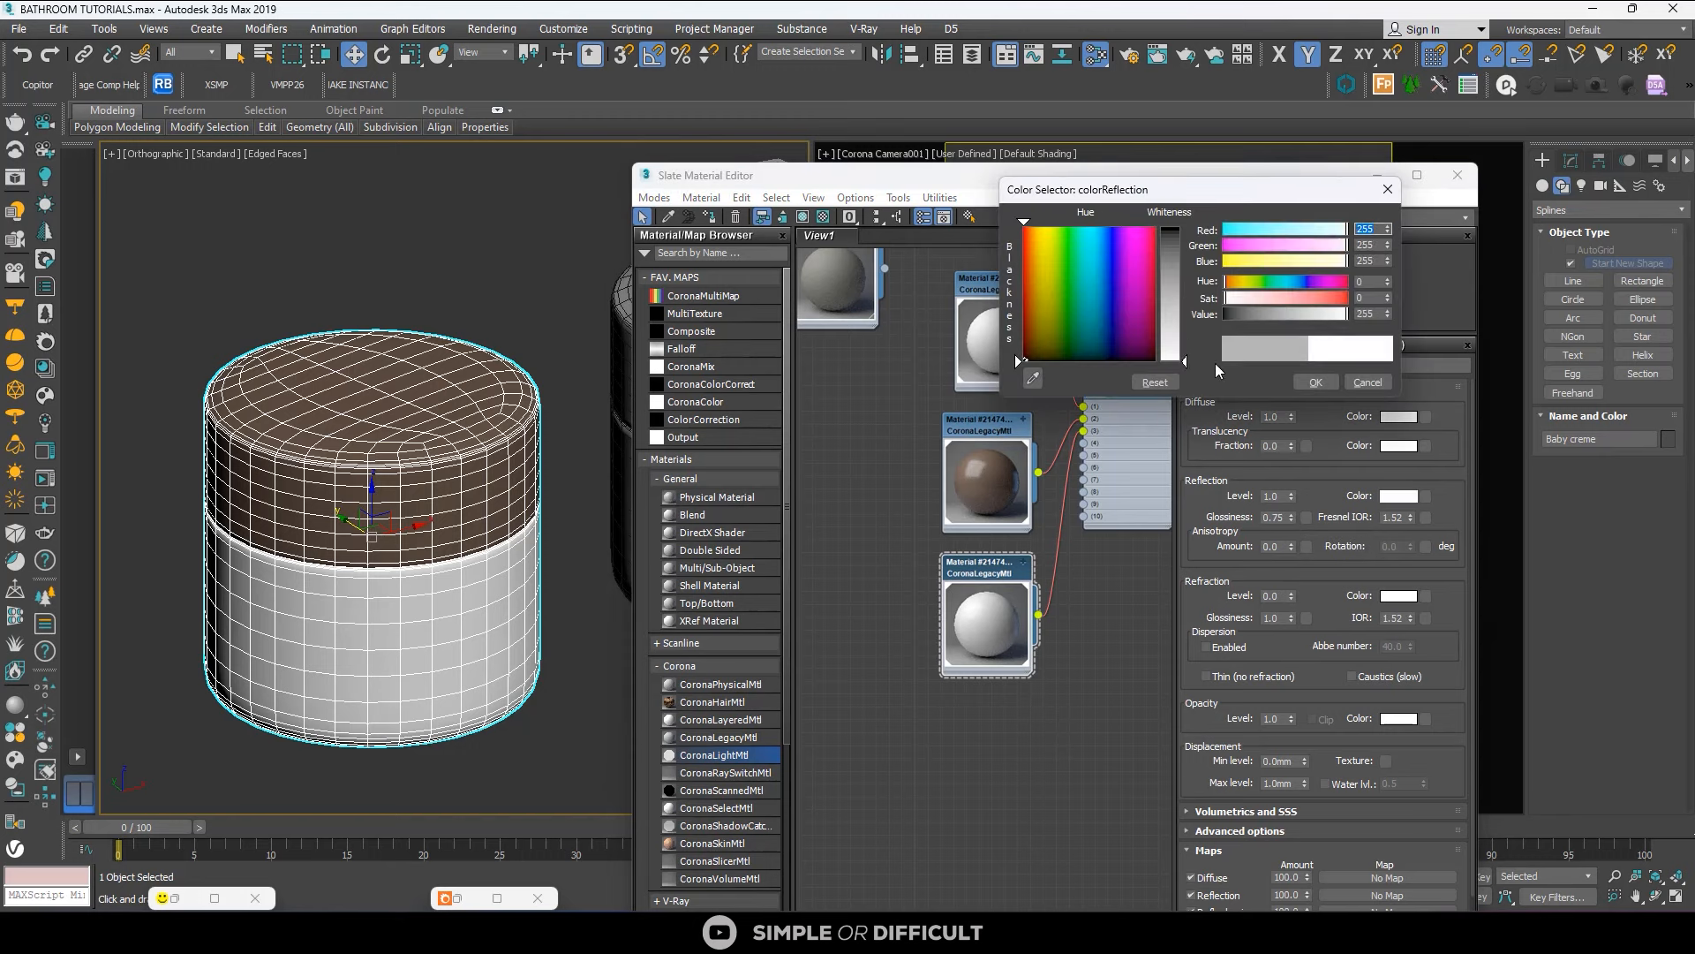
pyautogui.click(1315, 382)
pyautogui.scroll(3, 1003, 568)
pyautogui.scroll(-1, 1004, 568)
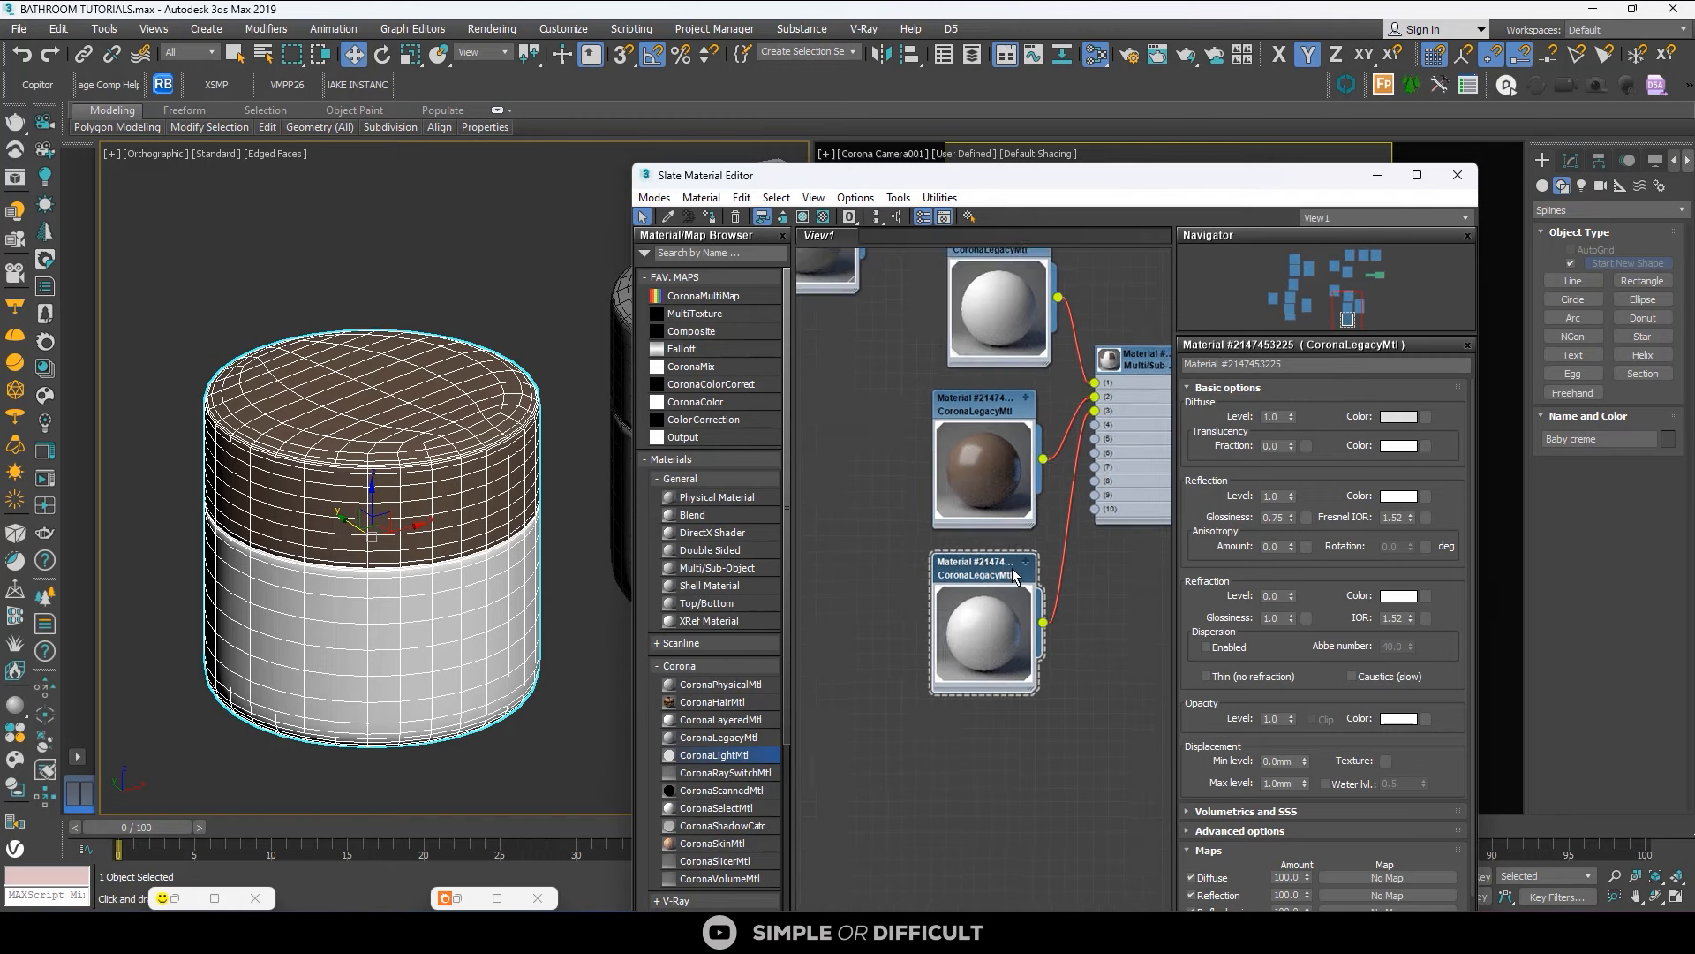
# Shift the slot 1 node slightly away from the Multi/Sub-Object node and assign the Multi/Sub-Object material to the second jar.
pyautogui.moveTo(1058, 591); pyautogui.dragTo(990, 596, button='middle')
pyautogui.click(1011, 606)
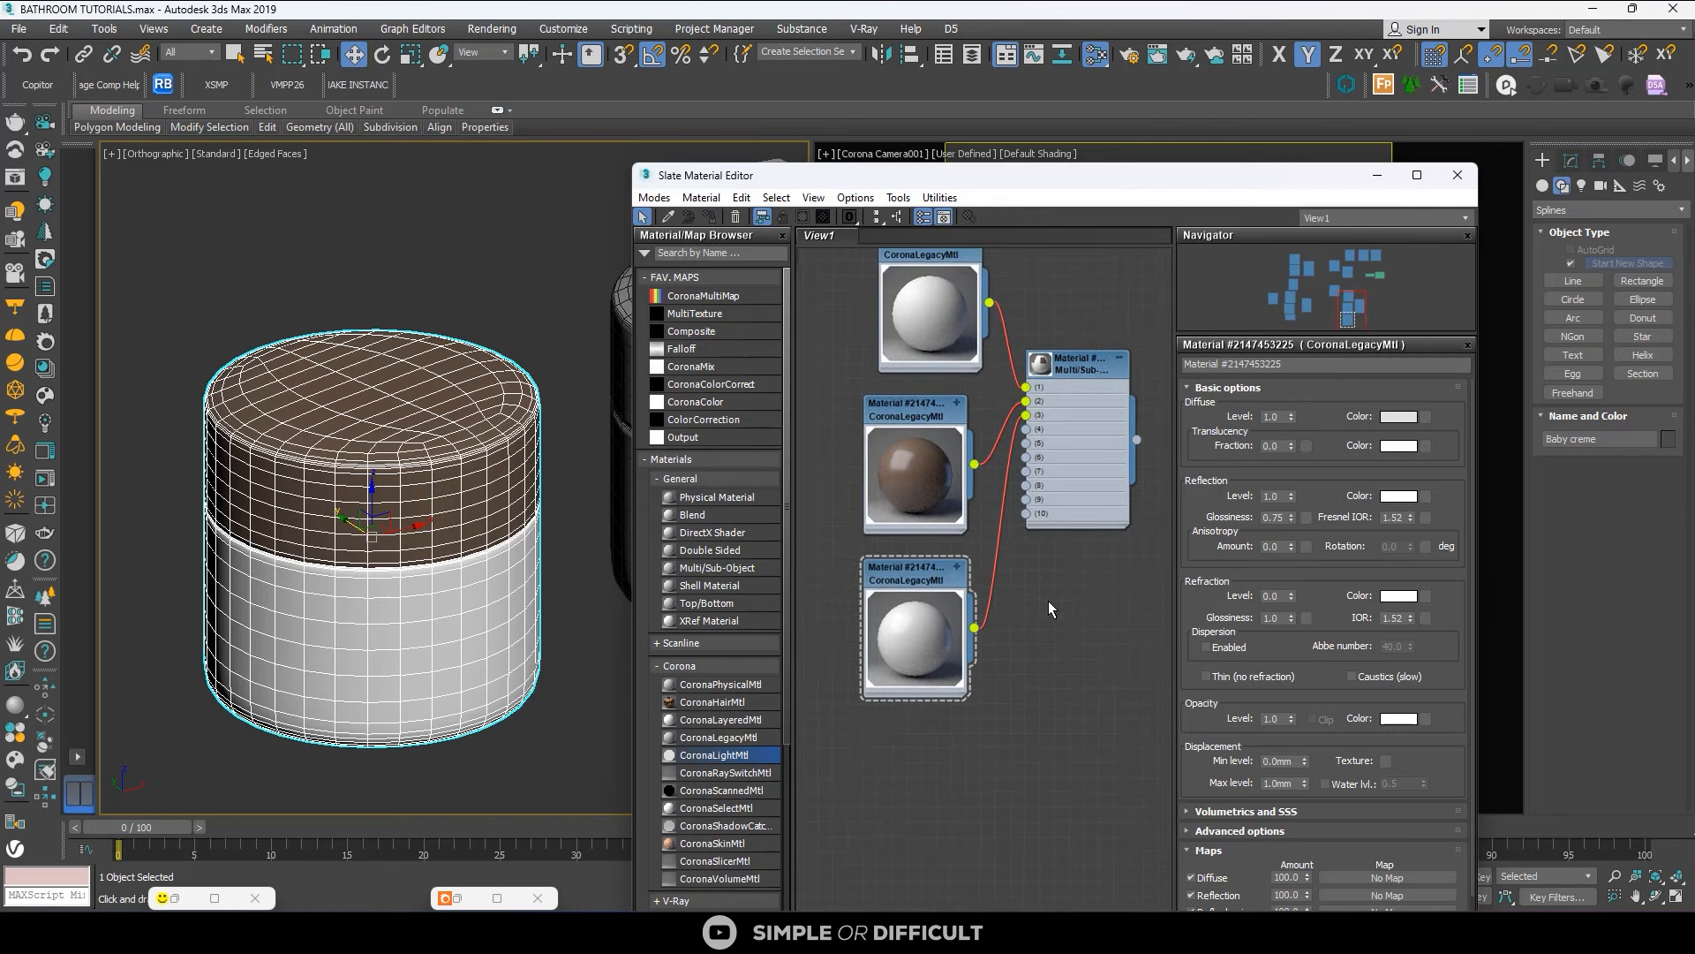
pyautogui.moveTo(947, 366); pyautogui.dragTo(1004, 465, button='middle')
pyautogui.moveTo(1002, 358); pyautogui.dragTo(971, 359)
pyautogui.scroll(-1, 971, 359)
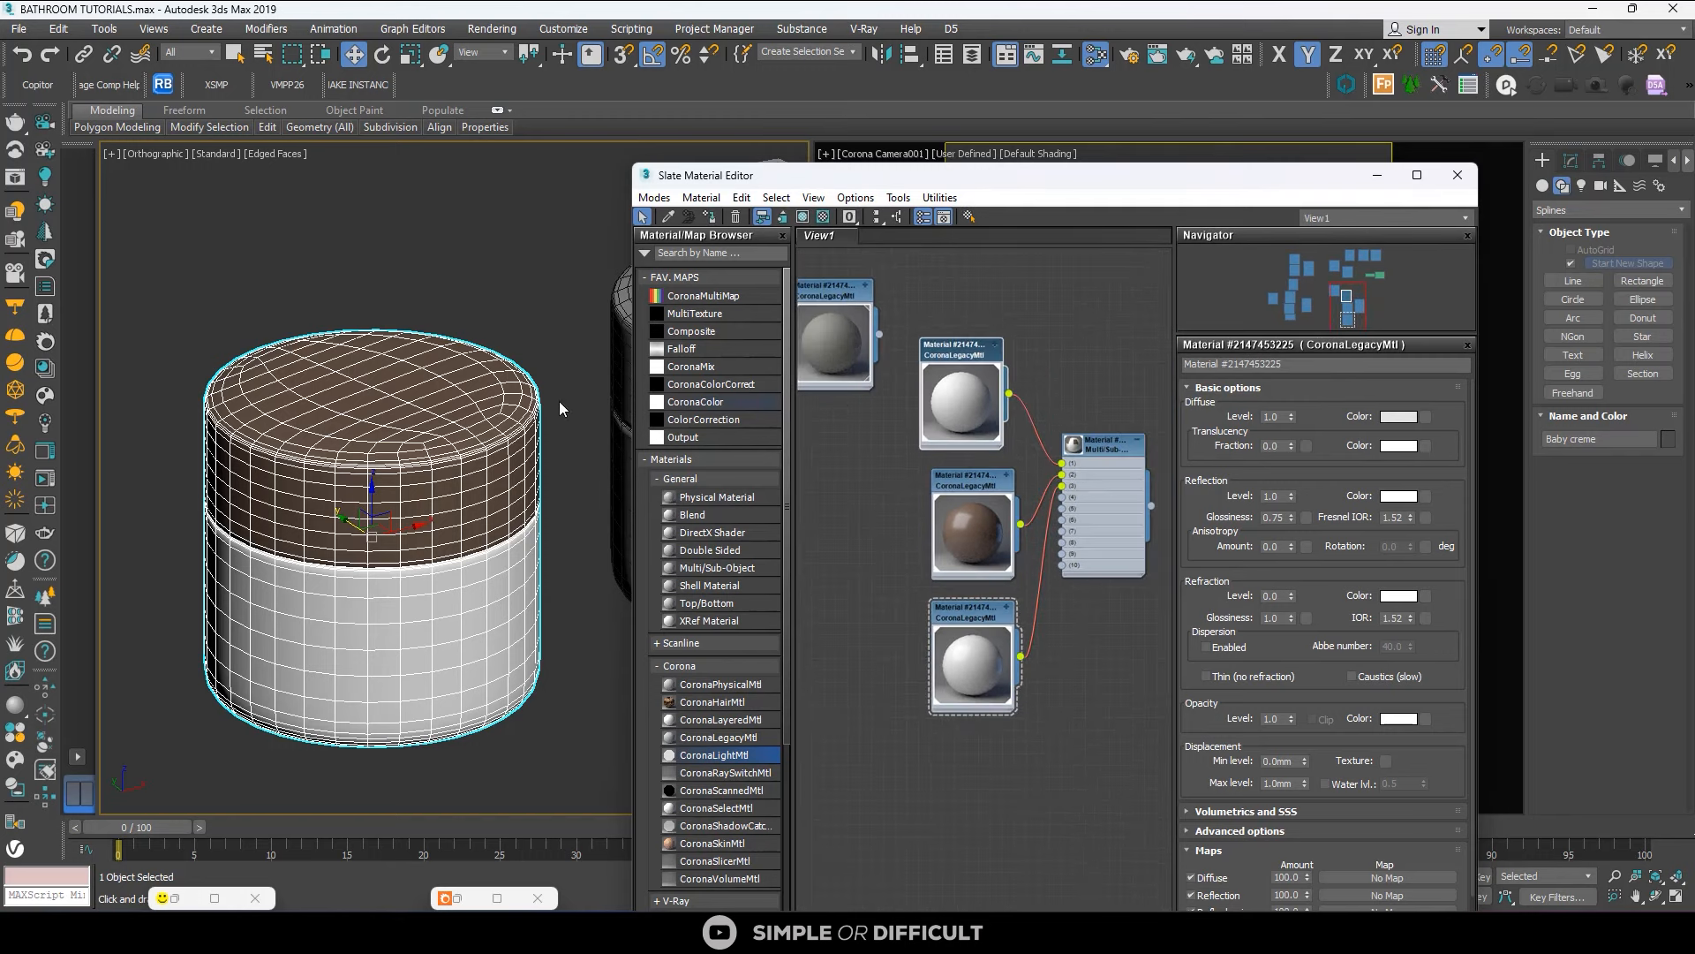
pyautogui.scroll(-5, 368, 381)
pyautogui.click(512, 415)
pyautogui.click(1122, 456)
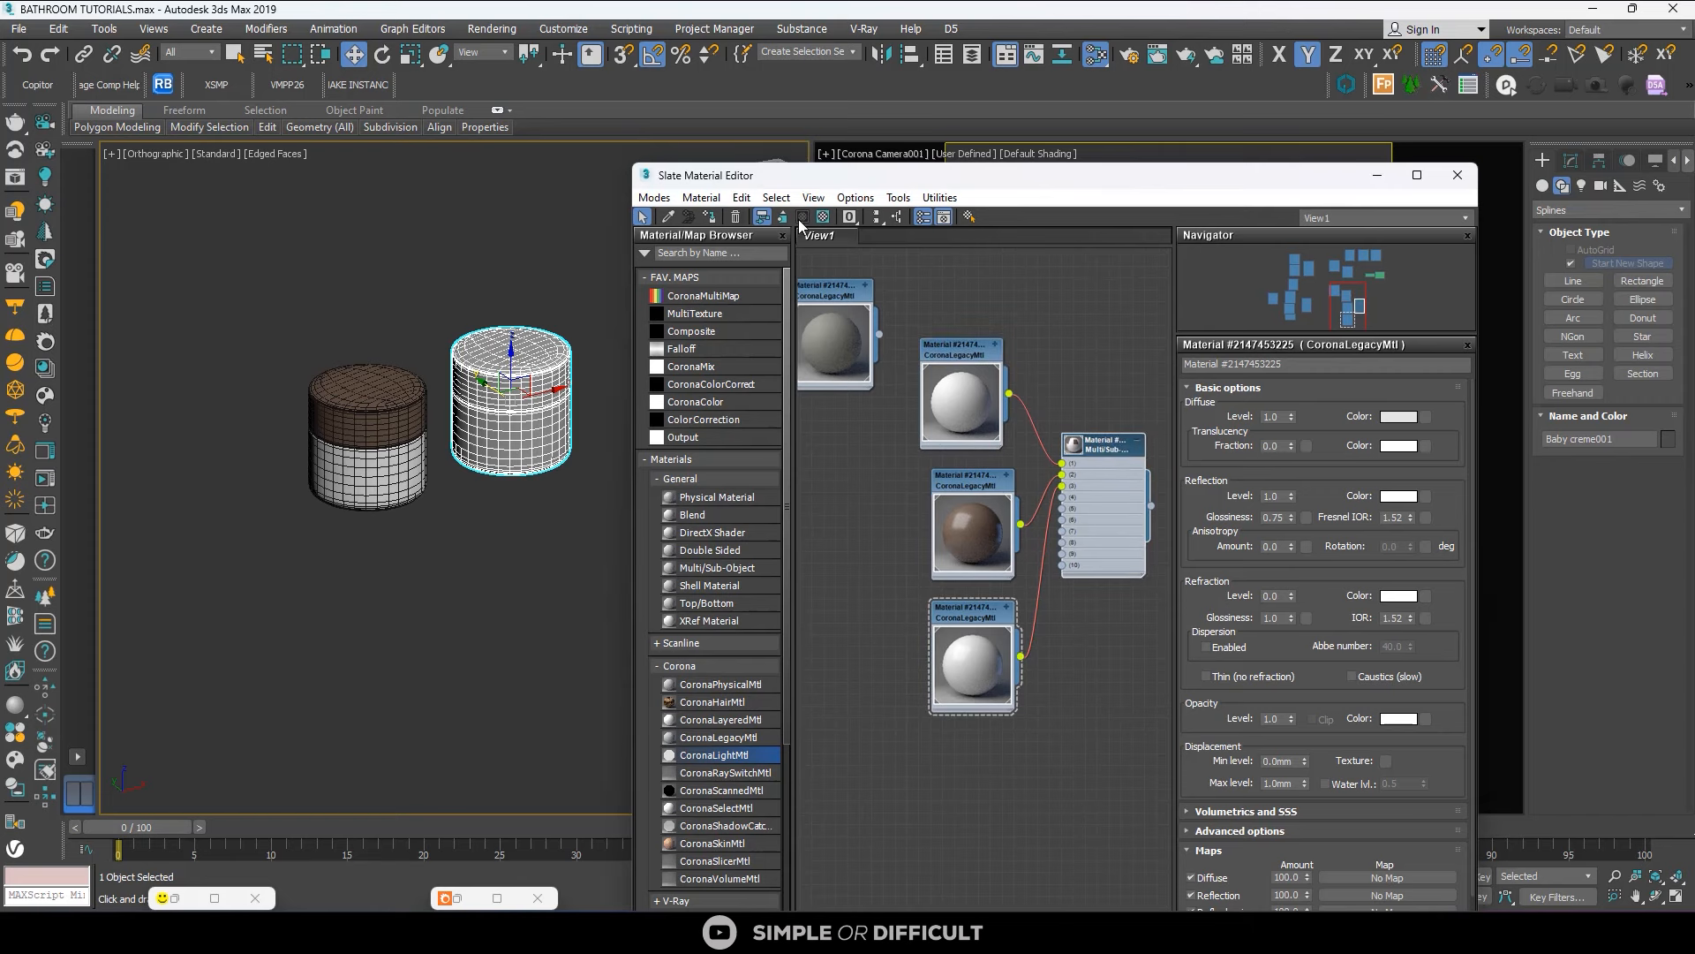
pyautogui.click(716, 219)
pyautogui.click(349, 309)
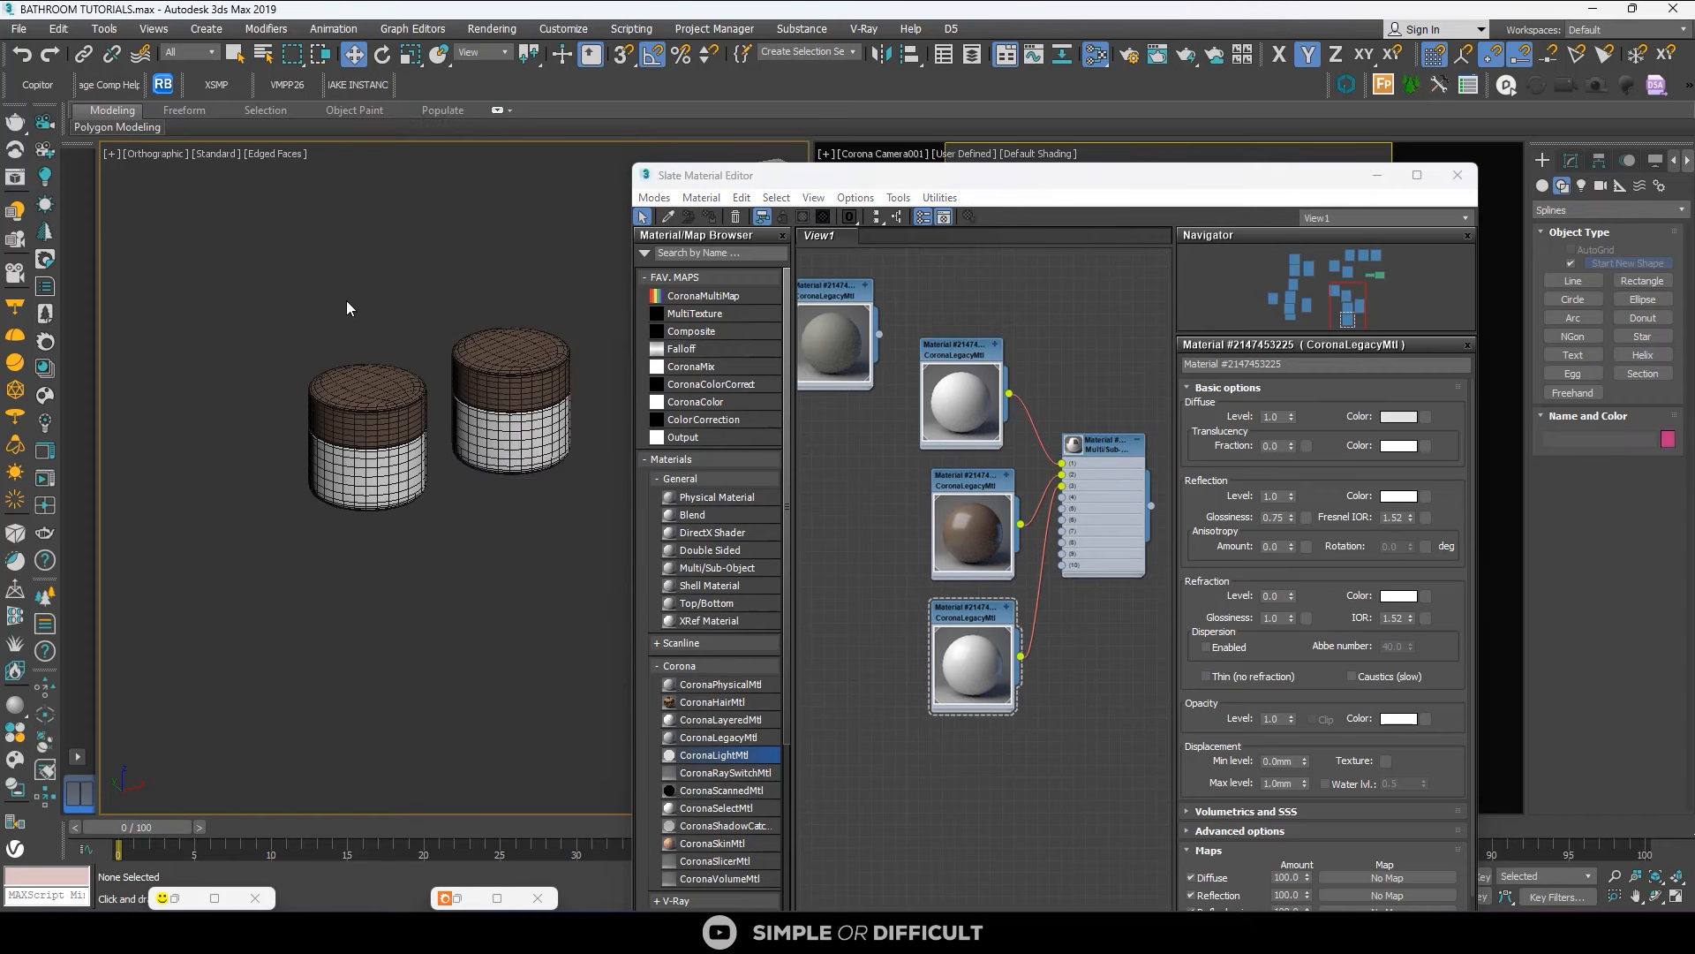
# Bring the "baby creme" image from the BATHROOM folder into the material graph as a bitmap node.
pyautogui.scroll(4, 530, 375)
pyautogui.scroll(2, 530, 376)
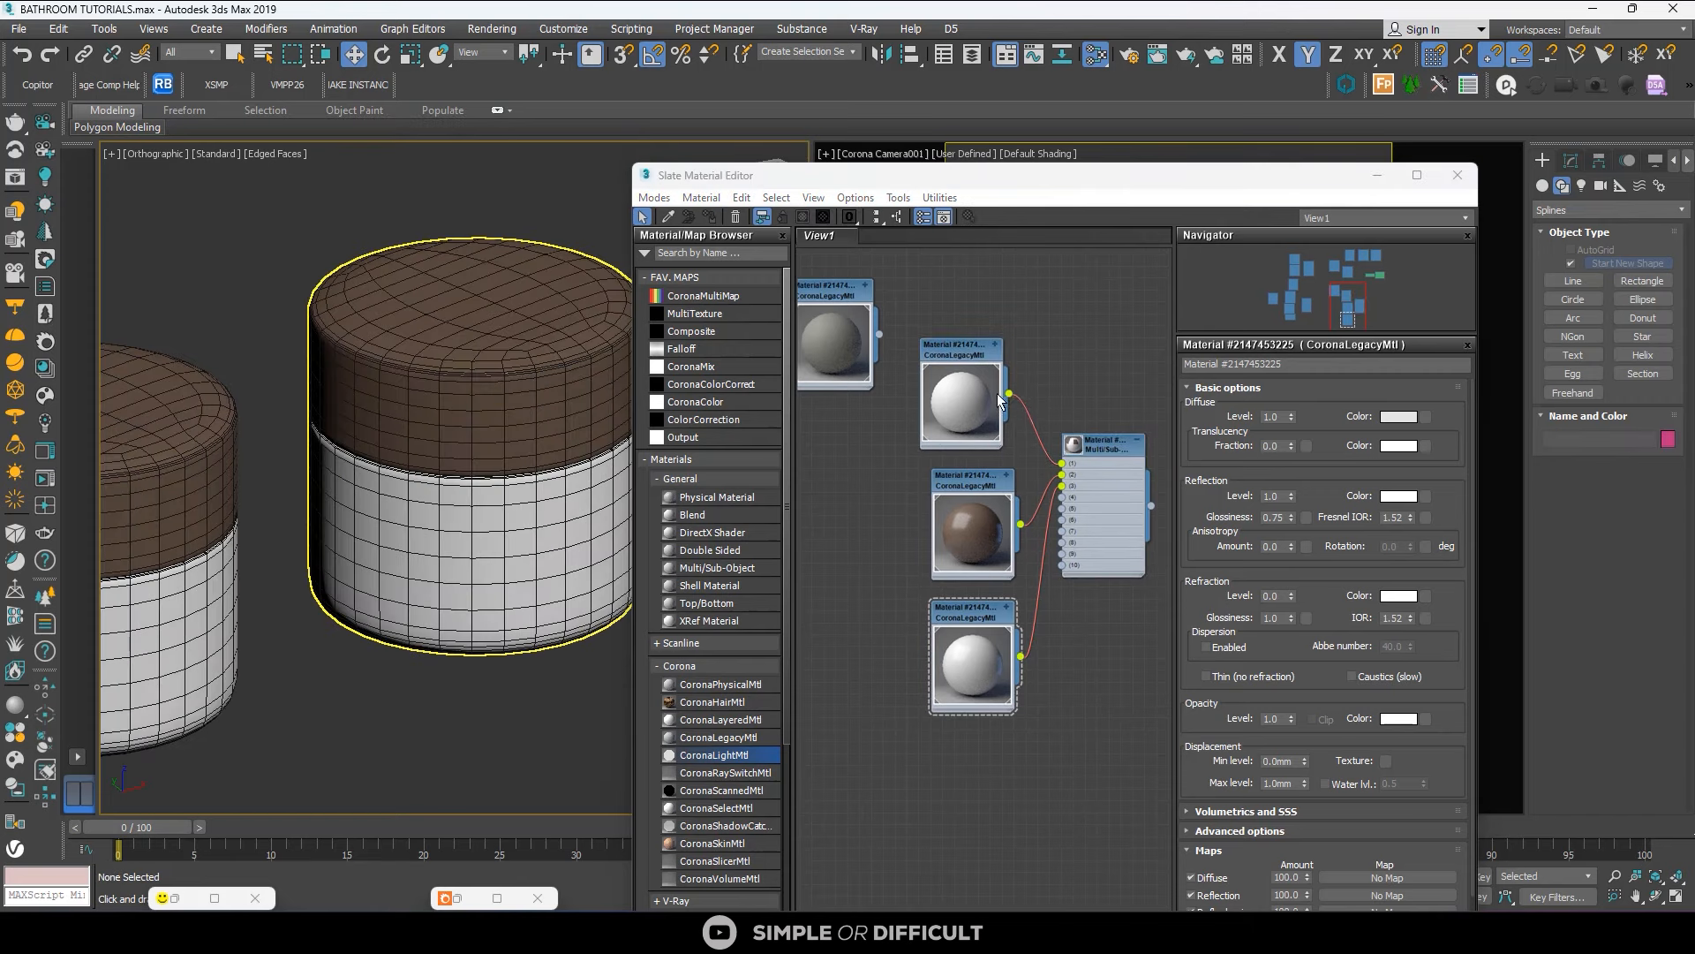
pyautogui.scroll(-2, 972, 380)
pyautogui.moveTo(1072, 437); pyautogui.dragTo(1137, 455)
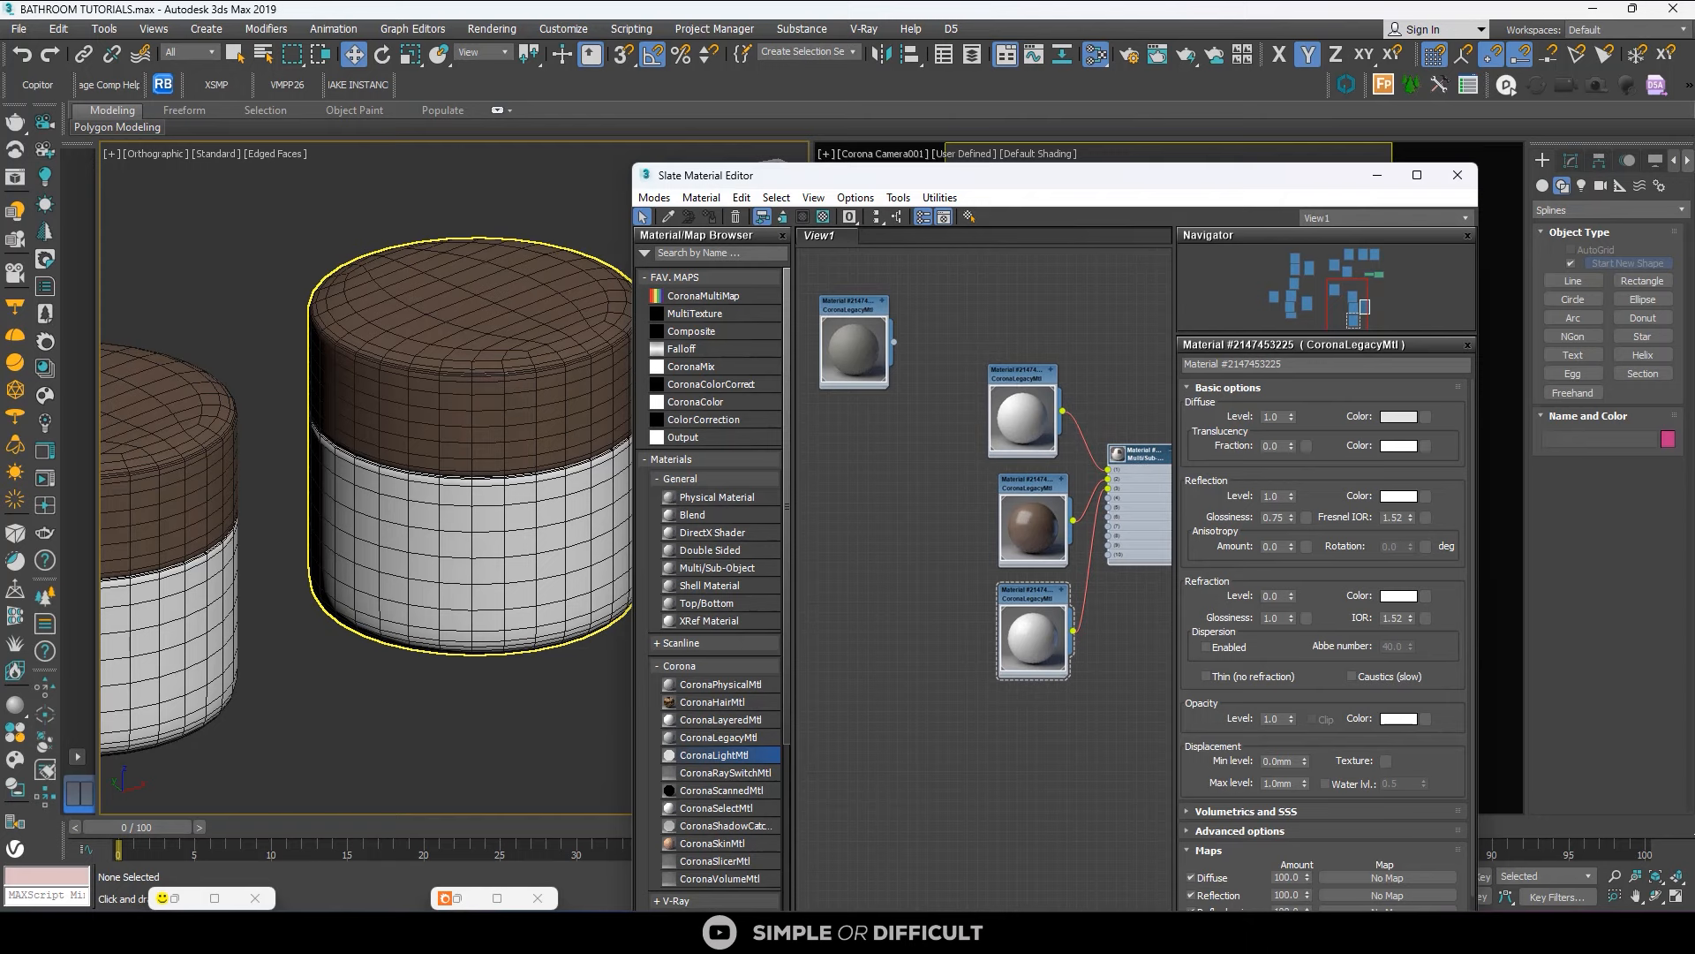
pyautogui.click(968, 566)
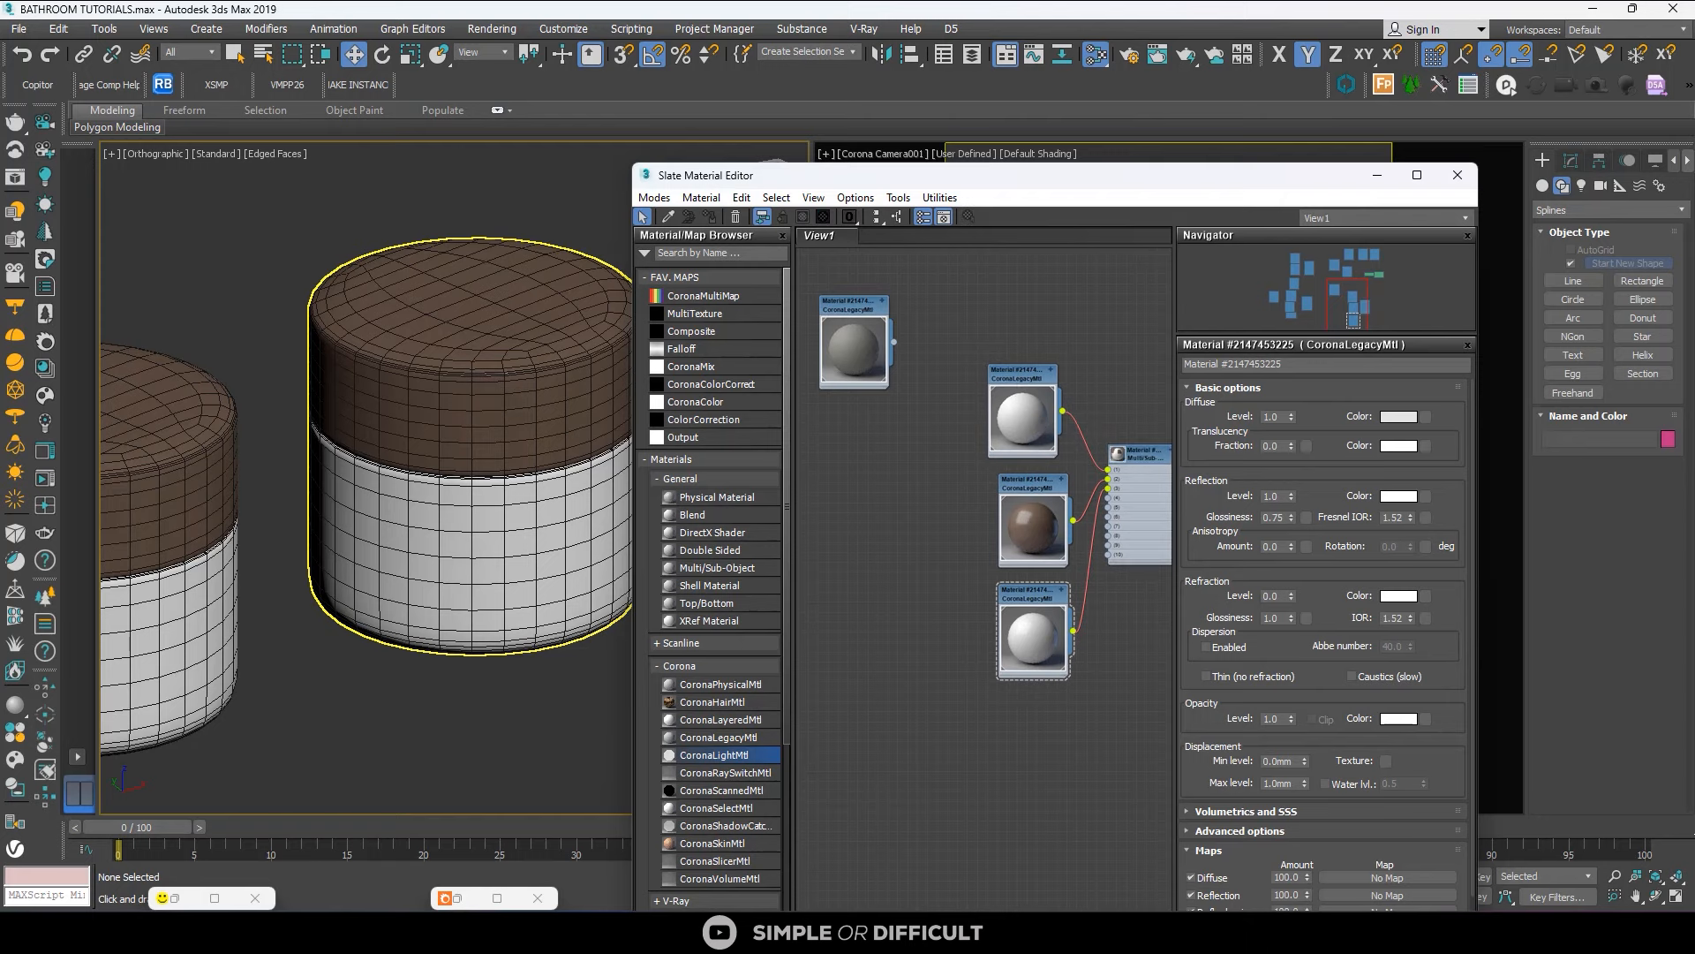
pyautogui.click(707, 932)
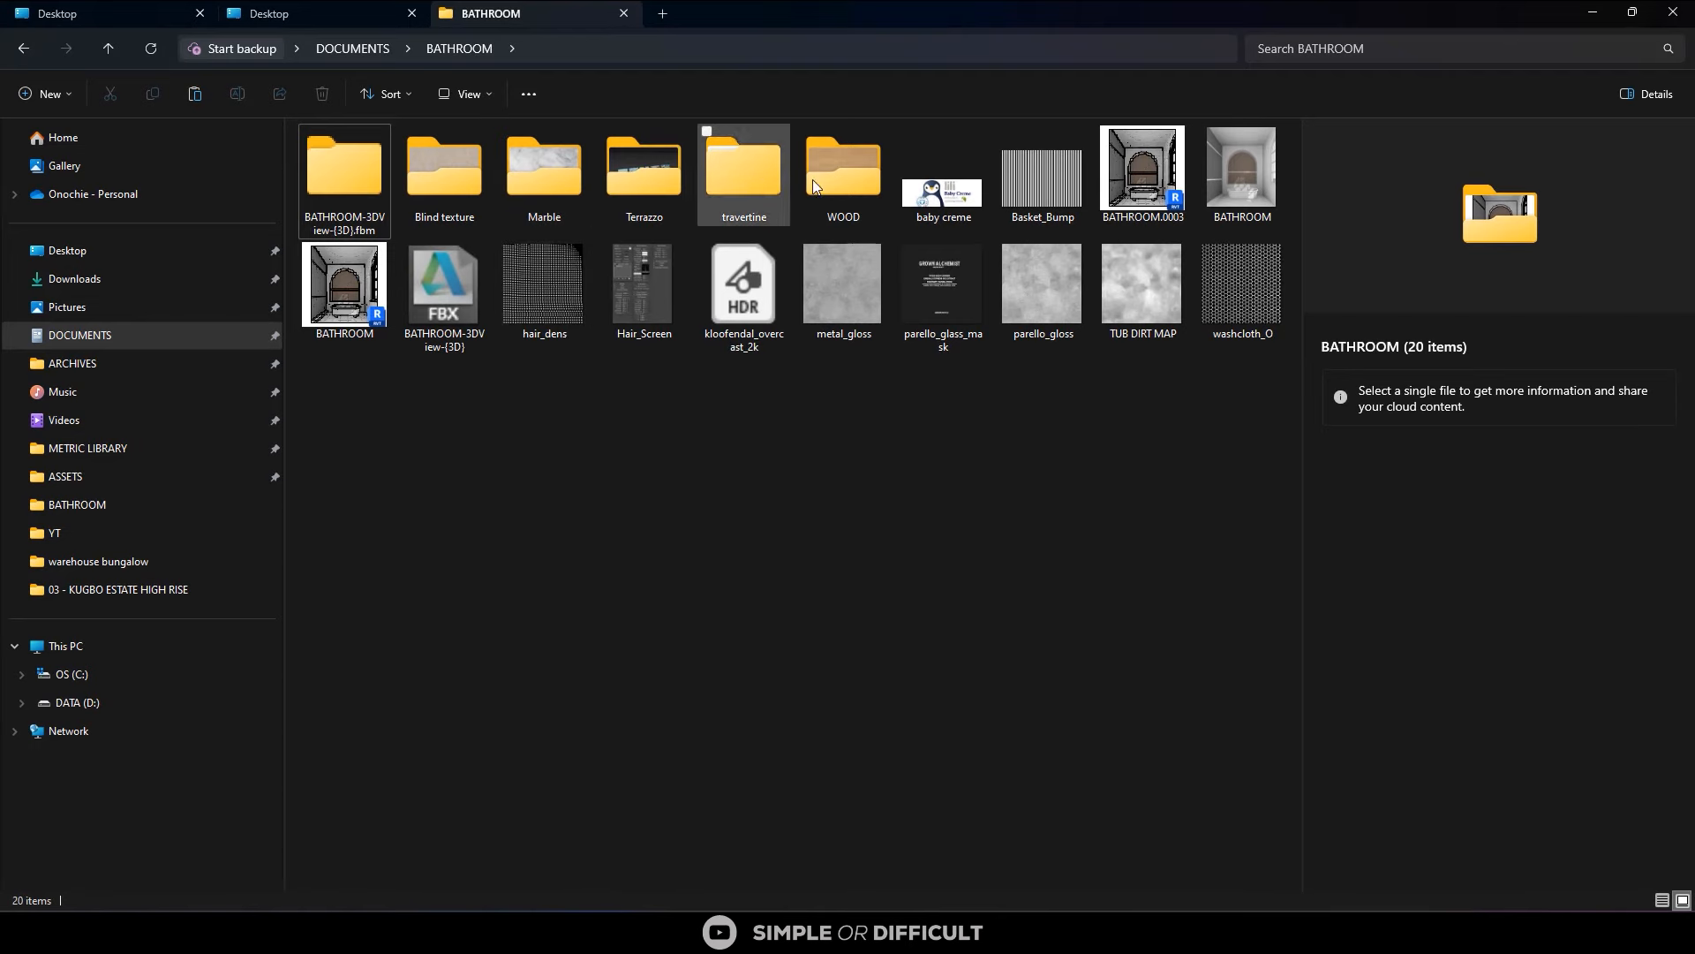
pyautogui.click(937, 196)
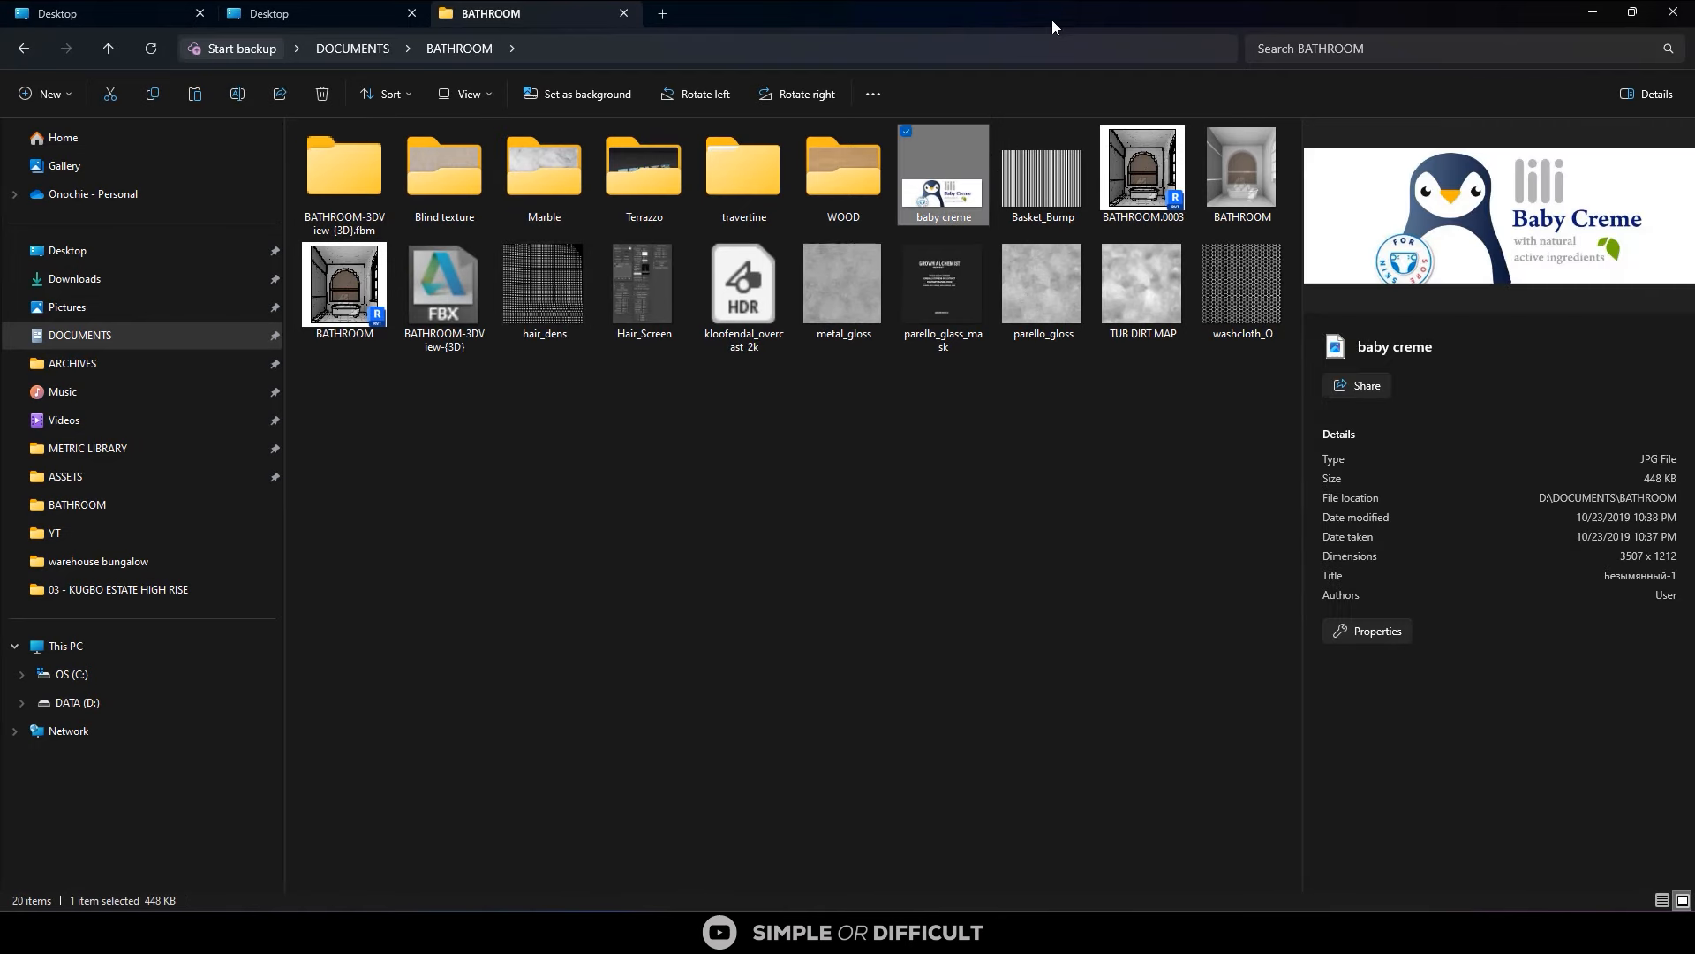
pyautogui.moveTo(1051, 27); pyautogui.dragTo(1142, 517)
pyautogui.moveTo(1023, 673); pyautogui.dragTo(898, 433)
pyautogui.click(1033, 316)
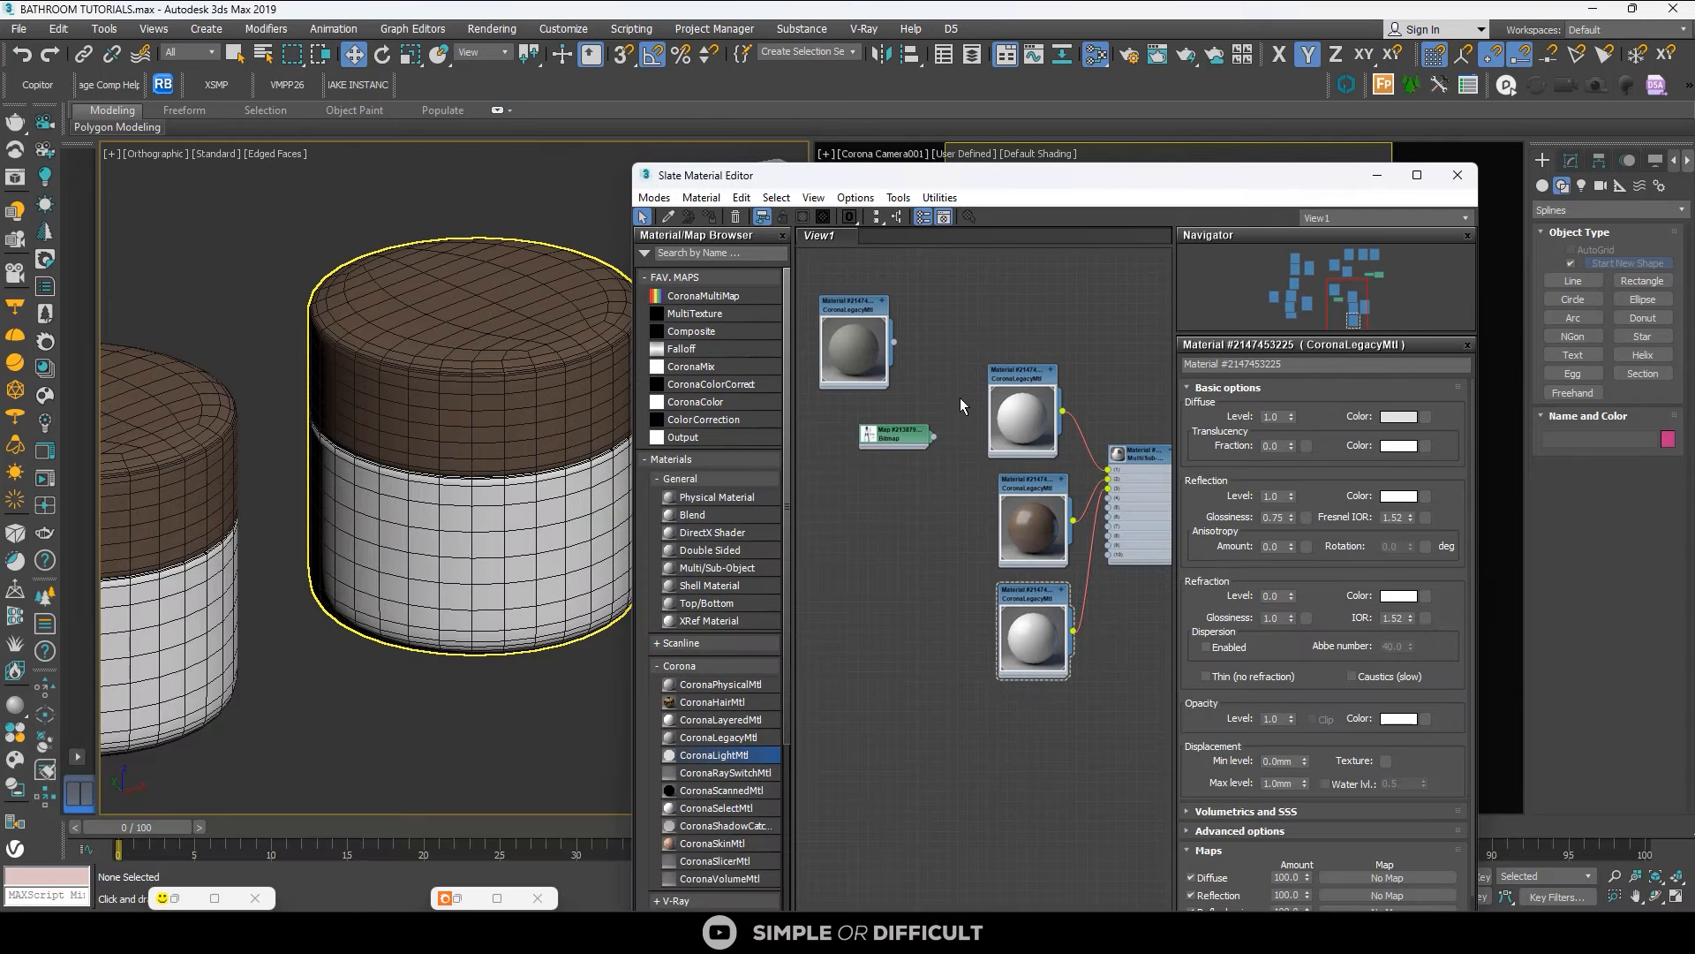
# Connect the baby creme bitmap to the diffuse colour of the slot 1 sub-material.
pyautogui.scroll(2, 961, 397)
pyautogui.moveTo(1003, 378); pyautogui.dragTo(1015, 363)
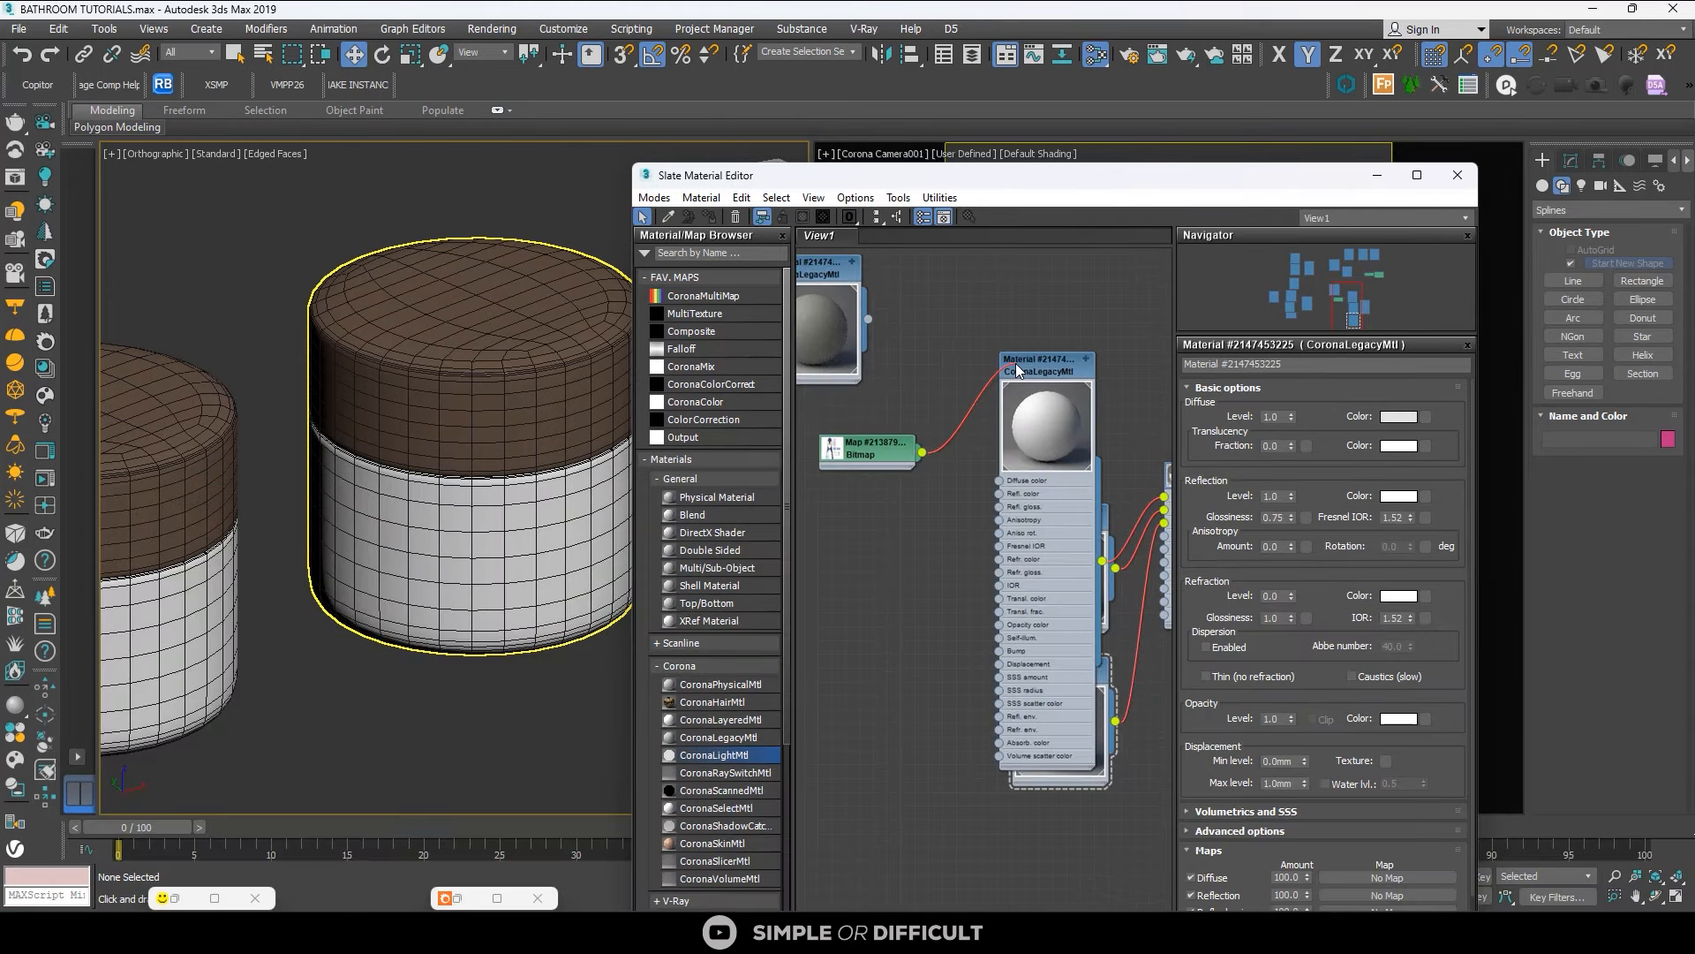
pyautogui.click(1004, 484)
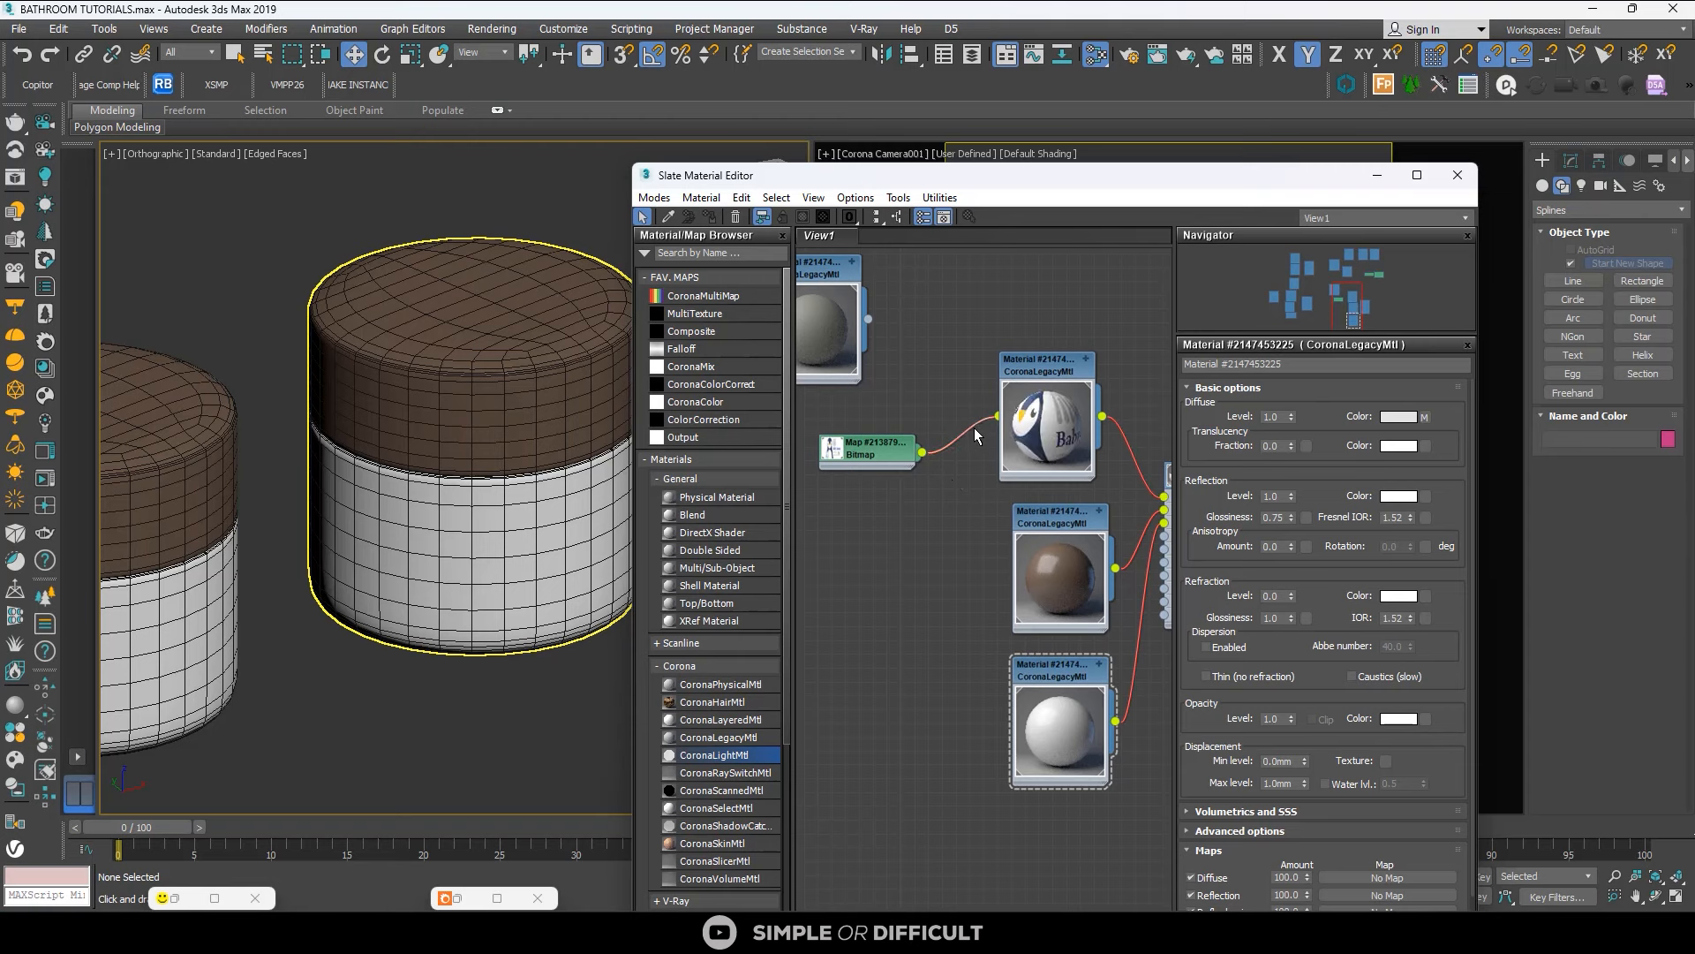
# Show the slot 1 label material shaded in the viewport and check the label's placement on both jars.
pyautogui.scroll(-2, 972, 429)
pyautogui.moveTo(1074, 448); pyautogui.dragTo(959, 450, button='middle')
pyautogui.click(1027, 466)
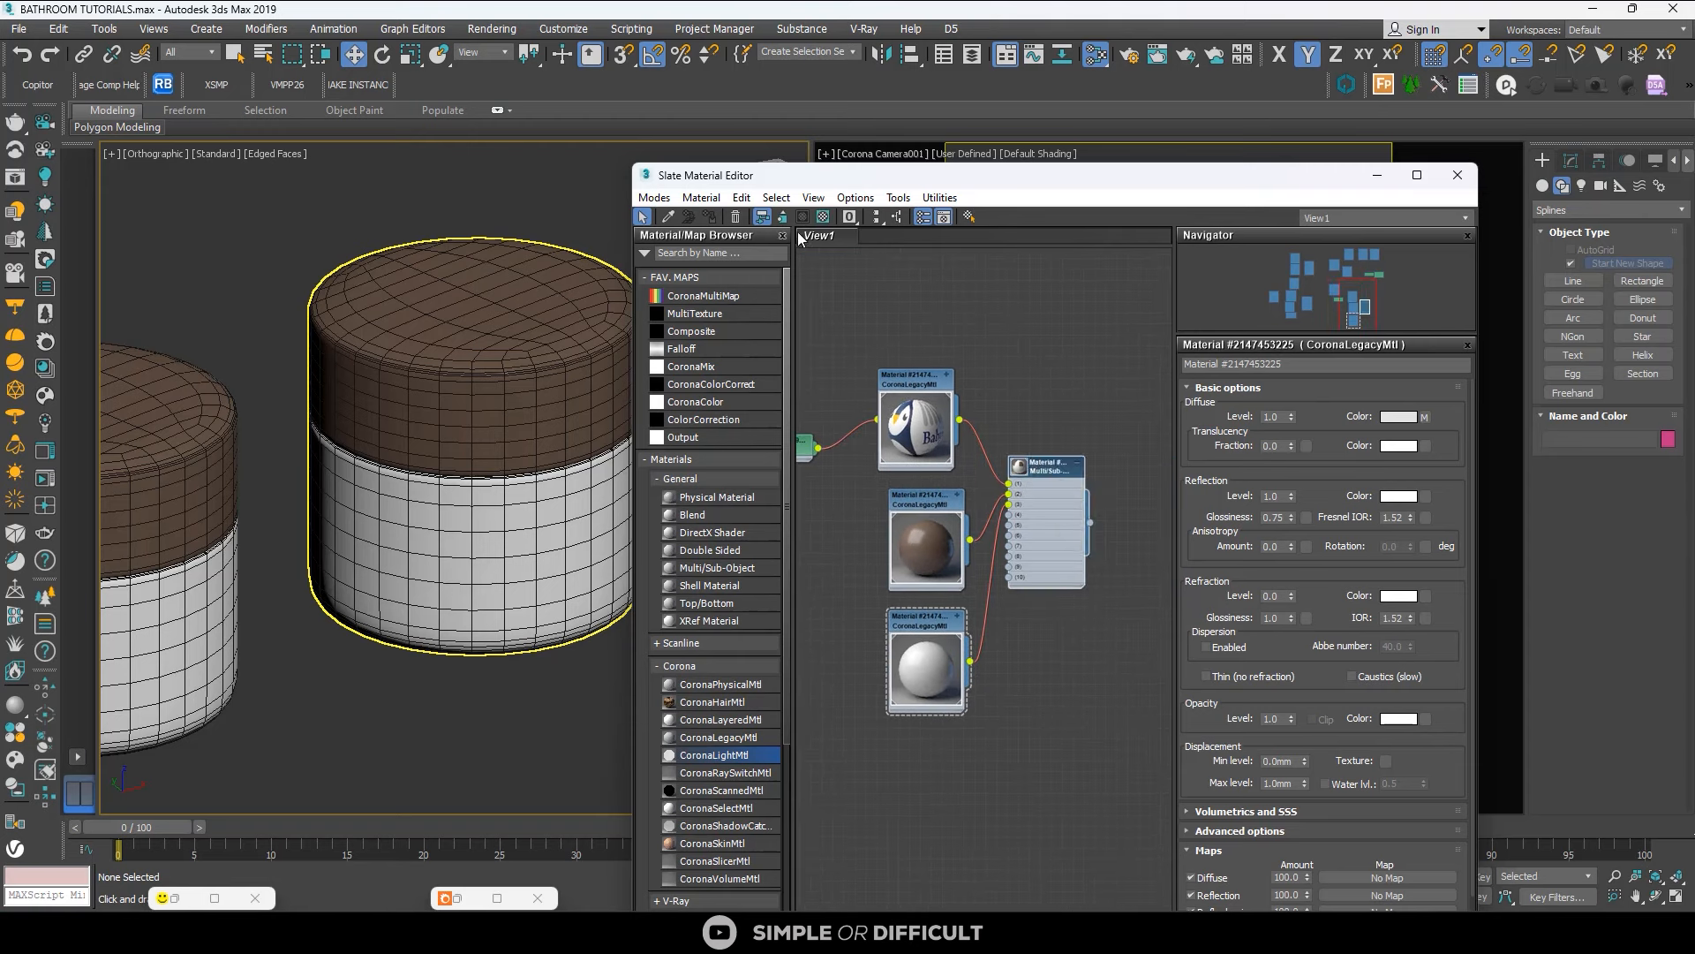
pyautogui.click(918, 386)
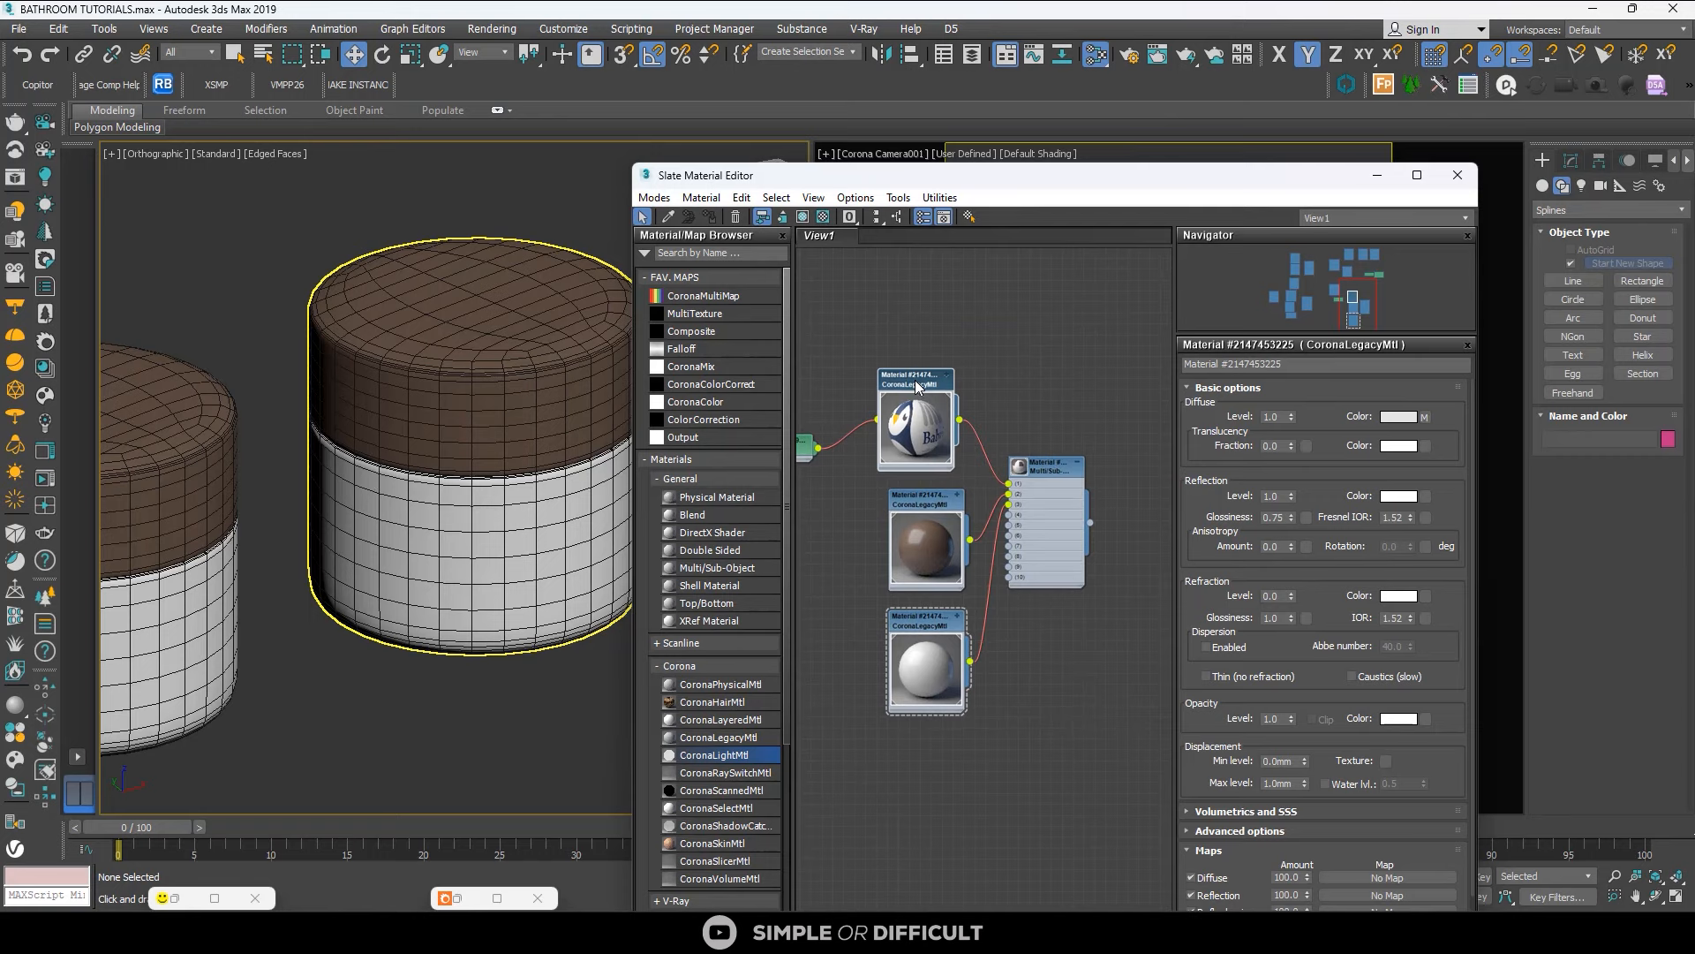
pyautogui.click(803, 216)
pyautogui.scroll(-4, 469, 457)
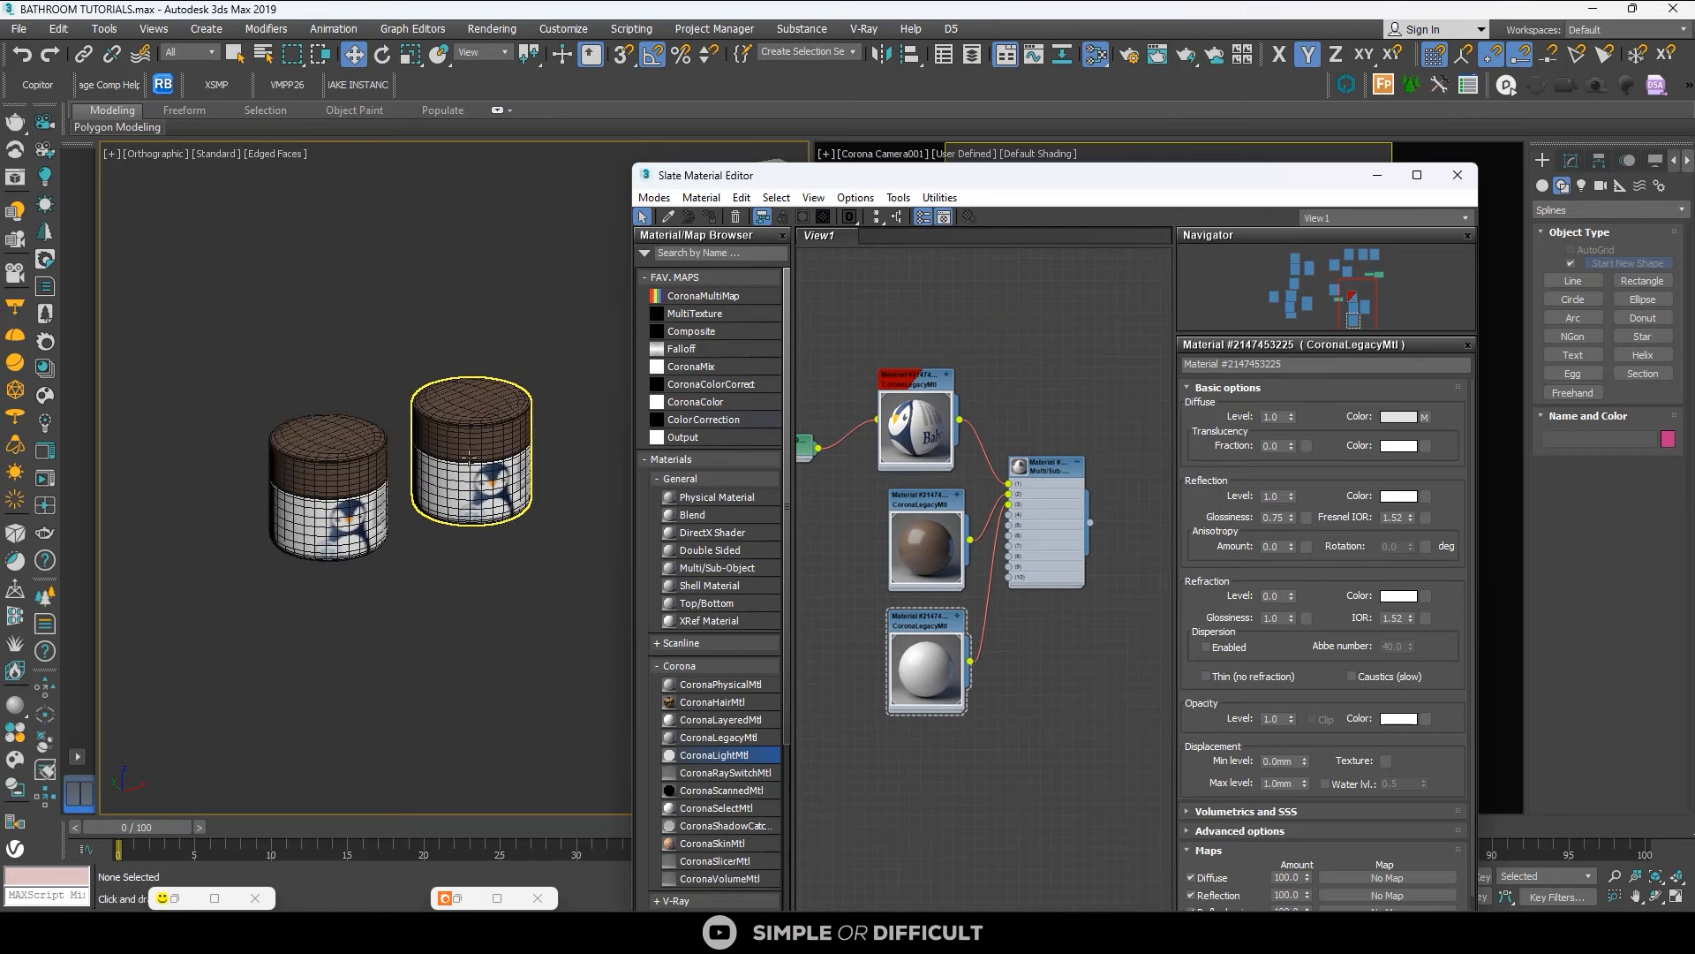
pyautogui.click(369, 518)
pyautogui.scroll(6, 369, 518)
pyautogui.scroll(-5, 375, 490)
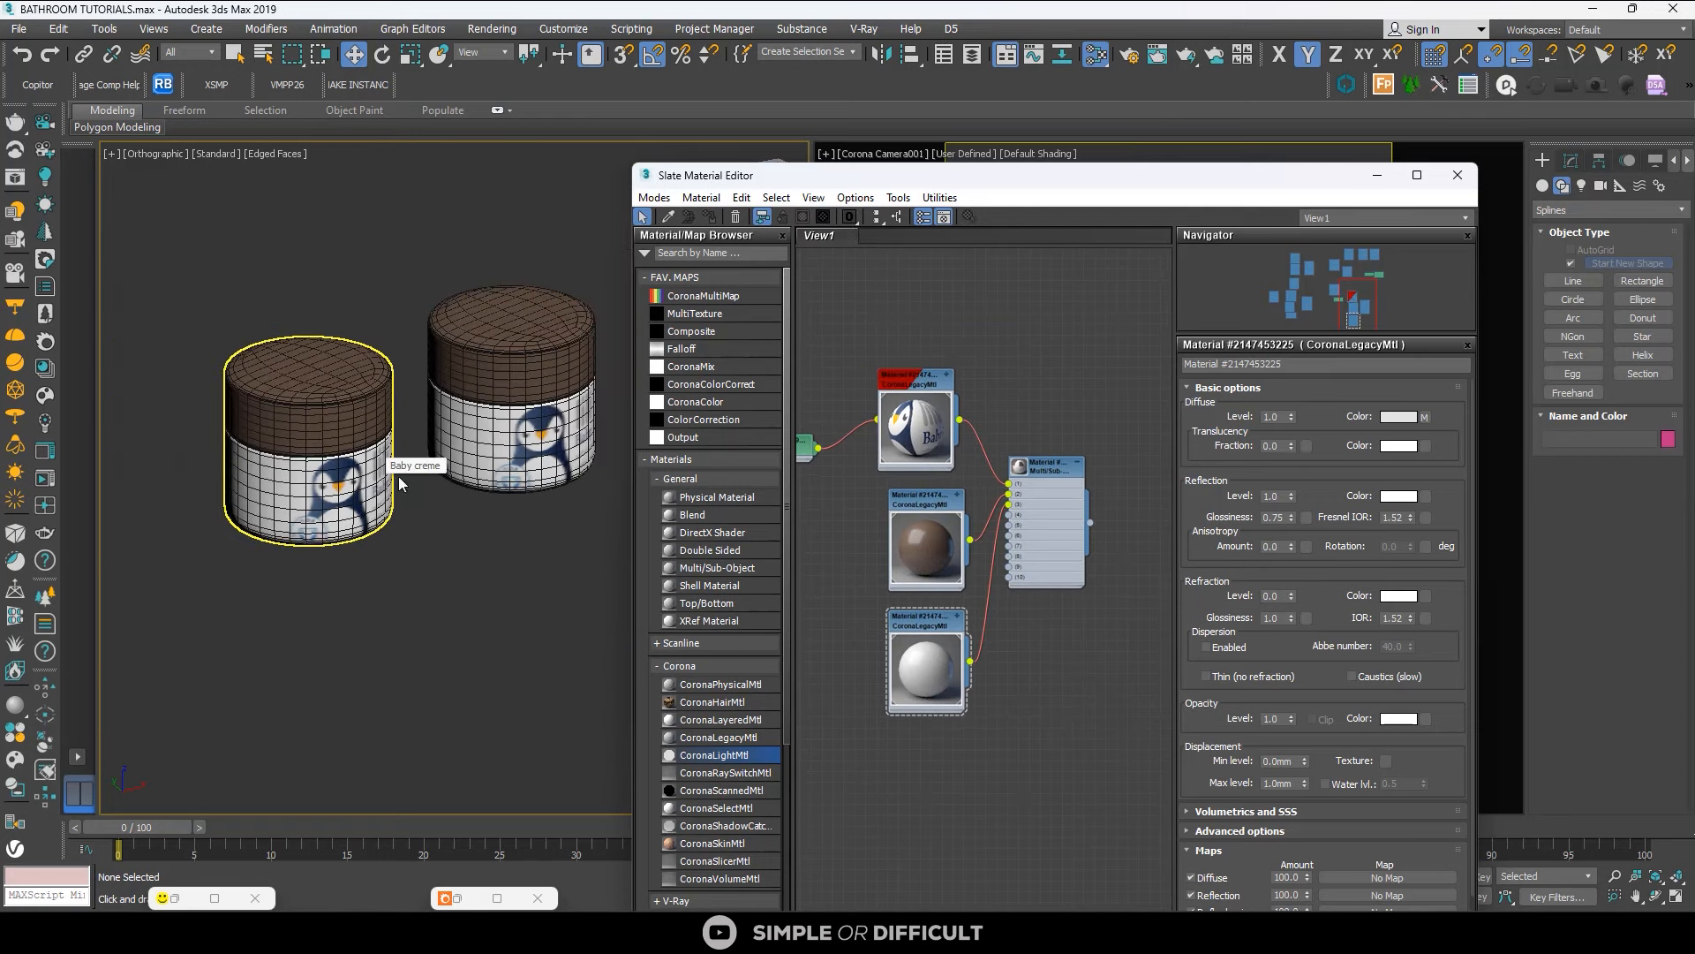
pyautogui.scroll(5, 399, 483)
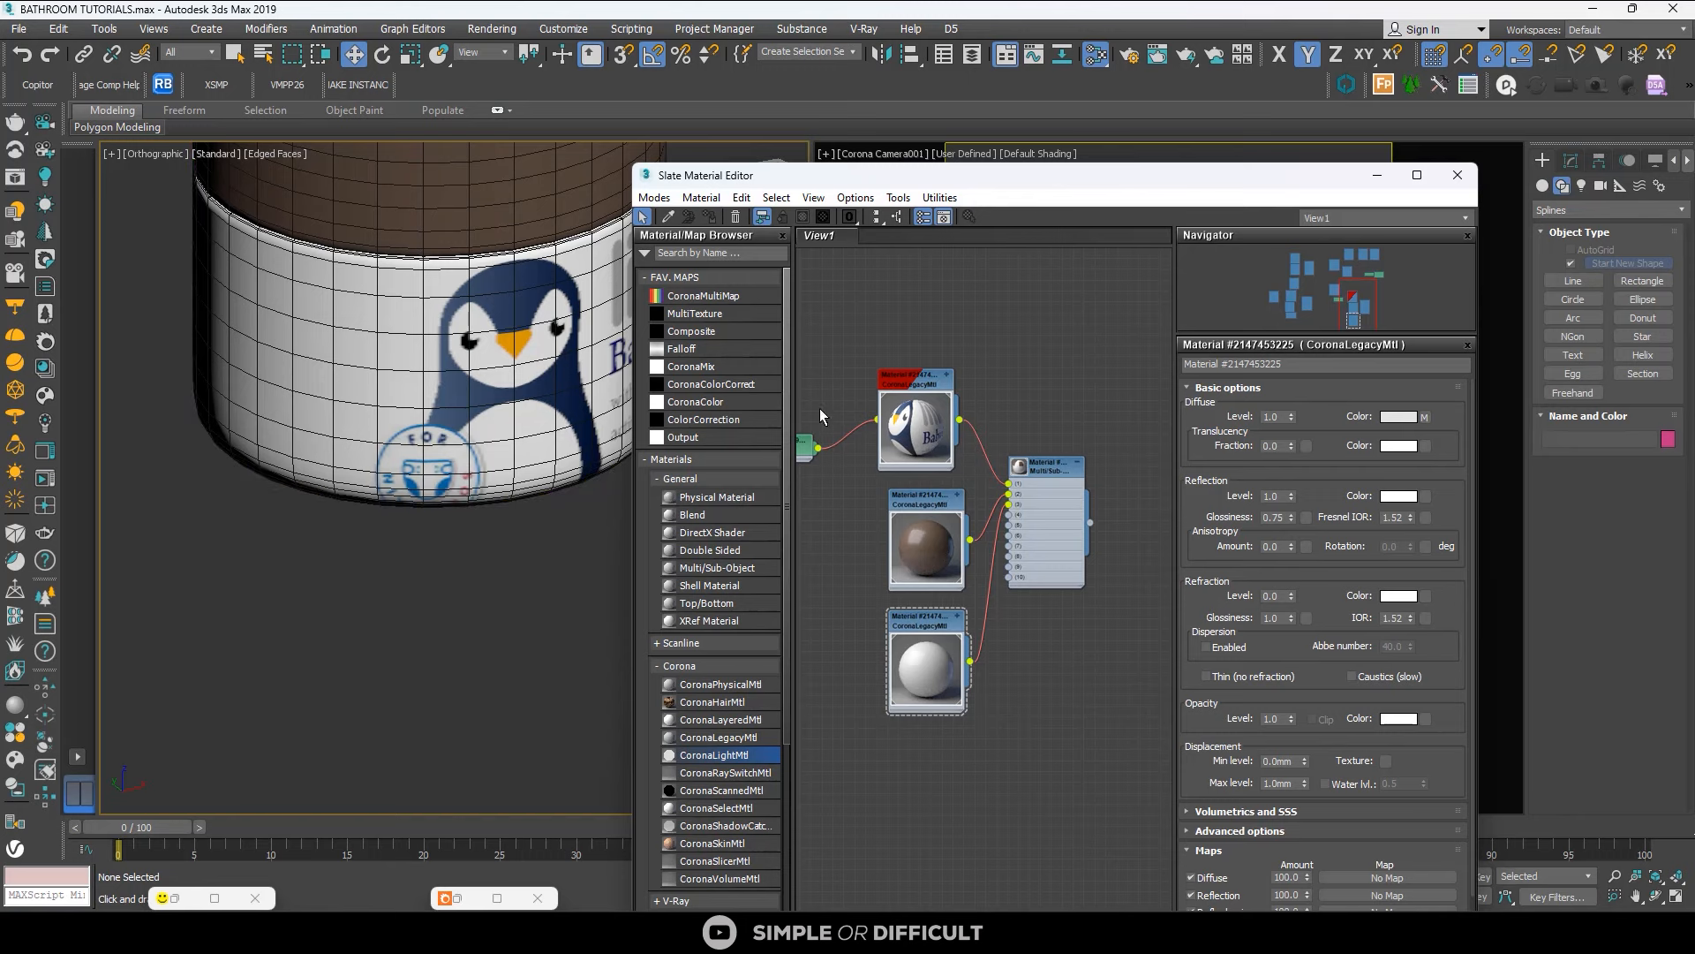
pyautogui.scroll(-8, 505, 360)
pyautogui.scroll(2, 925, 386)
# Set the slot 1 label material's reflection colour to pure white and its glossiness to 0.75.
pyautogui.doubleClick(925, 385)
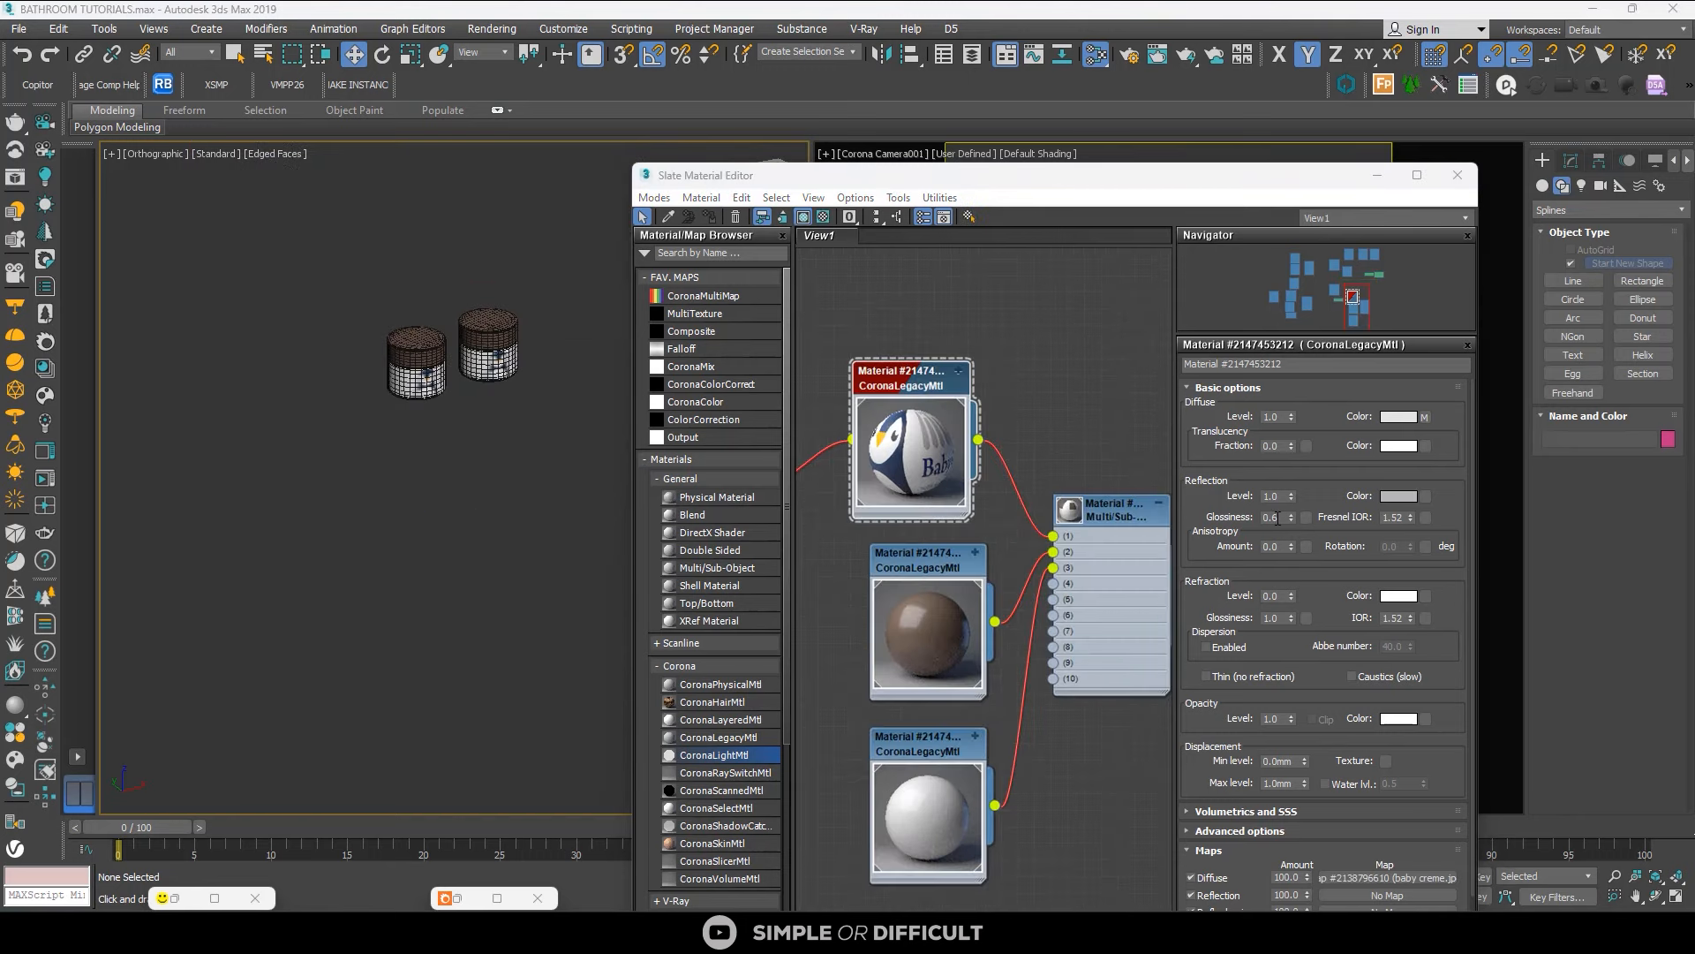
pyautogui.click(1399, 497)
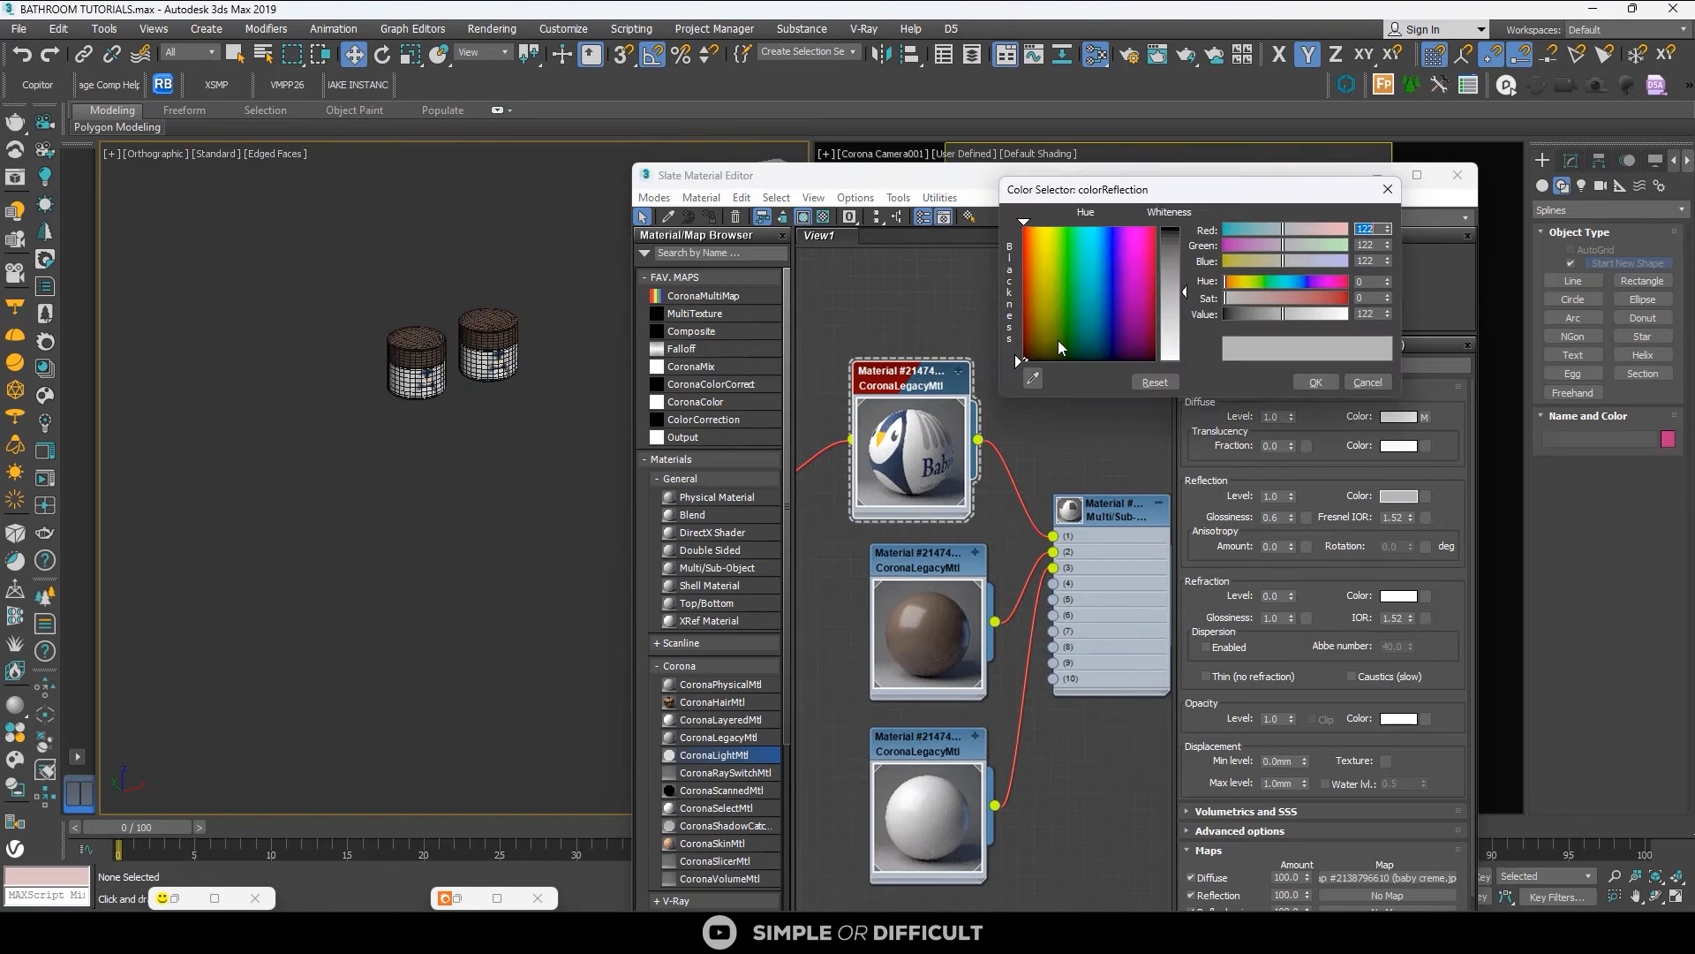
pyautogui.moveTo(1174, 314); pyautogui.dragTo(1222, 365)
pyautogui.click(1314, 381)
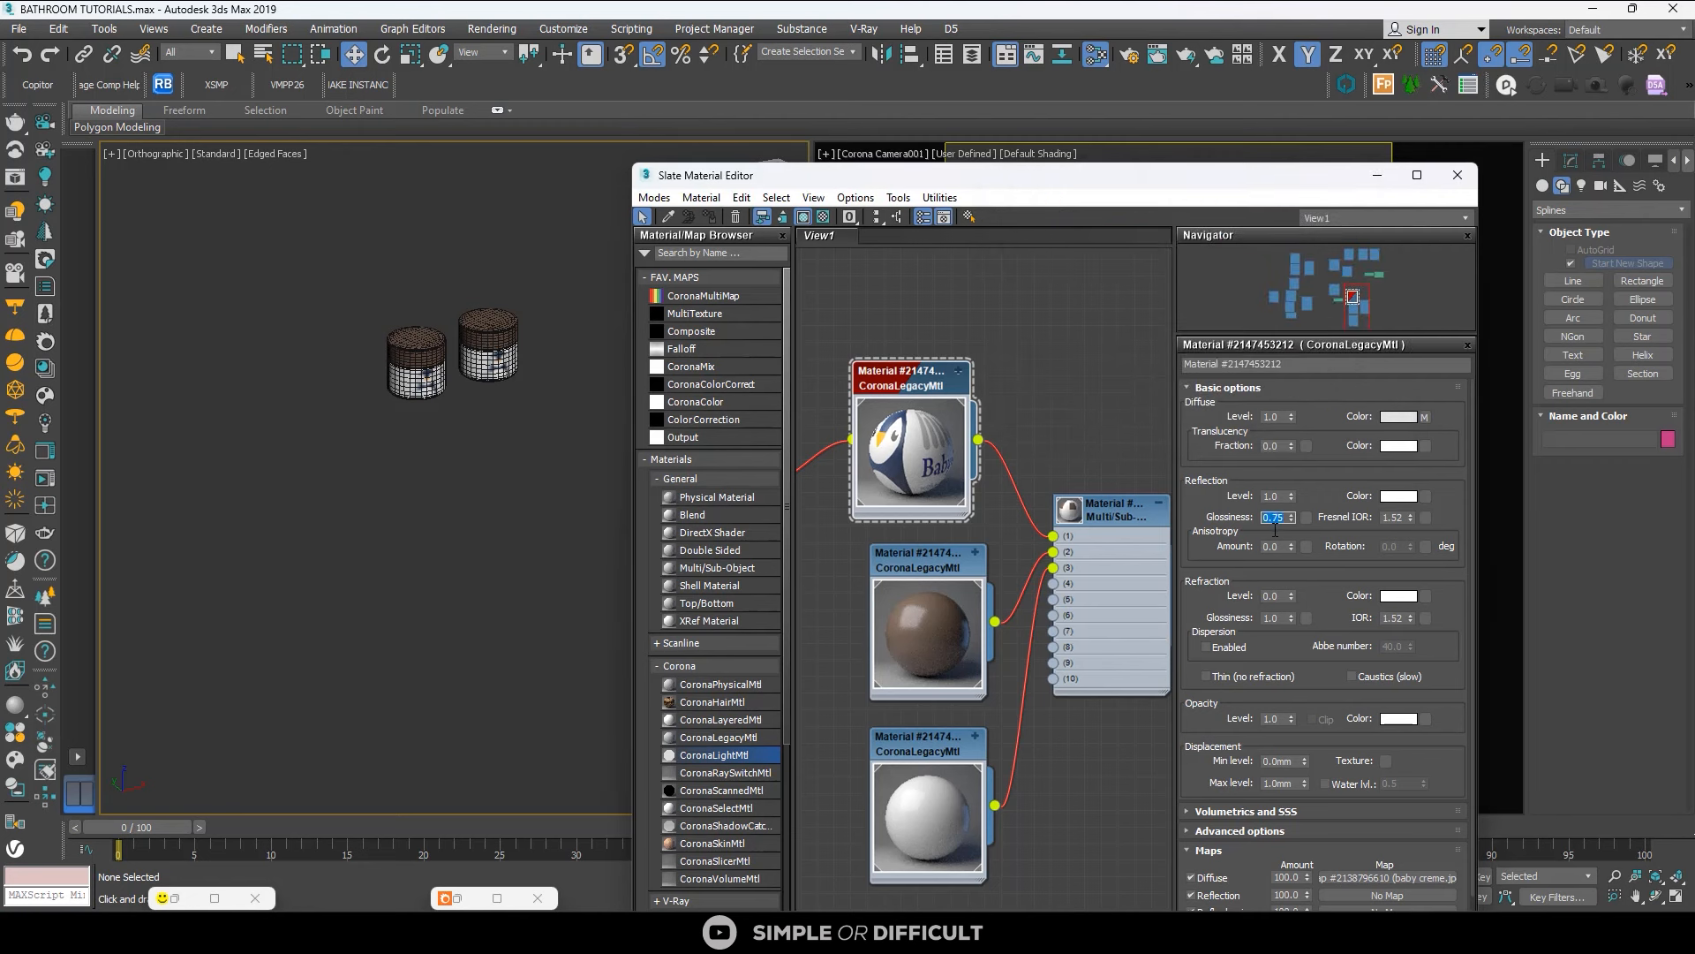
pyautogui.click(1065, 362)
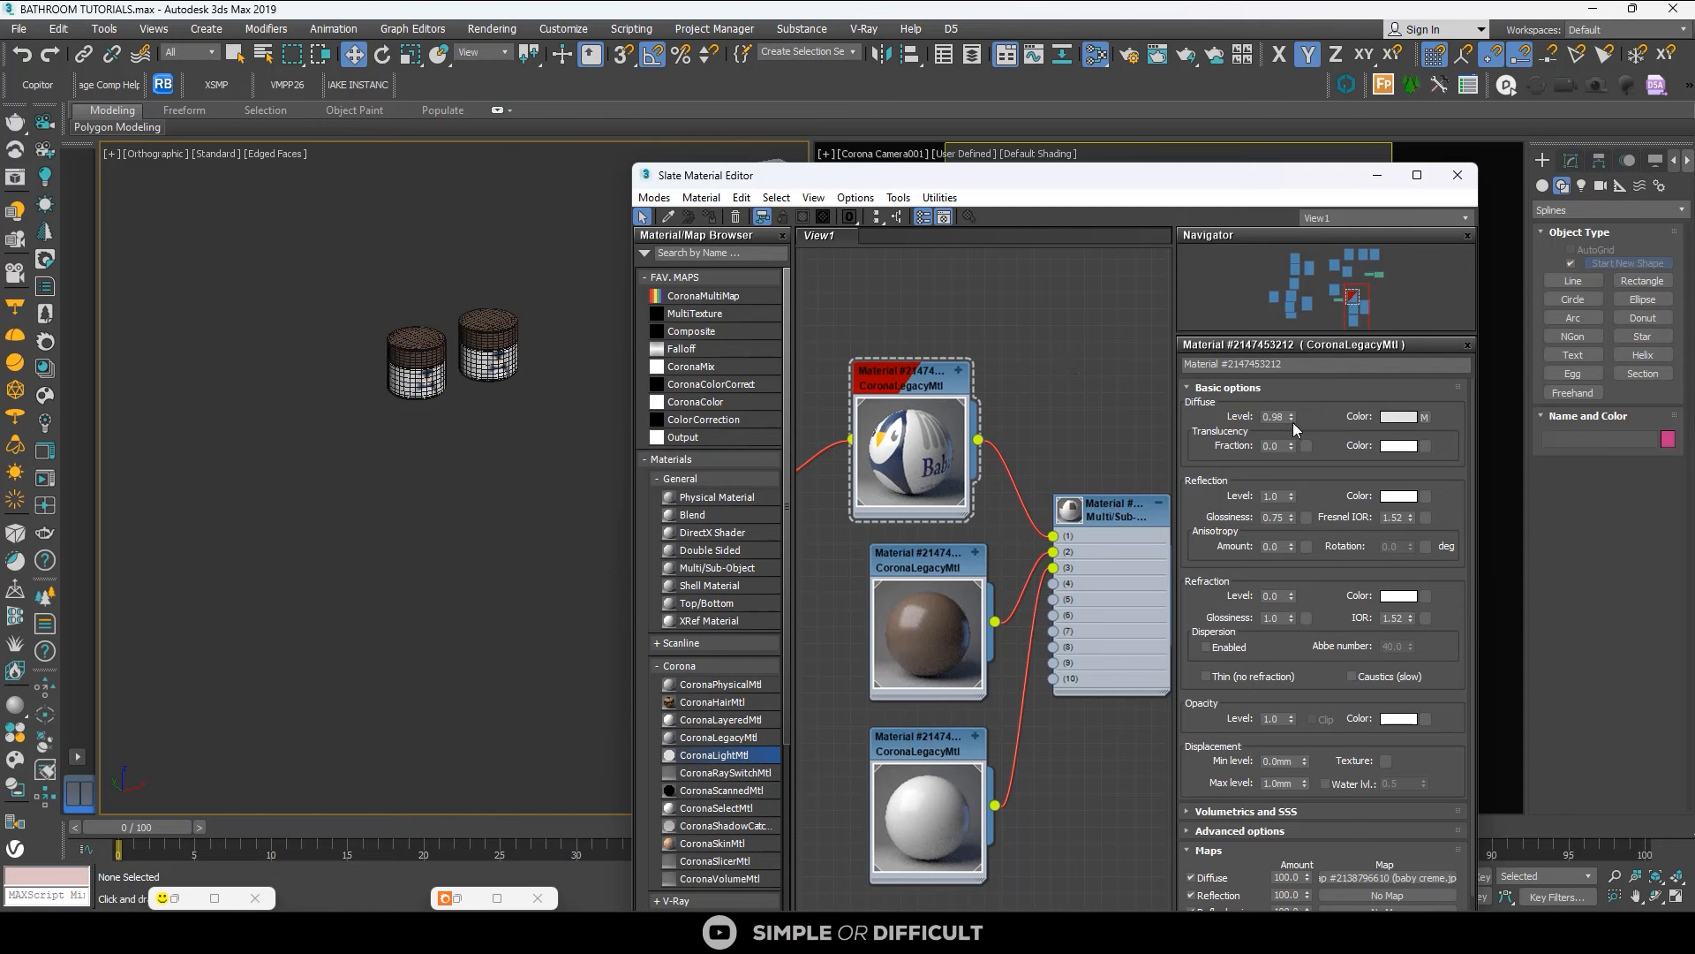
# Set the diffuse level of the slot 1 label material to 0.7.
pyautogui.click(1291, 420)
pyautogui.click(1292, 420)
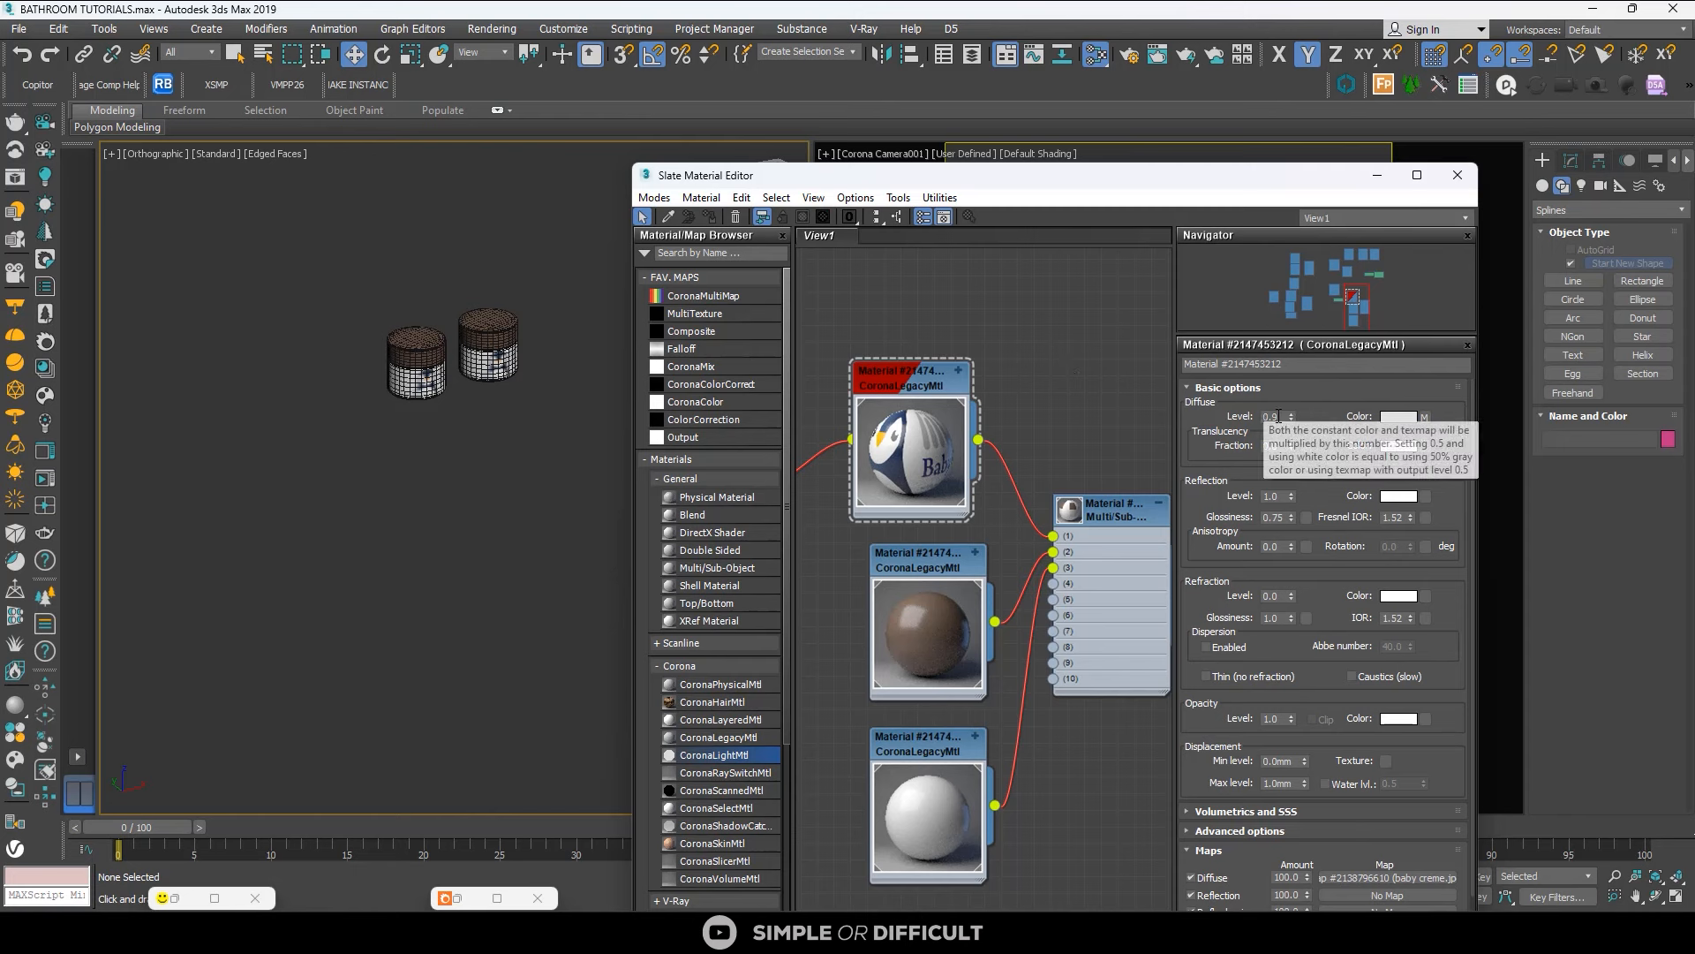
pyautogui.moveTo(1269, 417); pyautogui.dragTo(1289, 423)
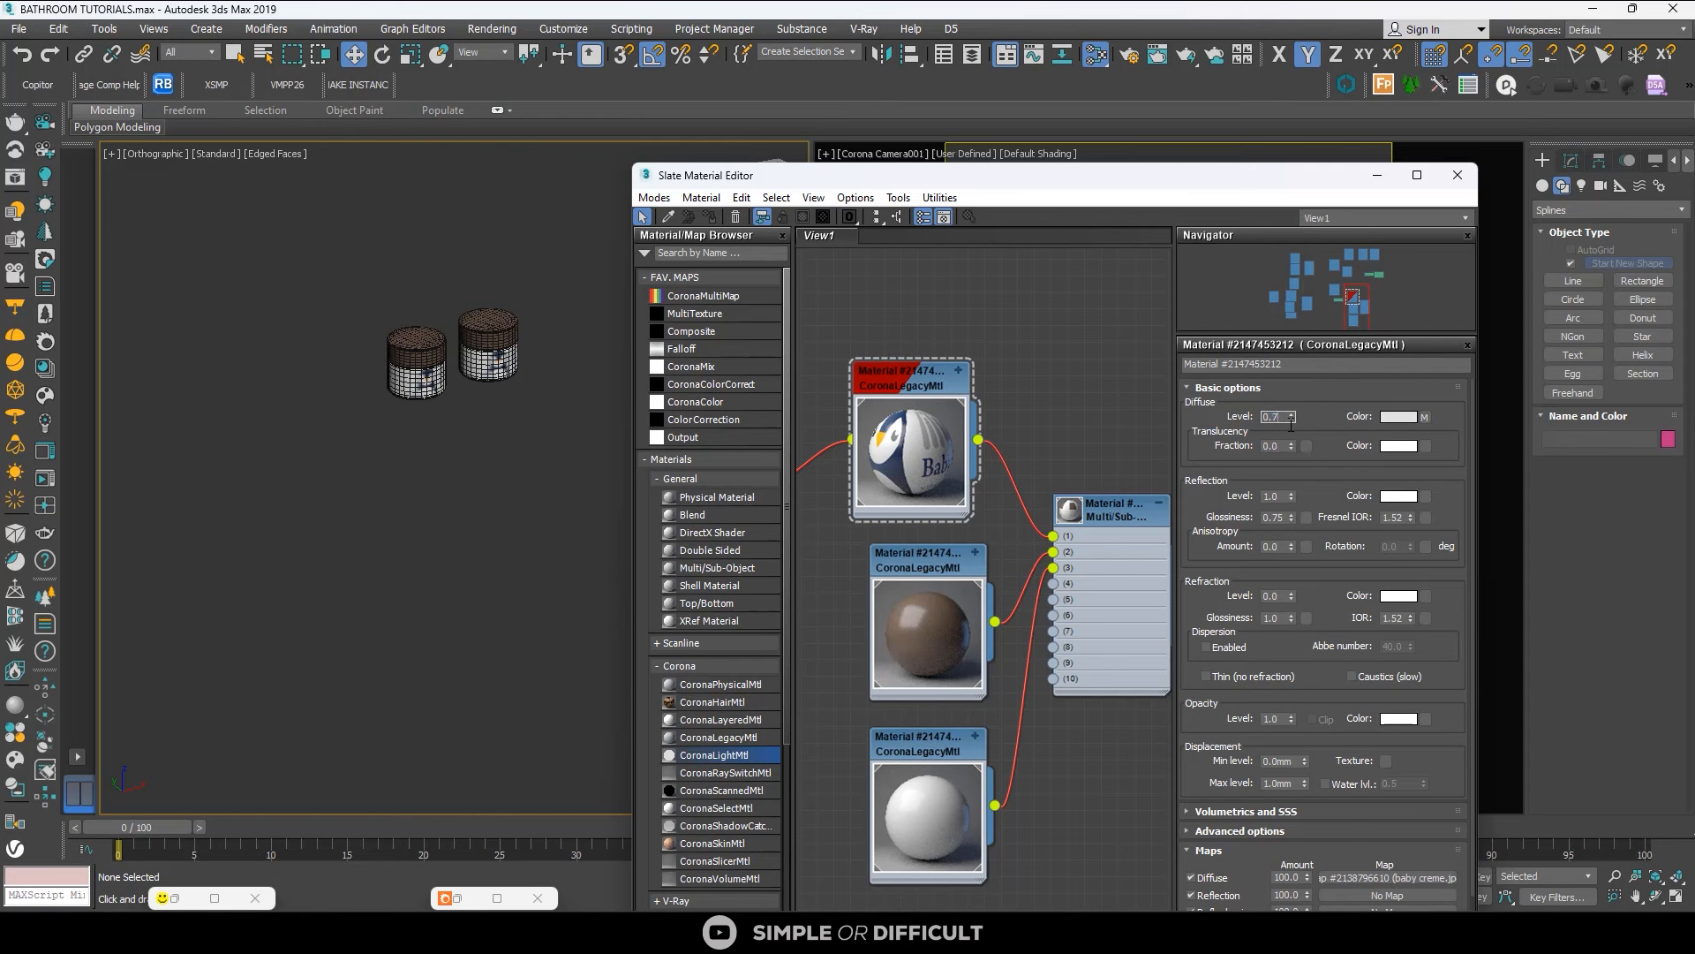
pyautogui.write('.7')
pyautogui.press('Return')
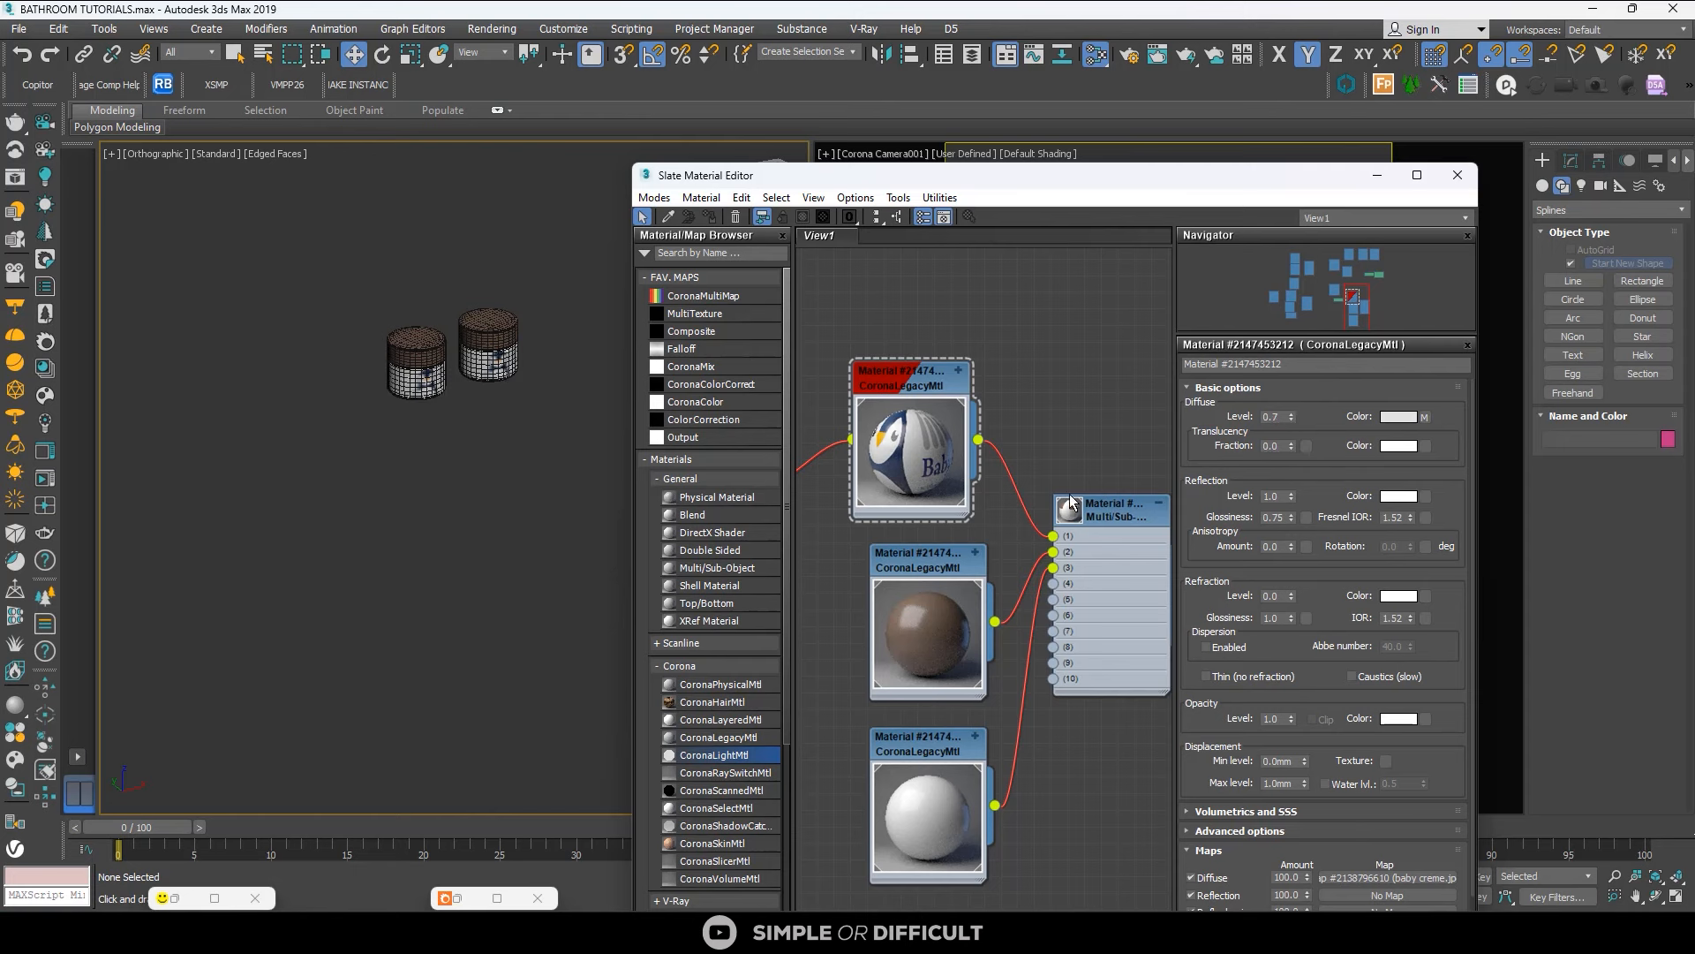
# Set the diffuse level of the brown slot 2 material and the white slot 3 material to 0.7.
pyautogui.doubleClick(938, 568)
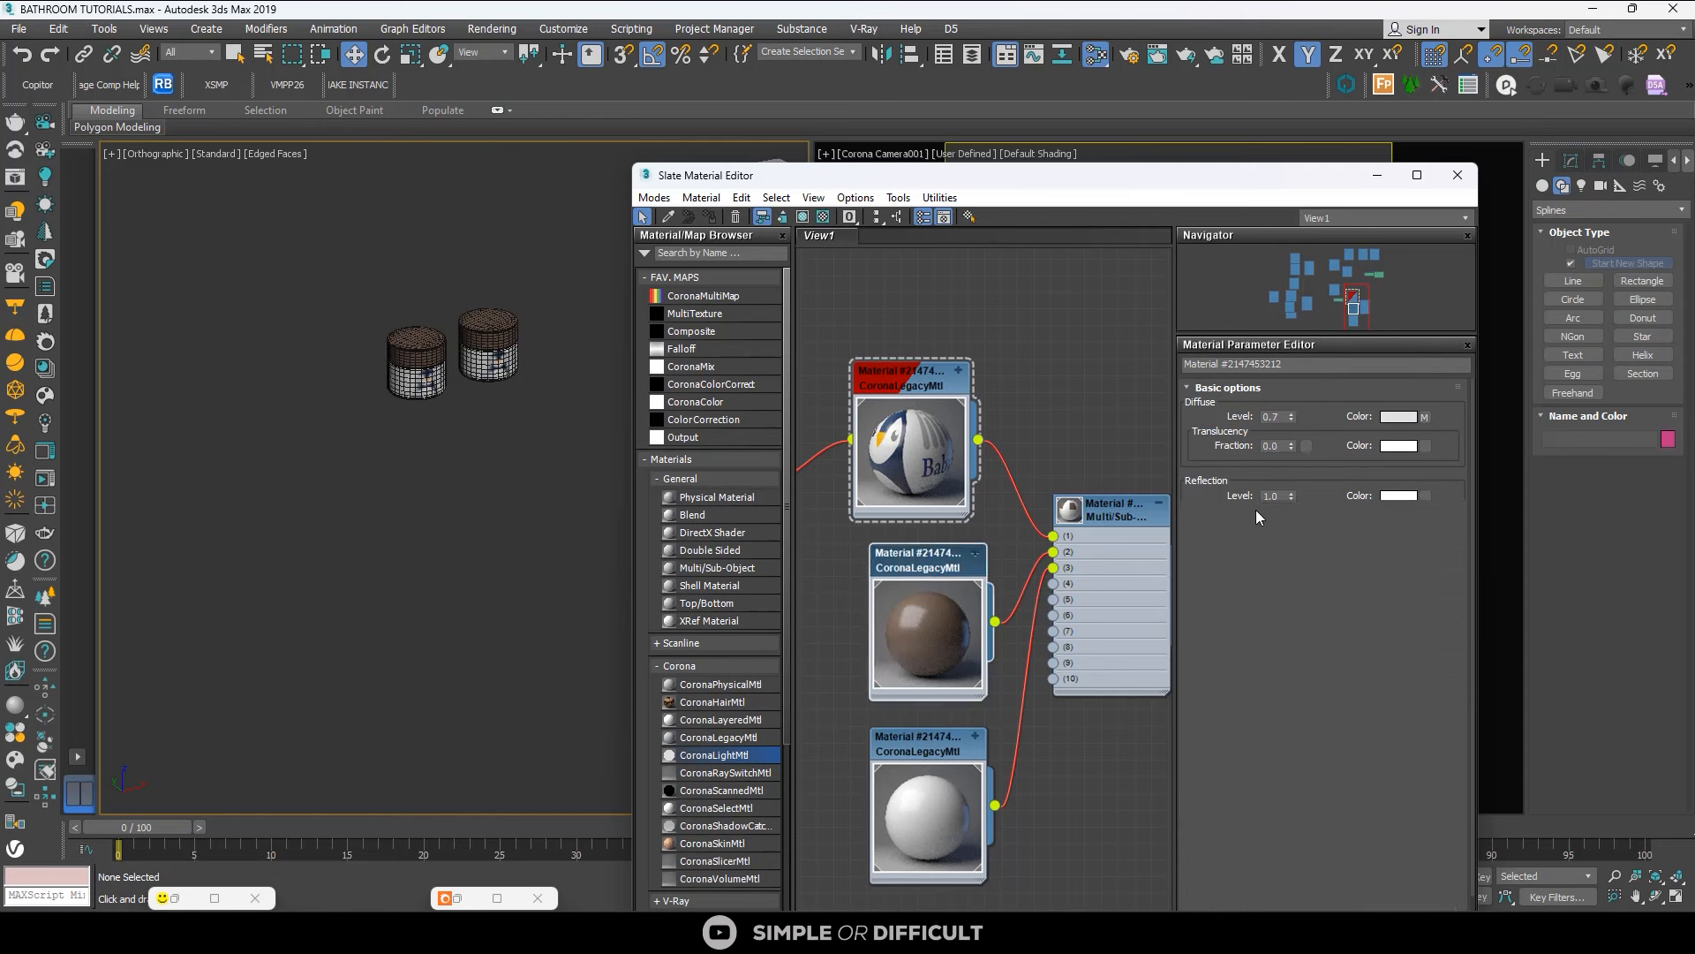
pyautogui.doubleClick(1272, 418)
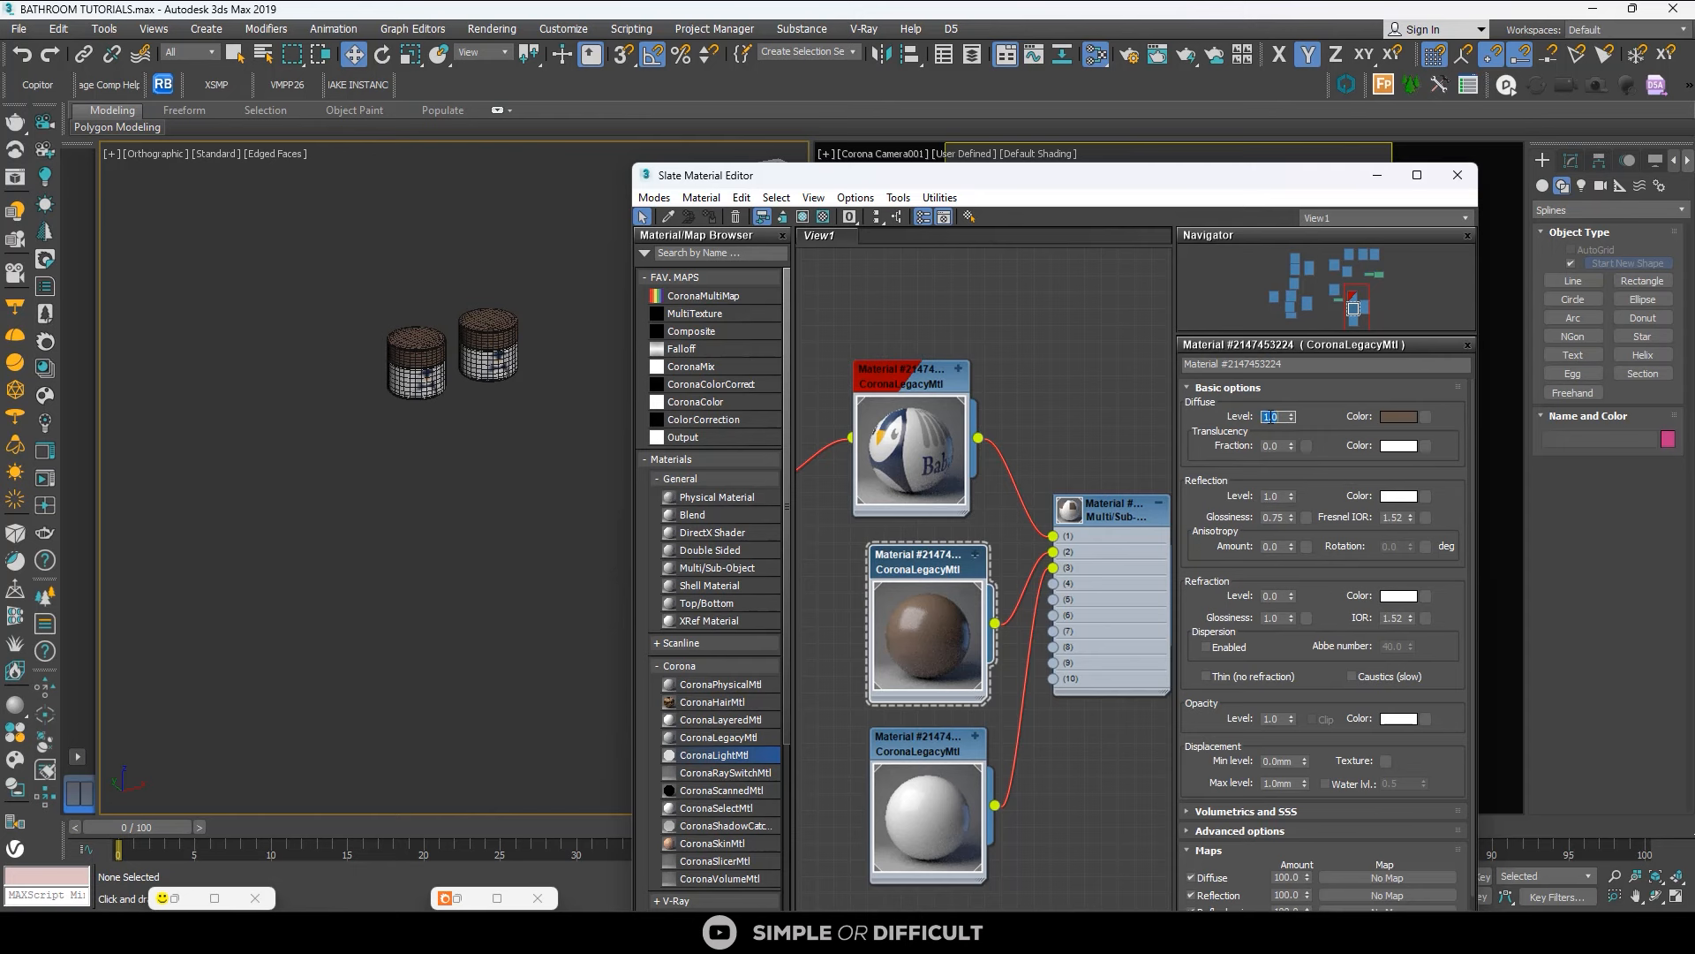
pyautogui.write('.7')
pyautogui.press('Return')
pyautogui.doubleClick(938, 737)
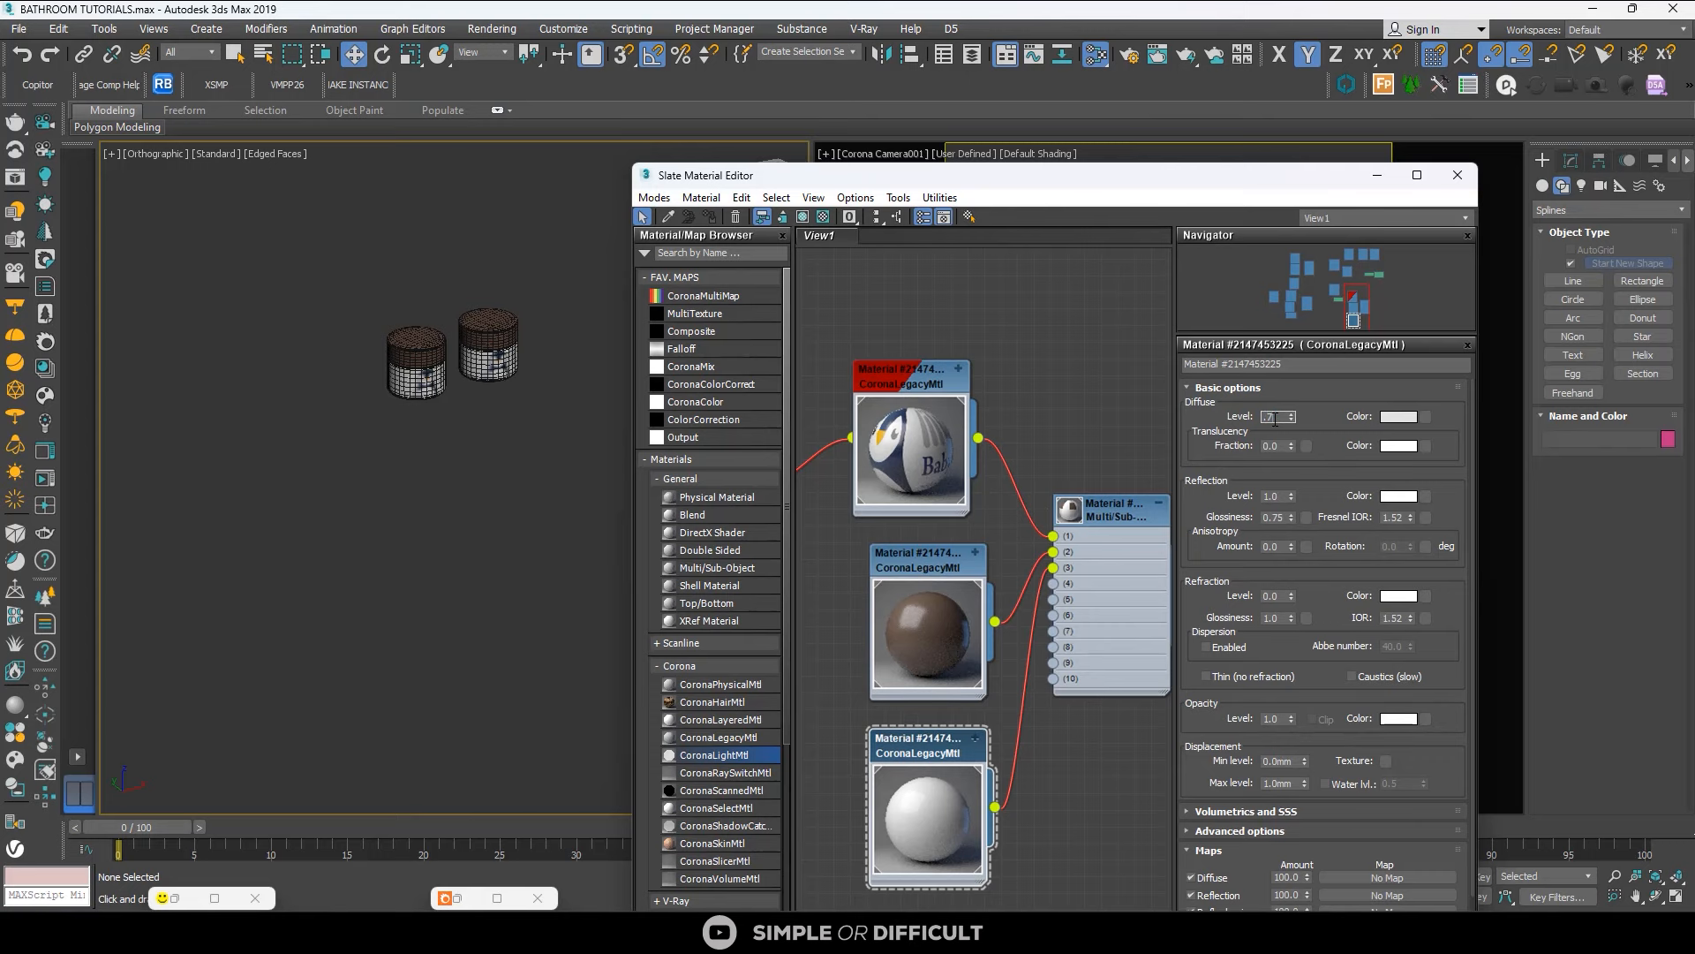
pyautogui.click(1074, 368)
pyautogui.scroll(-4, 1074, 368)
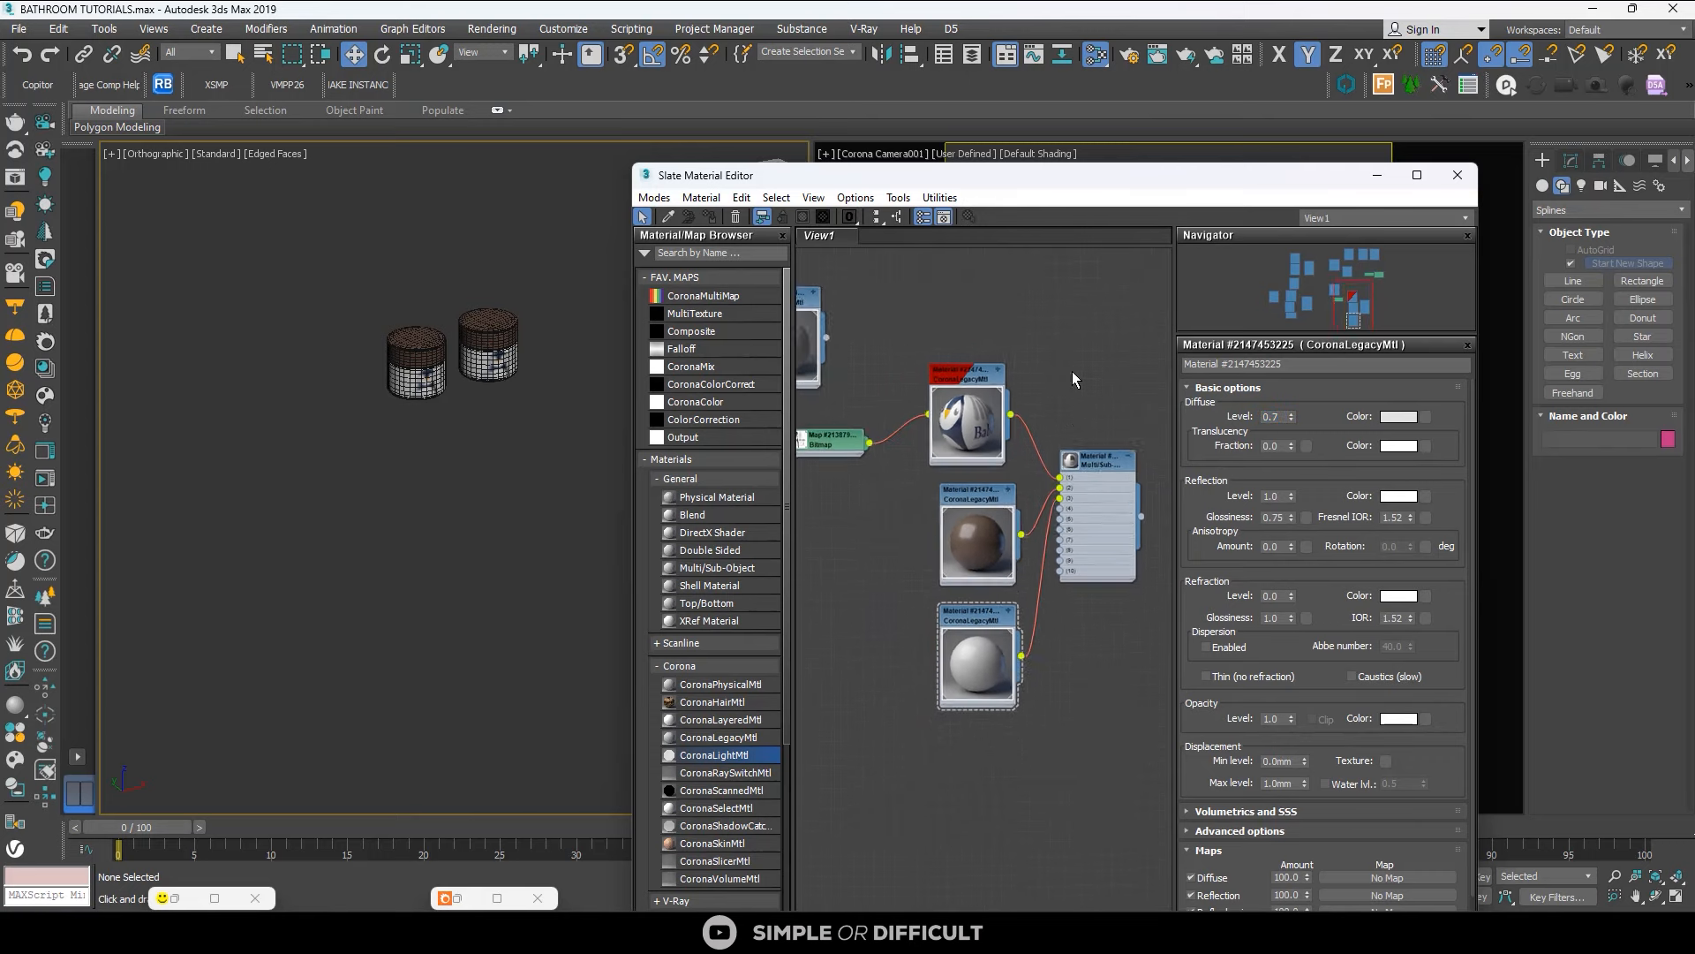
# End the isolation of the cream jars so the whole bathroom scene is shown again.
pyautogui.moveTo(972, 175); pyautogui.dragTo(268, 149)
pyautogui.click(913, 875)
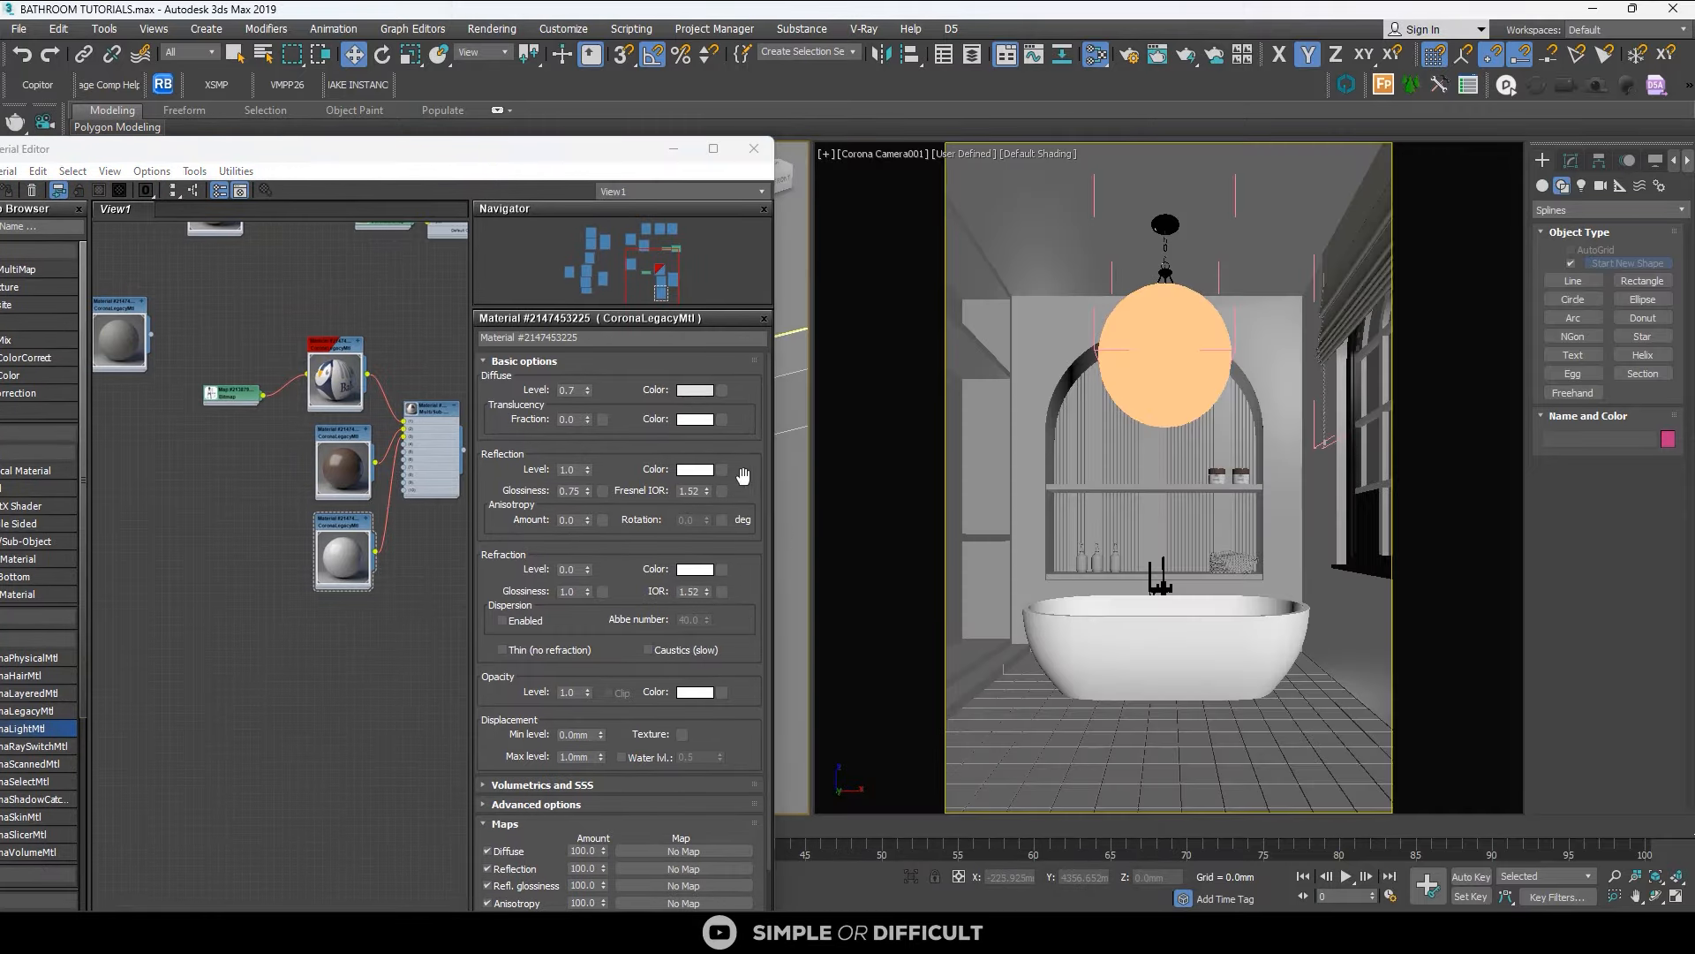
pyautogui.moveTo(539, 173); pyautogui.dragTo(548, 232)
# Select the three liquid soap bottles in the niche, isolate them, and clear the material editor from the view.
pyautogui.click(1106, 562)
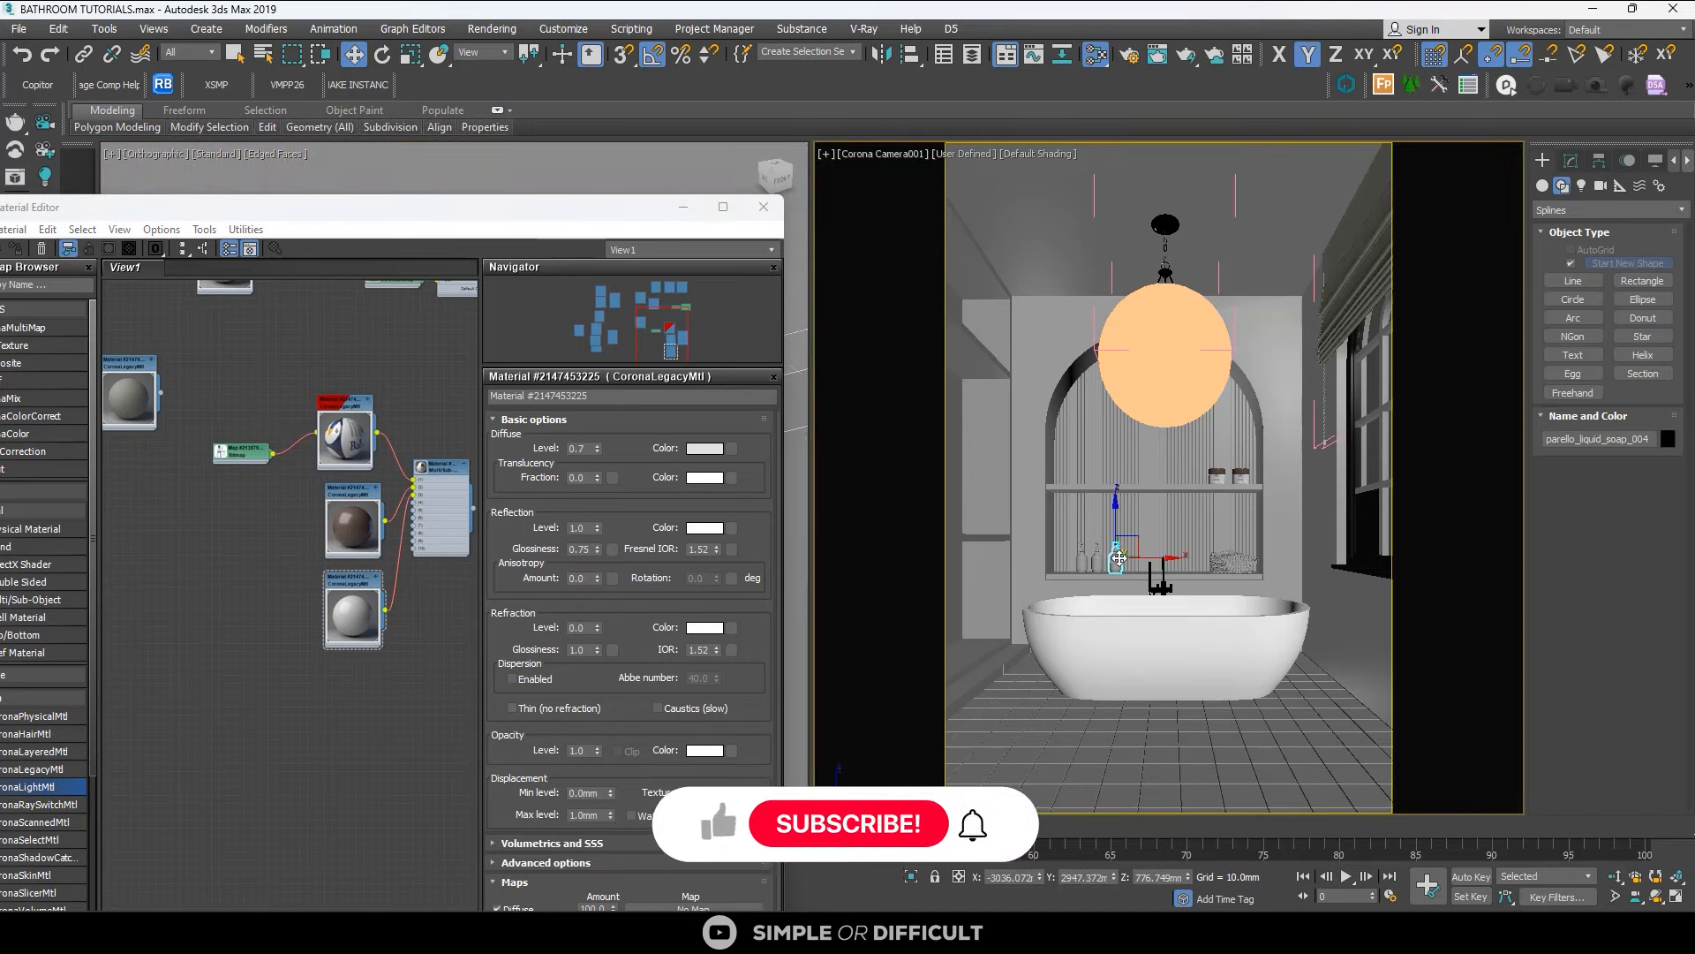
pyautogui.keyDown('ctrl'); pyautogui.click(1097, 558); pyautogui.keyUp('ctrl')
pyautogui.keyDown('ctrl'); pyautogui.click(1081, 558); pyautogui.keyUp('ctrl')
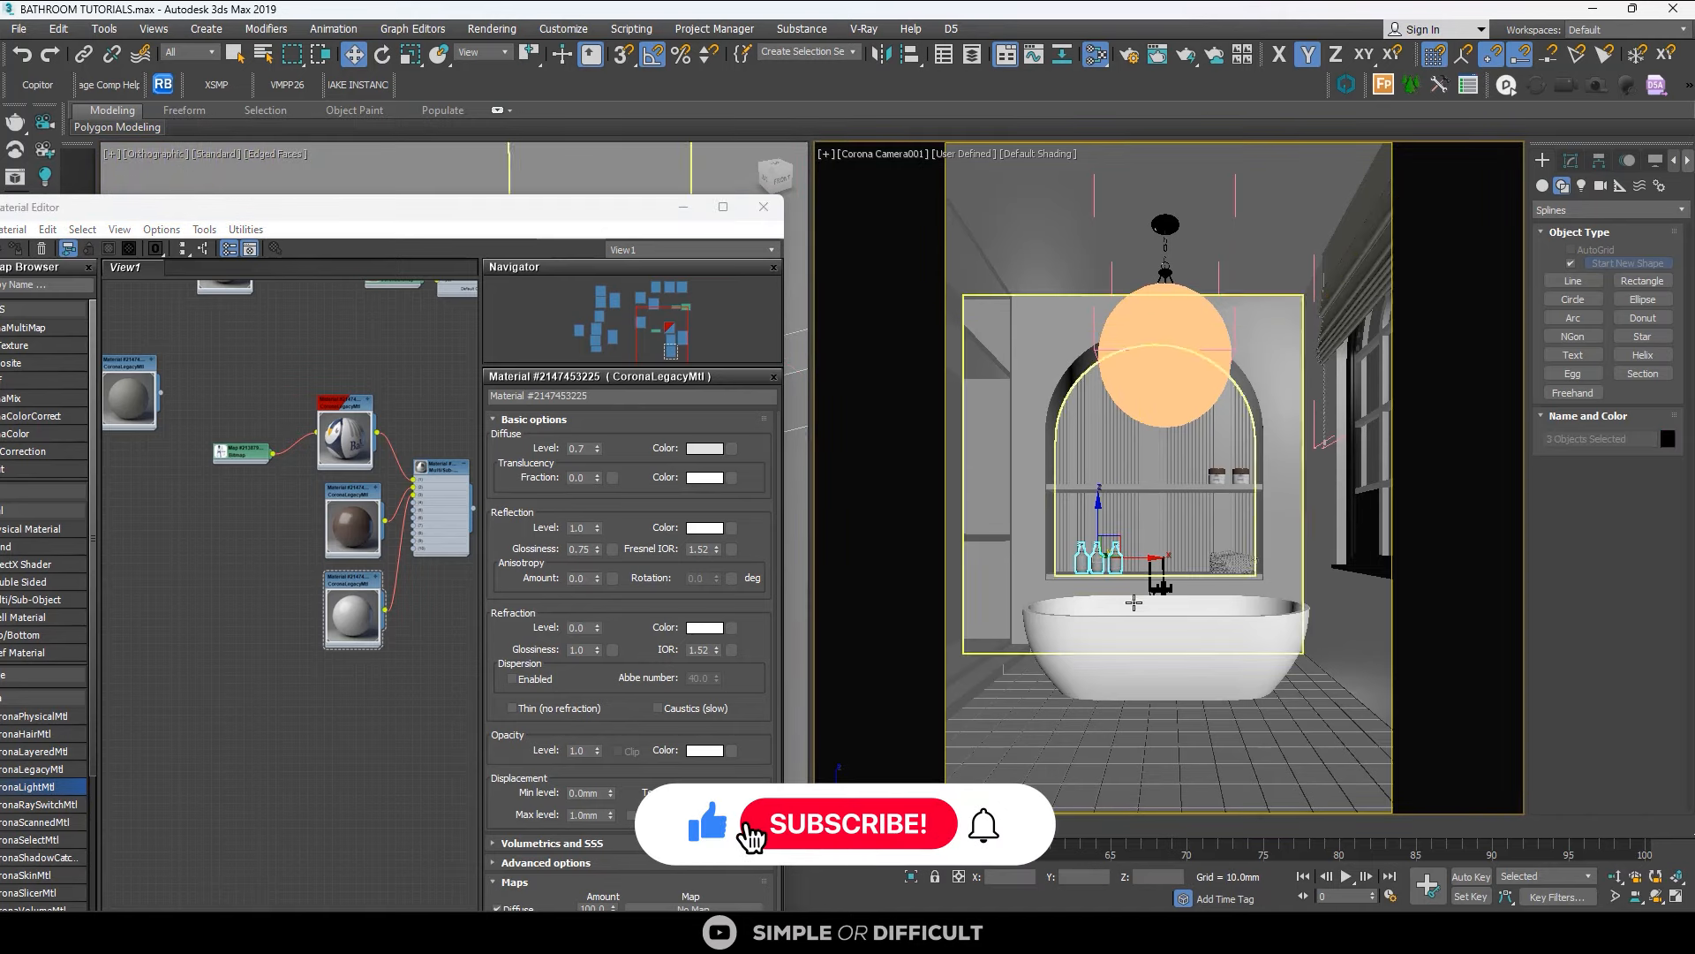
pyautogui.click(911, 876)
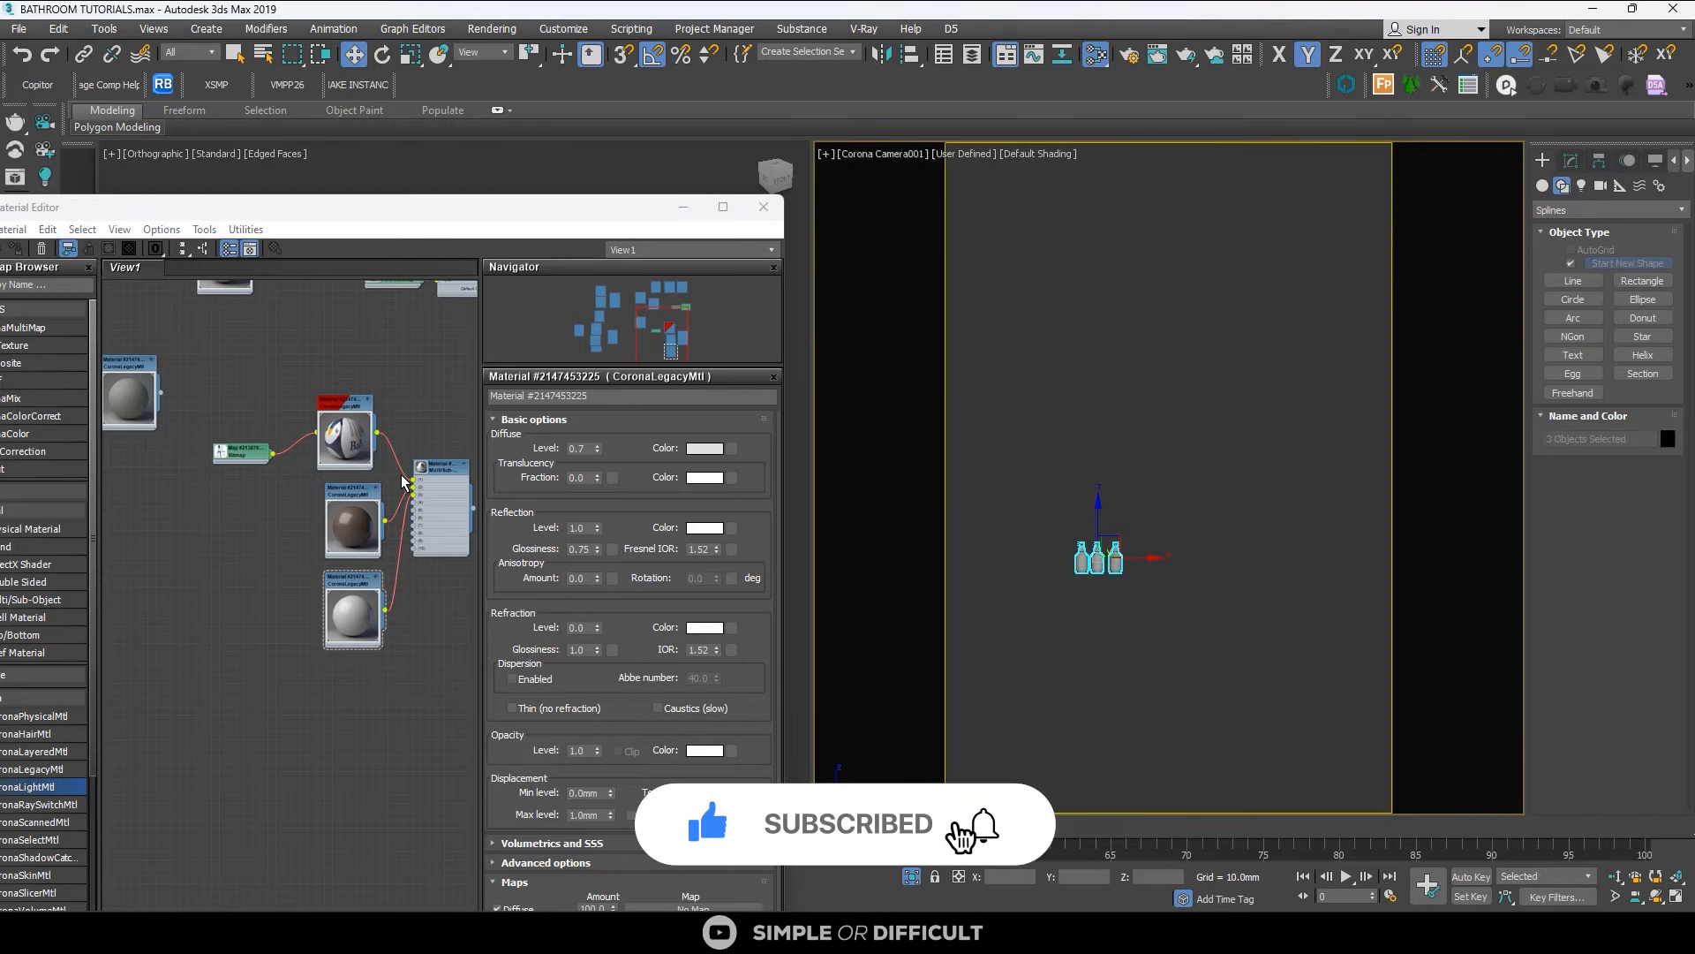
pyautogui.moveTo(457, 226); pyautogui.dragTo(959, 265)
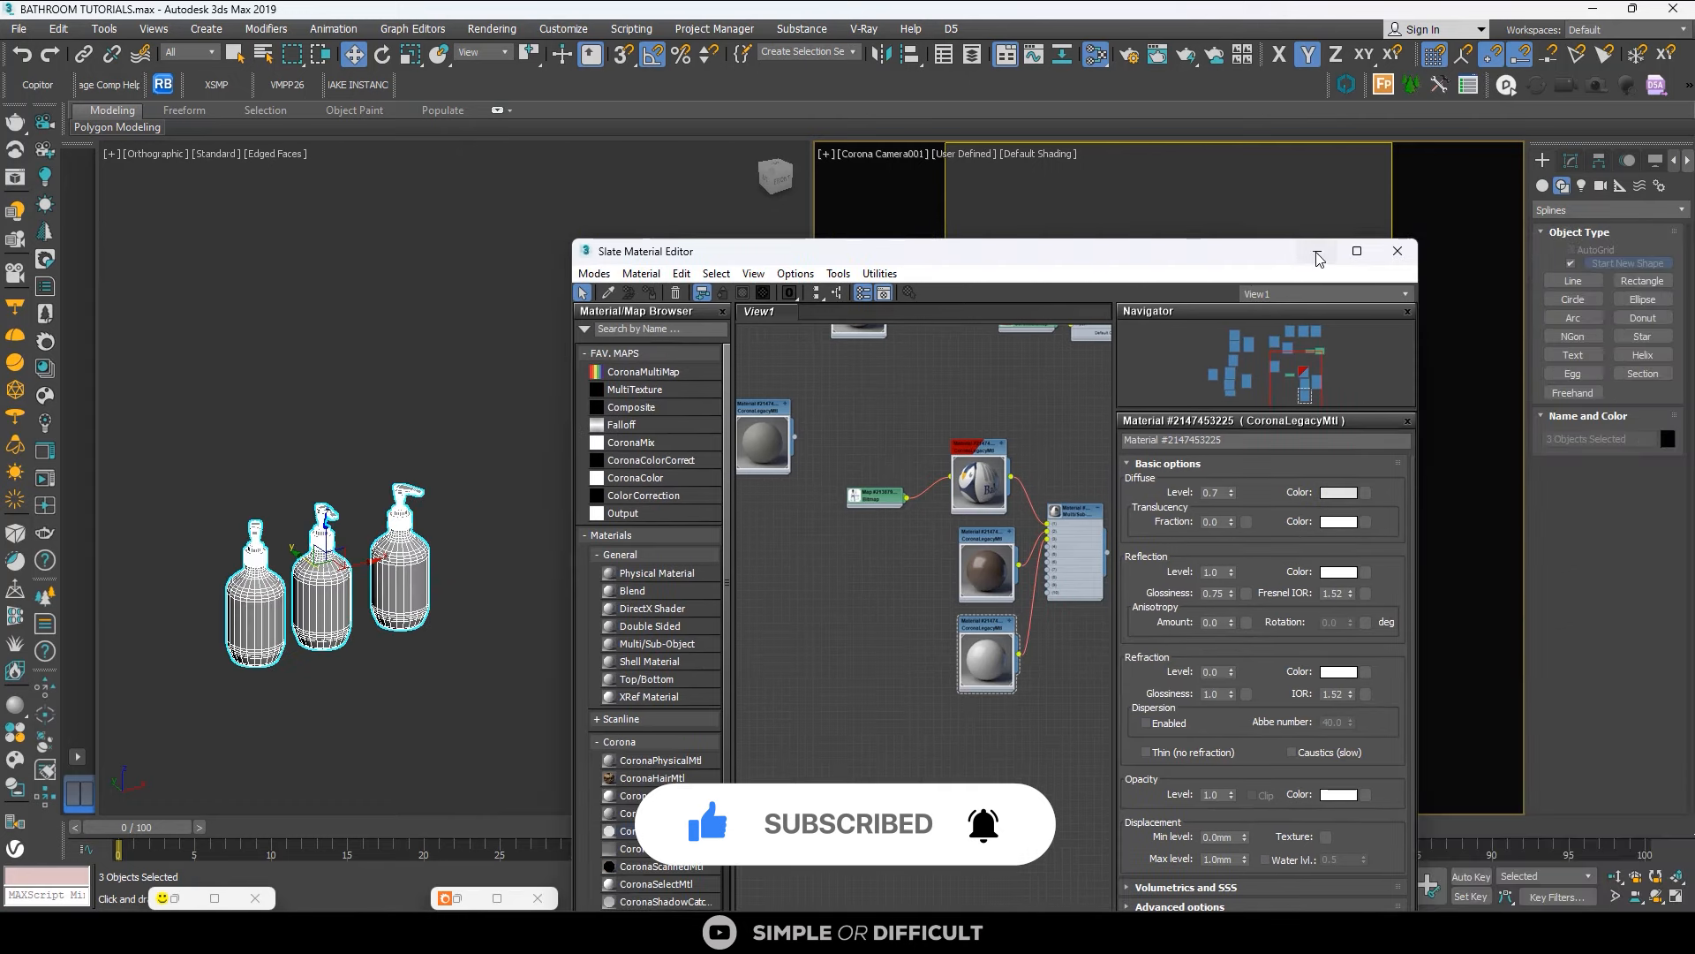
pyautogui.click(1313, 250)
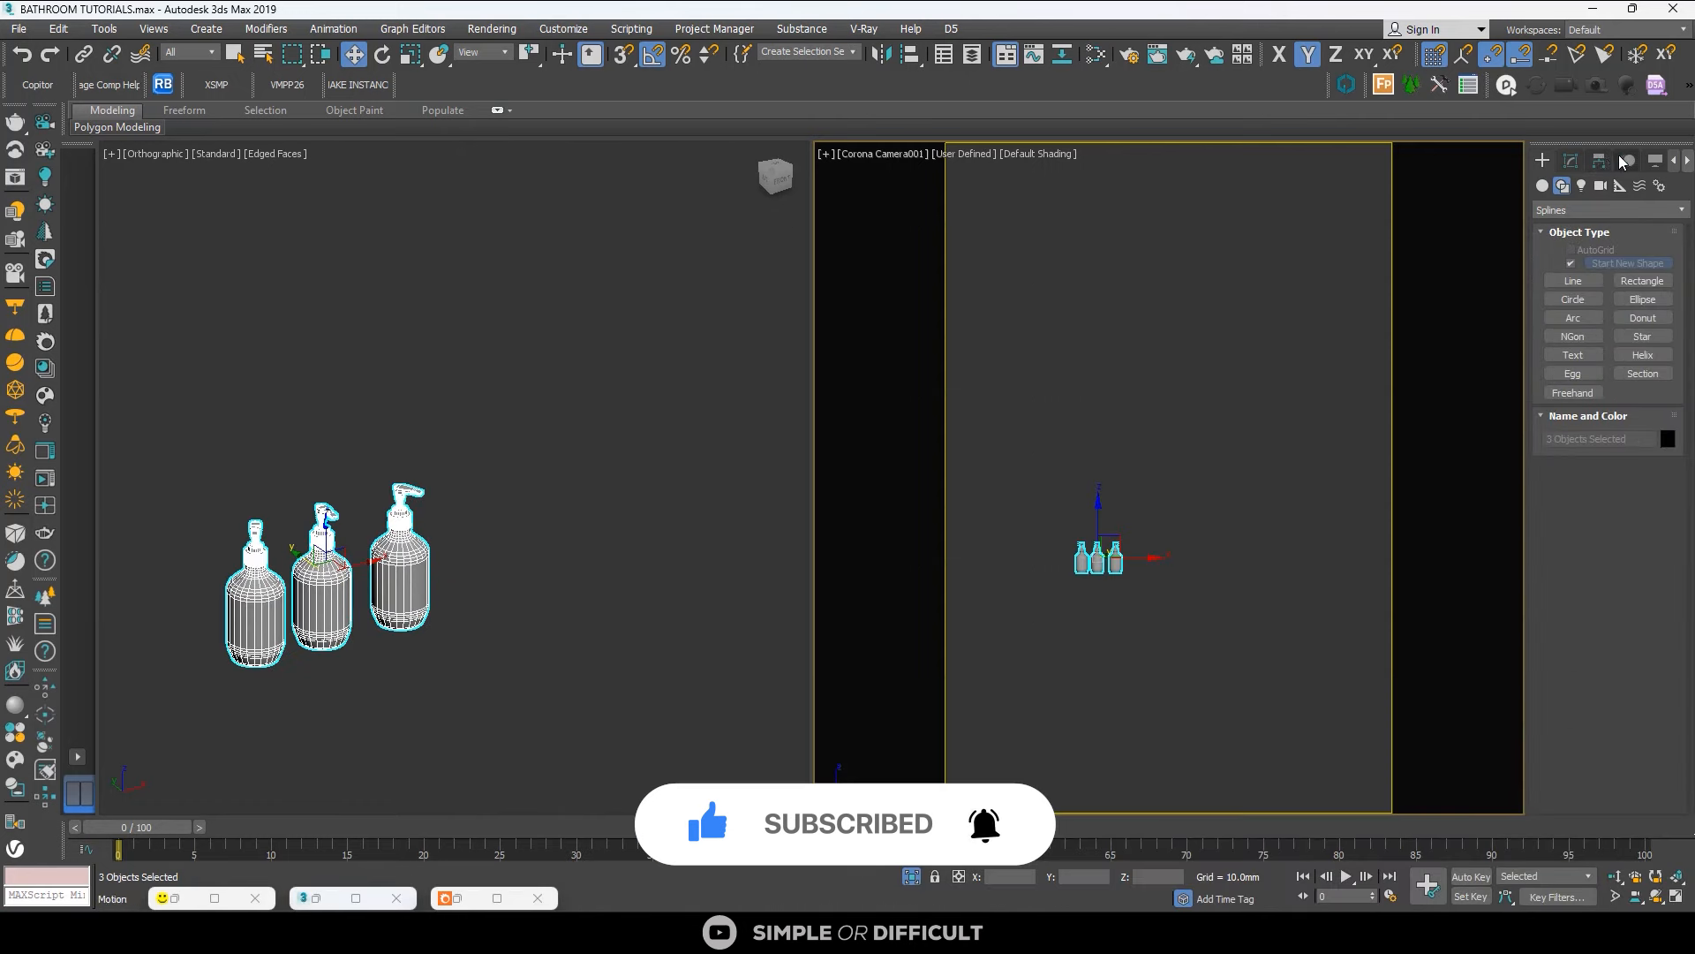
# Select only the leftmost soap bottle and enter its Element sub-object level.
pyautogui.click(1542, 160)
pyautogui.click(1571, 162)
pyautogui.click(1544, 160)
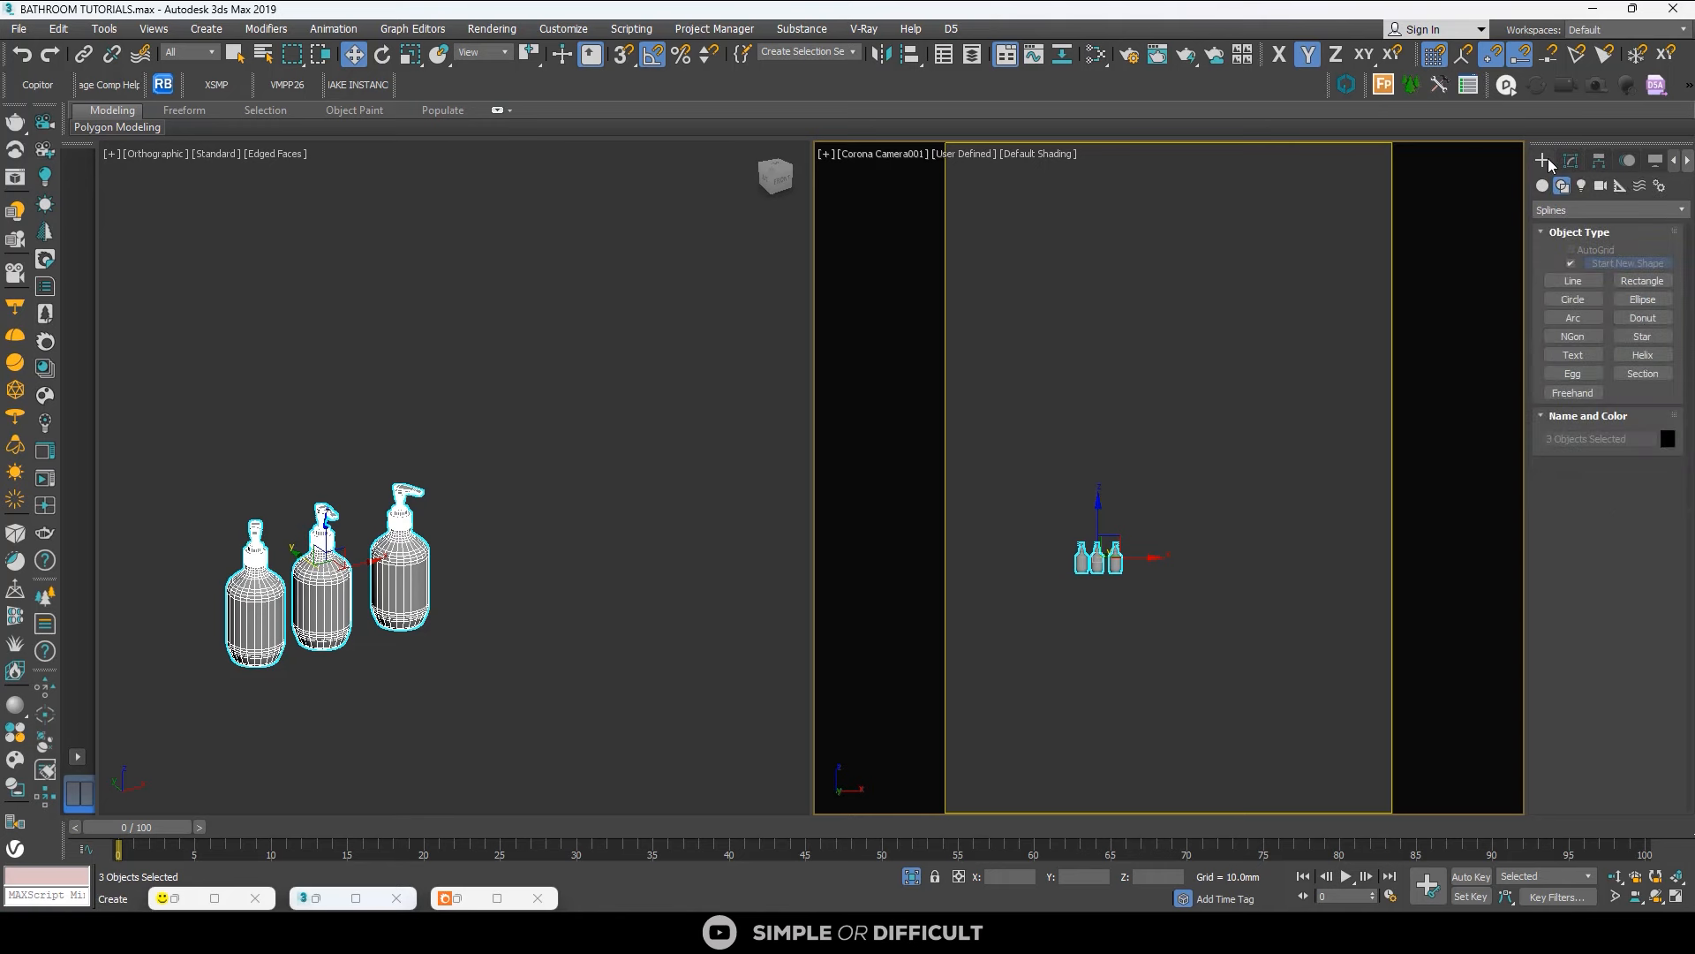
pyautogui.click(463, 498)
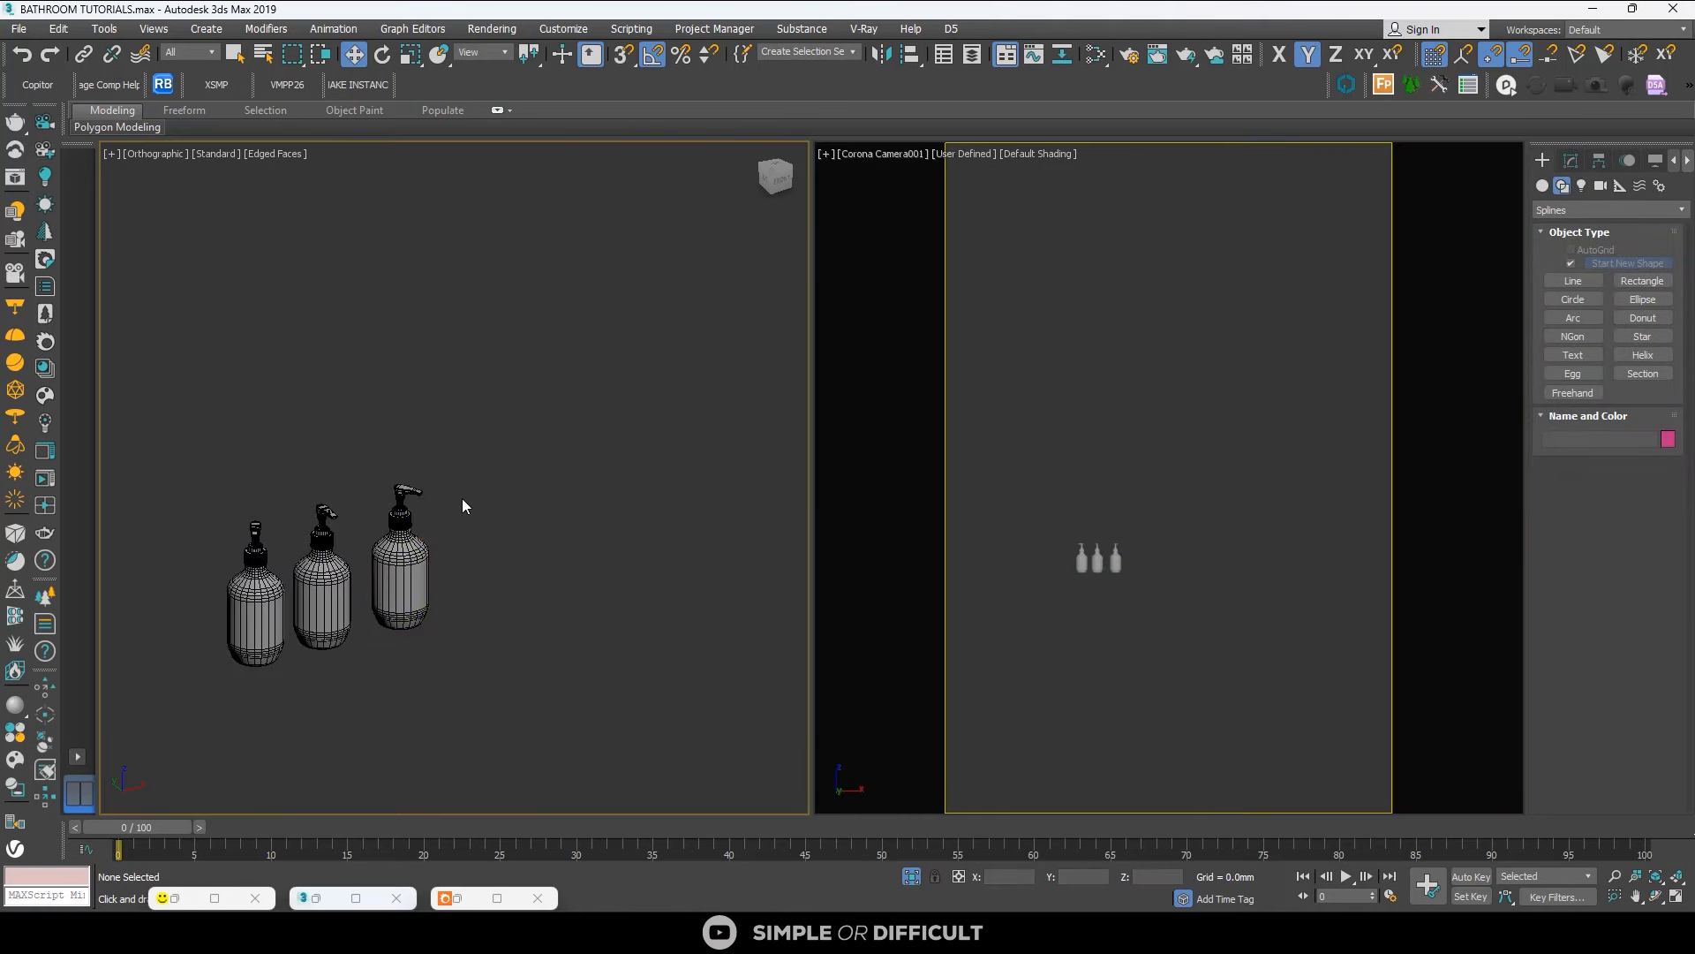
pyautogui.click(257, 610)
pyautogui.click(1572, 160)
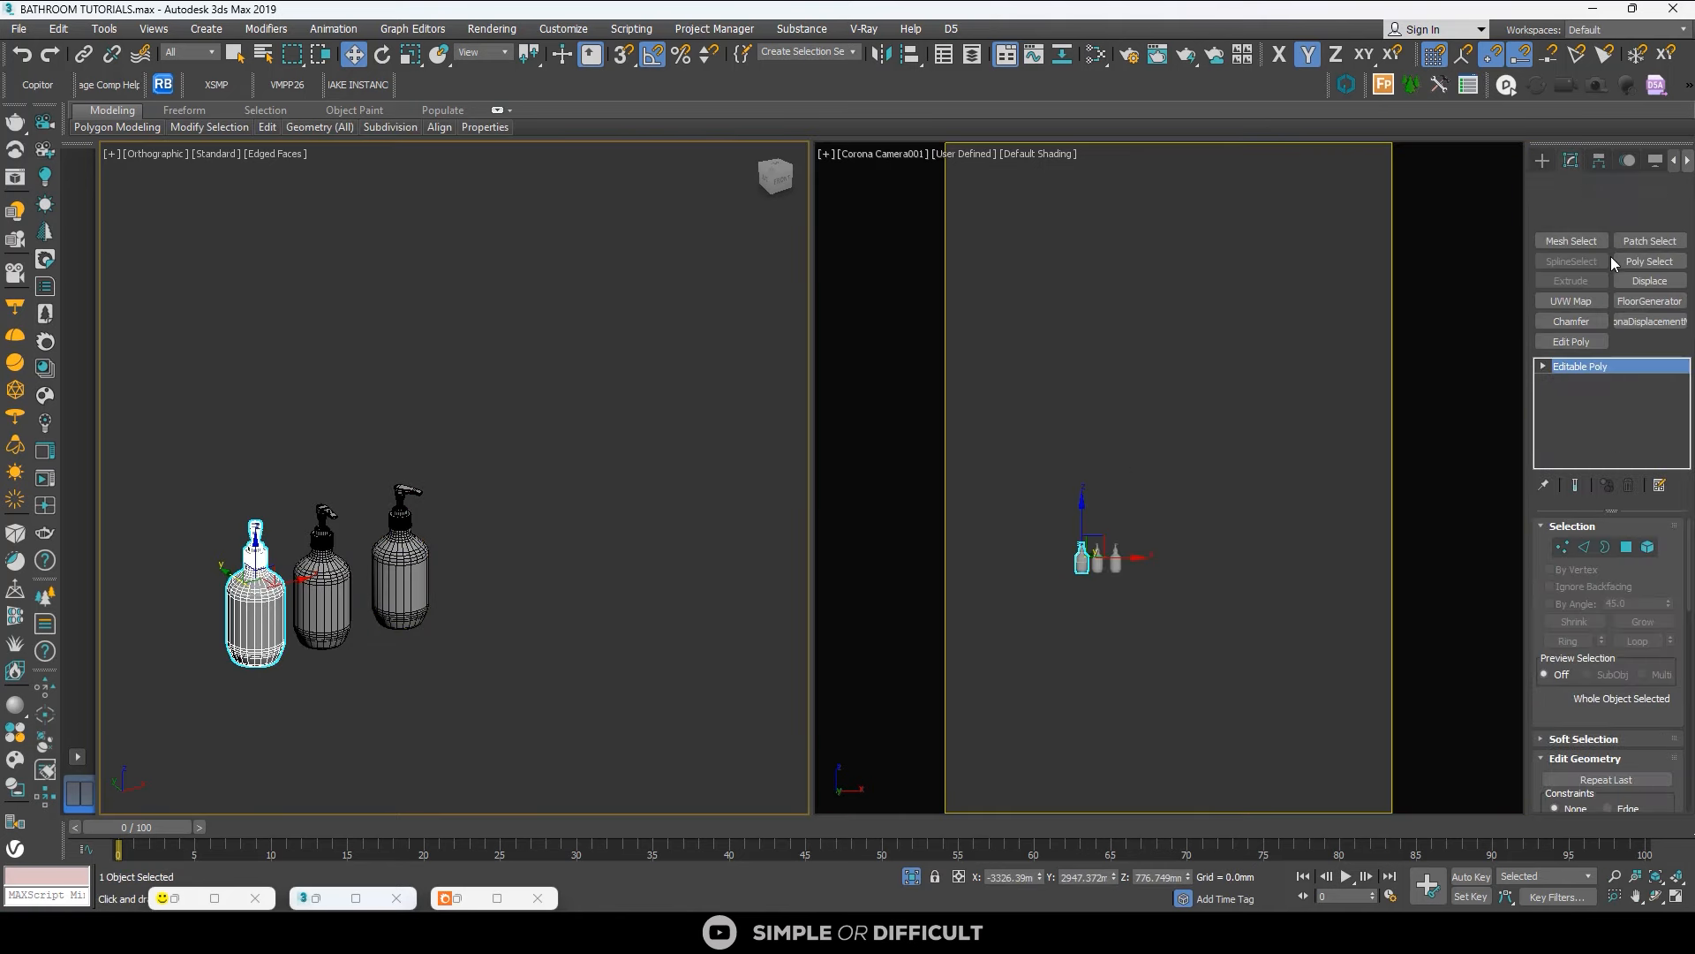
pyautogui.click(1648, 547)
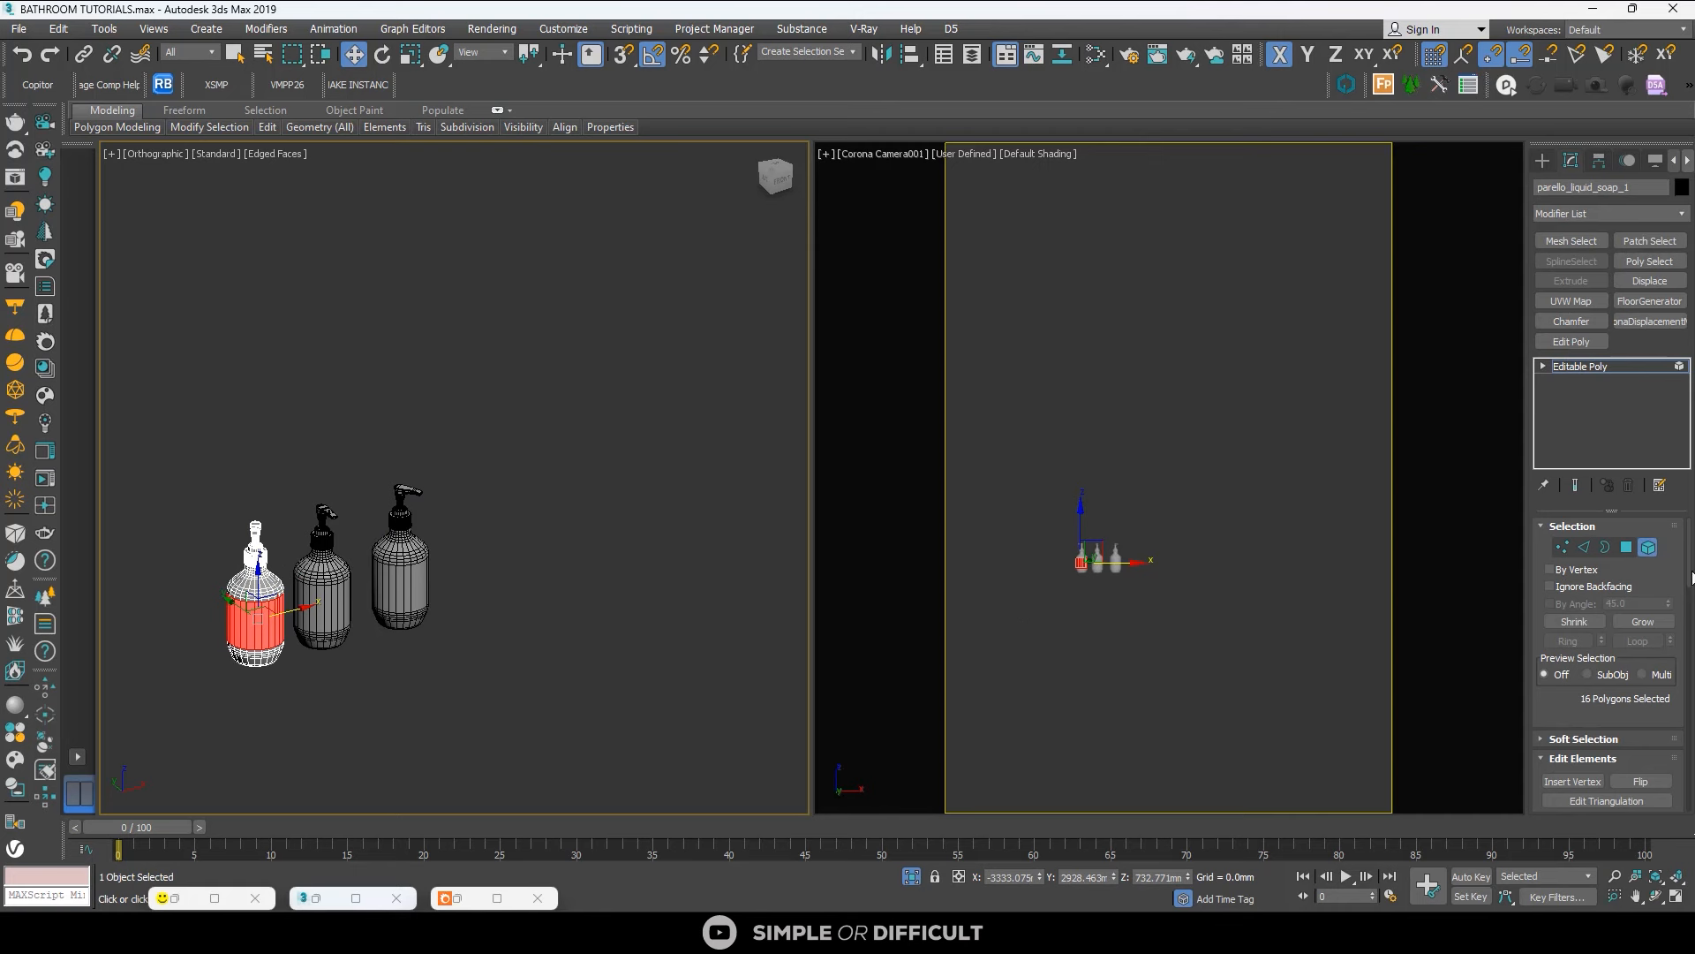
# Select the bottle's polygons by material ID, trying IDs 1 and 3, to examine which part each ID covers.
pyautogui.moveTo(1689, 557); pyautogui.dragTo(1688, 694)
pyautogui.doubleClick(1613, 631)
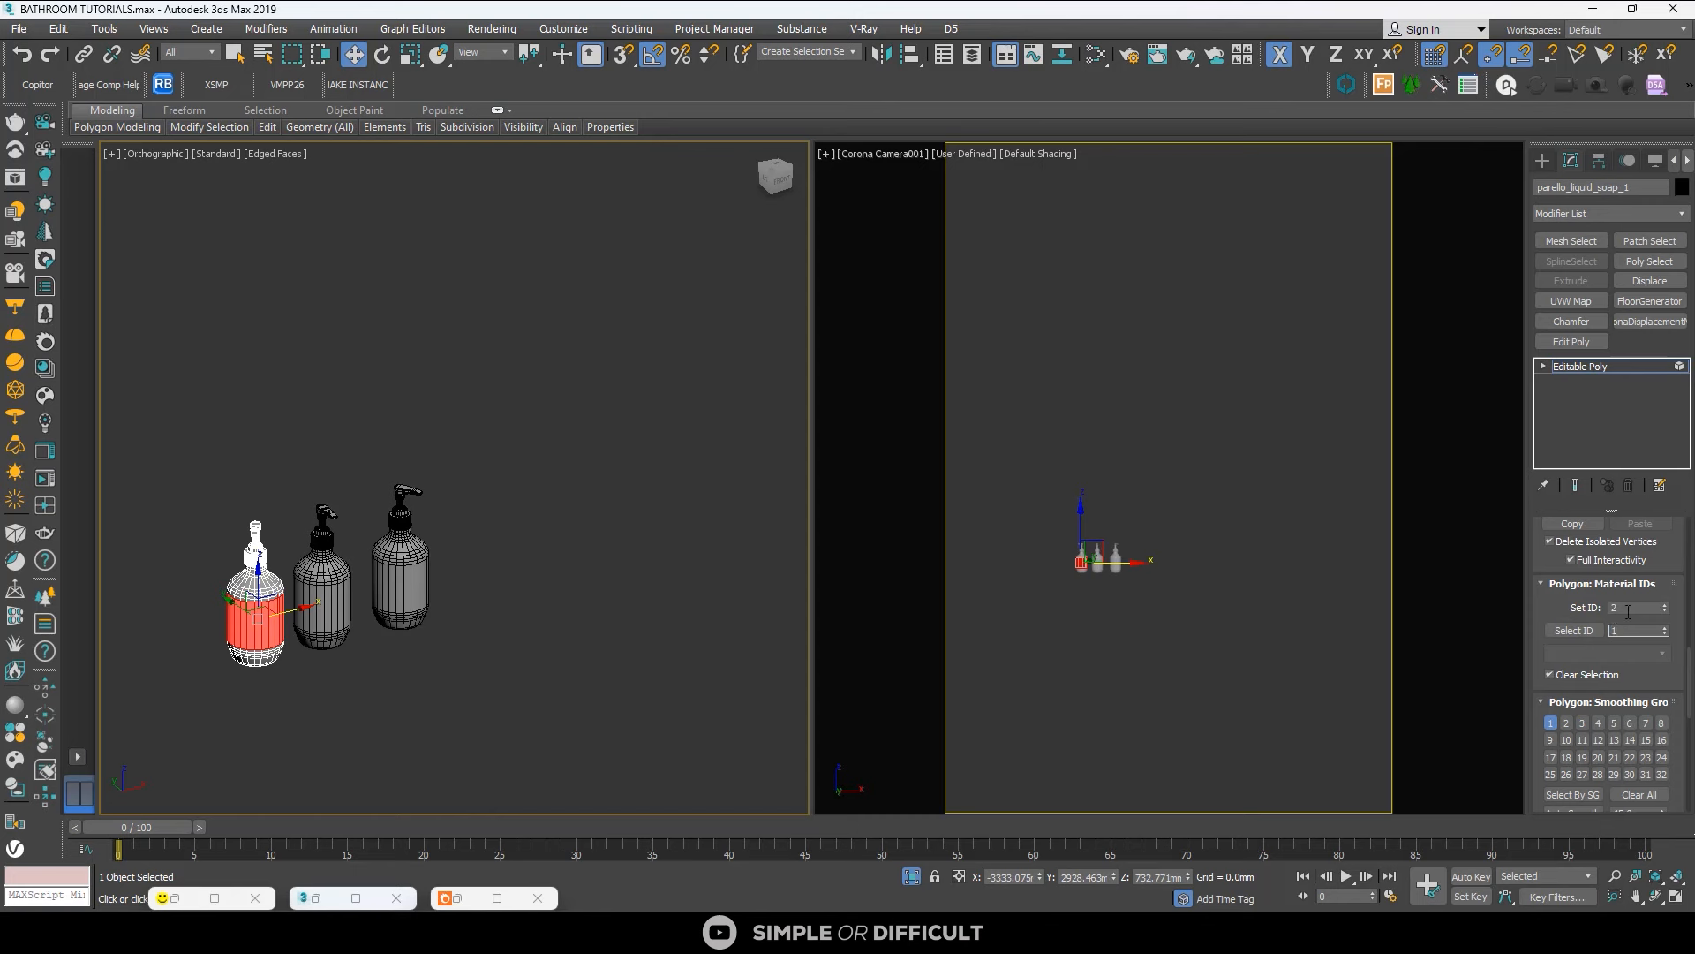
pyautogui.click(1575, 631)
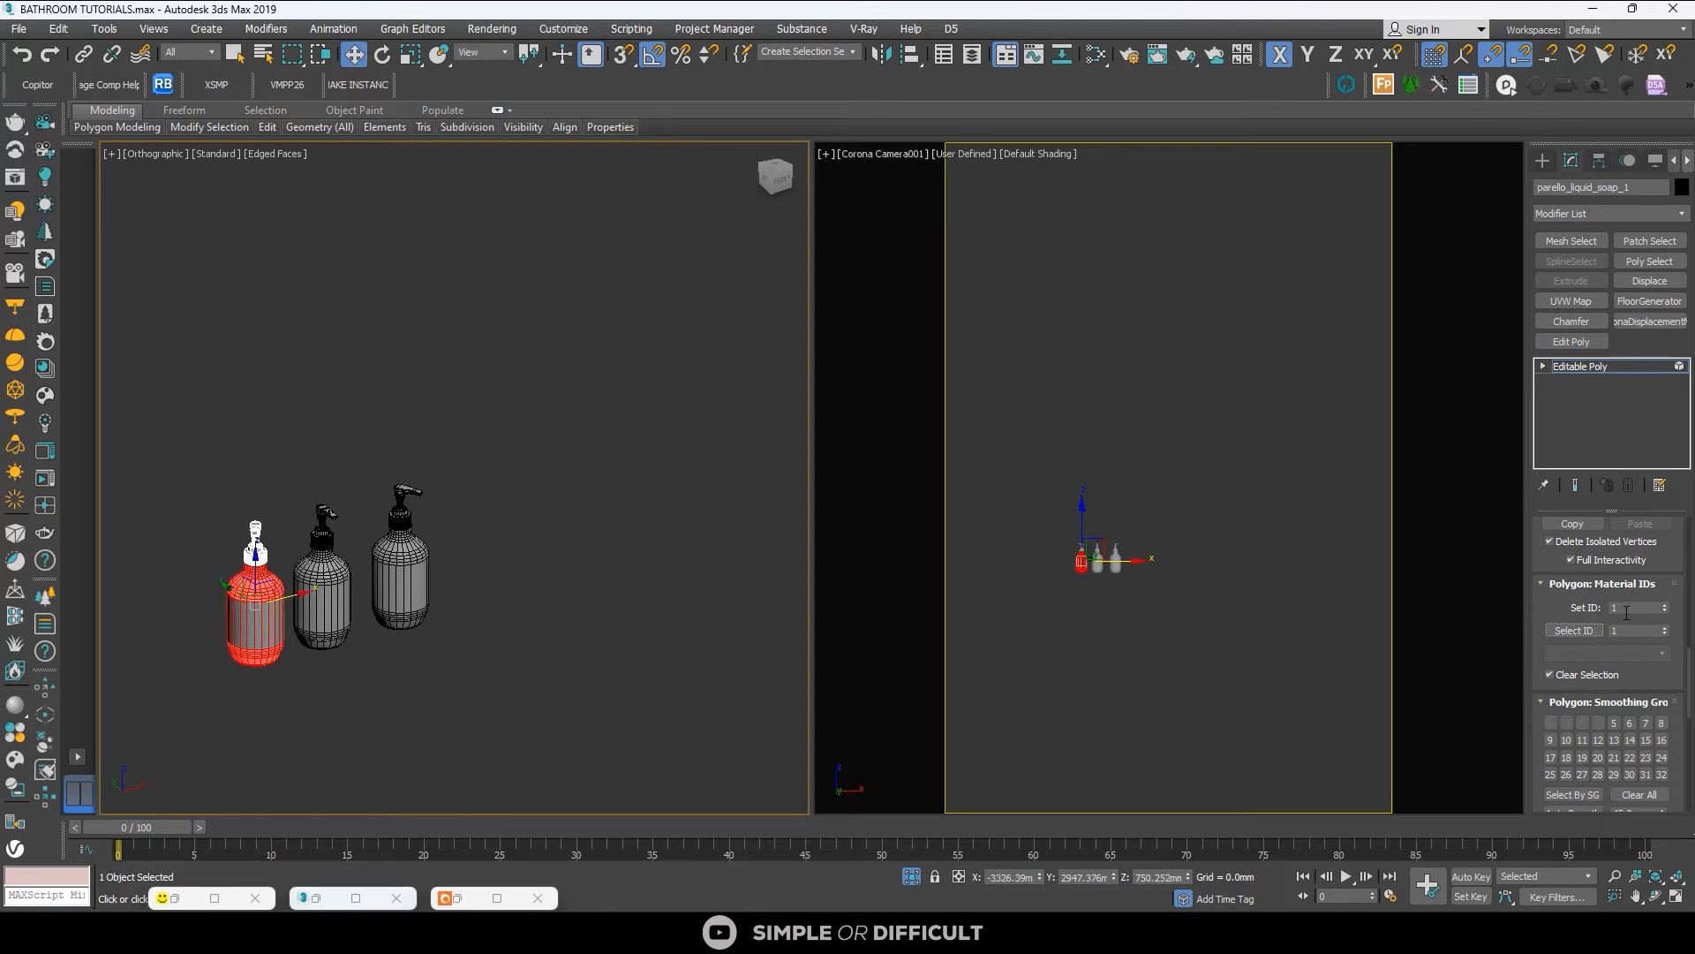
pyautogui.click(1622, 633)
pyautogui.click(1572, 631)
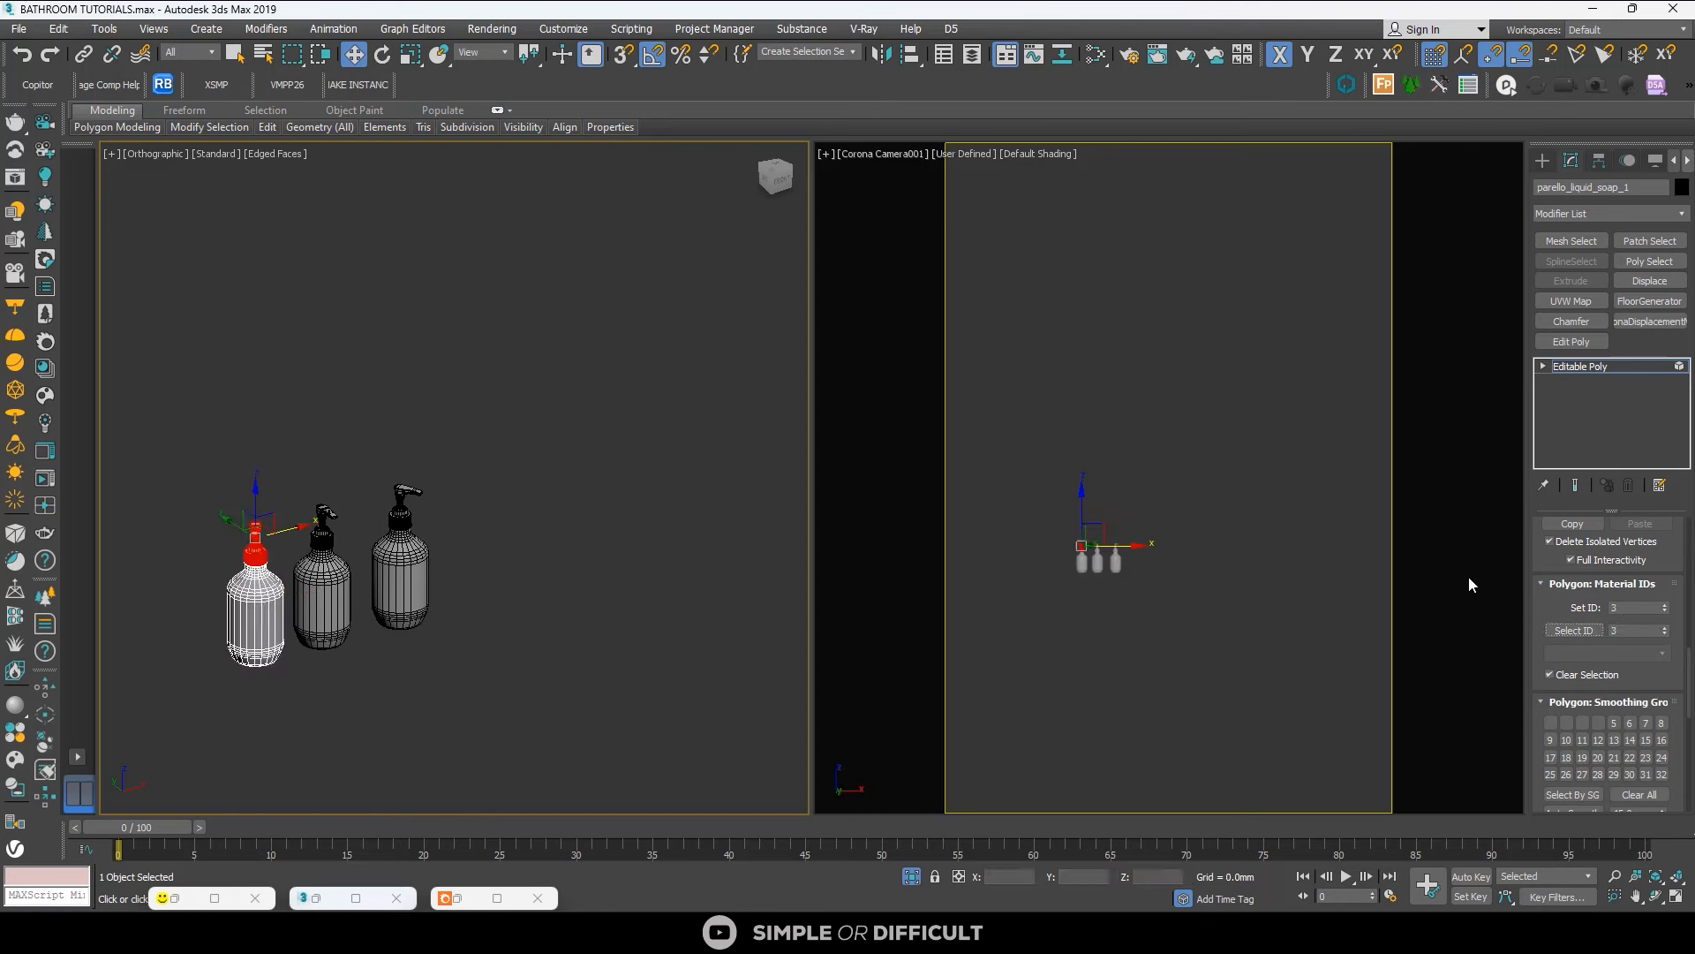
pyautogui.click(1616, 630)
pyautogui.click(1577, 631)
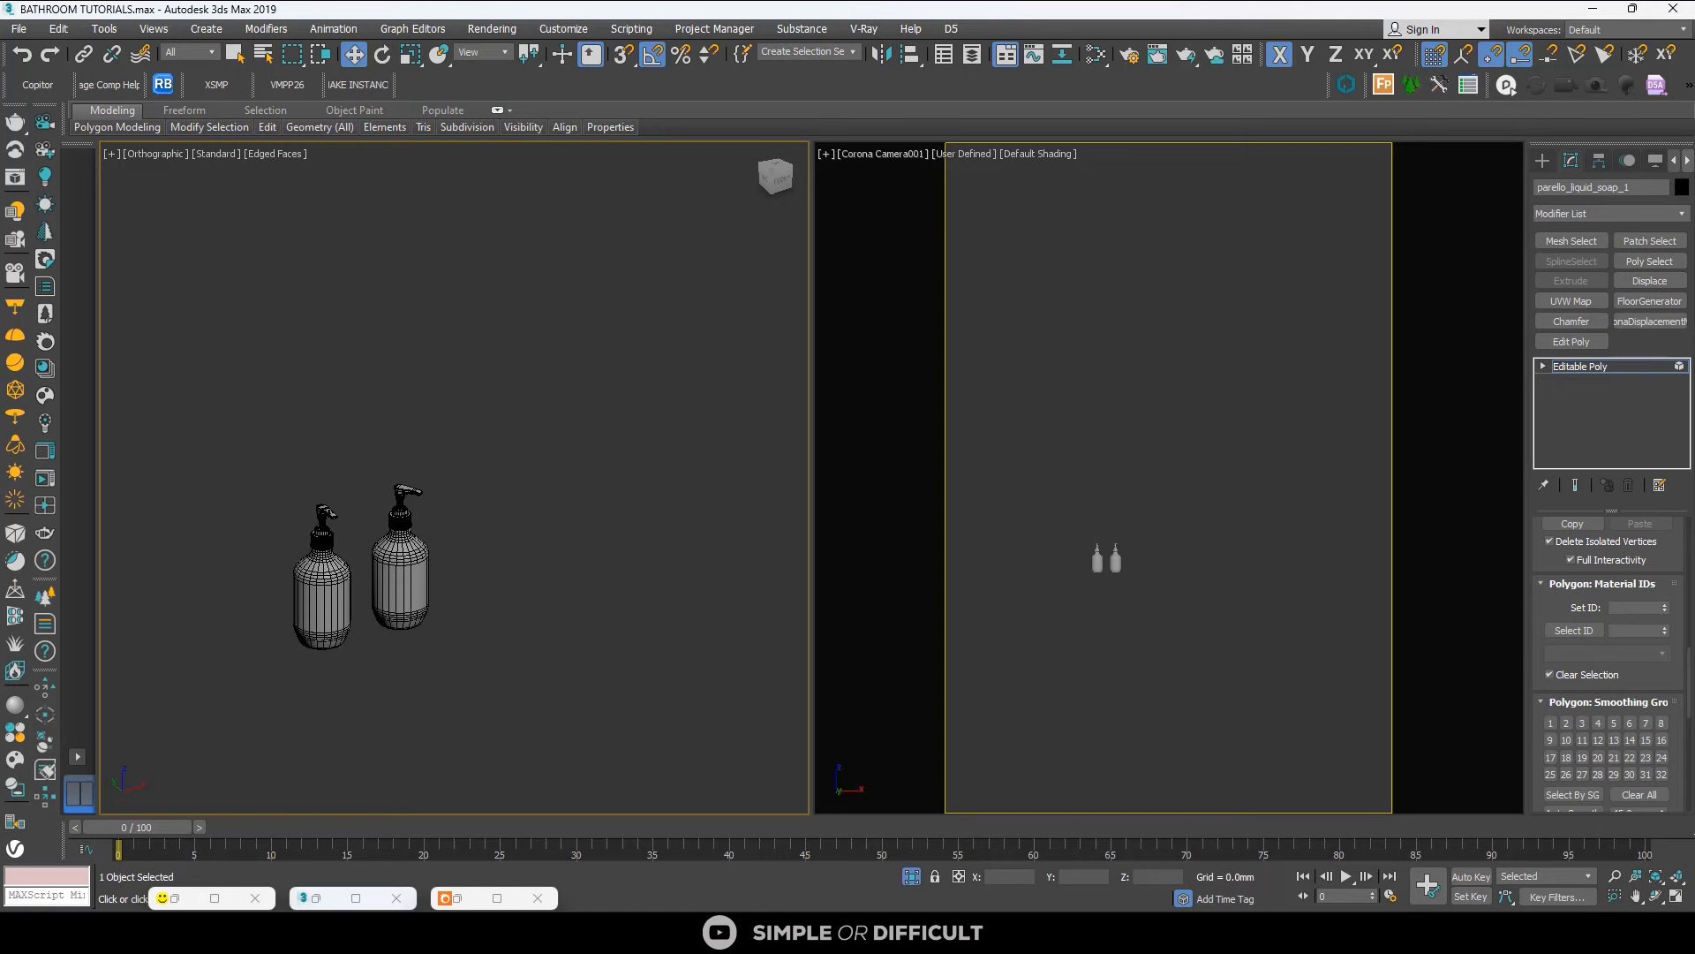
pyautogui.click(1612, 631)
pyautogui.write('1')
pyautogui.press('Return')
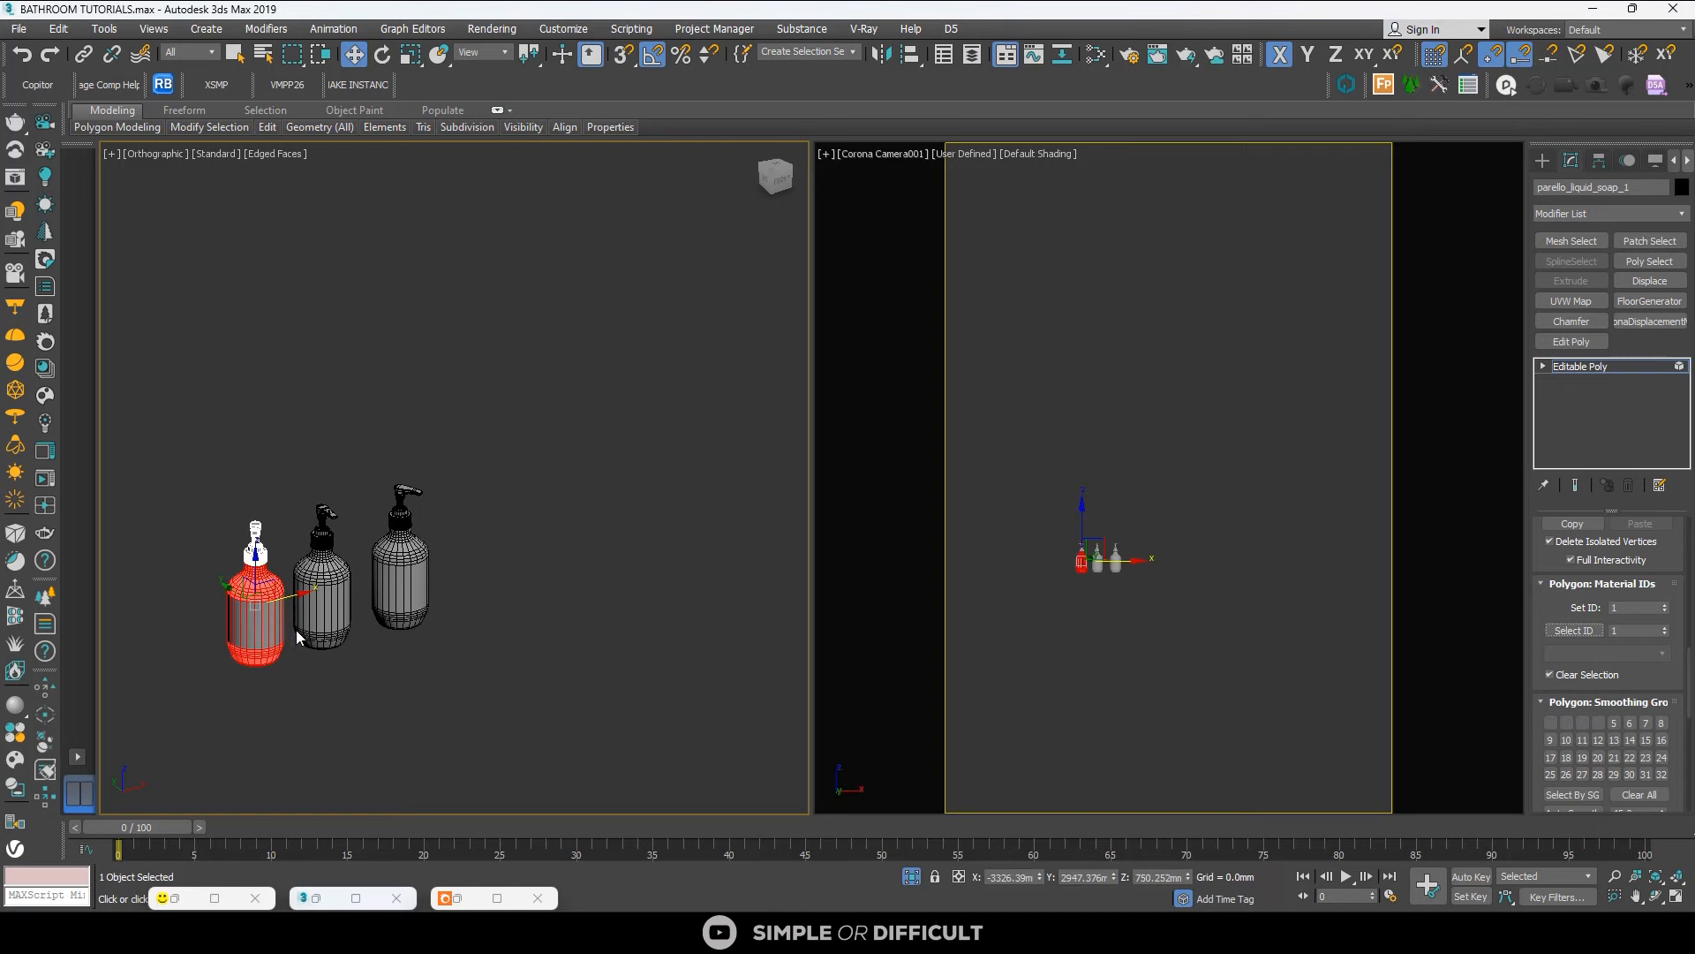
pyautogui.scroll(6, 295, 629)
pyautogui.scroll(-2, 384, 422)
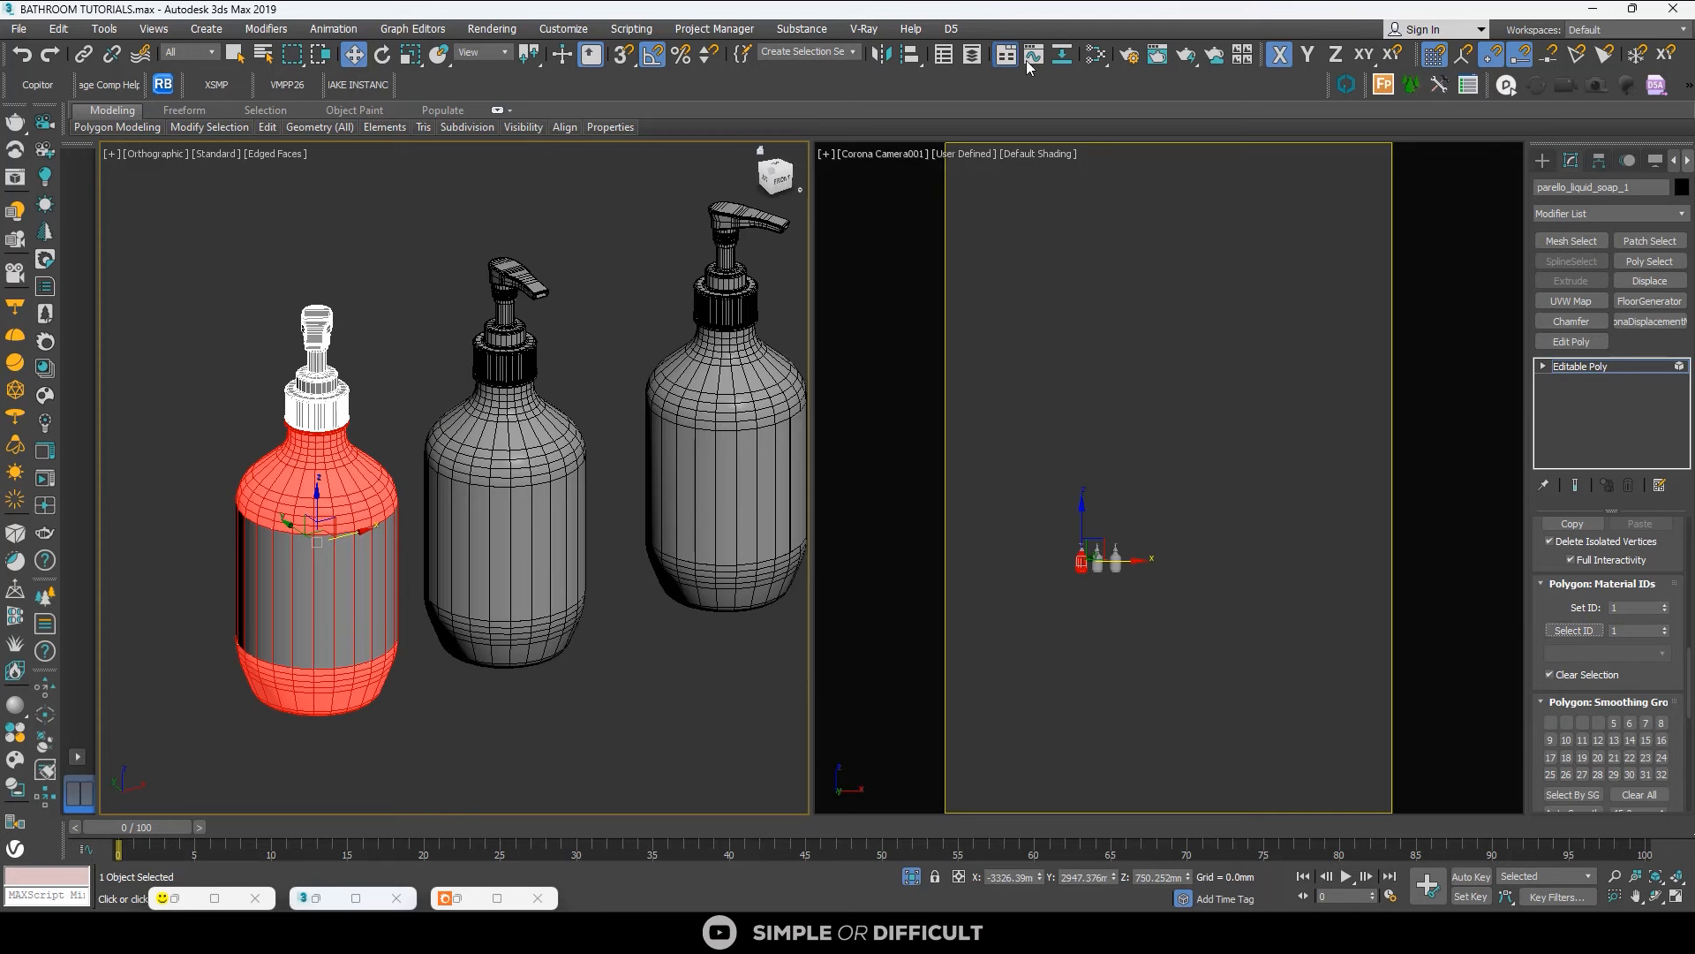
# Copy the existing grey CoronaLegacyMtl node into an empty area of the material graph.
pyautogui.click(1096, 55)
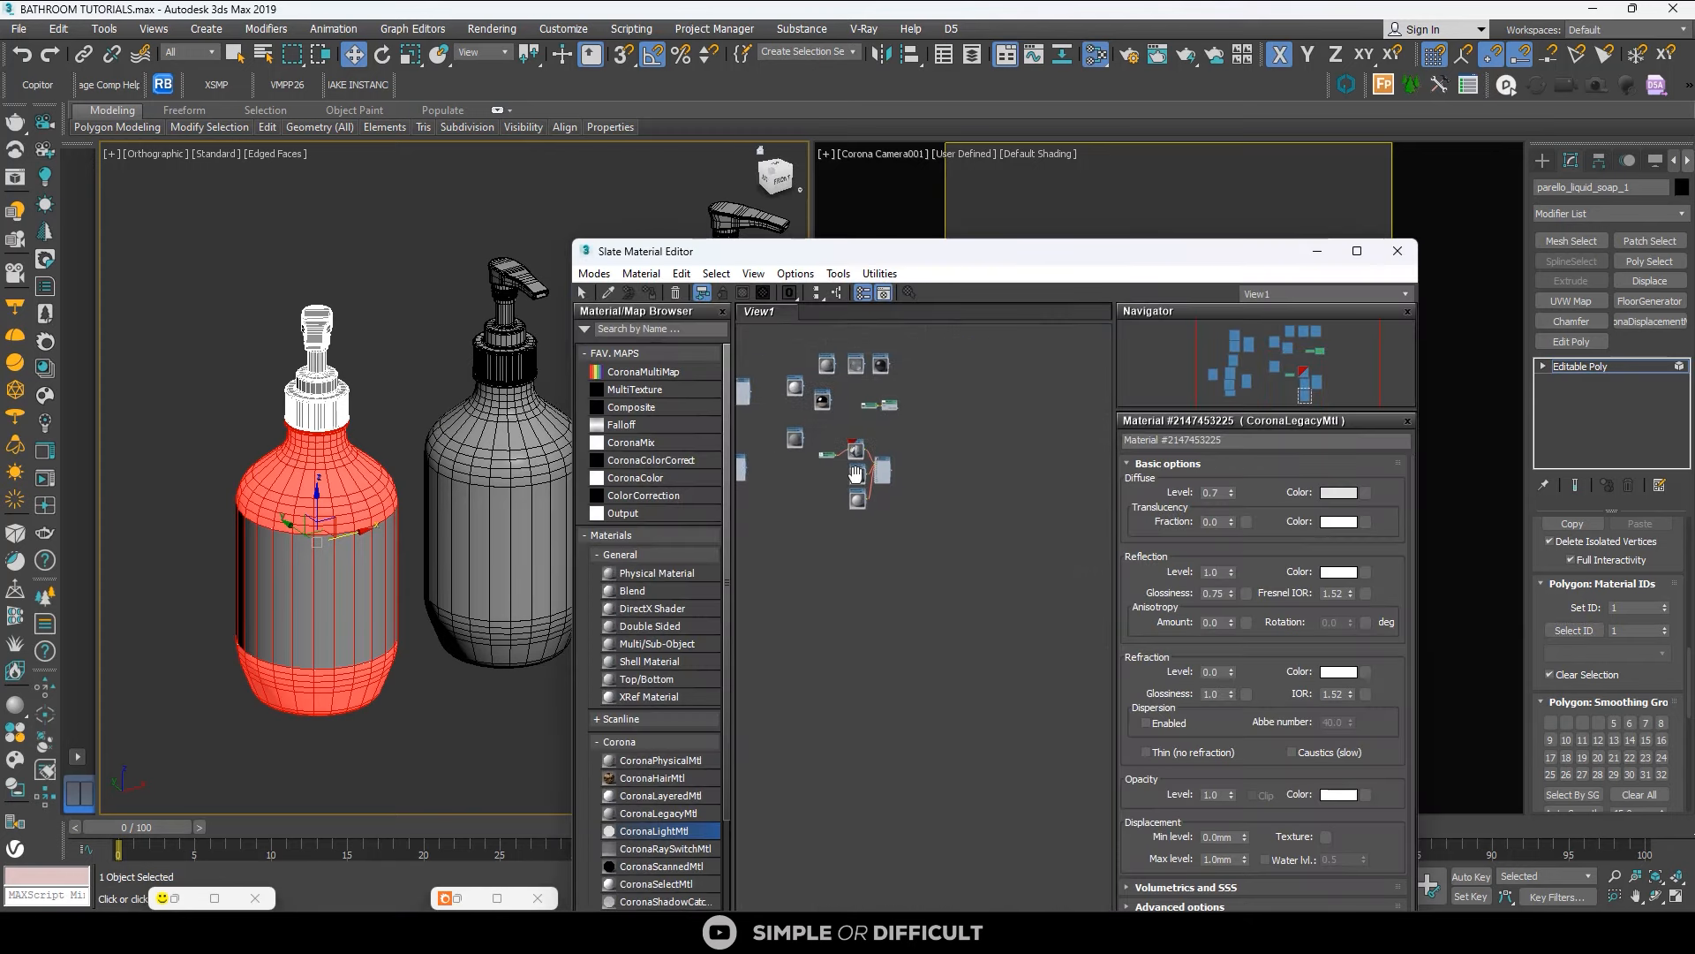
pyautogui.scroll(5, 848, 363)
pyautogui.moveTo(848, 363); pyautogui.dragTo(786, 409, button='middle')
pyautogui.scroll(-2, 806, 419)
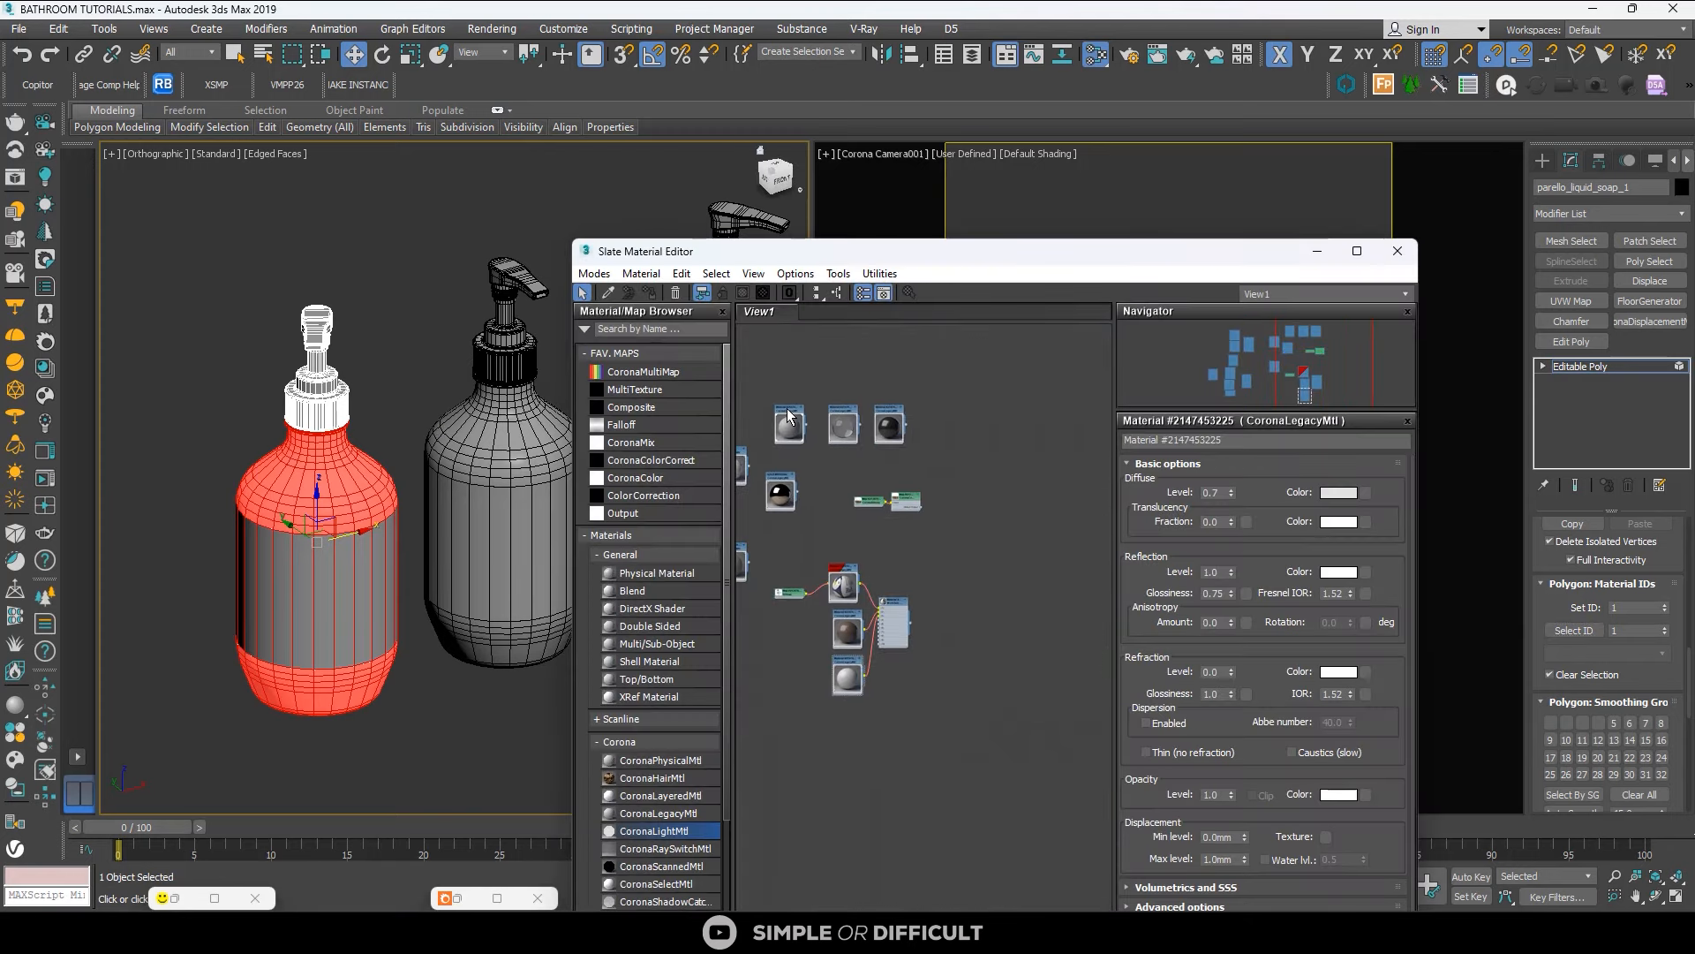
pyautogui.moveTo(788, 415)
pyautogui.keyDown('shift'); pyautogui.mouseDown()
pyautogui.moveTo(828, 438)
pyautogui.moveTo(1064, 467)
pyautogui.moveTo(1048, 473)
pyautogui.mouseUp(); pyautogui.keyUp('shift')
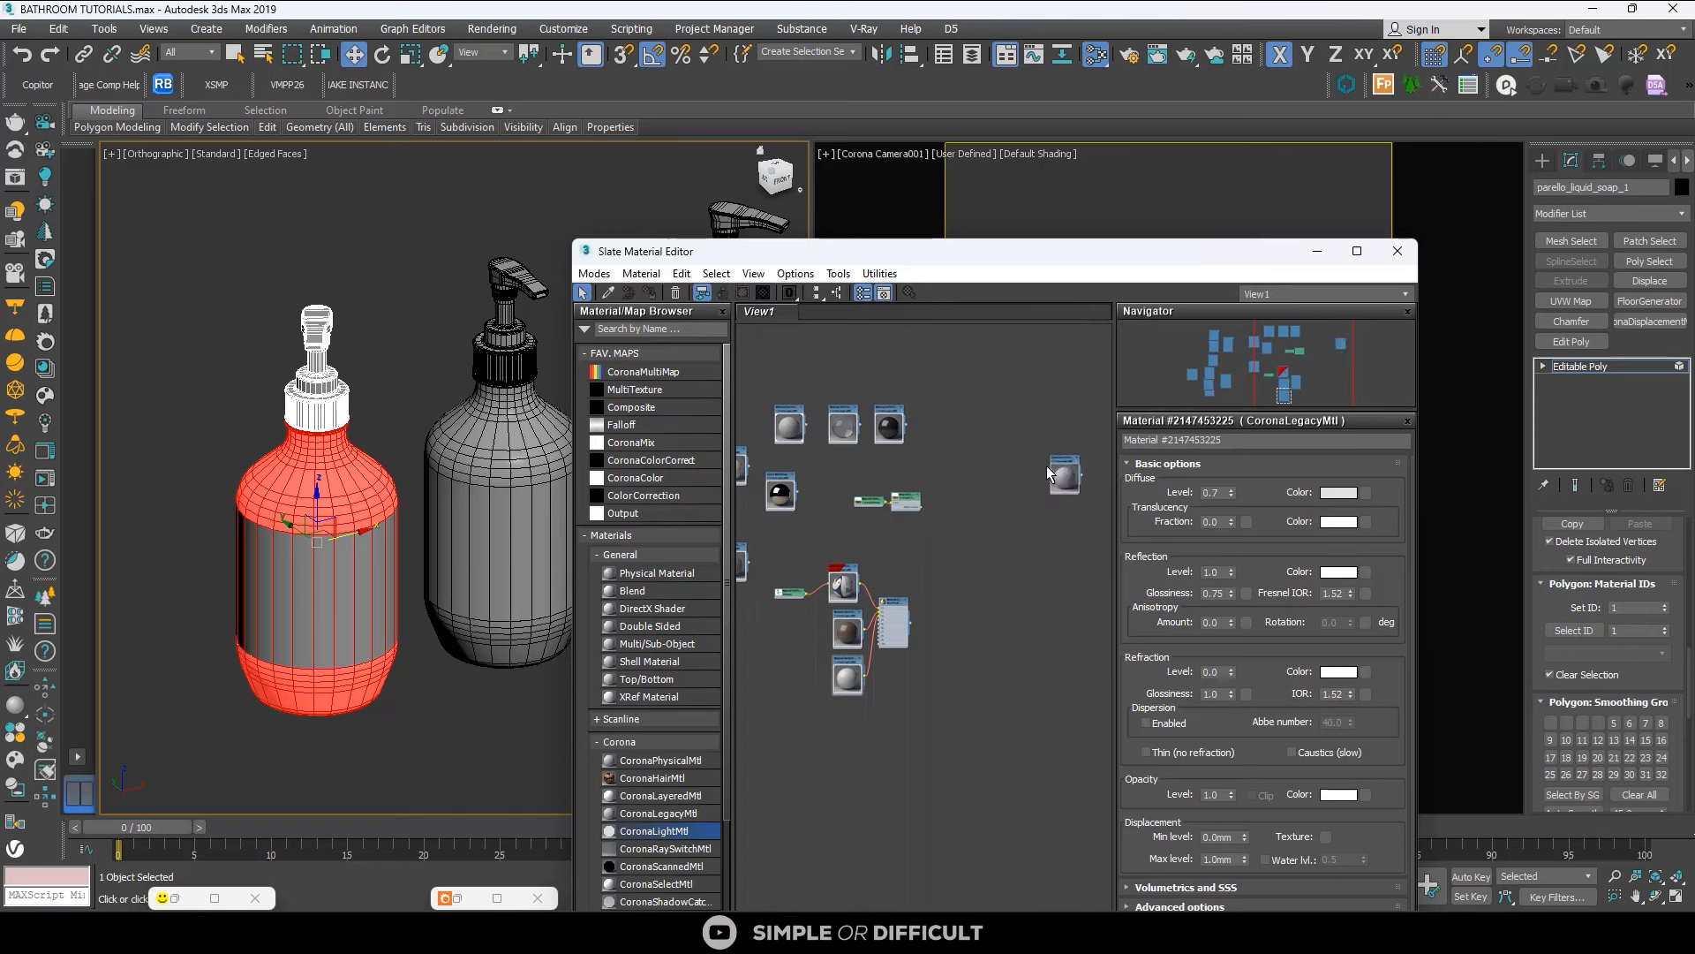
pyautogui.scroll(3, 1046, 465)
pyautogui.moveTo(1012, 465); pyautogui.dragTo(886, 468, button='middle')
pyautogui.moveTo(946, 465); pyautogui.dragTo(969, 473)
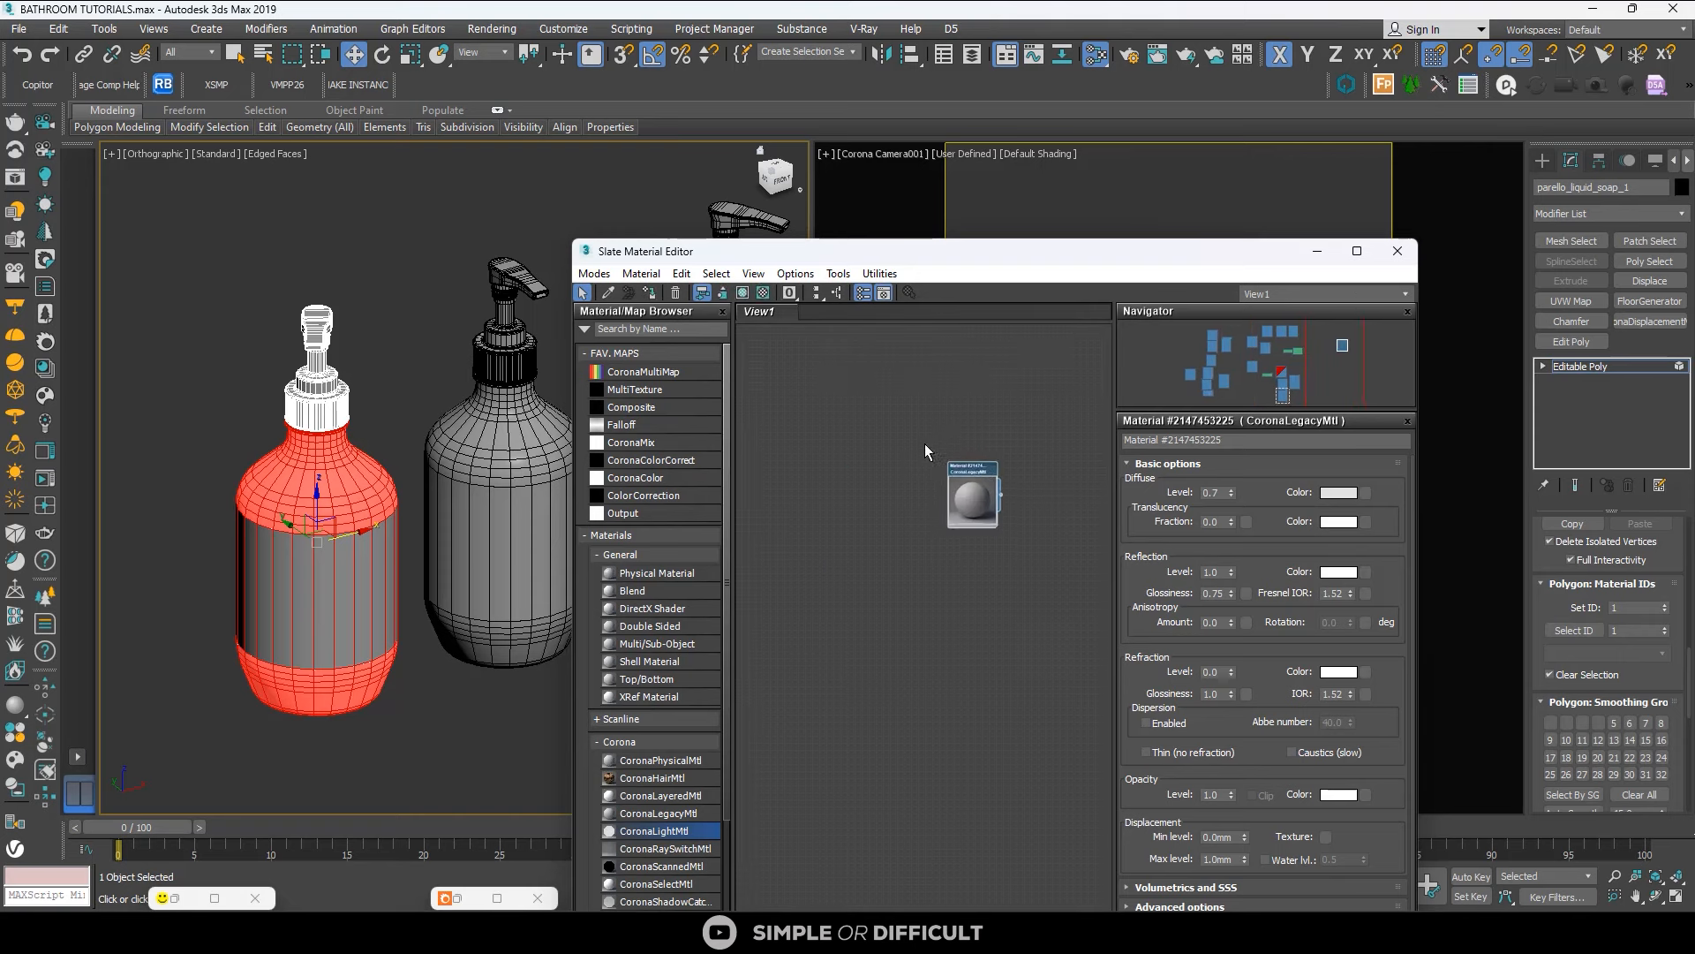
# Leave the Element sub-object level and assign the copied grey material to the leftmost soap bottle.
pyautogui.click(1549, 160)
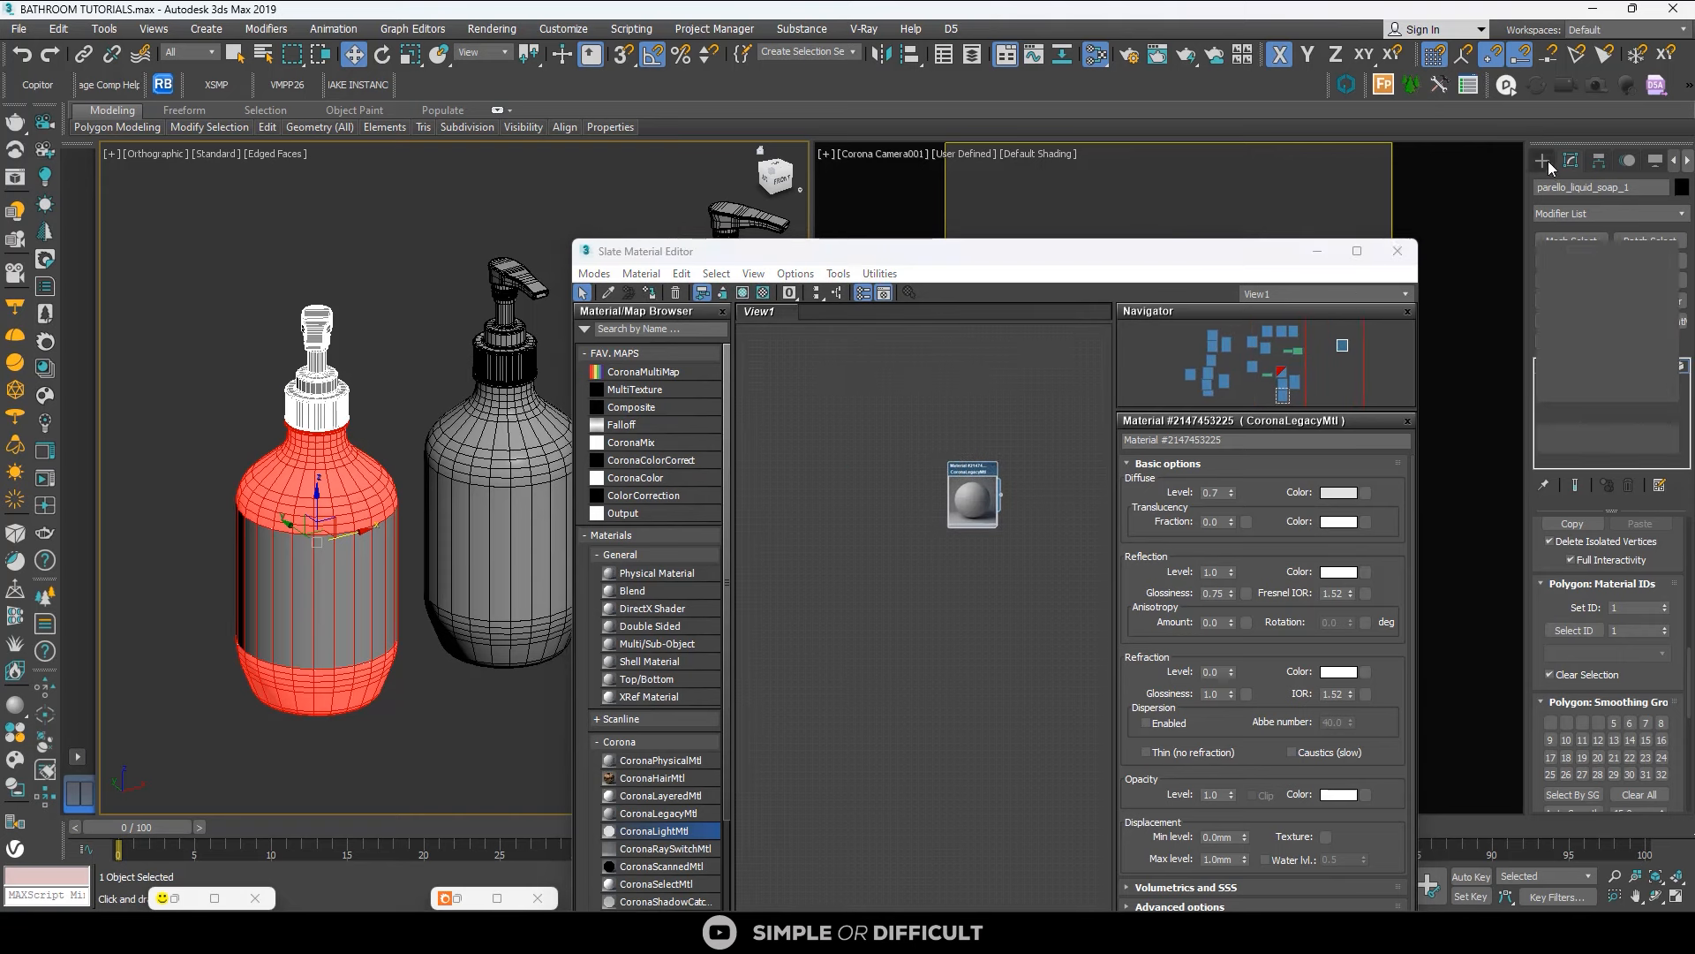
pyautogui.click(959, 470)
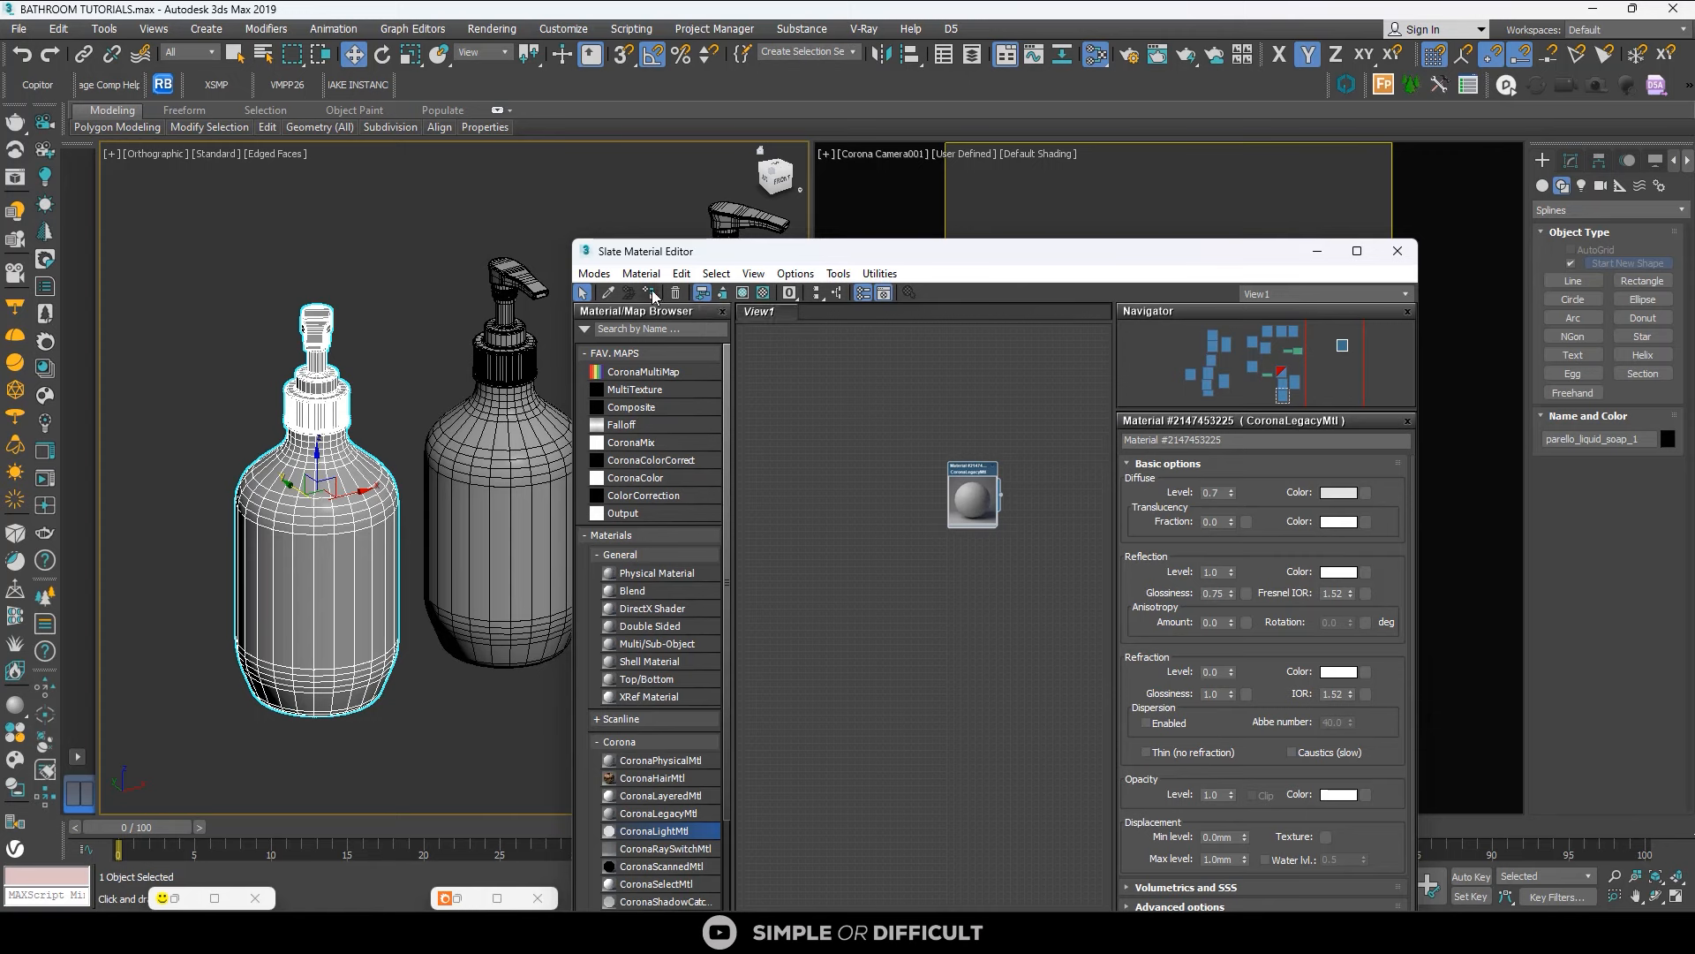
pyautogui.doubleClick(972, 477)
# Change the copied material's type to Multi/Sub-Object, keeping the grey material as sub-material in slot 1.
pyautogui.rightClick(972, 472)
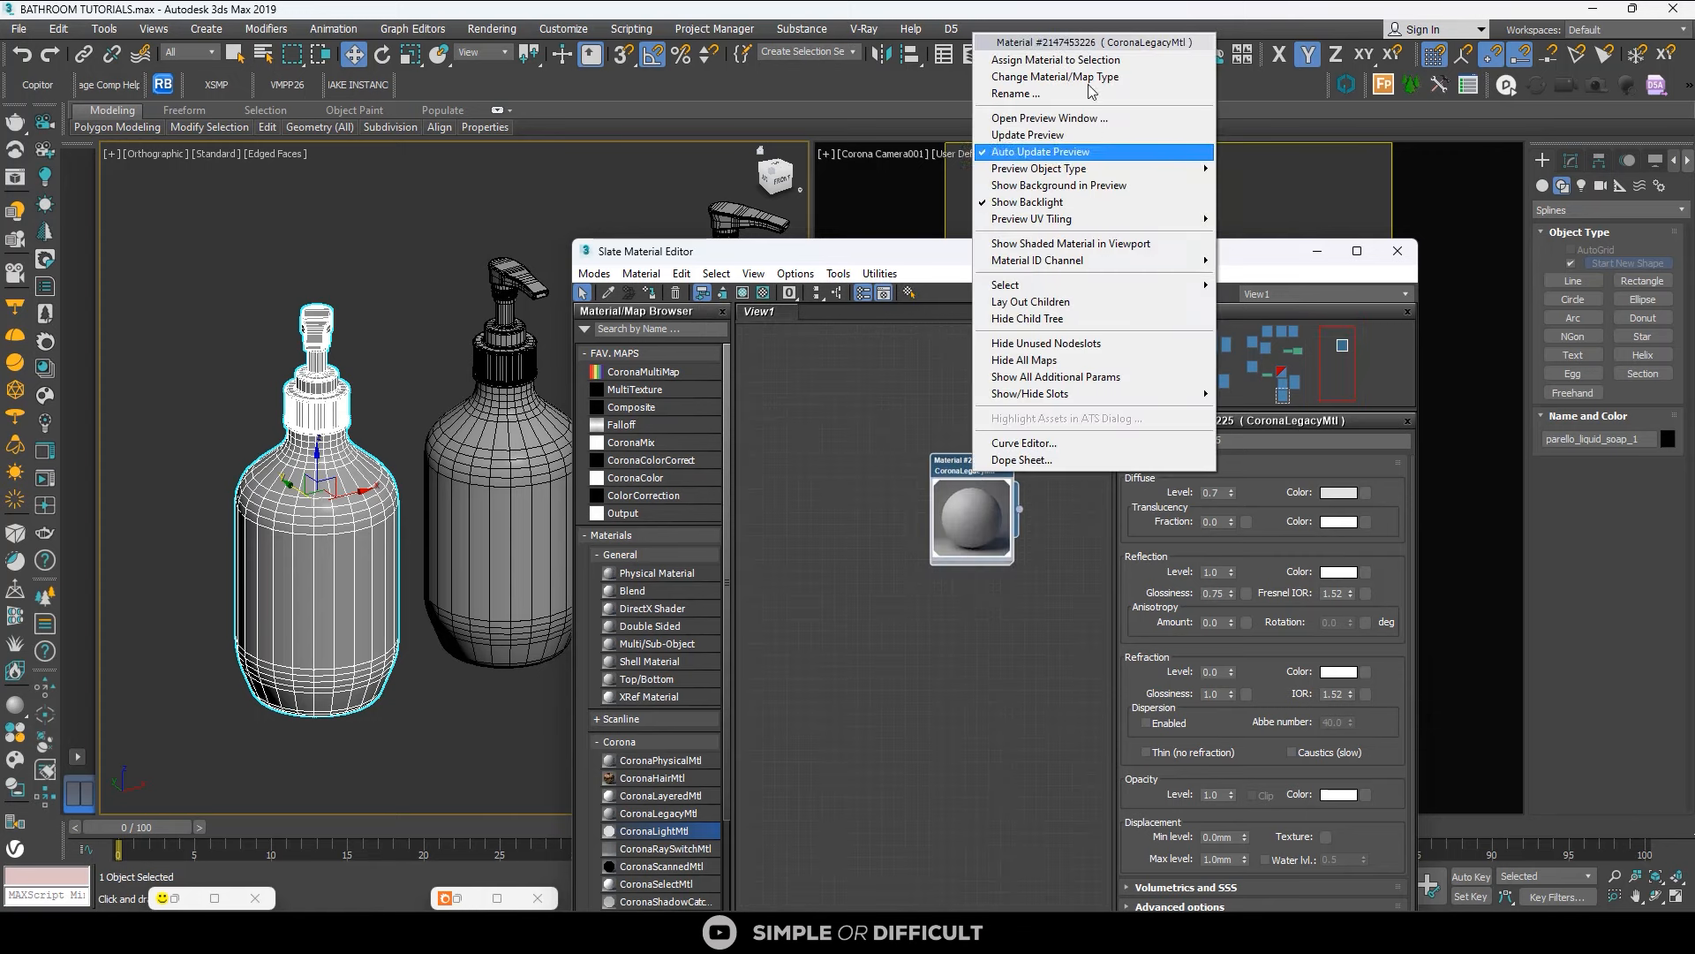
pyautogui.click(1088, 77)
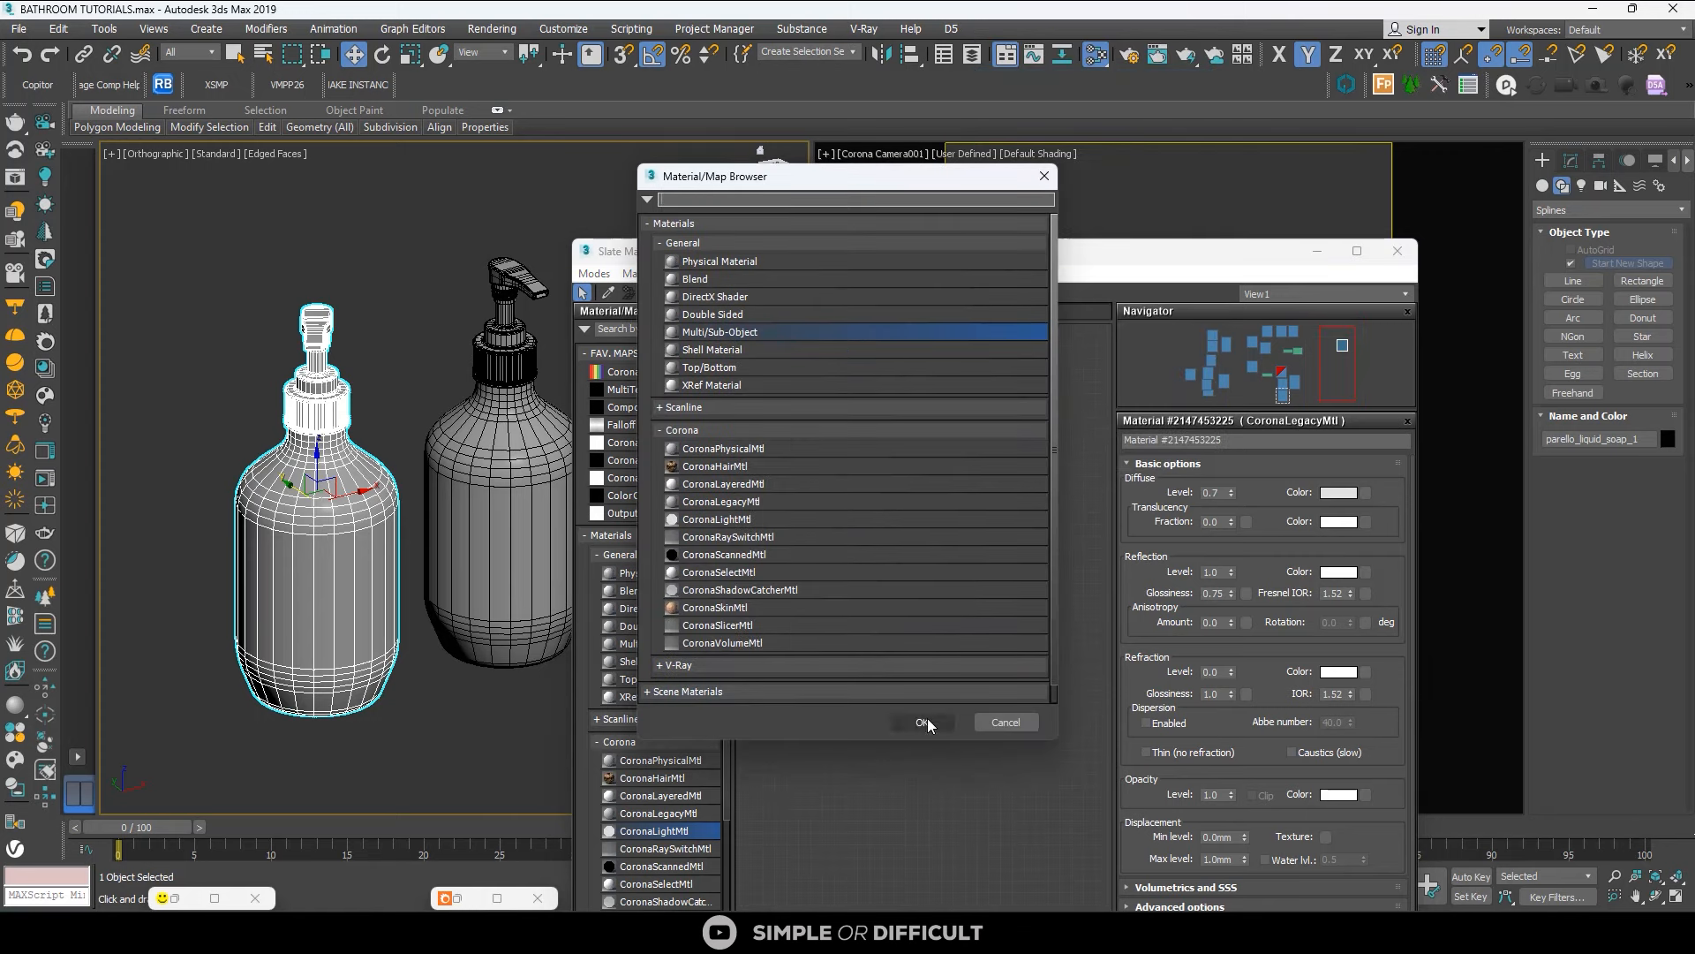
pyautogui.click(923, 721)
pyautogui.click(805, 524)
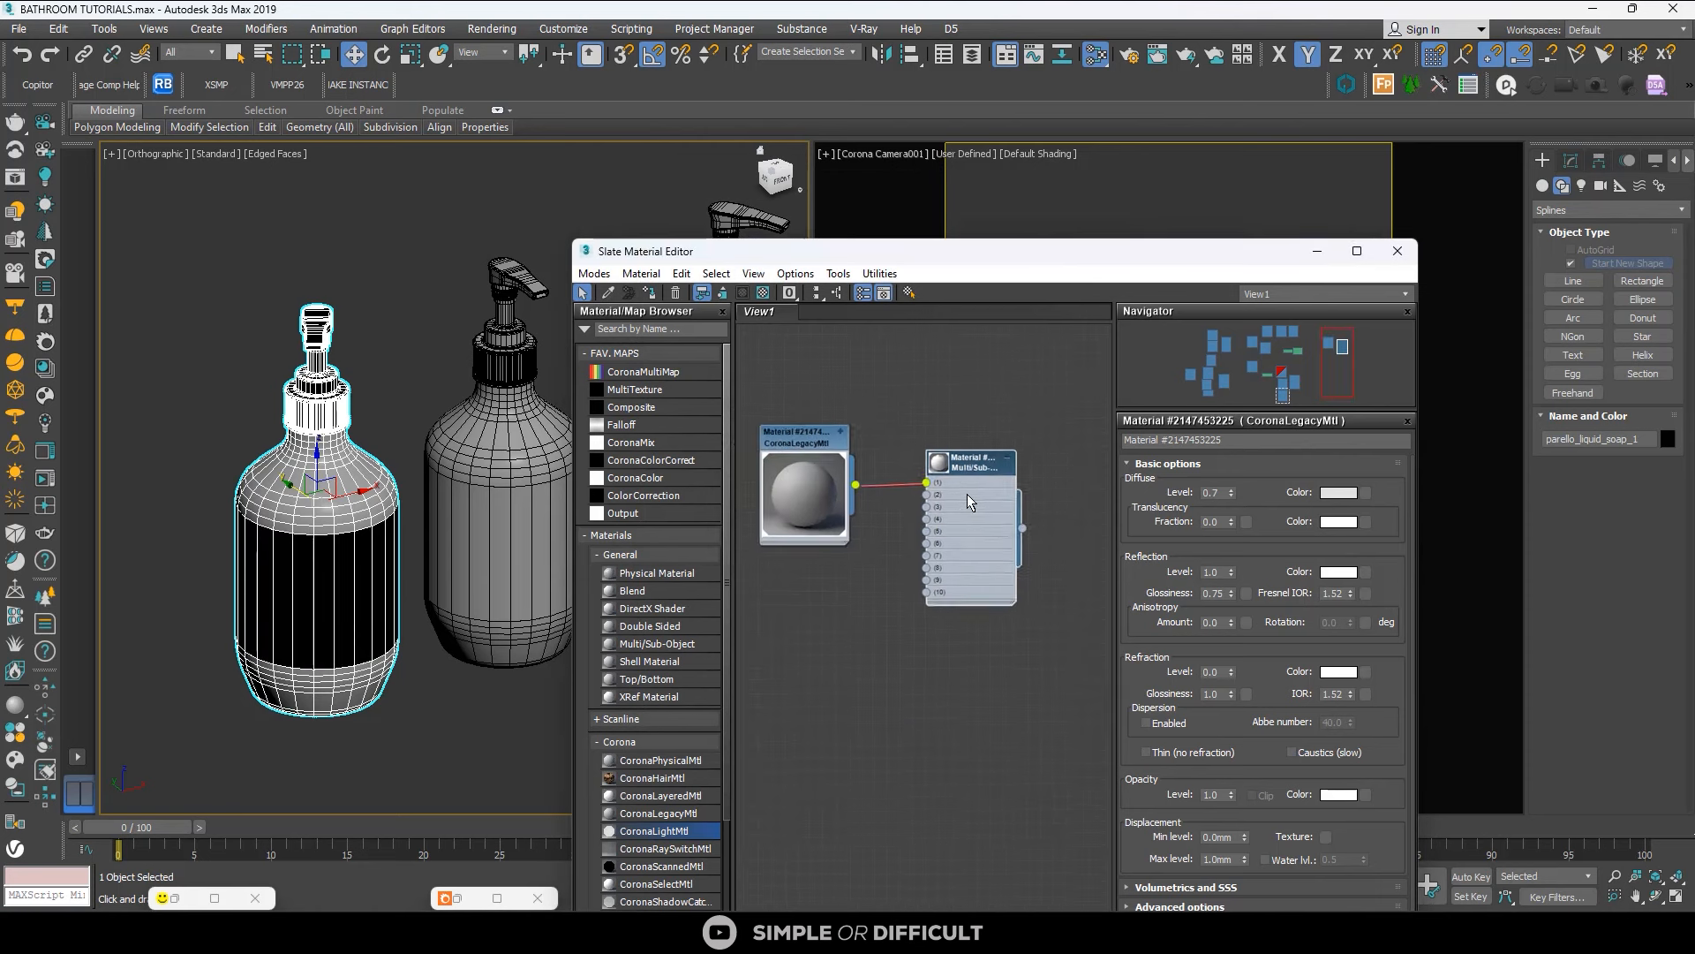
pyautogui.moveTo(882, 438); pyautogui.dragTo(913, 401)
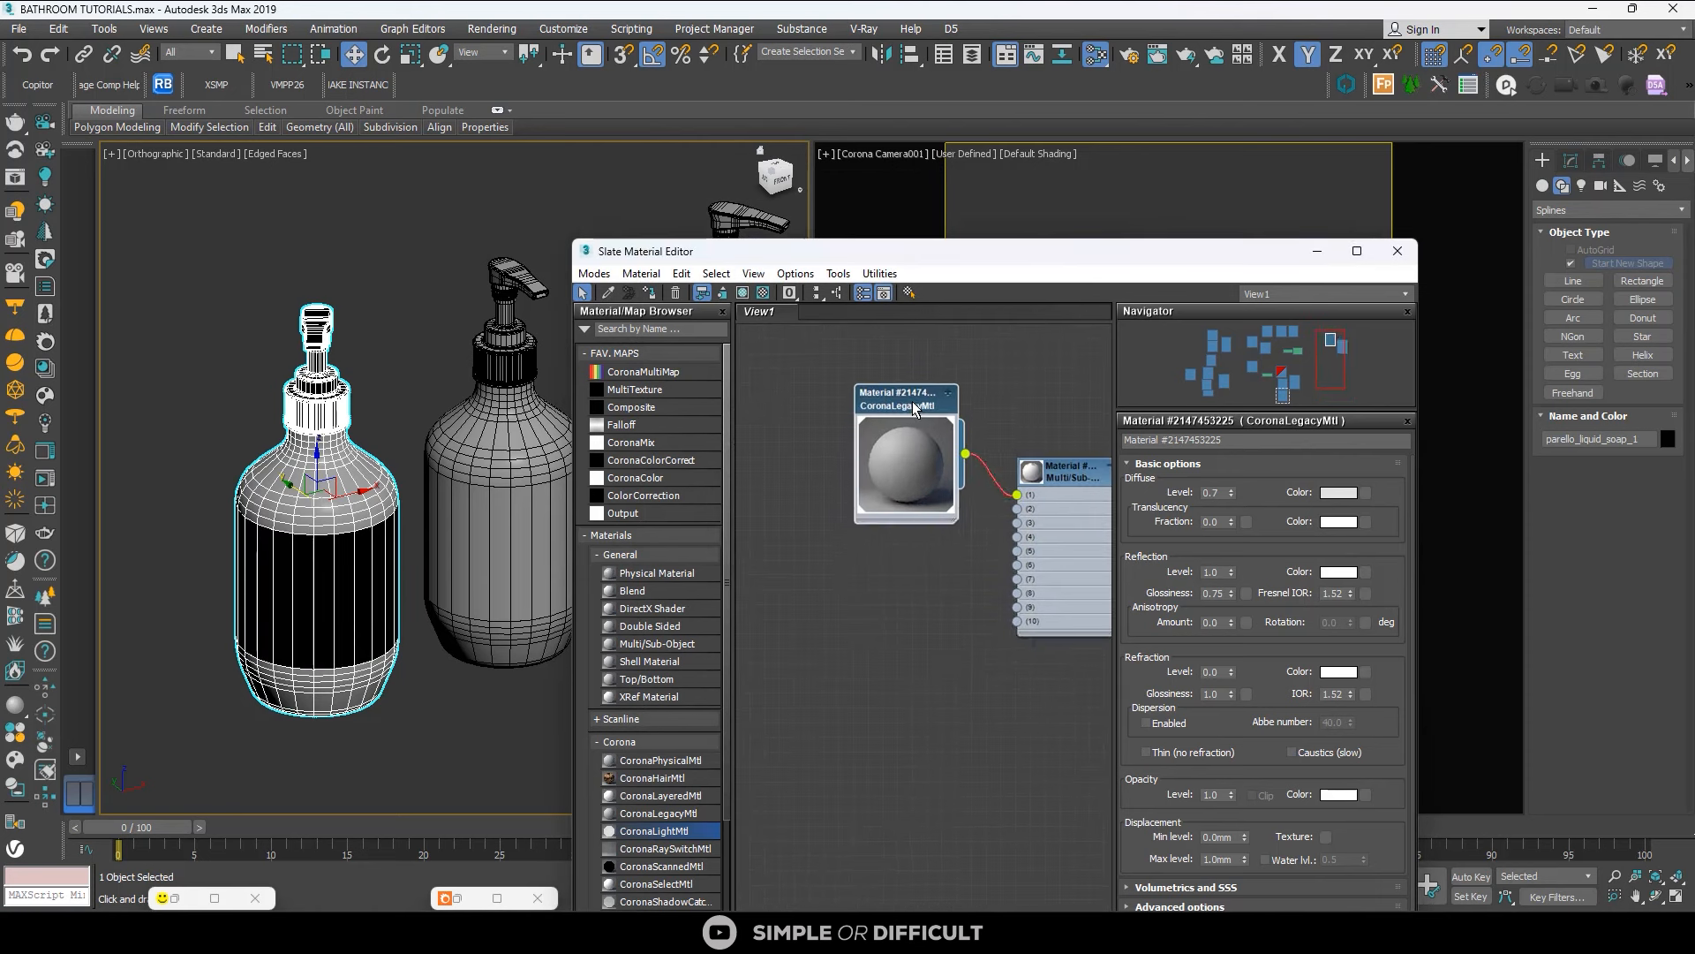
# Set the slot 1 sub-material's reflection colour to pure white and its reflection glossiness to 1.0.
pyautogui.doubleClick(915, 402)
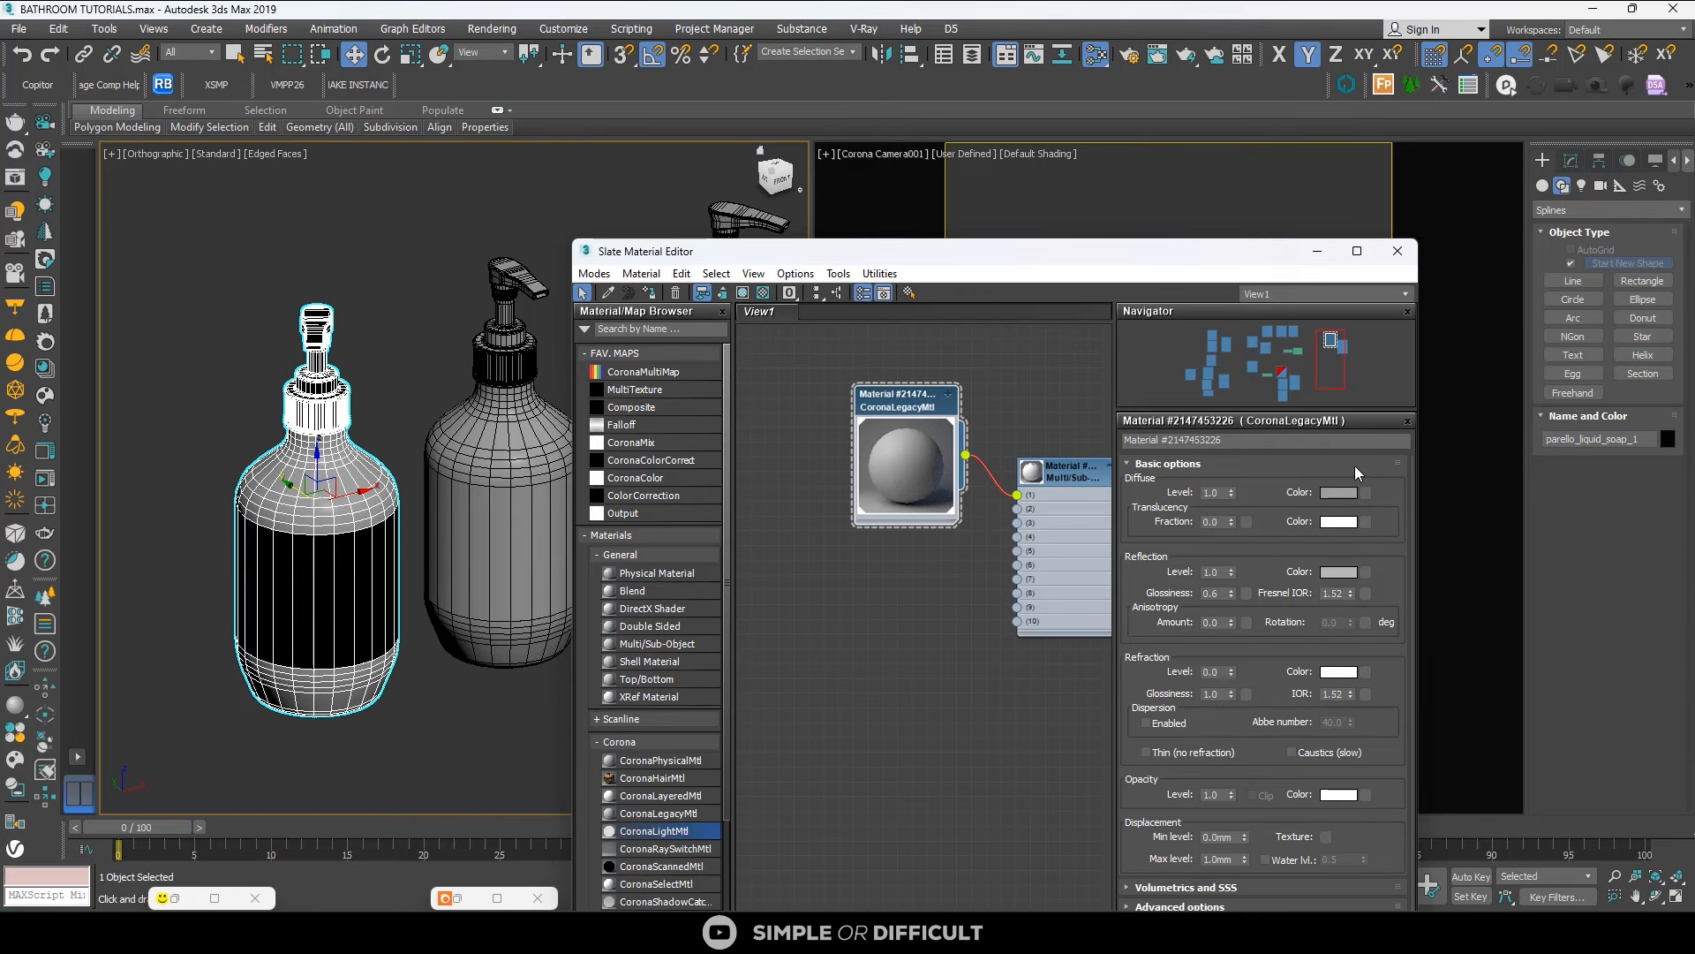
pyautogui.click(1344, 573)
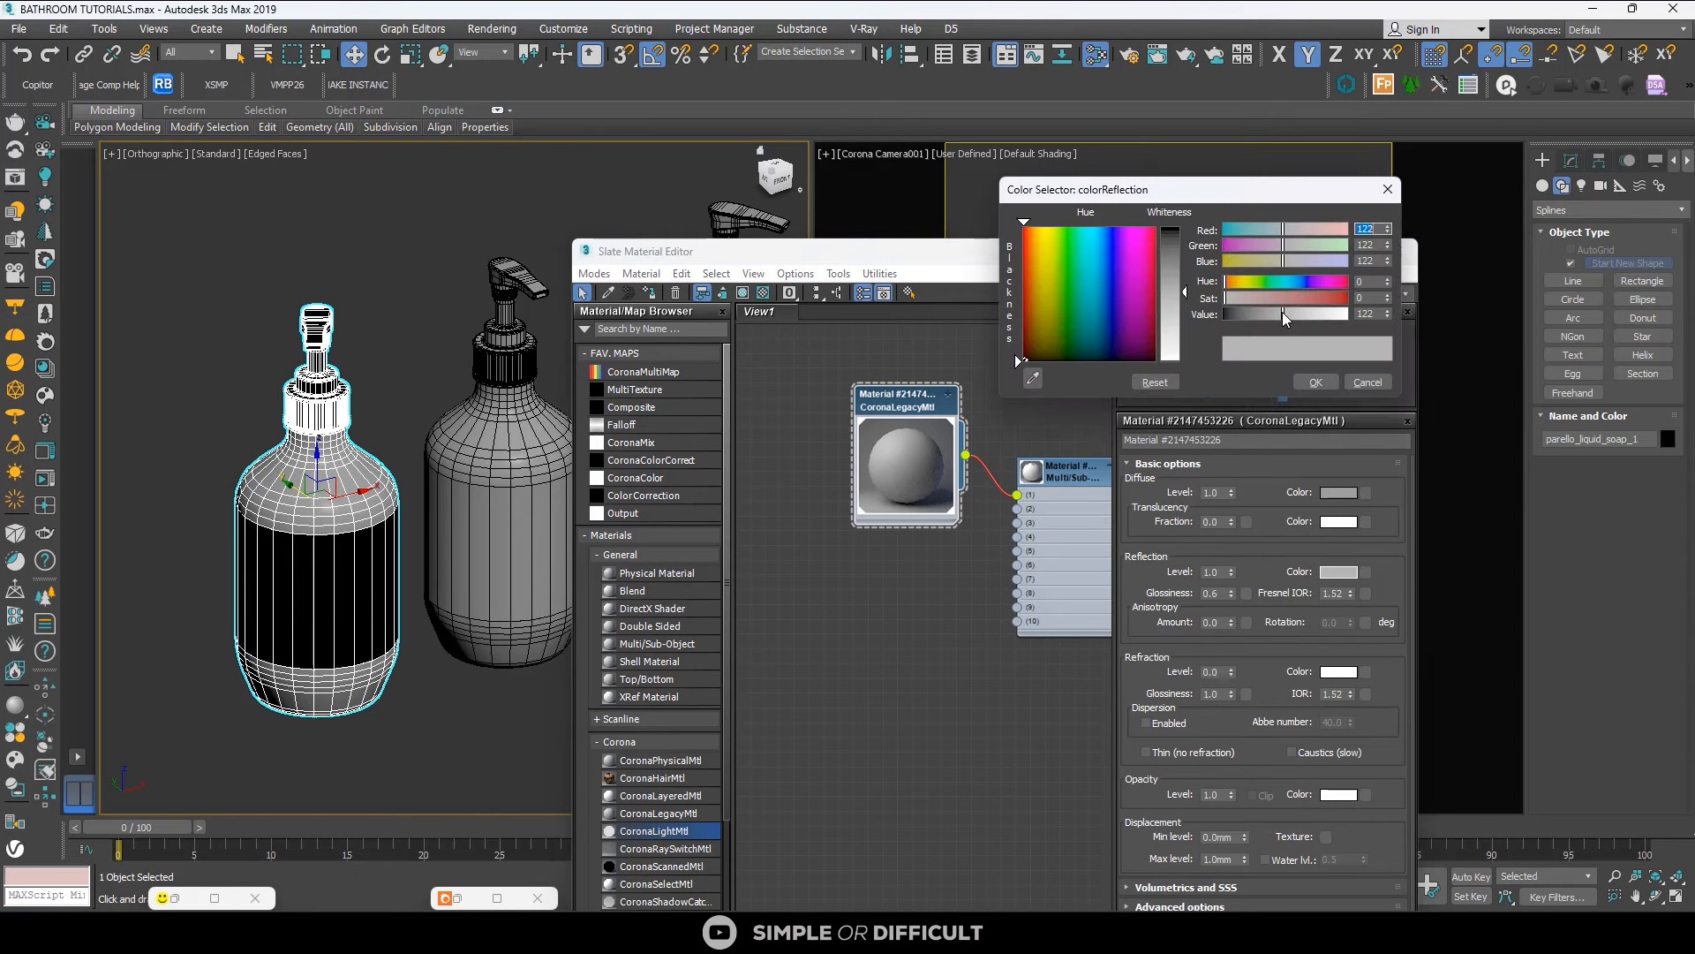
pyautogui.moveTo(1282, 314); pyautogui.dragTo(1432, 309)
pyautogui.click(1317, 383)
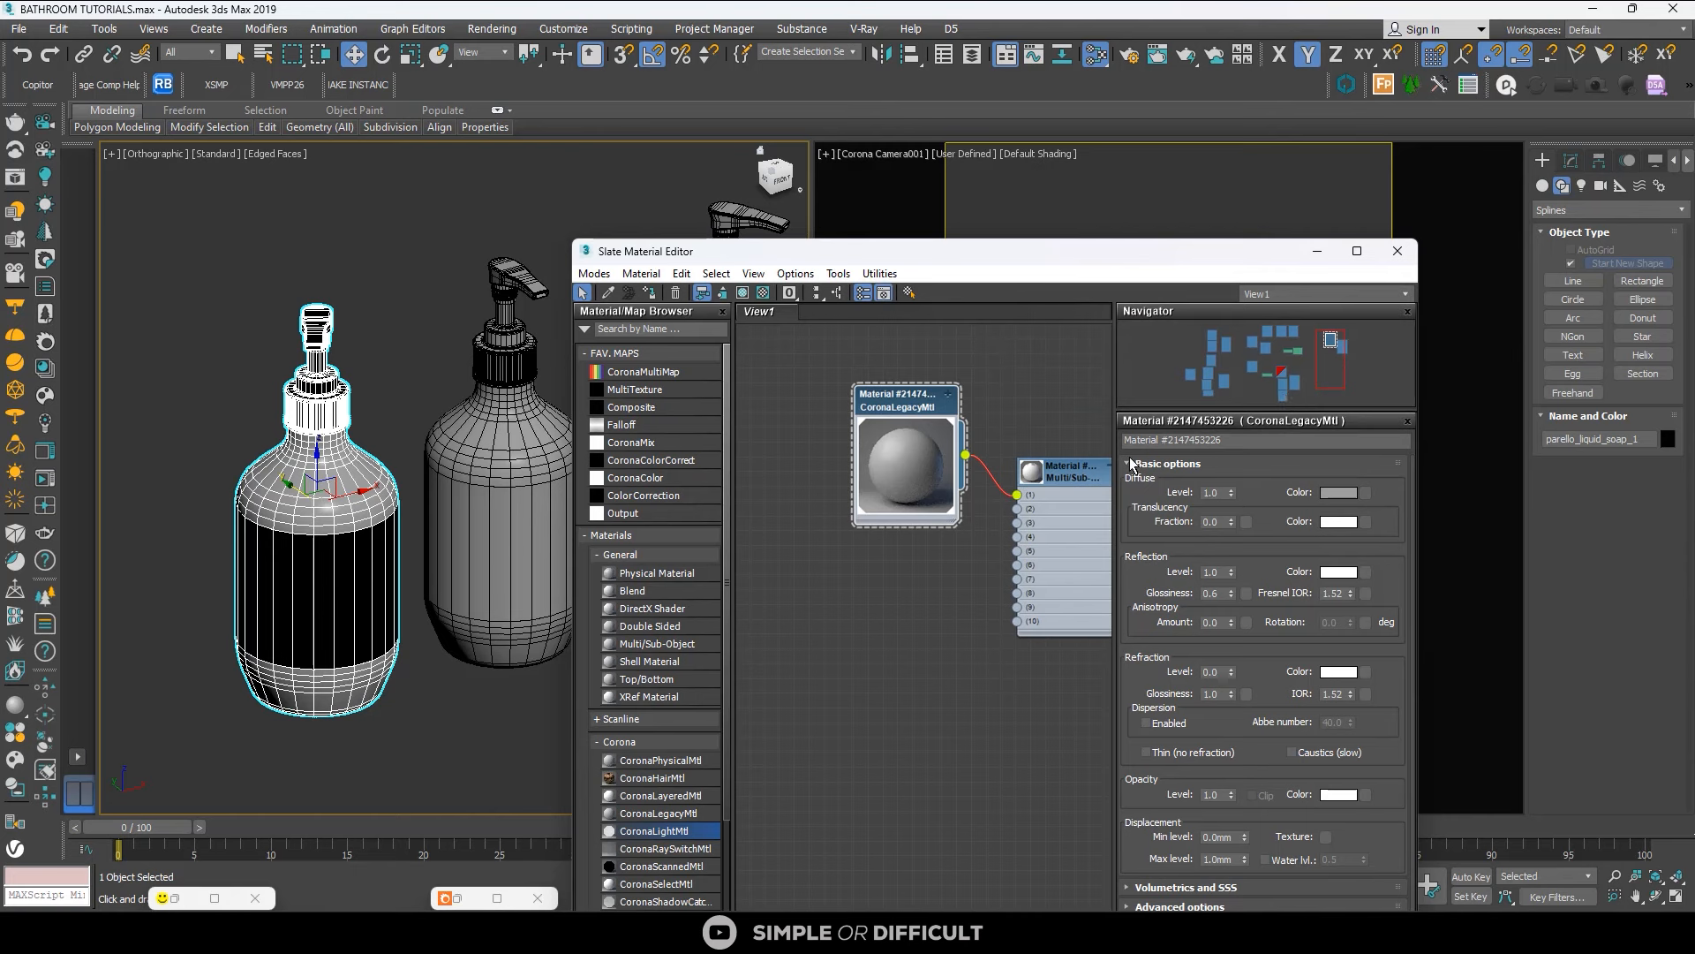
pyautogui.click(1232, 596)
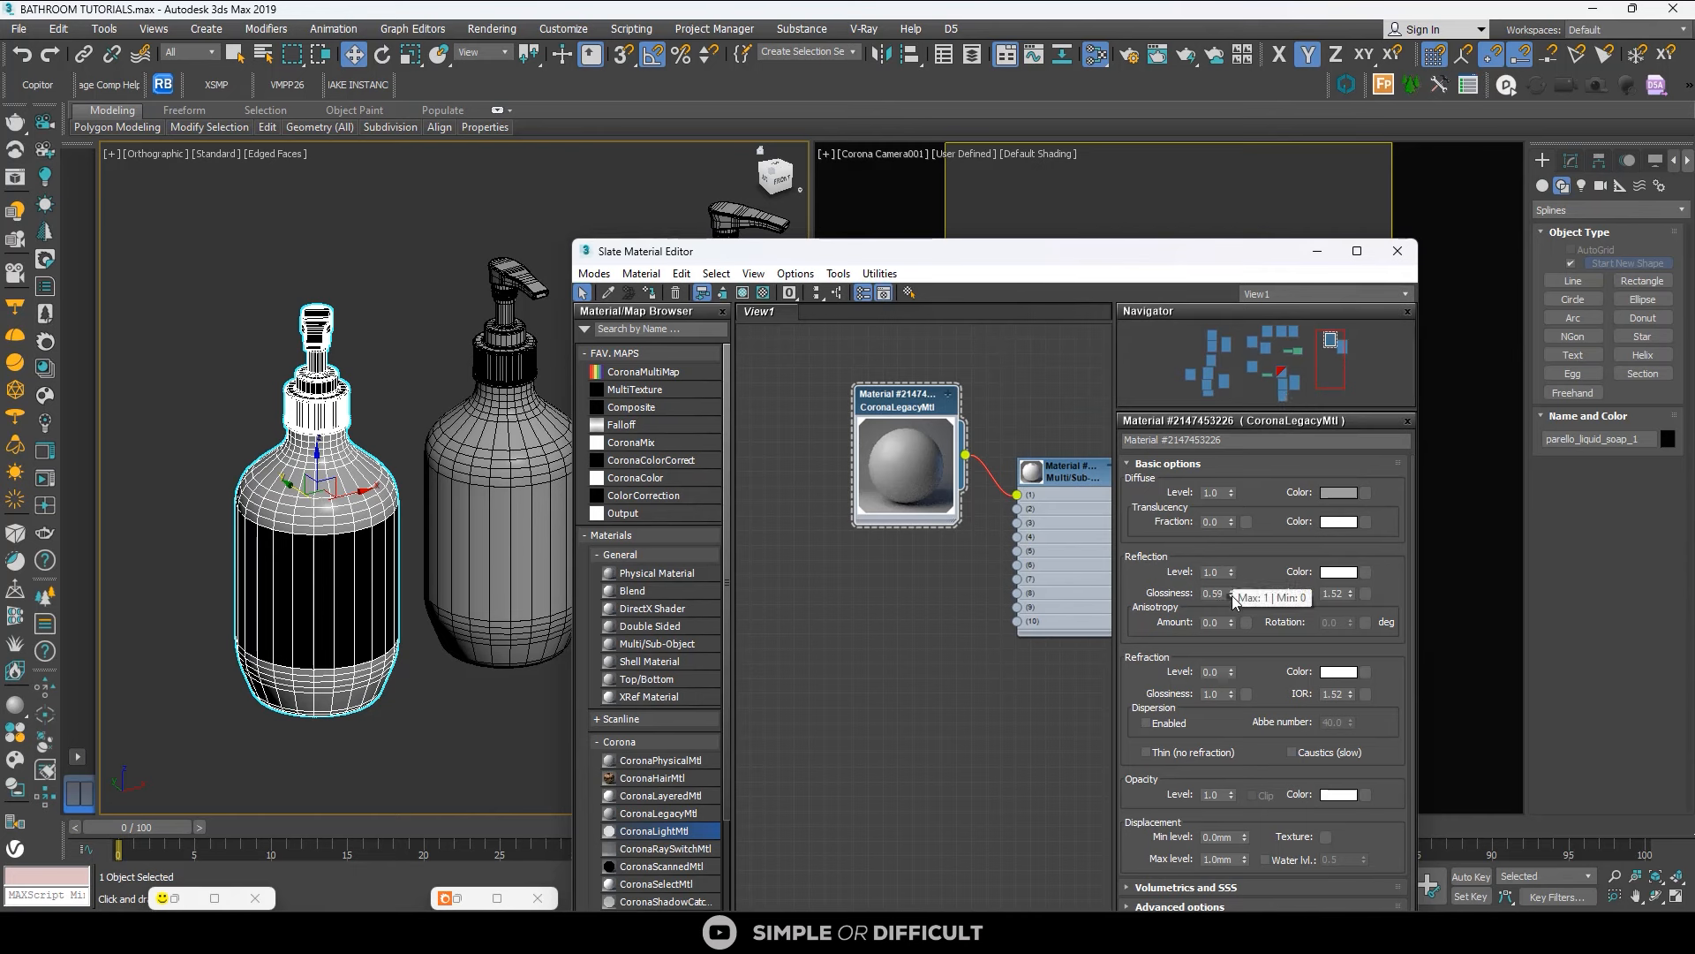
pyautogui.moveTo(1232, 596); pyautogui.dragTo(1252, 491)
# Make the slot 1 sub-material glassy with refraction level 0.98 and refraction glossiness 0.93.
pyautogui.moveTo(1233, 667); pyautogui.dragTo(1255, 461)
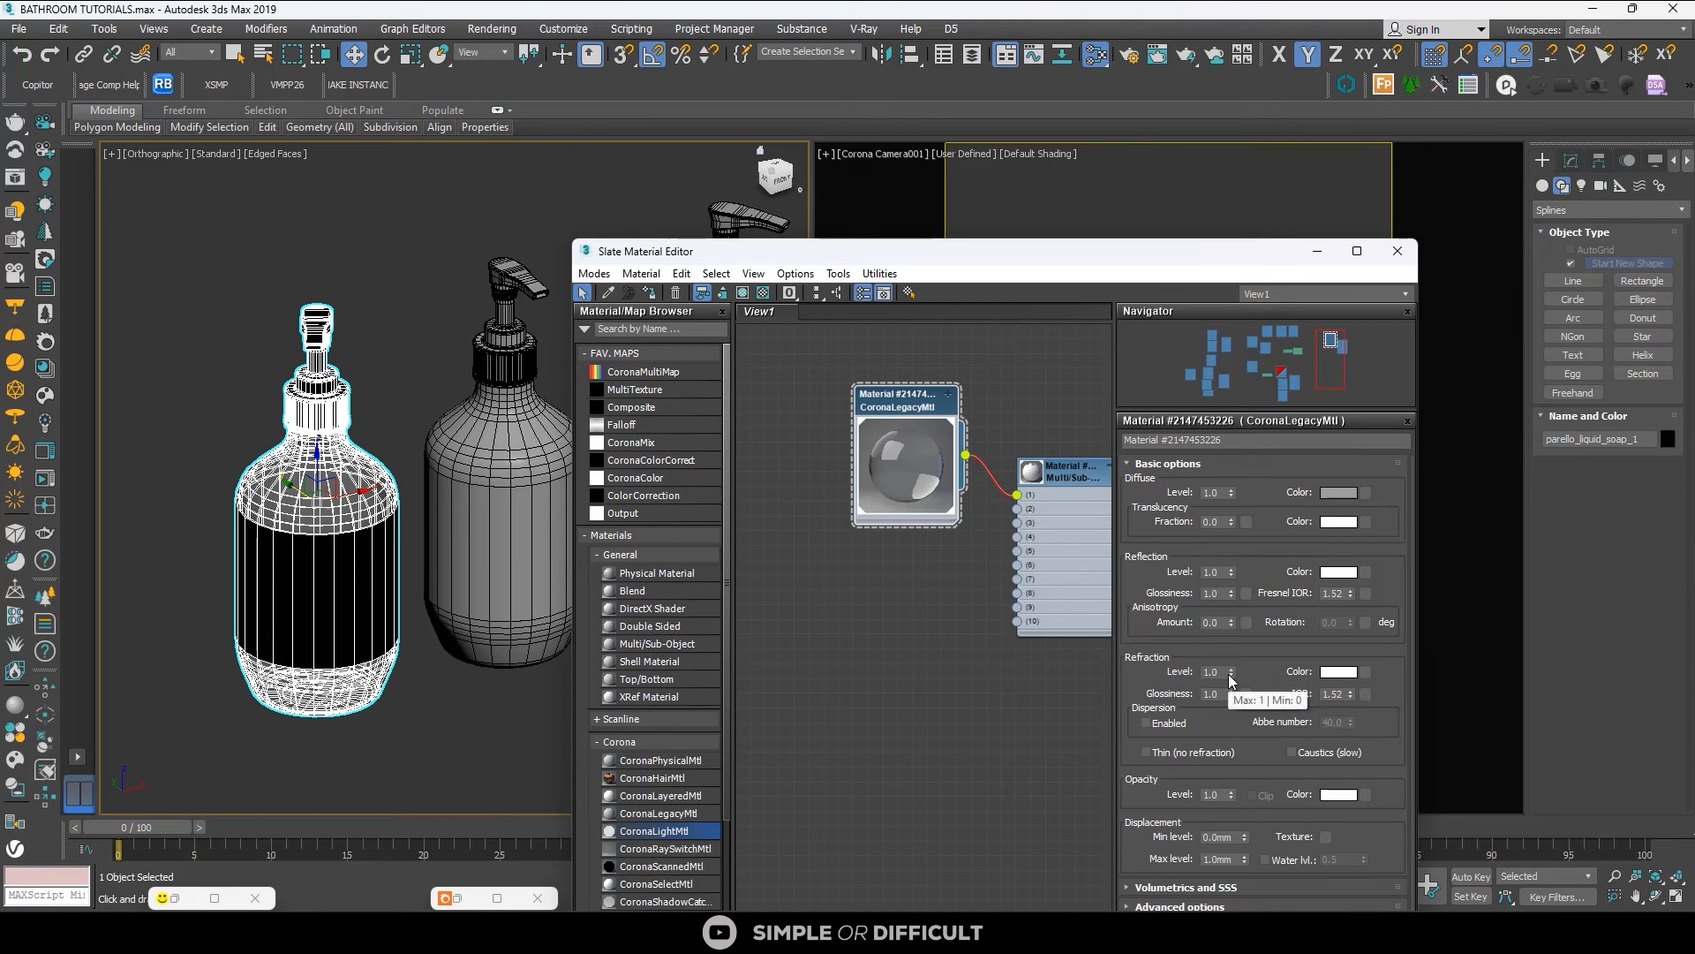
pyautogui.moveTo(1231, 677); pyautogui.dragTo(1234, 690)
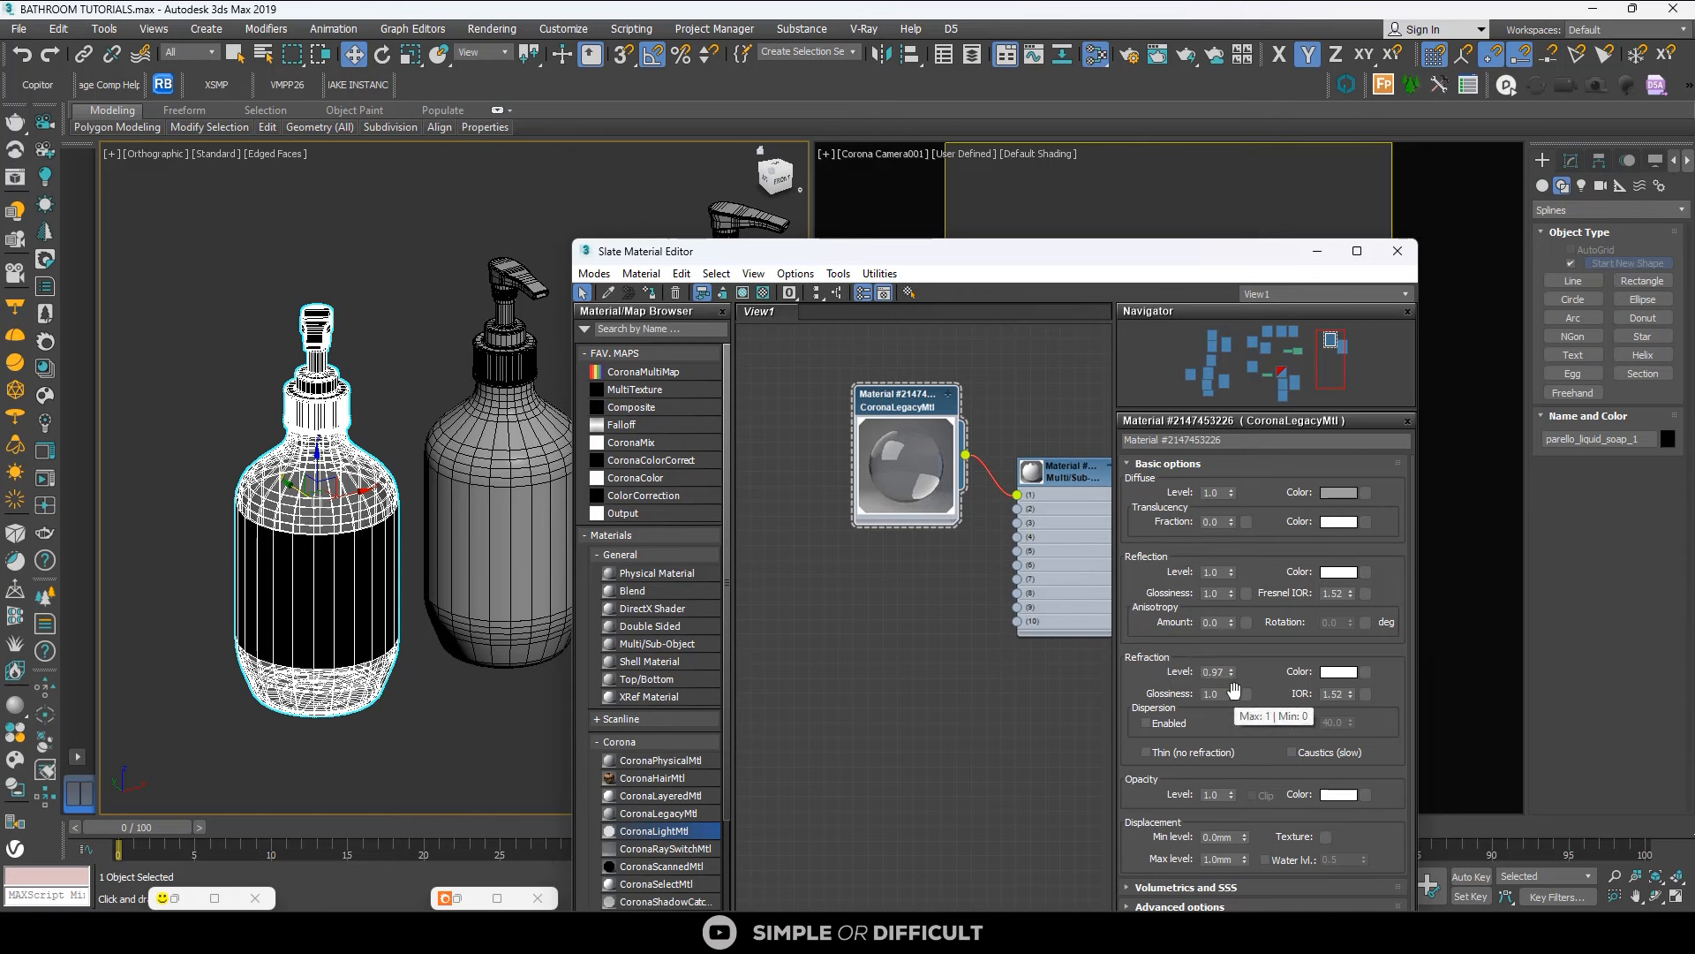
pyautogui.click(1232, 668)
pyautogui.click(1233, 697)
pyautogui.click(1233, 697)
pyautogui.click(1233, 696)
pyautogui.click(1233, 696)
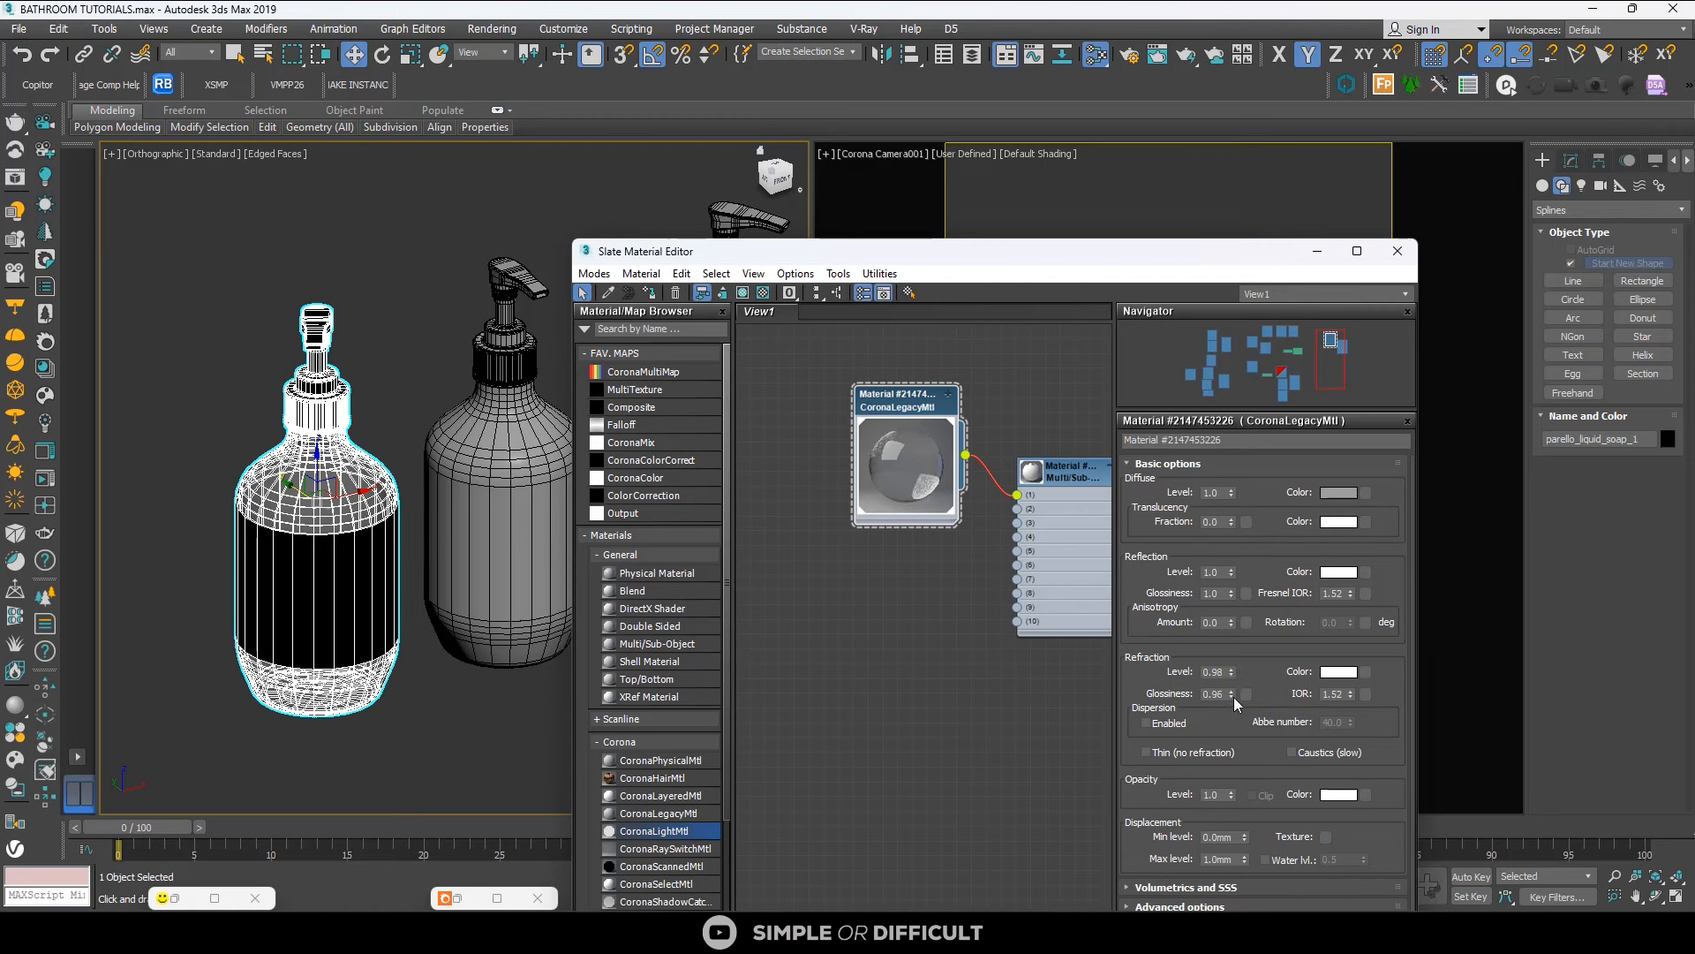
pyautogui.click(1233, 697)
pyautogui.click(1233, 697)
pyautogui.scroll(3, 907, 452)
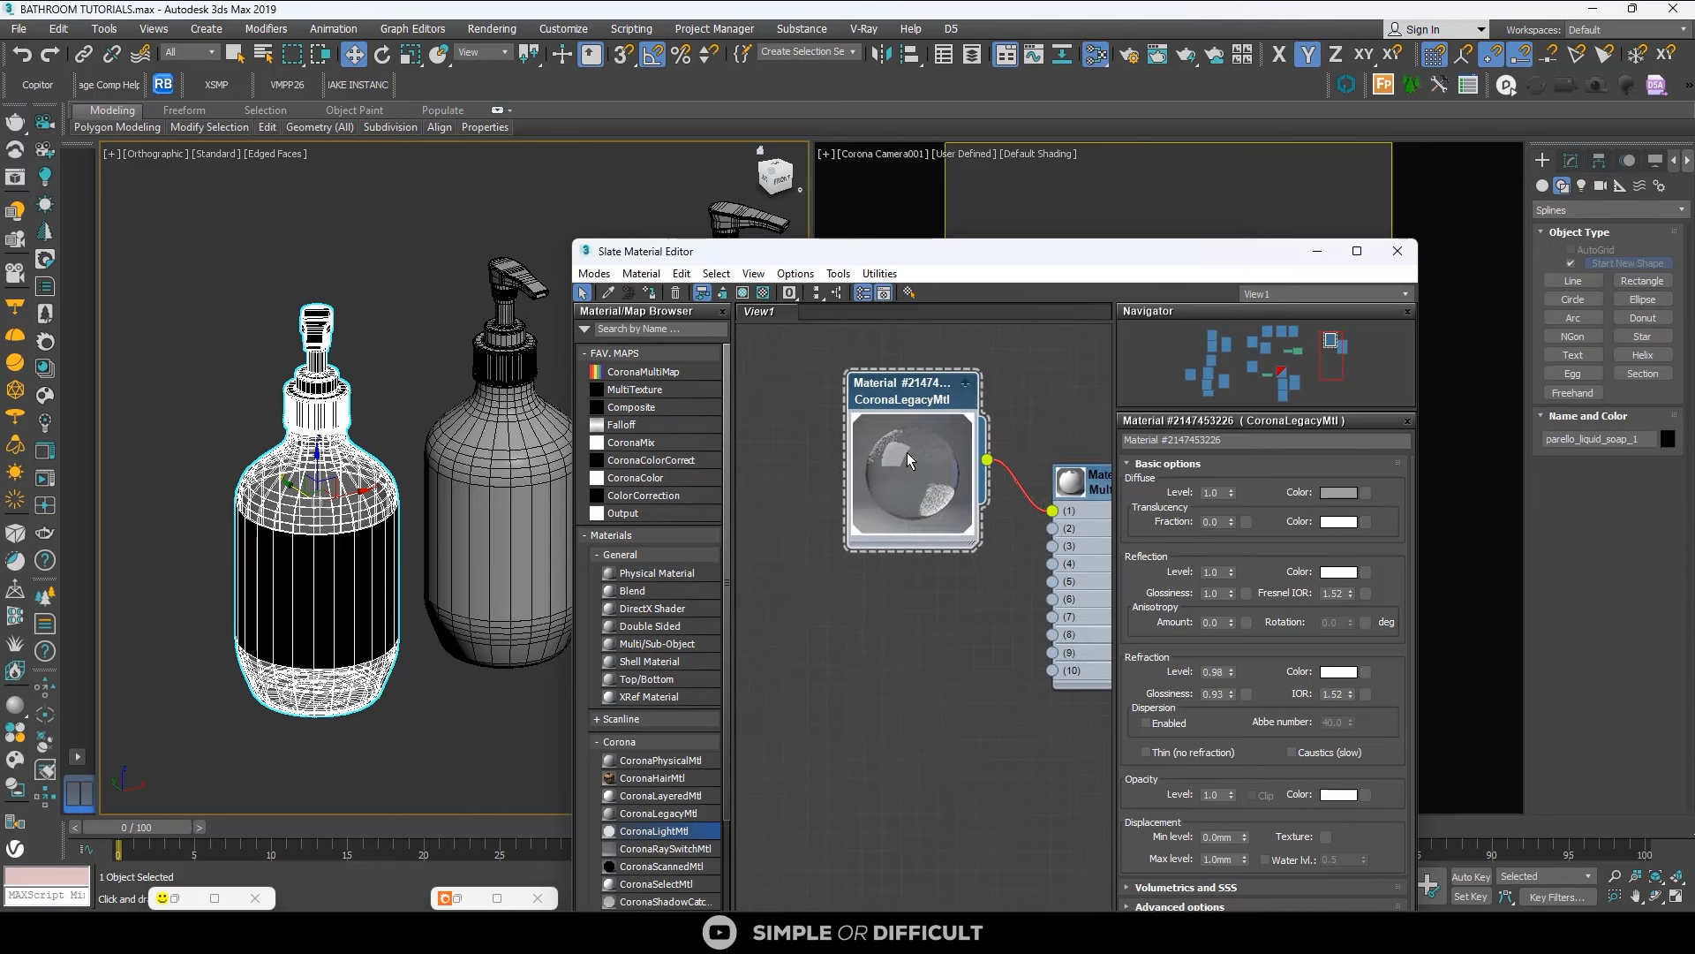
# Try tinting the glass sub-material's reflection colour a light peach orange.
pyautogui.click(1329, 573)
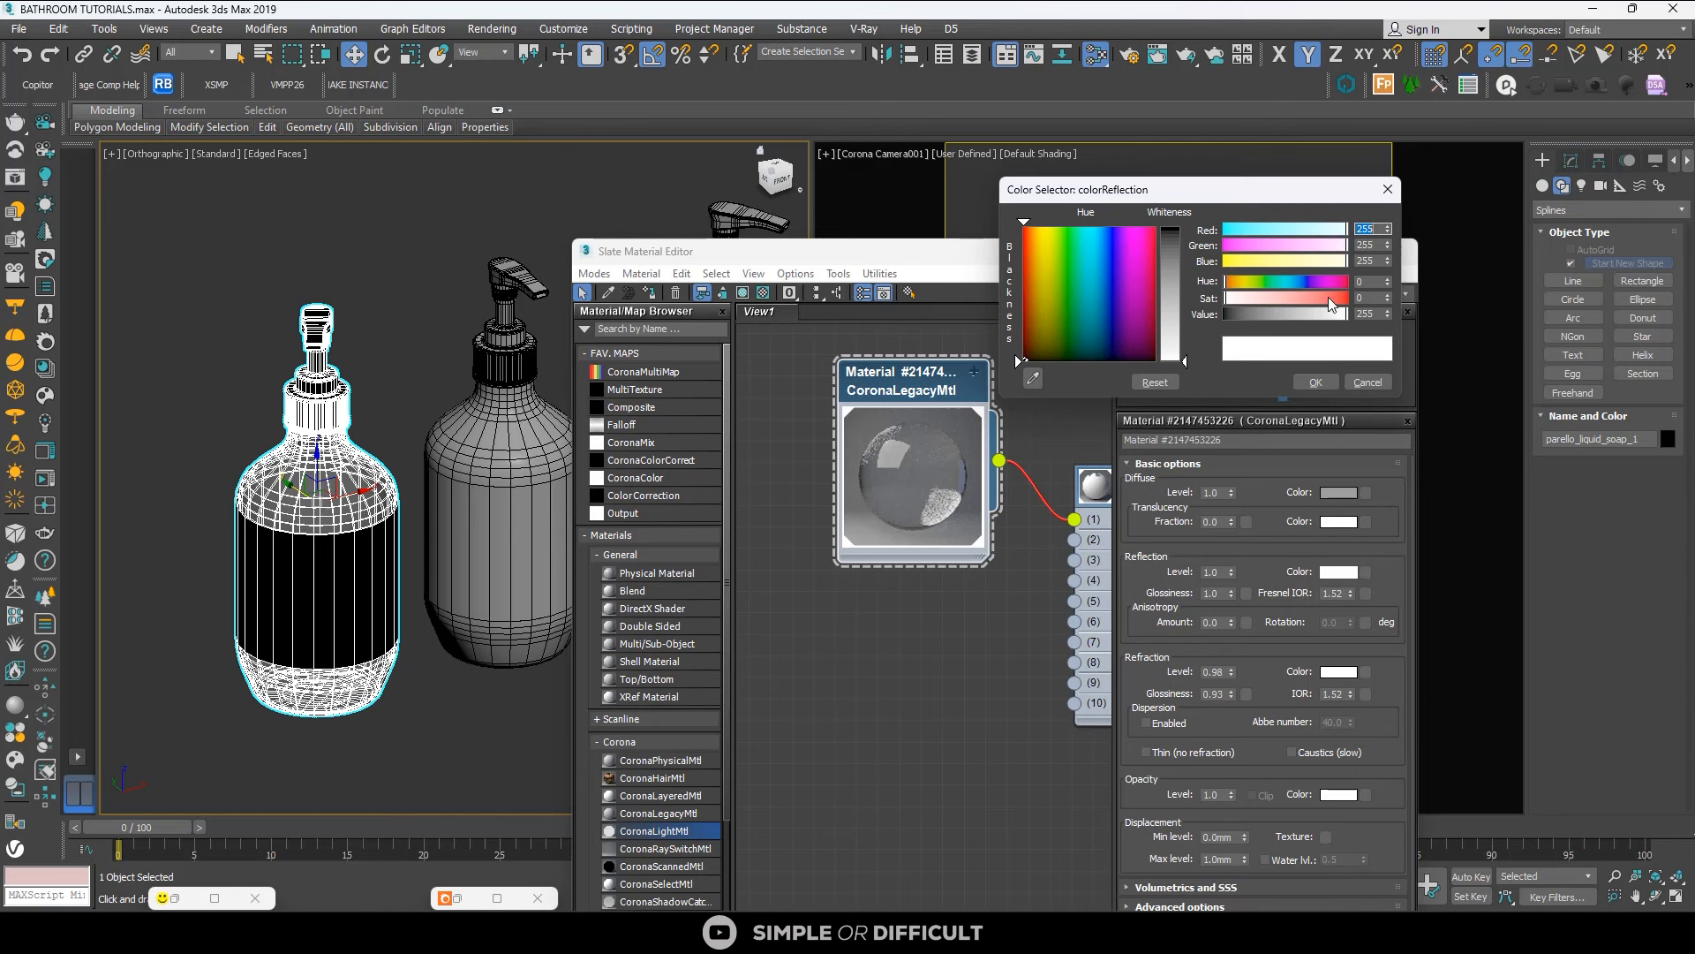
pyautogui.click(1273, 298)
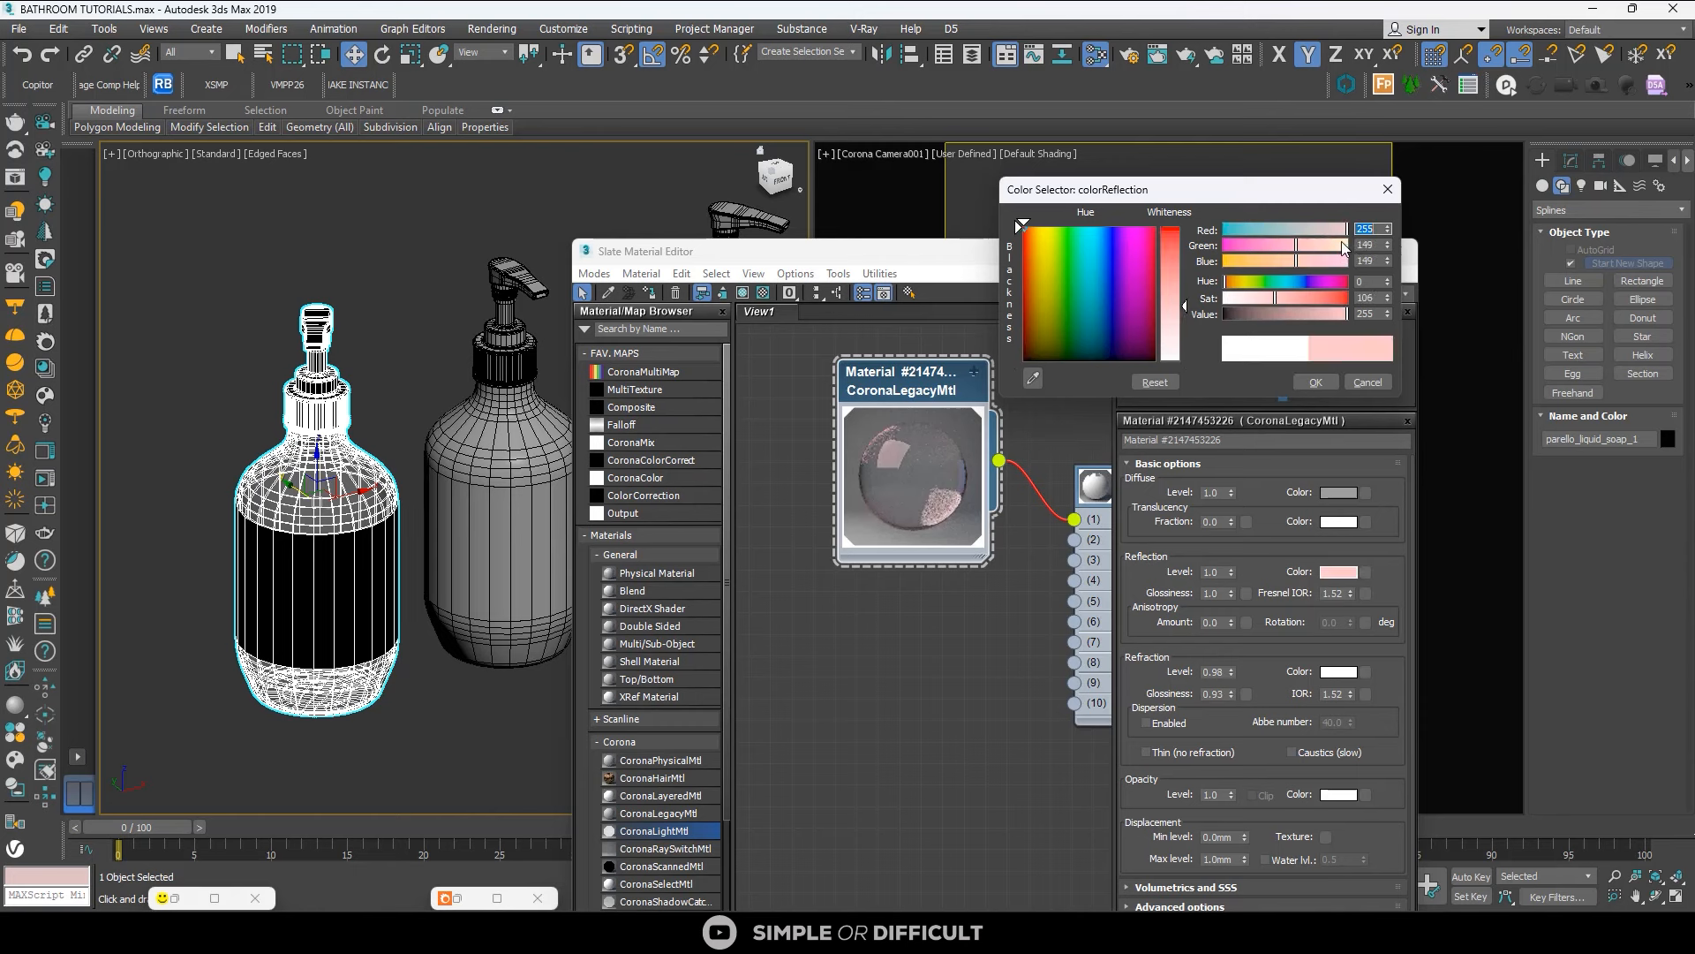
pyautogui.moveTo(1310, 247); pyautogui.dragTo(1284, 259)
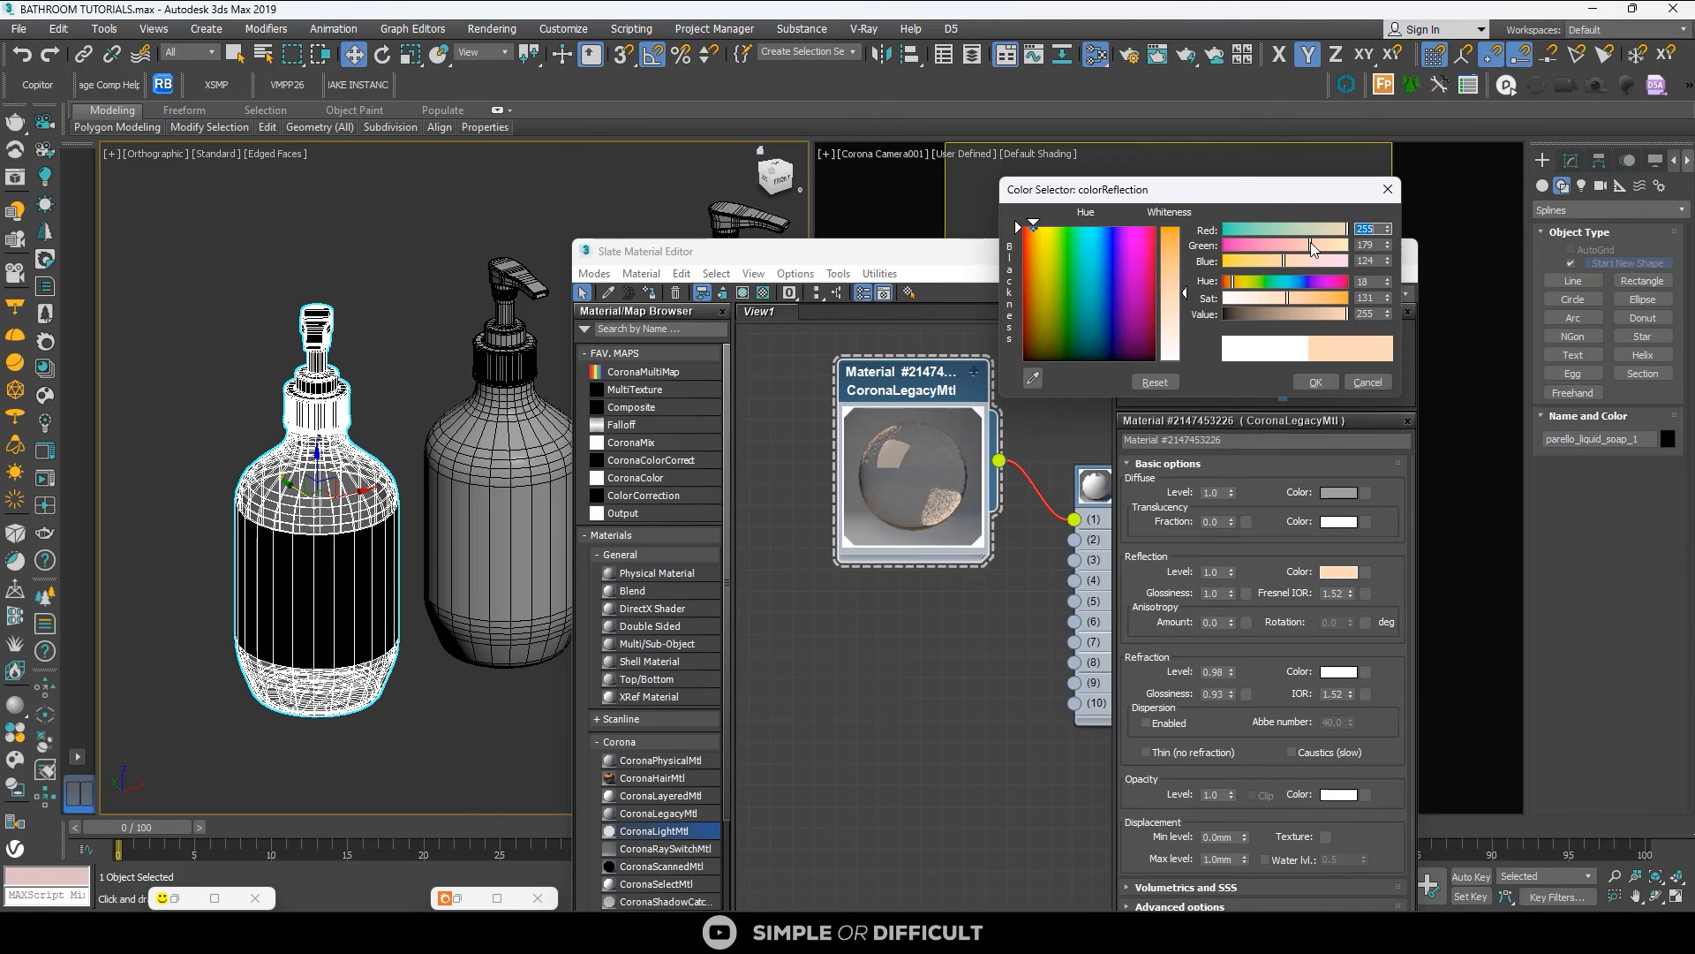
pyautogui.moveTo(1314, 247); pyautogui.dragTo(1308, 250)
pyautogui.moveTo(1285, 261); pyautogui.dragTo(1286, 263)
pyautogui.click(1316, 382)
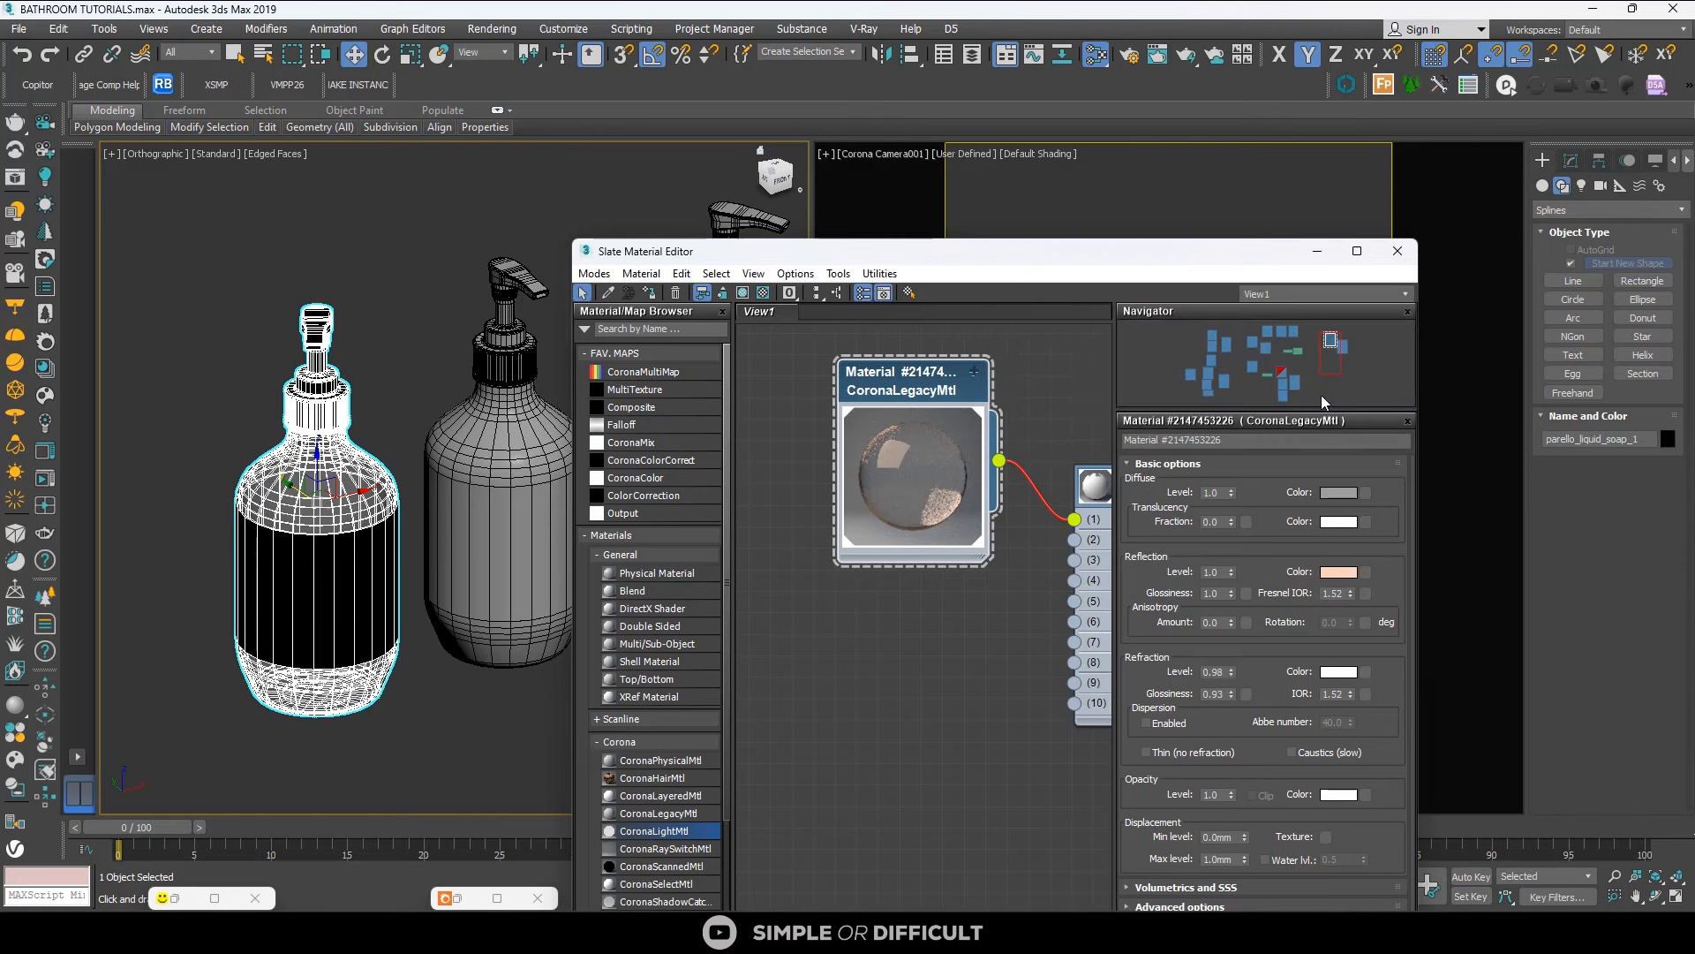
# Set the glass sub-material's Fresnel IOR to 2.0 and its diffuse colour to pure black.
pyautogui.doubleClick(1332, 593)
pyautogui.write('2')
pyautogui.click(1336, 493)
pyautogui.moveTo(1179, 267); pyautogui.dragTo(1179, 224)
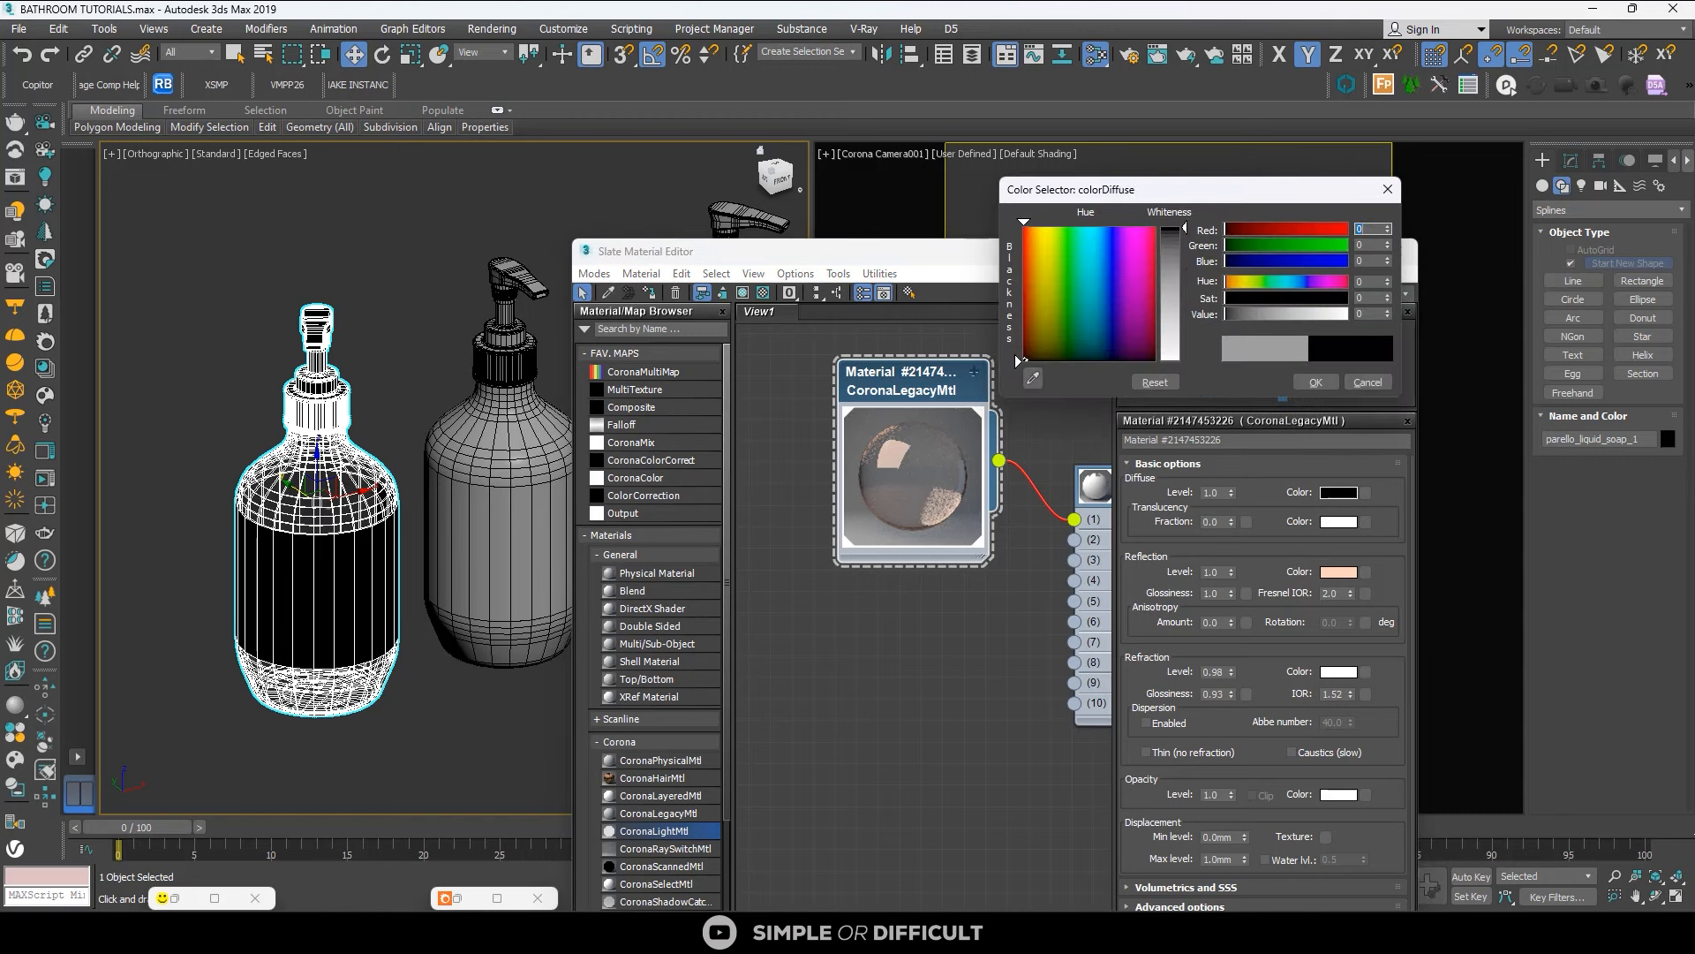
pyautogui.click(1311, 382)
pyautogui.scroll(-3, 976, 565)
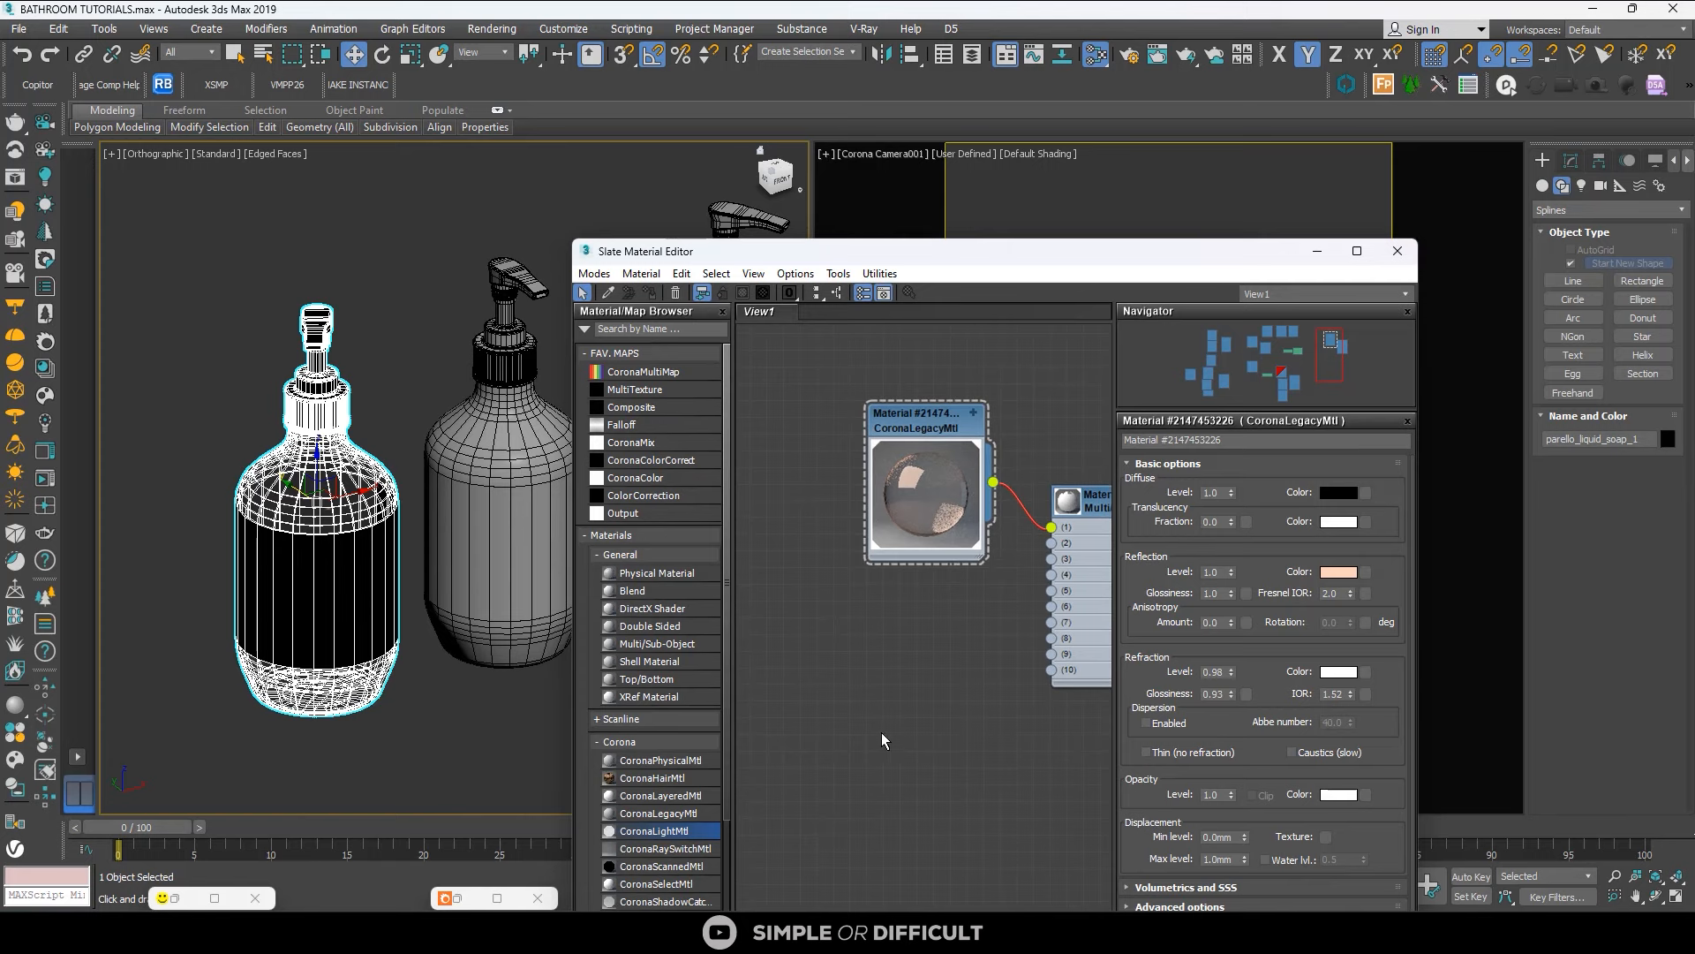
# Bring the parello_gloss image from the BATHROOM folder into the material graph and connect it to the glass sub-material's reflection glossiness.
pyautogui.click(737, 927)
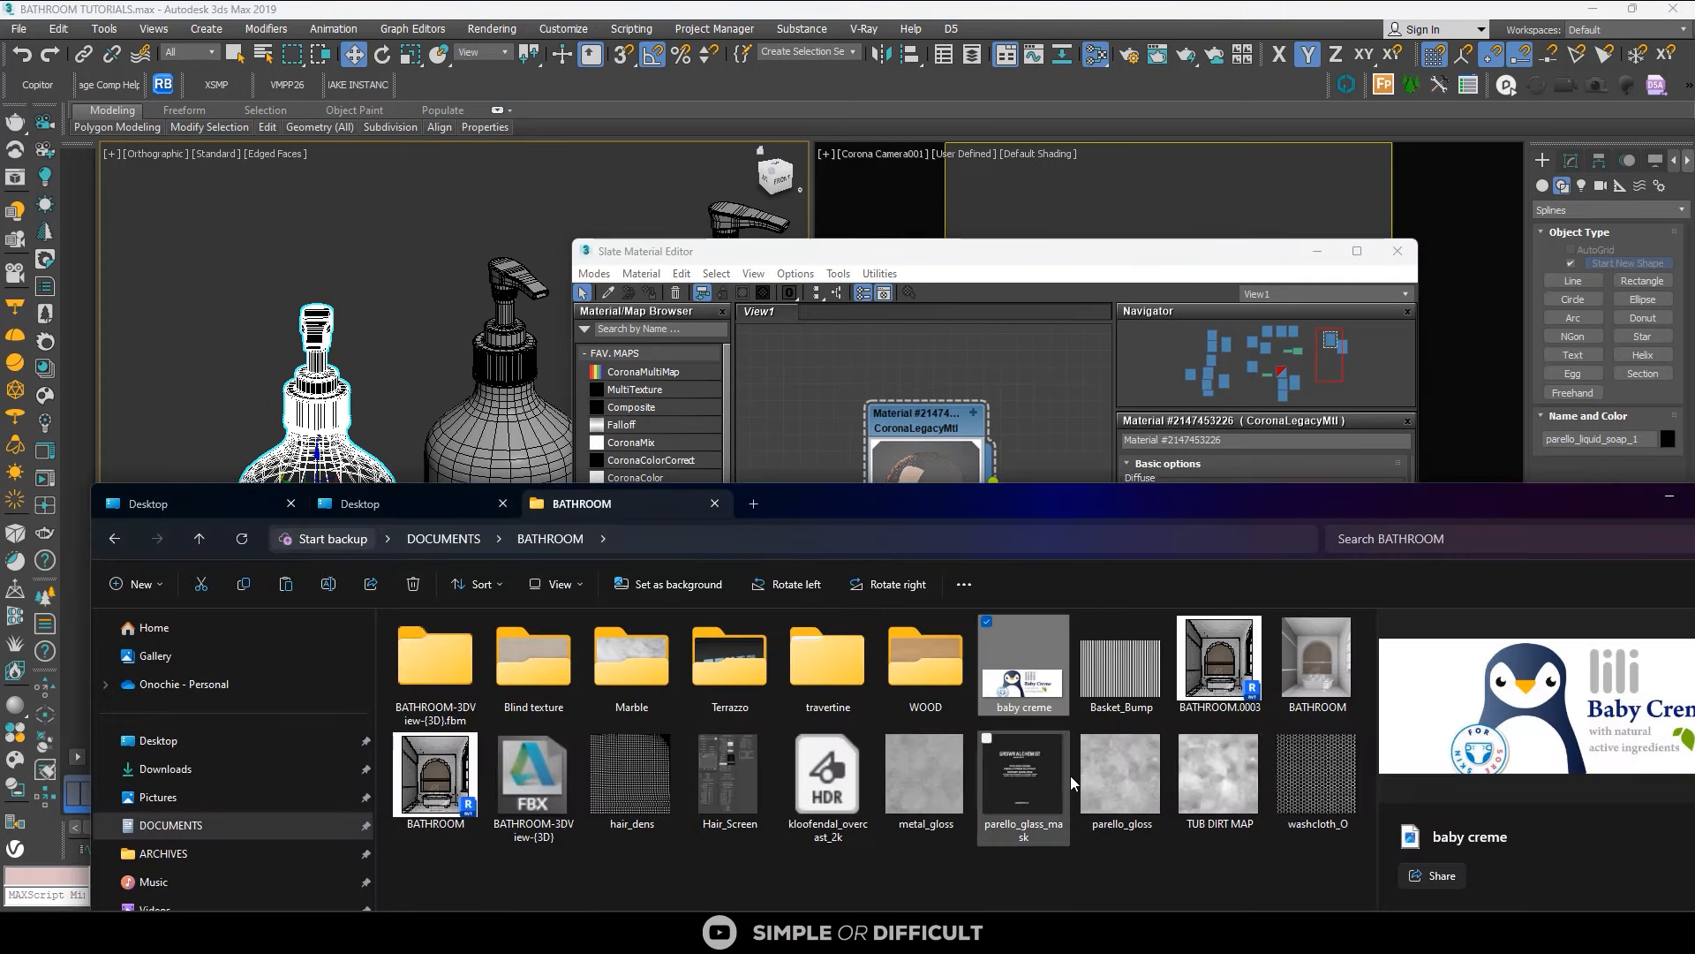
pyautogui.click(1134, 795)
pyautogui.moveTo(827, 457); pyautogui.dragTo(818, 449)
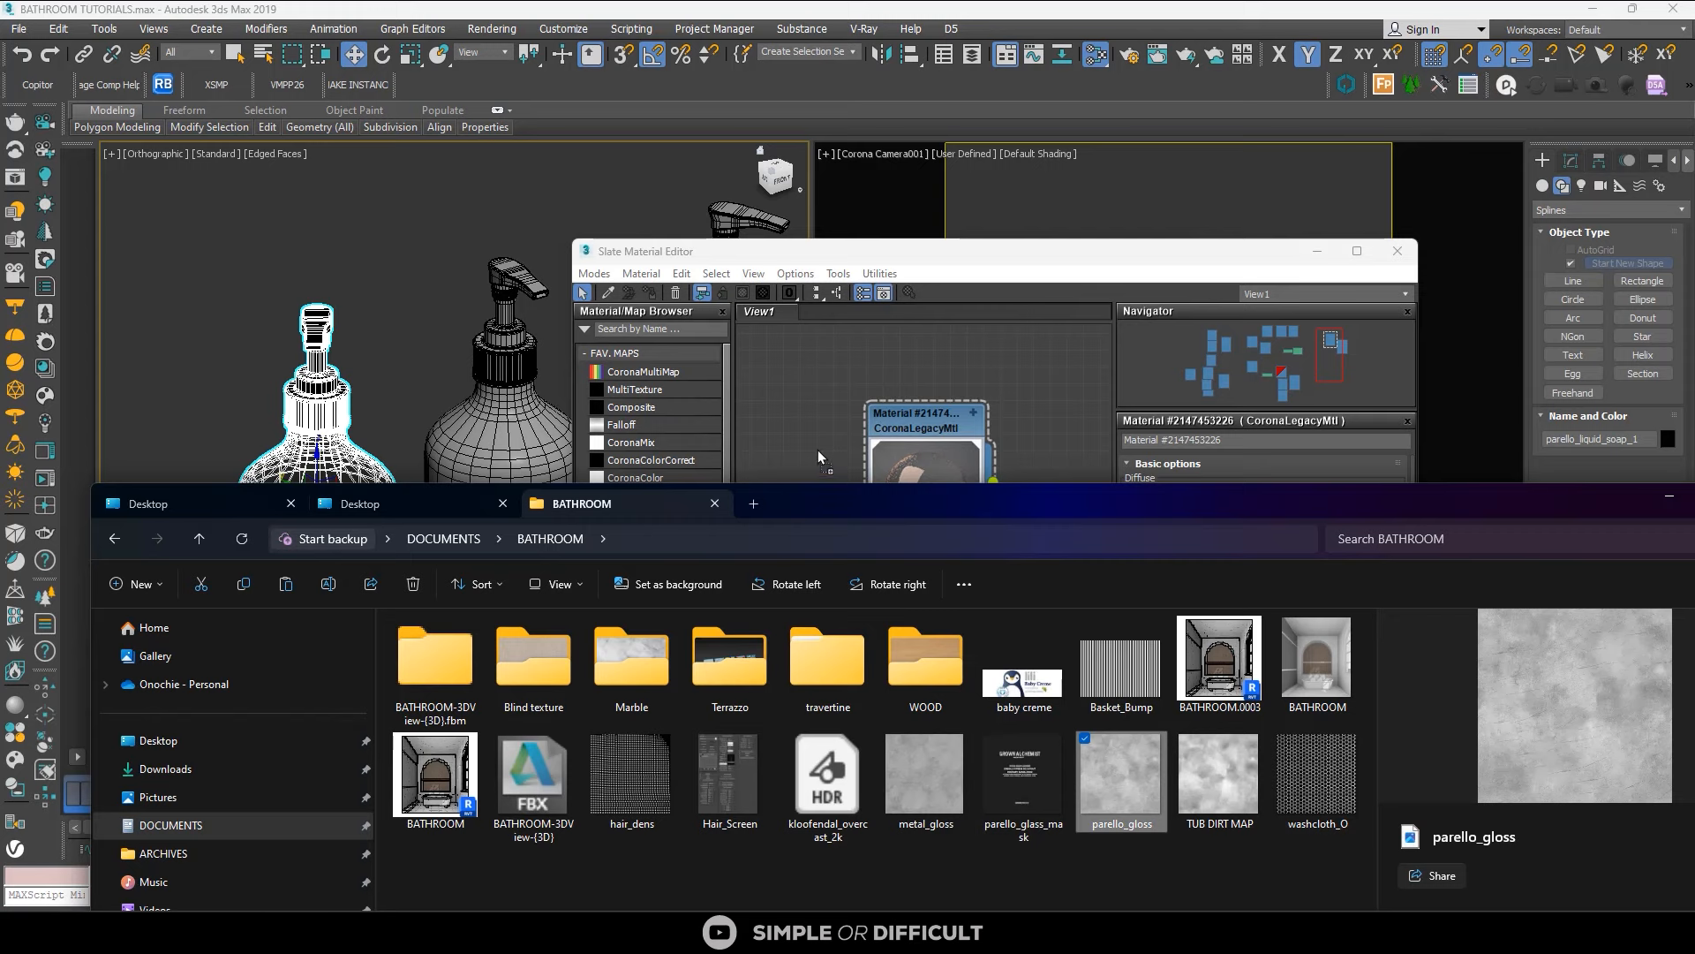
pyautogui.click(908, 397)
pyautogui.scroll(1, 826, 437)
pyautogui.moveTo(849, 380); pyautogui.dragTo(952, 366, button='middle')
pyautogui.moveTo(923, 429); pyautogui.dragTo(982, 593)
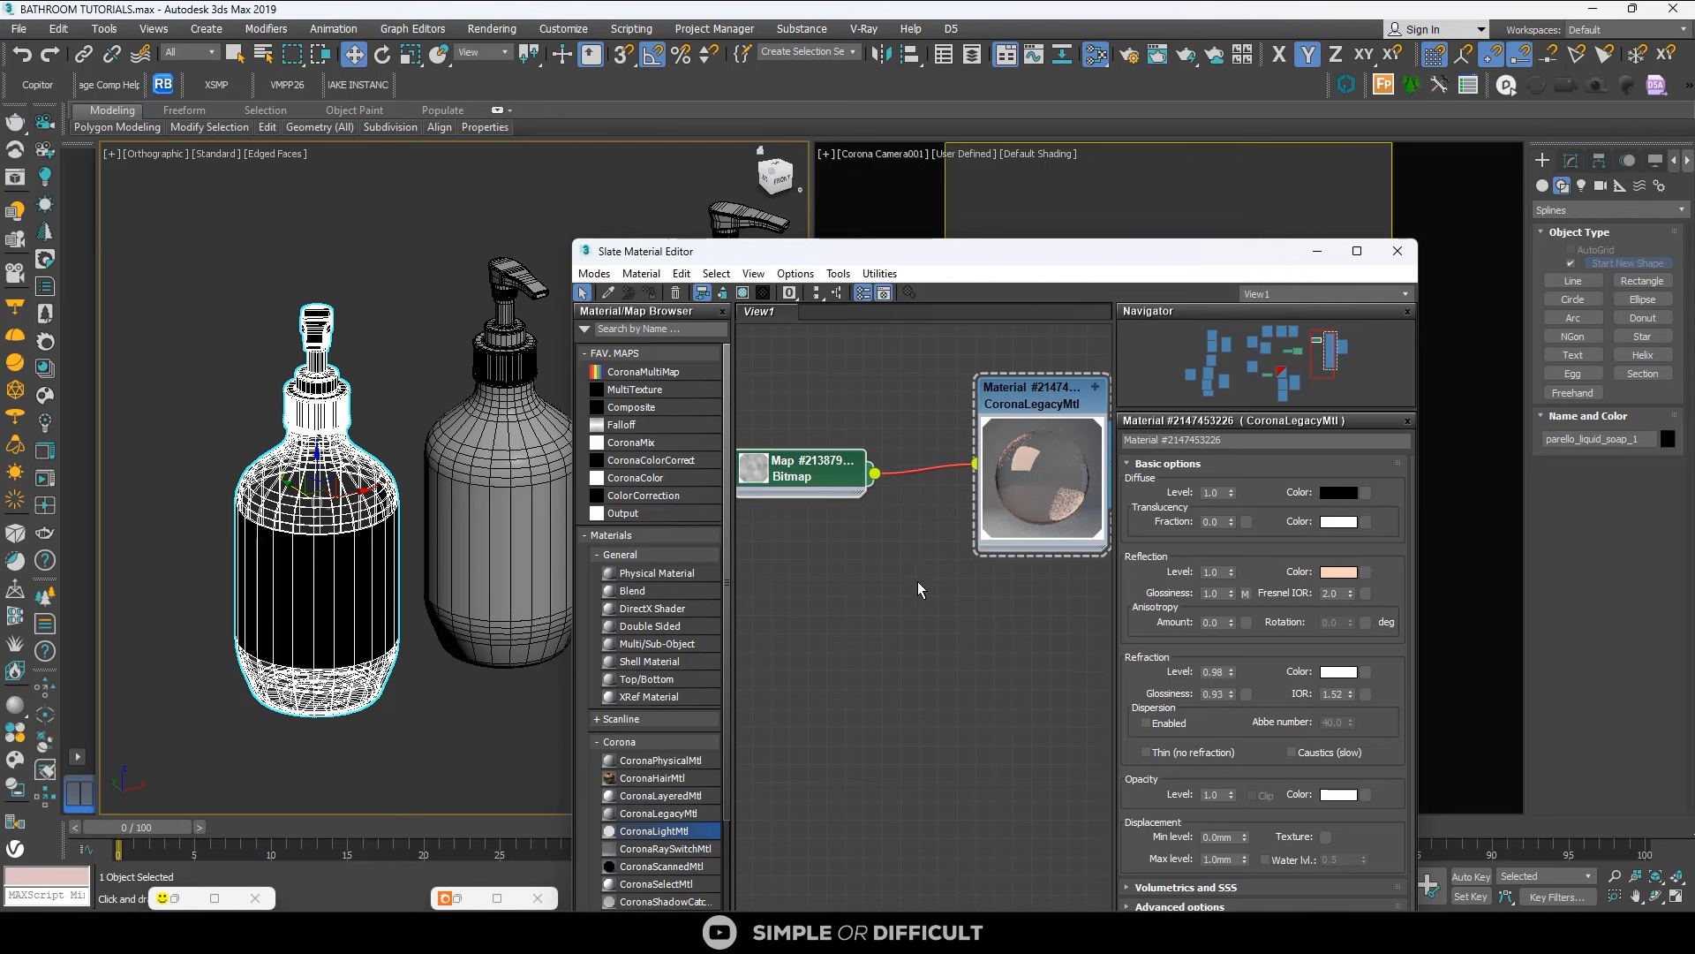
# Check the glass sub-material's preview and move the gloss bitmap node slightly higher beside it.
pyautogui.scroll(-2, 984, 482)
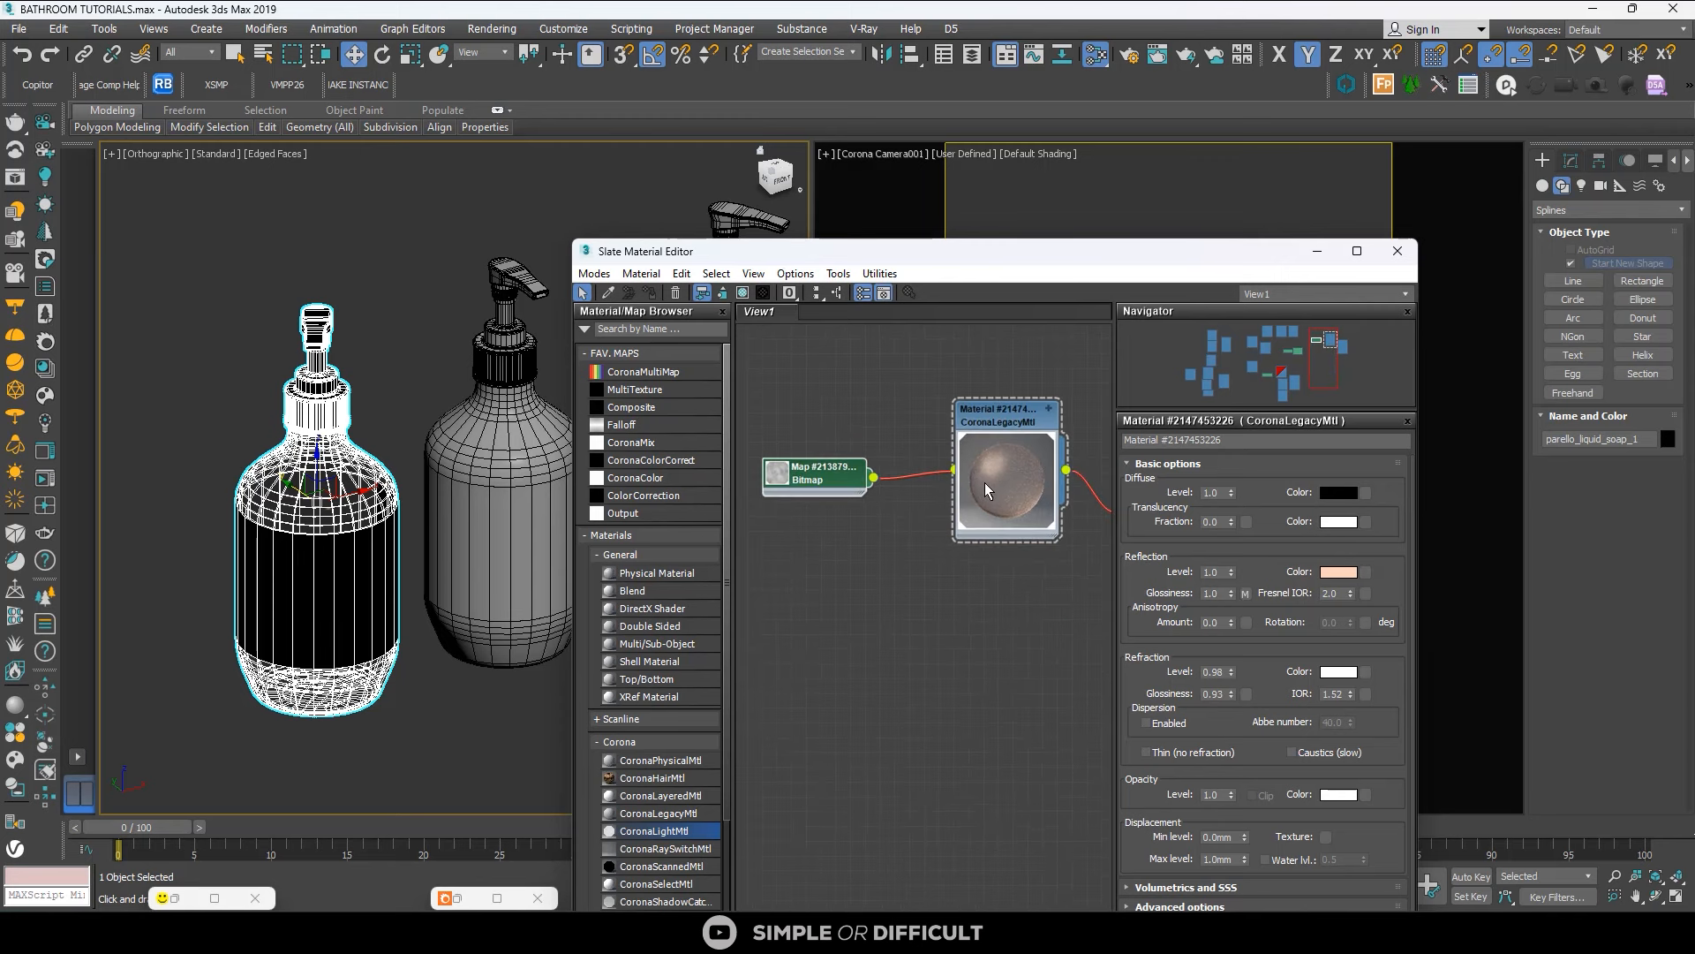
pyautogui.scroll(-3, 994, 510)
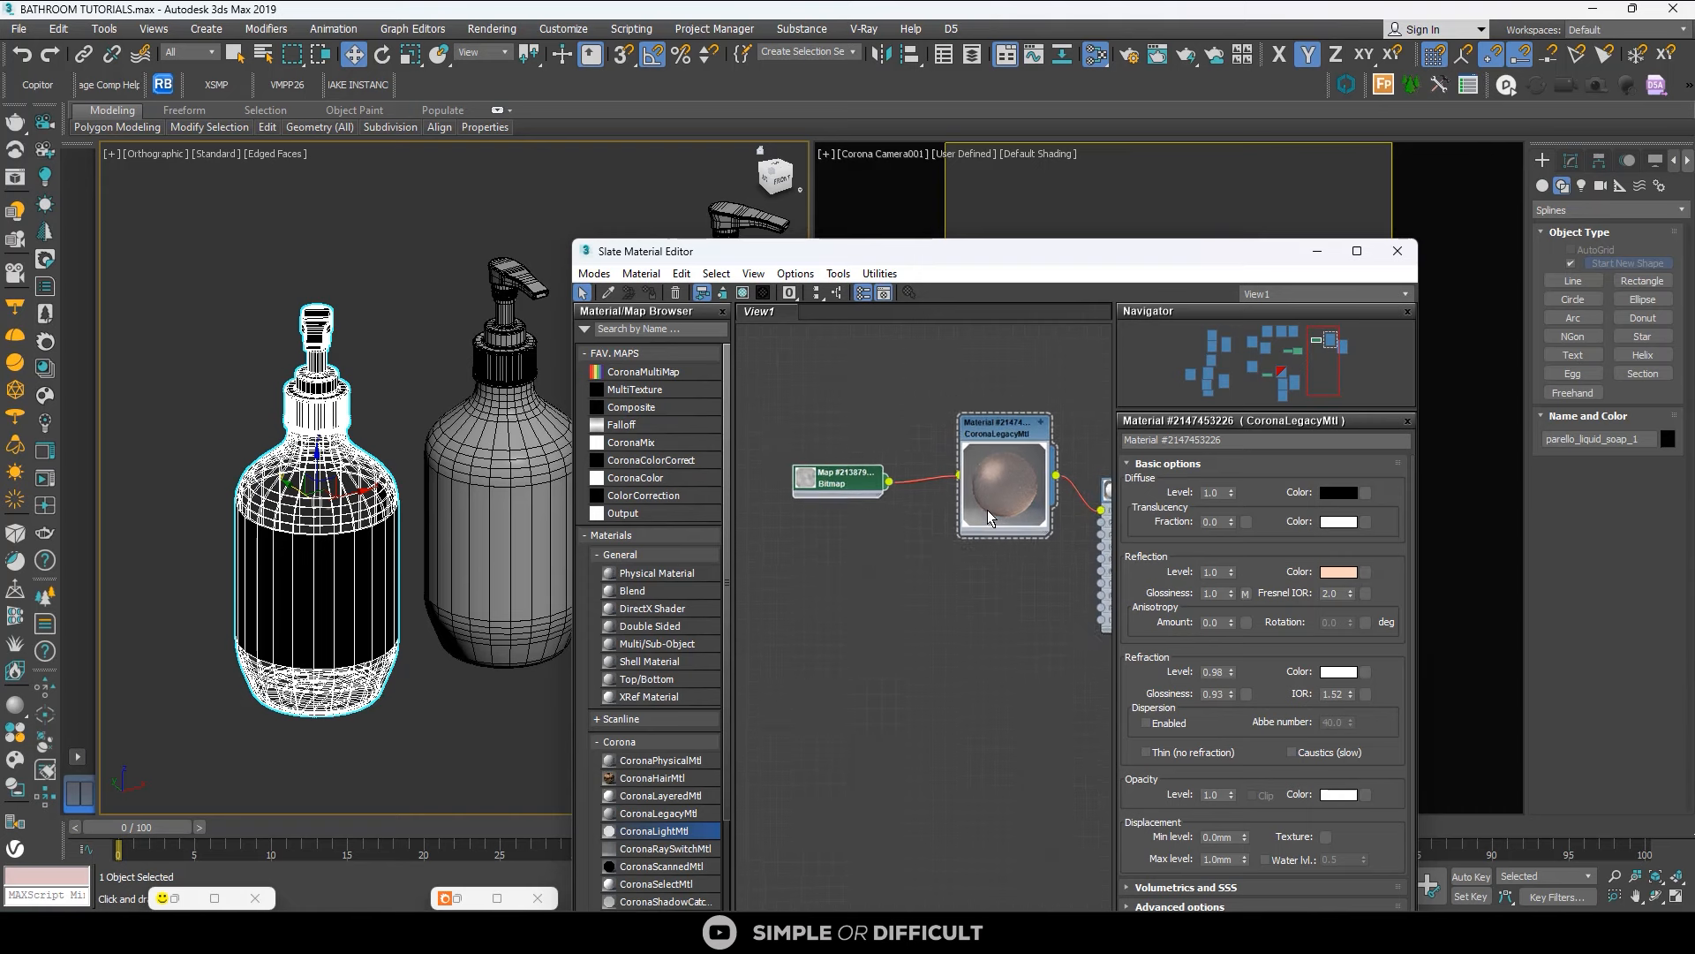
pyautogui.scroll(4, 902, 513)
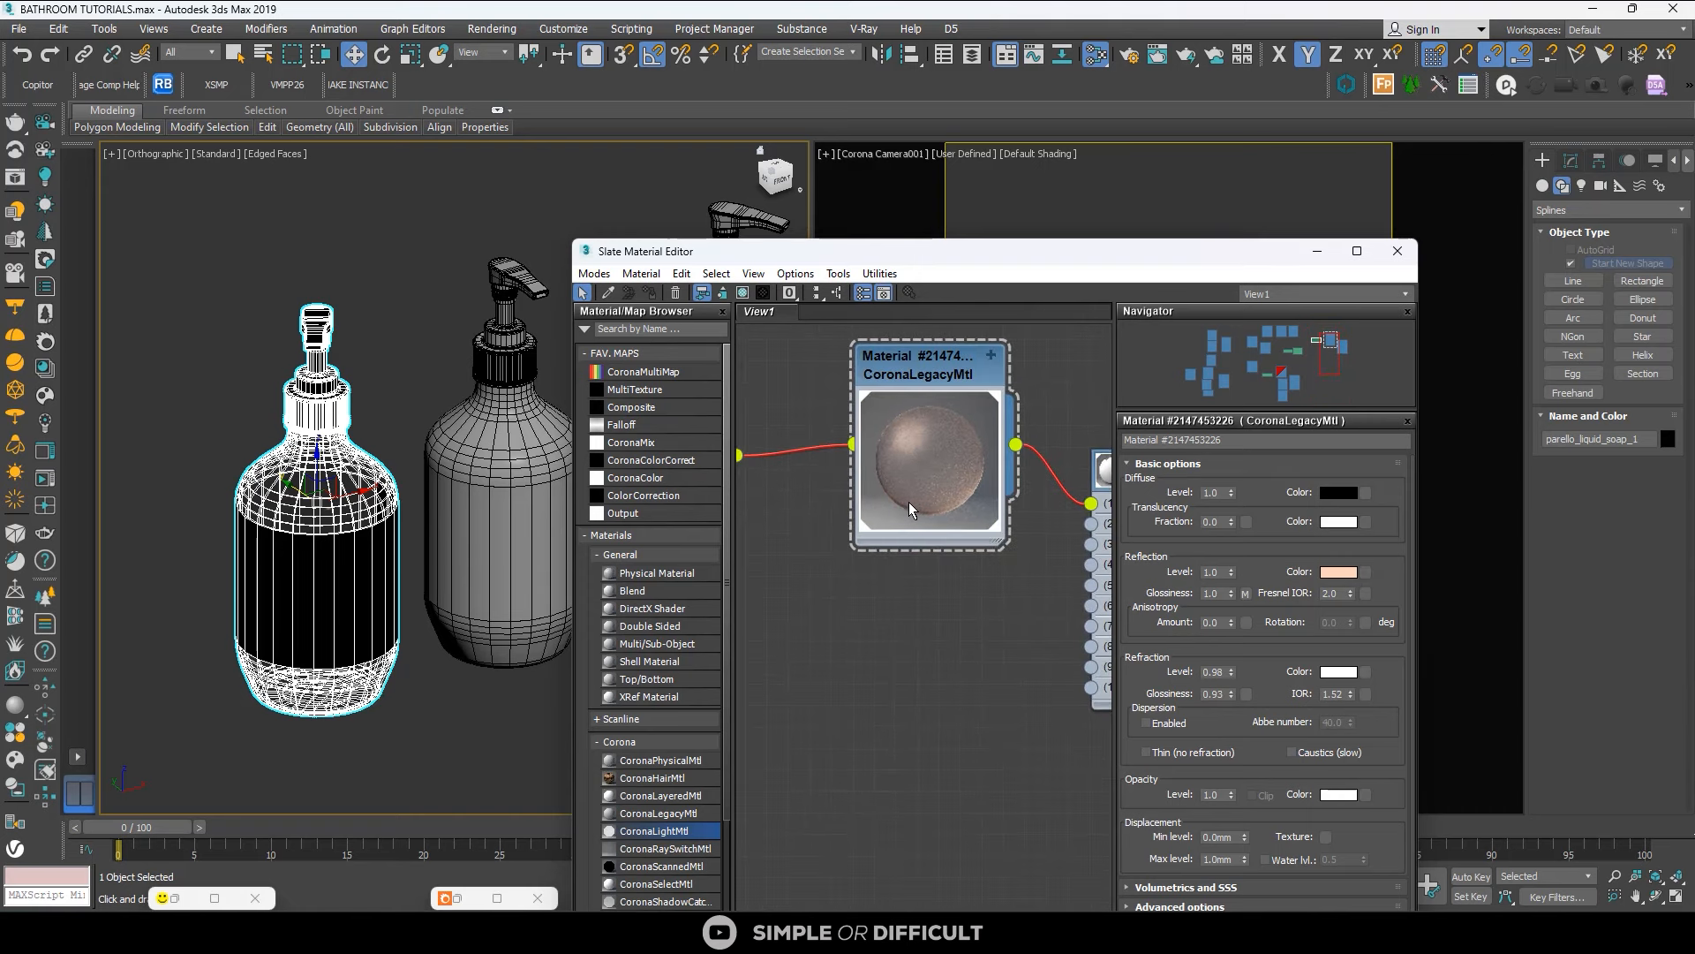
pyautogui.scroll(-3, 927, 475)
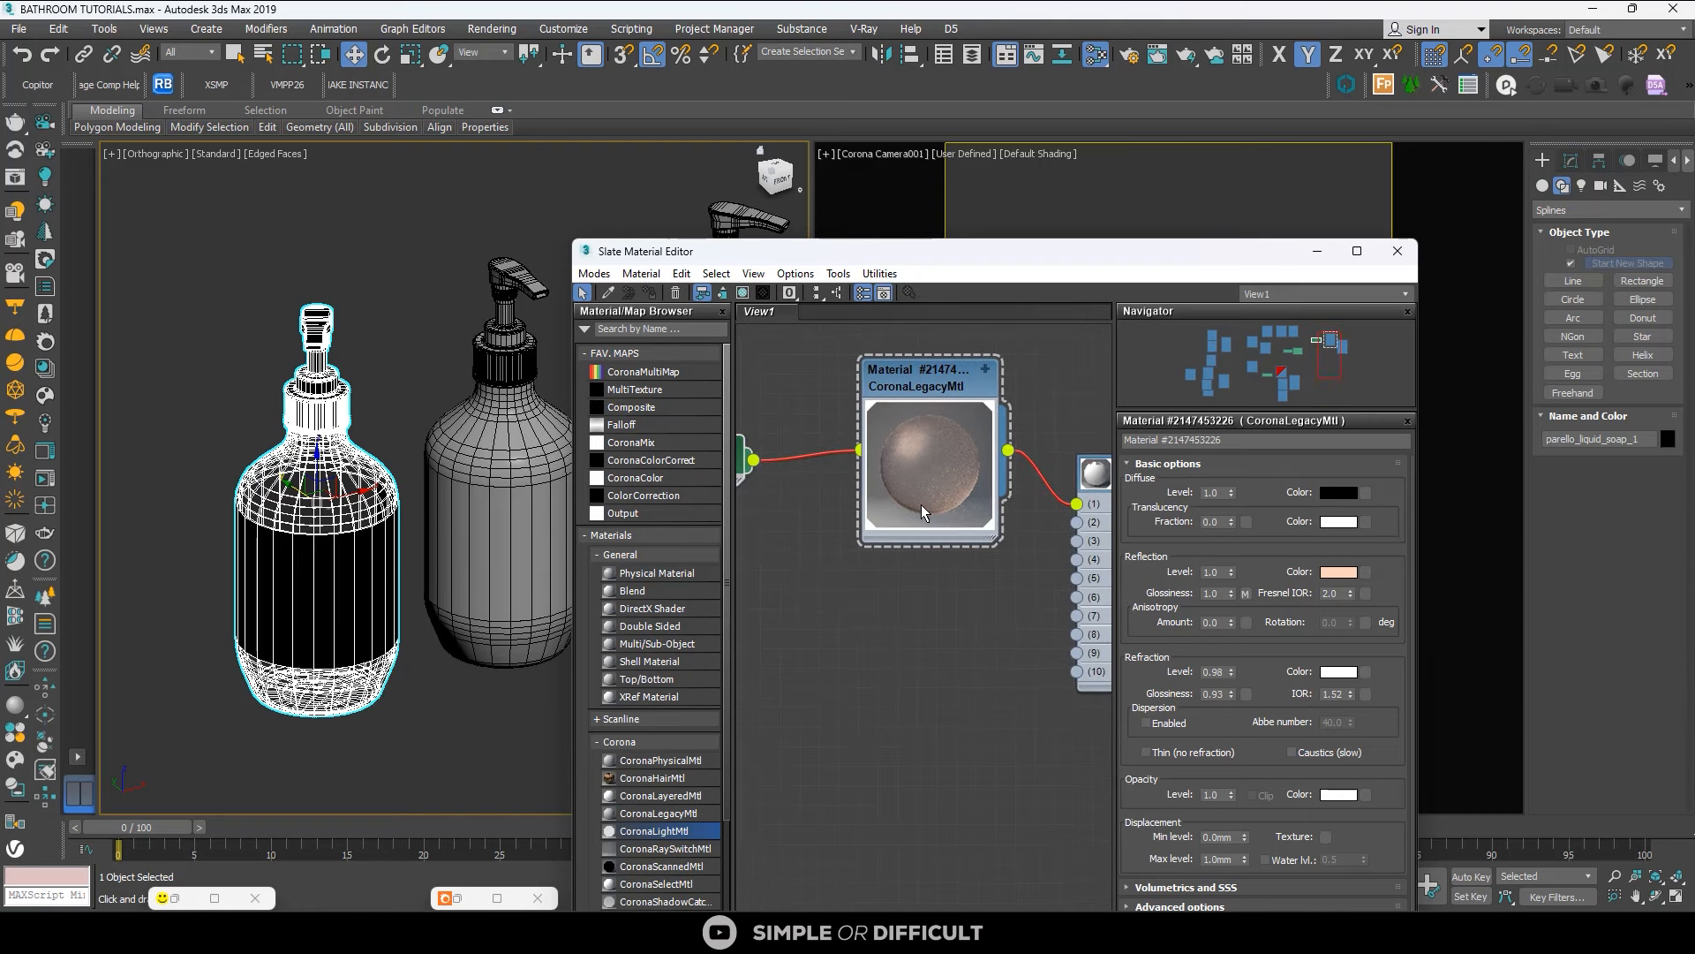
pyautogui.moveTo(781, 472); pyautogui.dragTo(848, 486, button='middle')
pyautogui.moveTo(813, 468); pyautogui.dragTo(826, 412)
pyautogui.moveTo(895, 445); pyautogui.dragTo(847, 420, button='middle')
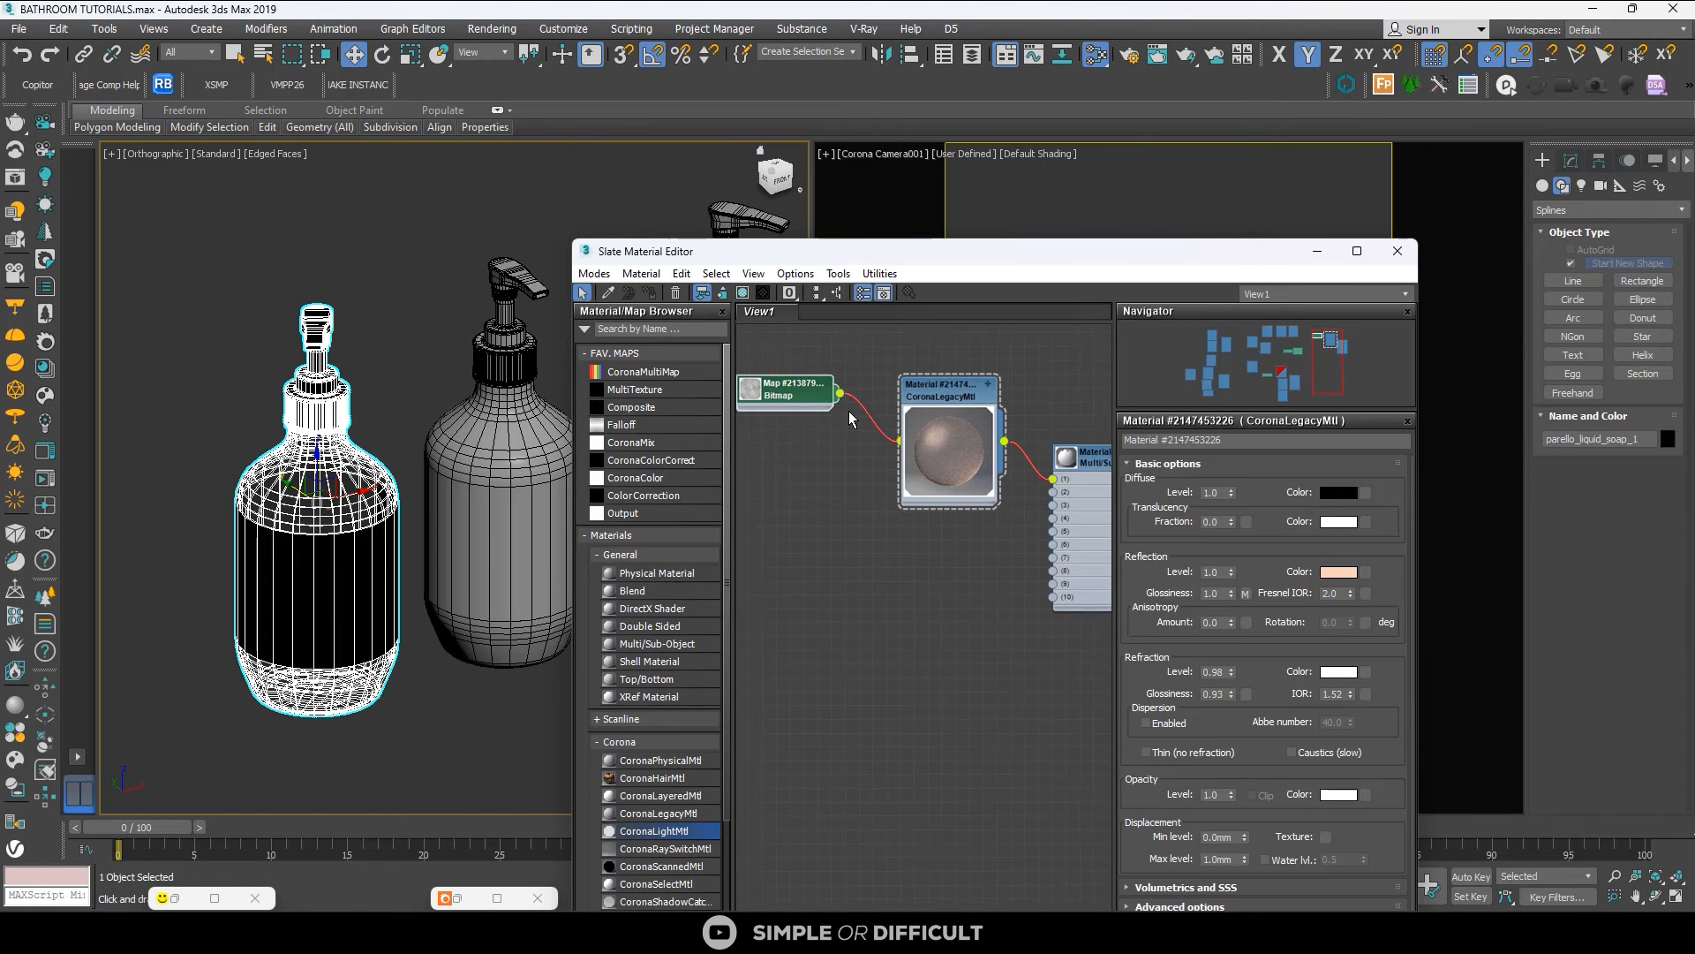
# Set the glass sub-material's reflection colour back to pure white, RGB 255, 255, 255.
pyautogui.scroll(-1, 850, 415)
pyautogui.scroll(1, 923, 403)
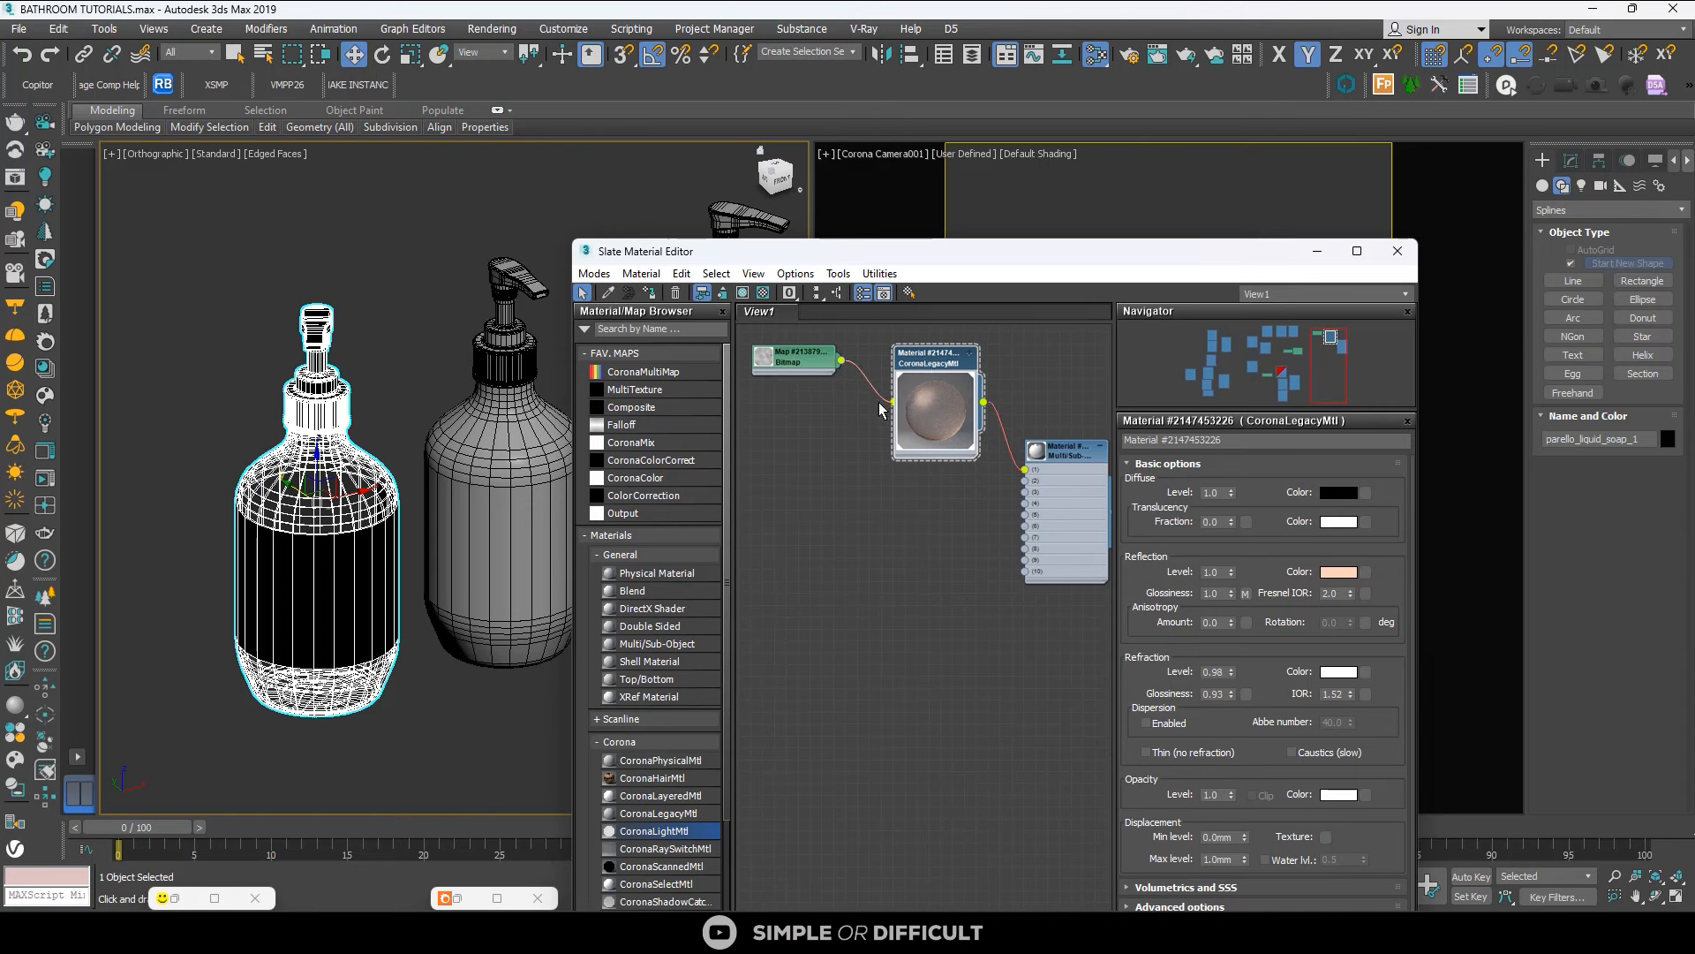
pyautogui.scroll(2, 946, 393)
pyautogui.scroll(1, 949, 390)
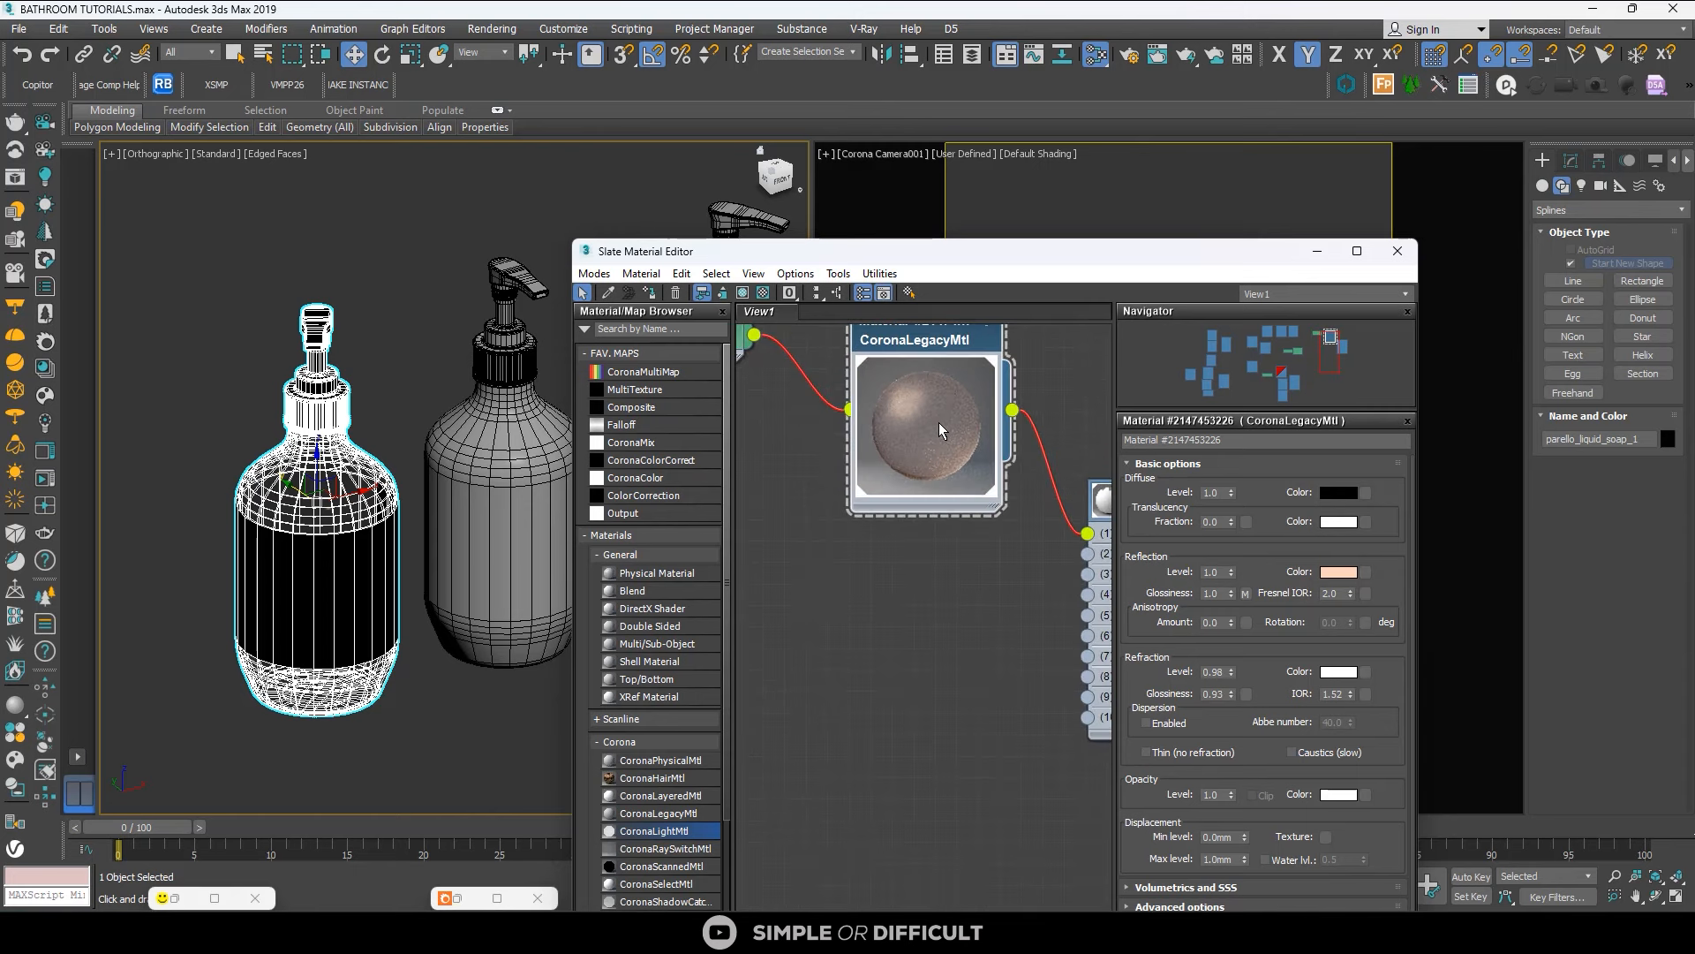
pyautogui.scroll(-4, 939, 422)
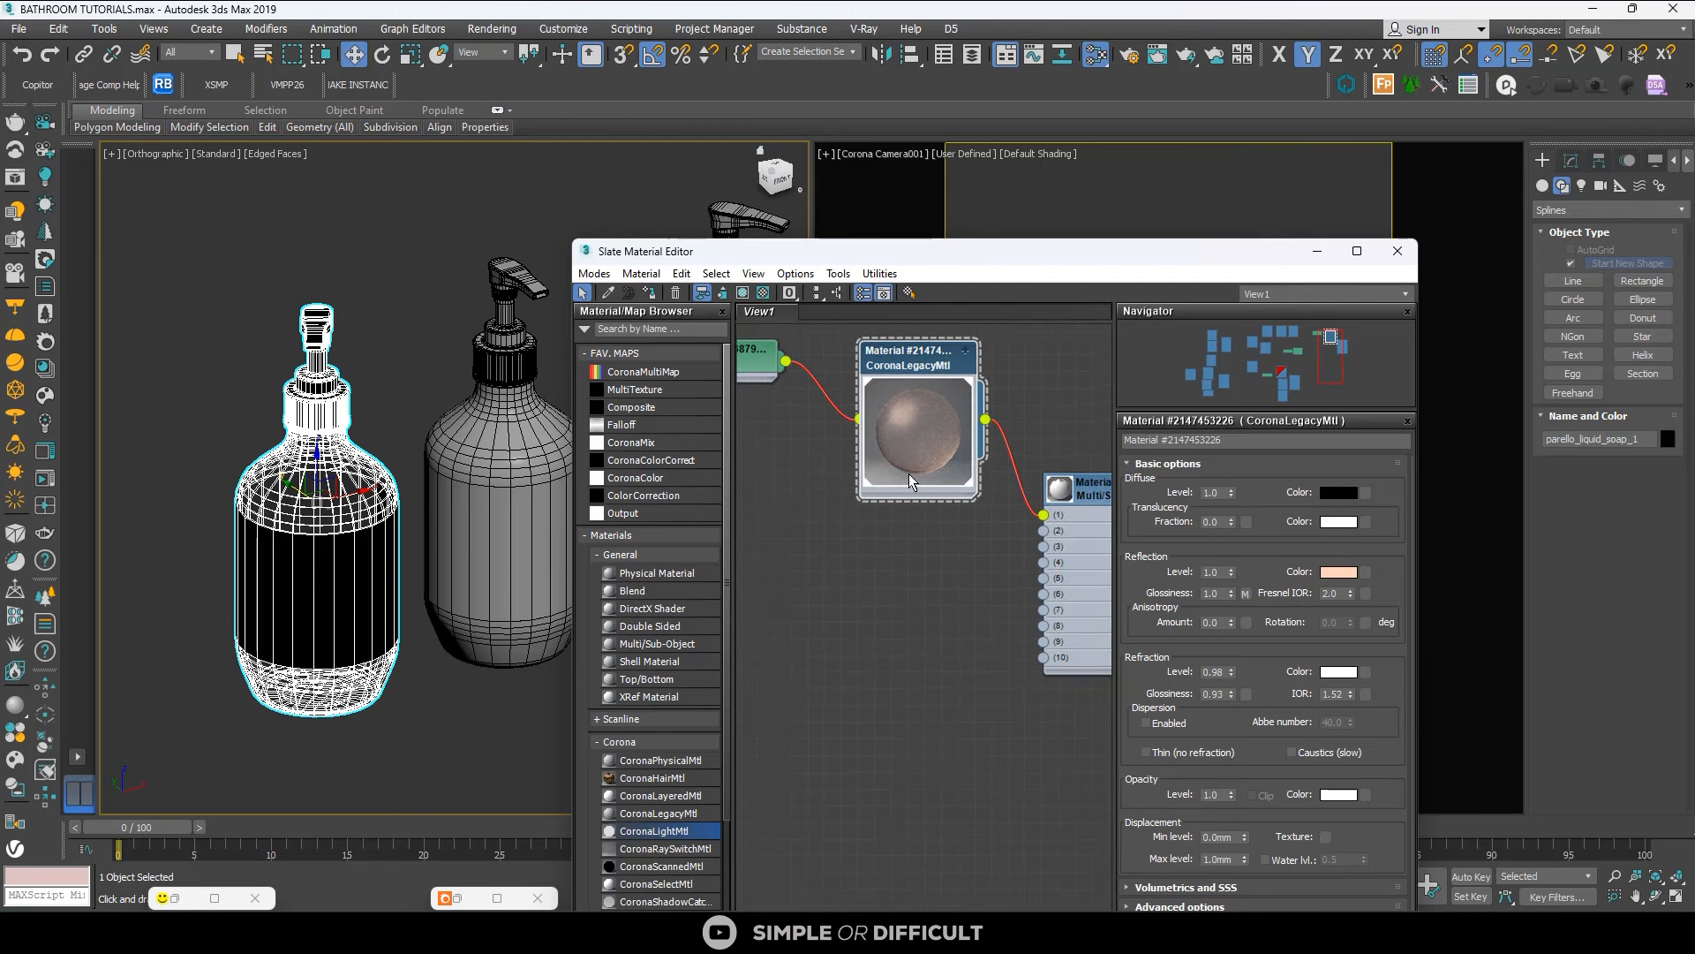
pyautogui.scroll(1, 806, 417)
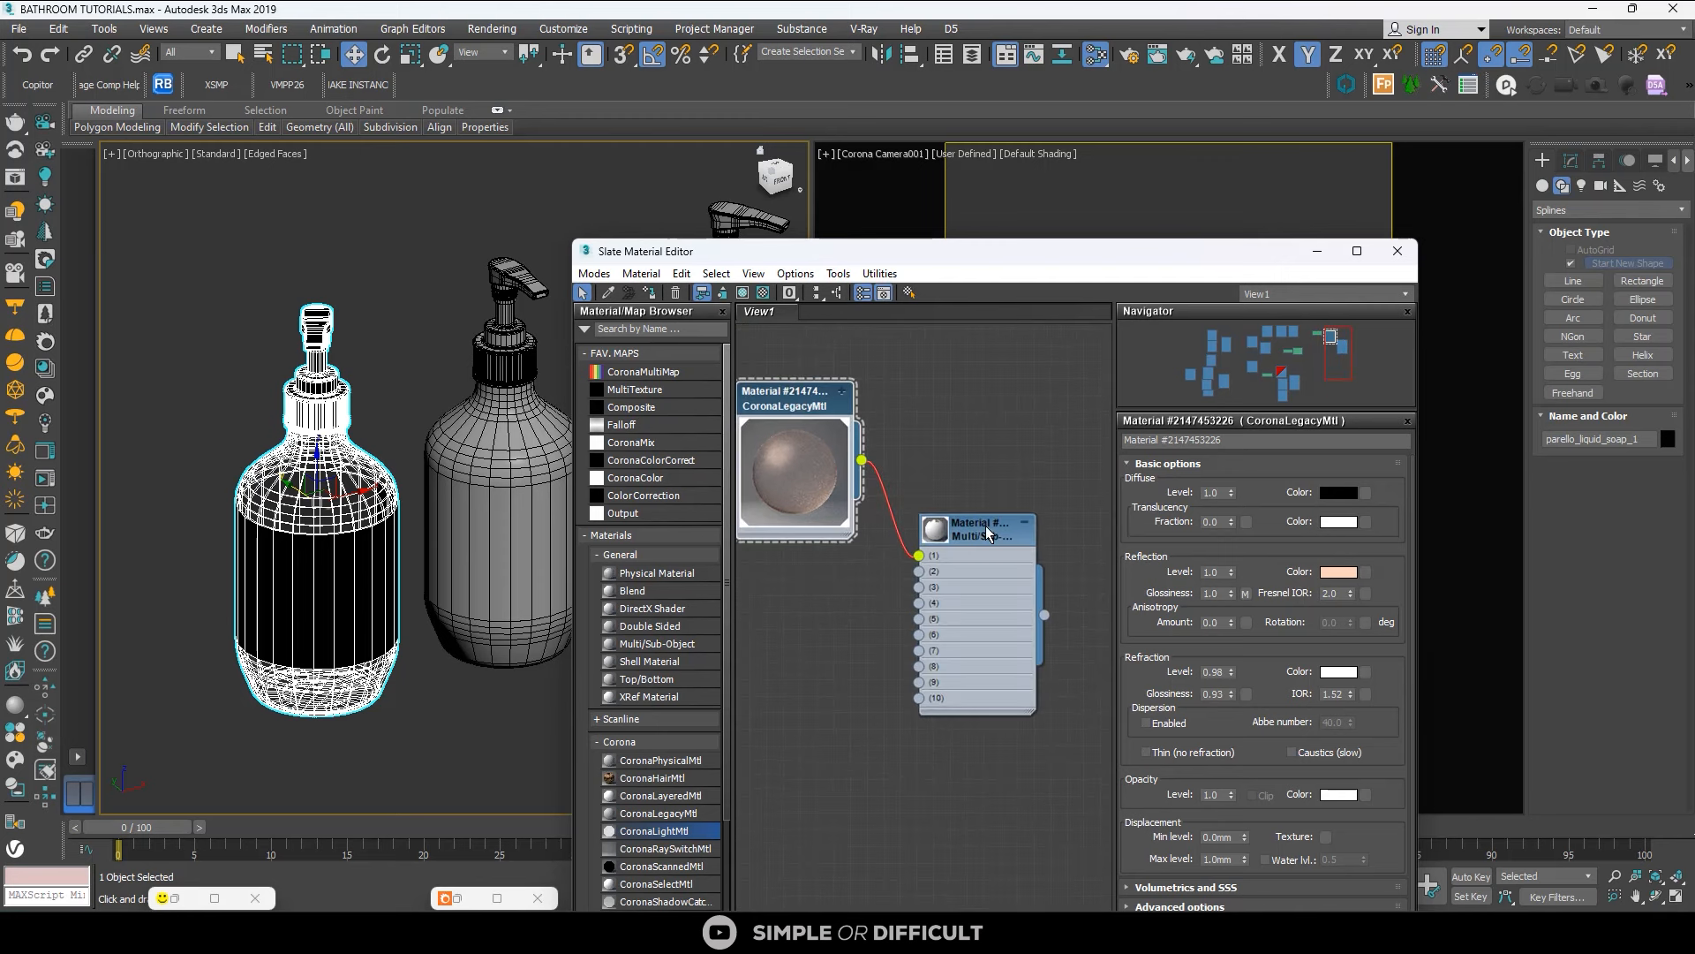
pyautogui.click(1338, 574)
pyautogui.moveTo(1184, 294); pyautogui.dragTo(1184, 361)
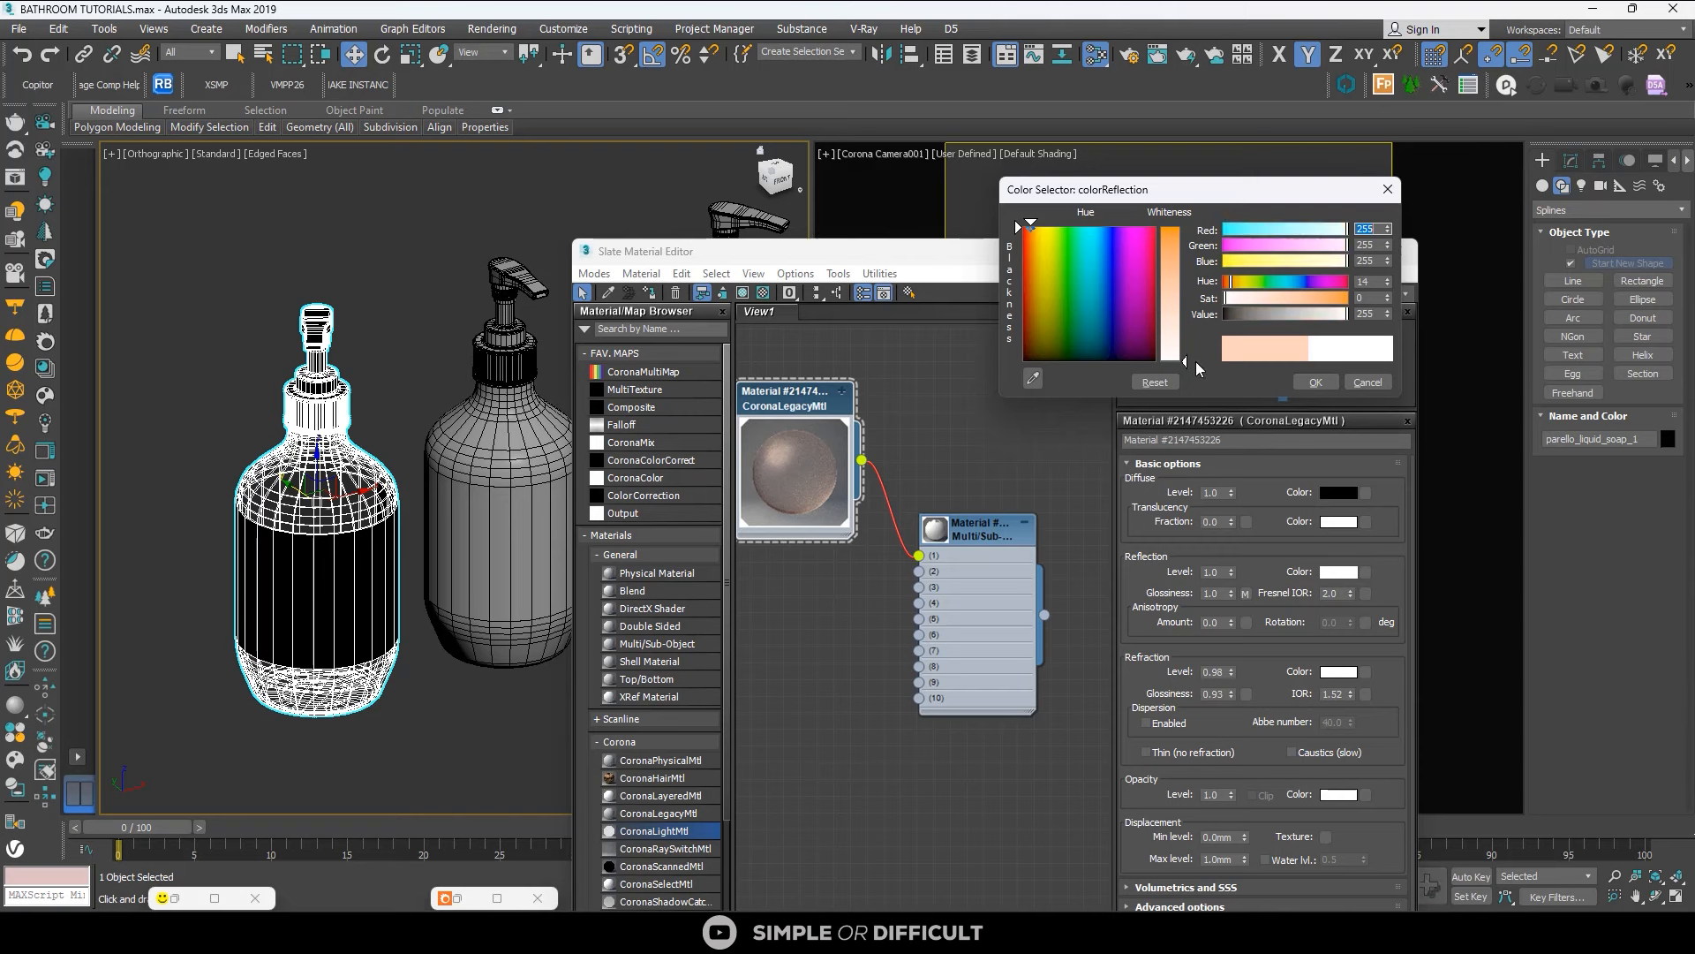
pyautogui.click(1316, 382)
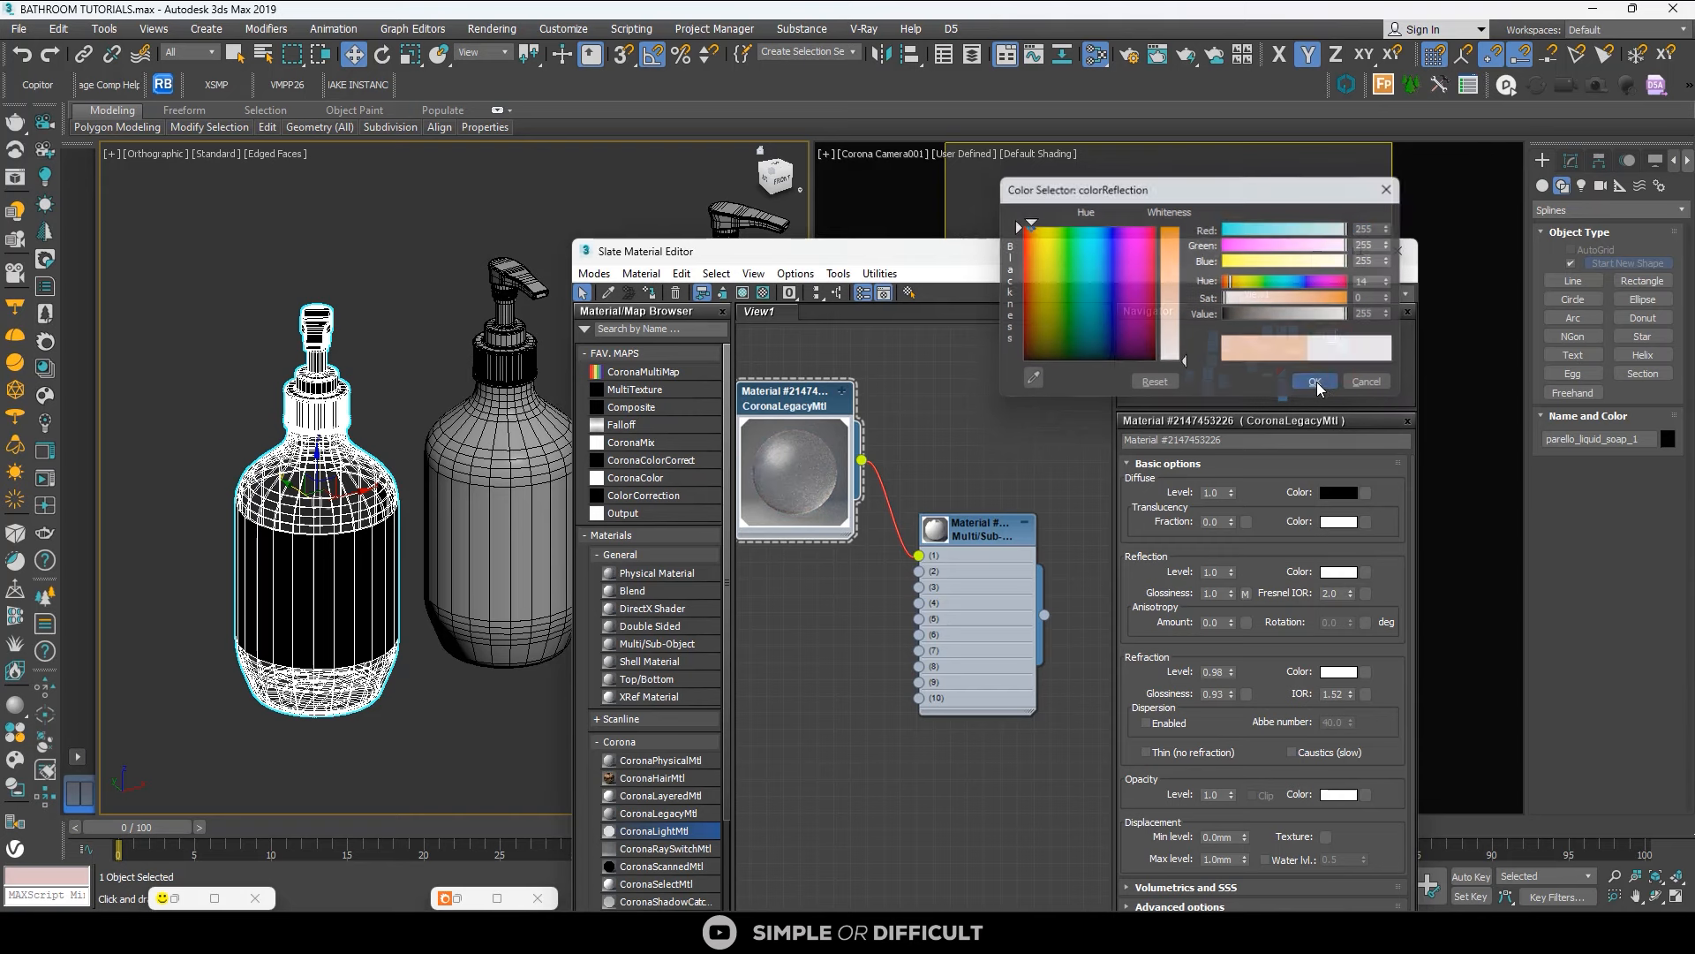
pyautogui.scroll(-1, 947, 515)
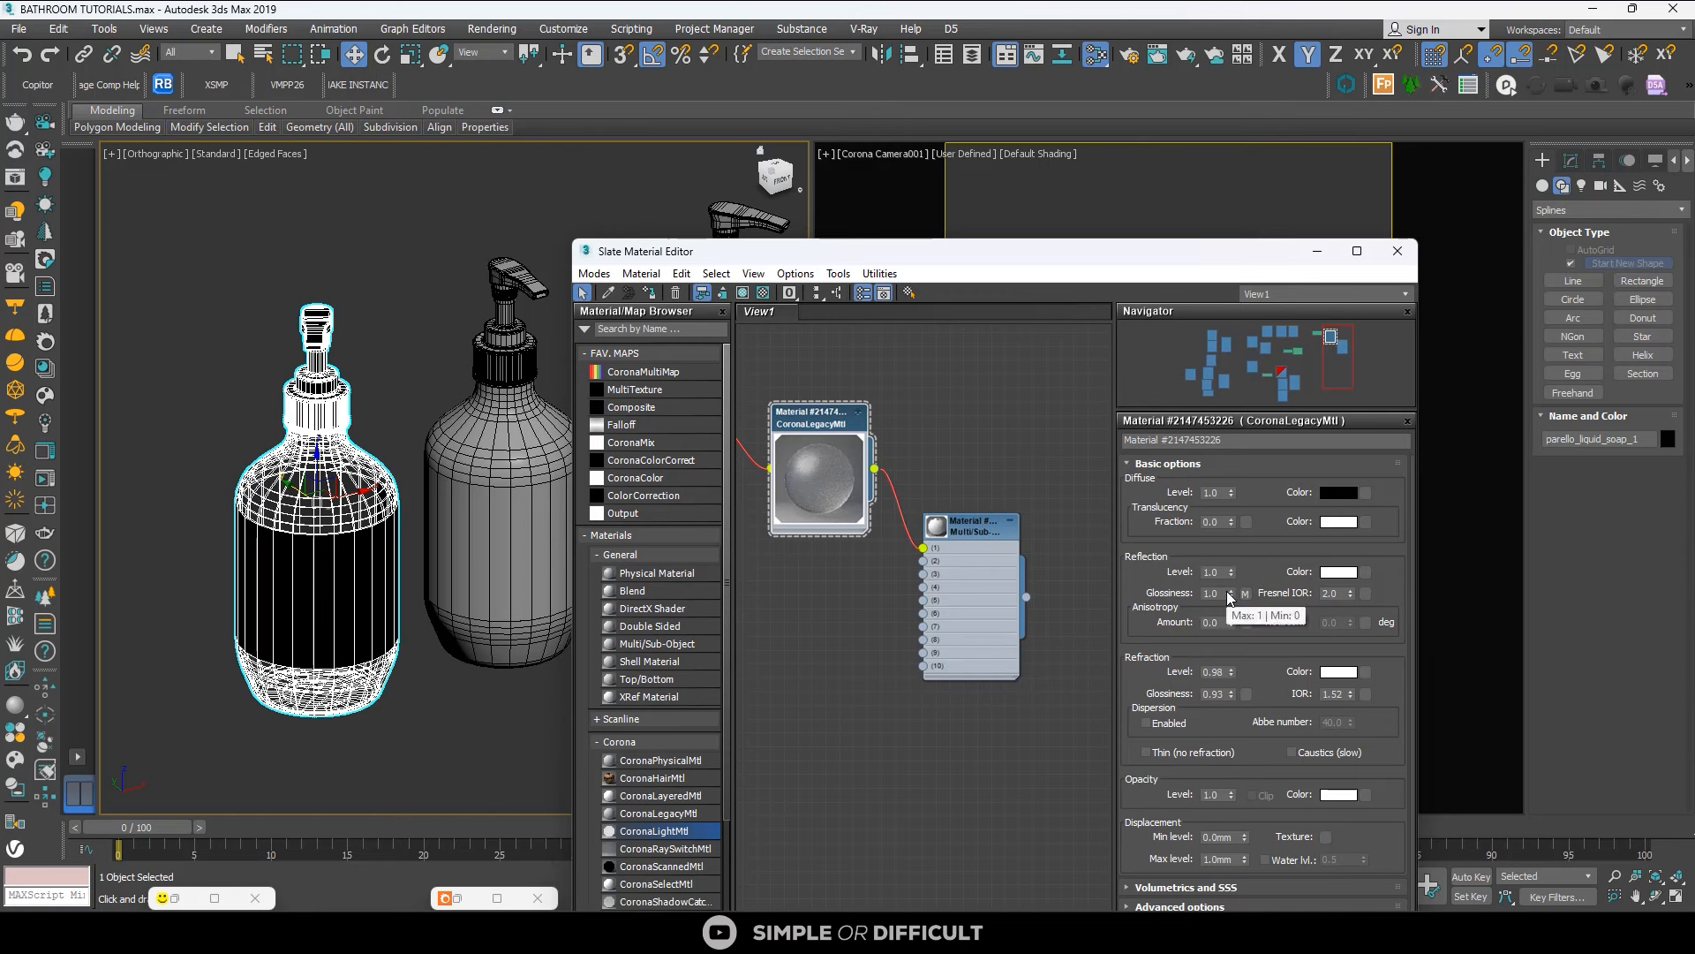
# Tint the glass sub-material's refraction colour light peach, RGB 255, 170, 130.
pyautogui.click(1338, 672)
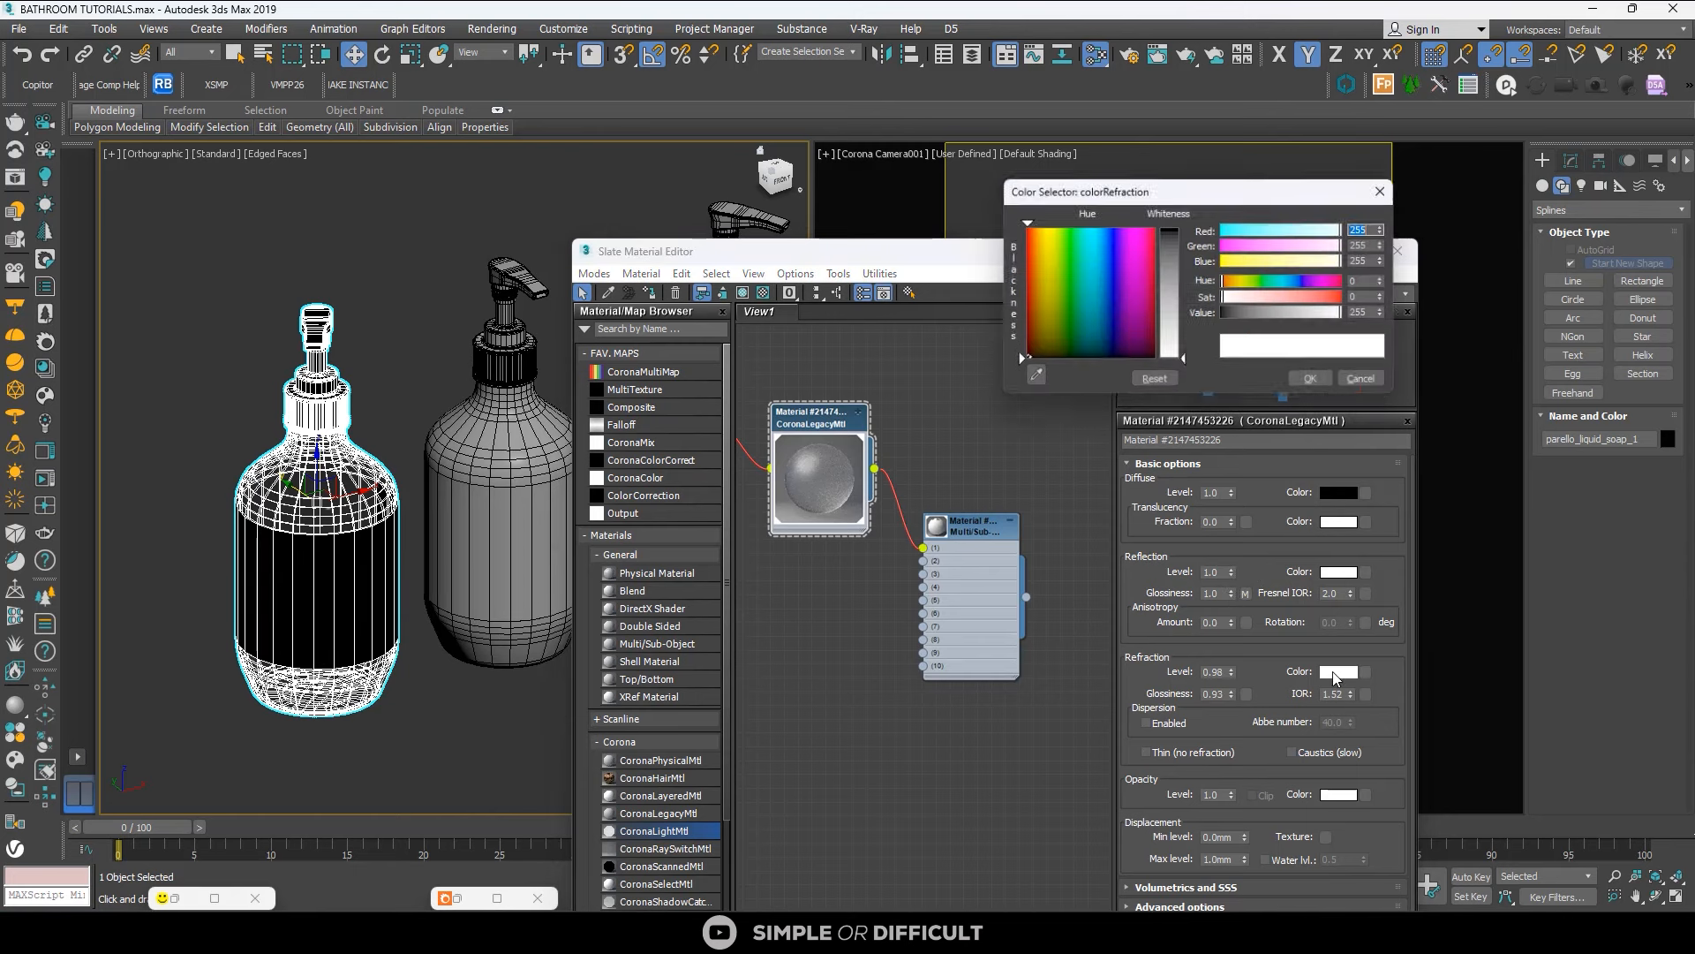
pyautogui.click(1388, 189)
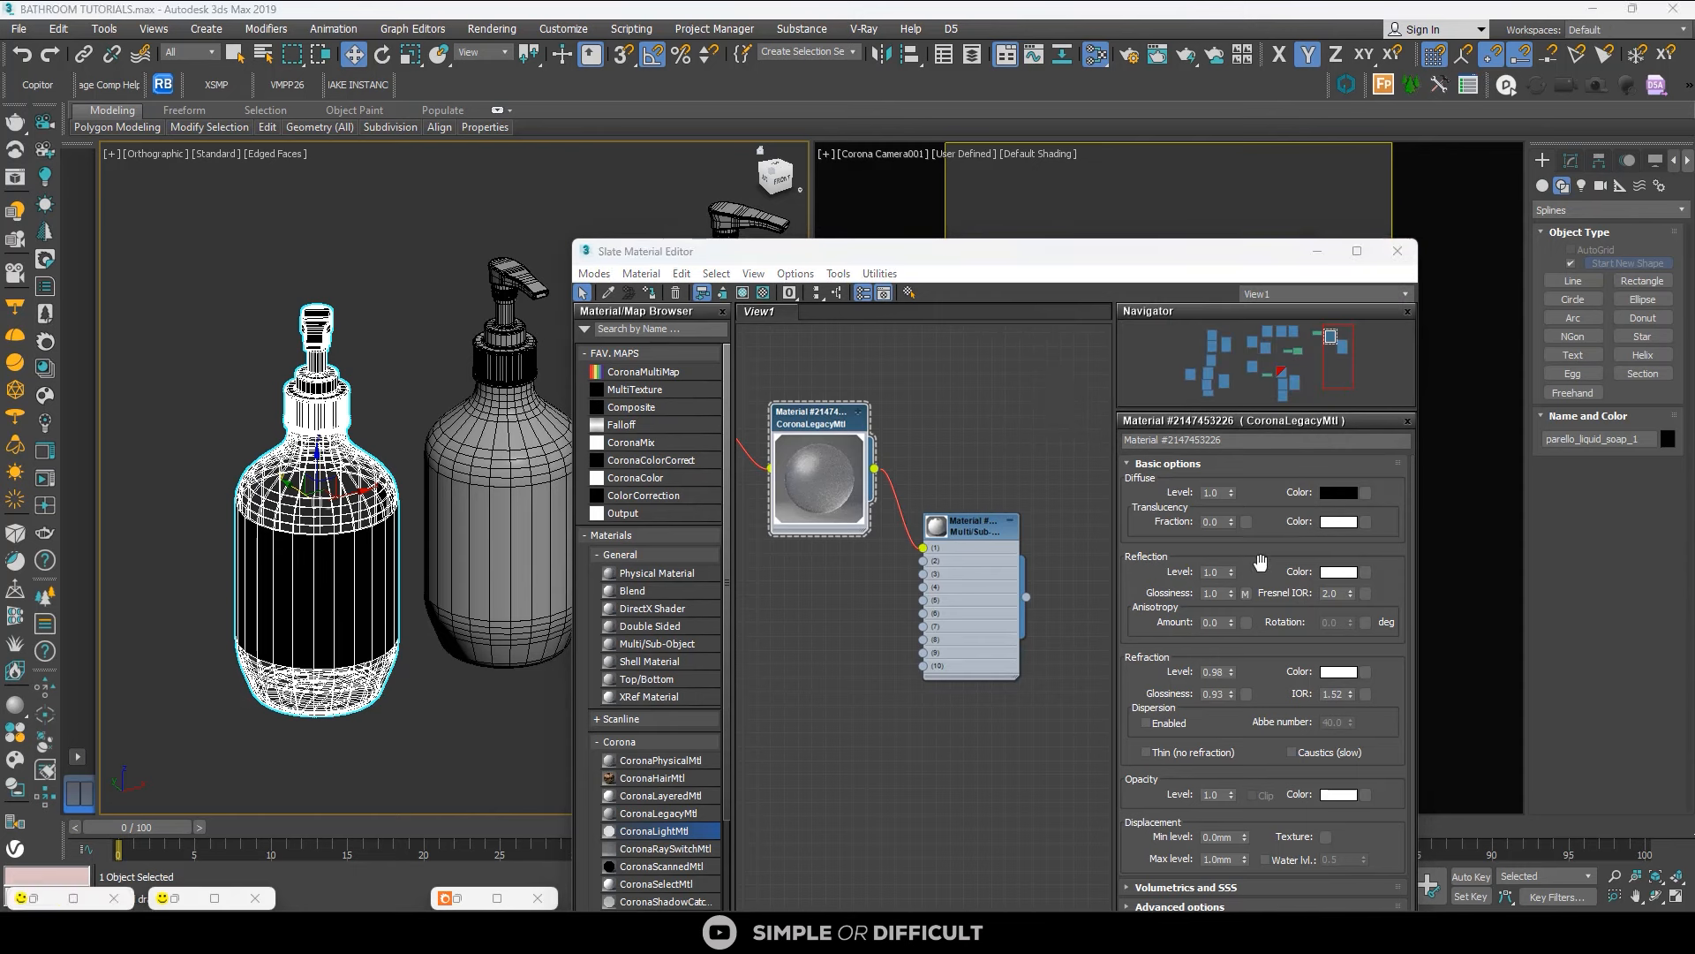
pyautogui.click(1338, 671)
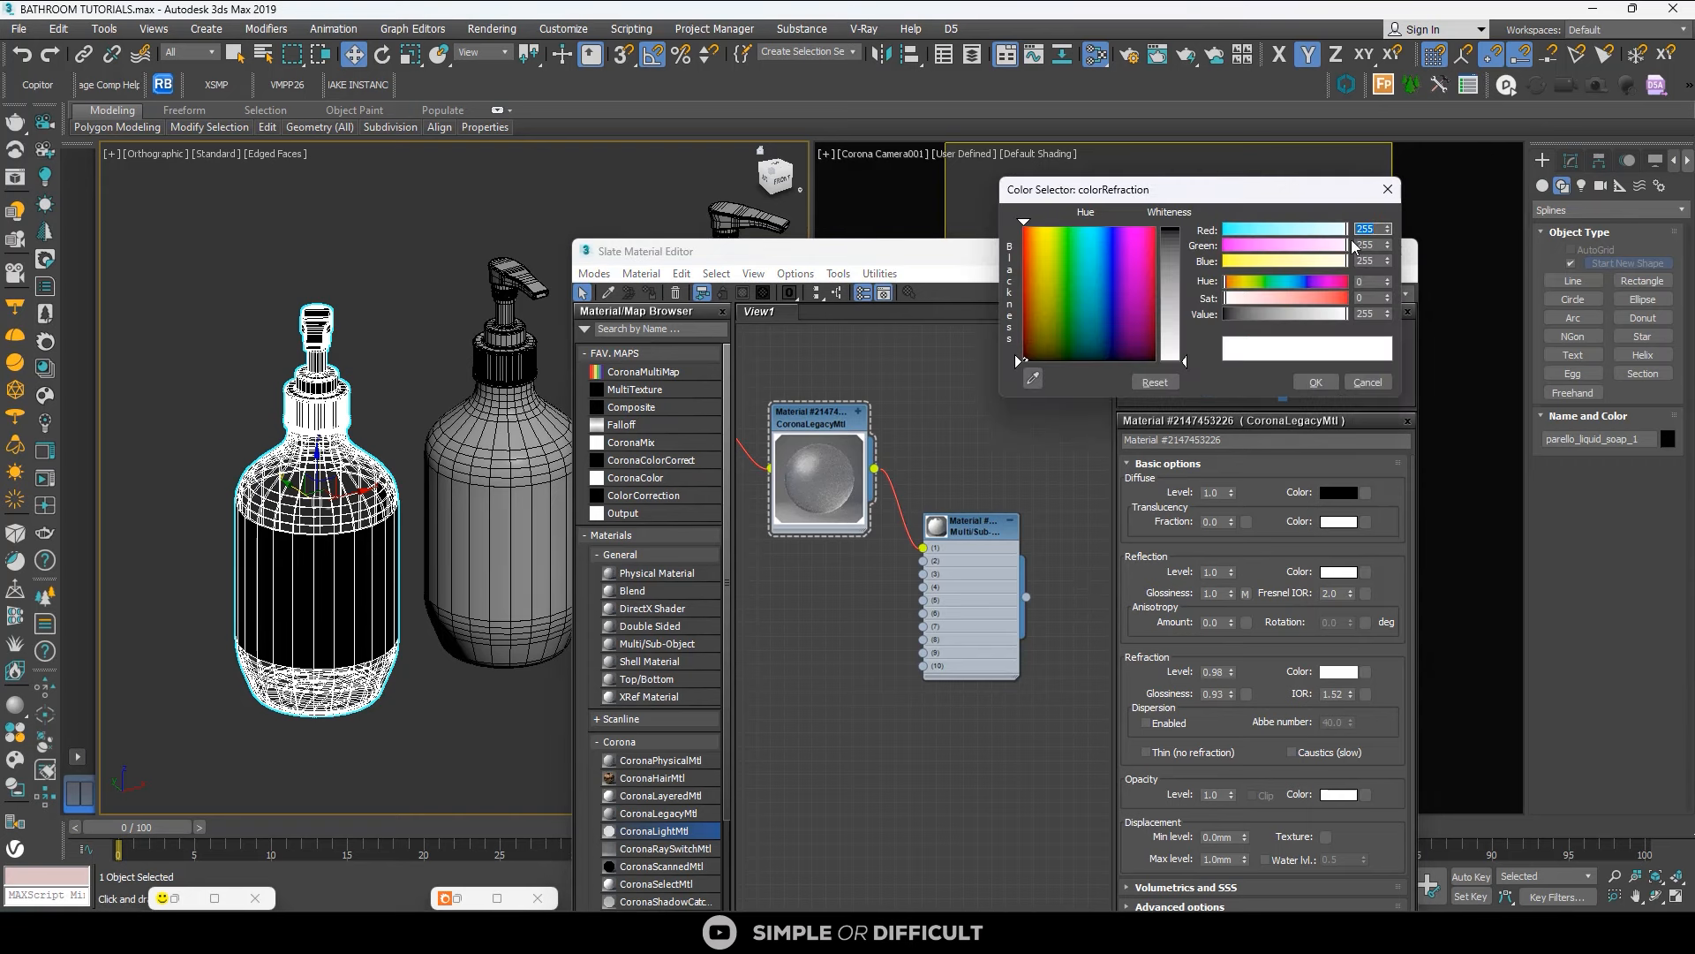
pyautogui.moveTo(1305, 300); pyautogui.dragTo(1268, 263)
pyautogui.click(1314, 246)
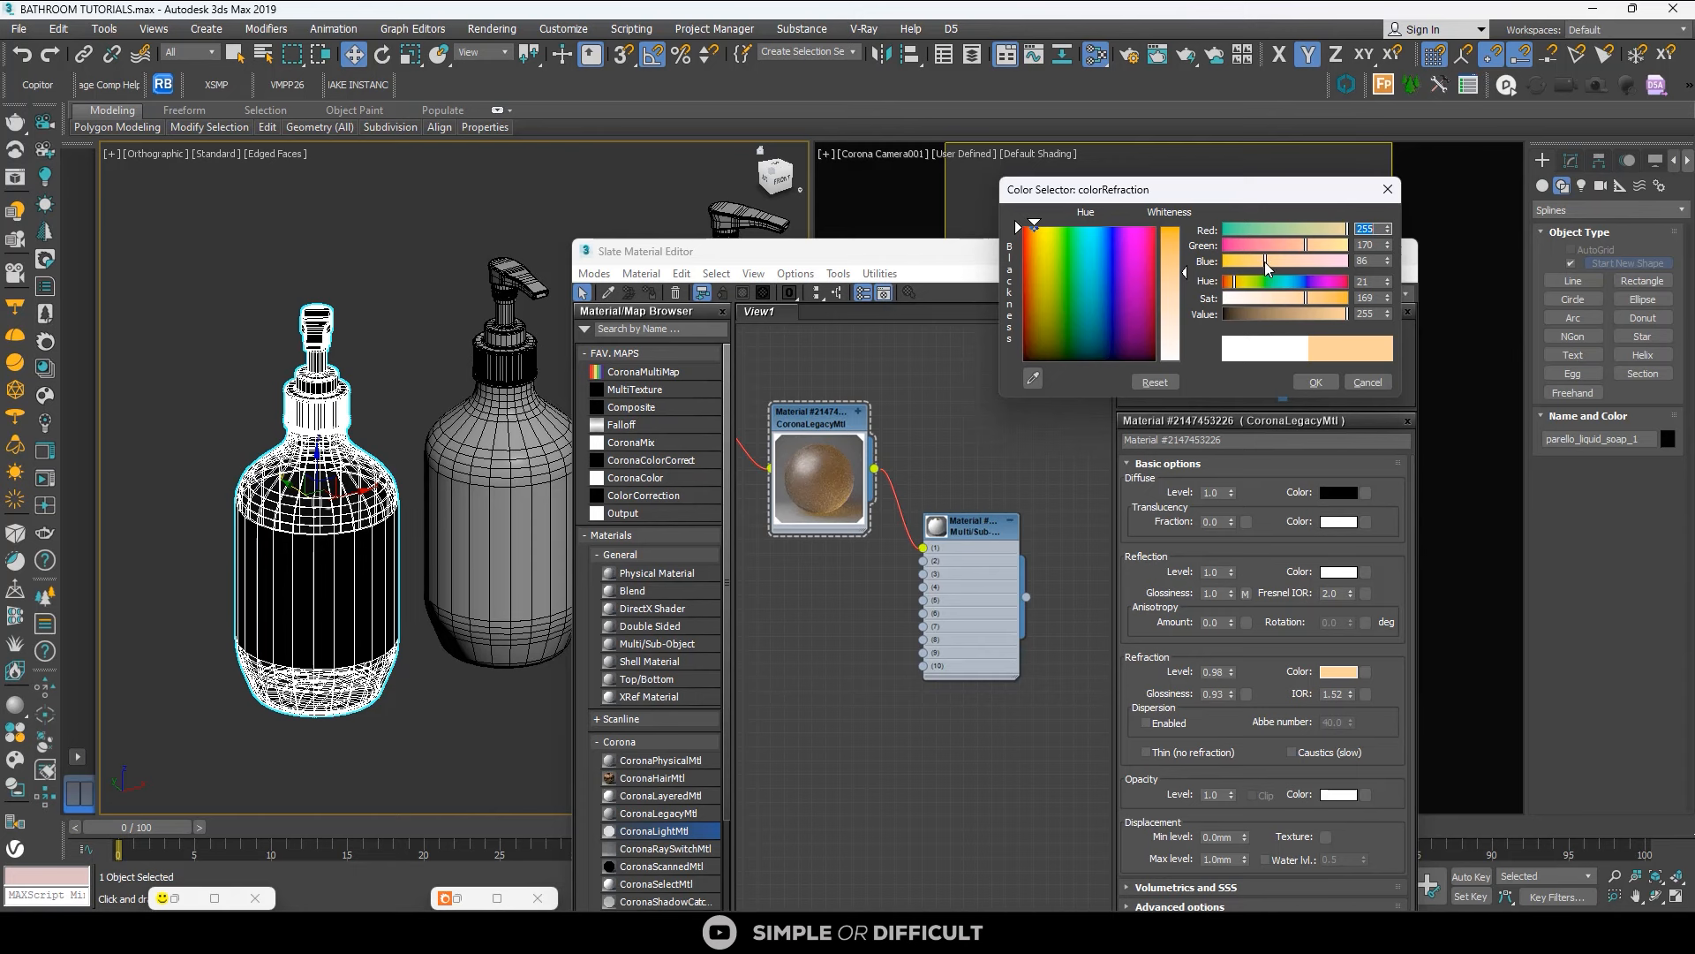
pyautogui.moveTo(1266, 262); pyautogui.dragTo(1287, 264)
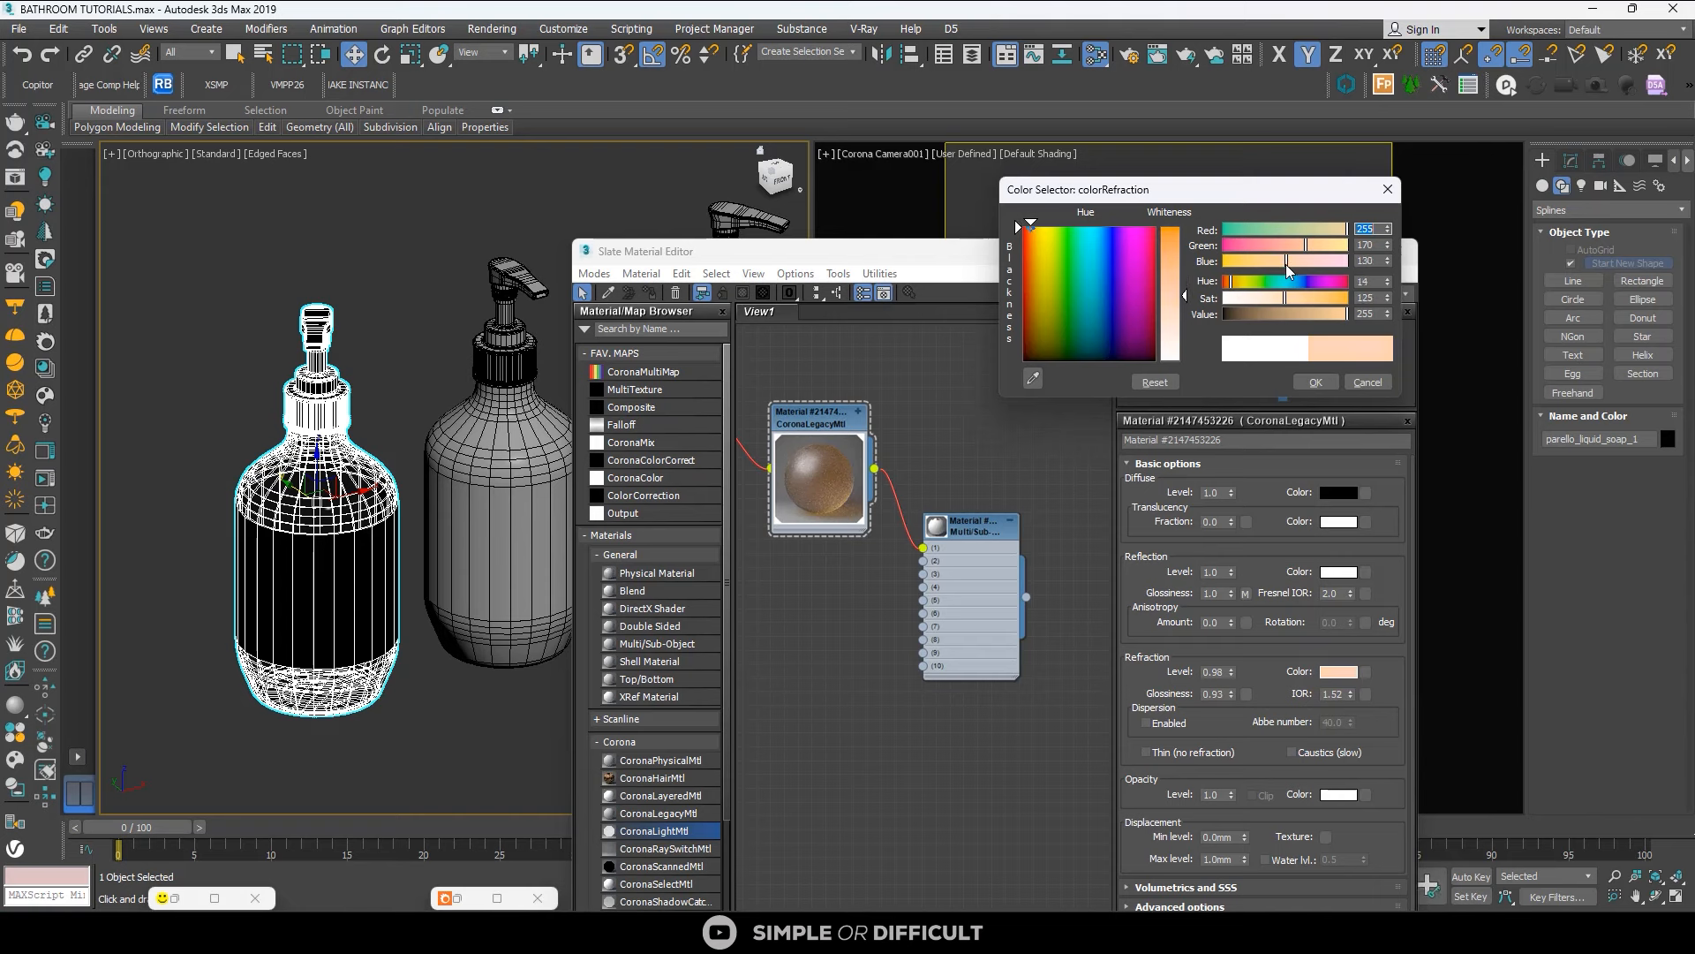
pyautogui.click(1316, 382)
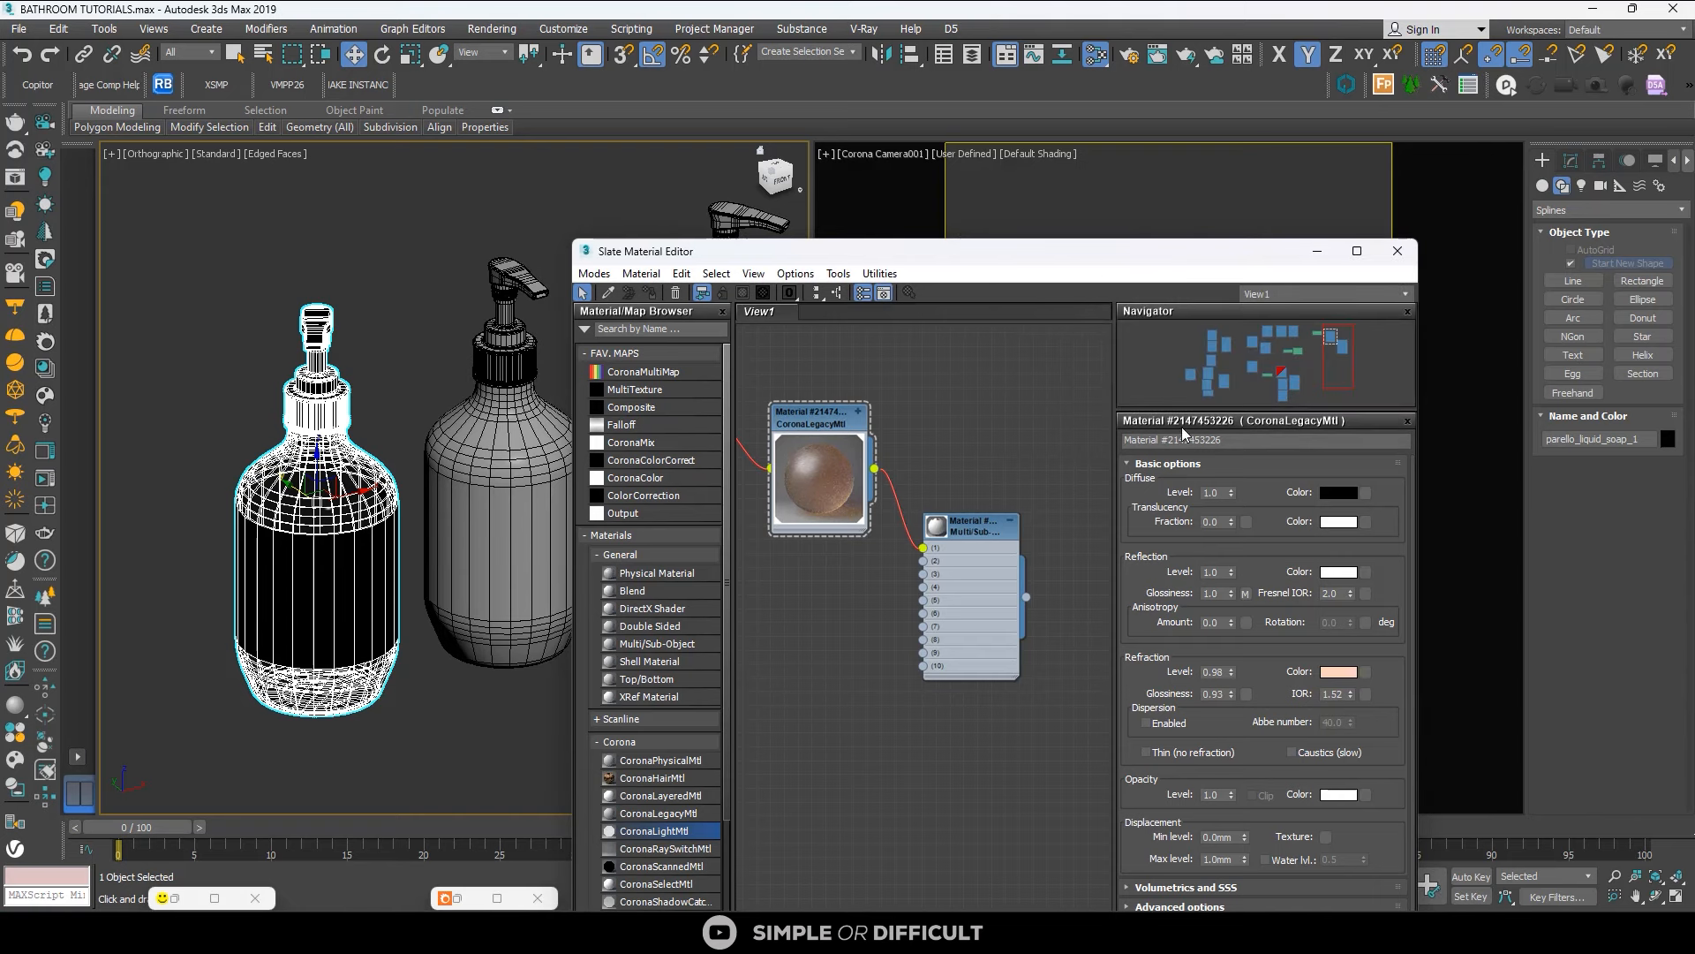
# Insert a ColorCorrection map between the parello_gloss bitmap and the glass sub-material's glossiness input and show its parameters.
pyautogui.click(599, 744)
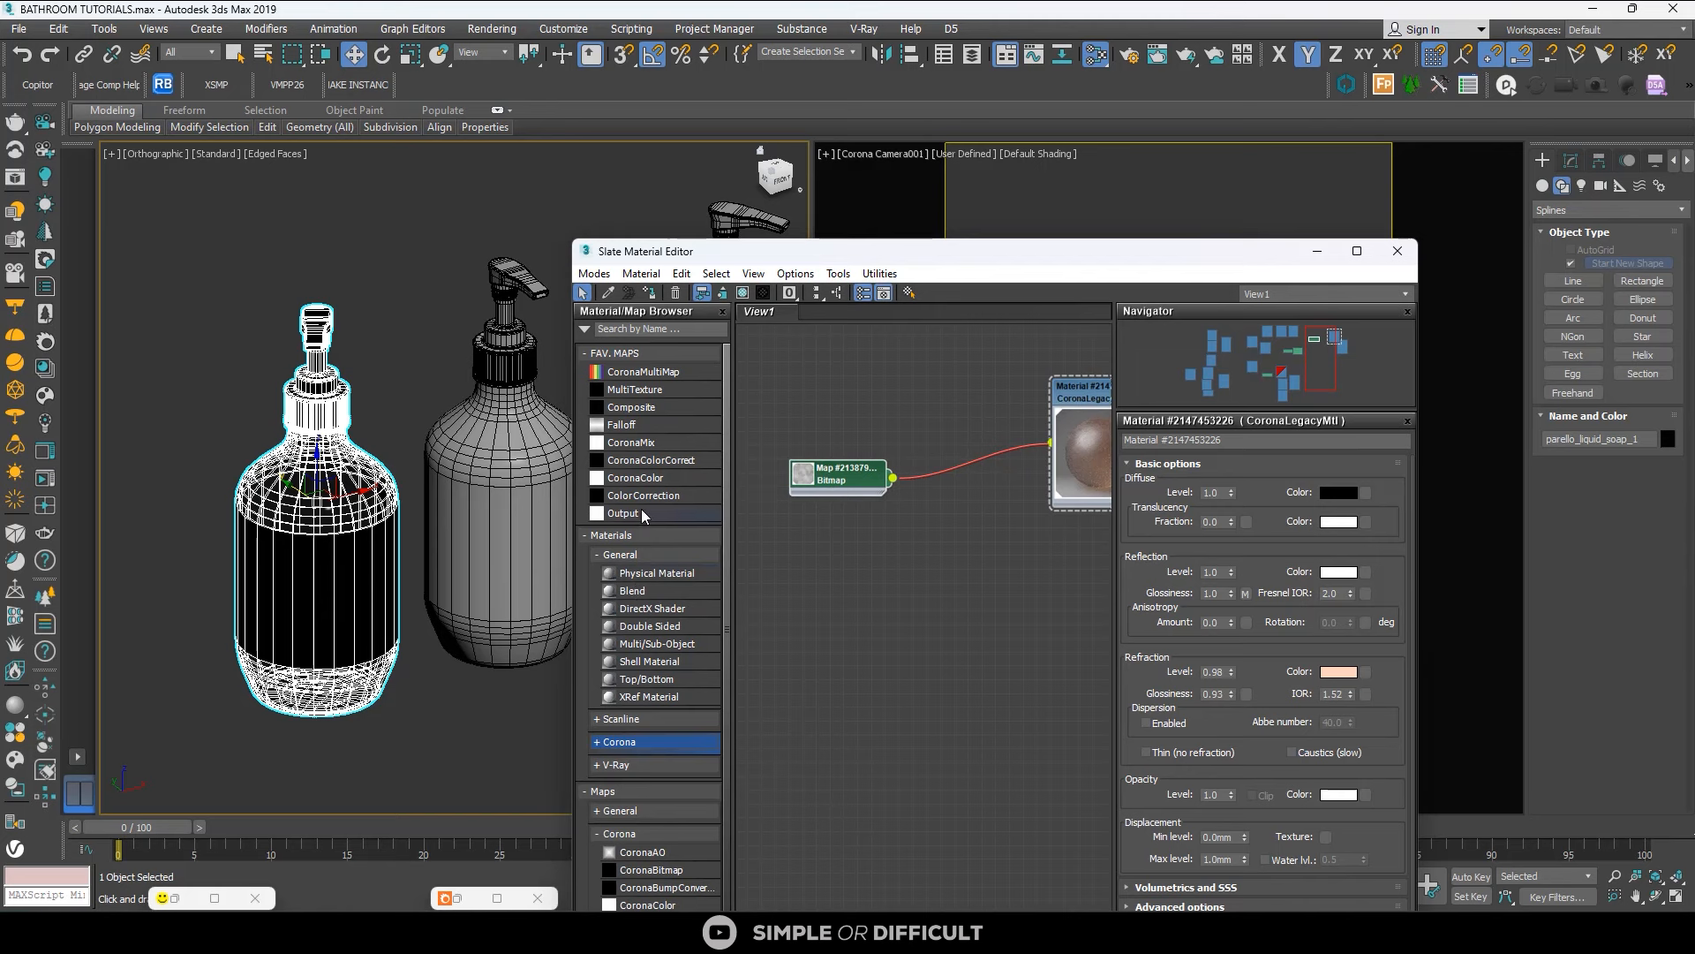
pyautogui.moveTo(646, 496); pyautogui.dragTo(974, 457)
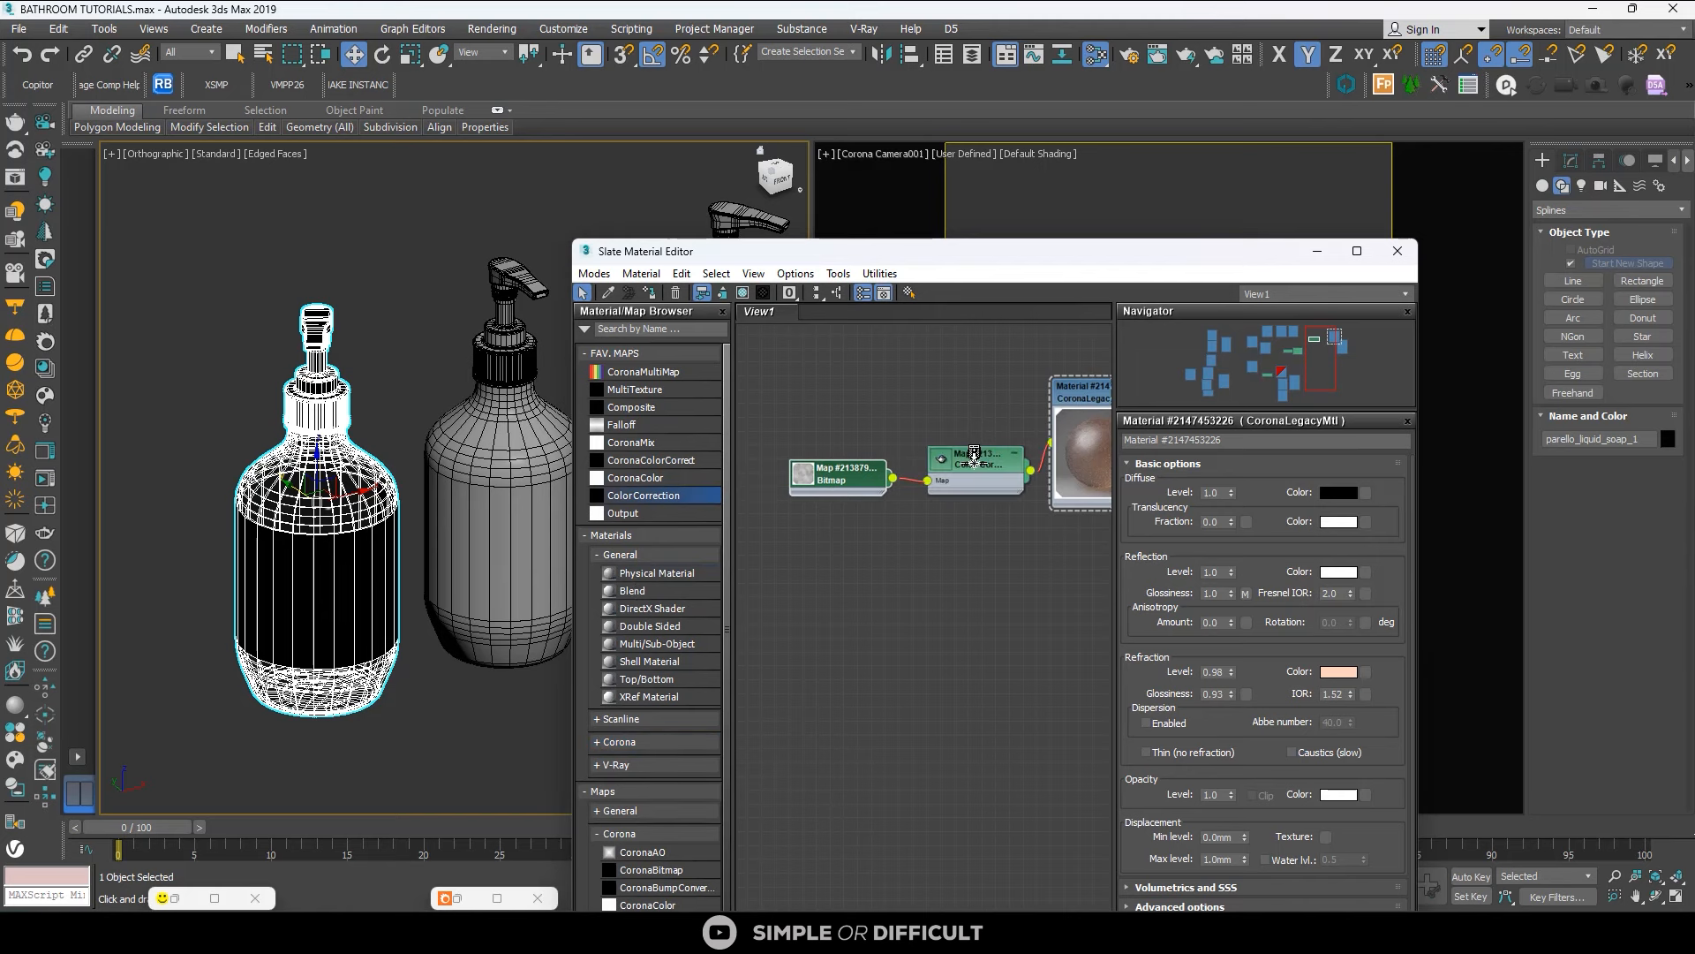
pyautogui.doubleClick(974, 459)
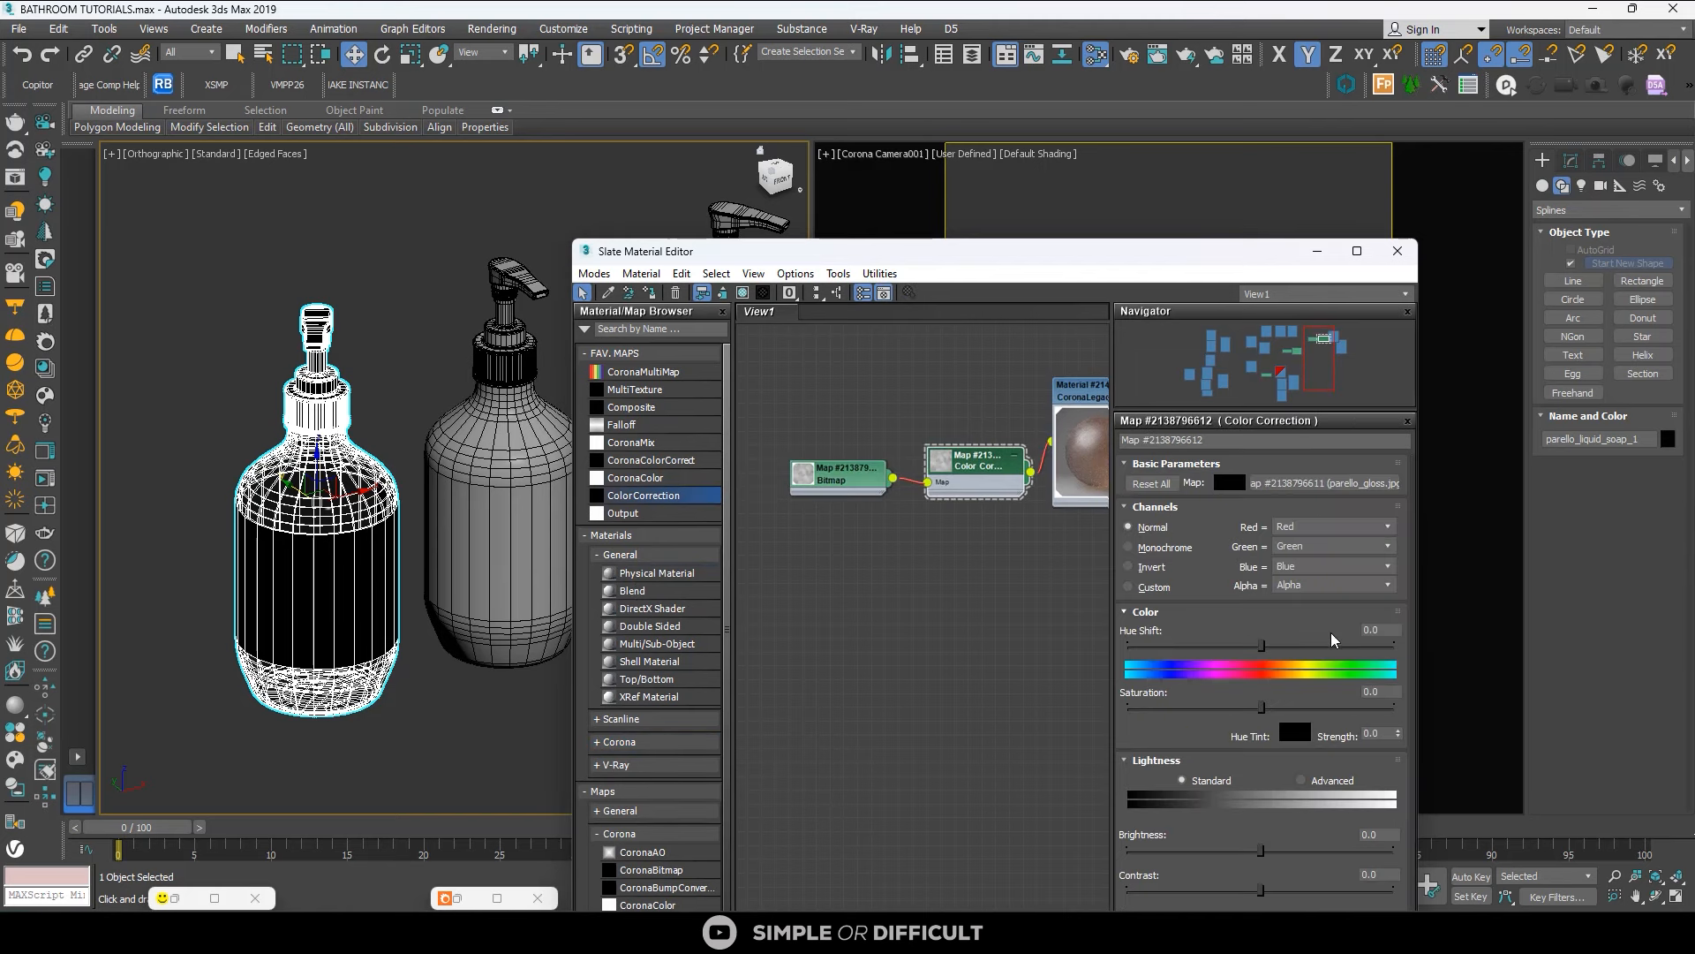
pyautogui.moveTo(972, 251); pyautogui.dragTo(865, 161)
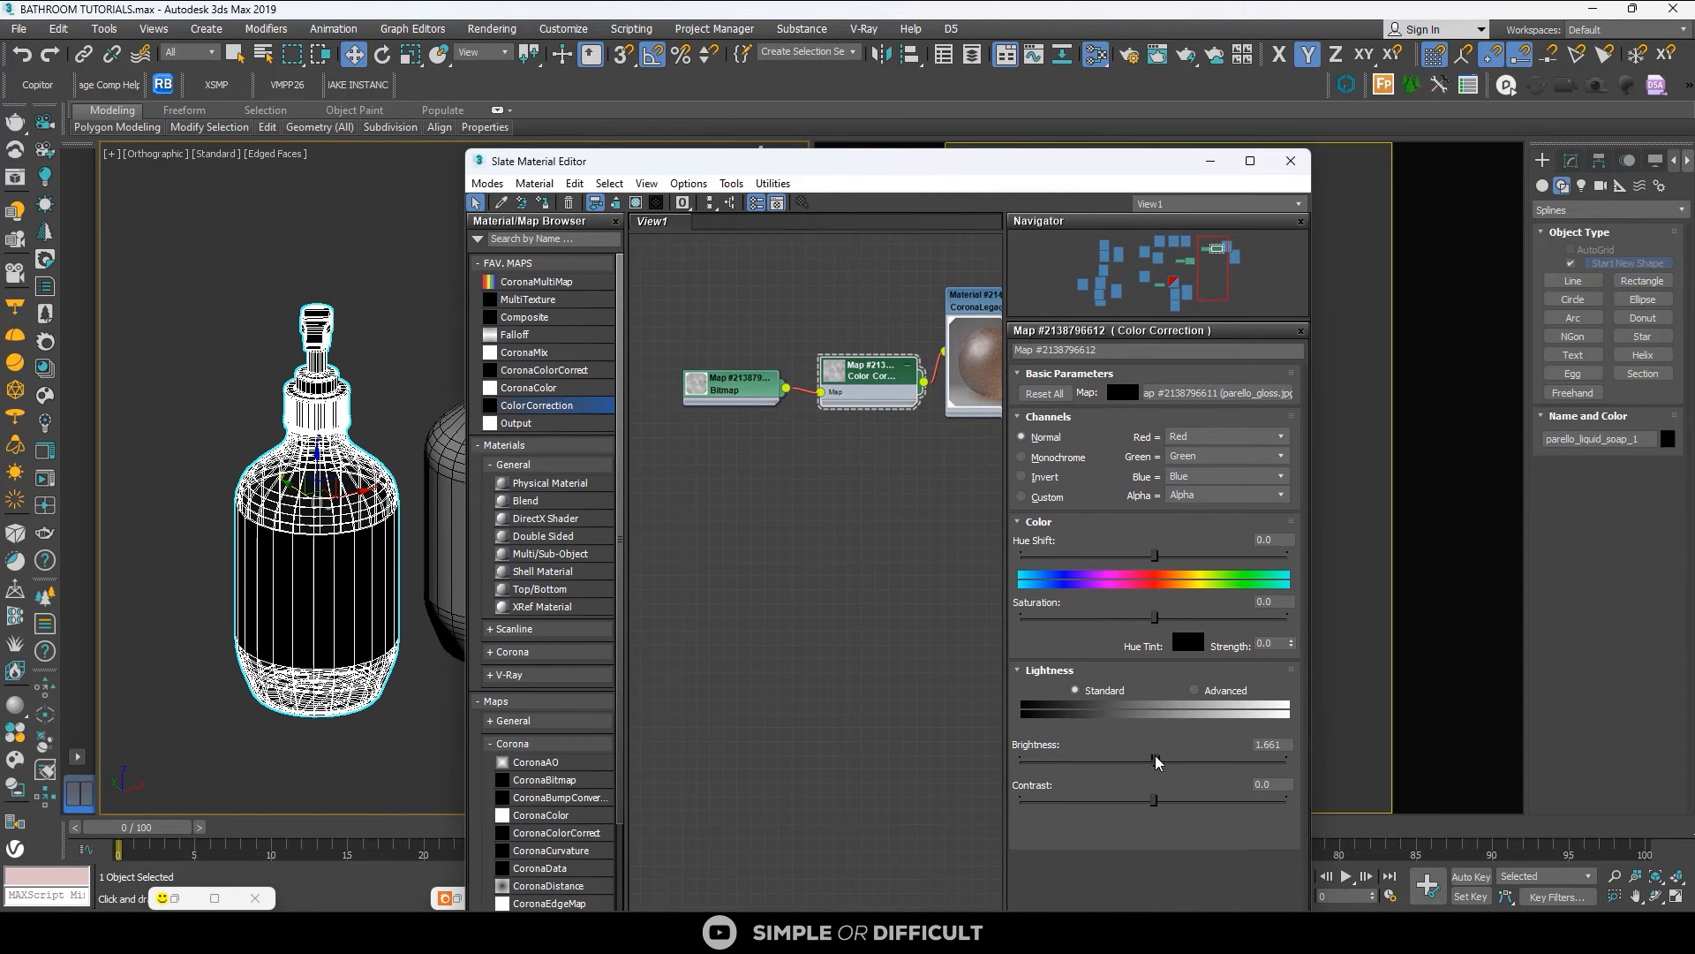
# Set the gloss map's colour correction to brightness 60 and contrast -20.
pyautogui.moveTo(1153, 758); pyautogui.dragTo(1185, 760)
pyautogui.moveTo(943, 534); pyautogui.dragTo(787, 534, button='middle')
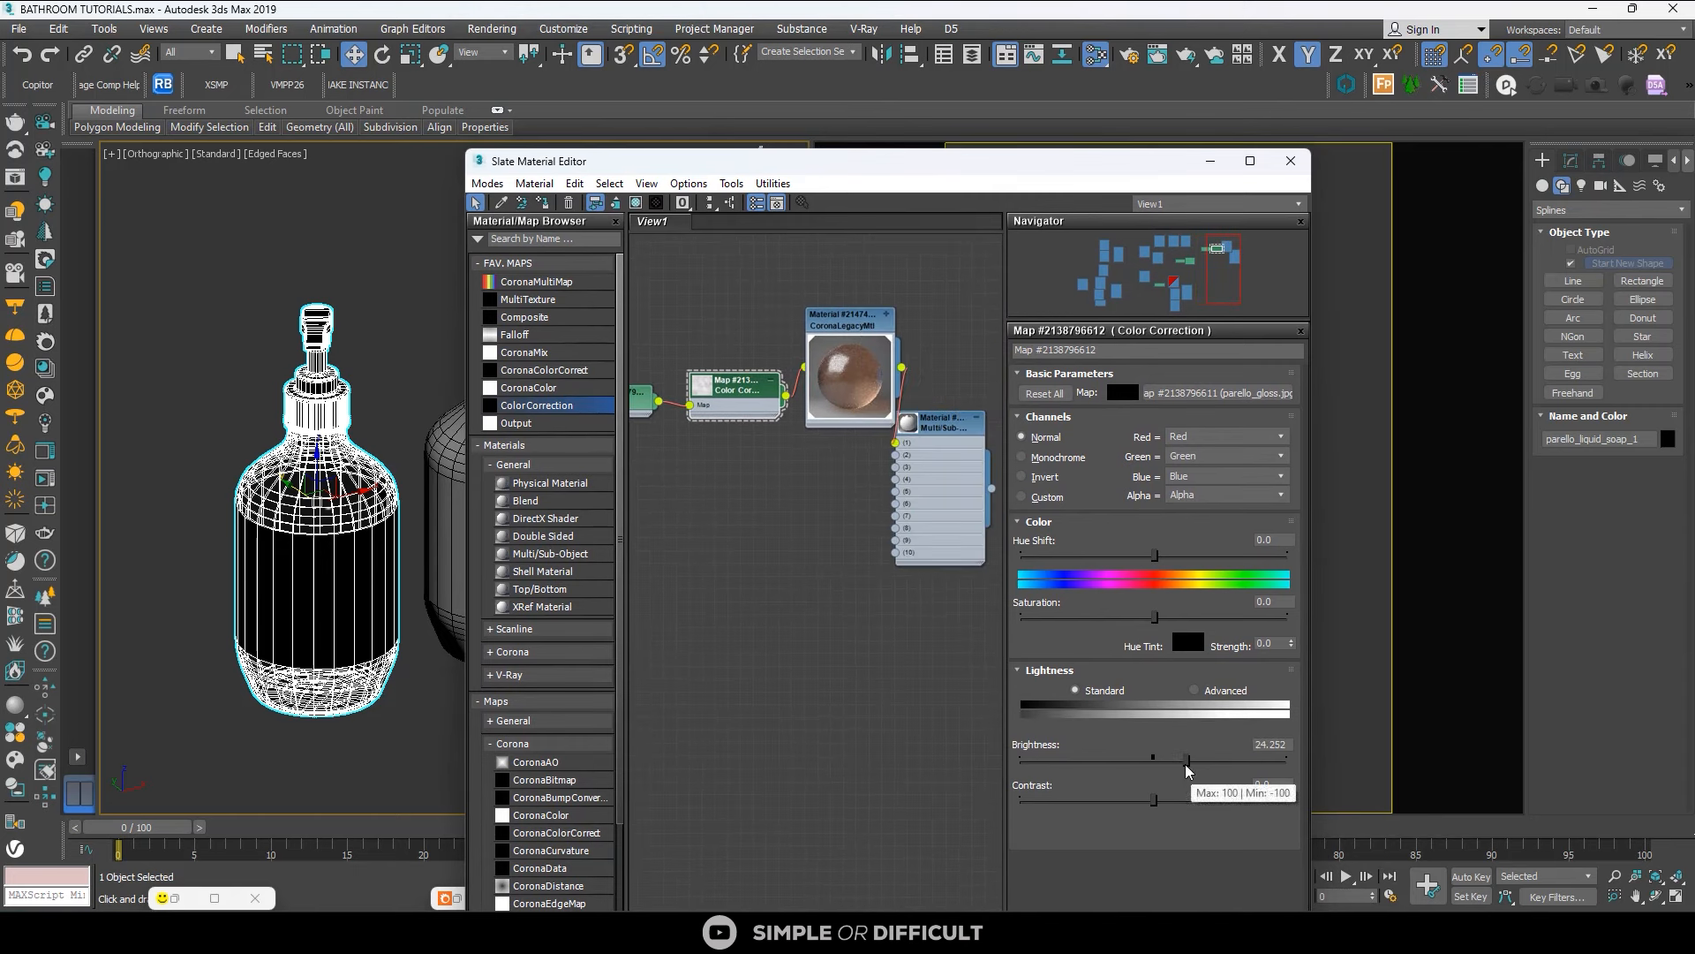
pyautogui.moveTo(1186, 759); pyautogui.dragTo(1231, 760)
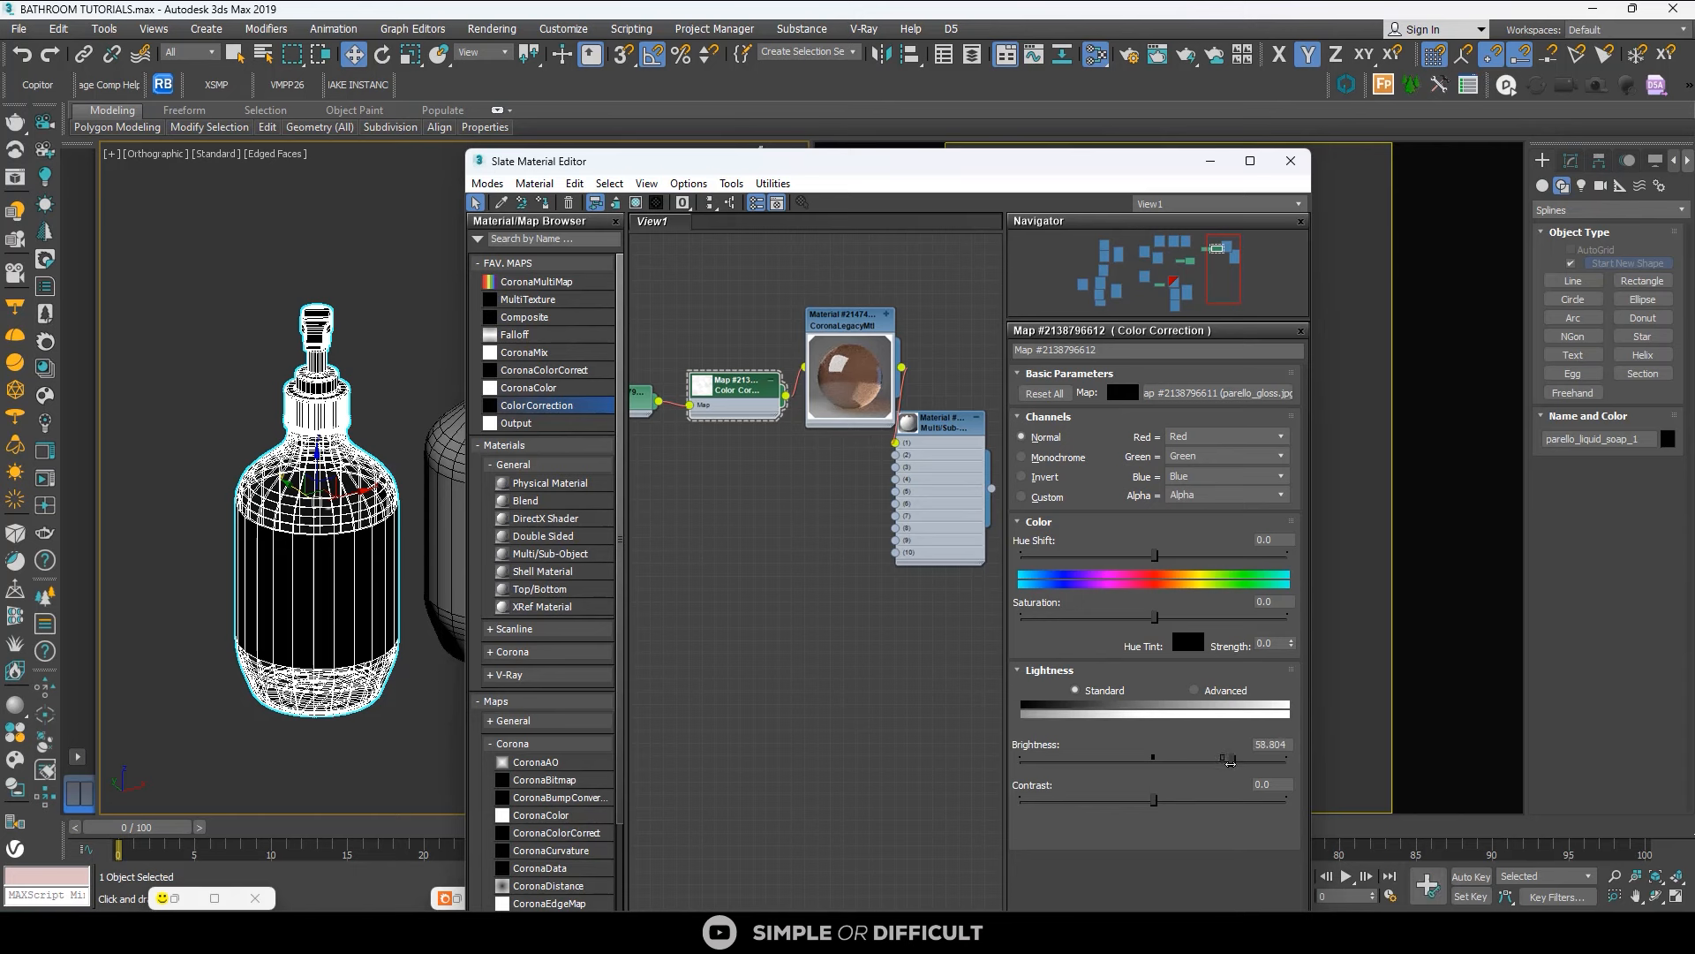
pyautogui.doubleClick(1276, 743)
pyautogui.moveTo(1155, 800); pyautogui.dragTo(1136, 800)
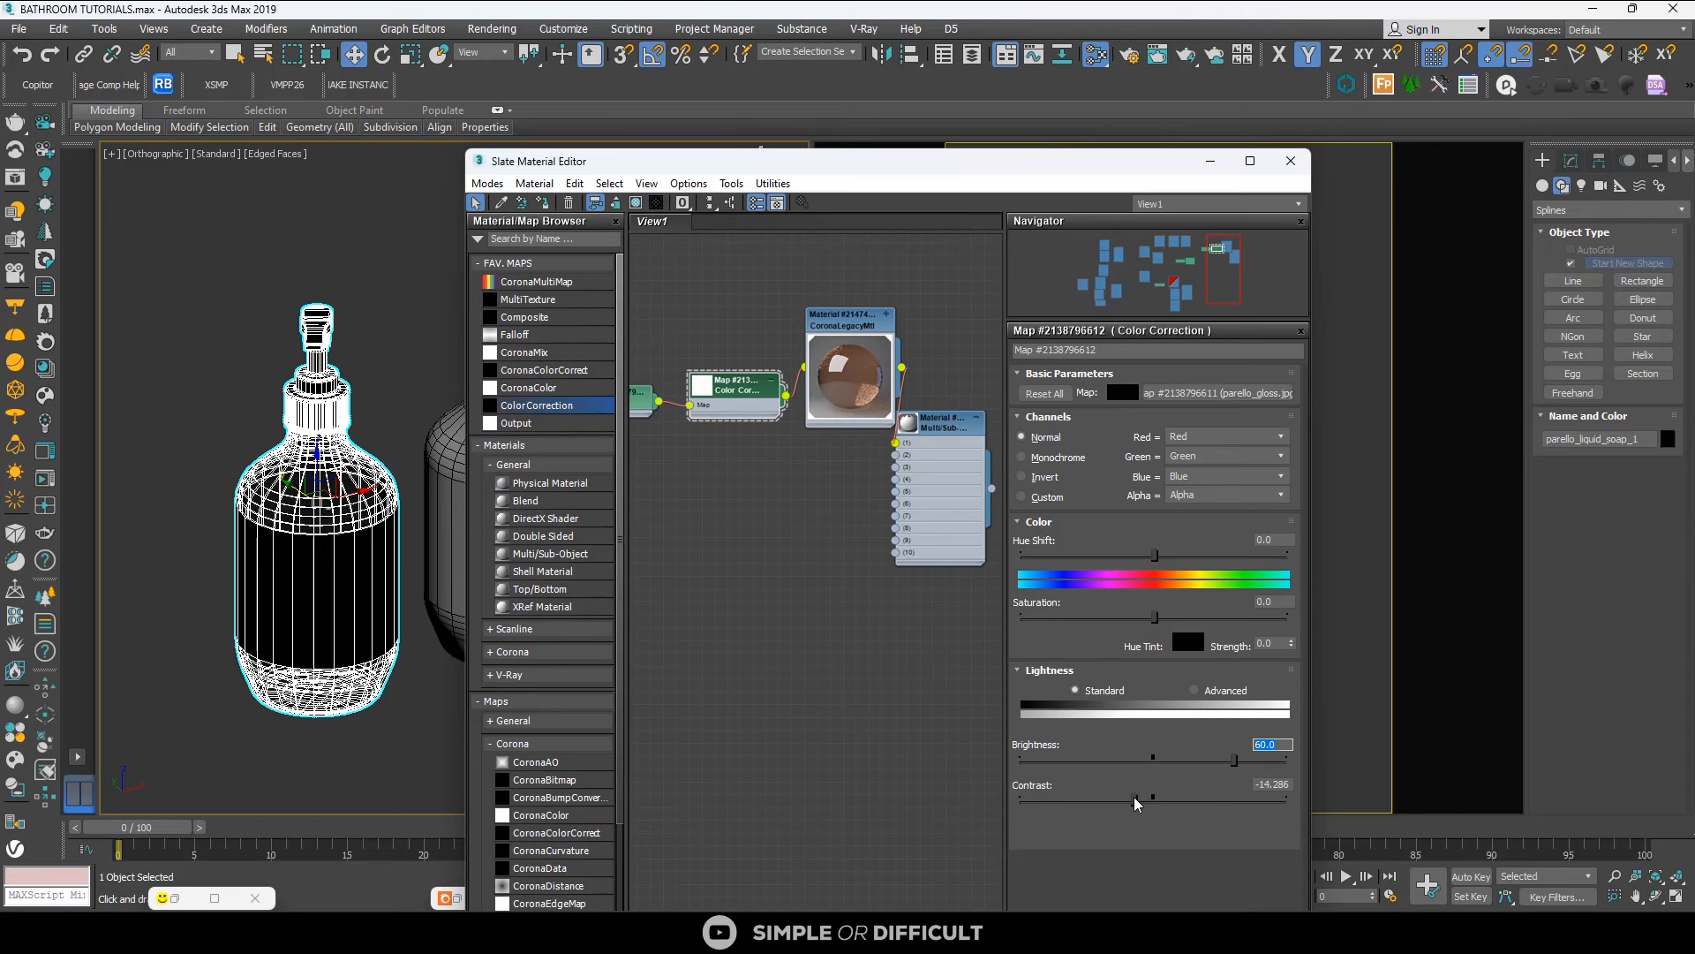
pyautogui.doubleClick(1268, 784)
# Copy the plain CoronaLegacyMtl beside the glass sub-material, connect it to slot 2 of the Multi/Sub-Object material and show its parameters.
pyautogui.scroll(-5, 806, 478)
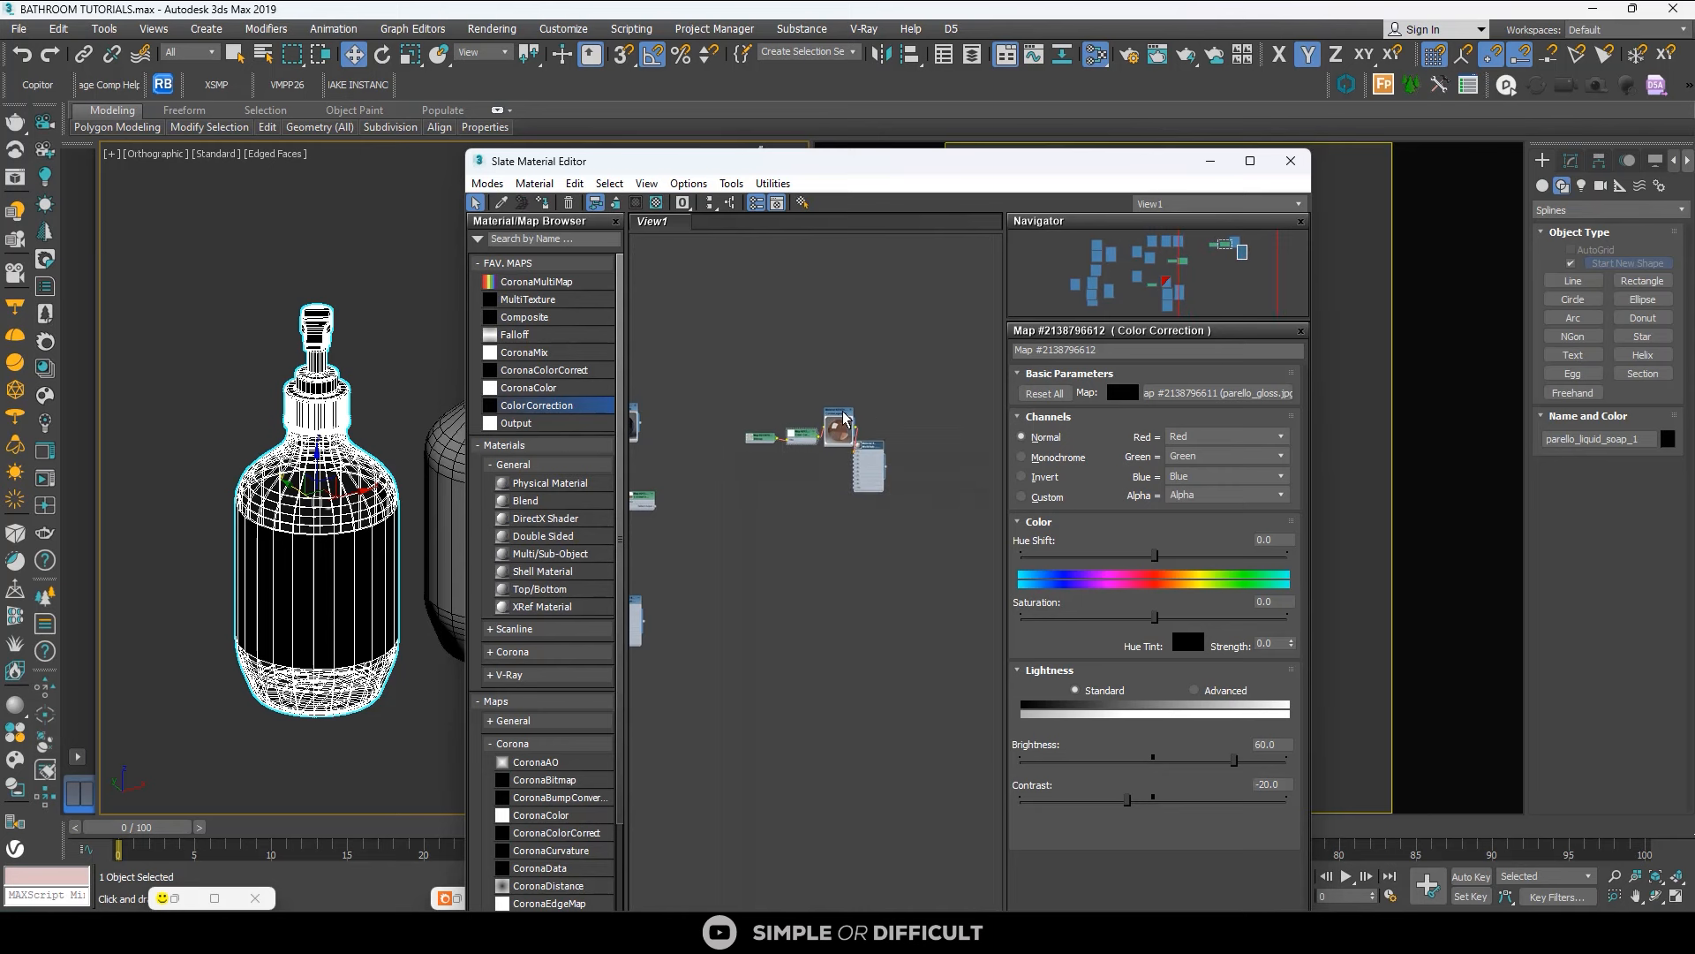
pyautogui.scroll(3, 798, 389)
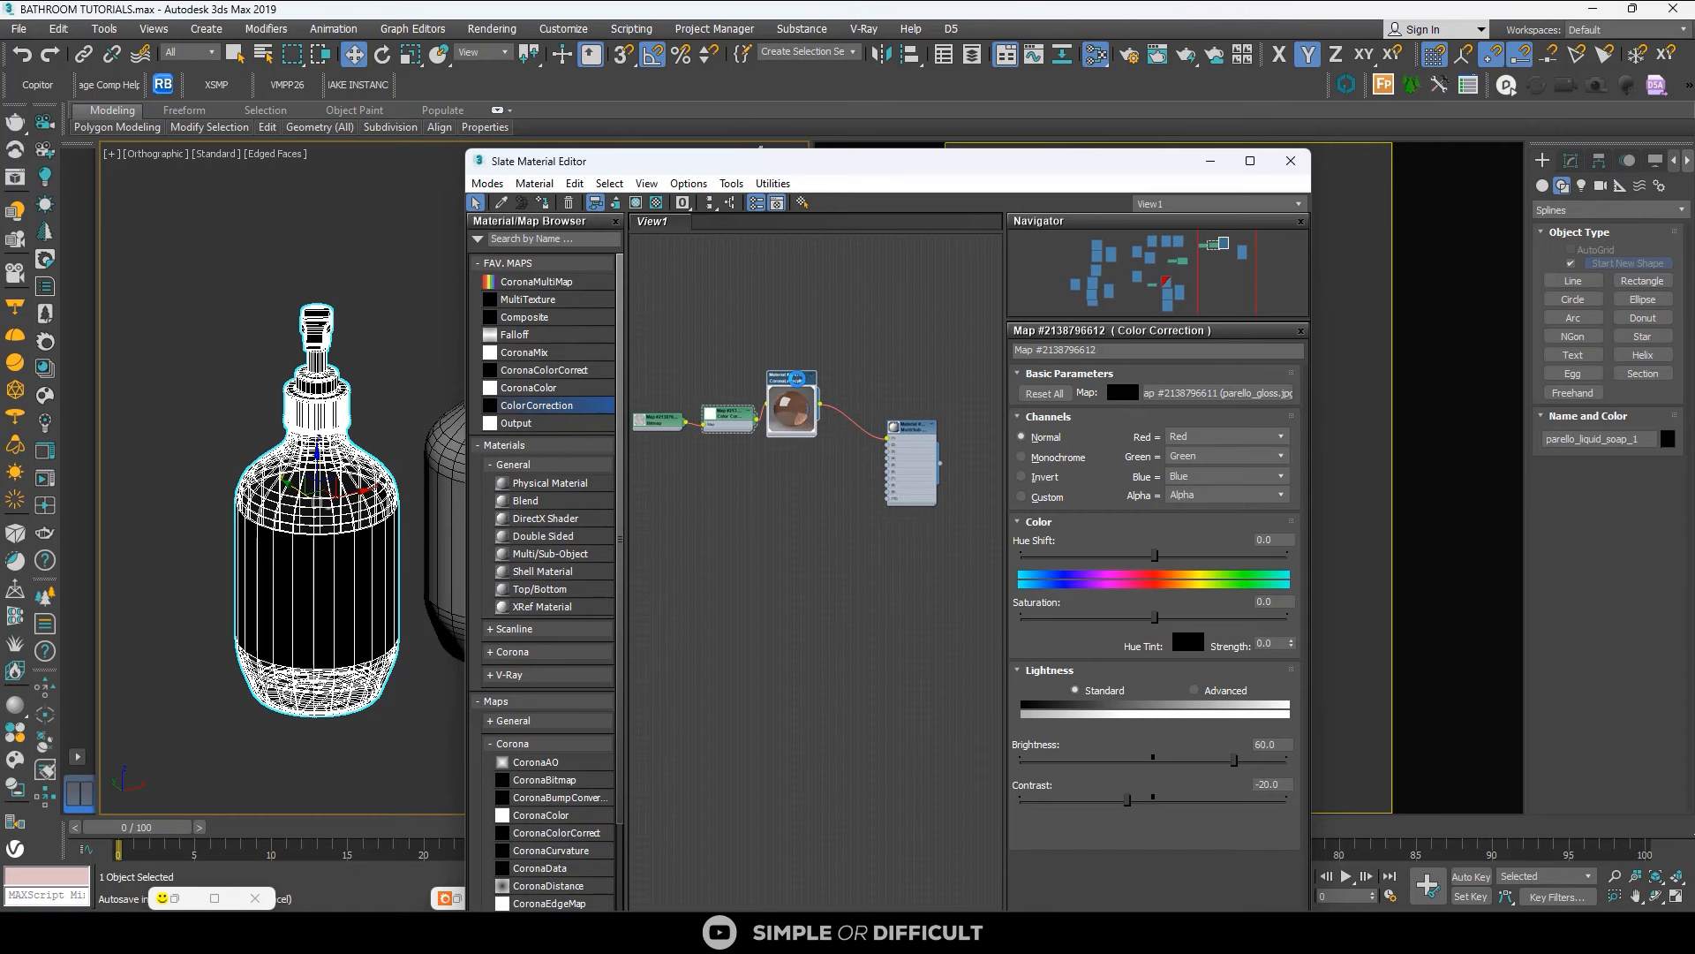
pyautogui.scroll(2, 680, 411)
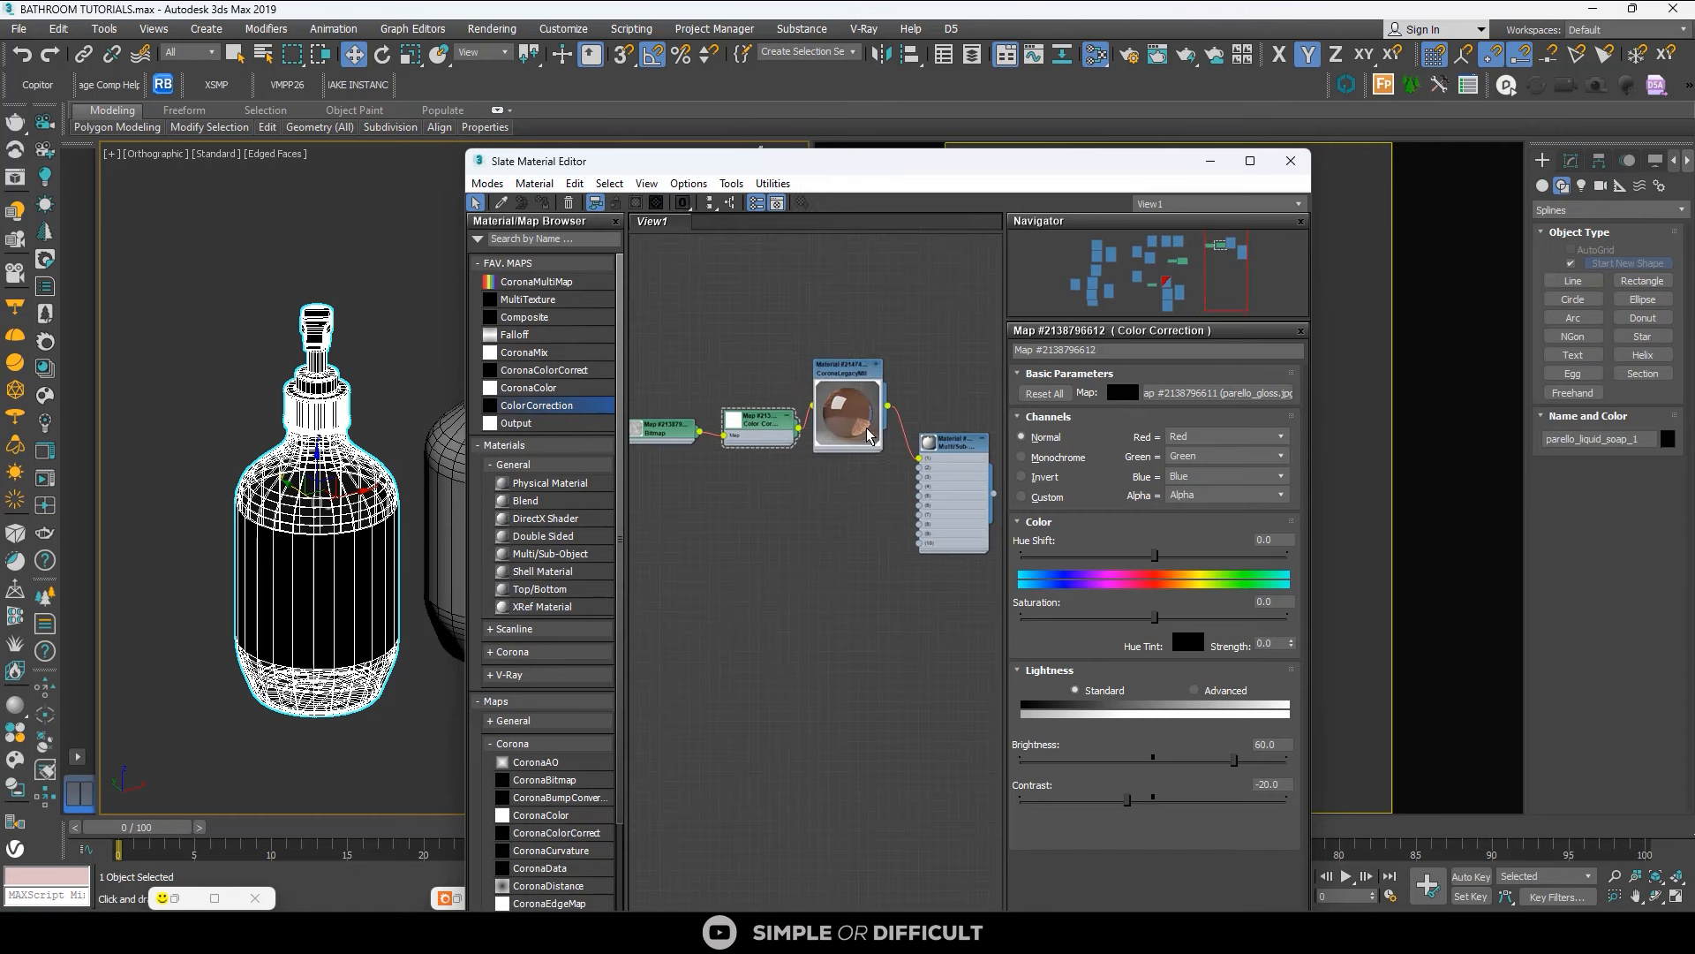
pyautogui.scroll(2, 916, 476)
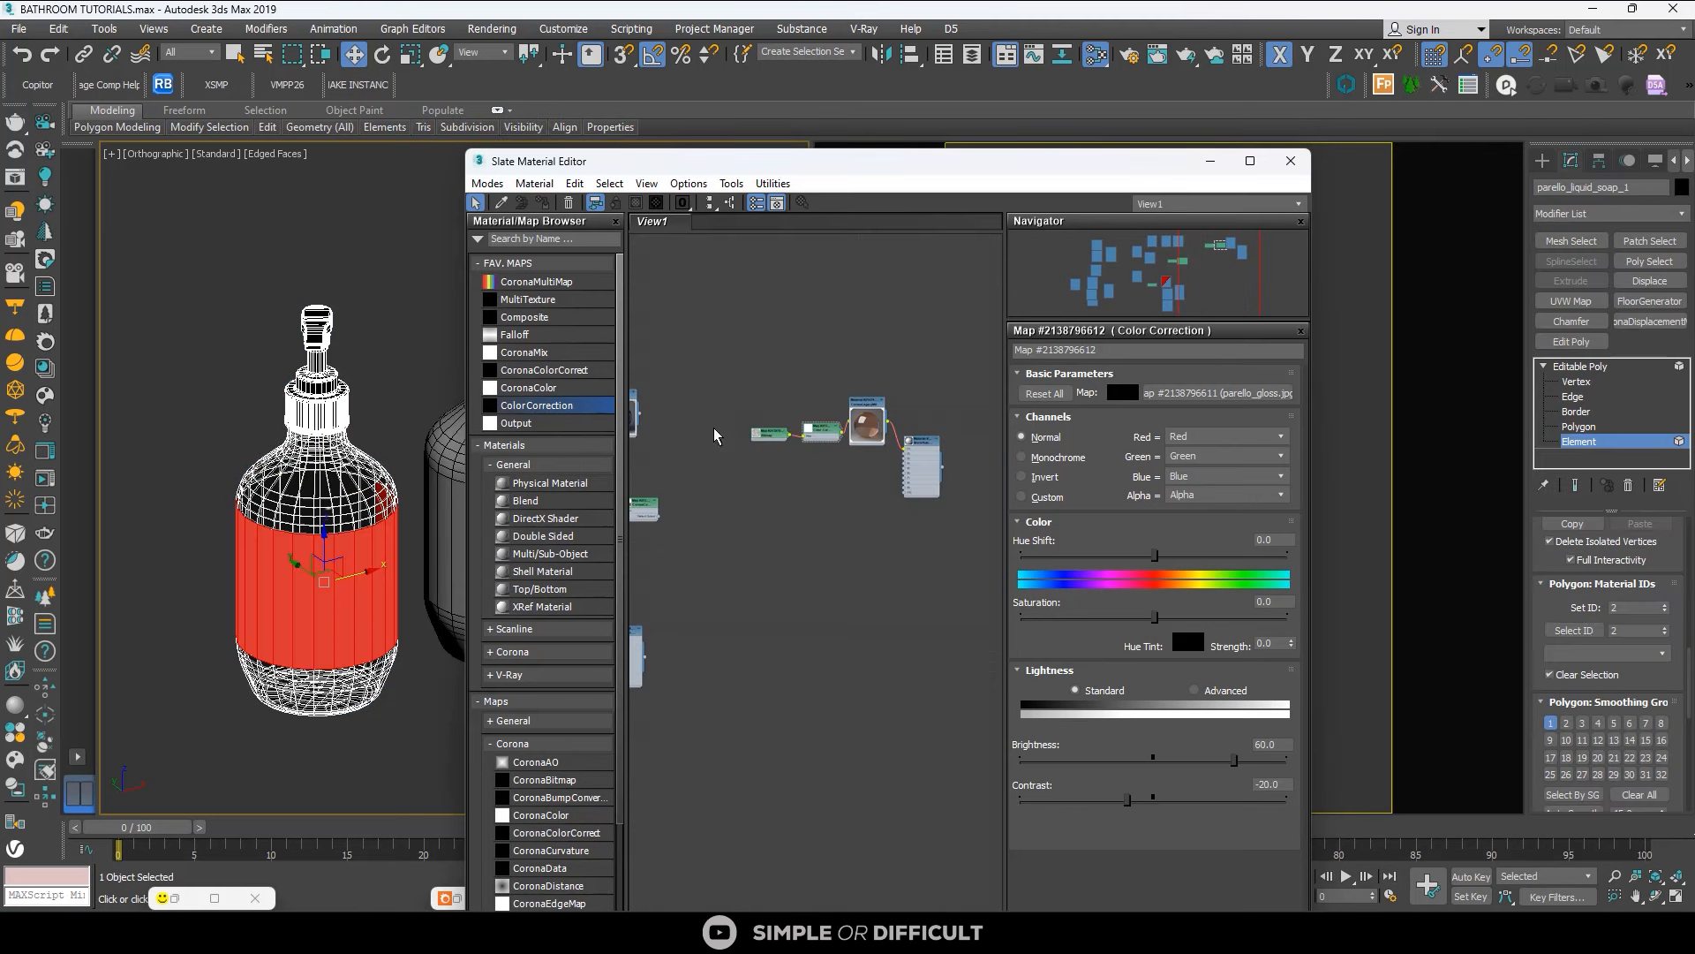
pyautogui.scroll(-5, 714, 429)
pyautogui.scroll(3, 765, 437)
pyautogui.click(765, 430)
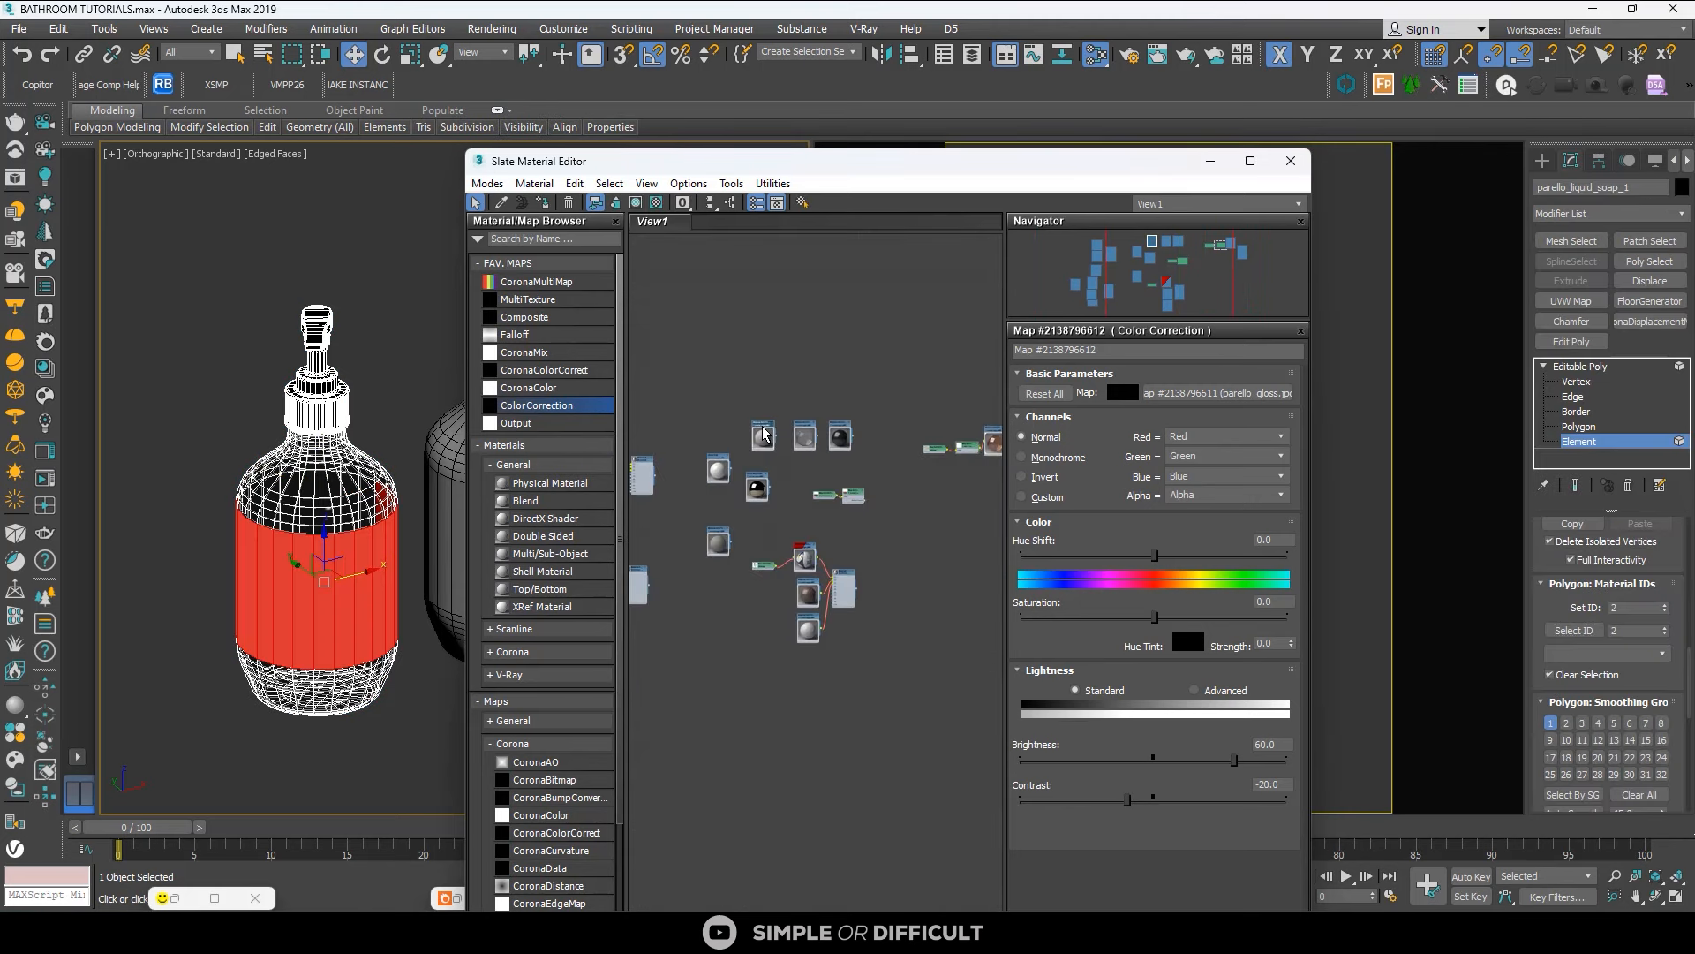
pyautogui.scroll(5, 810, 494)
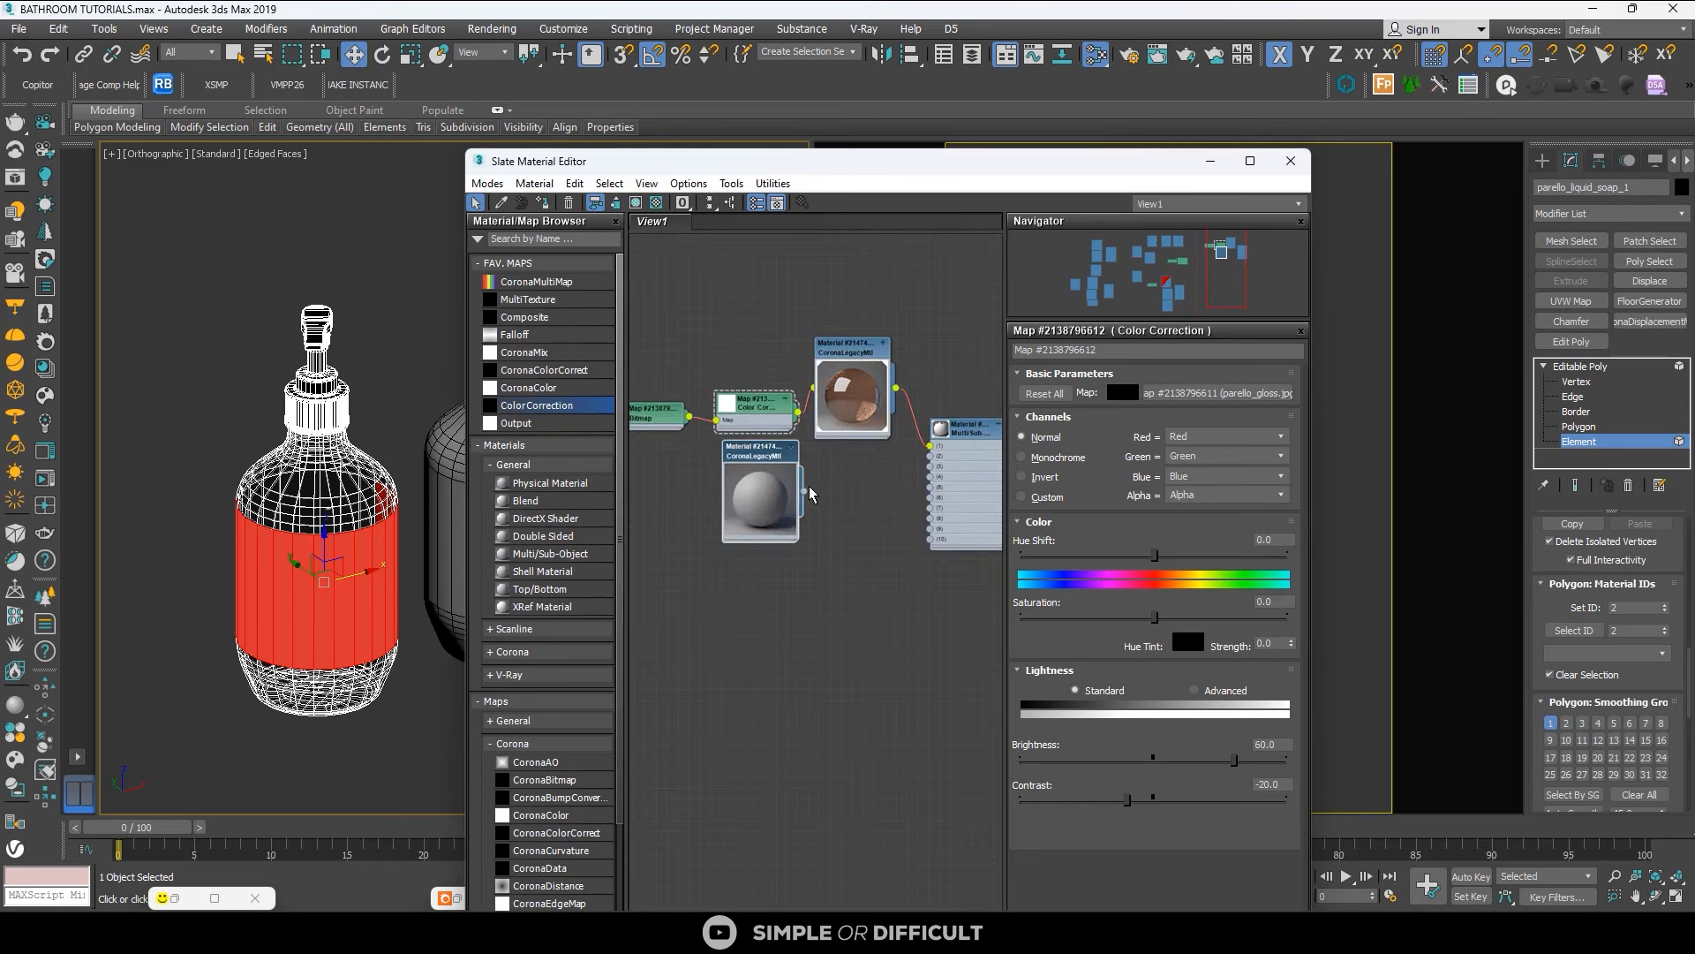
pyautogui.moveTo(804, 491); pyautogui.dragTo(929, 456)
pyautogui.moveTo(741, 464); pyautogui.dragTo(829, 464)
pyautogui.doubleClick(828, 466)
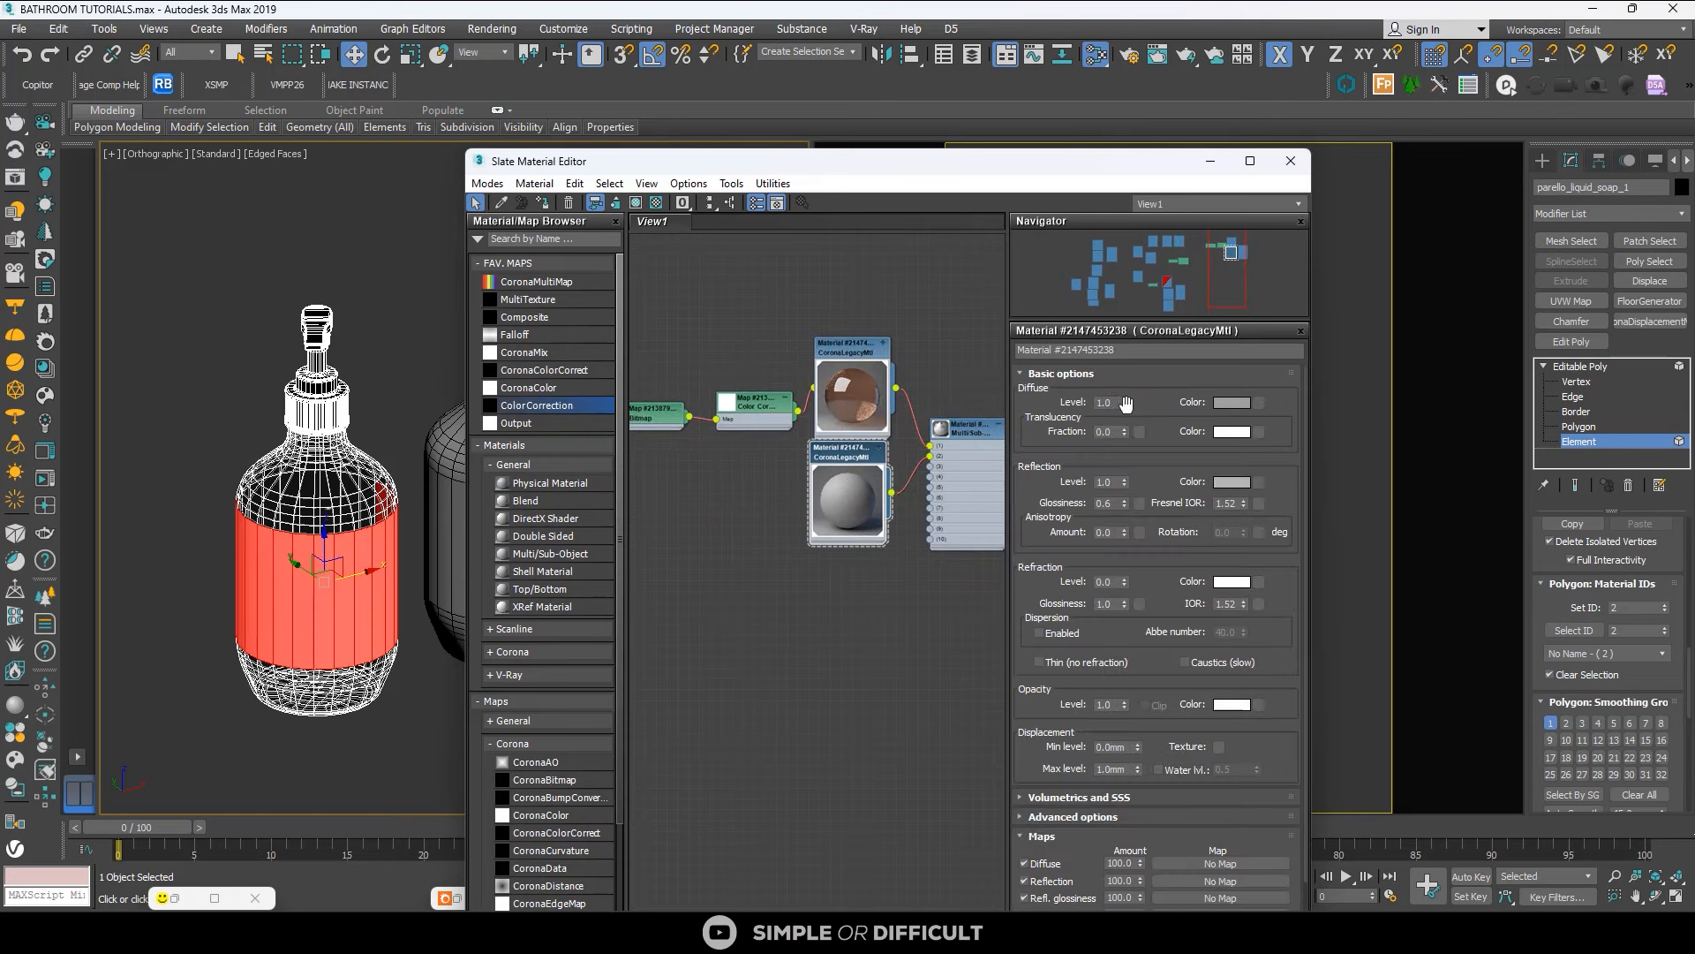
# Set the label sub-material's diffuse level to 0.7 and its diffuse colour to a light grey.
pyautogui.click(1118, 404)
pyautogui.click(1232, 403)
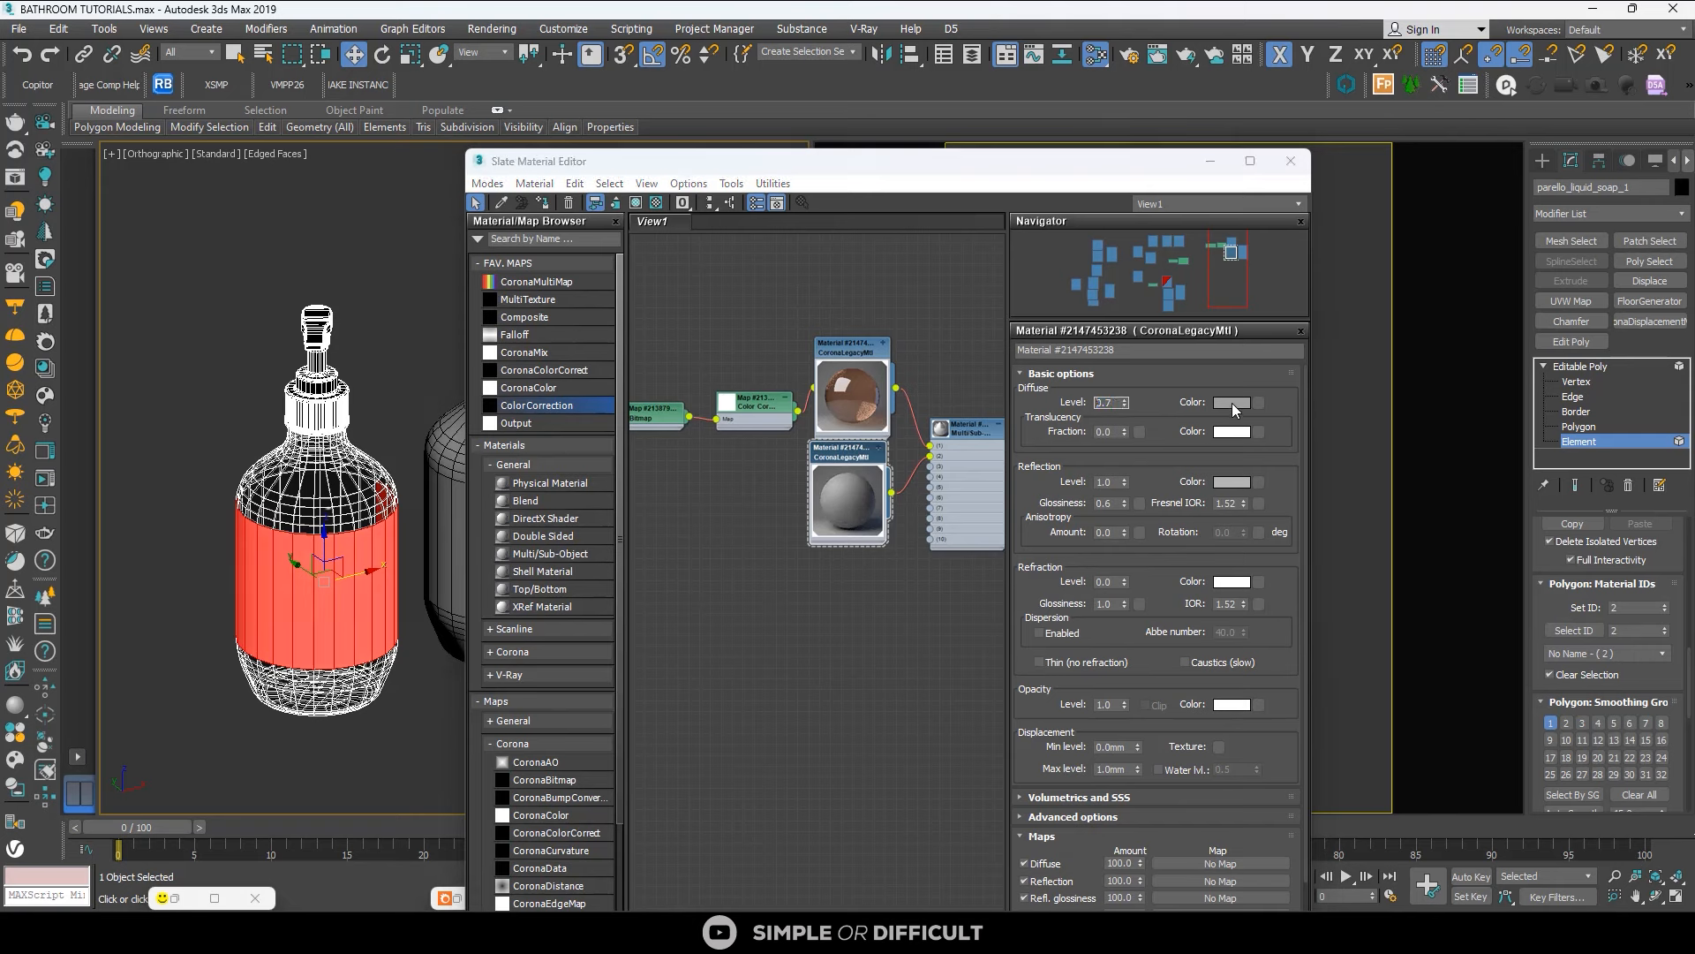
pyautogui.moveTo(1183, 360); pyautogui.dragTo(1181, 347)
pyautogui.click(1316, 381)
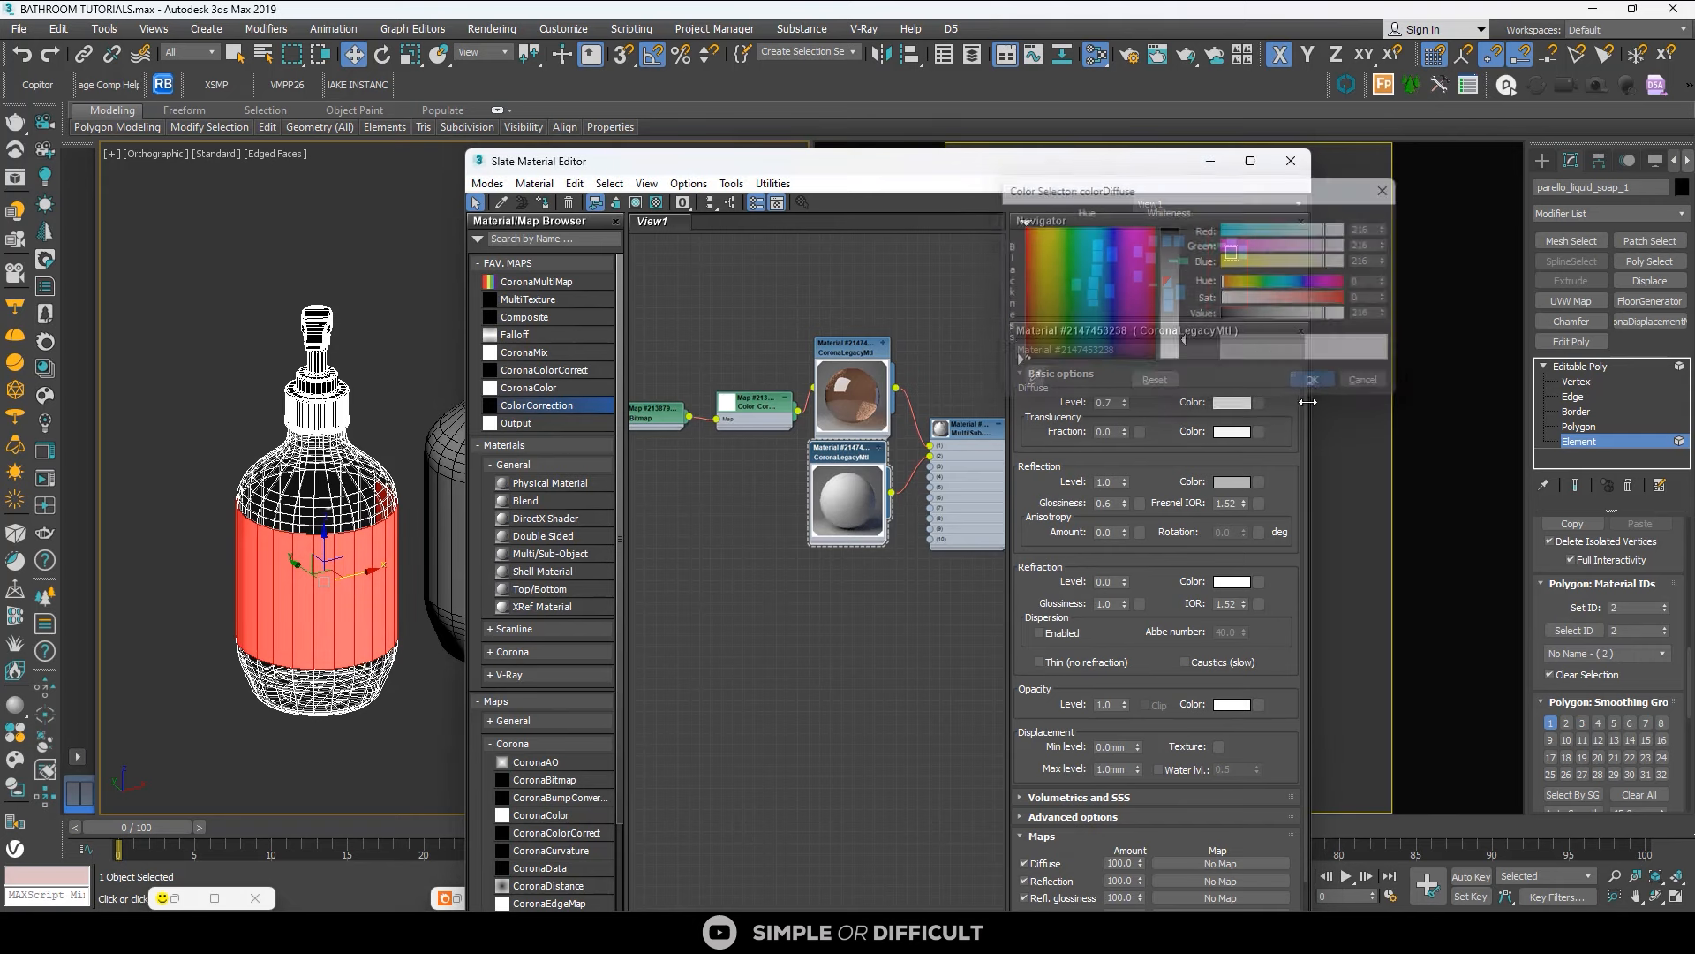
# Set the label sub-material's reflection colour to pure white, RGB 255, 255, 255.
pyautogui.click(1232, 482)
pyautogui.moveTo(1188, 353); pyautogui.dragTo(1183, 337)
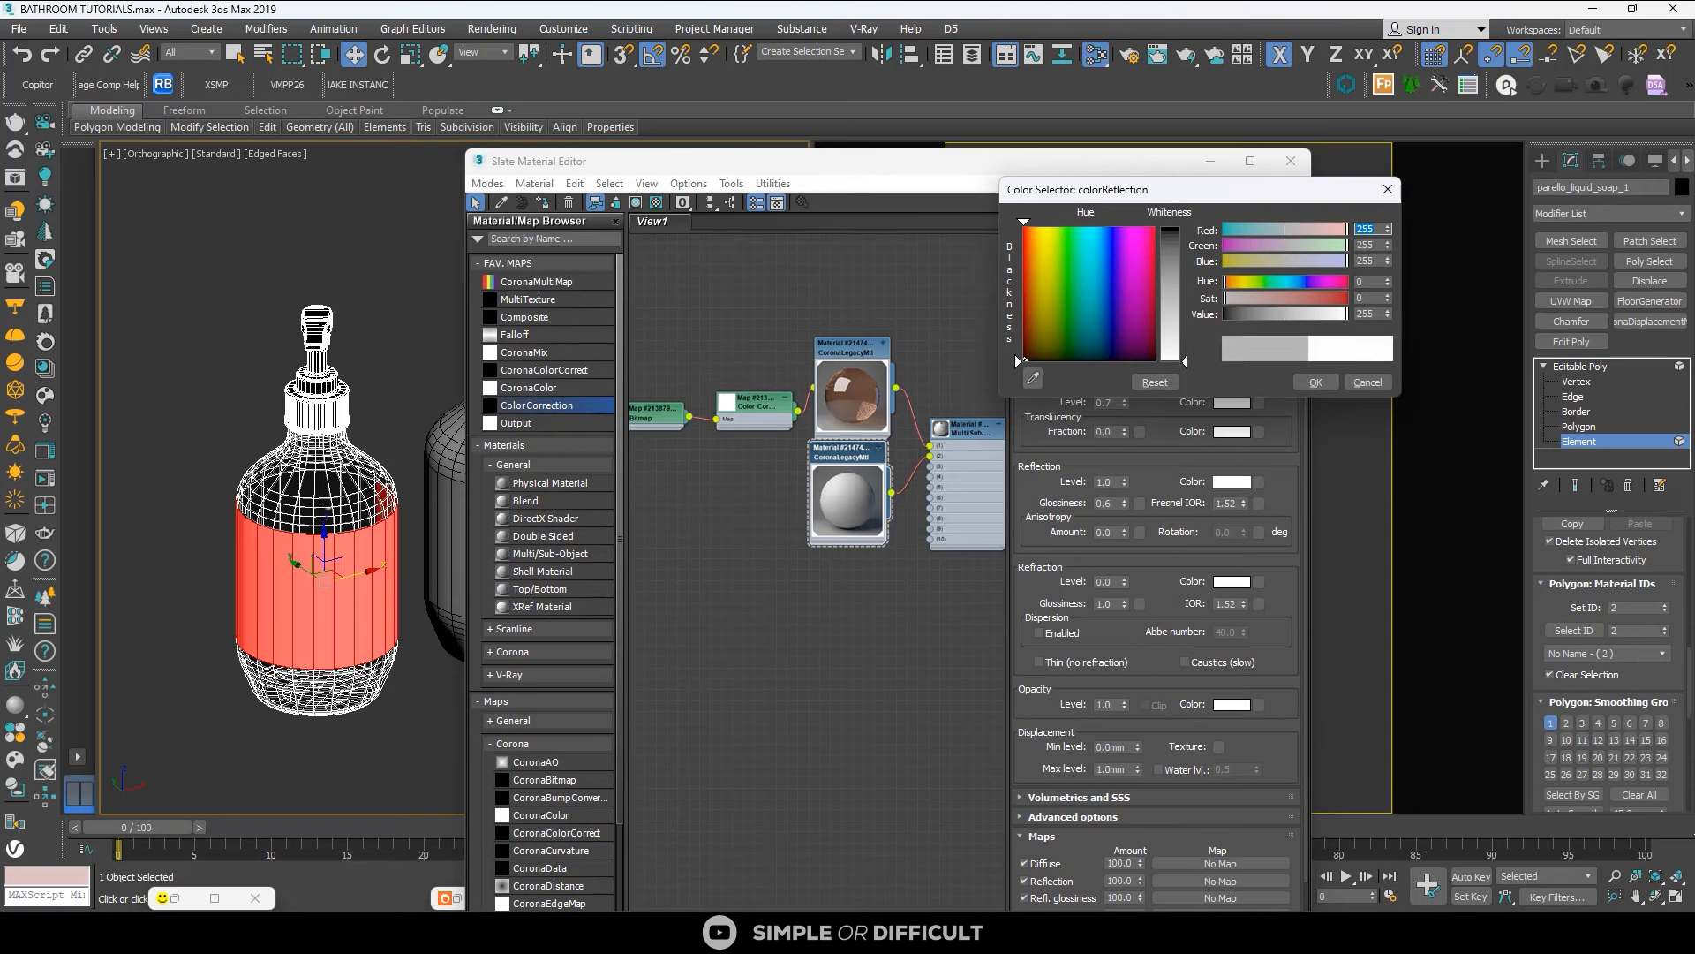
pyautogui.click(1314, 383)
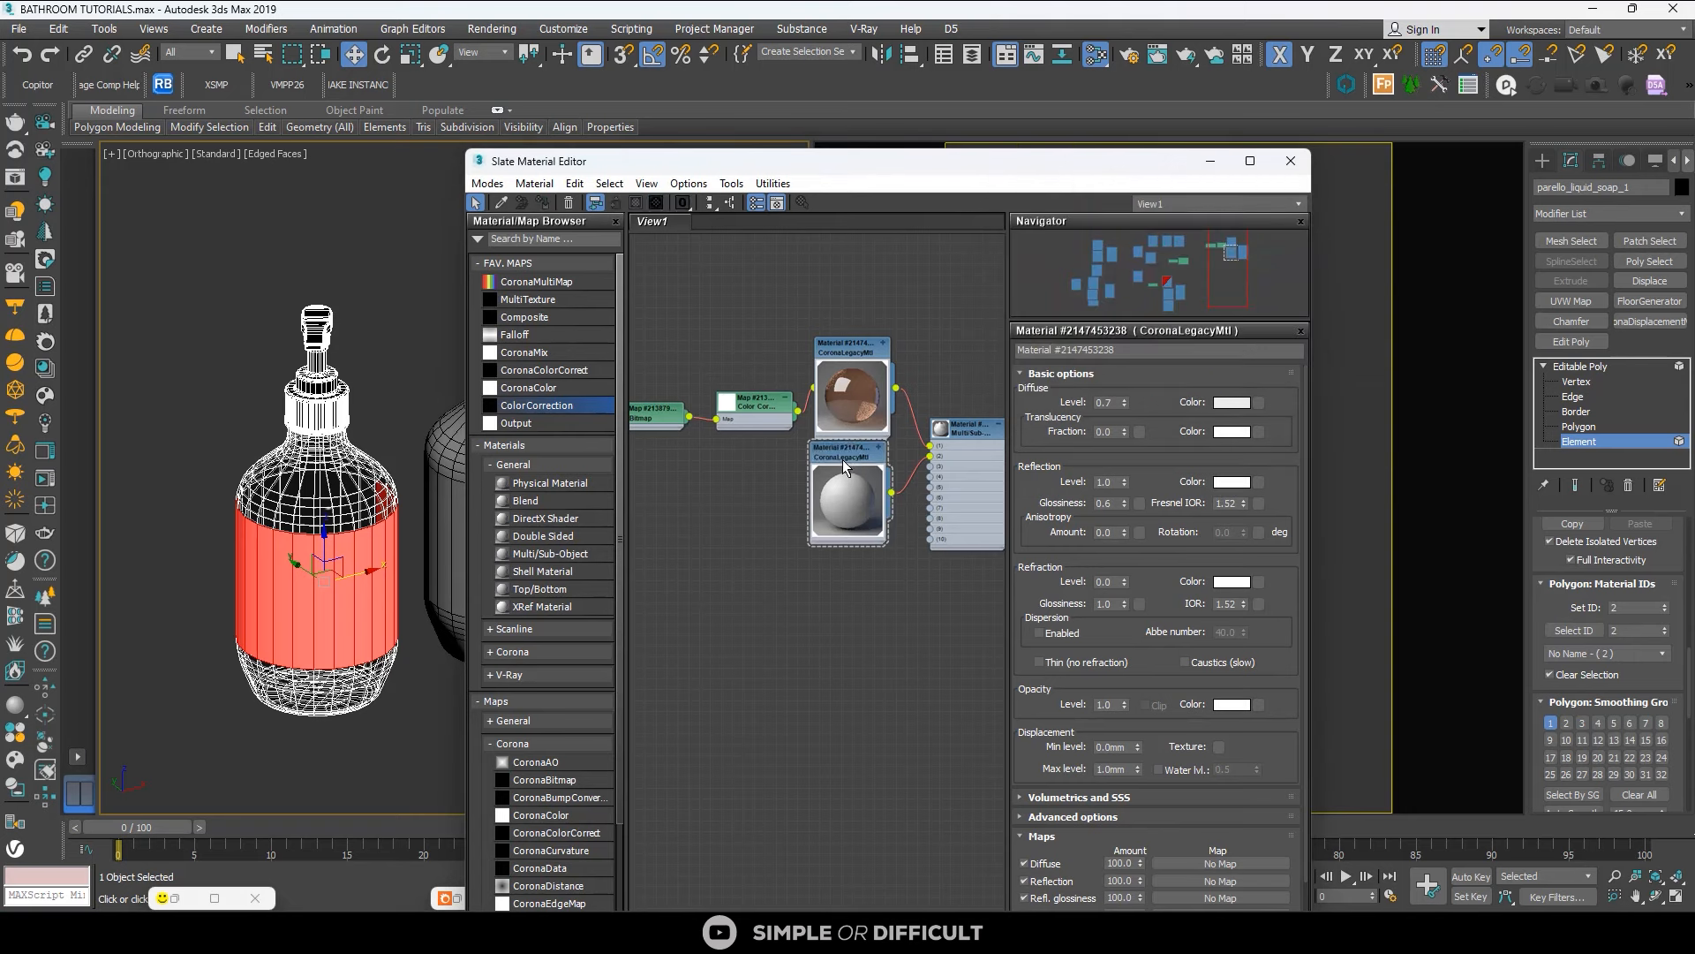
# Shift the label sub-material node clear and bring the parello_glass_mask image from the BATHROOM folder into the material graph.
pyautogui.moveTo(843, 452); pyautogui.dragTo(881, 473)
pyautogui.click(731, 932)
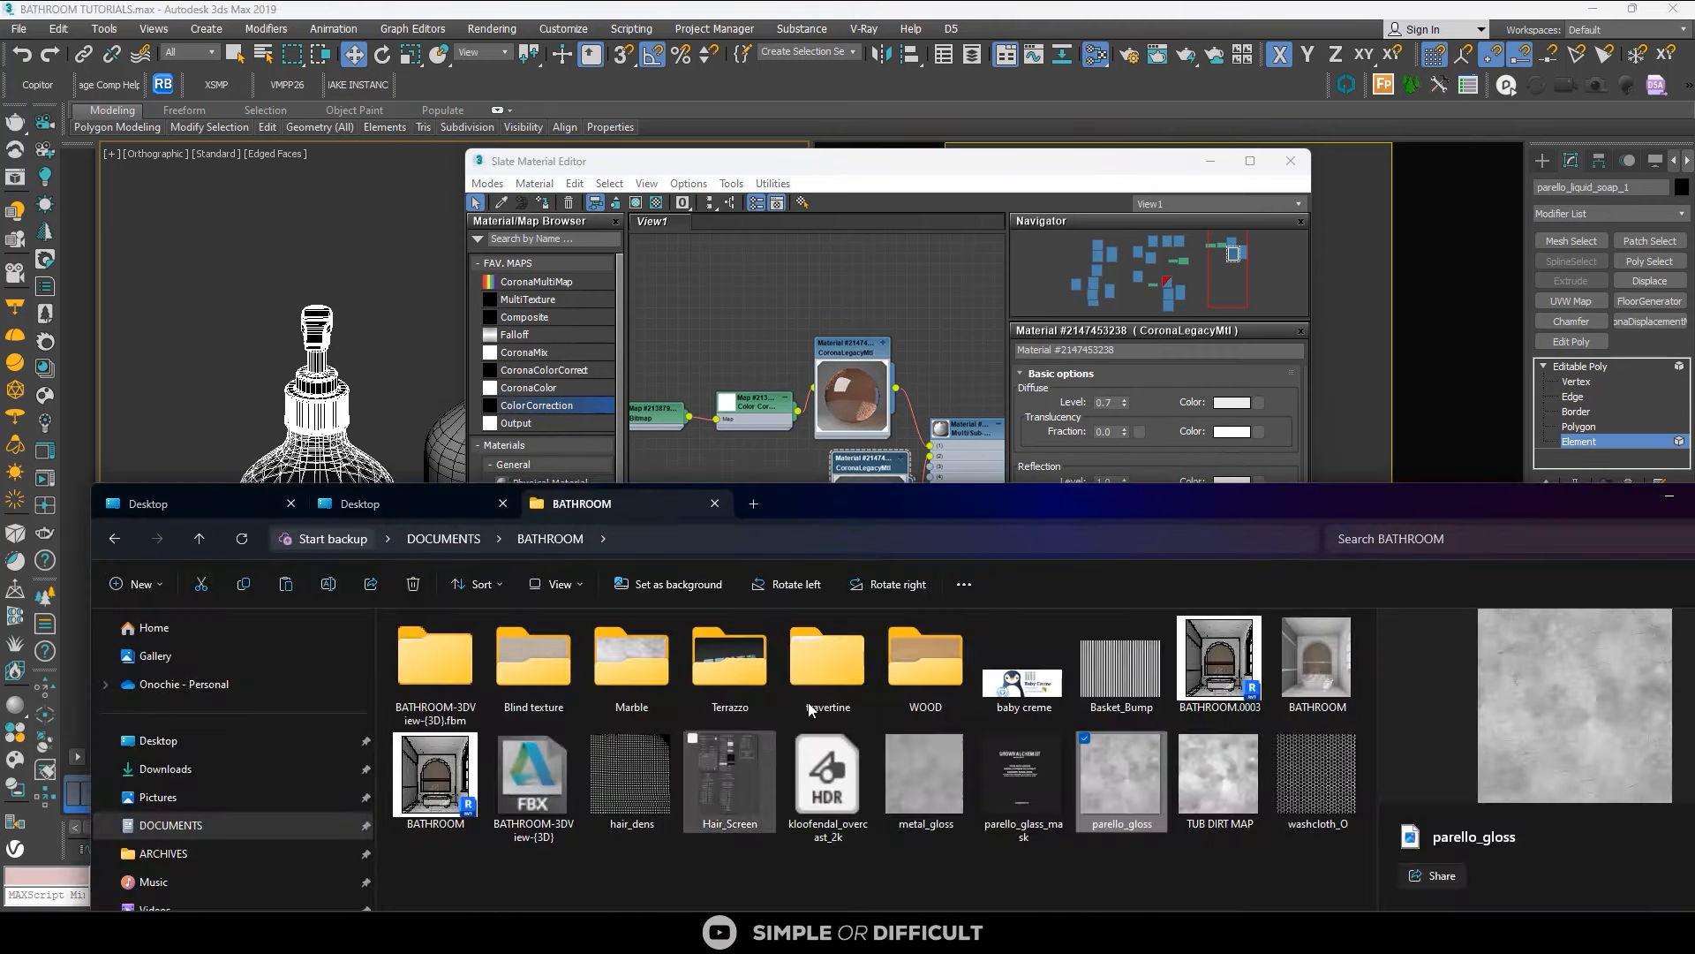
pyautogui.moveTo(1043, 765); pyautogui.dragTo(749, 463)
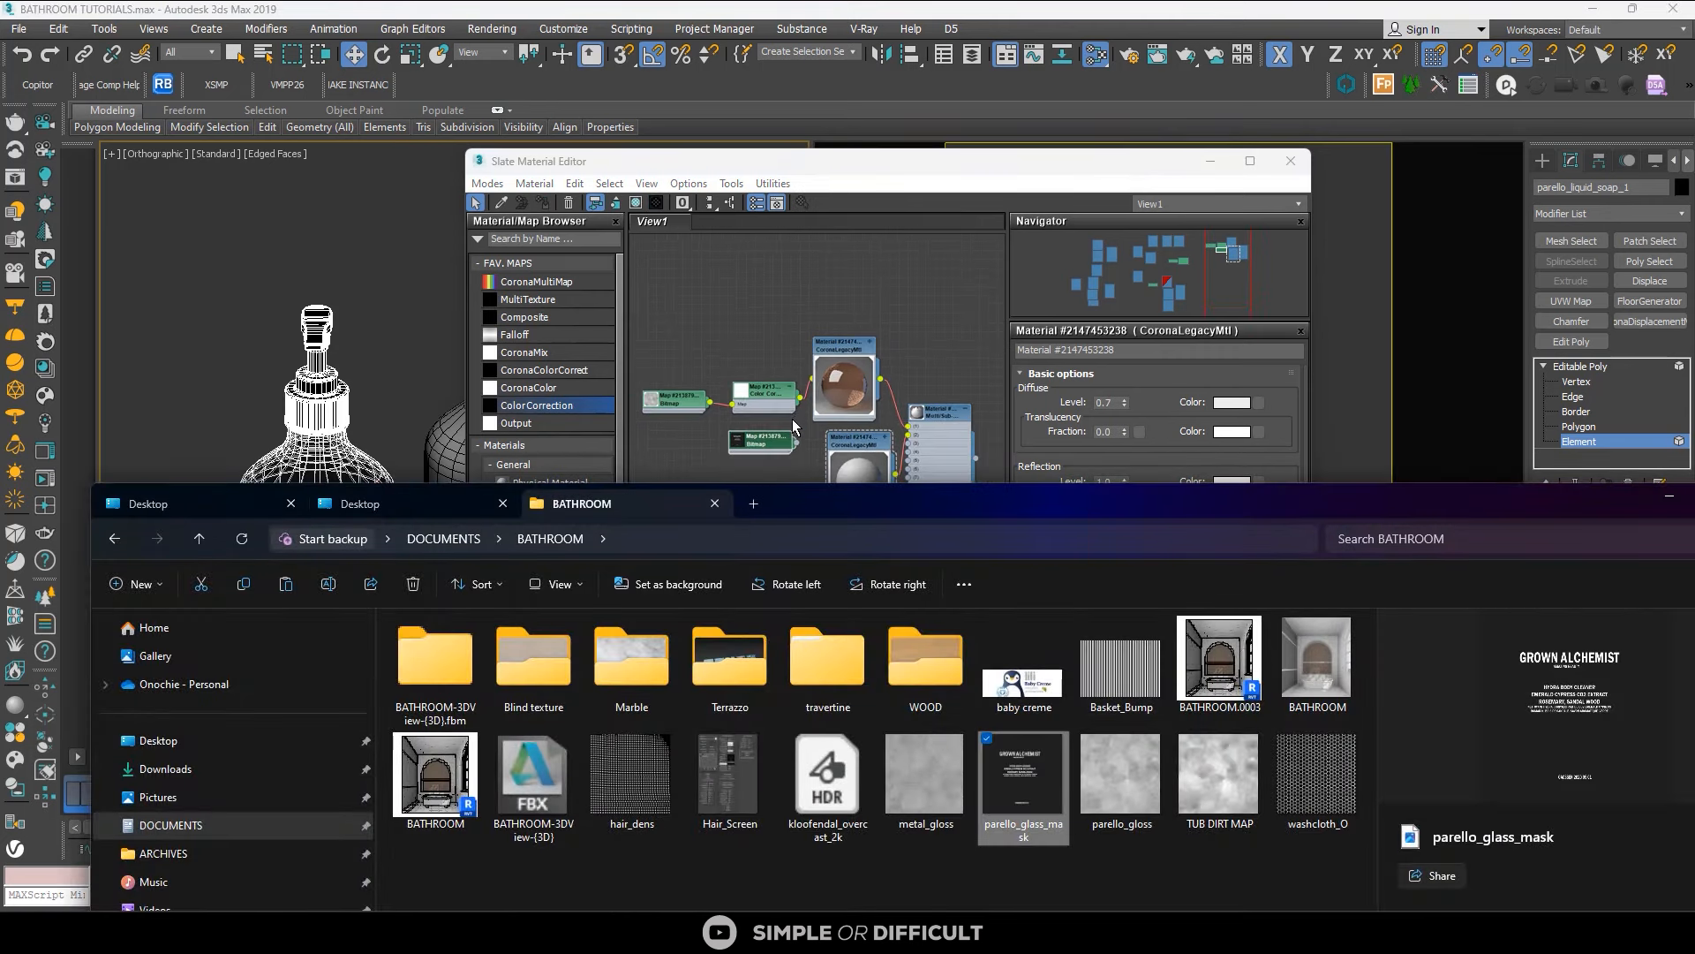
pyautogui.moveTo(791, 432); pyautogui.dragTo(788, 263, button='middle')
pyautogui.scroll(3, 773, 294)
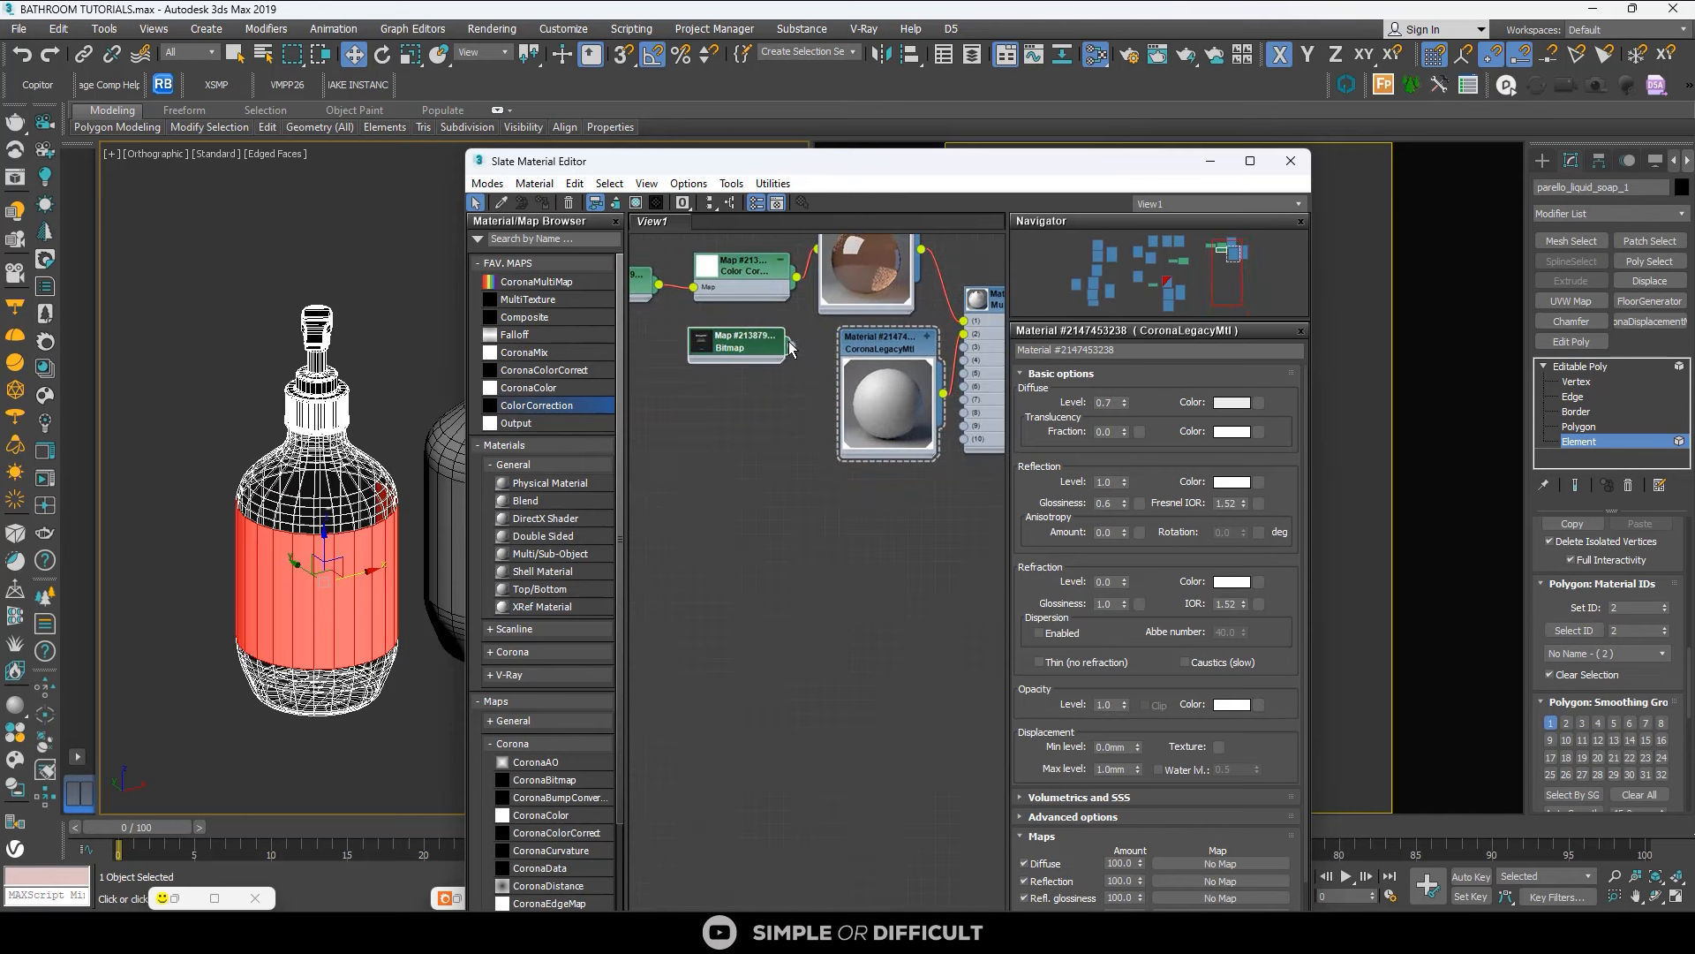
# Connect the parello_glass_mask bitmap to the label sub-material's diffuse colour and align both nodes beside the Multi/Sub-Object node.
pyautogui.moveTo(792, 345); pyautogui.dragTo(853, 466)
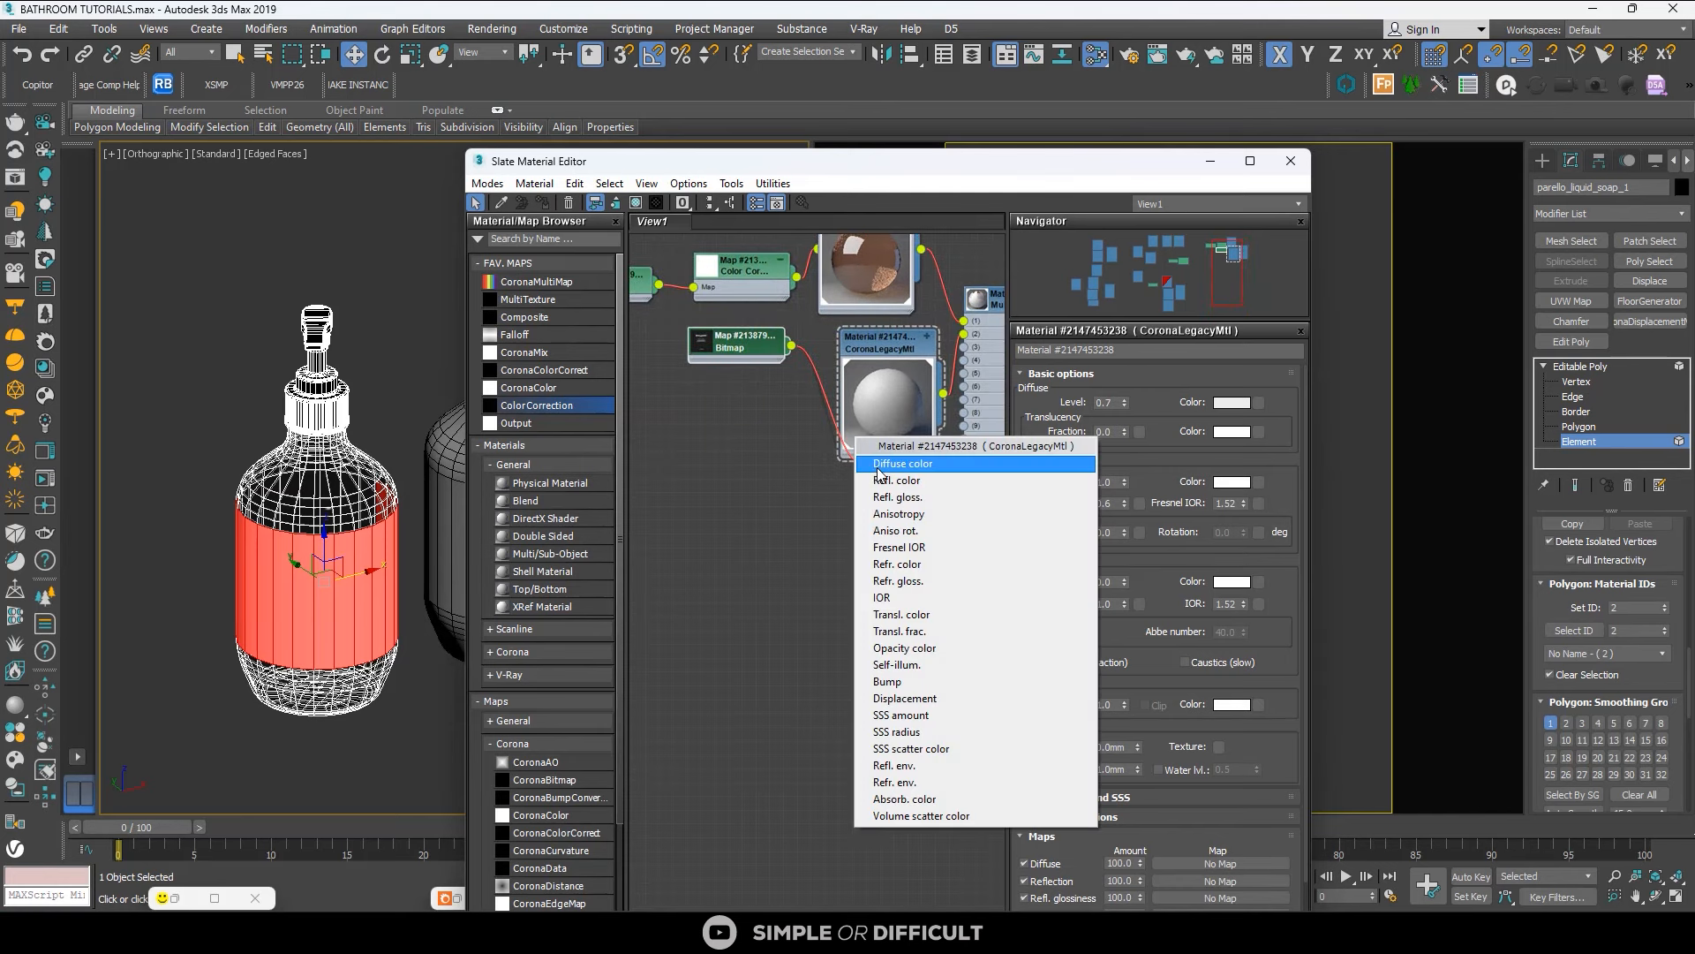
pyautogui.click(883, 463)
pyautogui.moveTo(753, 347); pyautogui.dragTo(751, 431)
pyautogui.click(719, 537)
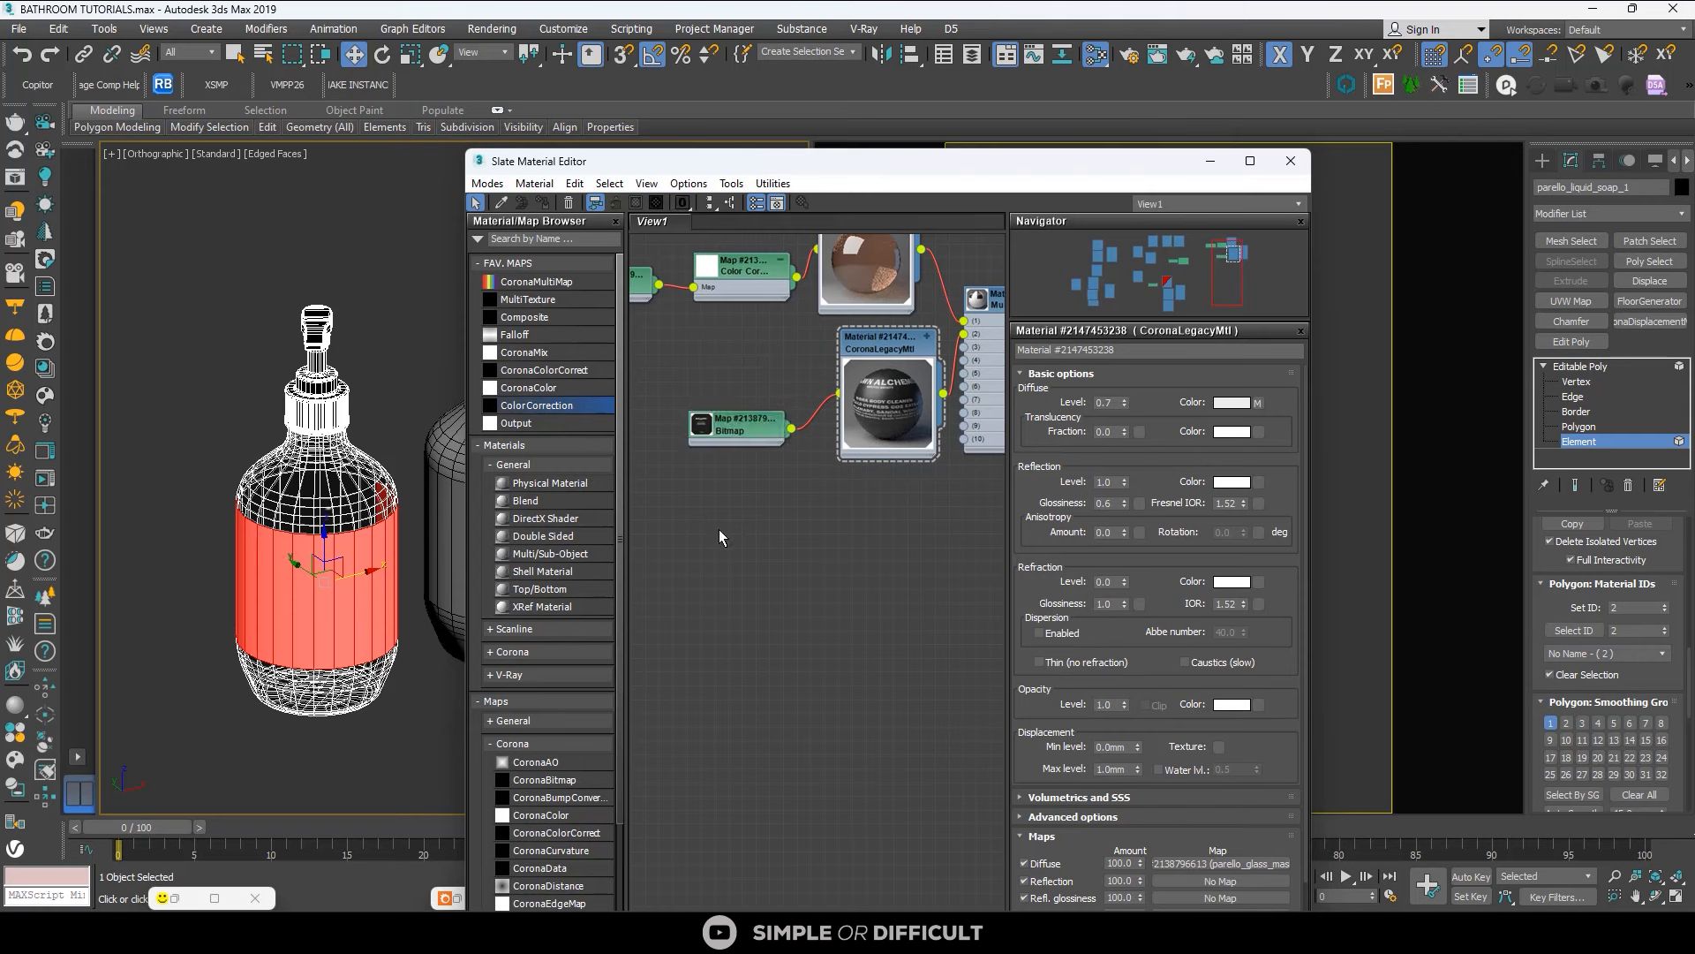
pyautogui.moveTo(907, 344); pyautogui.dragTo(865, 343)
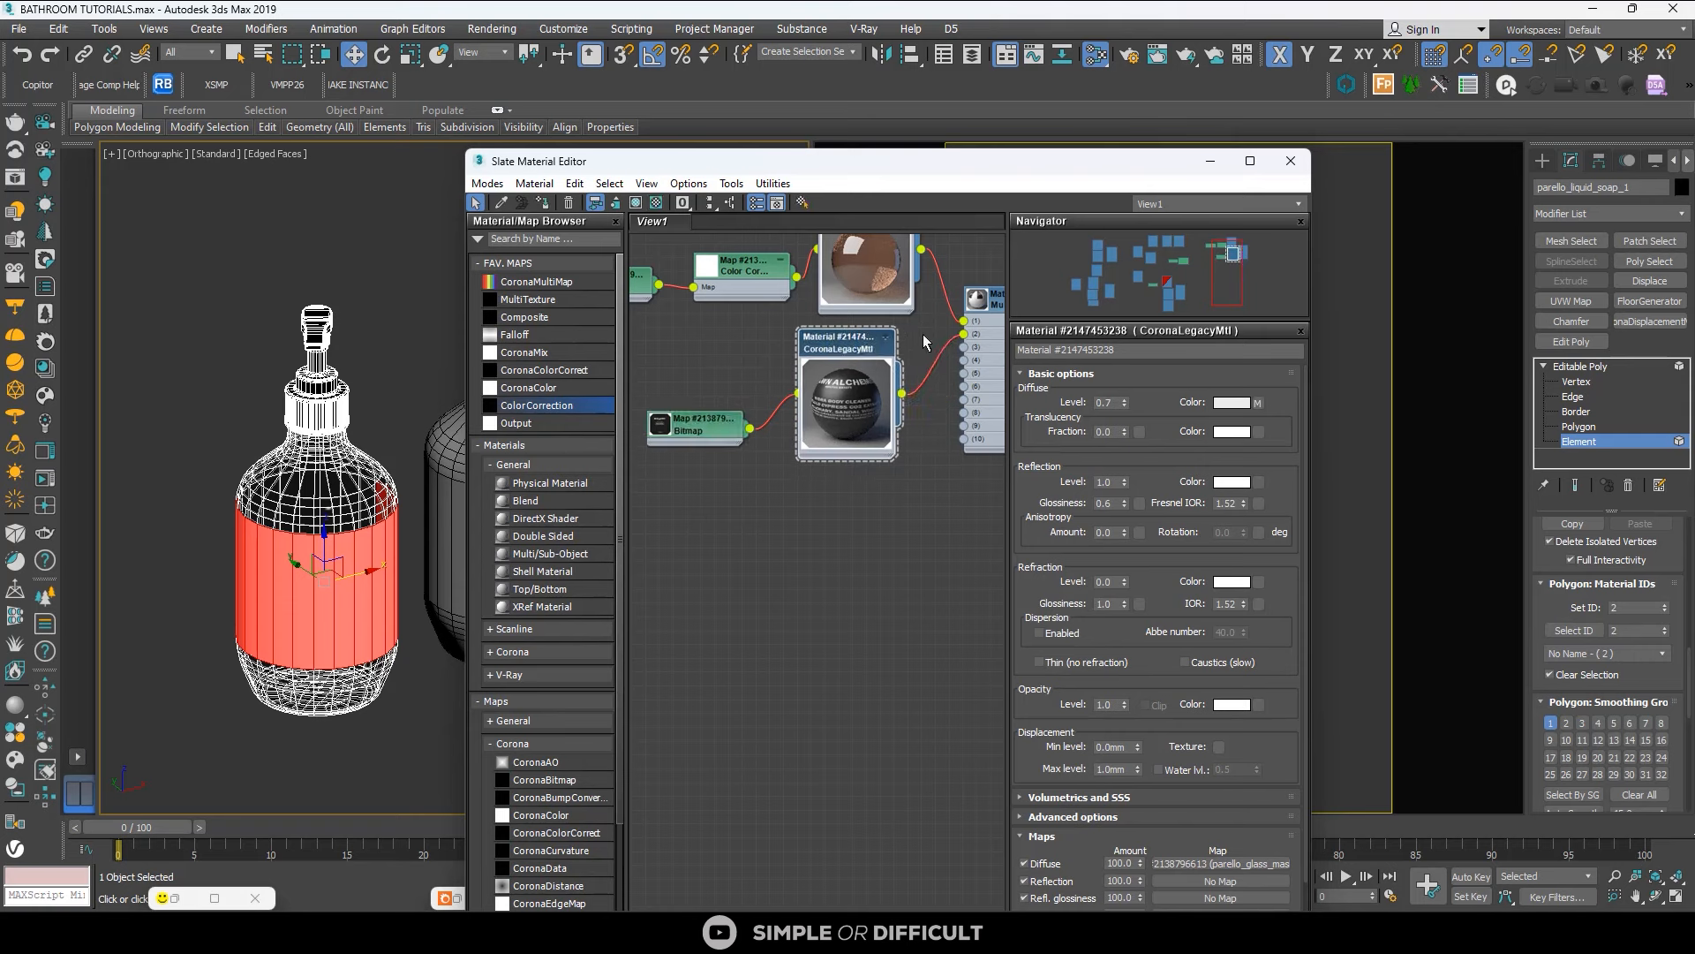
# Leave the bottle's element editing and show the label sub-material's texture in the viewport.
pyautogui.click(1547, 162)
pyautogui.click(876, 514)
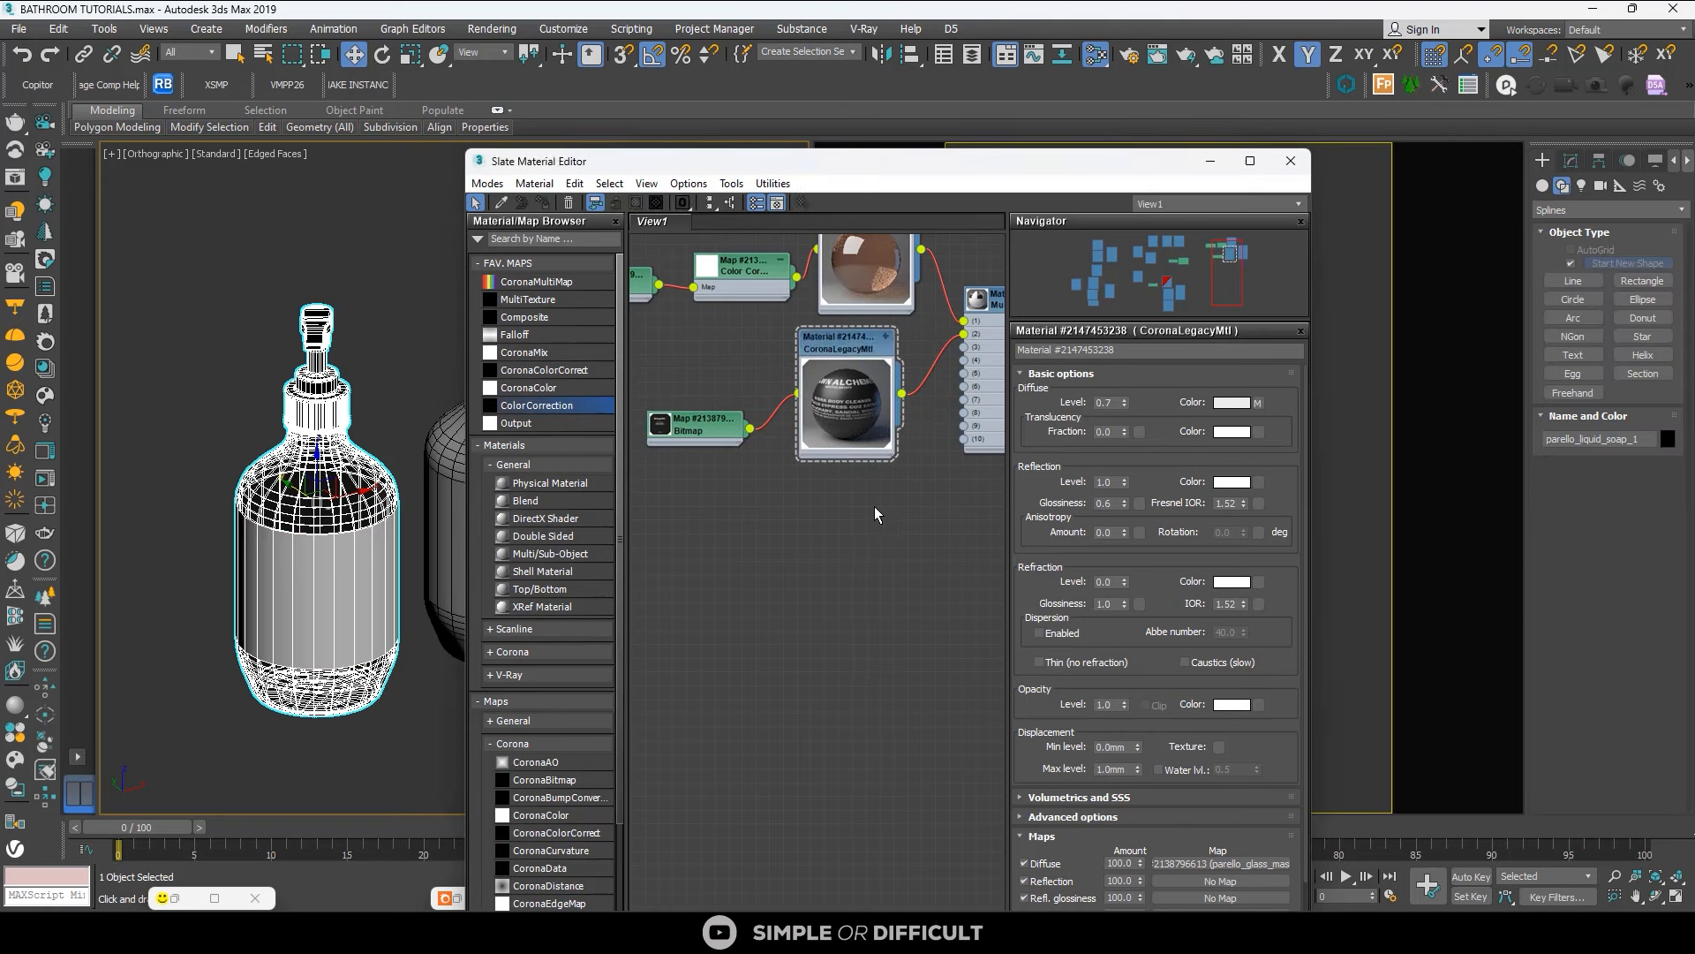
pyautogui.click(848, 357)
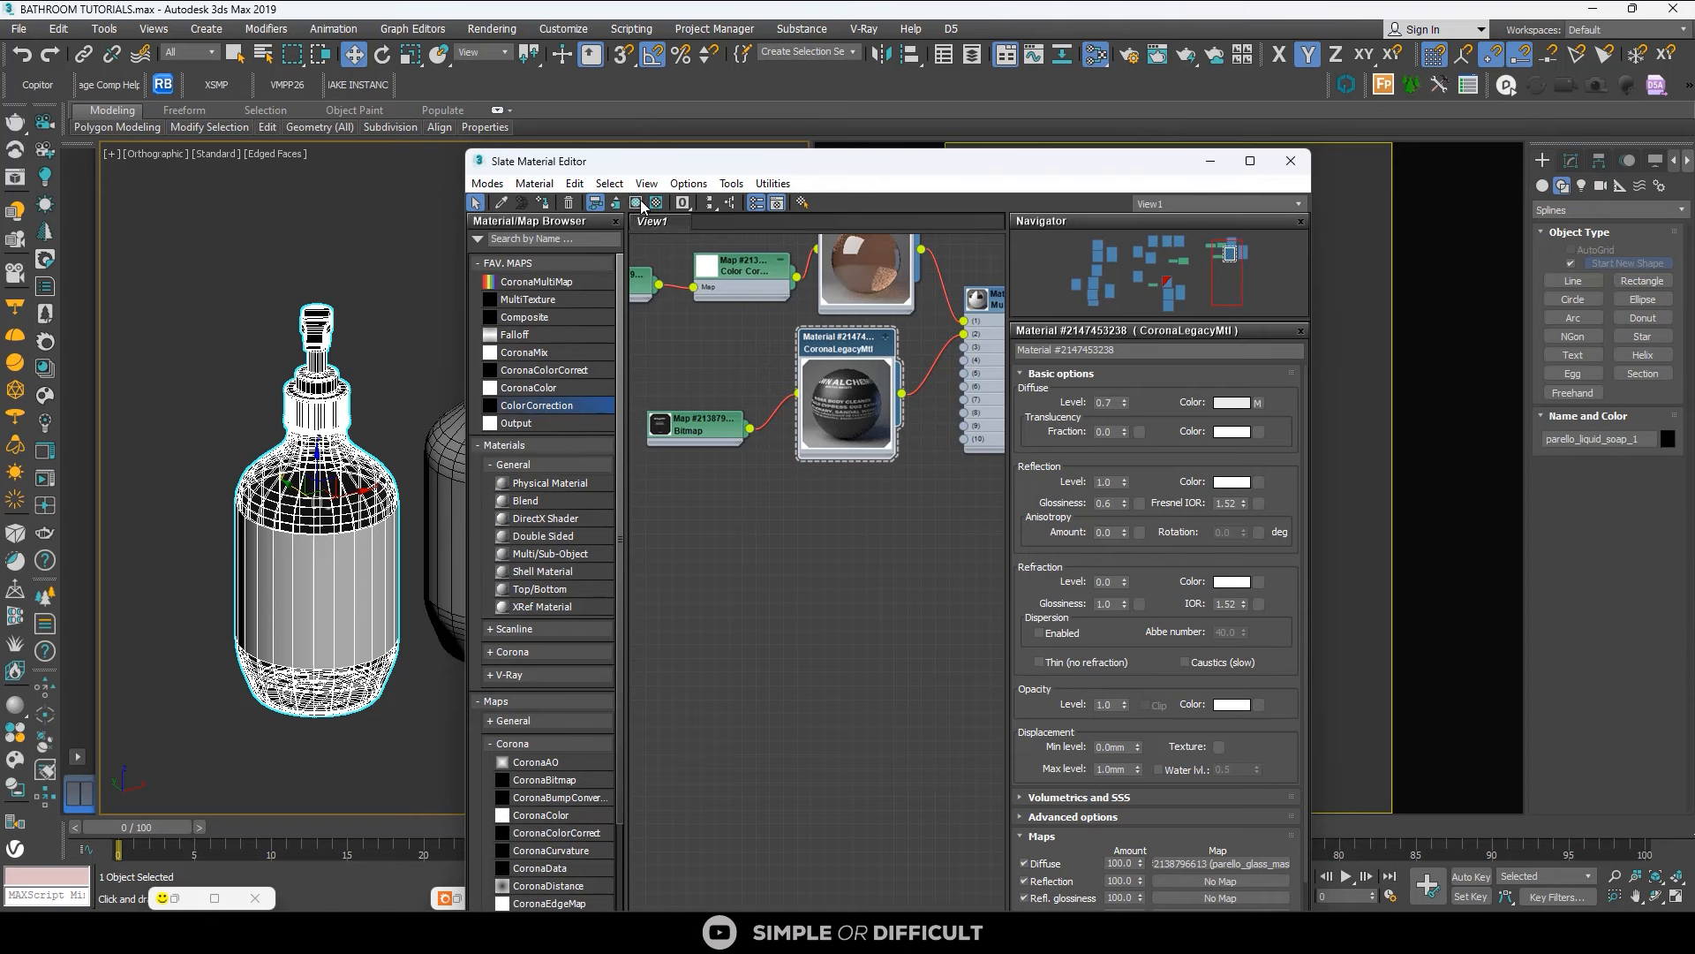
pyautogui.click(636, 202)
pyautogui.click(819, 517)
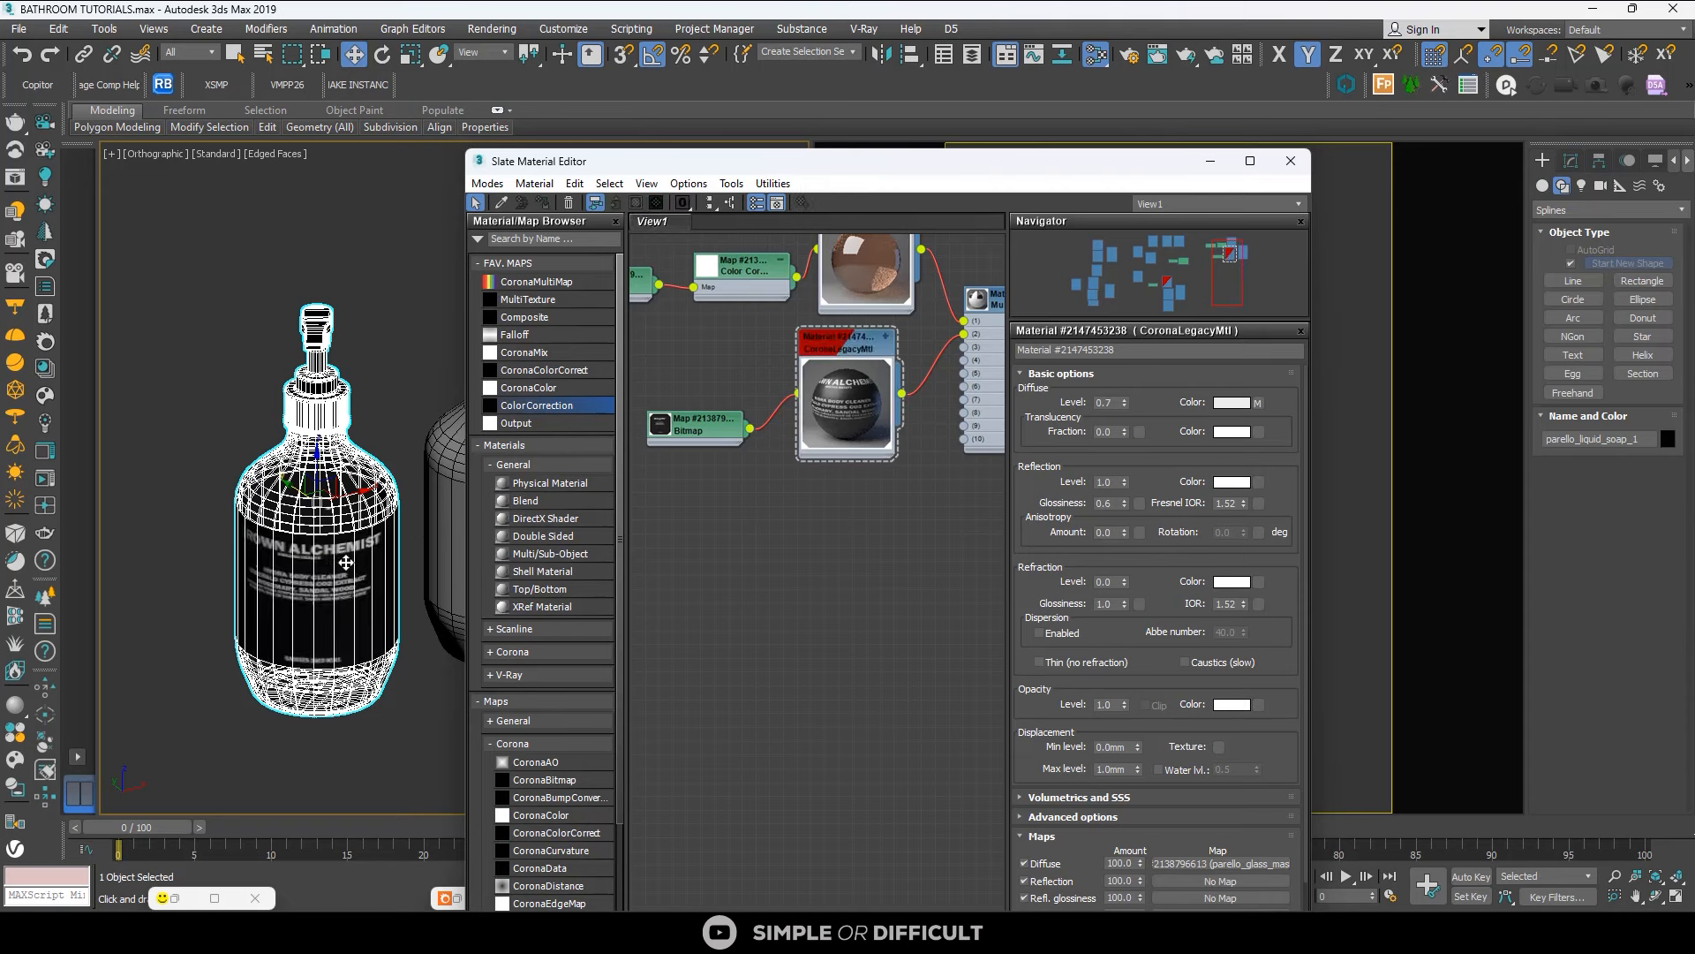
# Select the second liquid soap bottle and assign the same Multi/Sub-Object material to it.
pyautogui.scroll(-1, 345, 562)
pyautogui.scroll(-2, 420, 492)
pyautogui.click(431, 491)
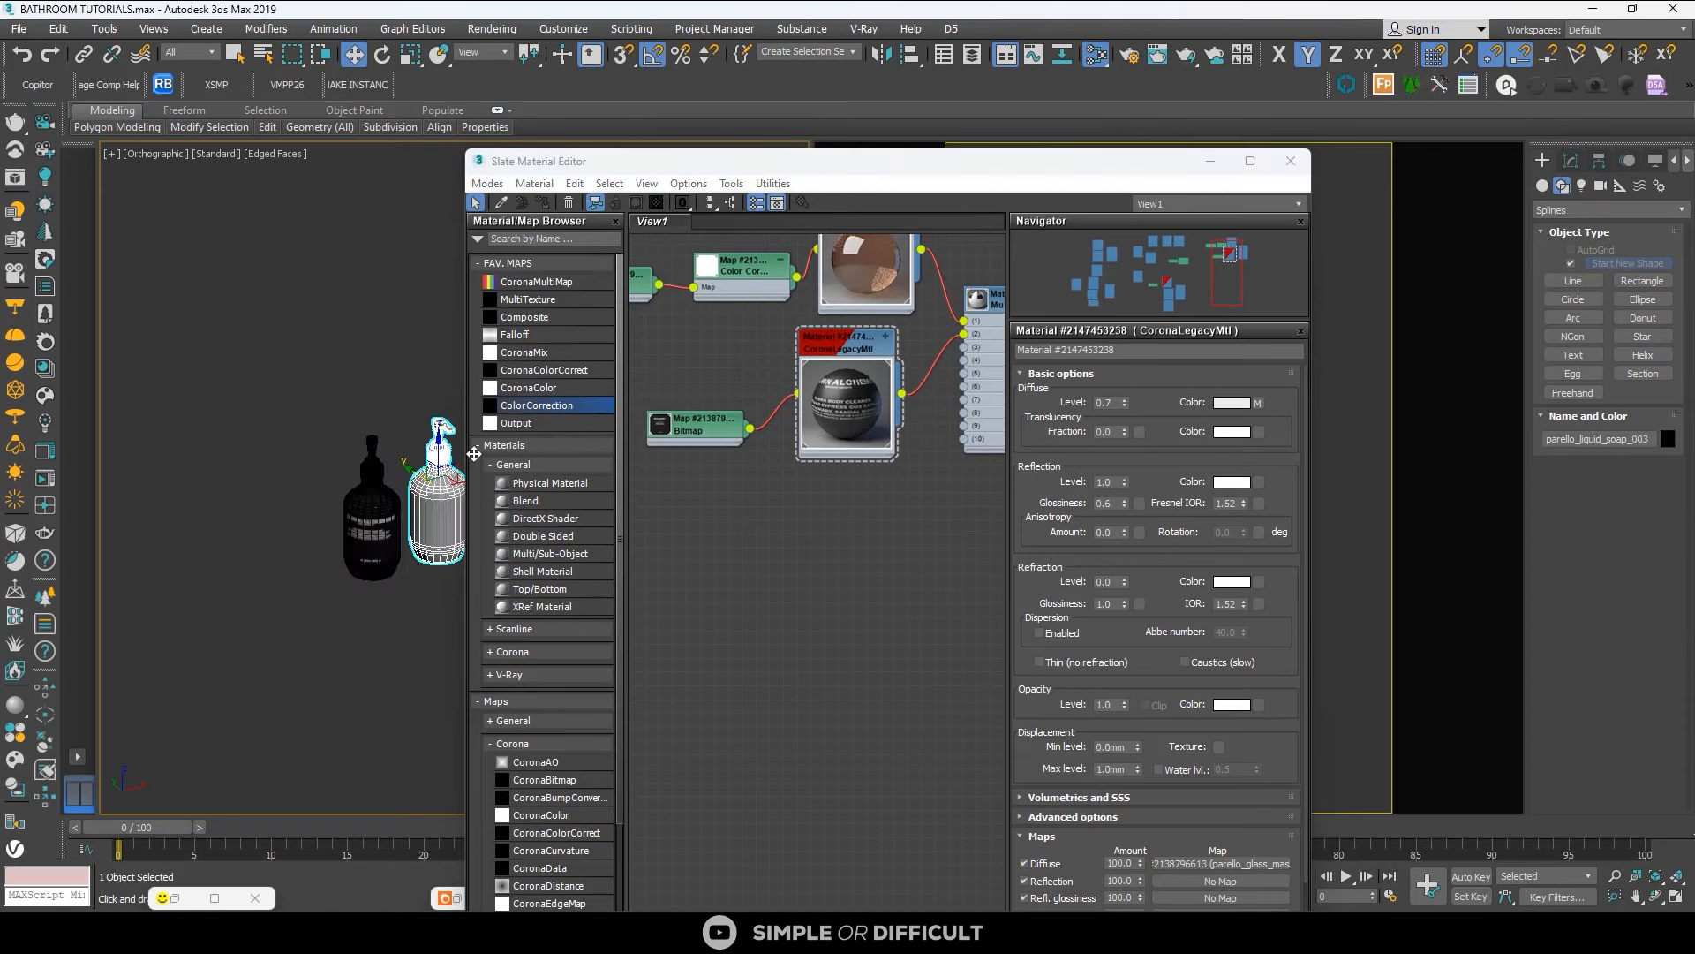
pyautogui.moveTo(861, 416); pyautogui.dragTo(776, 492, button='middle')
pyautogui.click(913, 378)
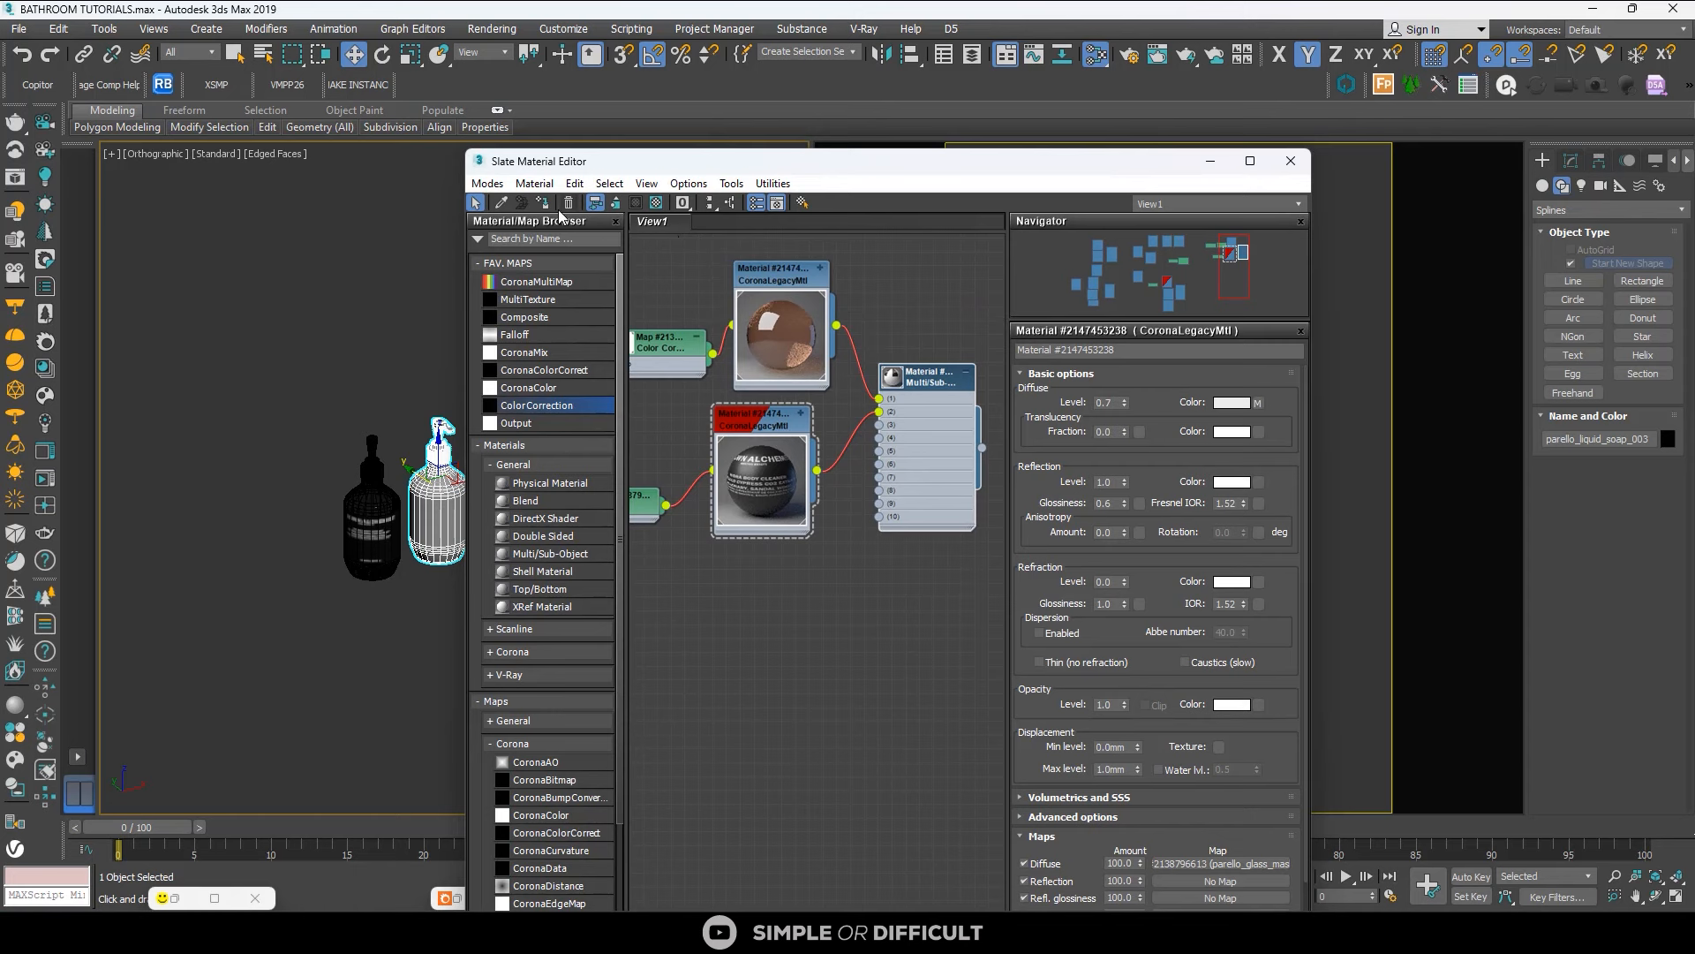
pyautogui.scroll(3, 431, 436)
pyautogui.click(849, 508)
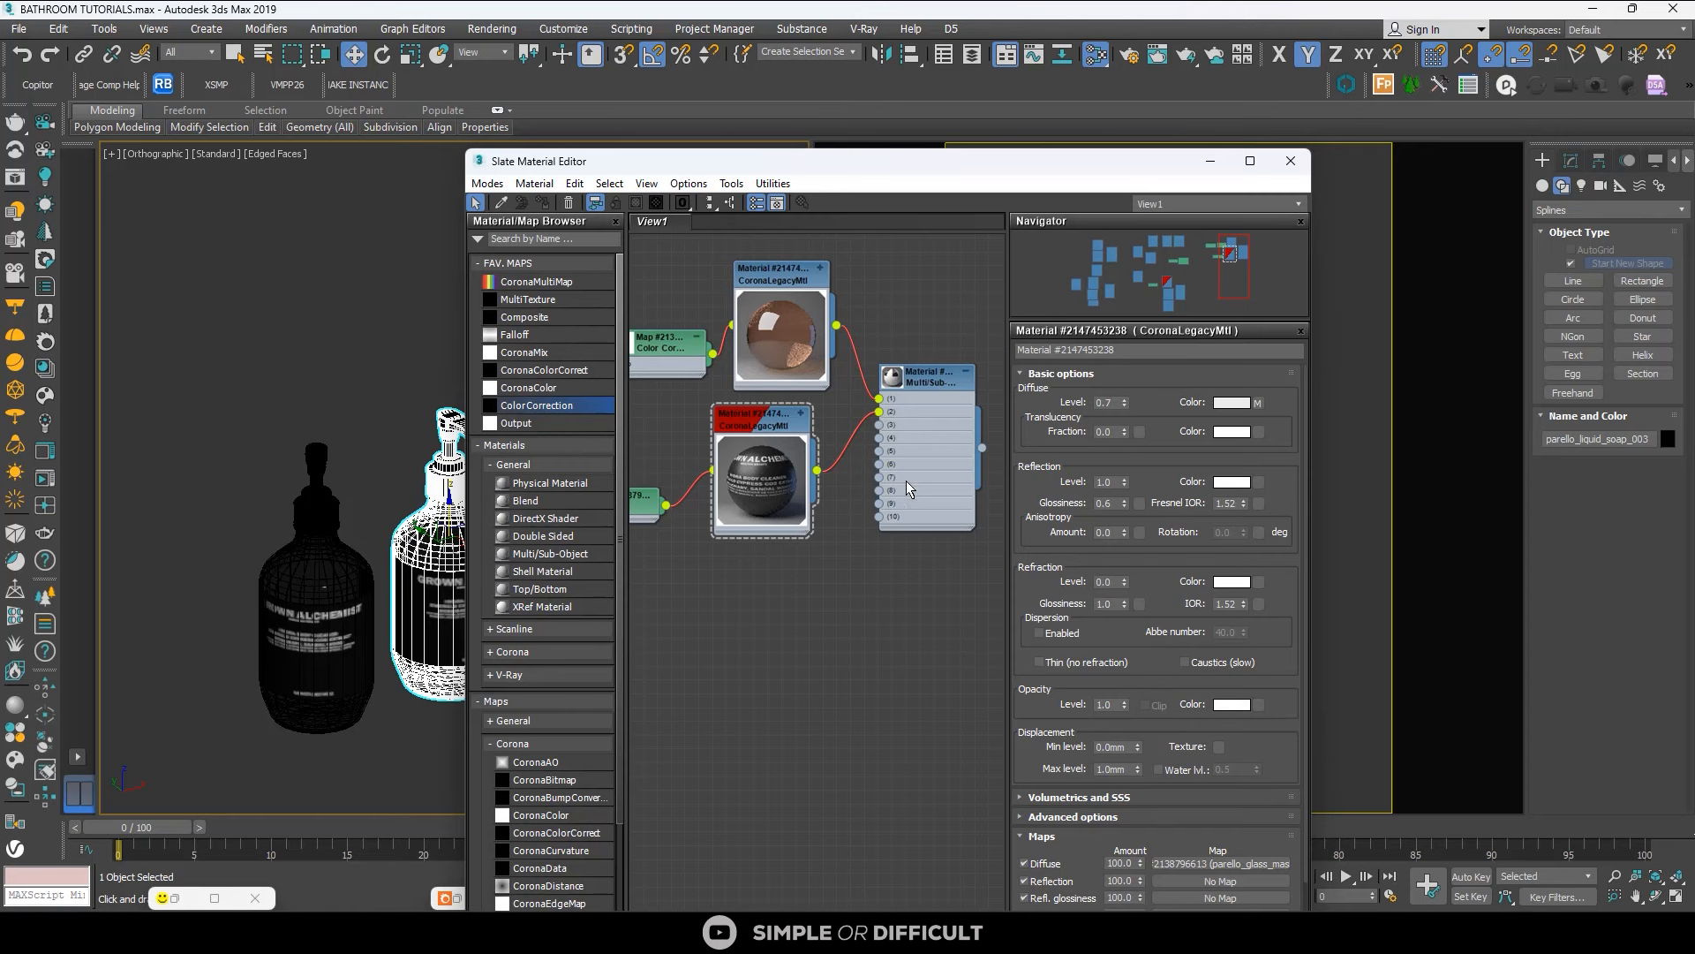
# Locate the plain CoronaLegacyMtl among the existing standalone materials in the graph.
pyautogui.scroll(-6, 906, 480)
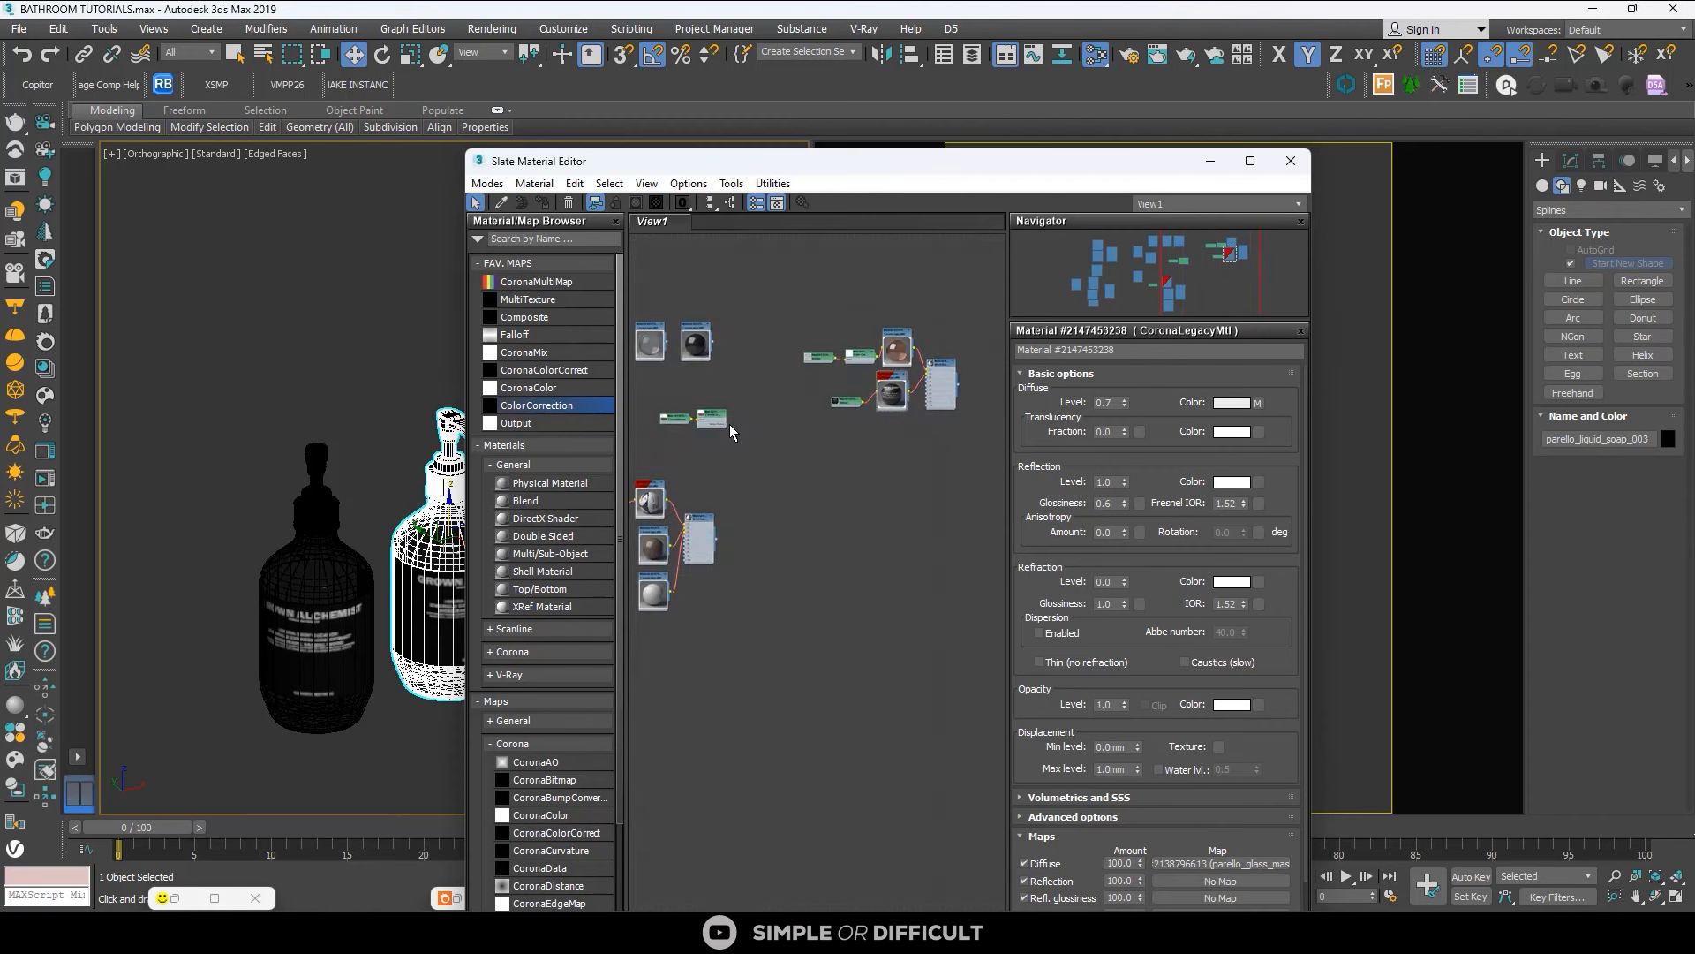
pyautogui.moveTo(714, 399); pyautogui.dragTo(823, 379, button='middle')
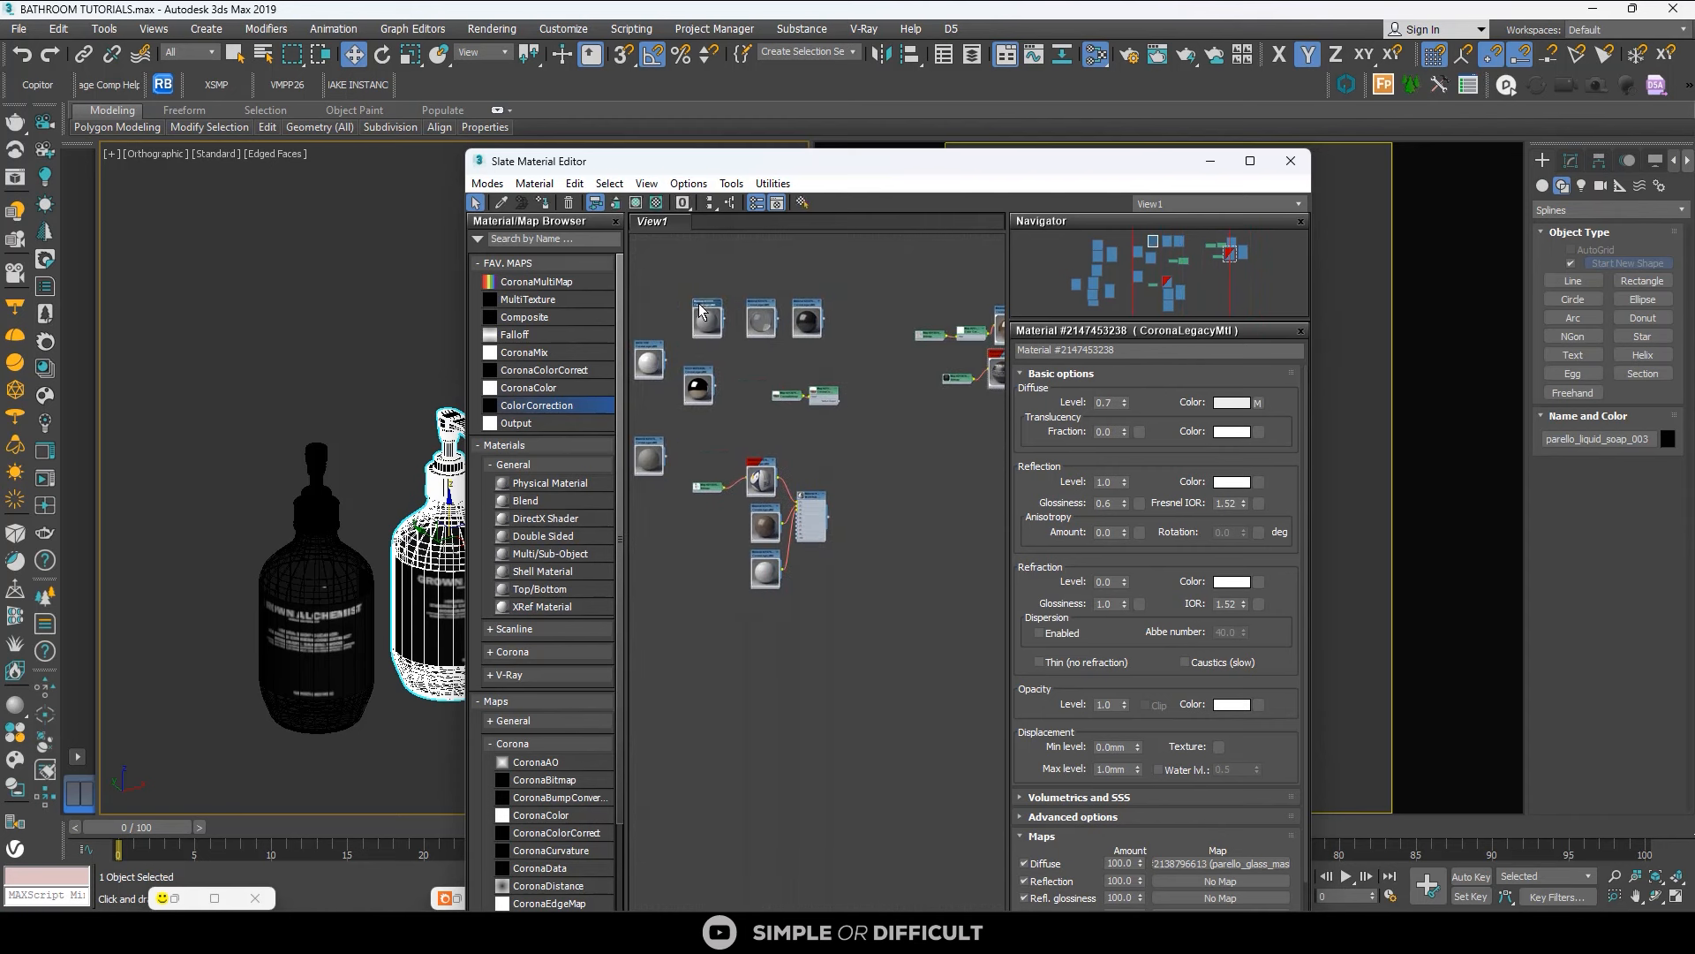
# Place a copy of the plain grey CoronaLegacyMtl beneath the label material and connect it to slot 3 of the bottle's Multi/Sub-Object material.
pyautogui.keyDown('shift'); pyautogui.moveTo(833, 408); pyautogui.dragTo(971, 442); pyautogui.keyUp('shift')
pyautogui.moveTo(900, 435); pyautogui.dragTo(746, 438, button='middle')
pyautogui.scroll(3, 755, 441)
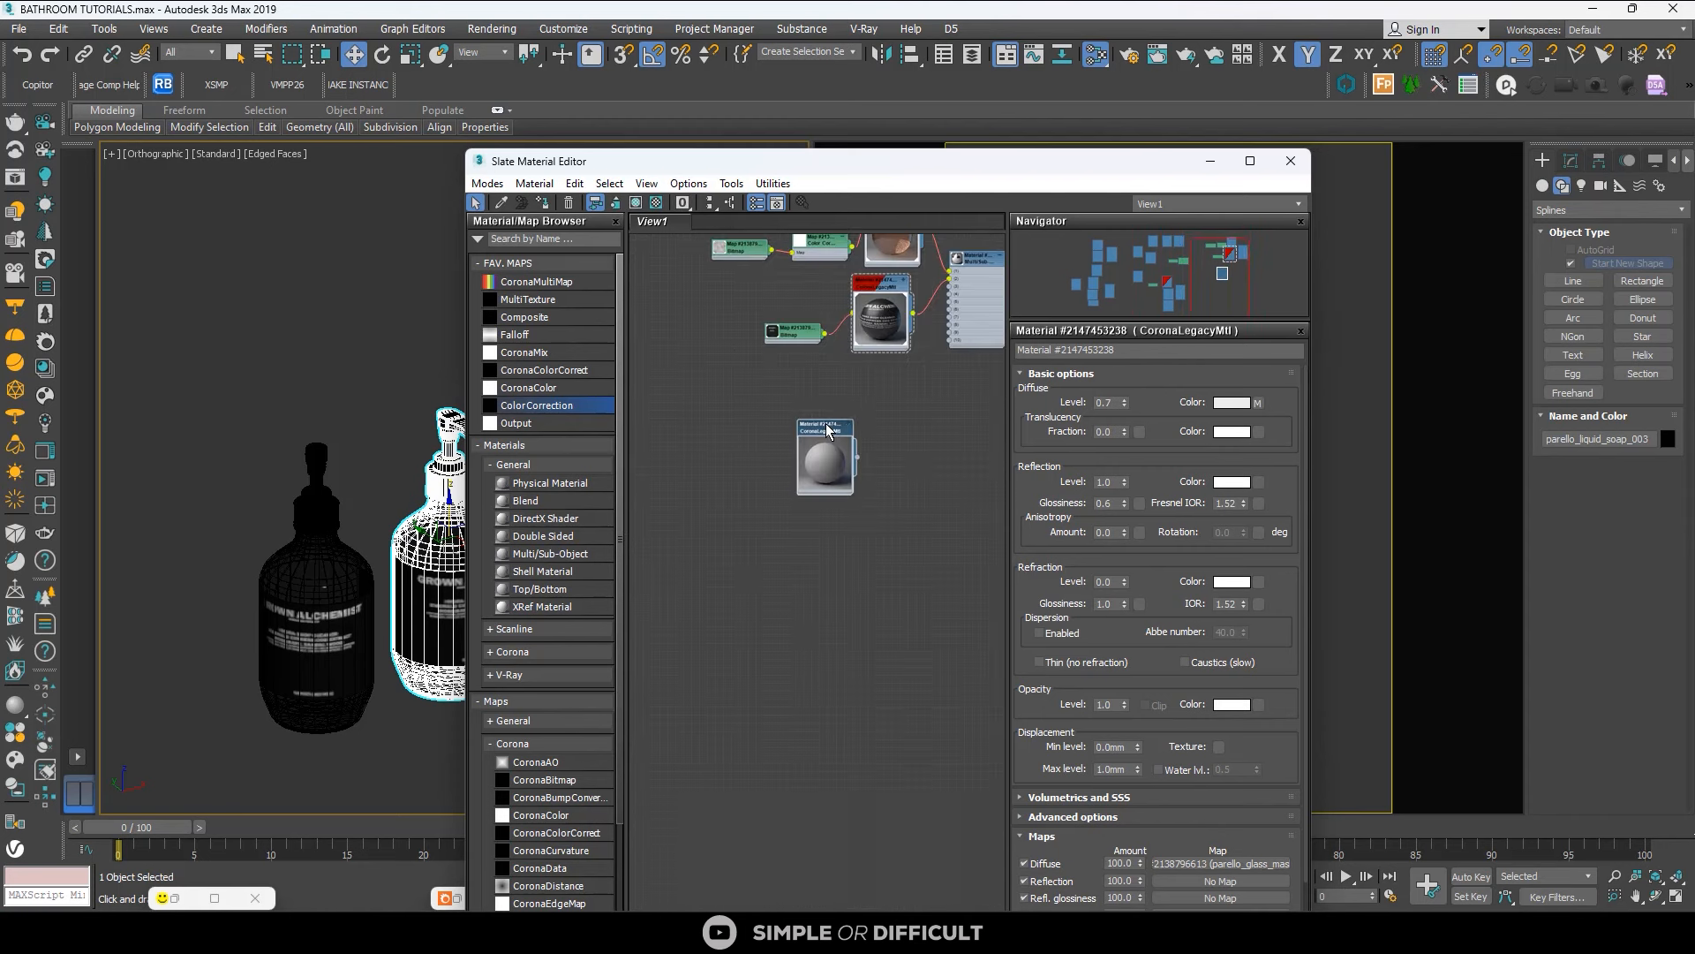
pyautogui.moveTo(830, 422); pyautogui.dragTo(891, 378)
pyautogui.scroll(2, 890, 379)
pyautogui.moveTo(887, 380); pyautogui.dragTo(744, 489, button='middle')
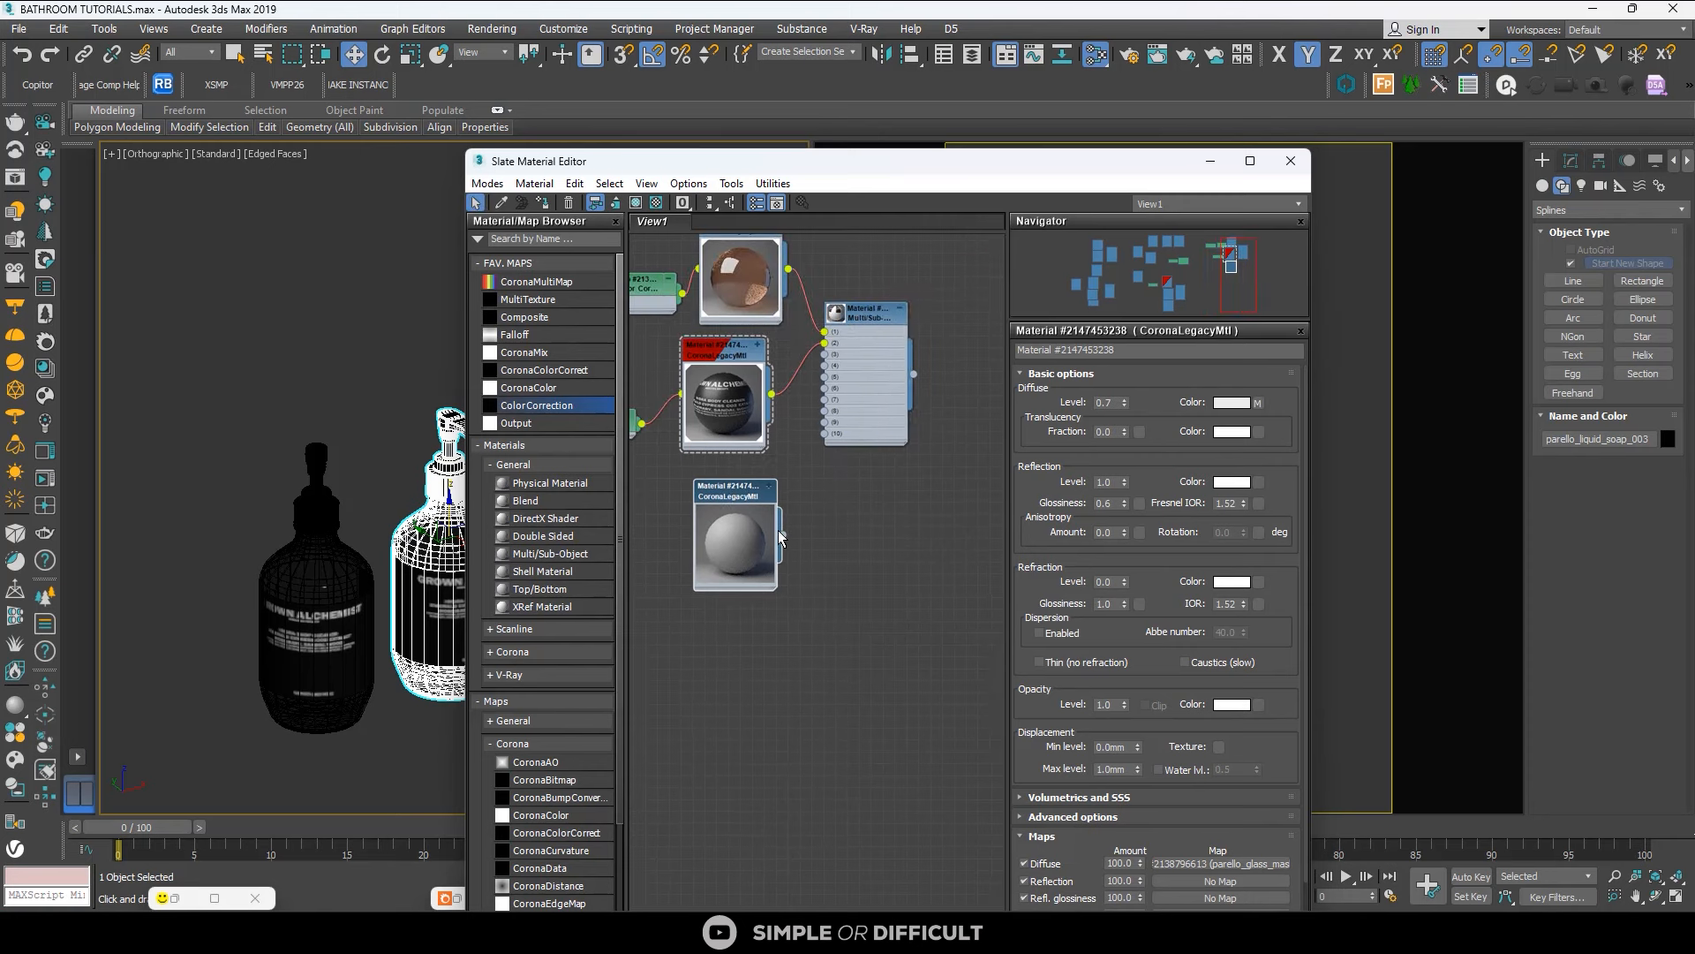
pyautogui.moveTo(782, 535); pyautogui.dragTo(824, 354)
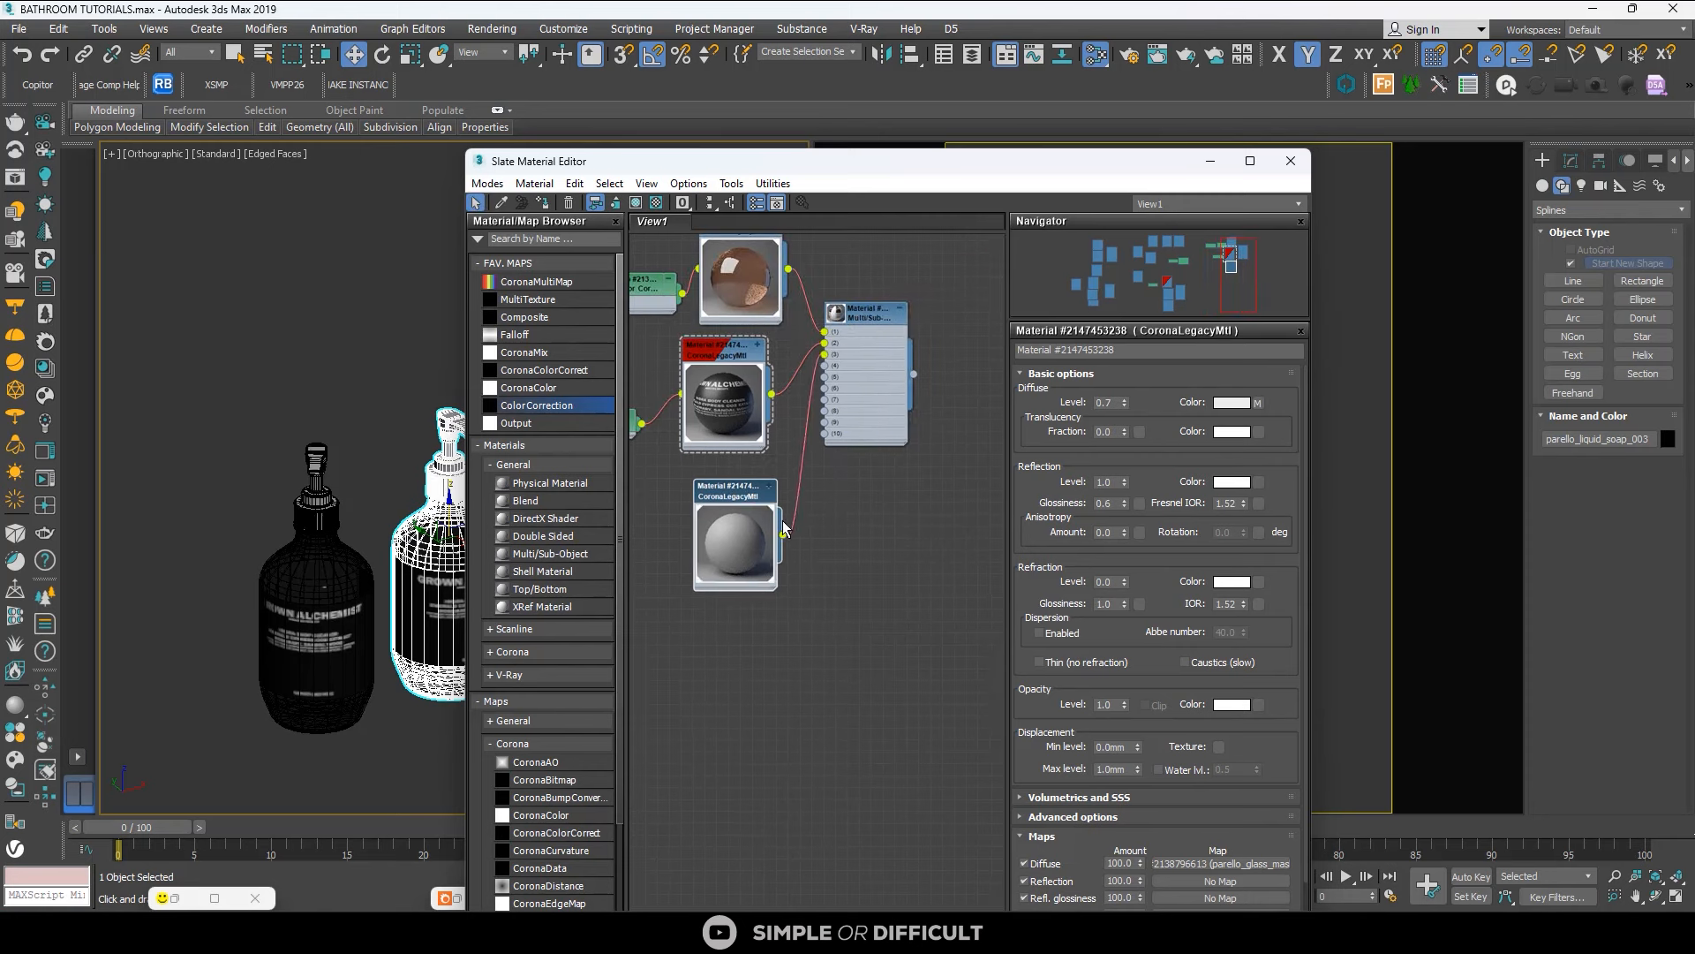
# Duplicate the glass material's Bitmap and Color Correction nodes and place the pair beside the new grey material.
pyautogui.scroll(5, 311, 509)
pyautogui.moveTo(762, 507); pyautogui.dragTo(890, 495, button='middle')
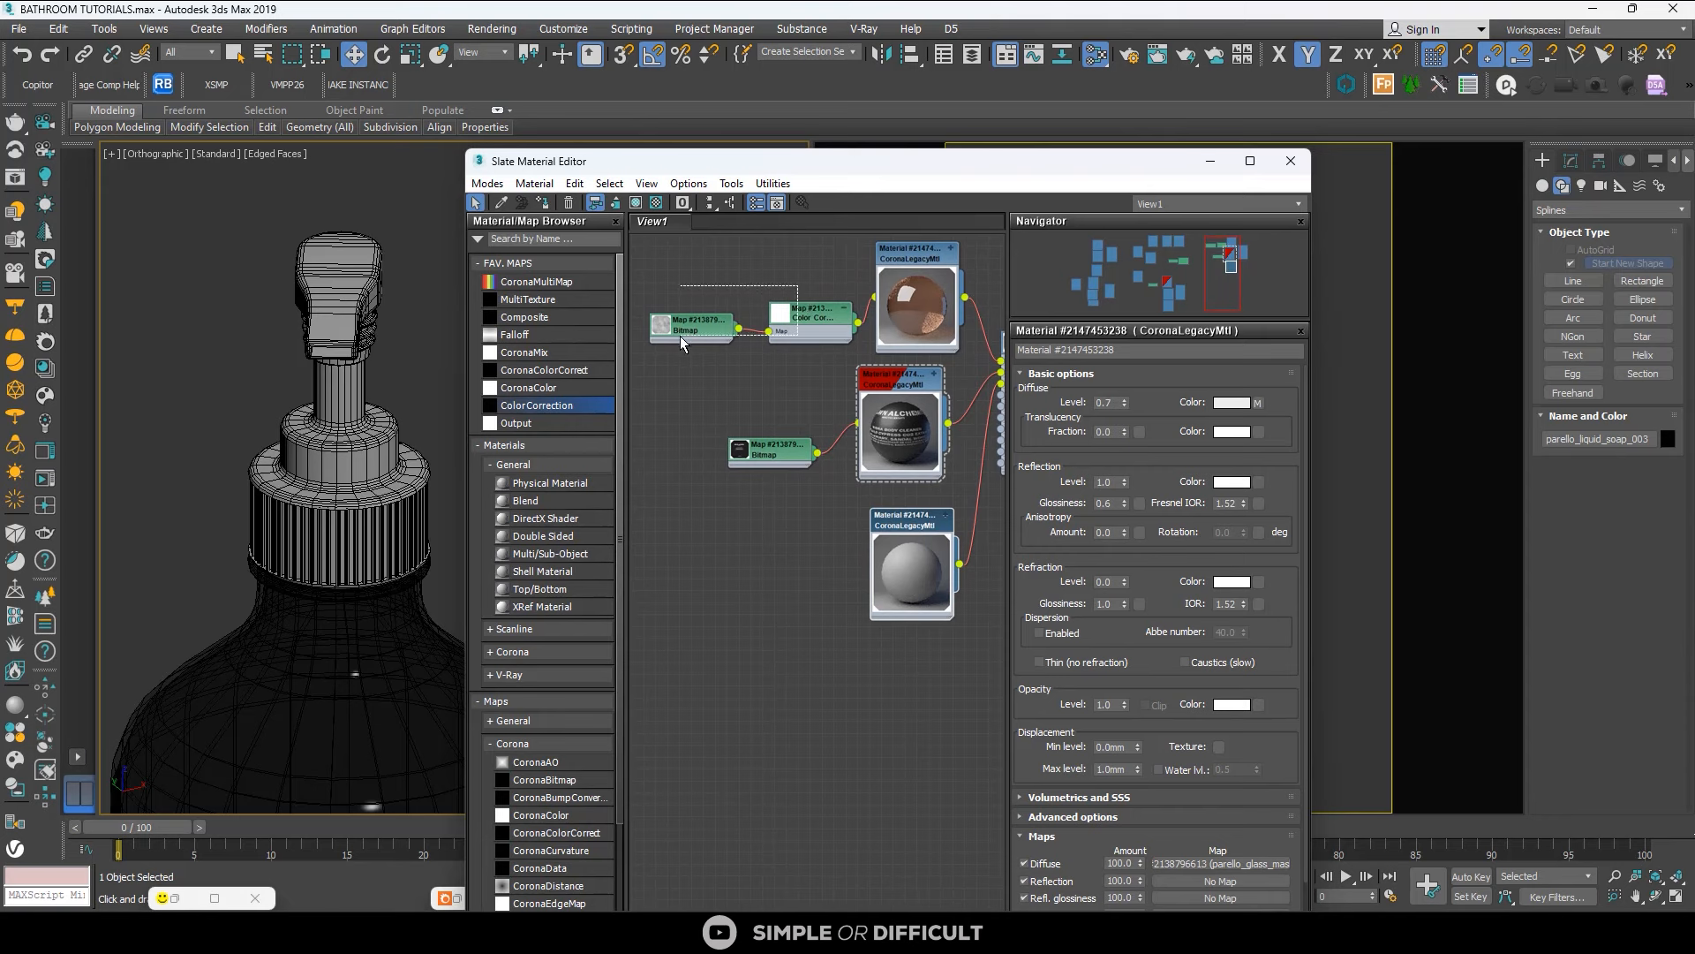
pyautogui.moveTo(806, 325)
pyautogui.keyDown('shift'); pyautogui.mouseDown()
pyautogui.moveTo(764, 632)
pyautogui.moveTo(887, 585)
pyautogui.moveTo(883, 637)
pyautogui.moveTo(876, 623)
pyautogui.mouseUp(); pyautogui.keyUp('shift')
pyautogui.scroll(1, 843, 606)
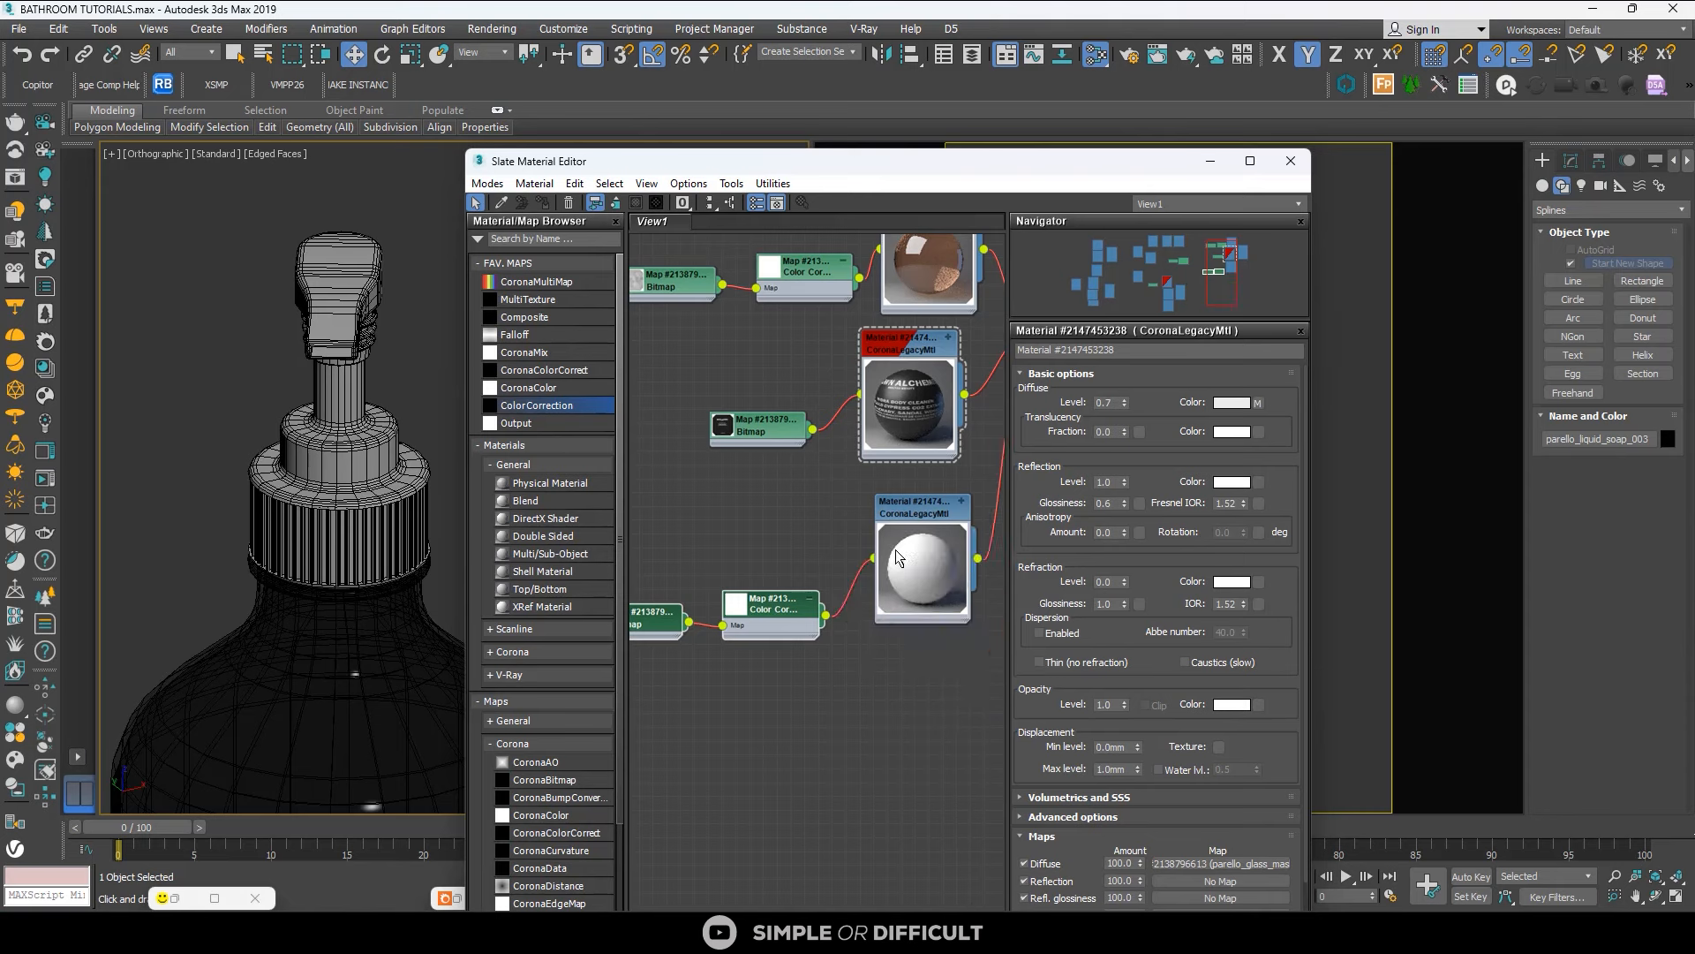
# Expand the new grey material's node and connect the copied Color Correction to its Refl. gloss. input instead of Diffuse.
pyautogui.doubleClick(920, 520)
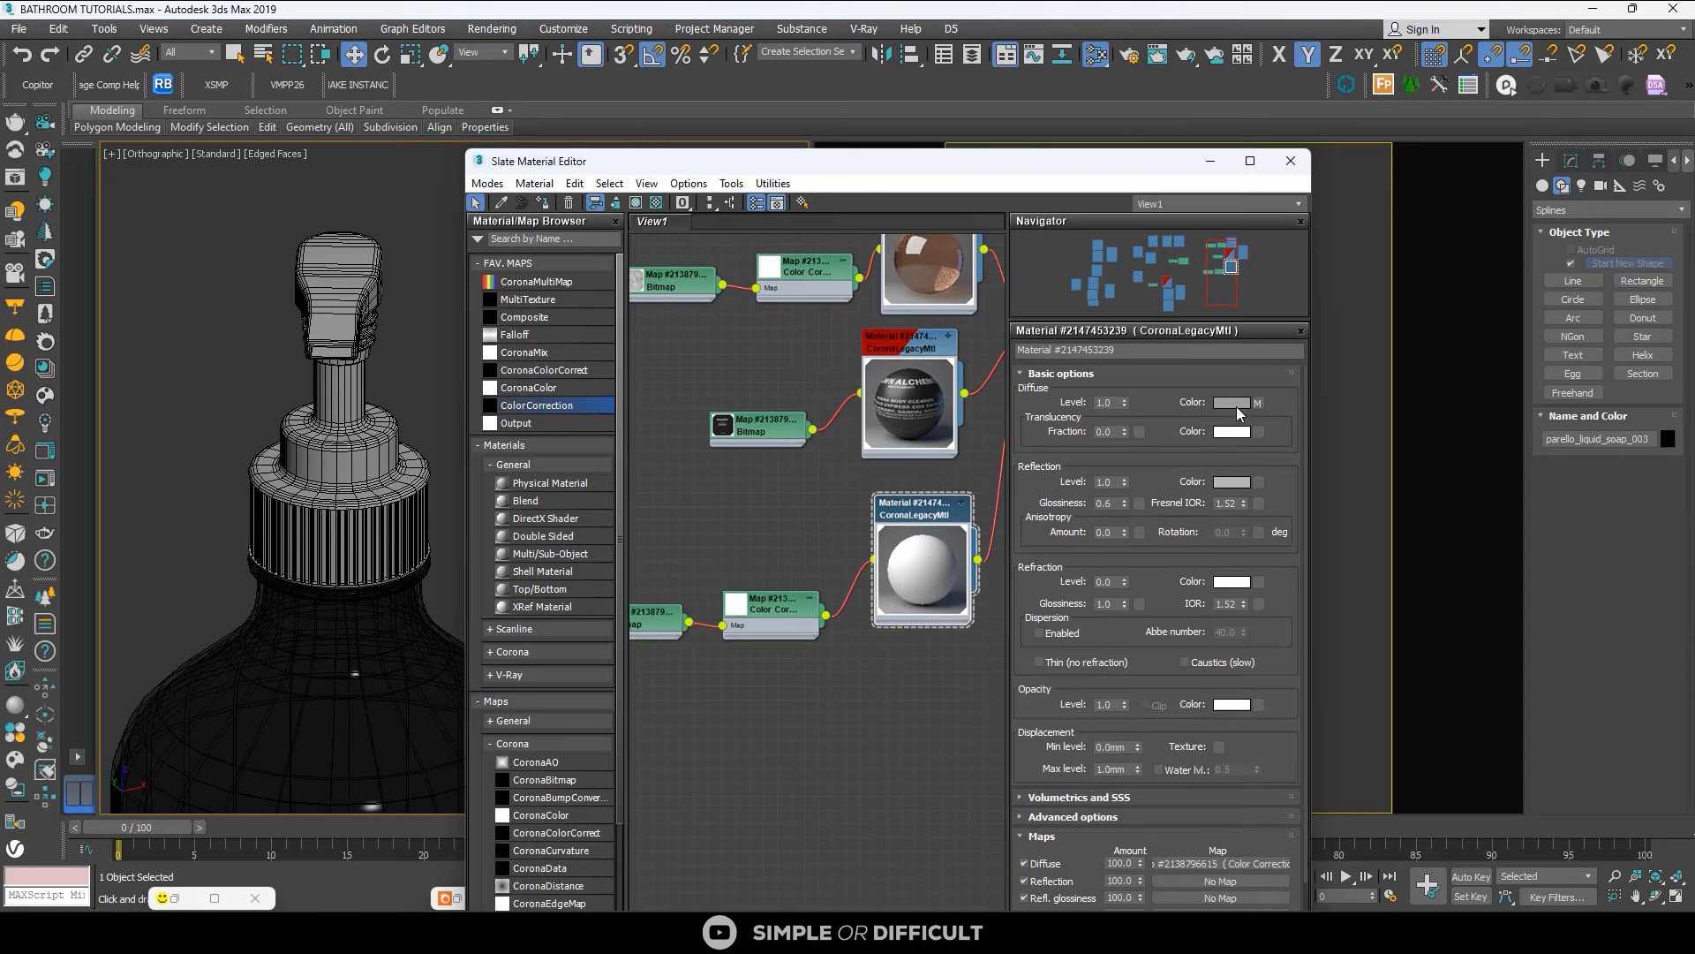
pyautogui.click(1232, 402)
pyautogui.click(830, 572)
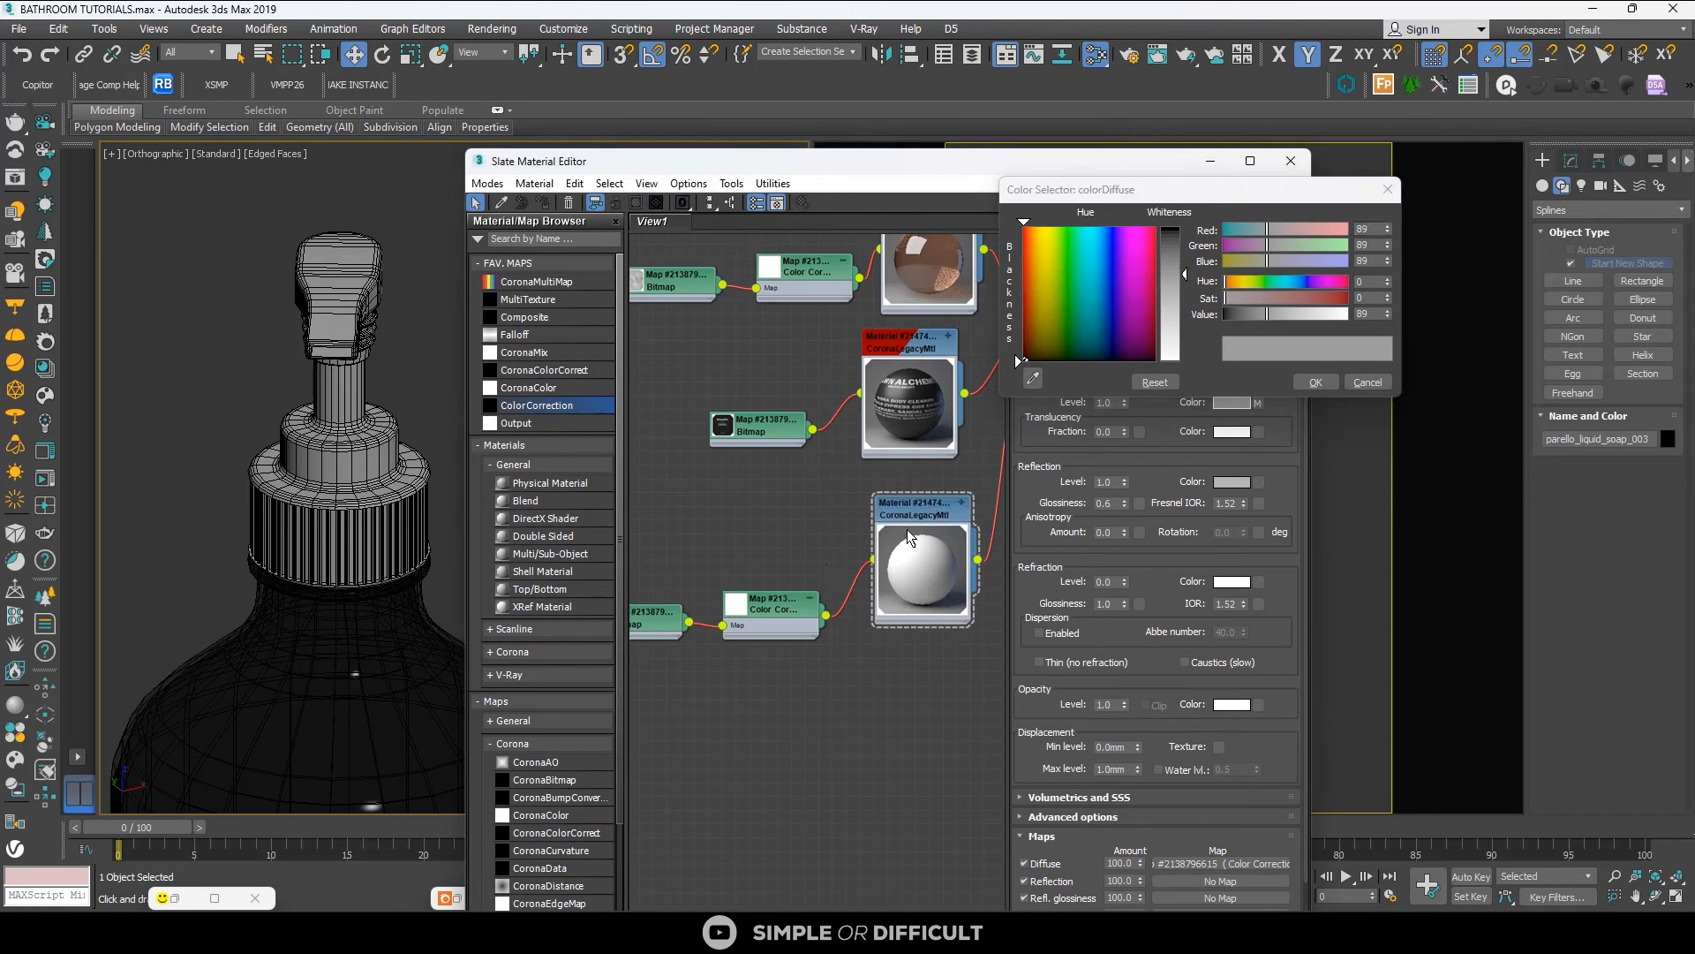
pyautogui.click(960, 505)
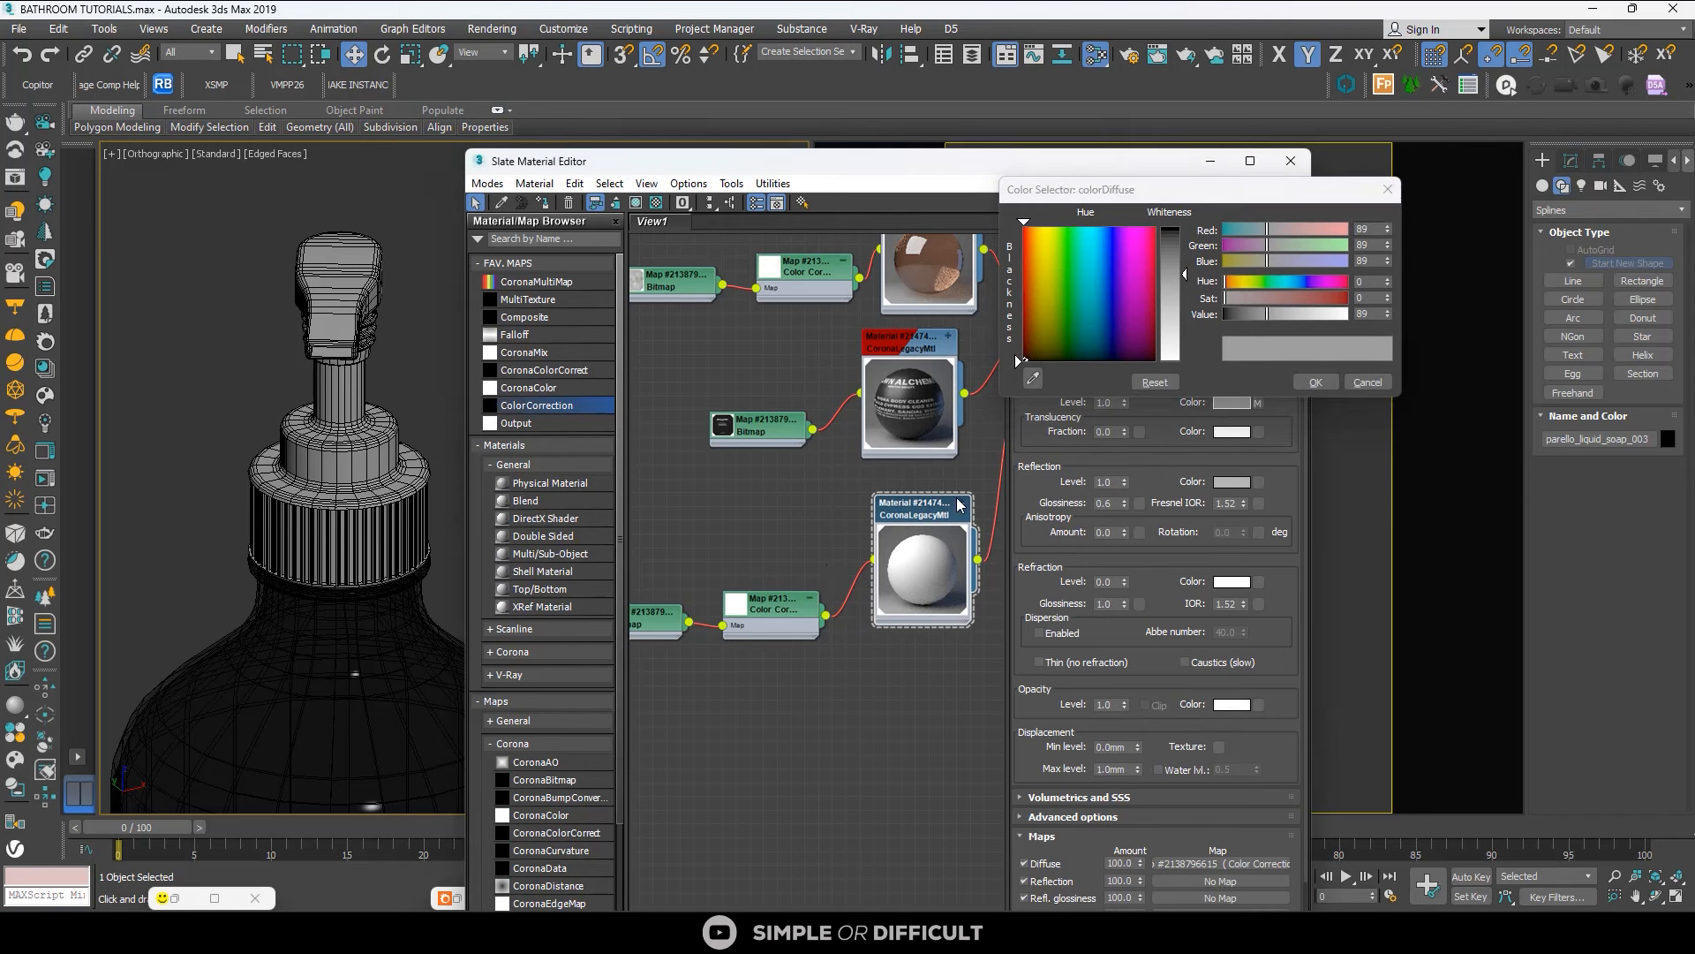
pyautogui.click(962, 503)
pyautogui.moveTo(874, 625); pyautogui.dragTo(874, 650)
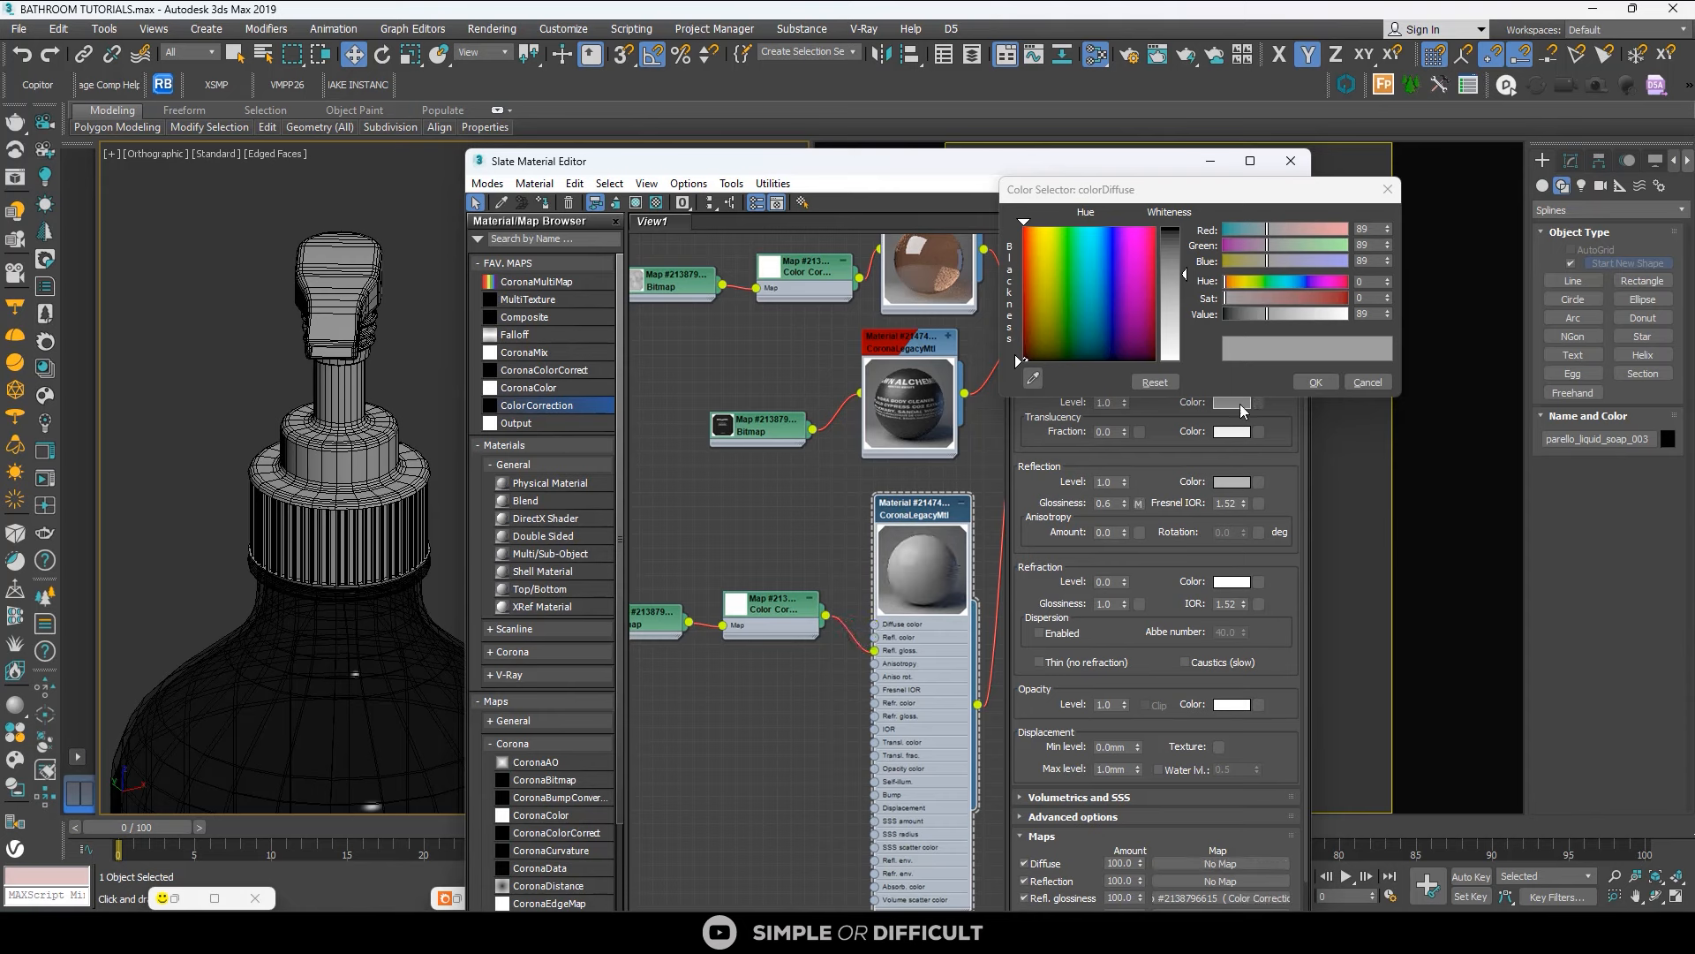
# Set the new material's diffuse color to near-black with saturation 0 and value 3.
pyautogui.moveTo(1194, 309); pyautogui.dragTo(1185, 230)
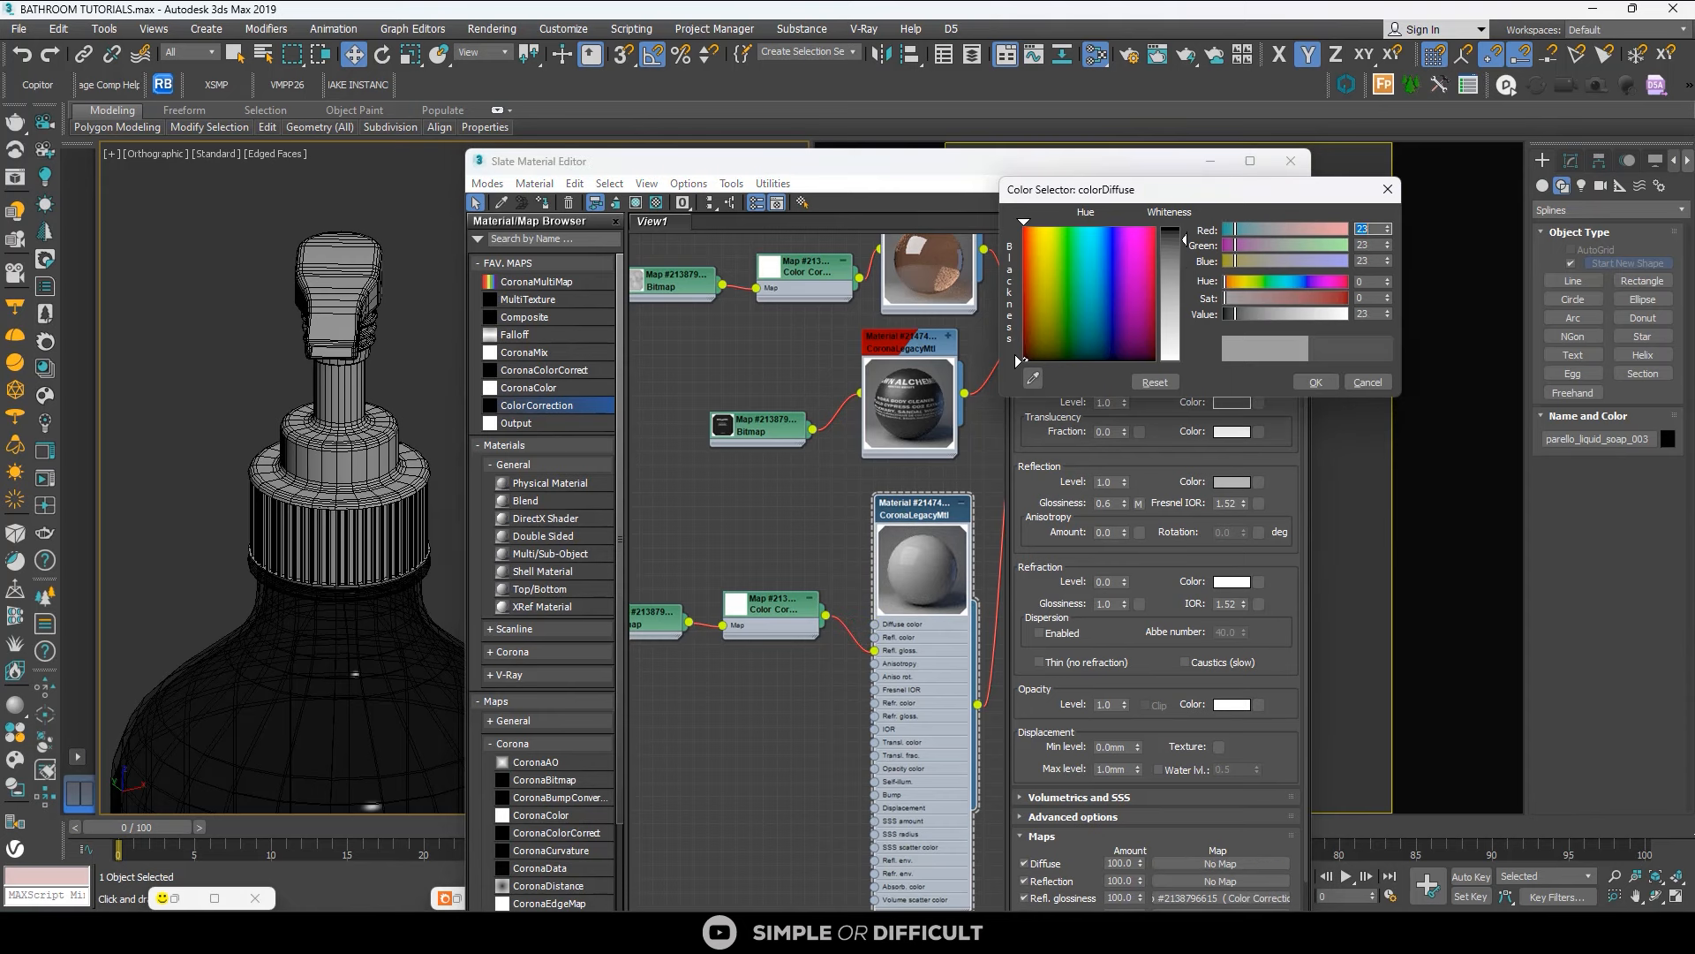
pyautogui.click(1372, 314)
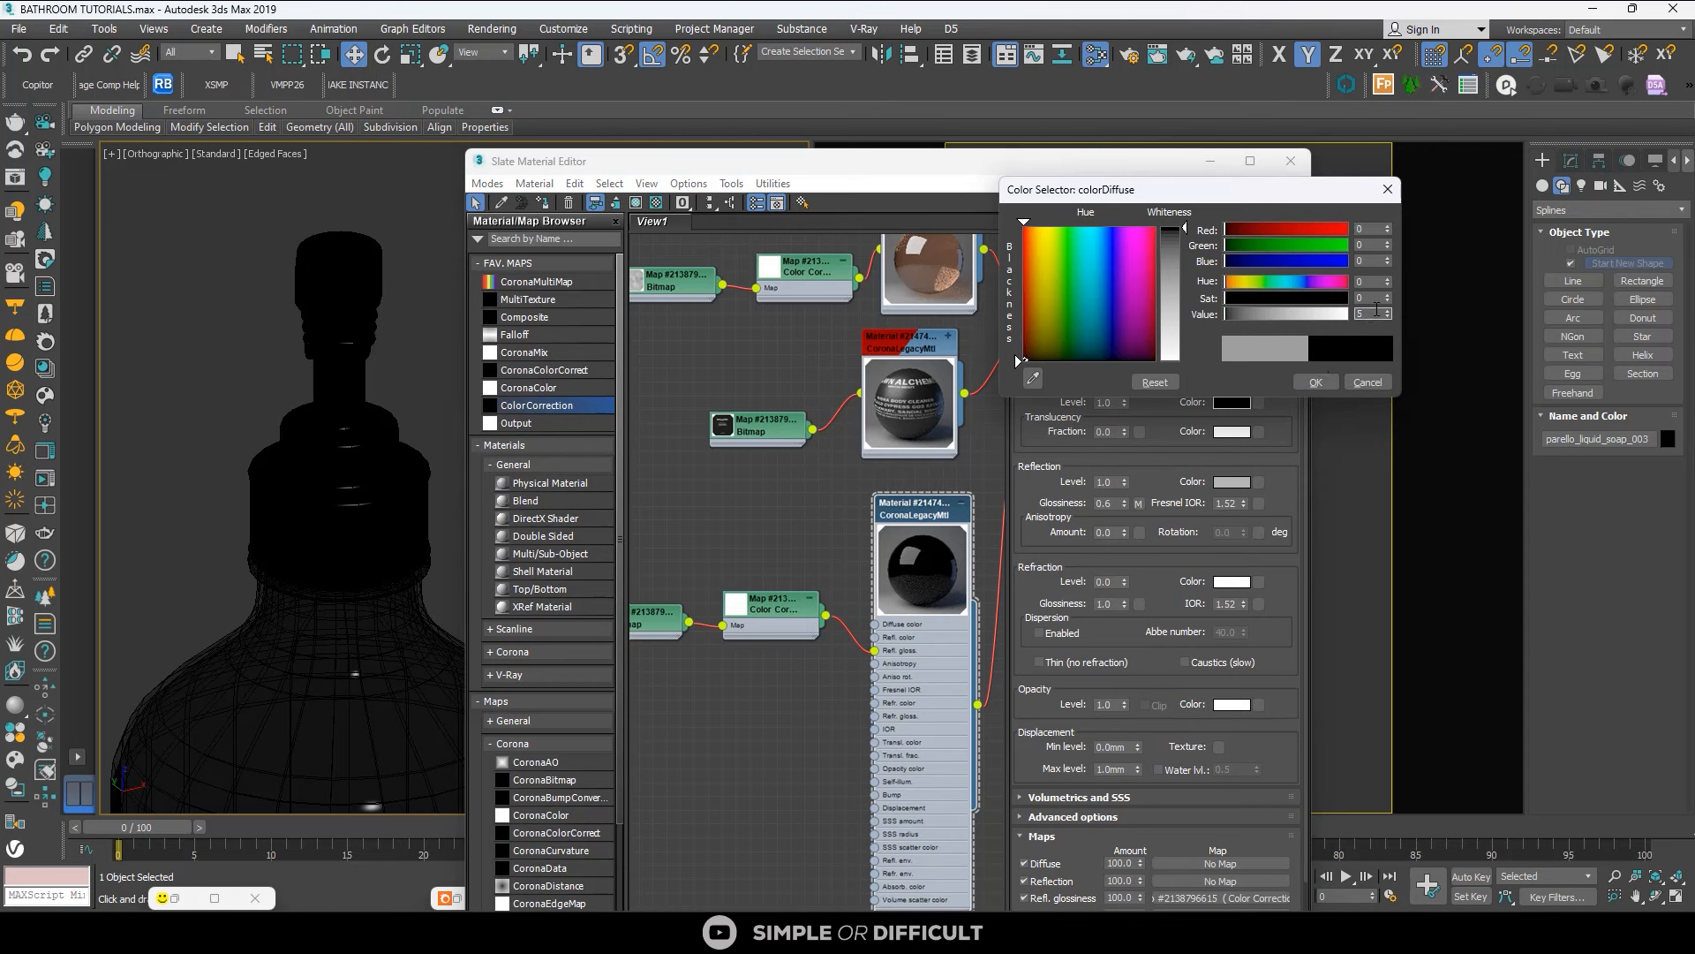
pyautogui.click(1360, 298)
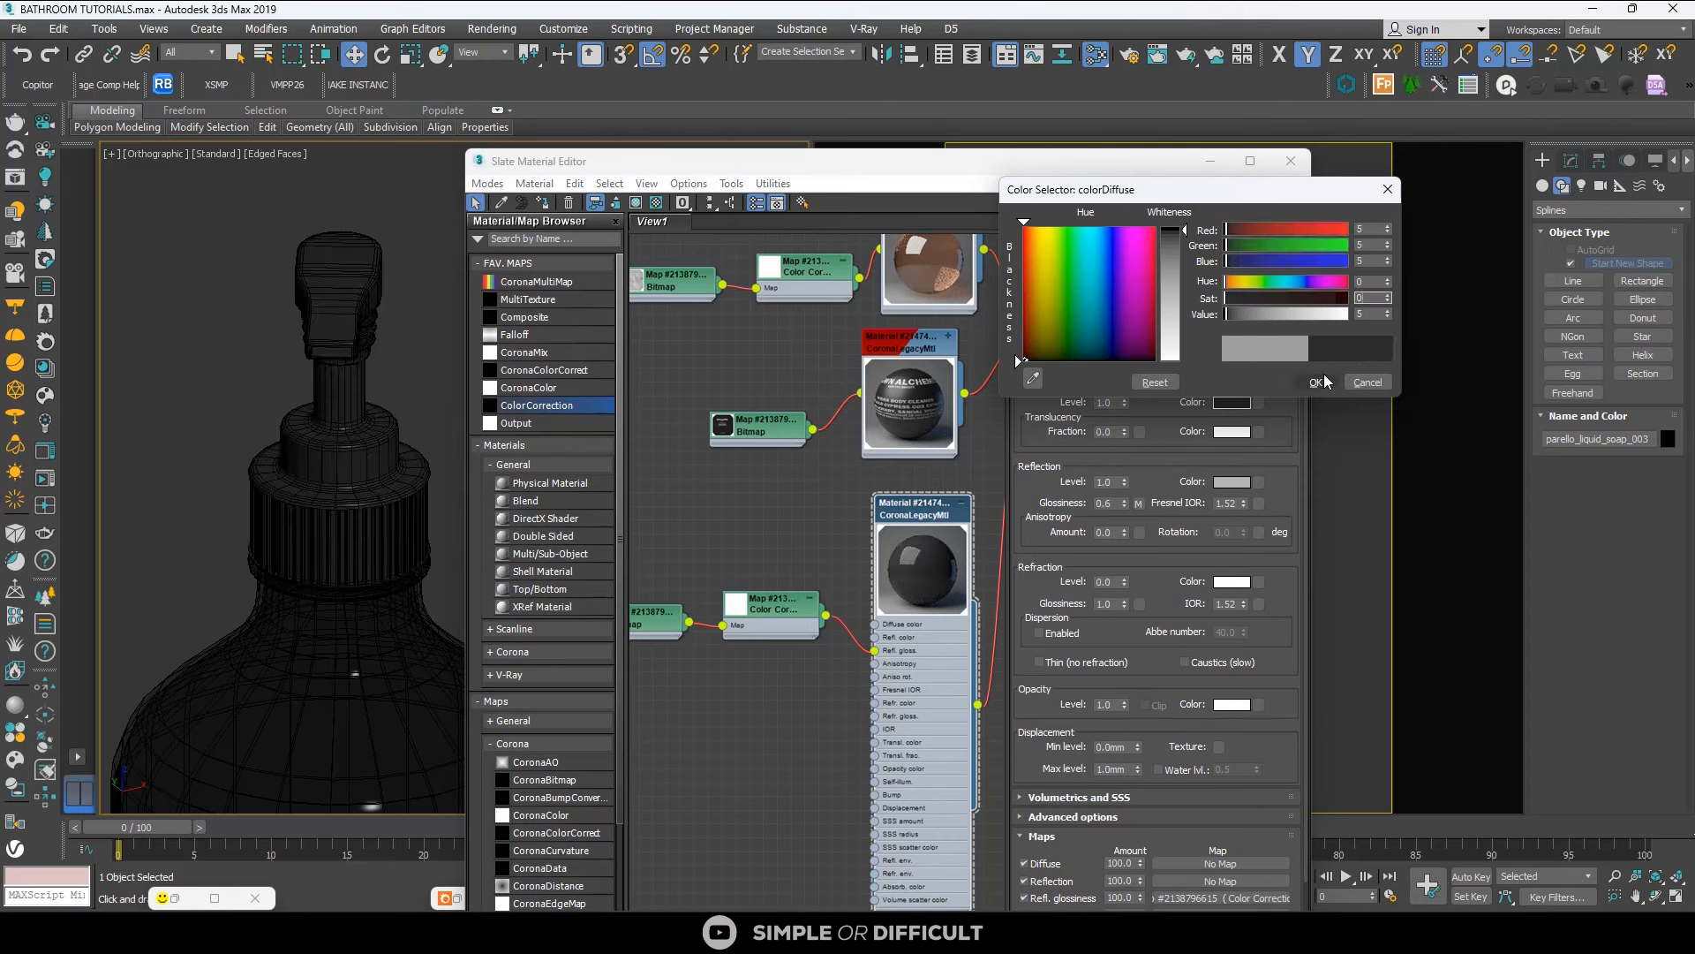
pyautogui.doubleClick(1373, 315)
pyautogui.write('3')
pyautogui.press('Return')
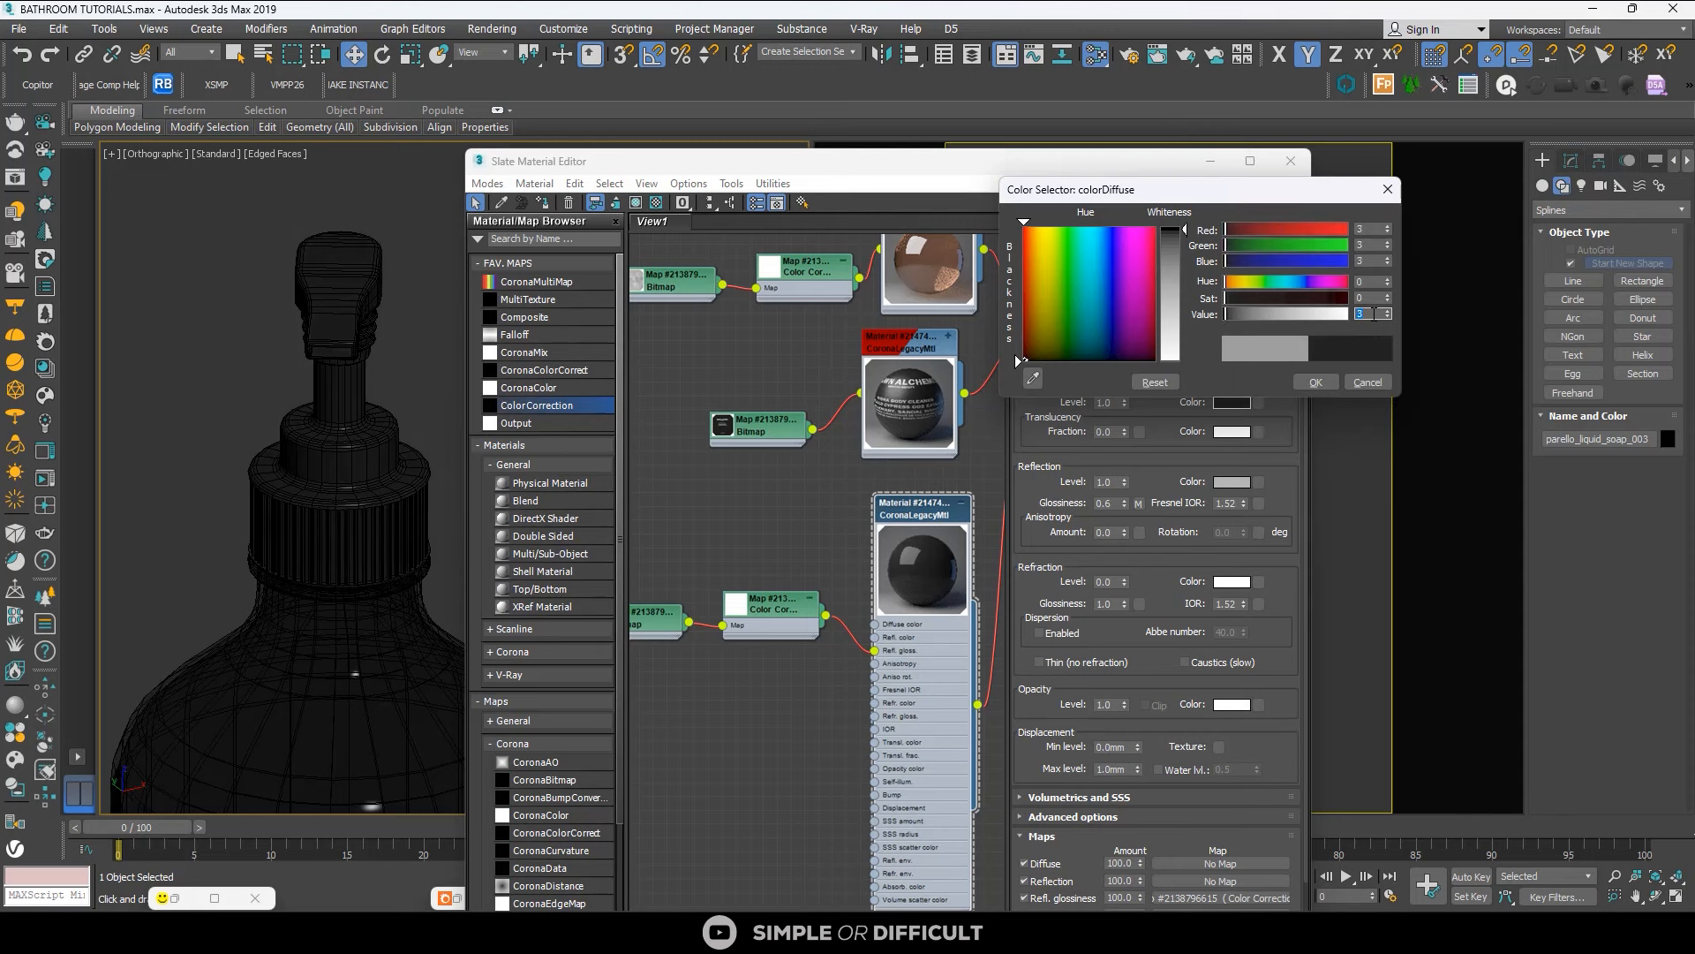
pyautogui.click(1314, 381)
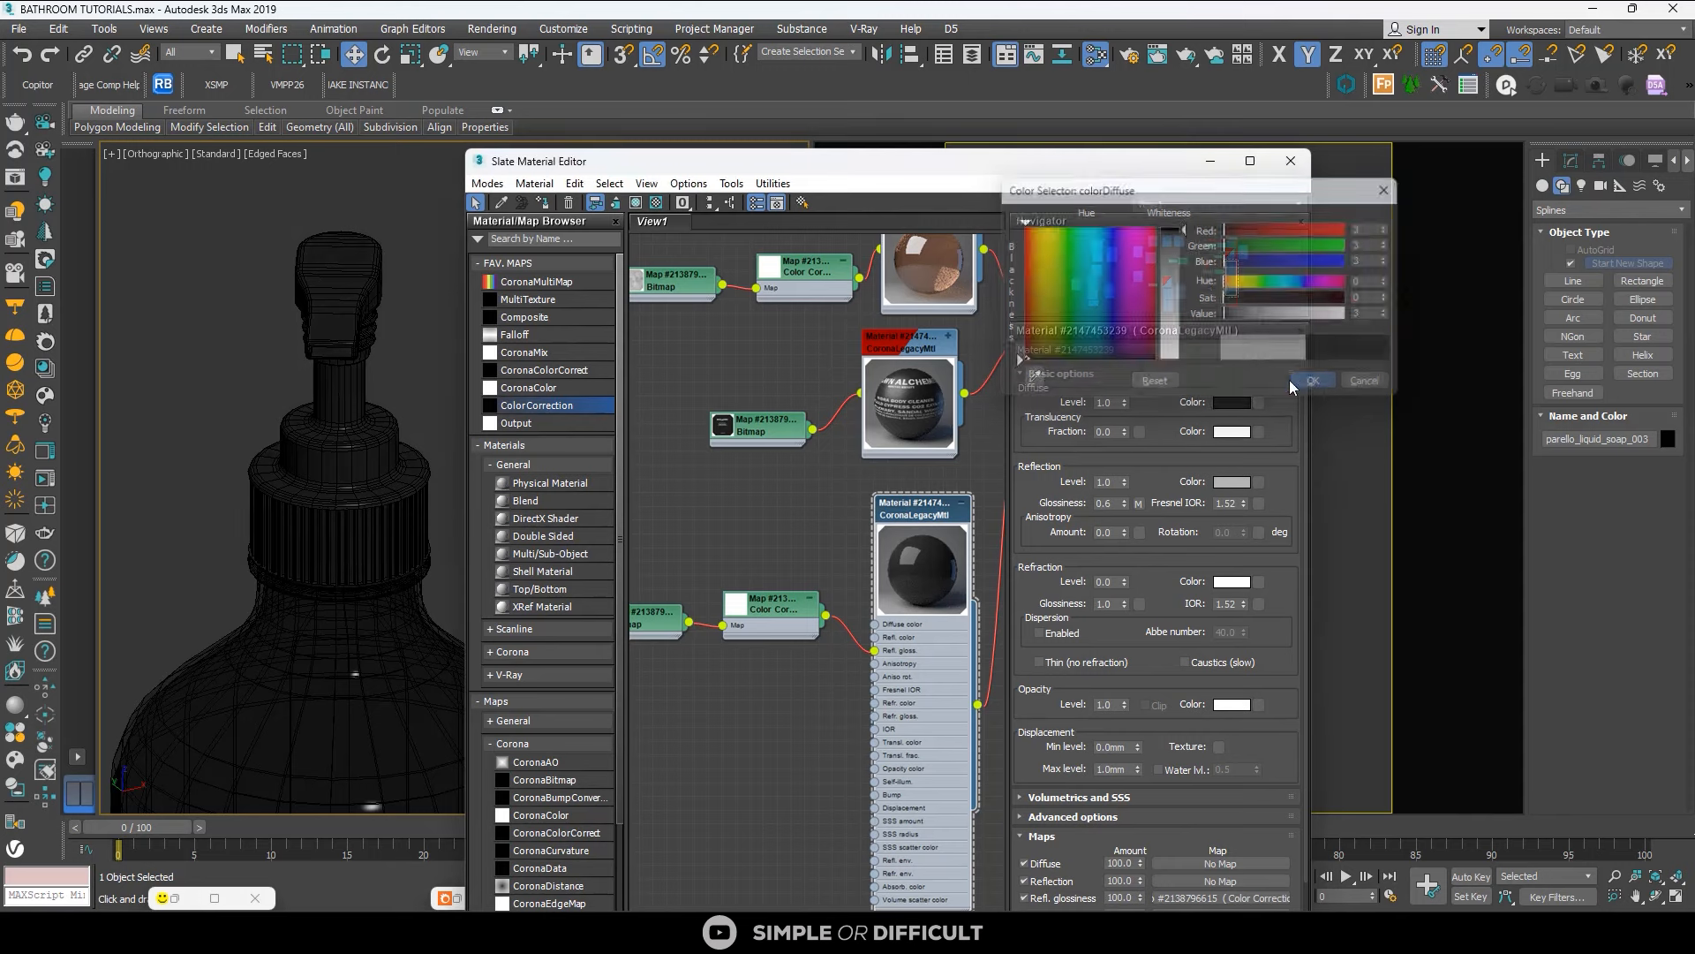
# Assign the Multi/Sub-Object material to the third soap bottle in the row and clear the selection.
pyautogui.scroll(-5, 845, 513)
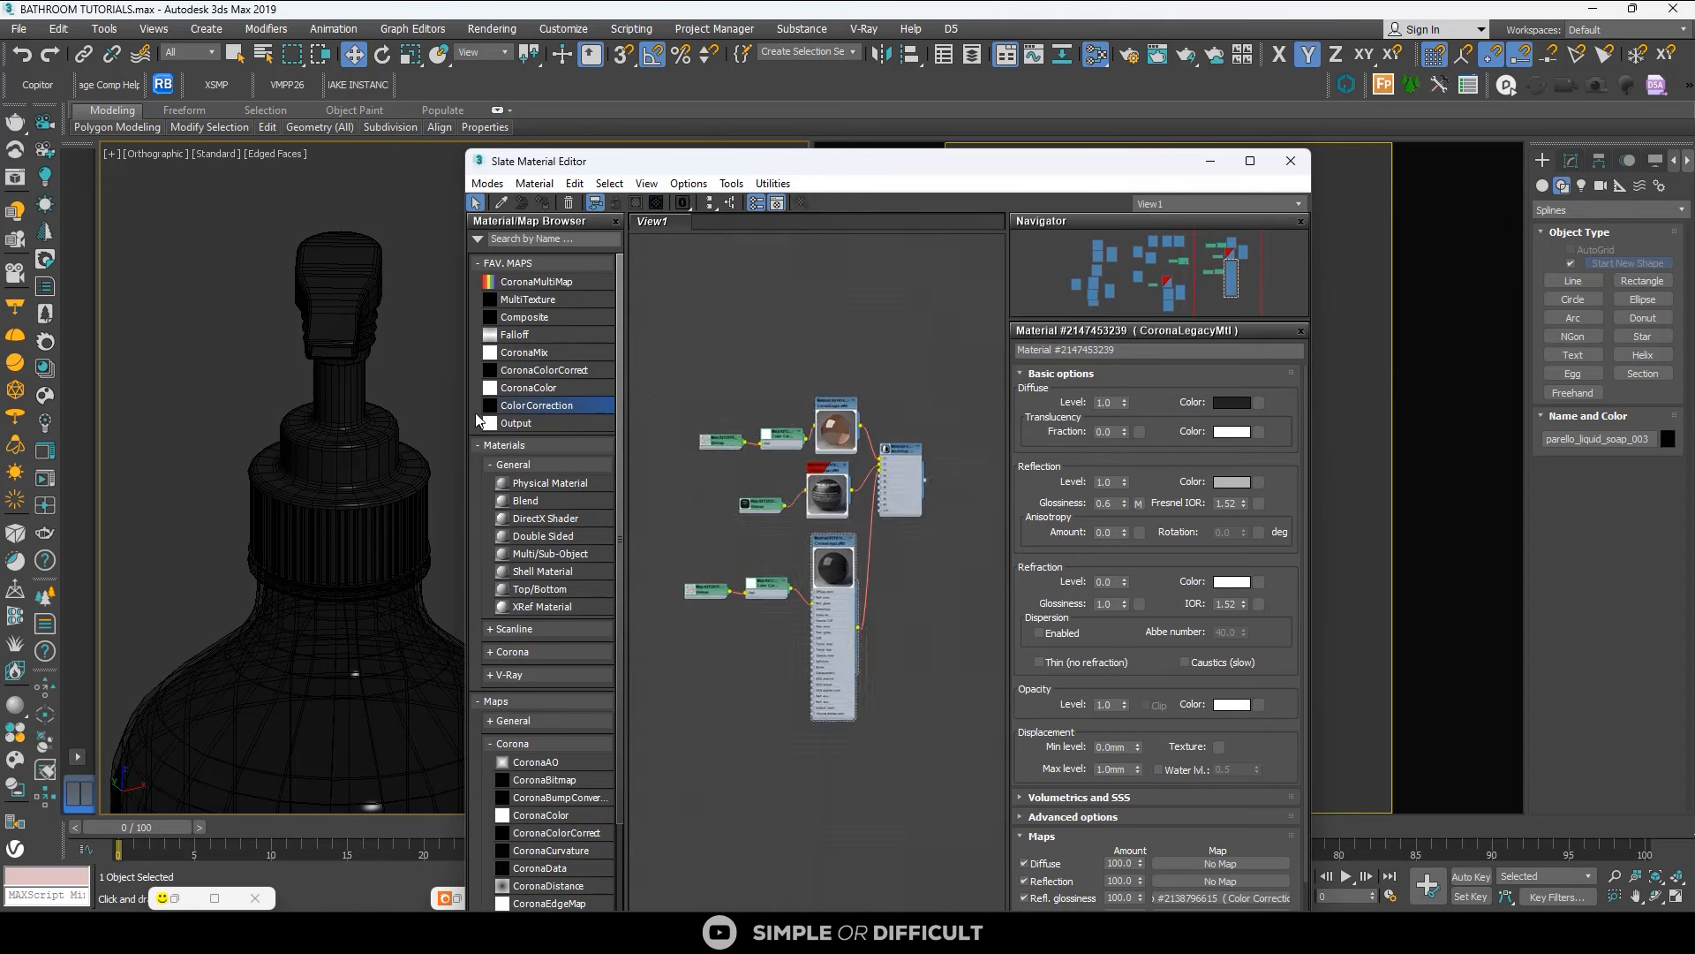
pyautogui.scroll(-5, 250, 376)
pyautogui.scroll(3, 251, 375)
pyautogui.click(441, 410)
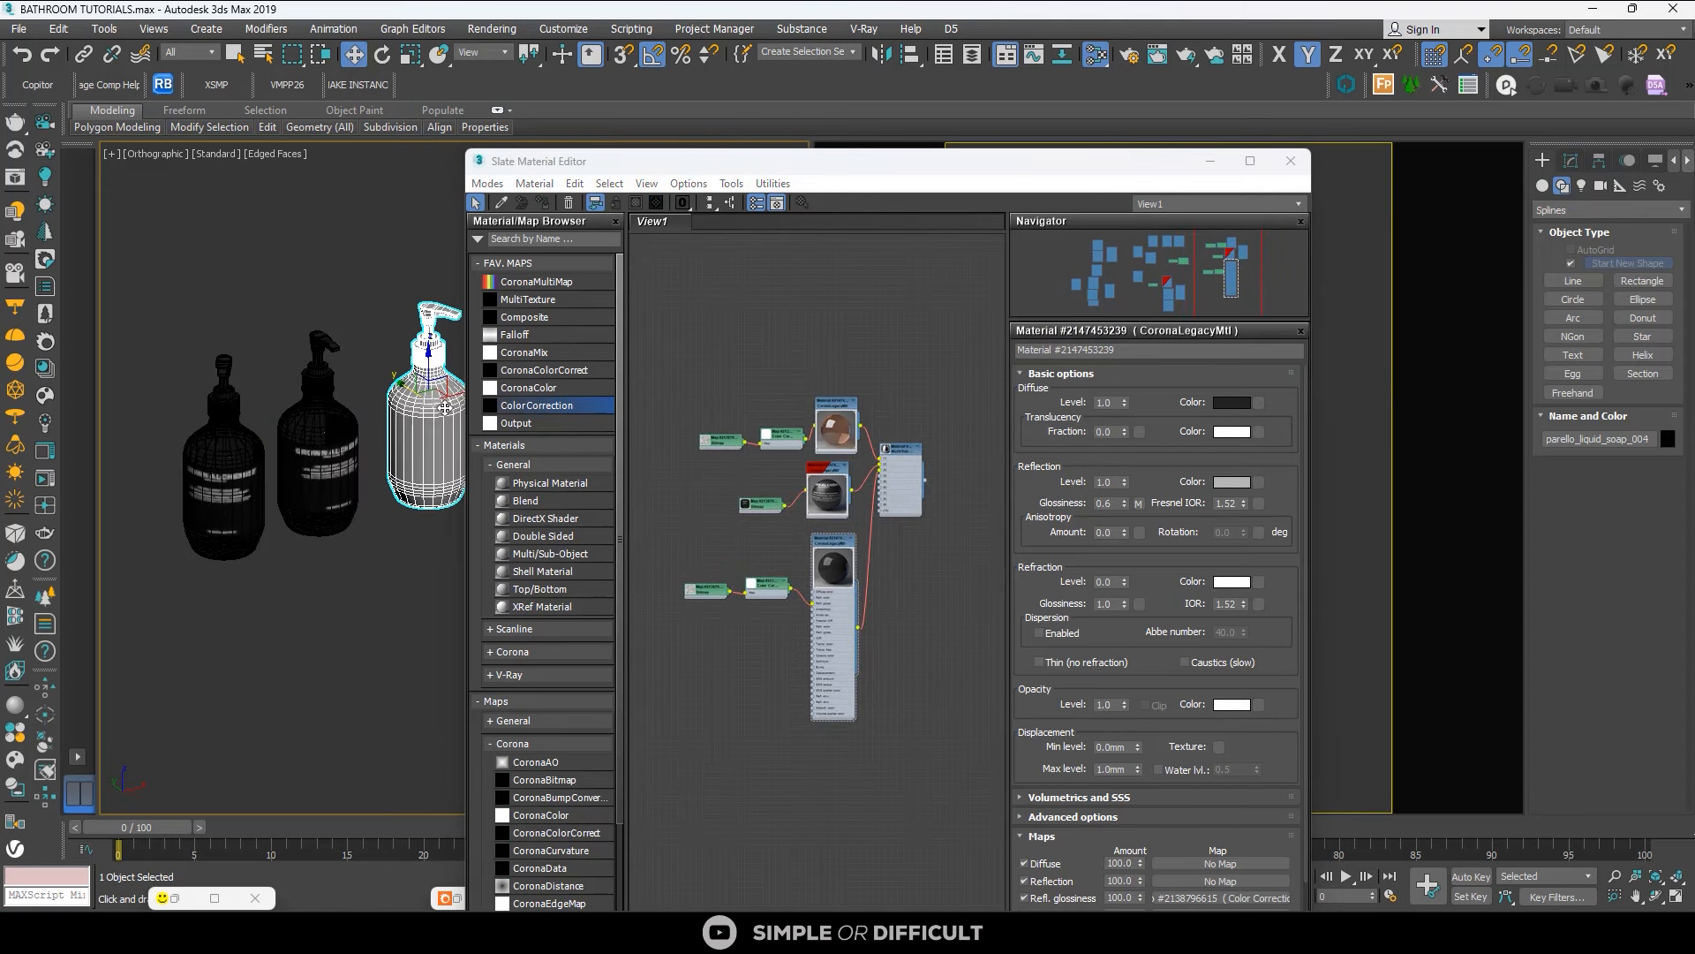
pyautogui.click(899, 453)
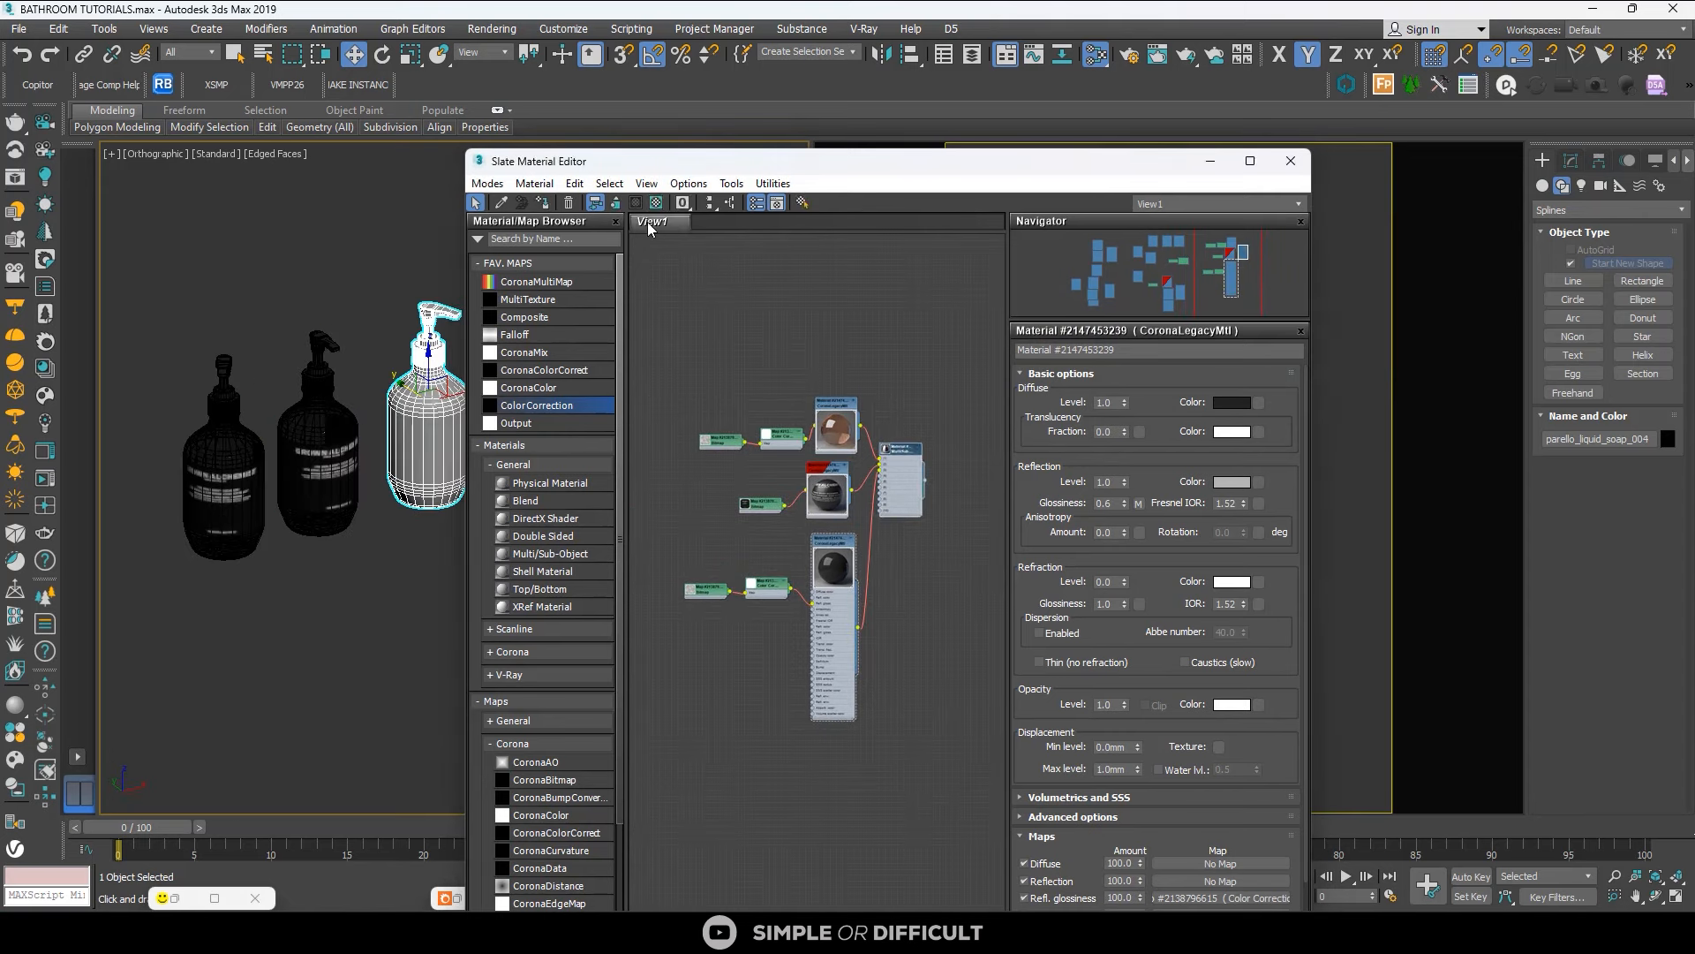
pyautogui.click(542, 202)
pyautogui.click(371, 265)
pyautogui.scroll(-4, 230, 389)
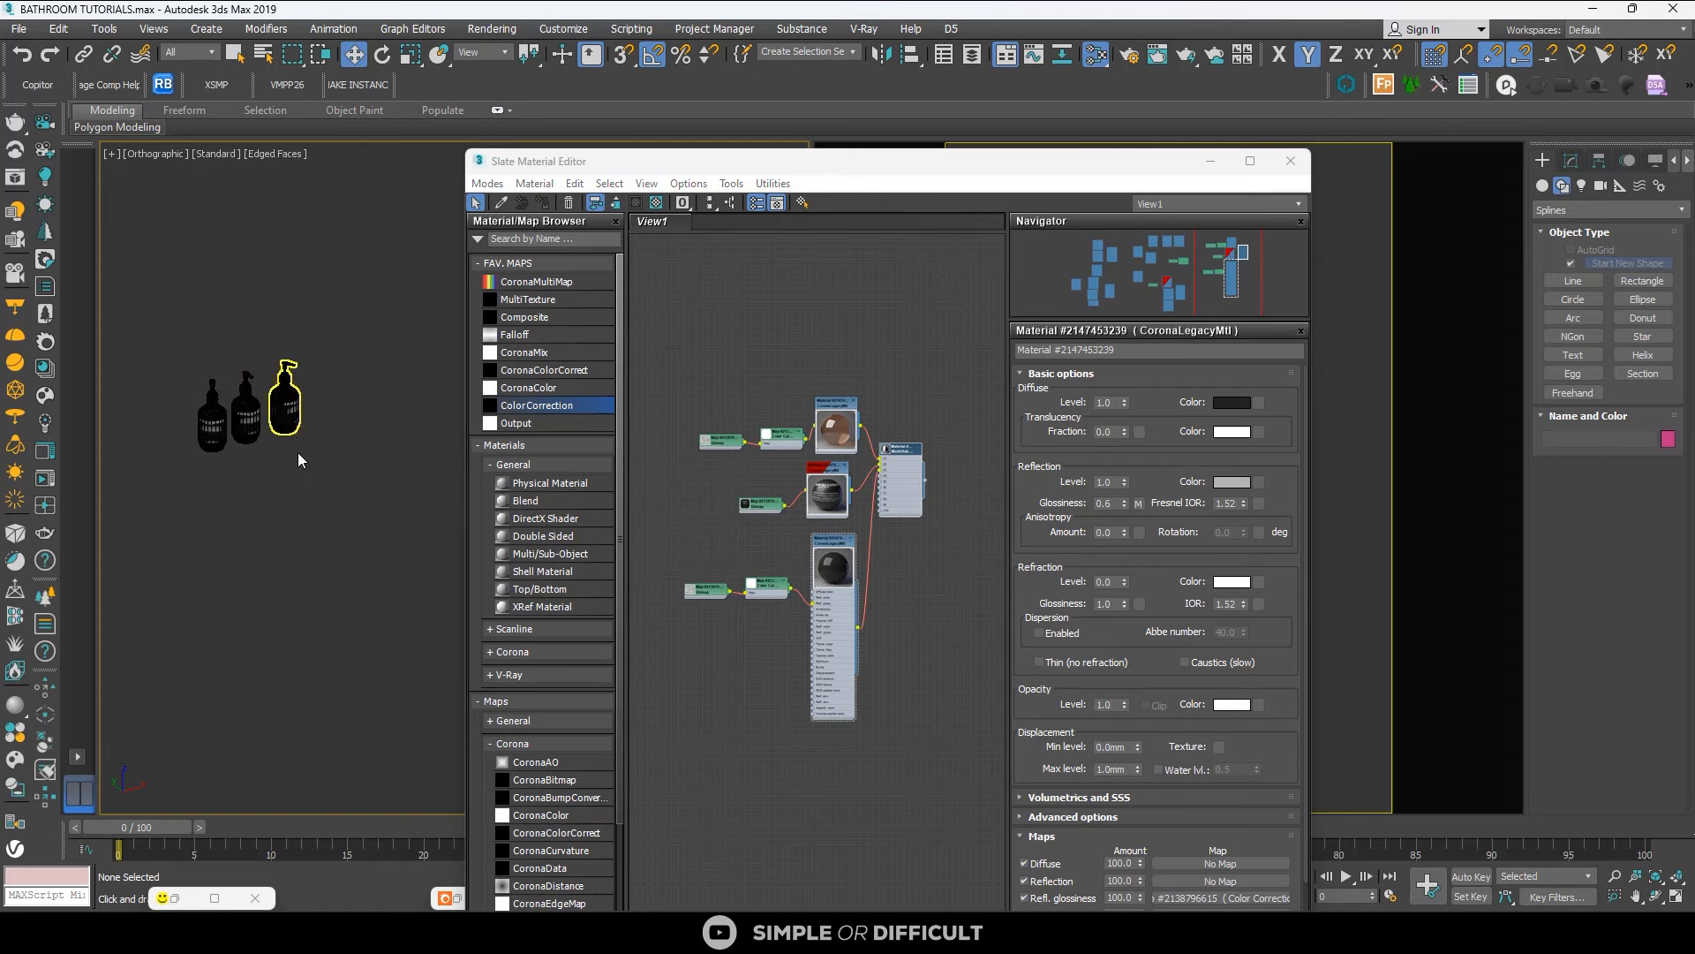
# Clear the material editor from the camera view and open the parameters of the plain grey-green CoronaLegacyMtl in its maximized graph.
pyautogui.moveTo(1139, 170); pyautogui.dragTo(799, 177)
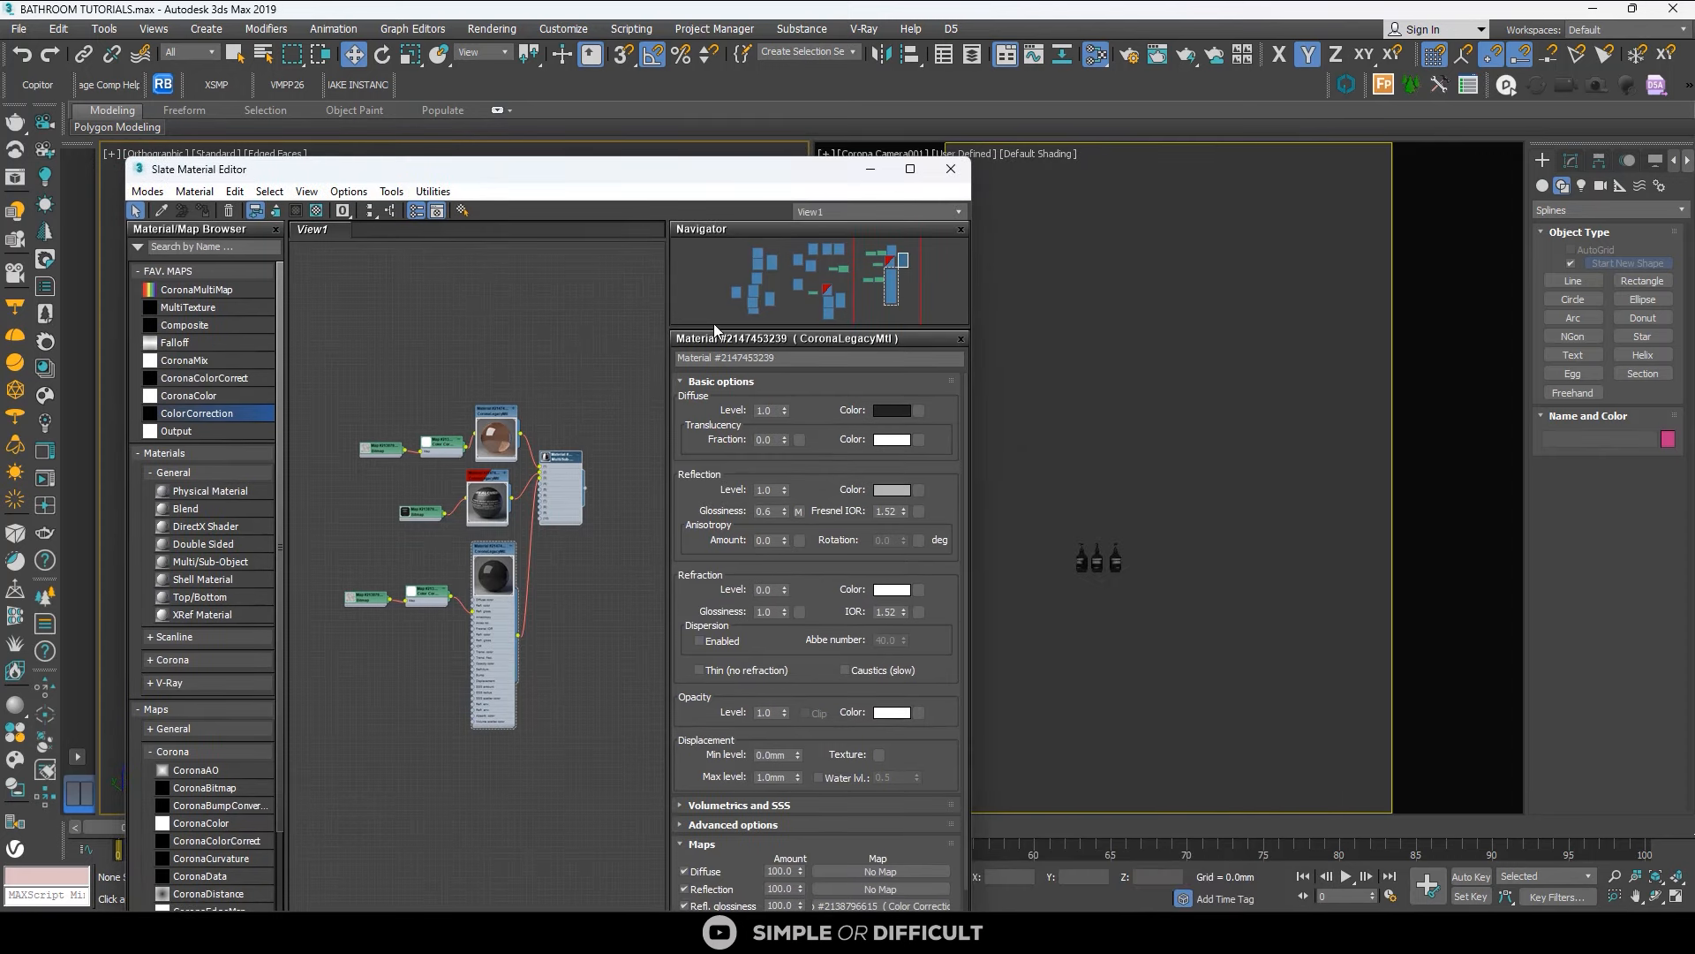
pyautogui.moveTo(687, 174); pyautogui.dragTo(477, 167)
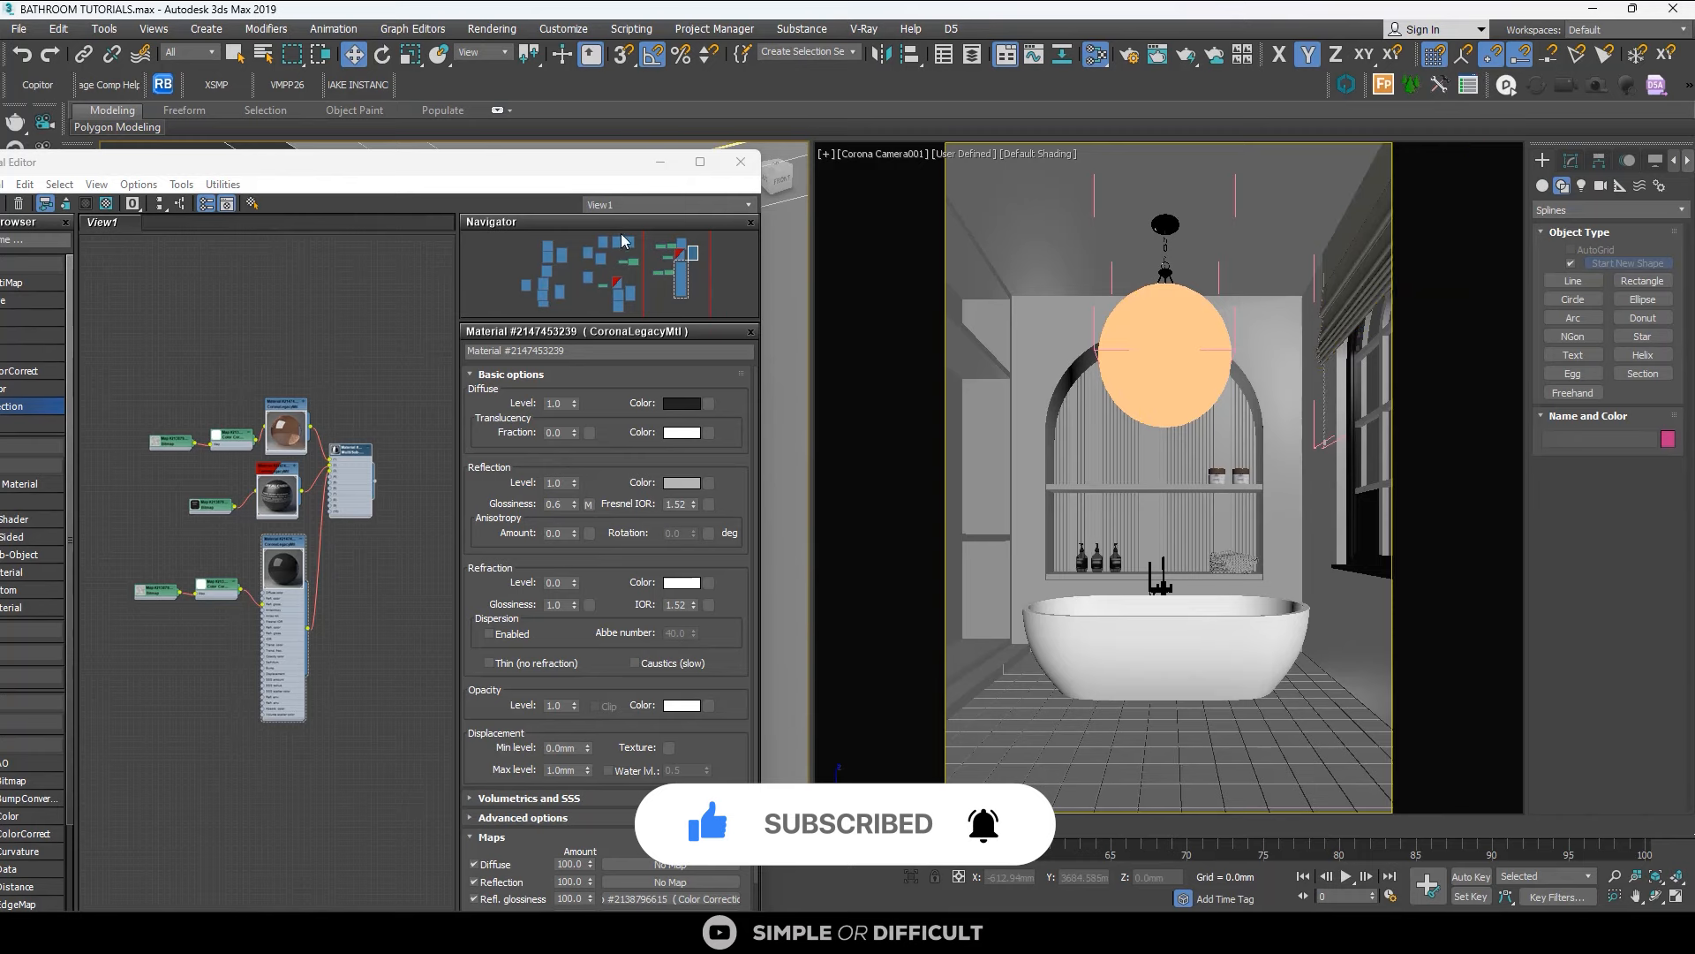
pyautogui.click(699, 161)
pyautogui.scroll(-5, 750, 385)
pyautogui.moveTo(466, 380); pyautogui.dragTo(737, 343, button='middle')
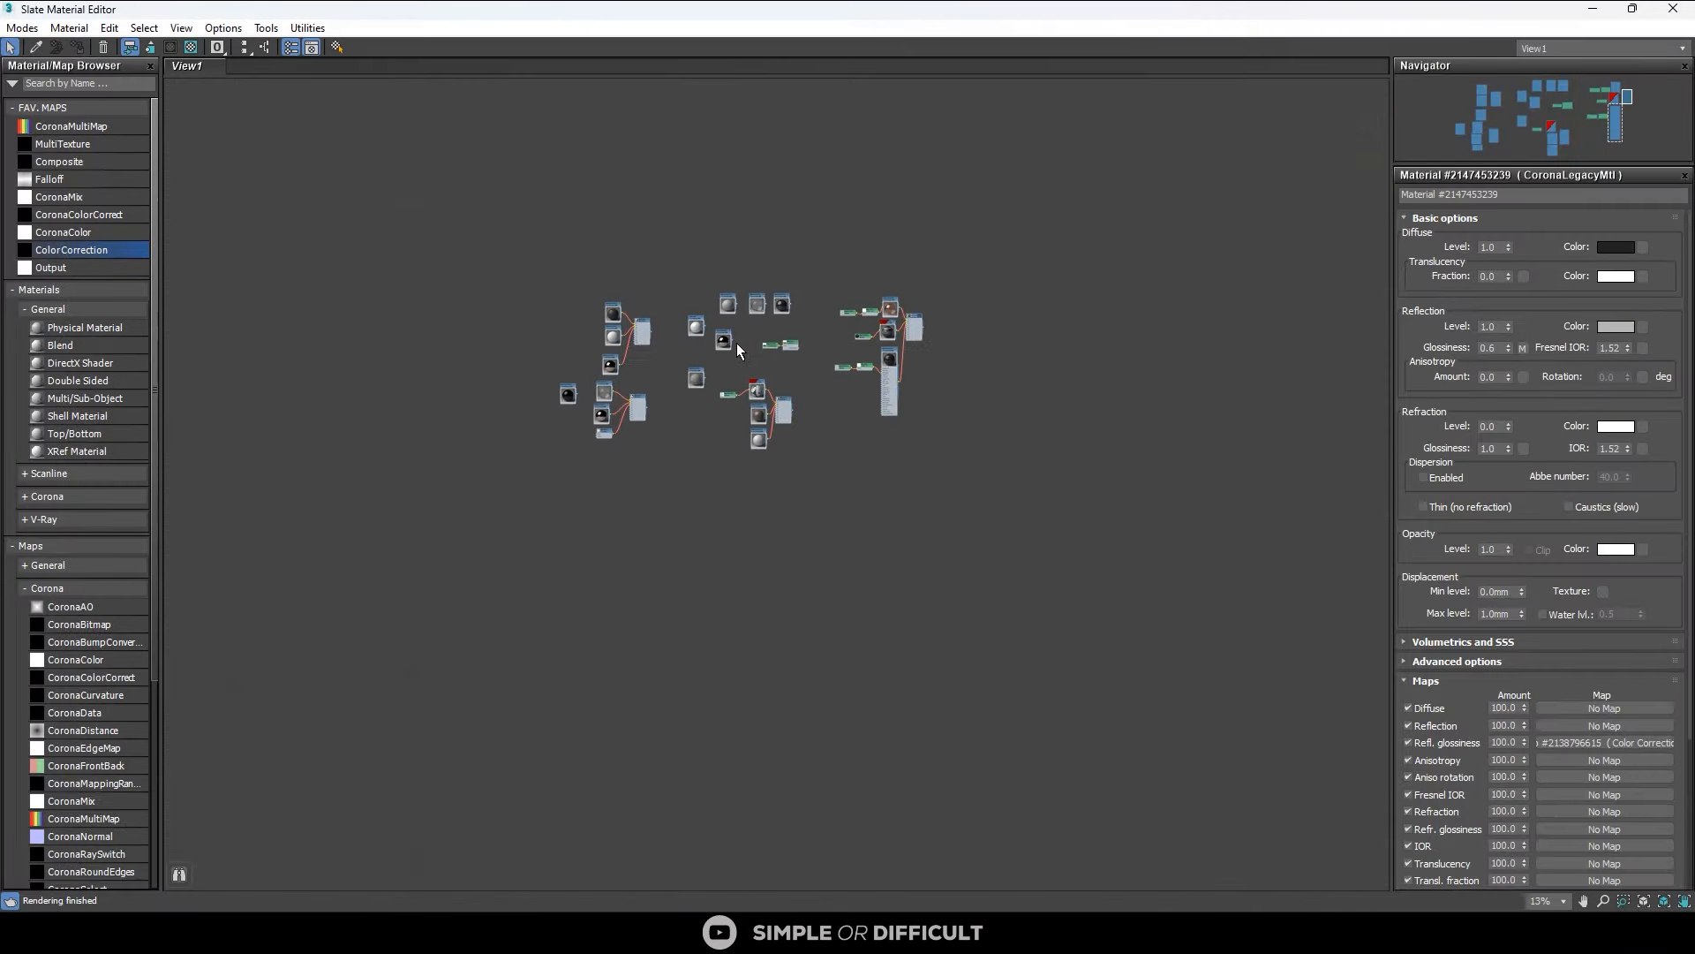
pyautogui.scroll(5, 737, 342)
pyautogui.moveTo(593, 371); pyautogui.dragTo(878, 298, button='middle')
pyautogui.scroll(1, 872, 346)
pyautogui.scroll(3, 873, 346)
pyautogui.doubleClick(940, 372)
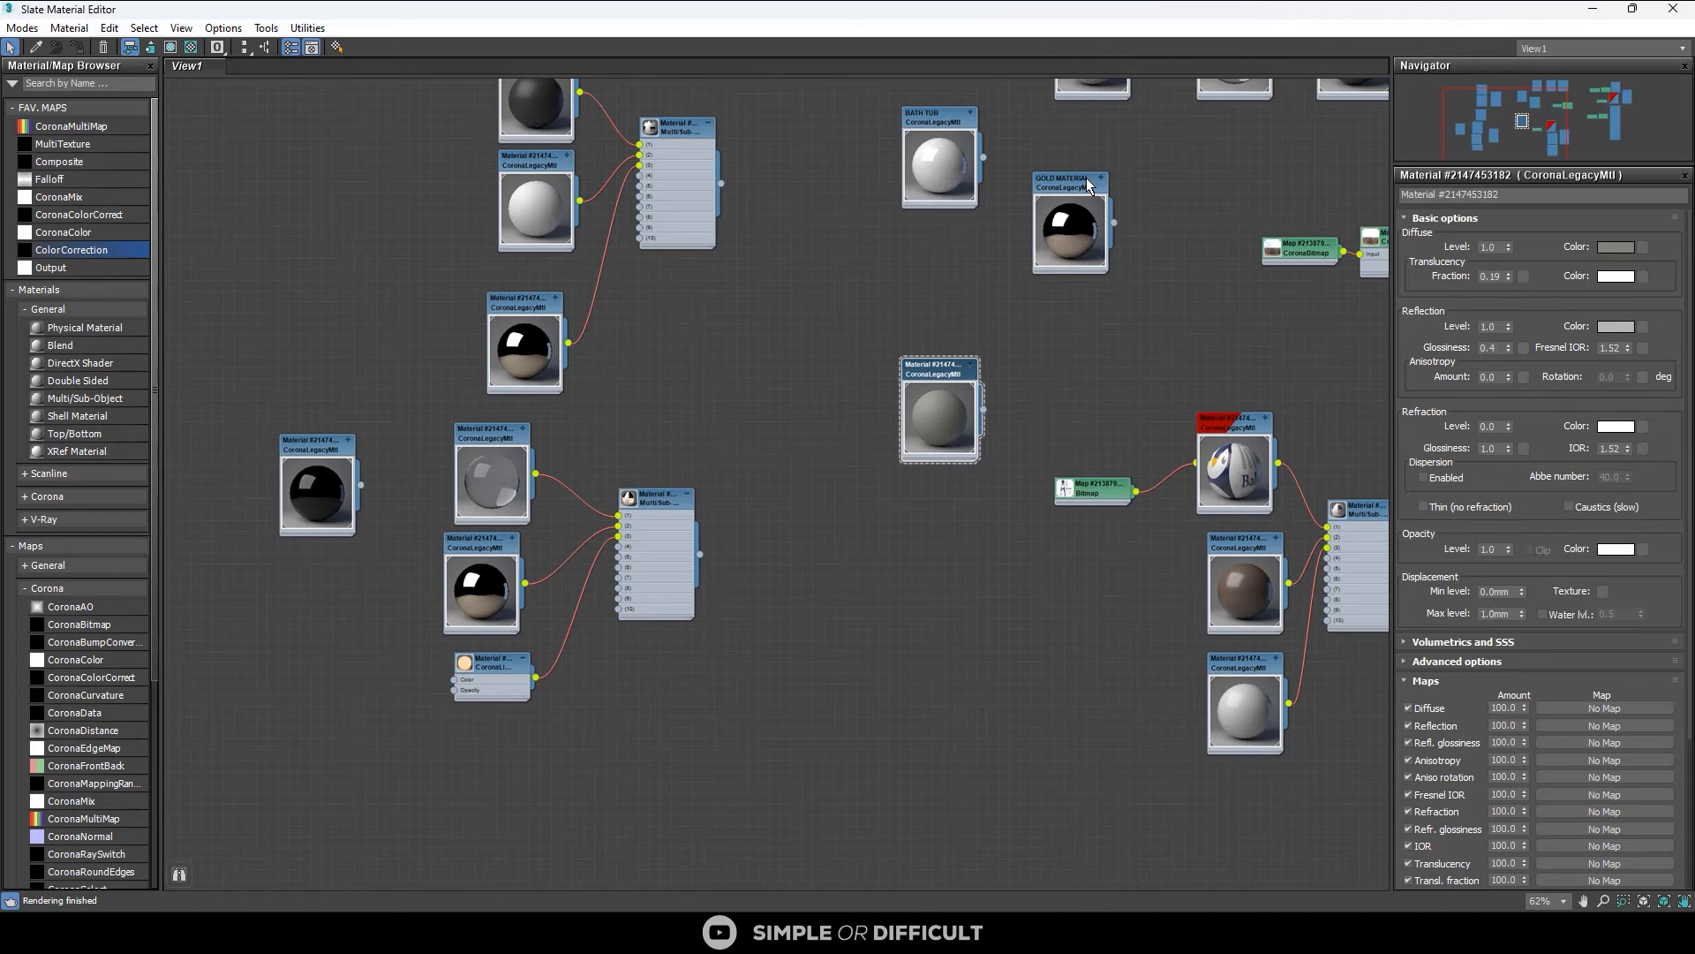
pyautogui.scroll(-2, 824, 196)
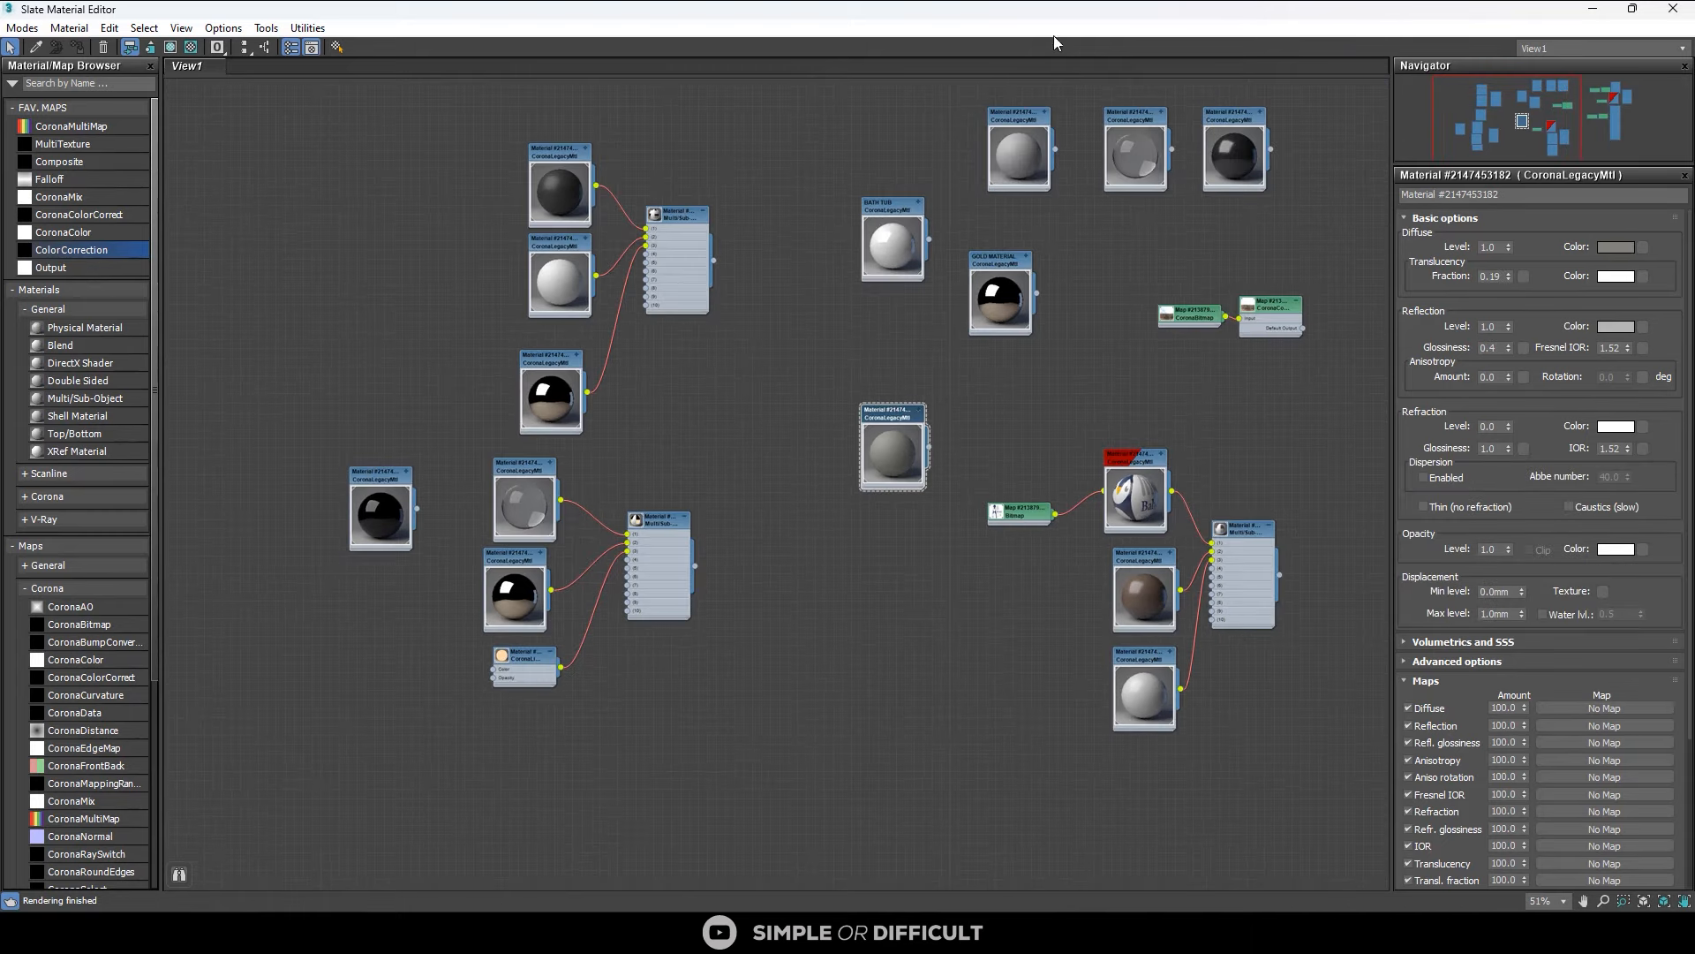
# Restore the material editor to a floating window and select the window blind in the camera view.
pyautogui.doubleClick(1071, 18)
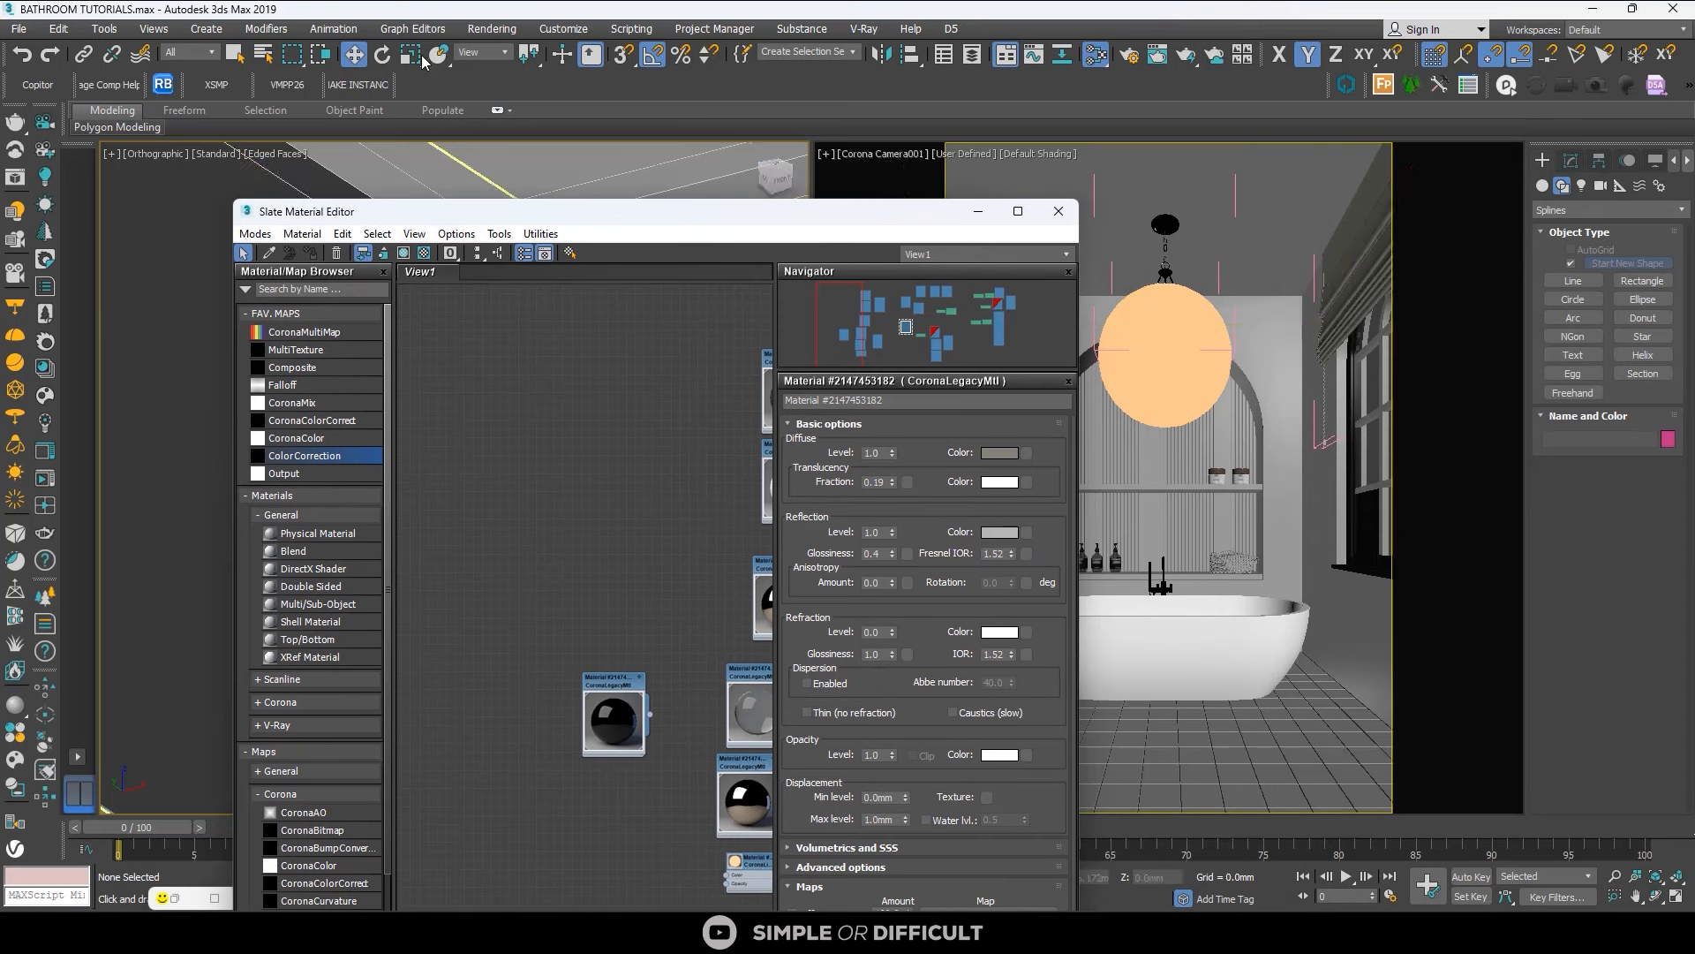
pyautogui.click(234, 53)
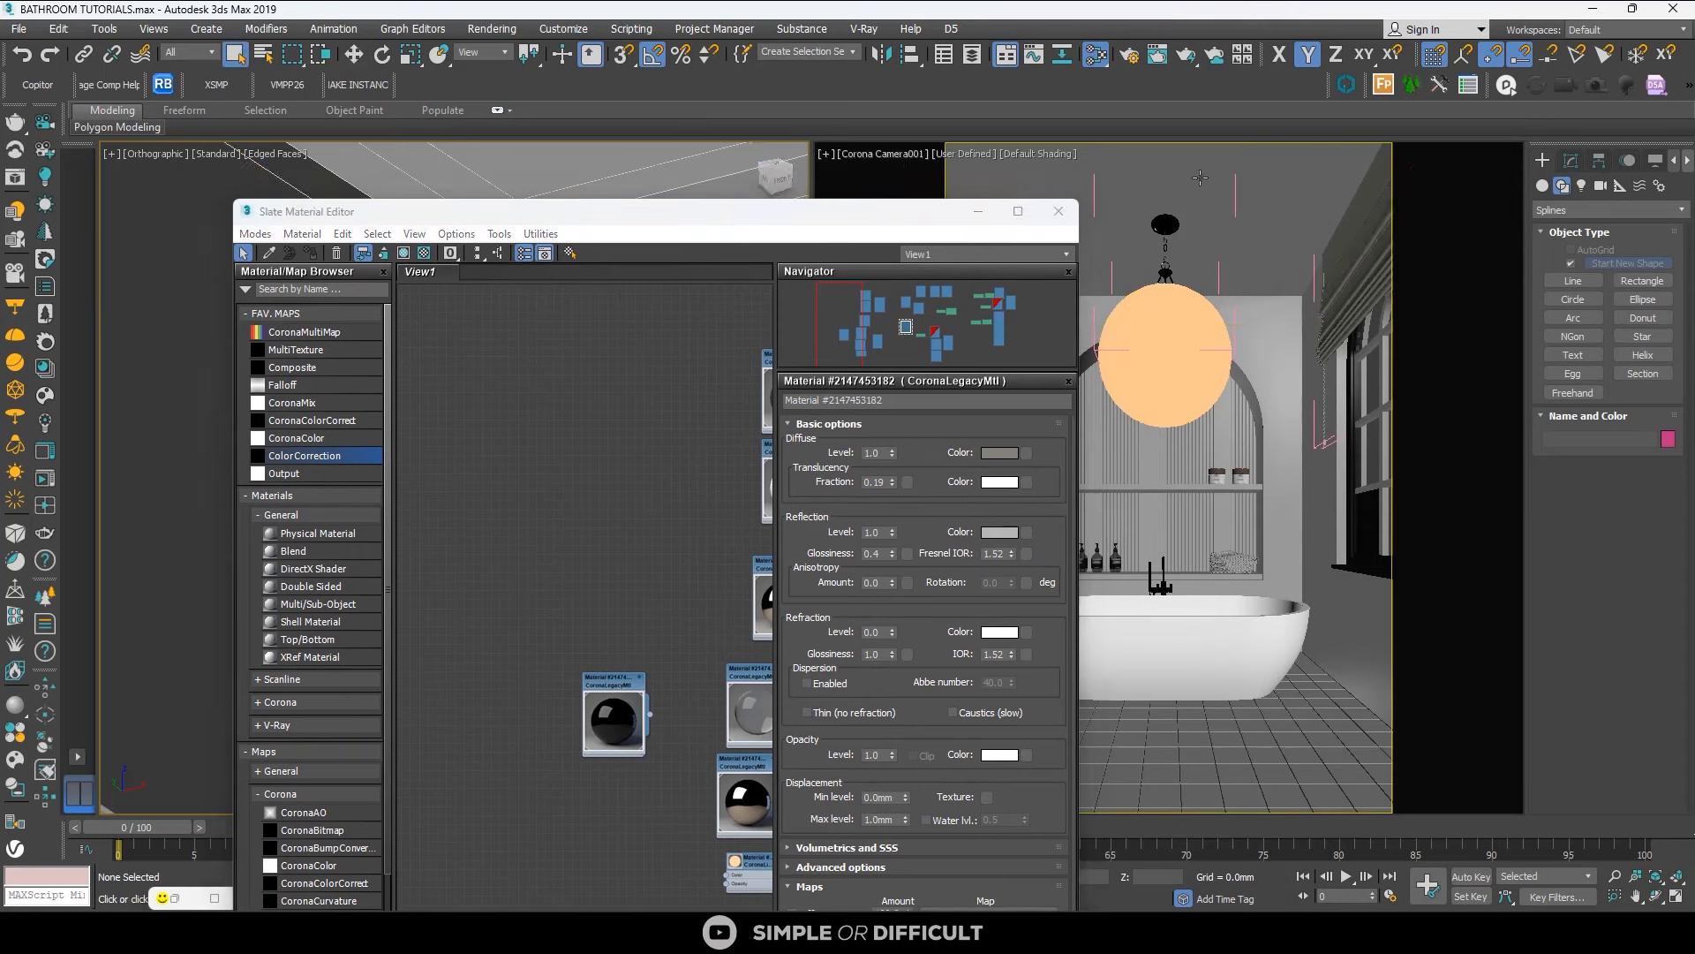
pyautogui.click(1395, 232)
# Move the grey-green CoronaLegacyMtl node down into the empty area between the two lower Multi/Sub-Object groups.
pyautogui.scroll(-5, 674, 533)
pyautogui.scroll(4, 677, 495)
pyautogui.moveTo(761, 556); pyautogui.dragTo(504, 419, button='middle')
pyautogui.scroll(4, 631, 477)
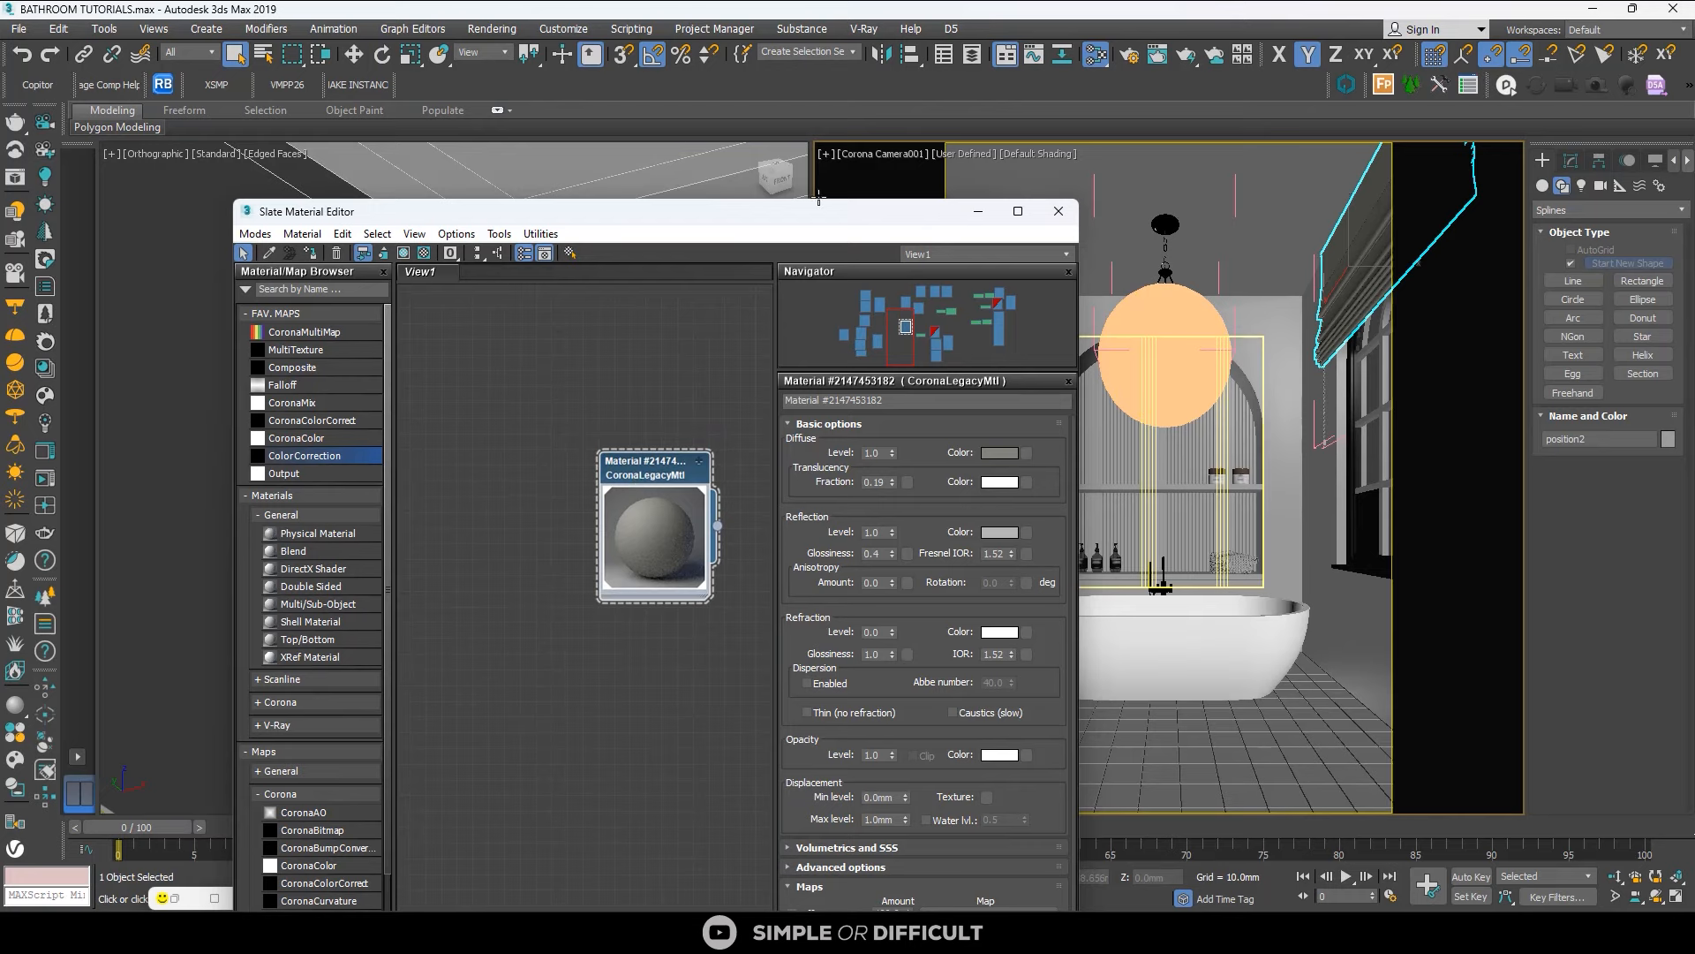
pyautogui.click(1018, 212)
pyautogui.moveTo(648, 439); pyautogui.dragTo(1009, 438, button='middle')
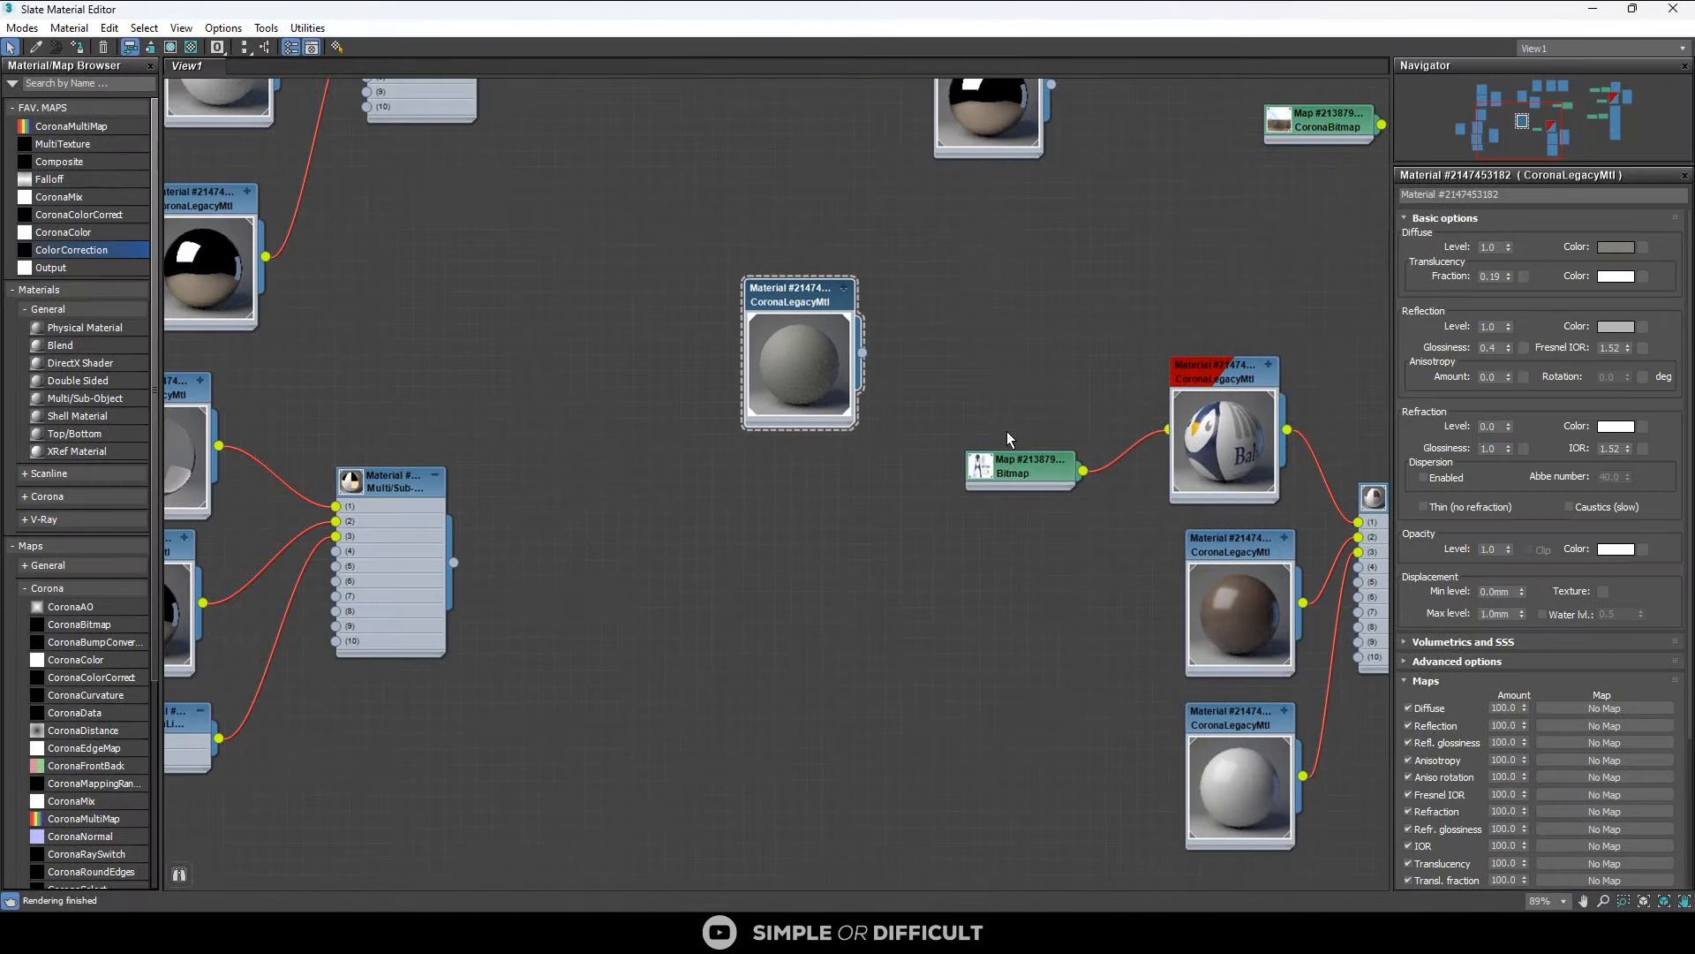
pyautogui.moveTo(811, 290); pyautogui.dragTo(823, 484)
pyautogui.scroll(-1, 861, 523)
pyautogui.moveTo(859, 531); pyautogui.dragTo(938, 327, button='middle')
pyautogui.moveTo(918, 293); pyautogui.dragTo(1001, 499)
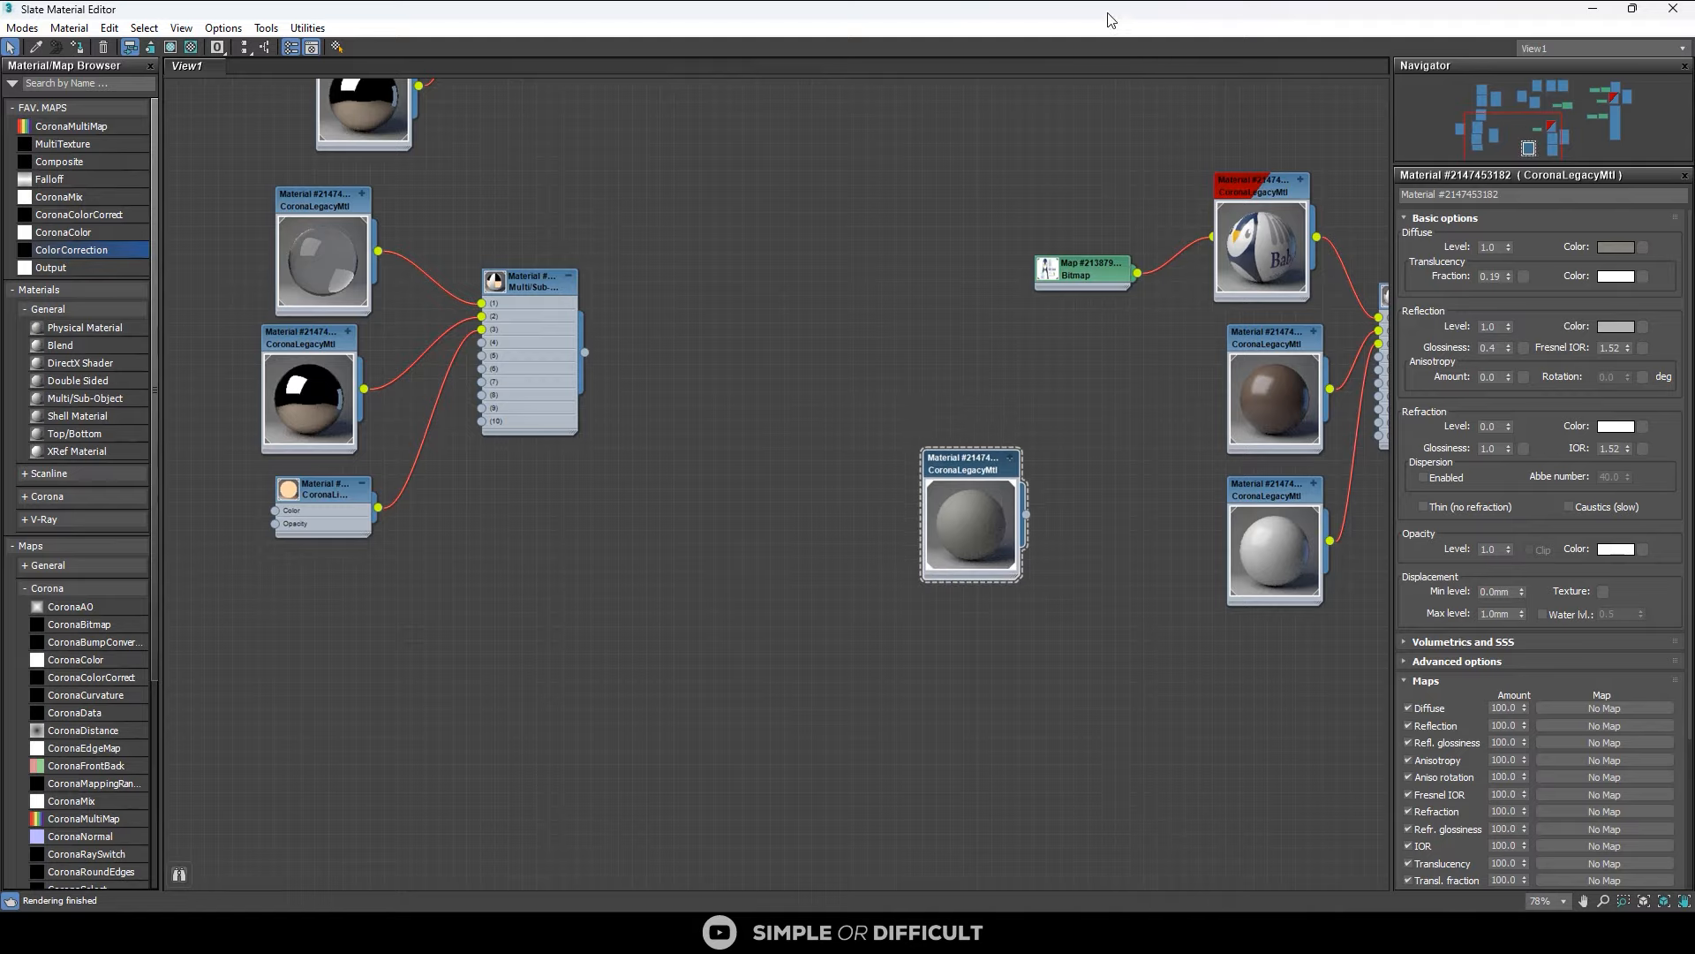
# Bring up the Corona frame buffer, zoom the camera view in on the window blind and start the interactive render.
pyautogui.moveTo(1108, 12); pyautogui.dragTo(1249, 220)
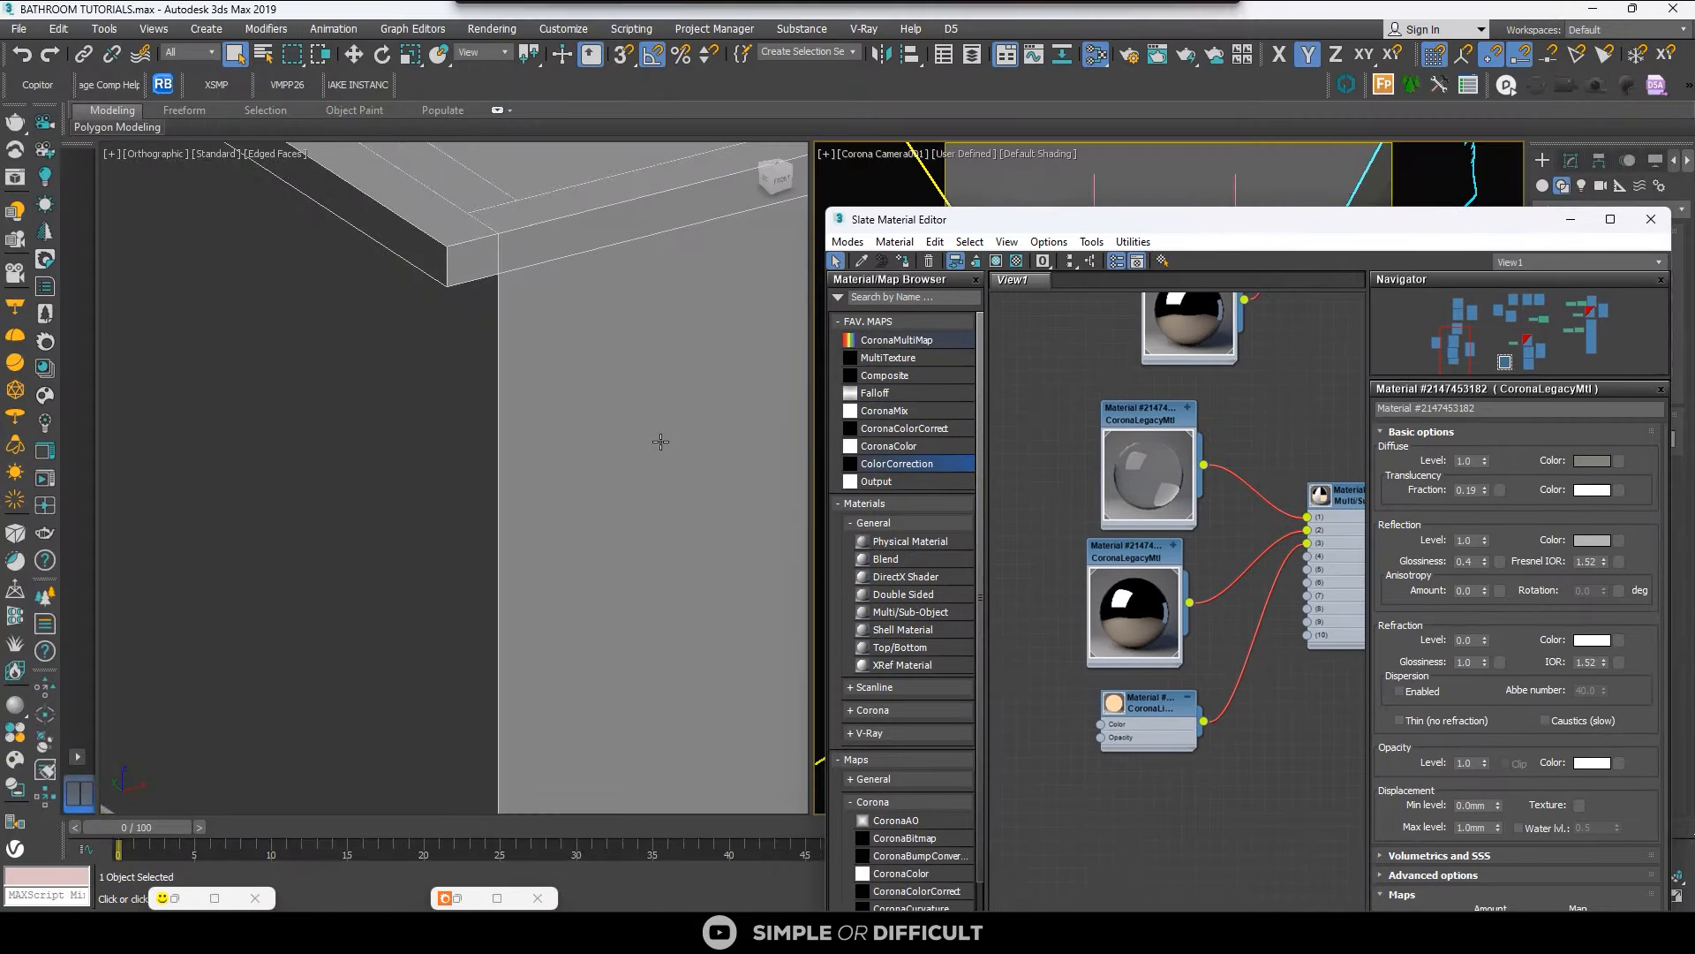
pyautogui.click(203, 896)
pyautogui.moveTo(1122, 10); pyautogui.dragTo(437, 161)
pyautogui.moveTo(1258, 228); pyautogui.dragTo(991, 291)
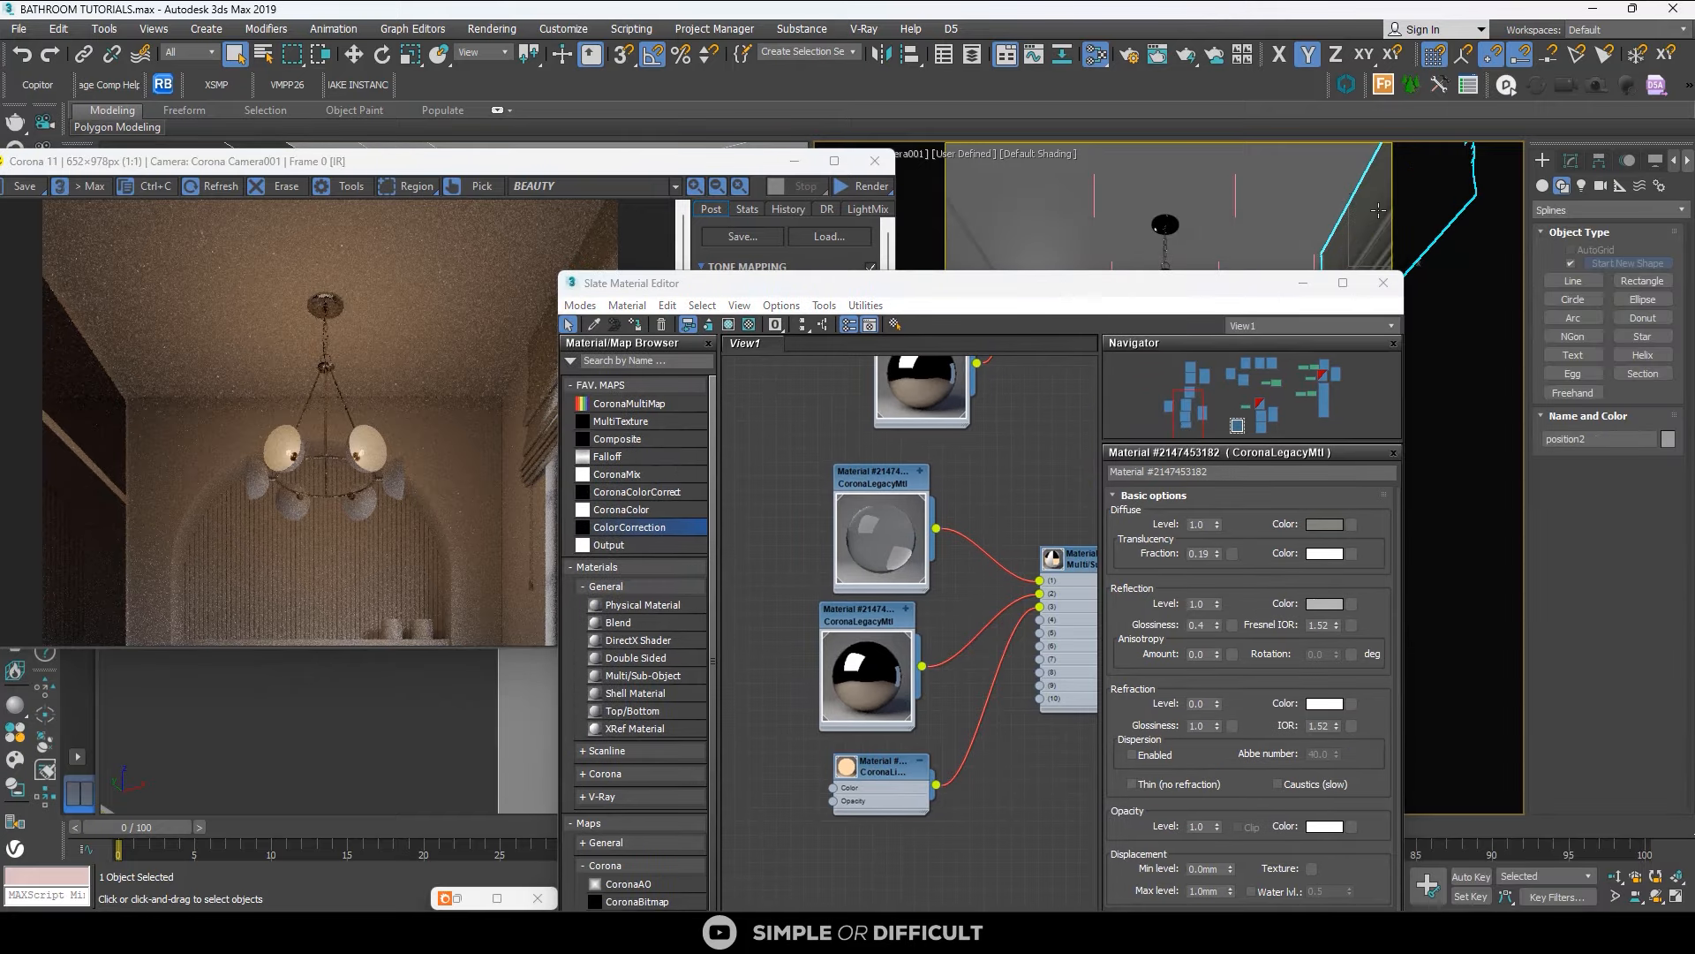
pyautogui.scroll(5, 1377, 210)
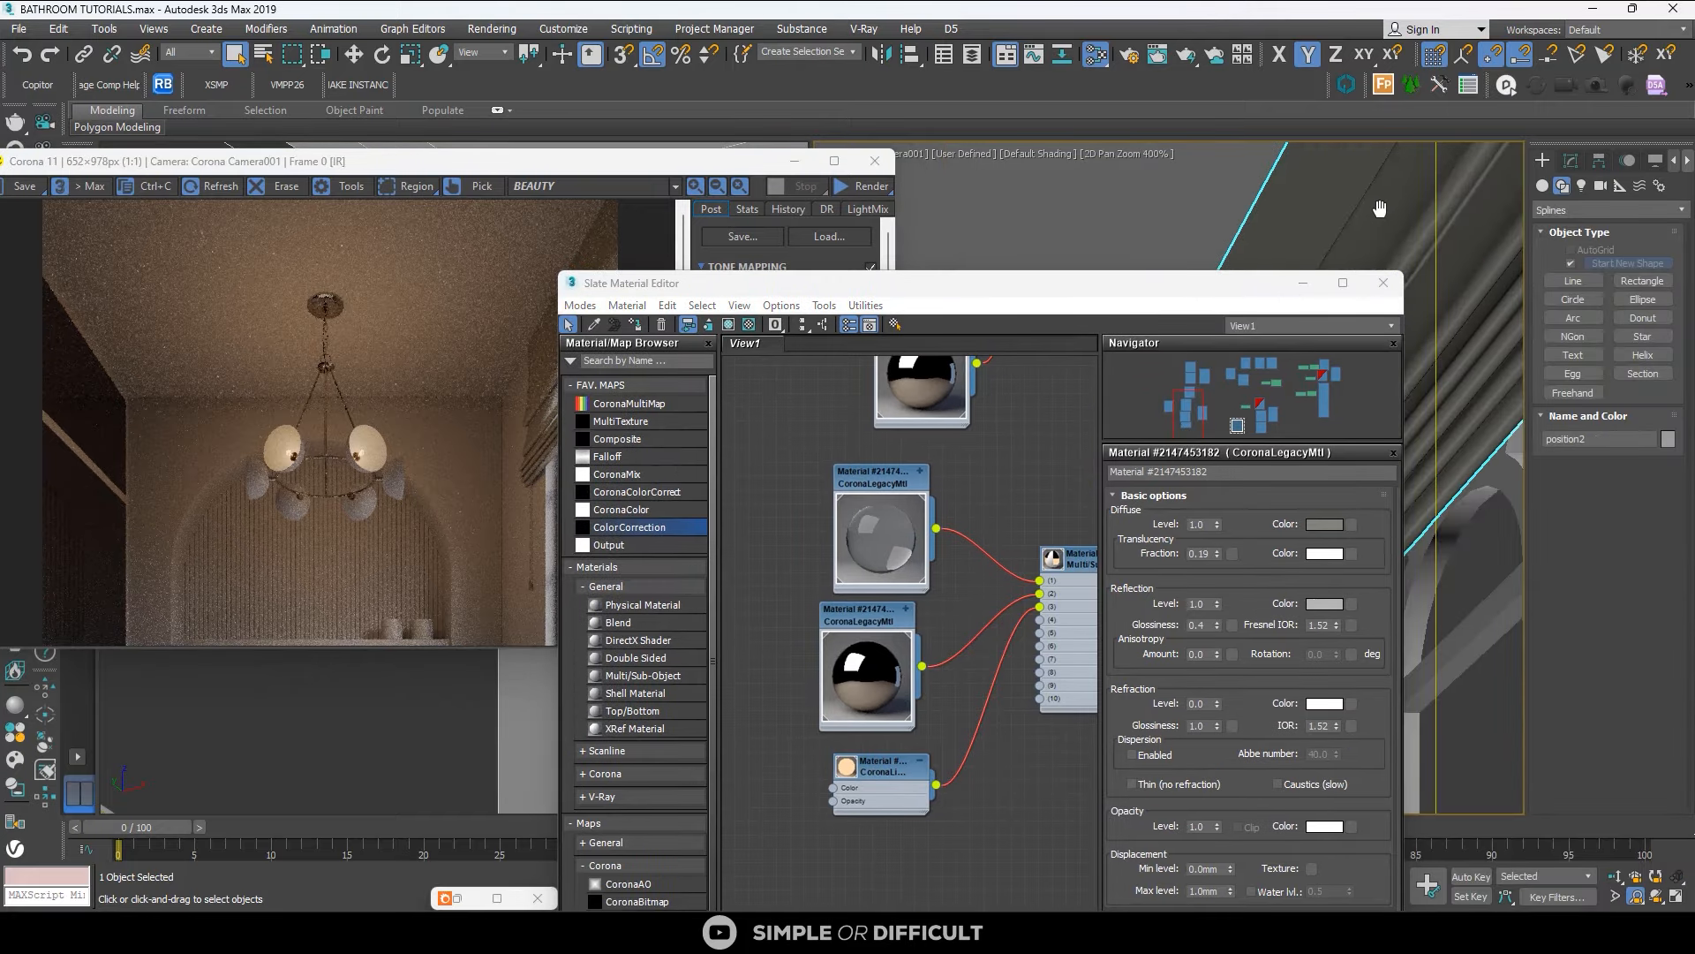
pyautogui.click(348, 198)
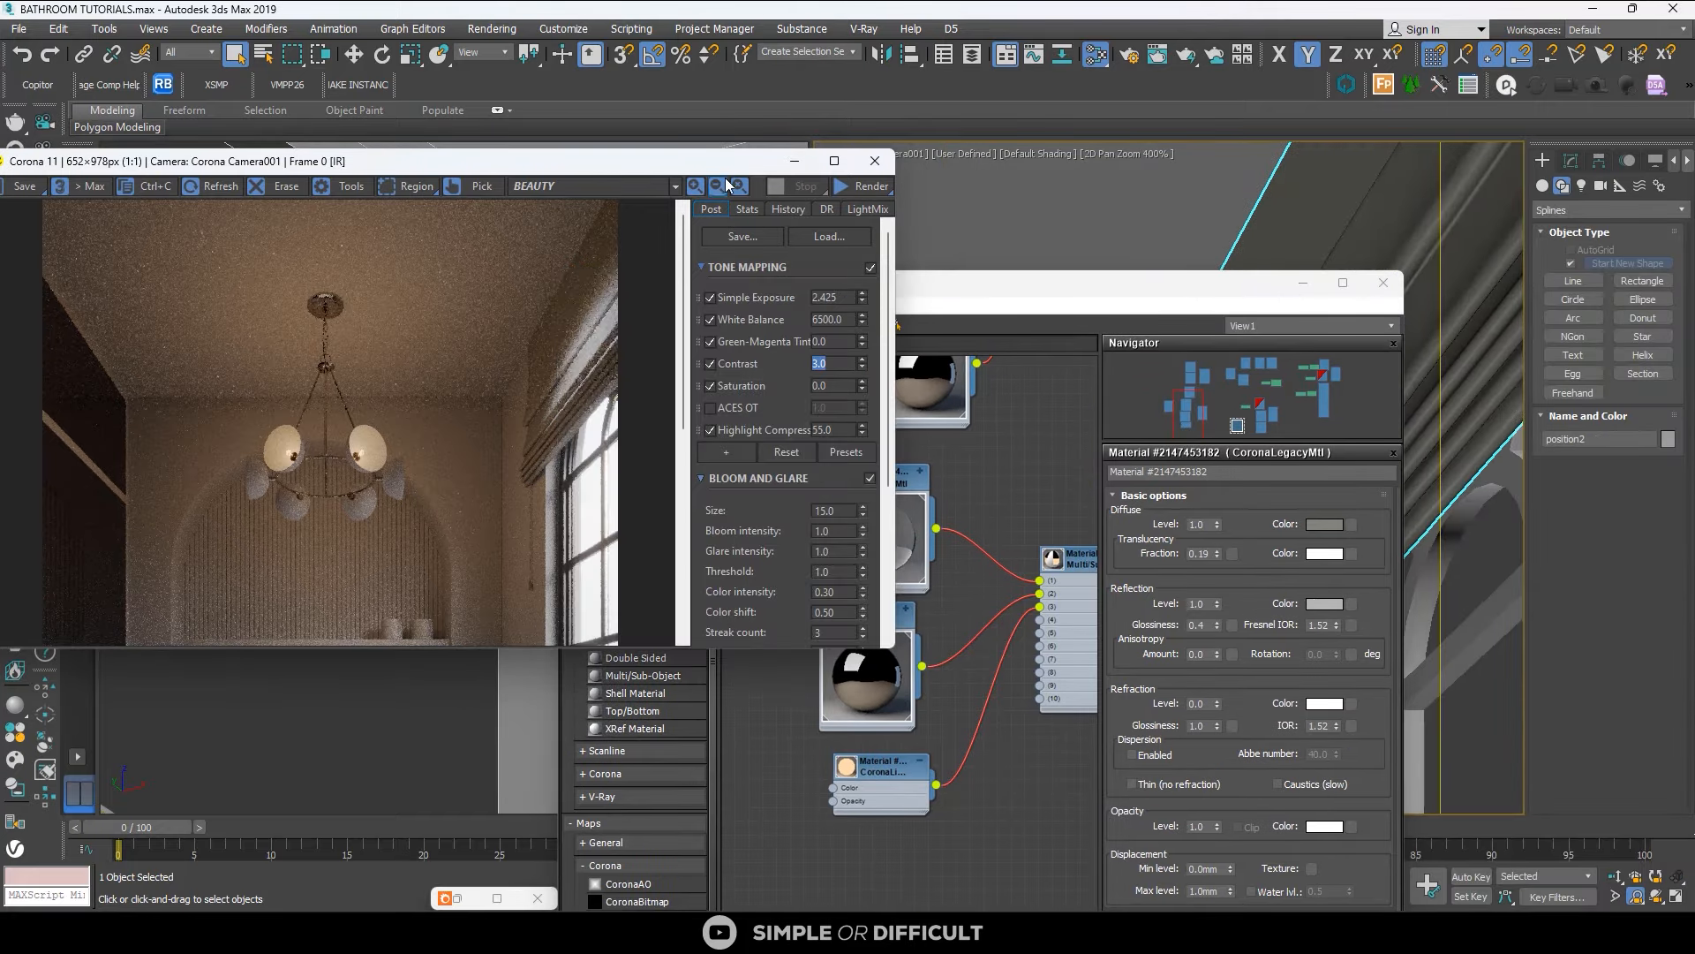
pyautogui.click(859, 189)
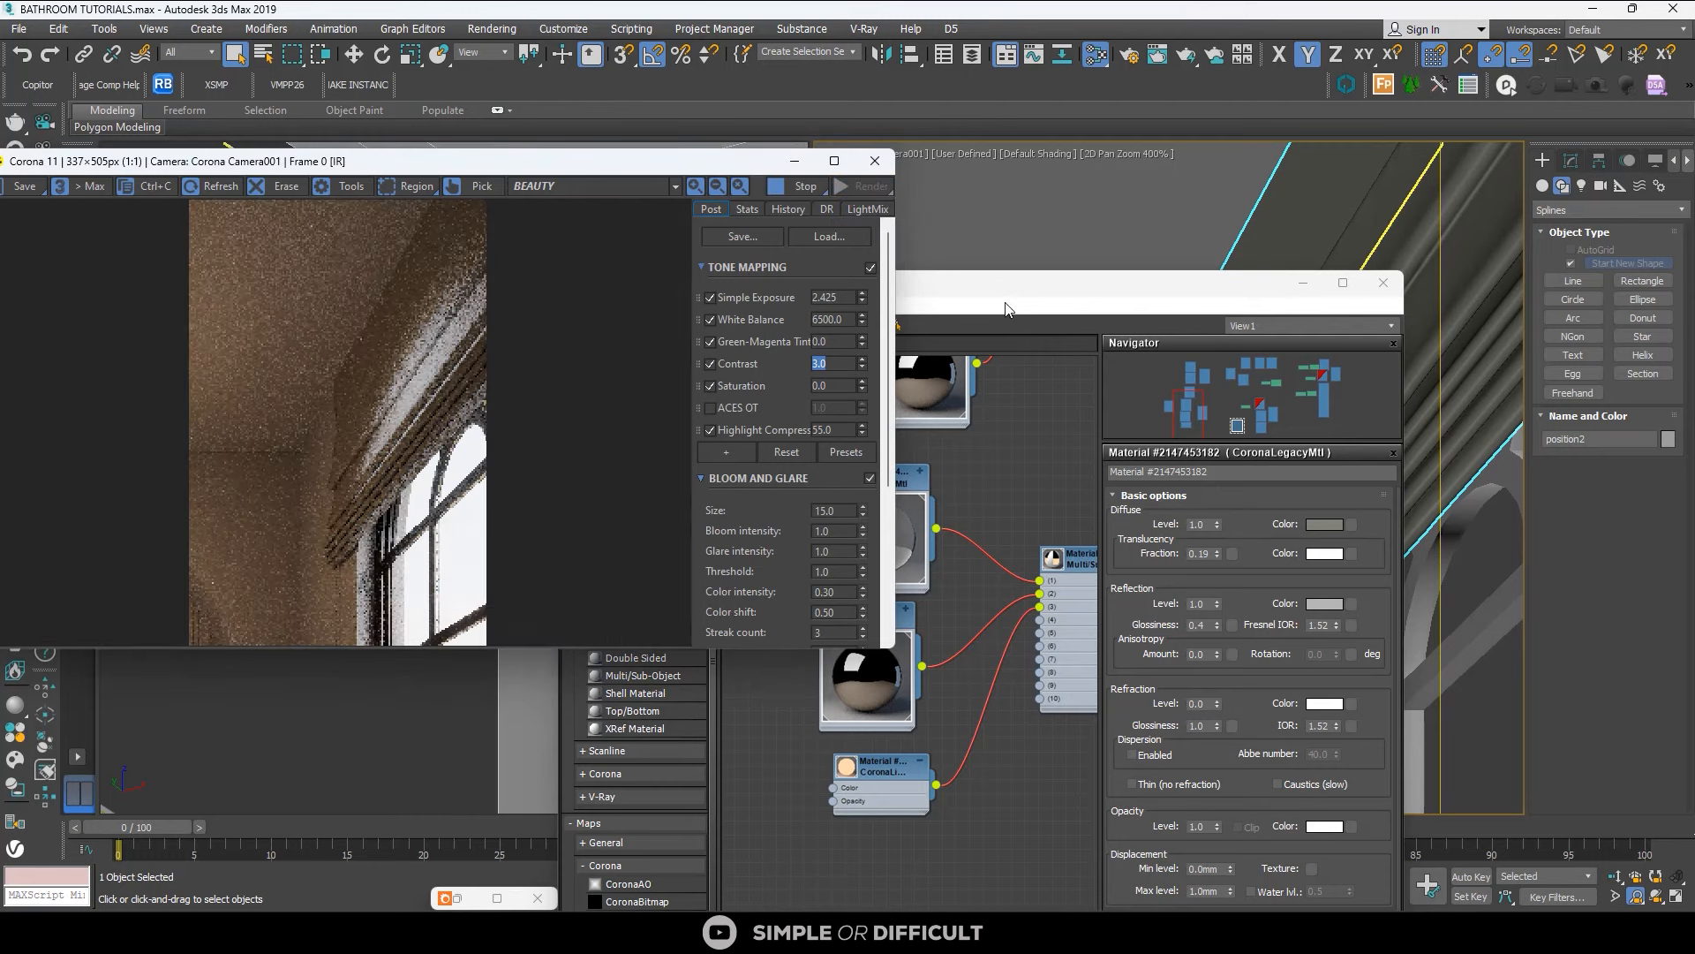
# Place the material editor beside the render window with the grey-green CoronaLegacyMtl node in its graph area.
pyautogui.click(1188, 287)
pyautogui.moveTo(1071, 290); pyautogui.dragTo(1261, 284)
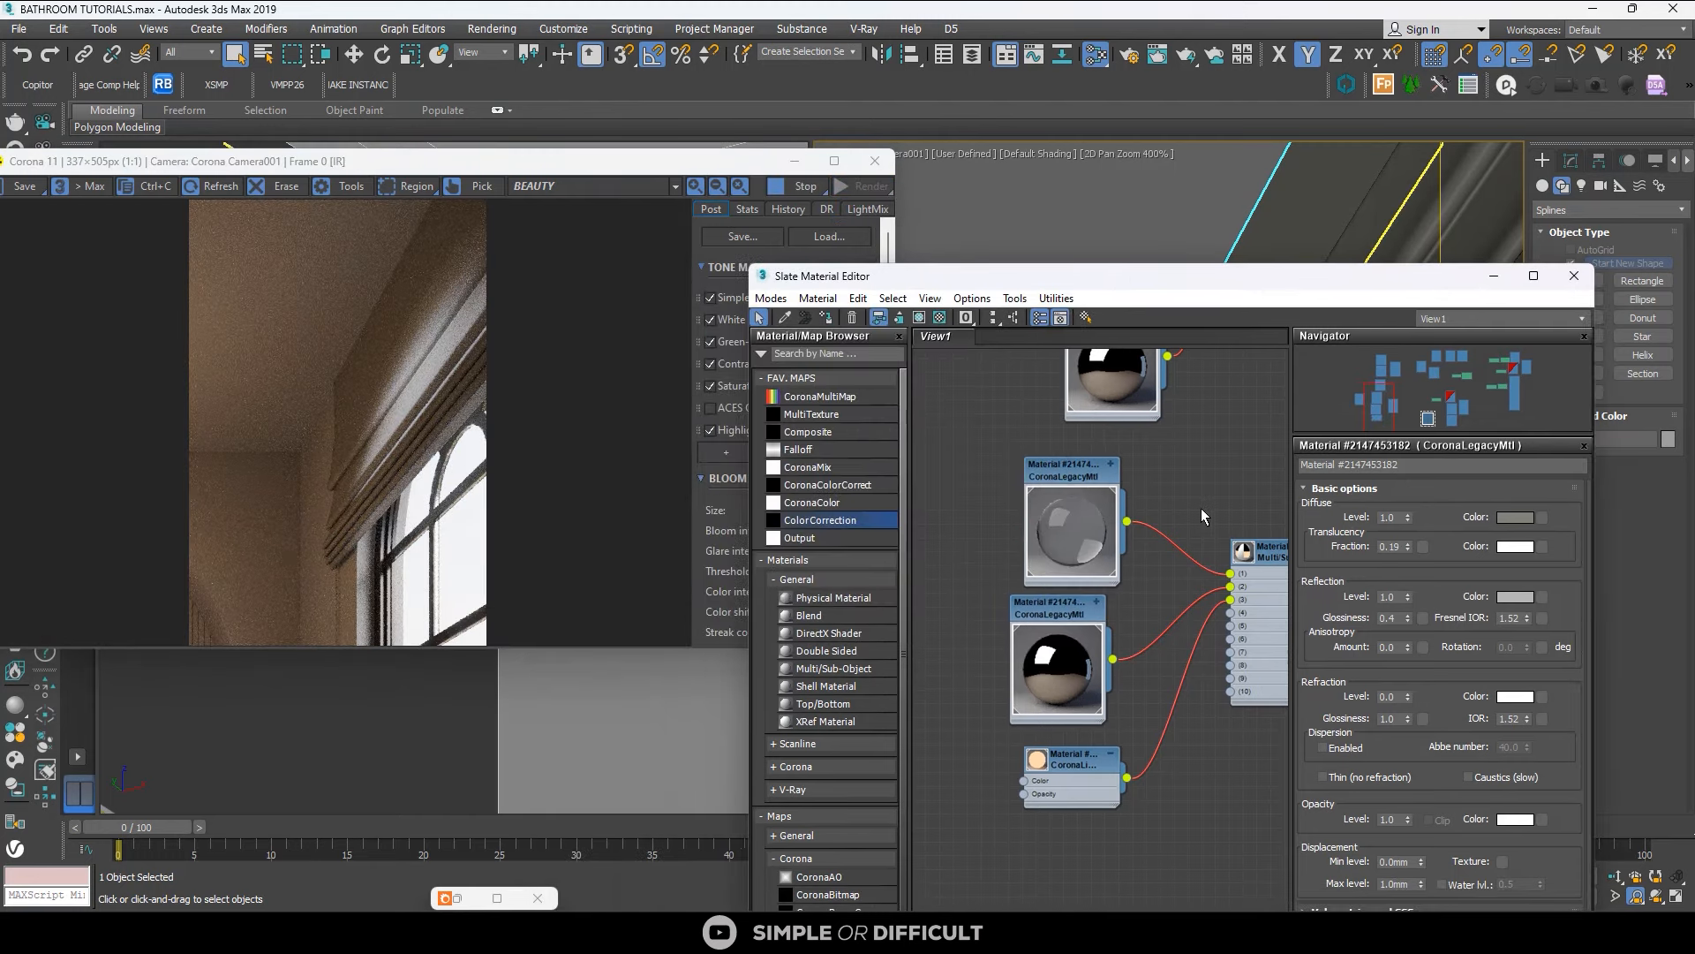
pyautogui.scroll(-3, 1201, 508)
pyautogui.moveTo(1162, 599); pyautogui.dragTo(1131, 538, button='middle')
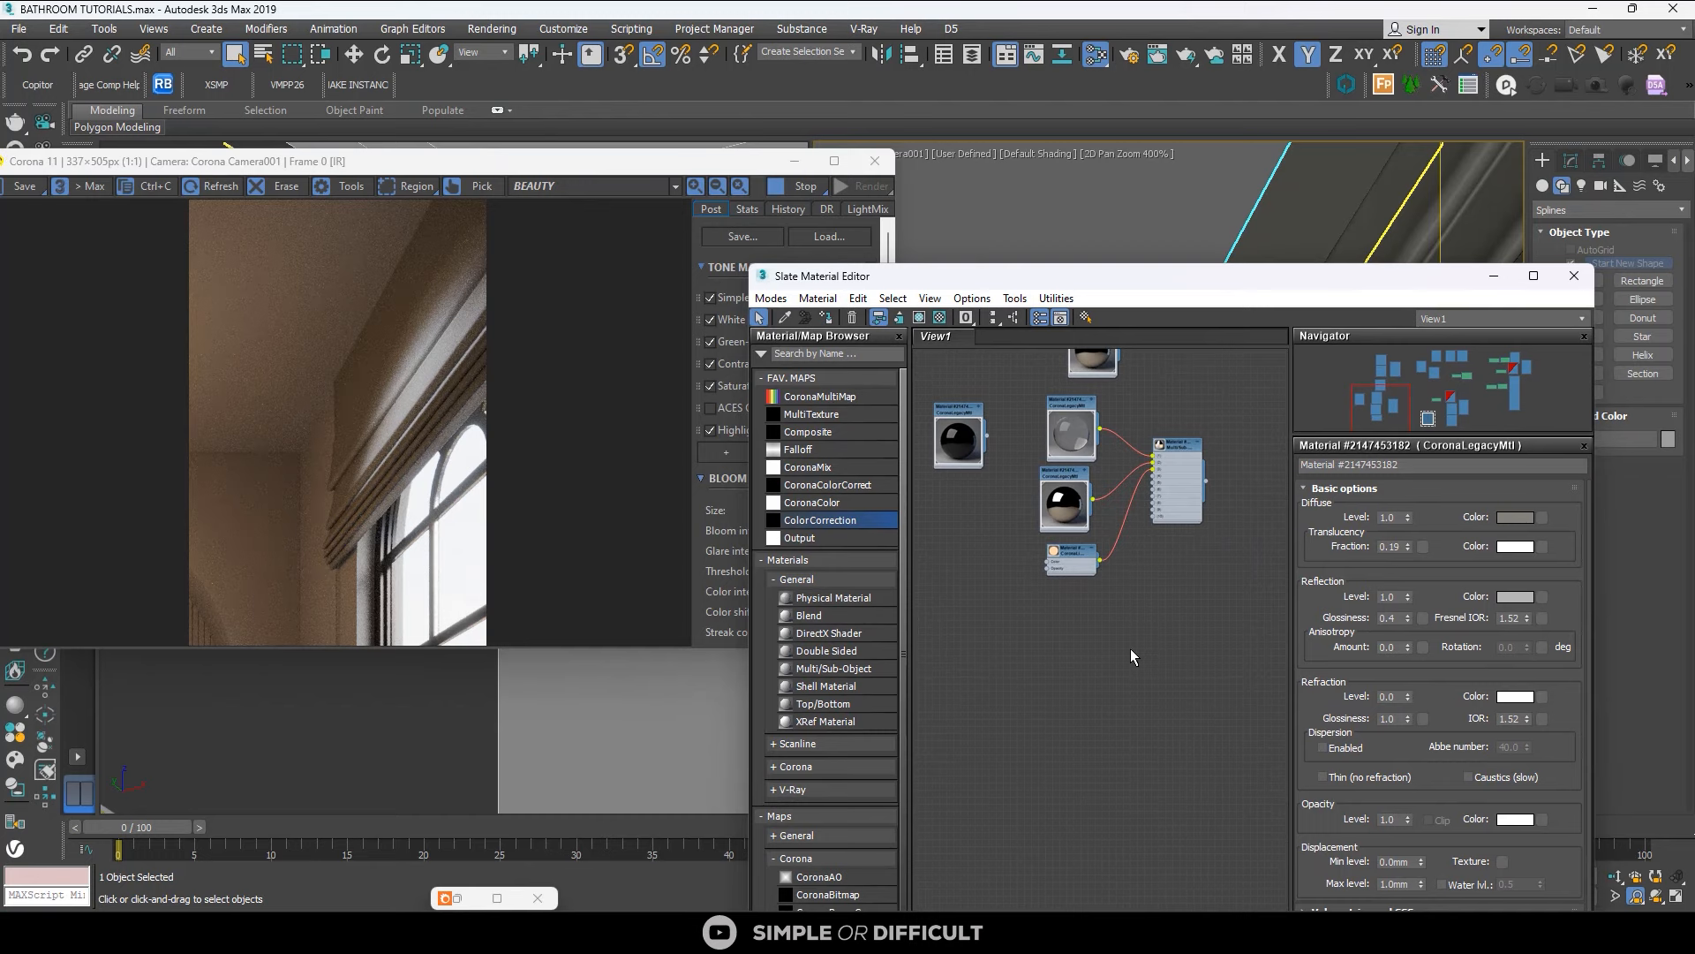
pyautogui.scroll(-2, 1130, 629)
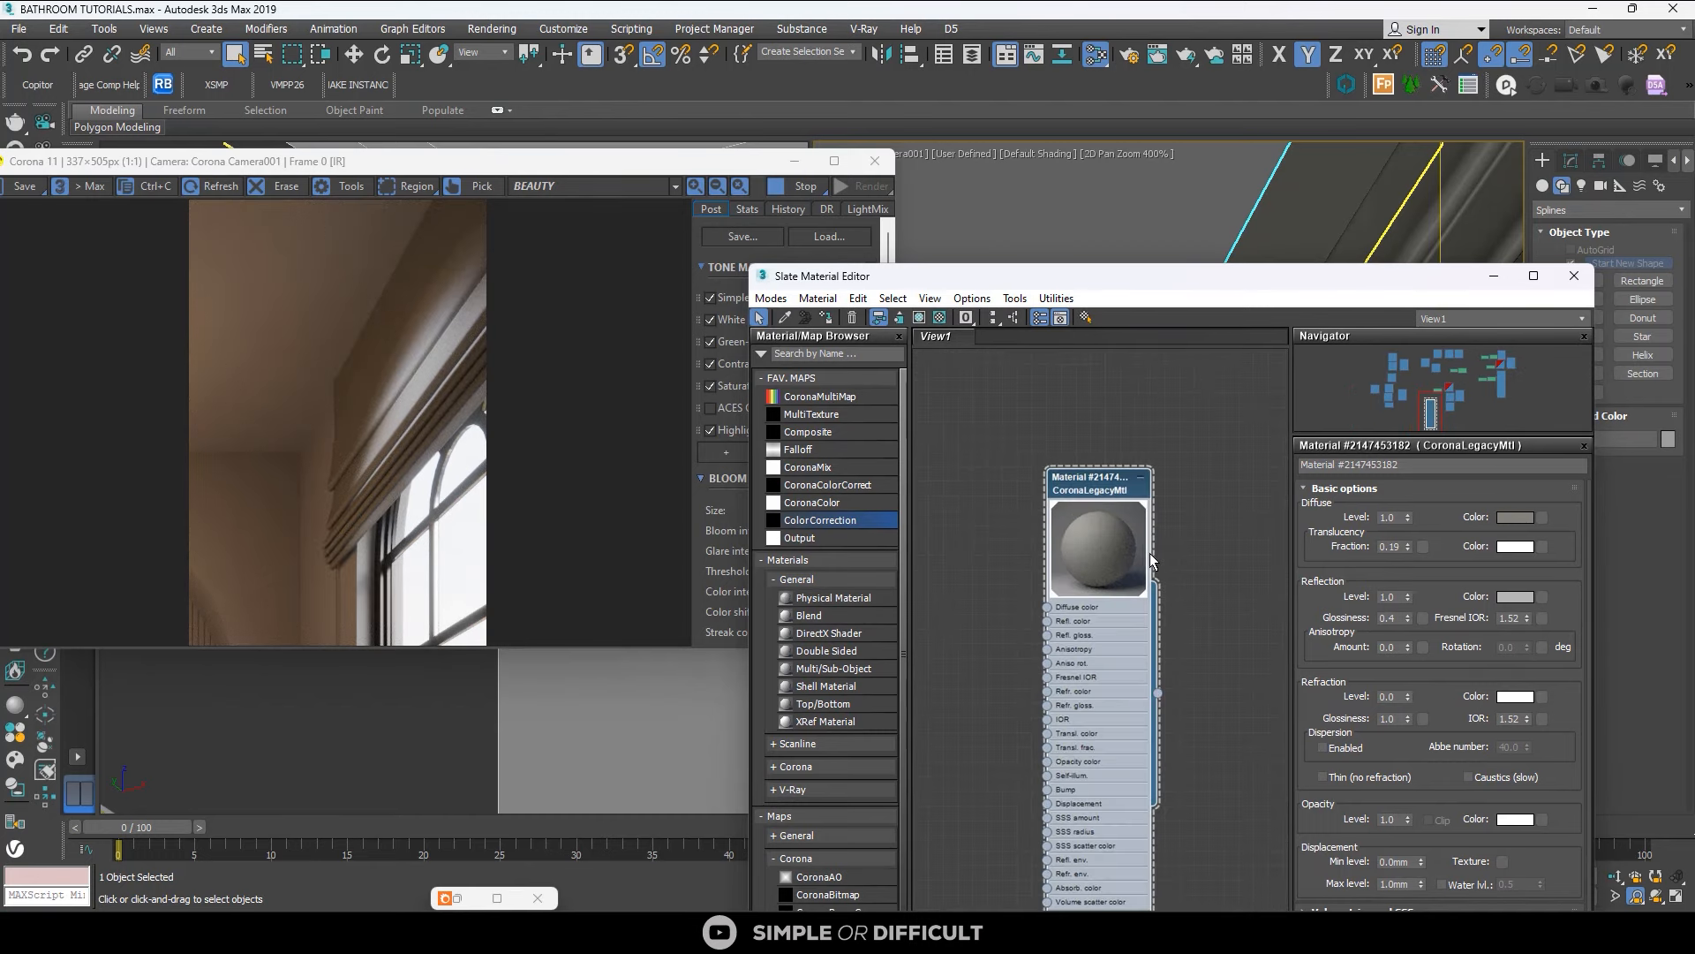
pyautogui.scroll(-1, 1210, 498)
pyautogui.scroll(-2, 1236, 510)
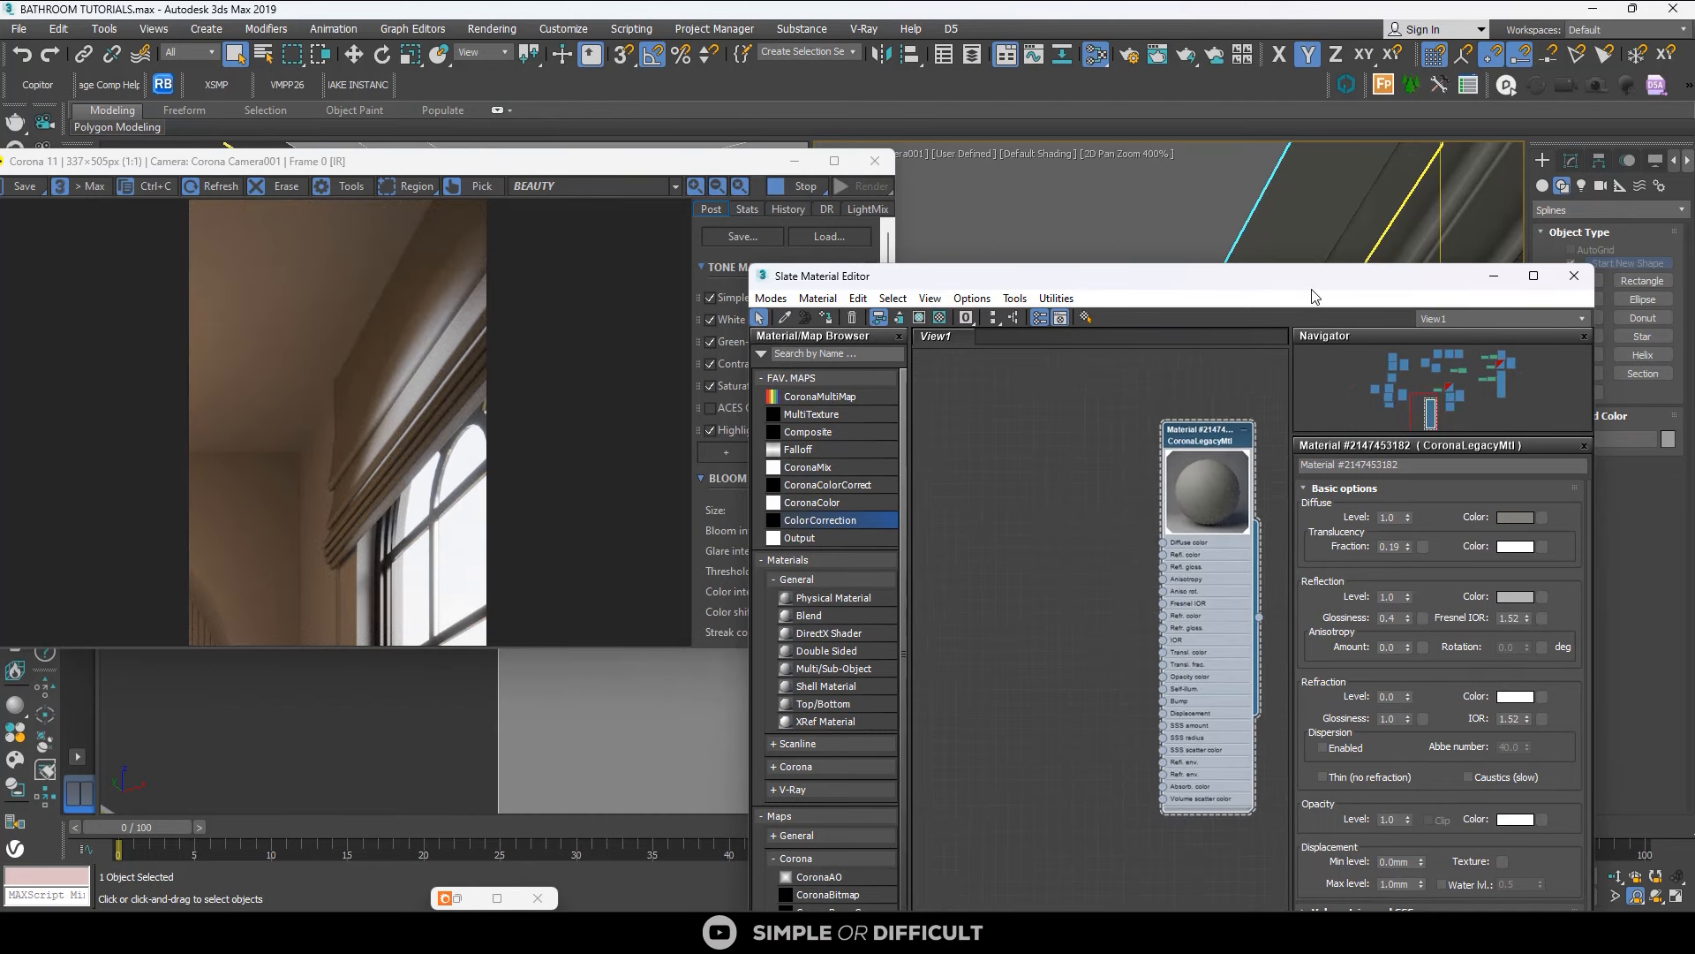
pyautogui.moveTo(1317, 279); pyautogui.dragTo(1443, 195)
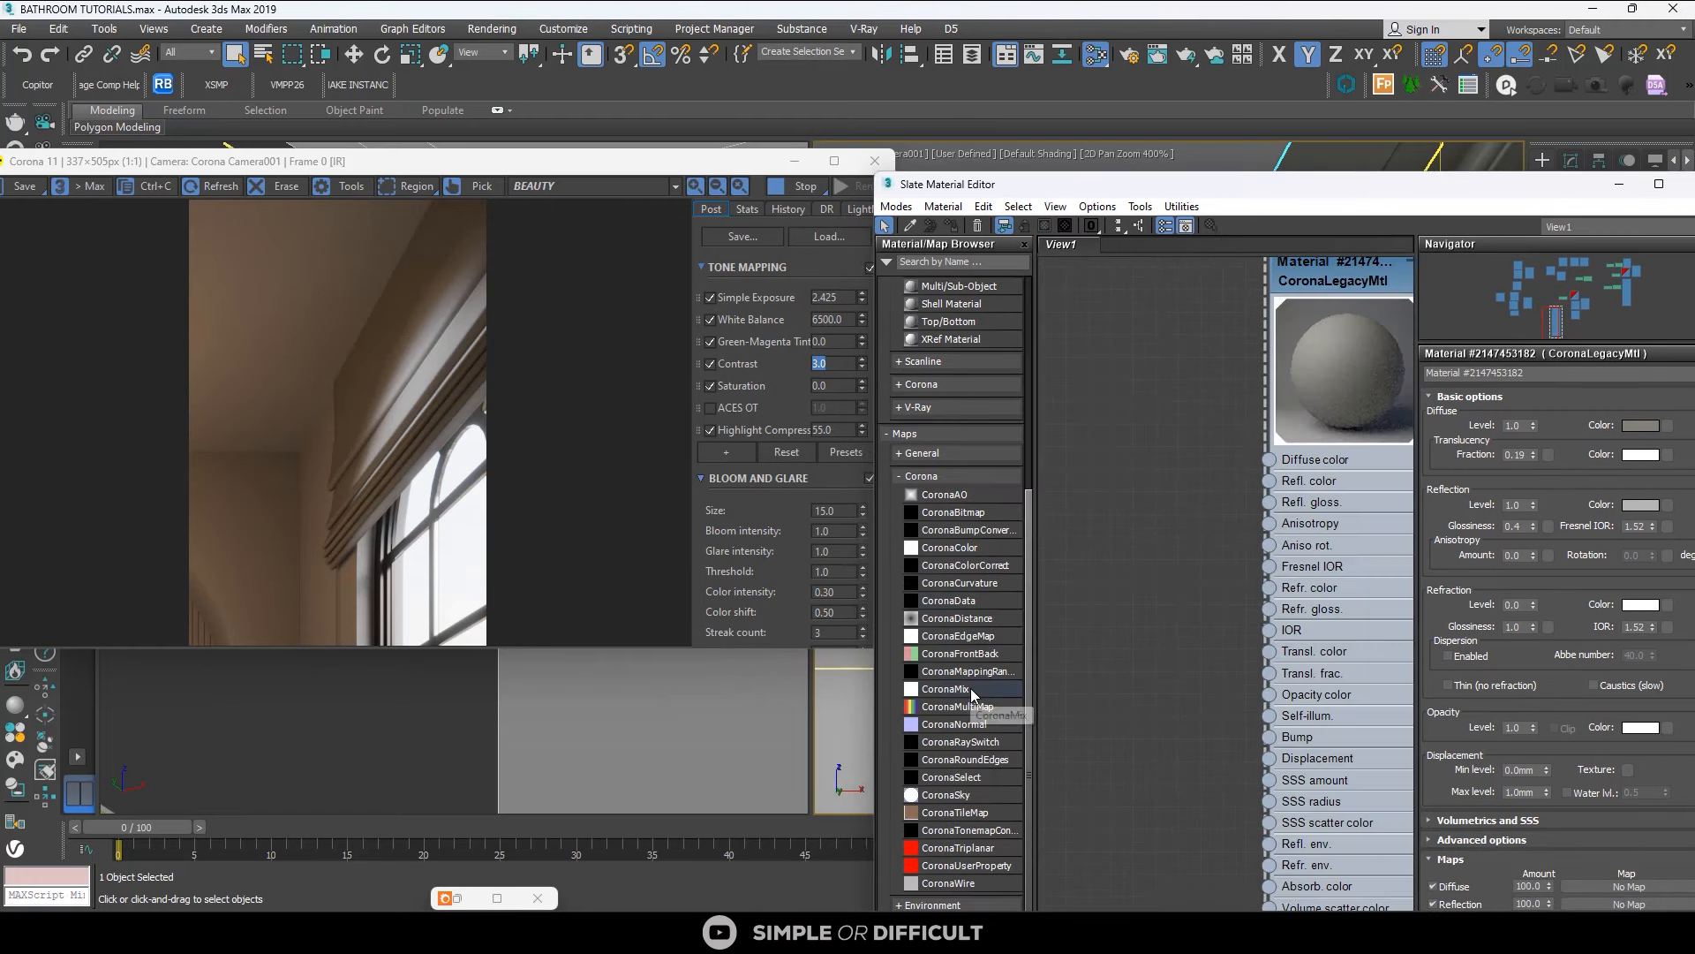
# Add a CoronaMix map and connect it to the Diffuse color slot of the grey-green CoronaLegacyMtl.
pyautogui.moveTo(972, 690); pyautogui.dragTo(1167, 388)
pyautogui.scroll(-2, 1161, 482)
pyautogui.moveTo(1154, 516); pyautogui.dragTo(1273, 519, button='middle')
pyautogui.moveTo(1277, 425); pyautogui.dragTo(1311, 440)
pyautogui.scroll(1, 1208, 466)
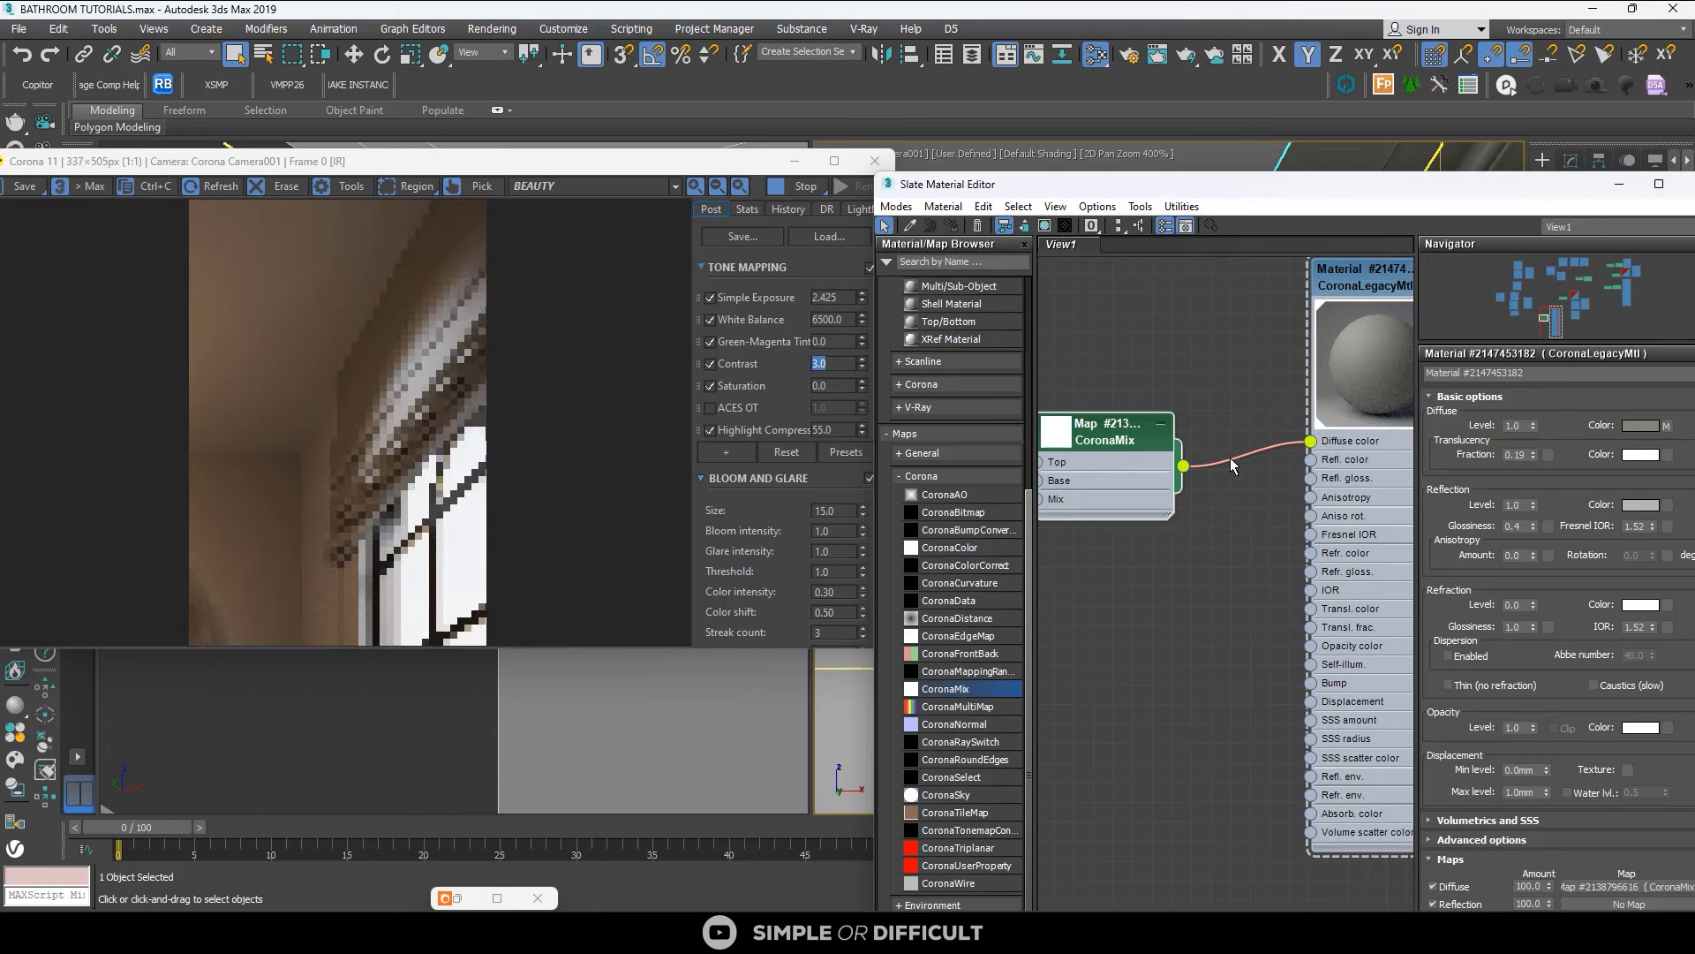
pyautogui.scroll(-1, 1237, 458)
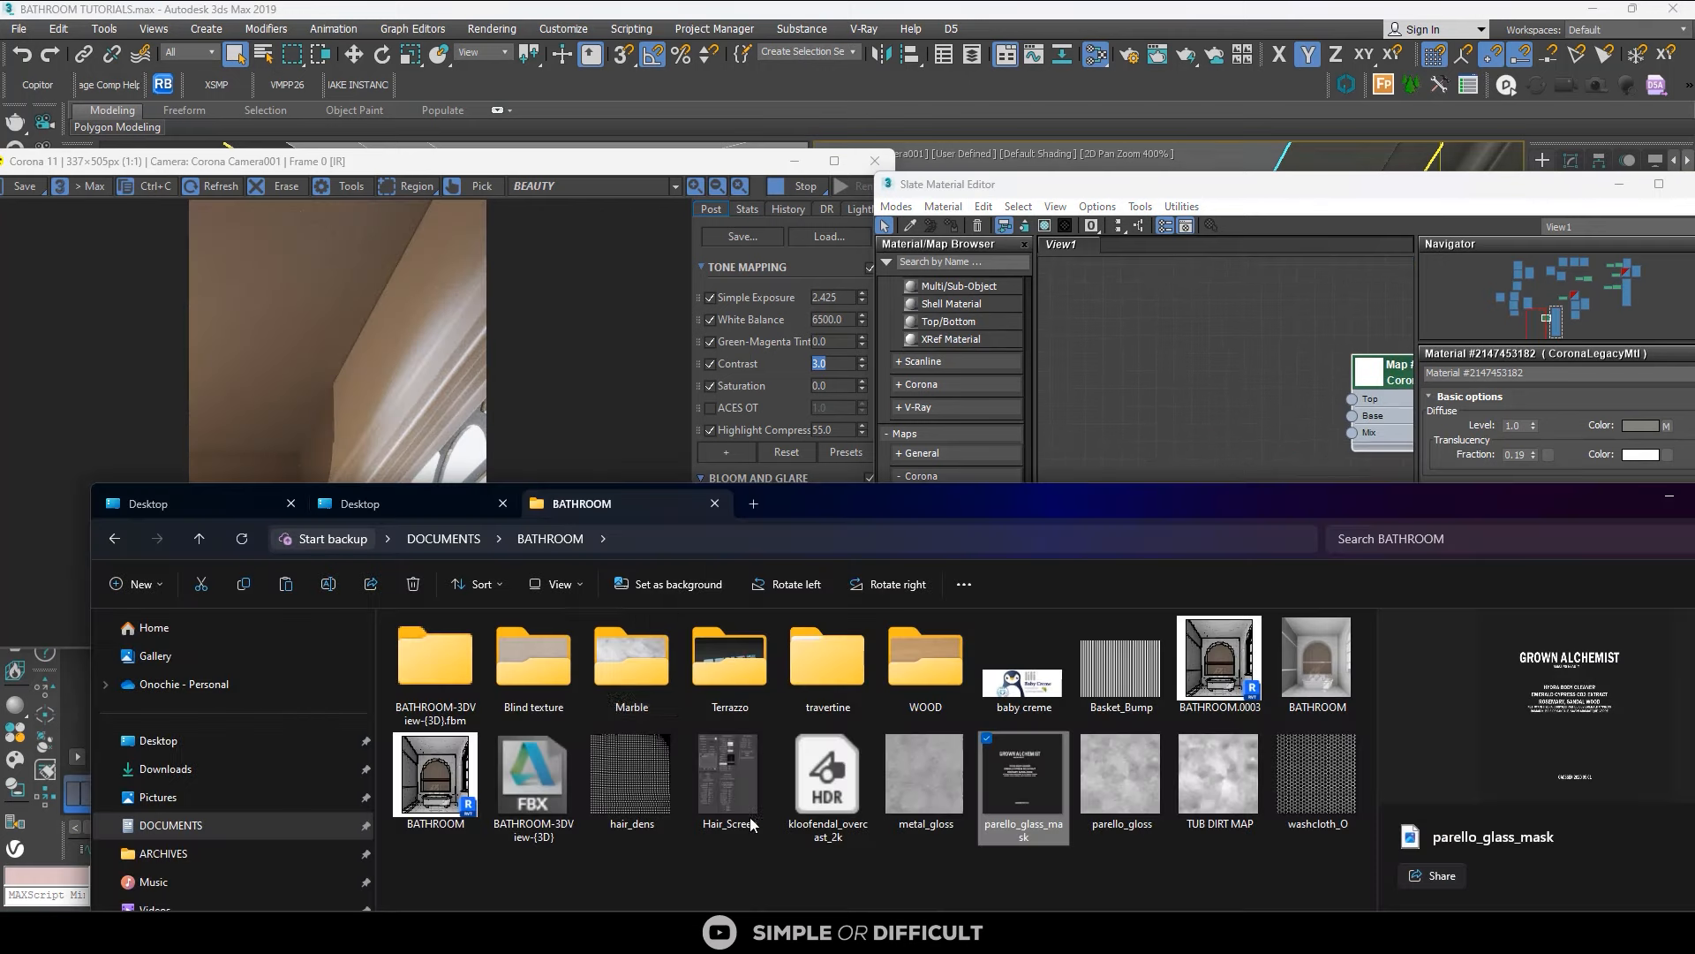
# Bring the fabric image from the Blind texture folder into the graph as a bitmap and open its parameters.
pyautogui.doubleClick(549, 671)
pyautogui.click(533, 650)
pyautogui.moveTo(785, 654); pyautogui.dragTo(1173, 346)
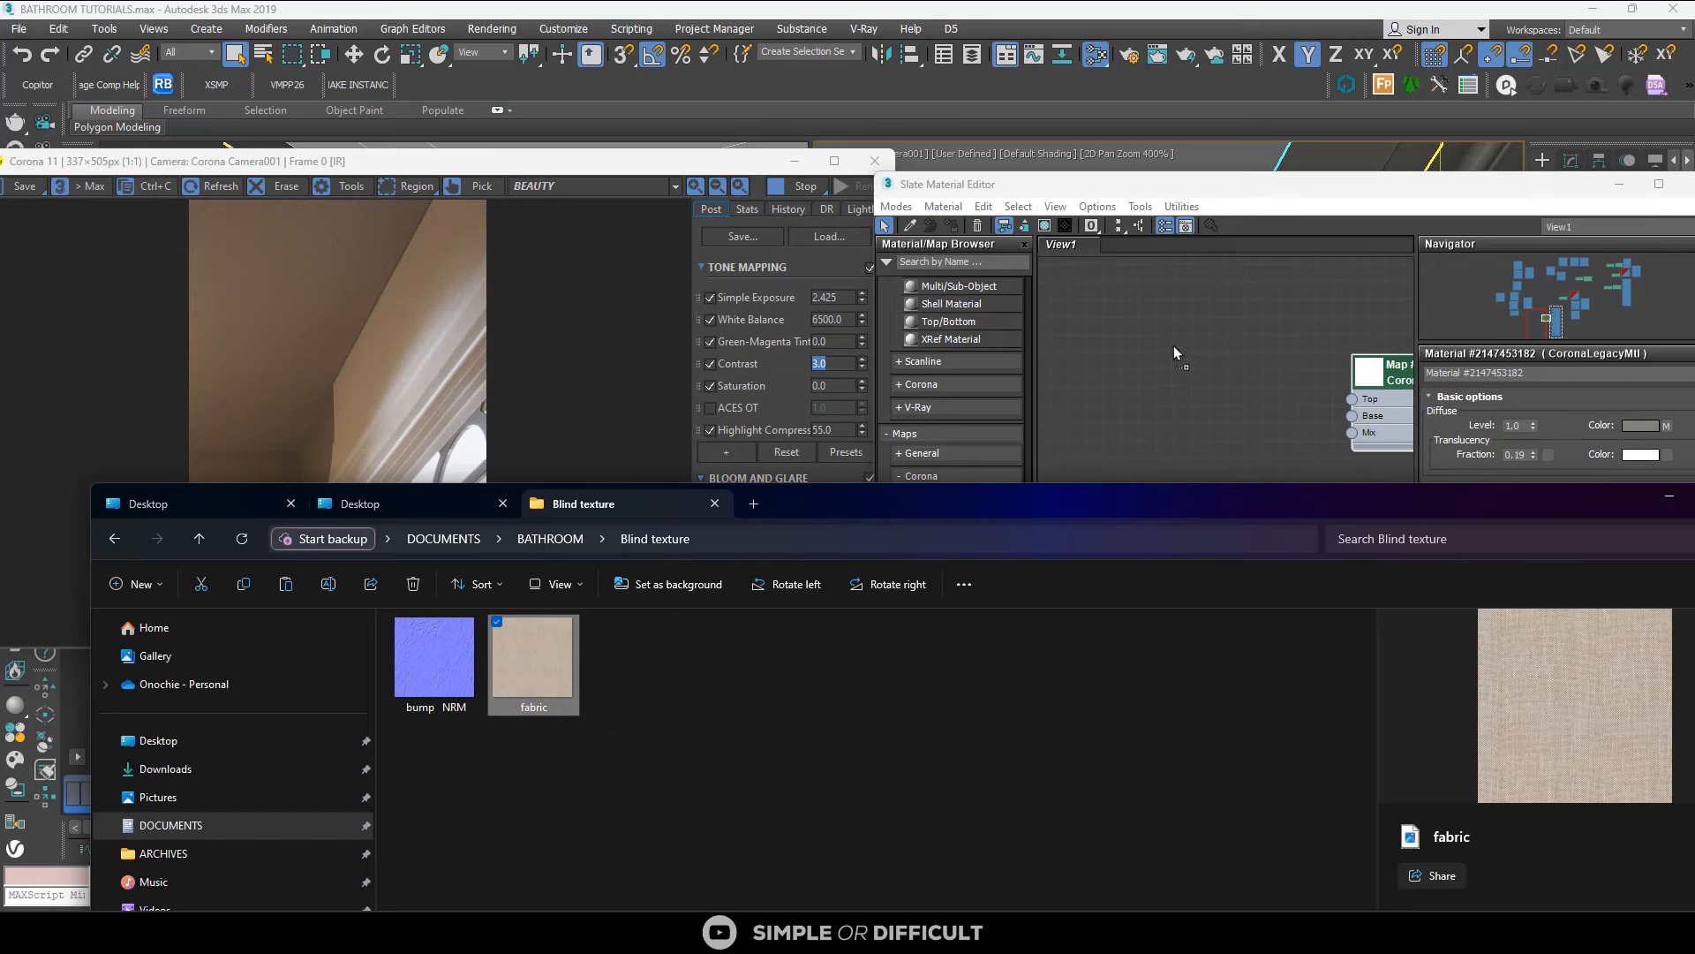
pyautogui.click(1191, 391)
pyautogui.scroll(-2, 1191, 394)
pyautogui.moveTo(1192, 396); pyautogui.dragTo(1207, 484, button='middle')
pyautogui.moveTo(1200, 445); pyautogui.dragTo(1133, 486)
pyautogui.doubleClick(1117, 470)
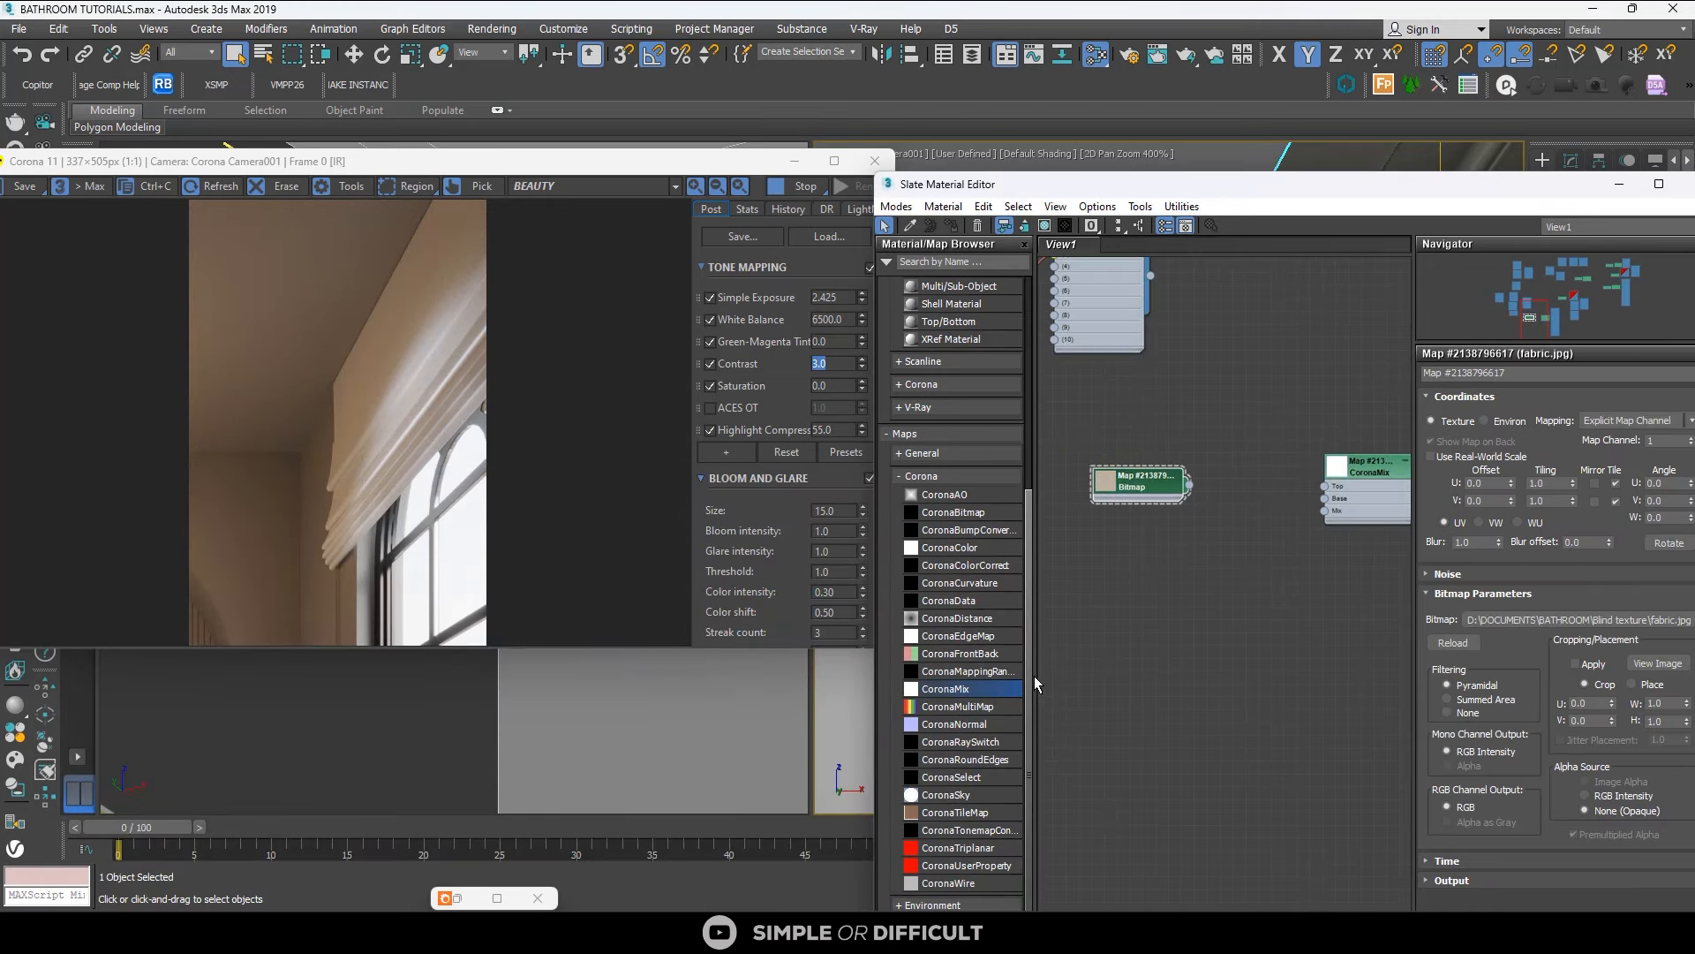
# Add a Composite map beside the CoronaMix and connect the fabric bitmap to its Layer 1.
pyautogui.click(913, 454)
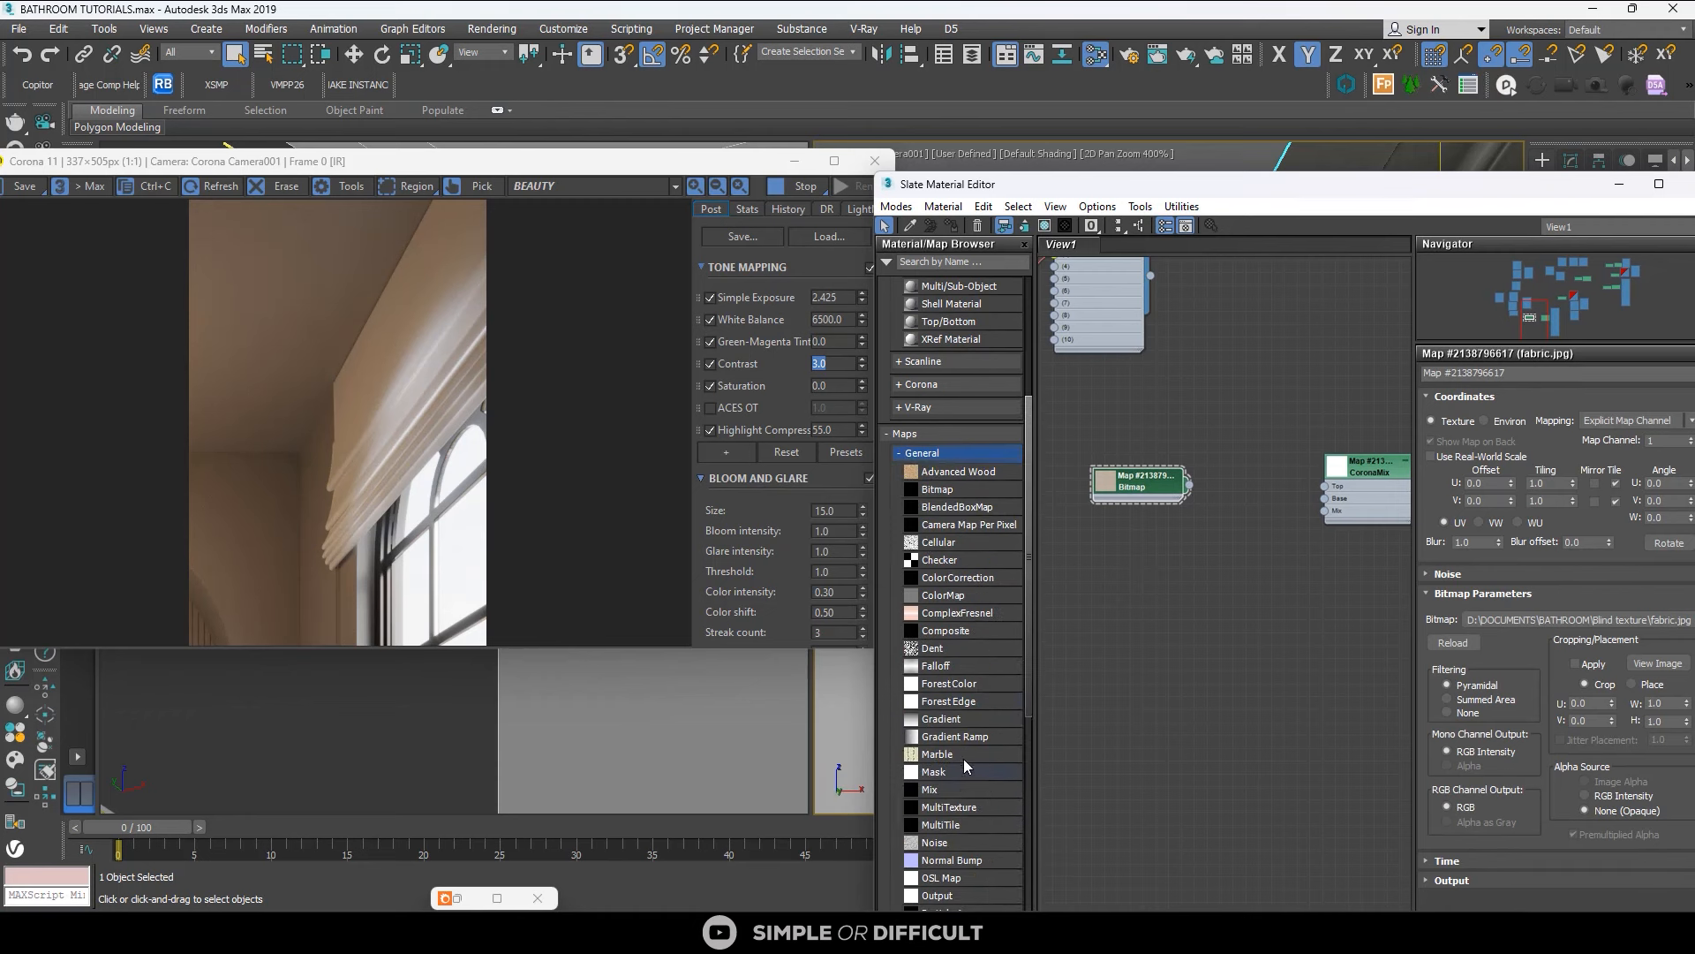
pyautogui.moveTo(946, 630); pyautogui.dragTo(1223, 538)
pyautogui.scroll(1, 1254, 495)
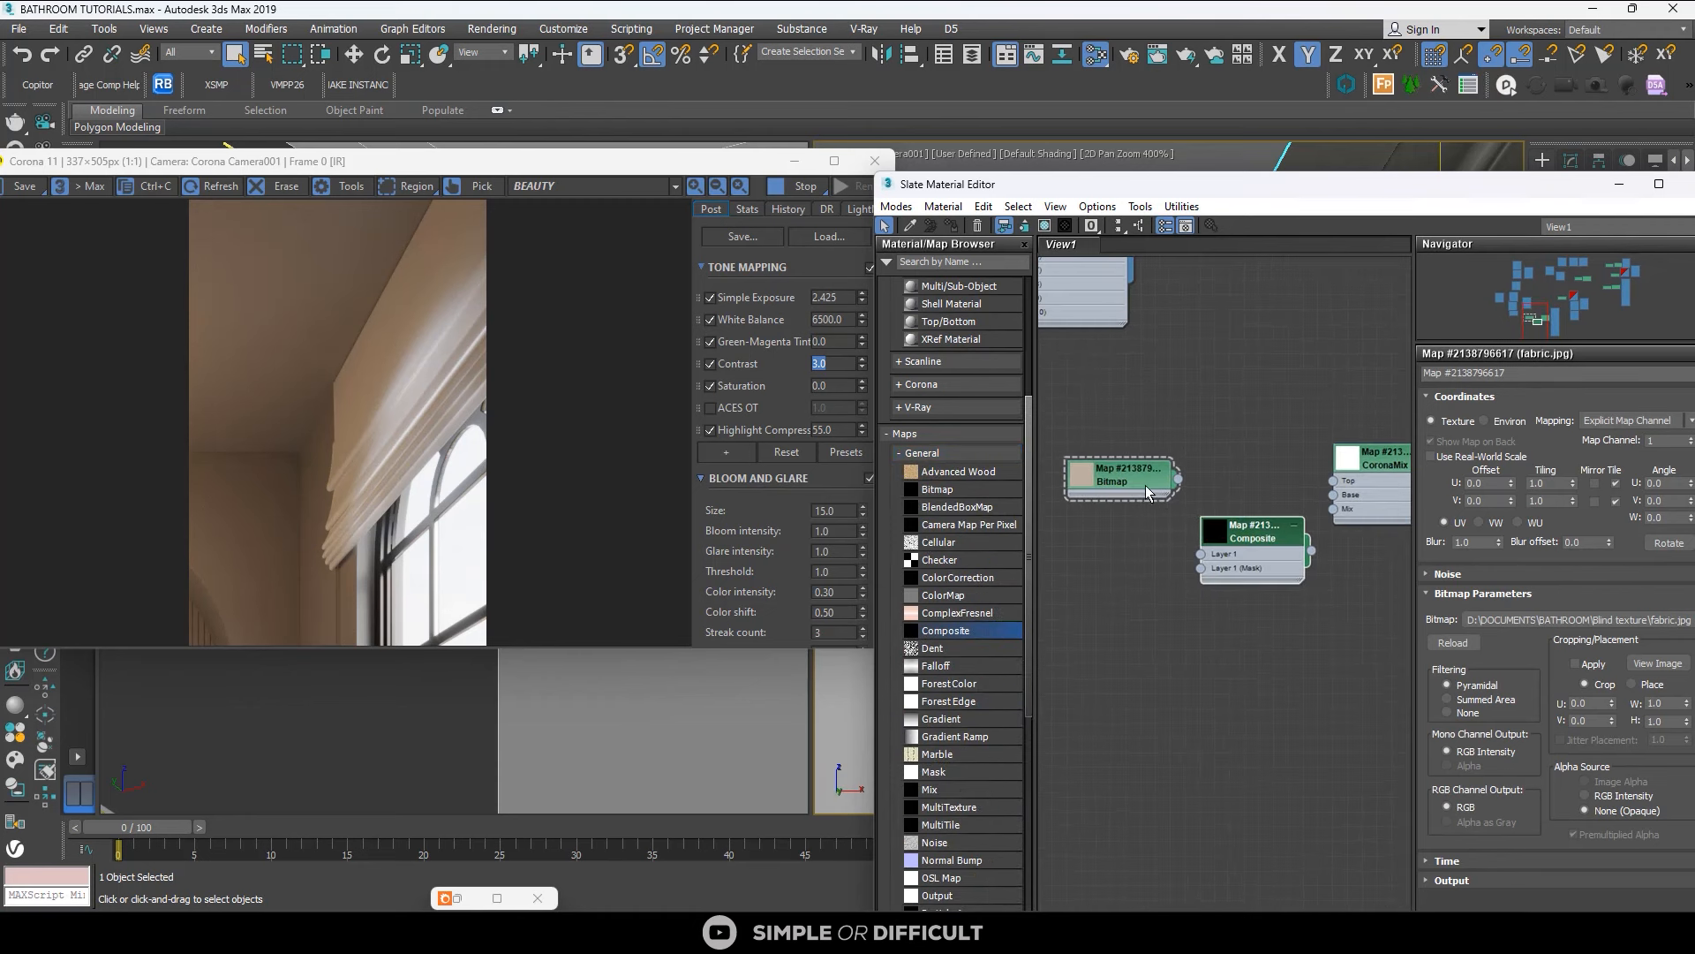
pyautogui.moveTo(1102, 496); pyautogui.dragTo(1079, 501)
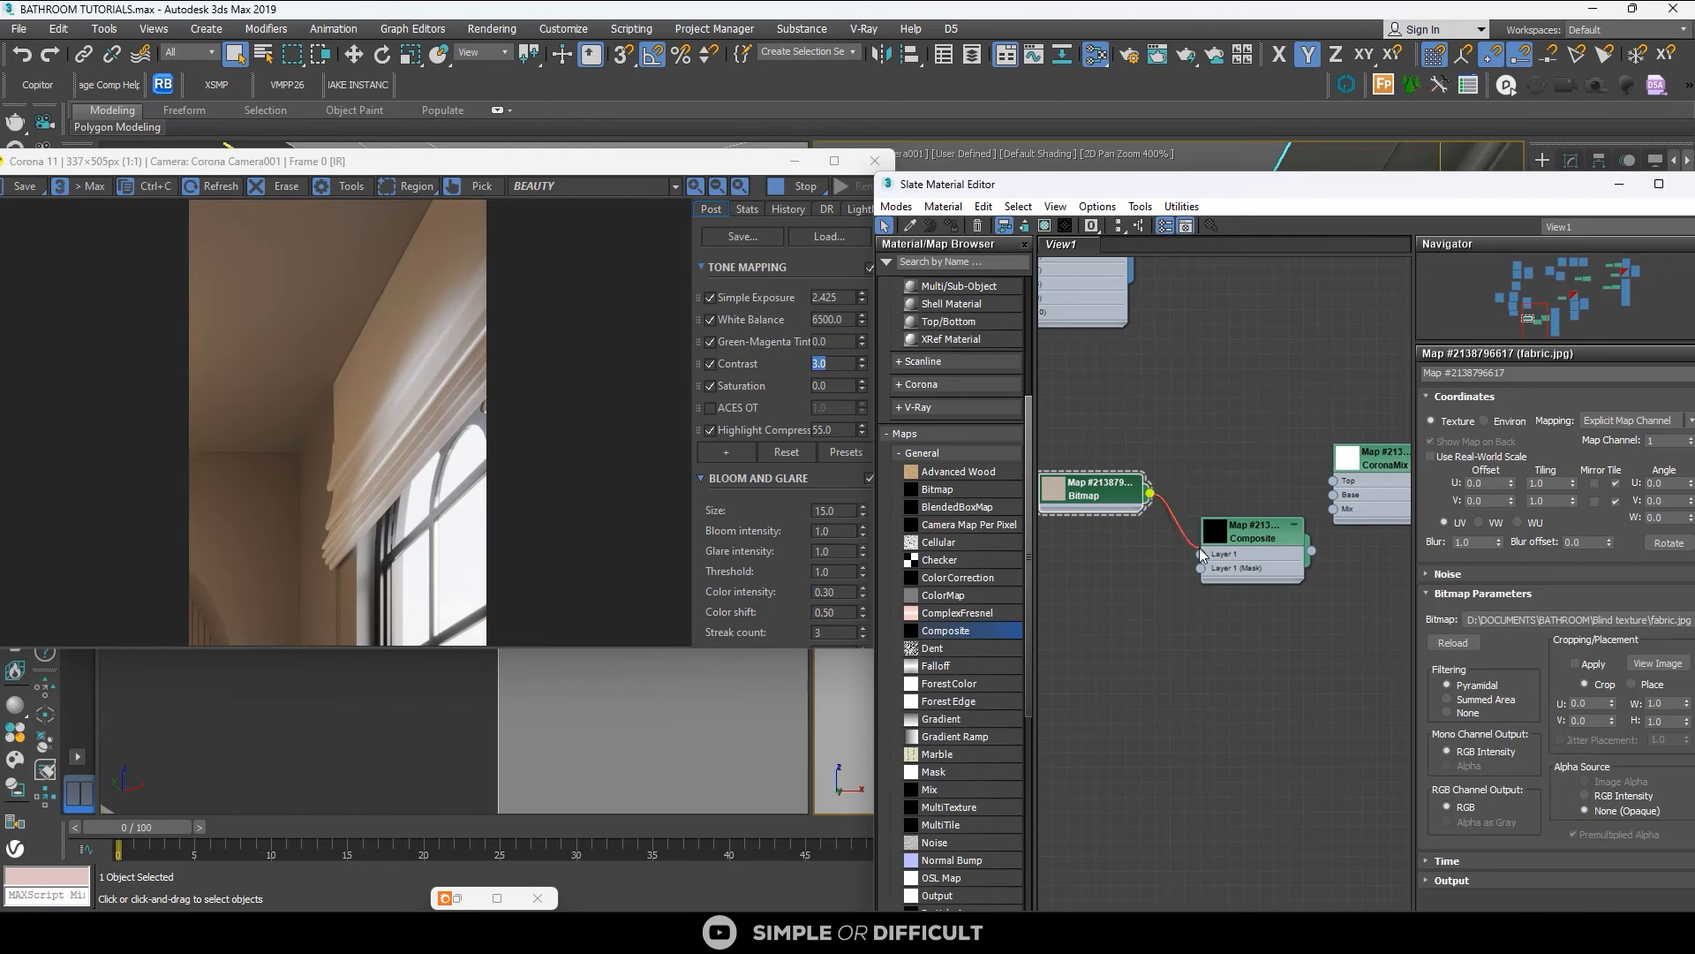
pyautogui.moveTo(1201, 554); pyautogui.dragTo(1203, 554)
pyautogui.click(1237, 575)
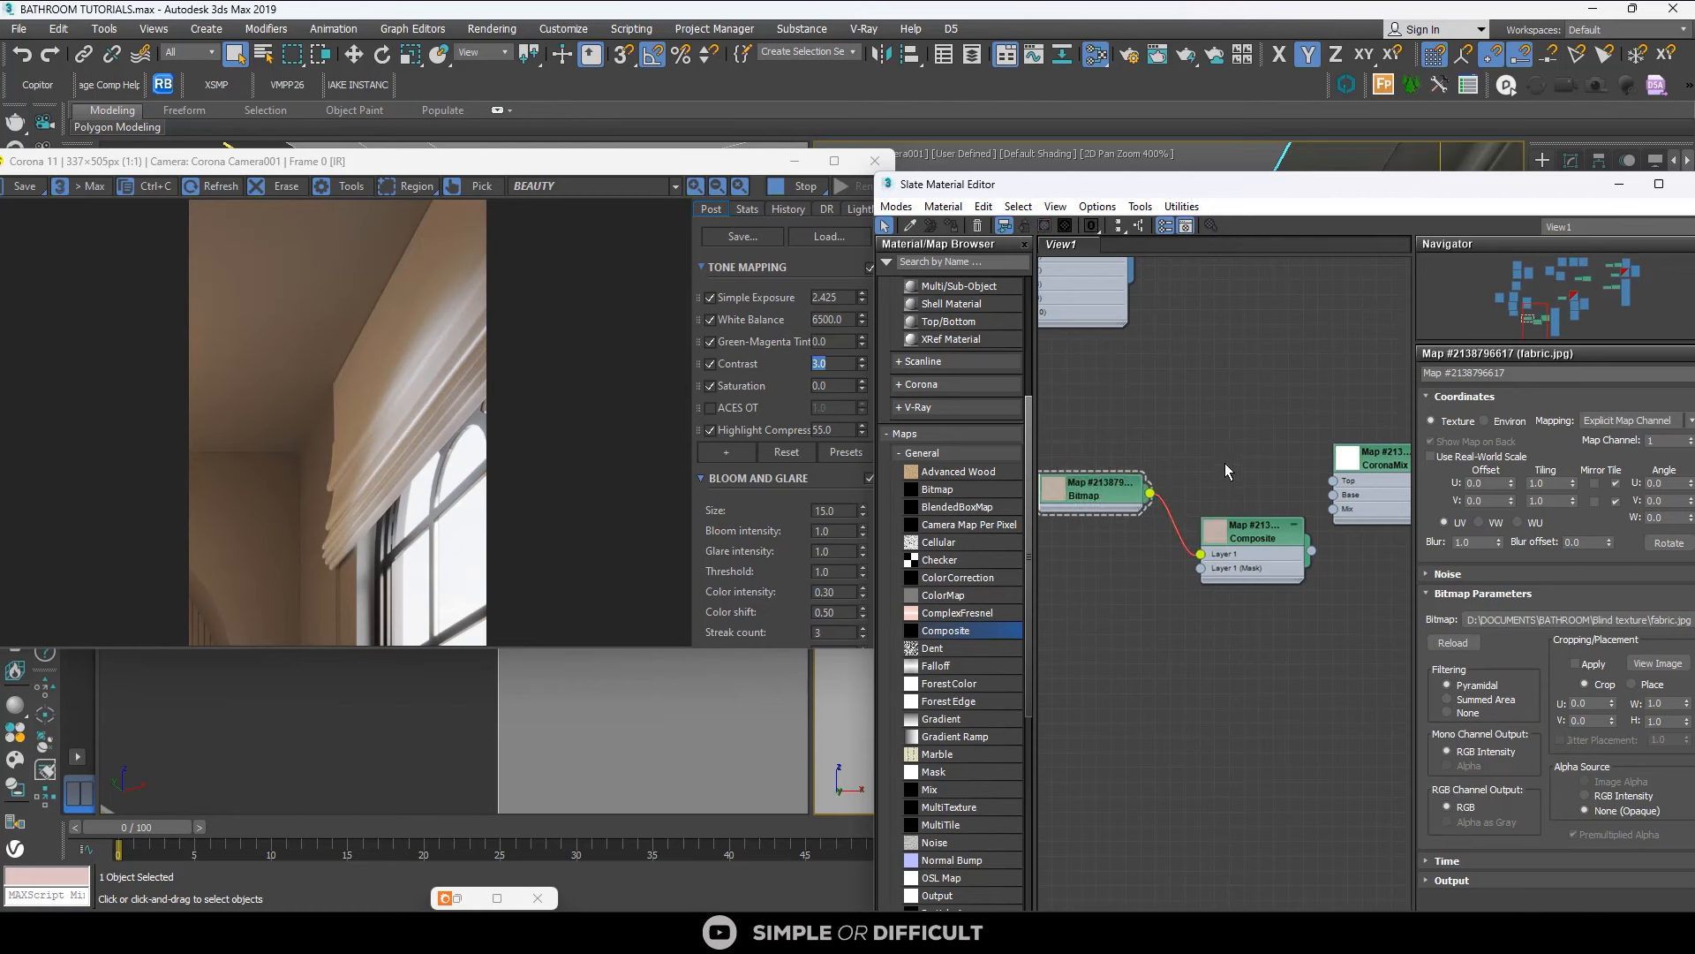
# Add a Falloff map below the fabric bitmap and connect it to the Composite's Layer 1 (Mask).
pyautogui.scroll(-1, 1226, 462)
pyautogui.moveTo(1117, 493); pyautogui.dragTo(1113, 505)
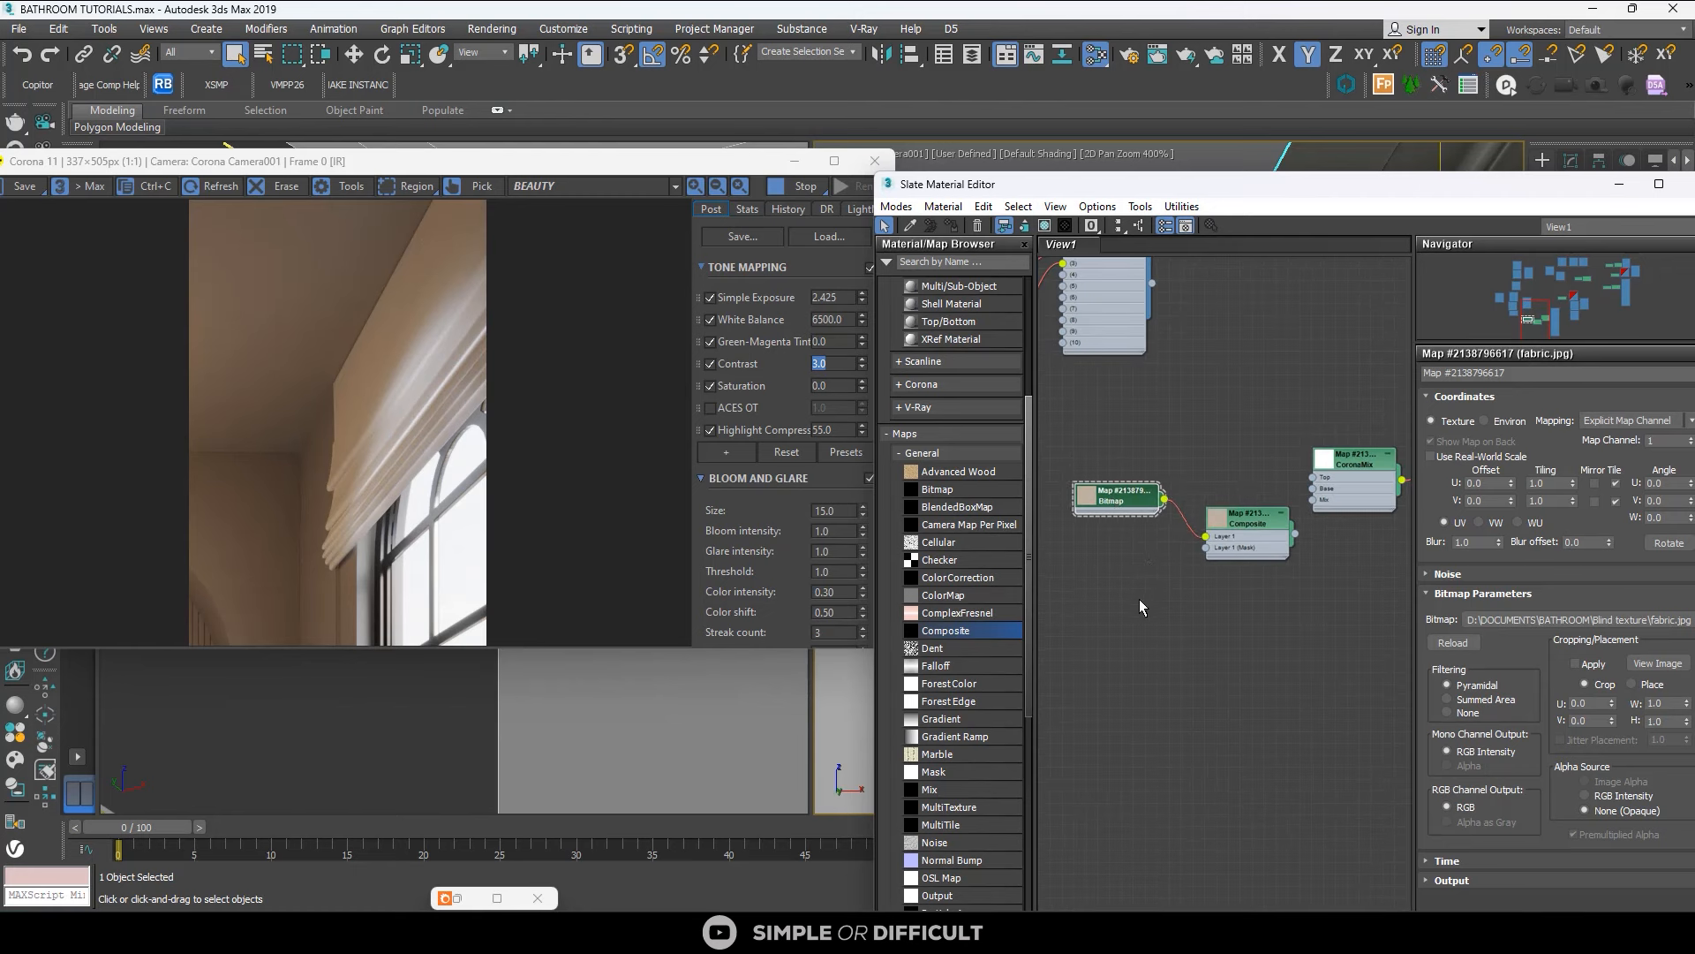
pyautogui.moveTo(943, 668); pyautogui.dragTo(1075, 633)
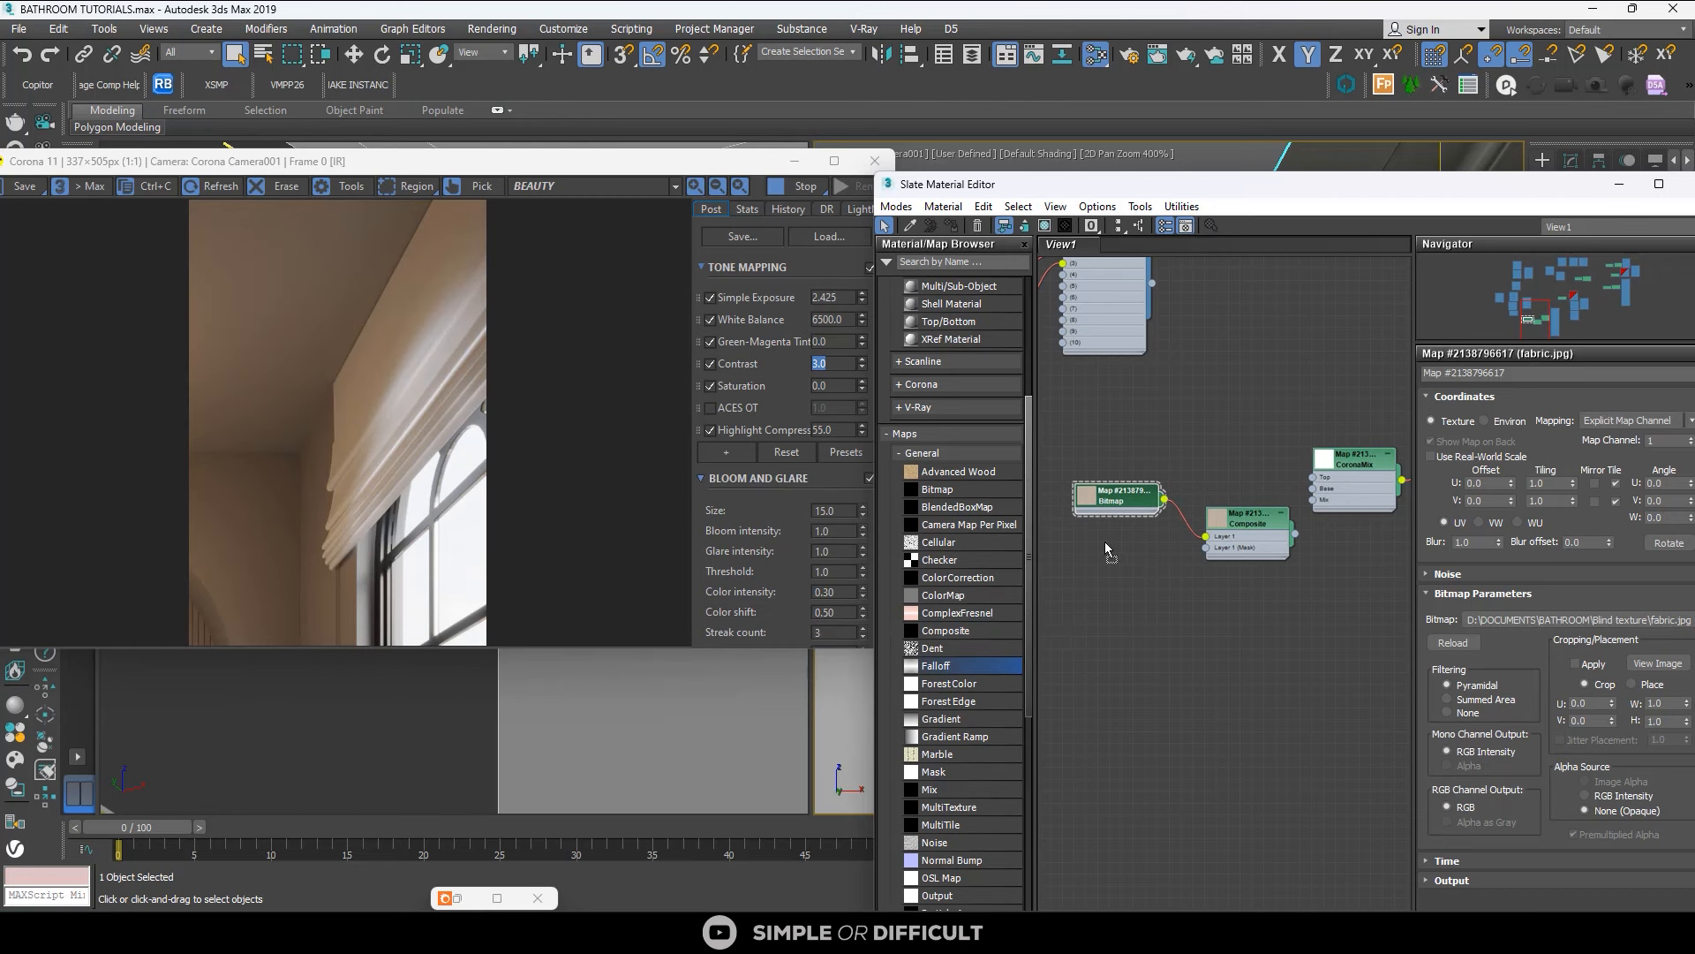
pyautogui.moveTo(1107, 550); pyautogui.dragTo(1107, 550)
pyautogui.scroll(1, 1105, 549)
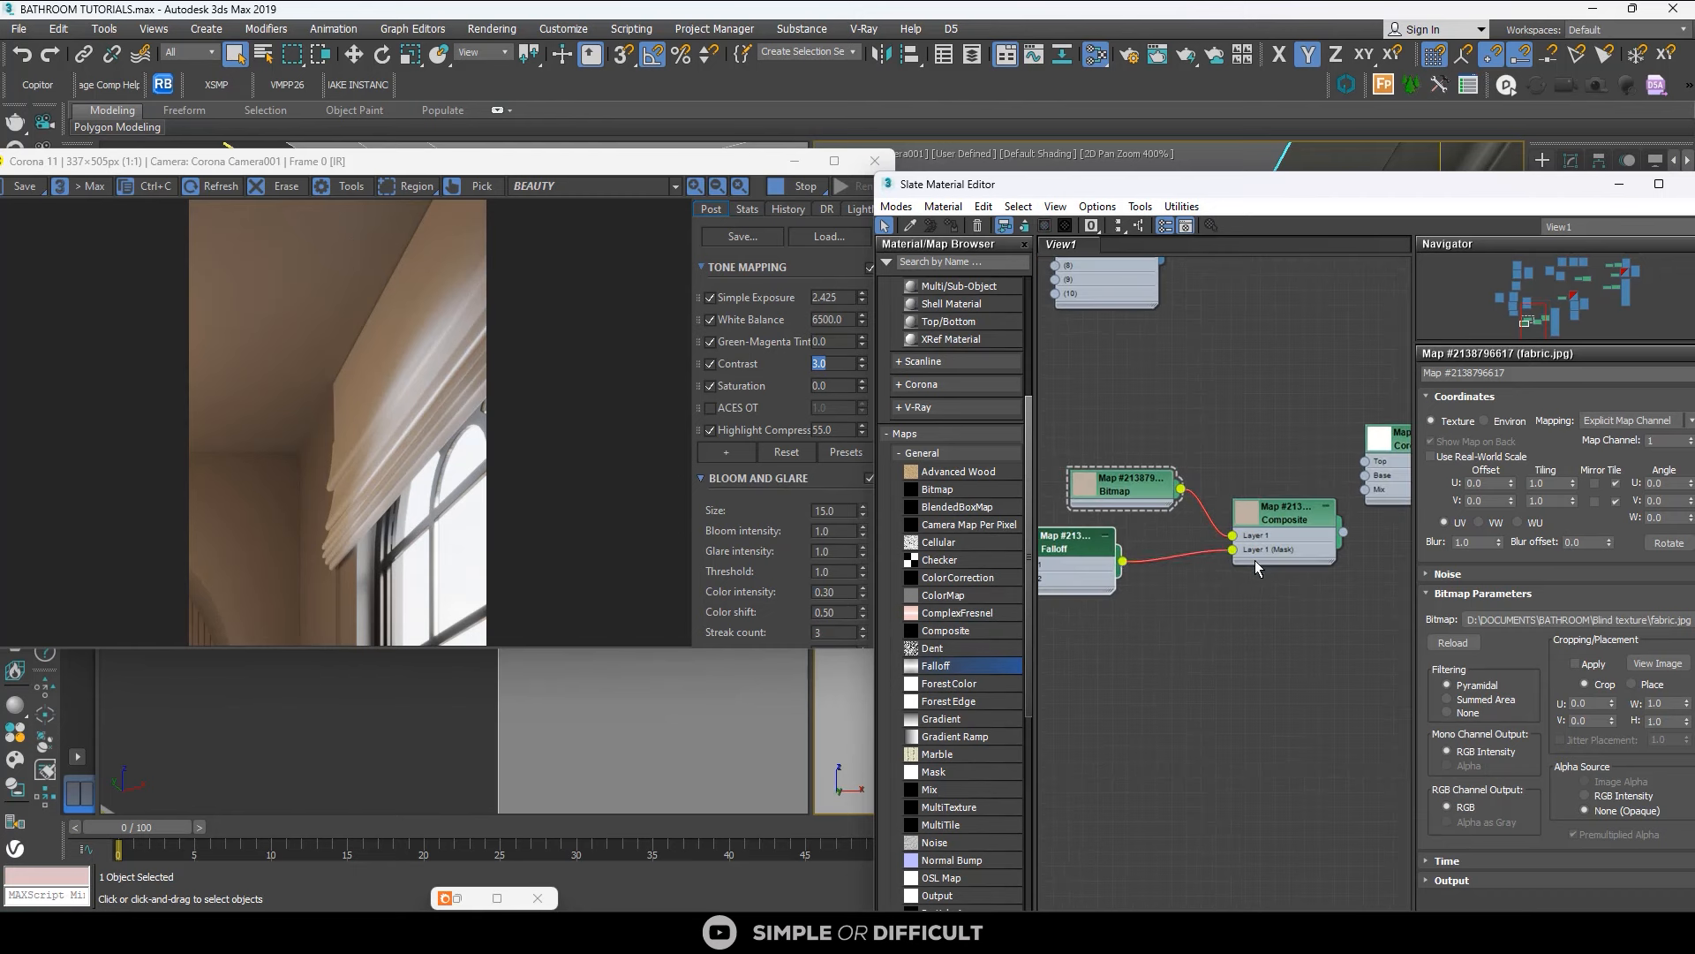
pyautogui.scroll(1, 1253, 560)
pyautogui.scroll(-2, 1210, 527)
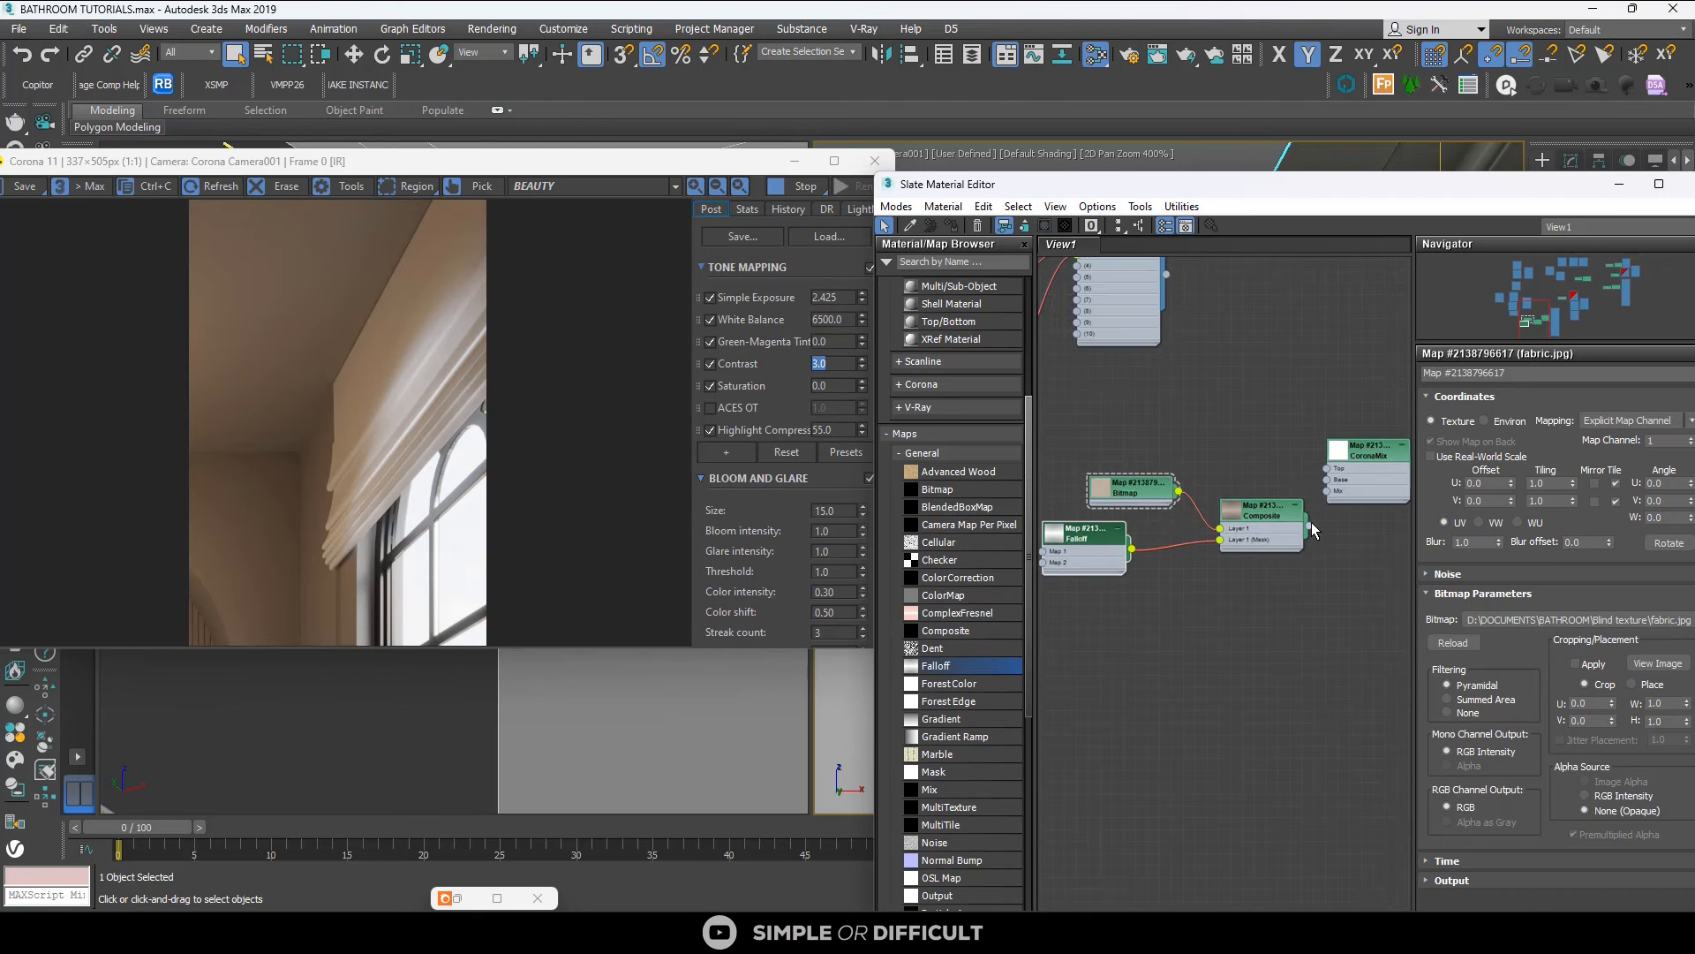
# Connect the Composite to the CoronaMix's Base slot and spread the Falloff and fabric bitmap nodes apart.
pyautogui.moveTo(1312, 528); pyautogui.dragTo(1326, 492)
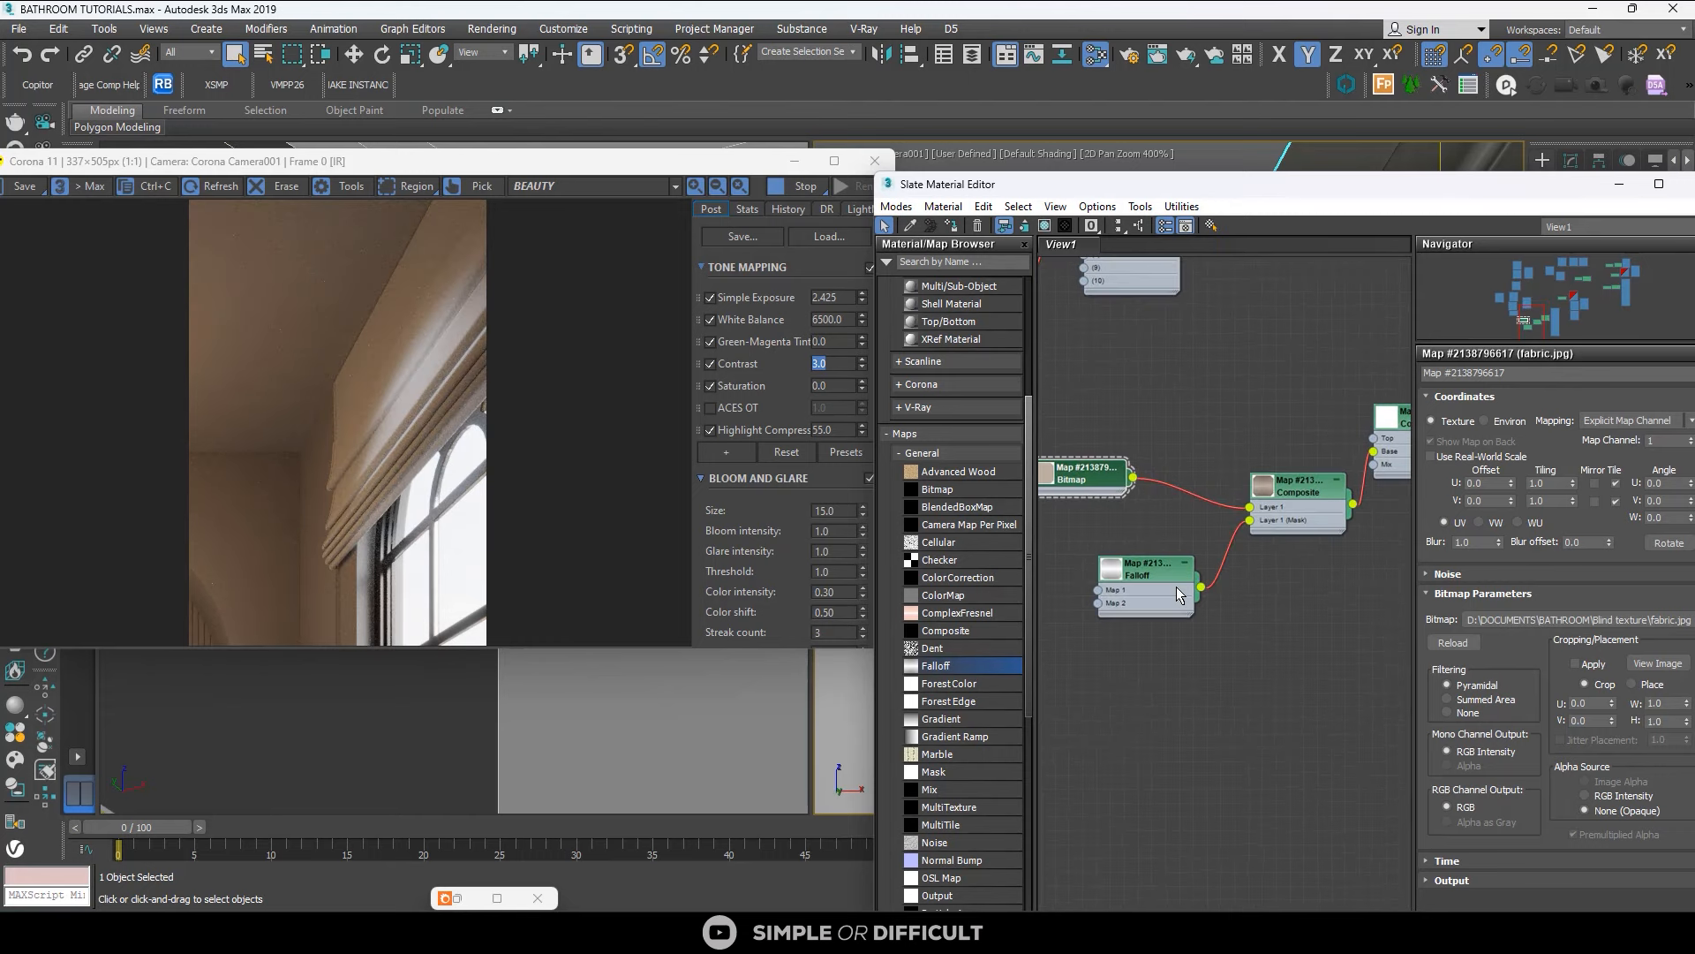
pyautogui.moveTo(1166, 586); pyautogui.dragTo(1124, 627)
pyautogui.scroll(-3, 1252, 523)
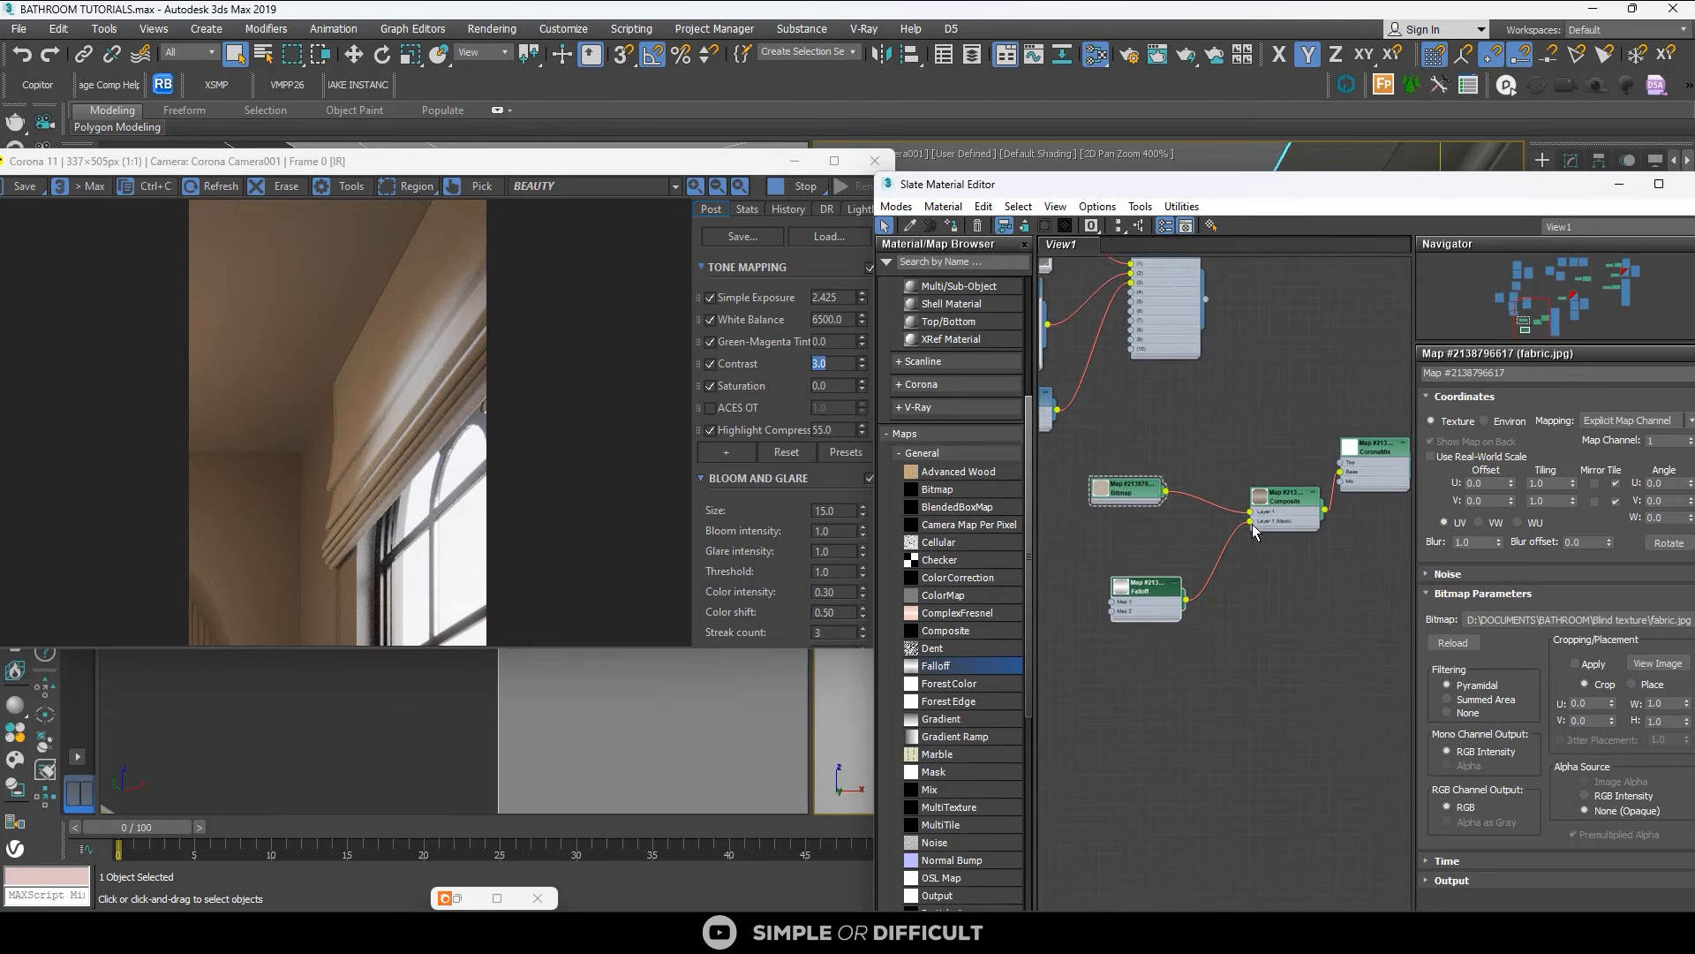
pyautogui.moveTo(1147, 485); pyautogui.dragTo(1231, 489, button='middle')
pyautogui.moveTo(1235, 494); pyautogui.dragTo(1165, 505)
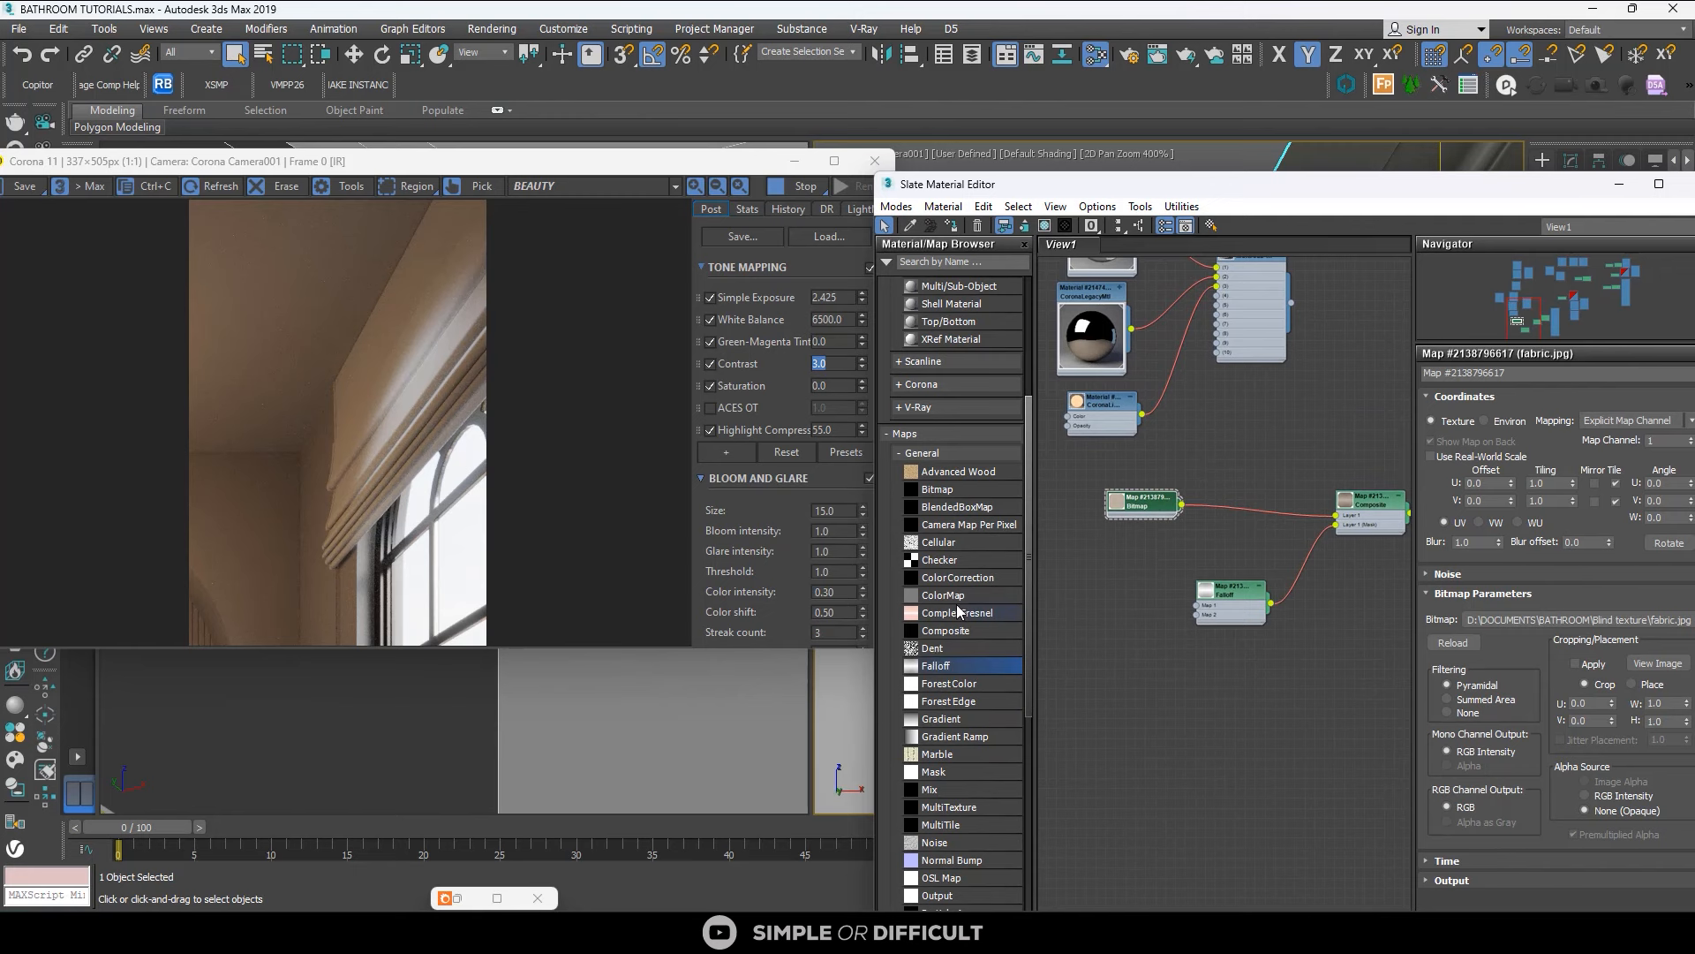
# Insert a ColorCorrection map between the fabric bitmap and the Composite's Layer 1.
pyautogui.moveTo(960, 583); pyautogui.dragTo(1246, 512)
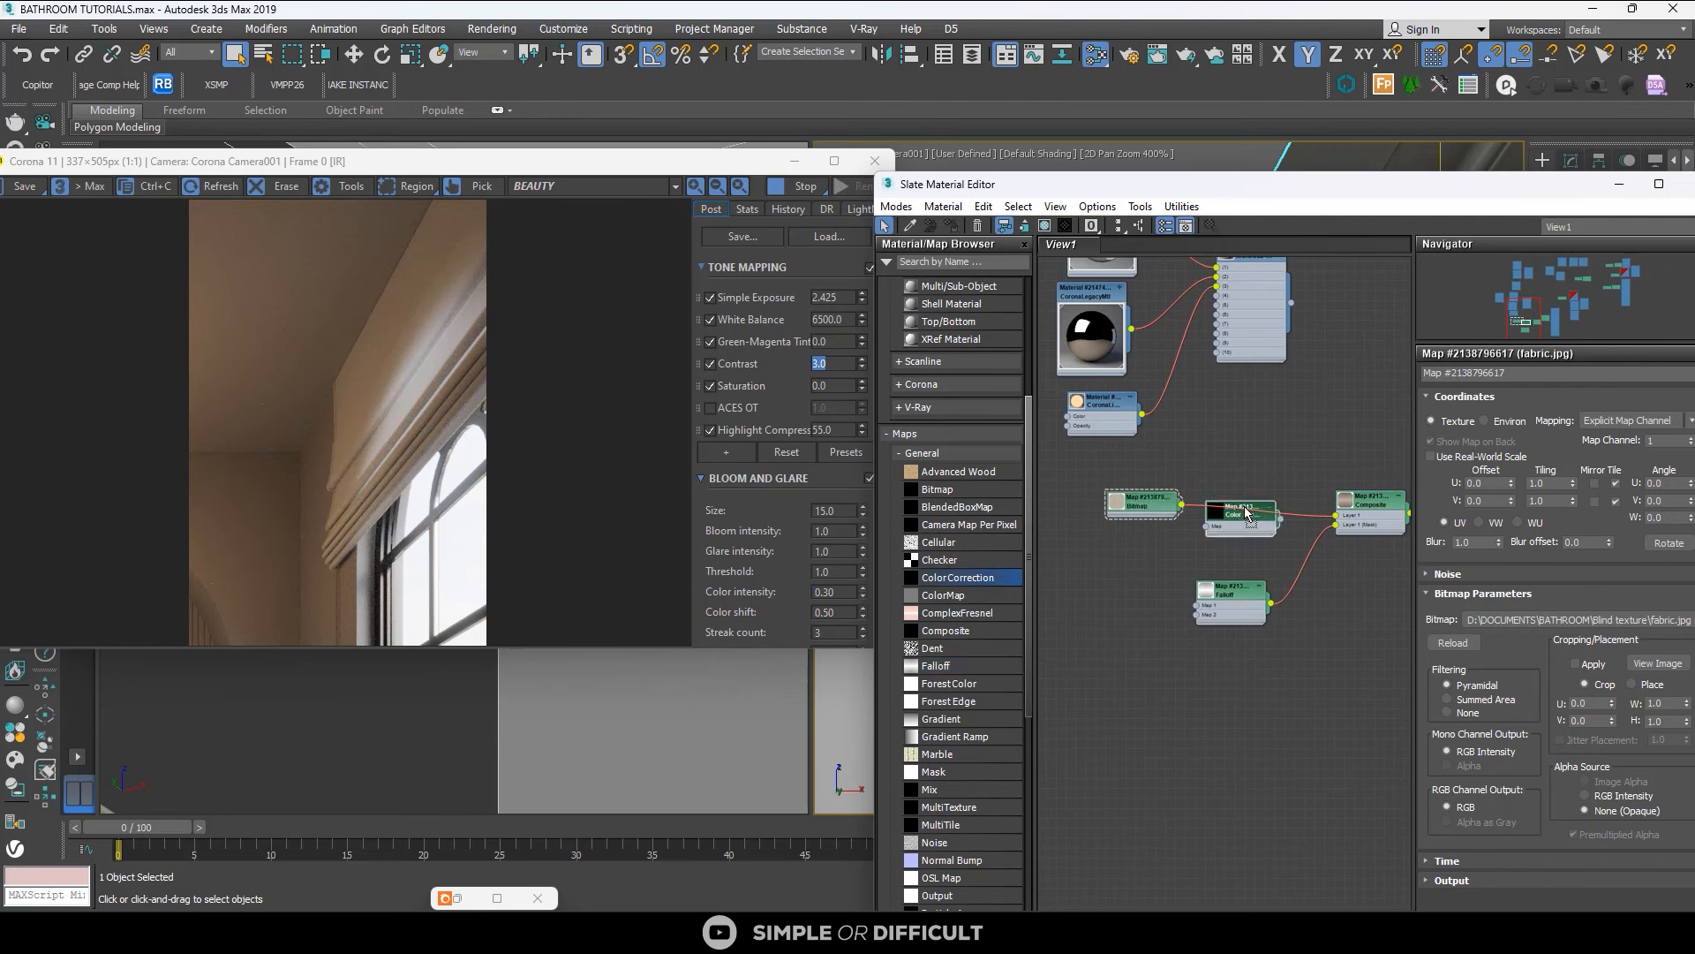
pyautogui.scroll(3, 1208, 504)
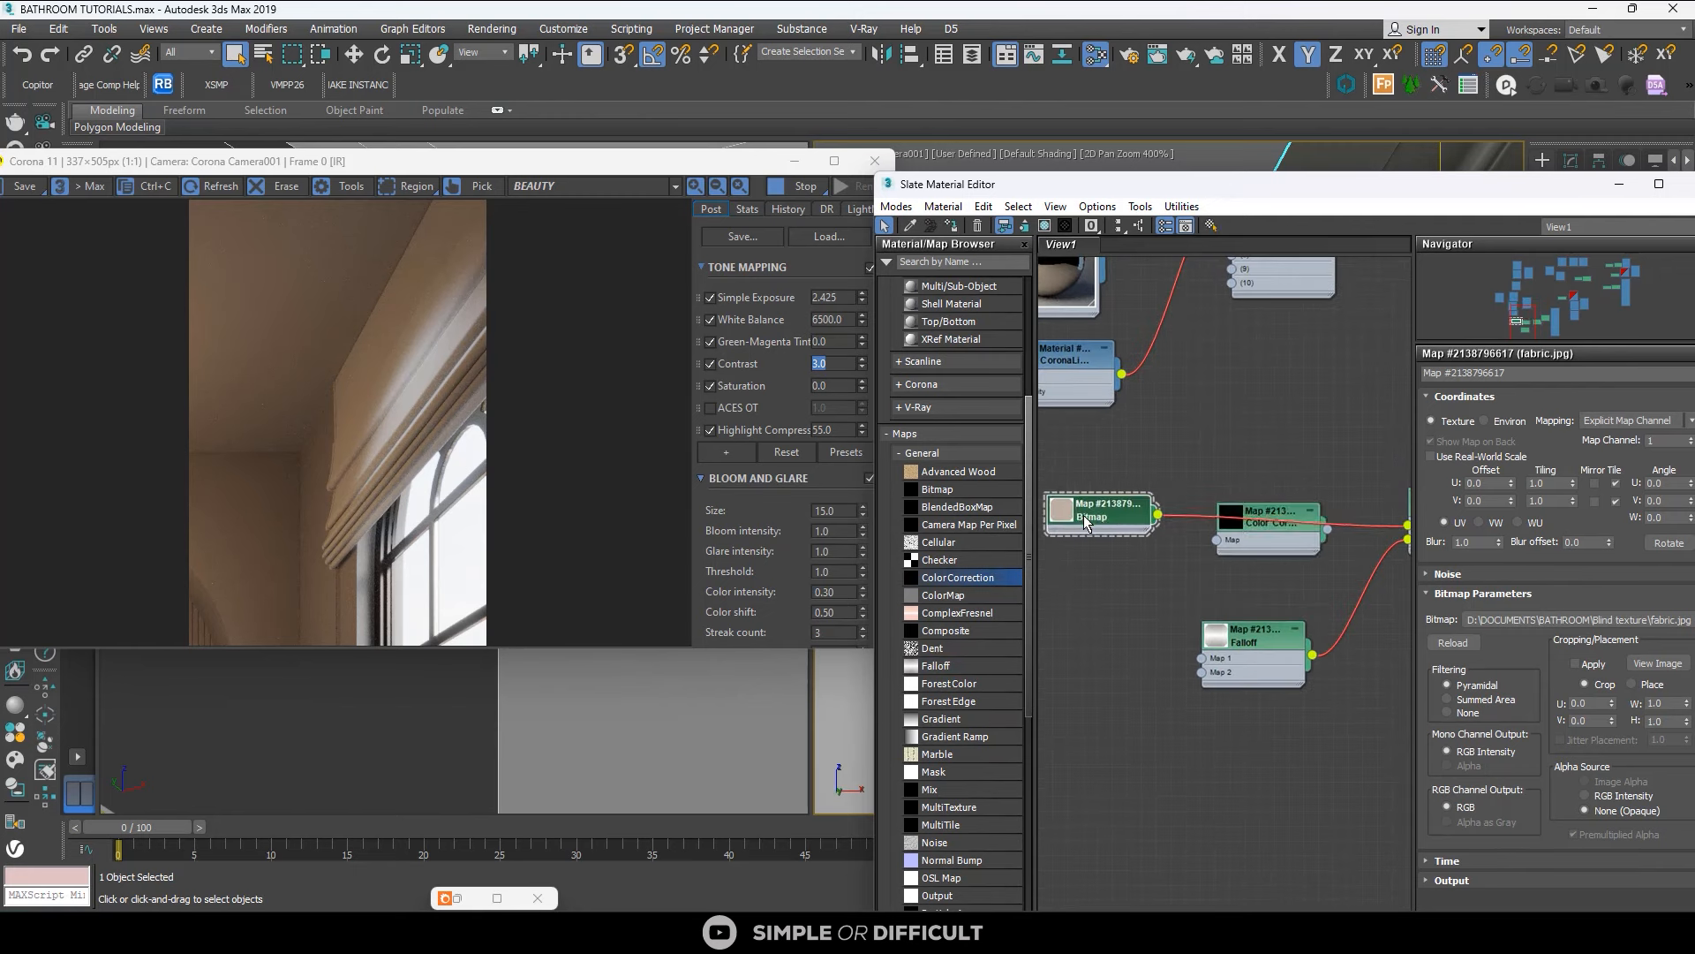
pyautogui.moveTo(1137, 527); pyautogui.dragTo(1407, 524)
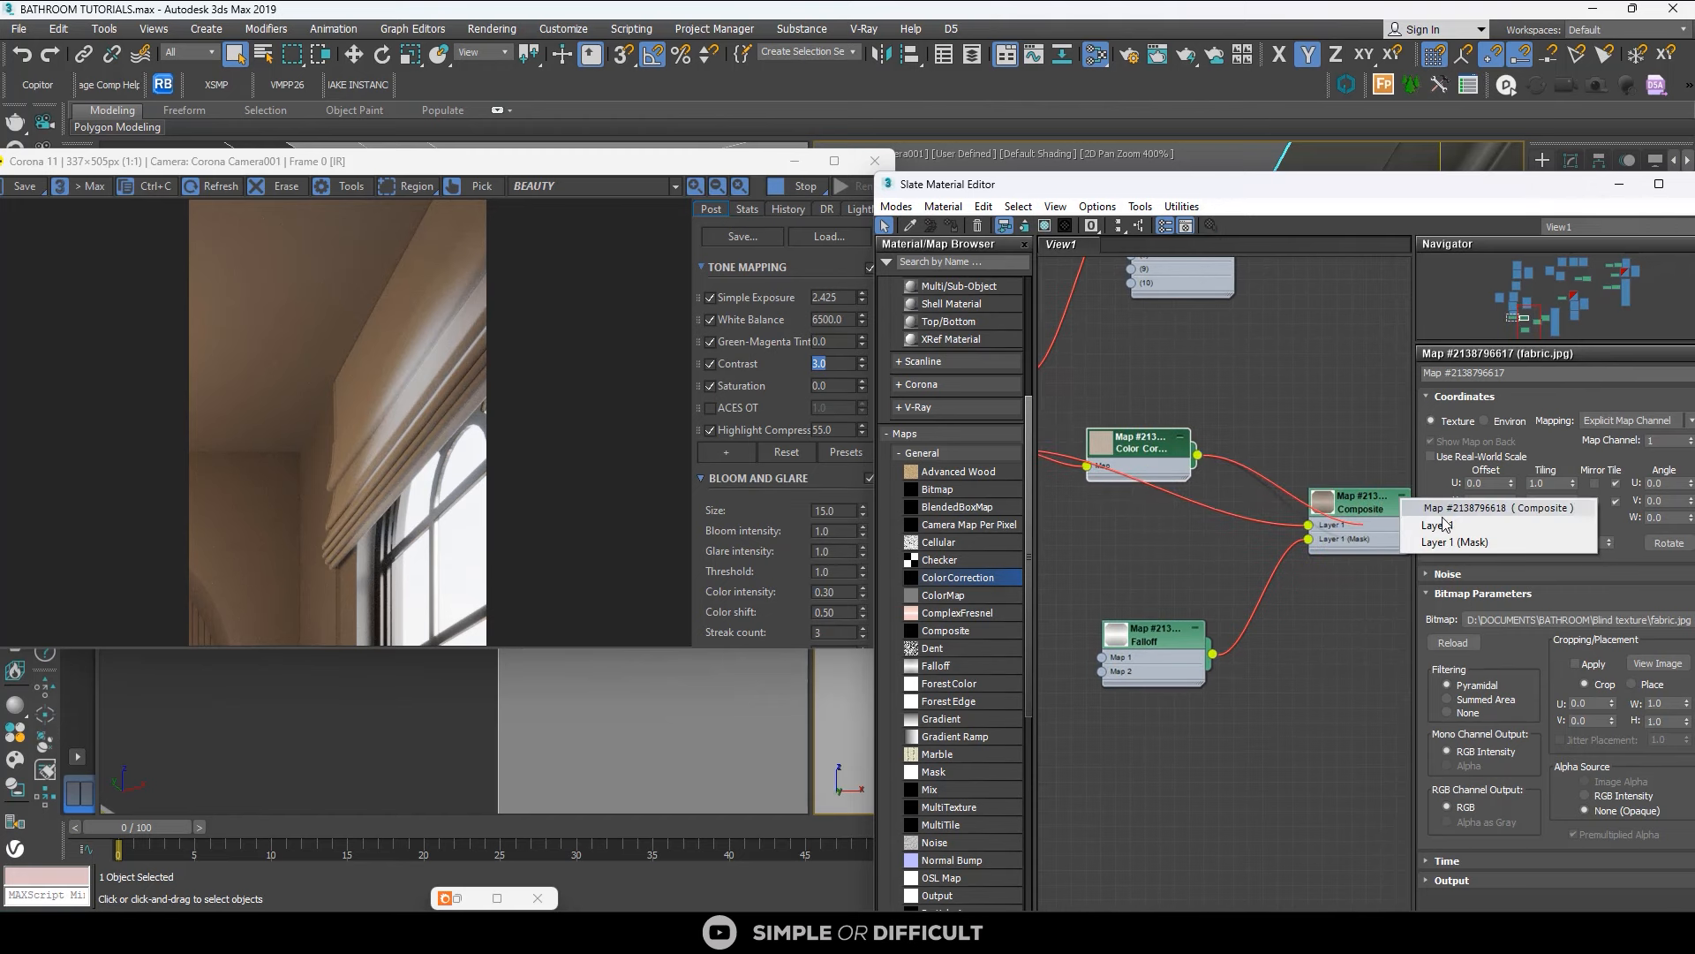
pyautogui.click(1441, 525)
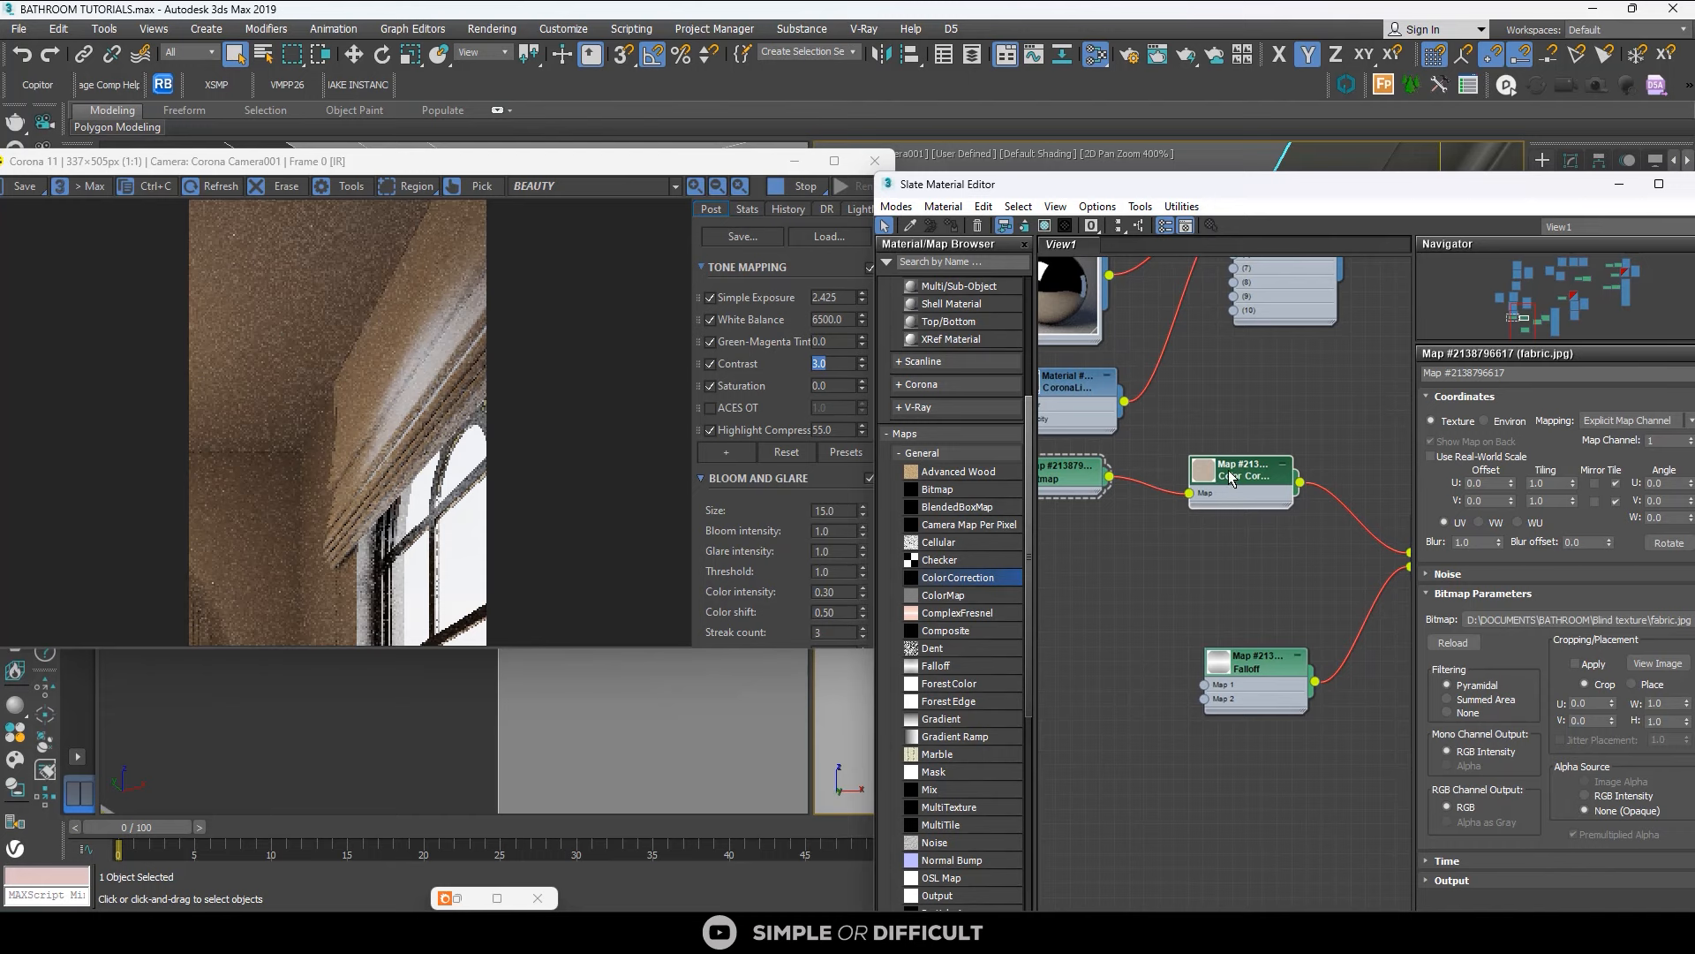
# Raise the Color Correction map's saturation to about 20.3 and move the material editor so all its parameters are visible.
pyautogui.doubleClick(1232, 478)
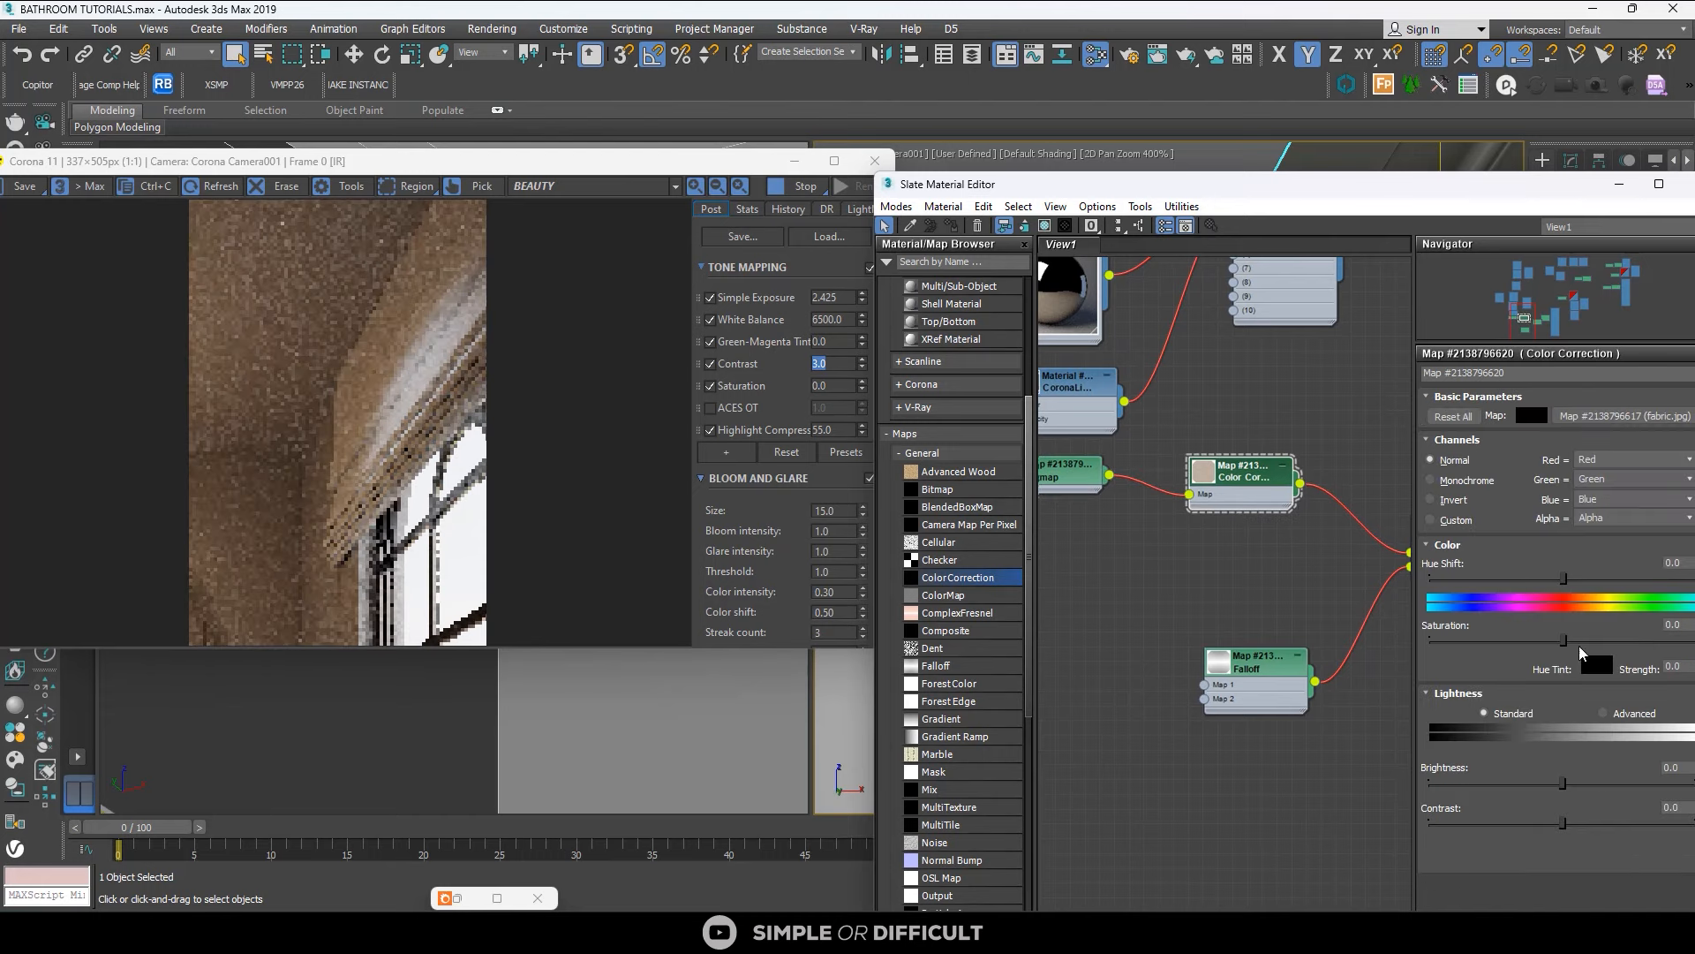
pyautogui.moveTo(1565, 640); pyautogui.dragTo(1592, 640)
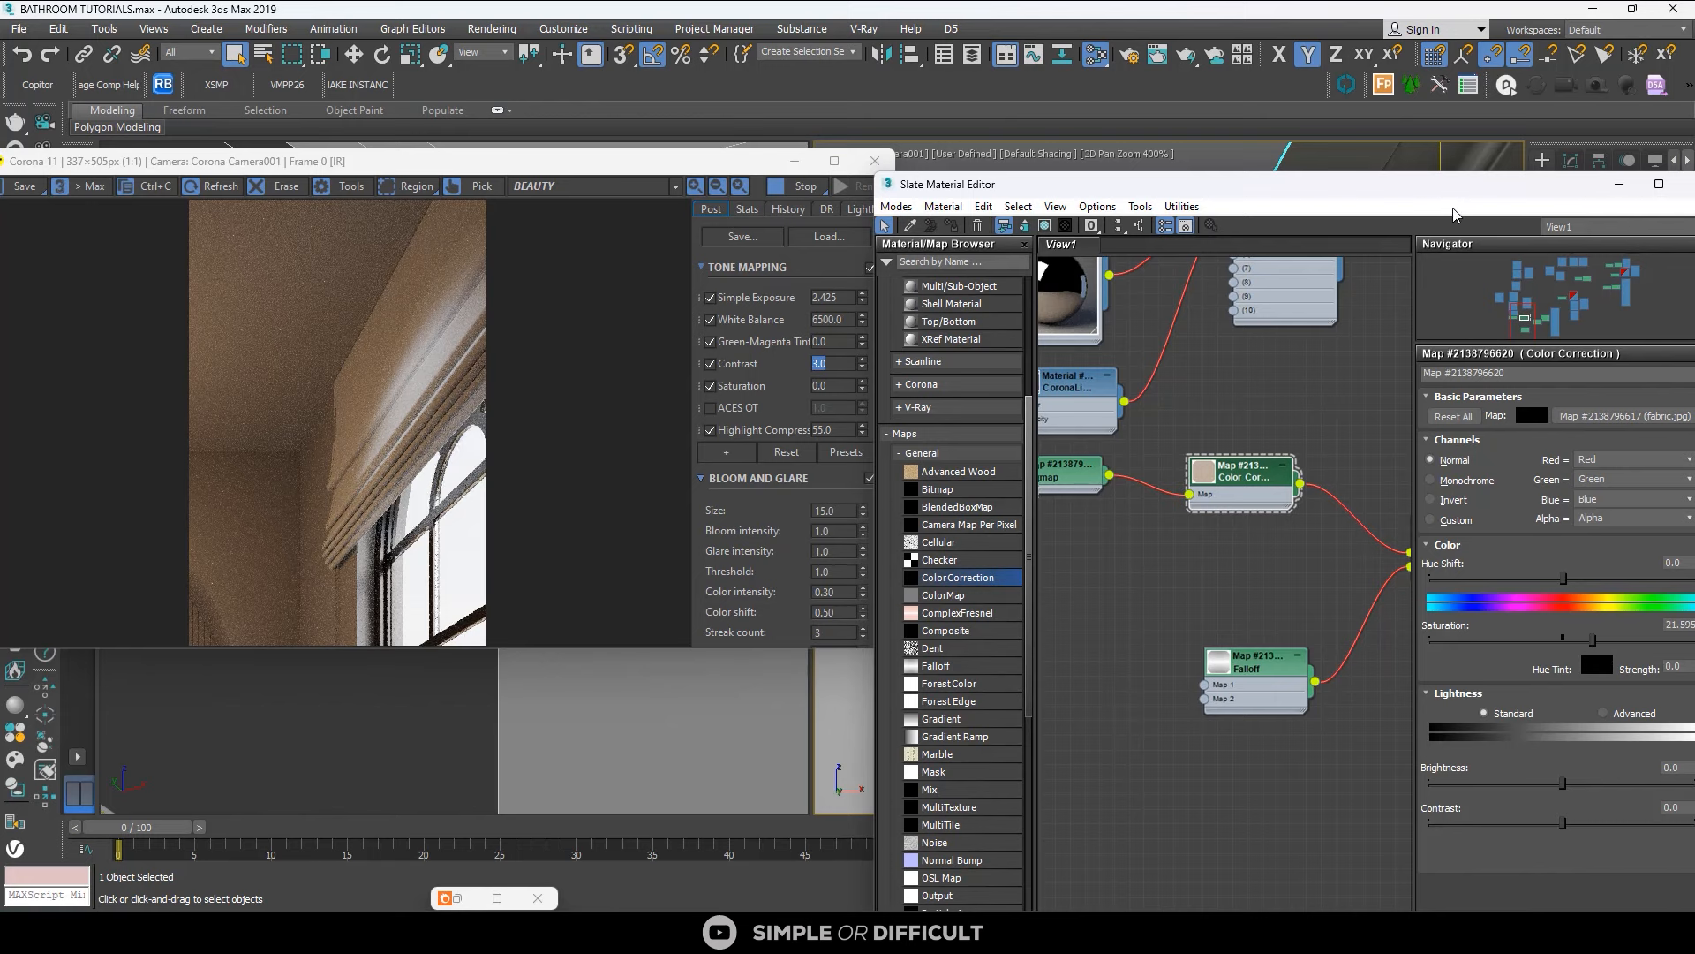
pyautogui.moveTo(1346, 193); pyautogui.dragTo(1087, 106)
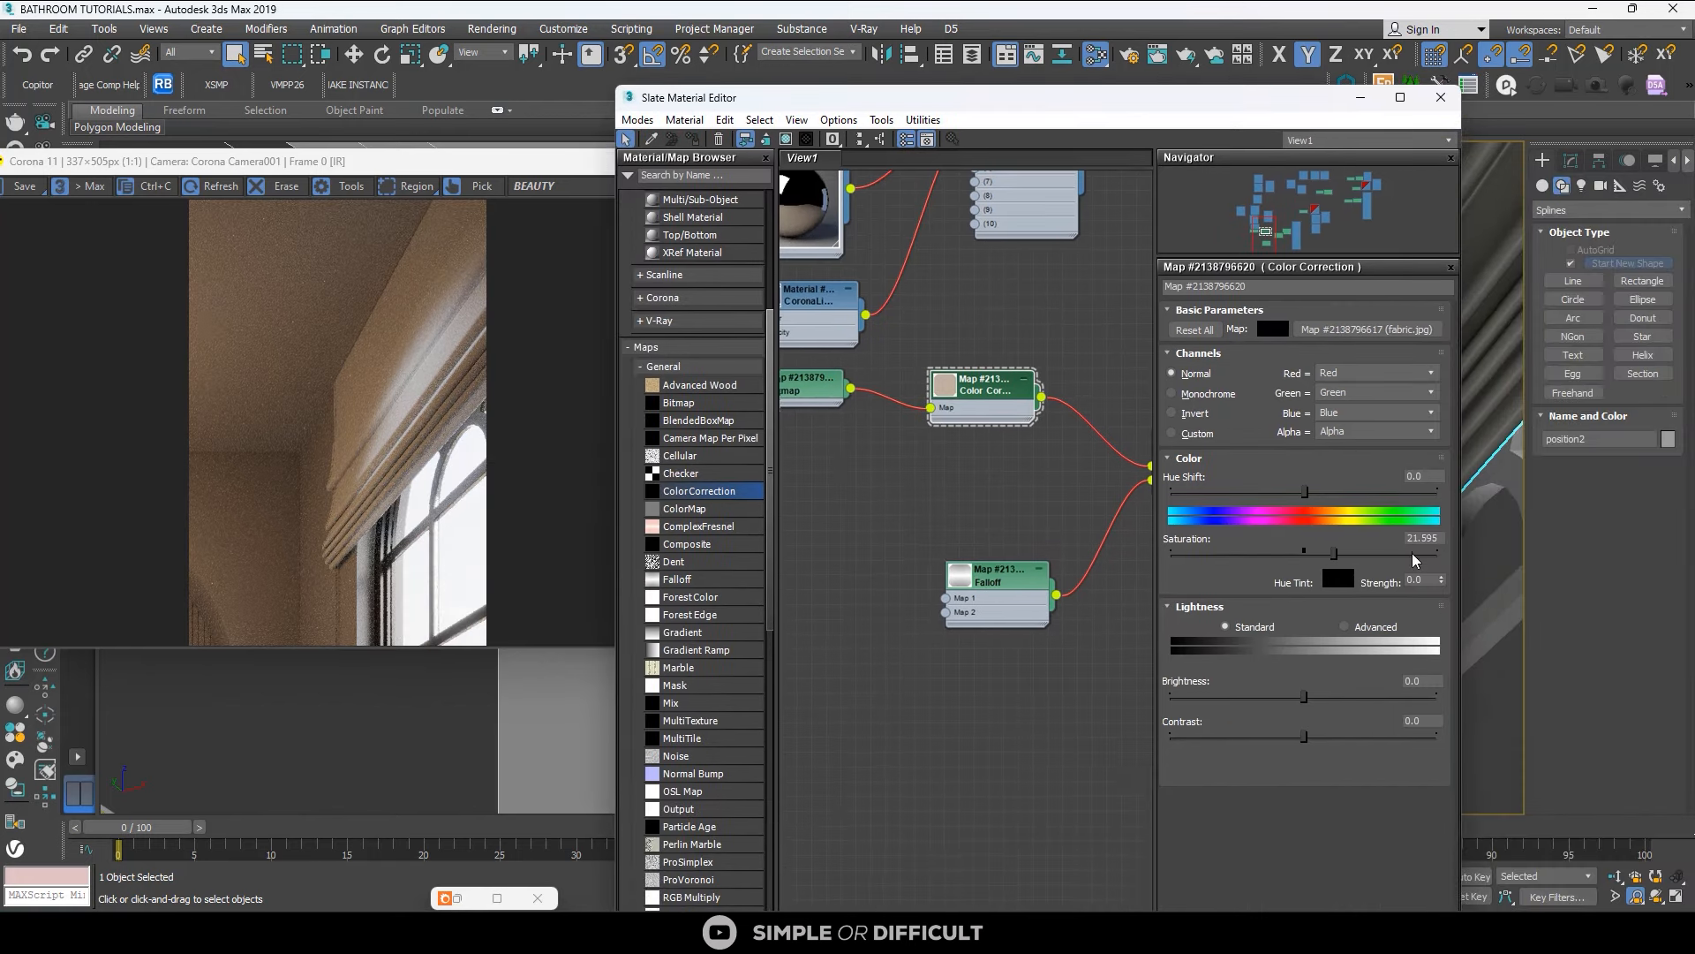
pyautogui.moveTo(1332, 553); pyautogui.dragTo(1331, 554)
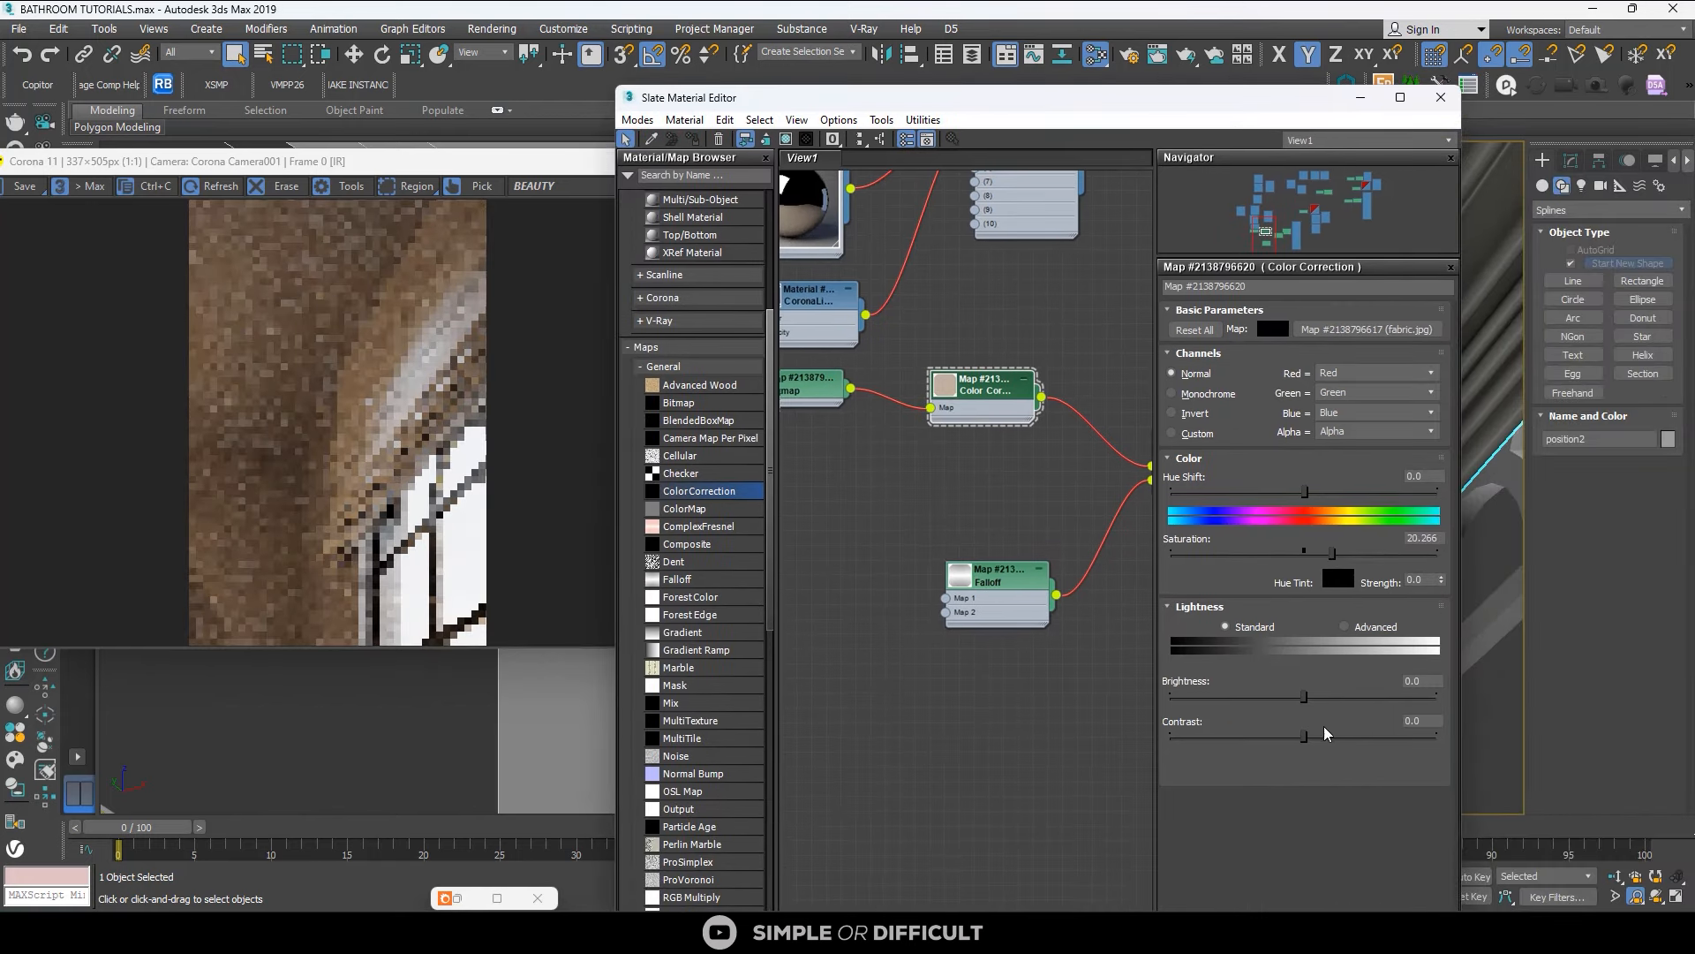
# Switch the Color Correction's lightness to Advanced and set the RGB Gamma/Contrast to 0.65.
pyautogui.click(1355, 628)
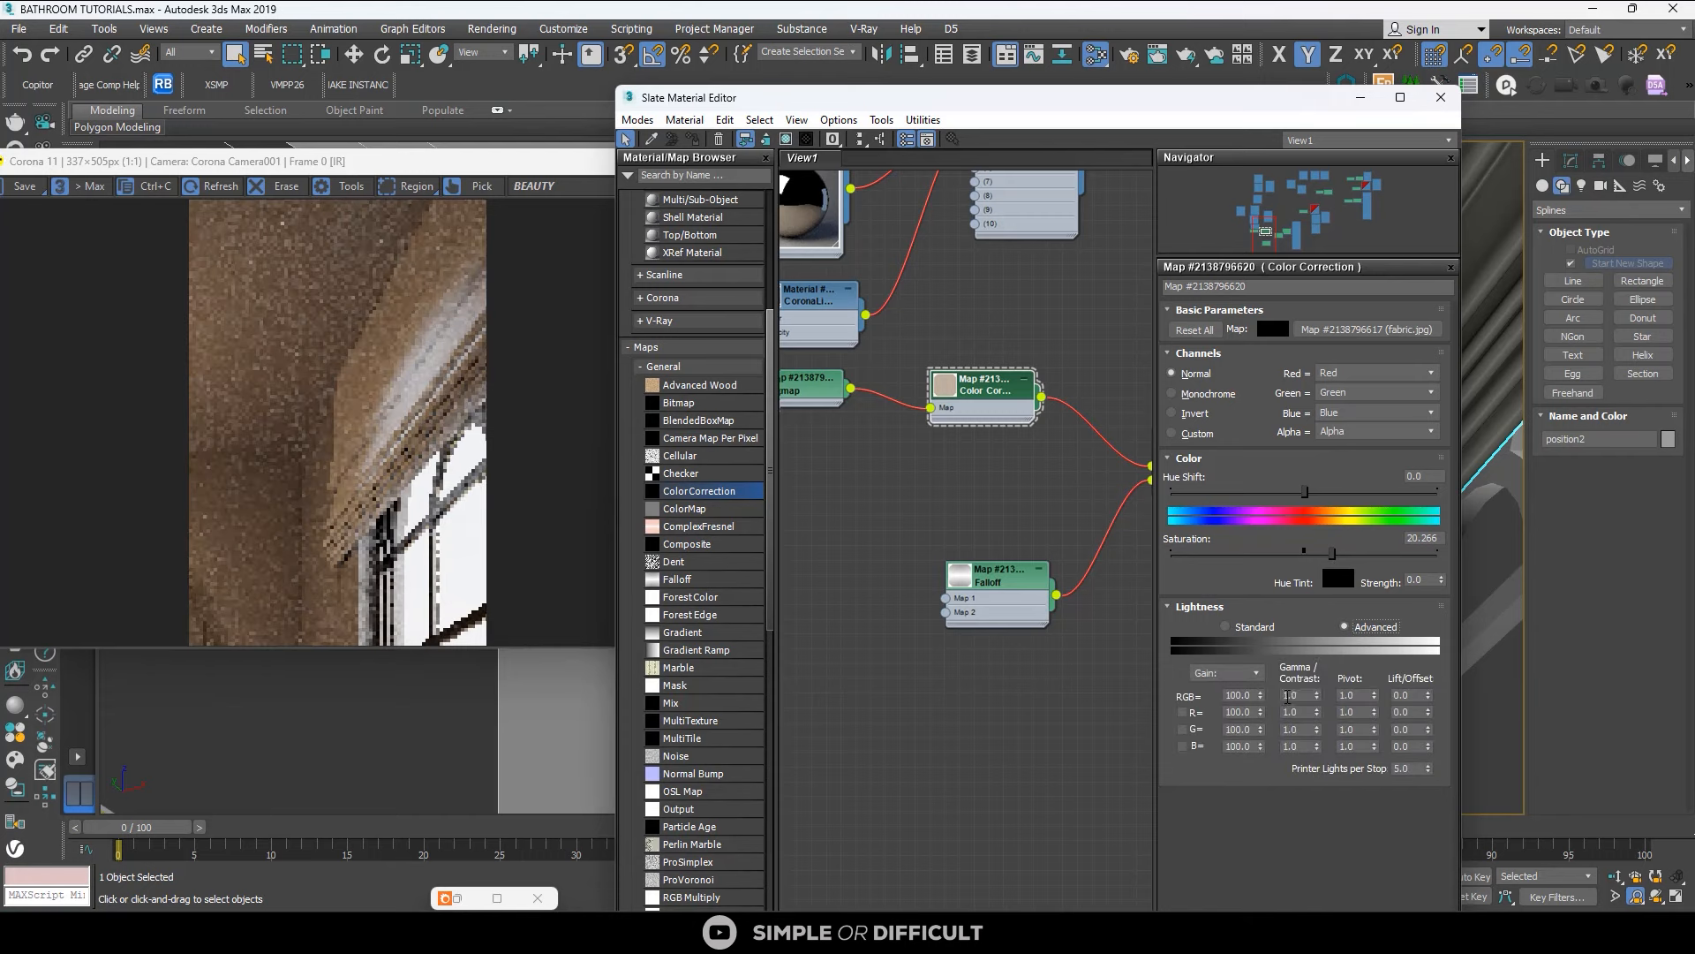
pyautogui.doubleClick(1289, 696)
pyautogui.write('0.65')
pyautogui.press('Return')
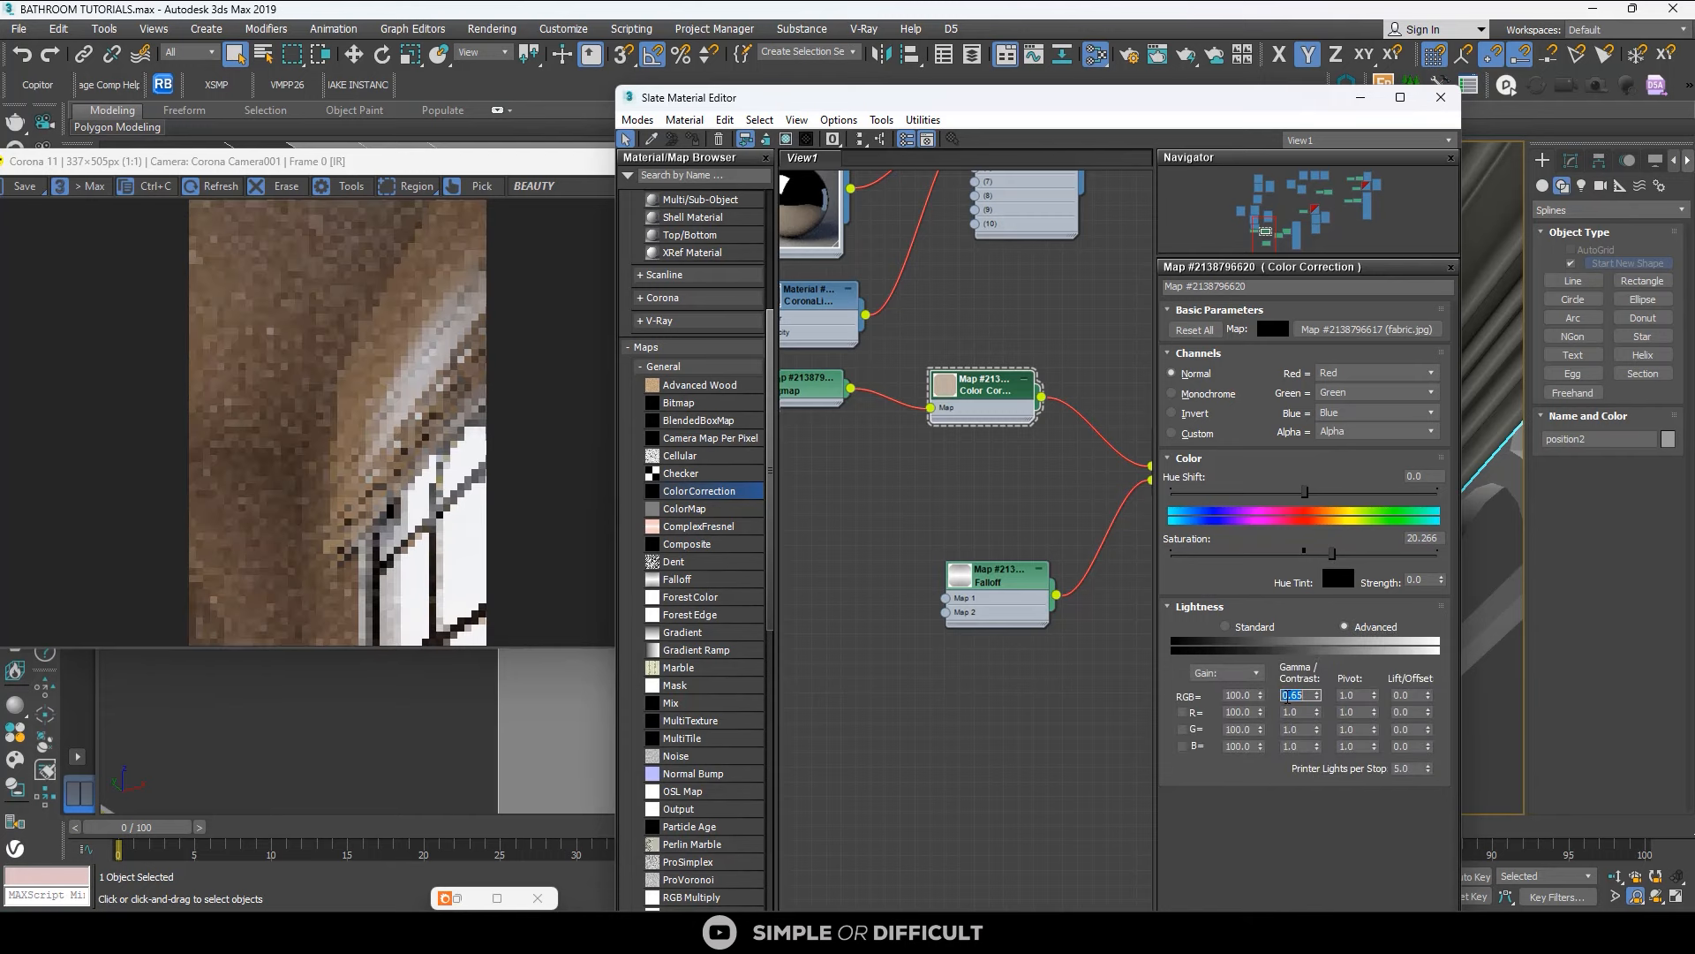
# Move the Composite node lower and add a CoronaColor map above it, beside the CoronaMix.
pyautogui.scroll(-5, 902, 466)
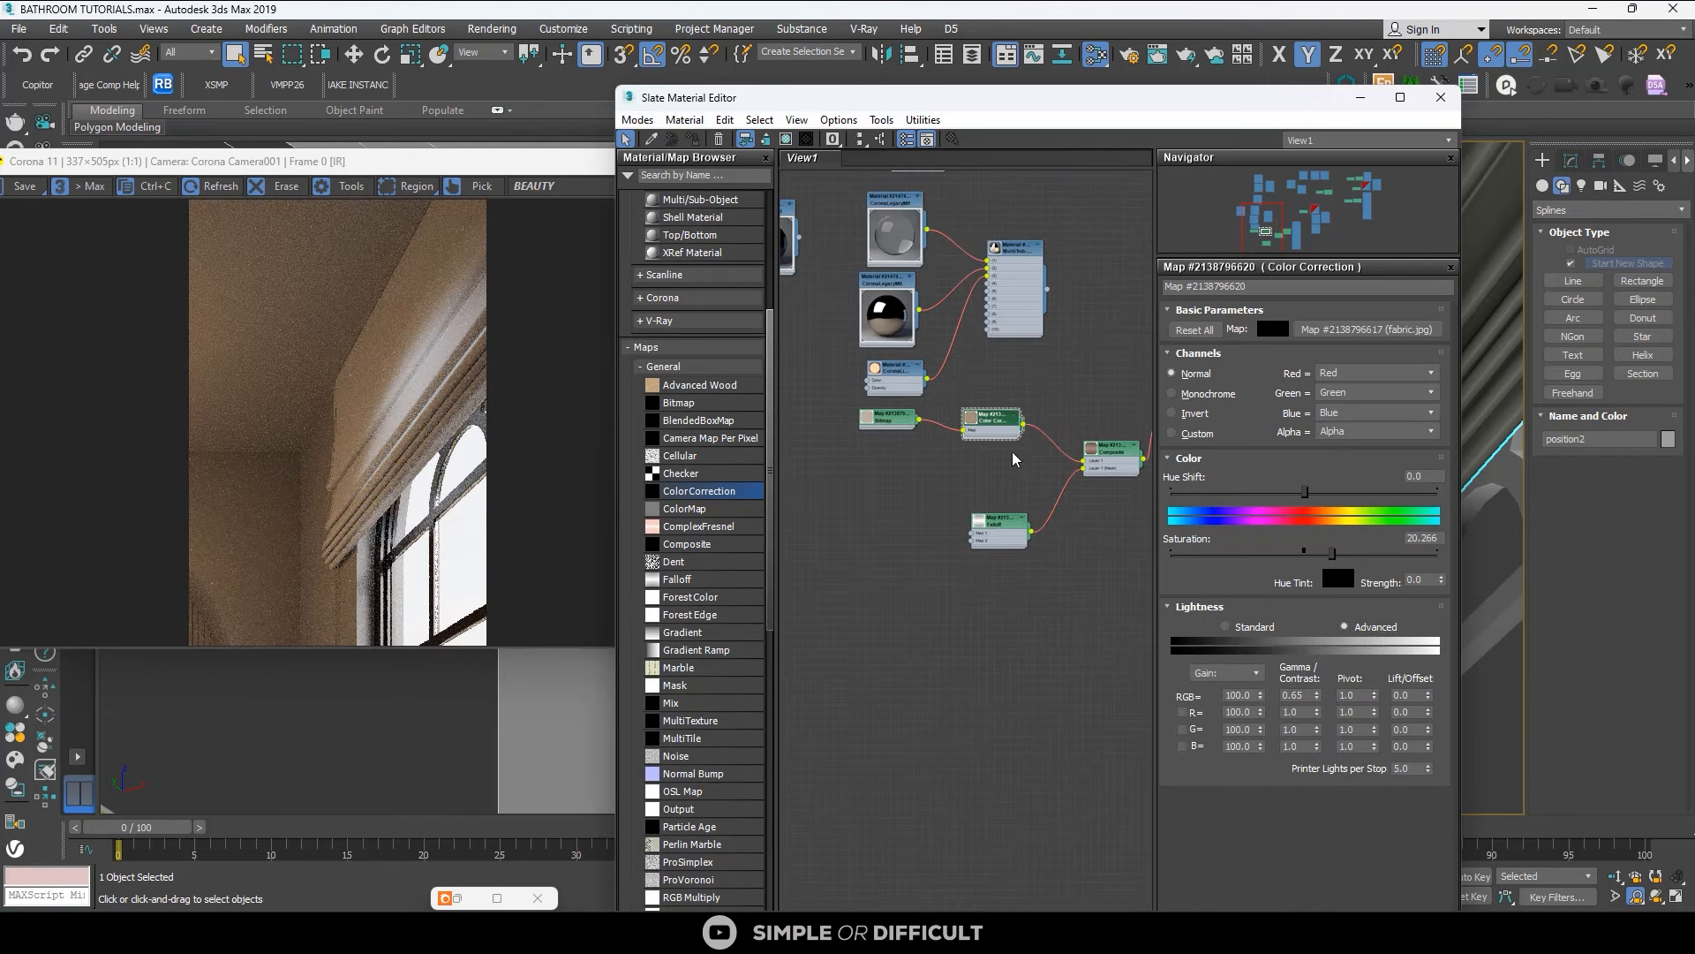
pyautogui.moveTo(1144, 456); pyautogui.dragTo(988, 451, button='middle')
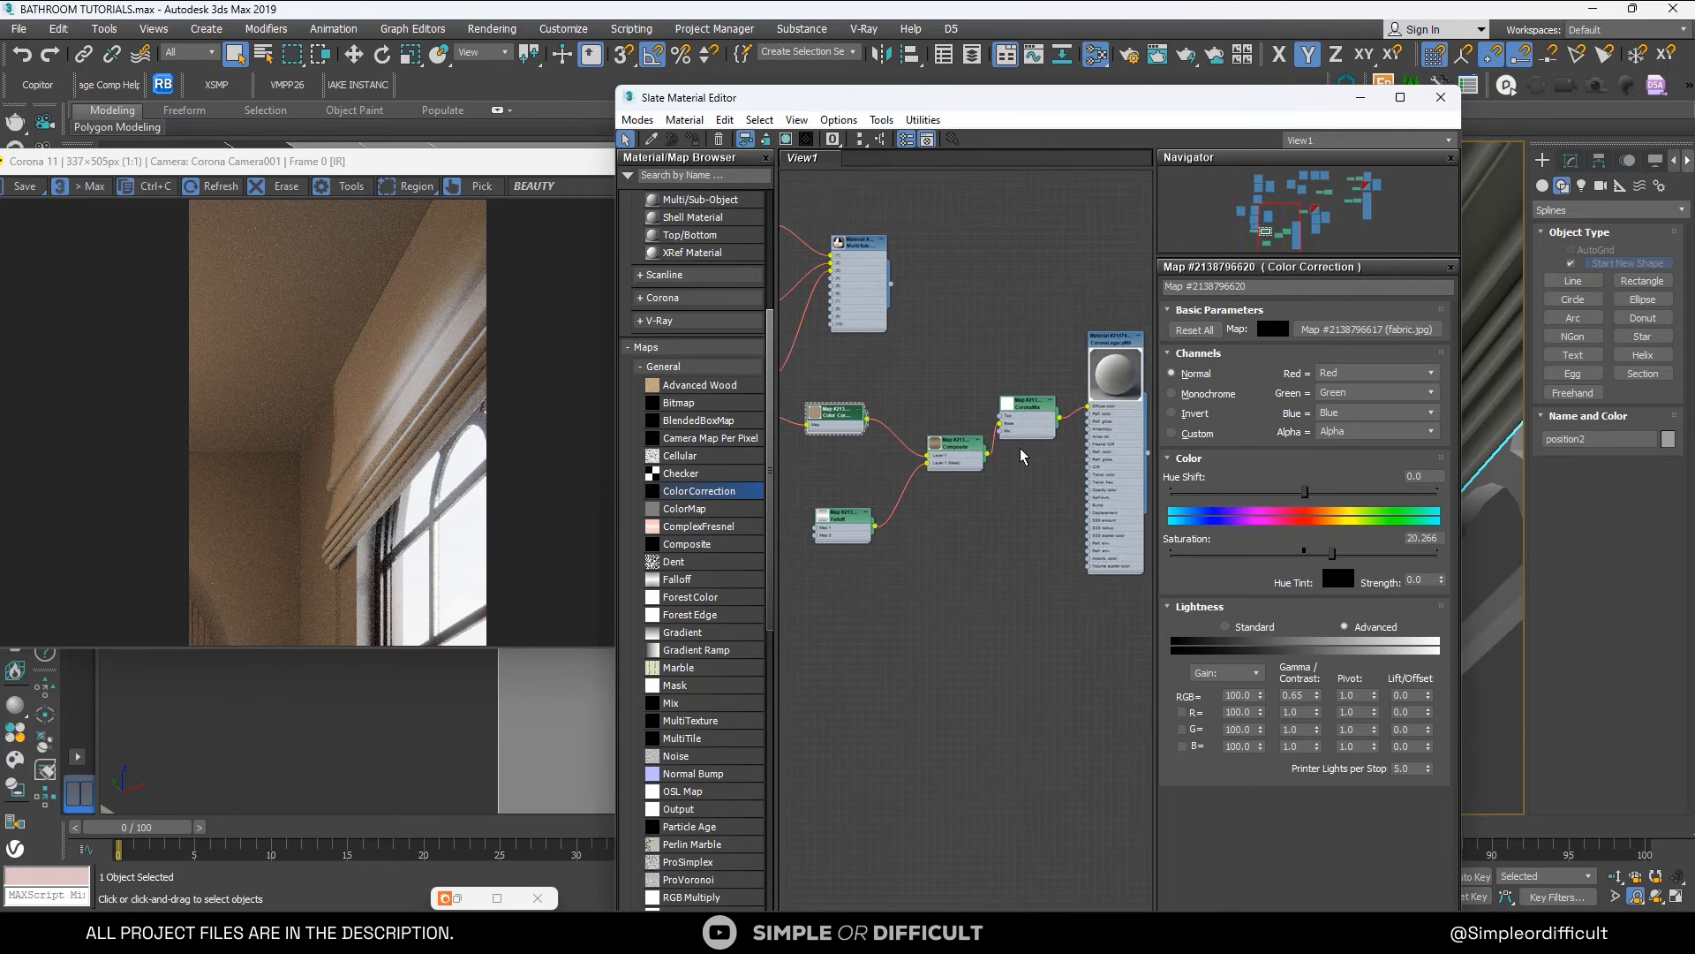
pyautogui.scroll(3, 1038, 429)
pyautogui.moveTo(922, 468); pyautogui.dragTo(893, 504)
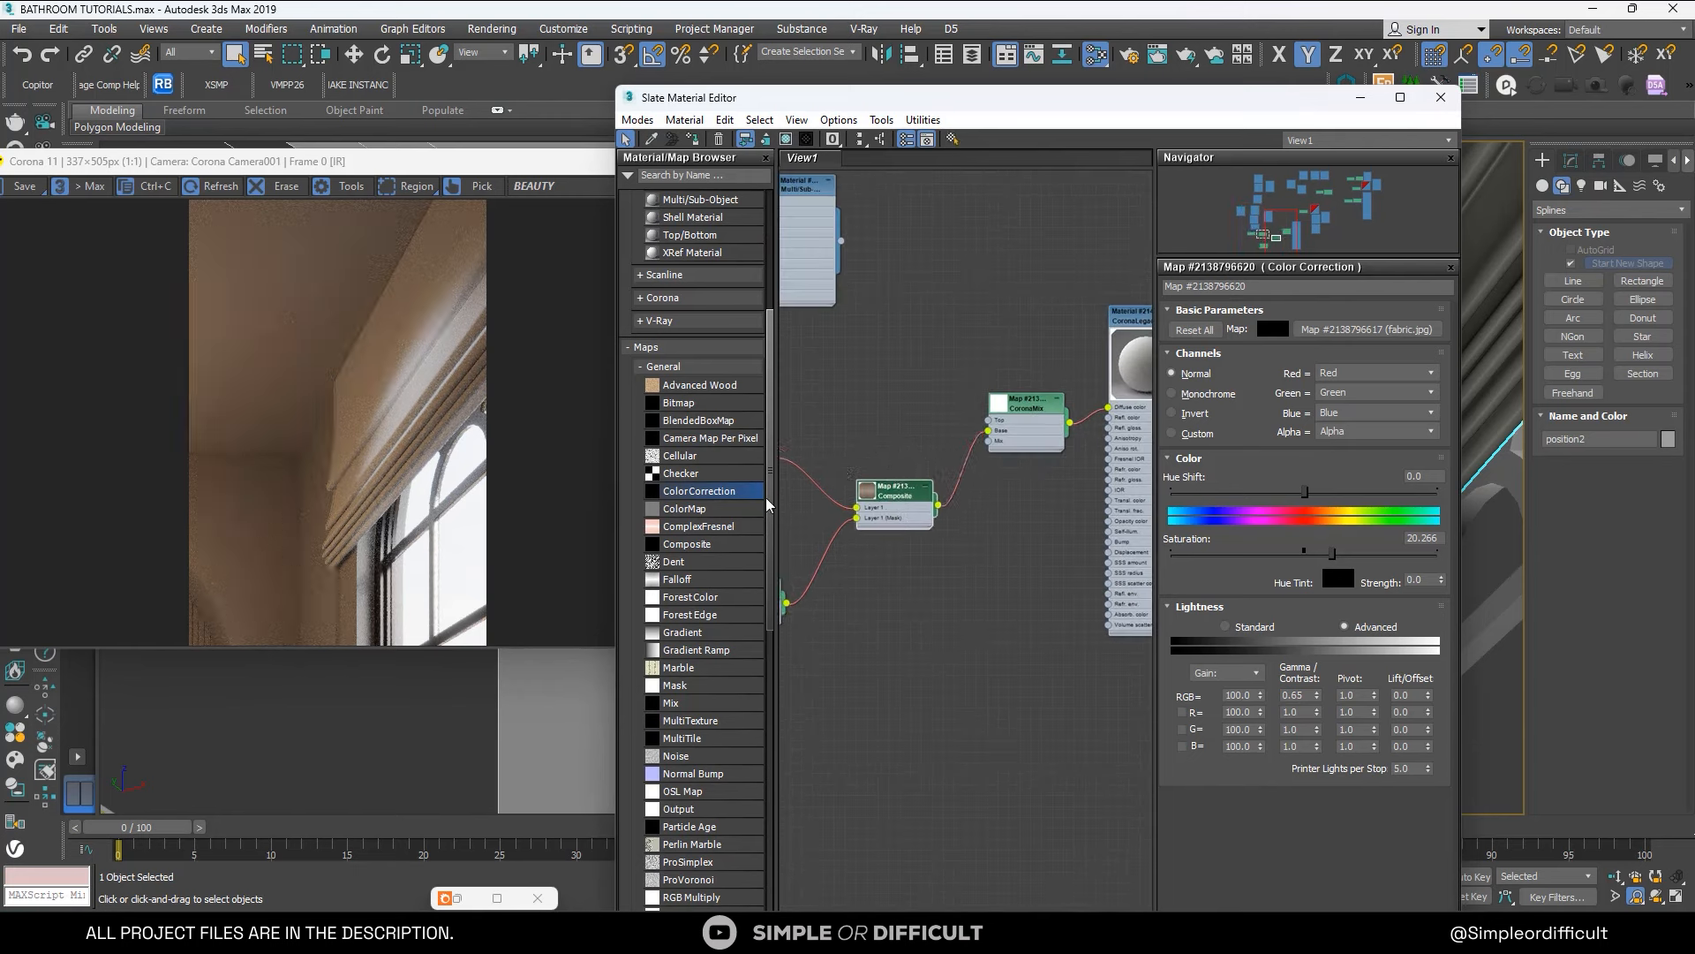
pyautogui.click(662, 367)
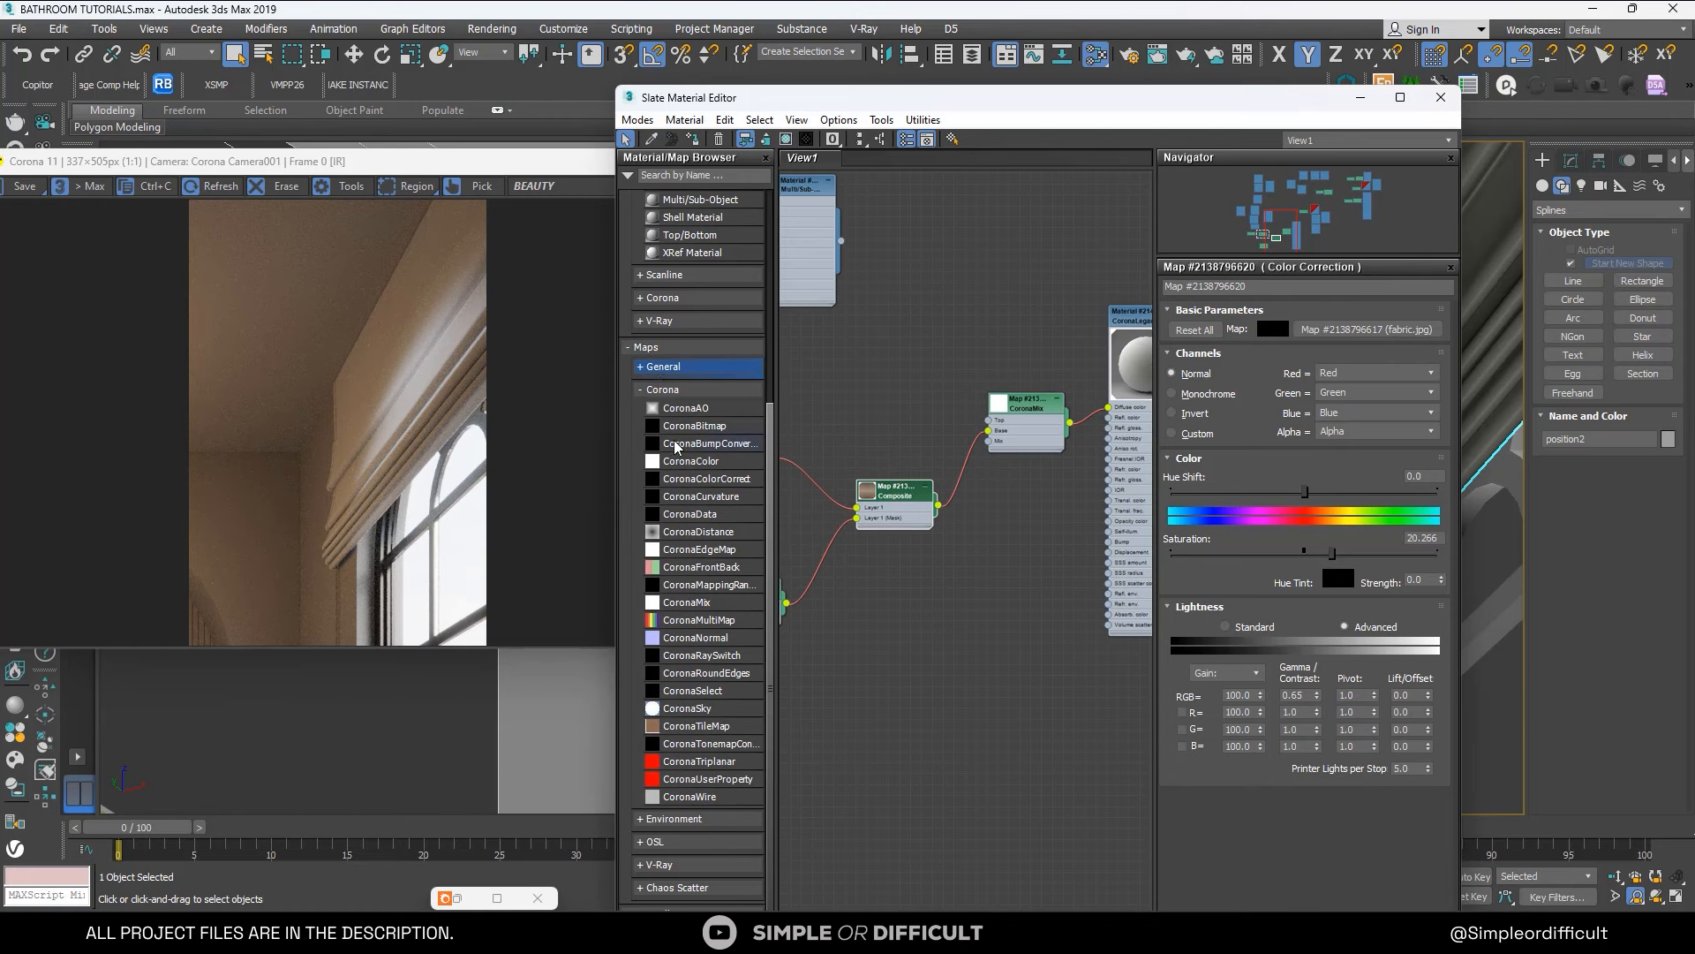
pyautogui.click(692, 465)
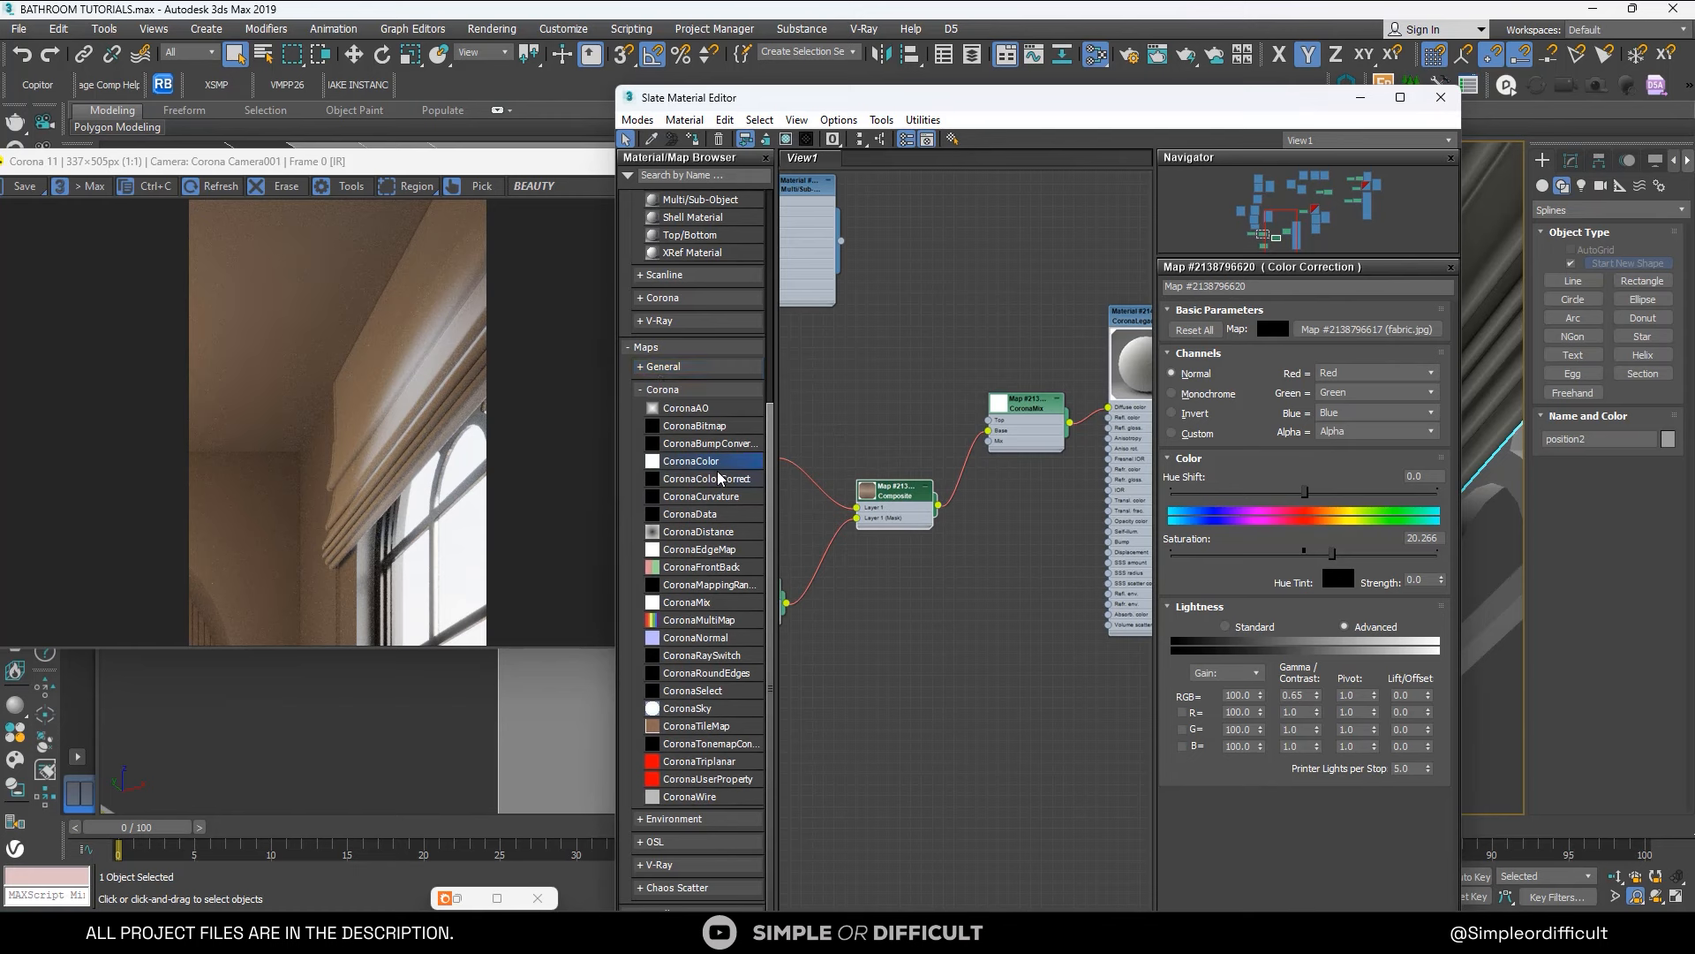
pyautogui.click(901, 381)
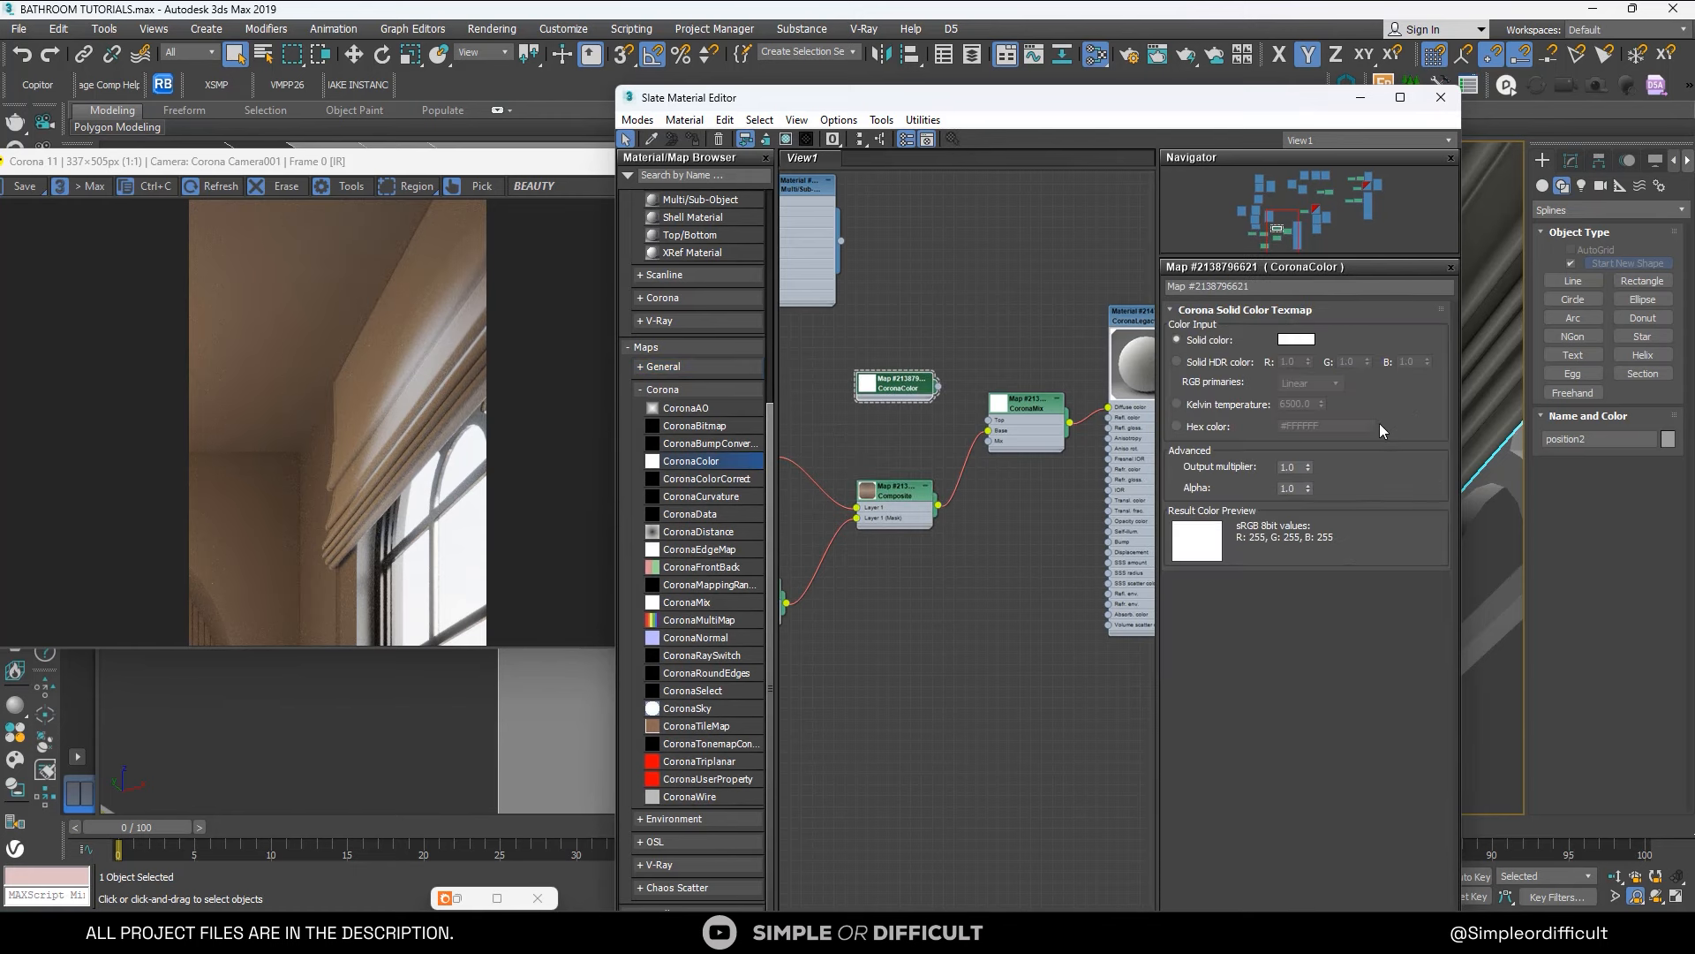
# Set the CoronaColor's solid color to black and connect it to the CoronaMix's Top slot.
pyautogui.click(1297, 339)
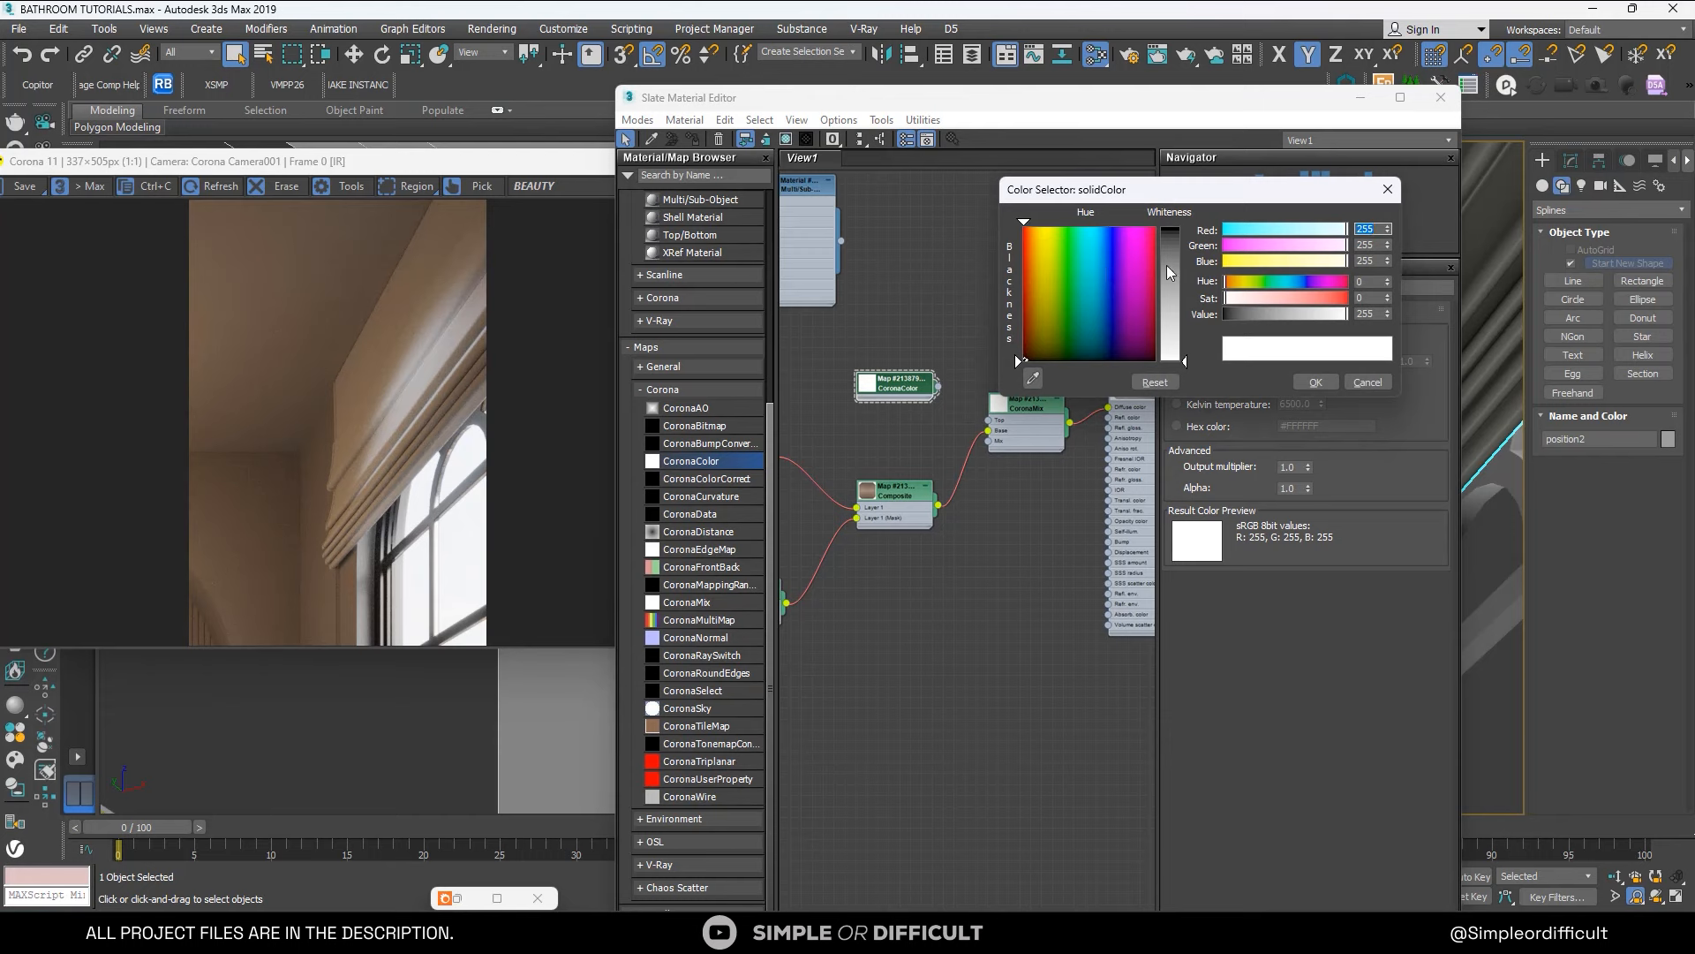
pyautogui.moveTo(1167, 265); pyautogui.dragTo(1170, 227)
pyautogui.click(1314, 383)
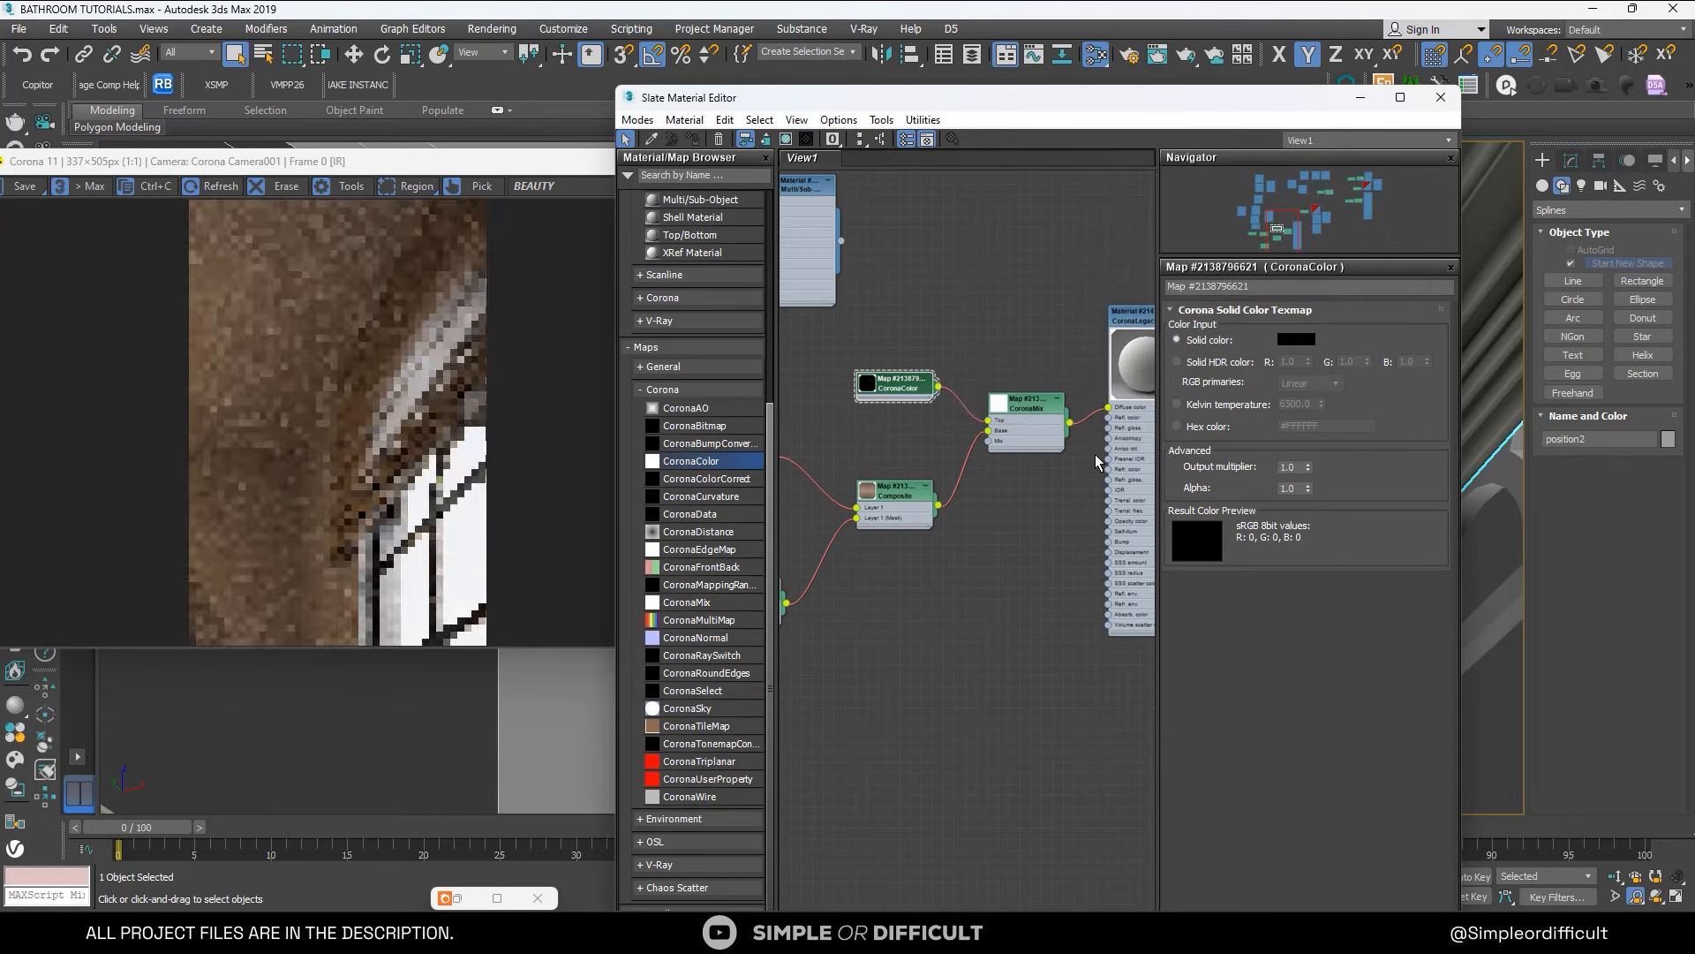
pyautogui.scroll(-1, 1033, 357)
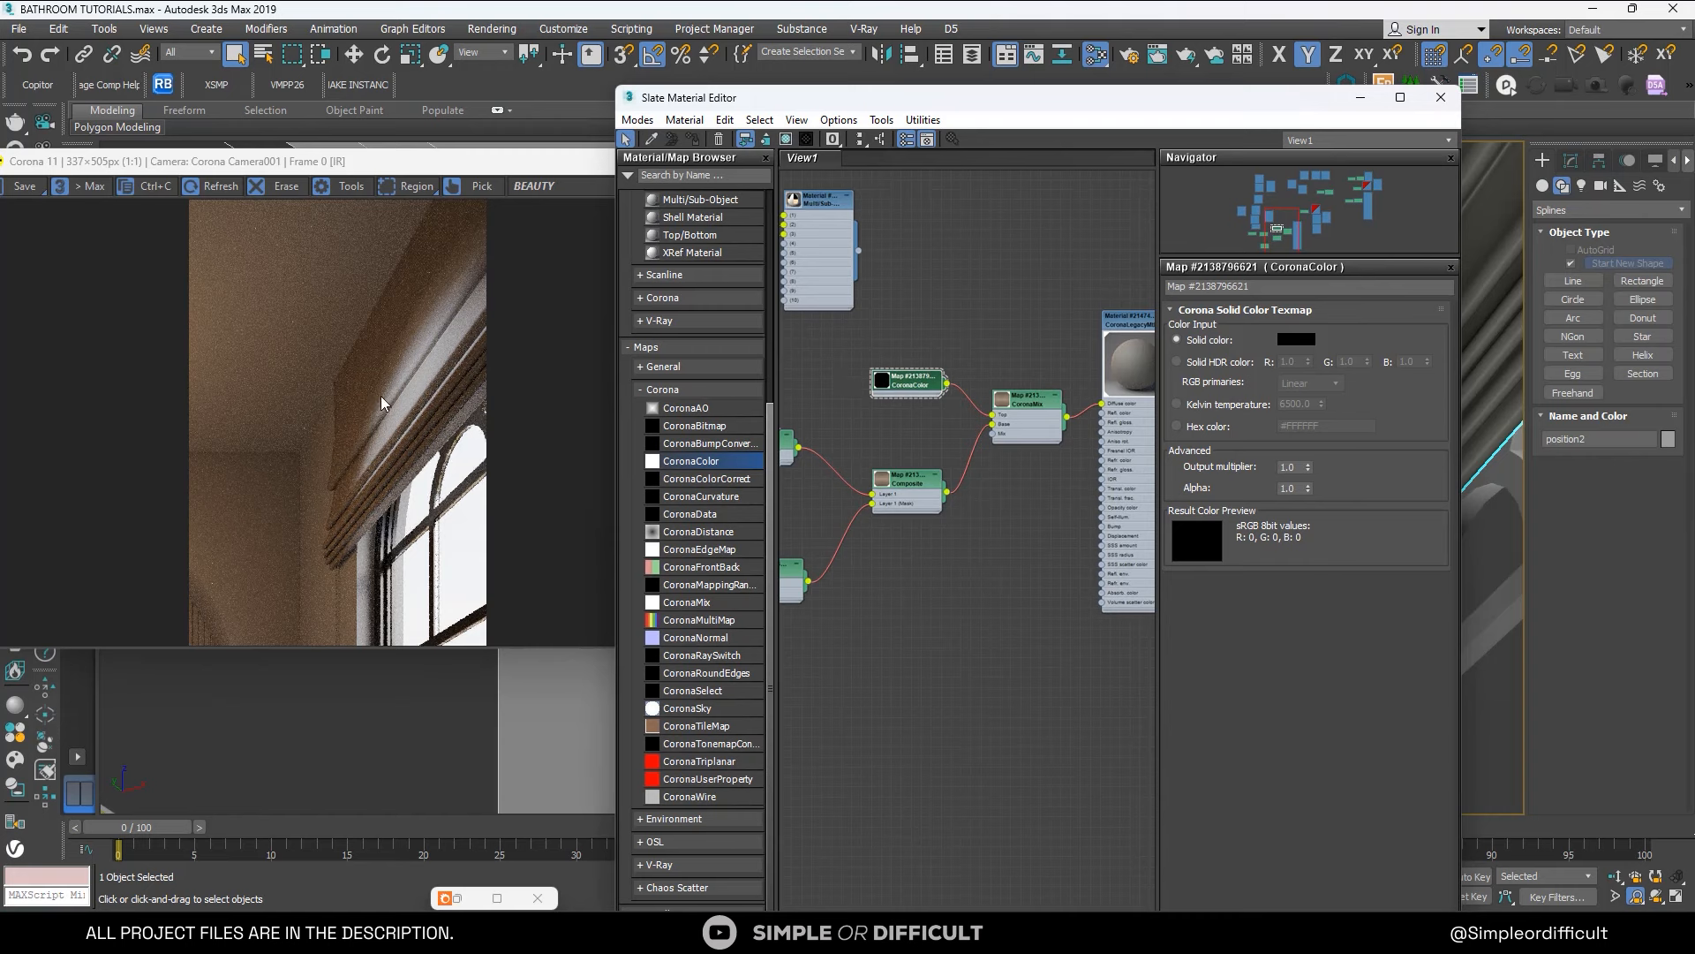
pyautogui.scroll(-2, 989, 370)
pyautogui.moveTo(961, 389); pyautogui.dragTo(1050, 374, button='middle')
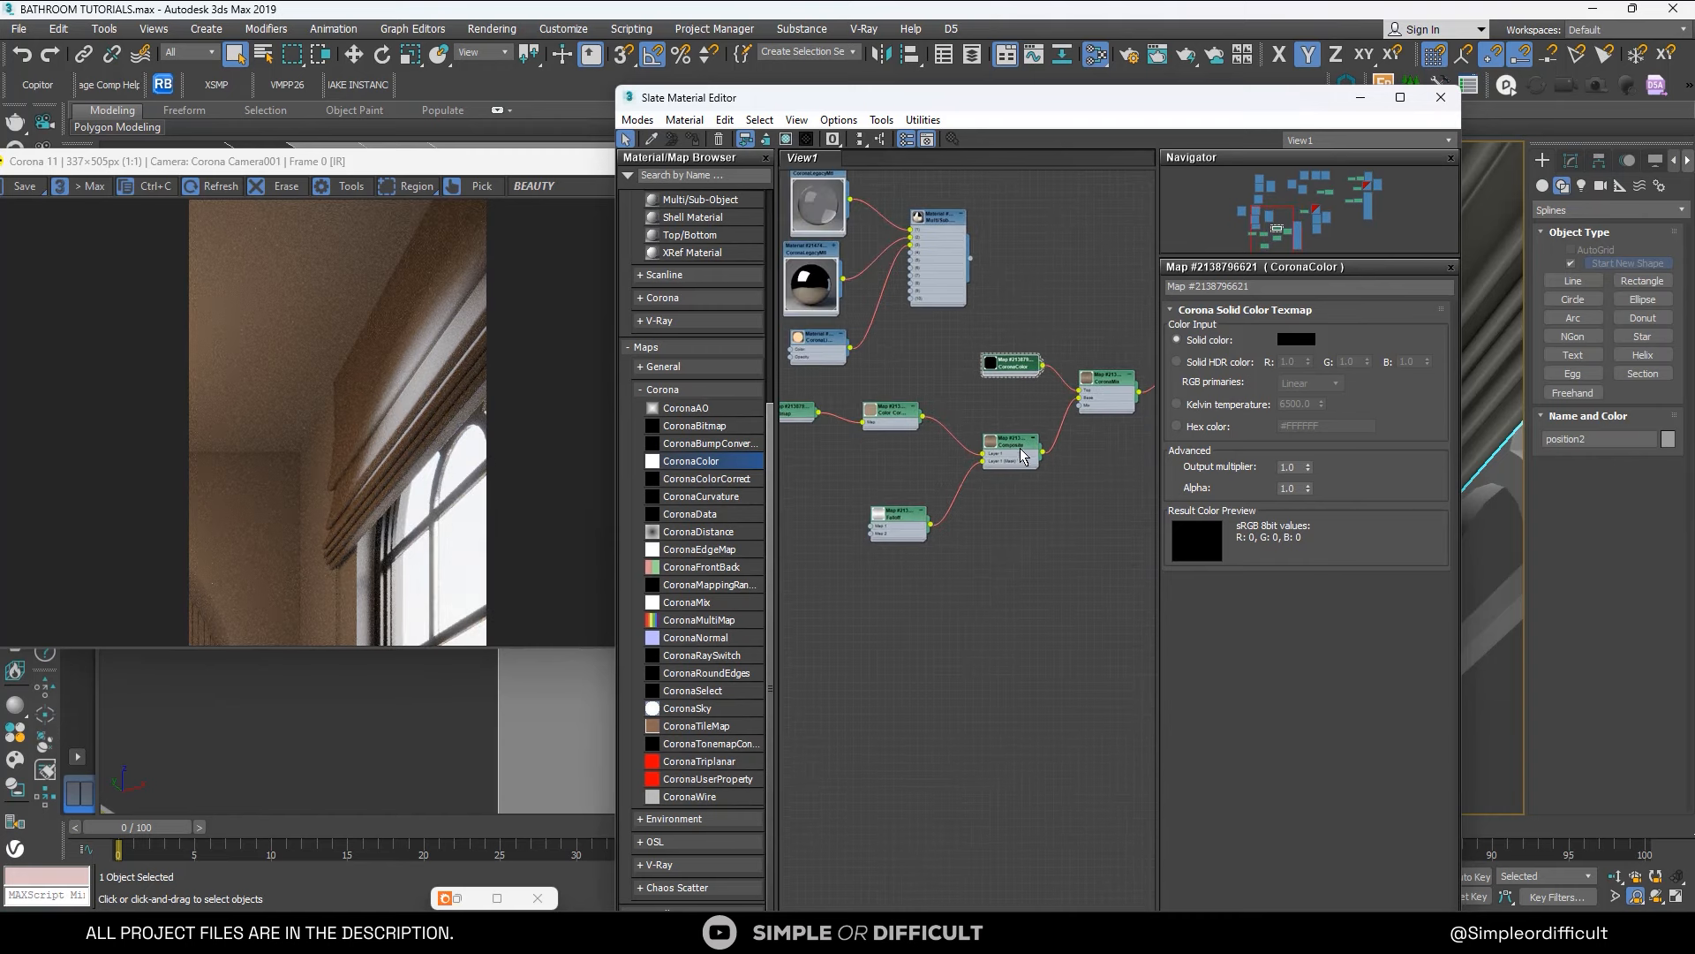
# Lower the Composite node slightly and connect the CoronaMix output to the CoronaLegacyMtl's Transl. color slot as well.
pyautogui.moveTo(1013, 452); pyautogui.dragTo(1021, 478)
pyautogui.scroll(-1, 932, 475)
pyautogui.scroll(-1, 931, 474)
pyautogui.moveTo(916, 482)
pyautogui.mouseDown(button='middle')
pyautogui.moveTo(972, 484)
pyautogui.moveTo(894, 463)
pyautogui.mouseUp(button='middle')
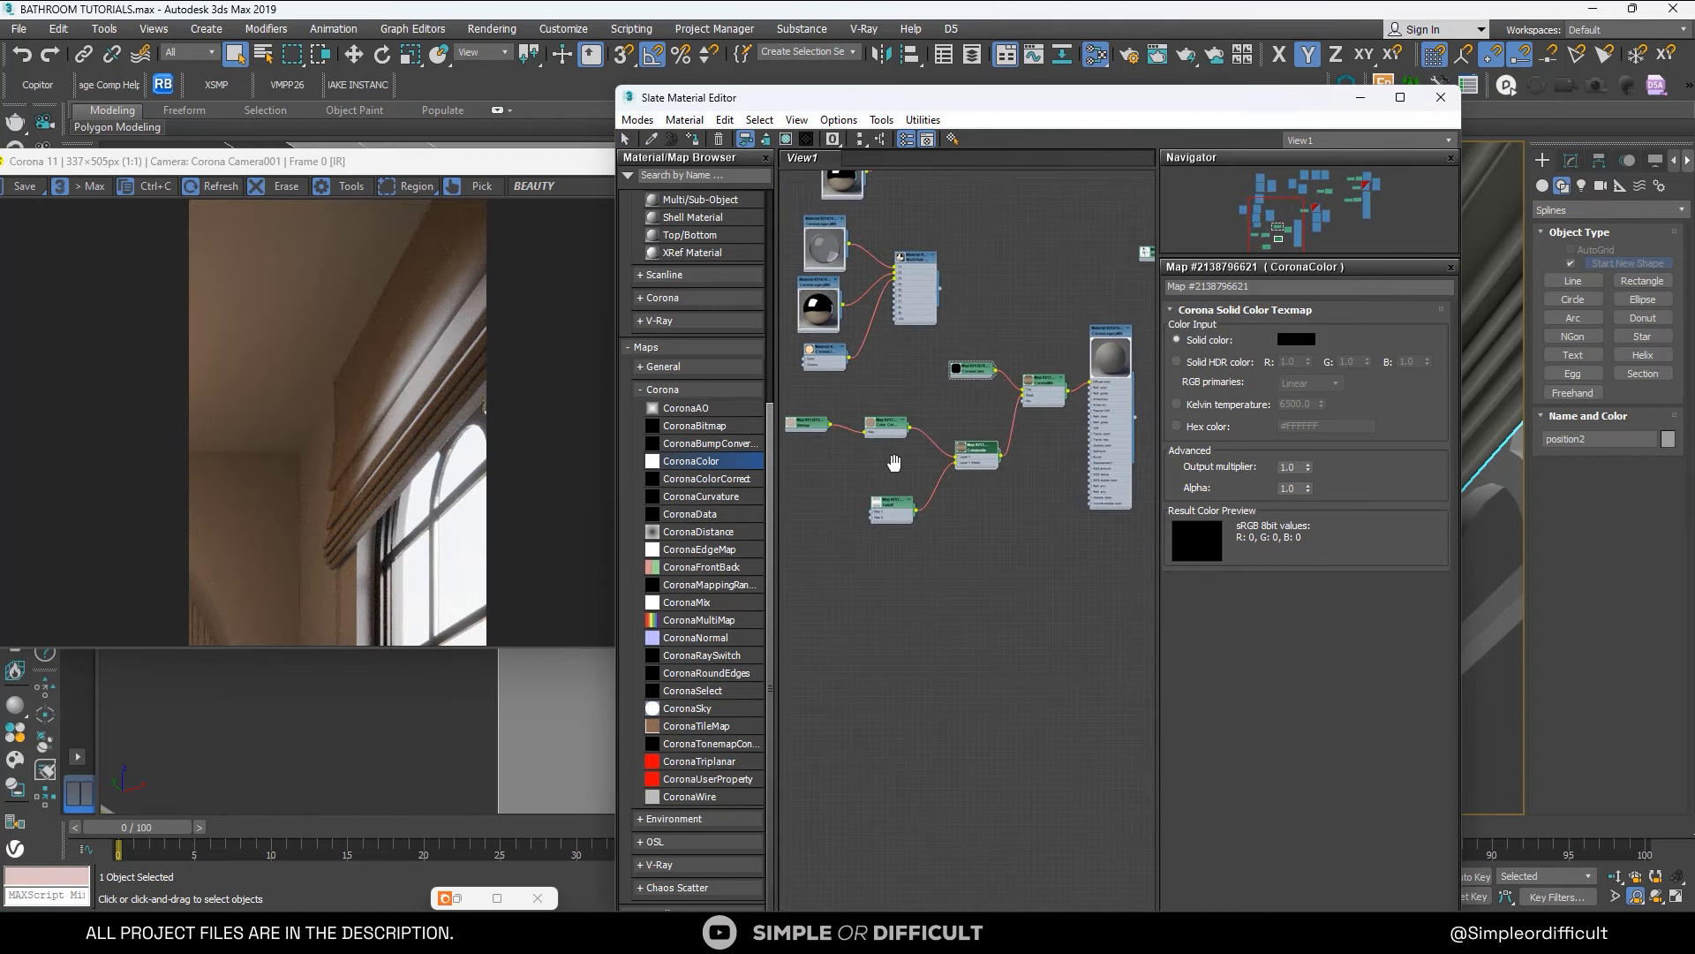
pyautogui.moveTo(996, 501); pyautogui.dragTo(893, 486, button='middle')
pyautogui.scroll(4, 996, 450)
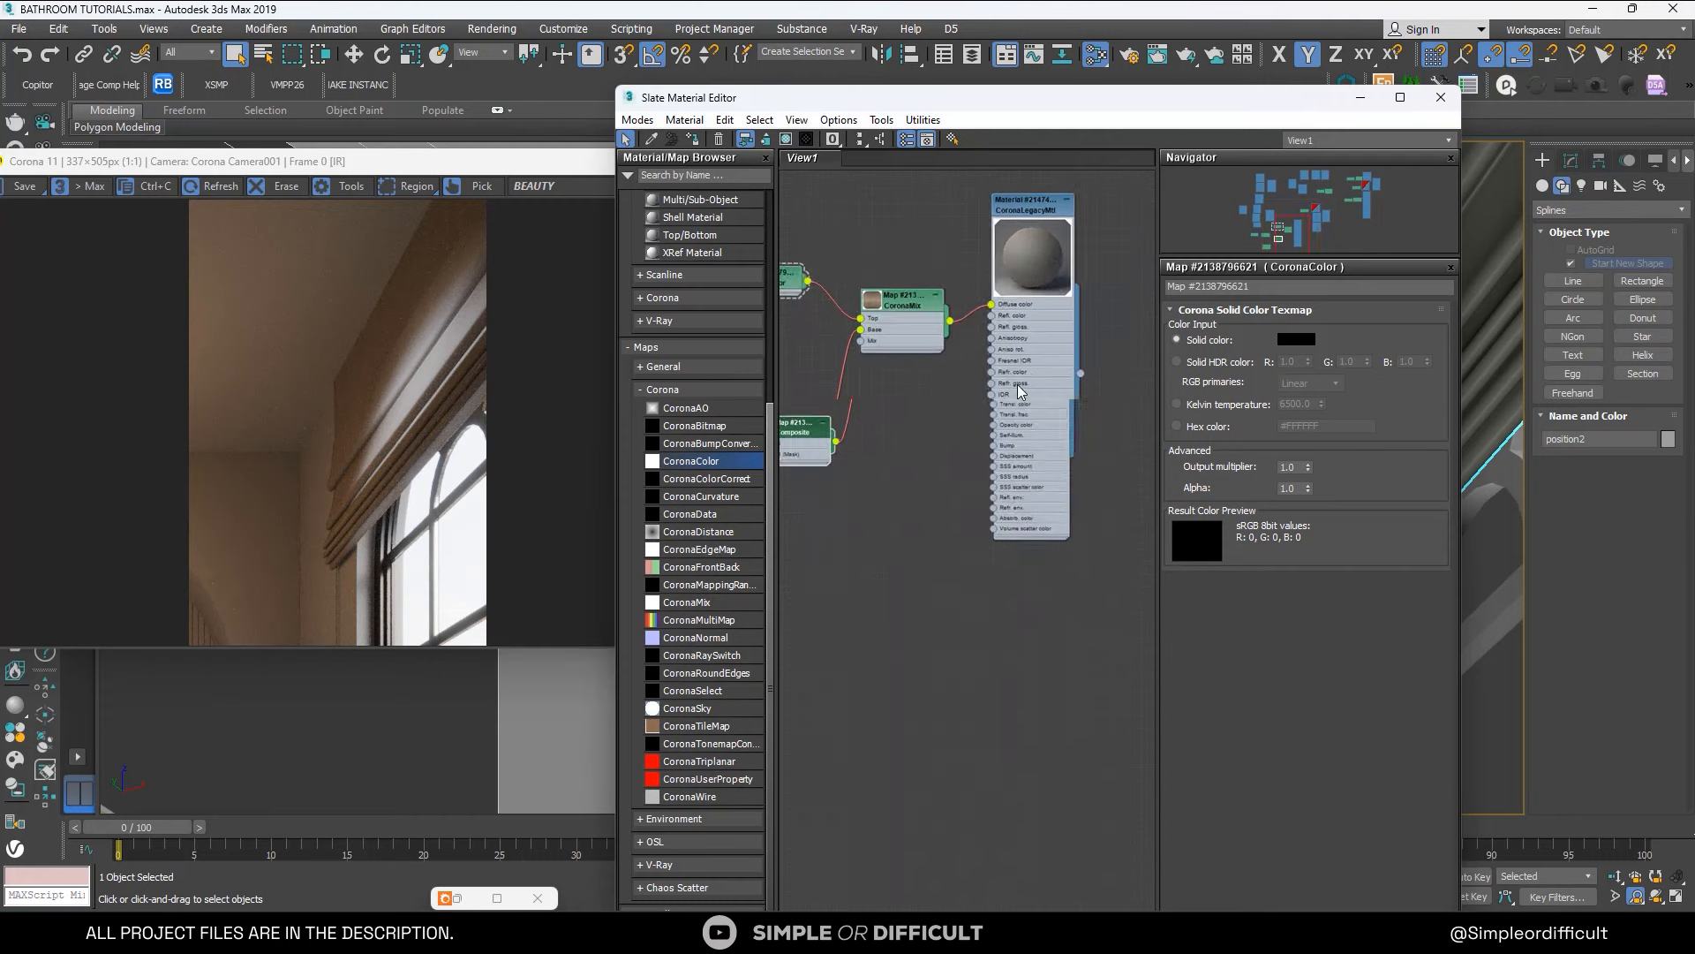
pyautogui.moveTo(945, 317); pyautogui.dragTo(998, 425)
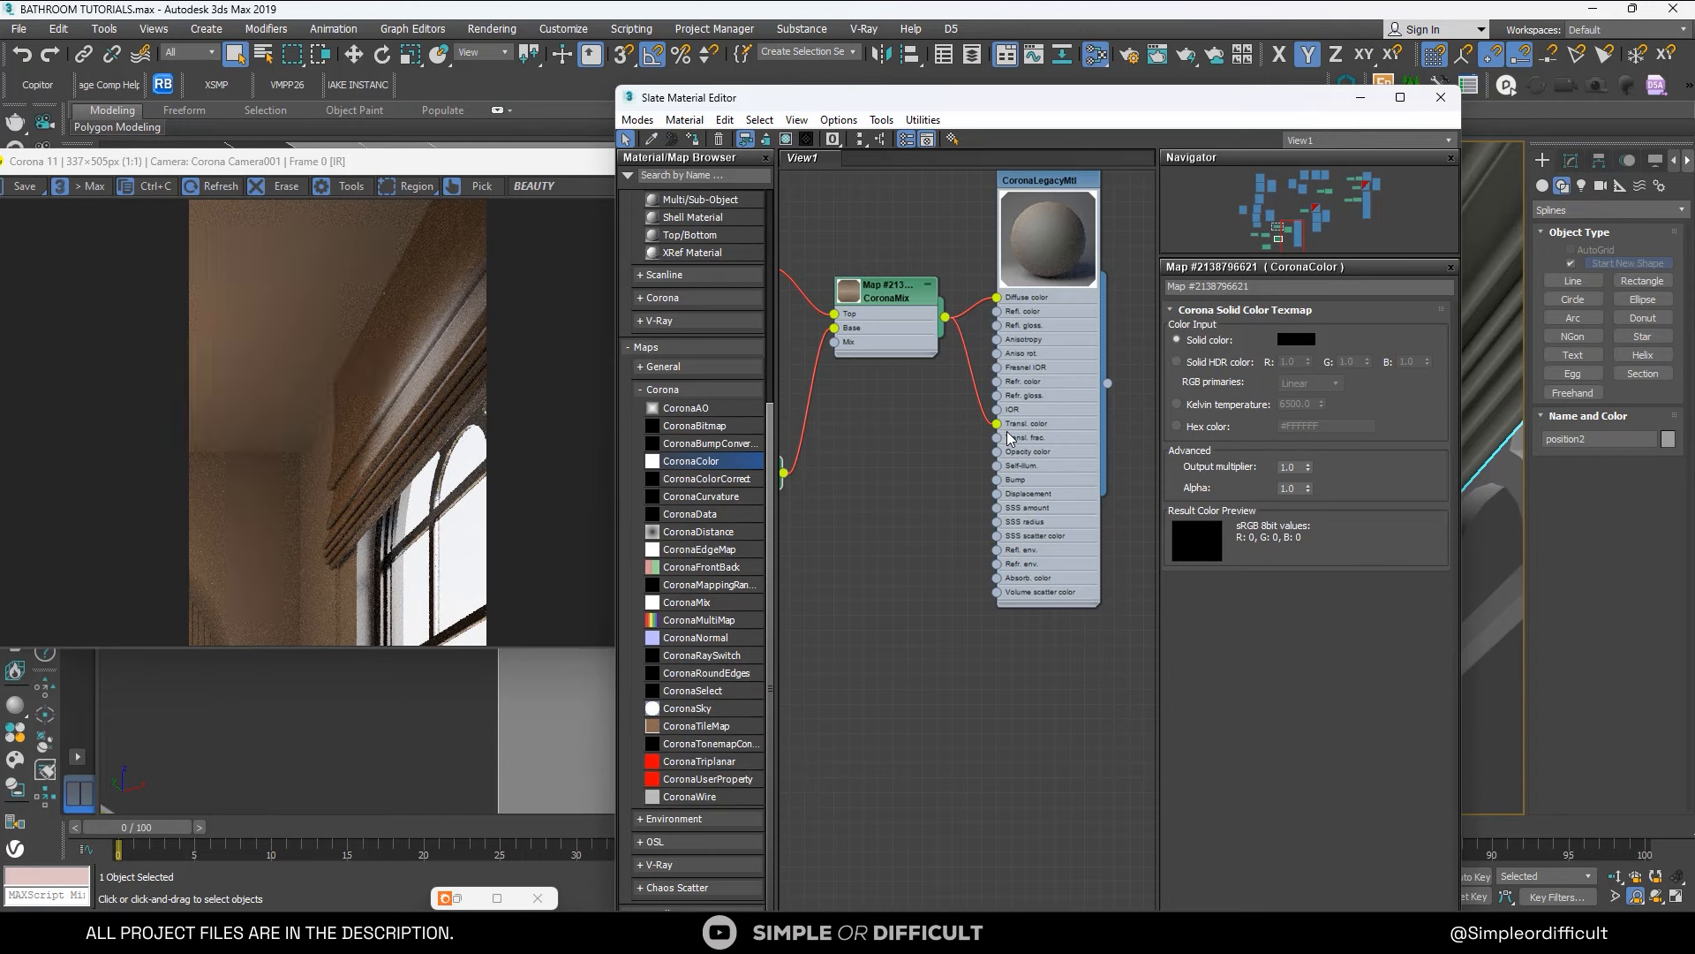
# Examine the CoronaLegacyMtl's parameters and map assignments, the fabric node network, and the blind in the interactive render.
pyautogui.doubleClick(1046, 186)
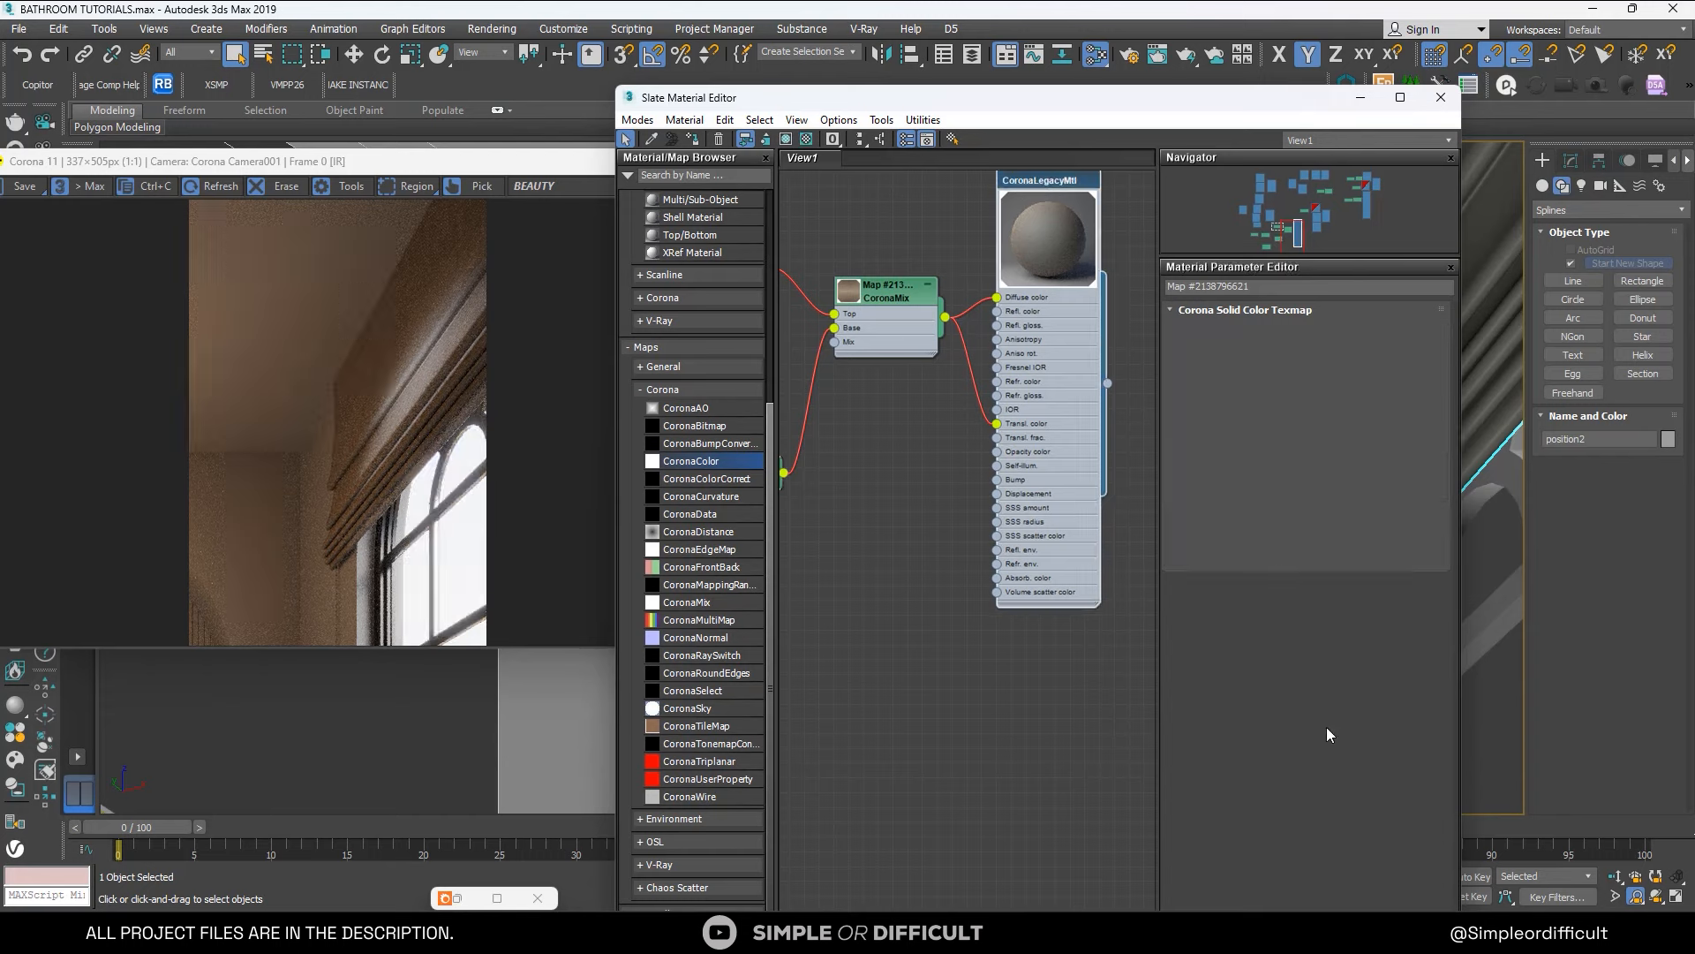
pyautogui.scroll(-3, 1234, 879)
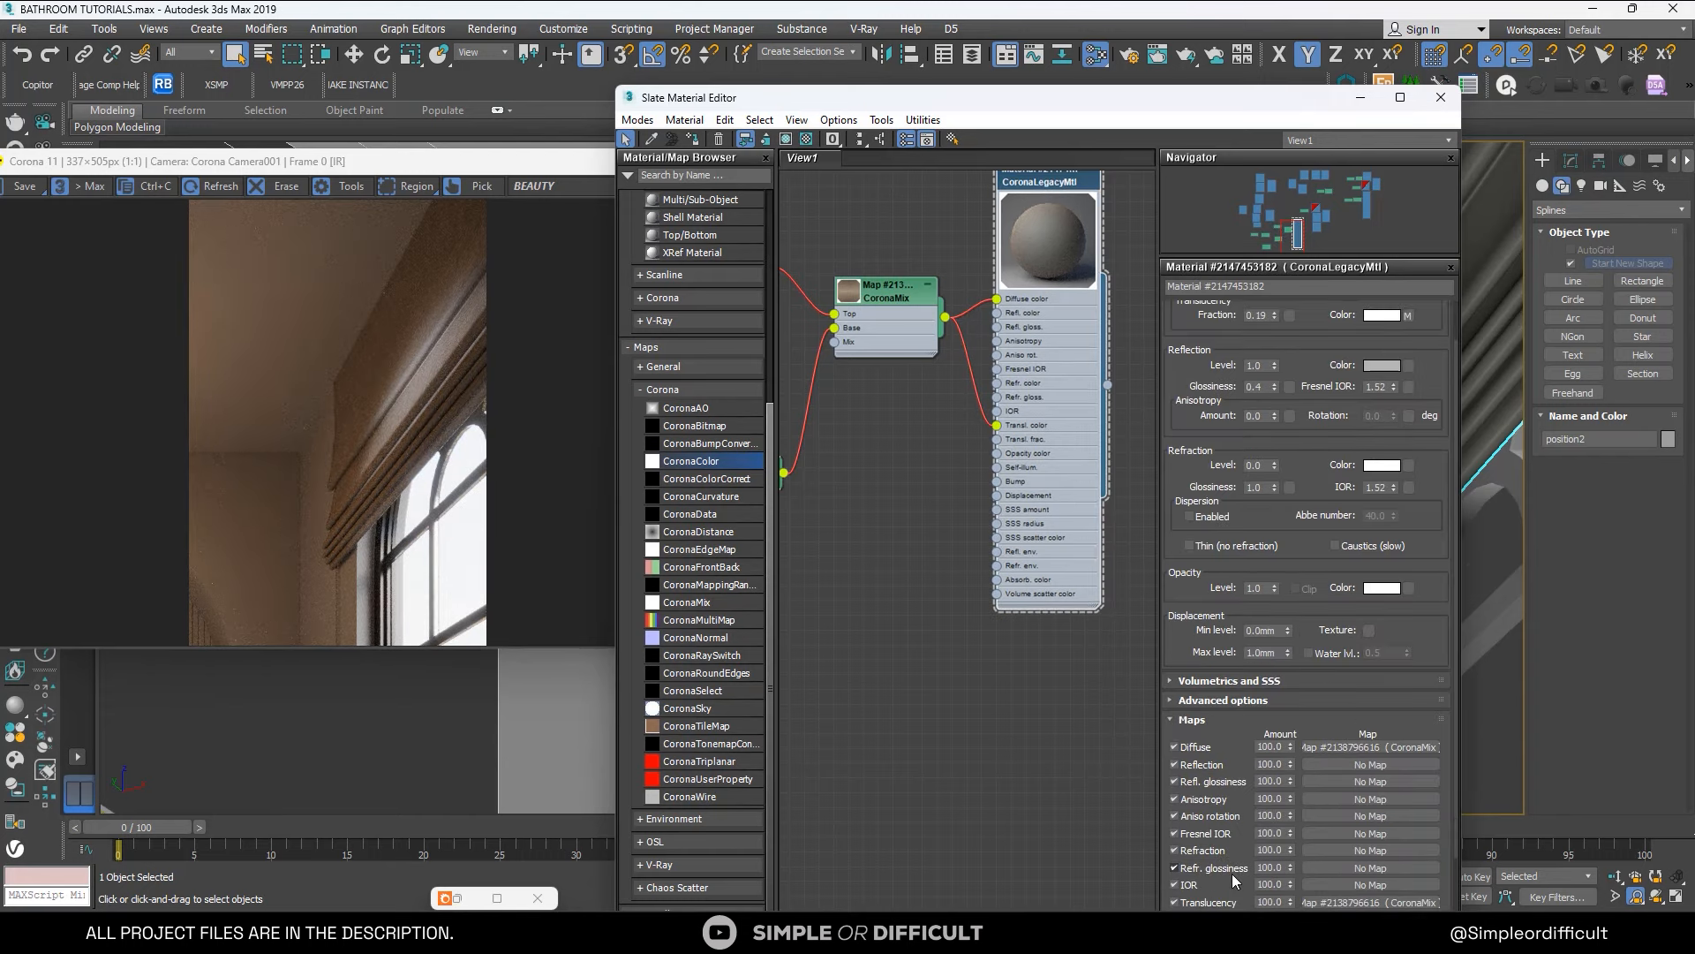
pyautogui.scroll(-2, 1233, 880)
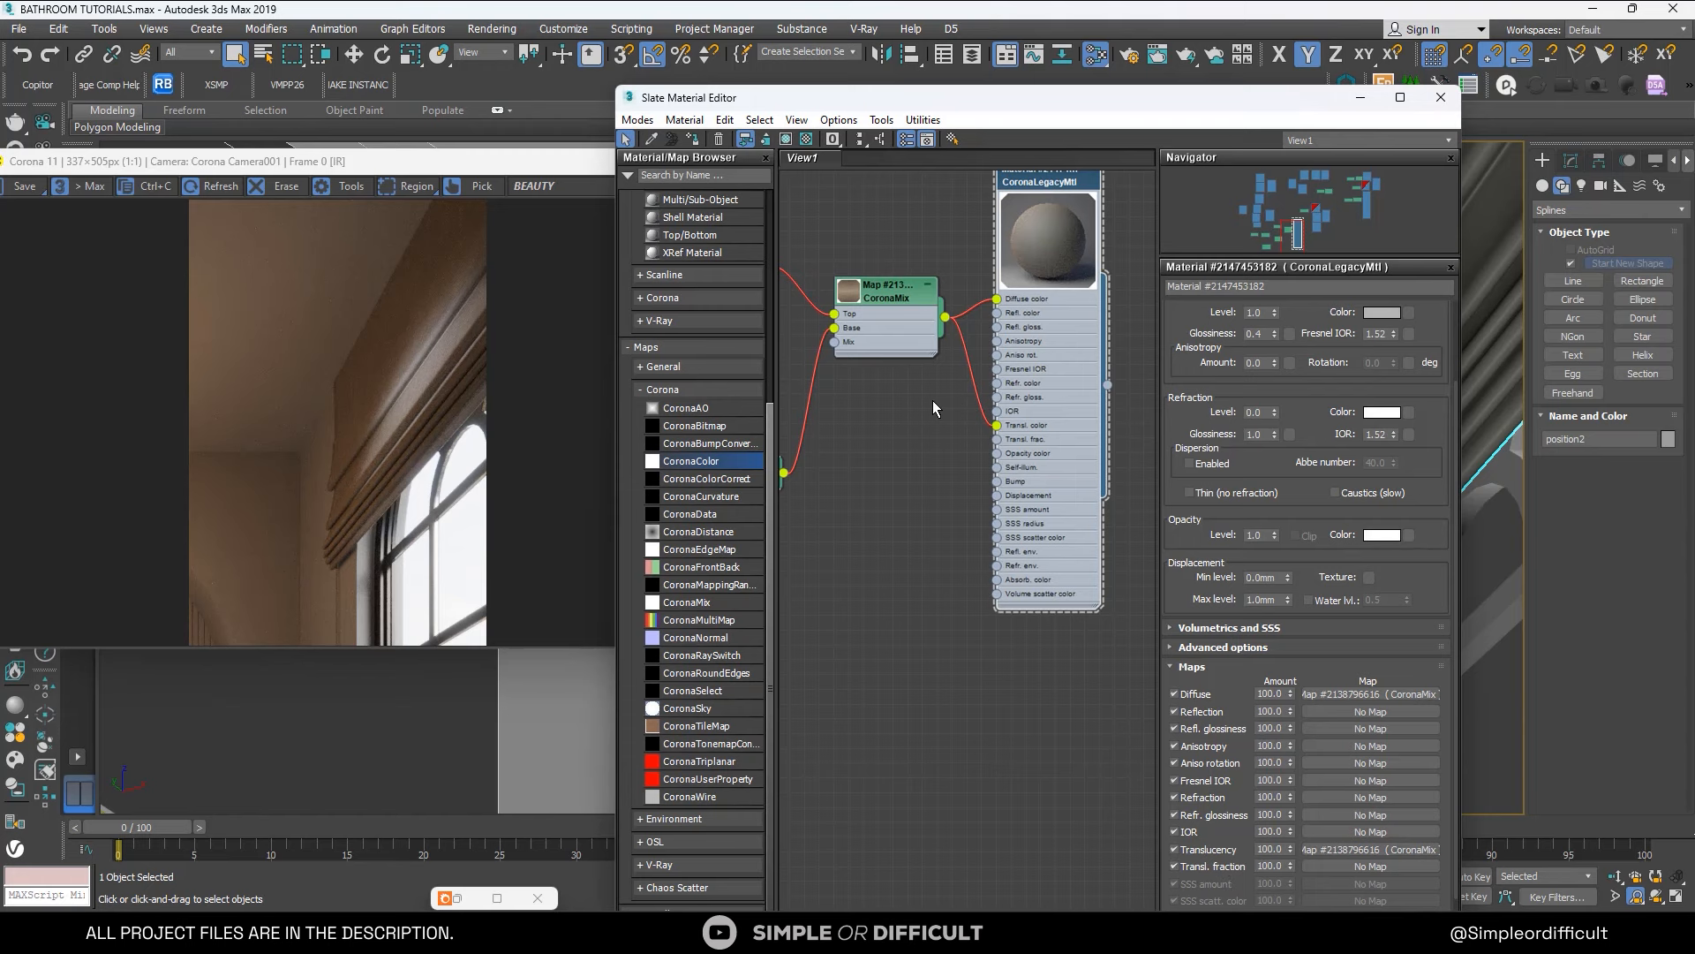
pyautogui.scroll(-1, 933, 400)
pyautogui.scroll(-3, 948, 431)
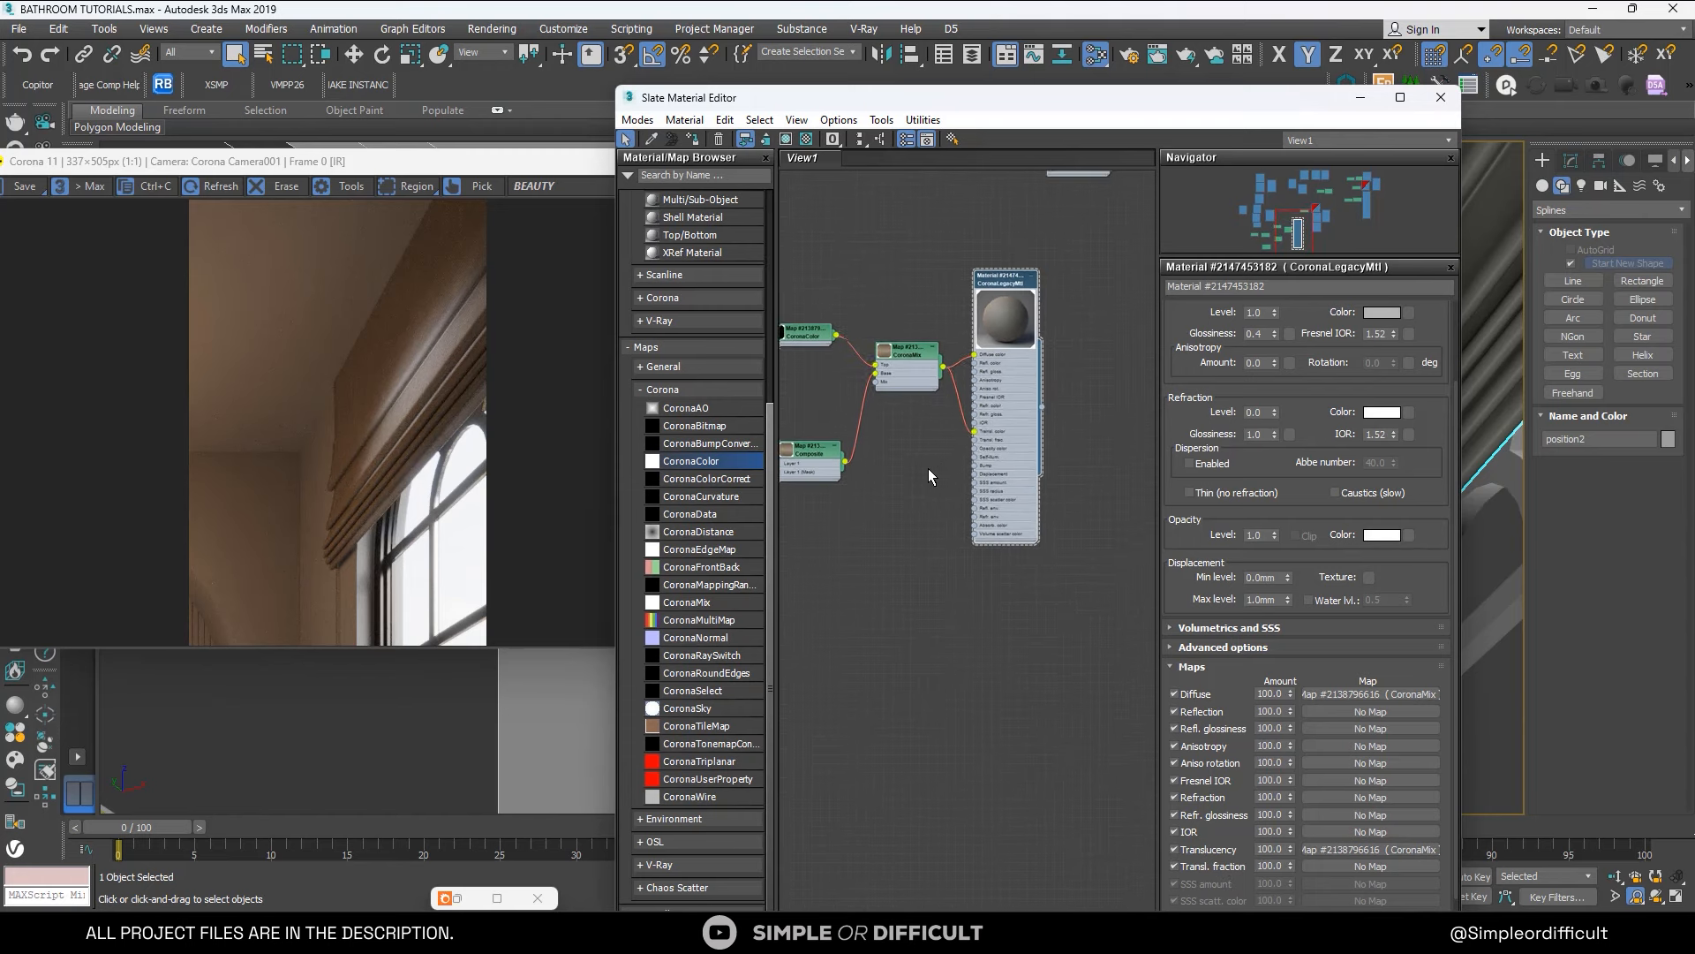
pyautogui.moveTo(928, 468); pyautogui.dragTo(1147, 454, button='middle')
pyautogui.scroll(-1, 1060, 436)
pyautogui.moveTo(985, 385); pyautogui.dragTo(908, 389, button='middle')
pyautogui.scroll(2, 426, 341)
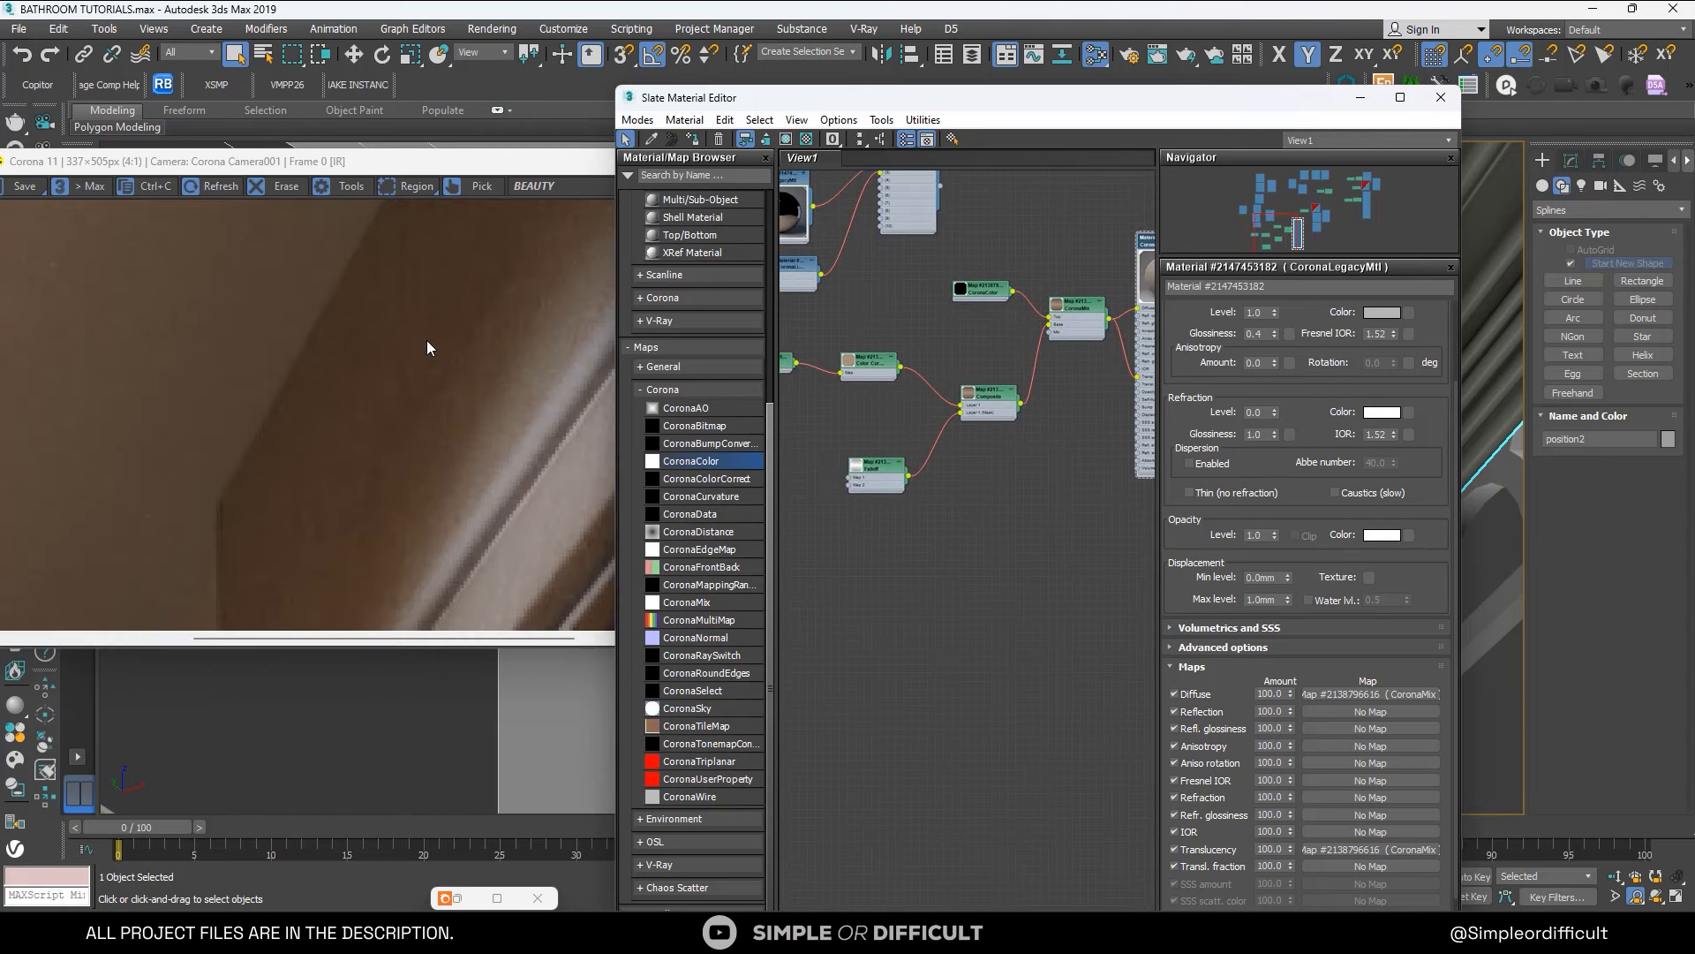
pyautogui.scroll(-3, 425, 344)
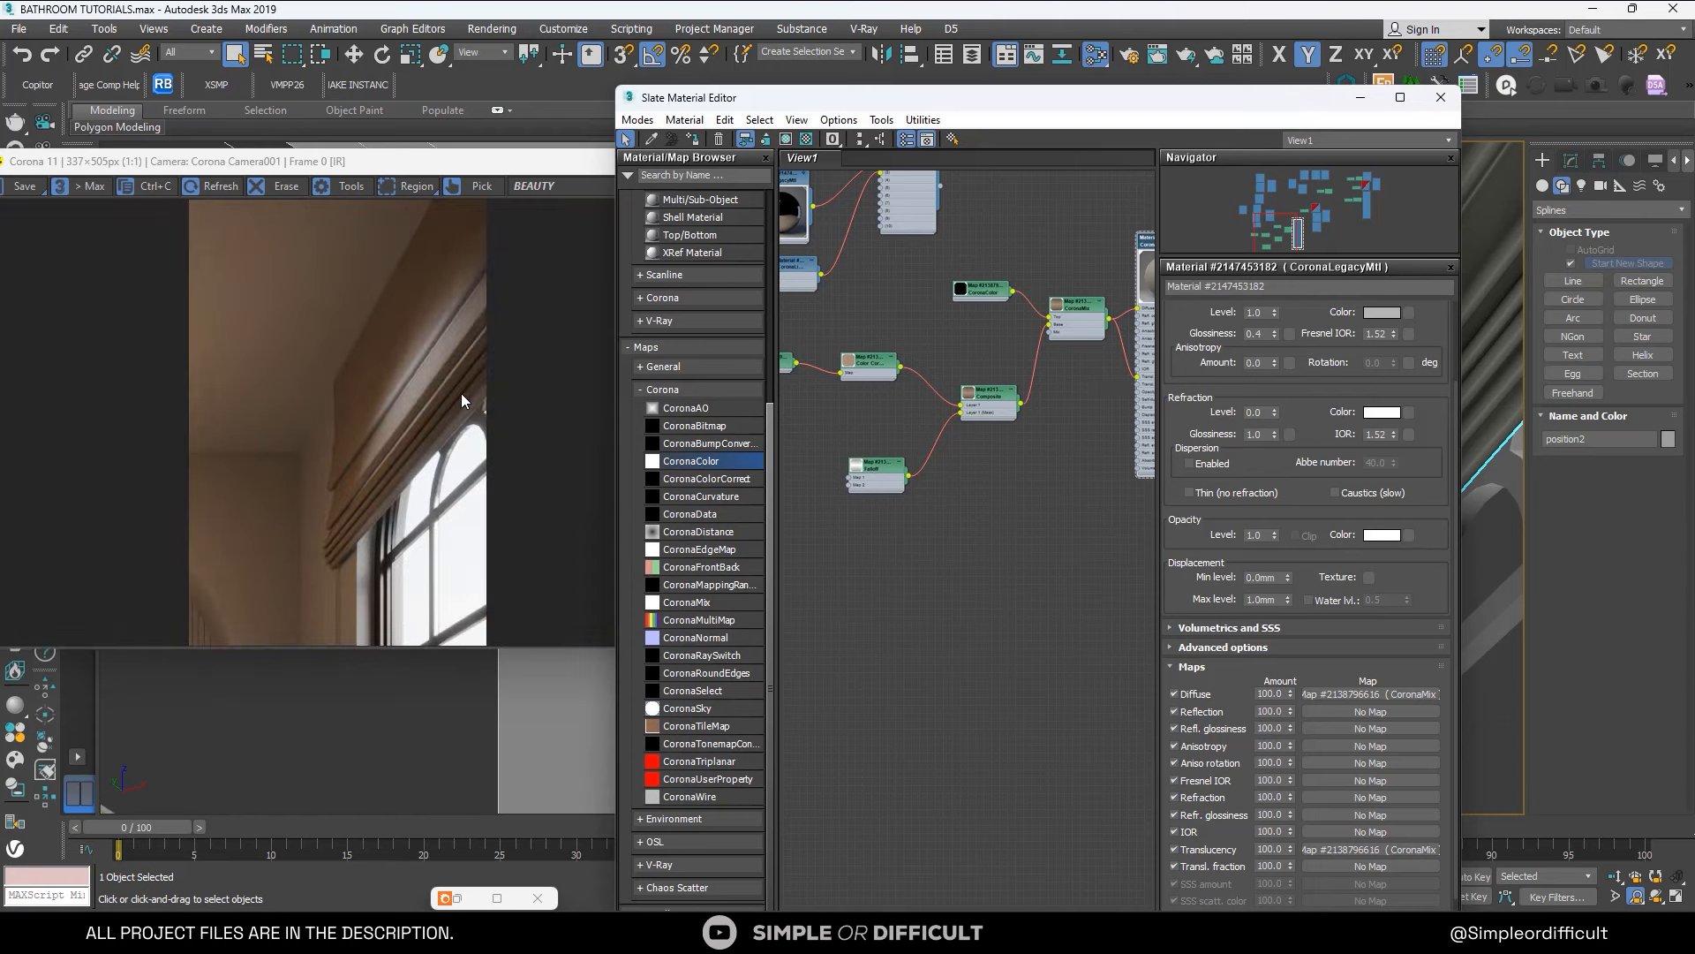
pyautogui.moveTo(994, 395); pyautogui.dragTo(1001, 339)
pyautogui.moveTo(1085, 326); pyautogui.dragTo(942, 397, button='middle')
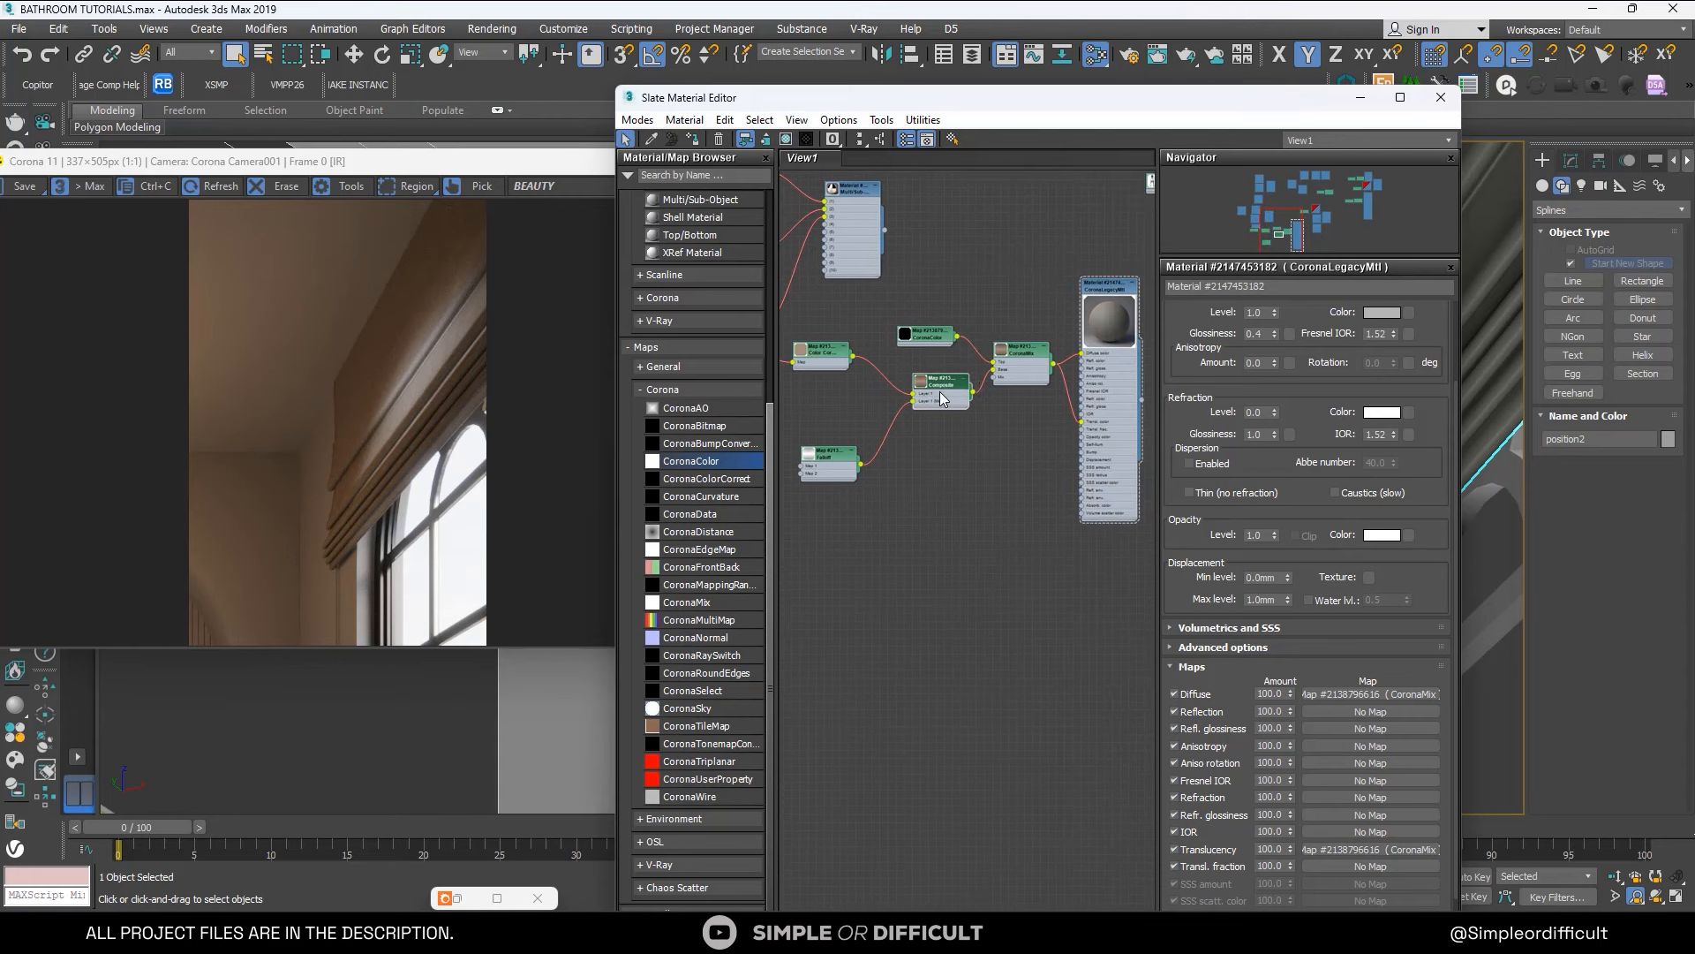
pyautogui.scroll(2, 1026, 369)
pyautogui.keyDown('shift'); pyautogui.moveTo(1019, 357); pyautogui.dragTo(1019, 487); pyautogui.keyUp('shift')
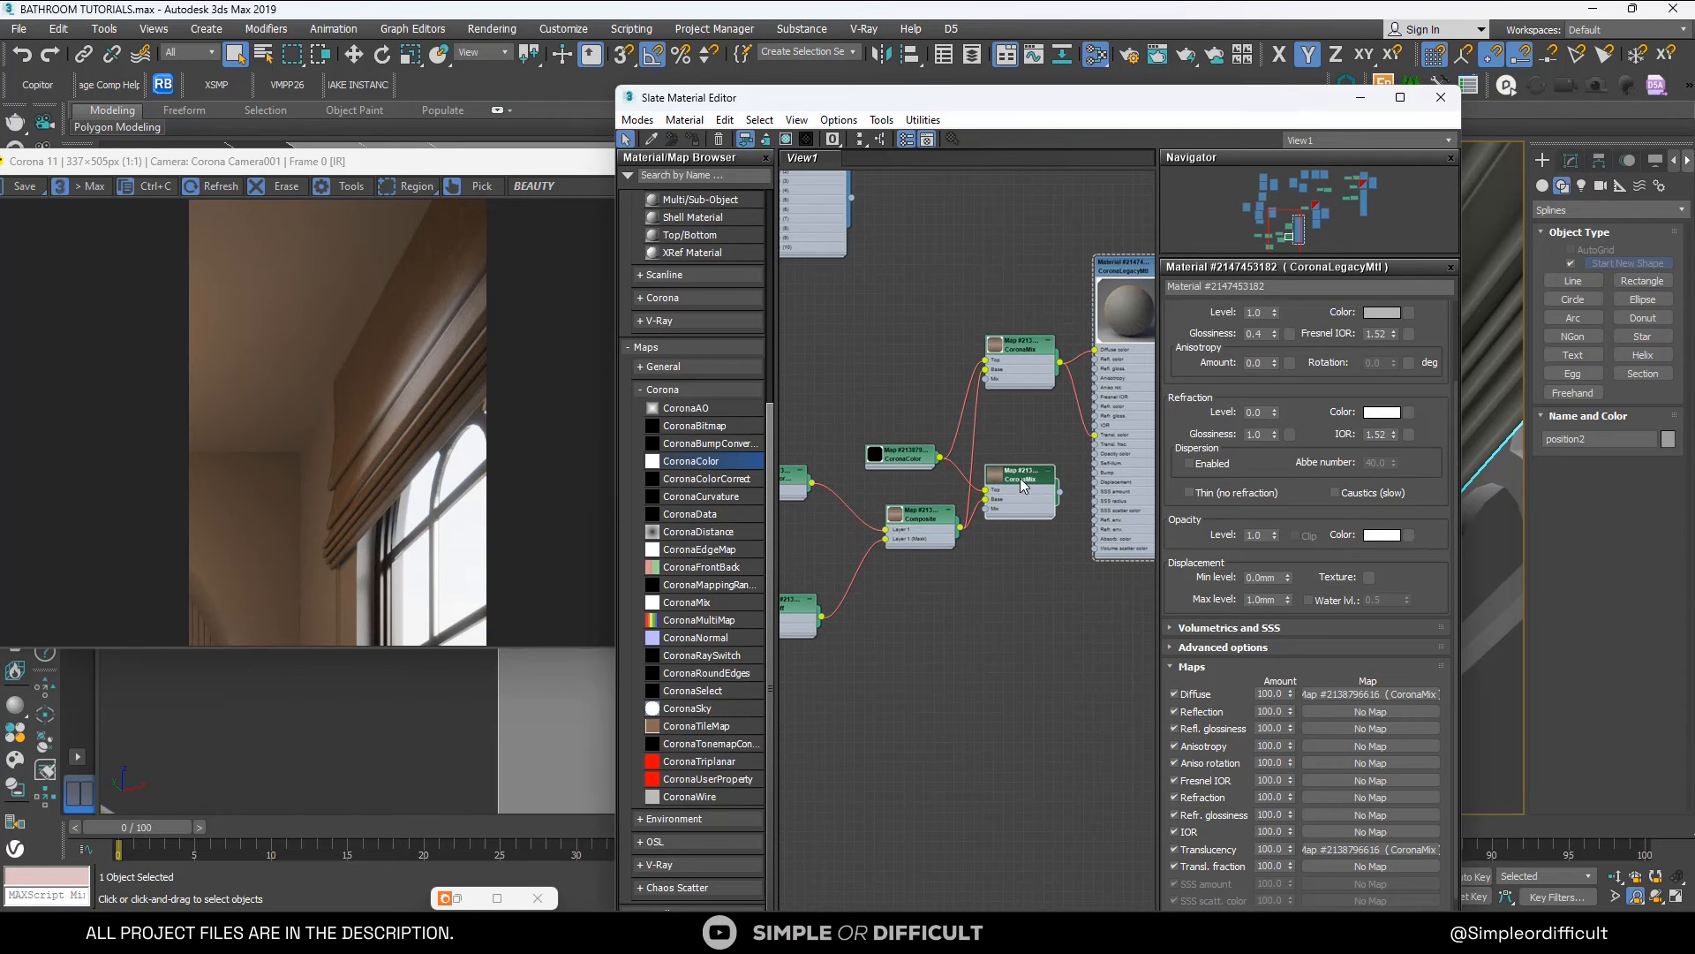
pyautogui.press('Delete')
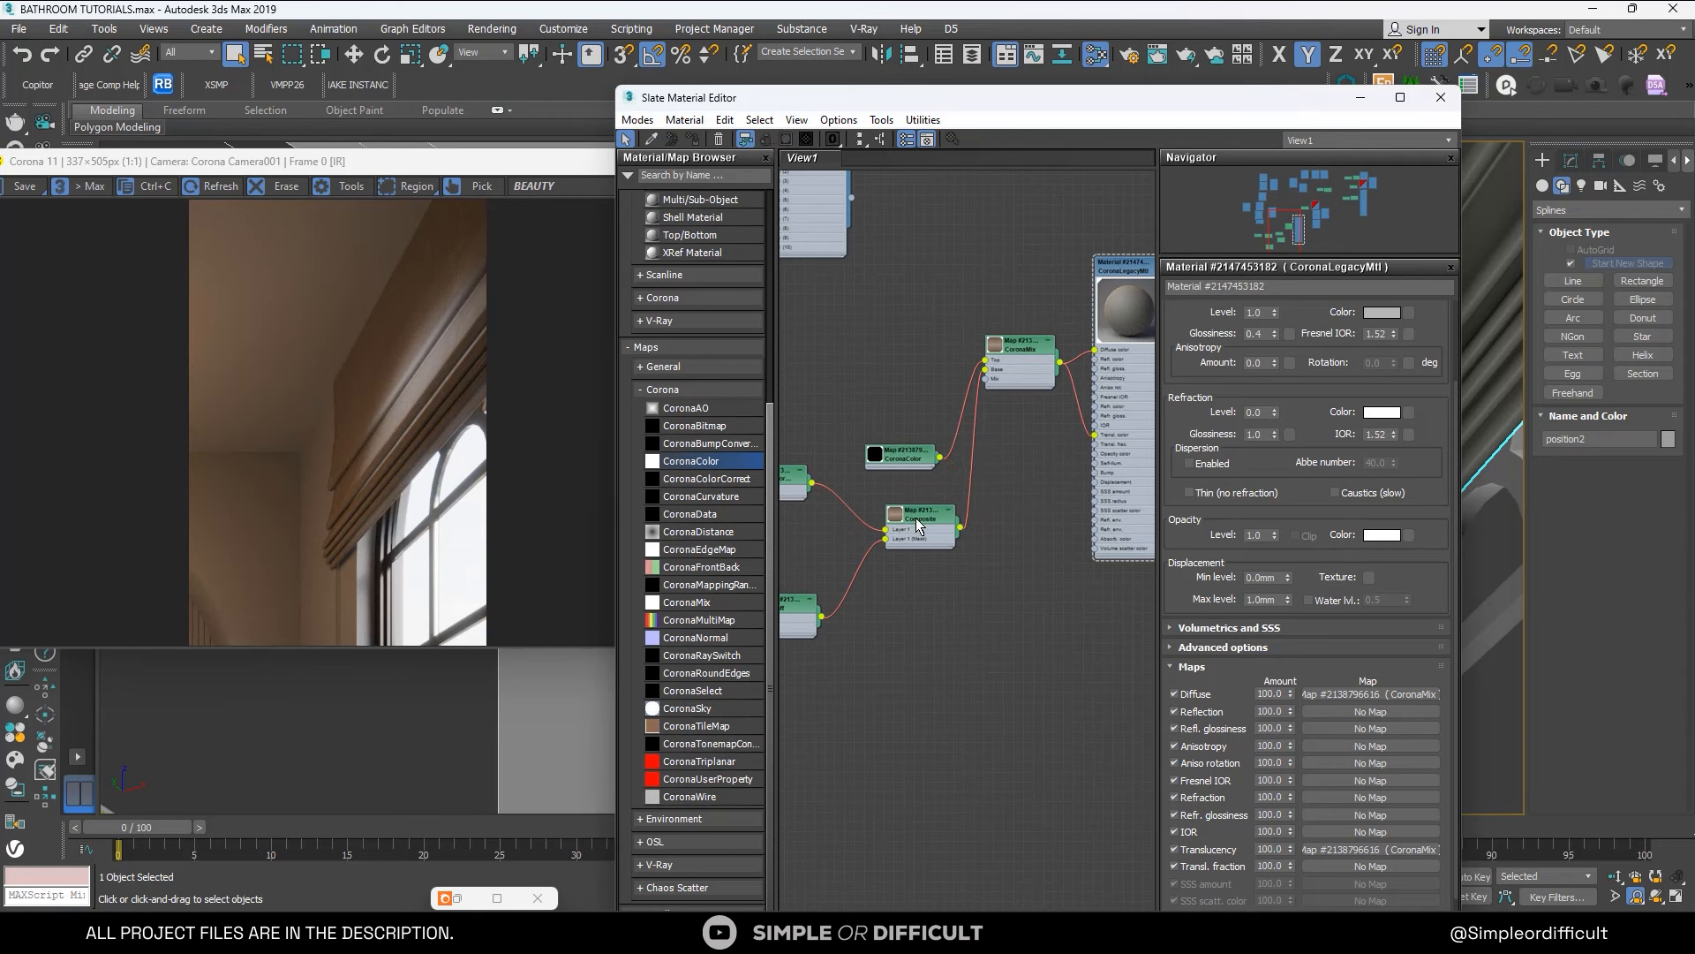
# Add a second CoronaMix map below the first and move the CoronaColor and Composite nodes apart to make room.
pyautogui.moveTo(919, 525); pyautogui.dragTo(919, 495)
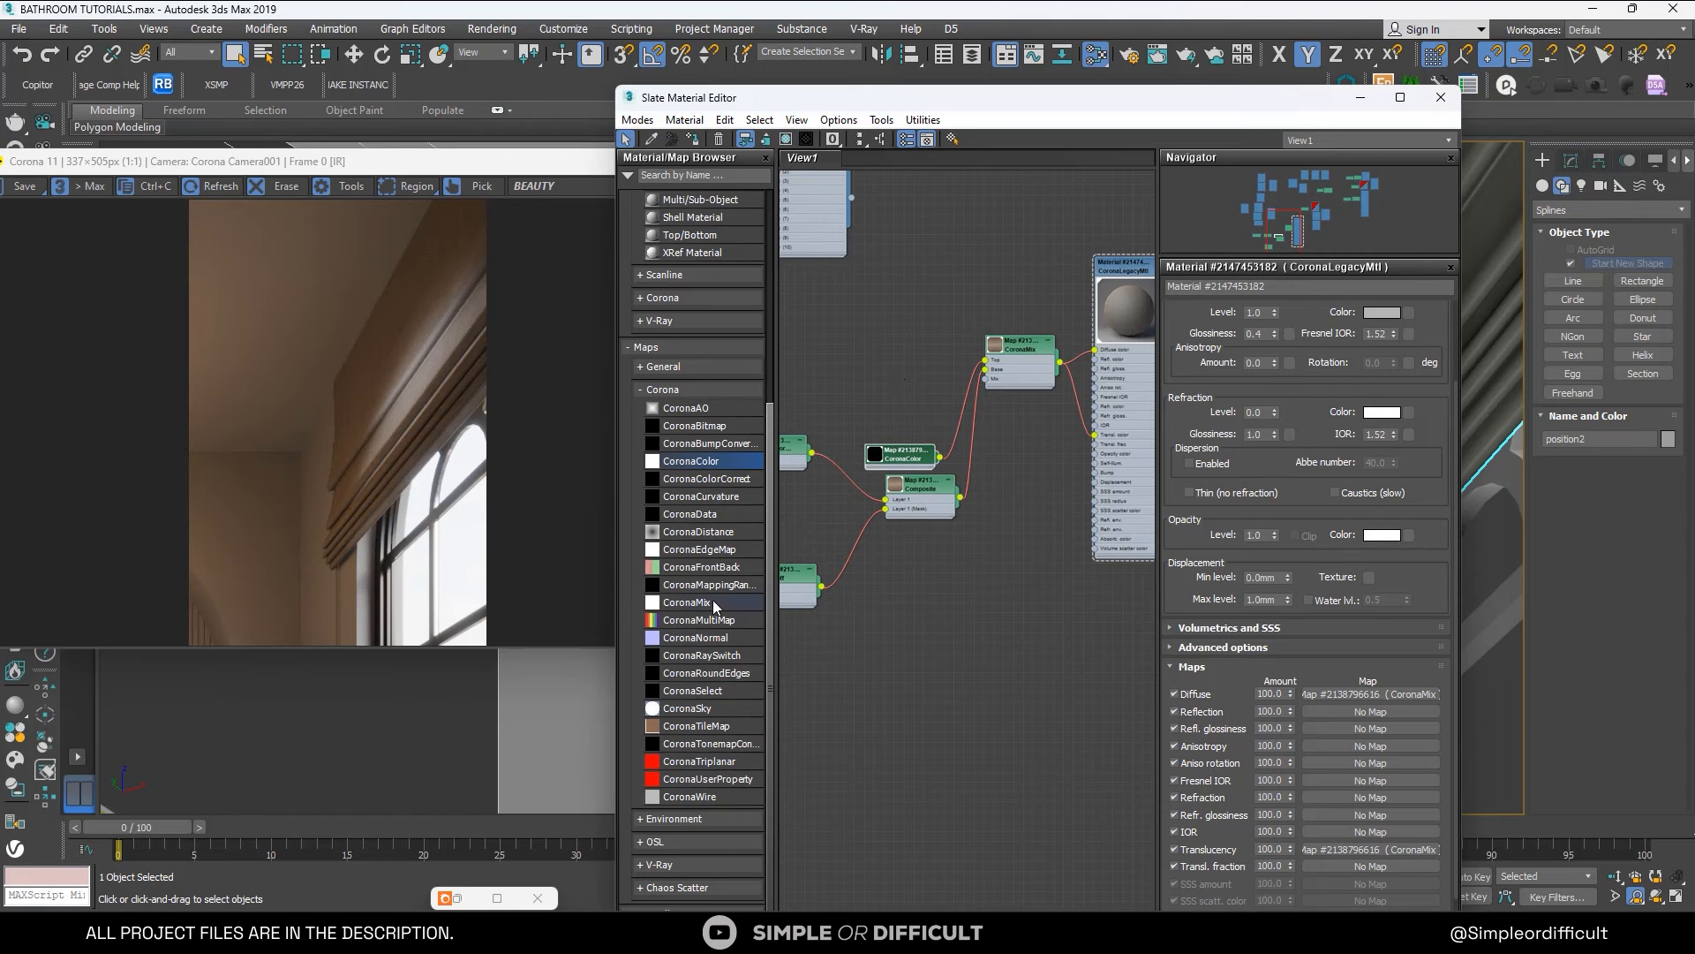
pyautogui.moveTo(712, 600); pyautogui.dragTo(1007, 508)
pyautogui.scroll(1, 962, 500)
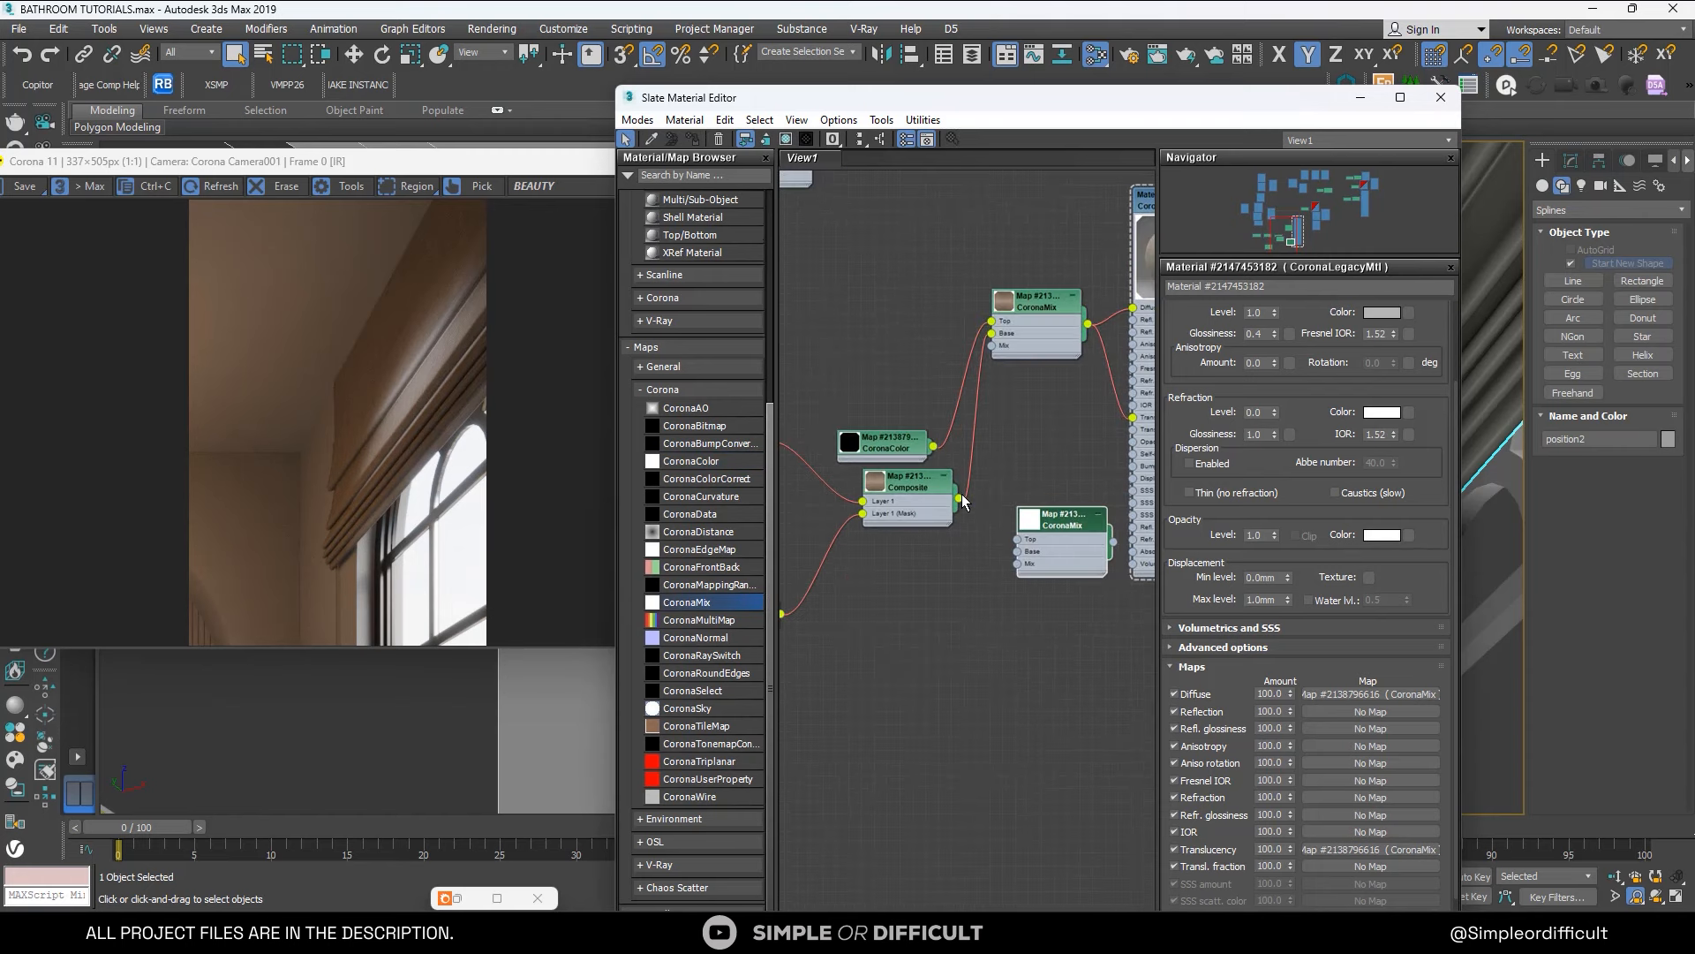
pyautogui.moveTo(879, 481); pyautogui.dragTo(878, 533)
pyautogui.click(887, 434)
pyautogui.moveTo(885, 429); pyautogui.dragTo(899, 289)
pyautogui.scroll(-2, 923, 445)
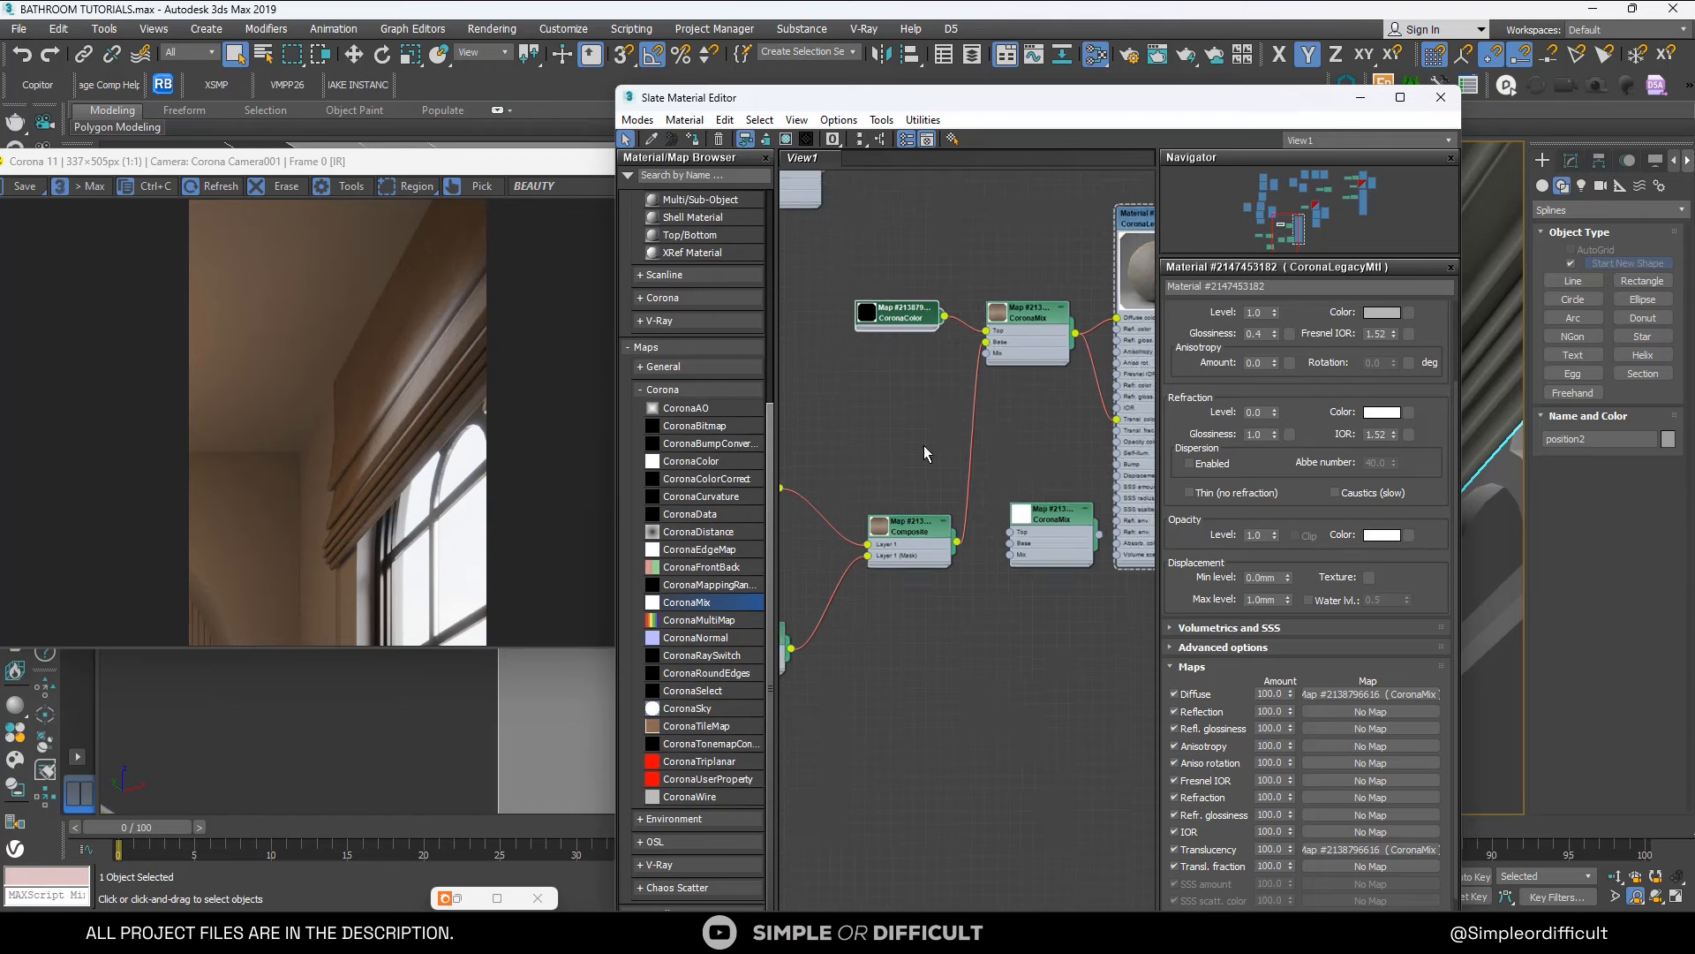
# Duplicate the fabric bitmap node and place the copy below the Composite, next to the second CoronaMix.
pyautogui.moveTo(924, 445); pyautogui.dragTo(1019, 332, button='middle')
pyautogui.scroll(-1, 1019, 332)
pyautogui.moveTo(1007, 418); pyautogui.dragTo(1051, 314, button='middle')
pyautogui.scroll(-1, 980, 371)
pyautogui.moveTo(828, 246)
pyautogui.keyDown('shift'); pyautogui.mouseDown()
pyautogui.moveTo(951, 460)
pyautogui.moveTo(980, 431)
pyautogui.mouseUp(); pyautogui.keyUp('shift')
pyautogui.moveTo(1039, 278); pyautogui.dragTo(1006, 230)
pyautogui.moveTo(1045, 350); pyautogui.dragTo(884, 437, button='middle')
pyautogui.scroll(1, 834, 521)
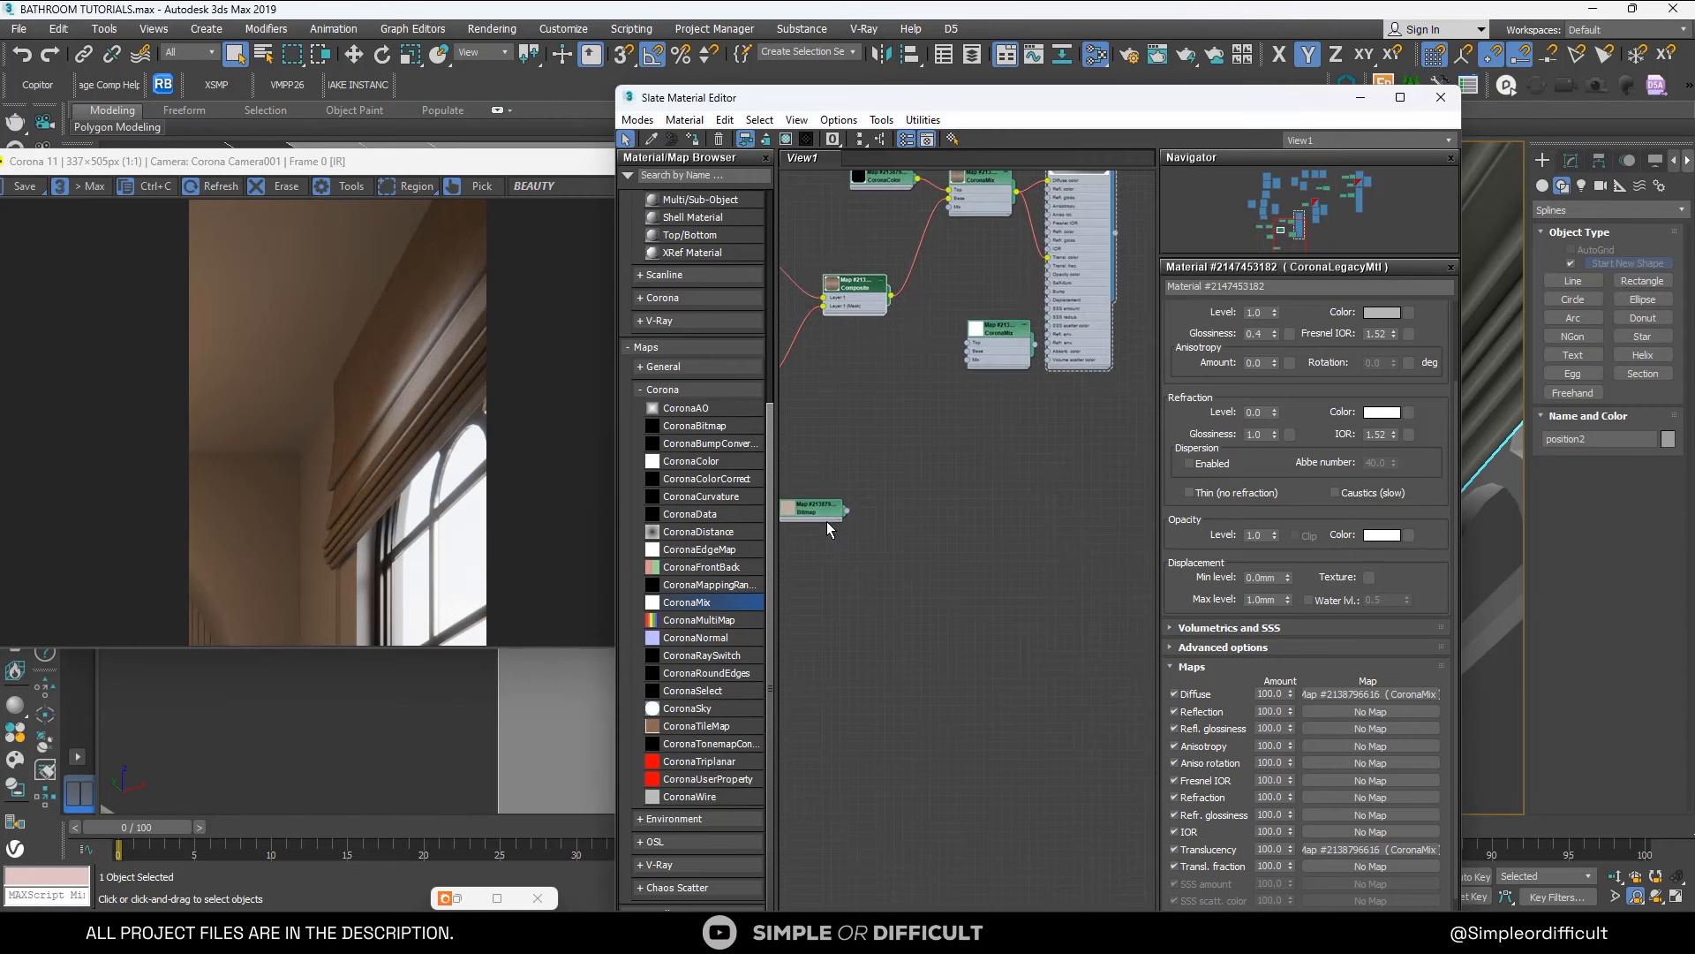
pyautogui.moveTo(826, 521); pyautogui.dragTo(855, 401)
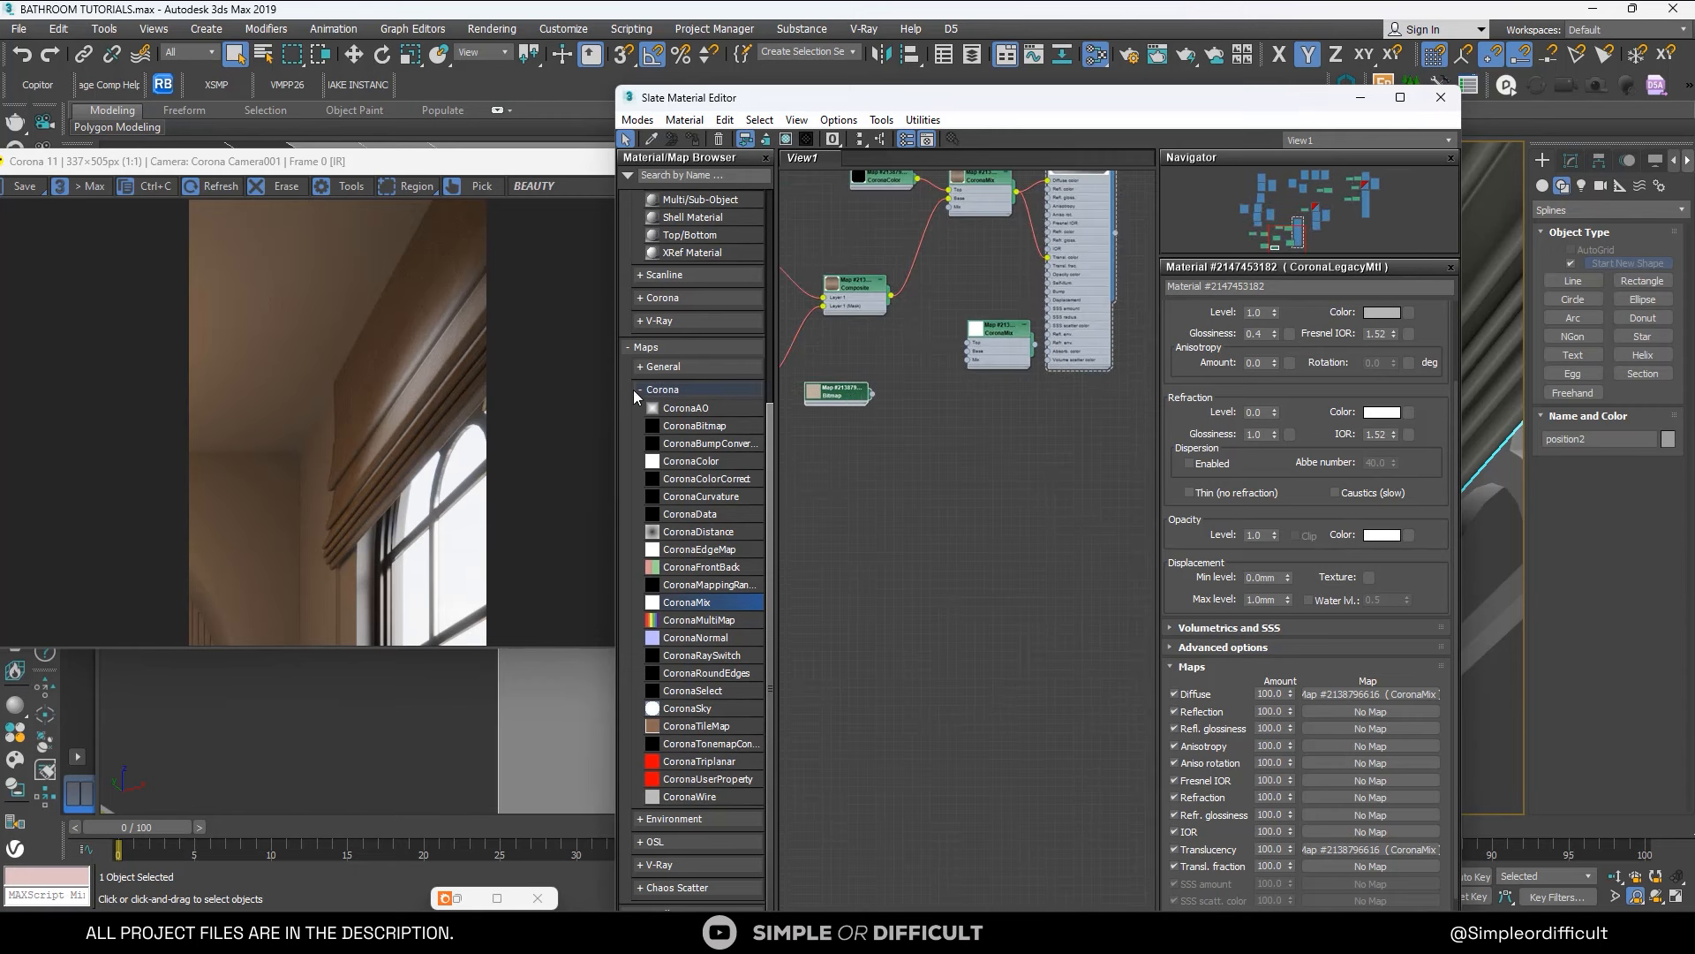
# Insert a ColorCorrection map between the copied fabric bitmap and the second CoronaMix's Base slot.
pyautogui.click(658, 365)
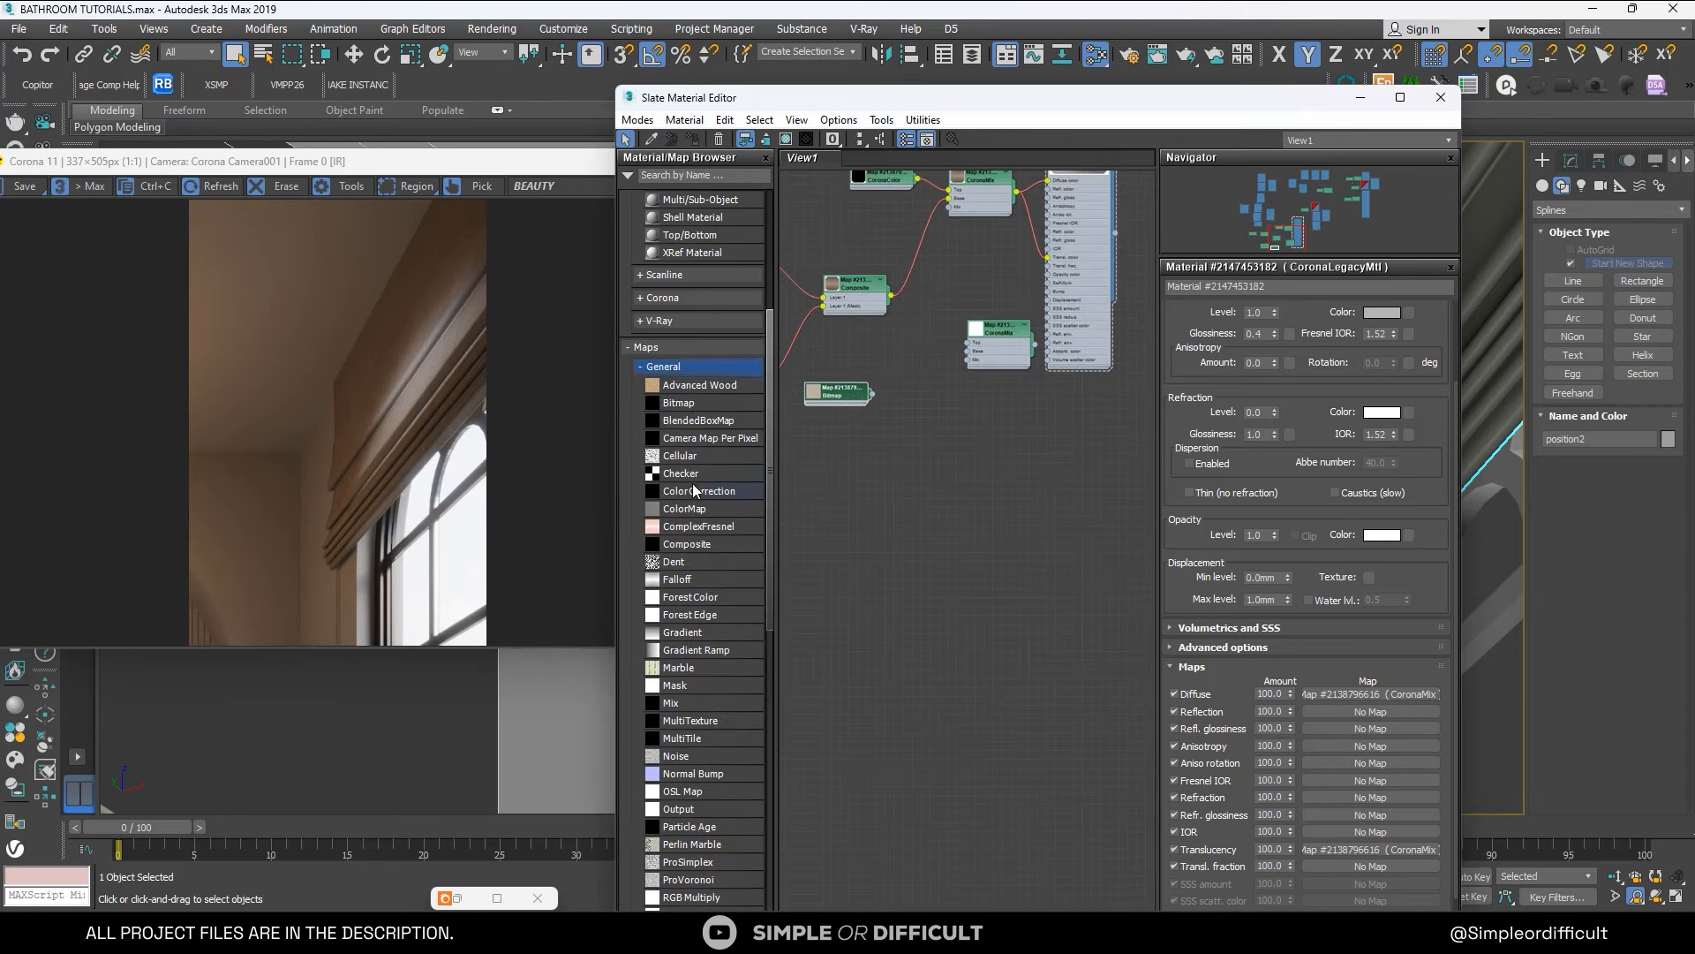
pyautogui.scroll(2, 892, 388)
pyautogui.moveTo(917, 372); pyautogui.dragTo(882, 385)
pyautogui.moveTo(993, 379); pyautogui.dragTo(1018, 347)
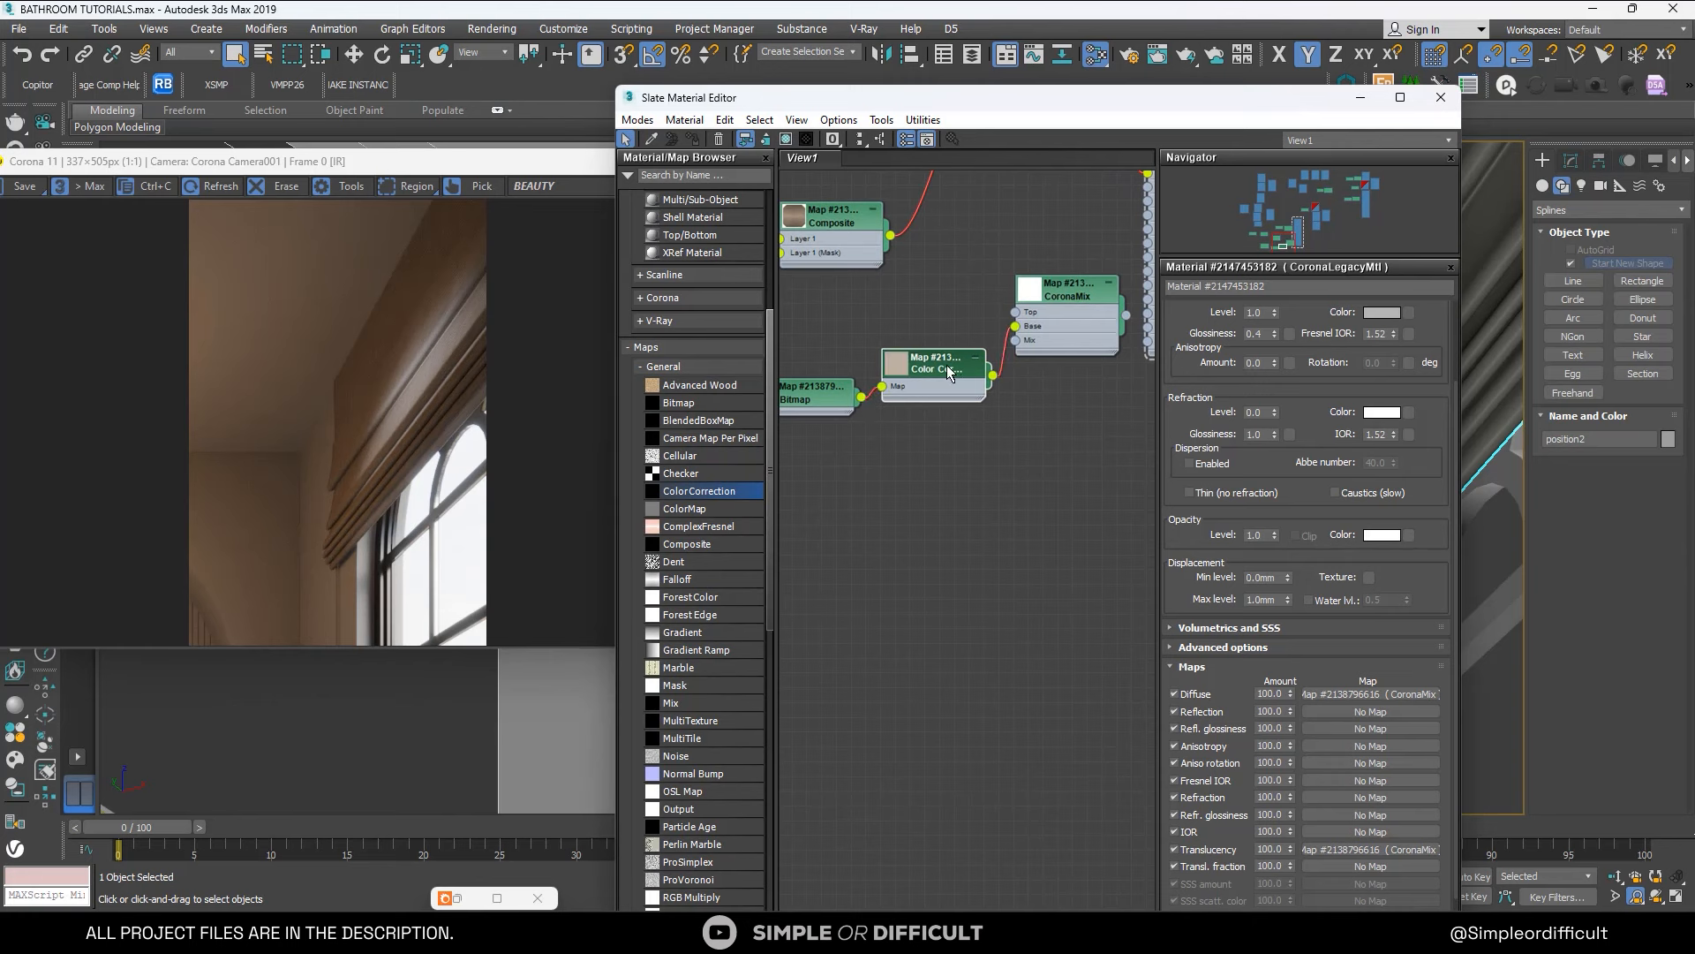
pyautogui.moveTo(941, 374); pyautogui.dragTo(899, 373)
pyautogui.scroll(-1, 945, 399)
pyautogui.moveTo(907, 371); pyautogui.dragTo(1003, 388, button='middle')
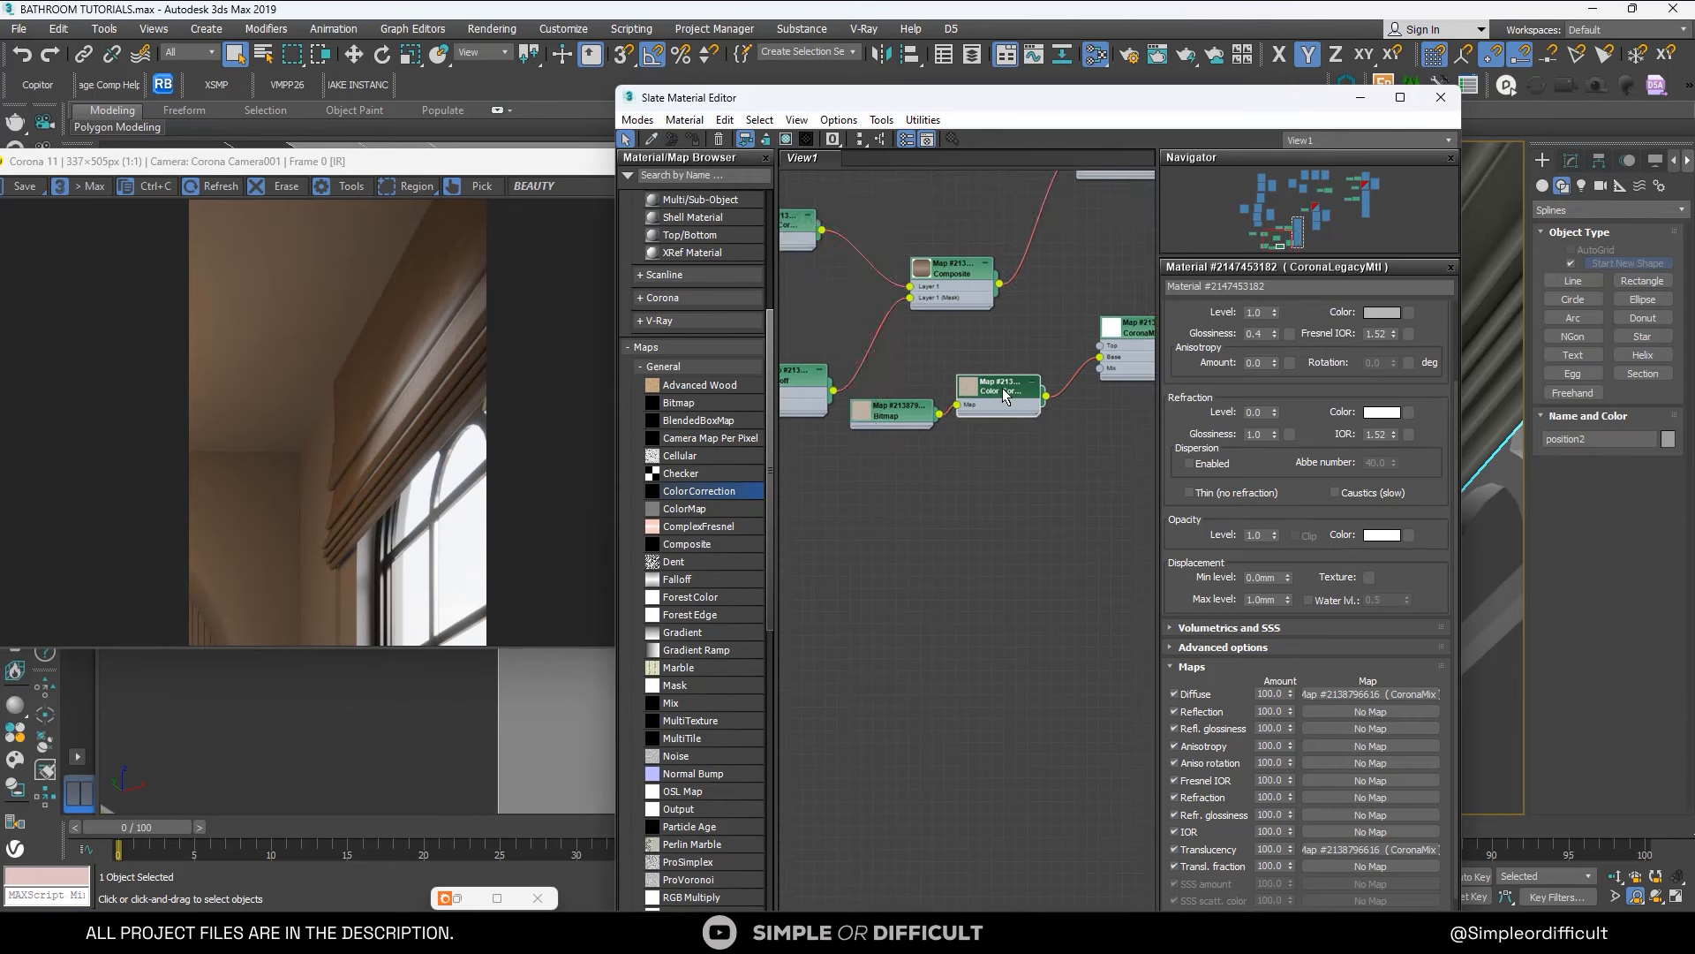
# Set the new Color Correction's brightness to about -34.2, contrast to about 25.6 and saturation to -100.
pyautogui.scroll(1, 1001, 388)
pyautogui.scroll(1, 877, 386)
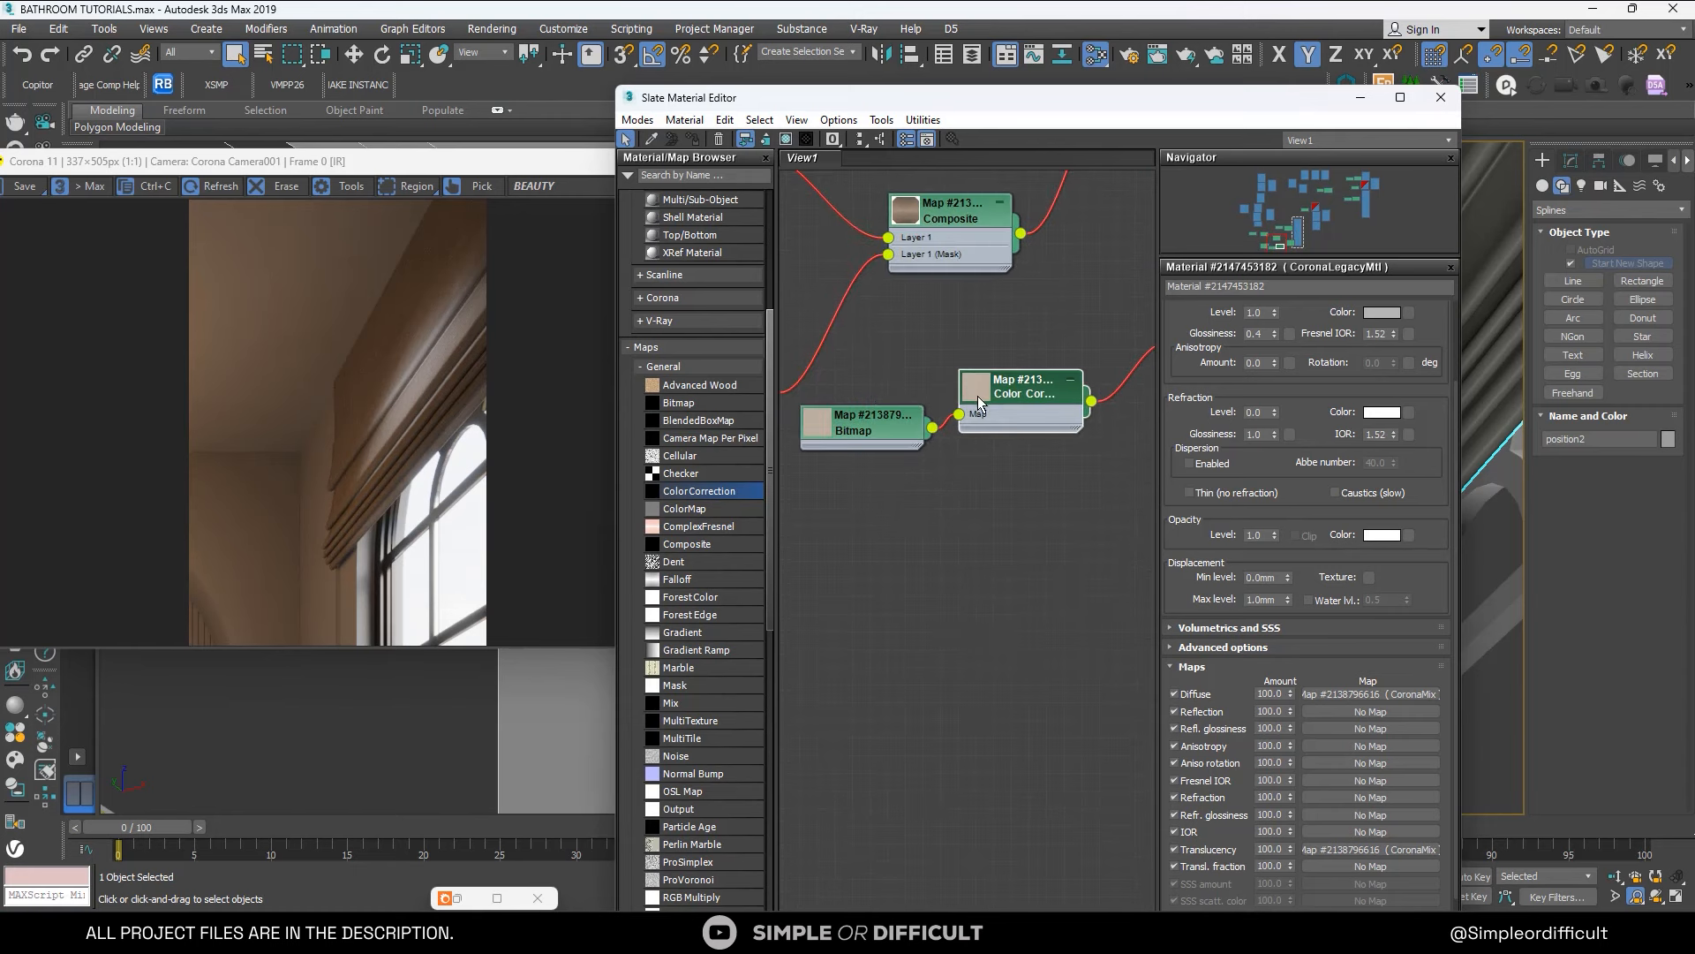
pyautogui.doubleClick(1019, 412)
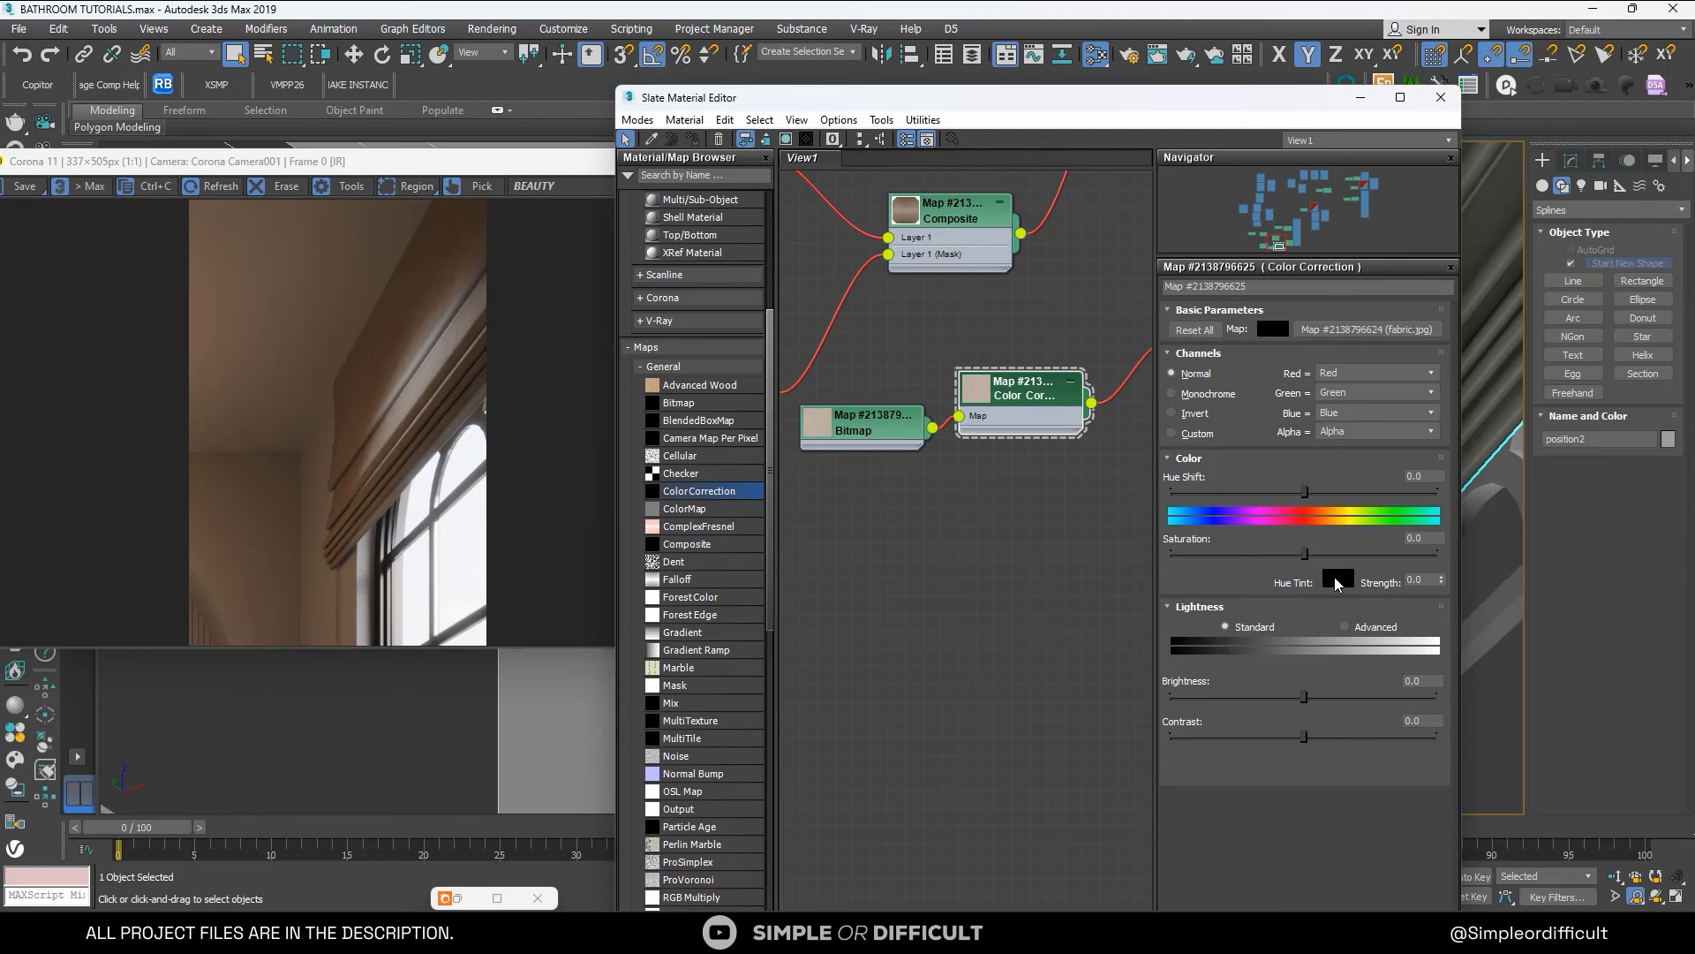
pyautogui.click(1262, 697)
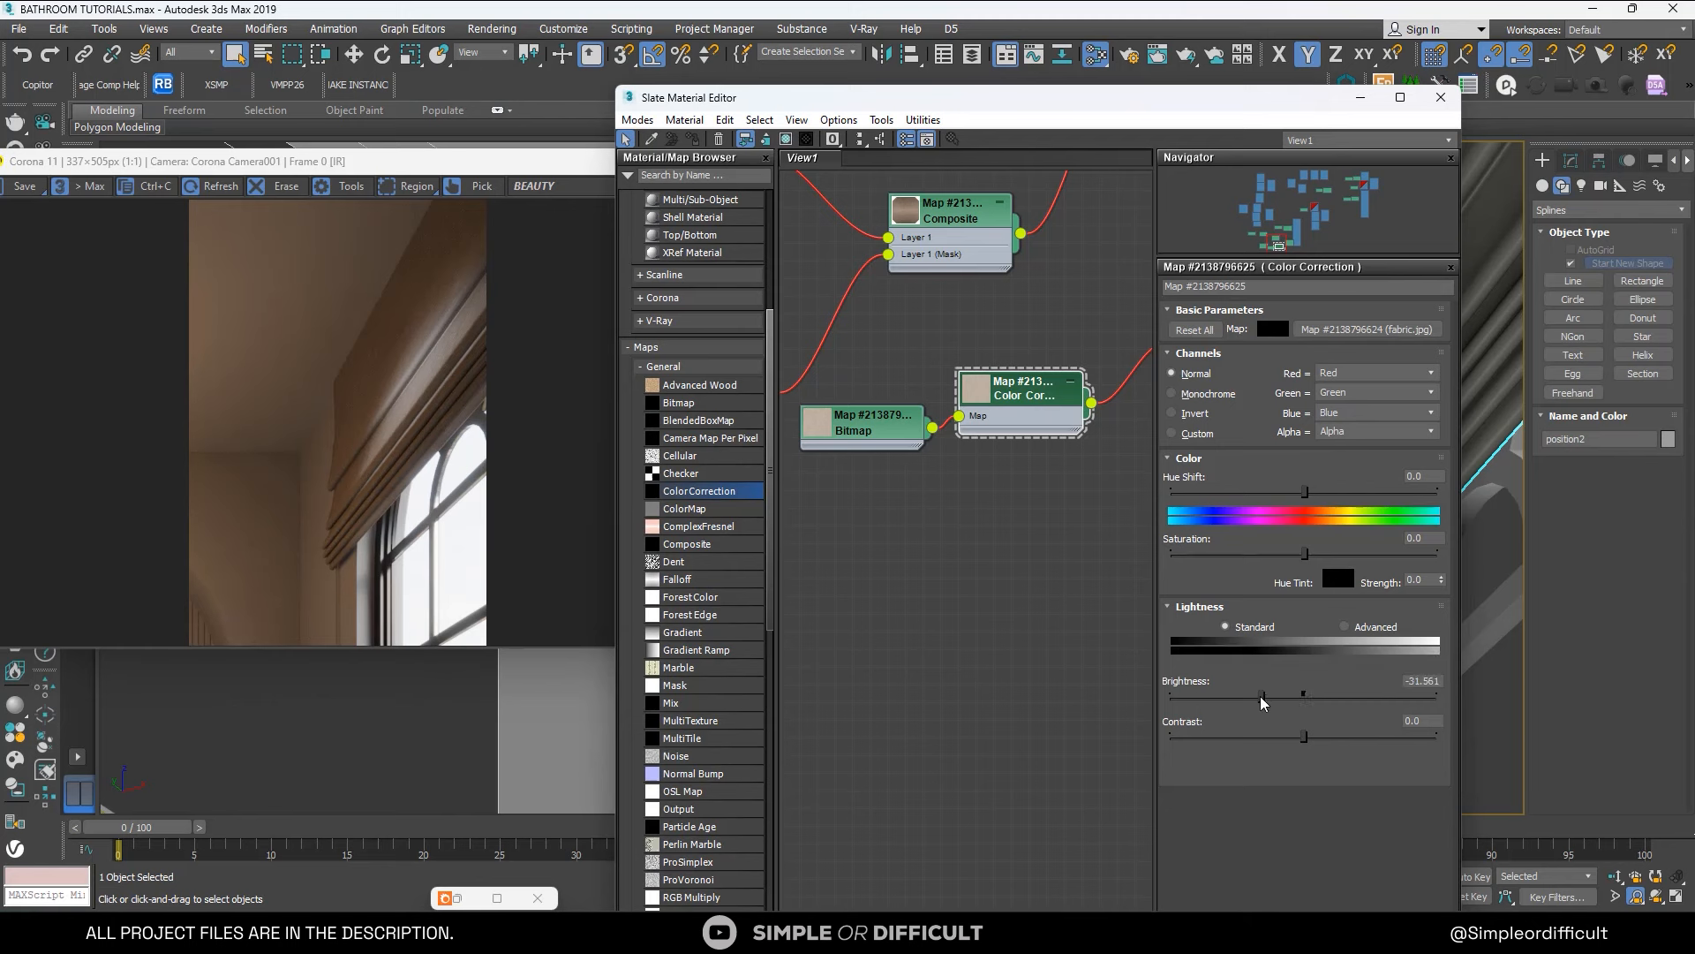
pyautogui.moveTo(1258, 697); pyautogui.dragTo(1258, 697)
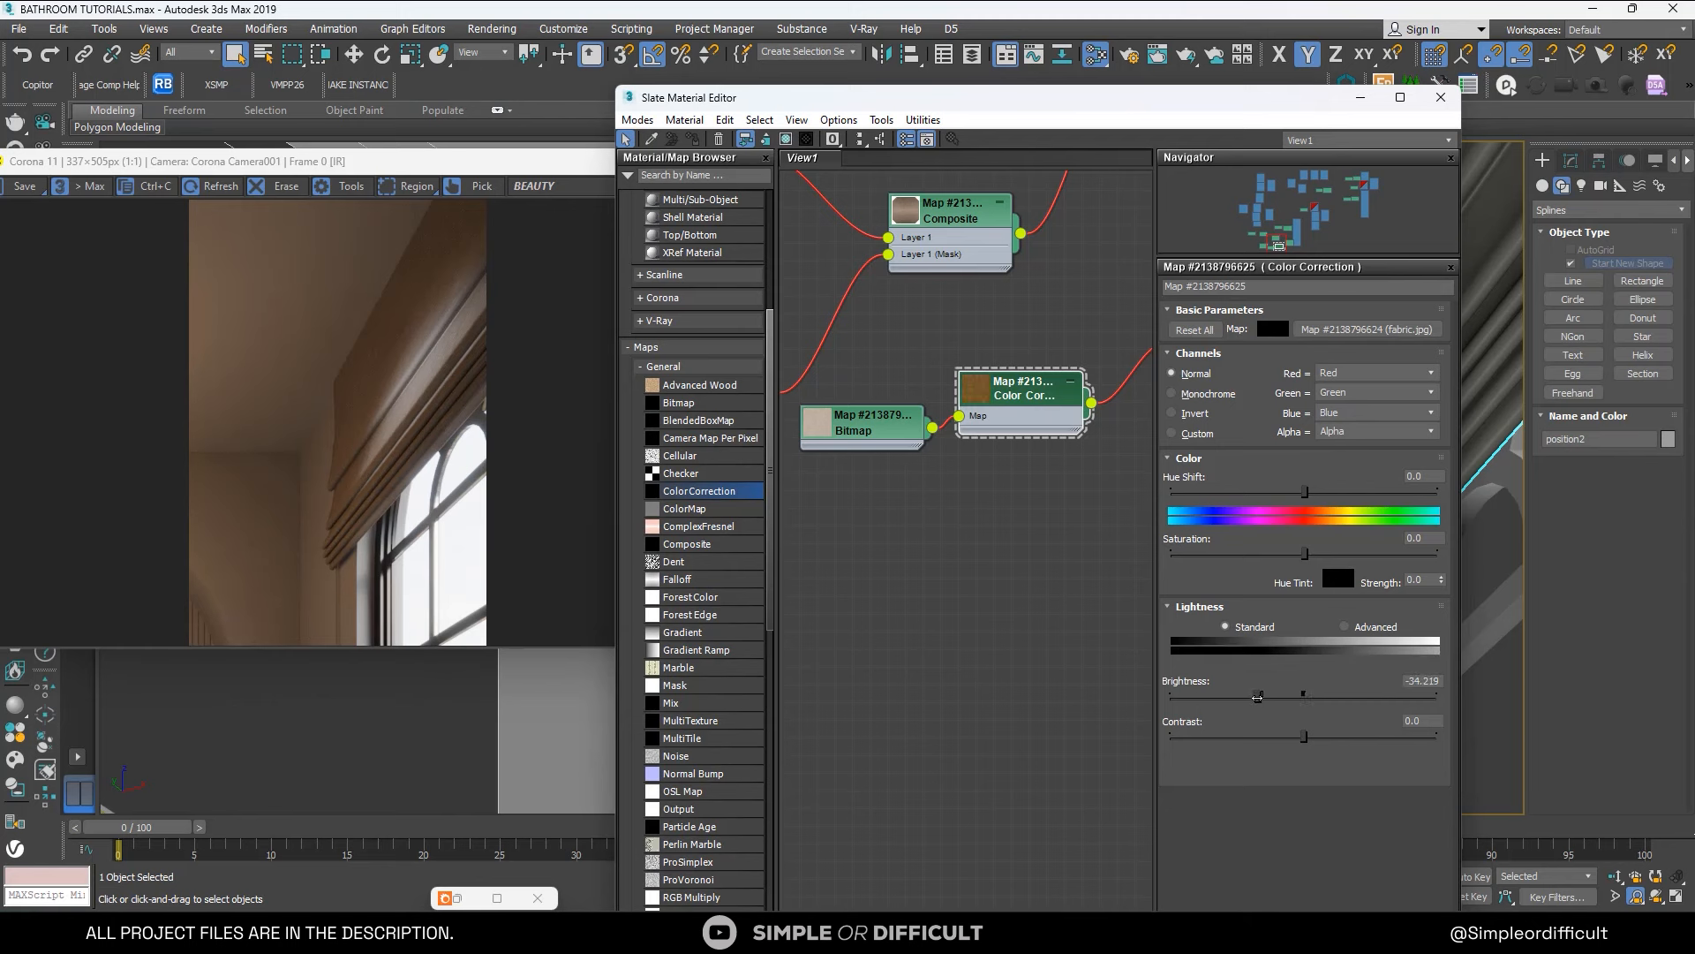
pyautogui.click(1333, 738)
pyautogui.moveTo(1304, 554); pyautogui.dragTo(1114, 546)
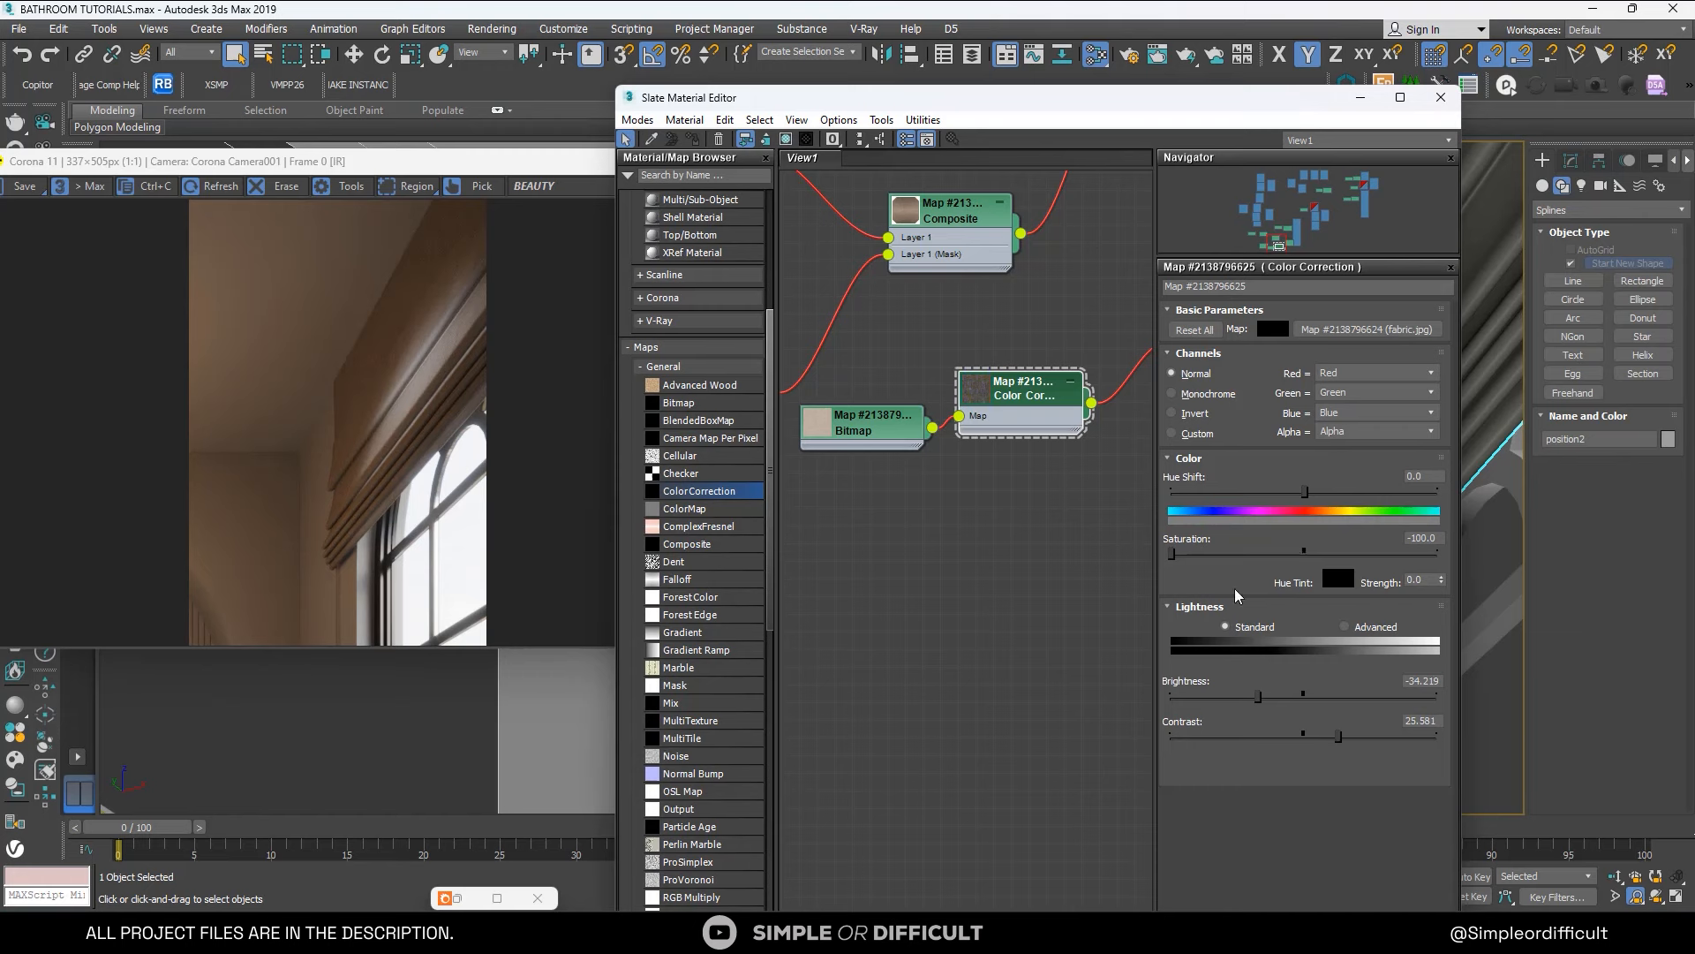
# Connect the second CoronaMix's output to the blind material's Opacity color slot.
pyautogui.scroll(-2, 994, 531)
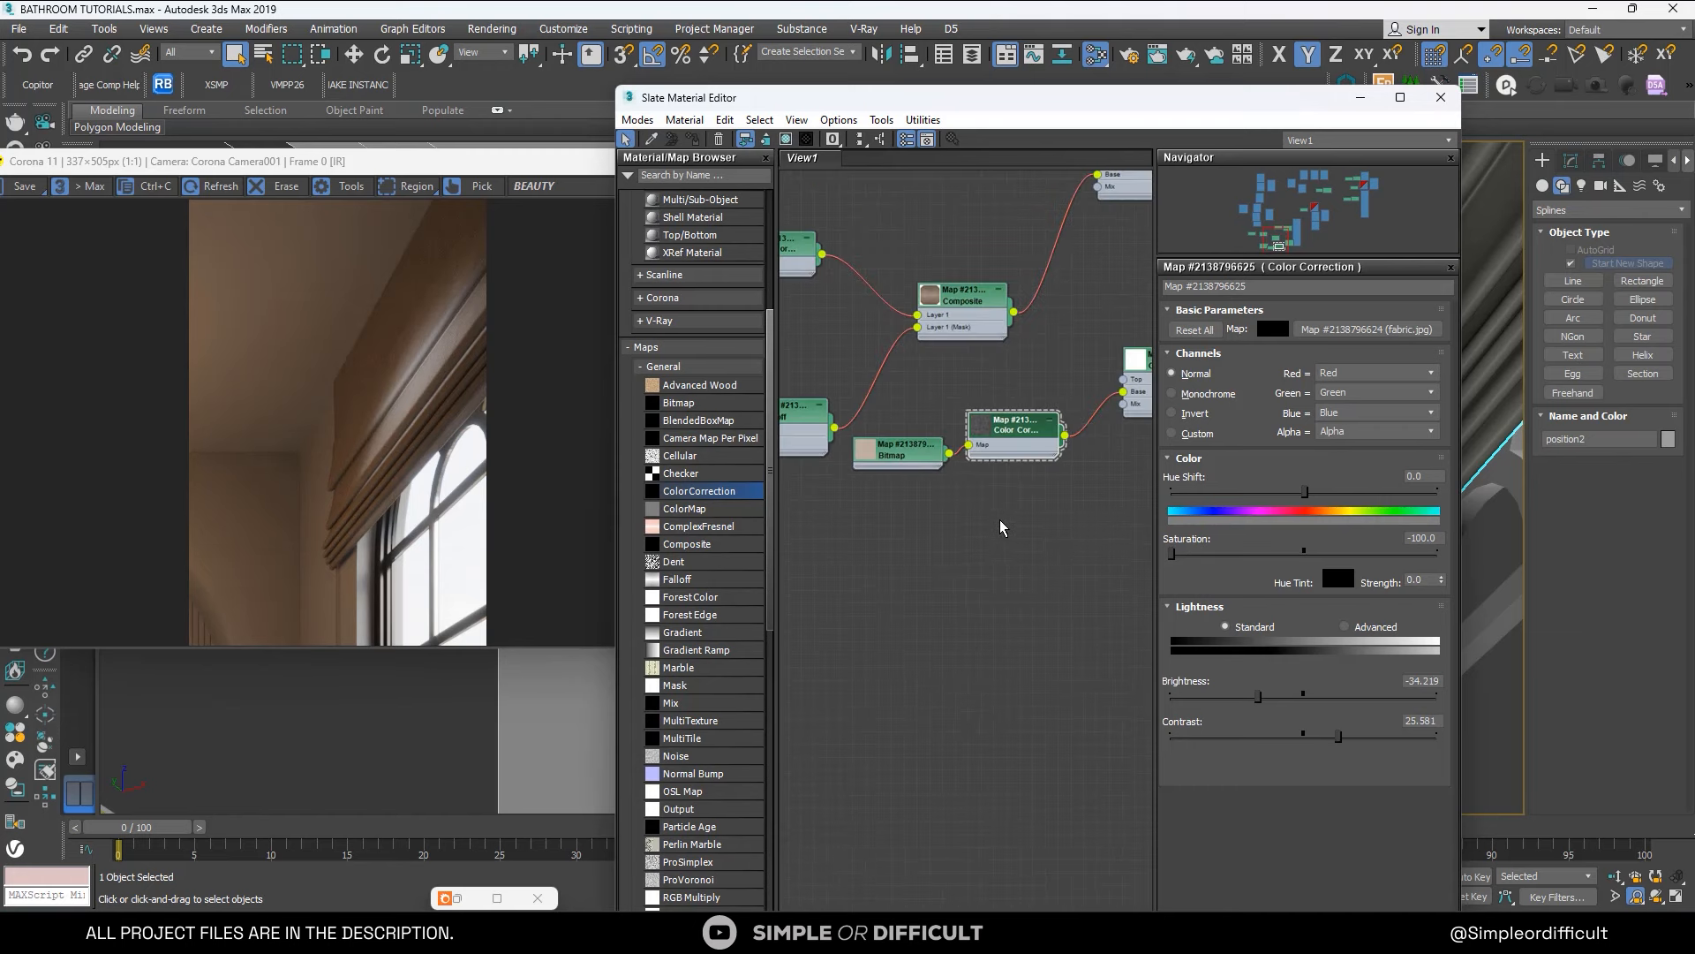
pyautogui.scroll(-1, 1001, 528)
pyautogui.moveTo(1000, 528); pyautogui.dragTo(968, 585, button='middle')
pyautogui.moveTo(974, 519); pyautogui.dragTo(966, 574)
pyautogui.moveTo(941, 571); pyautogui.dragTo(823, 564, button='middle')
pyautogui.scroll(1, 997, 542)
pyautogui.moveTo(997, 542); pyautogui.dragTo(925, 557, button='middle')
pyautogui.moveTo(927, 436); pyautogui.dragTo(1000, 351)
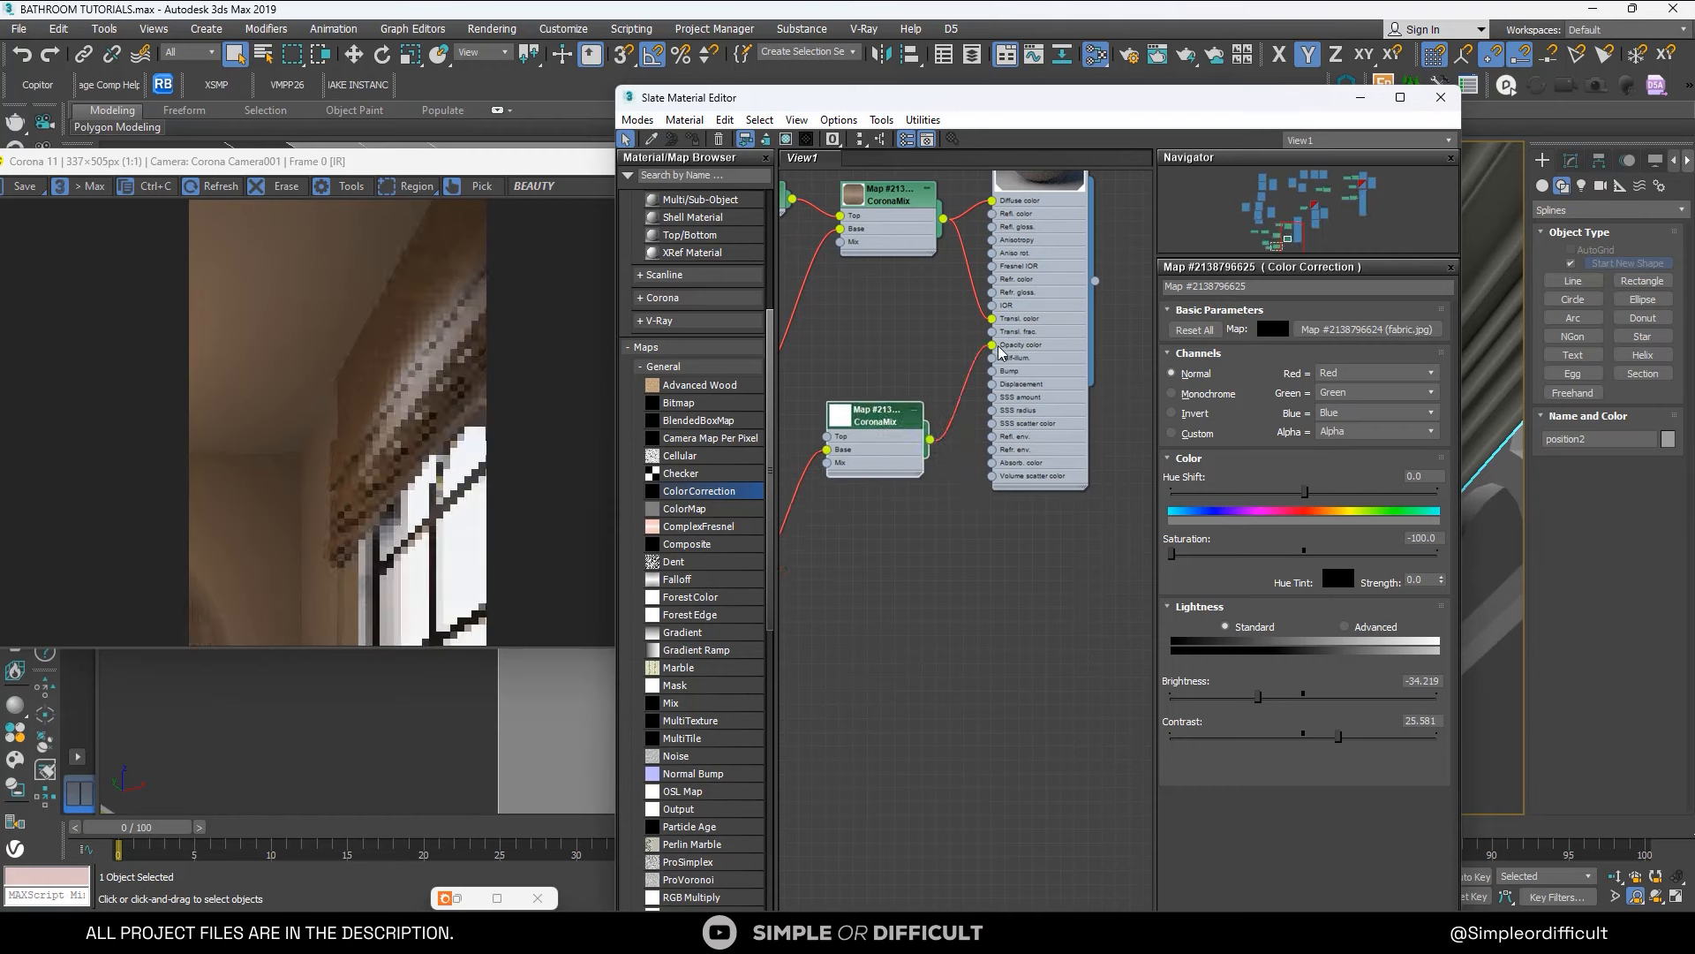
# Raise the Composite node, duplicate the CoronaColor node, and connect the copy to the second CoronaMix's Top slot.
pyautogui.scroll(-1, 987, 385)
pyautogui.moveTo(900, 439); pyautogui.dragTo(1006, 424, button='middle')
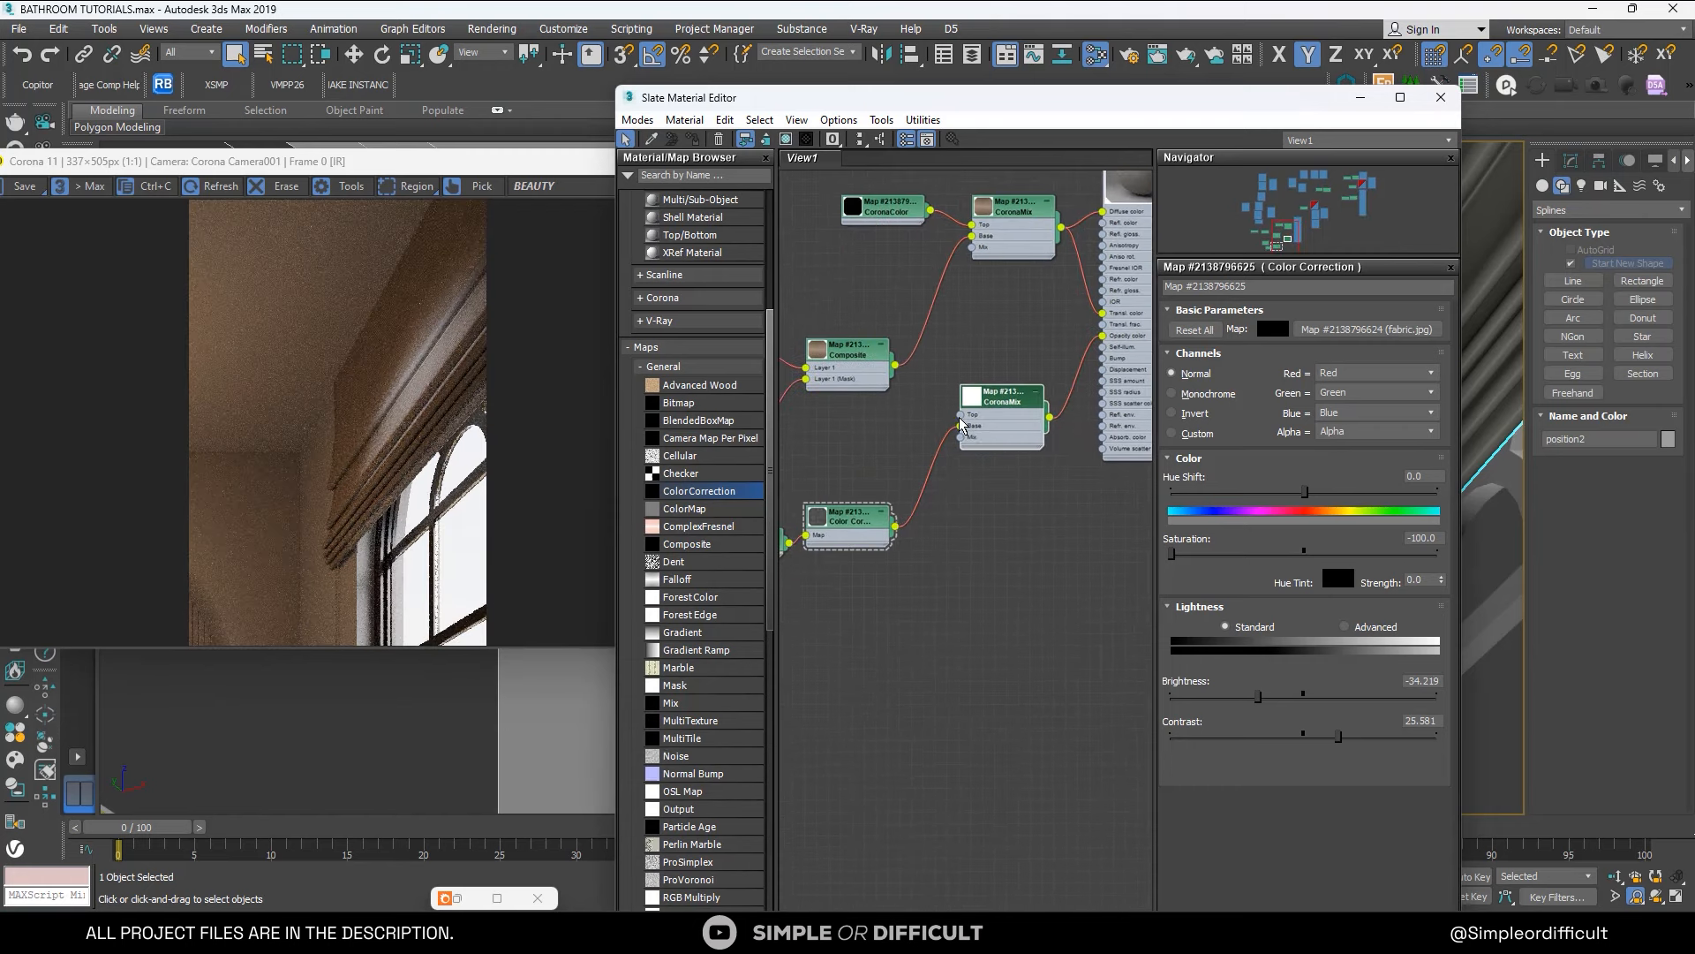
pyautogui.scroll(-1, 972, 410)
pyautogui.moveTo(861, 352); pyautogui.dragTo(883, 286)
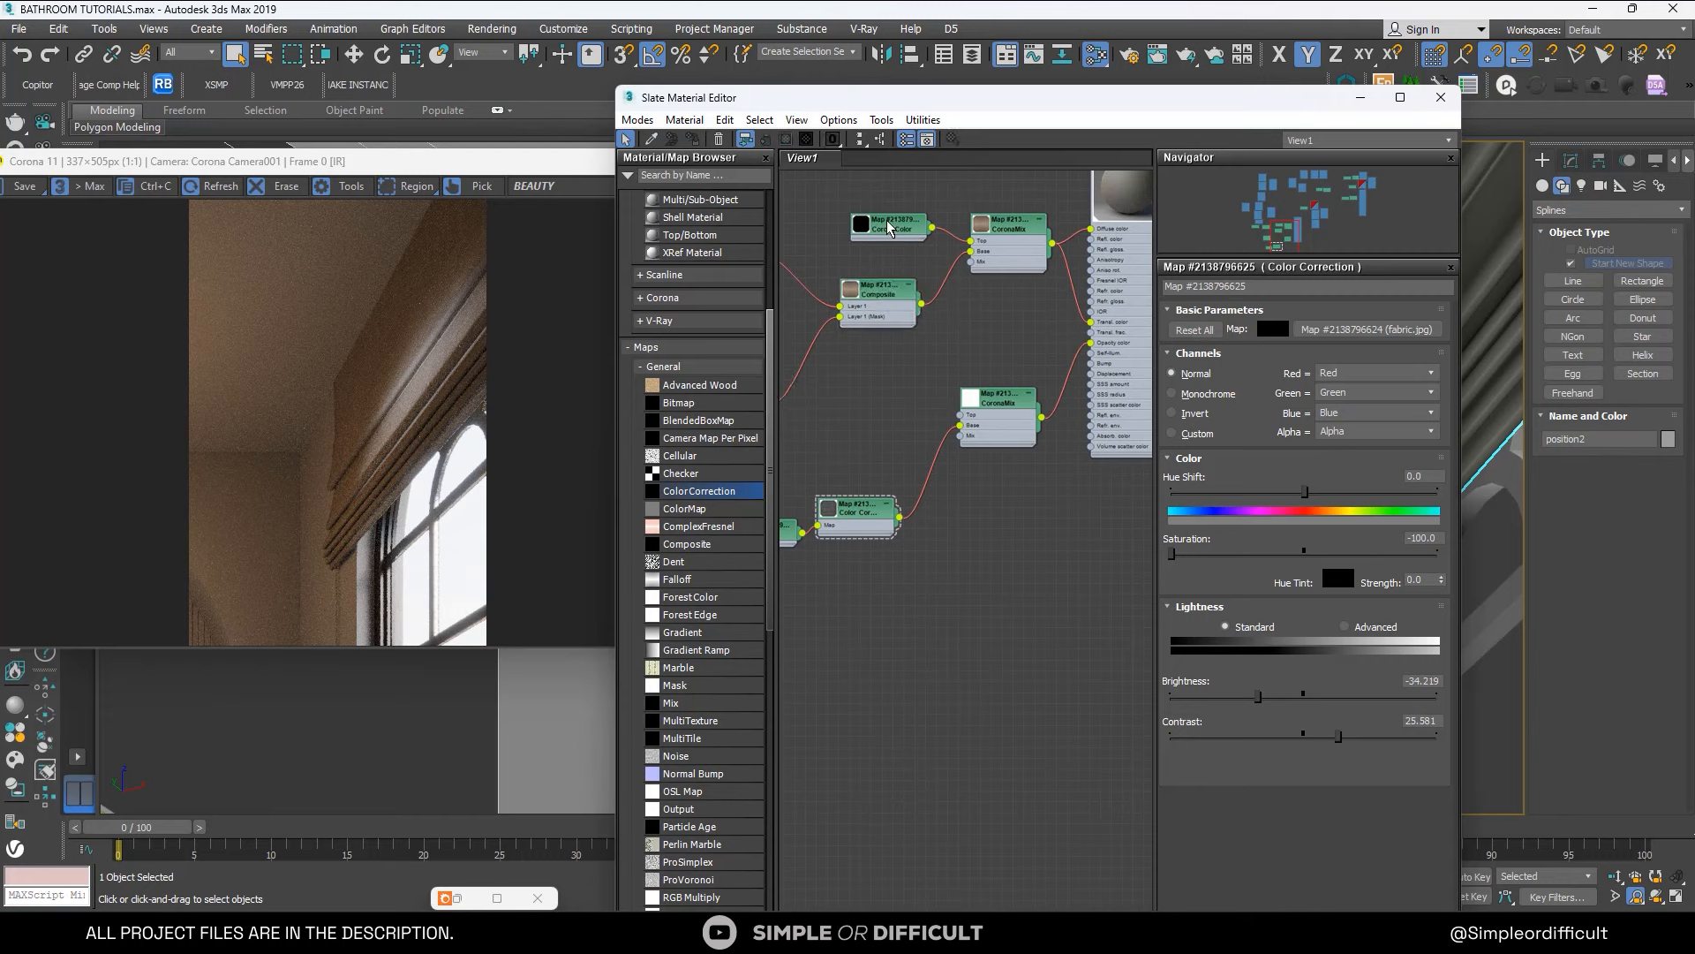
pyautogui.moveTo(894, 224); pyautogui.dragTo(982, 423)
pyautogui.scroll(2, 932, 395)
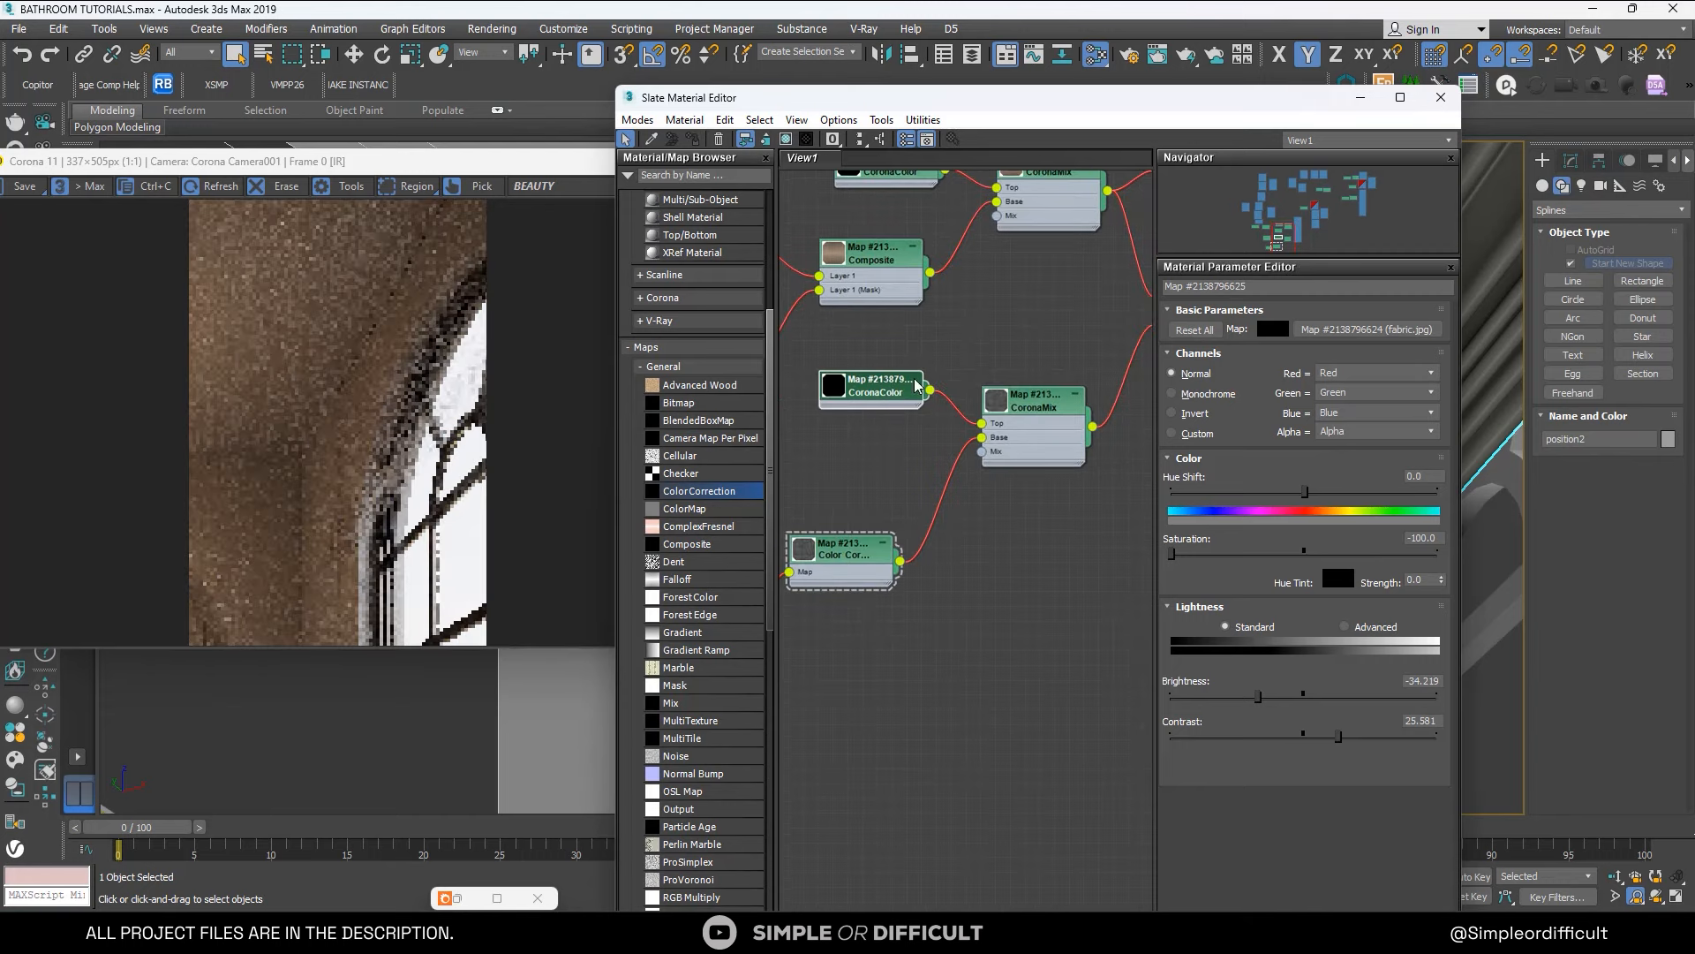
# Set the copied CoronaColor's solid color to white (255, 255, 255) and check the blind in the render.
pyautogui.doubleClick(874, 386)
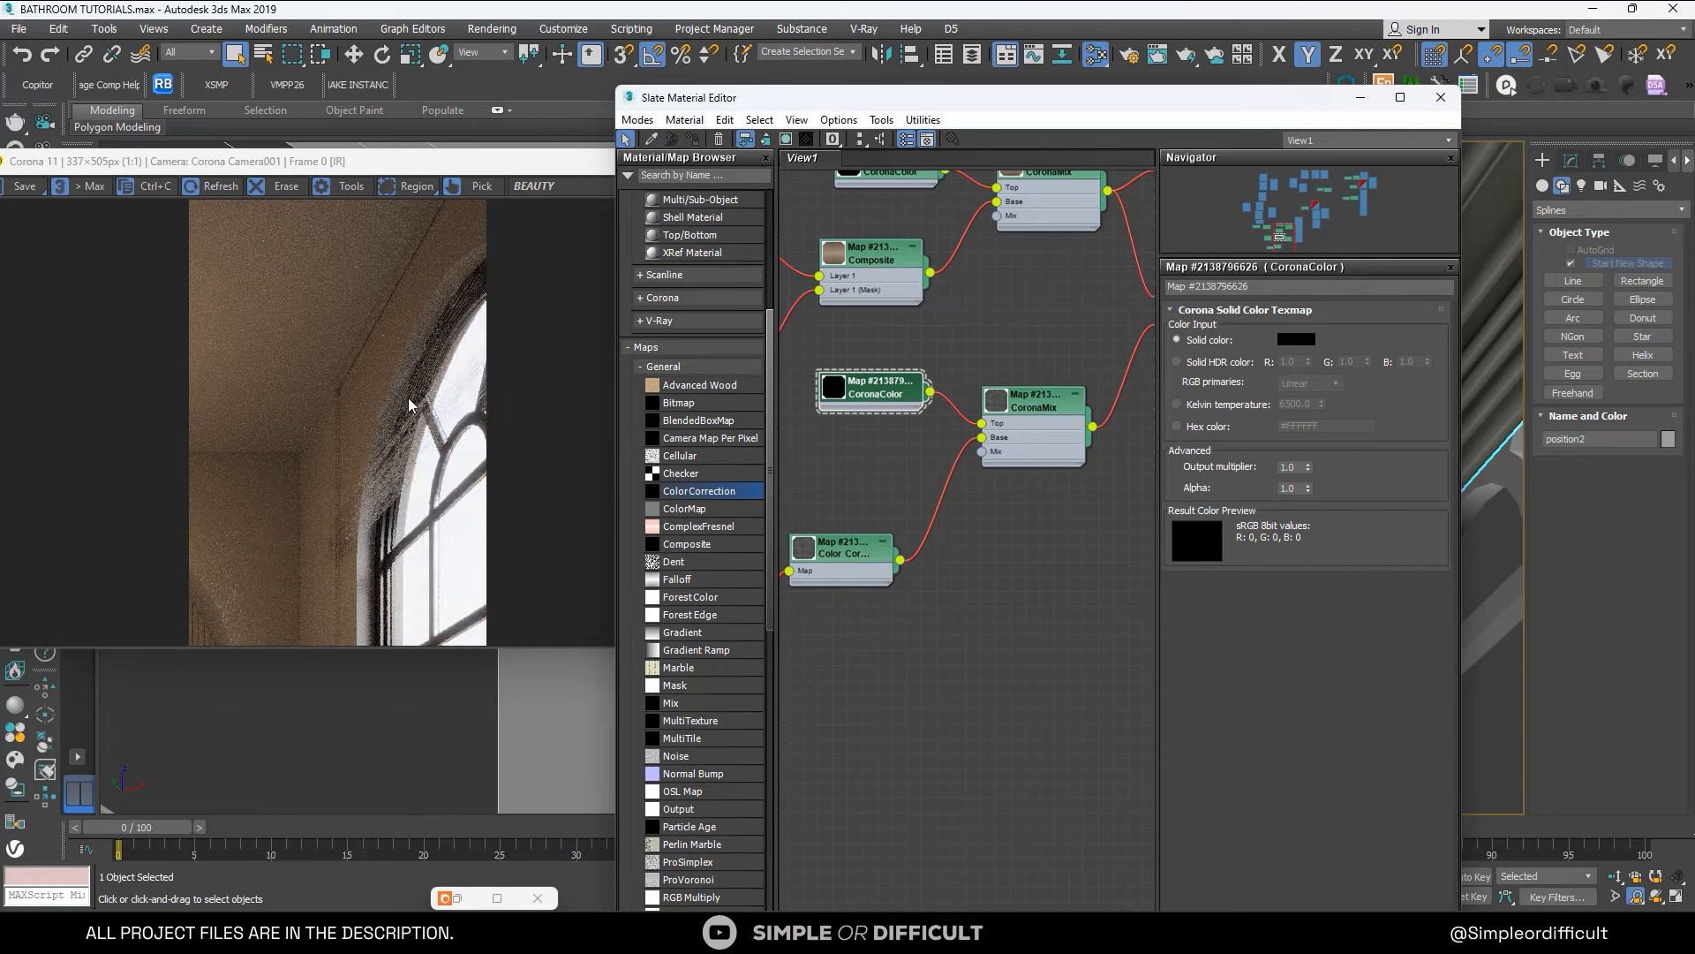
pyautogui.scroll(2, 408, 397)
pyautogui.scroll(-2, 406, 390)
pyautogui.click(1296, 339)
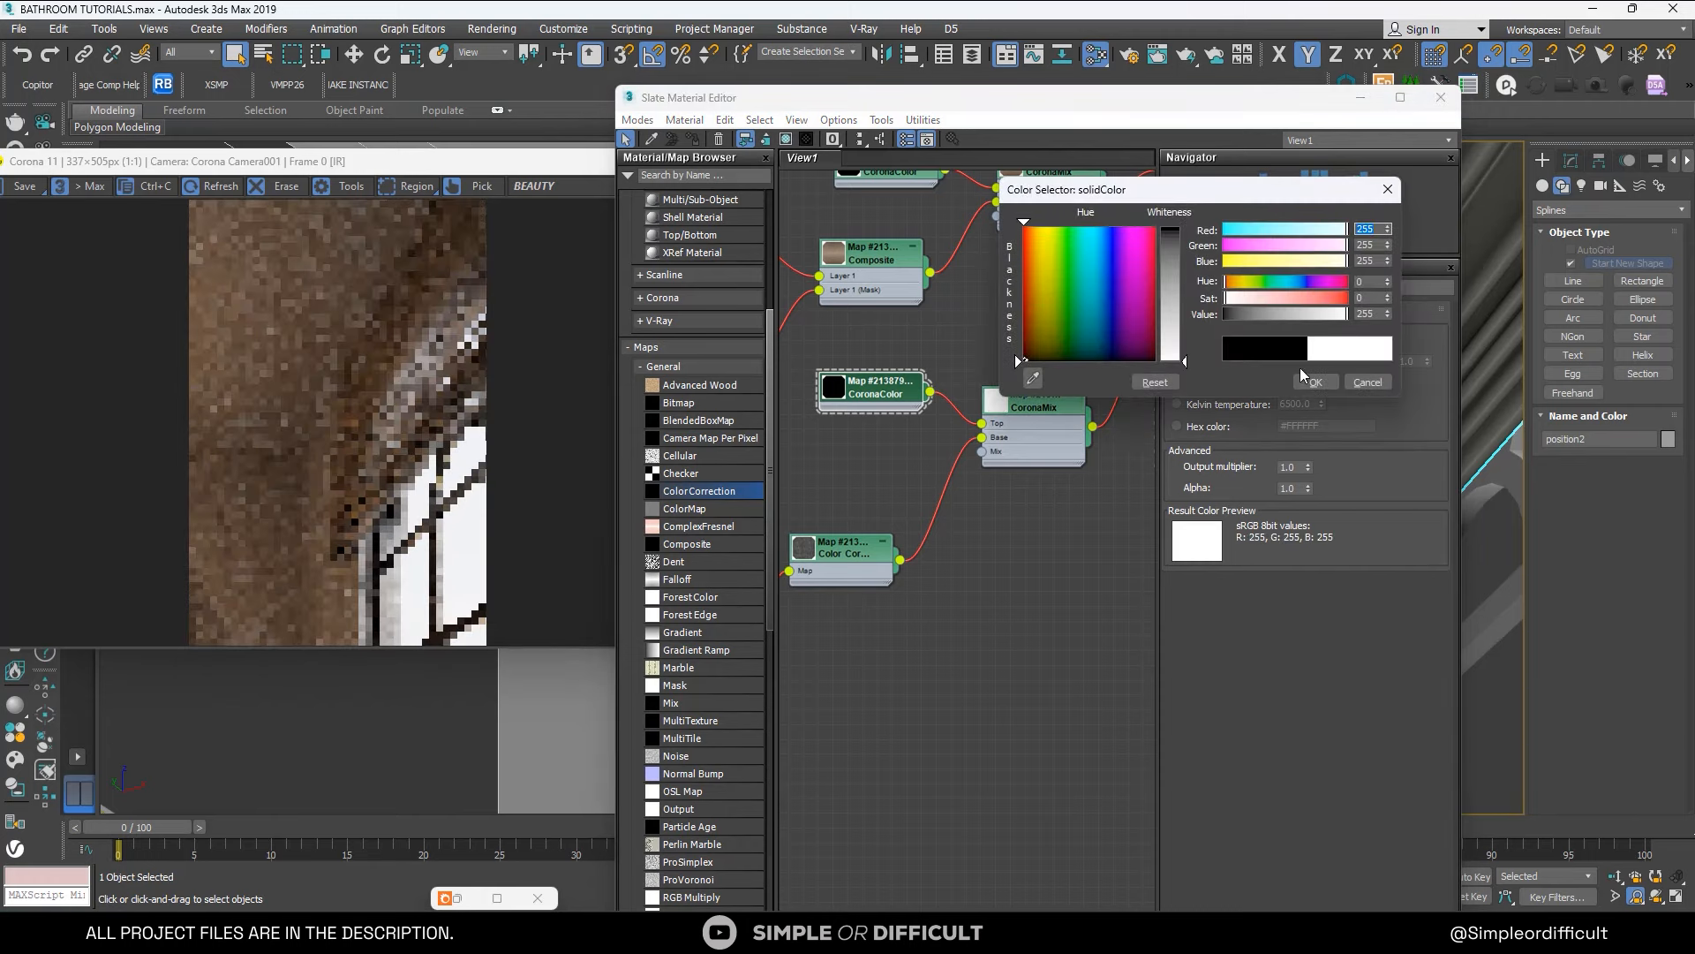
pyautogui.click(1312, 382)
pyautogui.scroll(2, 408, 343)
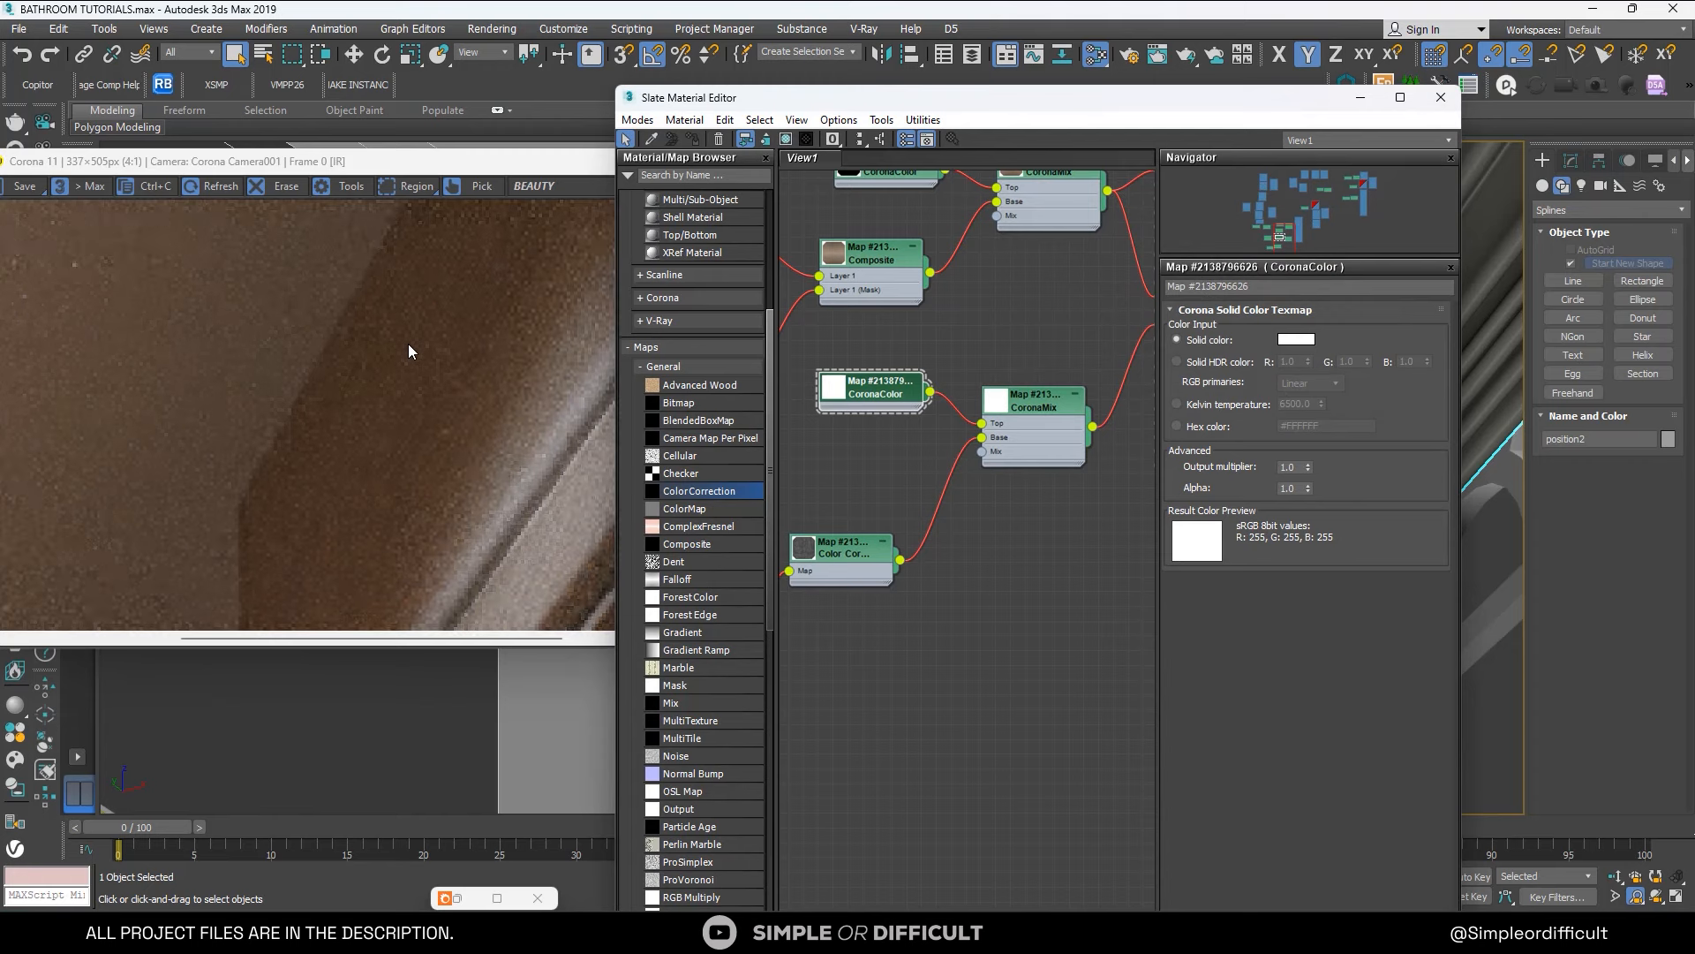
pyautogui.scroll(-1, 408, 344)
pyautogui.scroll(-1, 408, 352)
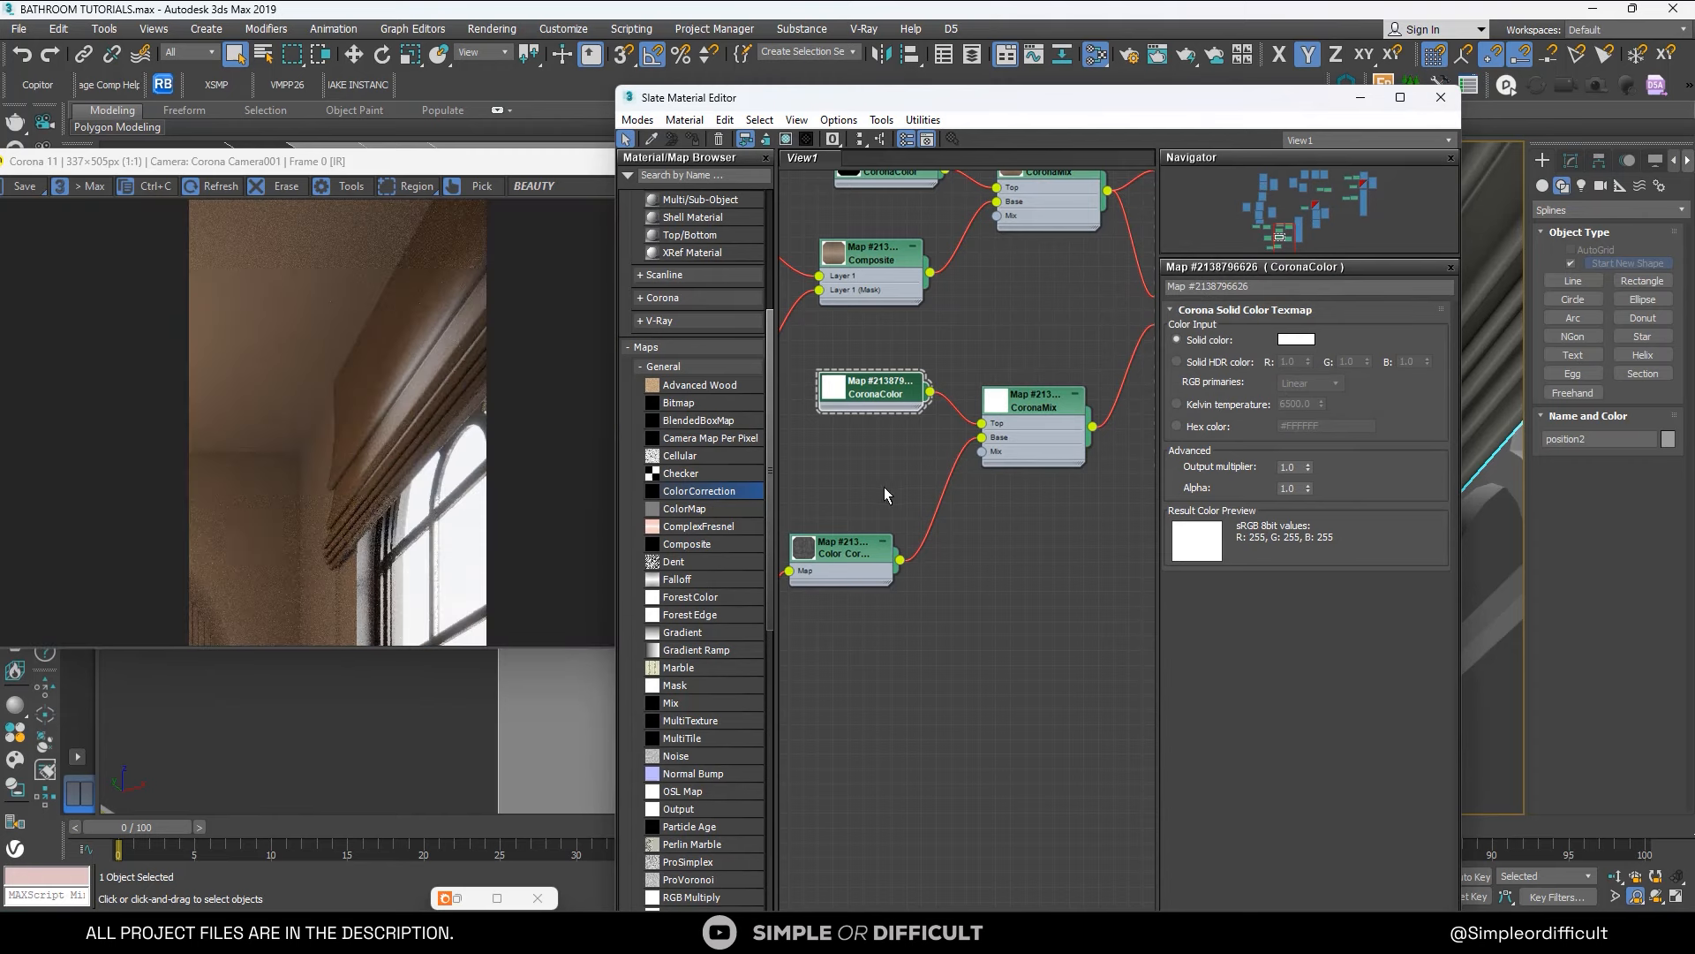
# Tidy the opacity branch by moving its Bitmap, Color Correction, CoronaColor and CoronaMix nodes closer together below the Composite.
pyautogui.scroll(-3, 1009, 486)
pyautogui.moveTo(888, 547); pyautogui.dragTo(804, 530)
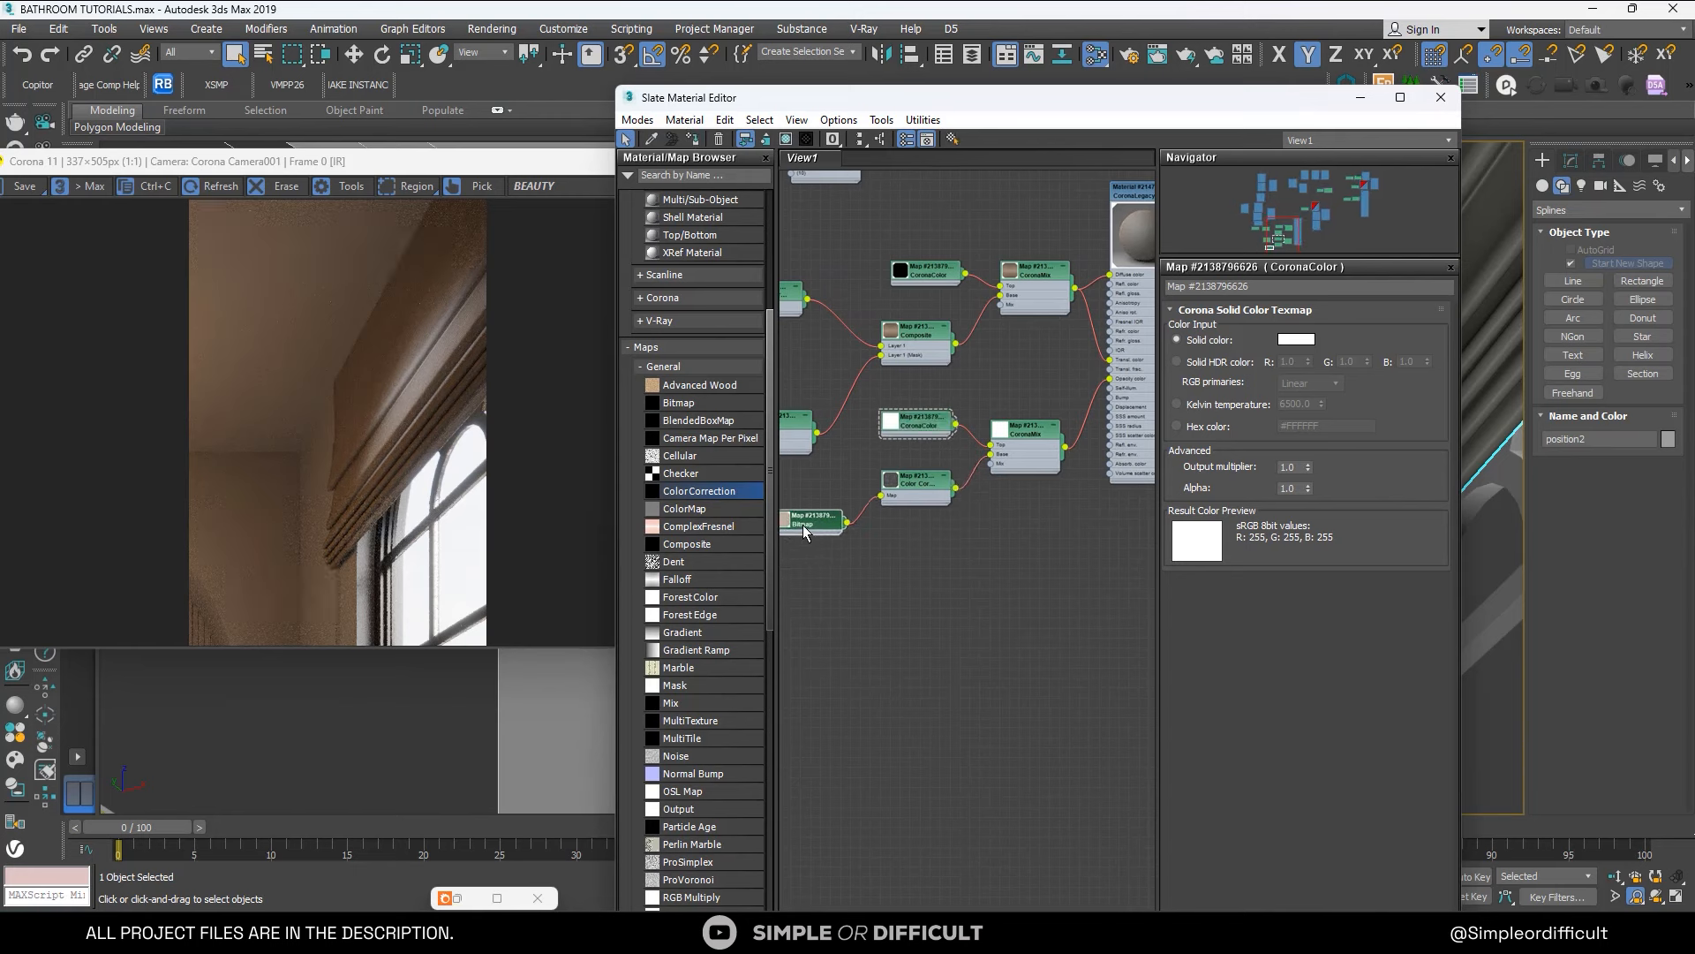
pyautogui.moveTo(1020, 507); pyautogui.dragTo(991, 507, button='middle')
pyautogui.moveTo(999, 430); pyautogui.dragTo(978, 419)
pyautogui.scroll(-2, 917, 473)
pyautogui.moveTo(917, 473); pyautogui.dragTo(978, 516, button='middle')
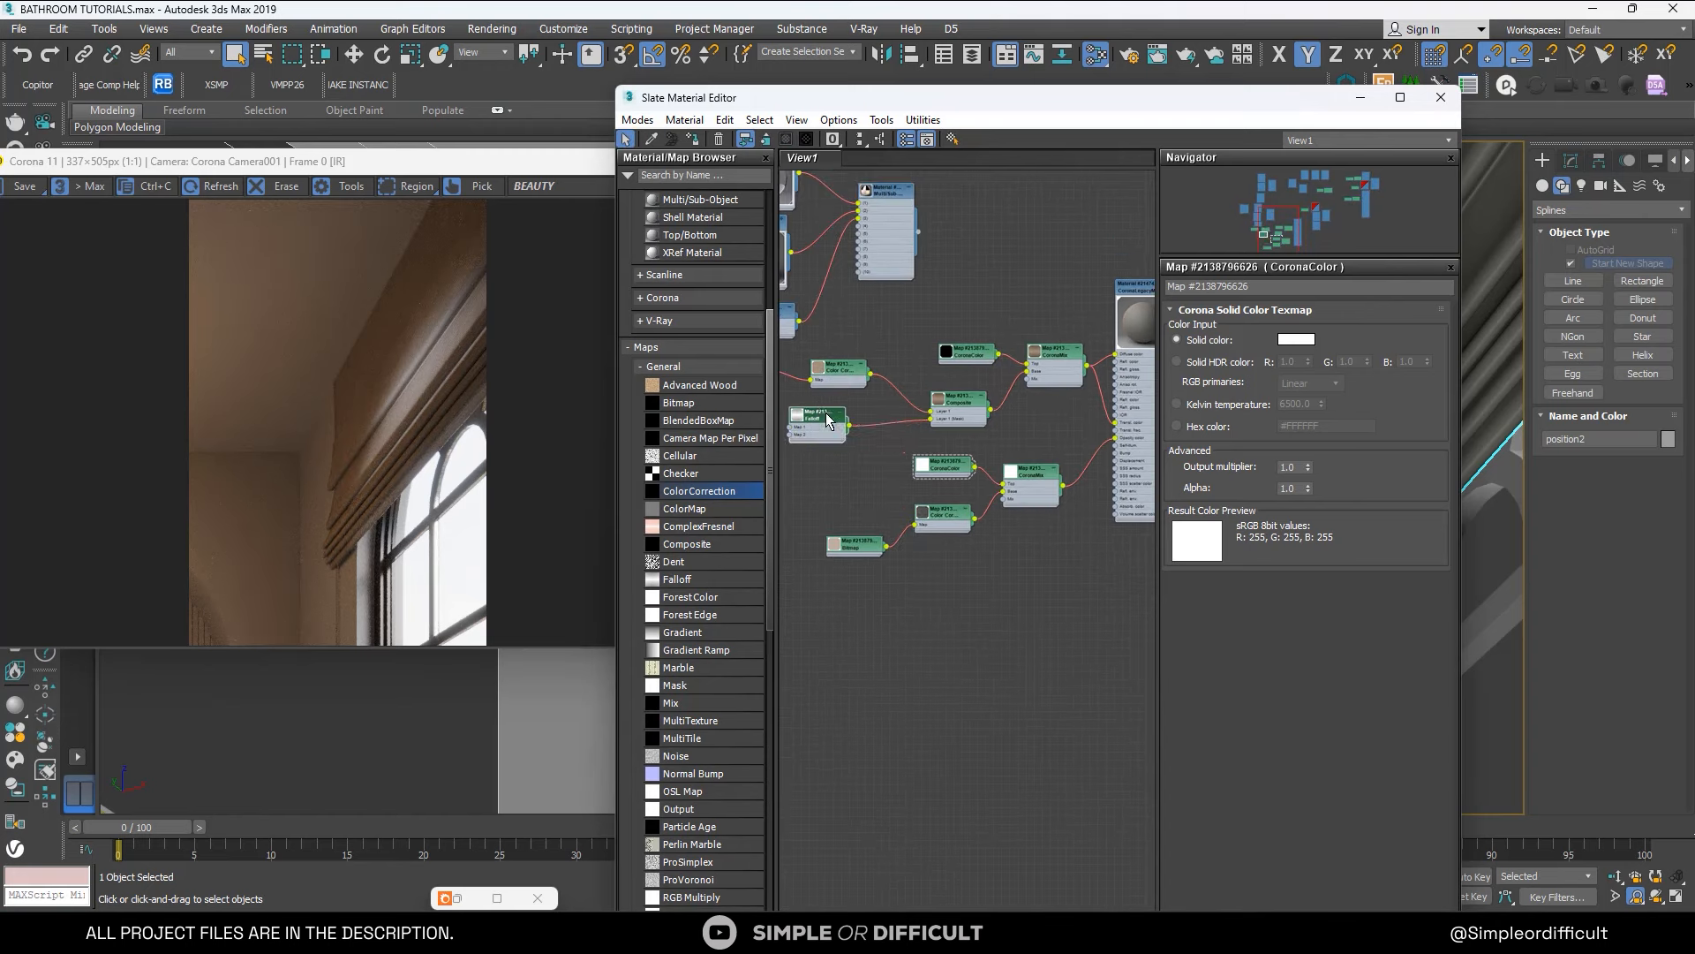
pyautogui.moveTo(937, 468); pyautogui.dragTo(923, 504)
pyautogui.scroll(1, 1030, 509)
pyautogui.scroll(2, 1029, 501)
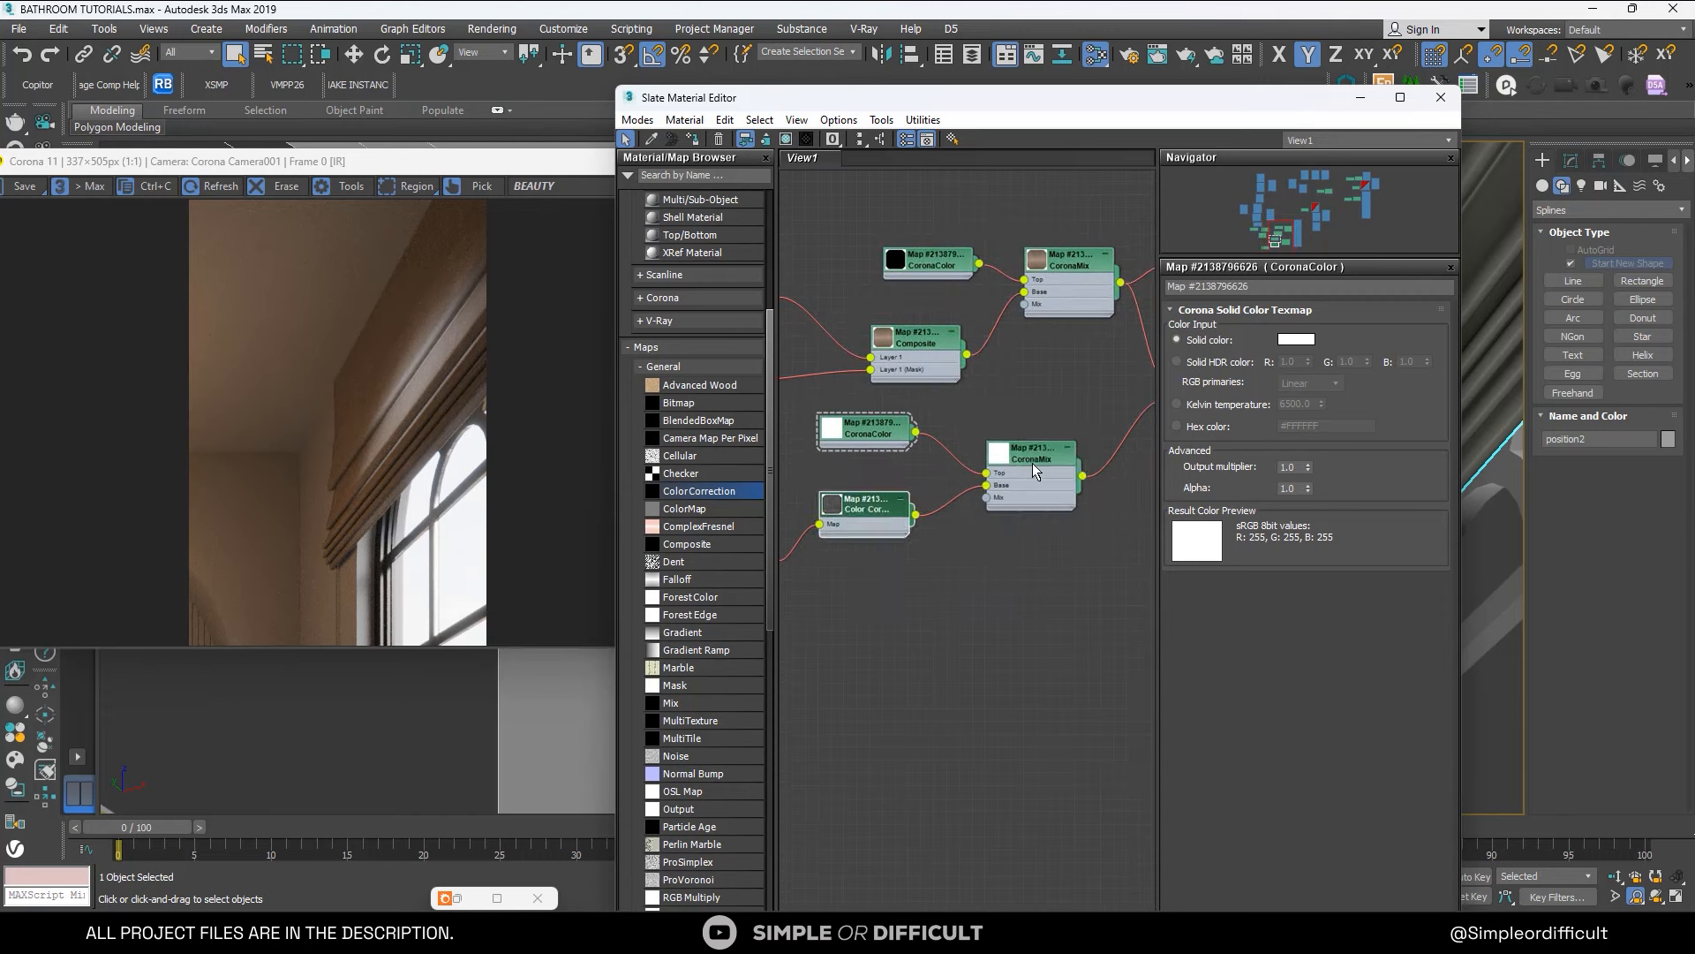
pyautogui.moveTo(1031, 463); pyautogui.dragTo(989, 437)
pyautogui.moveTo(1015, 507); pyautogui.dragTo(1025, 447, button='middle')
# Add a CoronaNormal map to the blind material's Bump slot, place it below the second CoronaMix and open its parameters.
pyautogui.scroll(-1, 957, 516)
pyautogui.scroll(1, 1095, 351)
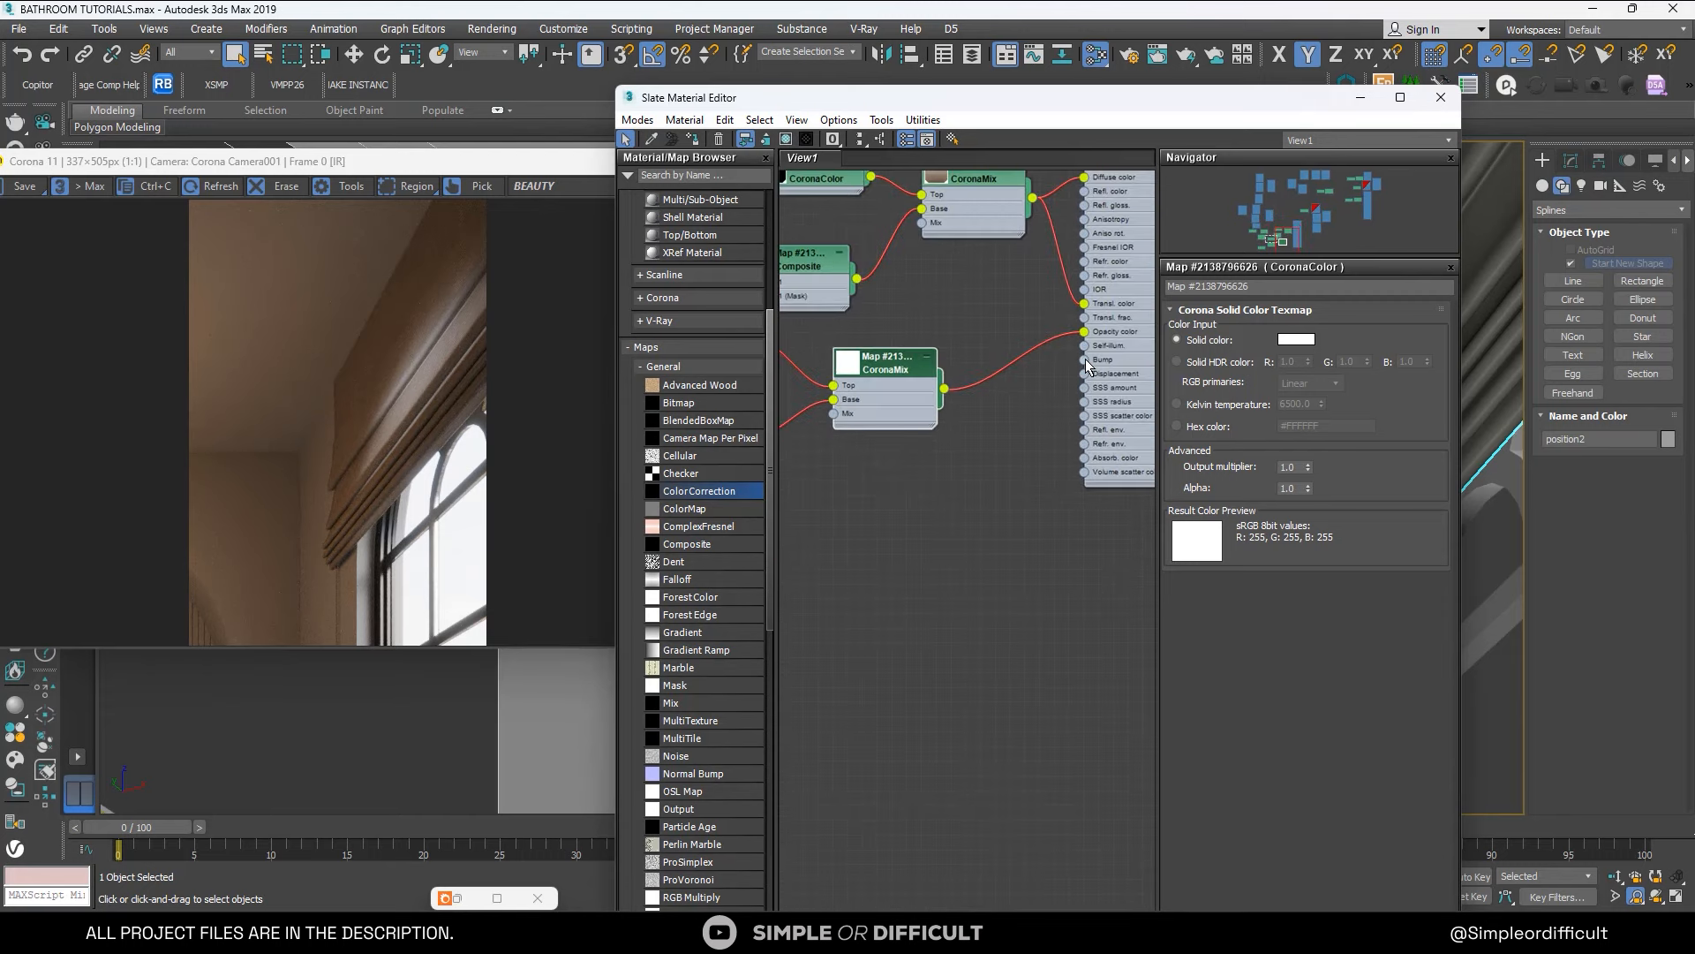
pyautogui.moveTo(1021, 429); pyautogui.dragTo(1021, 430)
pyautogui.moveTo(1086, 434)
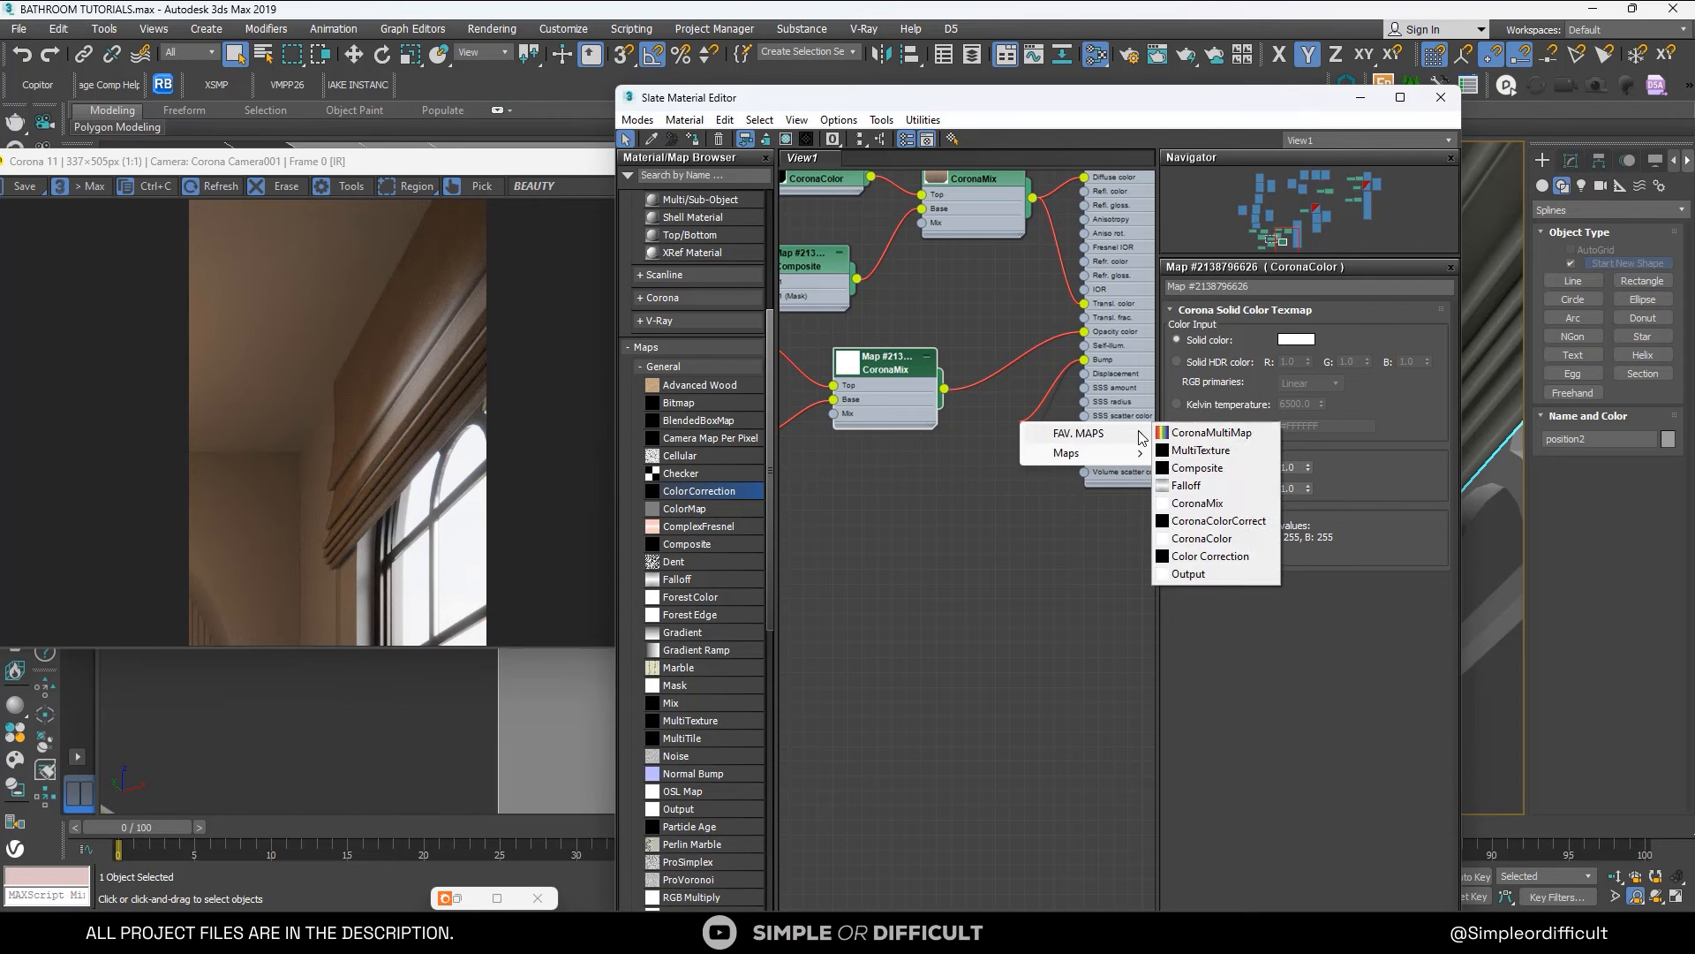
pyautogui.moveTo(1223, 472)
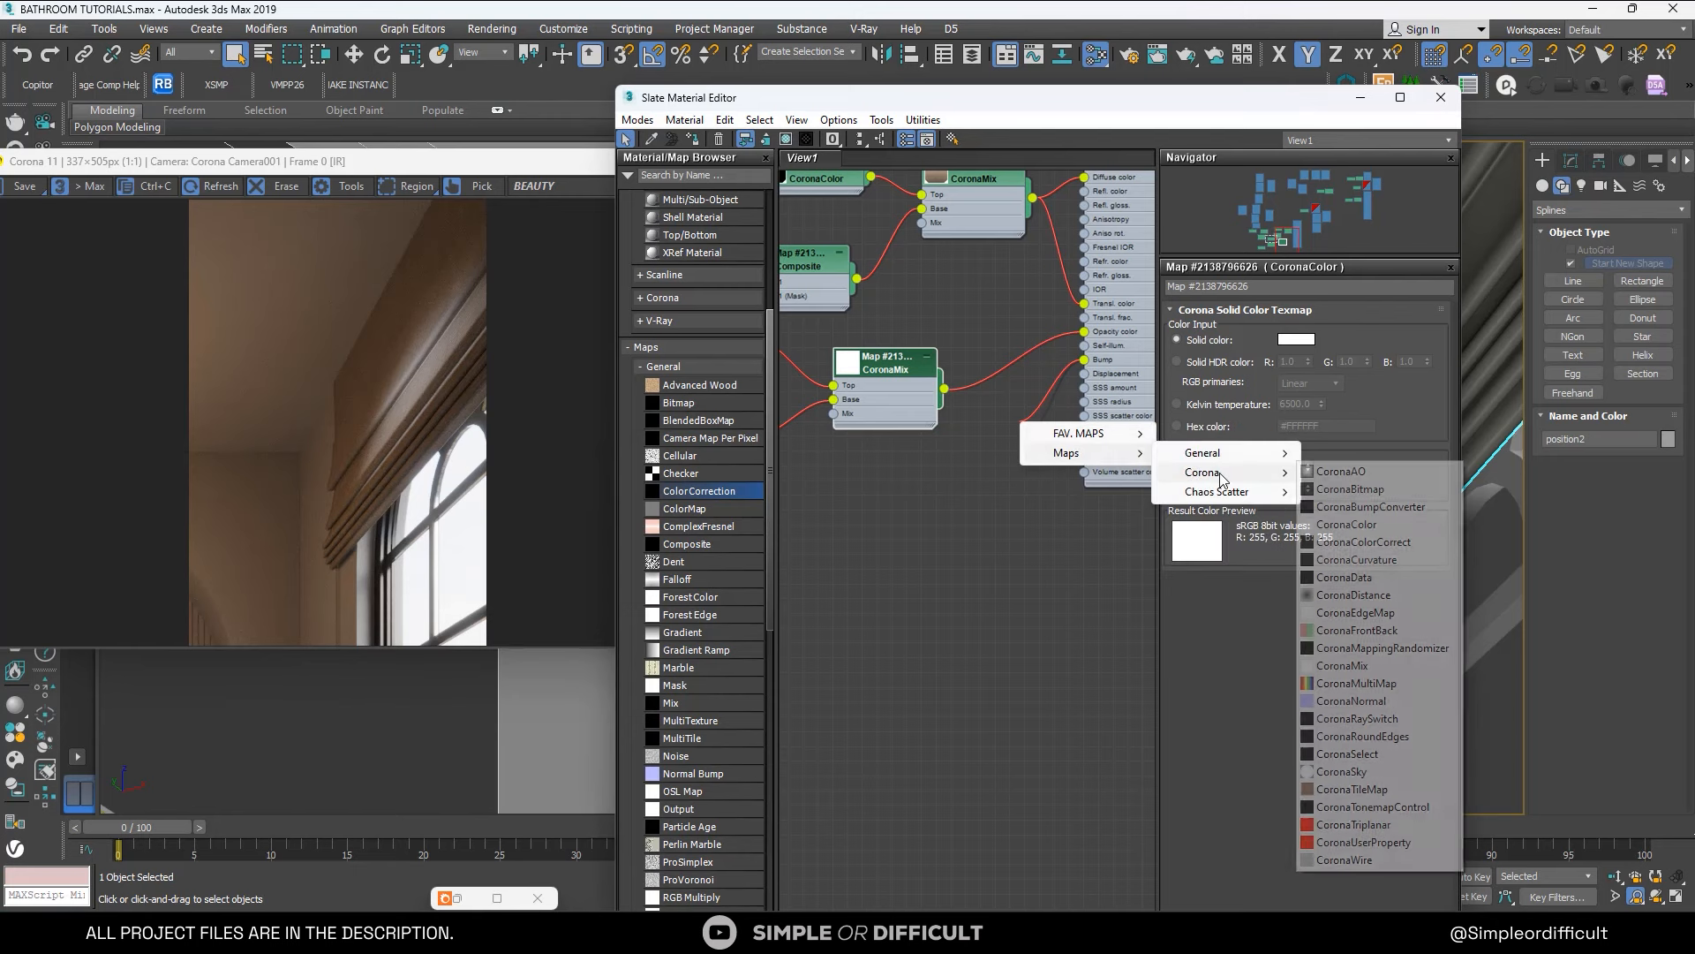
pyautogui.click(1354, 699)
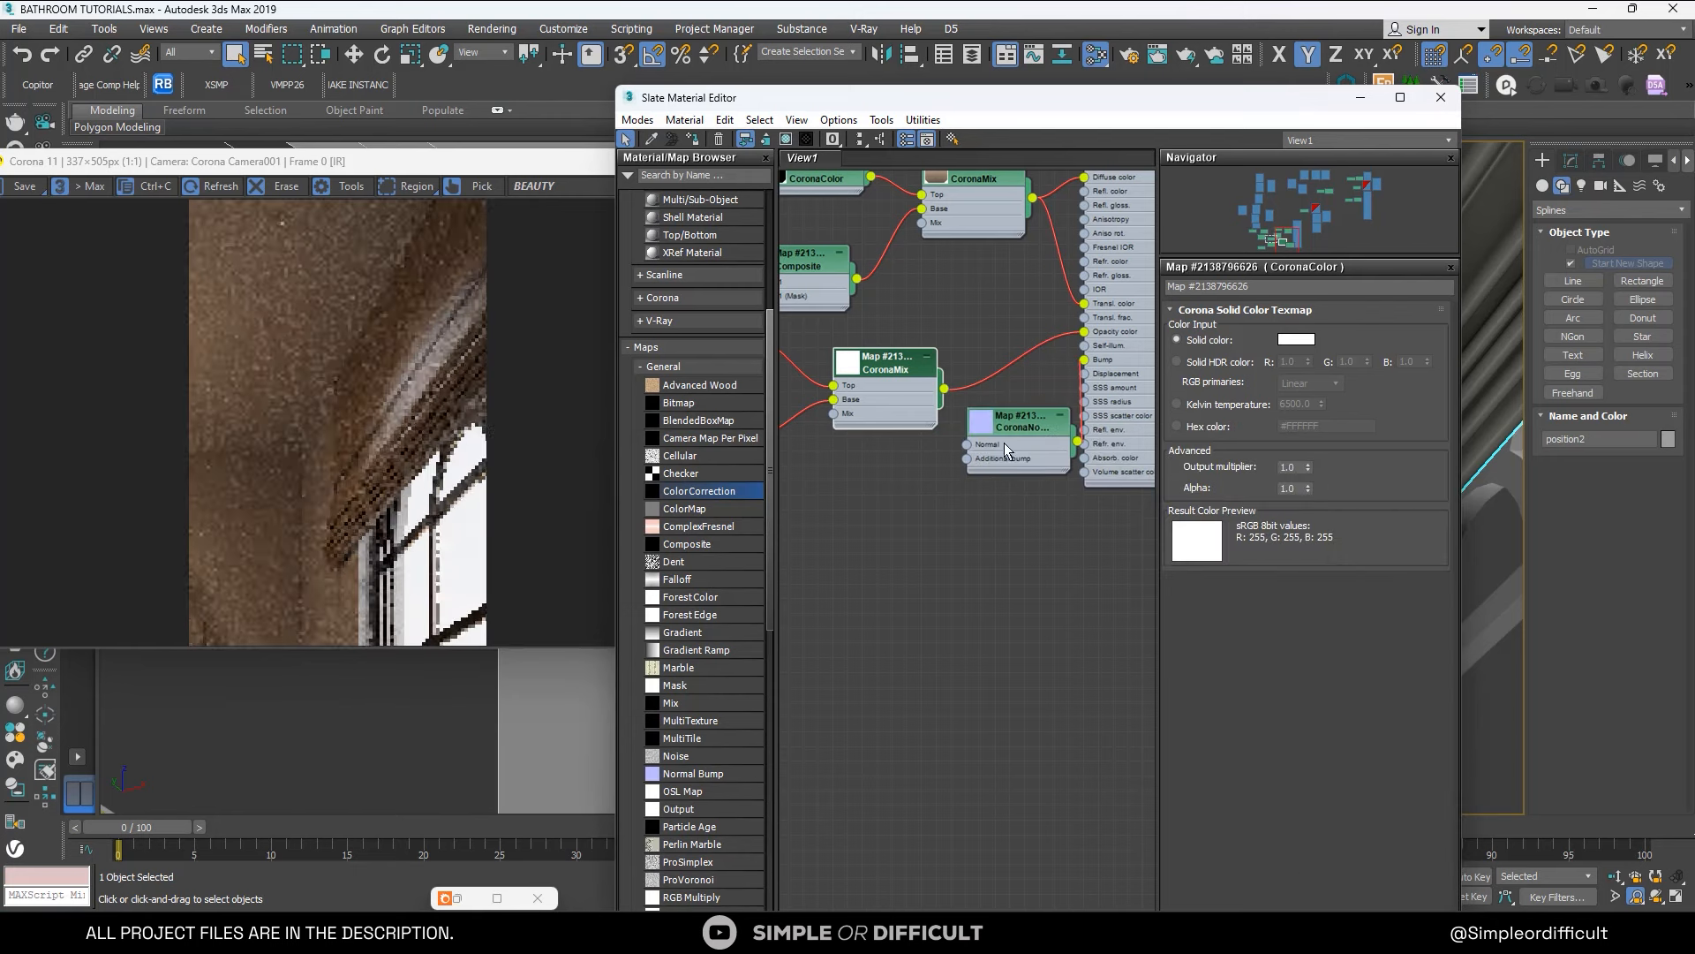
pyautogui.doubleClick(973, 487)
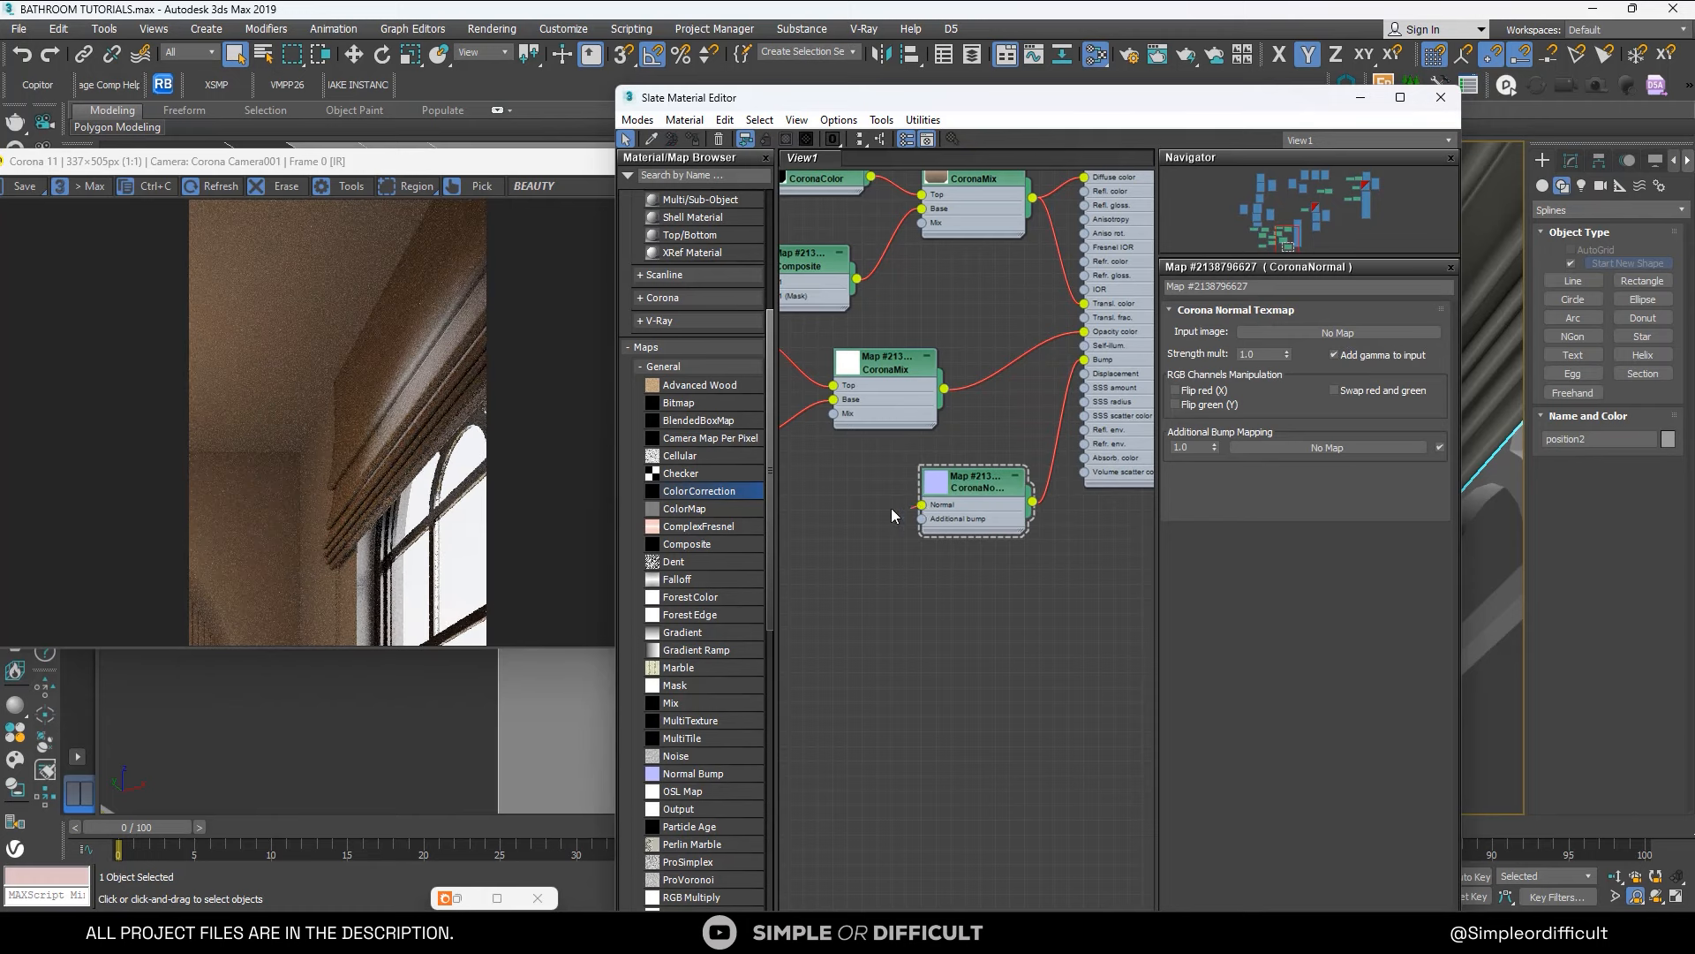
# Load the bump NRM image from the Blind texture folder as a CoronaBitmap into the CoronaNormal's Normal slot, placing it beside the map.
pyautogui.moveTo(892, 510); pyautogui.dragTo(885, 512)
pyautogui.moveTo(934, 539)
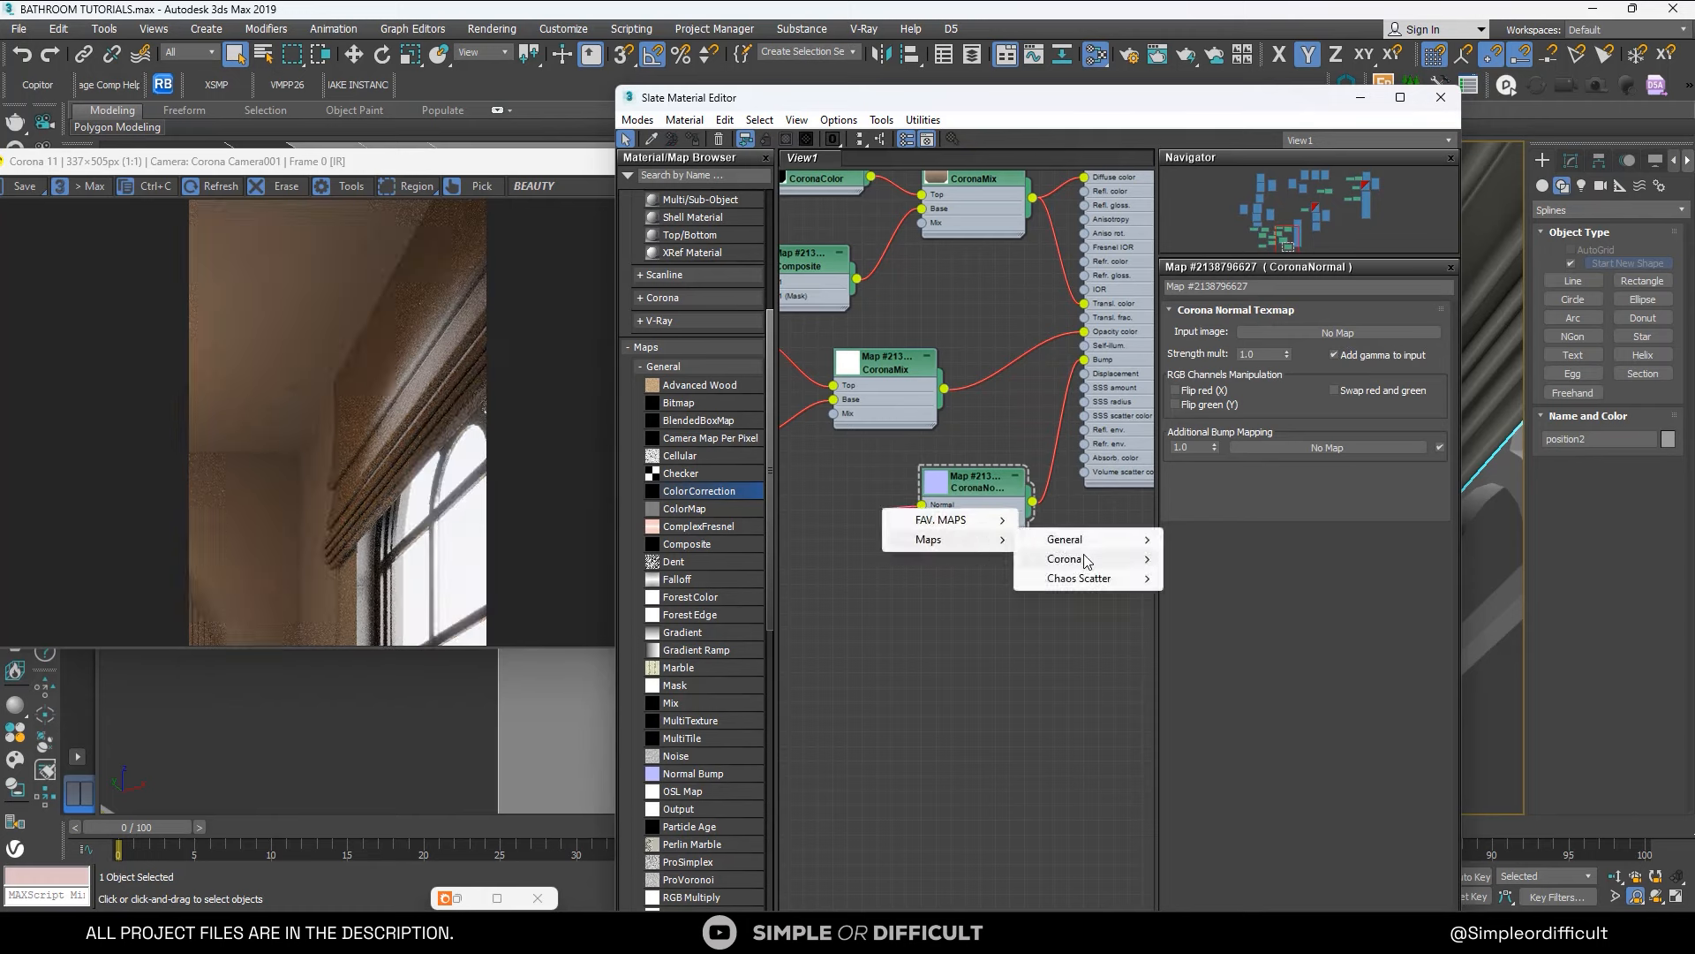
pyautogui.moveTo(1087, 561)
pyautogui.click(1273, 197)
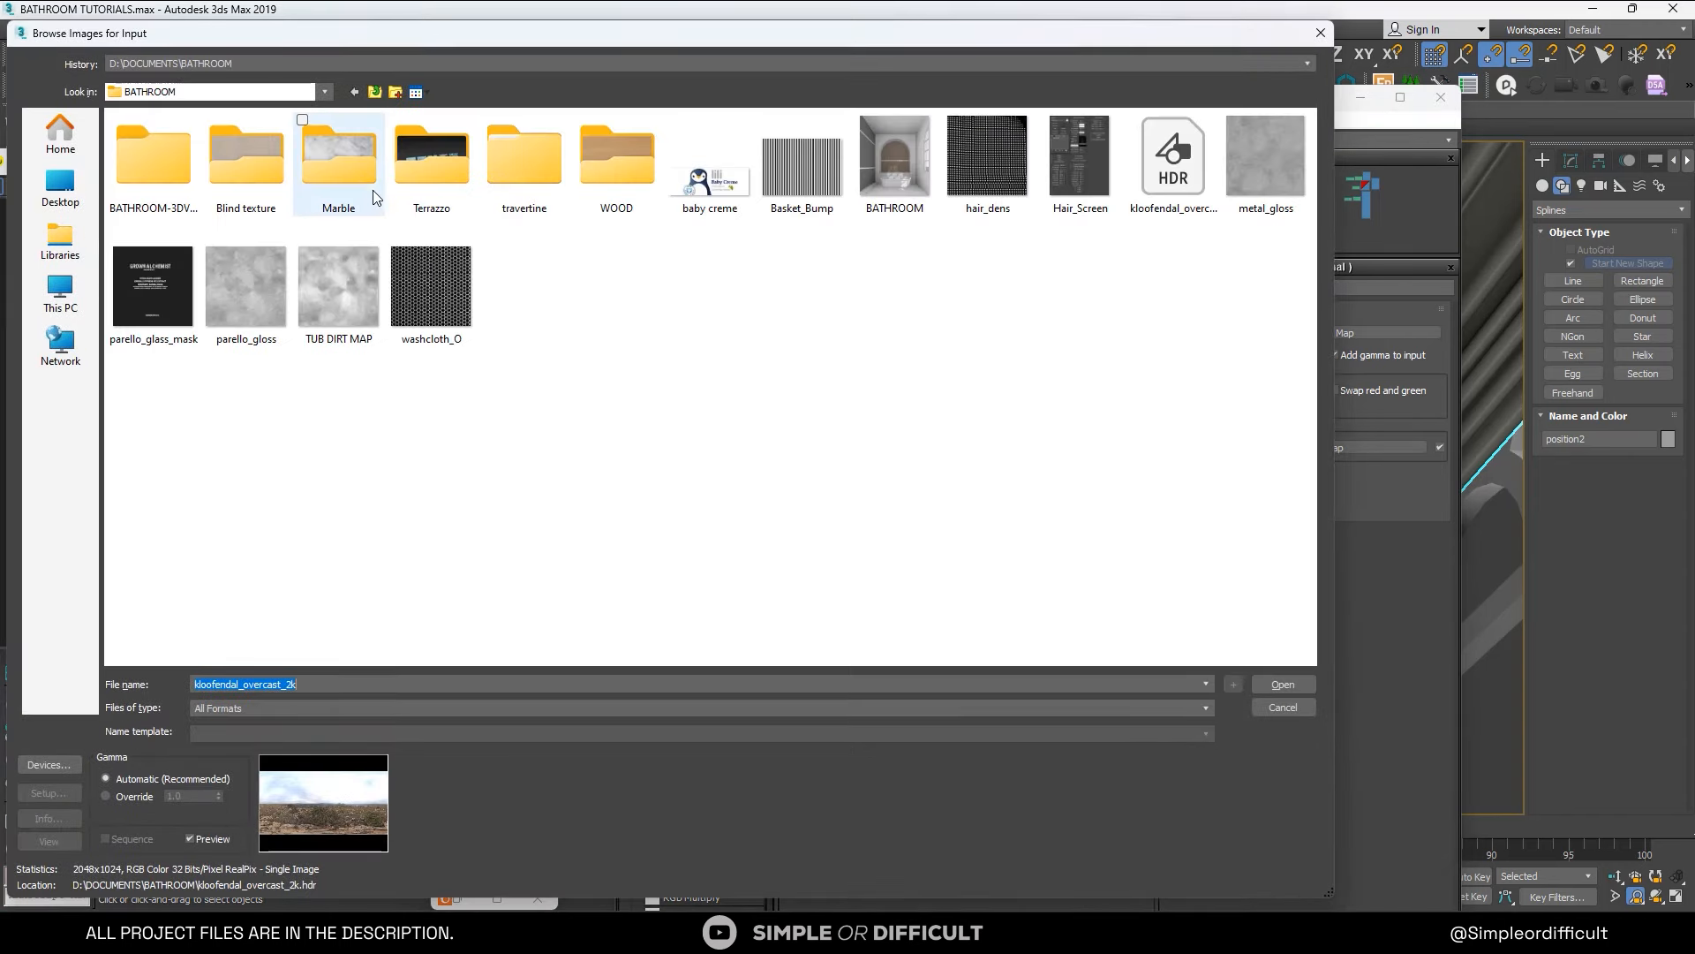
pyautogui.doubleClick(260, 176)
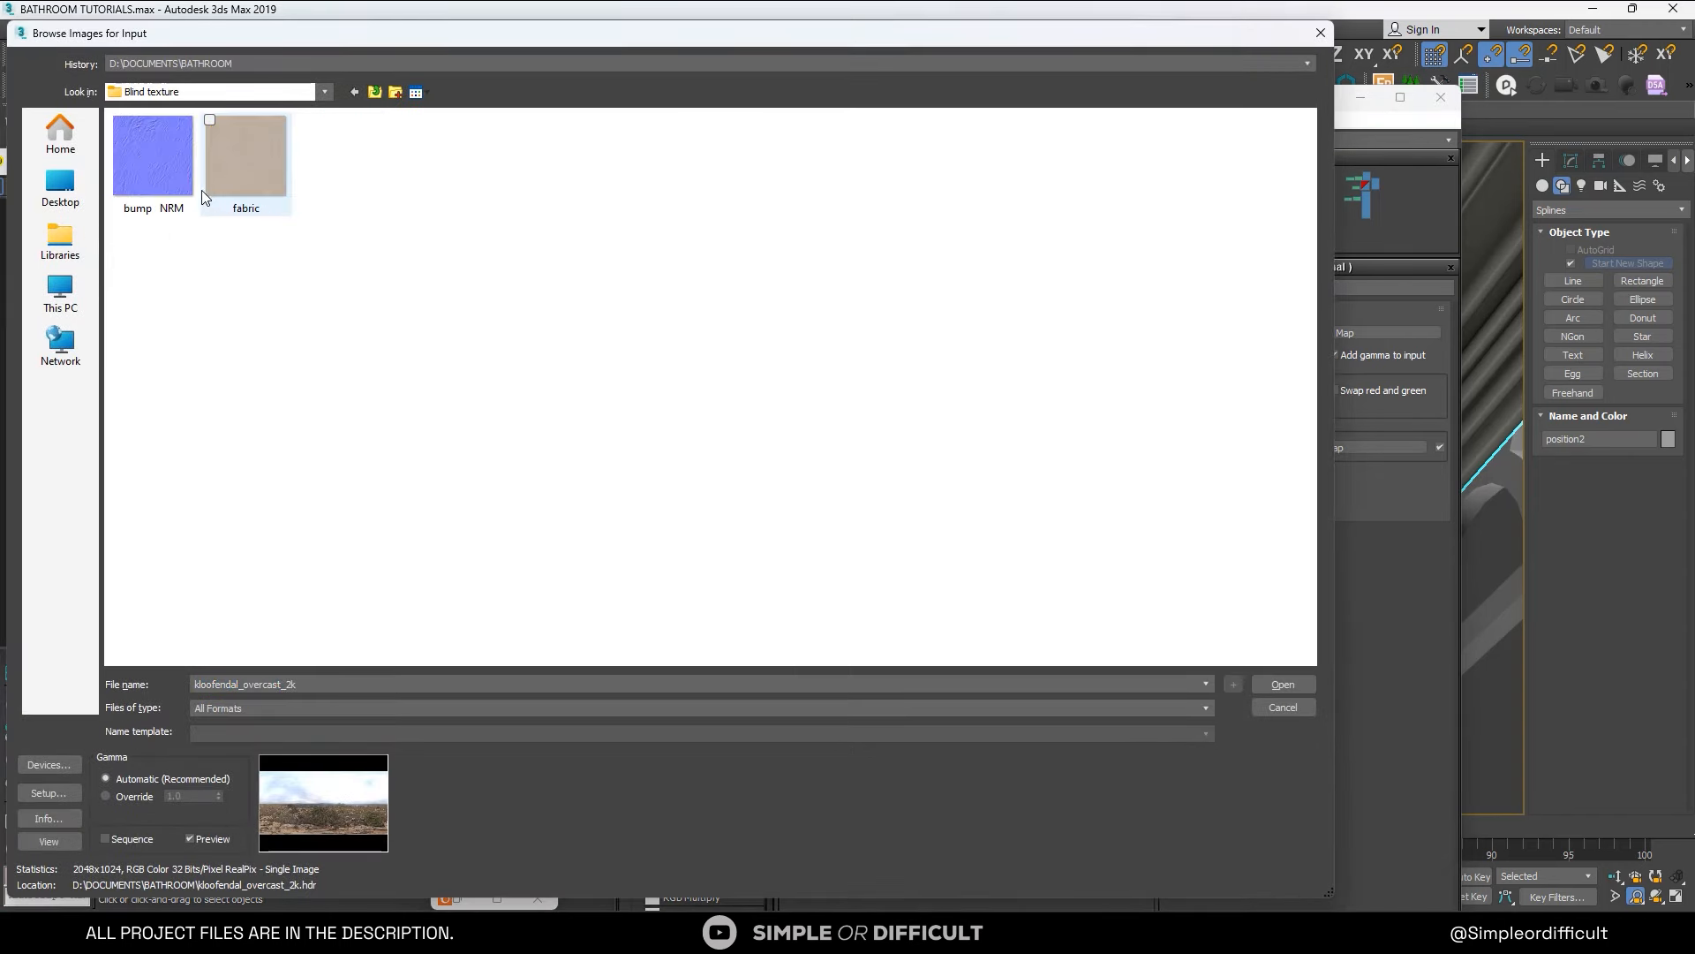
pyautogui.click(172, 177)
pyautogui.click(1283, 685)
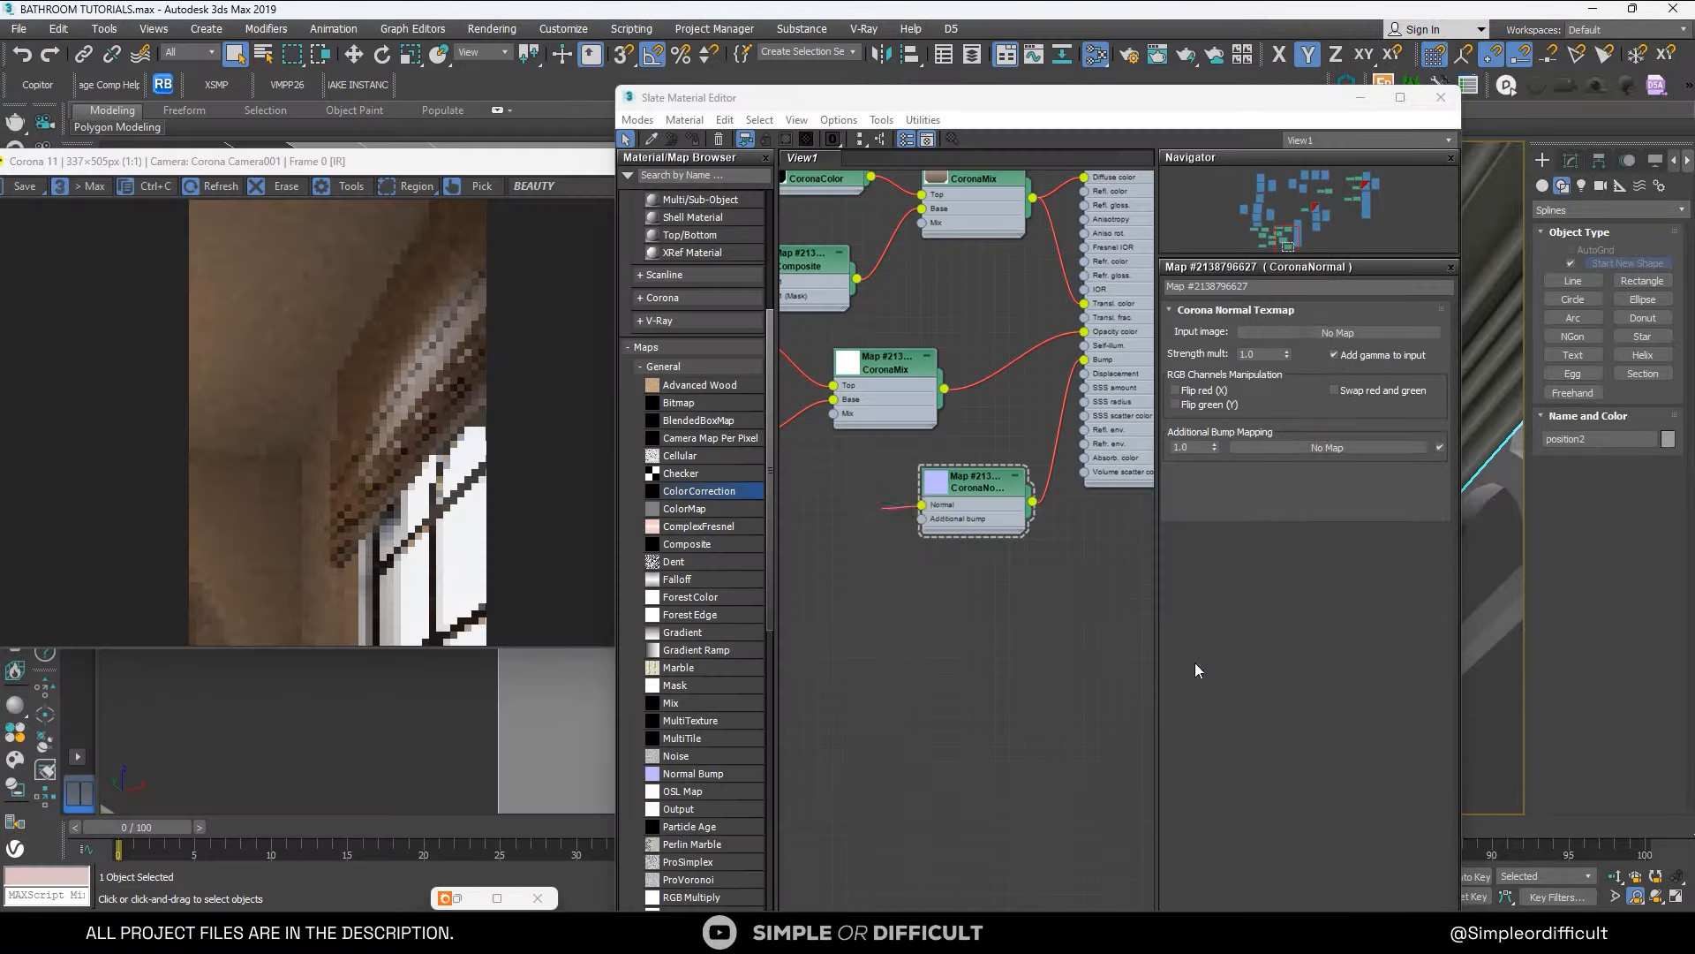
pyautogui.scroll(1, 930, 492)
pyautogui.doubleClick(888, 512)
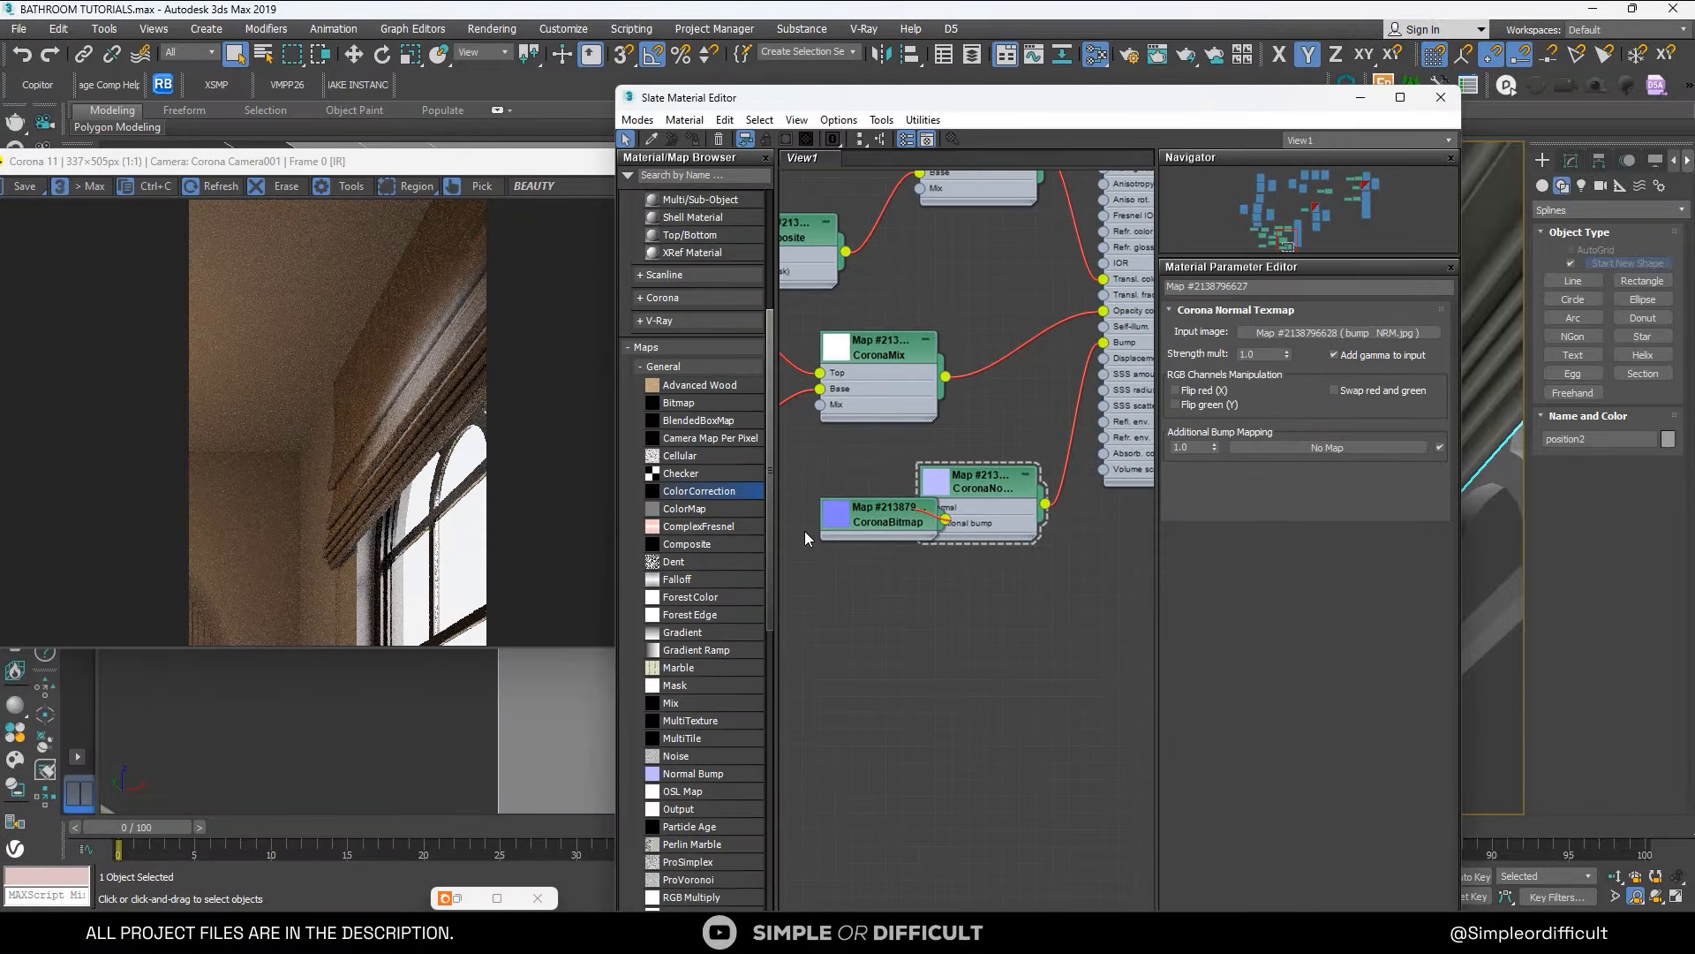
pyautogui.moveTo(888, 513); pyautogui.dragTo(805, 532)
# Set the CoronaNormal's additional bump amount to 2.0 and, after trying 0.5, its strength multiplier to 1.0.
pyautogui.scroll(-2, 935, 442)
pyautogui.moveTo(1073, 184); pyautogui.dragTo(972, 446, button='middle')
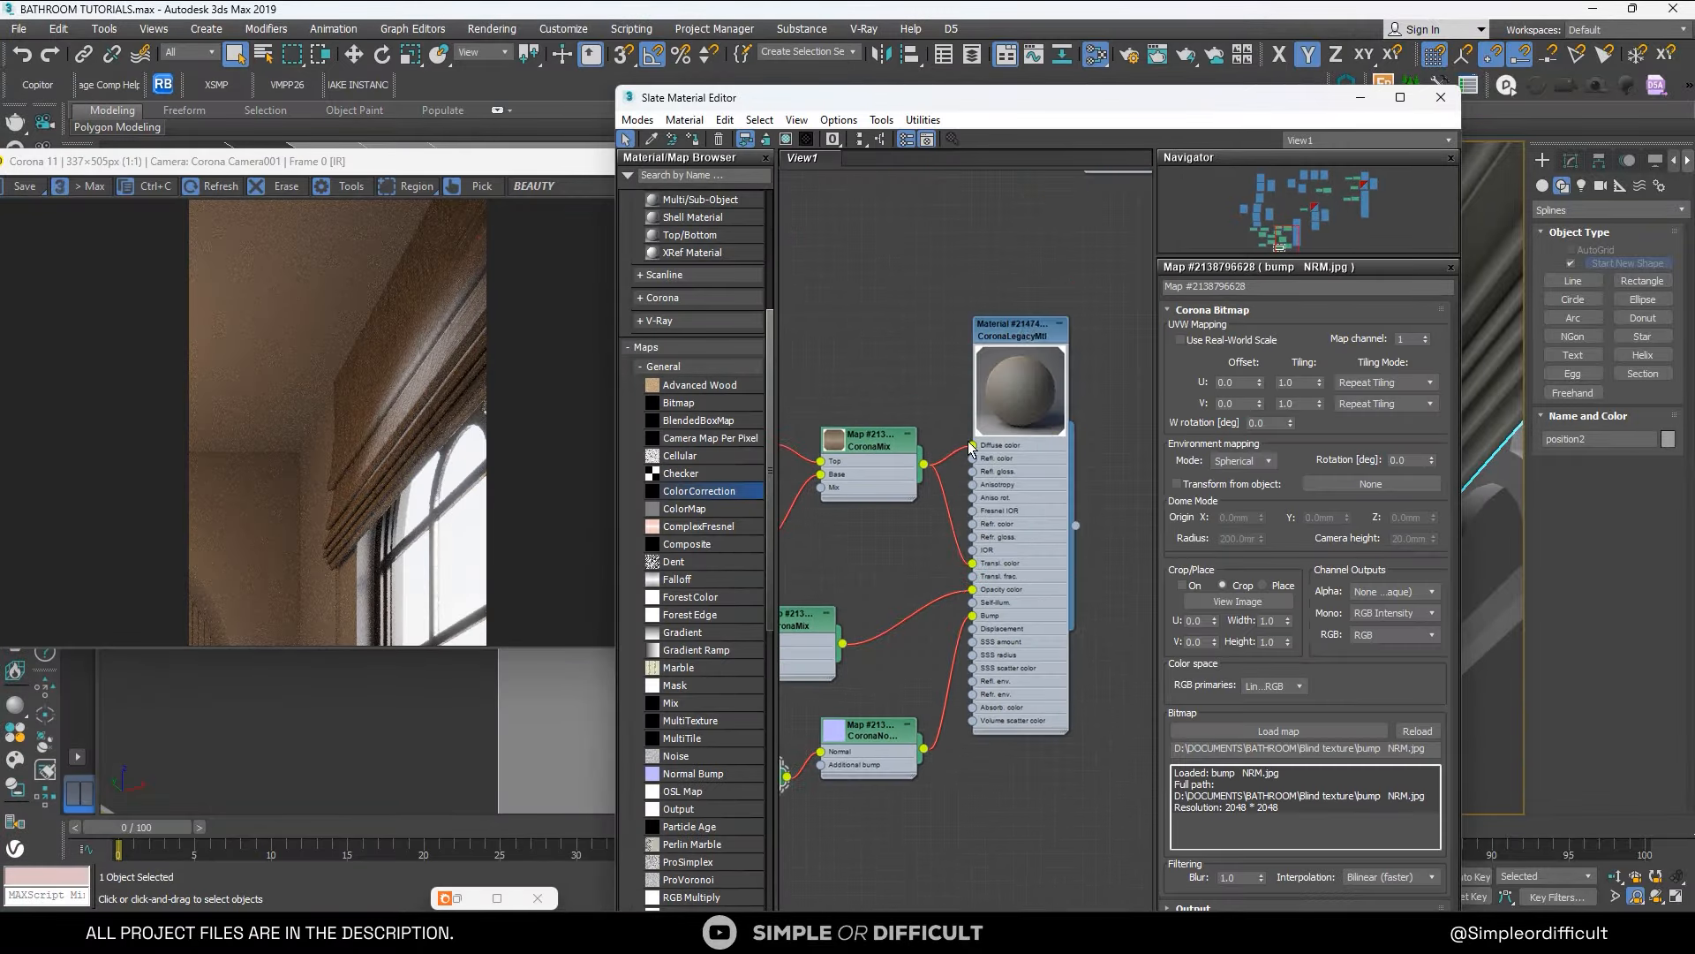
pyautogui.scroll(6, 1029, 397)
pyautogui.scroll(-5, 1030, 397)
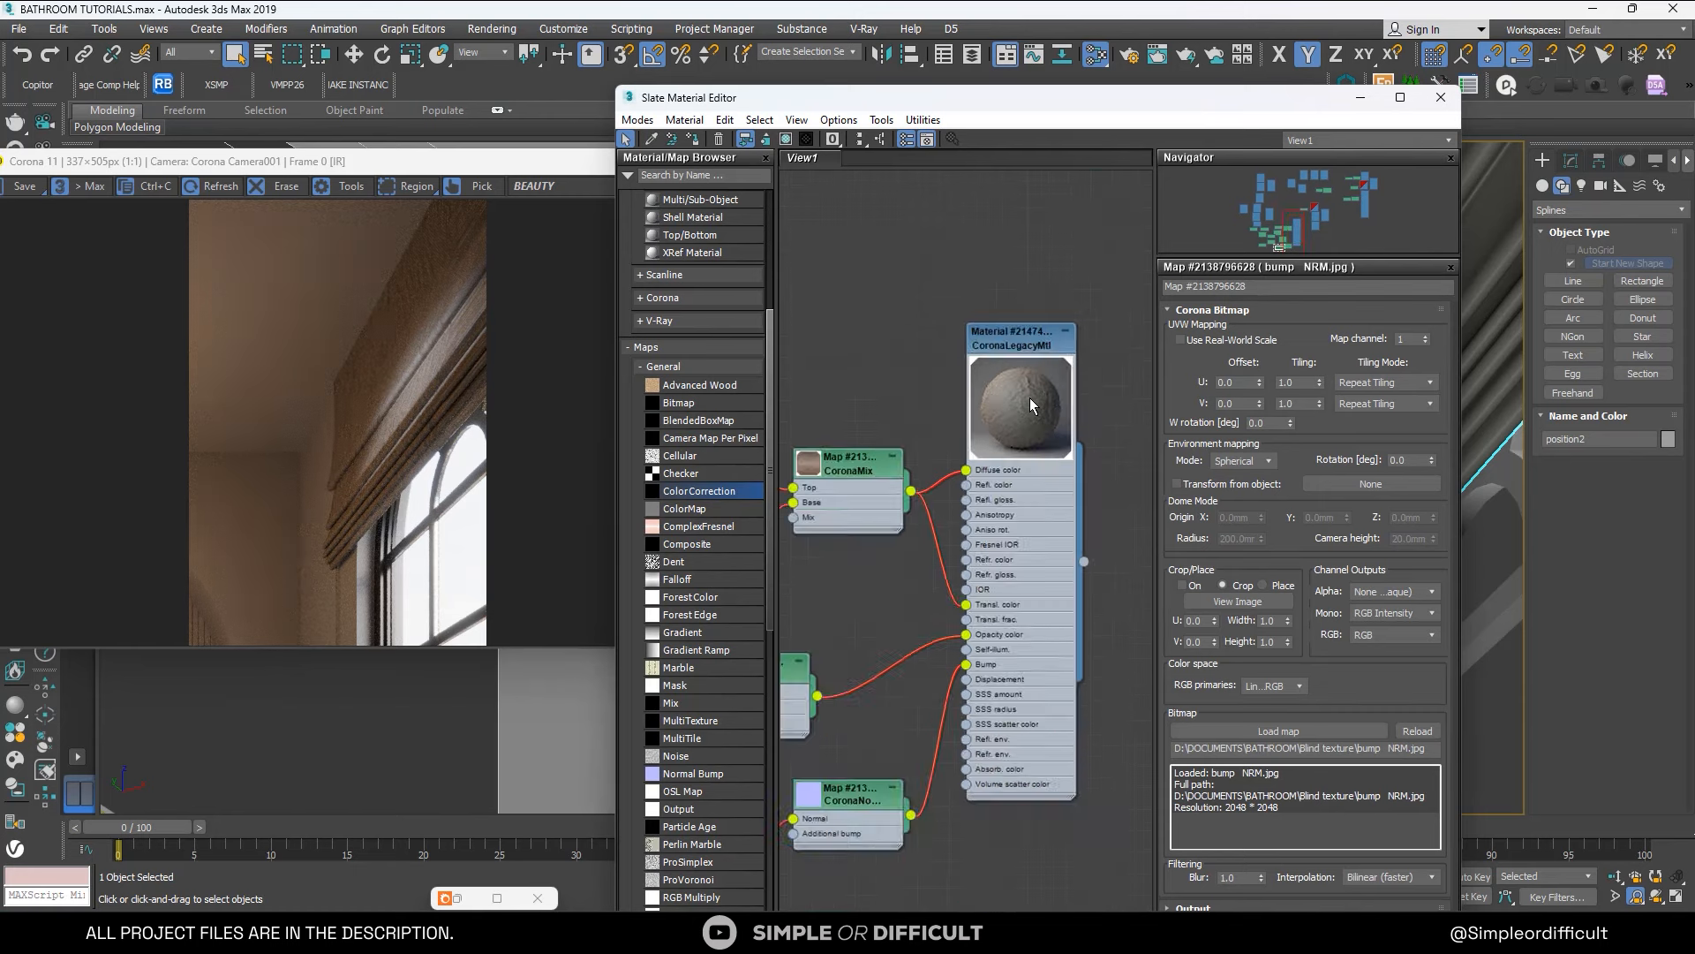
pyautogui.moveTo(883, 697); pyautogui.dragTo(989, 597, button='middle')
pyautogui.doubleClick(990, 600)
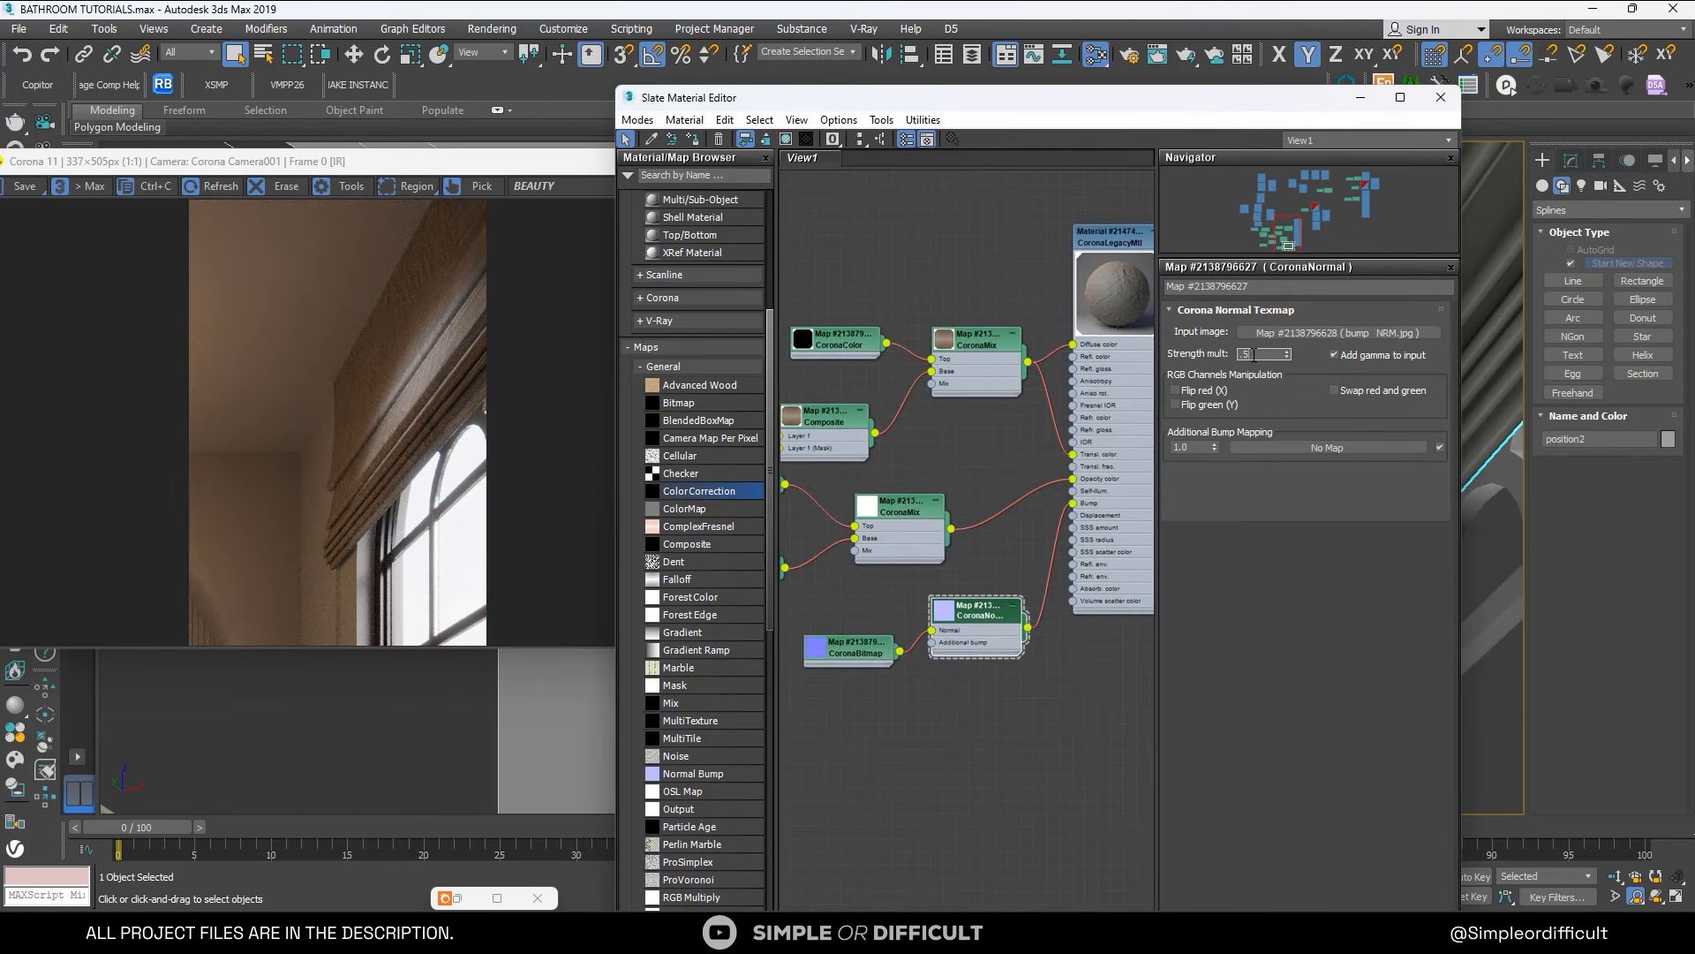
pyautogui.press('Tab')
pyautogui.write('2')
pyautogui.press('Return')
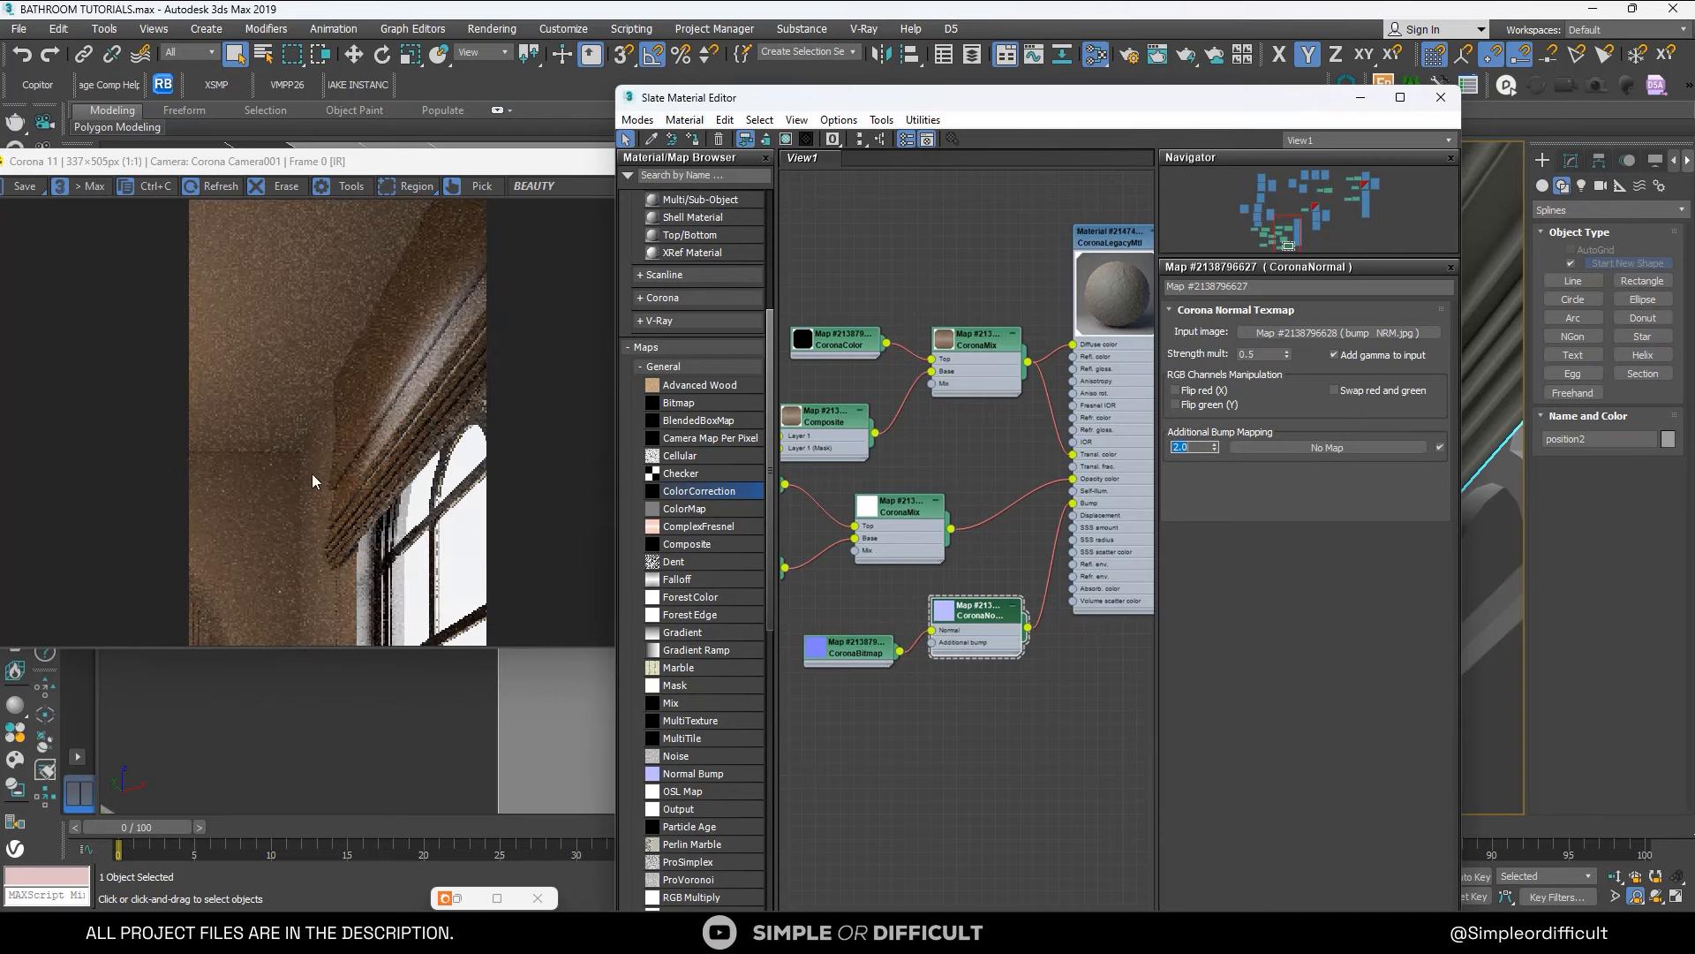
pyautogui.scroll(2, 350, 439)
pyautogui.scroll(-1, 350, 439)
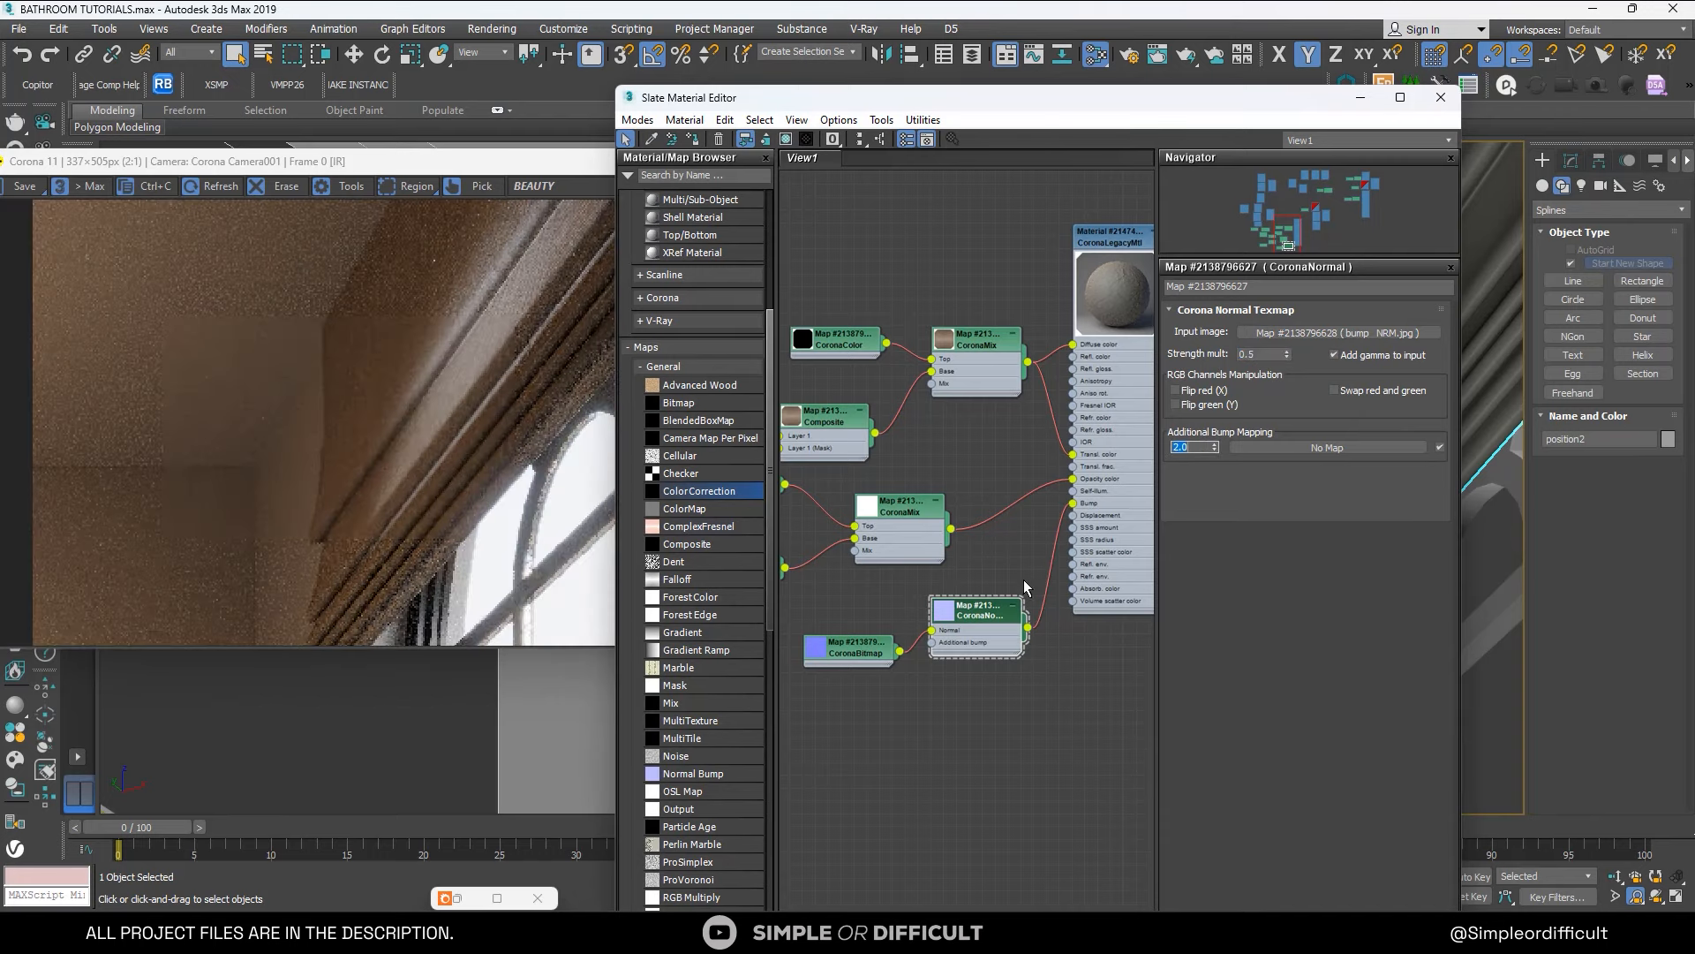
pyautogui.click(1245, 353)
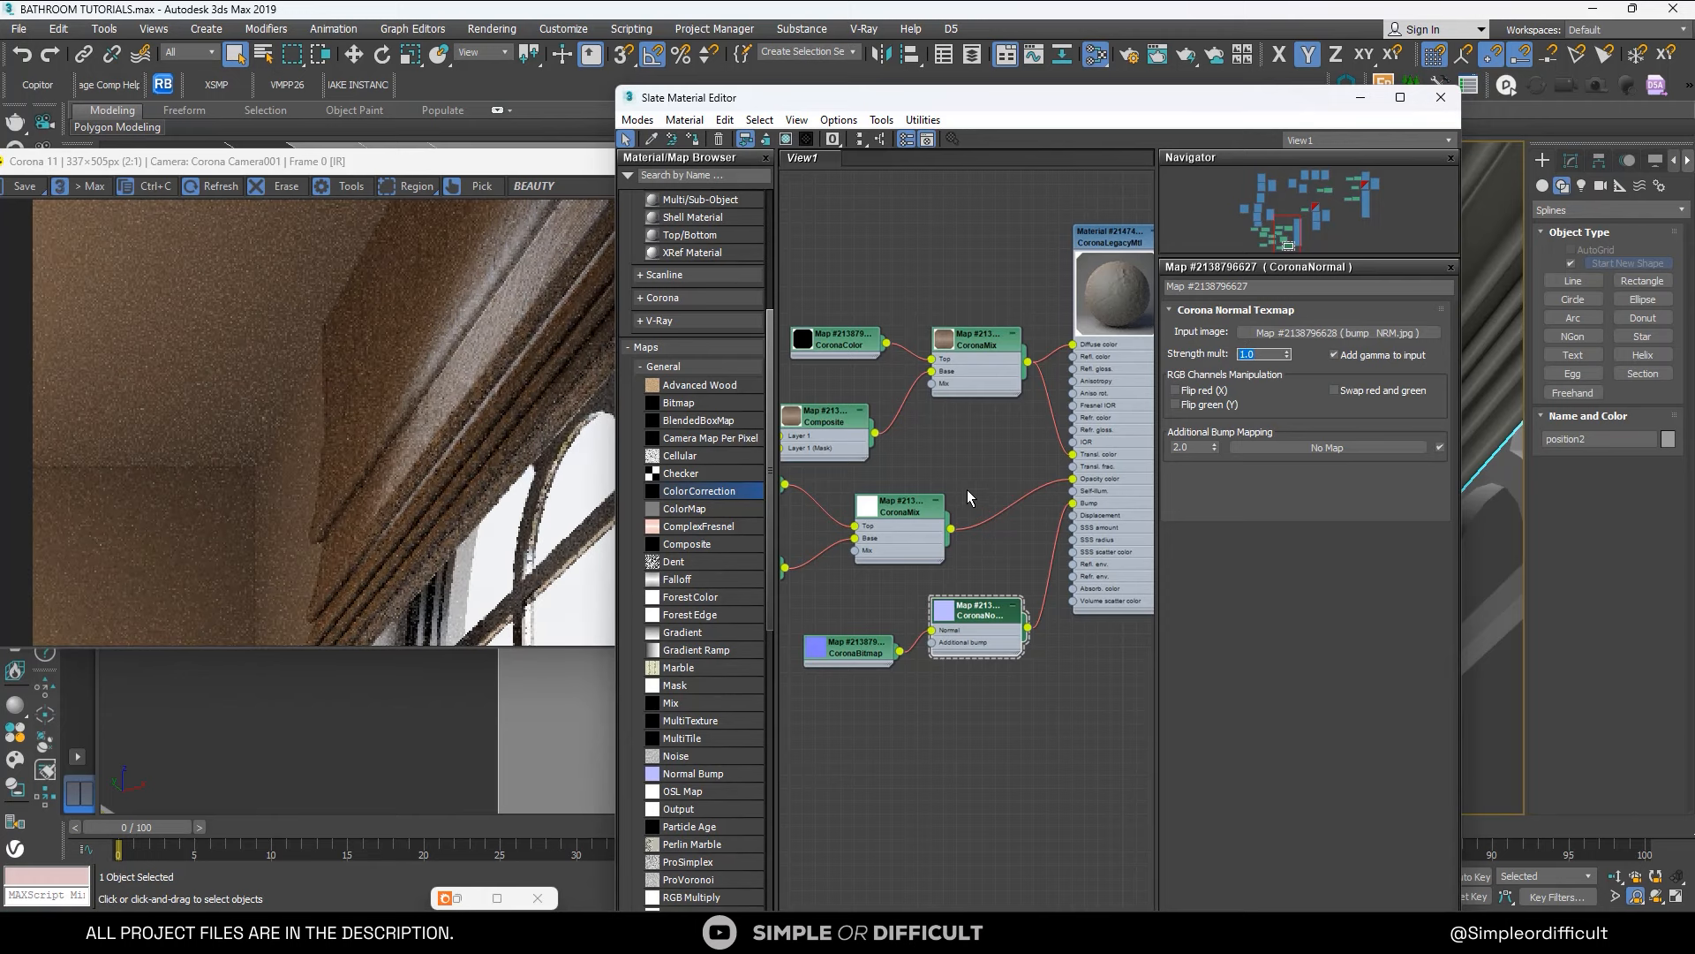
# Duplicate the opacity branch's fabric Bitmap and Color Correction nodes together and place the copies below the originals.
pyautogui.scroll(-1, 987, 496)
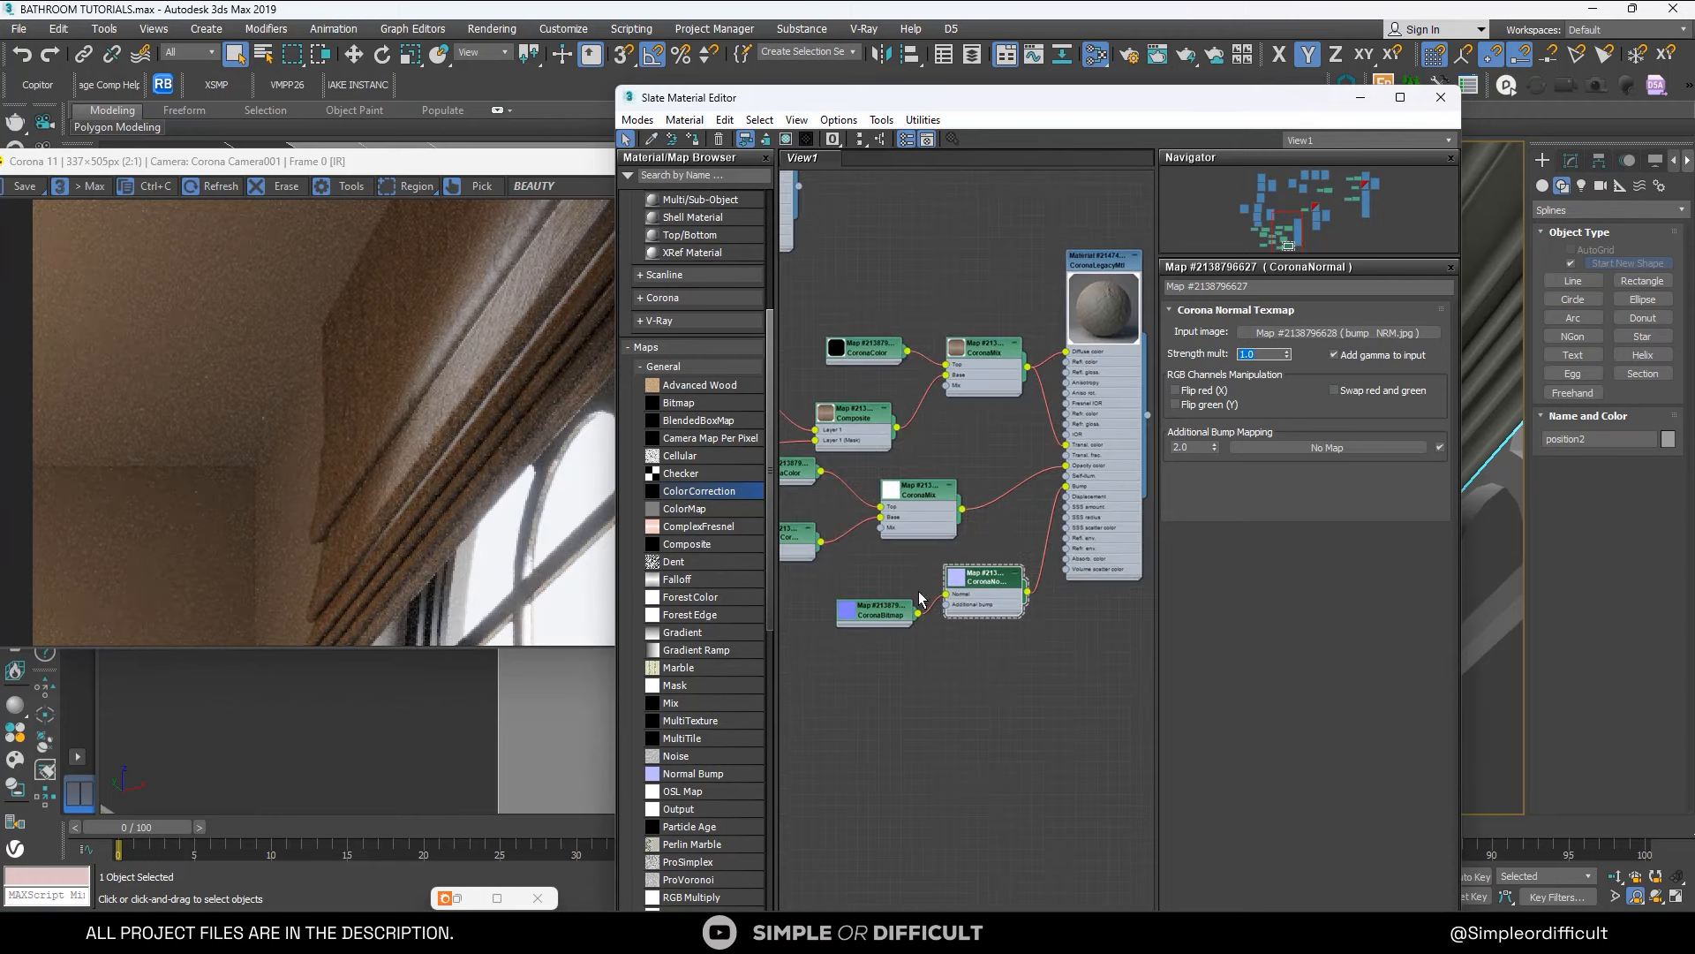
pyautogui.moveTo(926, 597); pyautogui.dragTo(980, 482, button='middle')
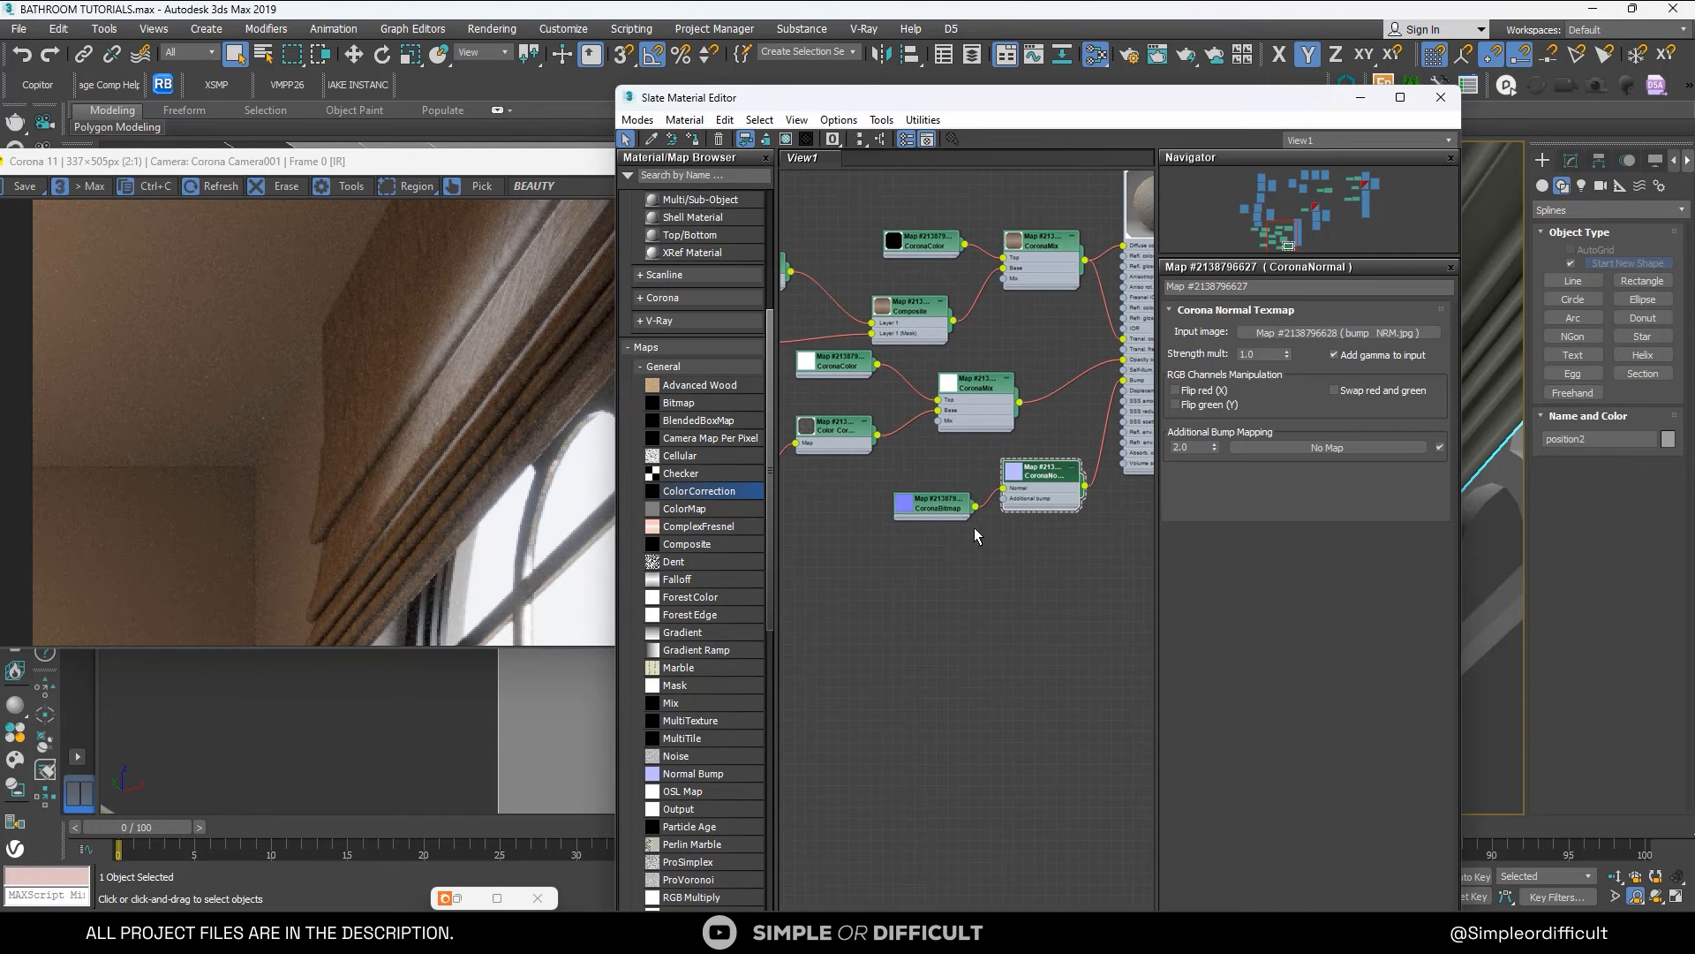
pyautogui.moveTo(937, 428); pyautogui.dragTo(977, 388, button='middle')
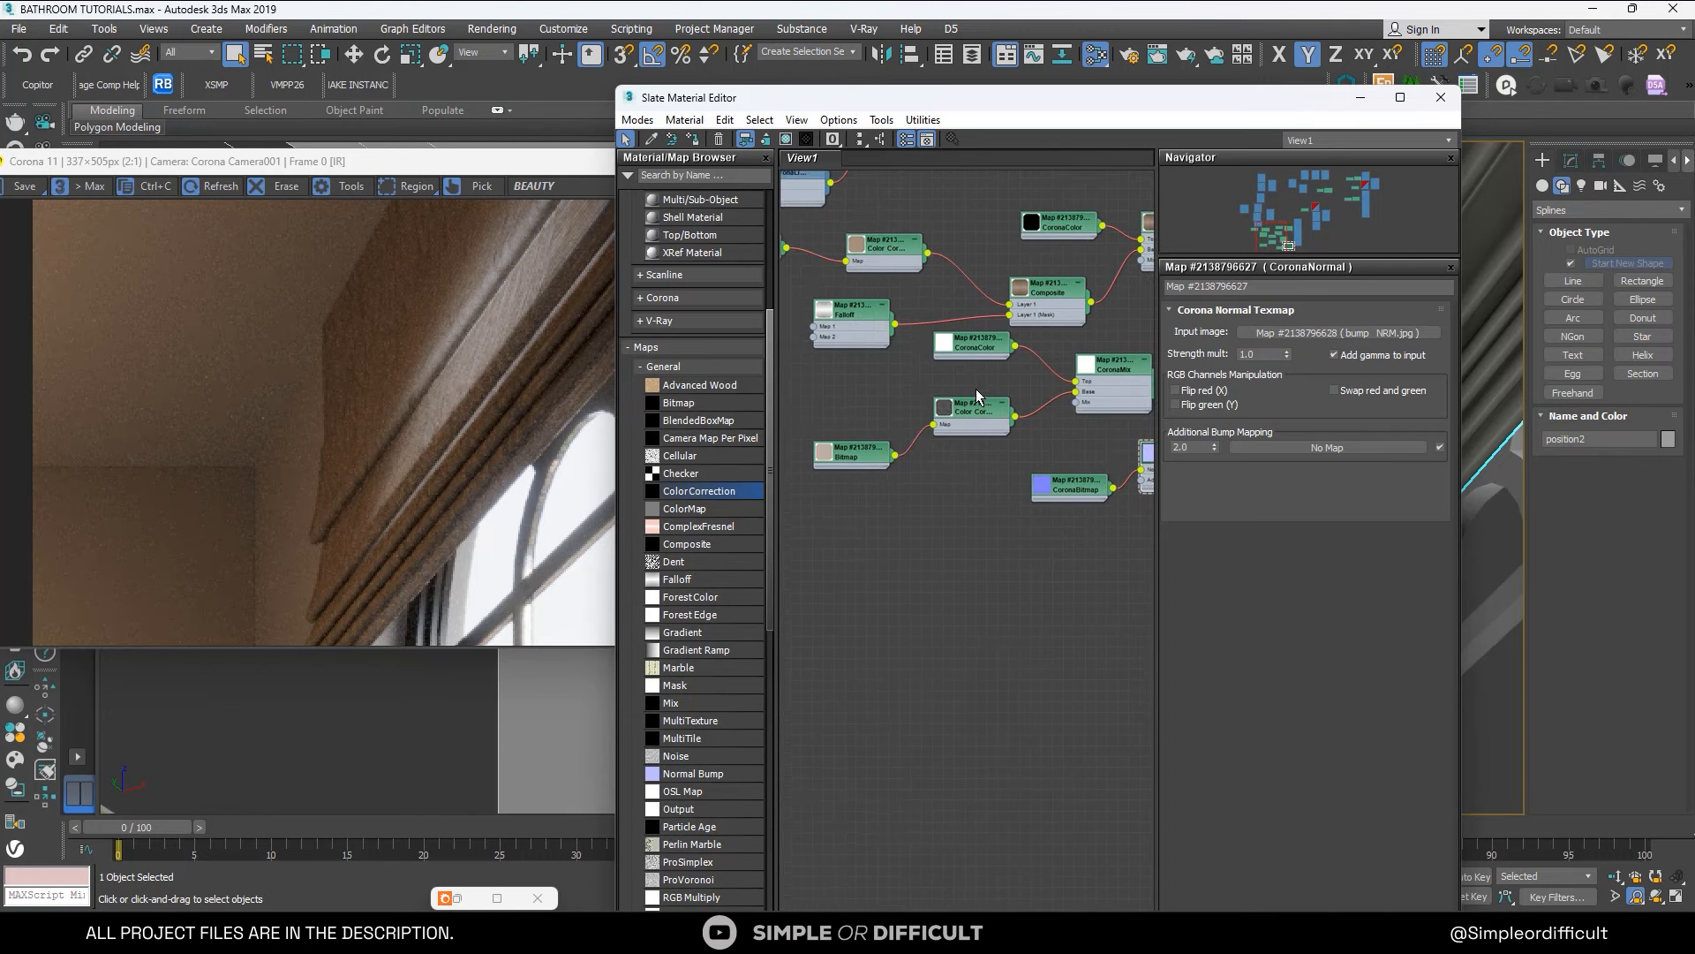
pyautogui.moveTo(974, 382); pyautogui.dragTo(833, 460)
pyautogui.scroll(-1, 915, 429)
pyautogui.keyDown('shift'); pyautogui.moveTo(955, 415); pyautogui.dragTo(964, 522); pyautogui.keyUp('shift')
# Connect the copied Color Correction to the CoronaNormal's Additional bump slot and move the normal CoronaBitmap up.
pyautogui.scroll(3, 1032, 518)
pyautogui.moveTo(980, 521); pyautogui.dragTo(883, 501, button='middle')
pyautogui.scroll(1, 894, 508)
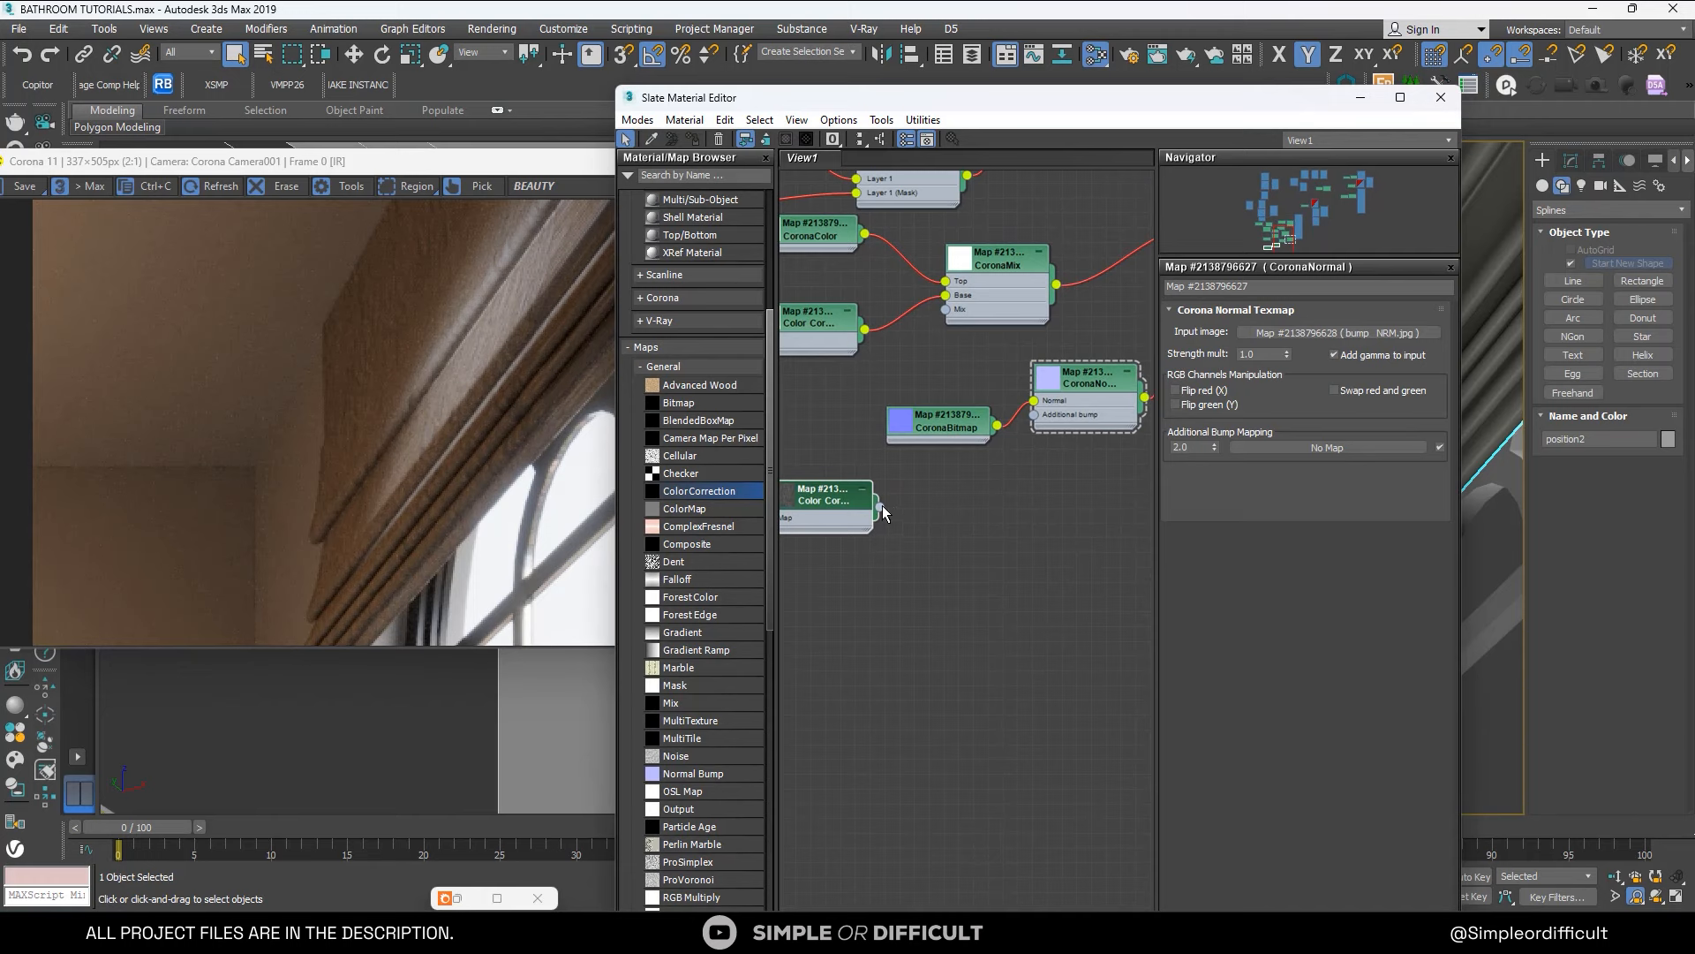
pyautogui.moveTo(1025, 432); pyautogui.dragTo(931, 376)
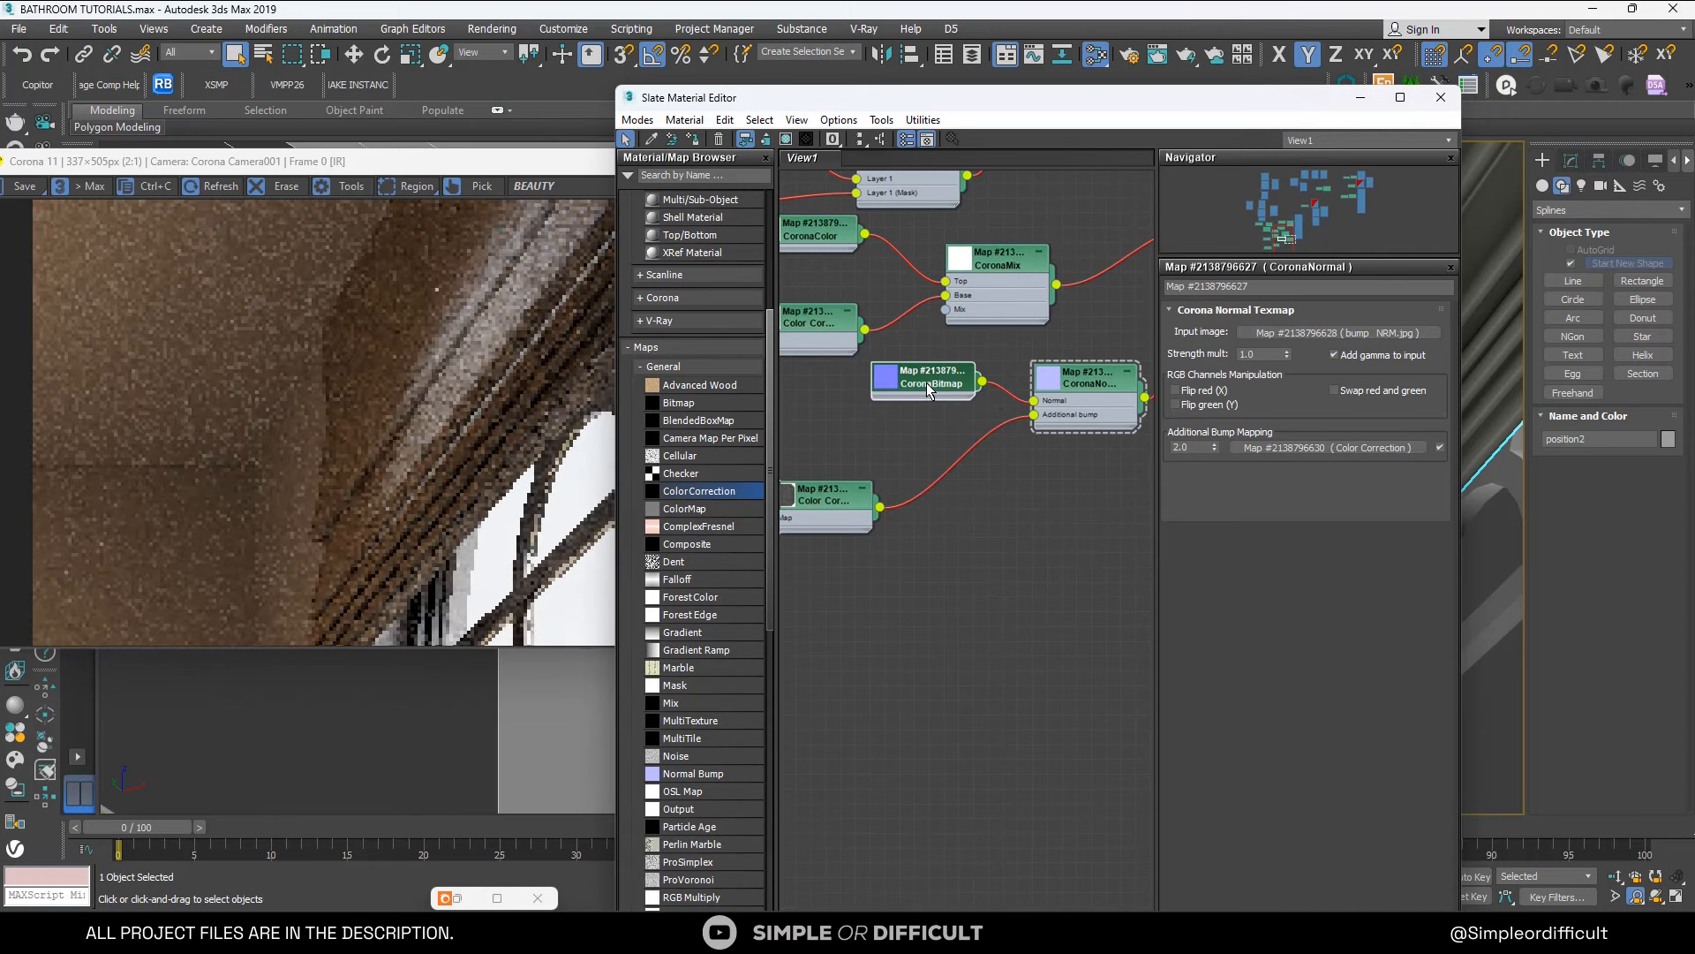
# Enlarge the copied Color Correction node's preview to examine its fabric texture.
pyautogui.scroll(-4, 945, 470)
pyautogui.scroll(2, 863, 490)
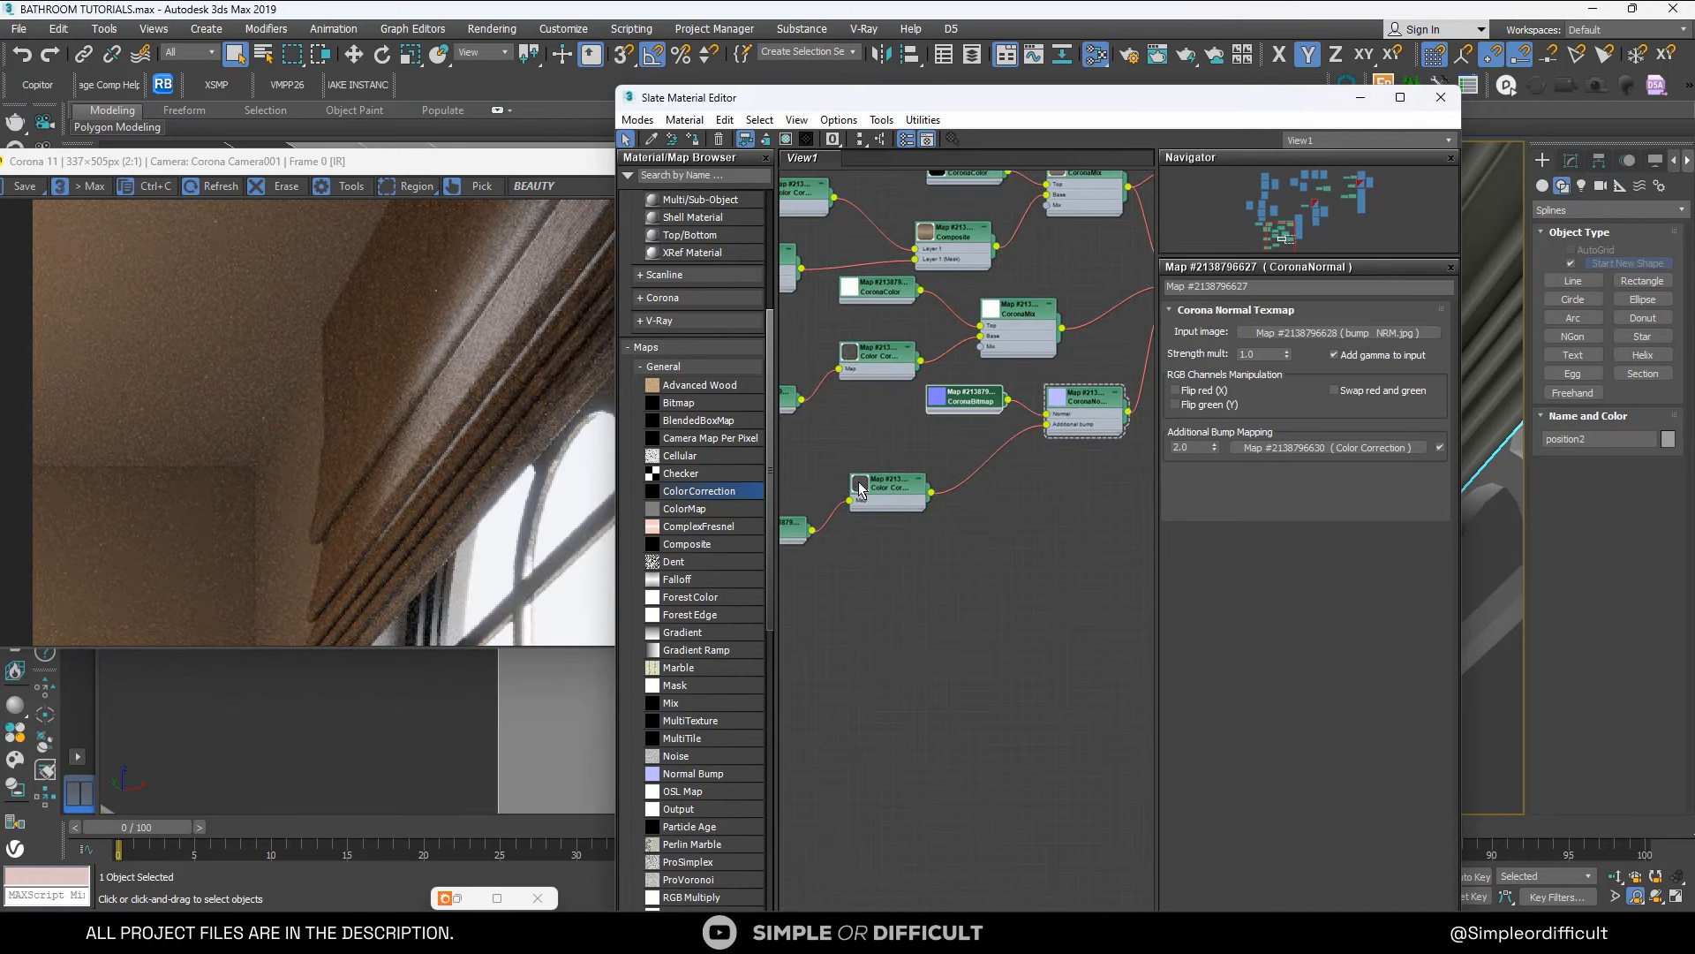
pyautogui.doubleClick(863, 491)
pyautogui.scroll(-1, 914, 532)
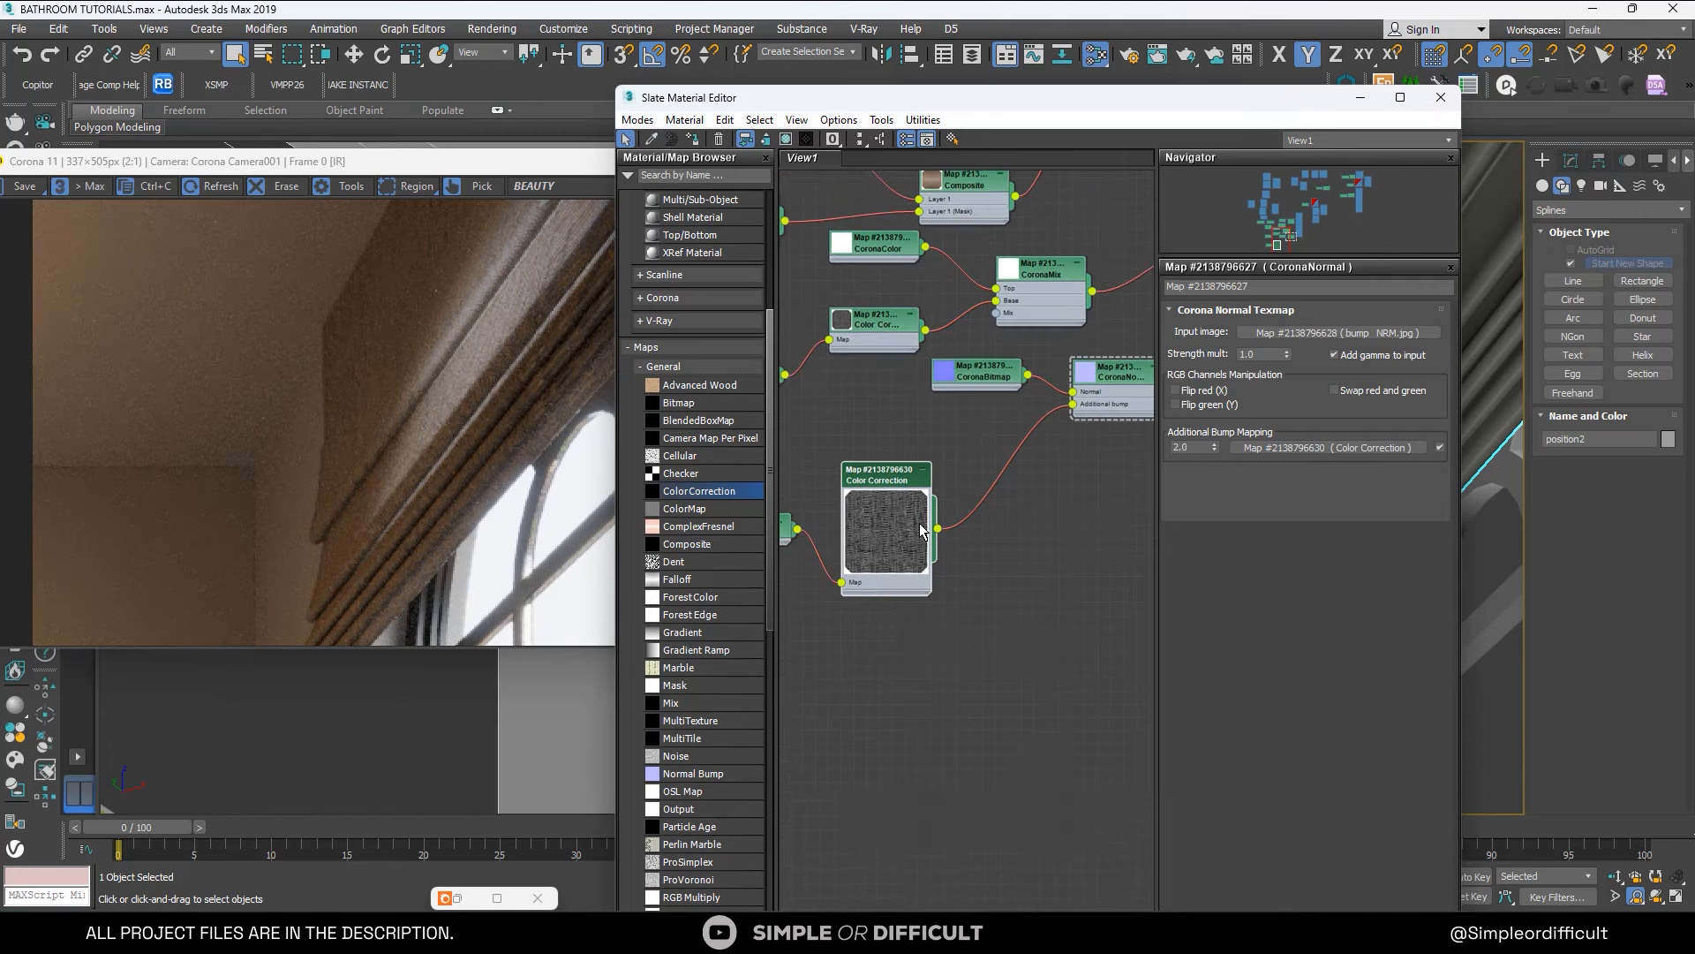
# Set the CoronaNormal's strength multiplier to 0.5 and inspect the blind's fabric in the interactive render.
pyautogui.scroll(1, 921, 530)
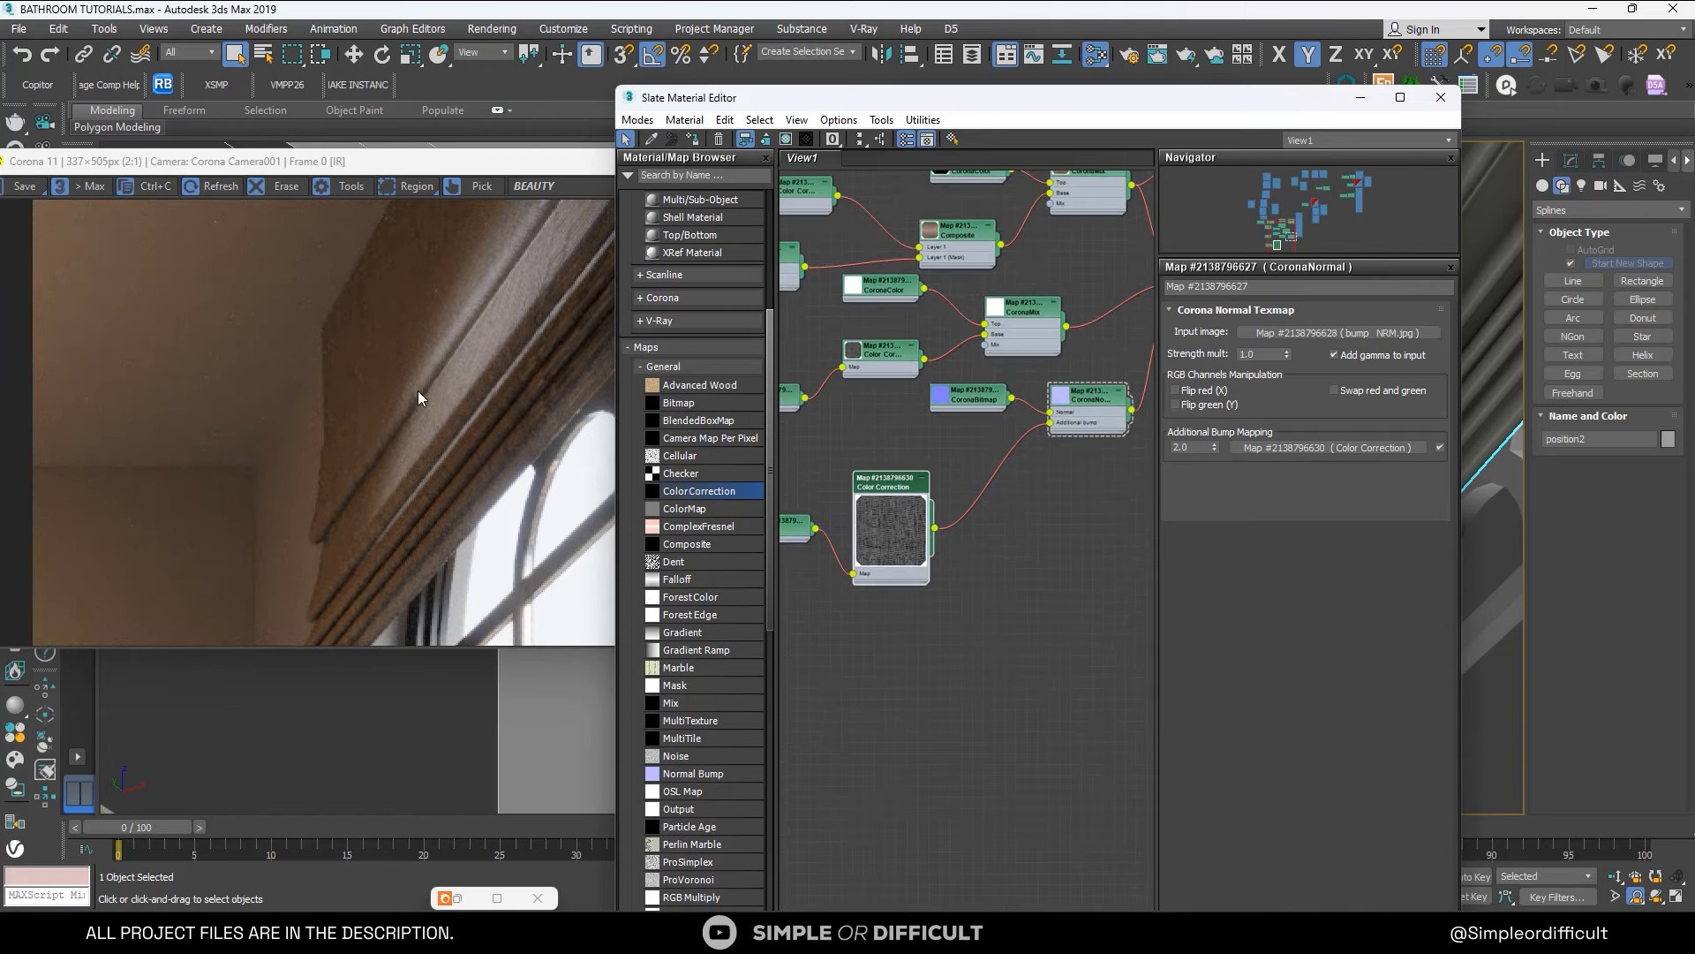
pyautogui.scroll(1, 394, 402)
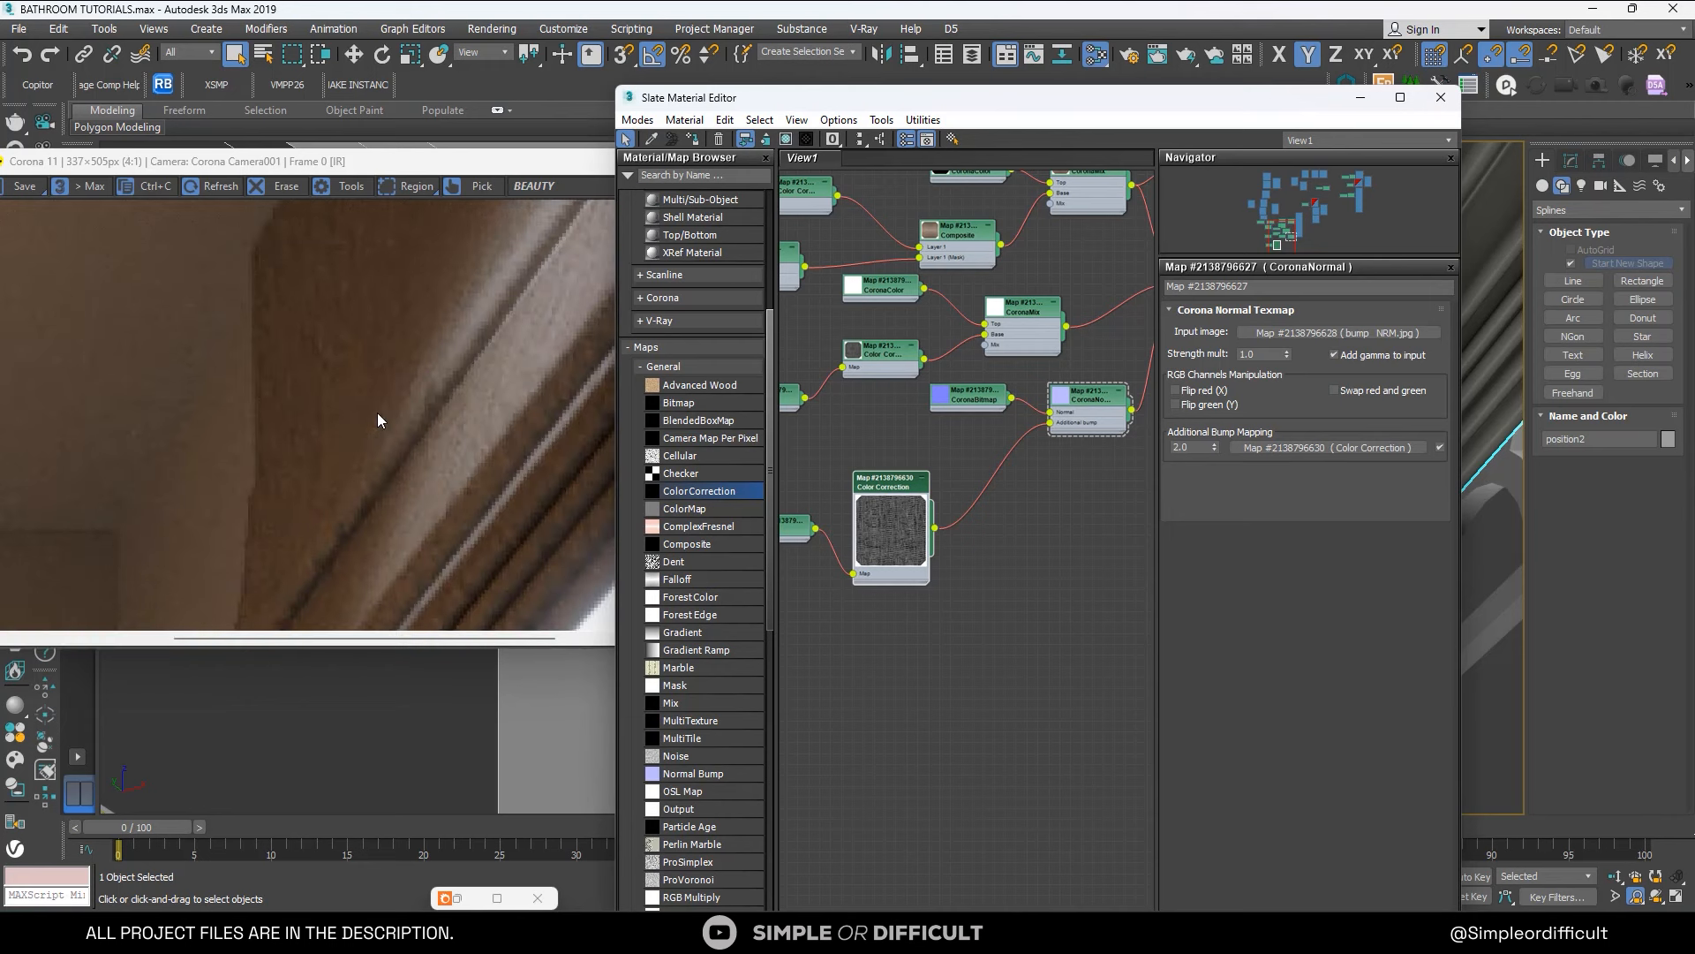
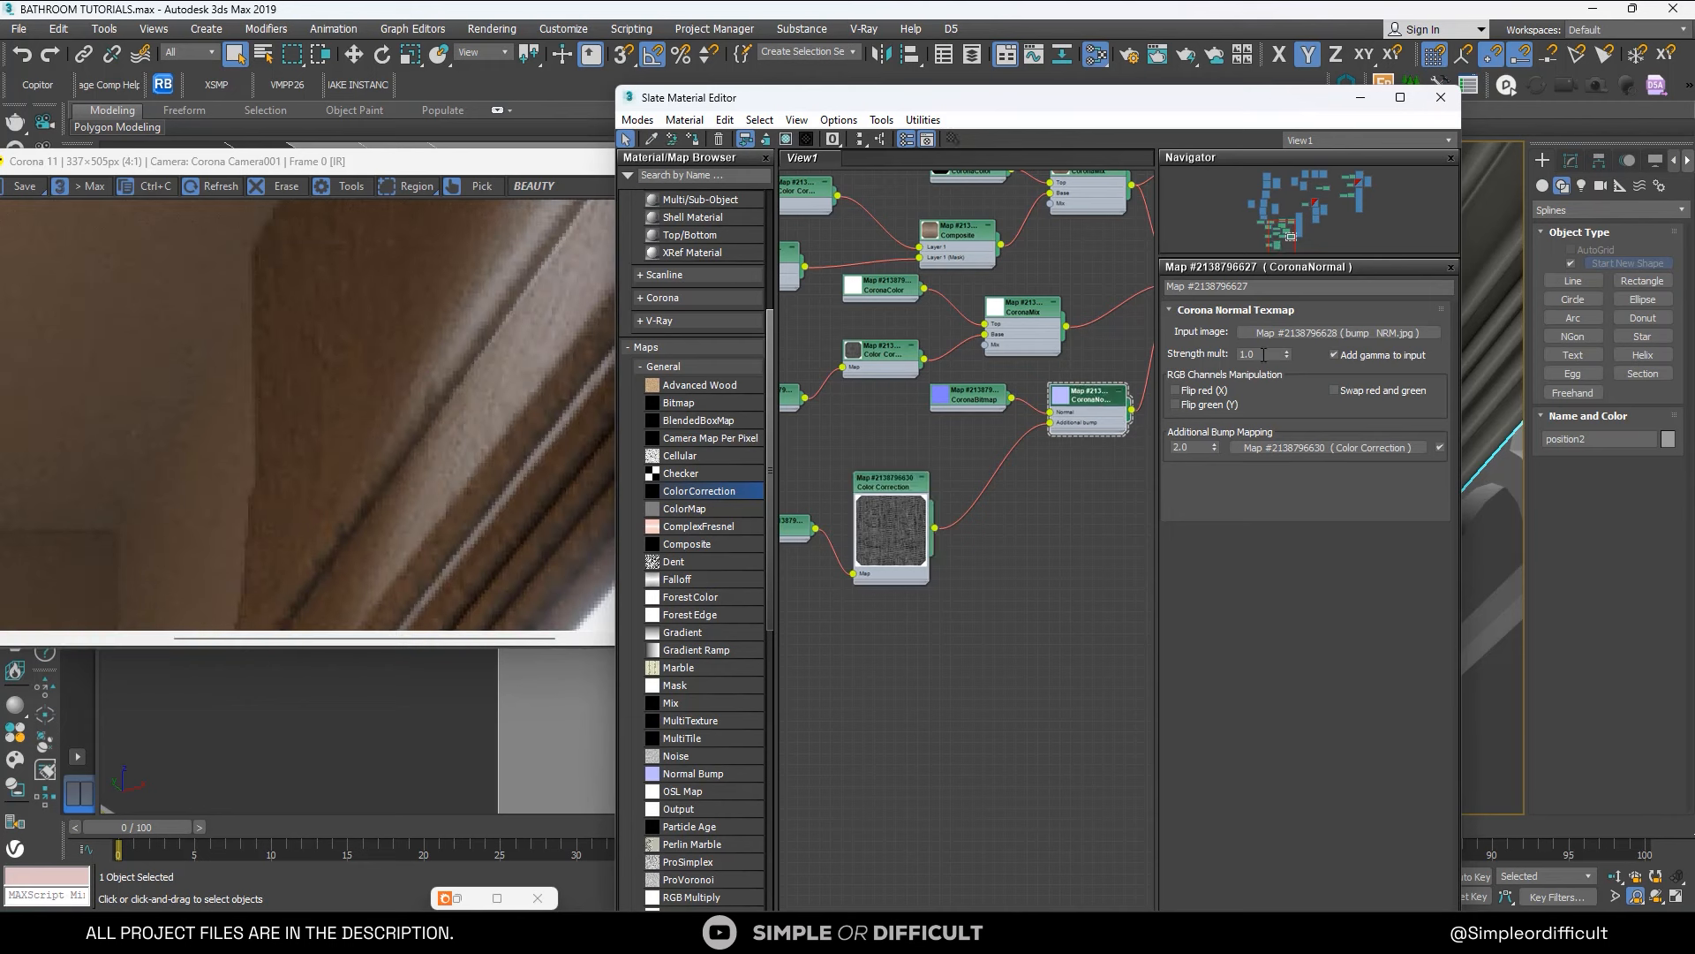
pyautogui.write('0.5')
pyautogui.press('Return')
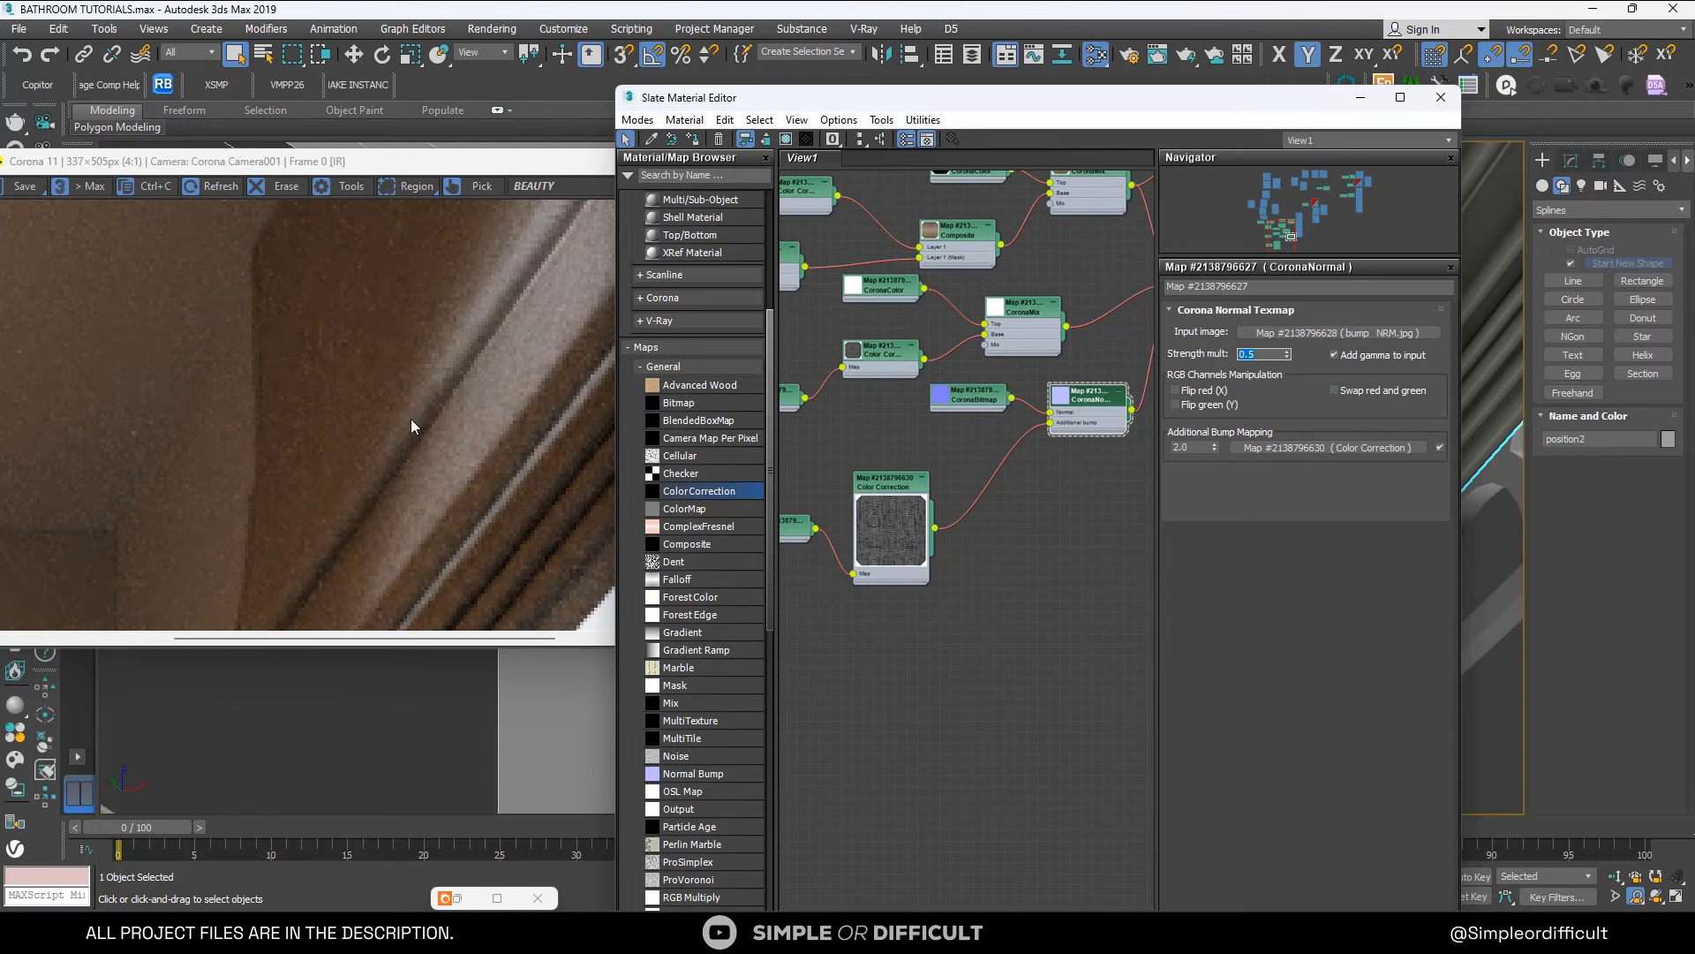
pyautogui.scroll(-3, 411, 418)
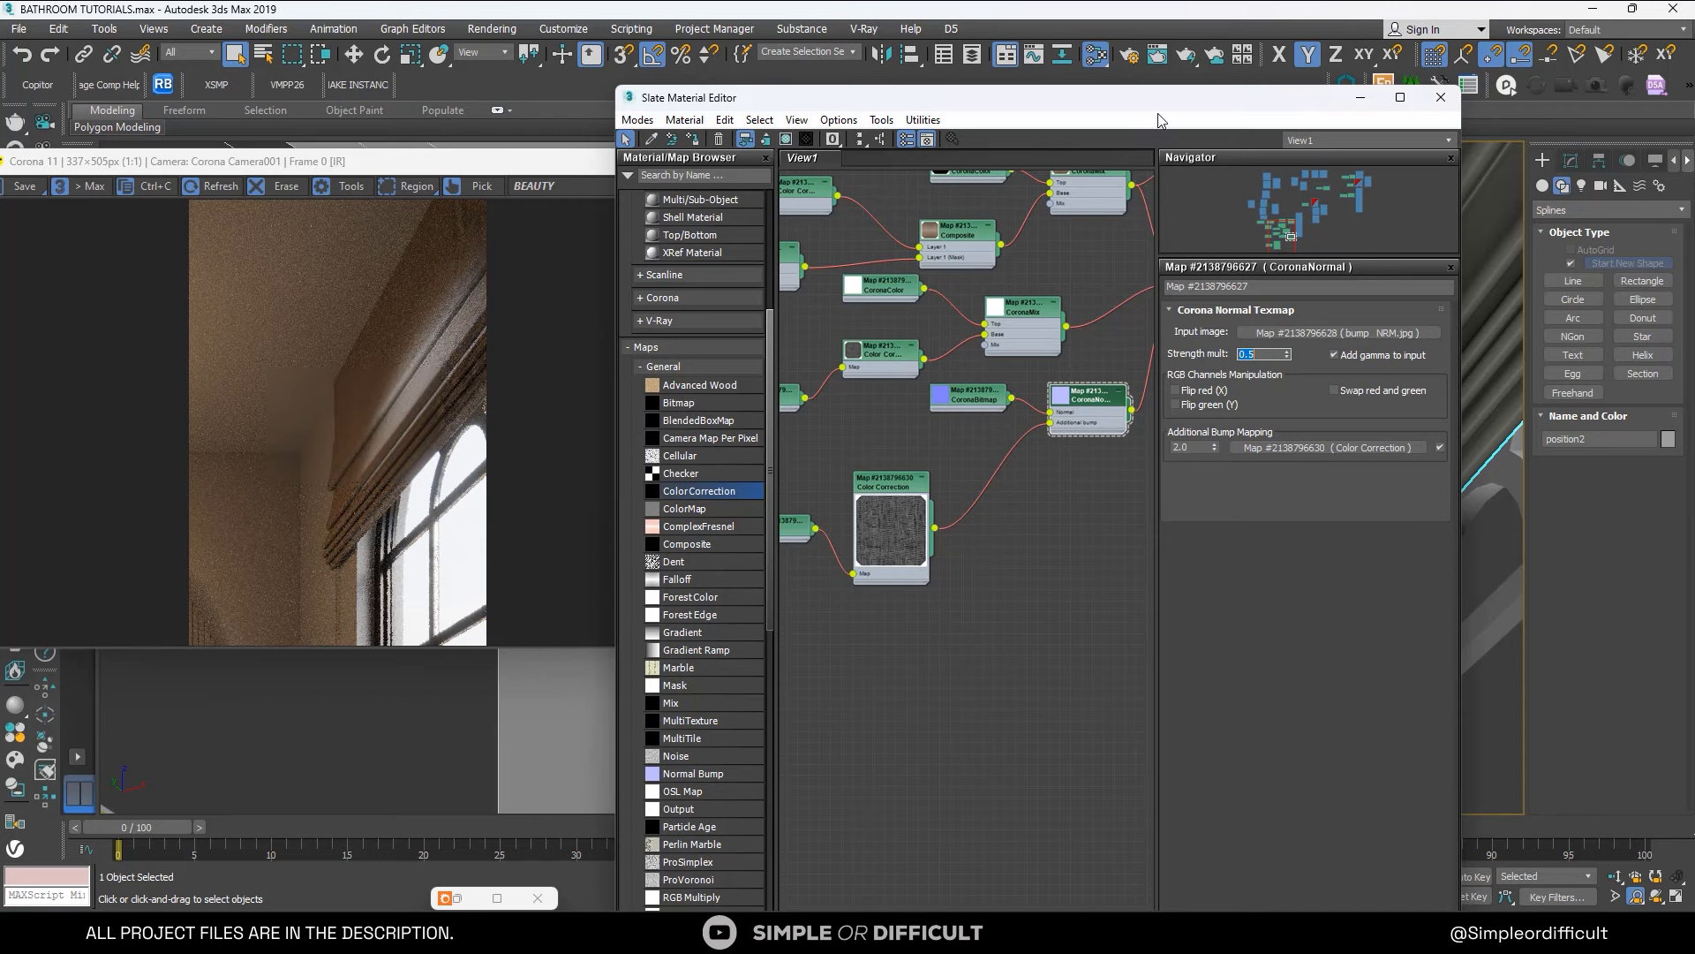
# Move the material editor off the camera viewport and select the blind's vertical pull cord beside the window.
pyautogui.moveTo(1158, 99); pyautogui.dragTo(1272, 148)
pyautogui.scroll(-8, 1112, 420)
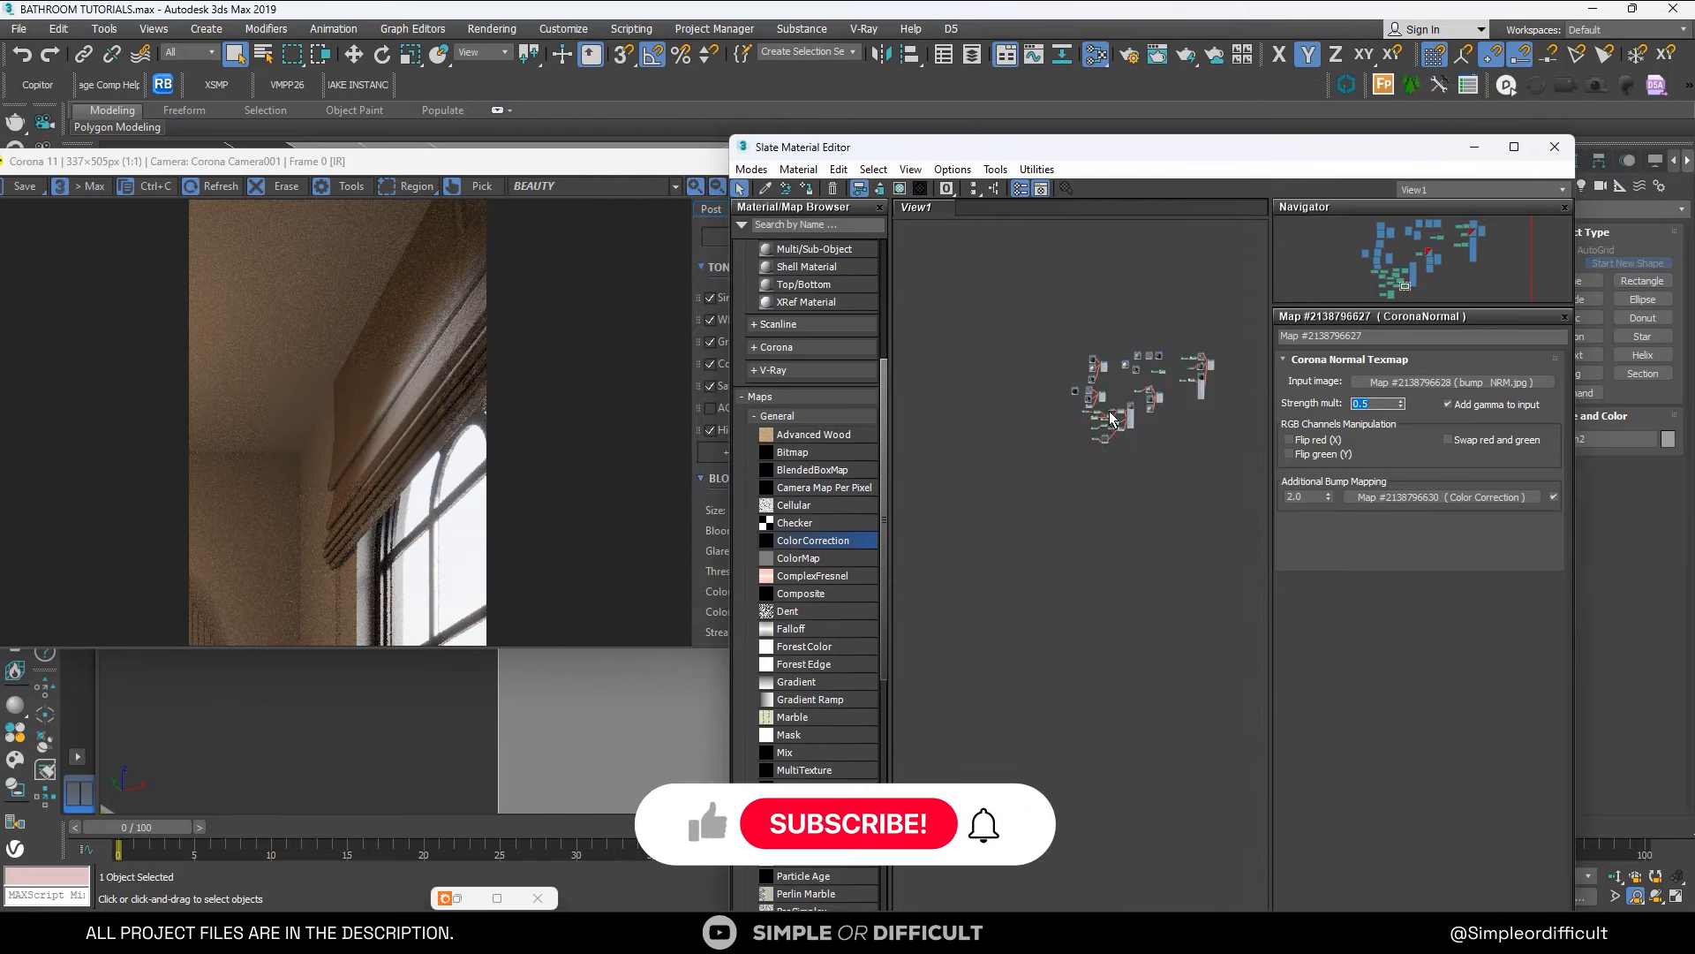
pyautogui.scroll(4, 1111, 419)
pyautogui.moveTo(1186, 152); pyautogui.dragTo(593, 170)
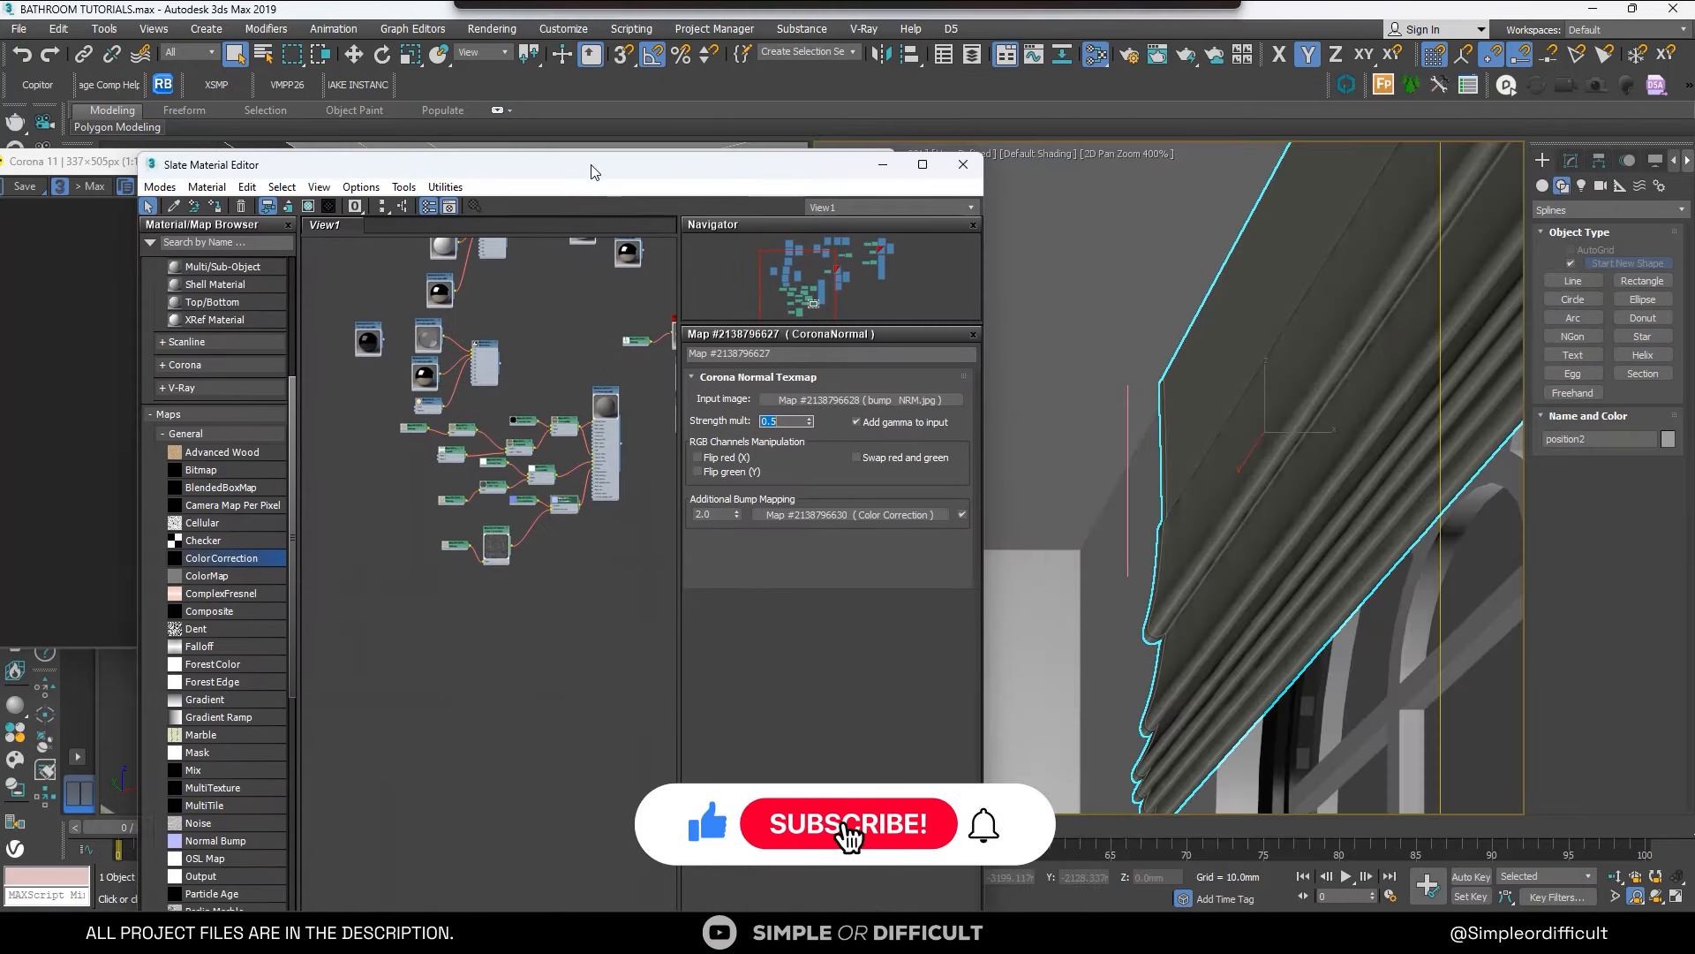
pyautogui.scroll(-6, 1320, 480)
pyautogui.scroll(3, 1198, 605)
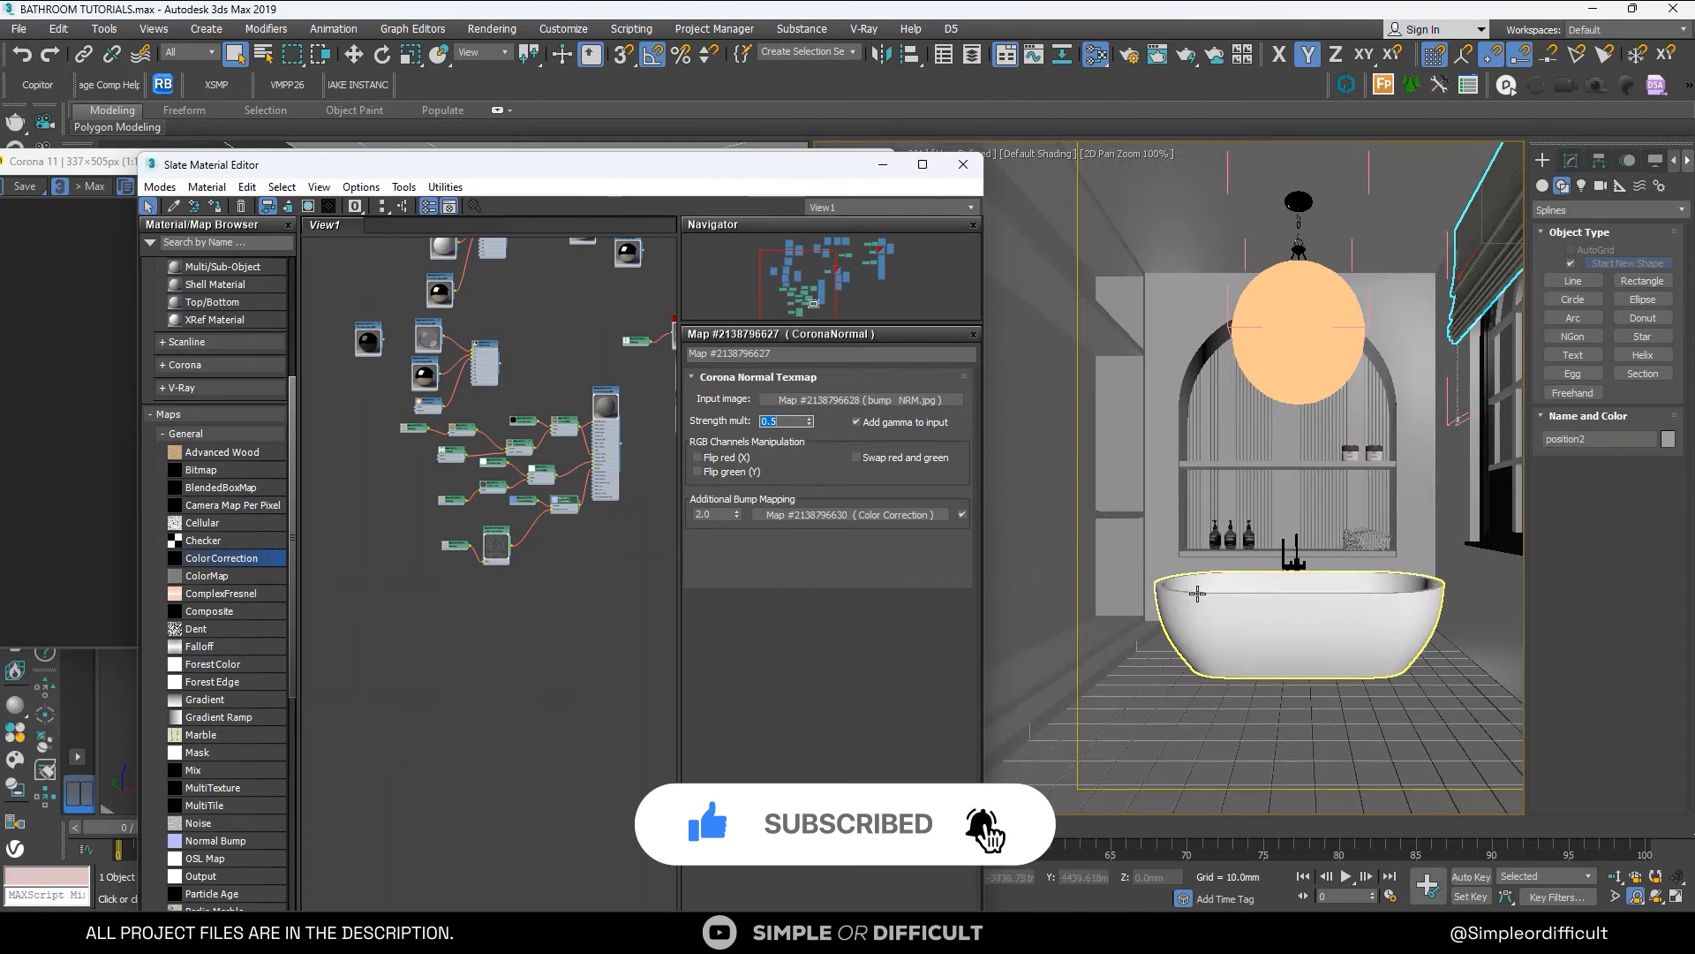
pyautogui.scroll(6, 1399, 415)
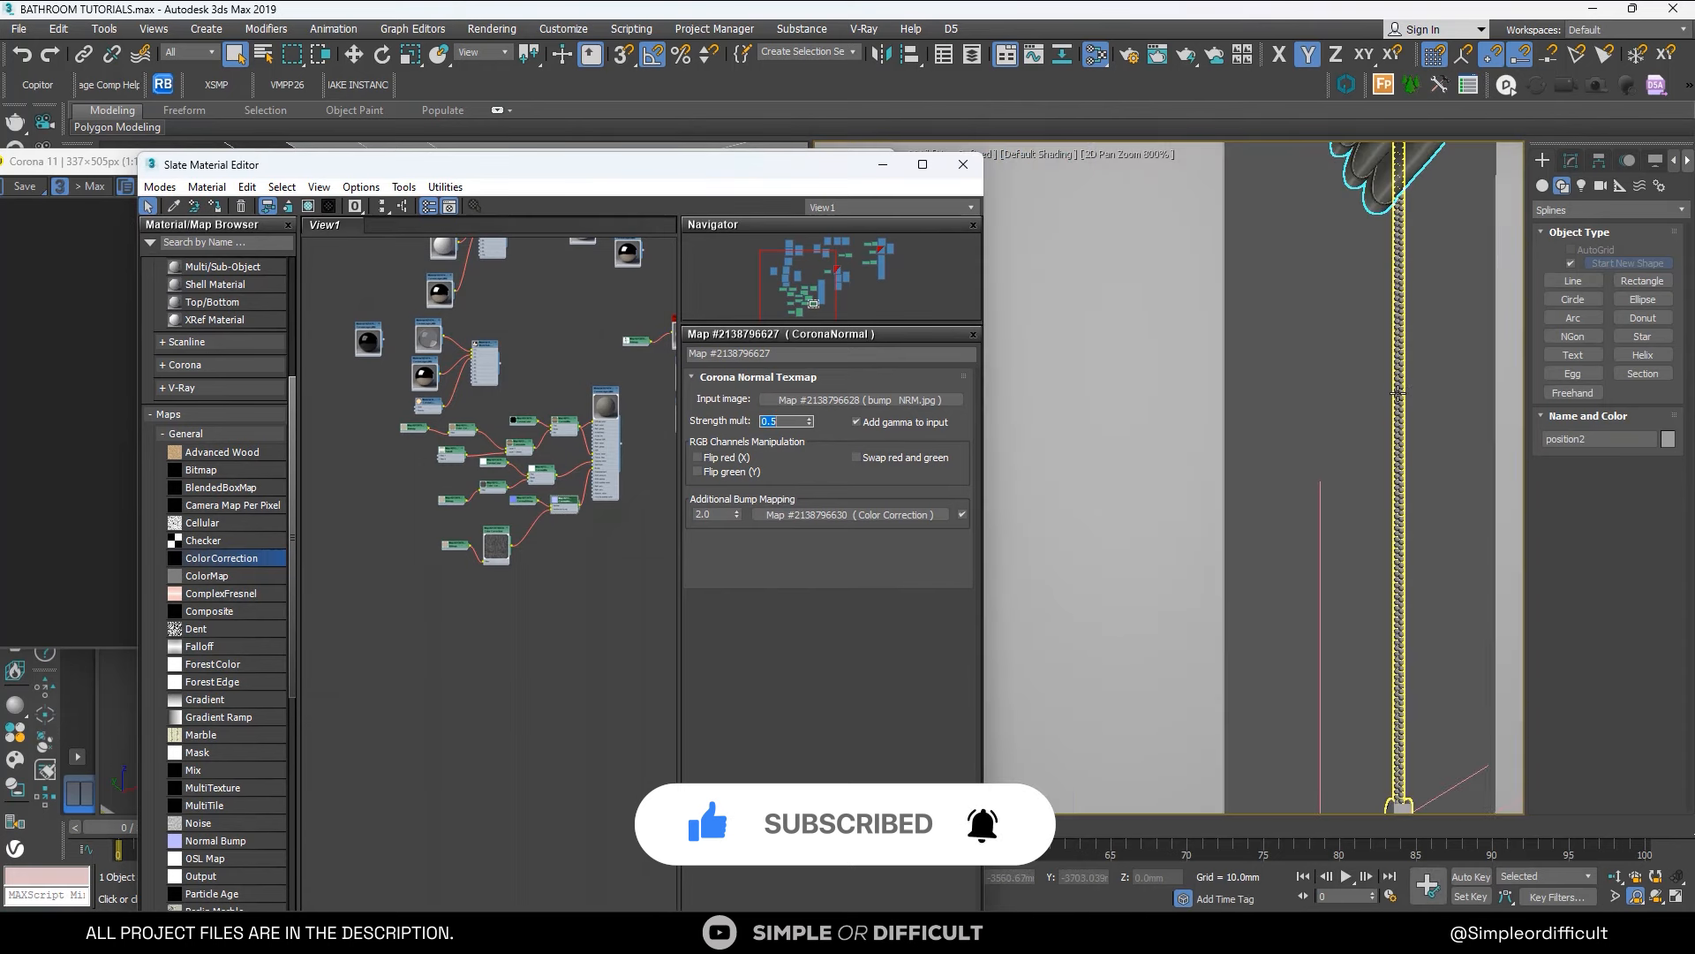
pyautogui.click(1398, 393)
pyautogui.scroll(-5, 1151, 405)
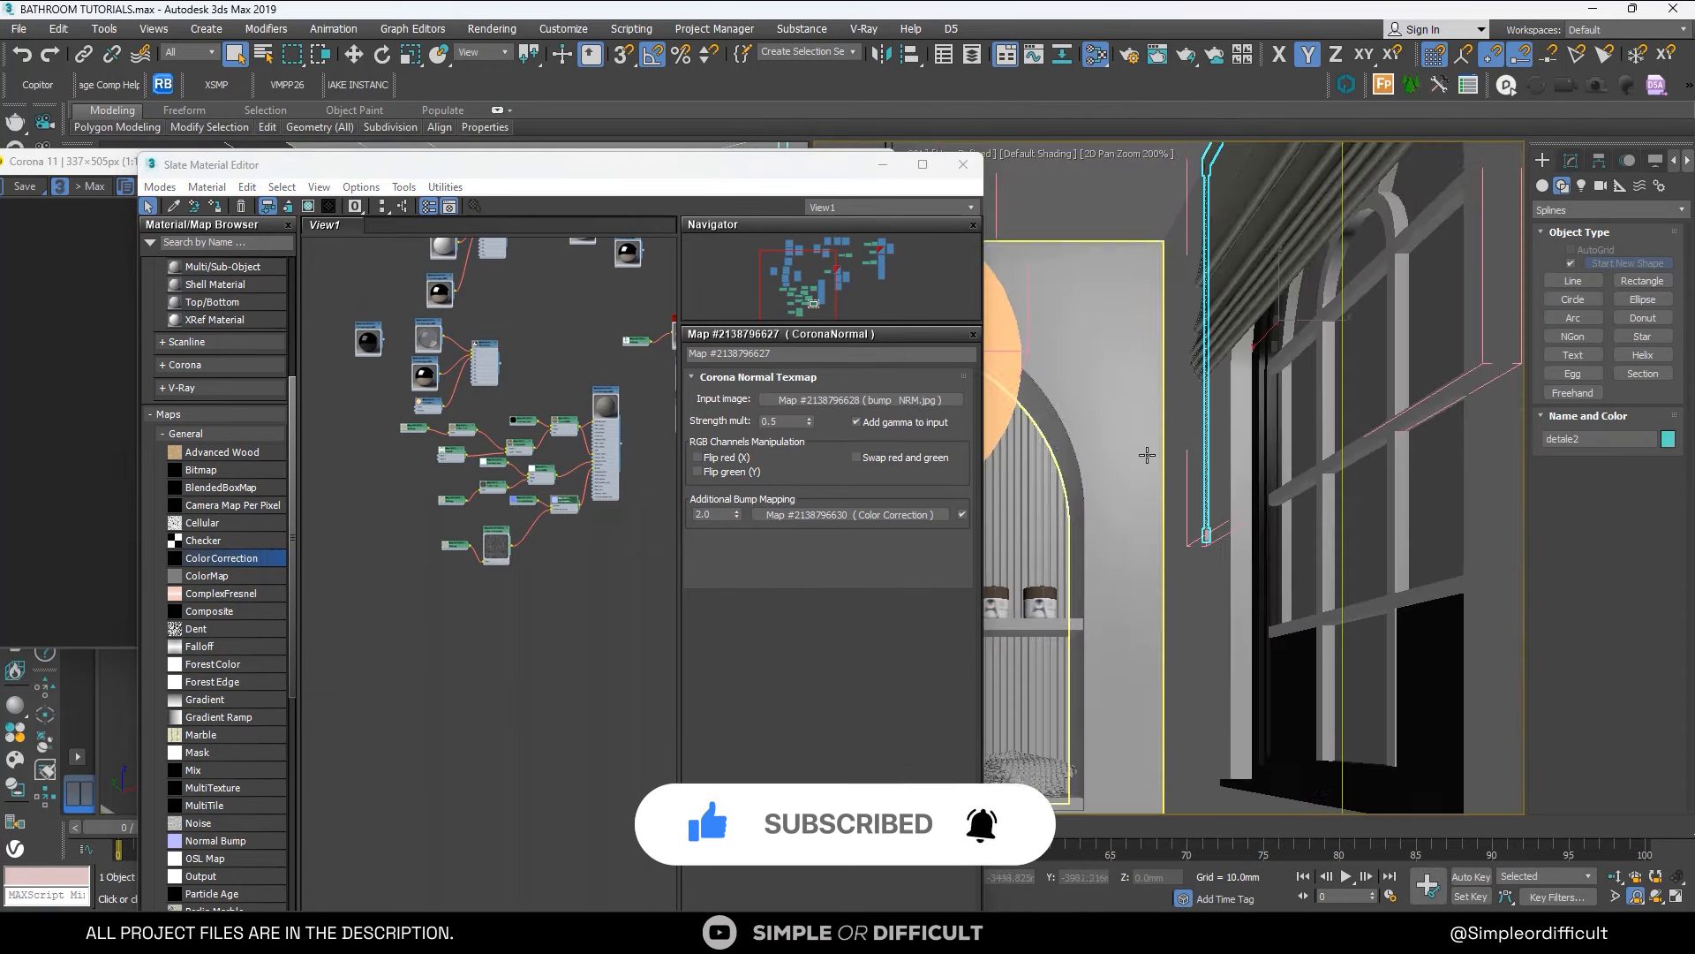
pyautogui.scroll(-1, 1203, 336)
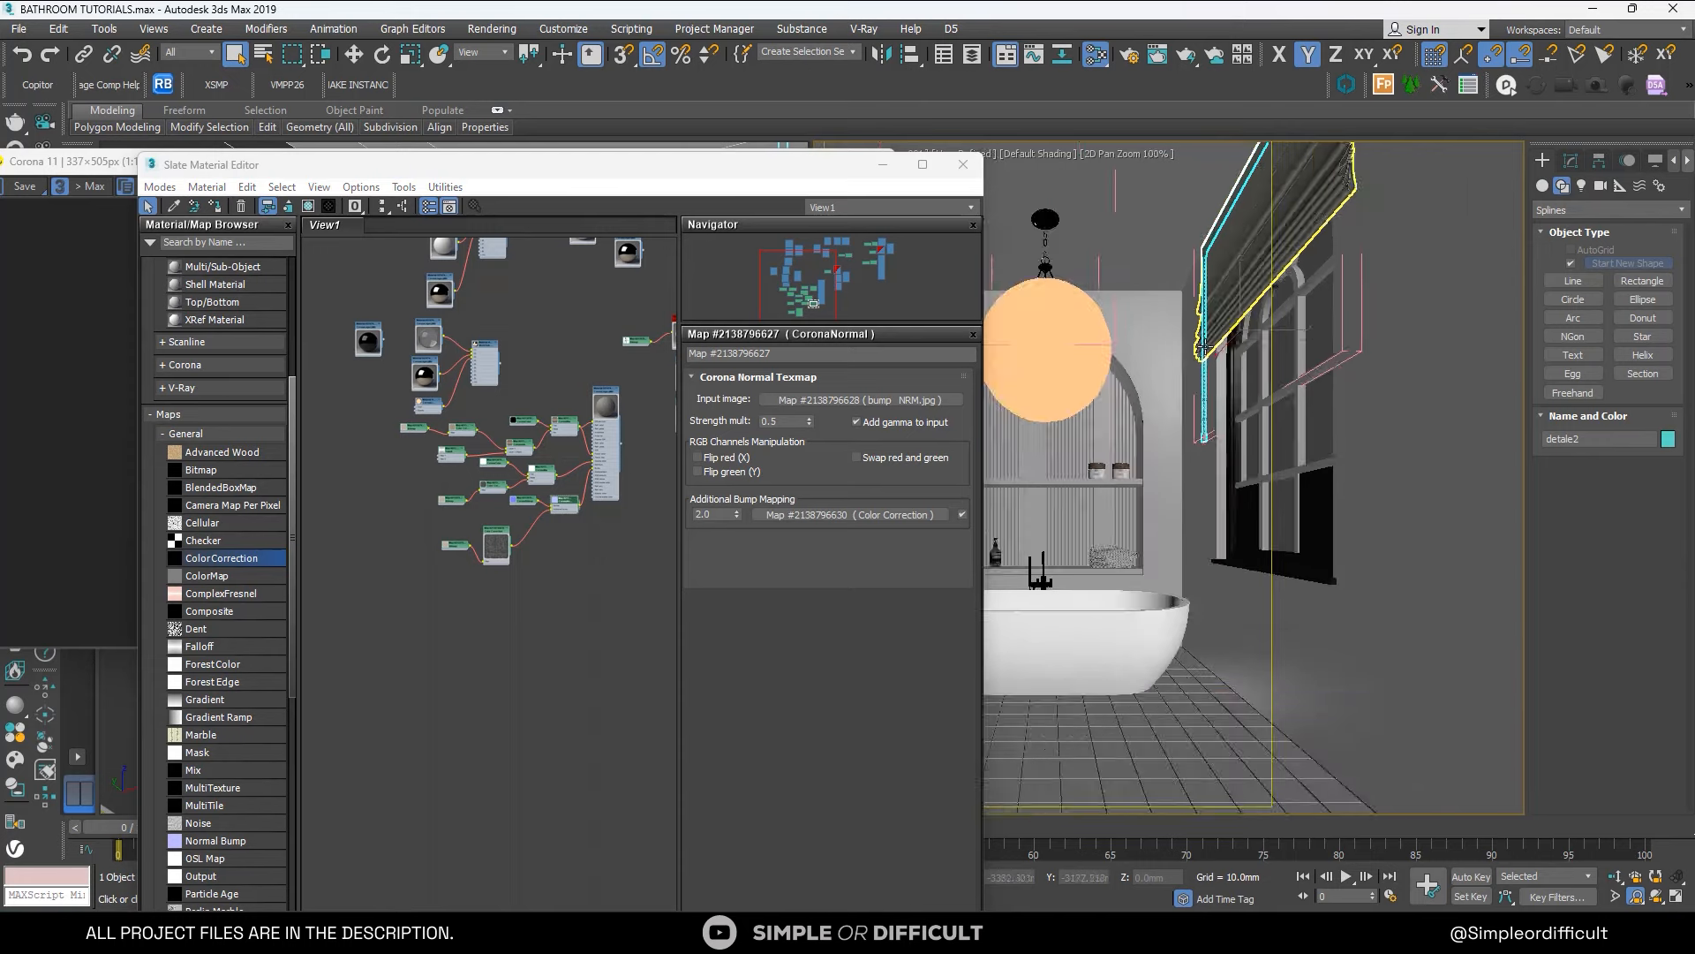
# Duplicate the plain grey CoronaLegacyMtl node, place the copy up and to its left, and open the copy's parameters.
pyautogui.scroll(4, 1206, 347)
pyautogui.scroll(3, 565, 375)
pyautogui.moveTo(562, 420); pyautogui.dragTo(562, 698, button='middle')
pyautogui.scroll(2, 651, 402)
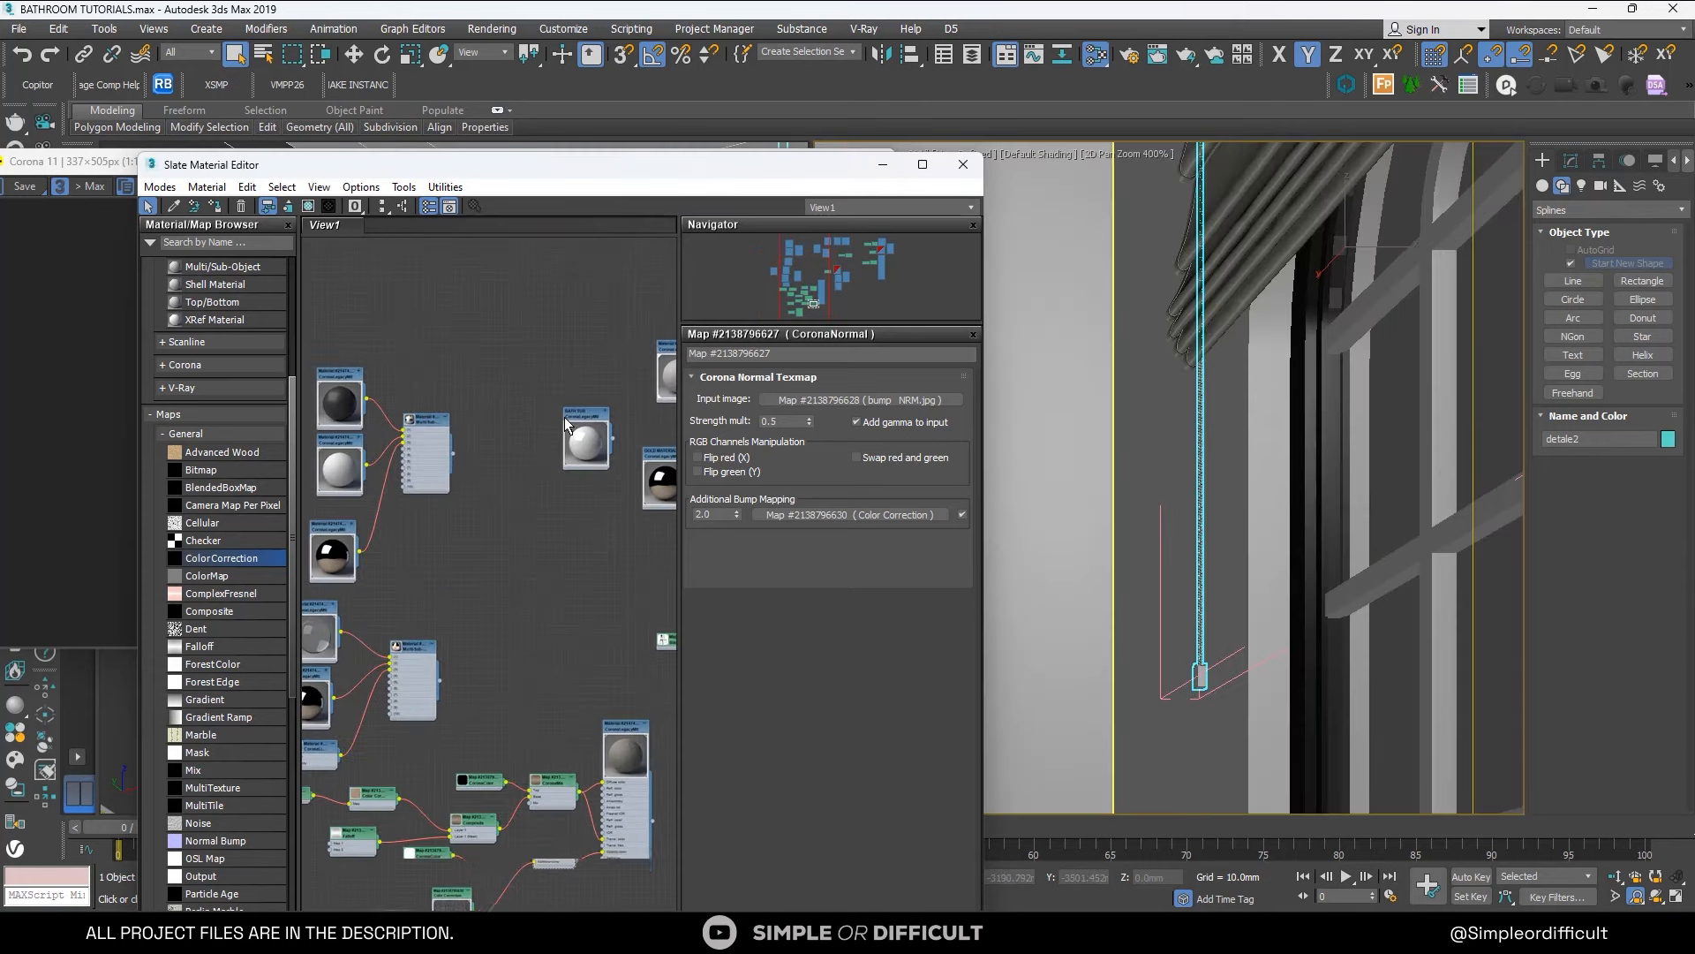
pyautogui.moveTo(651, 402); pyautogui.dragTo(484, 468, button='middle')
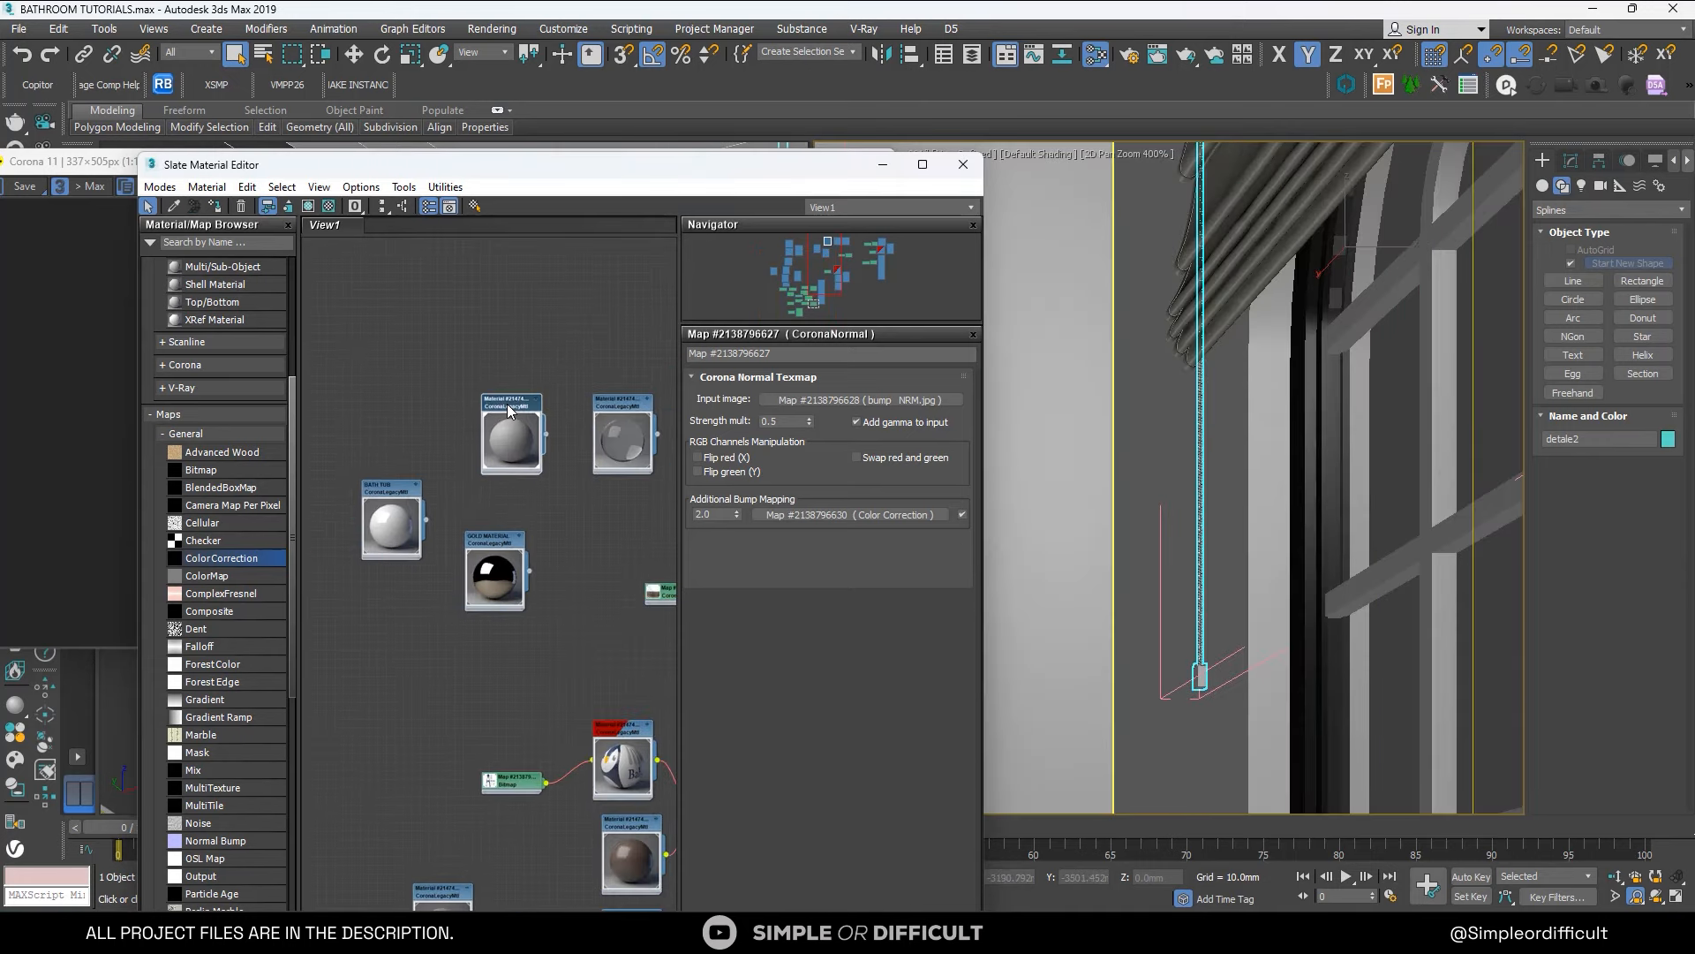
pyautogui.keyDown('shift'); pyautogui.moveTo(510, 406); pyautogui.dragTo(417, 314); pyautogui.keyUp('shift')
pyautogui.scroll(3, 403, 300)
pyautogui.doubleClick(402, 300)
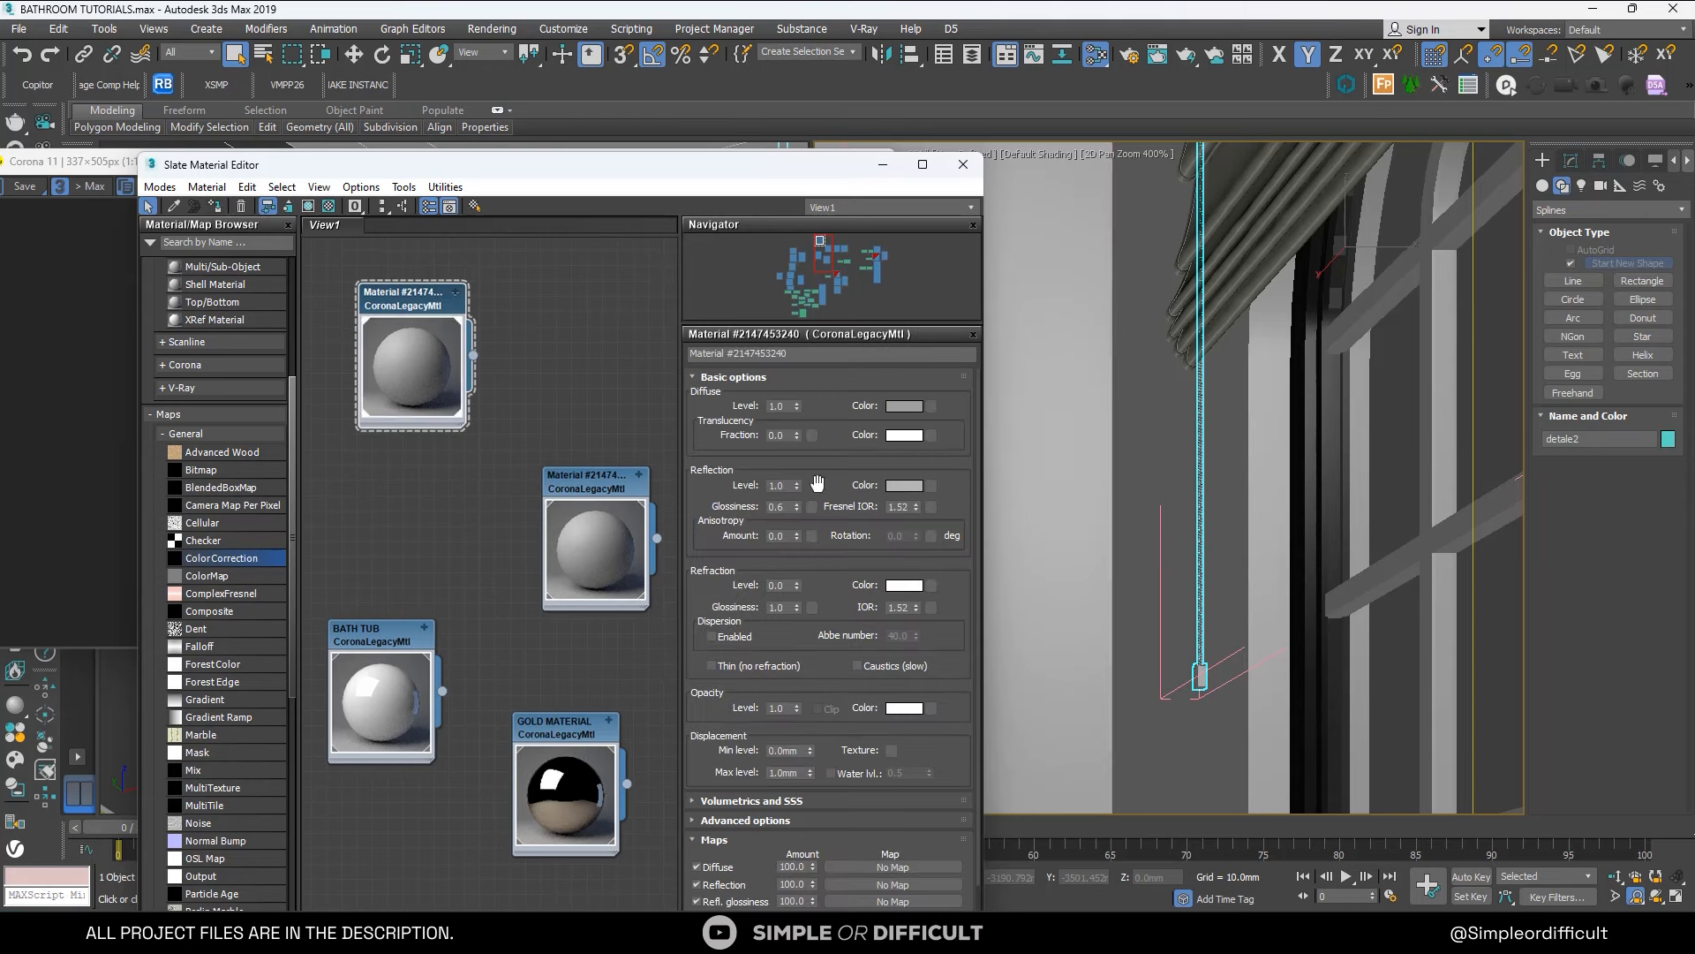
# Give the copied material a reflection glossiness of 0.8, a white 255 reflection color and a light grey 206 diffuse color.
pyautogui.click(784, 508)
pyautogui.click(905, 486)
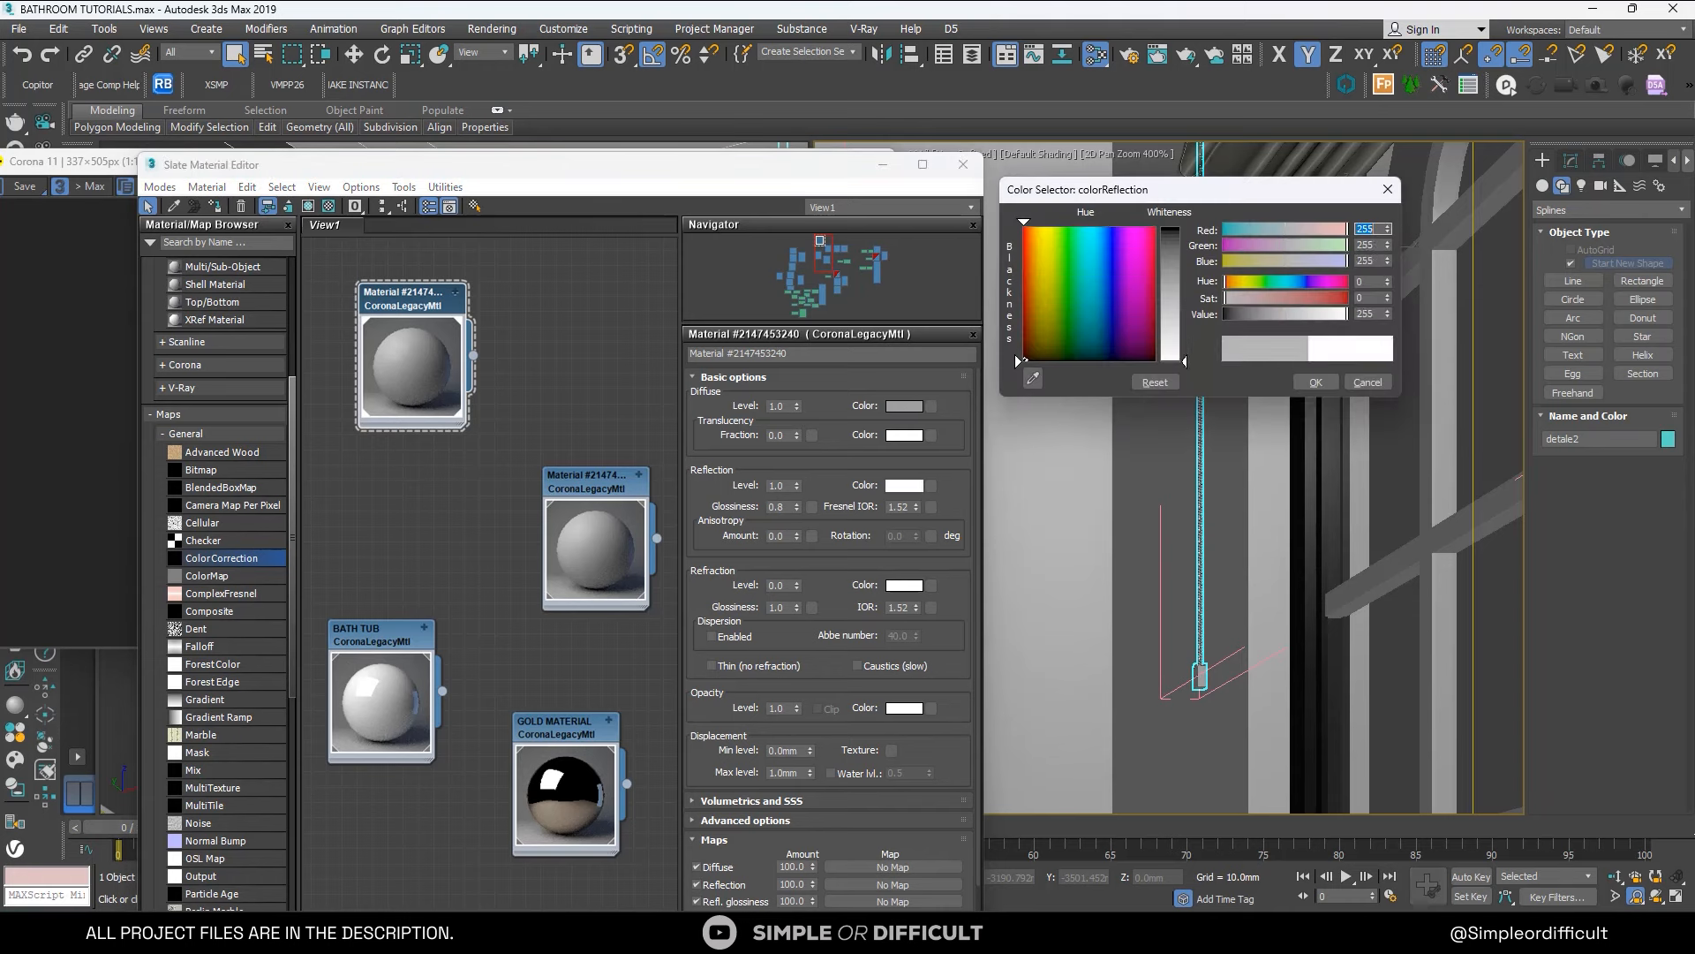
pyautogui.click(1316, 381)
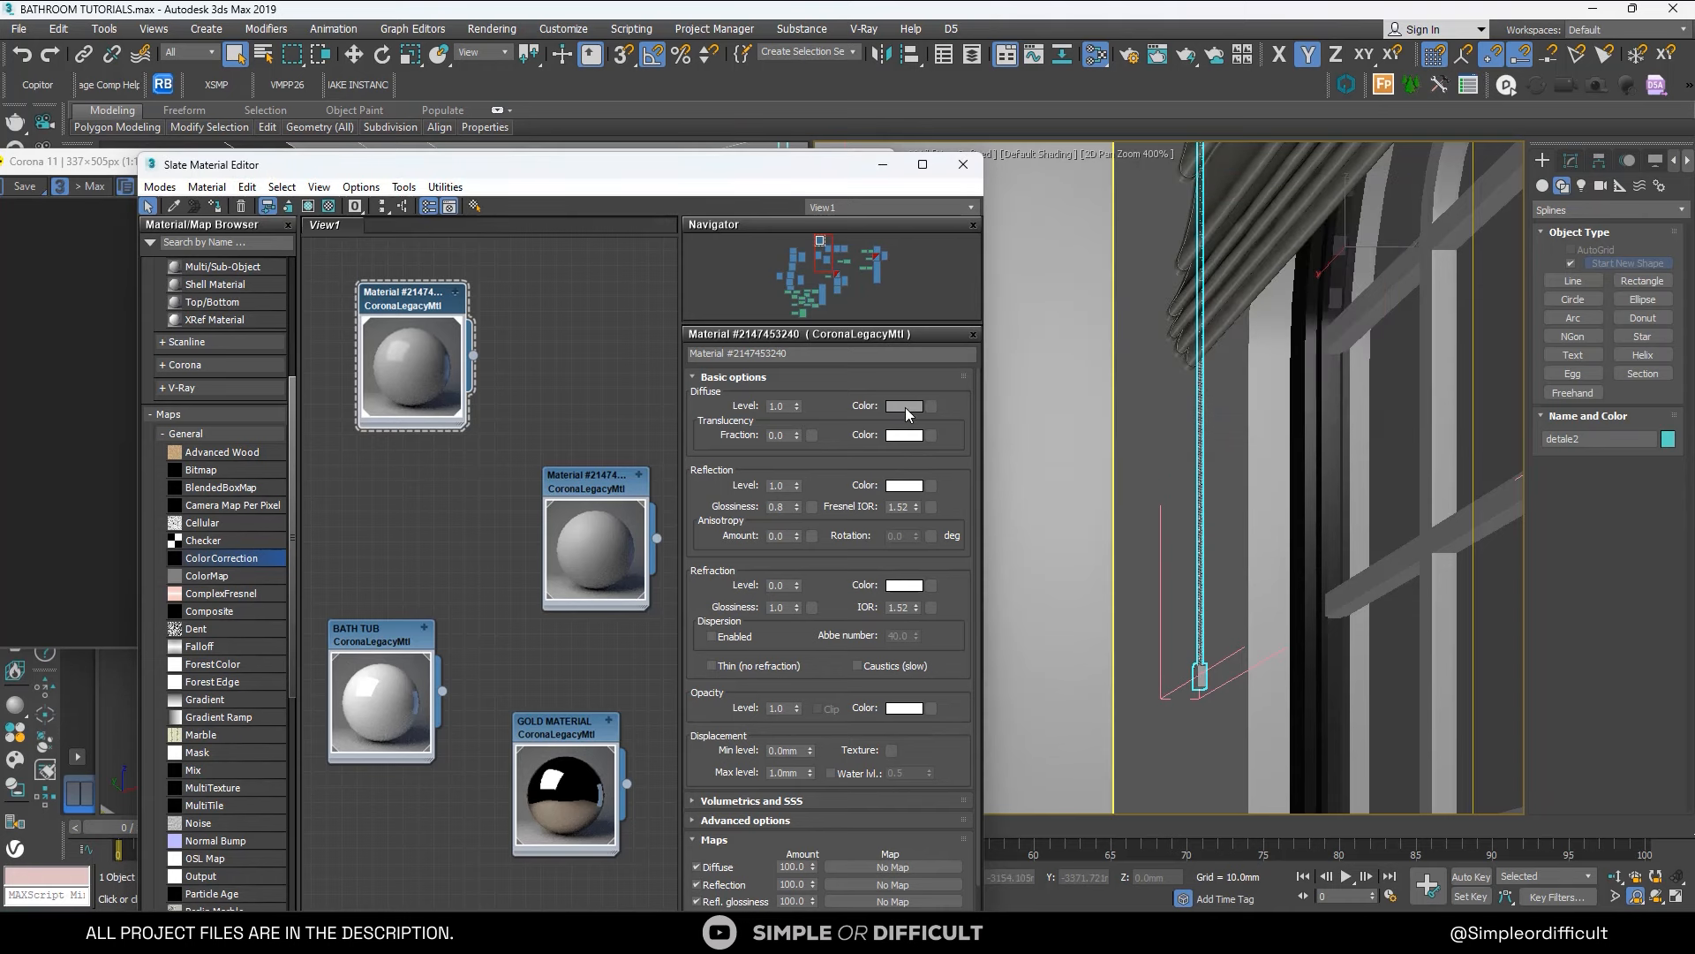
pyautogui.click(905, 406)
pyautogui.moveTo(1185, 315); pyautogui.dragTo(1184, 336)
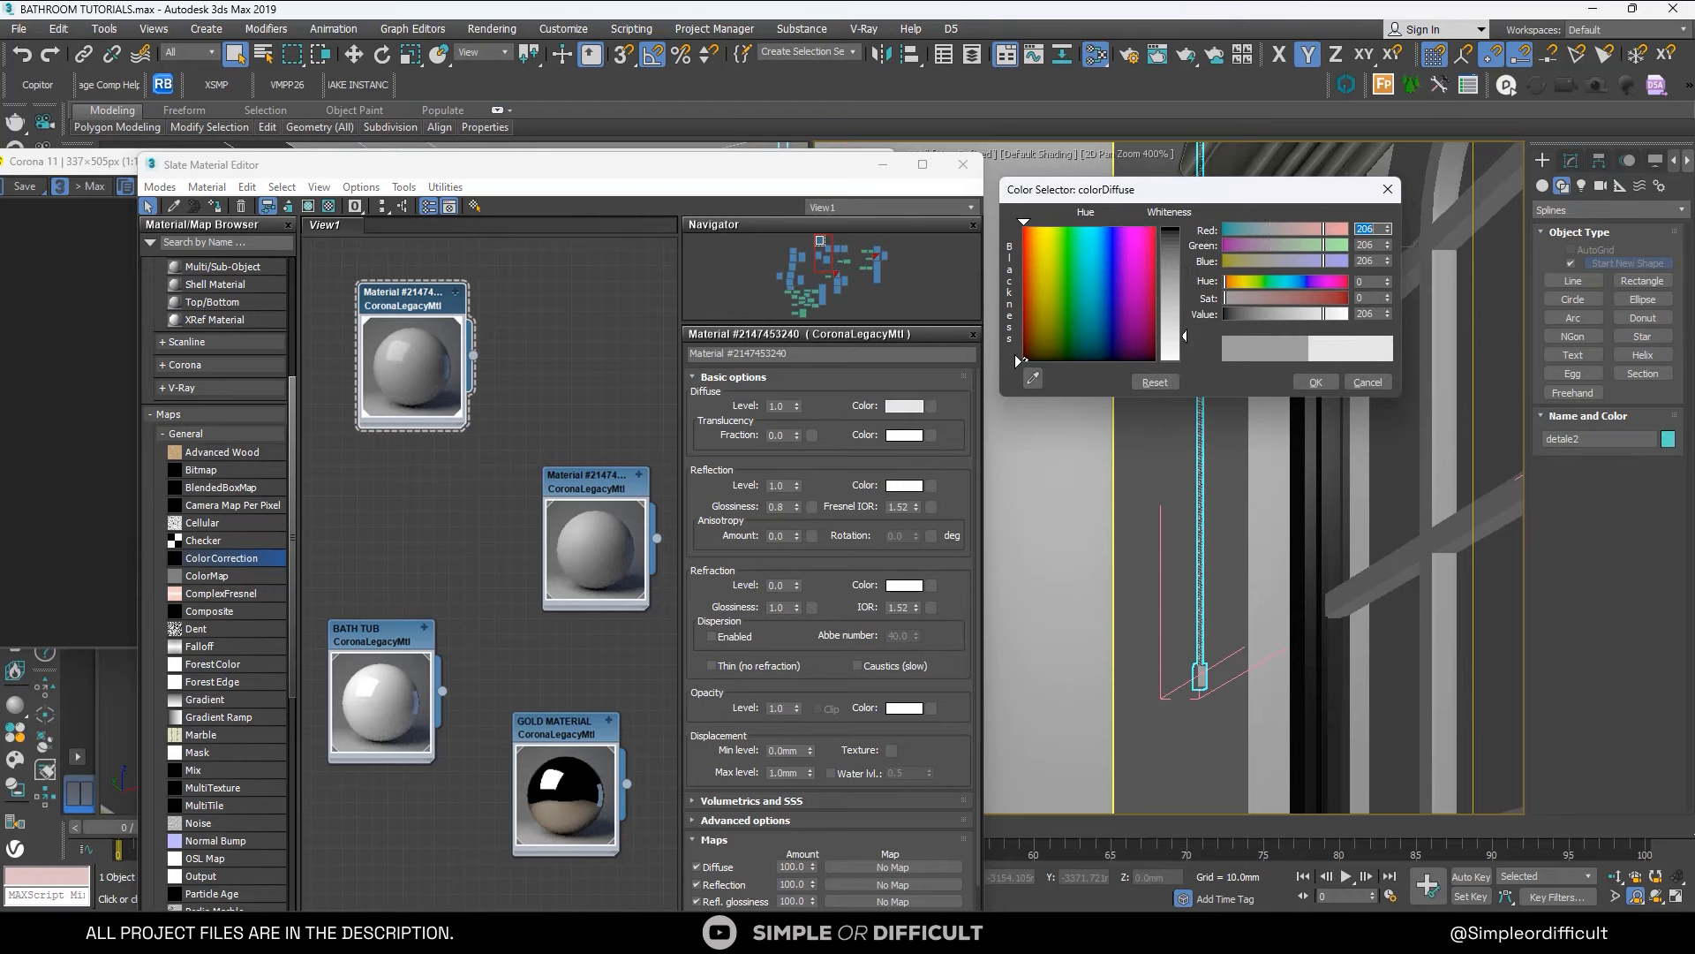
pyautogui.click(1316, 382)
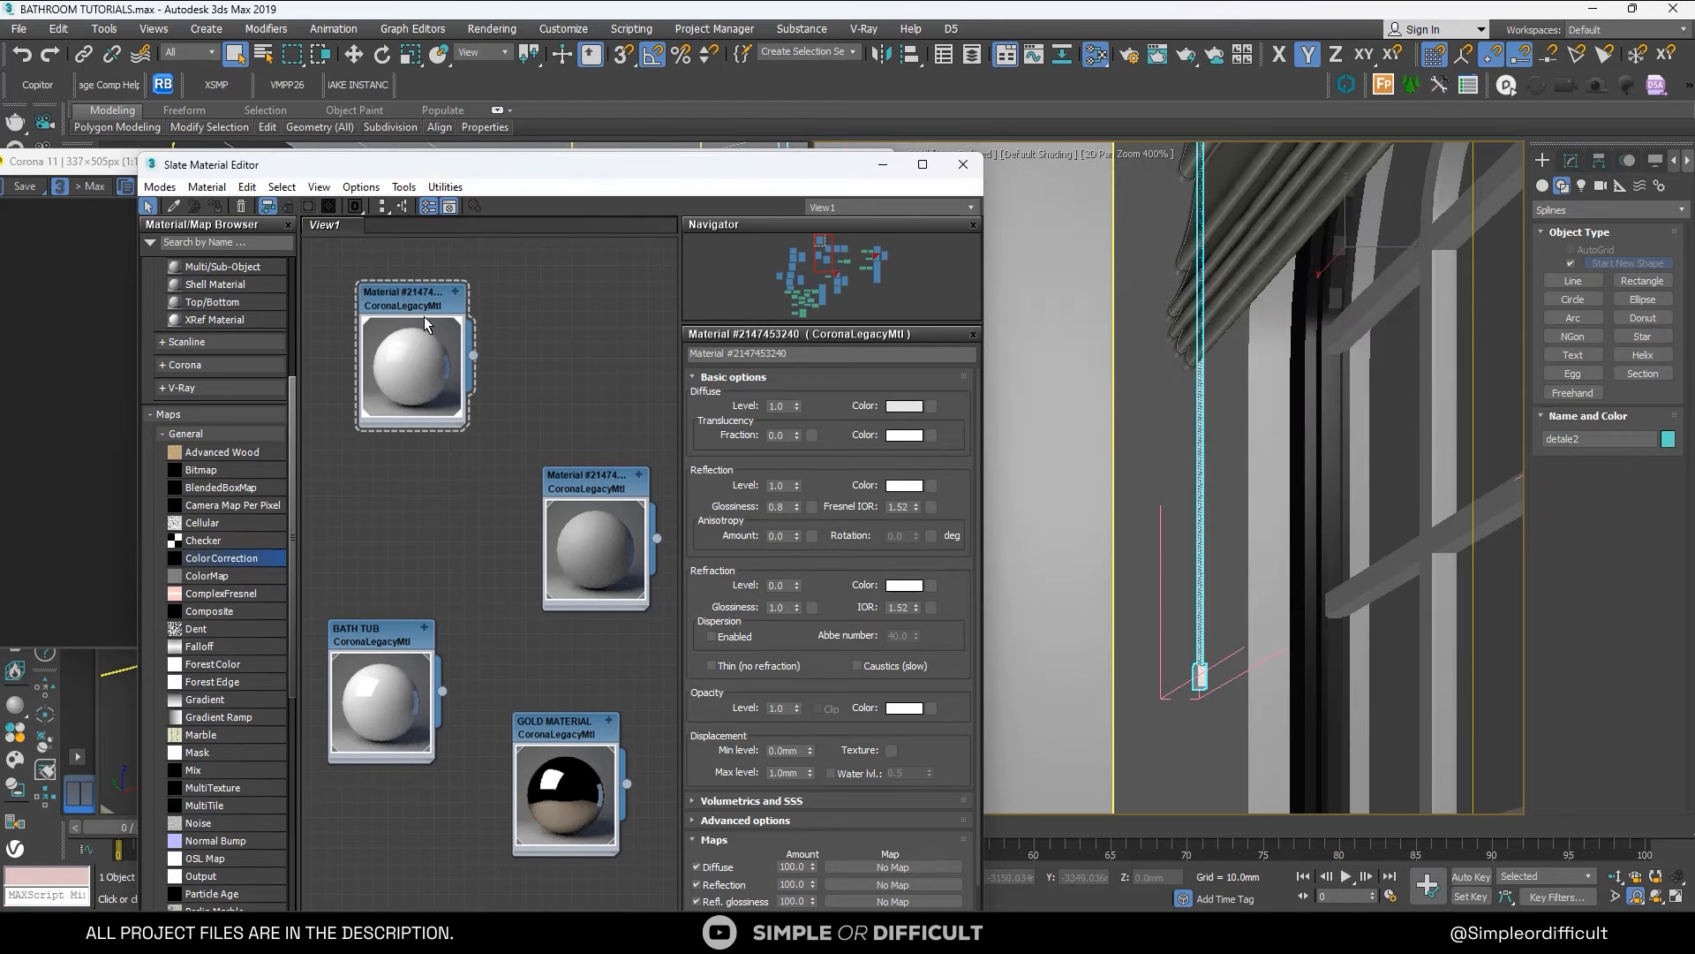
# Select the bathtub in the viewport and shift the BATH TUB material node slightly up and left in the graph.
pyautogui.scroll(-6, 1217, 460)
pyautogui.scroll(3, 1135, 552)
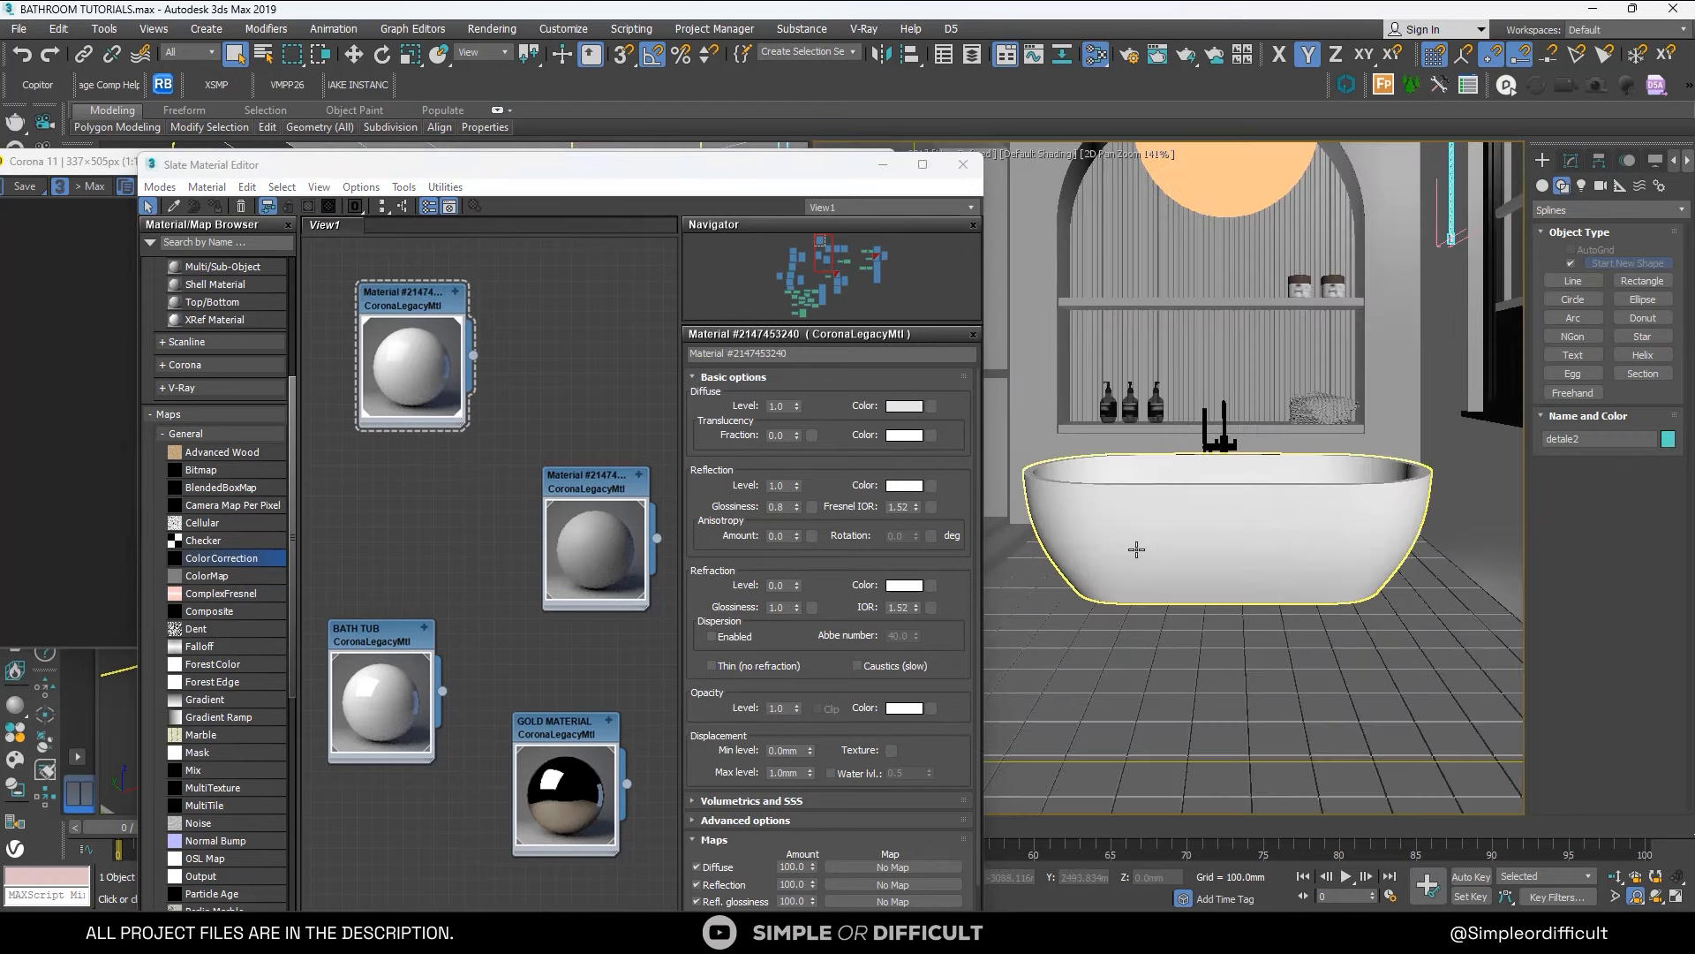
pyautogui.click(1135, 553)
pyautogui.scroll(-2, 471, 497)
pyautogui.moveTo(509, 571); pyautogui.dragTo(684, 472, button='middle')
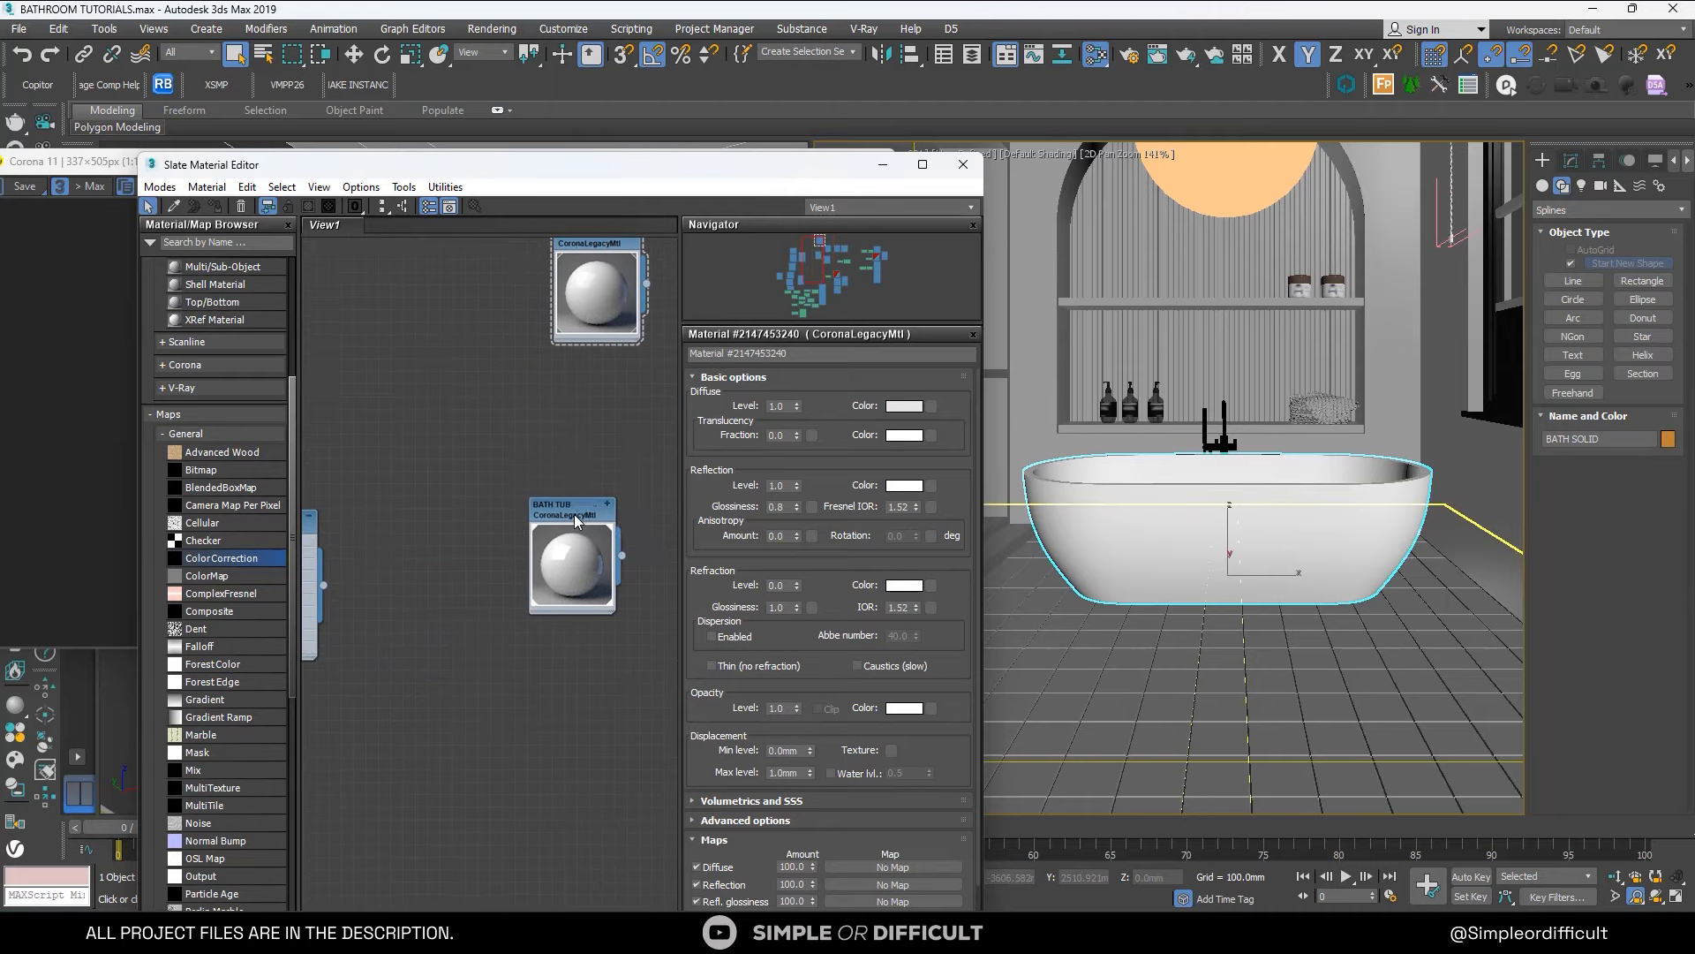
pyautogui.moveTo(579, 514); pyautogui.dragTo(515, 484)
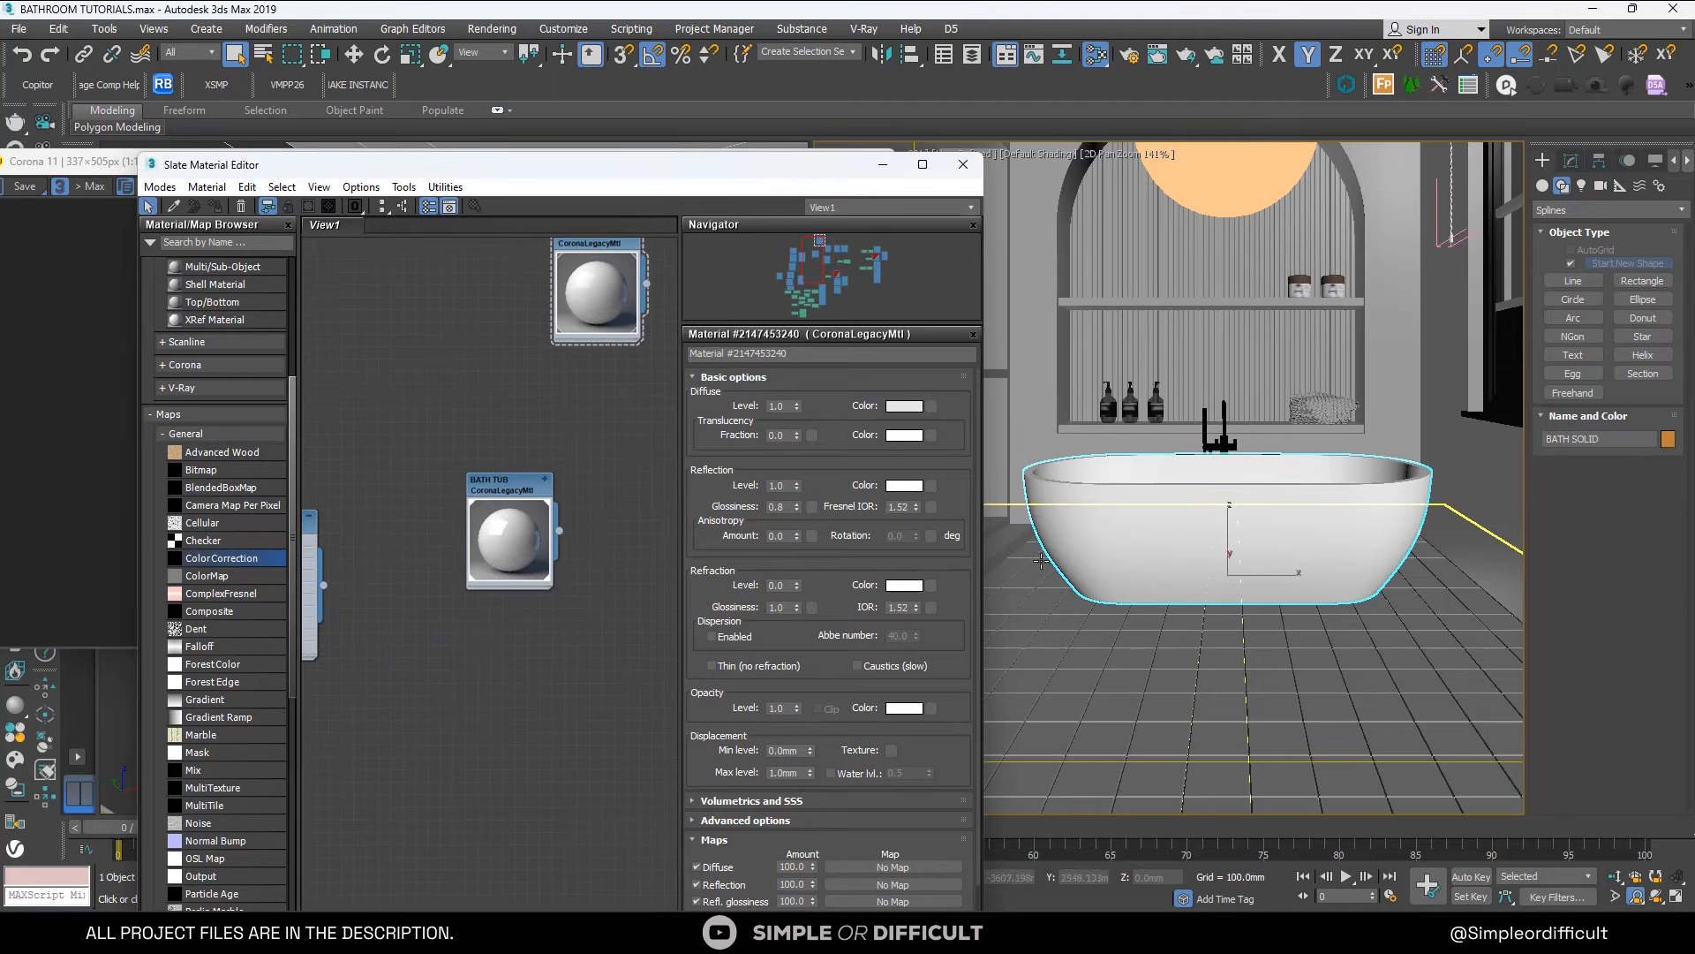
# Frame the bathtub close up in the camera view and move the material editor aside to examine the tub's render.
pyautogui.scroll(3, 1115, 530)
pyautogui.moveTo(515, 168); pyautogui.dragTo(590, 279)
pyautogui.scroll(2, 1245, 488)
pyautogui.moveTo(1245, 487); pyautogui.dragTo(1372, 405, button='middle')
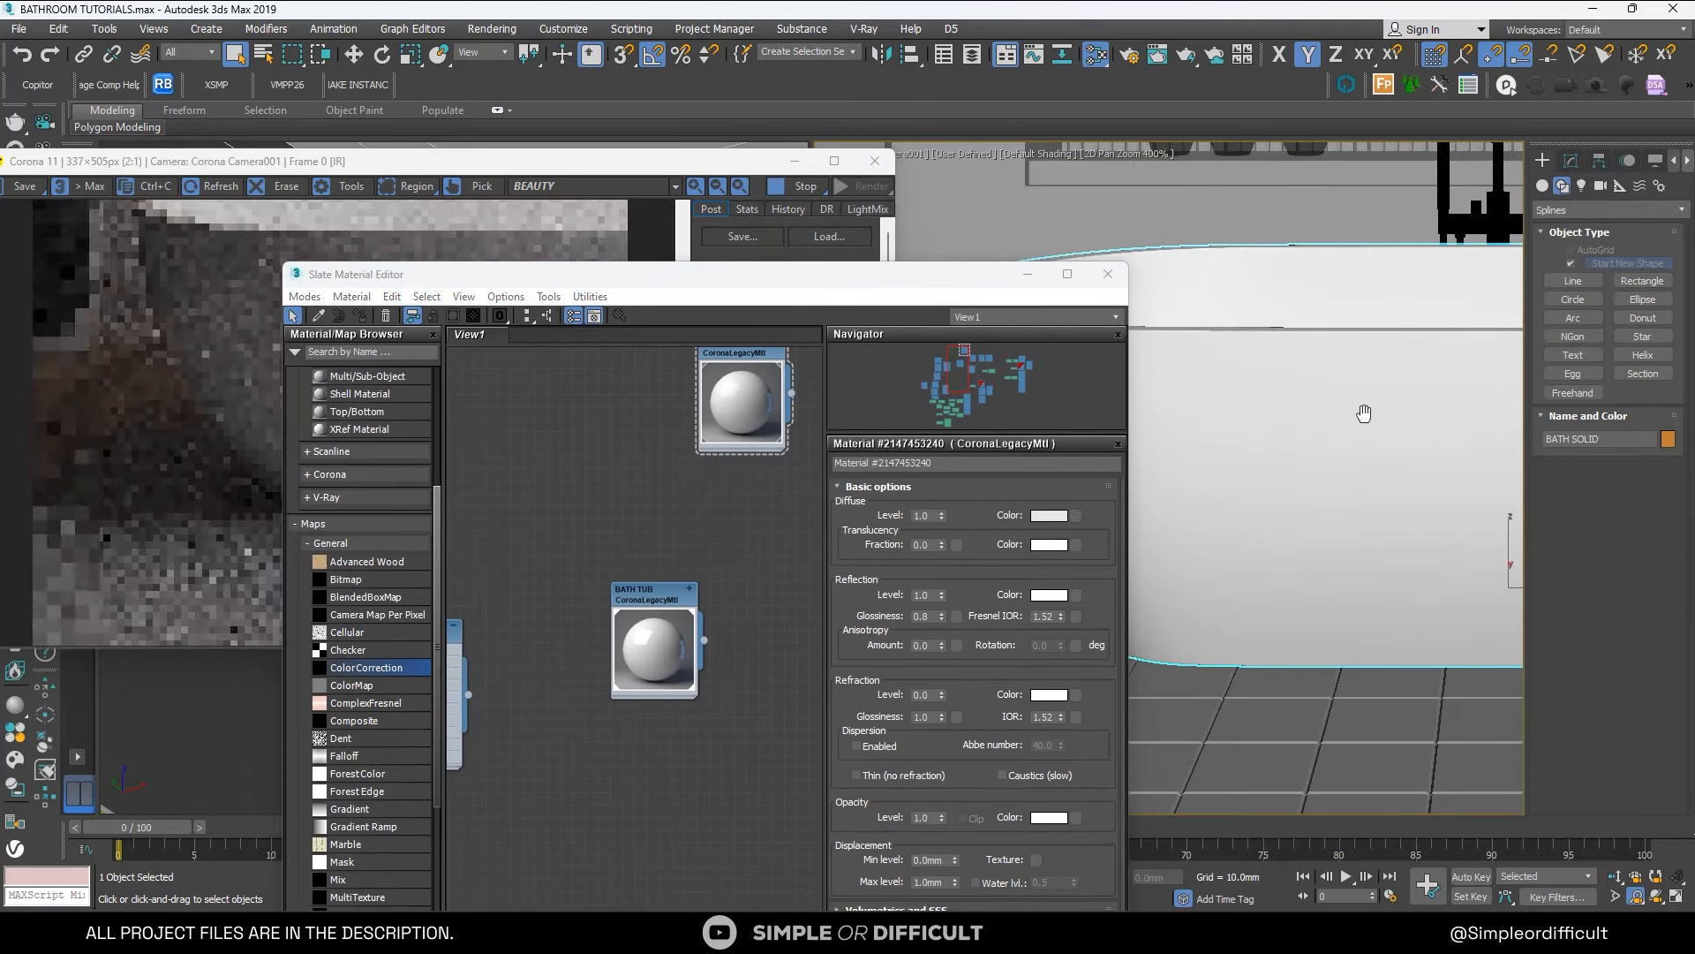
pyautogui.moveTo(661, 287); pyautogui.dragTo(1045, 251)
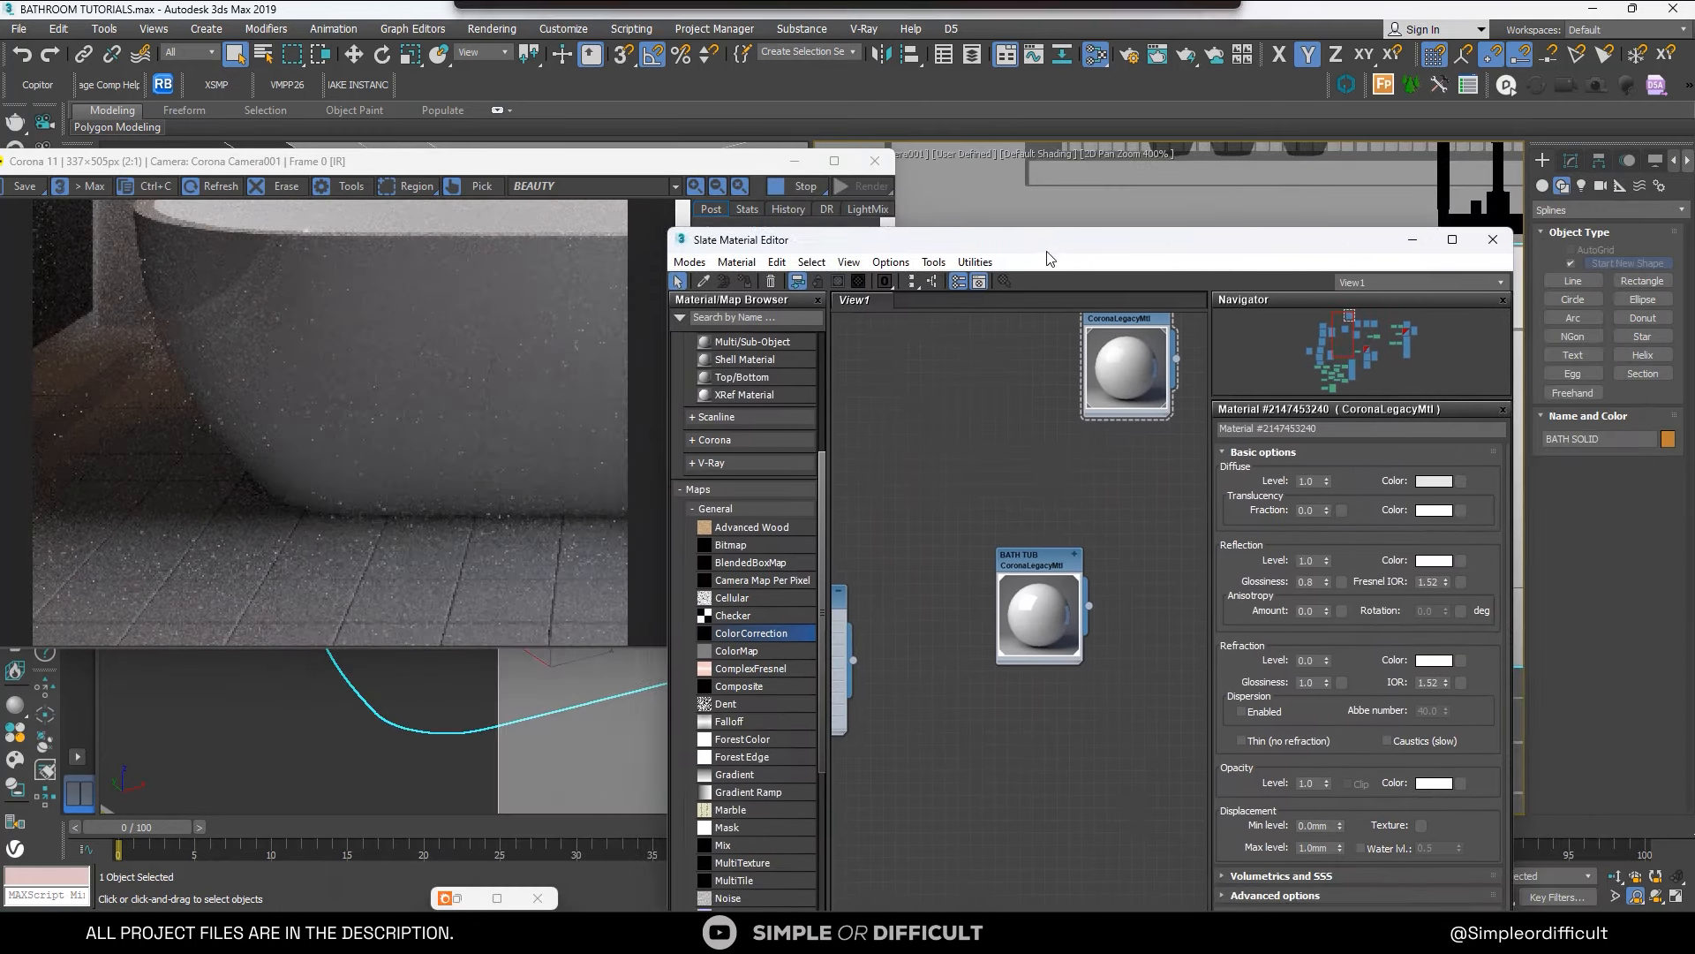
pyautogui.scroll(2, 1084, 548)
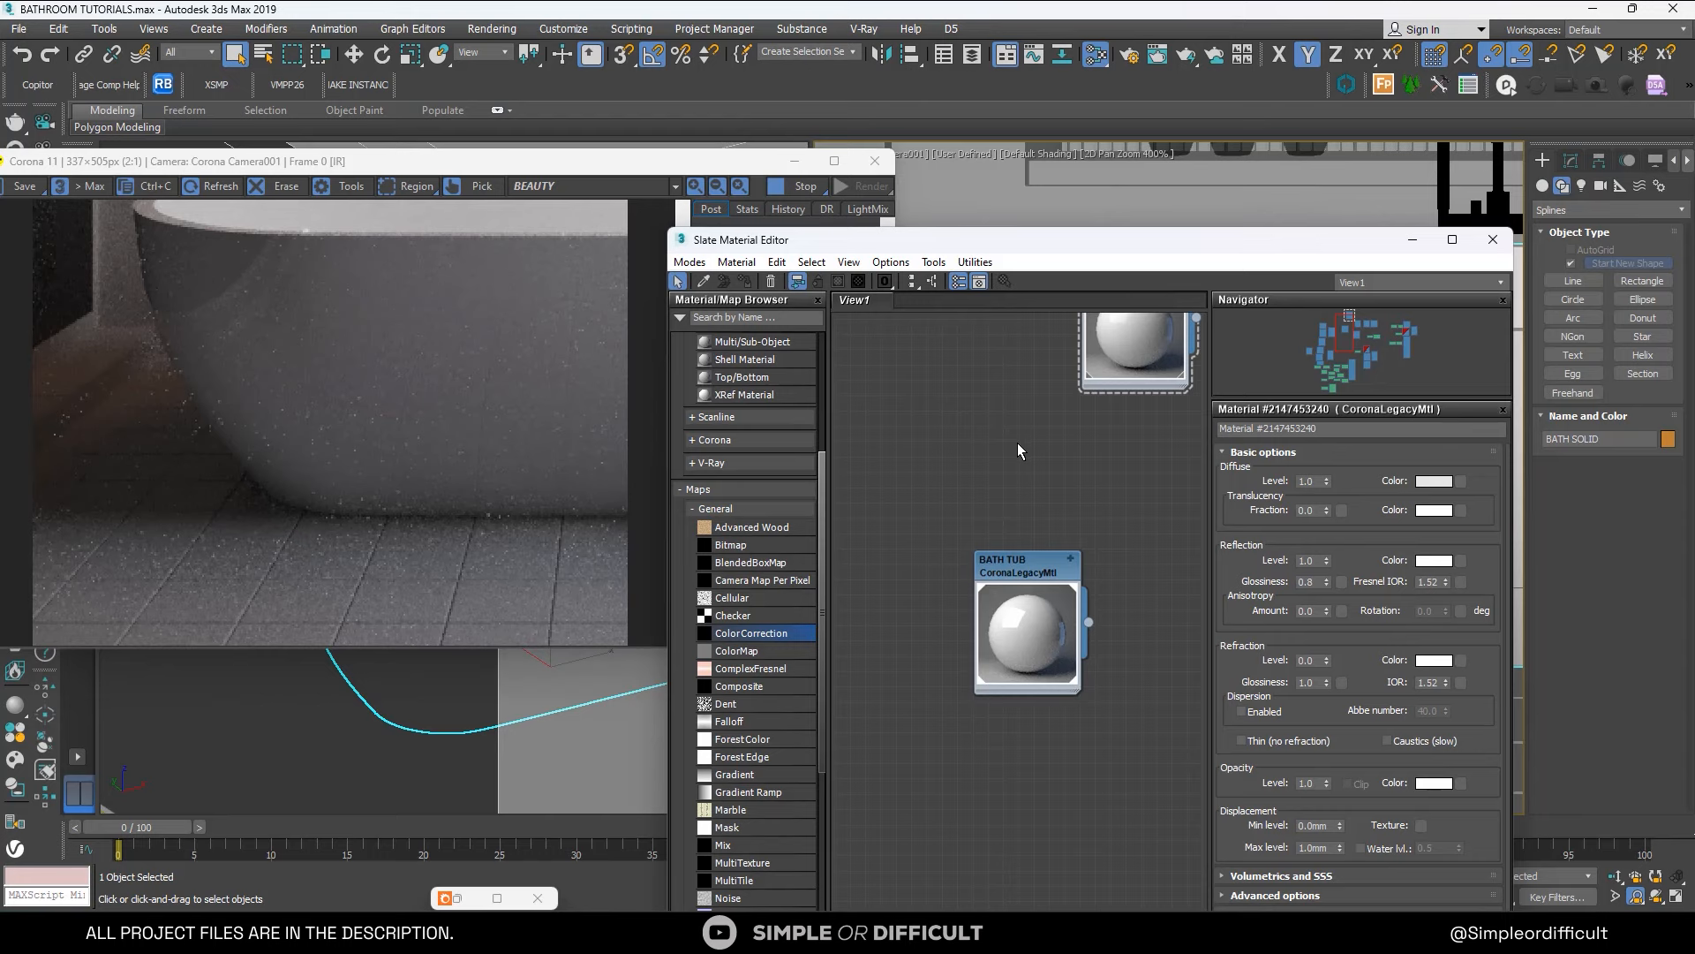
# Switch to File Explorer and bring TUB DIRT MAP from the BATHROOM folder into the material graph as a Bitmap.
pyautogui.click(692, 853)
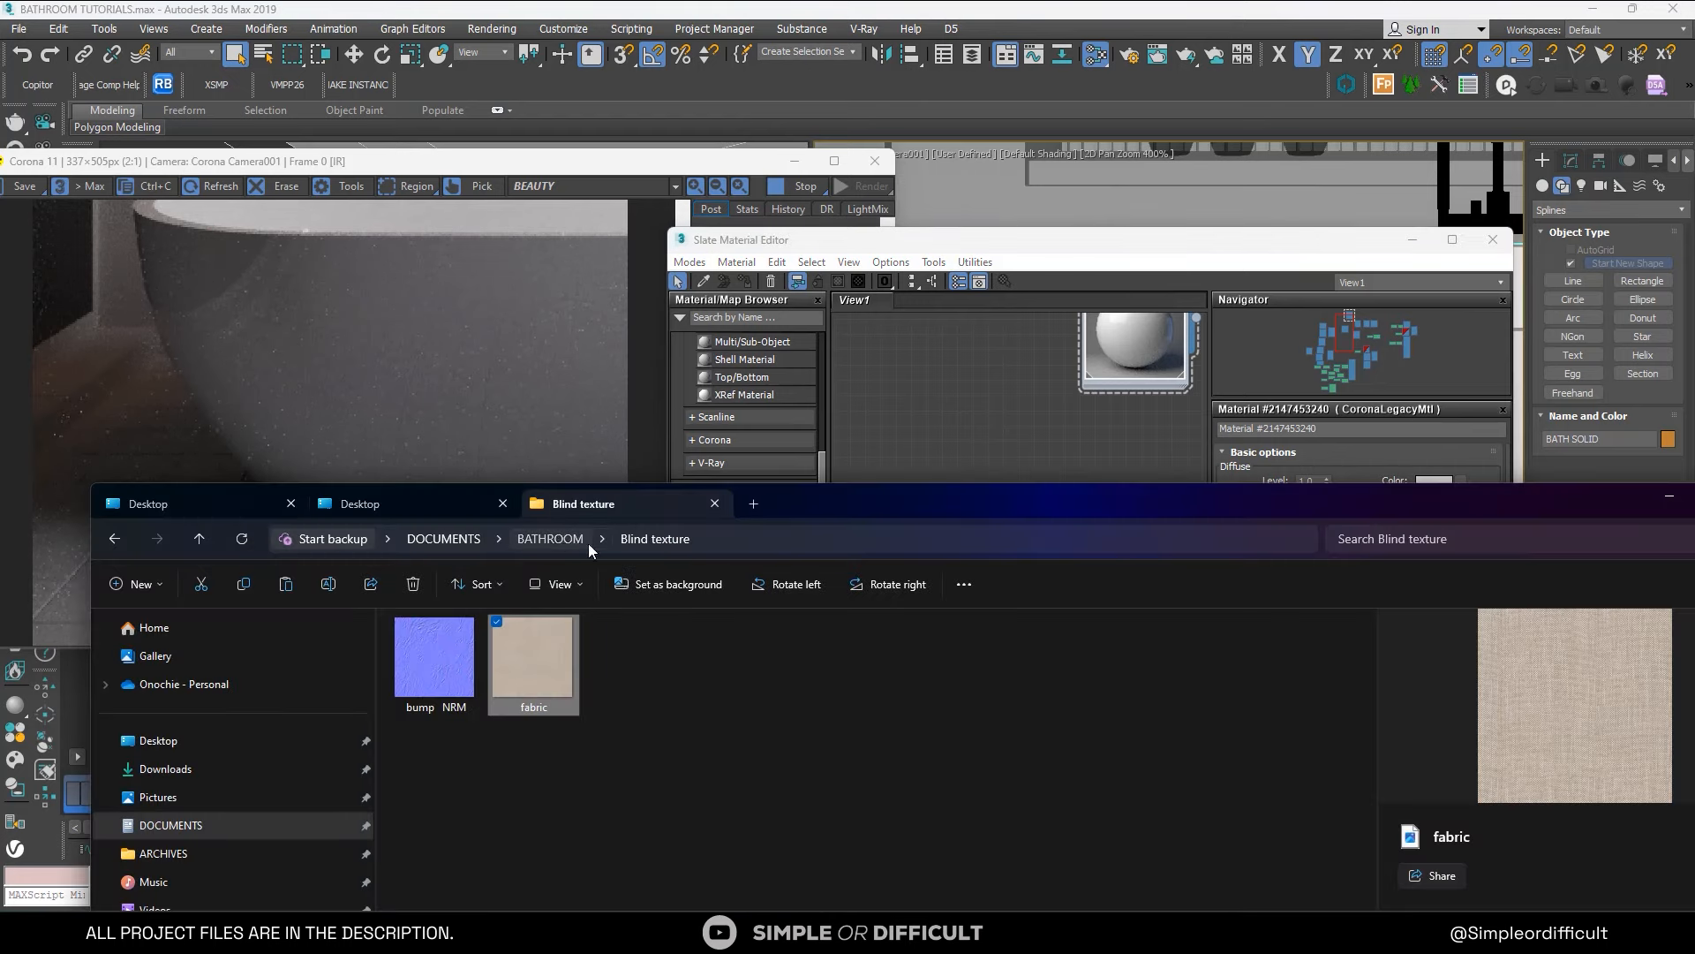
pyautogui.click(550, 539)
pyautogui.moveTo(1082, 516); pyautogui.dragTo(775, 521)
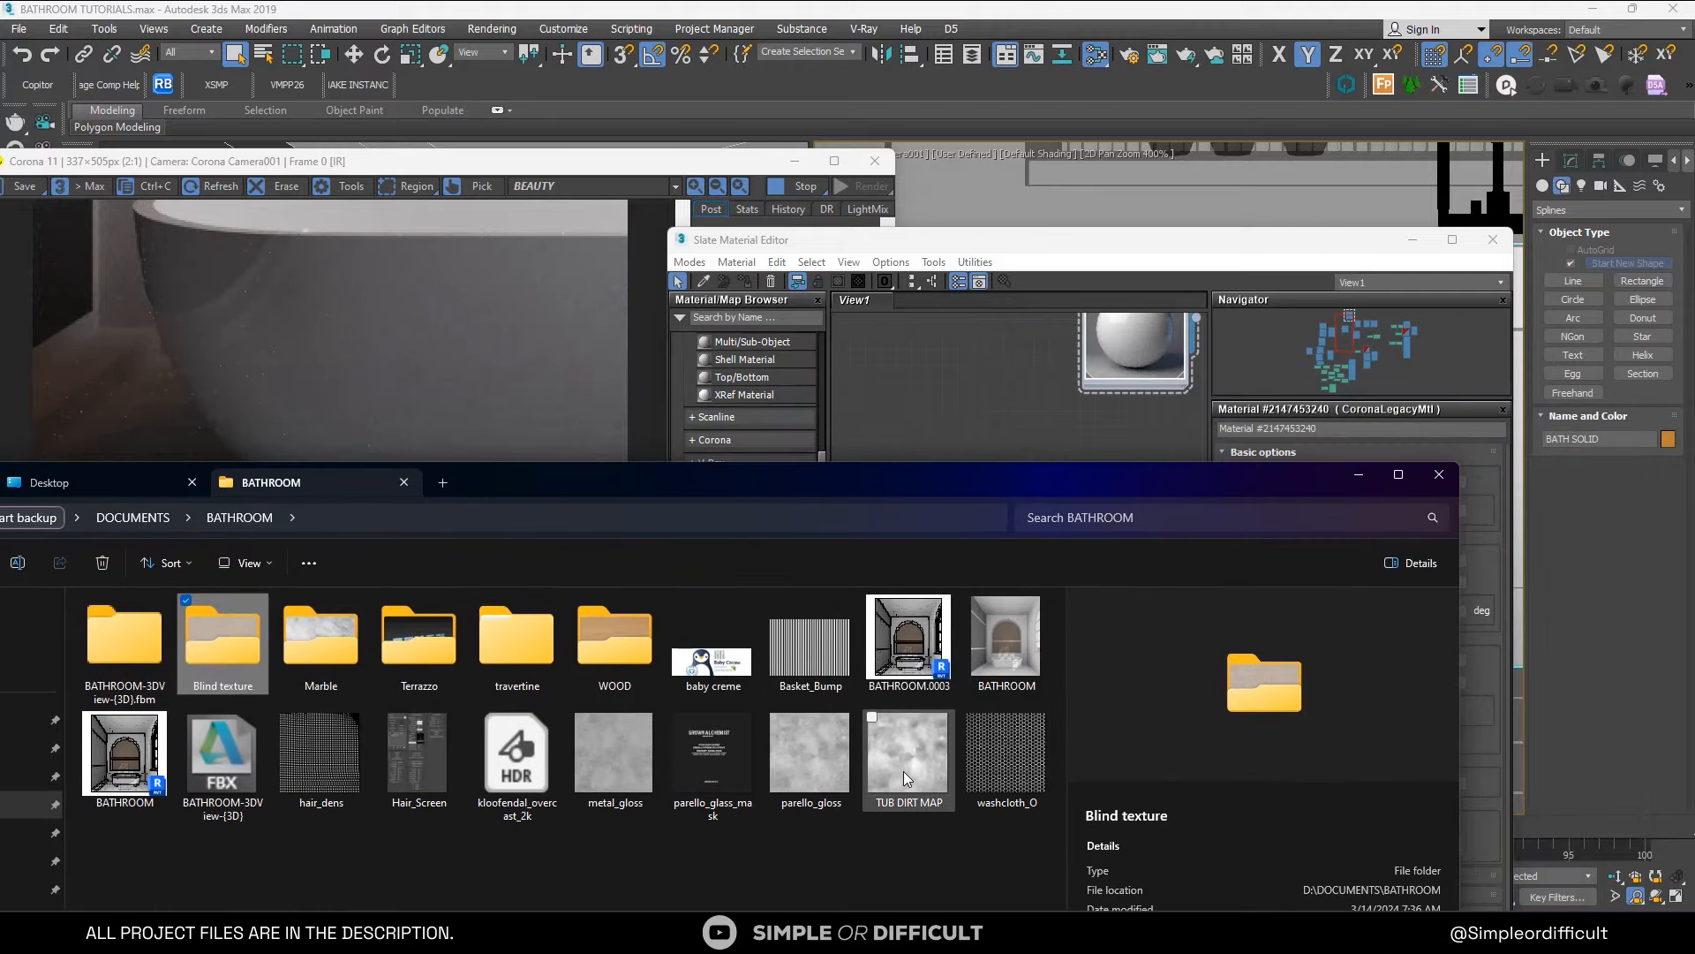
pyautogui.moveTo(915, 788); pyautogui.dragTo(952, 342)
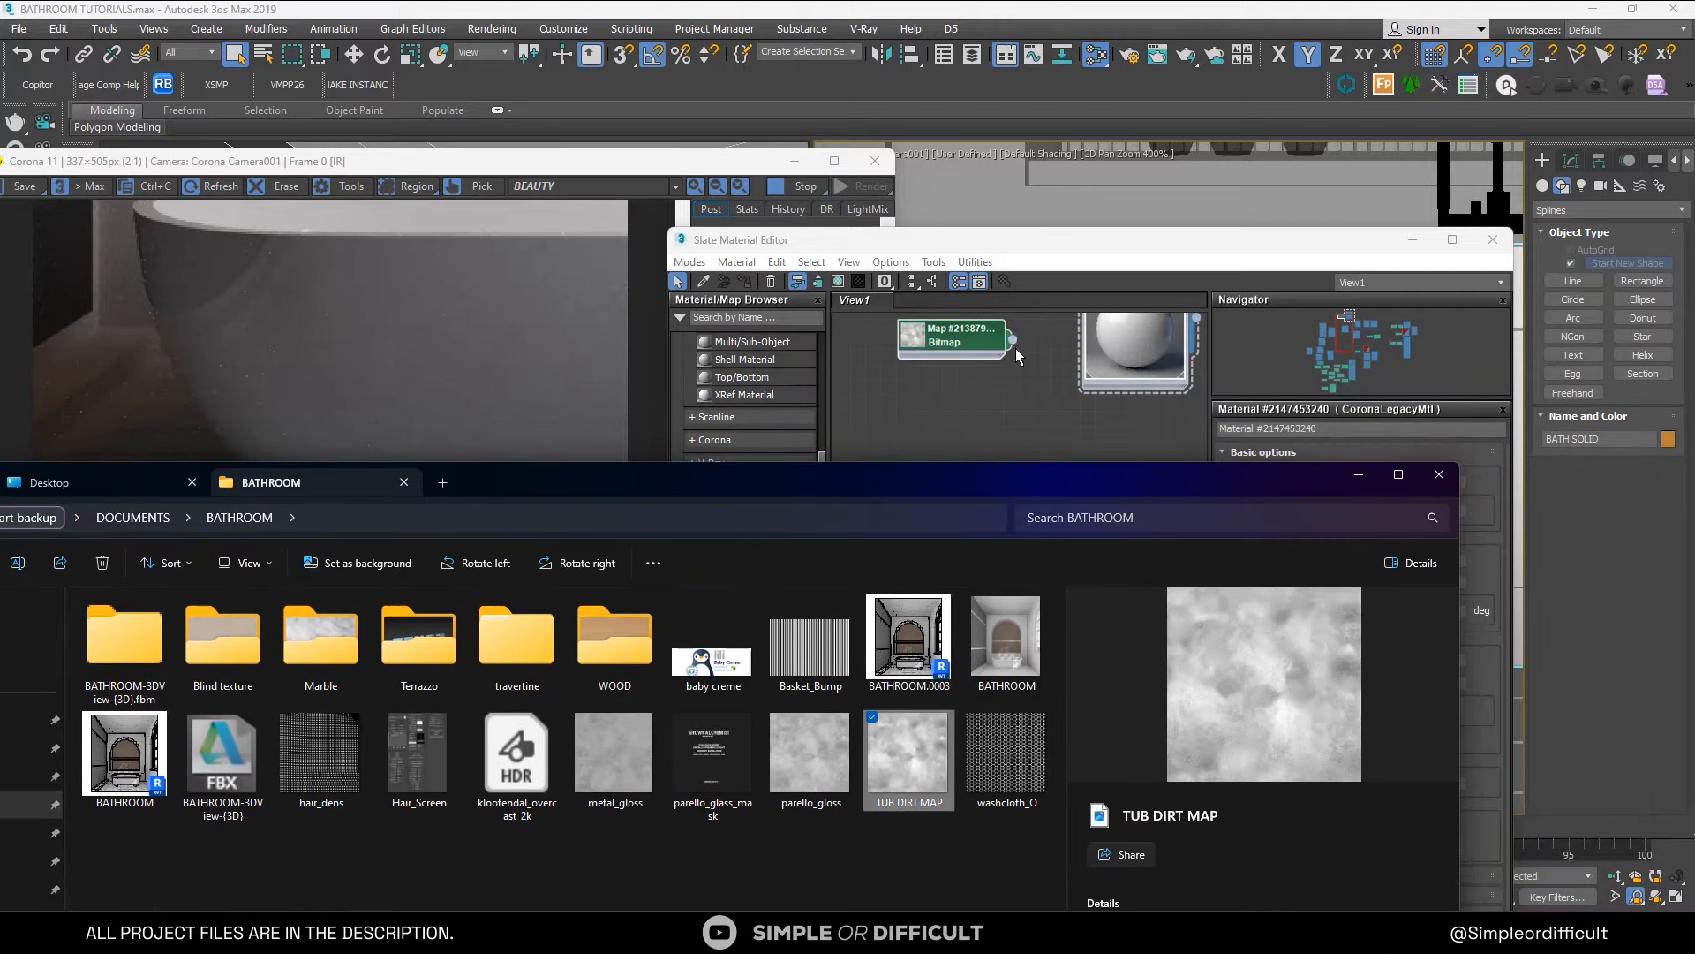
pyautogui.click(1014, 385)
pyautogui.moveTo(1013, 389); pyautogui.dragTo(1023, 516, button='middle')
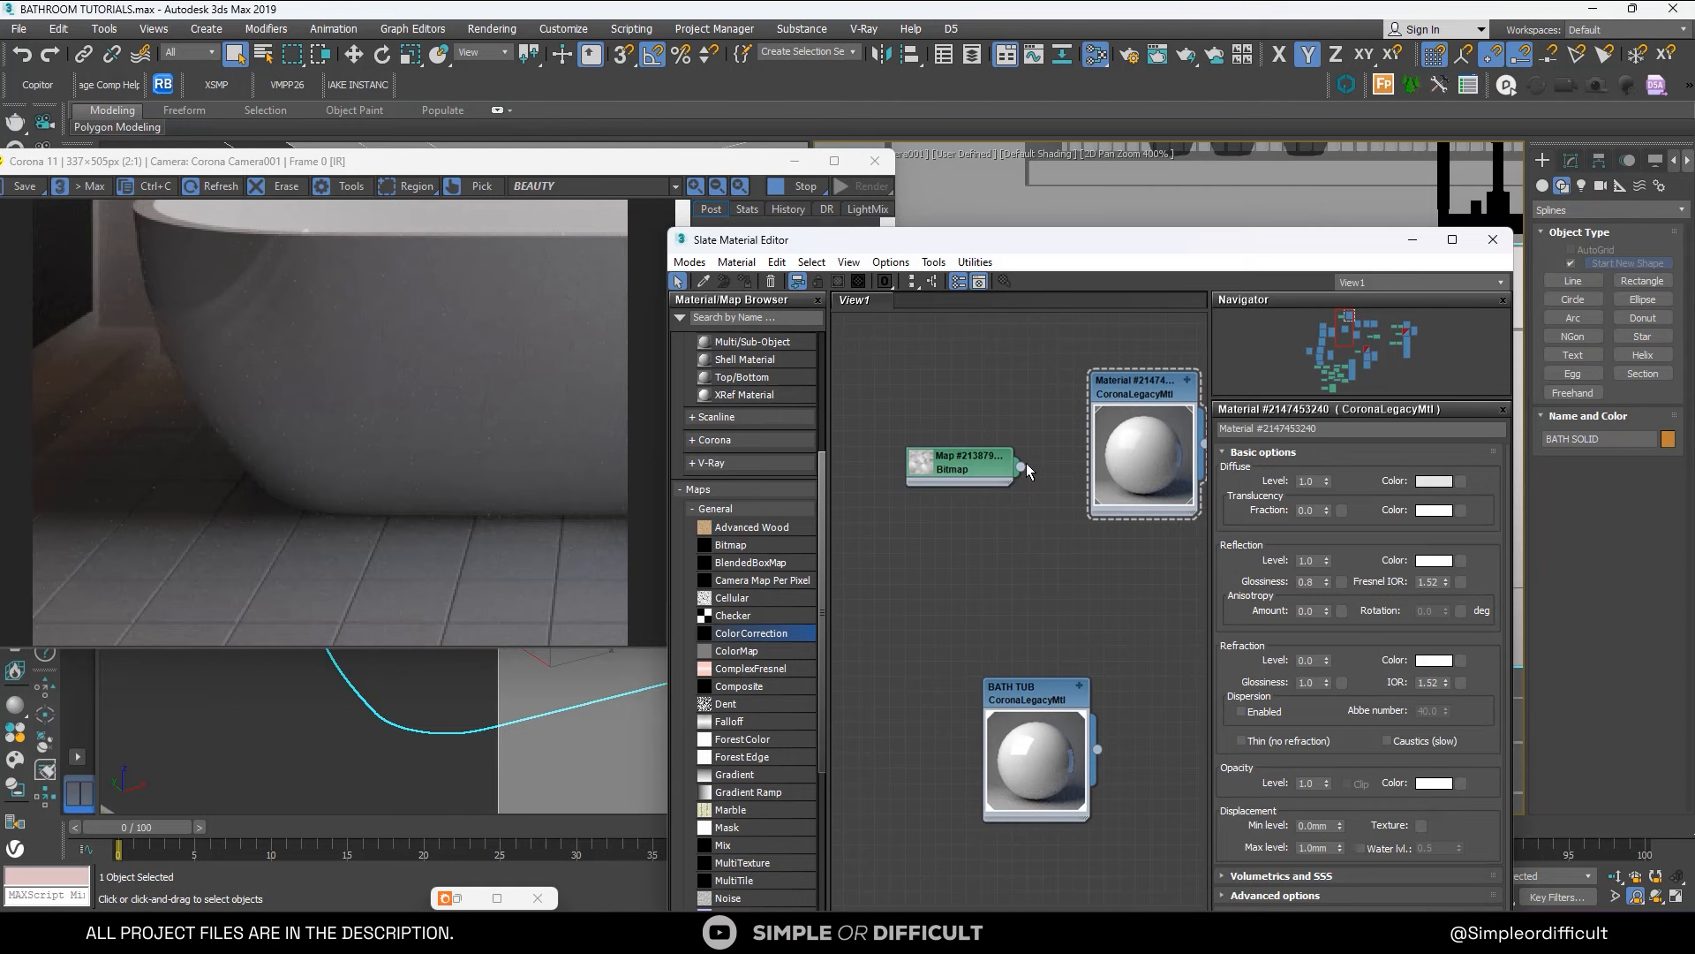
pyautogui.moveTo(1022, 465); pyautogui.dragTo(1100, 545)
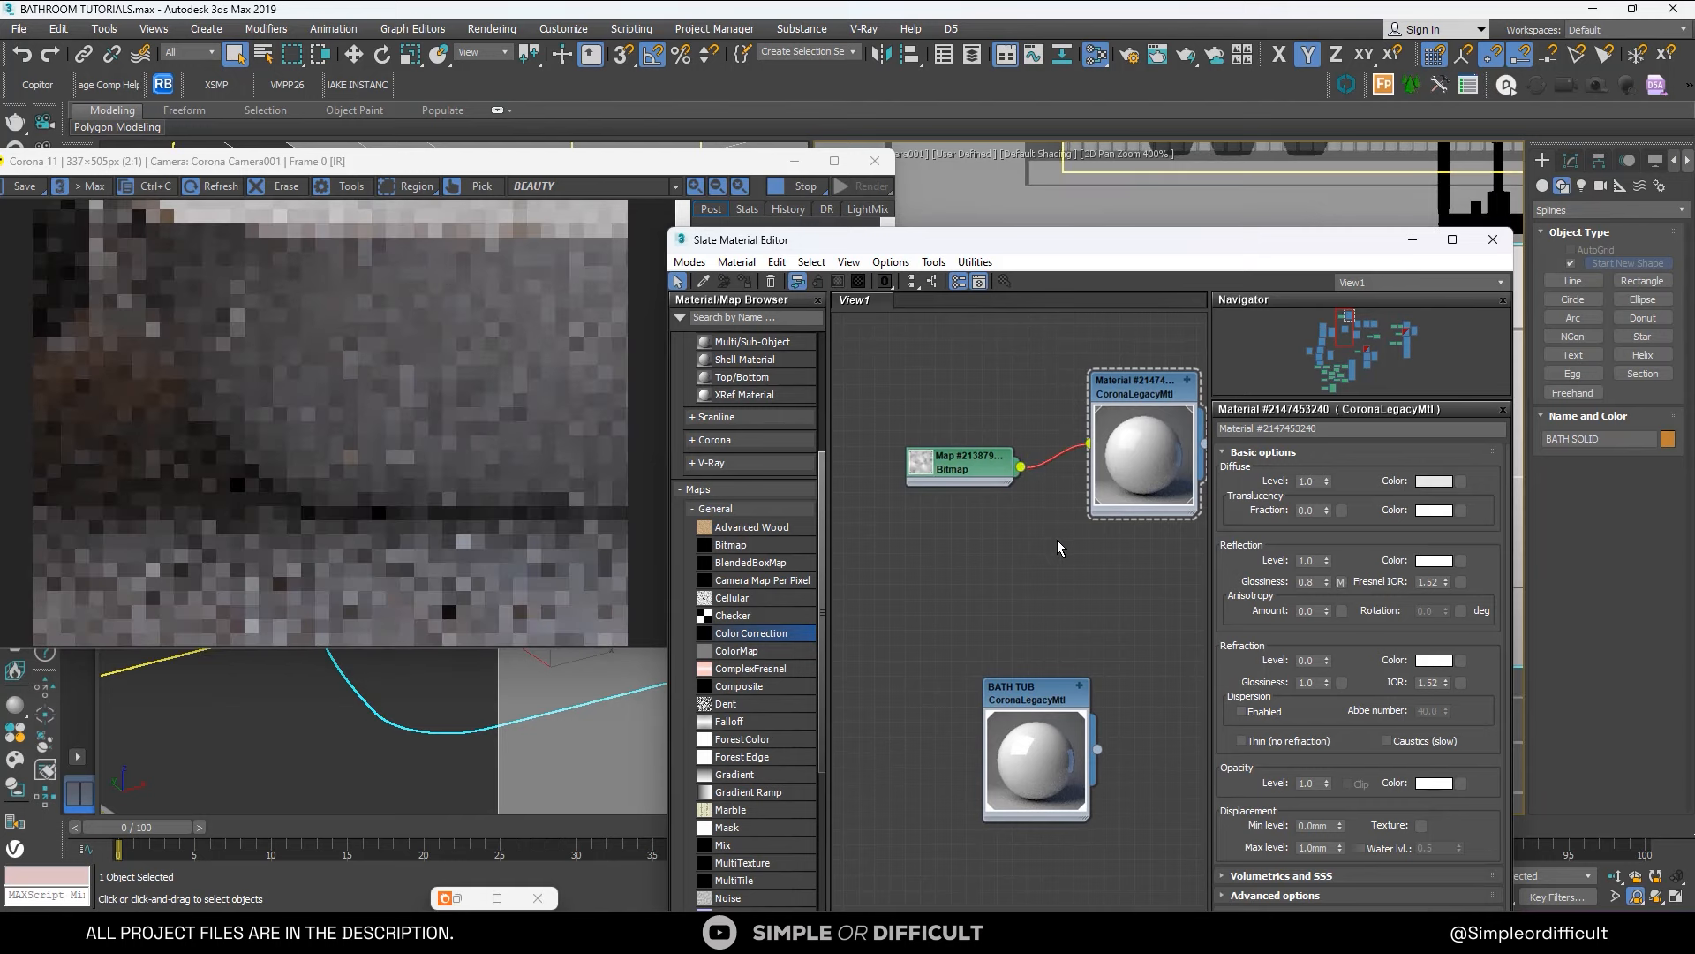
pyautogui.scroll(2, 265, 250)
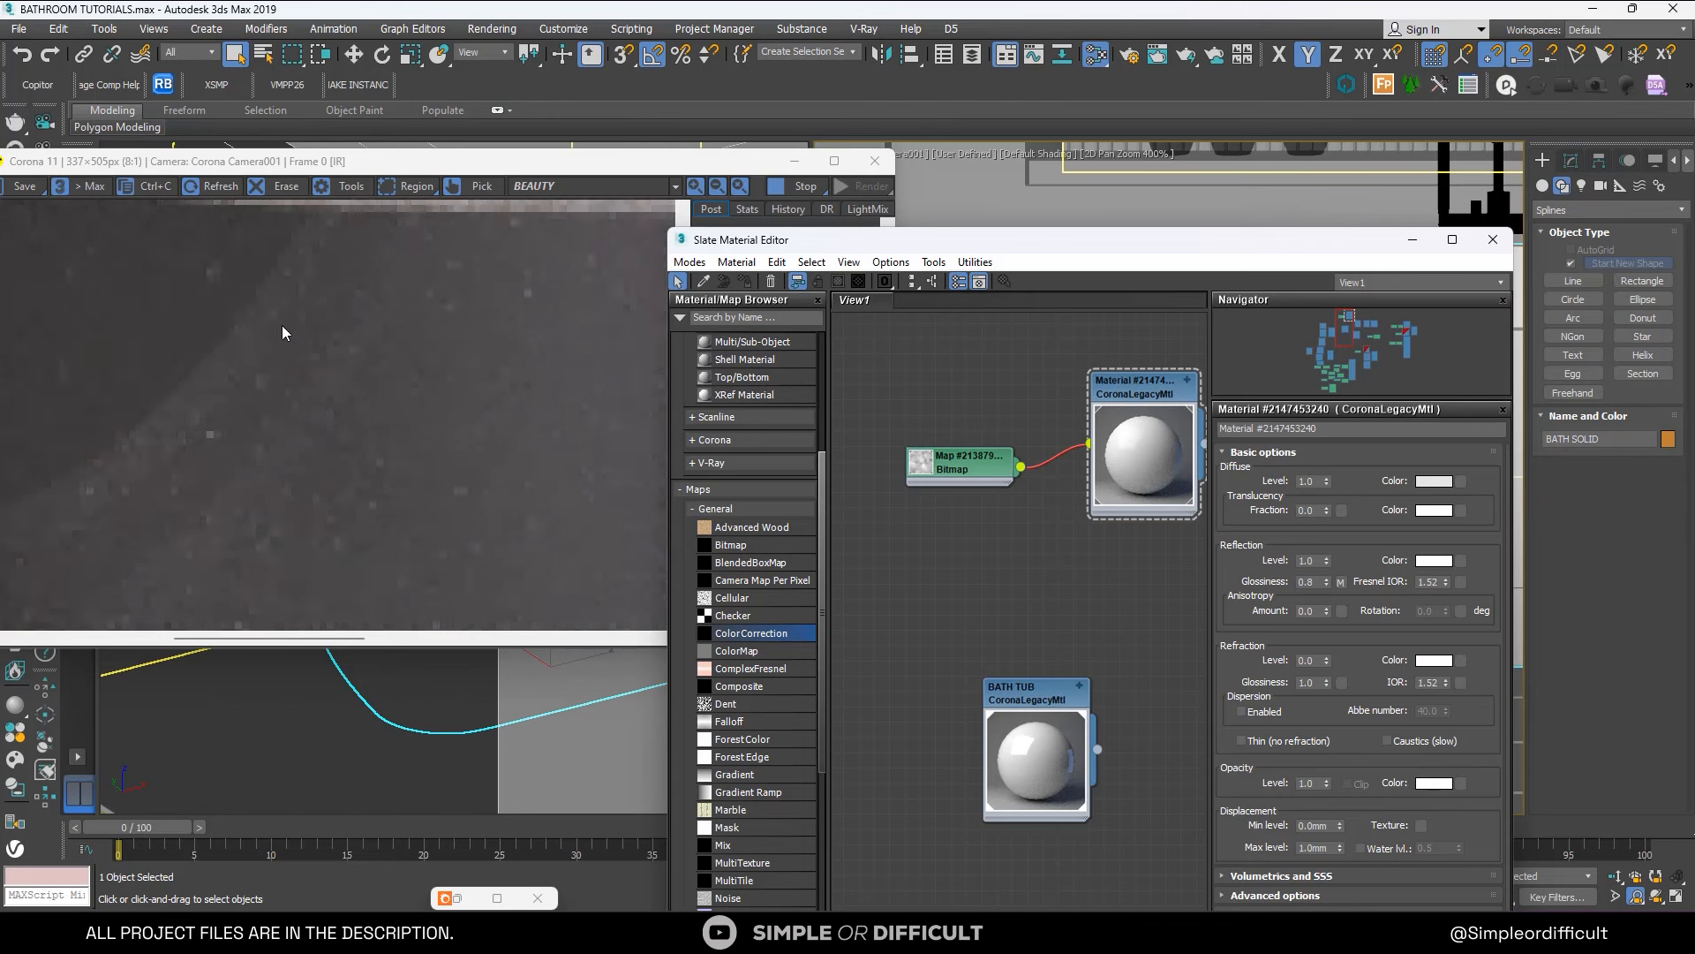
pyautogui.scroll(-2, 282, 330)
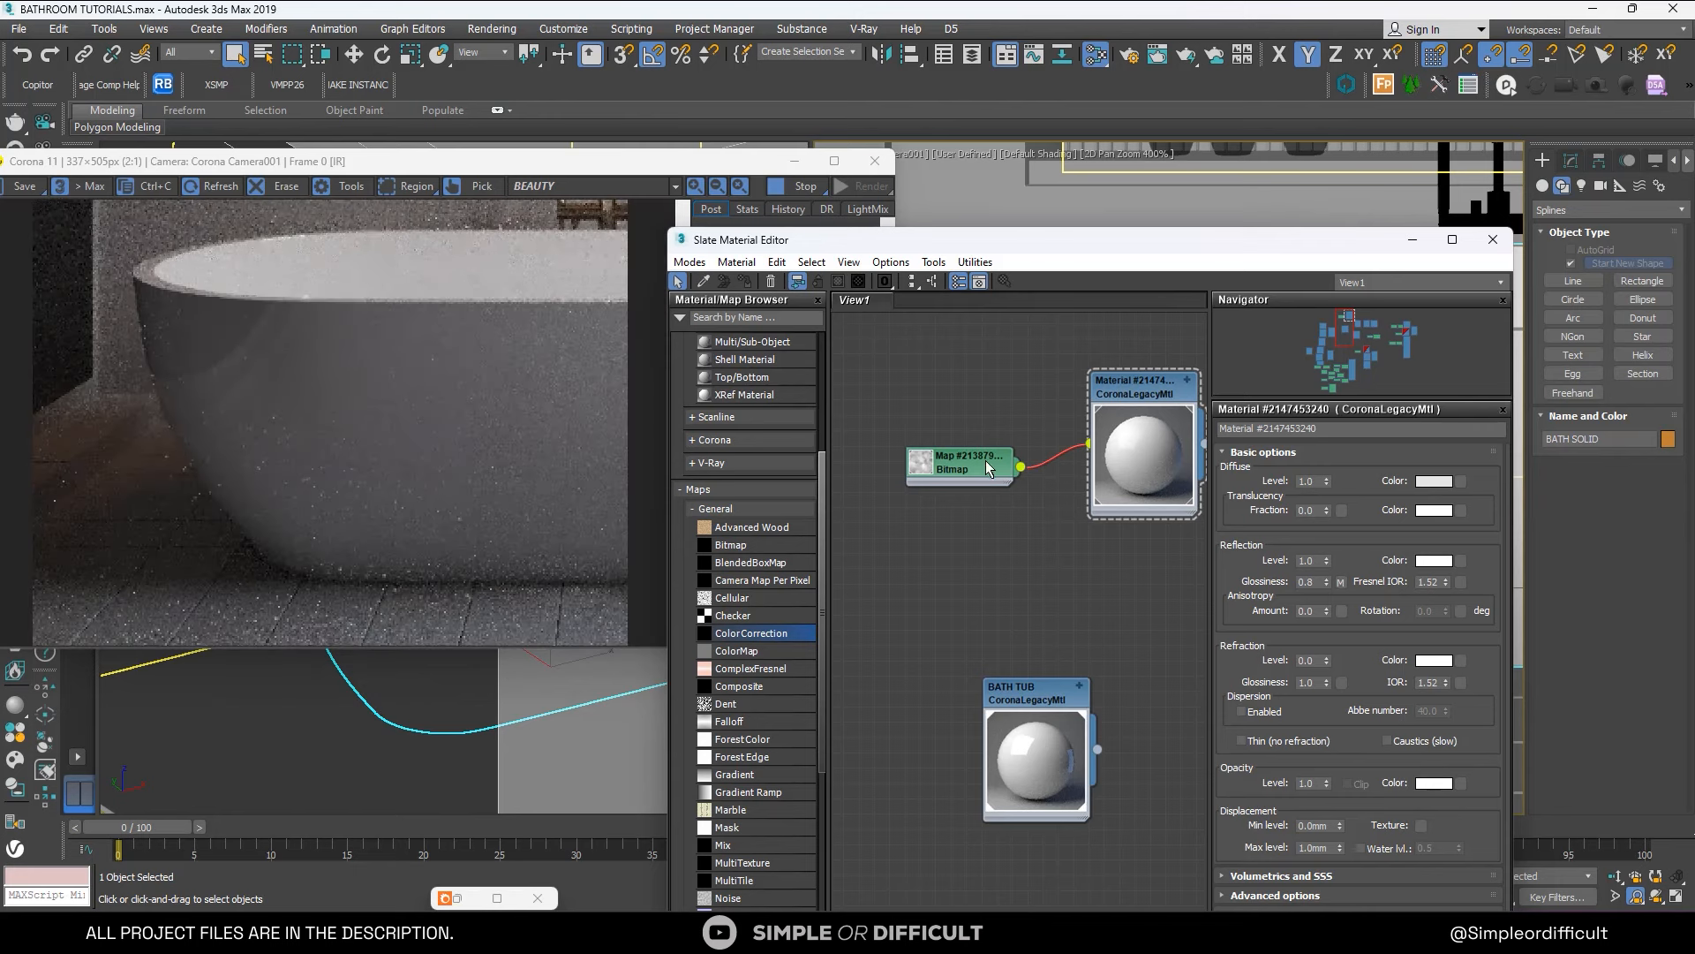
pyautogui.moveTo(987, 464); pyautogui.dragTo(942, 464)
pyautogui.click(1030, 505)
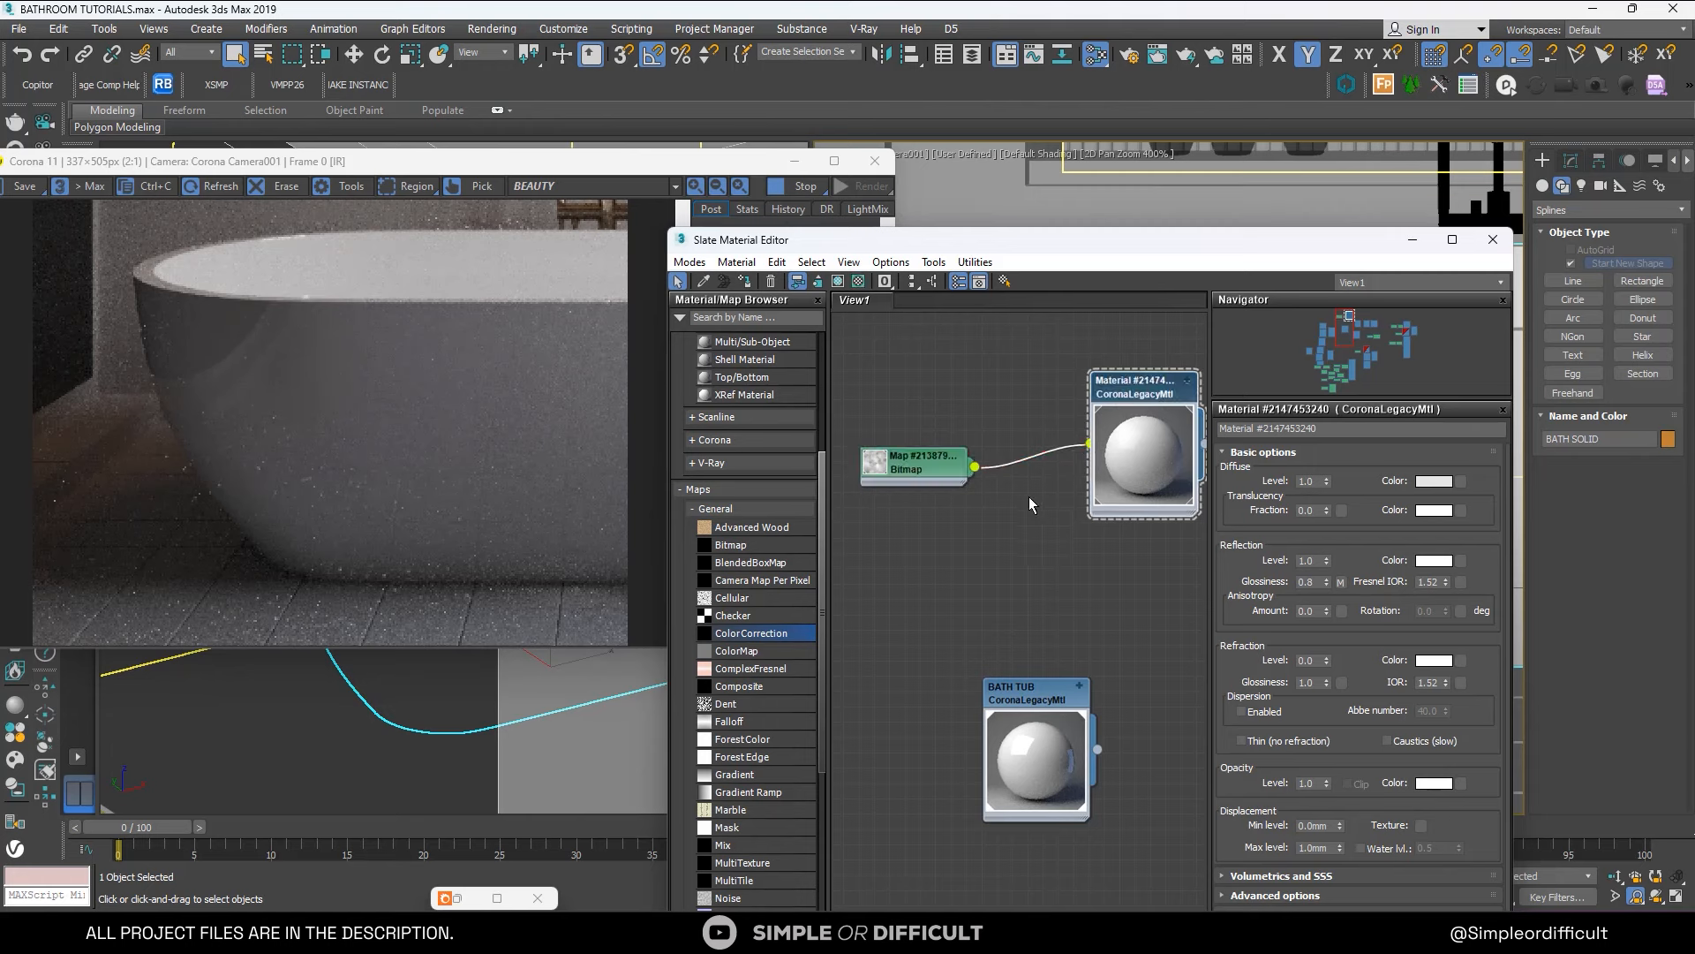
pyautogui.click(1187, 382)
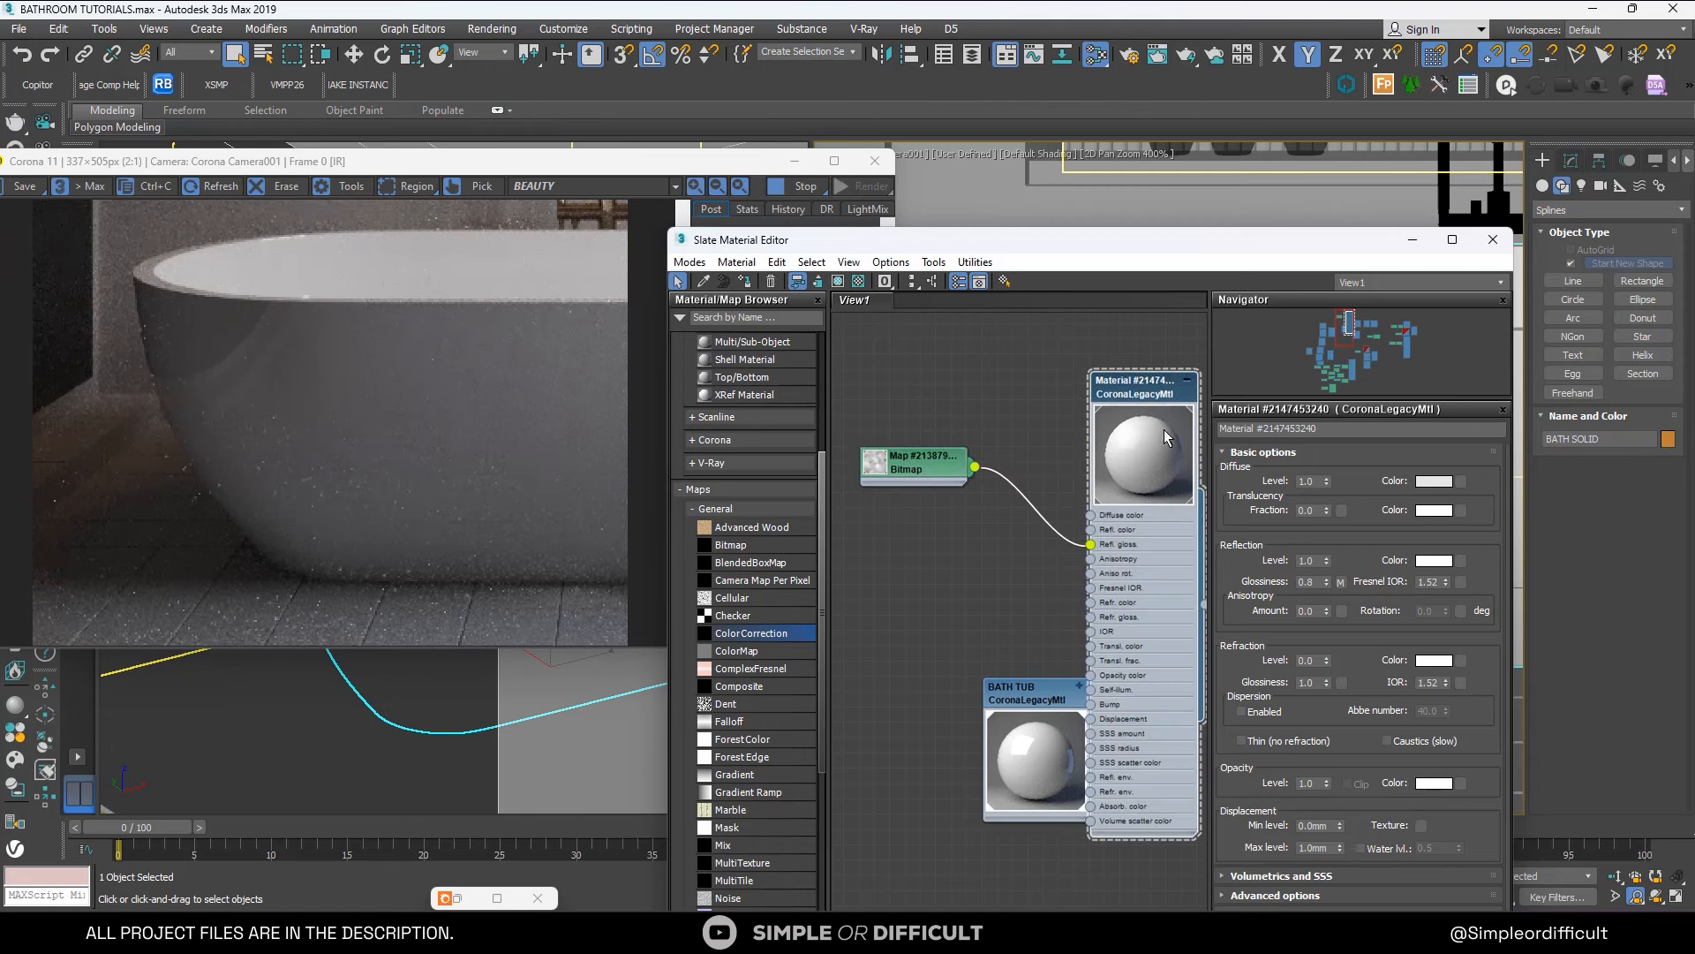
pyautogui.moveTo(1097, 546); pyautogui.dragTo(1049, 509)
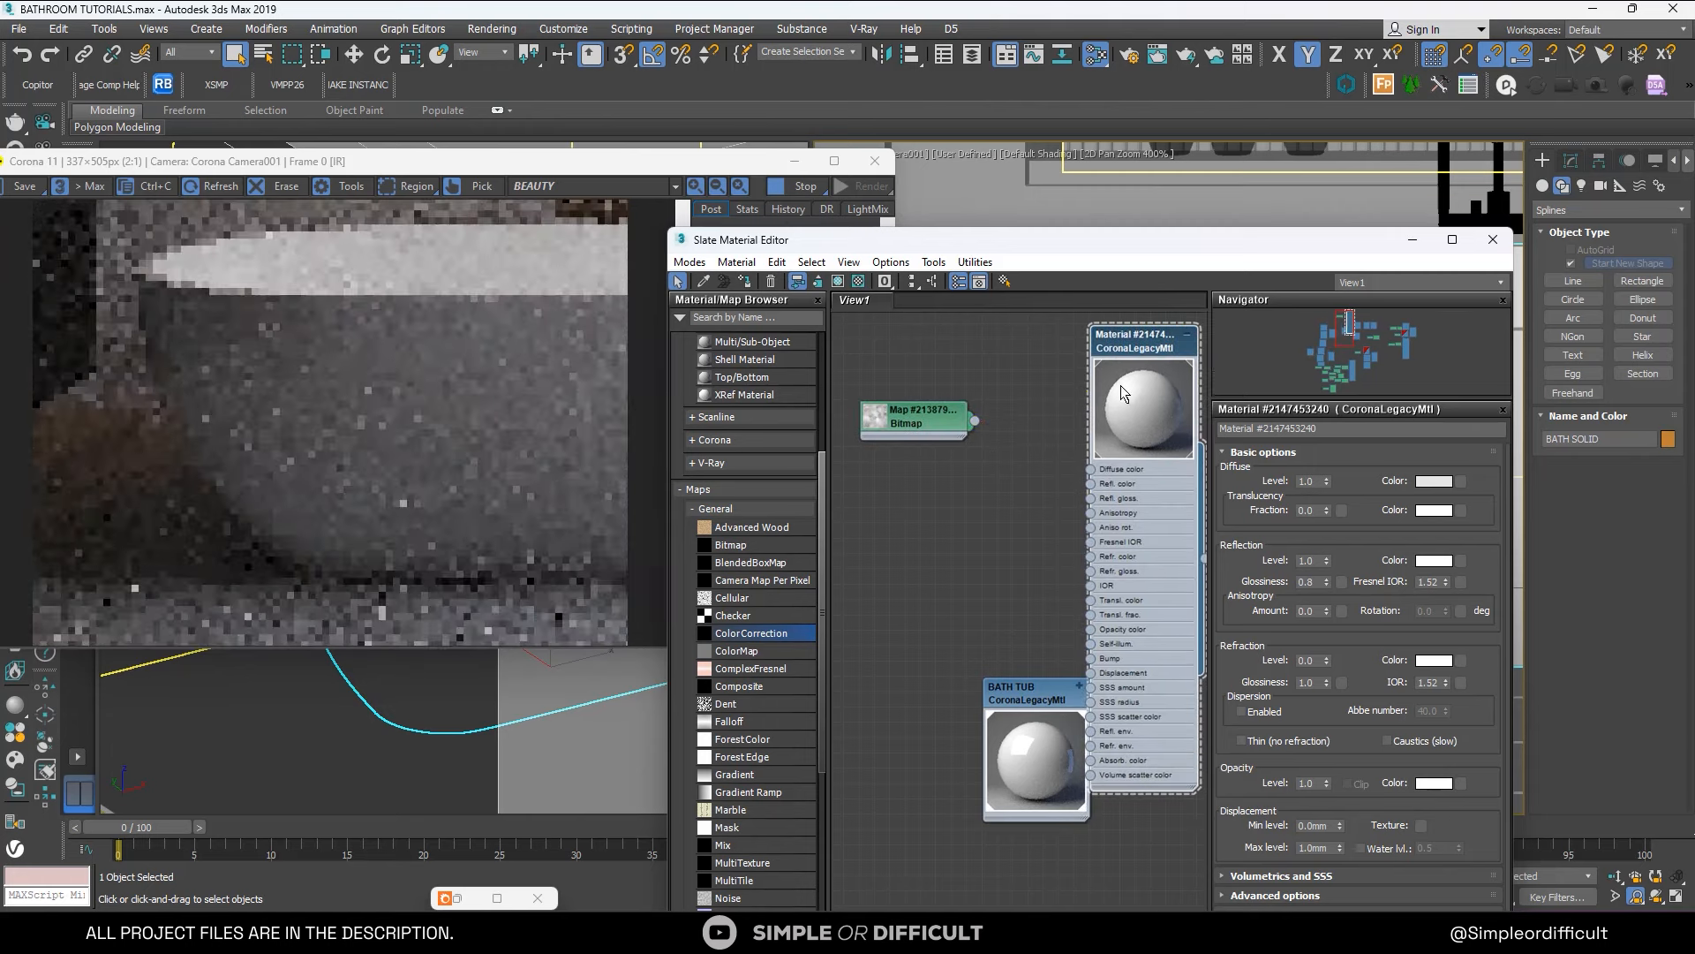
# Collapse the copied white material's node, place the dirt Bitmap beside the BATH TUB material and connect it to that material.
pyautogui.click(1187, 337)
pyautogui.moveTo(916, 432); pyautogui.dragTo(992, 837)
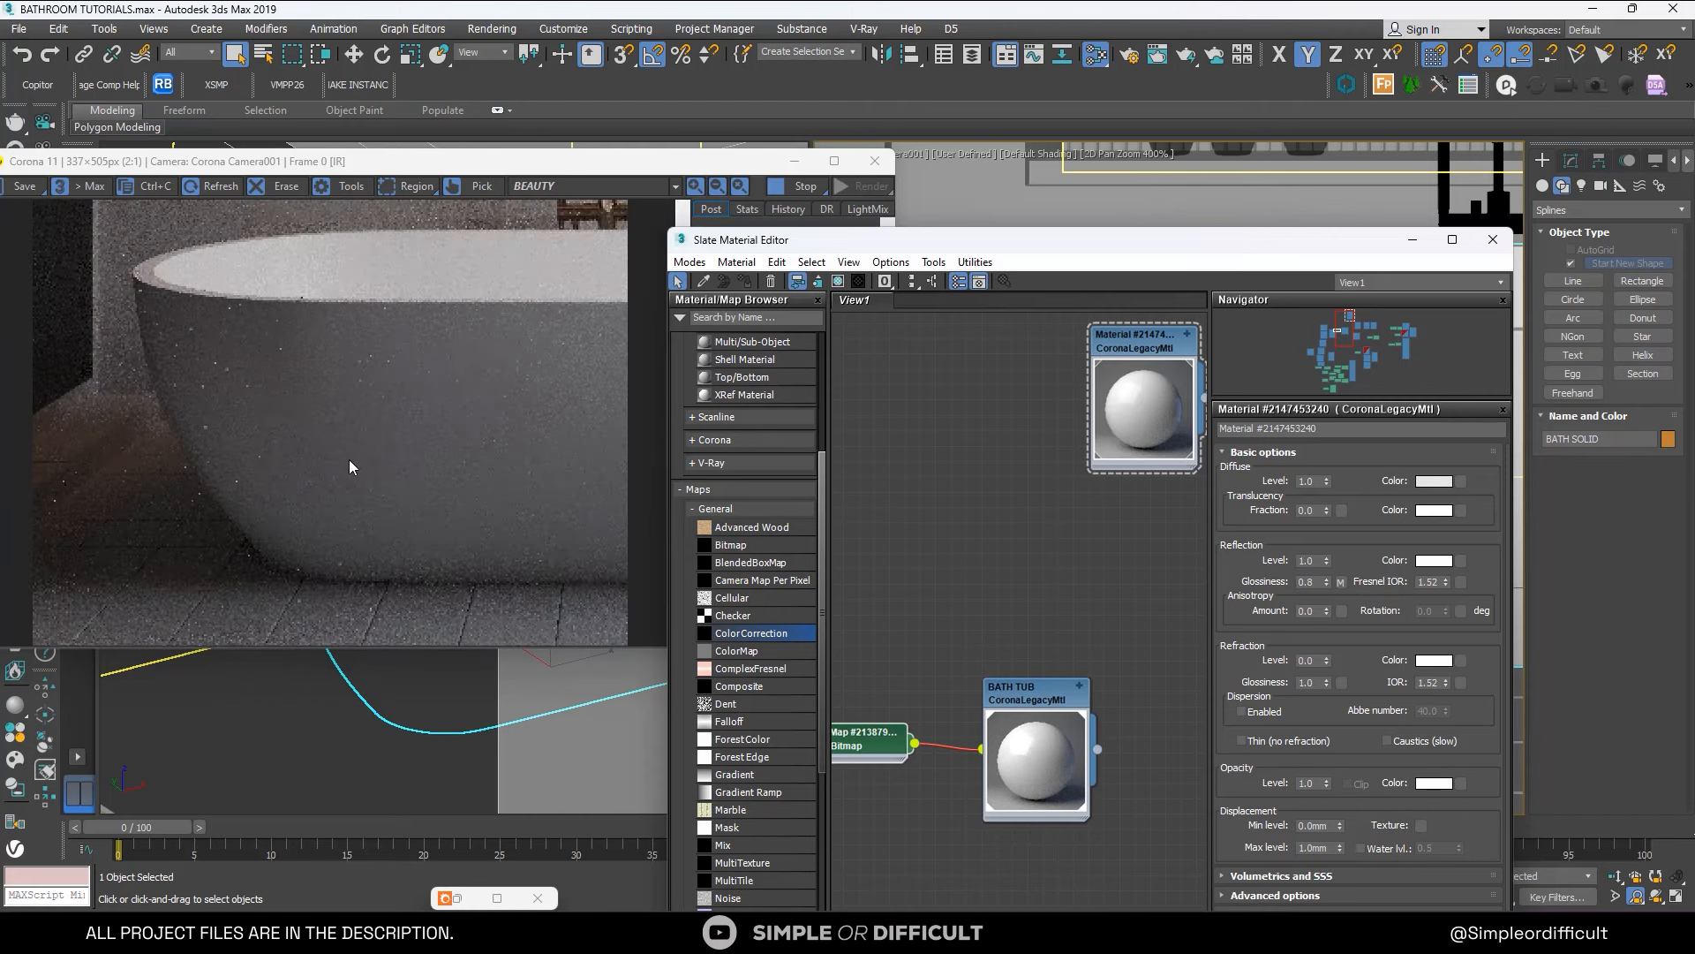
# Set the BATH TUB material's reflection glossiness map amount to 50 and check the bathtub's finish in the render.
pyautogui.scroll(1, 263, 395)
pyautogui.scroll(-2, 263, 395)
pyautogui.moveTo(1028, 689); pyautogui.dragTo(1095, 548, button='middle')
pyautogui.moveTo(925, 610); pyautogui.dragTo(982, 621)
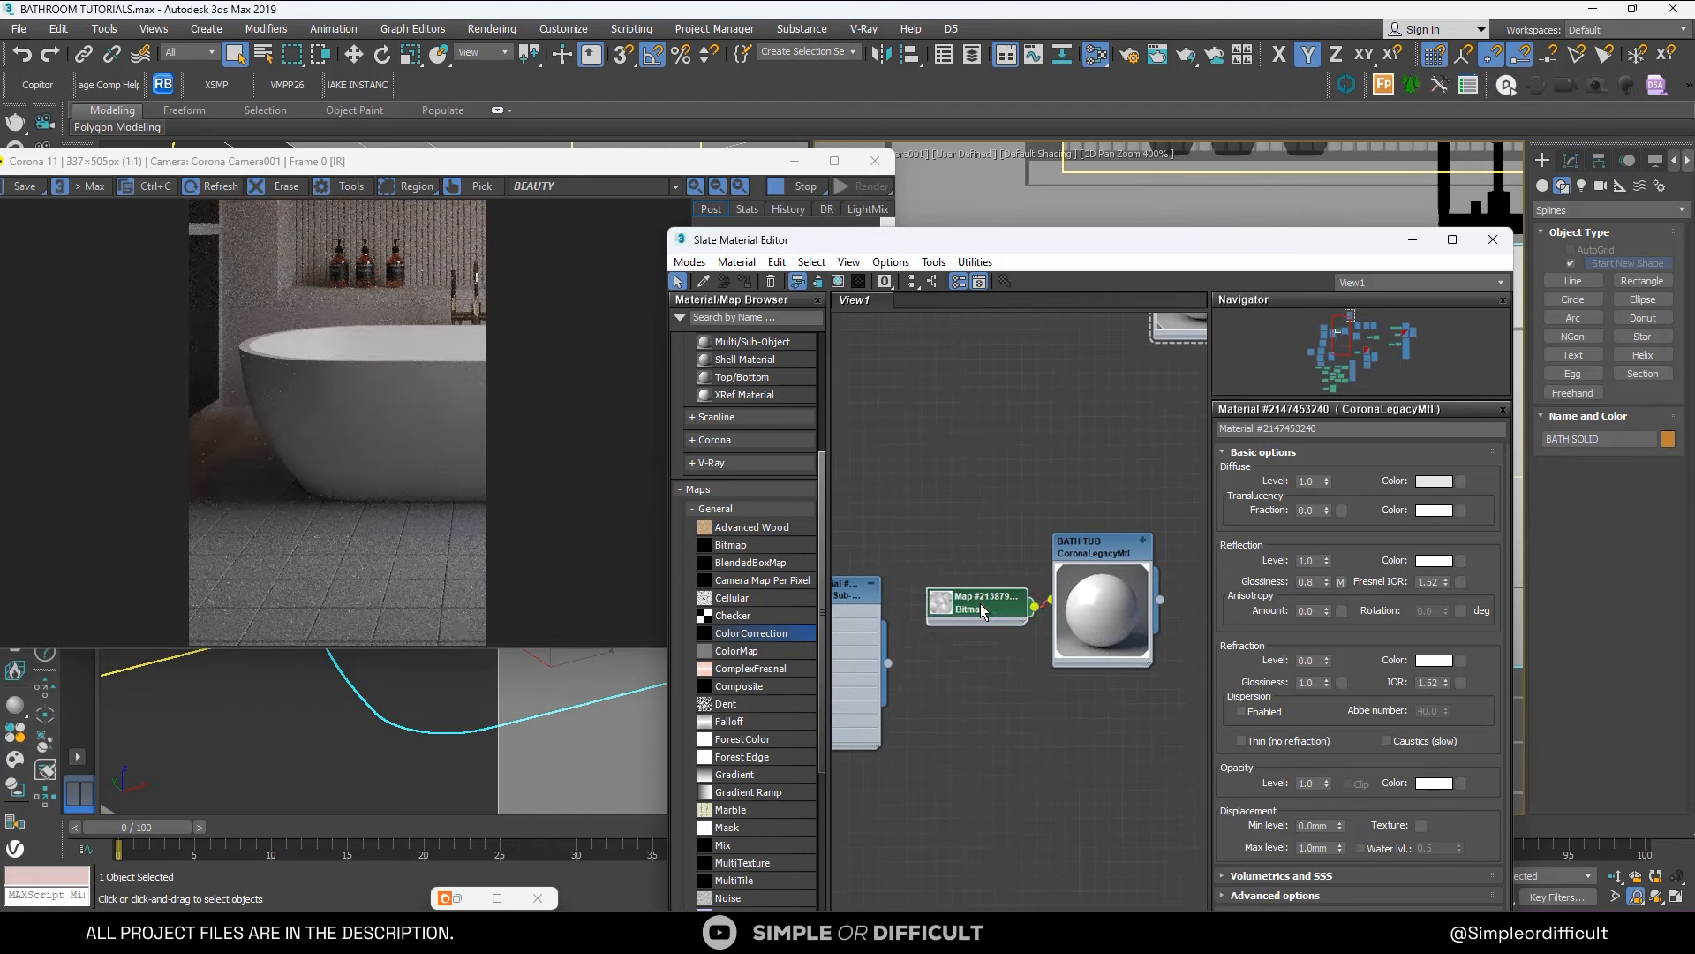
pyautogui.doubleClick(1111, 547)
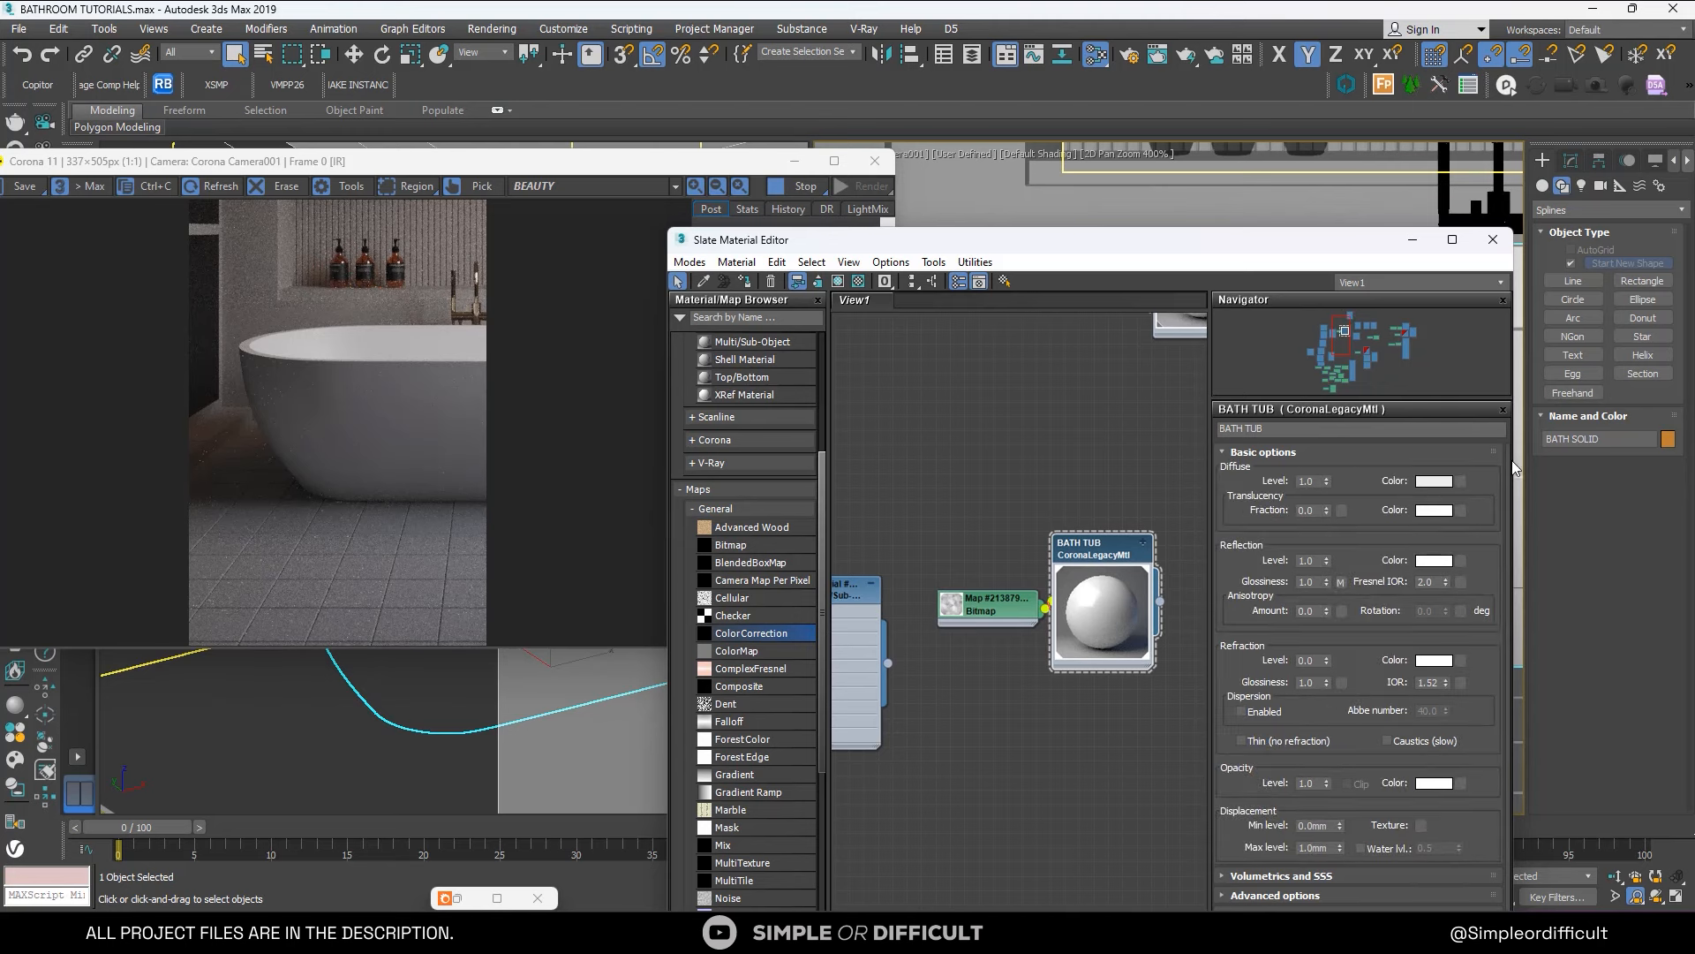
pyautogui.moveTo(1257, 267); pyautogui.dragTo(1219, 132)
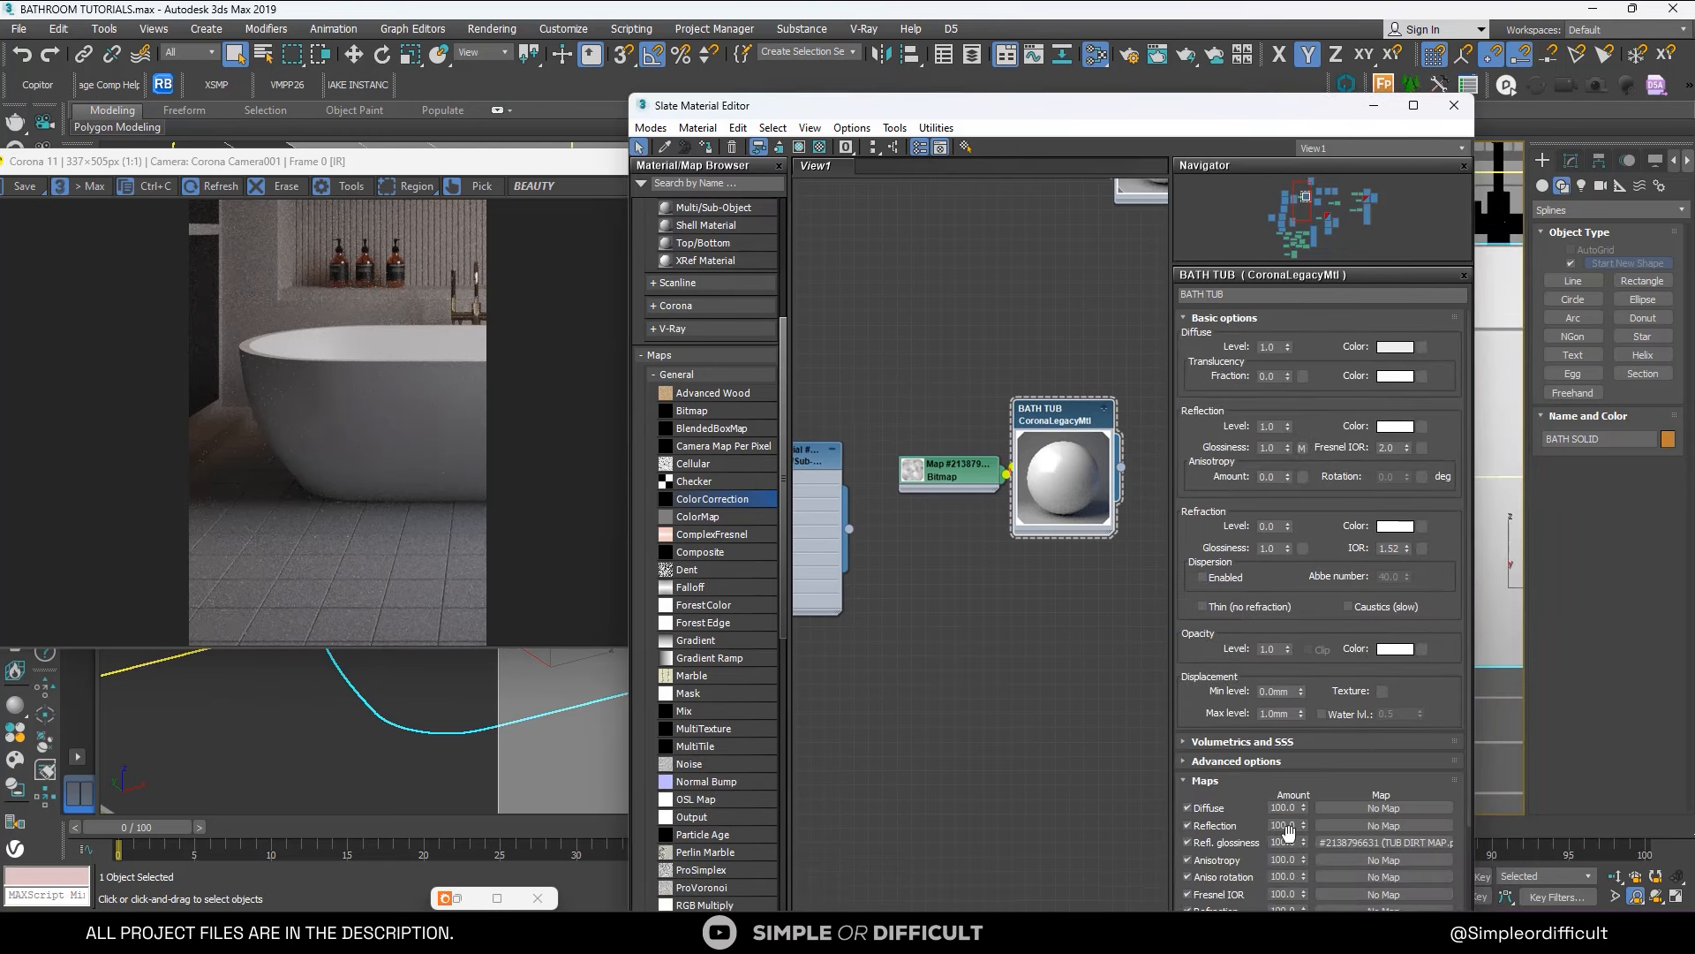
pyautogui.press('Return')
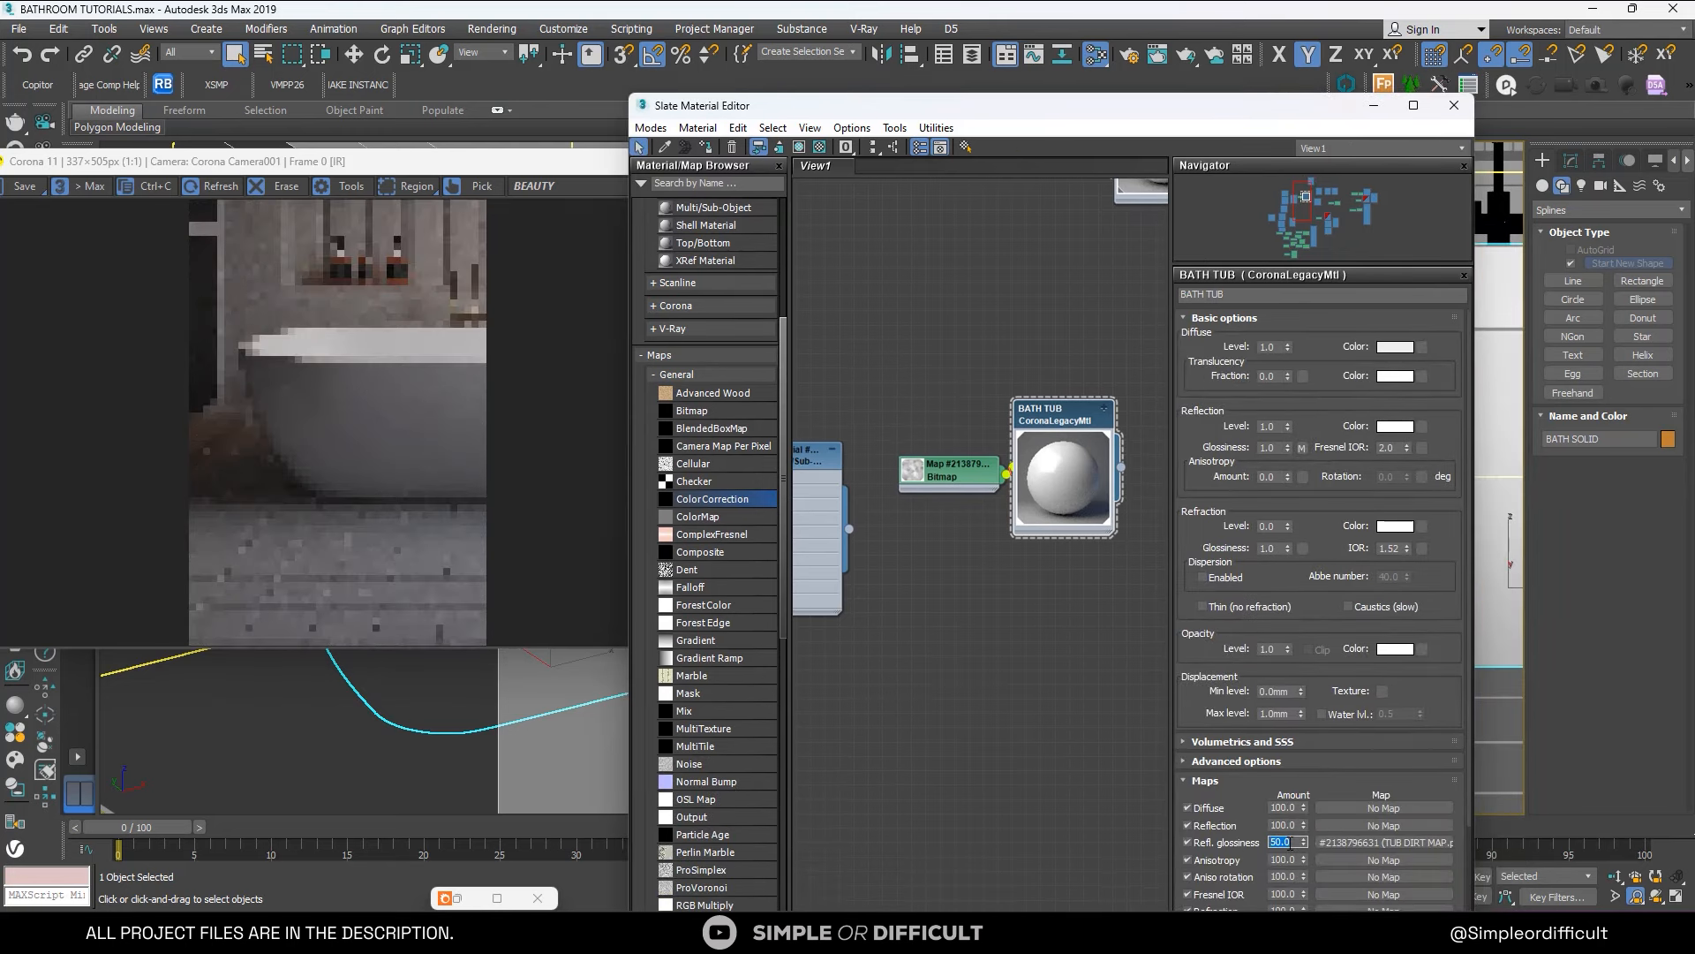
pyautogui.scroll(1, 342, 387)
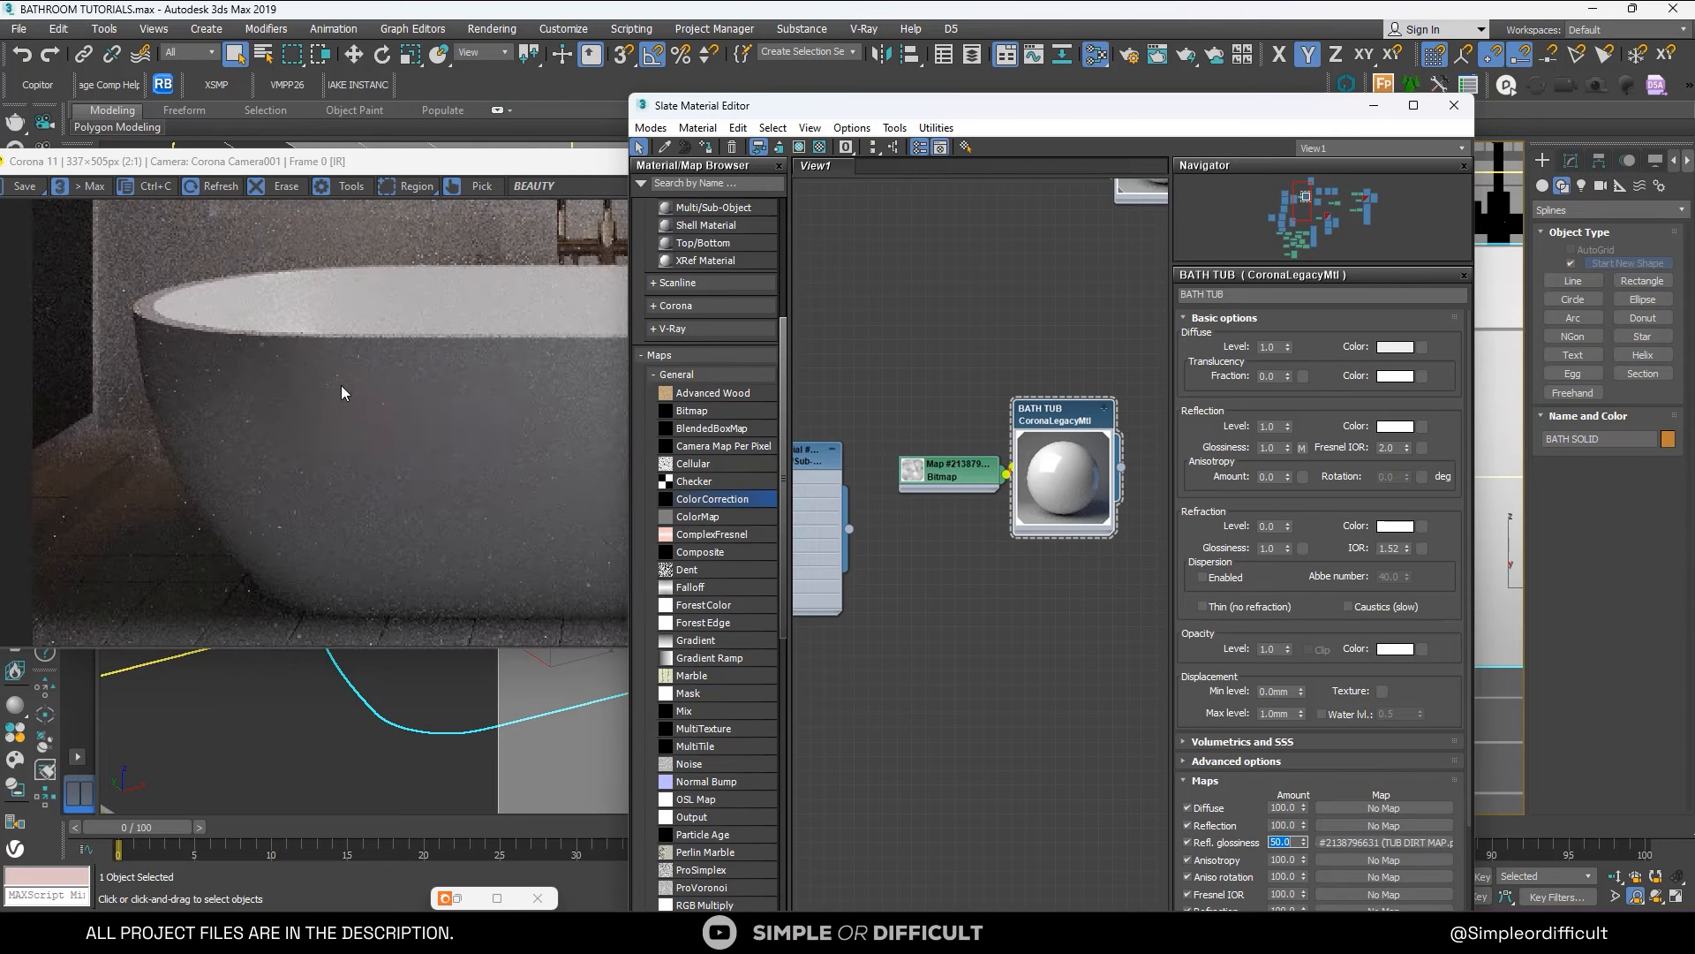
# Space out the dirt Bitmap and BATH TUB nodes and insert a ColorCorrection map into the connection between them.
pyautogui.scroll(1, 958, 482)
pyautogui.moveTo(971, 458); pyautogui.dragTo(918, 423)
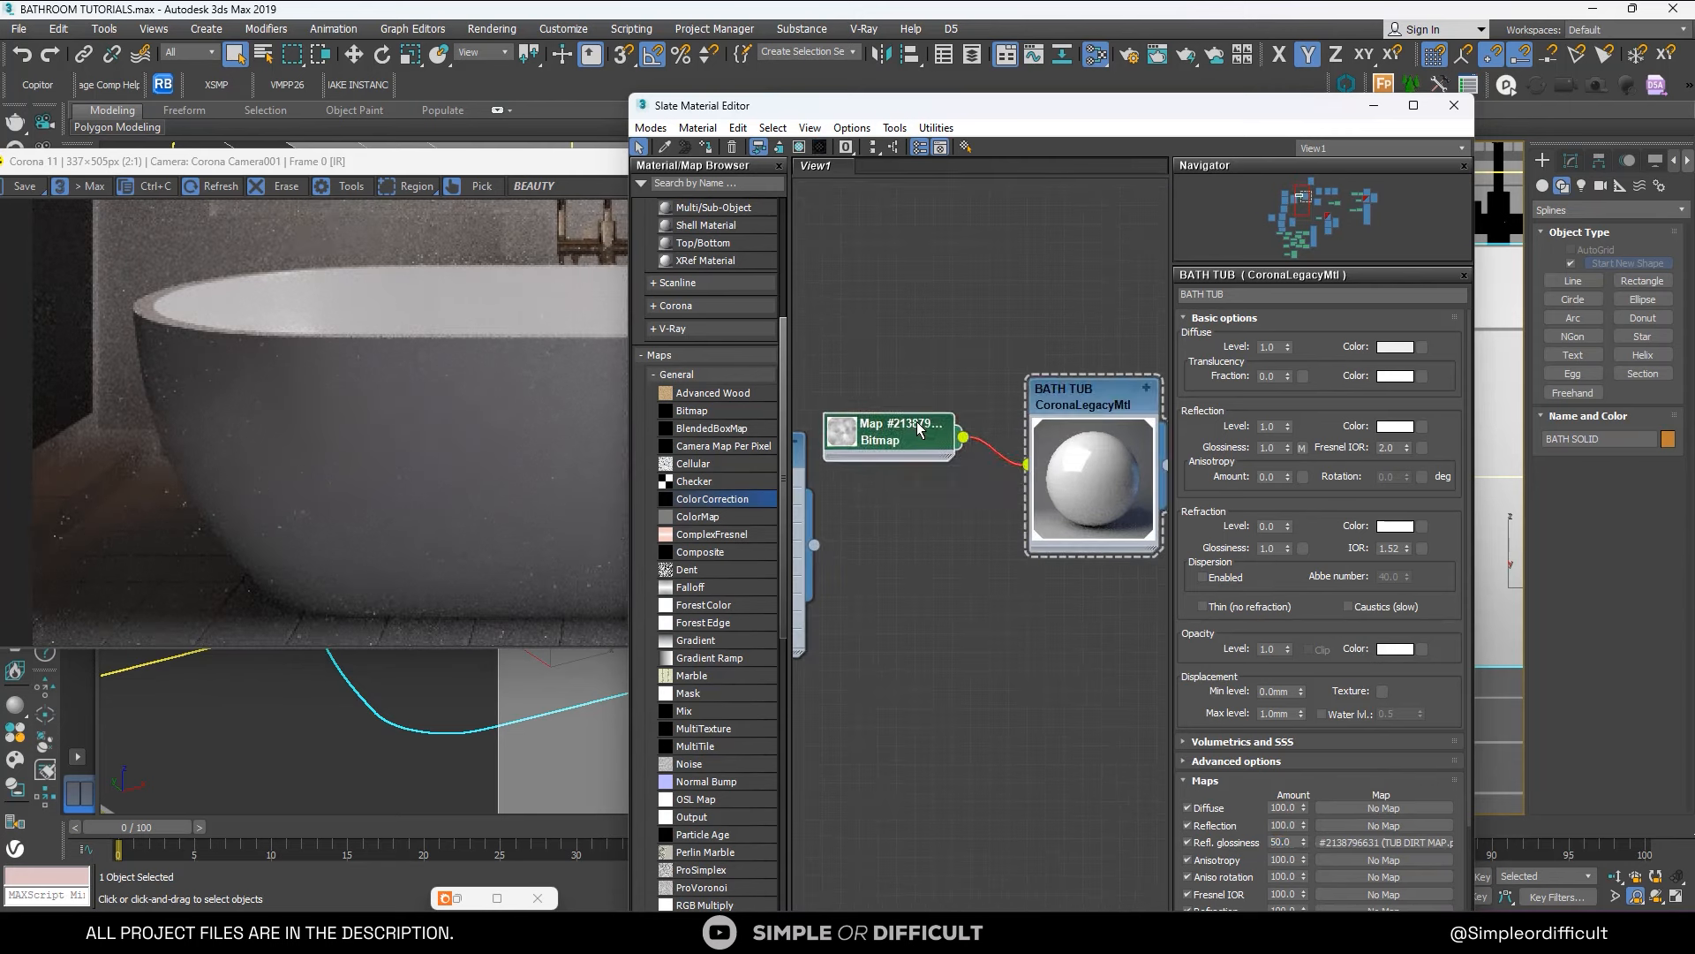
pyautogui.doubleClick(918, 423)
pyautogui.moveTo(1091, 388); pyautogui.dragTo(1129, 295)
pyautogui.moveTo(915, 348); pyautogui.dragTo(863, 321)
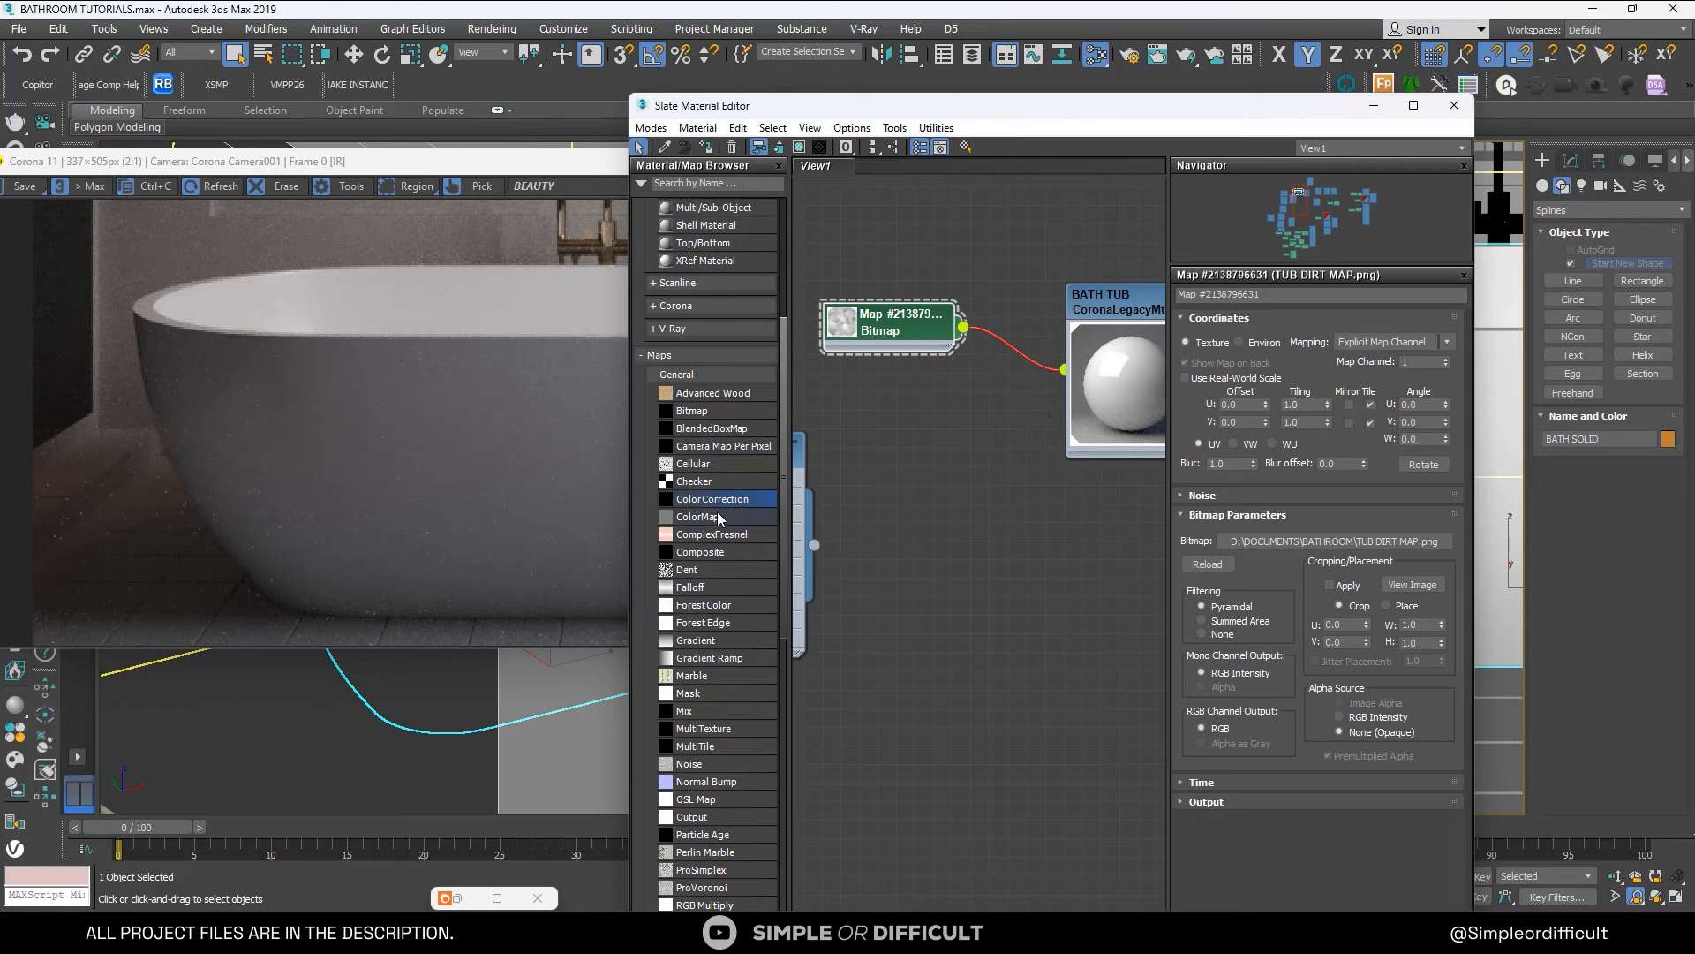
pyautogui.moveTo(926, 444); pyautogui.dragTo(1008, 370)
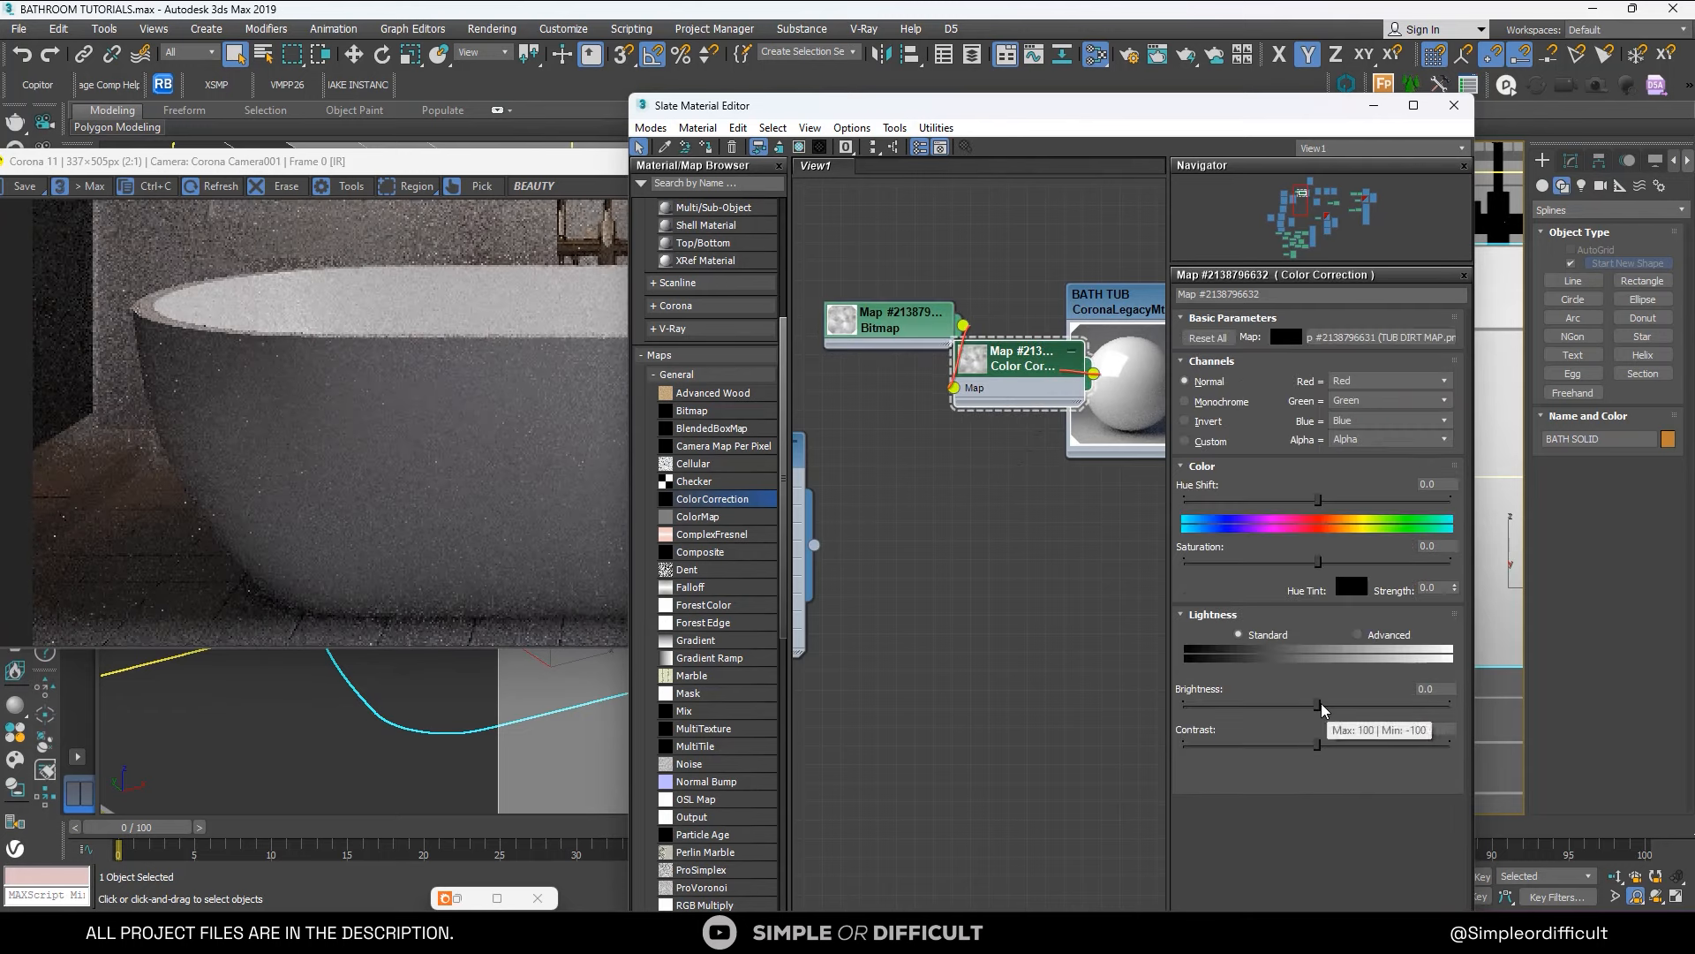
# Set the Color Correction map's brightness to about 52 and its contrast to about -27, checking the tub in the render.
pyautogui.moveTo(1318, 704); pyautogui.dragTo(1351, 704)
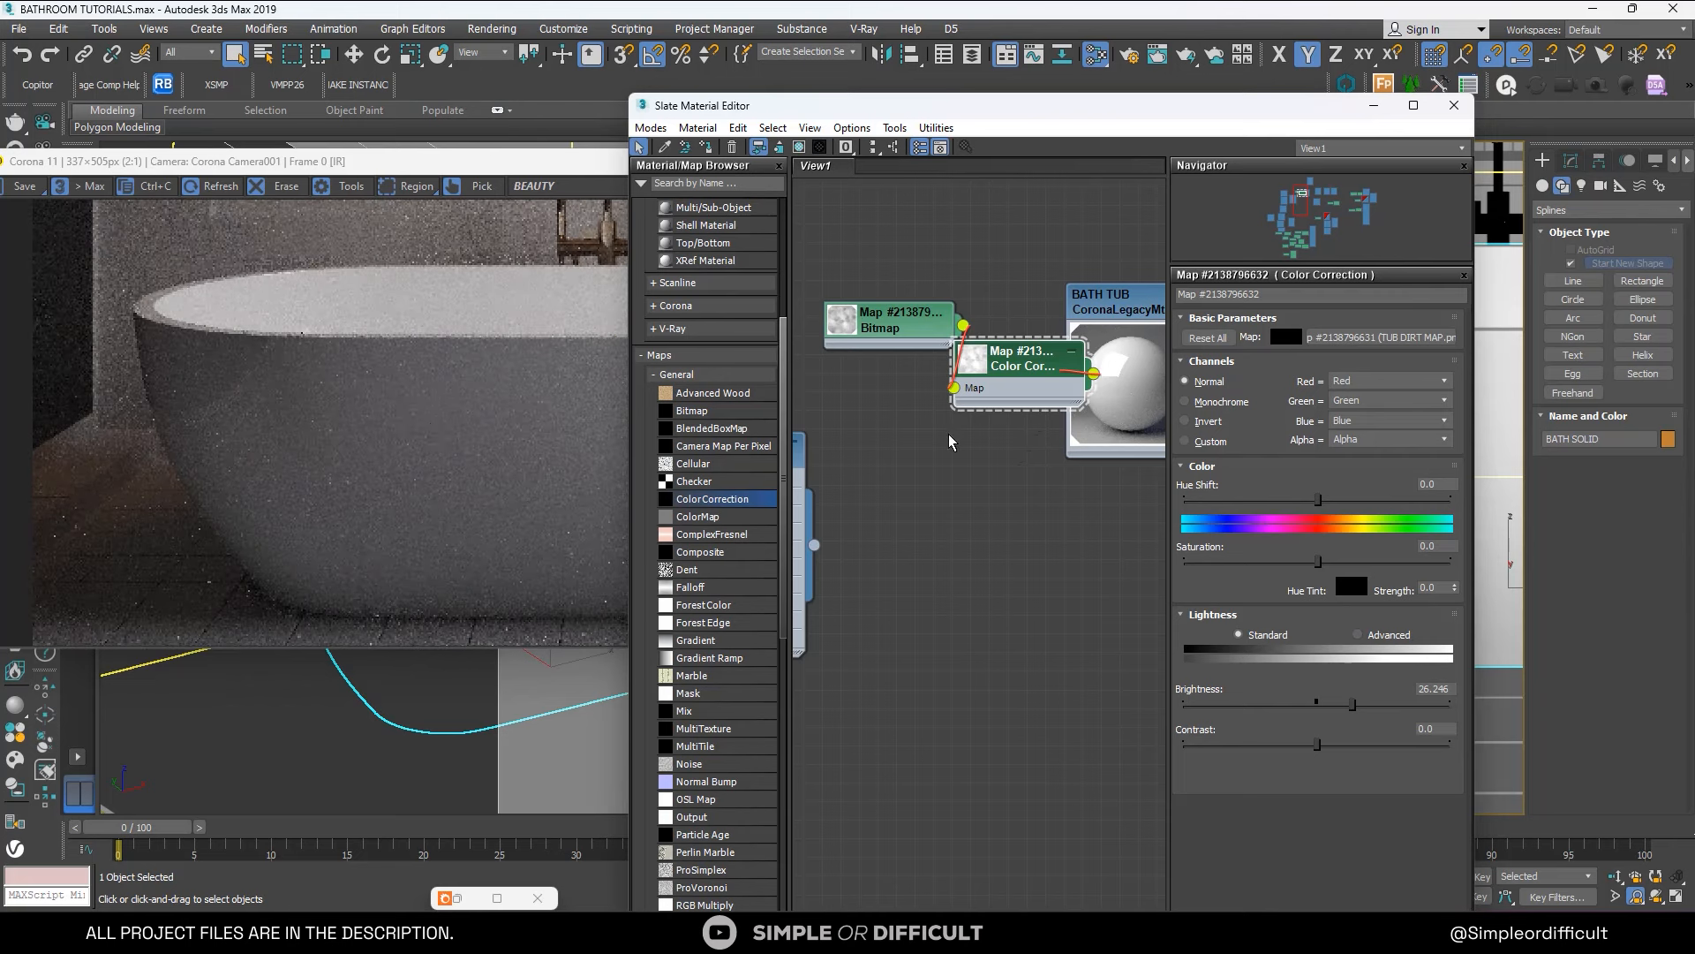
pyautogui.moveTo(1322, 743); pyautogui.dragTo(1282, 745)
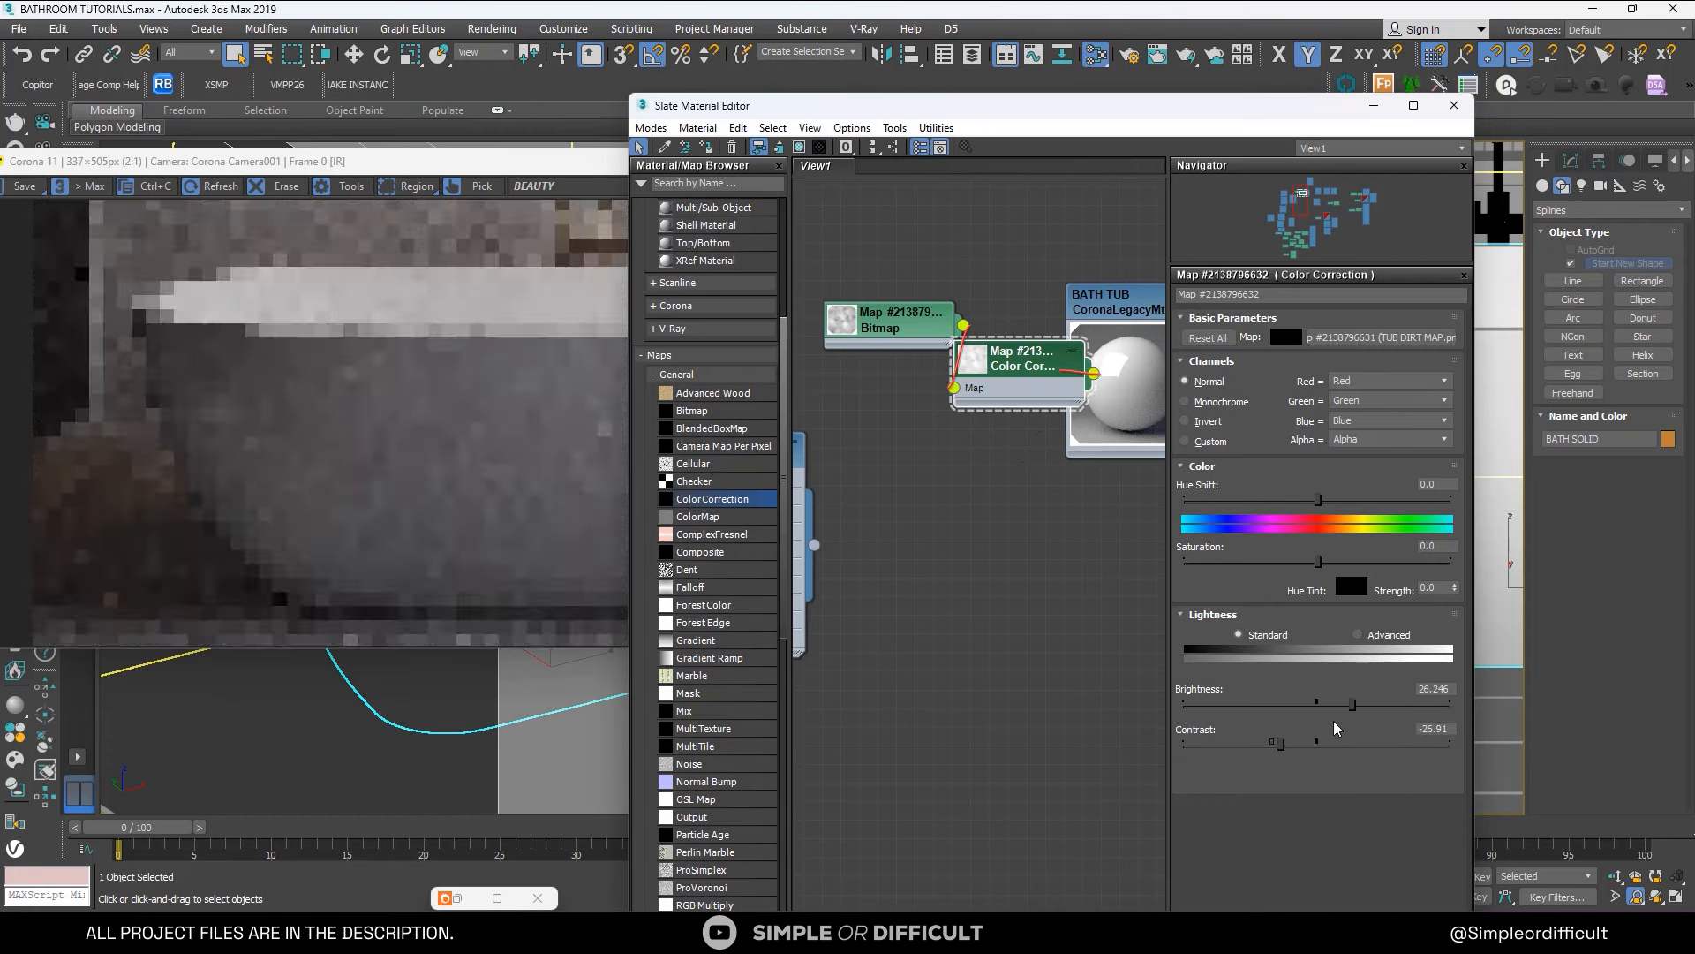
pyautogui.moveTo(1352, 704); pyautogui.dragTo(1388, 705)
pyautogui.scroll(1, 250, 397)
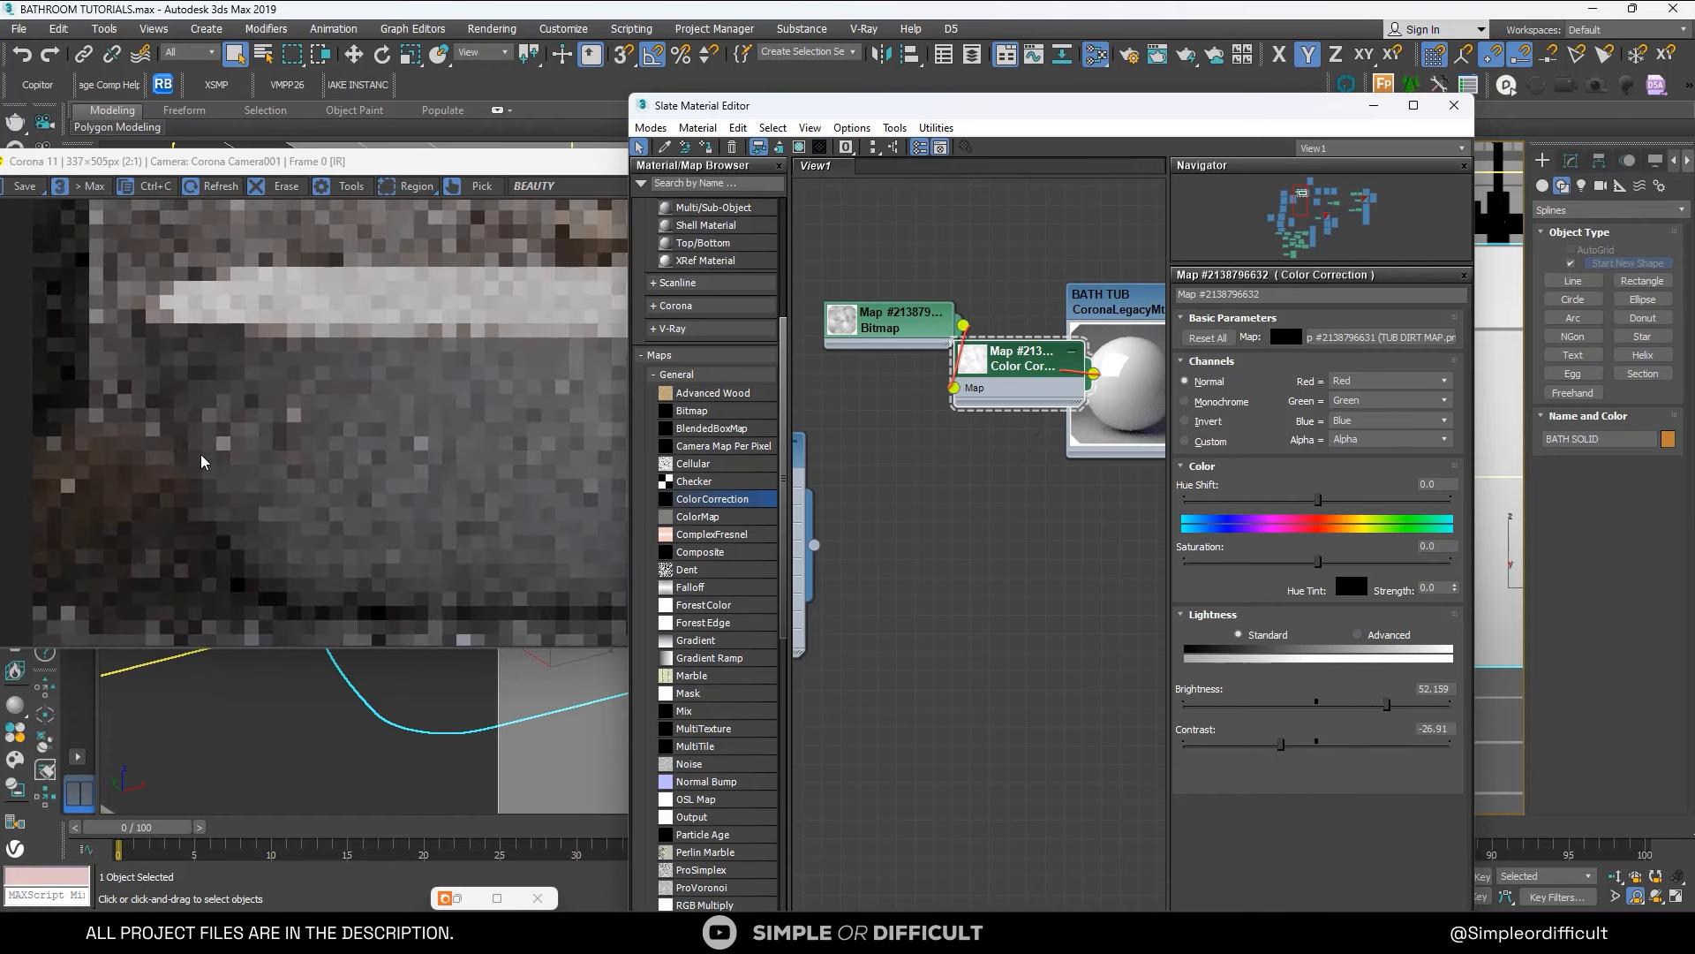
pyautogui.scroll(-2, 256, 396)
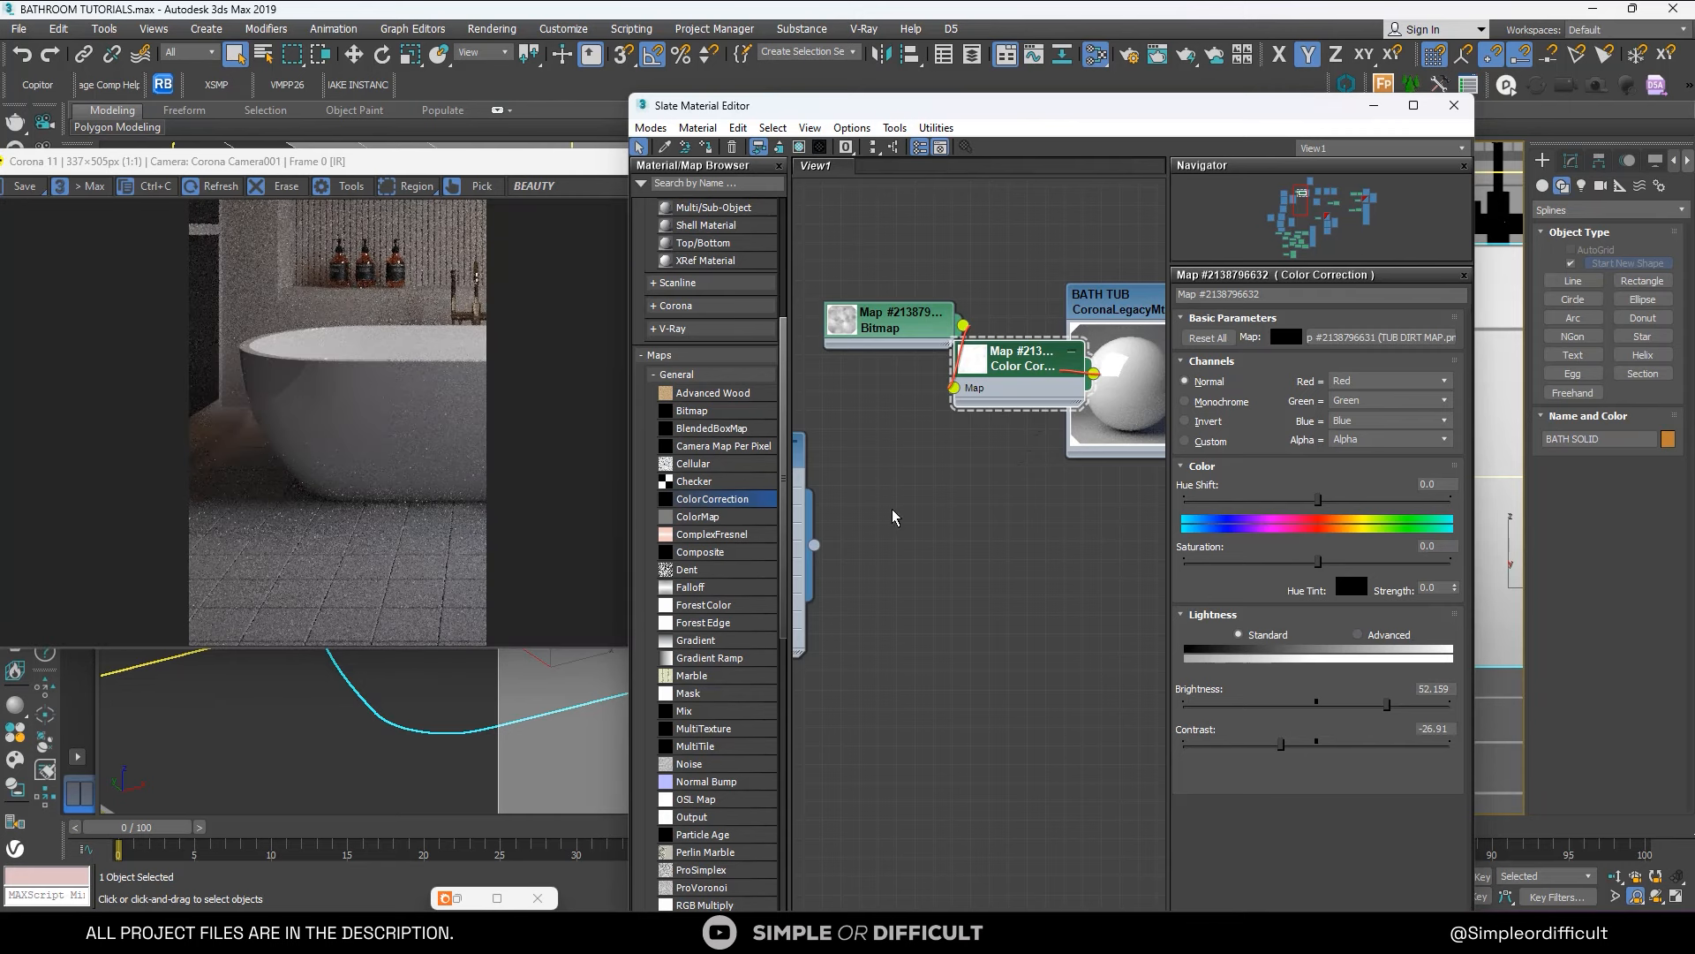
# Set the BATH TUB material's reflection glossiness map amount to 75 and check the tub in the render.
pyautogui.doubleClick(1095, 311)
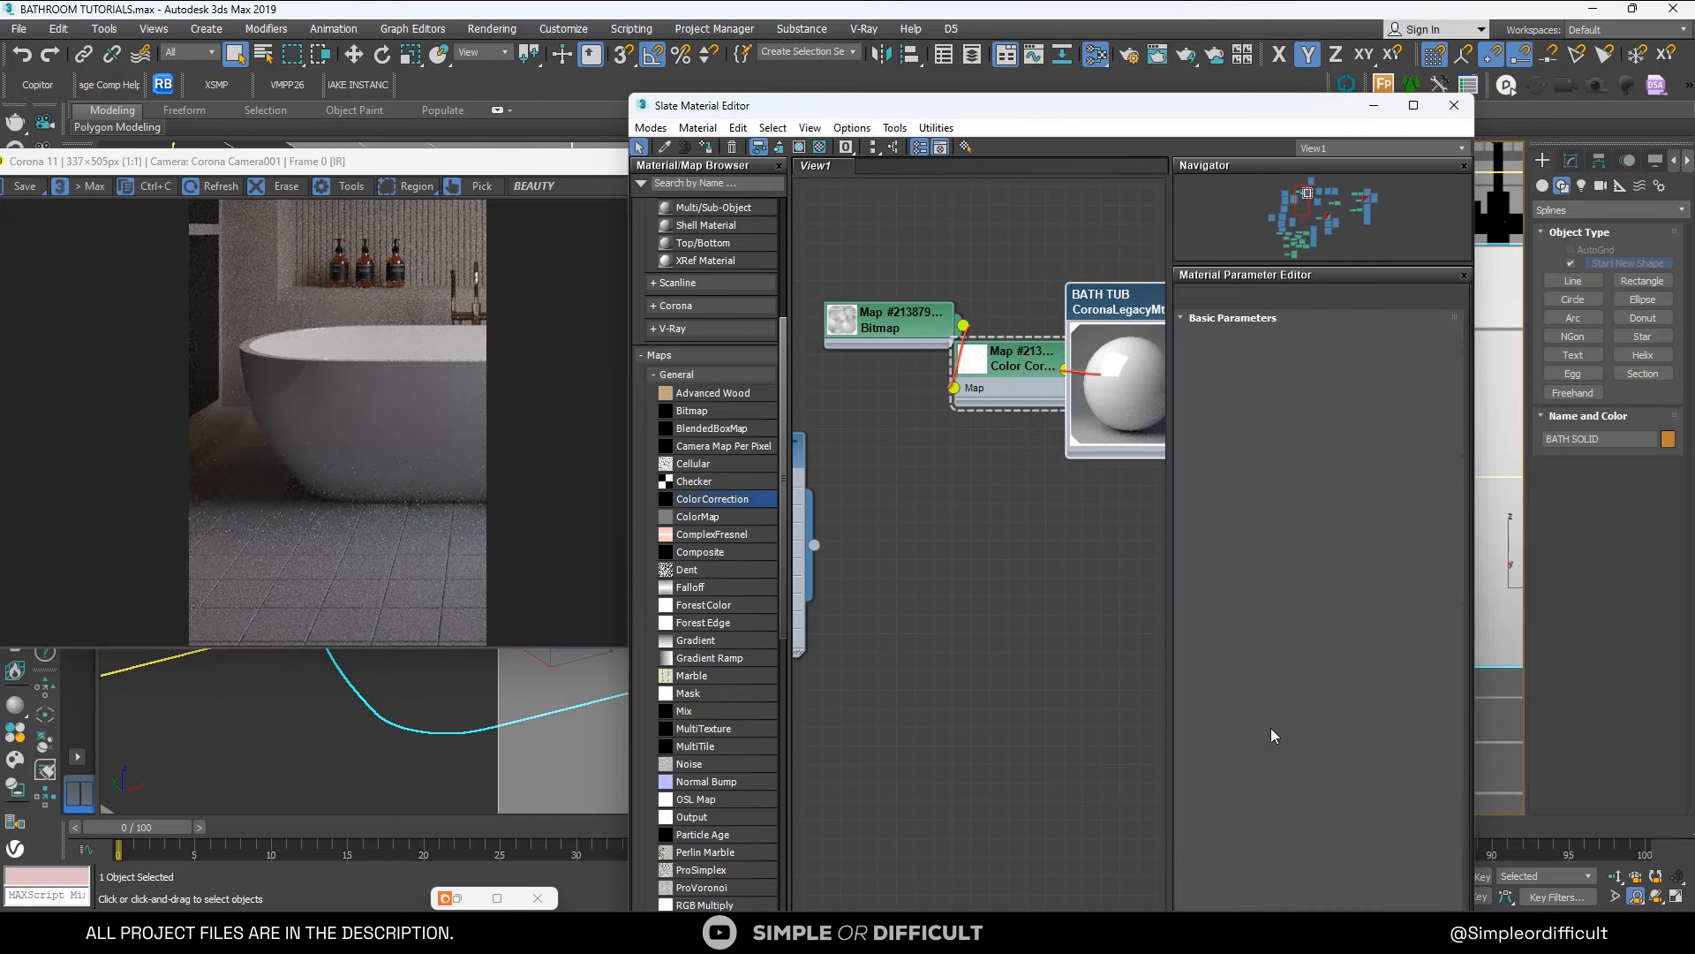
pyautogui.doubleClick(1290, 842)
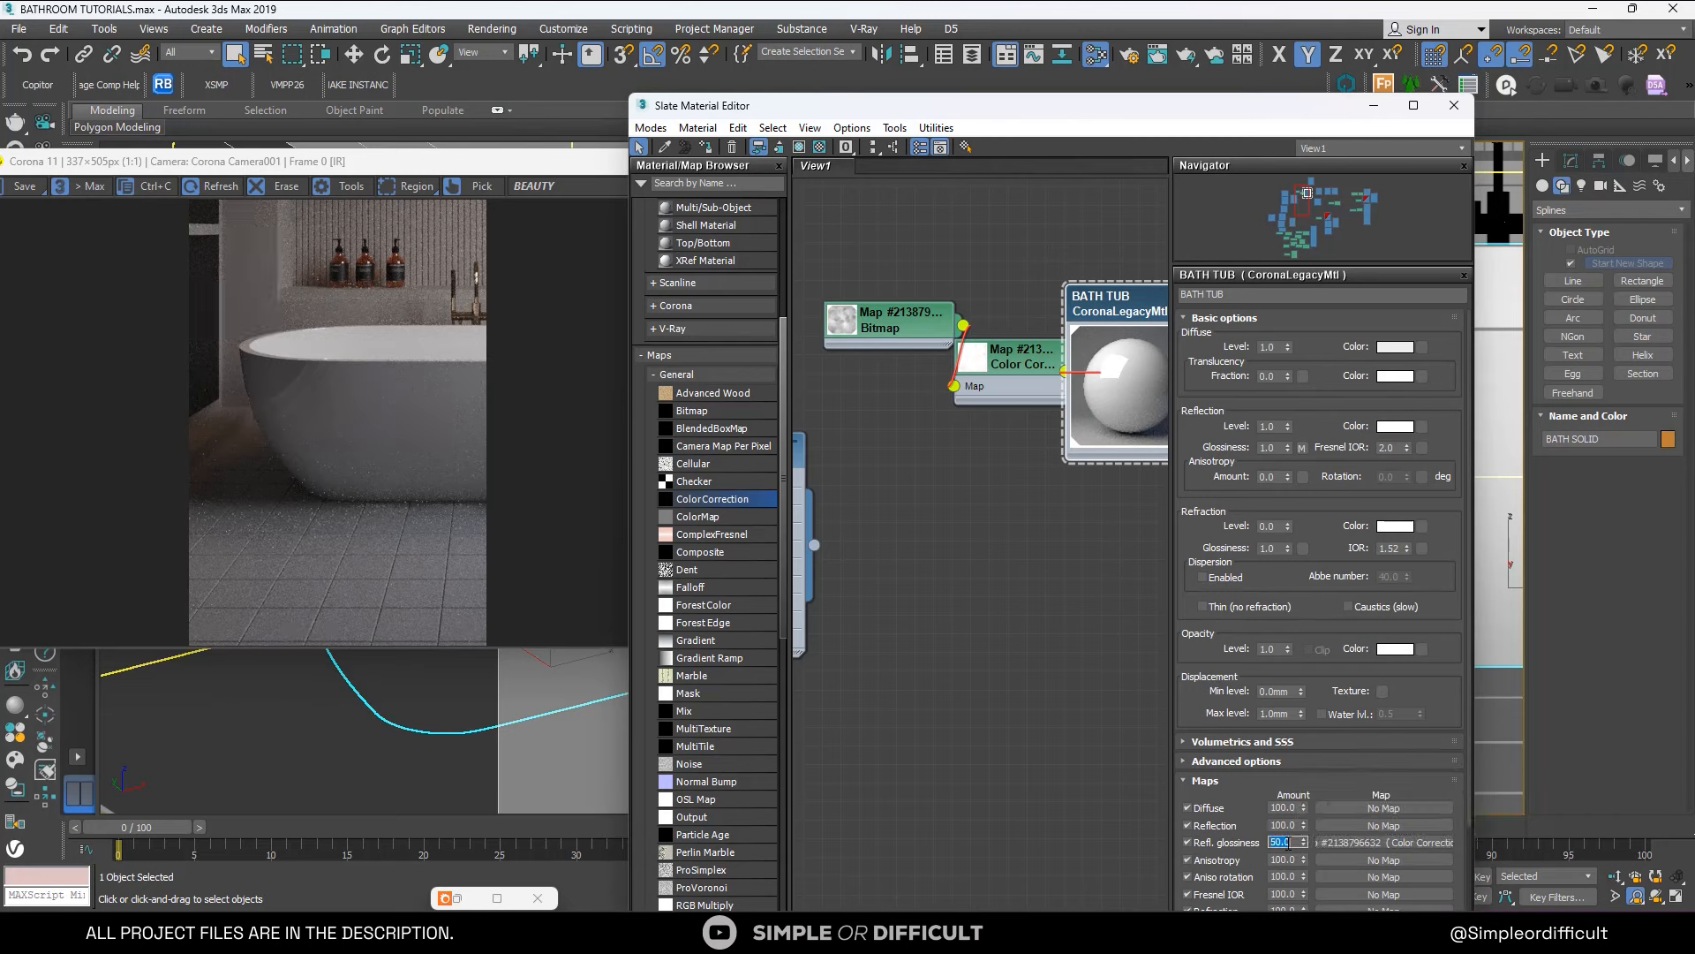
pyautogui.press('Return')
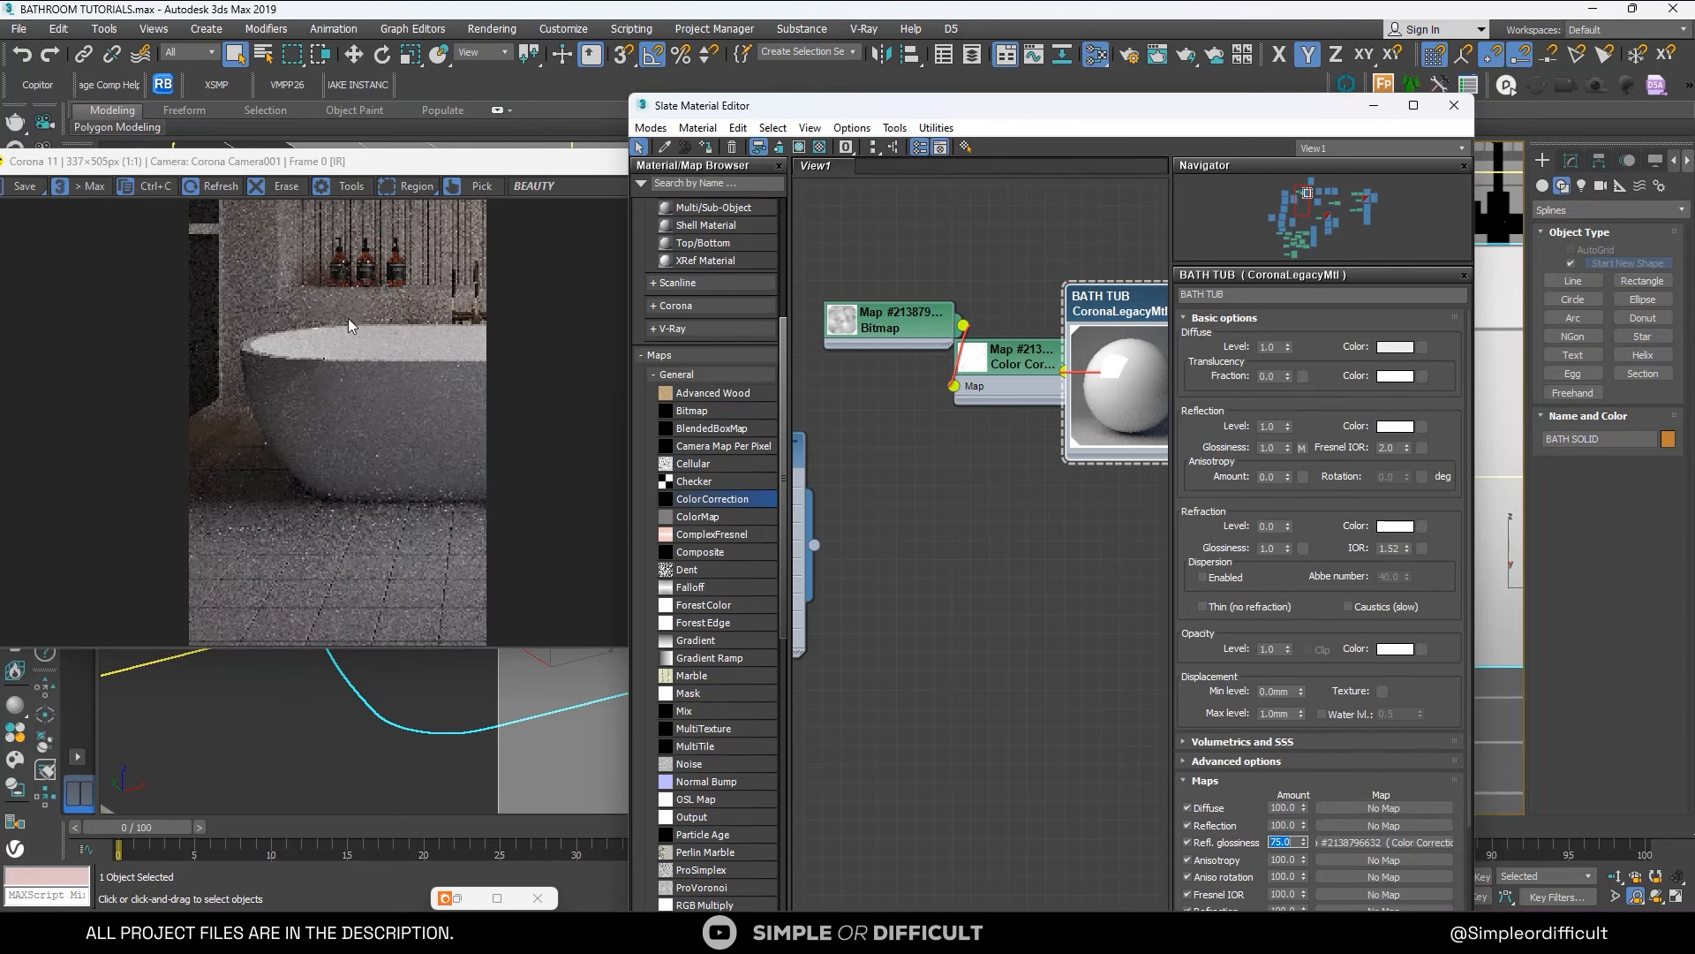
pyautogui.scroll(1, 323, 431)
pyautogui.scroll(-1, 323, 431)
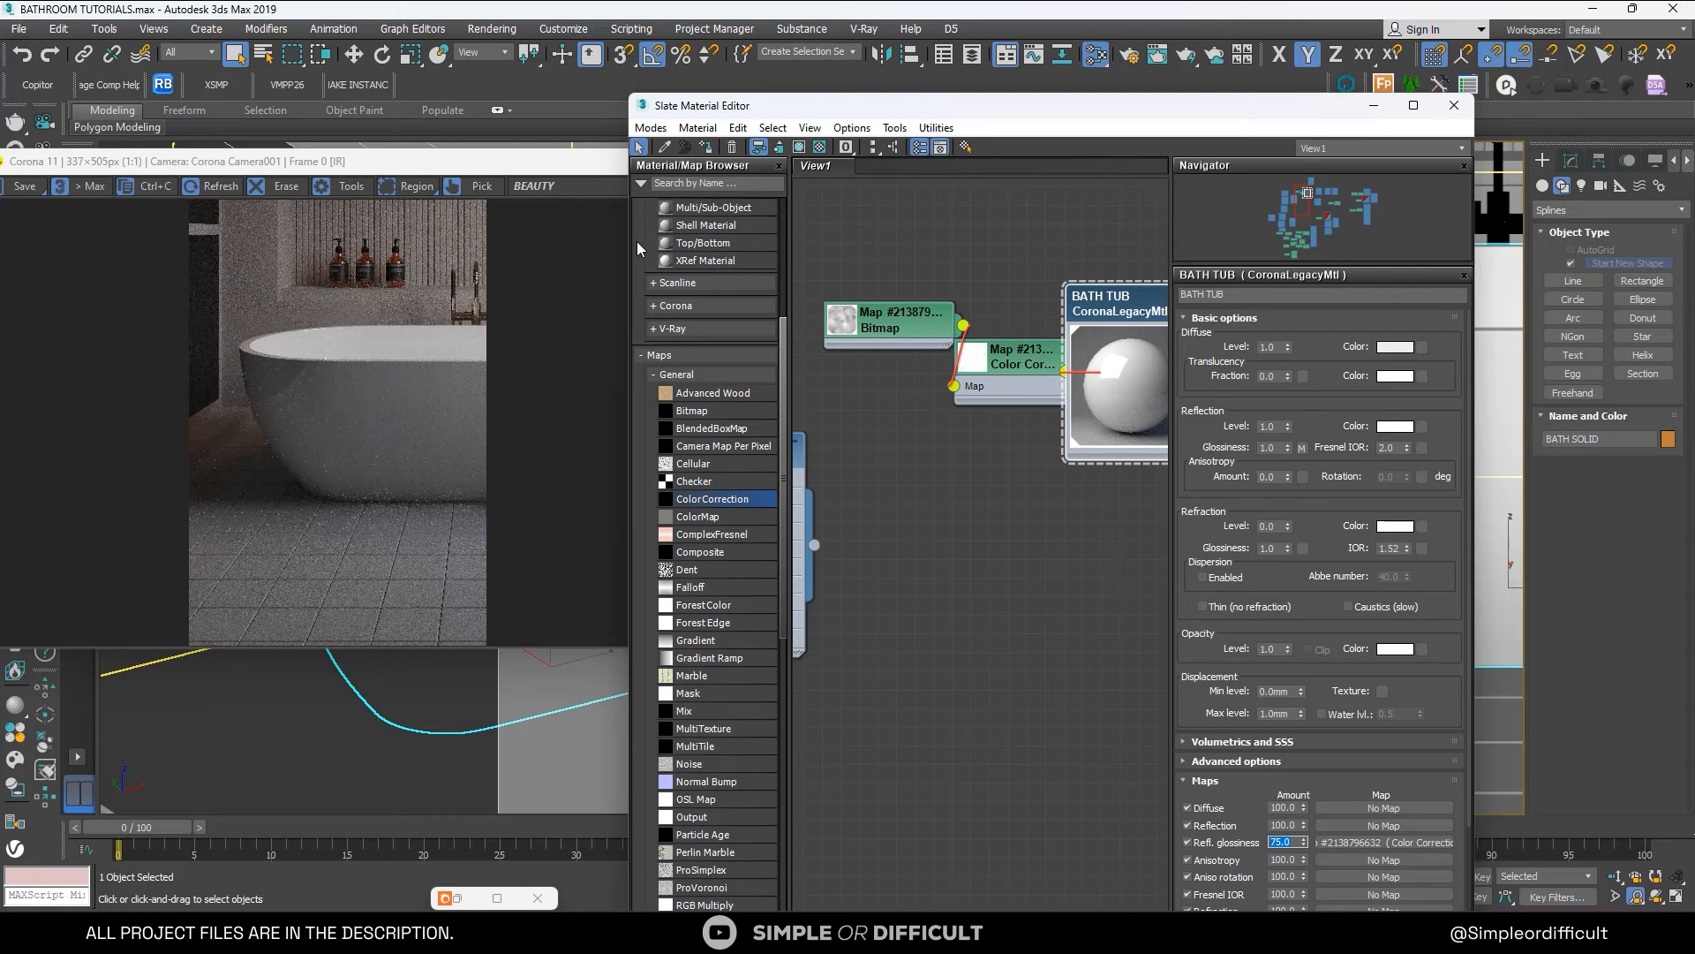
# Tidy the bathtub graph by moving the dirt Bitmap and Color Correction nodes away from the BATH TUB node.
pyautogui.scroll(-1, 994, 394)
pyautogui.moveTo(922, 337); pyautogui.dragTo(862, 321)
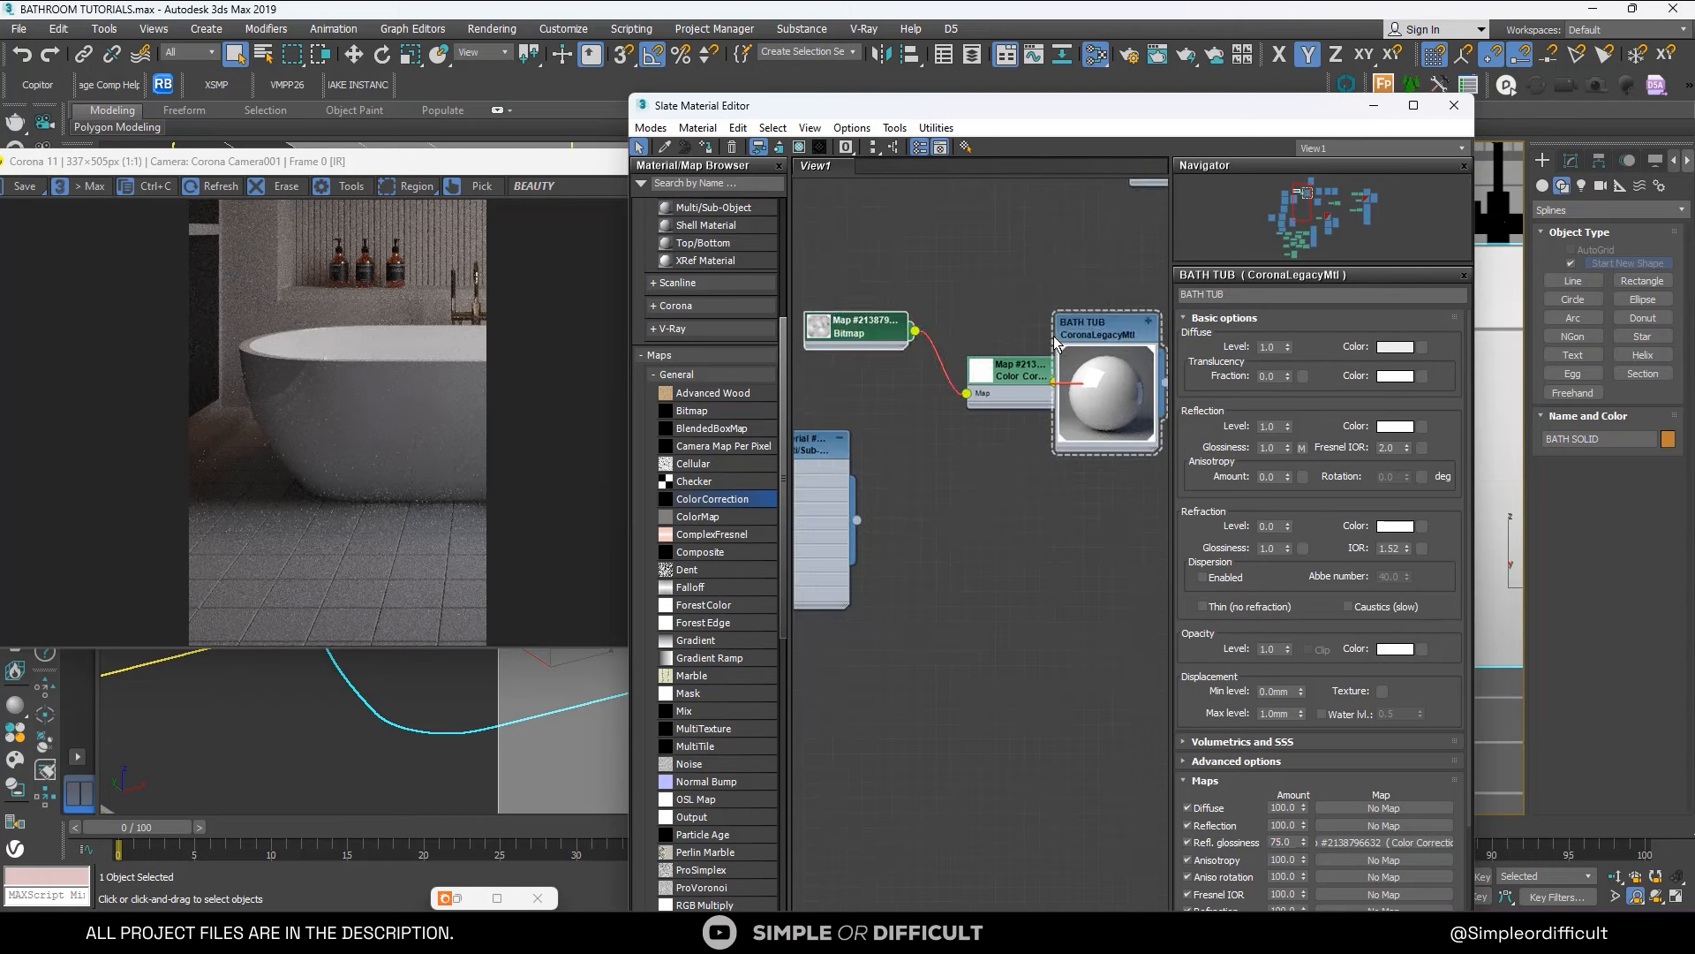
pyautogui.moveTo(1005, 360); pyautogui.dragTo(951, 323)
# Find the GOLD MATERIAL node in the material graph and open its parameters.
pyautogui.scroll(-5, 953, 327)
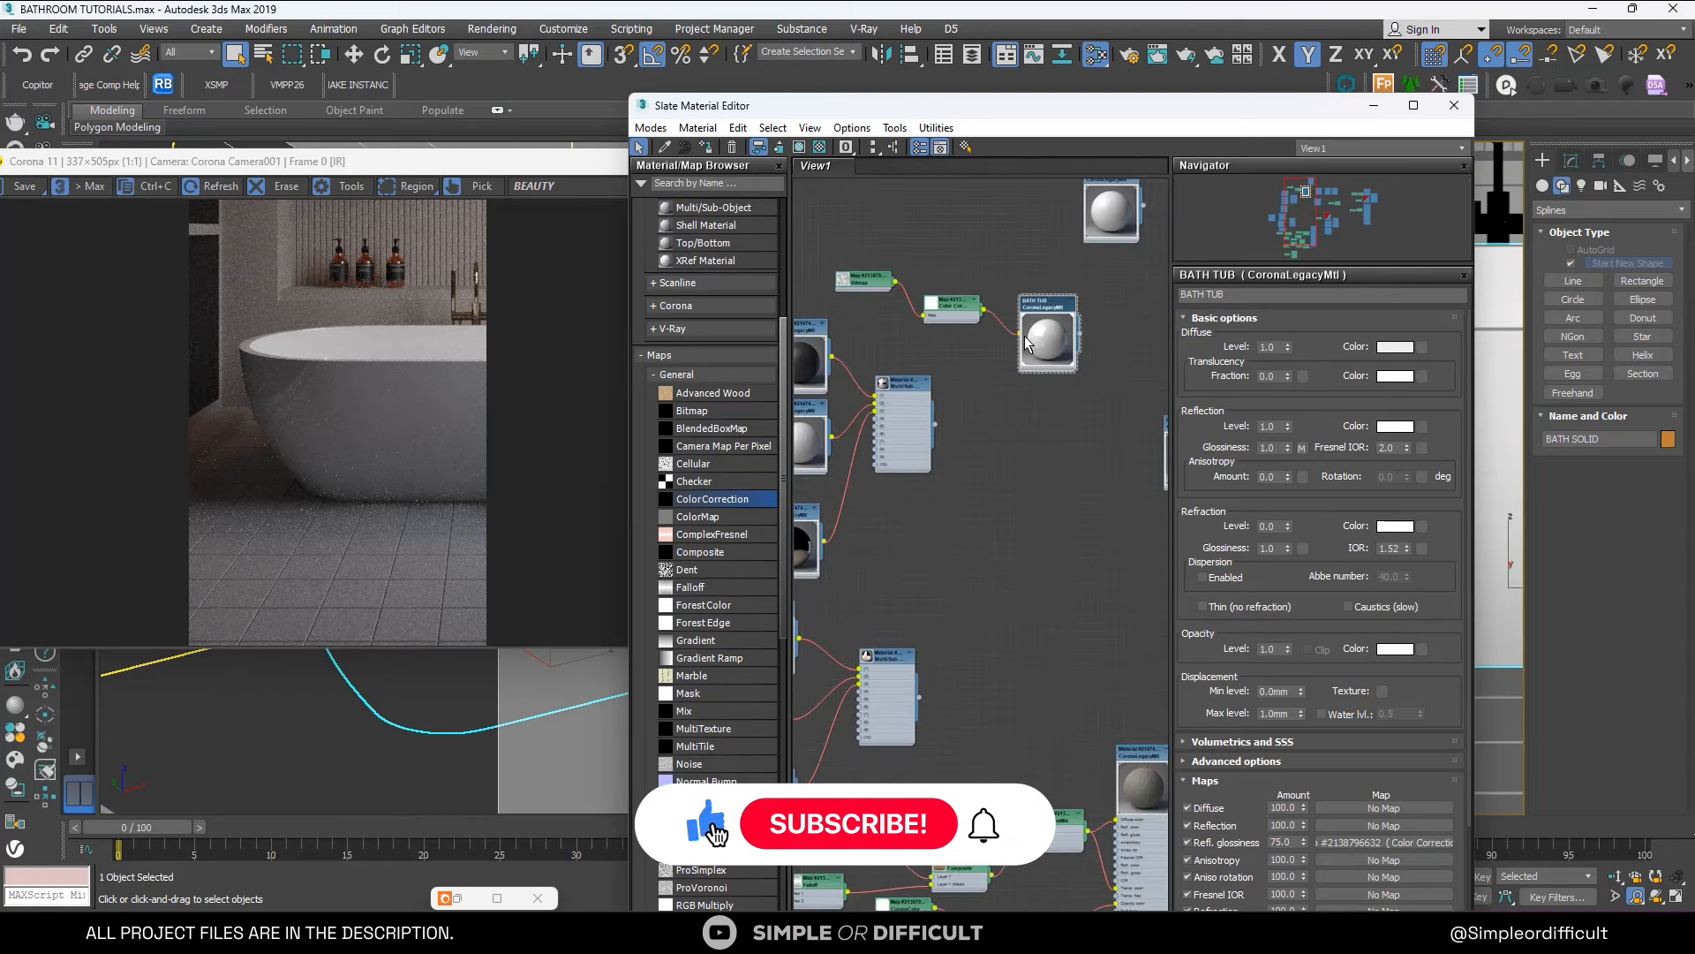
pyautogui.scroll(5, 989, 397)
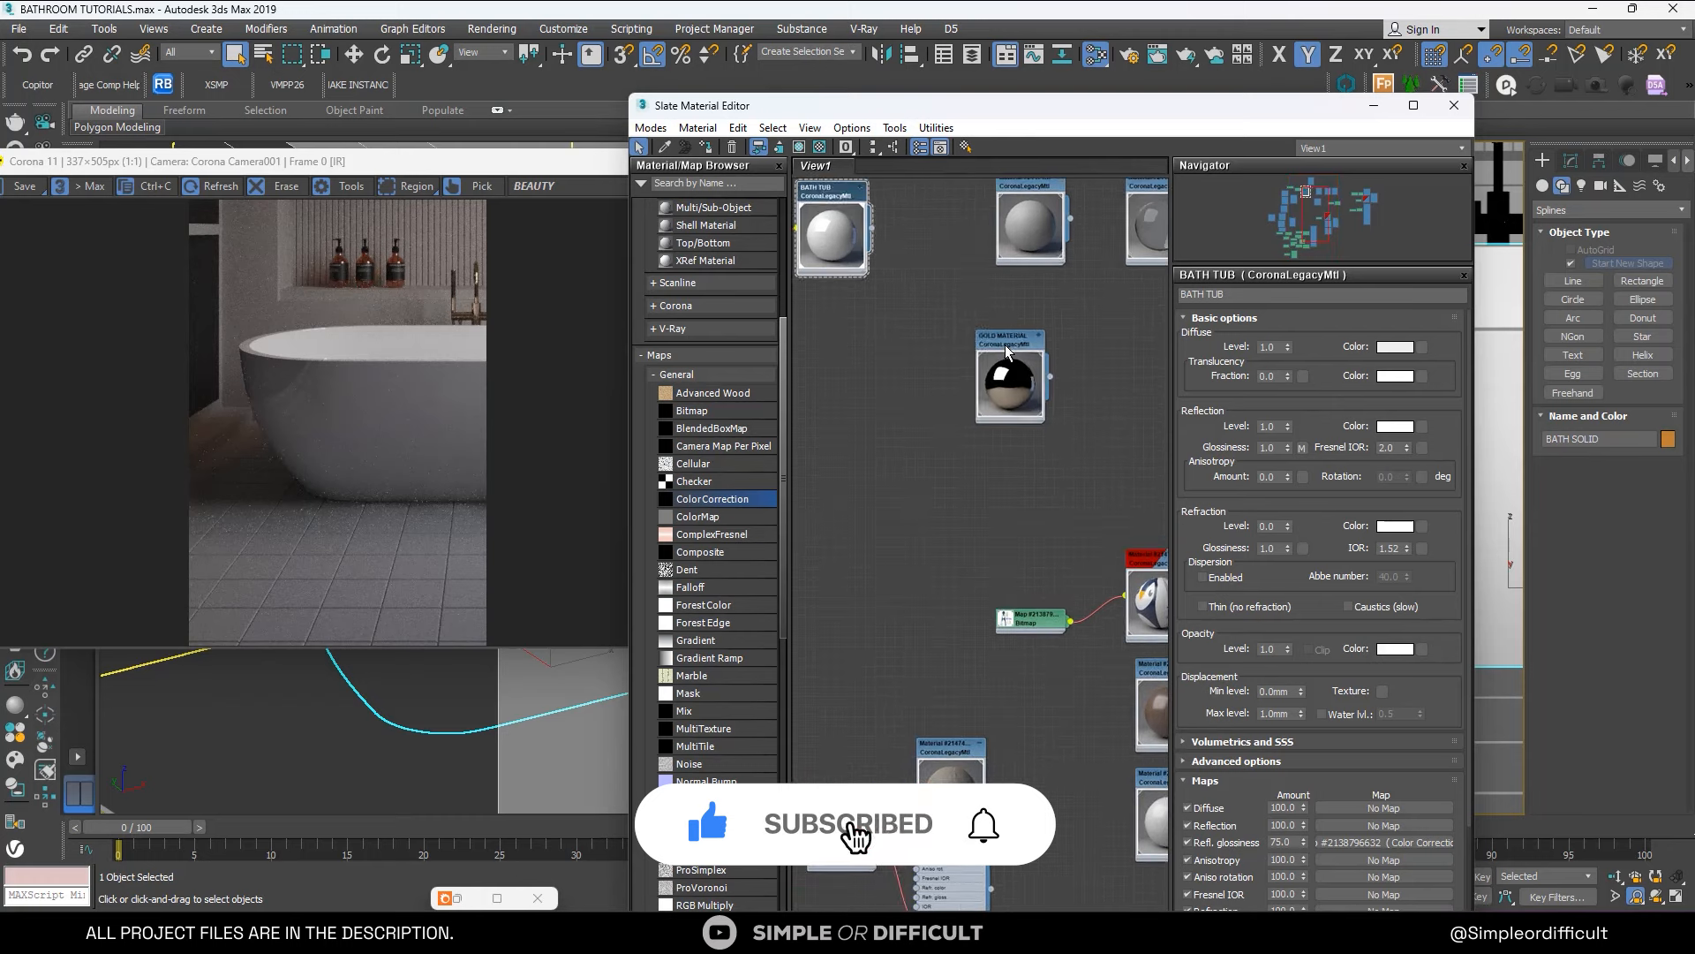
pyautogui.click(1007, 352)
pyautogui.doubleClick(1008, 351)
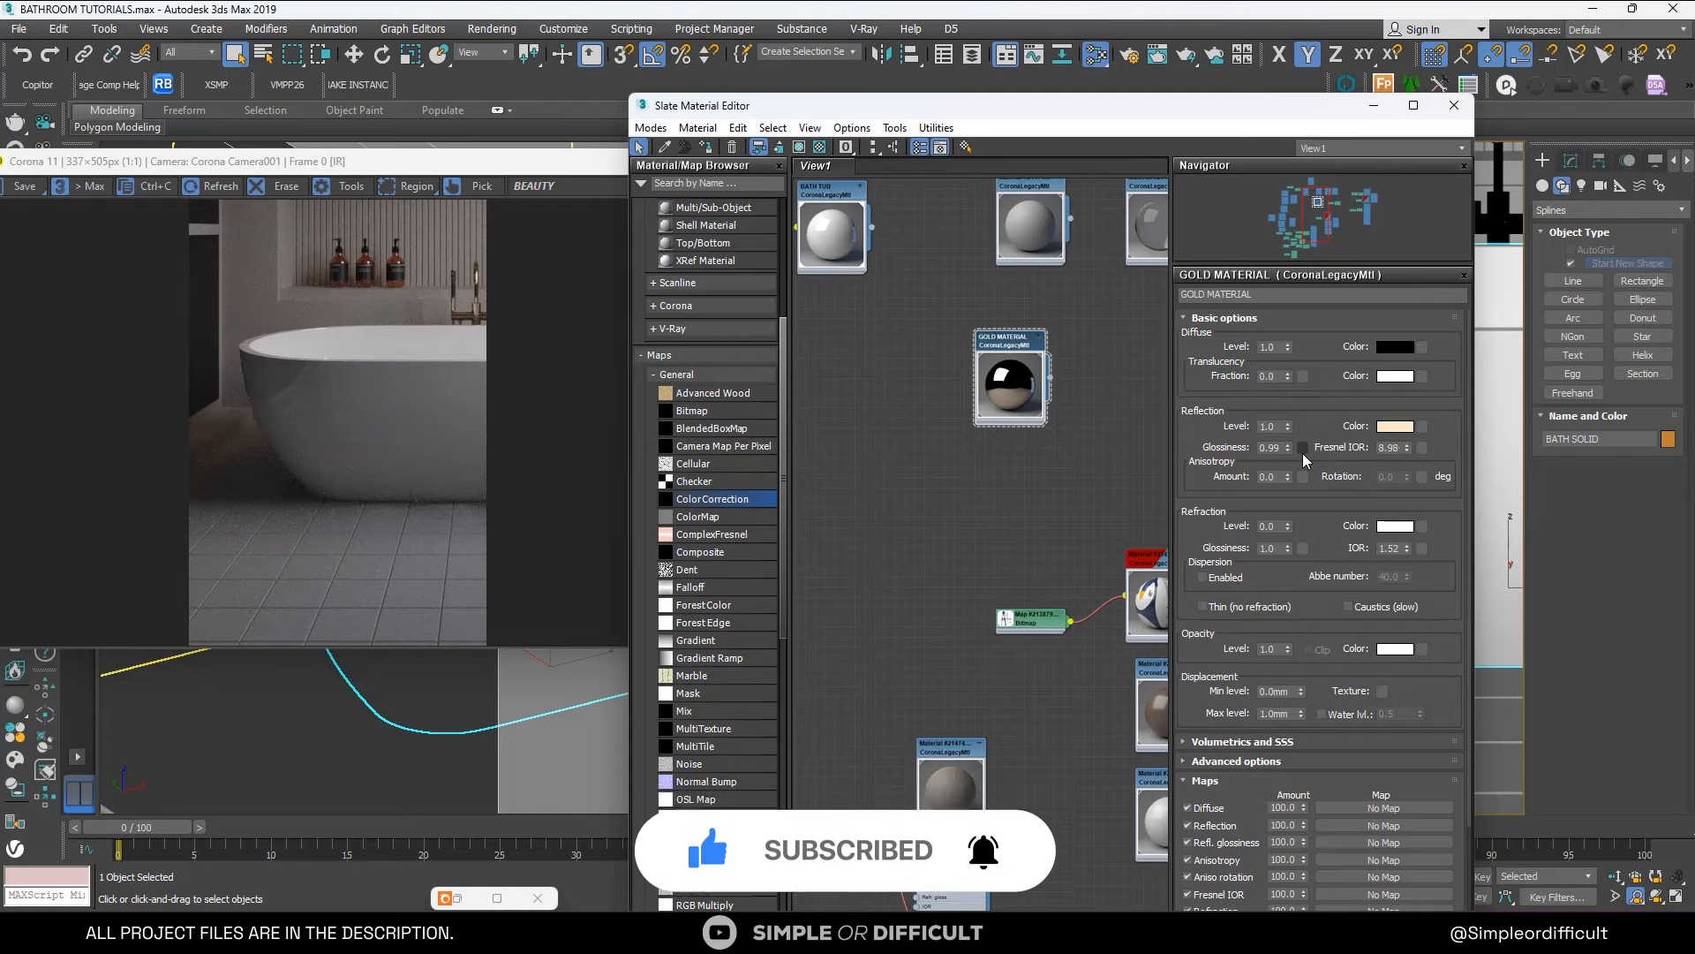
# Examine the bathtub faucet in the viewport and close up in the render, moving the material editor aside.
pyautogui.moveTo(1027, 114); pyautogui.dragTo(559, 138)
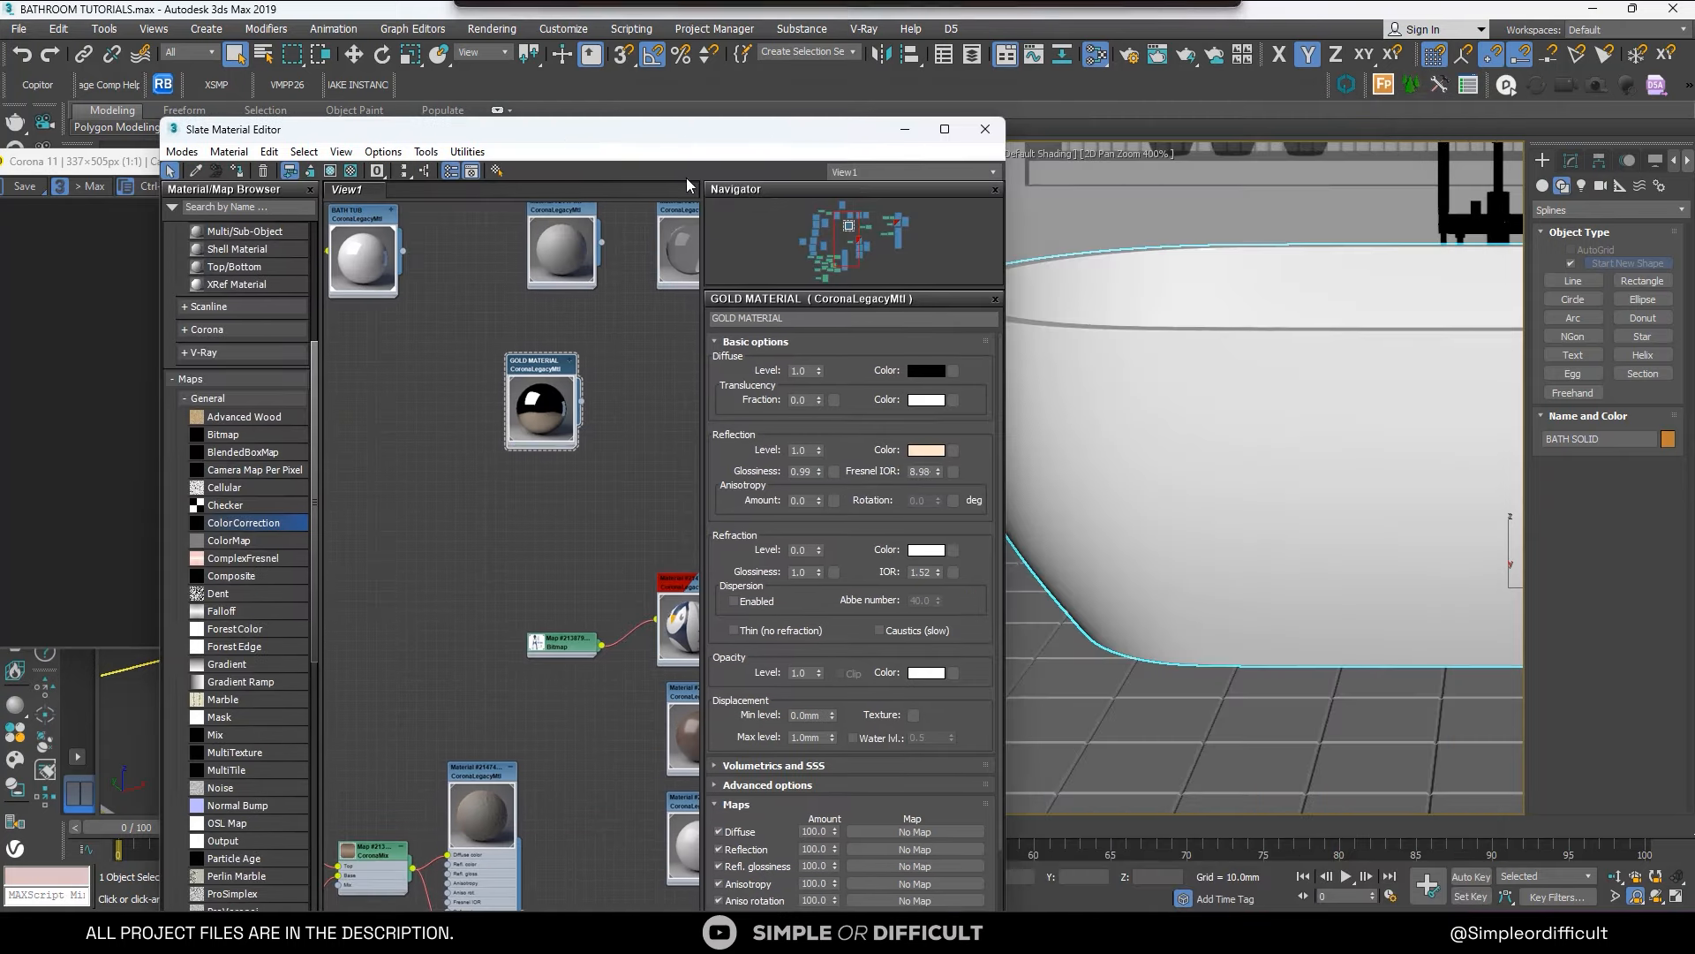
pyautogui.scroll(-3, 1210, 314)
pyautogui.moveTo(1169, 379); pyautogui.dragTo(983, 473, button='middle')
pyautogui.scroll(3, 1187, 319)
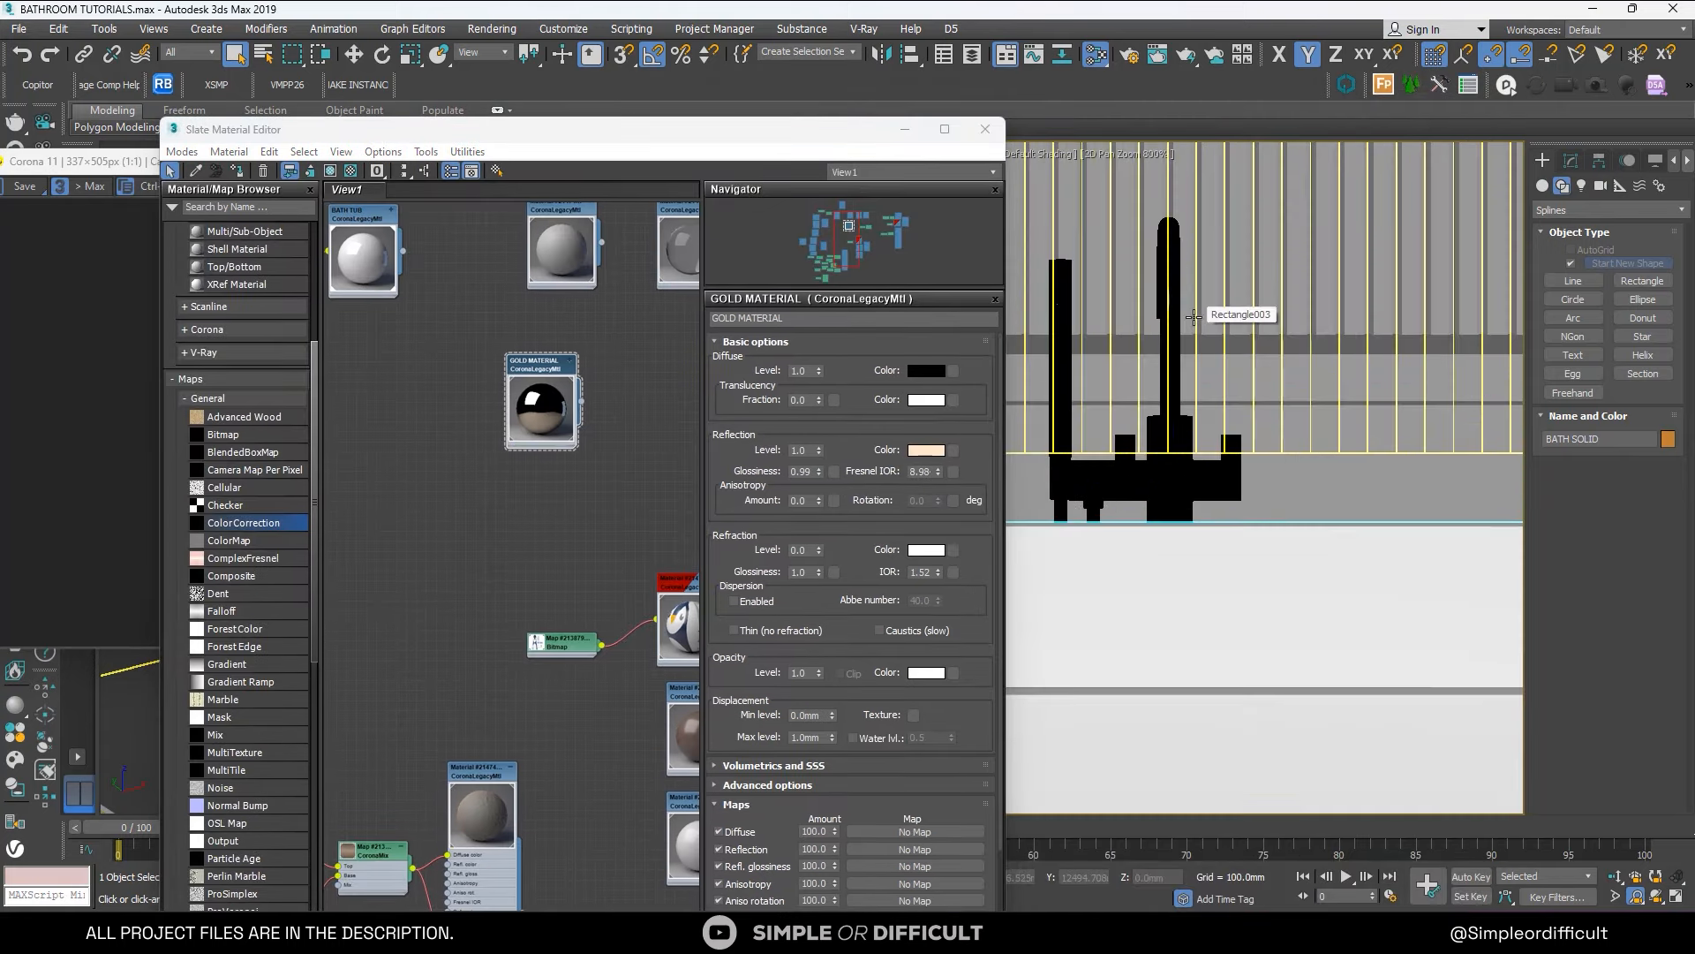
pyautogui.moveTo(618, 129); pyautogui.dragTo(1212, 142)
pyautogui.scroll(2, 348, 357)
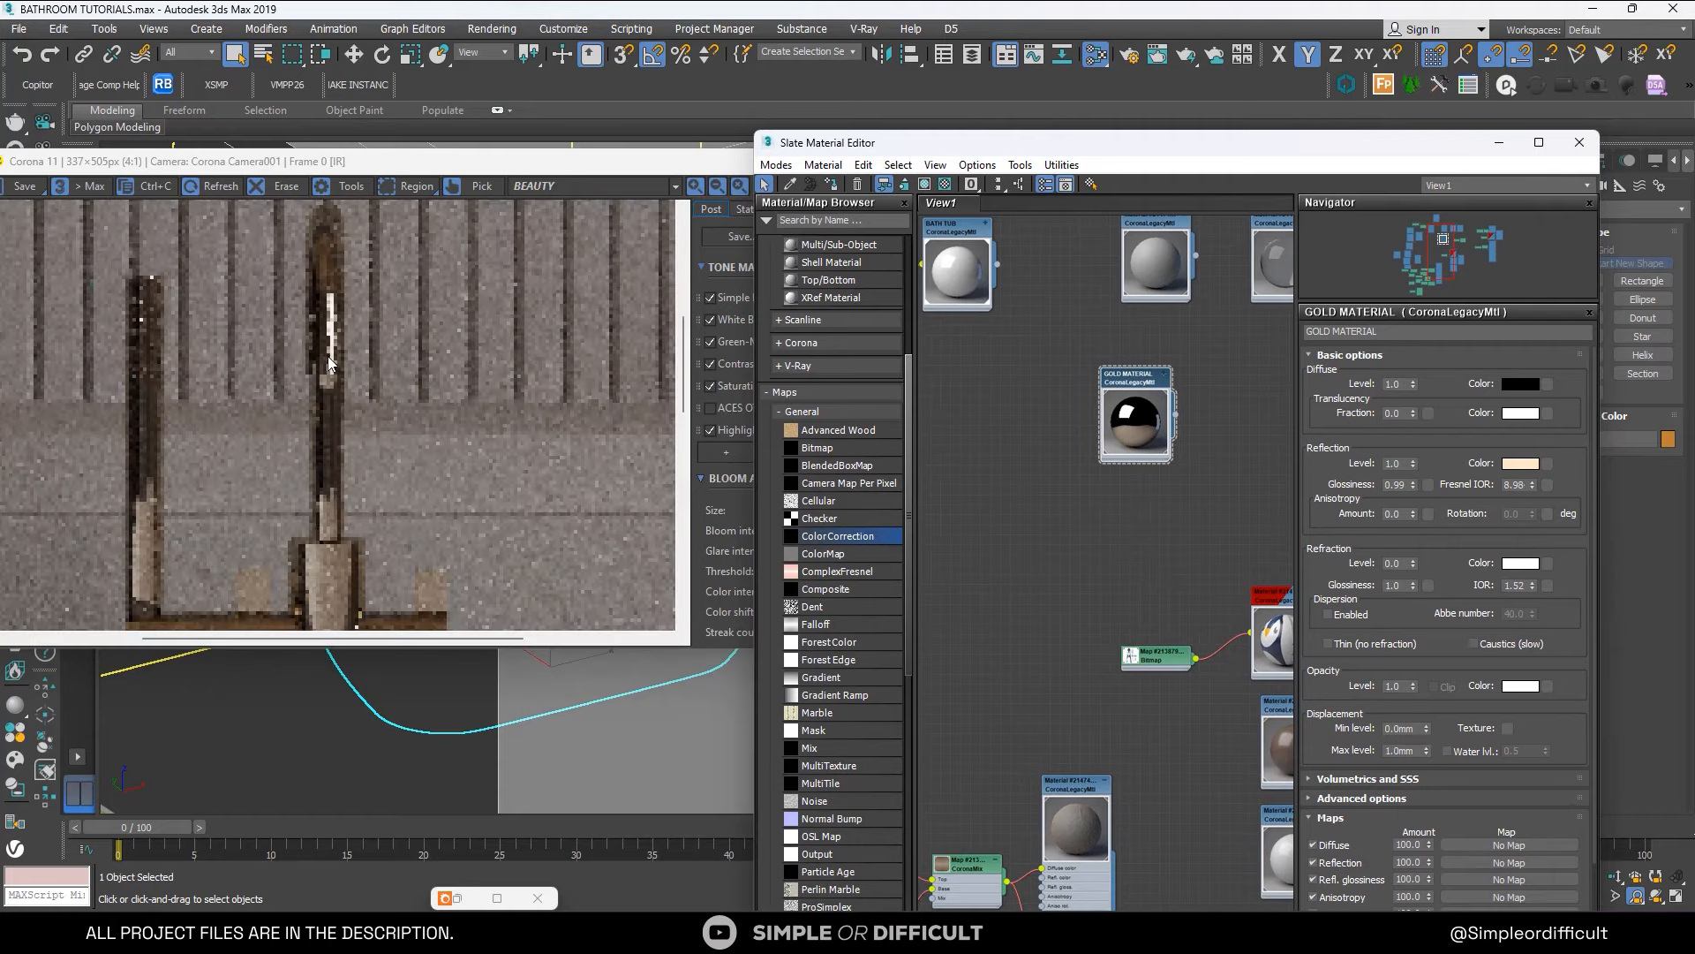
pyautogui.scroll(-1, 392, 455)
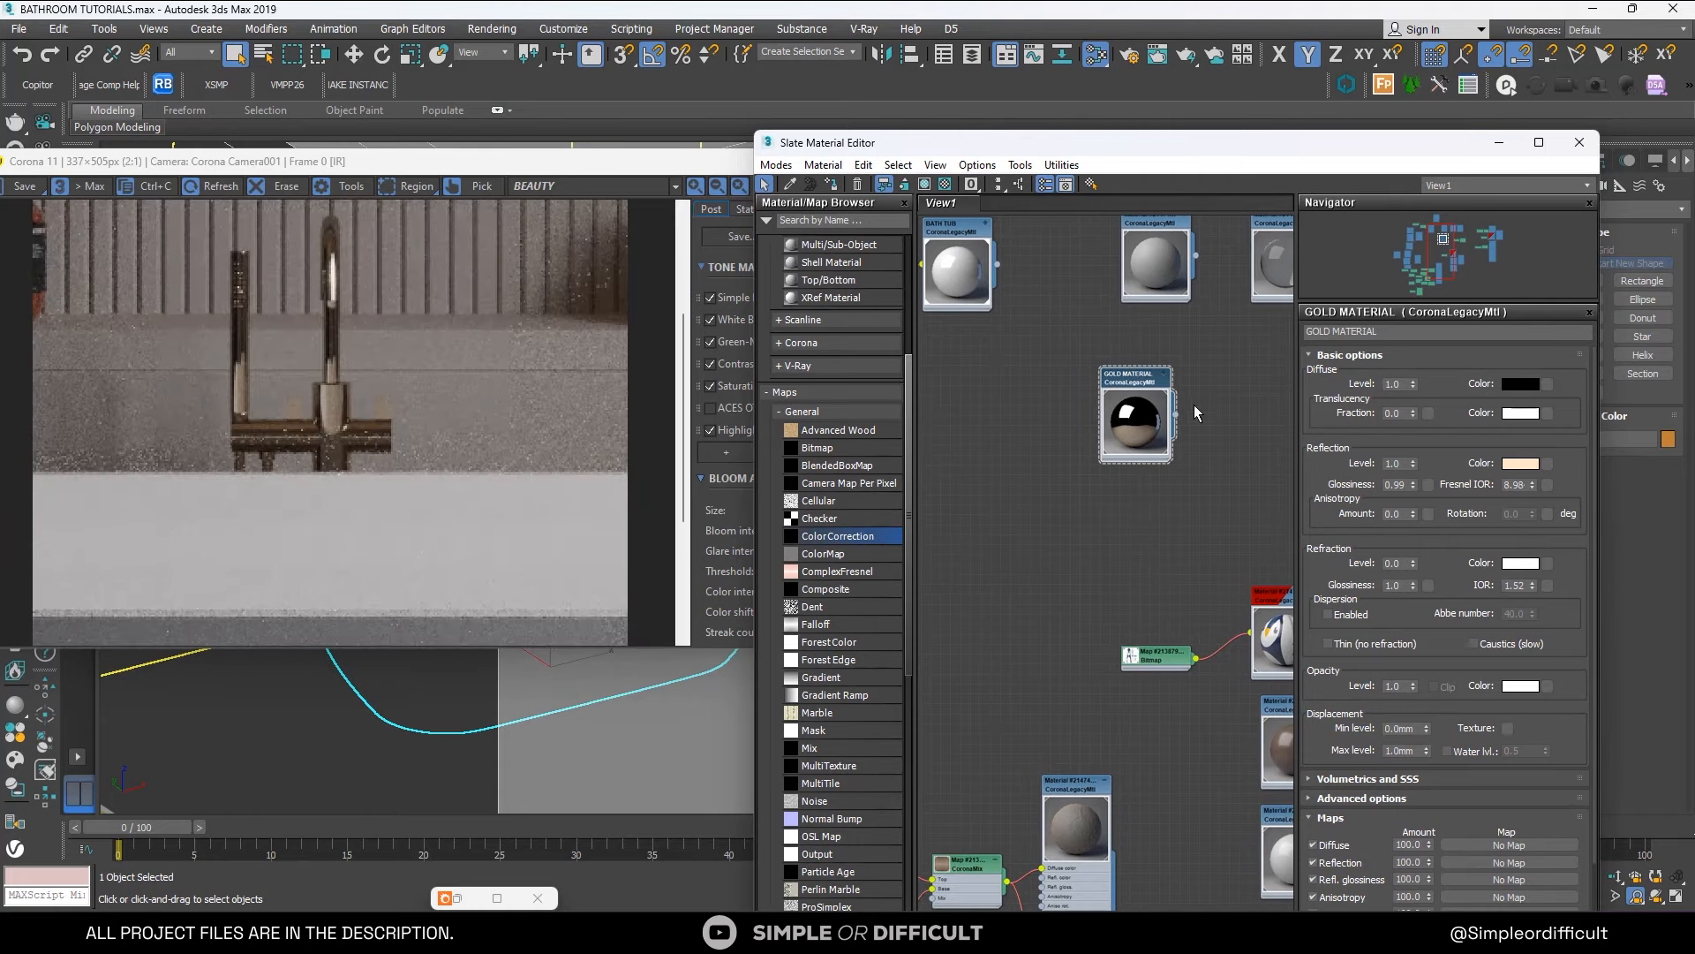
pyautogui.scroll(2, 1130, 389)
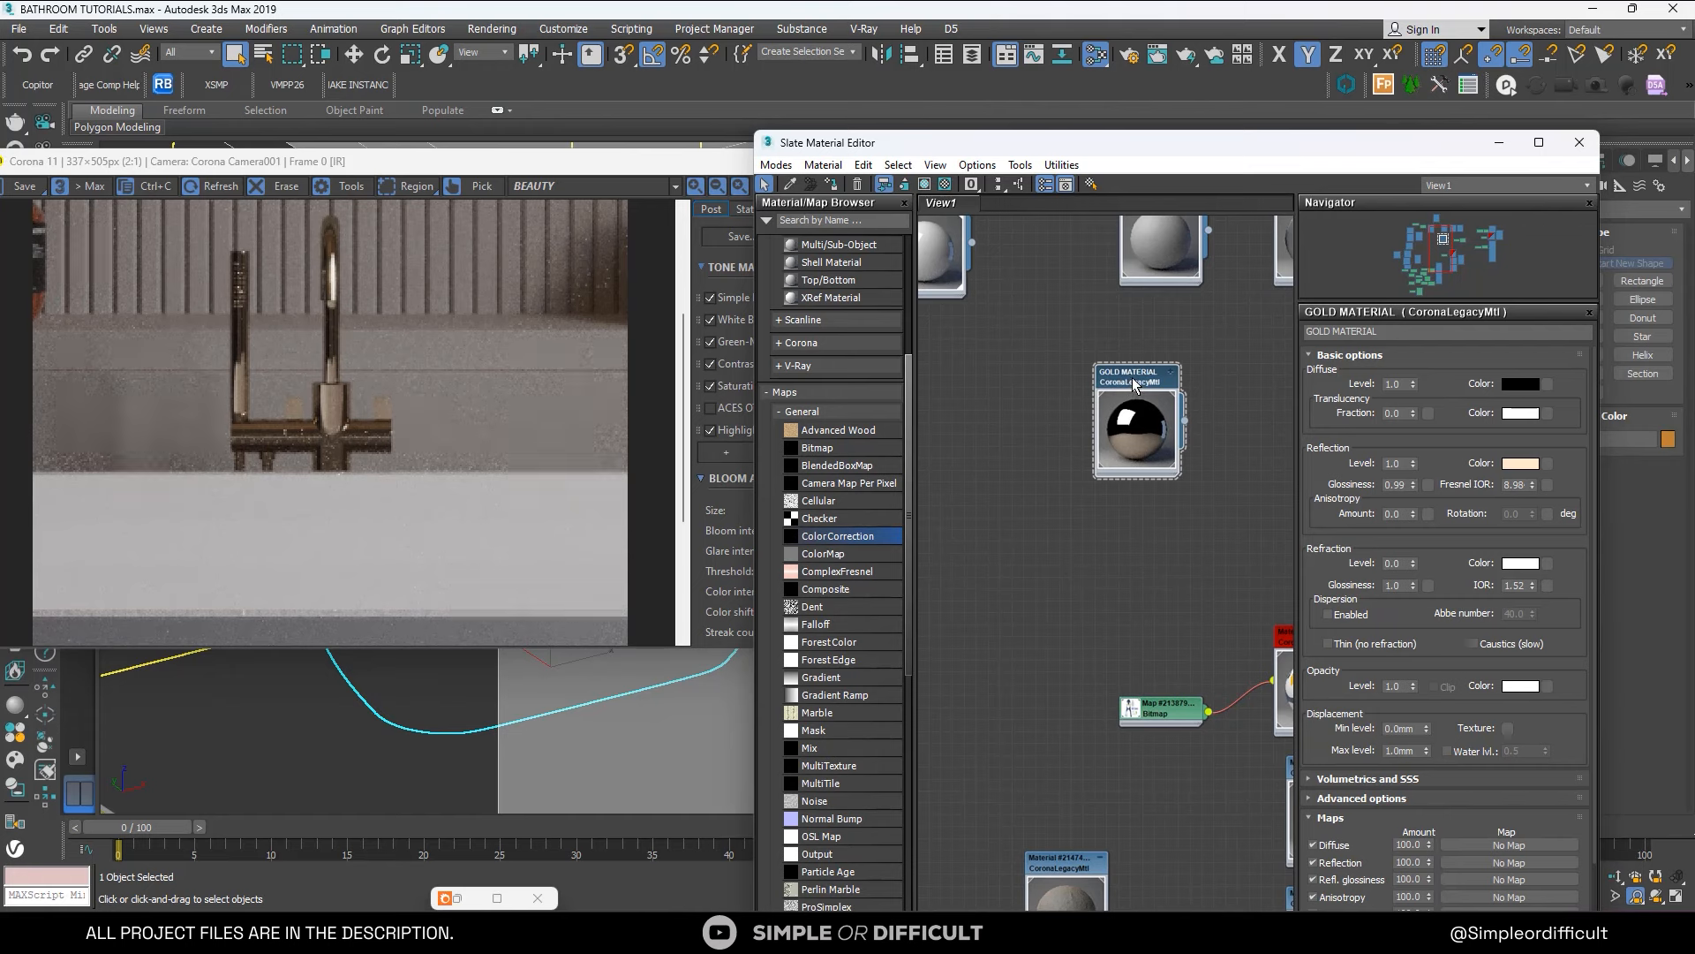
# Add a CoronaBitmap with the metal_gloss image from the BATHROOM folder to the GOLD MATERIAL's reflection glossiness.
pyautogui.click(1428, 485)
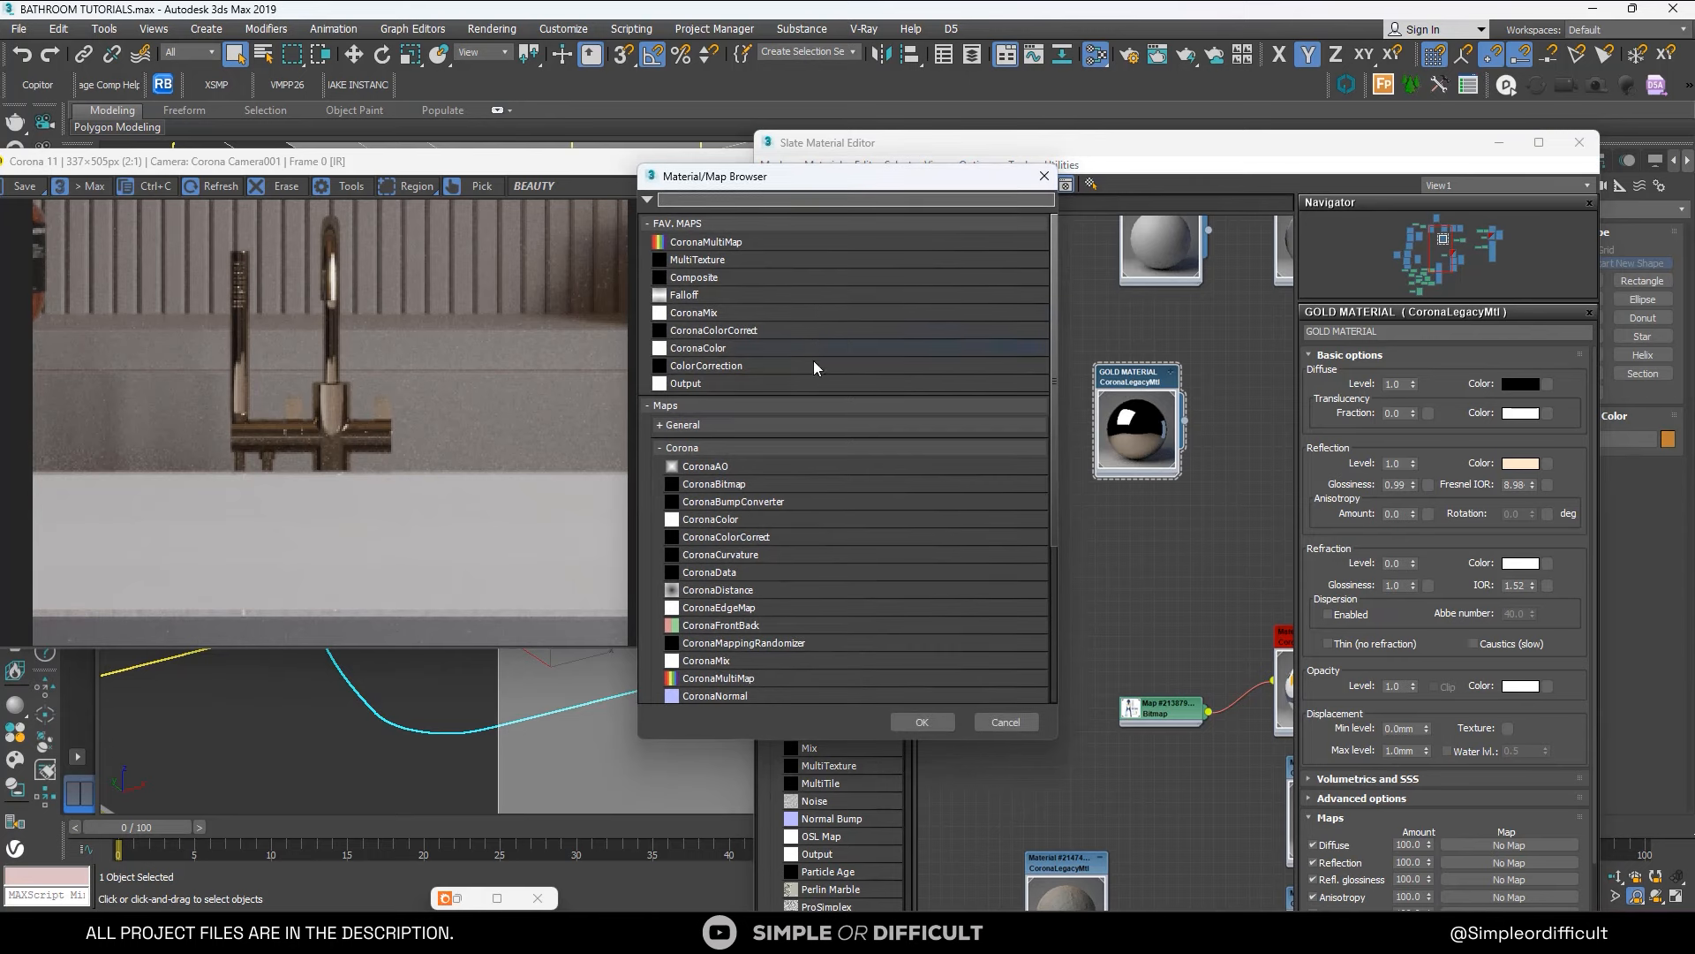
pyautogui.doubleClick(726, 485)
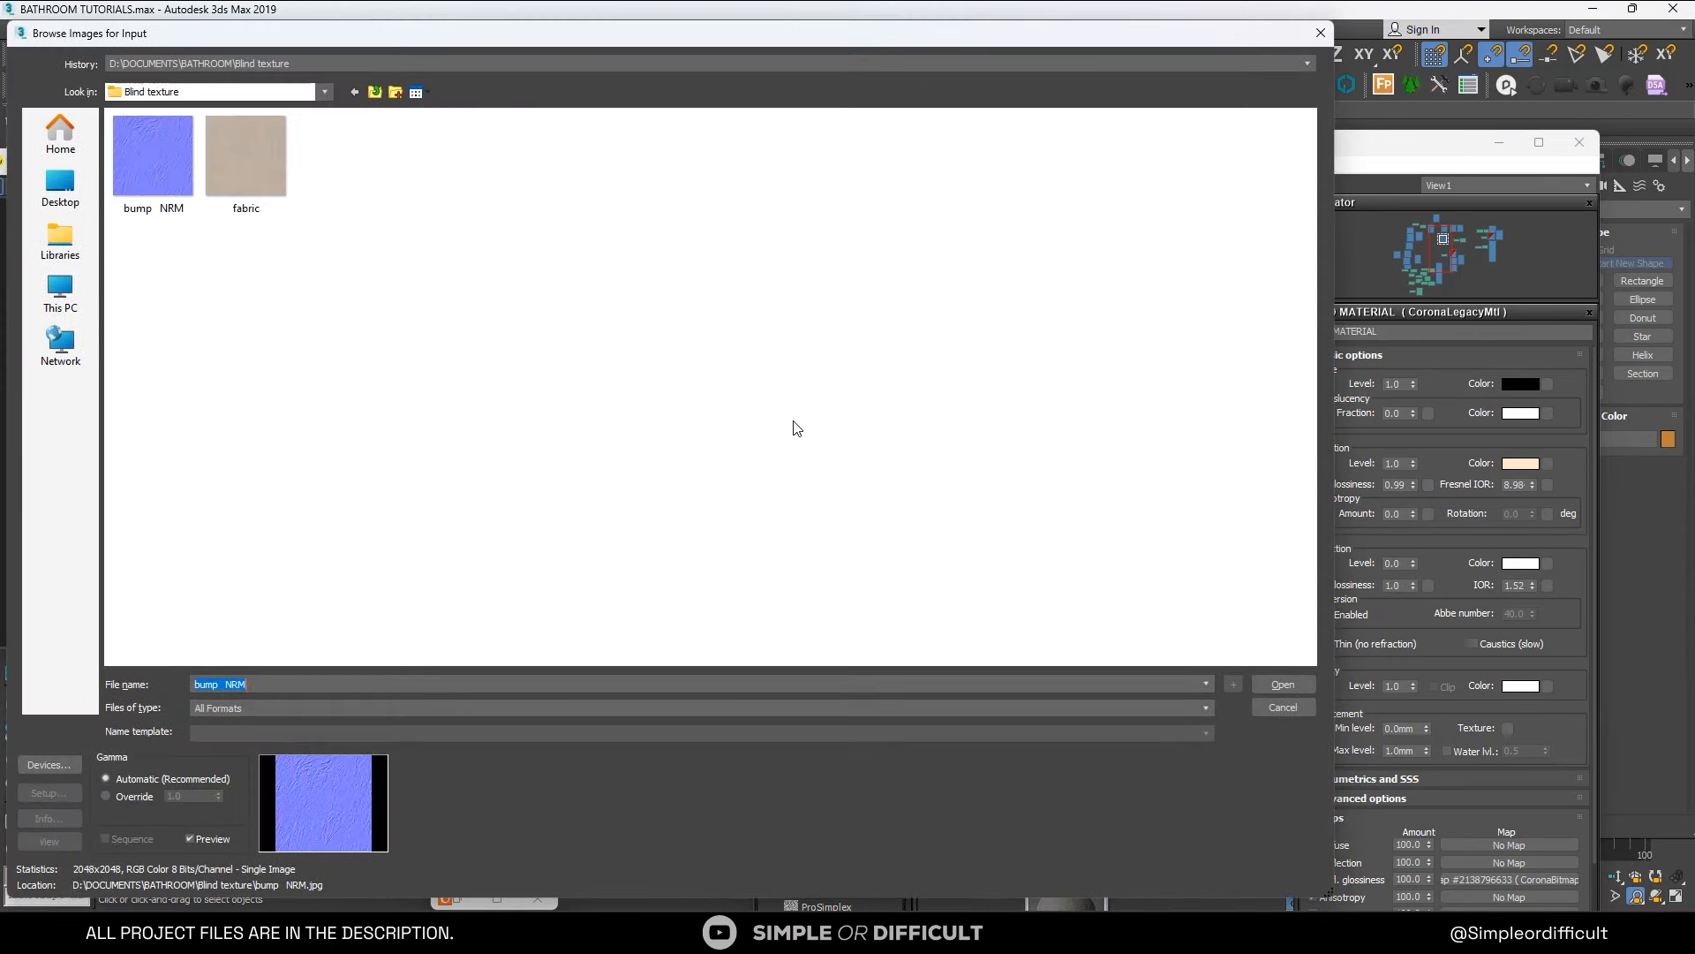
pyautogui.click(374, 92)
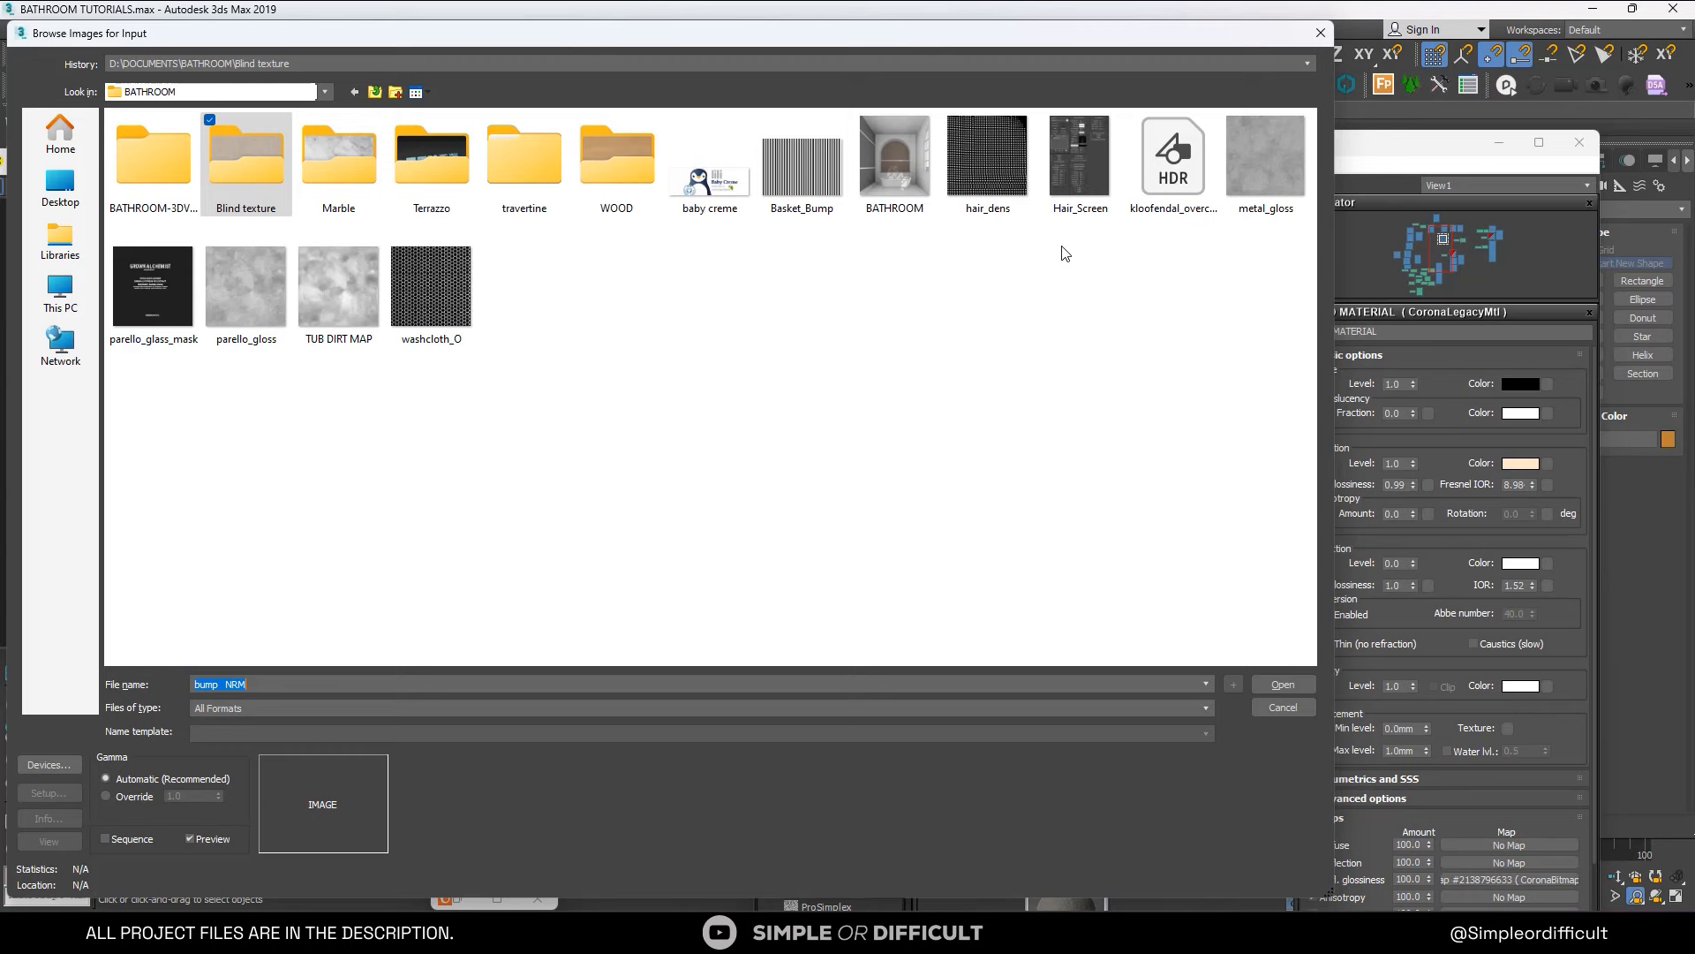
pyautogui.click(1266, 157)
pyautogui.click(1283, 684)
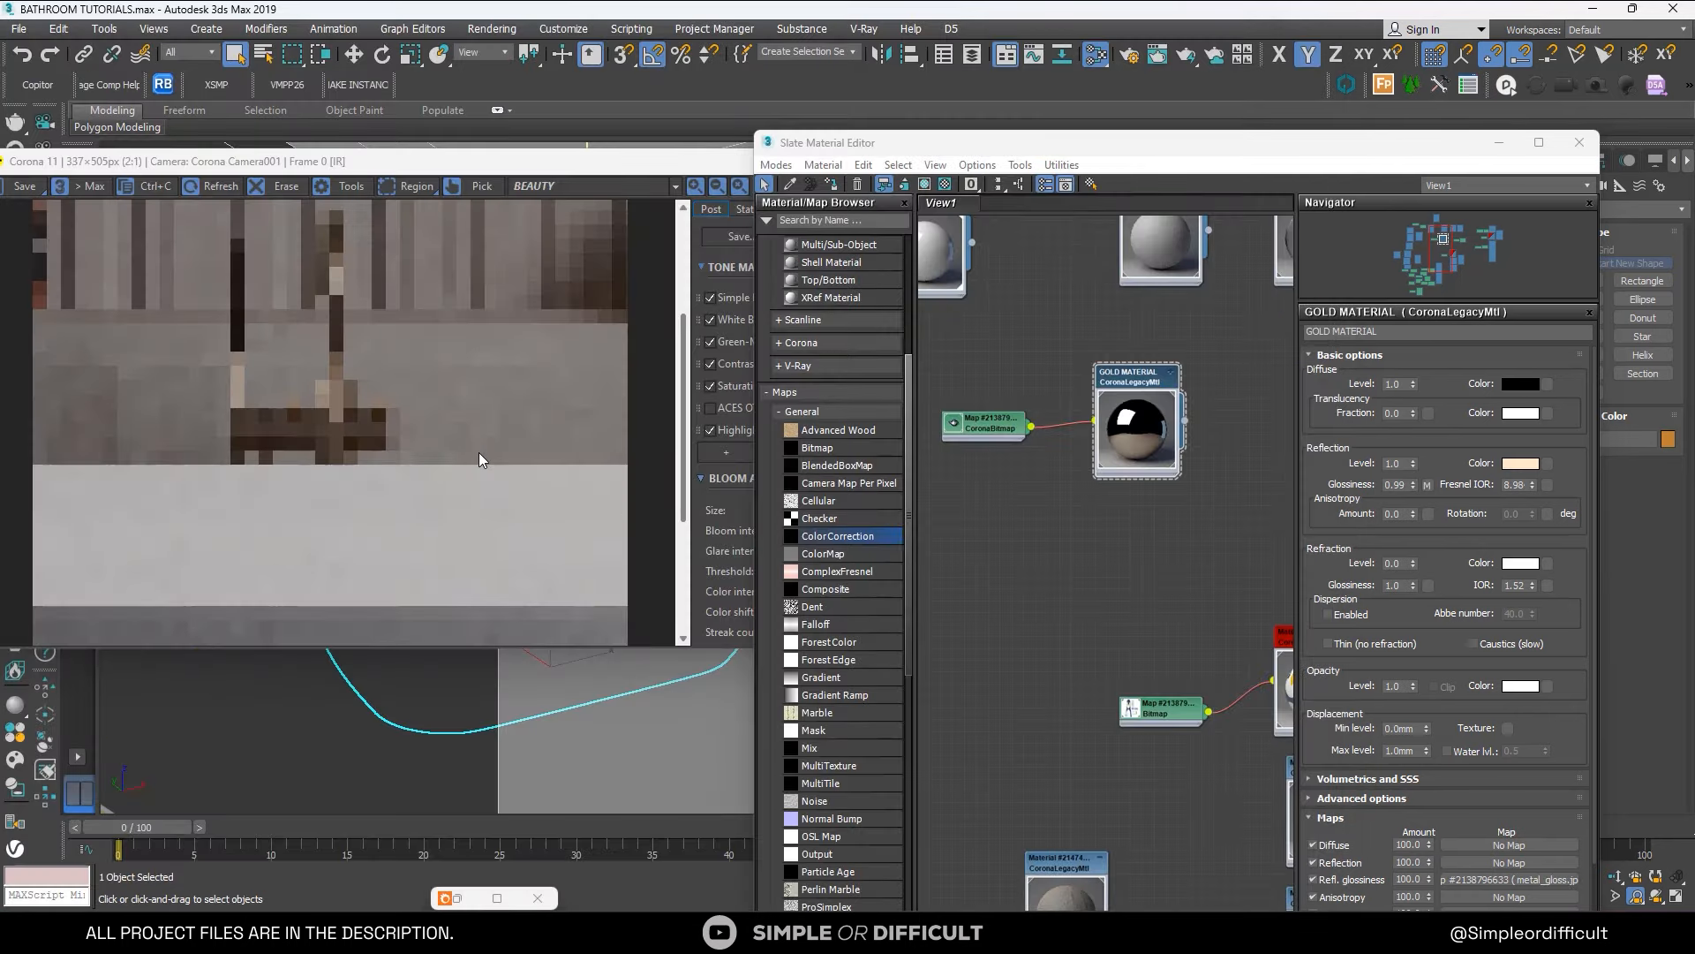
# Set the GOLD MATERIAL's reflection glossiness map amount to 50.
pyautogui.scroll(2, 433, 458)
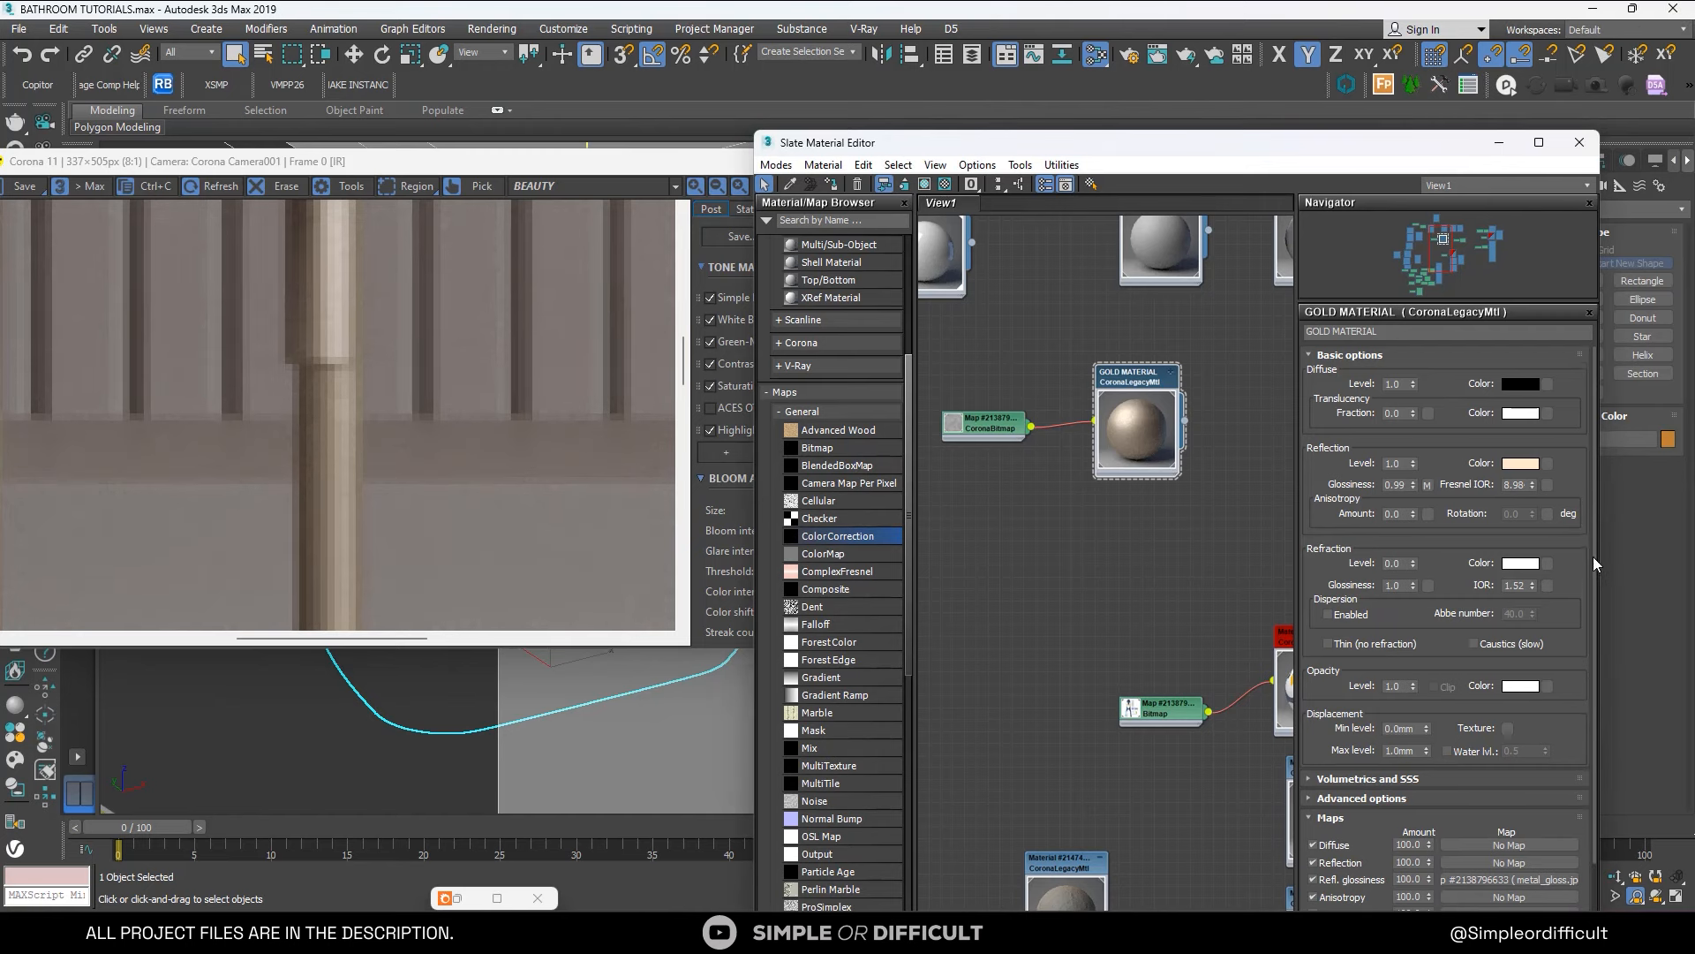
pyautogui.moveTo(1593, 557); pyautogui.dragTo(1588, 717)
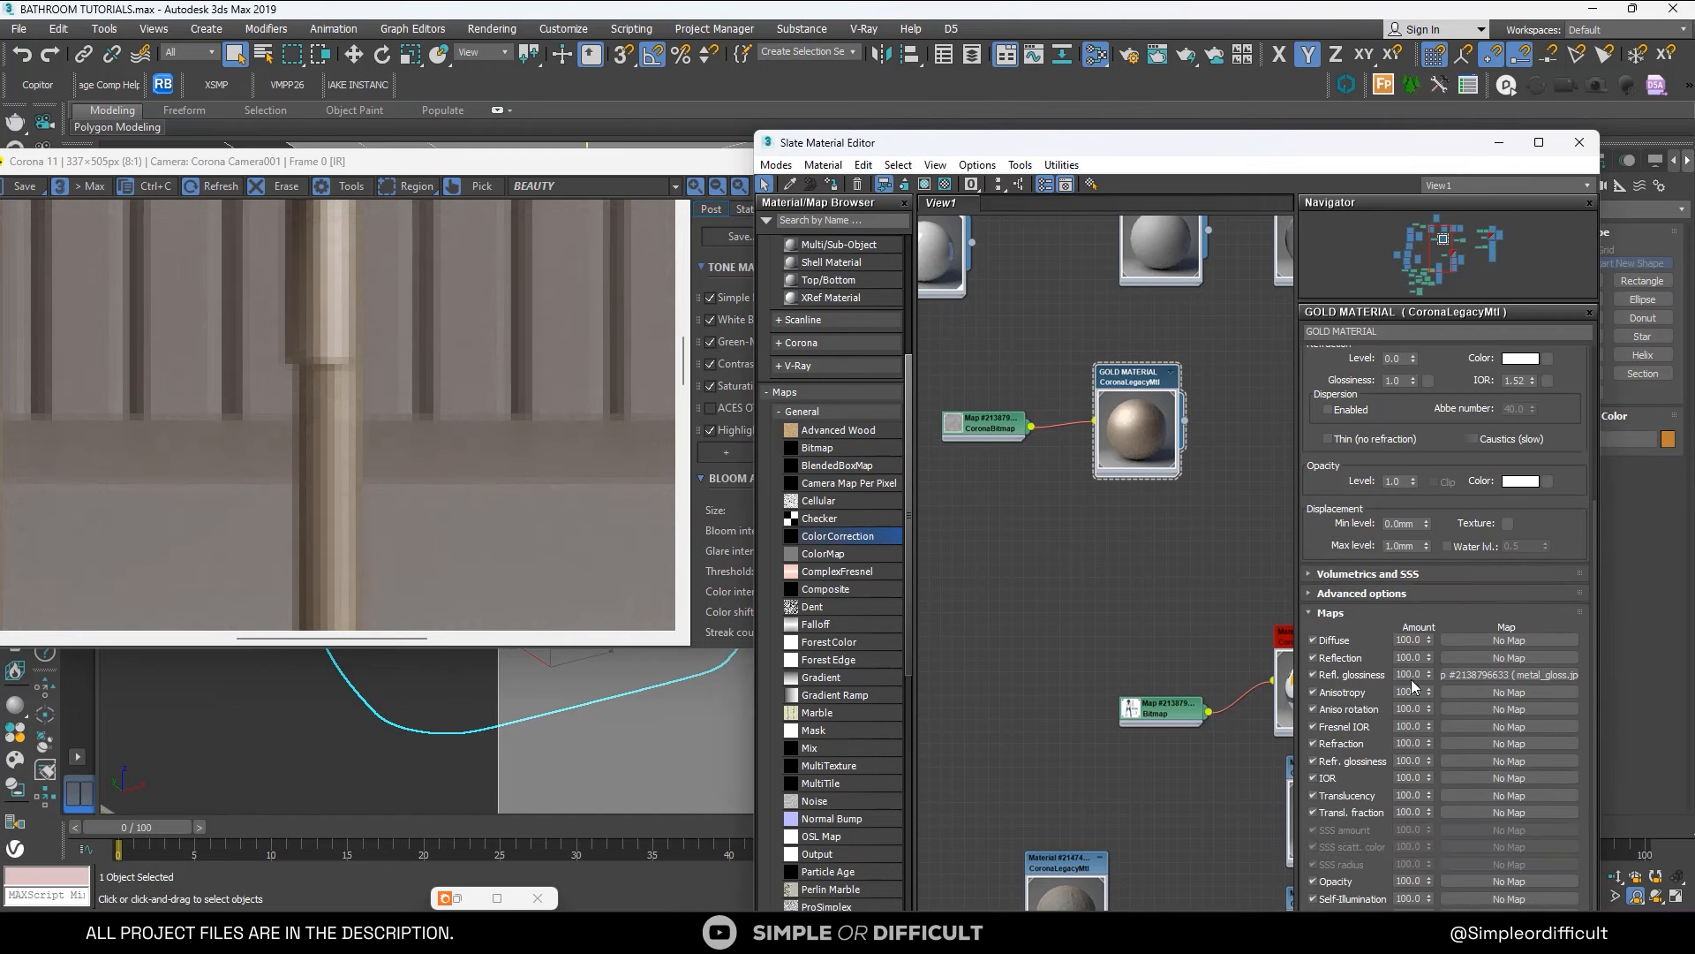
pyautogui.write('0')
pyautogui.press('Return')
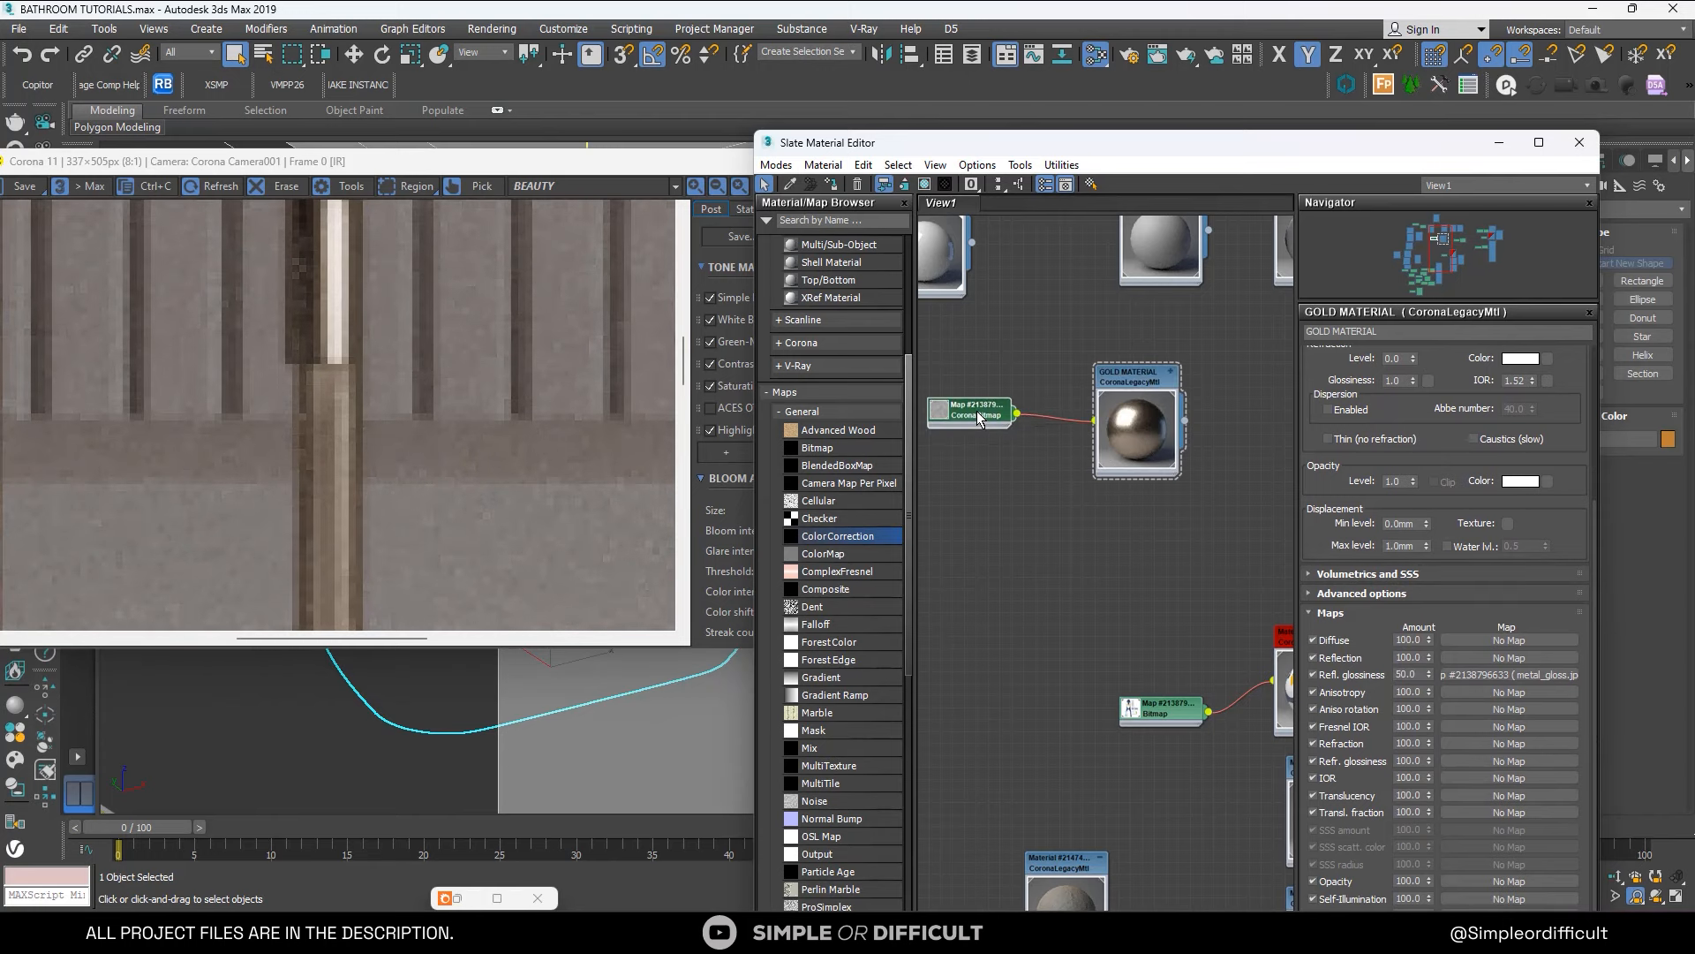
# Examine the faucet's gold finish up close in the render and view the whole material graph.
pyautogui.scroll(-3, 1126, 388)
pyautogui.scroll(-3, 1127, 388)
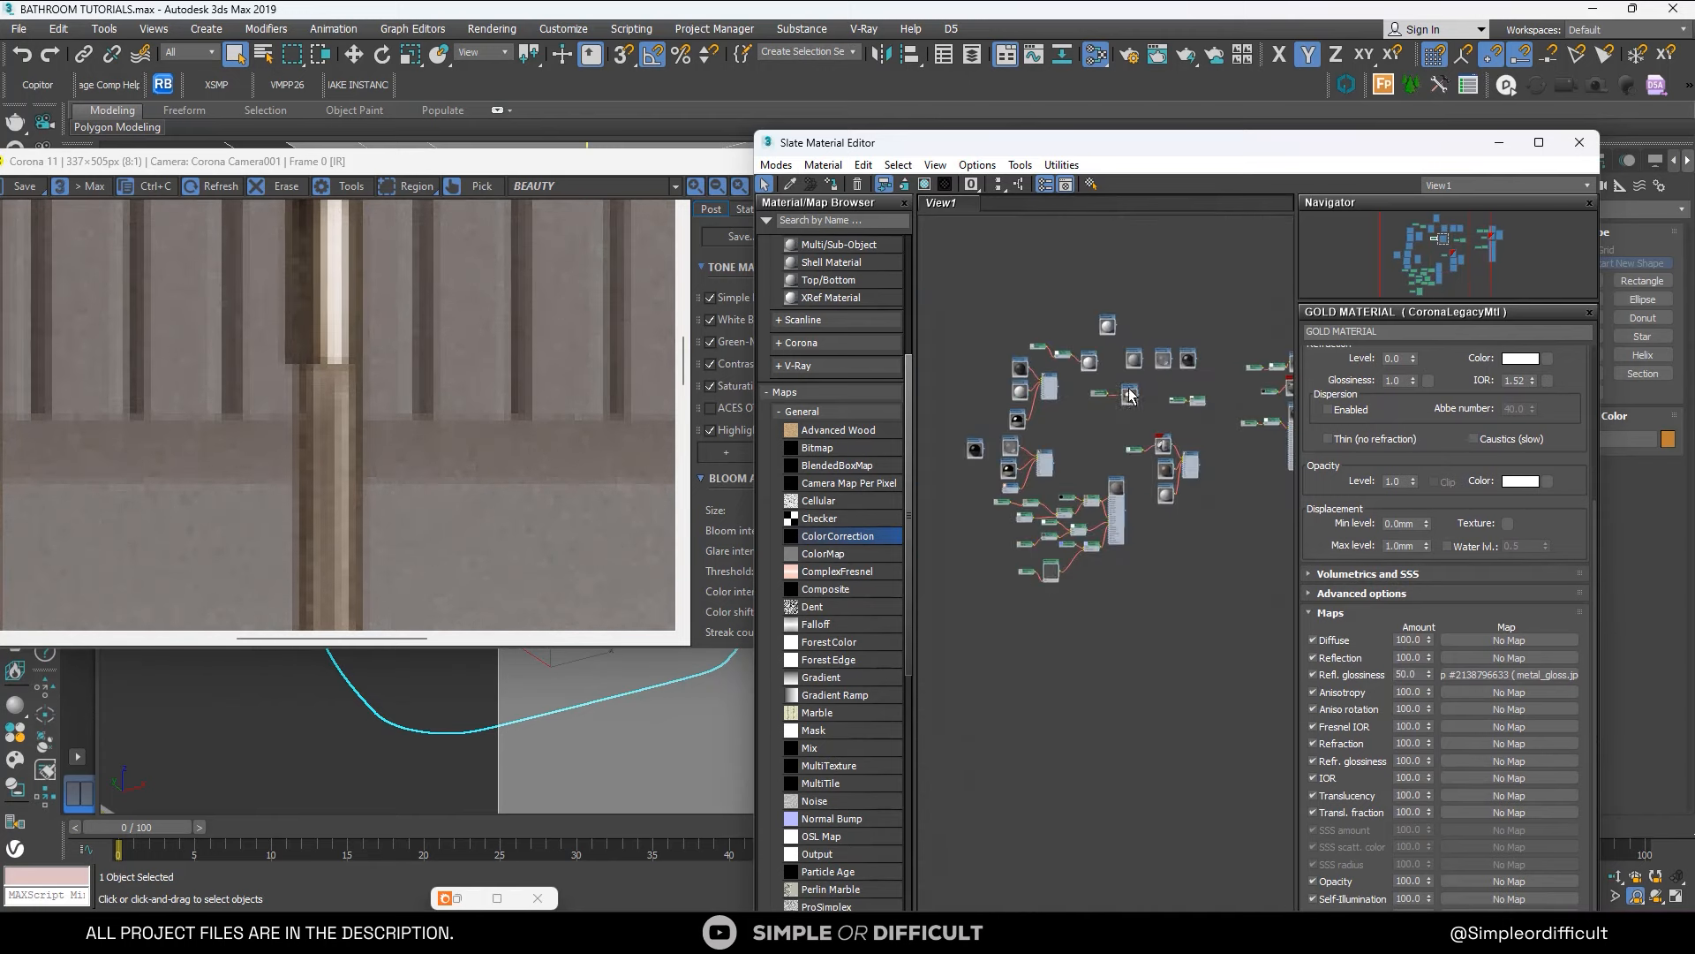
pyautogui.scroll(-3, 477, 393)
pyautogui.scroll(2, 341, 390)
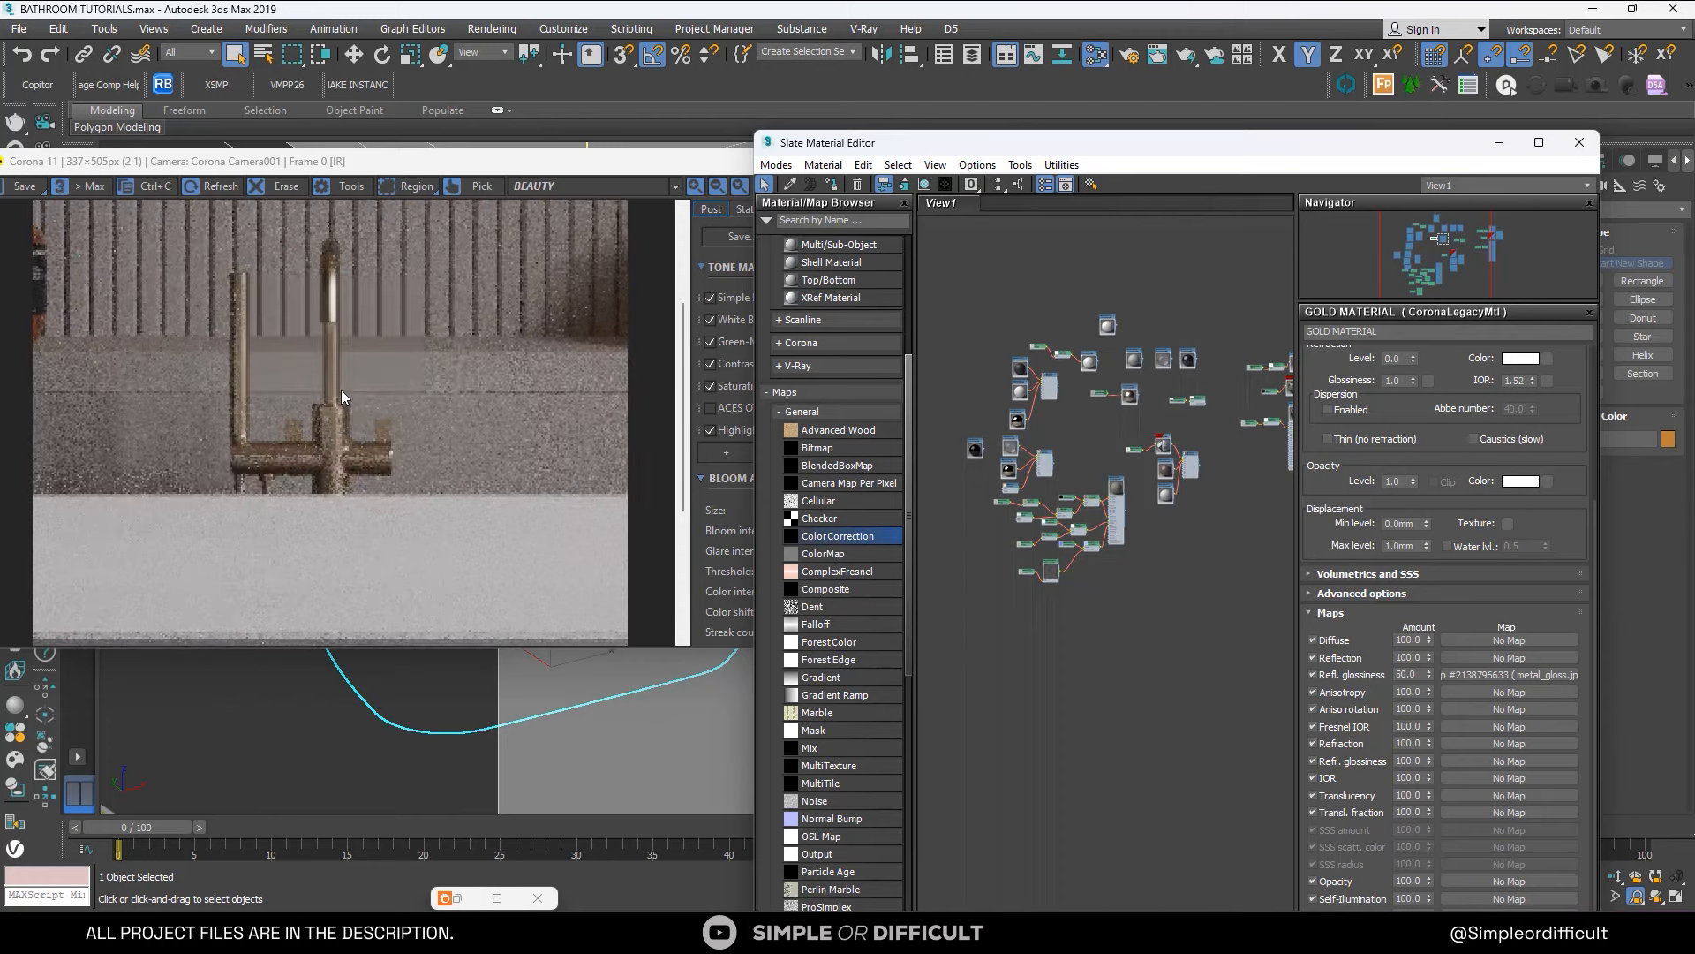
pyautogui.scroll(-1, 374, 427)
pyautogui.scroll(2, 326, 420)
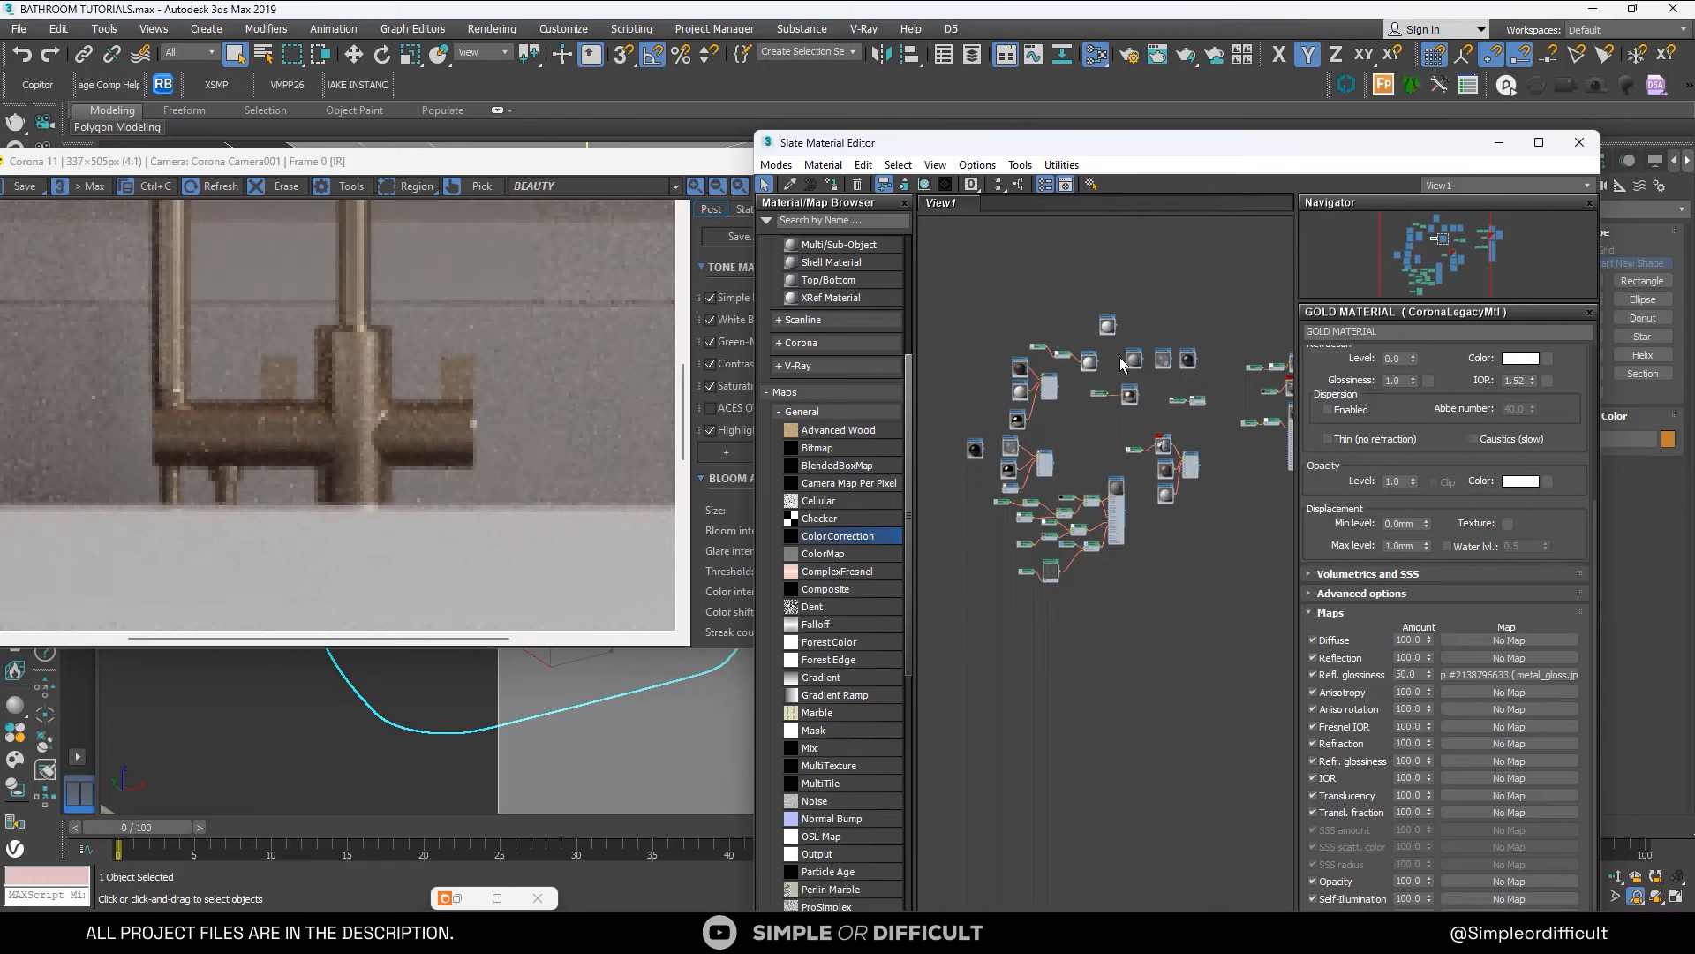
# Examine the faucet's gold finish in the render at several magnifications alongside the GOLD MATERIAL node.
pyautogui.scroll(3, 1115, 388)
pyautogui.scroll(-2, 341, 356)
pyautogui.scroll(2, 348, 336)
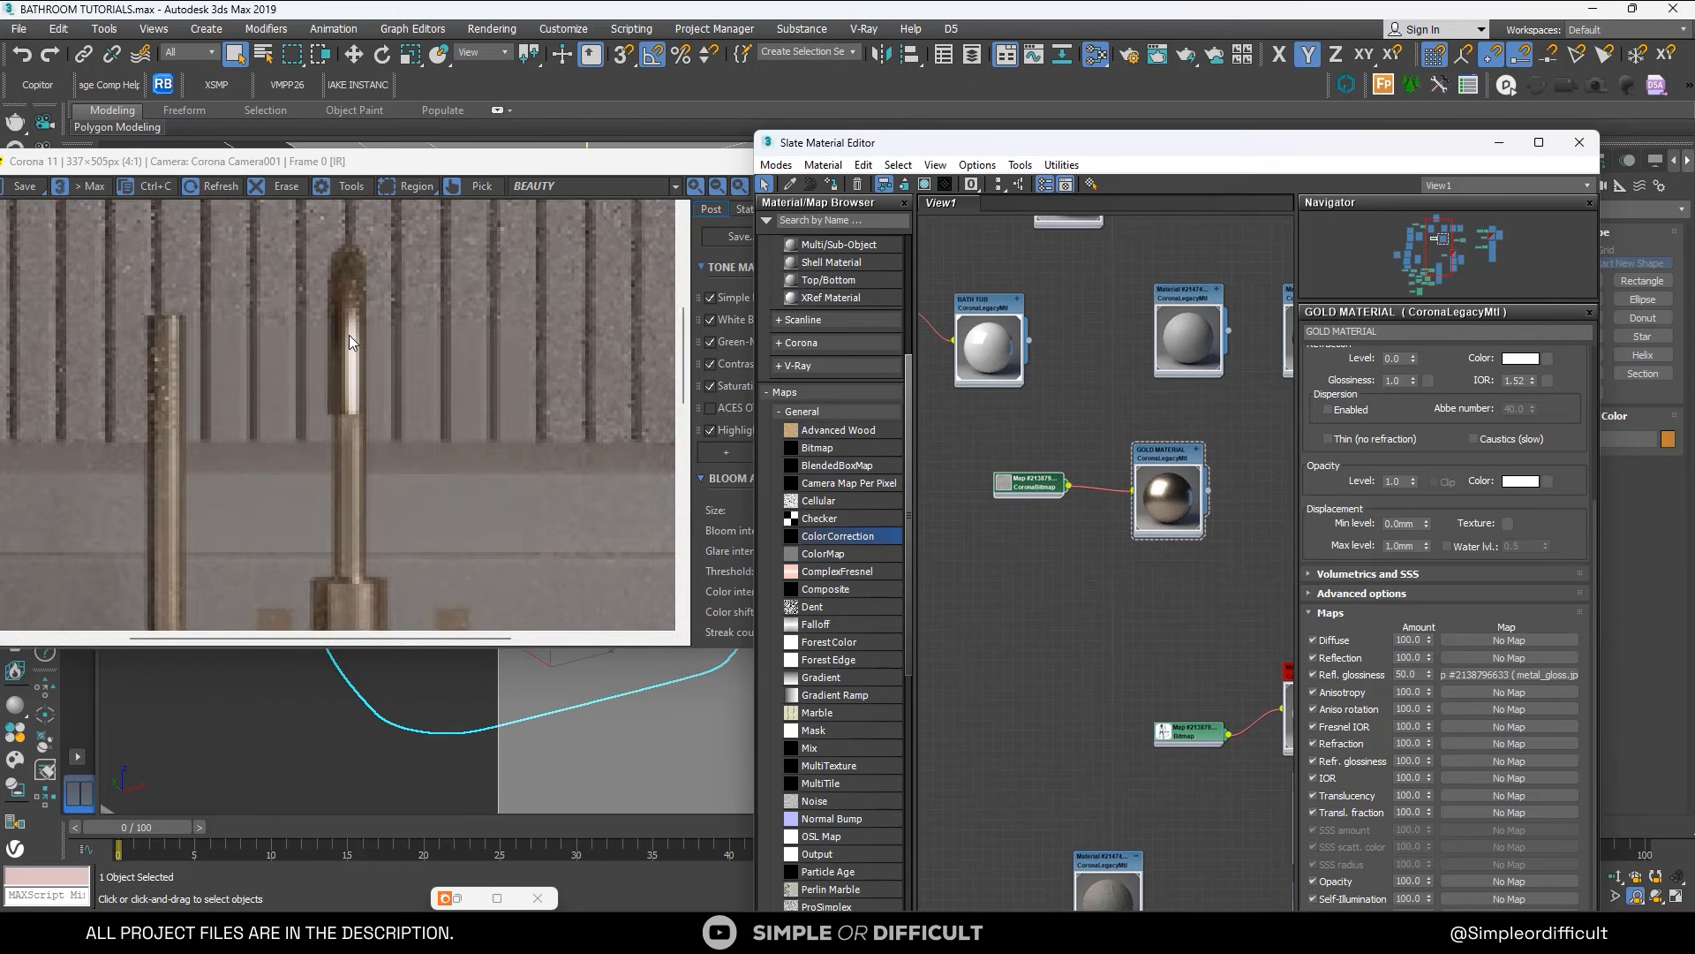
pyautogui.scroll(3, 350, 278)
pyautogui.scroll(-3, 346, 267)
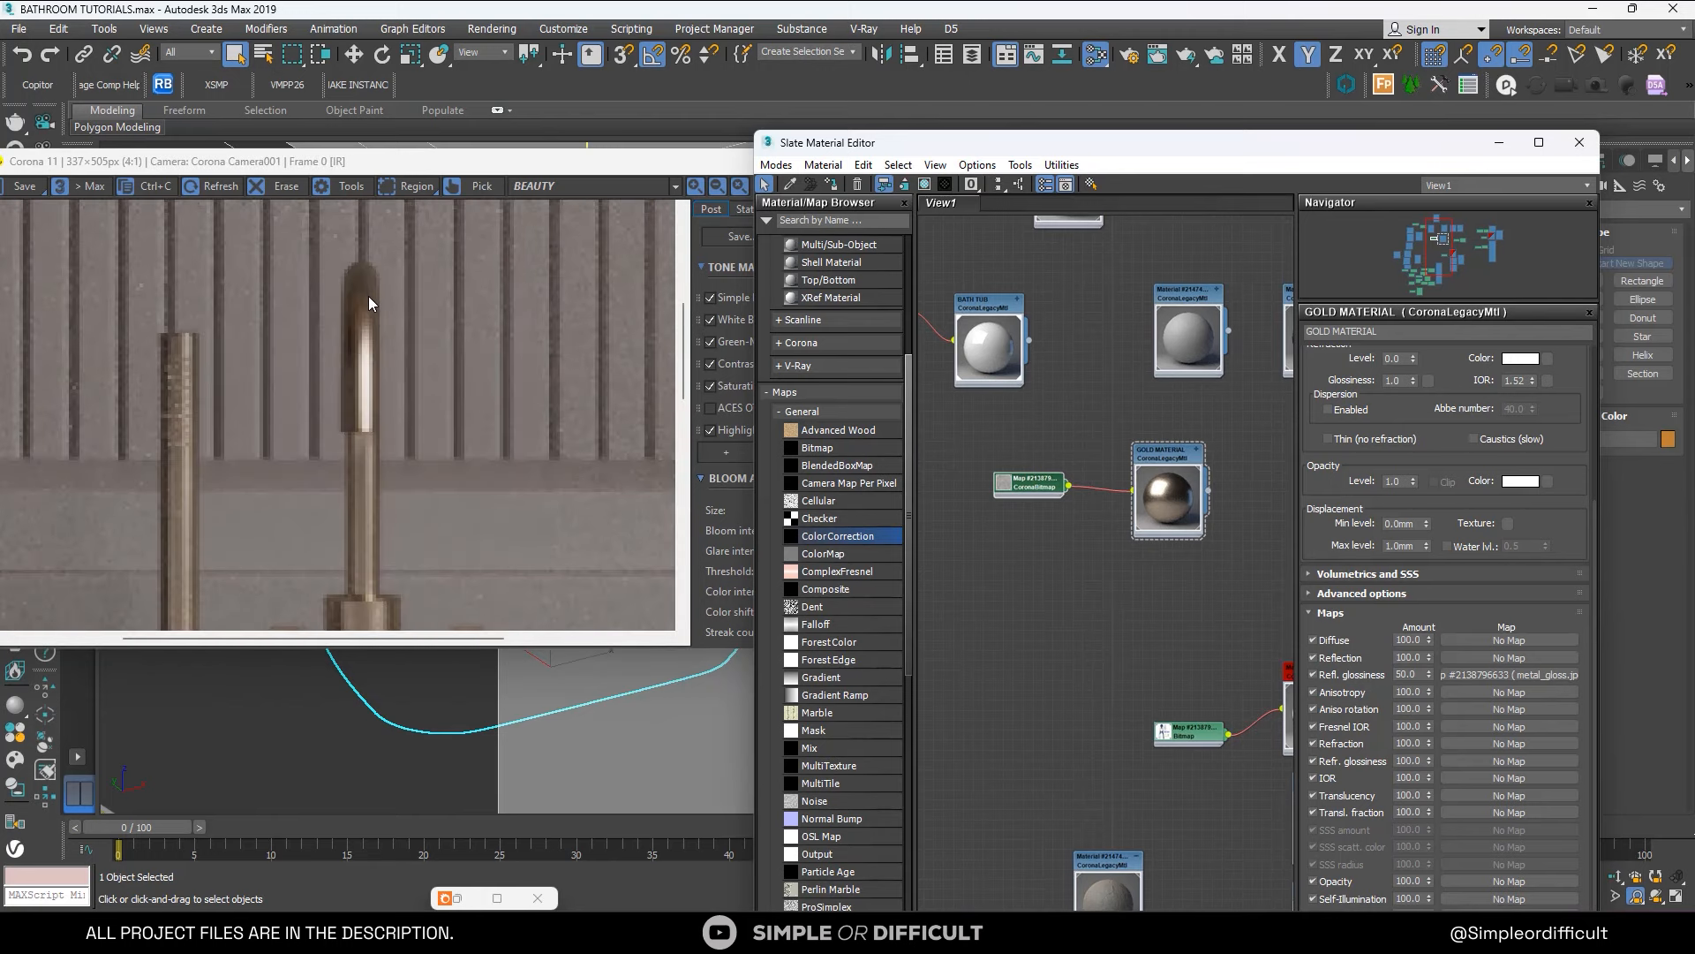
pyautogui.scroll(-2, 368, 295)
pyautogui.scroll(1, 1129, 446)
# Open the GOLD MATERIAL's metal_gloss bitmap and show that map shaded in the viewport.
pyautogui.moveTo(1049, 496); pyautogui.dragTo(1091, 382, button='middle')
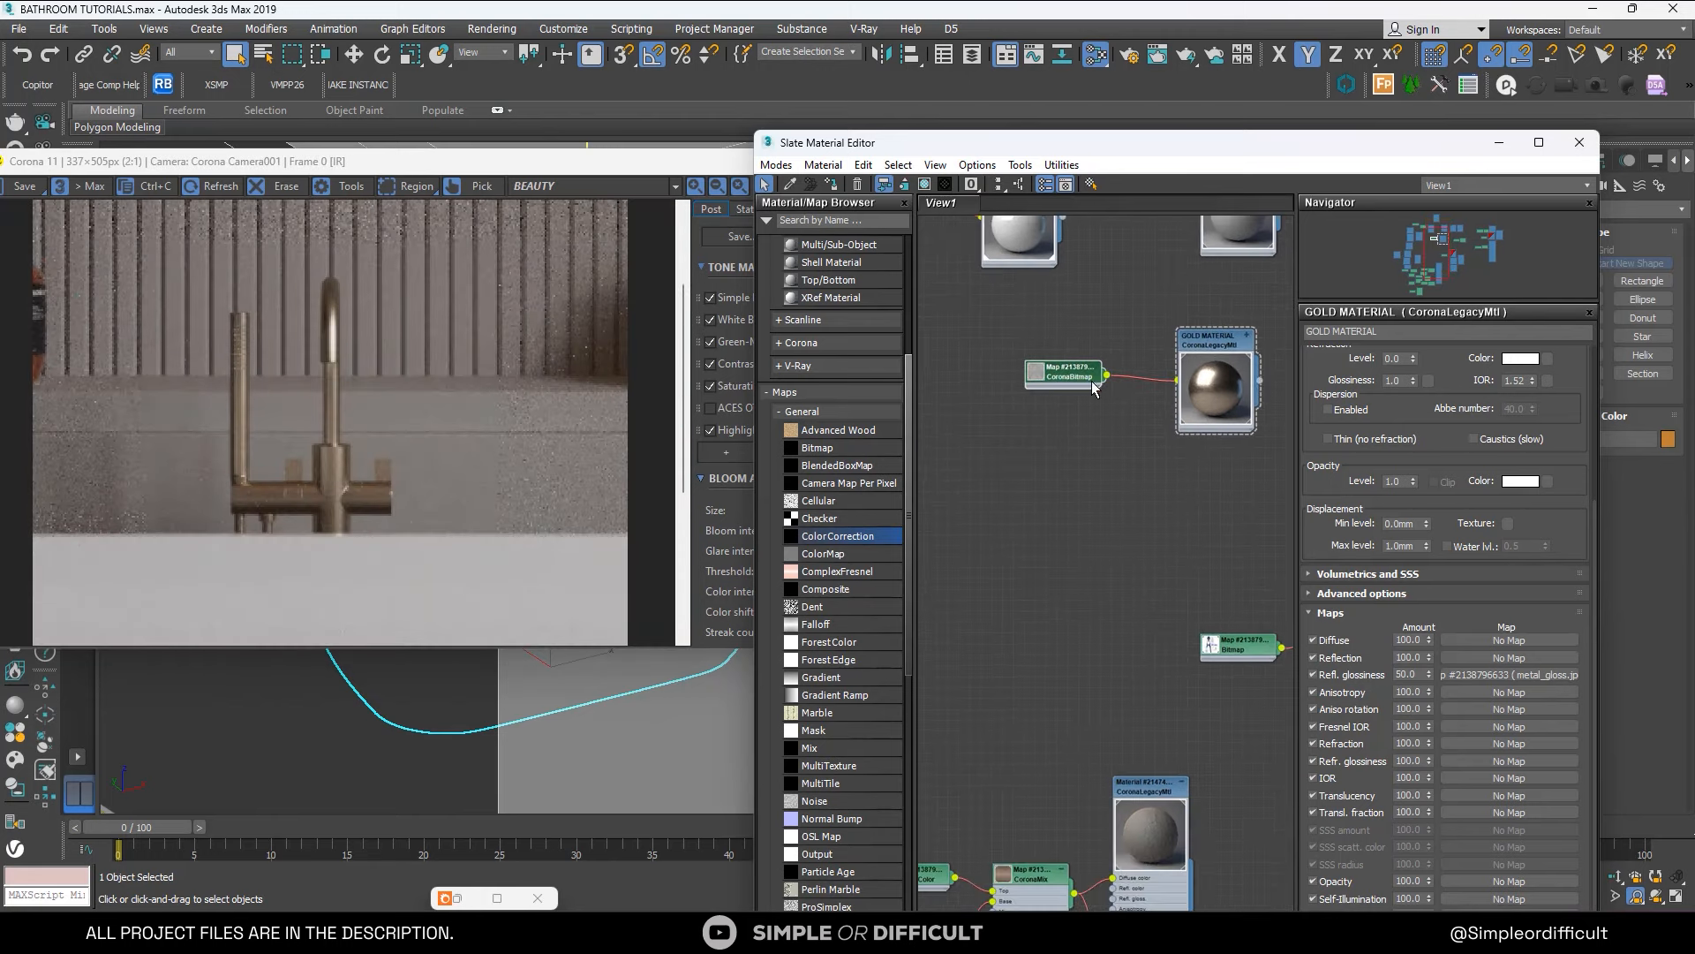
pyautogui.doubleClick(1073, 375)
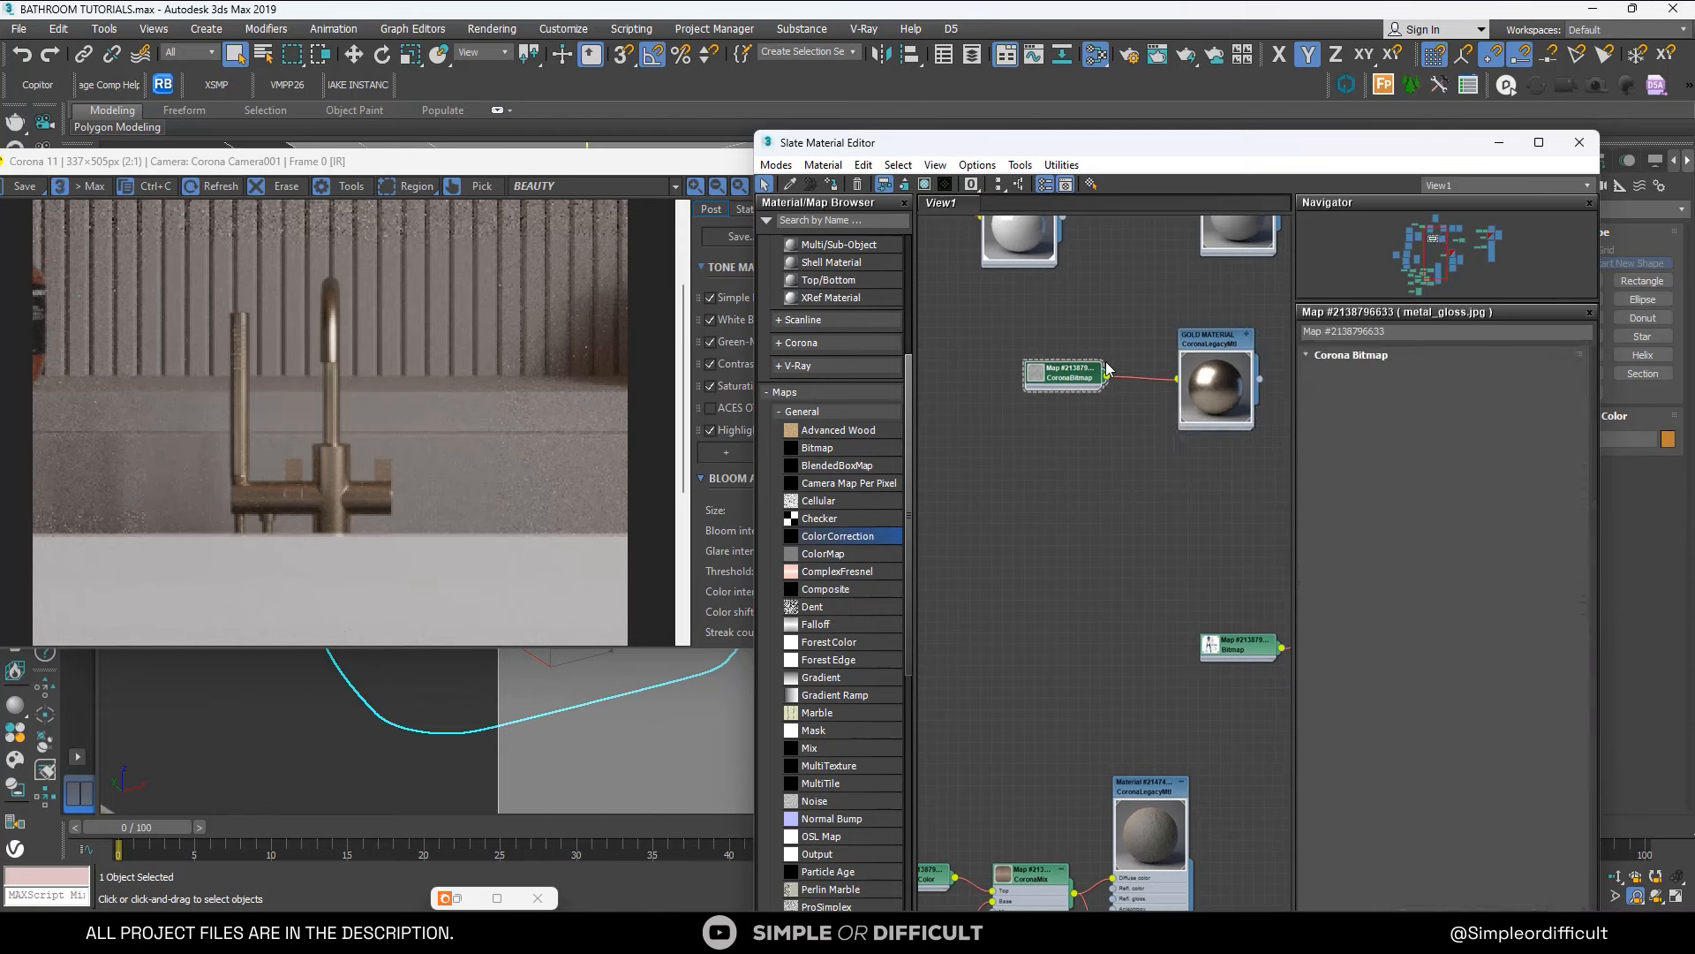
pyautogui.click(925, 183)
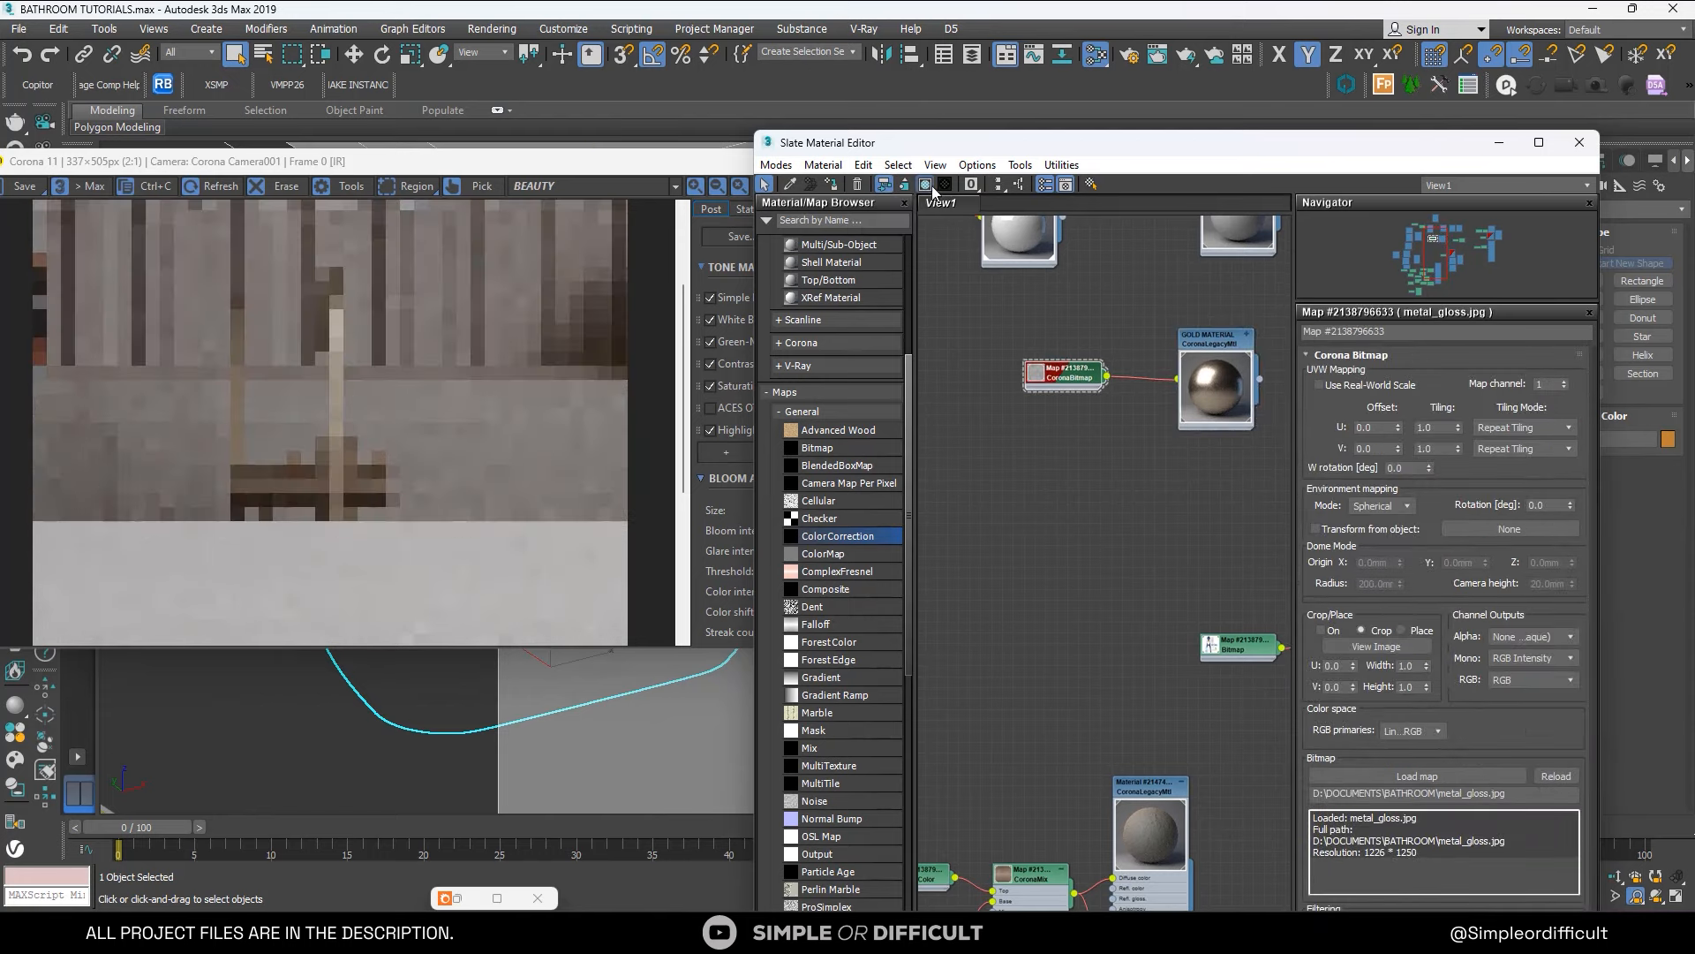
# Add a UVW Map modifier to the bathtub faucet, trying box mapping before choosing cylindrical mapping.
pyautogui.moveTo(1307, 146); pyautogui.dragTo(689, 175)
pyautogui.click(1185, 400)
pyautogui.scroll(3, 1185, 400)
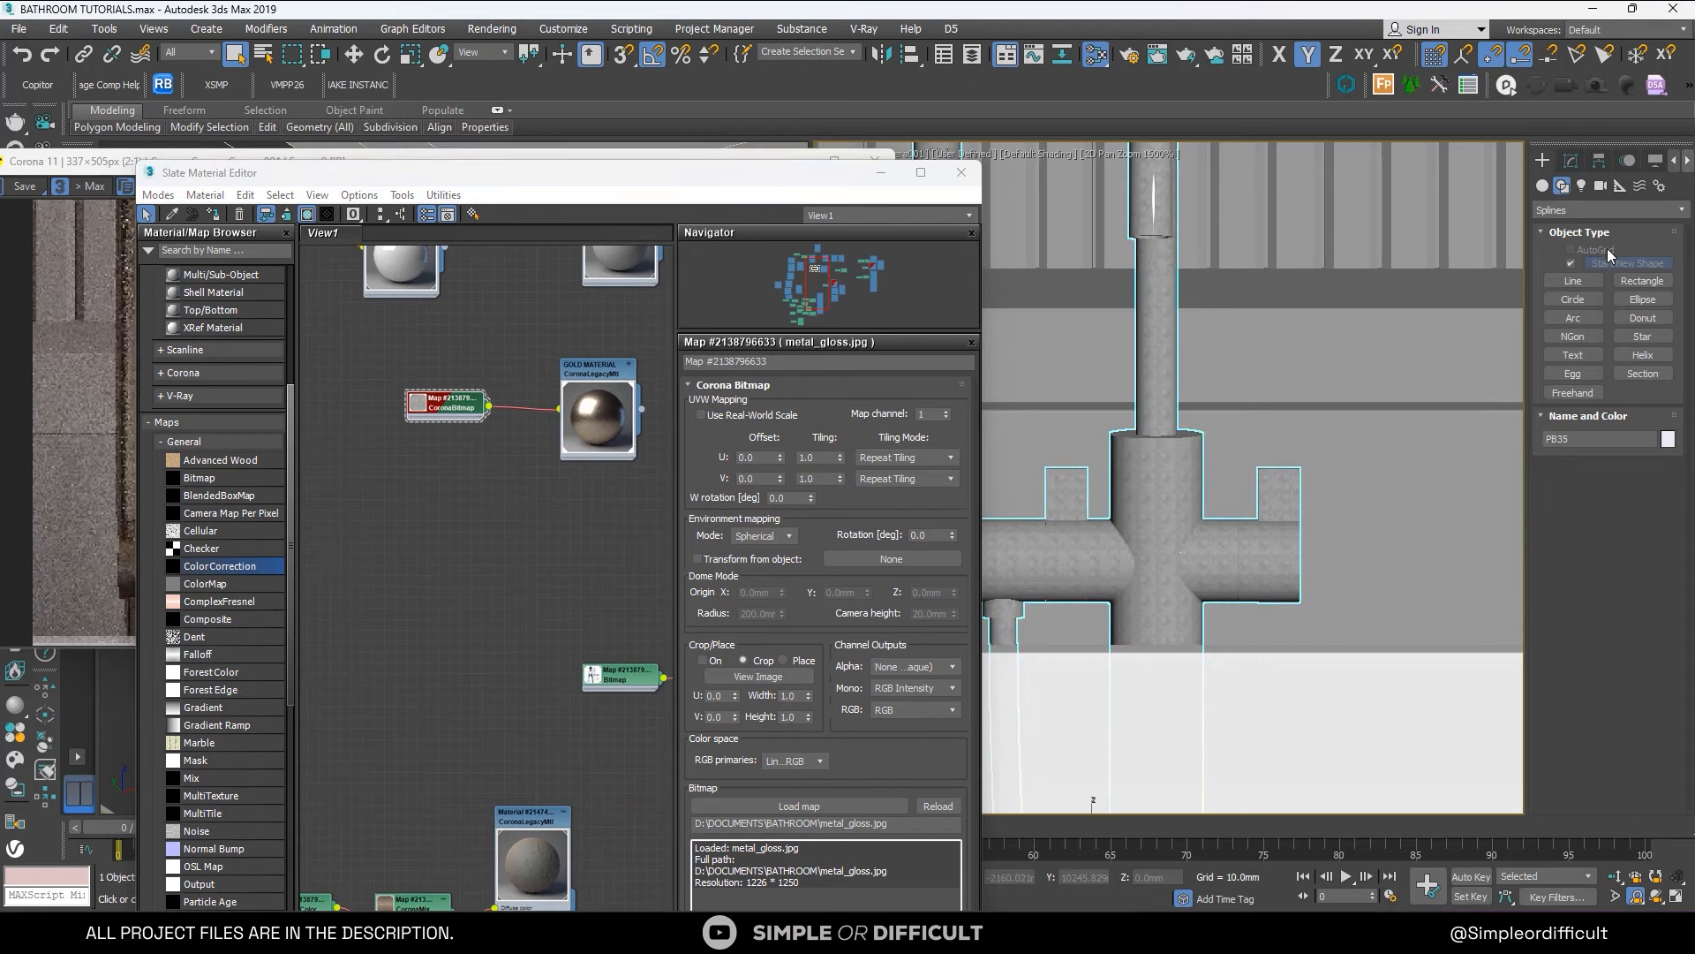
pyautogui.click(1570, 163)
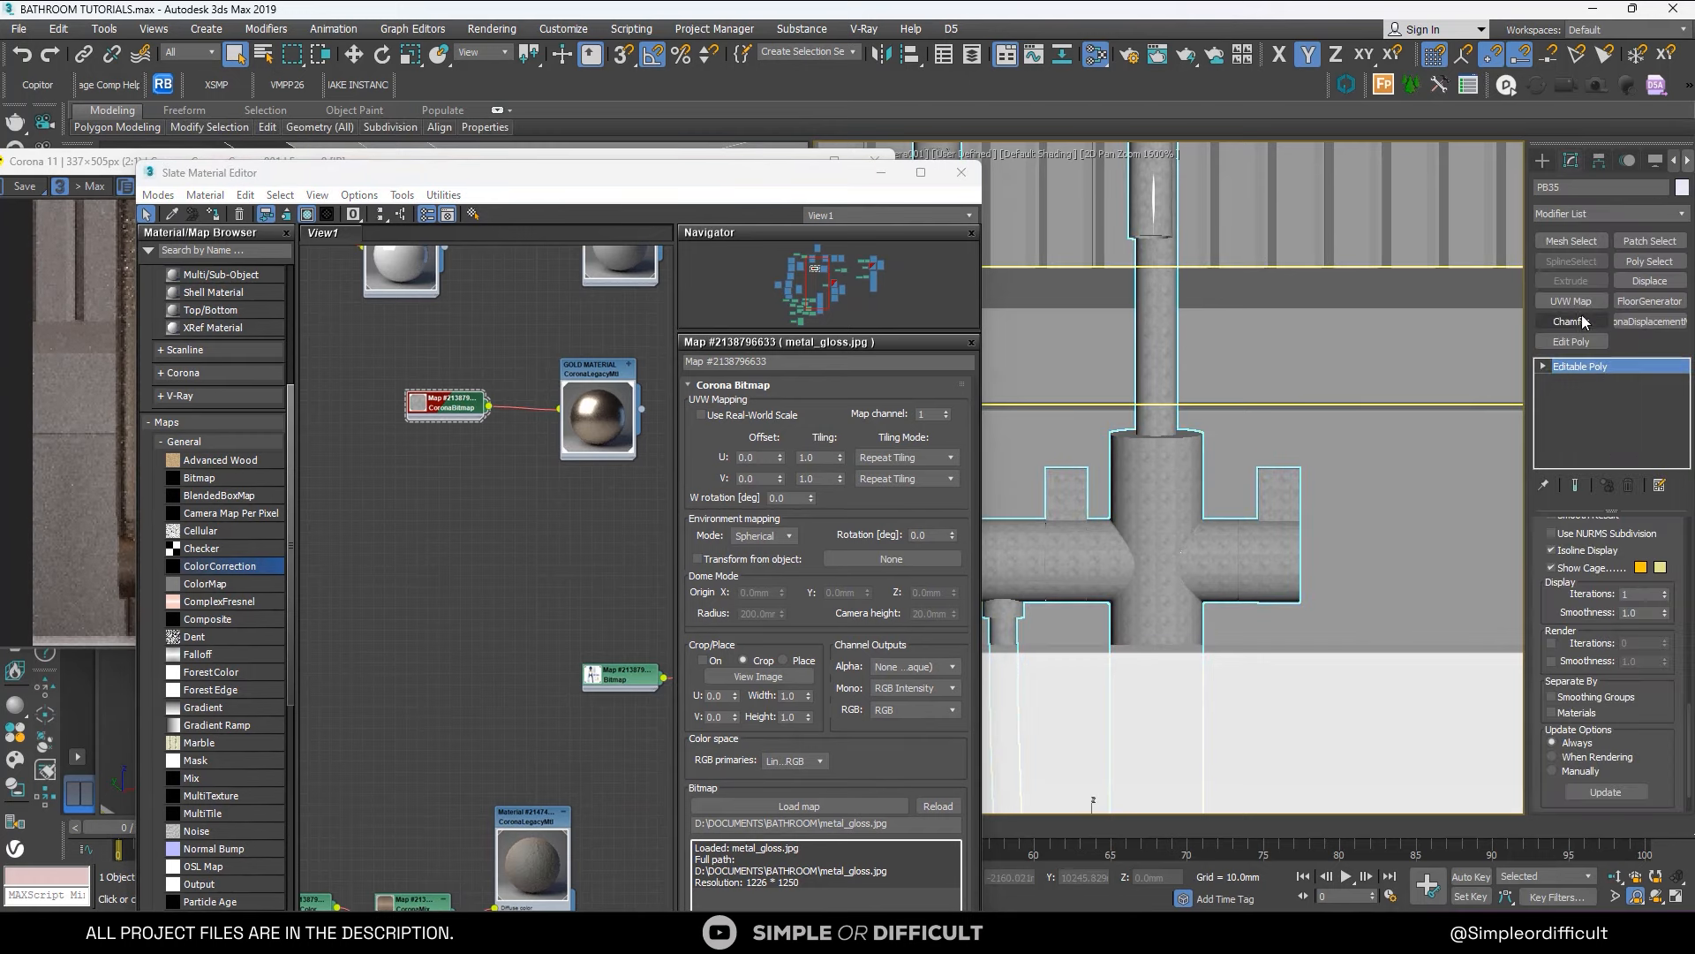
pyautogui.click(1571, 301)
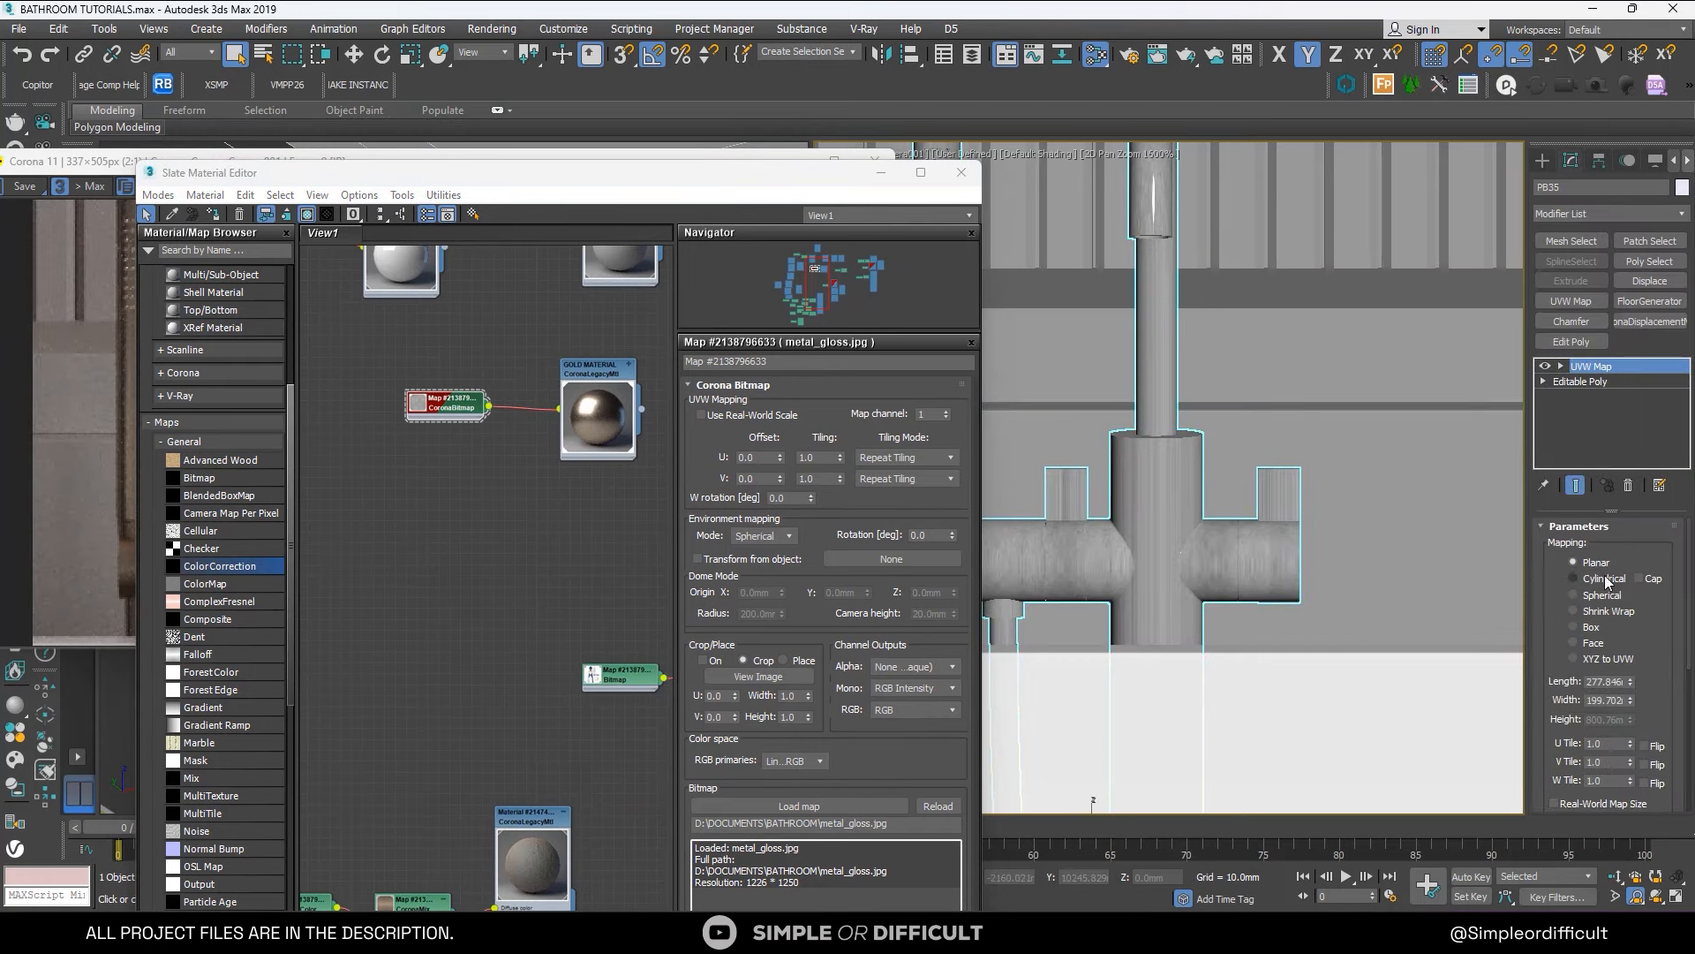
pyautogui.click(1592, 629)
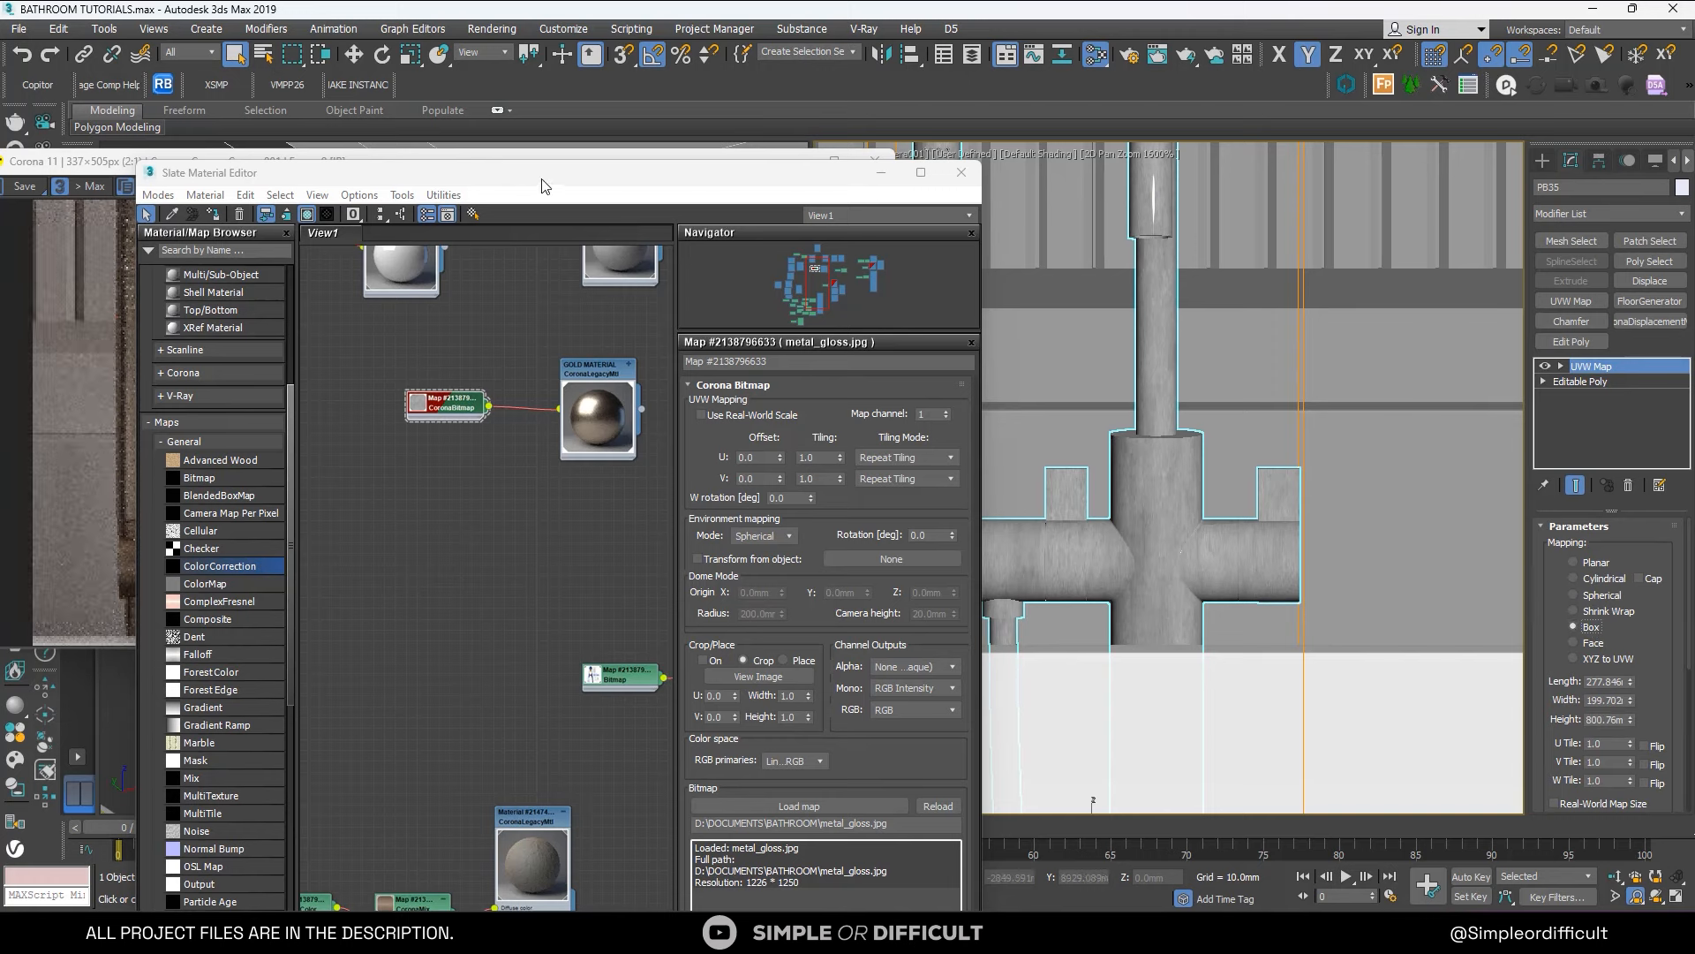
pyautogui.click(1599, 581)
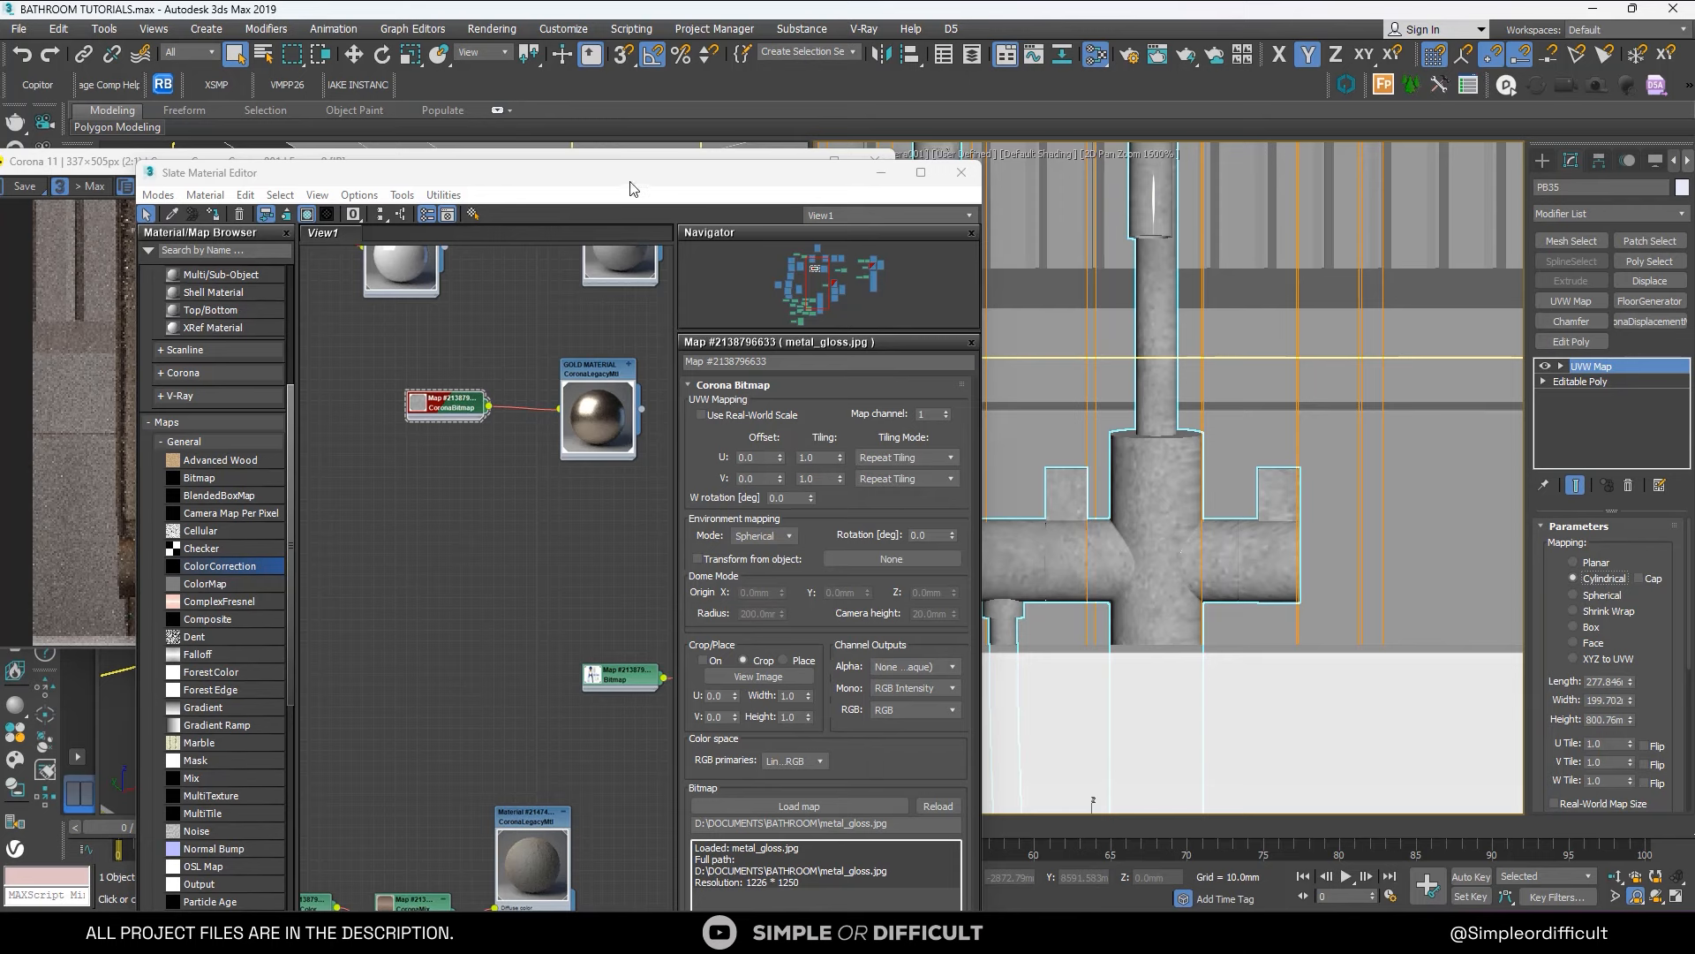
pyautogui.moveTo(631, 183); pyautogui.dragTo(987, 157)
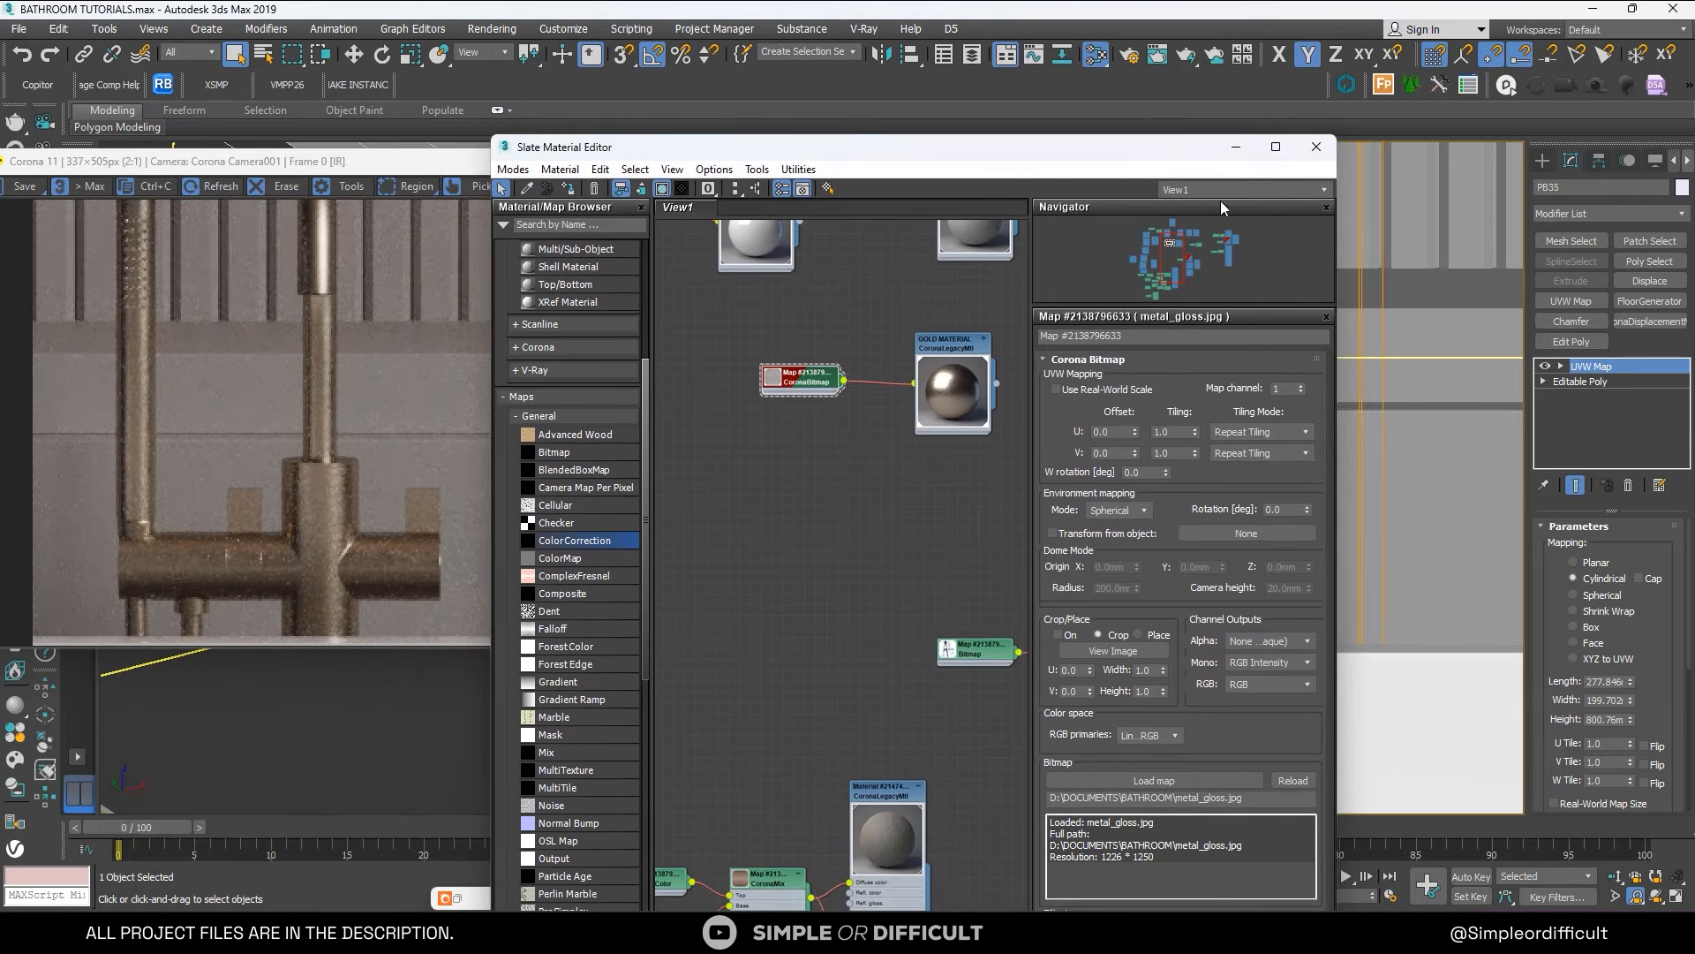
# Try a length and width of 500 mm for the faucet's cylindrical UVW mapping.
pyautogui.moveTo(1165, 157); pyautogui.dragTo(792, 212)
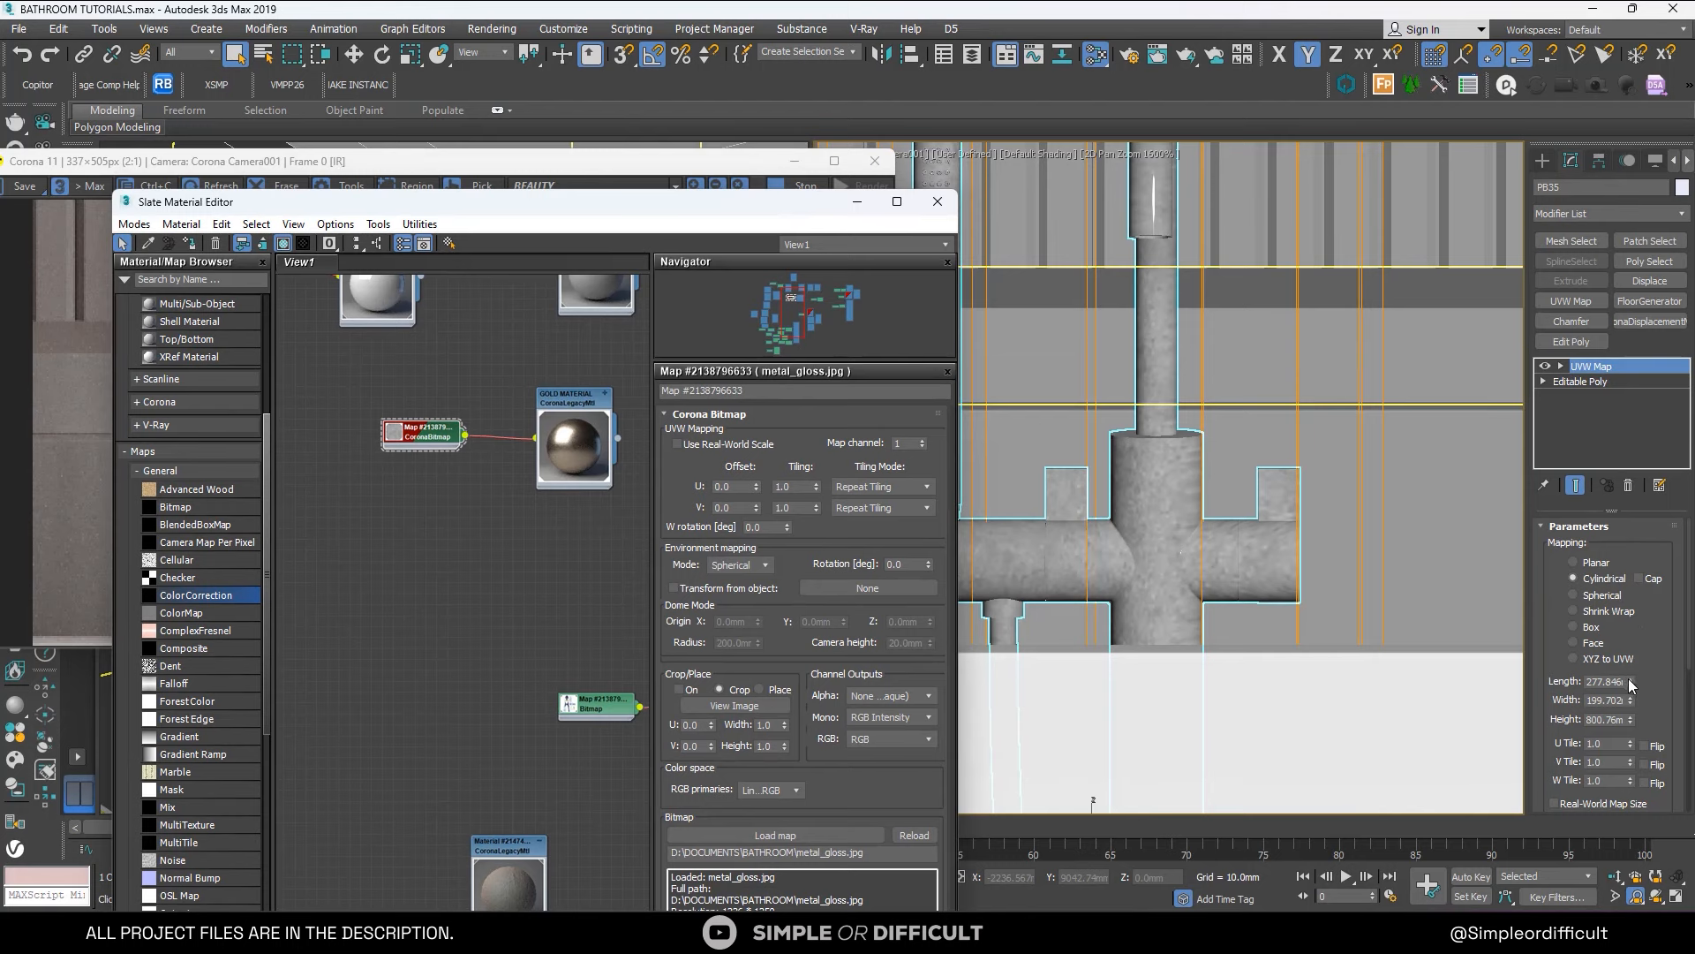
pyautogui.moveTo(1629, 678); pyautogui.dragTo(1627, 650)
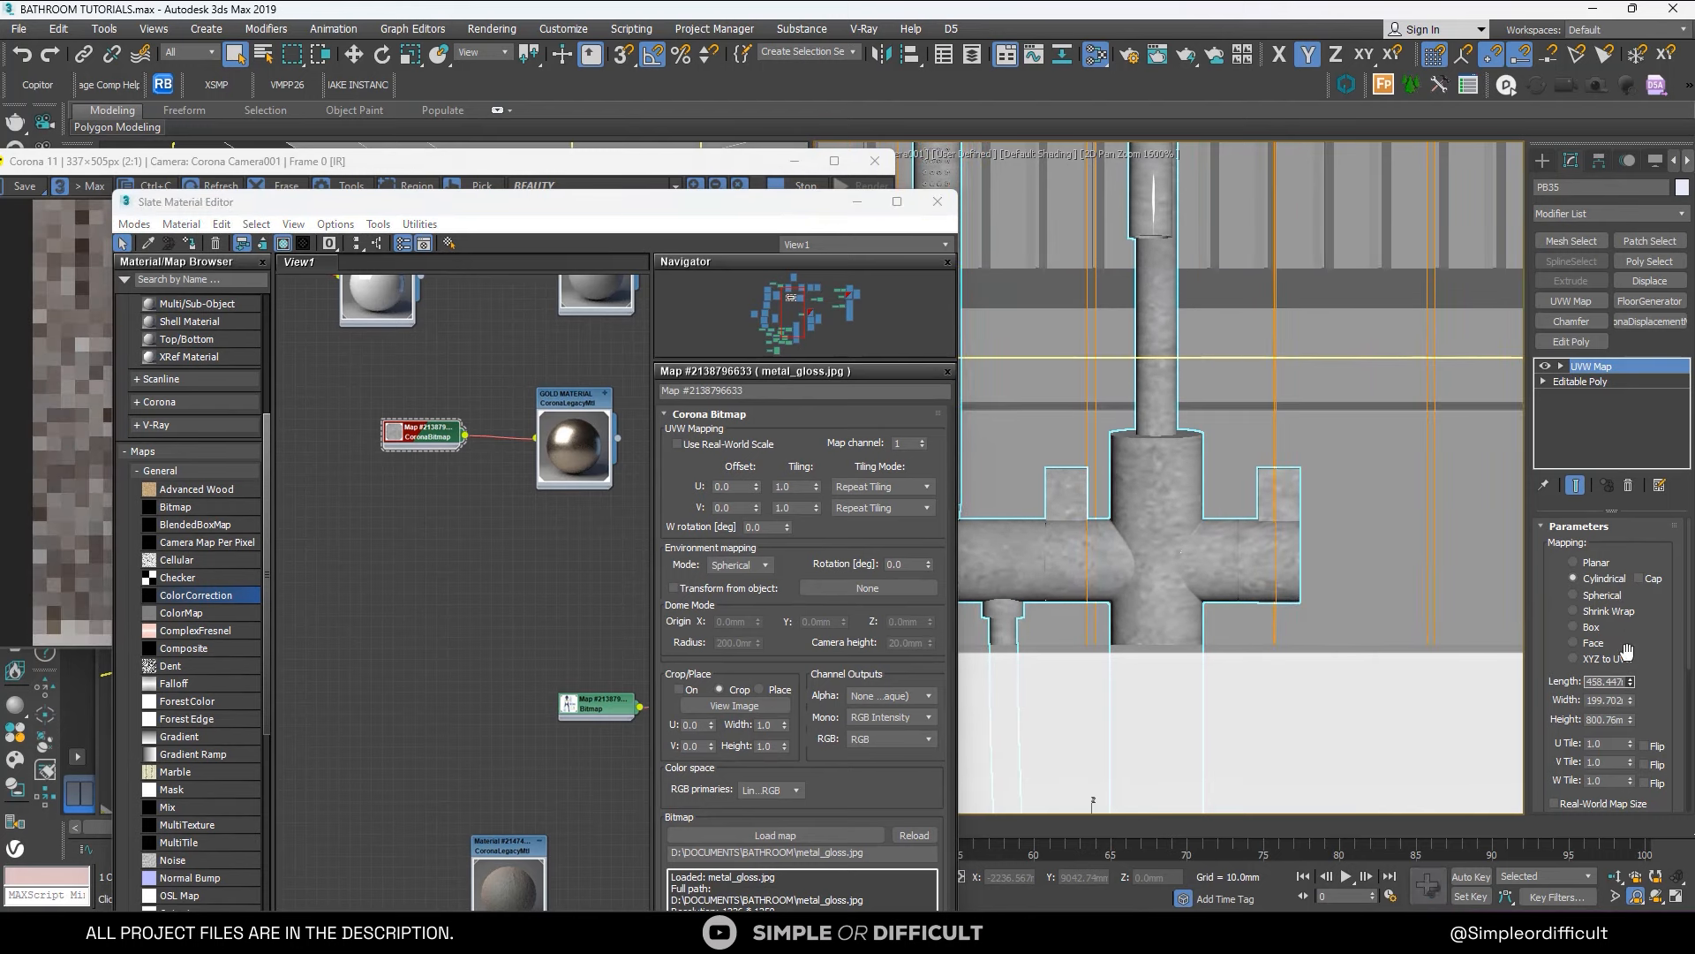
pyautogui.doubleClick(1607, 681)
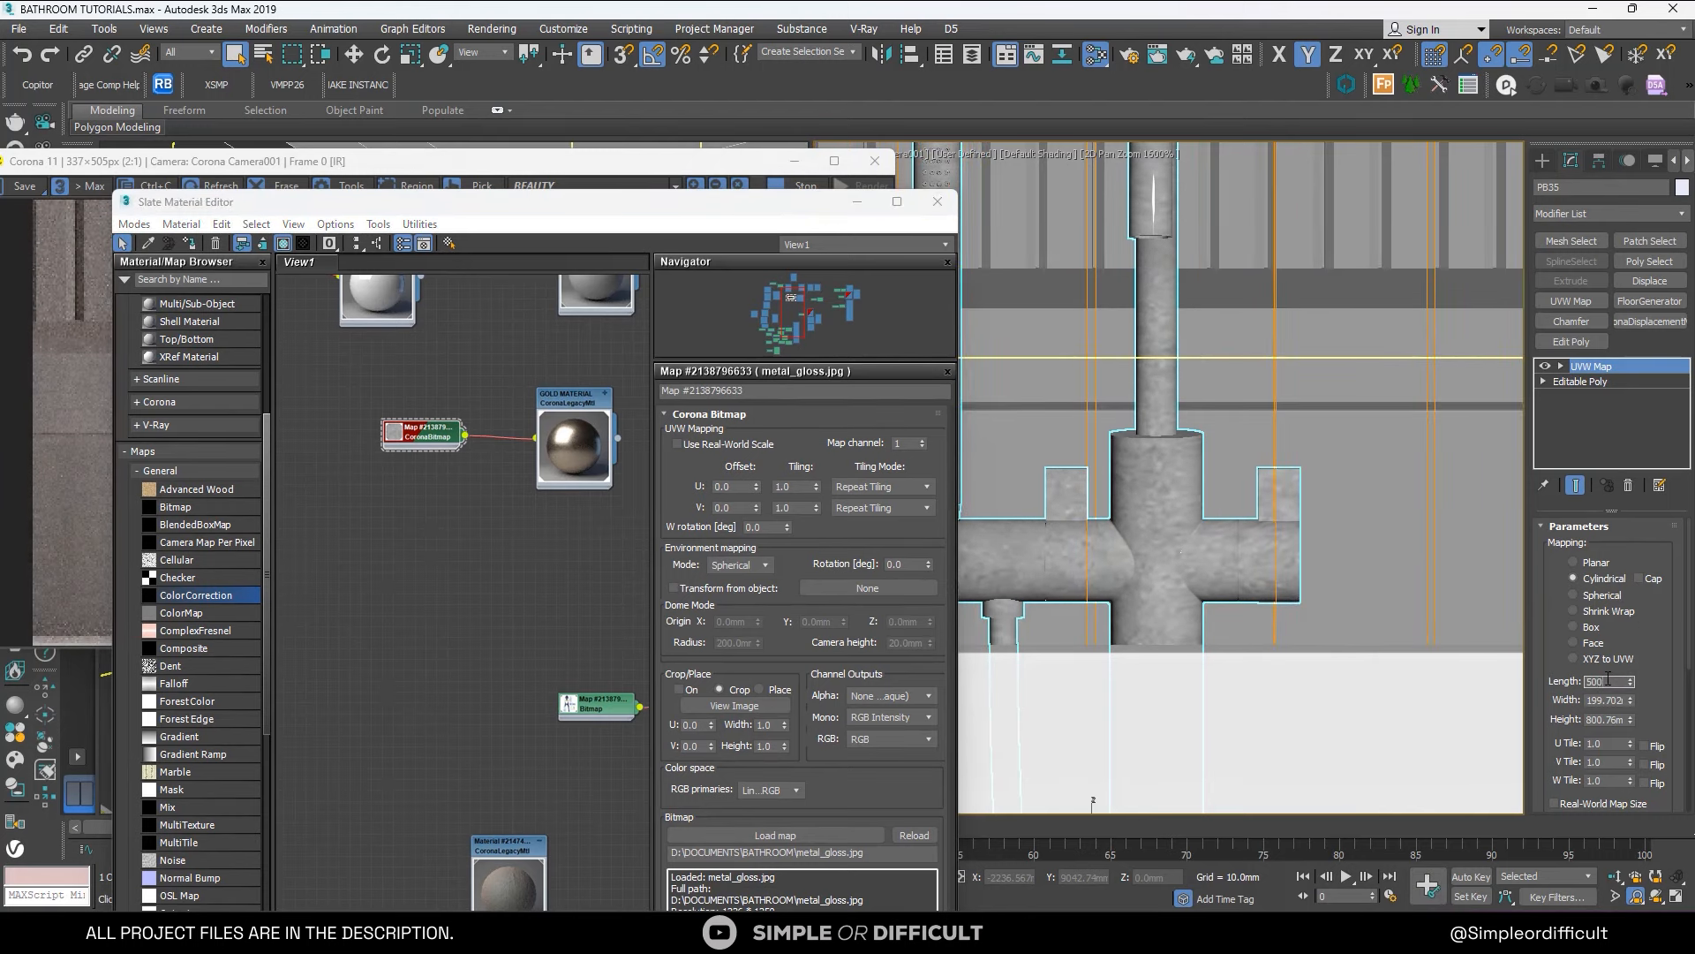
pyautogui.doubleClick(1607, 700)
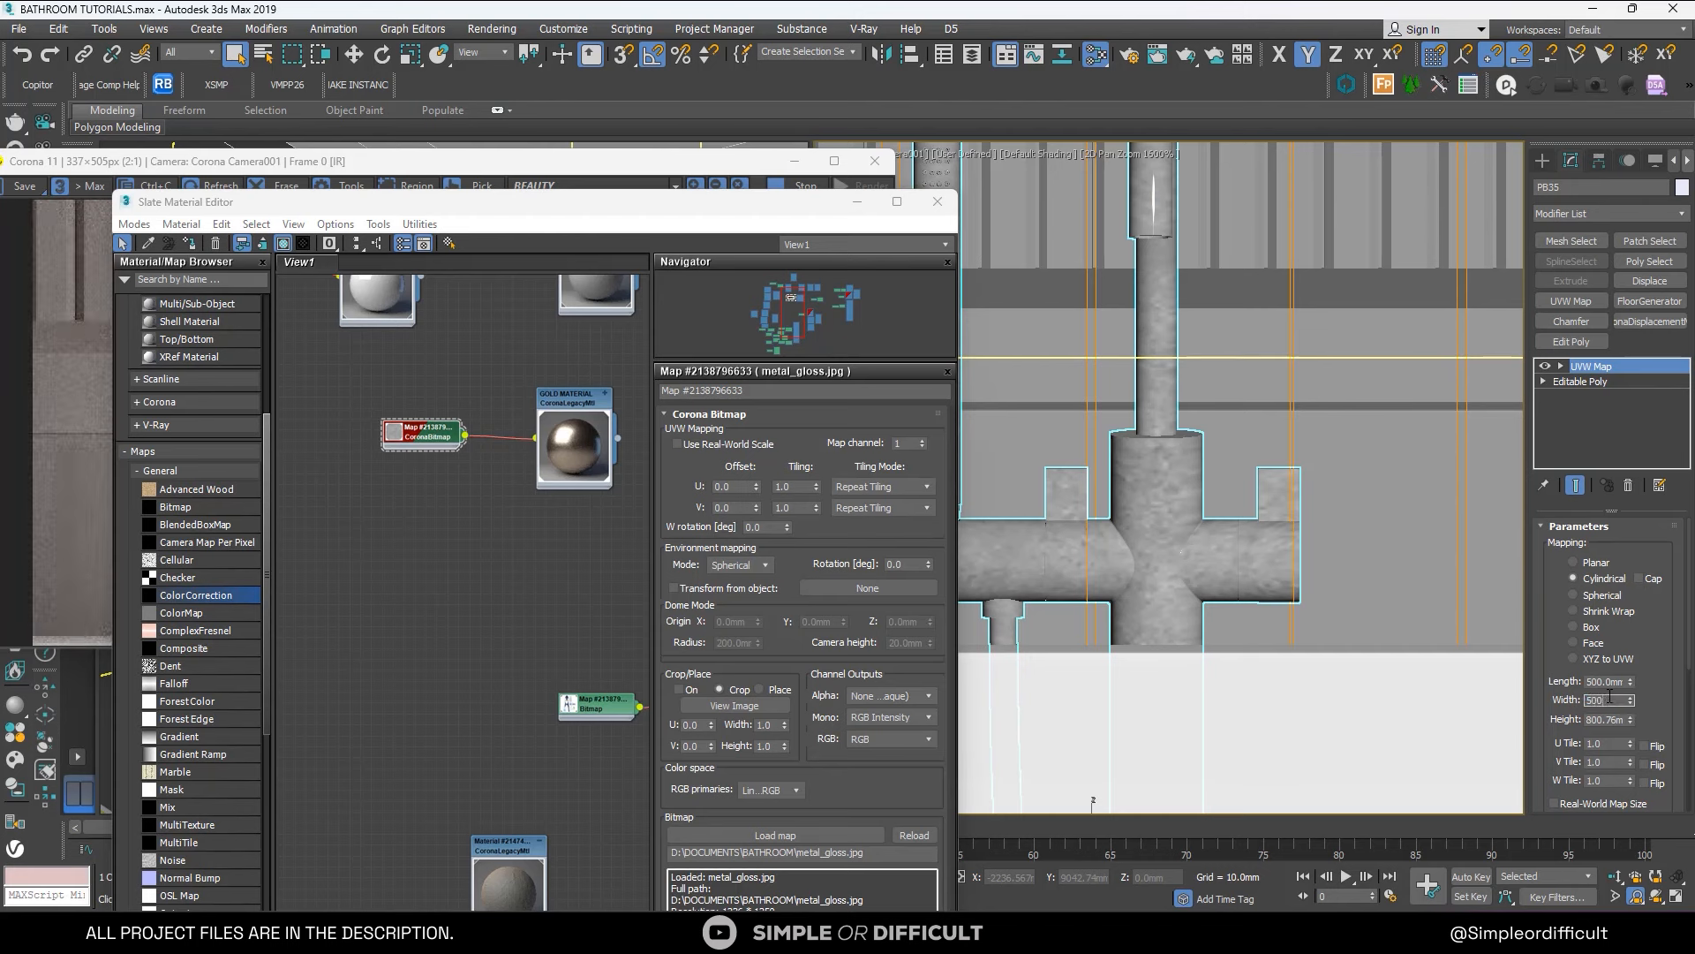
pyautogui.doubleClick(1612, 719)
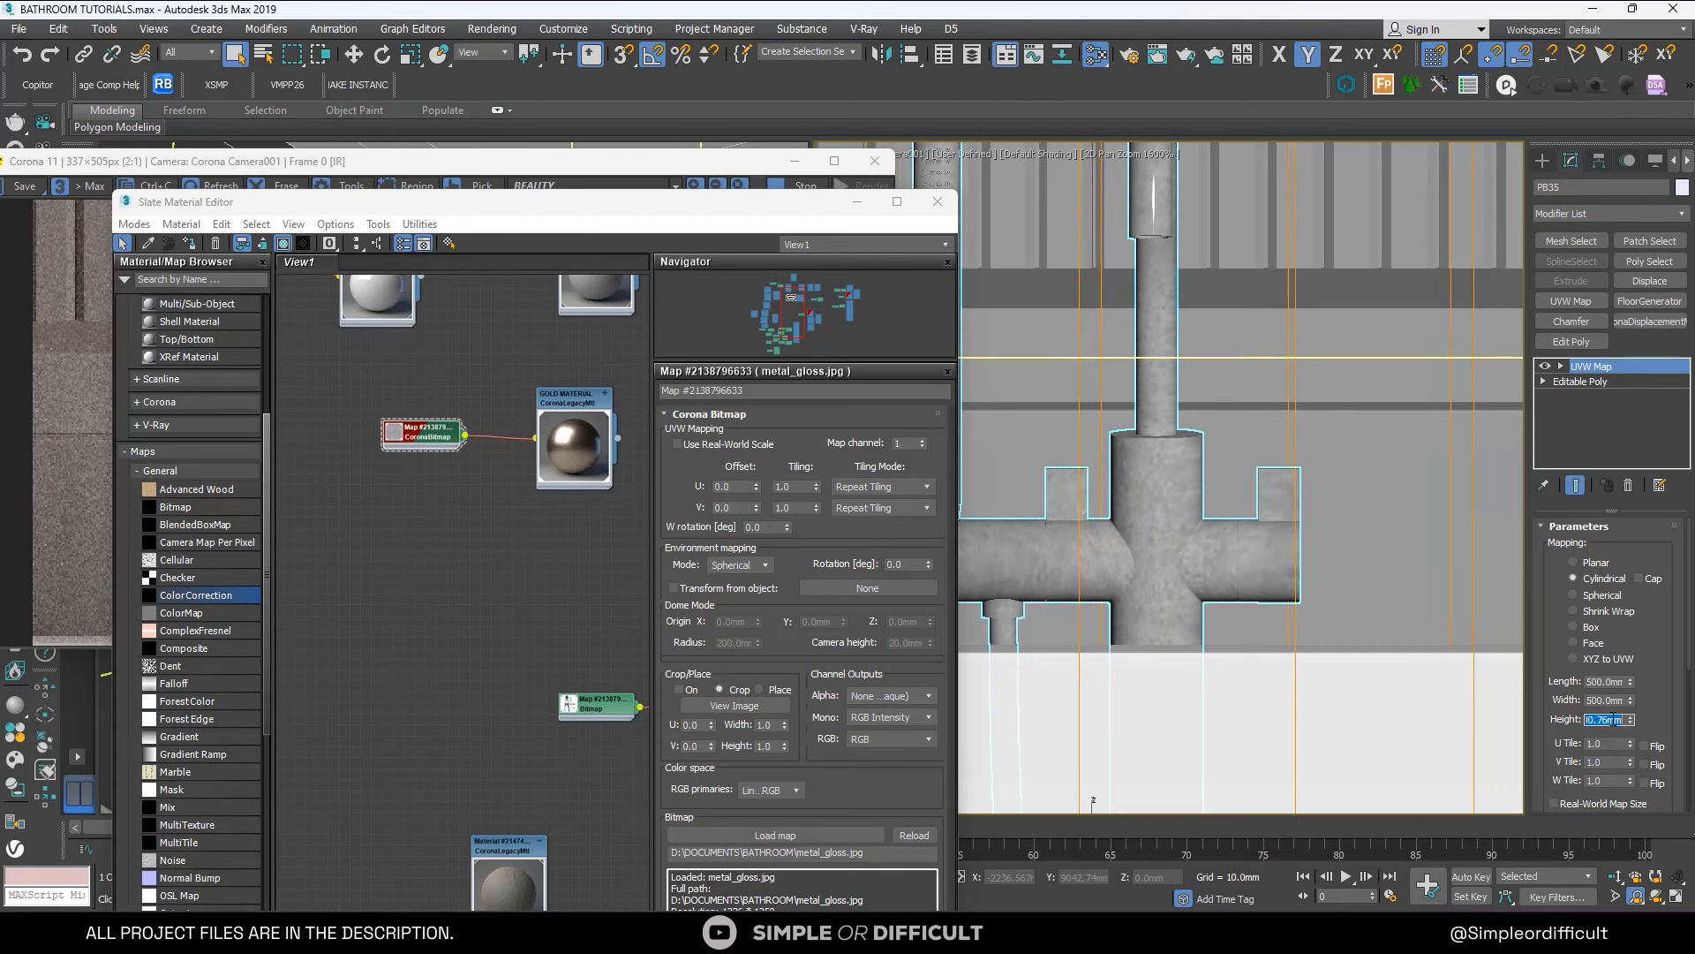
# Set the faucet's UVW mapping length and width to 800 mm and check the faucet up close in the render.
pyautogui.click(1615, 682)
pyautogui.write('800')
pyautogui.press('Return')
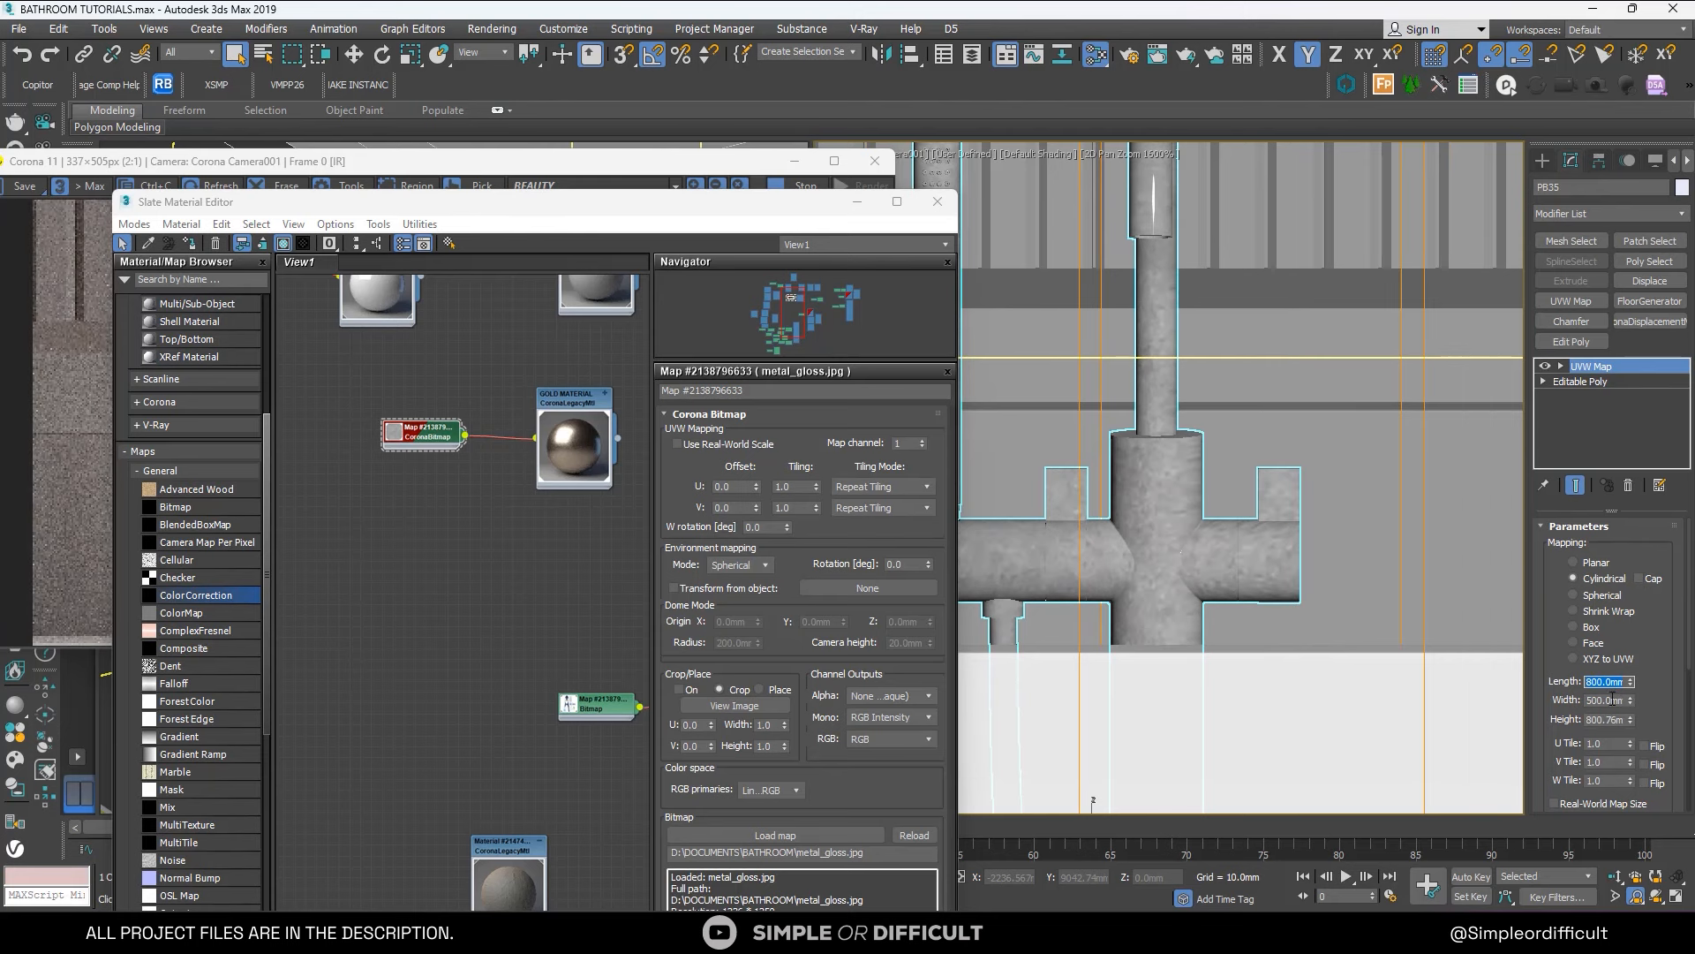
pyautogui.doubleClick(1612, 701)
pyautogui.write('800')
pyautogui.press('Return')
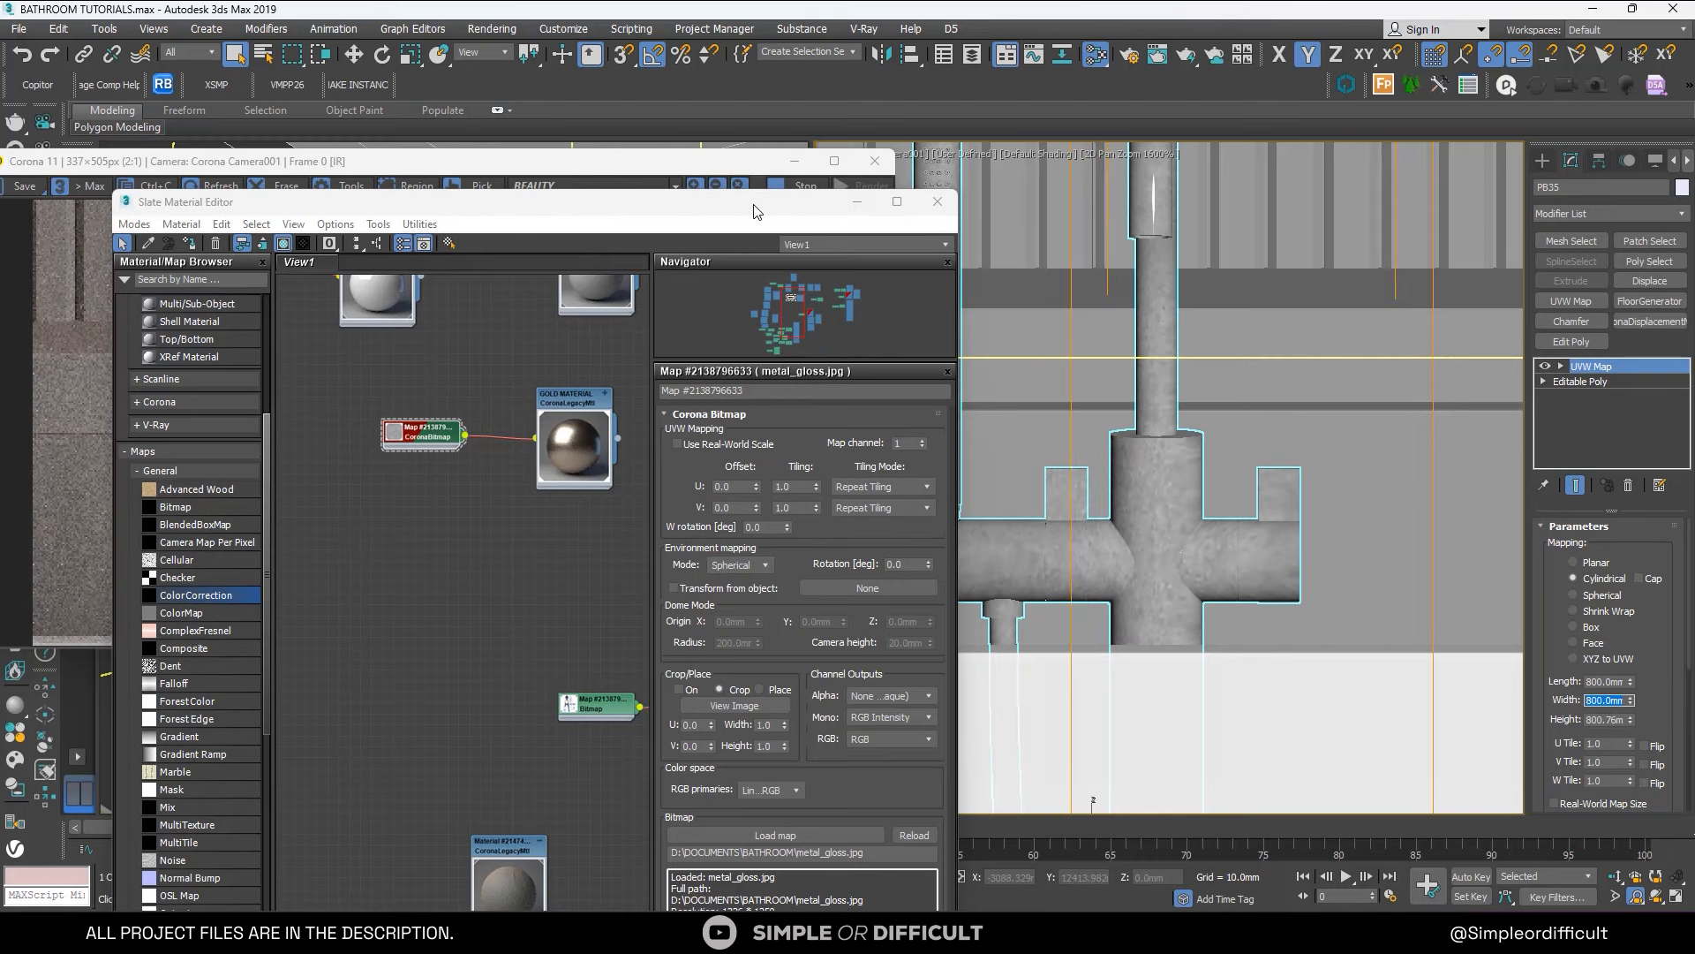
pyautogui.moveTo(765, 209); pyautogui.dragTo(1287, 184)
pyautogui.scroll(3, 343, 480)
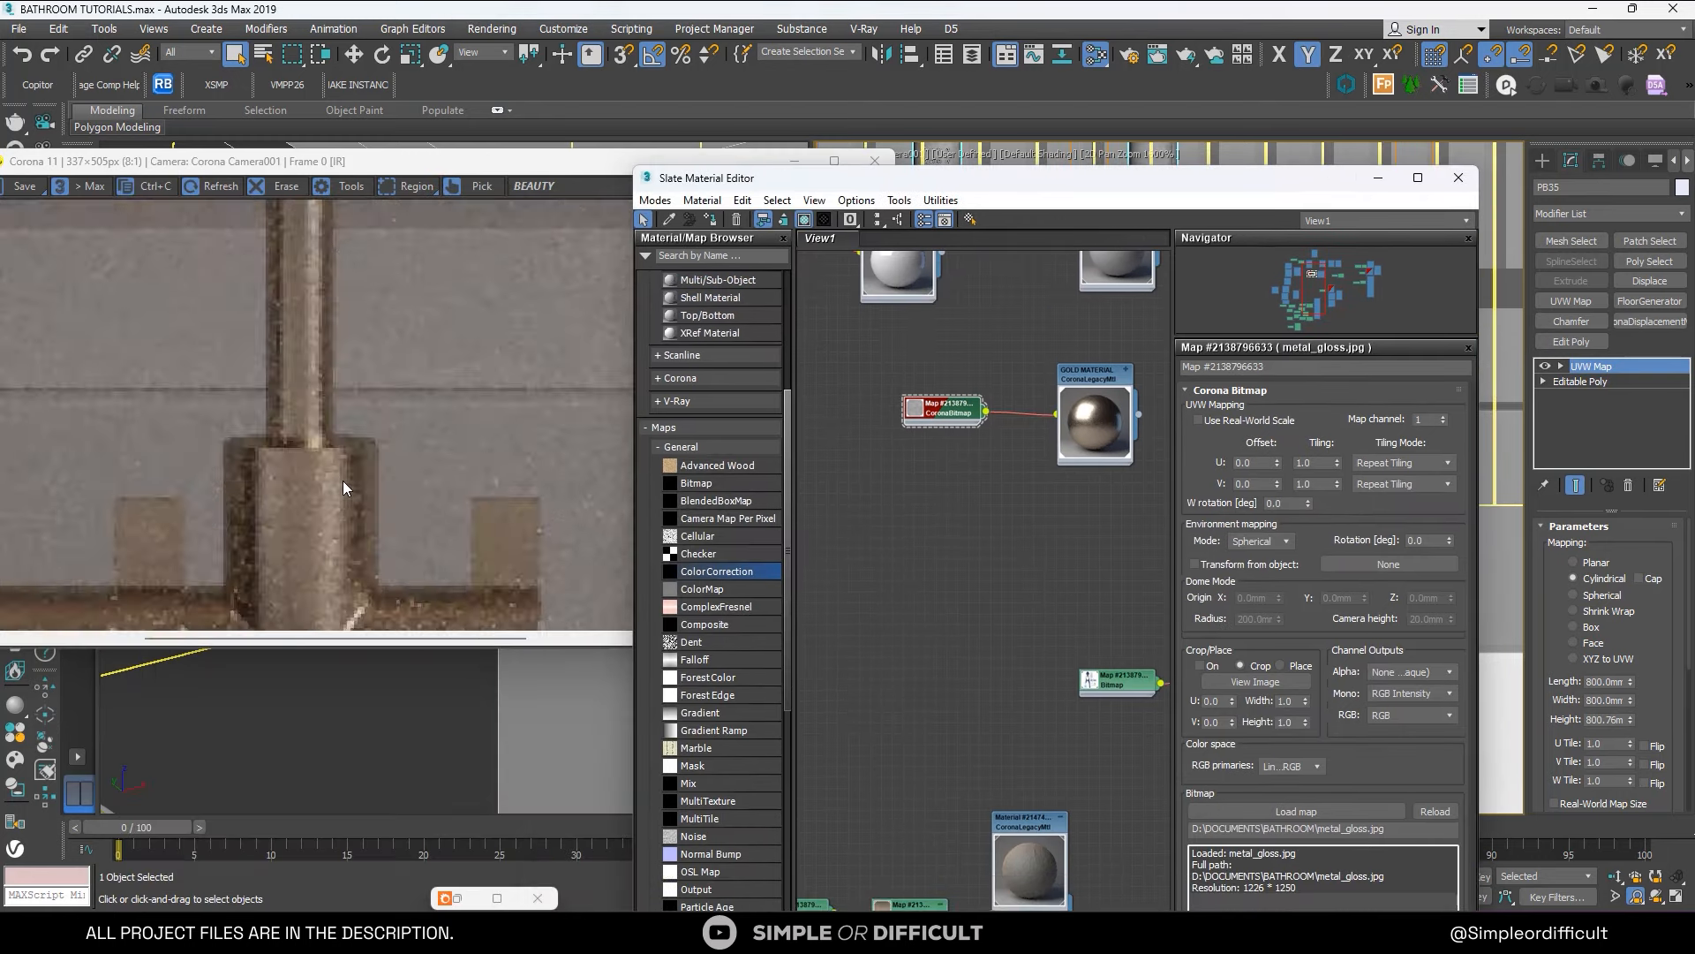
pyautogui.scroll(-4, 450, 373)
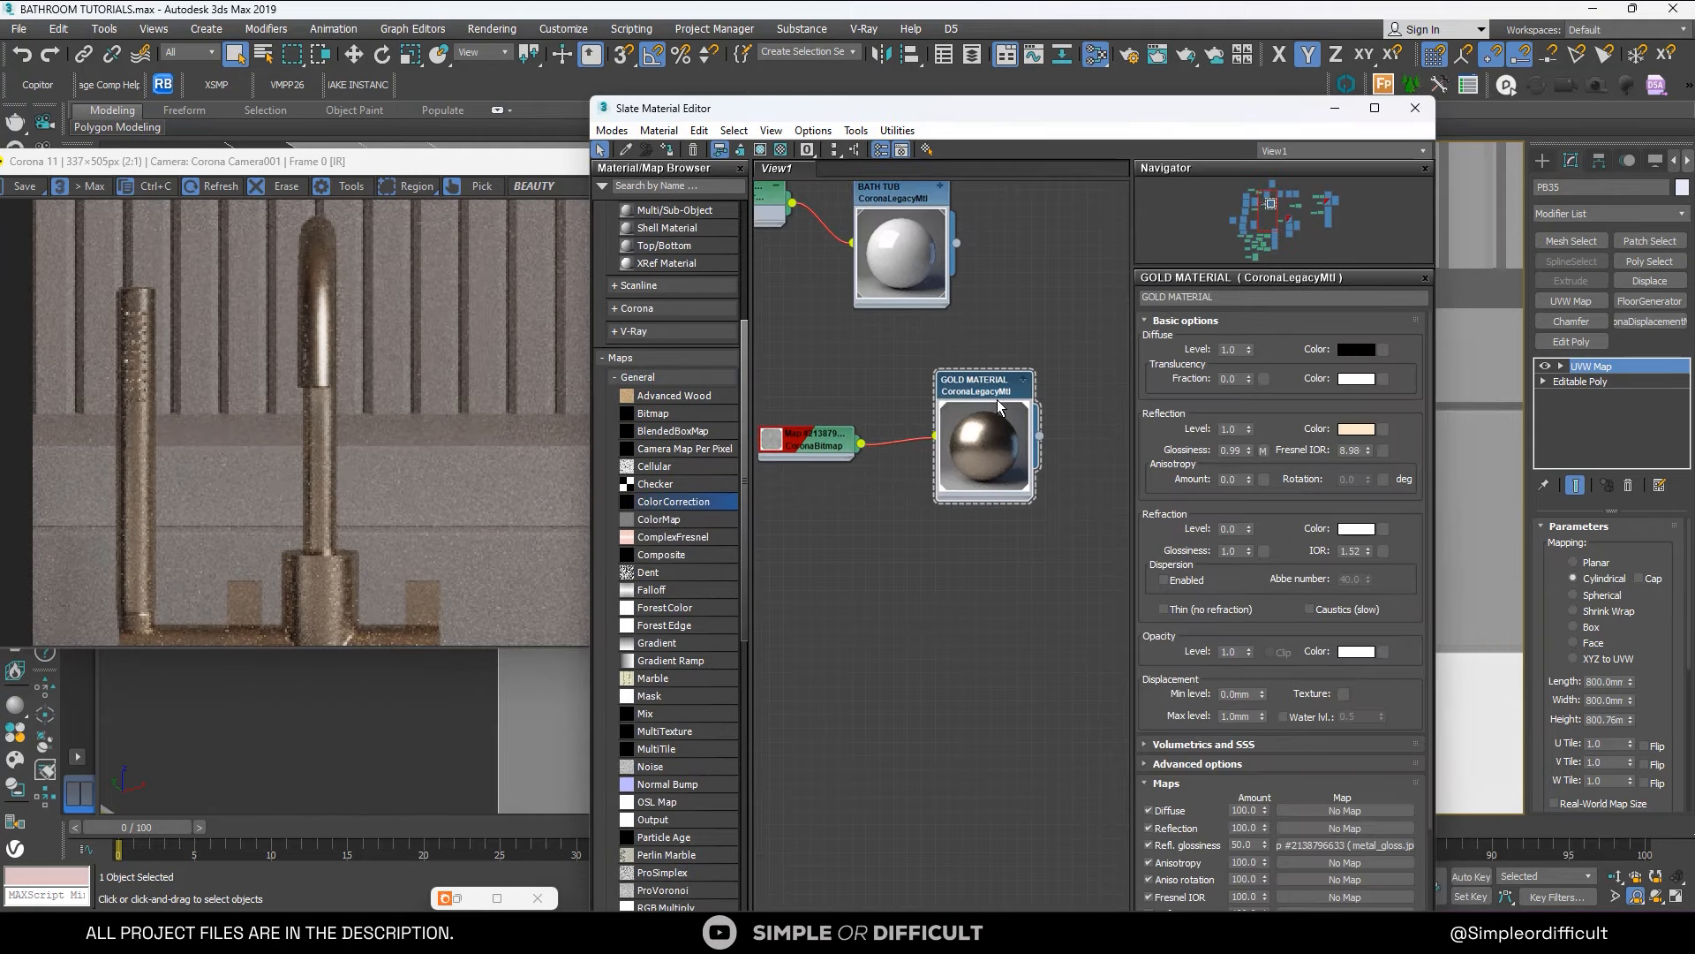
# Change the GOLD MATERIAL's type to CoronaLayeredMtl, keeping the old material as a sub-material.
pyautogui.rightClick(991, 394)
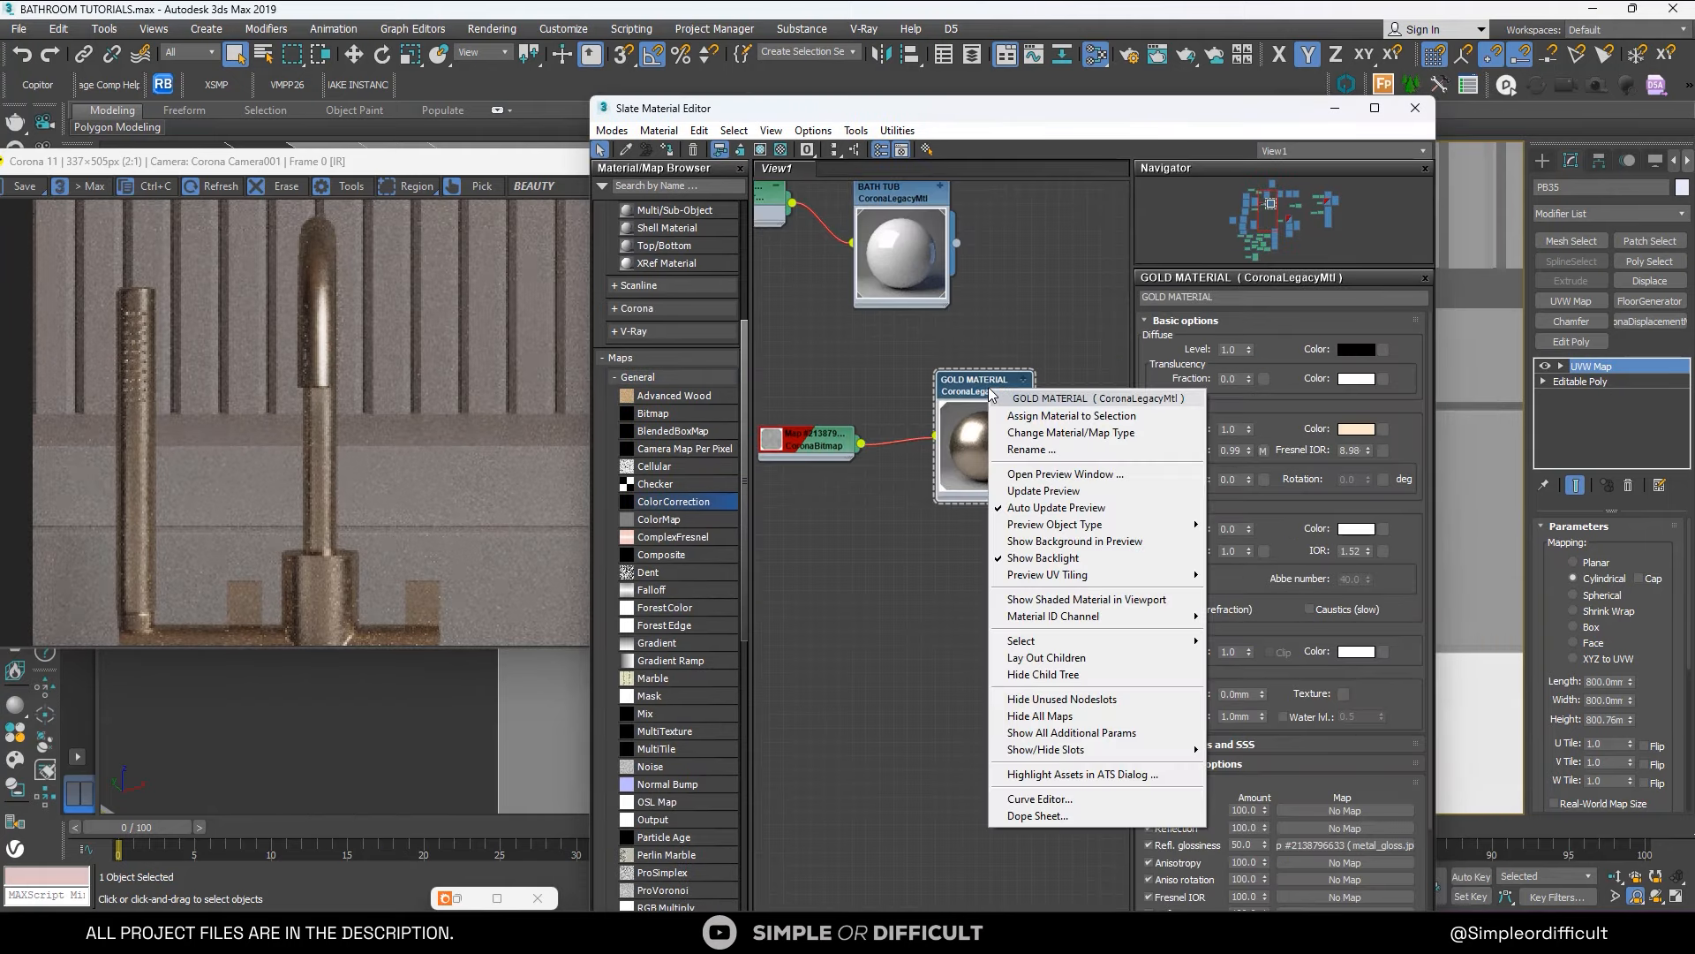
pyautogui.click(1062, 437)
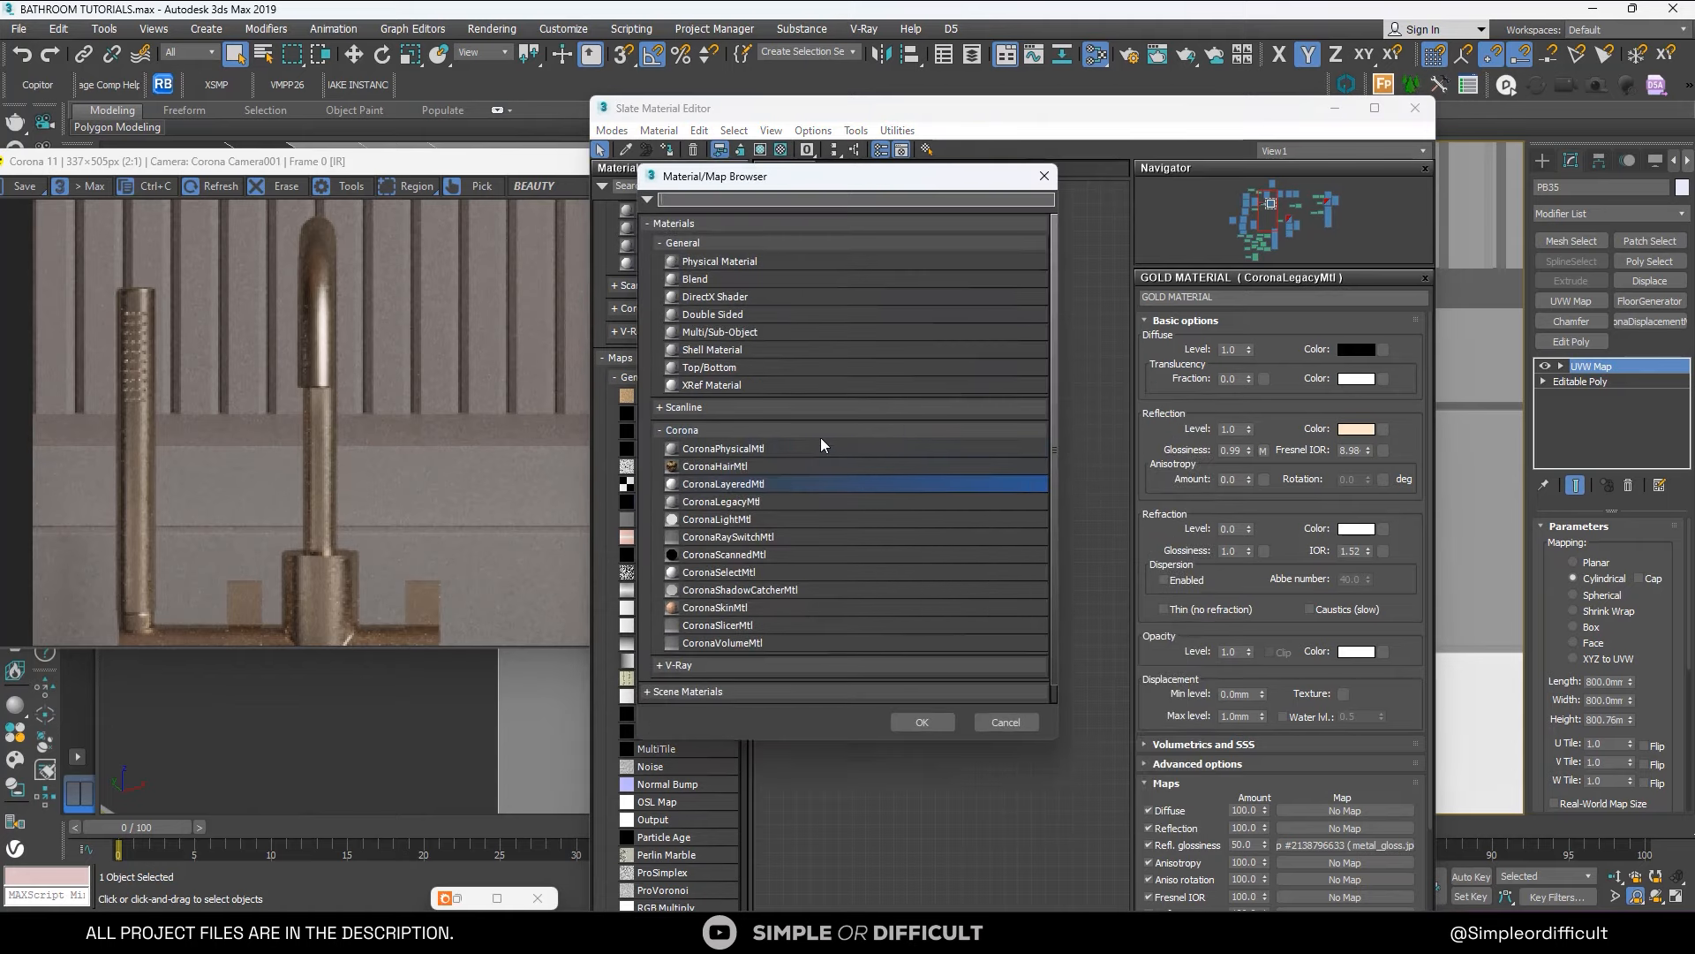
pyautogui.click(922, 721)
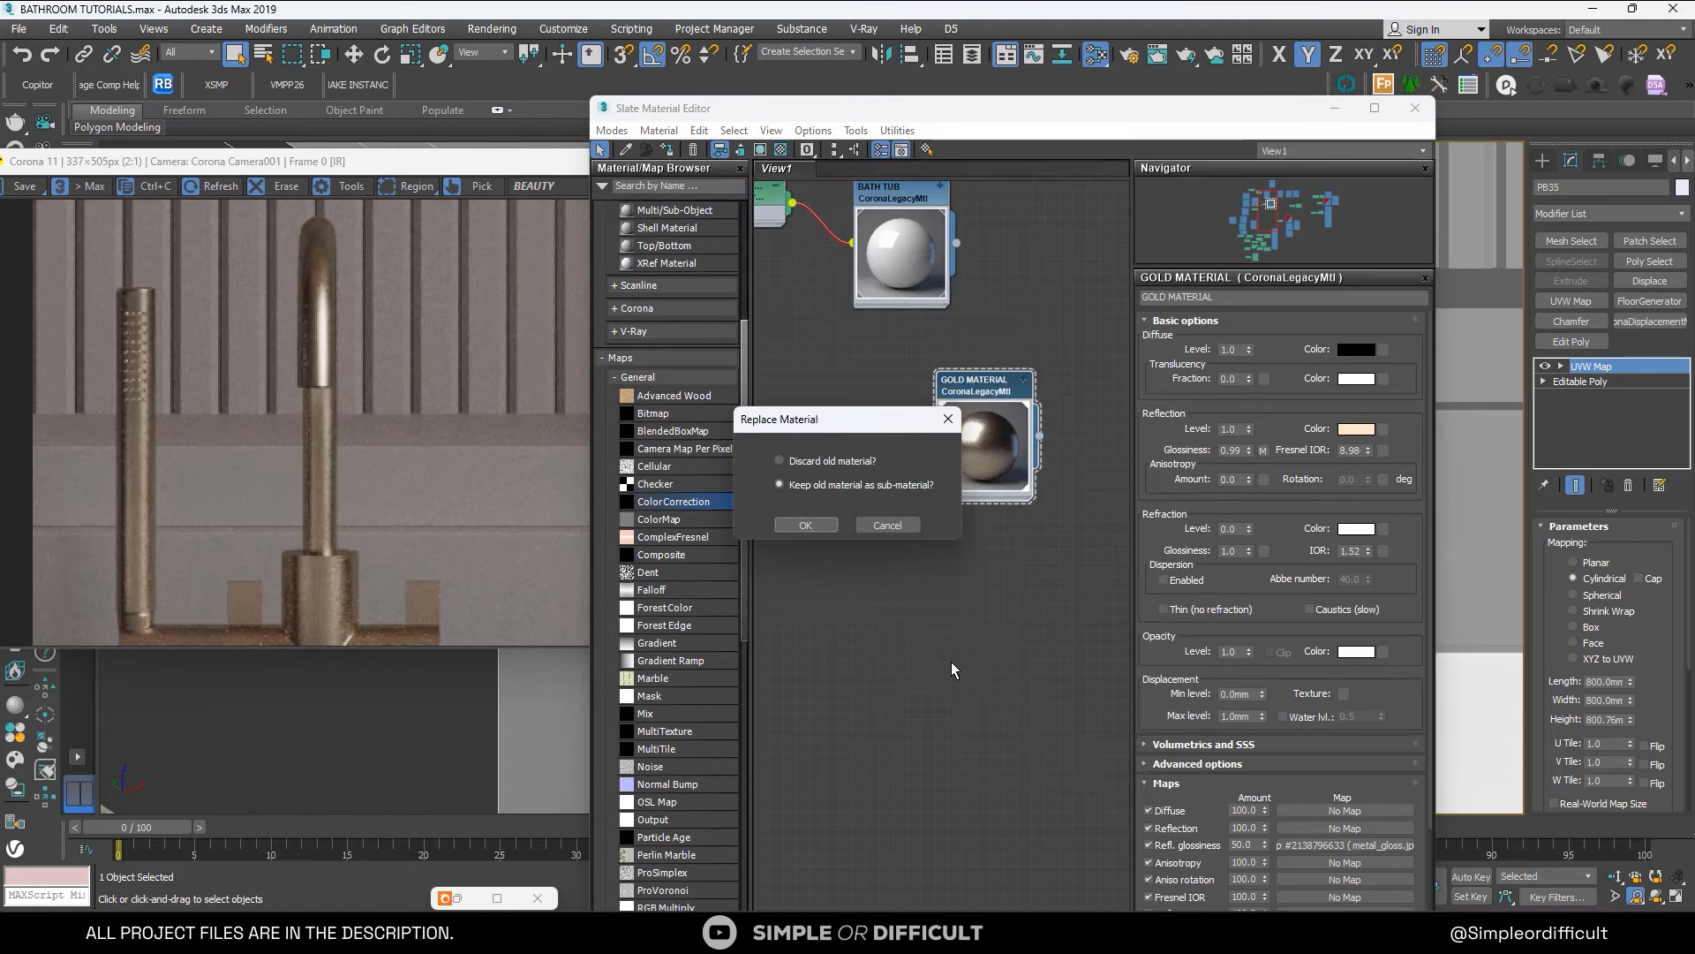
pyautogui.click(806, 524)
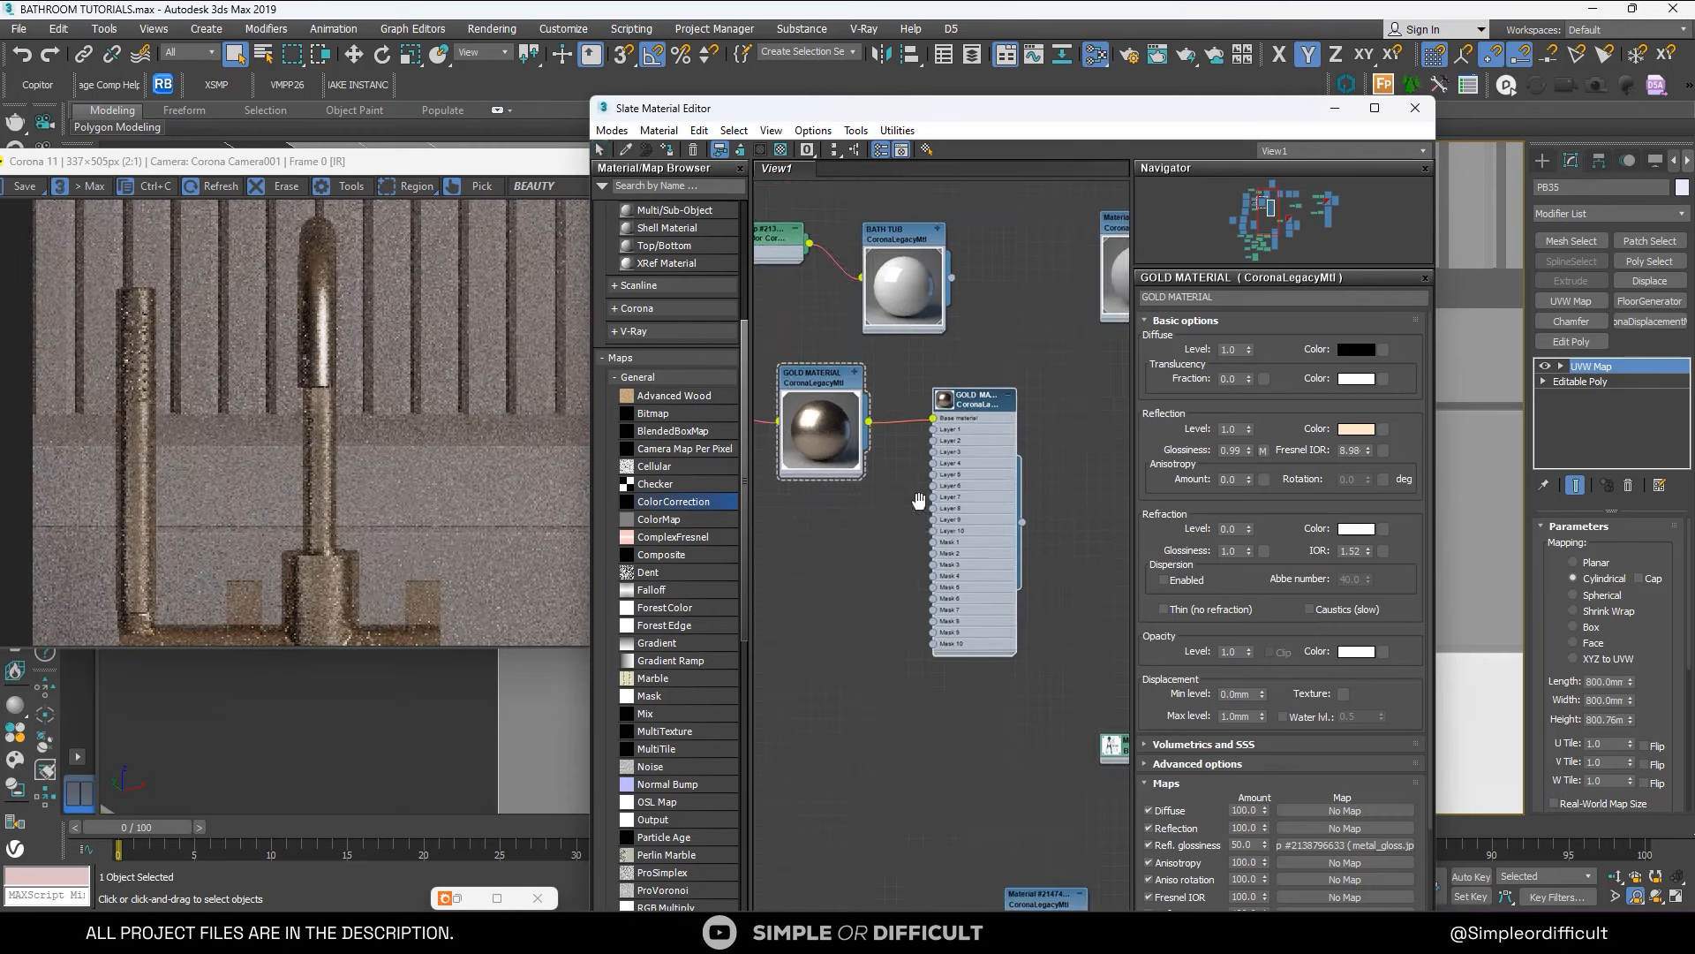
# Connect a copy of the gold base material, with its reflection glossiness map amount set to 0, as Layer 1 of the layered material.
pyautogui.click(871, 394)
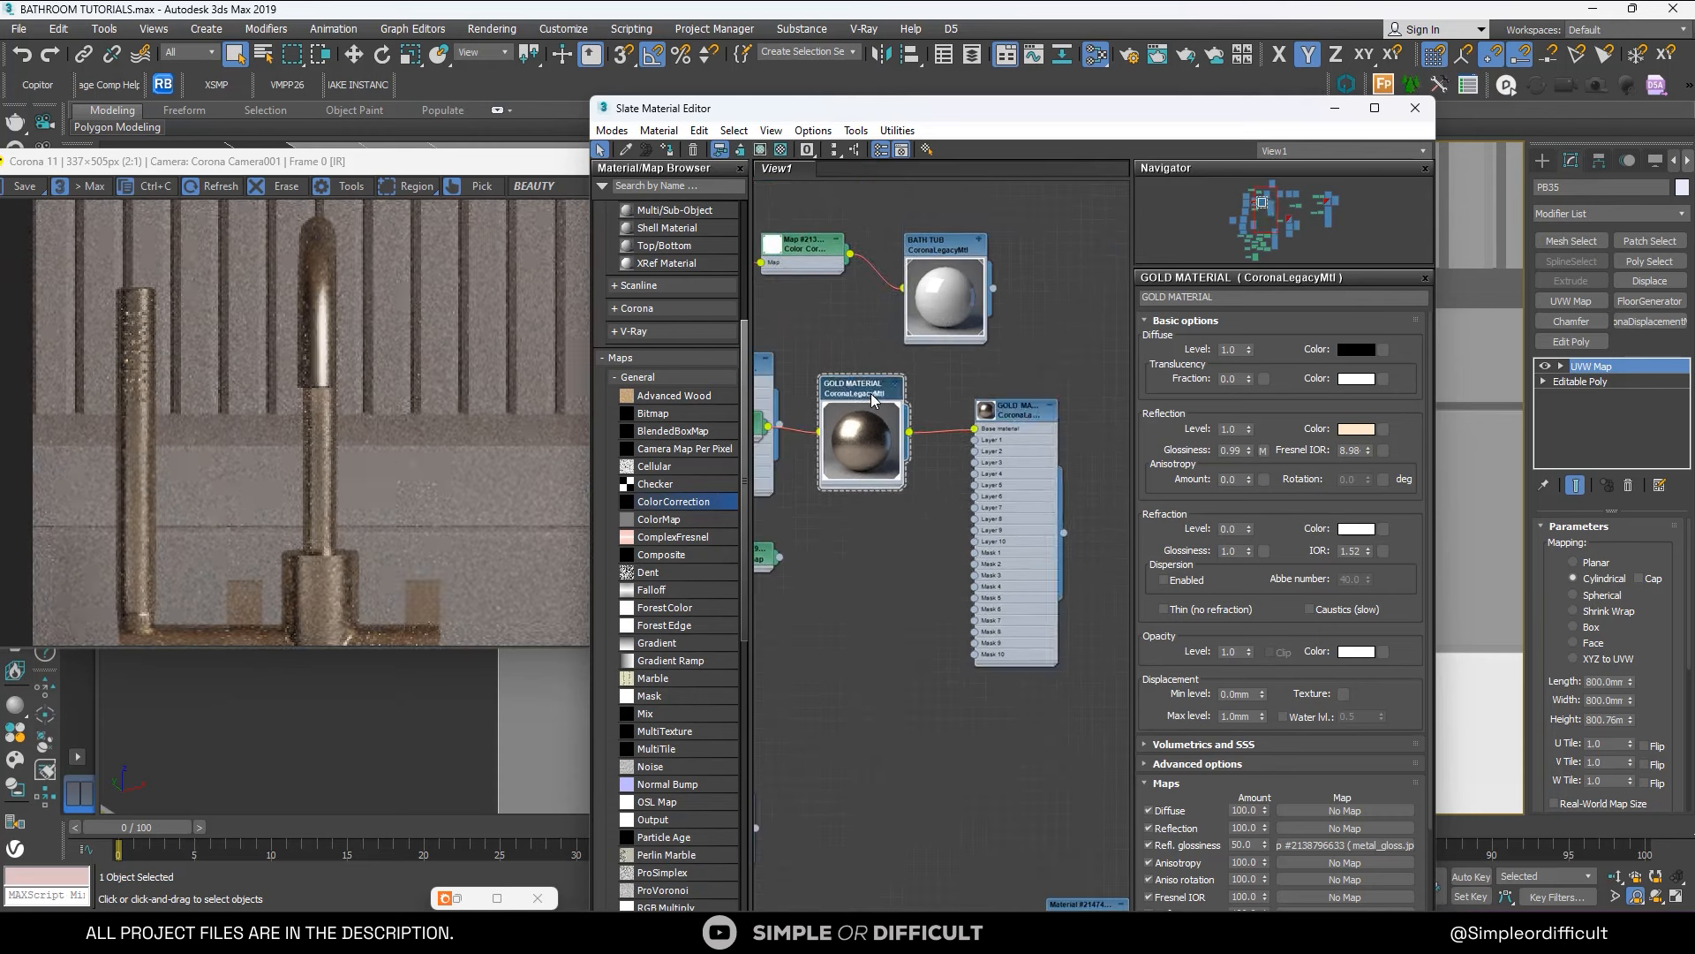
pyautogui.moveTo(869, 394)
pyautogui.mouseDown()
pyautogui.moveTo(918, 403)
pyautogui.moveTo(880, 393)
pyautogui.moveTo(862, 547)
pyautogui.mouseUp()
pyautogui.scroll(2, 865, 541)
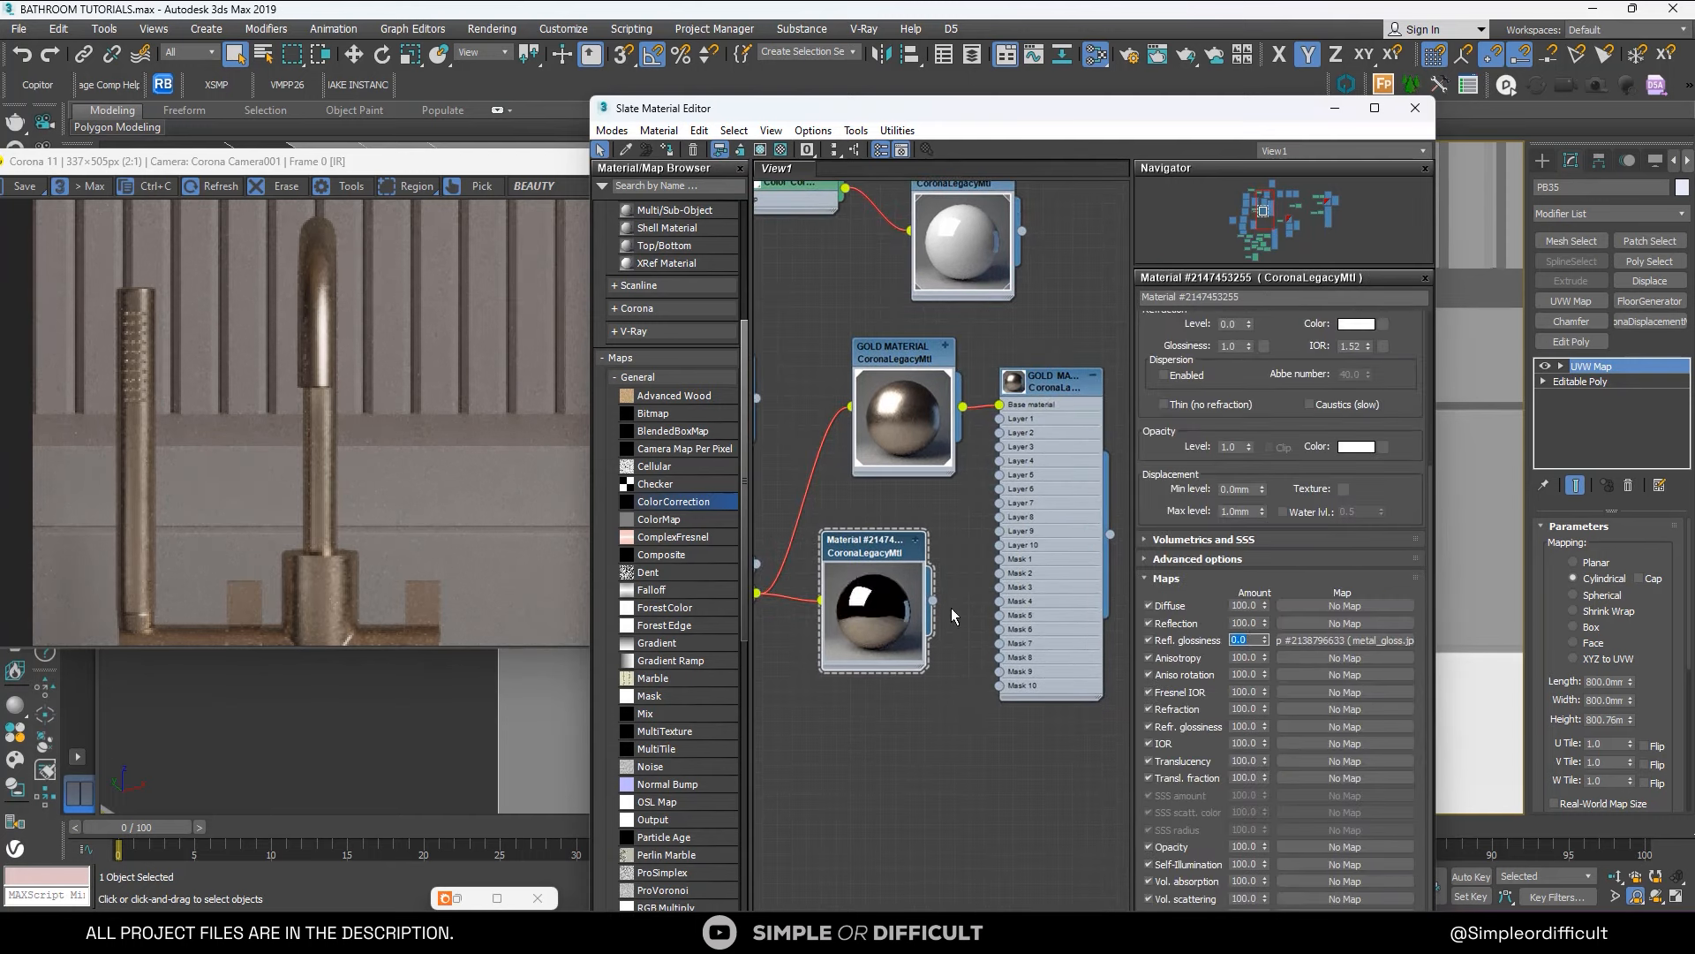
pyautogui.moveTo(933, 601); pyautogui.dragTo(1001, 419)
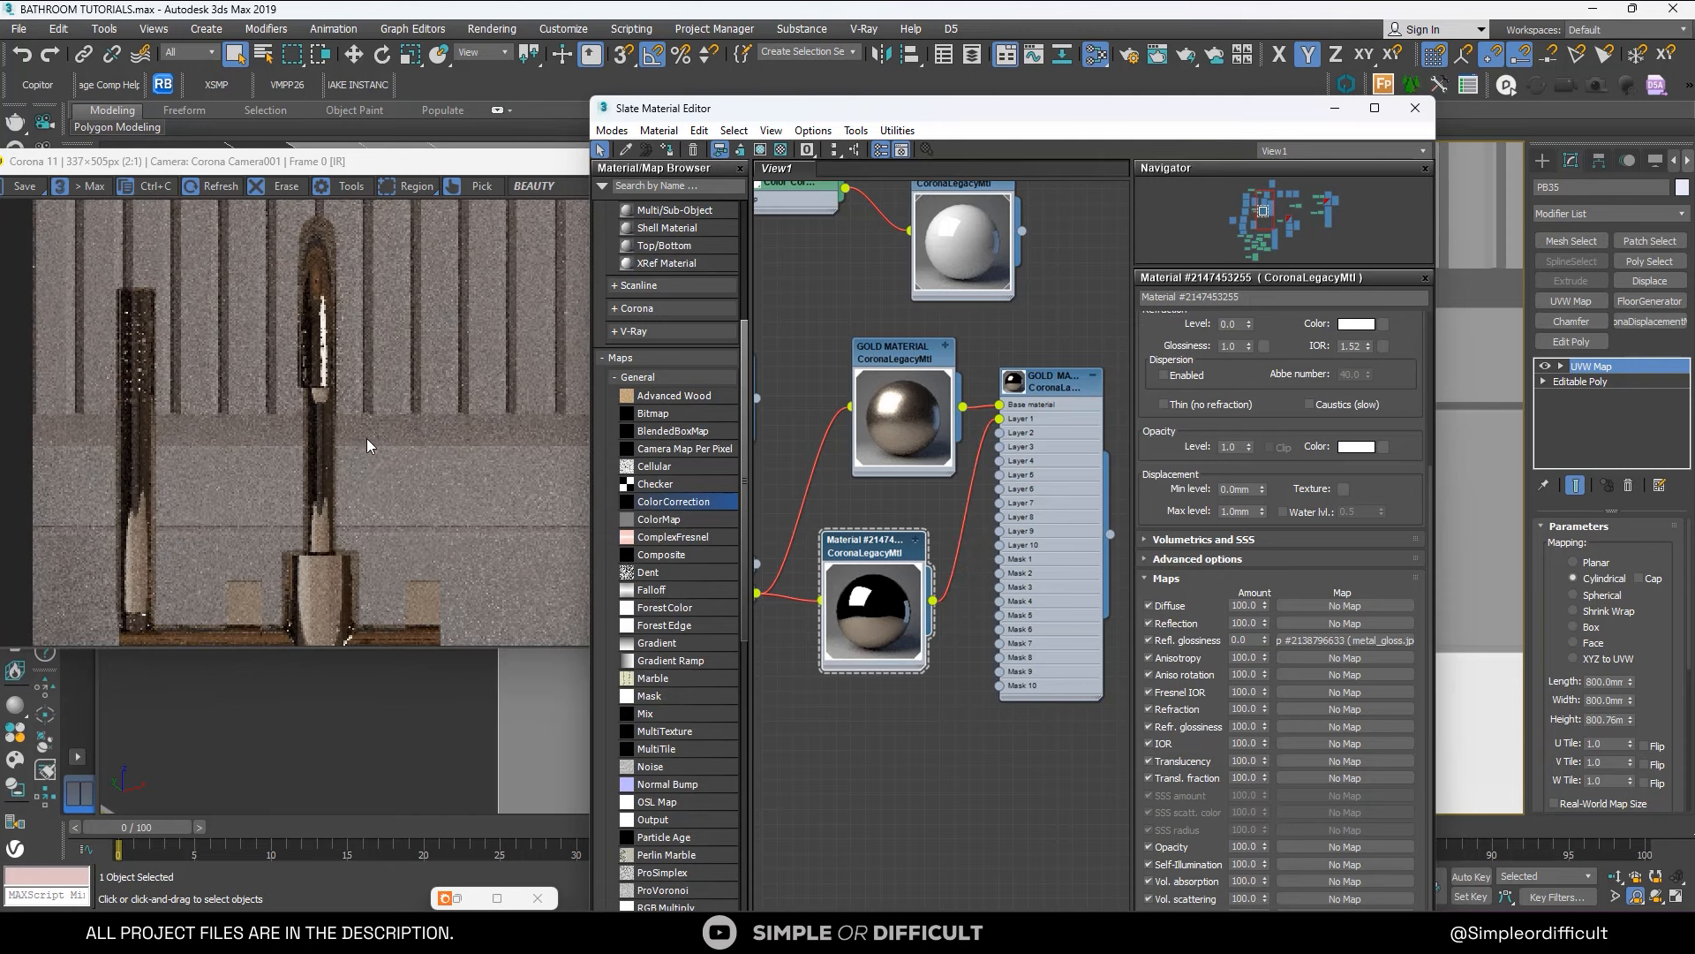
pyautogui.scroll(-1, 367, 438)
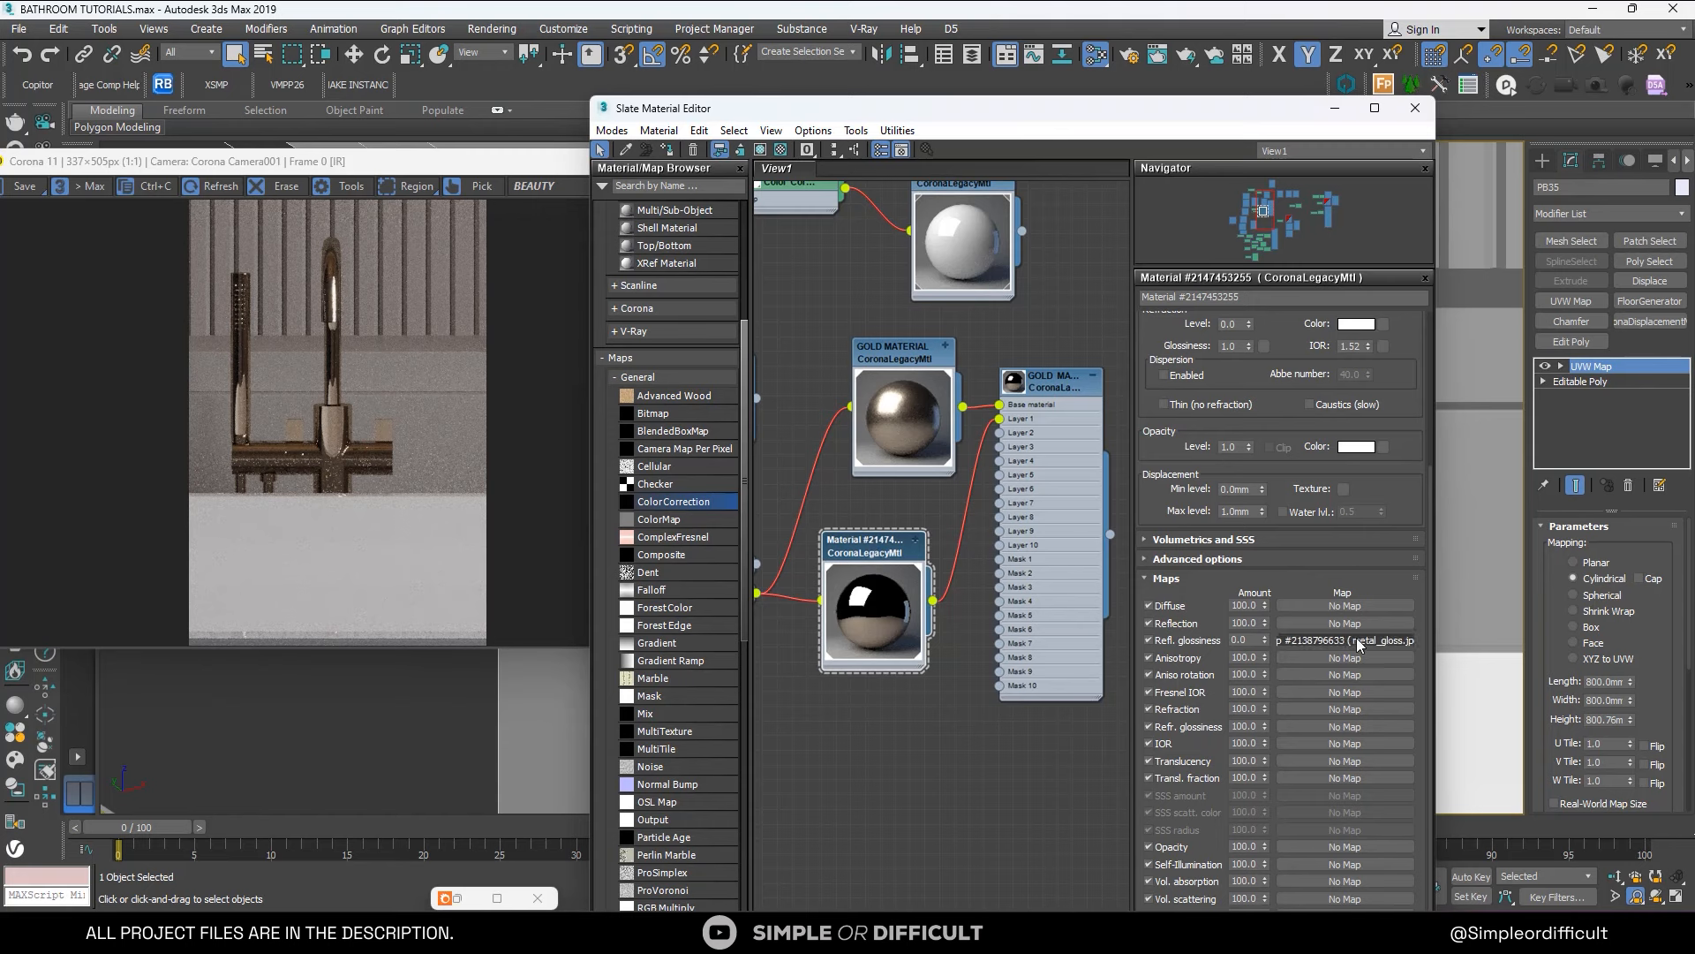
# Add anisotropy to the reflection of the copied gold material used as Layer 1.
pyautogui.moveTo(1425, 486); pyautogui.dragTo(1417, 371)
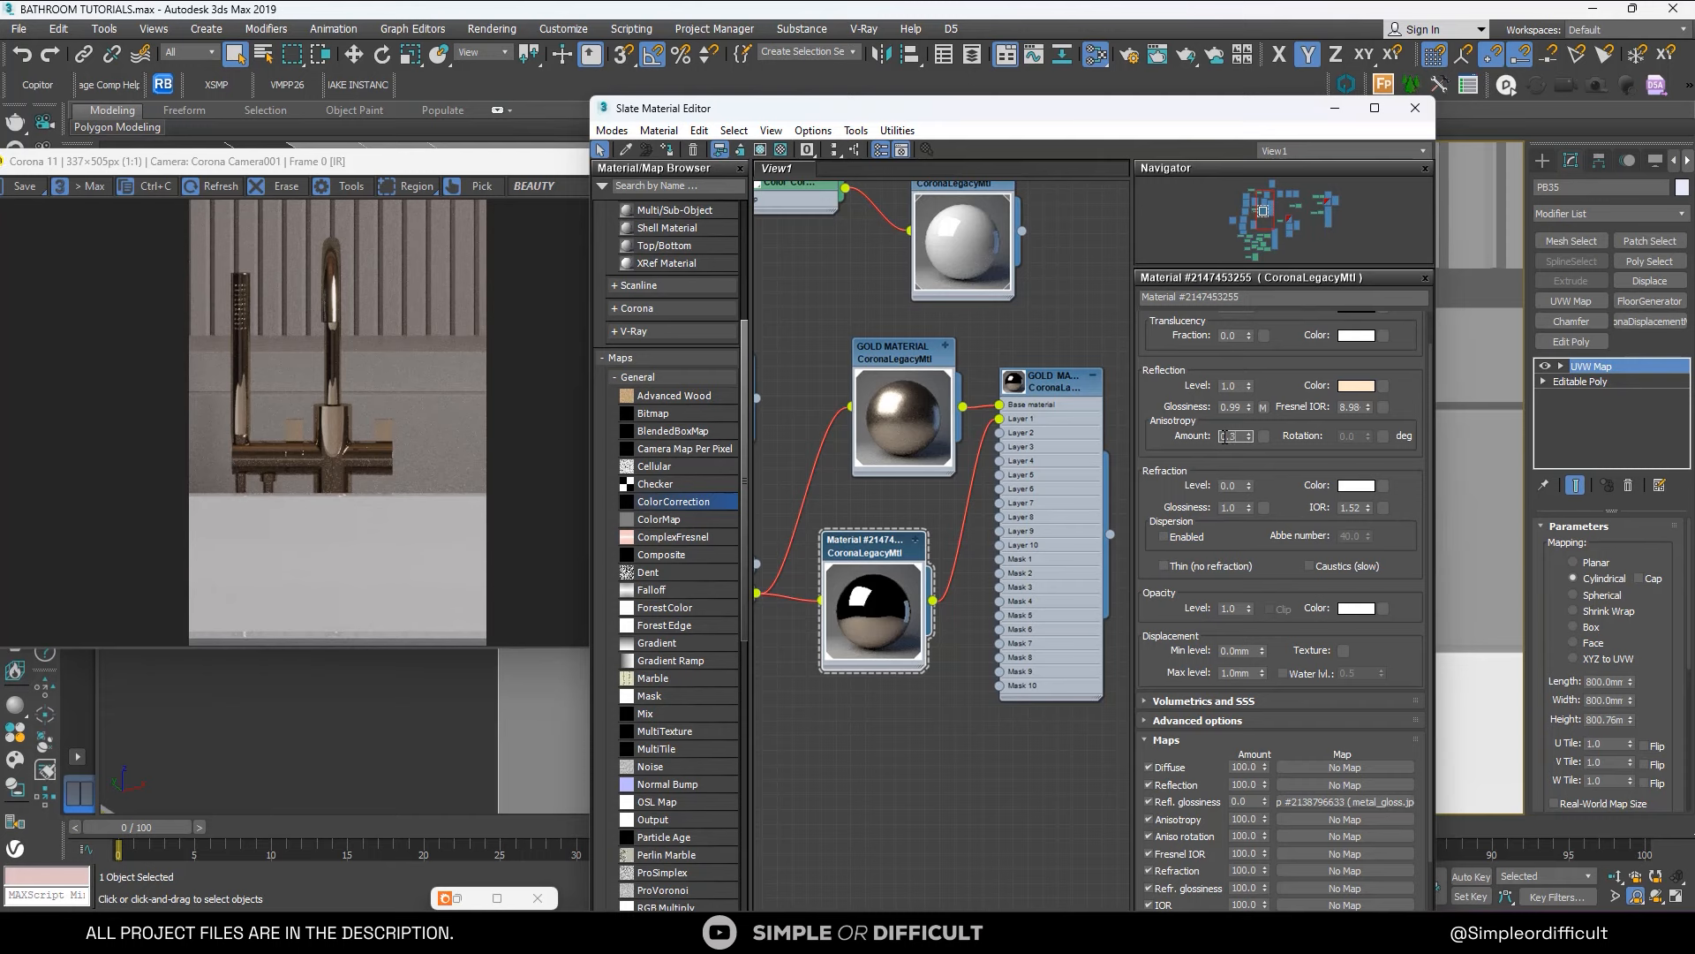
pyautogui.press('Return')
pyautogui.scroll(2, 1413, 373)
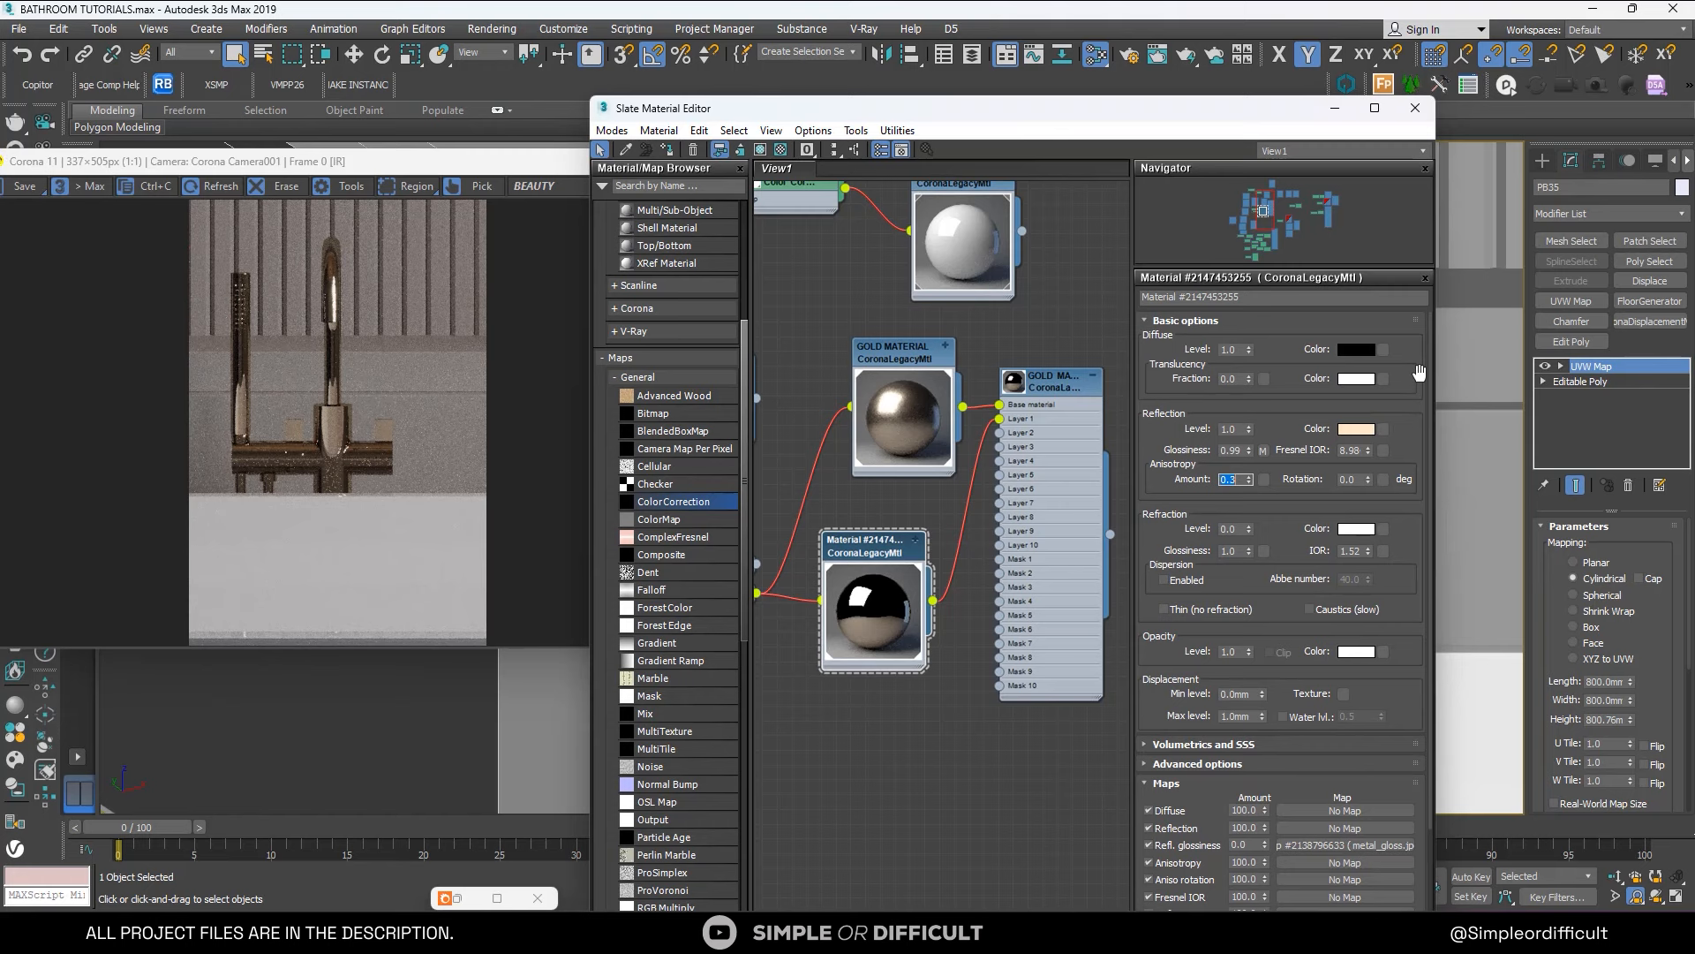
# Set the Layer 1 material amount to 50 in the layered GOLD MATERIAL.
pyautogui.doubleClick(1027, 375)
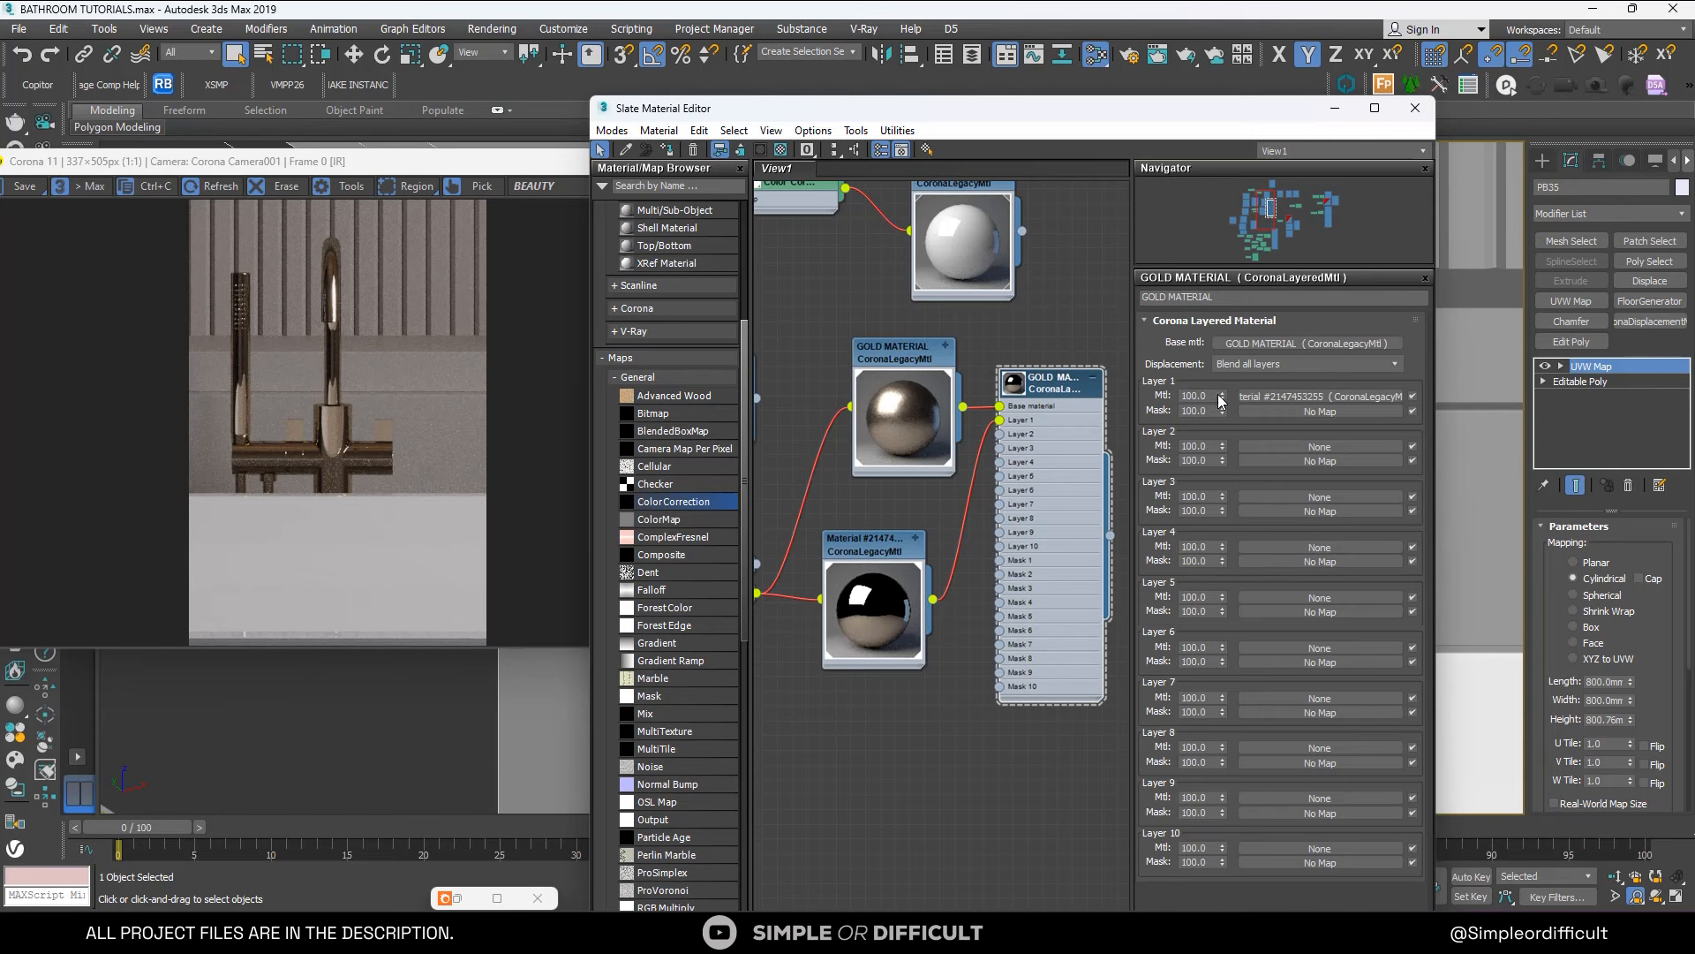
pyautogui.doubleClick(1194, 395)
pyautogui.write('50')
pyautogui.press('Return')
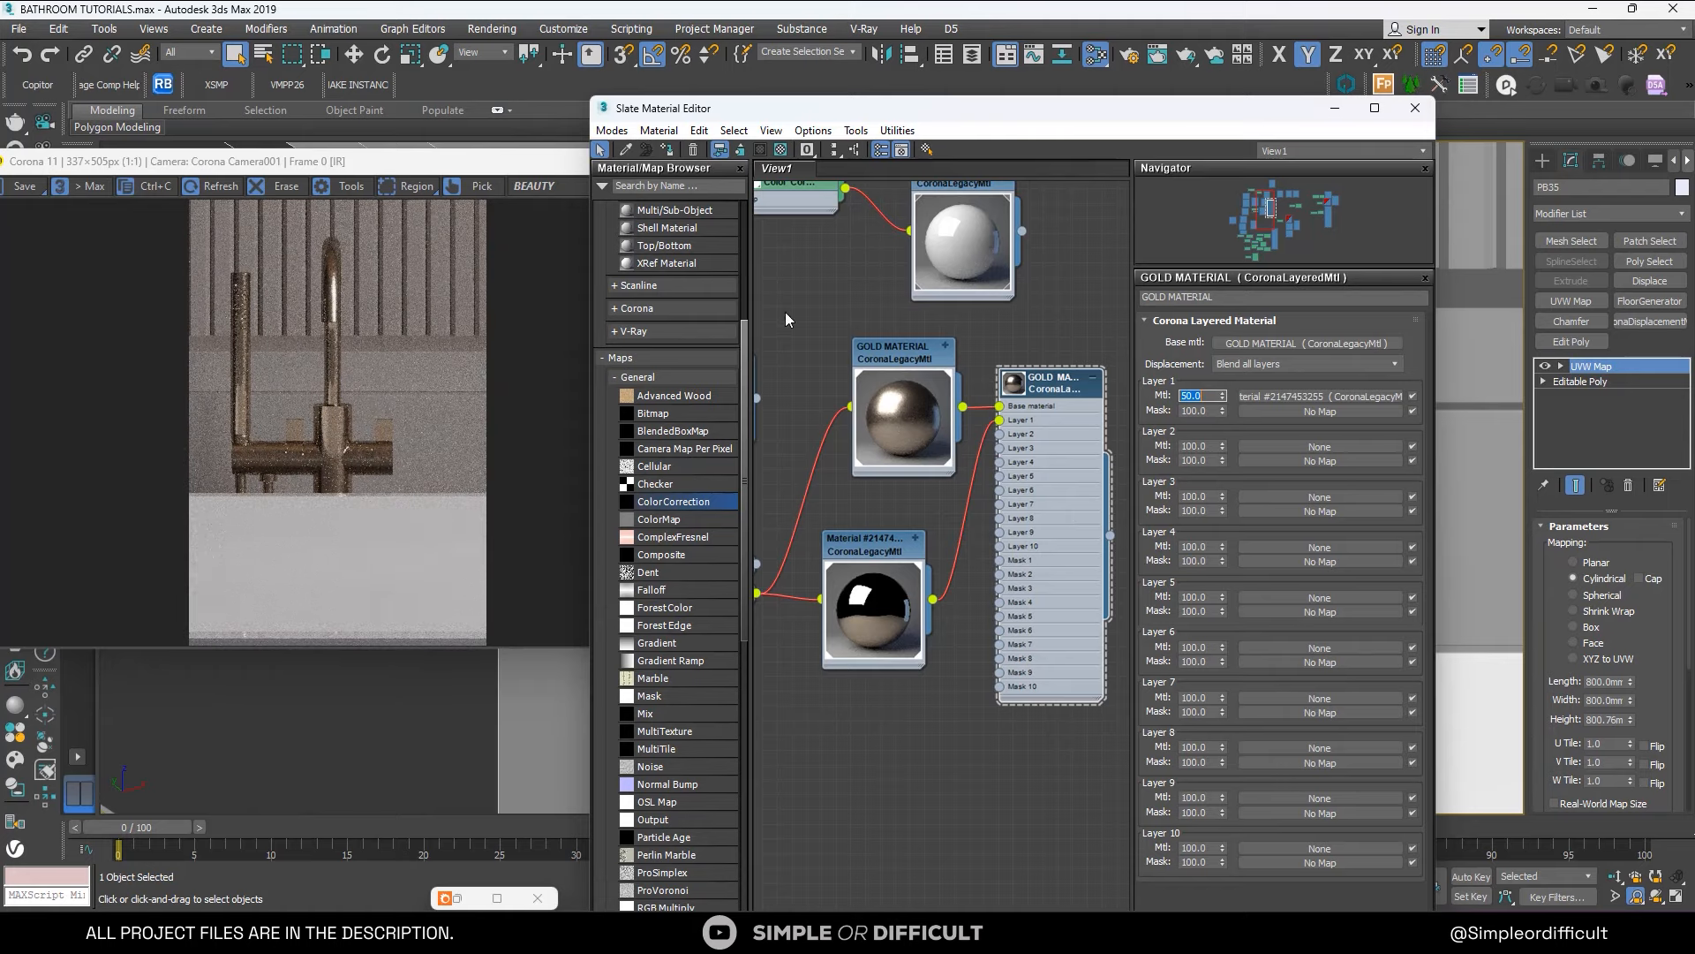
# Select the chandelier and examine its canopy and chain up close in the interactive render.
pyautogui.moveTo(1160, 117); pyautogui.dragTo(832, 288)
pyautogui.scroll(-3, 1263, 415)
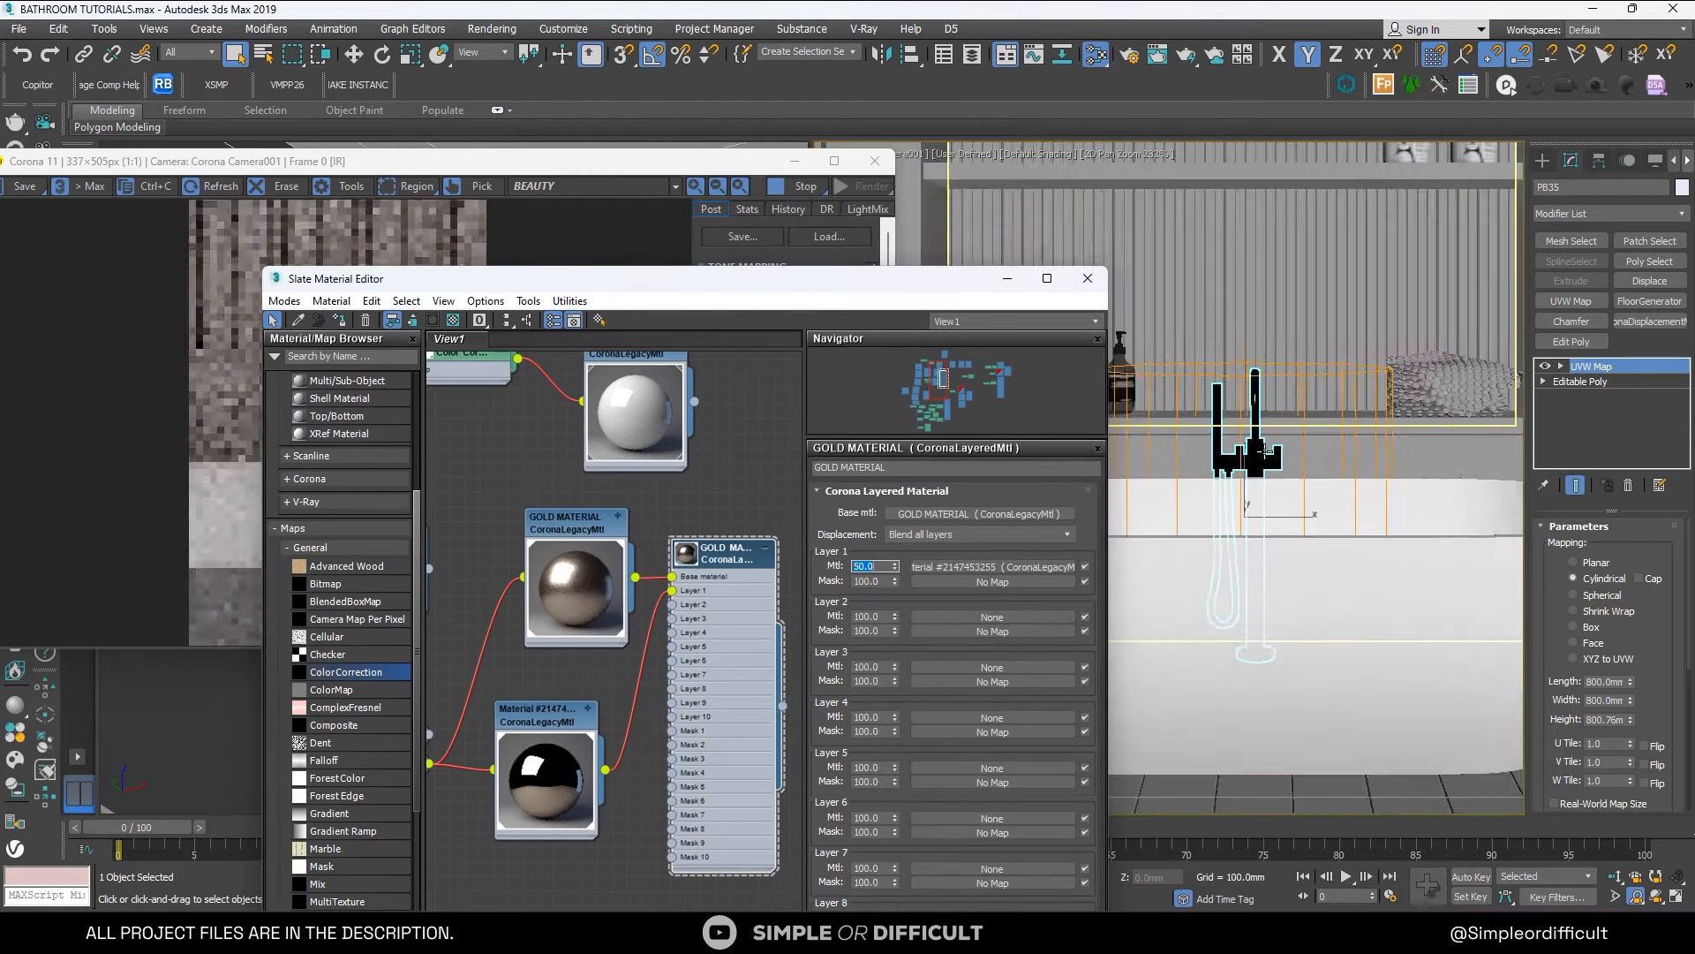
pyautogui.scroll(8, 1252, 234)
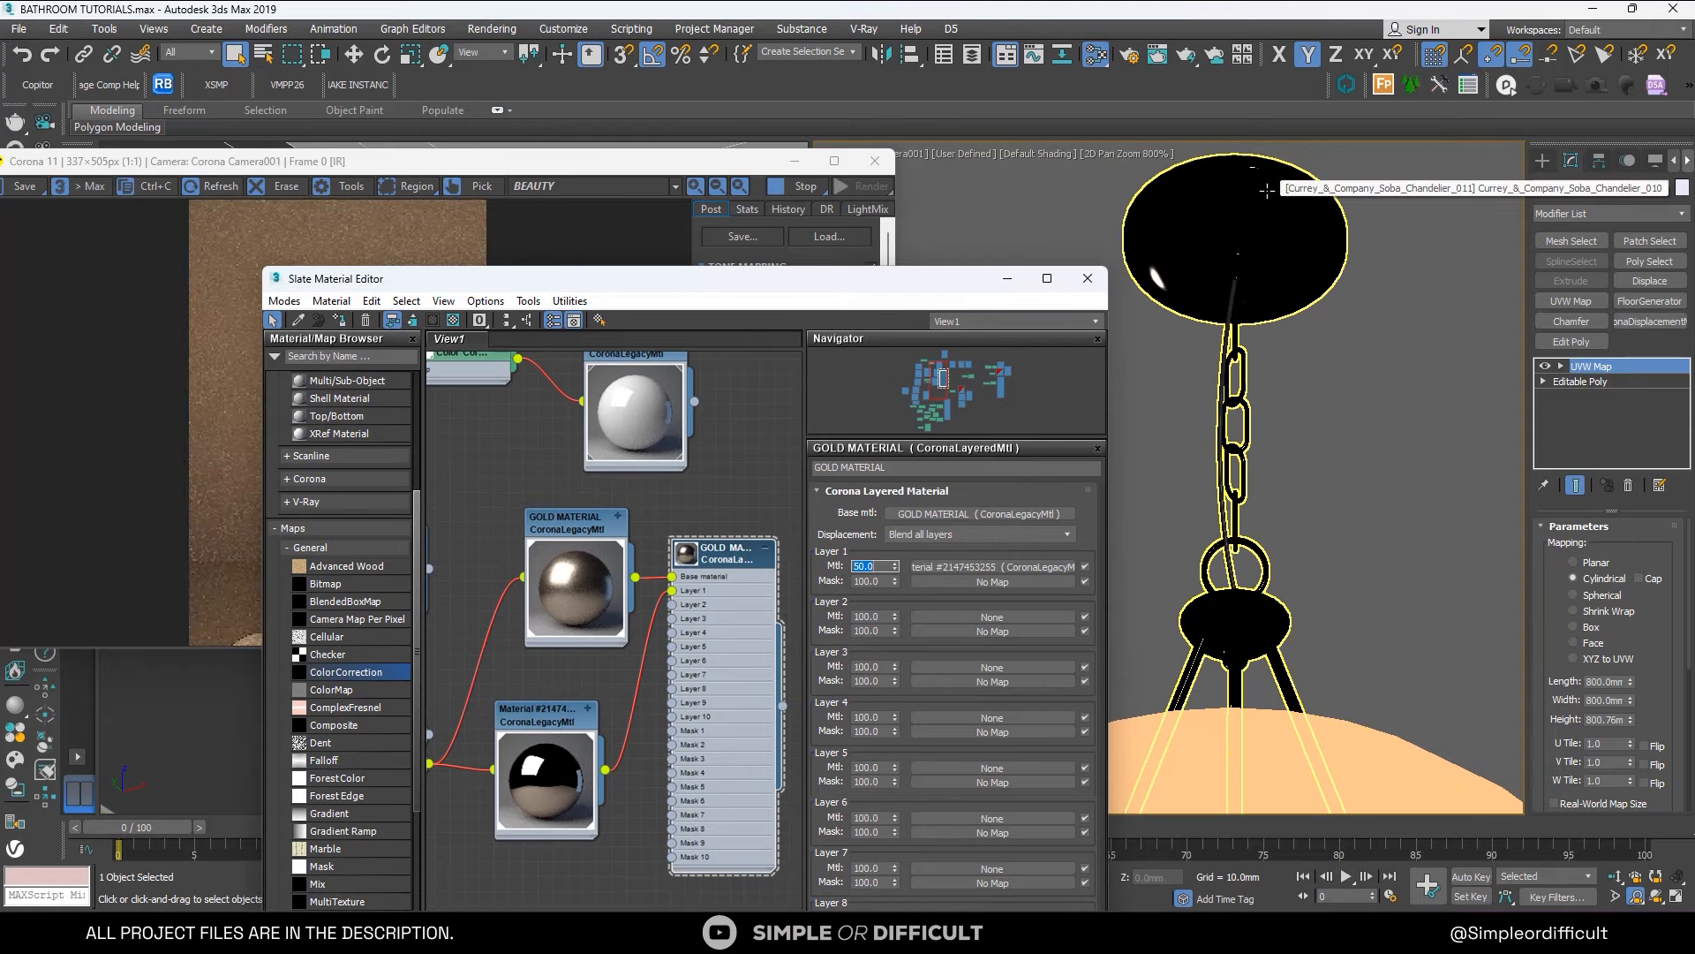
pyautogui.click(1248, 205)
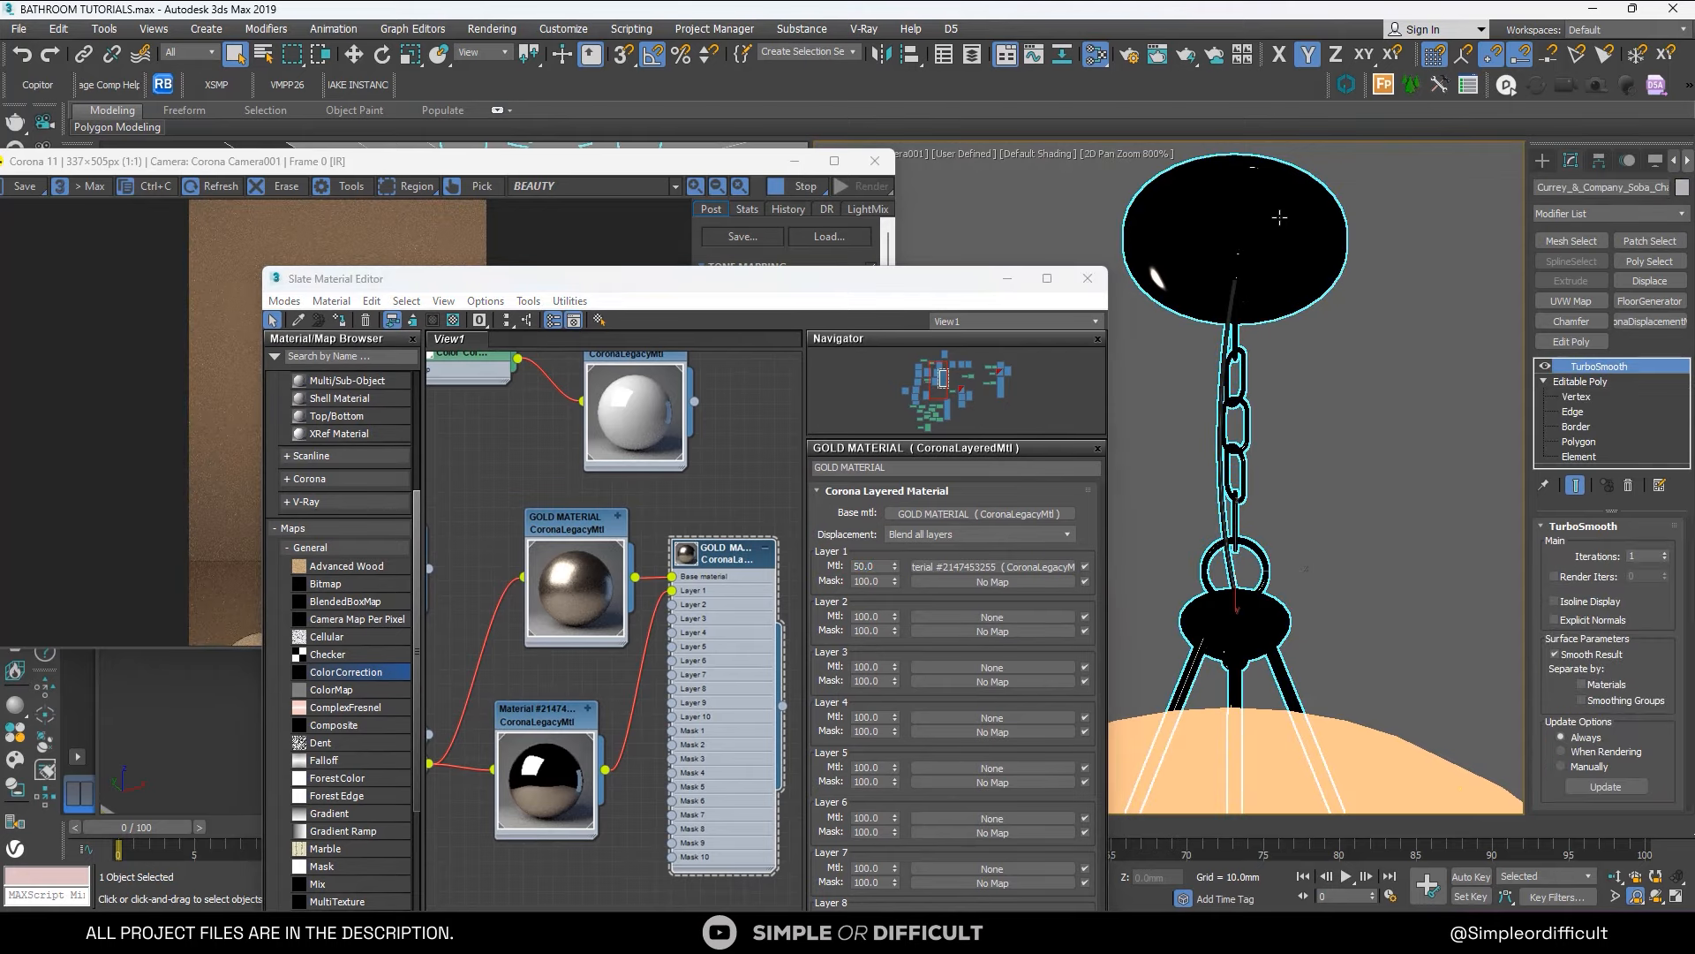
pyautogui.scroll(1, 711, 566)
pyautogui.moveTo(707, 279); pyautogui.dragTo(567, 345)
pyautogui.rightClick(1259, 242)
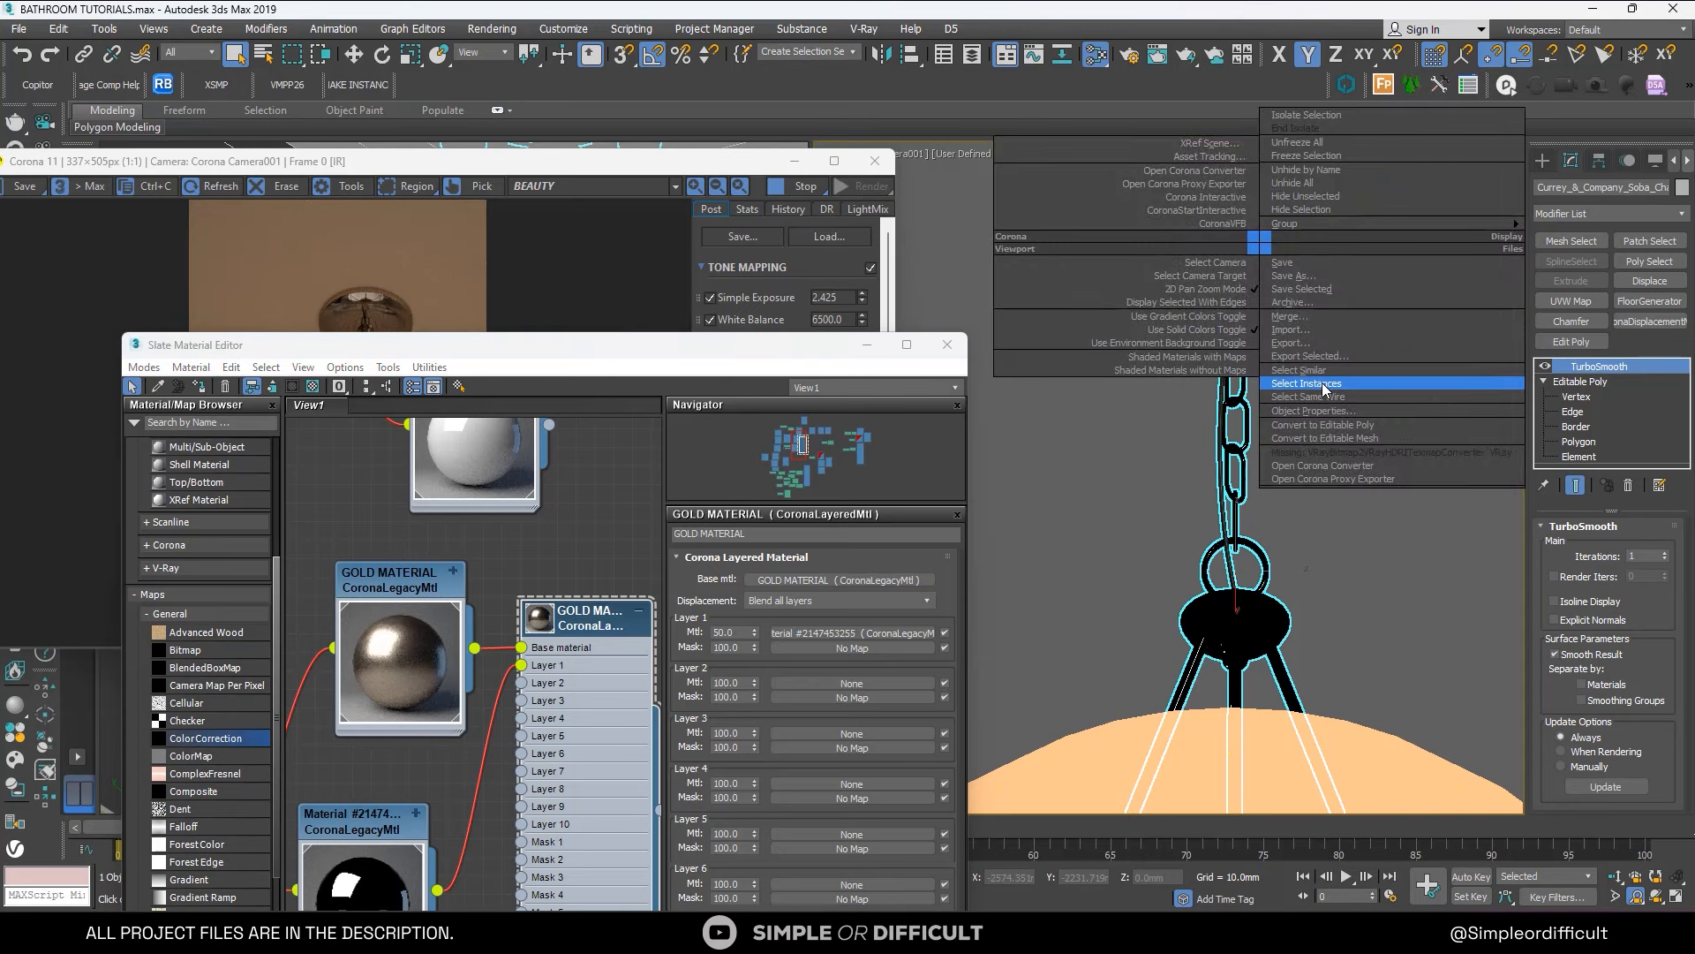
pyautogui.moveTo(679, 349); pyautogui.dragTo(1175, 265)
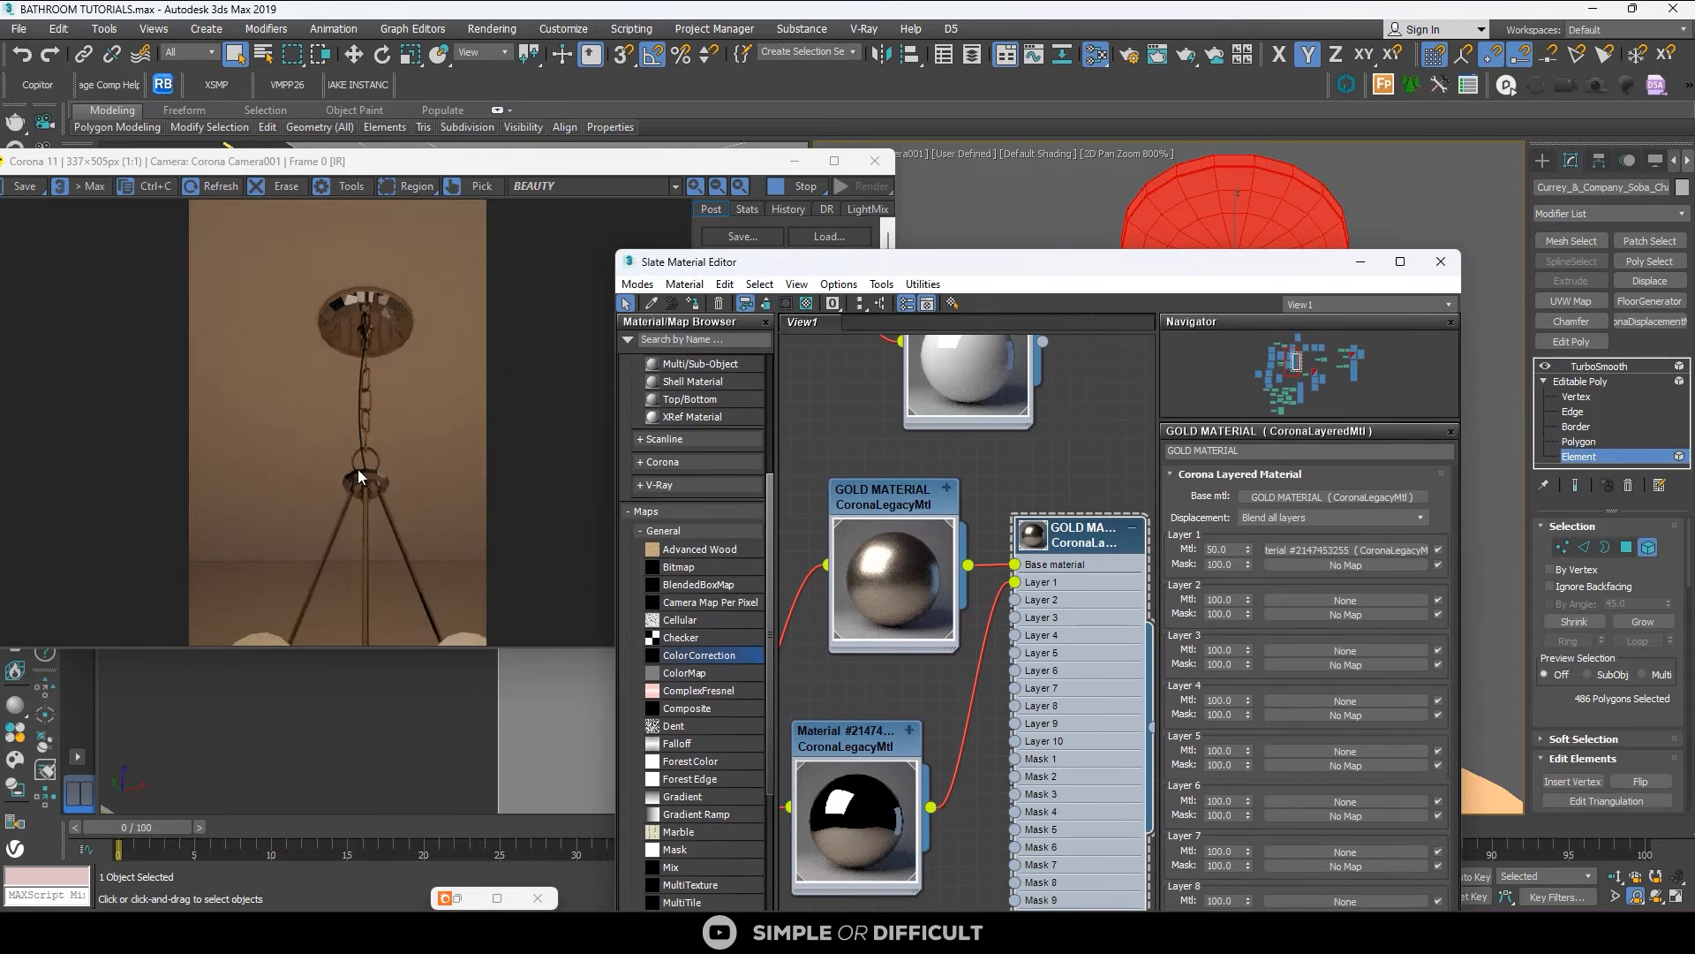
pyautogui.scroll(2, 391, 293)
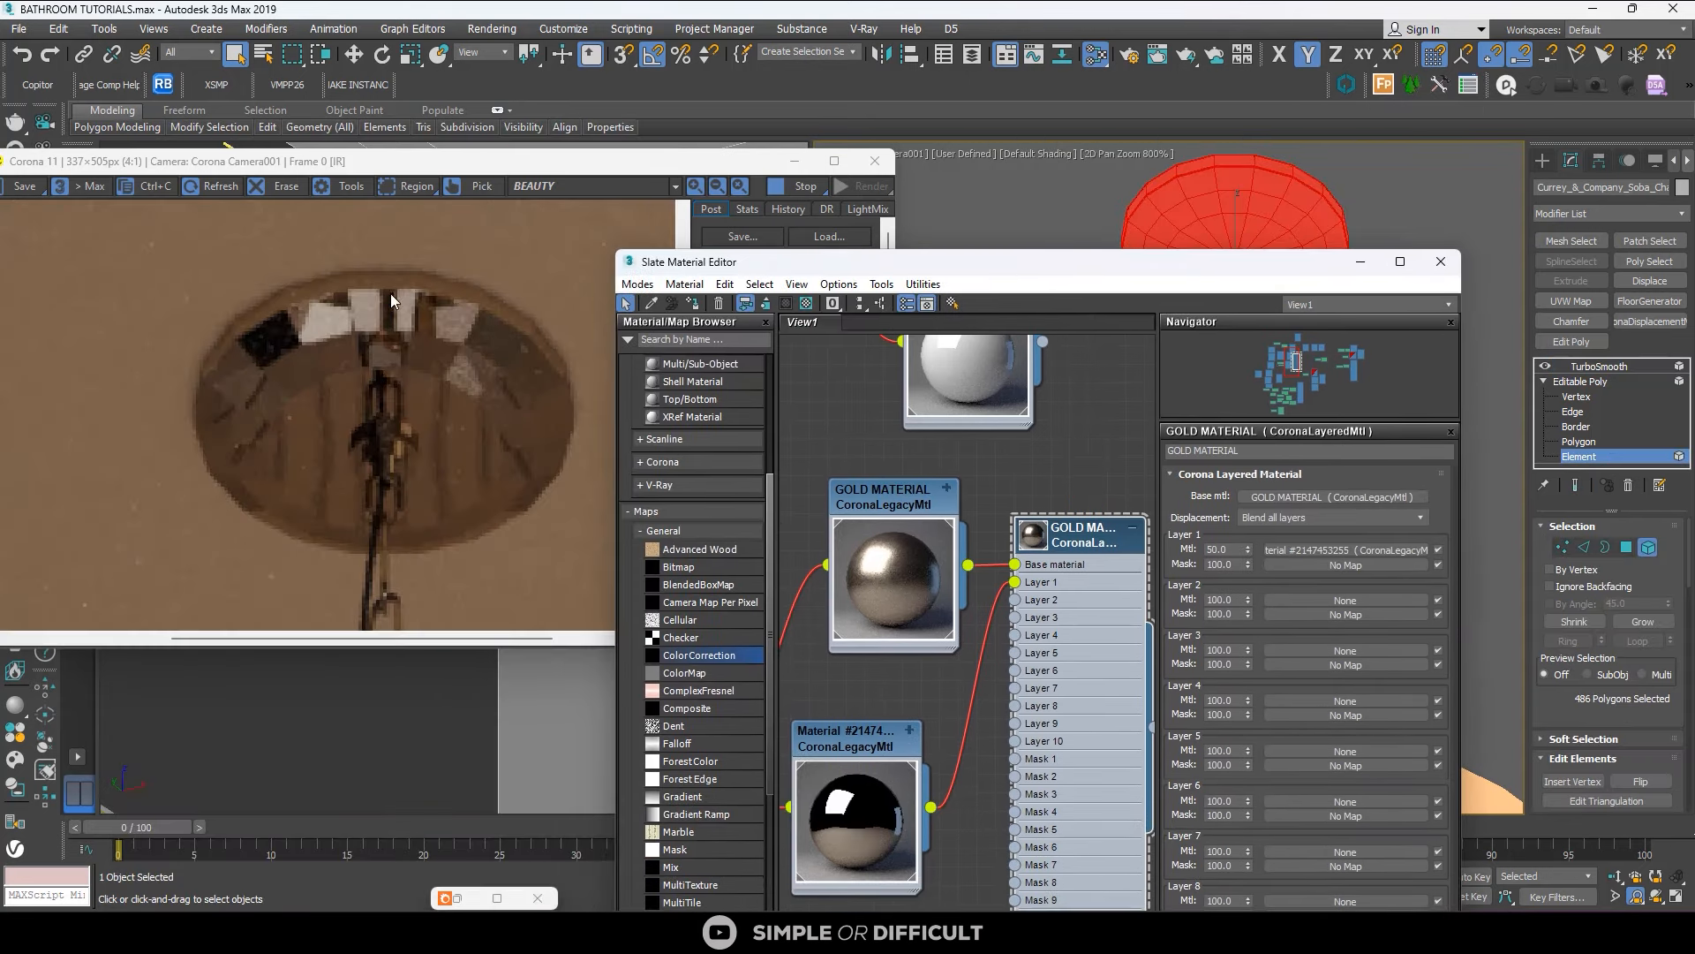
pyautogui.click(1543, 160)
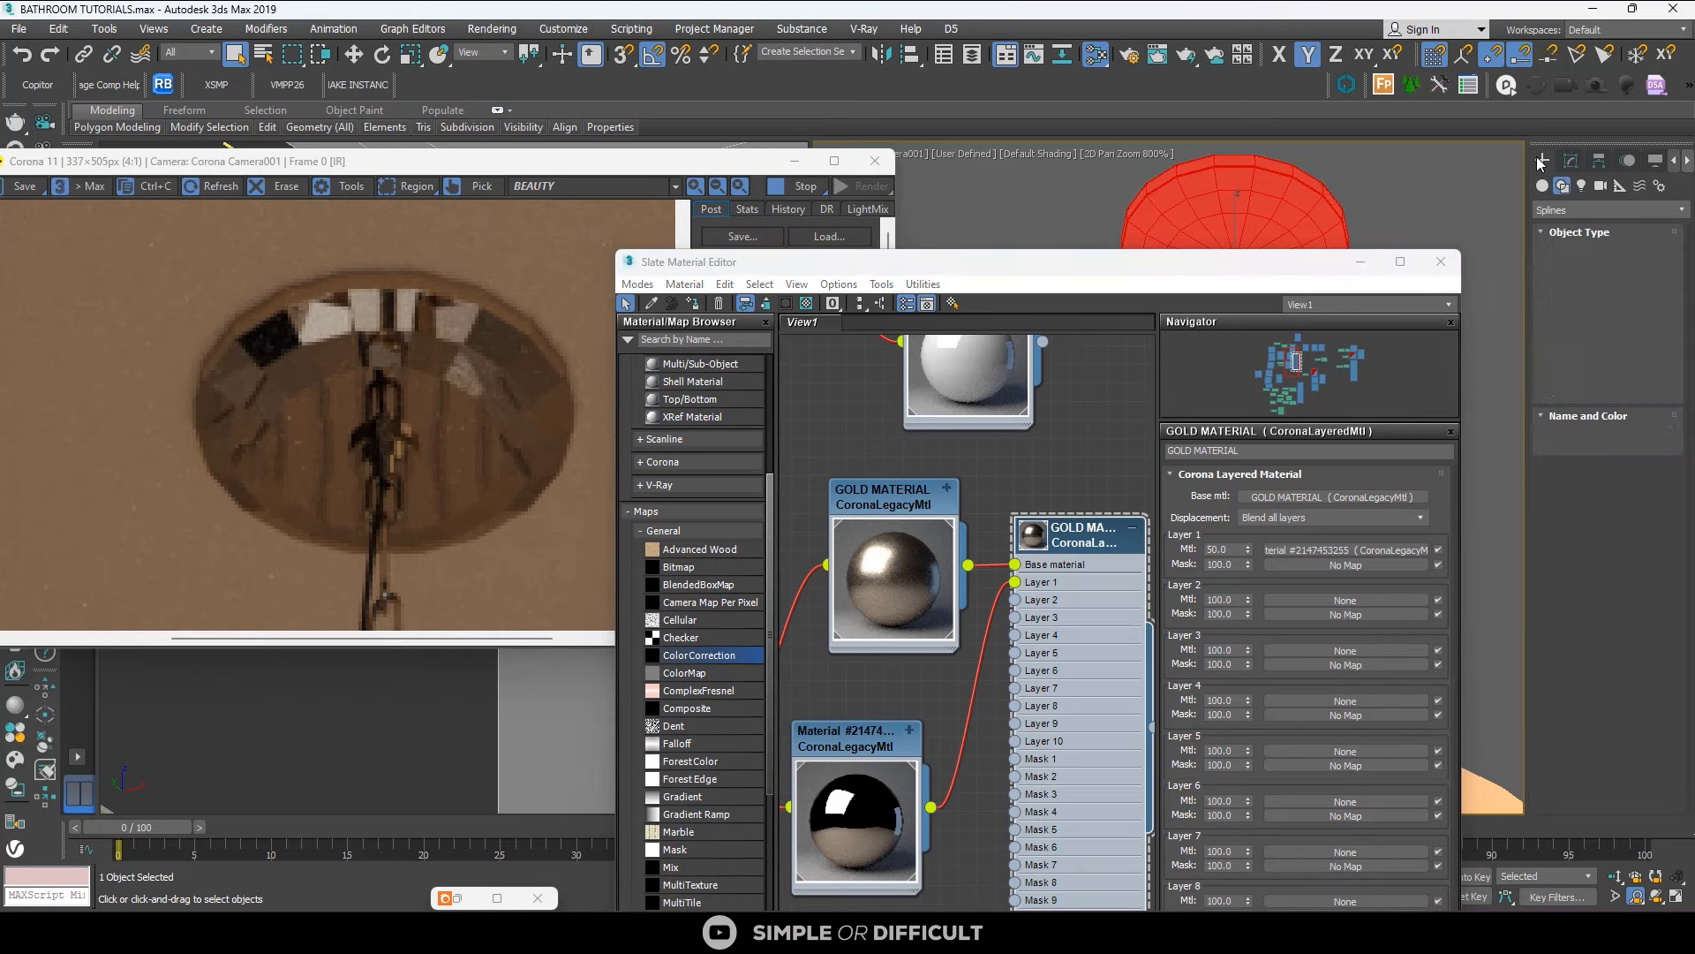
pyautogui.scroll(-2, 441, 348)
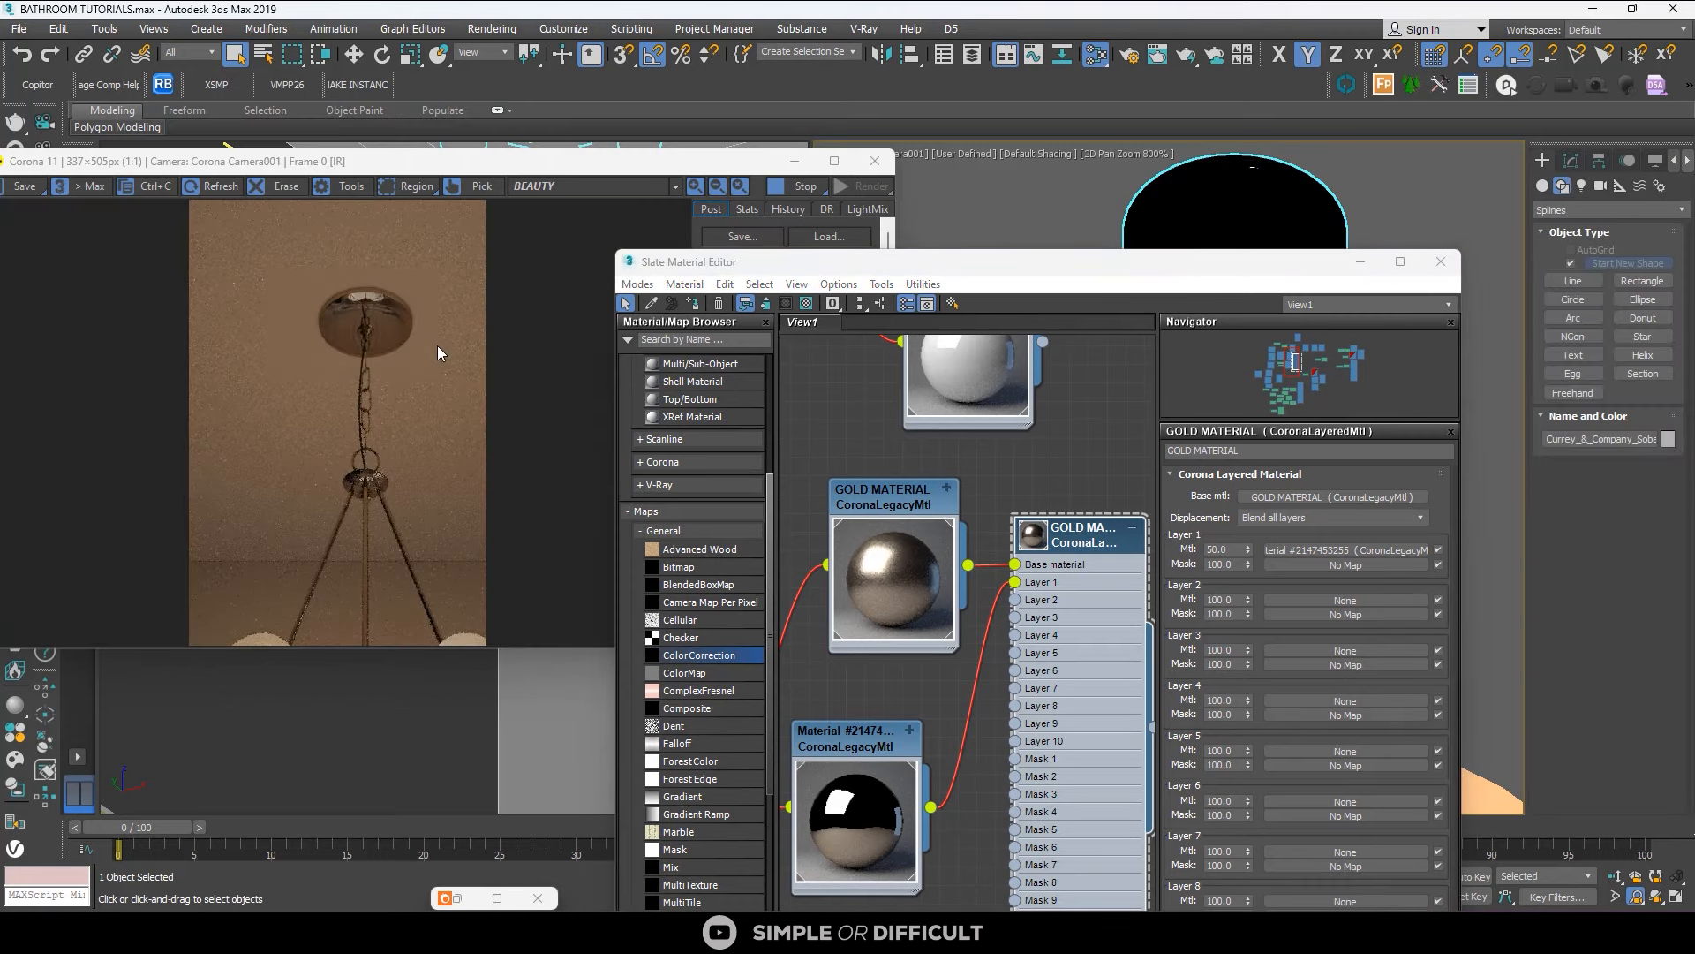
# Locate the standalone black material in the node view and move it away from the neighbouring glass material.
pyautogui.moveTo(1179, 268); pyautogui.dragTo(637, 269)
pyautogui.scroll(-5, 1228, 486)
pyautogui.scroll(4, 1232, 547)
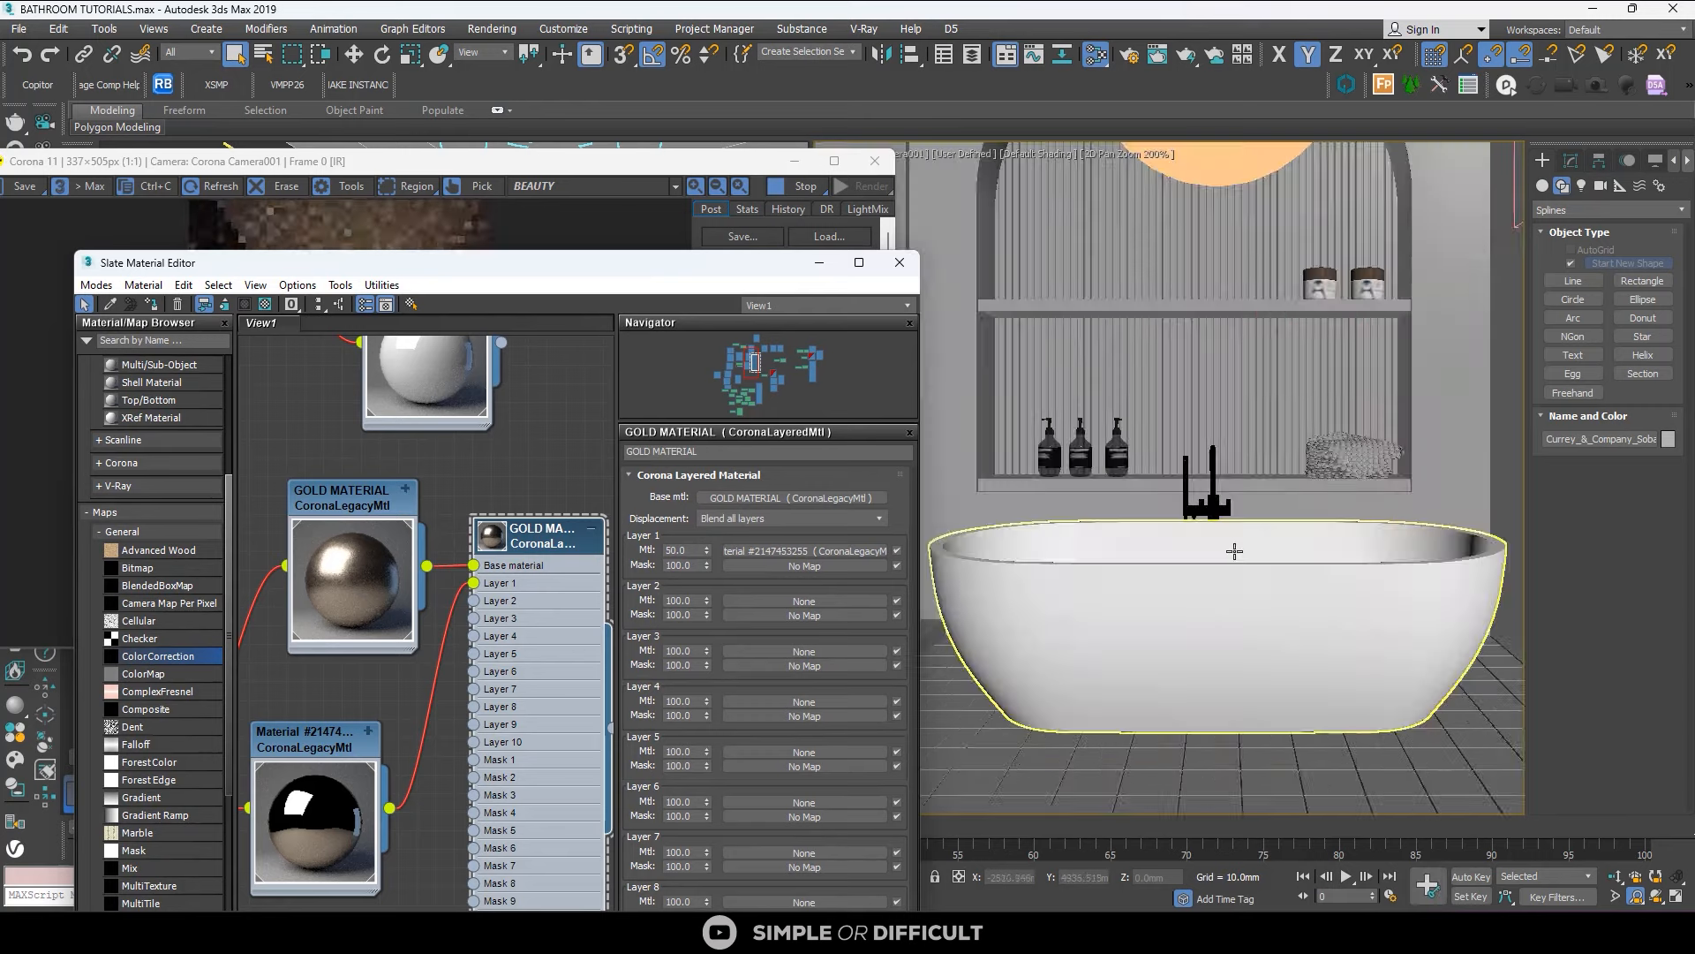
pyautogui.scroll(-3, 1272, 441)
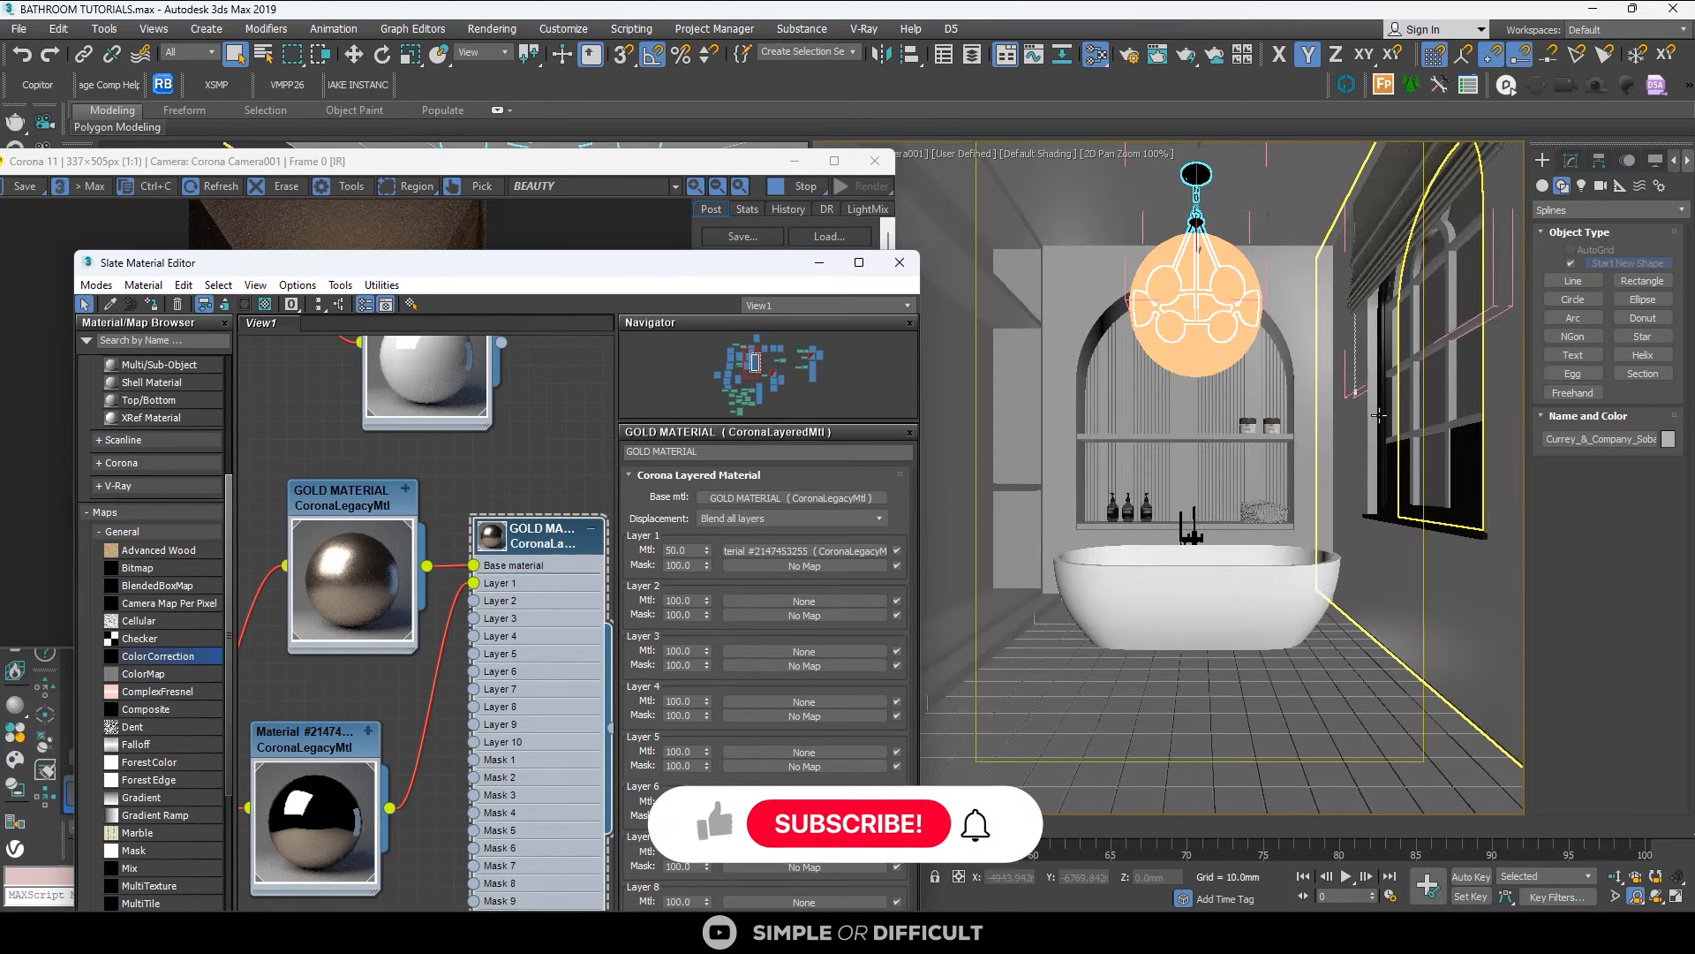
pyautogui.scroll(-5, 411, 506)
pyautogui.scroll(-3, 412, 506)
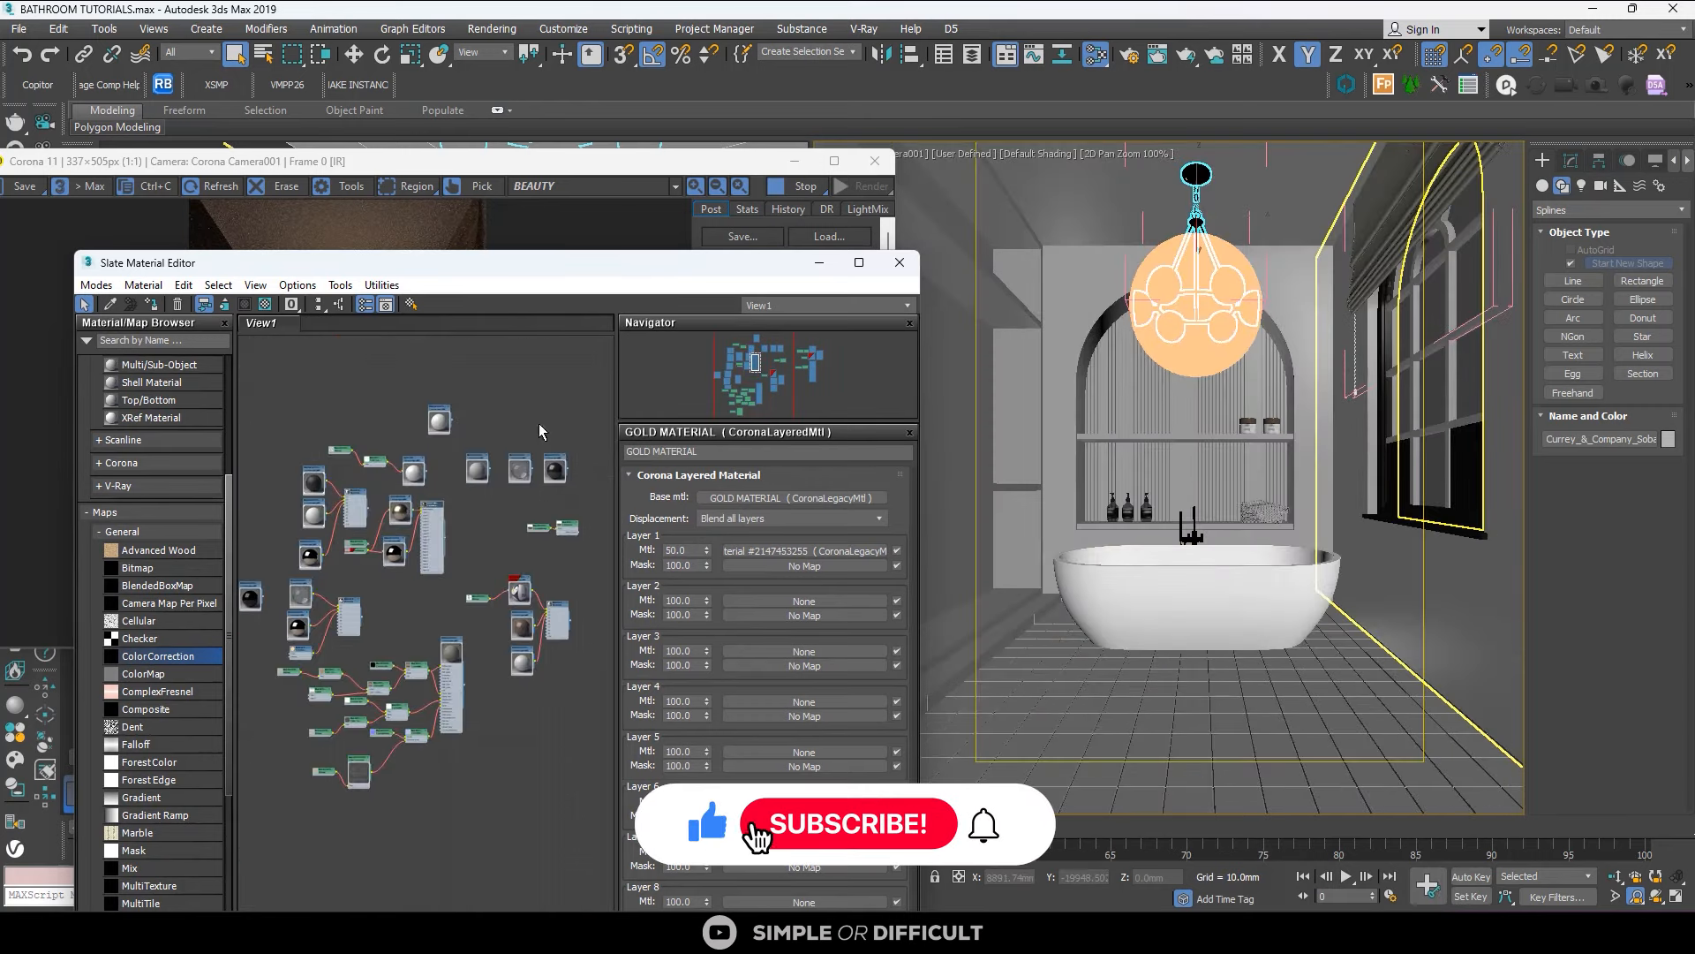
pyautogui.click(858, 262)
pyautogui.scroll(-4, 576, 430)
pyautogui.moveTo(576, 430); pyautogui.dragTo(929, 392, button='middle')
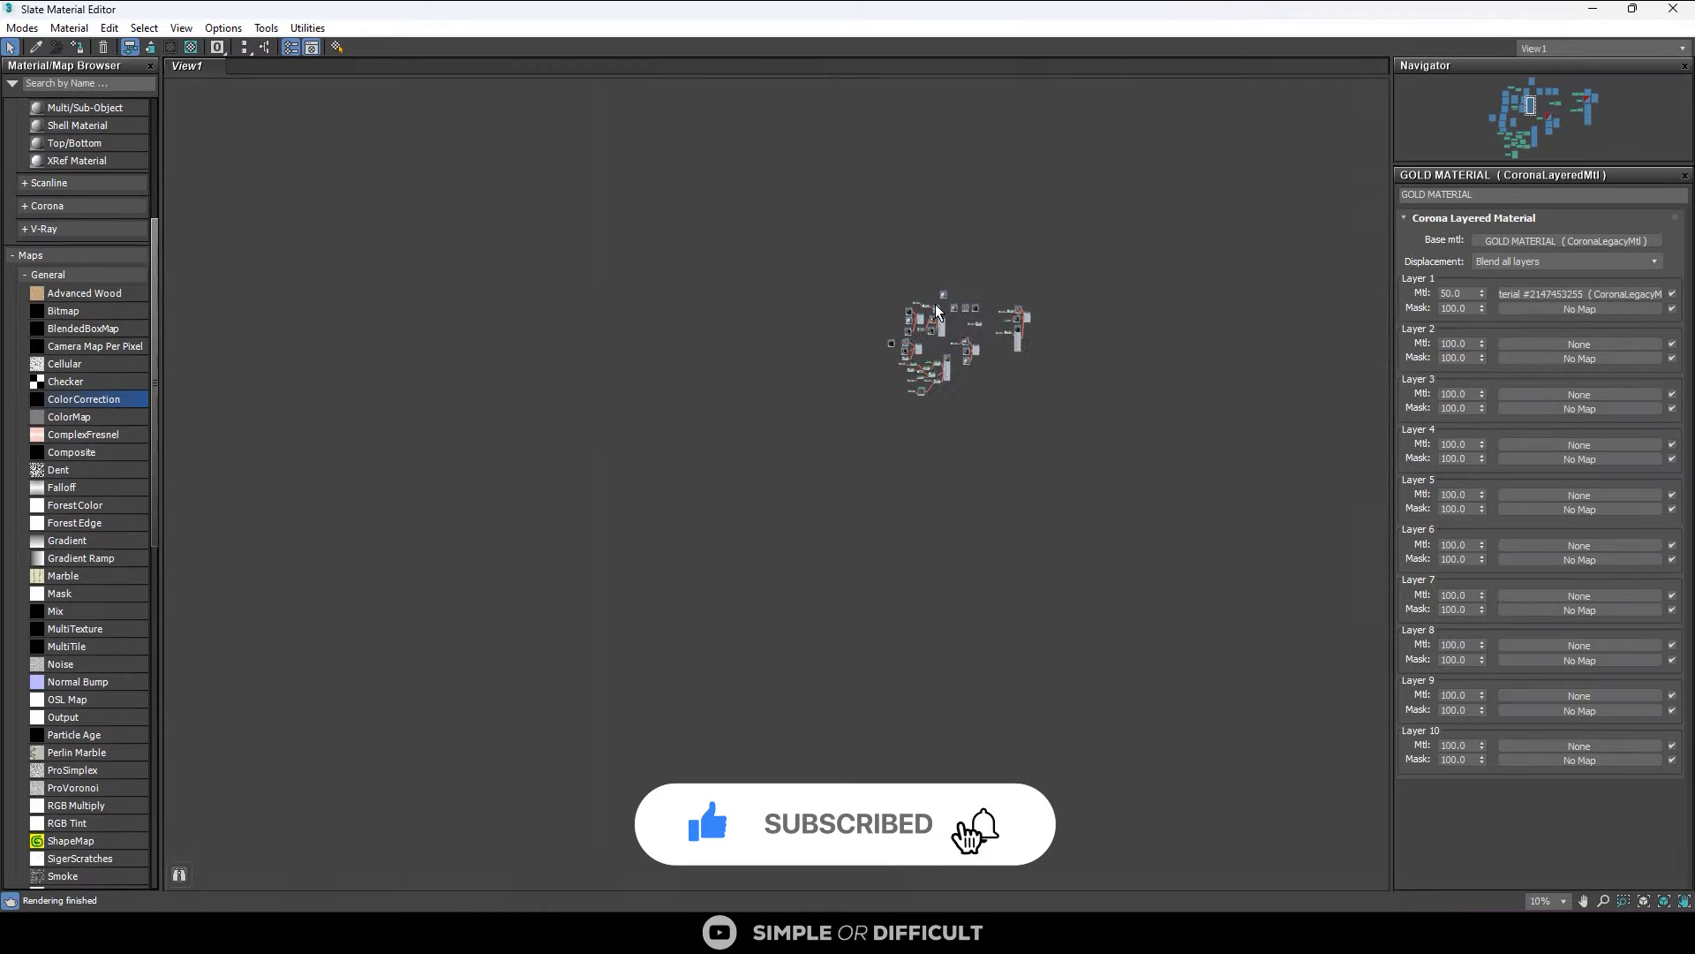
pyautogui.scroll(10, 904, 351)
pyautogui.scroll(3, 689, 706)
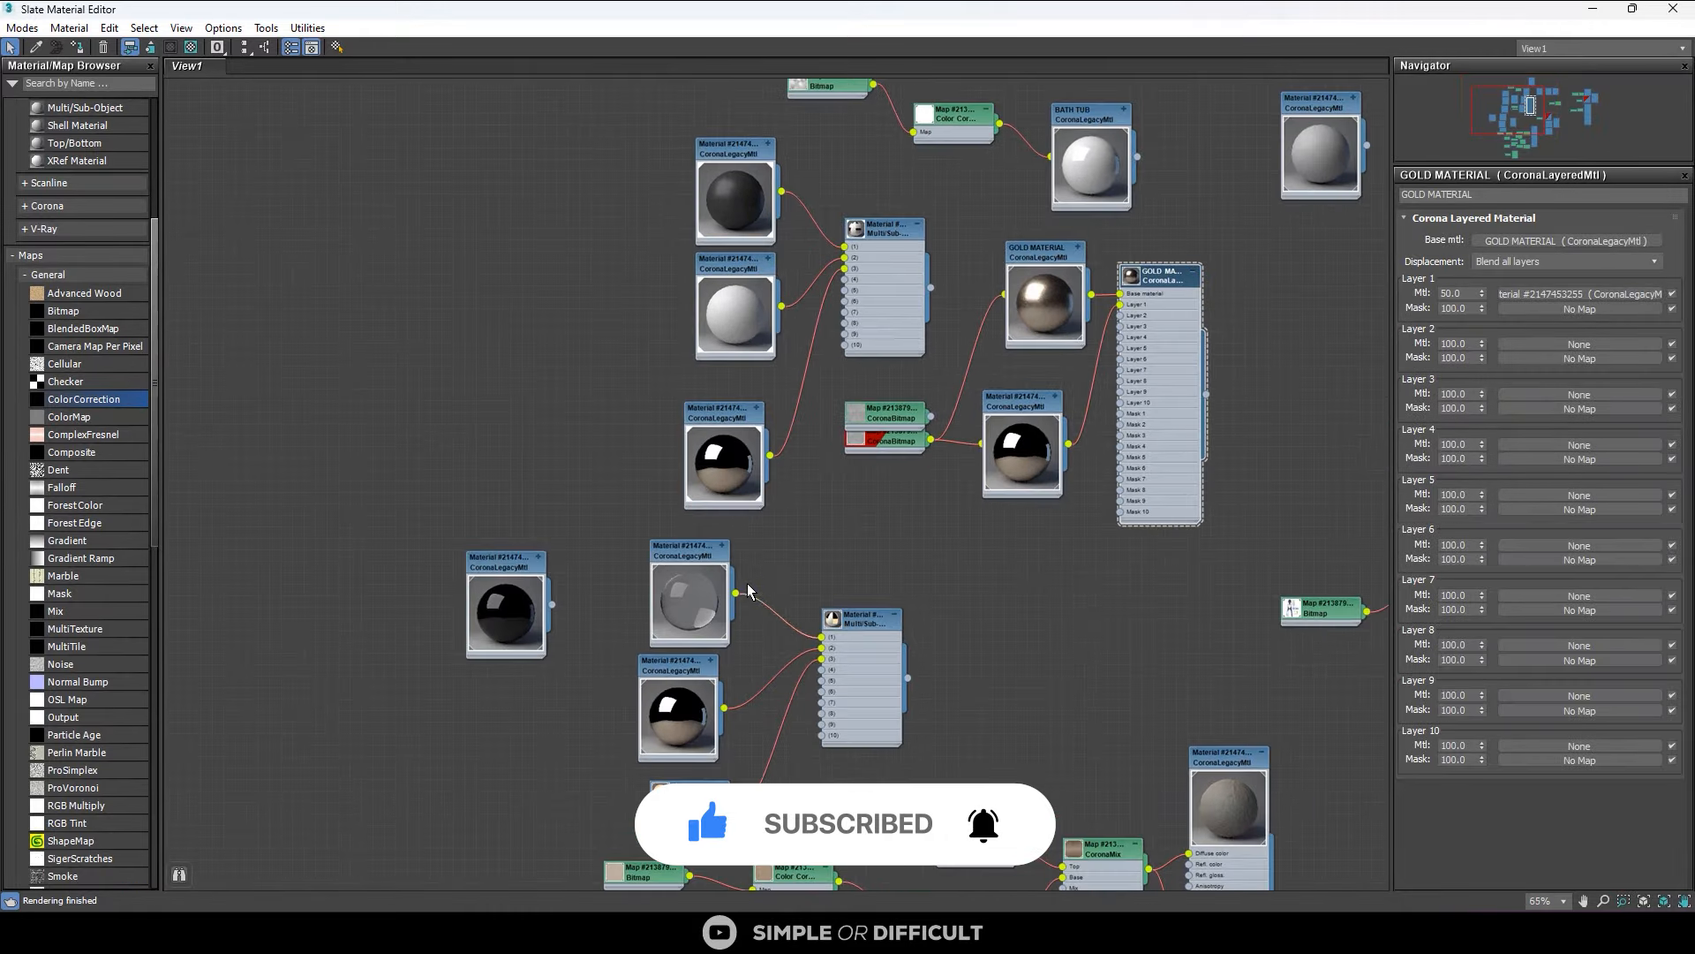
pyautogui.scroll(-5, 755, 550)
pyautogui.moveTo(1181, 320); pyautogui.dragTo(903, 362, button='middle')
pyautogui.scroll(5, 904, 362)
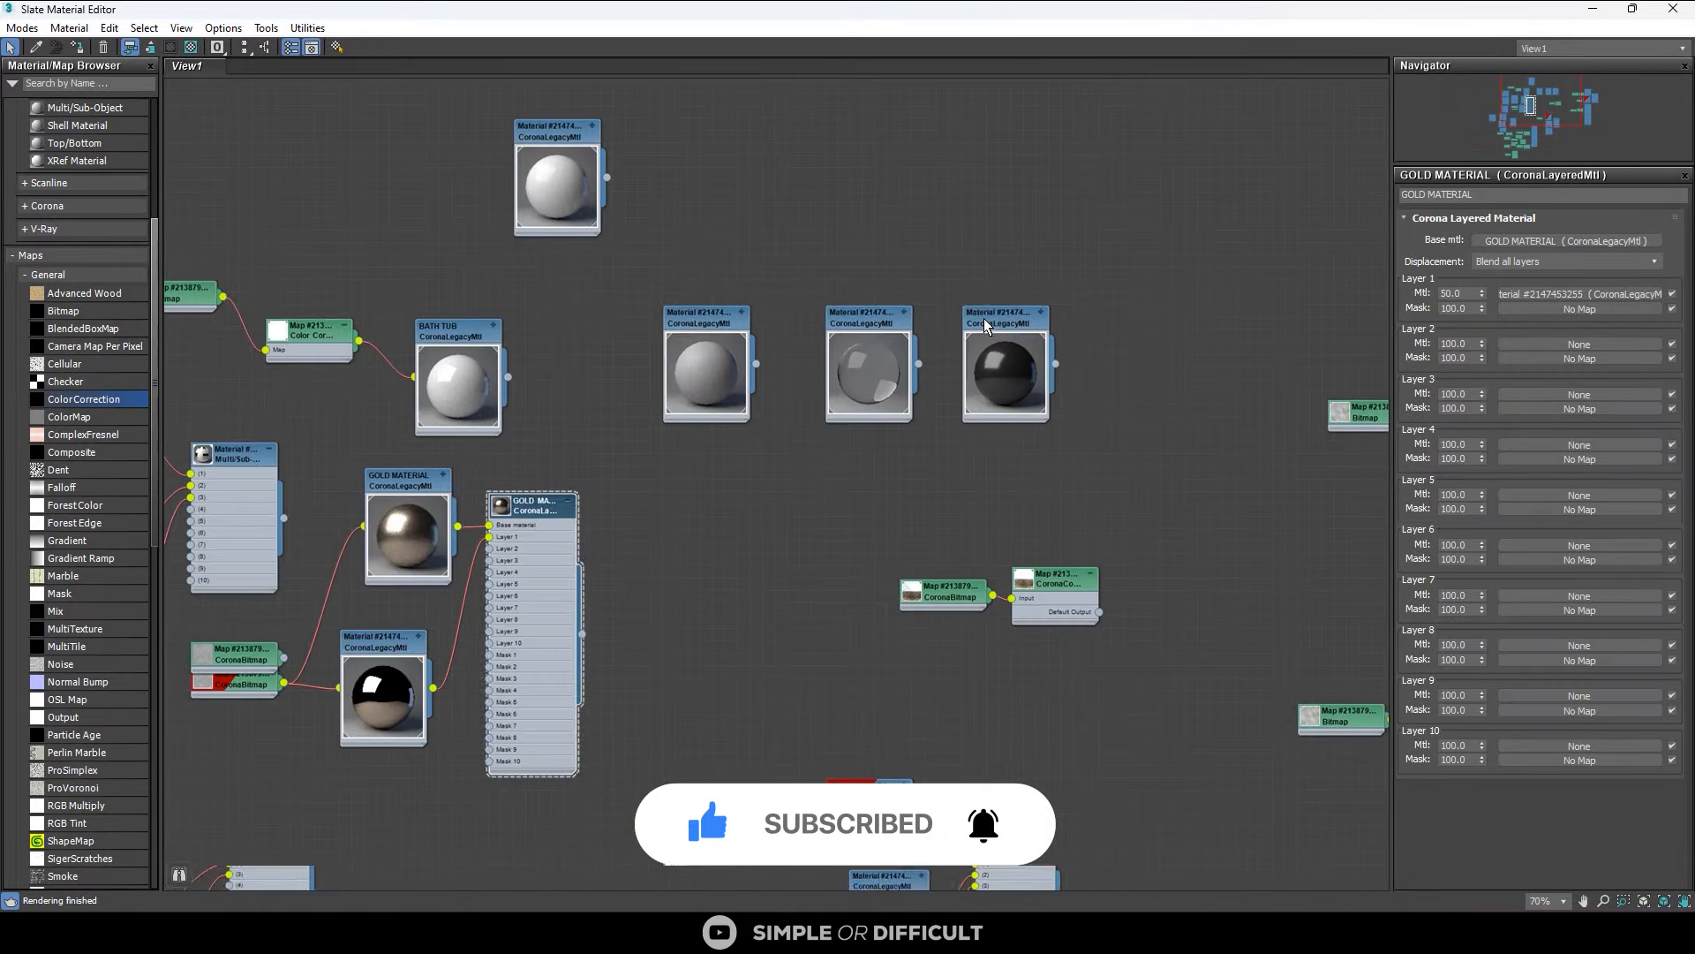
pyautogui.moveTo(993, 348); pyautogui.dragTo(1131, 295)
# Bring the unconnected metal_gloss.jpg bitmap beside the black material and connect it as its reflection glossiness map.
pyautogui.moveTo(438, 497); pyautogui.dragTo(571, 440, button='middle')
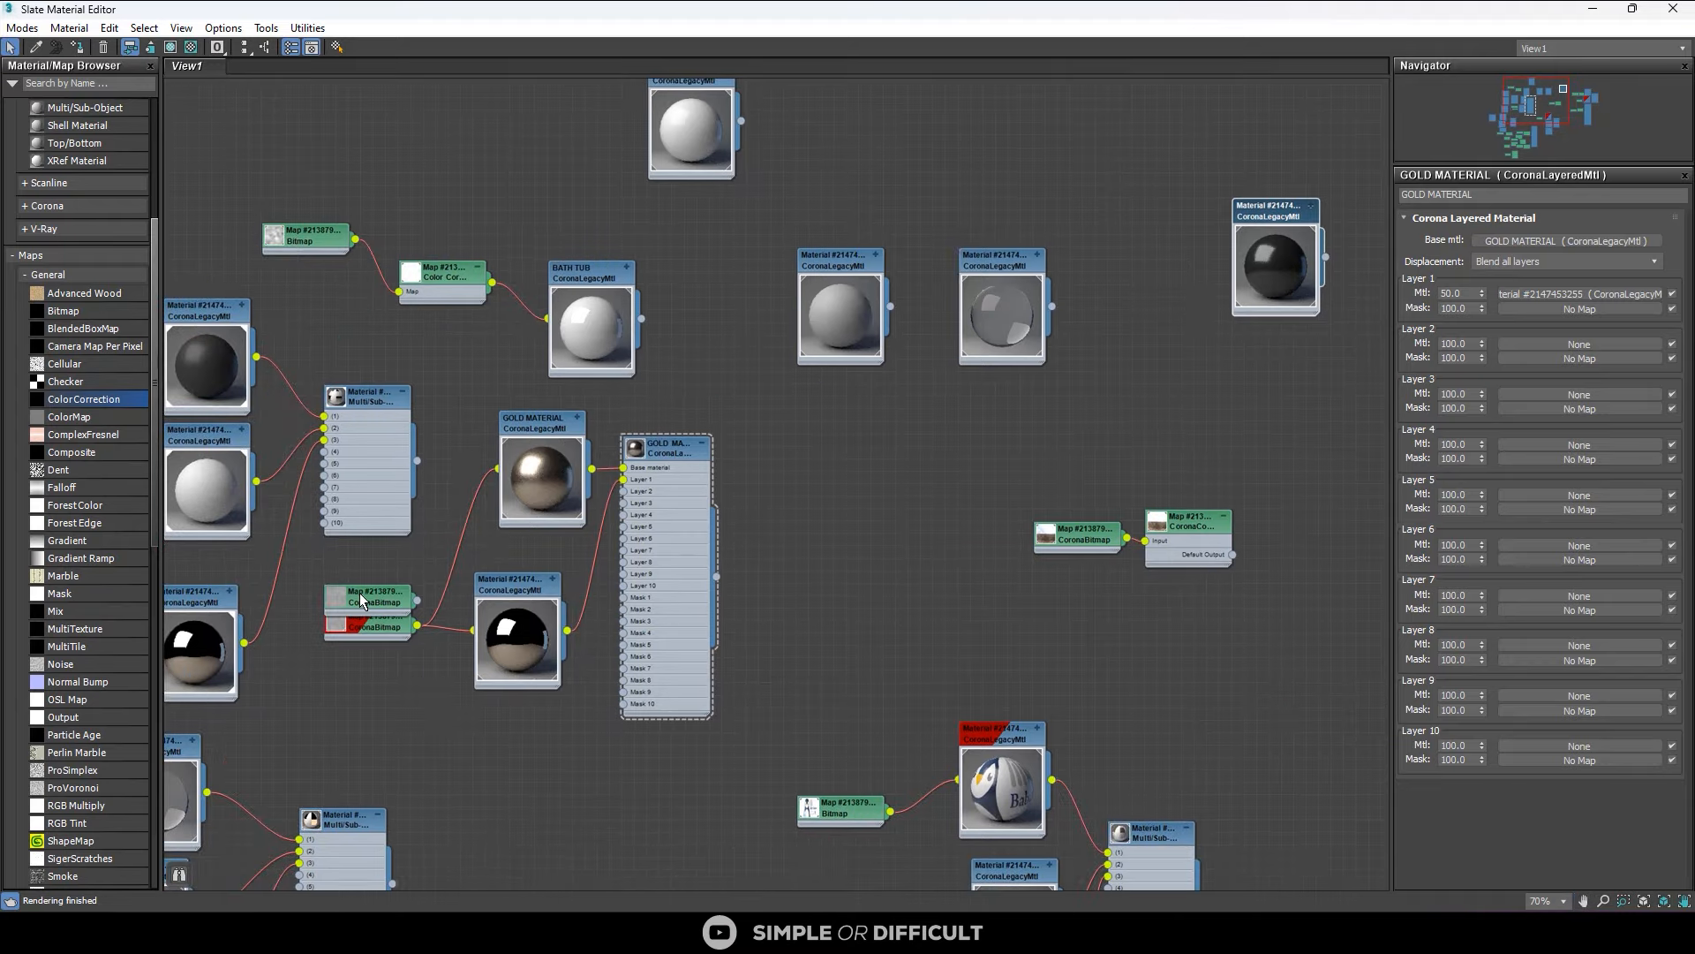
pyautogui.moveTo(348, 596); pyautogui.dragTo(1147, 269)
pyautogui.scroll(2, 1147, 268)
pyautogui.moveTo(1147, 268); pyautogui.dragTo(786, 385, button='middle')
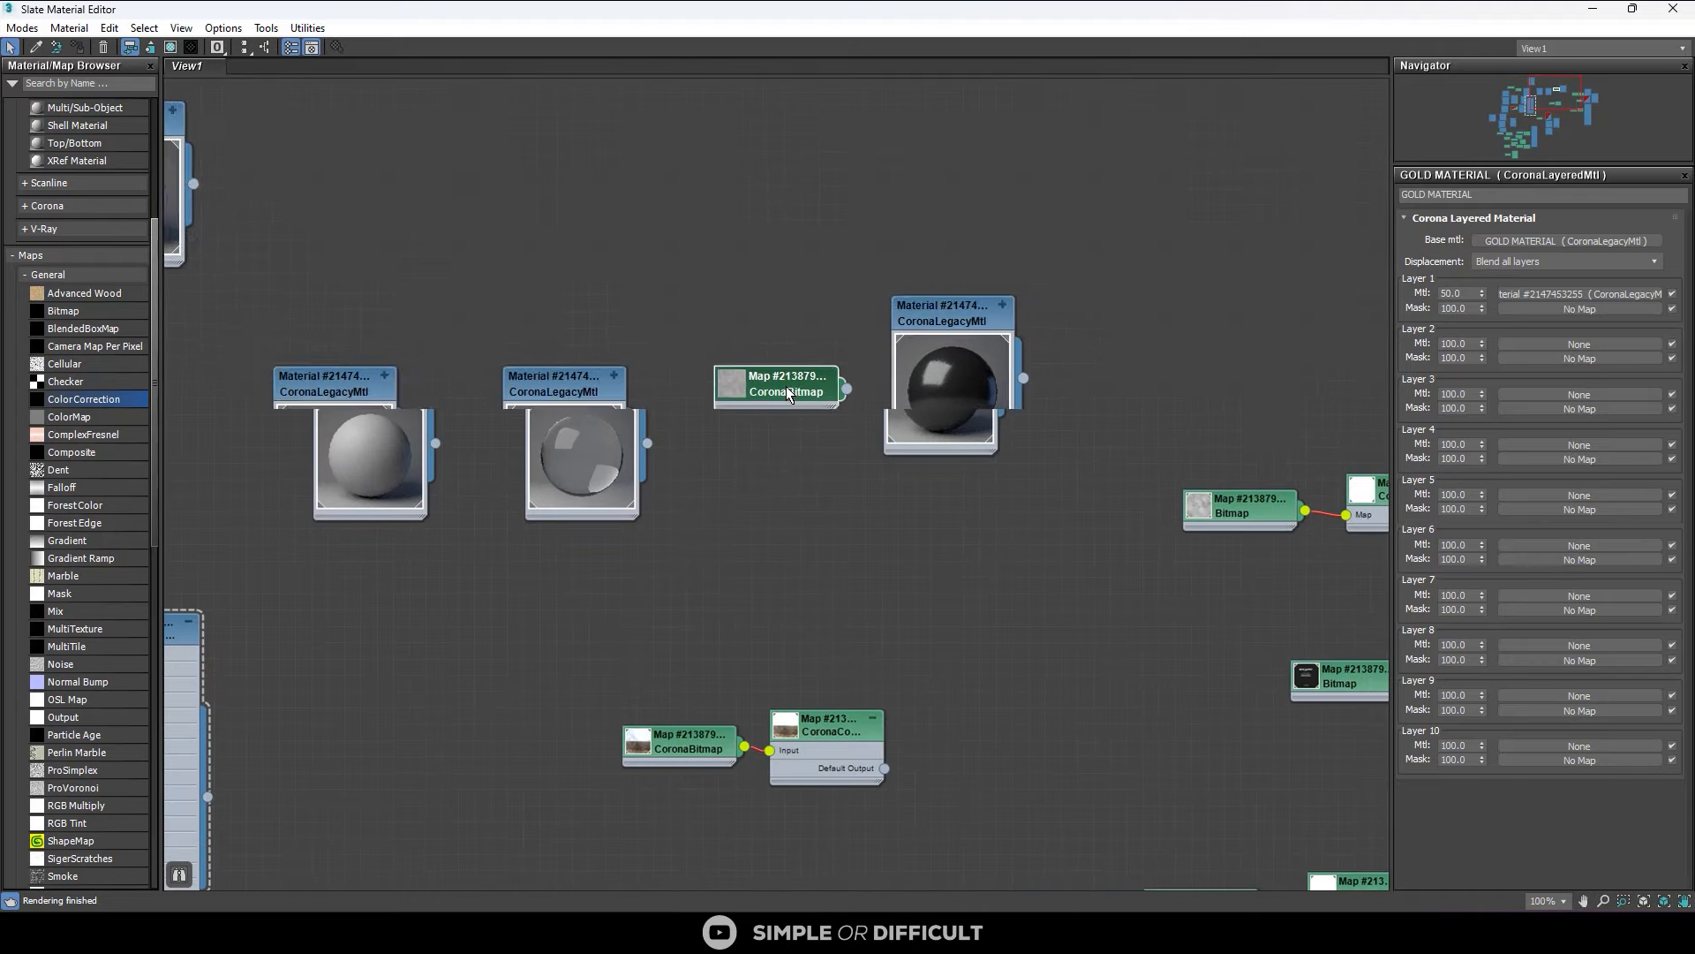
pyautogui.scroll(2, 787, 387)
pyautogui.doubleClick(789, 390)
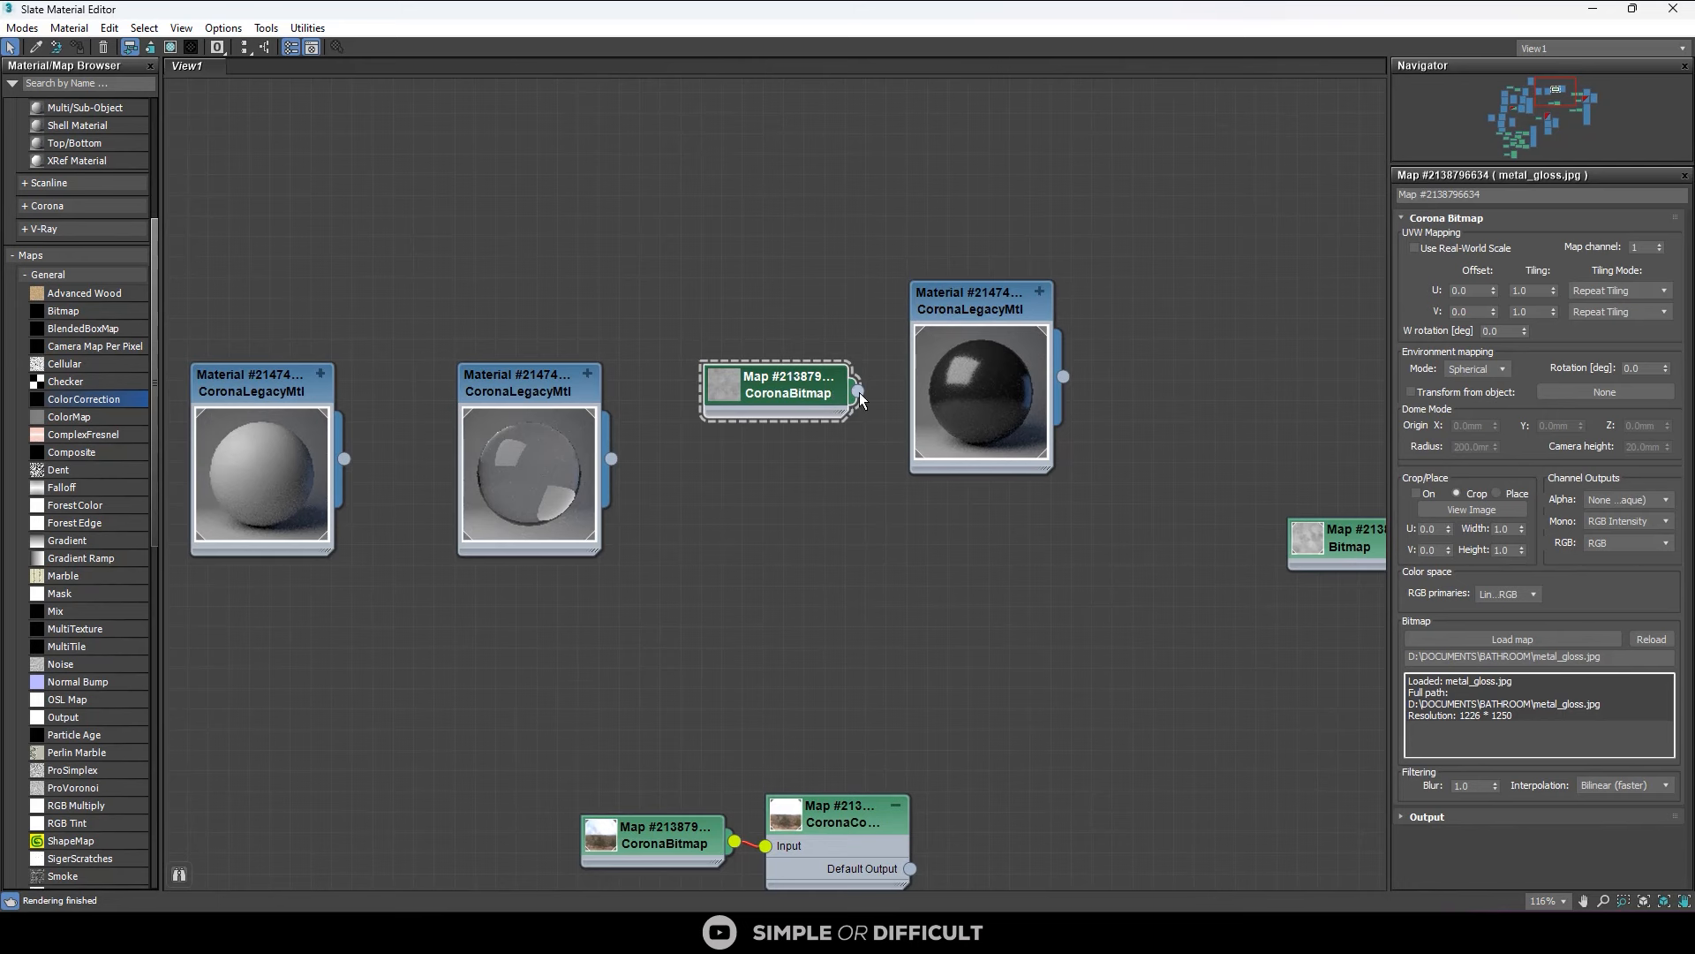
pyautogui.moveTo(912, 413); pyautogui.dragTo(909, 517)
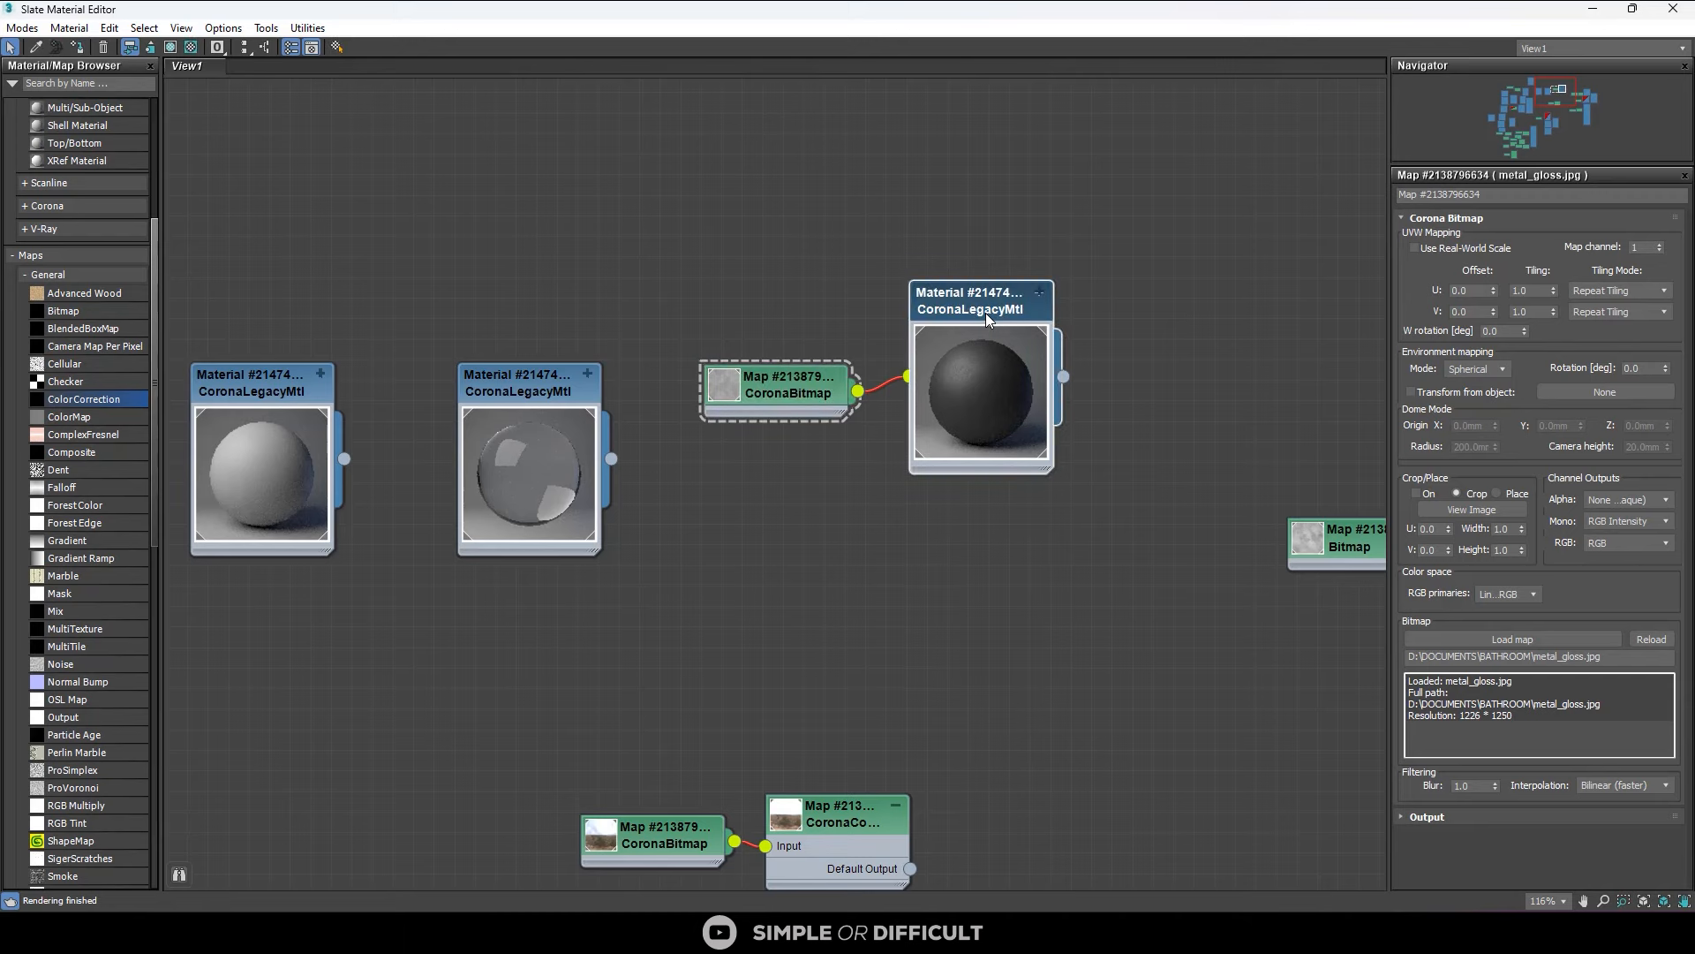
# Check the window frame in the interactive render and set the black material's reflection glossiness map amount to 75.
pyautogui.moveTo(1208, 13); pyautogui.dragTo(968, 520)
pyautogui.scroll(3, 350, 452)
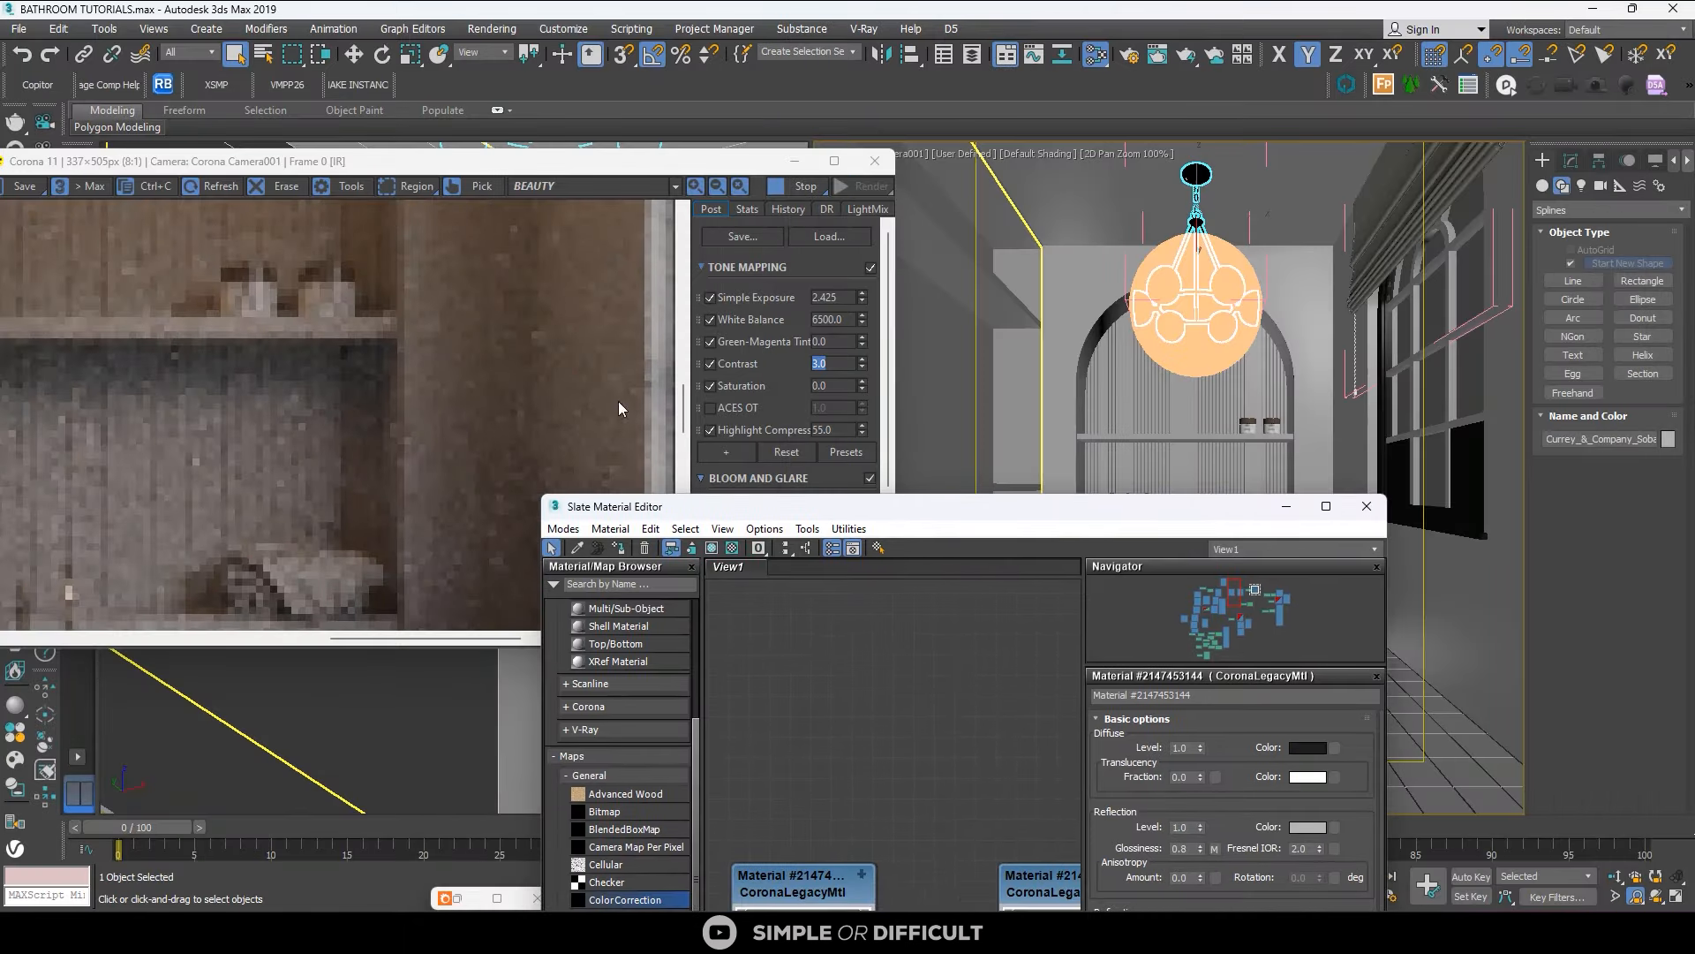
pyautogui.scroll(2, 1343, 383)
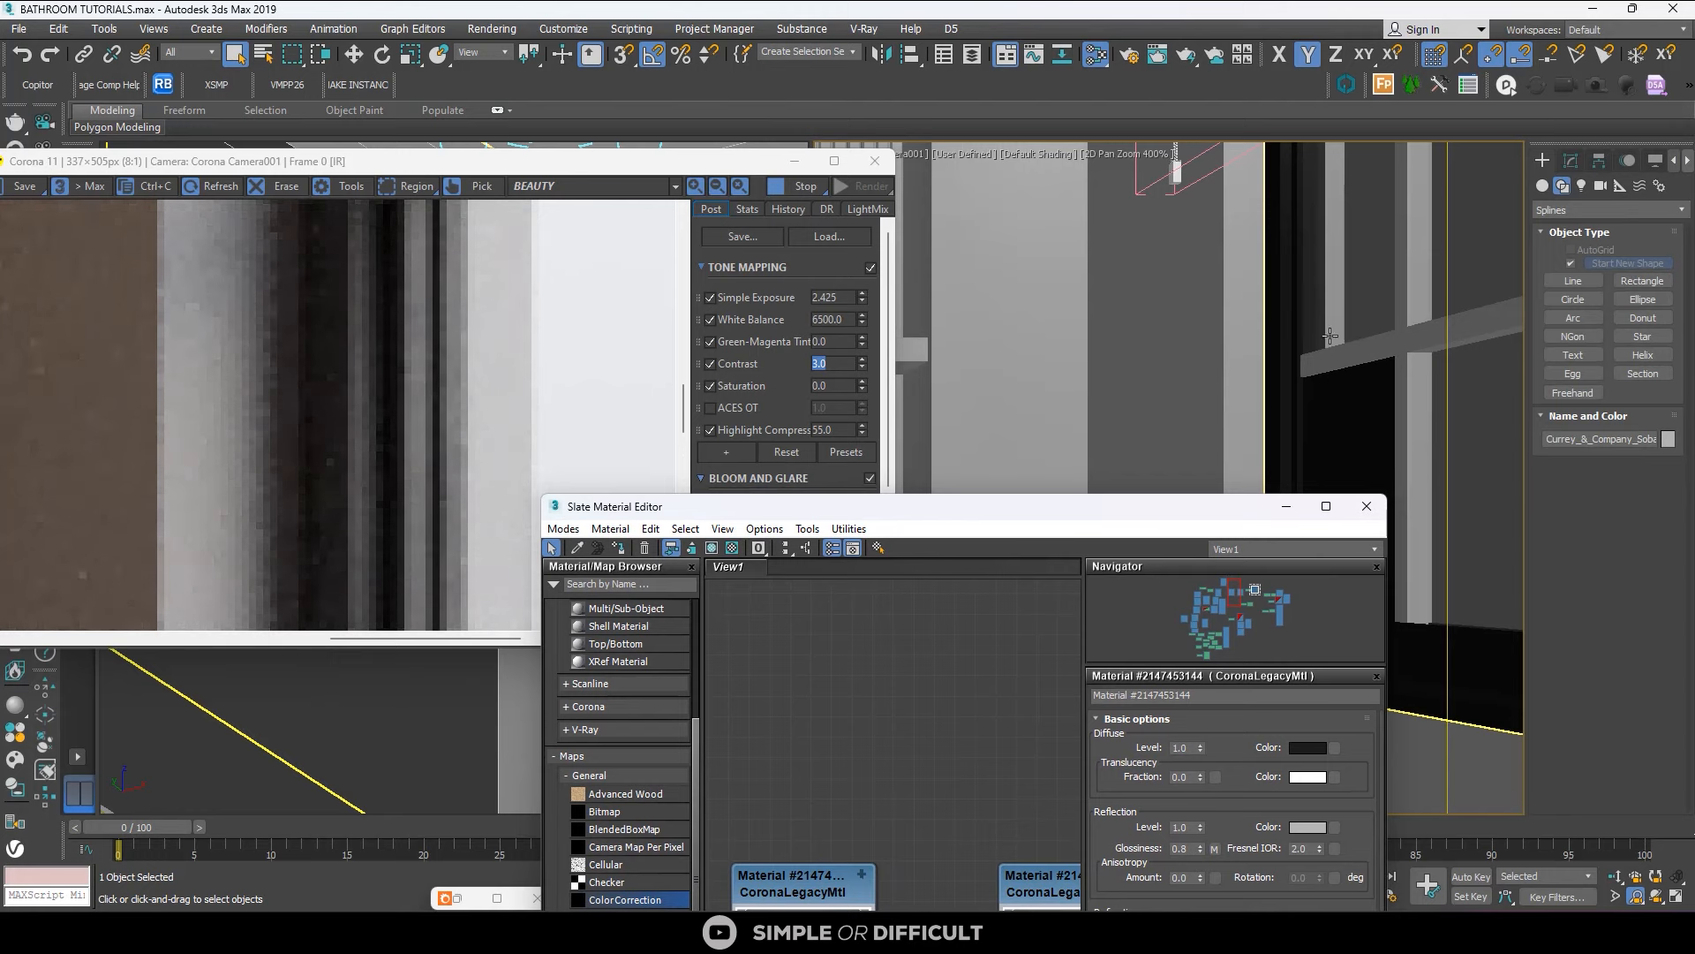
pyautogui.scroll(-1, 1331, 336)
pyautogui.moveTo(518, 401); pyautogui.dragTo(436, 542, button='middle')
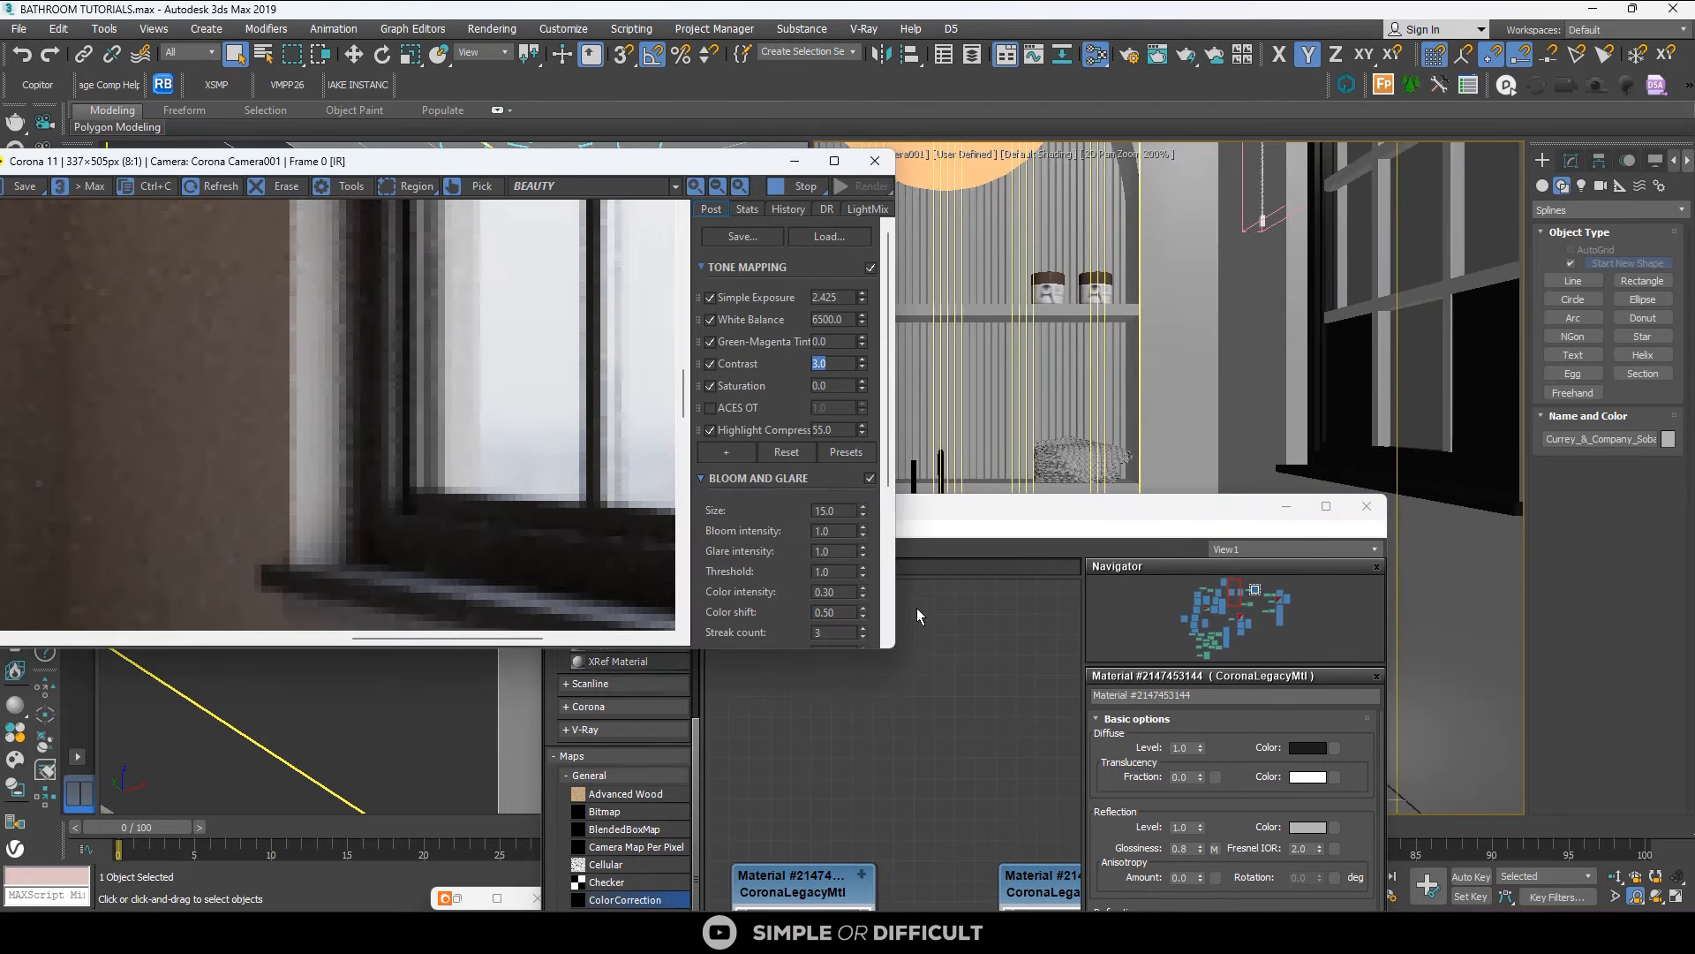
pyautogui.click(931, 687)
pyautogui.scroll(-3, 983, 735)
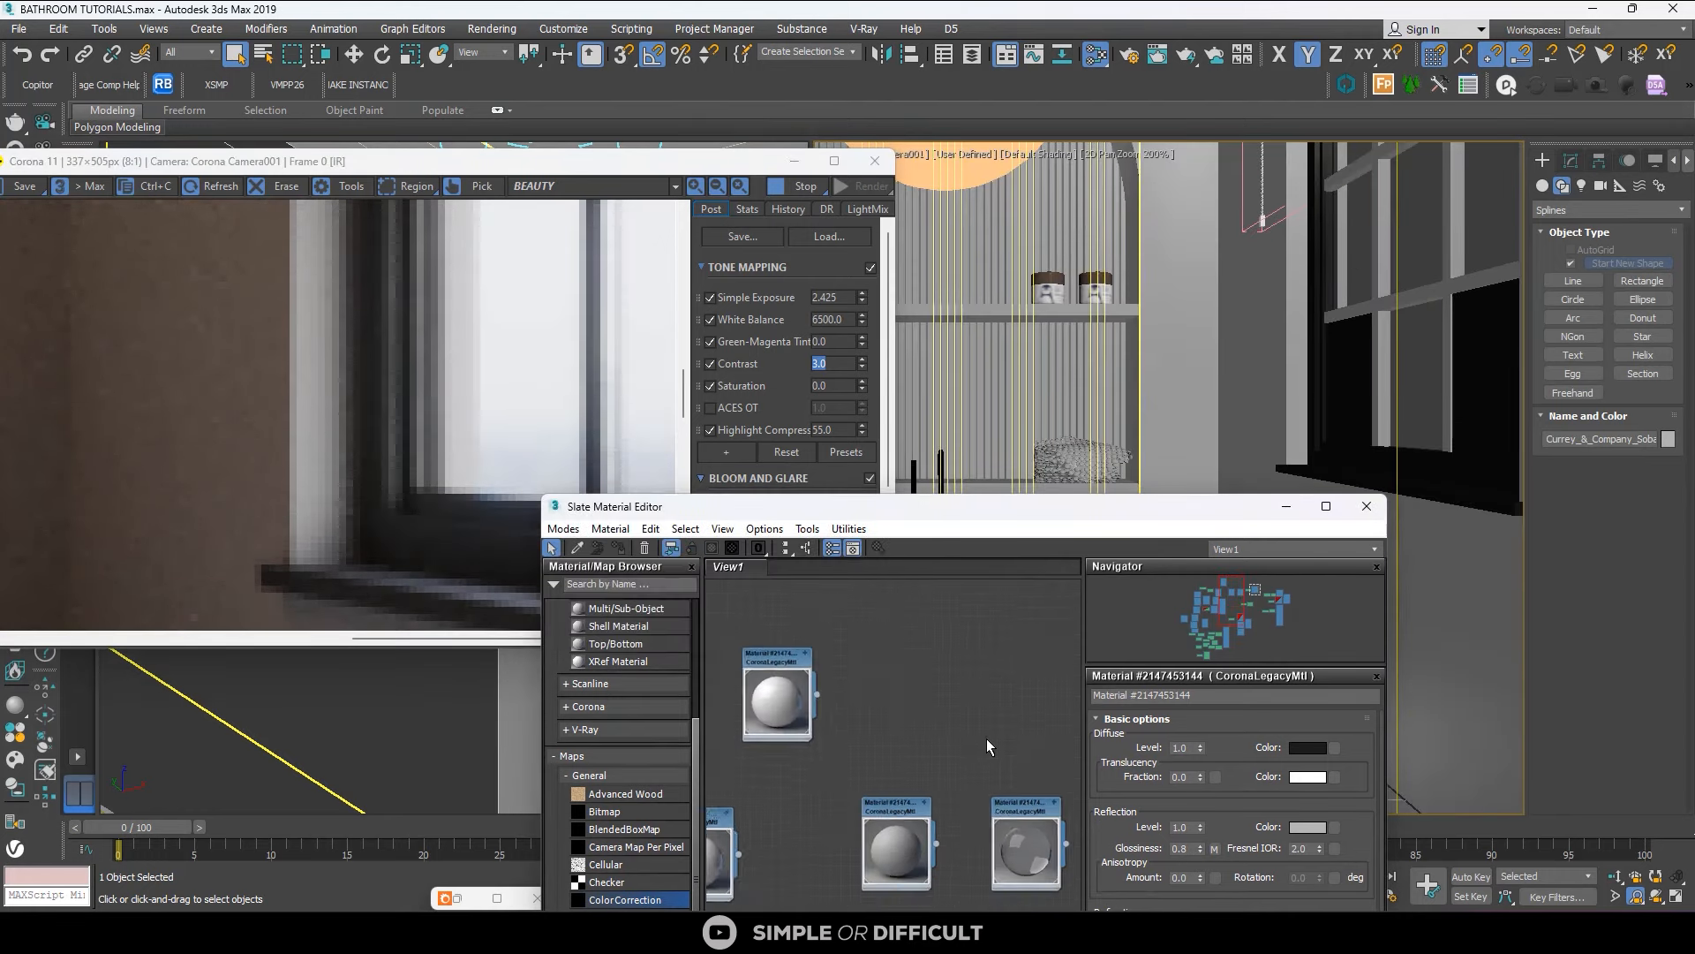
pyautogui.moveTo(987, 739); pyautogui.dragTo(835, 803, button='middle')
pyautogui.scroll(-1, 834, 803)
pyautogui.moveTo(938, 793); pyautogui.dragTo(861, 606, button='middle')
pyautogui.scroll(4, 861, 606)
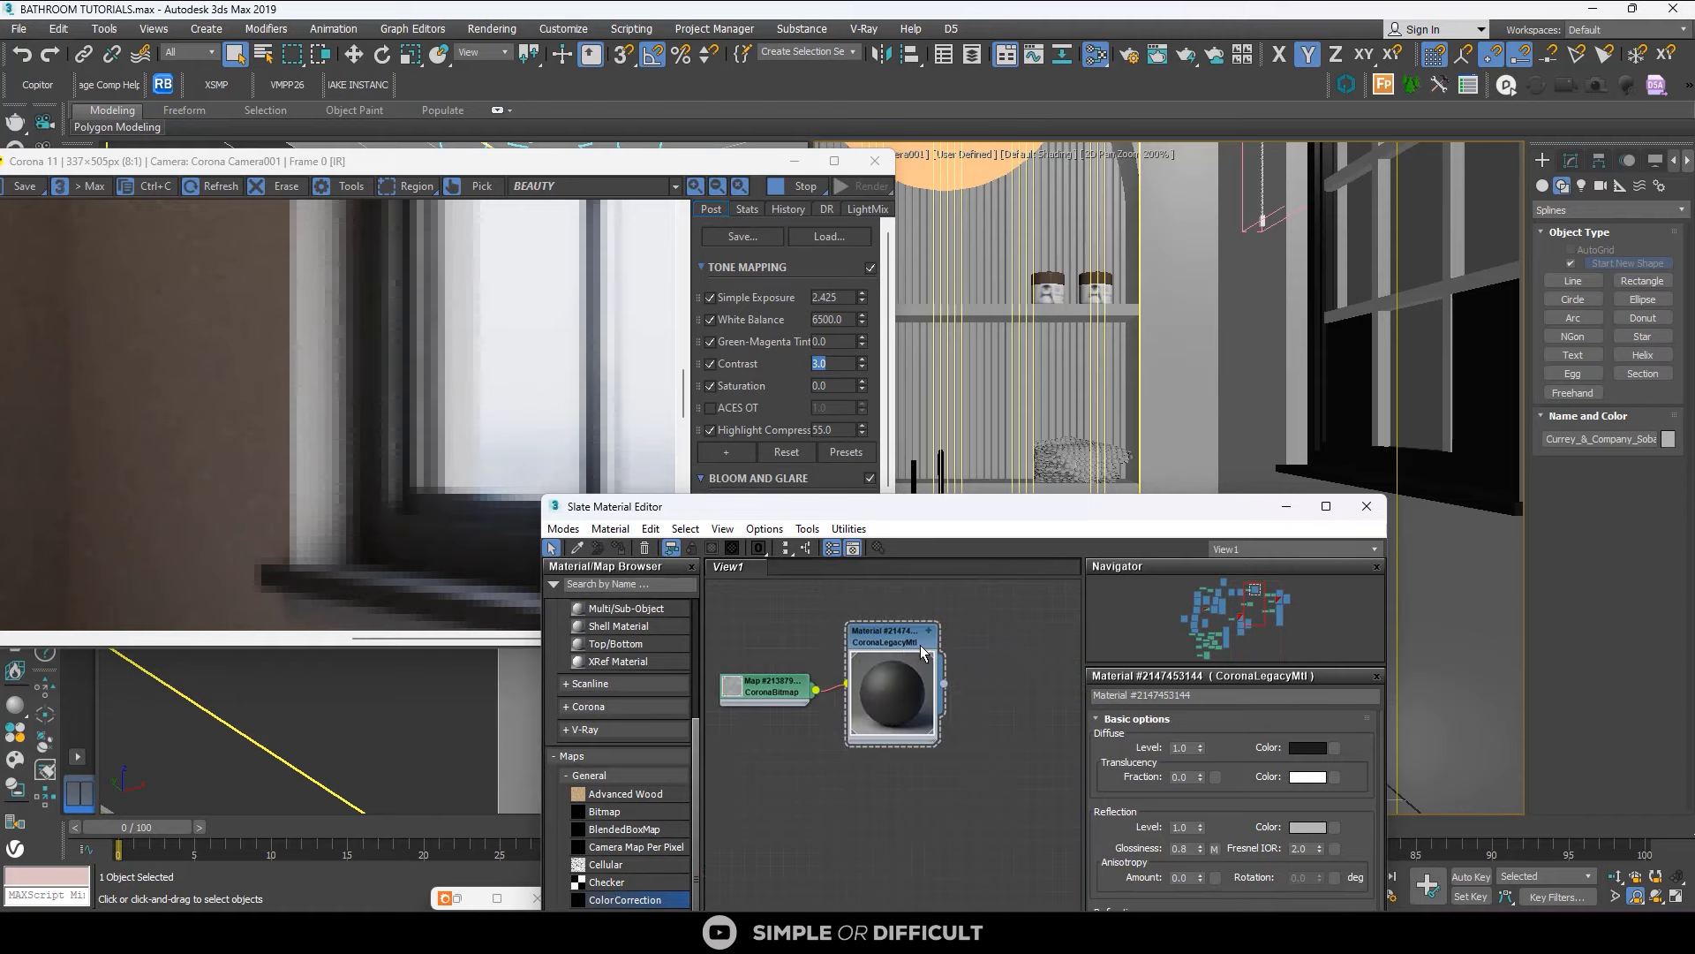
pyautogui.click(899, 645)
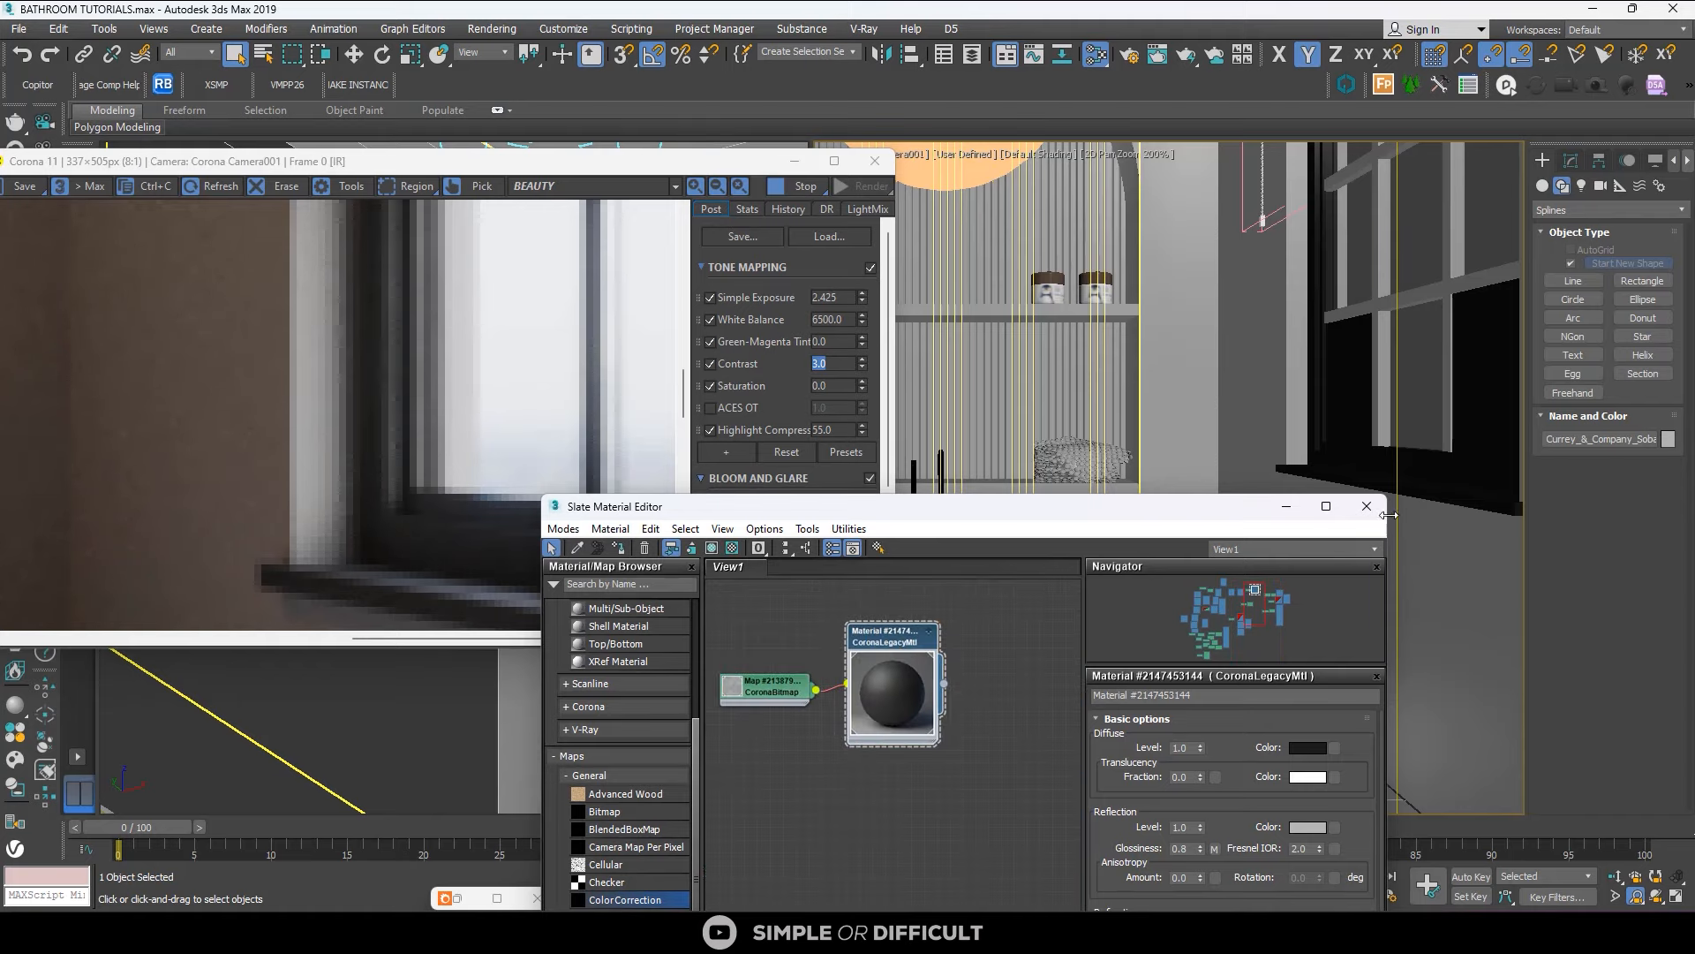
pyautogui.click(1327, 506)
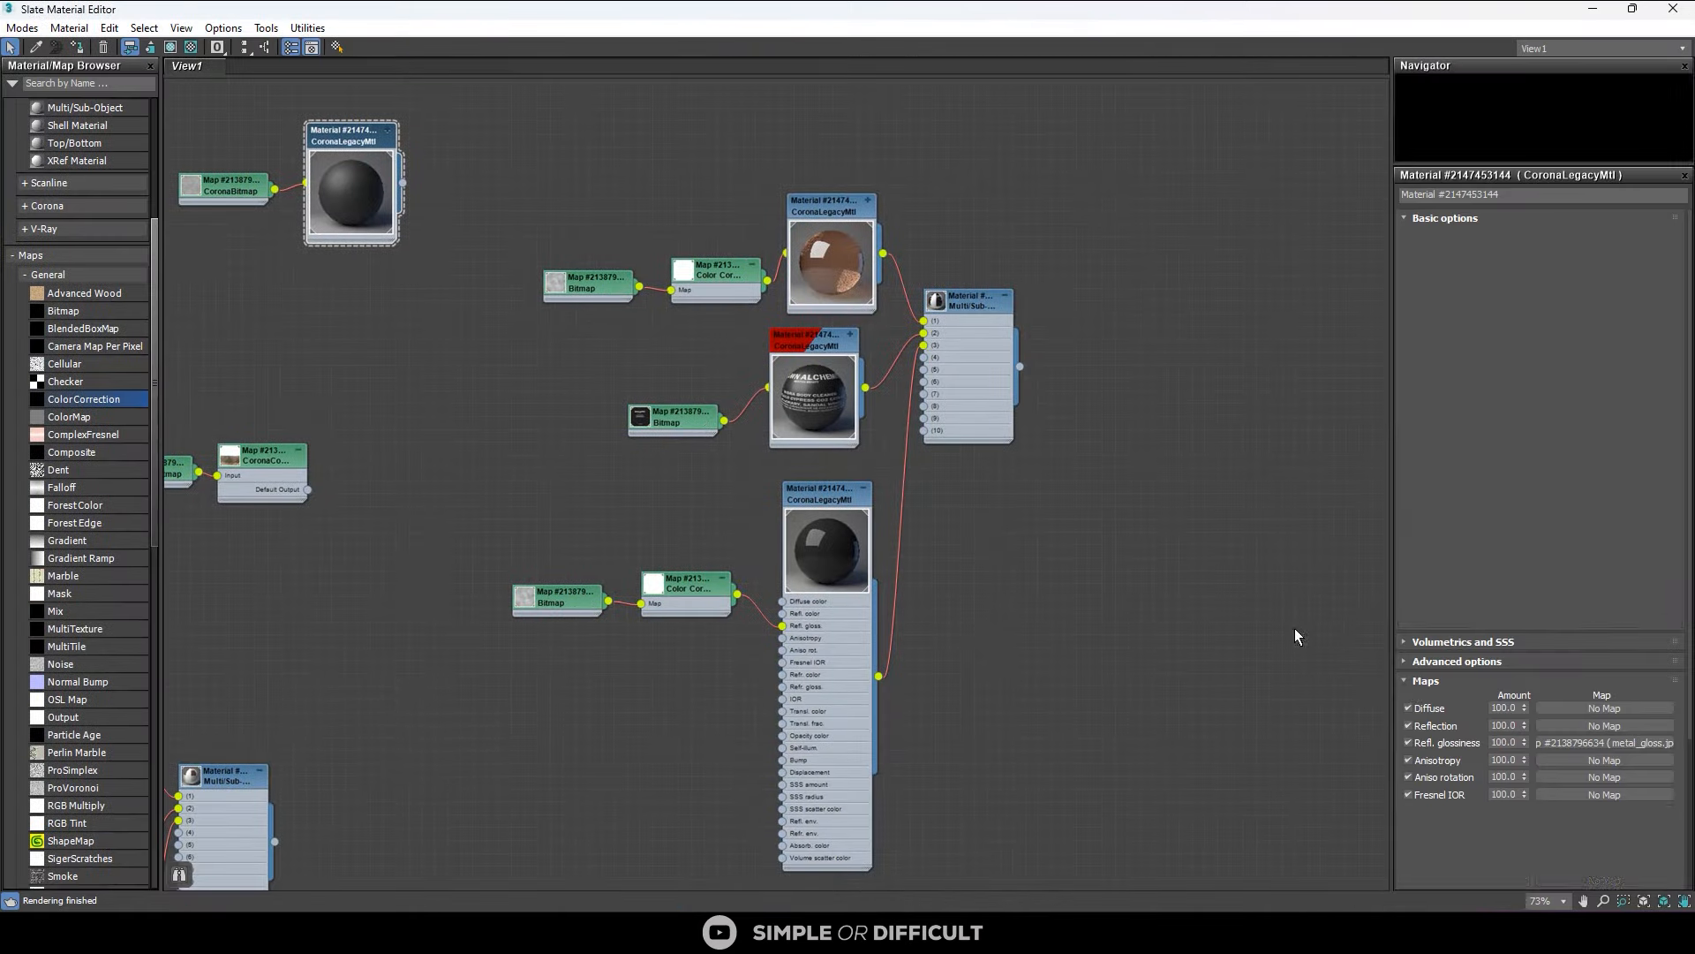
pyautogui.doubleClick(1503, 742)
pyautogui.write('75')
pyautogui.press('Return')
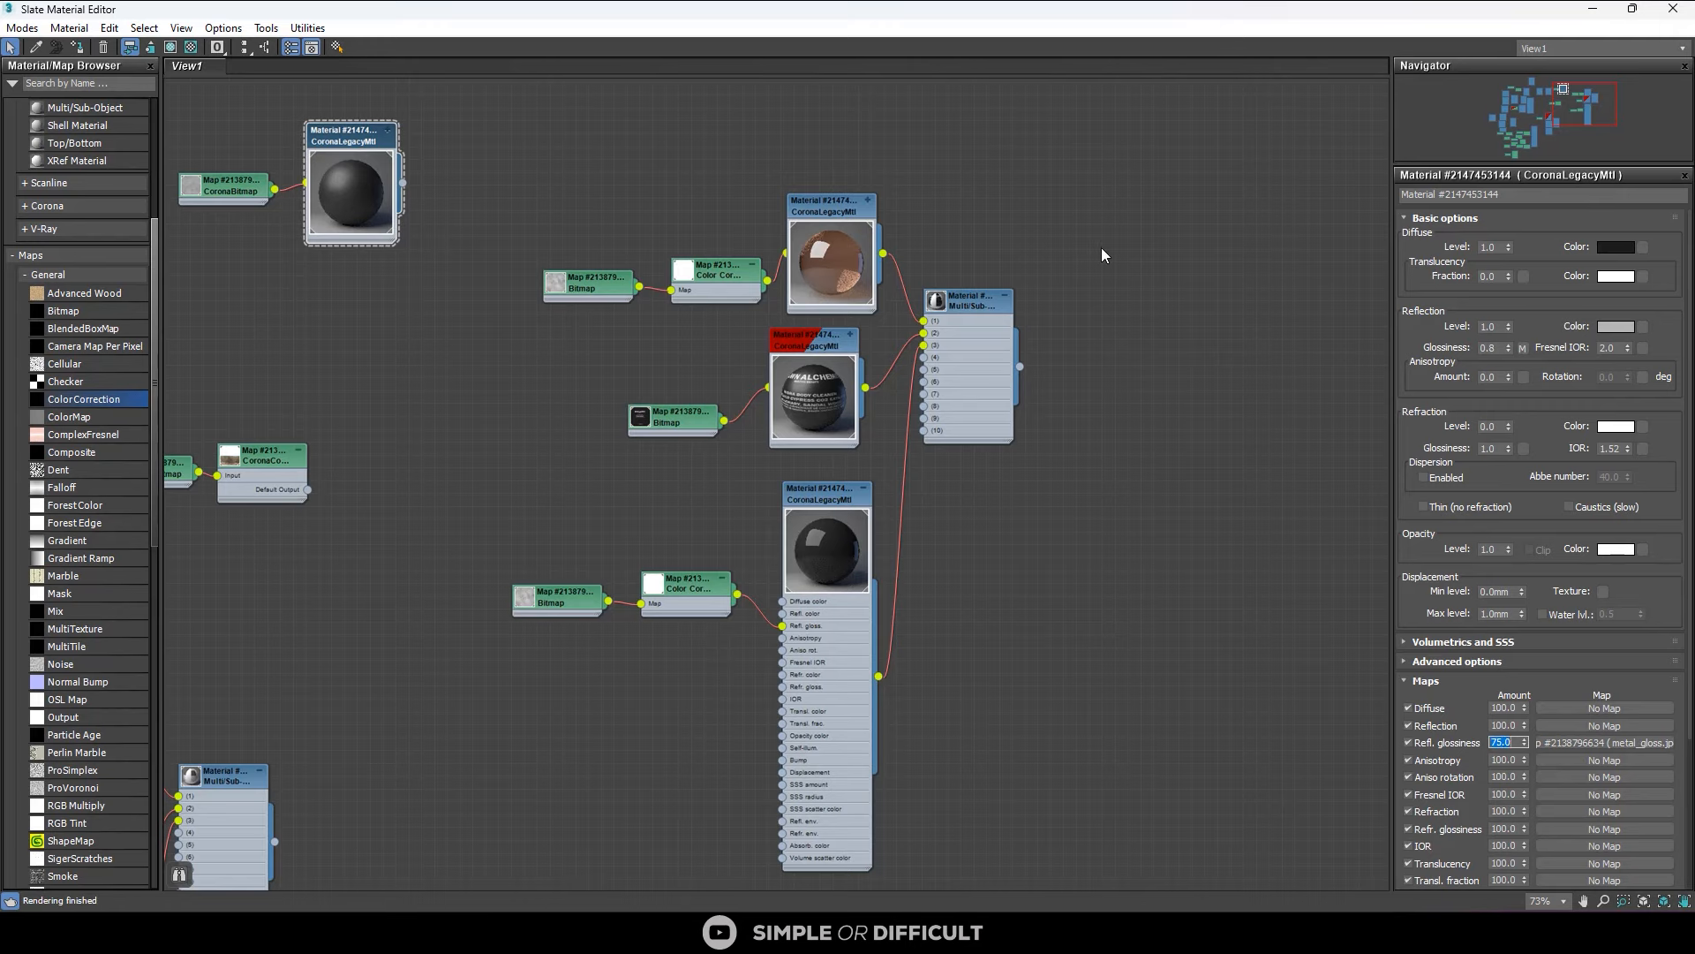
# Review the black window frame and the overall bathroom in the interactive render.
pyautogui.doubleClick(1027, 17)
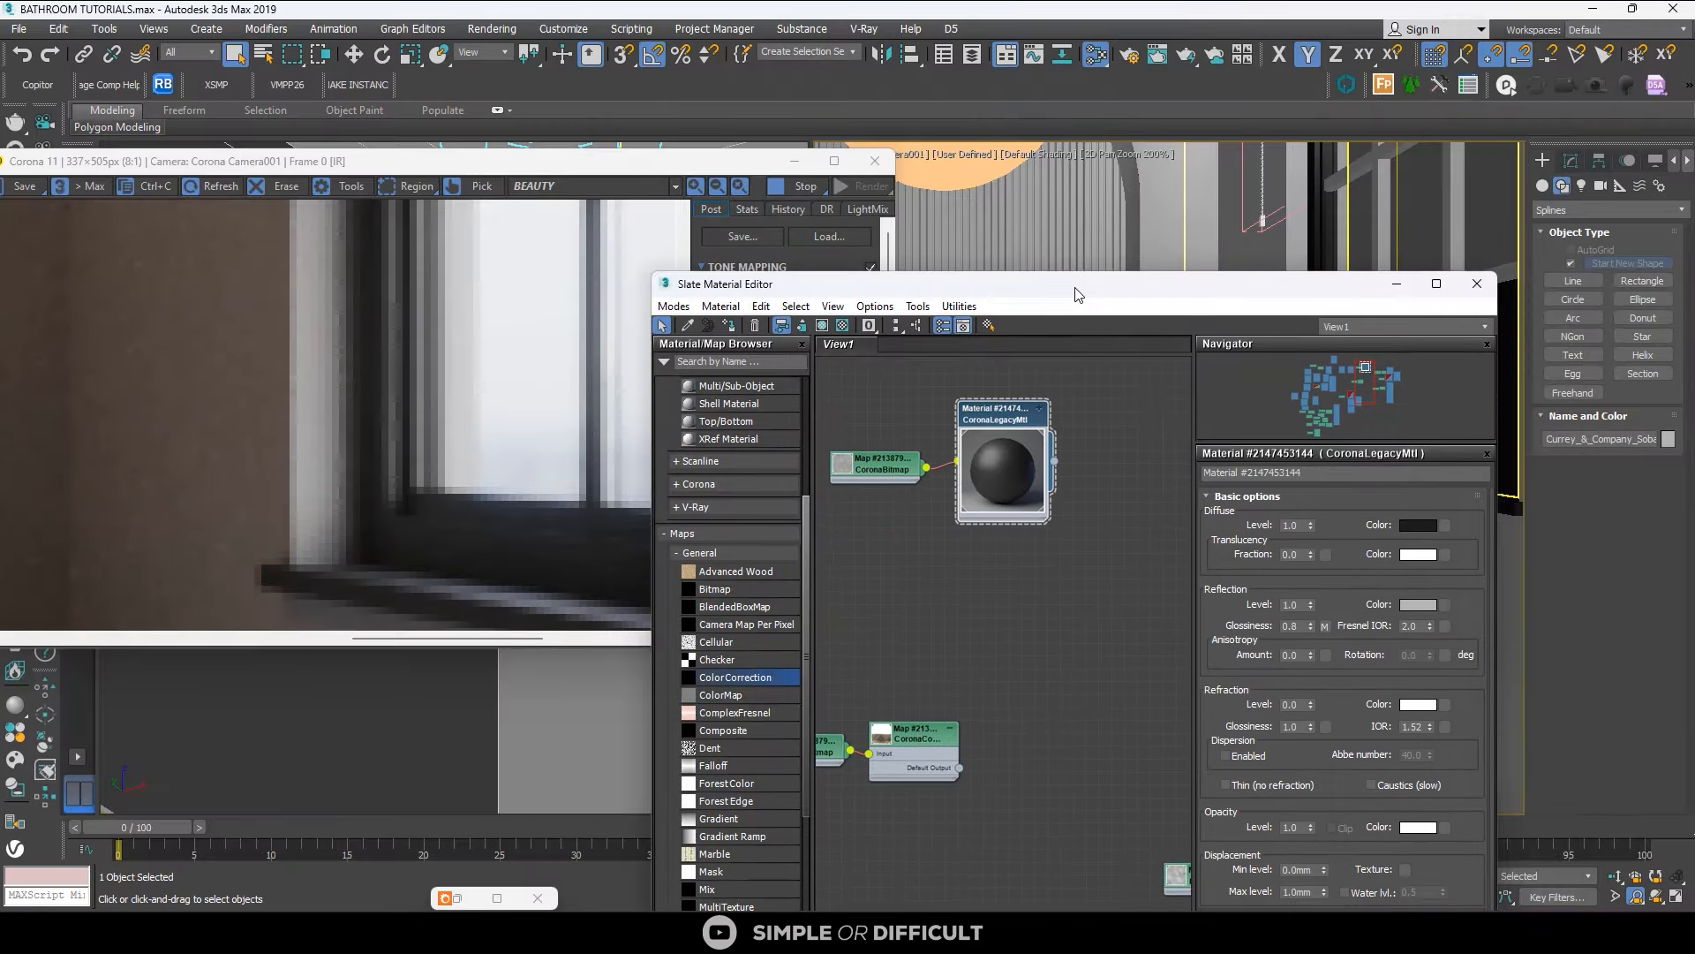
pyautogui.scroll(-3, 469, 443)
pyautogui.scroll(1, 369, 427)
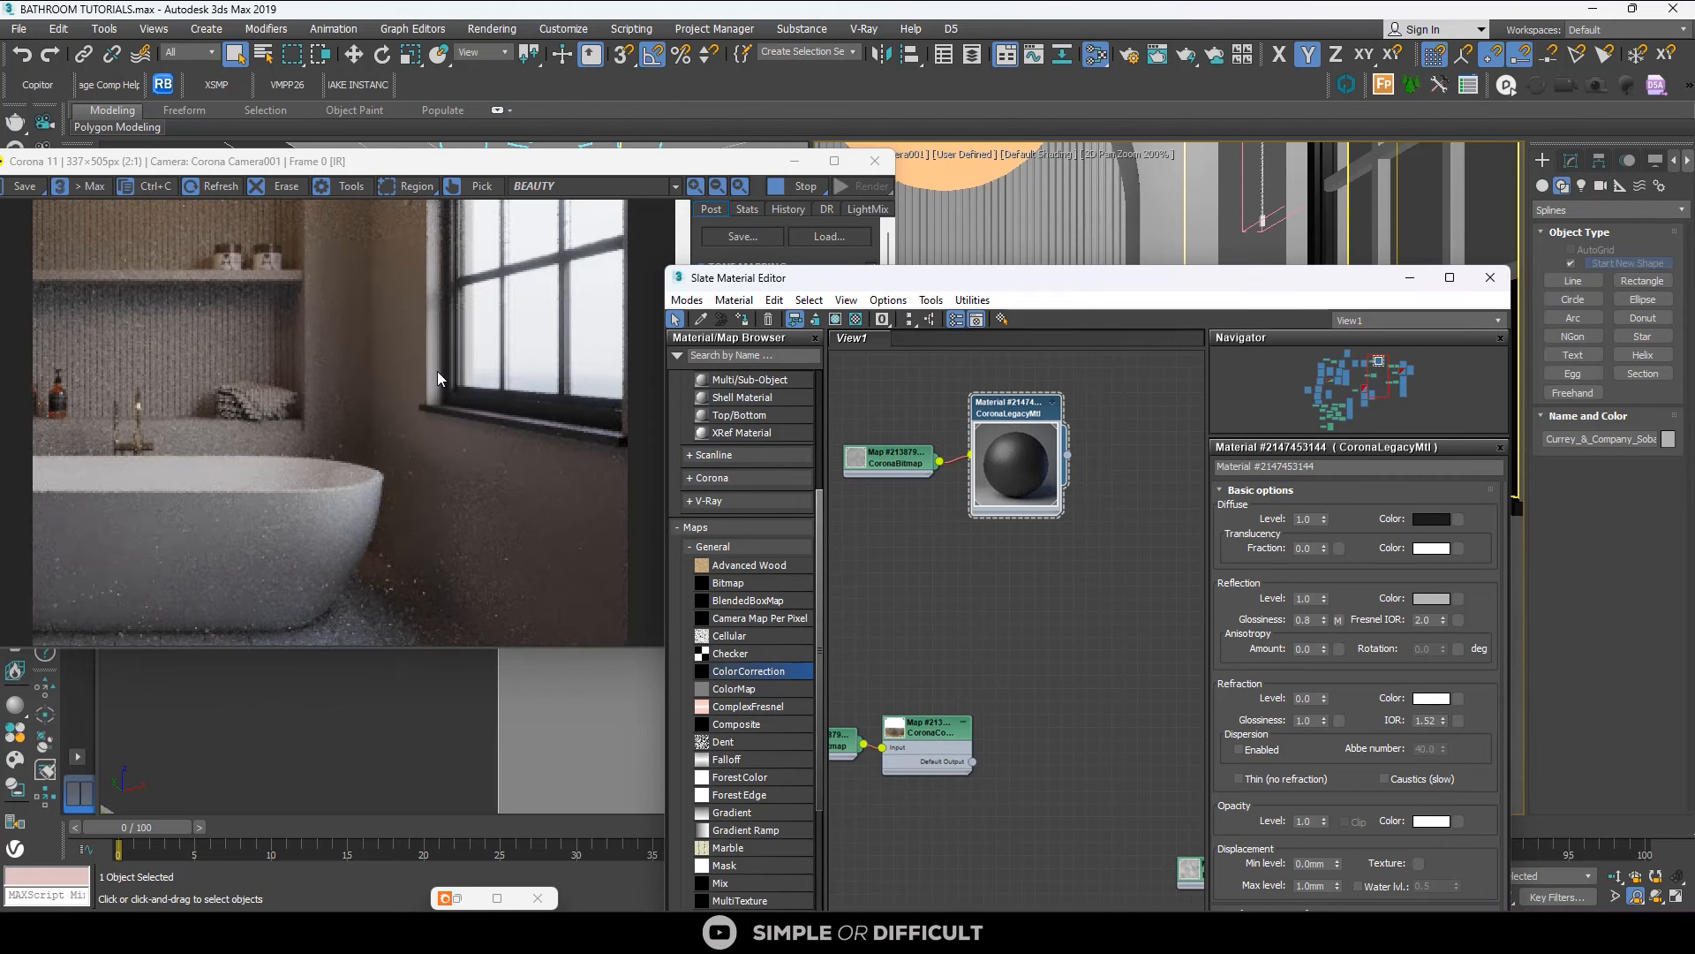
pyautogui.scroll(-1, 490, 424)
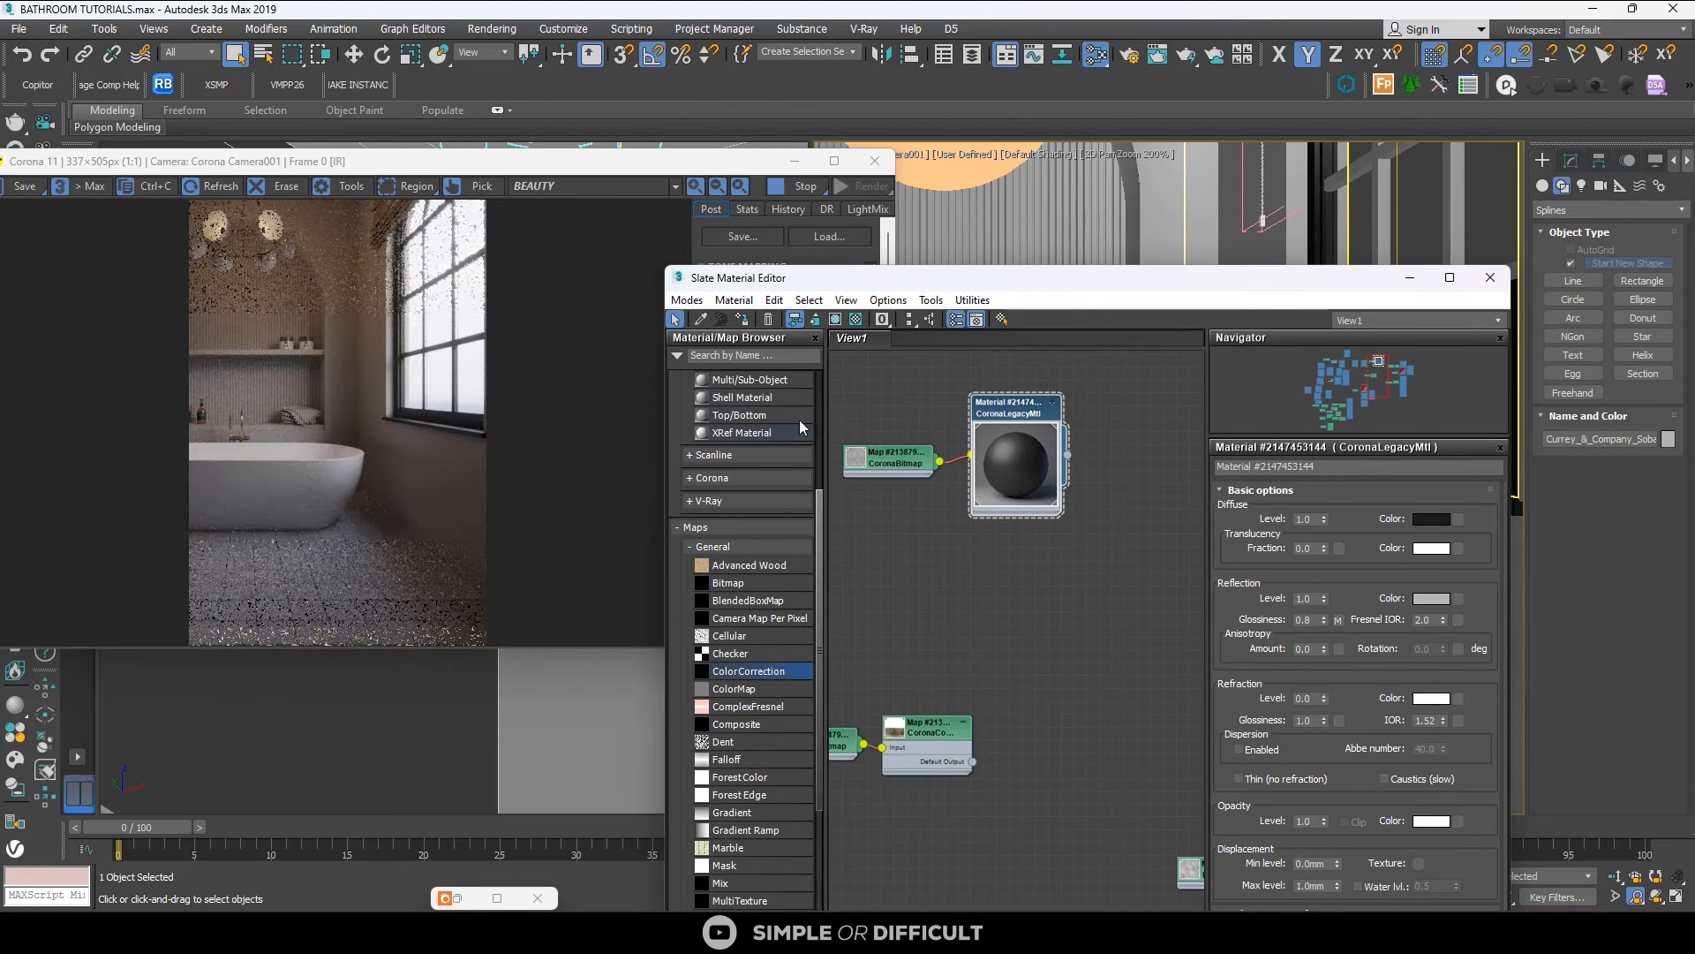
pyautogui.moveTo(883, 277); pyautogui.dragTo(1021, 255)
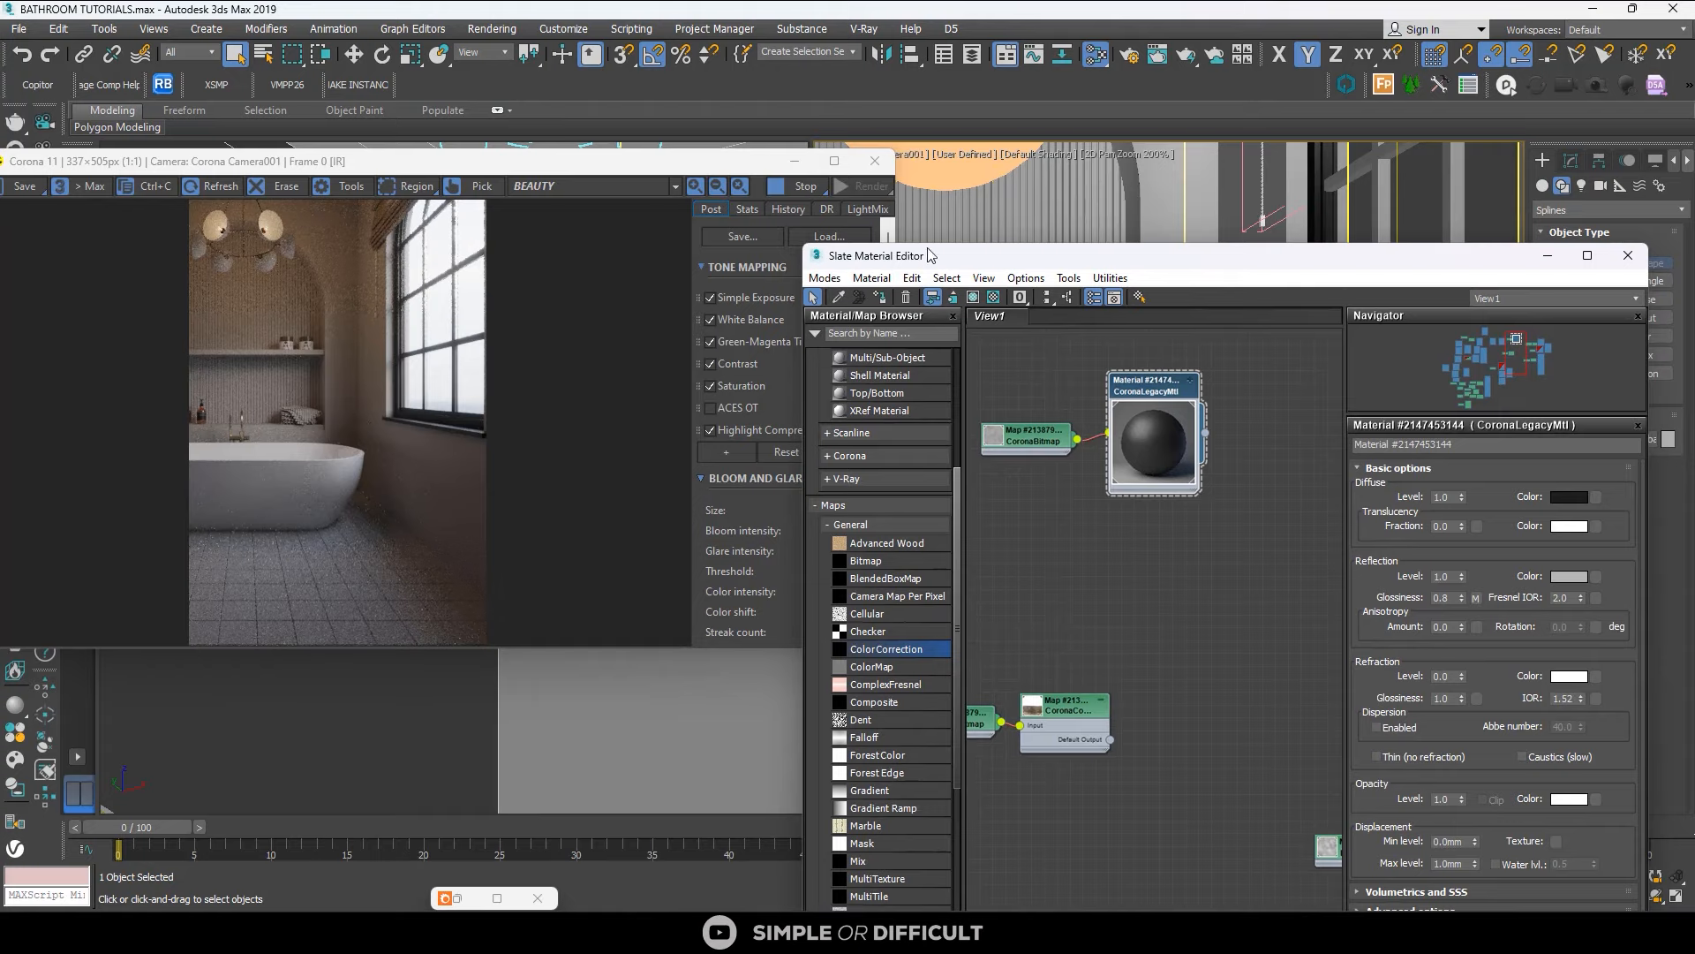
pyautogui.click(832, 161)
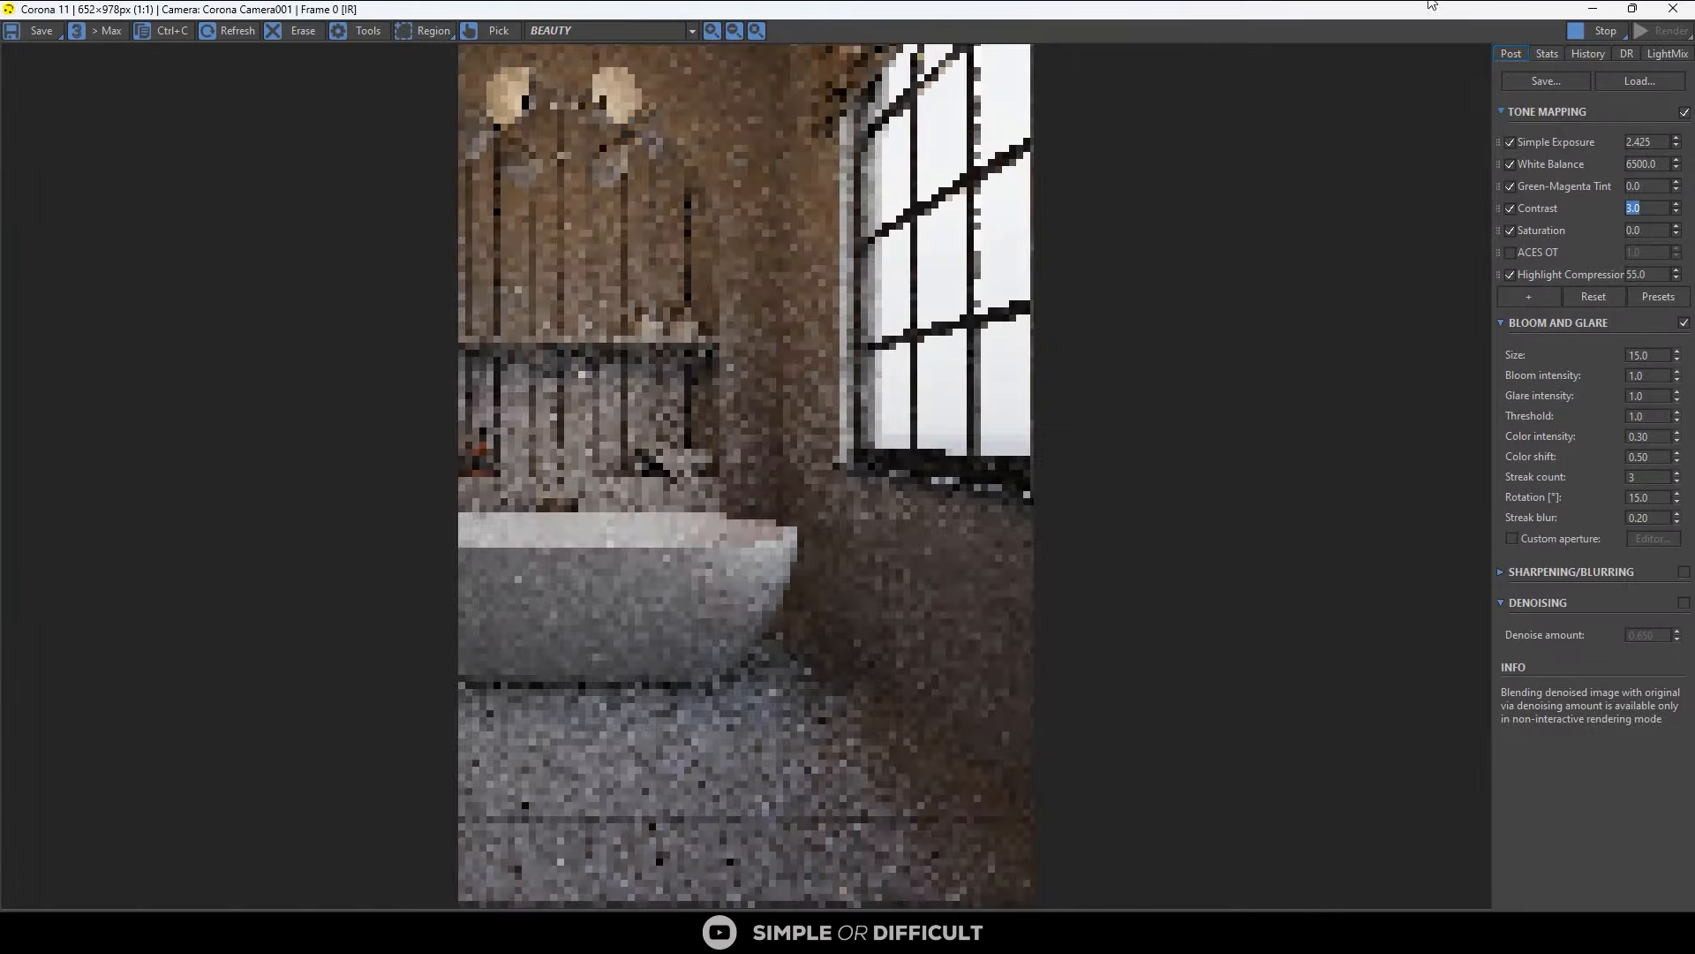
pyautogui.moveTo(1431, 6); pyautogui.dragTo(1431, 15)
pyautogui.moveTo(1150, 17); pyautogui.dragTo(185, 205)
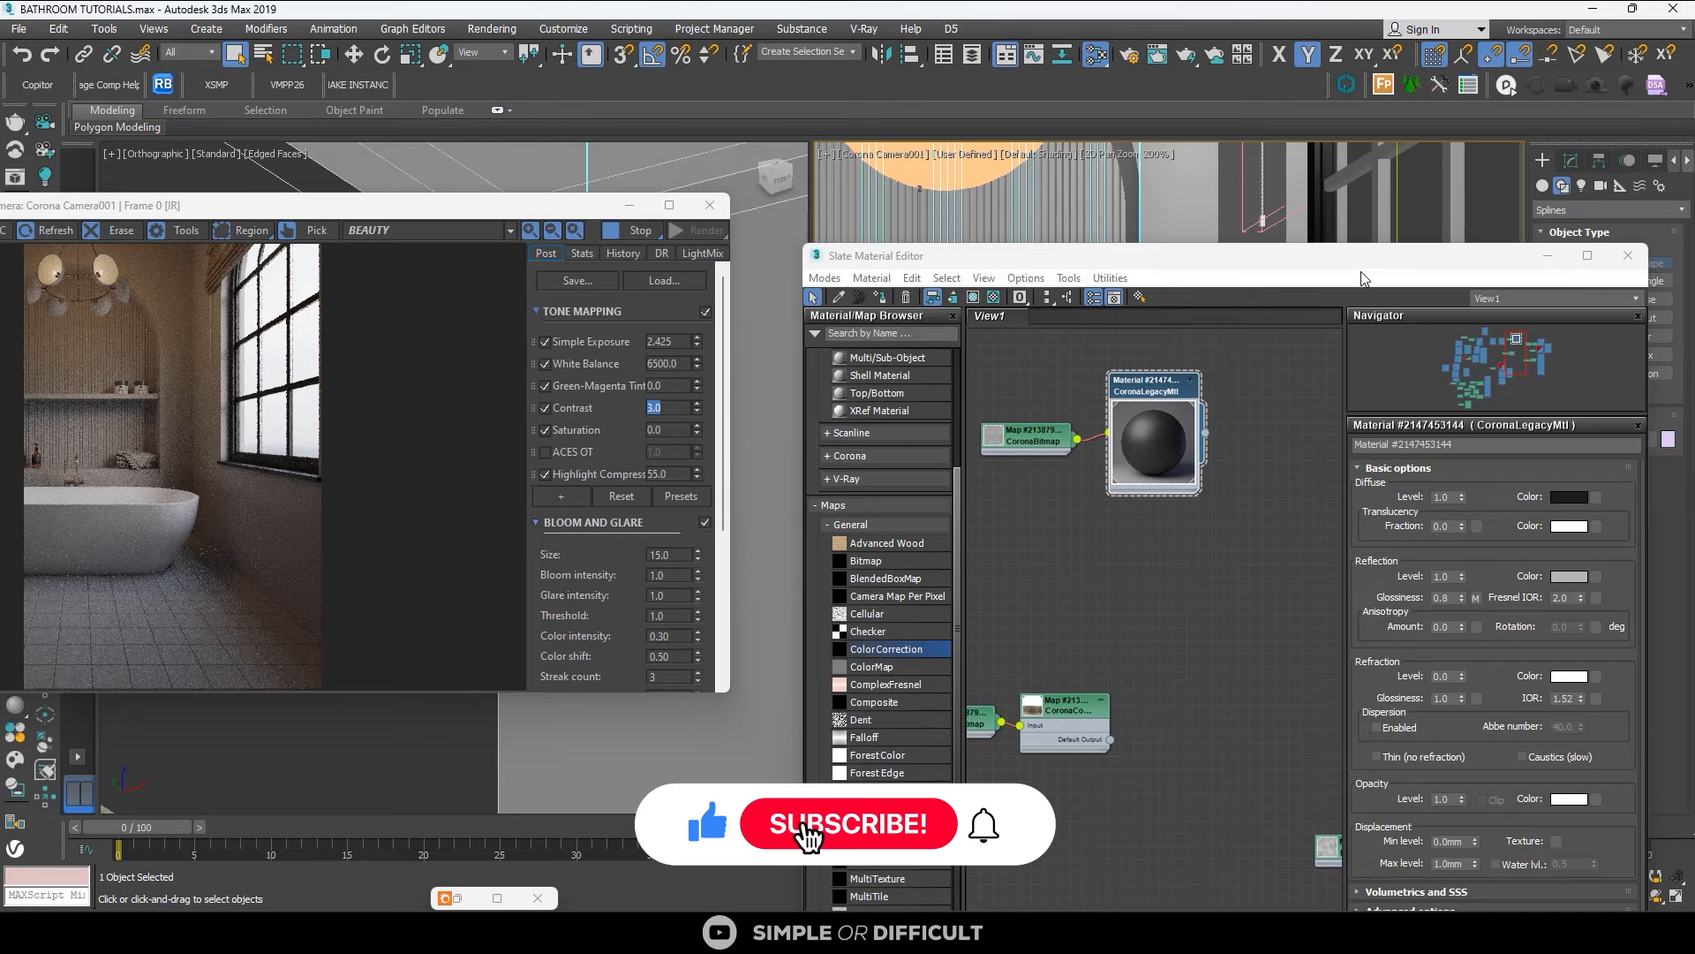
# Examine the folded towel on the niche shelf up close in the camera view and interactive render.
pyautogui.moveTo(1344, 269); pyautogui.dragTo(670, 337)
pyautogui.click(1092, 448)
pyautogui.scroll(10, 1092, 449)
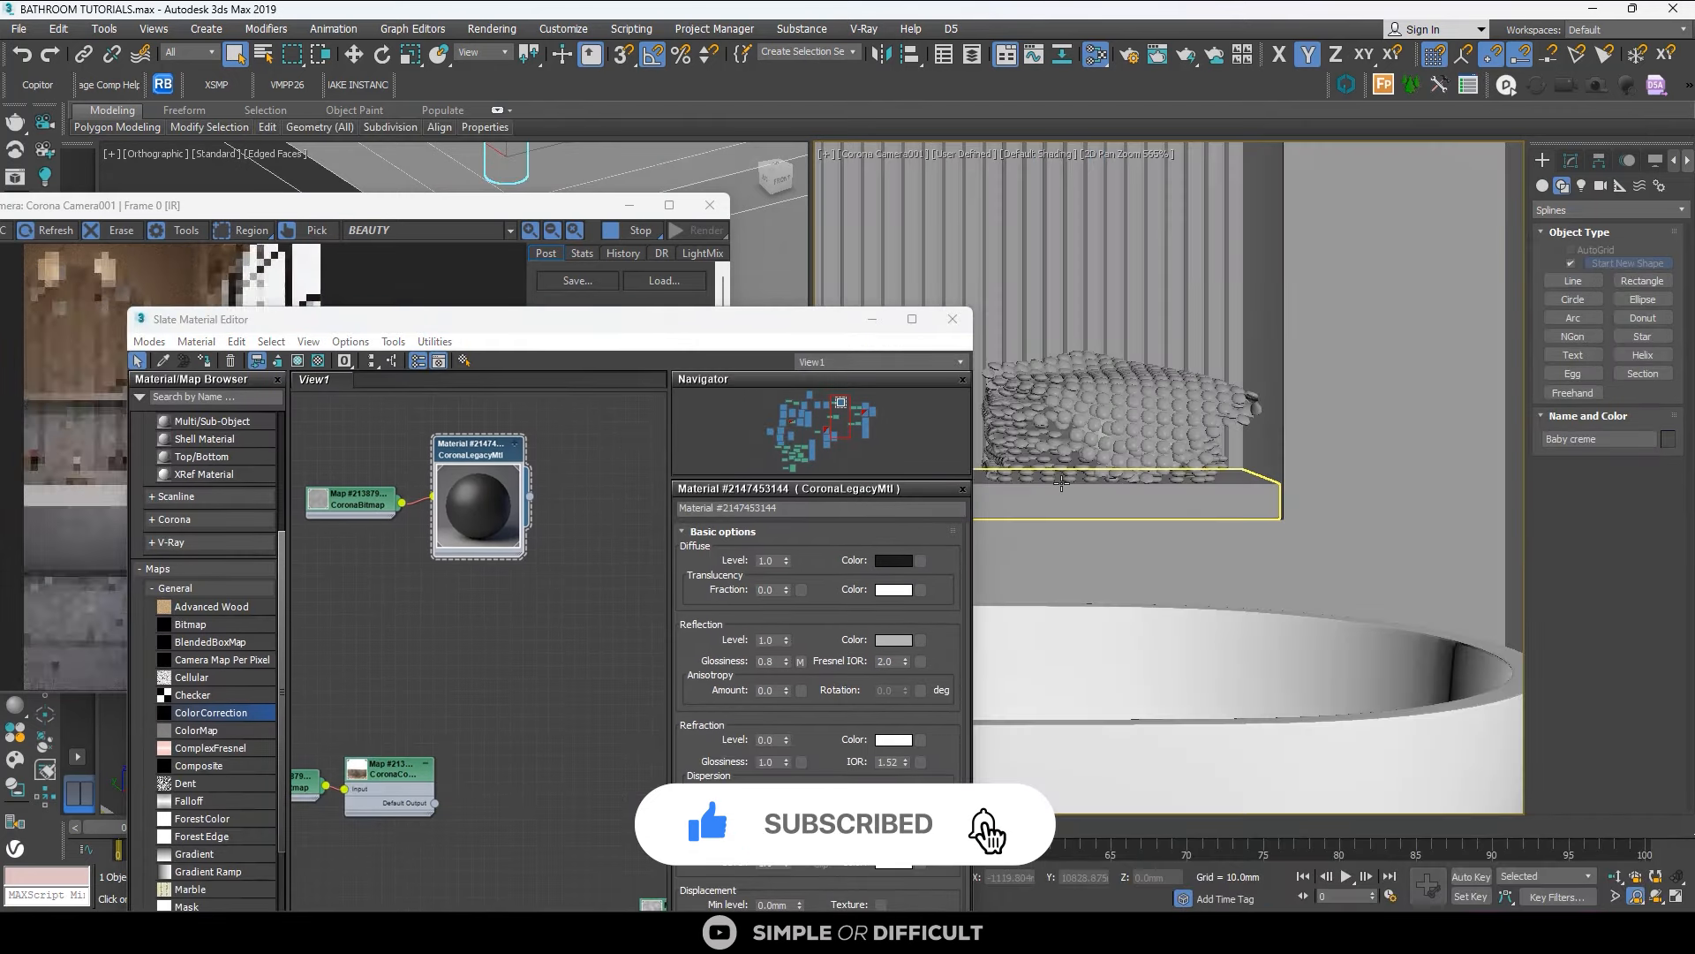
pyautogui.scroll(-5, 1092, 449)
pyautogui.scroll(2, 1092, 449)
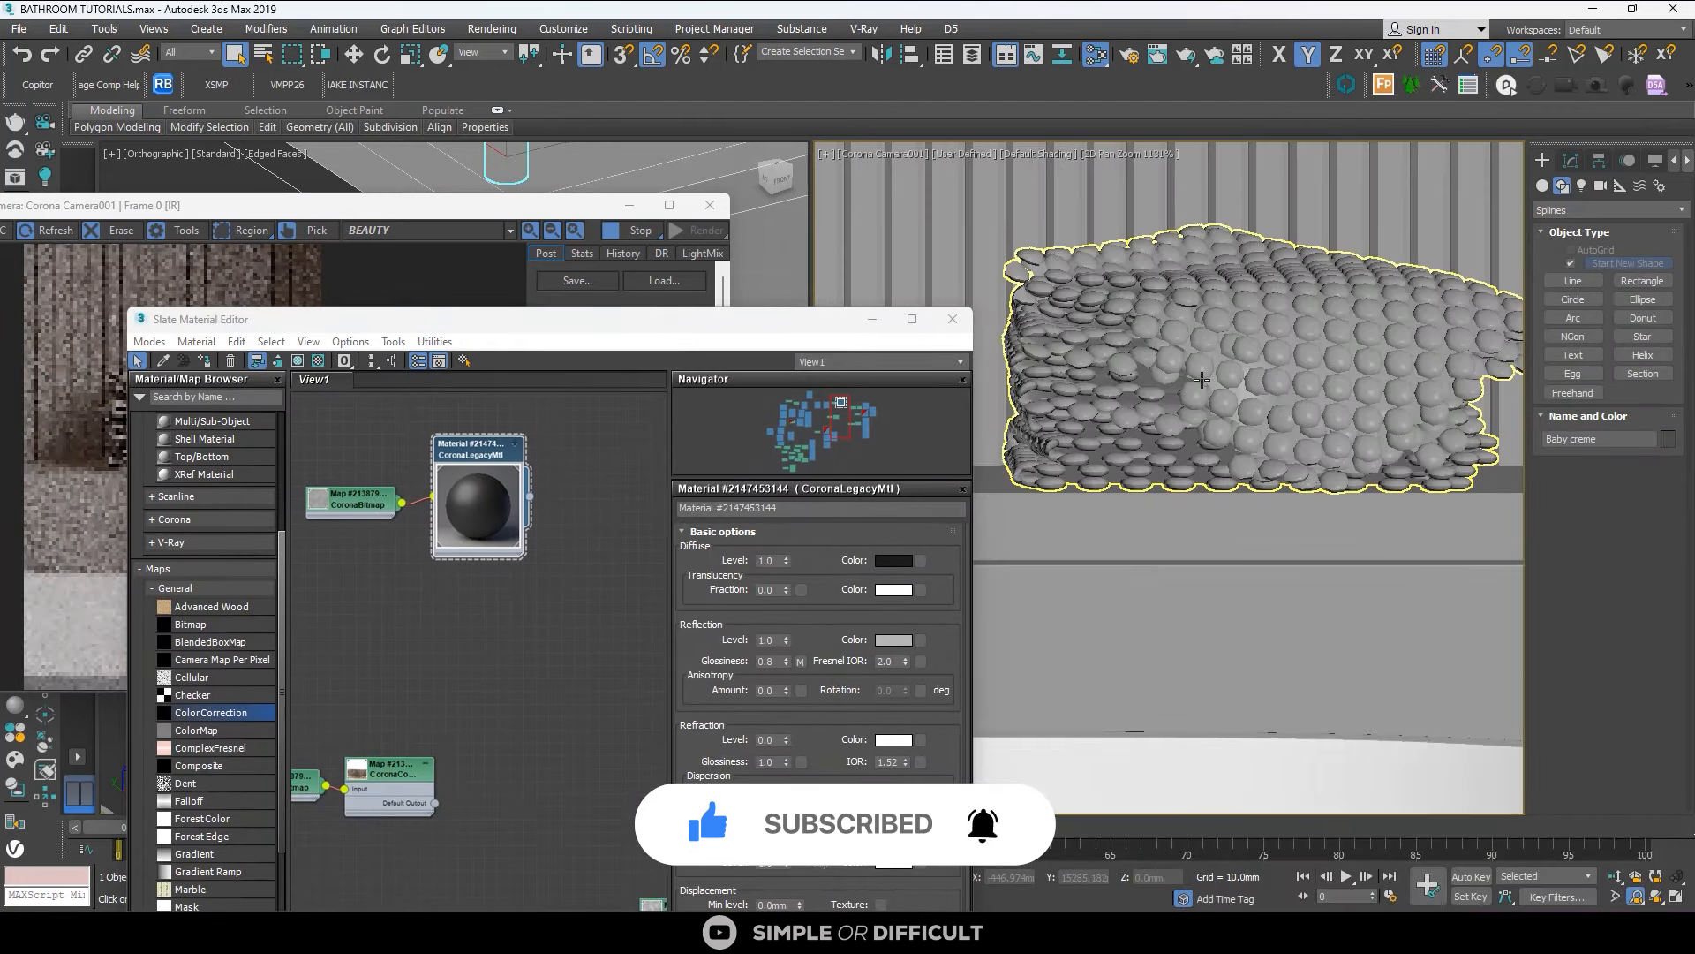
pyautogui.moveTo(602, 332); pyautogui.dragTo(1178, 341)
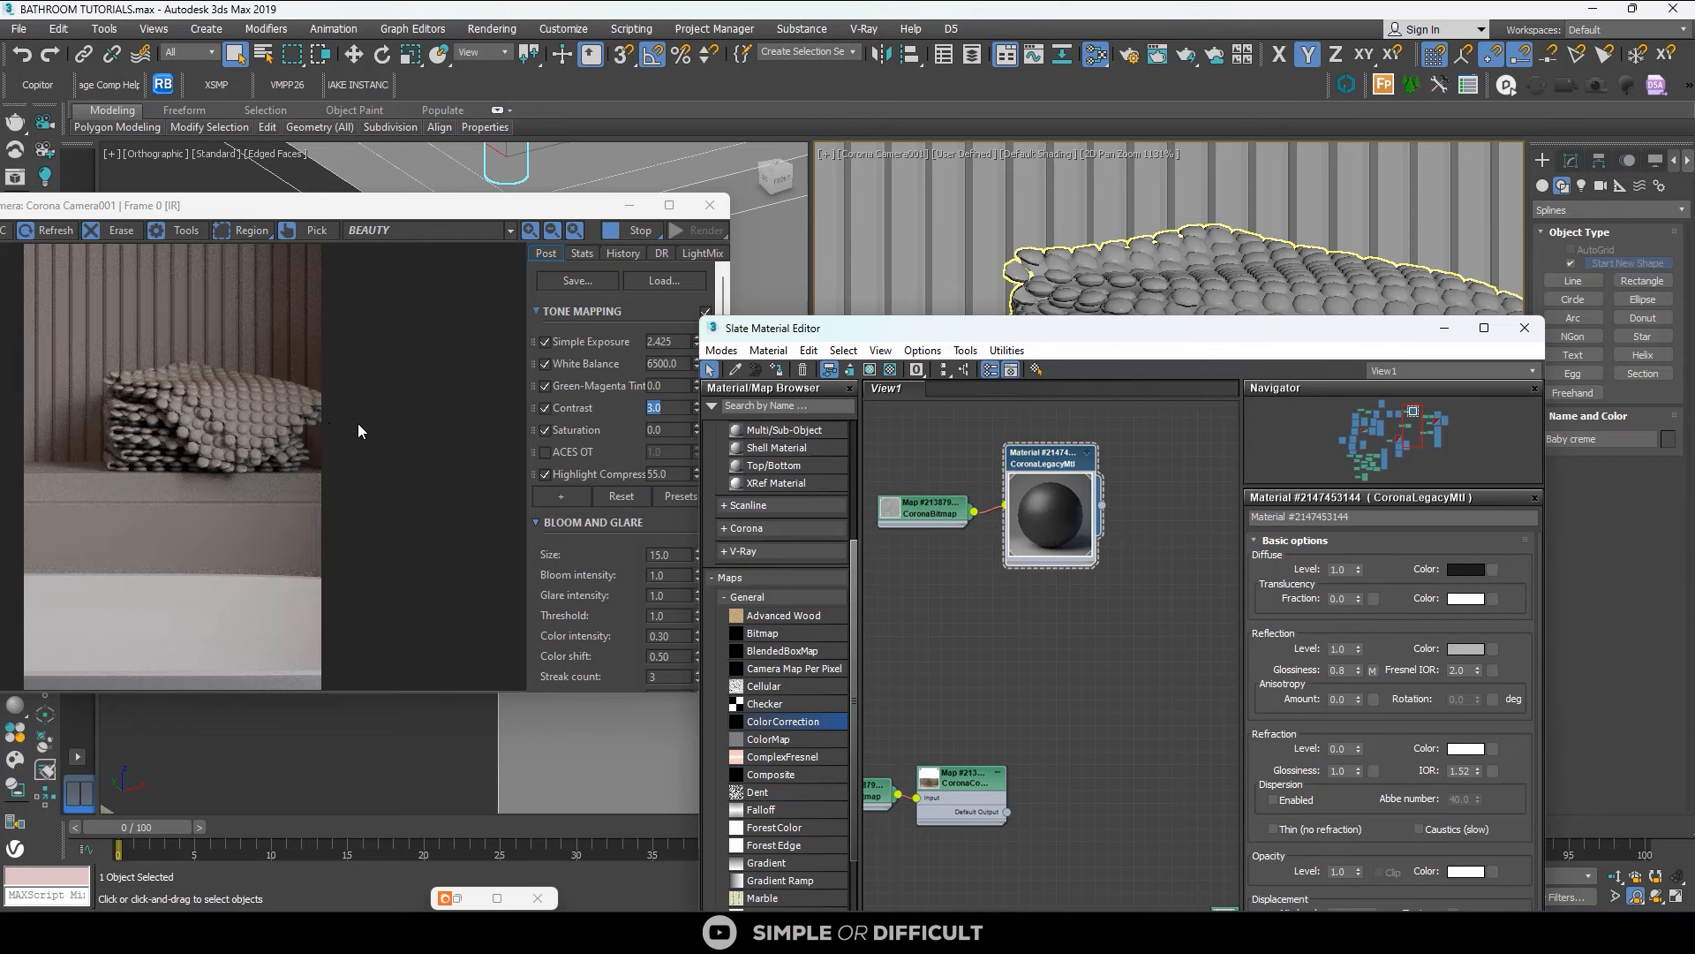
# Stop the interactive render and select the TOWEL 01 group on the niche shelf in the camera view.
pyautogui.click(641, 230)
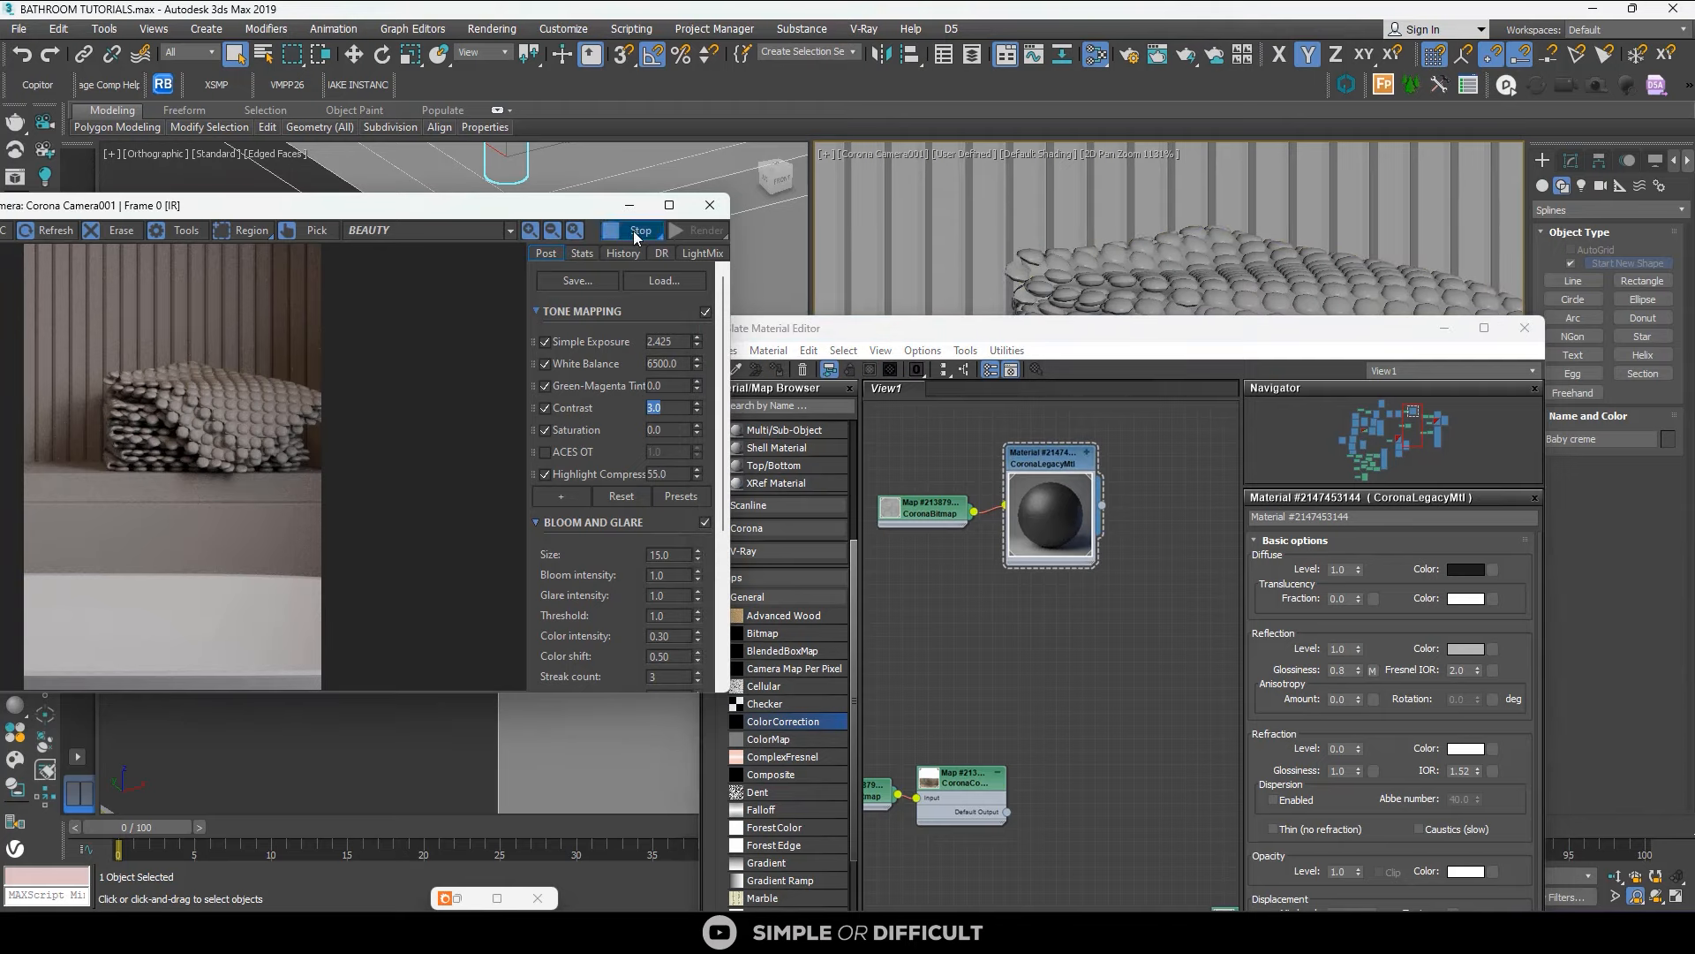
pyautogui.moveTo(1217, 336); pyautogui.dragTo(658, 246)
pyautogui.scroll(-5, 517, 458)
pyautogui.moveTo(555, 472); pyautogui.dragTo(450, 425, button='middle')
pyautogui.scroll(3, 1191, 402)
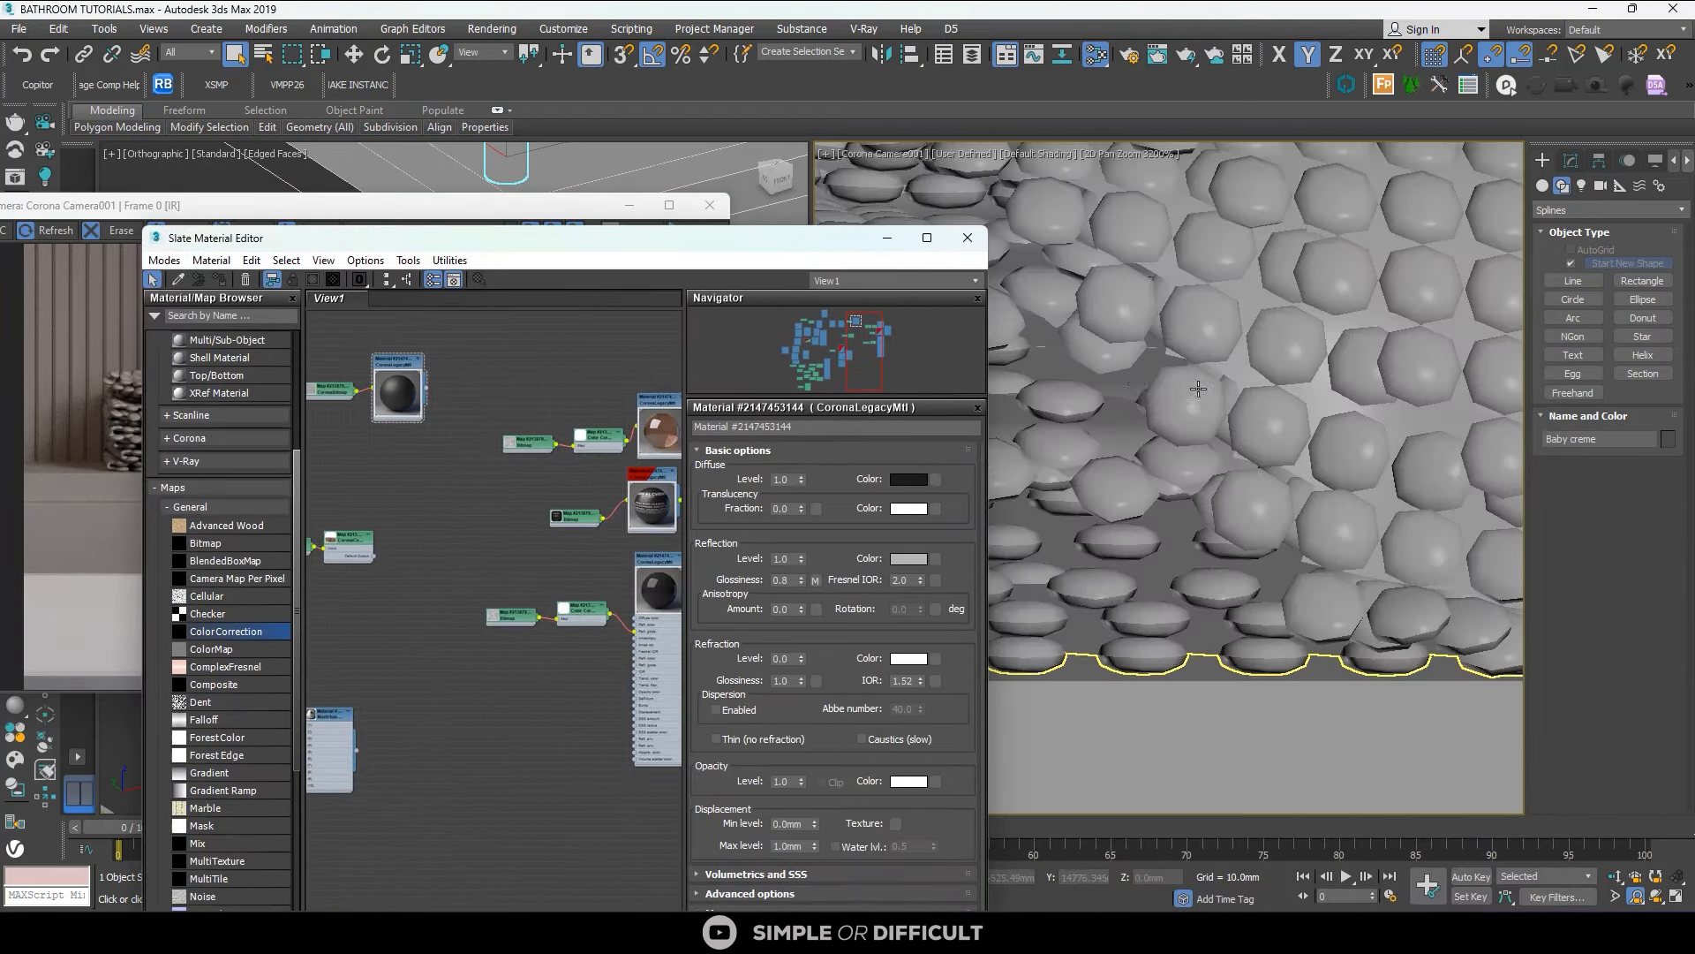
pyautogui.click(1137, 385)
pyautogui.scroll(-4, 1148, 382)
pyautogui.scroll(-4, 1147, 381)
pyautogui.scroll(5, 1141, 363)
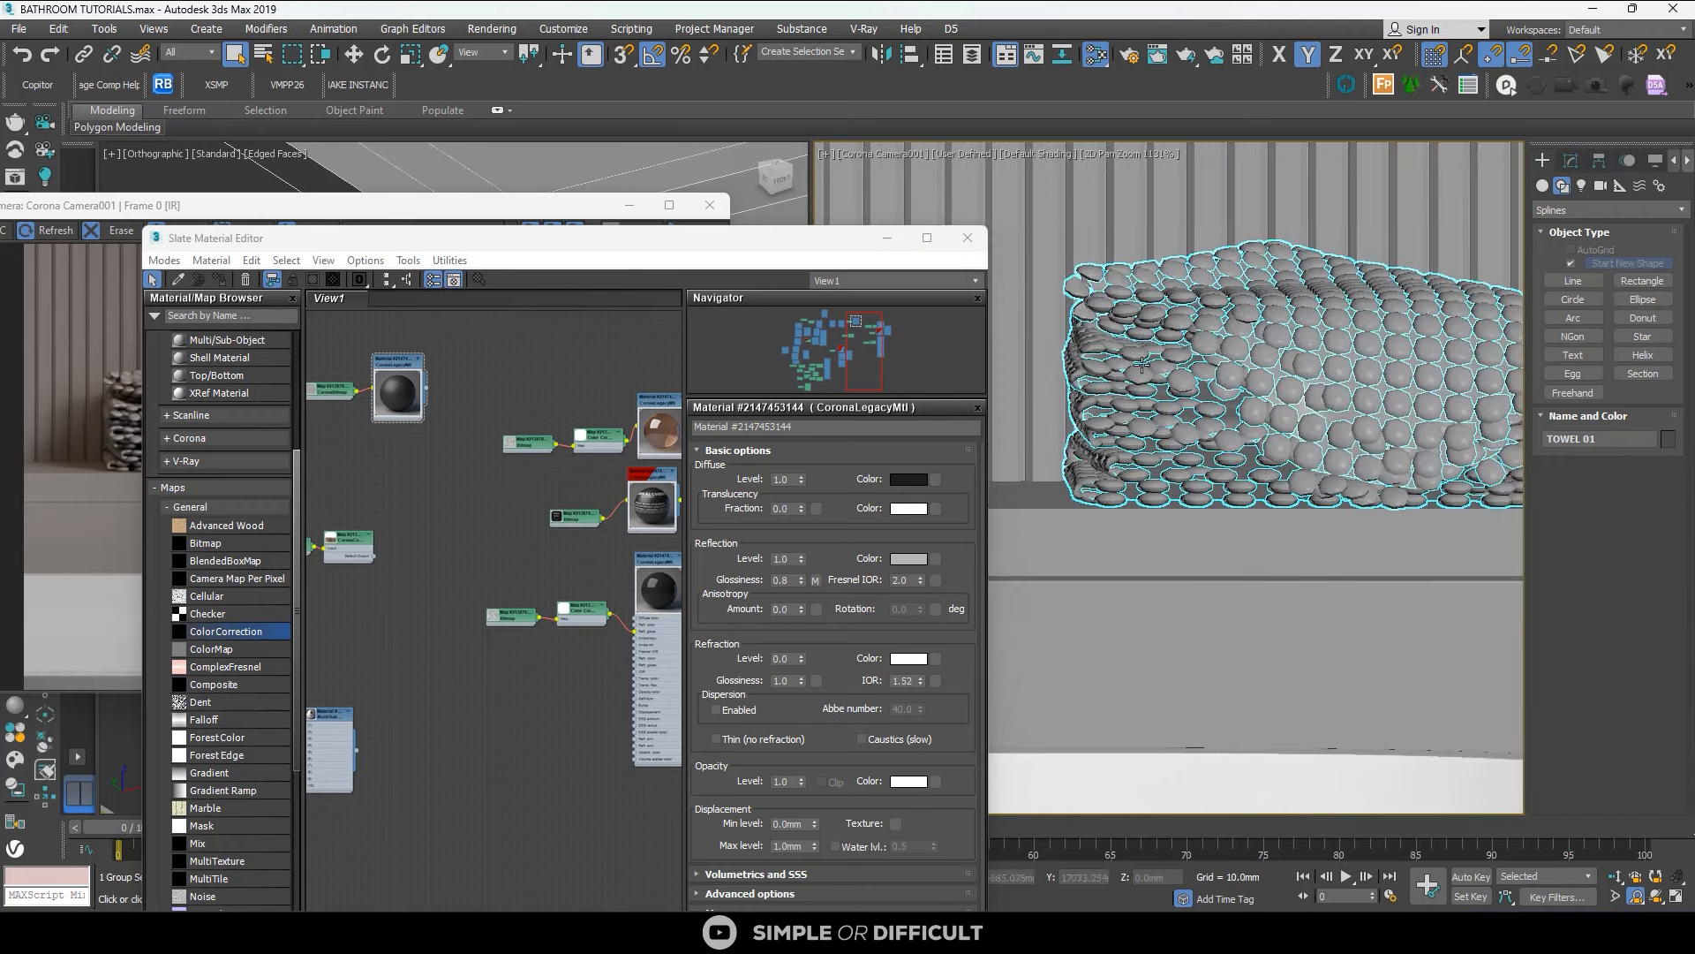
pyautogui.scroll(-3, 1144, 369)
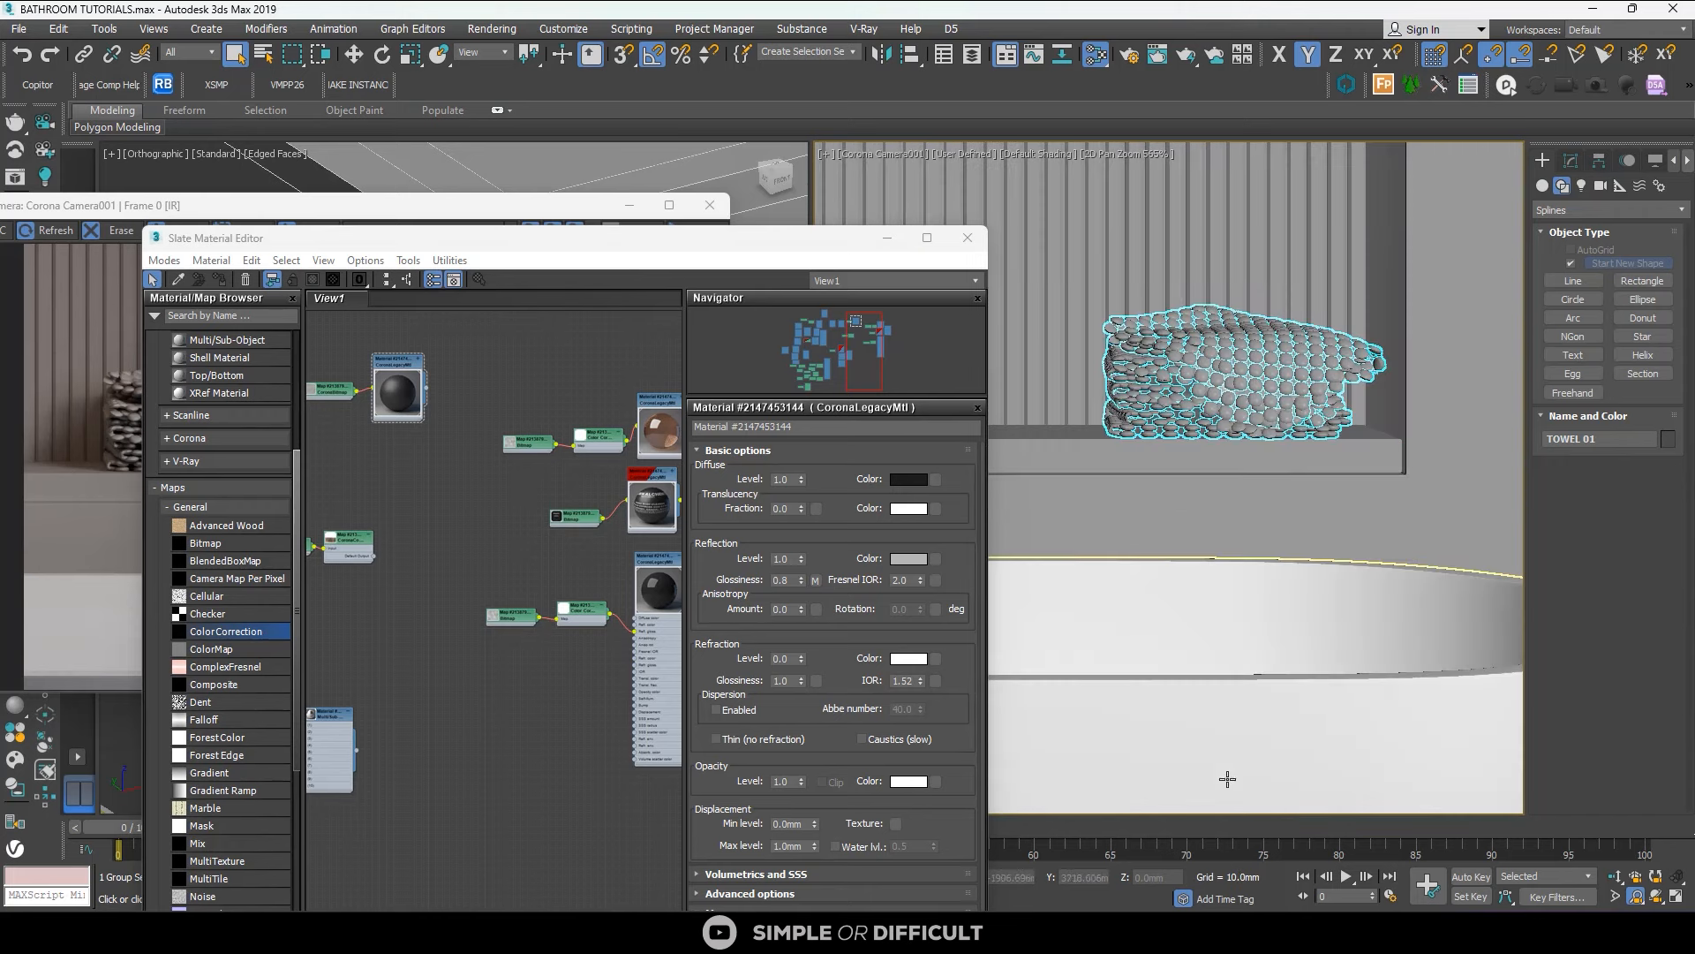
# Isolate the selected towel group and clear the render window away from the orthographic view.
pyautogui.moveTo(753, 251); pyautogui.dragTo(1373, 253)
pyautogui.click(913, 875)
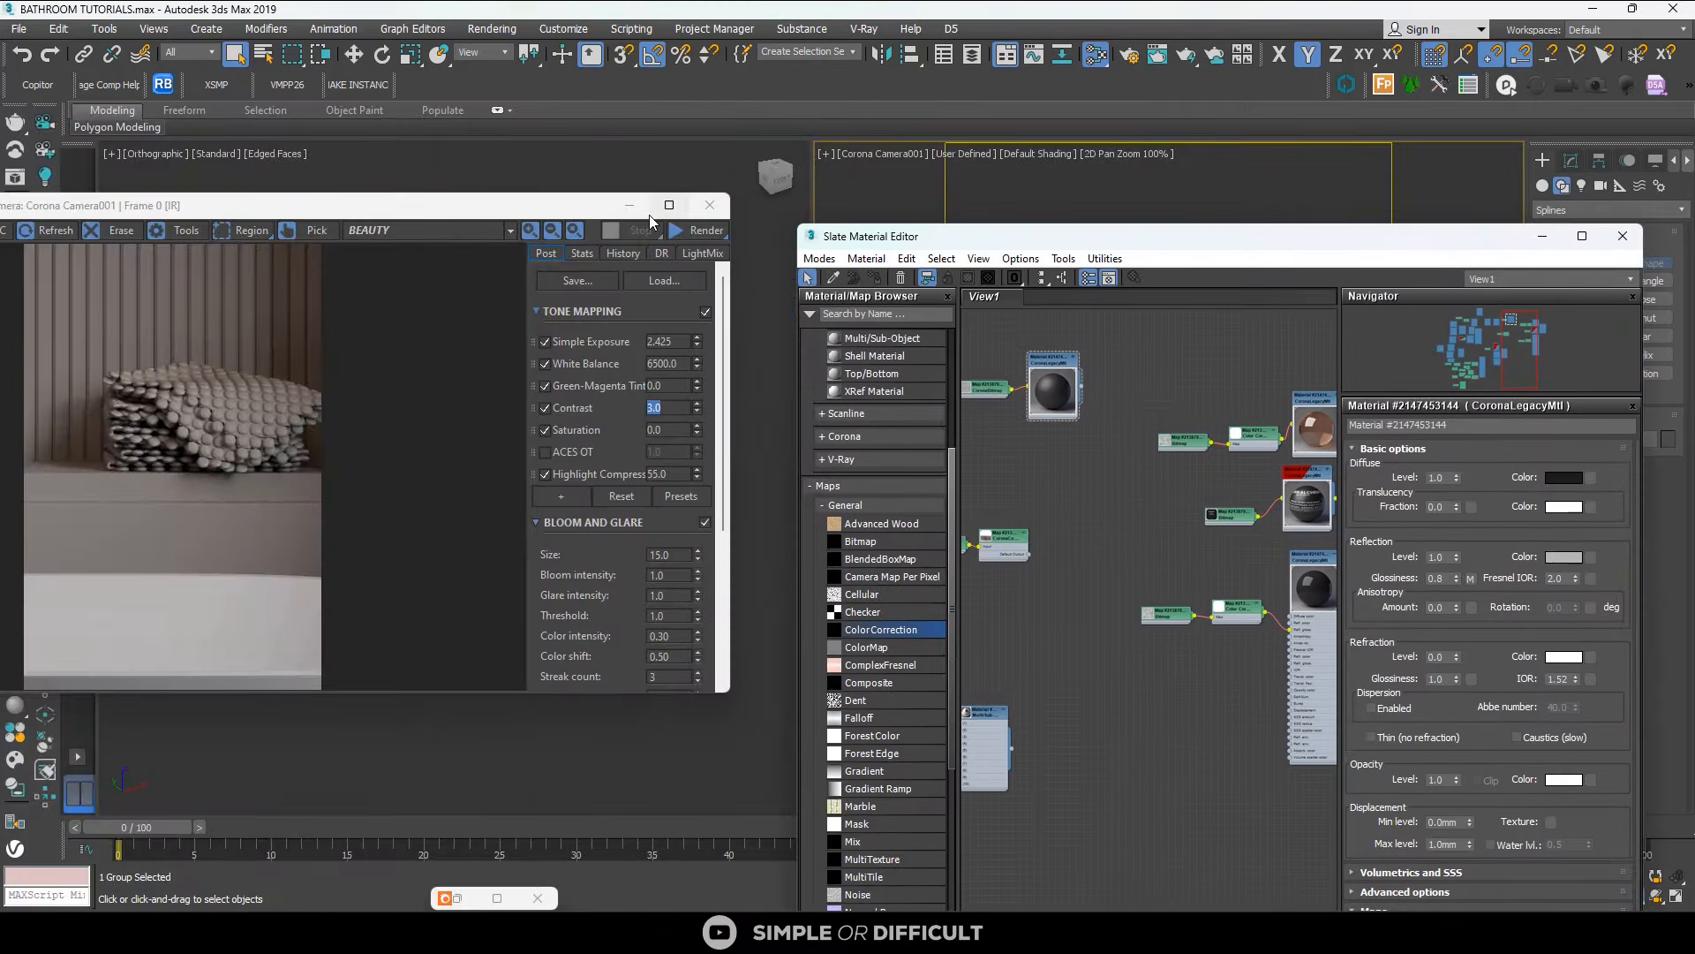
pyautogui.click(590, 258)
pyautogui.scroll(5, 519, 341)
pyautogui.scroll(-2, 430, 371)
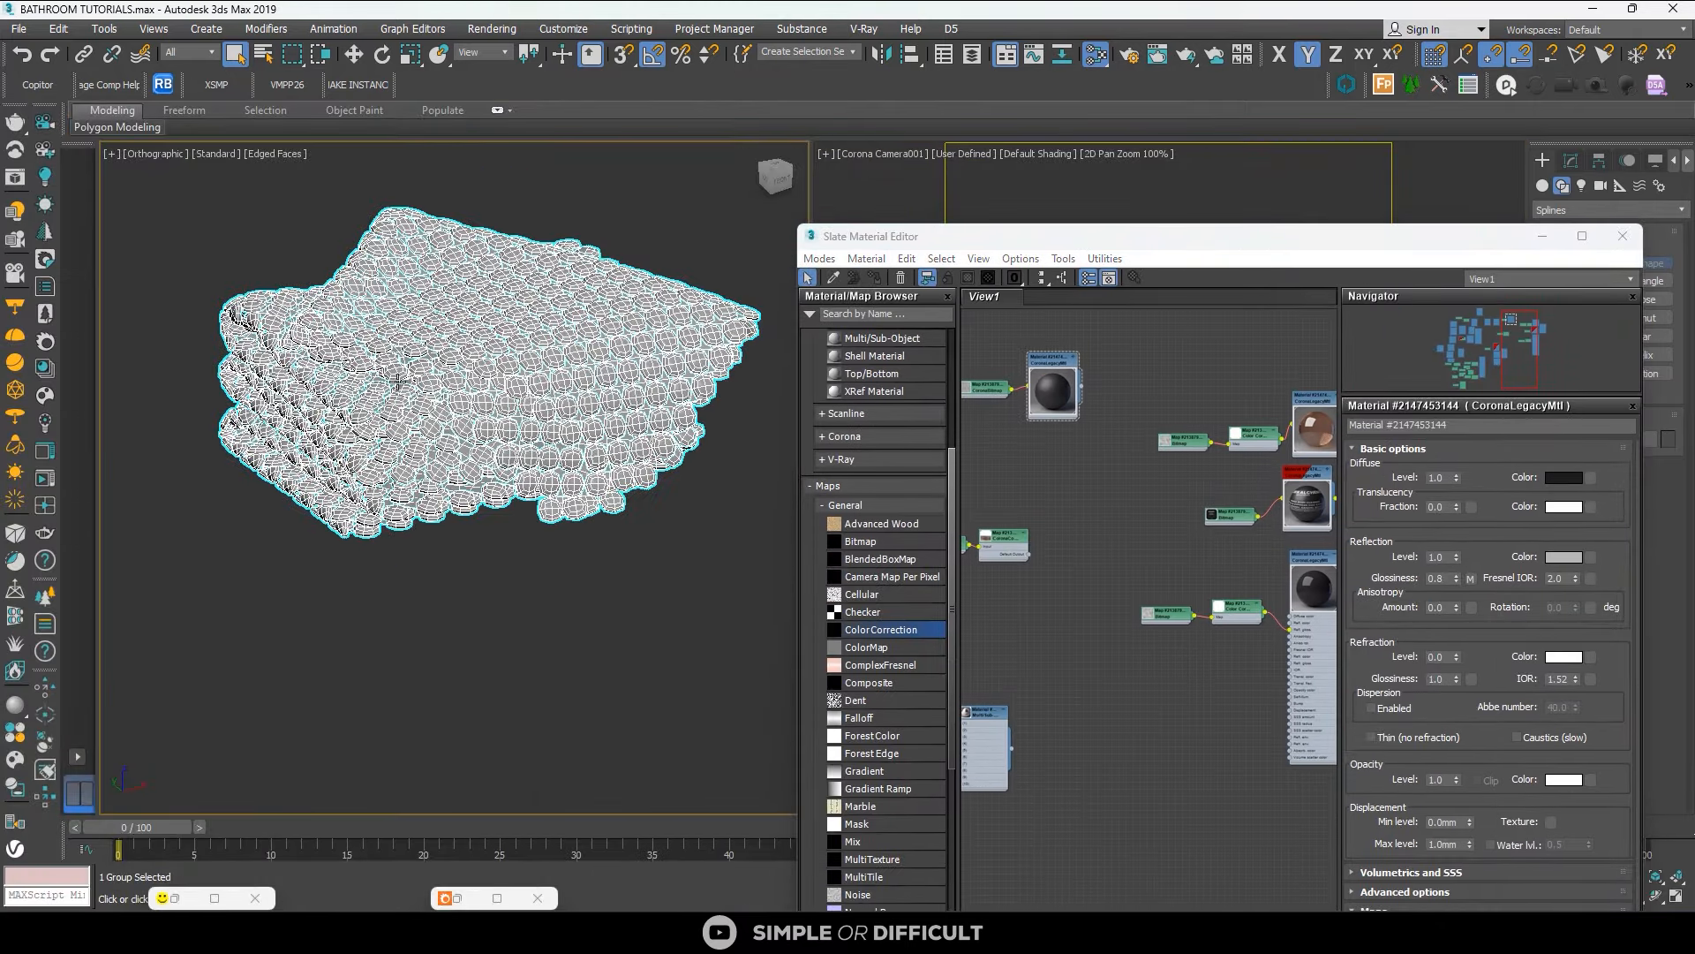
# Open the TOWEL 01 group and select its beige_hair part on the folded towel.
pyautogui.keyDown('alt'); pyautogui.moveTo(454, 371); pyautogui.dragTo(430, 391, button='middle'); pyautogui.keyUp('alt')
pyautogui.rightClick(430, 392)
pyautogui.moveTo(618, 368)
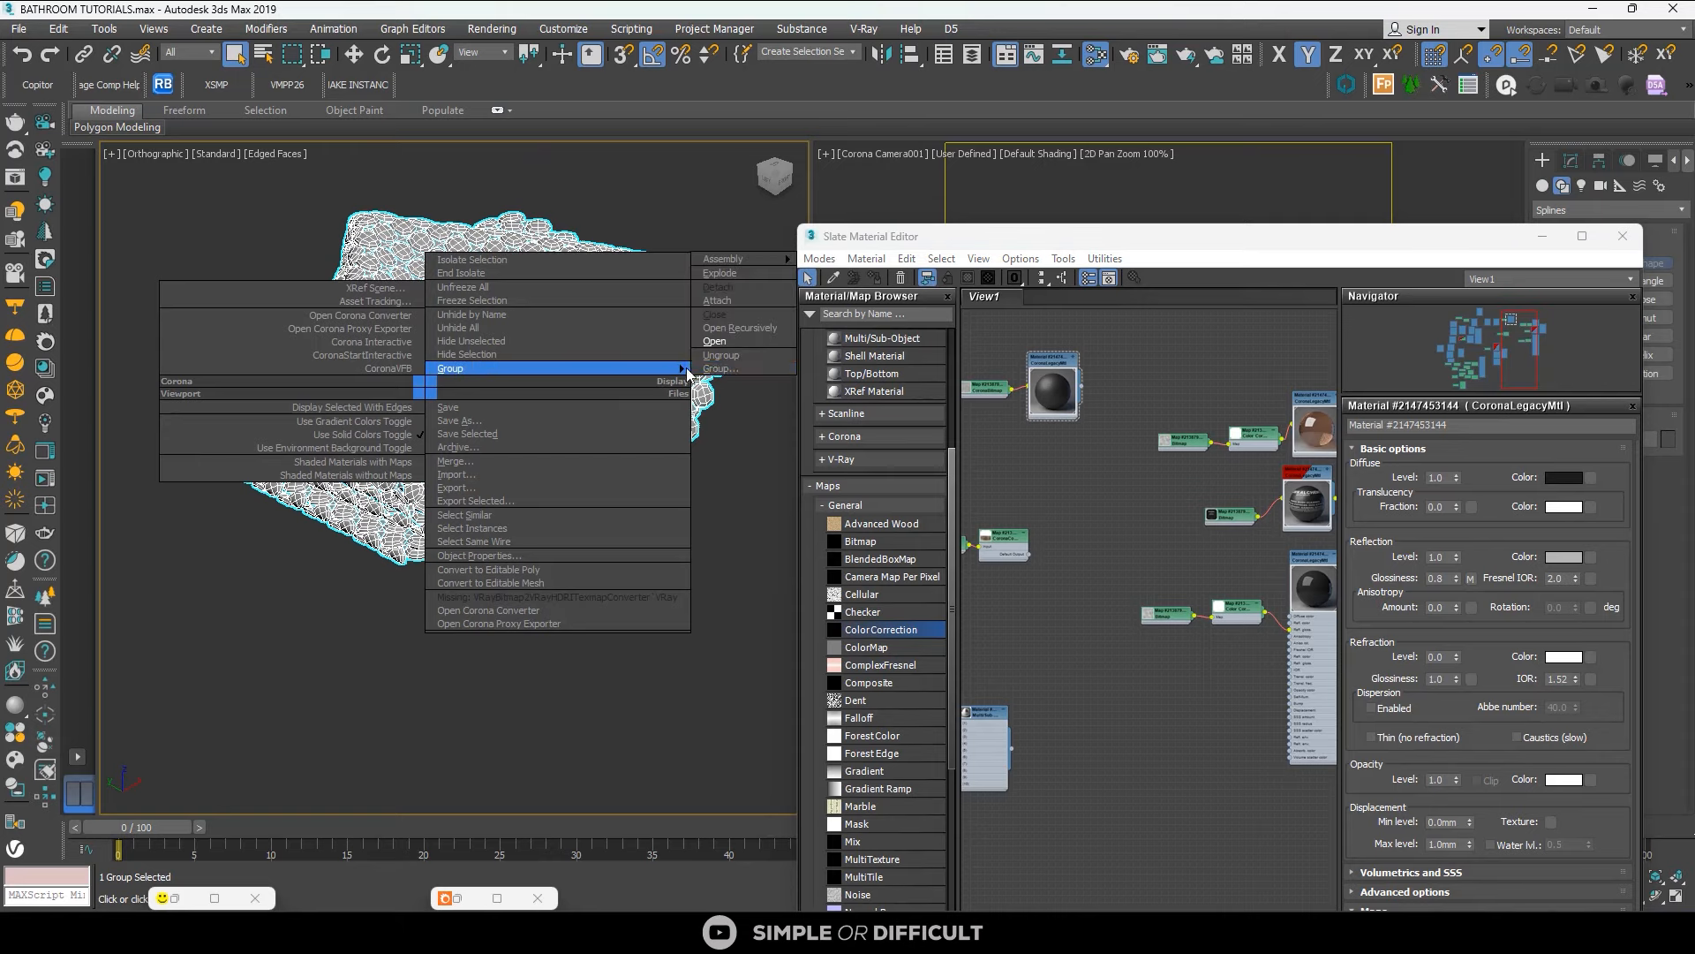
pyautogui.click(741, 333)
pyautogui.scroll(4, 406, 364)
pyautogui.click(406, 364)
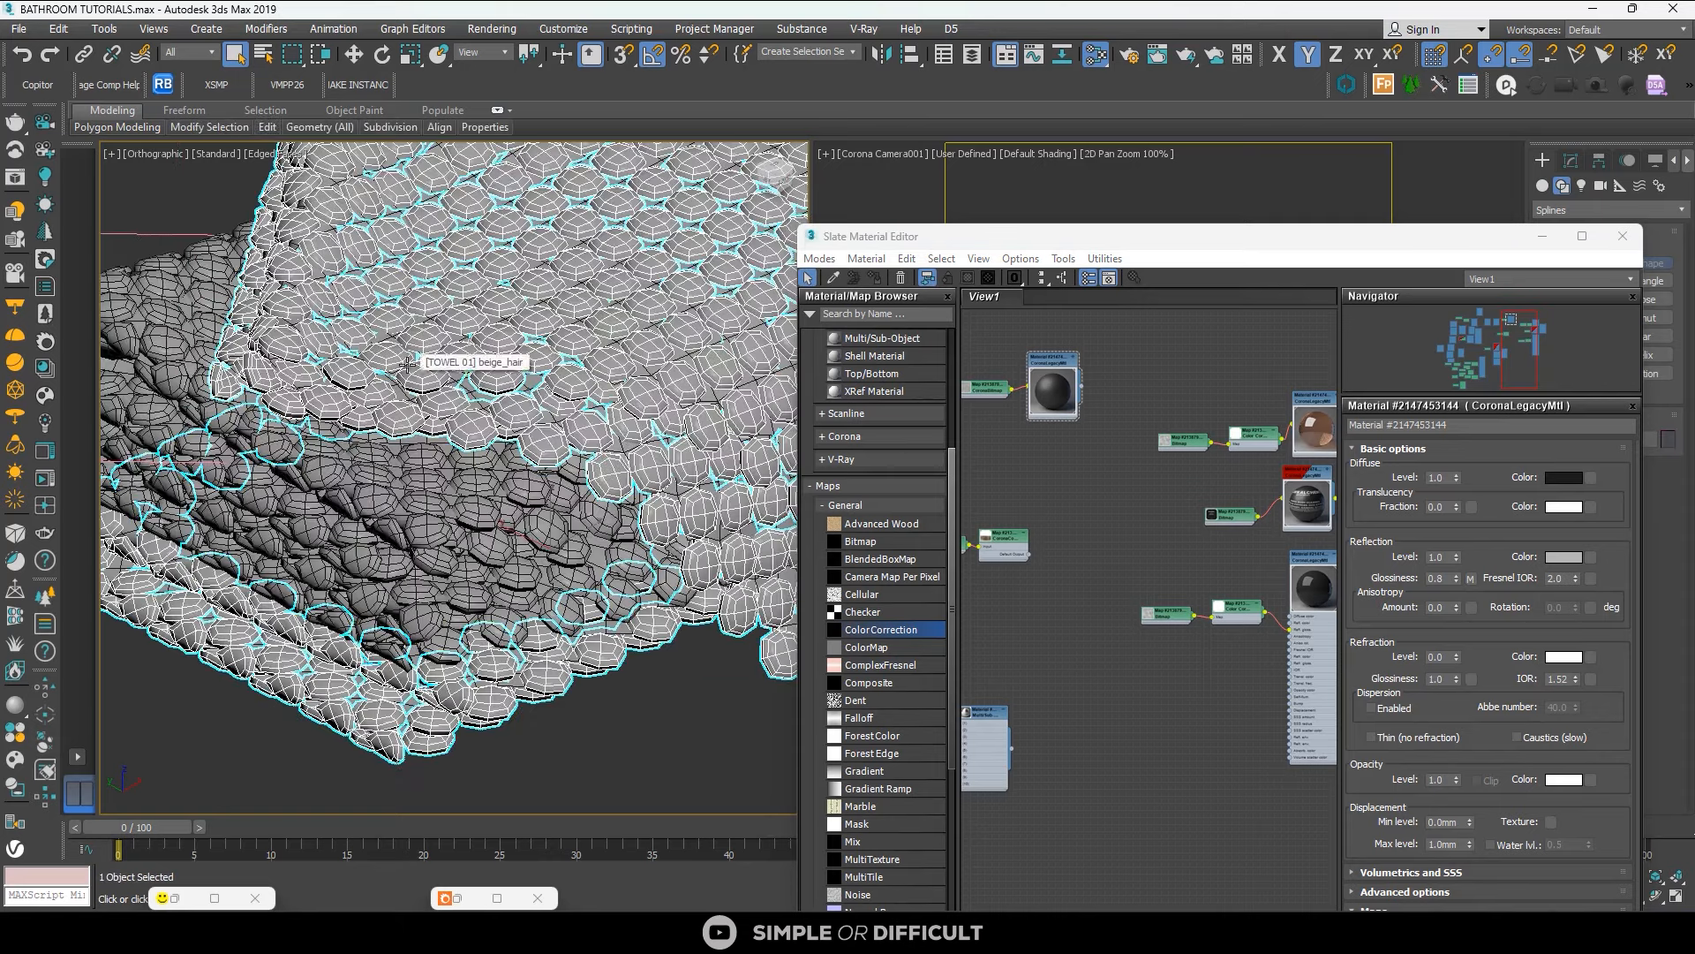
# Inspect the separate tuft layers of the towel and select the base cloth mesh beneath them.
pyautogui.scroll(-2, 406, 363)
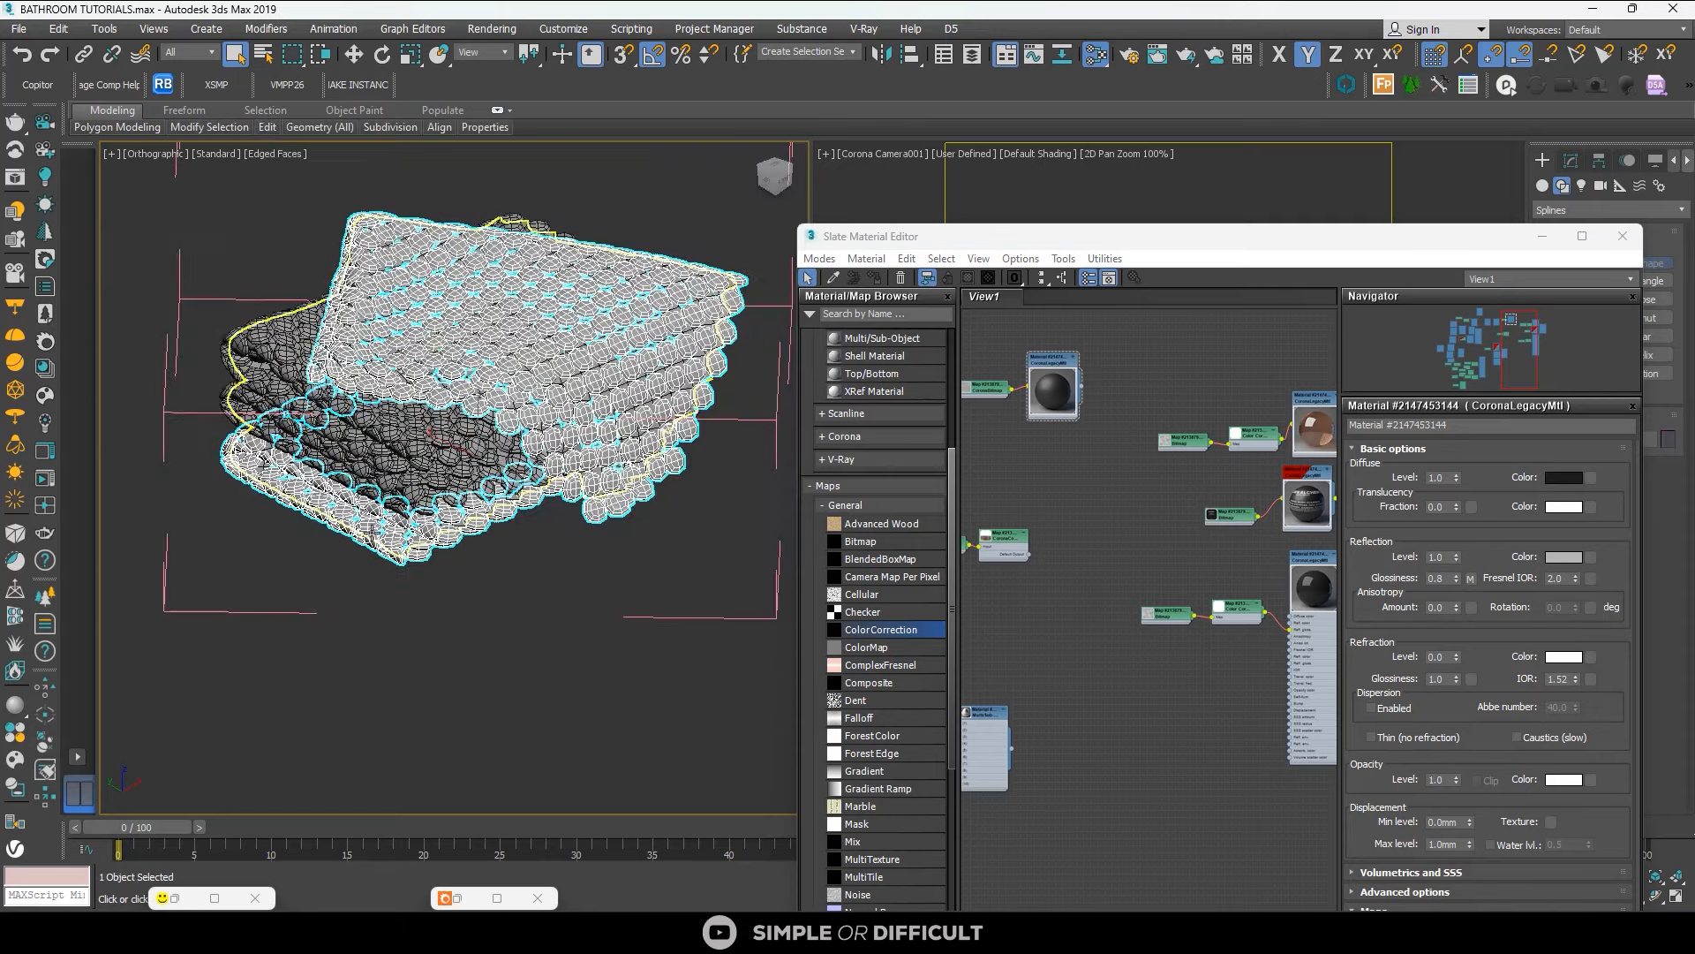
pyautogui.click(414, 452)
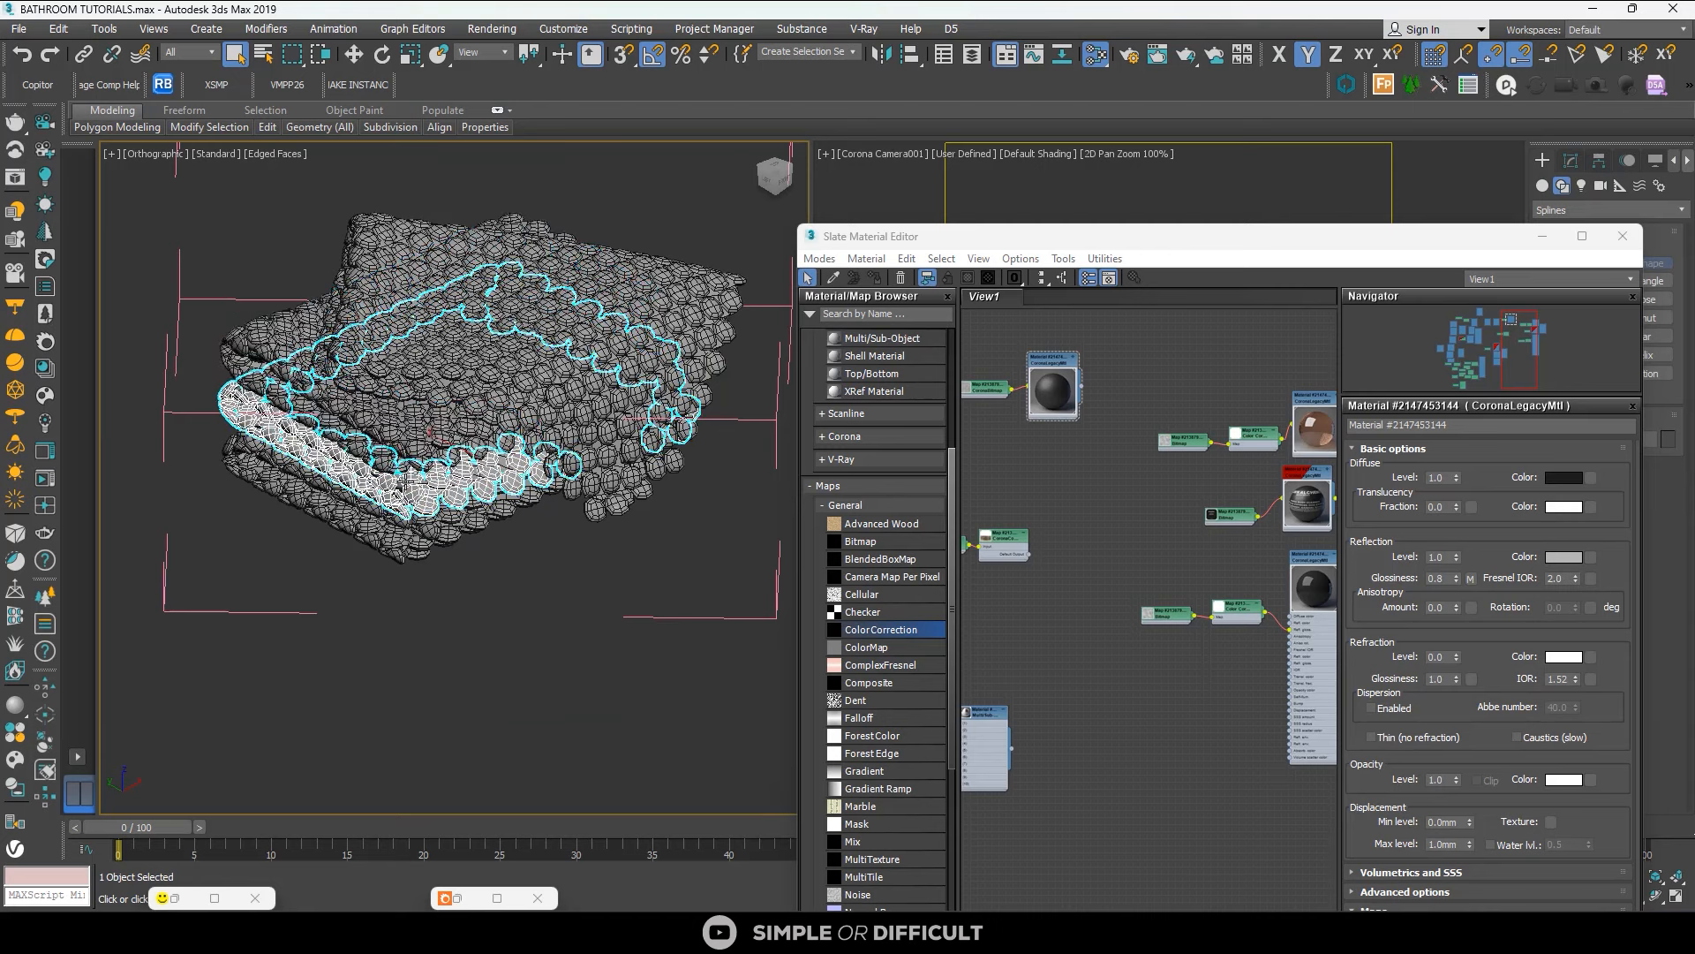
pyautogui.click(473, 389)
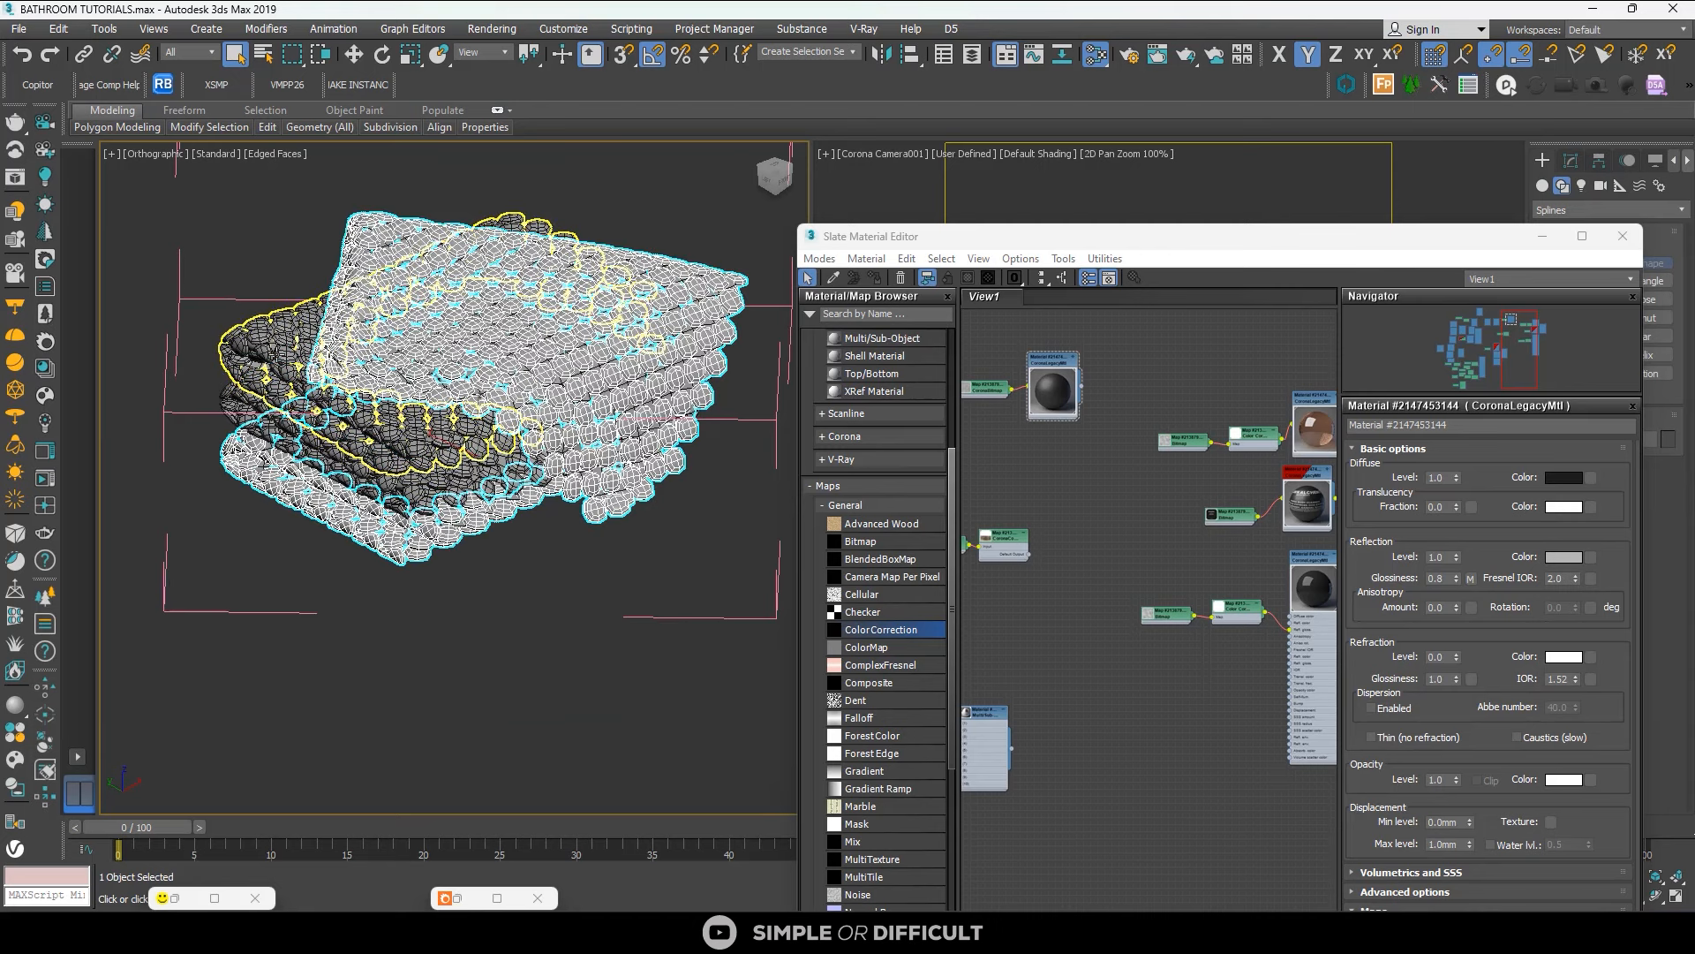
pyautogui.click(274, 353)
pyautogui.scroll(10, 300, 358)
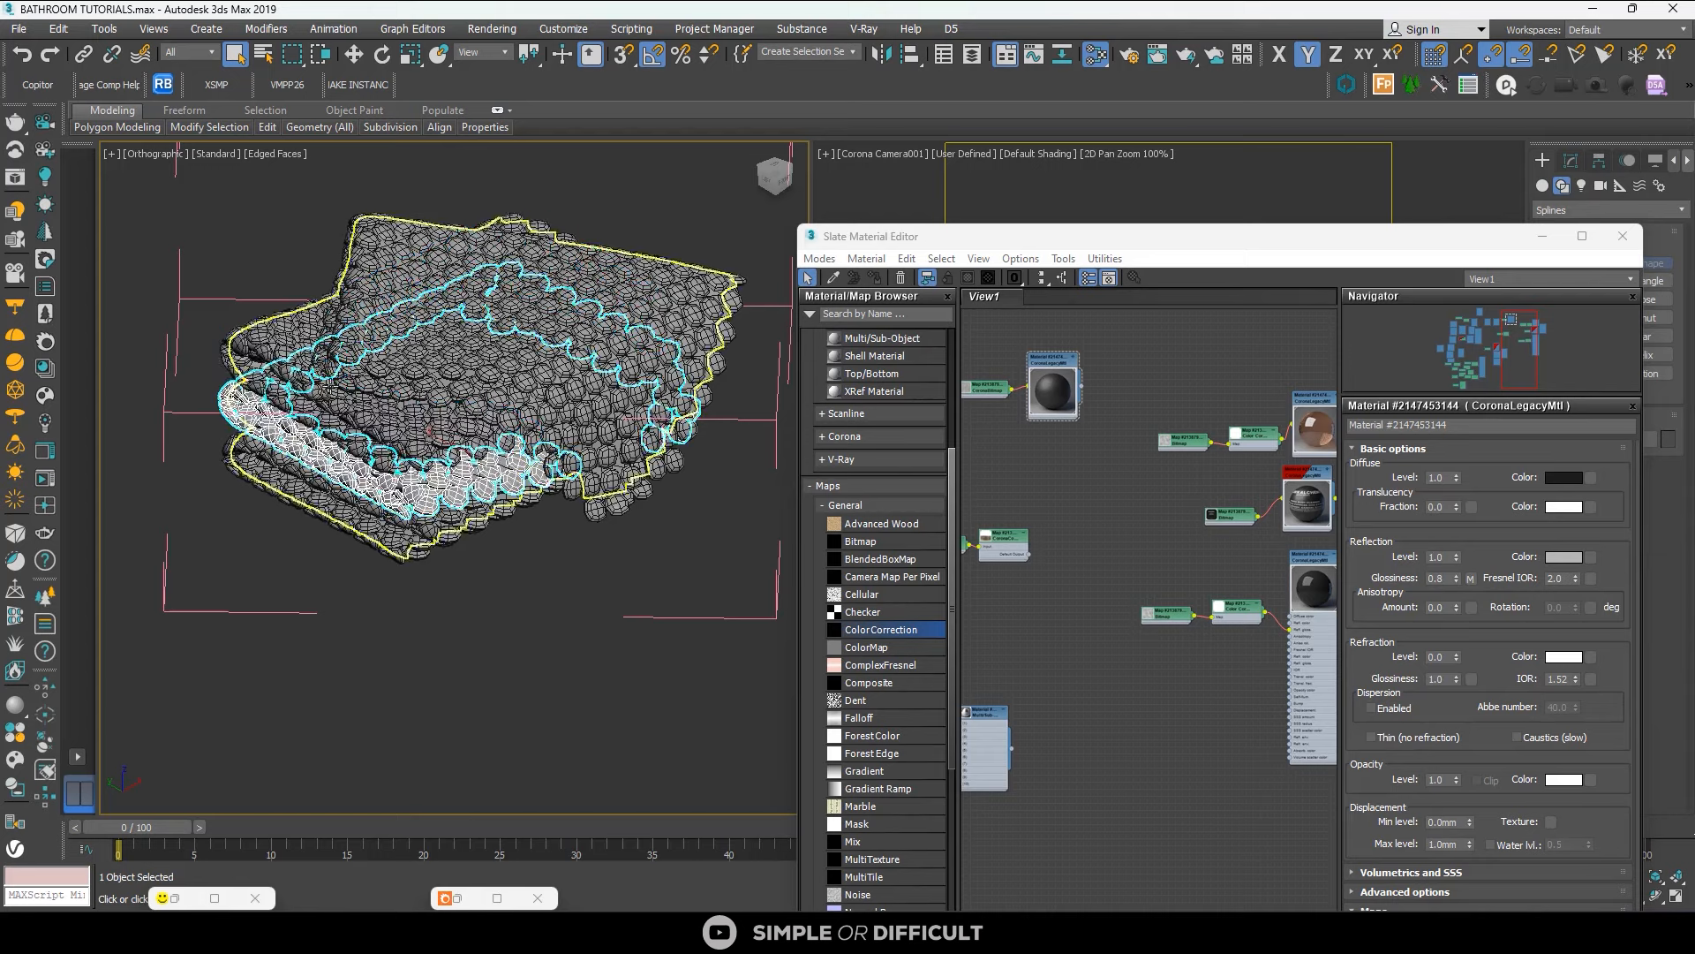
pyautogui.scroll(-10, 334, 365)
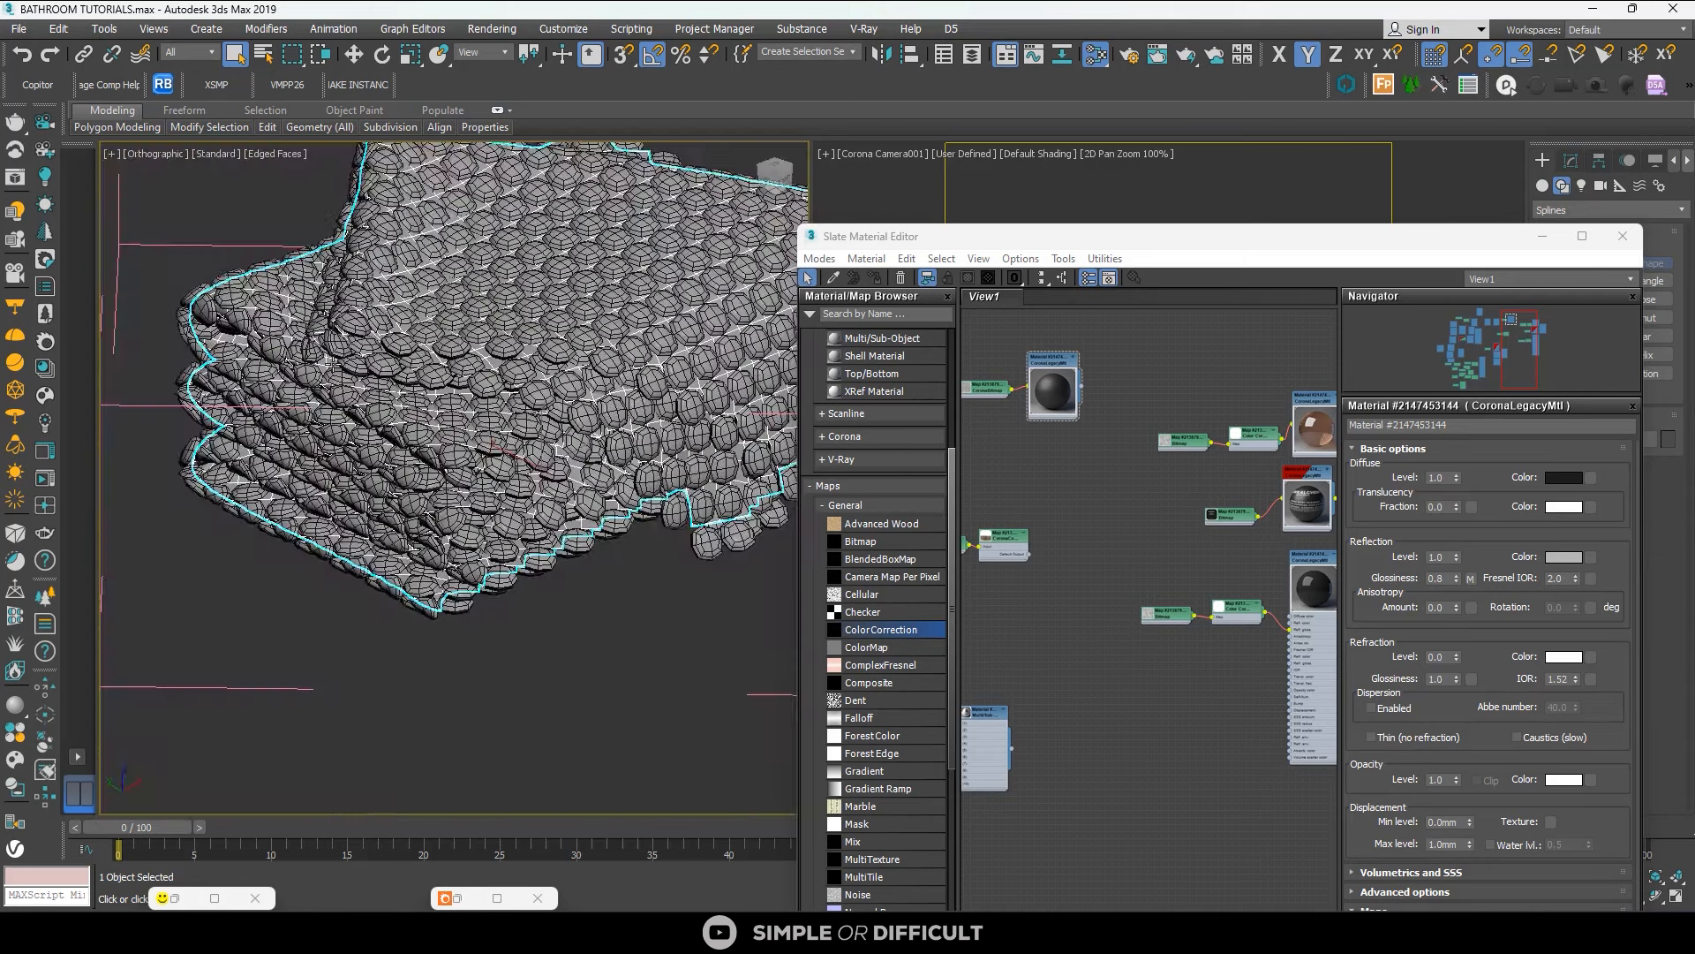
pyautogui.scroll(-3, 329, 362)
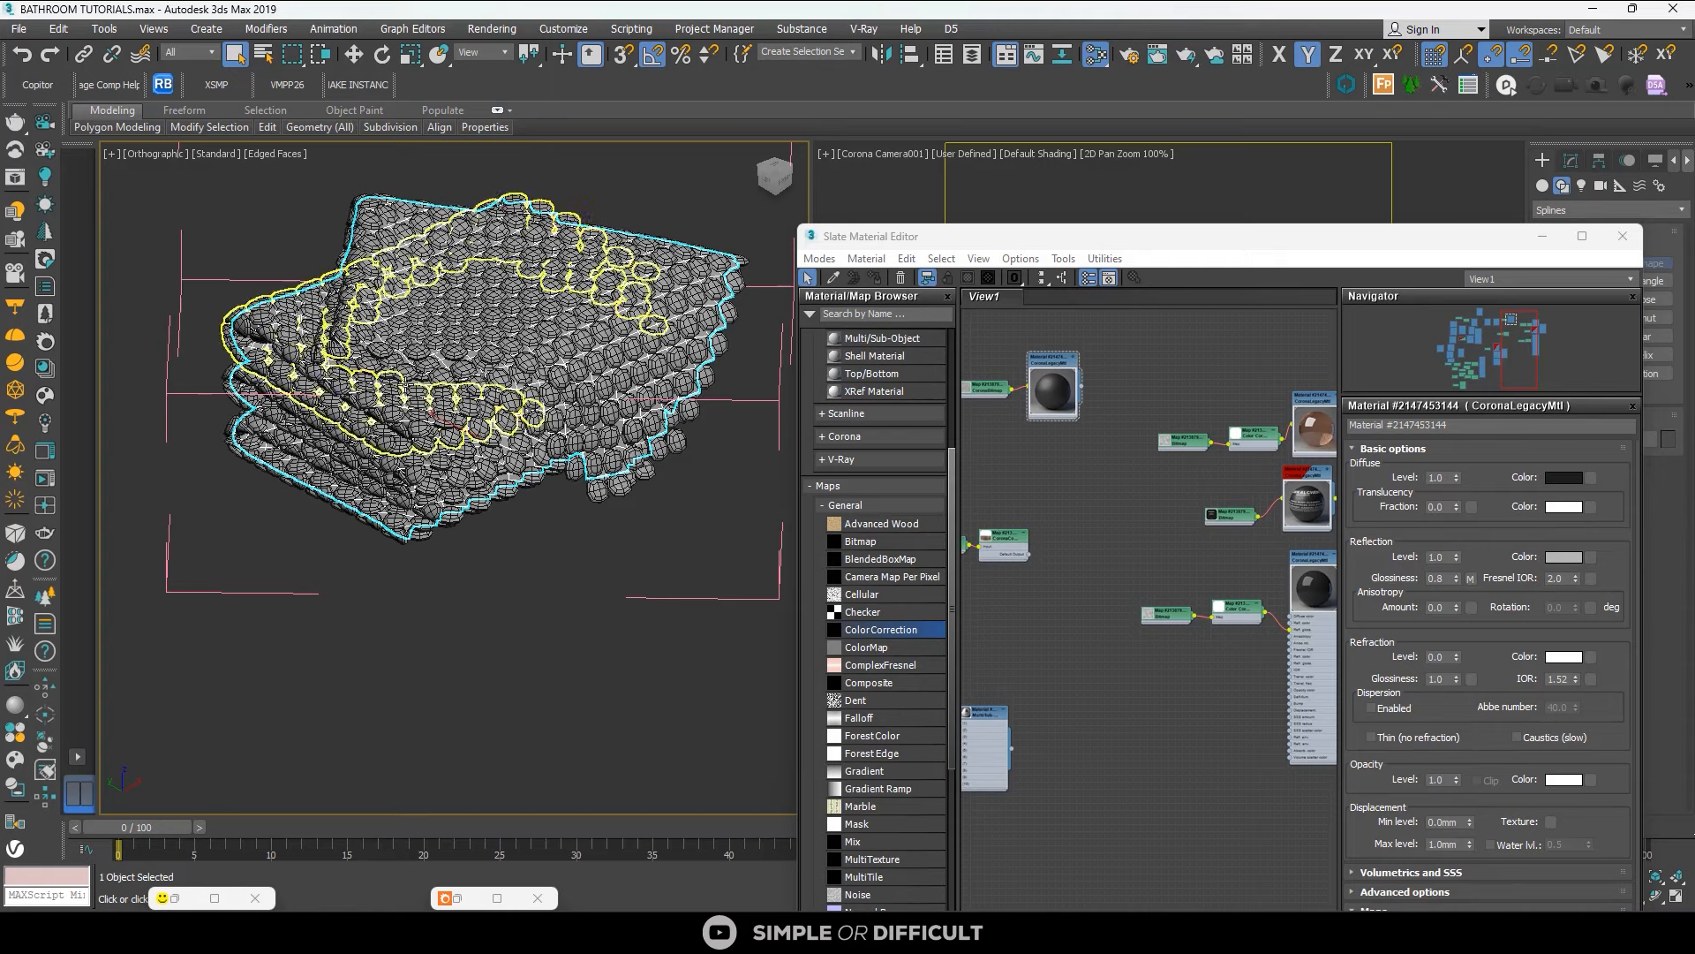
pyautogui.scroll(8, 628, 434)
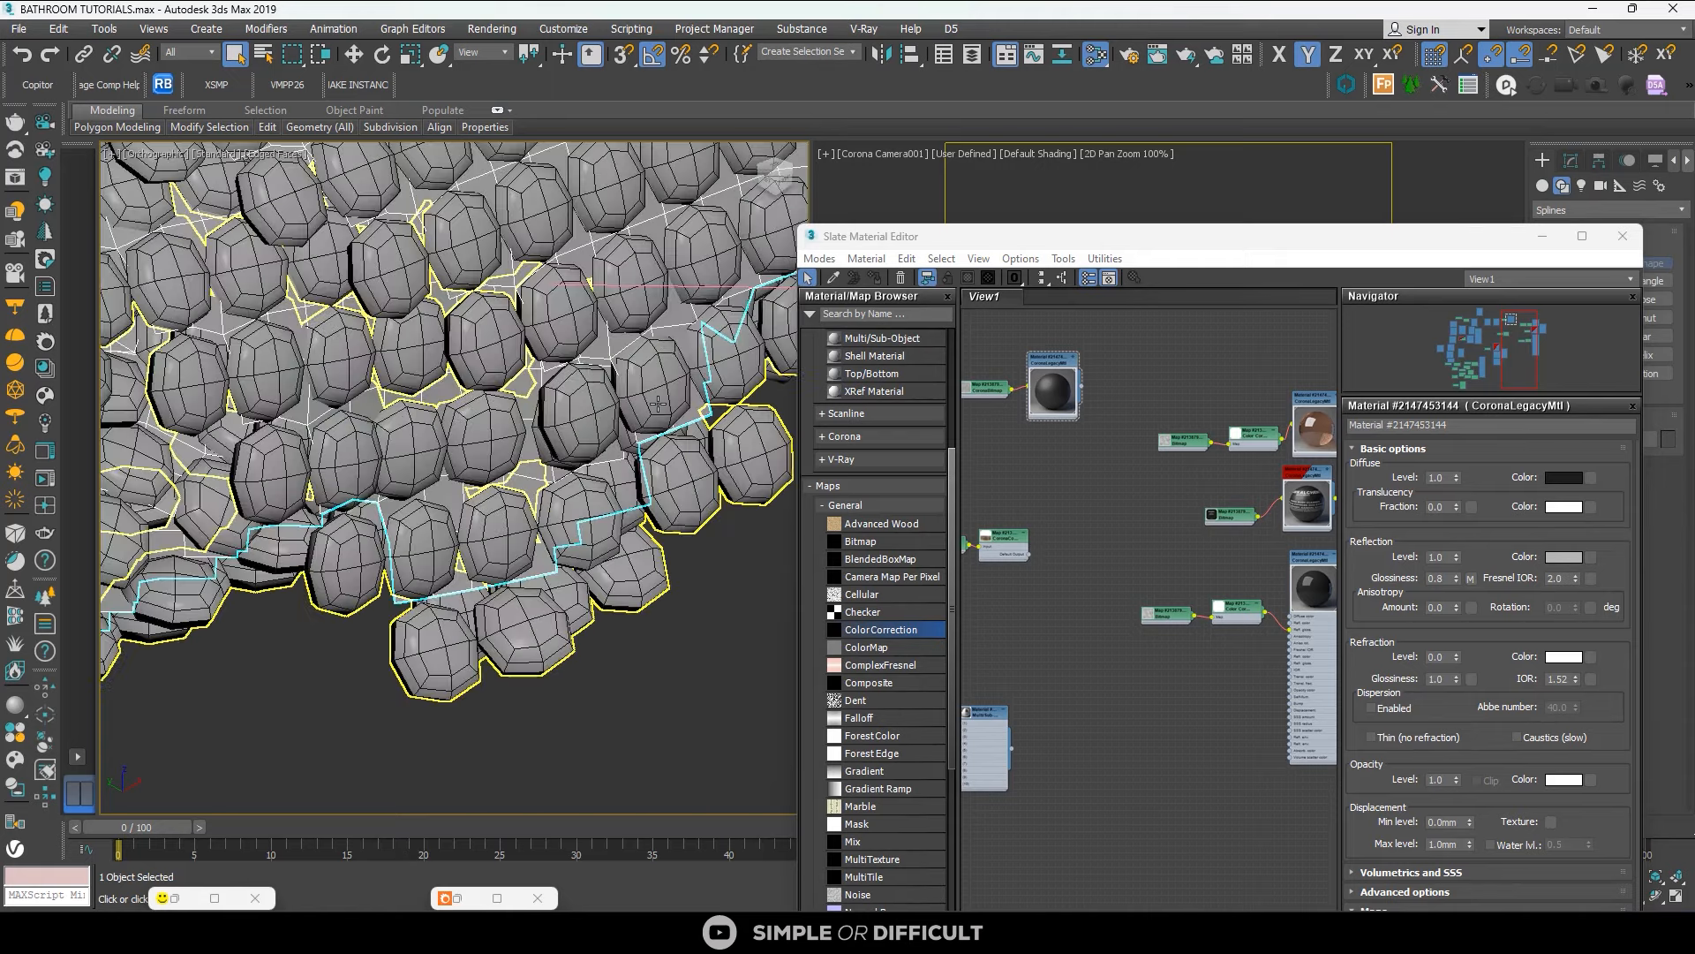
pyautogui.scroll(-3, 658, 402)
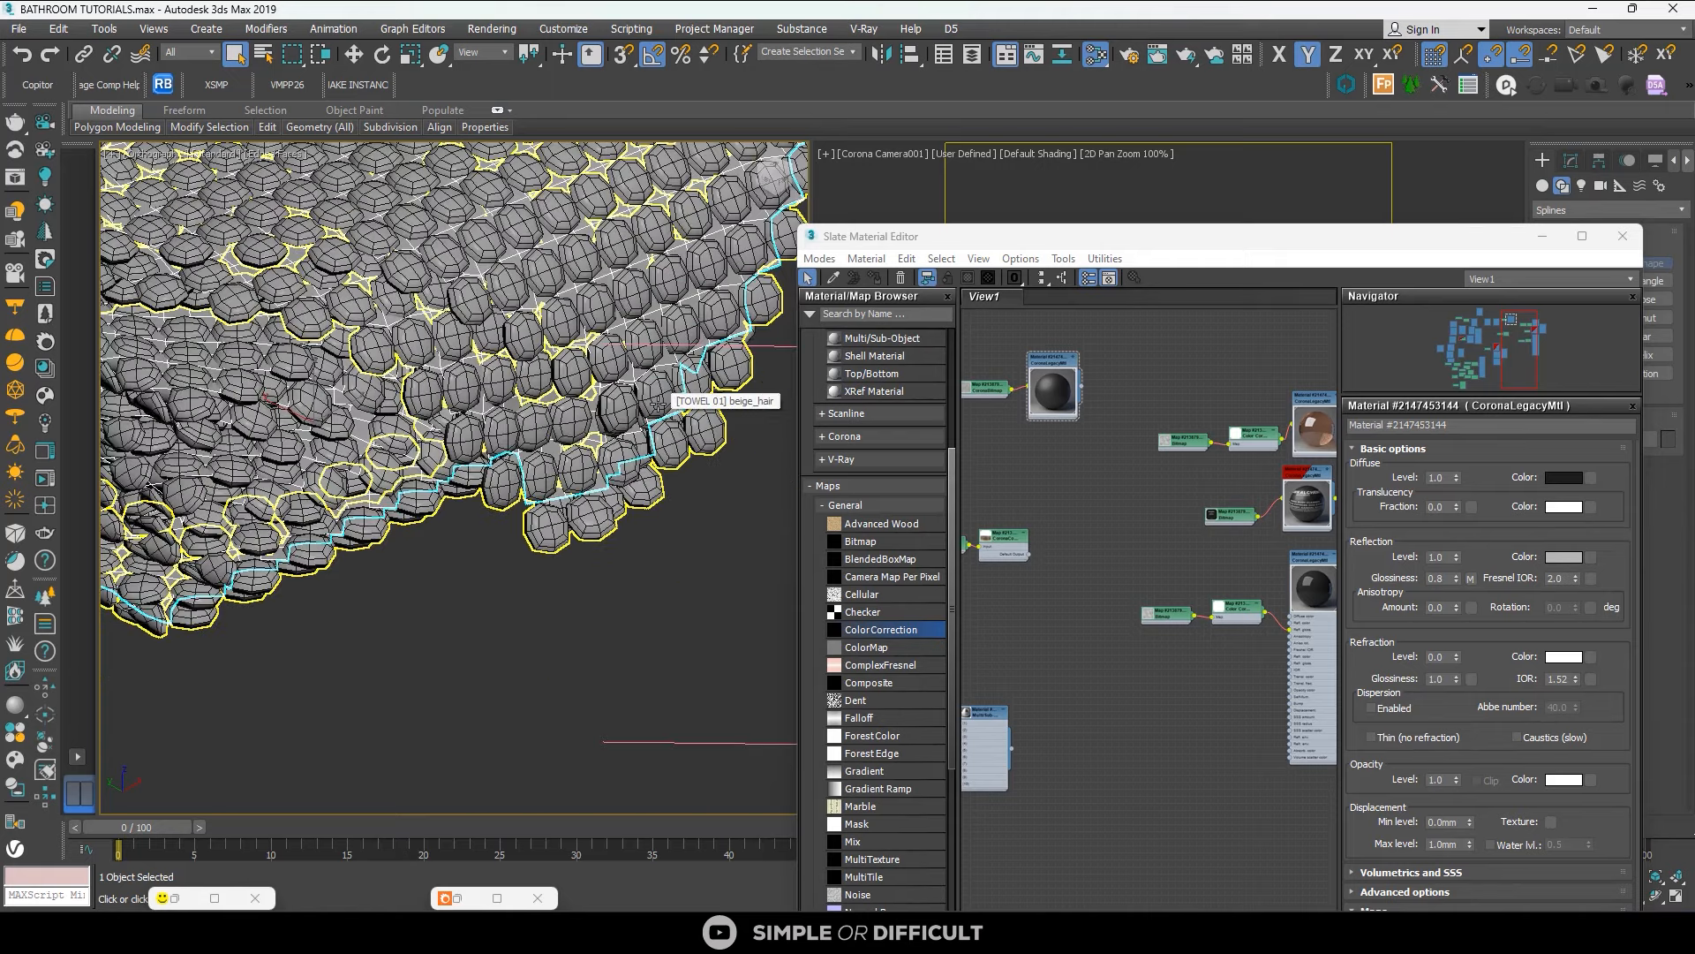
# Duplicate the plain grey CoronaLegacyMtl into empty space below the other material nodes in the enlarged material editor.
pyautogui.scroll(-6, 1130, 544)
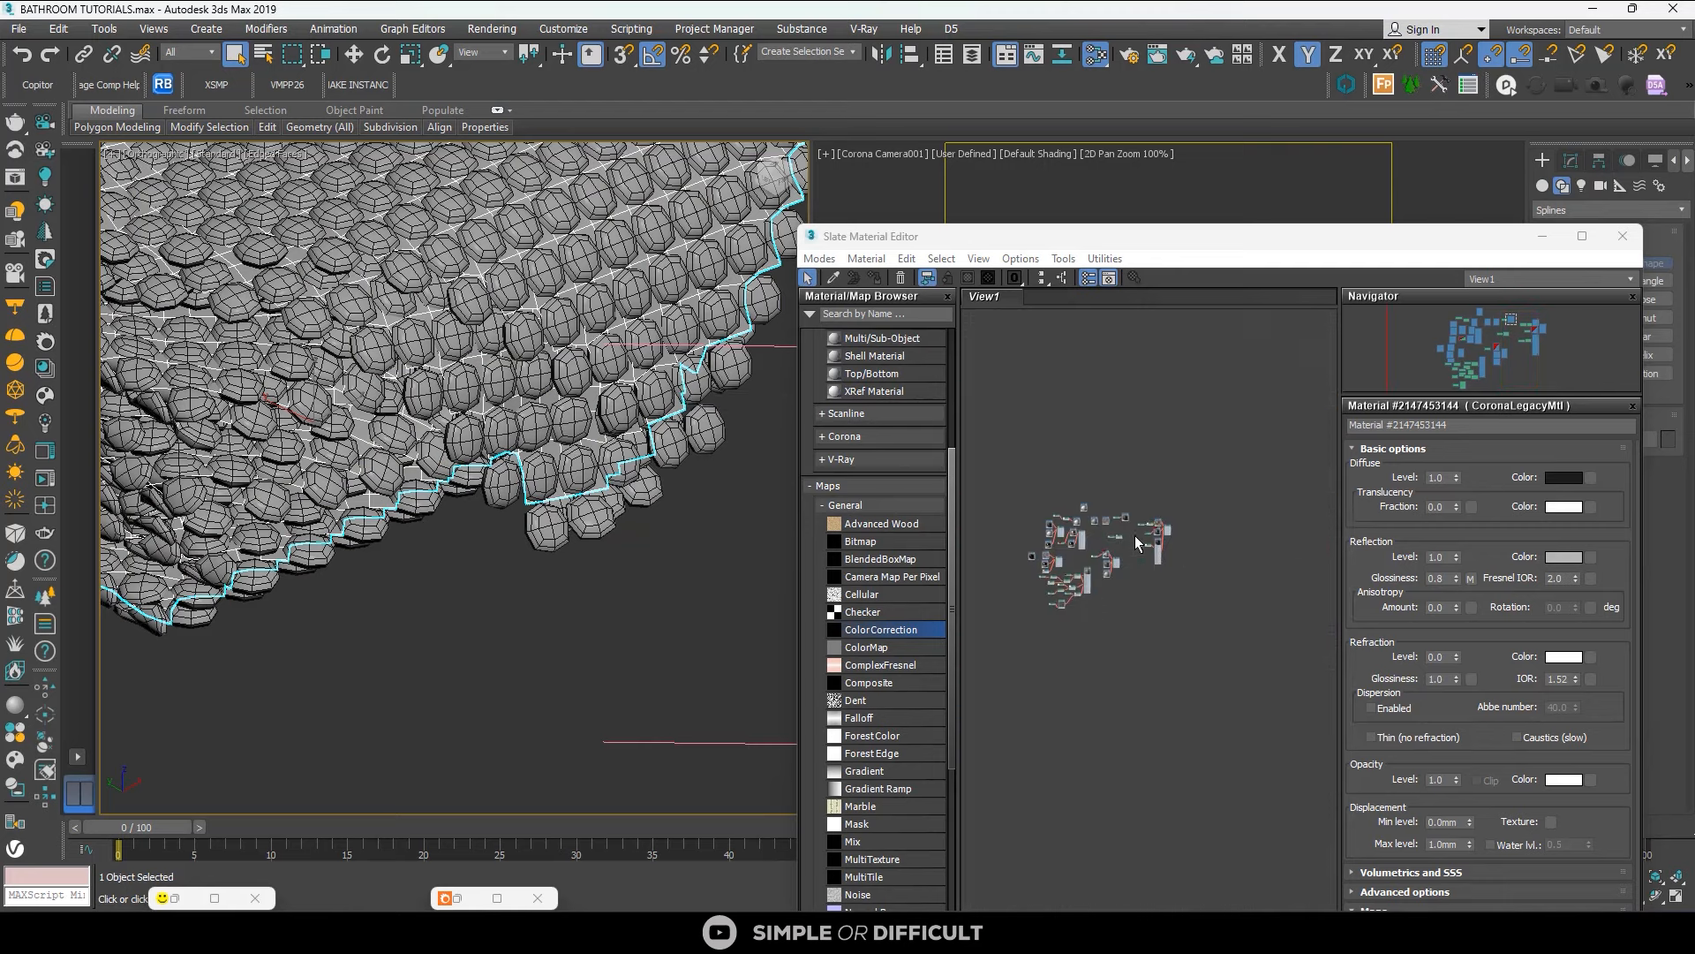
pyautogui.scroll(4, 1142, 586)
pyautogui.moveTo(1234, 662); pyautogui.dragTo(1072, 438, button='middle')
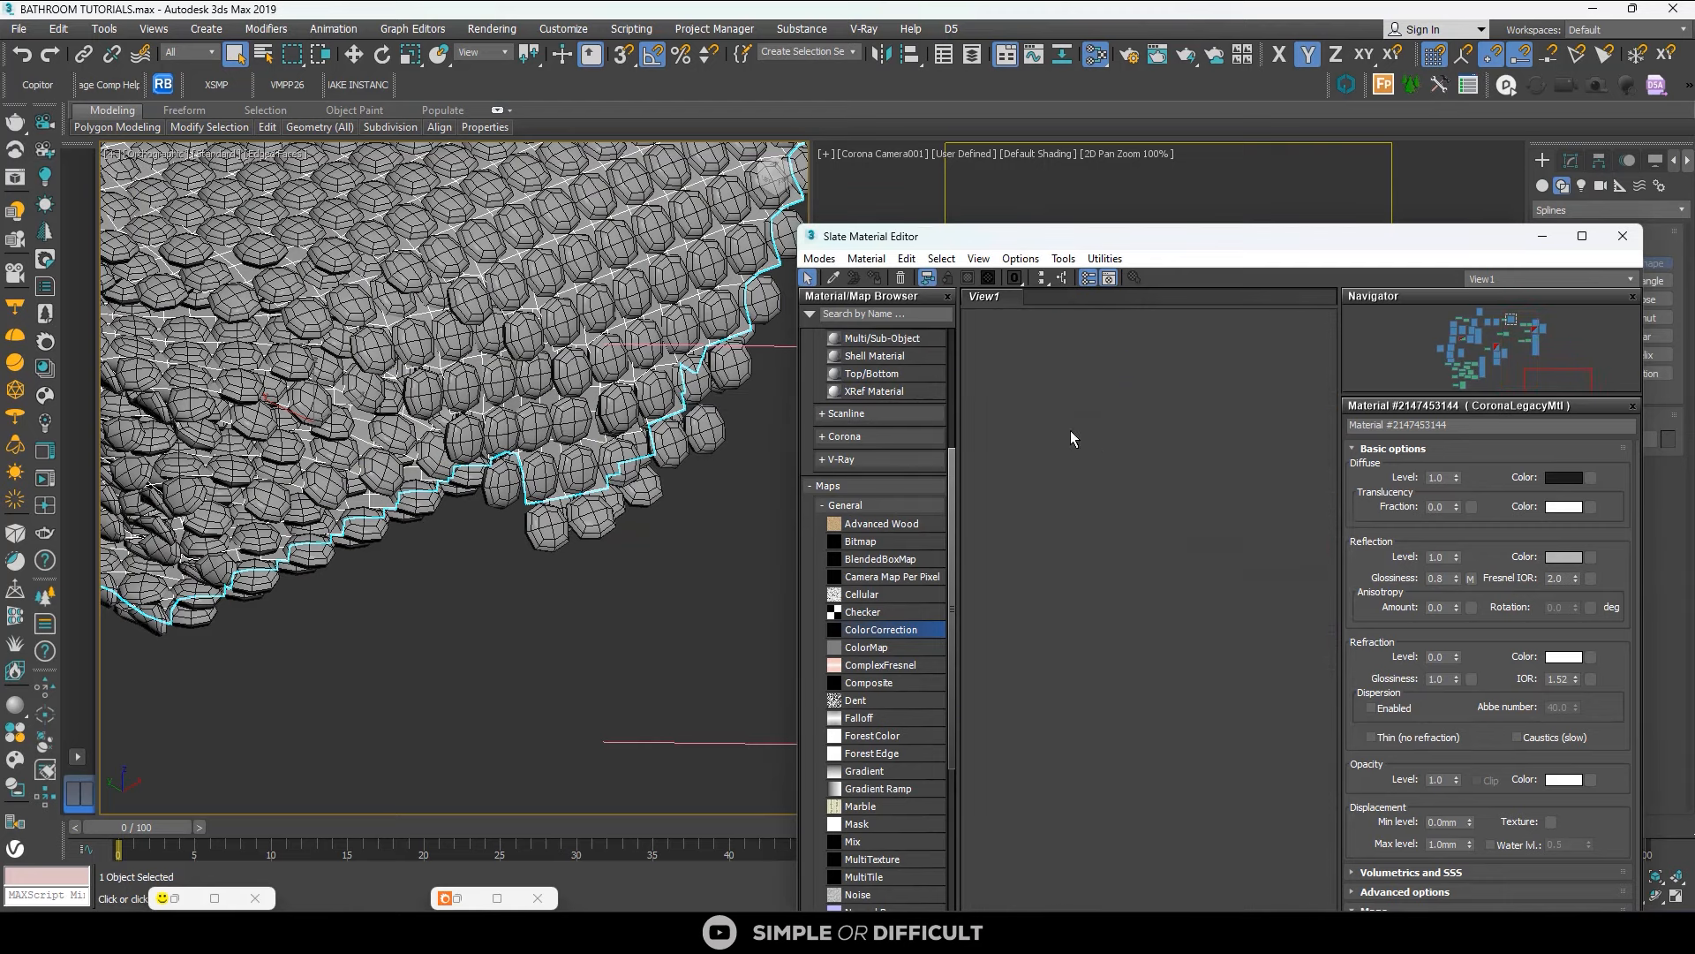
pyautogui.scroll(2, 1111, 497)
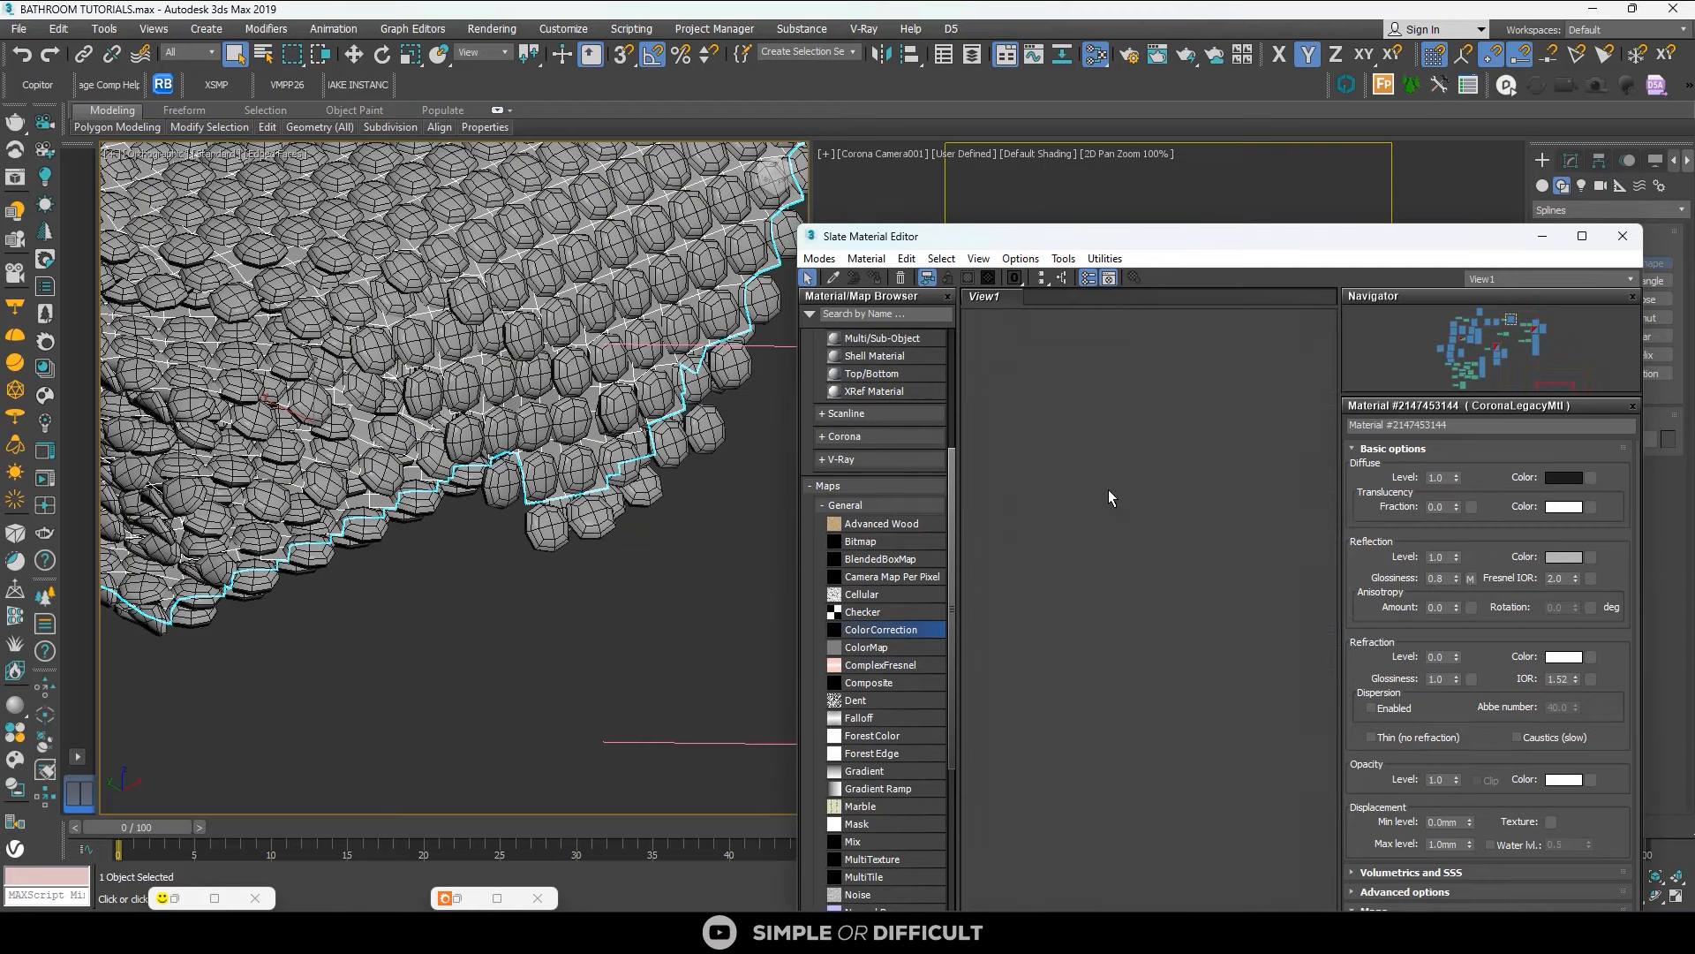
pyautogui.click(1583, 236)
pyautogui.scroll(5, 710, 355)
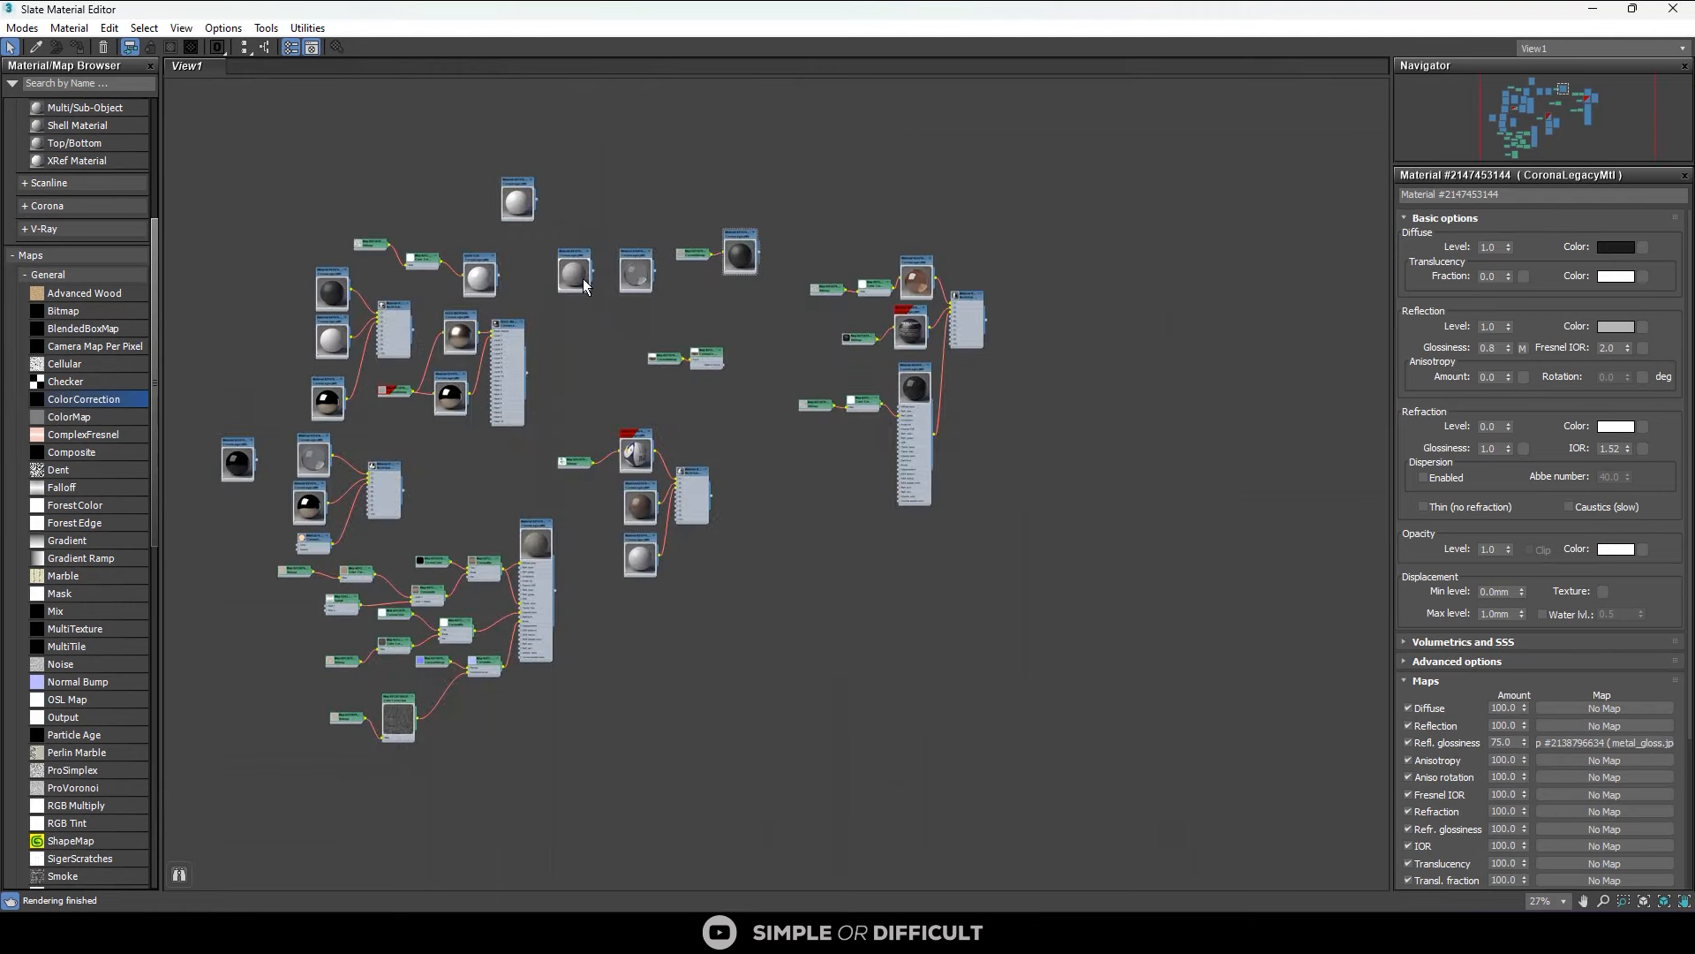
pyautogui.scroll(-1, 537, 230)
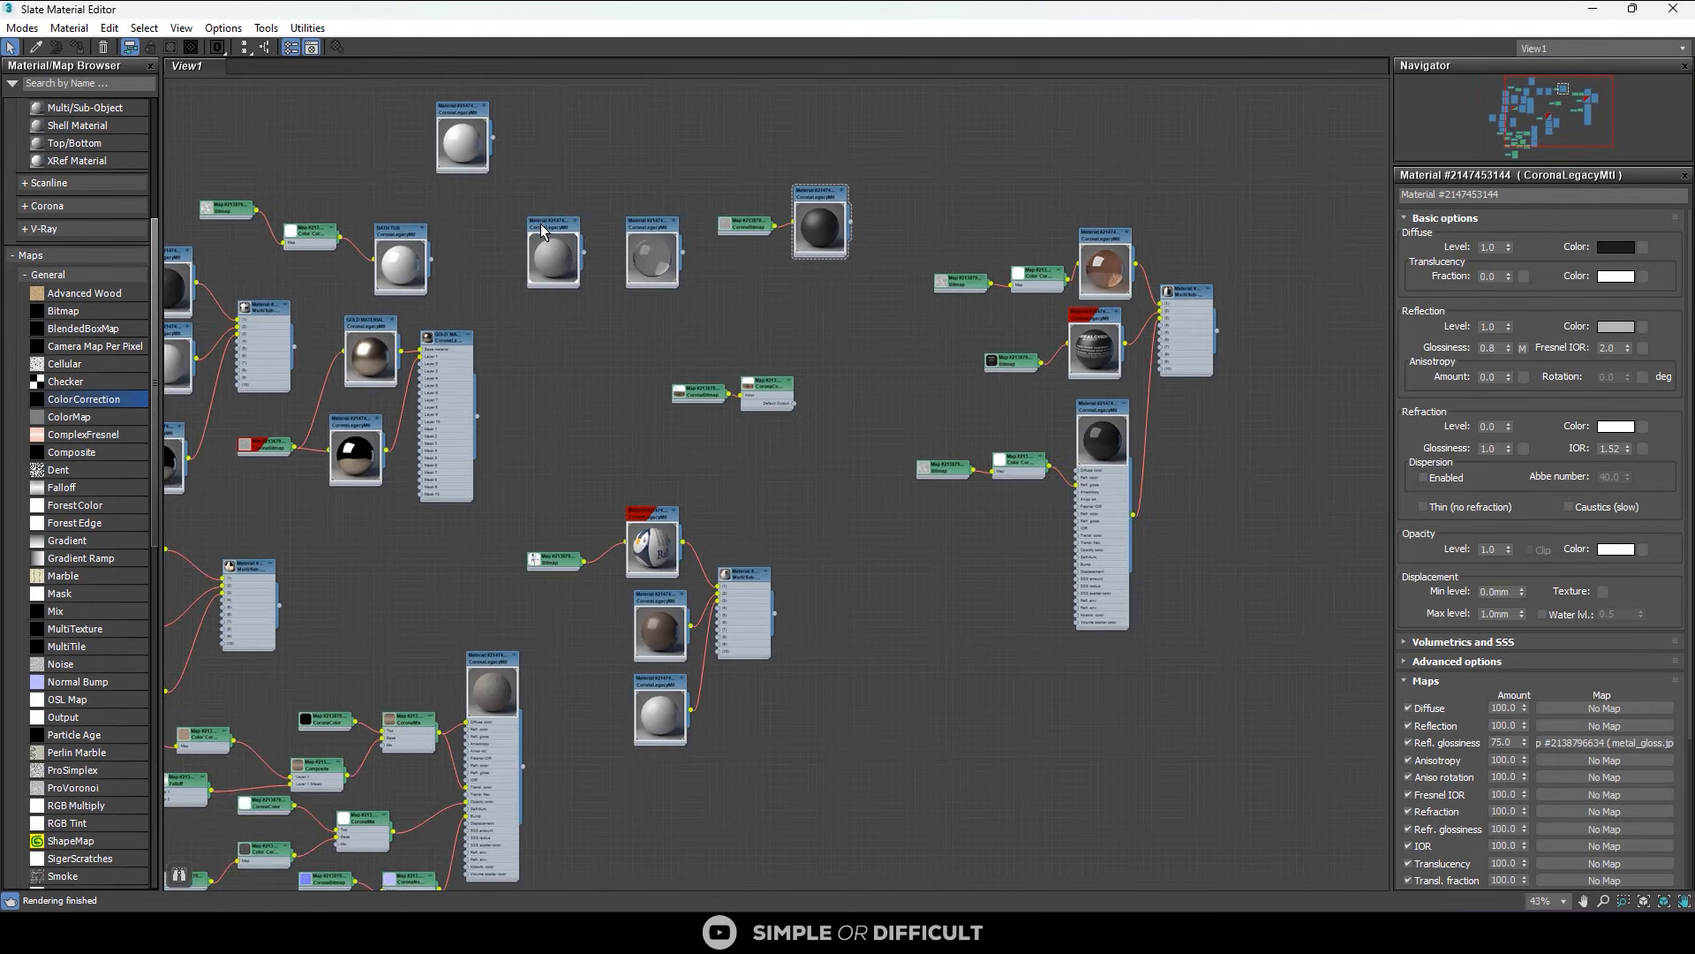
pyautogui.scroll(3, 1146, 769)
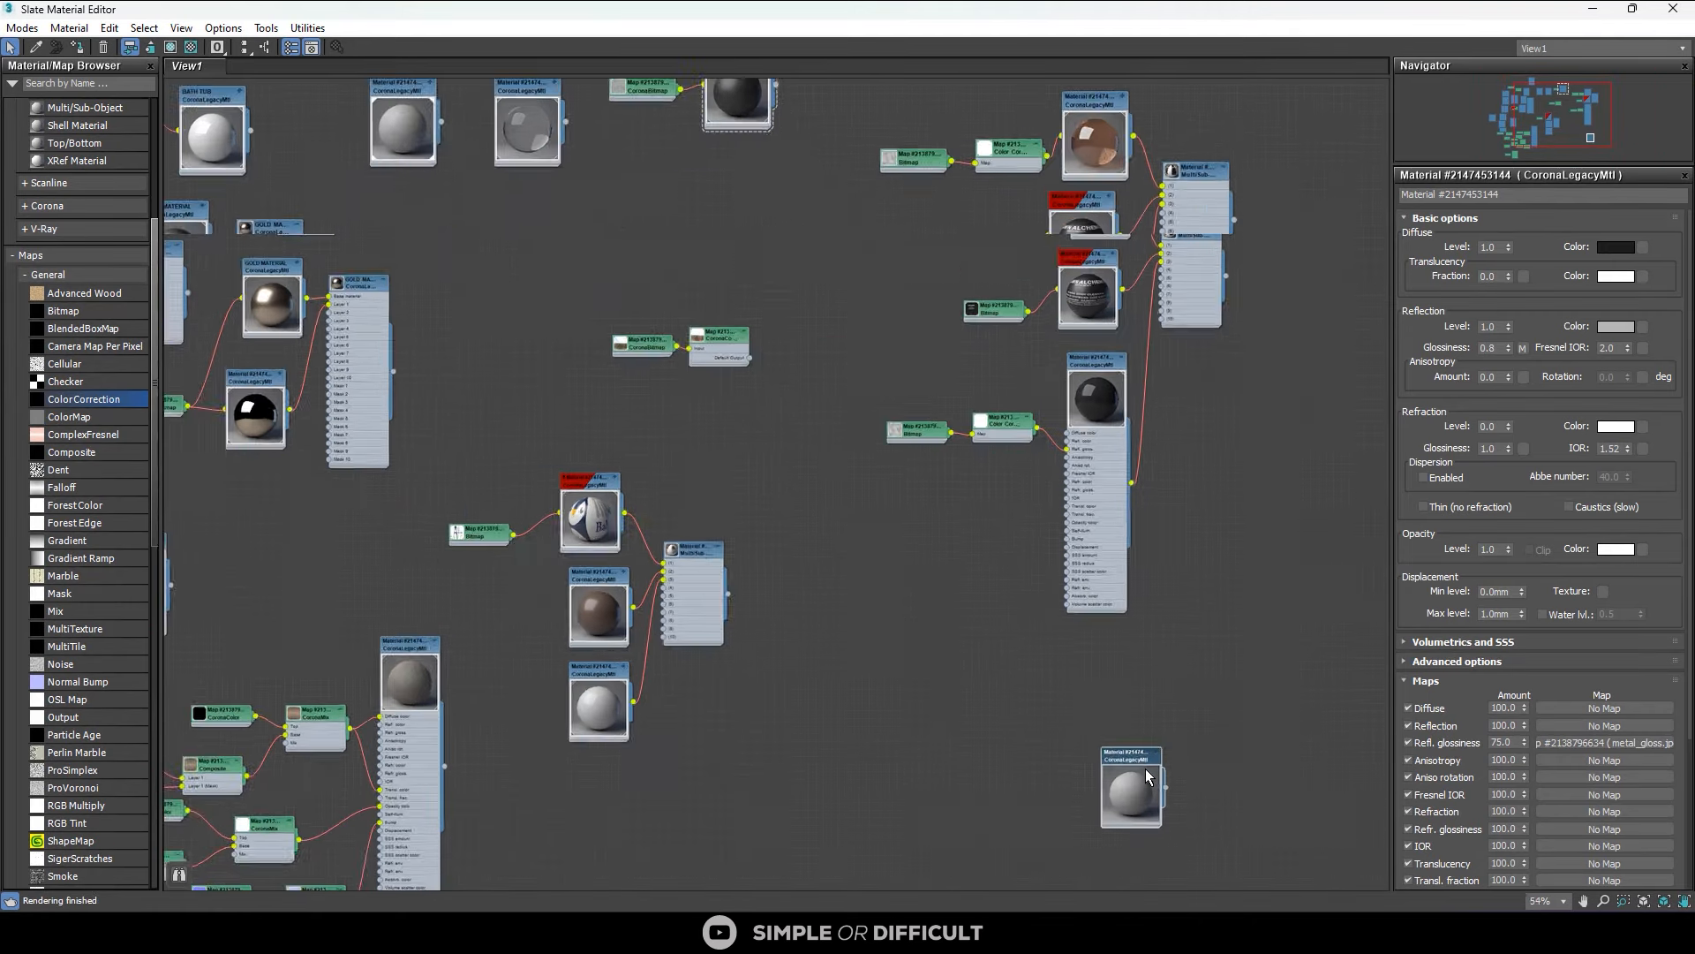
pyautogui.scroll(-1, 1004, 609)
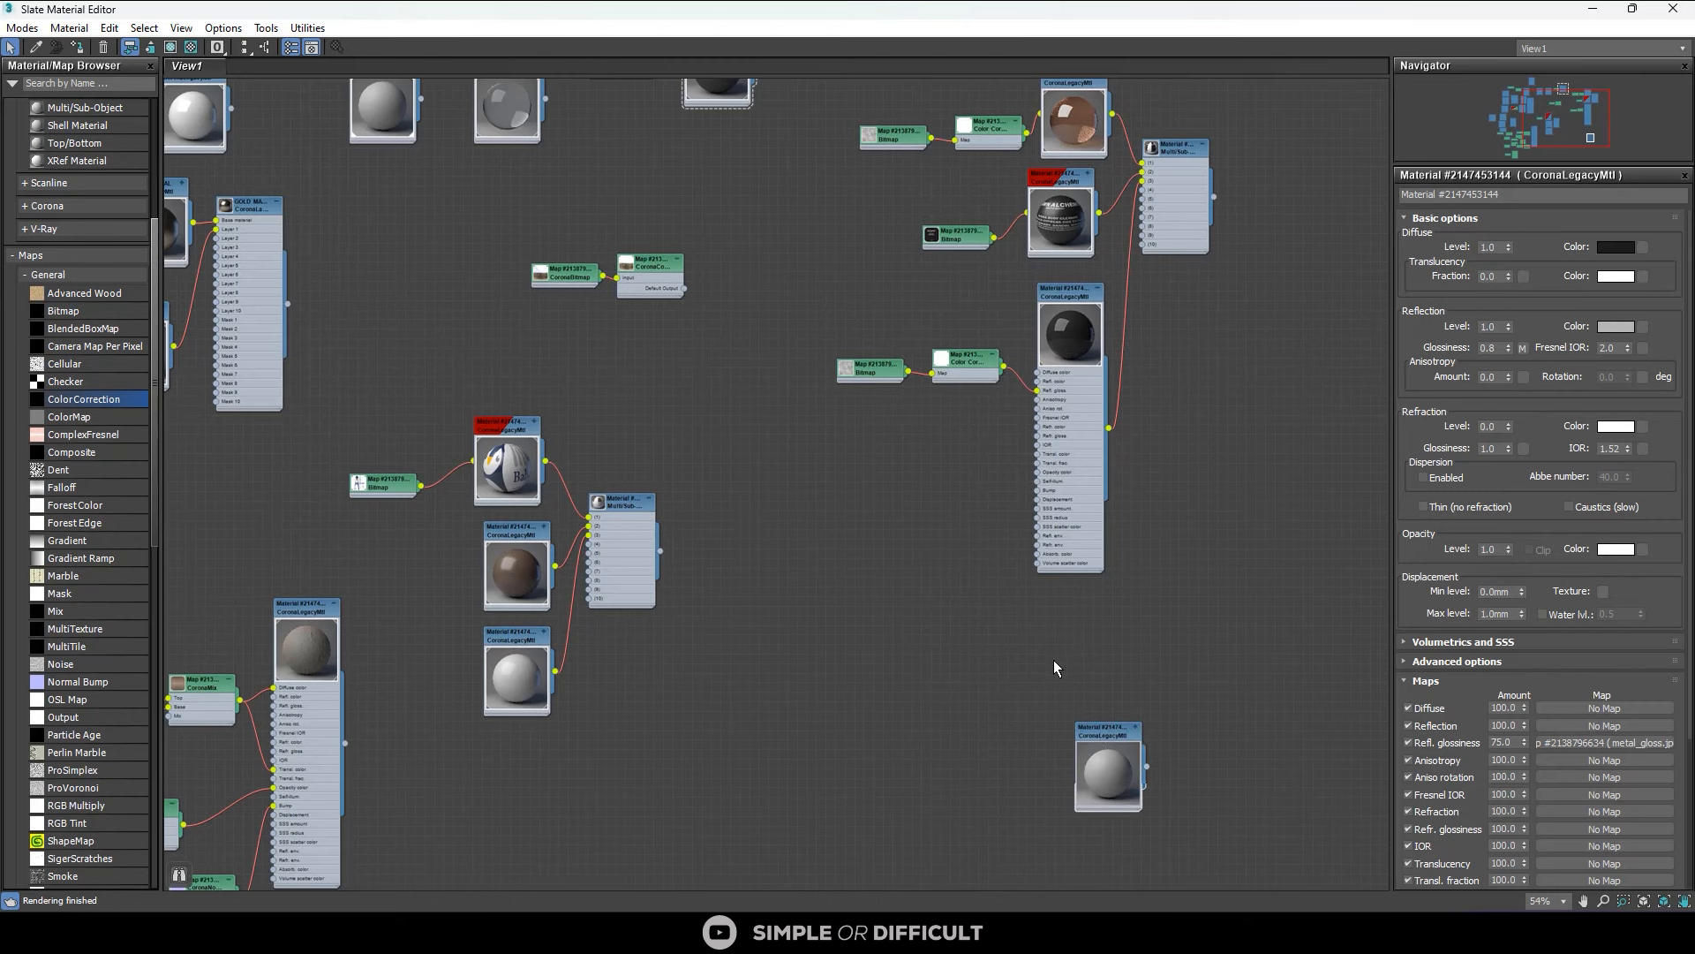
# Assign the duplicated grey CoronaLegacyMtl to the selected towel base mesh.
pyautogui.click(1108, 759)
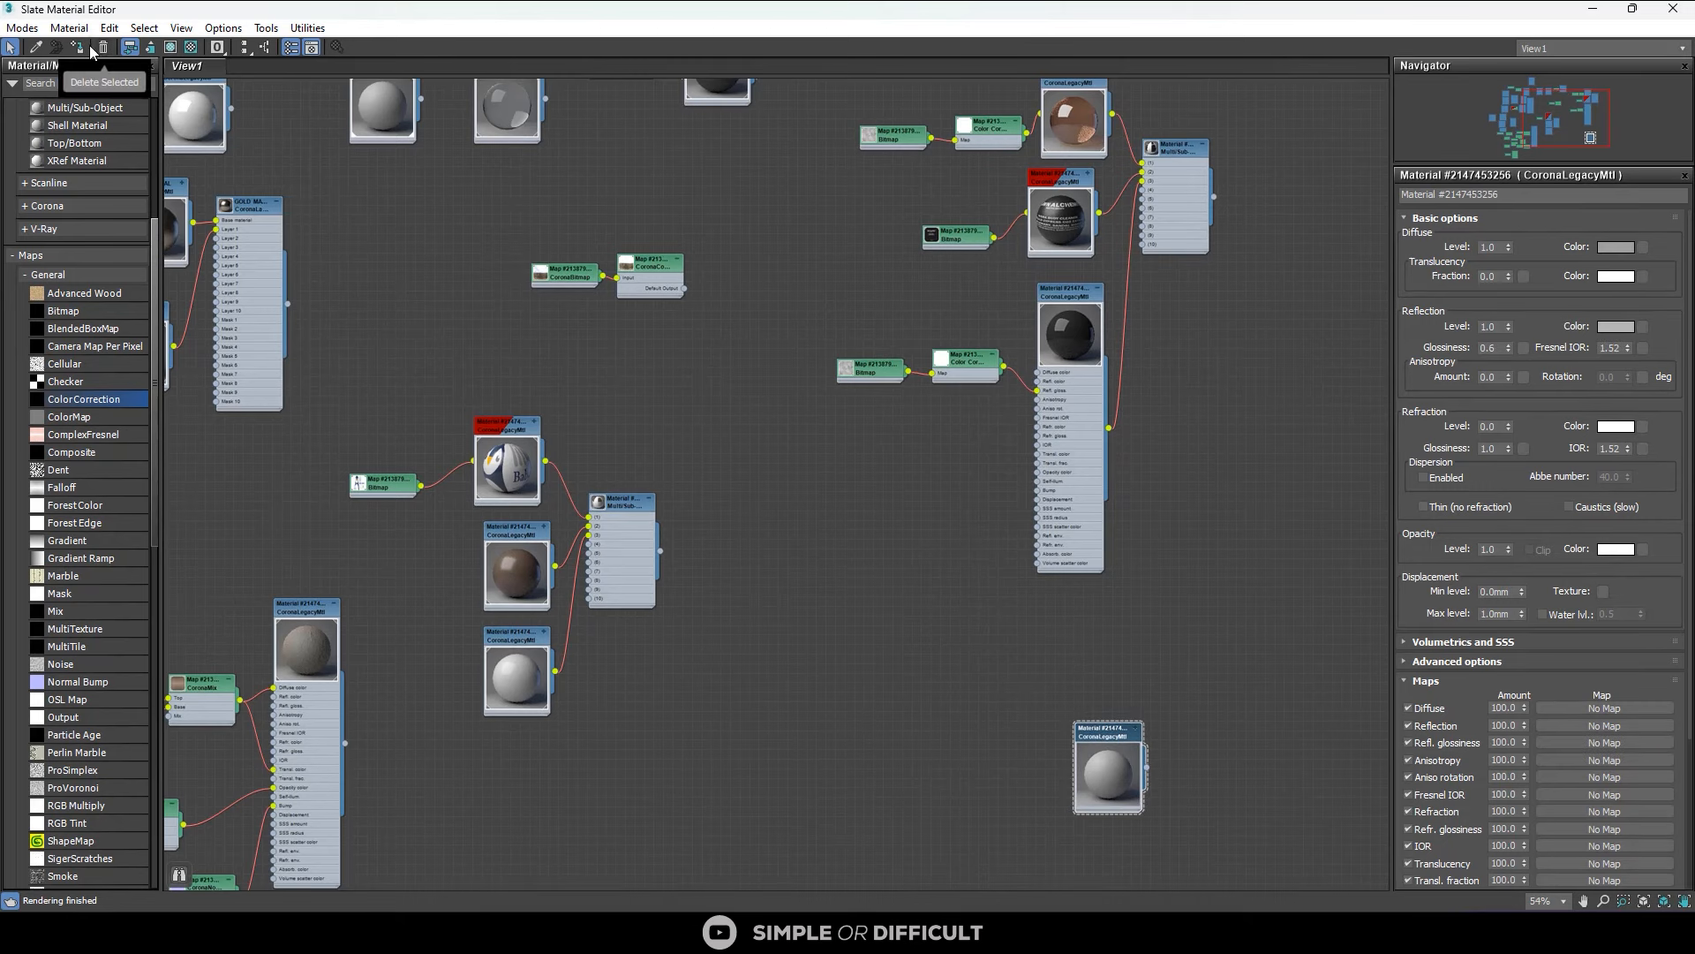
pyautogui.scroll(-3, 950, 549)
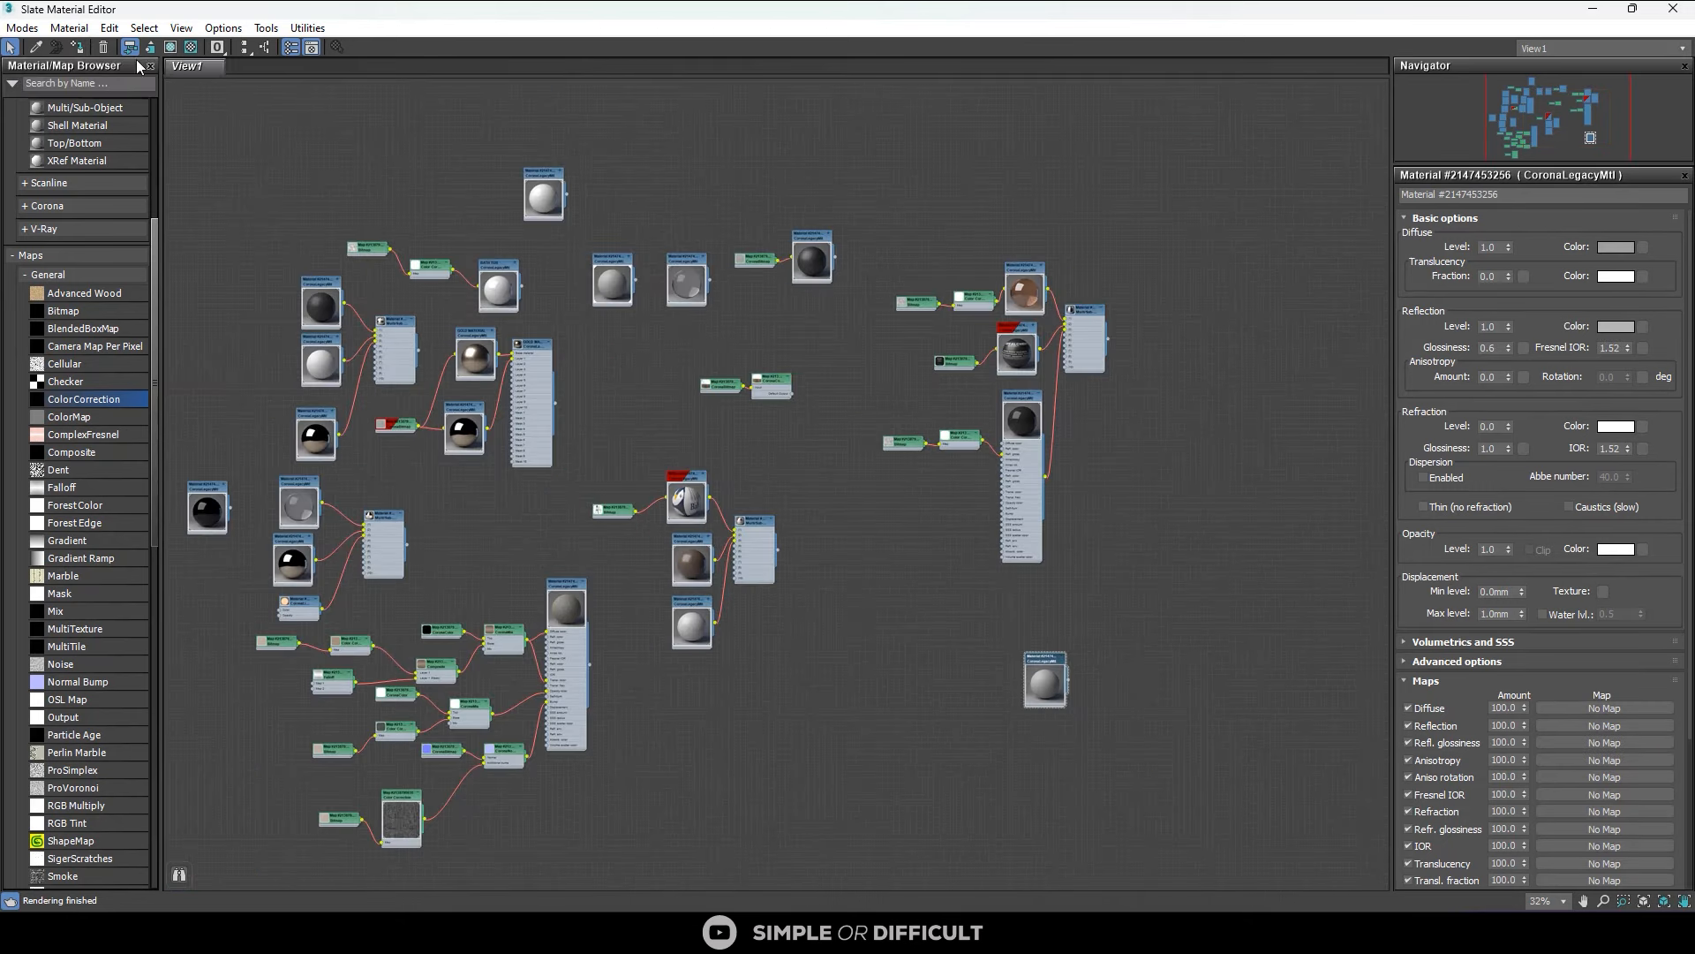
pyautogui.click(80, 50)
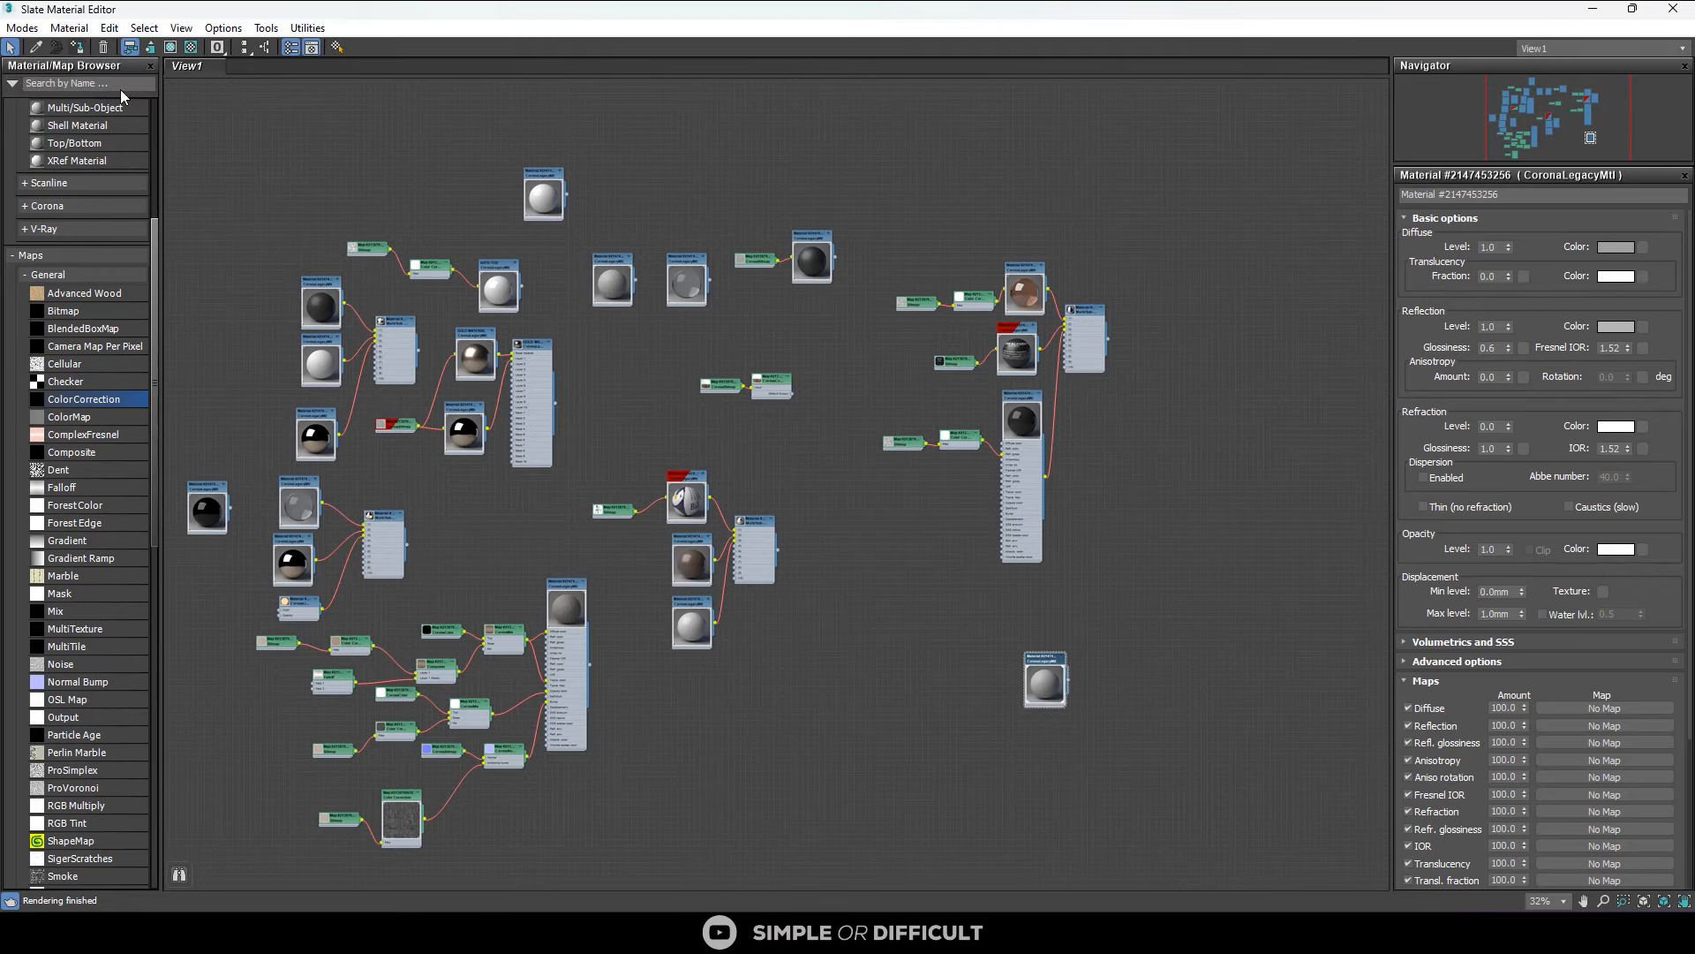
pyautogui.scroll(3, 1039, 729)
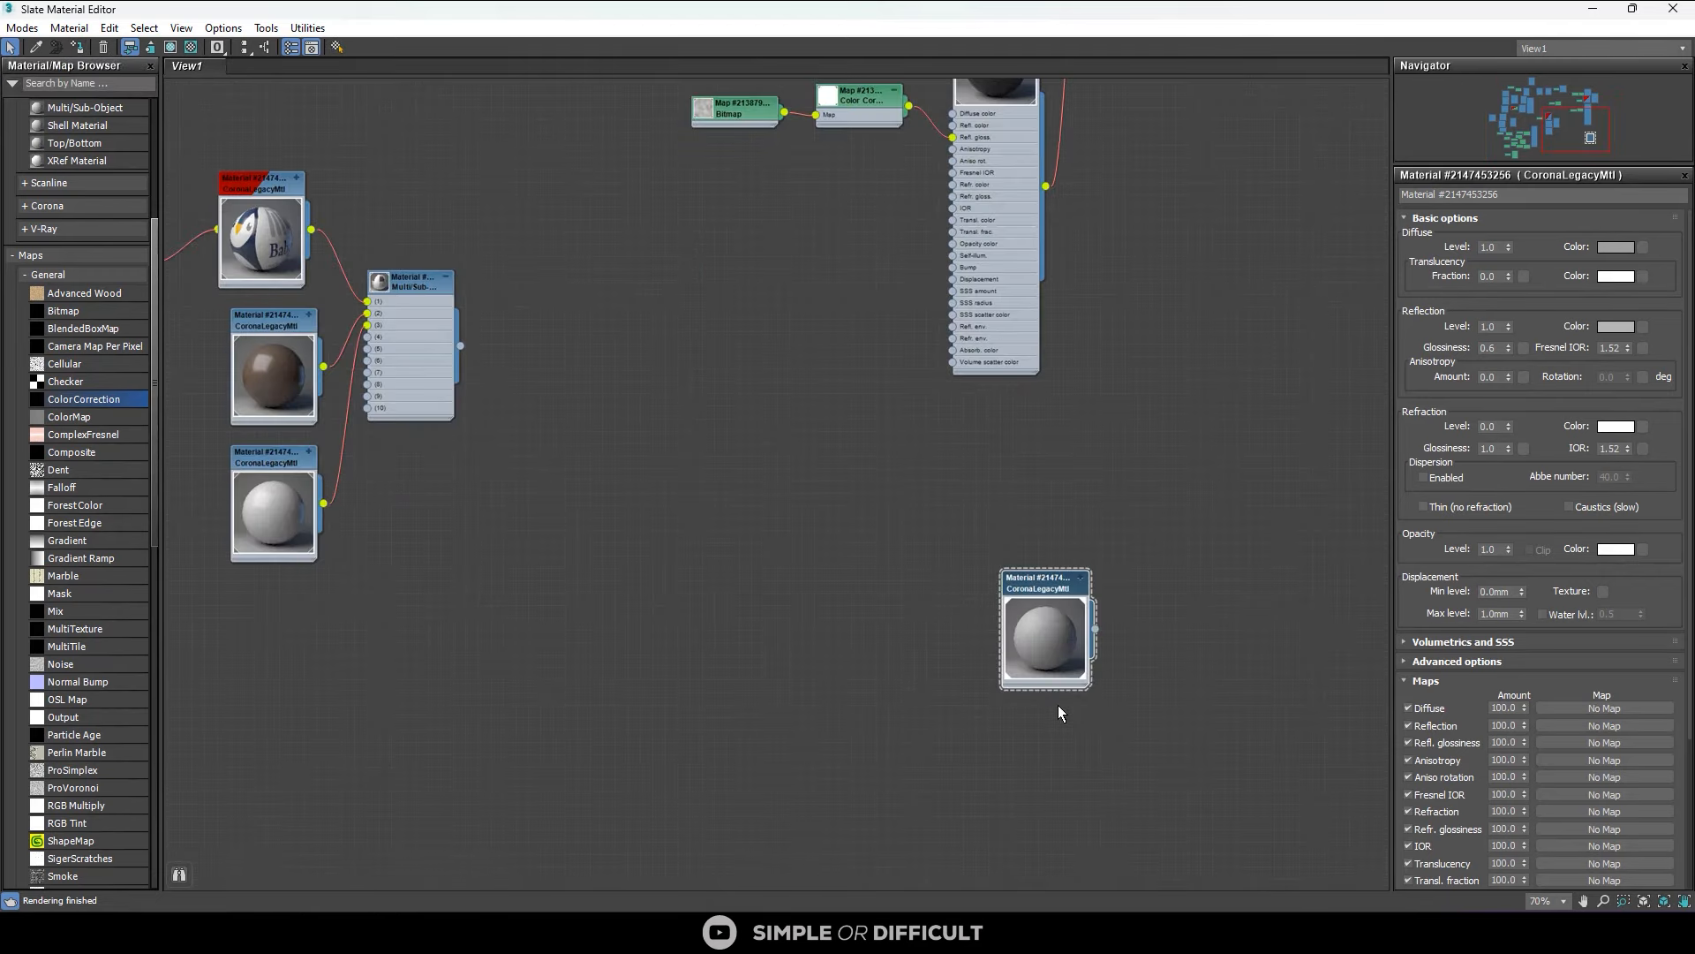
pyautogui.scroll(3, 1058, 704)
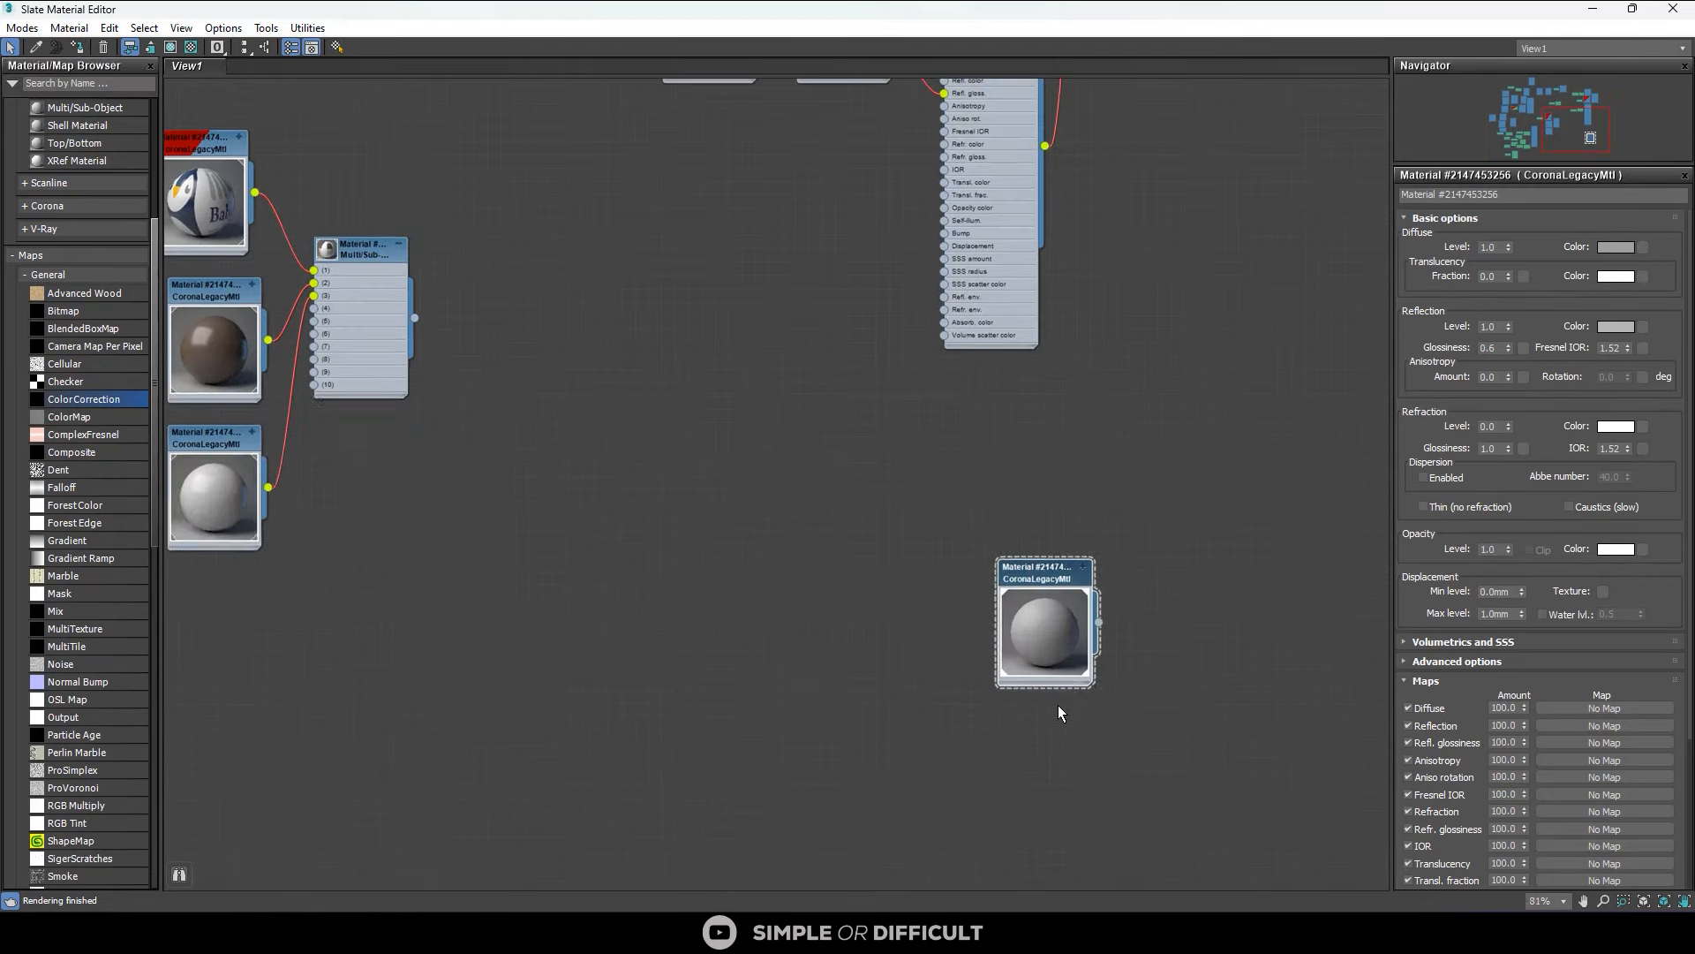
# Restore the material editor's smaller size and change the towel material to Multi/Sub-Object, keeping the grey CoronaLegacyMtl as its first sub-material.
pyautogui.doubleClick(911, 18)
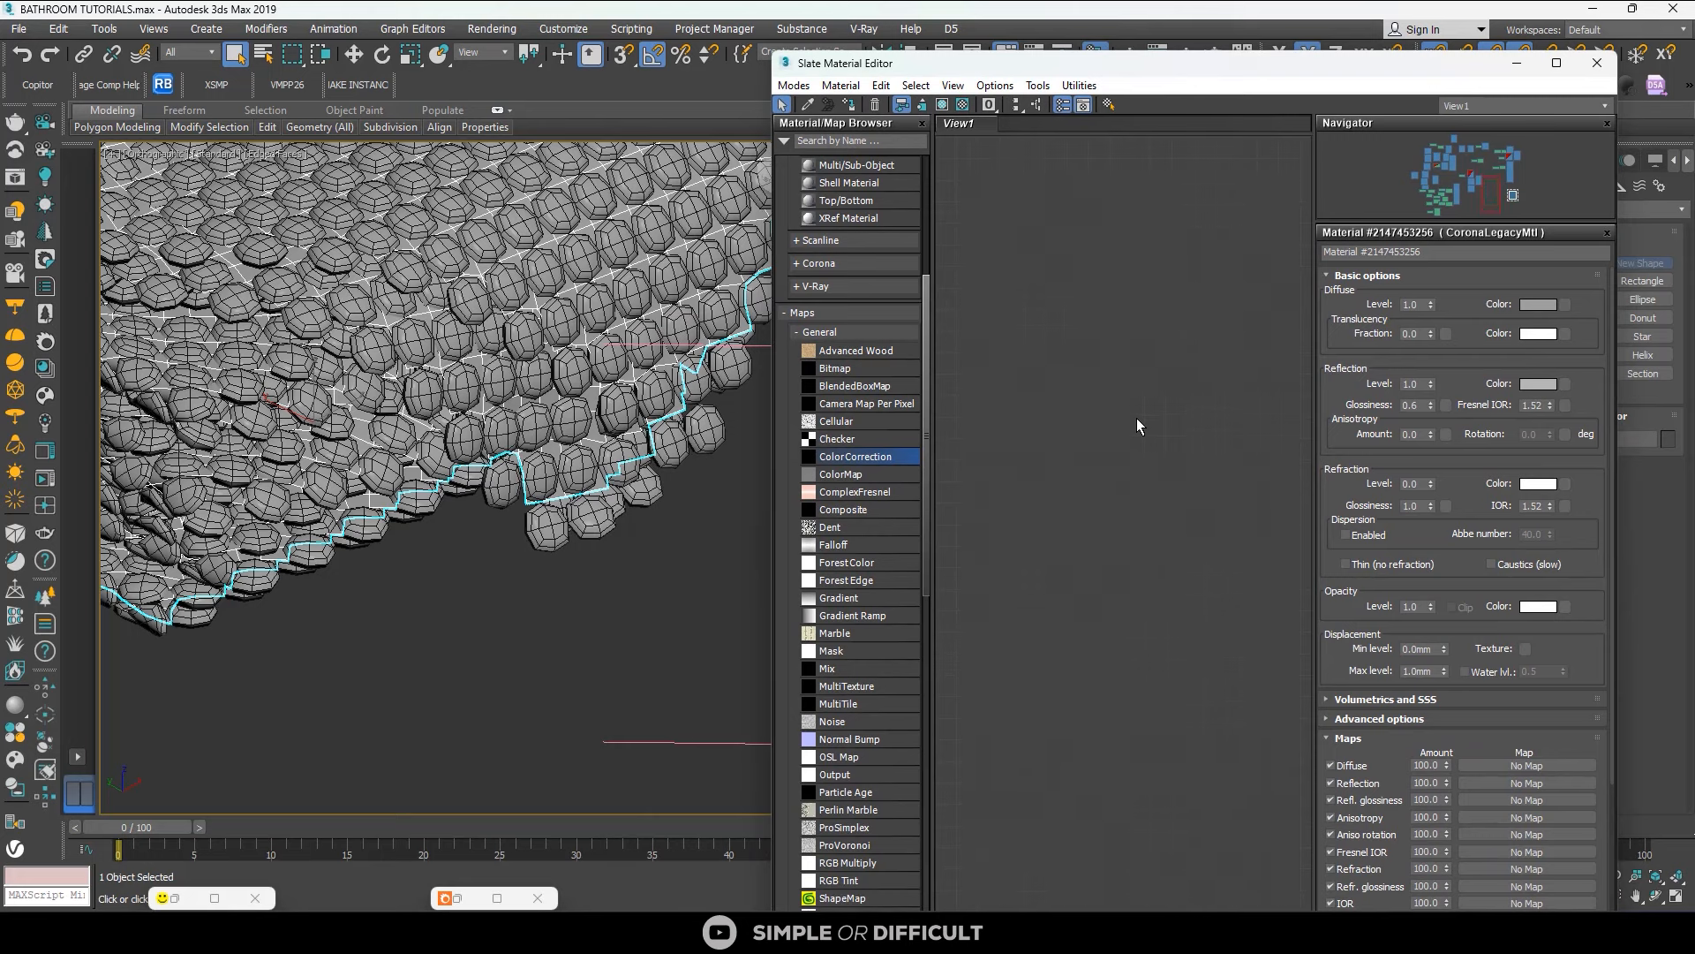
pyautogui.scroll(-3, 1185, 518)
pyautogui.scroll(-2, 1034, 437)
pyautogui.moveTo(1298, 510); pyautogui.dragTo(1132, 458, button='middle')
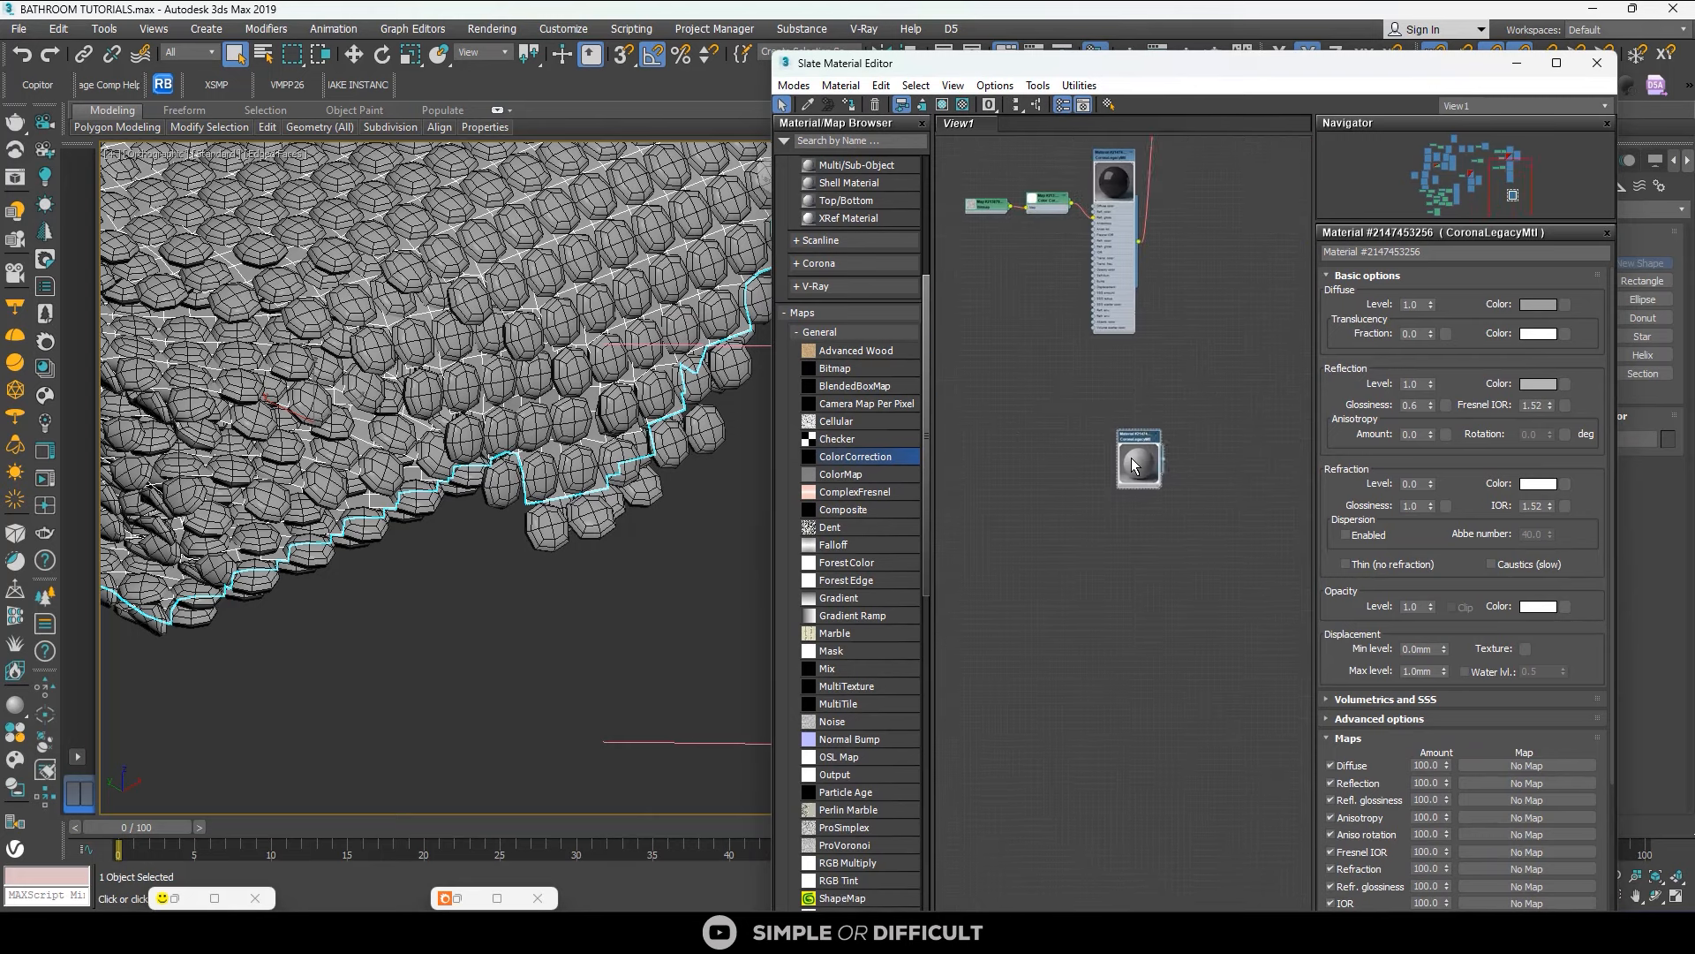
pyautogui.scroll(2, 1135, 465)
pyautogui.rightClick(1138, 413)
pyautogui.click(1183, 460)
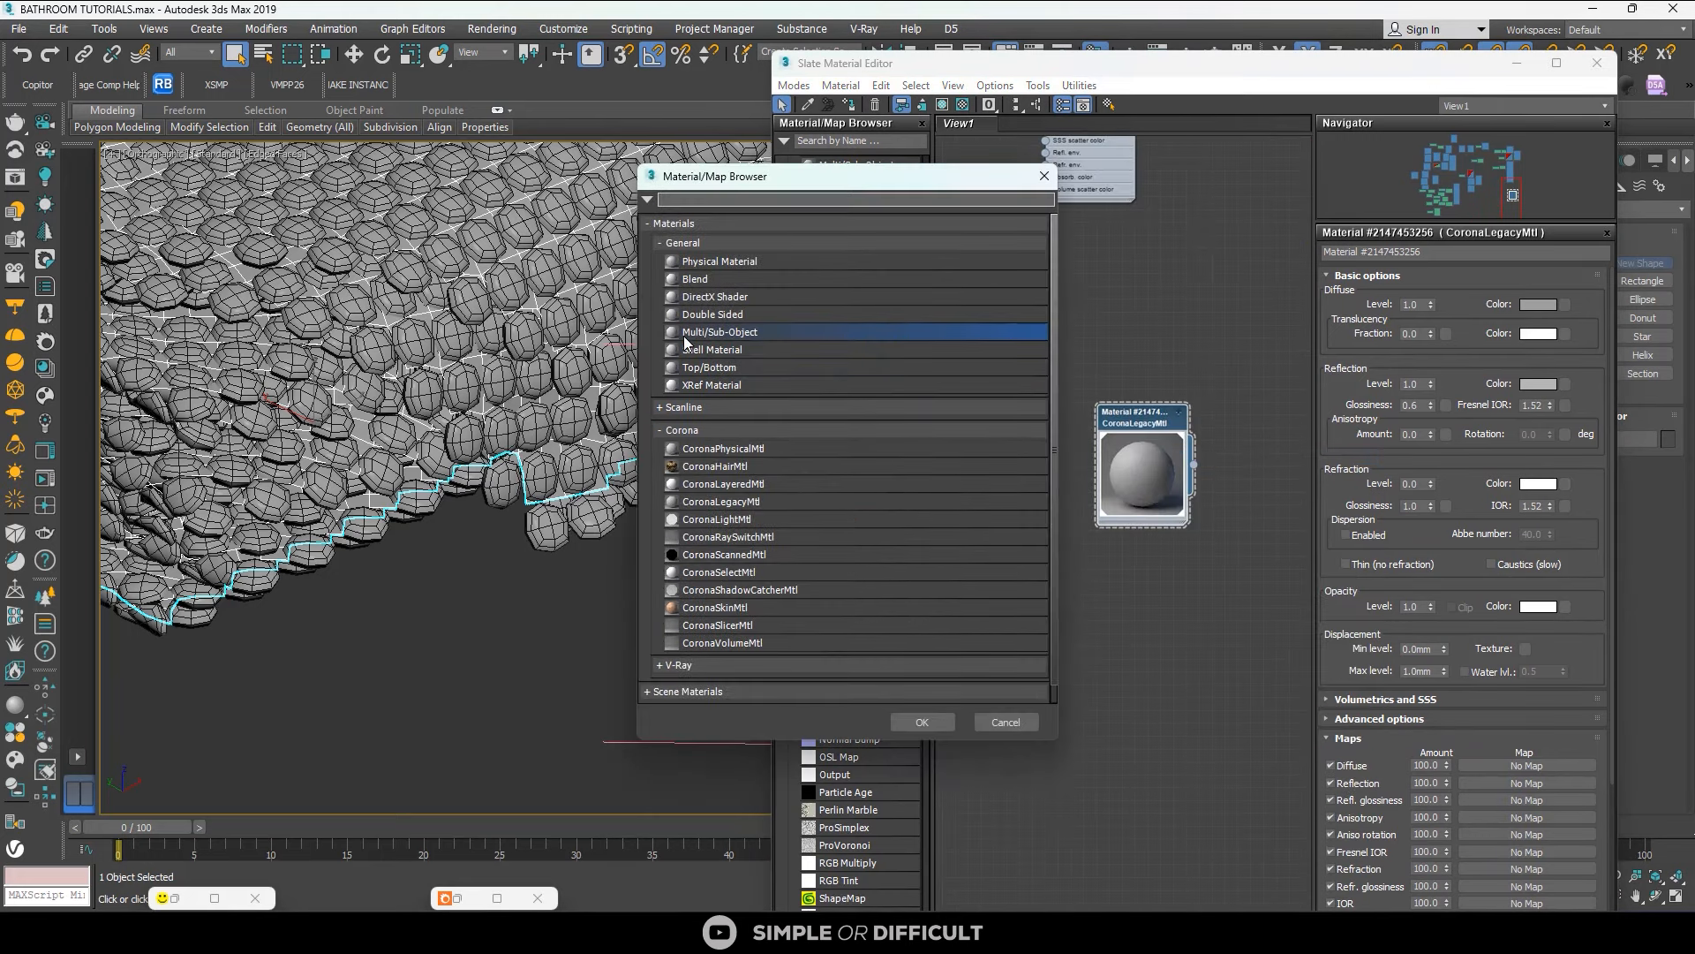
pyautogui.click(922, 722)
pyautogui.click(801, 522)
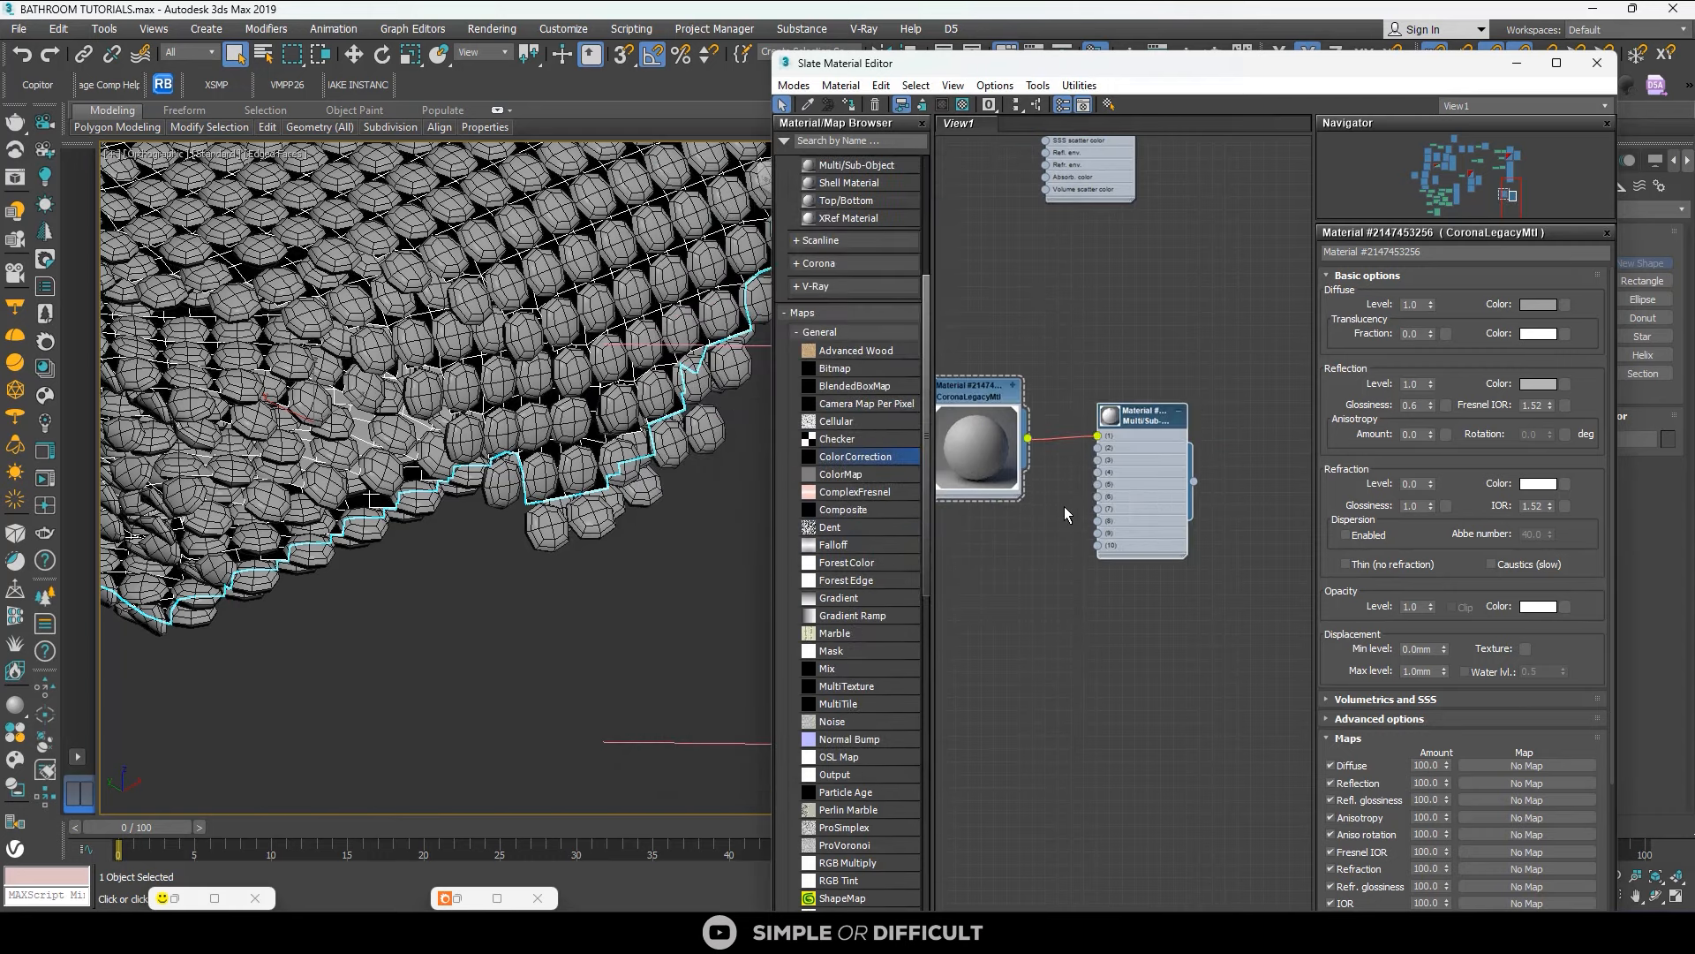
# Move the grey sub-material higher beside the Multi/Sub-Object node and connect a copy of it to slot 2.
pyautogui.scroll(-2, 1063, 506)
pyautogui.scroll(-5, 537, 451)
pyautogui.scroll(6, 461, 412)
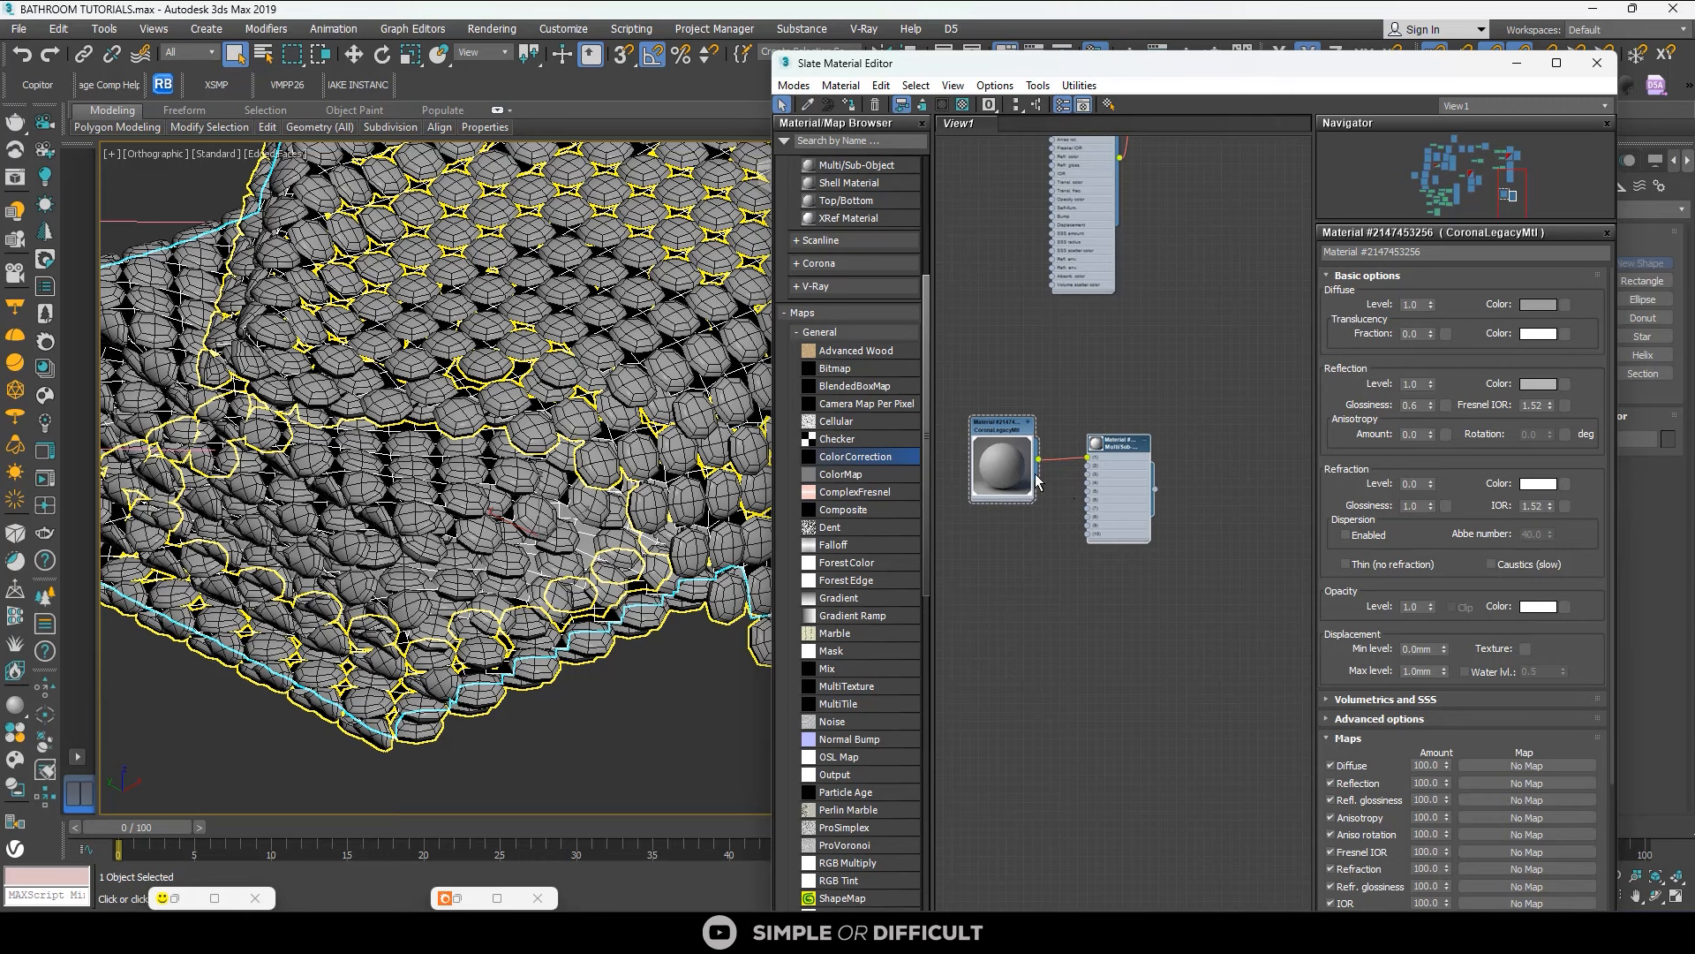
pyautogui.scroll(2, 1039, 481)
pyautogui.moveTo(984, 393); pyautogui.dragTo(1000, 307)
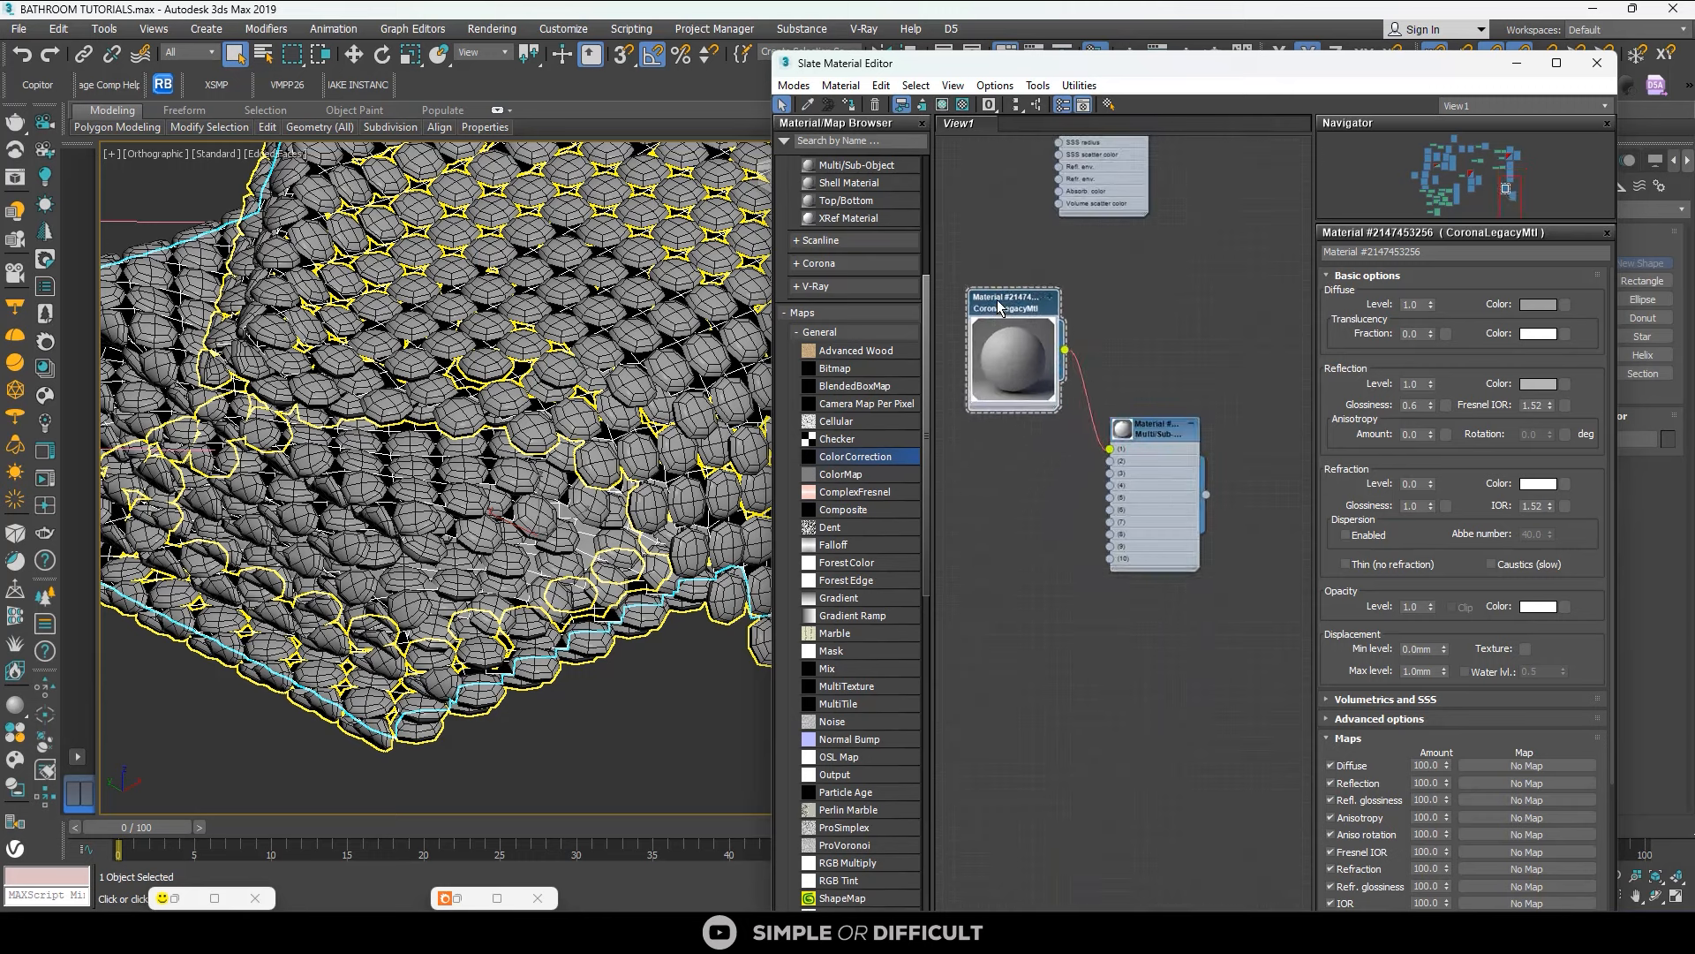
pyautogui.moveTo(1085, 348); pyautogui.dragTo(1166, 307, button='middle')
pyautogui.keyDown('shift'); pyautogui.moveTo(1092, 271); pyautogui.dragTo(1191, 419); pyautogui.keyUp('shift')
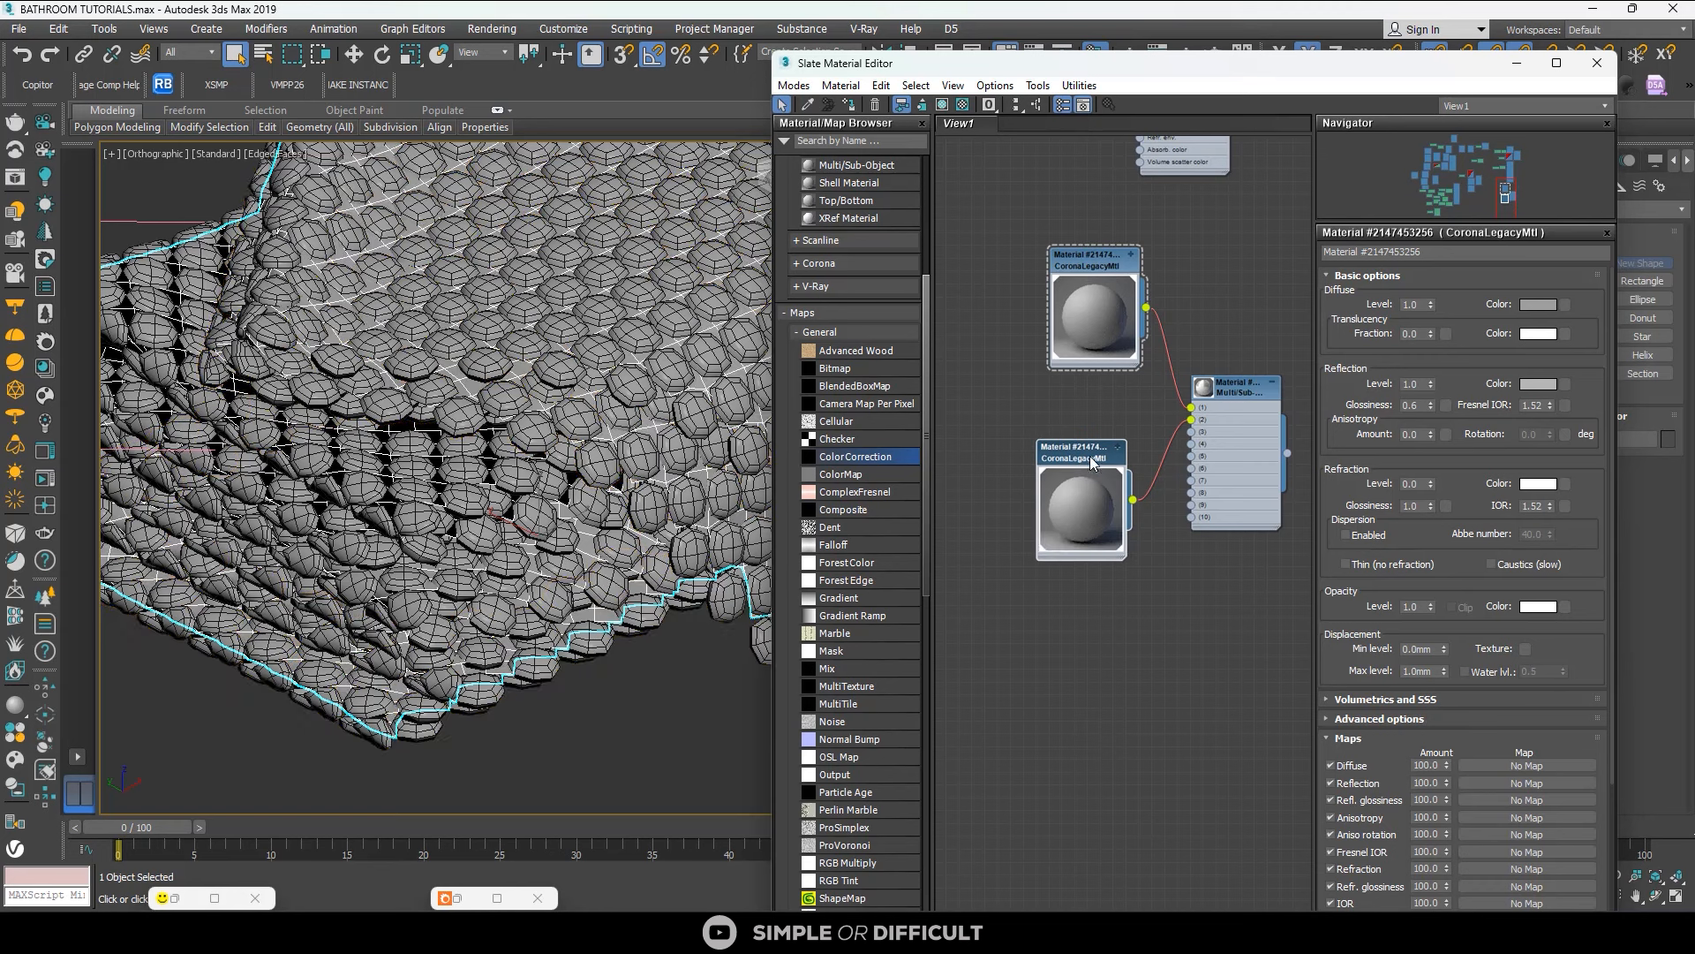
# Connect another copy of the grey CoronaLegacyMtl to slot 3 of the Multi/Sub-Object material and align the sub-material nodes in a column.
pyautogui.moveTo(1127, 505); pyautogui.dragTo(1191, 432)
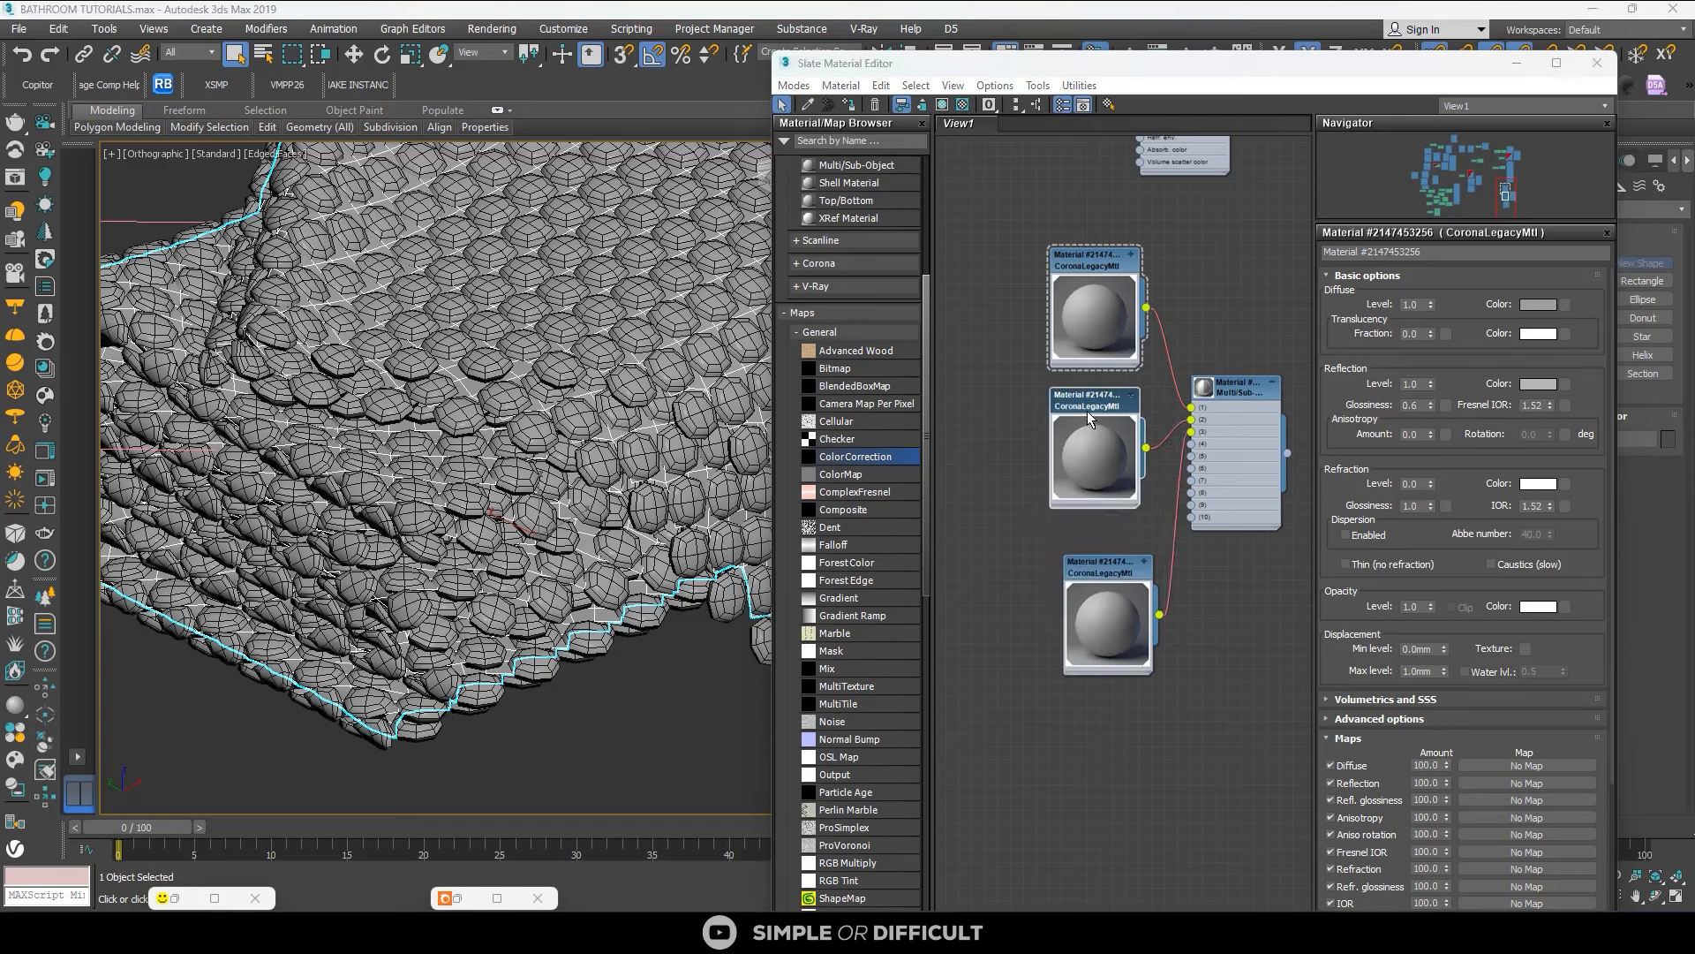
pyautogui.moveTo(1090, 418); pyautogui.dragTo(1092, 431)
pyautogui.click(1108, 269)
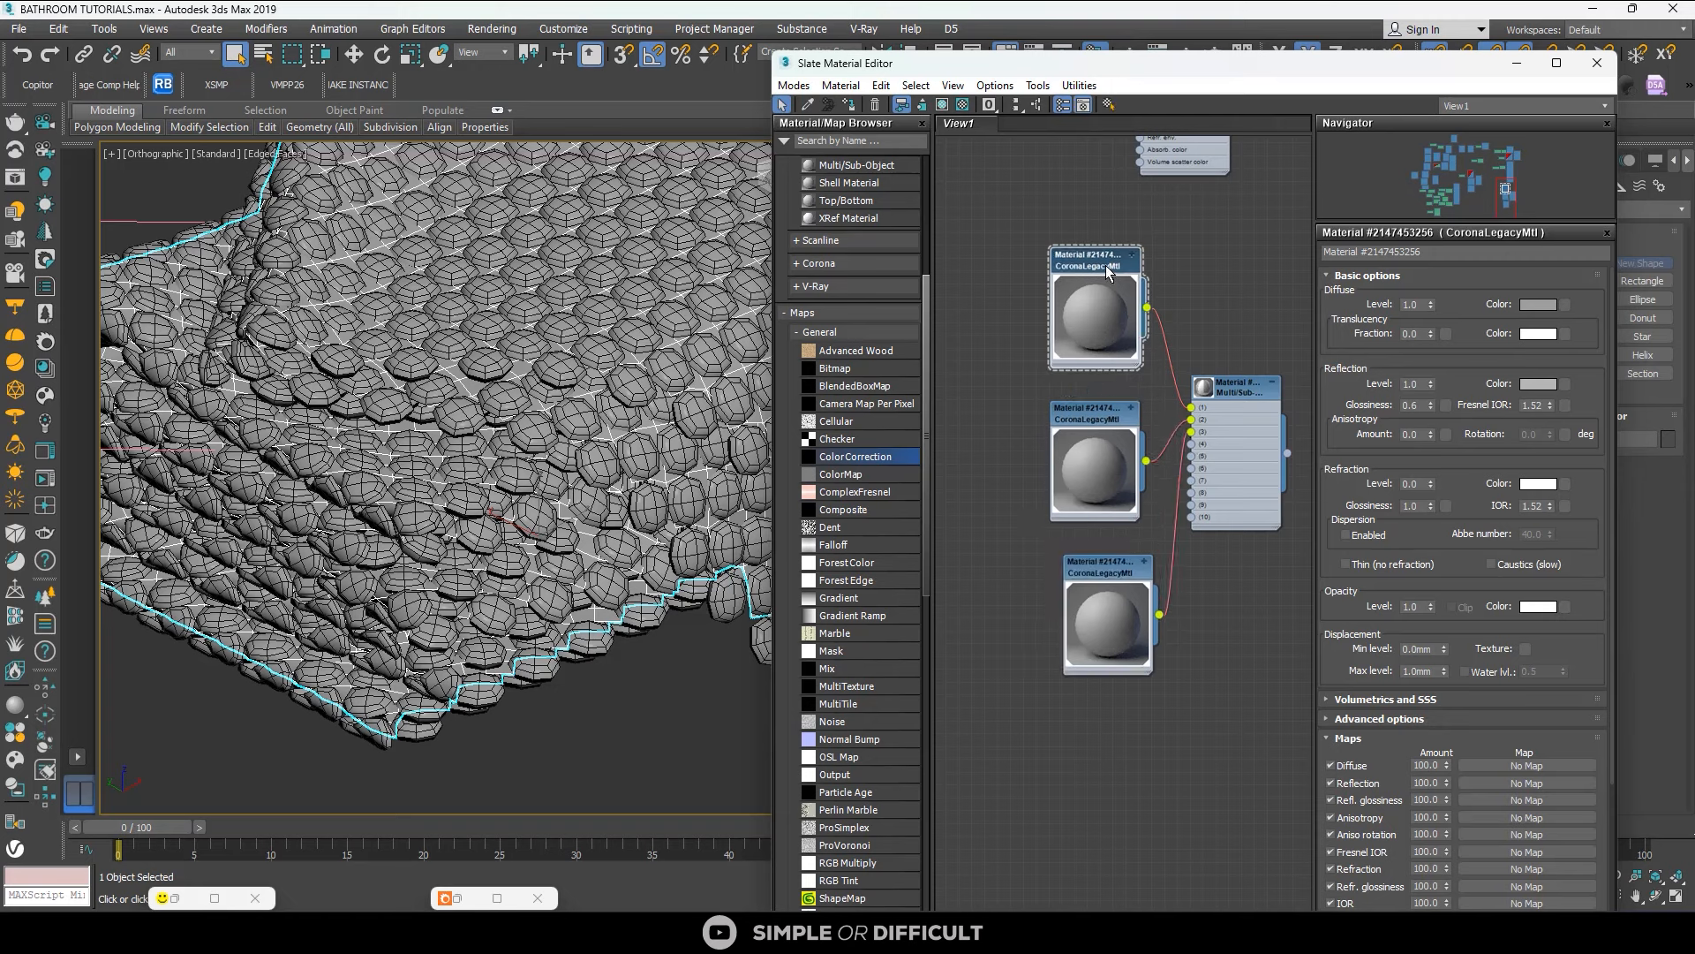
# Add a Falloff map beside the first sub-material and connect it to that material's diffuse colour.
pyautogui.scroll(-2, 1093, 284)
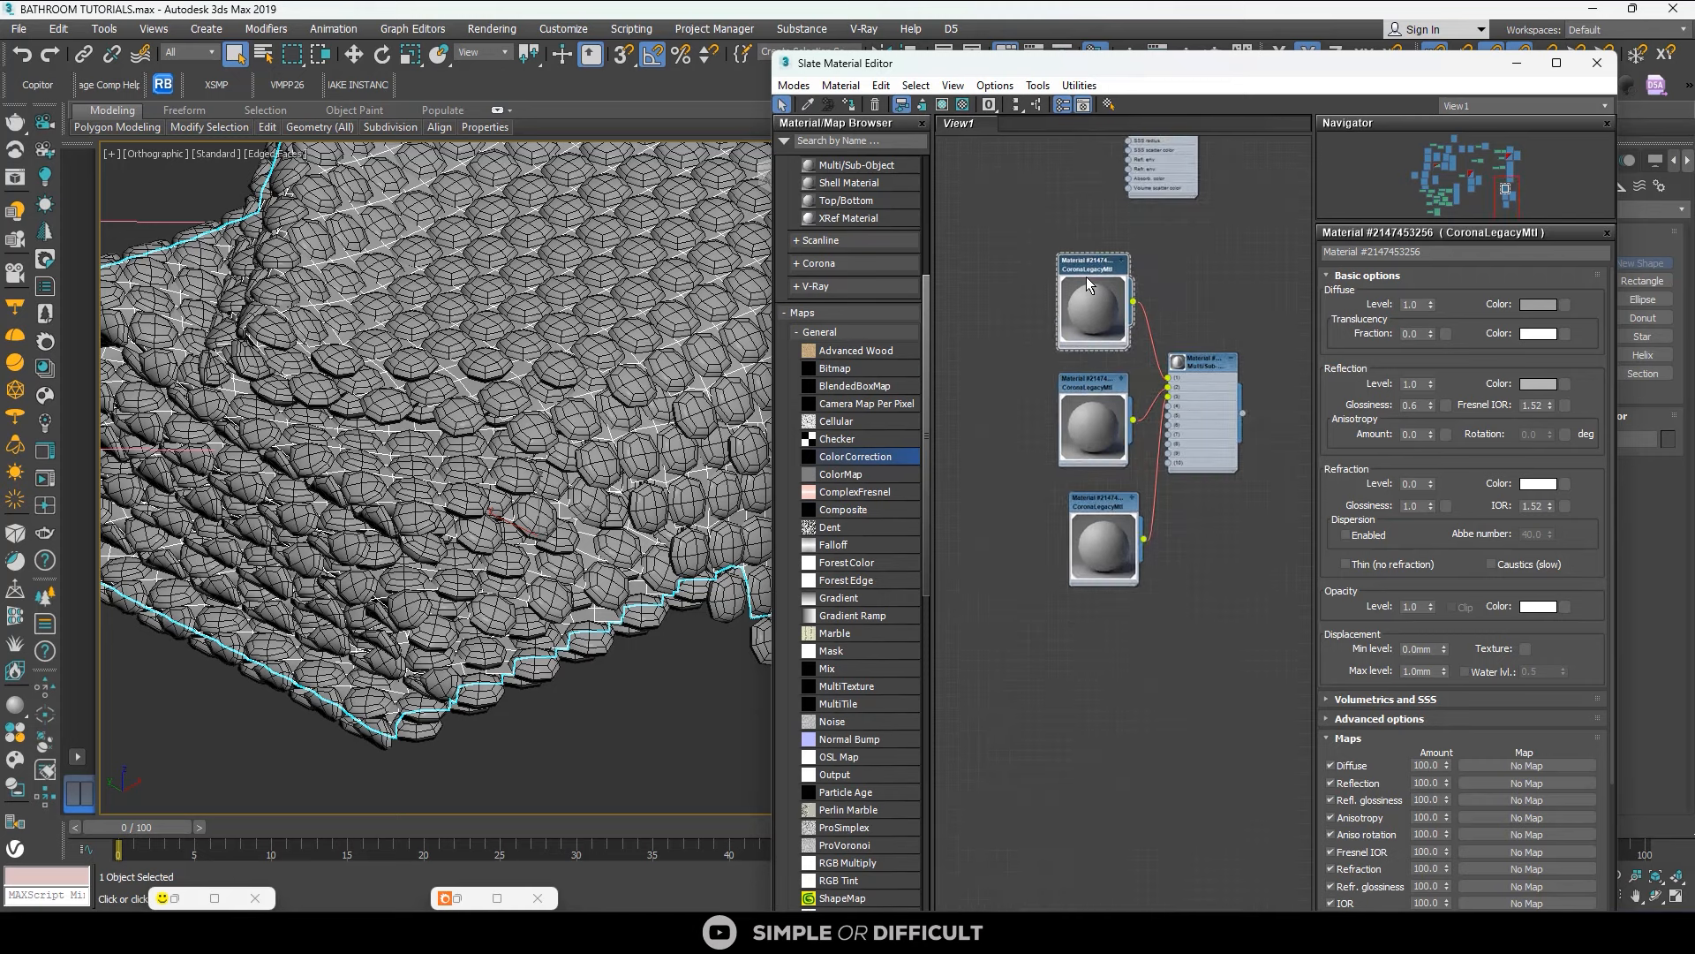
pyautogui.moveTo(835, 544); pyautogui.dragTo(1006, 300)
pyautogui.scroll(2, 1009, 300)
pyautogui.moveTo(1008, 299); pyautogui.dragTo(1079, 332, button='middle')
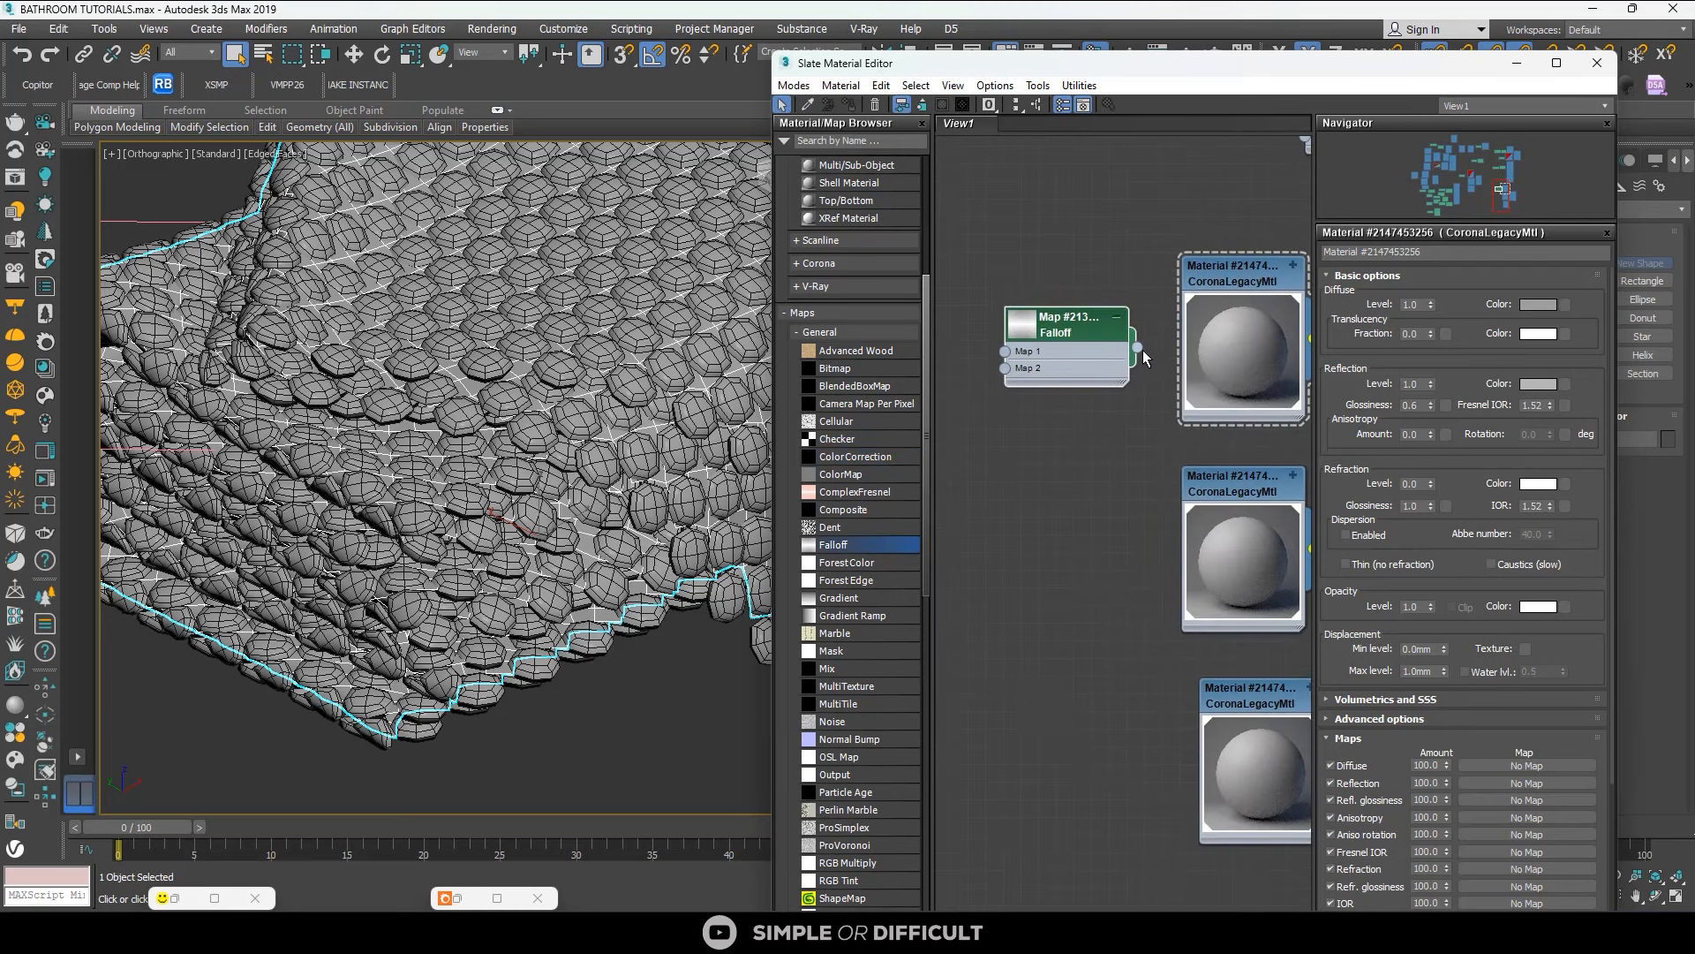
pyautogui.moveTo(1137, 347); pyautogui.dragTo(1189, 428)
pyautogui.scroll(1, 1140, 400)
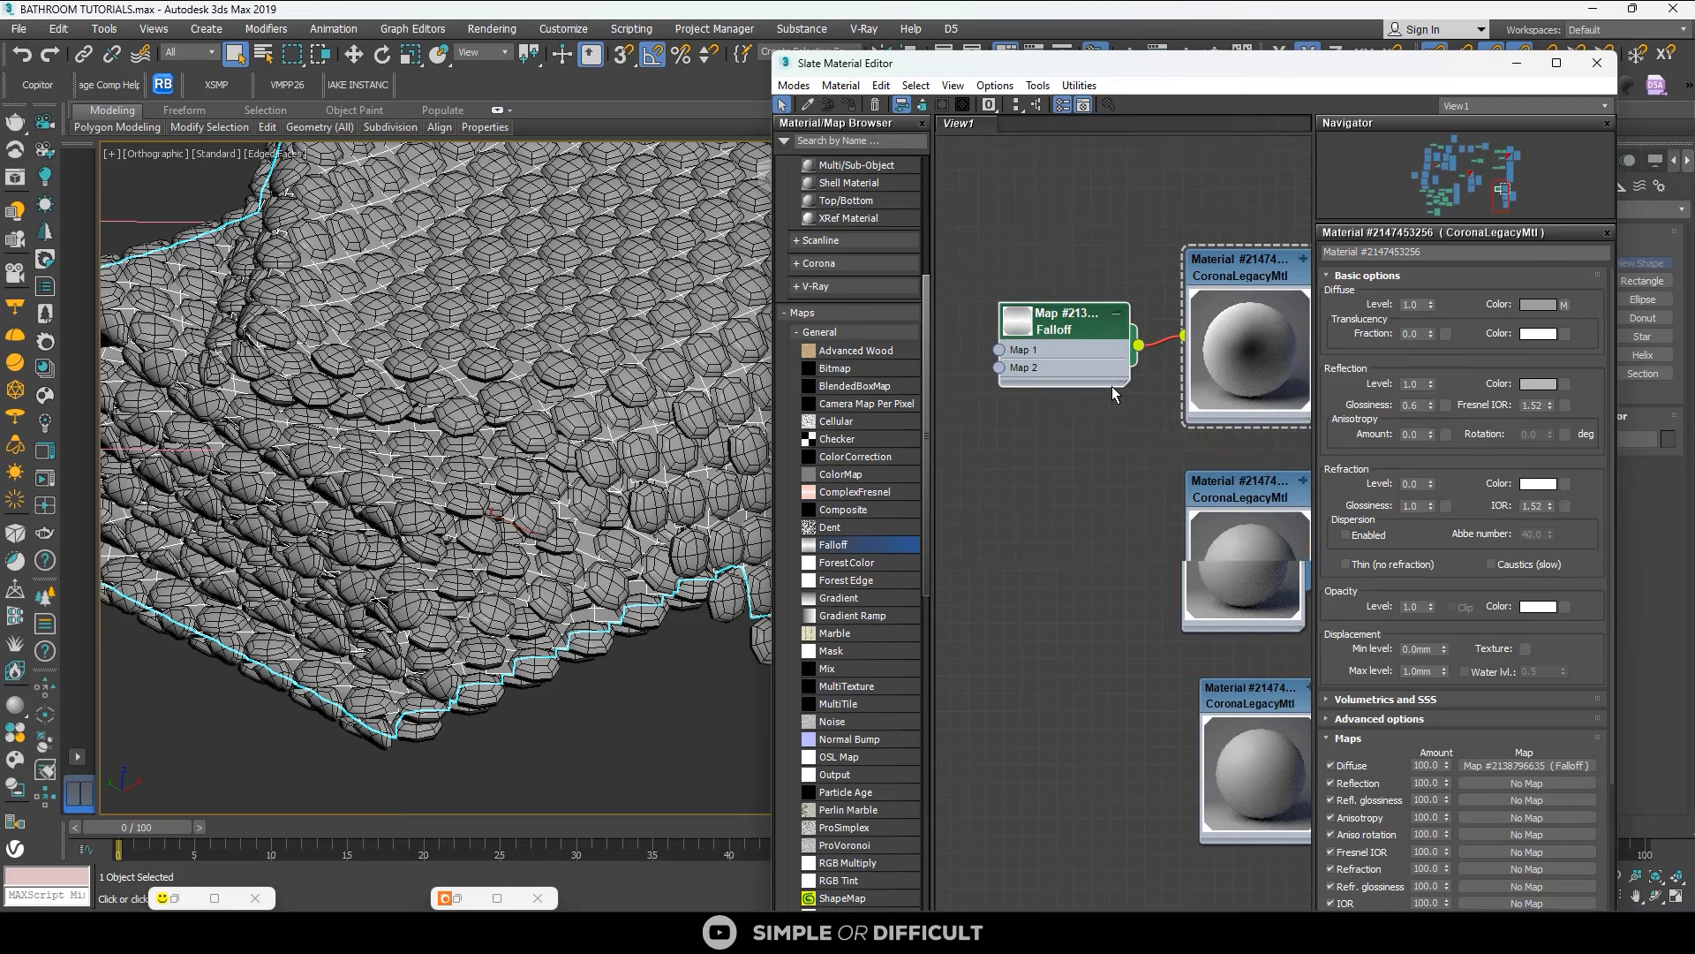
# Set the Falloff map's front colour to a light neutral grey with a value of 152.
pyautogui.doubleClick(1078, 330)
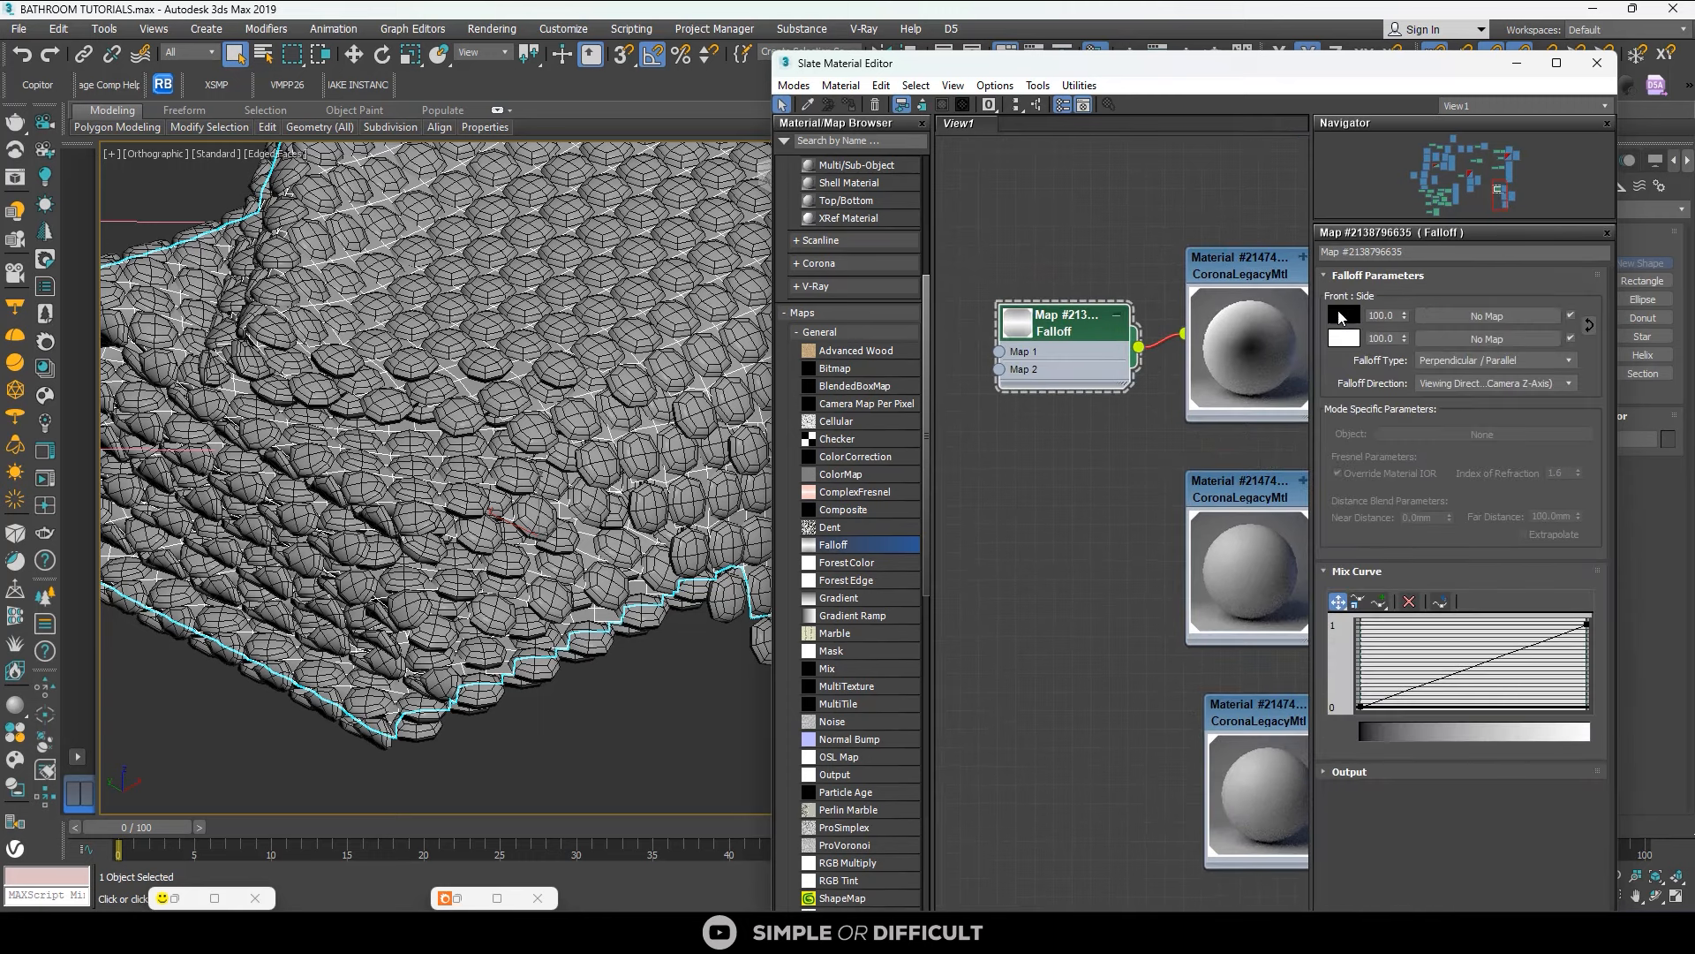
pyautogui.click(1340, 316)
pyautogui.moveTo(1182, 281); pyautogui.dragTo(1190, 328)
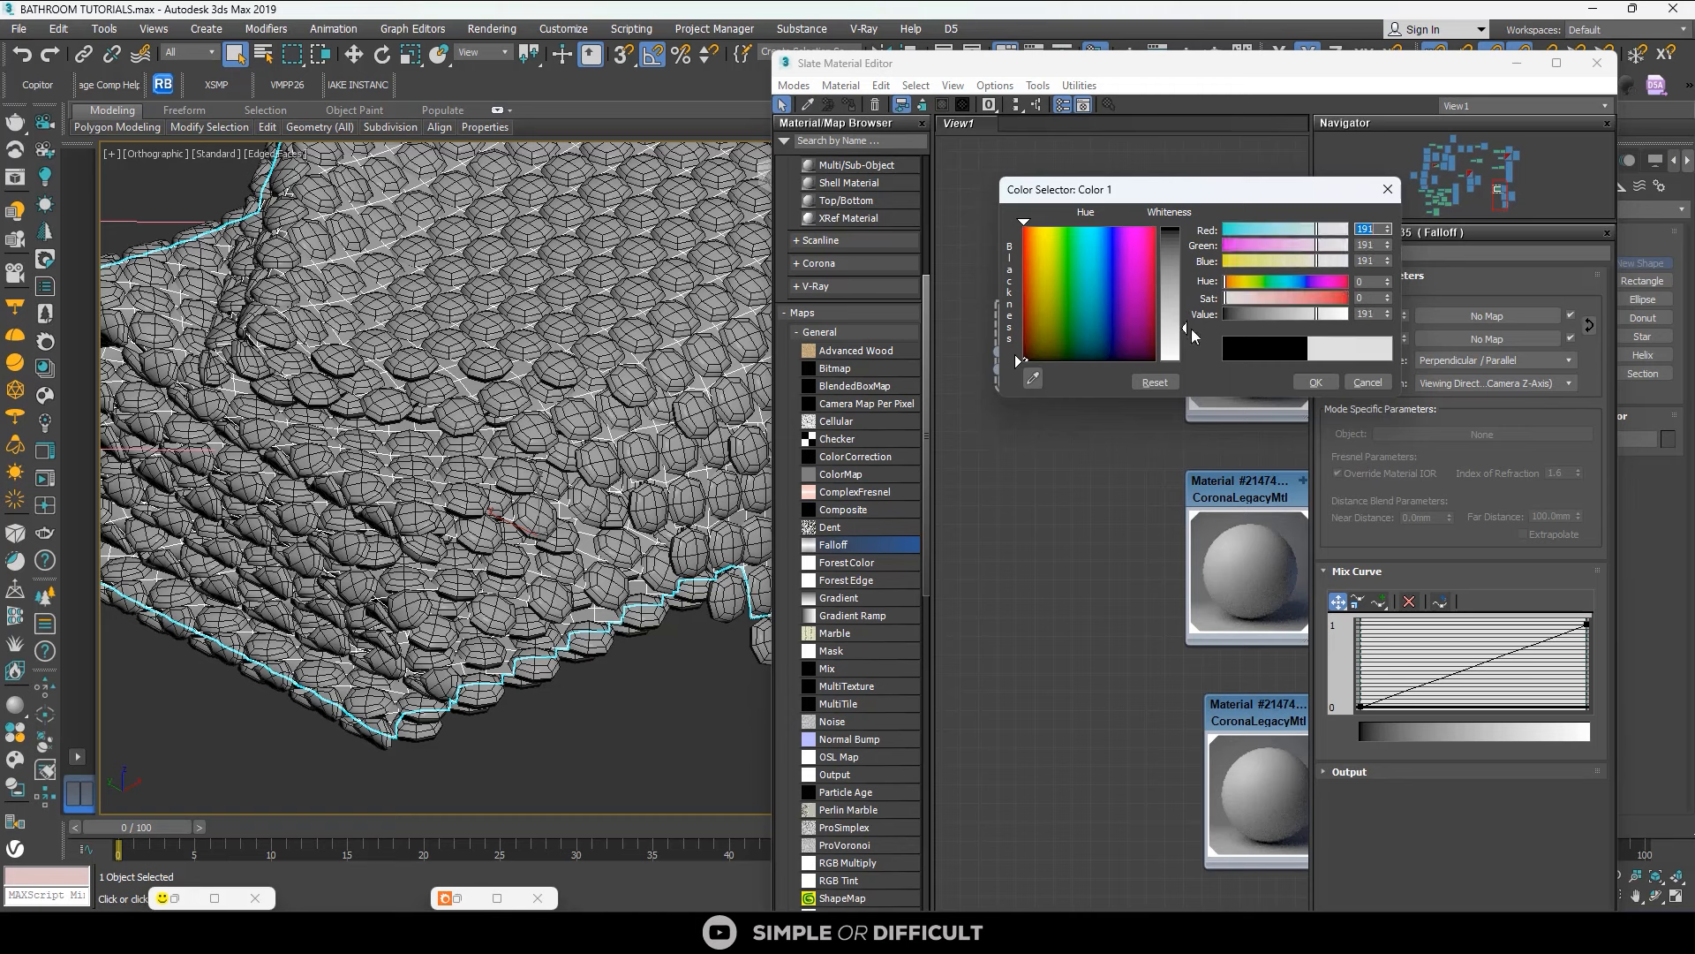
pyautogui.moveTo(1304, 317); pyautogui.dragTo(1296, 324)
pyautogui.click(1315, 381)
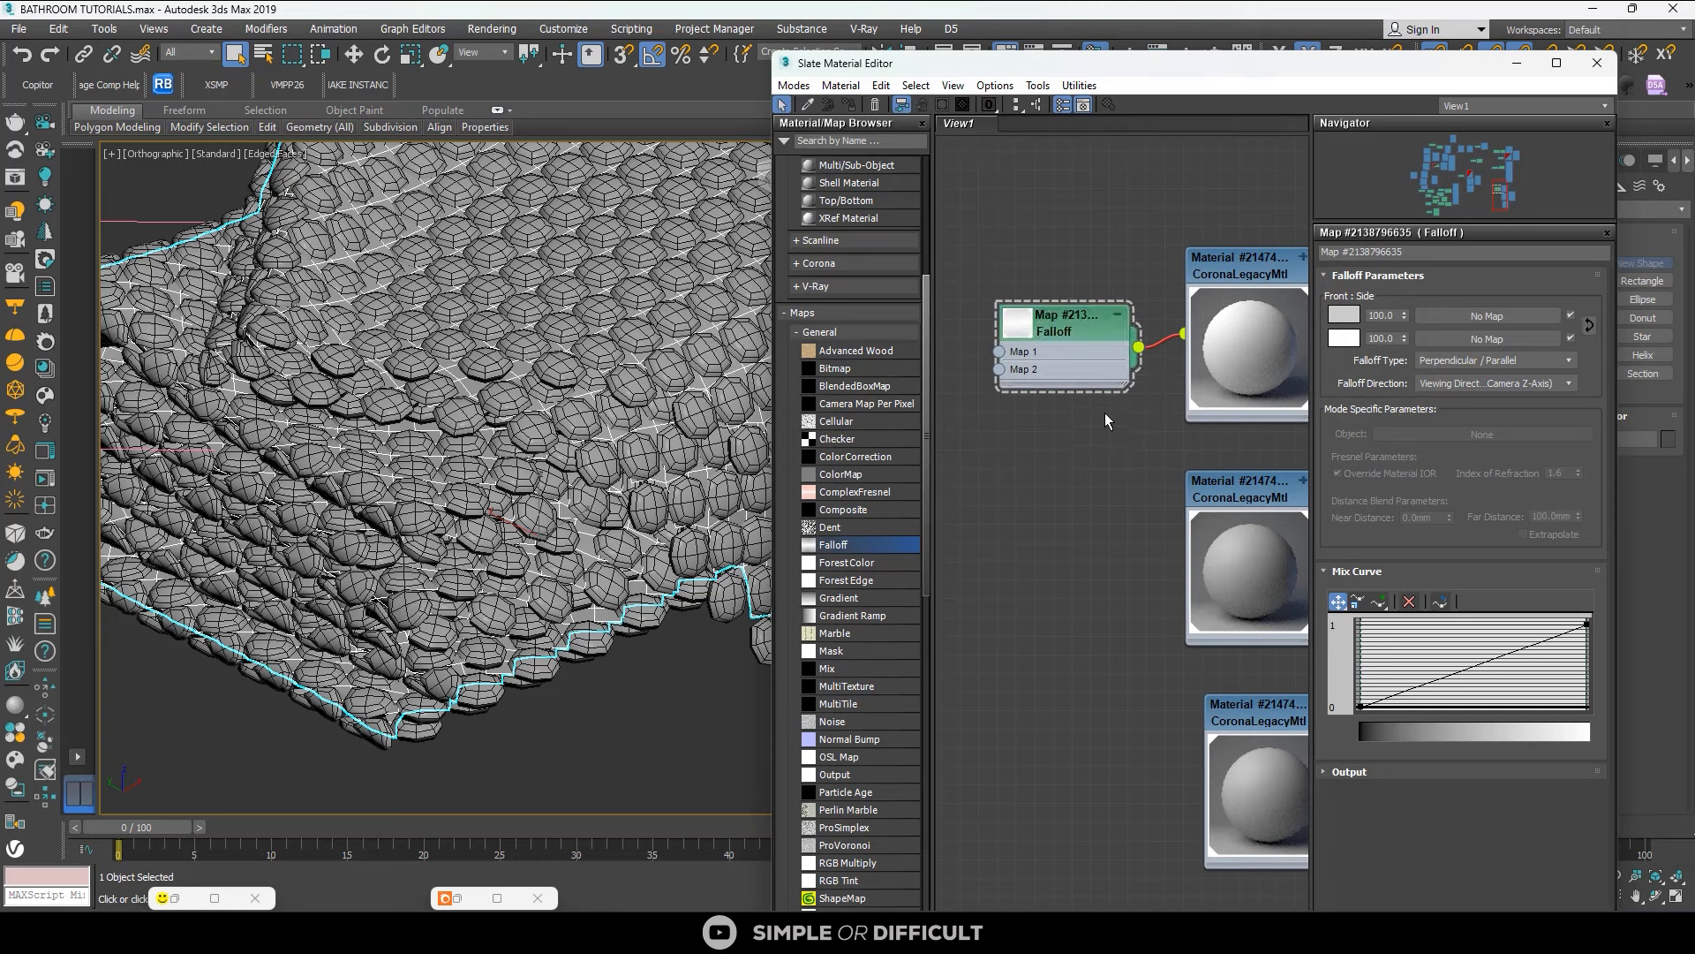
# Add a Noise map below the Falloff node and connect it to the first sub-material.
pyautogui.scroll(-2, 1105, 411)
pyautogui.doubleClick(1195, 341)
pyautogui.scroll(-2, 1162, 382)
pyautogui.moveTo(1116, 379); pyautogui.dragTo(1079, 251, button='middle')
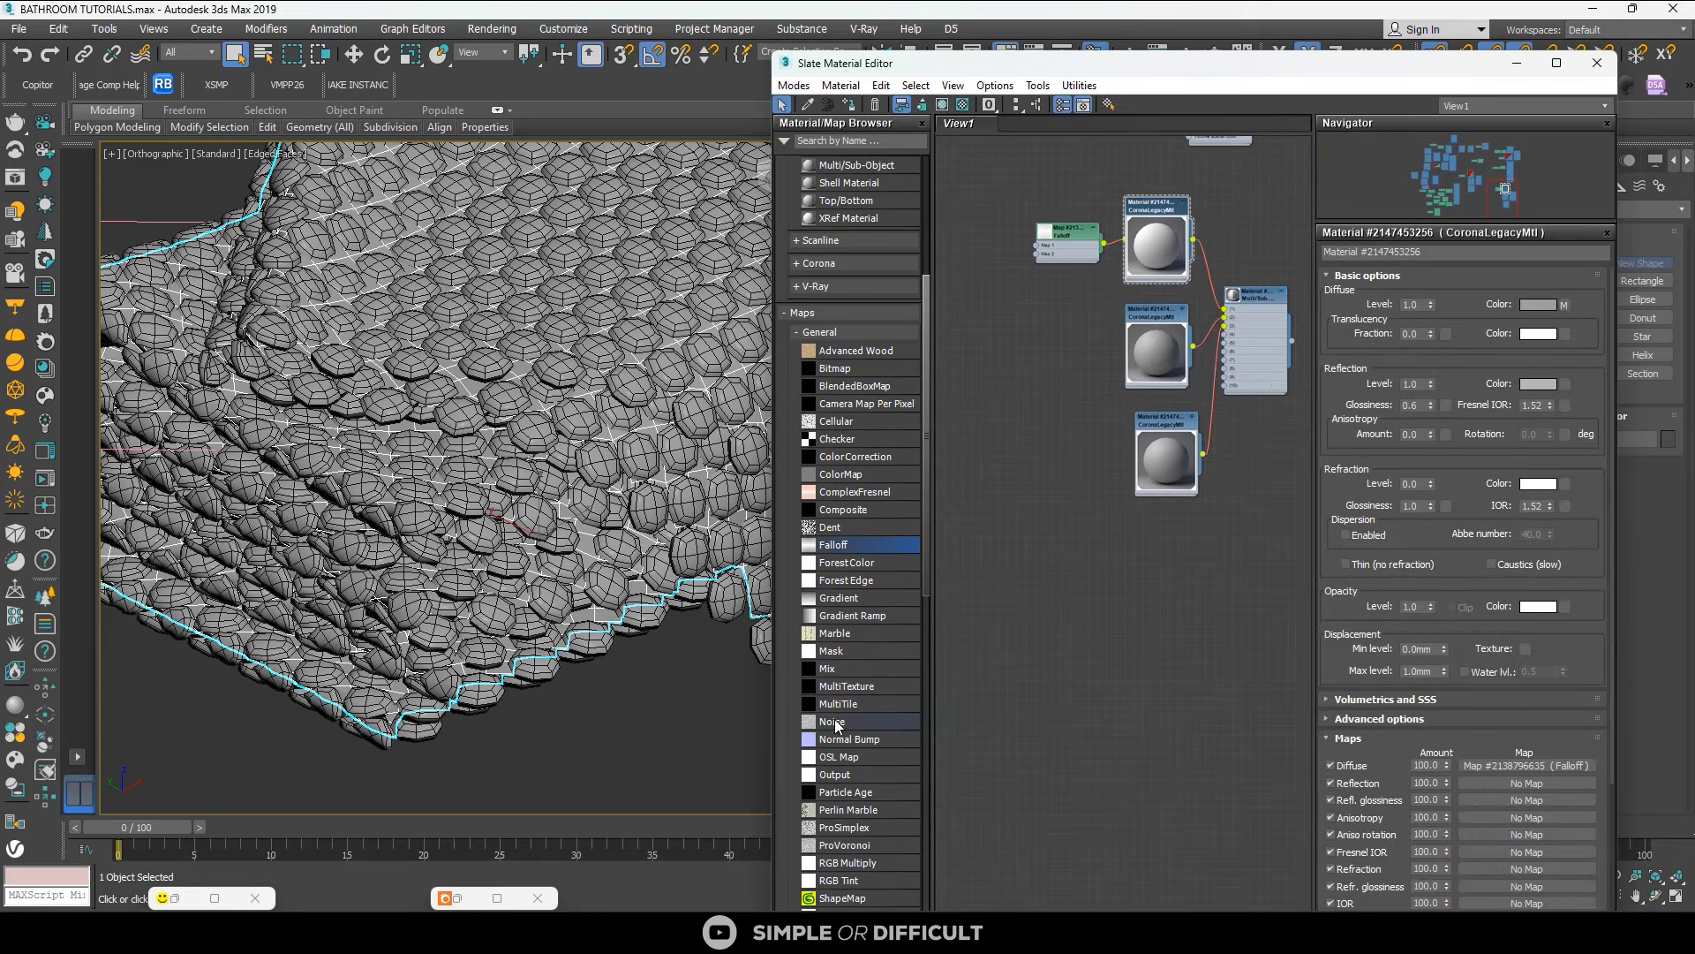
pyautogui.moveTo(836, 723); pyautogui.dragTo(1033, 322)
pyautogui.scroll(1, 1071, 323)
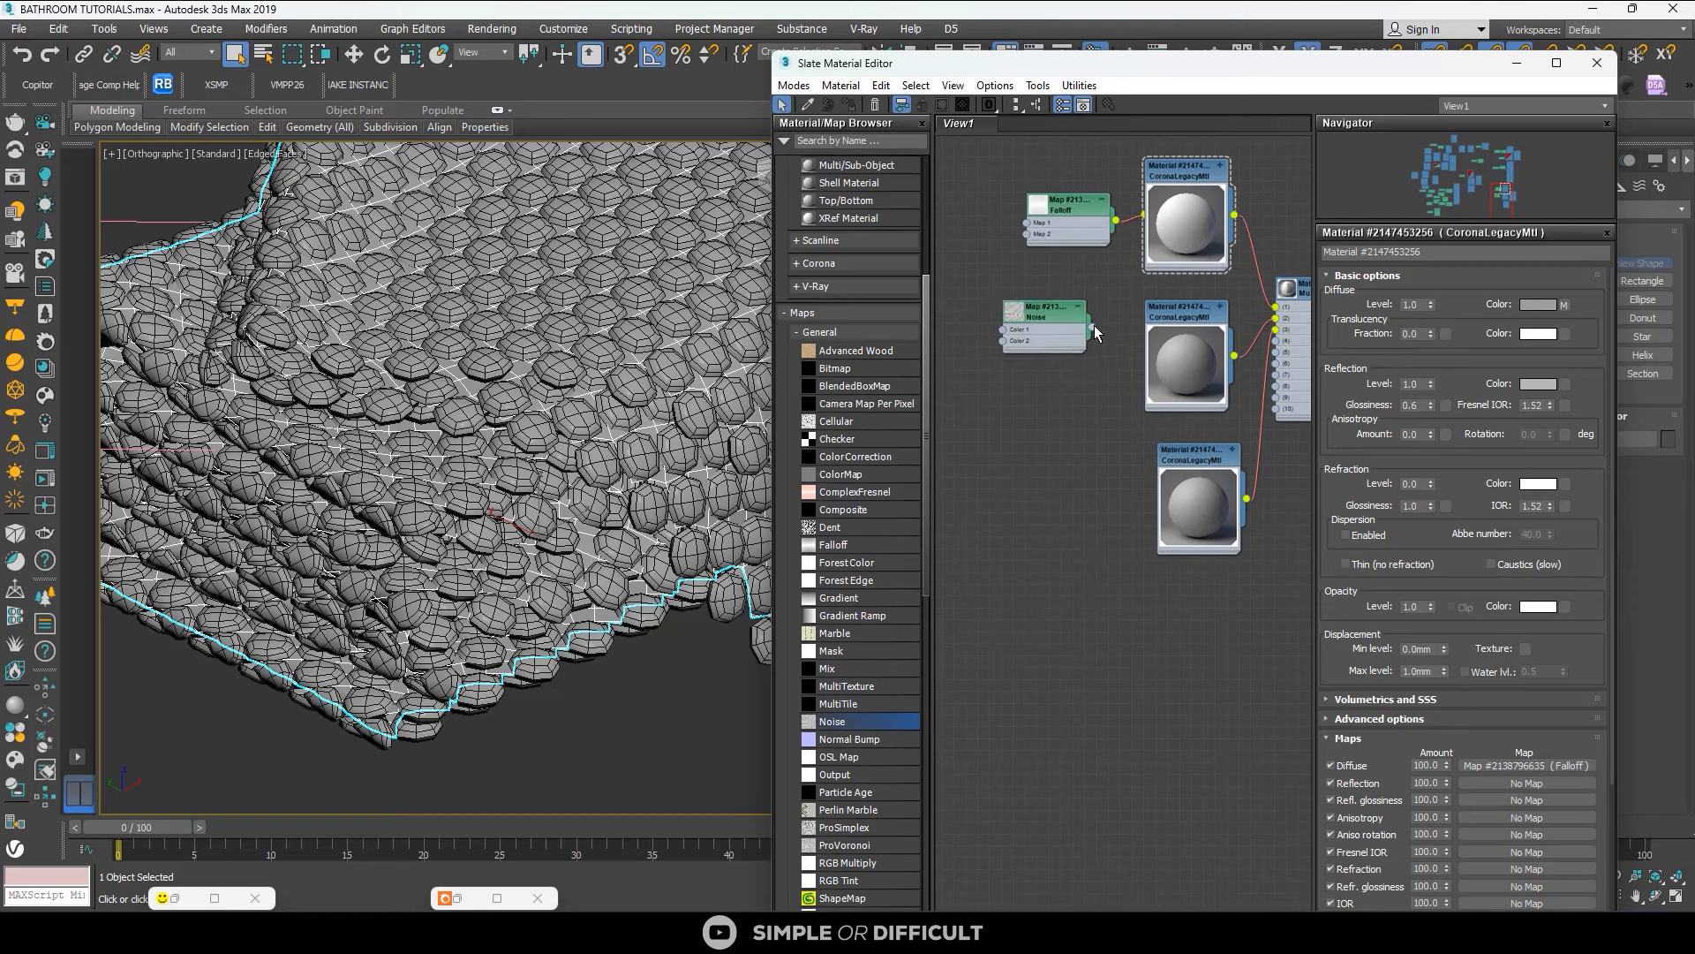
pyautogui.moveTo(1093, 328); pyautogui.dragTo(1146, 416)
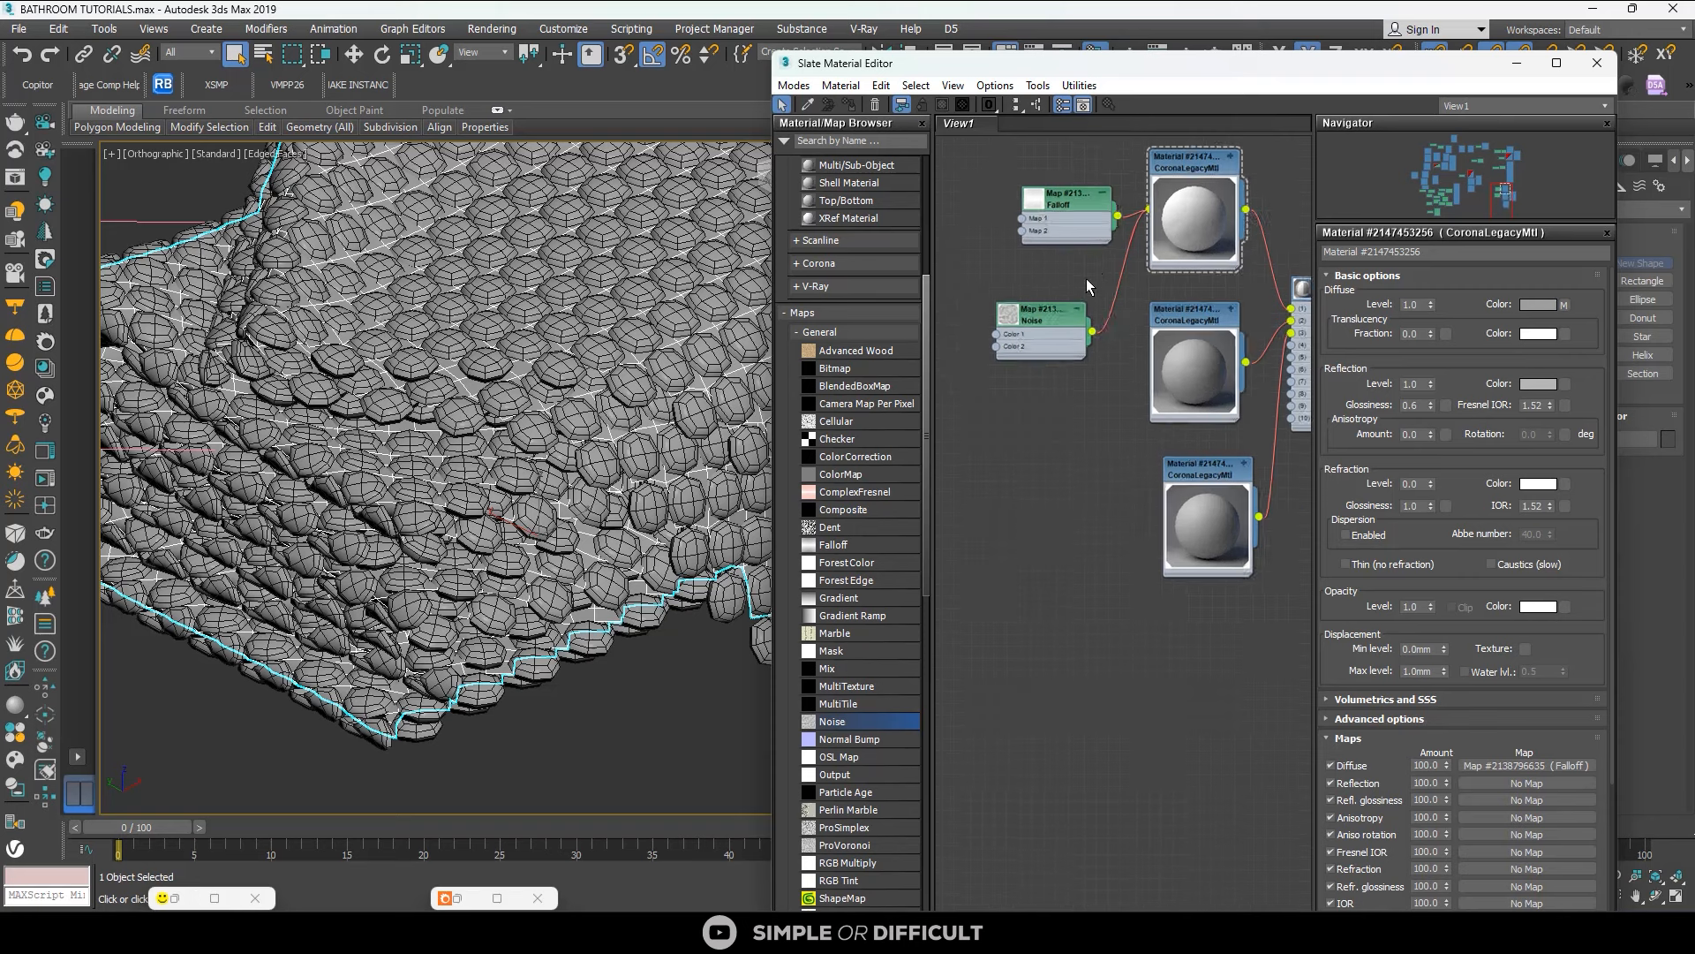
# Set the Noise map's size to 0.001.
pyautogui.scroll(1, 1086, 278)
pyautogui.doubleClick(1028, 326)
pyautogui.doubleClick(1384, 501)
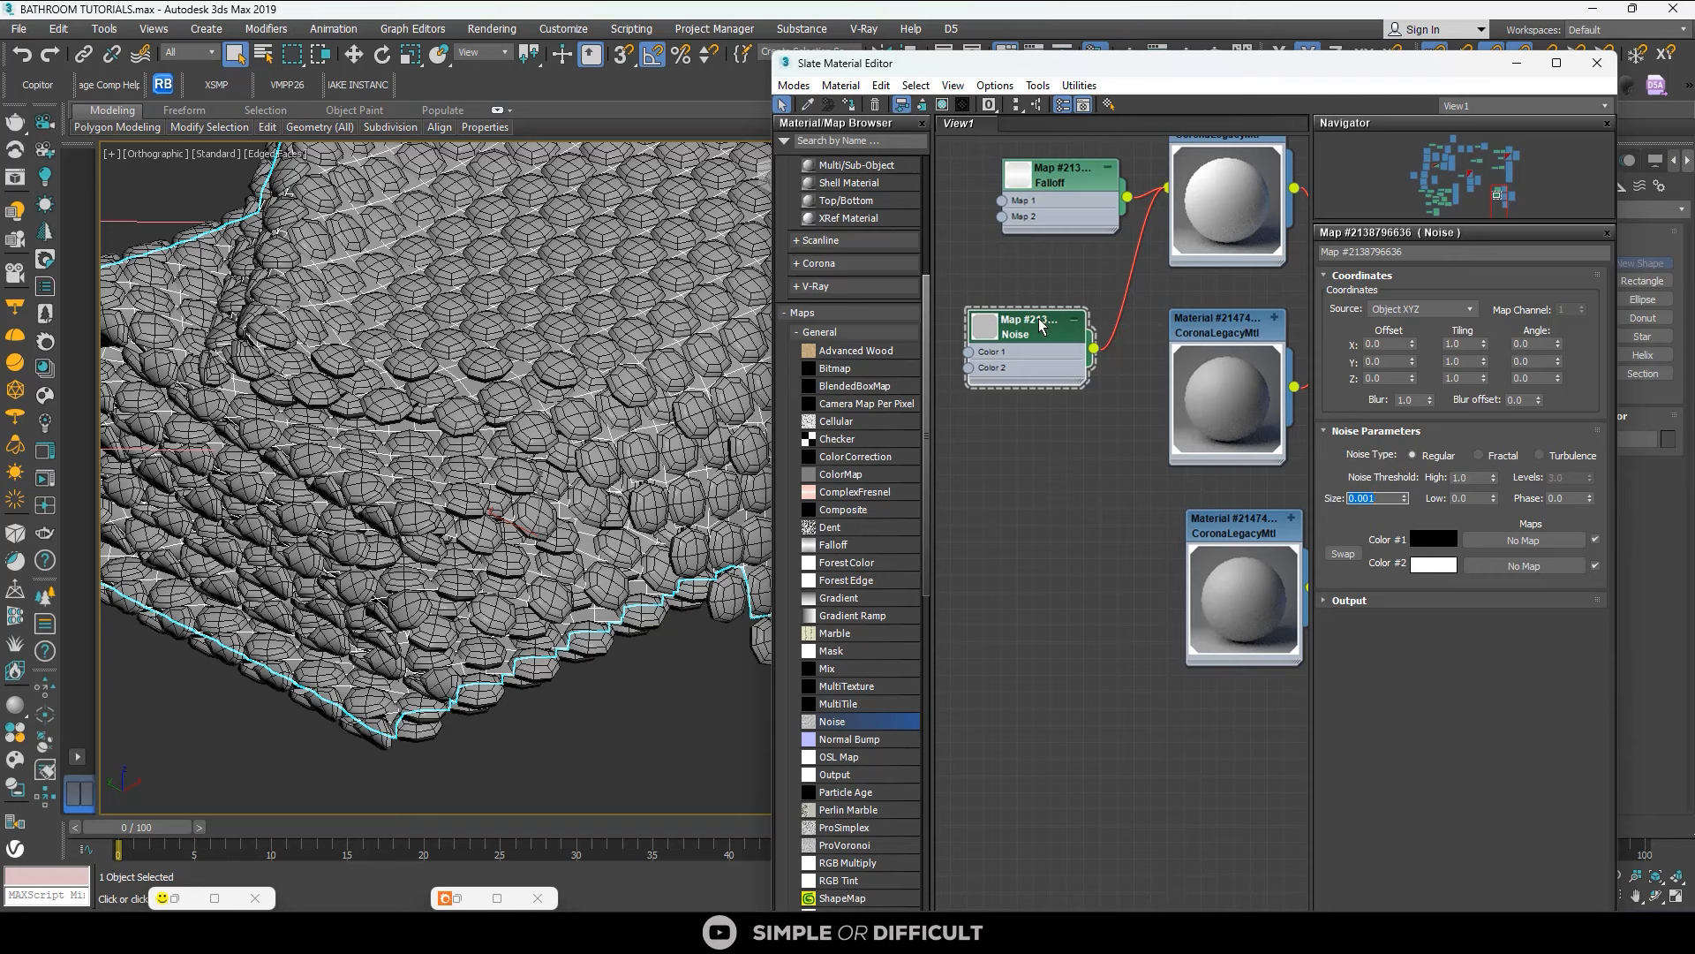
# Connect a copy of the Falloff map to the second sub-material's diffuse and set its front colour to warm beige, about RGB 205, 176, 152.
pyautogui.scroll(-1, 1041, 326)
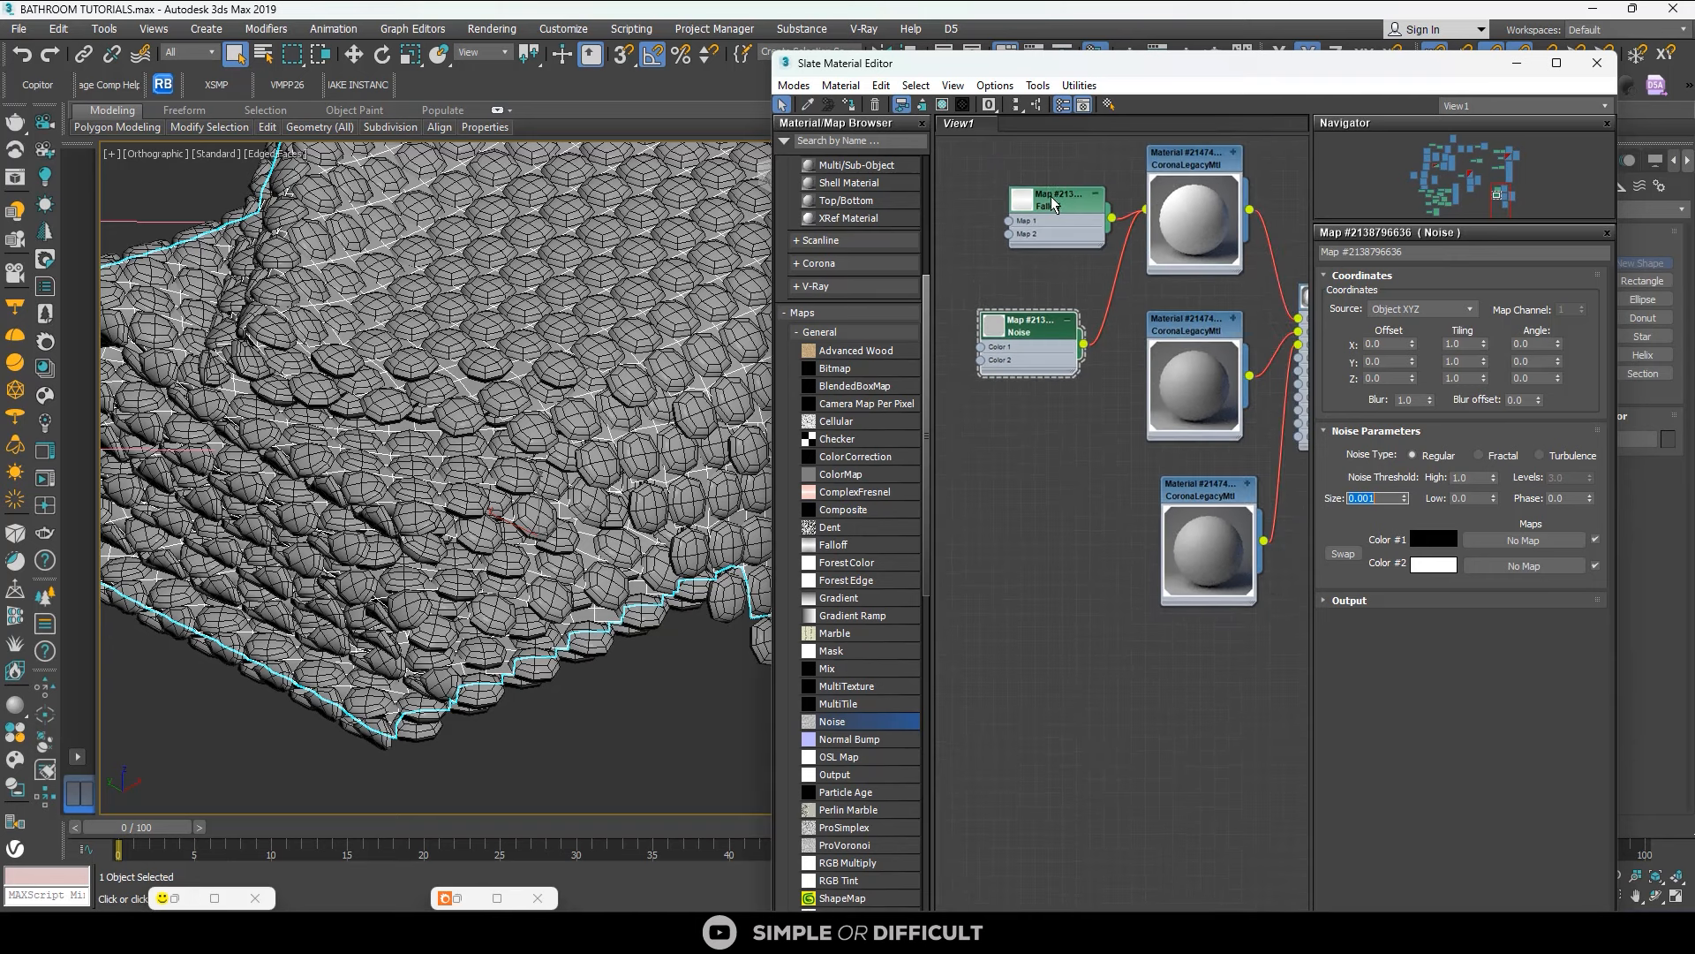
pyautogui.keyDown('shift'); pyautogui.moveTo(1058, 198); pyautogui.dragTo(1151, 446); pyautogui.keyUp('shift')
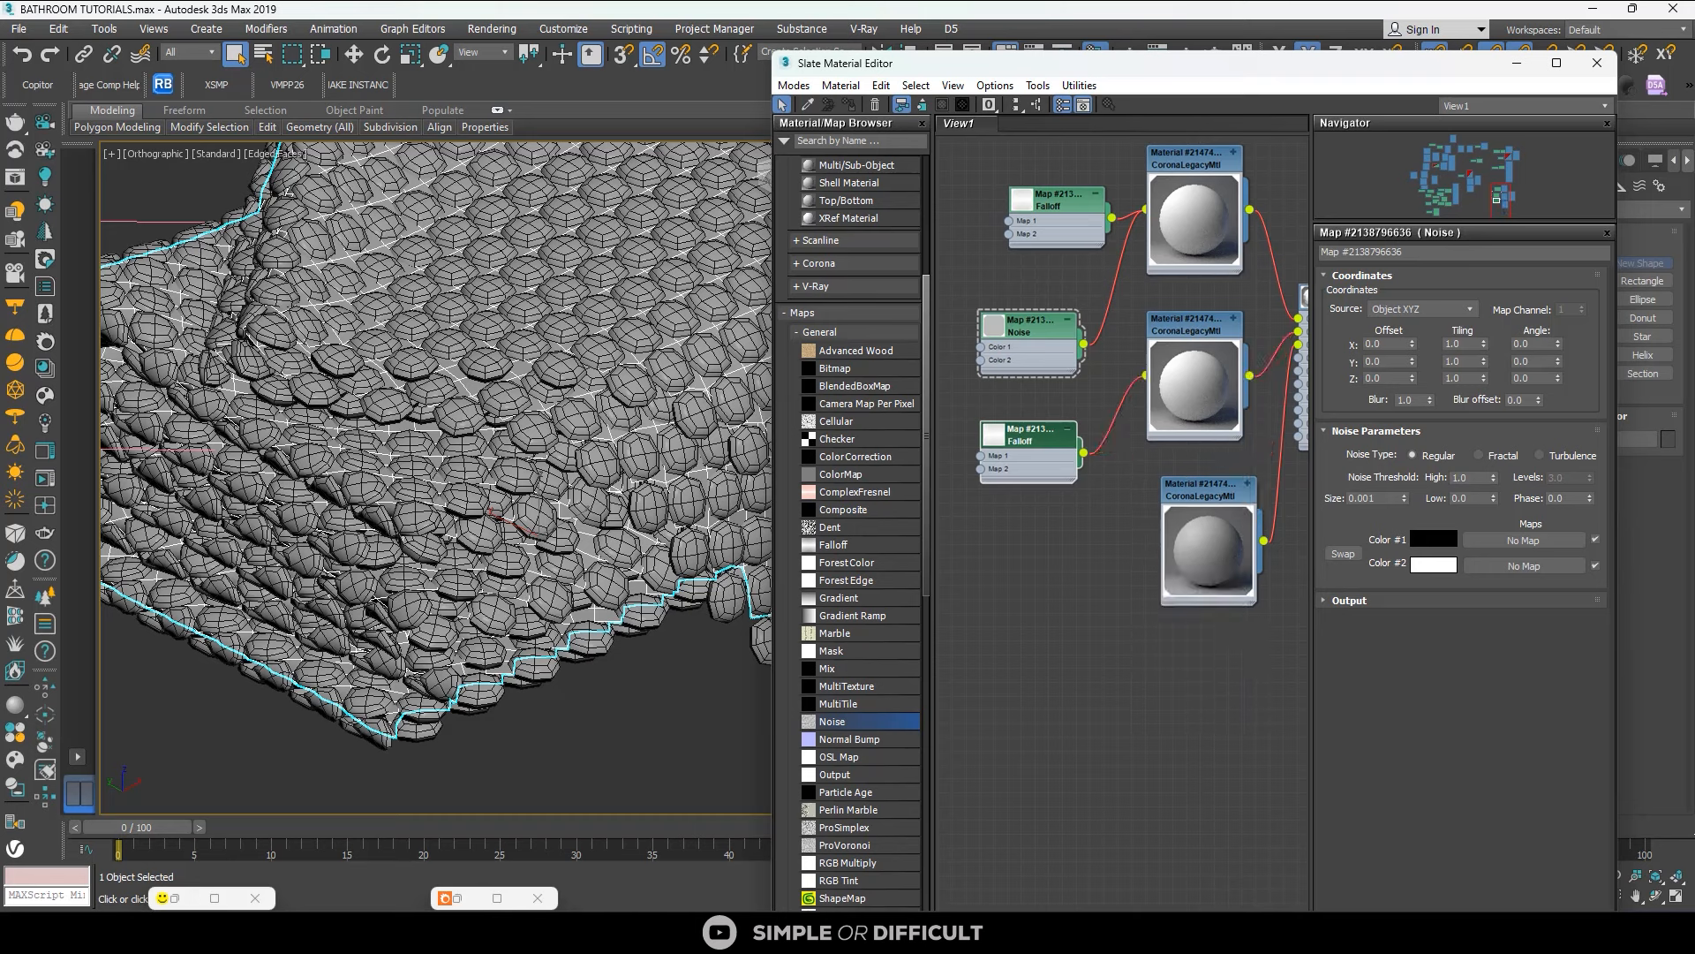
pyautogui.scroll(2, 1033, 437)
pyautogui.click(1033, 437)
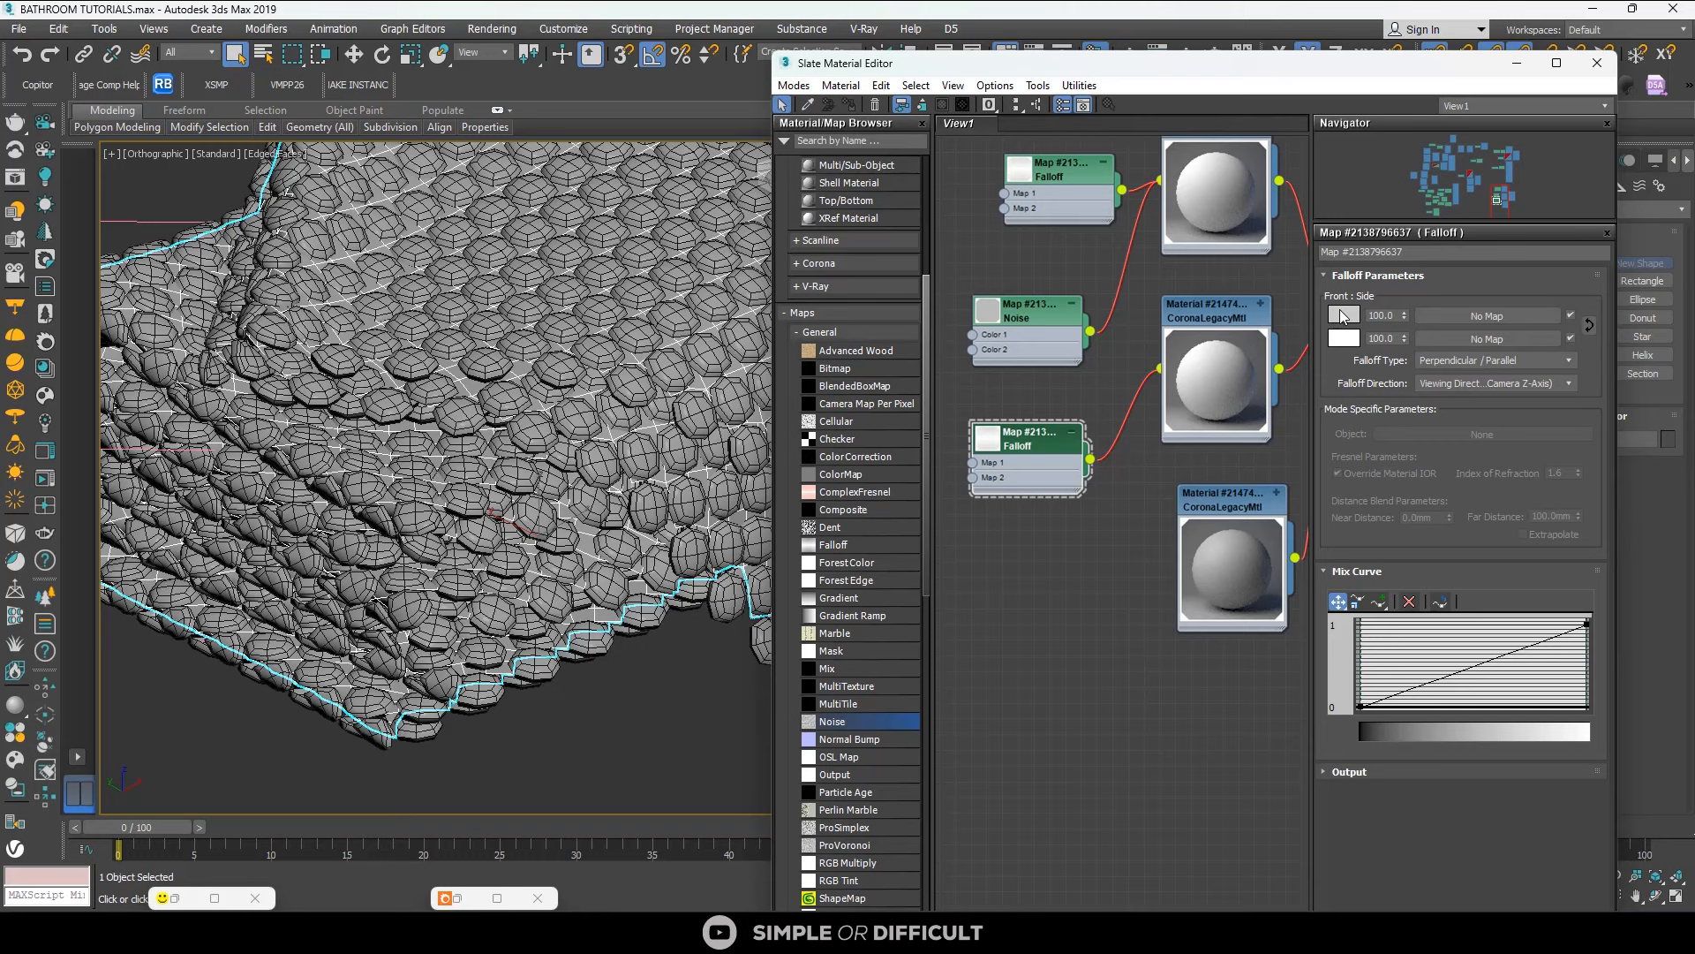
pyautogui.click(1343, 315)
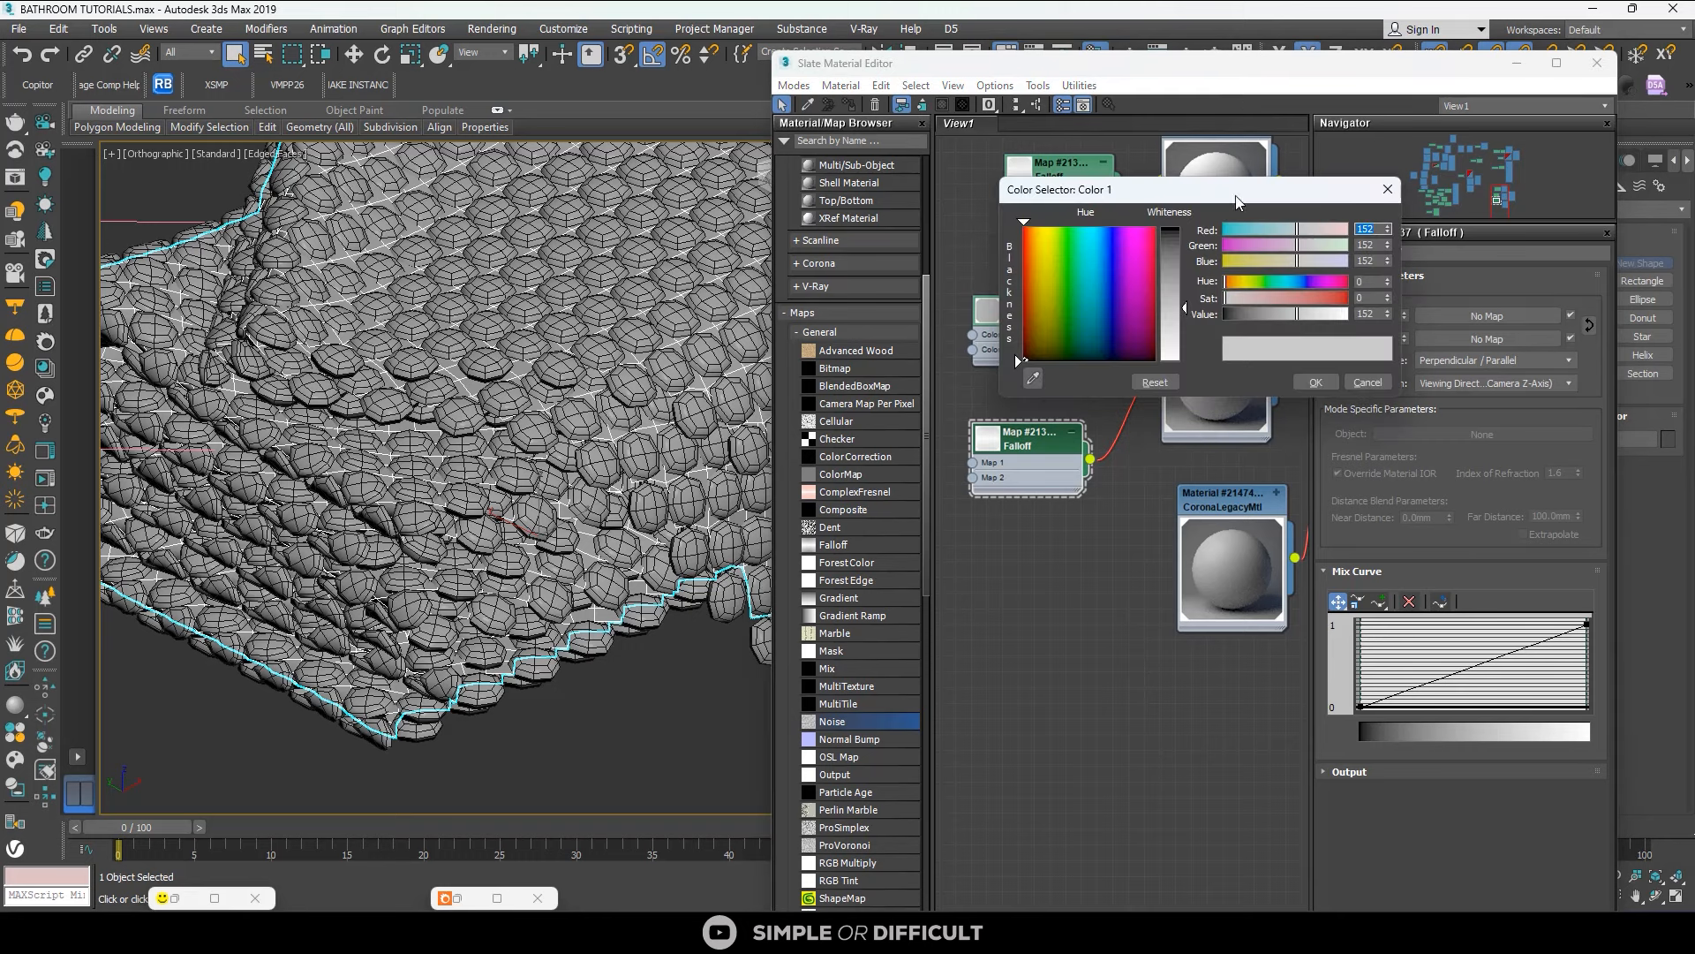
pyautogui.moveTo(1302, 230)
pyautogui.mouseDown()
pyautogui.moveTo(1324, 236)
pyautogui.moveTo(1296, 245)
pyautogui.moveTo(1311, 252)
pyautogui.mouseUp()
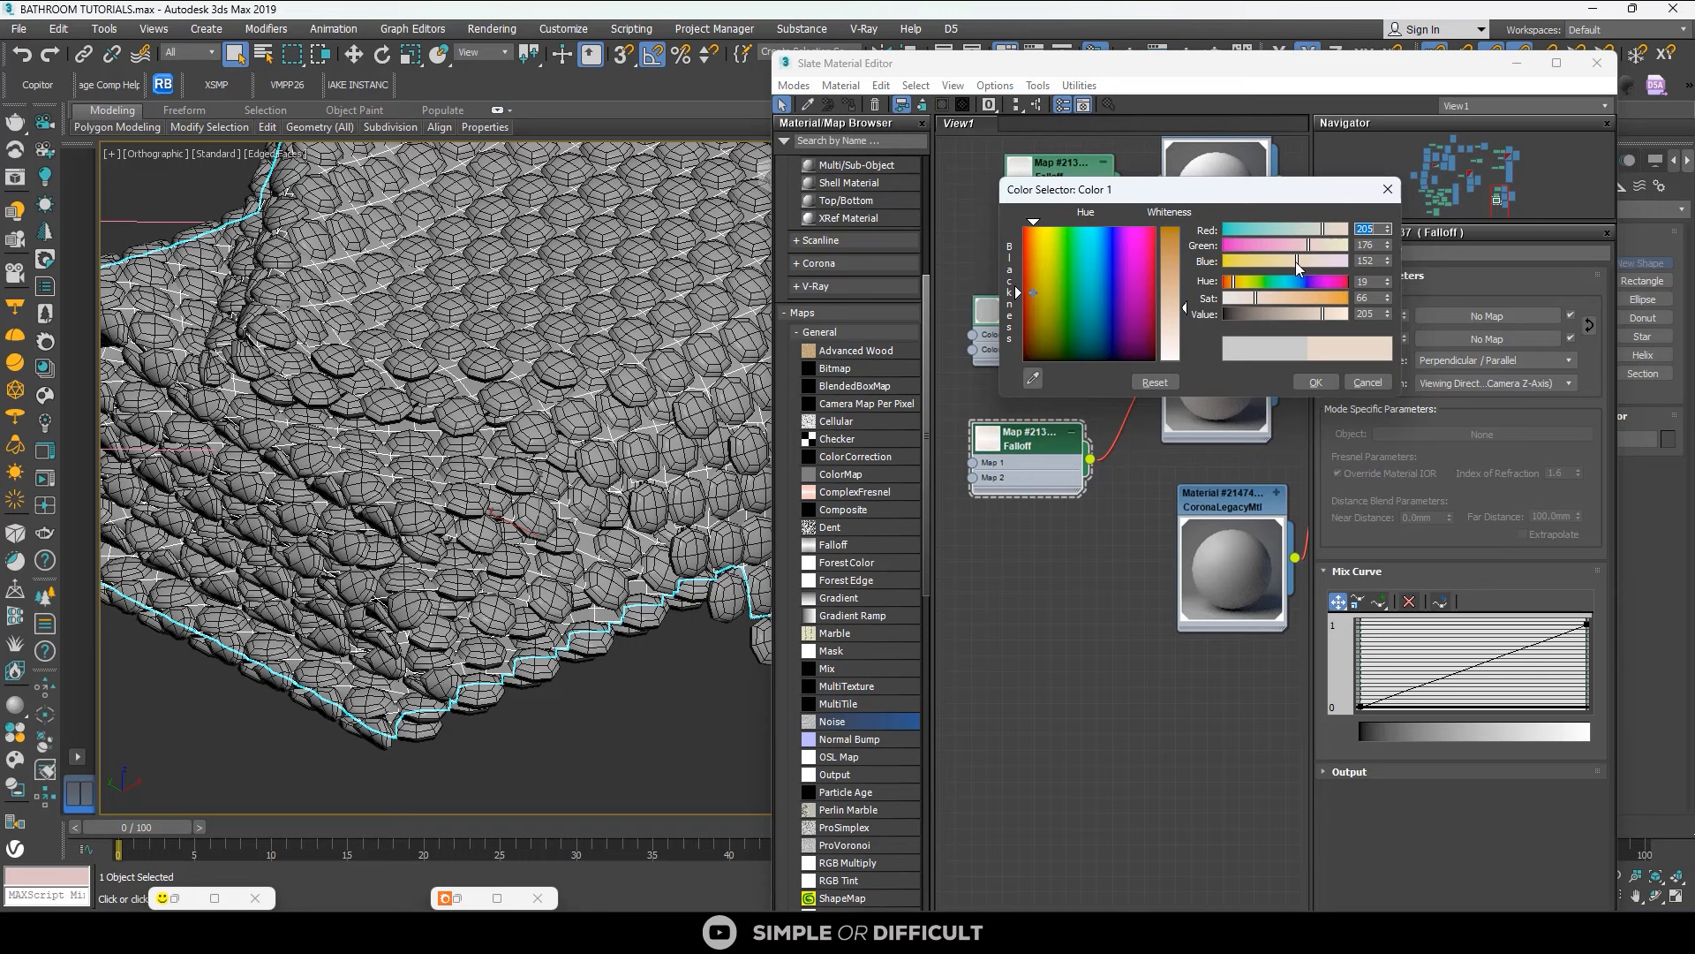
pyautogui.click(1313, 381)
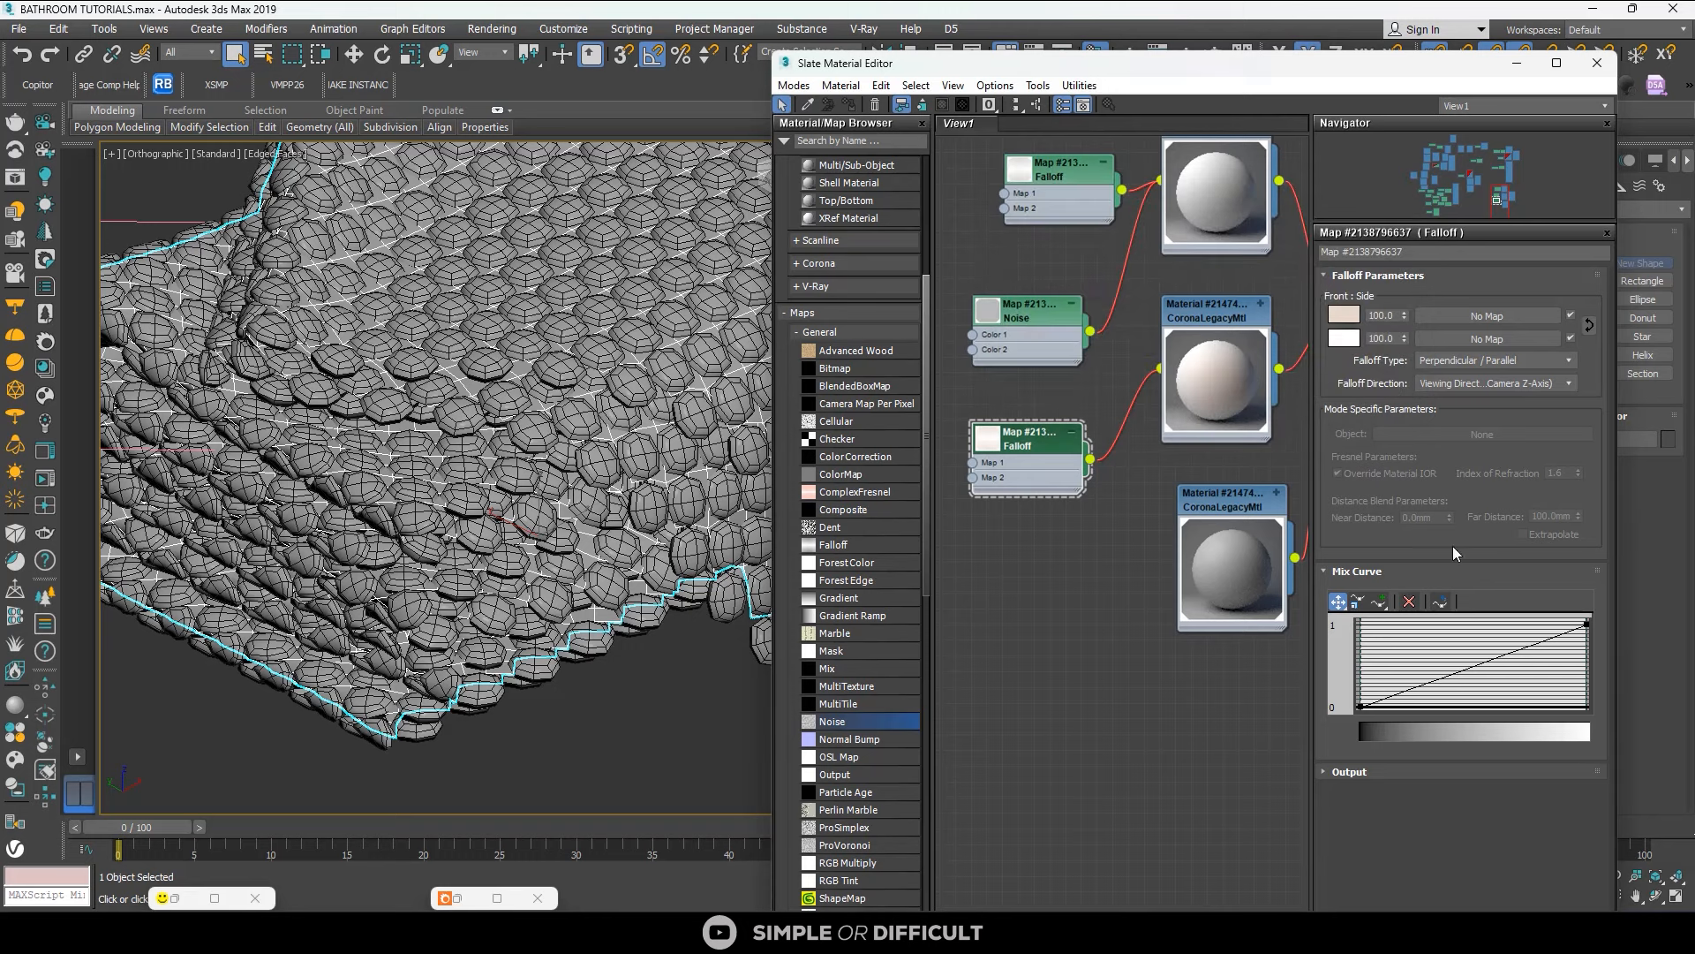
# Shape the beige Falloff's mix curve into a smooth S by converting both end points to Bezier-Corner and pulling their handles horizontally inward.
pyautogui.click(1376, 603)
pyautogui.click(1338, 601)
pyautogui.rightClick(1361, 707)
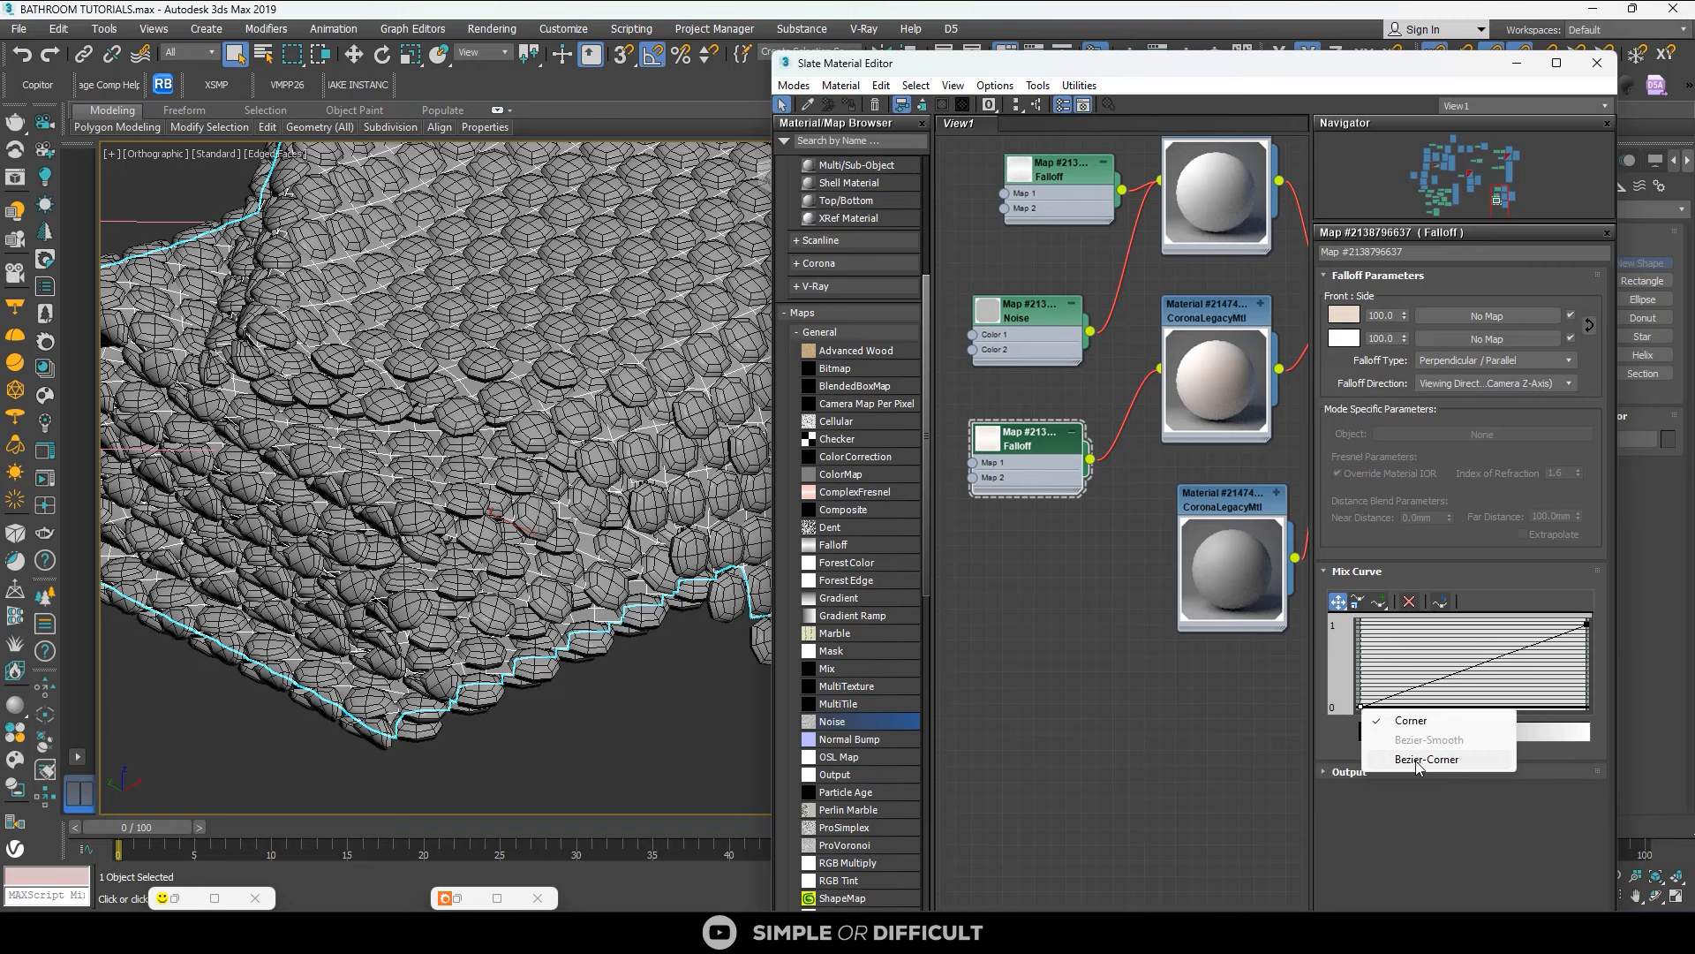
pyautogui.click(1418, 760)
pyautogui.moveTo(1418, 685); pyautogui.dragTo(1487, 704)
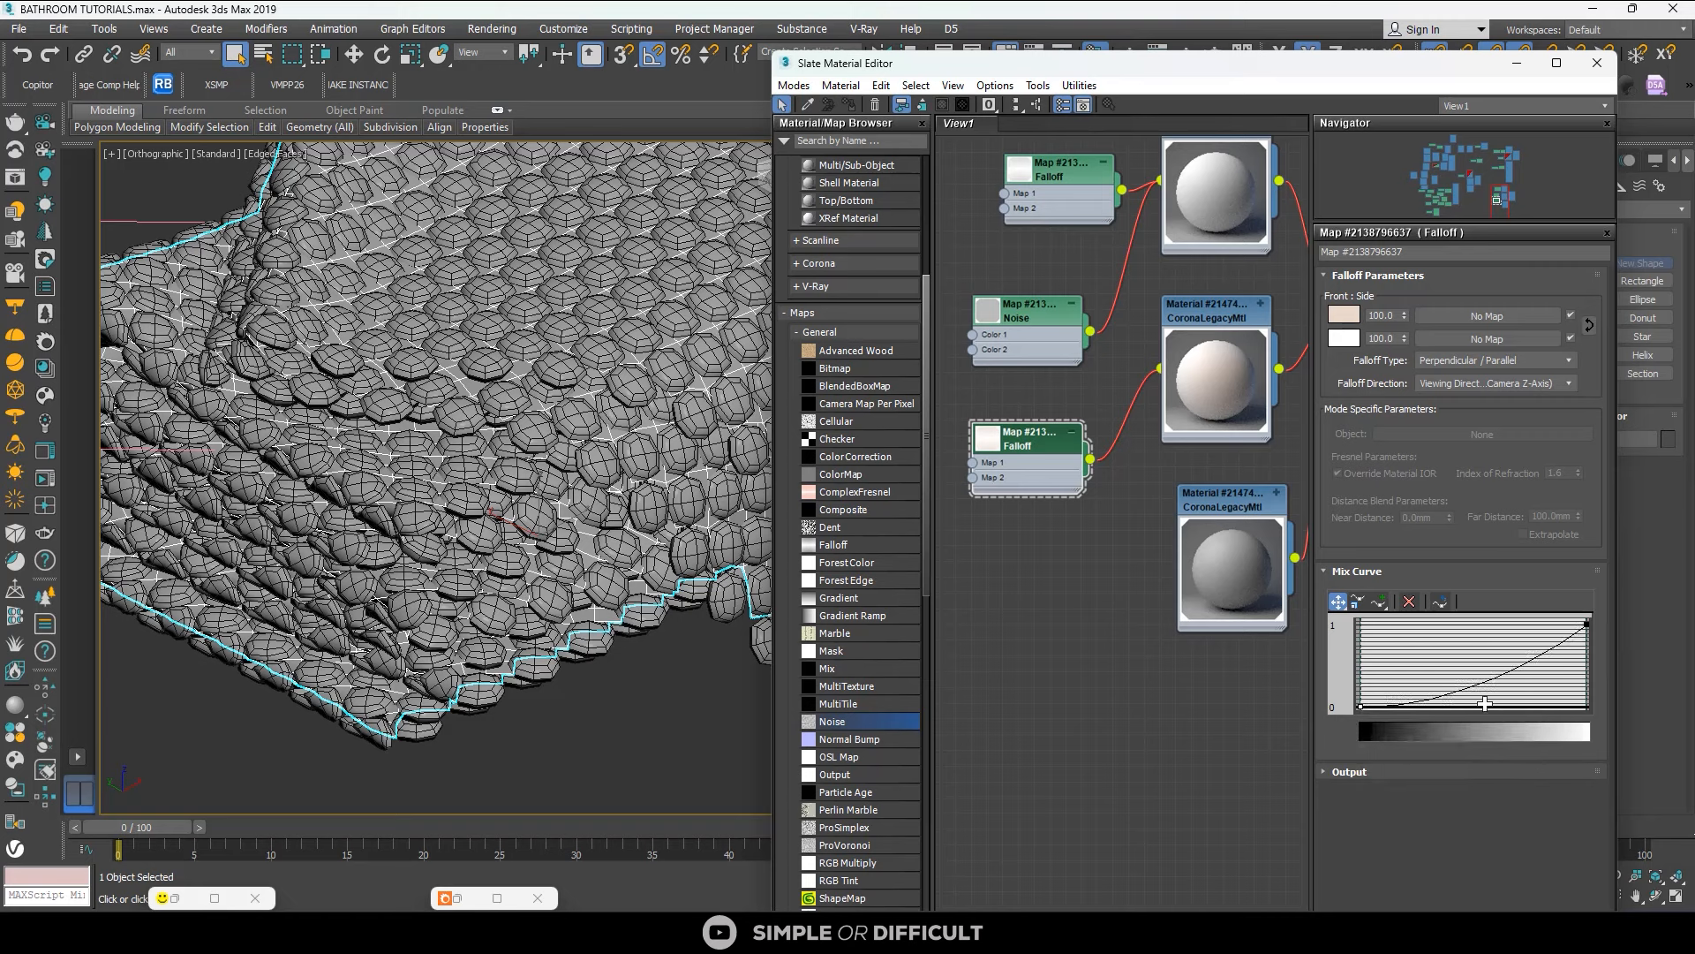
pyautogui.rightClick(1586, 623)
pyautogui.click(1581, 677)
pyautogui.moveTo(1532, 643); pyautogui.dragTo(1439, 626)
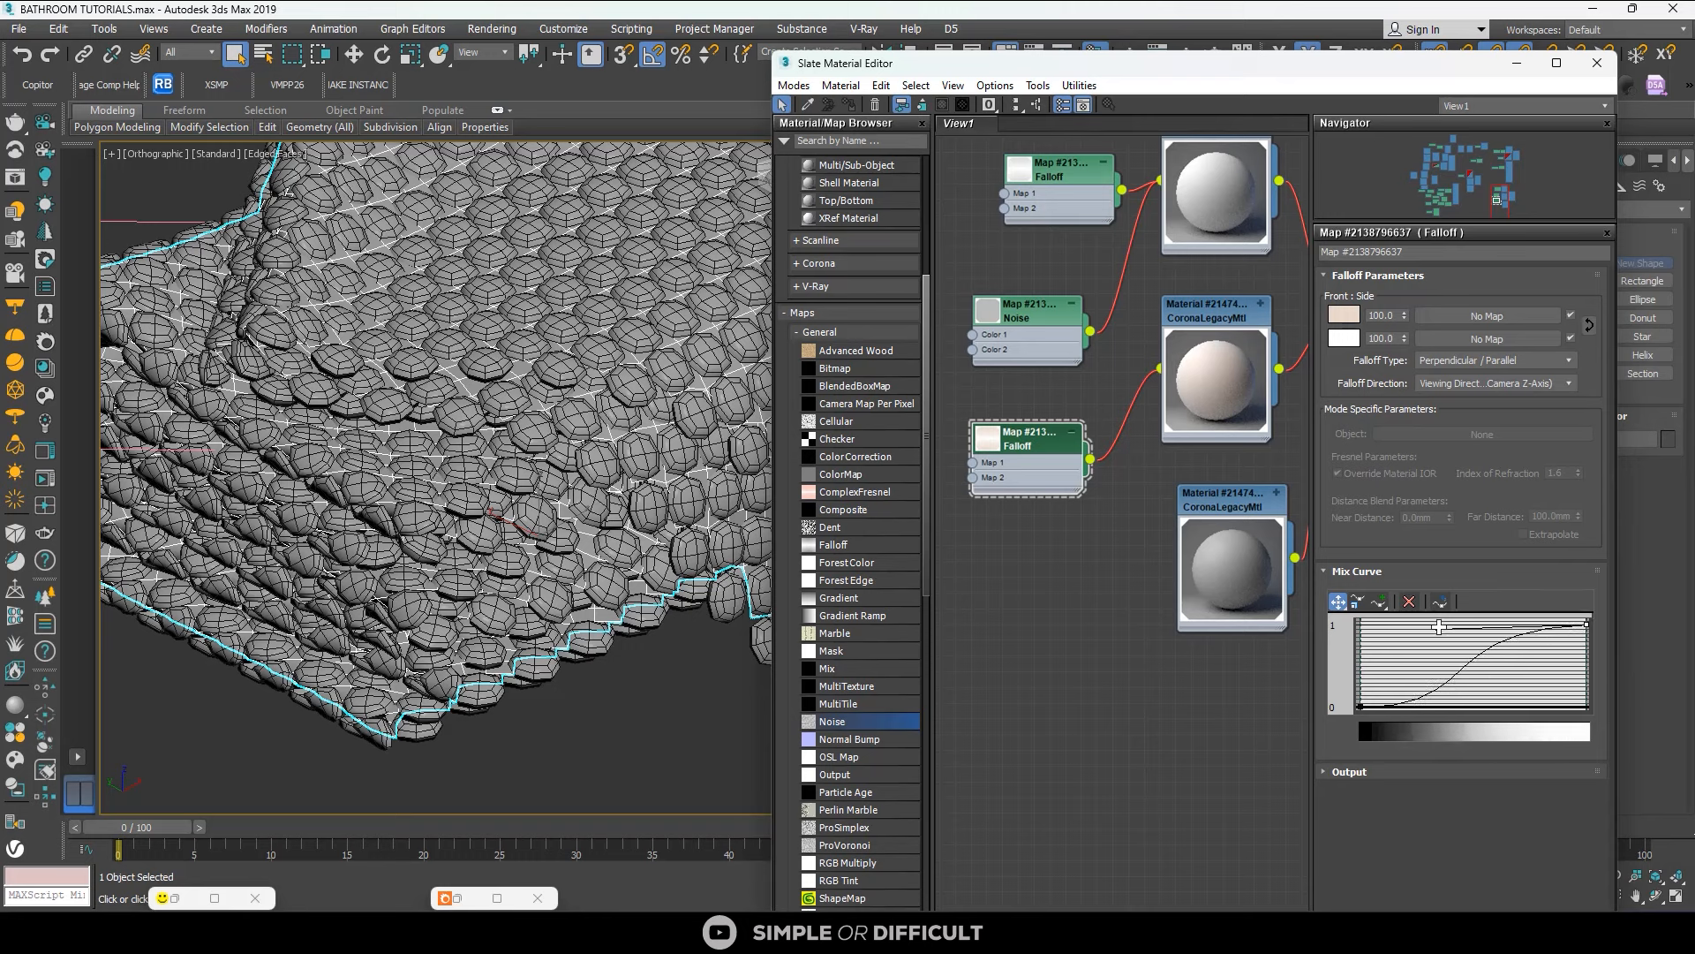
# Give the first sub-material's Falloff mix curve an S shape using Bezier-Corner end points, extending the lower handle further for a steeper middle.
pyautogui.press('l')
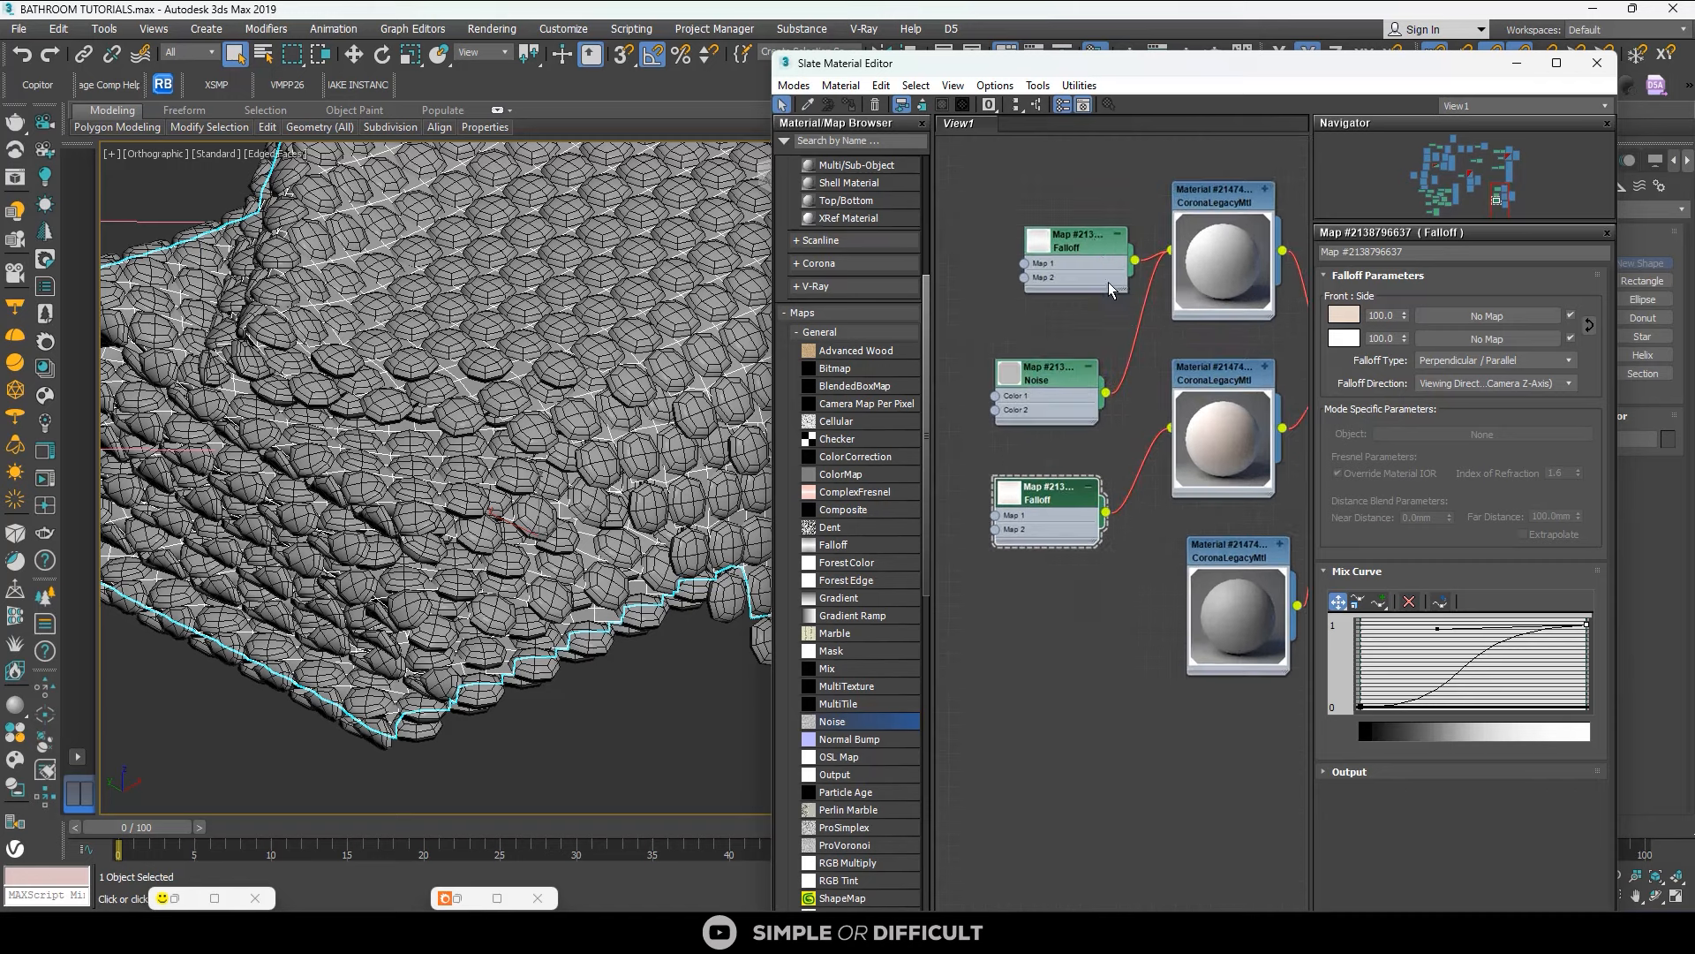
pyautogui.click(1109, 286)
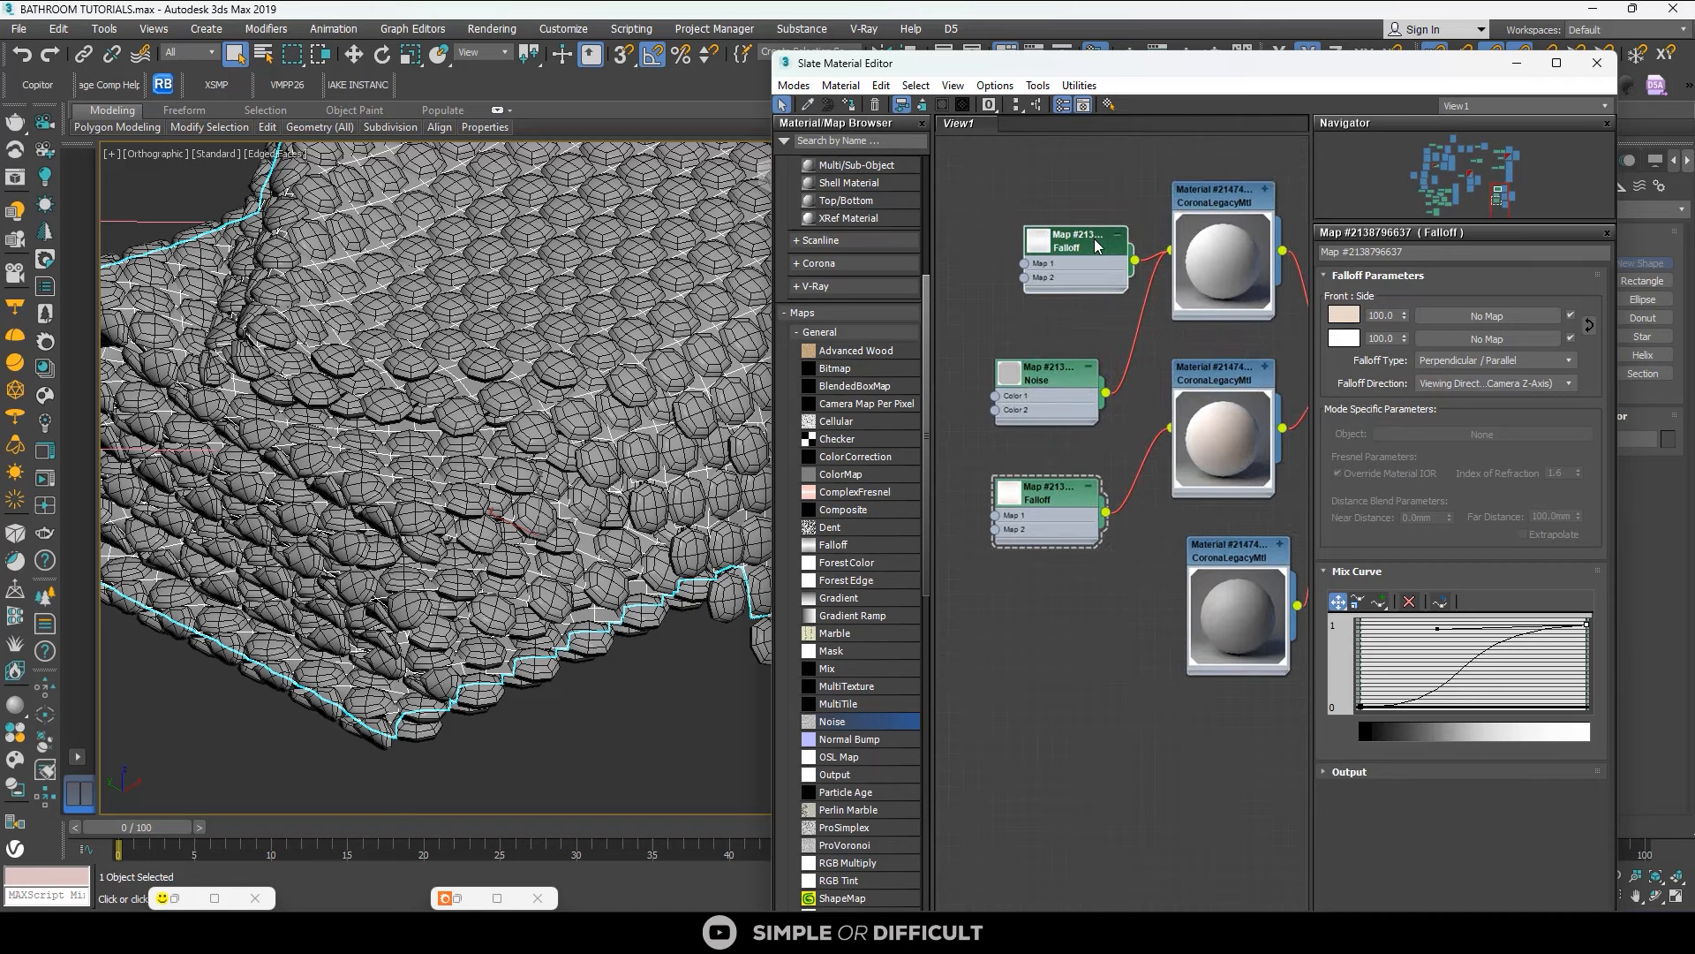
pyautogui.rightClick(1361, 704)
pyautogui.click(1413, 756)
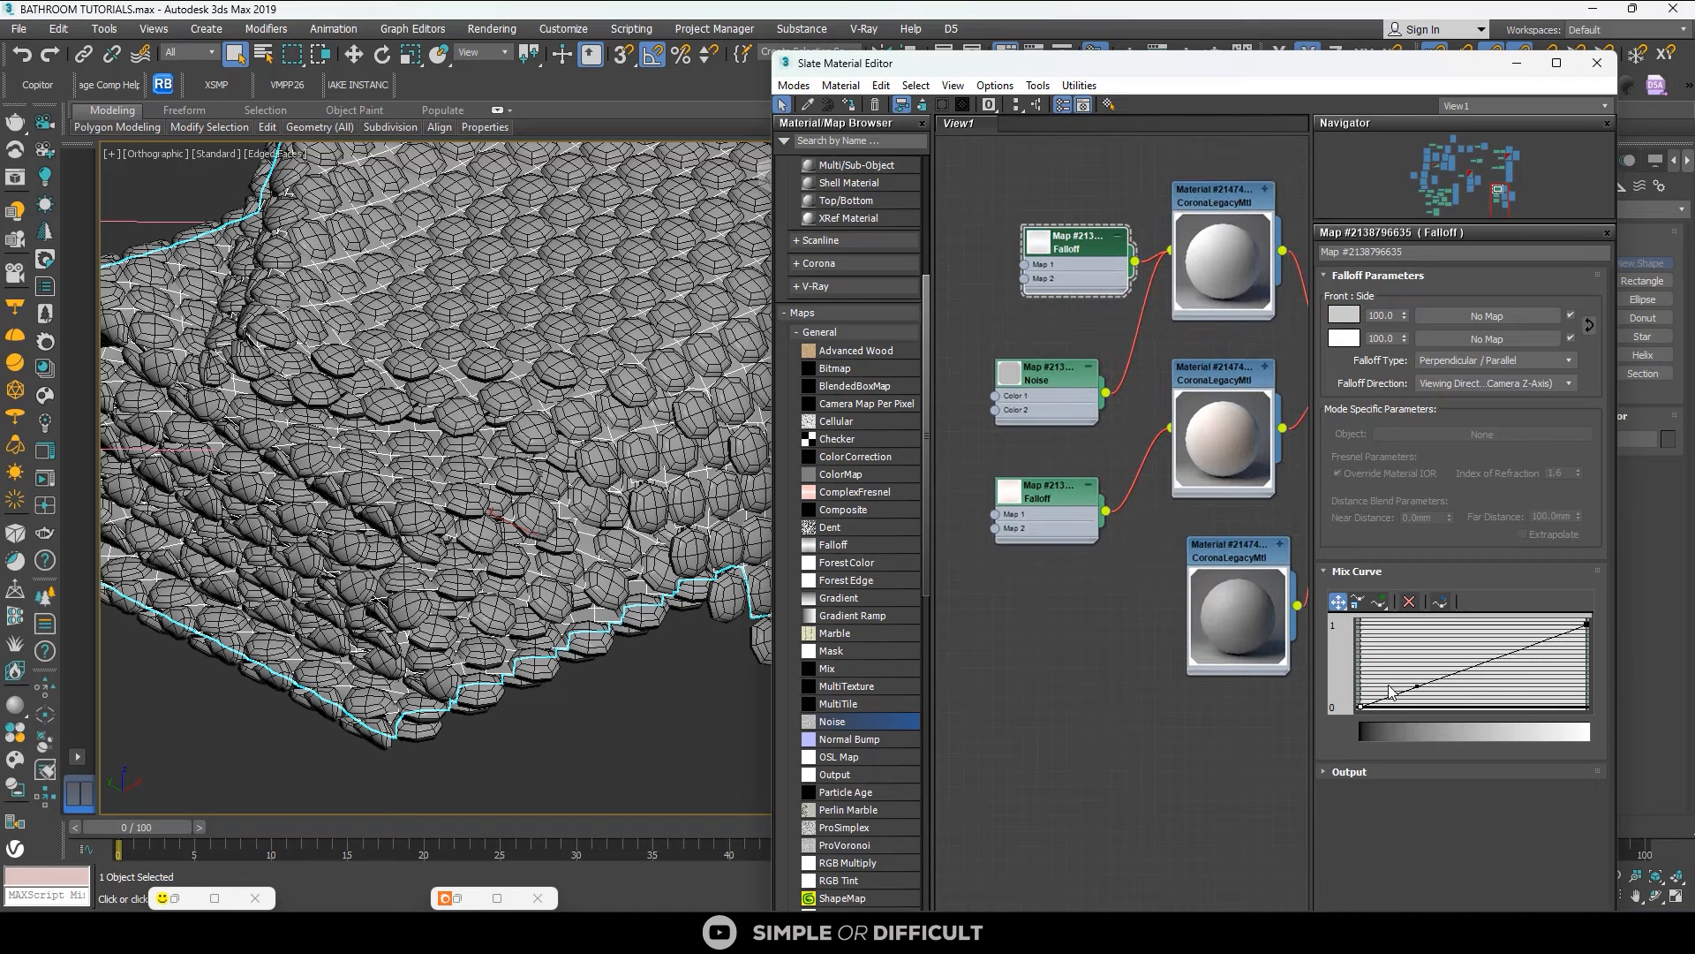
pyautogui.moveTo(1416, 686); pyautogui.dragTo(1489, 704)
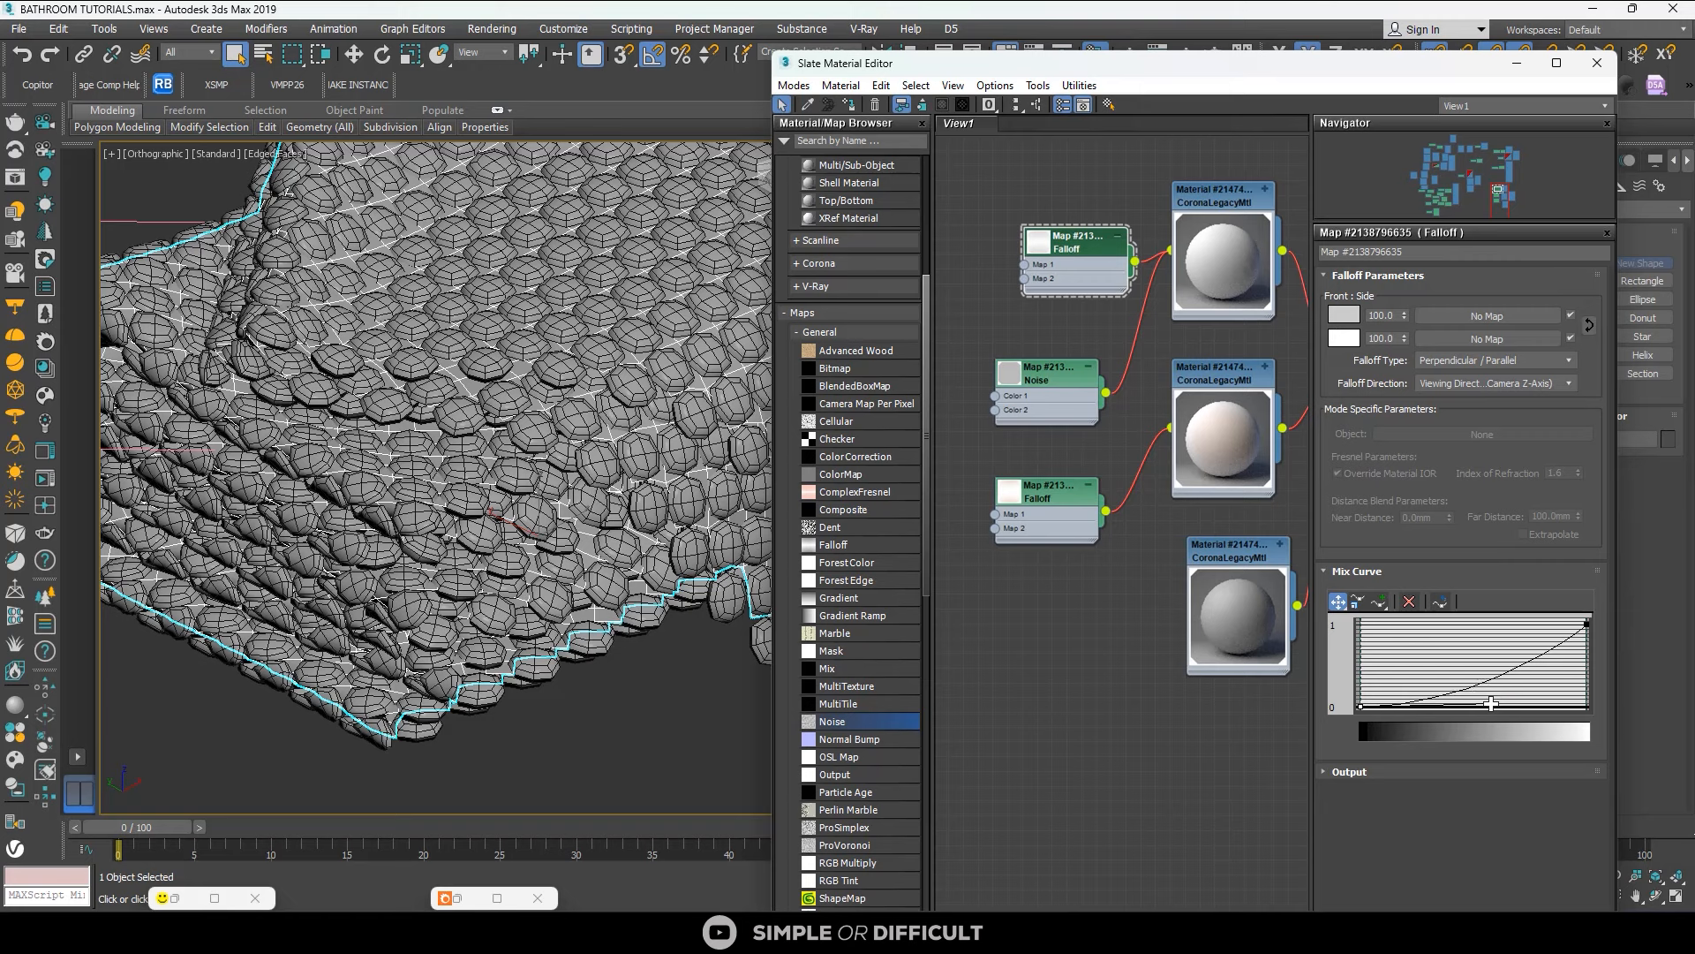
pyautogui.rightClick(1587, 624)
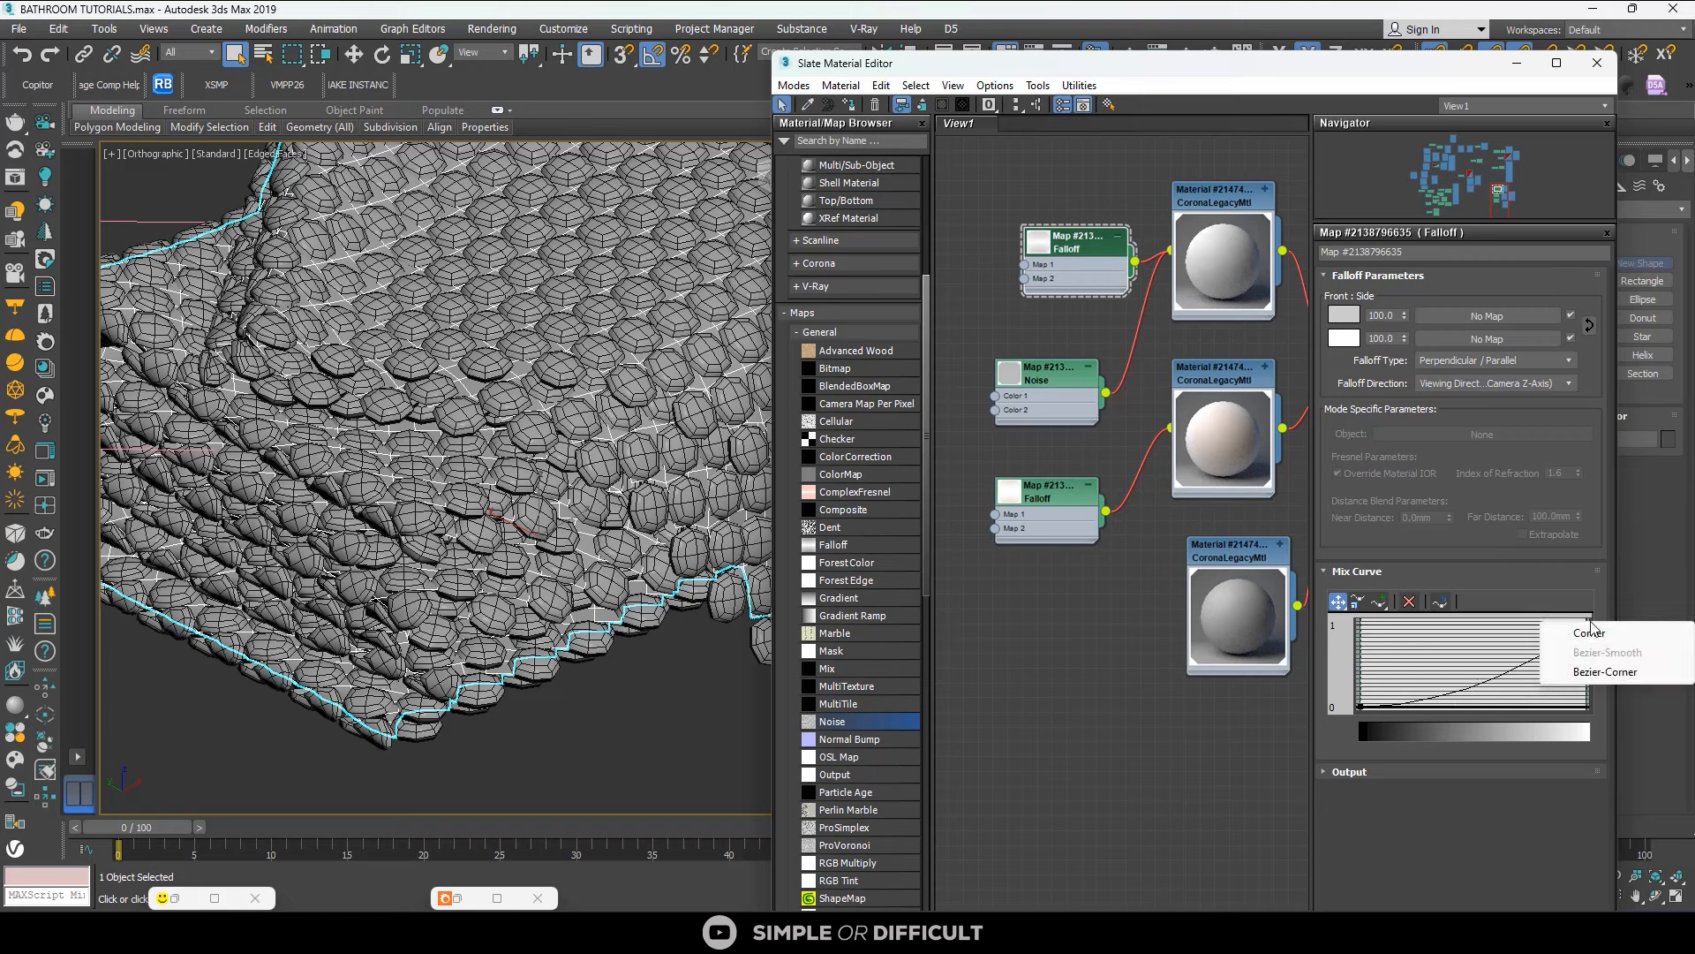
pyautogui.click(1605, 672)
pyautogui.moveTo(1575, 640); pyautogui.dragTo(1422, 623)
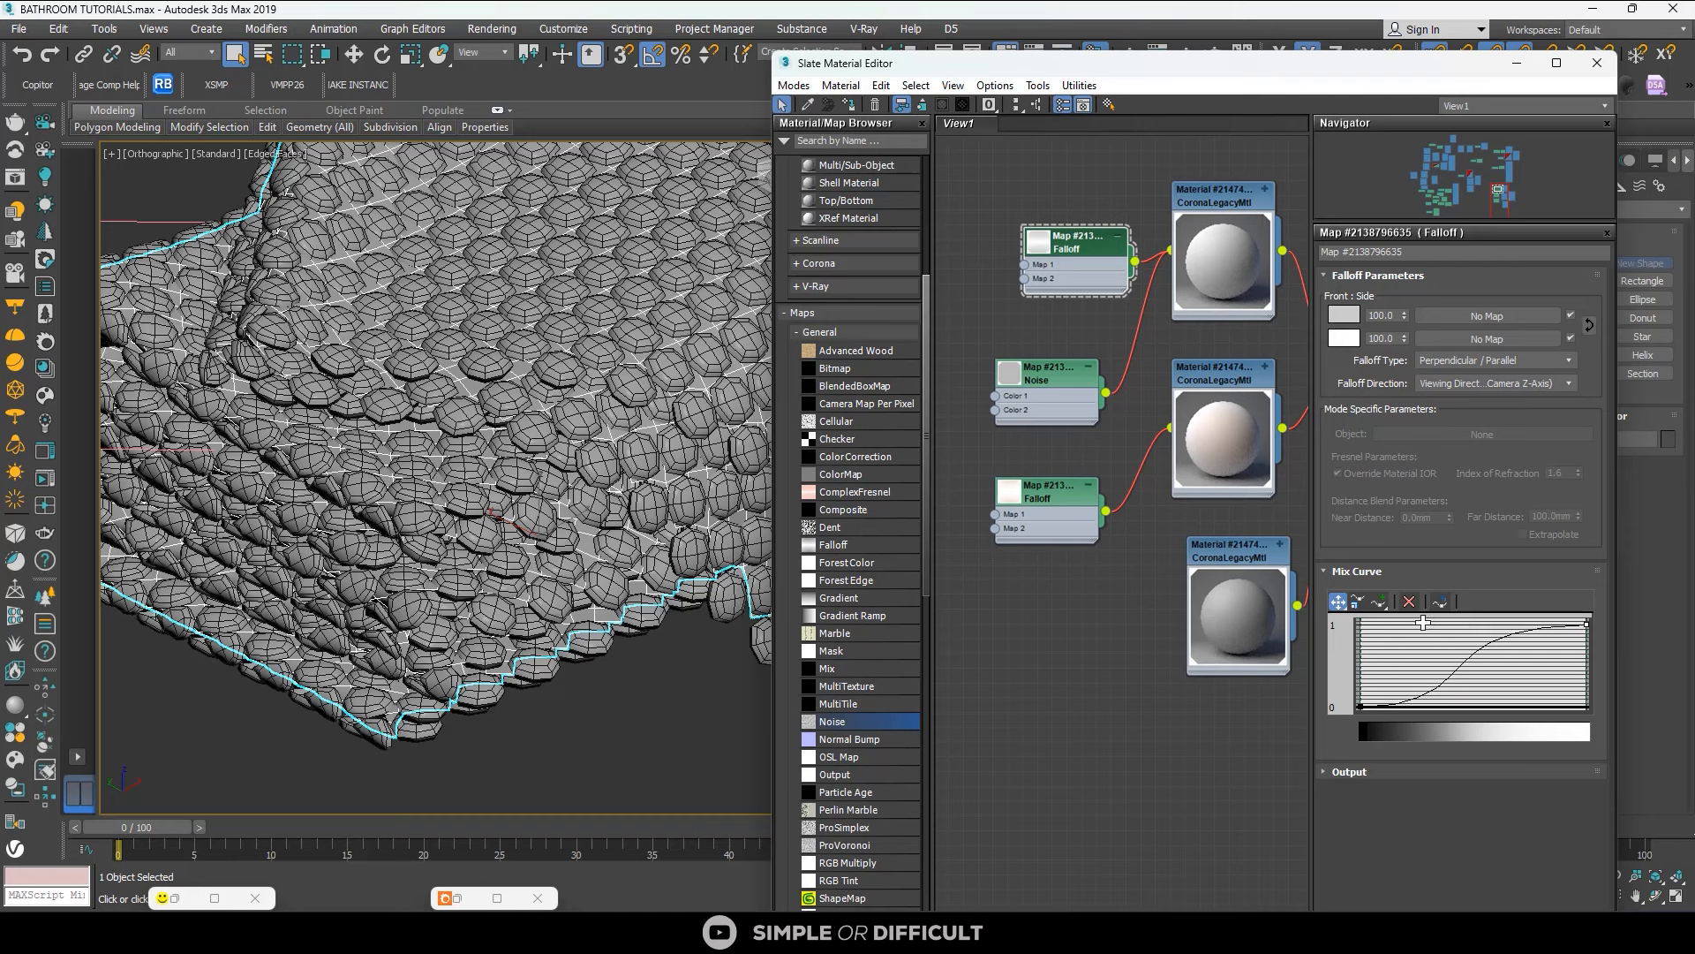
pyautogui.click(1360, 706)
pyautogui.moveTo(1492, 702); pyautogui.dragTo(1537, 699)
# Copy the Noise map below the beige Falloff node and connect the copy to the second sub-material.
pyautogui.scroll(-8, 1167, 479)
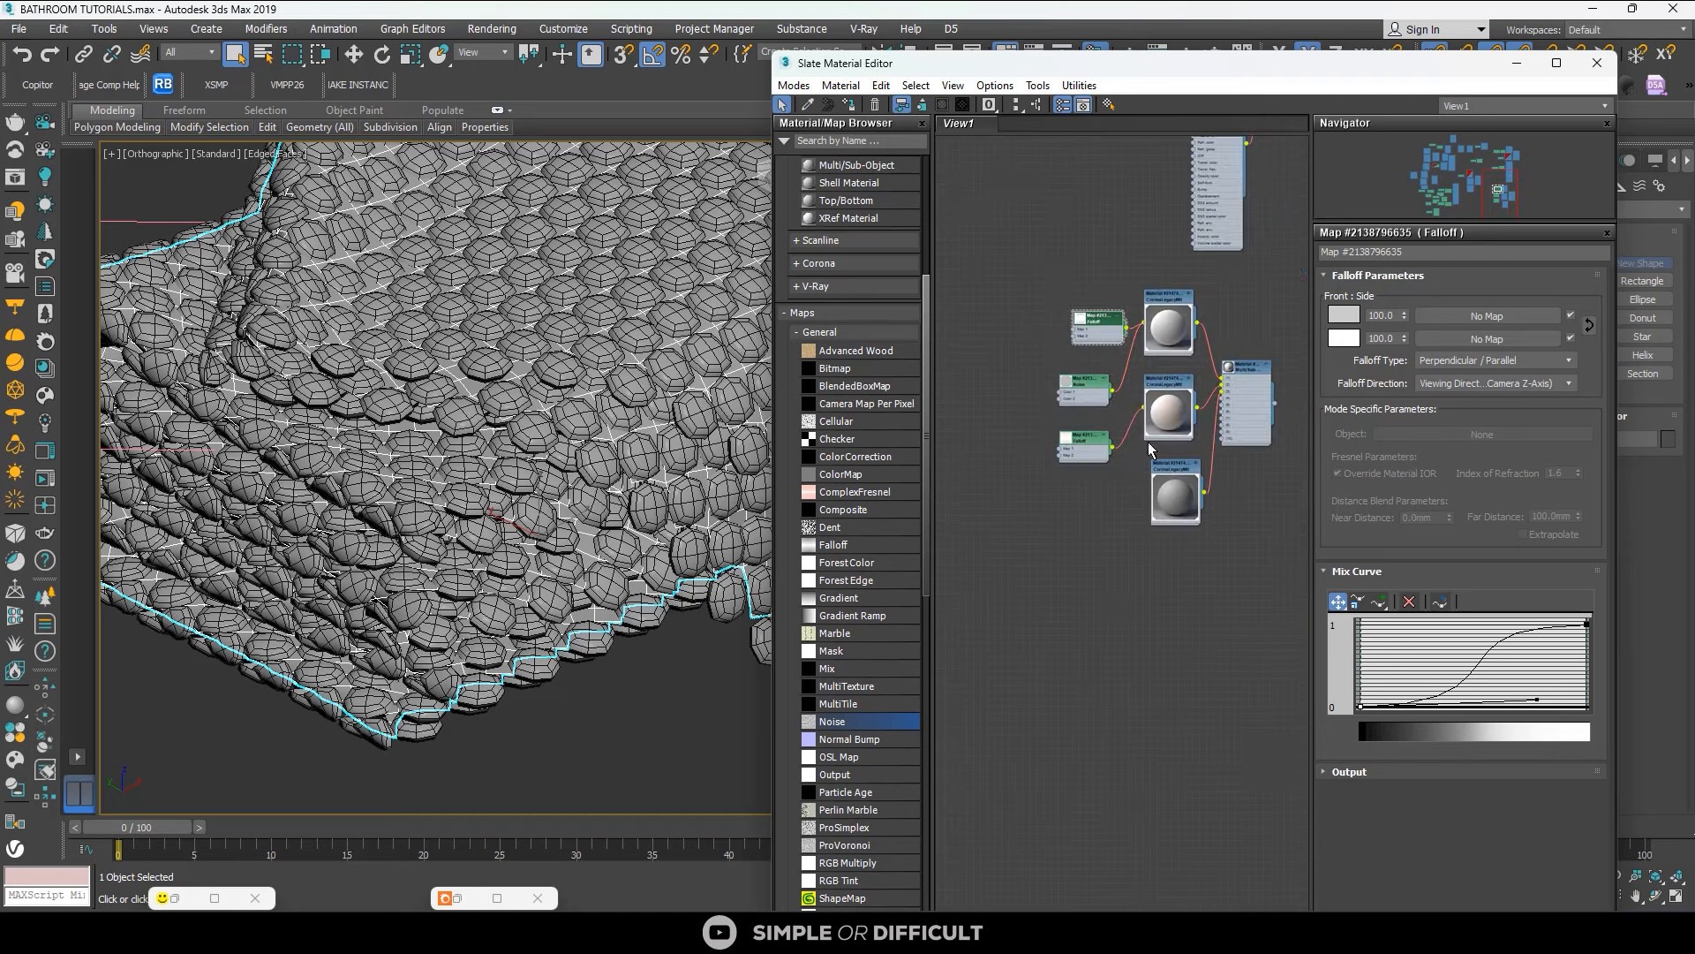
pyautogui.scroll(5, 1166, 480)
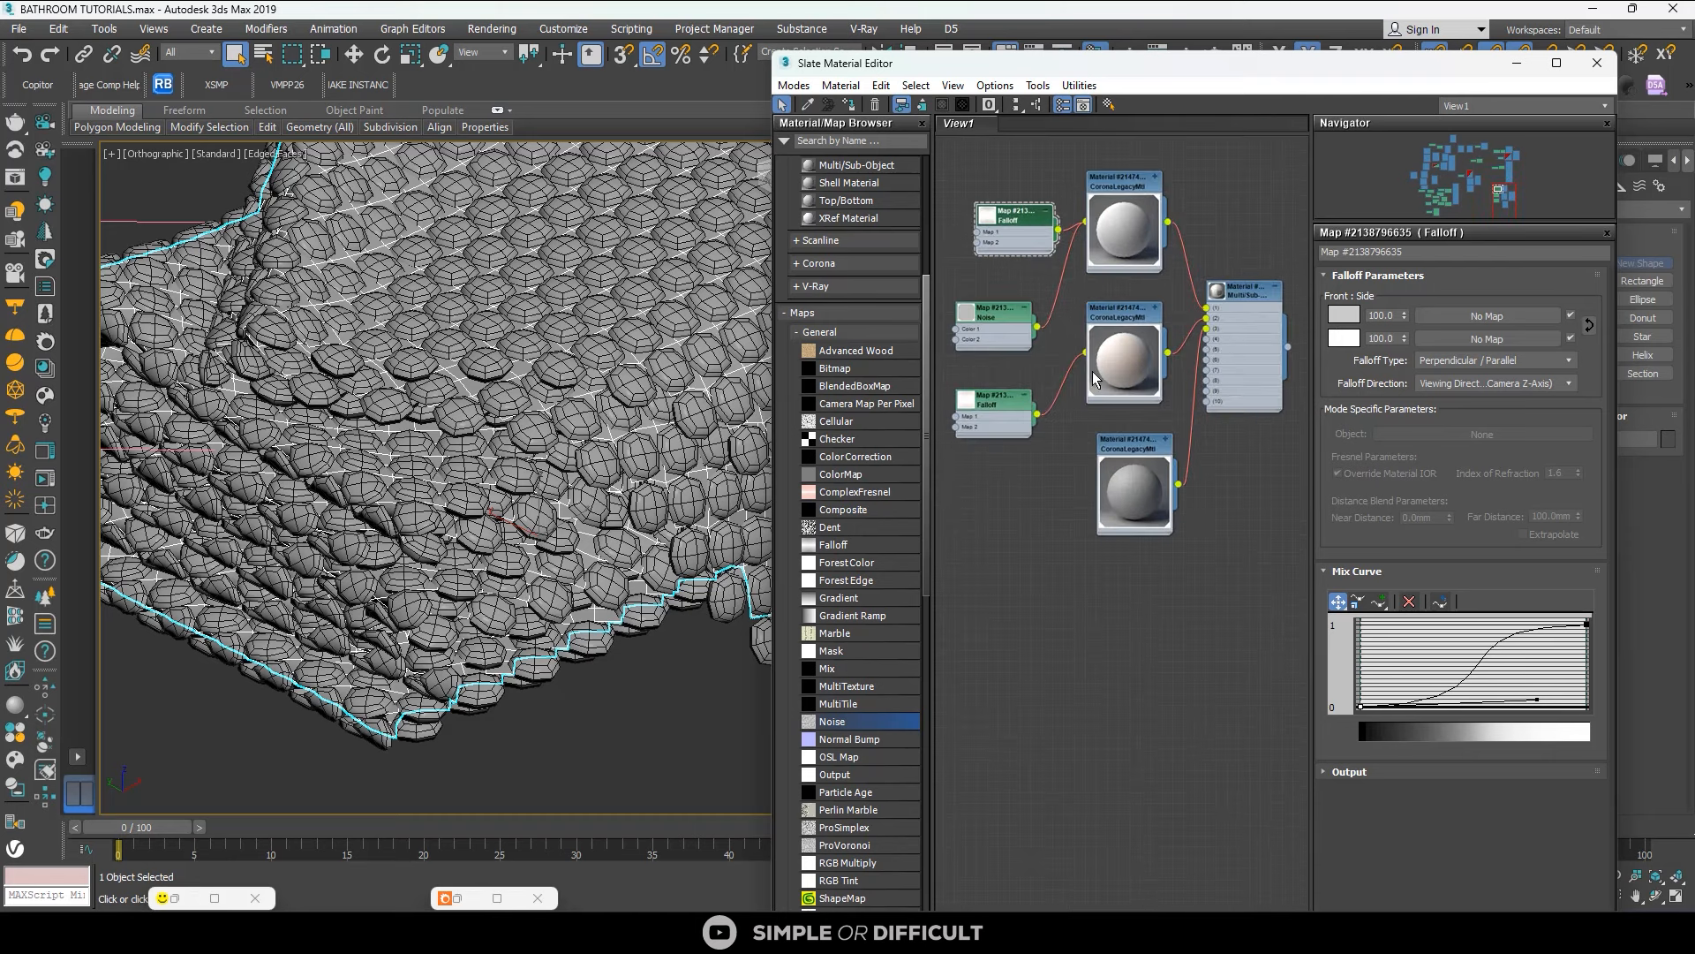
pyautogui.keyDown('shift'); pyautogui.moveTo(992, 314); pyautogui.dragTo(996, 474); pyautogui.keyUp('shift')
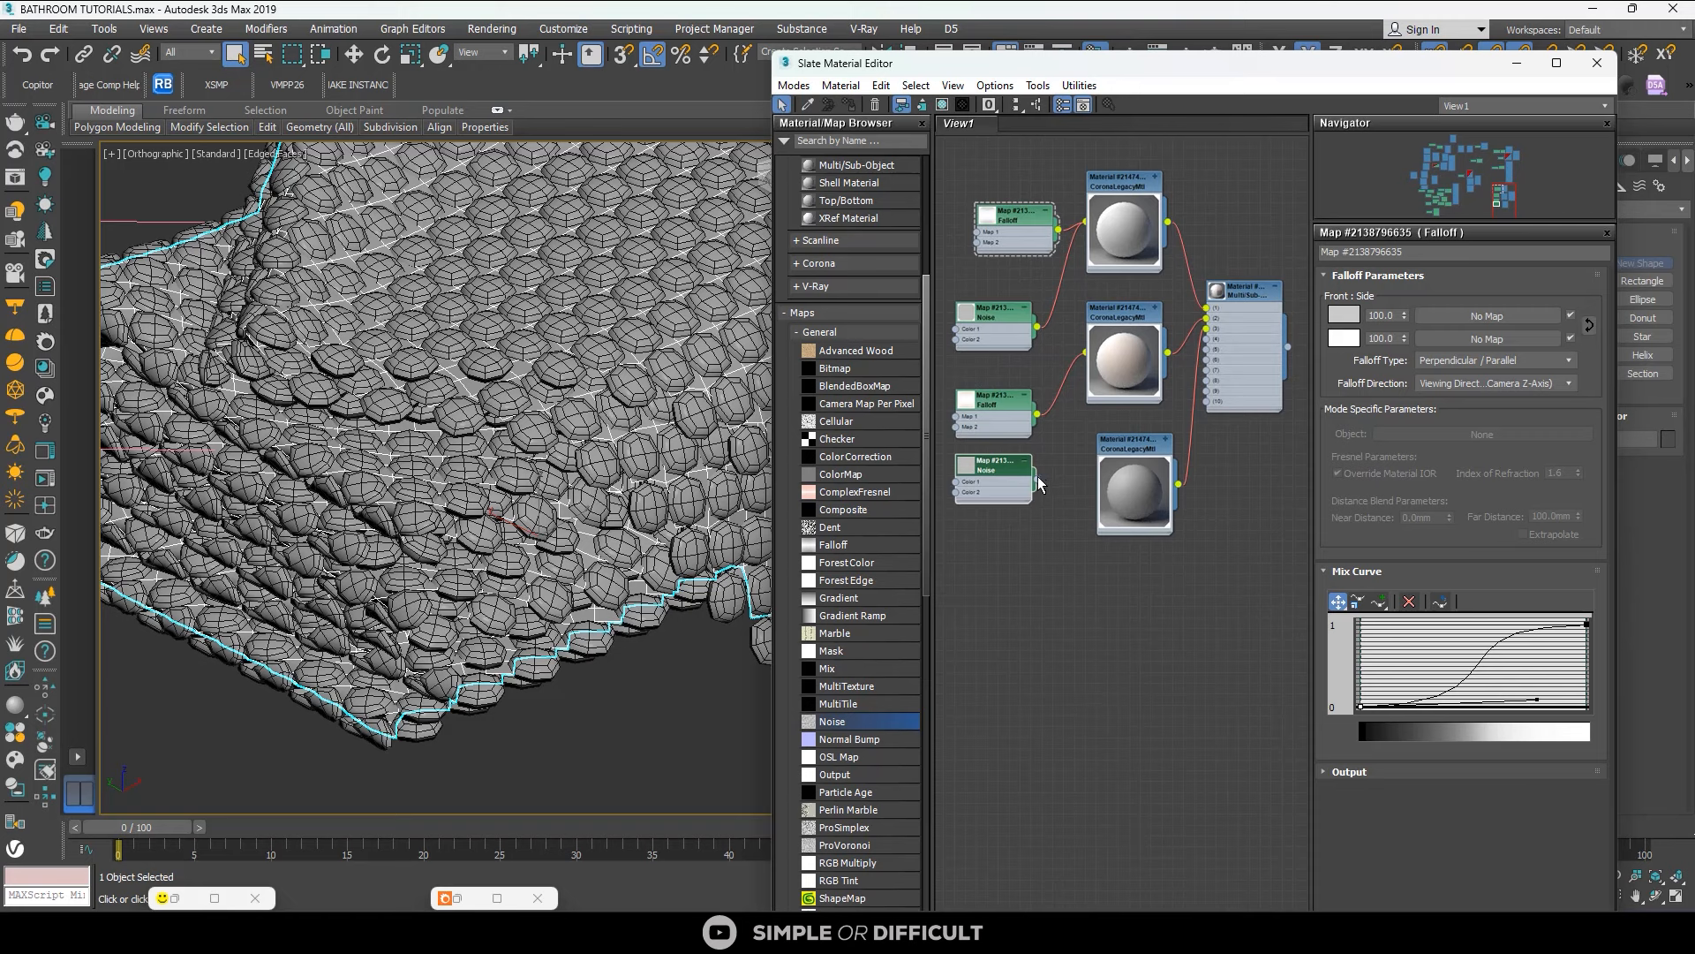
pyautogui.moveTo(1038, 481); pyautogui.dragTo(1088, 523)
# Move the third sub-material lower and connect a copy of the beige Falloff map to its diffuse.
pyautogui.moveTo(1149, 455); pyautogui.dragTo(1148, 501)
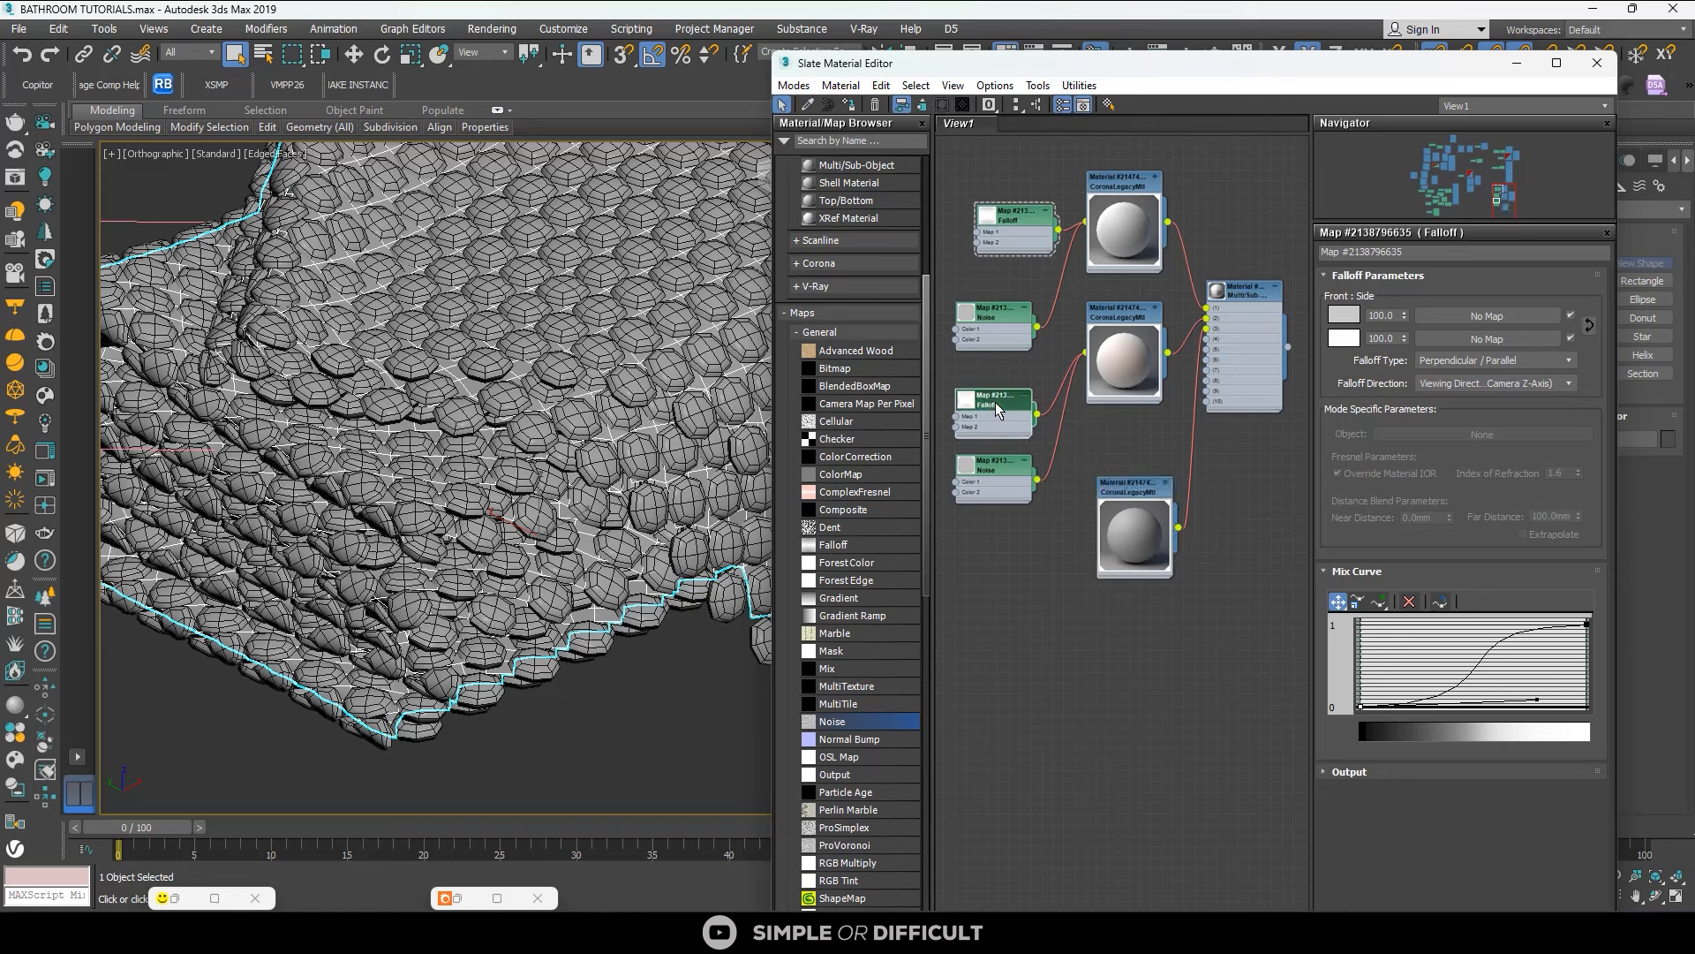
pyautogui.keyDown('shift'); pyautogui.moveTo(994, 401); pyautogui.dragTo(1094, 540); pyautogui.keyUp('shift')
pyautogui.click(1104, 588)
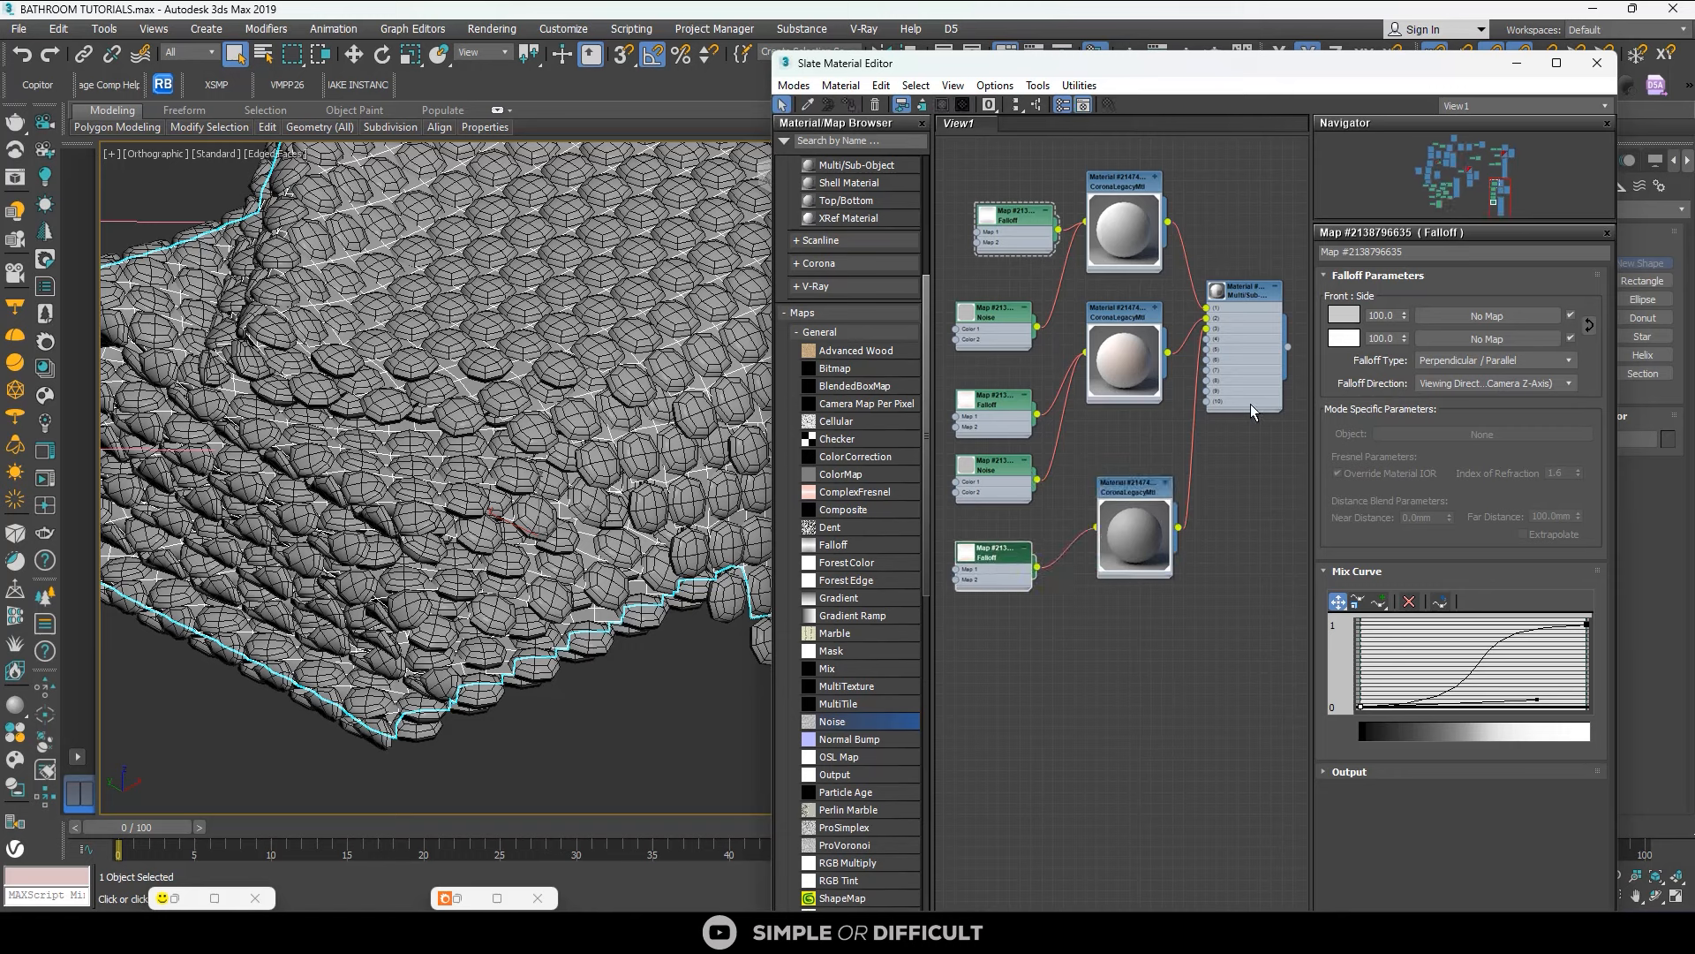
# Brighten the front colour of the first sub-material's Falloff map to near white.
pyautogui.click(1344, 316)
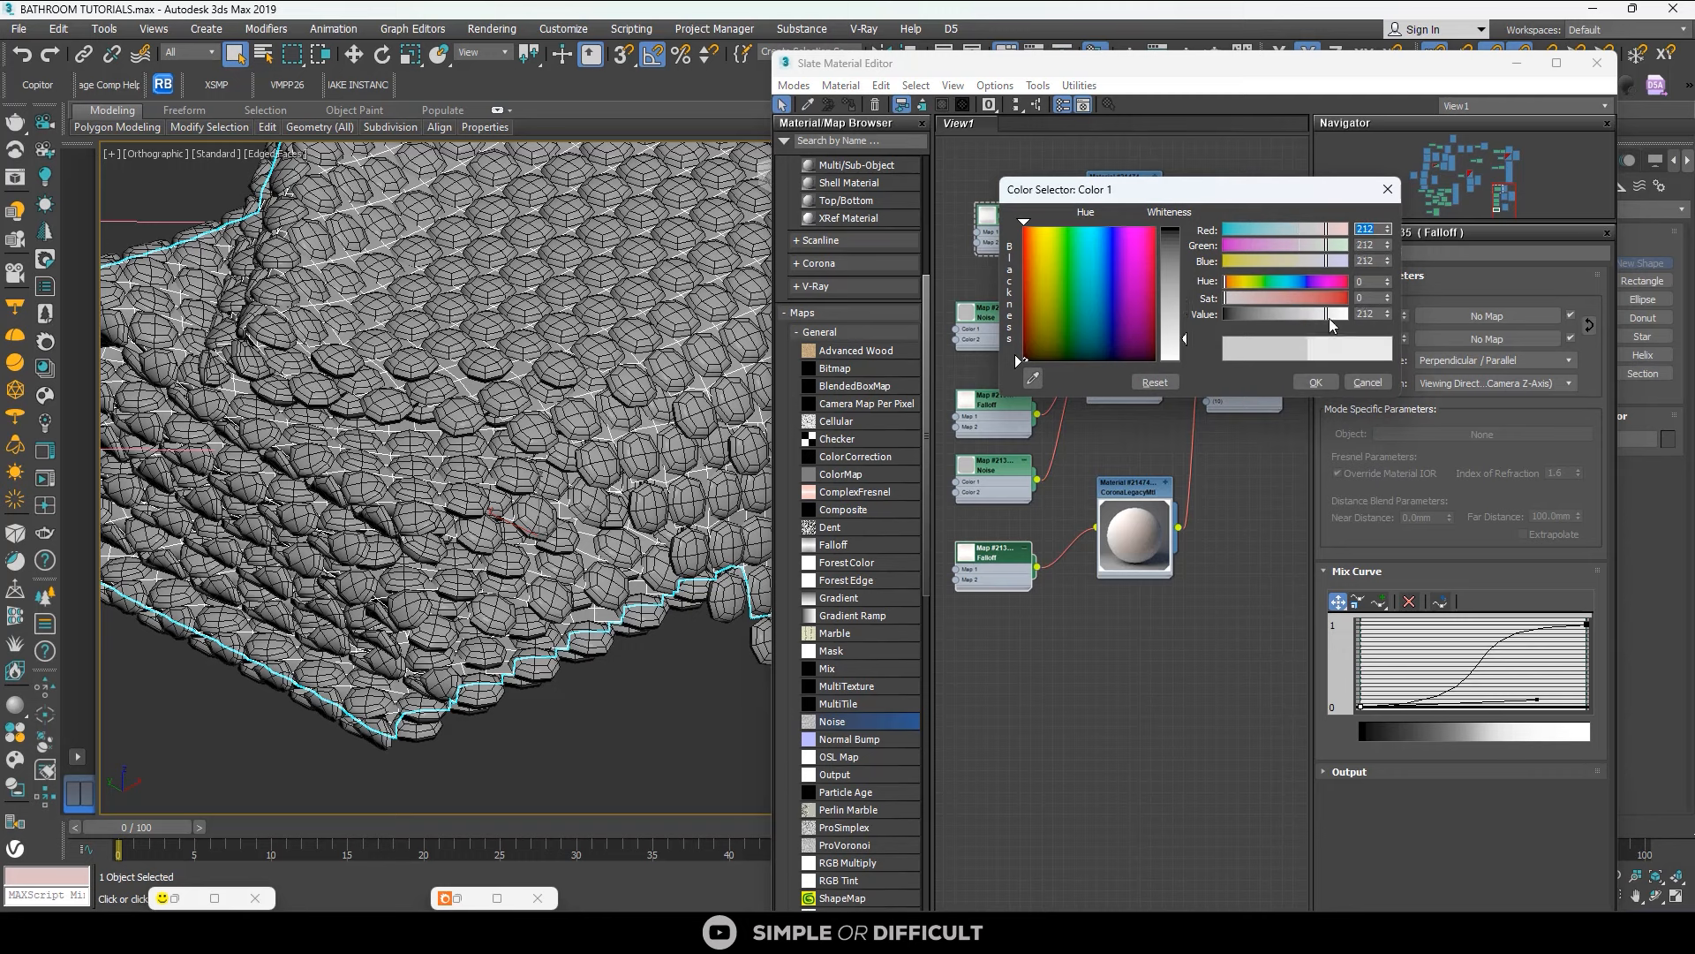
pyautogui.moveTo(1330, 323); pyautogui.dragTo(1349, 316)
pyautogui.click(1315, 382)
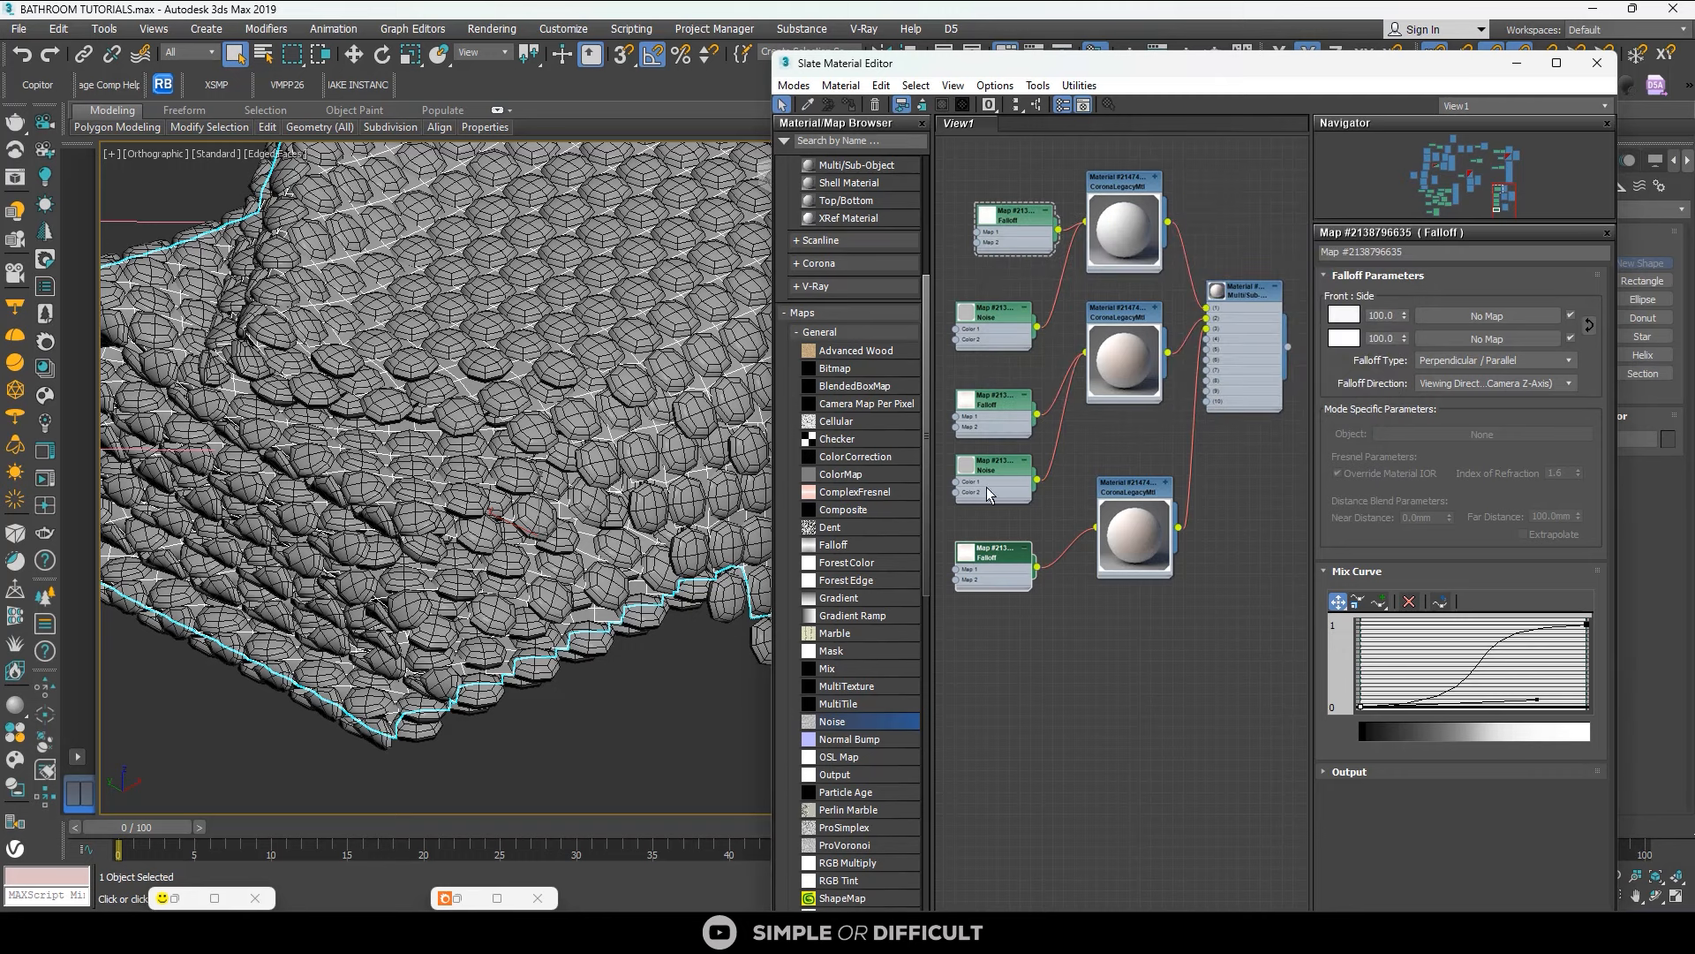
pyautogui.moveTo(1035, 443); pyautogui.dragTo(1075, 389, button='middle')
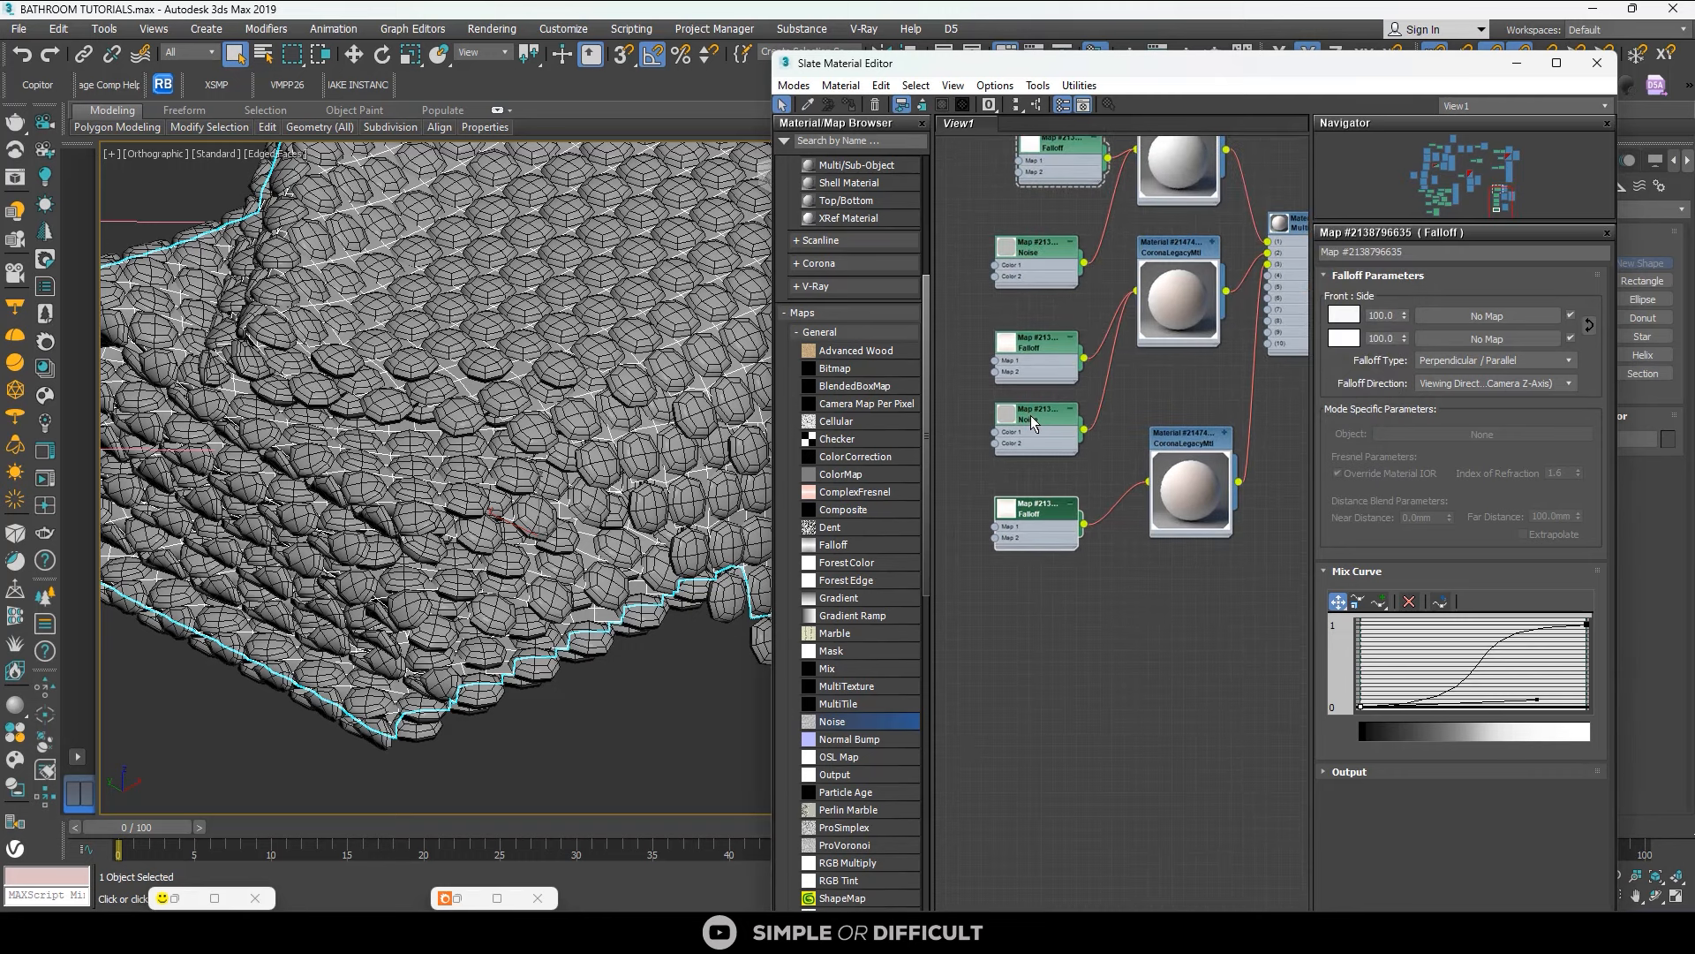
# Copy the Noise map below the third Falloff node and connect the copy to the third sub-material.
pyautogui.keyDown('shift'); pyautogui.moveTo(1033, 417); pyautogui.dragTo(1047, 590); pyautogui.keyUp('shift')
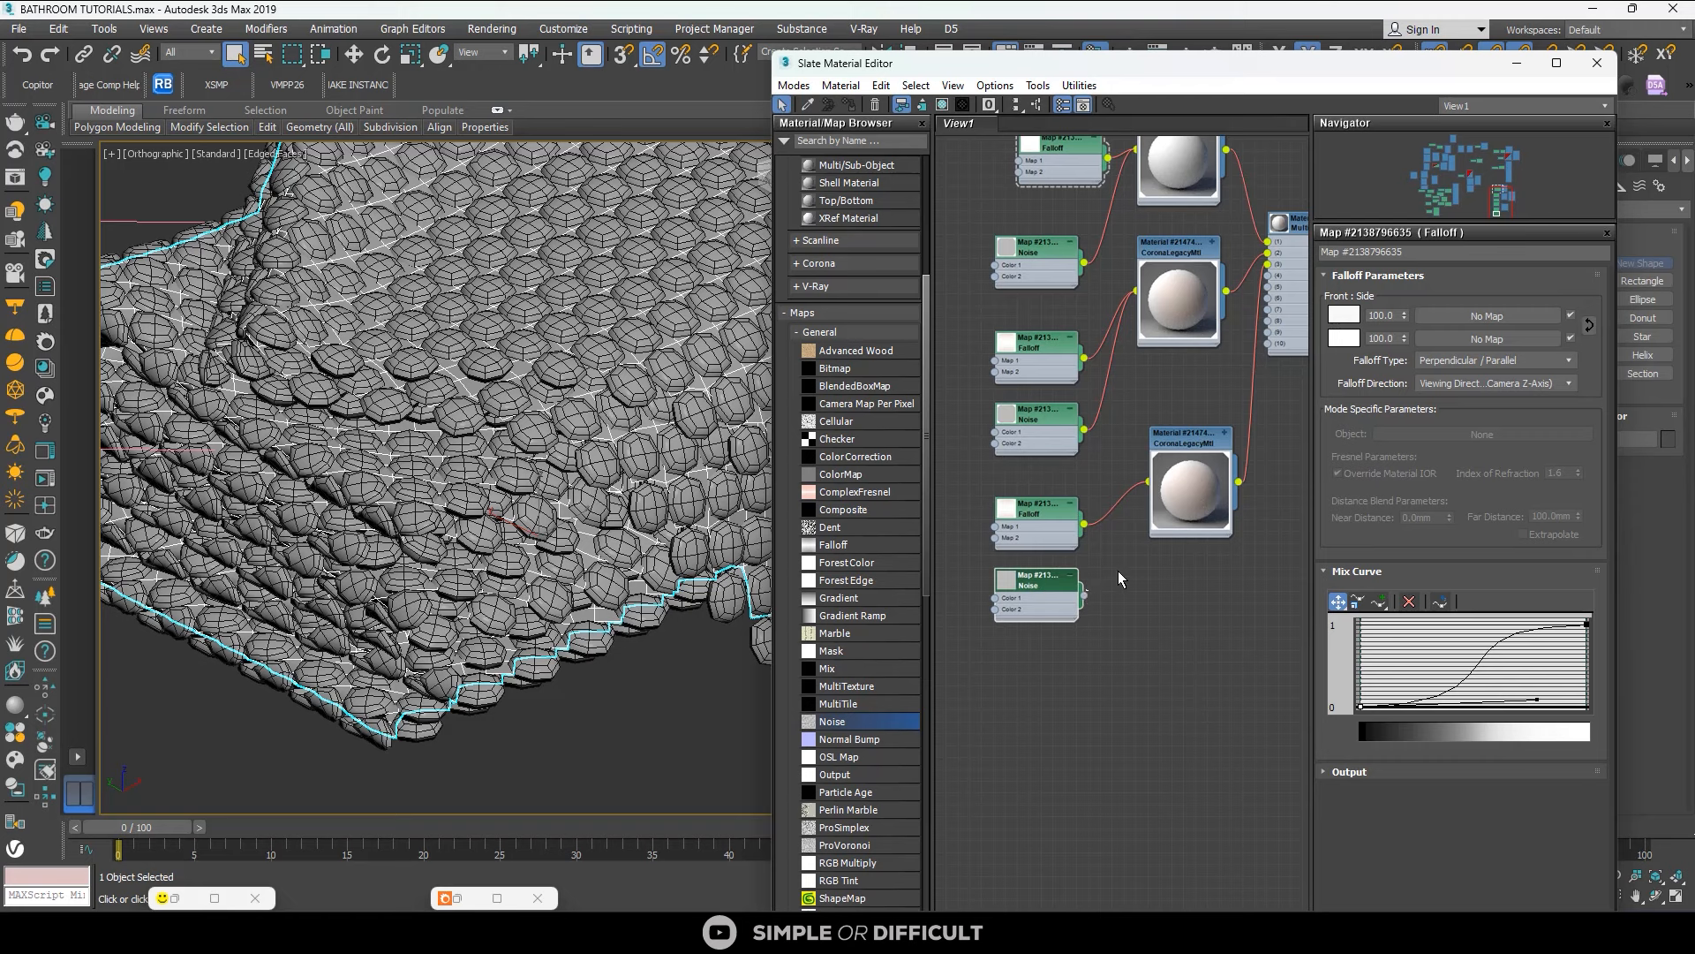
pyautogui.moveTo(1117, 578); pyautogui.dragTo(1172, 533)
pyautogui.click(1093, 597)
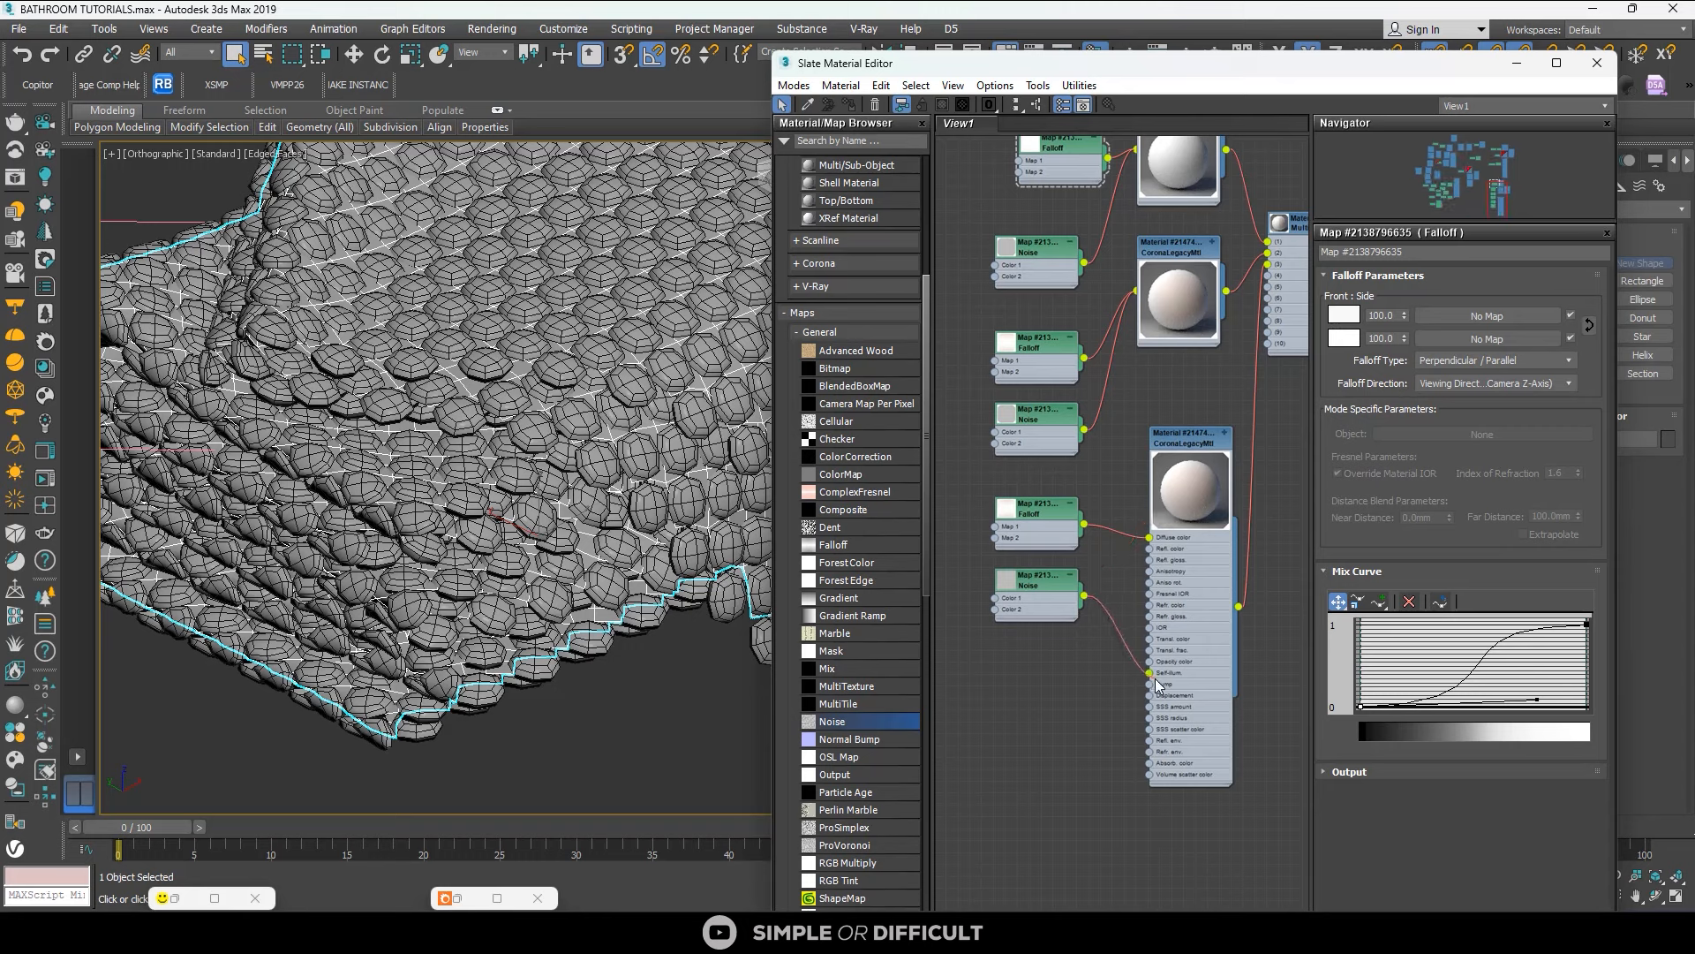
pyautogui.scroll(-4, 1091, 567)
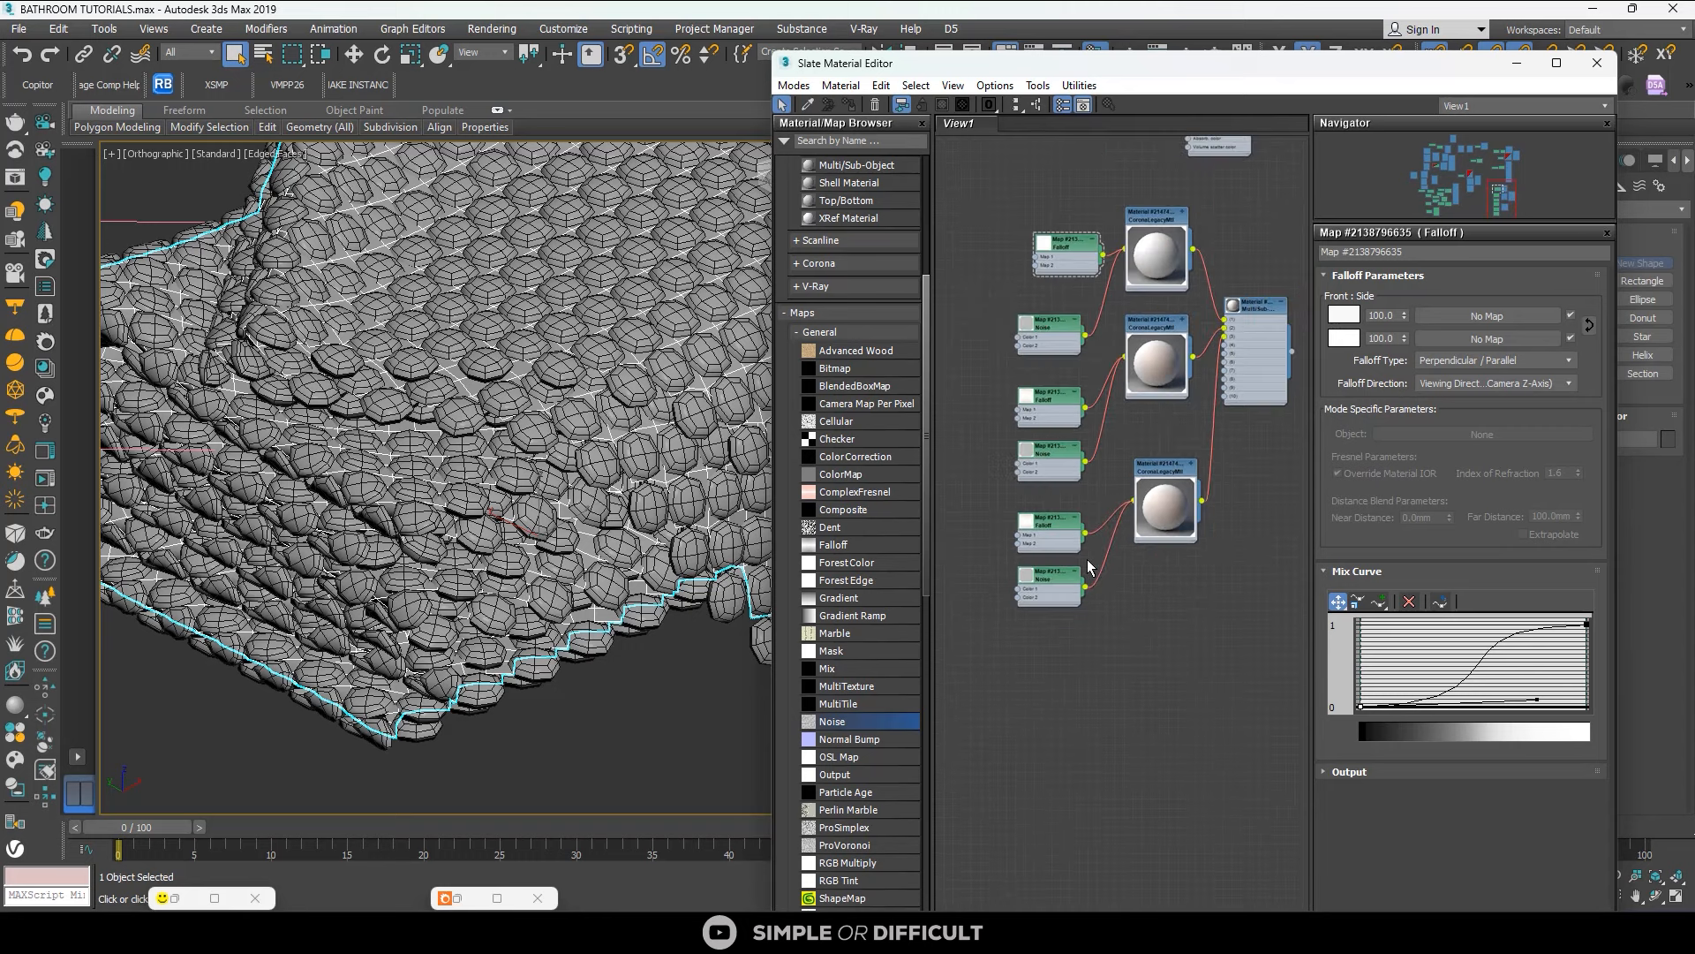
pyautogui.scroll(2, 1175, 442)
pyautogui.scroll(4, 1147, 448)
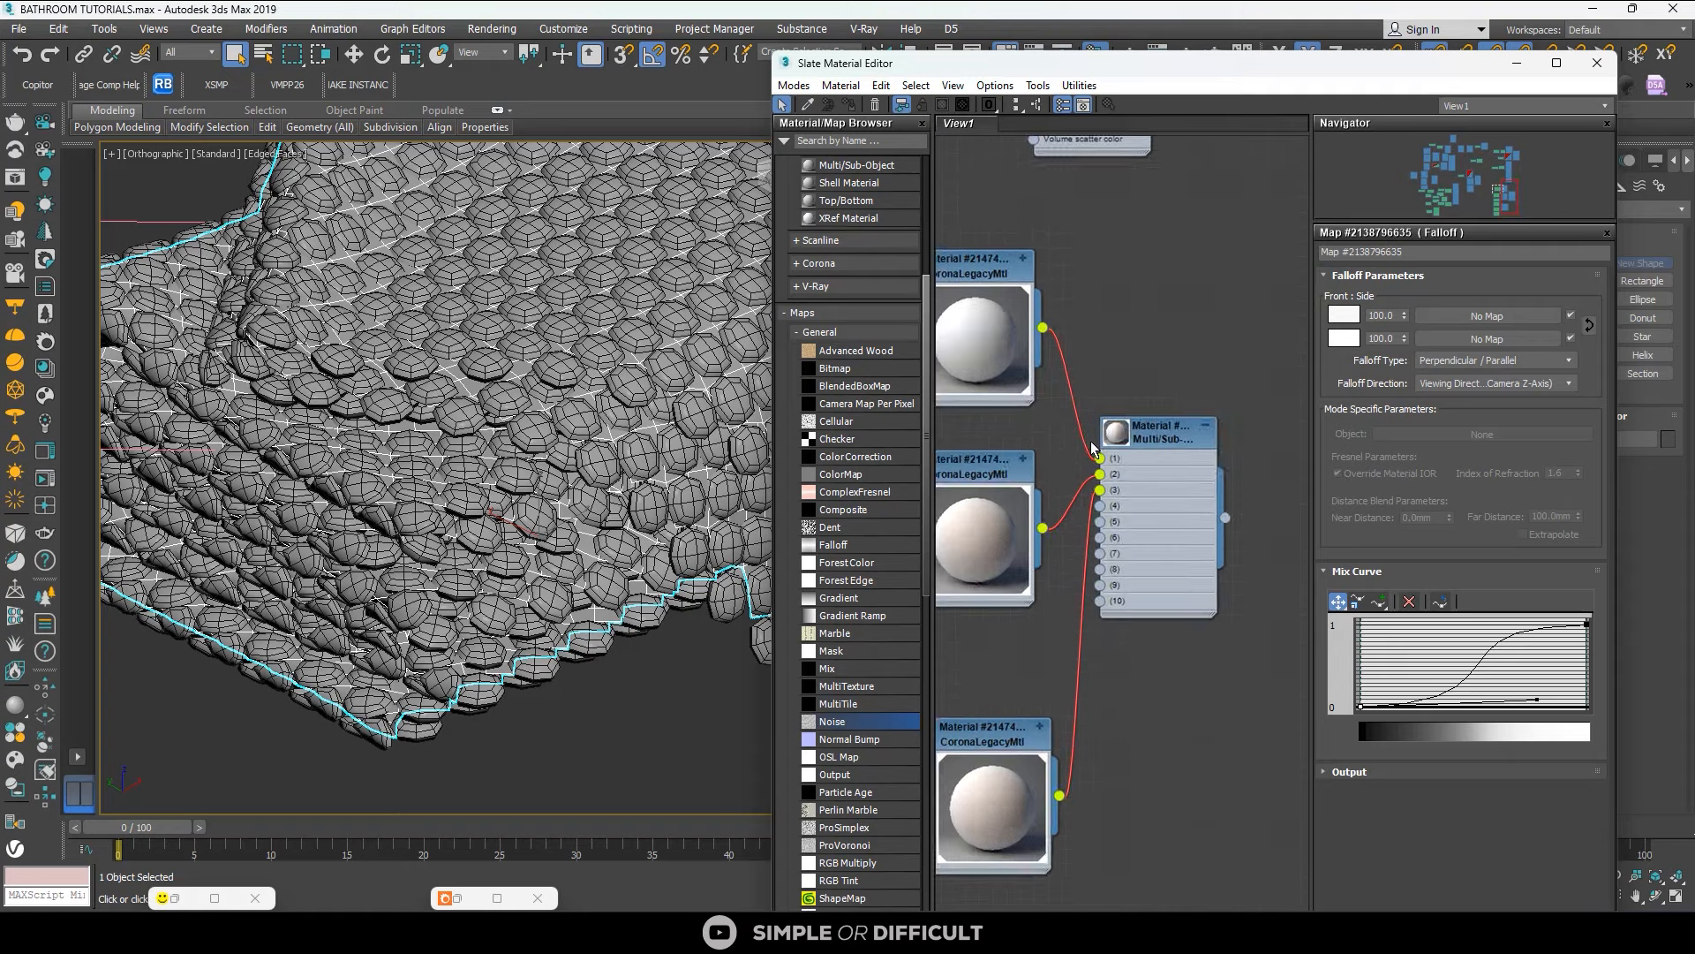
pyautogui.scroll(-5, 717, 395)
# Select the beige_hair towel mesh in the orthographic view and minimise the Slate Material Editor.
pyautogui.click(714, 409)
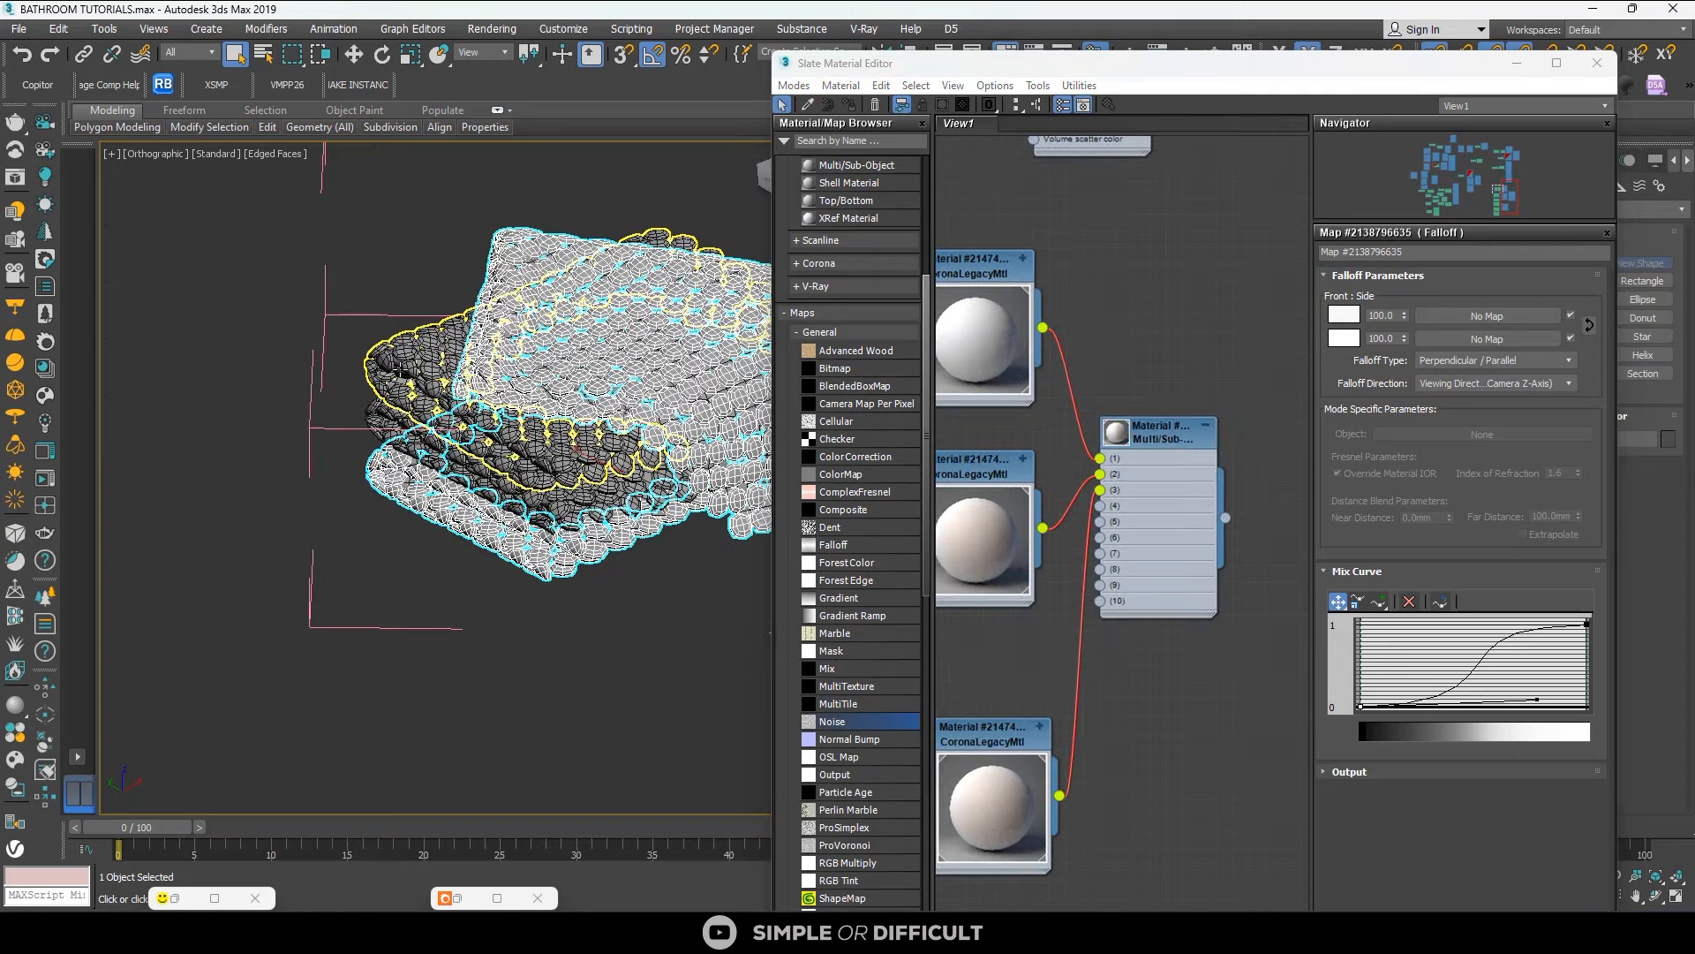
pyautogui.scroll(4, 402, 369)
pyautogui.click(401, 369)
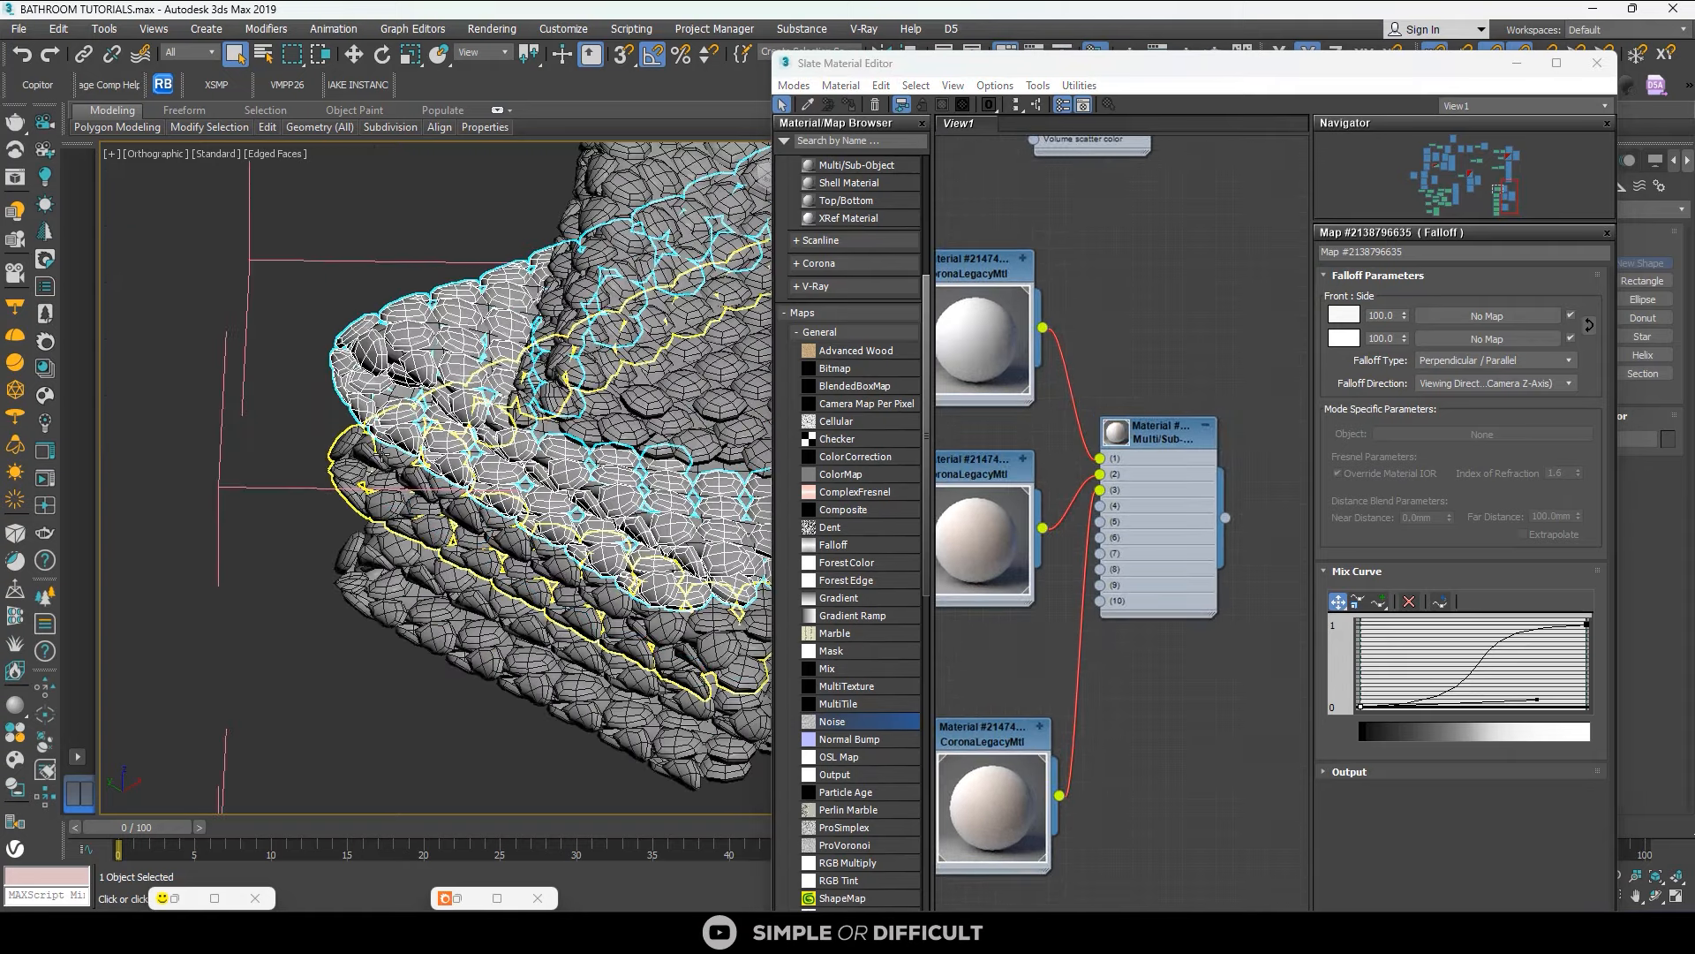
pyautogui.click(398, 544)
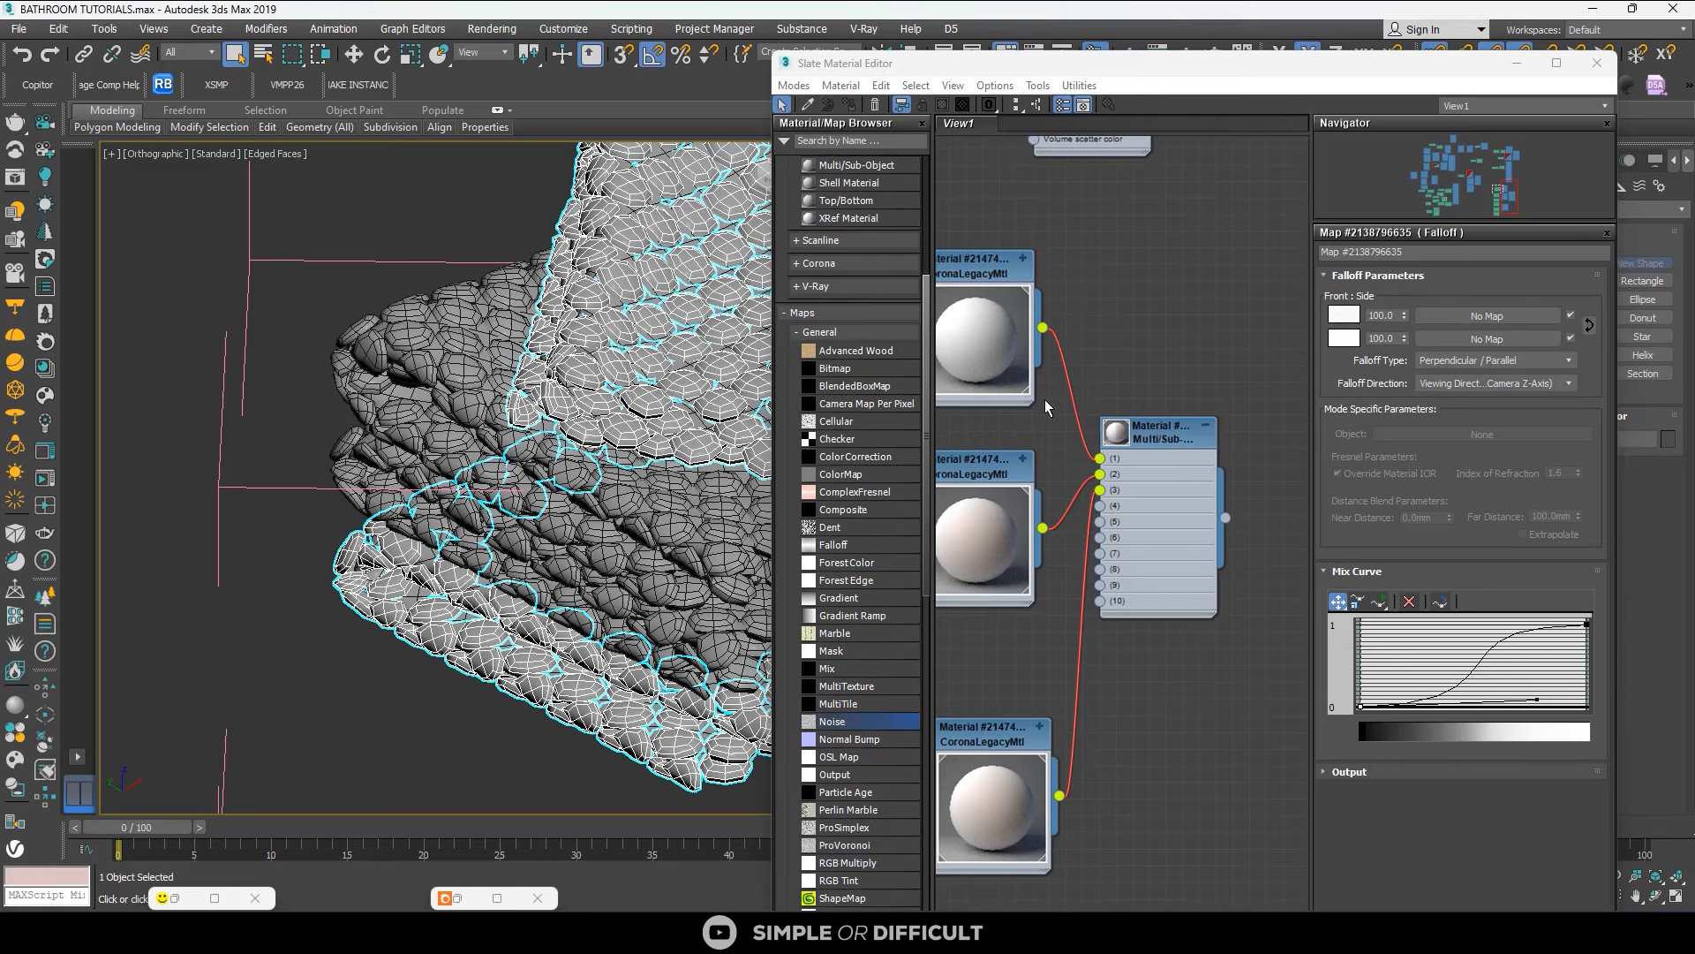
pyautogui.scroll(-1, 1221, 323)
pyautogui.scroll(-6, 557, 383)
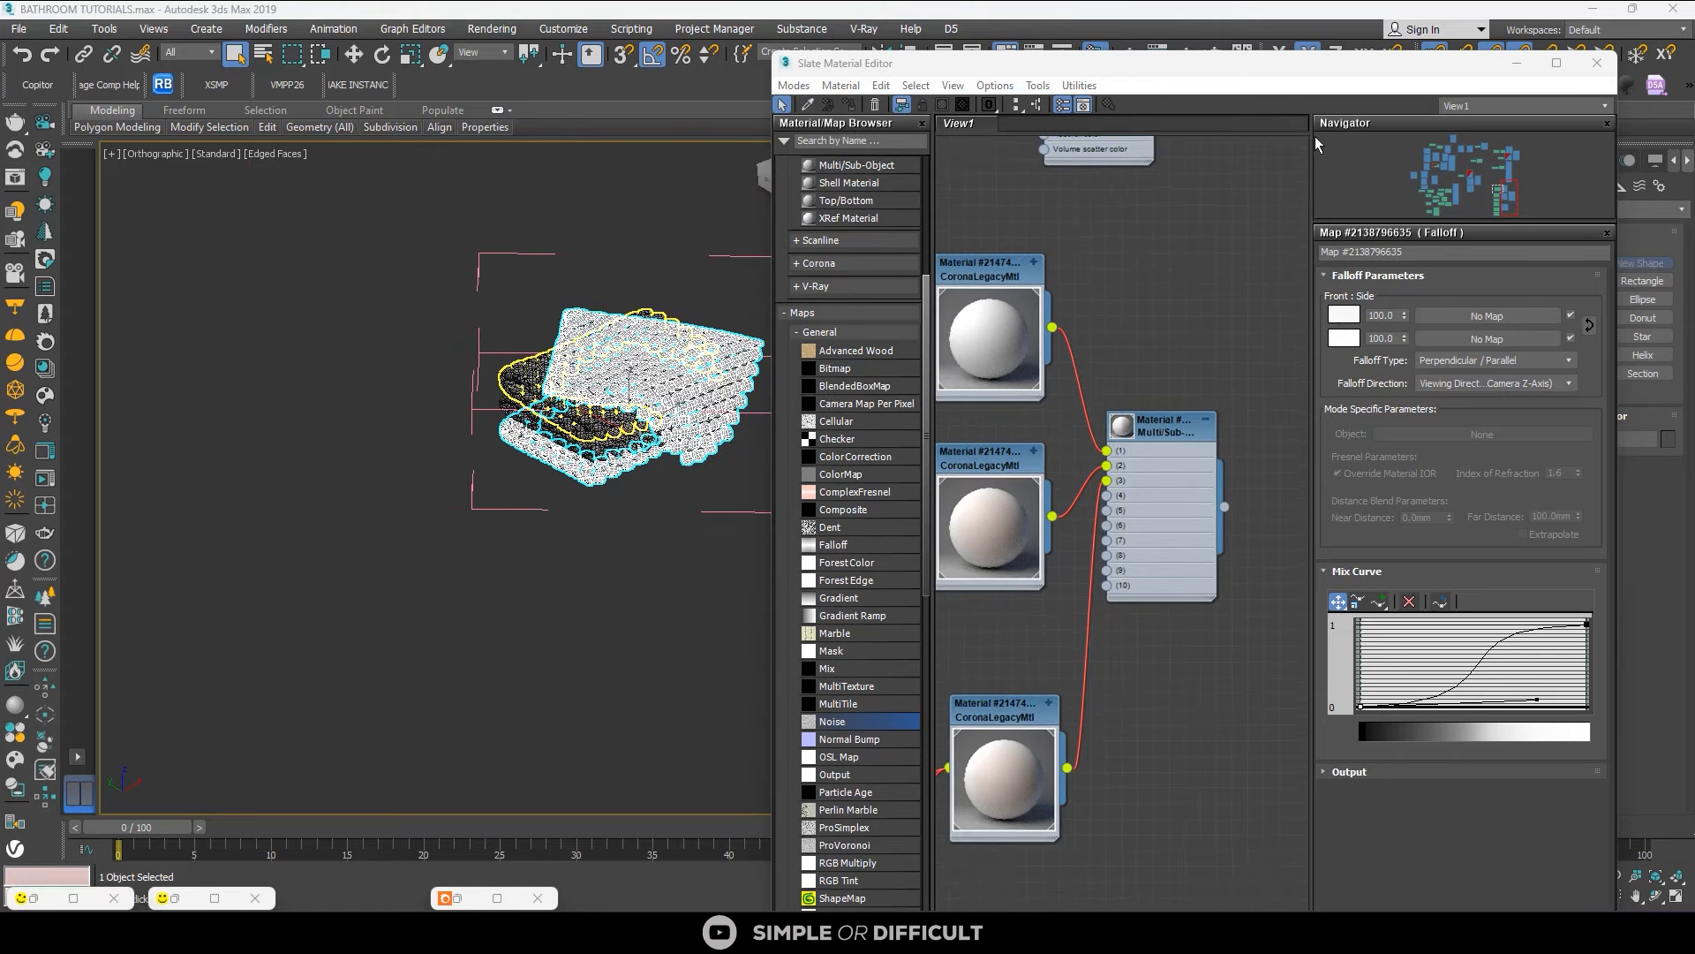
pyautogui.moveTo(1469, 72); pyautogui.dragTo(956, 166)
pyautogui.click(1004, 161)
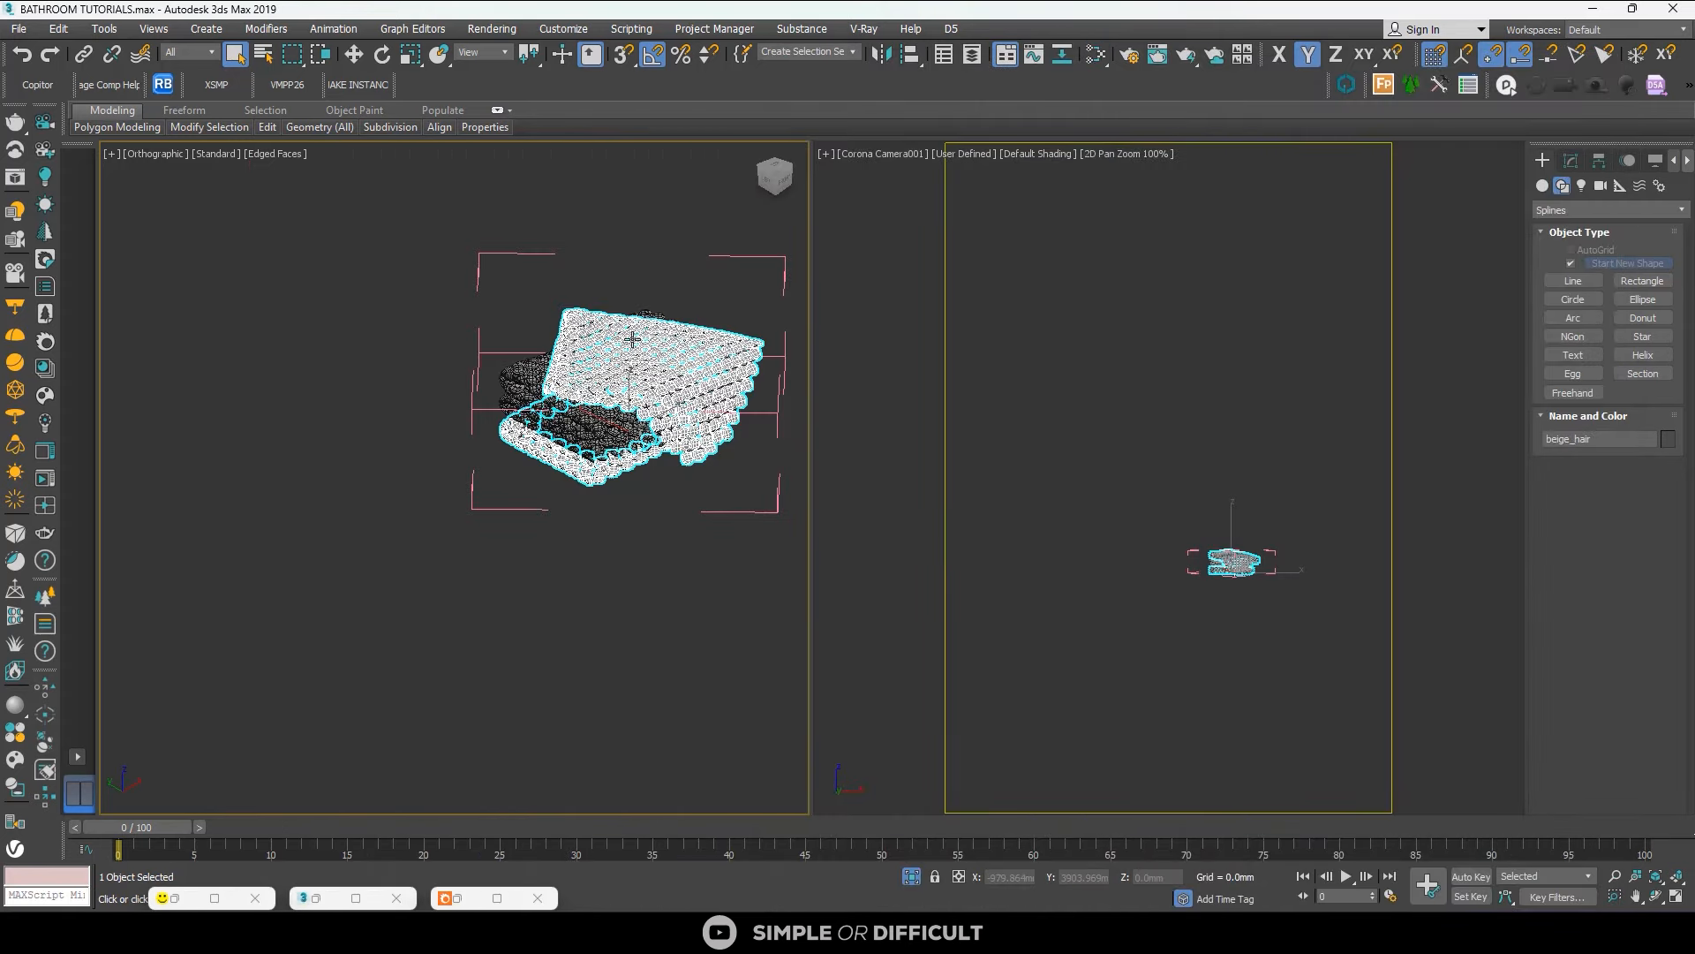
pyautogui.scroll(2, 632, 340)
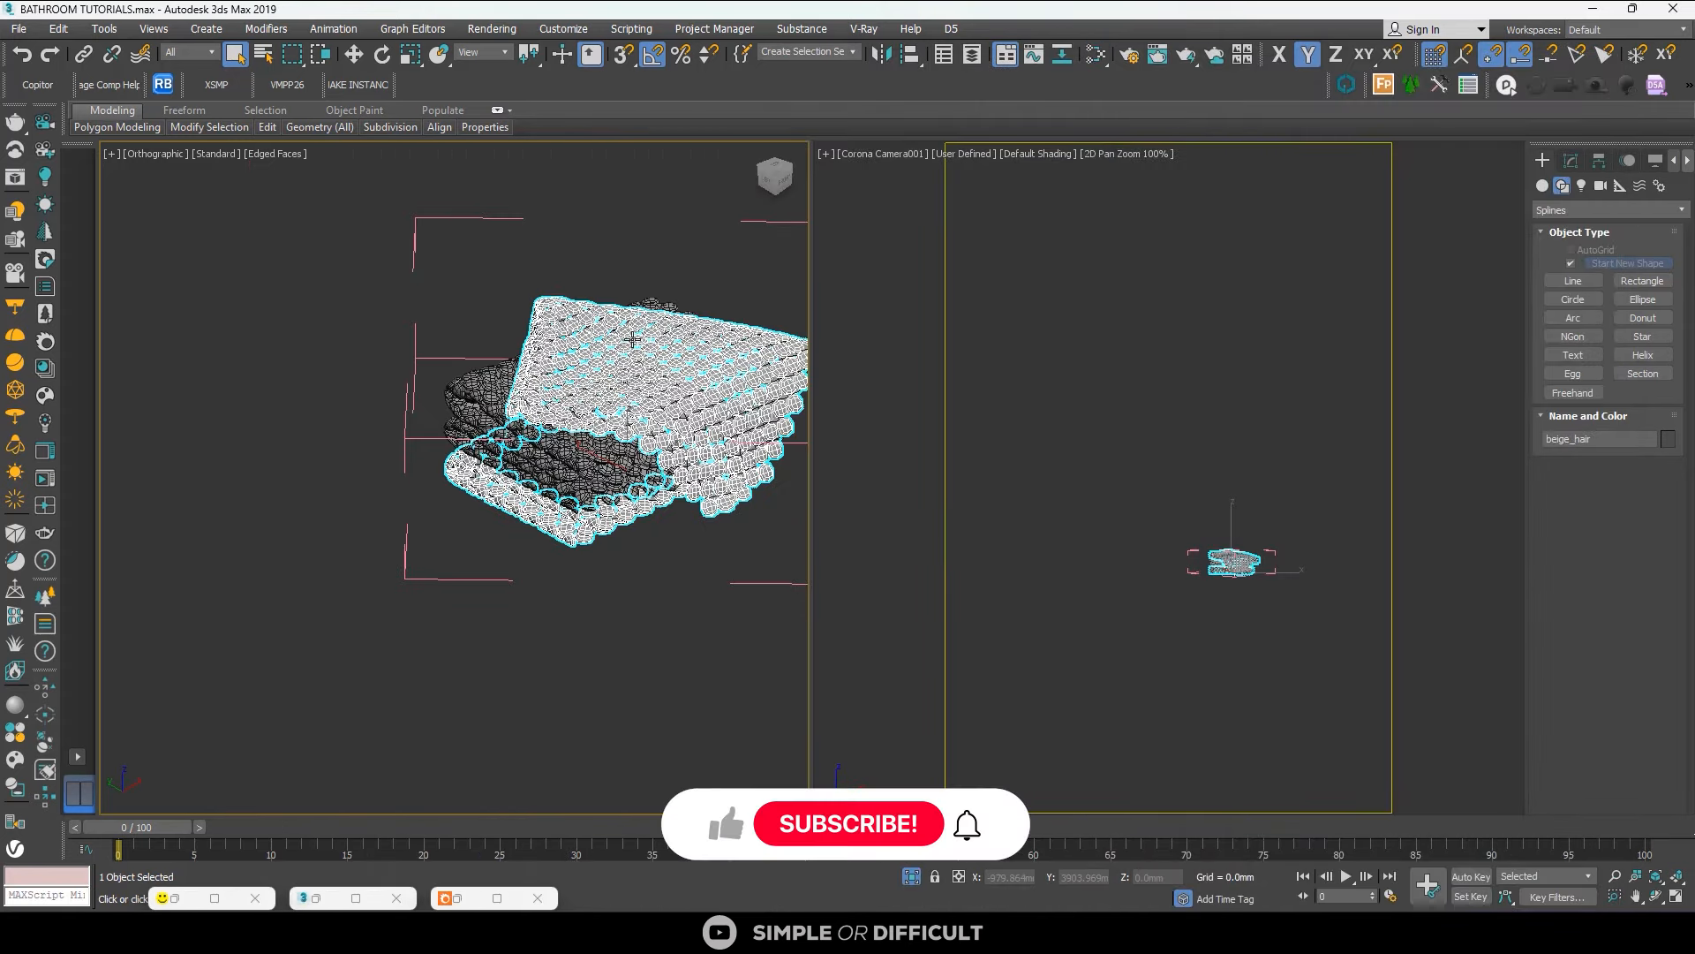
# Add a Hair and Fur (WSM) modifier to the beige_hair towel mesh.
pyautogui.click(1571, 160)
pyautogui.click(1577, 212)
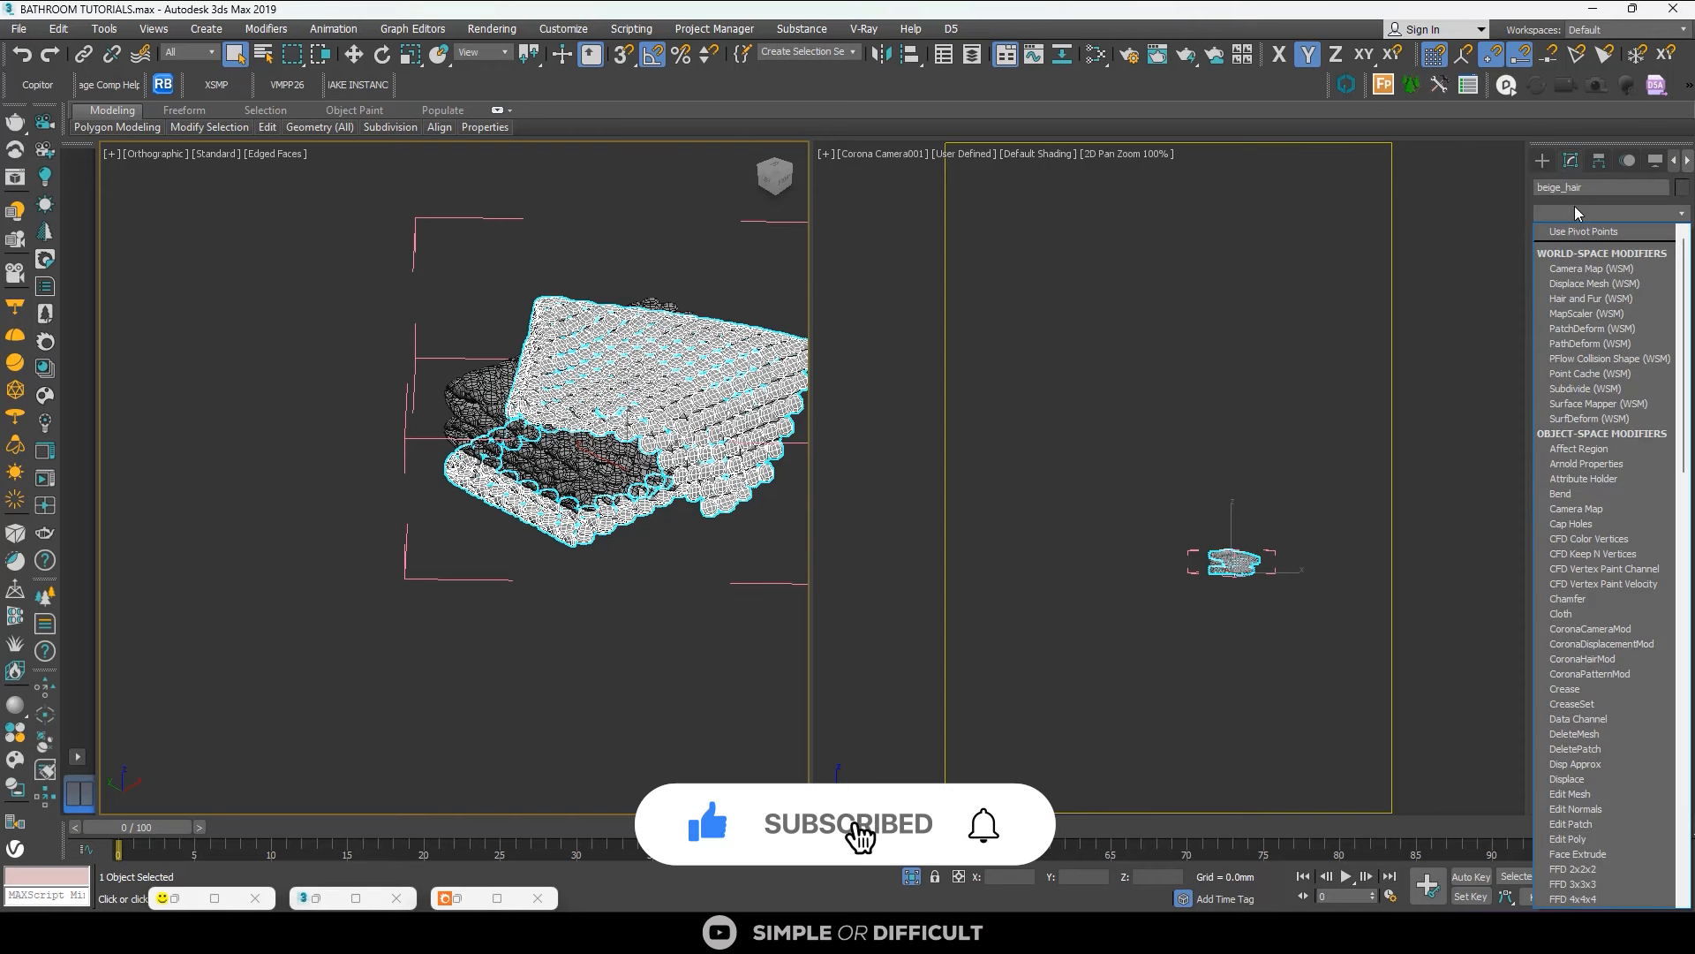
pyautogui.press('h')
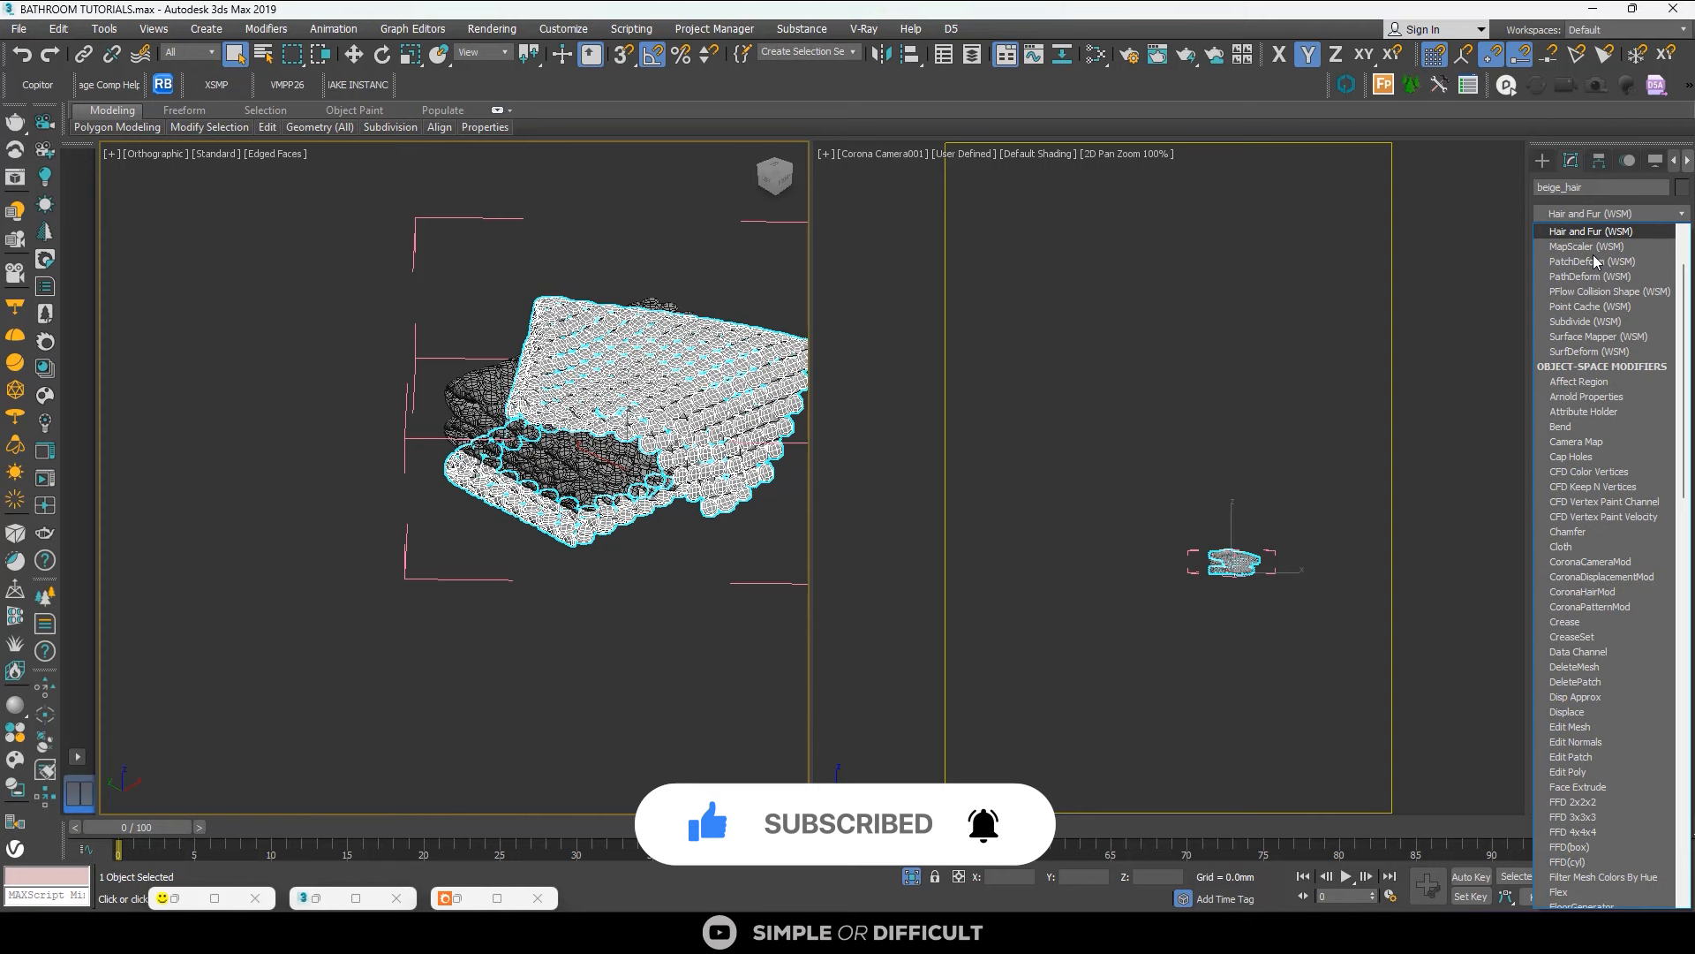
pyautogui.click(1638, 230)
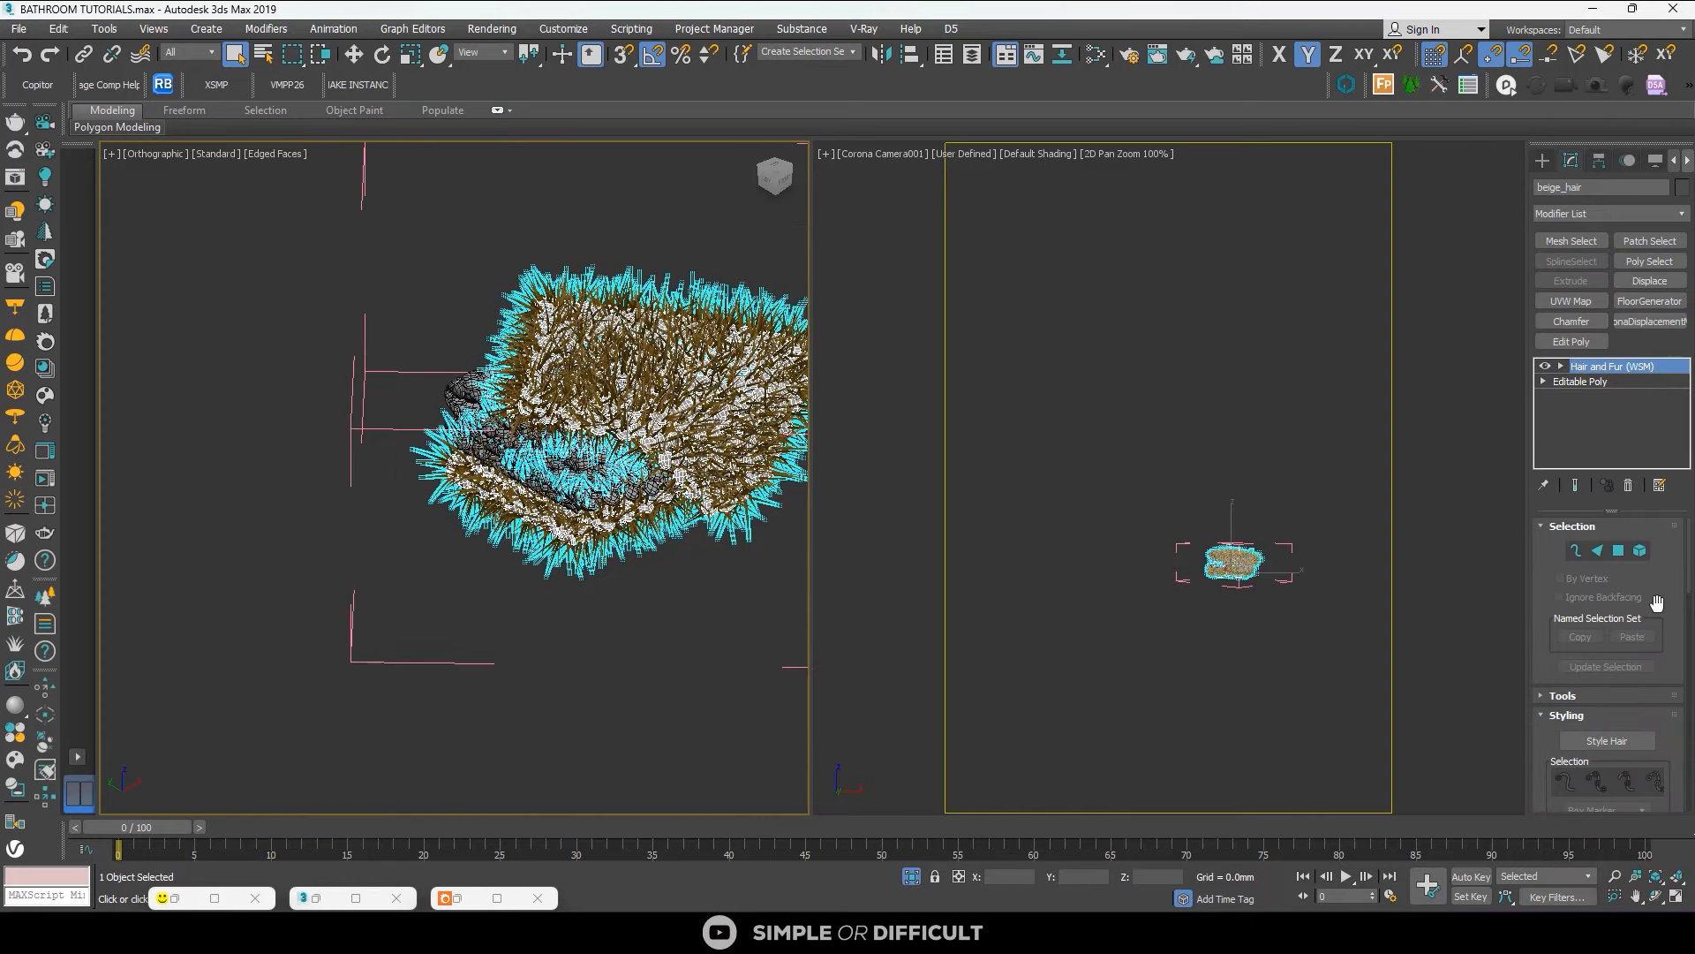
# Widen the modifier settings area and set the Hair Count to 300000 and Hair Segments to 2.
pyautogui.moveTo(1526, 485); pyautogui.dragTo(1282, 482)
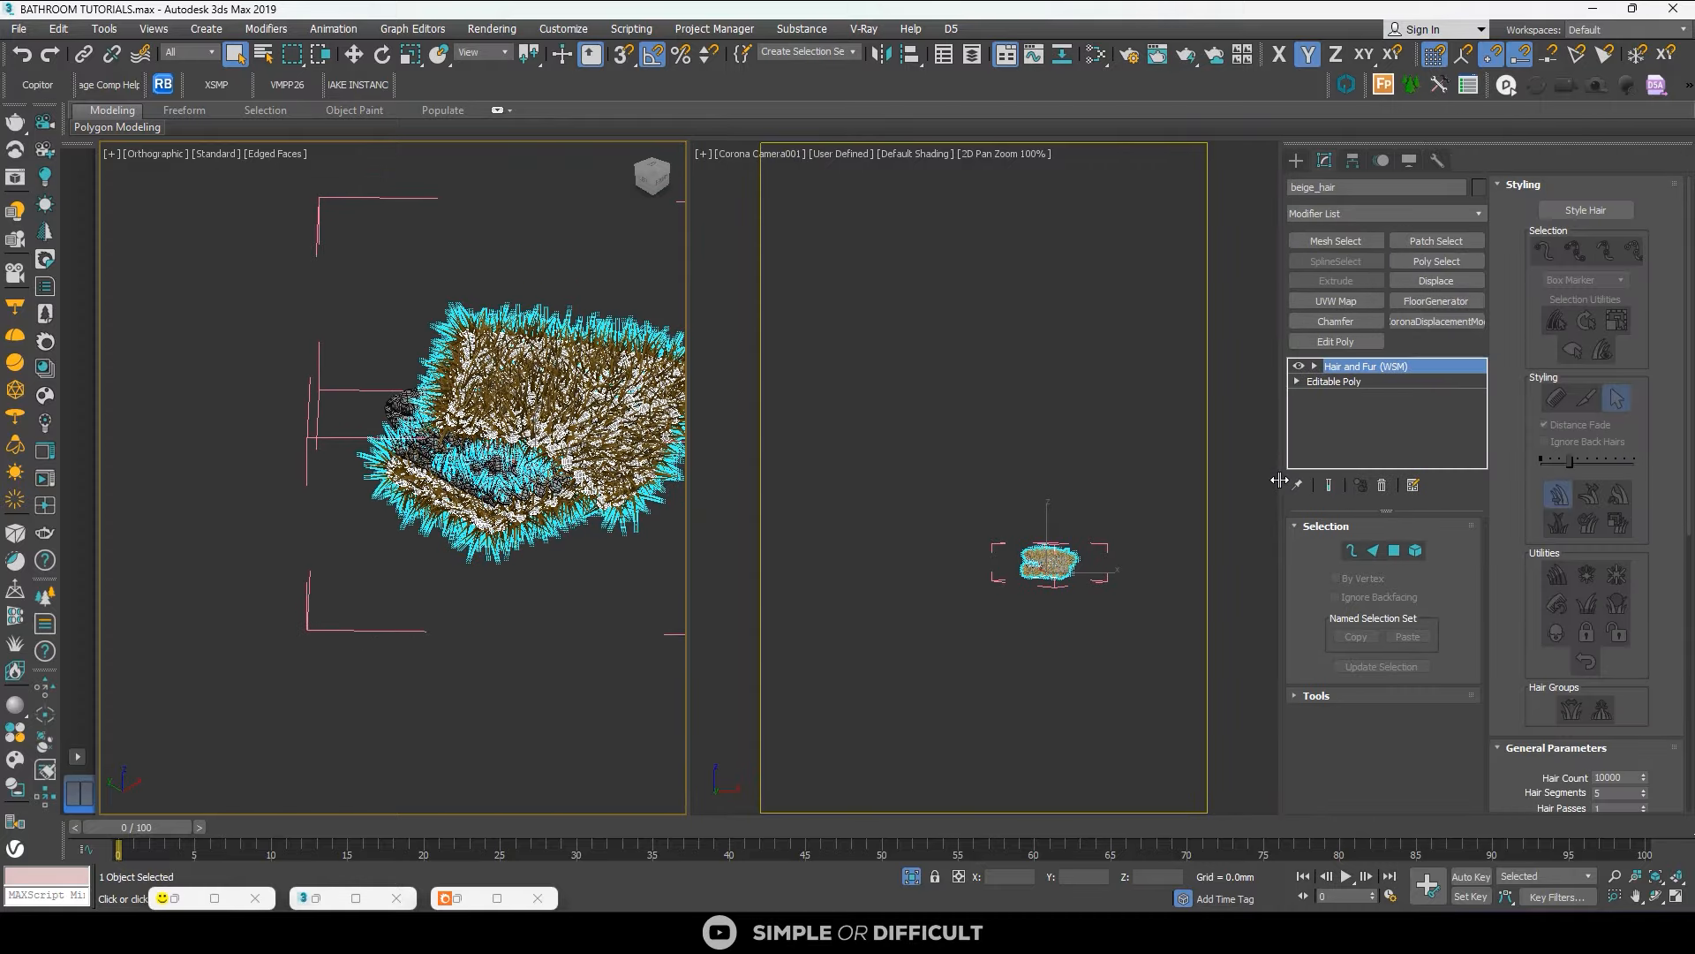
pyautogui.click(1501, 185)
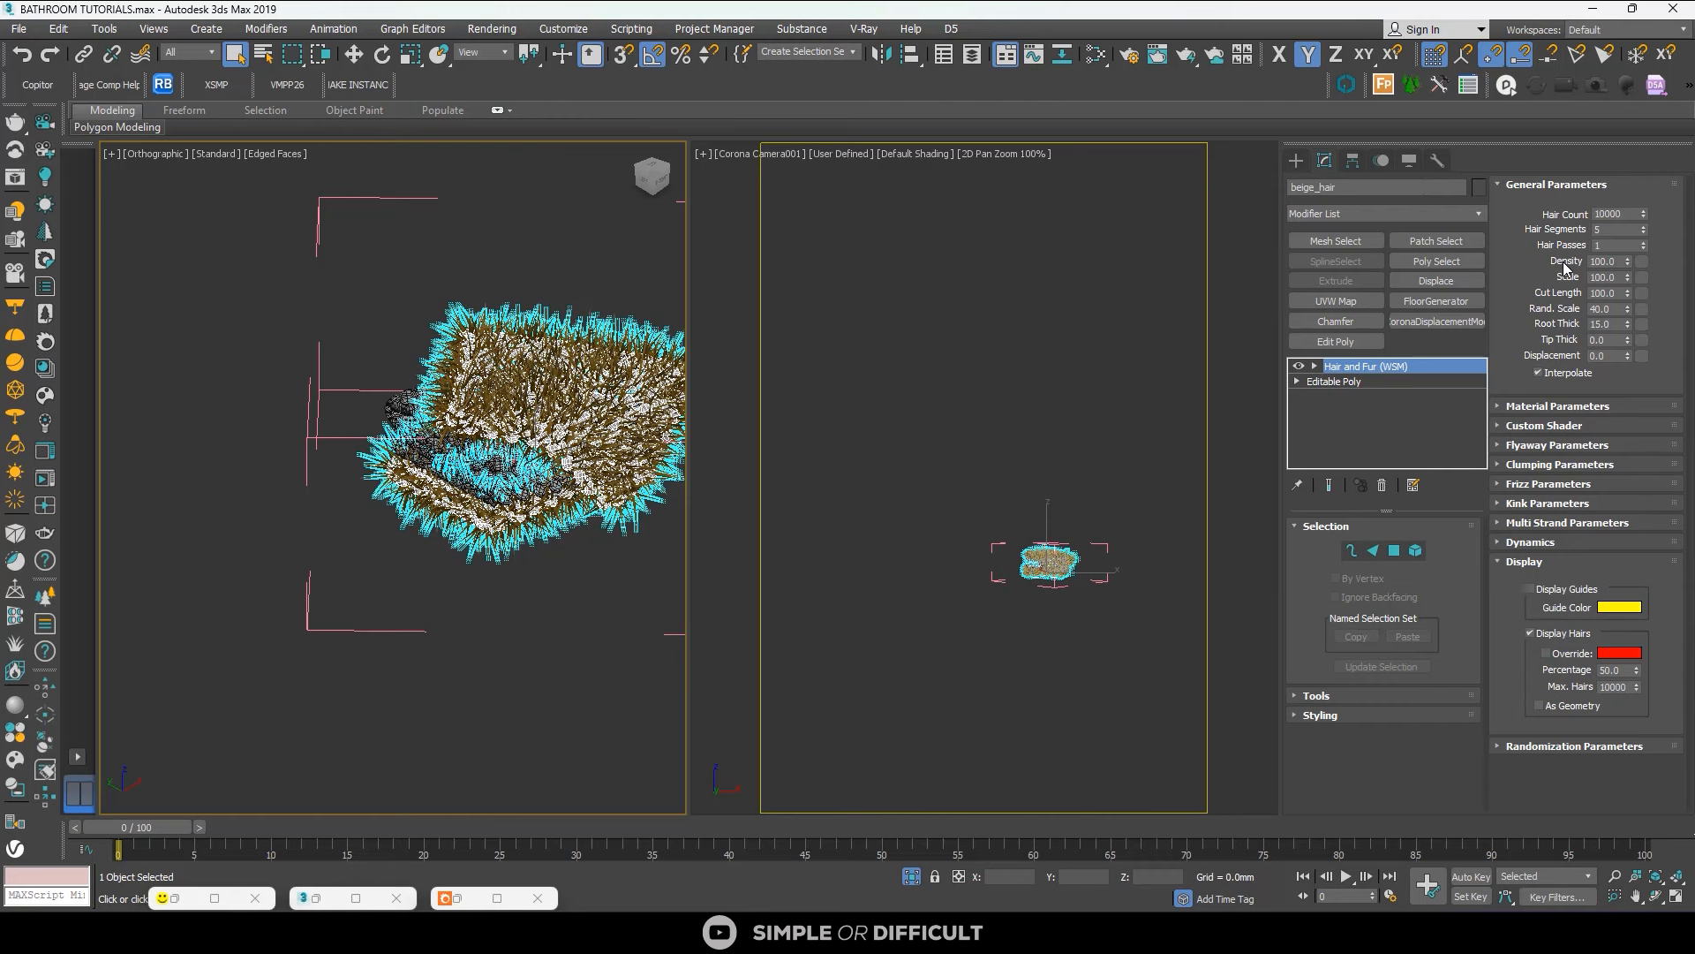
pyautogui.doubleClick(1616, 214)
pyautogui.write('300000')
pyautogui.press('Return')
pyautogui.doubleClick(1610, 227)
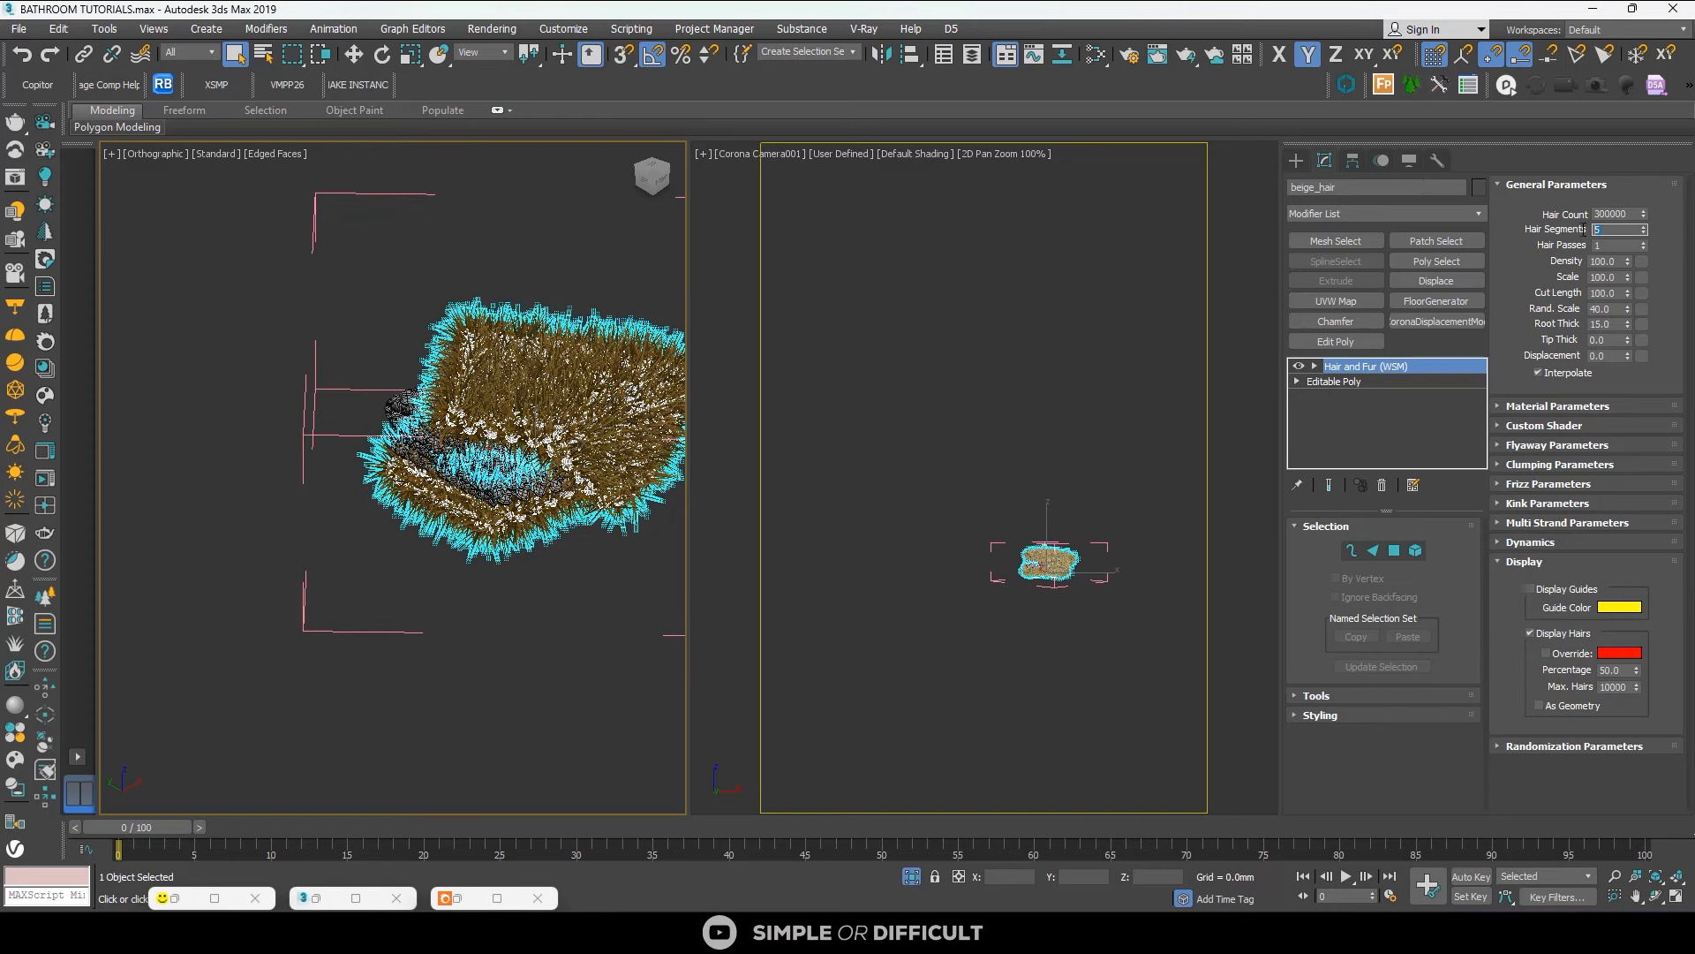
pyautogui.write('2')
pyautogui.press('Return')
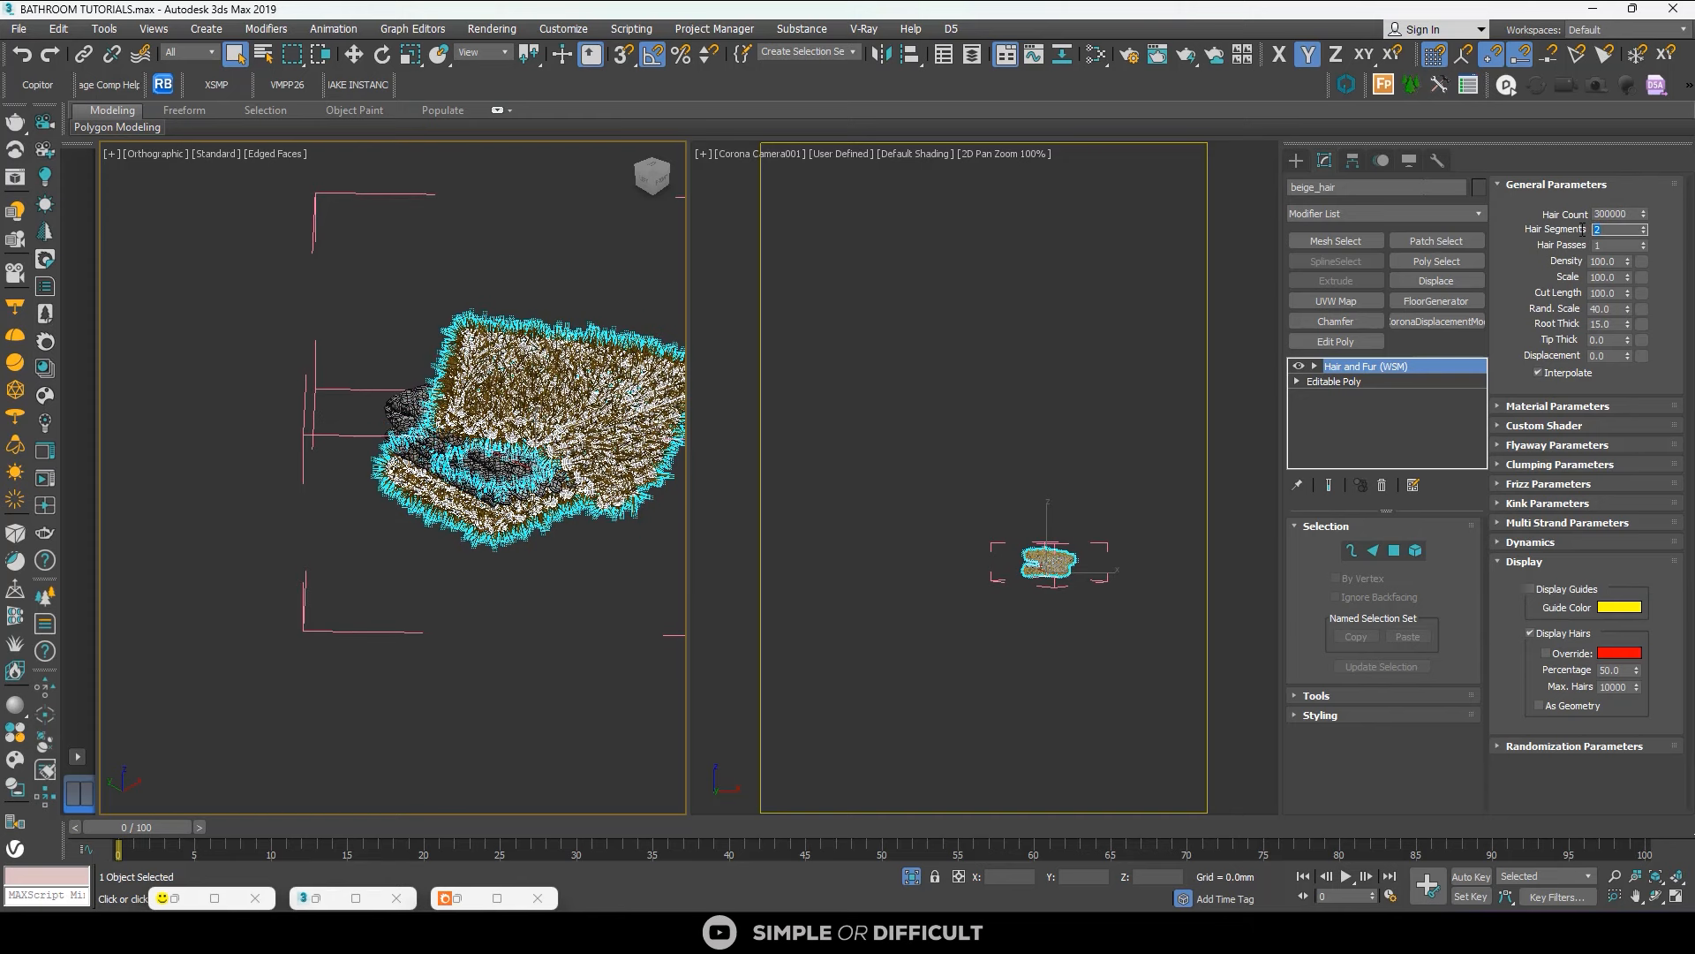
# Set the hair Scale to 7 in the modifier's general parameters.
pyautogui.click(1609, 277)
pyautogui.write('7')
pyautogui.press('Return')
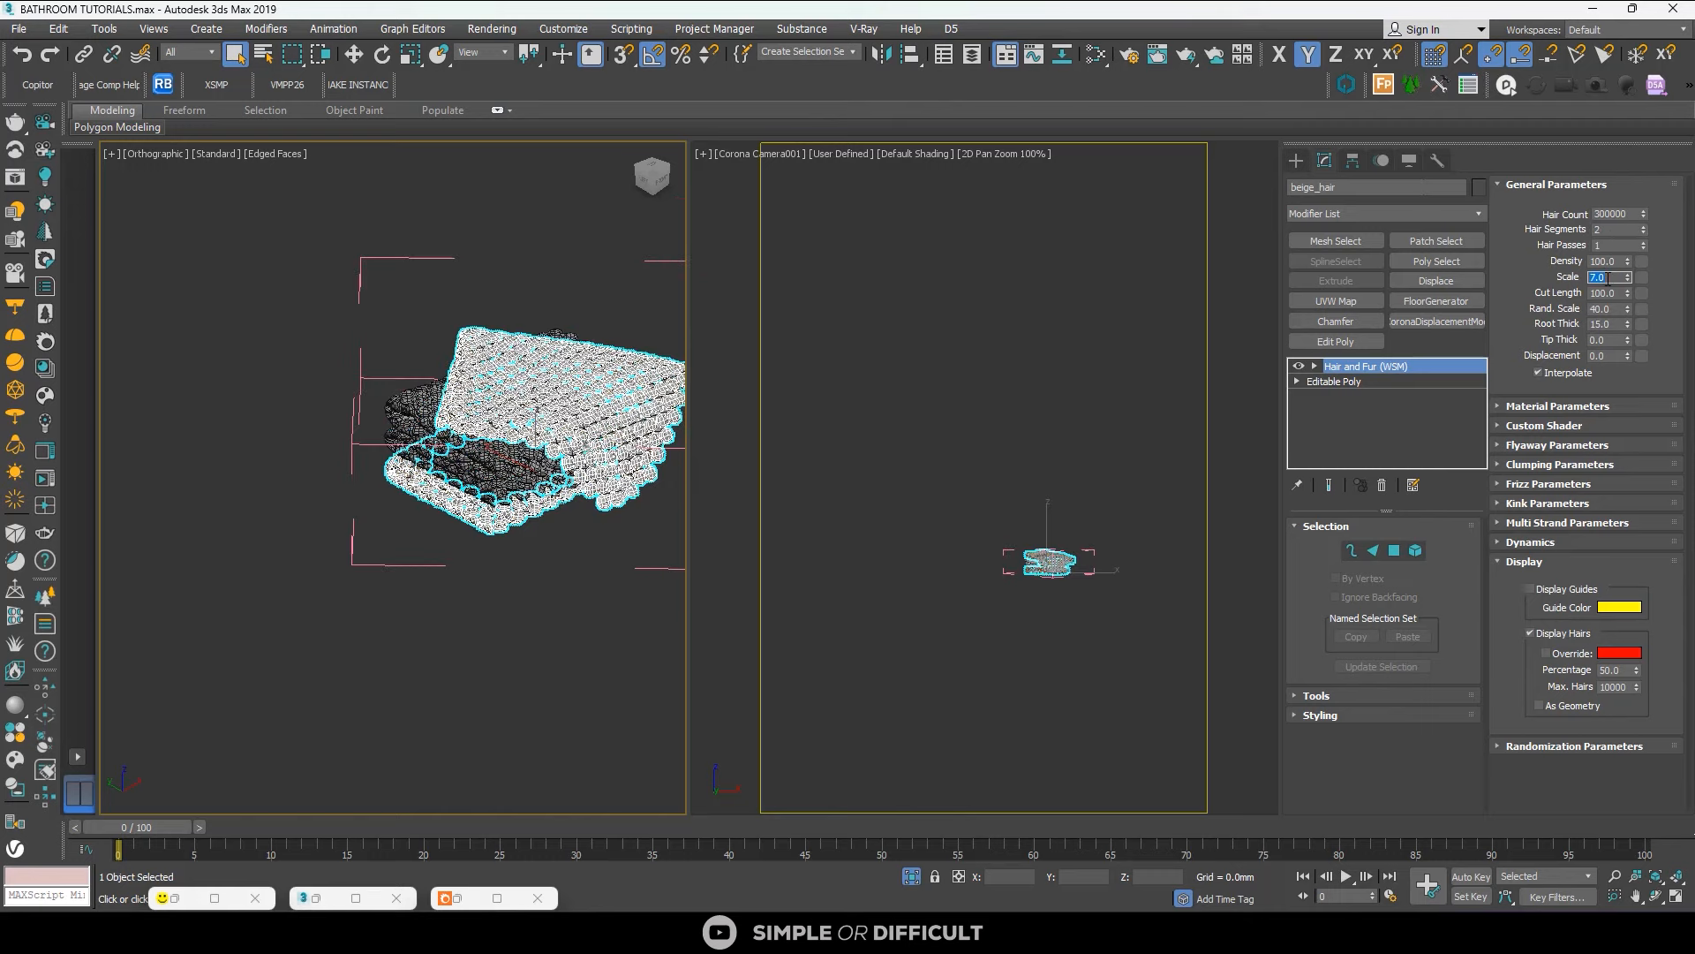
pyautogui.scroll(5, 377, 410)
pyautogui.scroll(-5, 377, 411)
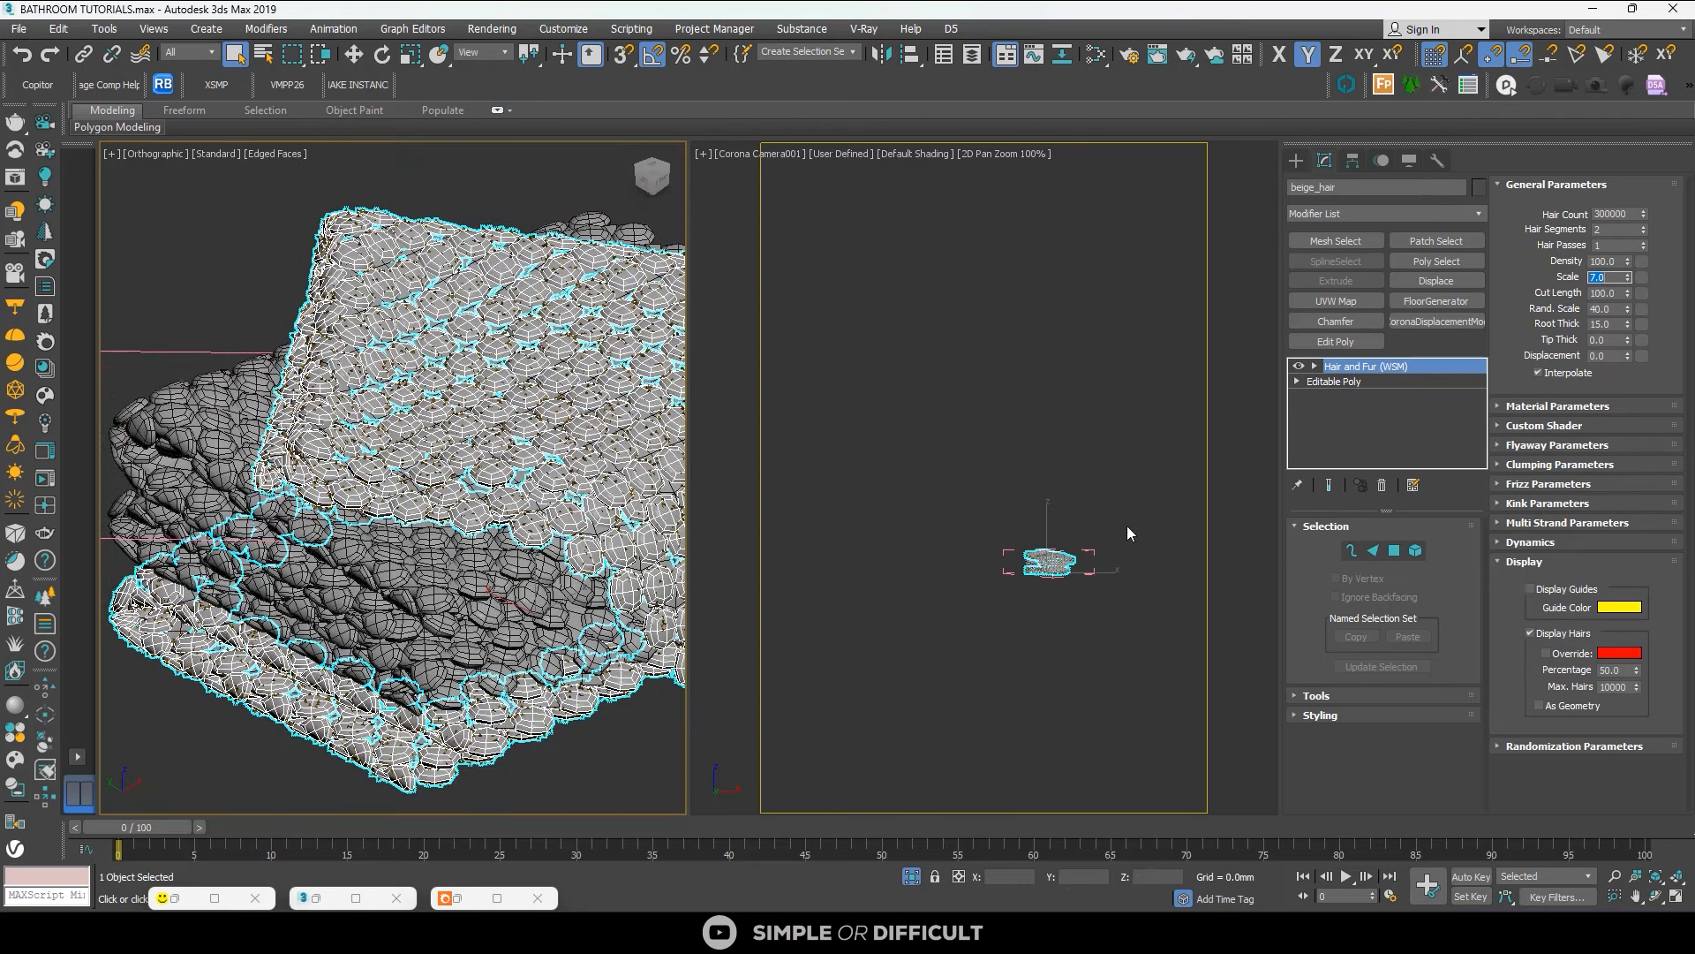
# Set the hair's Rand. Scale to 5 and its Root Thick to 10.
pyautogui.click(1611, 309)
pyautogui.write('5')
pyautogui.press('Return')
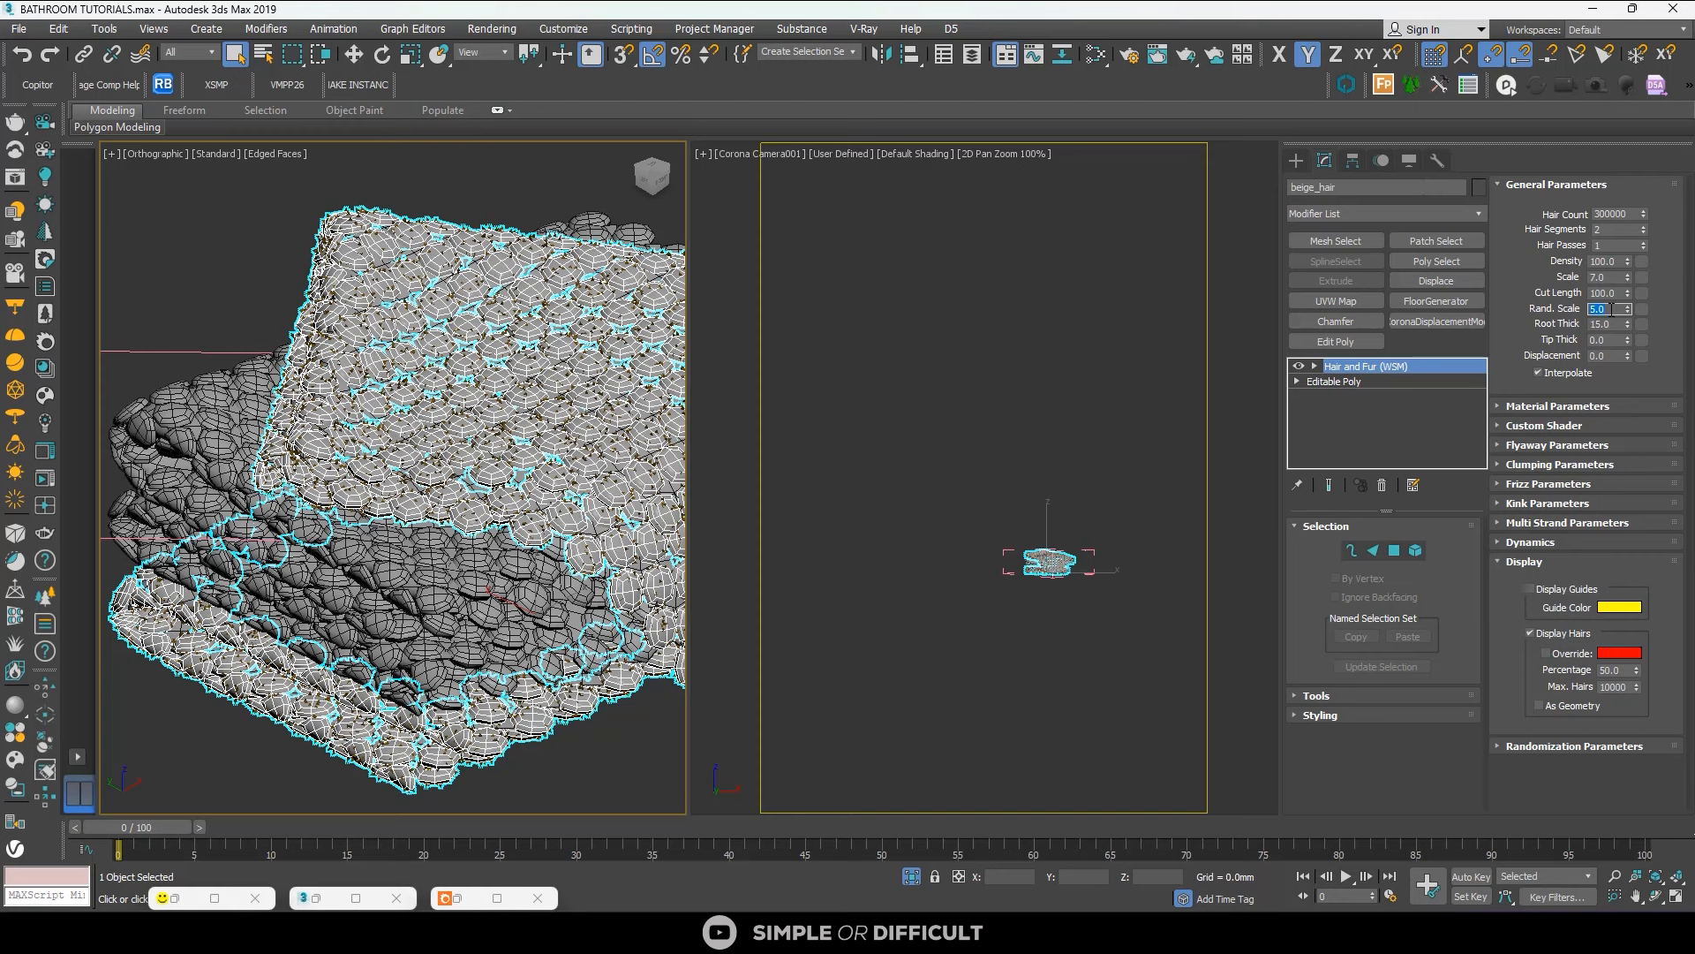
pyautogui.click(1603, 324)
pyautogui.write('10')
pyautogui.press('Return')
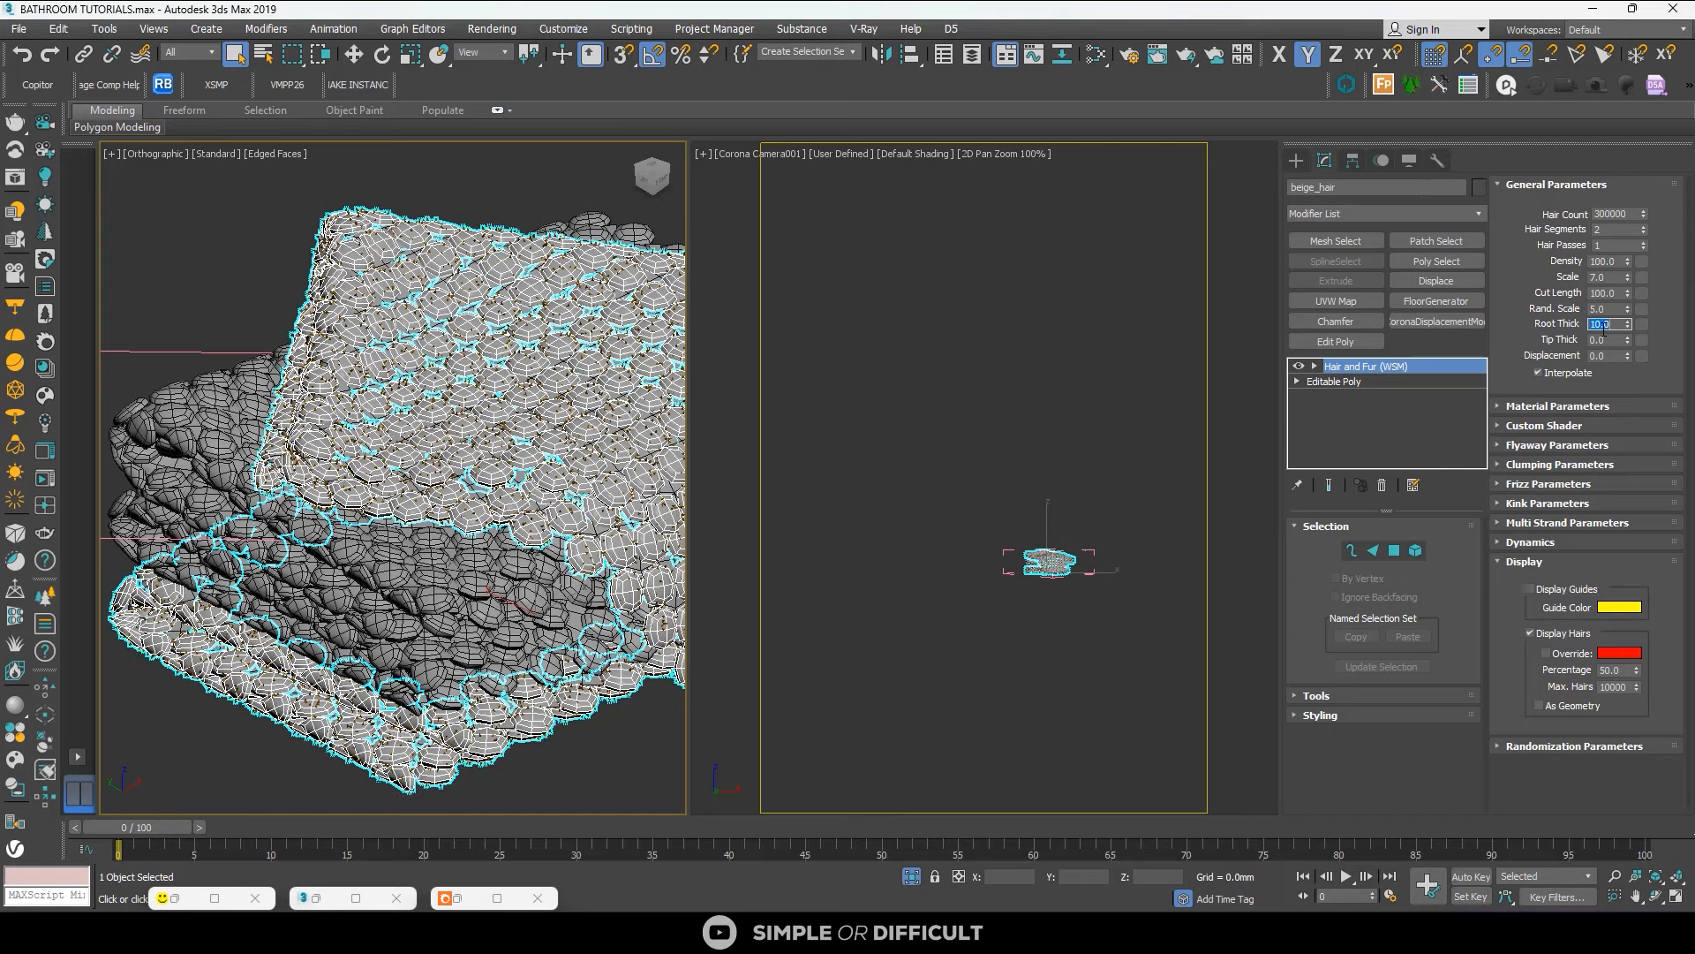
pyautogui.scroll(6, 391, 423)
pyautogui.scroll(-2, 391, 423)
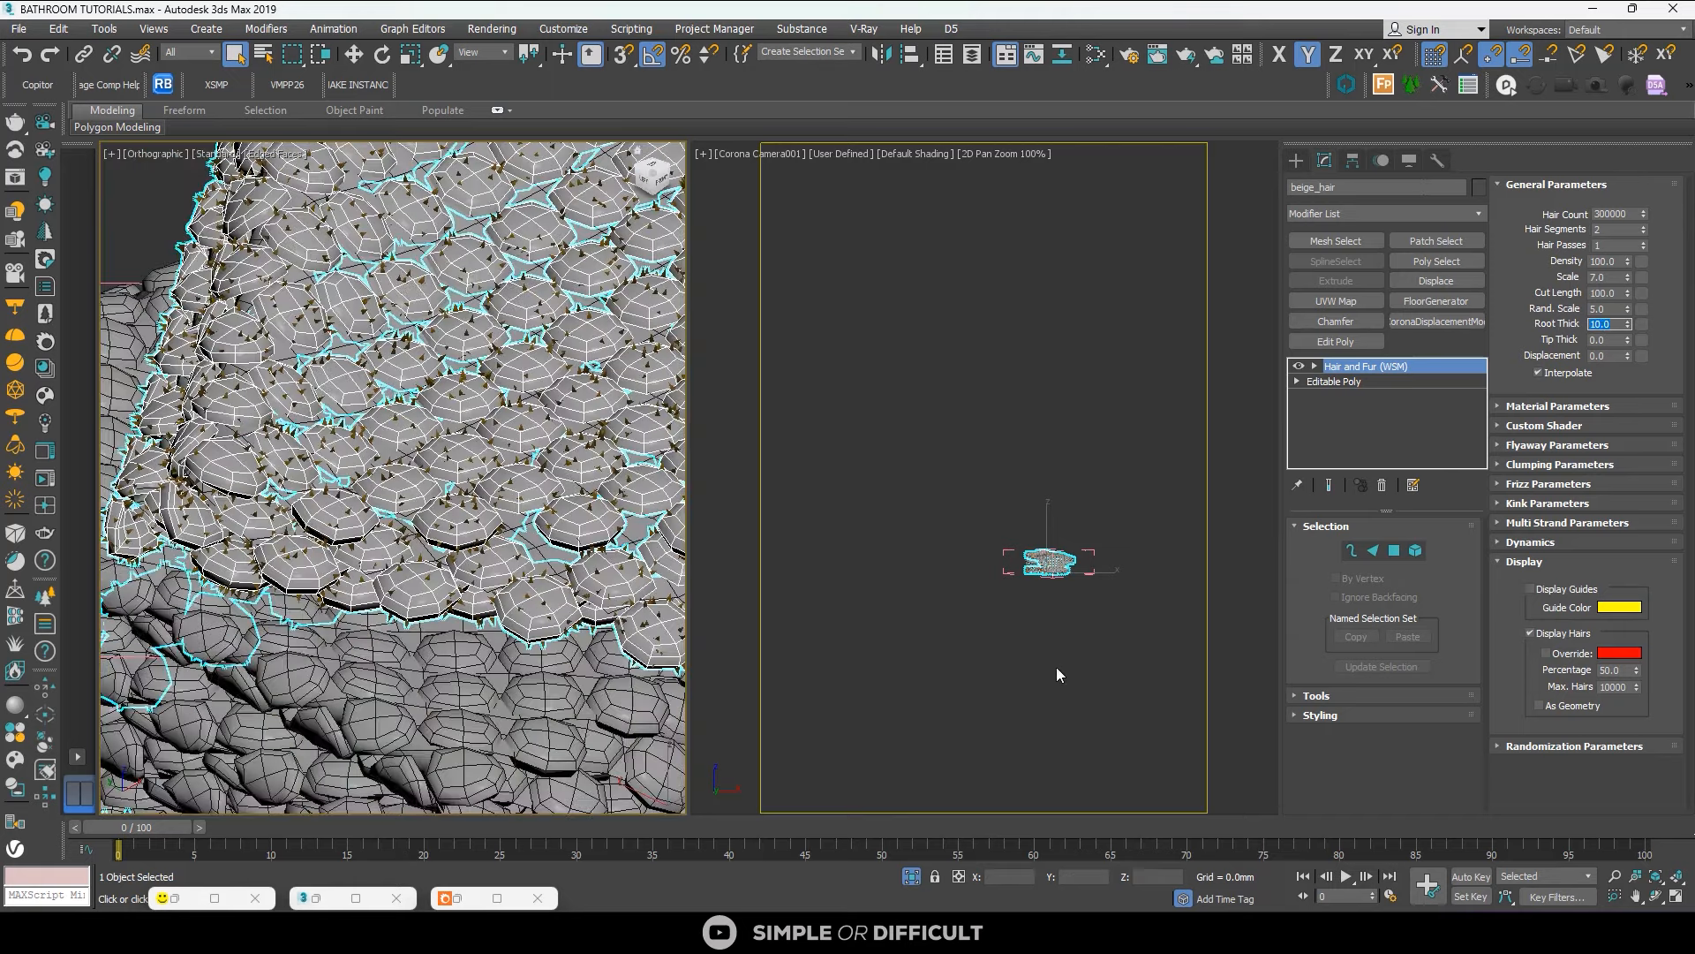
# Frame the towels closely in the camera view, end the isolation and start an interactive Corona render to inspect the hair.
pyautogui.scroll(5, 1058, 575)
pyautogui.scroll(3, 1058, 575)
pyautogui.scroll(4, 1069, 378)
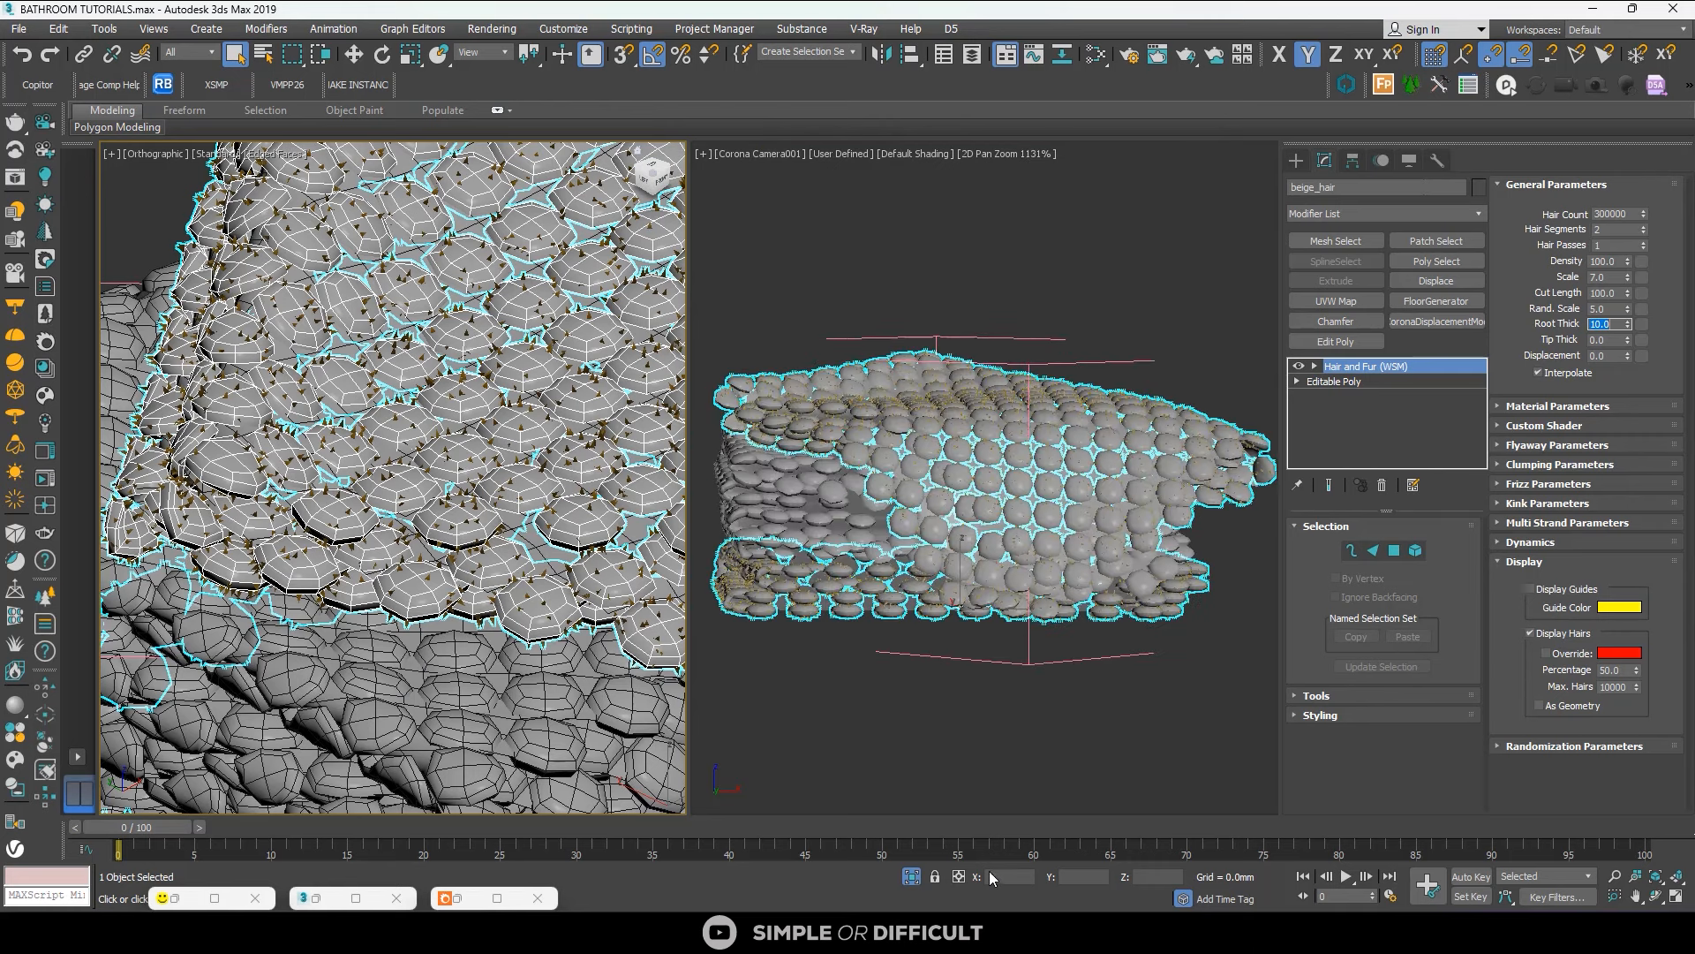
pyautogui.click(910, 876)
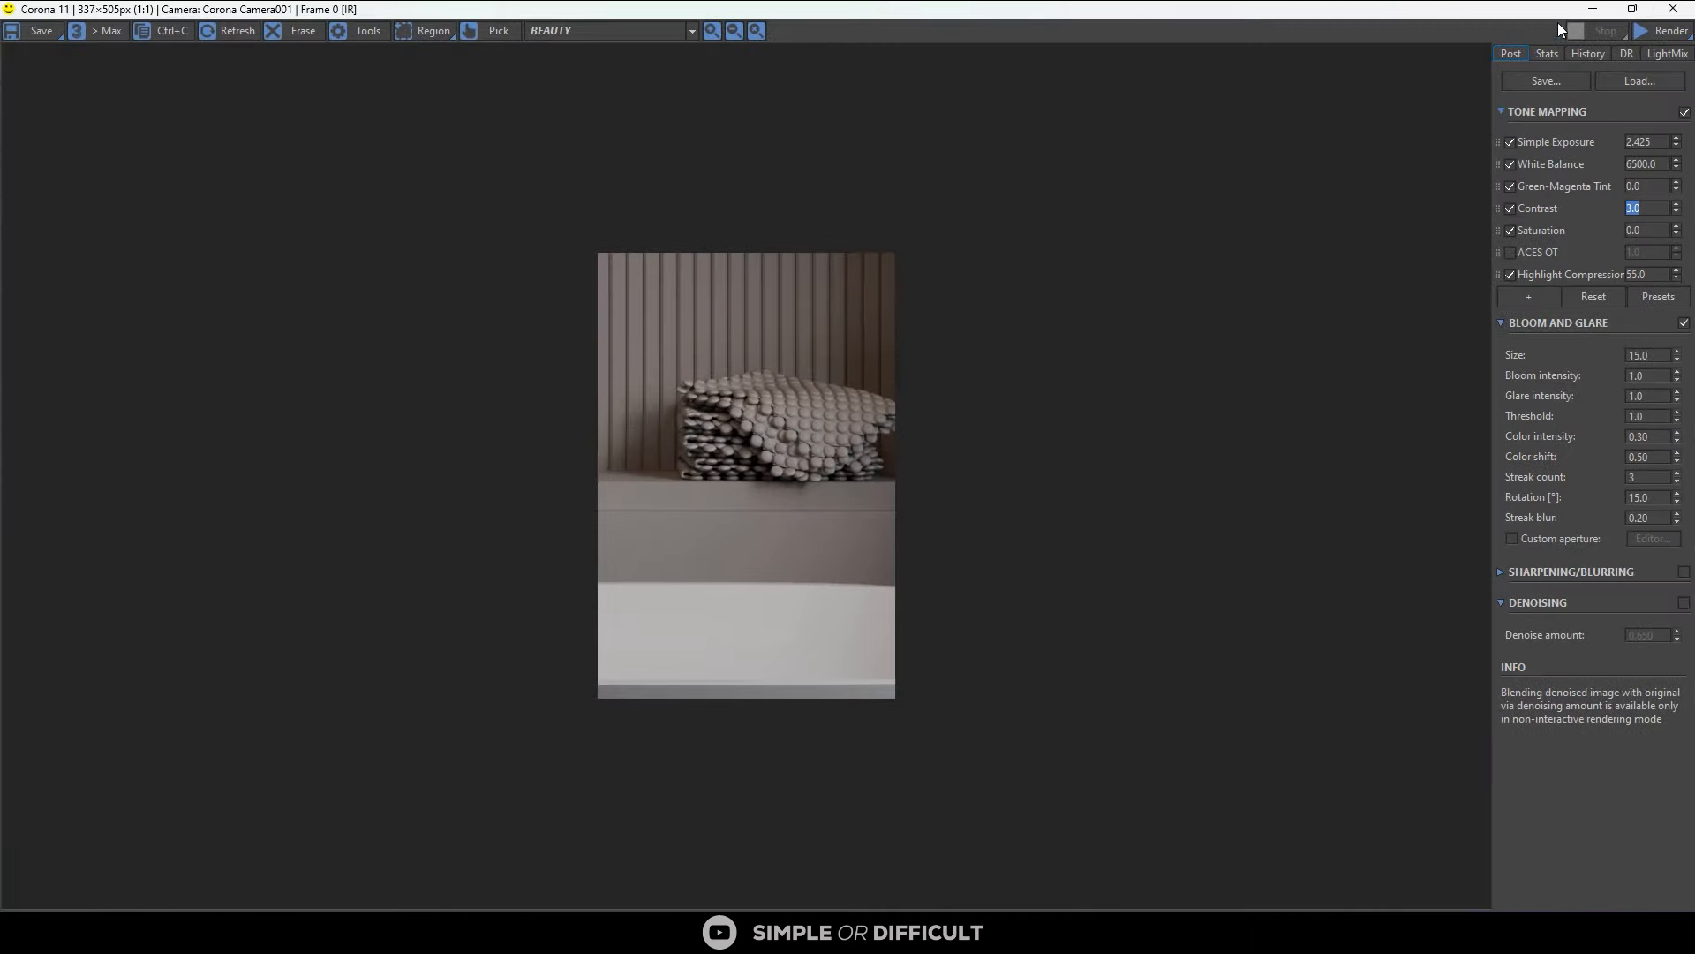
pyautogui.click(1664, 30)
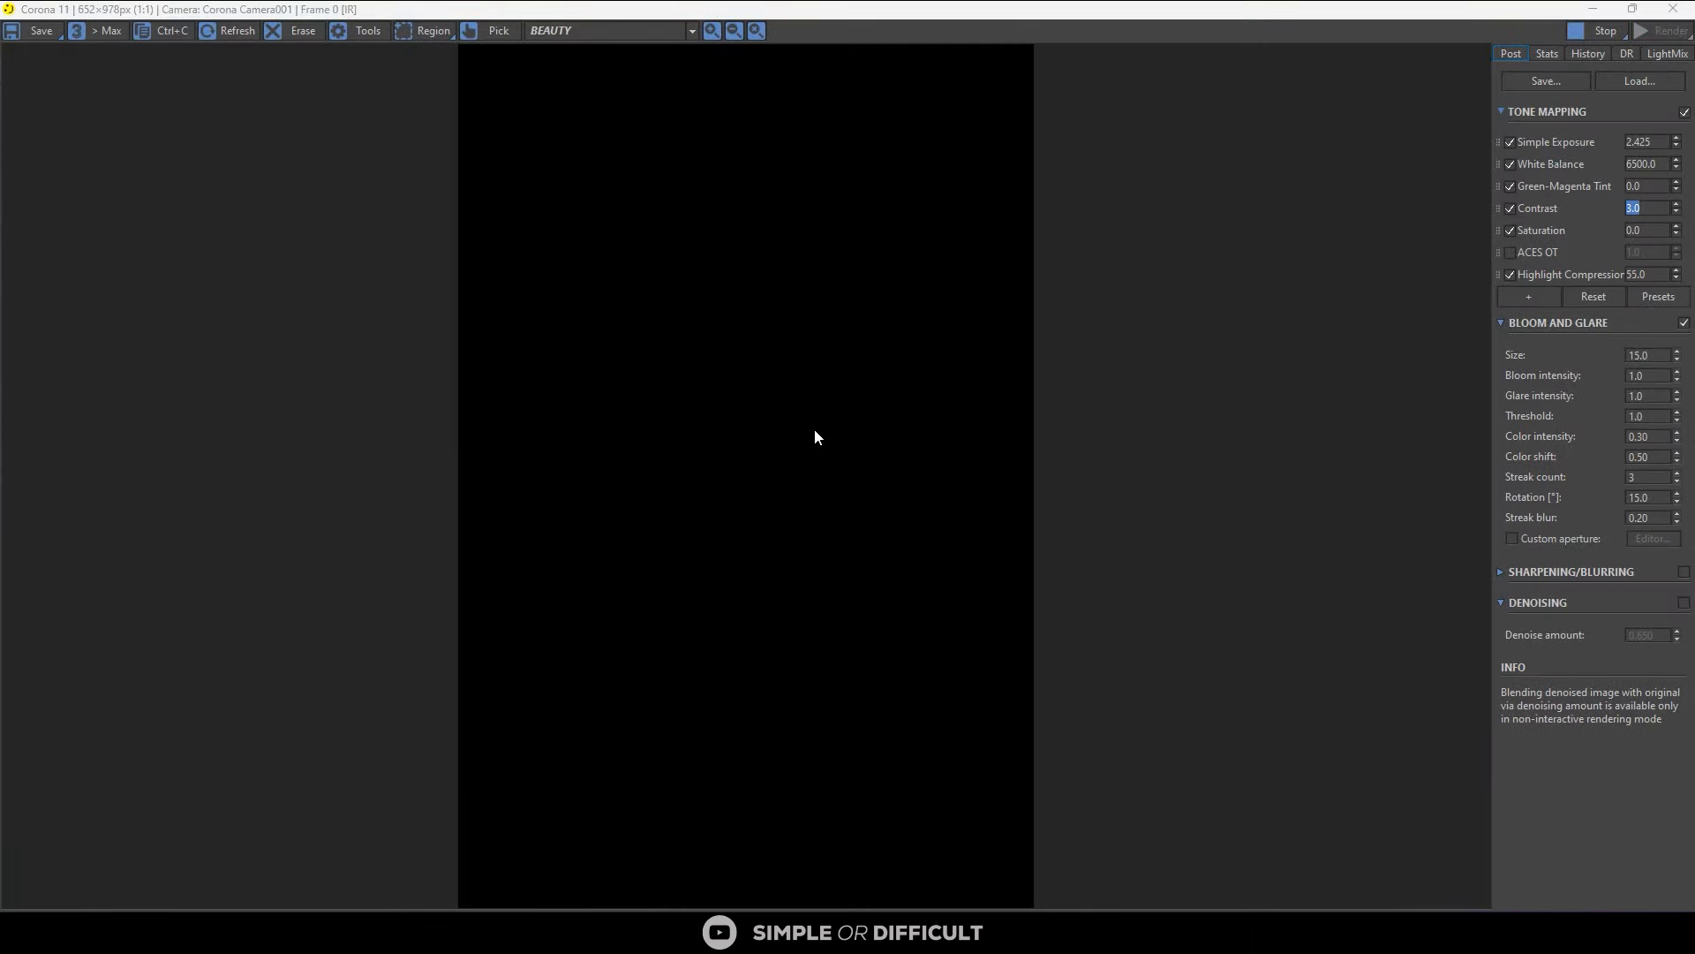
pyautogui.scroll(2, 807, 512)
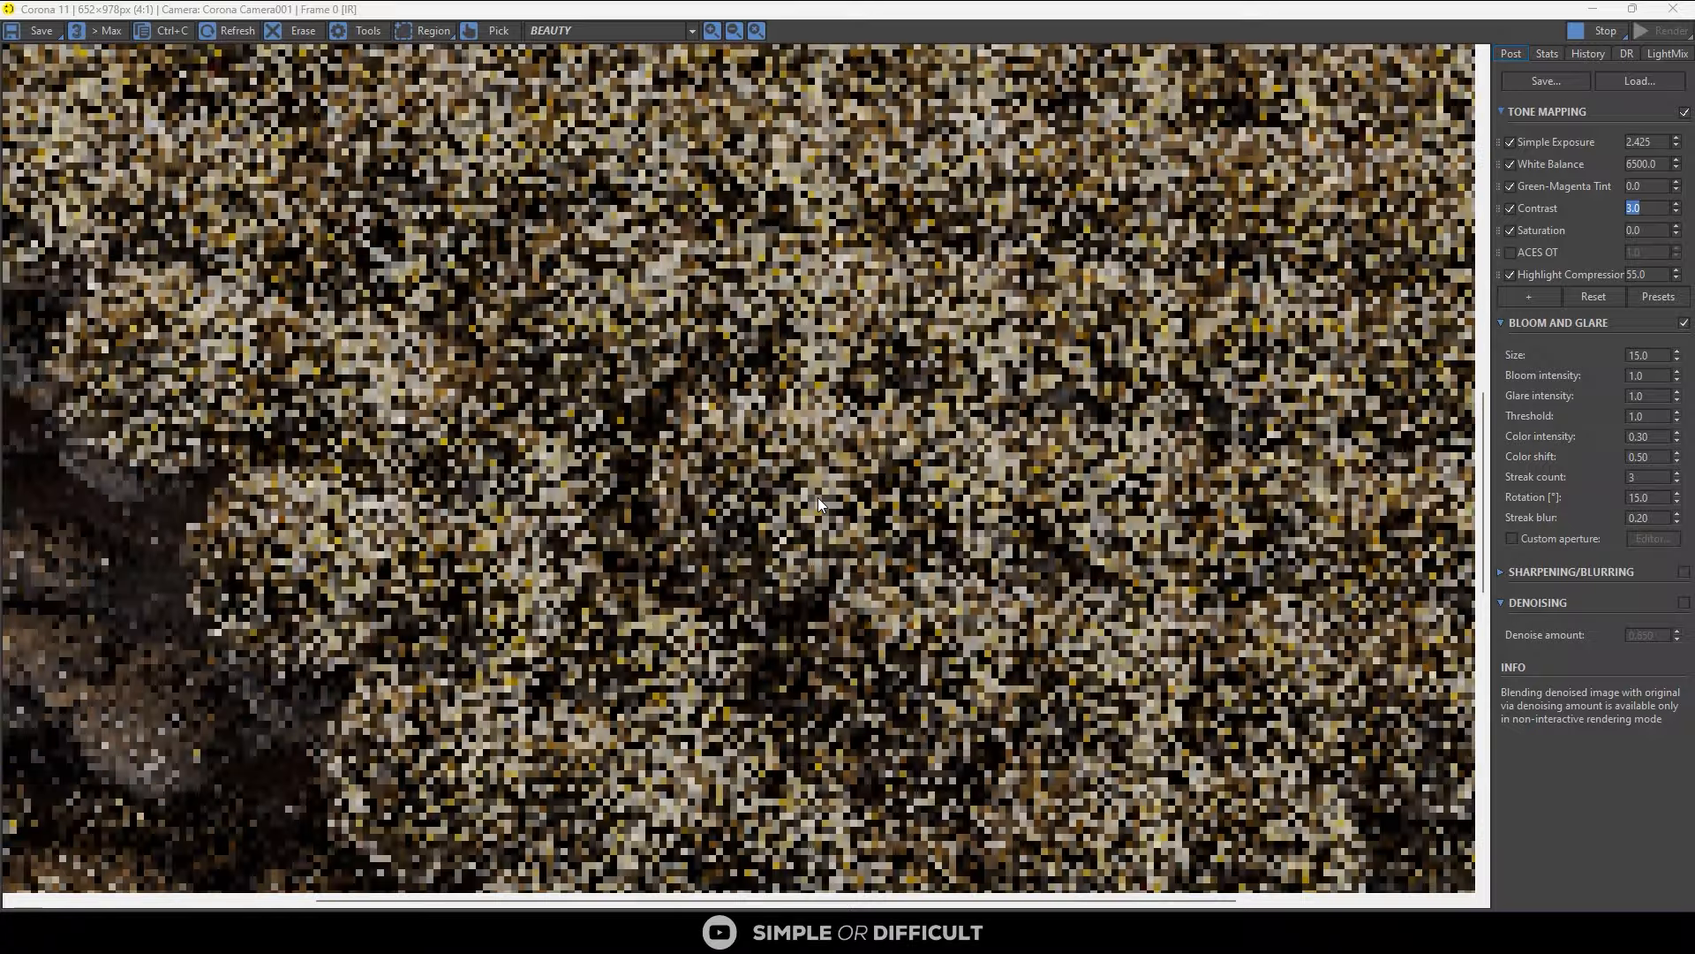
# Examine the fur strands on the folded beige fabric in the interactive render, both close up and in full.
pyautogui.scroll(-1, 818, 496)
pyautogui.scroll(-1, 818, 496)
pyautogui.scroll(3, 637, 497)
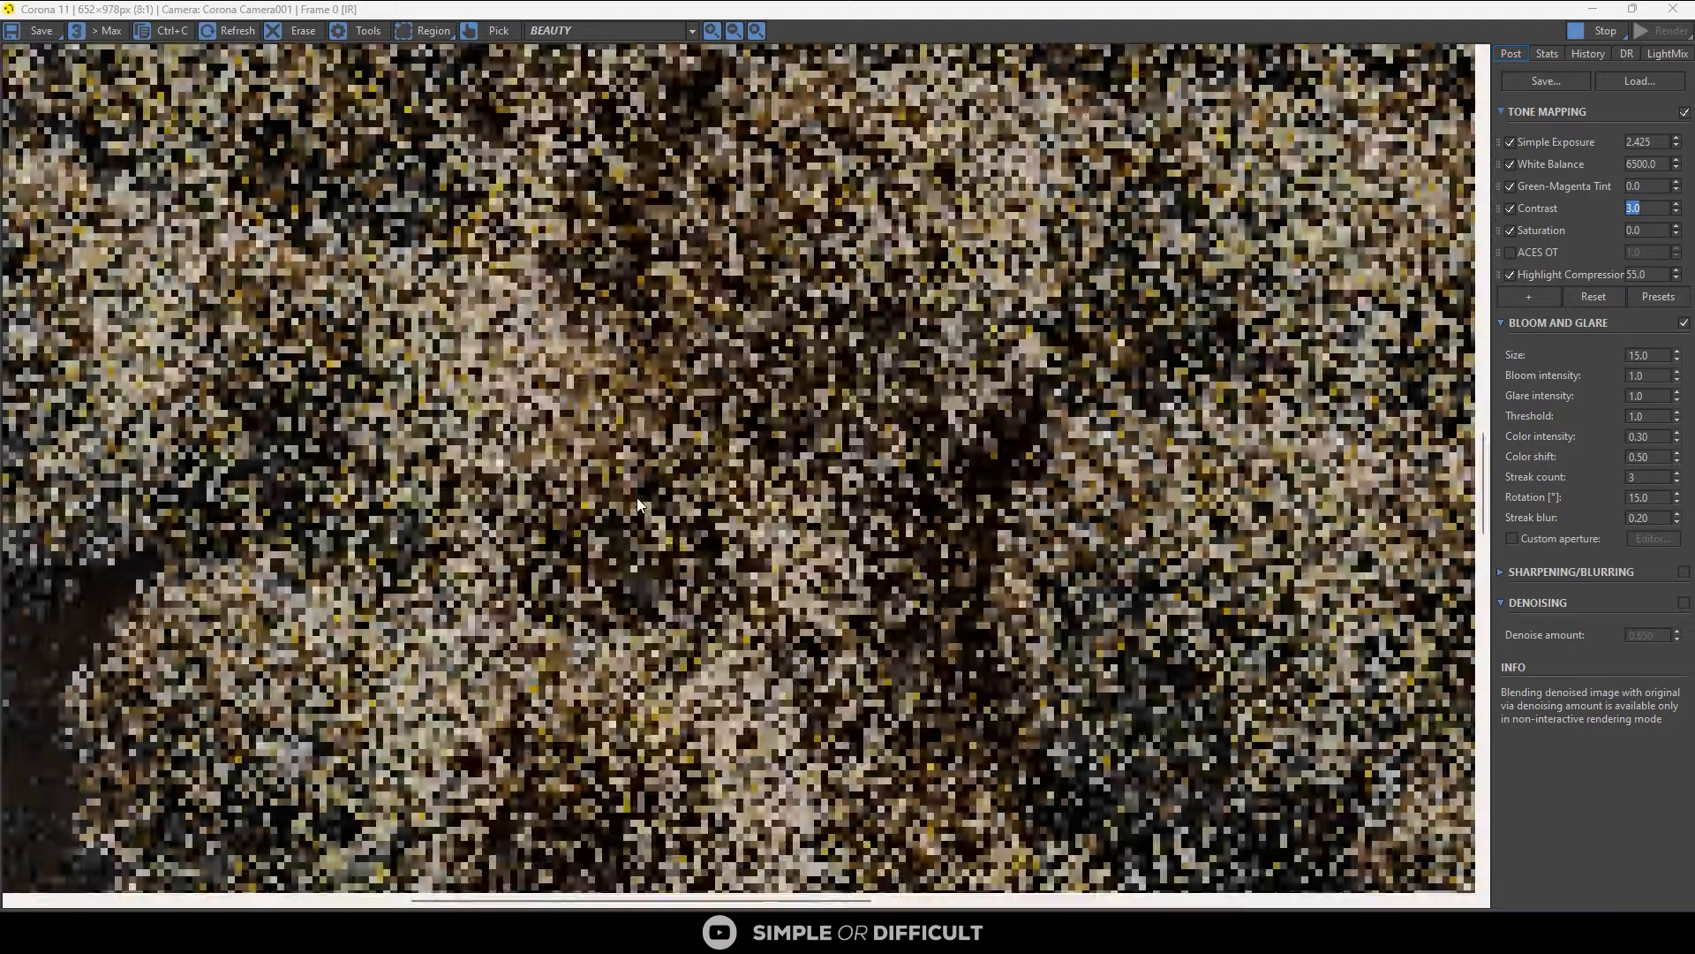
pyautogui.scroll(-2, 637, 496)
pyautogui.scroll(-1, 642, 495)
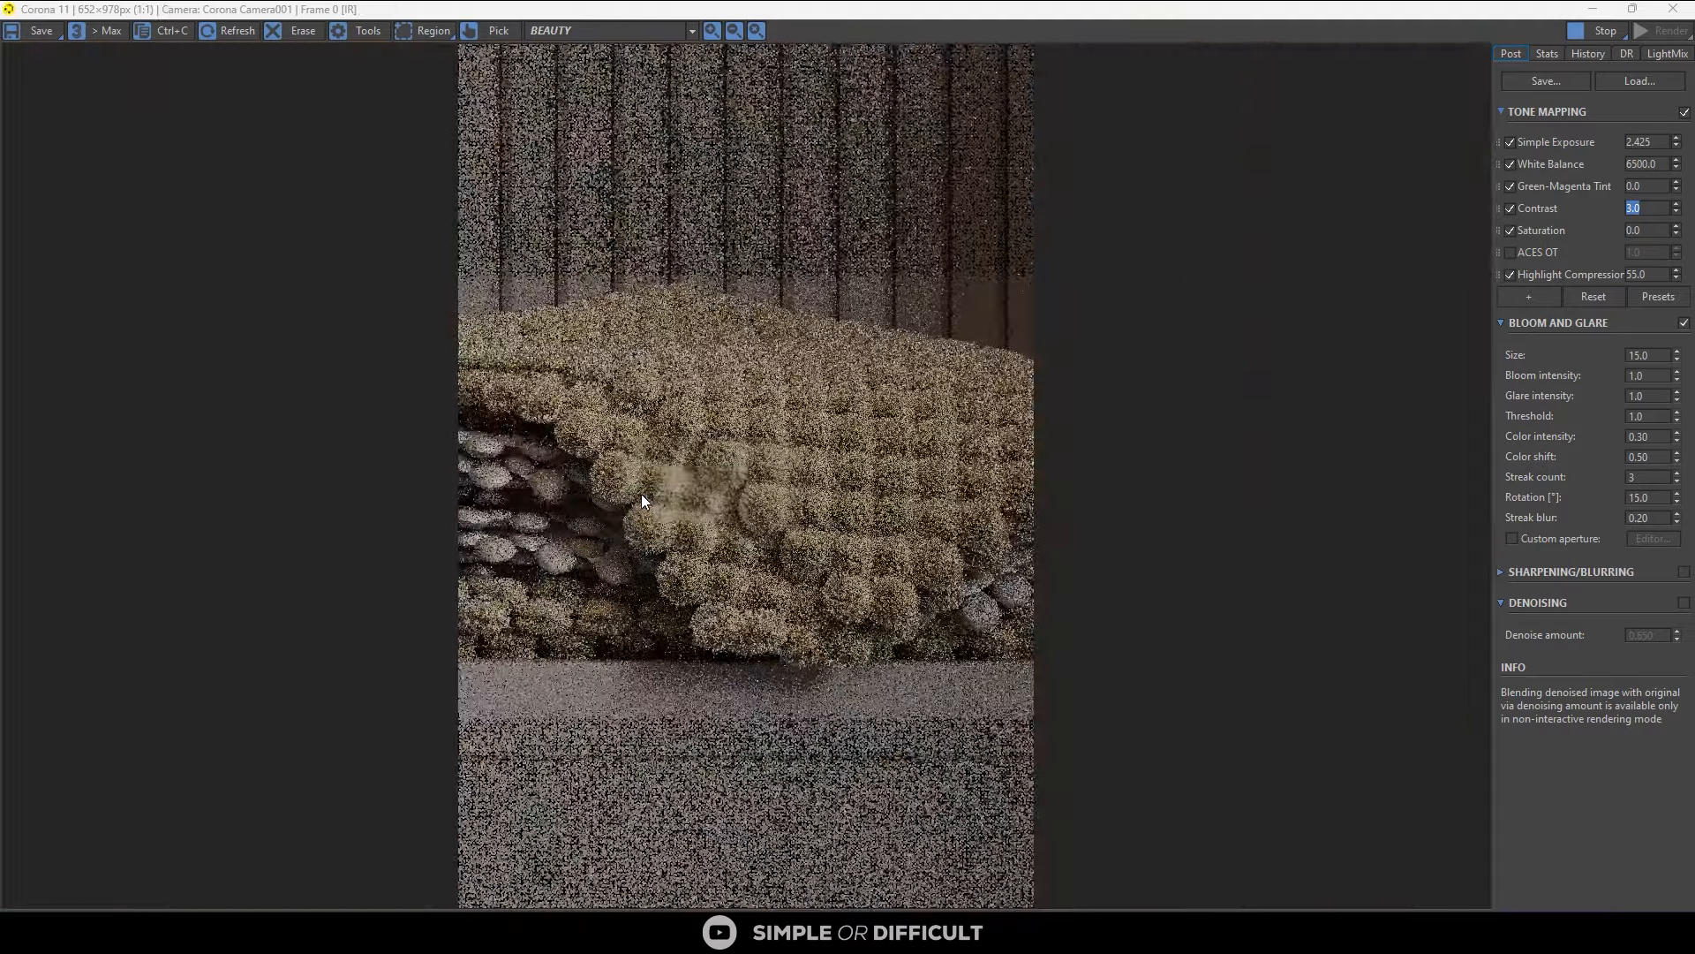
pyautogui.scroll(2, 627, 509)
pyautogui.scroll(-2, 629, 510)
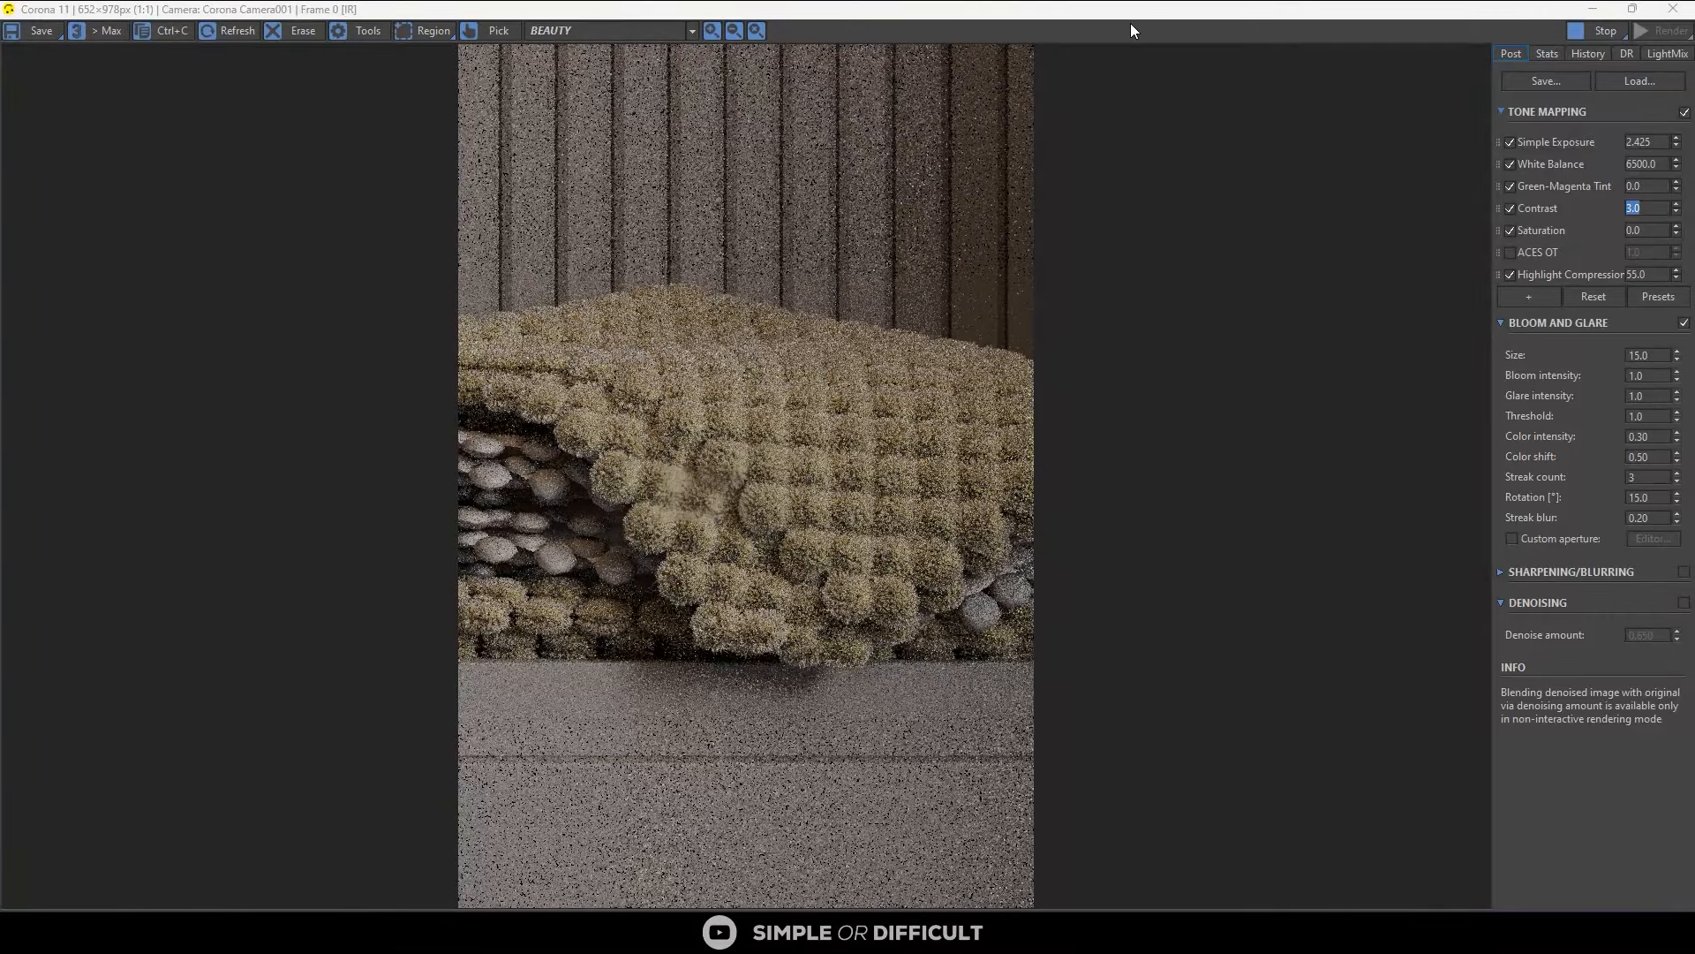
# Shrink the render window to a floating size clear of the hair settings and frame the tufted fabric closer in the camera view.
pyautogui.moveTo(1130, 11); pyautogui.dragTo(538, 156)
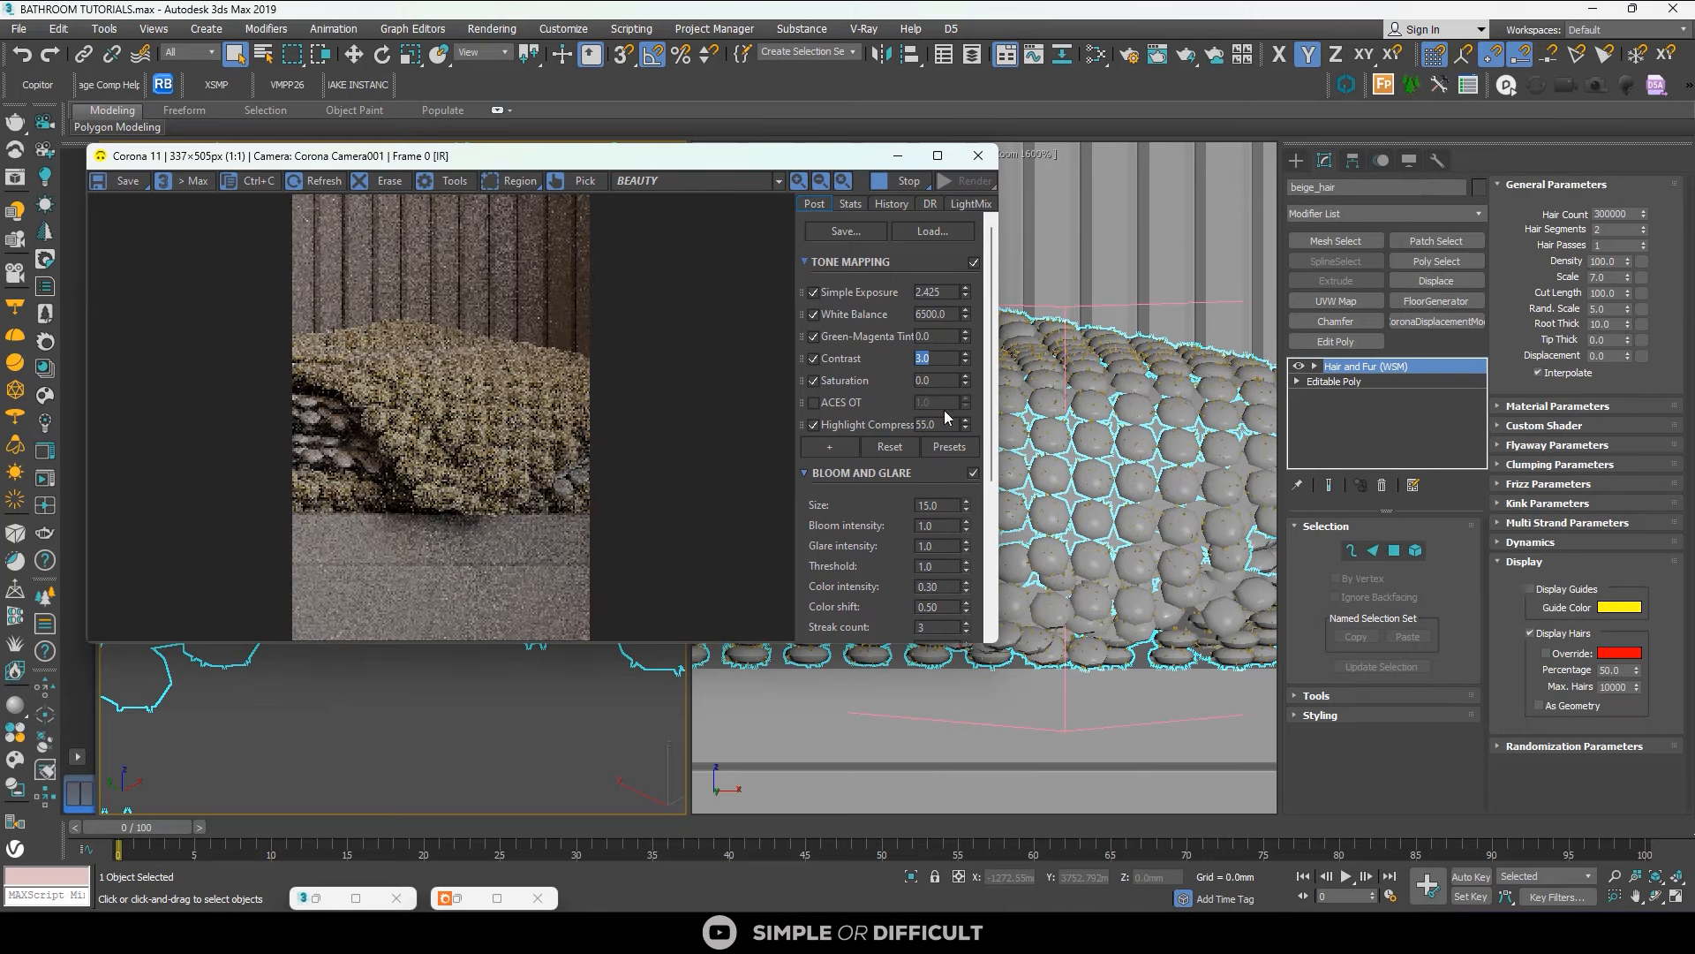
pyautogui.scroll(2, 1132, 455)
pyautogui.scroll(1, 1132, 456)
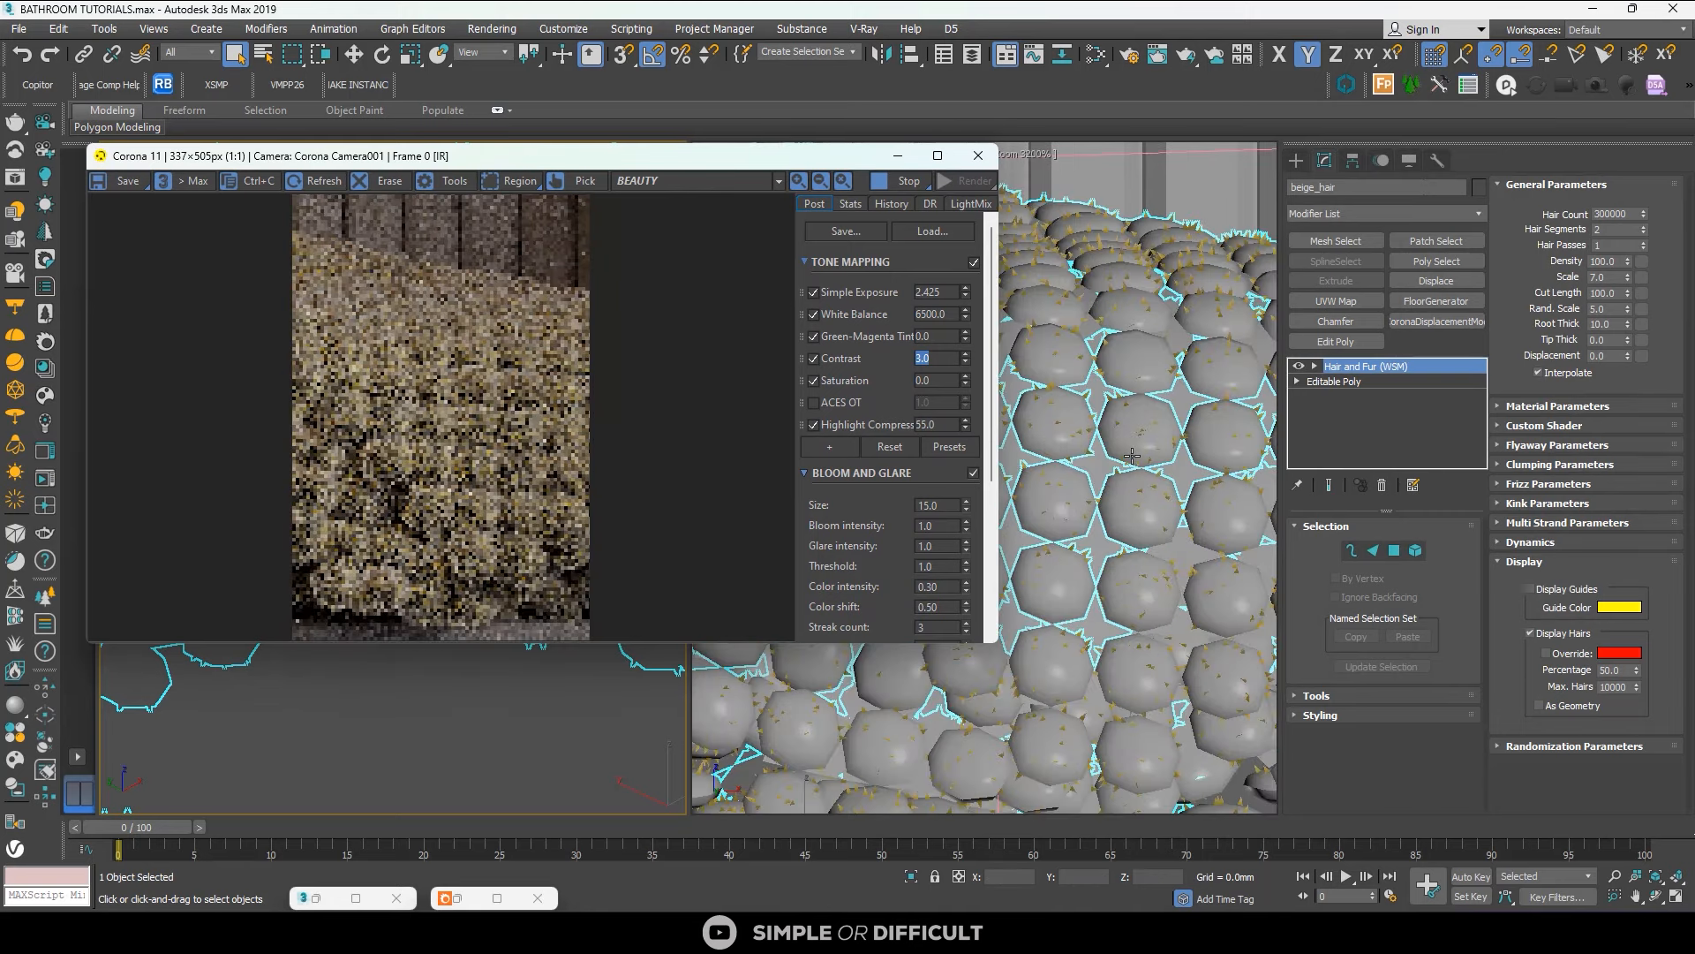
pyautogui.moveTo(602, 155); pyautogui.dragTo(690, 250)
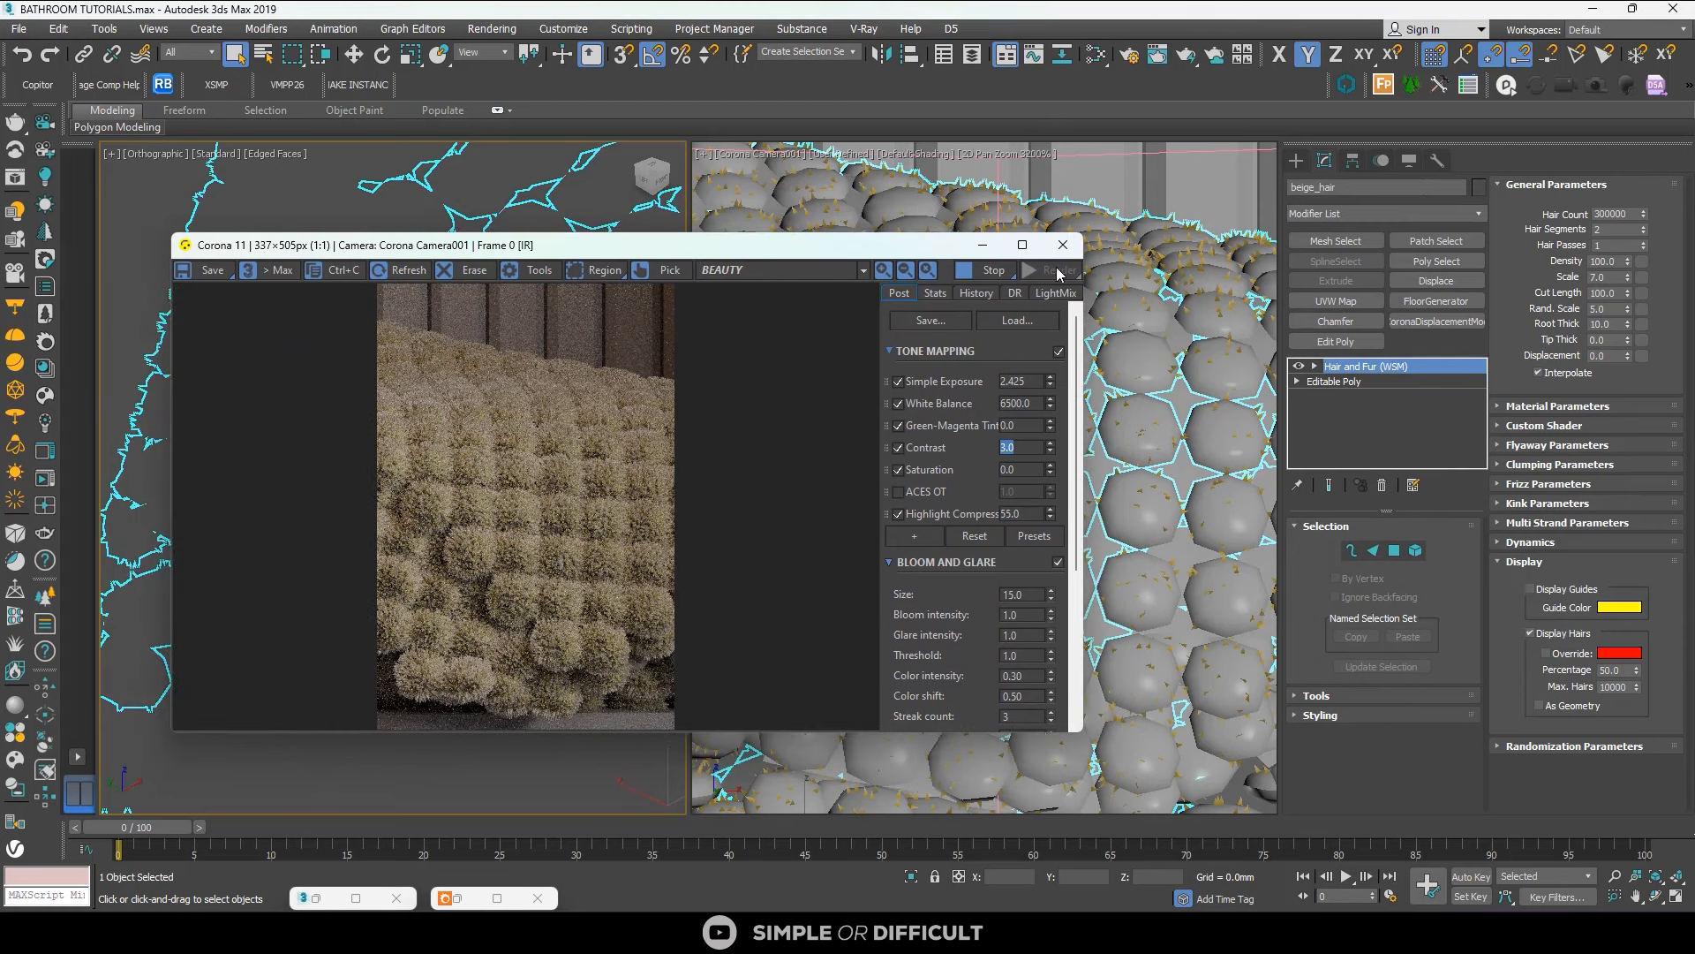
# Set the Tip Thick value of the beige_hair Hair and Fur modifier to 1.0.
pyautogui.doubleClick(1611, 342)
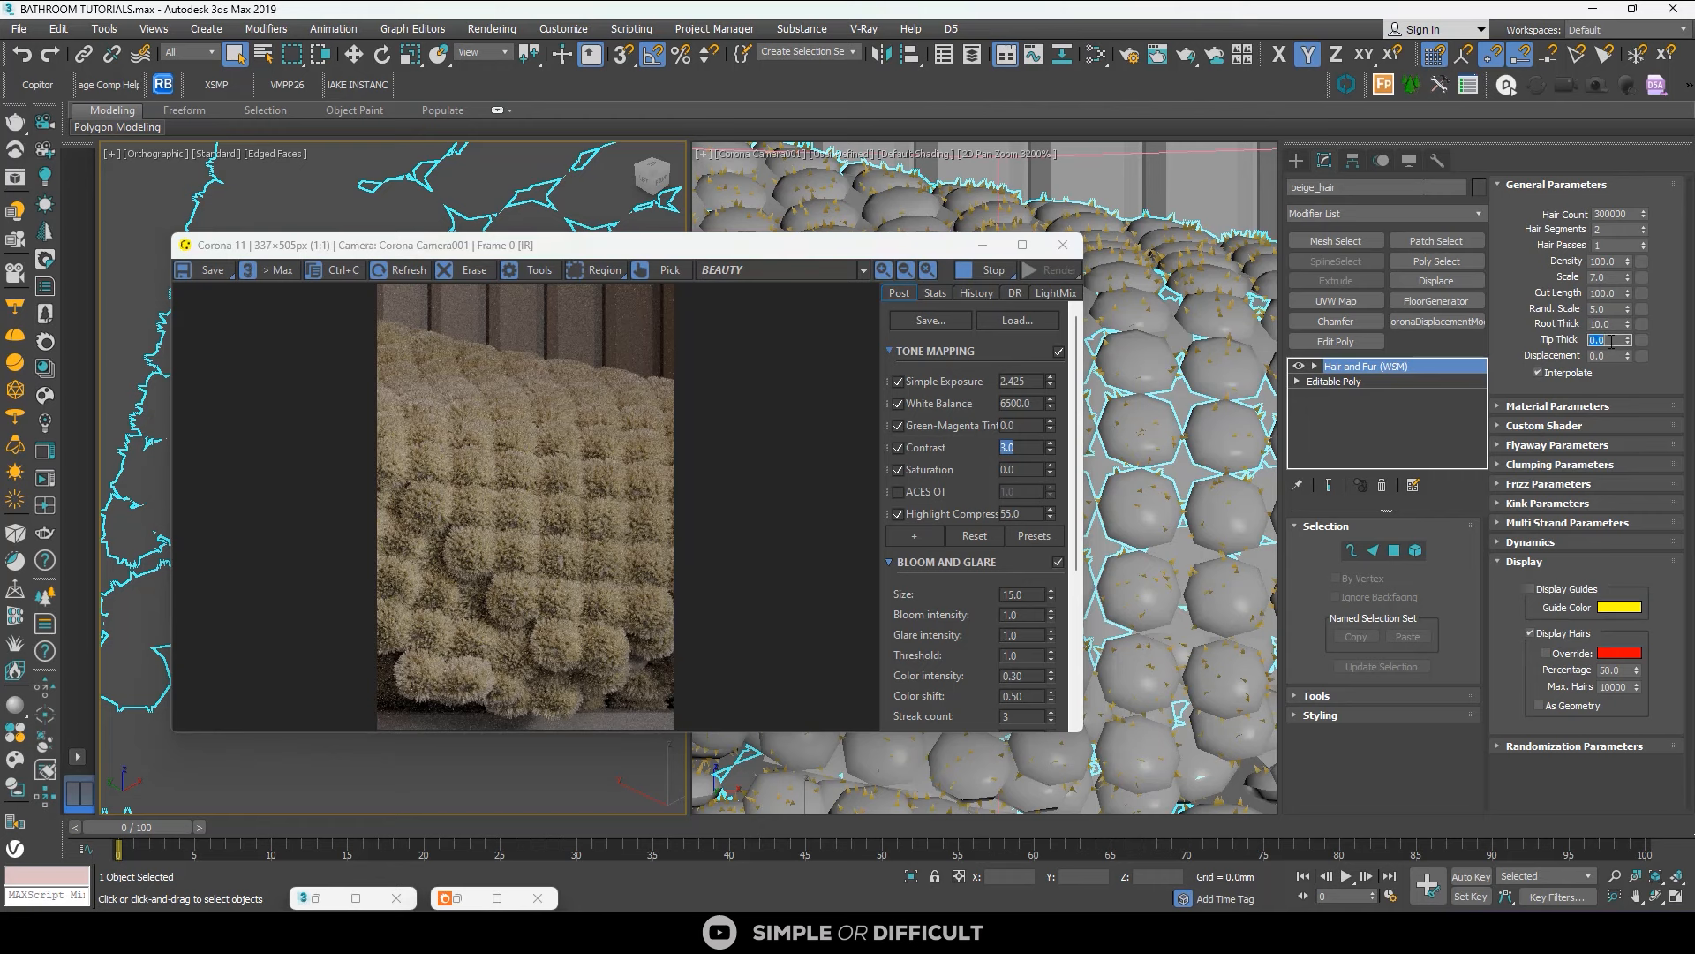
pyautogui.write('1')
pyautogui.press('Return')
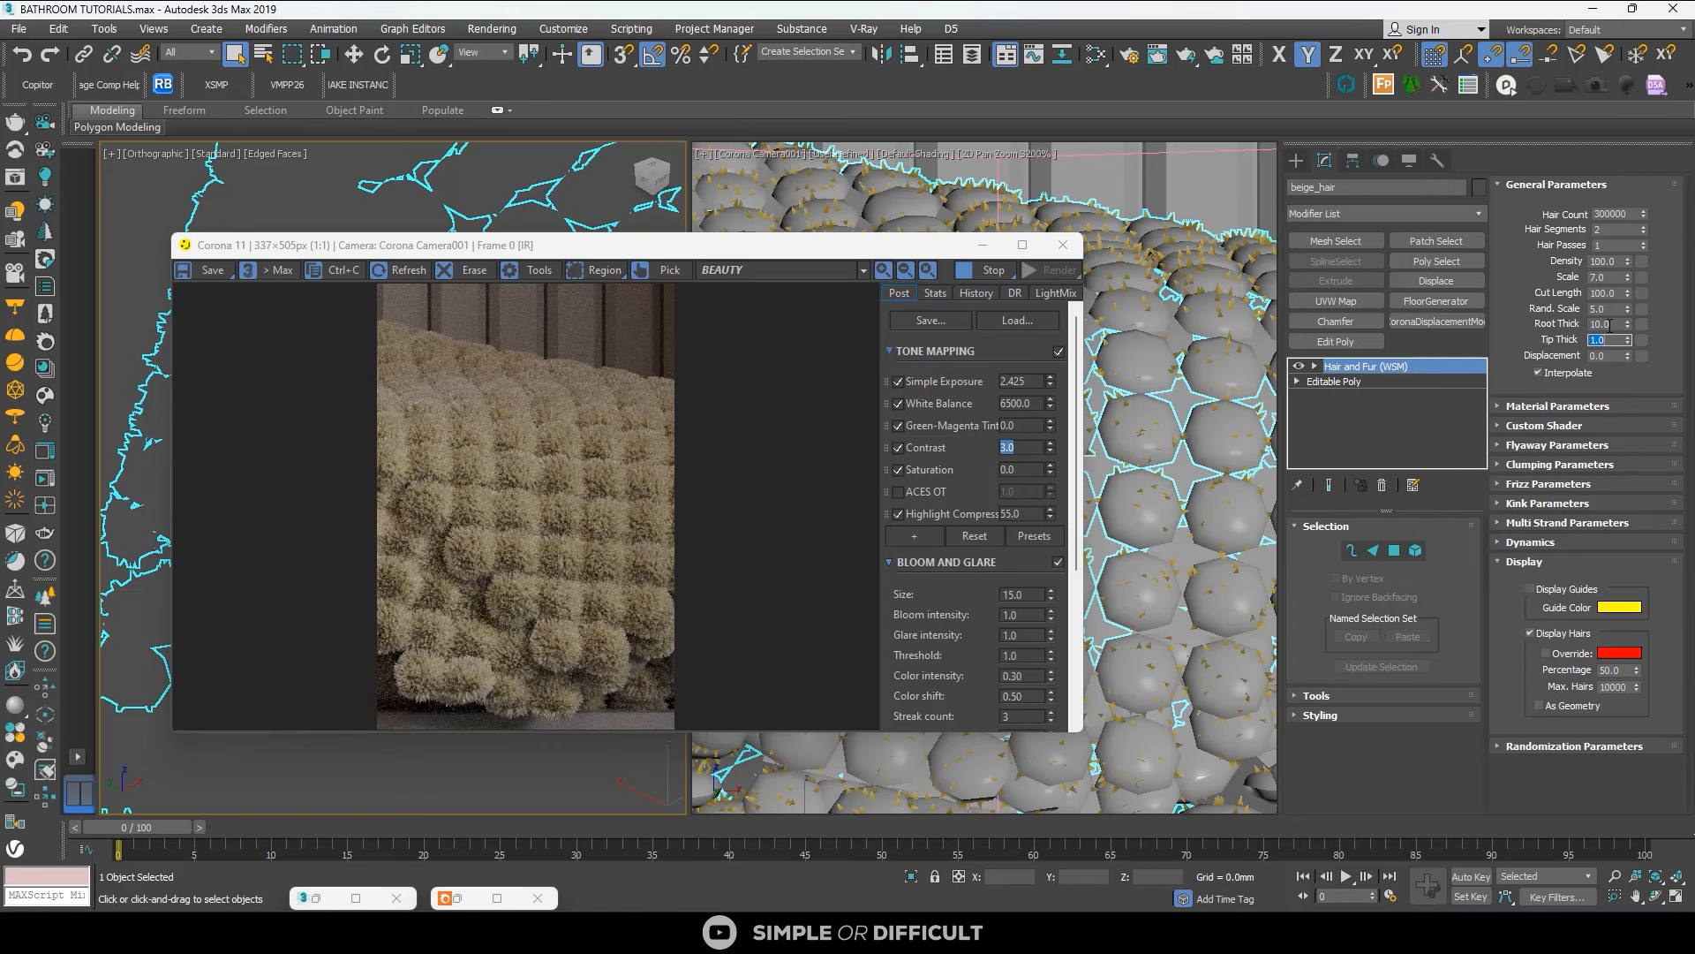
# Try a Root Thick value of 13.0 on the hair and examine the strands close up in the render.
pyautogui.click(1609, 324)
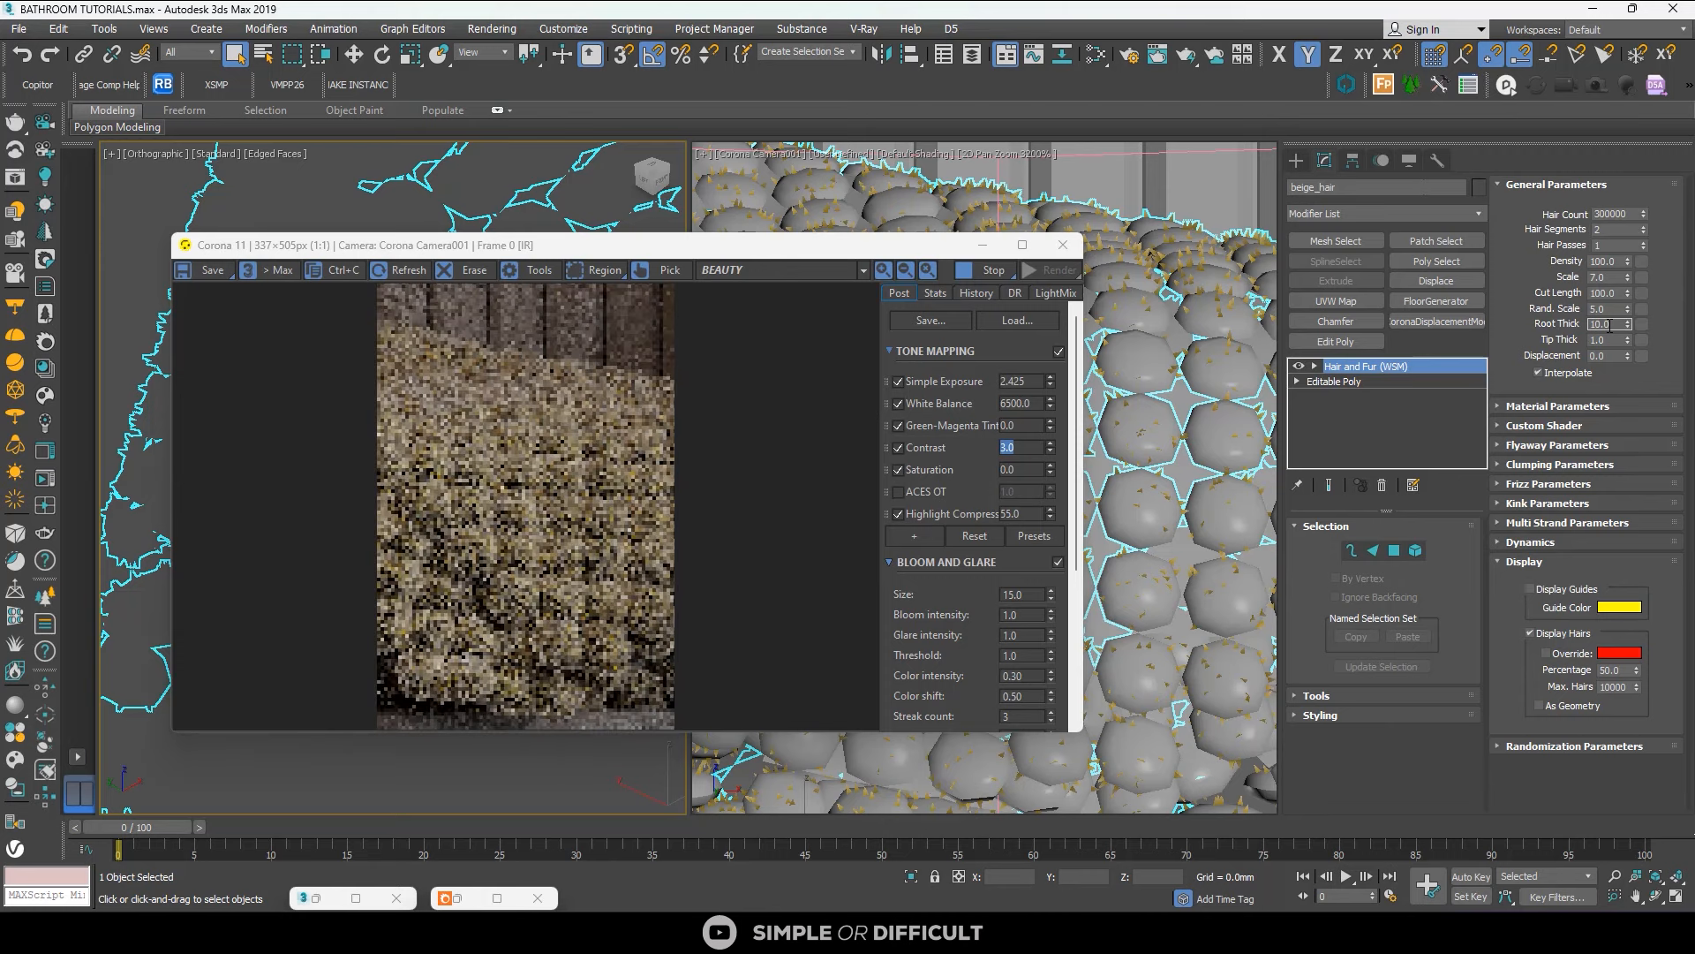
pyautogui.scroll(2, 551, 671)
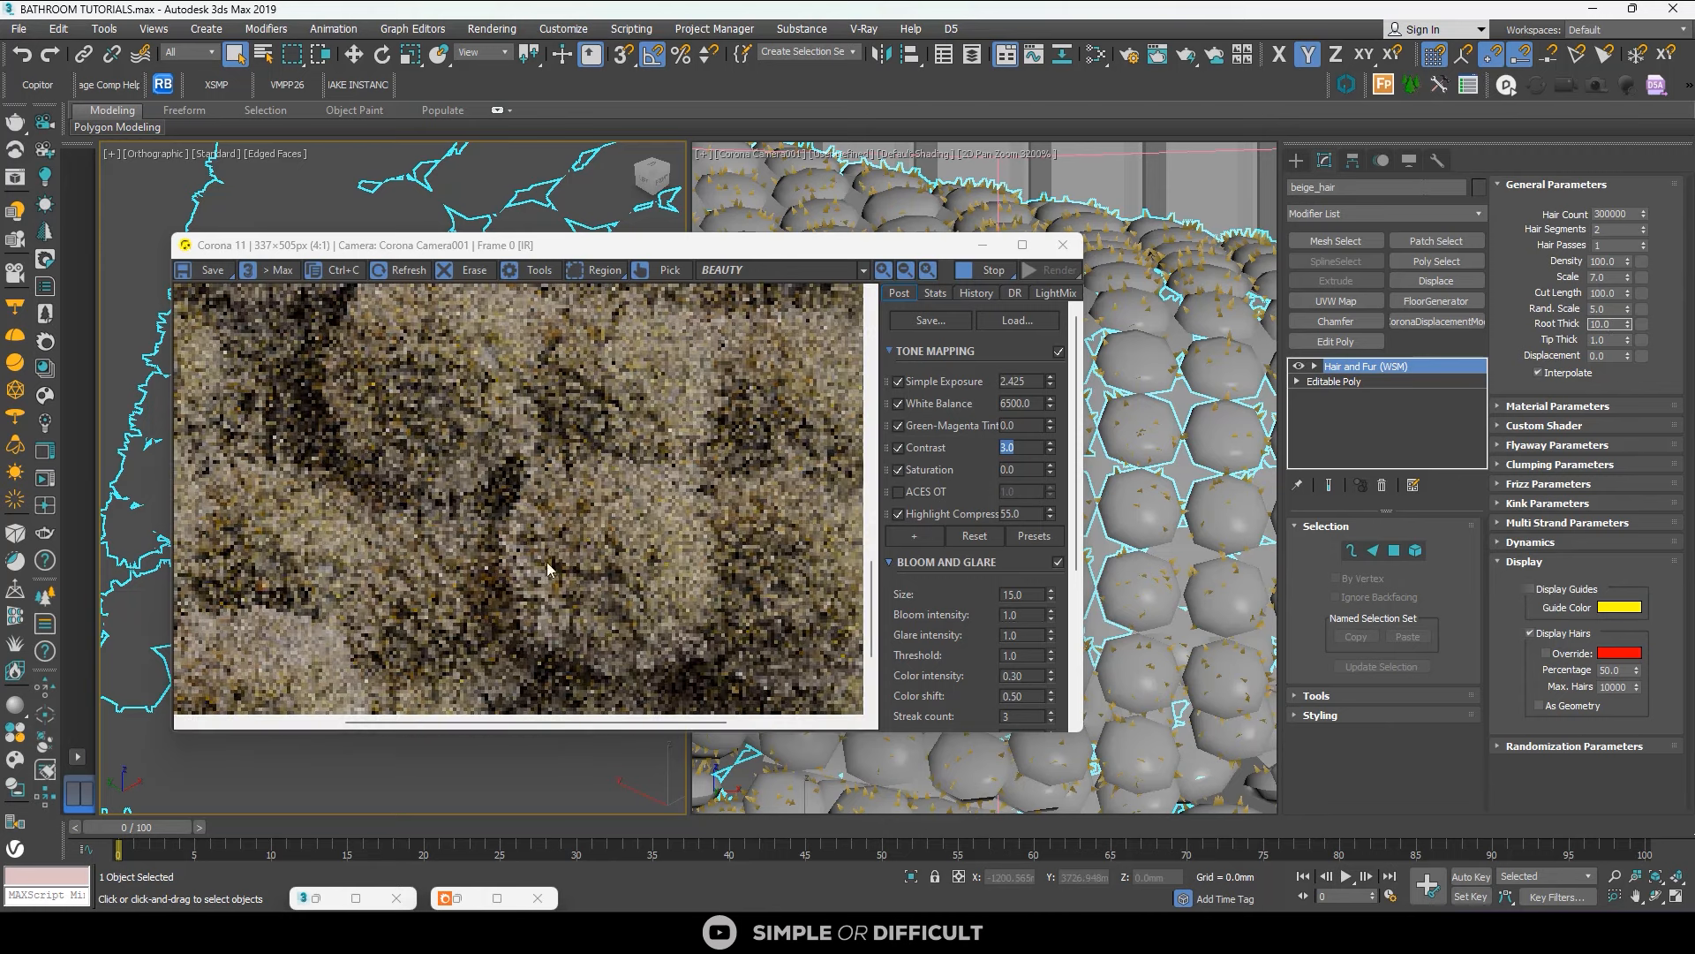
pyautogui.scroll(1, 548, 555)
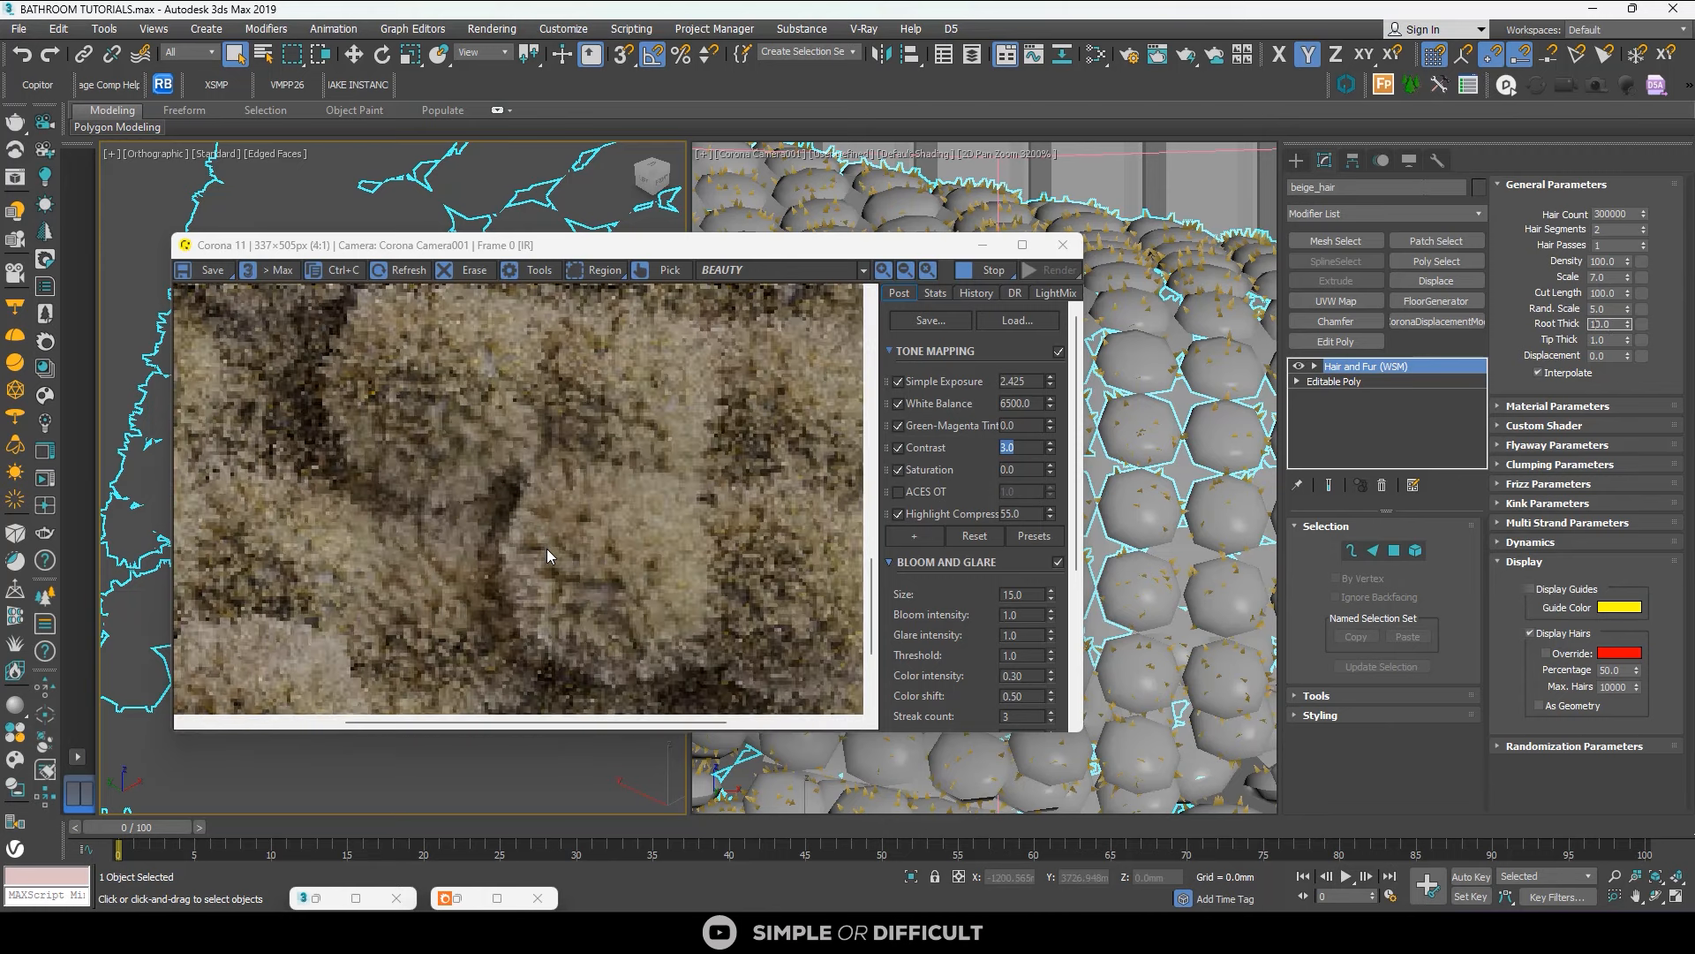
pyautogui.scroll(-2, 547, 554)
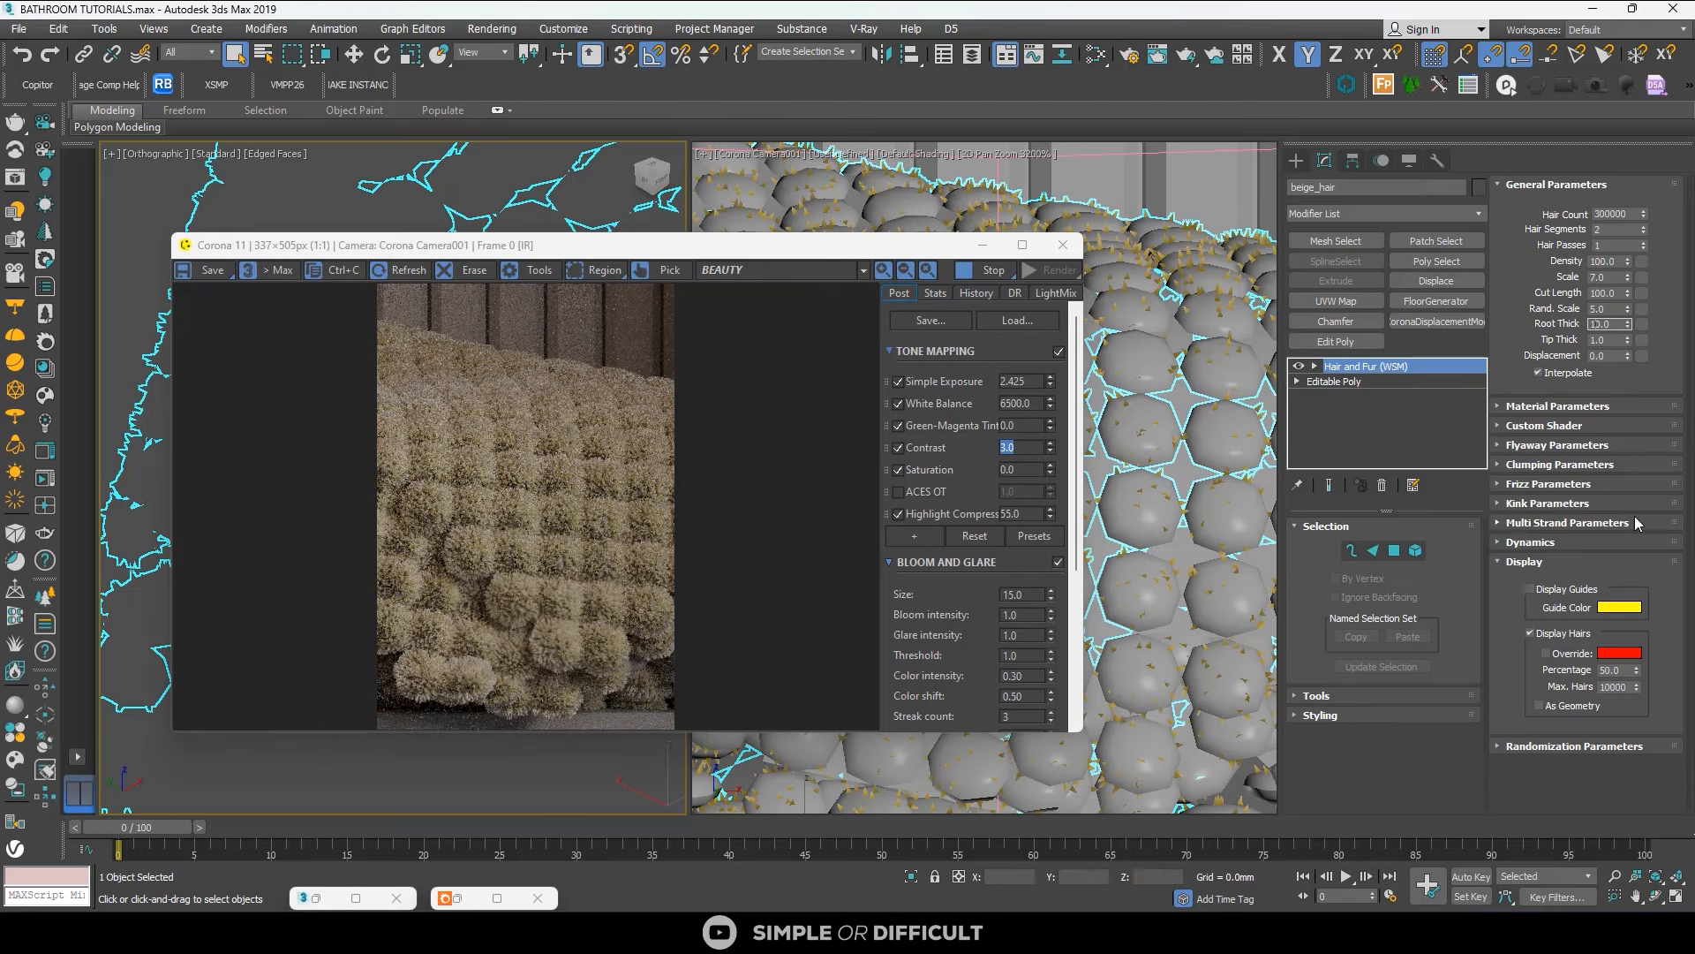
# Set the hair's Tip Color to pure white in the material parameters and stop the interactive render.
pyautogui.click(1498, 407)
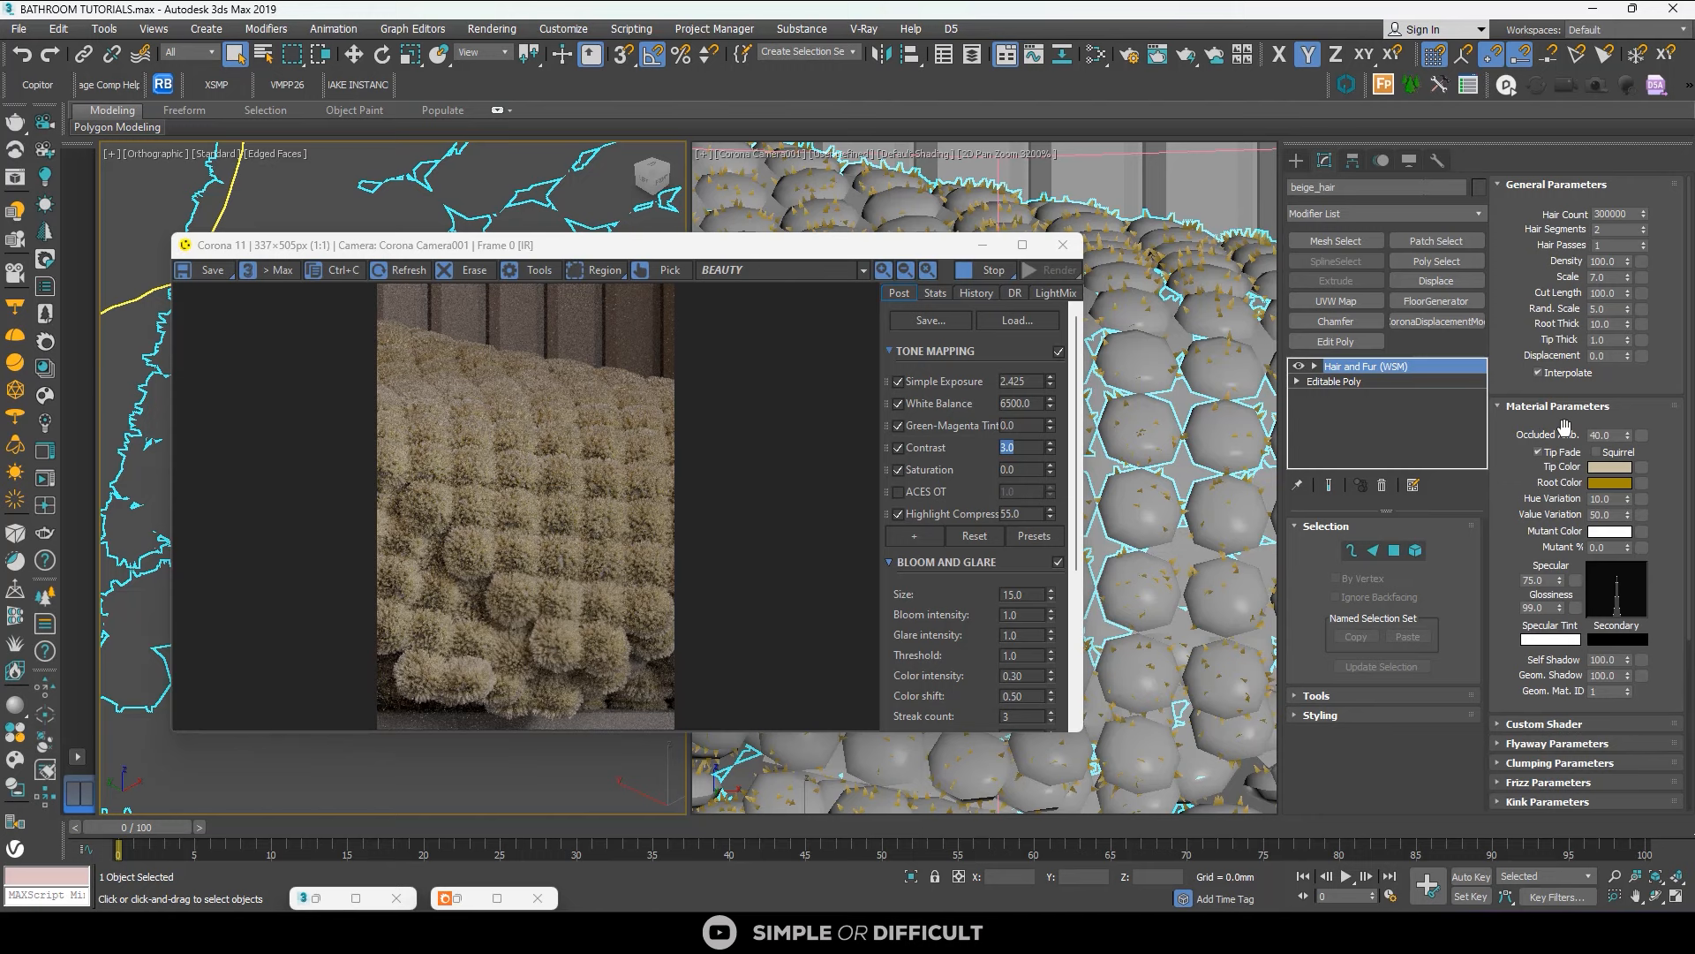
pyautogui.click(1609, 464)
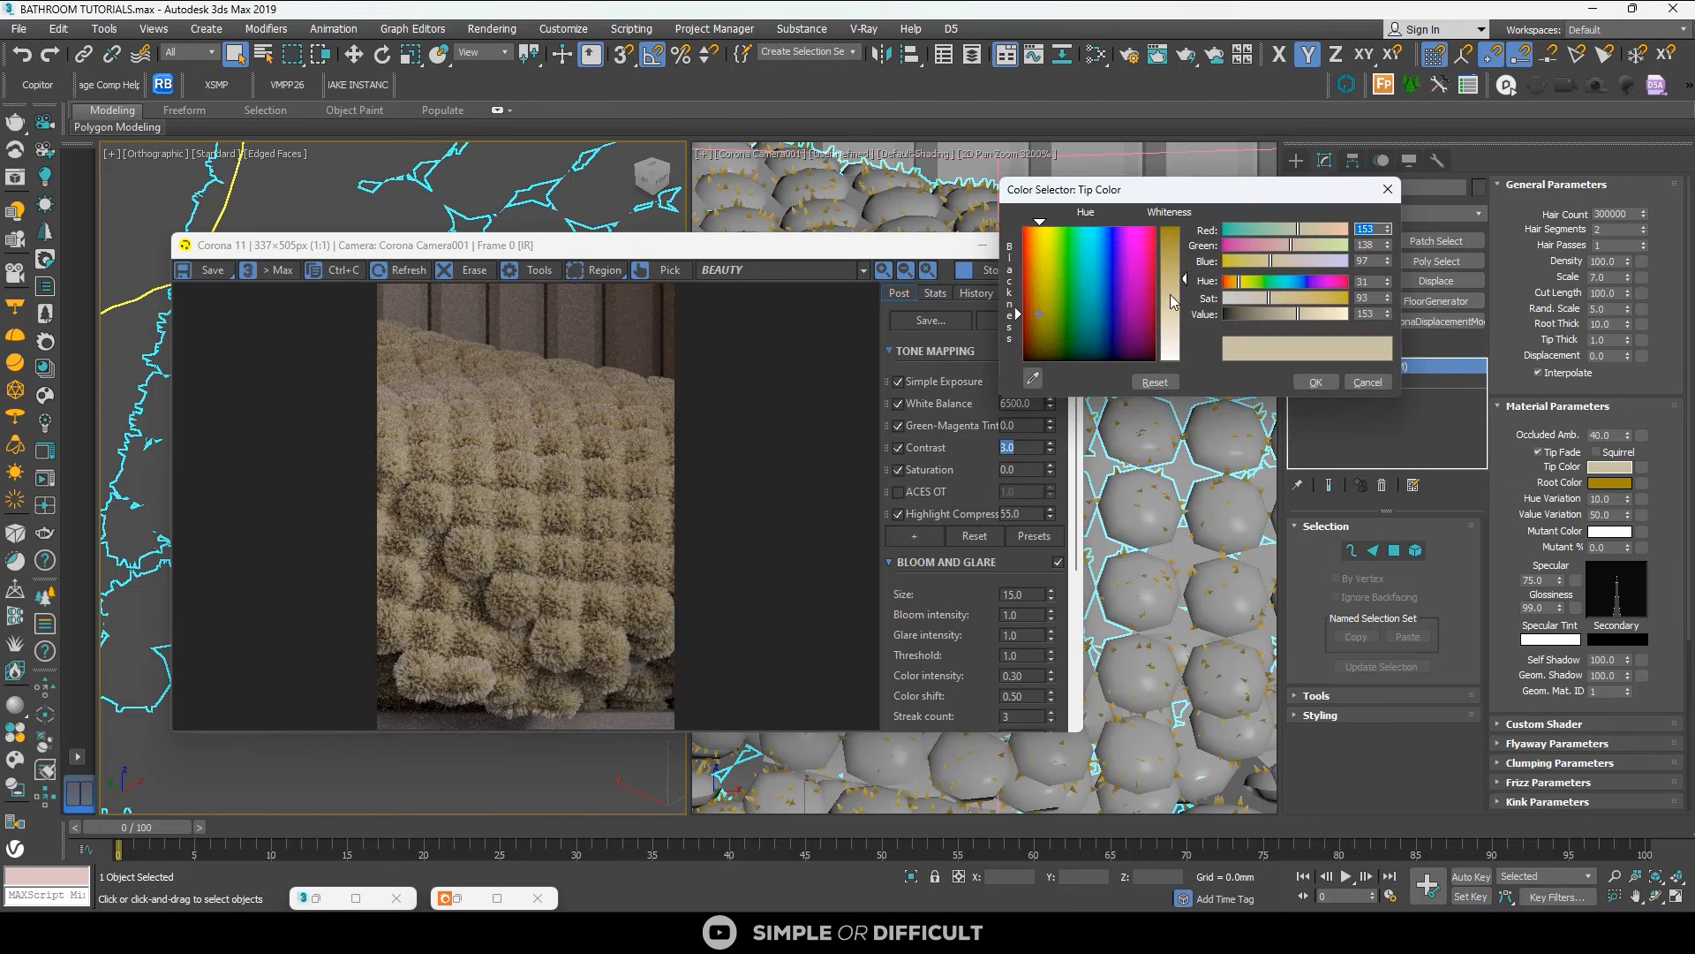
pyautogui.moveTo(1173, 301); pyautogui.dragTo(1173, 294)
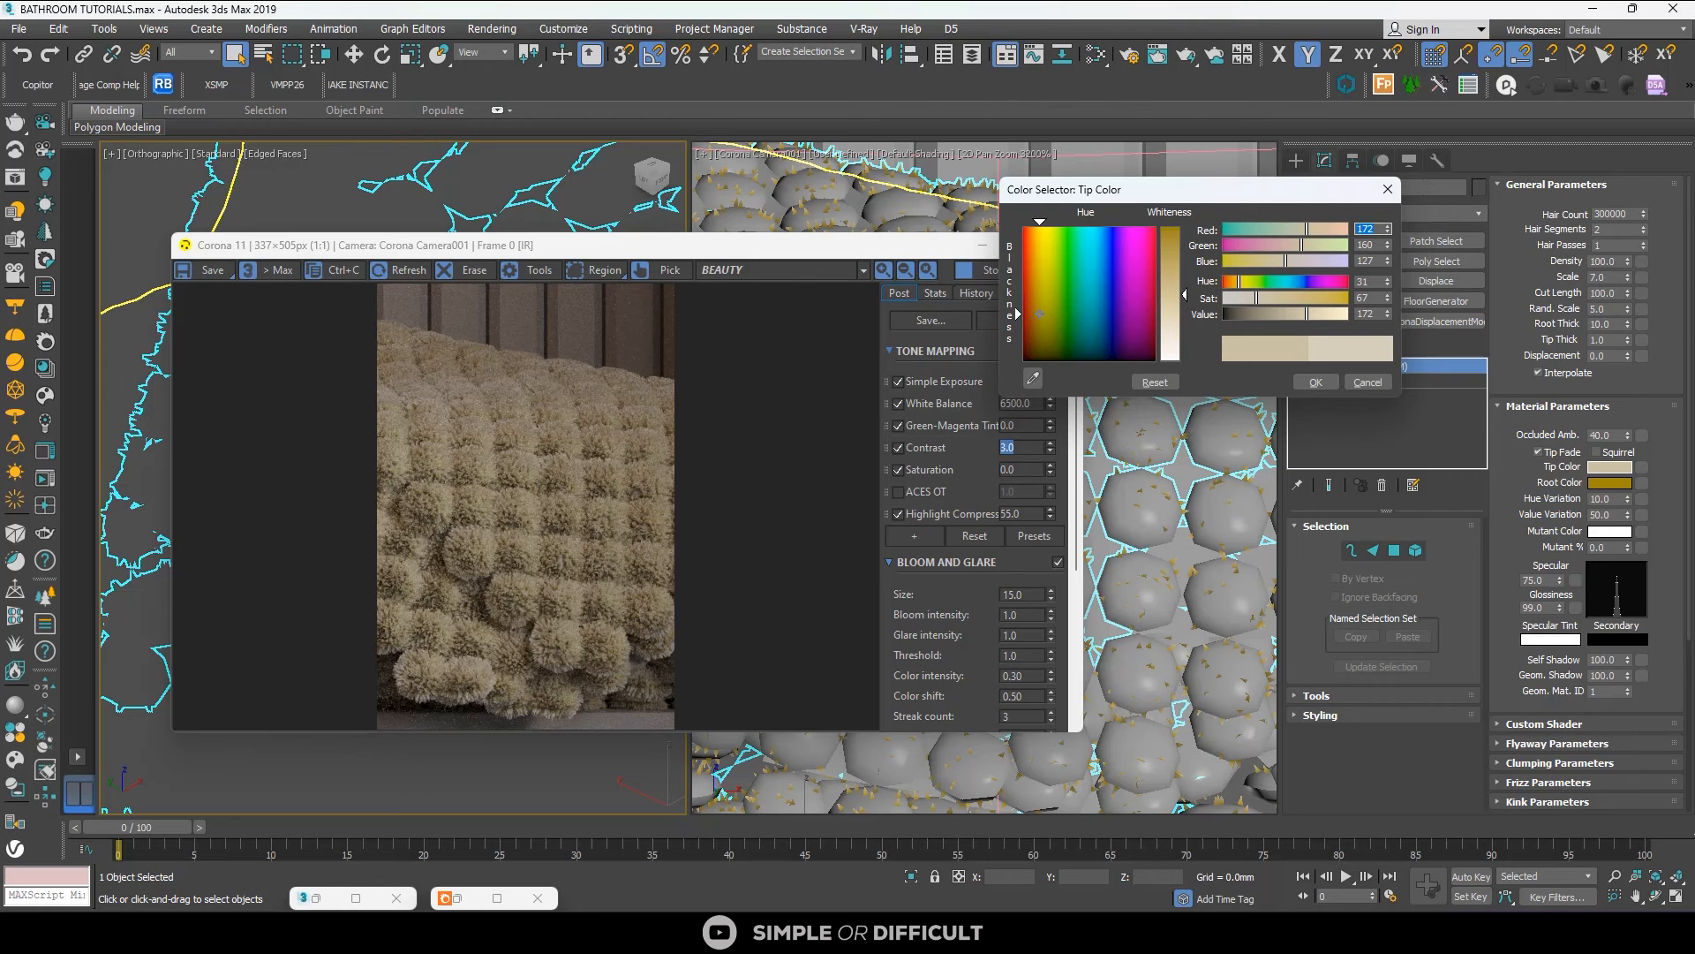
pyautogui.moveTo(1183, 294); pyautogui.dragTo(1183, 361)
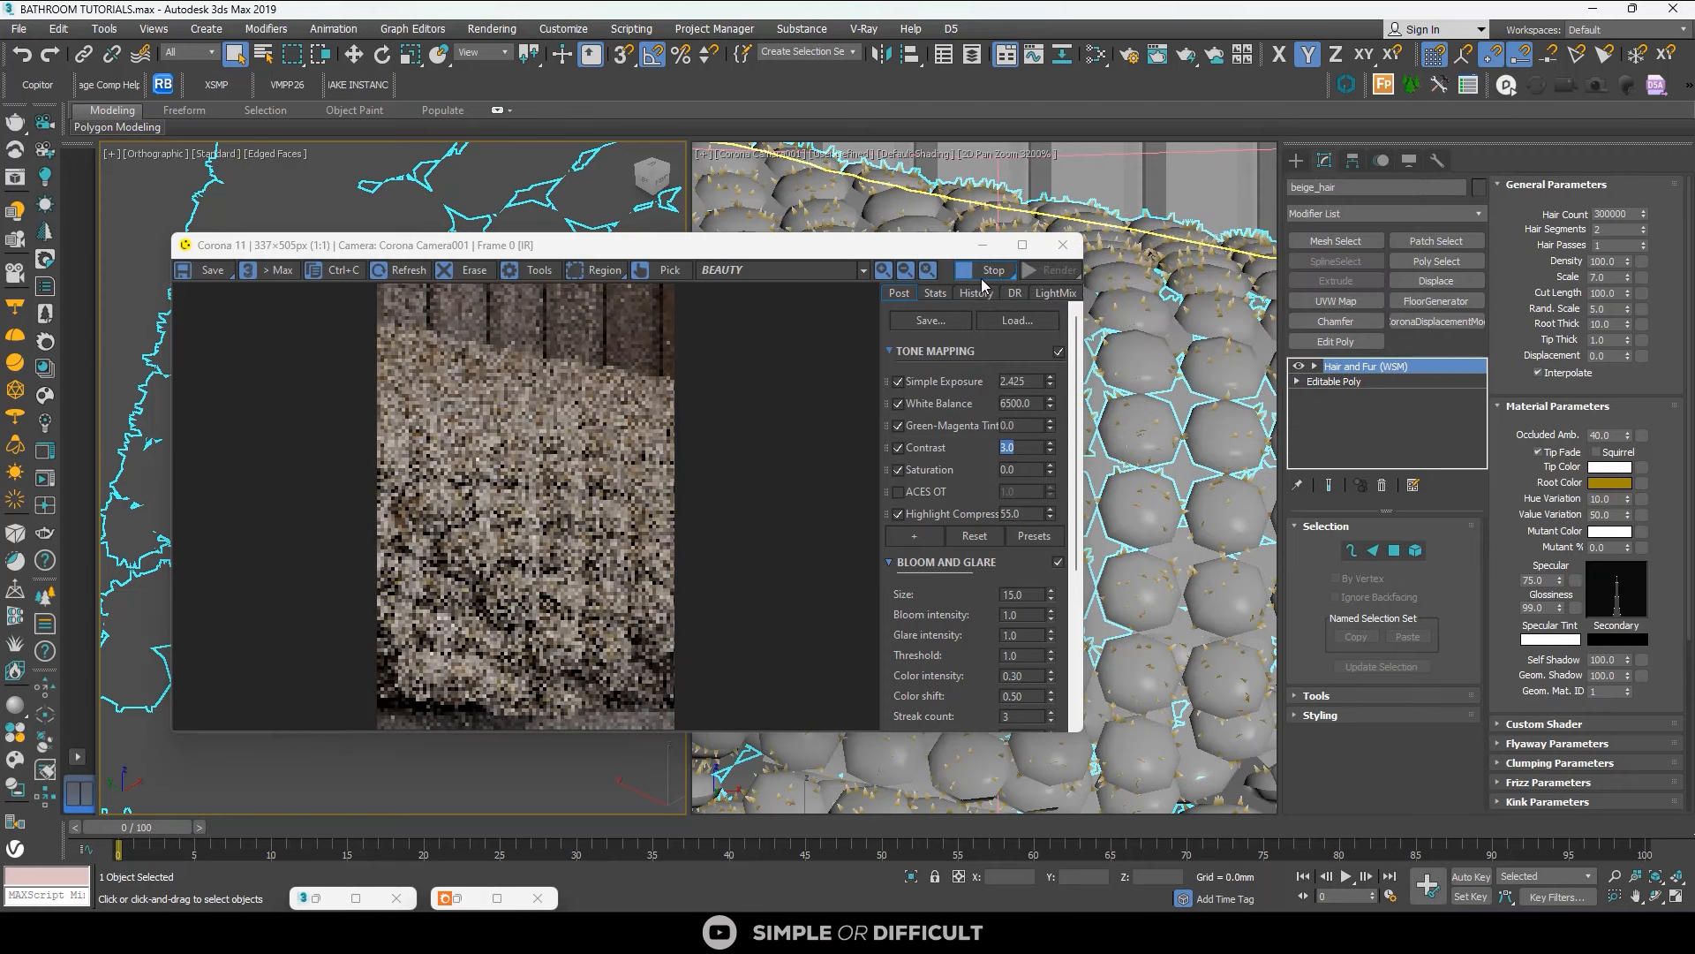
pyautogui.click(985, 271)
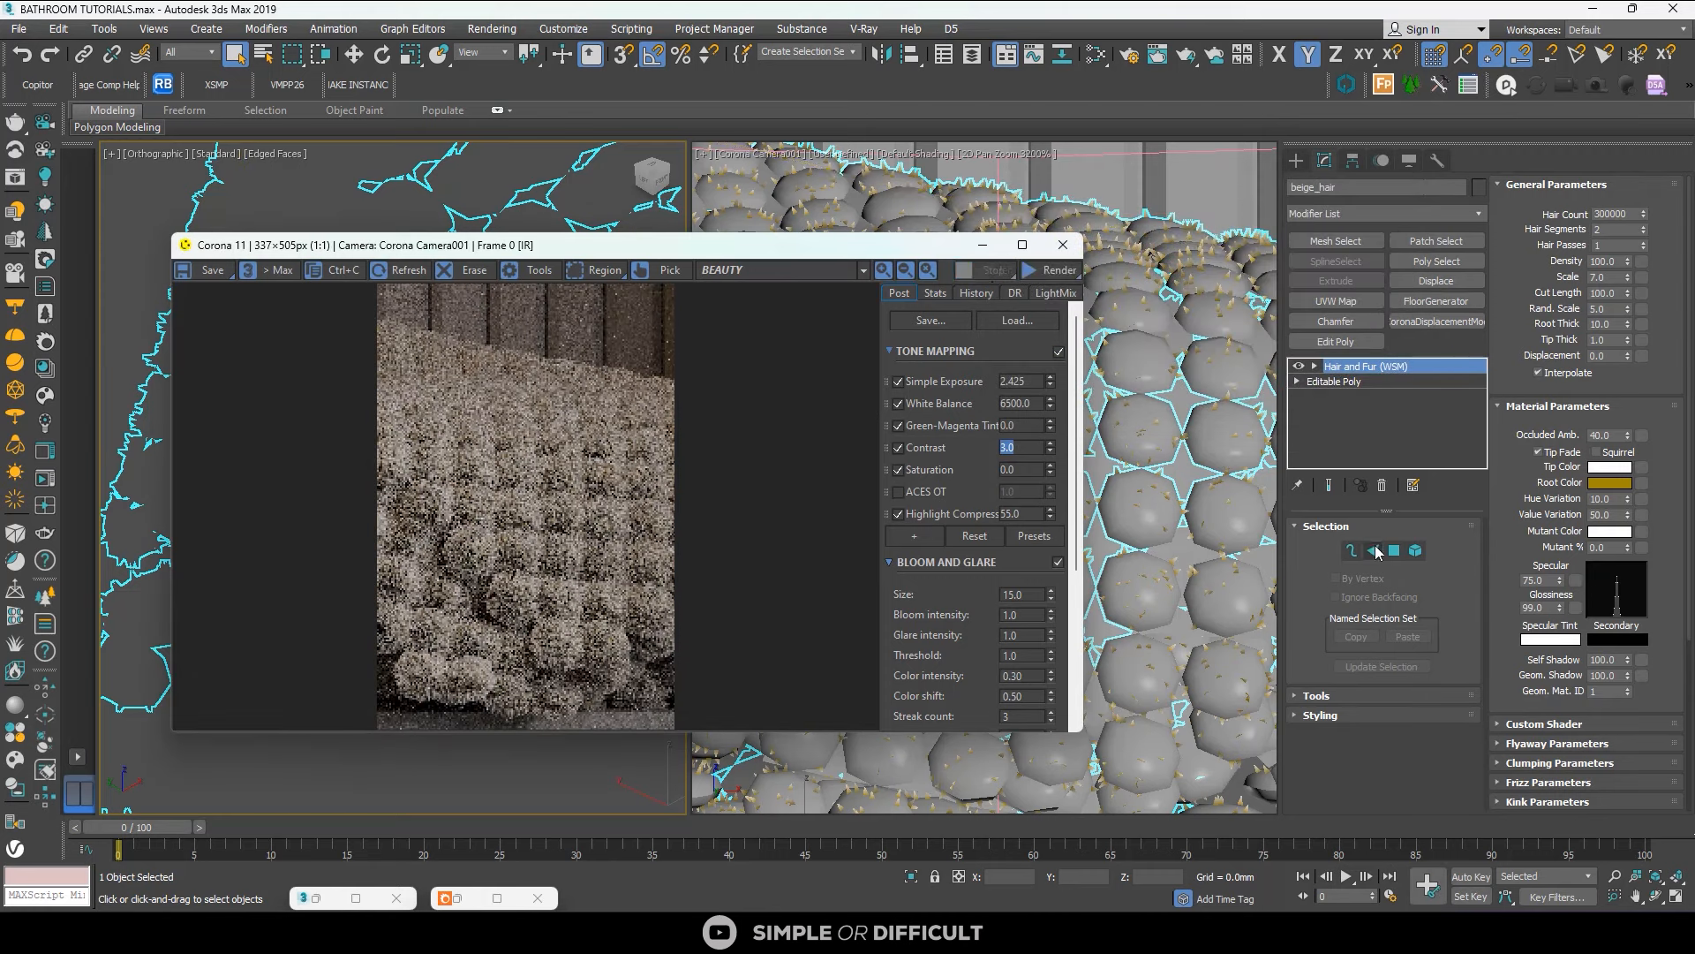
# Set the hair's Root Color to pure white, RGB 255, 255, 255.
pyautogui.click(1605, 486)
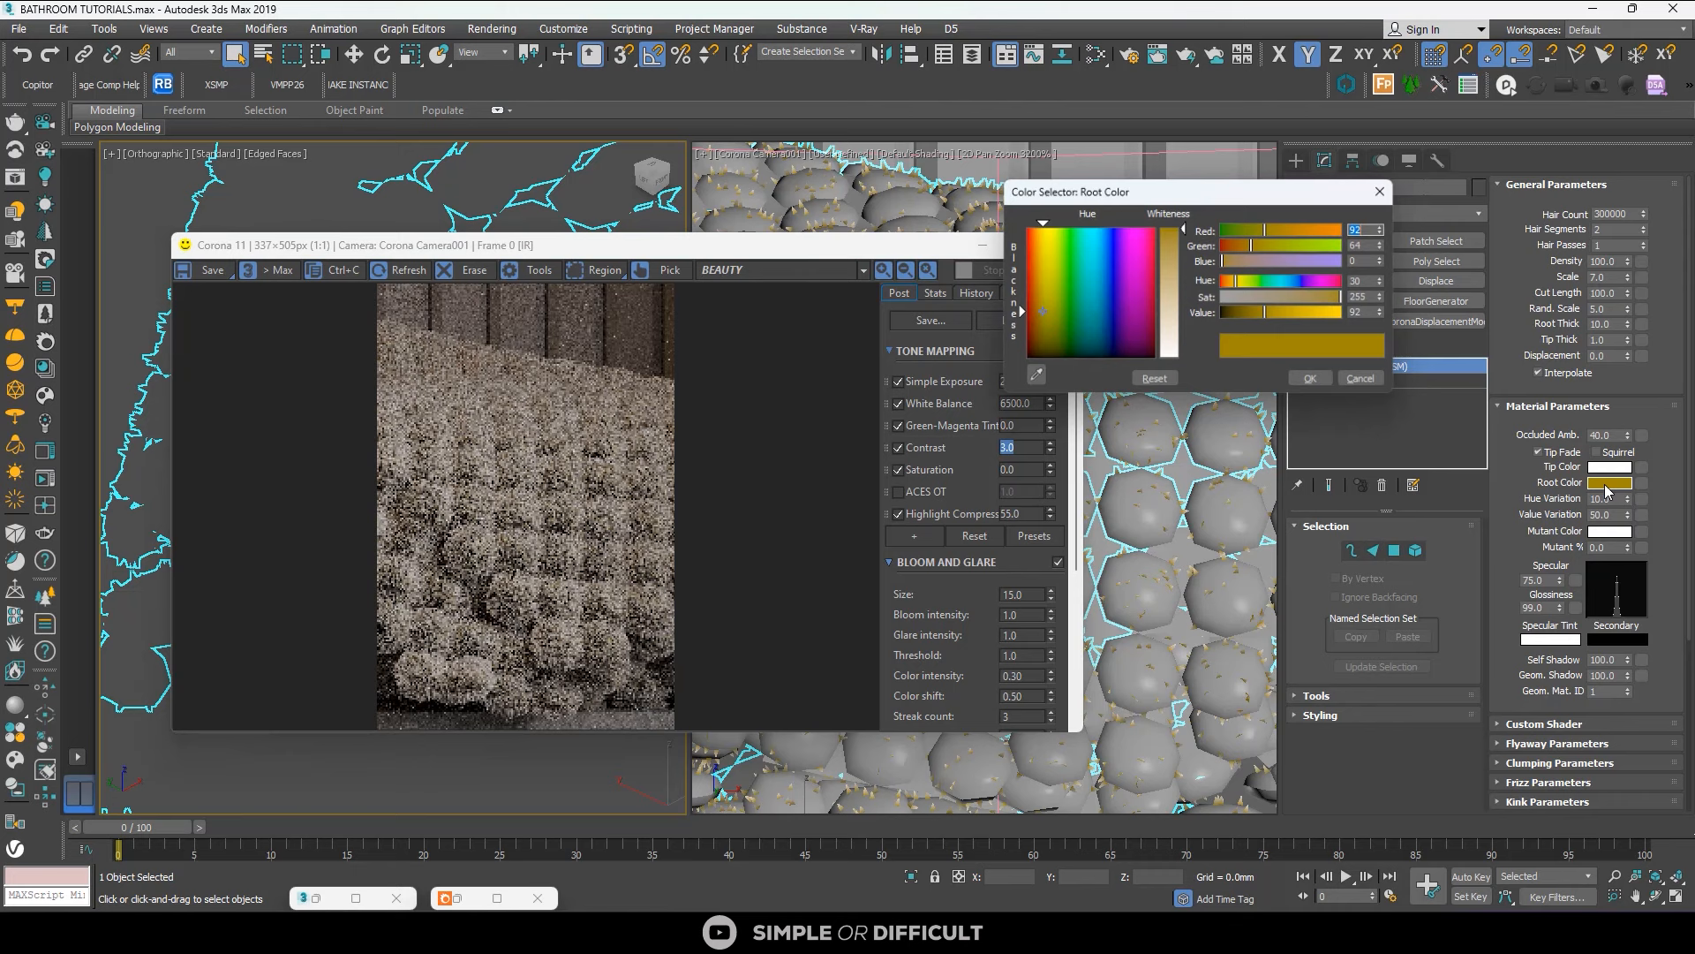
pyautogui.click(1184, 352)
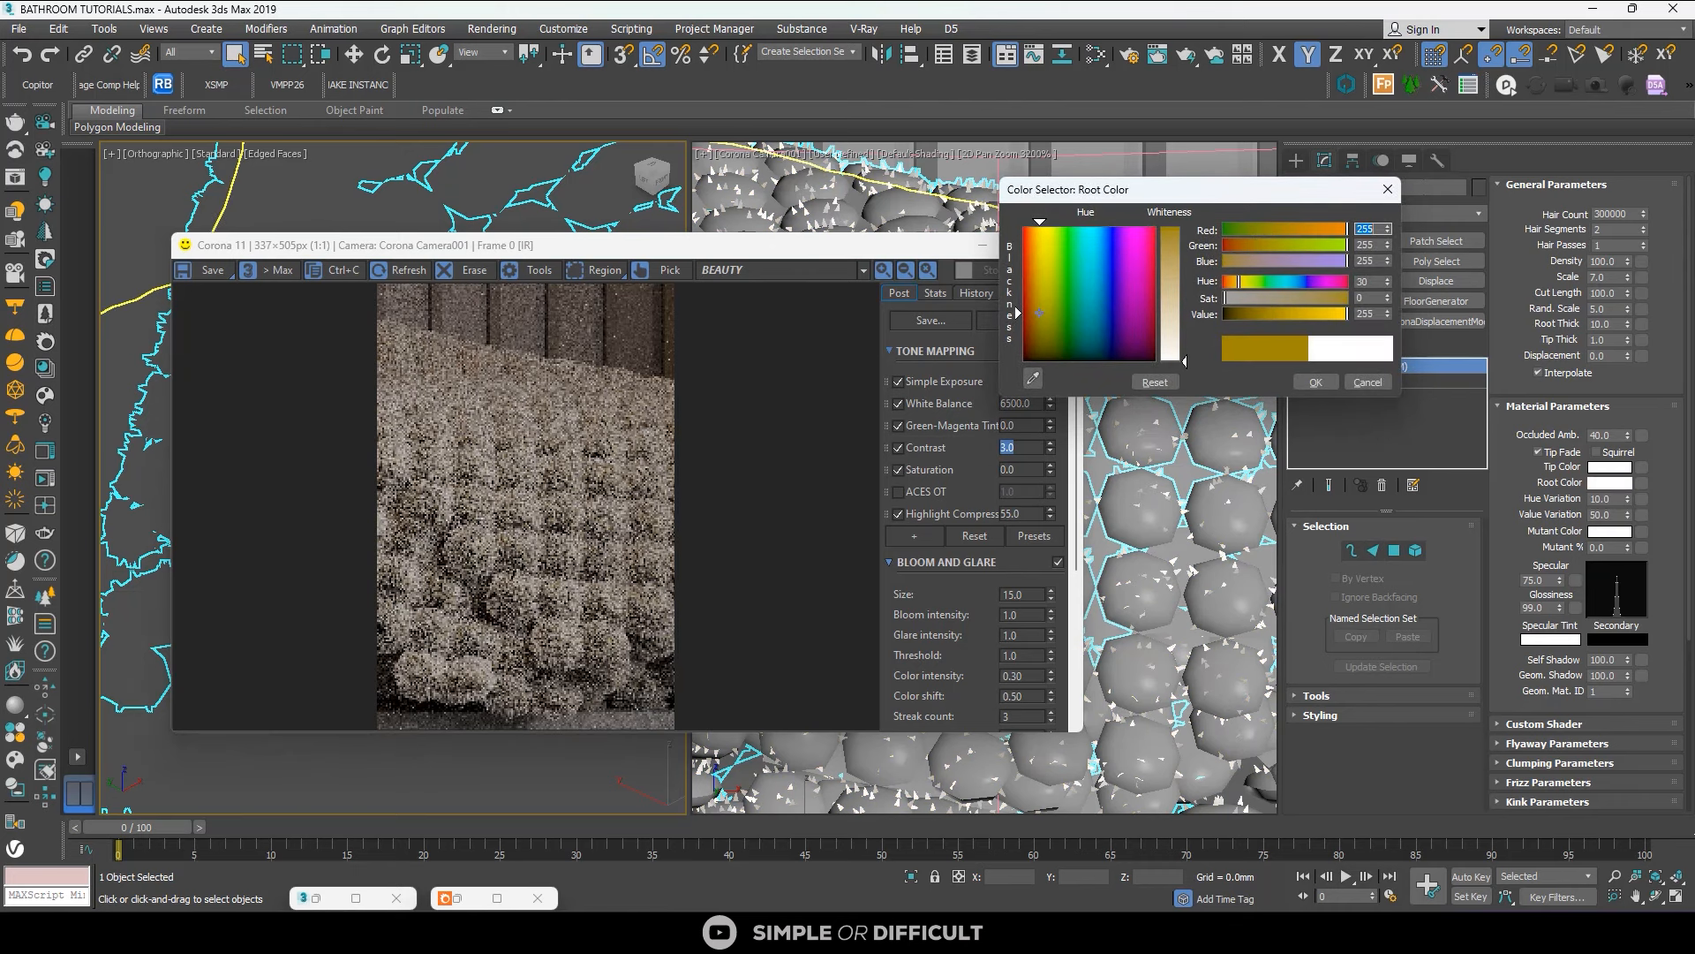
pyautogui.click(1313, 382)
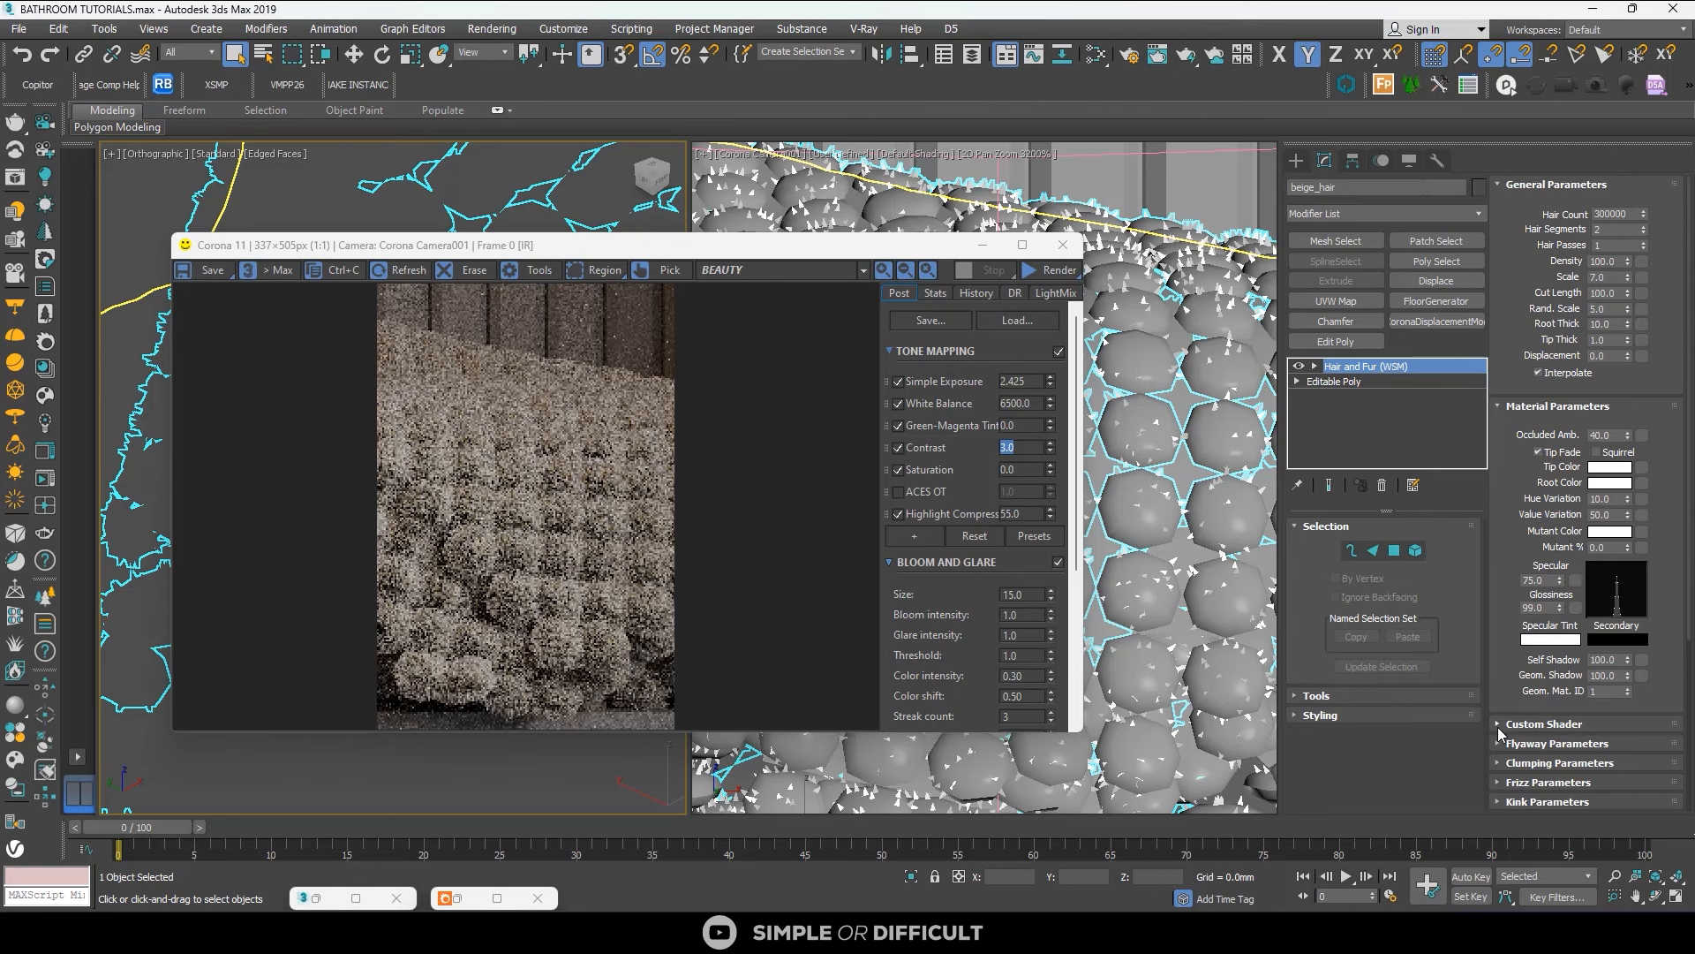
# Enable Apply Shader in the hair modifier's Custom Shader settings.
pyautogui.click(1643, 724)
pyautogui.scroll(-3, 1664, 724)
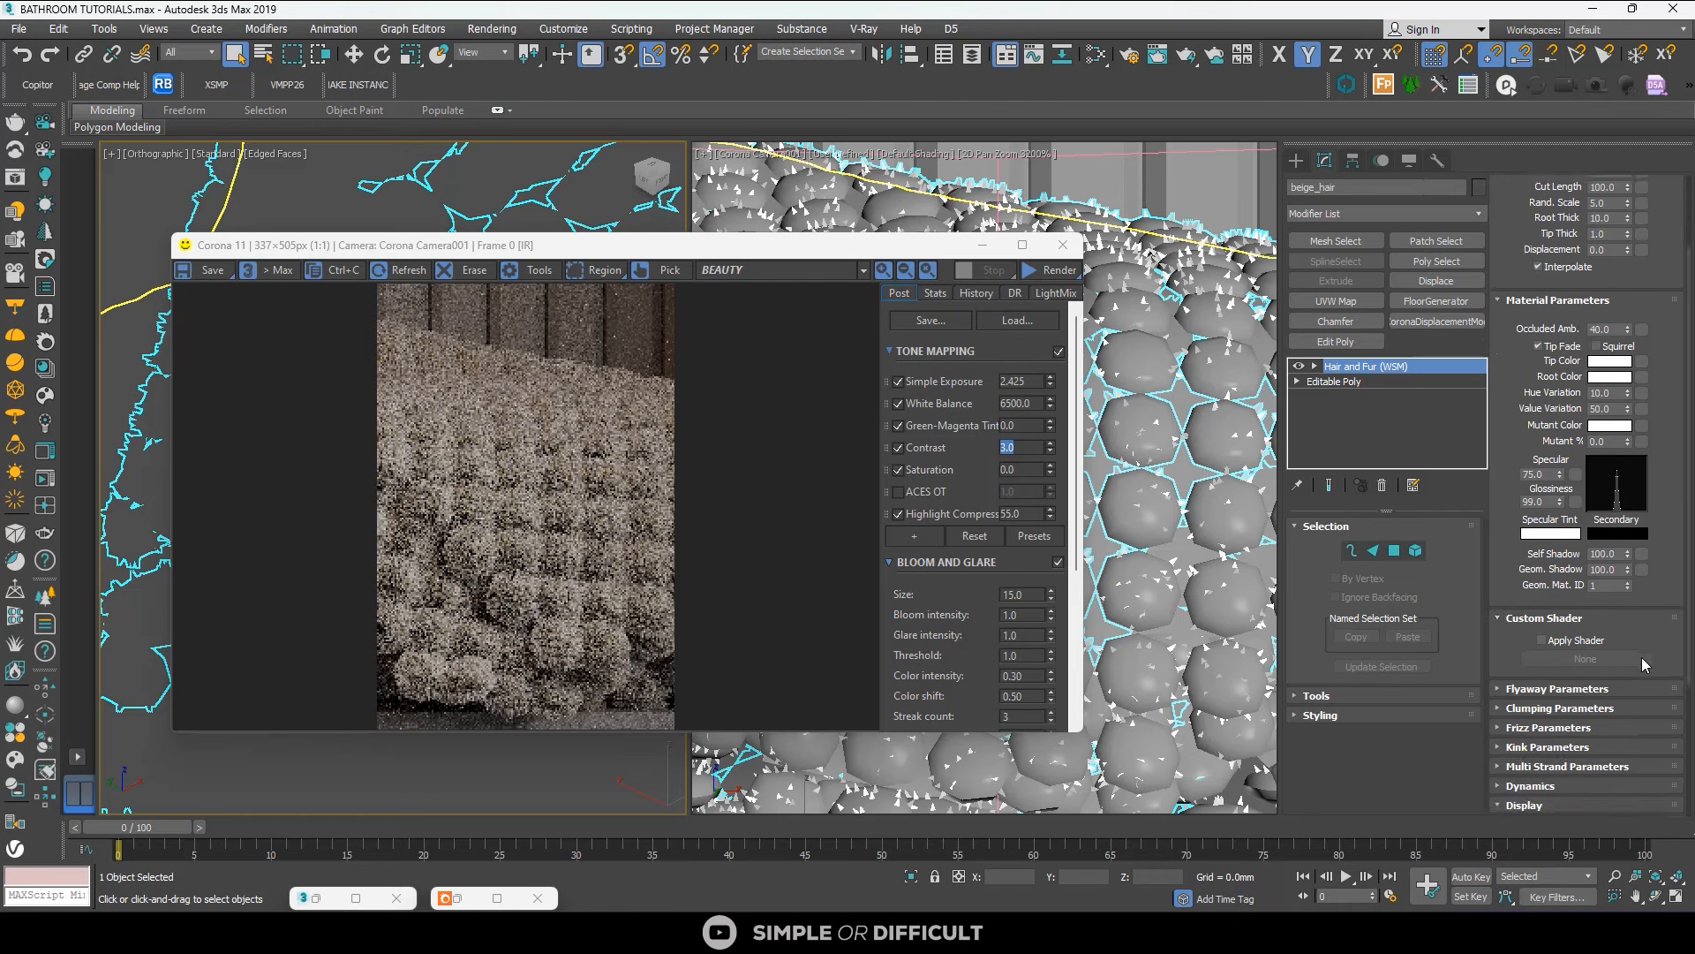
pyautogui.click(1543, 640)
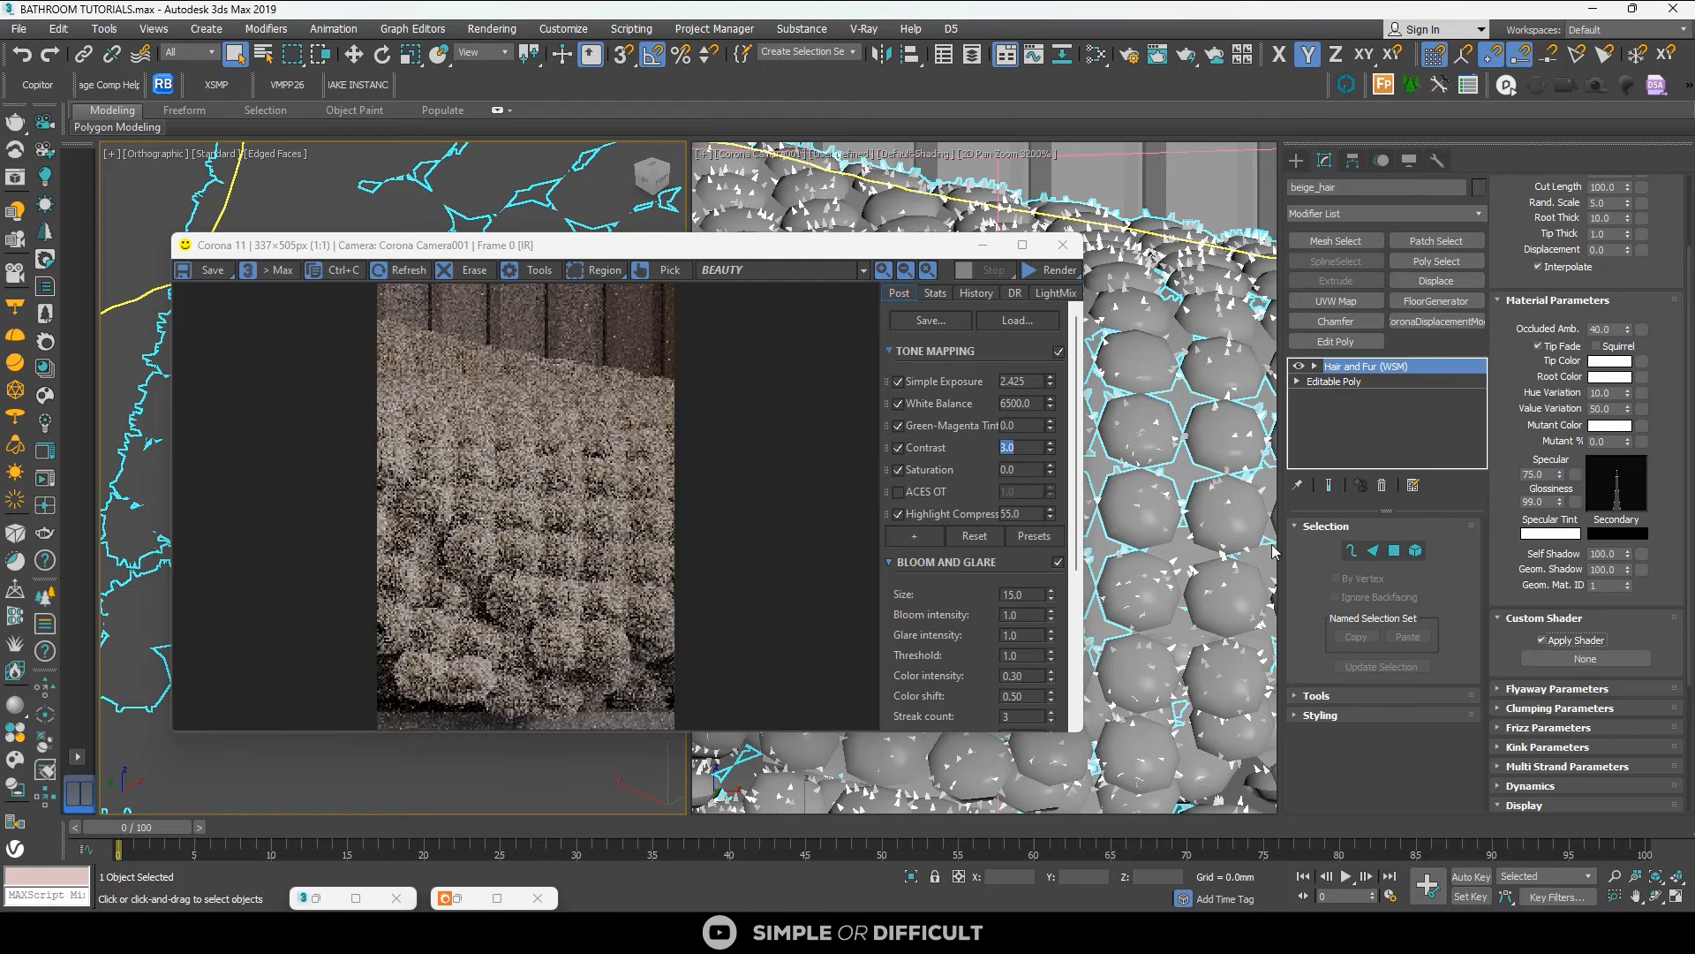
# Open the Slate Material Editor, find the plain grey CoronaLegacyMtl among the existing nodes and duplicate it.
pyautogui.click(1095, 55)
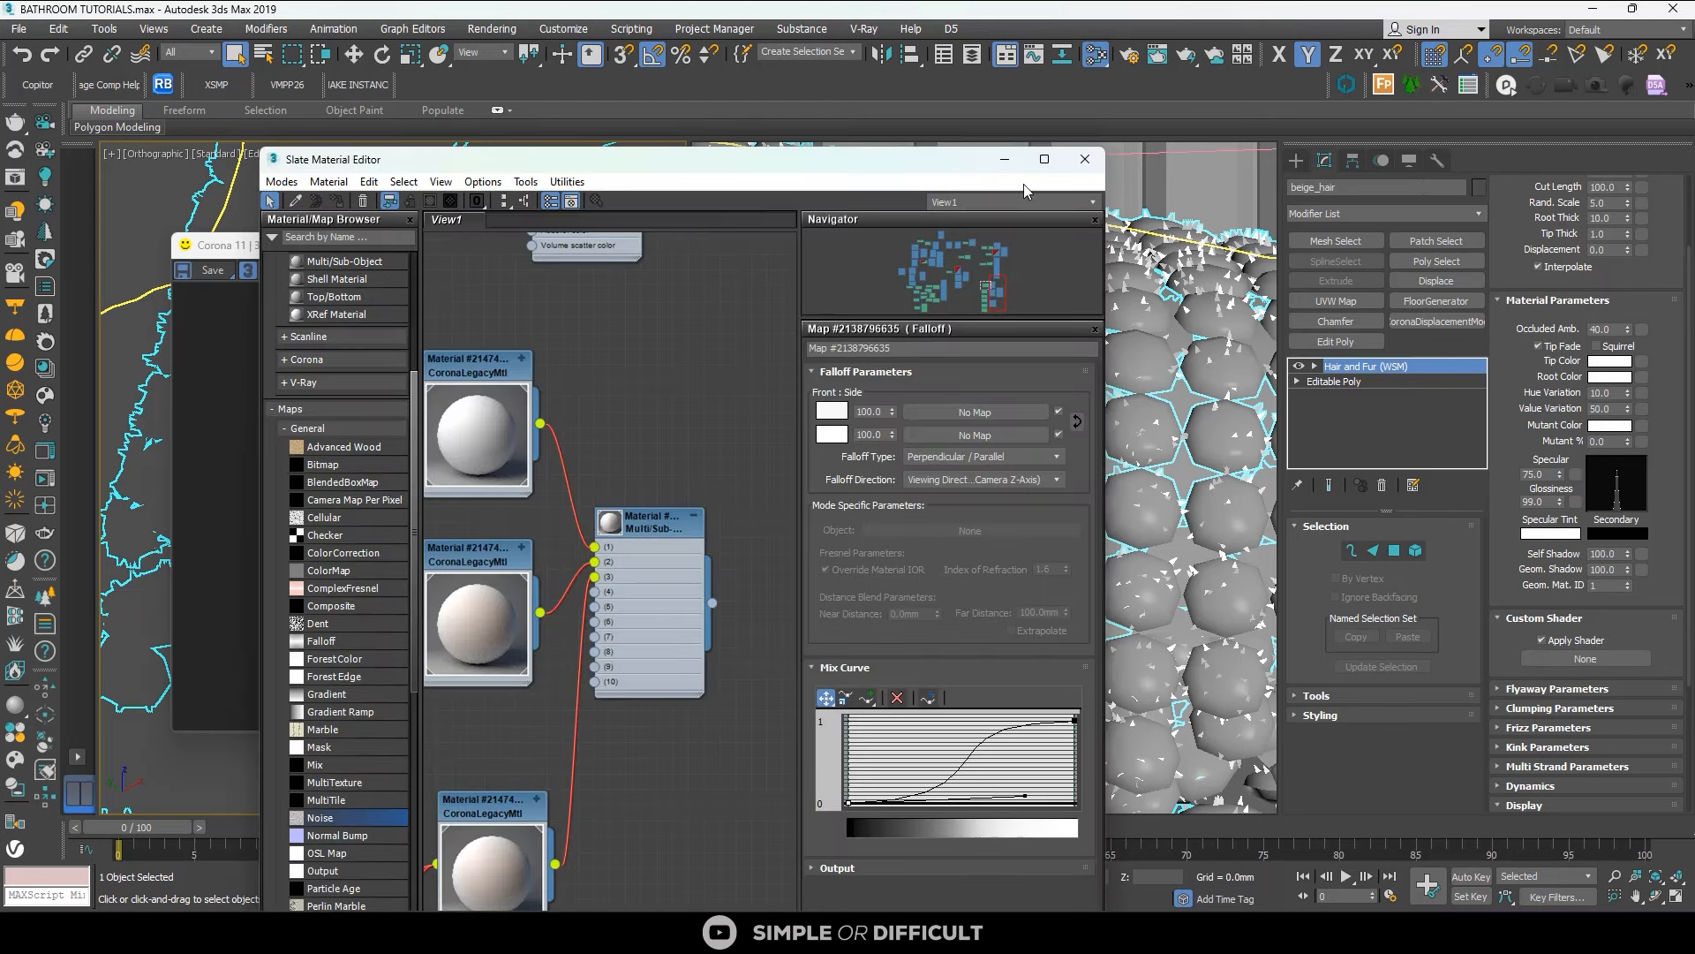
pyautogui.scroll(-5, 696, 348)
pyautogui.moveTo(687, 375); pyautogui.dragTo(711, 433, button='middle')
pyautogui.scroll(-2, 618, 484)
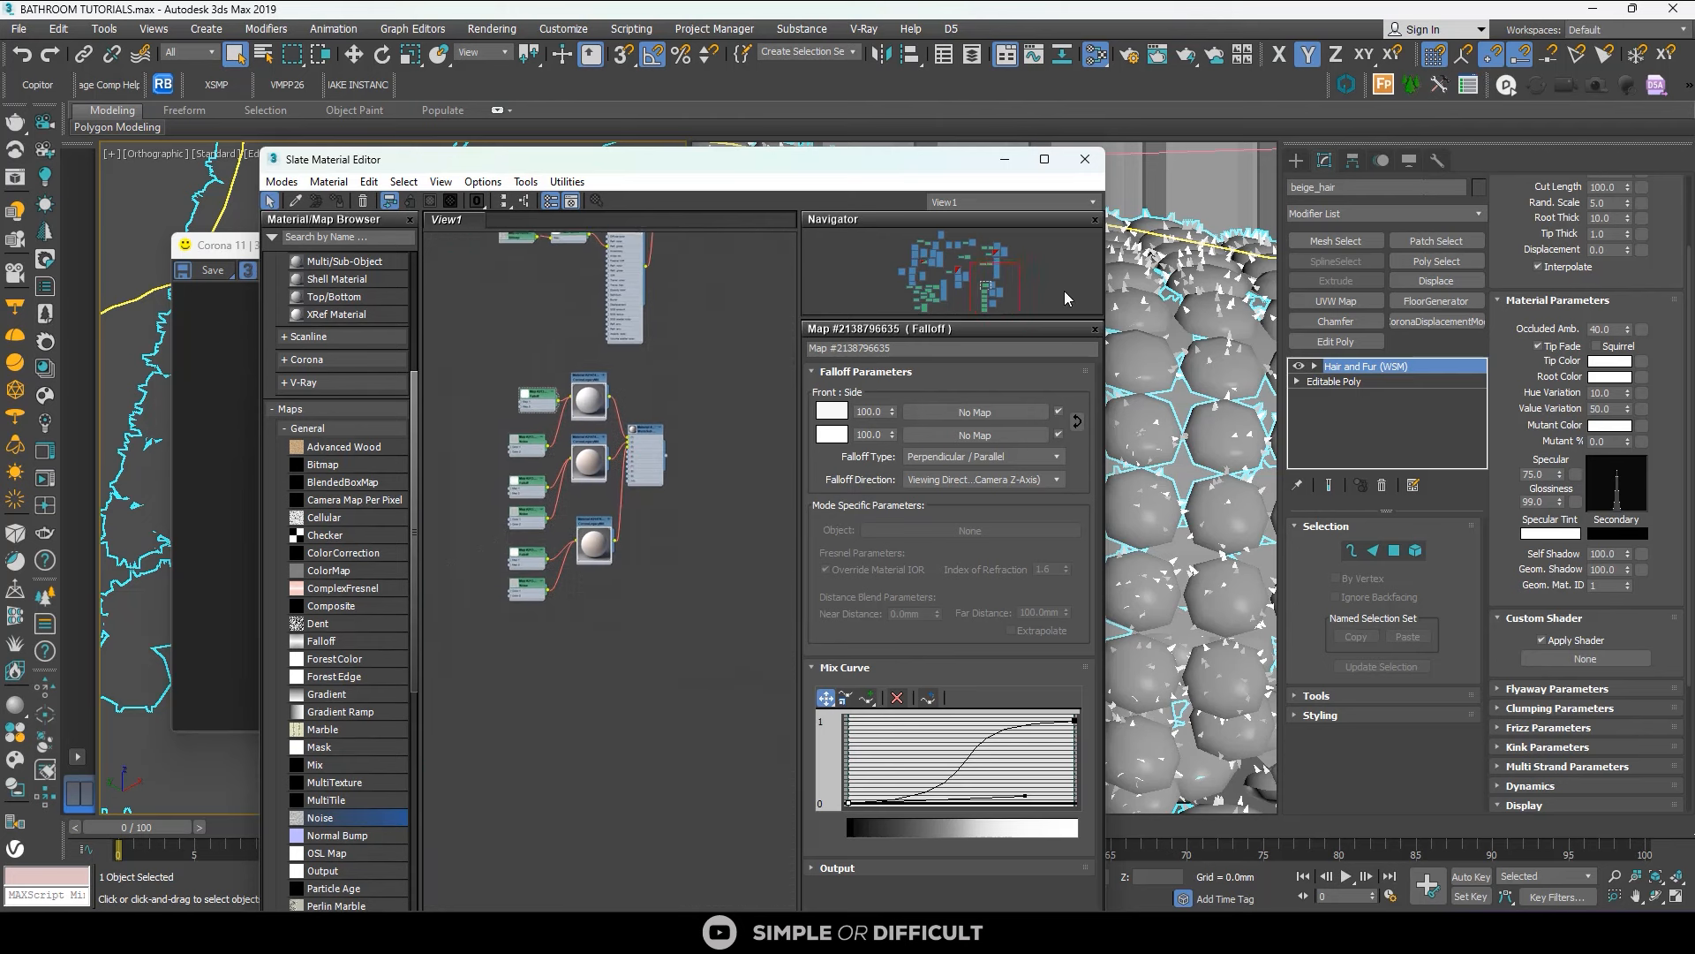
pyautogui.scroll(-5, 555, 543)
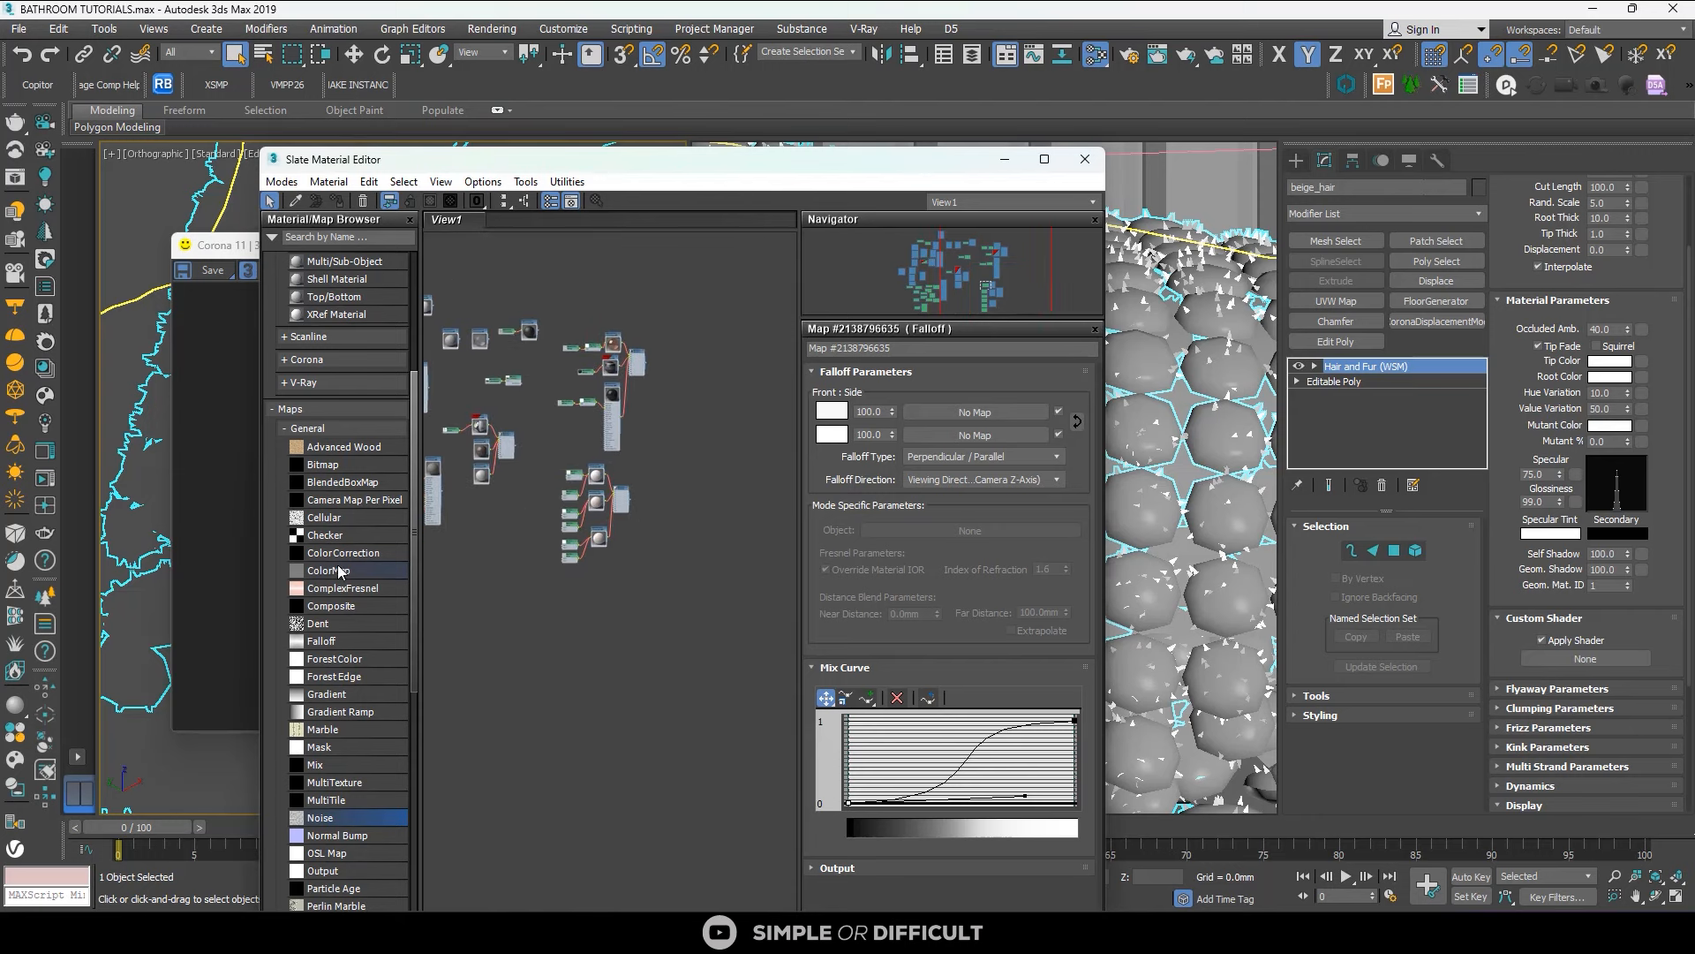
pyautogui.scroll(4, 502, 489)
pyautogui.scroll(5, 501, 488)
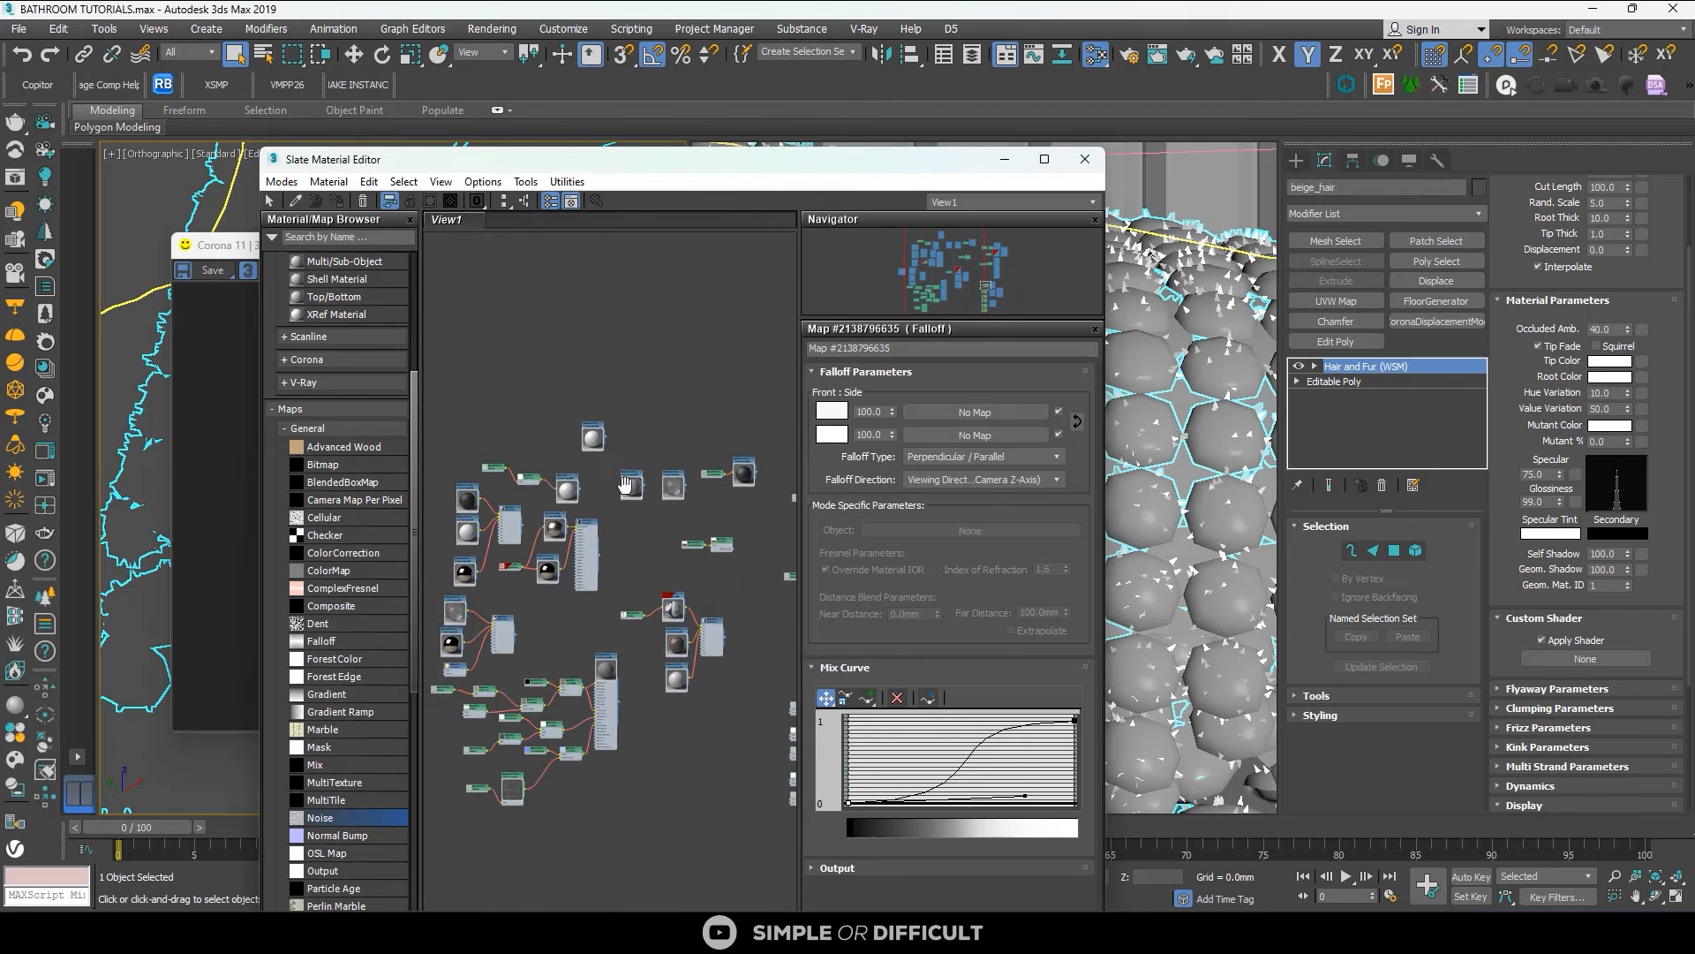
pyautogui.scroll(-5, 597, 409)
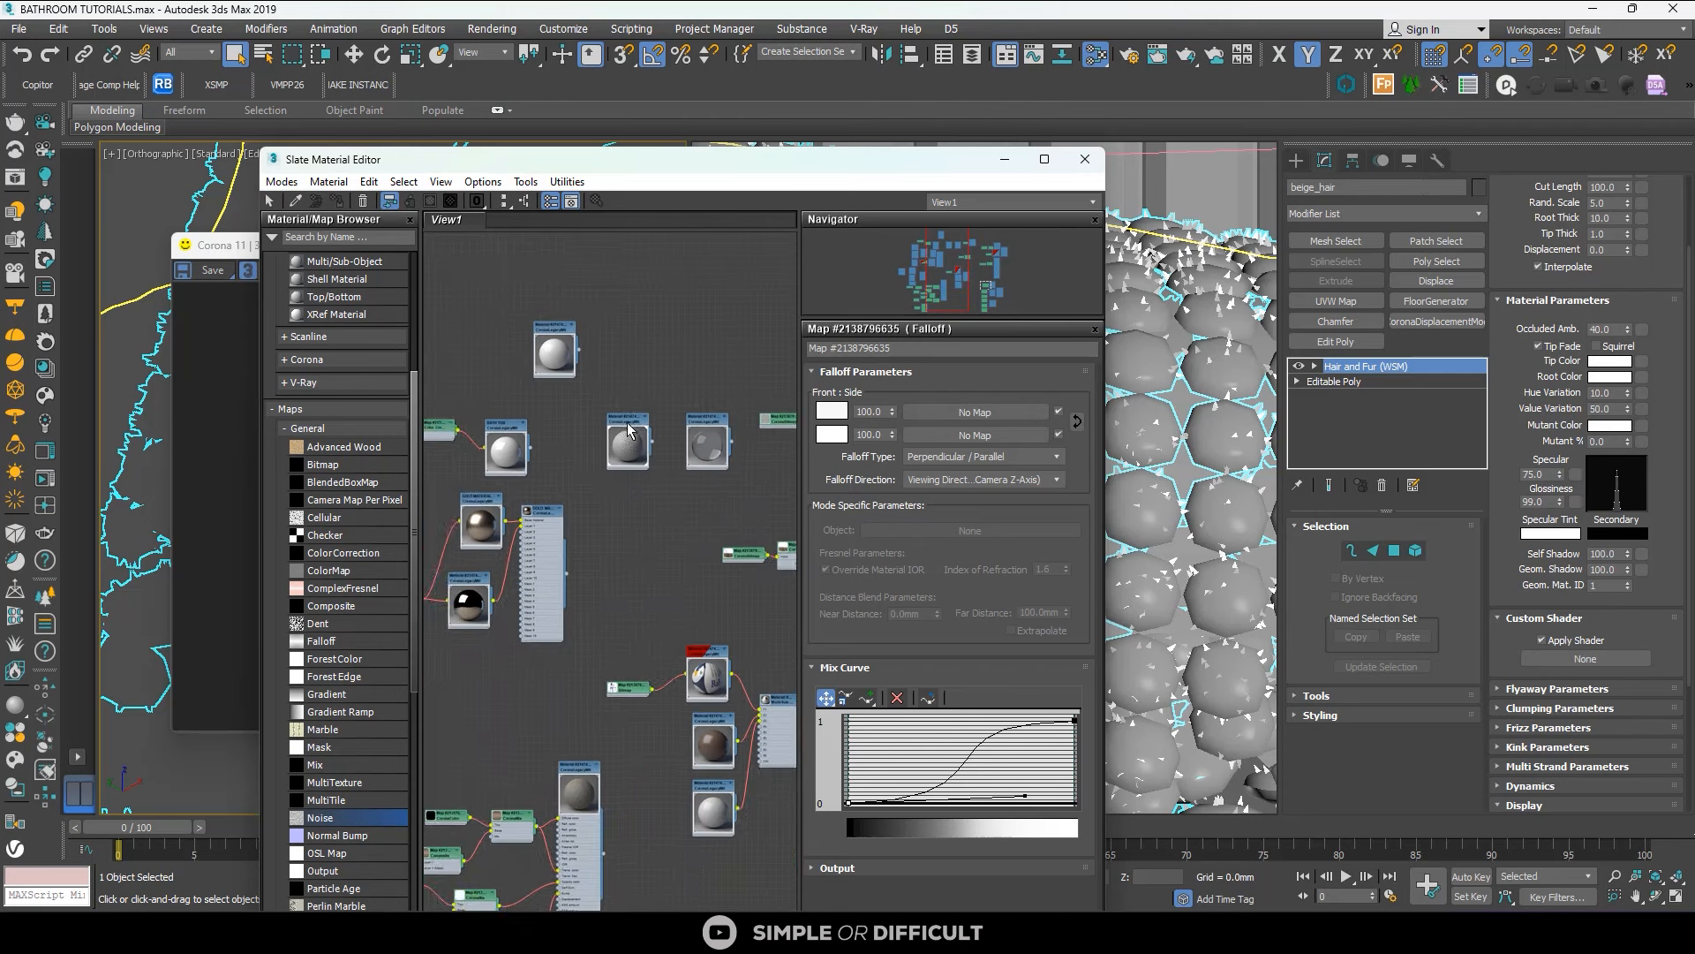
pyautogui.moveTo(570, 342); pyautogui.dragTo(693, 719)
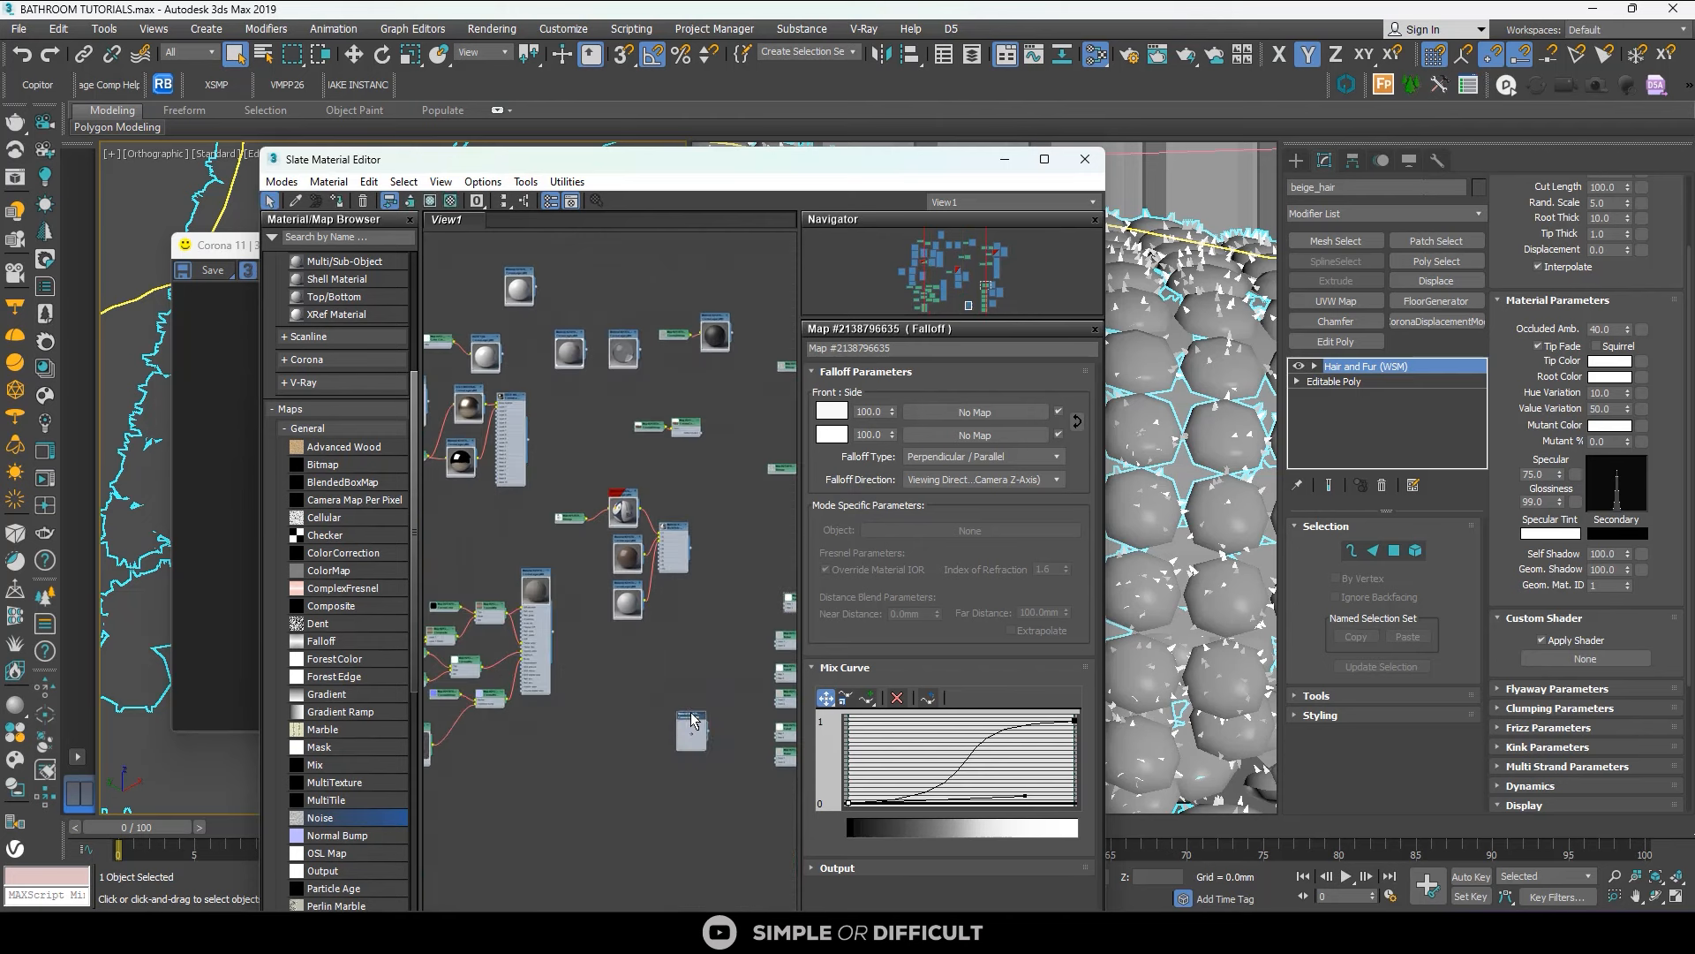
# Move the duplicated grey material into the empty space beside the Multi/Sub-Object node fed by the Falloff and Noise maps.
pyautogui.moveTo(661, 654); pyautogui.dragTo(502, 426, button='middle')
pyautogui.scroll(3, 533, 459)
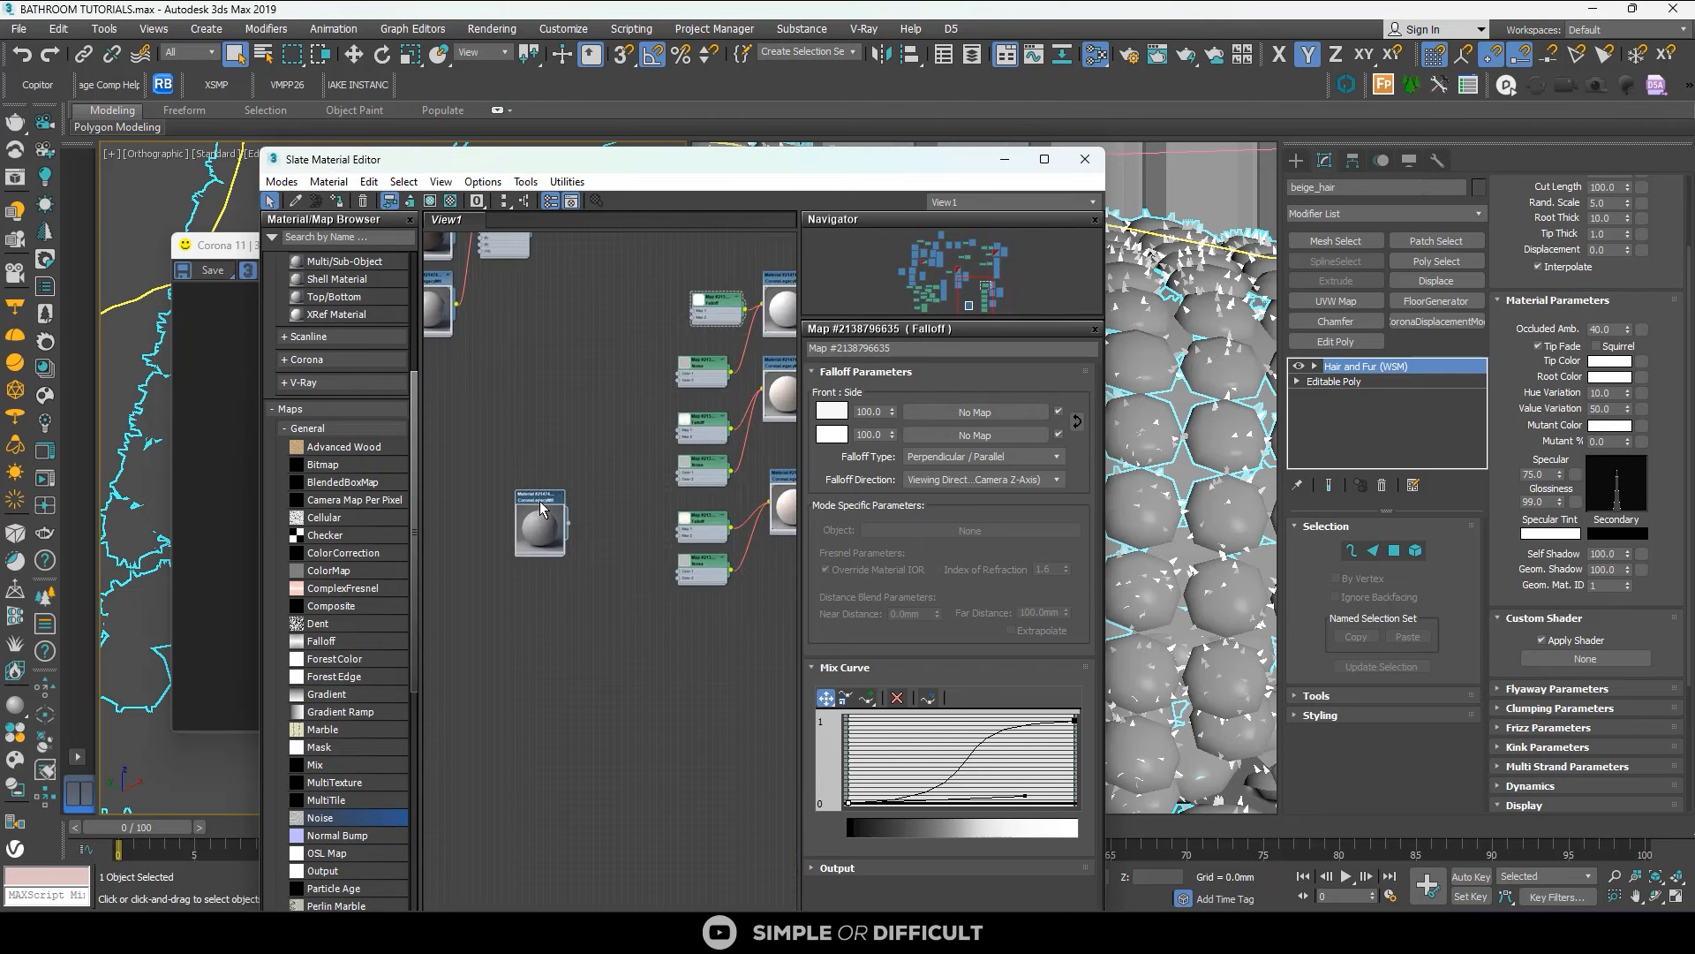
pyautogui.moveTo(542, 507); pyautogui.dragTo(654, 526)
pyautogui.moveTo(653, 526); pyautogui.dragTo(523, 533, button='middle')
pyautogui.moveTo(522, 533); pyautogui.dragTo(767, 407)
pyautogui.moveTo(758, 408); pyautogui.dragTo(514, 507, button='middle')
pyautogui.moveTo(516, 501); pyautogui.dragTo(624, 415)
pyautogui.scroll(-1, 623, 415)
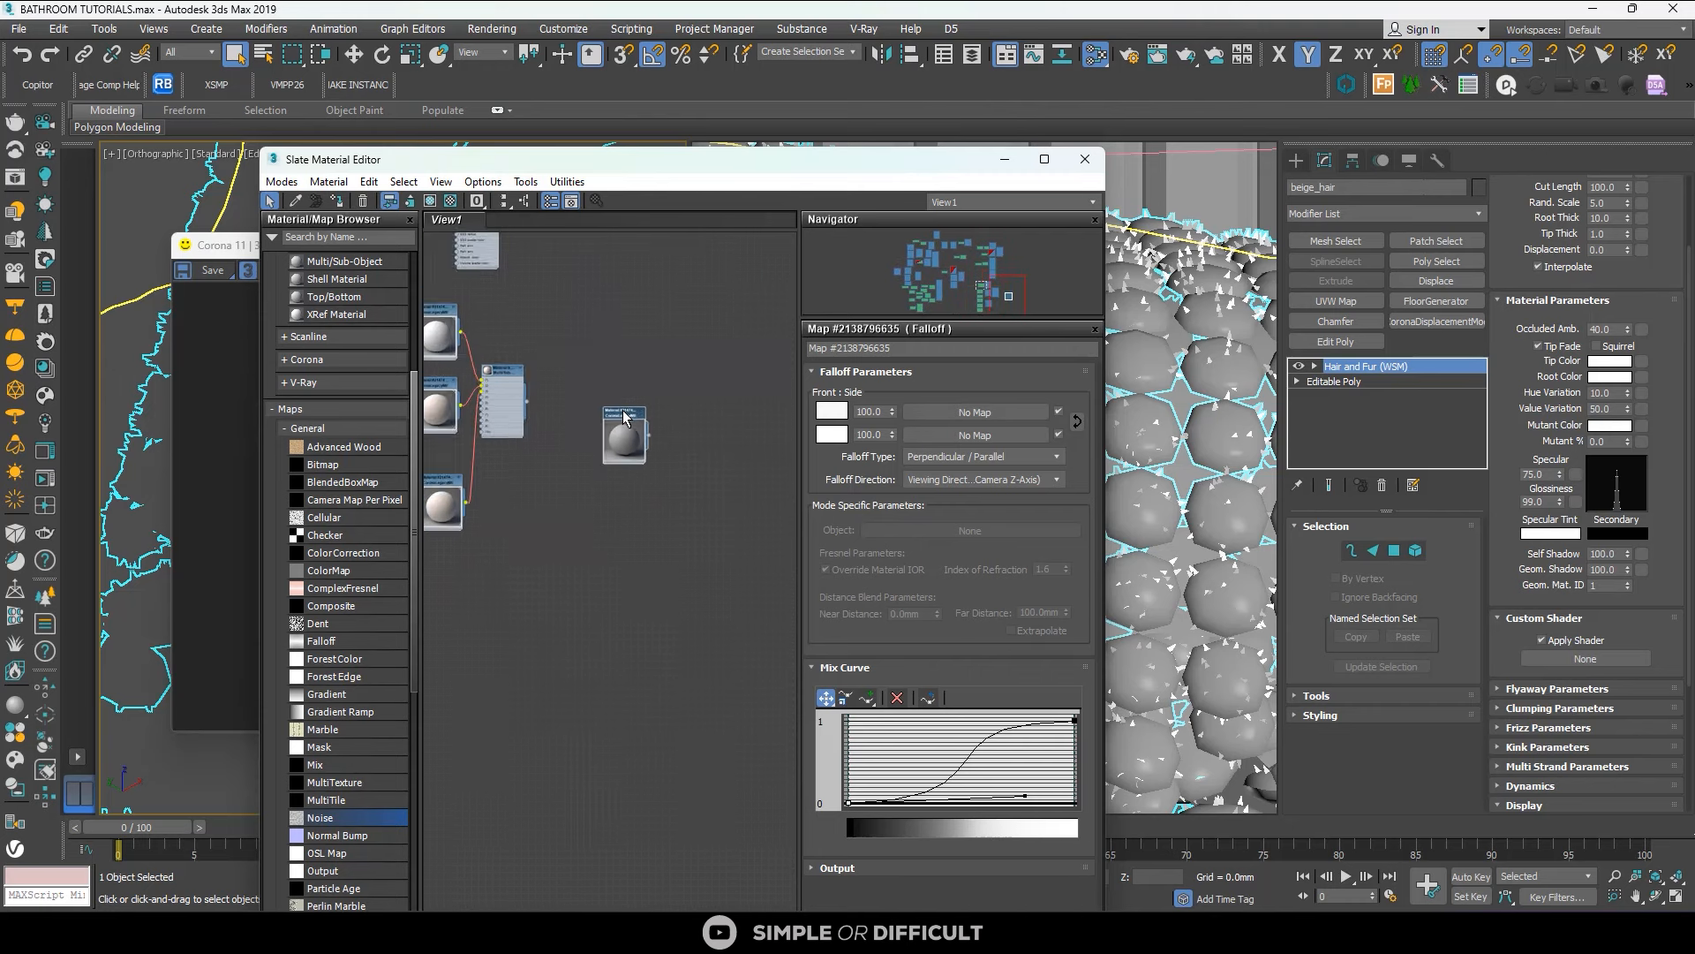
pyautogui.scroll(-1, 623, 415)
pyautogui.moveTo(623, 415); pyautogui.dragTo(694, 350, button='middle')
# Duplicate the lowest Noise map of the neighbouring material group and connect the copy to the duplicated grey CoronaLegacyMtl.
pyautogui.click(476, 466)
pyautogui.scroll(5, 475, 466)
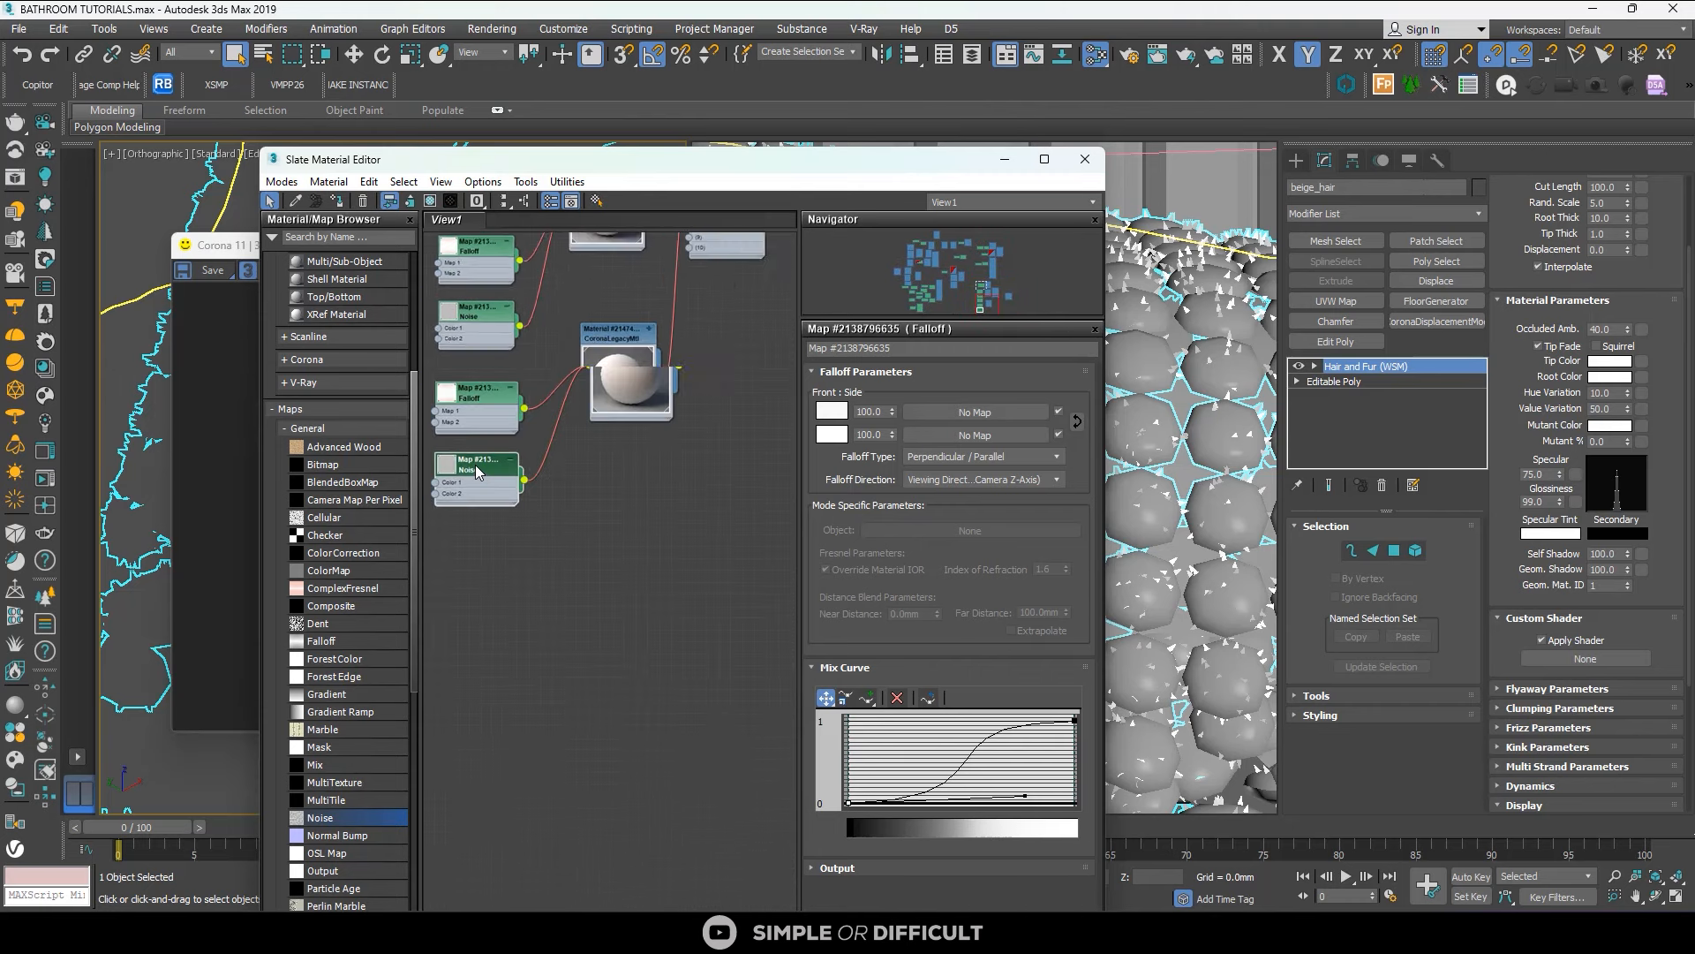
pyautogui.scroll(-2, 475, 465)
pyautogui.keyDown('shift'); pyautogui.moveTo(476, 465); pyautogui.dragTo(744, 349); pyautogui.keyUp('shift')
pyautogui.moveTo(694, 437); pyautogui.dragTo(546, 624, button='middle')
pyautogui.scroll(2, 622, 528)
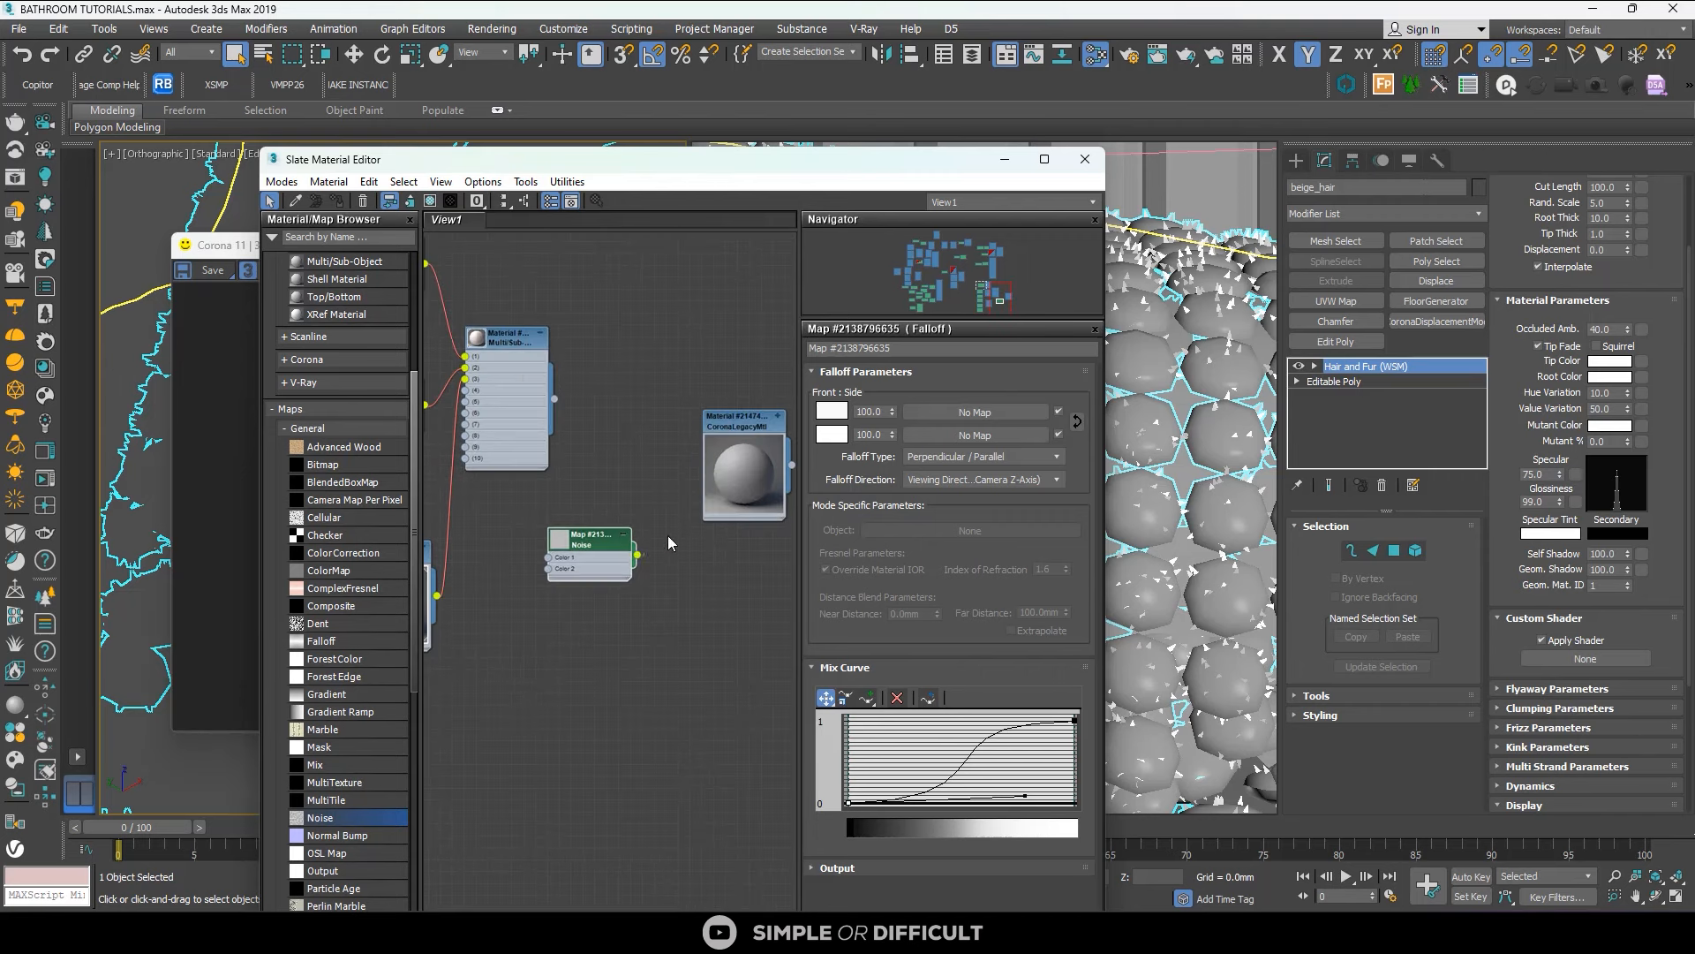
pyautogui.moveTo(637, 555); pyautogui.dragTo(706, 667)
# Give the duplicated CoronaLegacyMtl a light beige diffuse colour with red 242, green 220 and blue 179.
pyautogui.scroll(1, 719, 488)
pyautogui.doubleClick(749, 403)
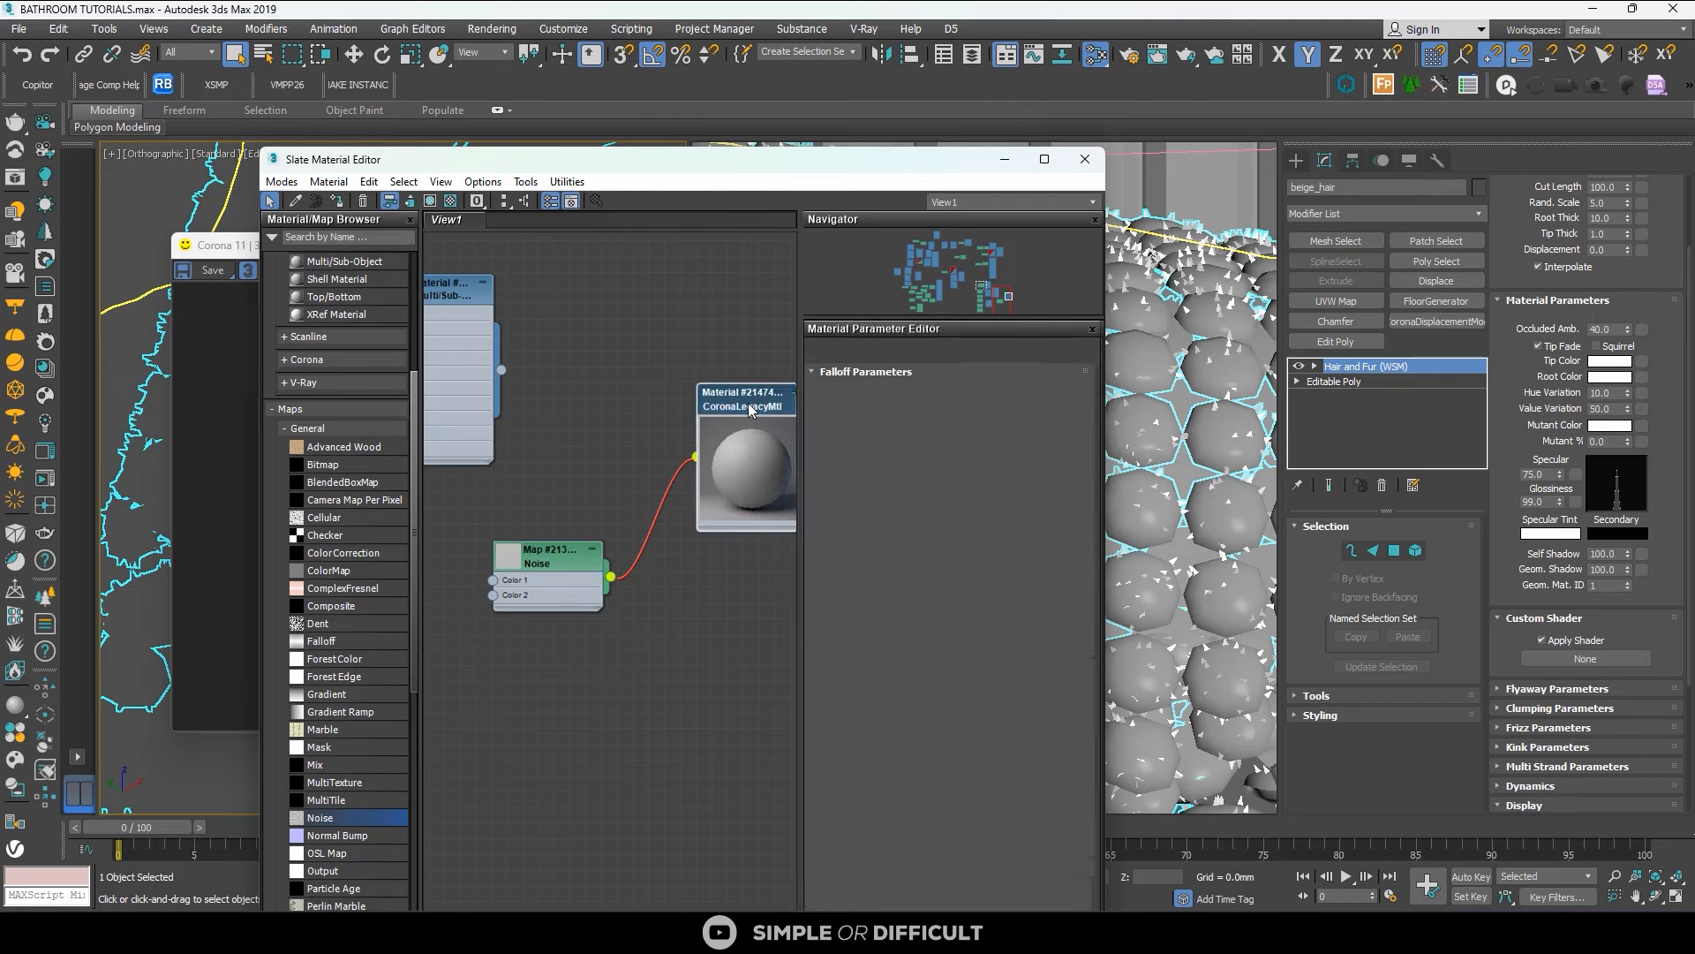
pyautogui.moveTo(749, 403); pyautogui.dragTo(662, 408, button='middle')
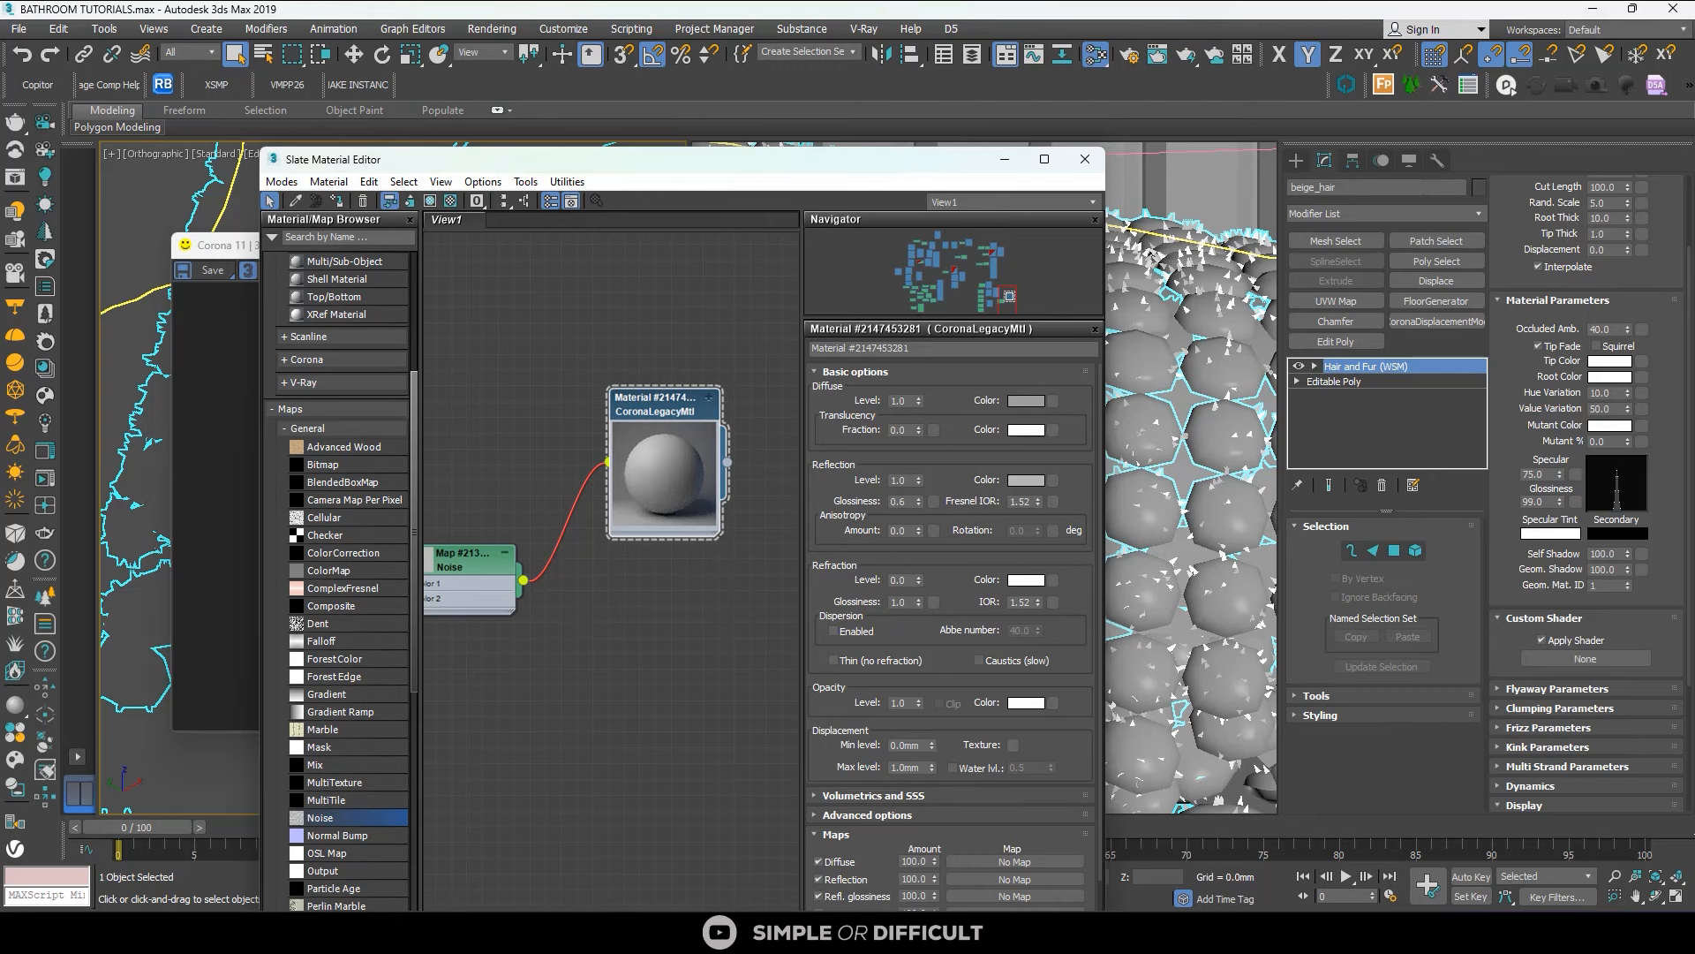
pyautogui.click(1026, 400)
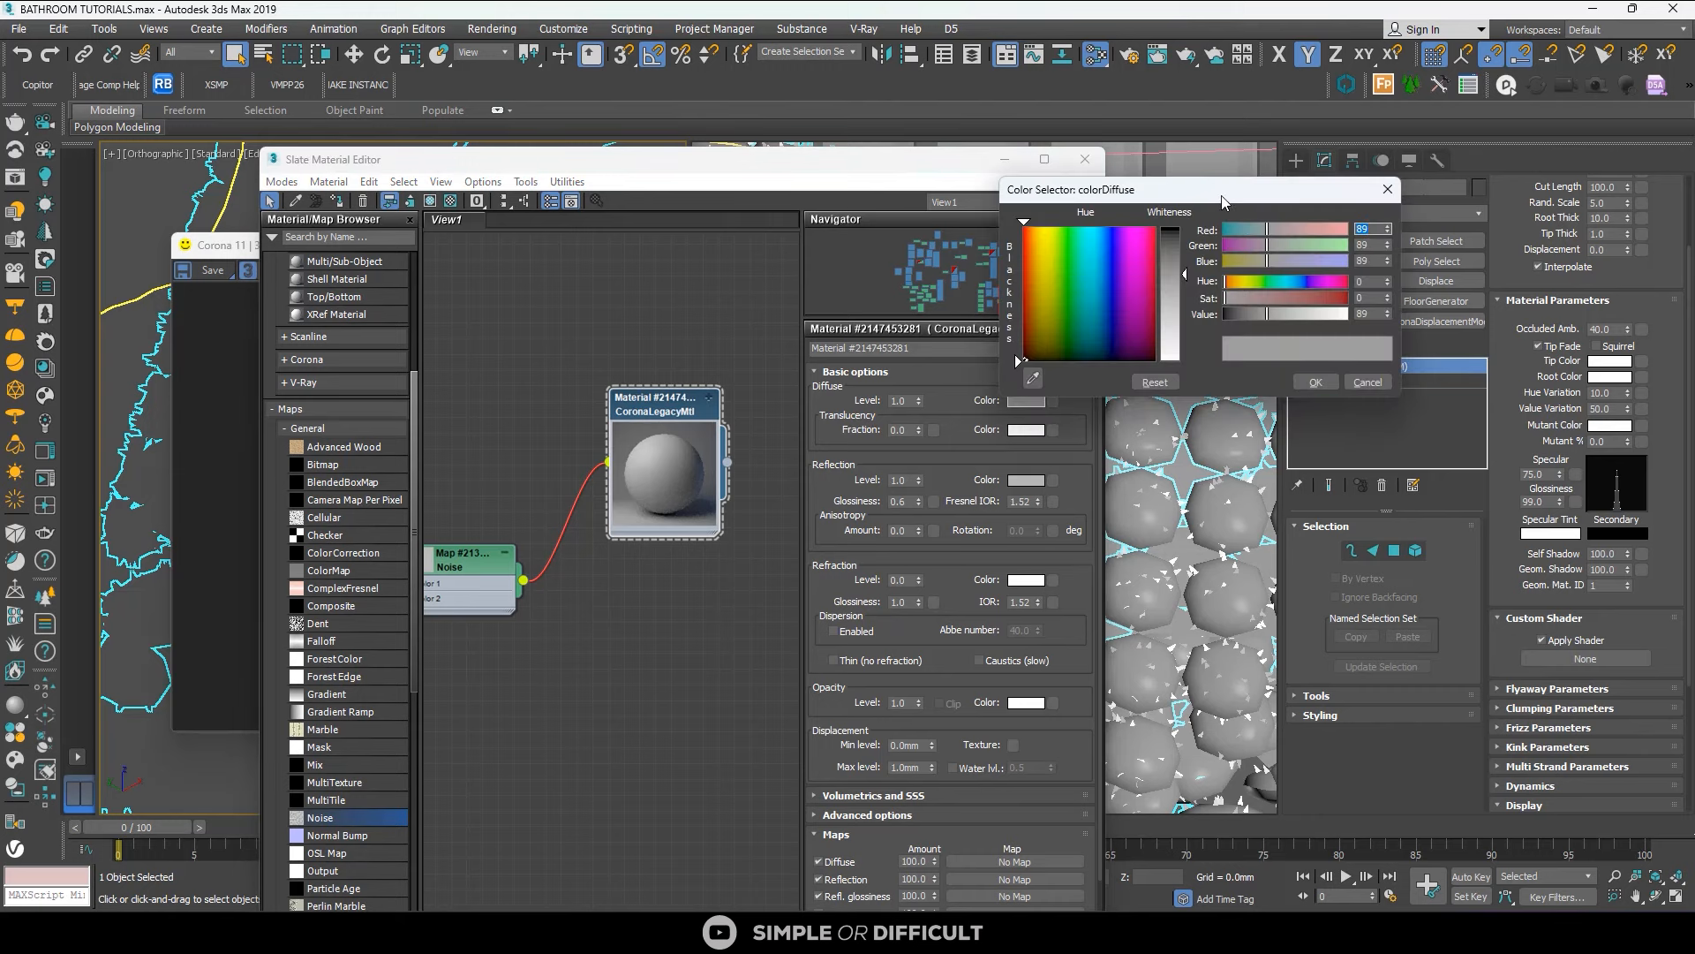
pyautogui.moveTo(1222, 189); pyautogui.dragTo(983, 304)
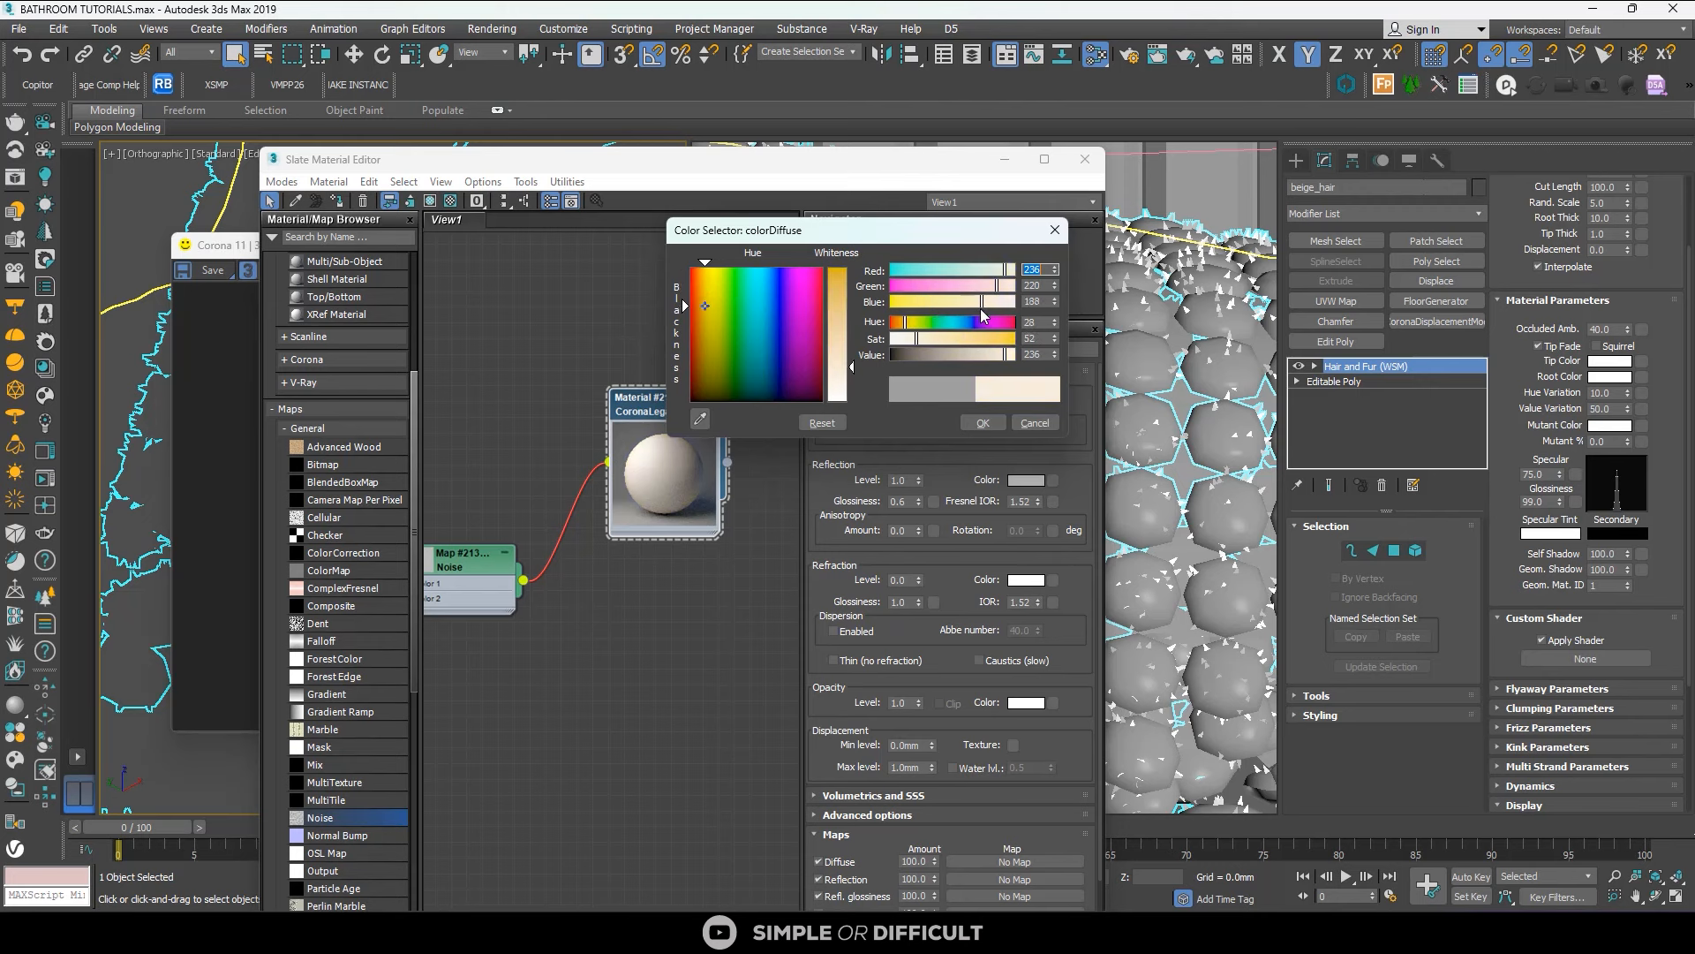
pyautogui.moveTo(979, 311); pyautogui.dragTo(977, 305)
pyautogui.click(1009, 272)
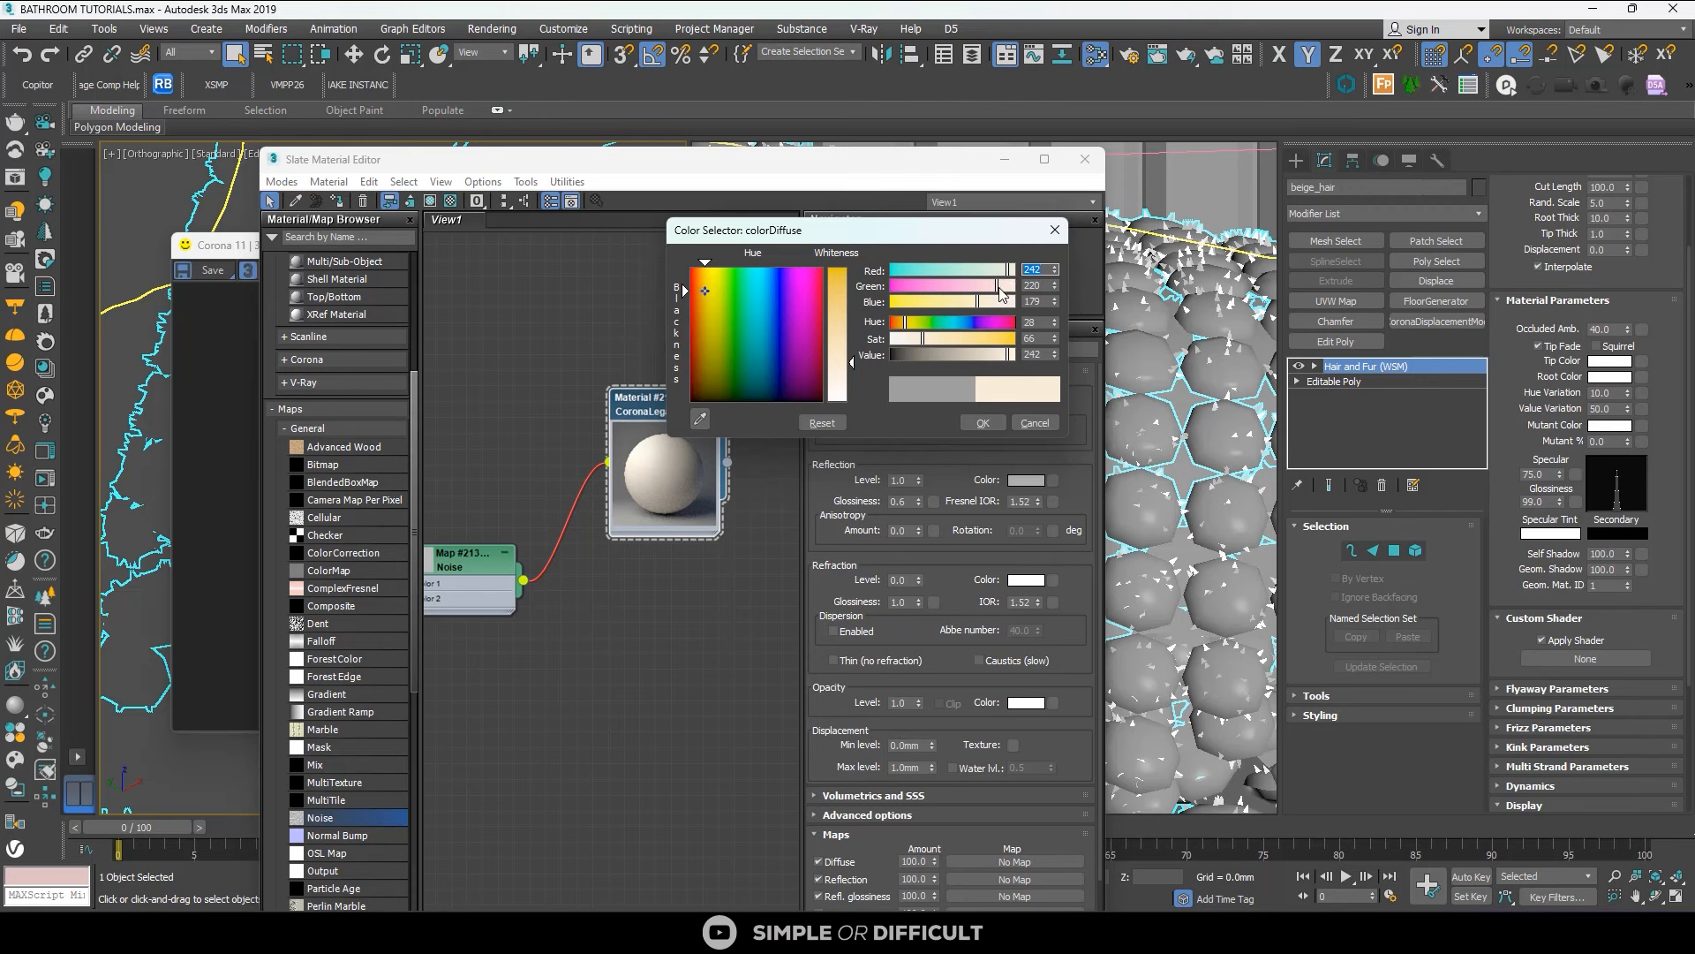
# Fine-tune the material's diffuse colour to red 245, green 213 and blue 179.
pyautogui.click(1054, 283)
pyautogui.click(1054, 284)
pyautogui.click(1054, 284)
pyautogui.click(1055, 284)
pyautogui.click(1054, 283)
pyautogui.click(1054, 284)
pyautogui.click(1055, 283)
pyautogui.click(1055, 283)
pyautogui.click(1055, 266)
pyautogui.click(1055, 266)
pyautogui.click(1055, 266)
pyautogui.click(1055, 288)
pyautogui.click(1055, 288)
pyautogui.click(1055, 288)
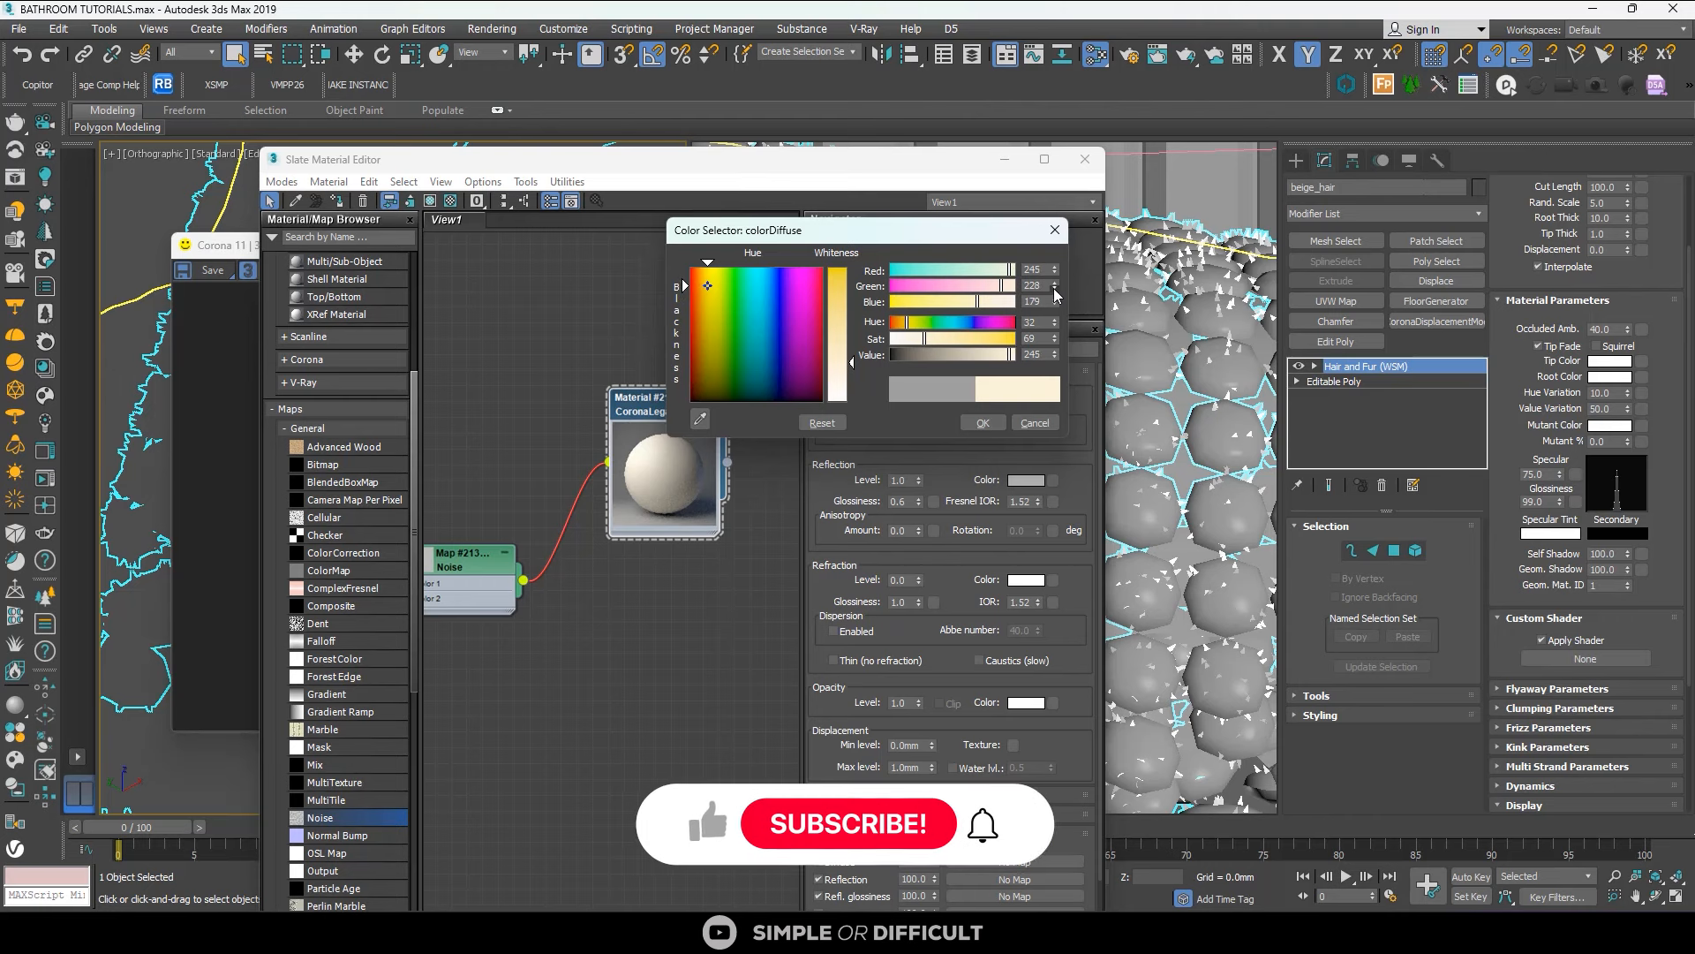
pyautogui.click(1056, 288)
pyautogui.click(1055, 288)
pyautogui.click(1055, 288)
pyautogui.click(1055, 288)
pyautogui.click(1055, 288)
pyautogui.click(1055, 289)
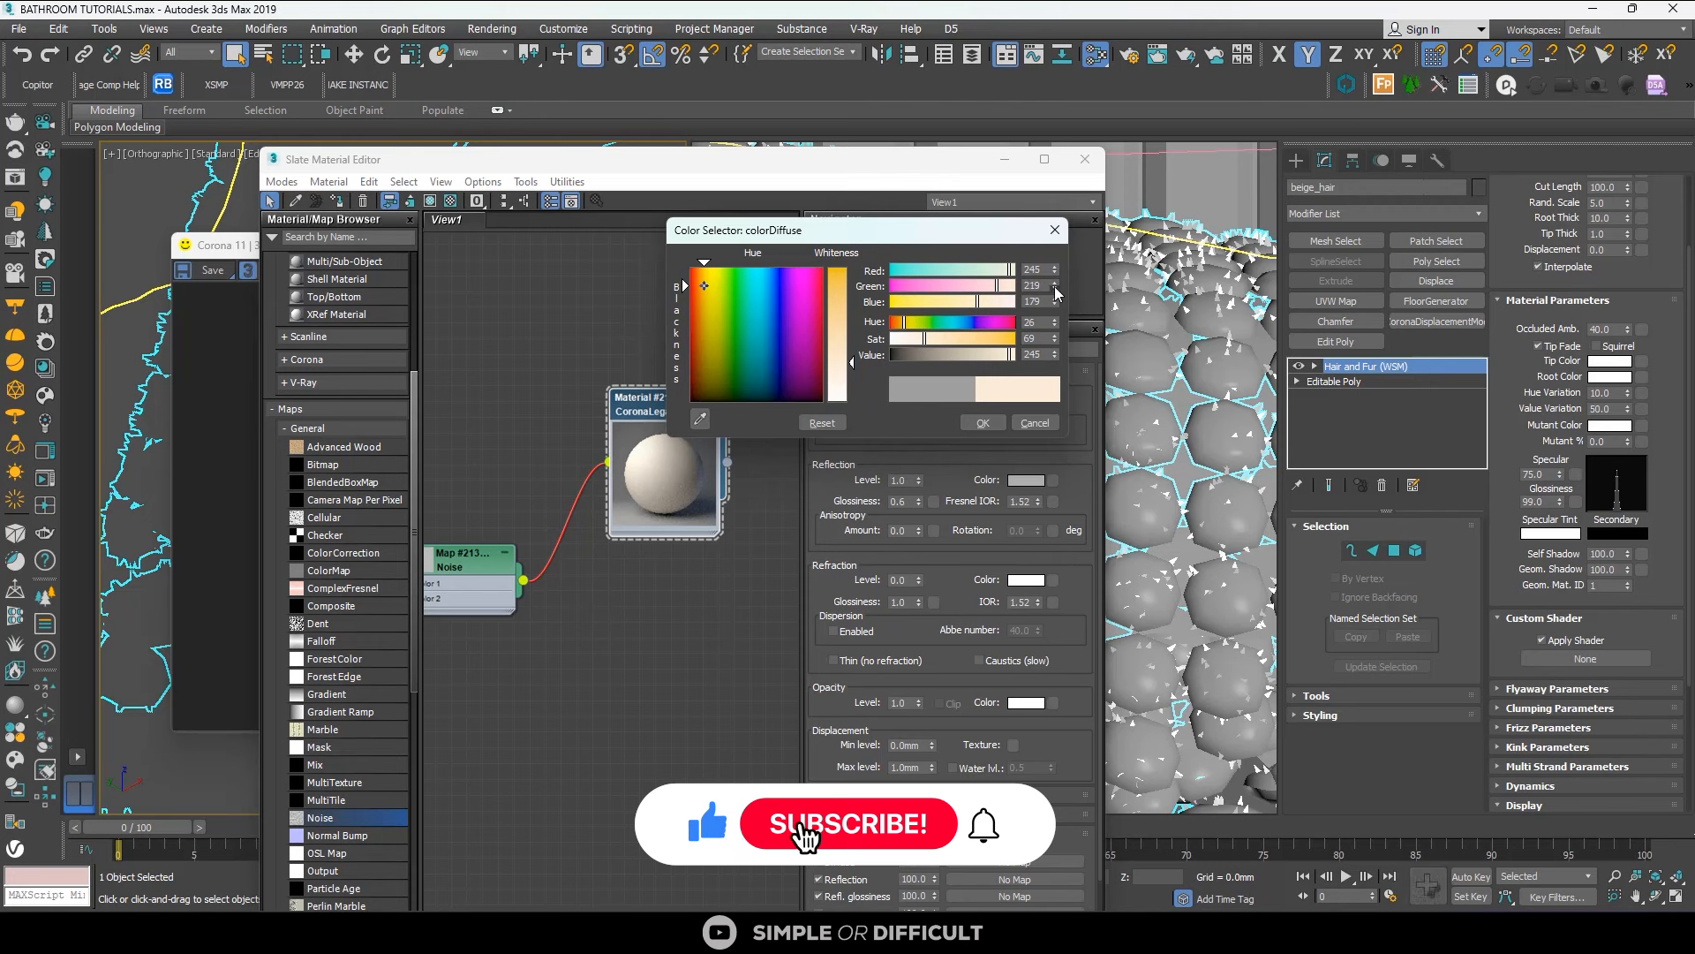
pyautogui.click(1055, 289)
pyautogui.click(1055, 289)
pyautogui.click(1056, 289)
pyautogui.click(1055, 289)
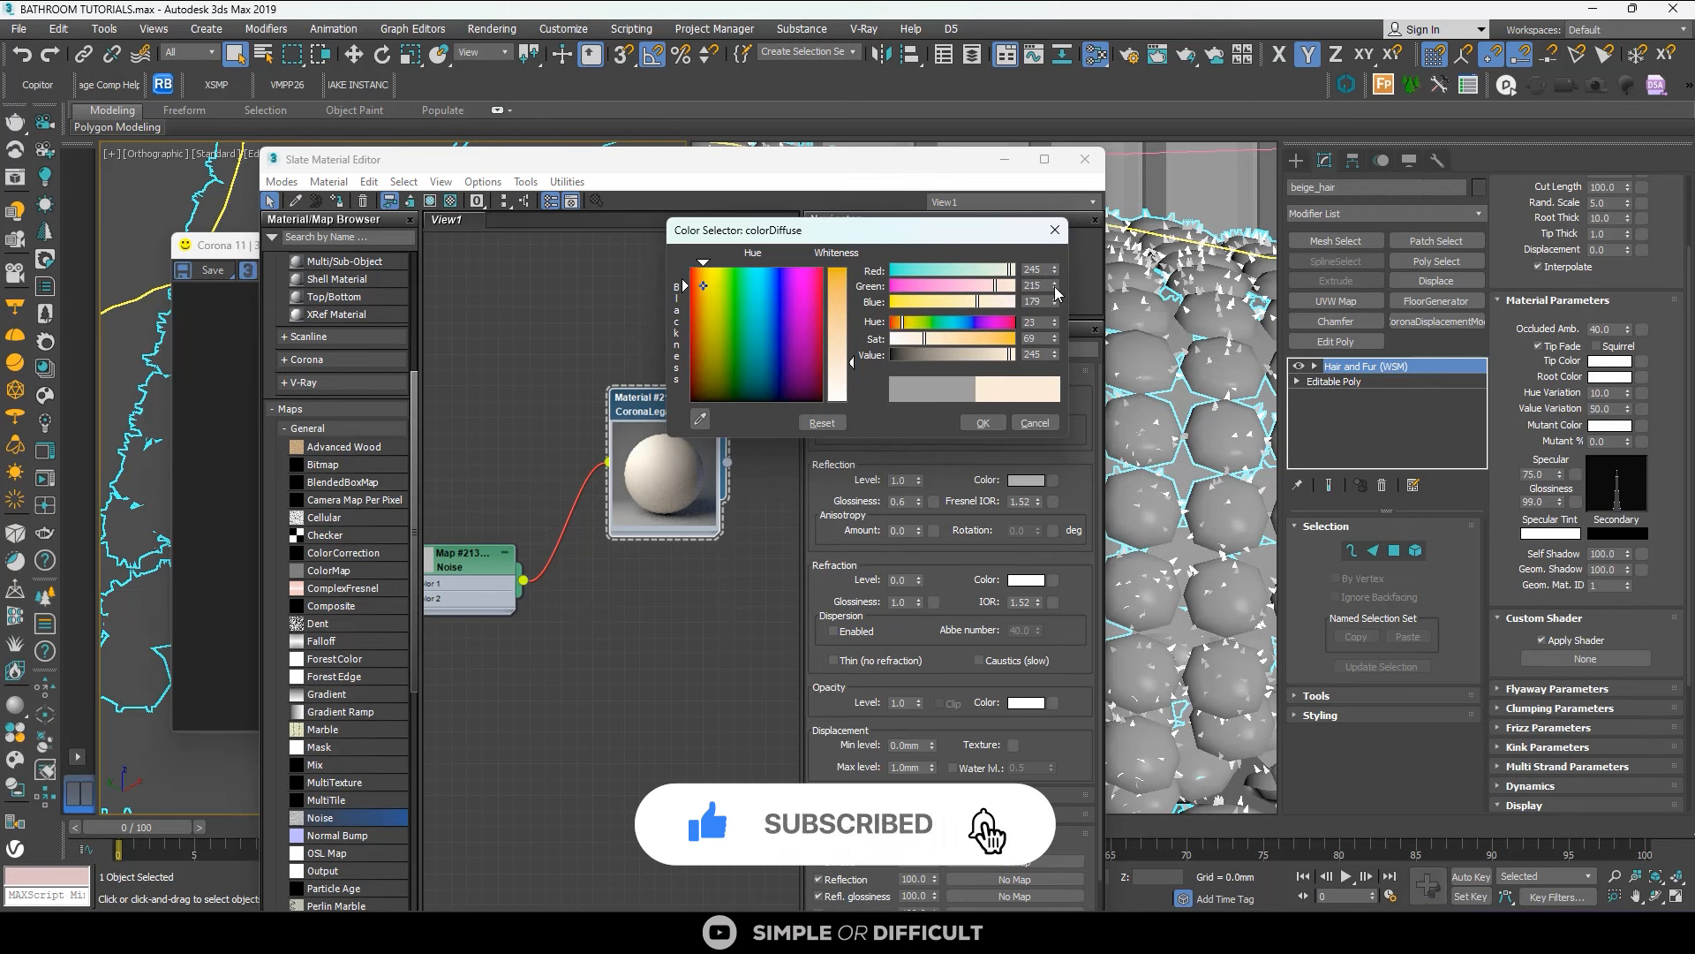
pyautogui.click(1055, 288)
pyautogui.click(1055, 289)
pyautogui.click(982, 423)
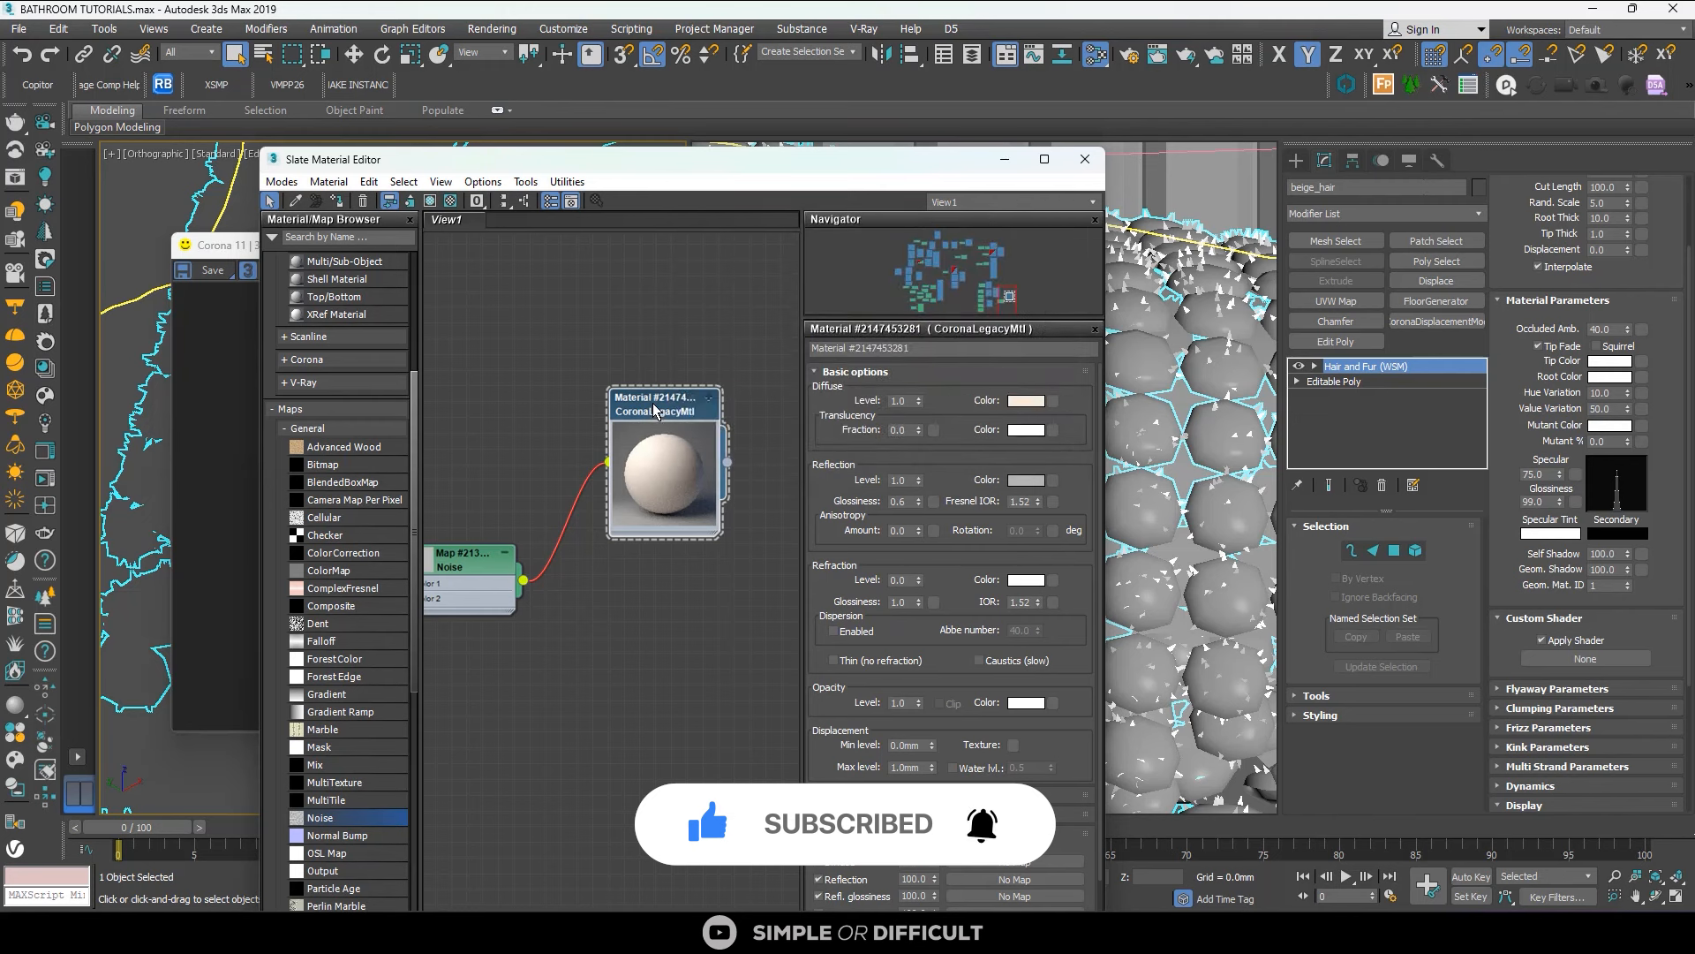
# Assign the beige CoronaLegacyMtl to the hair modifier's Custom Shader slot and minimise the Slate Material Editor.
pyautogui.scroll(-1, 654, 410)
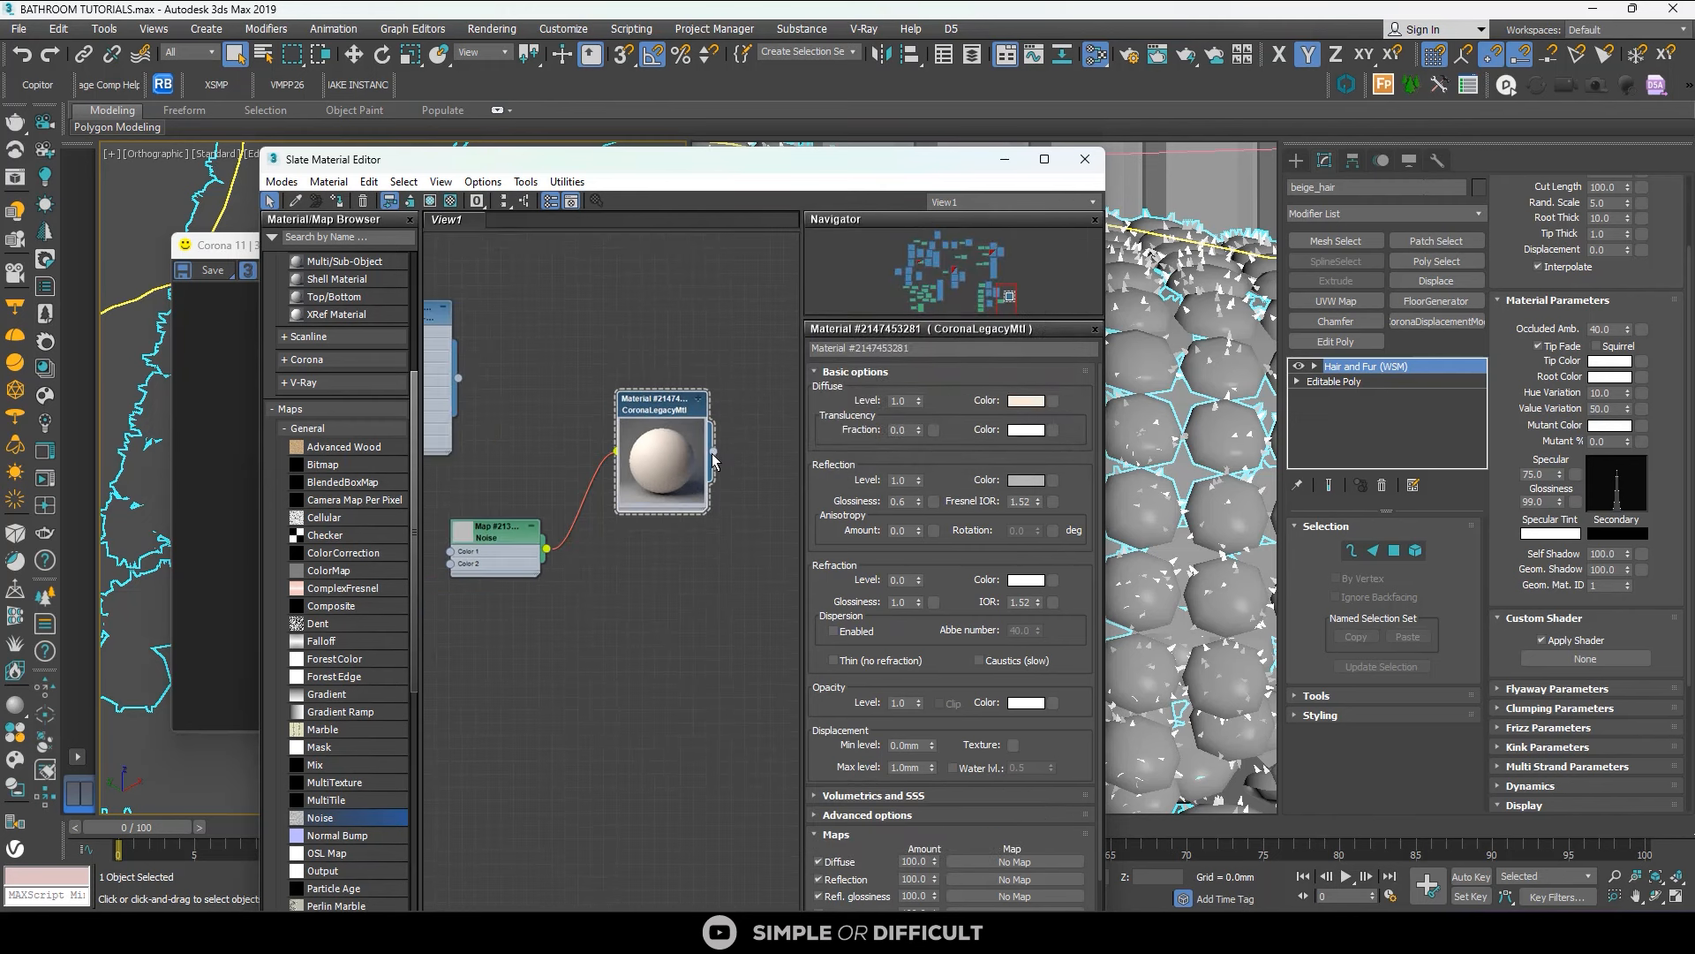
pyautogui.moveTo(714, 461); pyautogui.dragTo(1547, 670)
pyautogui.click(807, 512)
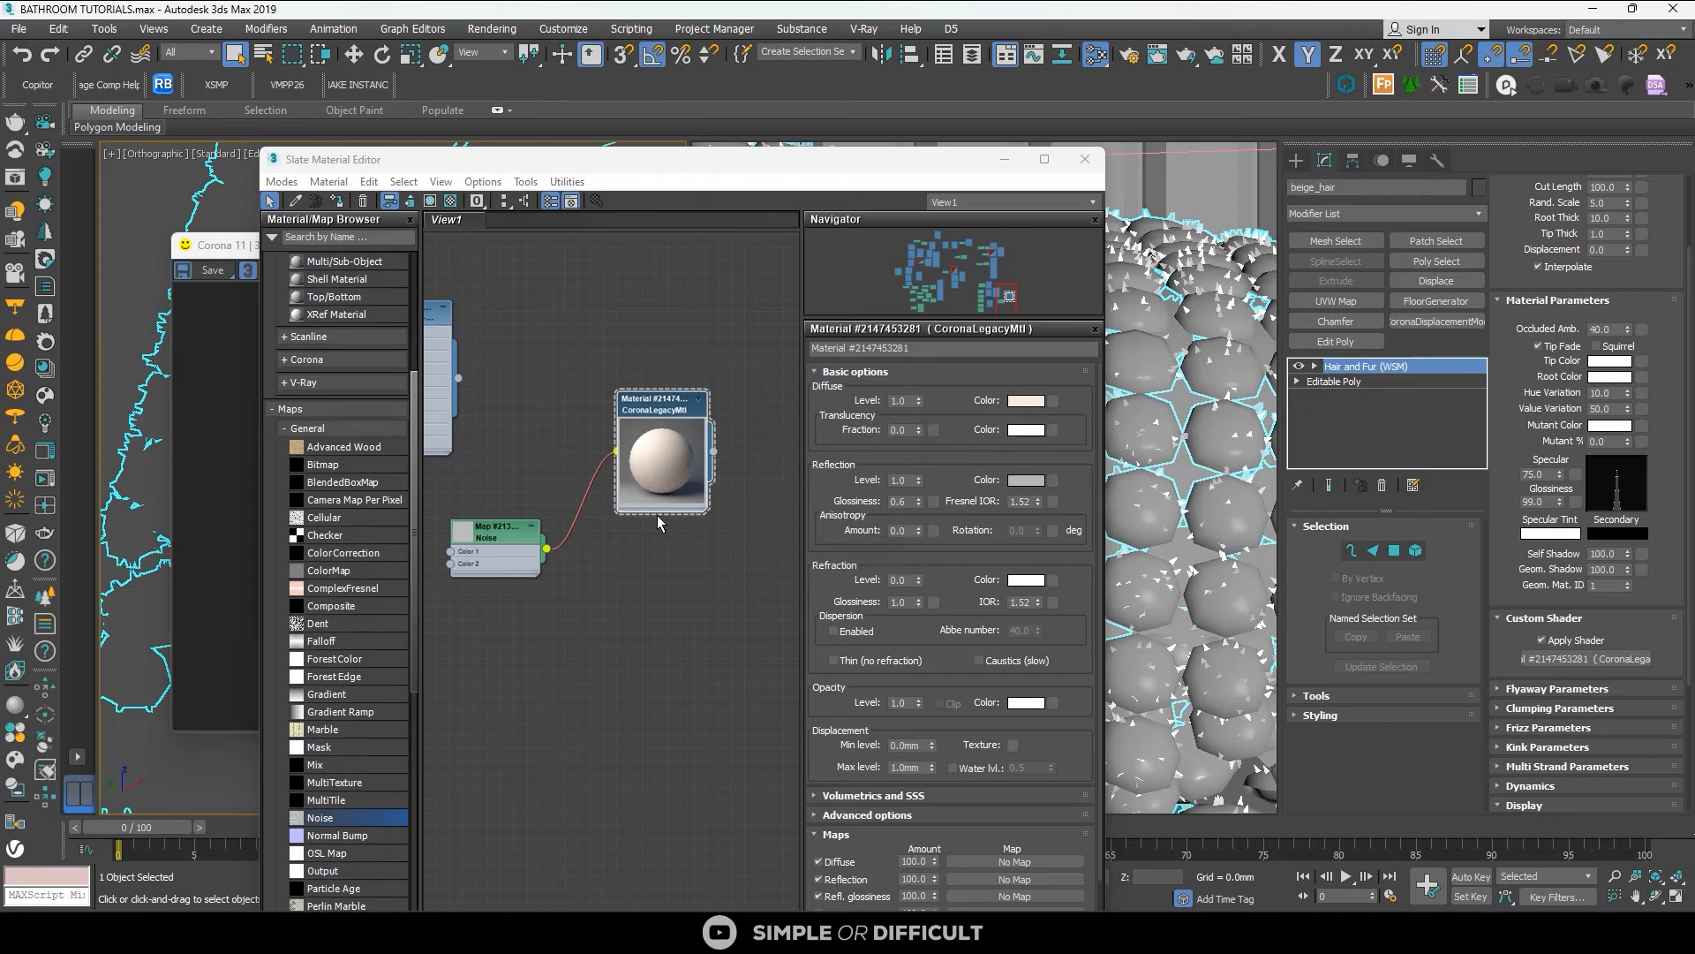
pyautogui.click(1007, 161)
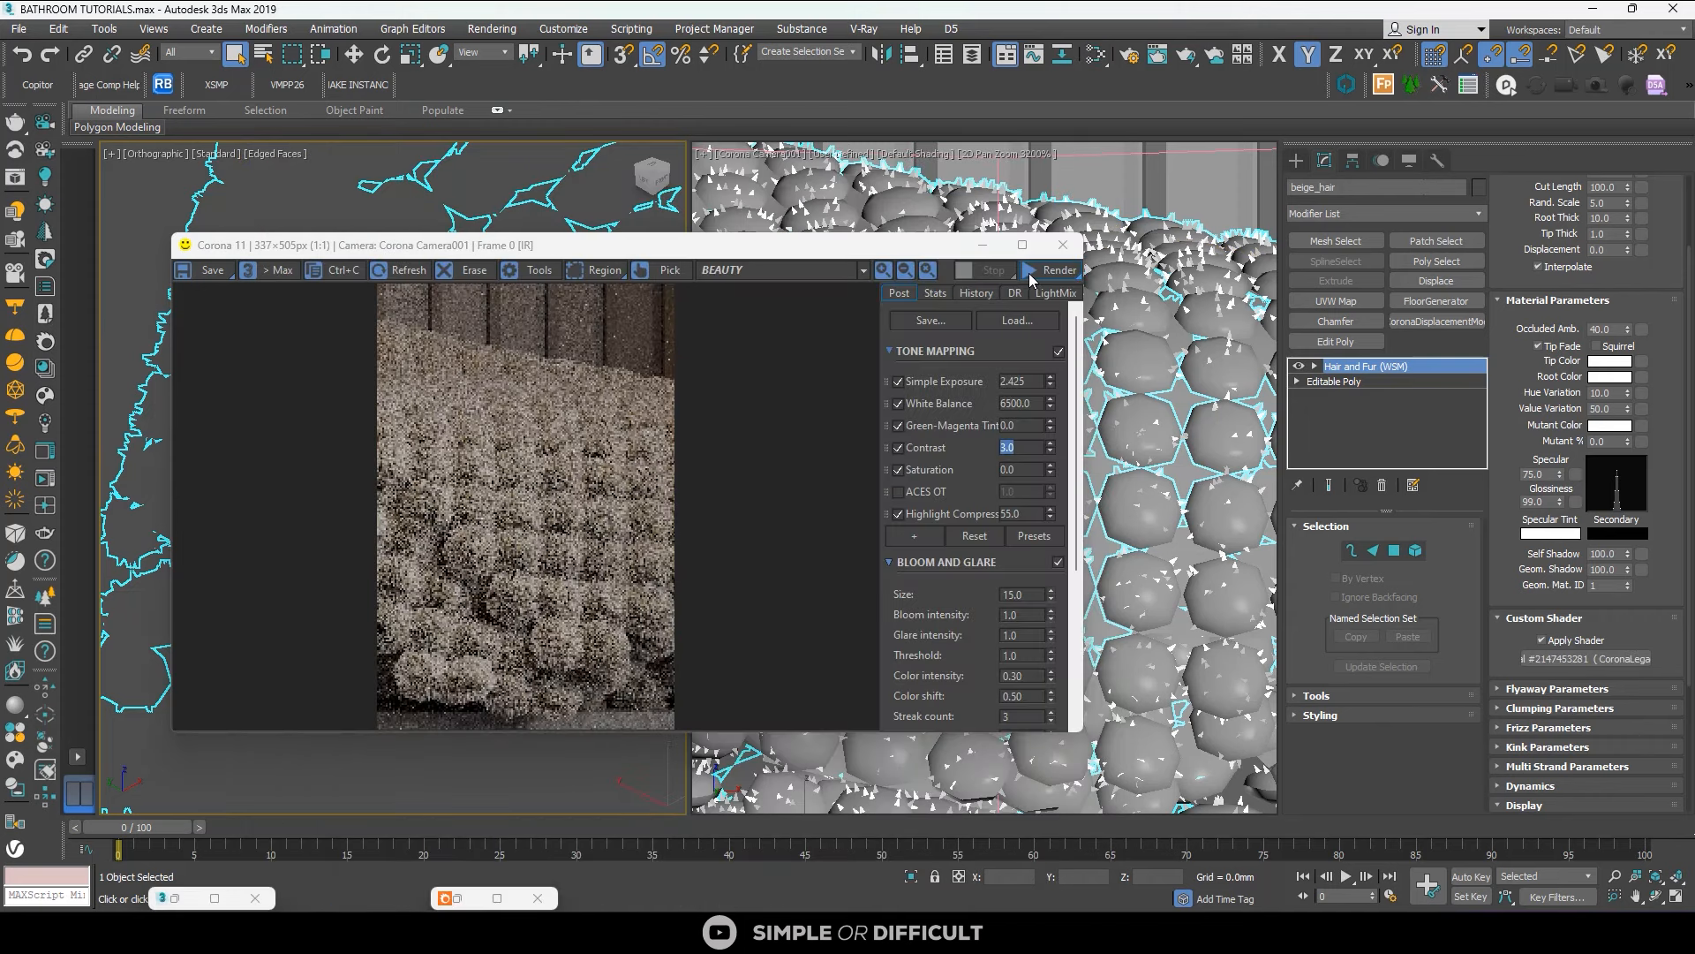
# Save the scene and run the Corona interactive render to check the hair's colour up close.
pyautogui.click(18, 28)
pyautogui.click(42, 166)
pyautogui.click(1070, 272)
pyautogui.click(1063, 293)
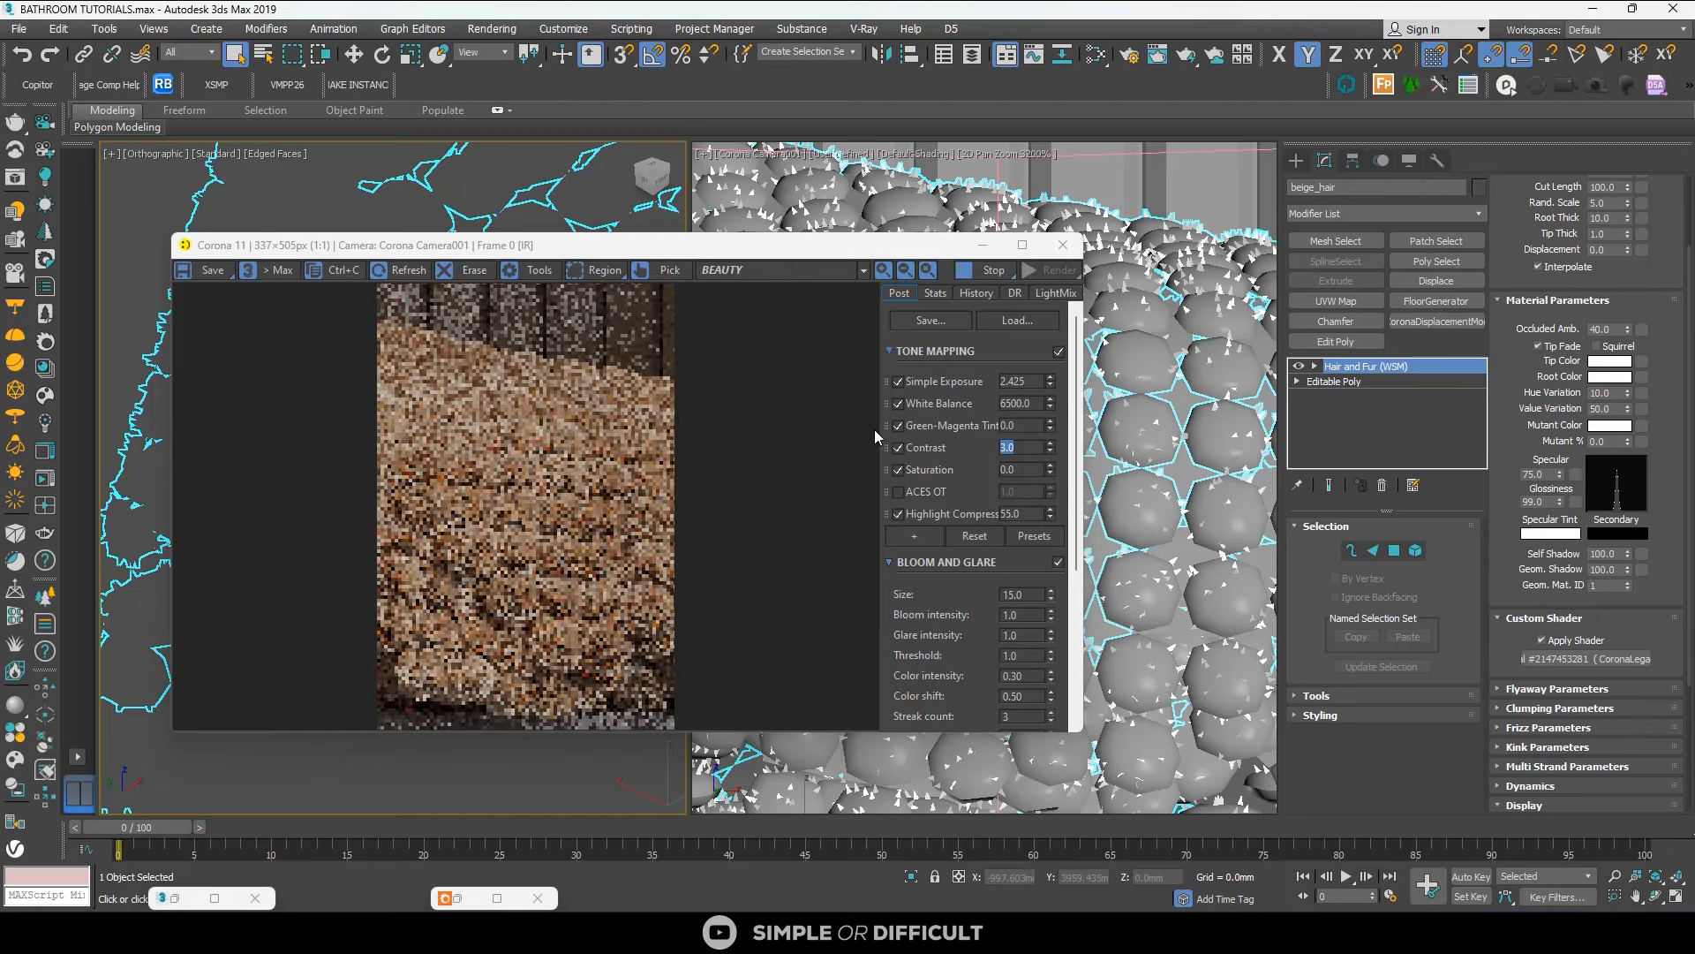
pyautogui.scroll(2, 523, 507)
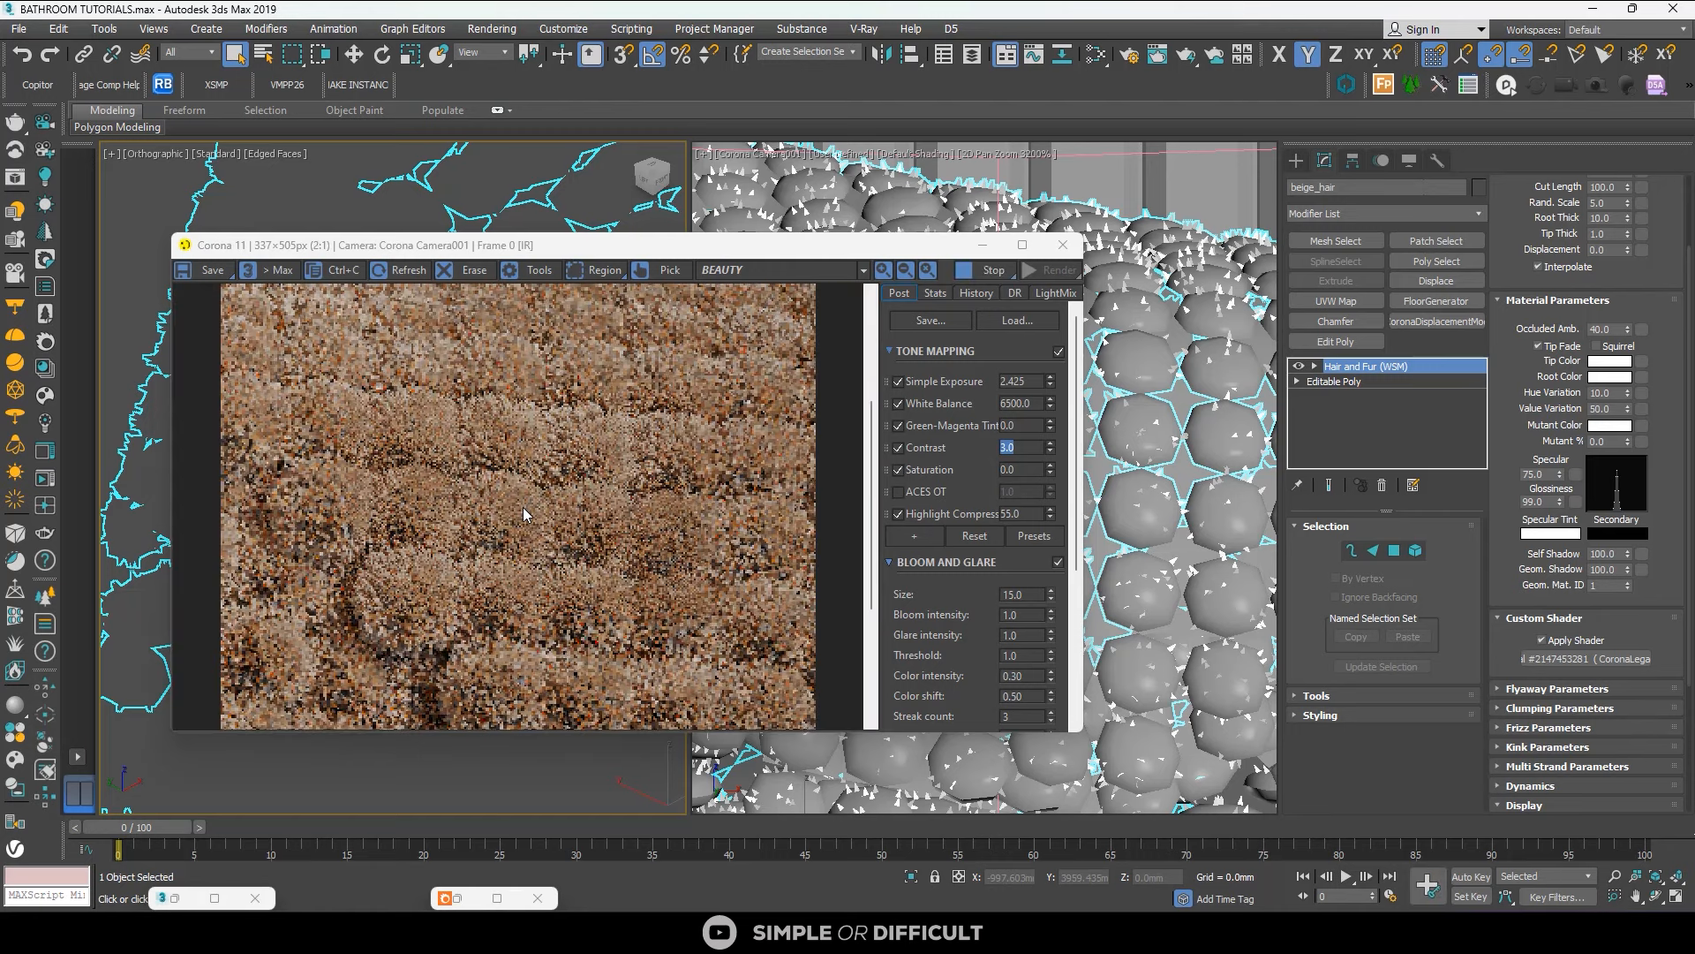
pyautogui.scroll(-1, 523, 506)
pyautogui.scroll(-1, 541, 439)
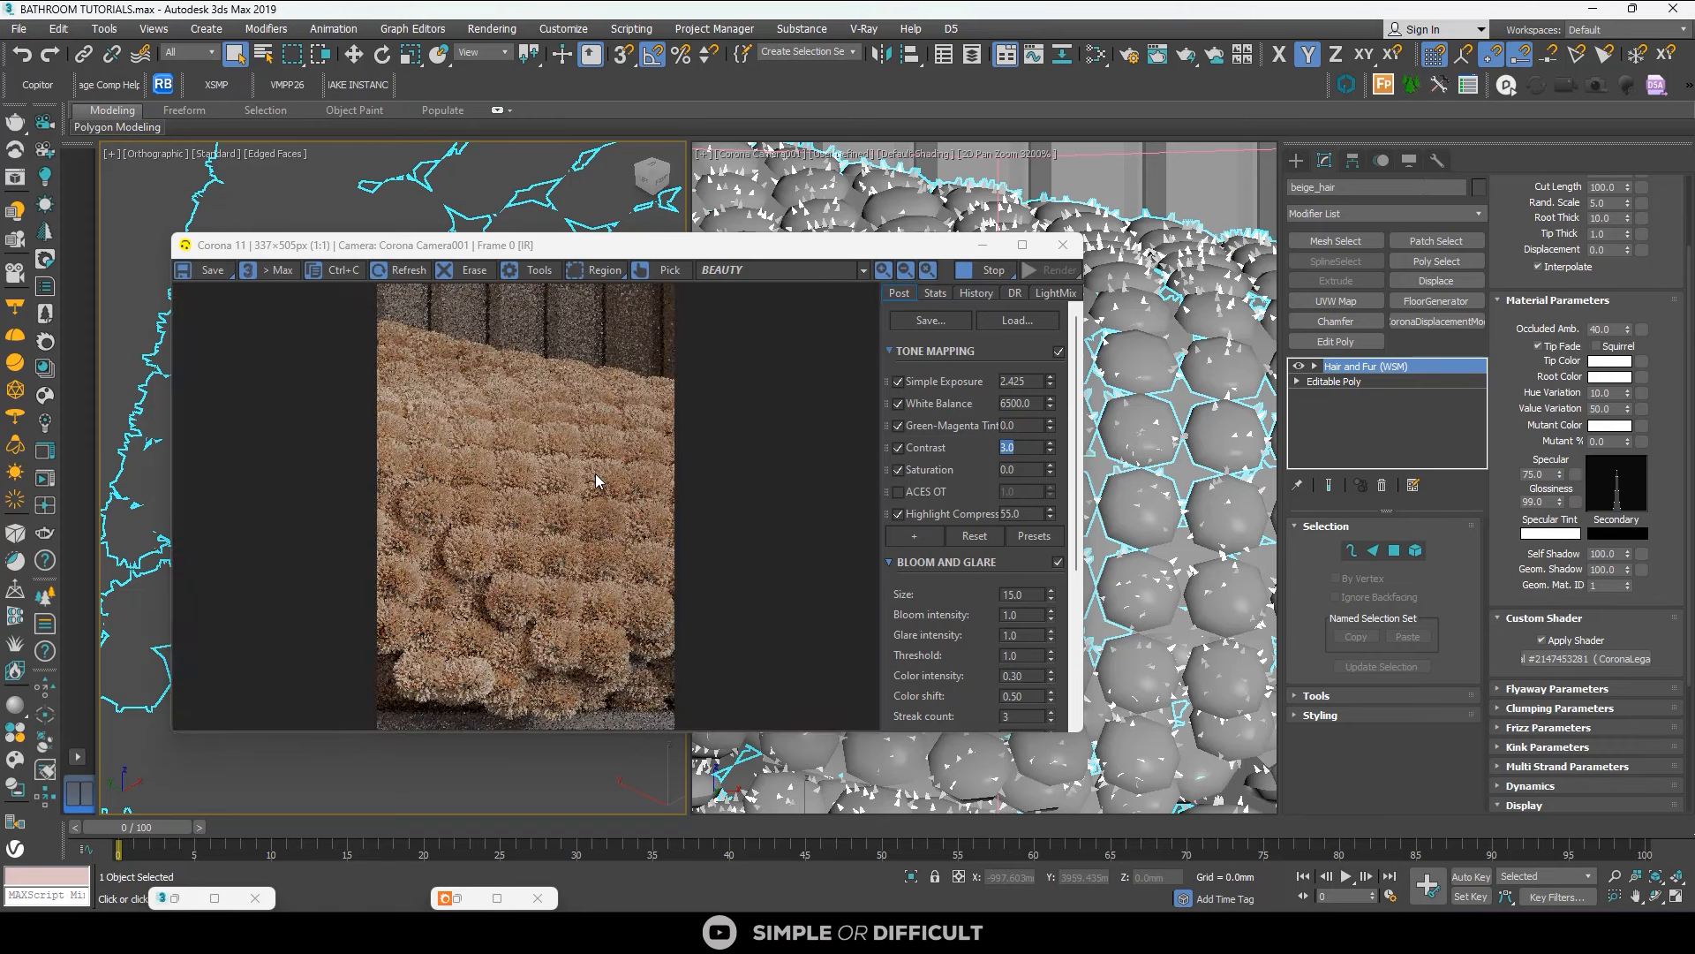
pyautogui.scroll(2, 534, 609)
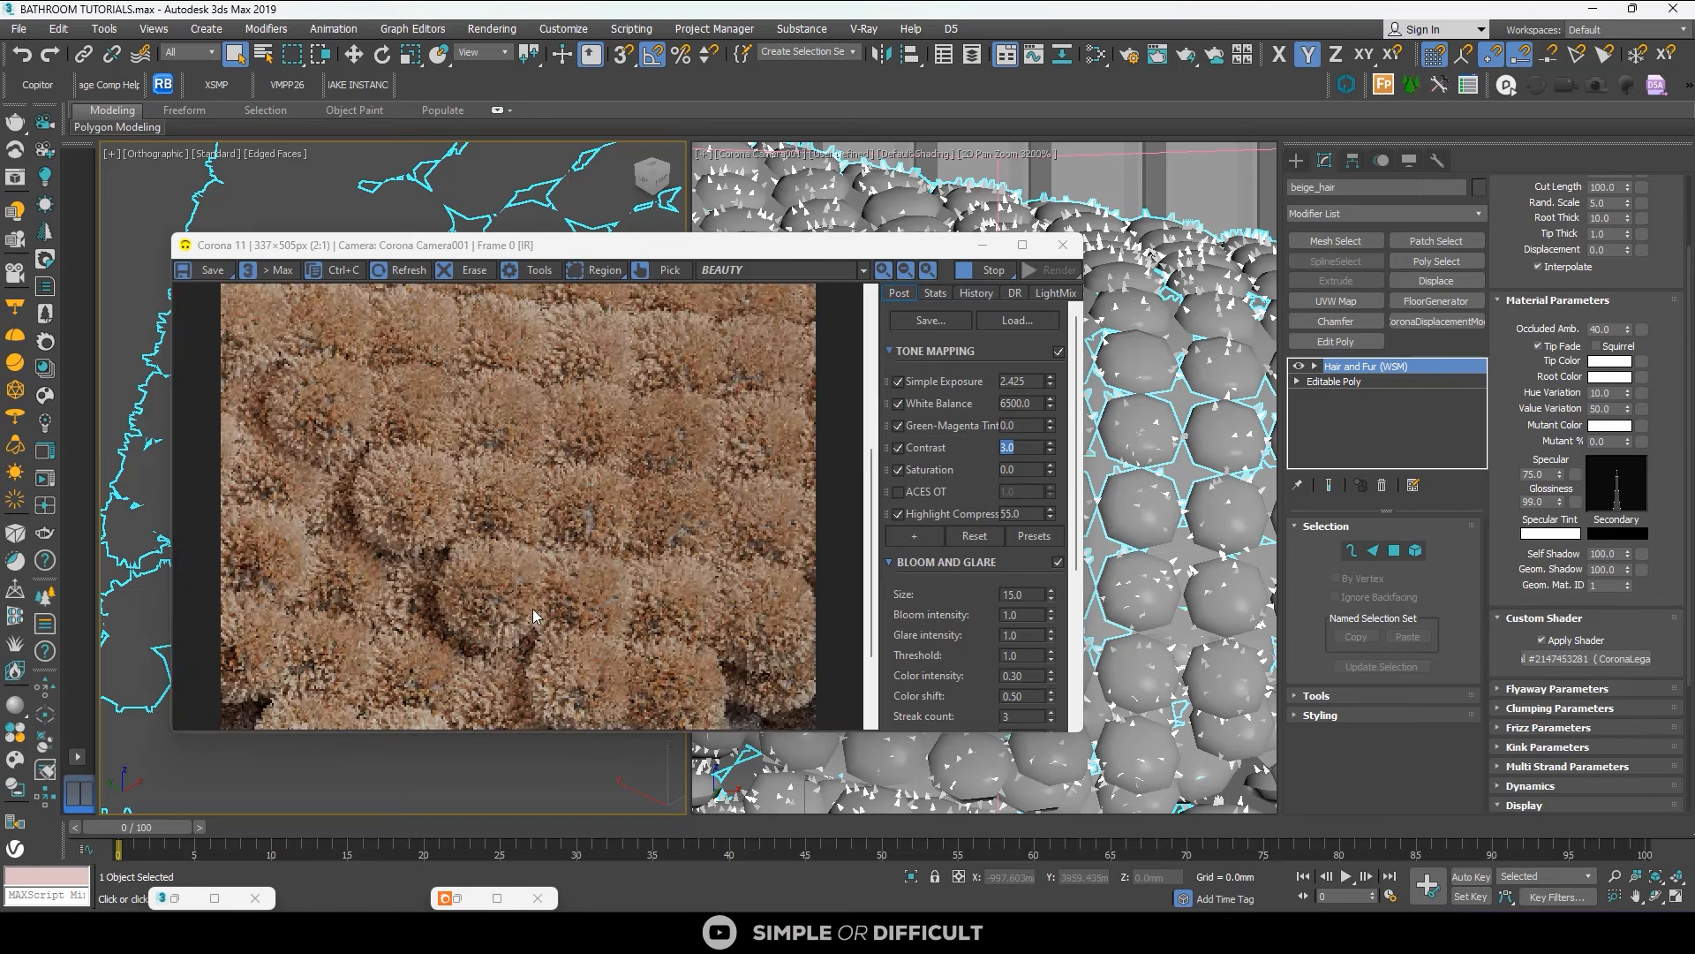
pyautogui.scroll(-2, 551, 574)
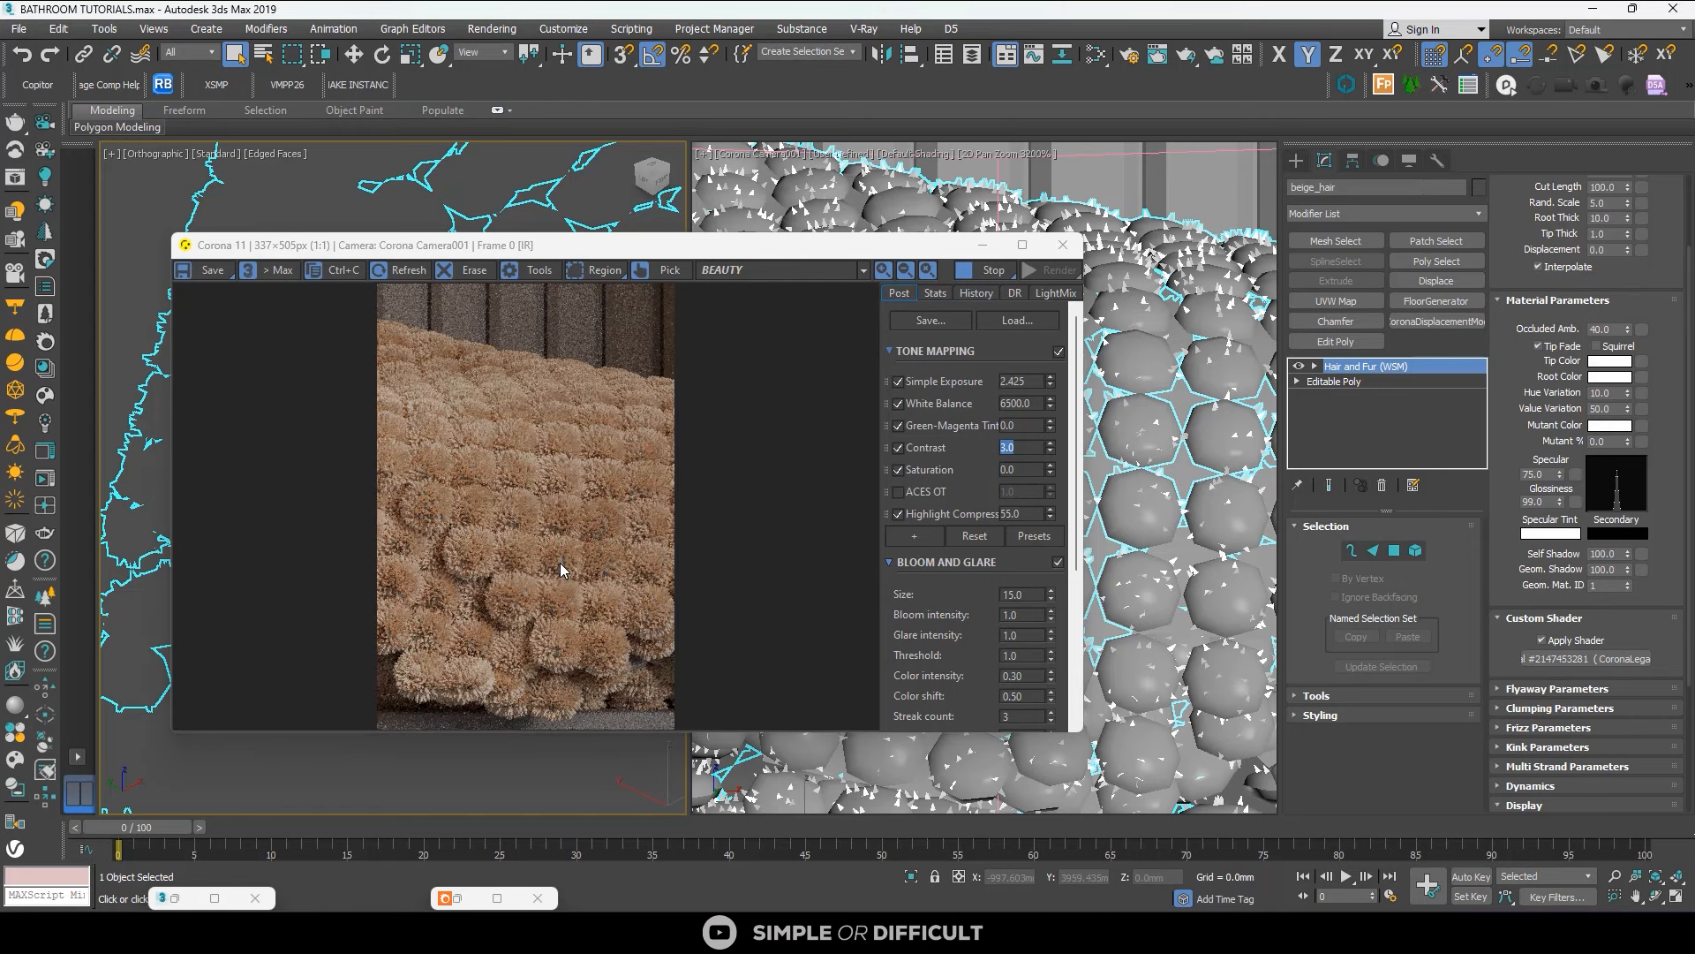
# Reopen the beige material and lower its diffuse colour's saturation to 42.
pyautogui.click(1095, 55)
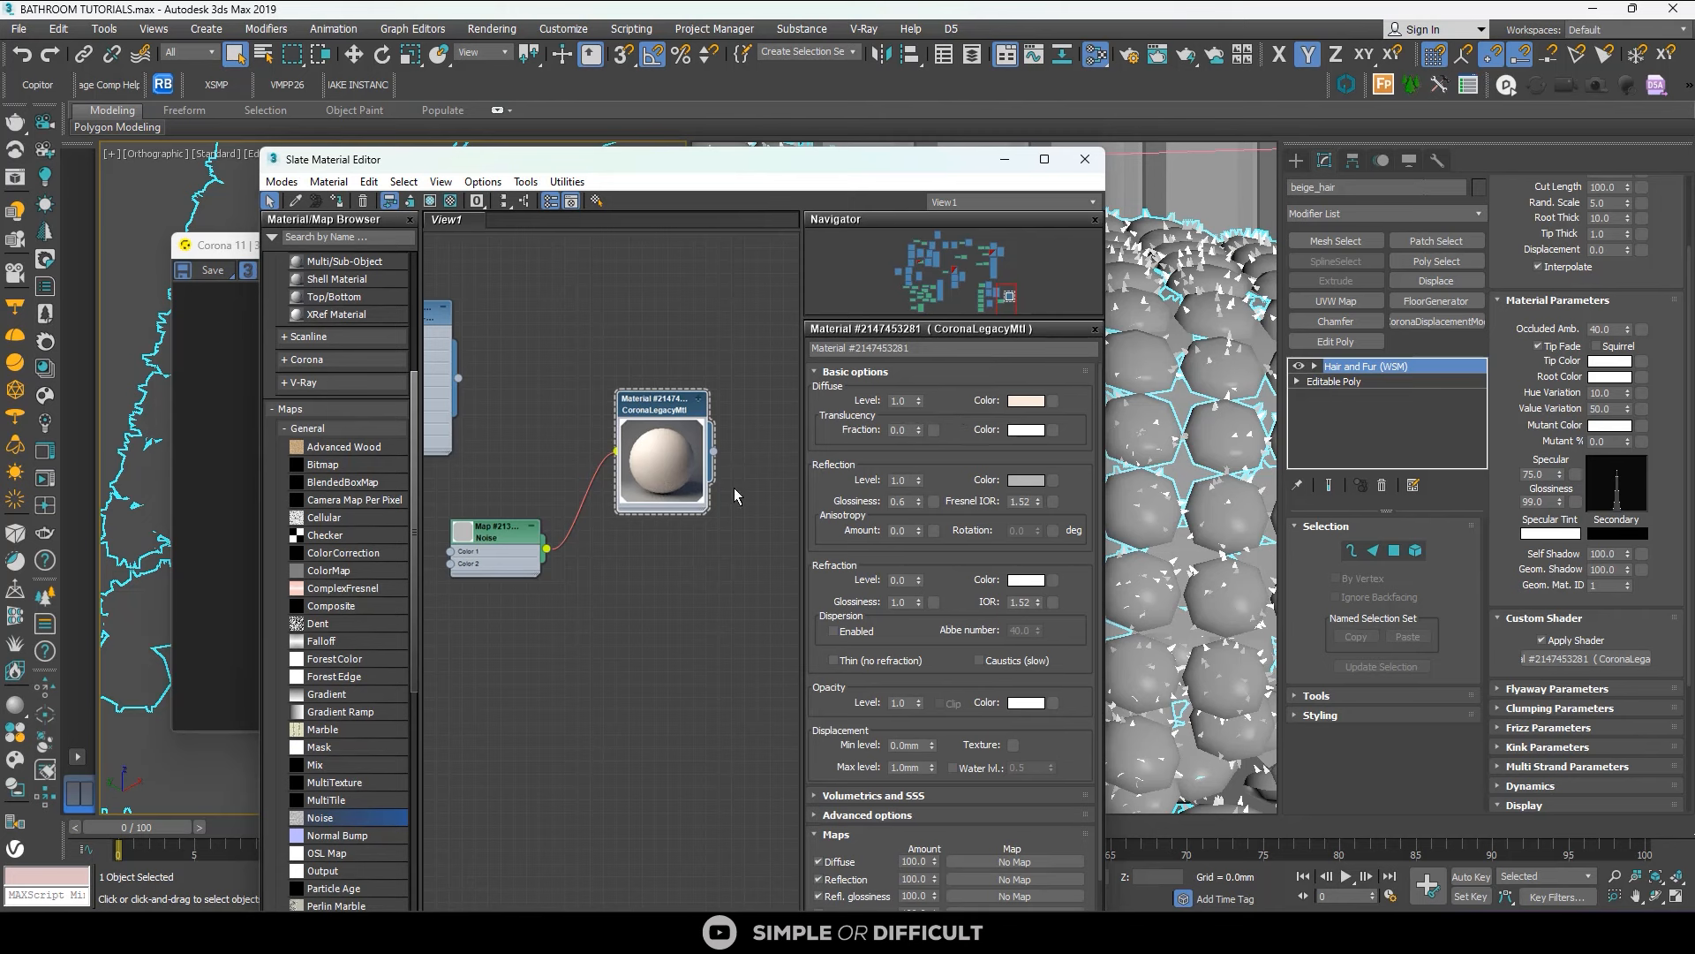
pyautogui.click(1030, 402)
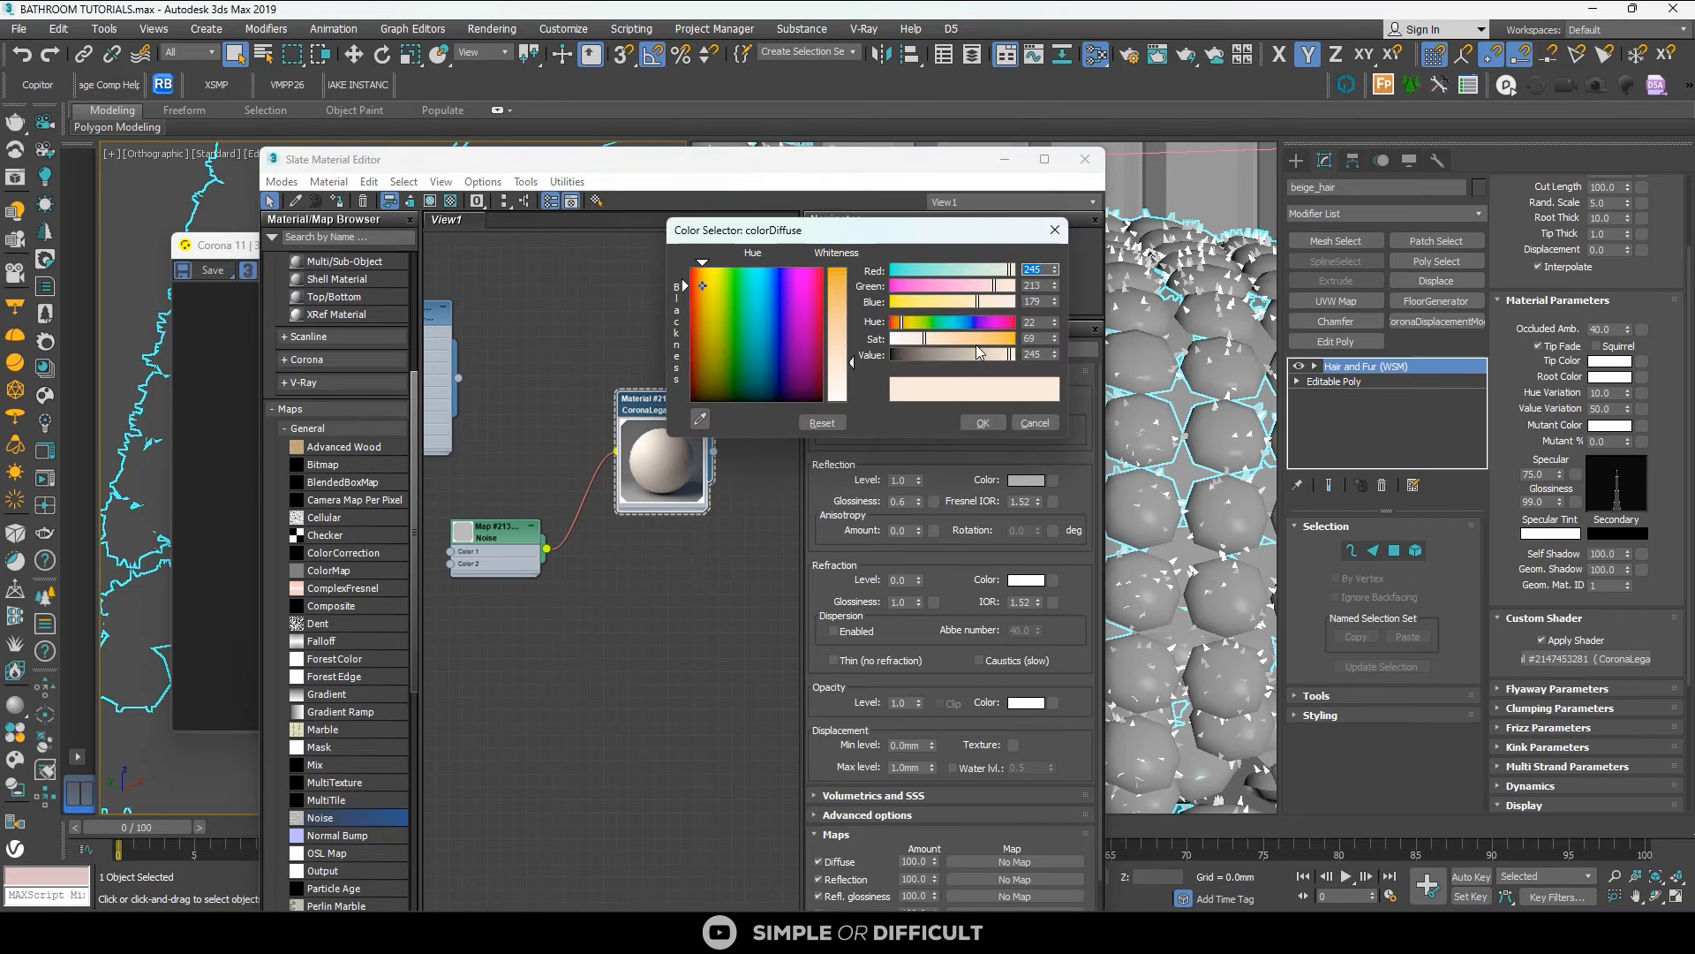
pyautogui.moveTo(915, 339); pyautogui.dragTo(910, 337)
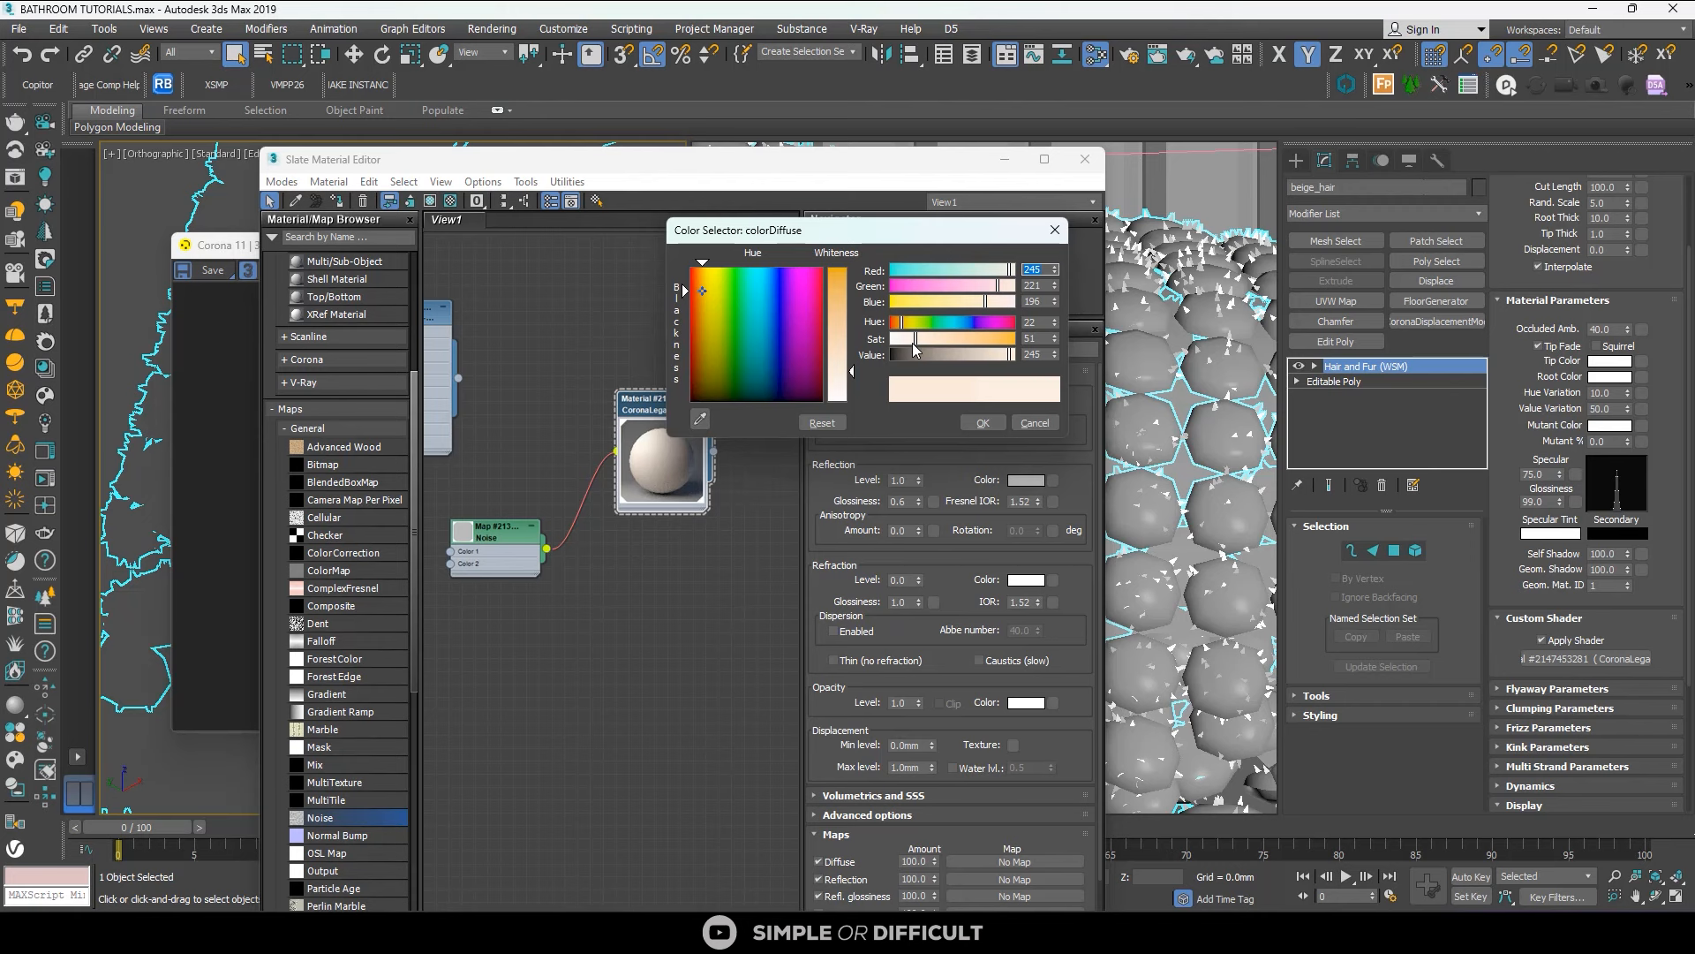
pyautogui.click(911, 342)
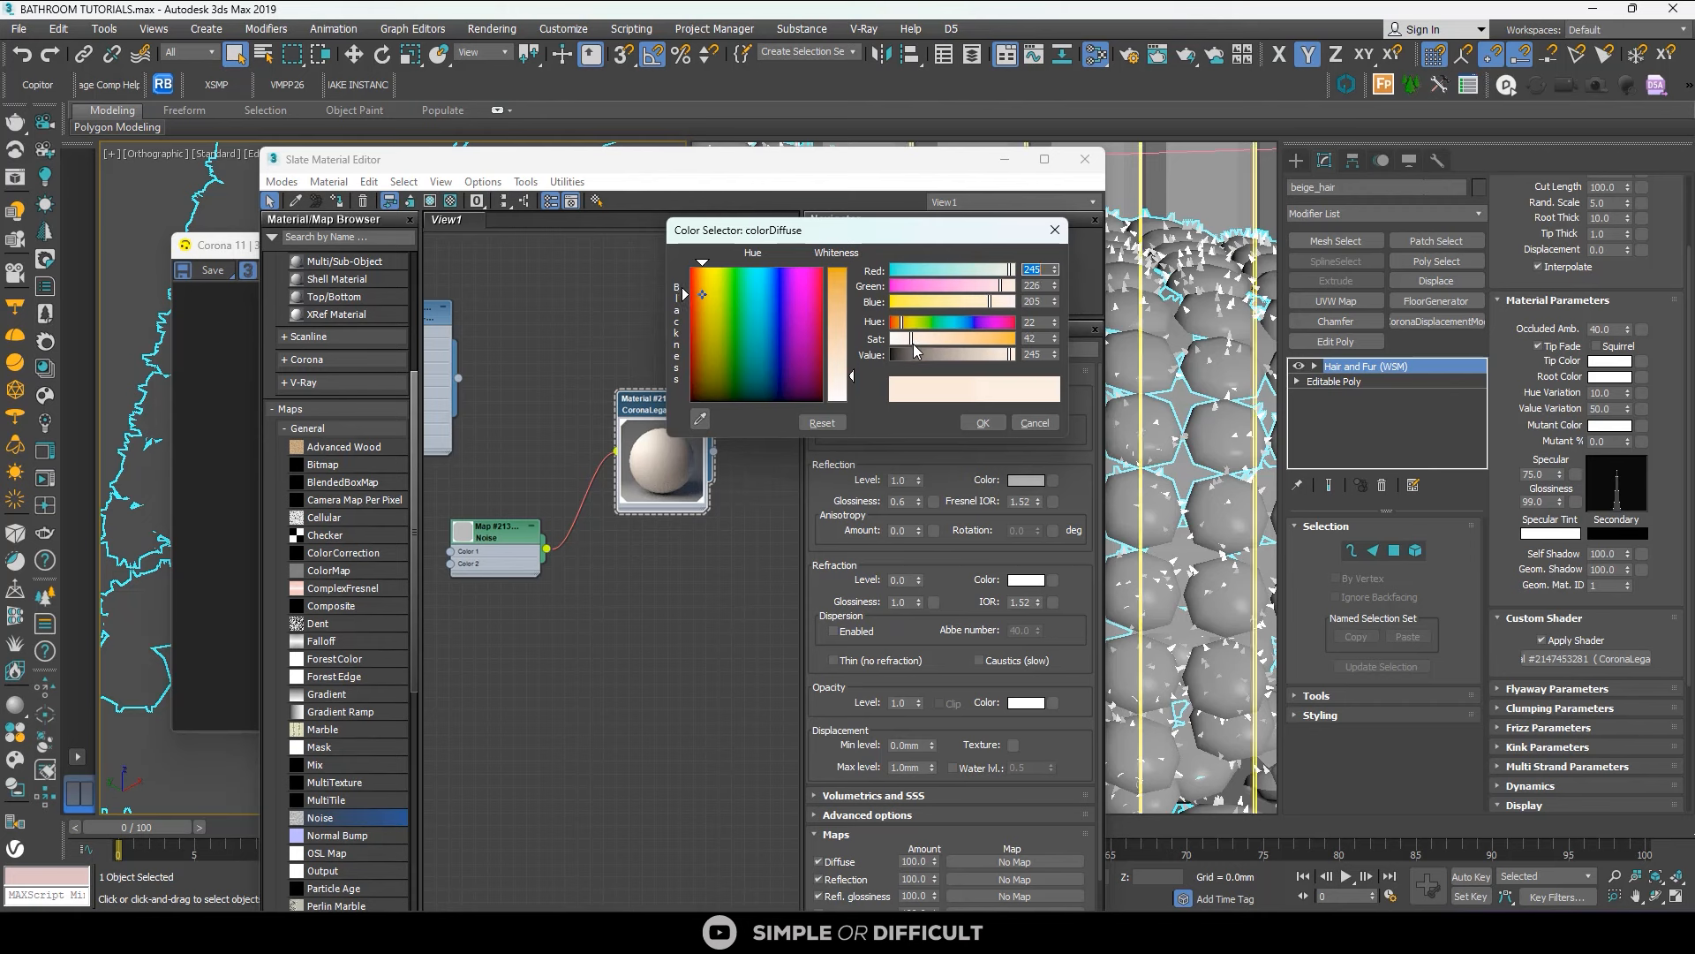
pyautogui.click(984, 421)
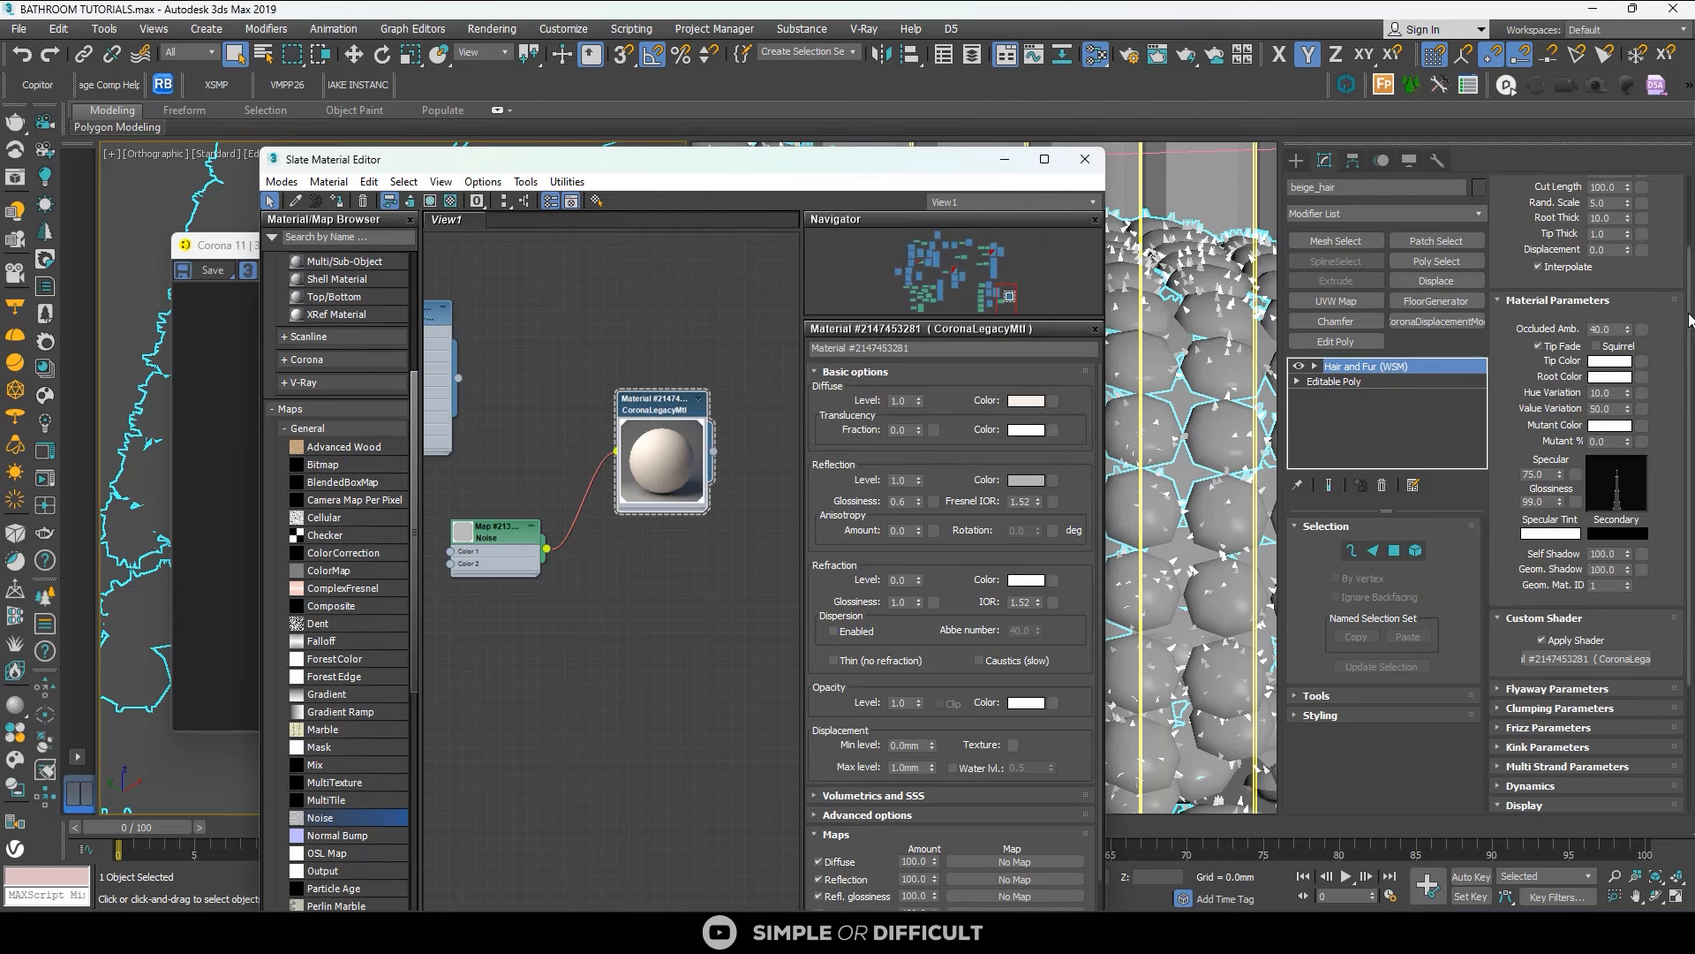
# Stop the interactive render and arrange the Slate Material Editor and the render window so the camera view is accessible.
pyautogui.scroll(3, 1691, 323)
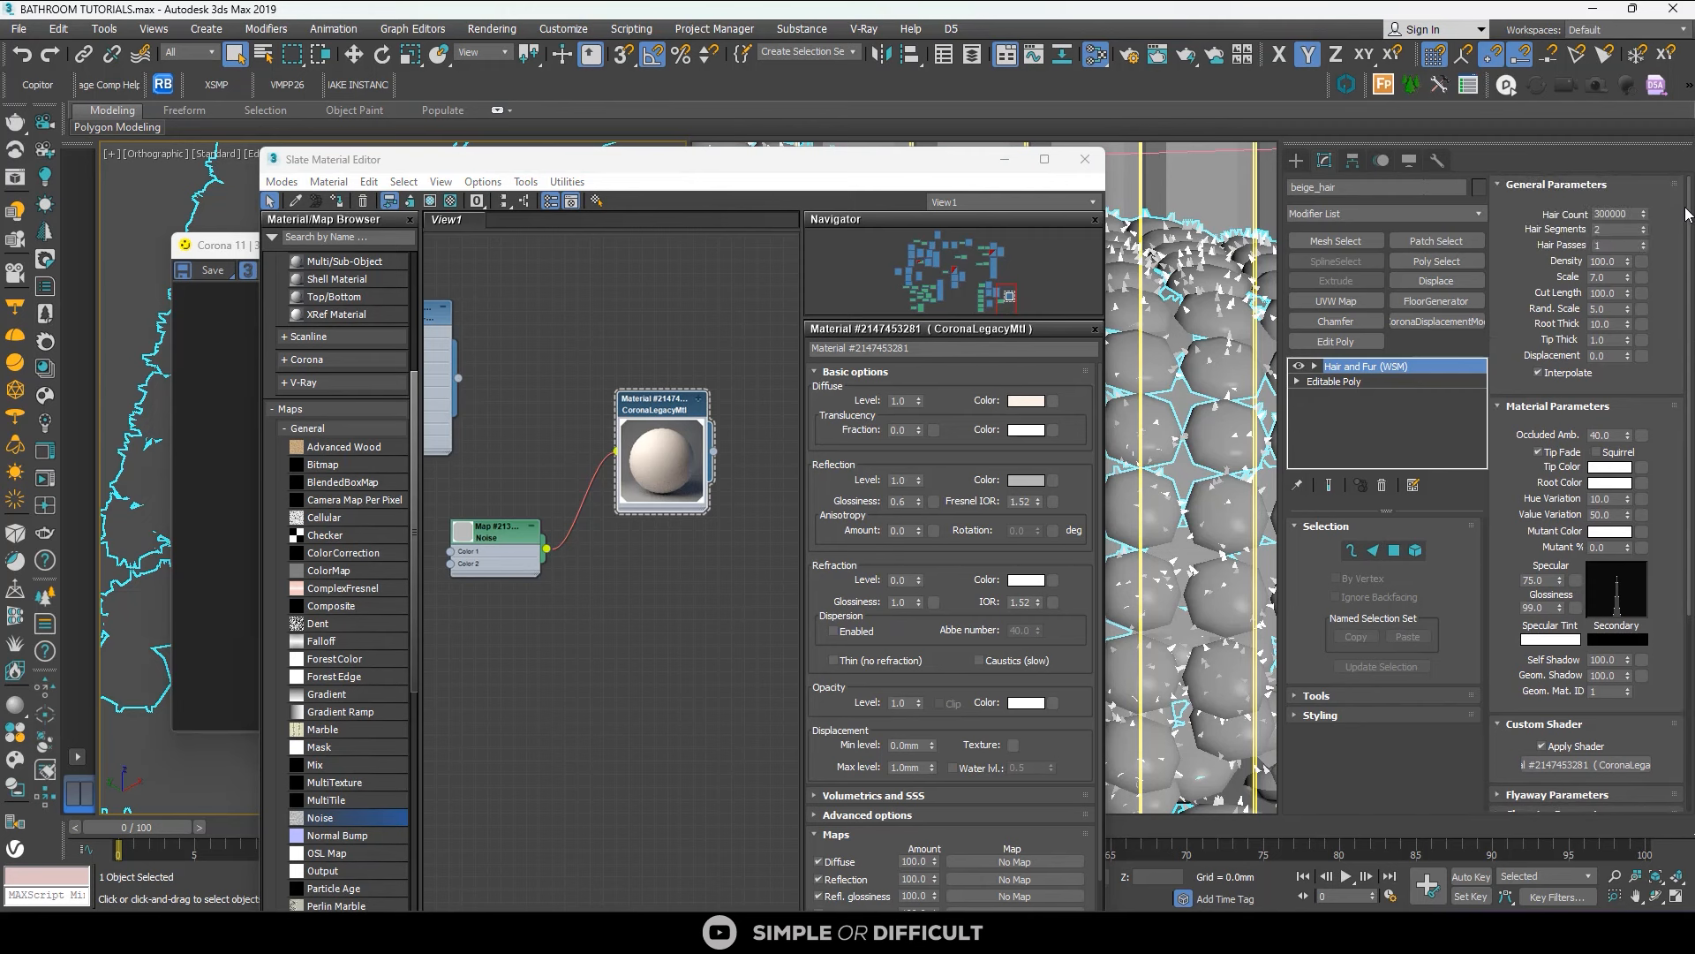
pyautogui.scroll(-2, 1673, 623)
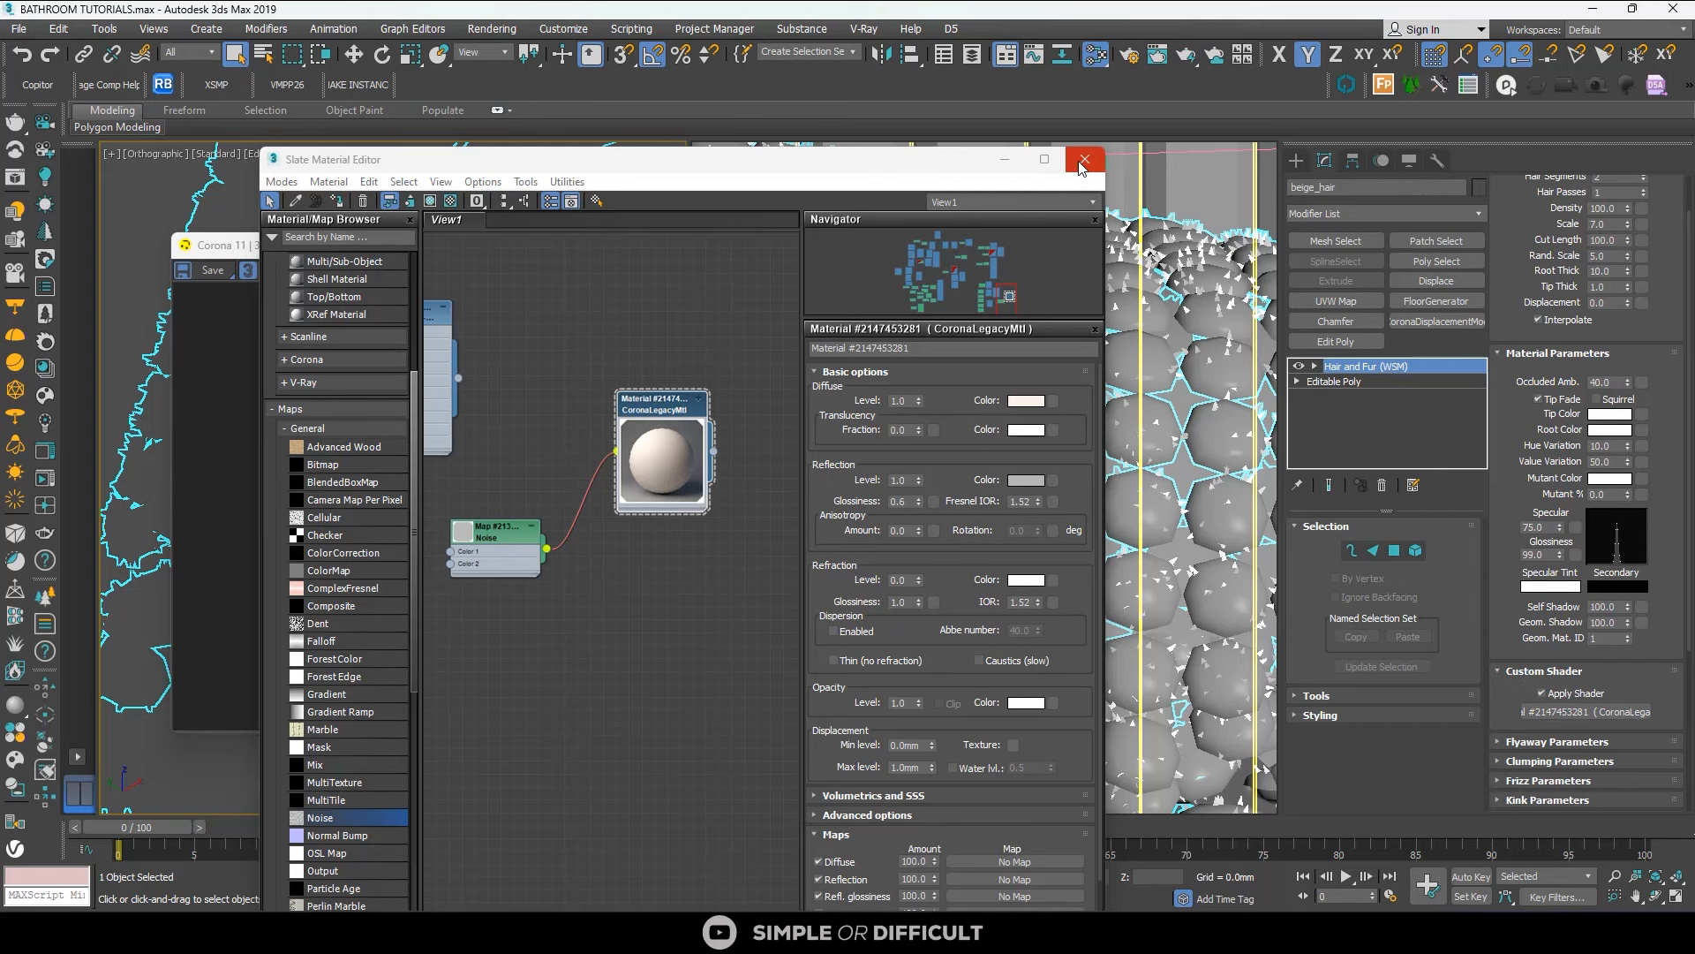
pyautogui.moveTo(336, 159); pyautogui.dragTo(955, 133)
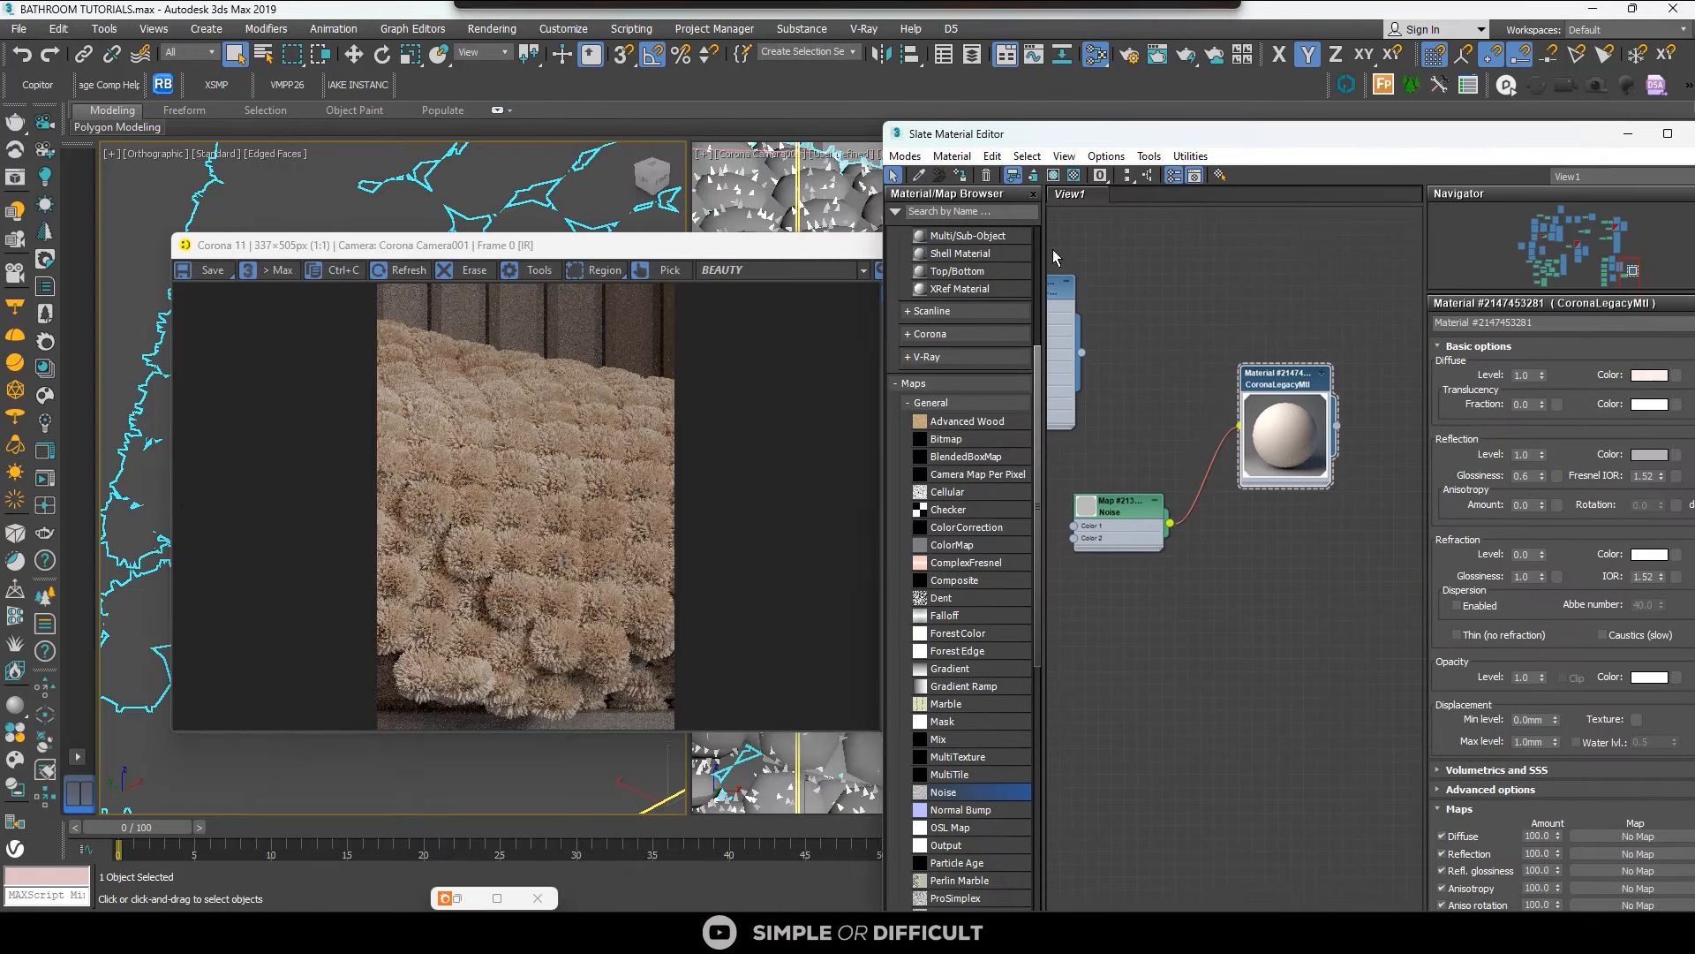
pyautogui.click(799, 247)
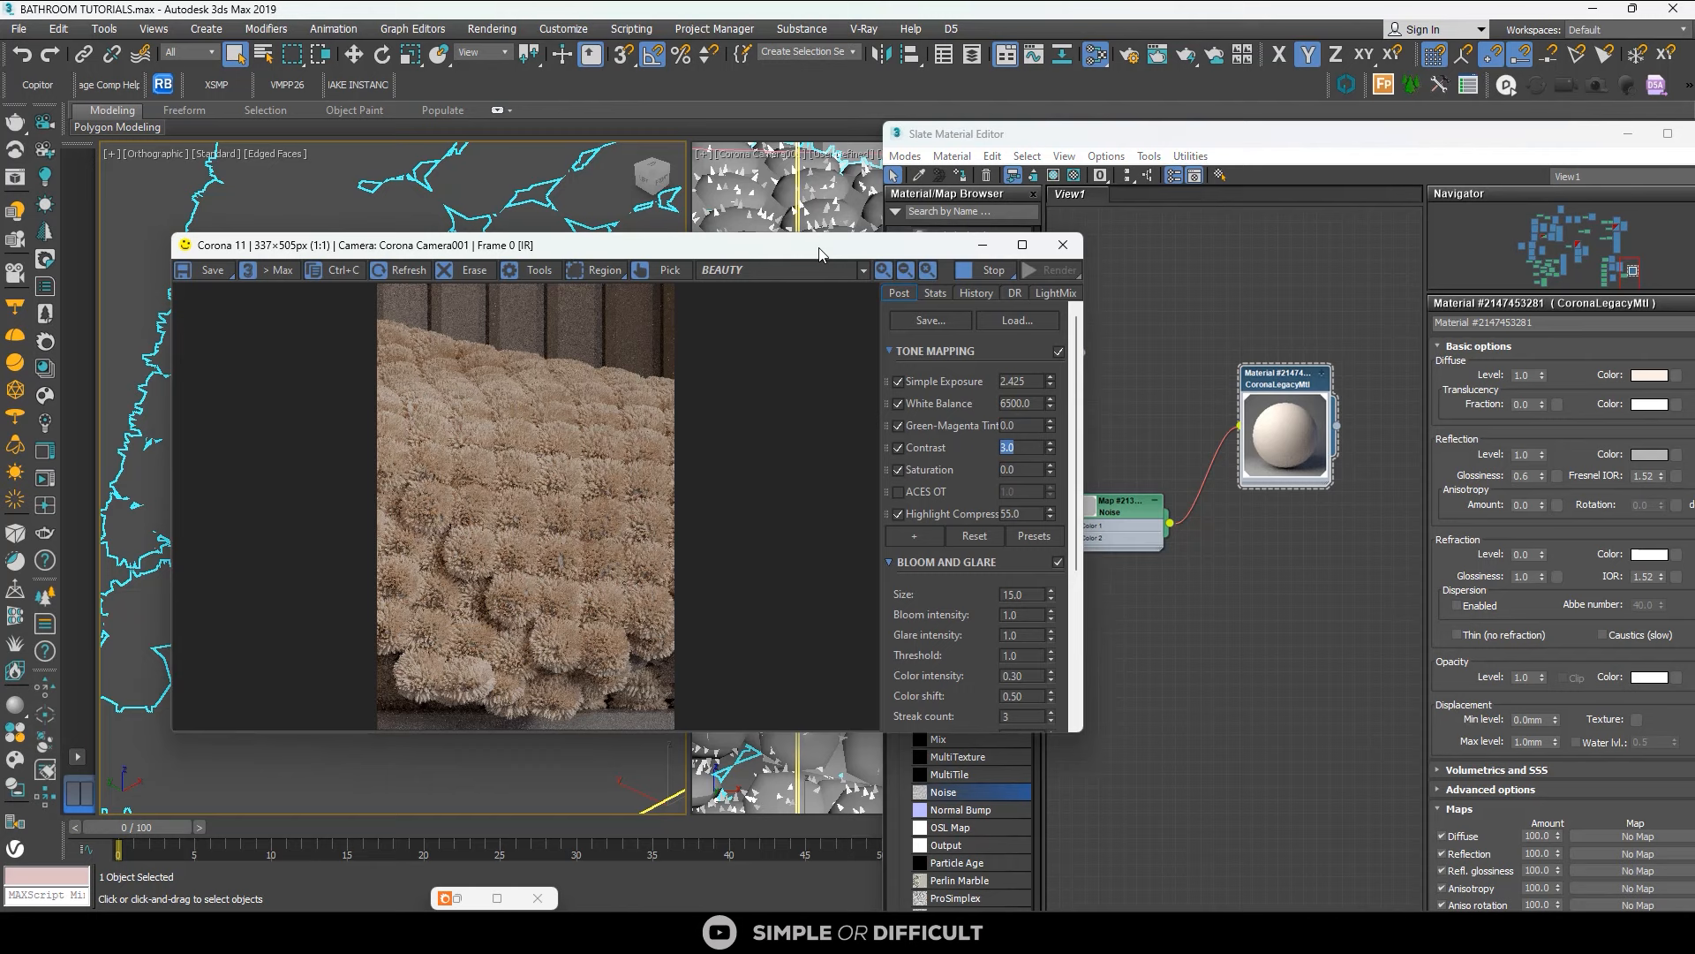
pyautogui.click(993, 269)
pyautogui.scroll(-2, 1306, 364)
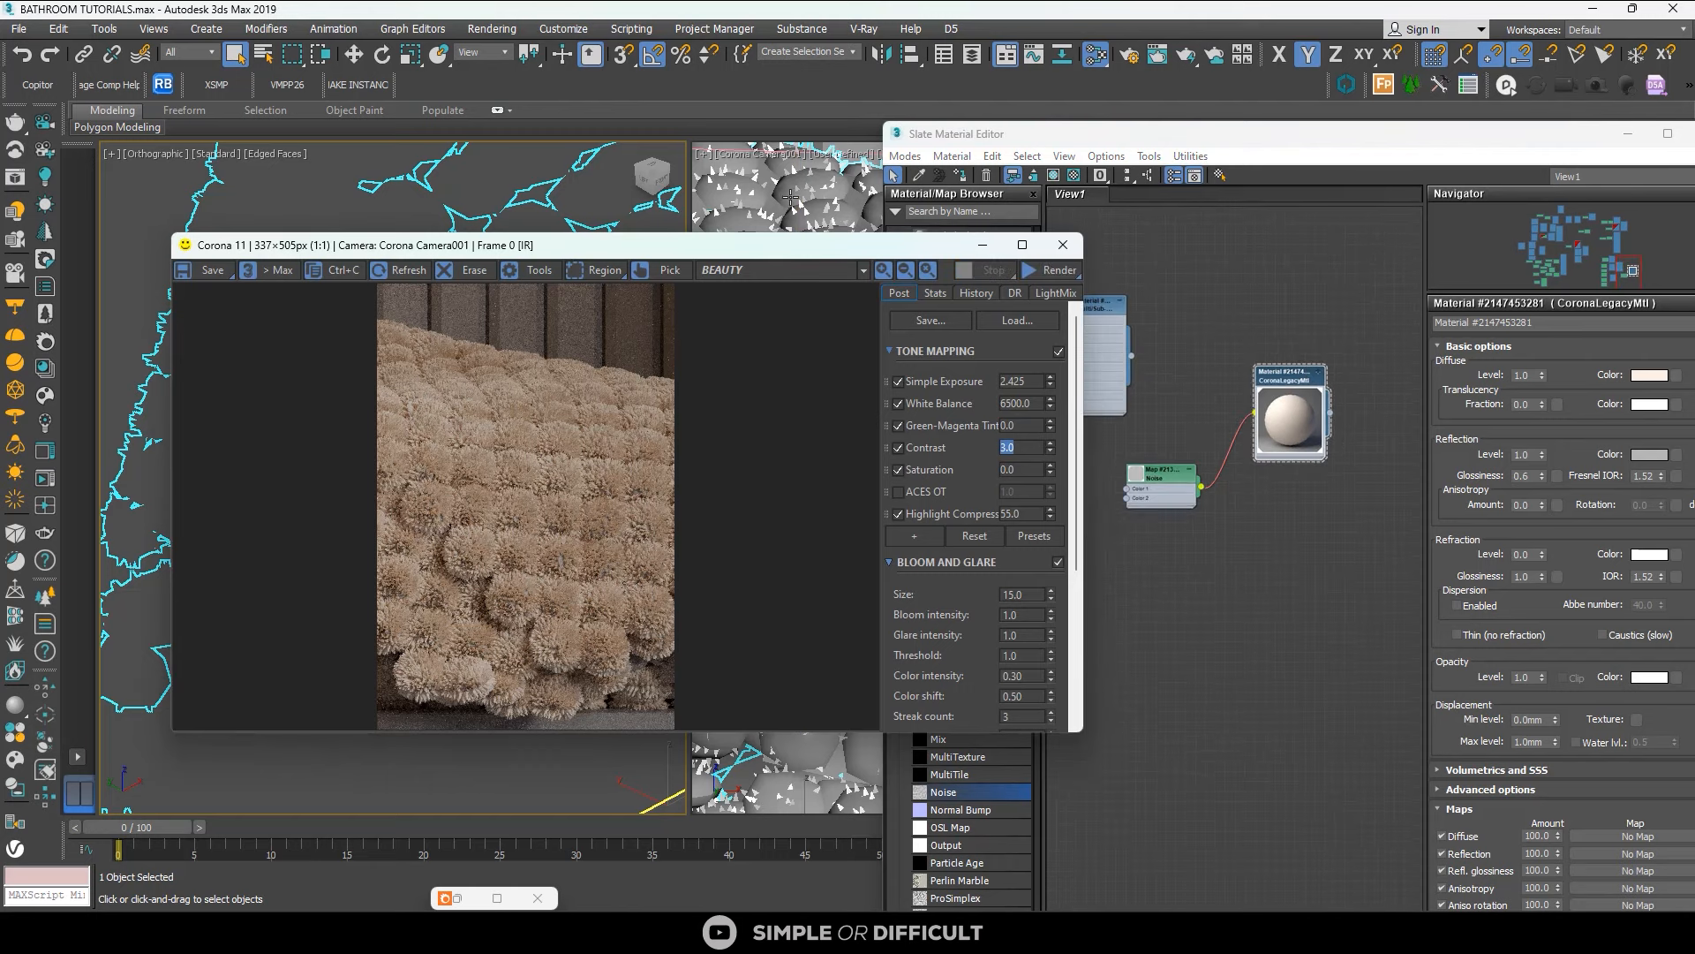
pyautogui.moveTo(799, 246); pyautogui.dragTo(494, 245)
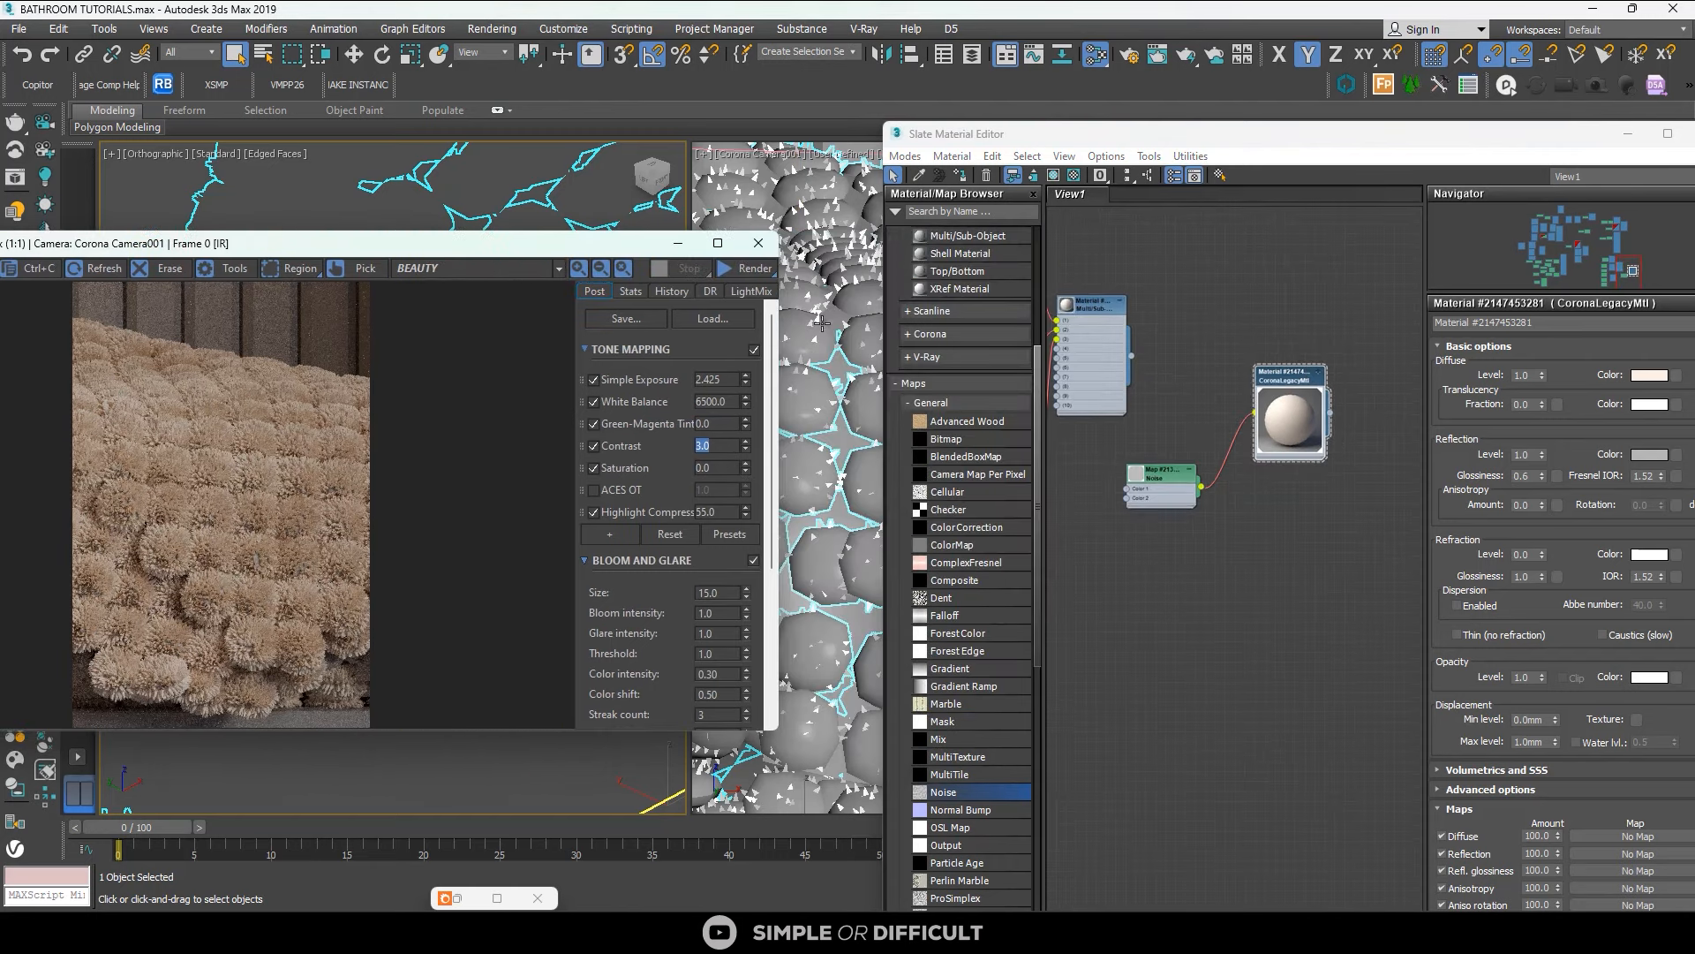
pyautogui.scroll(-5, 821, 323)
pyautogui.moveTo(623, 254); pyautogui.dragTo(483, 268)
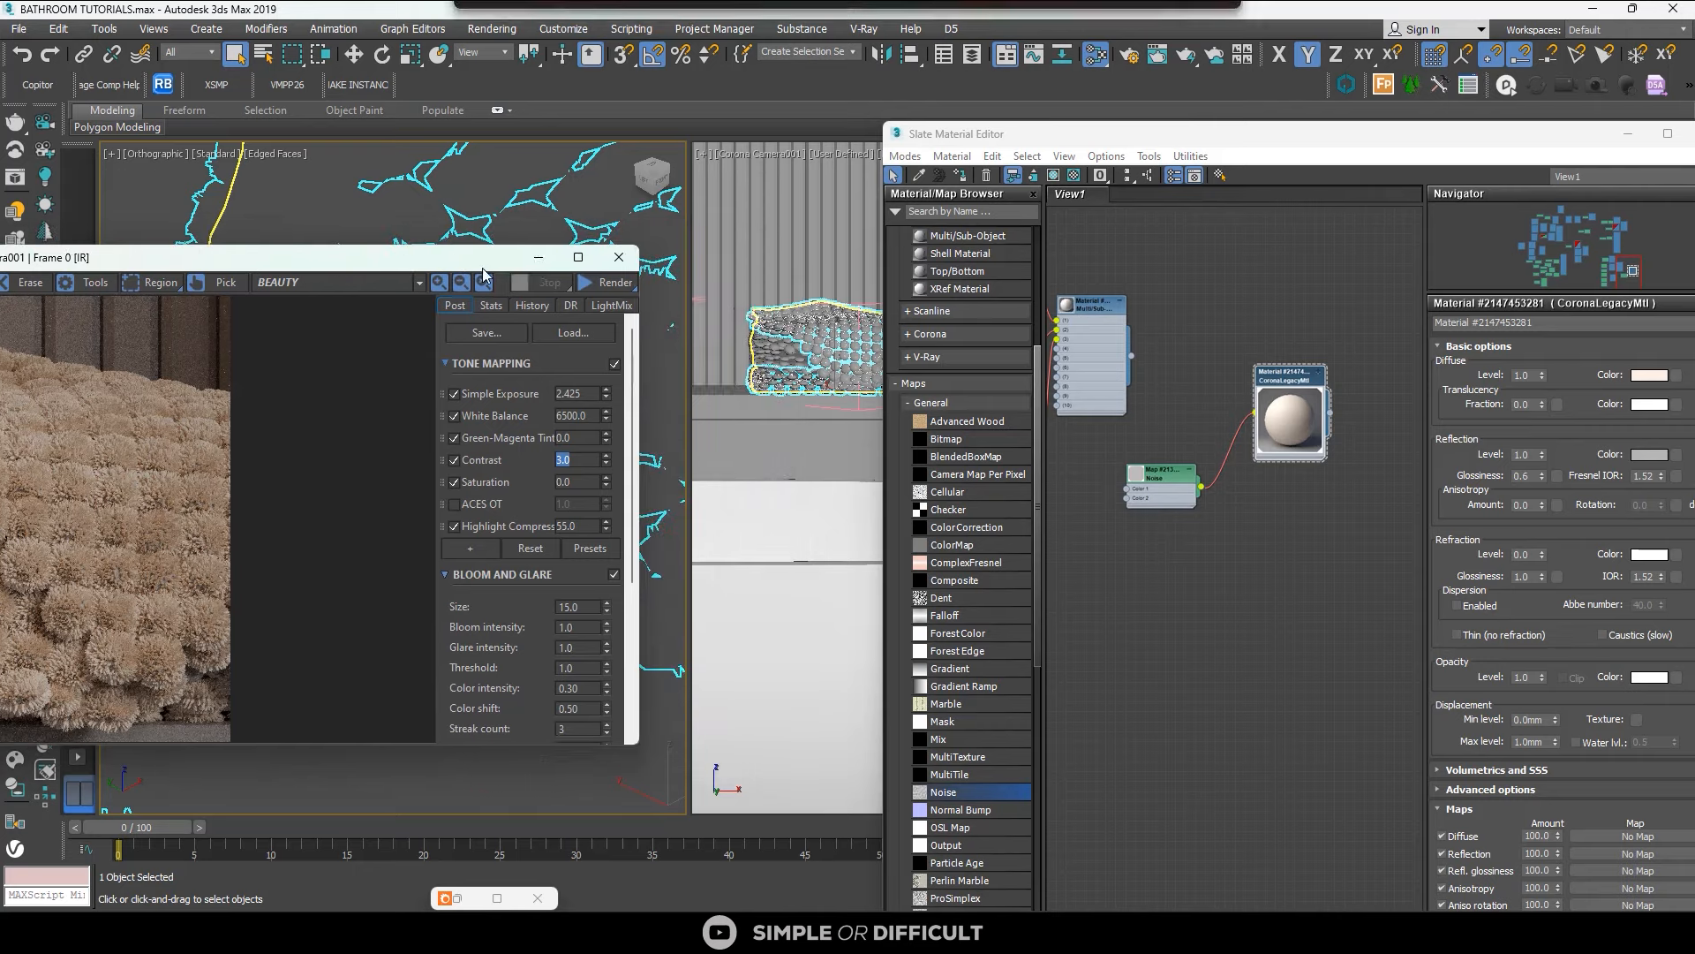
# Select the white_hair part of the folded fabric stack and add a Hair and Fur (WSM) modifier to it.
pyautogui.scroll(5, 756, 320)
pyautogui.click(758, 371)
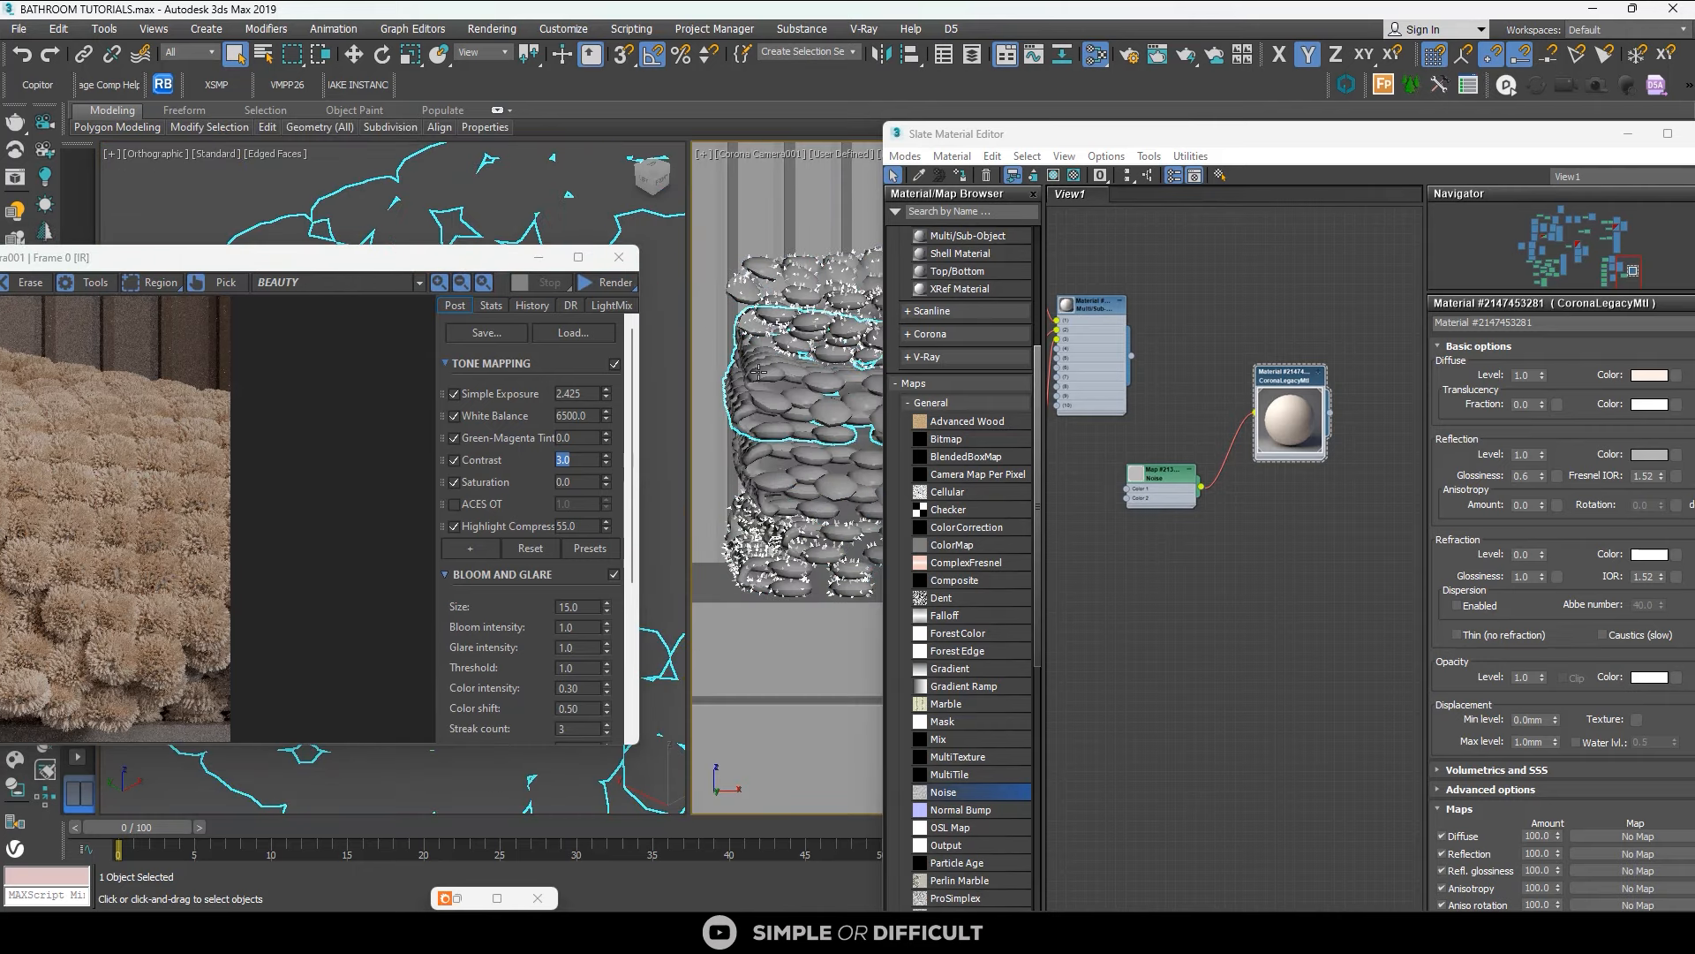
pyautogui.scroll(-2, 758, 372)
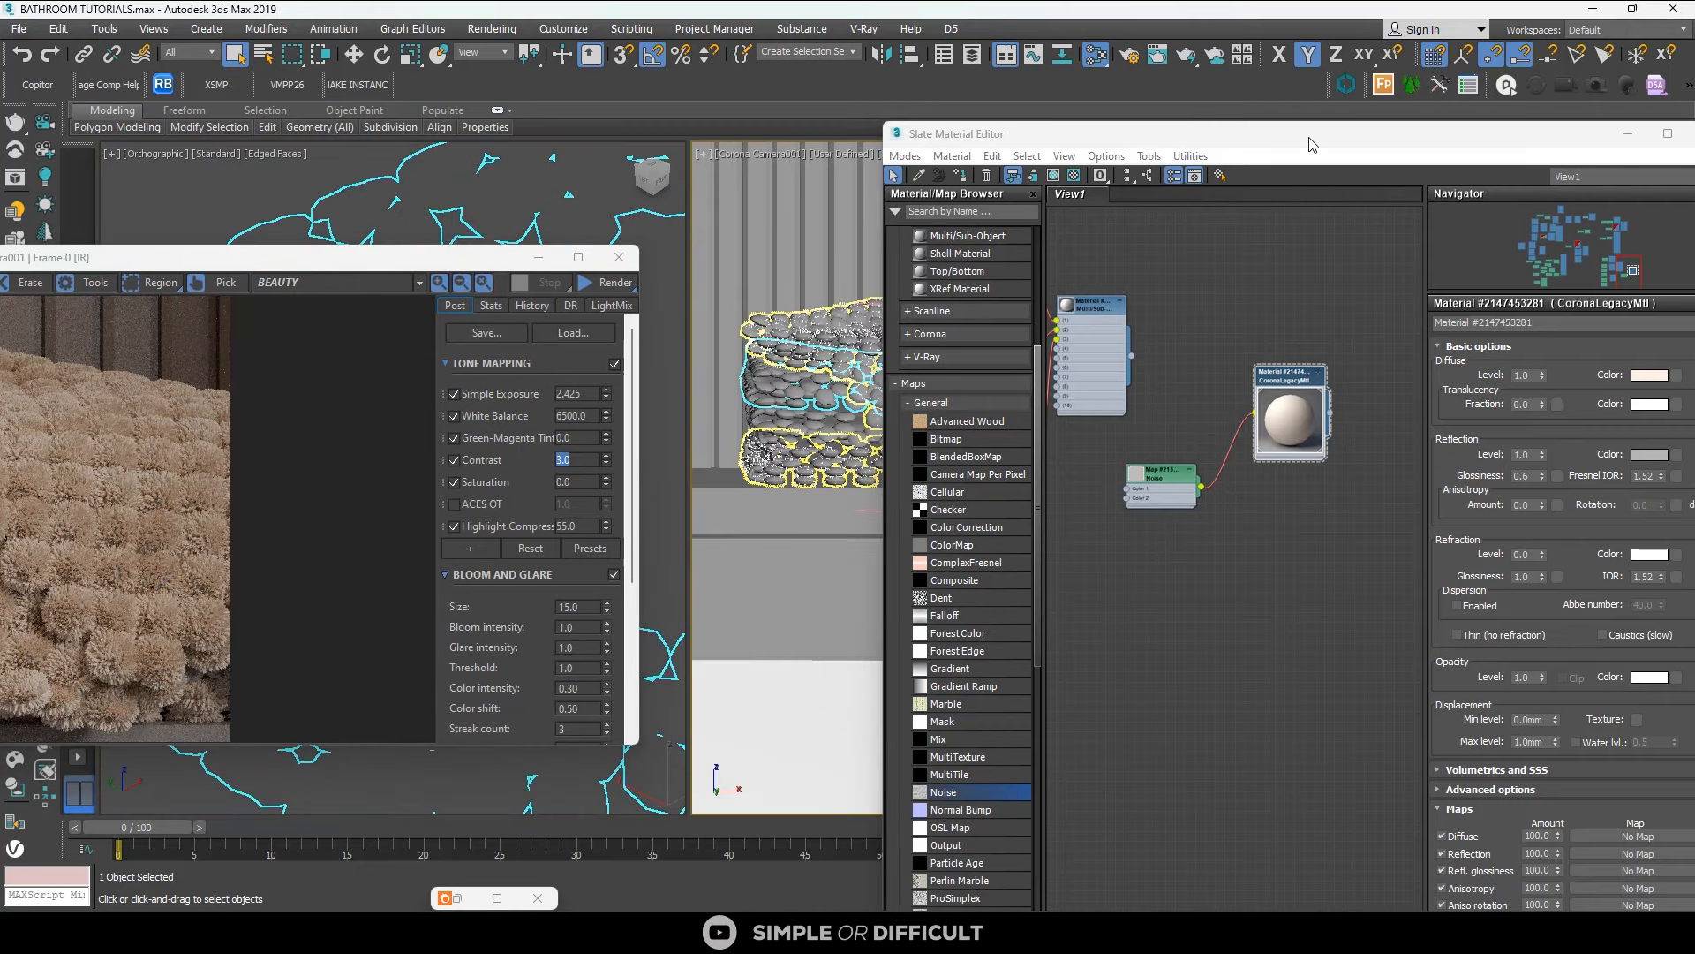
pyautogui.moveTo(1313, 144); pyautogui.dragTo(771, 273)
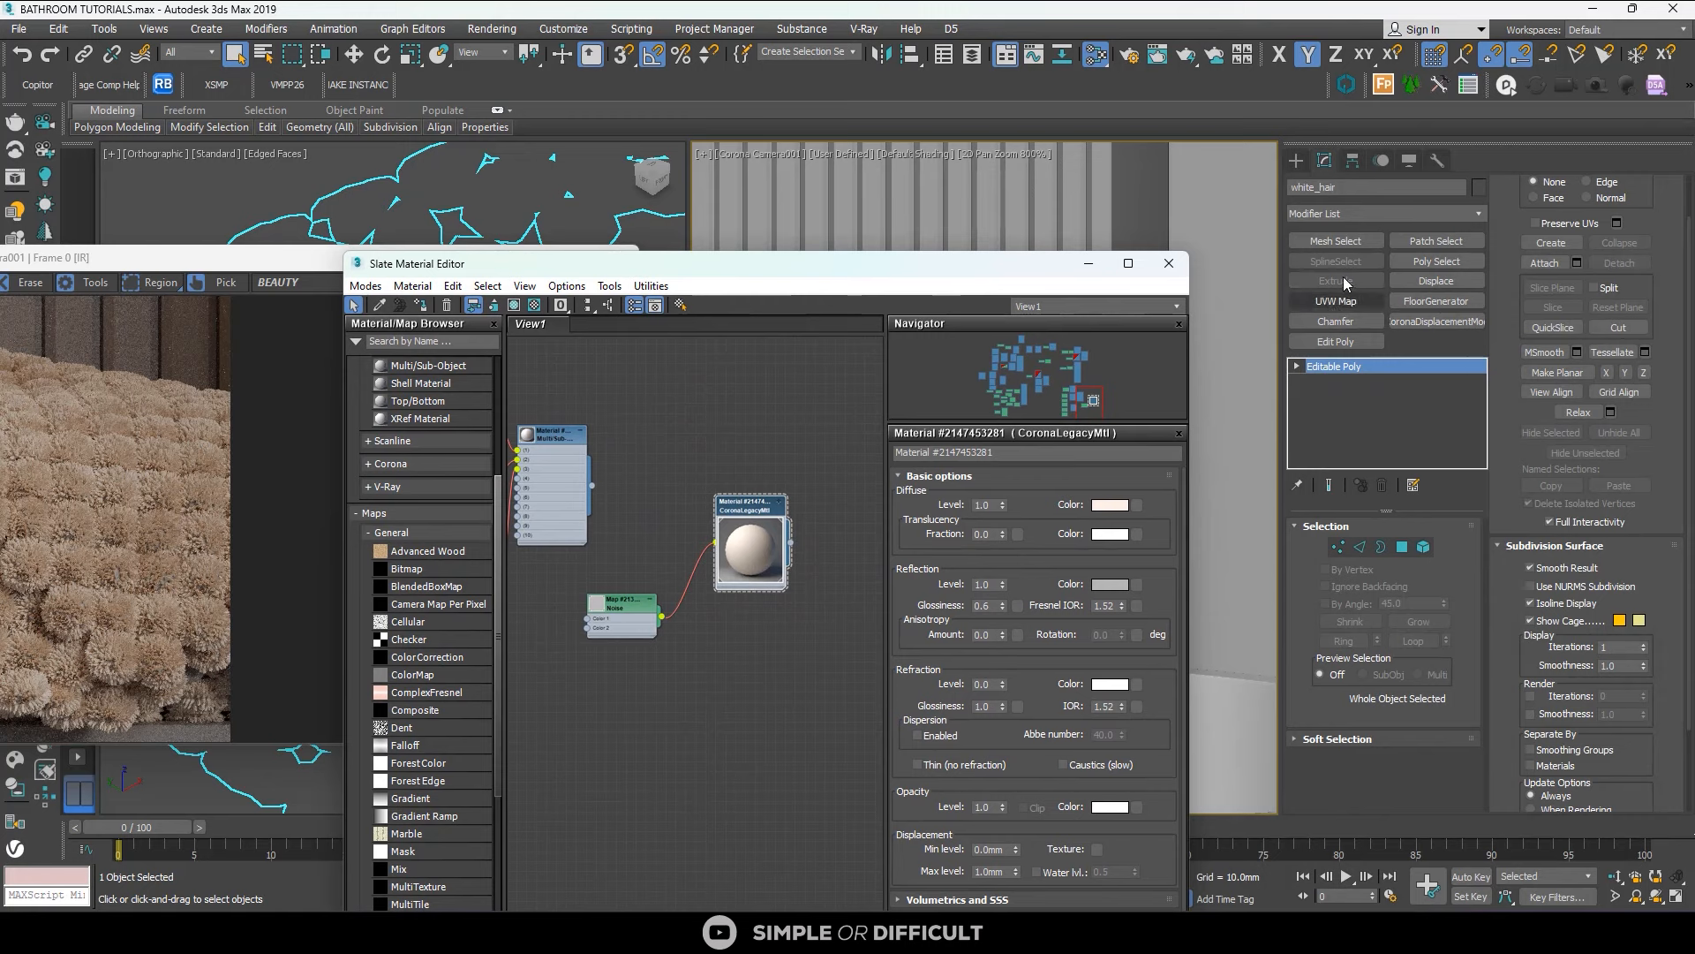
pyautogui.click(1332, 214)
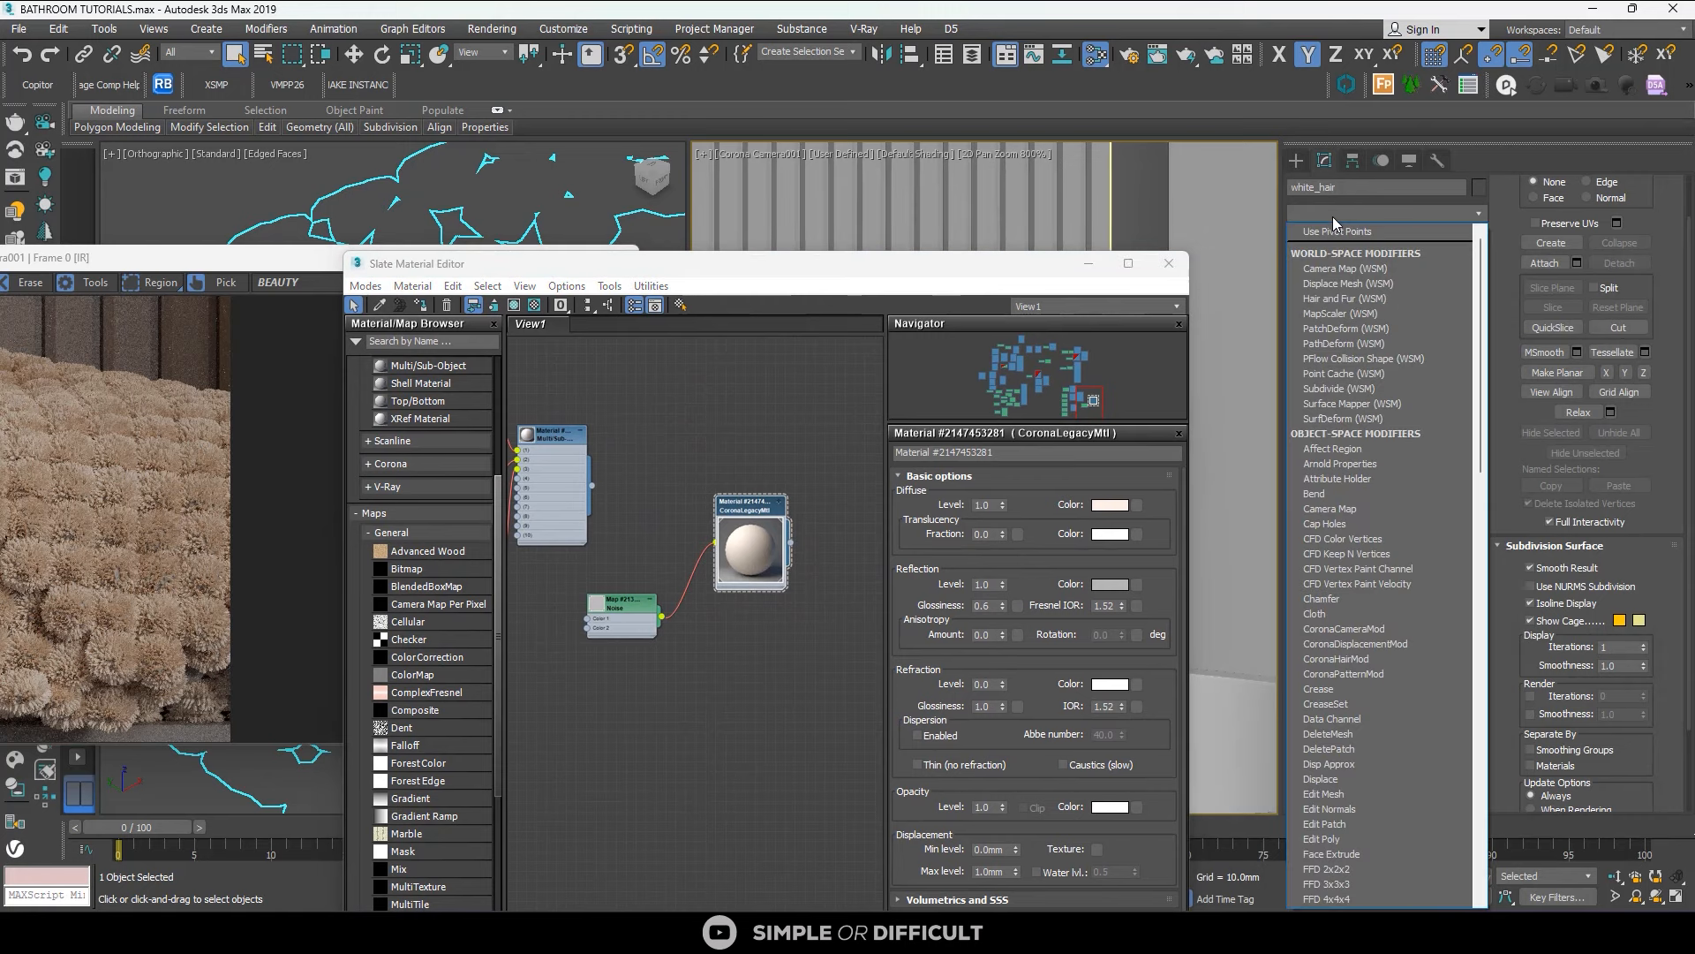
pyautogui.press('h')
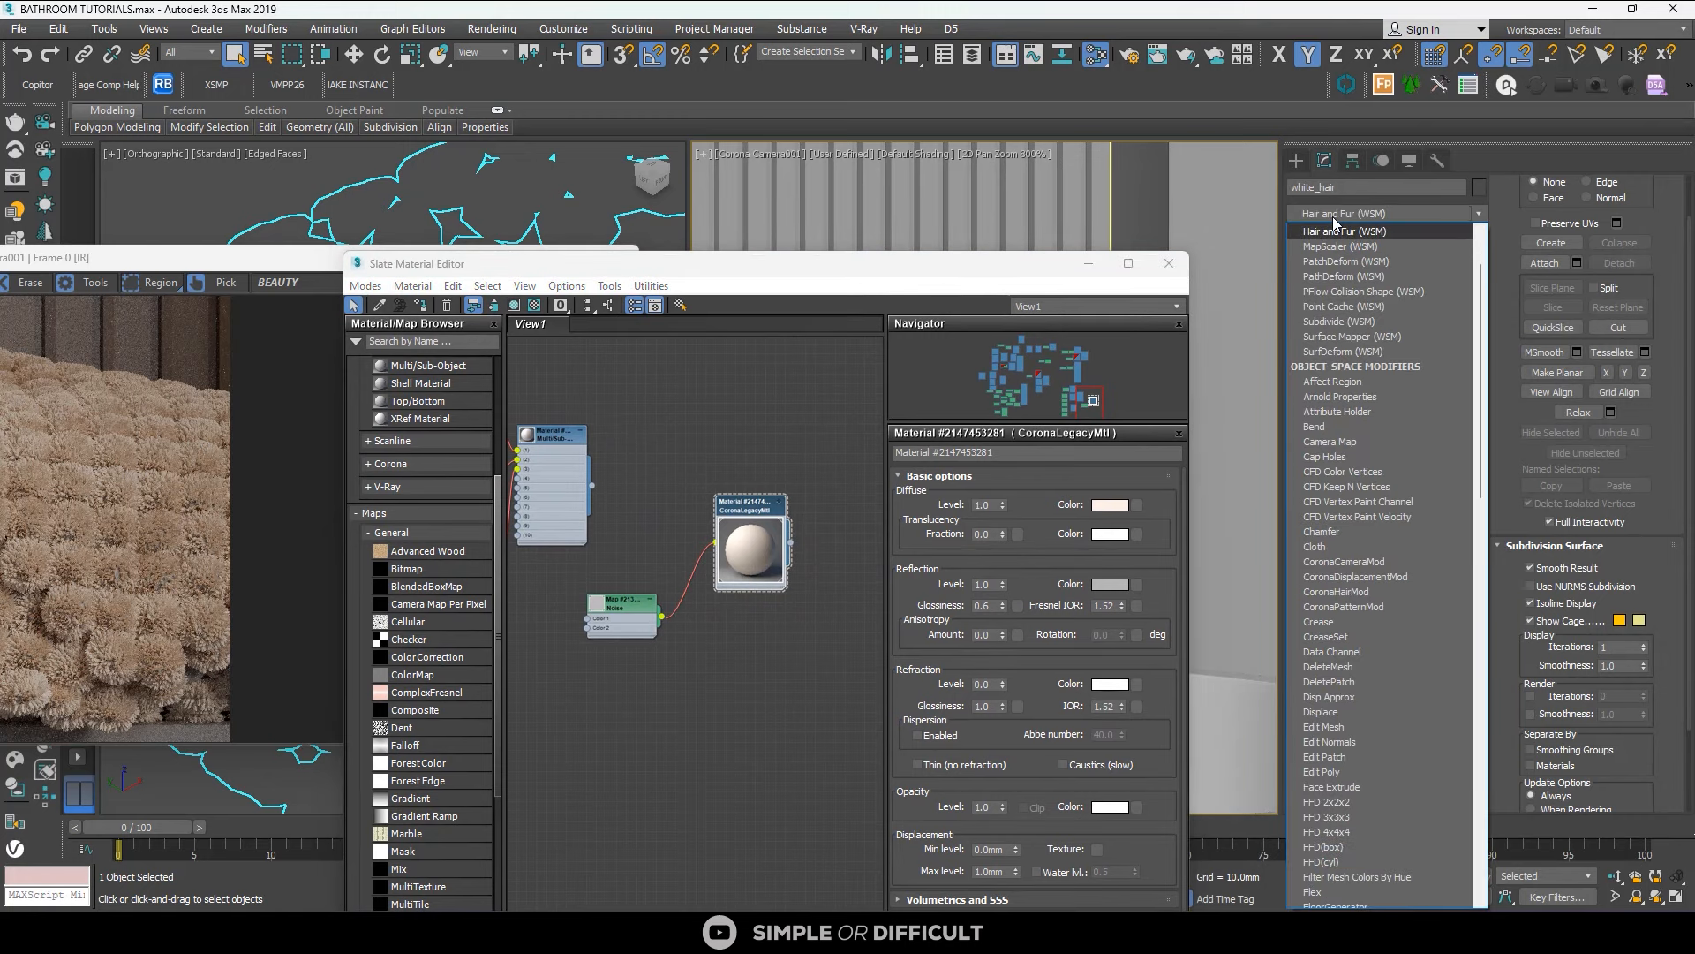
pyautogui.press('Return')
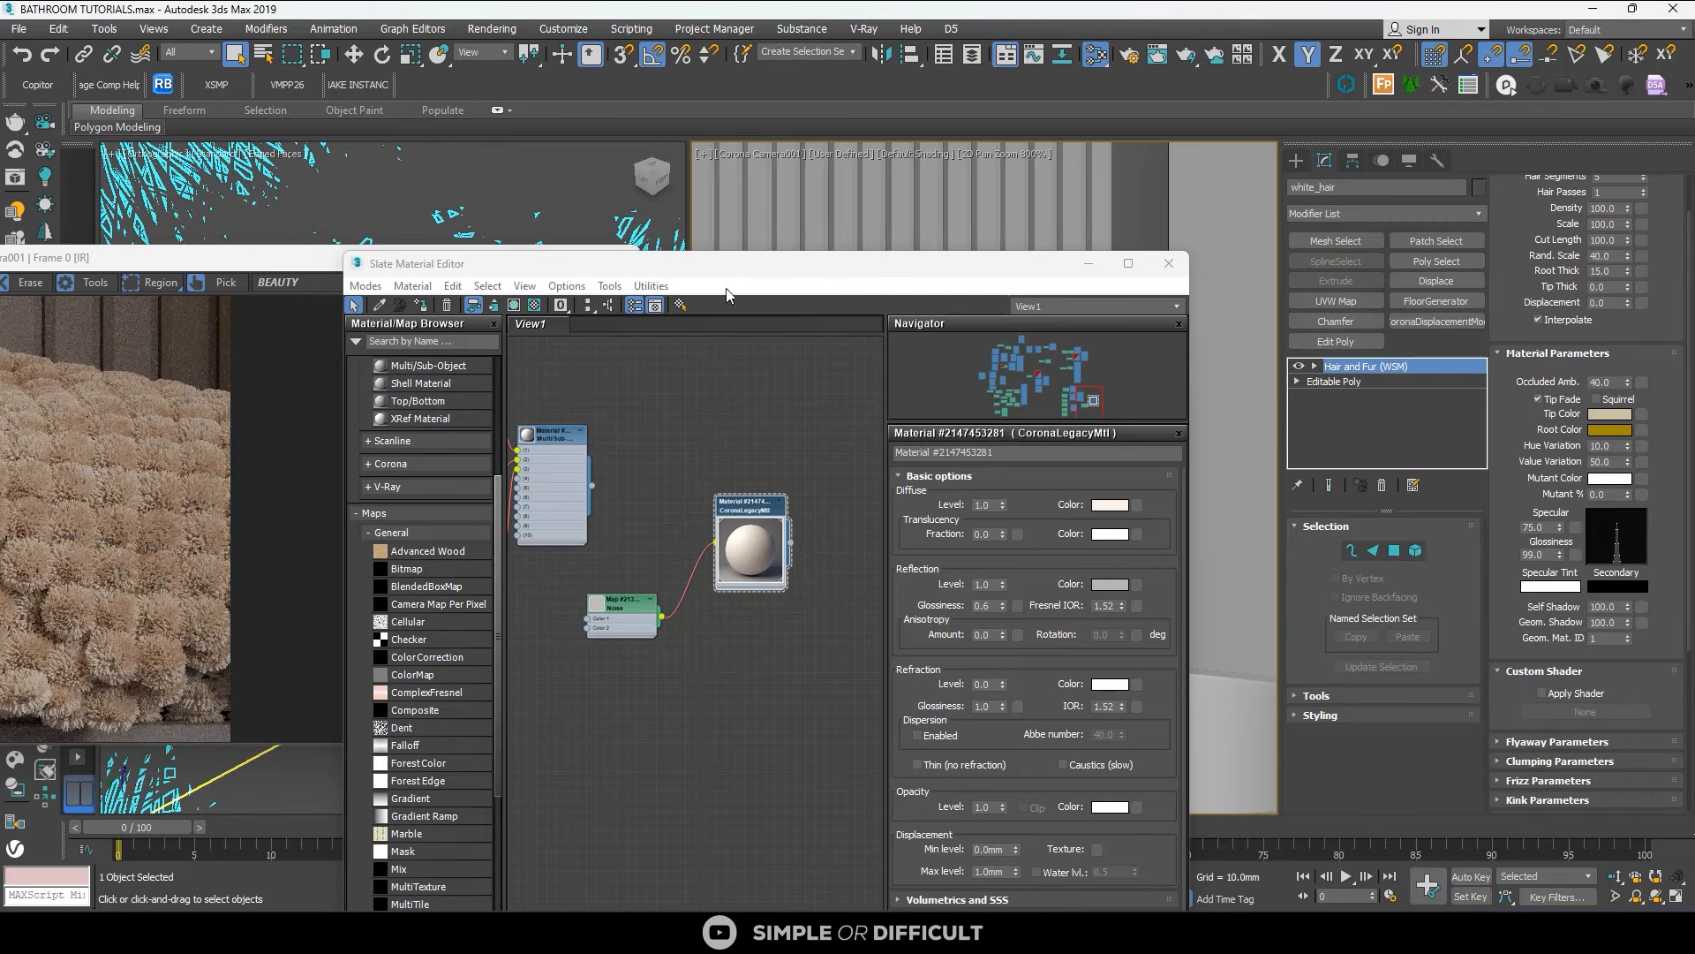
# Minimize the render window, move the Slate Material Editor clear of the camera view, and frame the white_hair part of the stack.
pyautogui.moveTo(726, 263); pyautogui.dragTo(1268, 252)
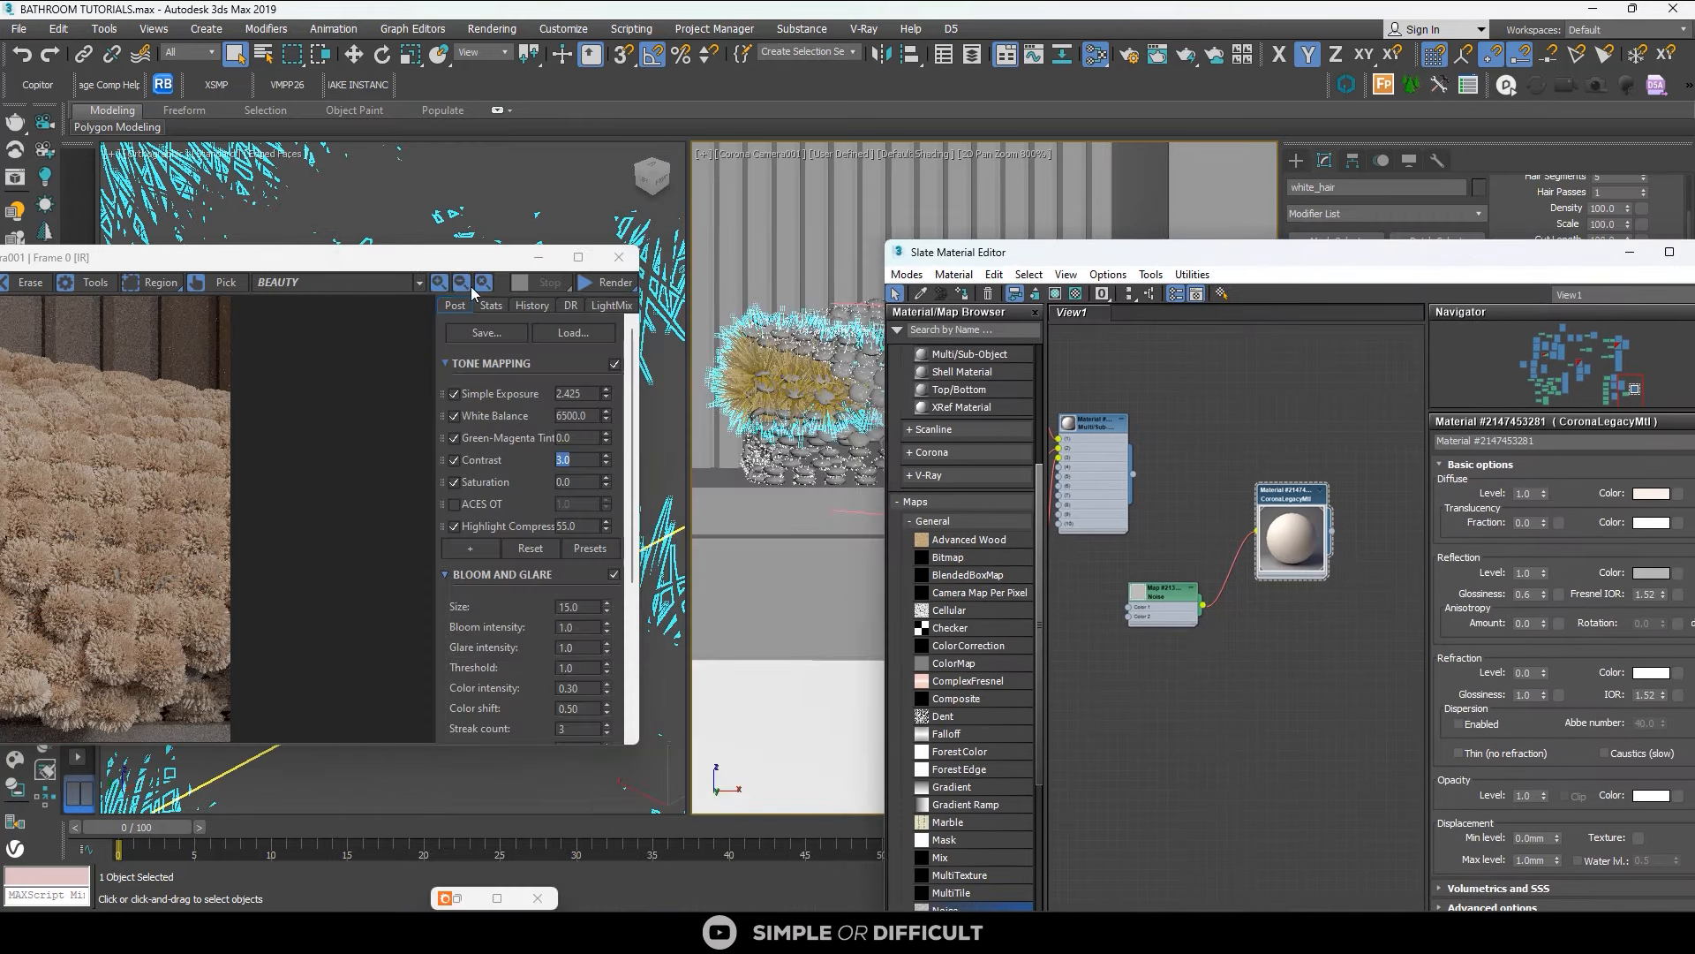
pyautogui.click(538, 257)
pyautogui.scroll(-4, 484, 460)
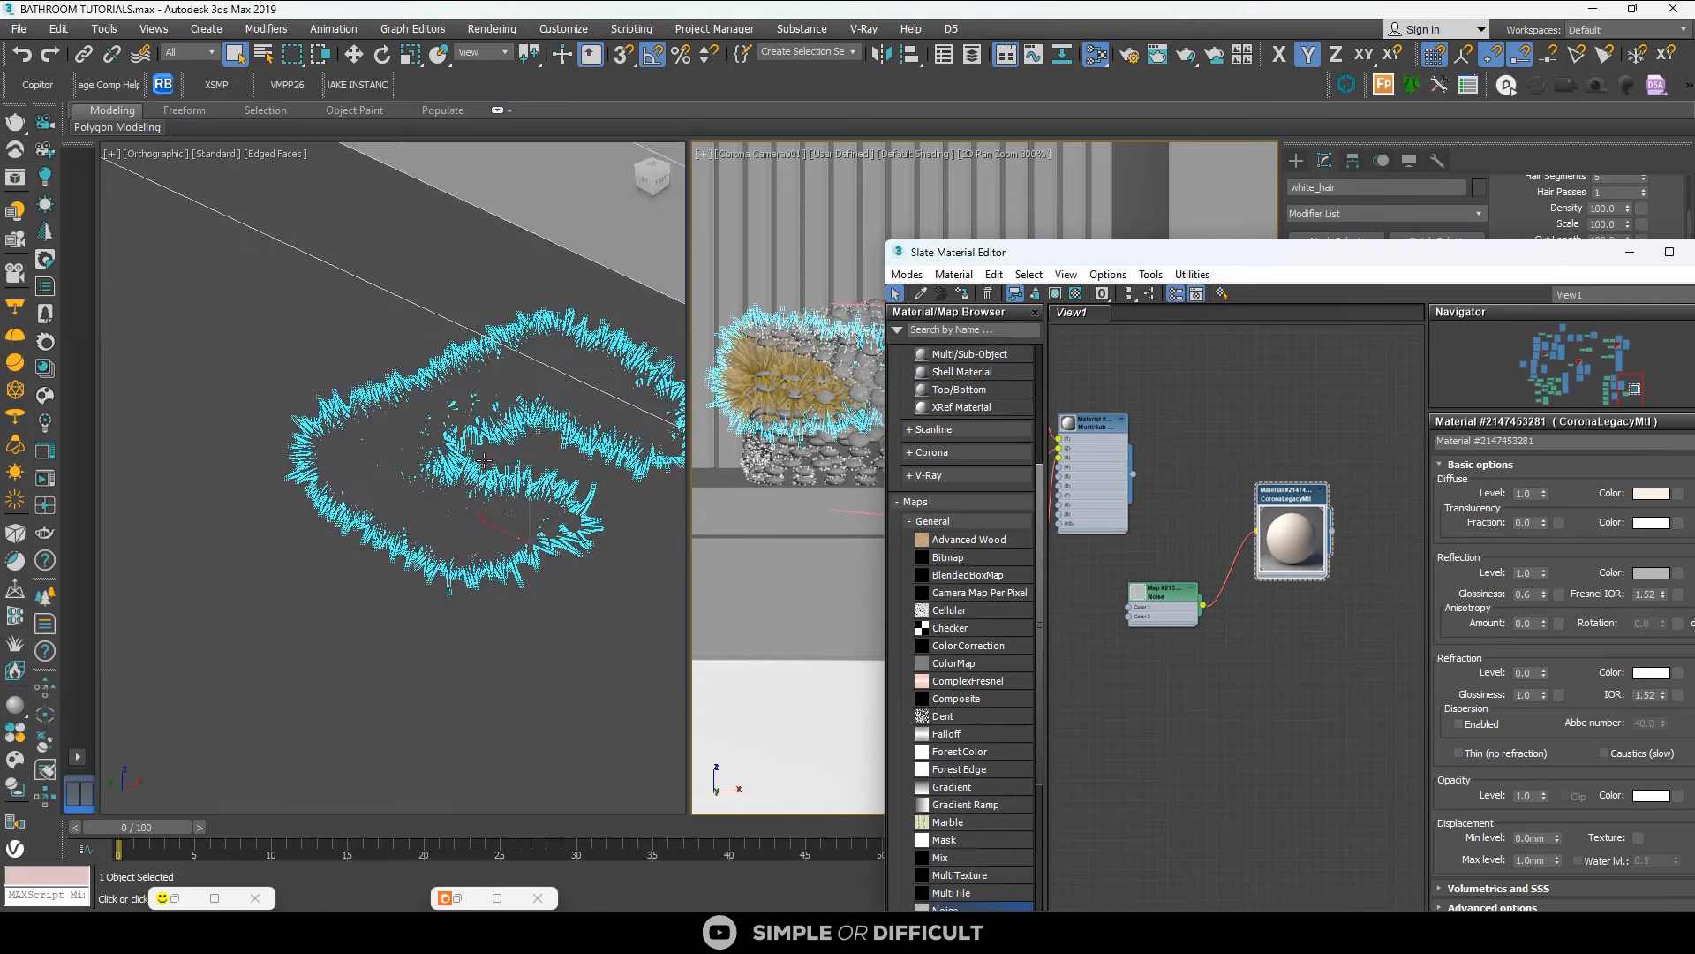
pyautogui.scroll(-4, 488, 465)
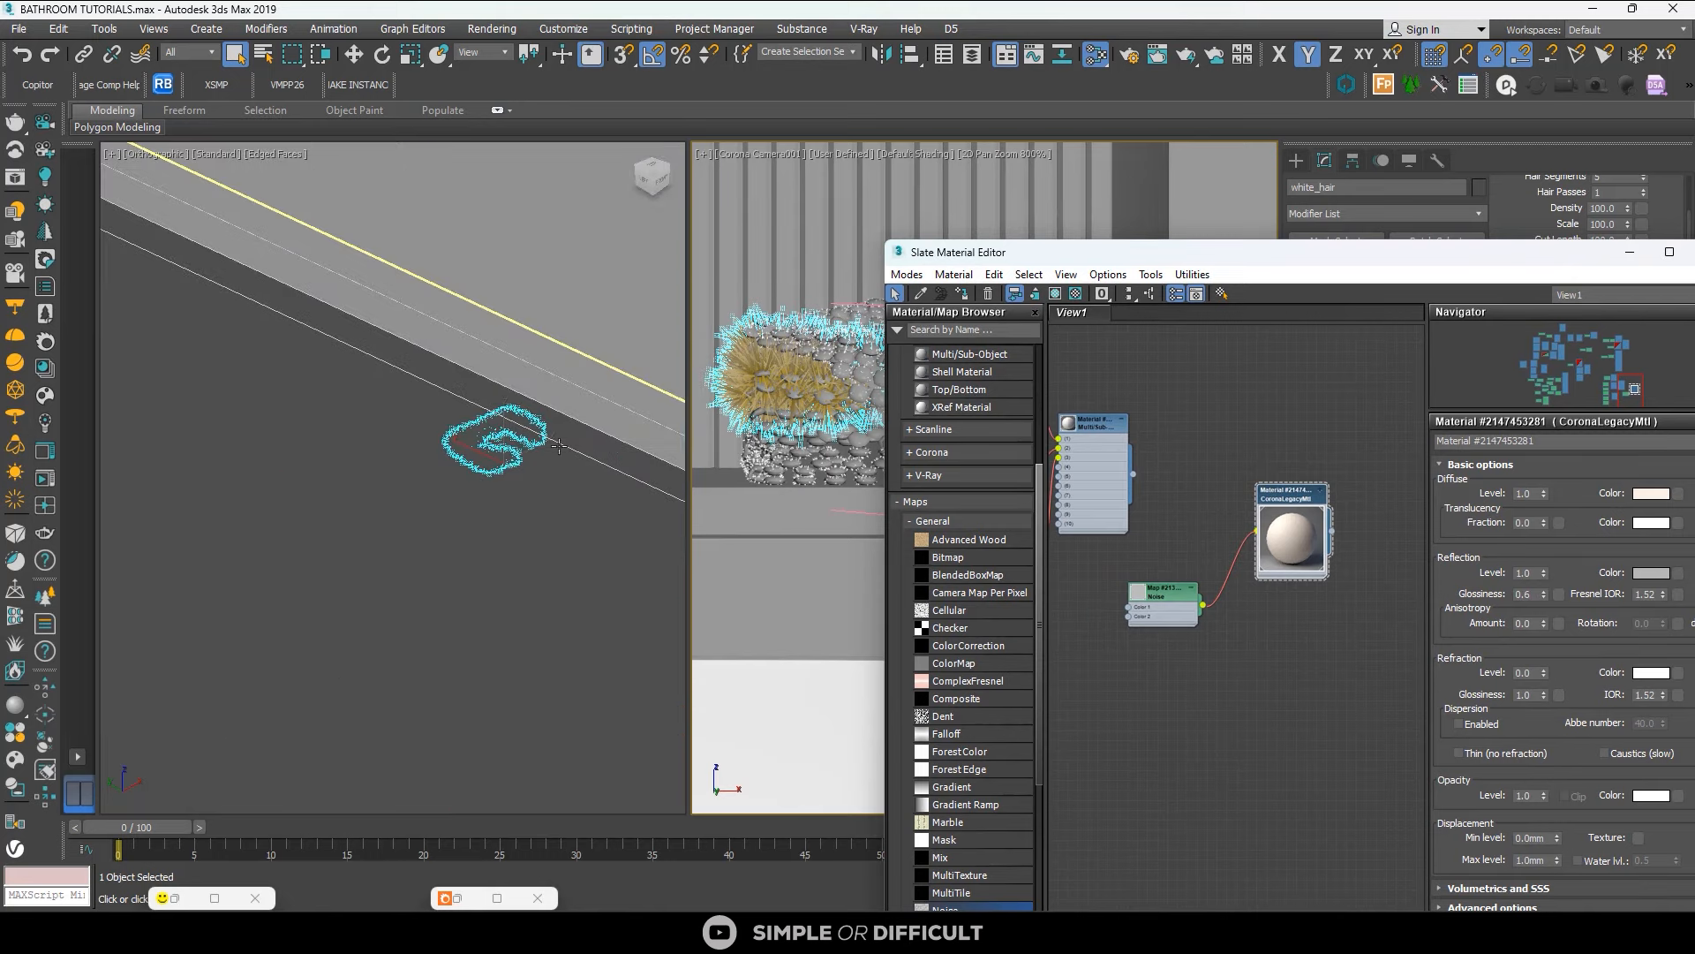
pyautogui.scroll(3, 844, 366)
pyautogui.moveTo(1132, 252); pyautogui.dragTo(5, 327)
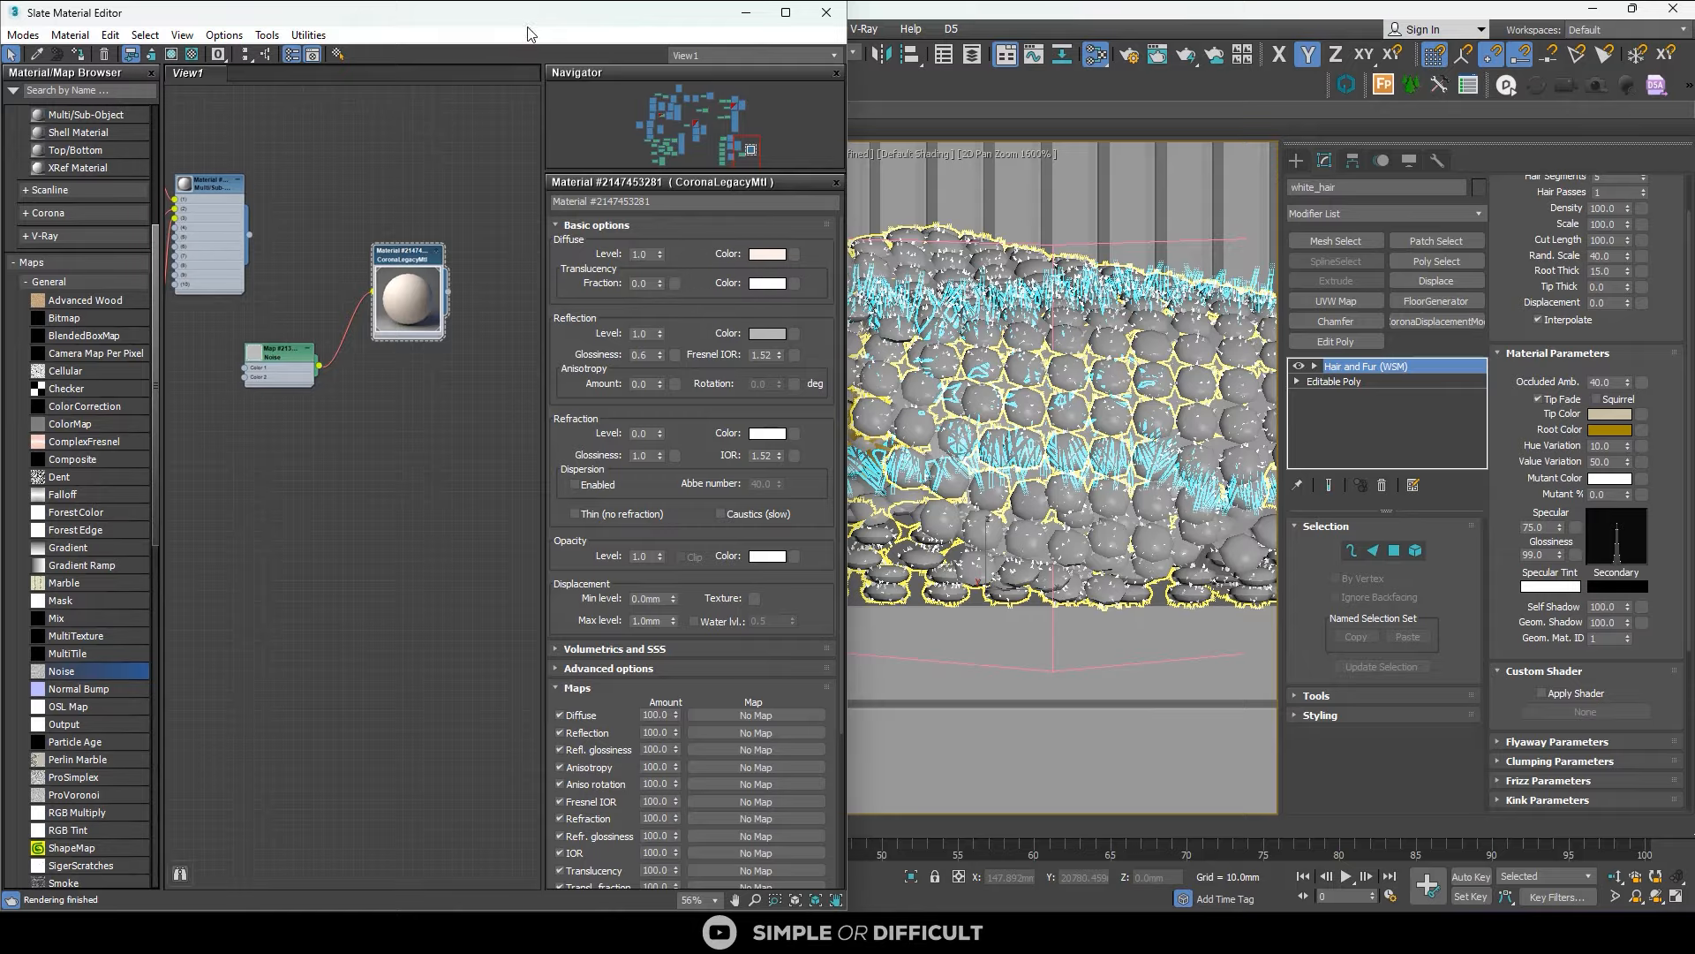
pyautogui.moveTo(530, 11); pyautogui.dragTo(435, 224)
pyautogui.scroll(-2, 1049, 311)
pyautogui.scroll(8, 1049, 311)
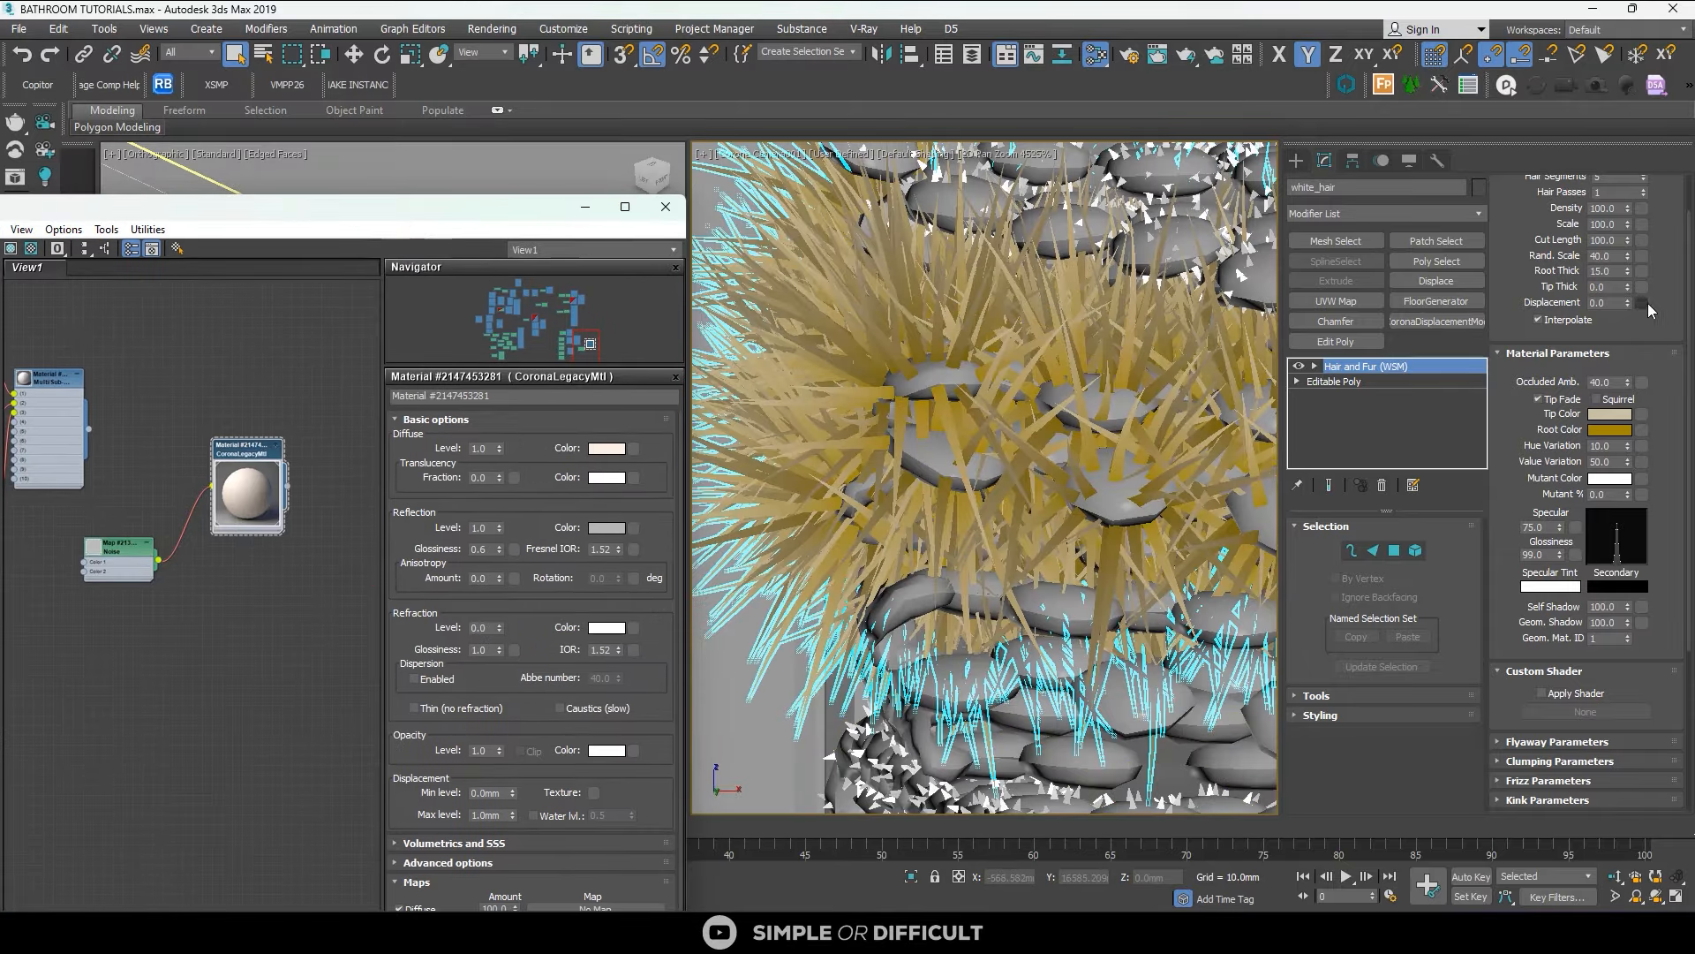
# Set the white_hair modifier's hair count to 130000 and its hair segments to 2.
pyautogui.scroll(2, 1679, 302)
pyautogui.doubleClick(1614, 213)
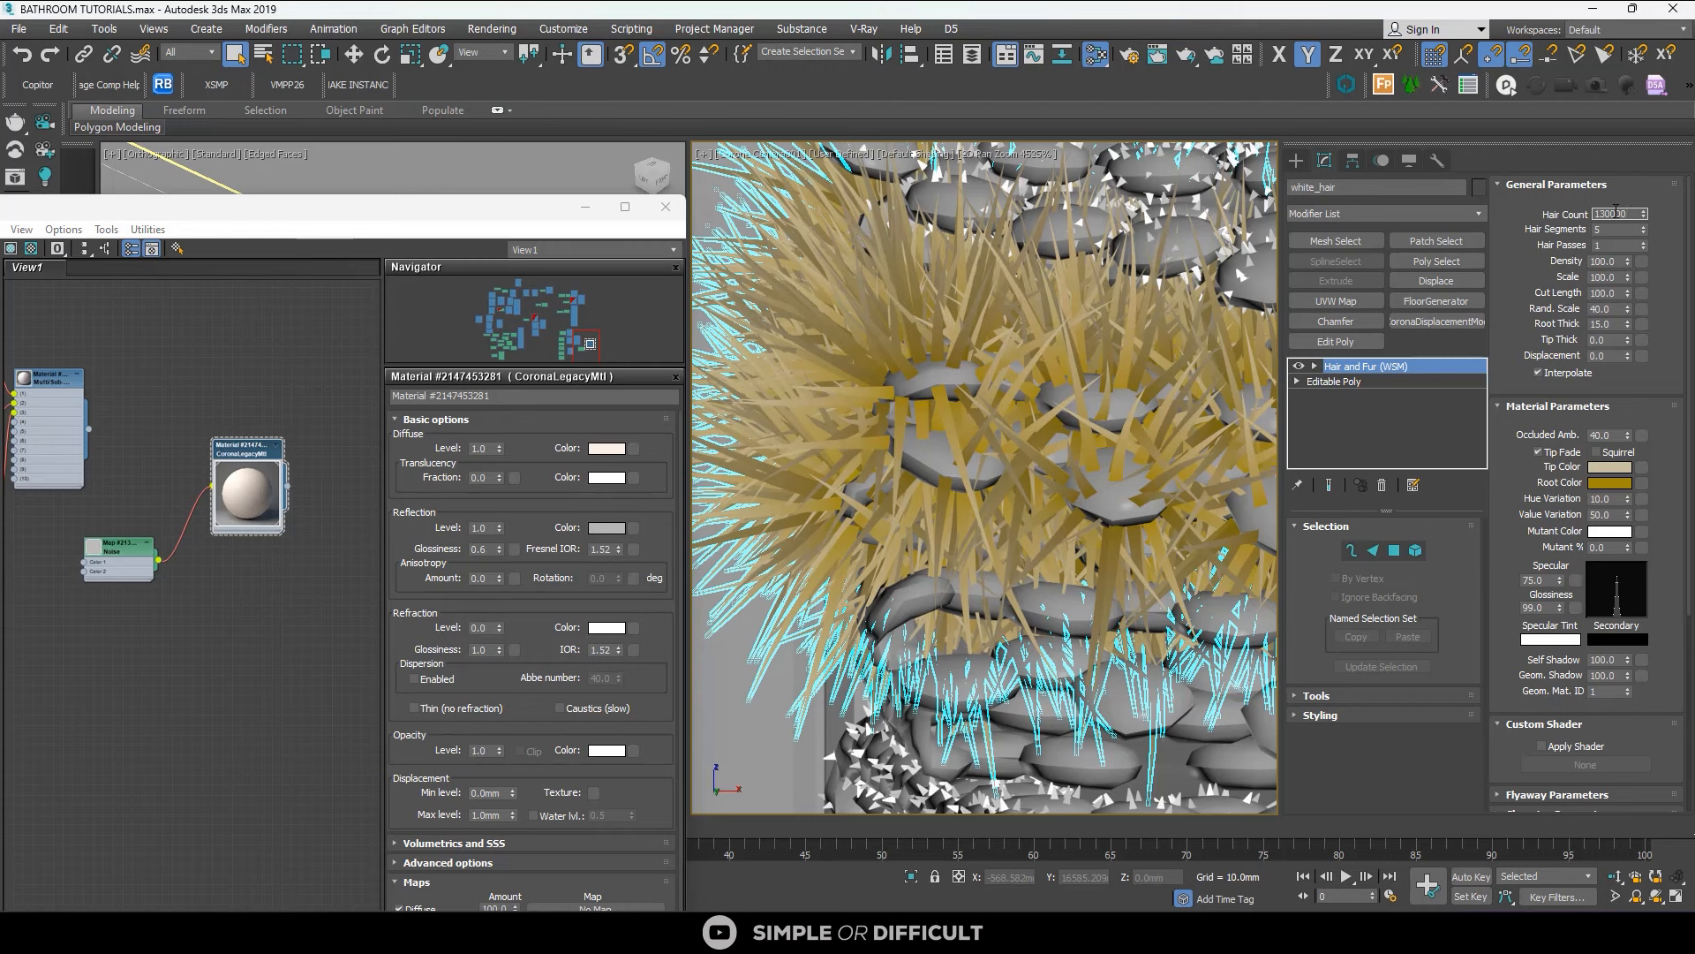
pyautogui.press('Return')
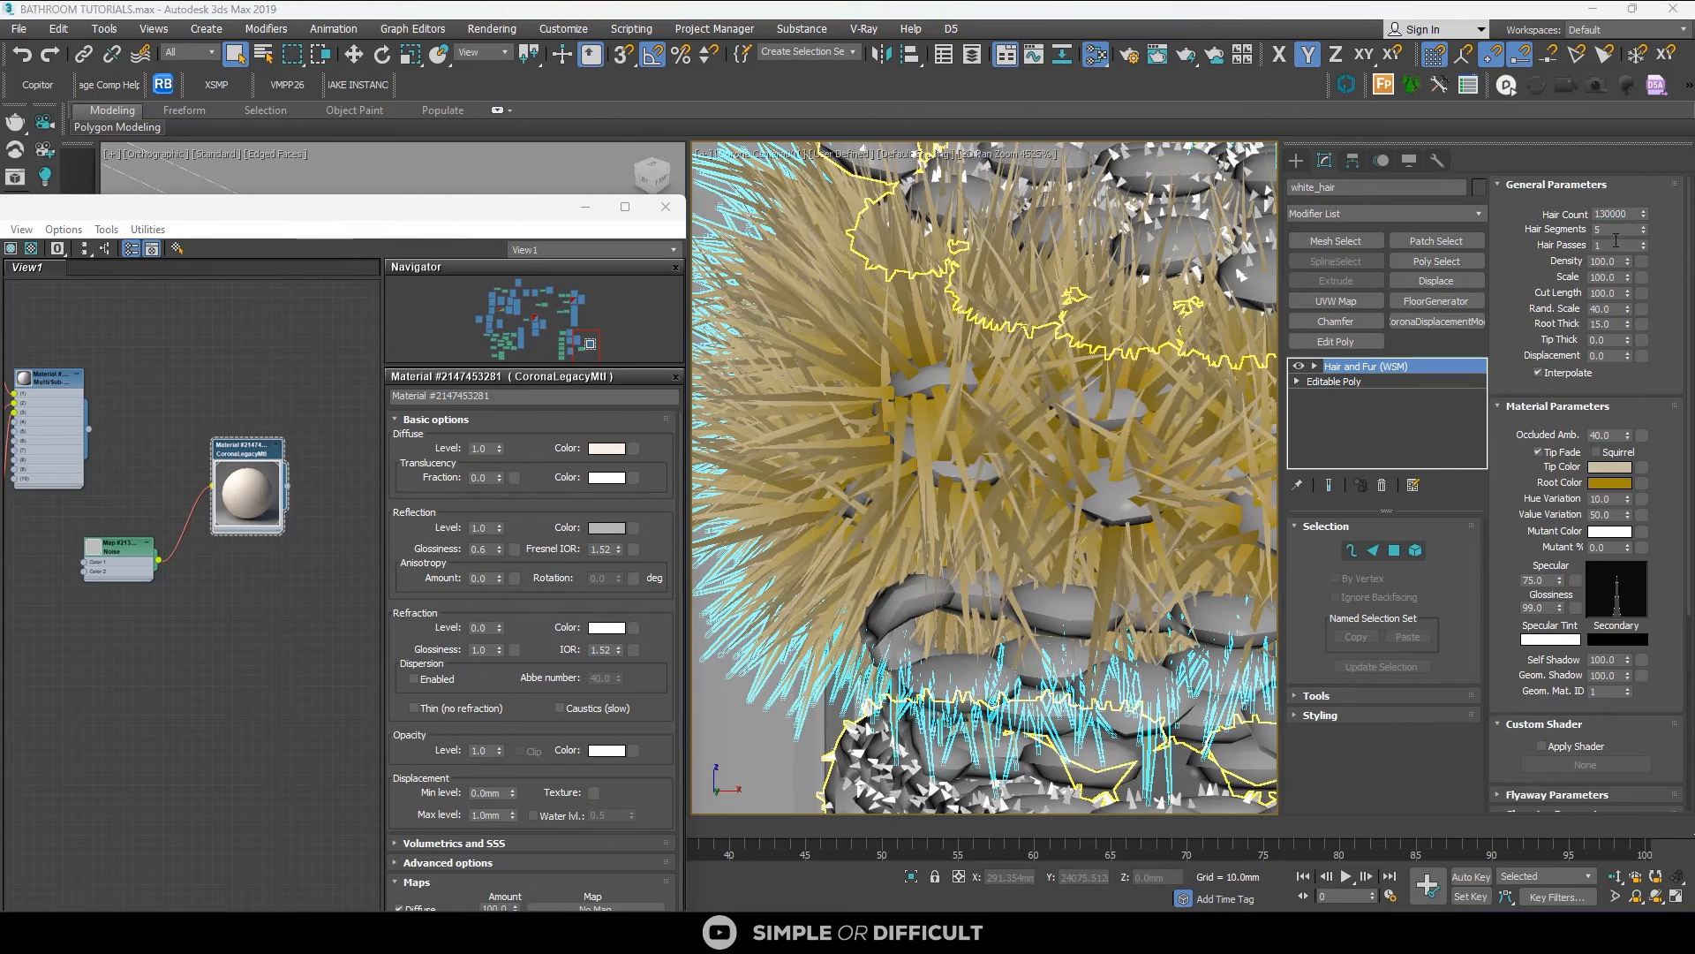
pyautogui.doubleClick(1604, 230)
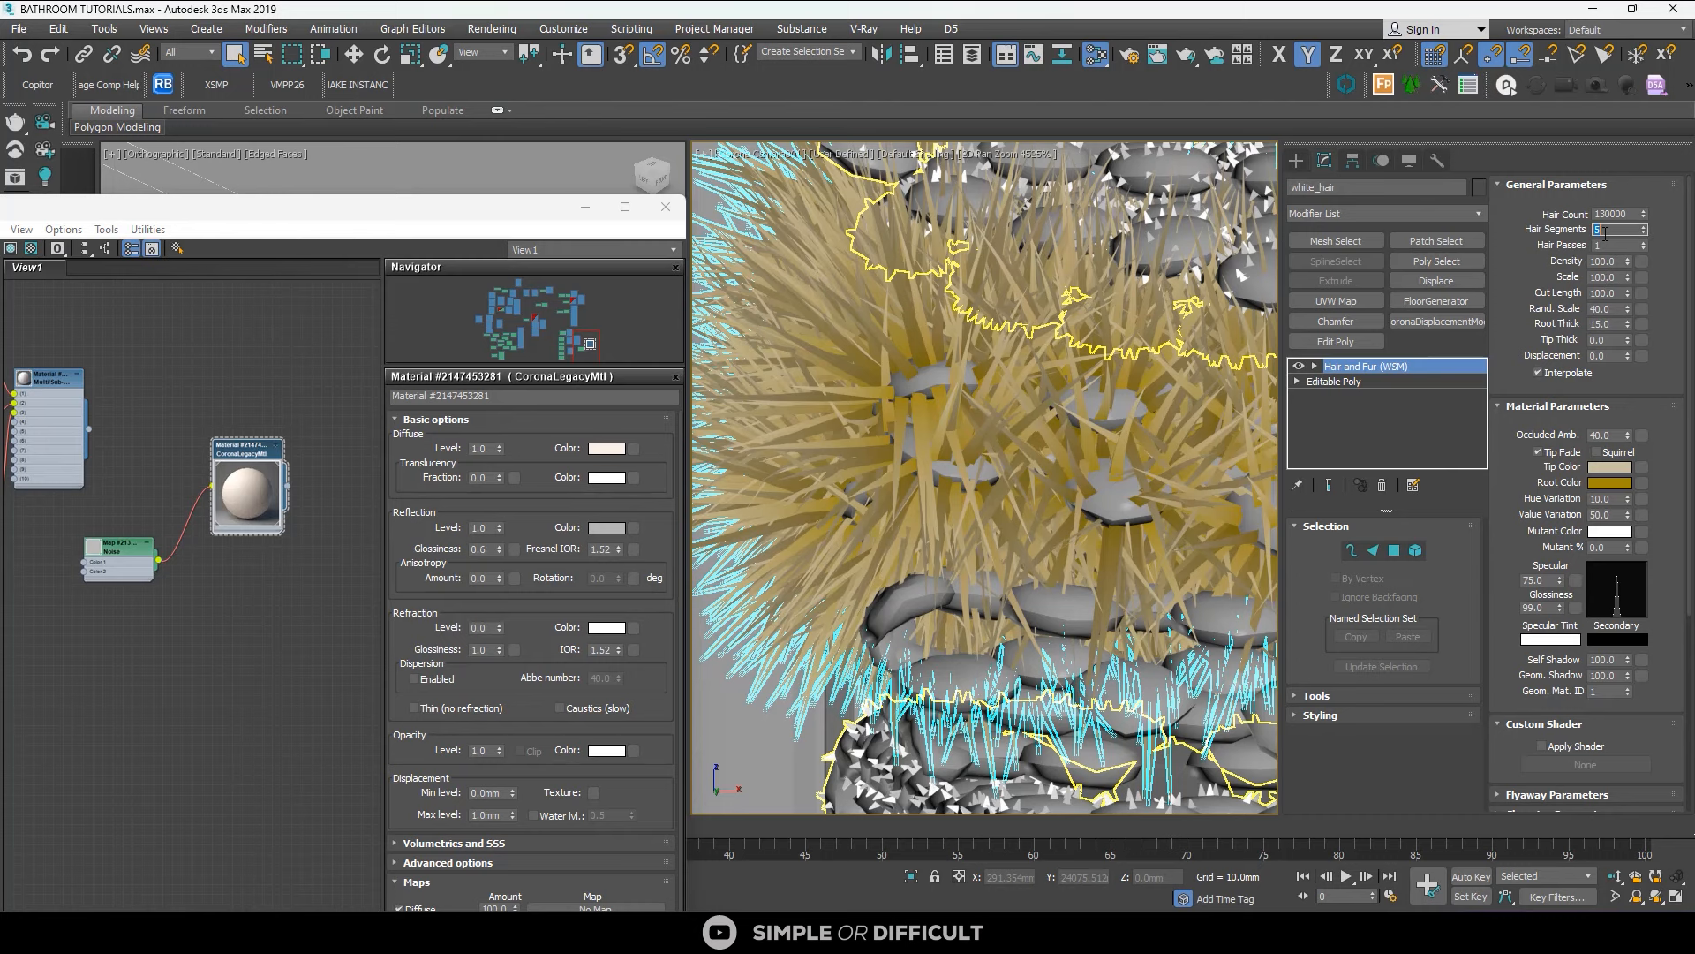
pyautogui.write('2')
pyautogui.press('Return')
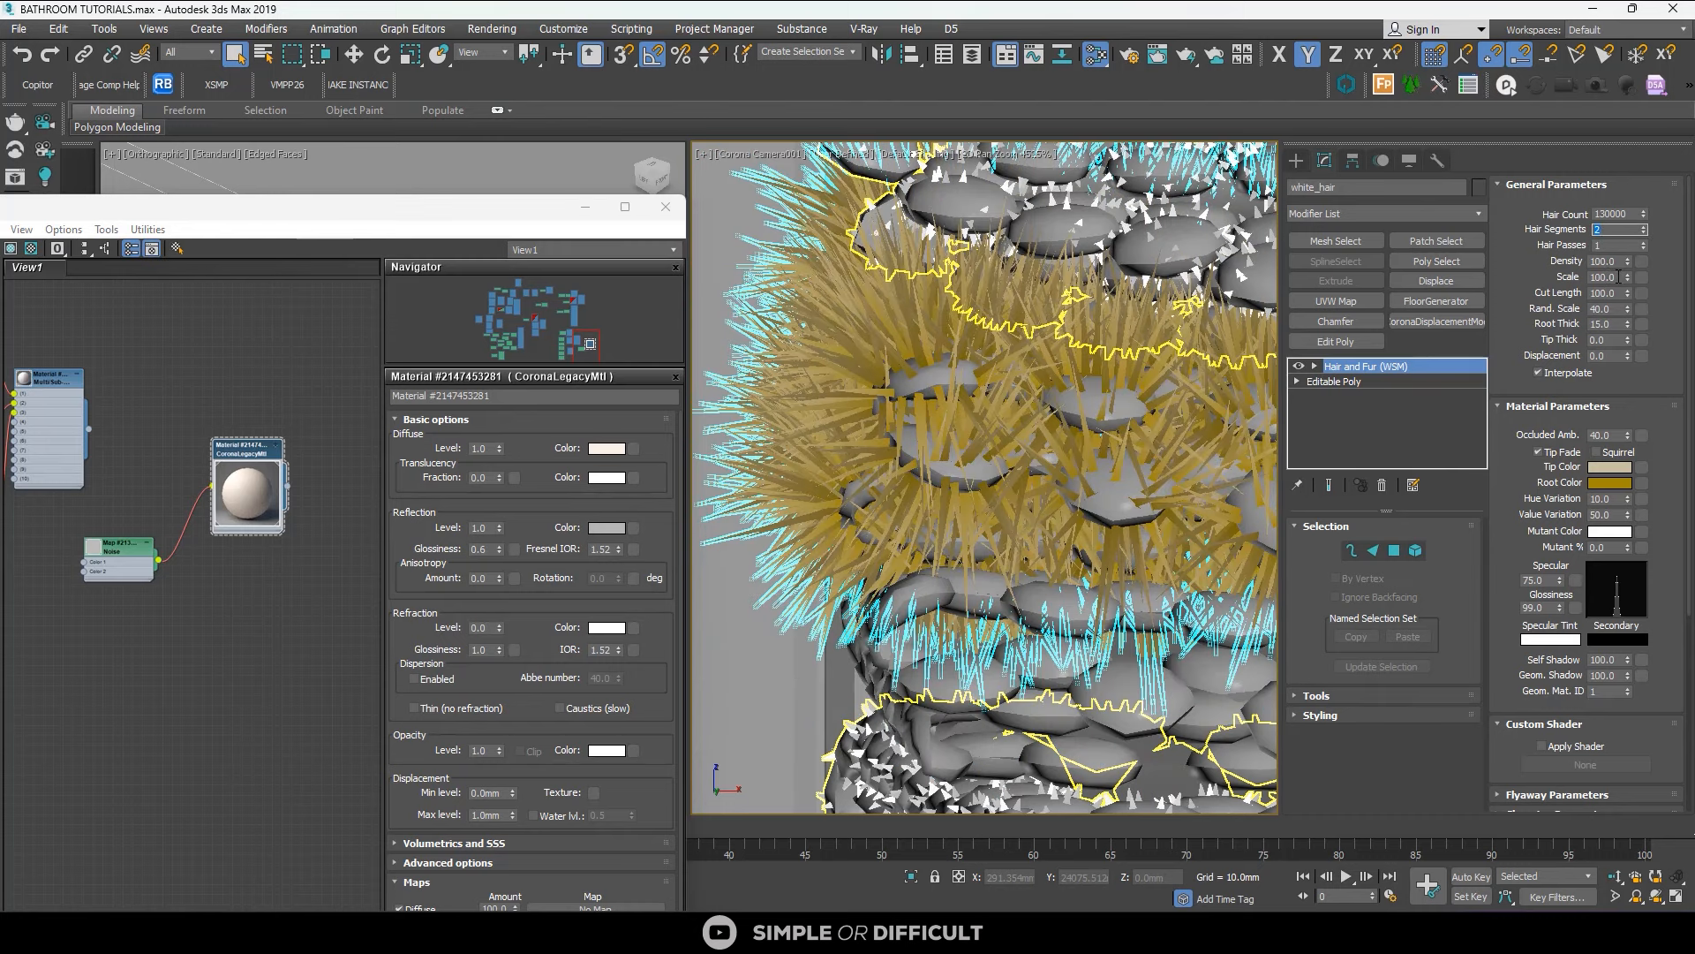
# Set the hair's scale to 7, random scale to 5, root thickness to 10 and tip thickness to 1.
pyautogui.doubleClick(1616, 276)
pyautogui.write('7')
pyautogui.press('Return')
pyautogui.scroll(-5, 962, 476)
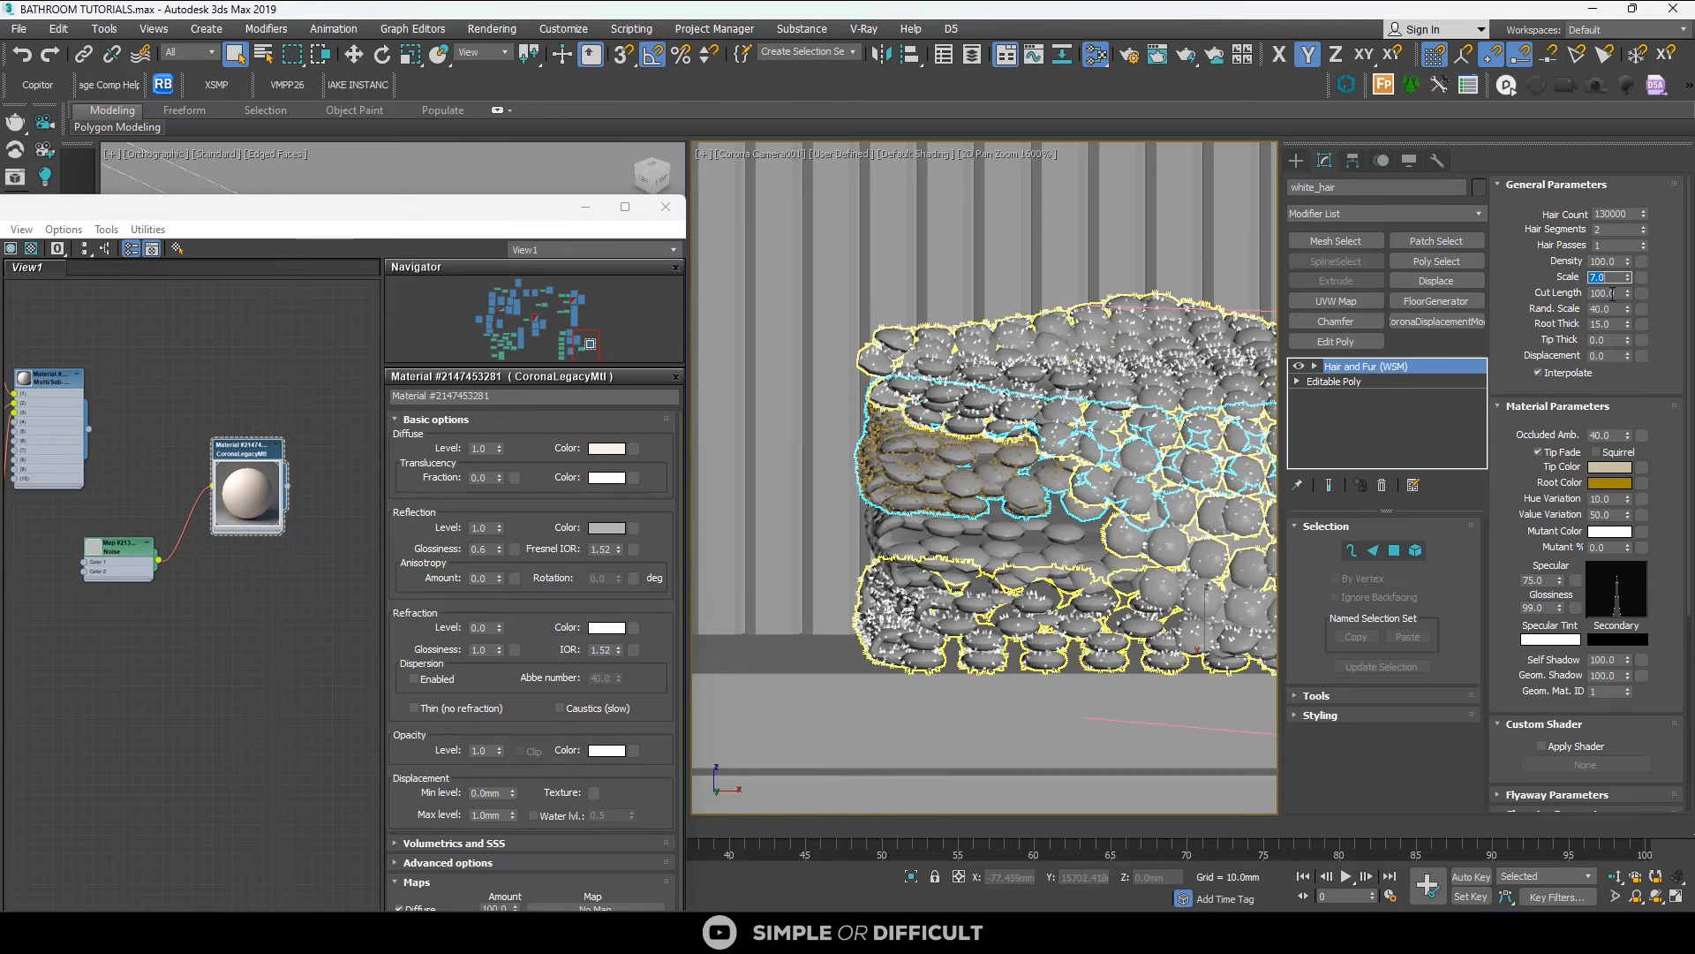
pyautogui.doubleClick(1615, 309)
pyautogui.press('Return')
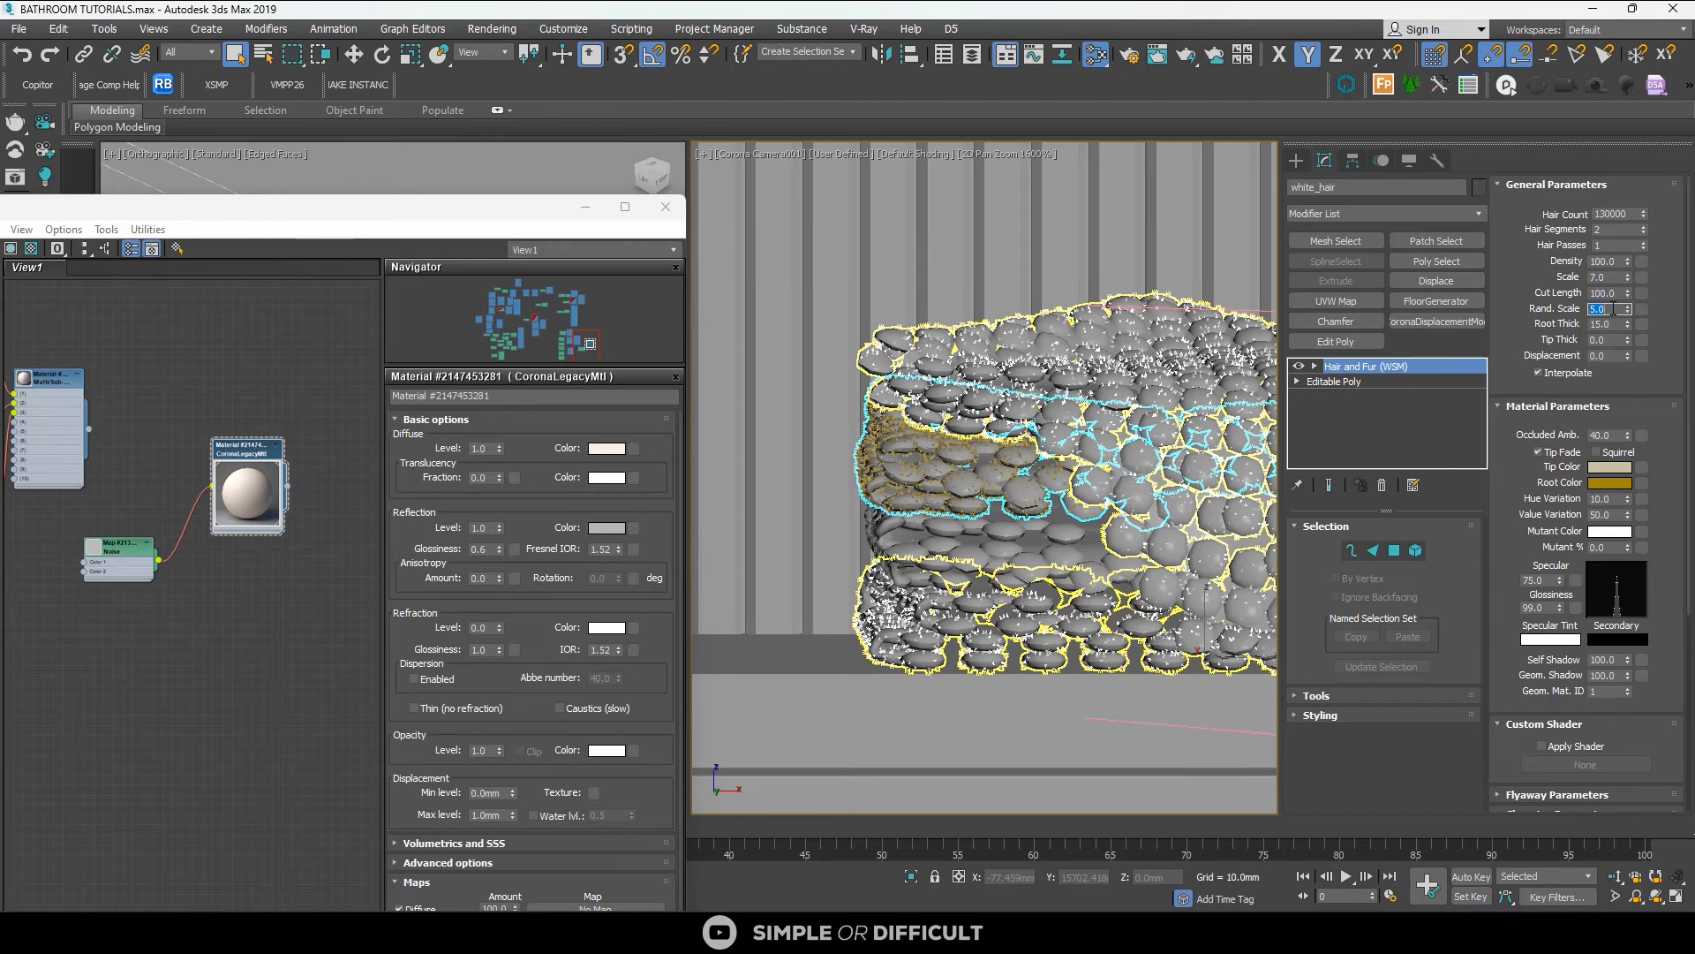
pyautogui.doubleClick(1607, 325)
pyautogui.doubleClick(1597, 340)
pyautogui.write('1')
pyautogui.press('Return')
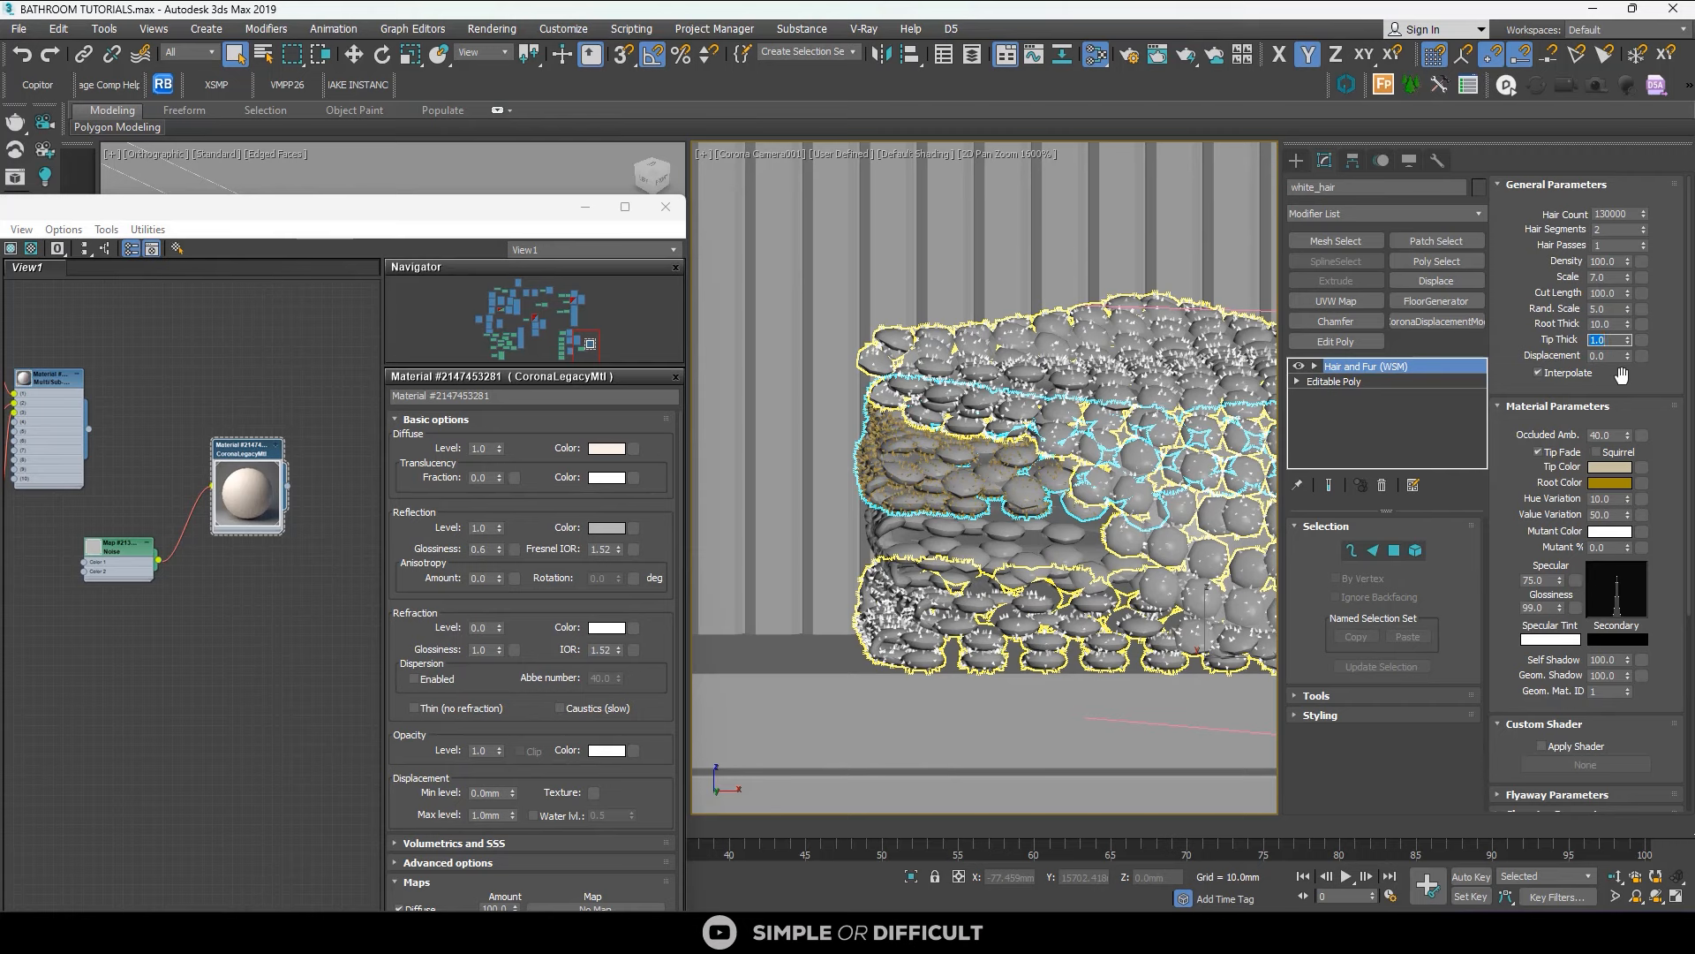
# Change both the tip colour and the root colour of the white_hair fur to white.
pyautogui.click(1611, 468)
pyautogui.moveTo(839, 349); pyautogui.dragTo(950, 424)
pyautogui.click(982, 423)
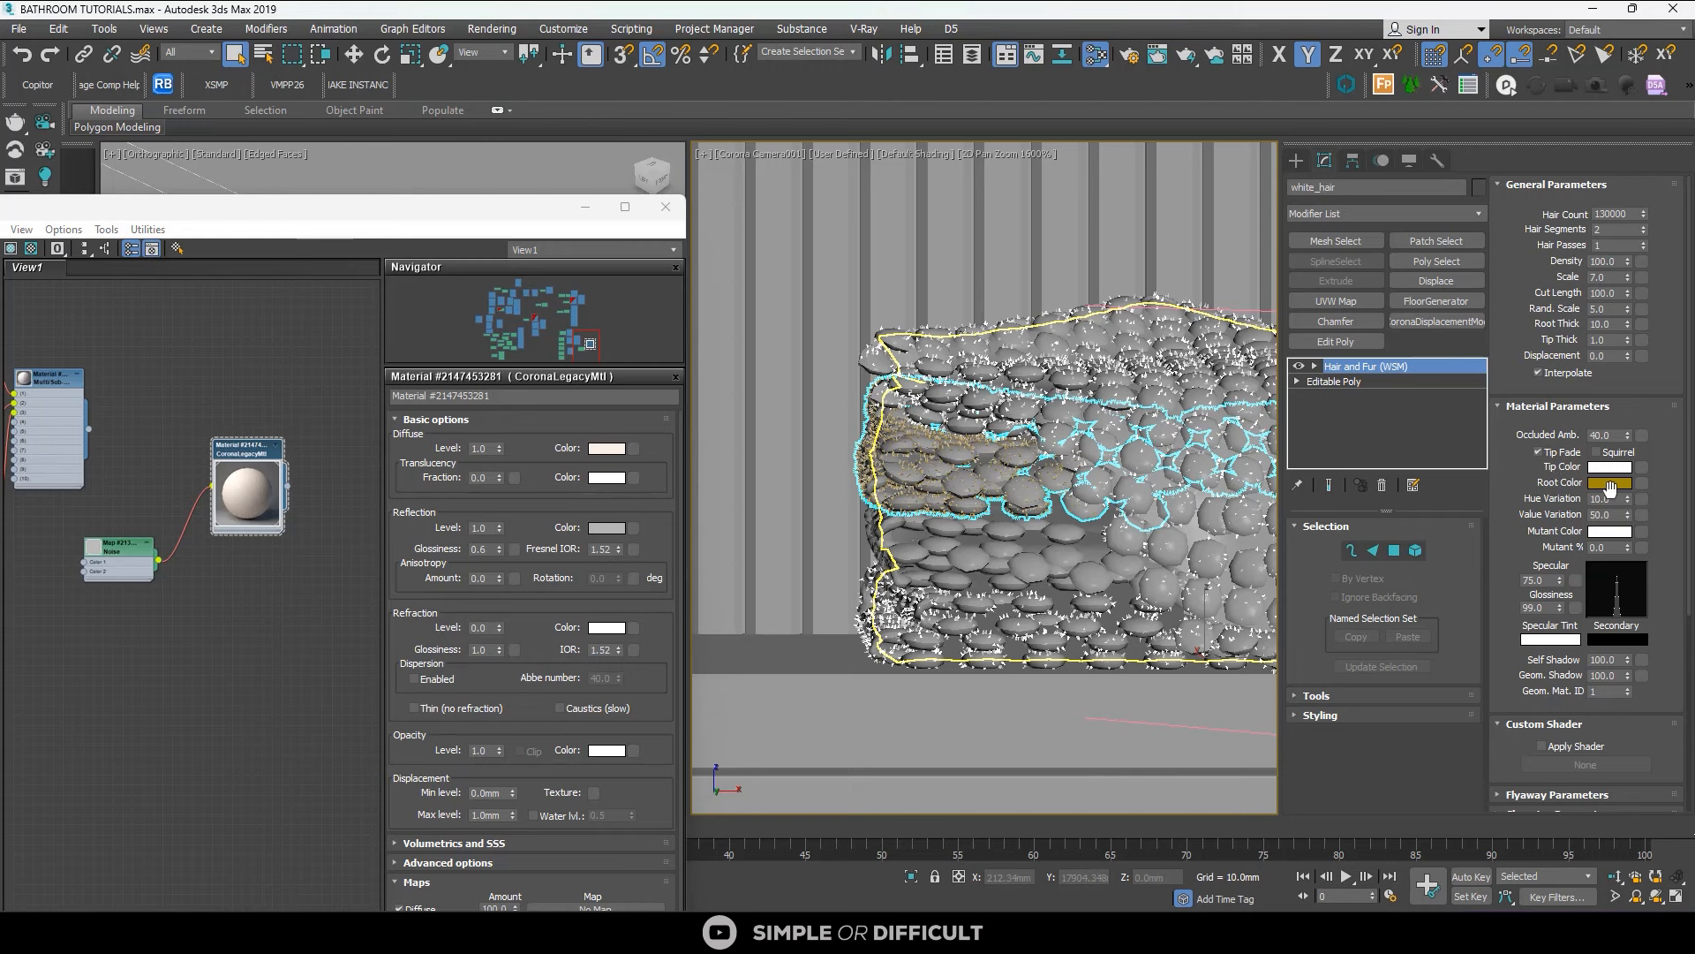
pyautogui.click(1609, 484)
pyautogui.moveTo(841, 386); pyautogui.dragTo(886, 406)
pyautogui.click(981, 422)
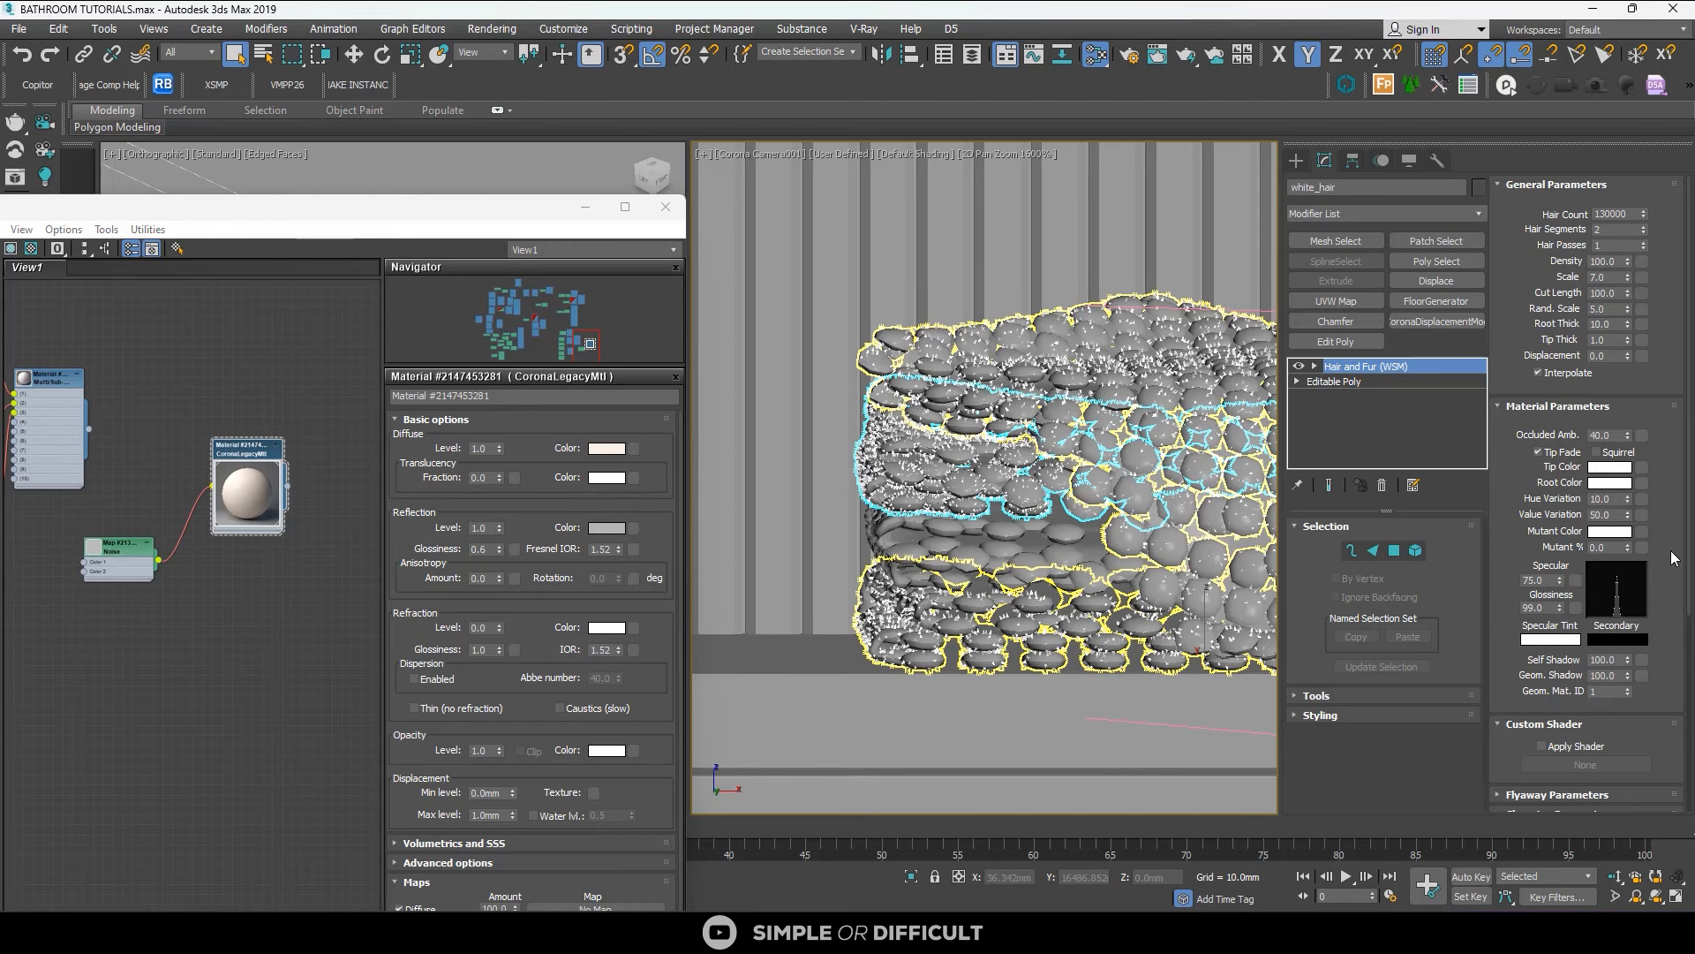
# Turn on the custom shader for white_hair and duplicate the beige hair's CoronaLegacyMtl, keeping its Noise map connected.
pyautogui.click(1566, 748)
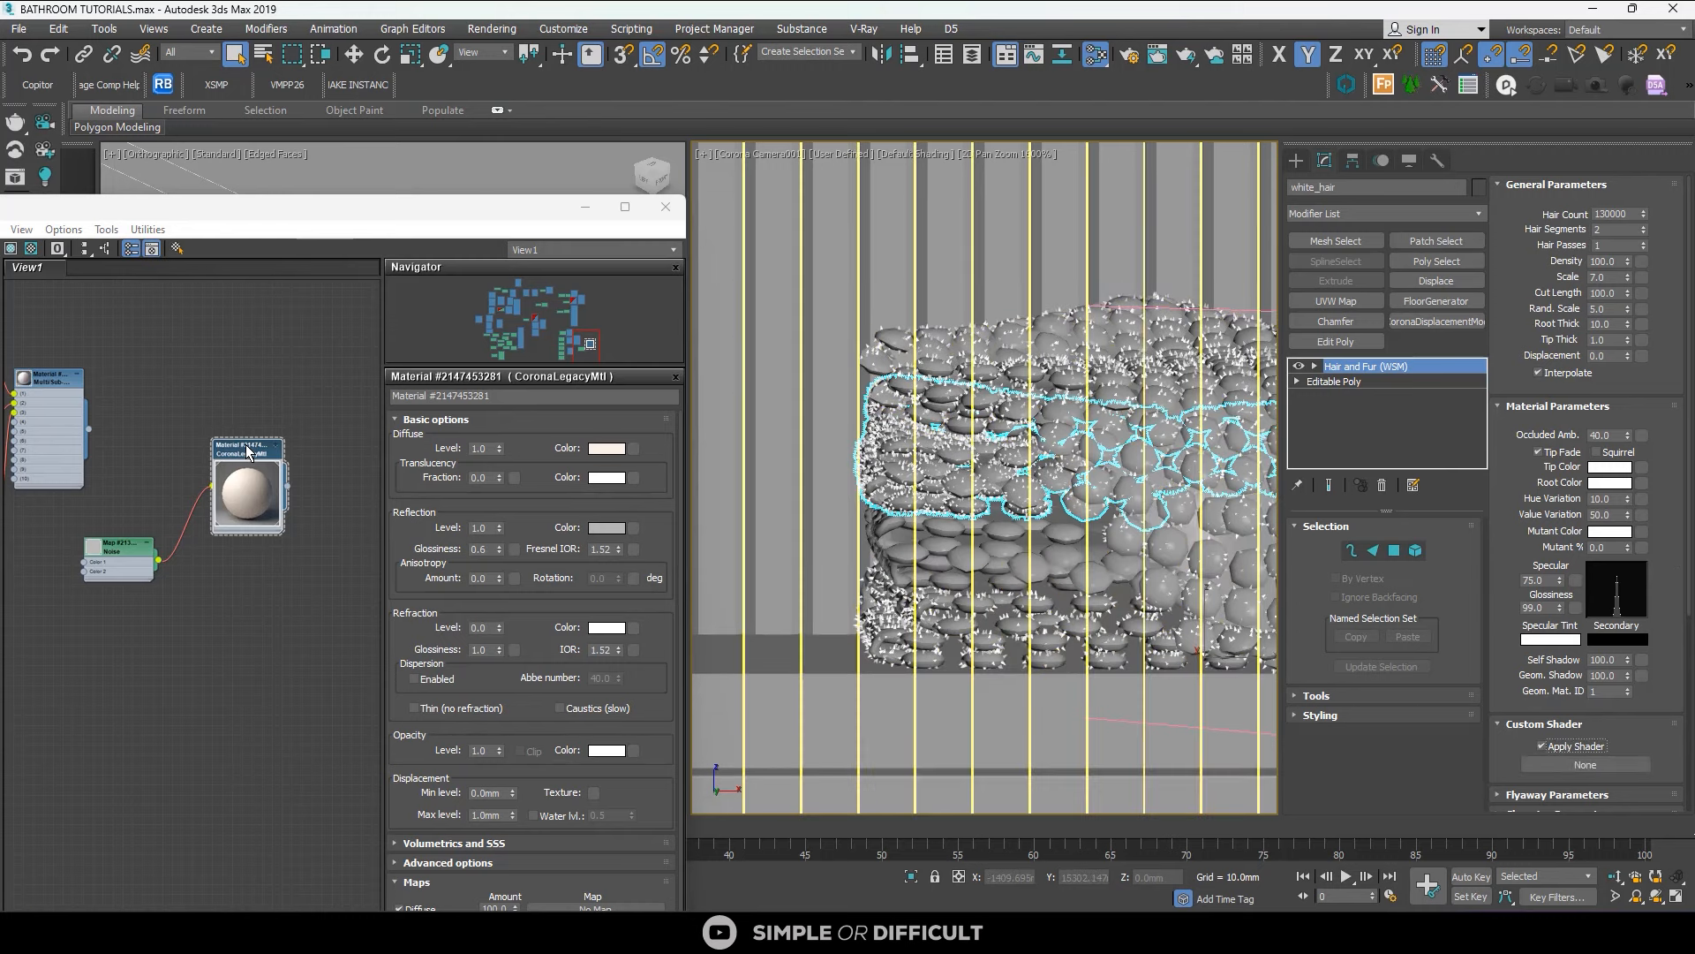
pyautogui.keyDown('shift'); pyautogui.moveTo(248, 452); pyautogui.dragTo(244, 599); pyautogui.keyUp('shift')
pyautogui.scroll(-5, 245, 590)
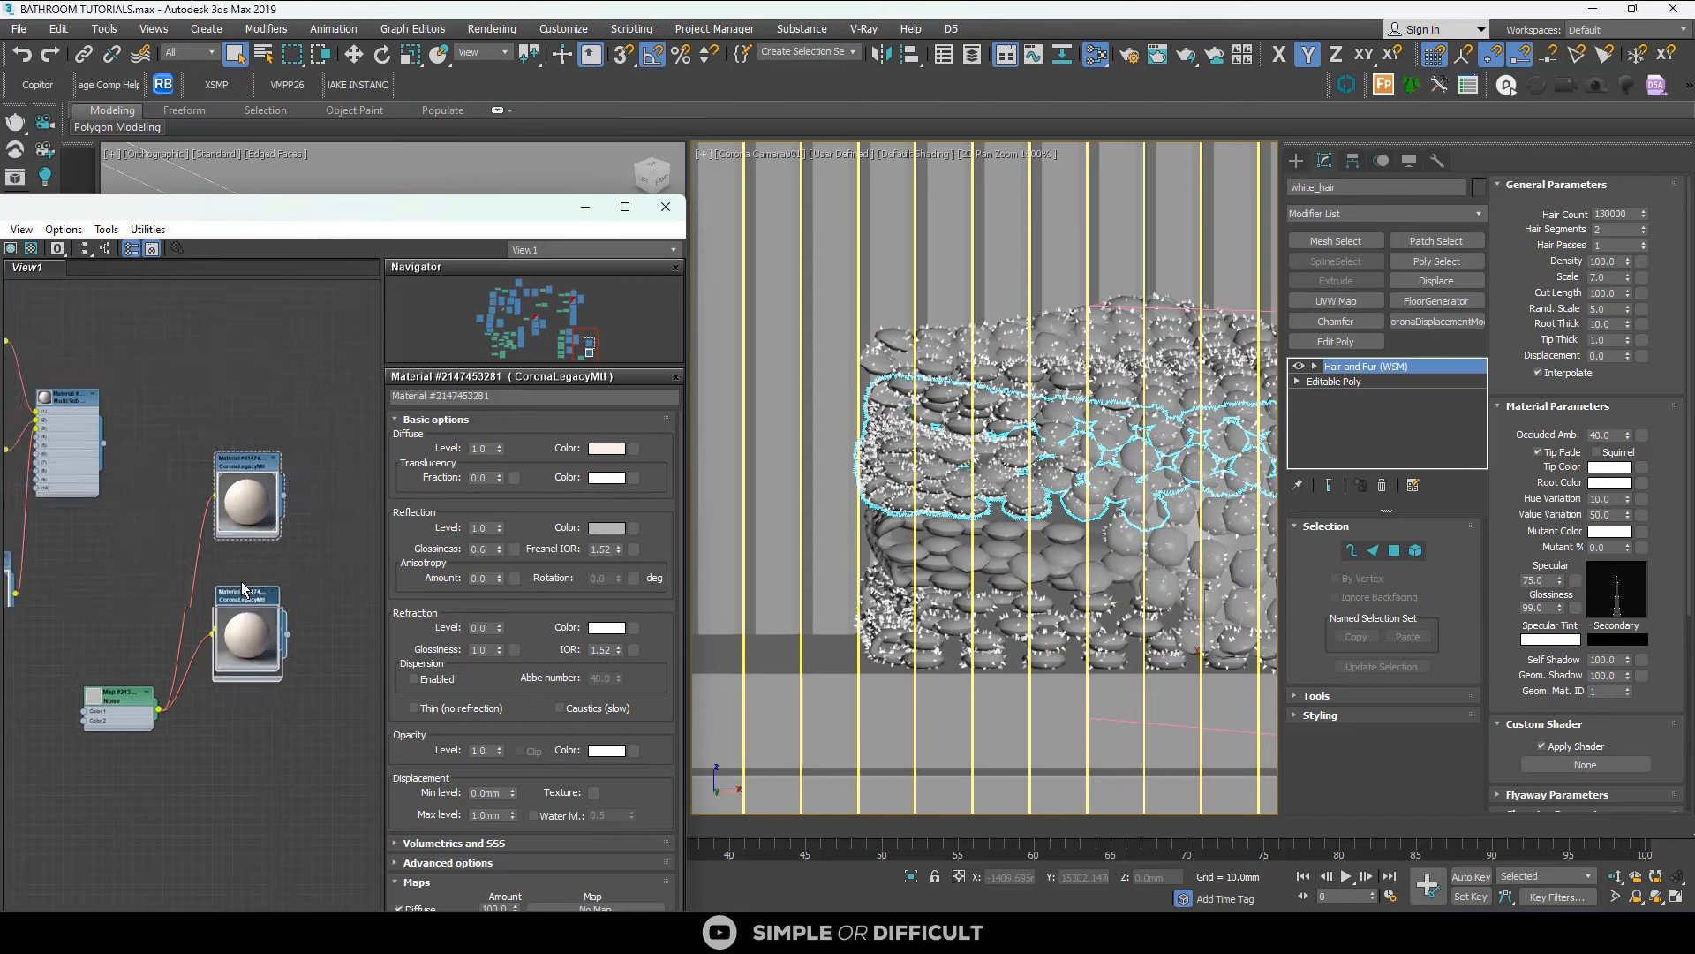
pyautogui.scroll(5, 152, 492)
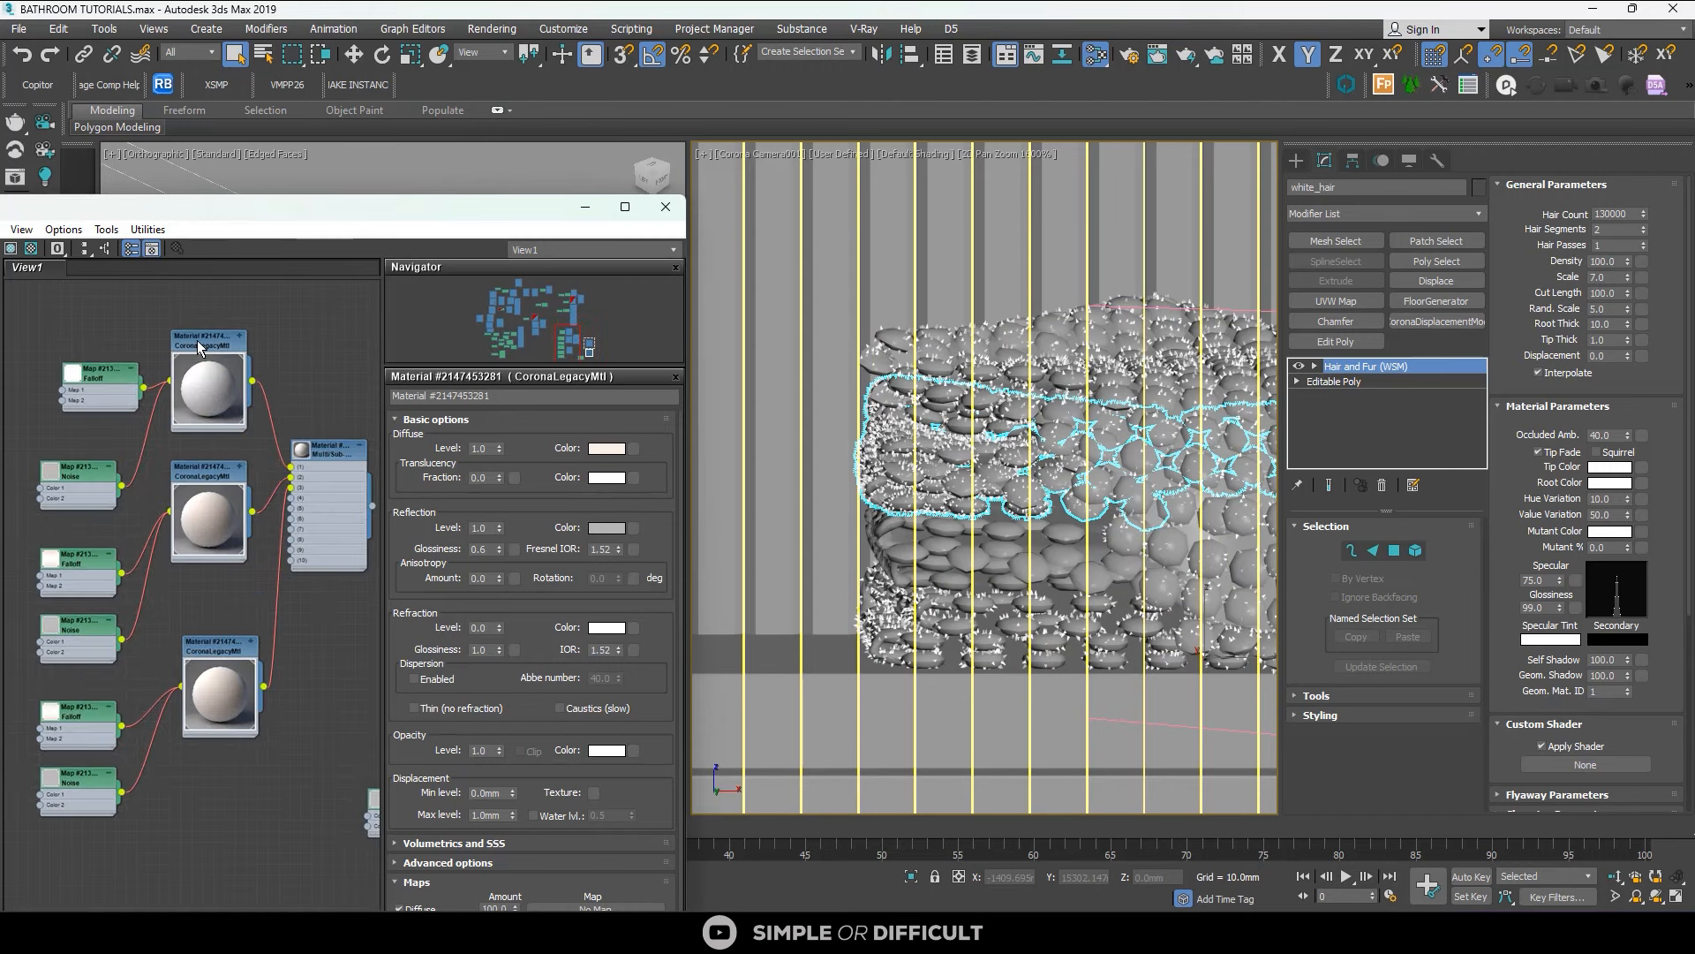
# Copy the diffuse colour of the uppermost CoronaLegacyMtl feeding the multi-material and paste it into the duplicate's diffuse colour.
pyautogui.doubleClick(199, 345)
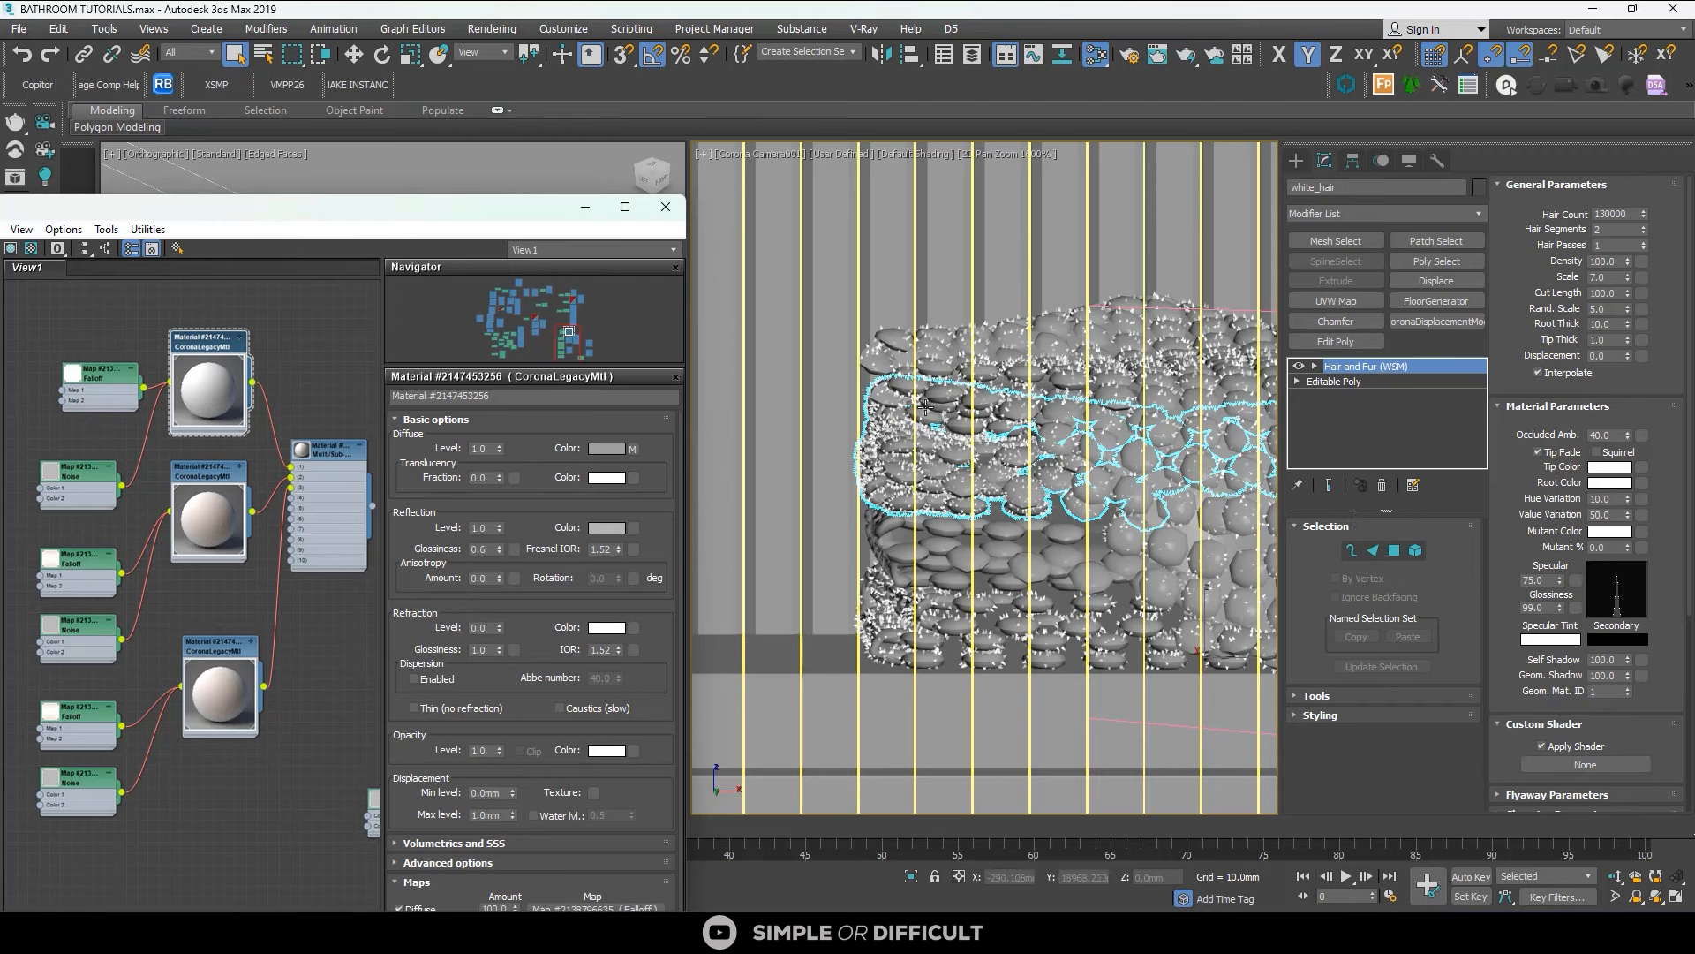
pyautogui.scroll(-5, 234, 443)
pyautogui.scroll(4, 328, 521)
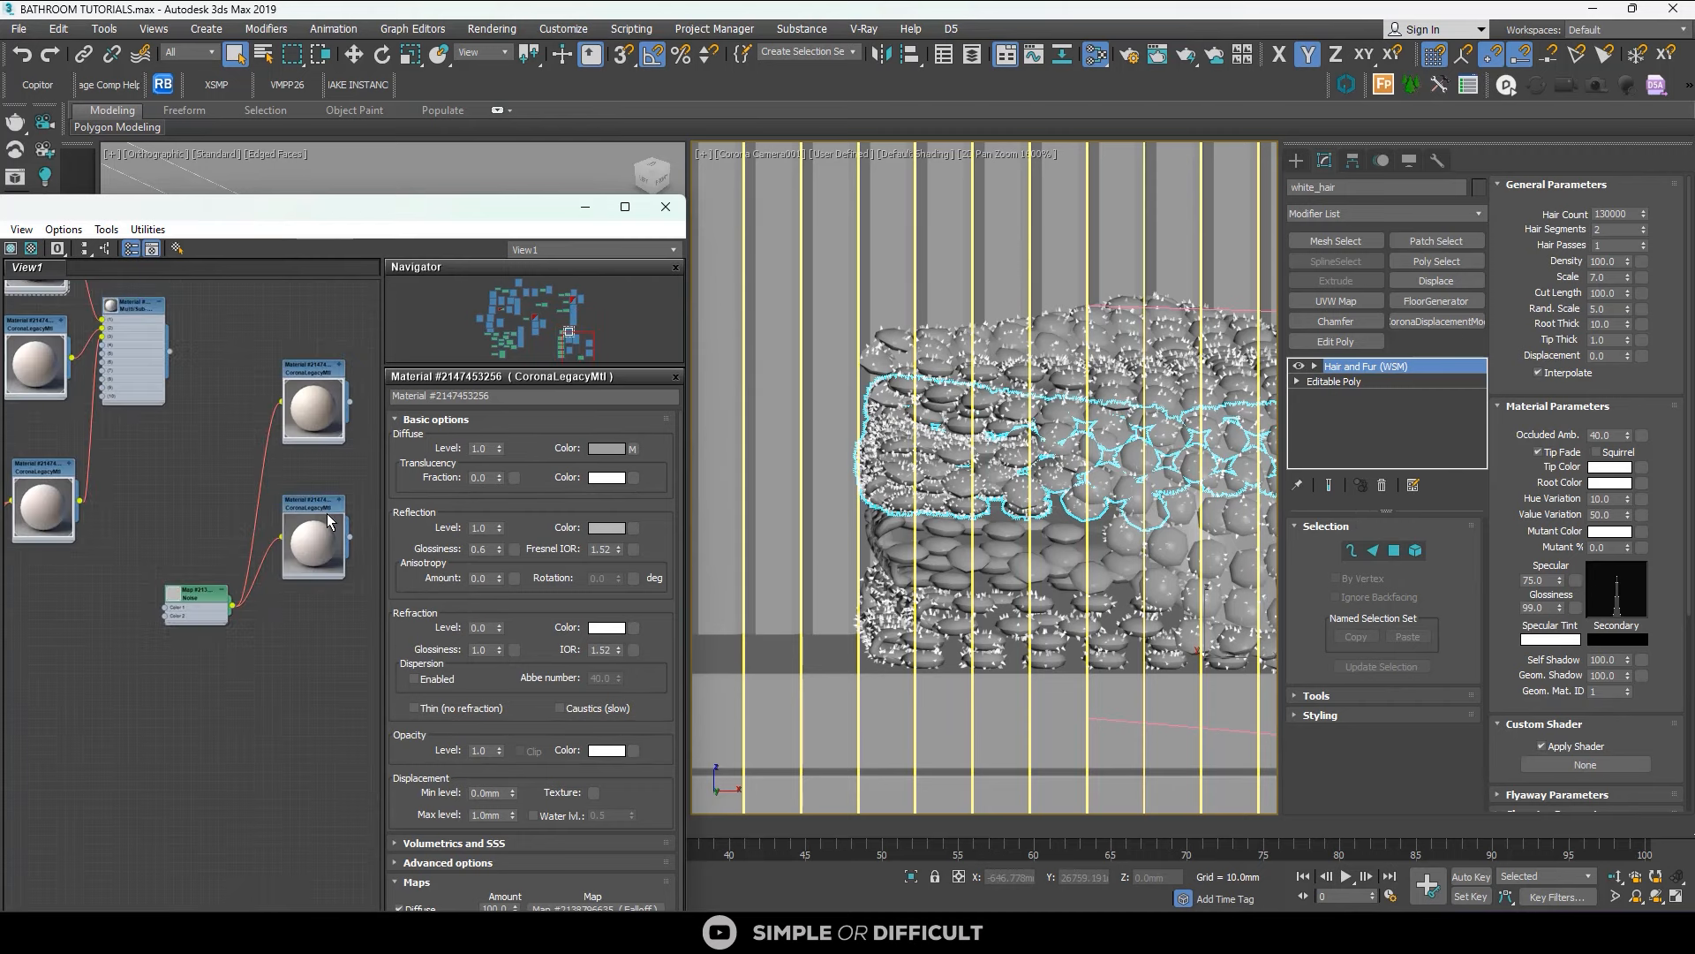
pyautogui.scroll(1, 329, 520)
pyautogui.doubleClick(329, 530)
pyautogui.rightClick(607, 448)
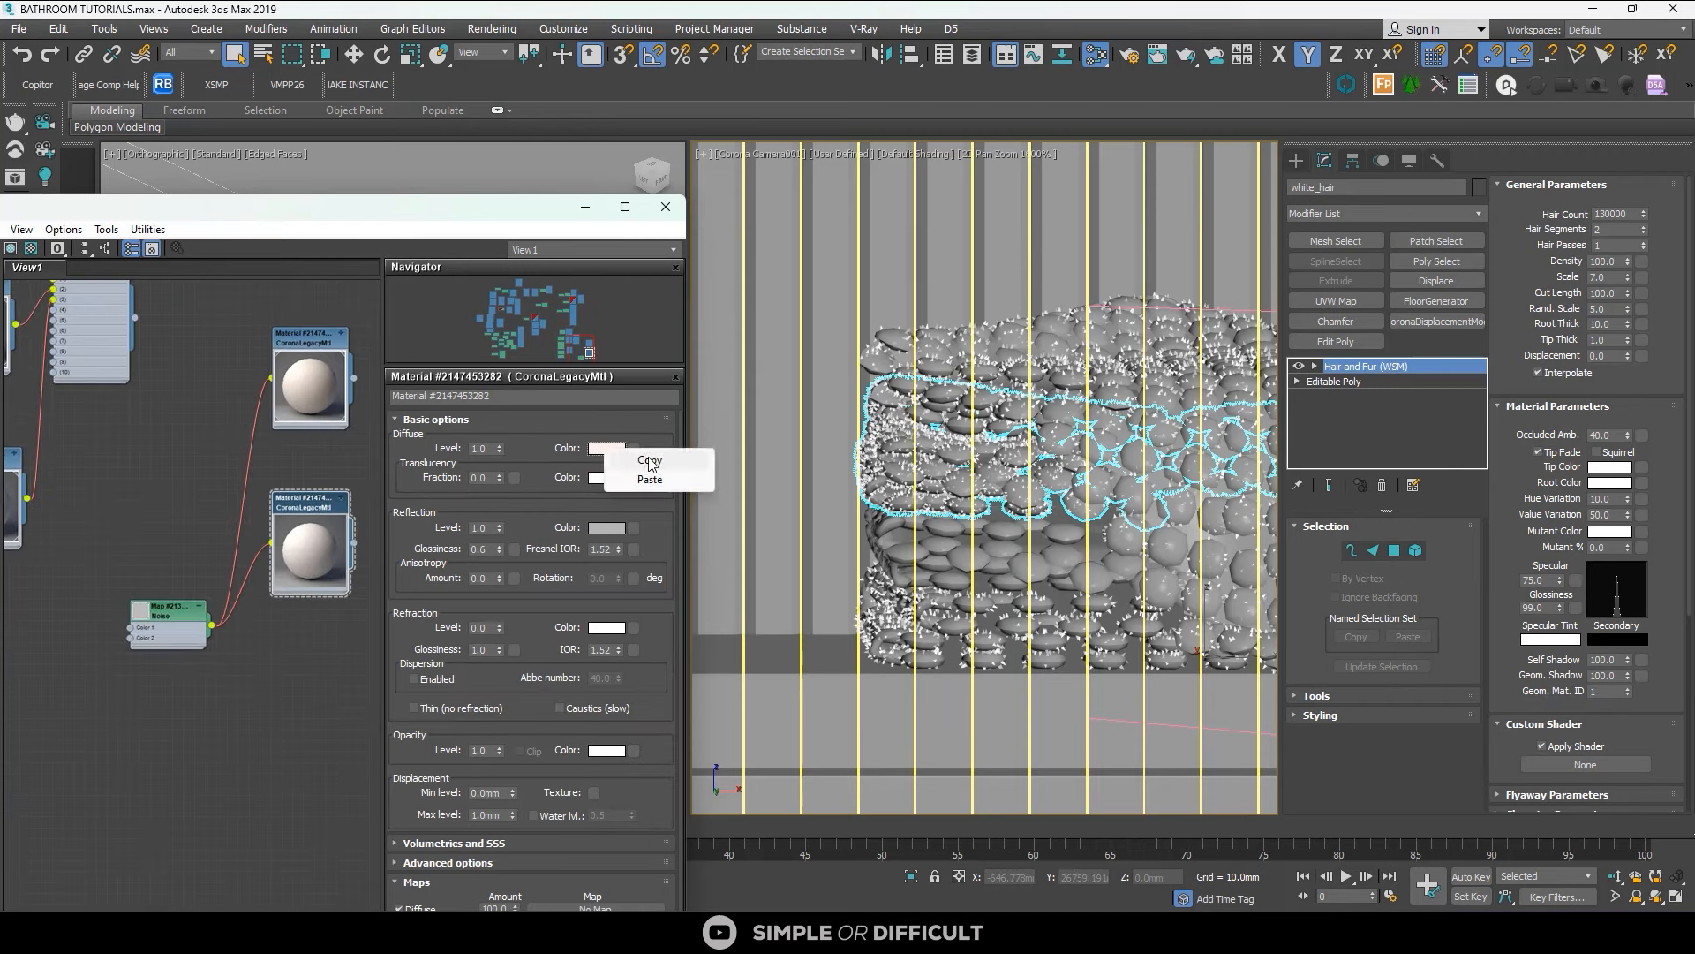
pyautogui.click(649, 478)
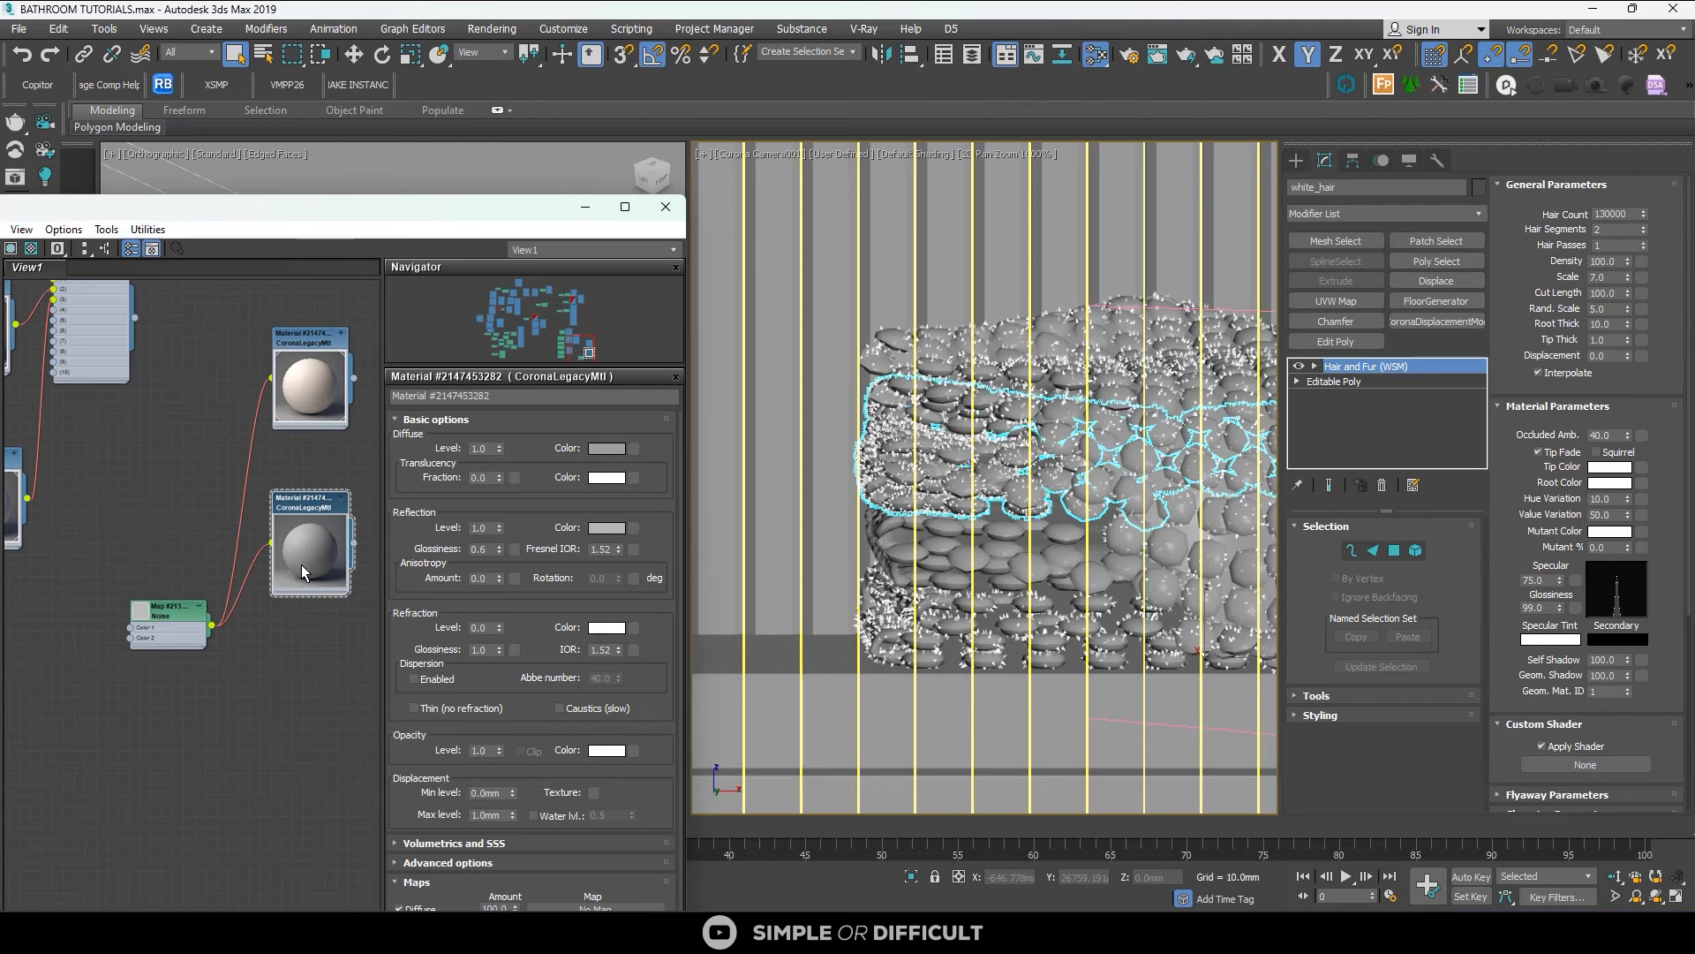
# Assign the grey duplicate to white_hair's custom shader as an instance and make another copy of that material.
pyautogui.scroll(-1, 318, 558)
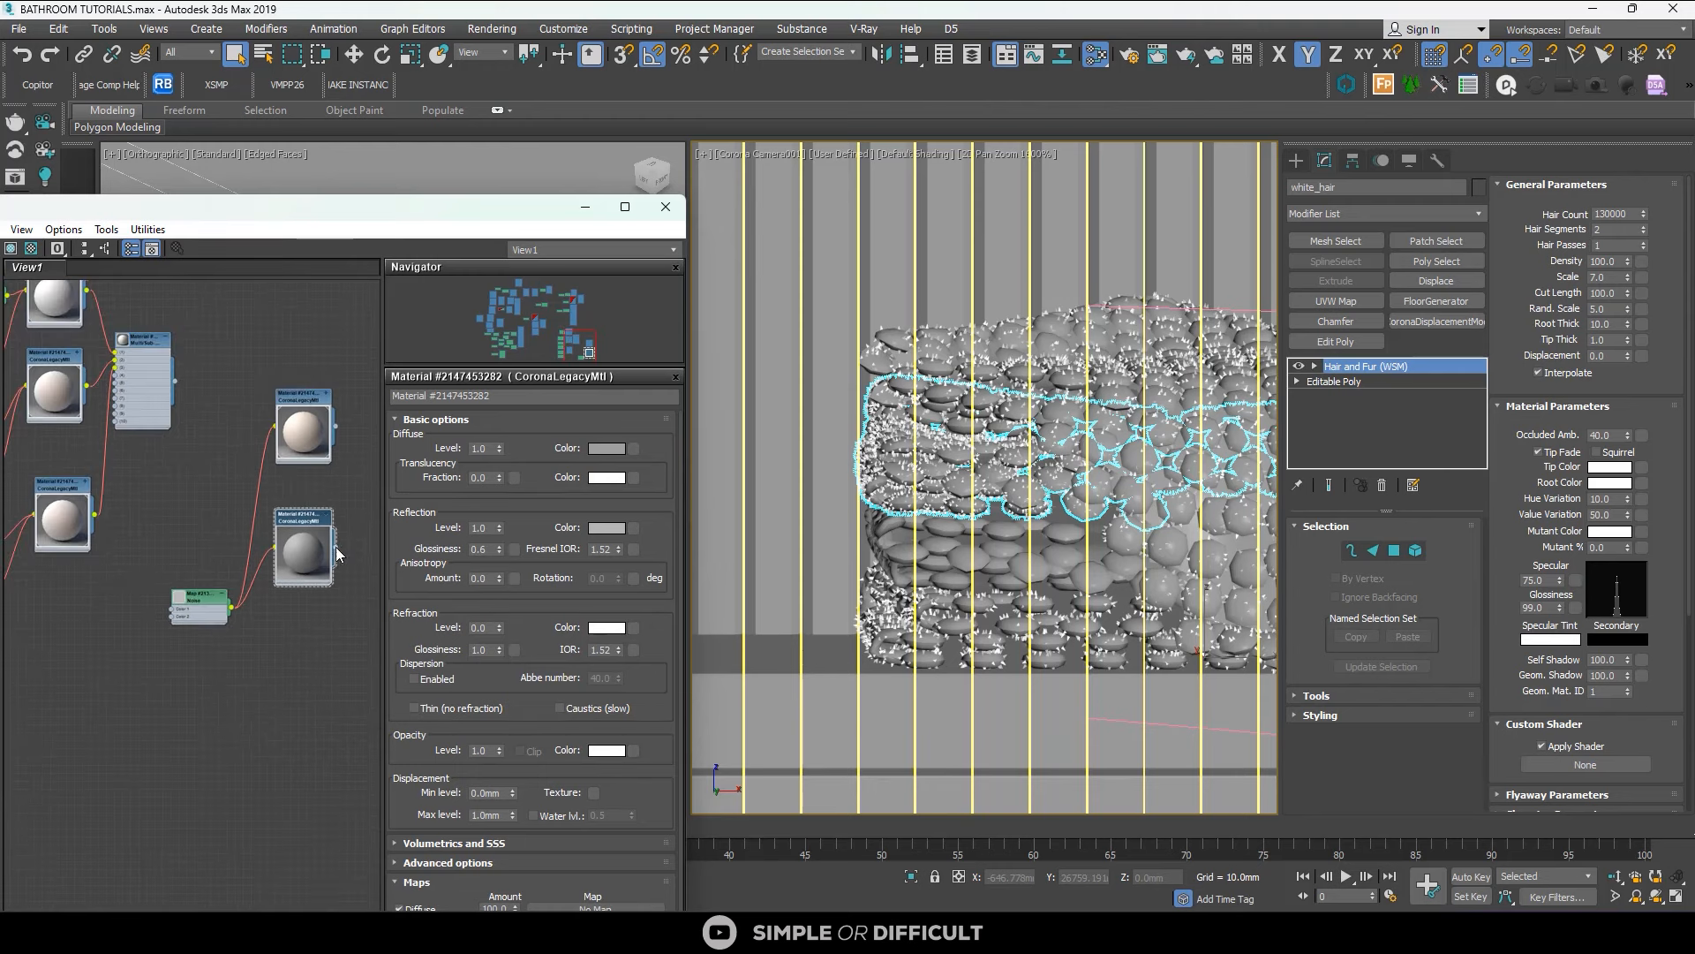
pyautogui.moveTo(338, 554); pyautogui.dragTo(1552, 765)
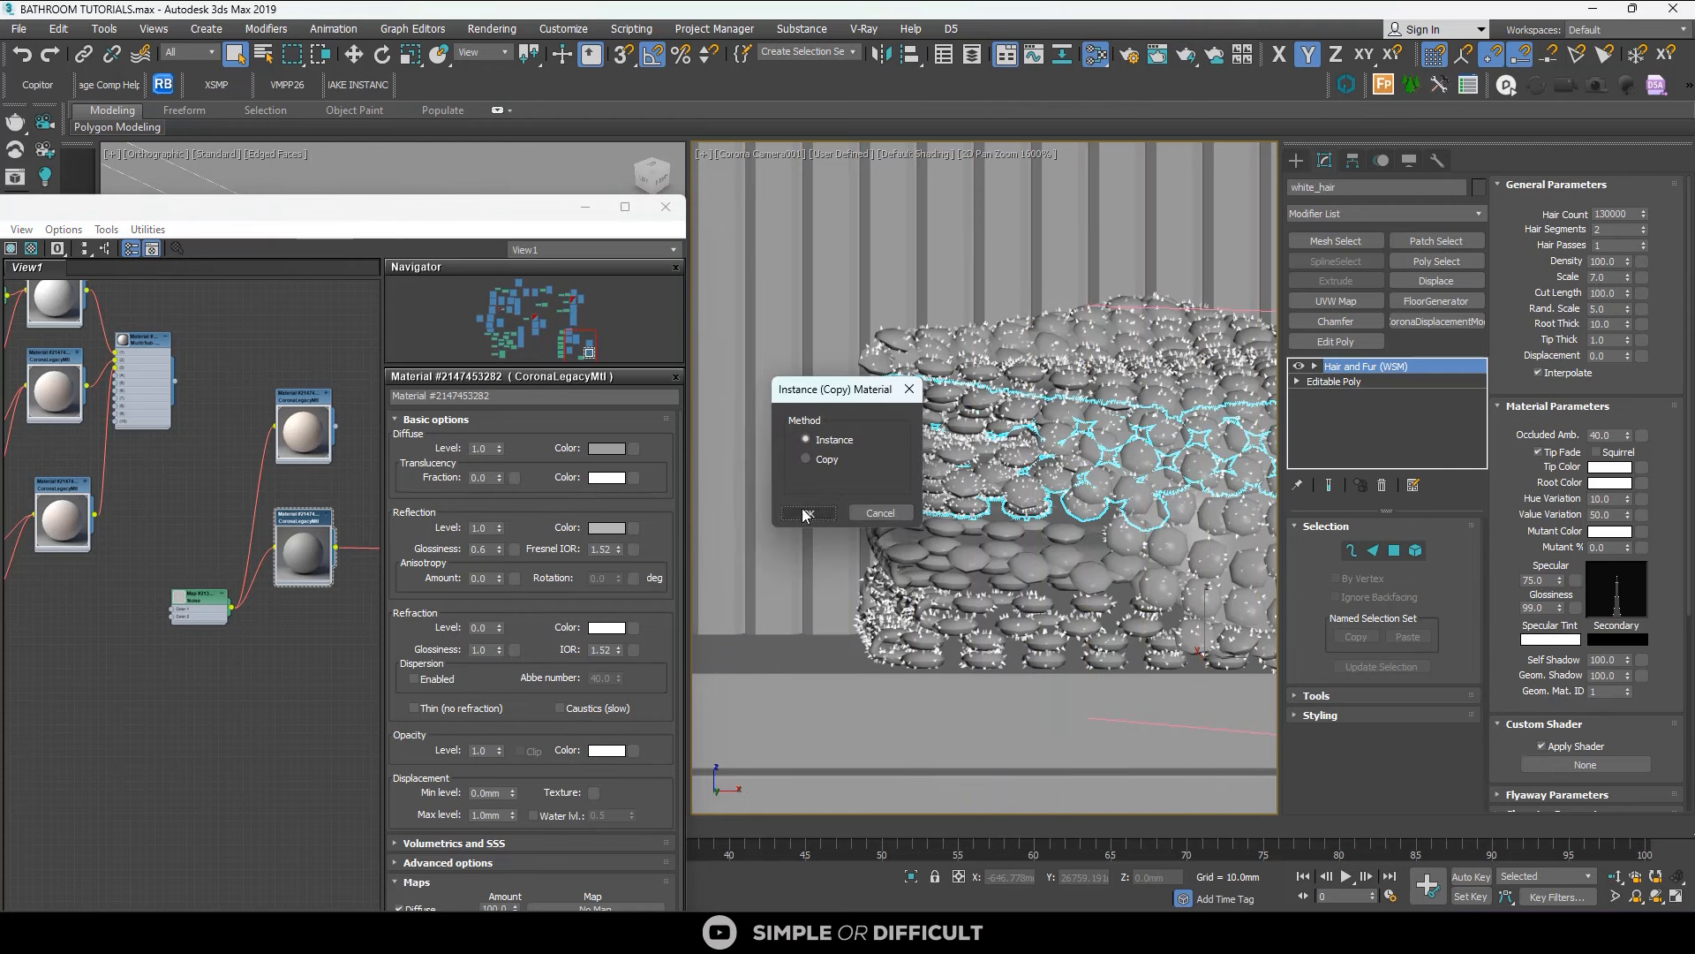
pyautogui.click(805, 513)
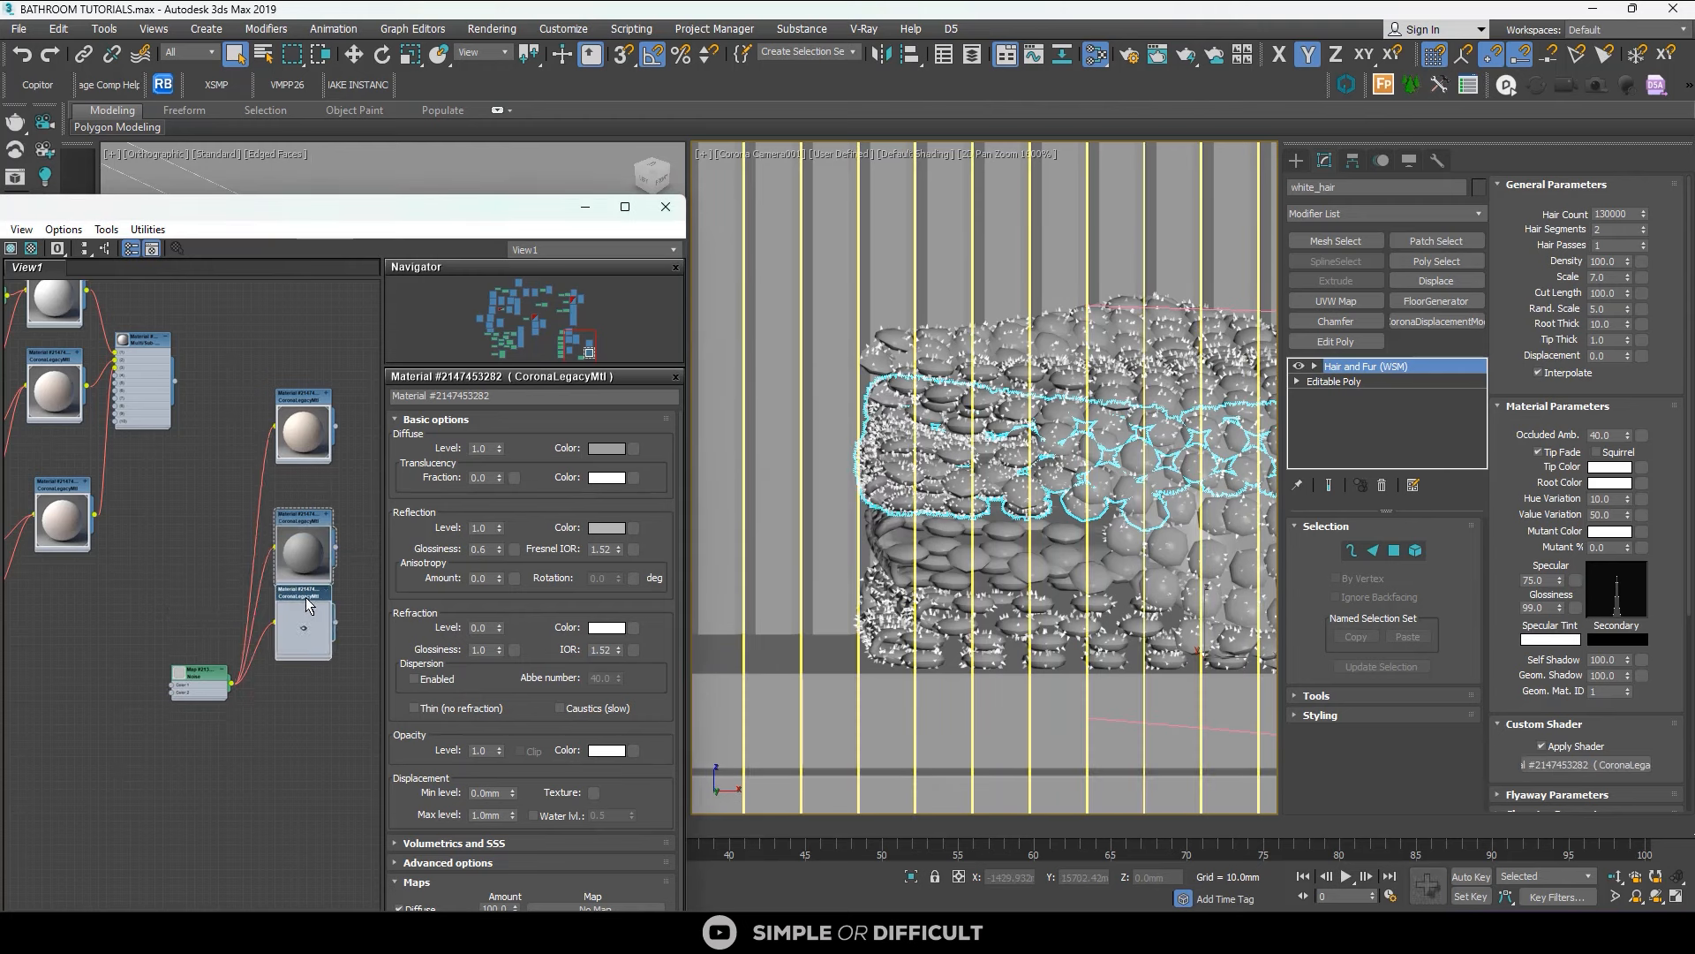
pyautogui.moveTo(305, 605); pyautogui.dragTo(295, 646)
# Open the Falloff map of the uppermost CoronaLegacyMtl and paste the copied grey into its front colour.
pyautogui.scroll(-2, 53, 510)
pyautogui.moveTo(43, 511); pyautogui.dragTo(106, 525, button='middle')
pyautogui.scroll(2, 176, 464)
pyautogui.scroll(1, 96, 461)
pyautogui.doubleClick(110, 550)
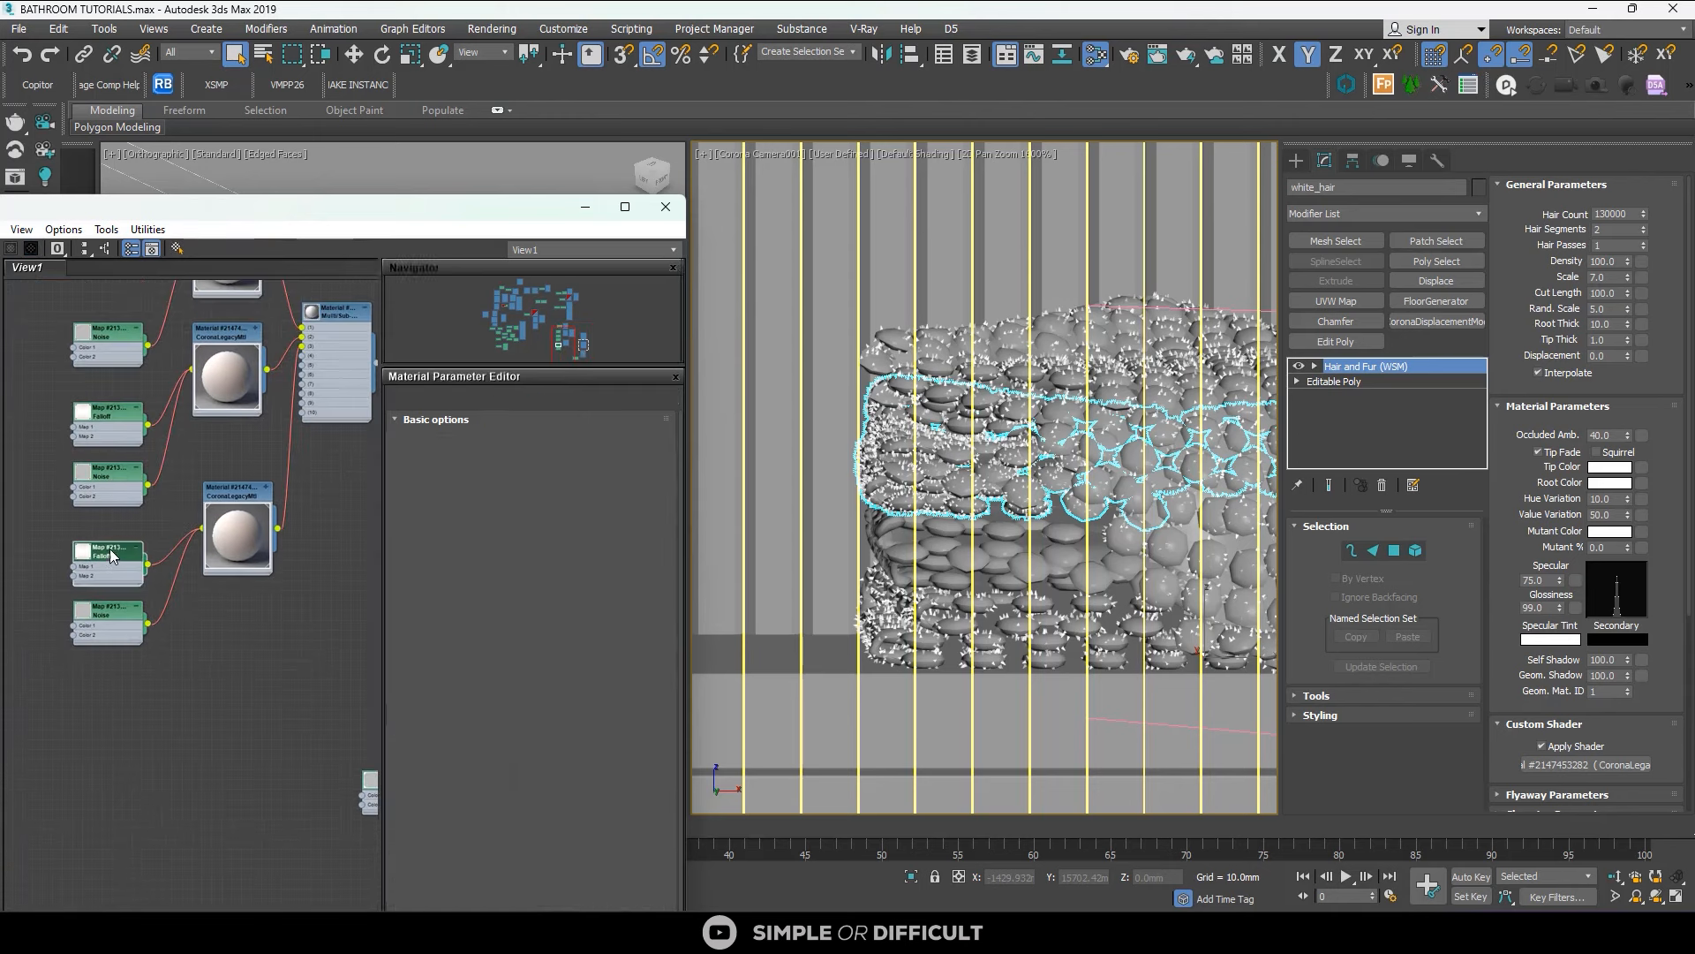
pyautogui.click(235, 505)
pyautogui.doubleClick(108, 421)
pyautogui.scroll(-1, 164, 490)
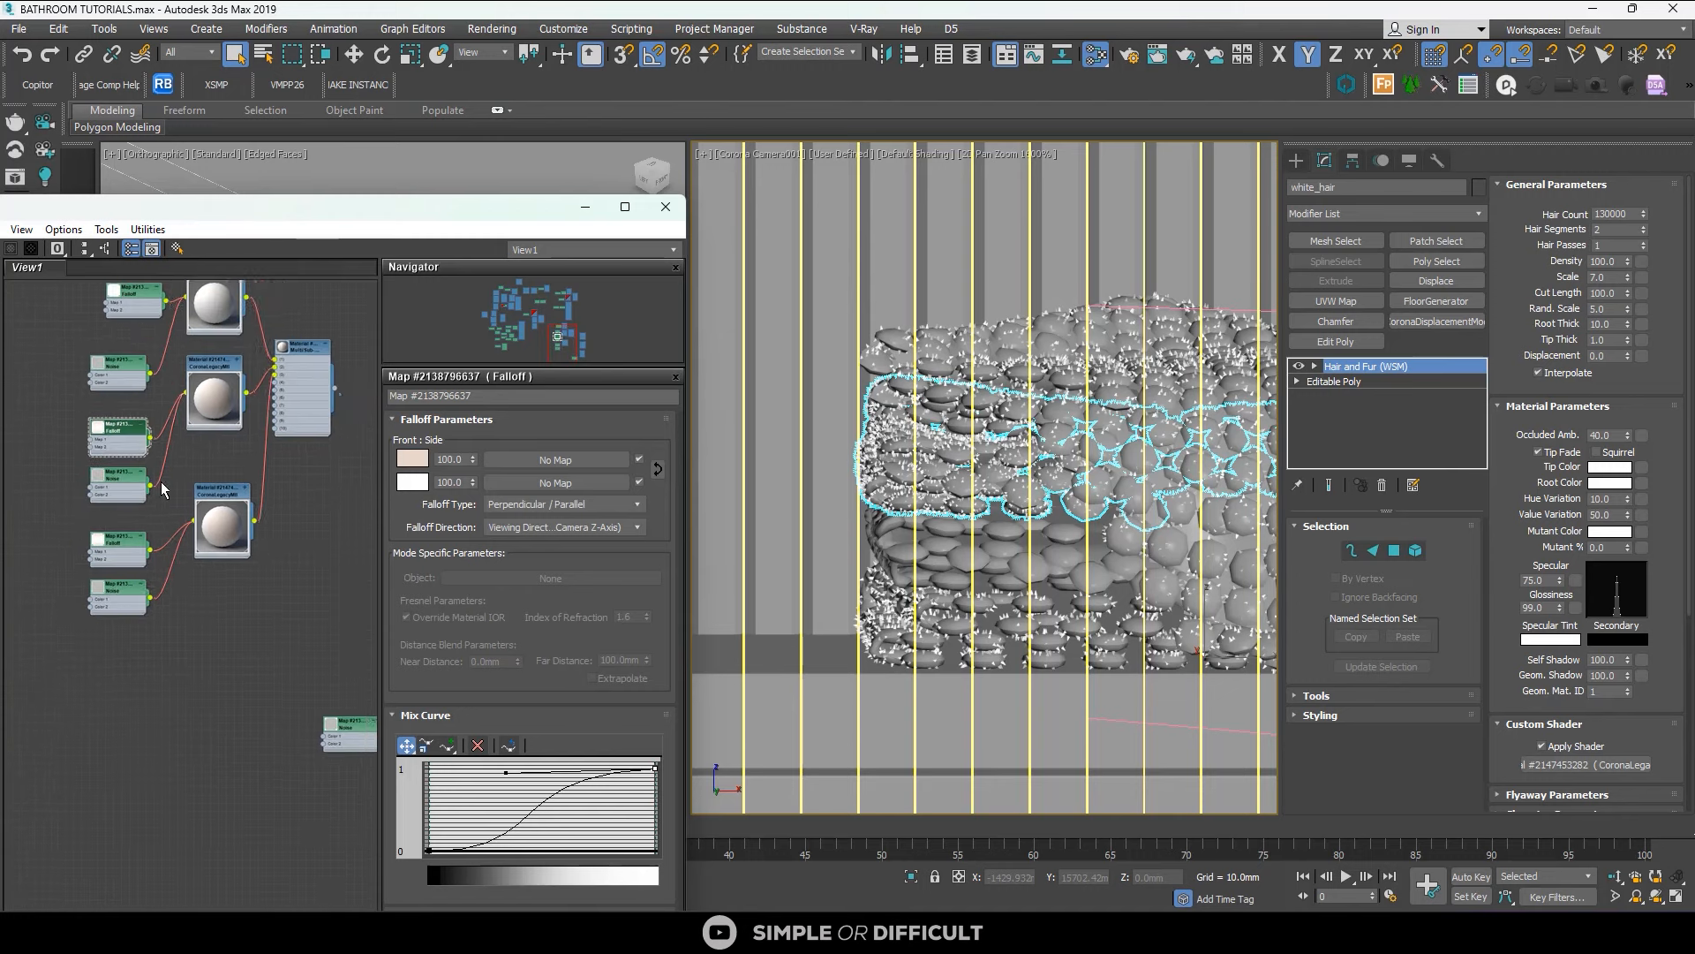
pyautogui.moveTo(163, 490); pyautogui.dragTo(205, 658, button='middle')
pyautogui.doubleClick(177, 472)
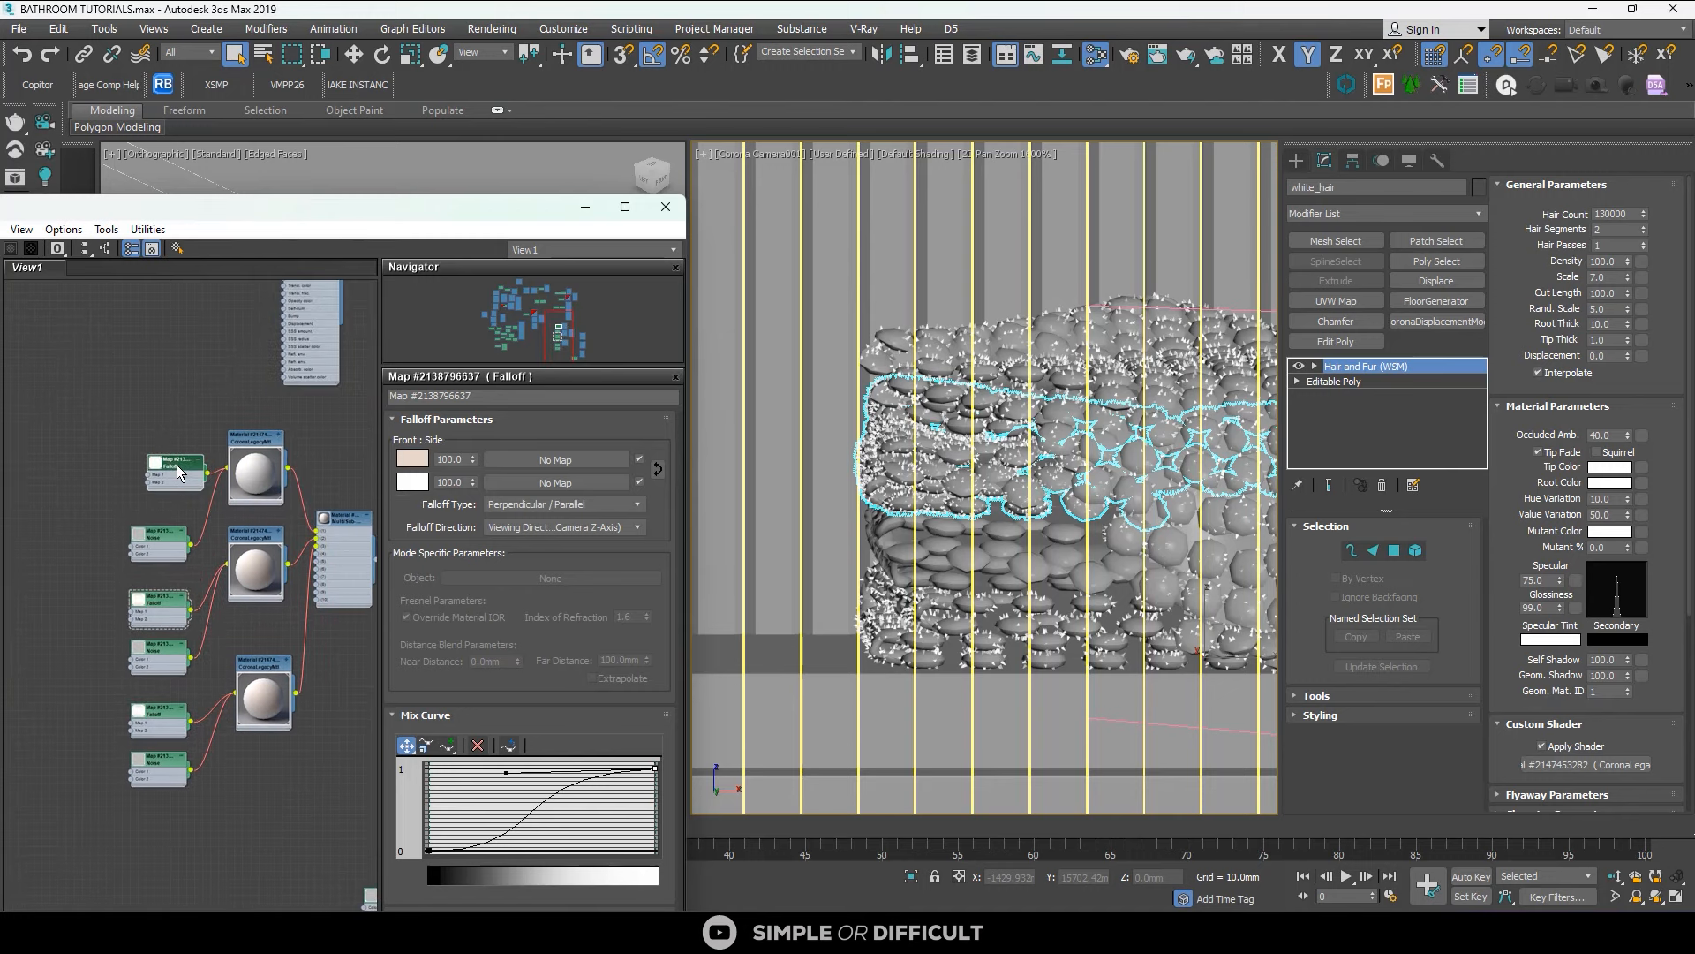
pyautogui.rightClick(419, 461)
pyautogui.click(468, 488)
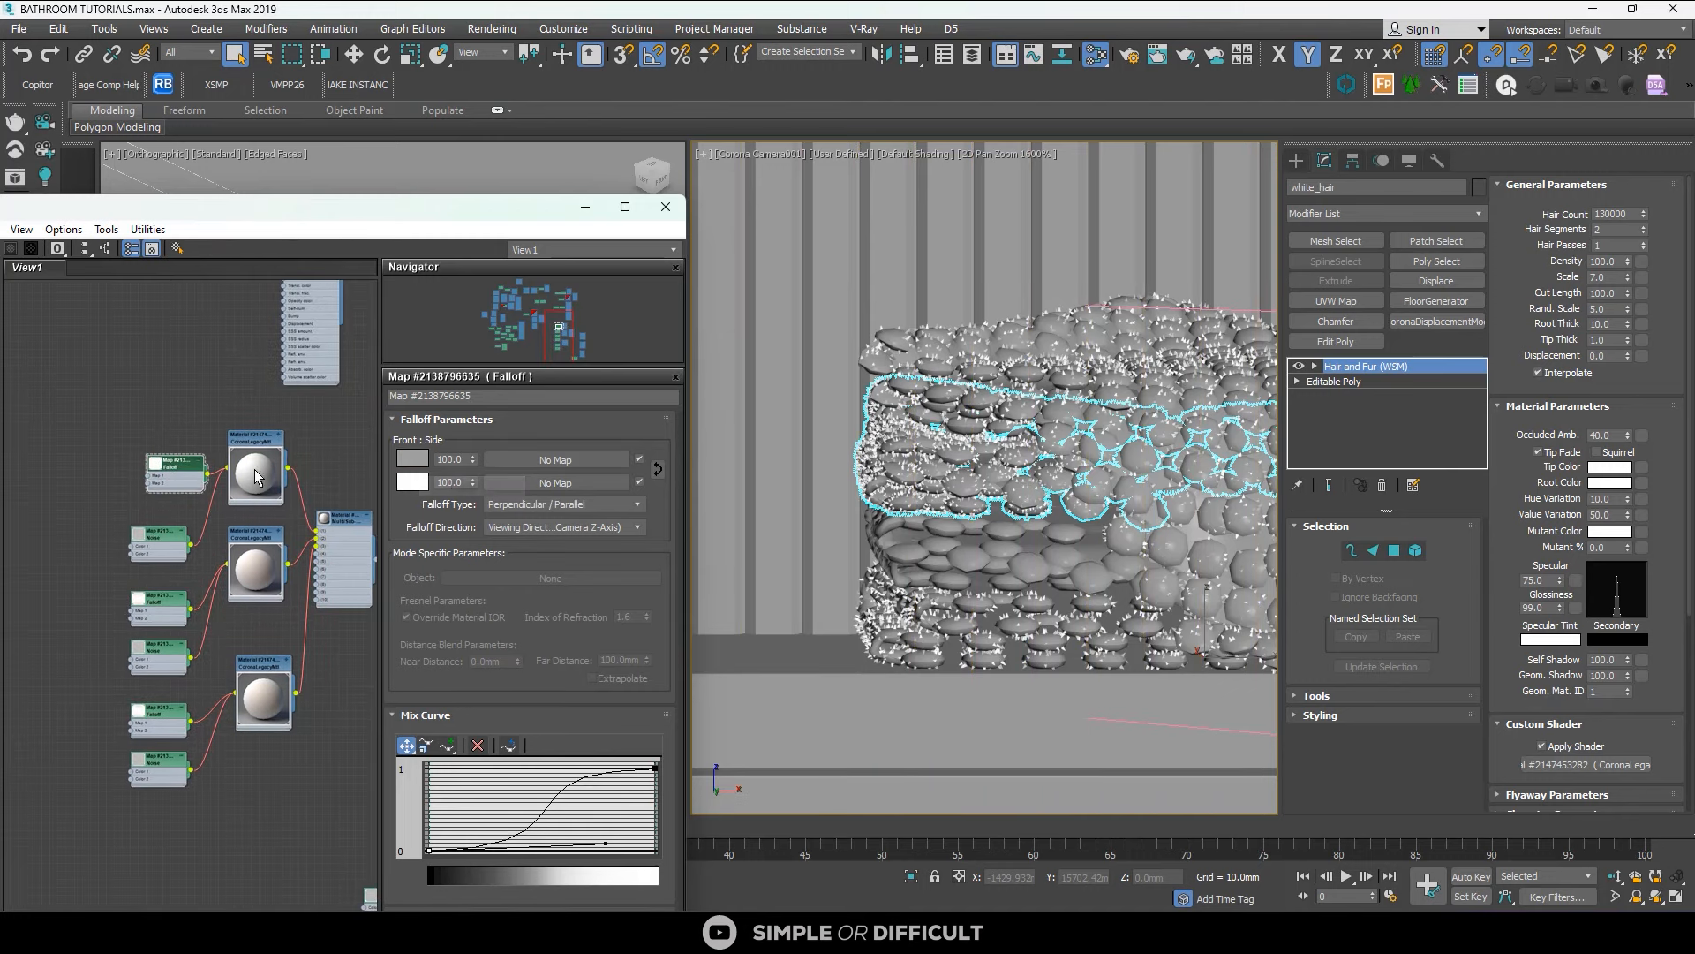
# Set the front colour of the uppermost material's Falloff map to near-white, with red, green and blue at 248.
pyautogui.scroll(-2, 187, 456)
pyautogui.scroll(4, 194, 465)
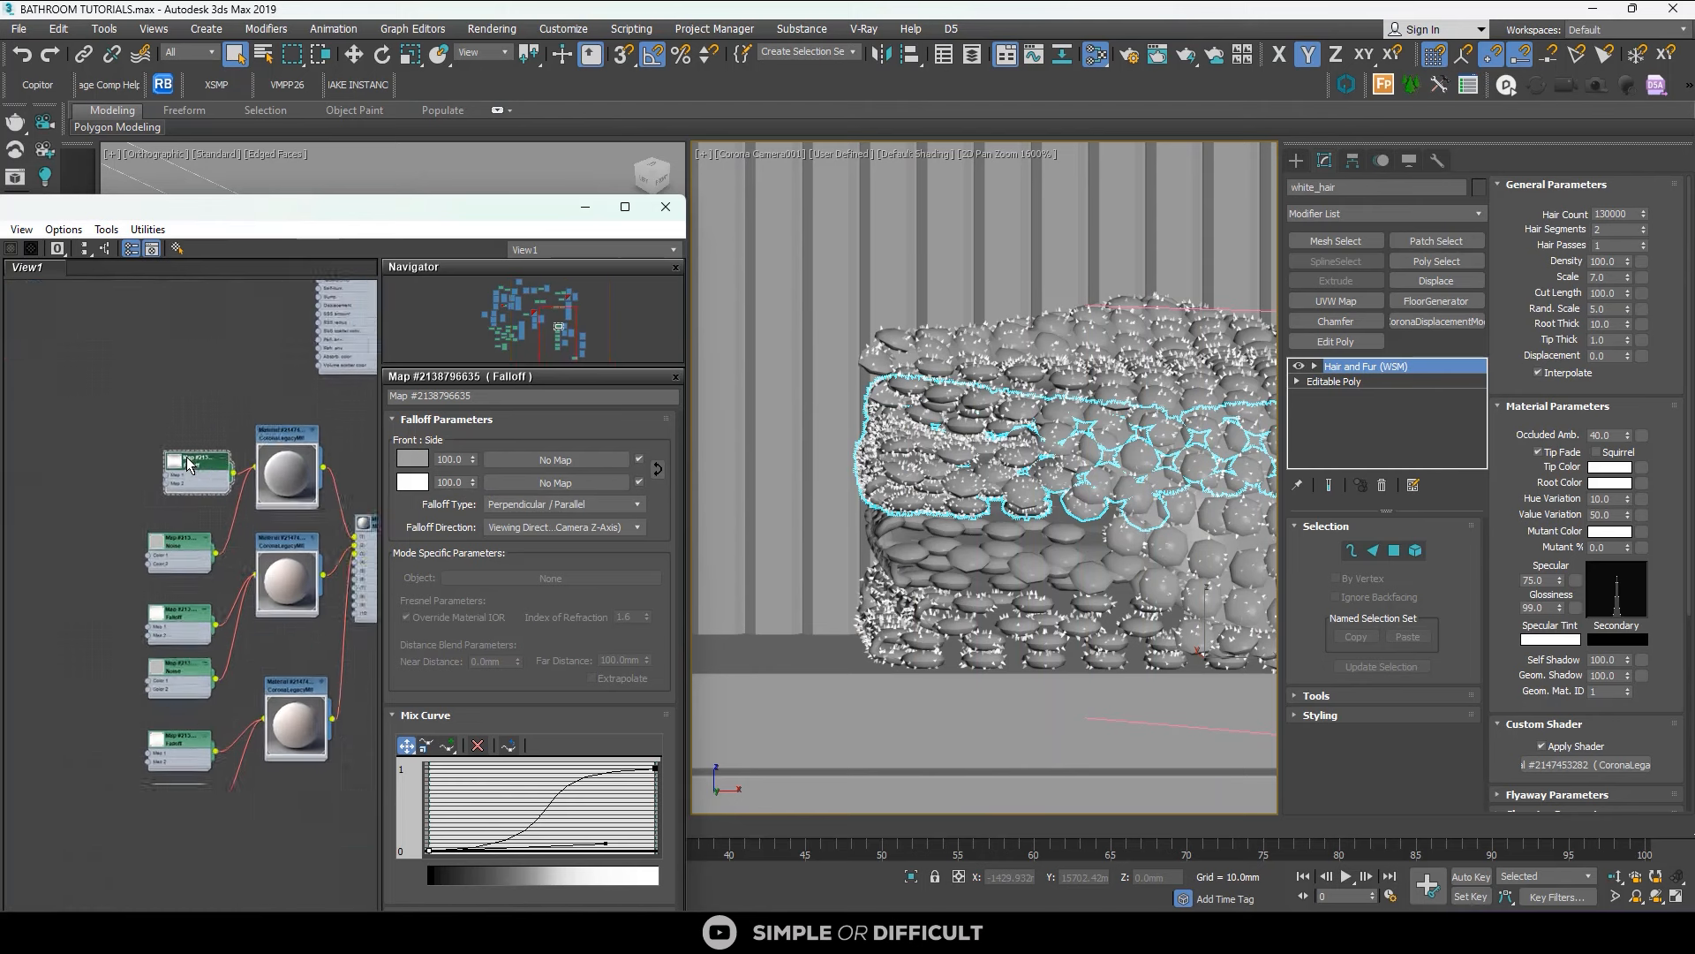
pyautogui.click(413, 467)
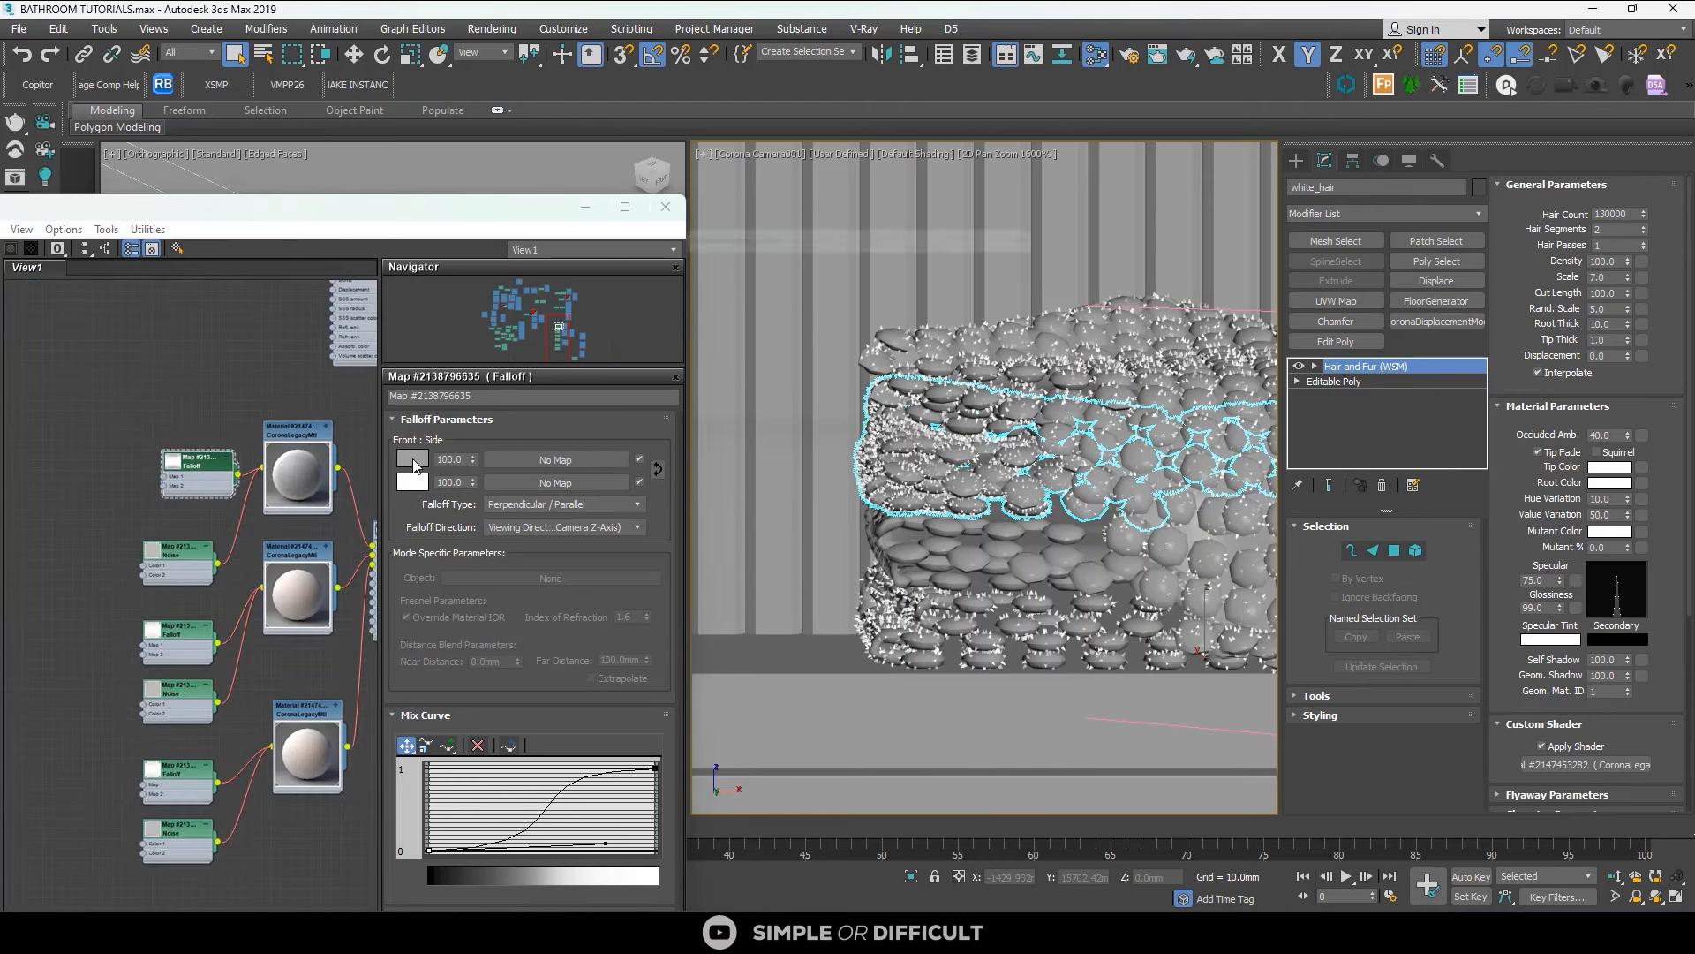
pyautogui.click(850, 390)
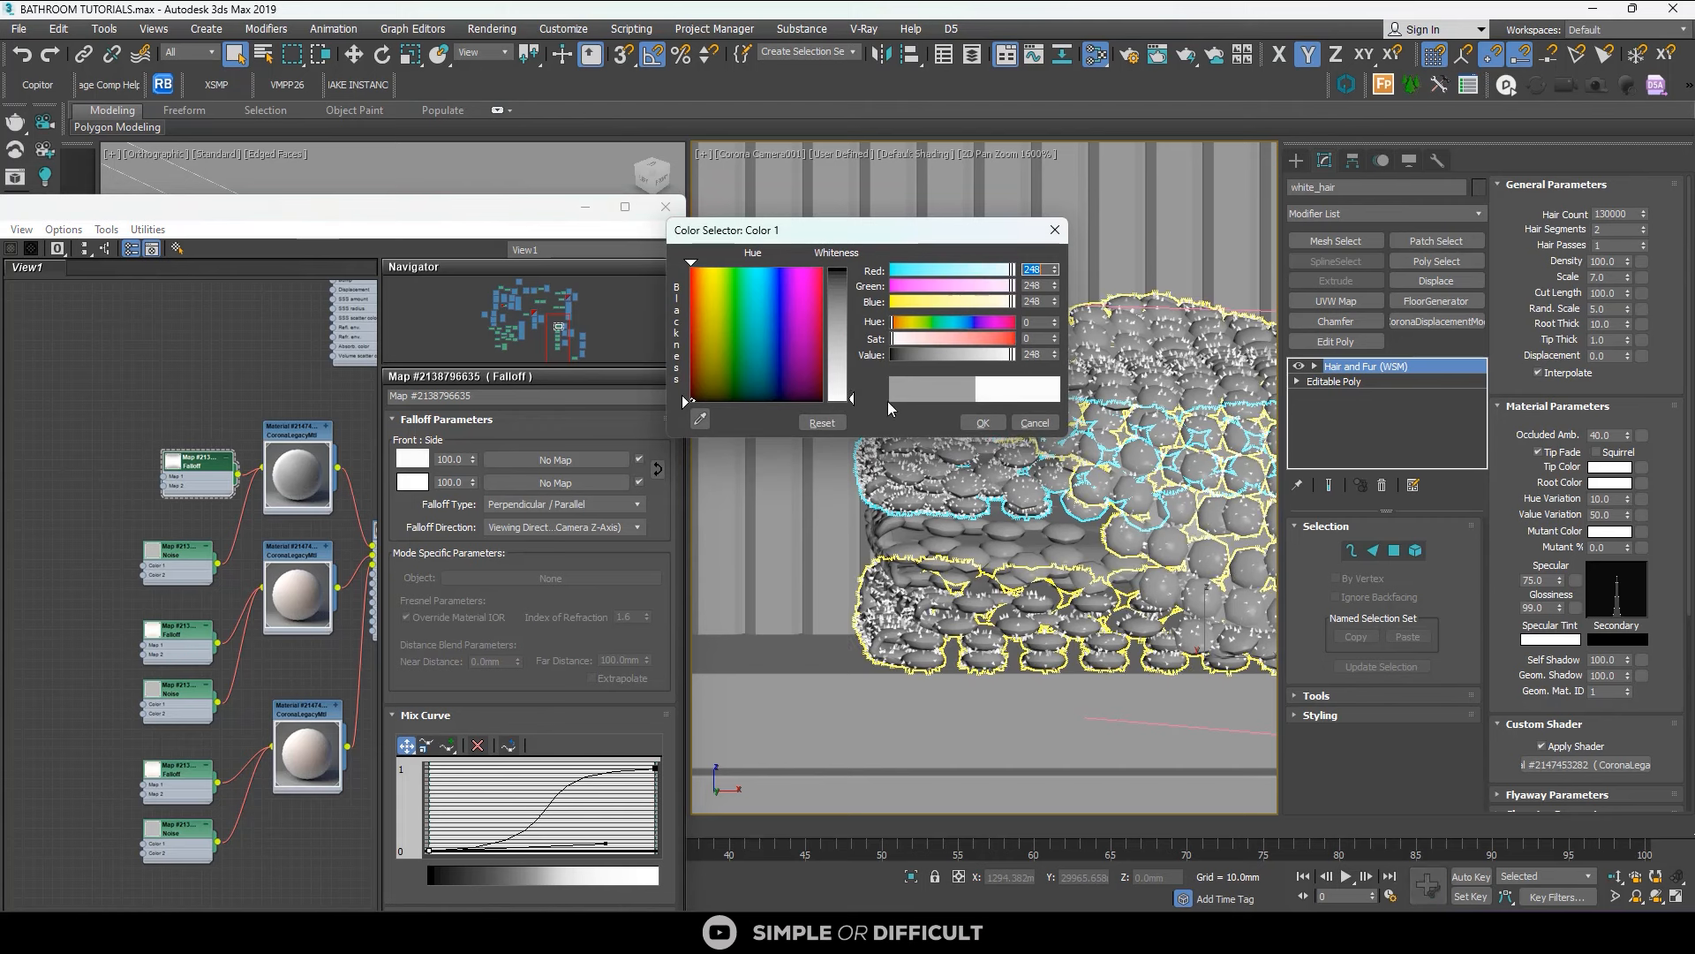
pyautogui.click(982, 422)
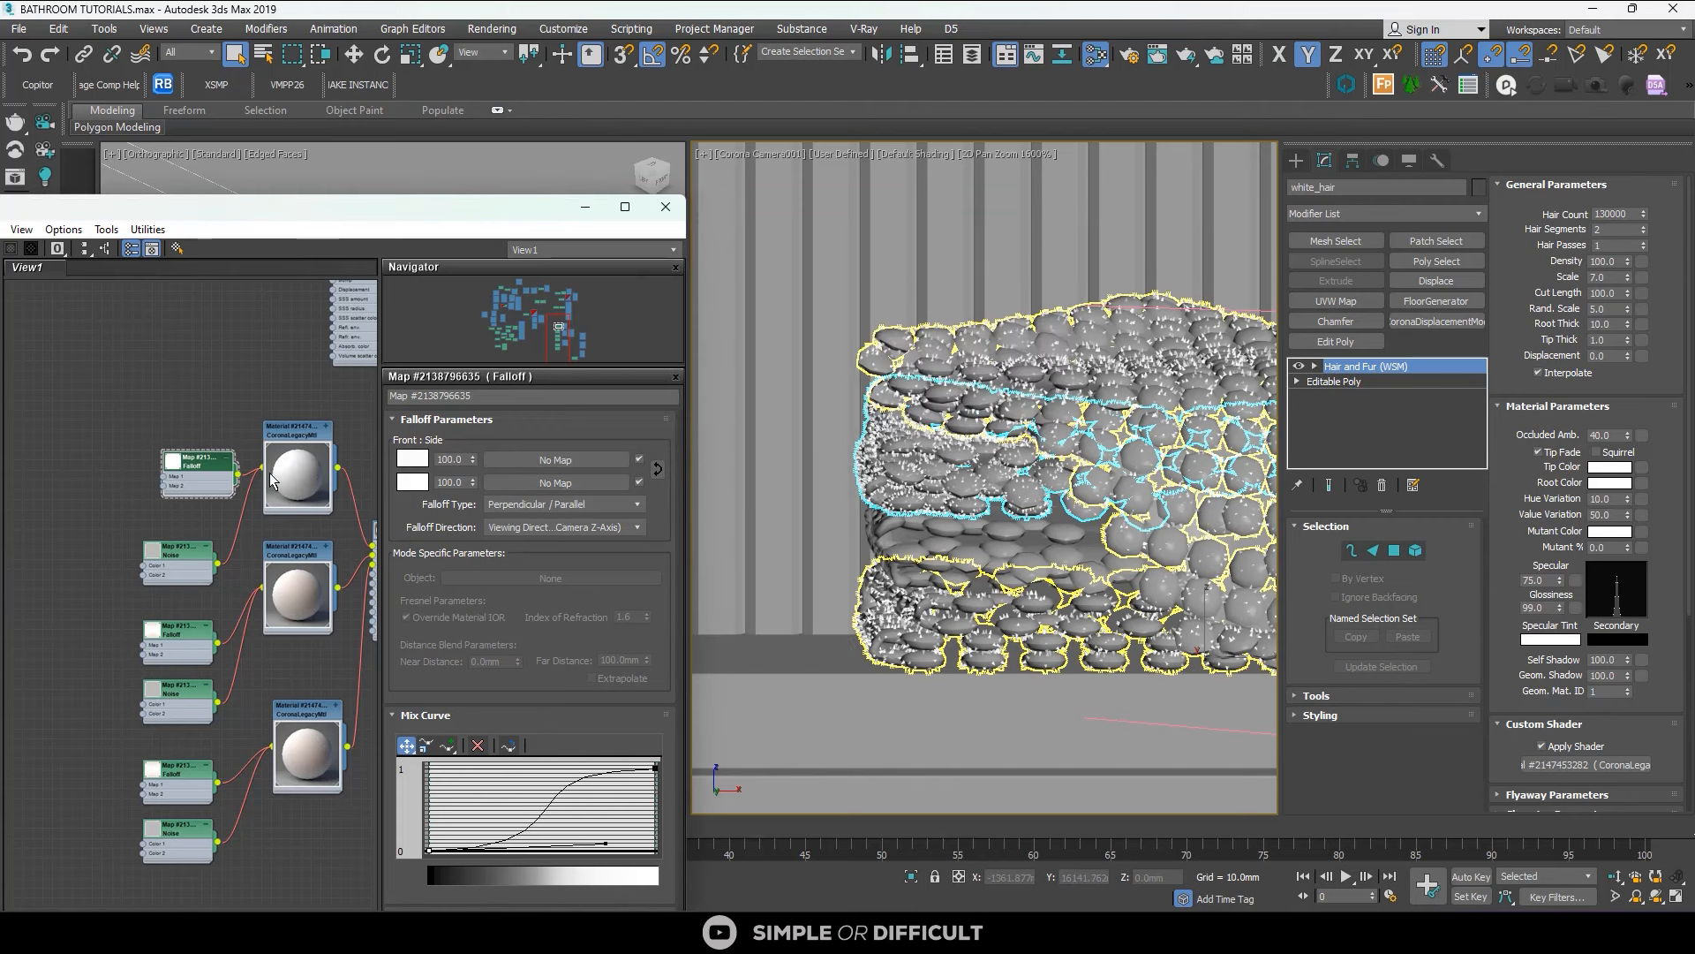
# Copy the Falloff map's near-white front colour and paste it into the diffuse colour of the newest duplicate material.
pyautogui.rightClick(422, 461)
pyautogui.click(488, 475)
pyautogui.scroll(-1, 200, 468)
pyautogui.scroll(-1, 199, 468)
pyautogui.moveTo(231, 550); pyautogui.dragTo(95, 496, button='middle')
pyautogui.scroll(2, 236, 569)
pyautogui.doubleClick(170, 587)
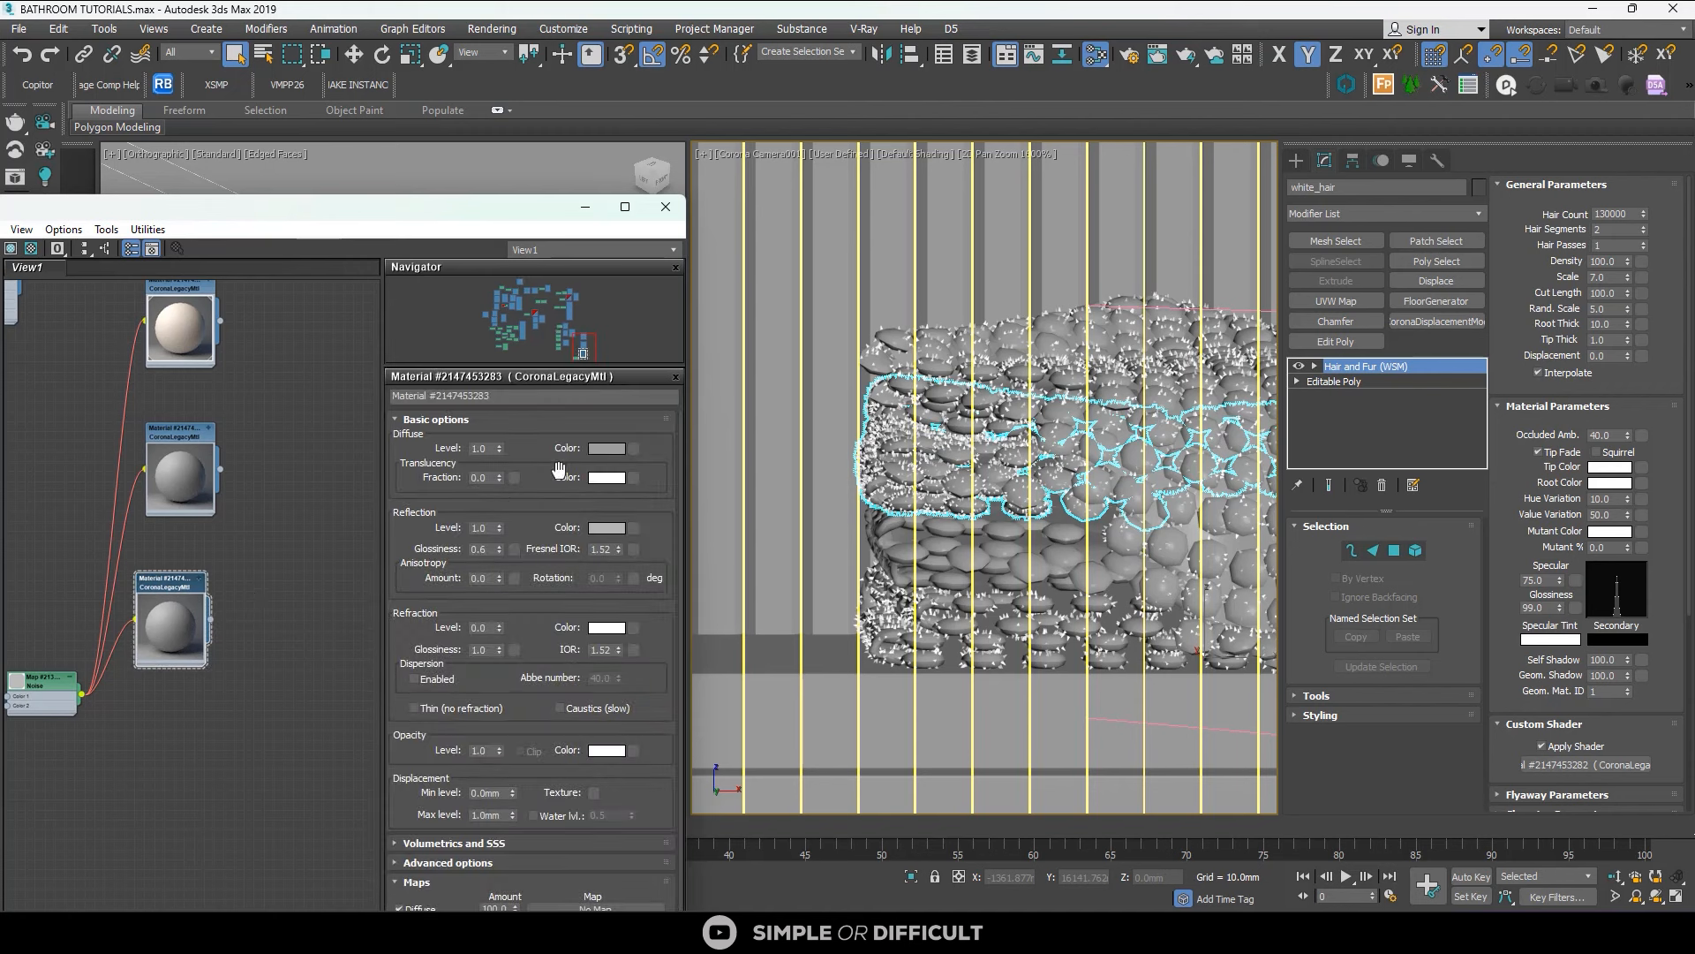
pyautogui.rightClick(600, 477)
pyautogui.click(640, 483)
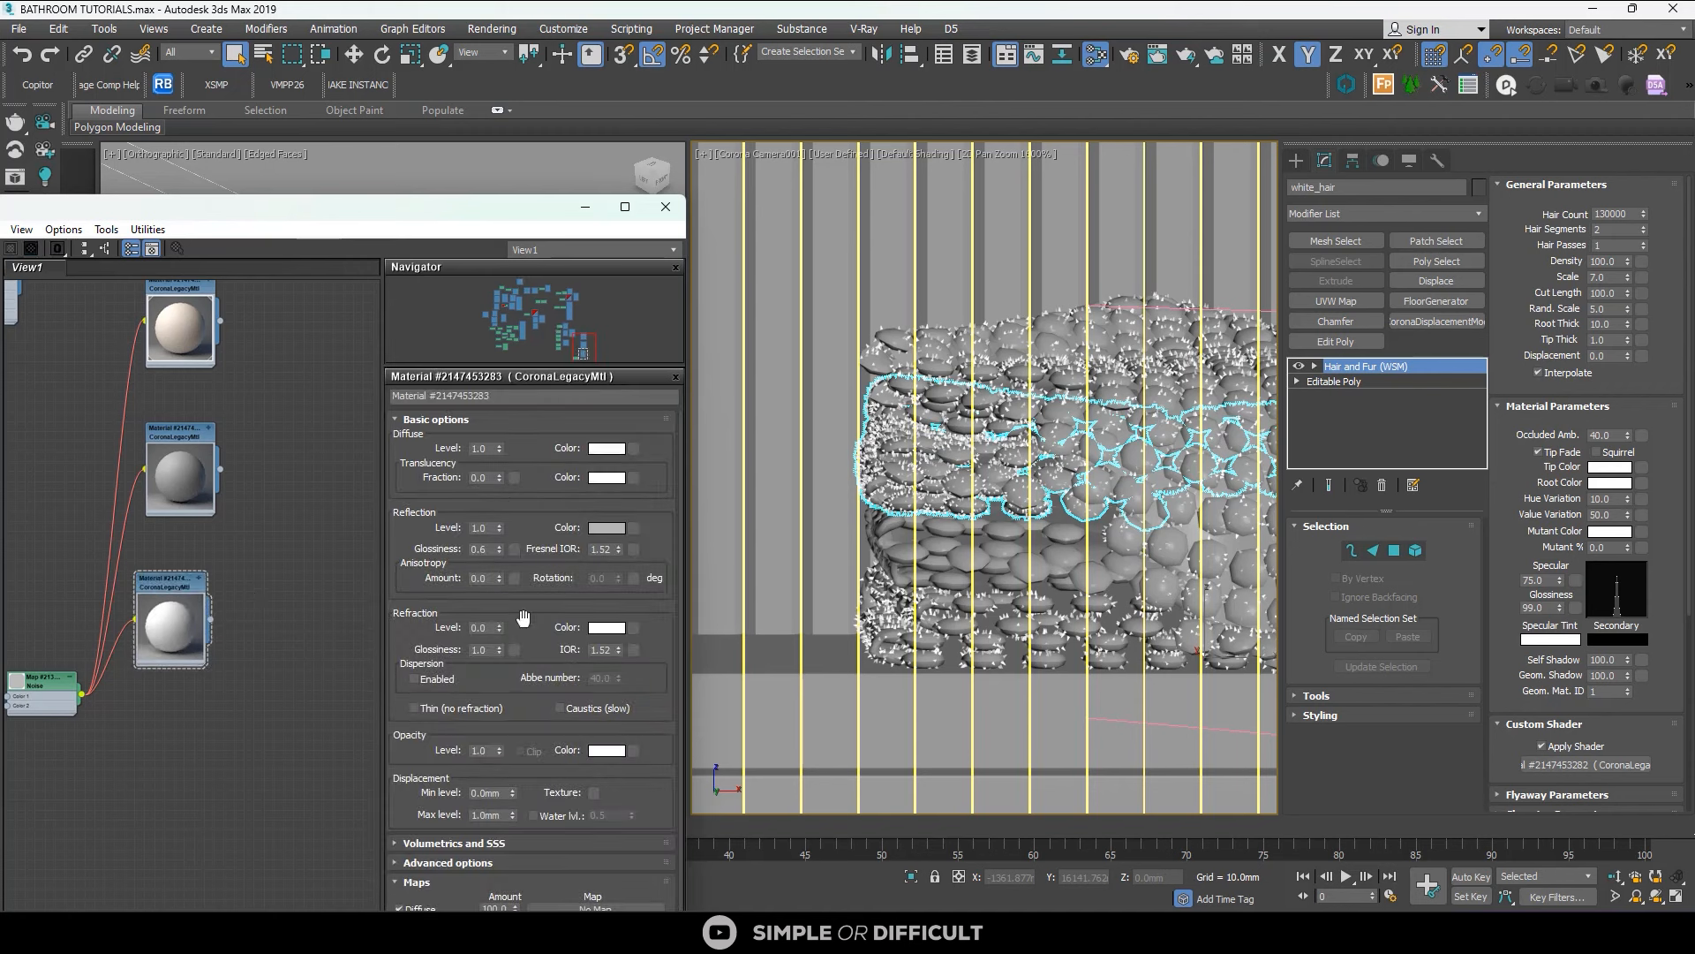
# Copy the Hair and Fur modifier from white_hair and paste it onto the gray_hair object.
pyautogui.rightClick(1384, 371)
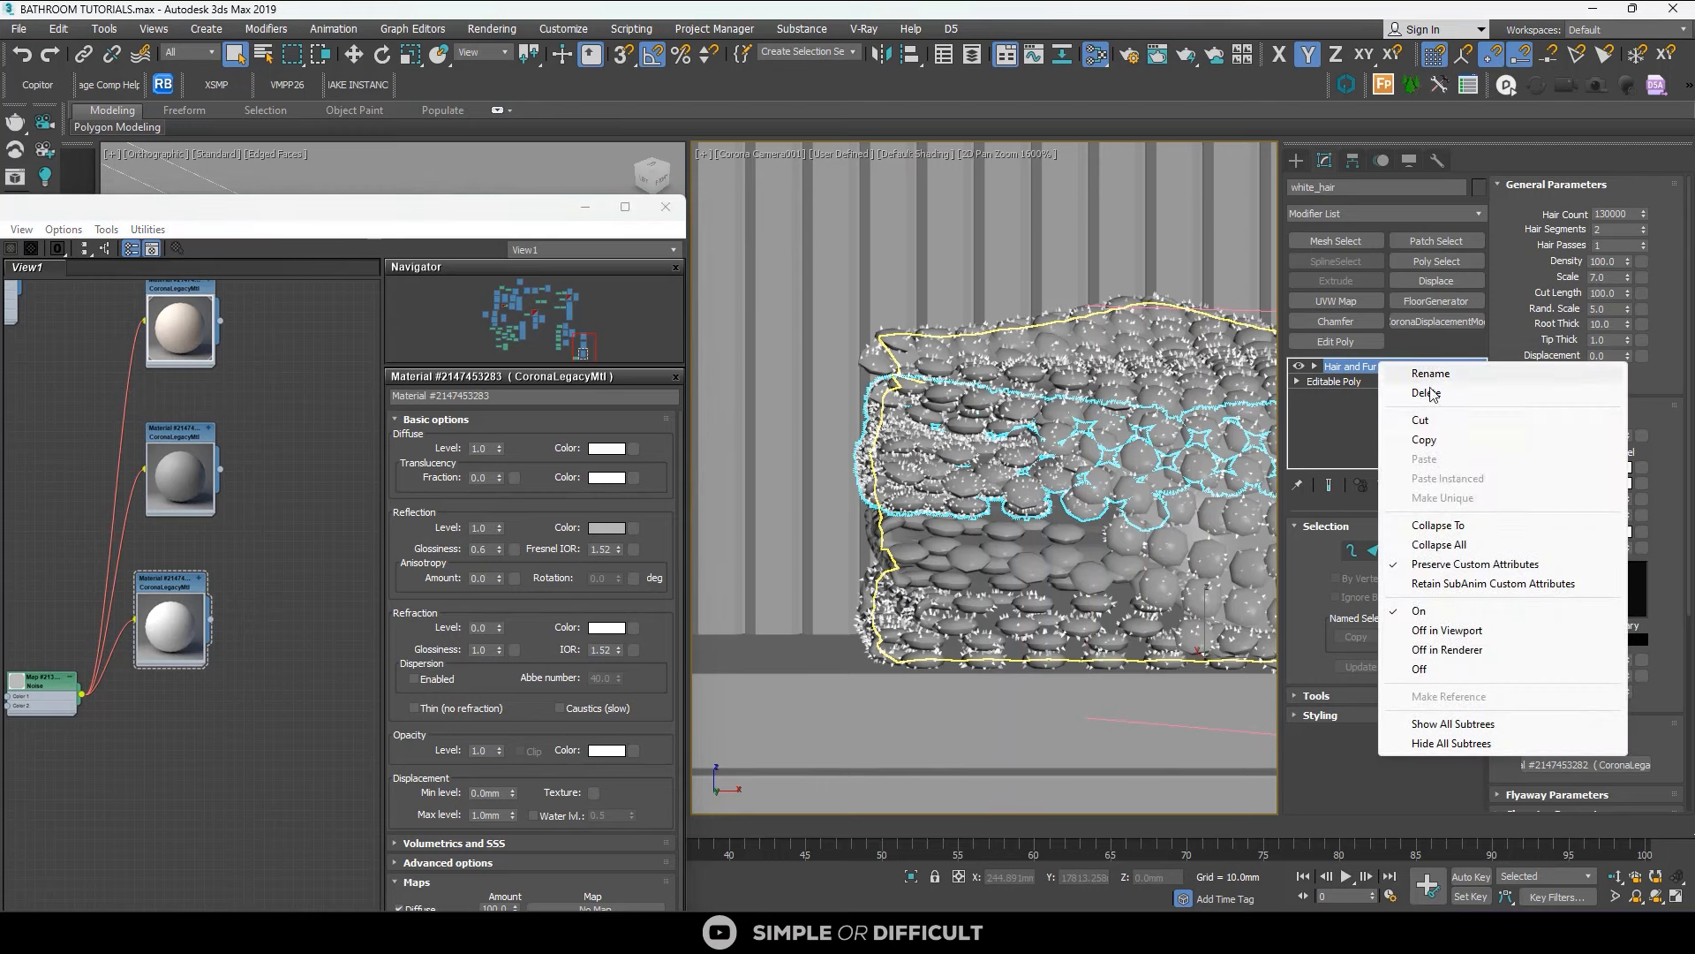
pyautogui.click(1438, 441)
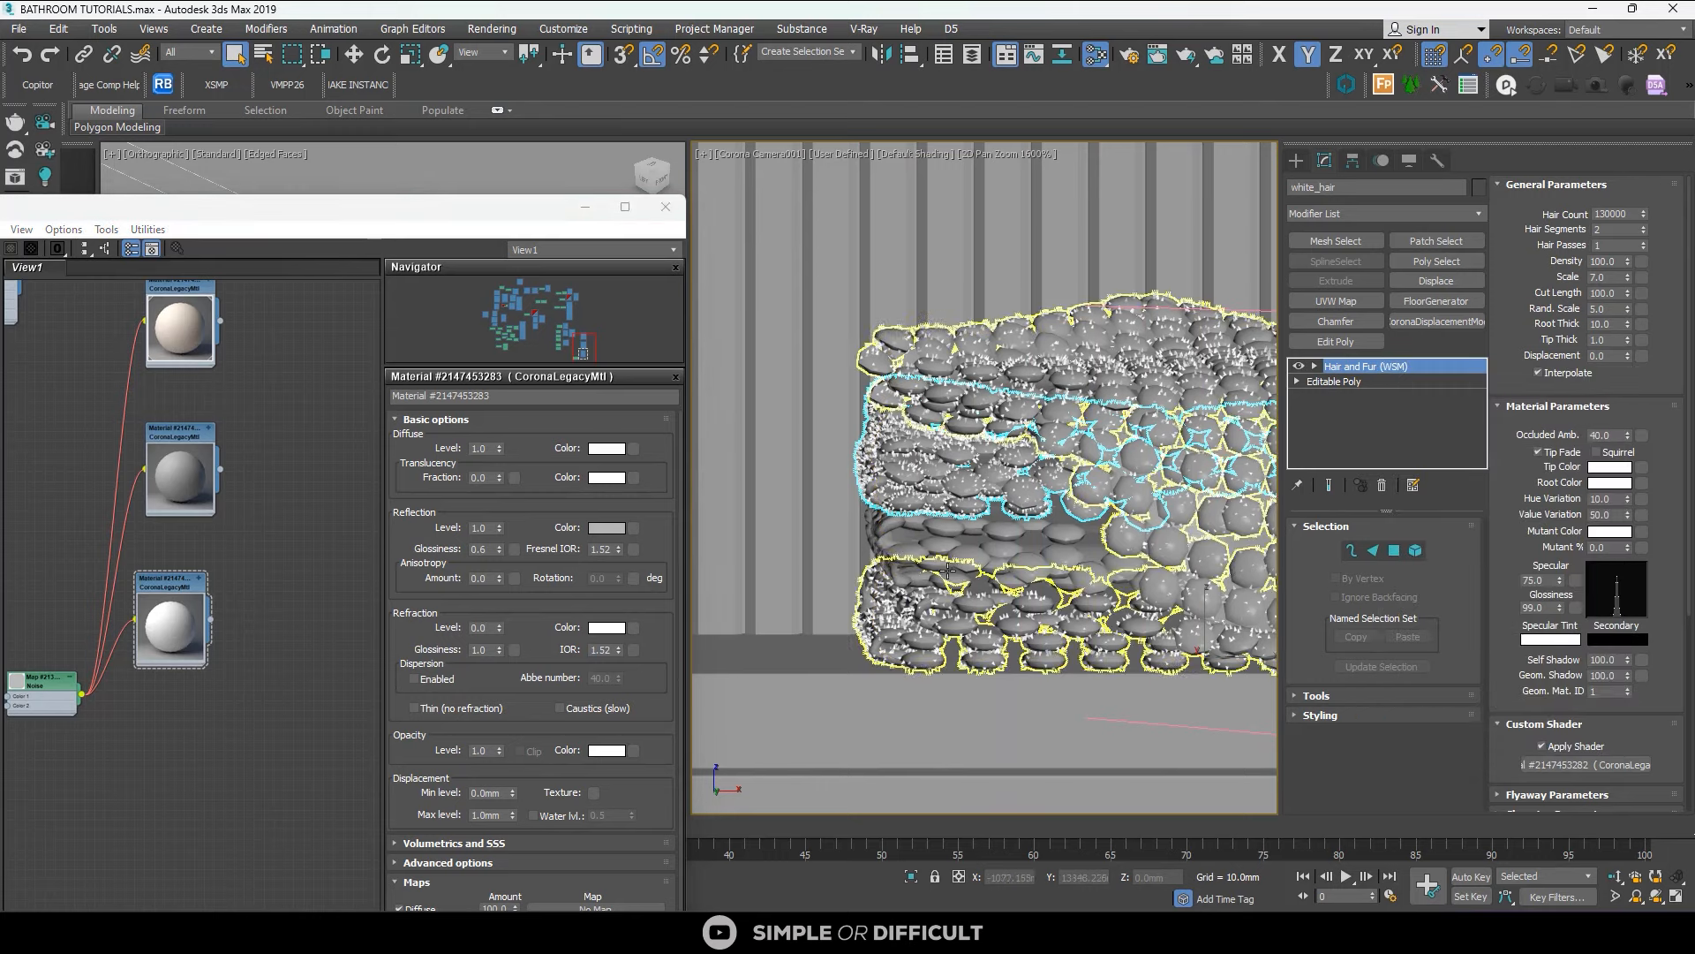
pyautogui.scroll(2, 890, 519)
pyautogui.click(890, 519)
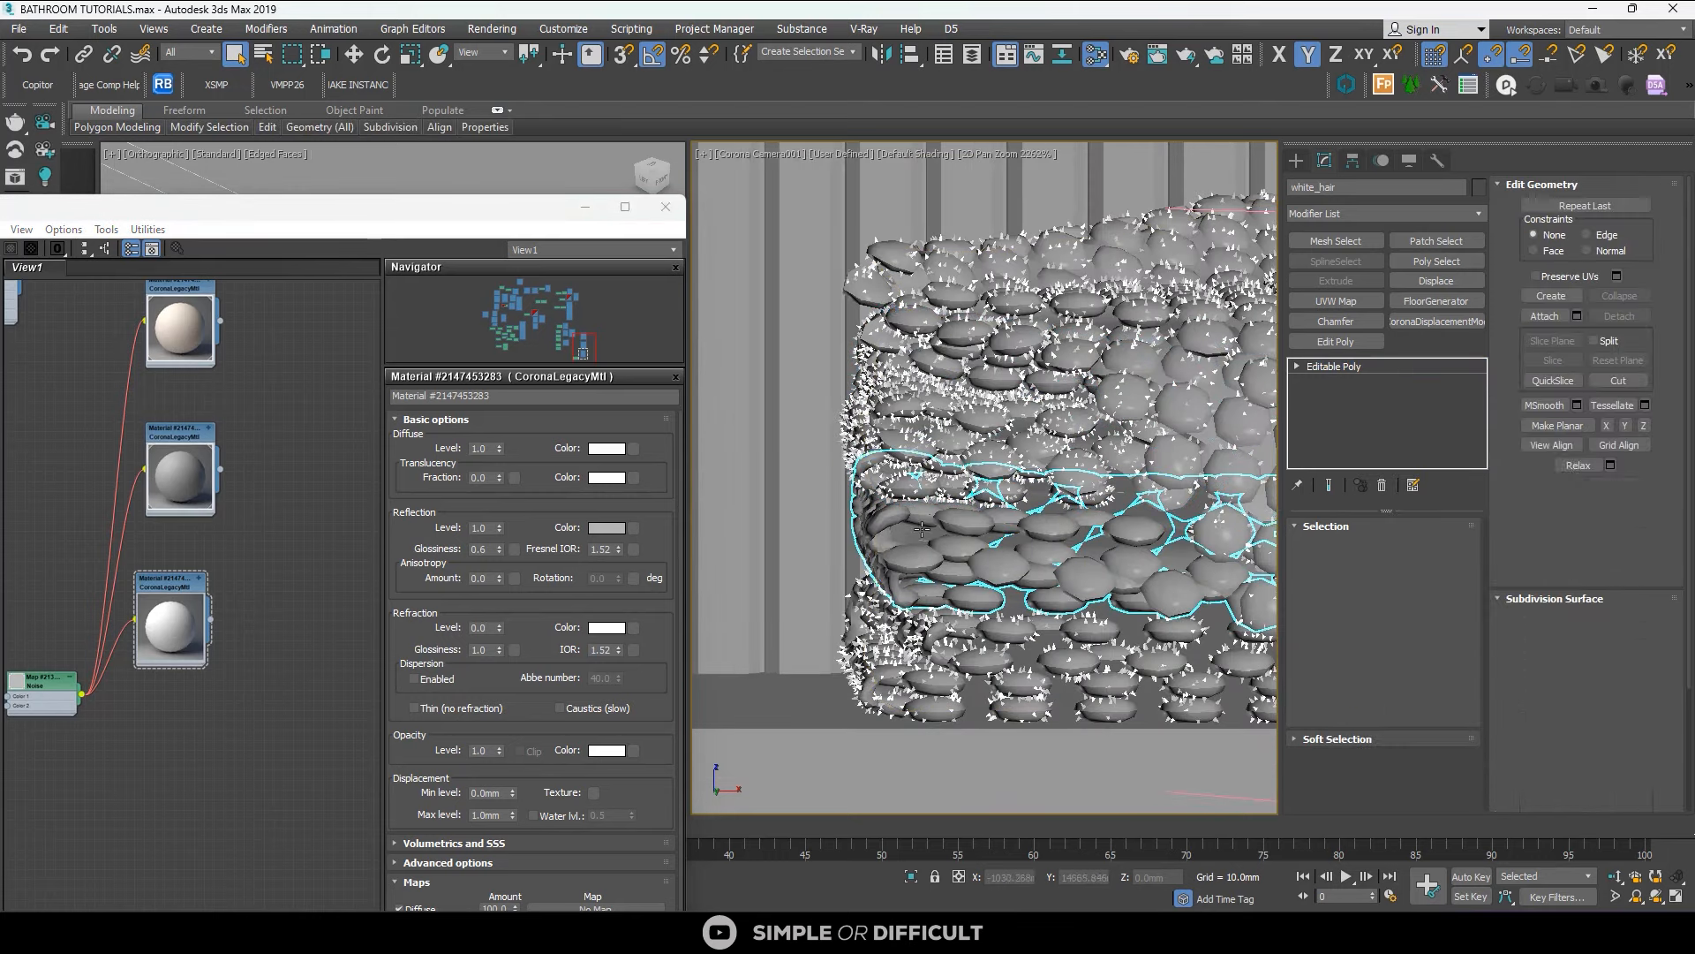
pyautogui.rightClick(1364, 405)
pyautogui.click(1400, 435)
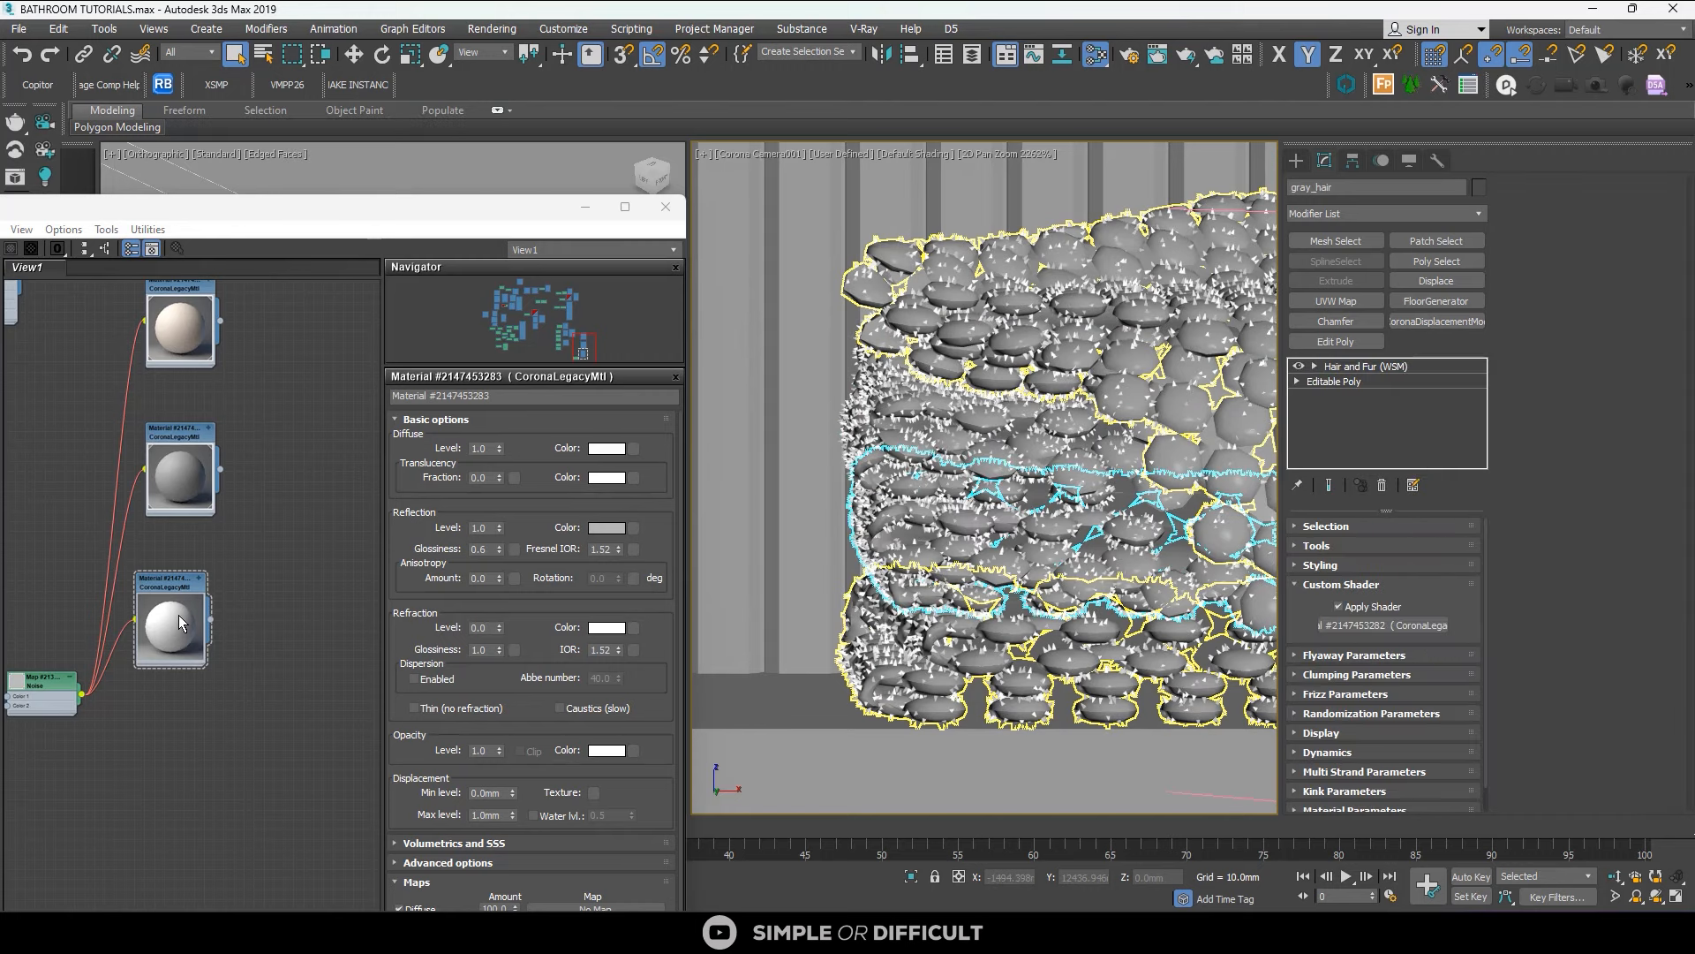
# Assign the newest near-white duplicate material to gray_hair's custom shader as an instance and put the material editor away.
pyautogui.moveTo(210, 627); pyautogui.dragTo(1343, 635)
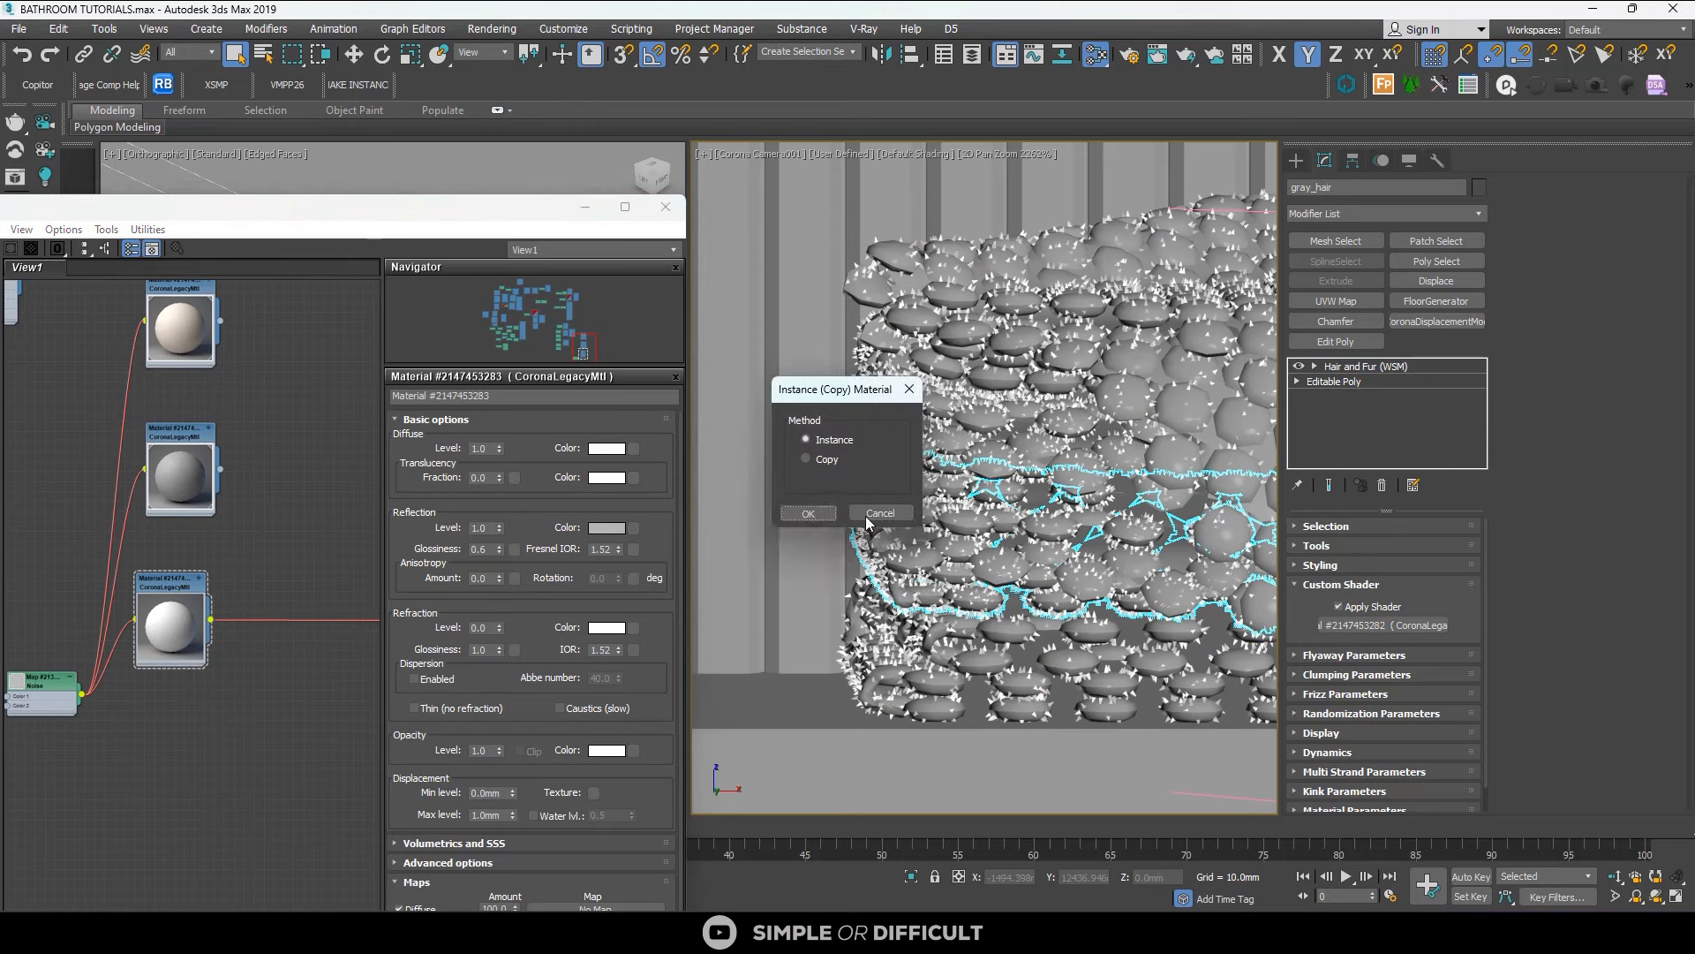
pyautogui.click(805, 520)
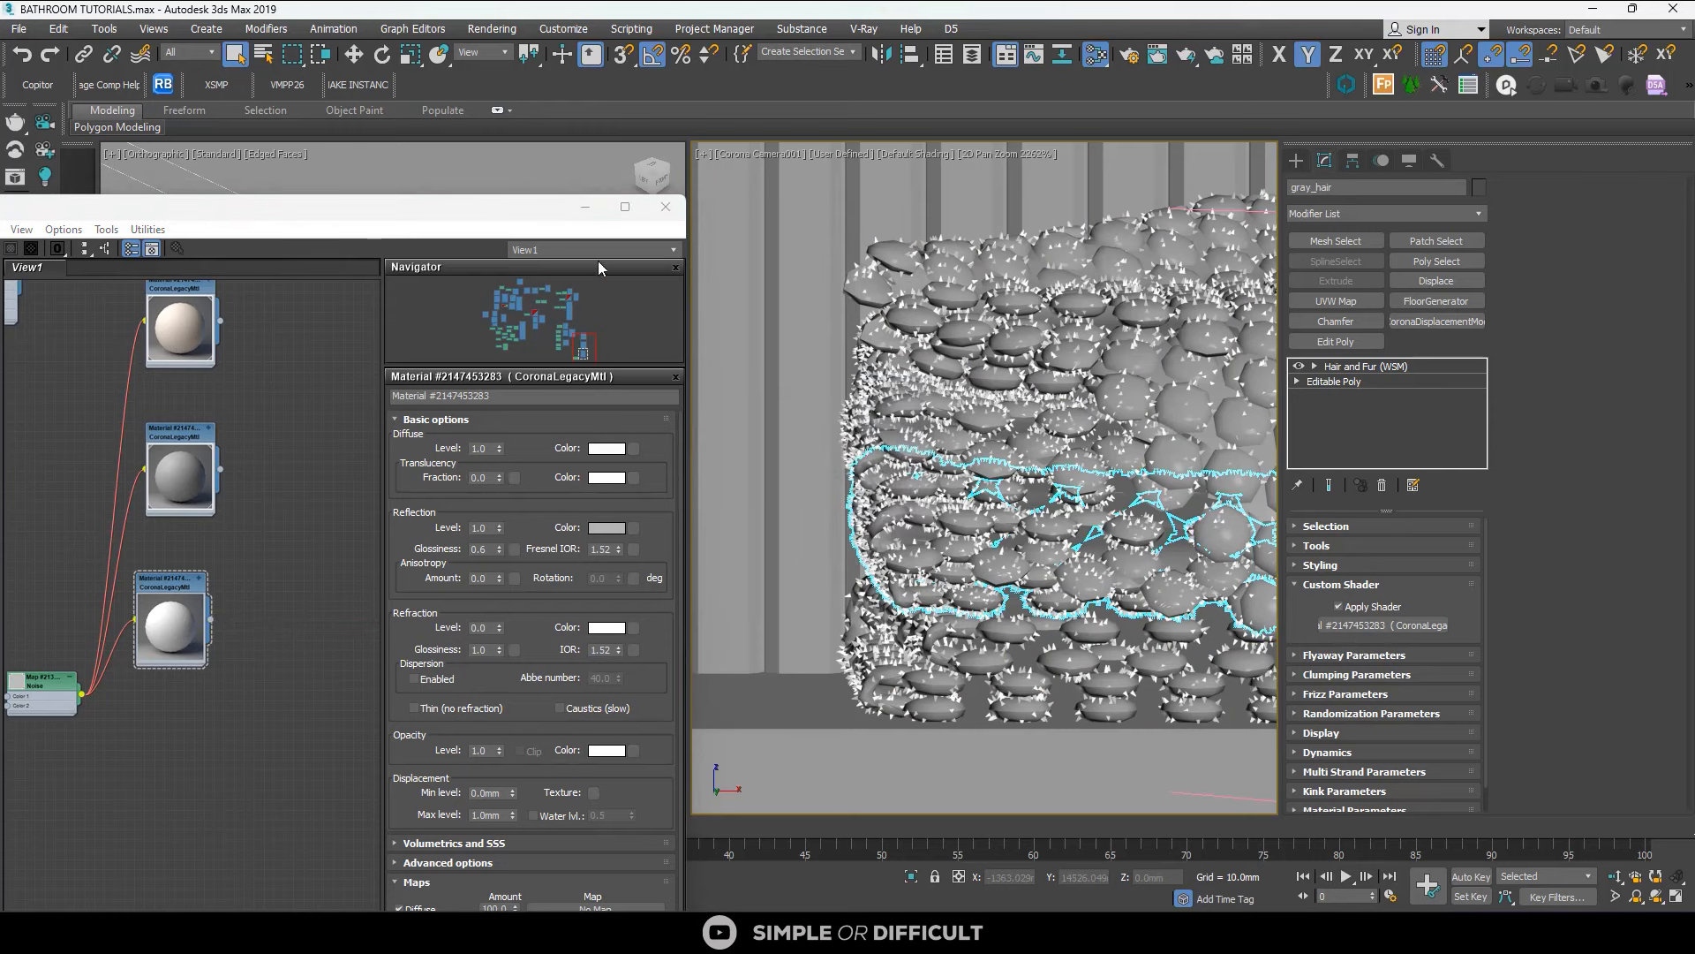
pyautogui.click(584, 208)
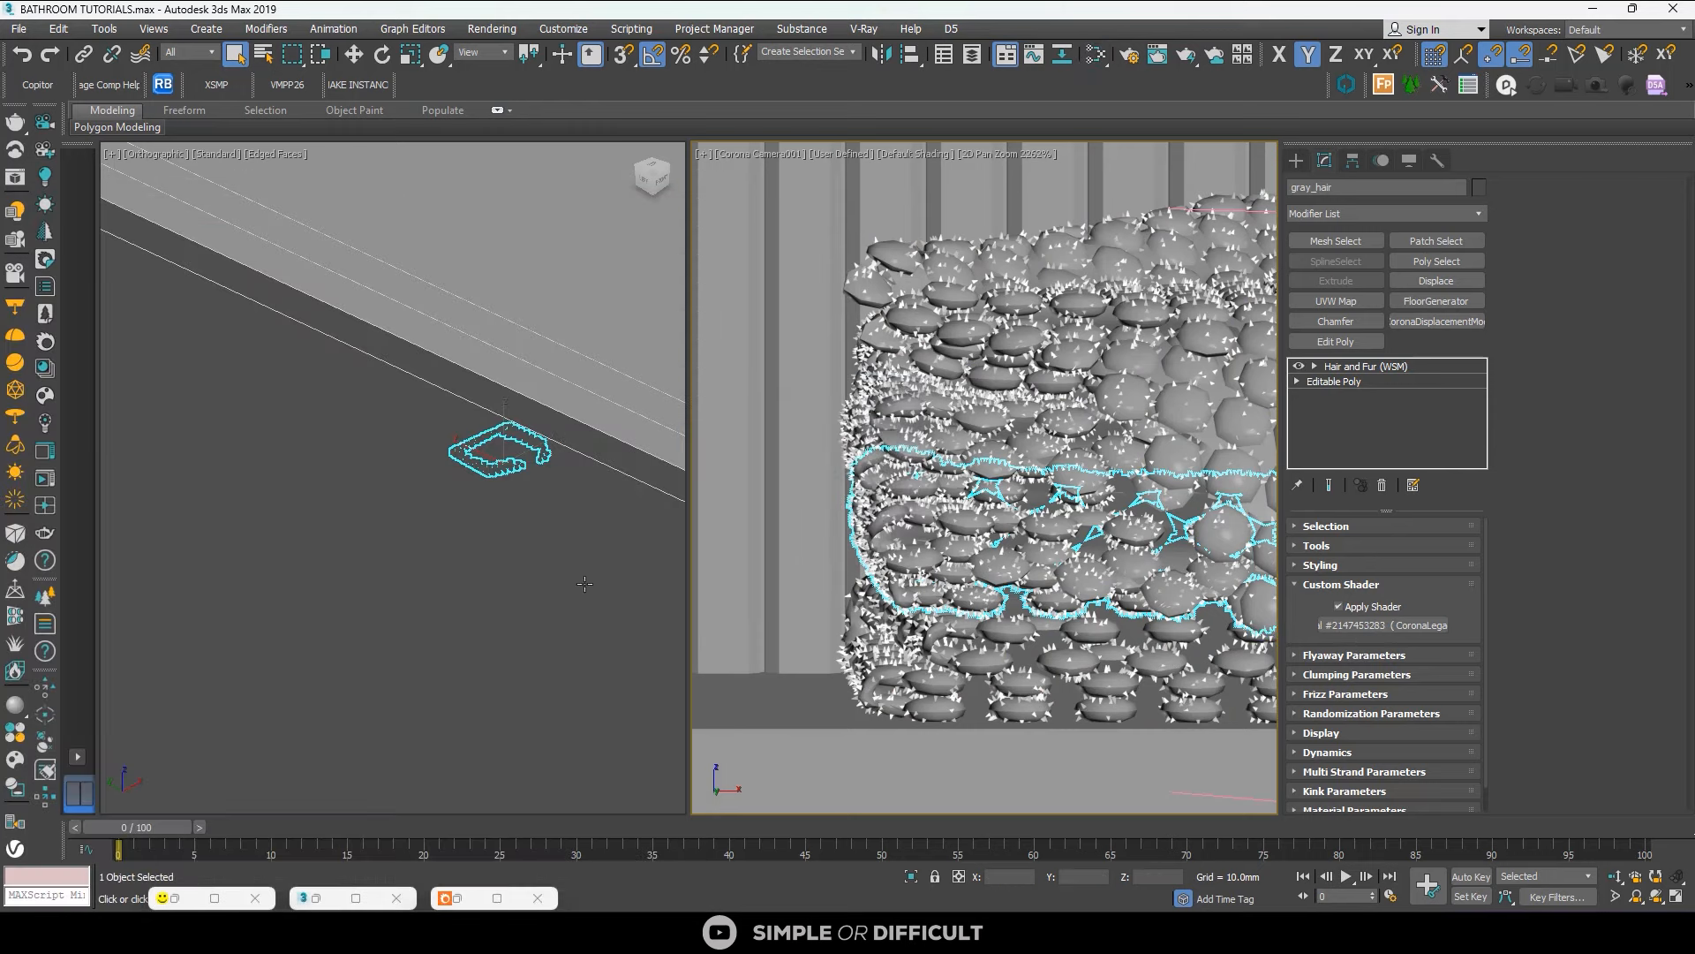
# Bring up the Corona frame buffer as a smaller window over the scene and save the scene file.
pyautogui.scroll(-5, 817, 552)
pyautogui.scroll(5, 928, 525)
pyautogui.moveTo(967, 534); pyautogui.dragTo(1023, 449, button='middle')
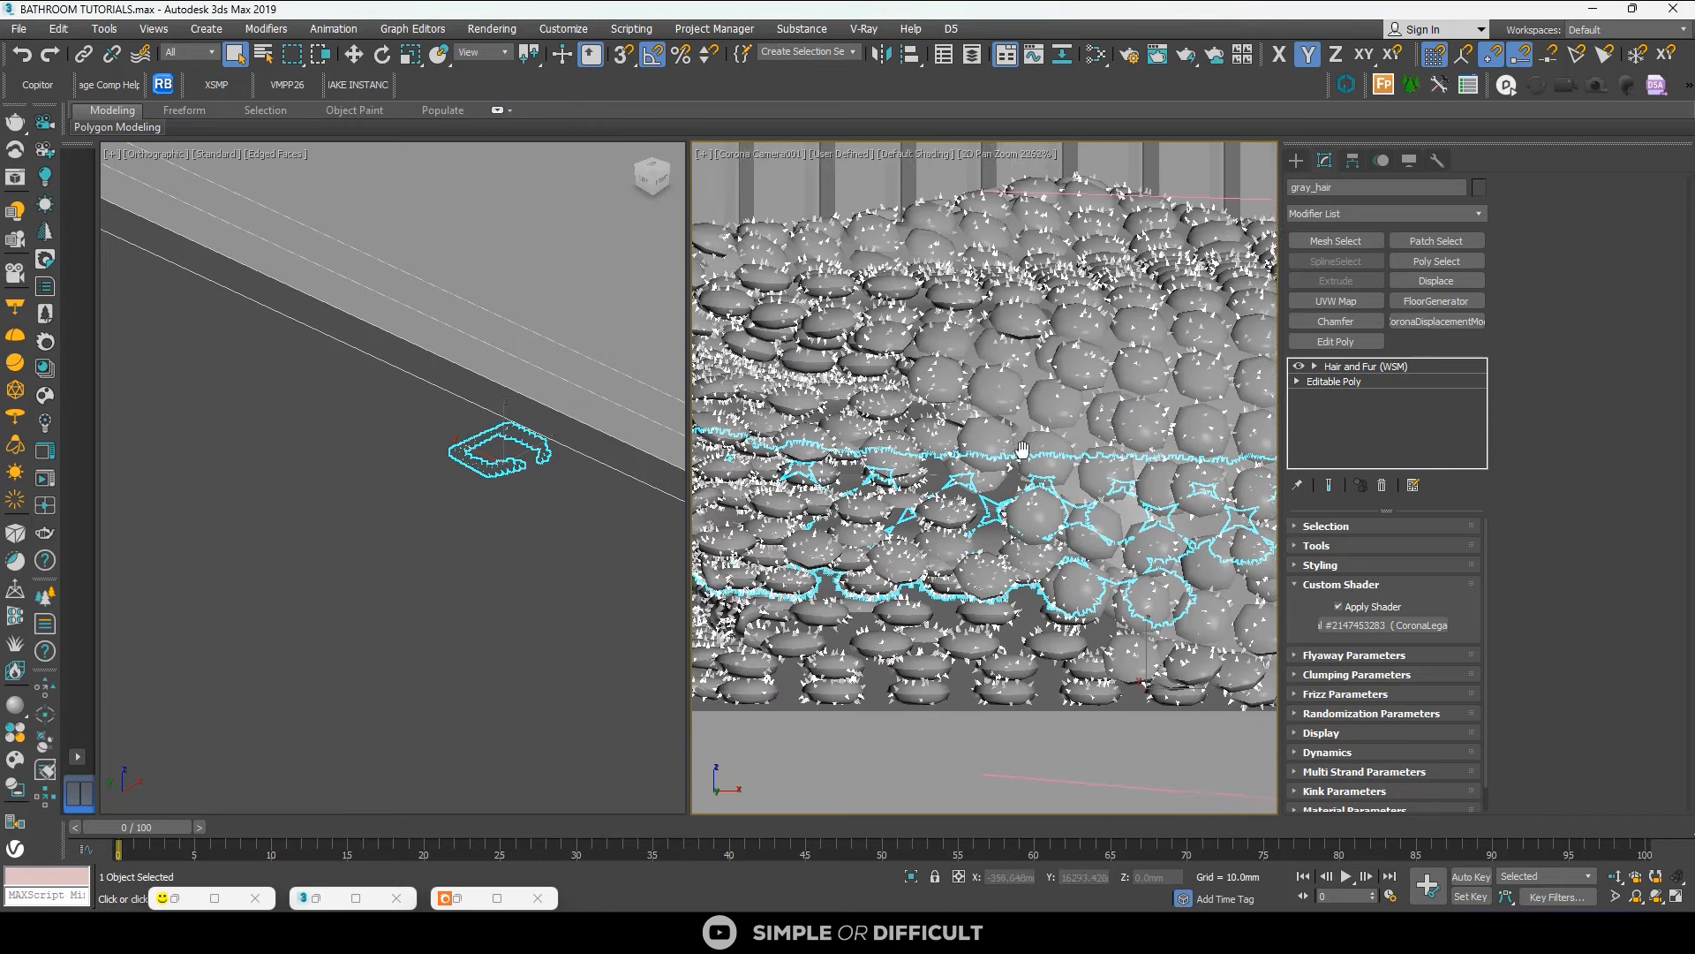
pyautogui.scroll(-4, 1023, 450)
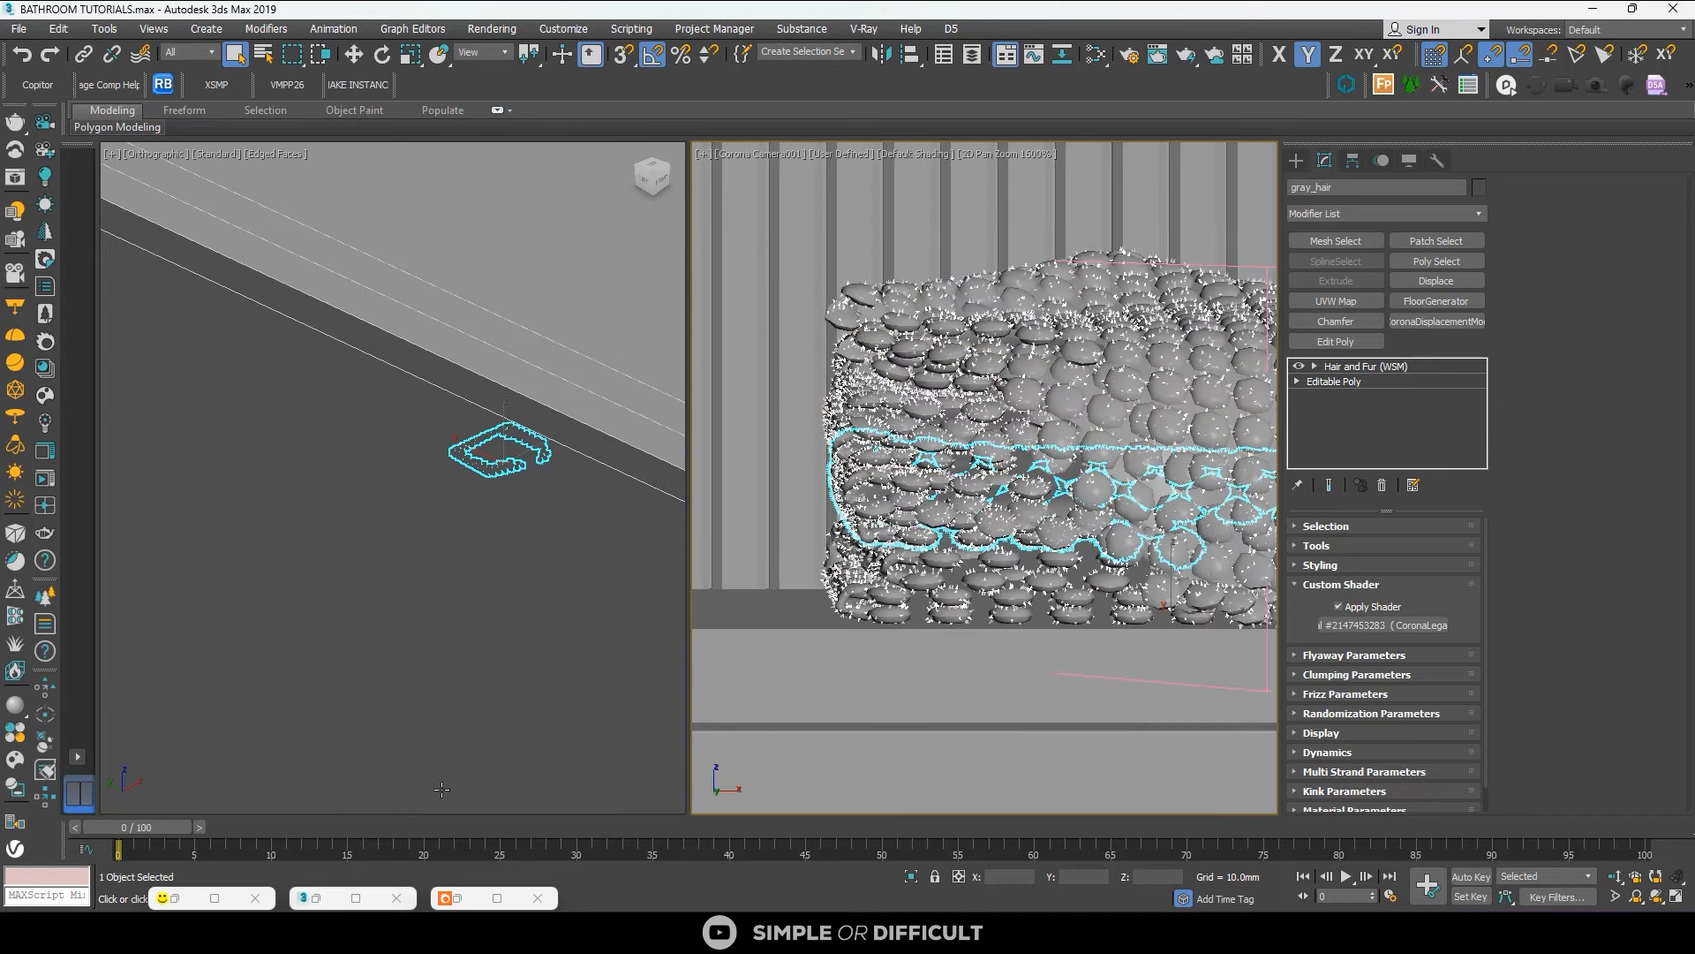
pyautogui.click(215, 898)
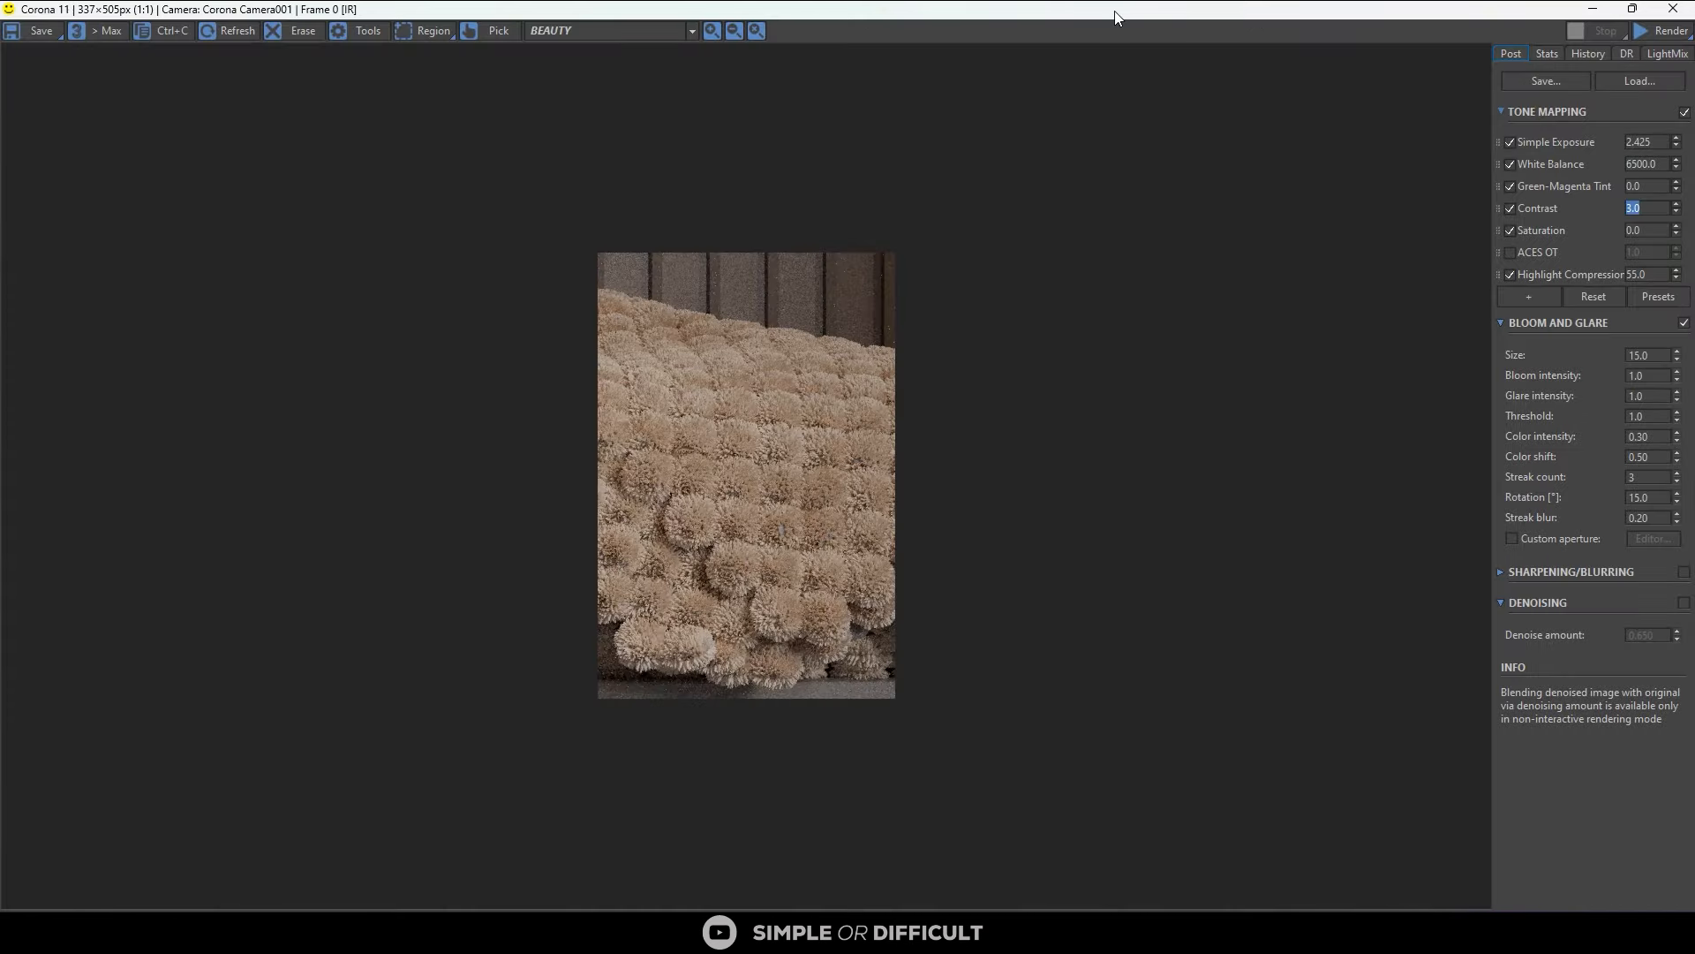
pyautogui.moveTo(1115, 17); pyautogui.dragTo(1218, 152)
pyautogui.click(20, 28)
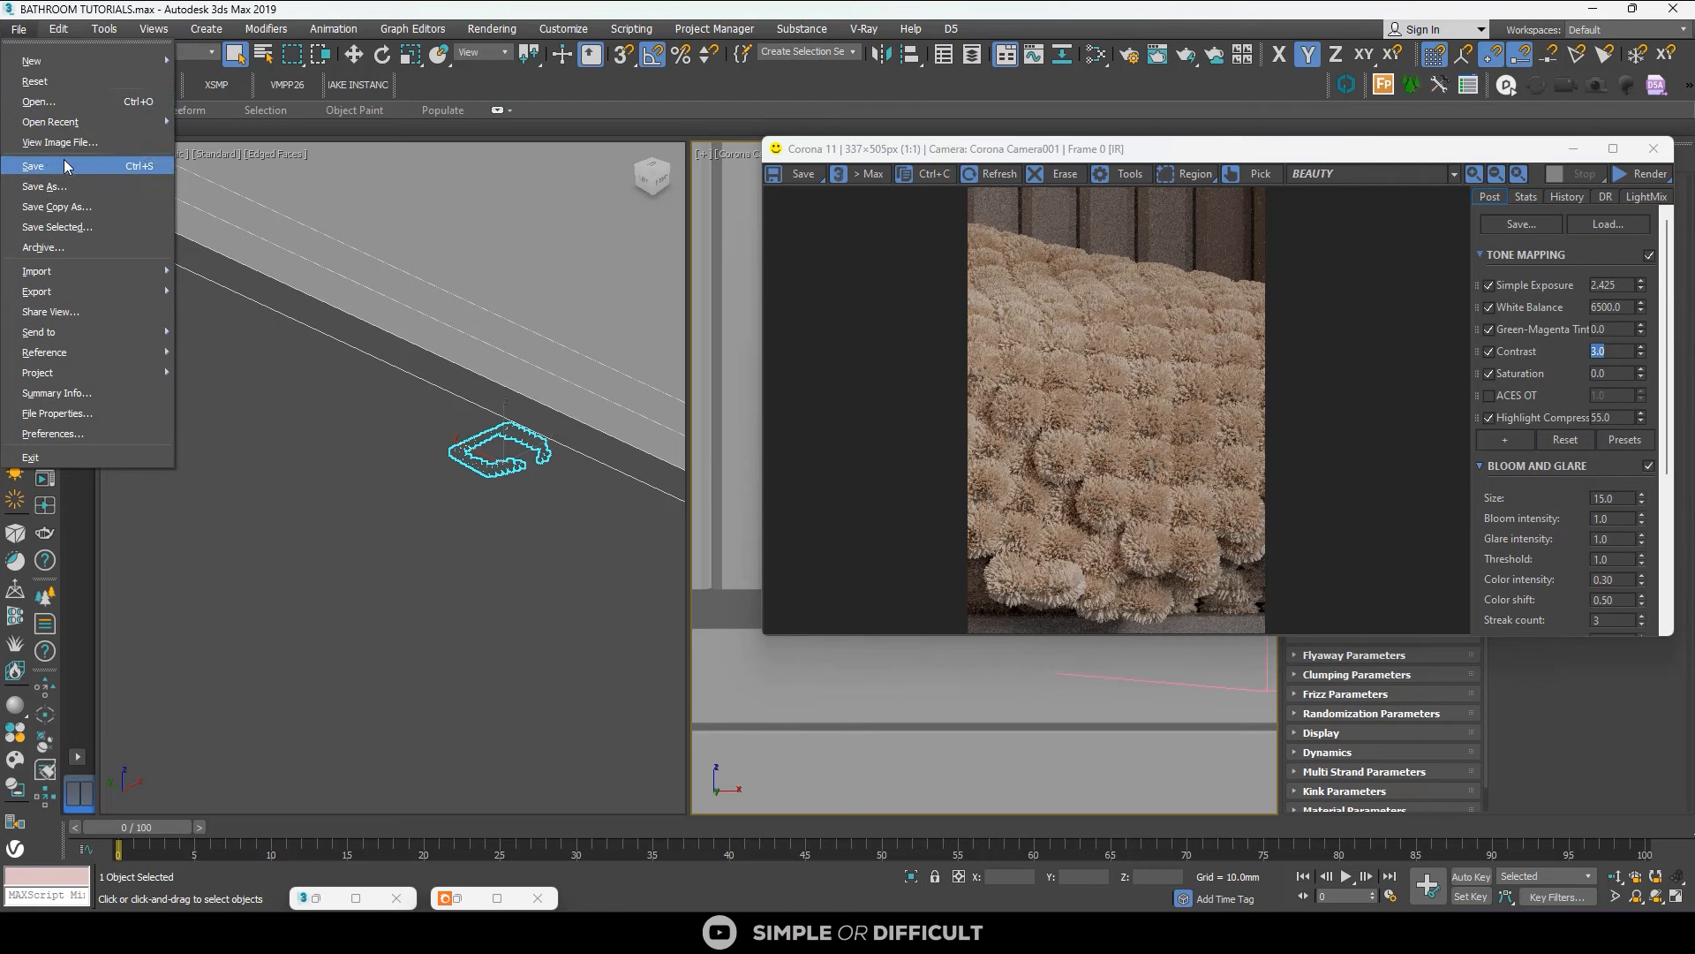
pyautogui.click(67, 166)
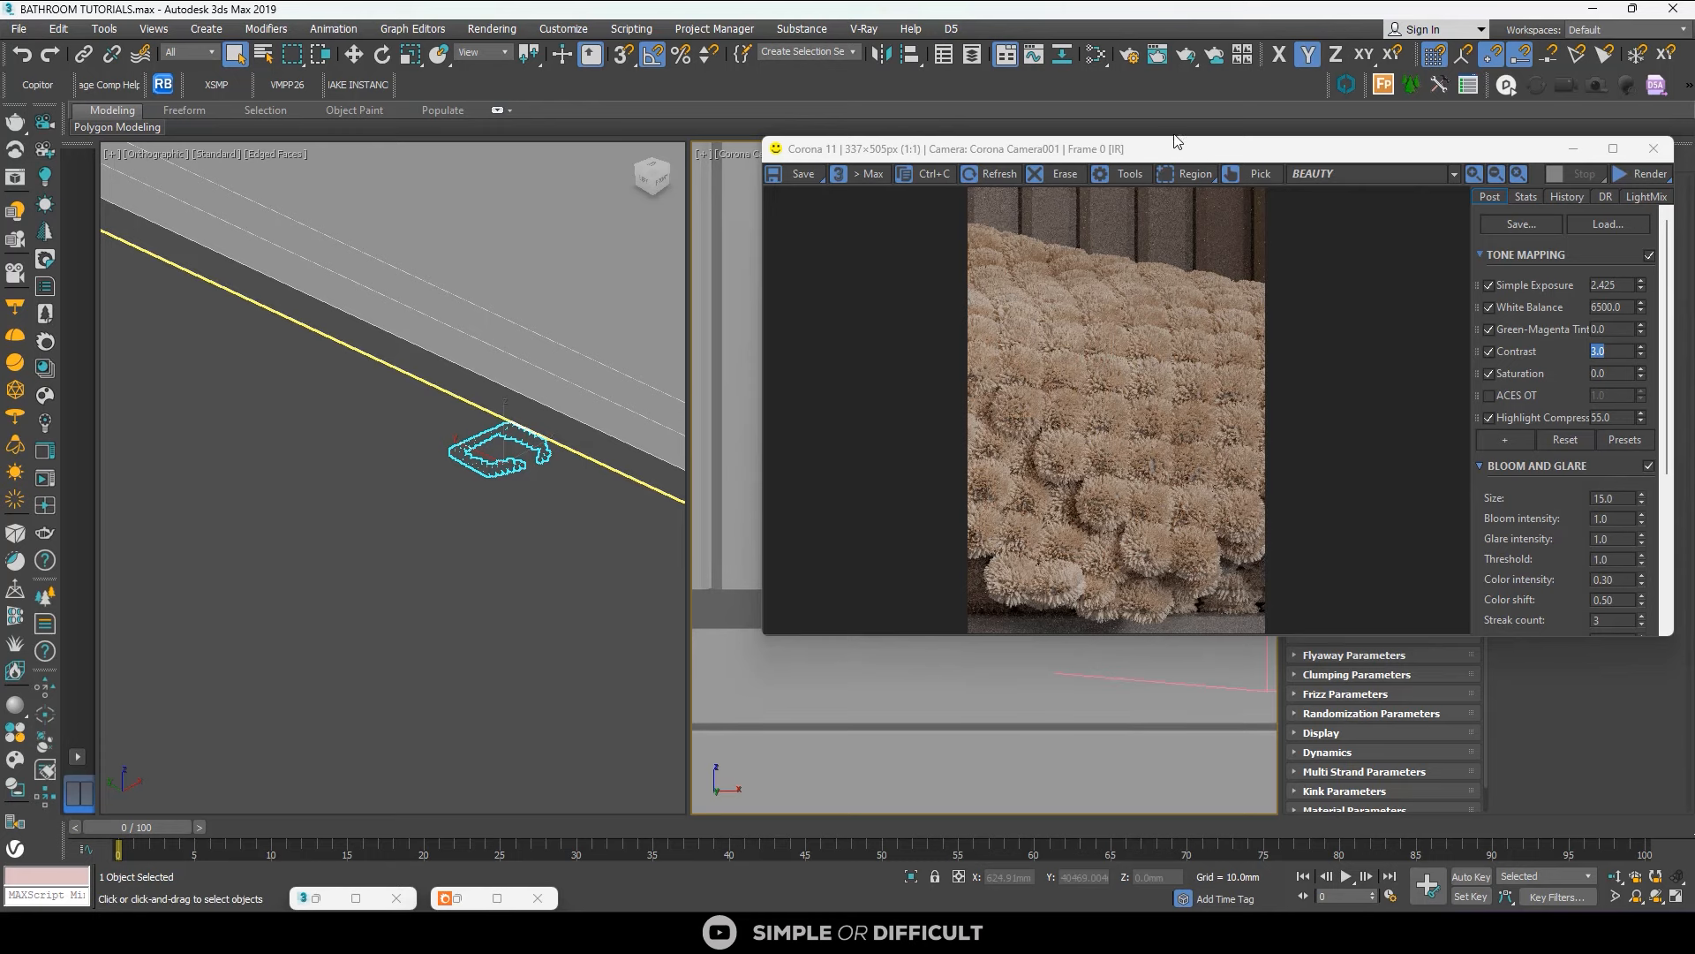
# Run an interactive render of the towel stack, inspect the coloured fur up close, stop the render and put the frame buffer away.
pyautogui.moveTo(1183, 158); pyautogui.dragTo(898, 167)
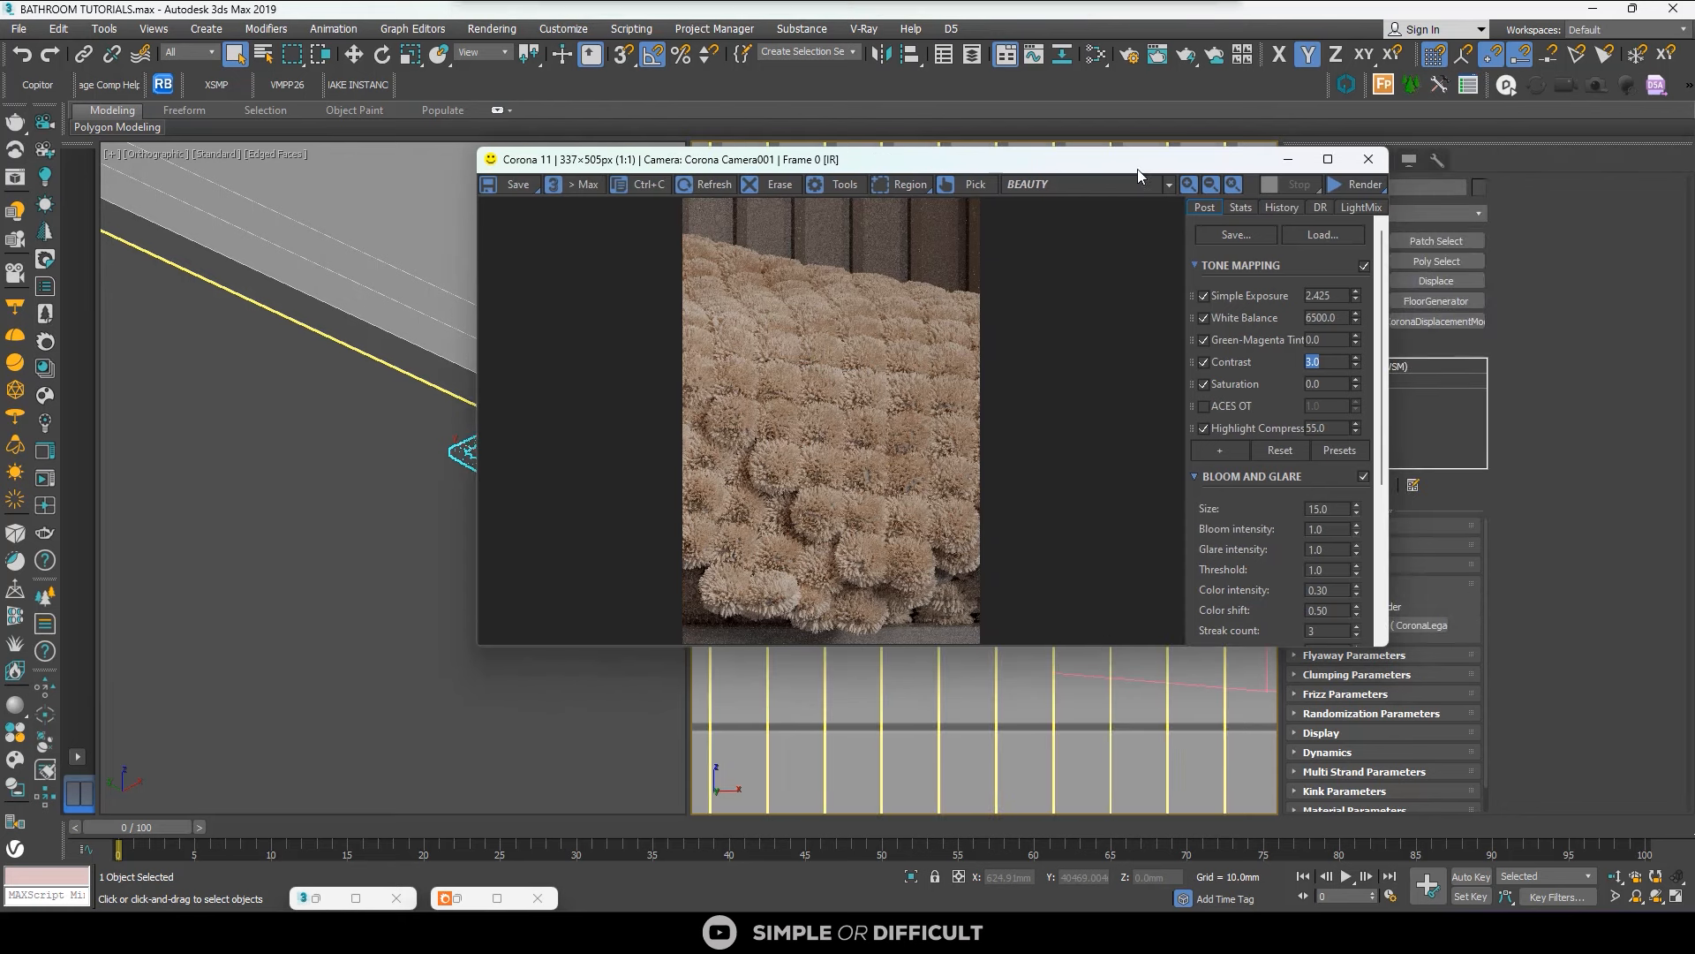
pyautogui.click(1348, 186)
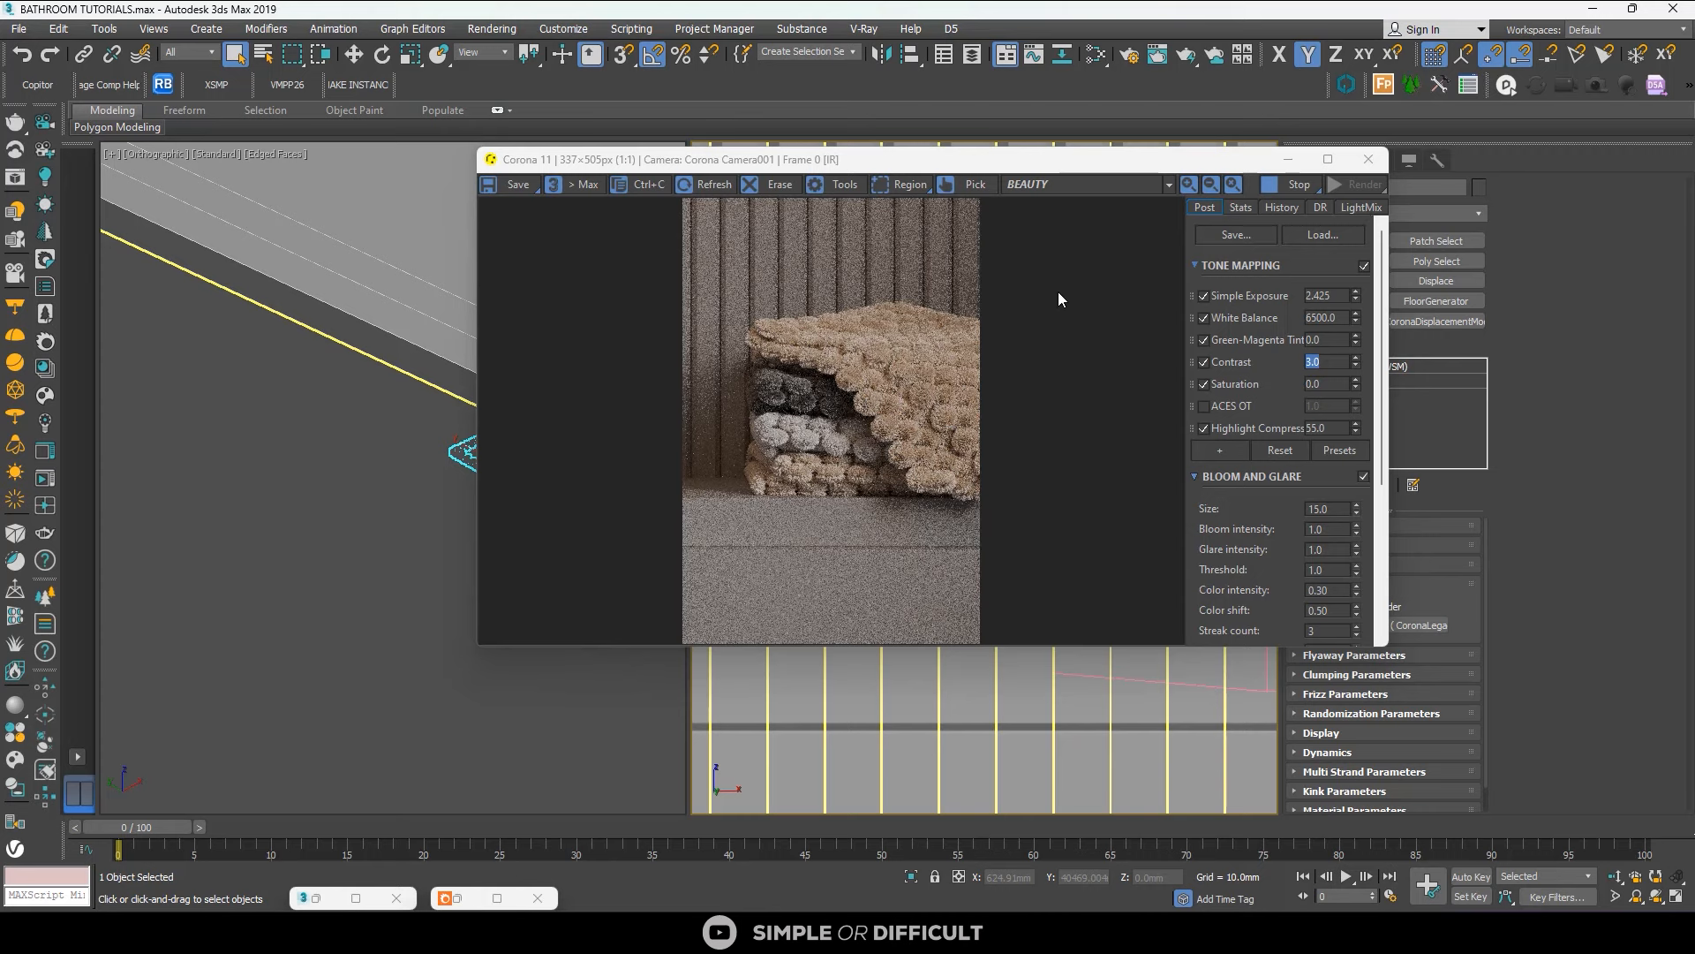
pyautogui.scroll(1, 825, 403)
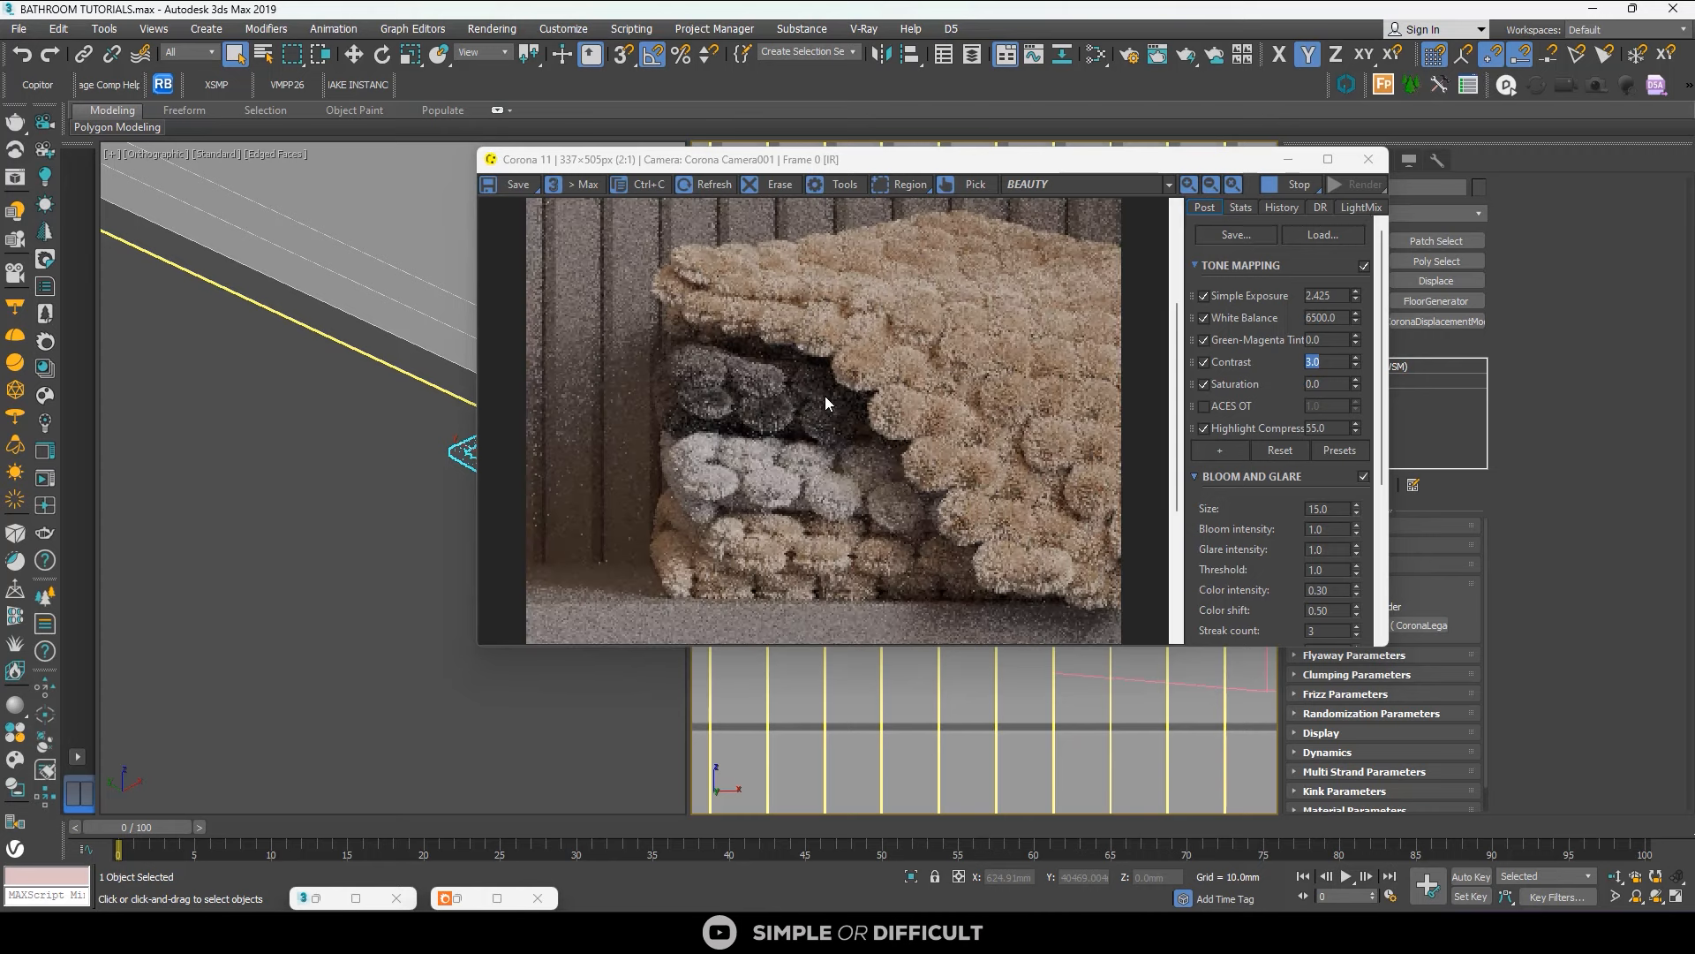
pyautogui.scroll(-1, 826, 403)
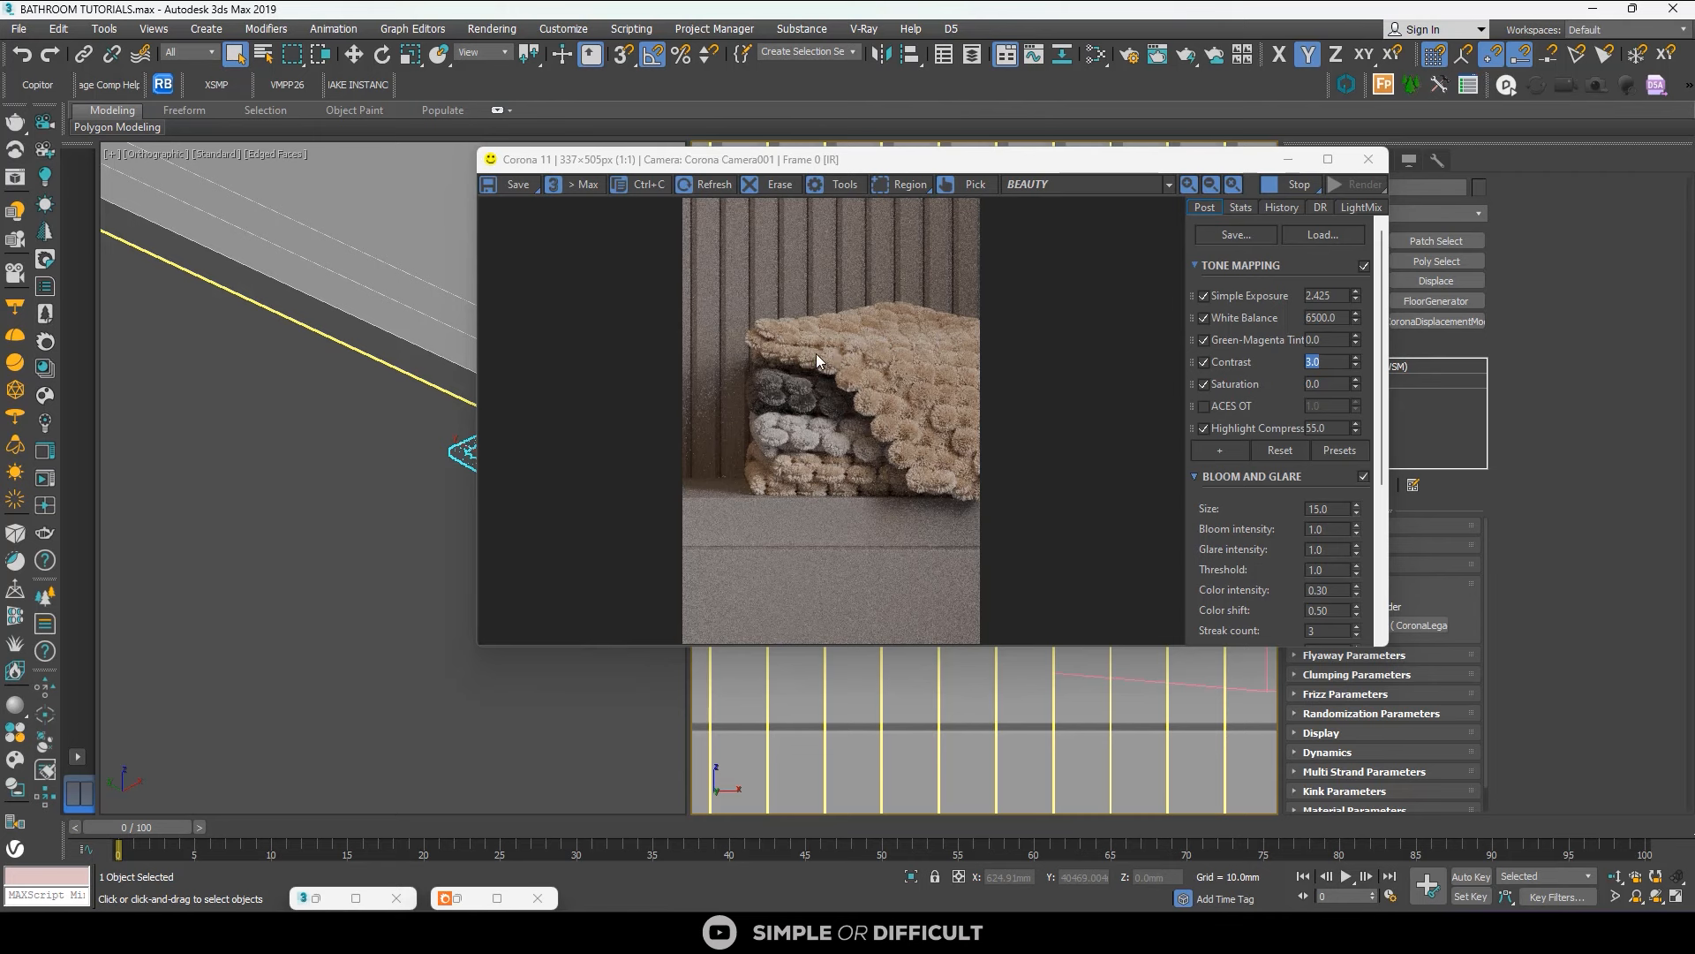
pyautogui.click(1299, 183)
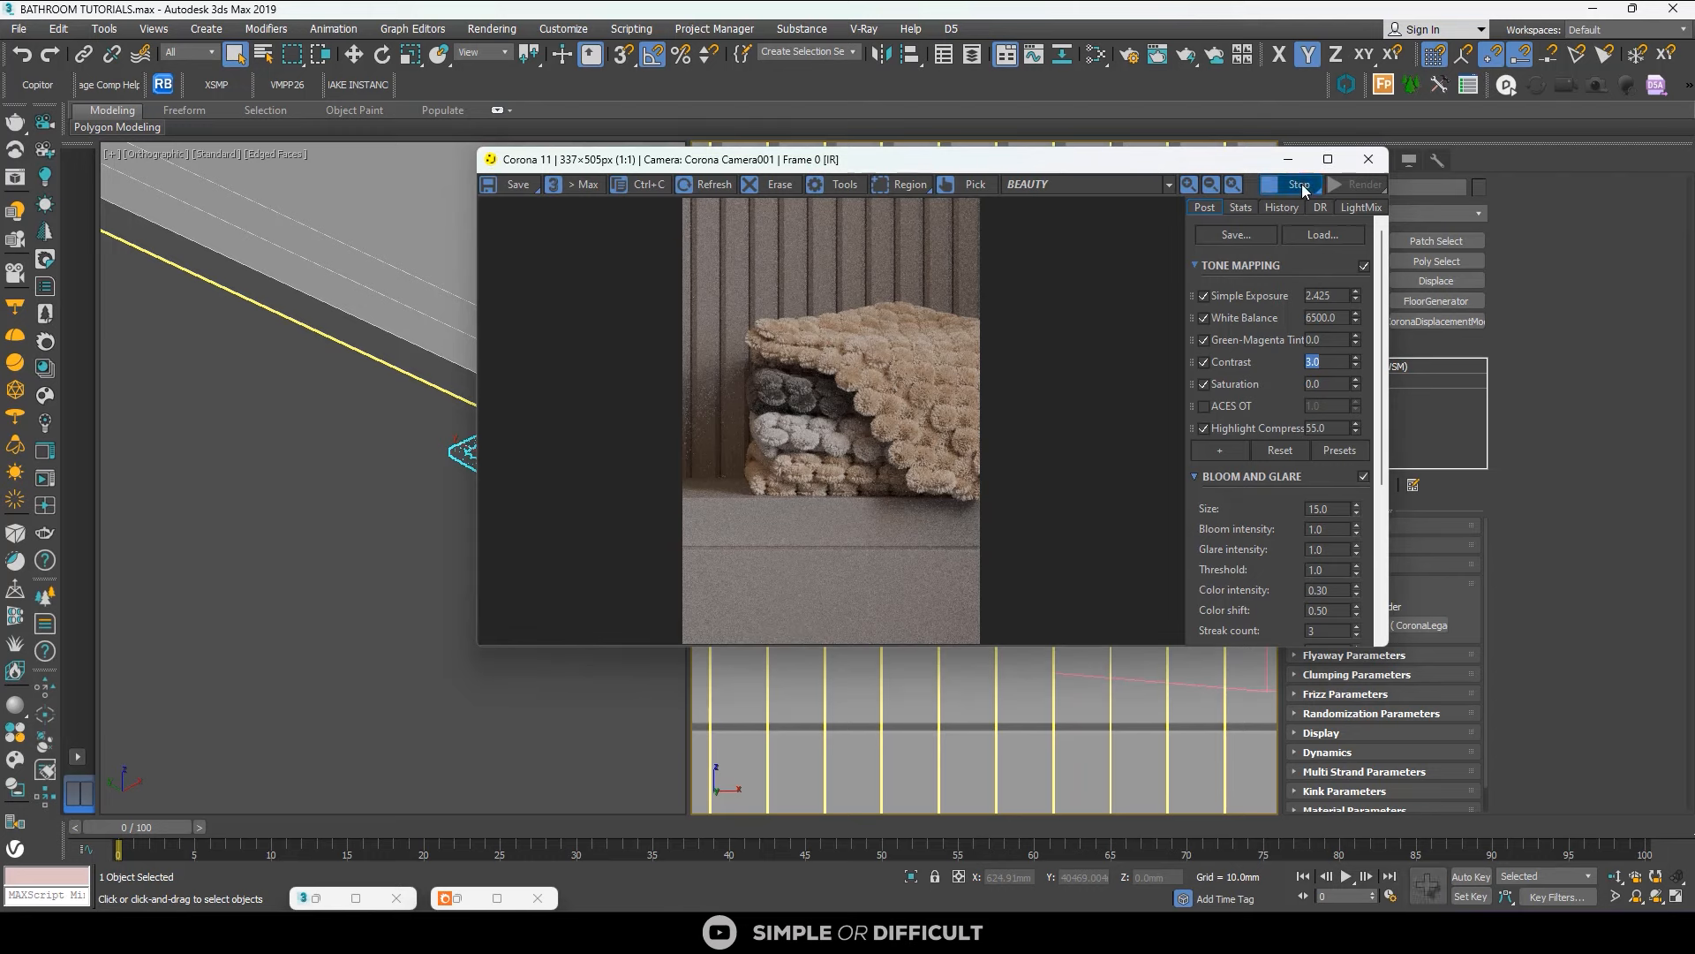
pyautogui.click(1290, 161)
# Select the towel_color mesh and close the opened TOWEL 01 group.
pyautogui.scroll(-5, 1009, 512)
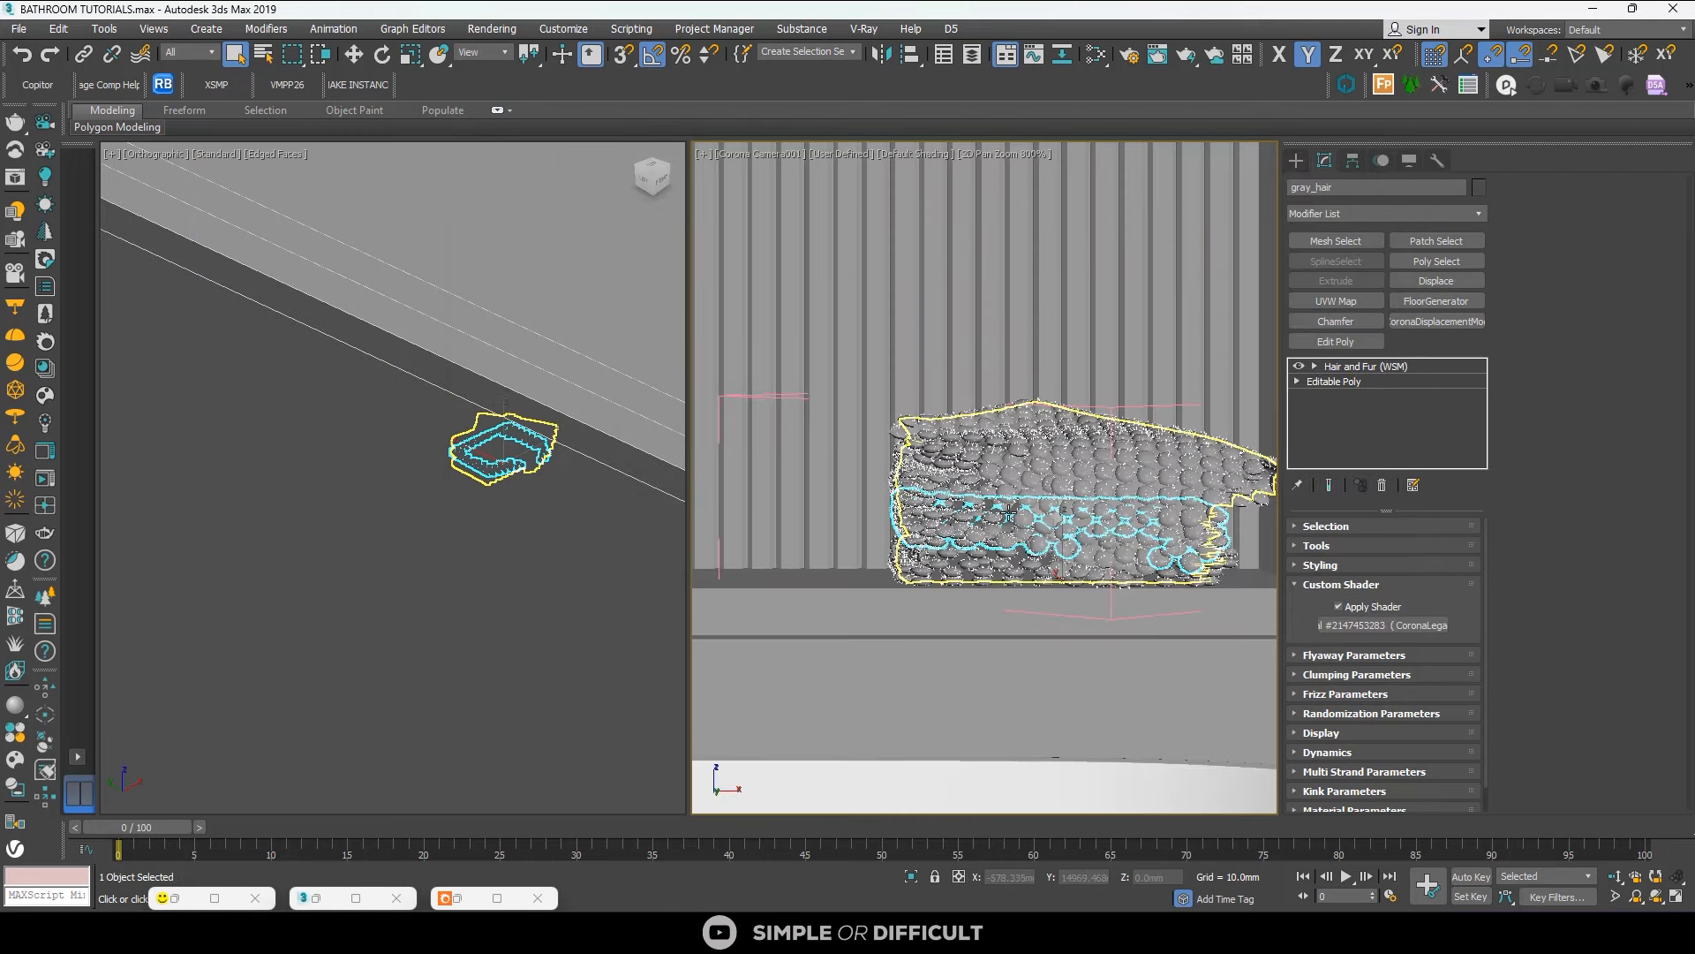
pyautogui.click(1008, 512)
pyautogui.rightClick(1006, 509)
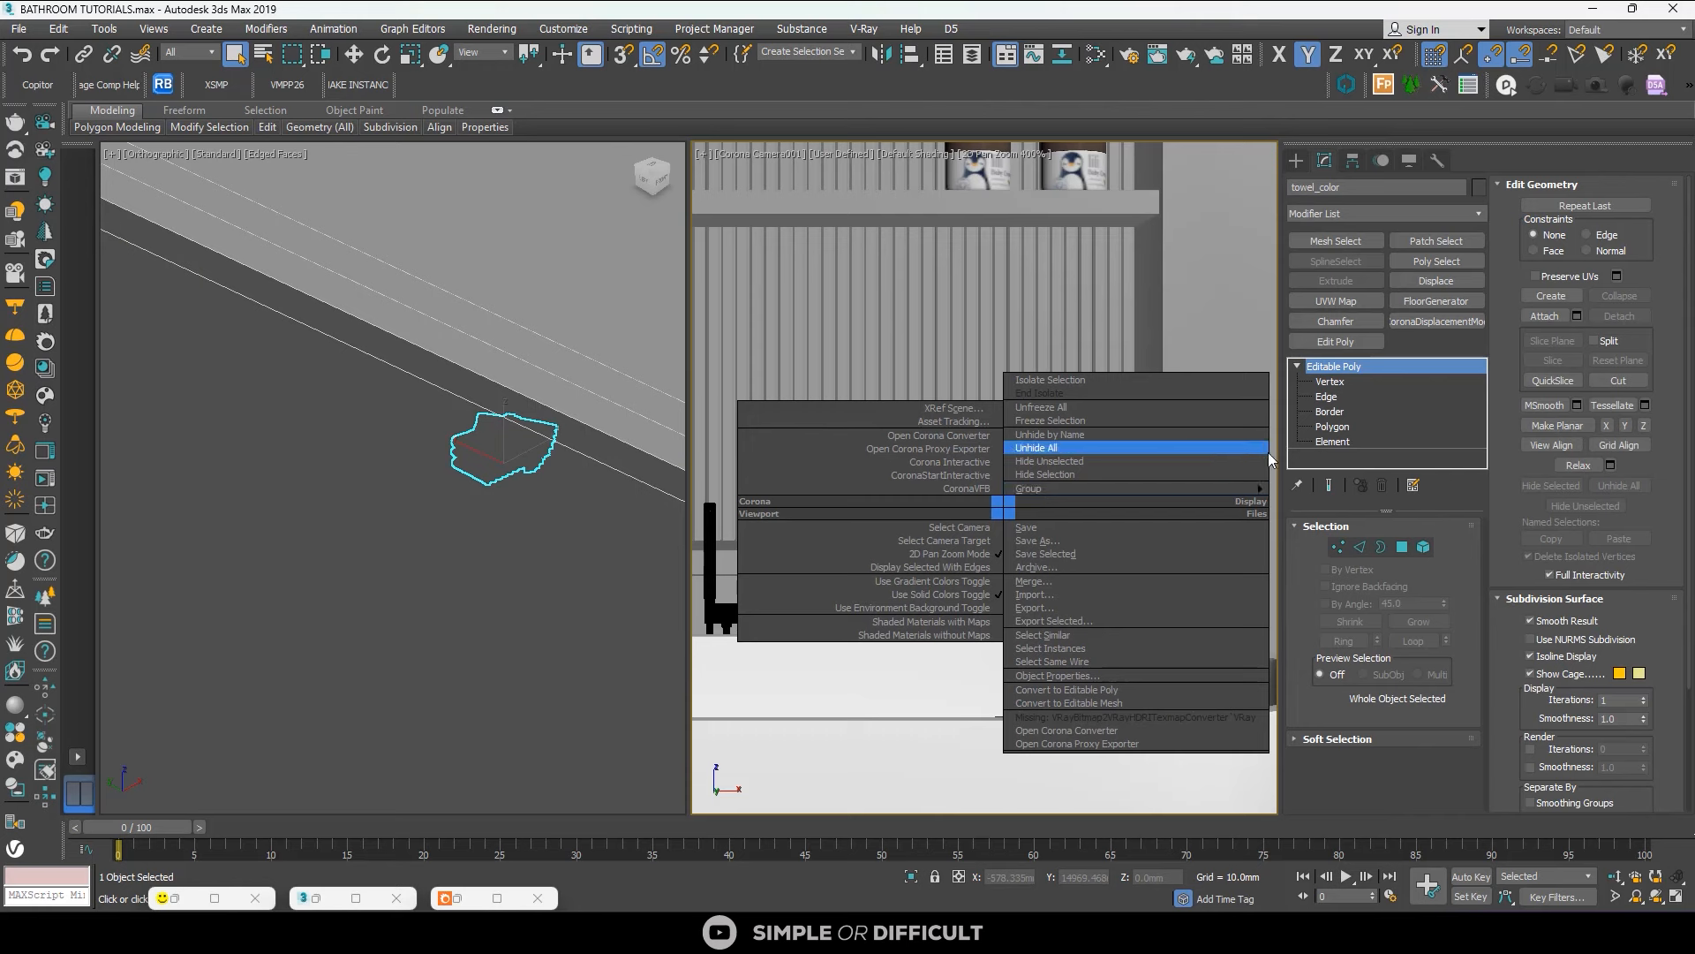
pyautogui.moveTo(1259, 491)
pyautogui.click(1316, 447)
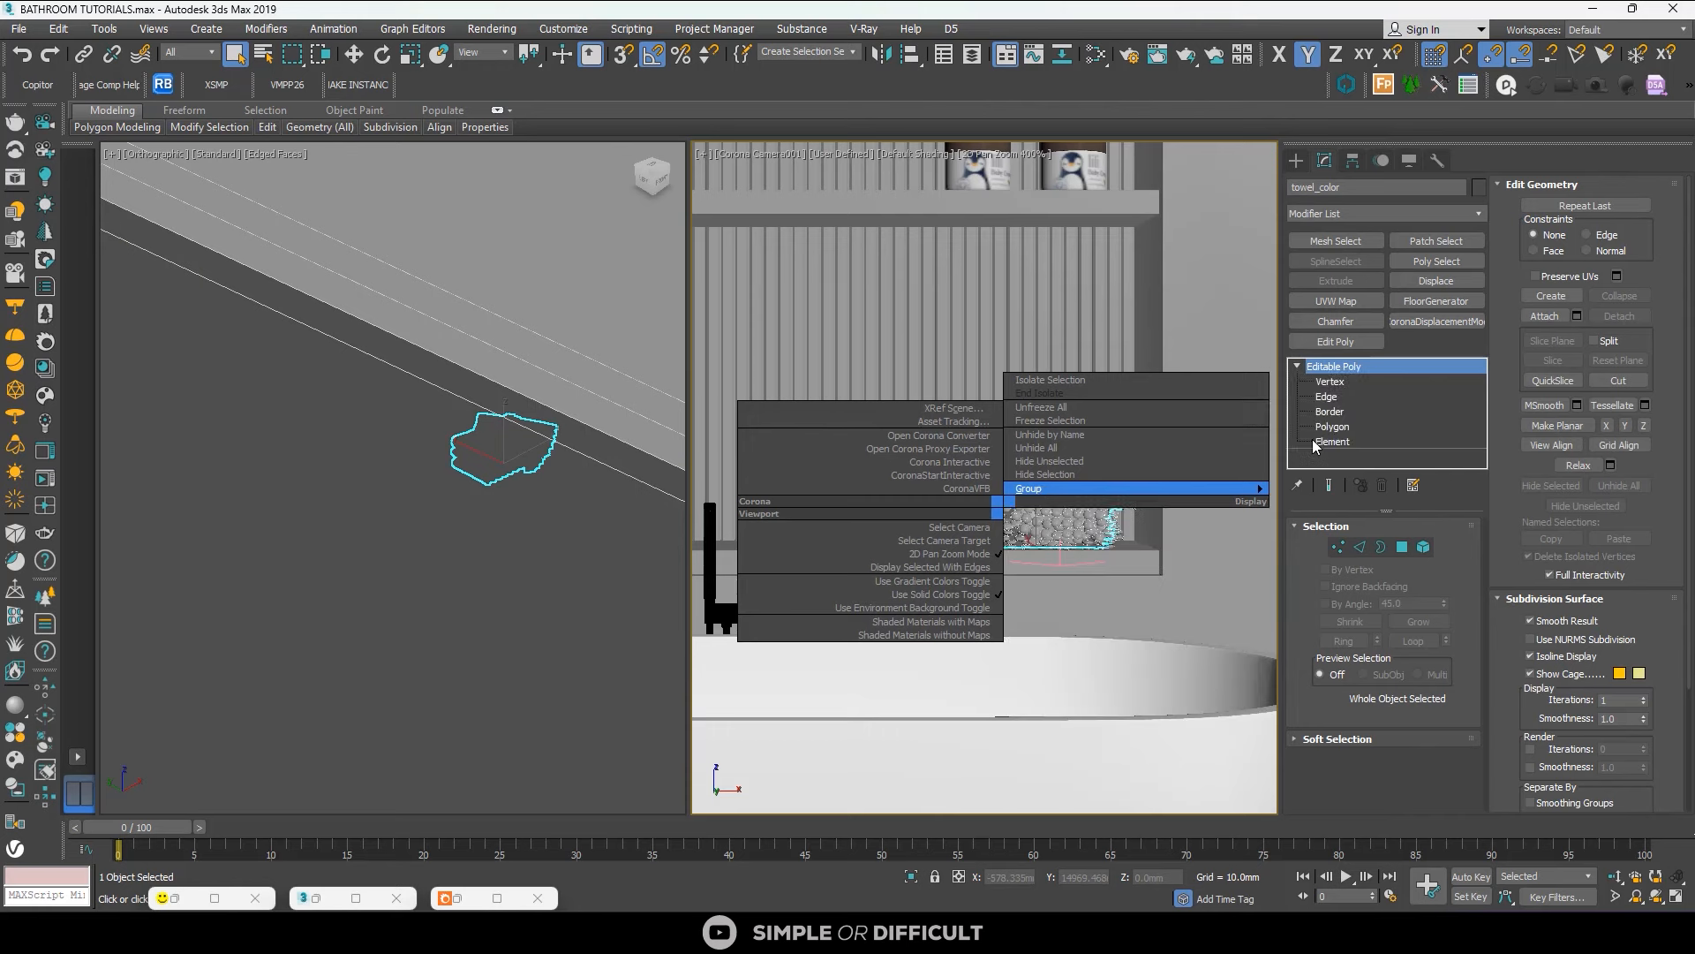
# Add the two niche shelves to the towel selection, isolate the three and show them in the Front view.
pyautogui.scroll(-4, 892, 549)
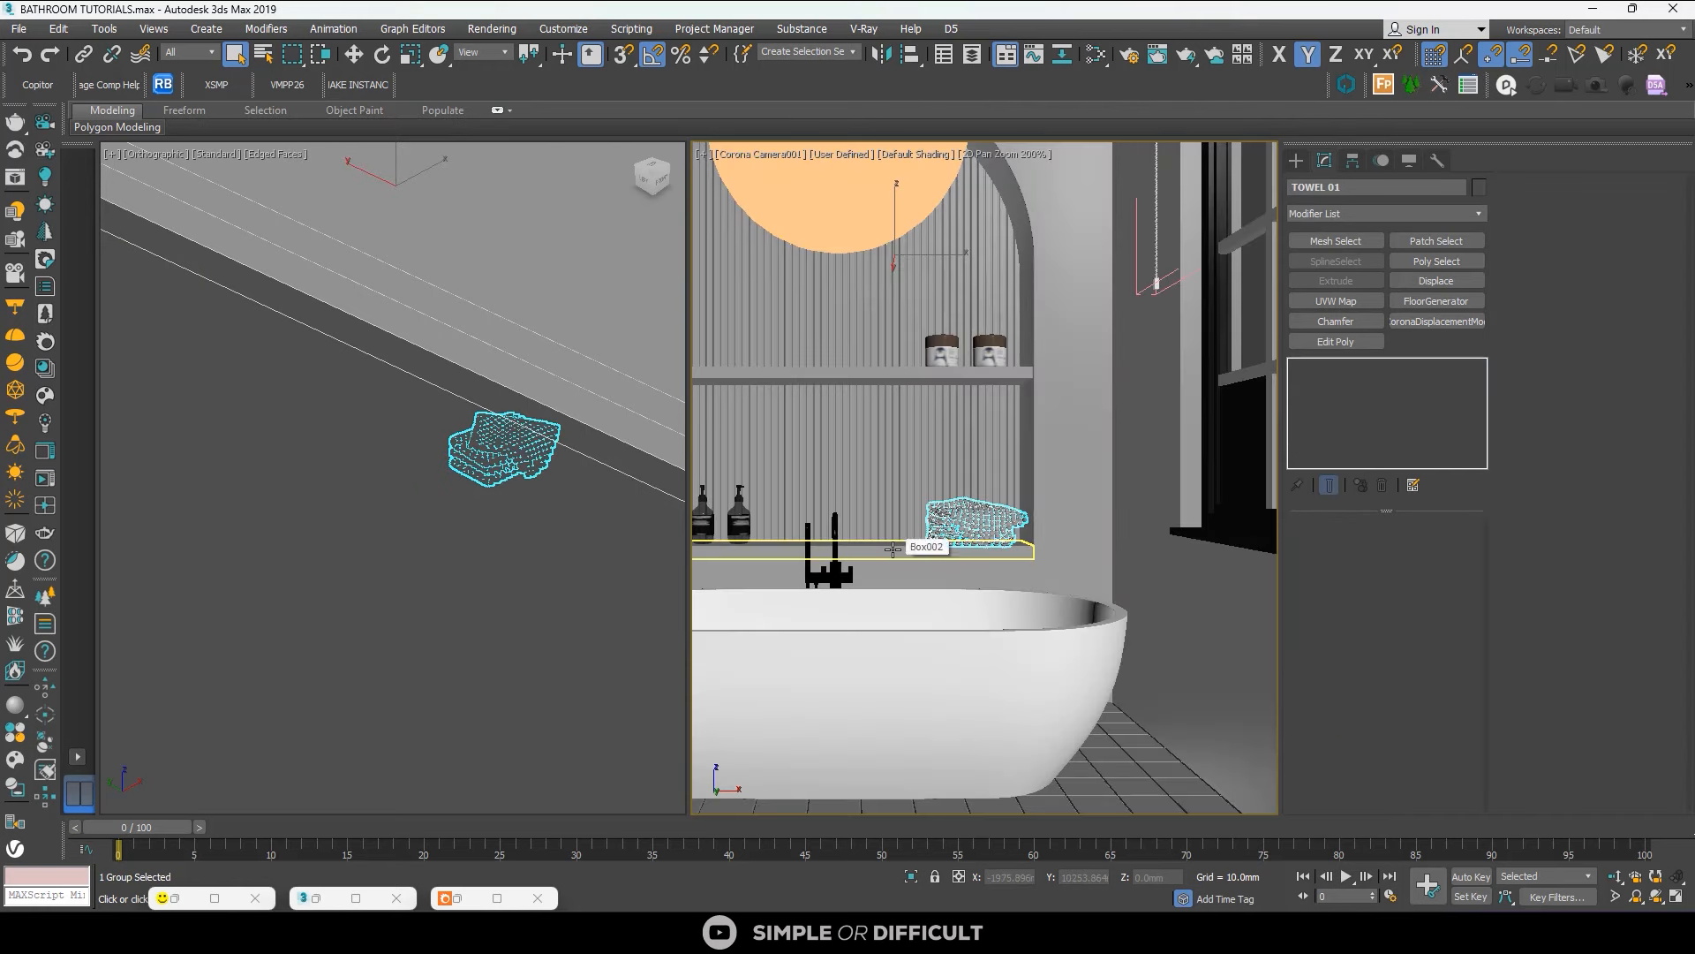
pyautogui.keyDown('ctrl'); pyautogui.click(893, 550); pyautogui.keyUp('ctrl')
pyautogui.keyDown('ctrl'); pyautogui.click(854, 376); pyautogui.keyUp('ctrl')
pyautogui.scroll(-2, 971, 430)
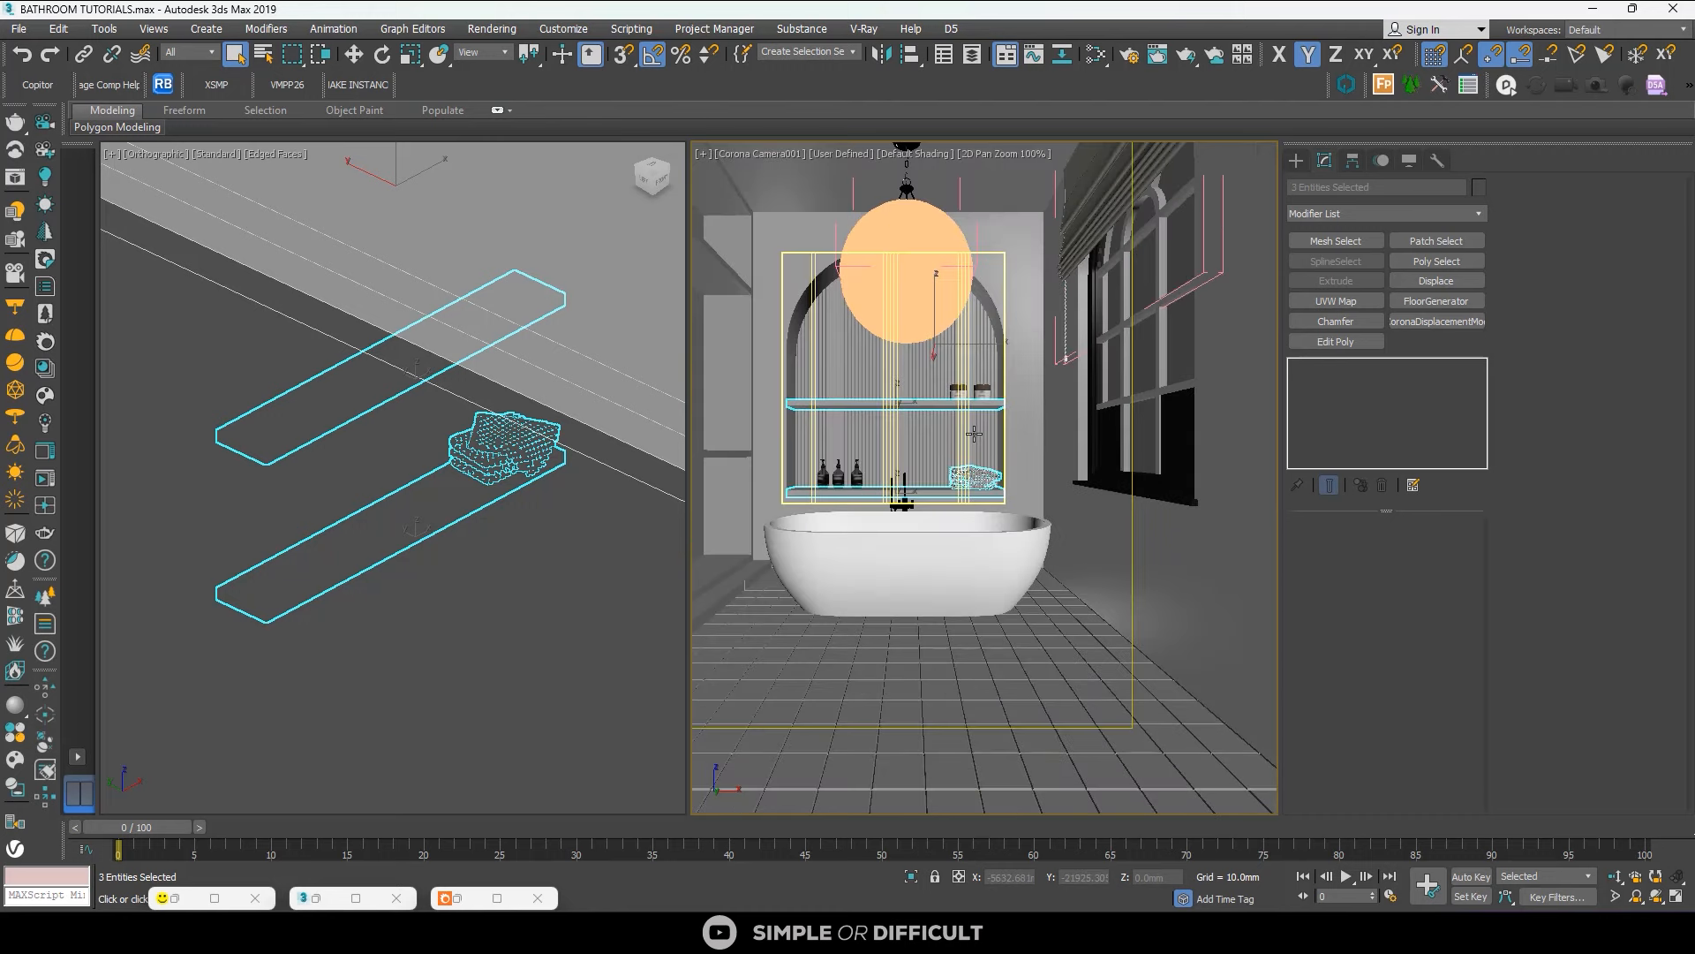
pyautogui.scroll(1, 886, 438)
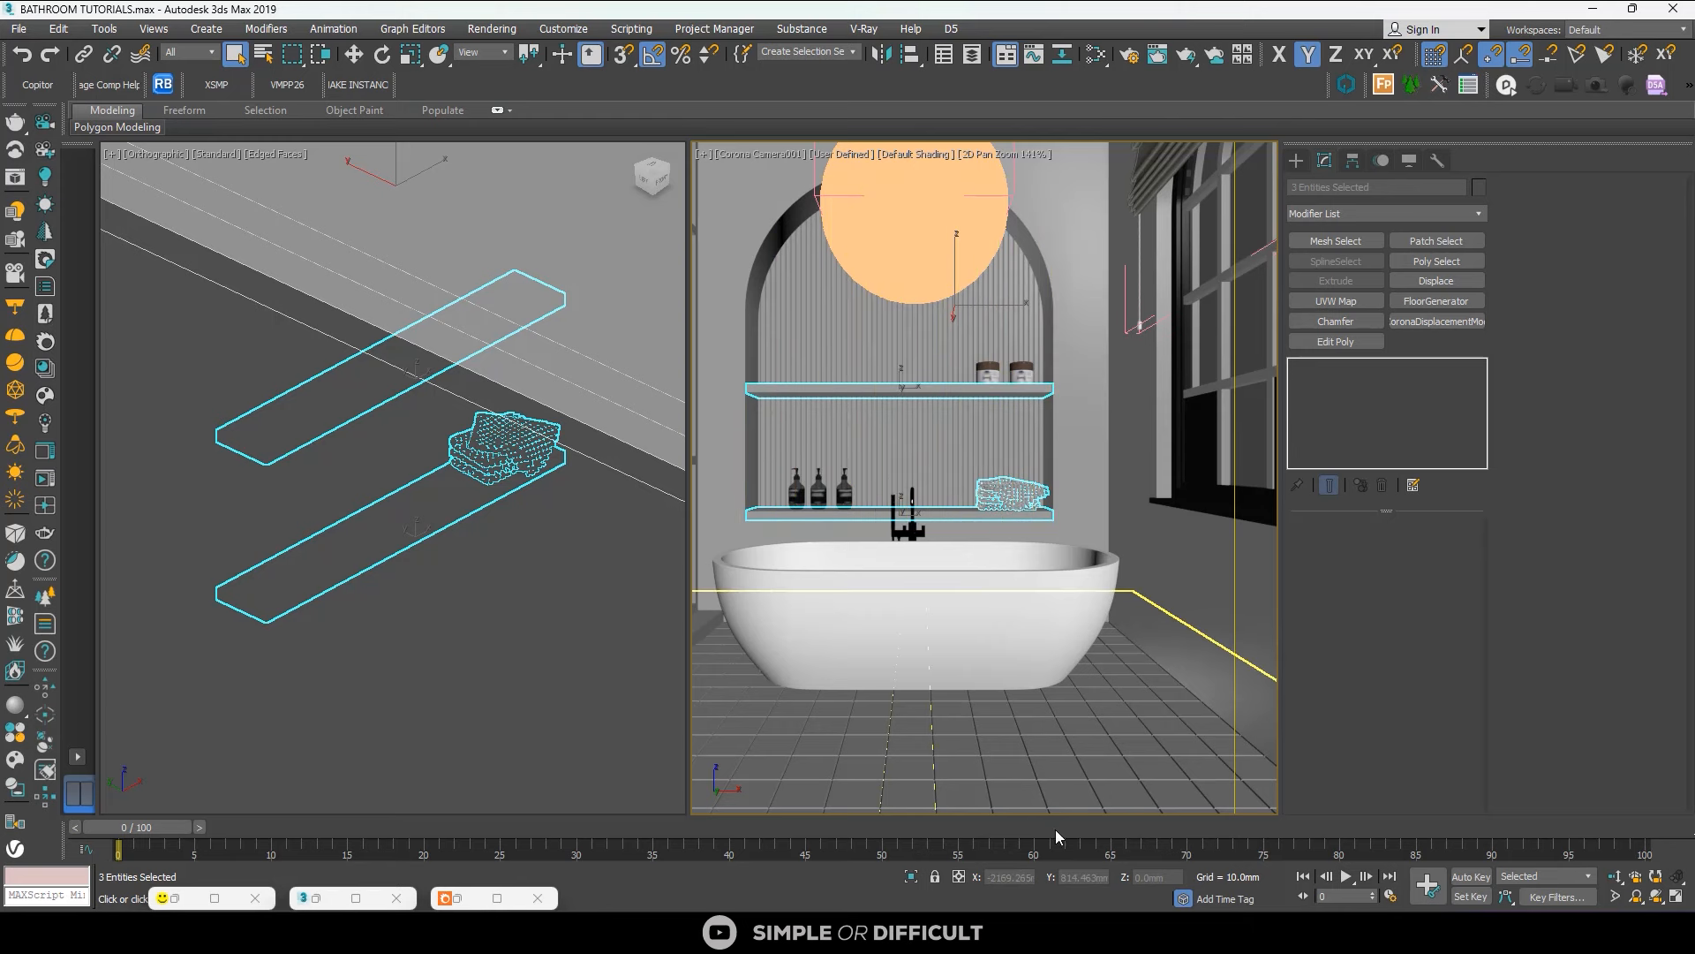
pyautogui.hotkey('alt', 'q')
pyautogui.click(647, 183)
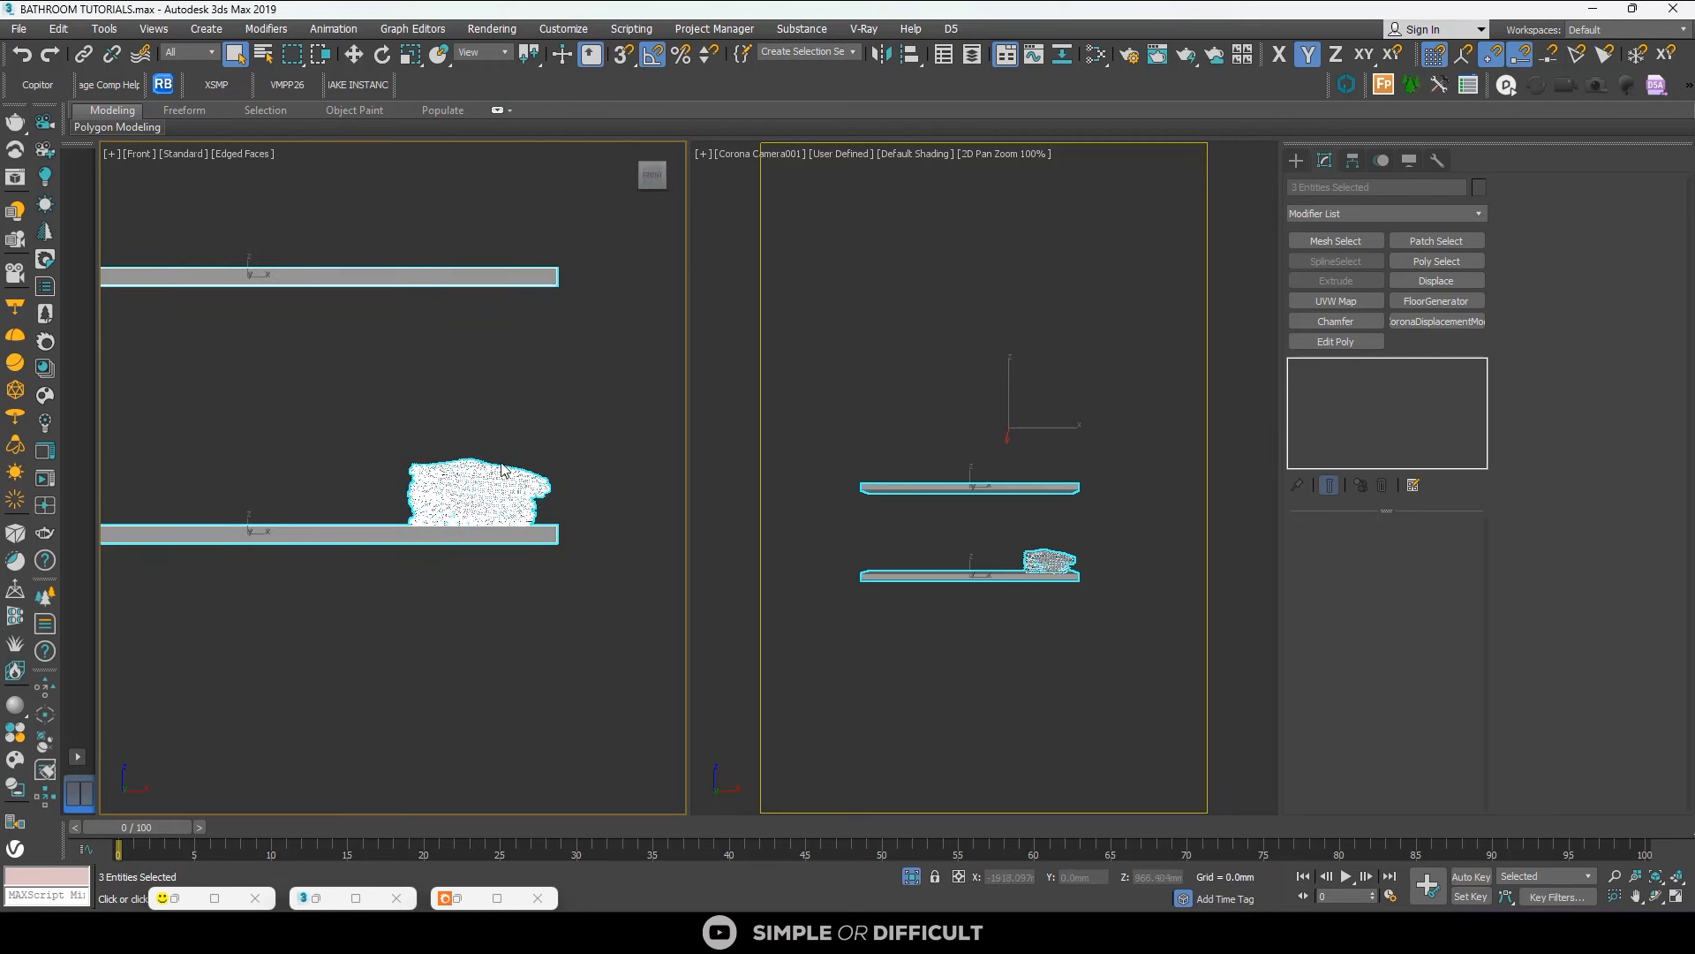
# Clone the TOWEL 01 group straight up to the upper shelf as a single instance named TOWEL 002.
pyautogui.click(491, 487)
pyautogui.moveTo(490, 488); pyautogui.dragTo(569, 539, button='middle')
pyautogui.press('w')
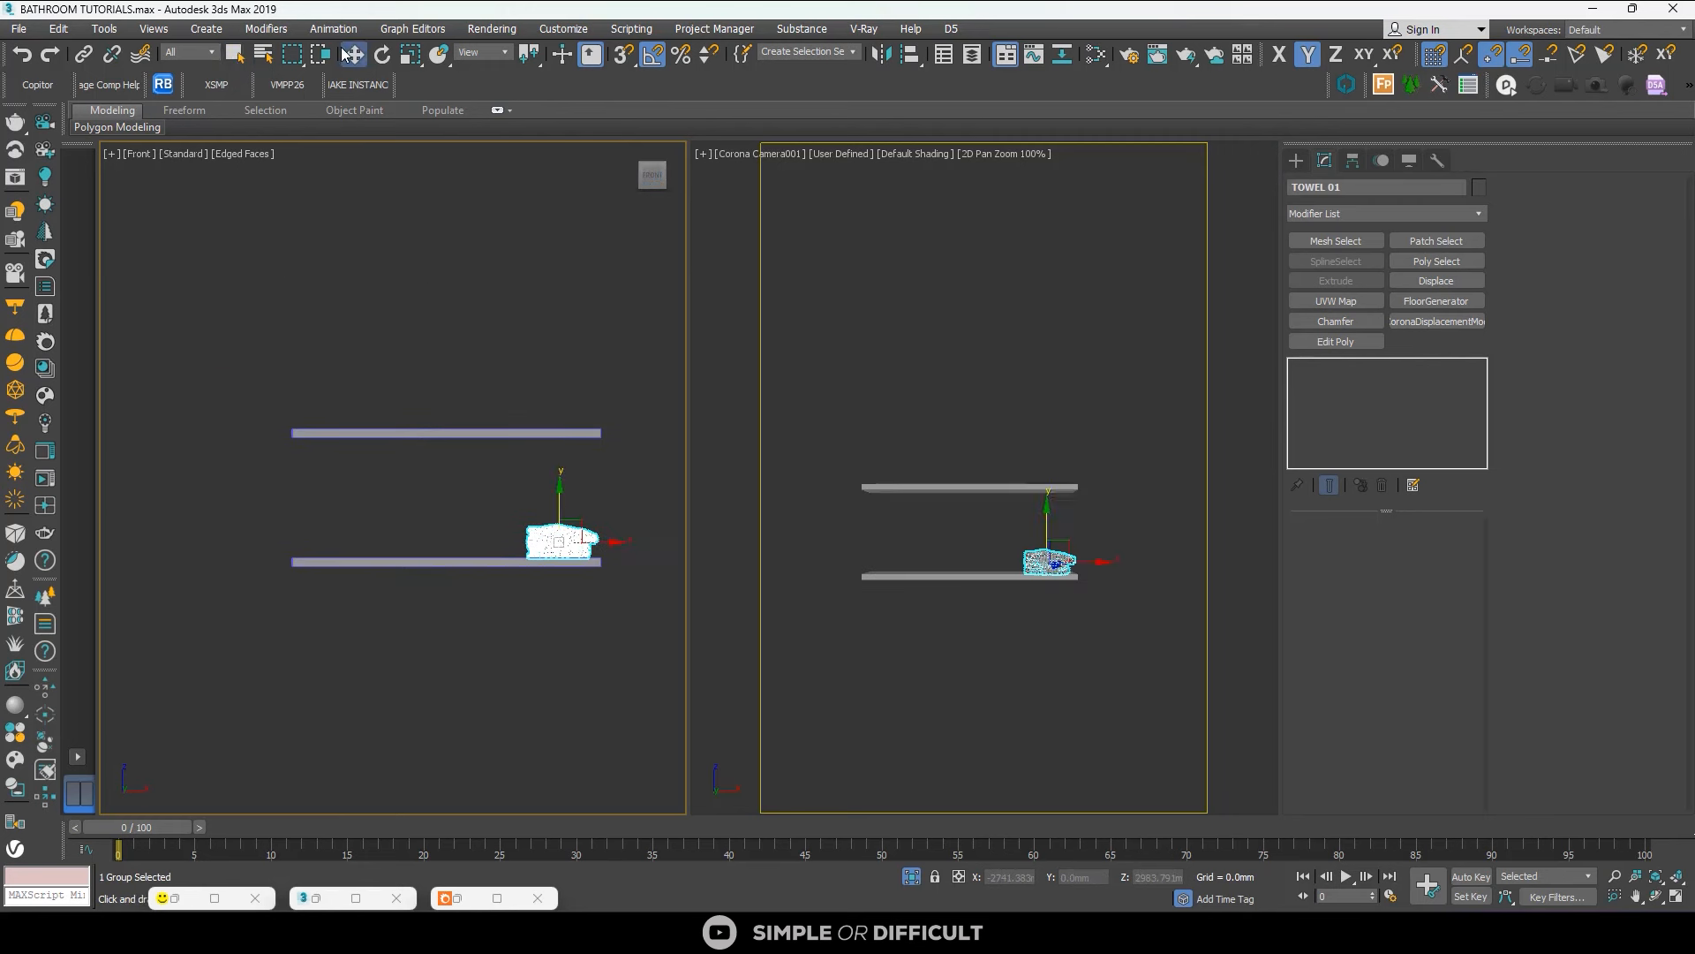
pyautogui.keyDown('shift'); pyautogui.moveTo(562, 500); pyautogui.dragTo(562, 407); pyautogui.keyUp('shift')
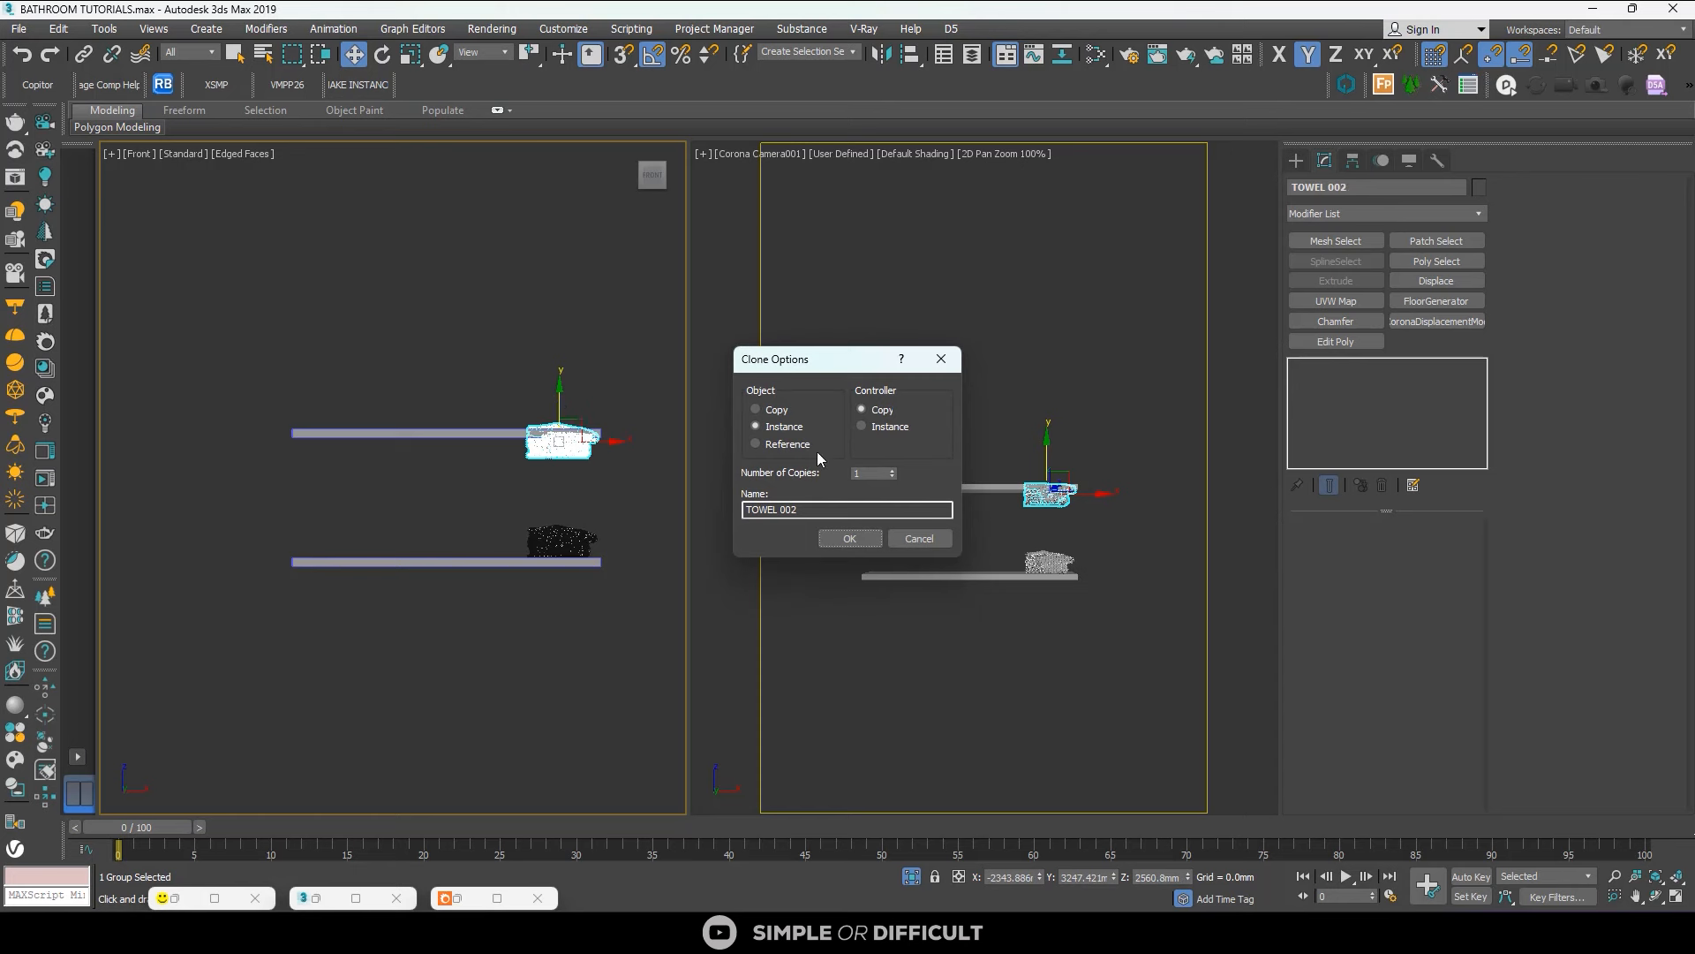
pyautogui.click(846, 530)
# Raise TOWEL 002 in the Front view until its underside rests on the upper shelf's top surface.
pyautogui.scroll(4, 570, 415)
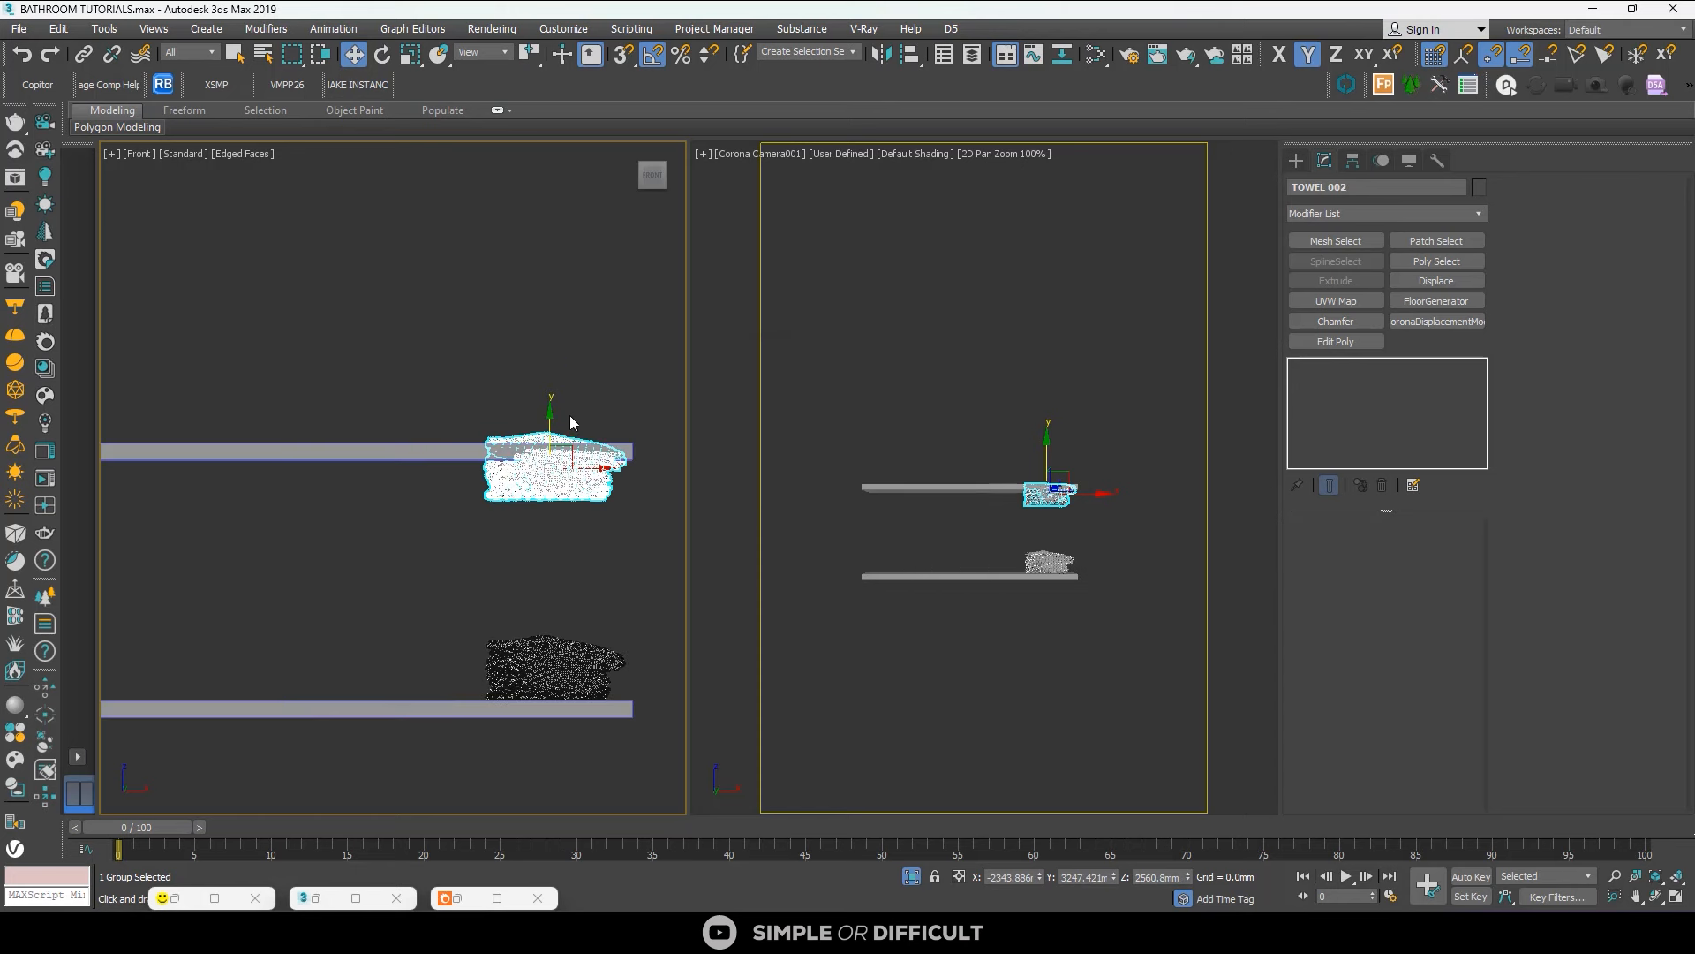
pyautogui.moveTo(551, 422); pyautogui.dragTo(563, 364)
pyautogui.scroll(6, 547, 428)
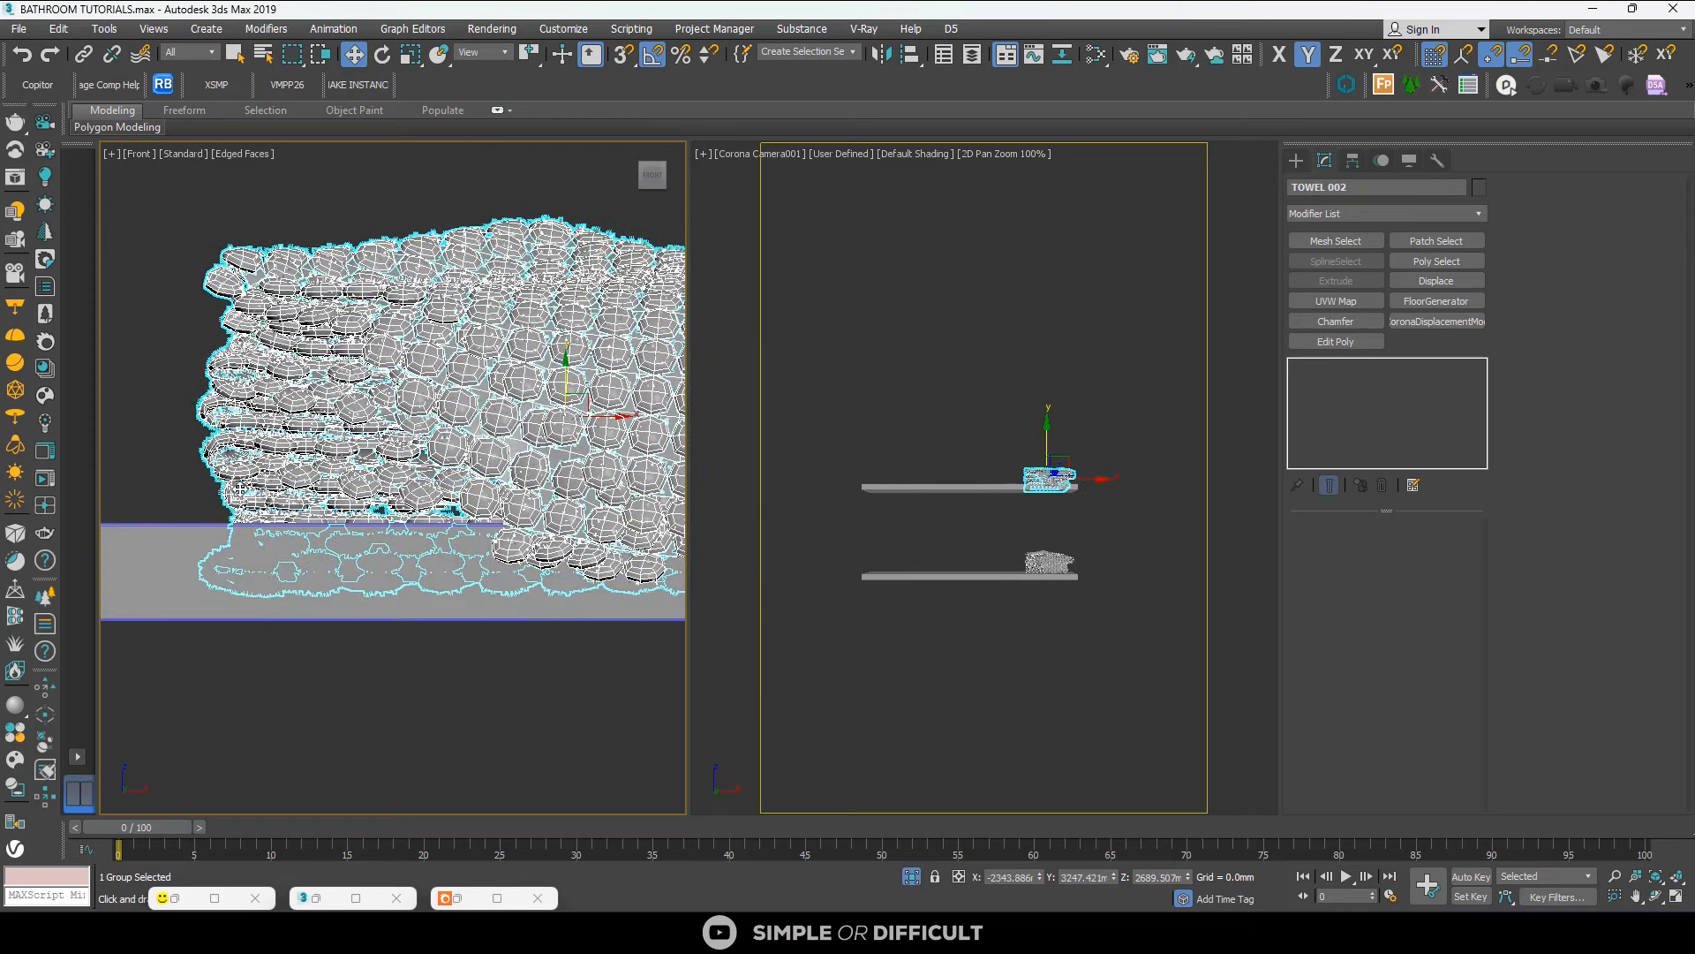
pyautogui.moveTo(239, 489); pyautogui.dragTo(240, 456)
pyautogui.moveTo(232, 533); pyautogui.dragTo(265, 583)
pyautogui.scroll(2, 240, 490)
pyautogui.scroll(2, 243, 513)
pyautogui.scroll(3, 249, 527)
pyautogui.scroll(4, 248, 559)
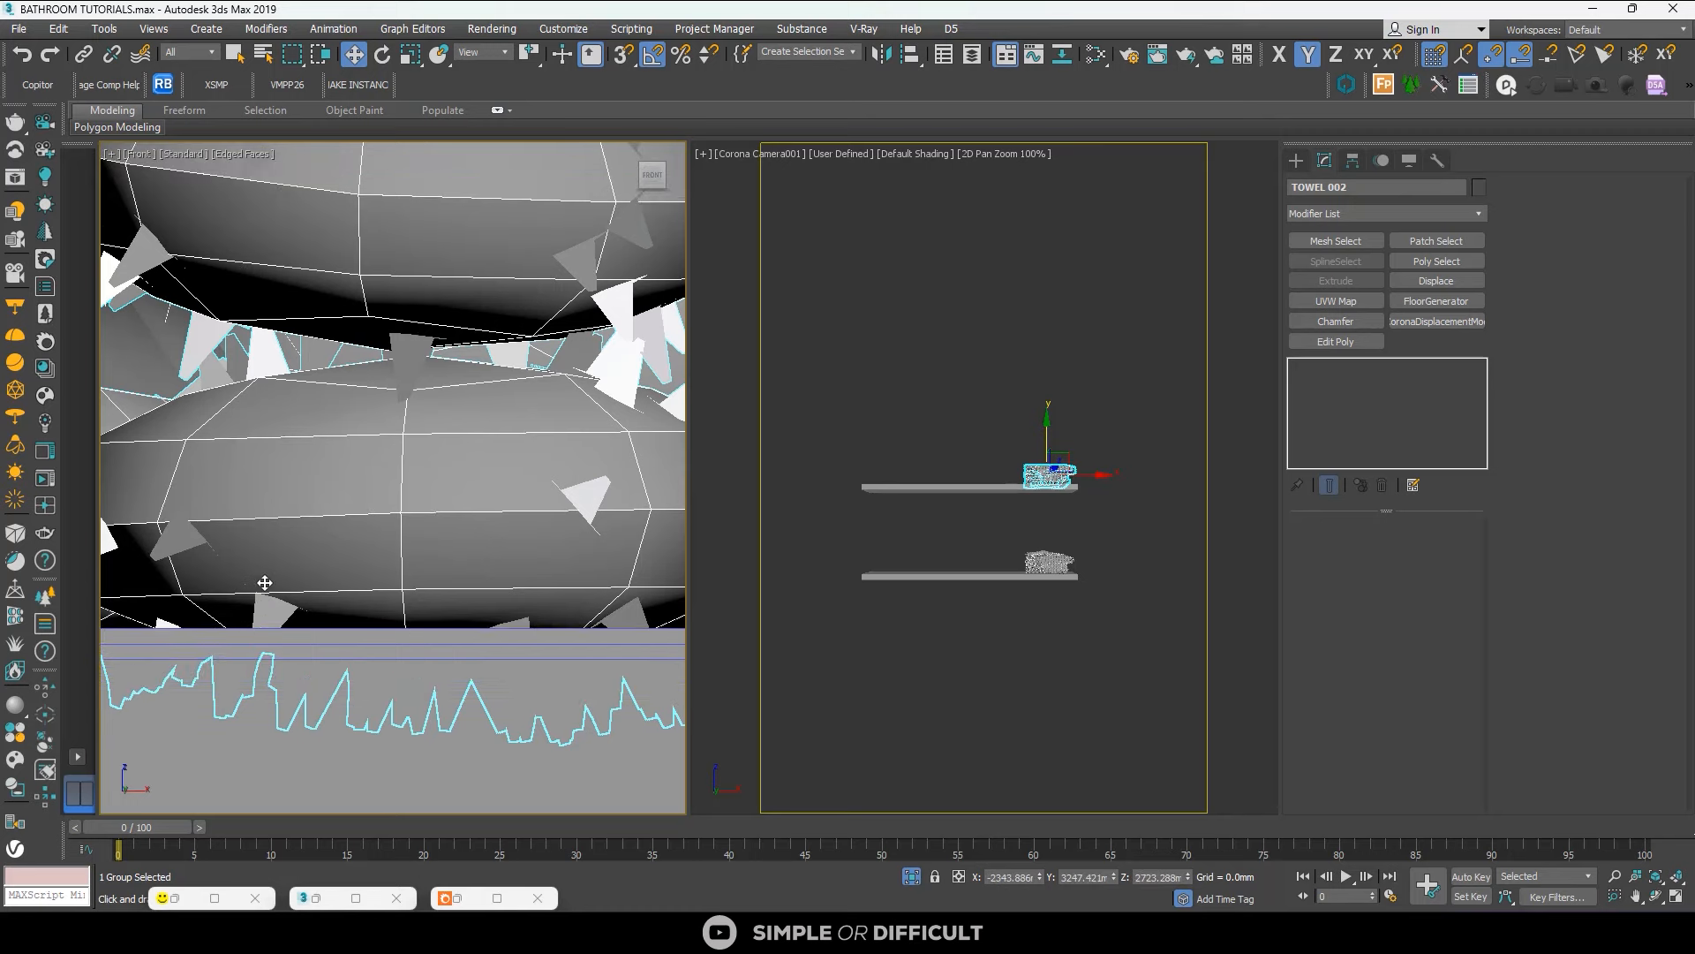
pyautogui.scroll(-5, 265, 581)
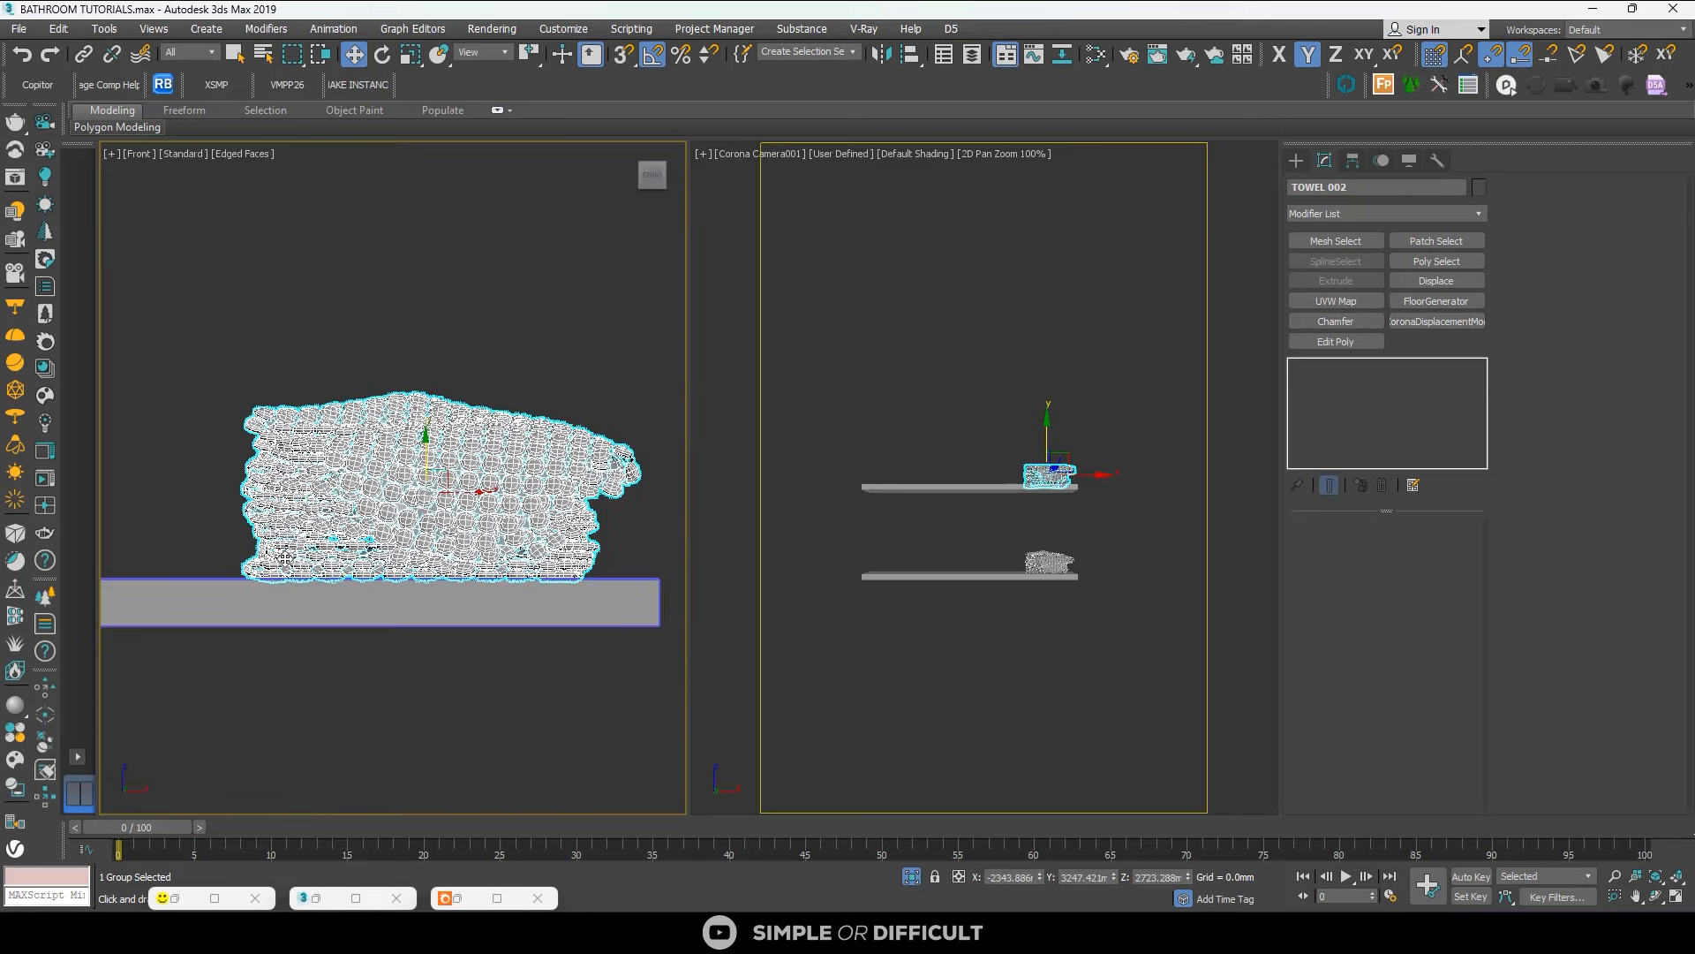
# Rotate TOWEL 002 by about 180 degrees around its vertical axis in the Top view.
pyautogui.press('t')
pyautogui.press('z')
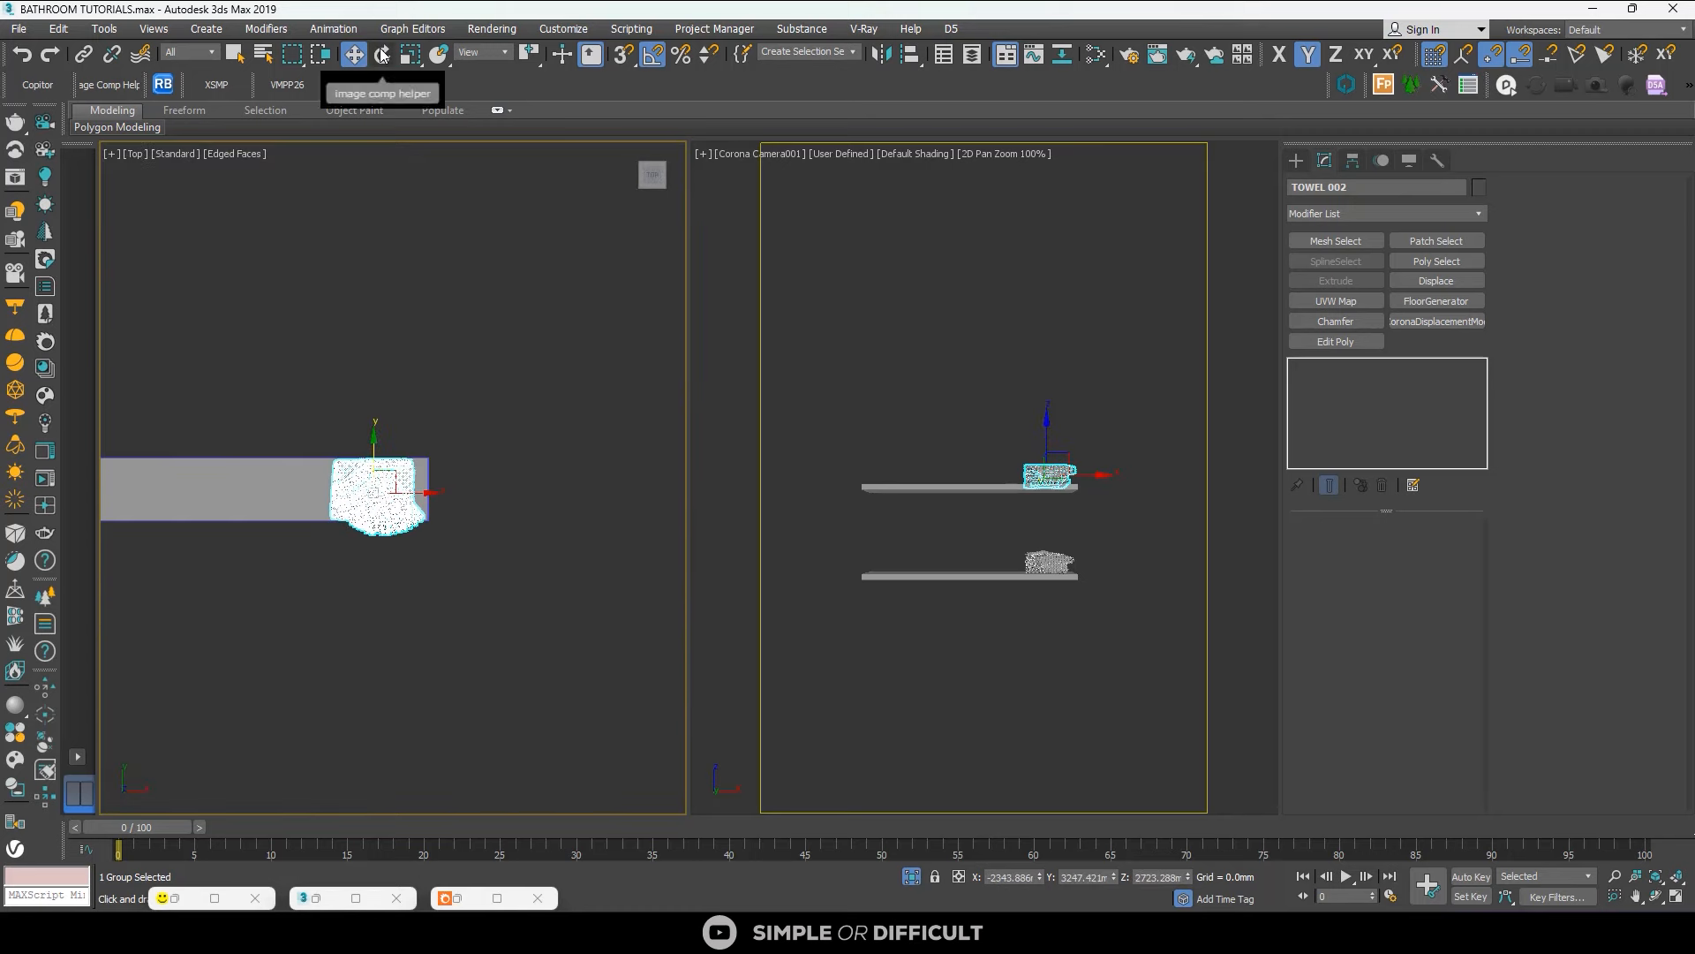
pyautogui.click(381, 54)
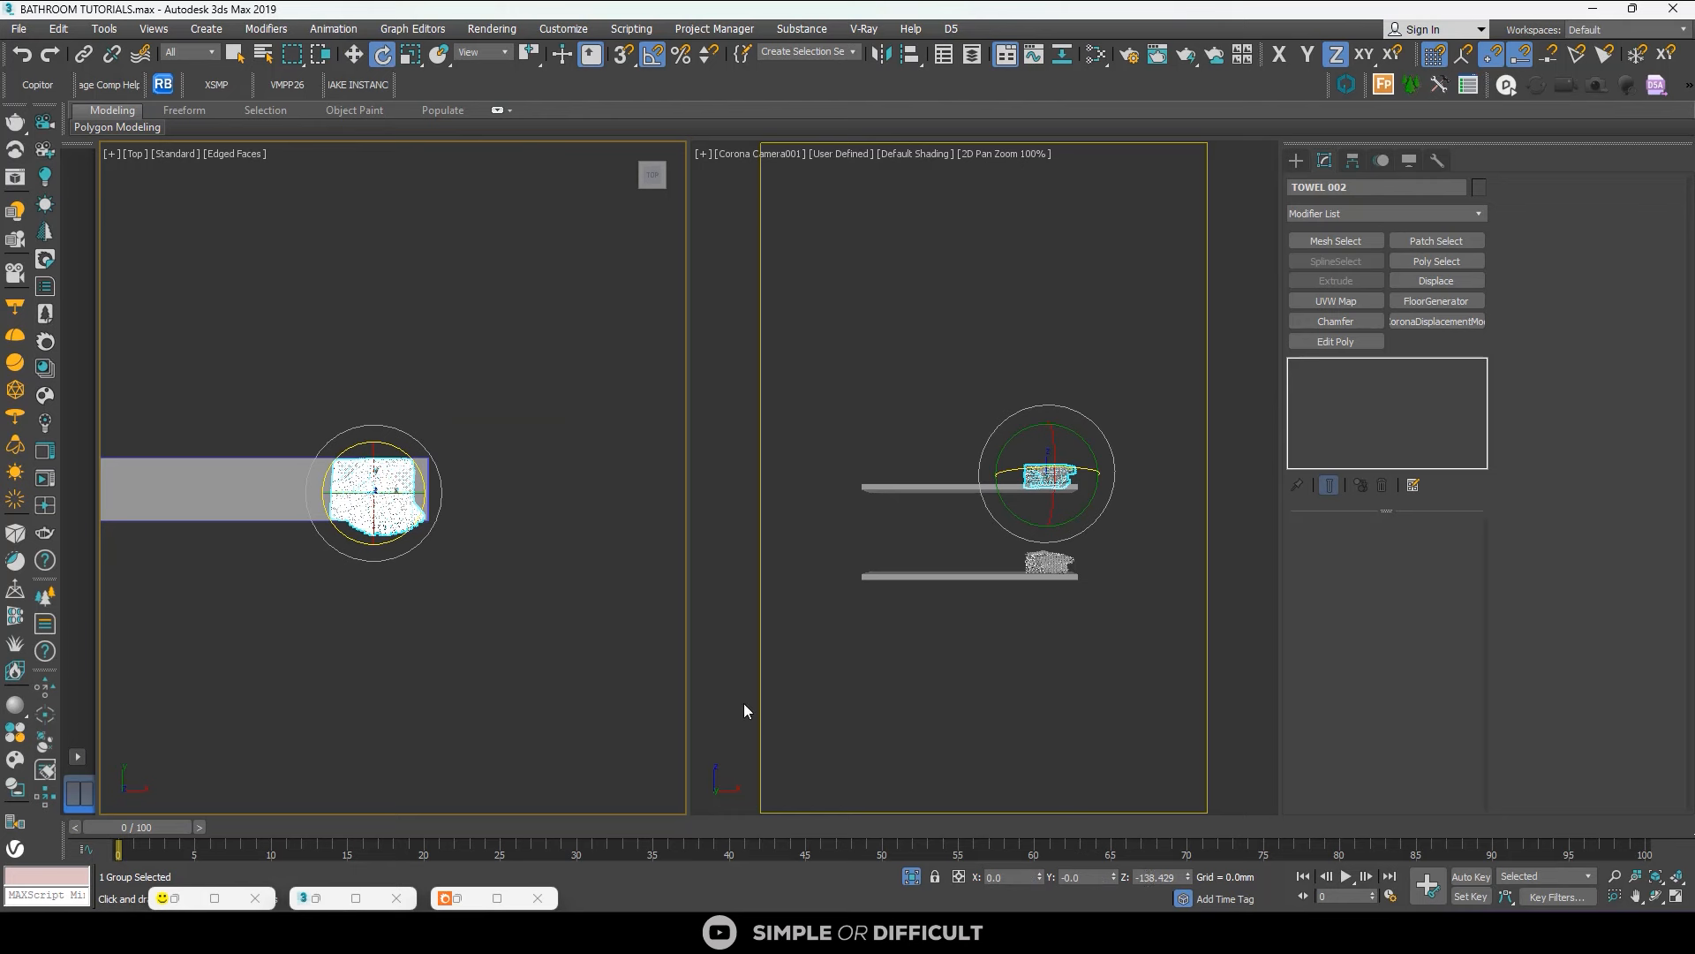
pyautogui.moveTo(406, 456)
pyautogui.mouseDown()
pyautogui.moveTo(330, 394)
pyautogui.moveTo(342, 482)
pyautogui.moveTo(366, 492)
pyautogui.moveTo(405, 471)
pyautogui.moveTo(395, 450)
pyautogui.mouseUp()
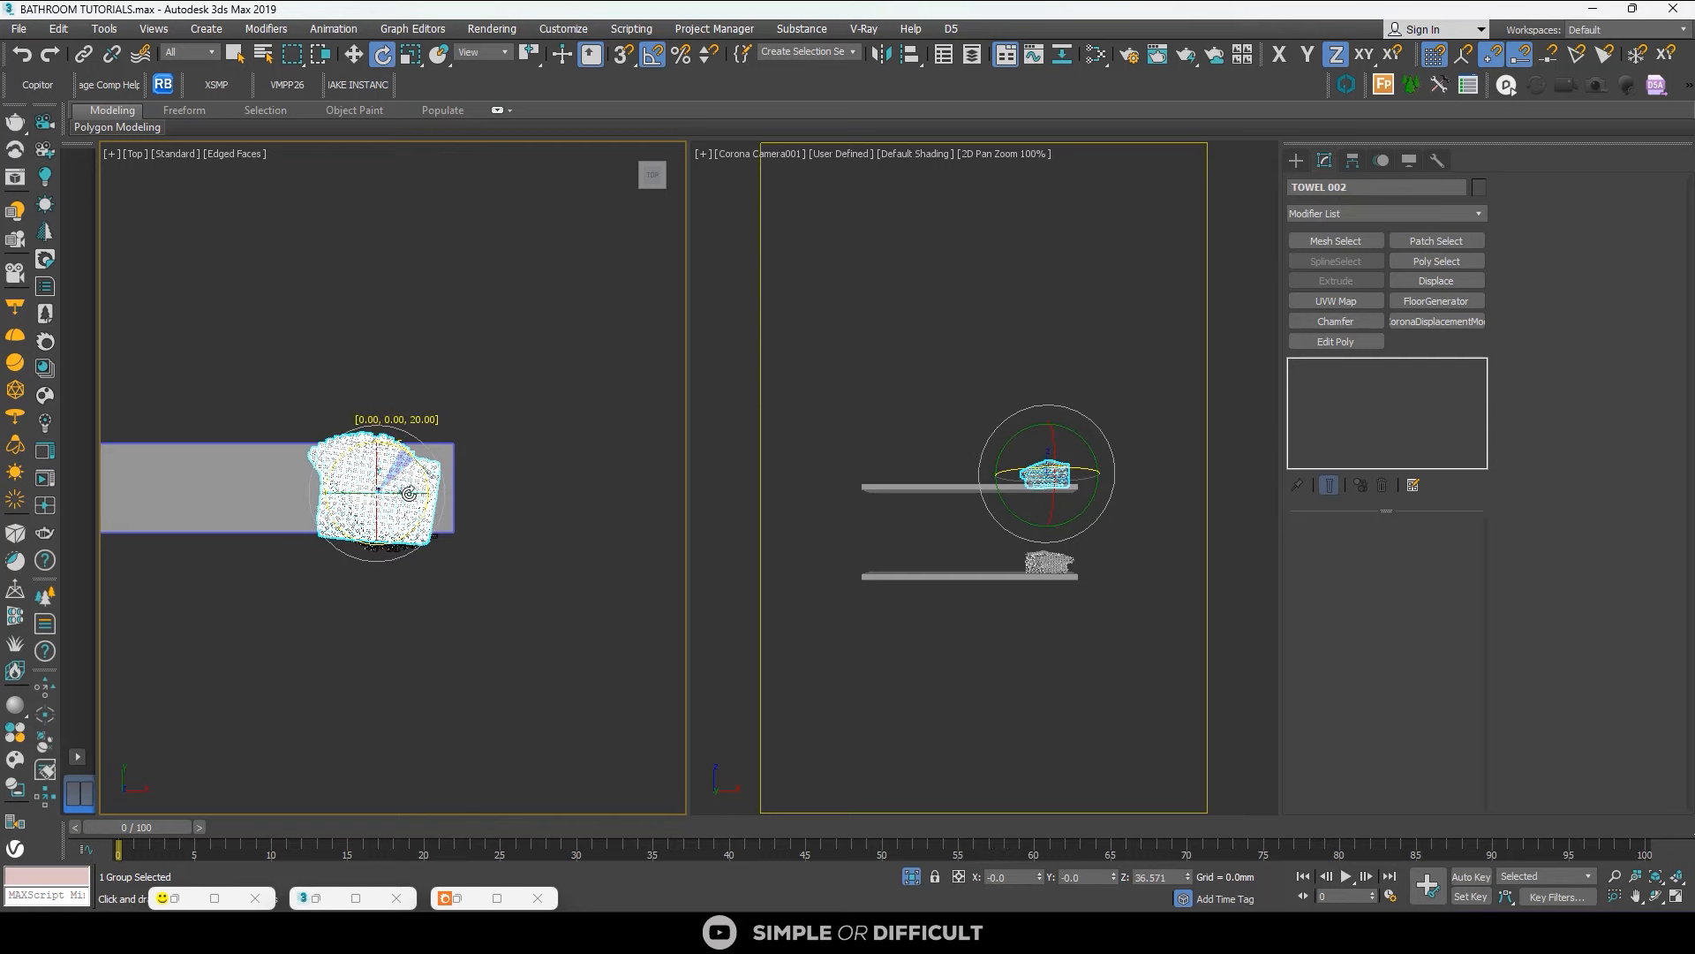
pyautogui.scroll(2, 361, 495)
pyautogui.scroll(3, 361, 495)
pyautogui.moveTo(432, 458); pyautogui.dragTo(468, 436)
pyautogui.scroll(-2, 515, 439)
pyautogui.scroll(-5, 508, 384)
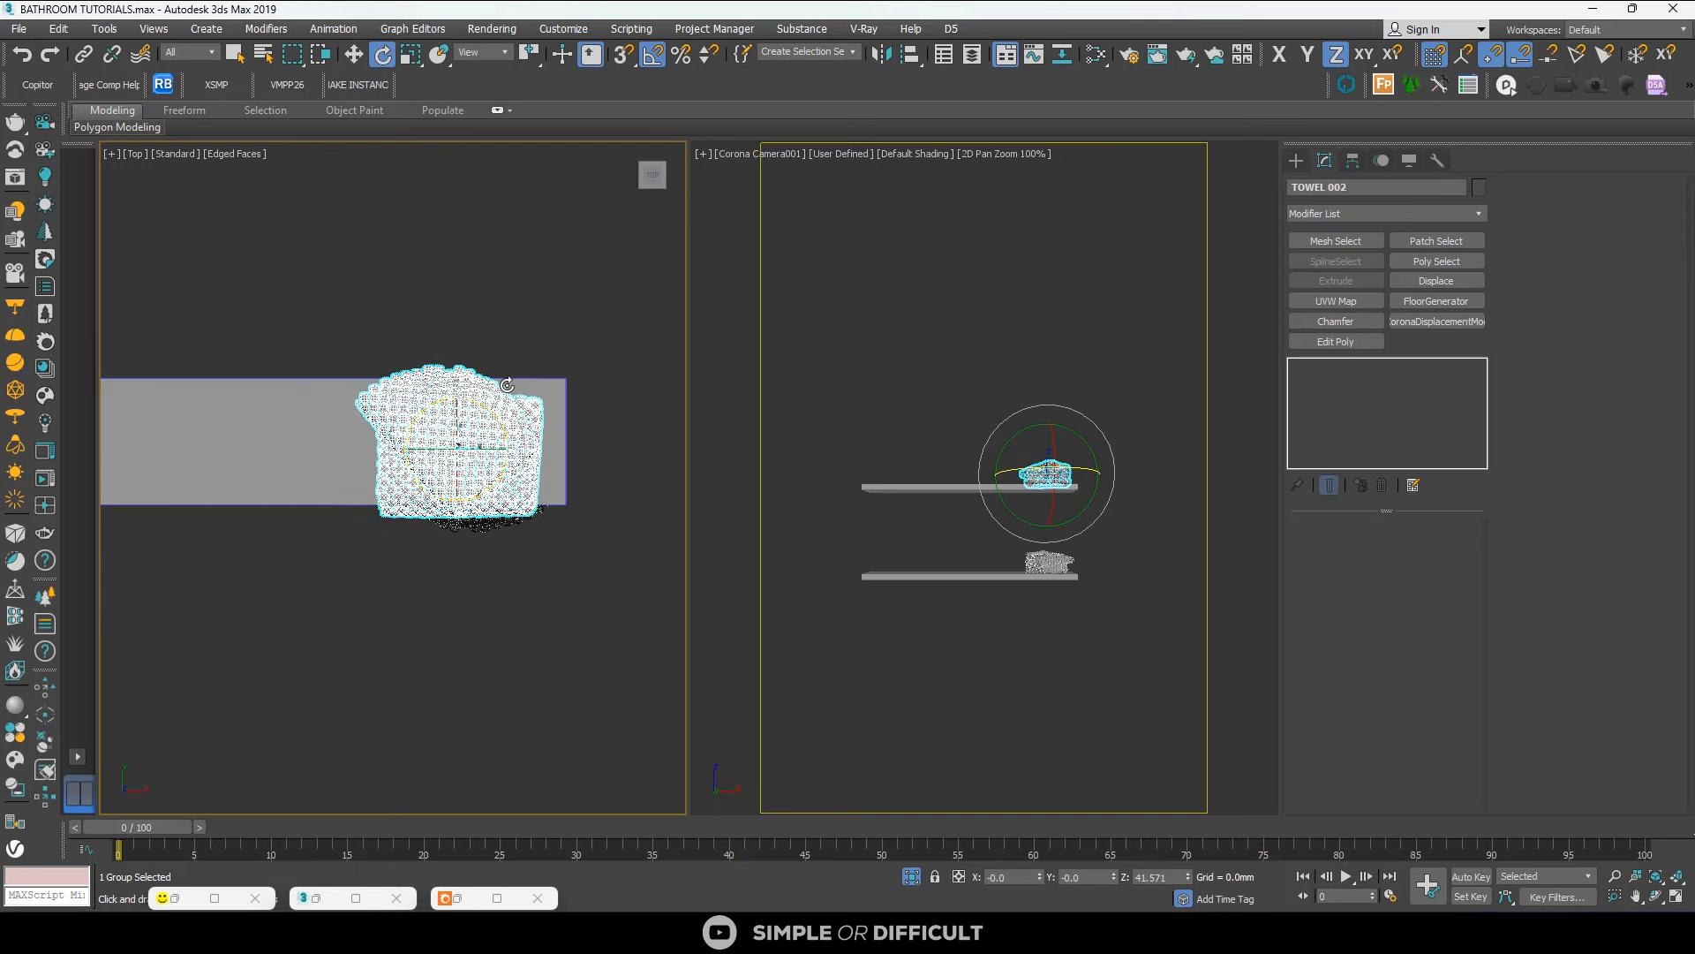
# Move TOWEL 002 toward the opposite end of the upper shelf and align it with the shelf's front edge in the Top view.
pyautogui.click(356, 51)
pyautogui.scroll(-2, 457, 320)
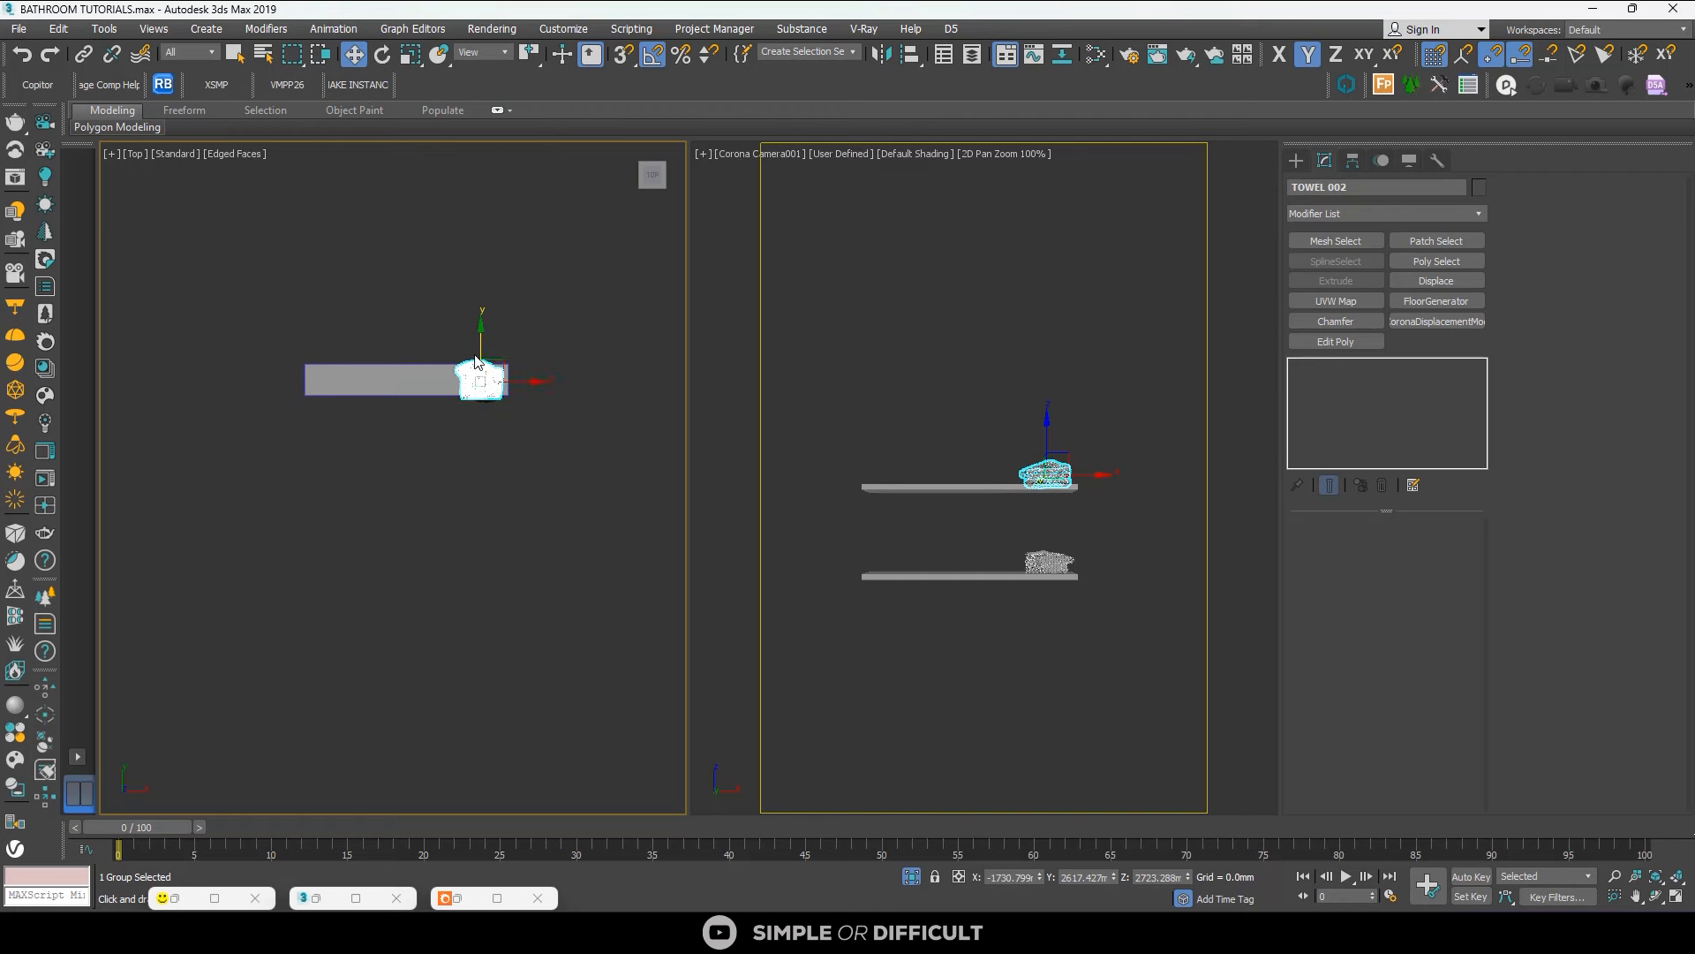
pyautogui.moveTo(452, 386); pyautogui.dragTo(341, 382)
pyautogui.scroll(8, 341, 381)
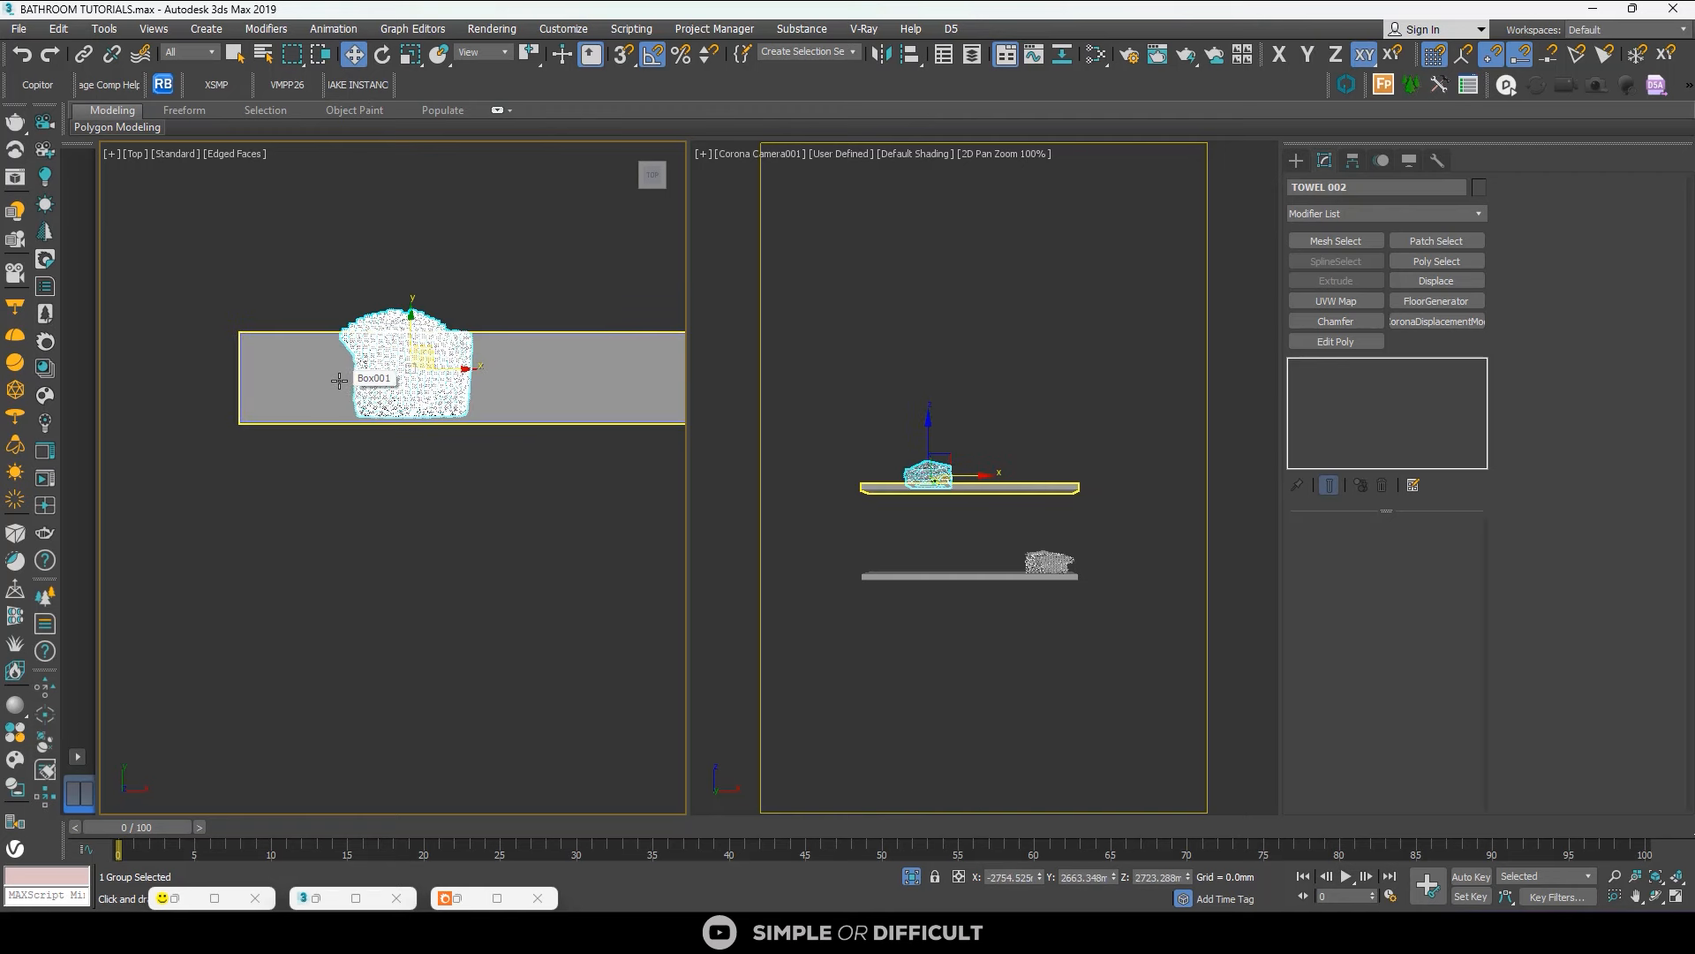
pyautogui.scroll(5, 449, 315)
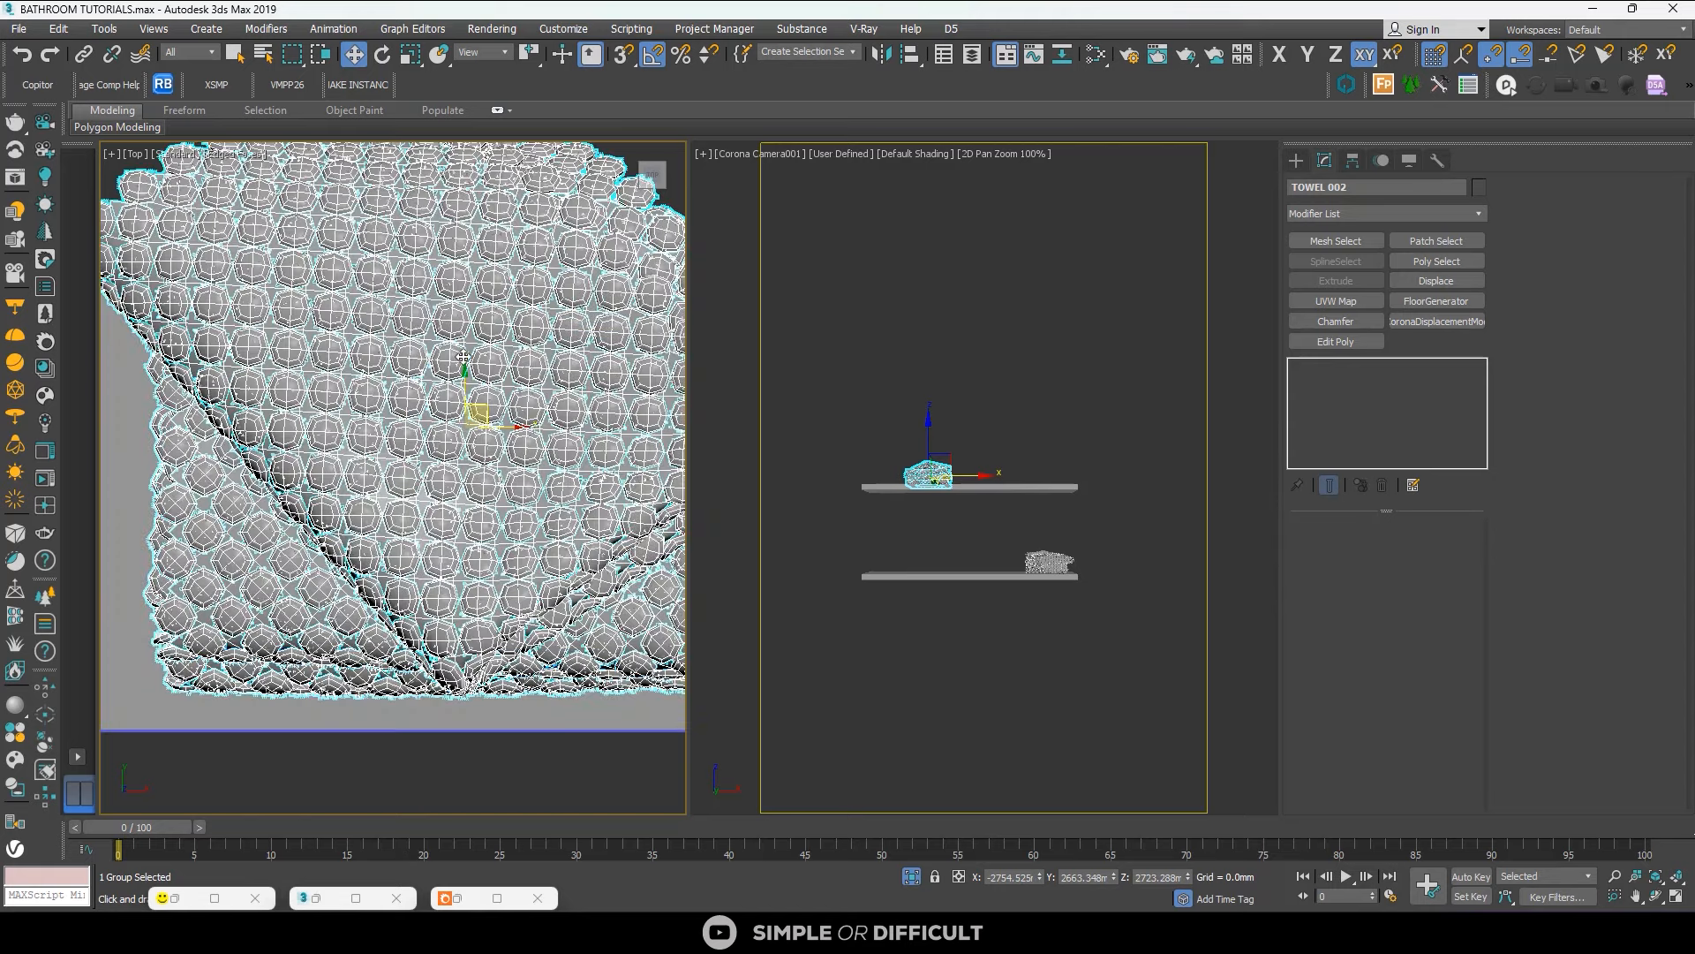
pyautogui.moveTo(463, 380); pyautogui.dragTo(466, 391)
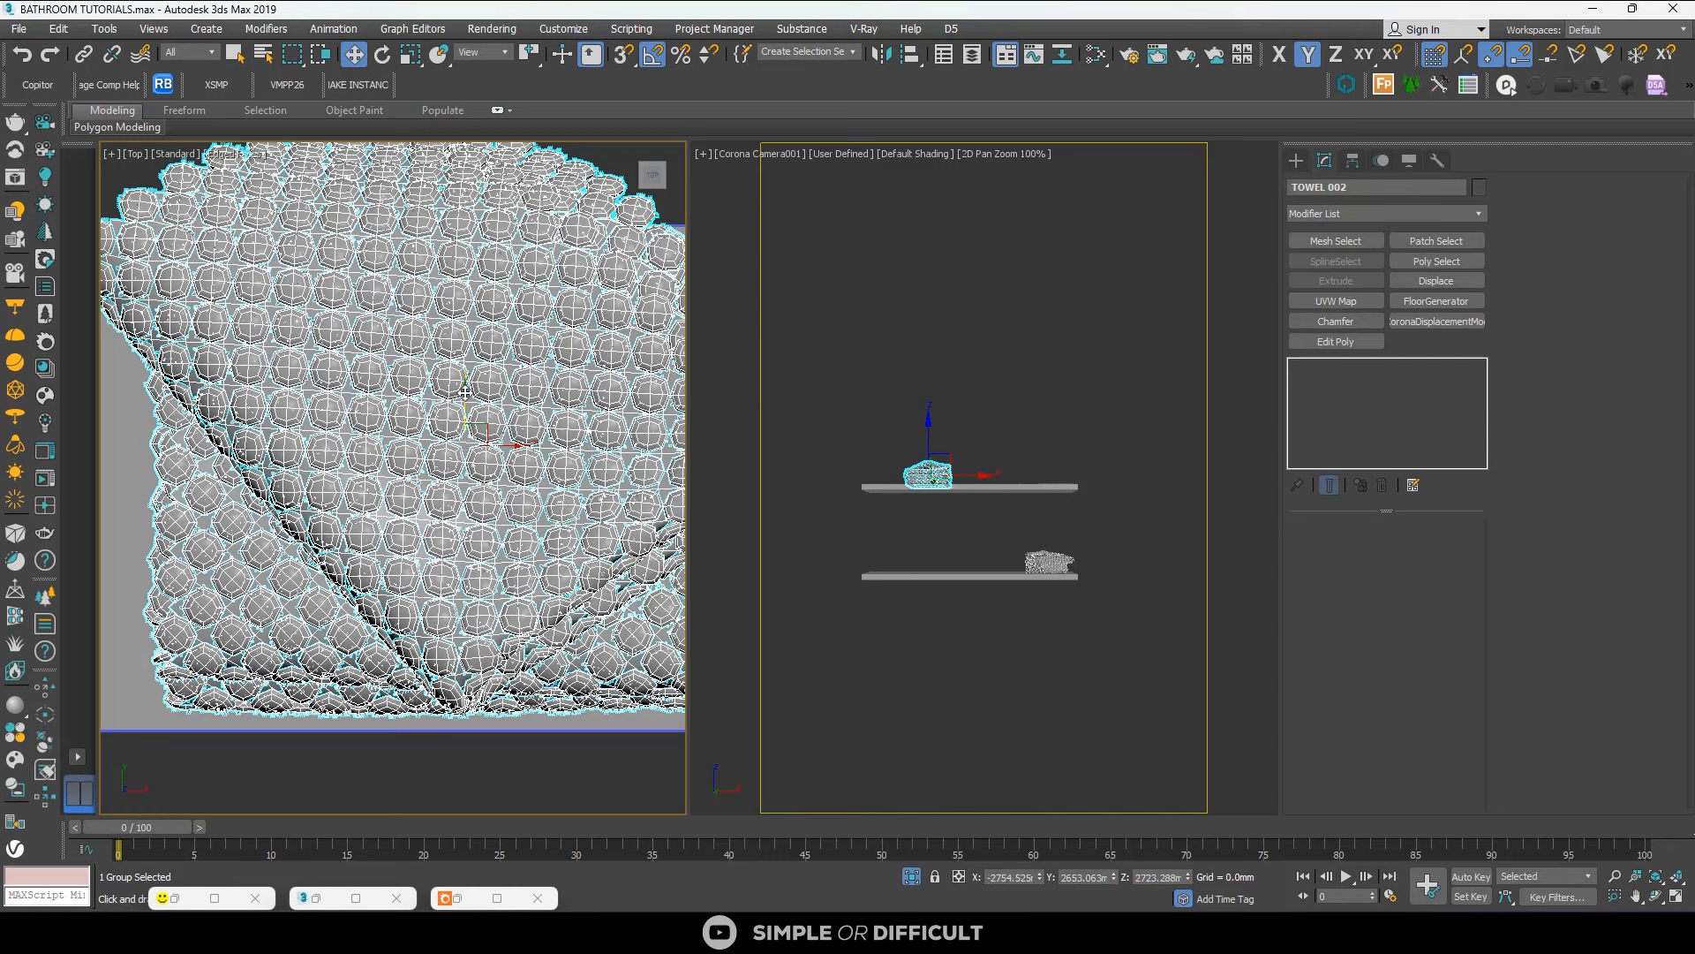
pyautogui.scroll(-10, 465, 391)
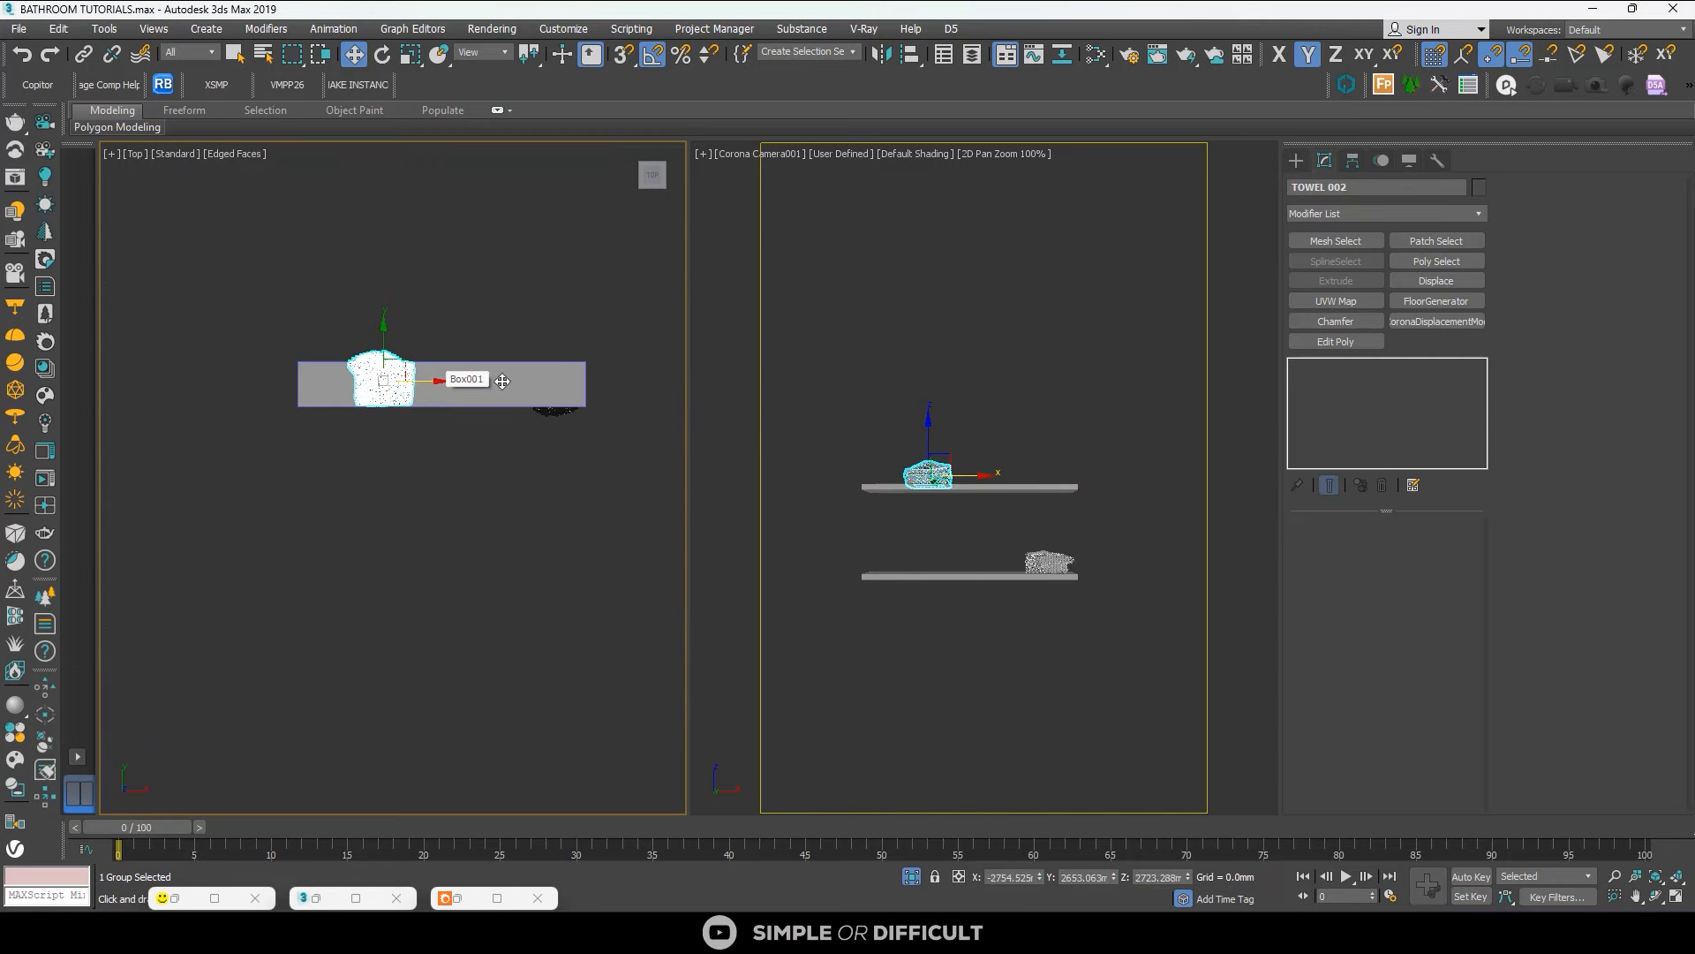
# Clone TOWEL 002 once along the X axis as TOWEL 003 and leave a small gap between the two stacks.
pyautogui.keyDown('shift'); pyautogui.moveTo(502, 380); pyautogui.dragTo(573, 381); pyautogui.keyUp('shift')
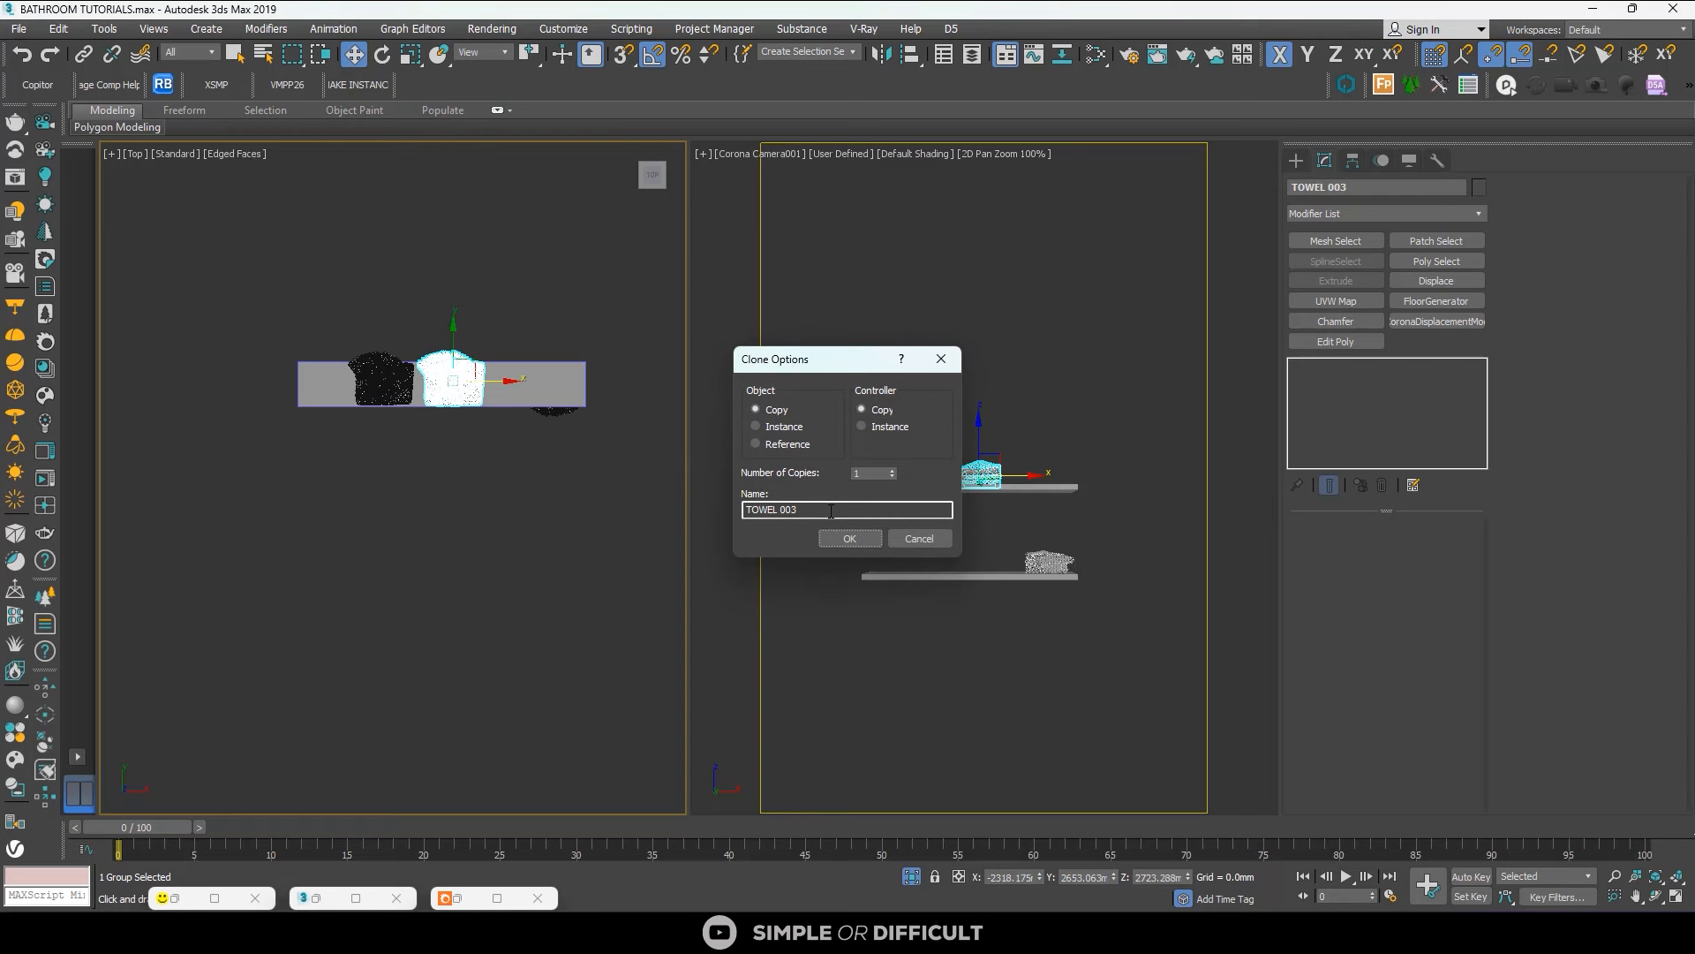
pyautogui.click(850, 538)
pyautogui.scroll(3, 449, 377)
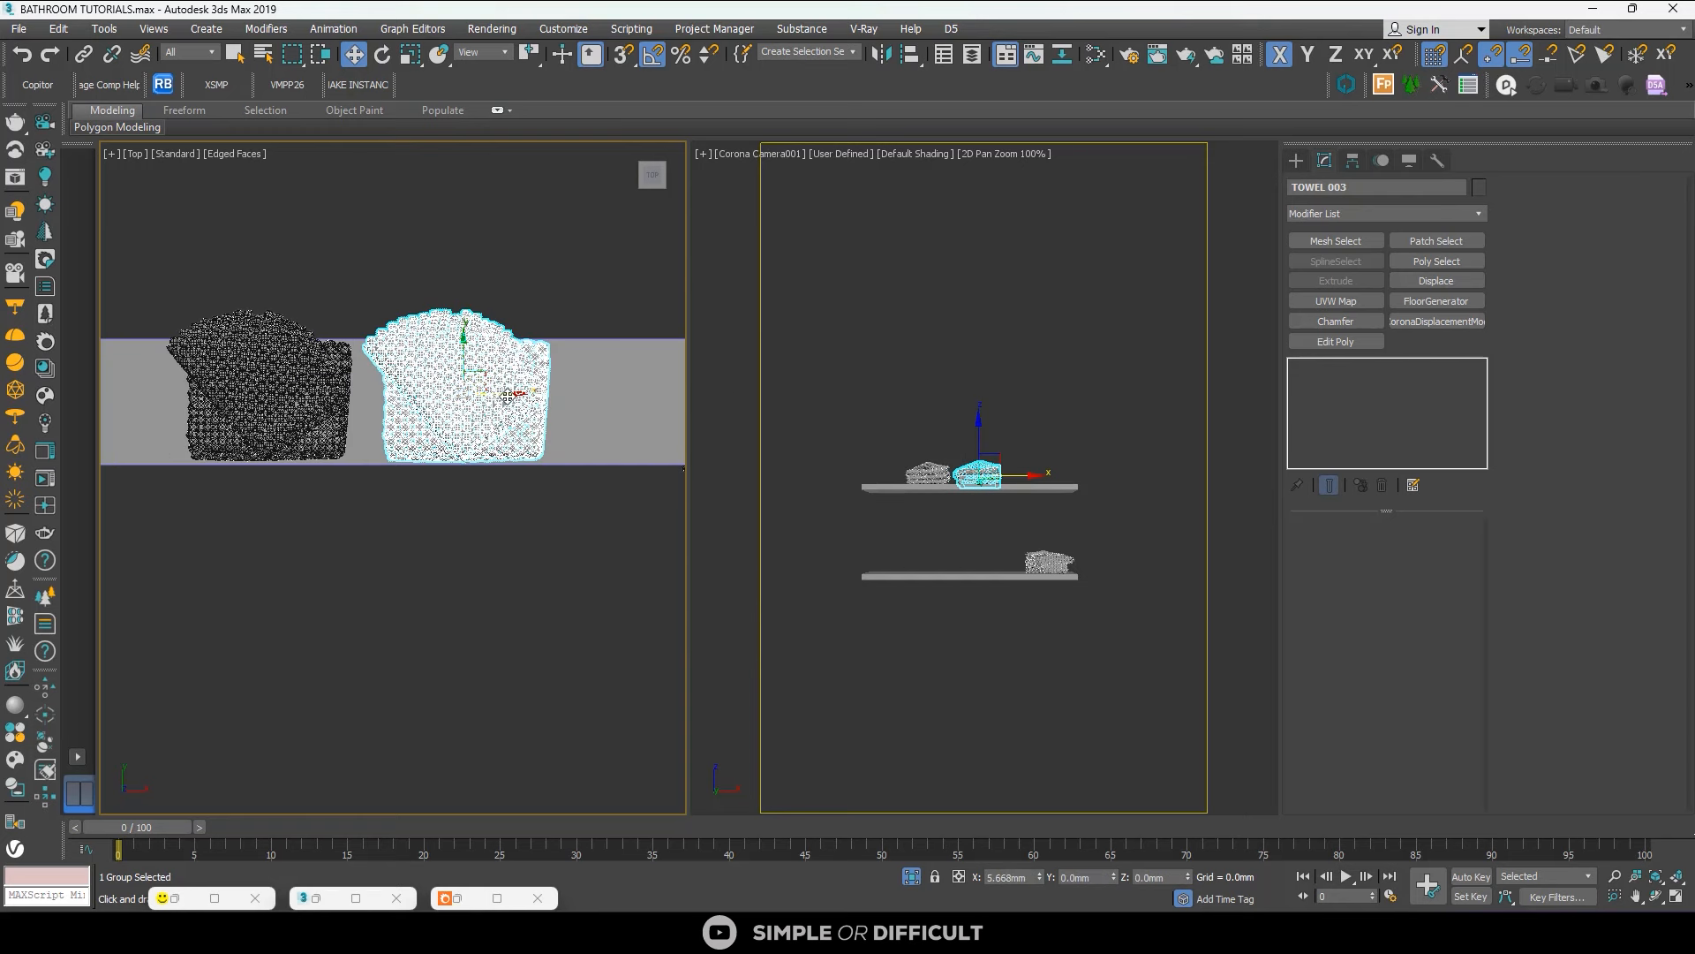
pyautogui.moveTo(503, 396); pyautogui.dragTo(507, 396)
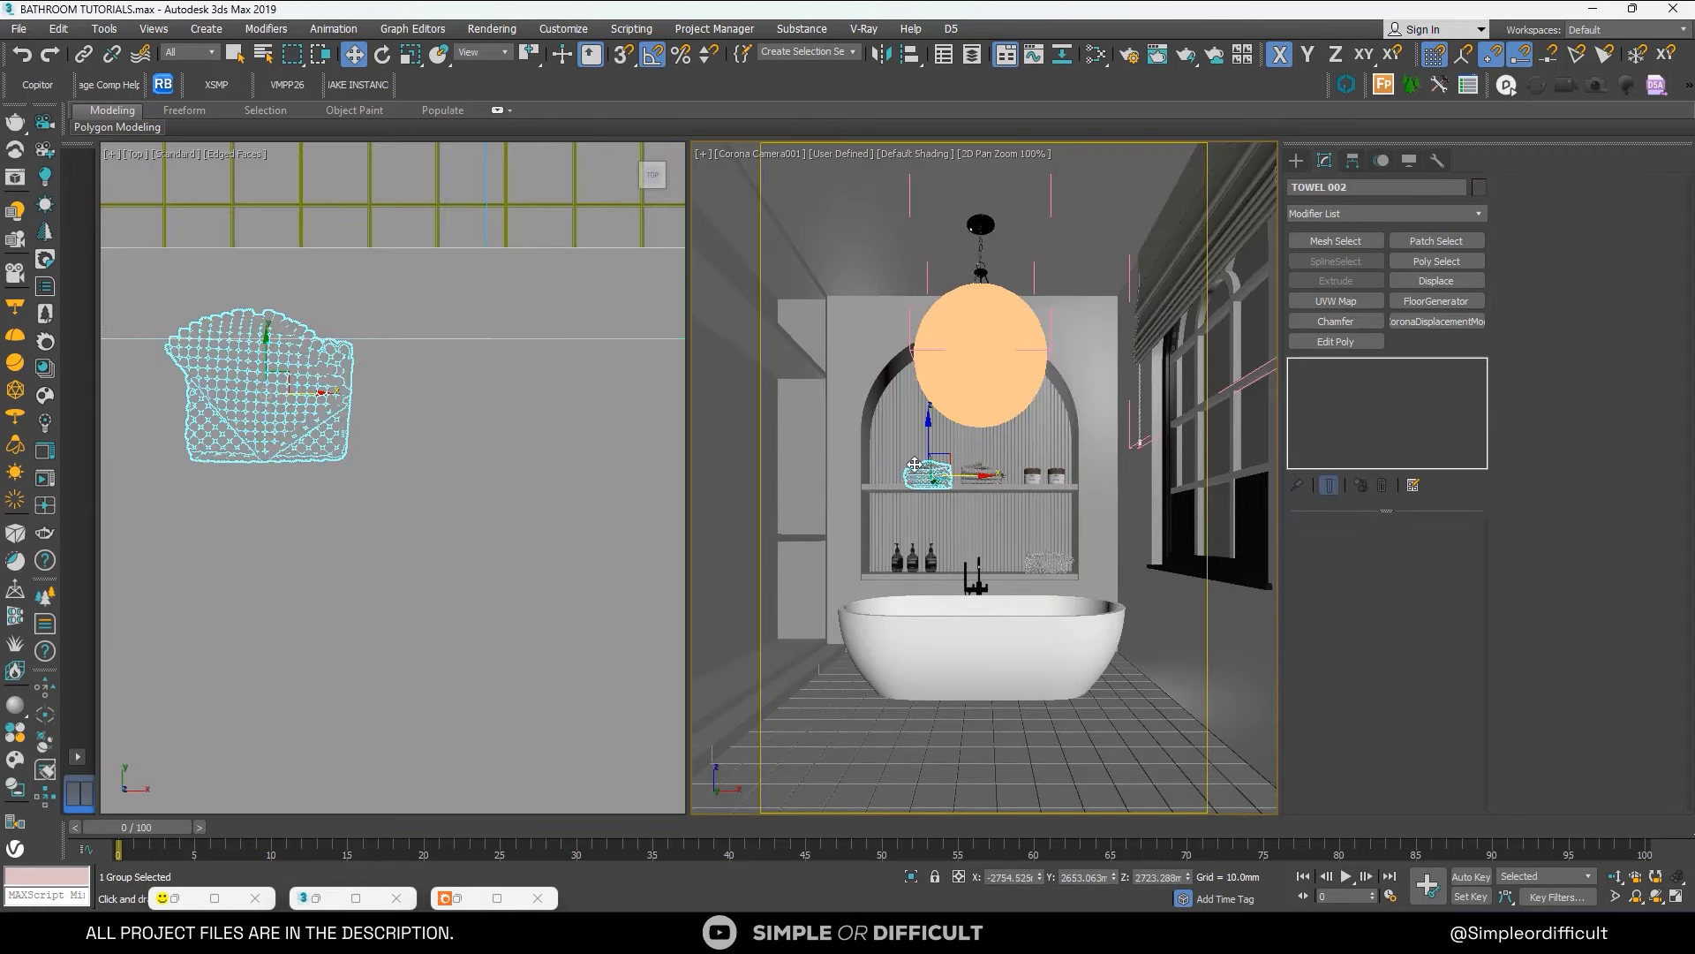
# Move TOWEL 002 about 116 mm along the X axis away from TOWEL 003 to widen the gap.
pyautogui.scroll(-2, 281, 399)
pyautogui.click(297, 398)
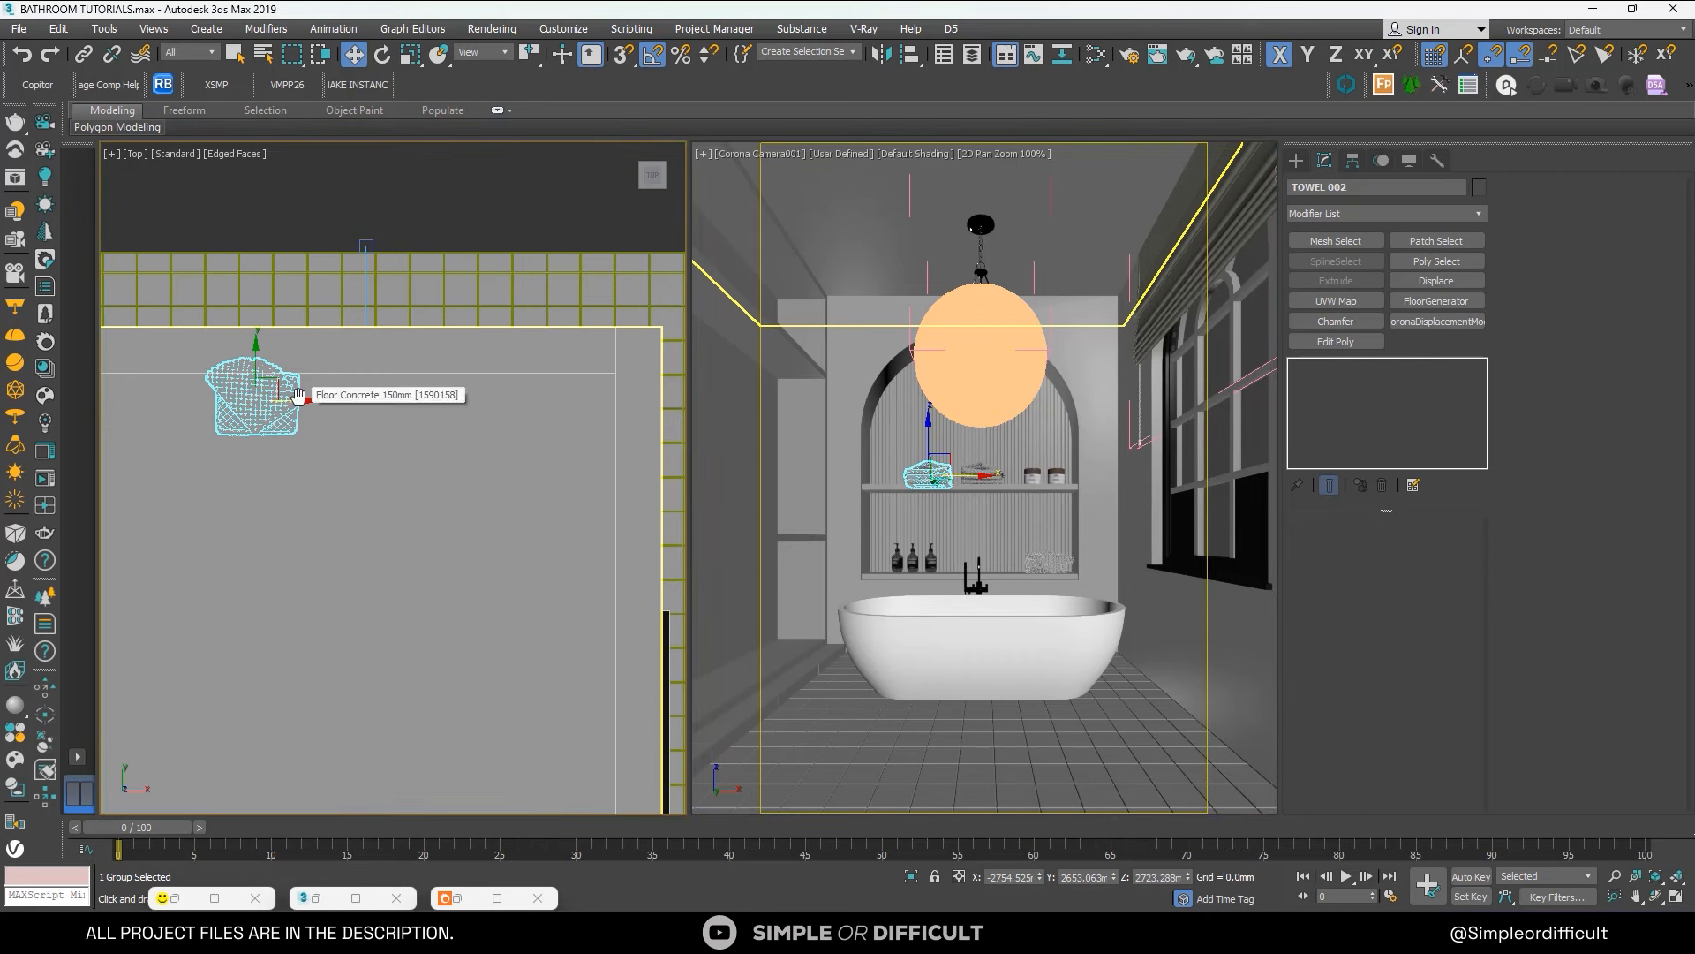
pyautogui.moveTo(300, 399); pyautogui.dragTo(274, 397)
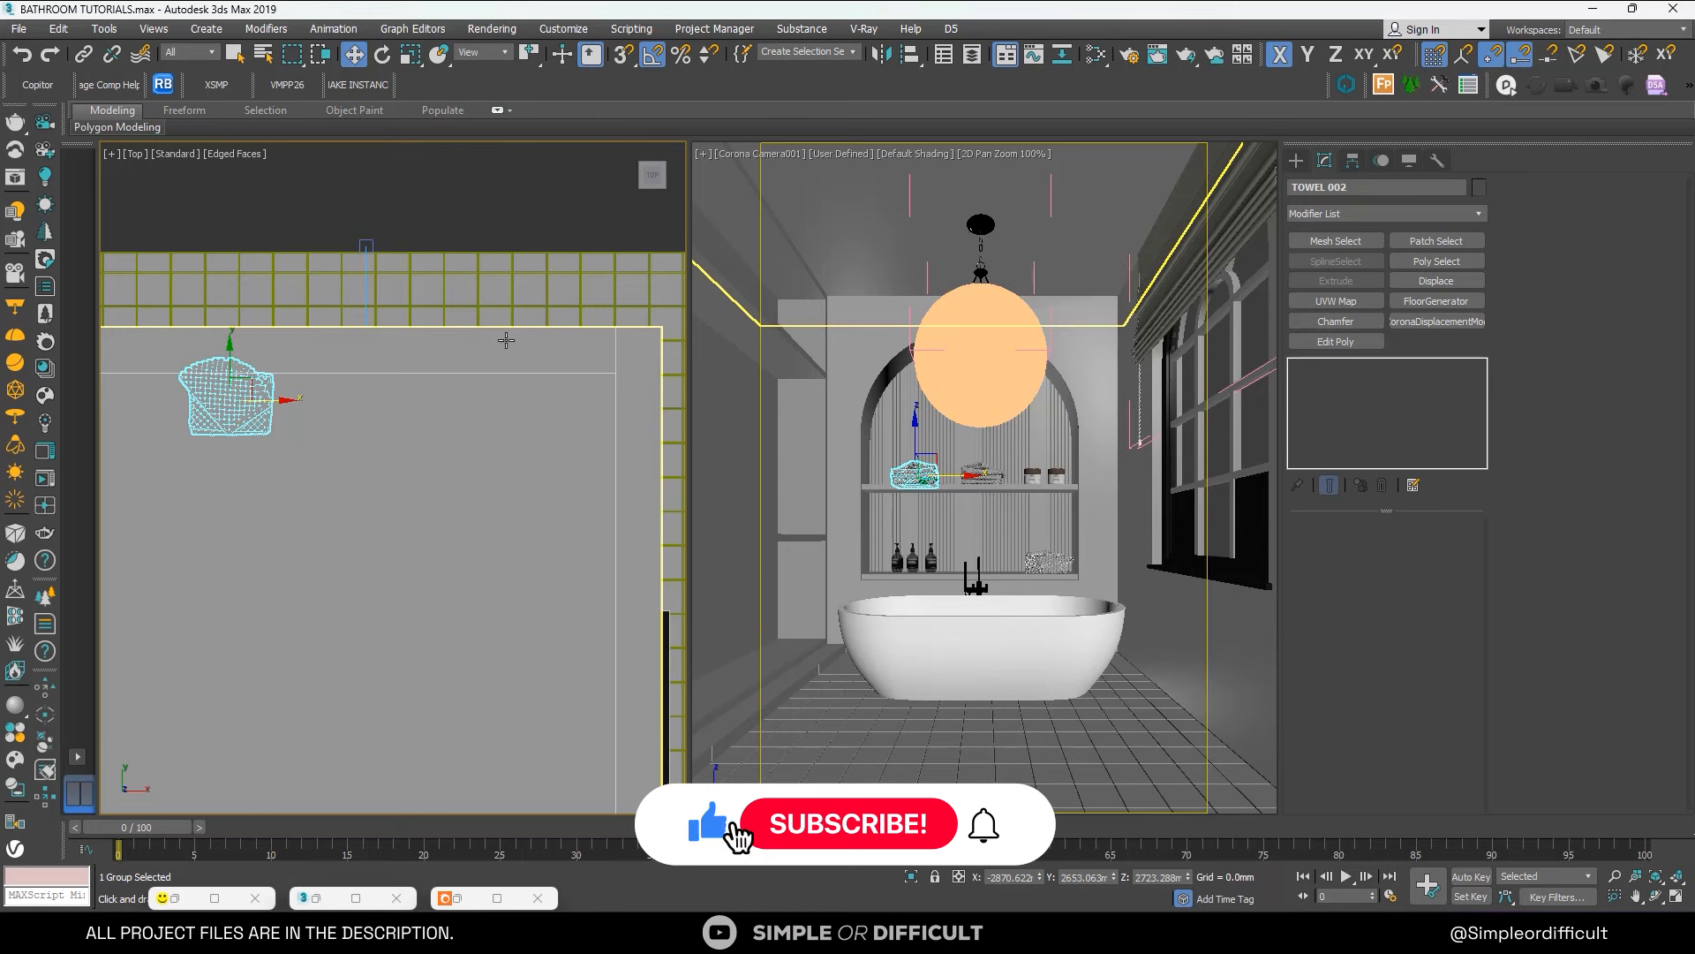
# Select the wall containing the arched window and open the Slate Material Editor at full size.
pyautogui.click(1166, 583)
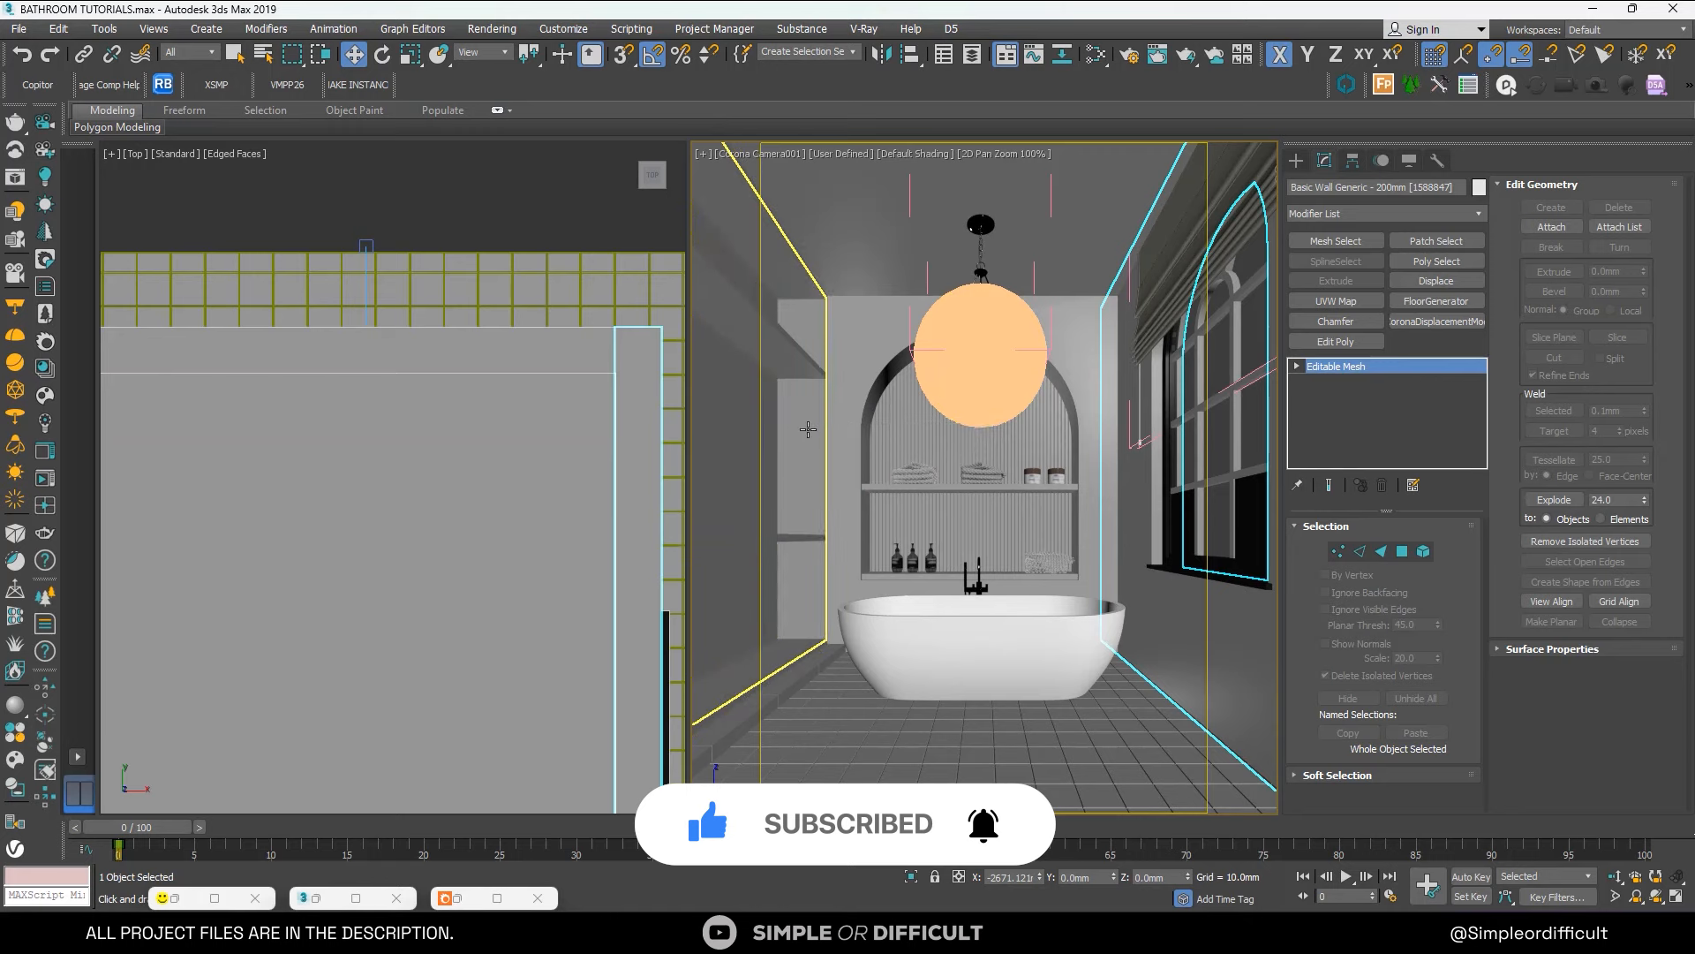
pyautogui.press('m')
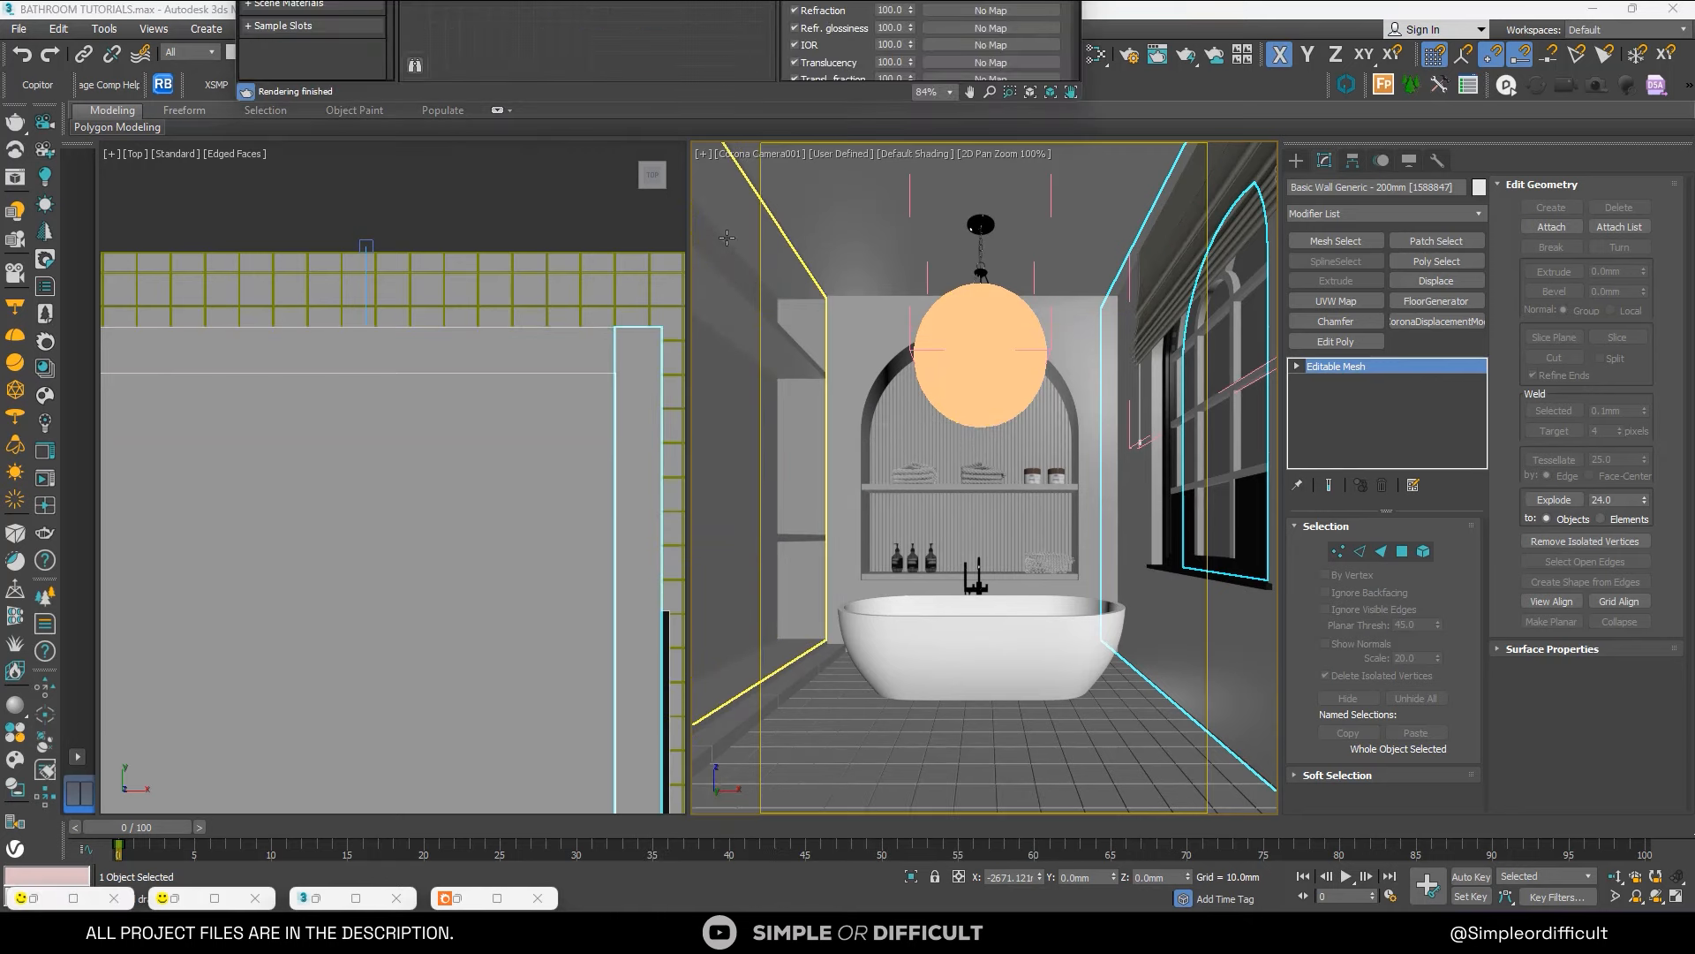
pyautogui.scroll(-5, 526, 288)
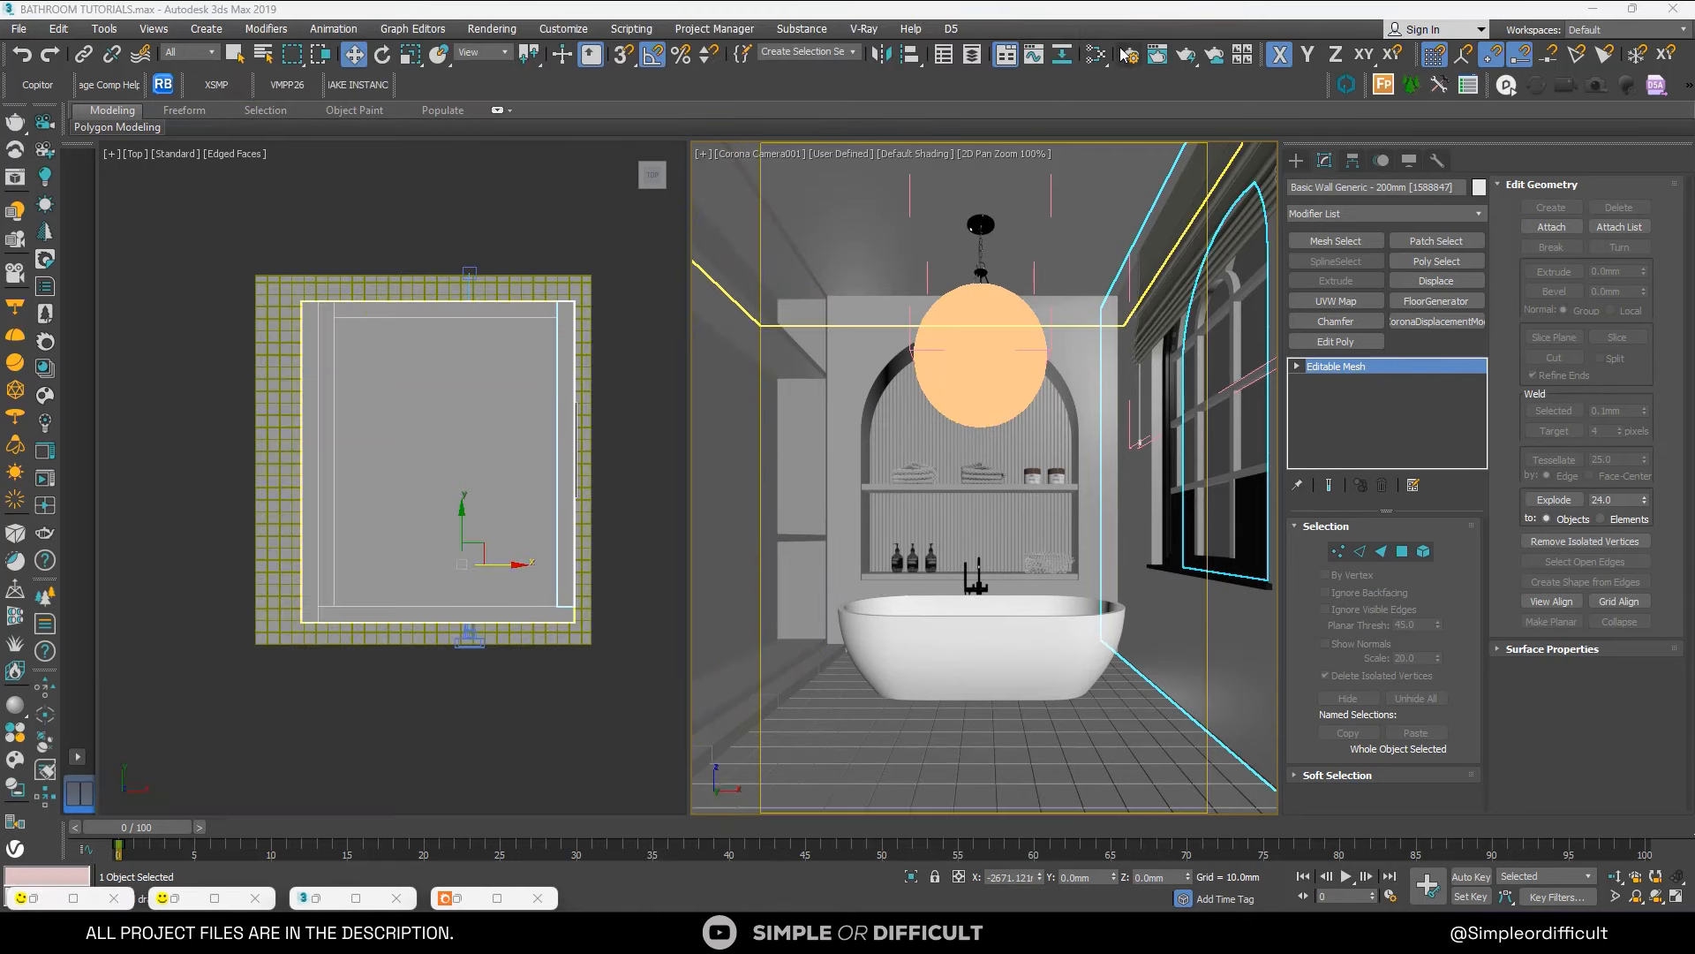
pyautogui.click(1098, 56)
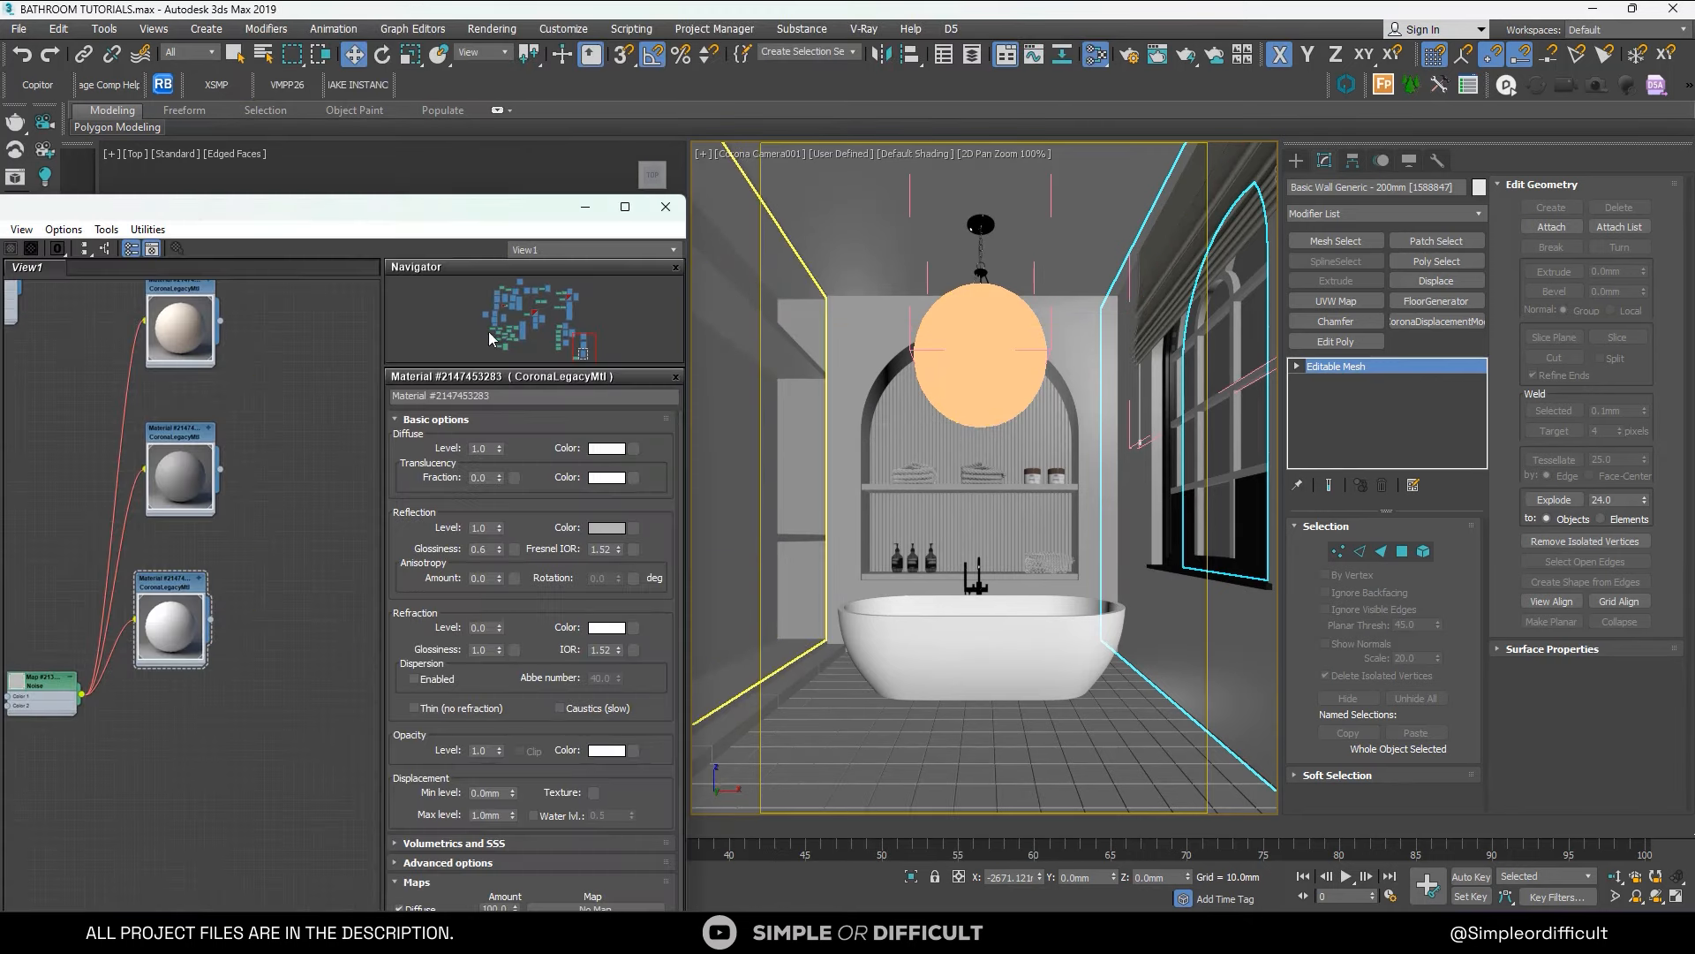
pyautogui.click(624, 209)
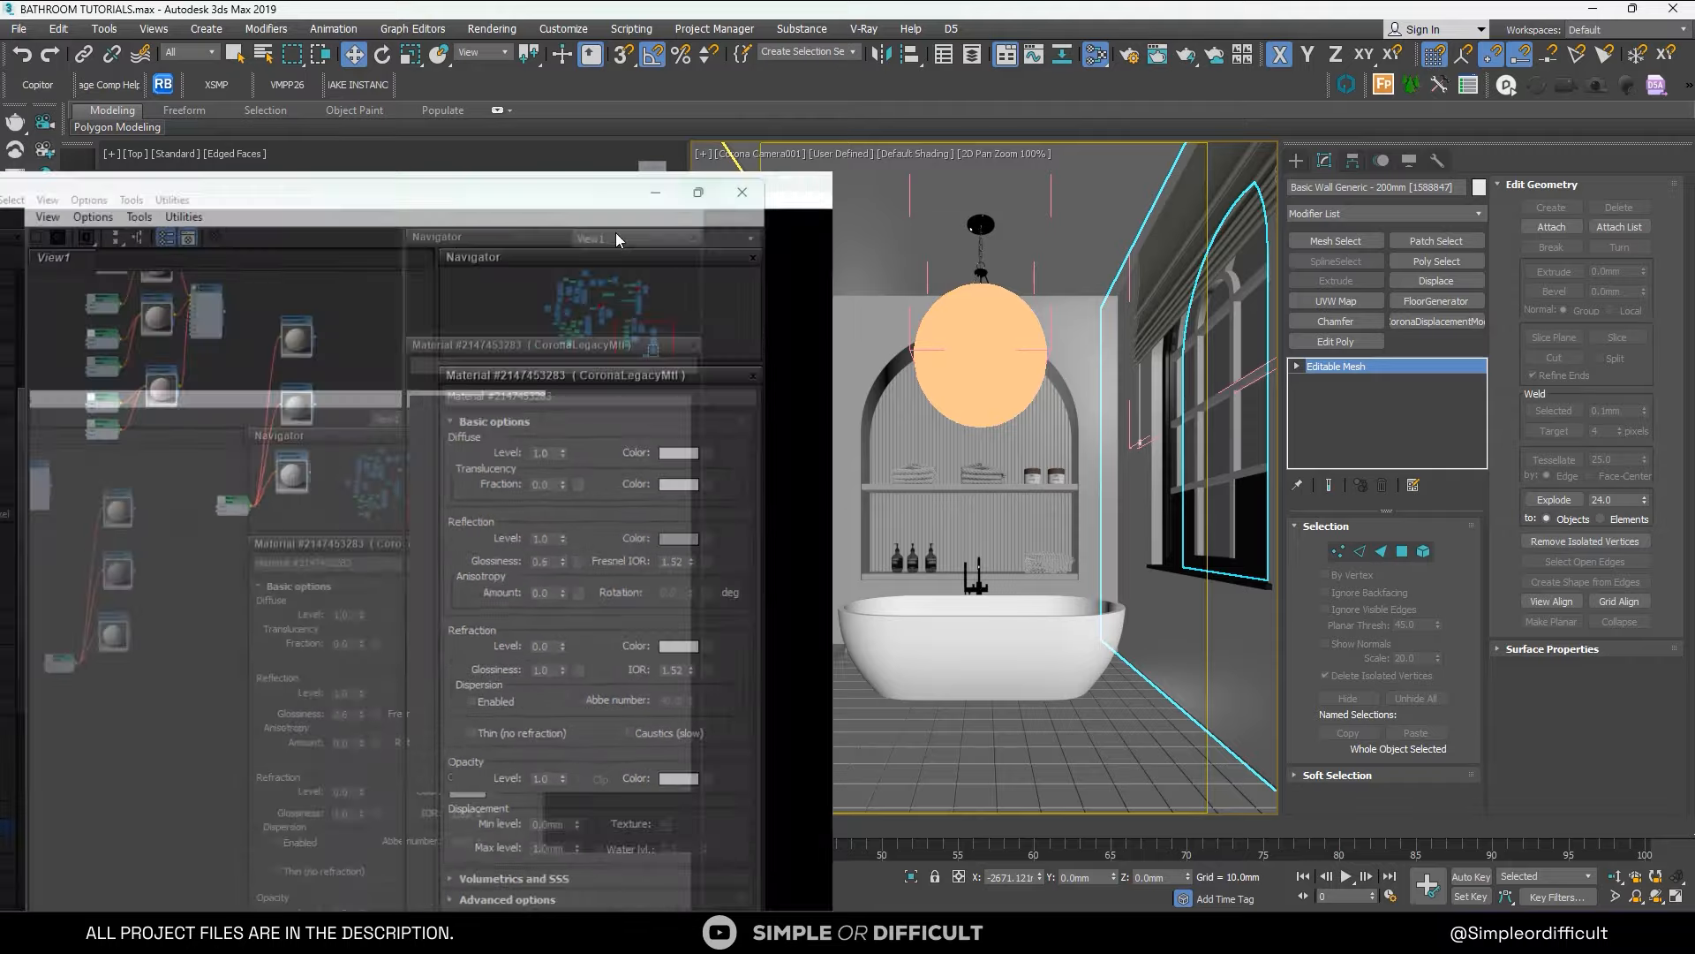
# Duplicate the plain grey CoronaLegacyMtl node into an empty area of the node view and show the copy's parameters.
pyautogui.scroll(-5, 588, 300)
pyautogui.moveTo(588, 300); pyautogui.dragTo(562, 381, button='middle')
pyautogui.scroll(6, 500, 322)
pyautogui.moveTo(500, 256); pyautogui.dragTo(799, 537, button='middle')
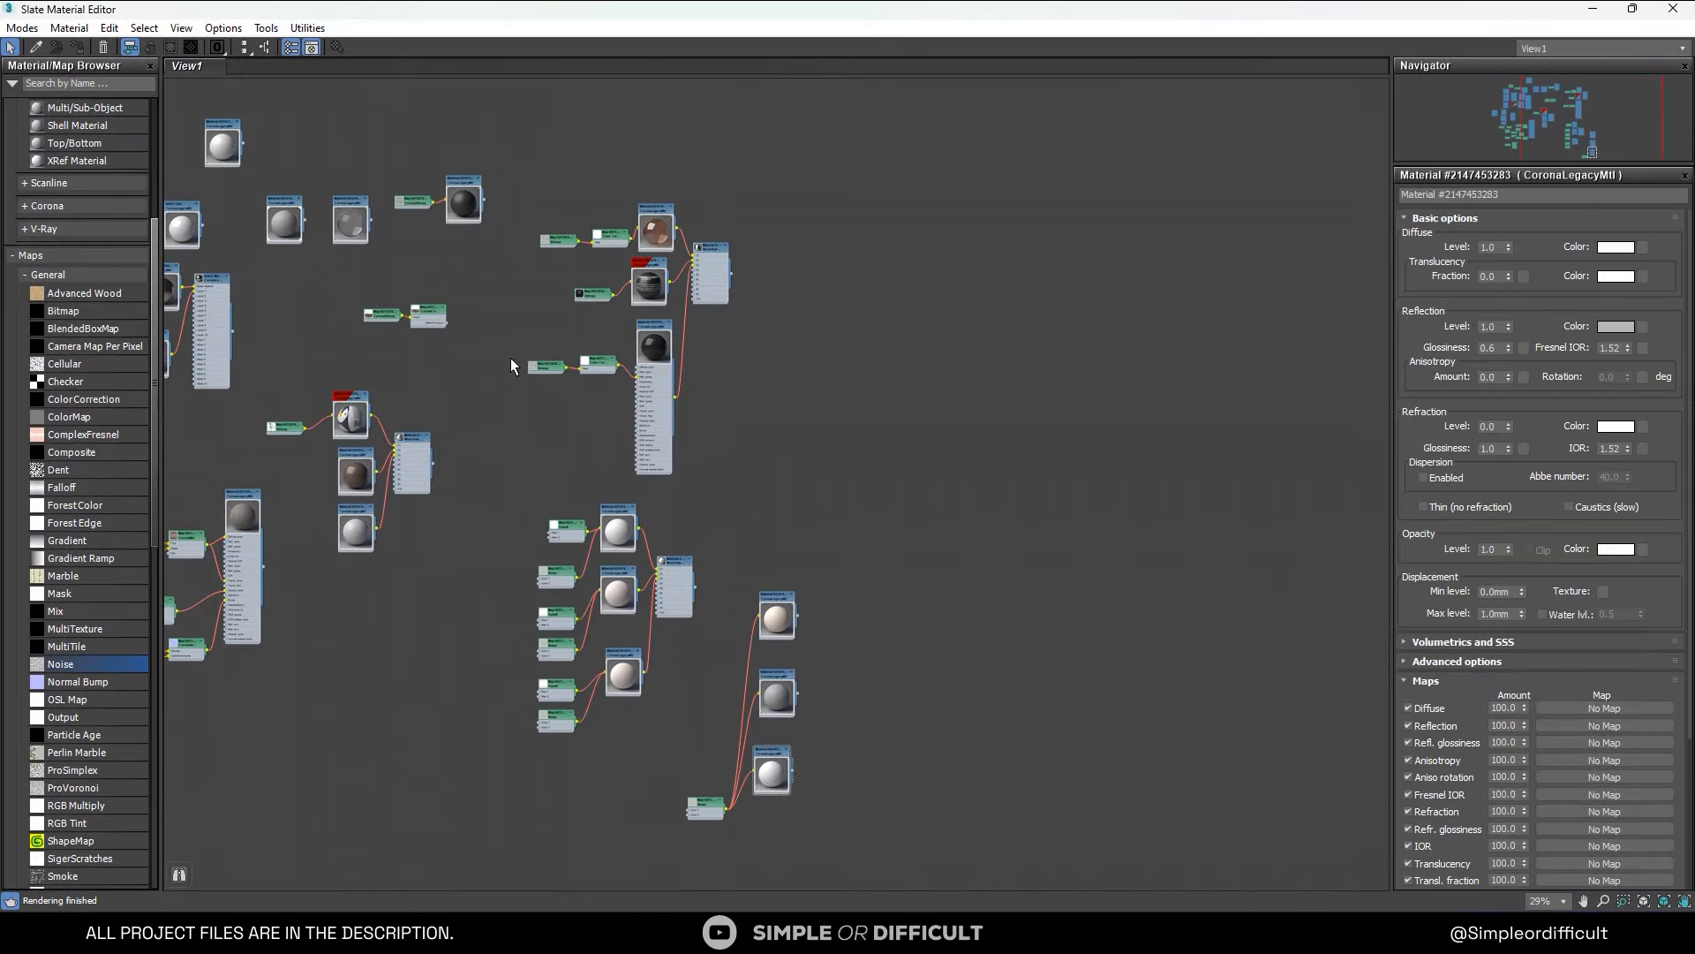
pyautogui.click(291, 203)
pyautogui.keyDown('shift'); pyautogui.moveTo(285, 203); pyautogui.dragTo(943, 276); pyautogui.keyUp('shift')
pyautogui.scroll(5, 943, 282)
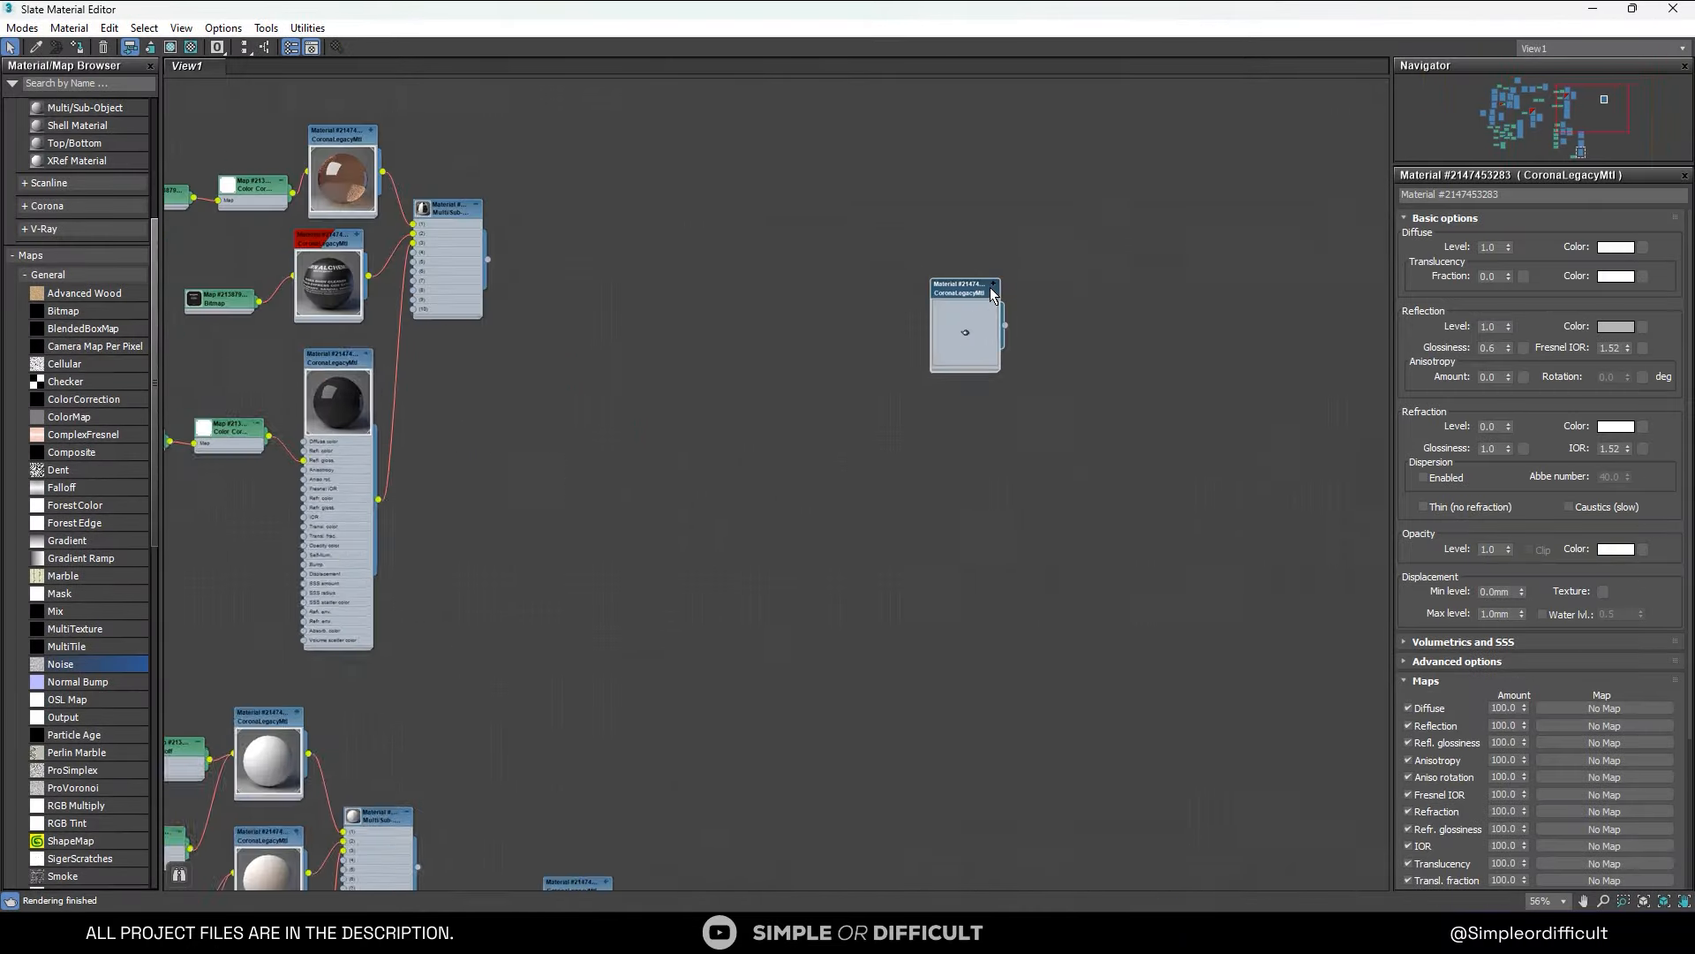
pyautogui.doubleClick(945, 295)
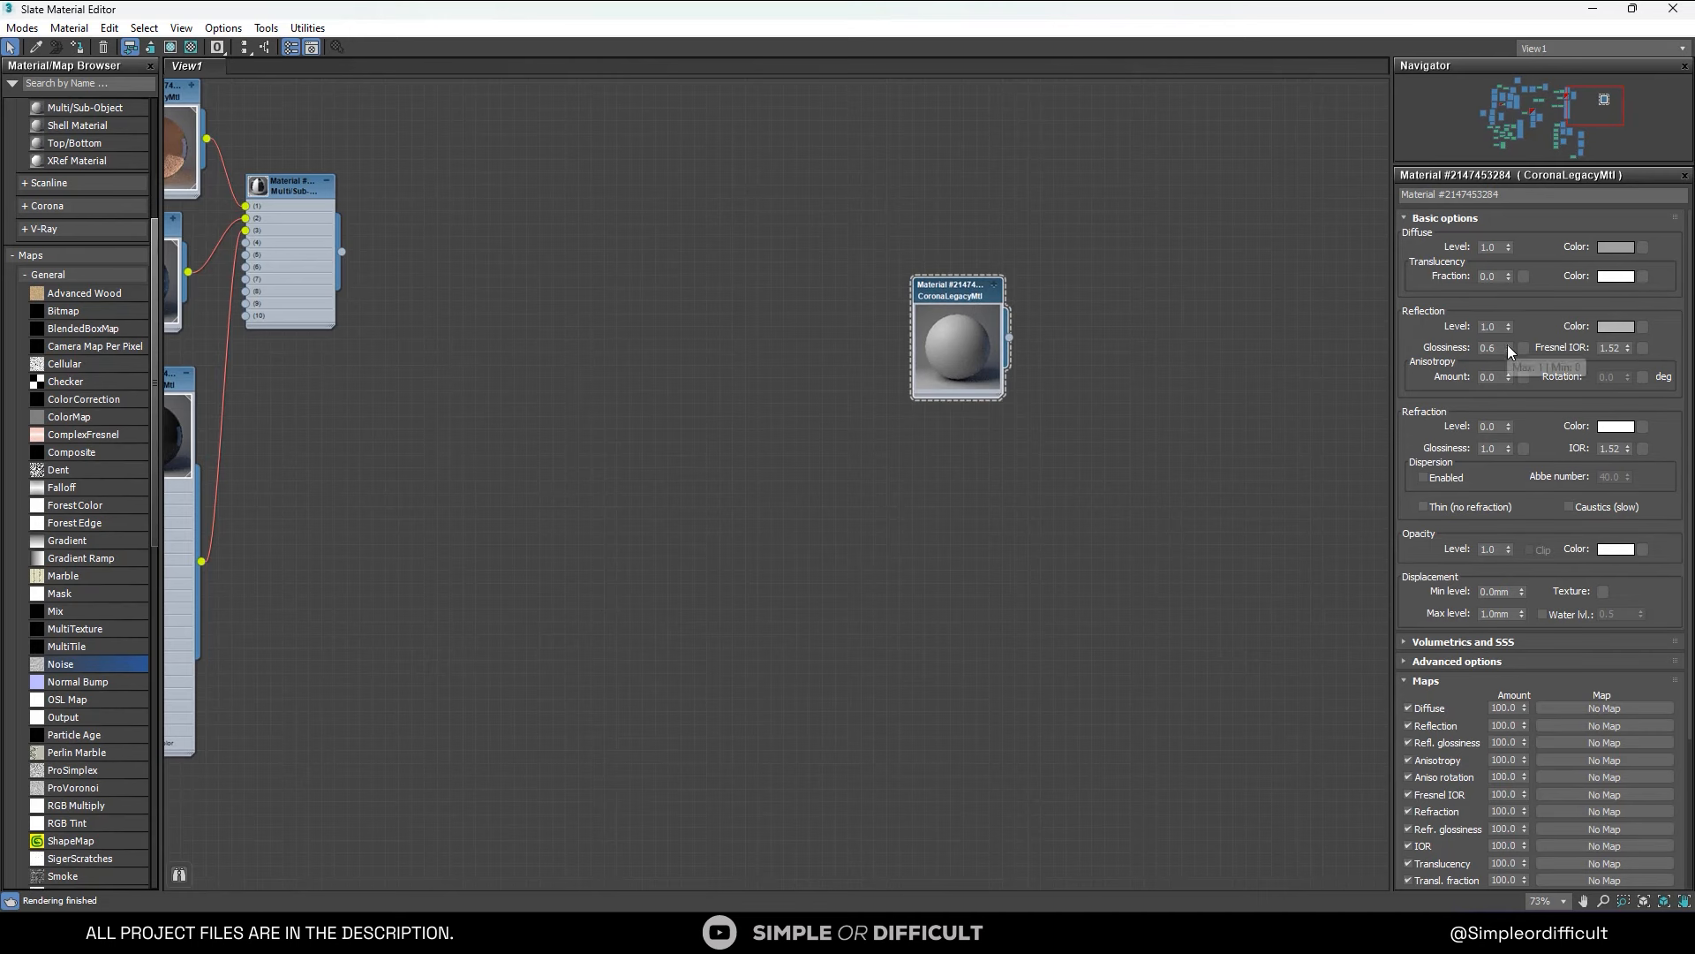
# Set the copied material's reflection glossiness to 0.9 and its reflection color to RGB 200, 200, 200.
pyautogui.moveTo(1508, 346); pyautogui.dragTo(1515, 281)
pyautogui.write('0.9')
pyautogui.press('Return')
pyautogui.click(1619, 324)
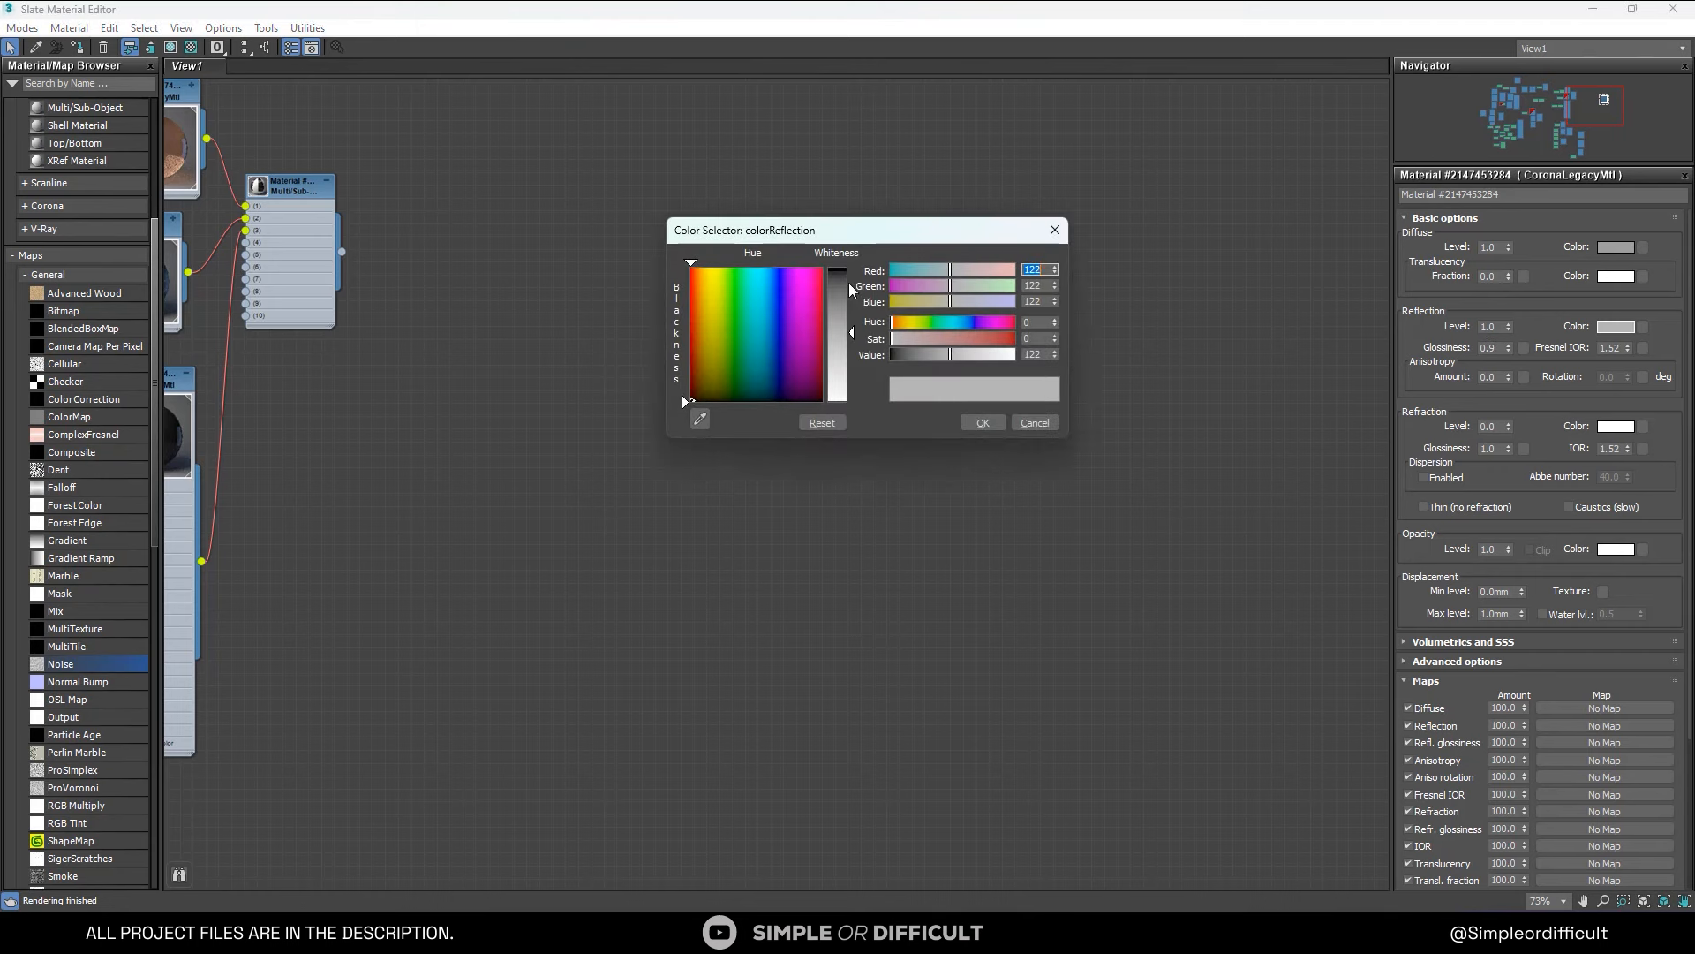
pyautogui.moveTo(839, 323); pyautogui.dragTo(852, 373)
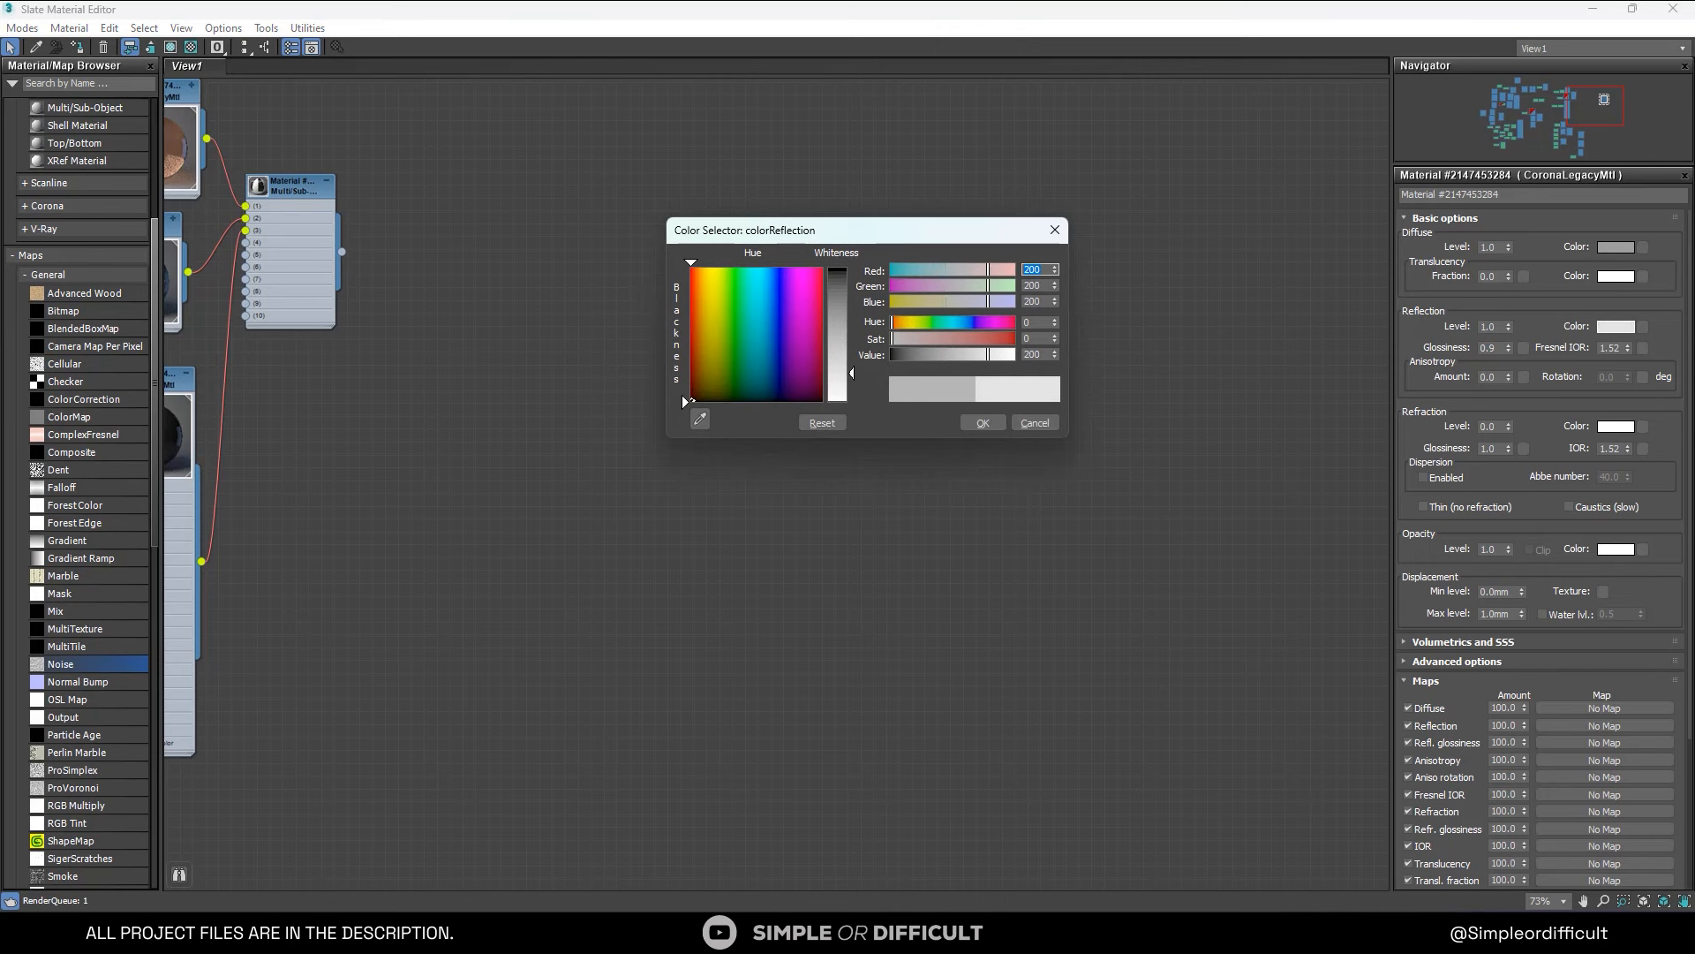
pyautogui.click(983, 423)
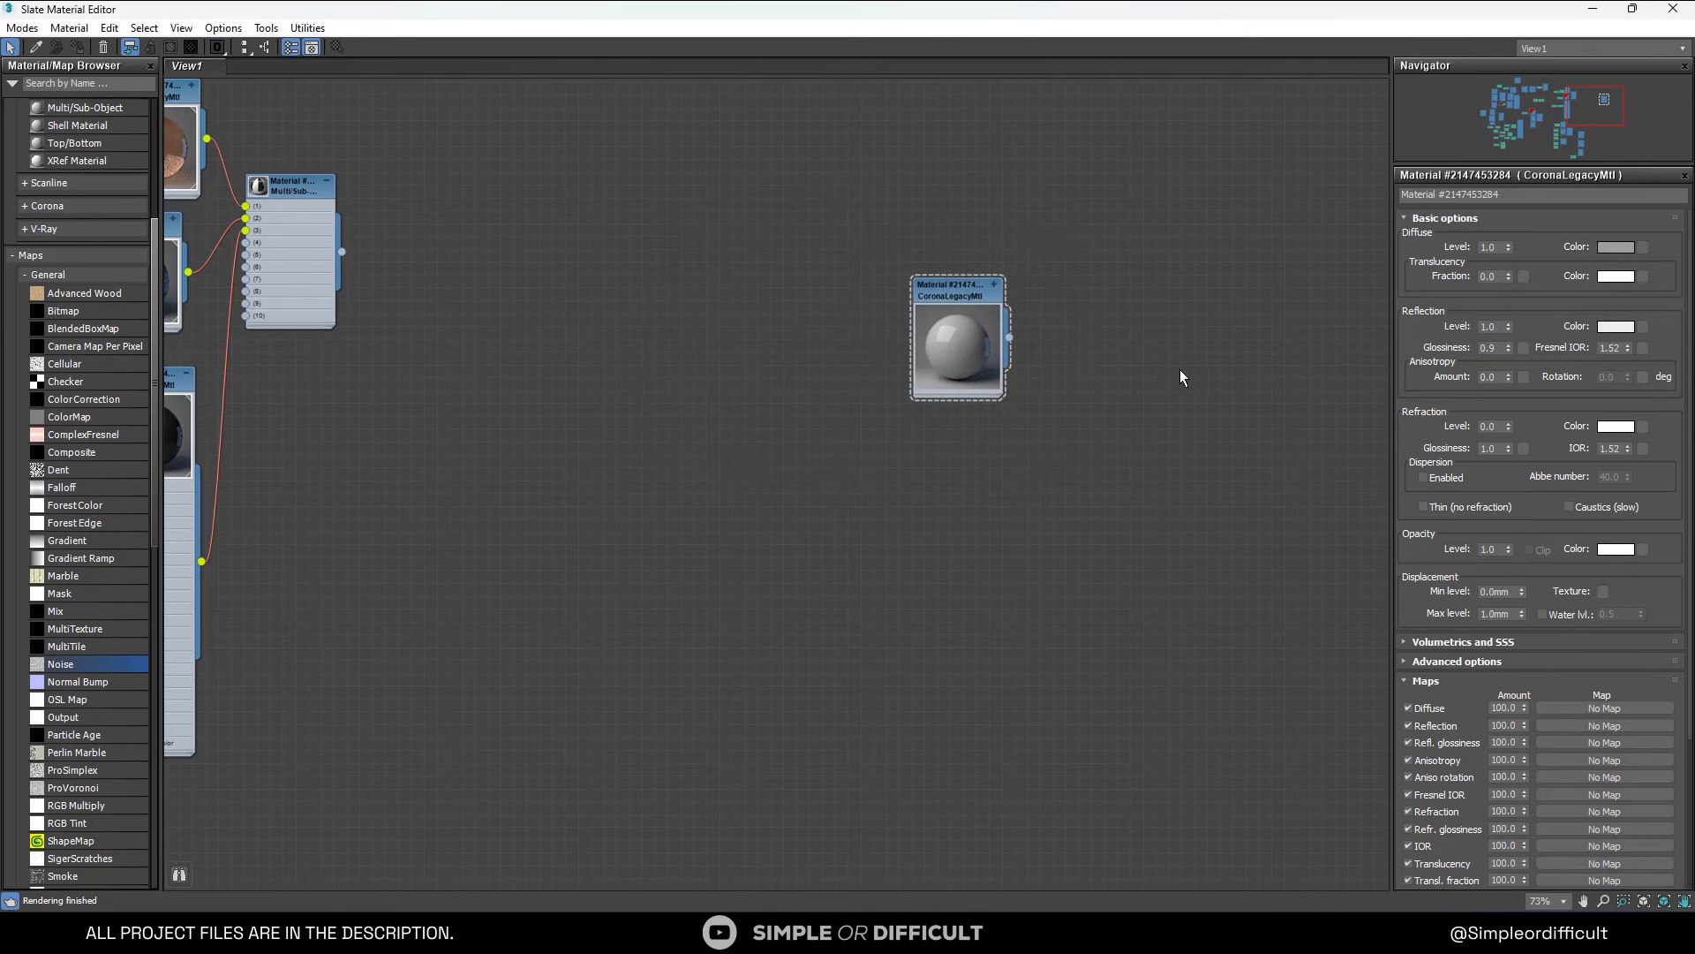
pyautogui.scroll(1, 948, 321)
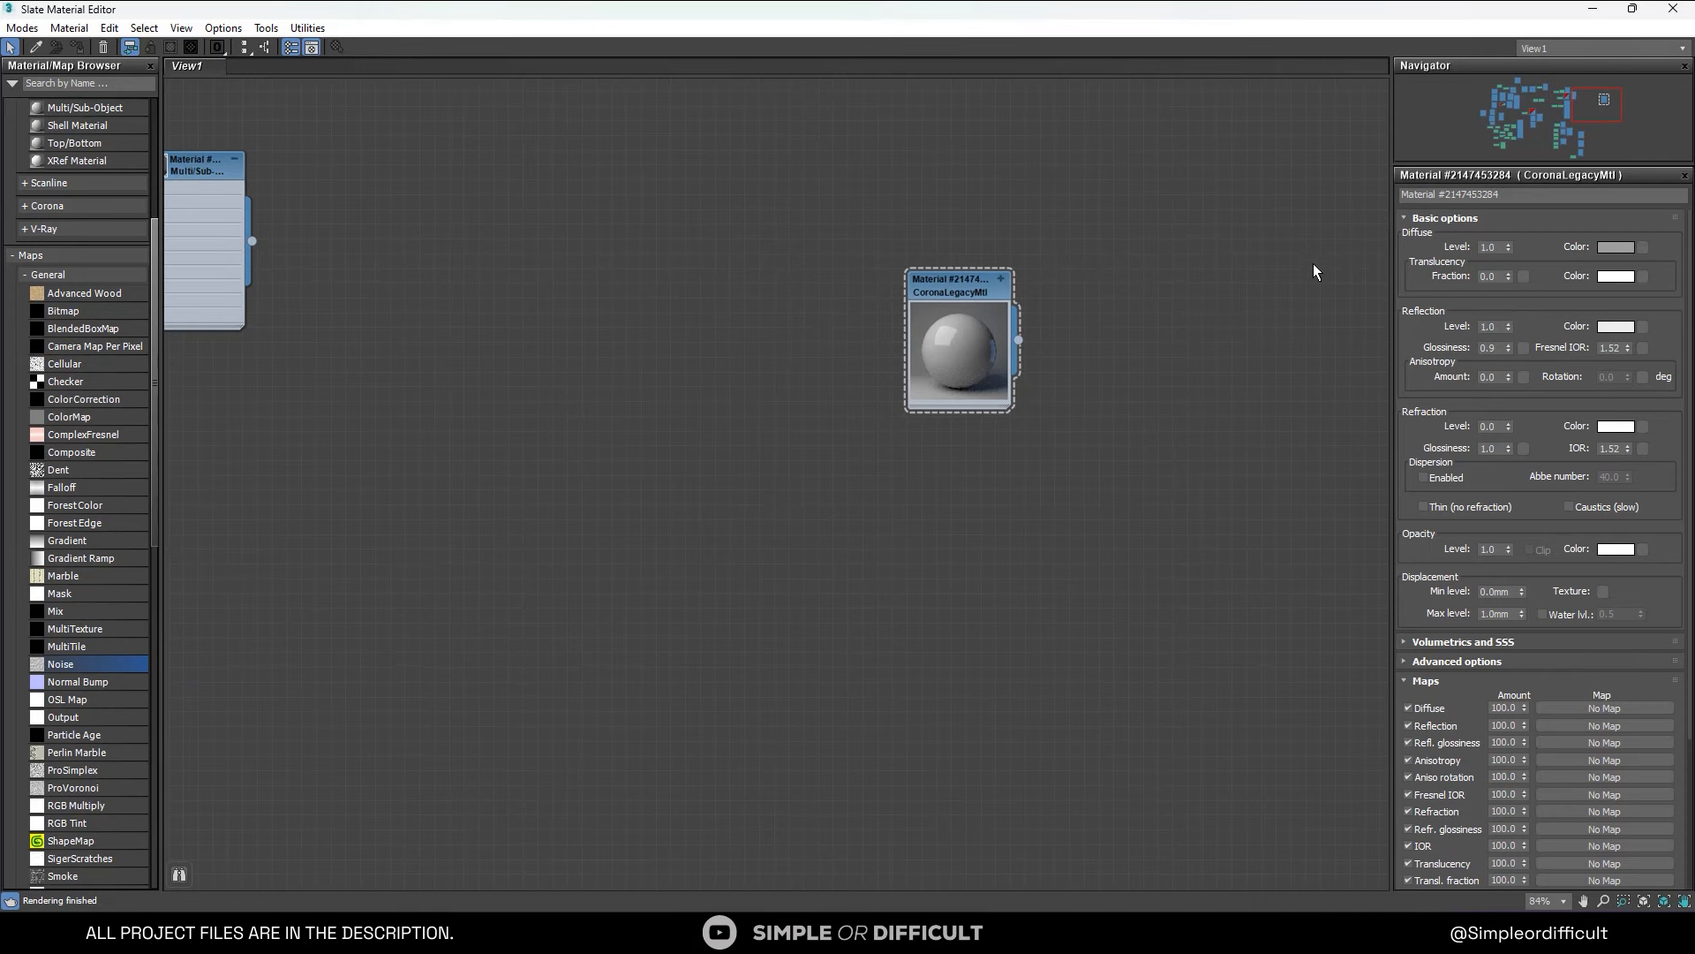
# Bring in the Breccia Vagli marble 4 image from the Marble folder as a Bitmap and connect it to the material's Diffuse.
pyautogui.hotkey('alt', 'Tab')
pyautogui.moveTo(585, 605); pyautogui.dragTo(627, 257)
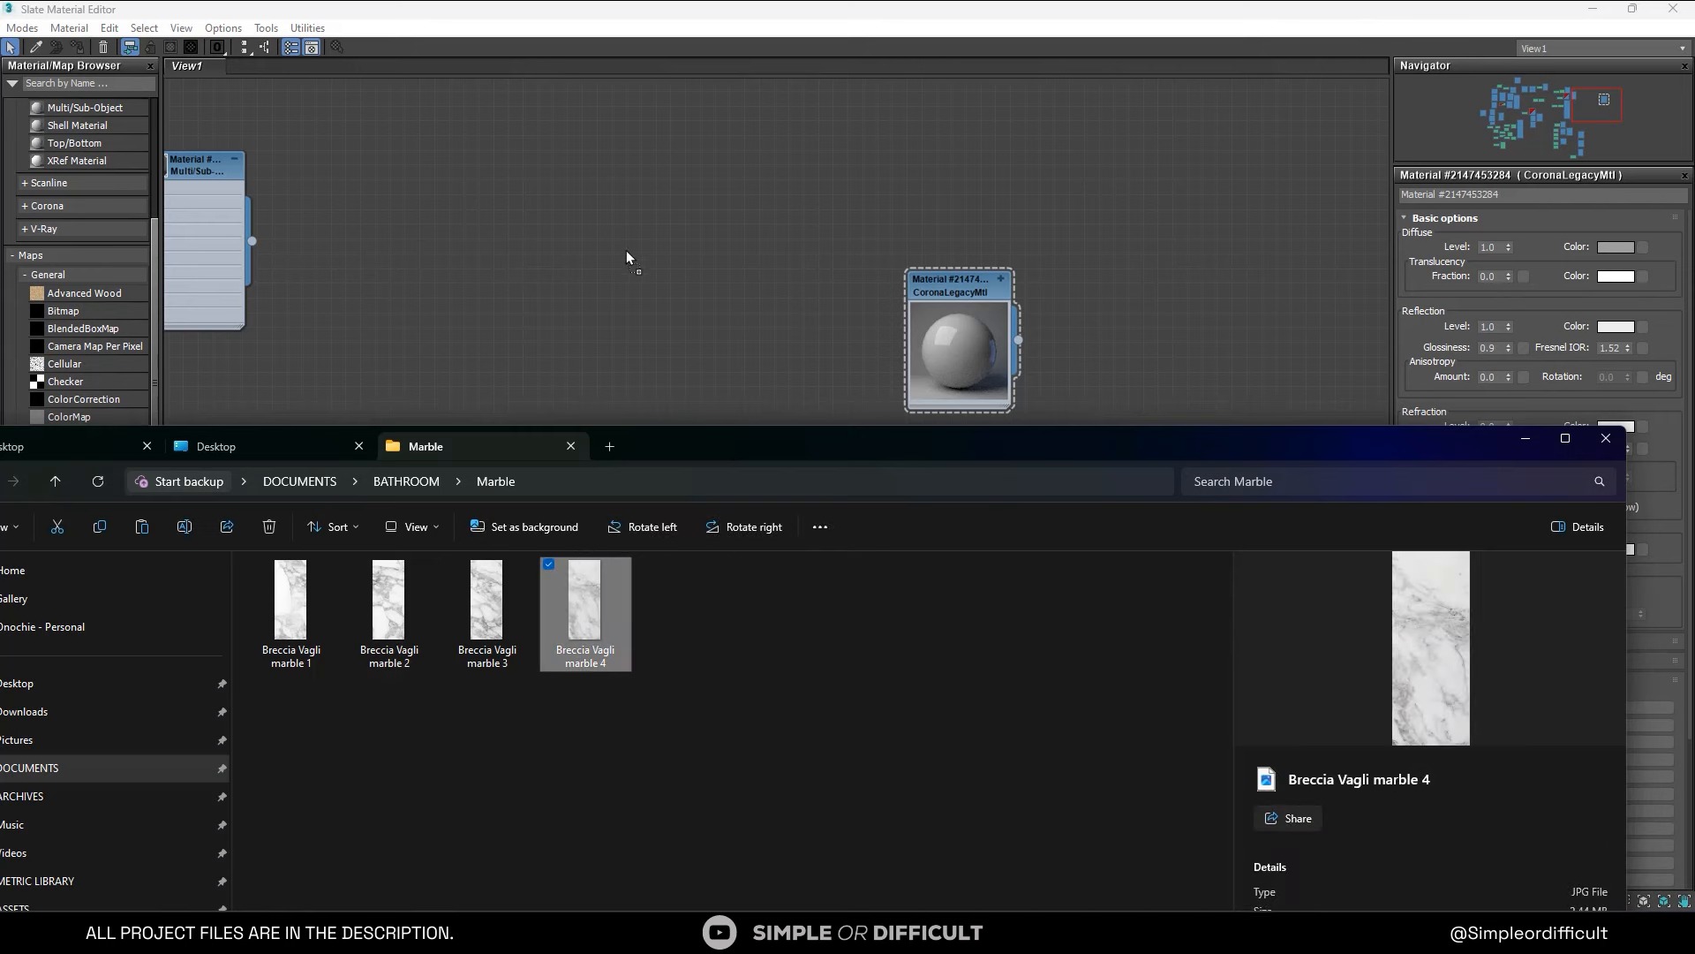
pyautogui.click(1521, 440)
pyautogui.scroll(2, 862, 327)
pyautogui.moveTo(739, 335); pyautogui.dragTo(924, 441)
pyautogui.scroll(1, 779, 344)
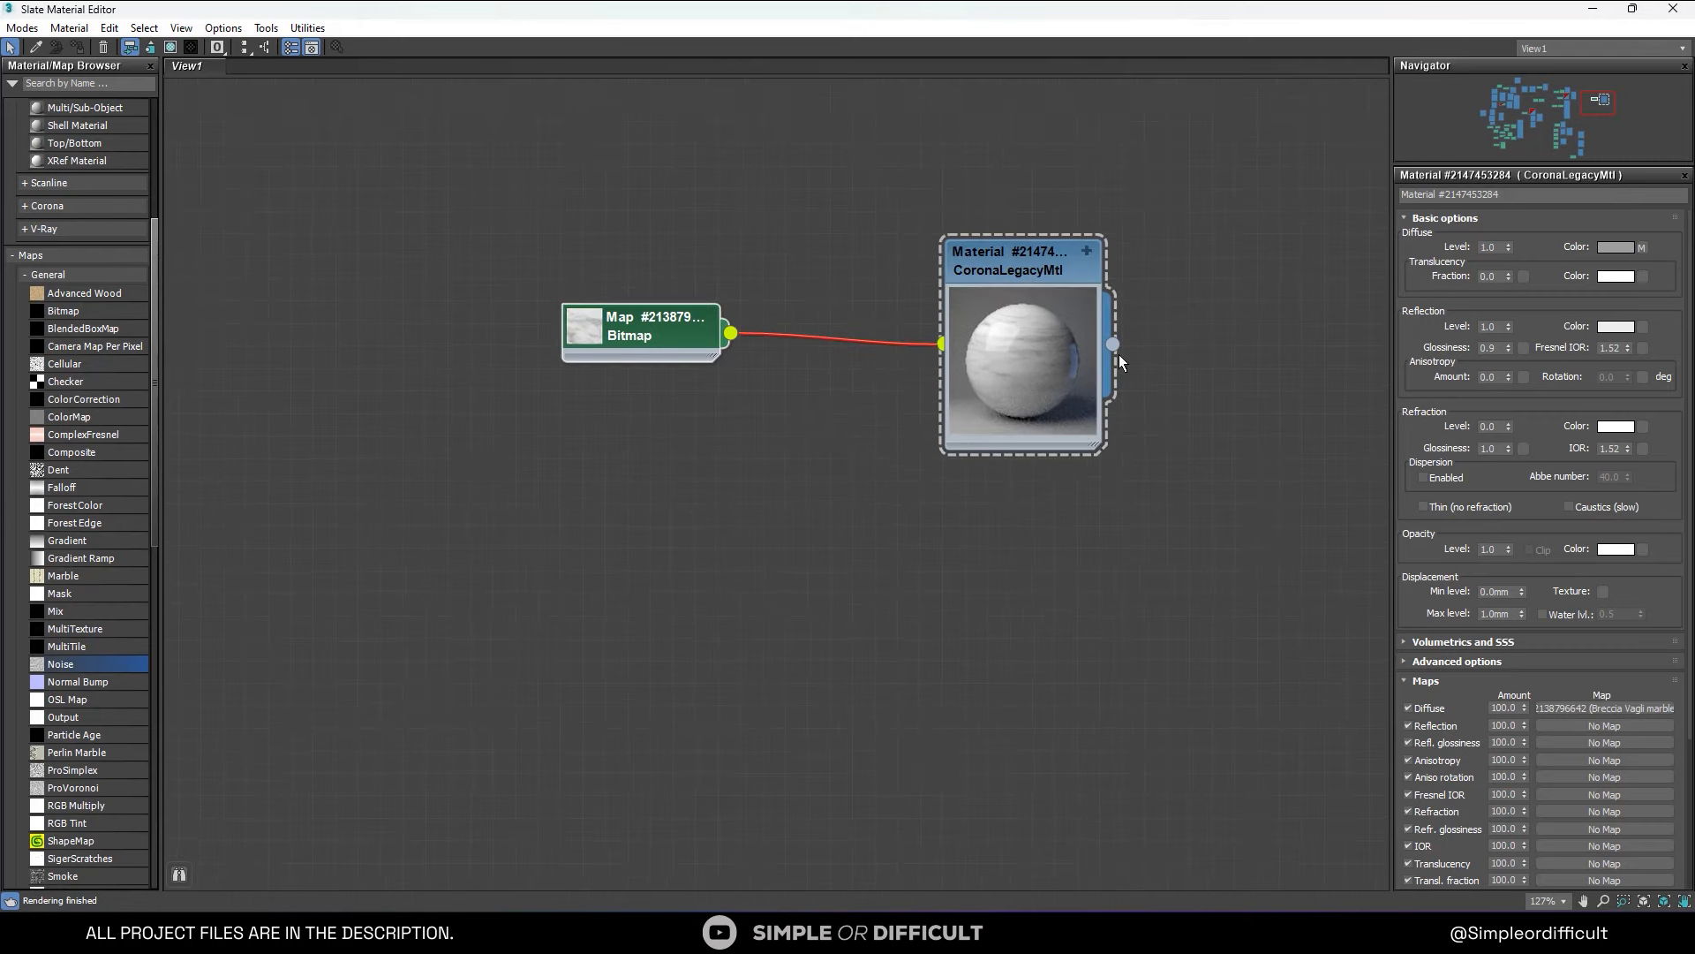
# Shrink the material editor to uncover the camera view and assign the marble material to the selected window wall.
pyautogui.moveTo(1382, 10); pyautogui.dragTo(724, 159)
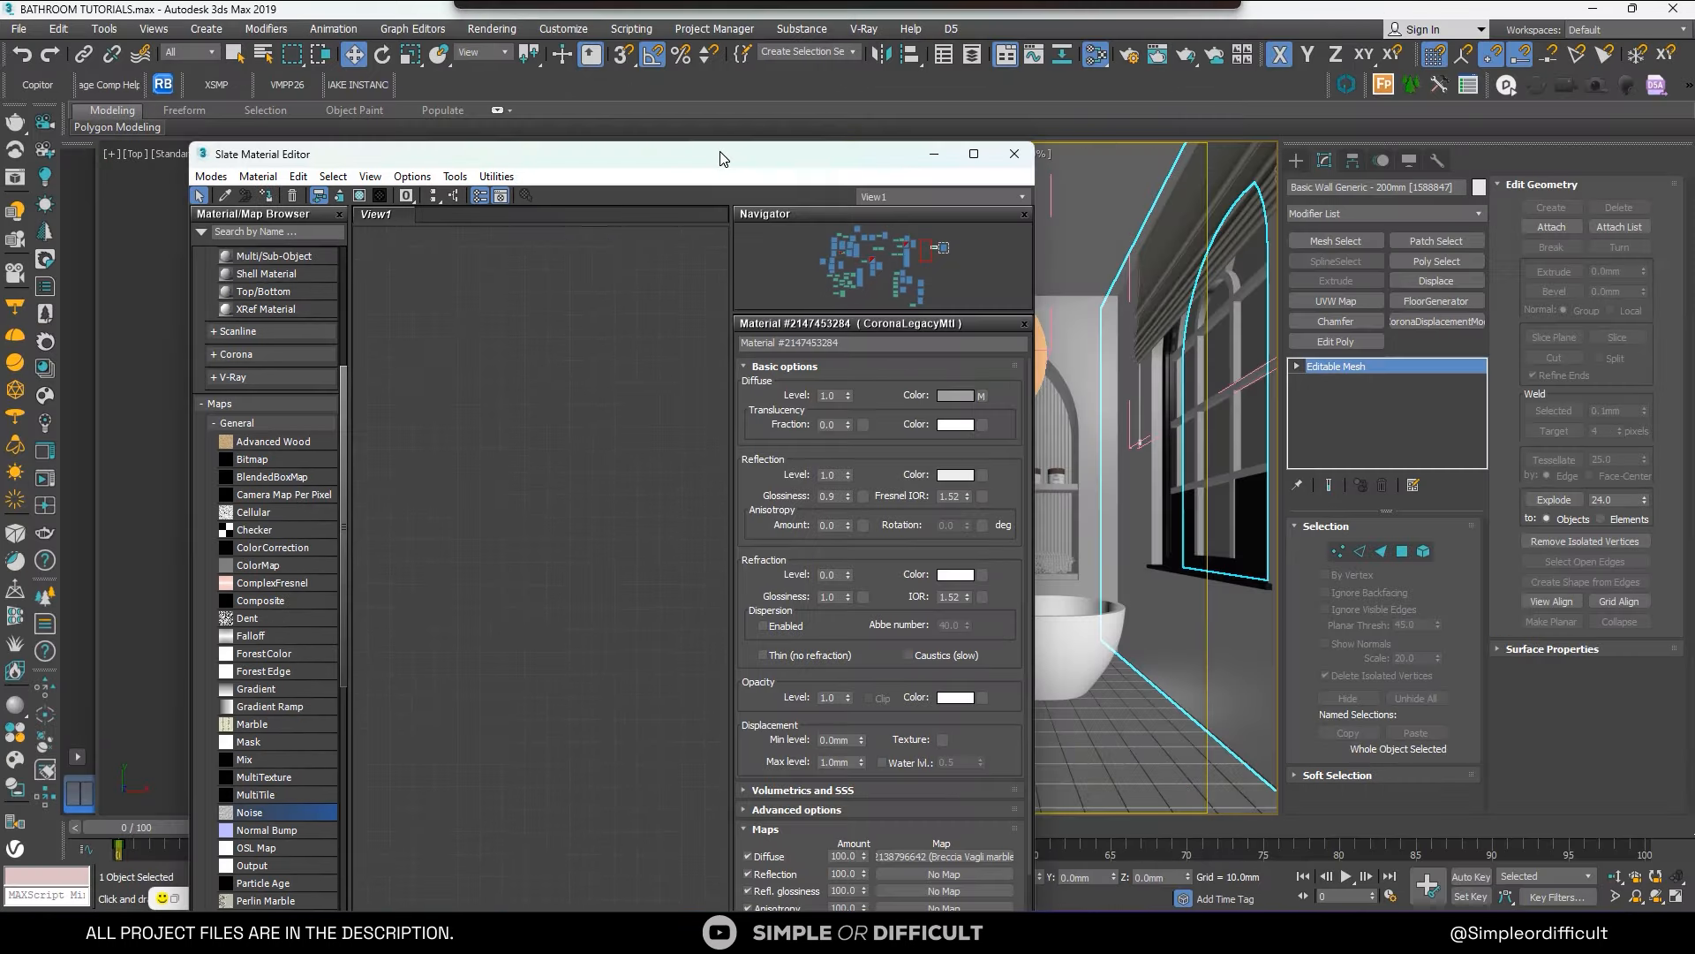
pyautogui.click(1152, 602)
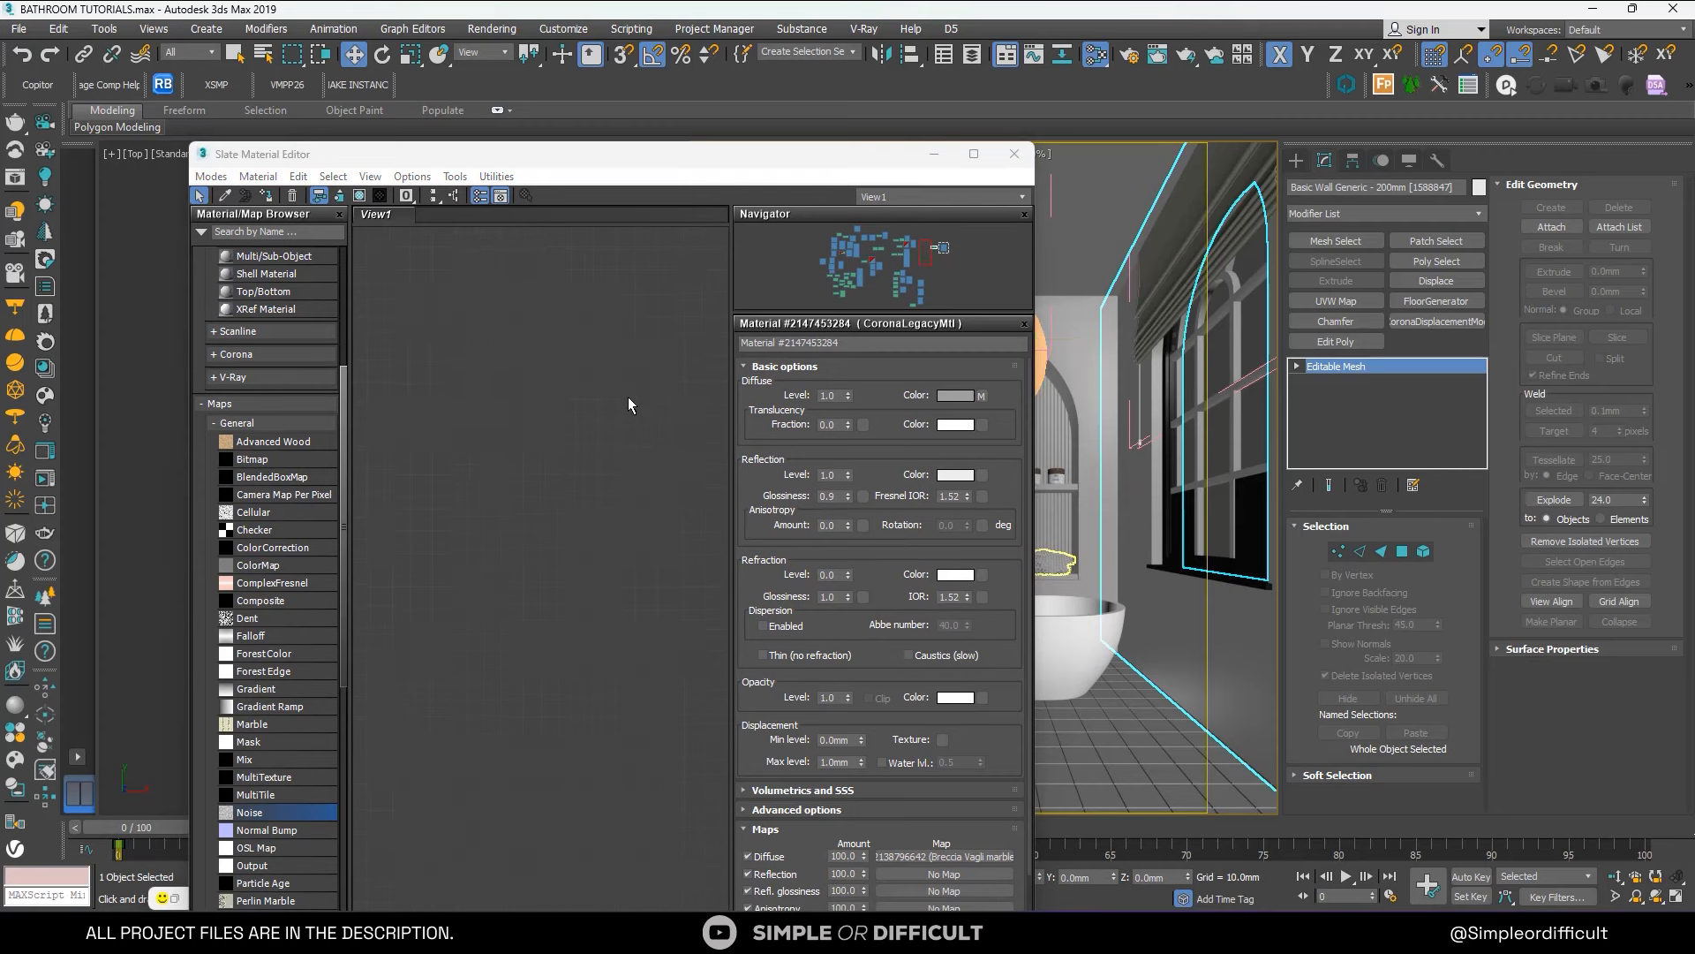
pyautogui.scroll(-4, 630, 404)
pyautogui.moveTo(615, 420); pyautogui.dragTo(434, 412, button='middle')
pyautogui.moveTo(609, 481); pyautogui.dragTo(461, 448, button='middle')
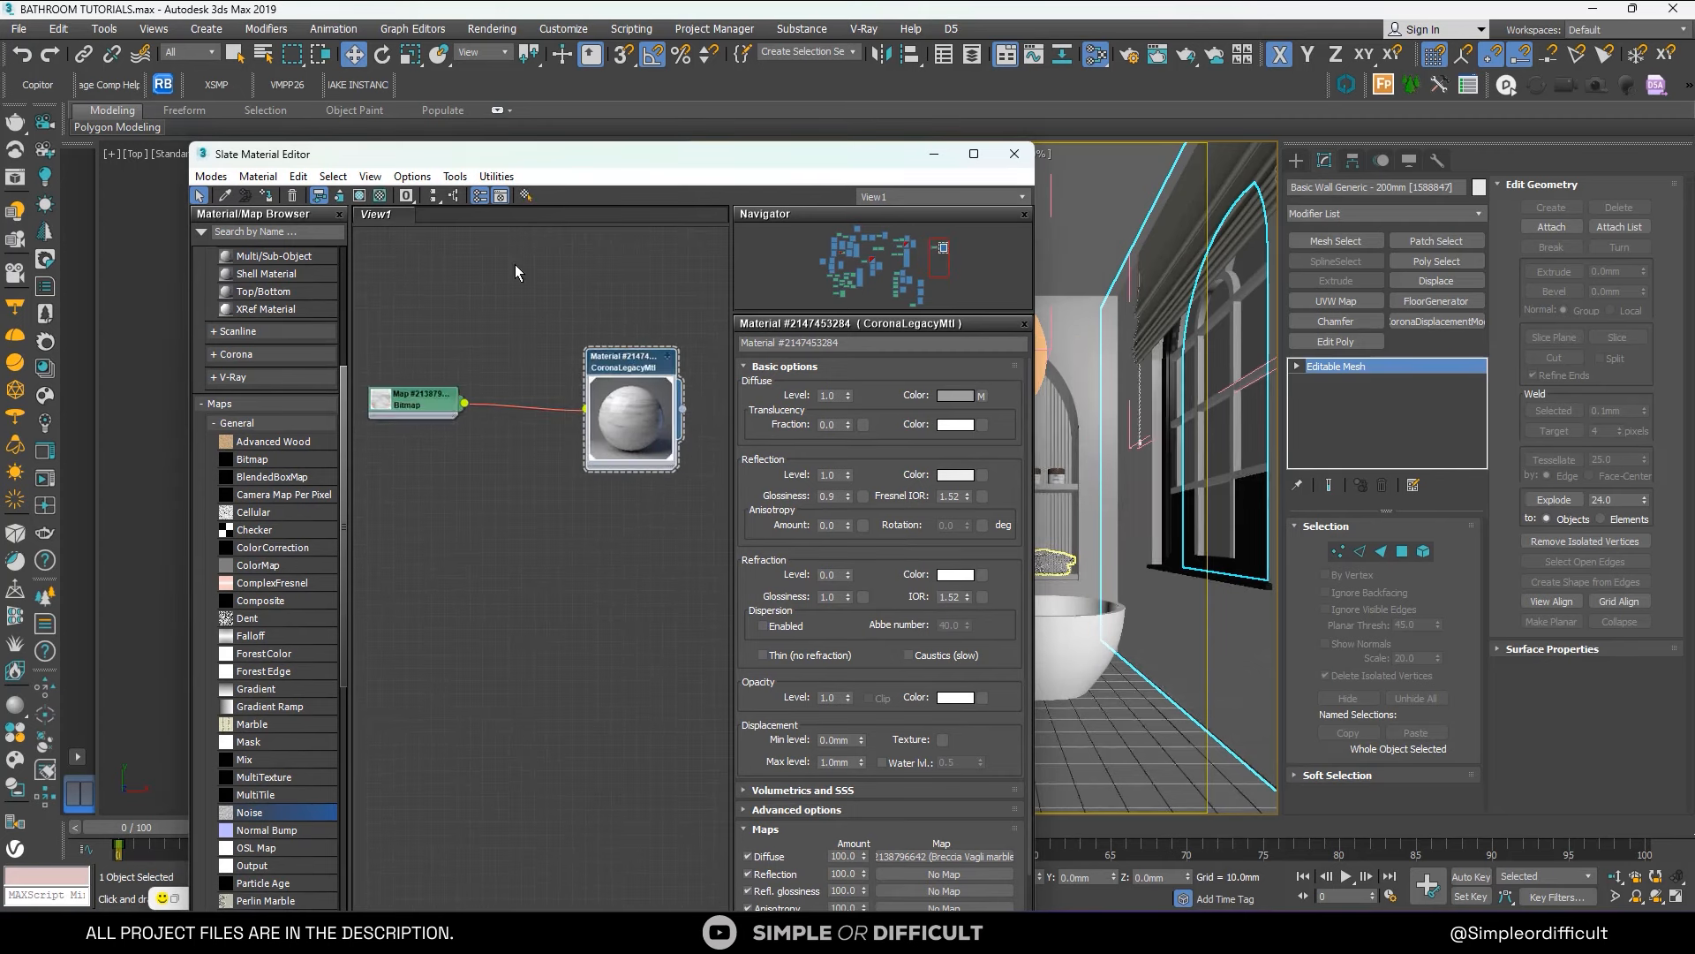
# Add a UVW Map modifier with Box mapping to the window wall and display the marble material in the viewport.
pyautogui.click(1296, 160)
pyautogui.click(1316, 185)
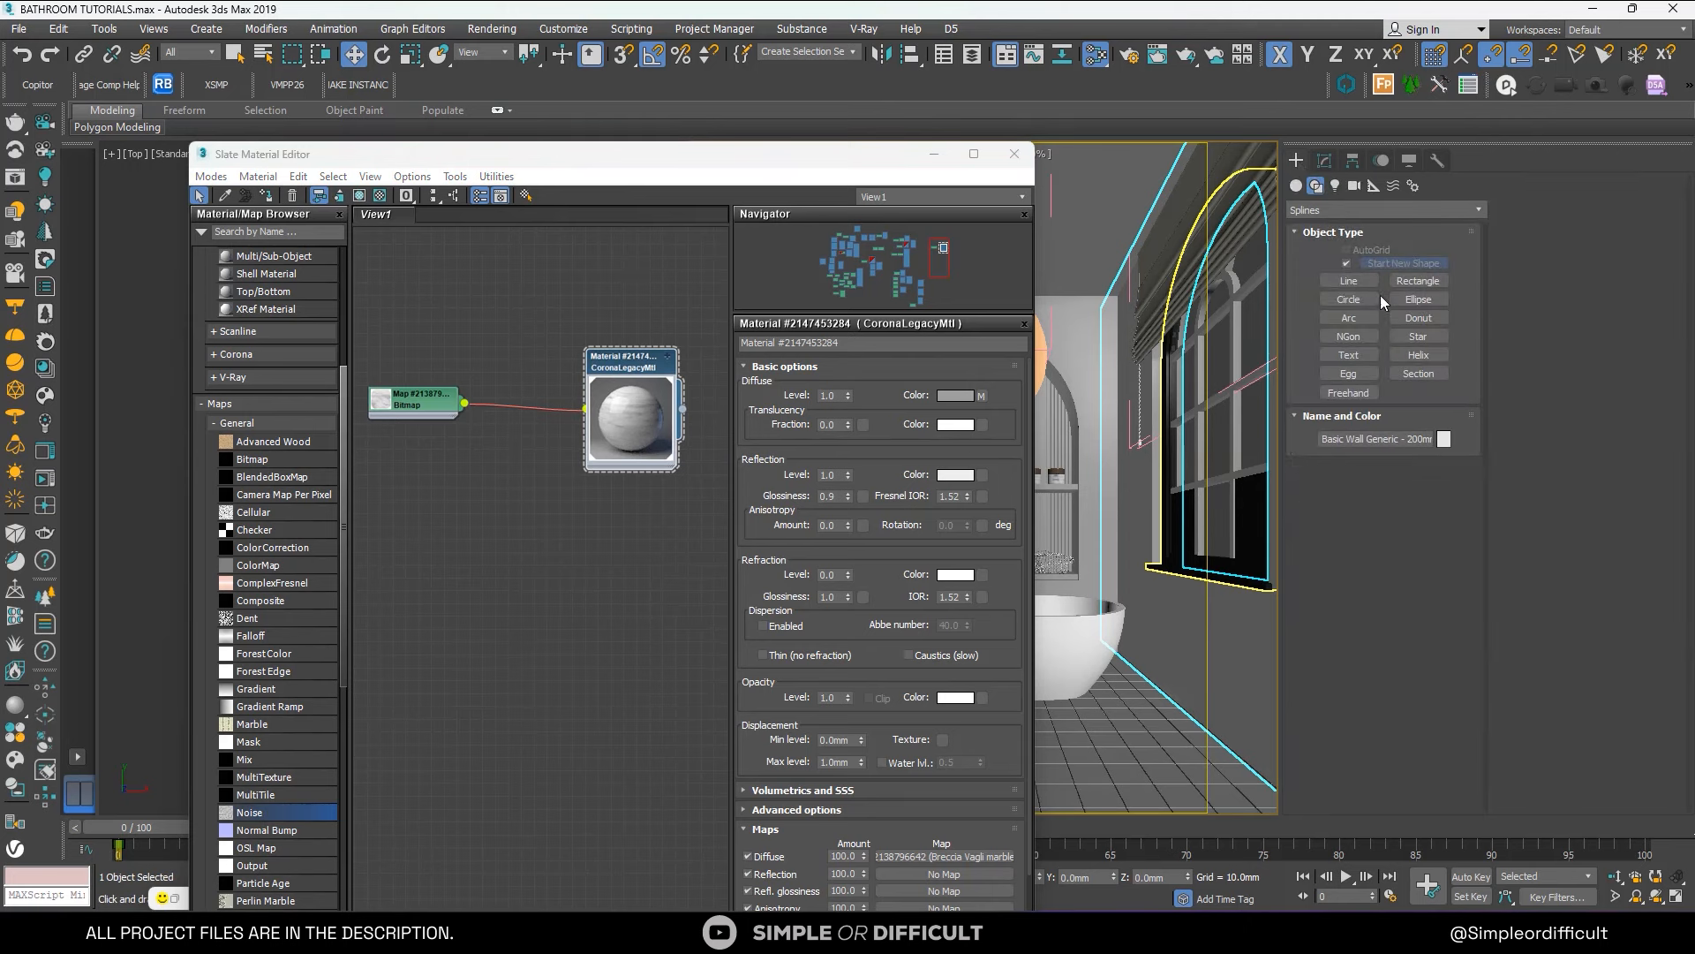
pyautogui.click(1325, 161)
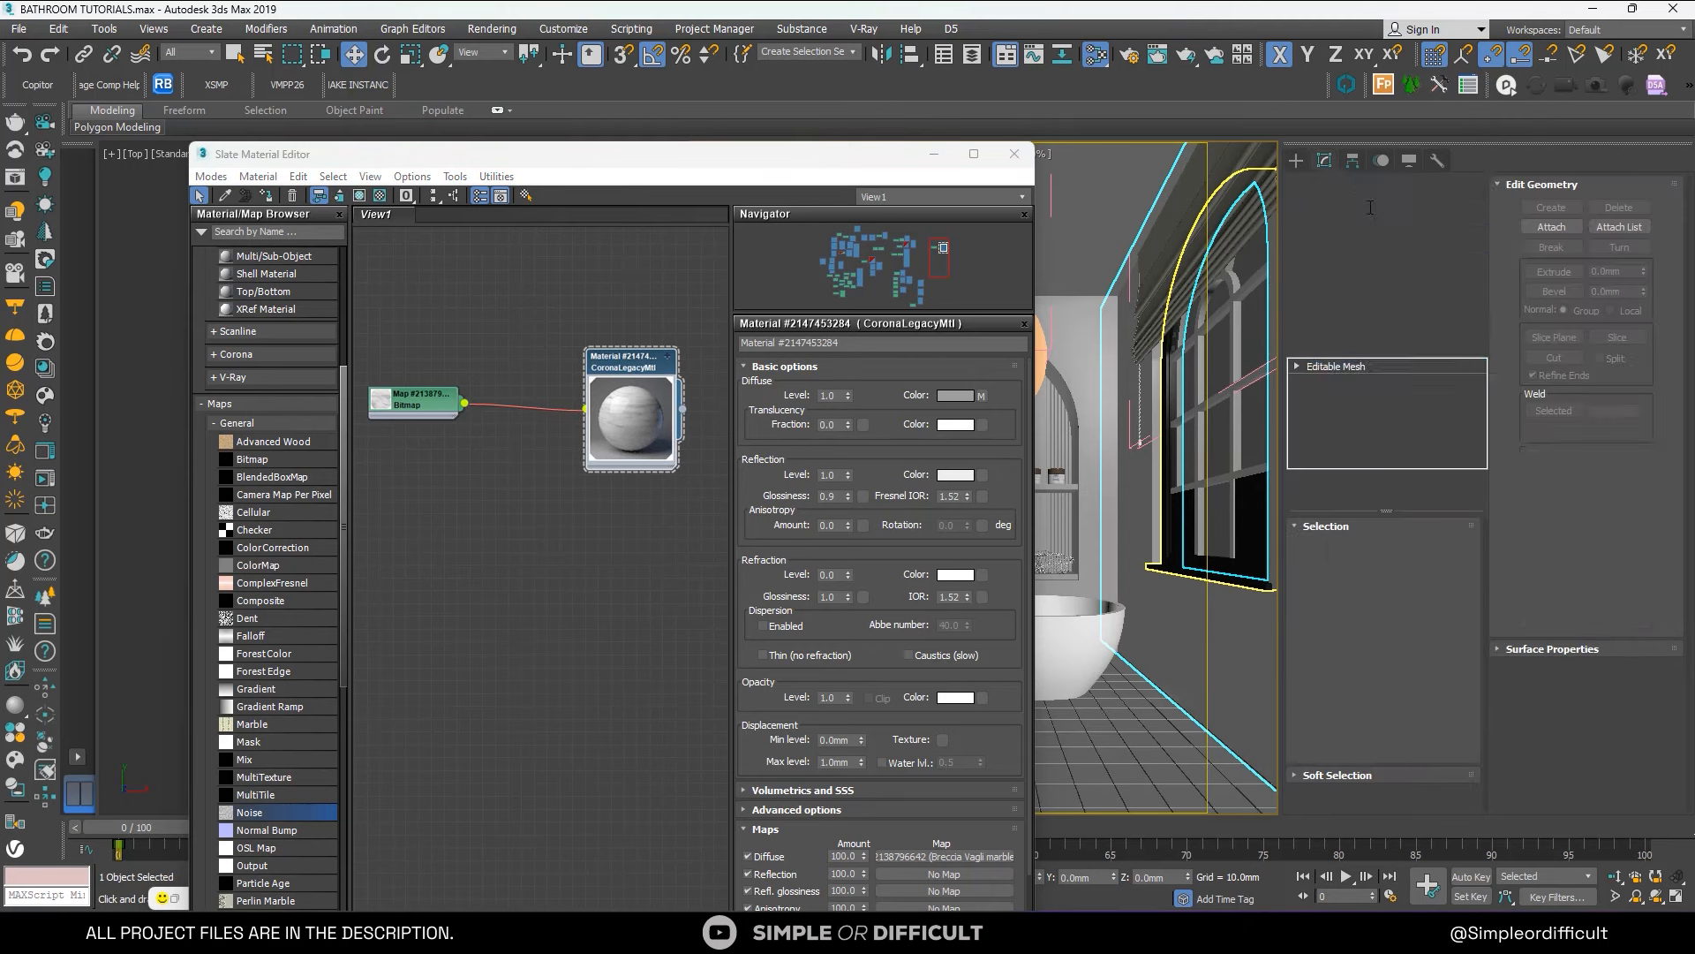
pyautogui.click(1335, 301)
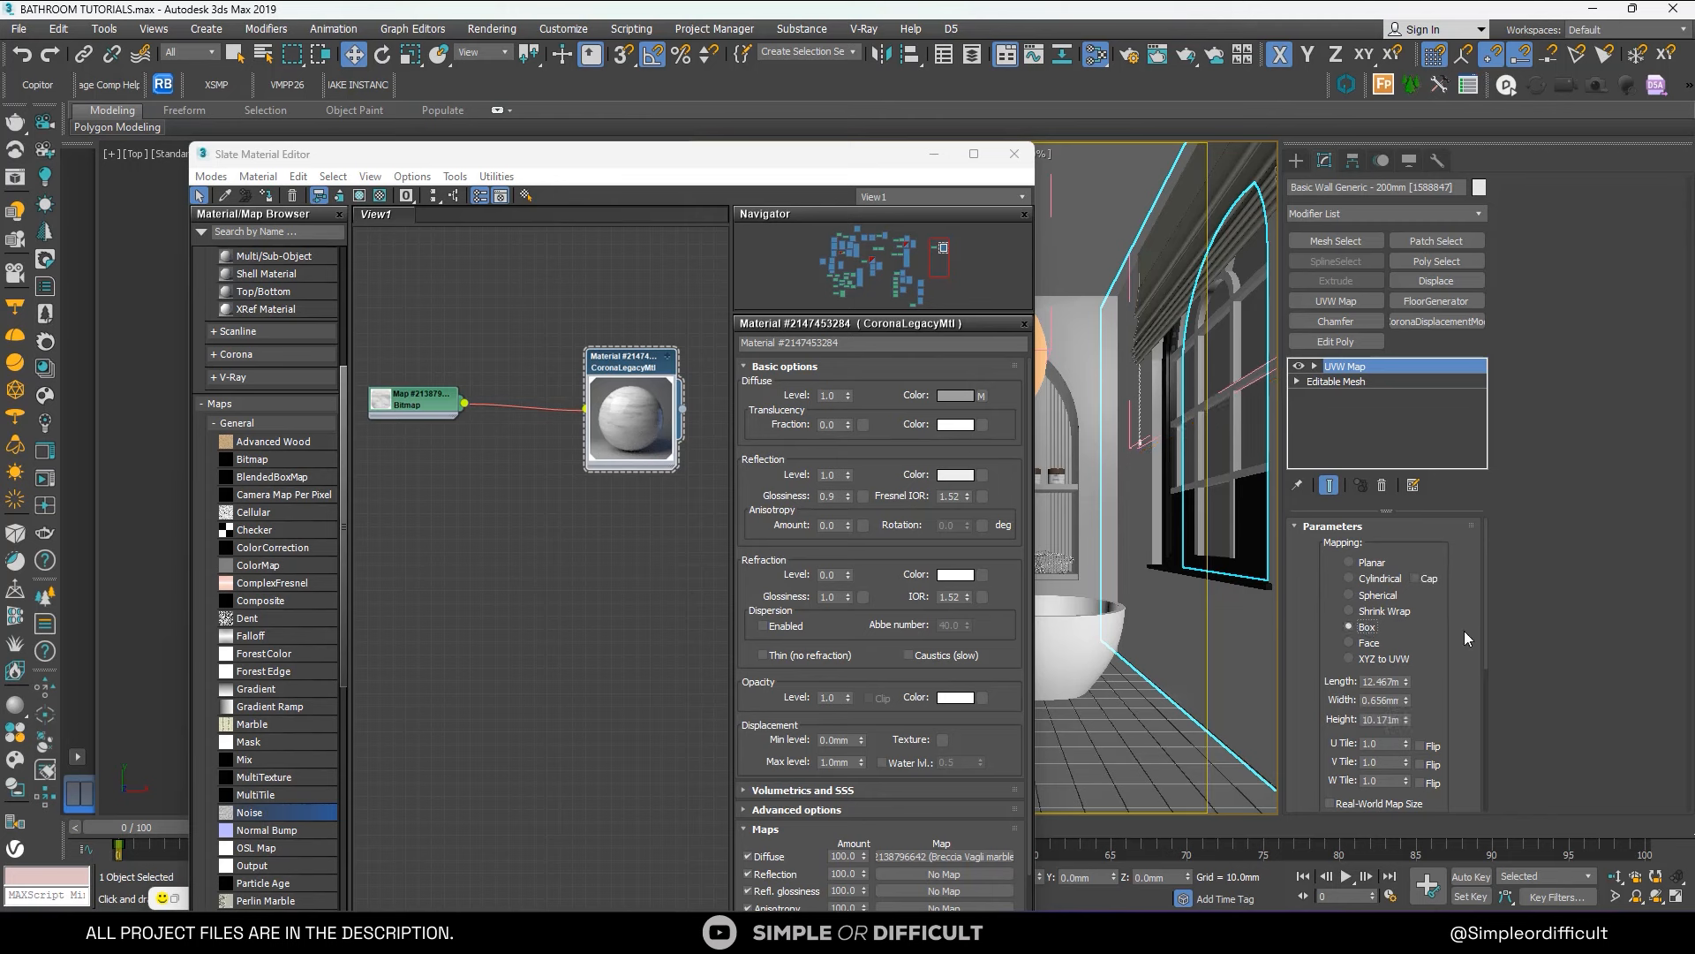
pyautogui.scroll(-1, 1367, 636)
pyautogui.click(1332, 750)
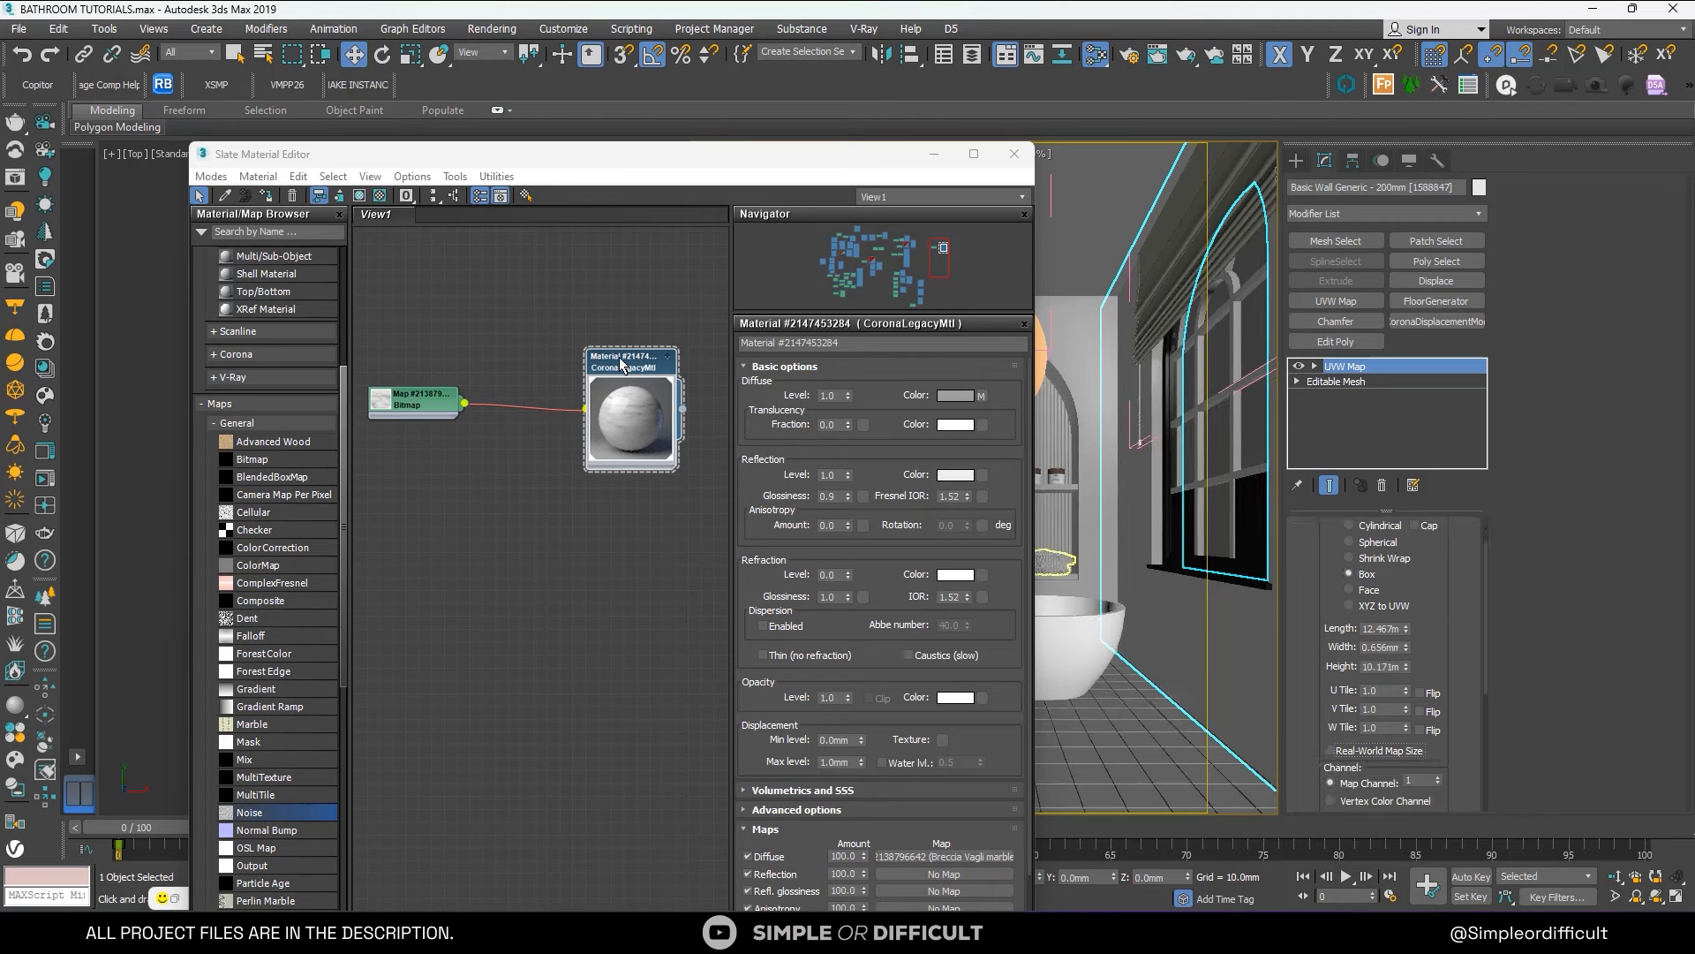
pyautogui.click(360, 196)
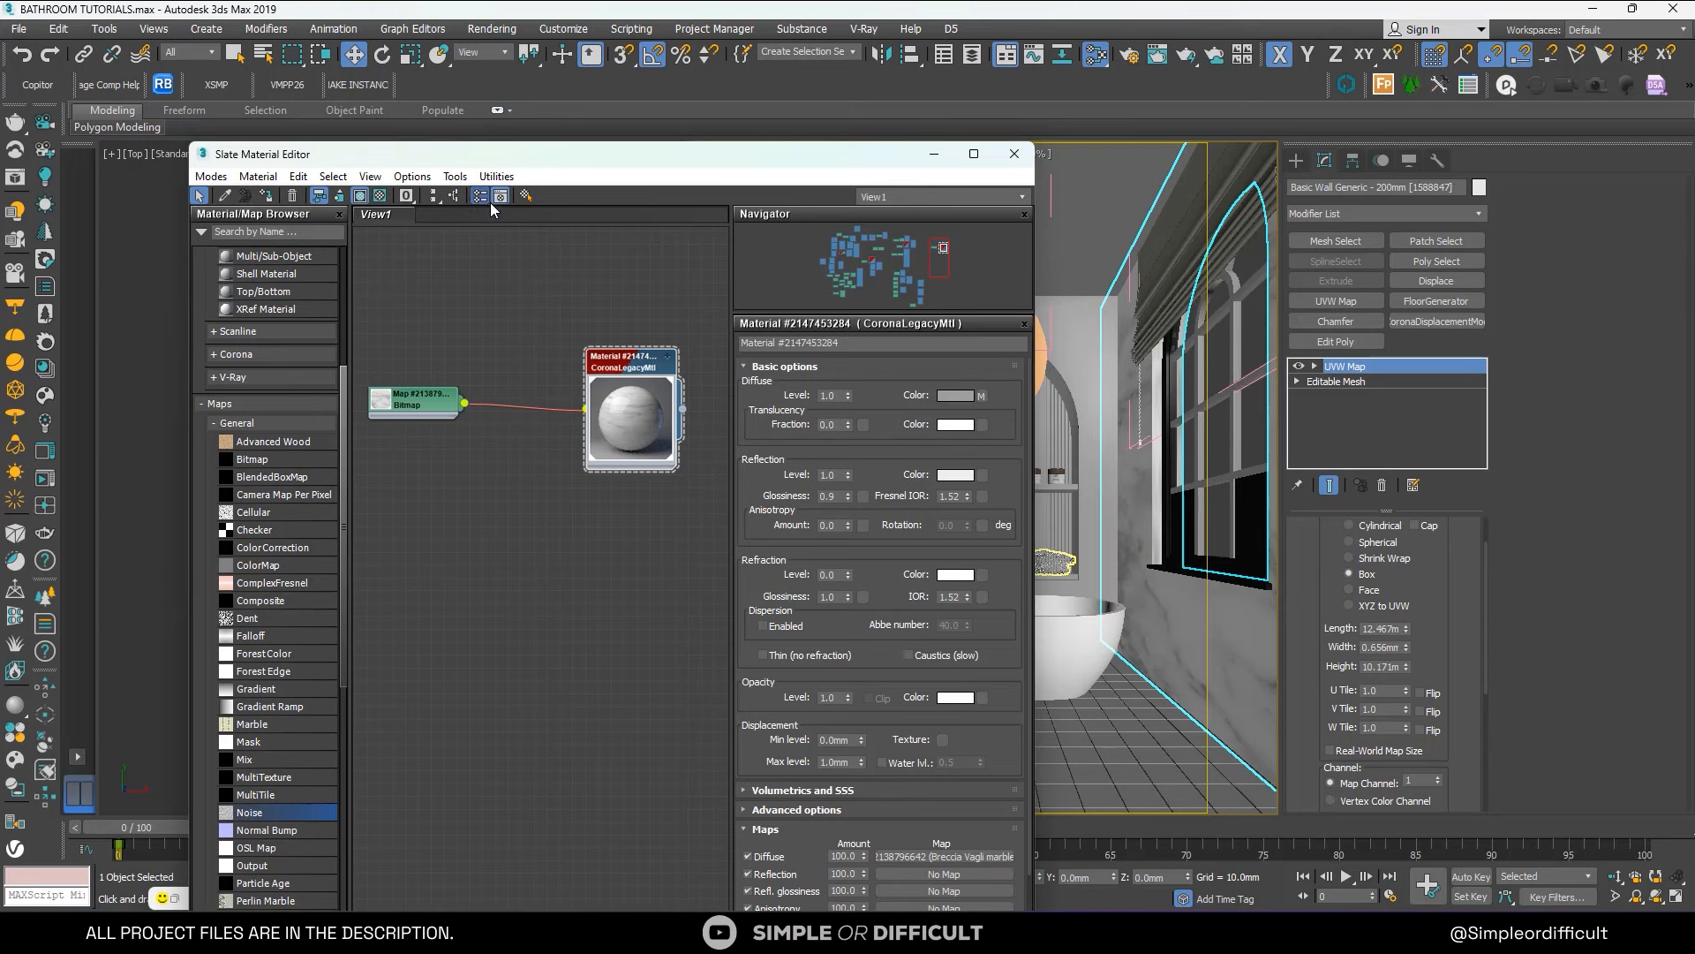
# Move the material editor clear of the Top view, isolate the window wall and orbit to face its marble surface.
pyautogui.moveTo(862, 165); pyautogui.dragTo(1586, 381)
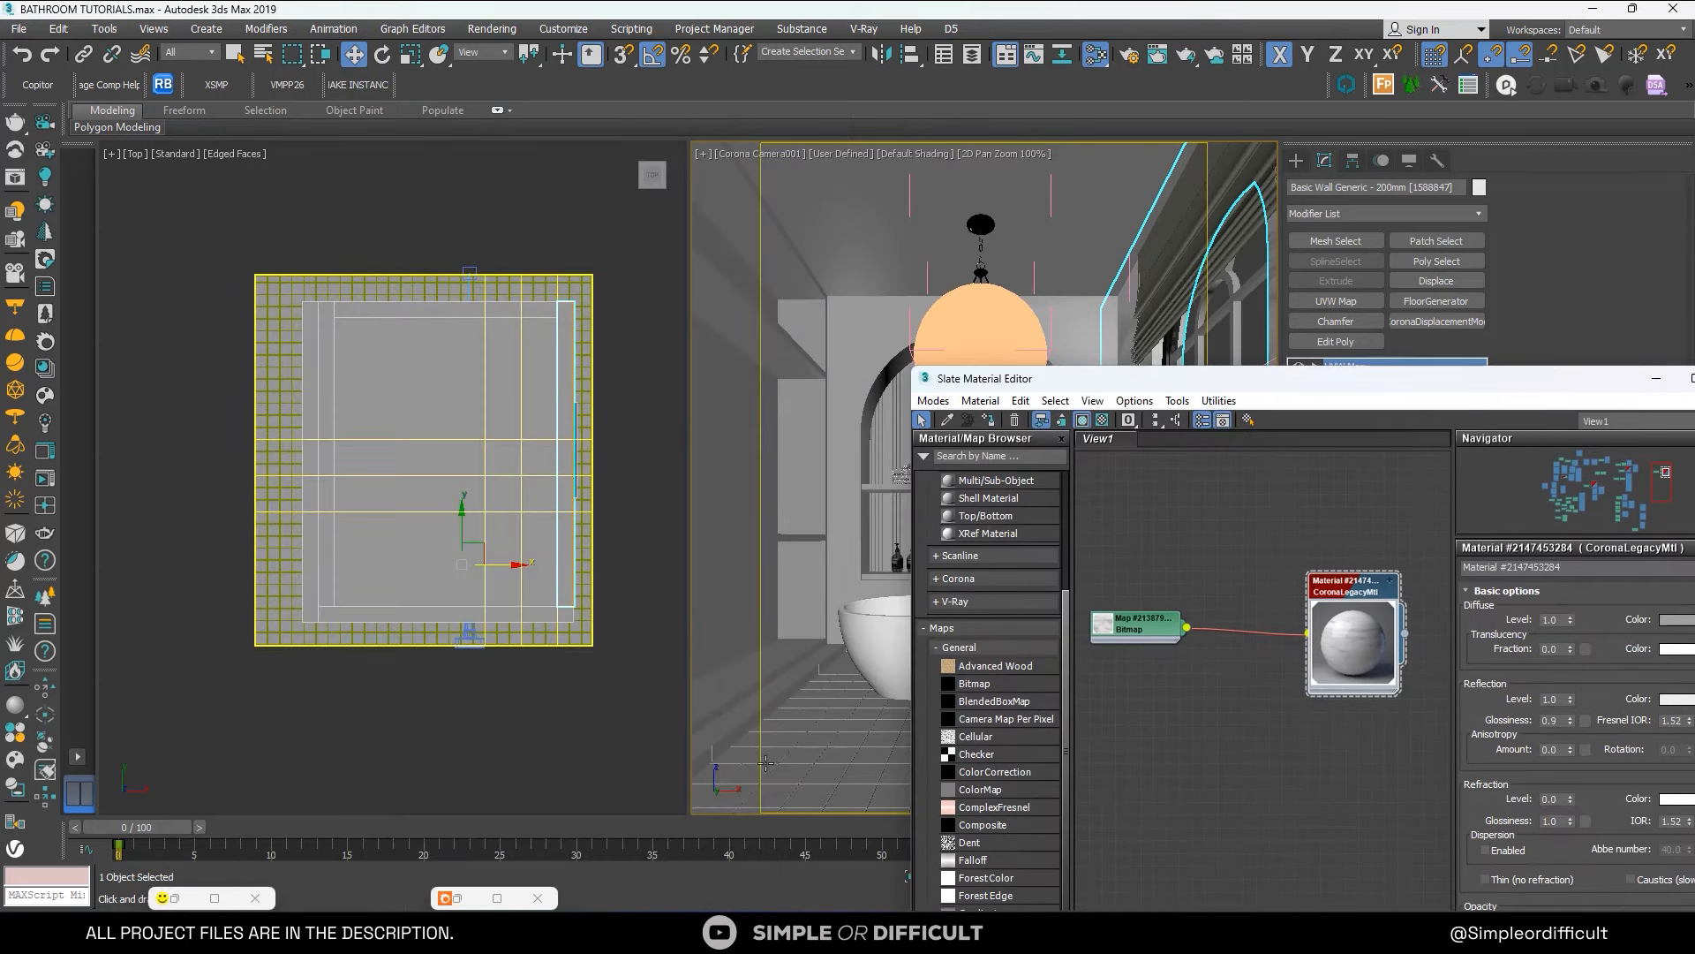
pyautogui.moveTo(1094, 389); pyautogui.dragTo(1193, 265)
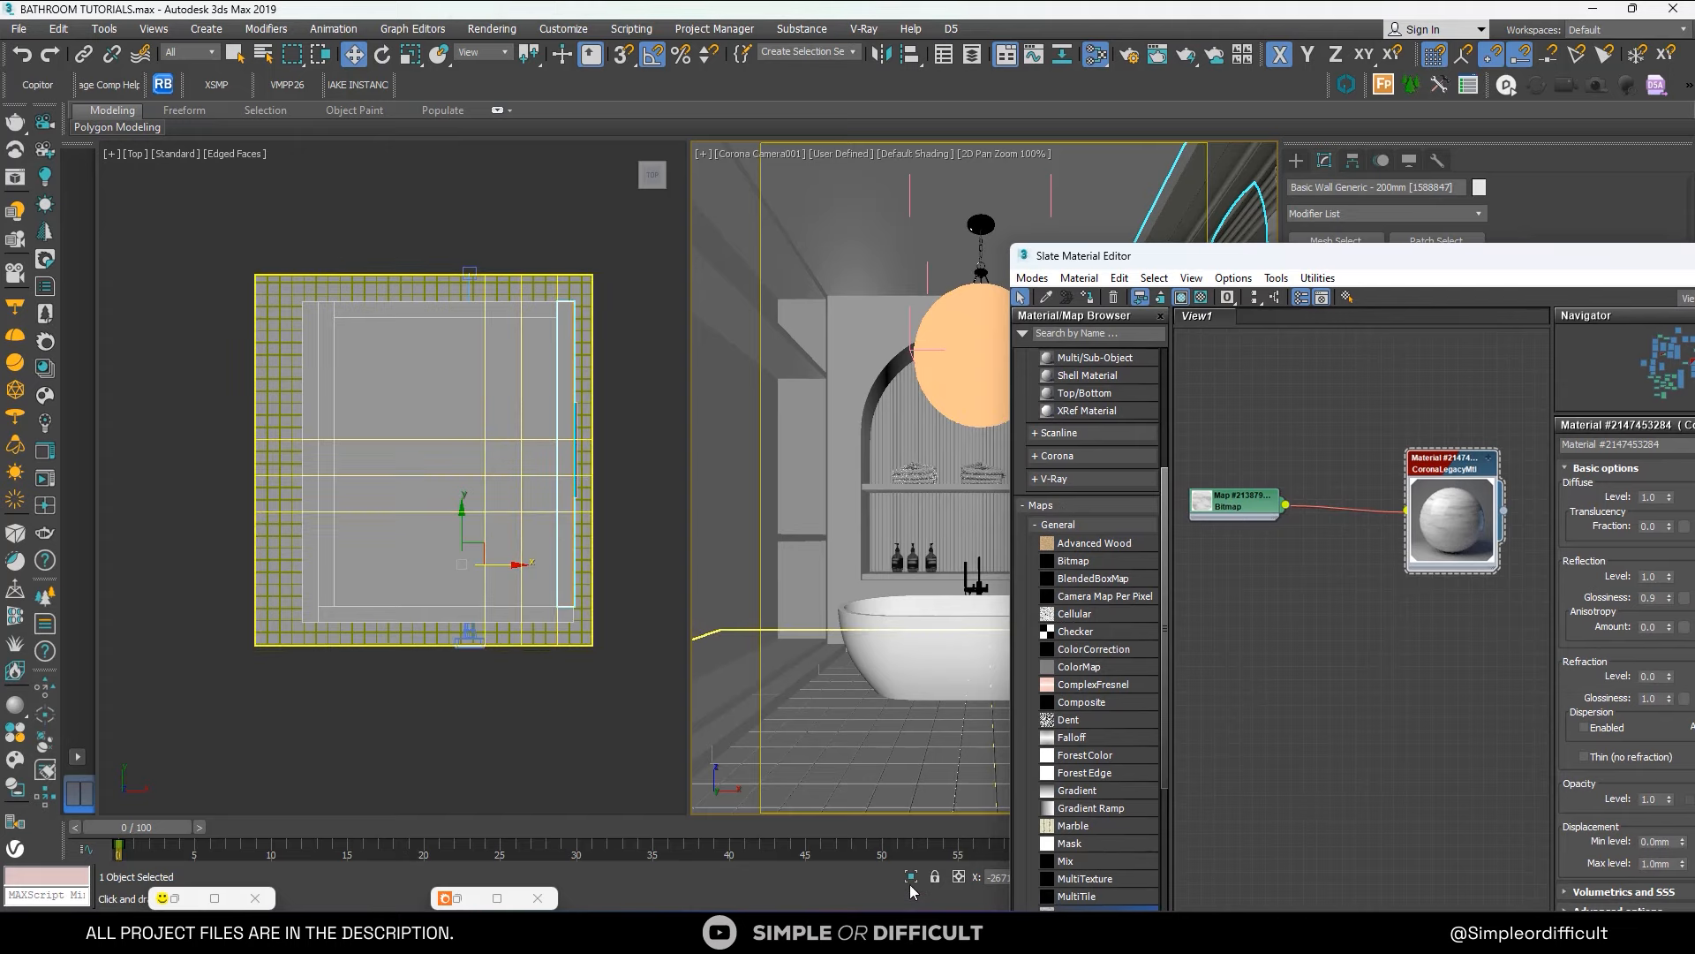
pyautogui.click(911, 876)
pyautogui.keyDown('alt'); pyautogui.moveTo(533, 518); pyautogui.dragTo(417, 404, button='middle'); pyautogui.keyUp('alt')
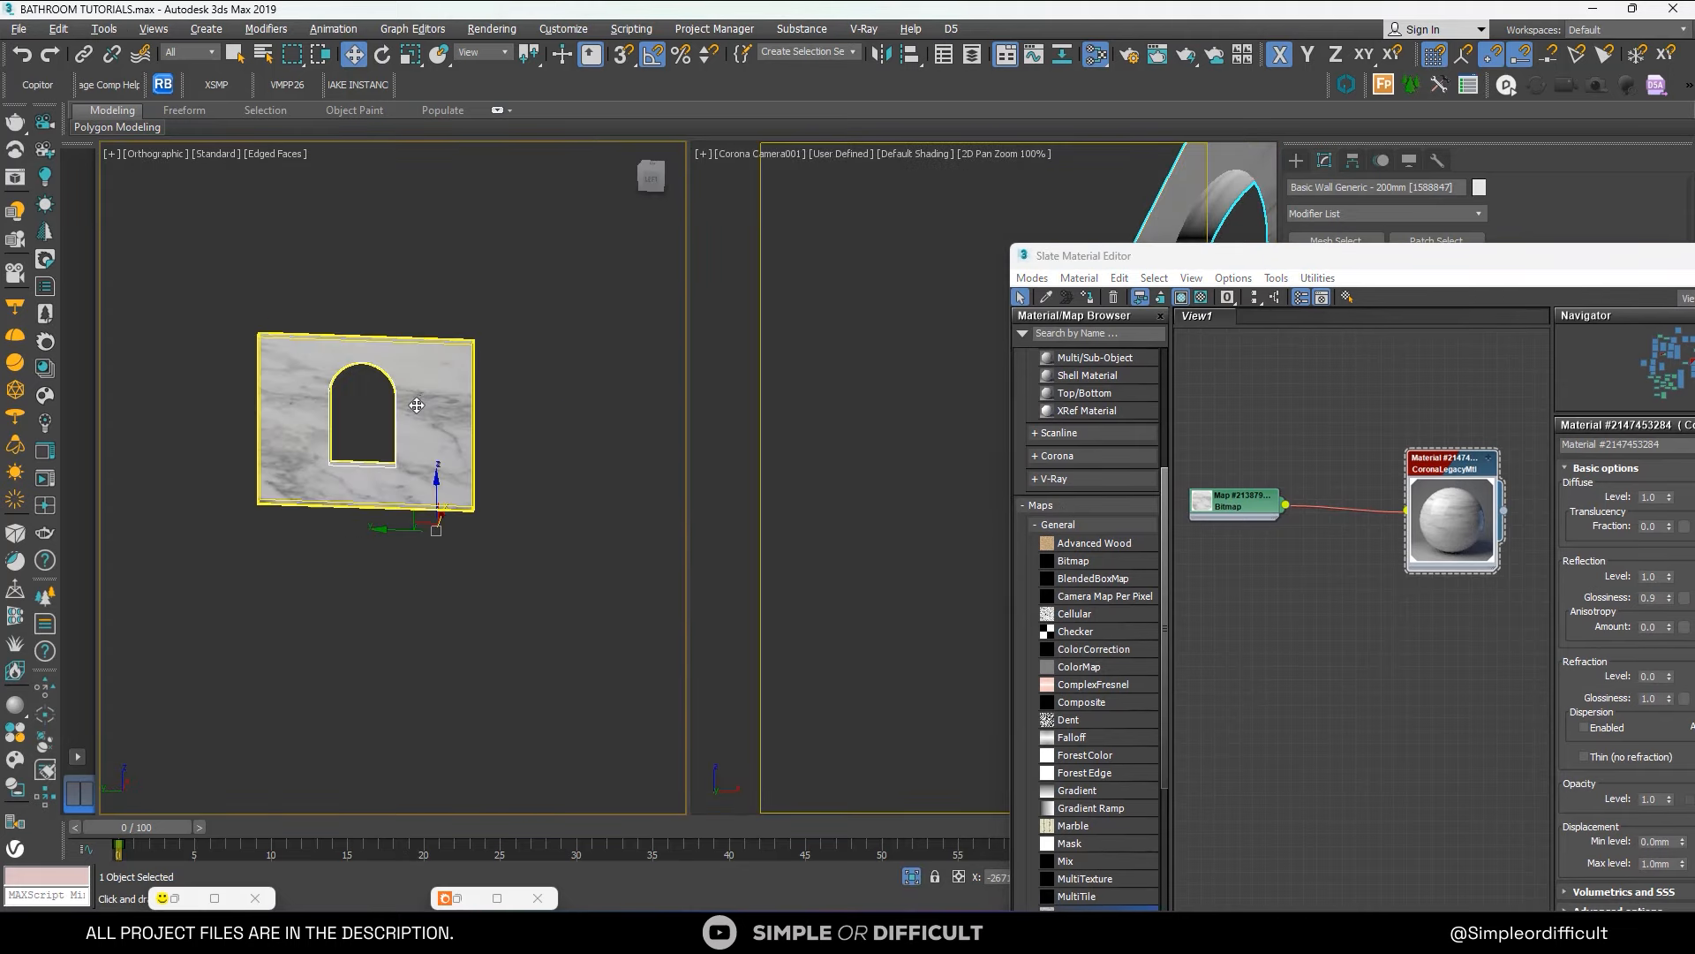
# Minimize the material editor and reduce the window wall's UVW box mapping to about 3.99 mm length and 0.516 mm width.
pyautogui.moveTo(1348, 265); pyautogui.dragTo(933, 269)
pyautogui.click(1339, 260)
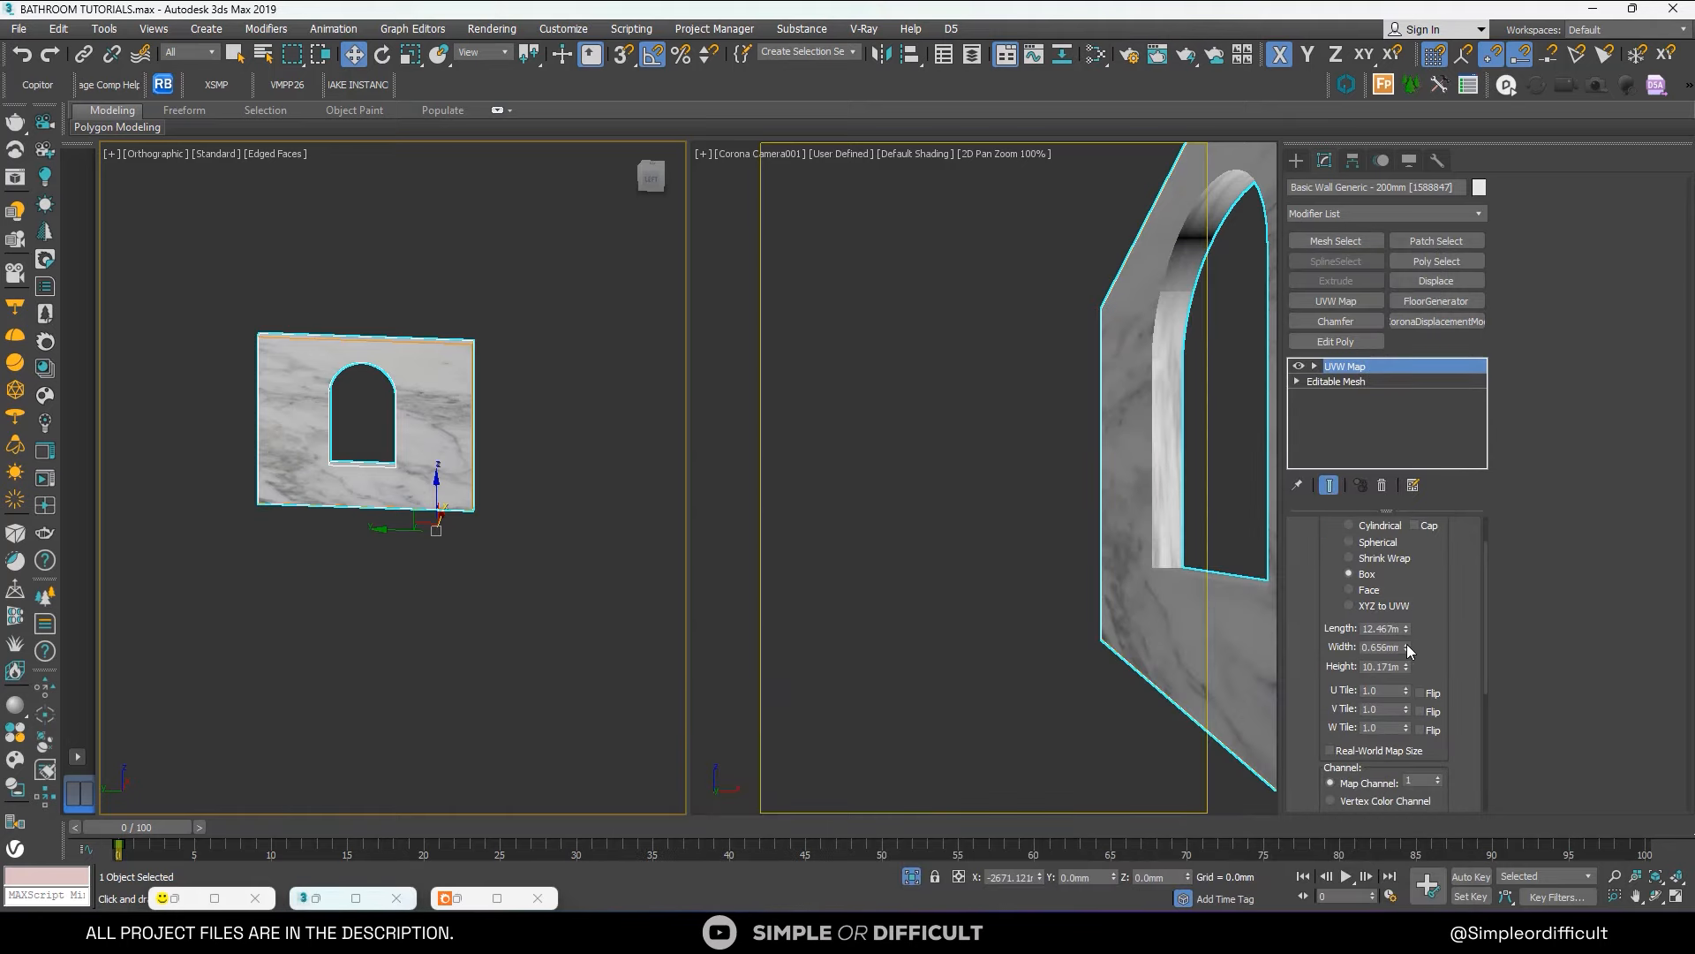
pyautogui.moveTo(1406, 644); pyautogui.dragTo(1403, 750)
pyautogui.scroll(5, 305, 513)
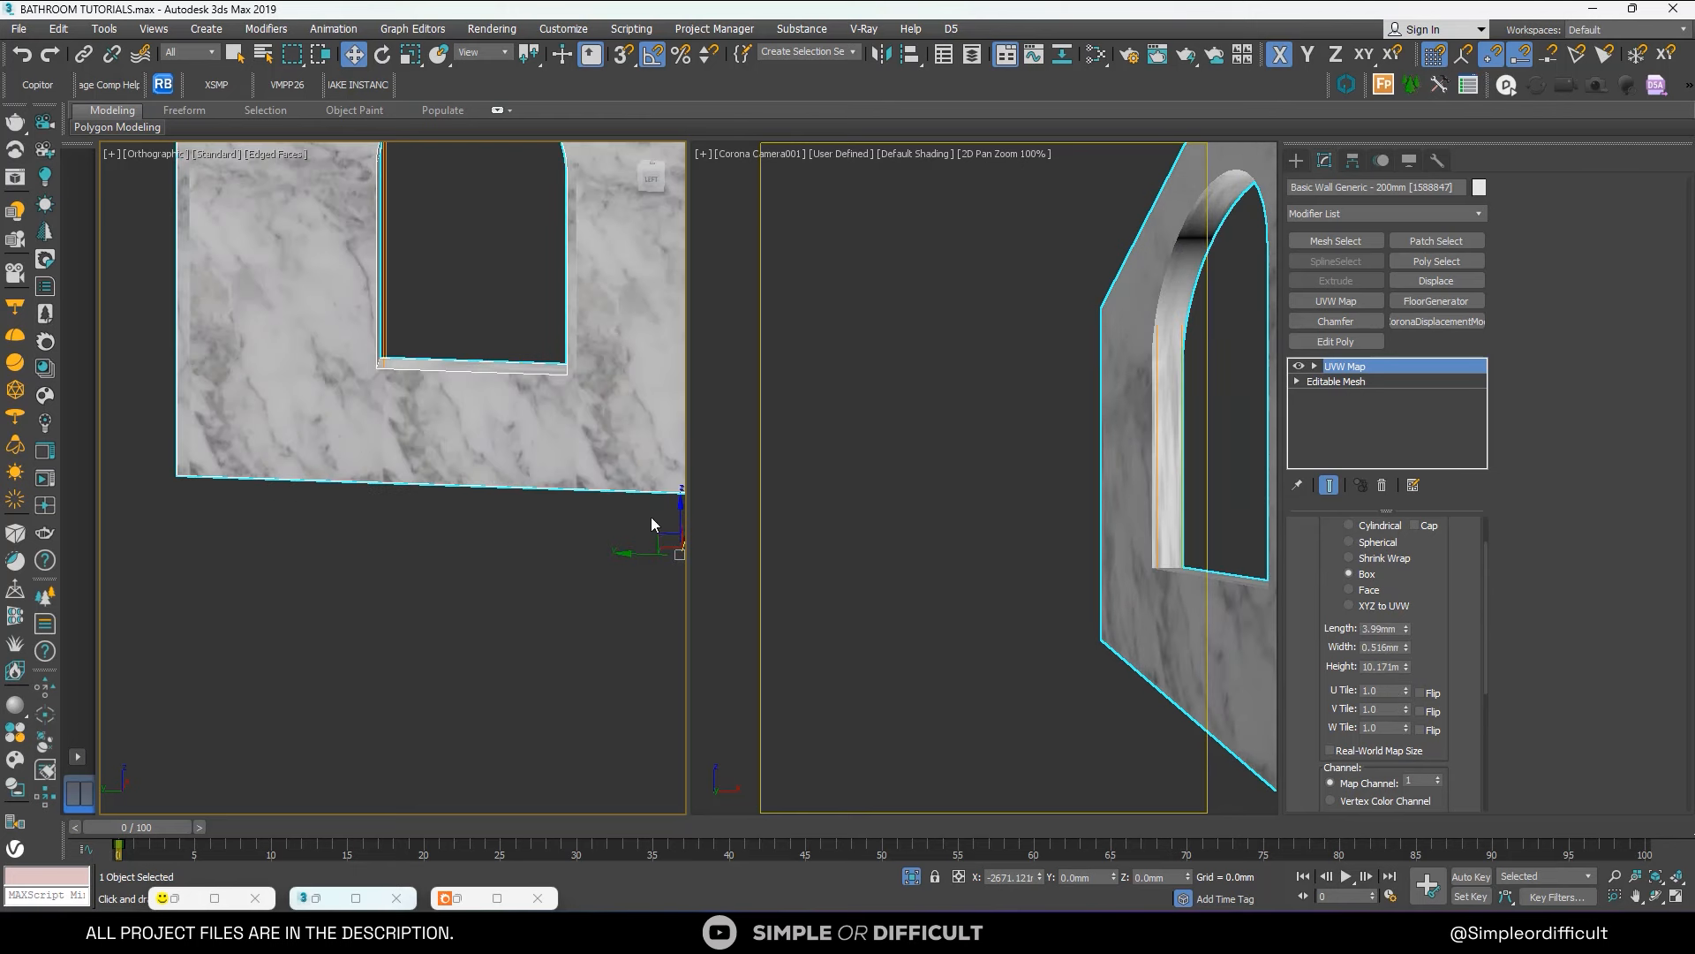
pyautogui.scroll(-3, 651, 519)
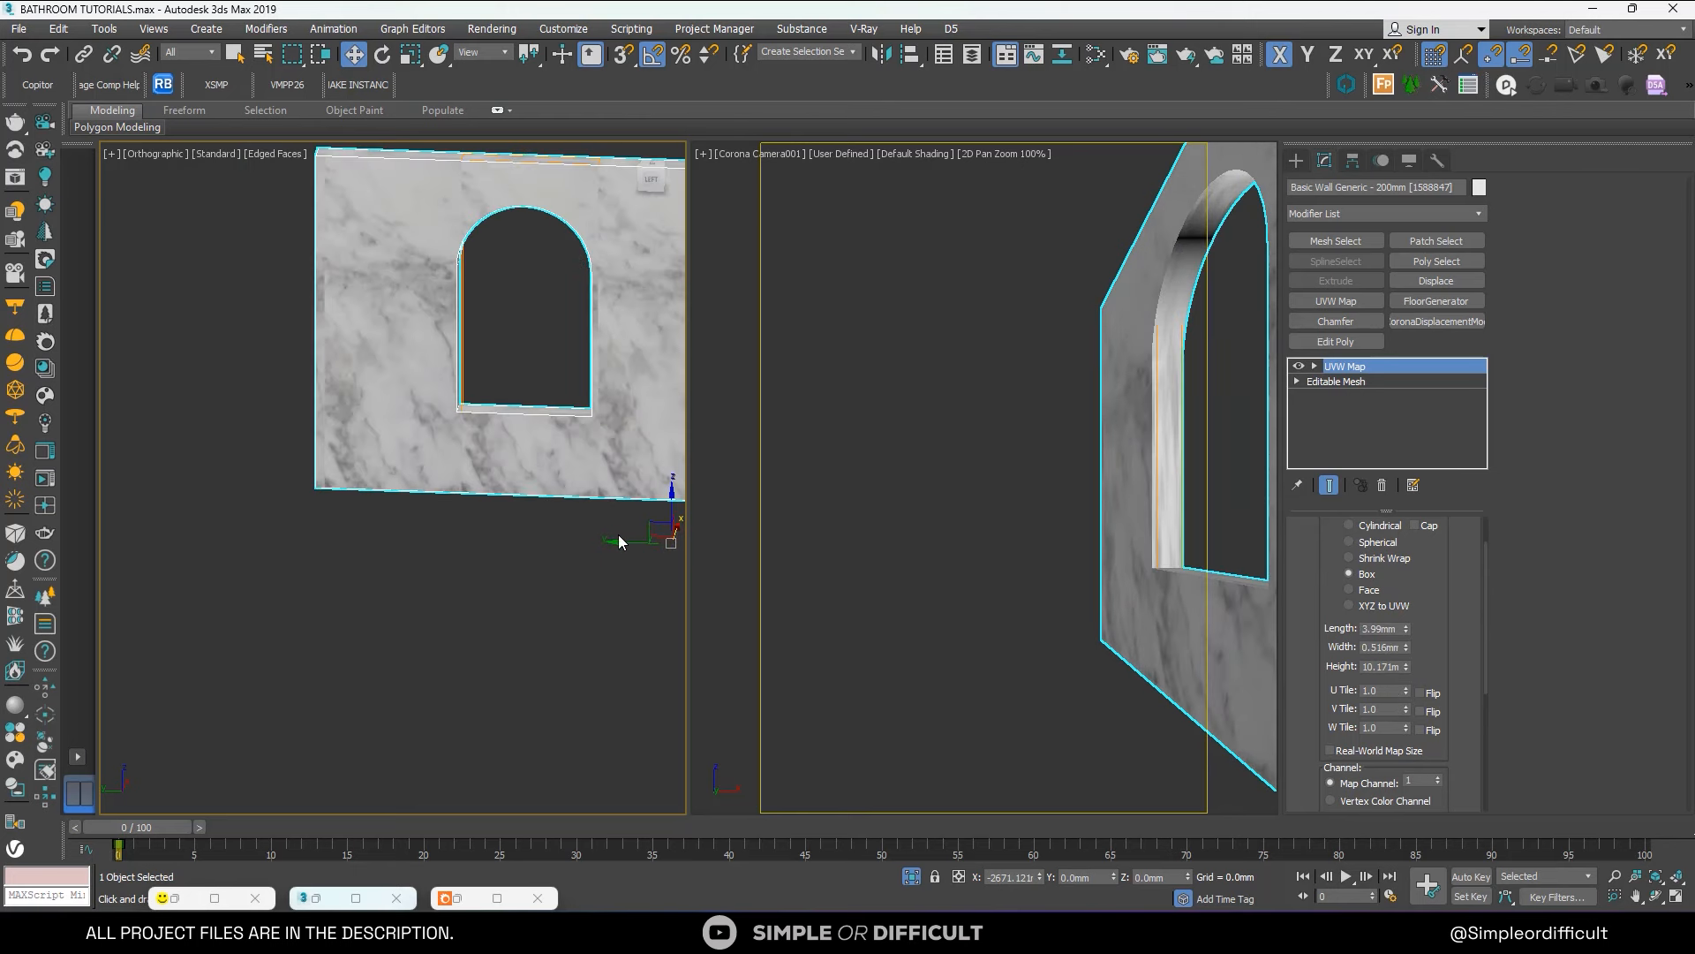
# Shift the window wall's UVW Map gizmo along the Y axis to reposition the marble veining.
pyautogui.click(1315, 366)
pyautogui.click(1345, 381)
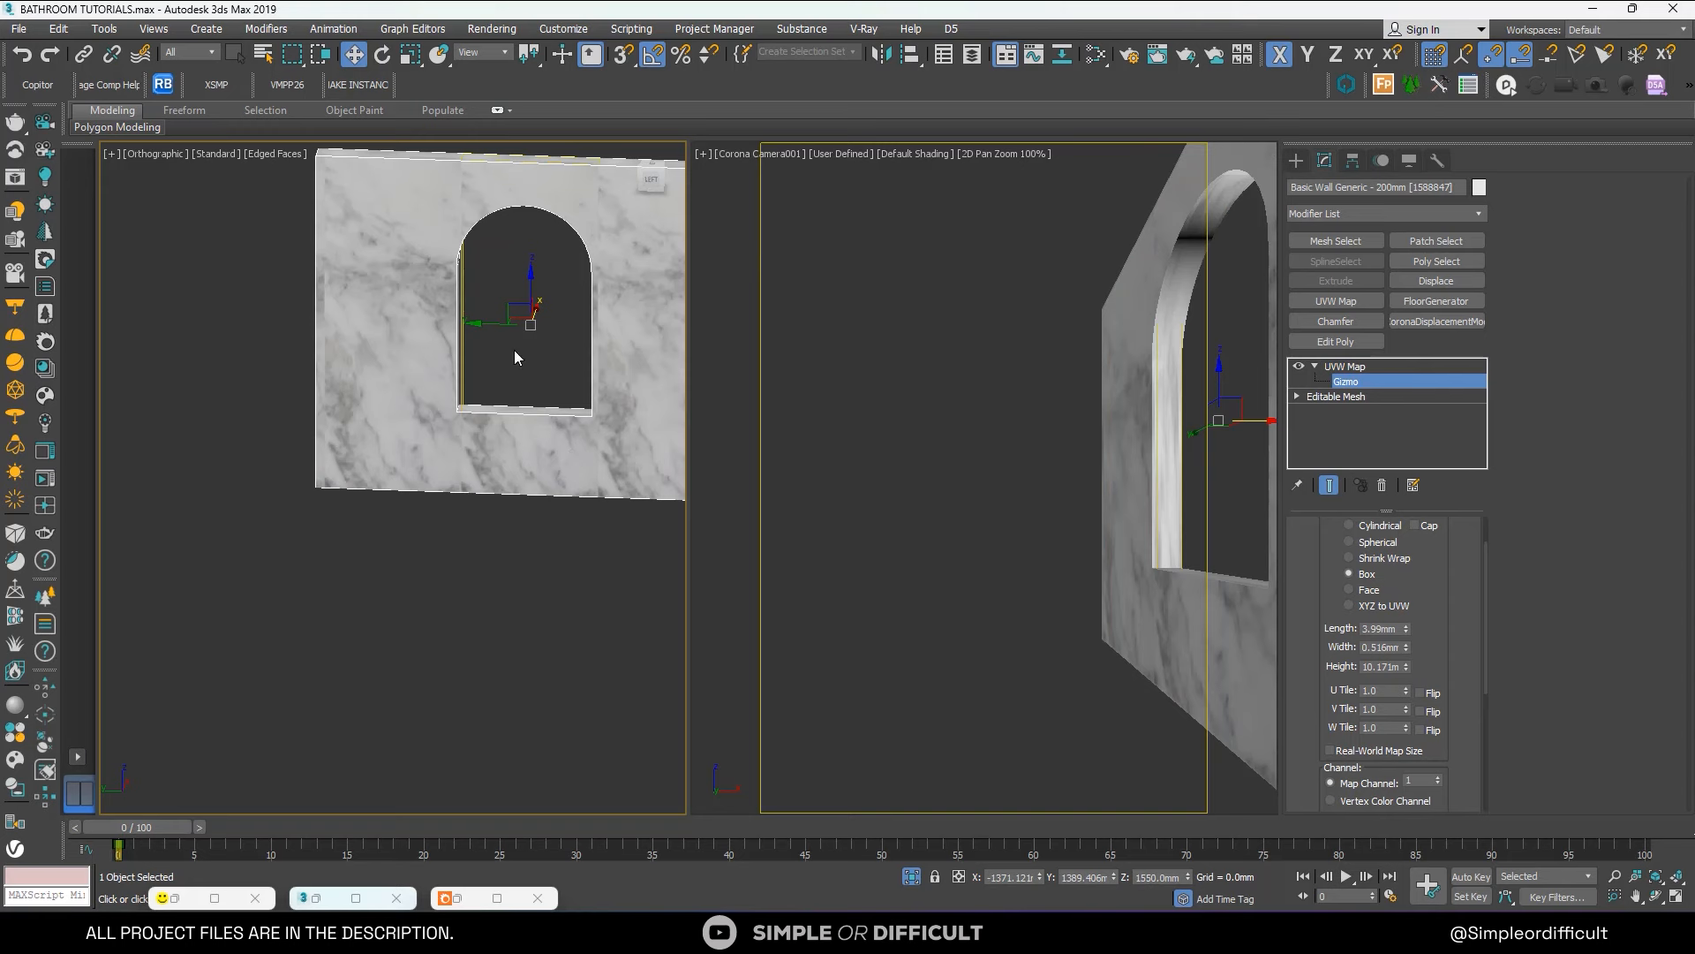
pyautogui.moveTo(484, 325); pyautogui.dragTo(337, 318)
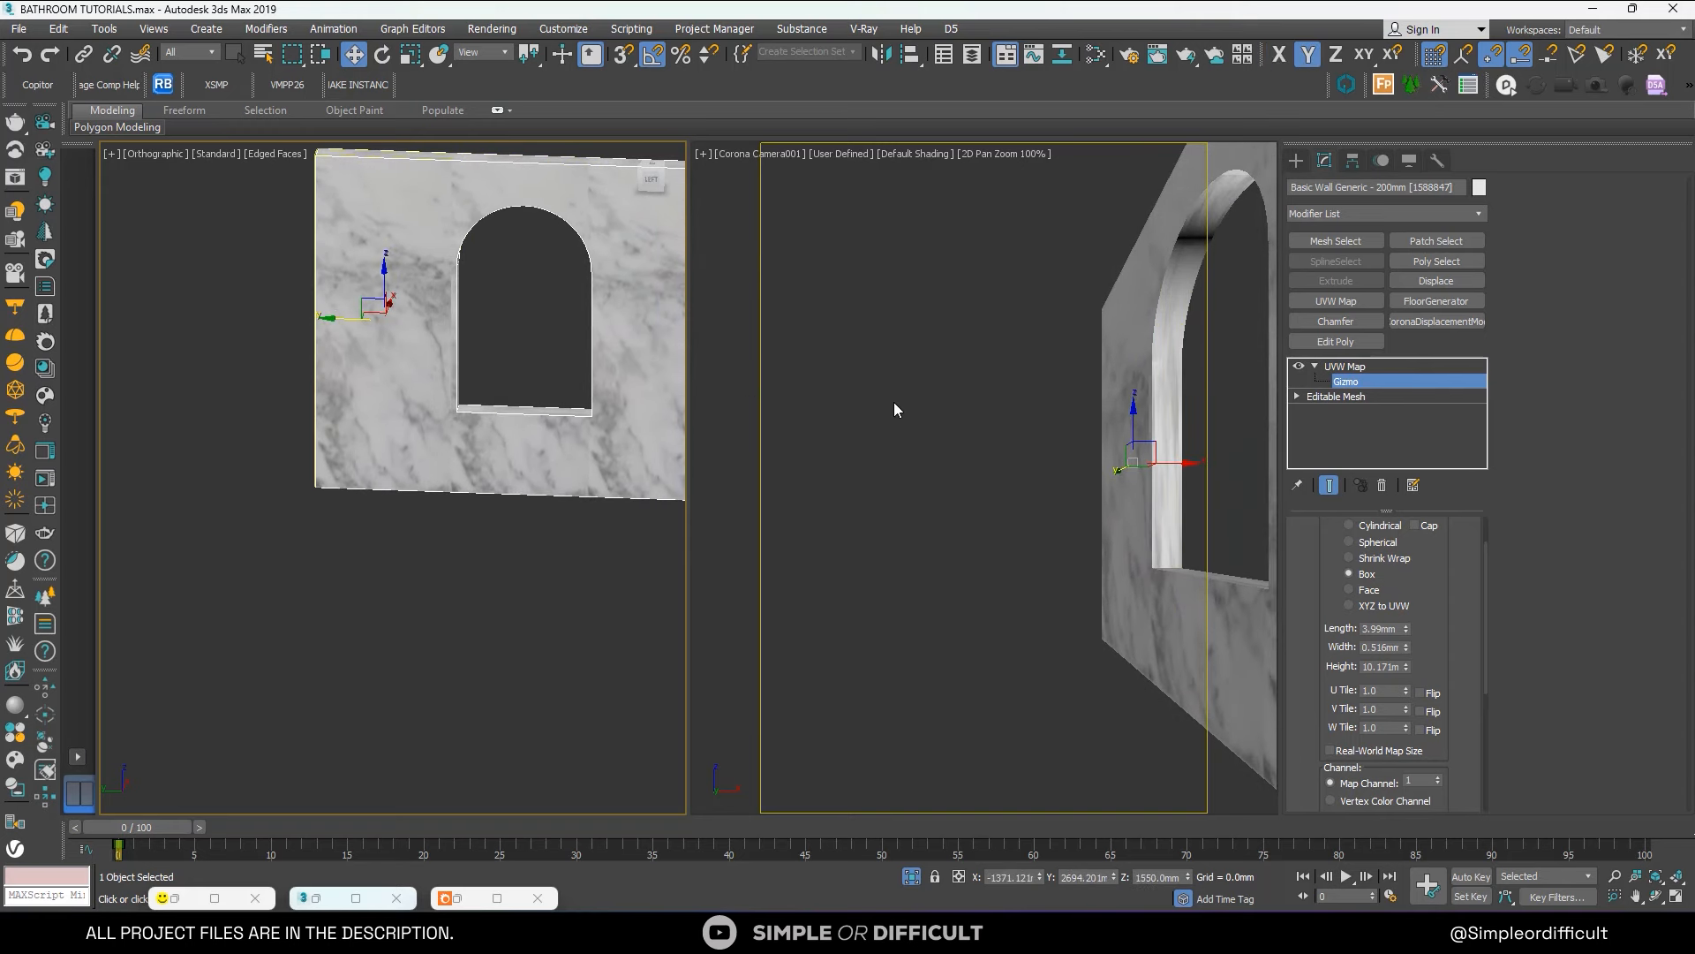
pyautogui.click(960, 413)
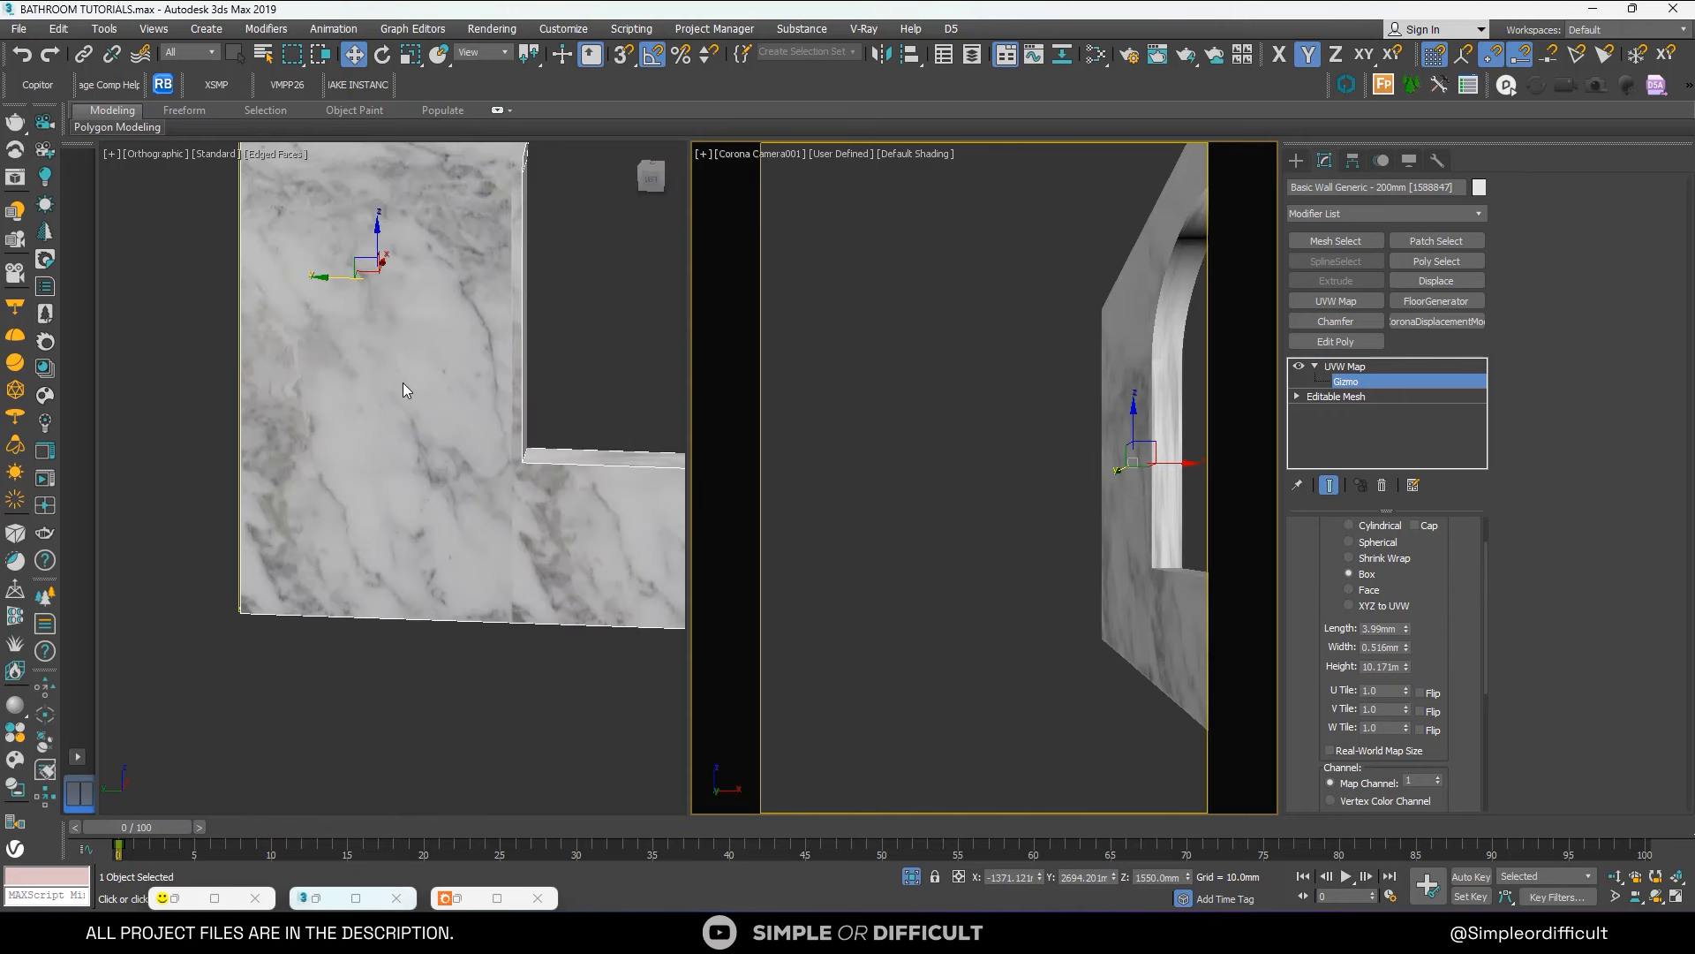
pyautogui.scroll(-2, 402, 390)
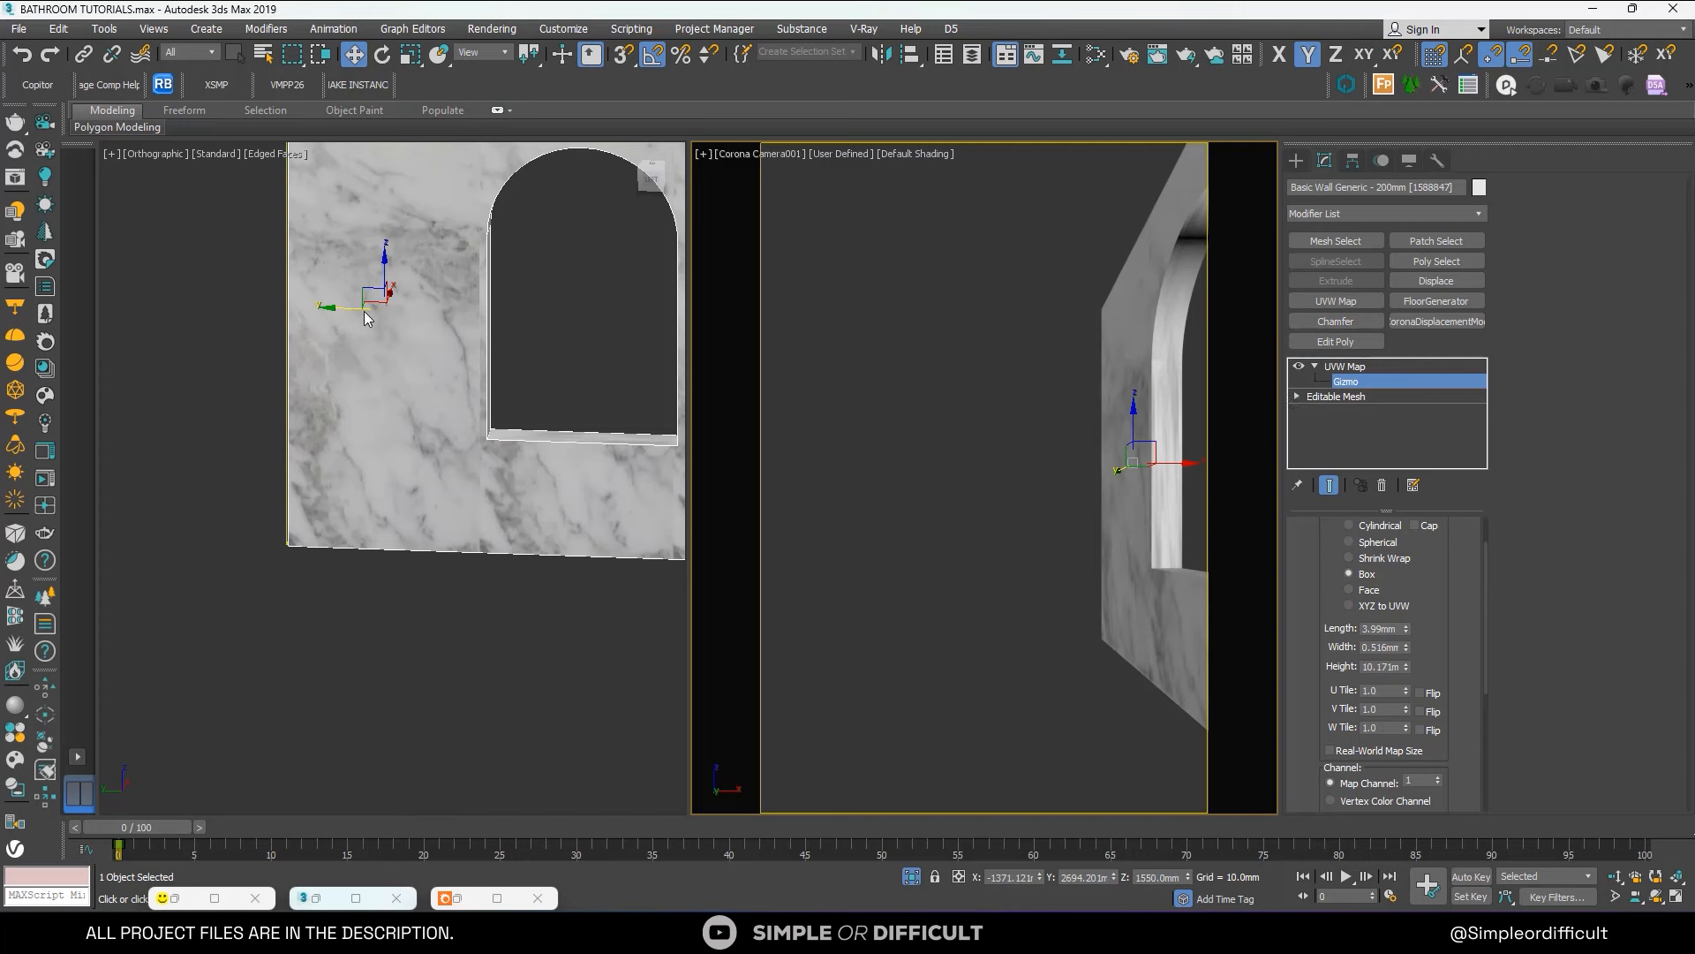
pyautogui.middleClick(328, 307)
pyautogui.moveTo(331, 308); pyautogui.dragTo(370, 357)
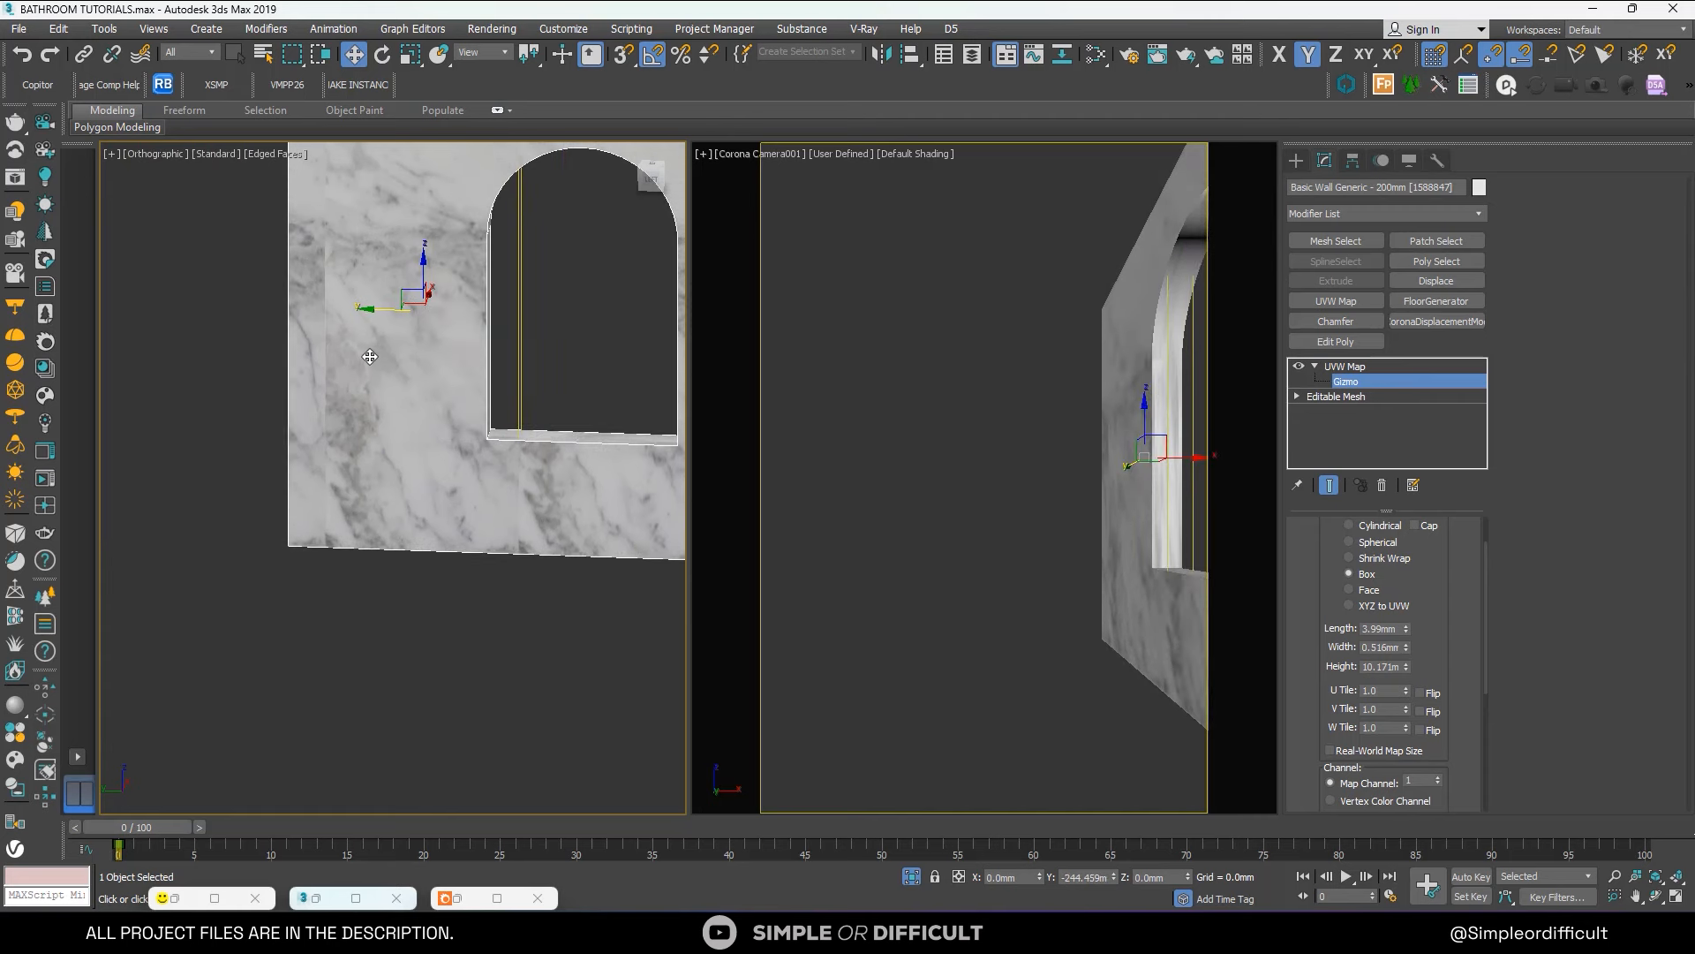
# Exit isolation, nudge the wall's mapping gizmo farther along Y against the full bathroom view, and leave gizmo editing.
pyautogui.click(913, 877)
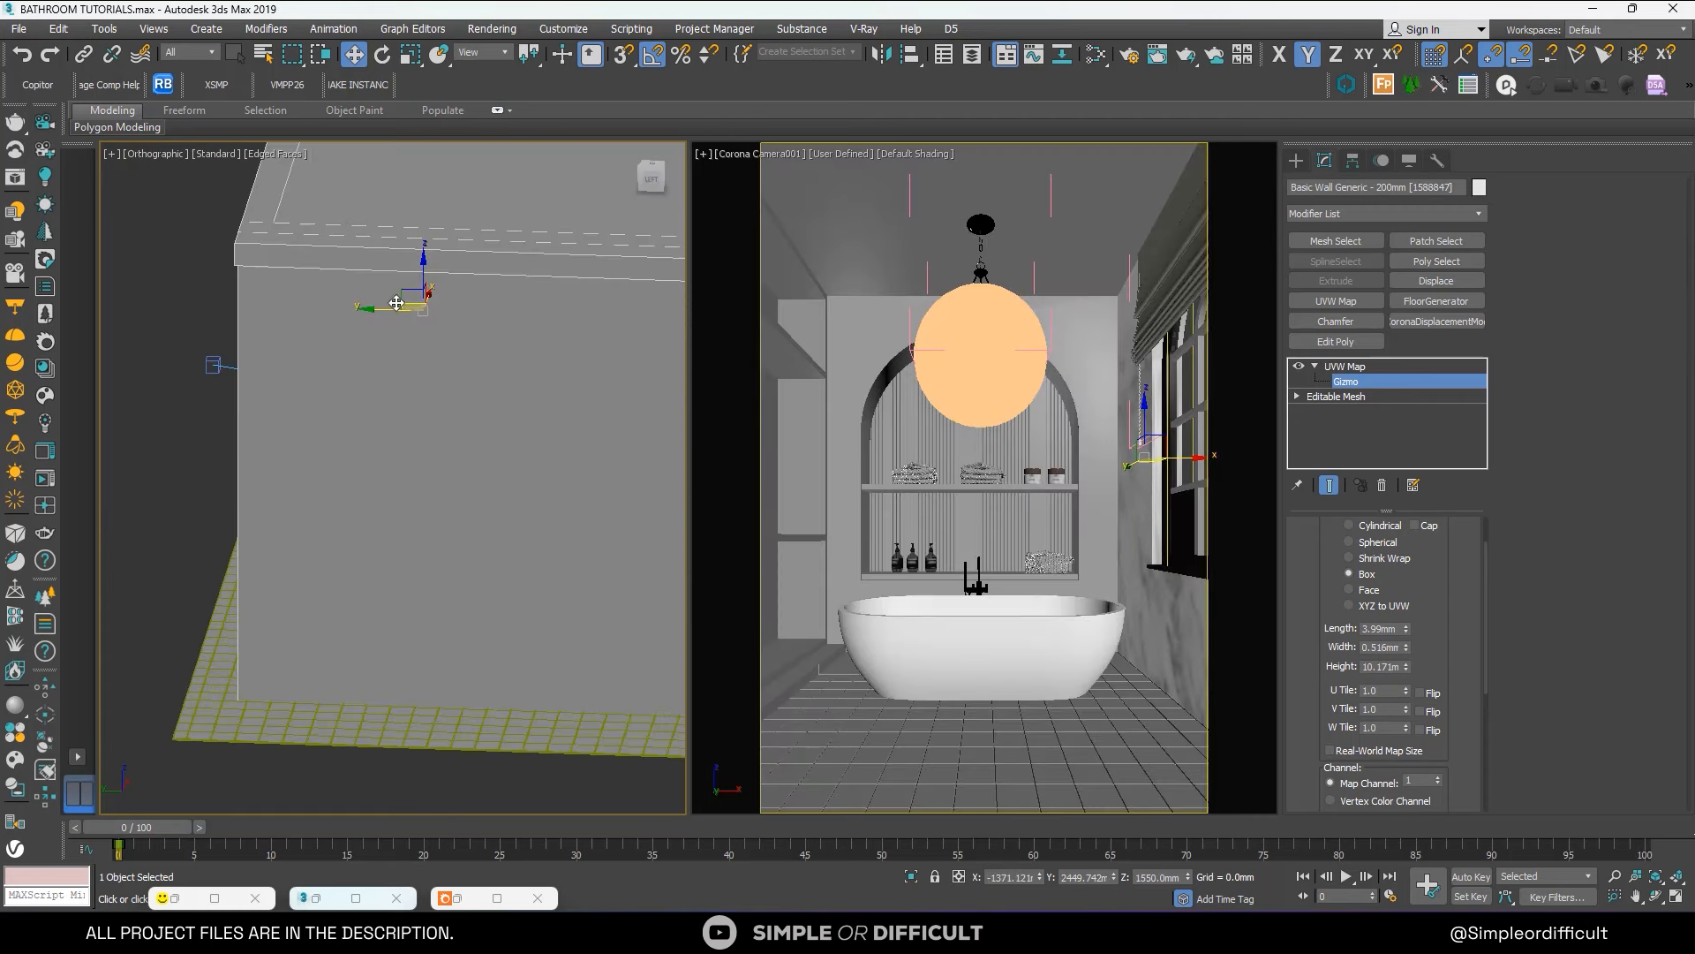
pyautogui.moveTo(372, 308)
pyautogui.mouseDown()
pyautogui.moveTo(415, 311)
pyautogui.moveTo(393, 311)
pyautogui.mouseUp()
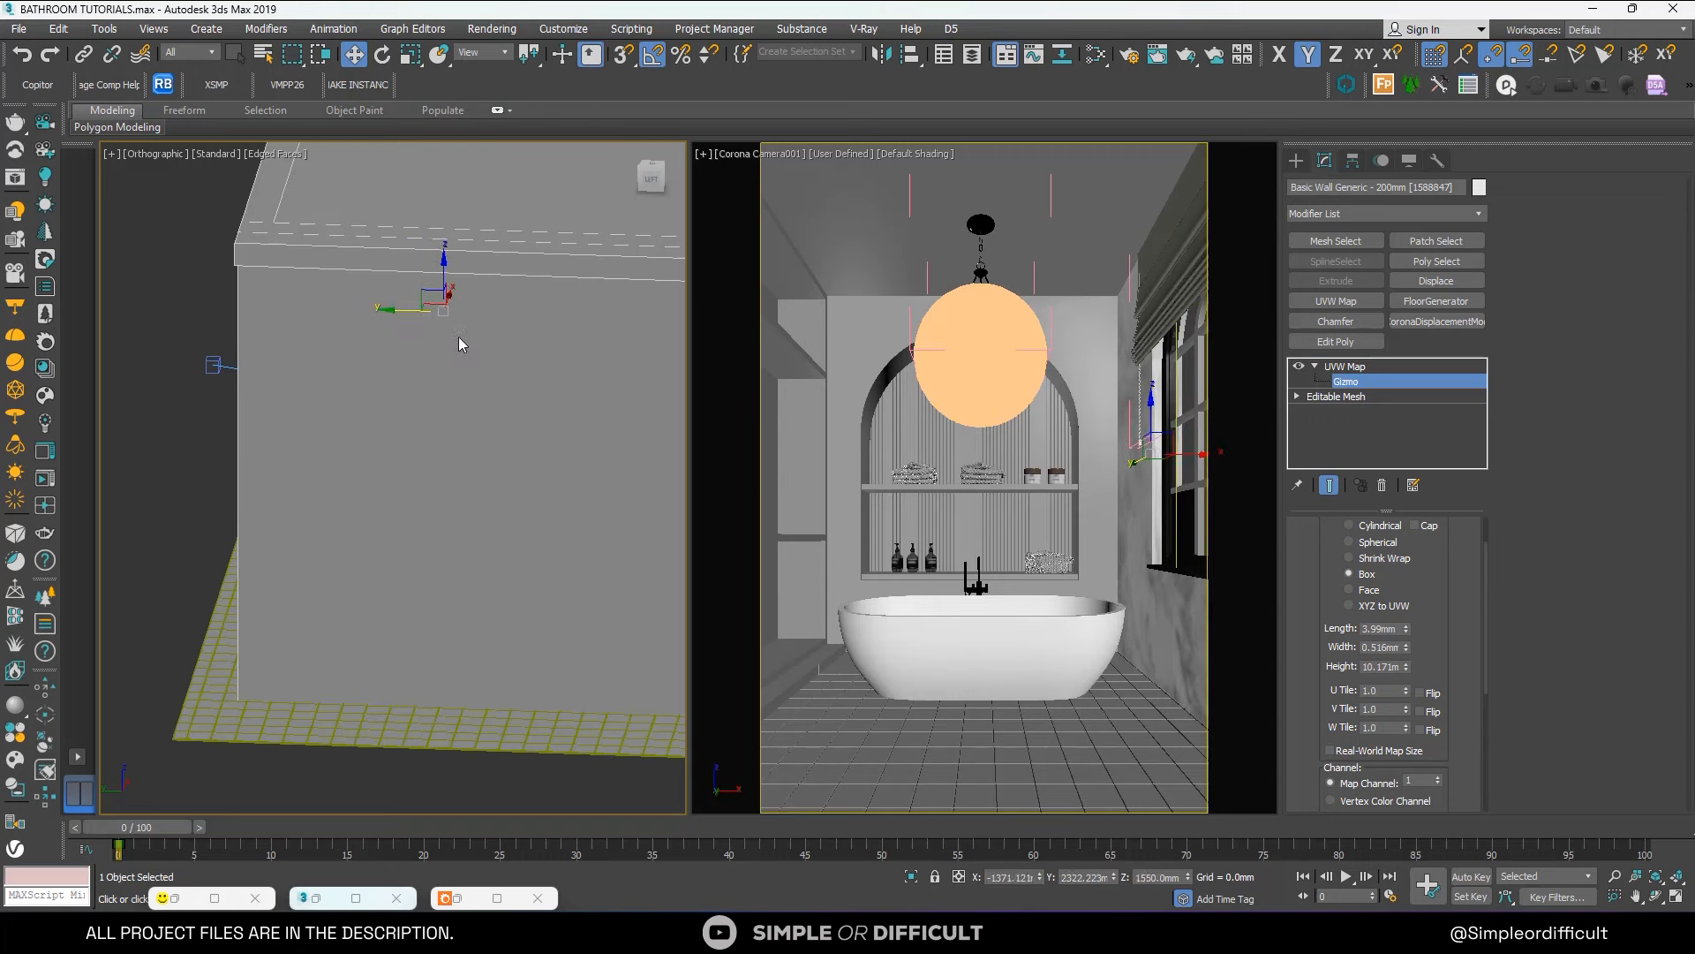
pyautogui.click(1297, 161)
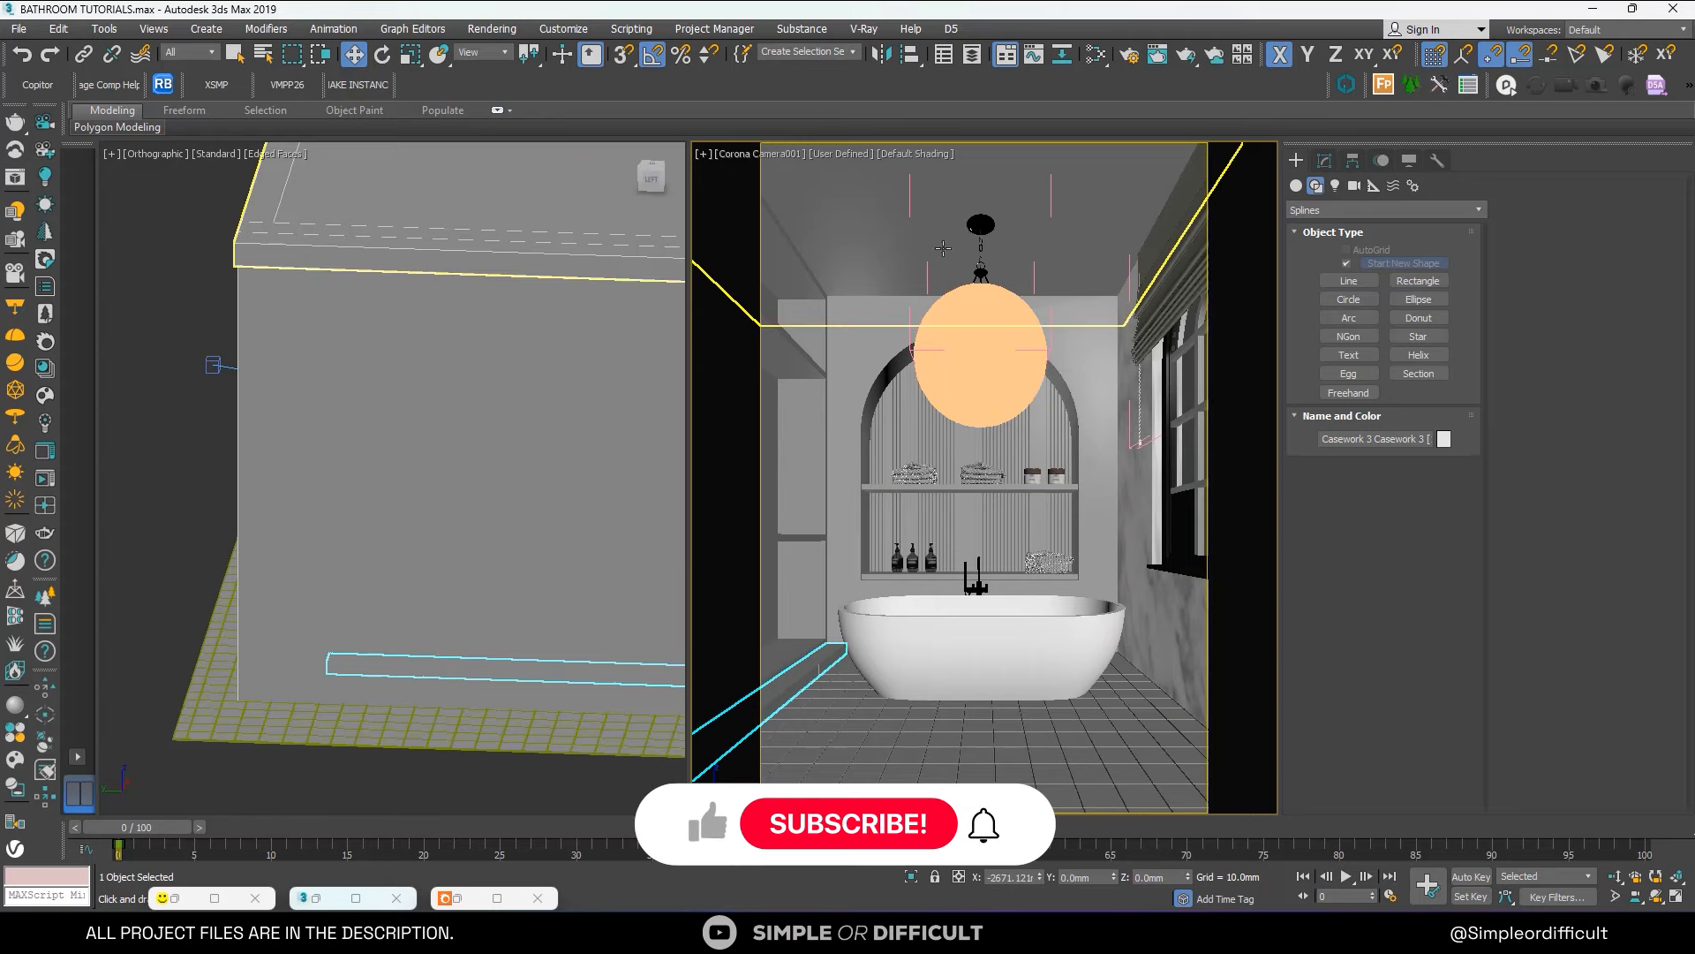
# Assign the marble material to the low casework ledge along the wall opposite the window and isolate the ledge.
pyautogui.click(1096, 55)
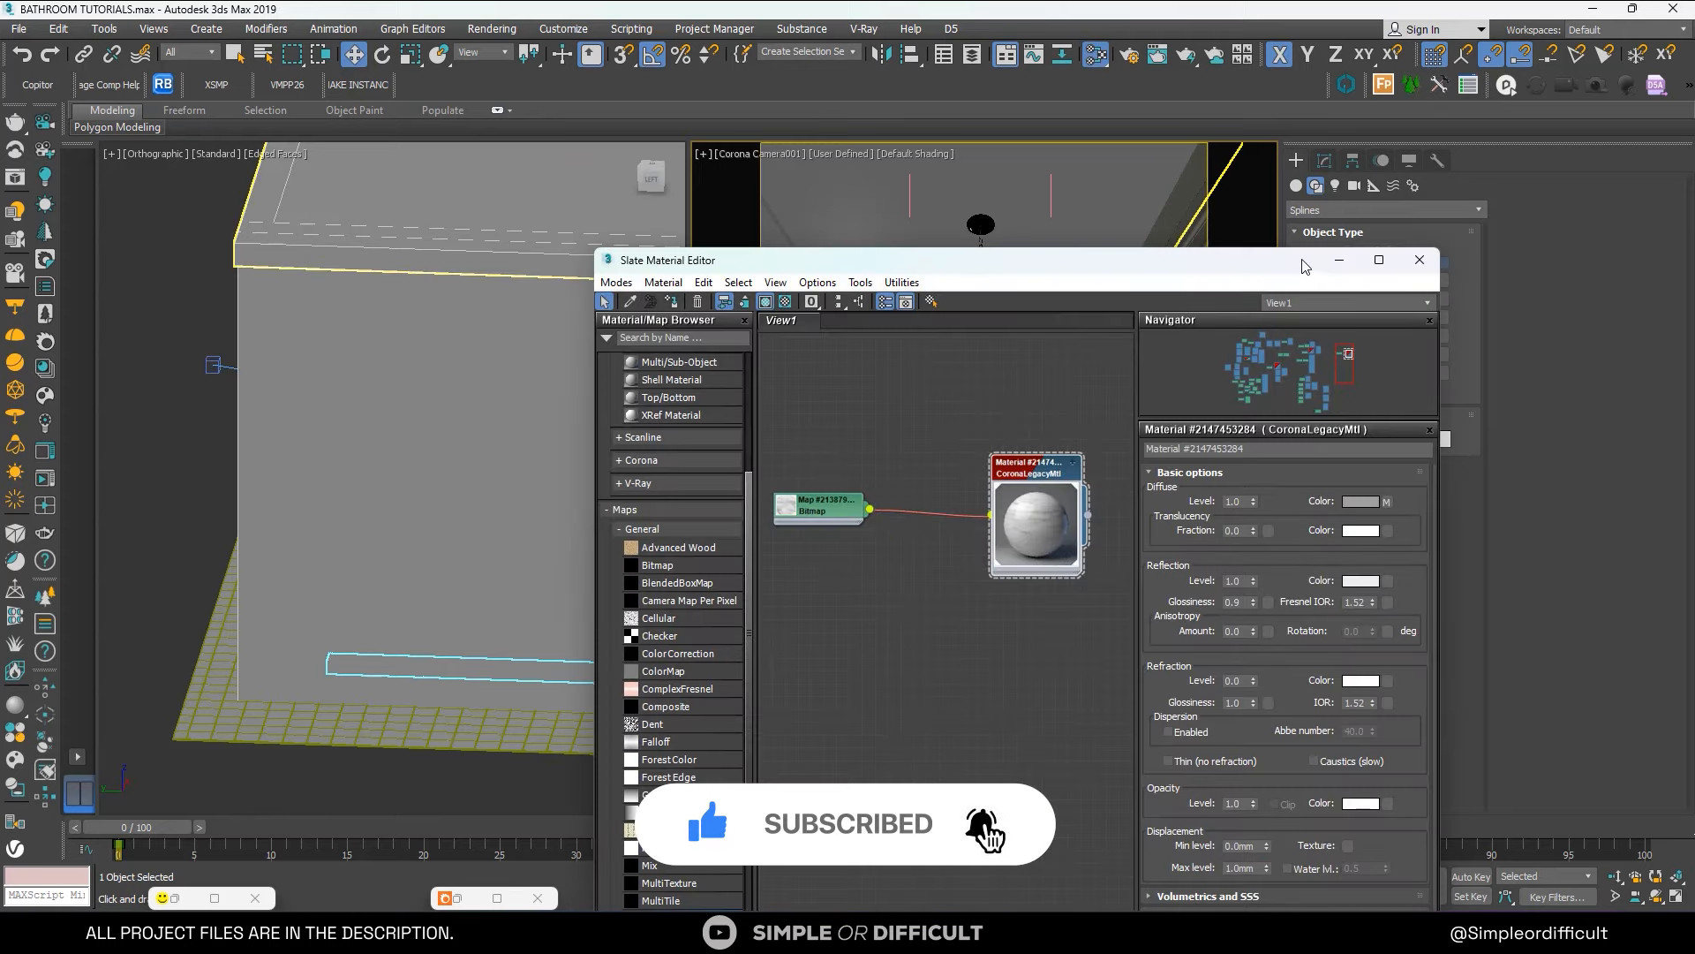
pyautogui.click(1340, 260)
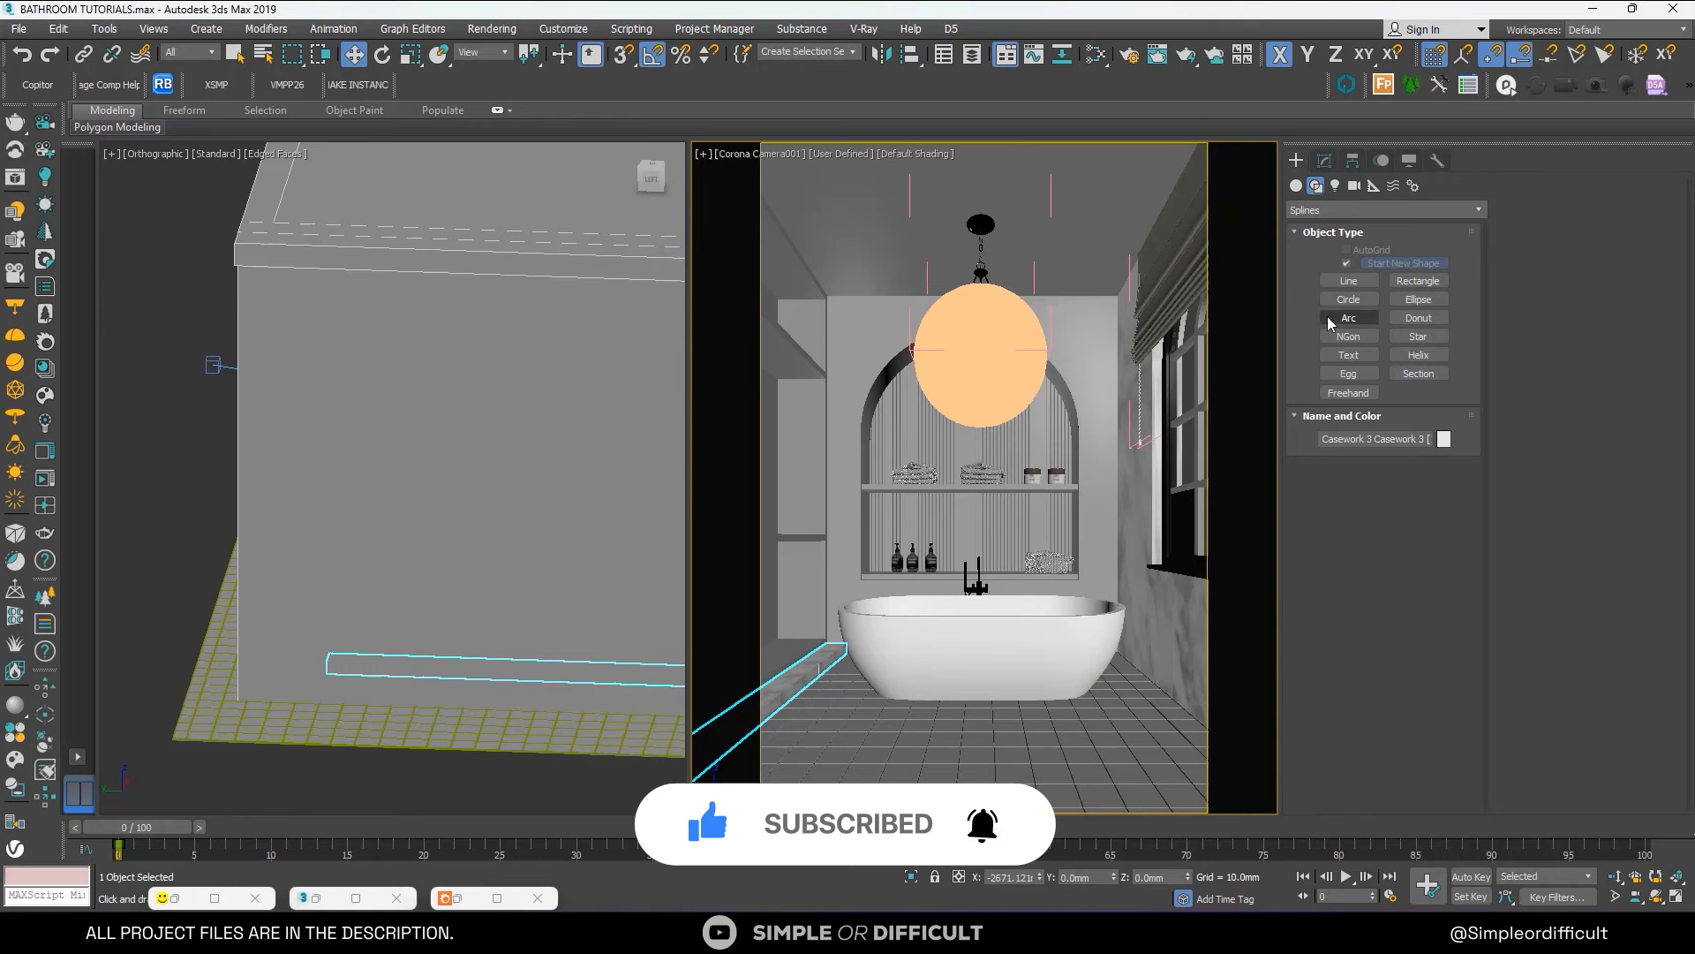
pyautogui.click(1324, 159)
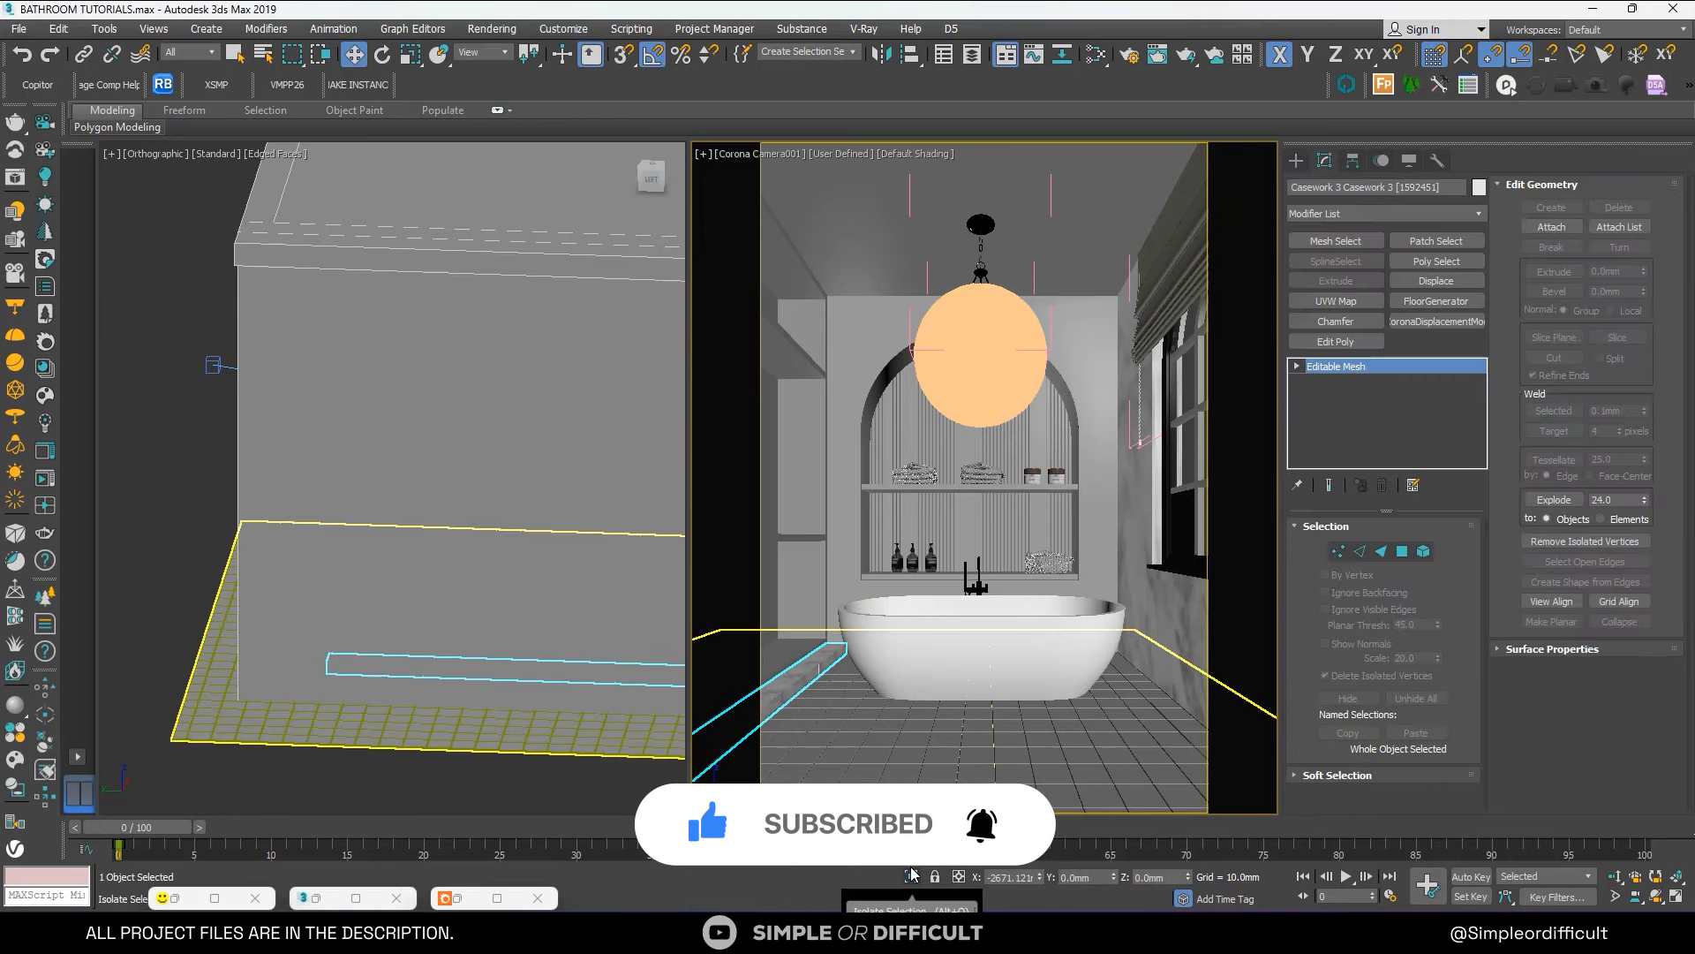
pyautogui.click(912, 874)
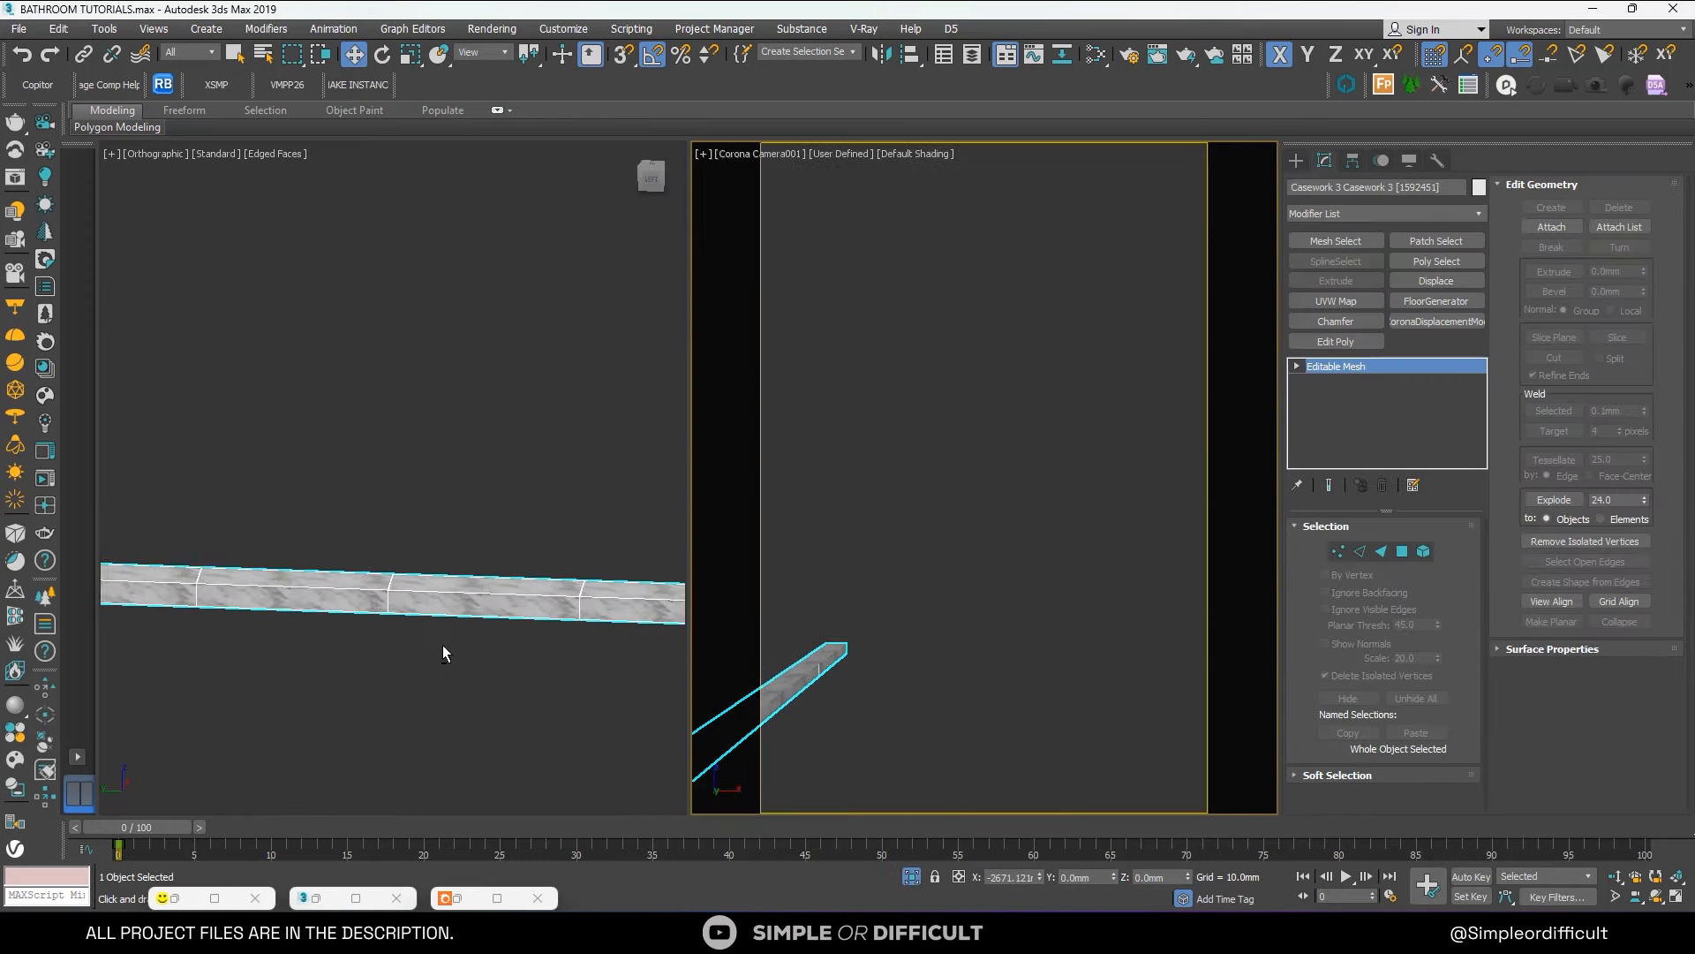
# Add a UVW Map modifier with Box mapping to the isolated casework ledge.
pyautogui.keyDown('alt'); pyautogui.moveTo(443, 654); pyautogui.dragTo(489, 481, button='middle'); pyautogui.keyUp('alt')
pyautogui.scroll(6, 383, 646)
pyautogui.scroll(-3, 388, 645)
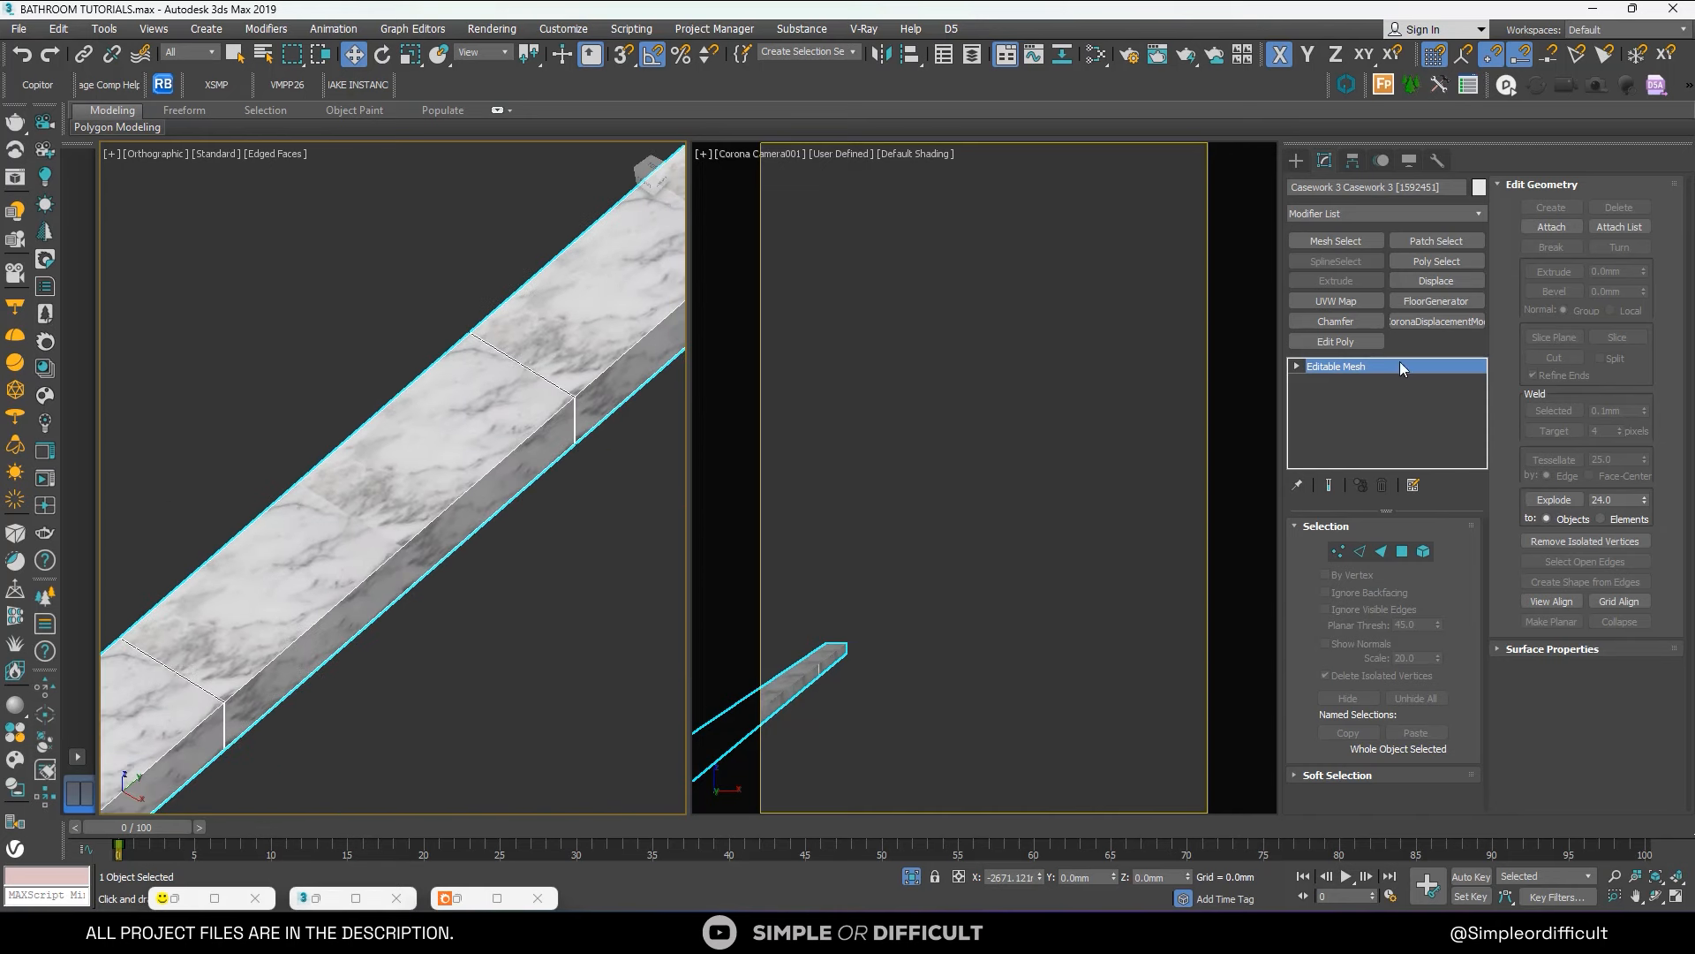
pyautogui.click(1335, 300)
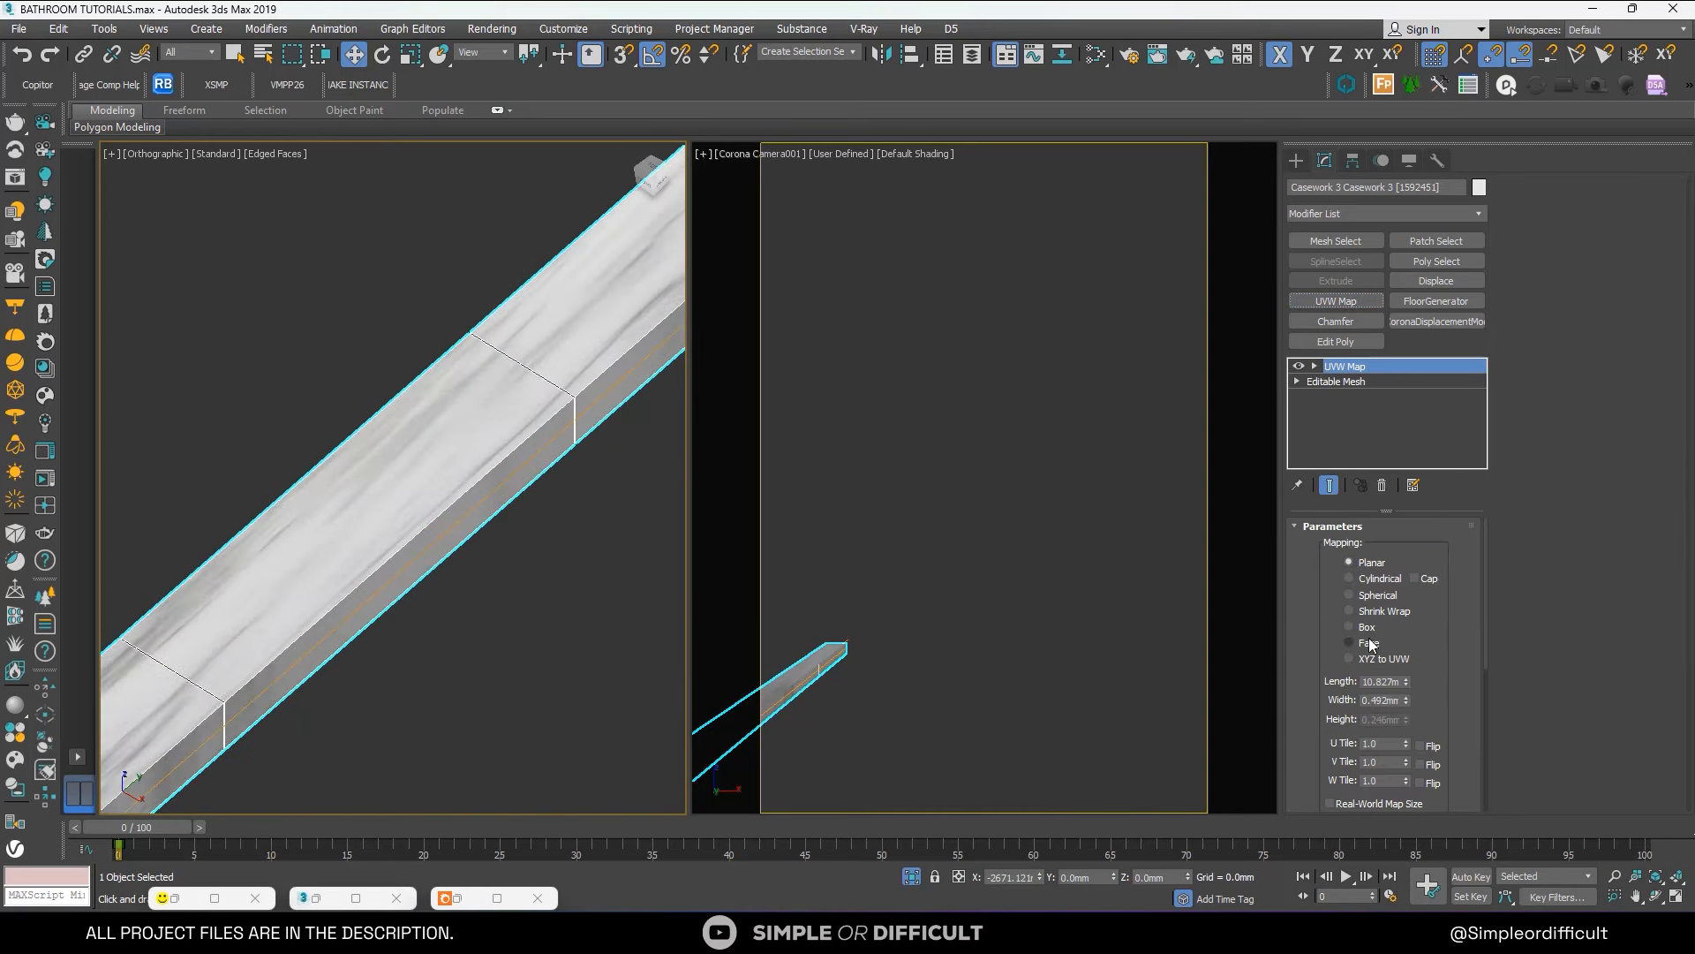
pyautogui.click(1364, 627)
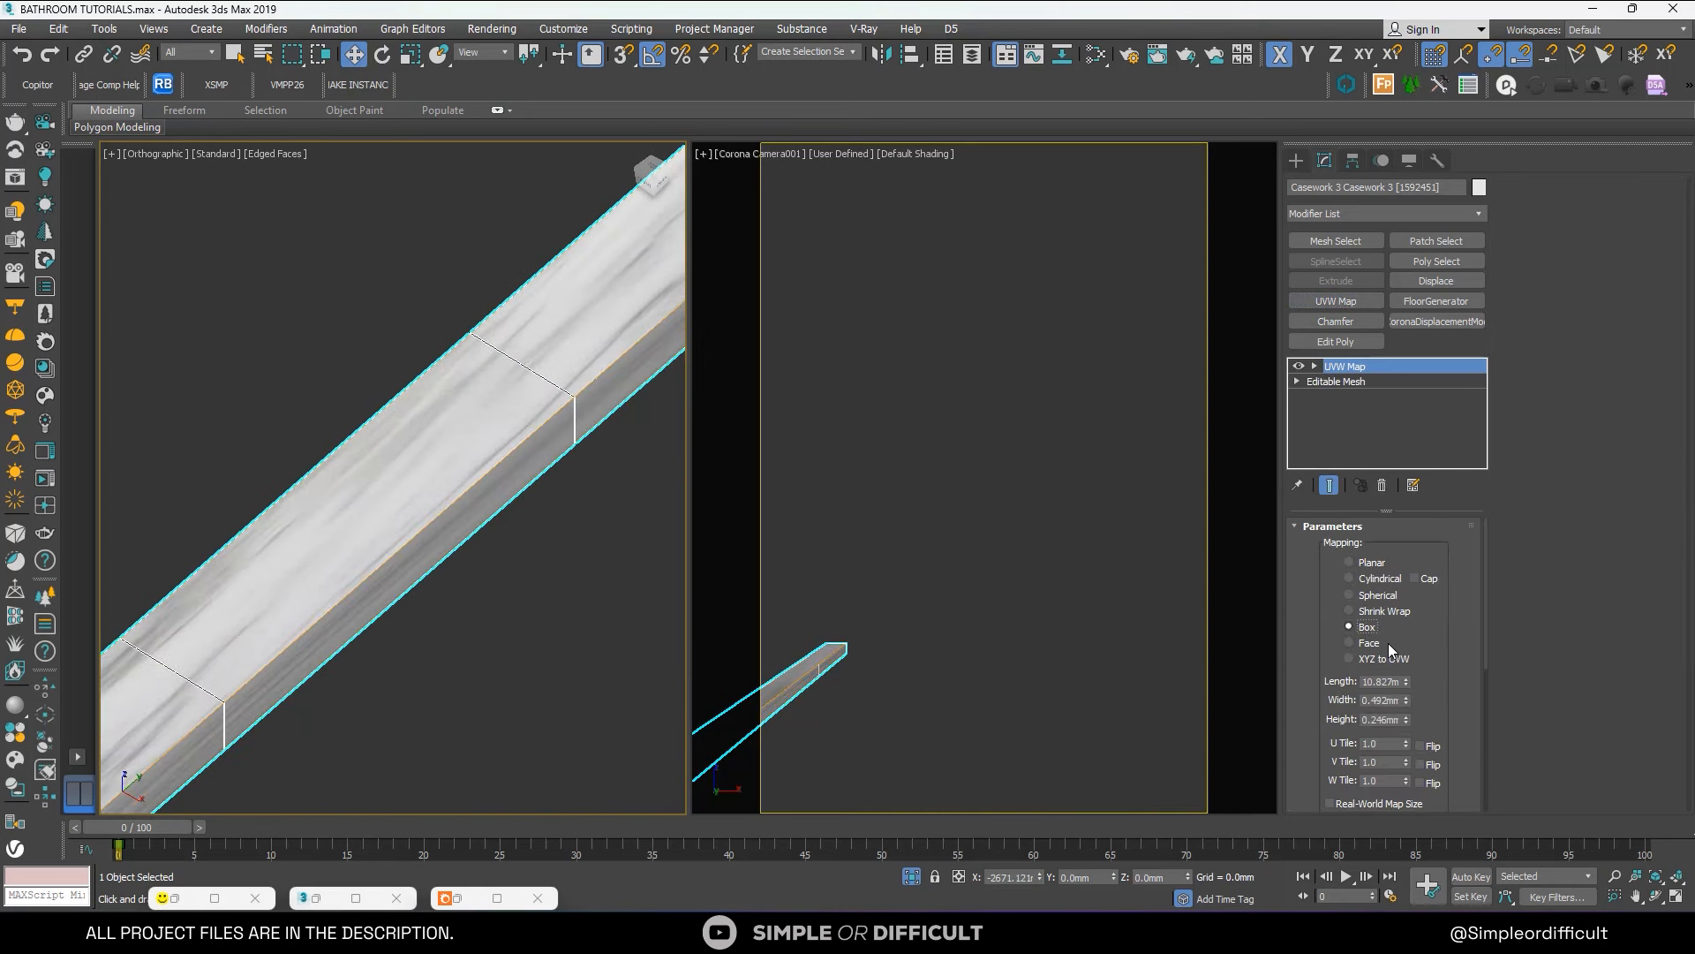
# Try Real-World Map Size on the ledge's box mapping and compare the marble with the modifier switched off.
pyautogui.click(1334, 803)
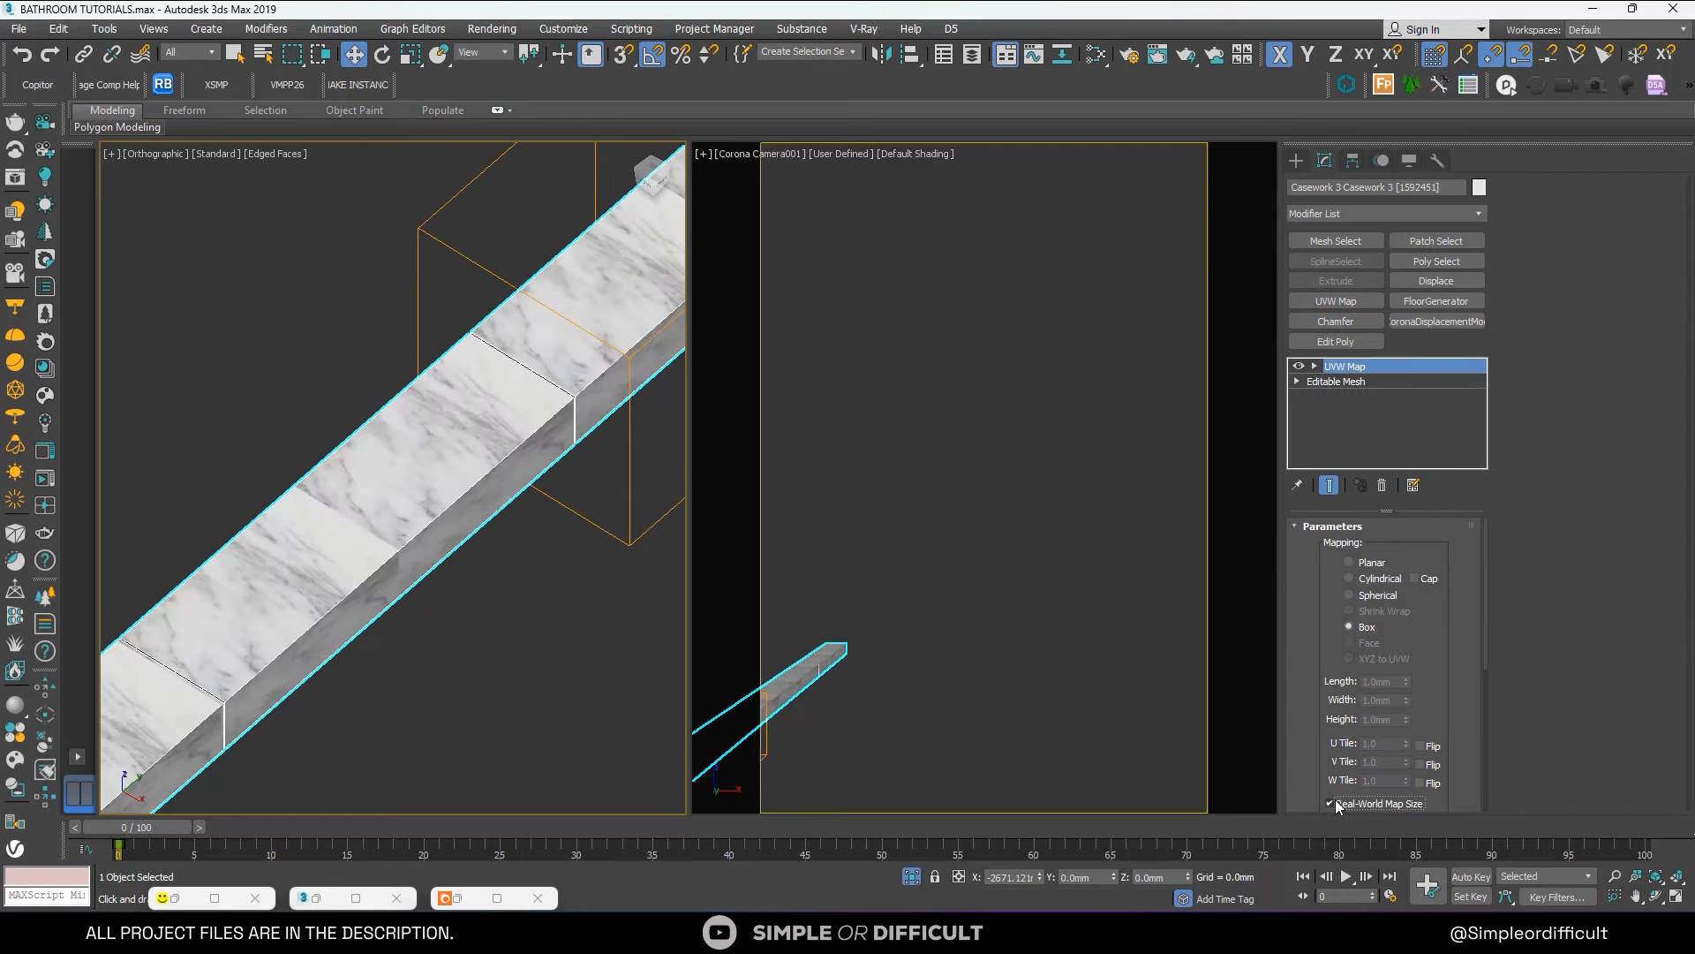
pyautogui.scroll(-3, 485, 353)
pyautogui.moveTo(472, 445)
pyautogui.keyDown('alt'); pyautogui.mouseDown(button='middle')
pyautogui.moveTo(435, 412)
pyautogui.moveTo(446, 462)
pyautogui.mouseUp(button='middle'); pyautogui.keyUp('alt')
pyautogui.scroll(3, 612, 204)
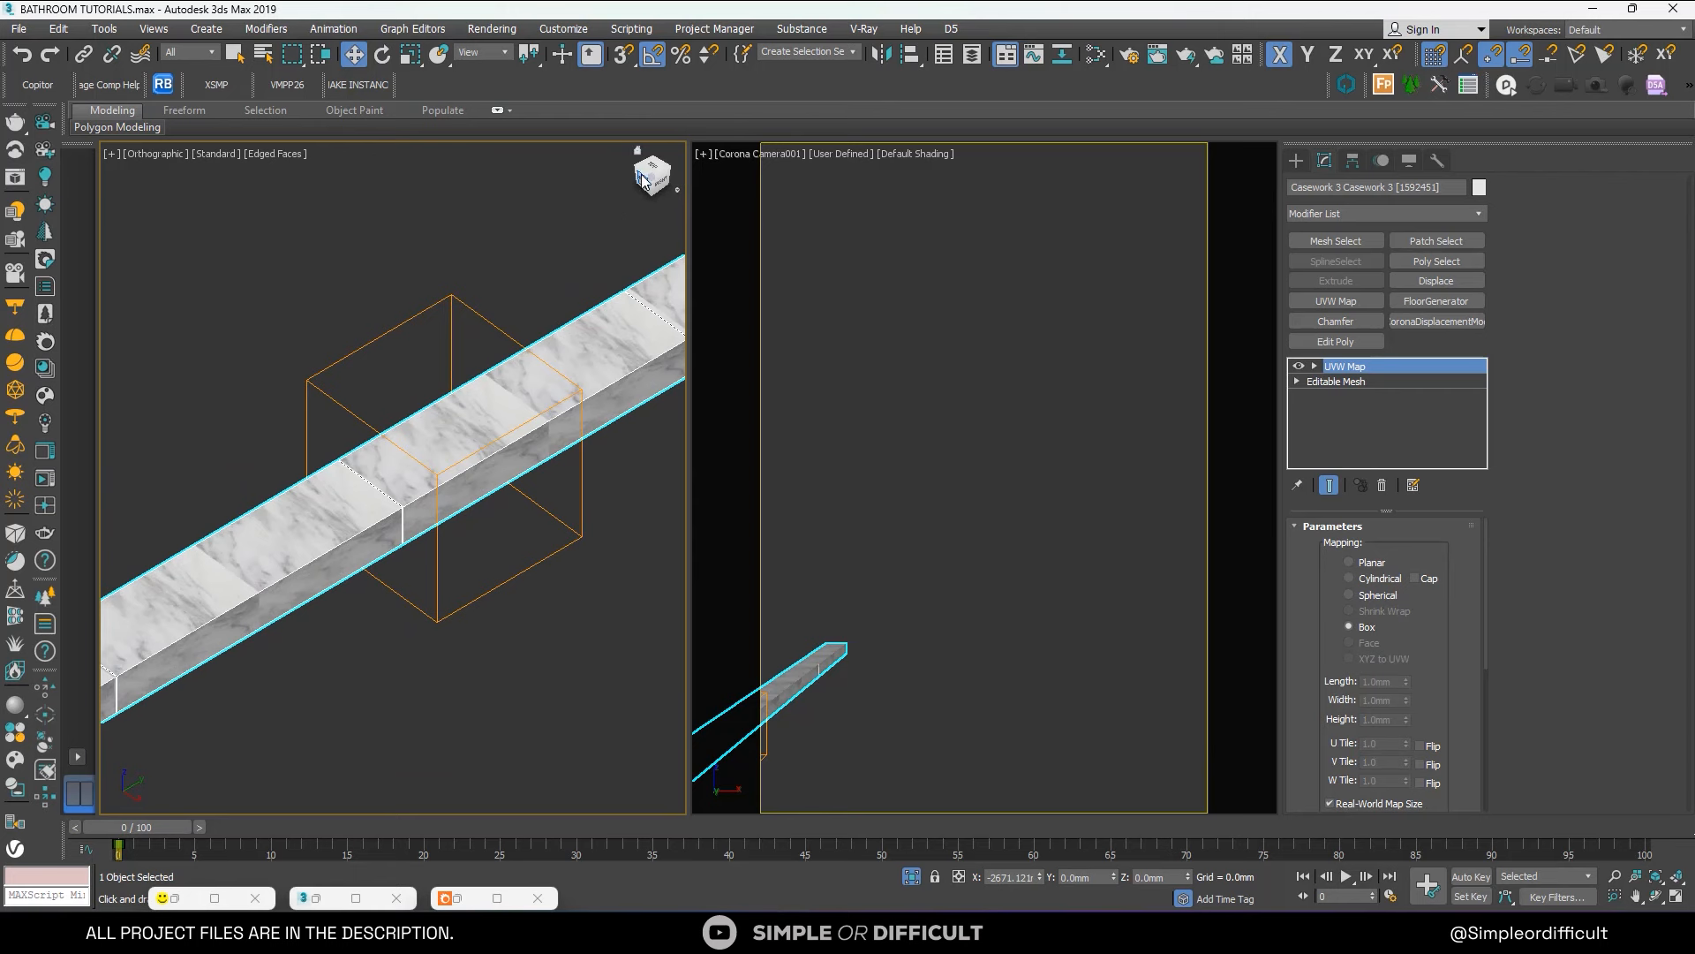
pyautogui.click(1300, 366)
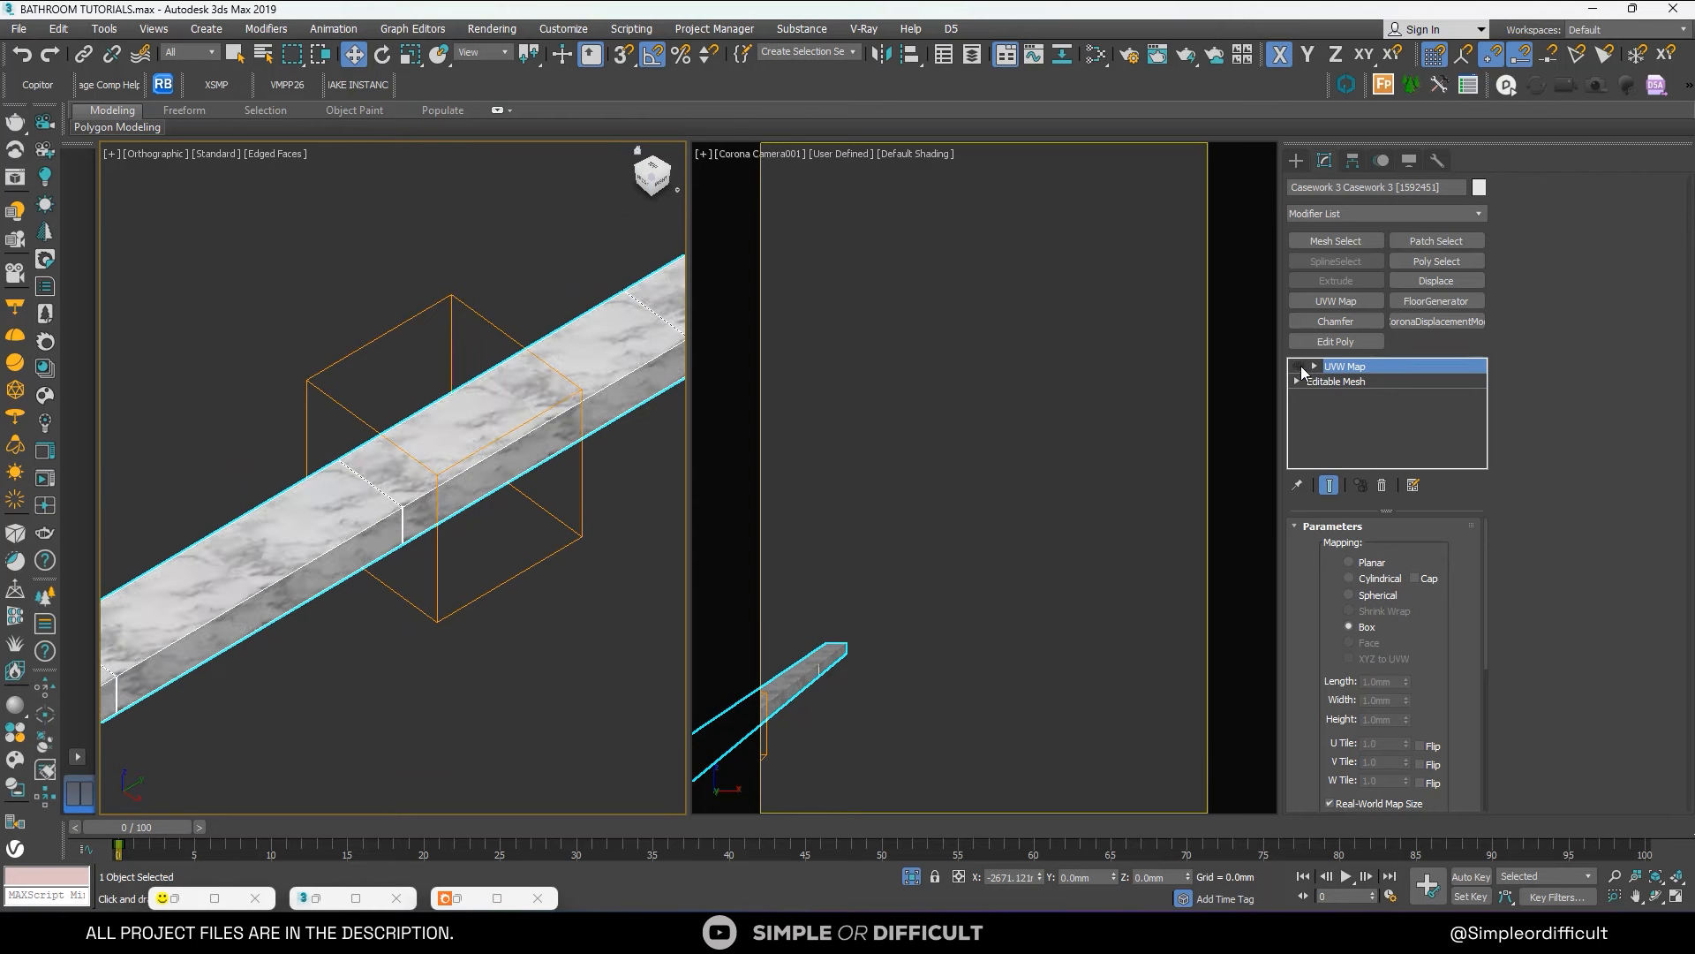
pyautogui.click(1300, 366)
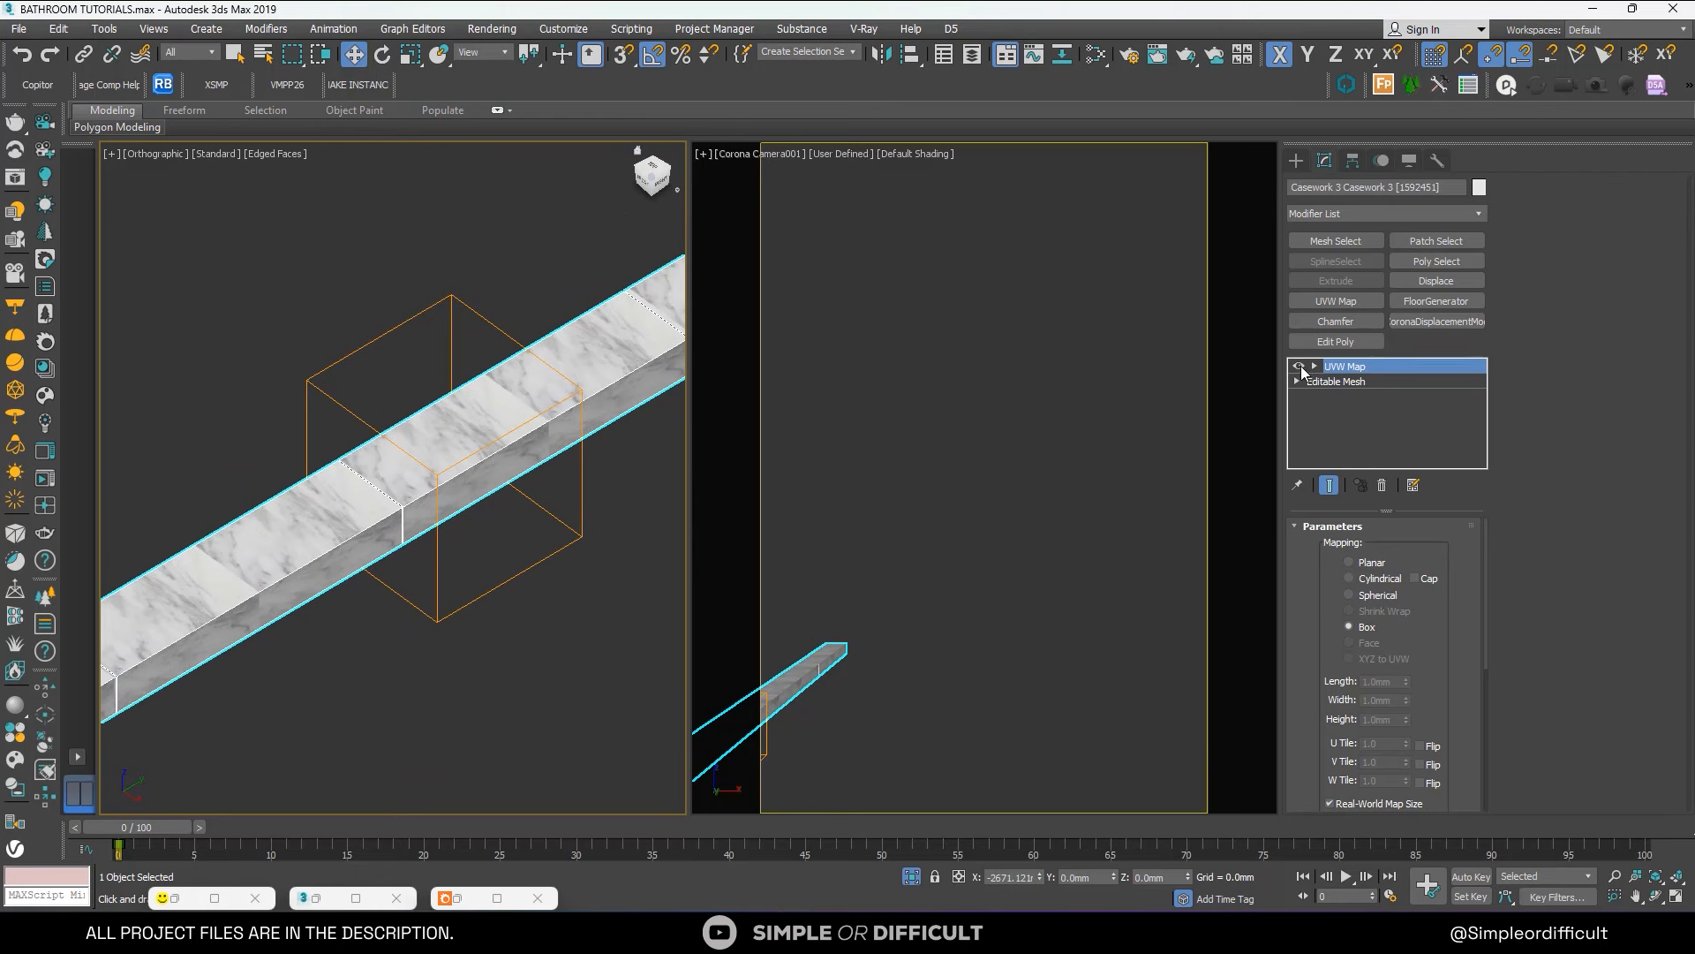
pyautogui.click(1332, 804)
# Reduce the ledge's box mapping to about 1.191 mm length and 0.472 mm width.
pyautogui.press('z')
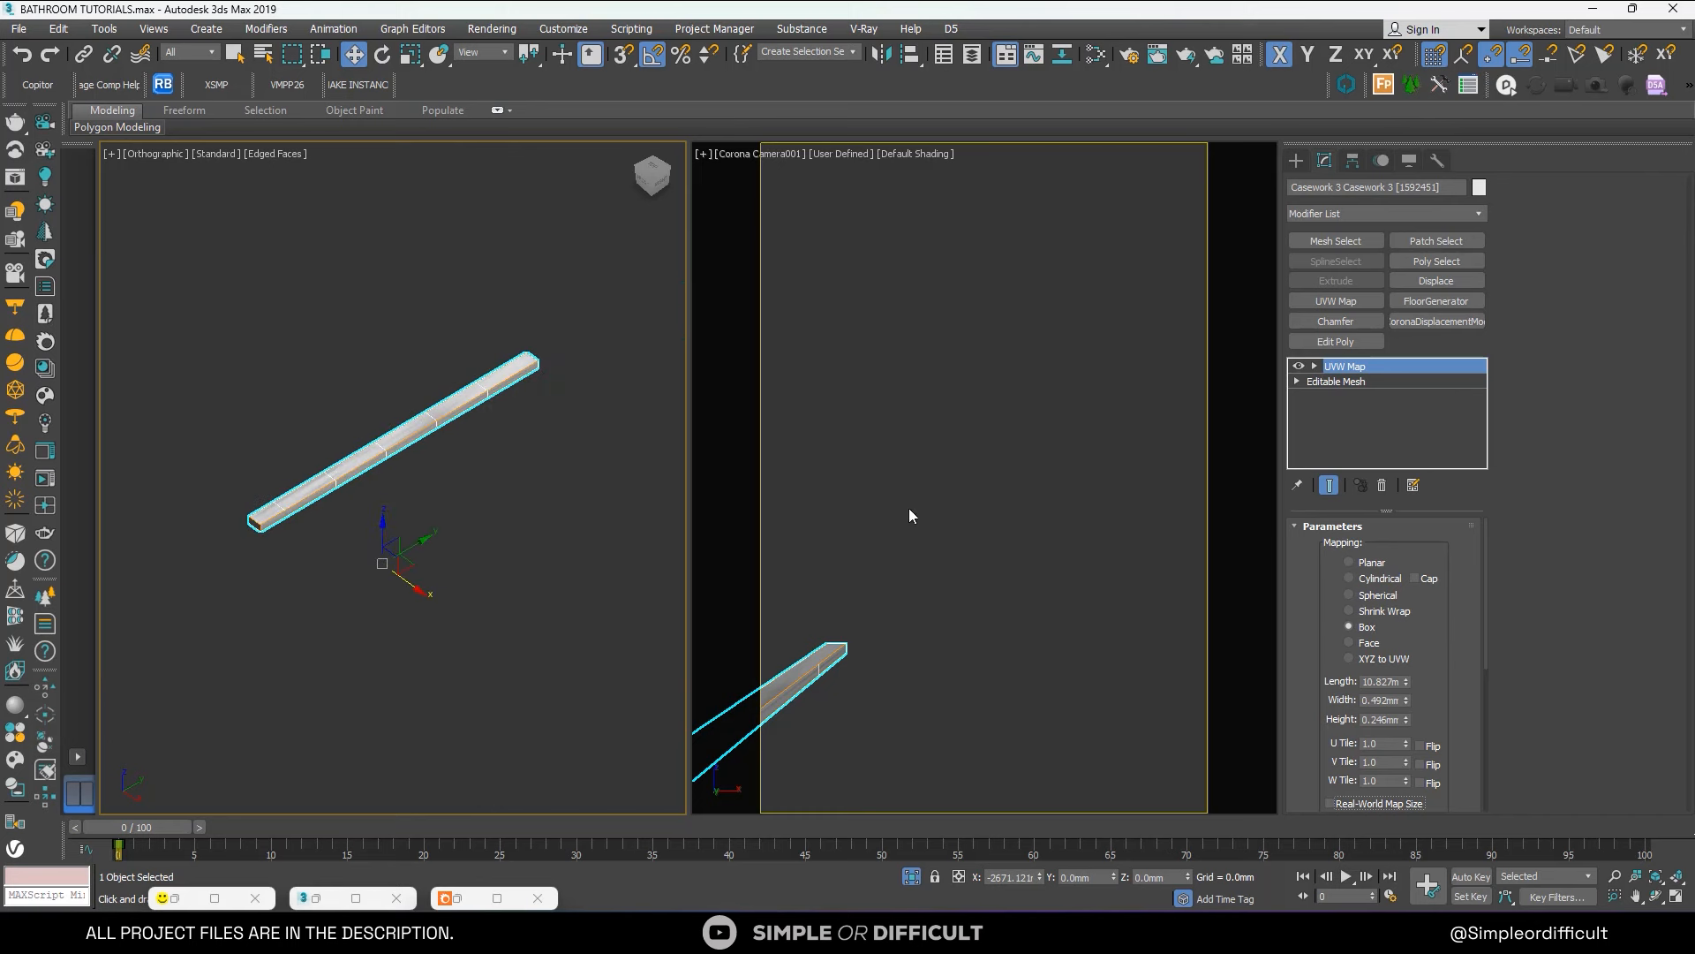
pyautogui.click(1408, 700)
pyautogui.moveTo(1409, 695); pyautogui.dragTo(1401, 761)
pyautogui.scroll(8, 399, 439)
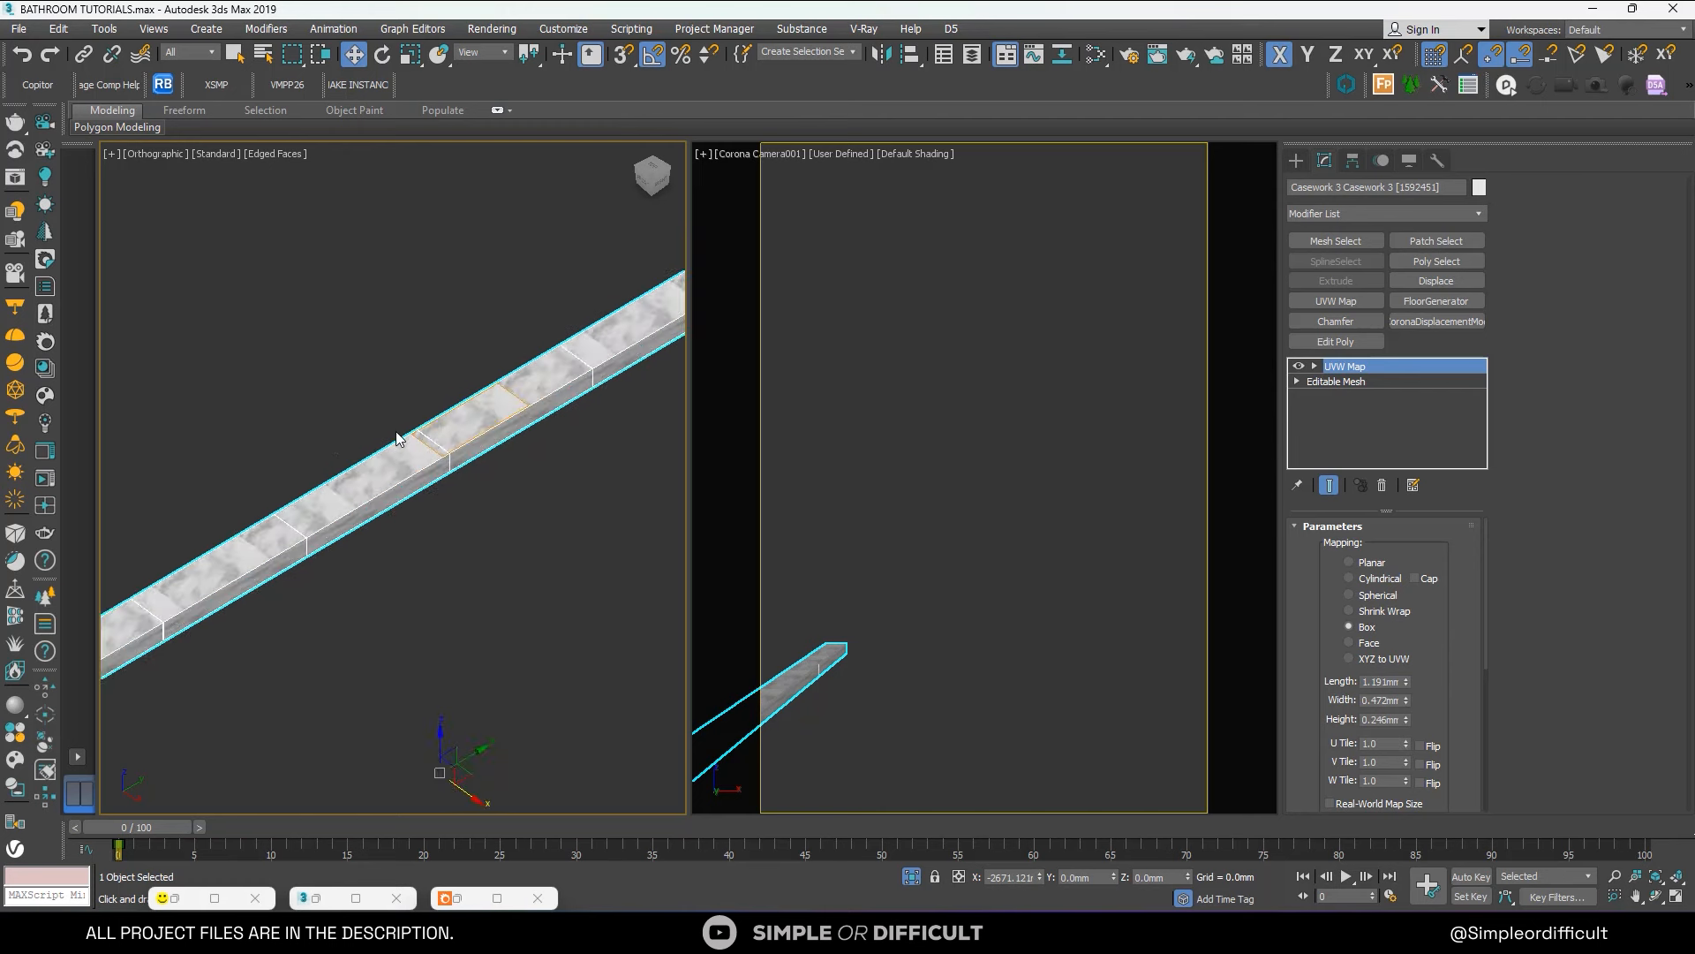
# Rotate the ledge's UVW Map gizmo -90 degrees about Z in the Top view and check the marble direction in 3D.
pyautogui.scroll(-2, 317, 524)
pyautogui.press('t')
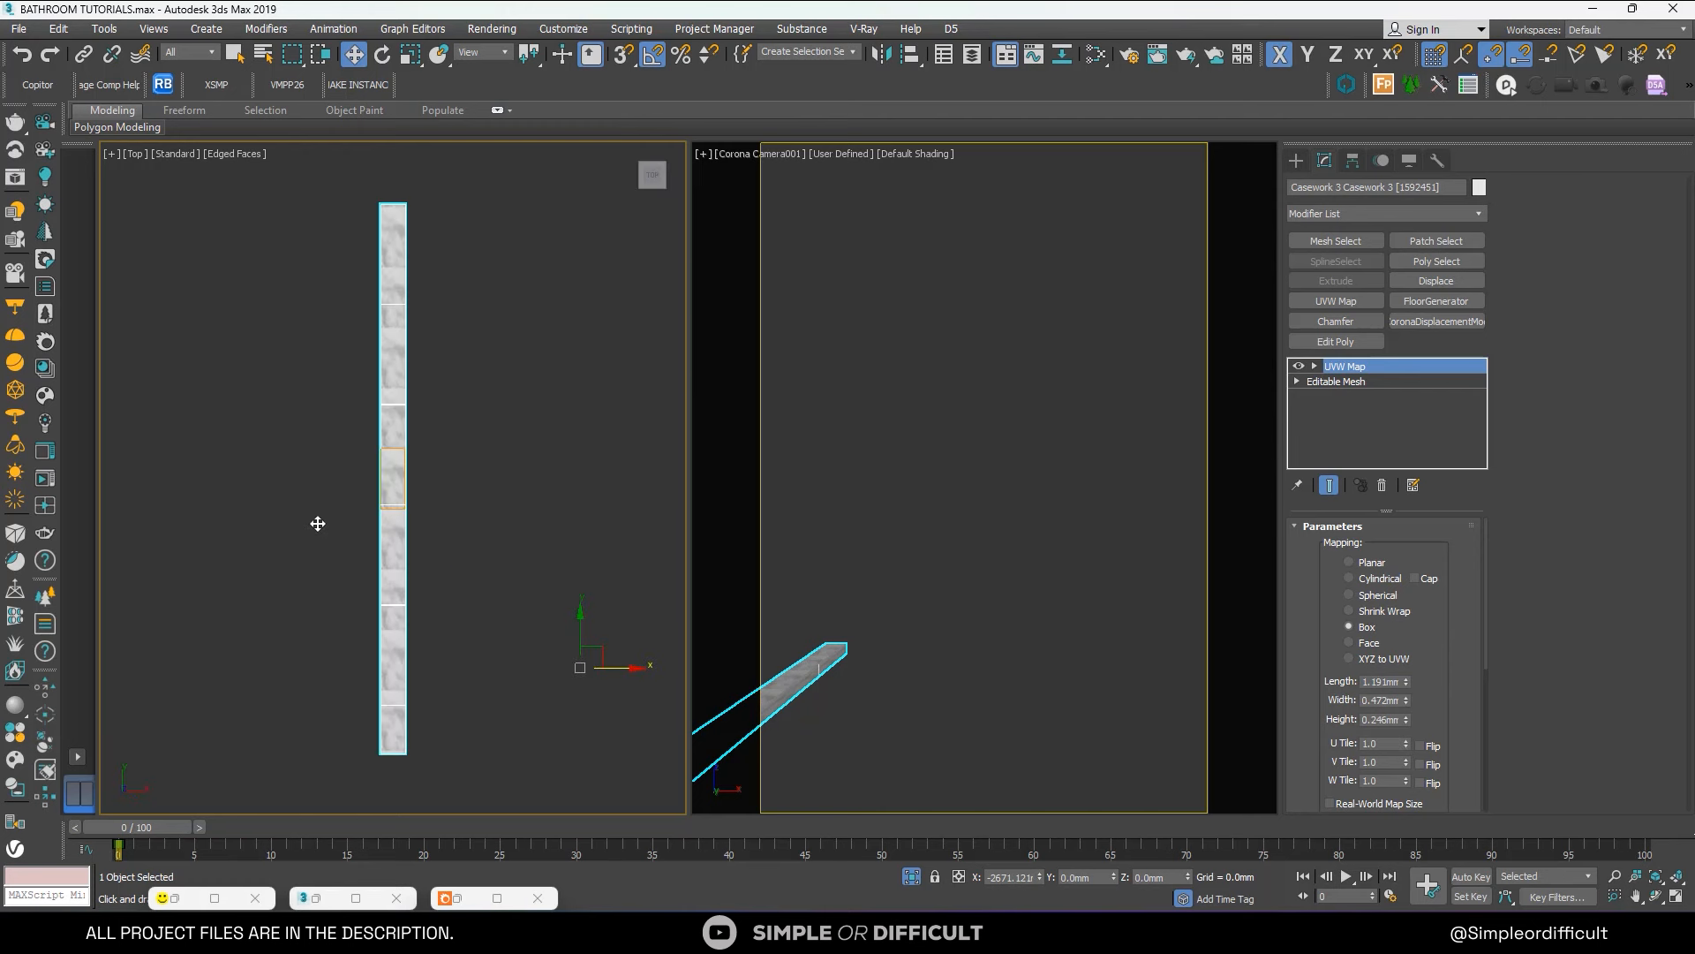
pyautogui.scroll(6, 412, 454)
pyautogui.click(1314, 366)
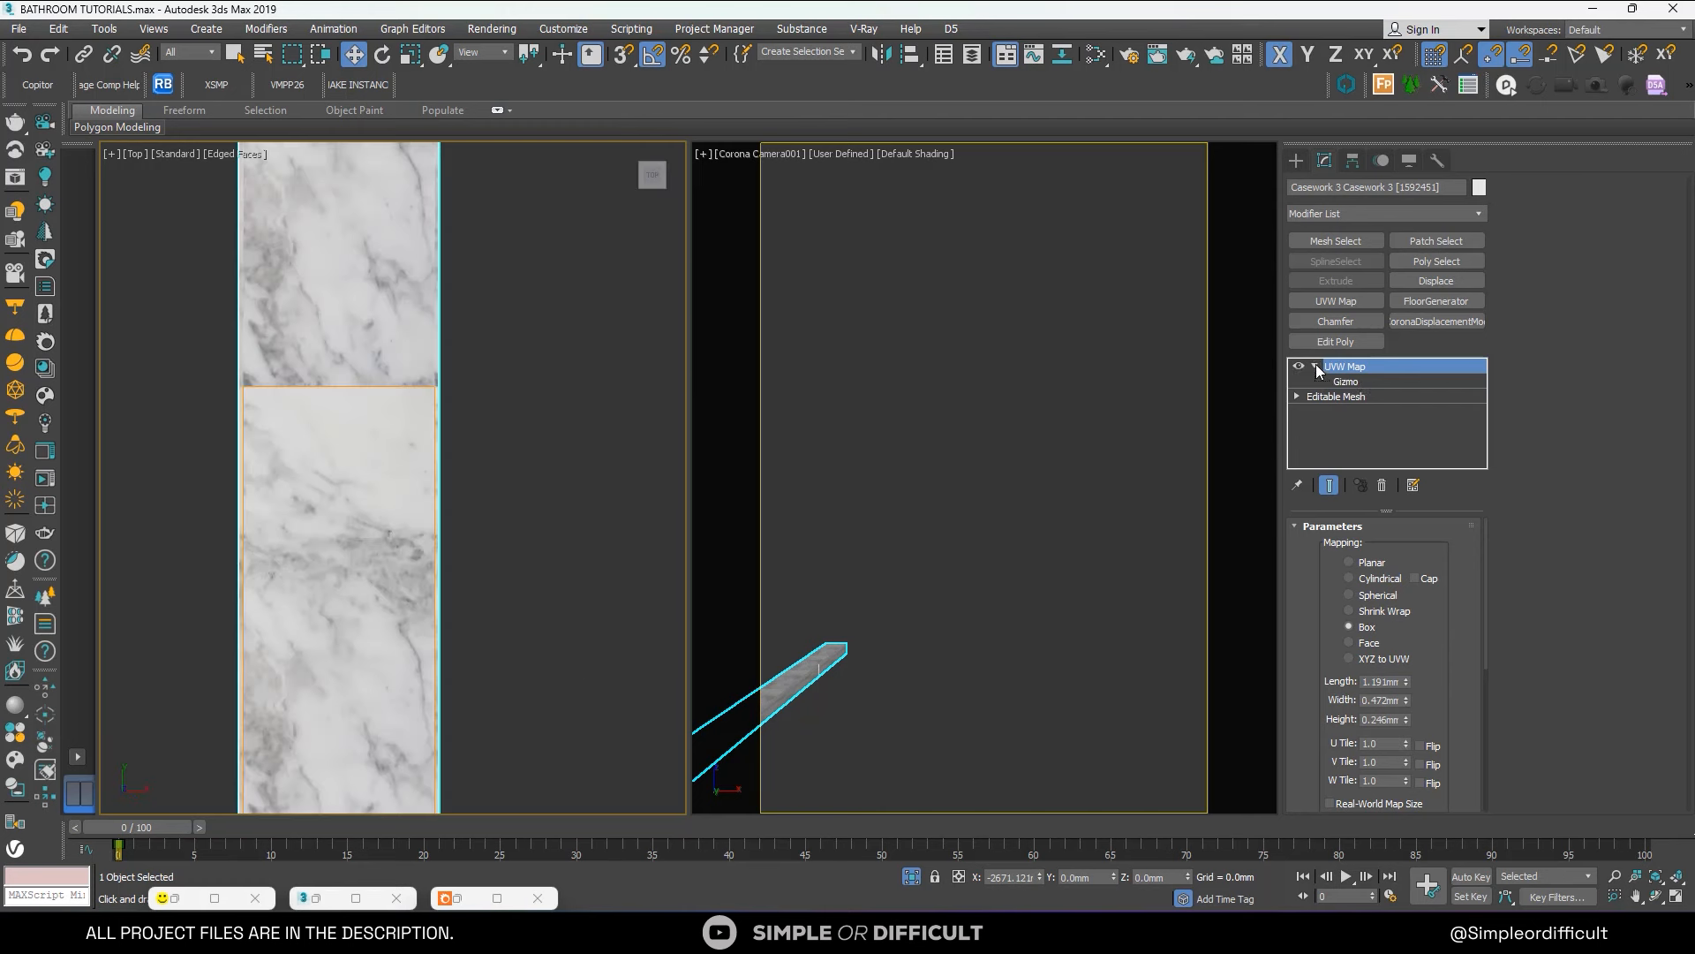
pyautogui.click(1345, 380)
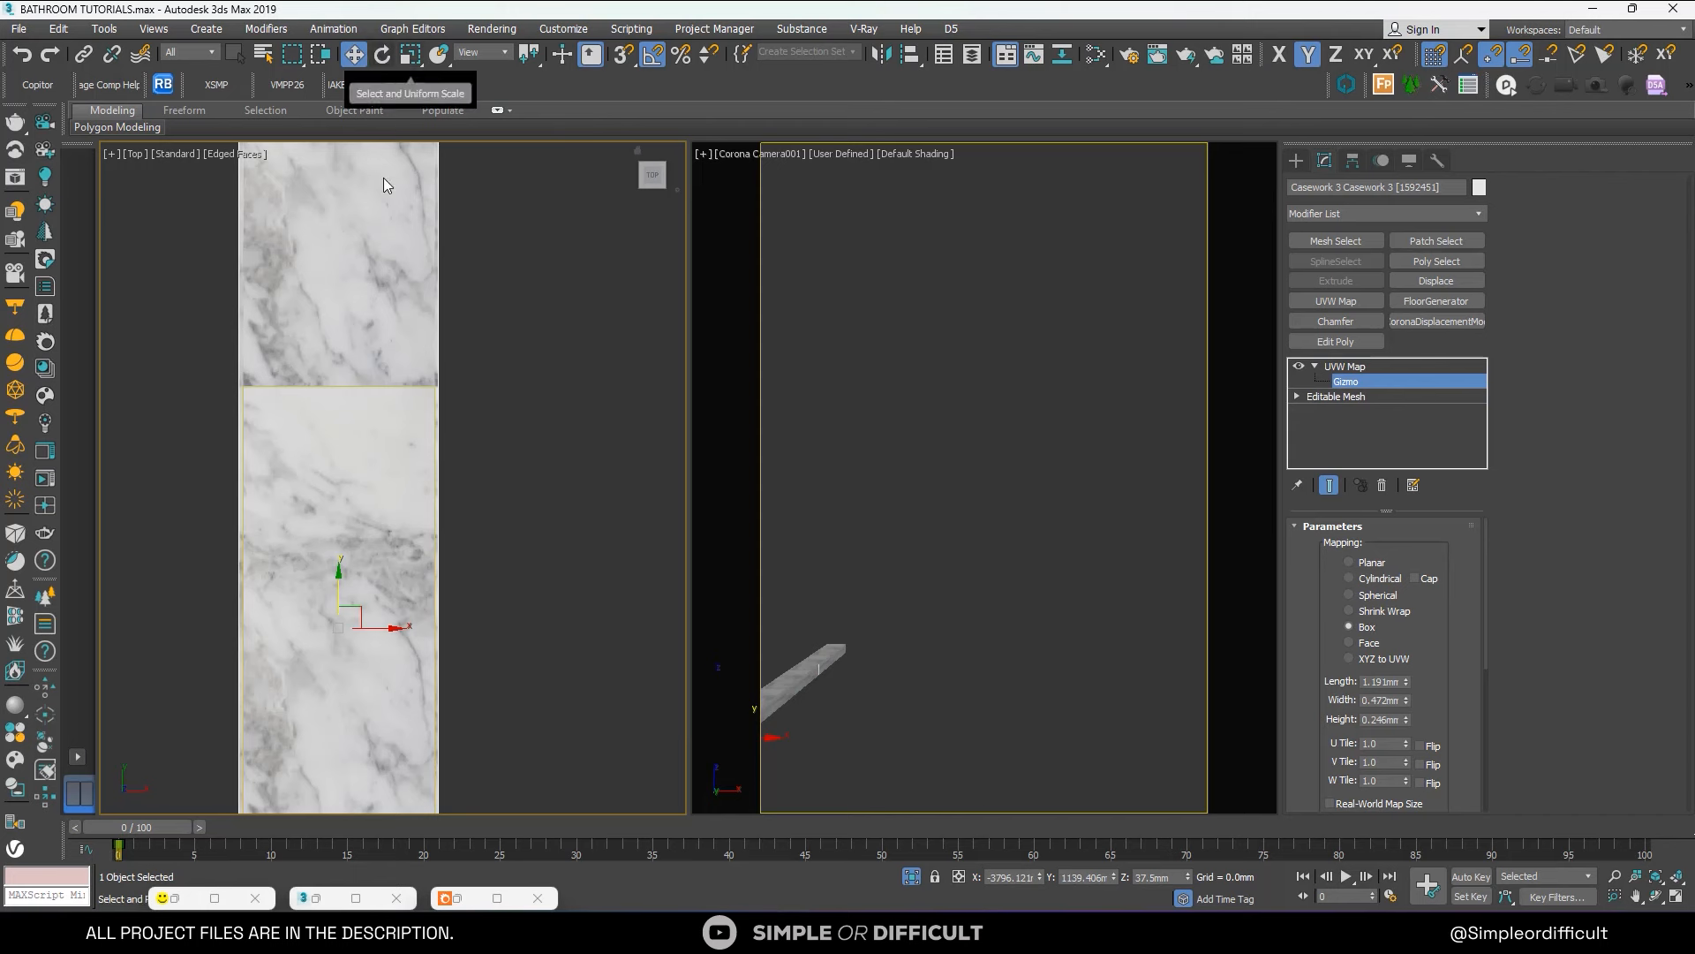
pyautogui.press('e')
pyautogui.moveTo(362, 584); pyautogui.dragTo(430, 631)
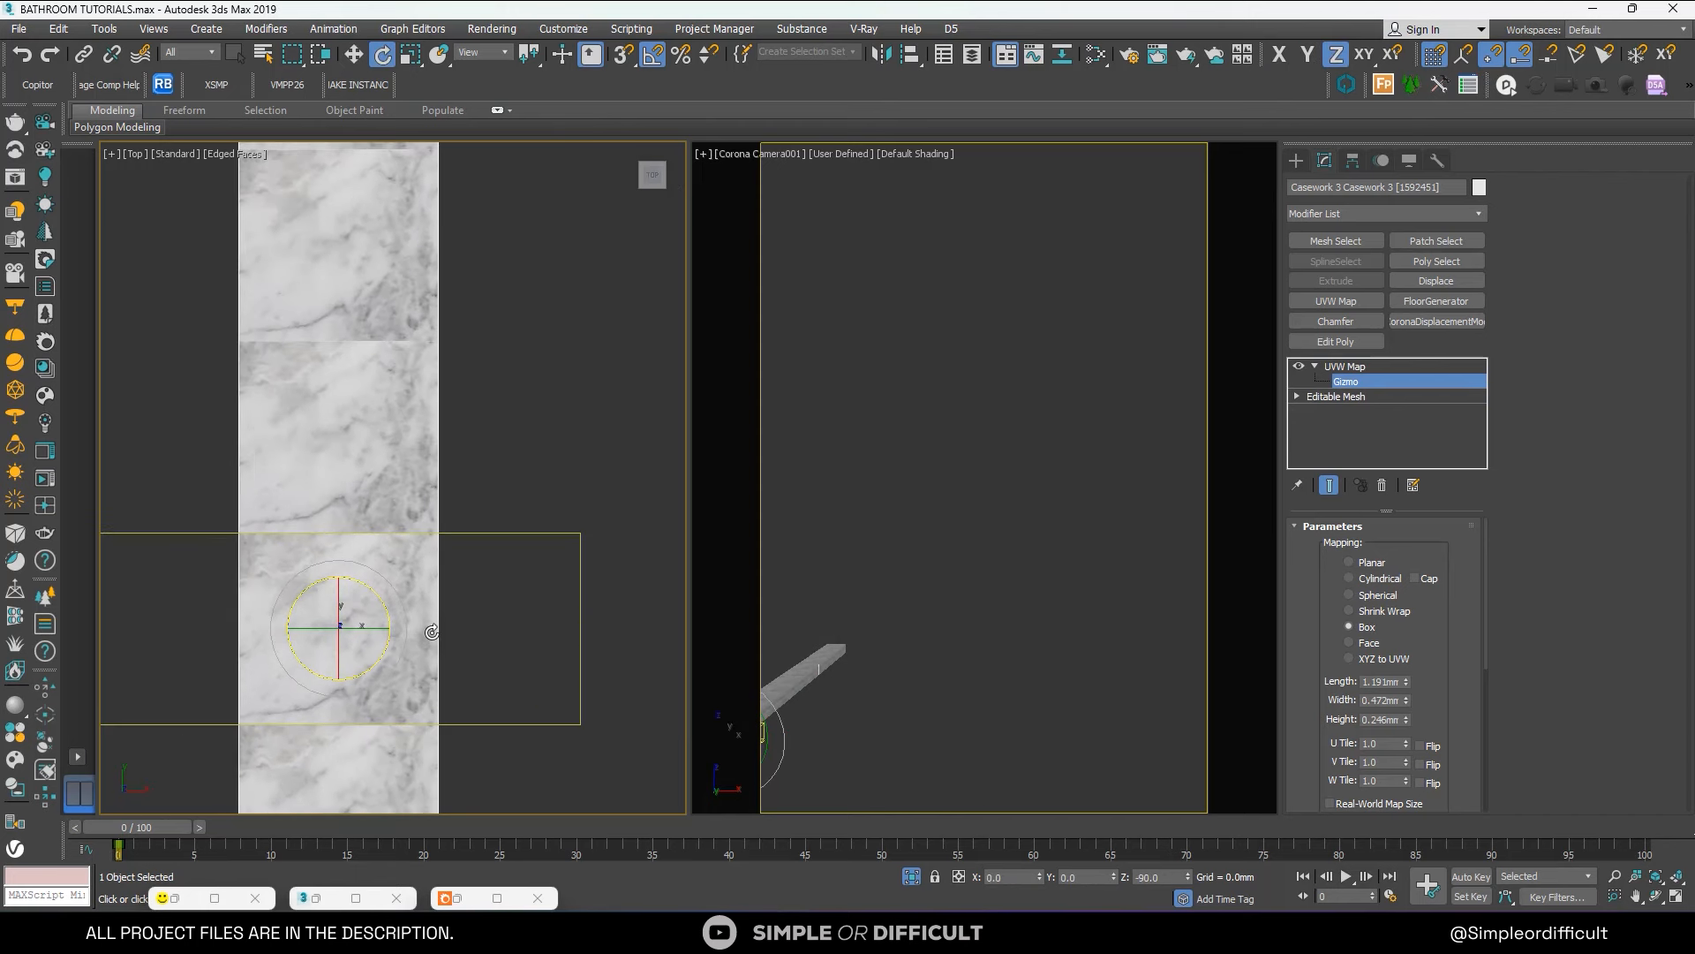
pyautogui.scroll(-5, 432, 633)
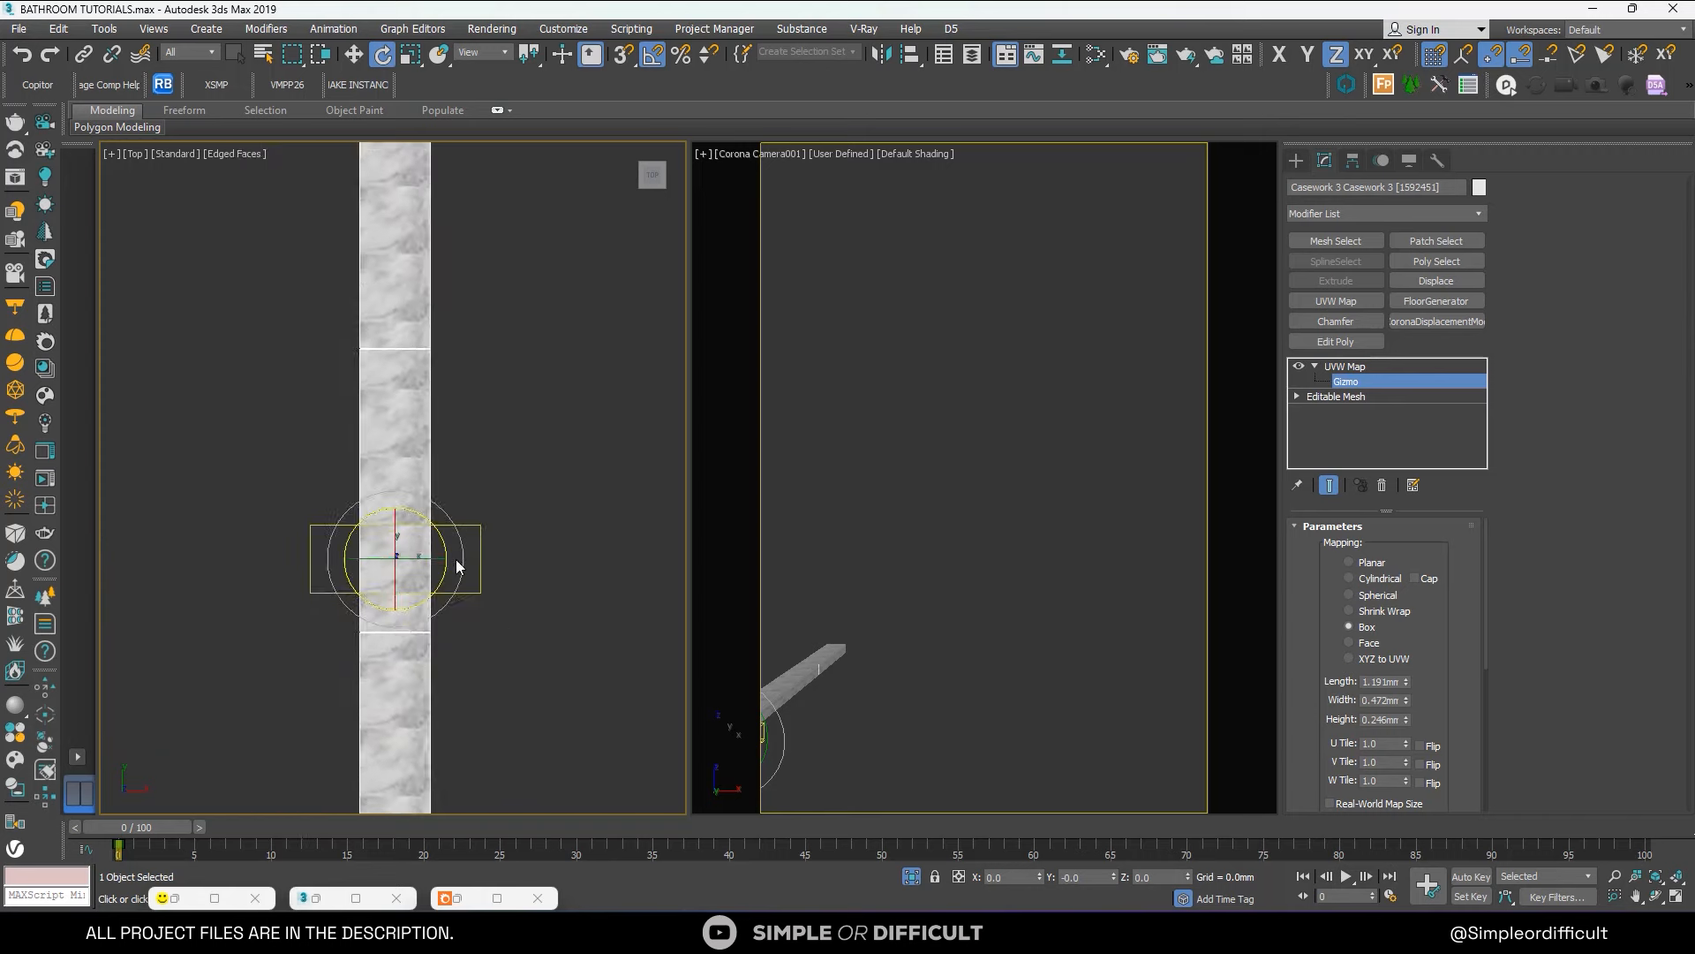
pyautogui.keyDown('alt'); pyautogui.moveTo(432, 632); pyautogui.dragTo(376, 474, button='middle'); pyautogui.keyUp('alt')
pyautogui.scroll(5, 439, 586)
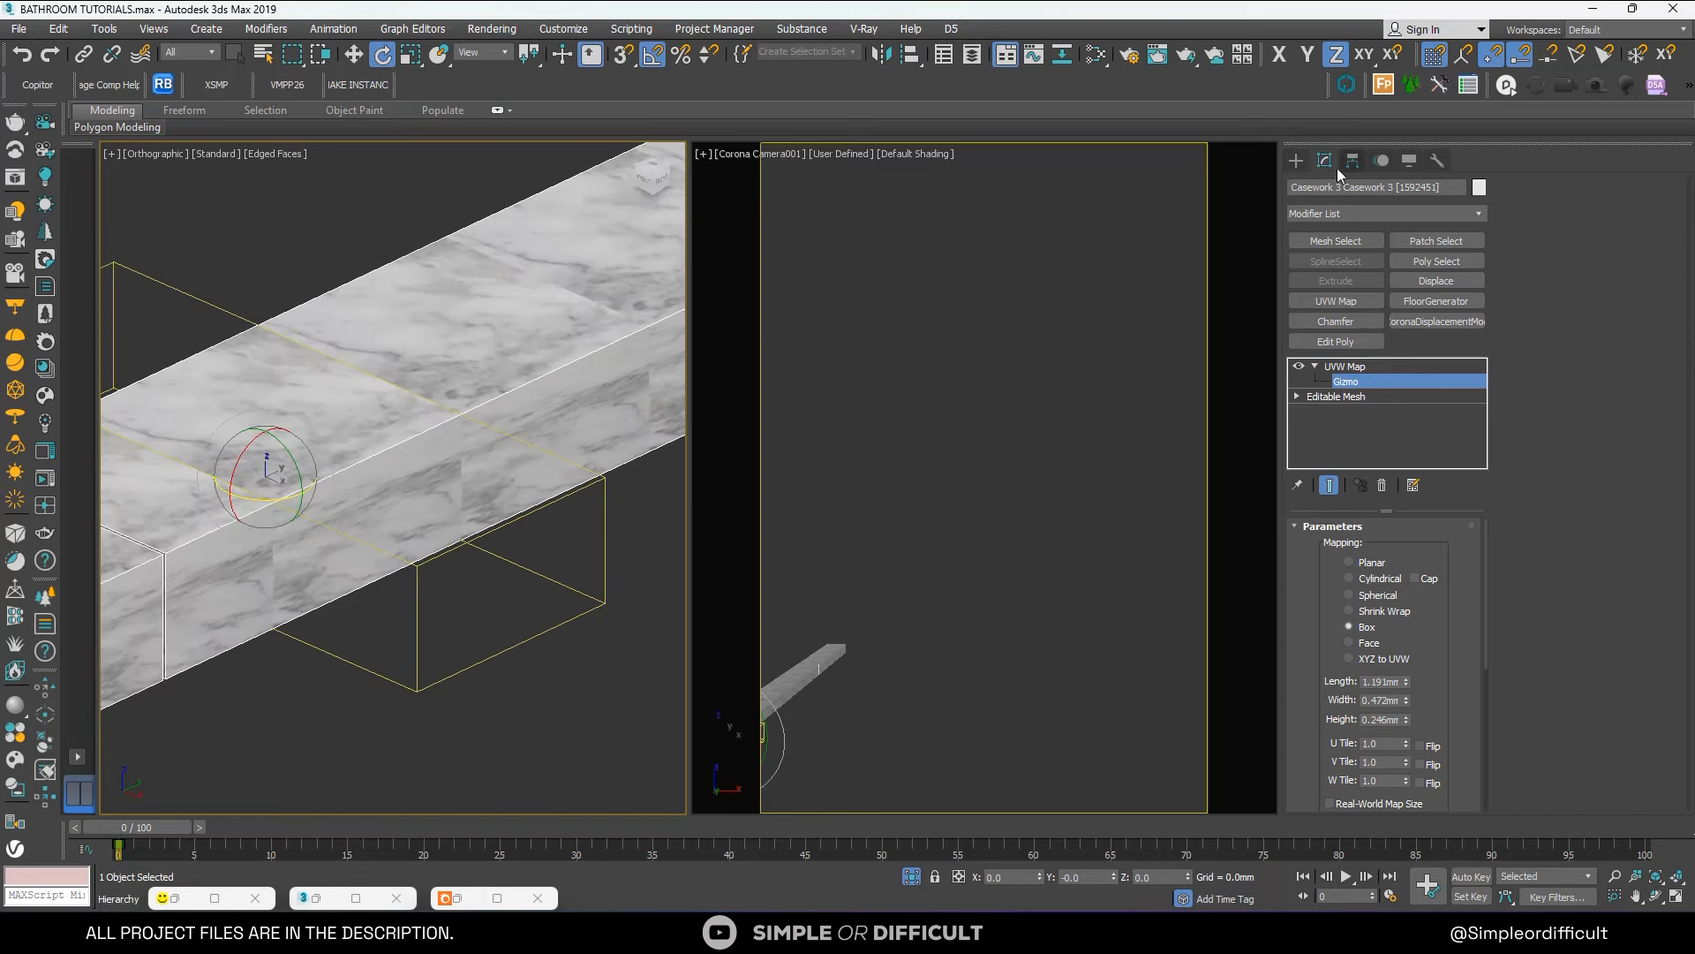
# Reselect the gizmo of the ledge's UVW Map and set its box mapping to 2 mm length, width and height.
pyautogui.click(1296, 160)
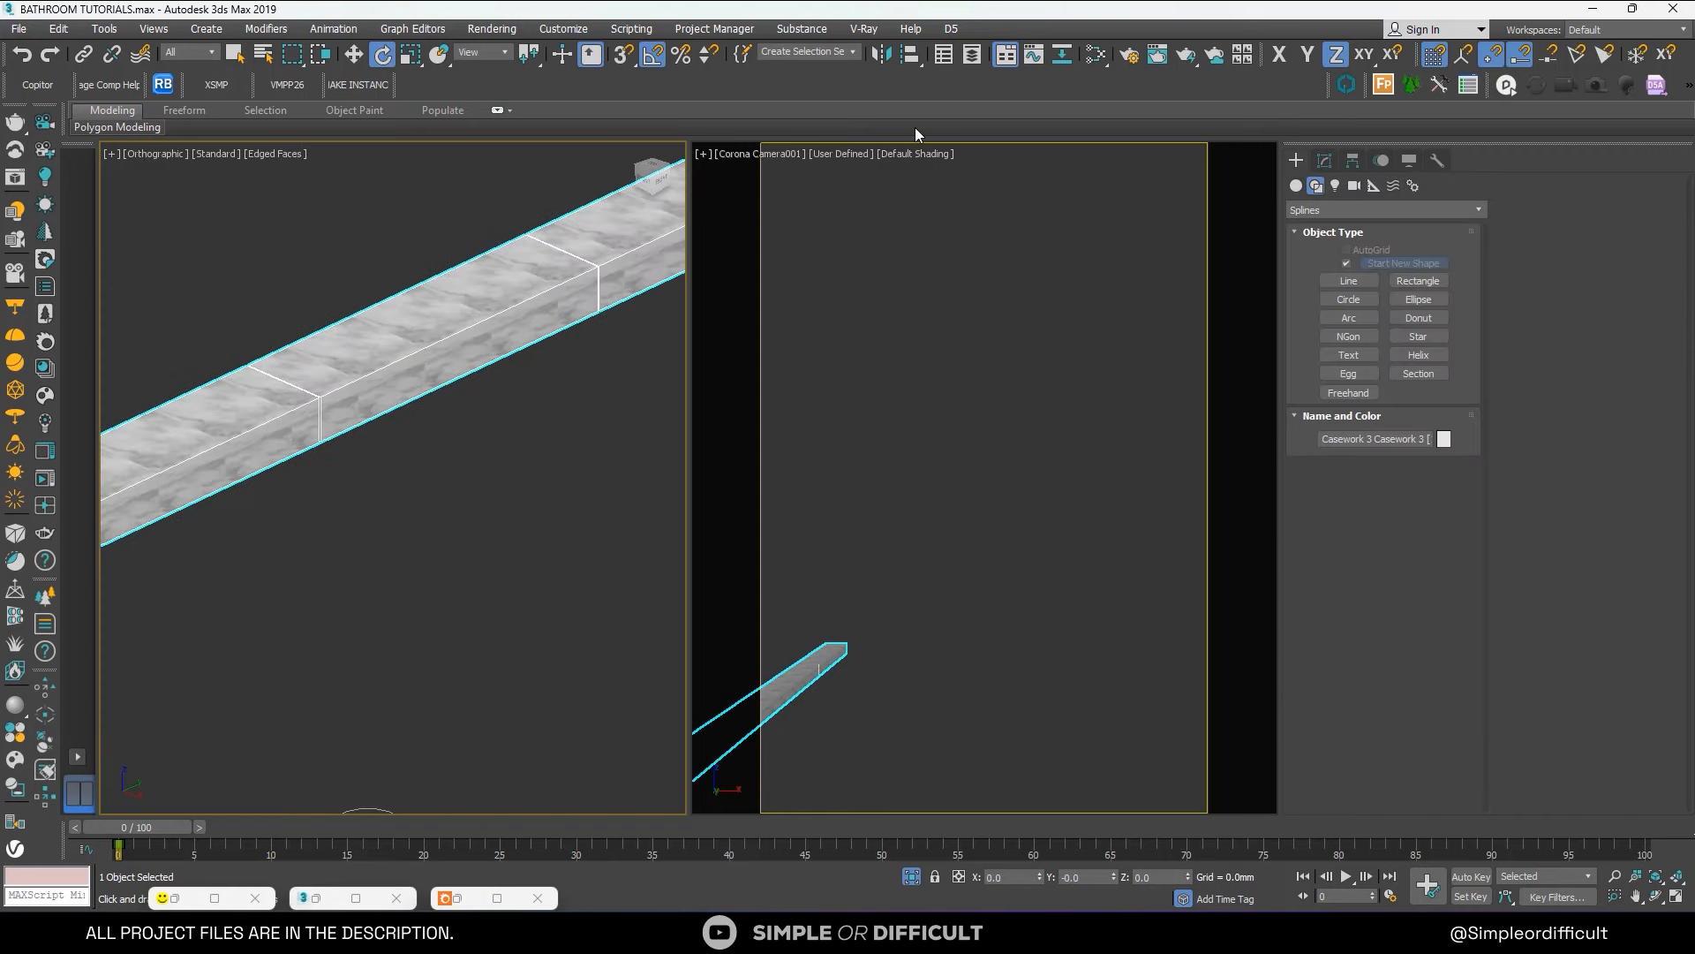
pyautogui.click(1325, 160)
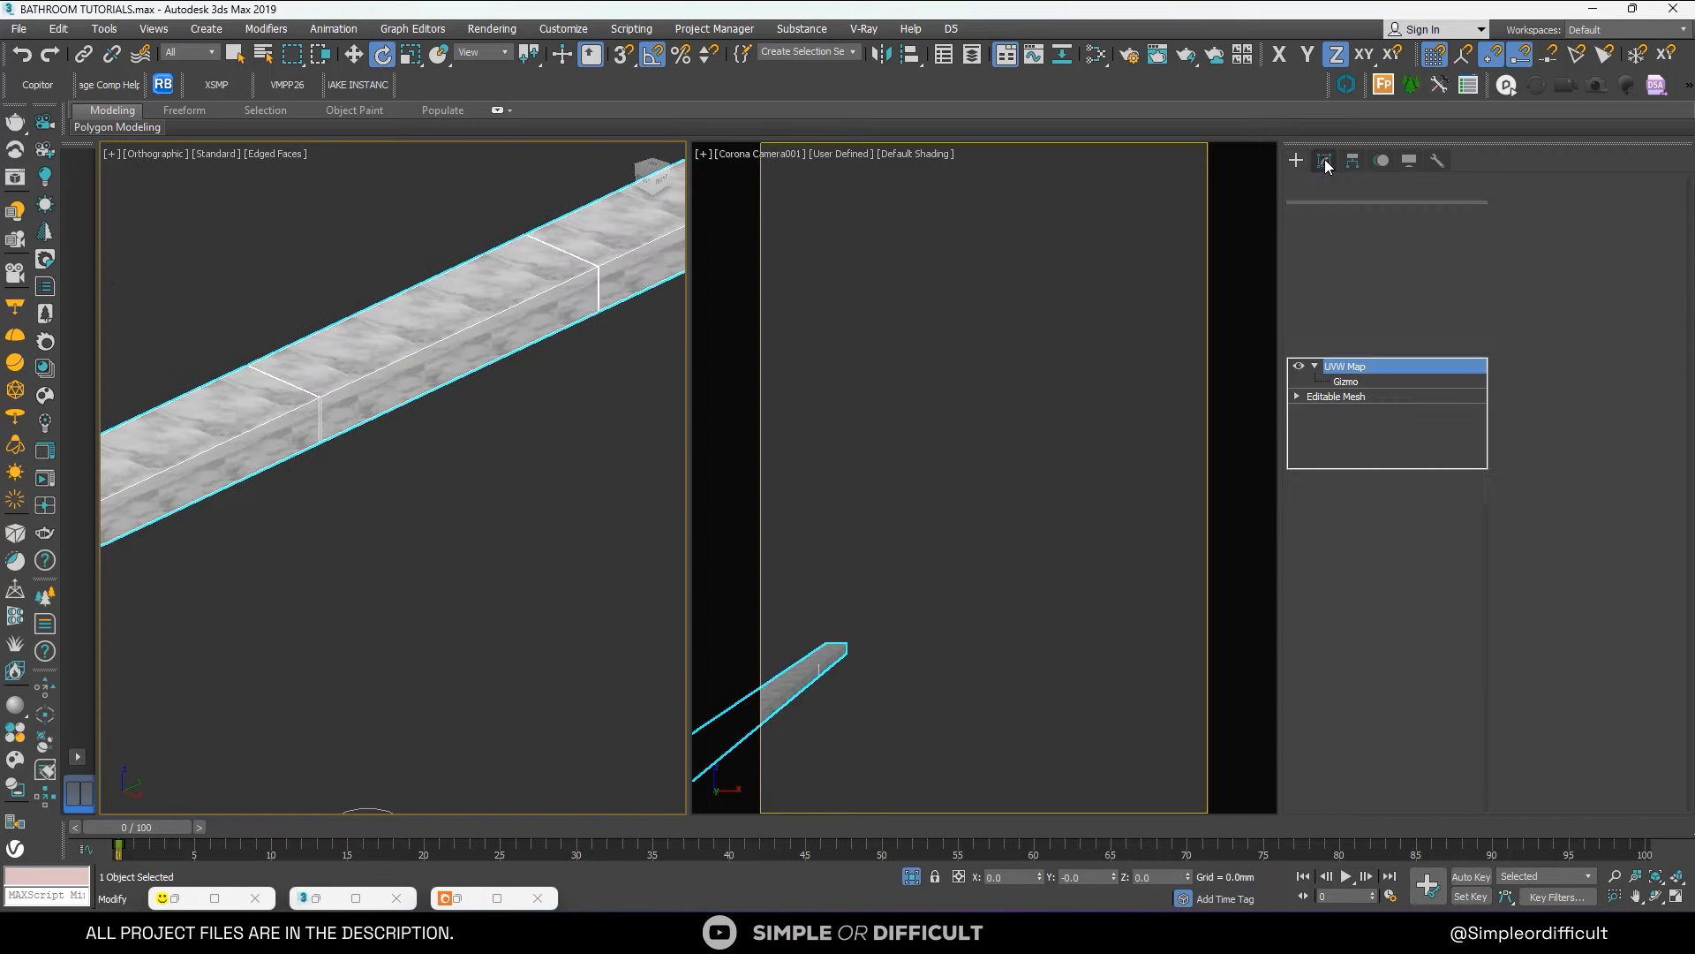
pyautogui.click(1349, 381)
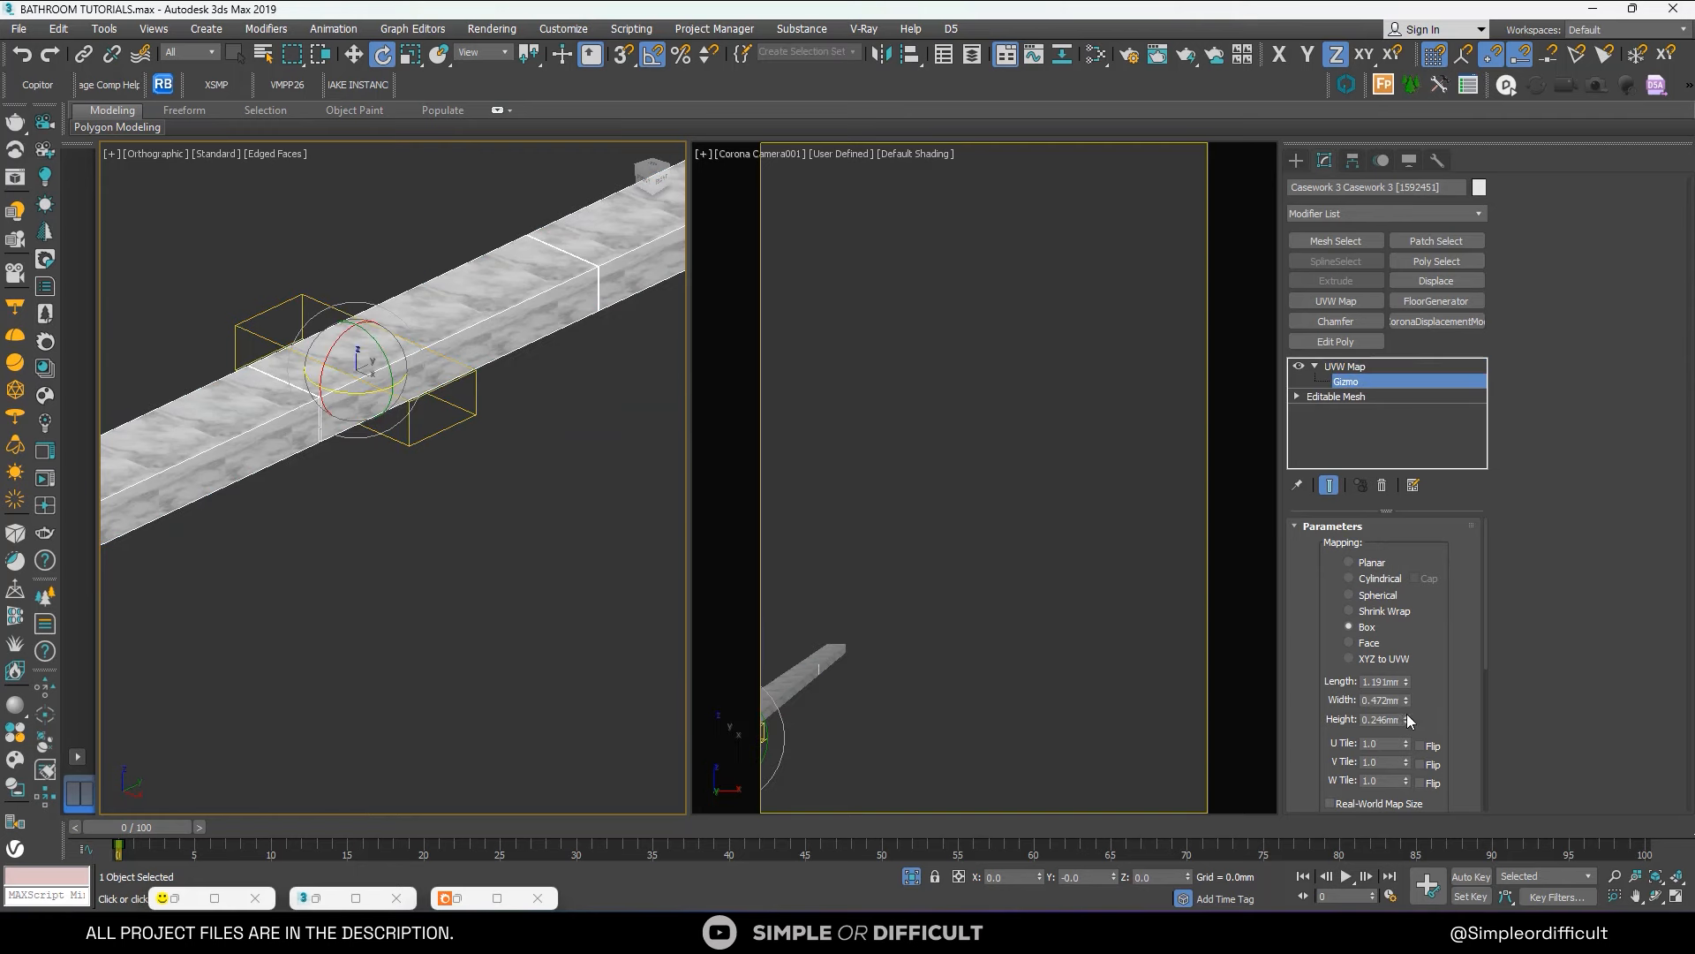
pyautogui.moveTo(1406, 703); pyautogui.dragTo(1386, 578)
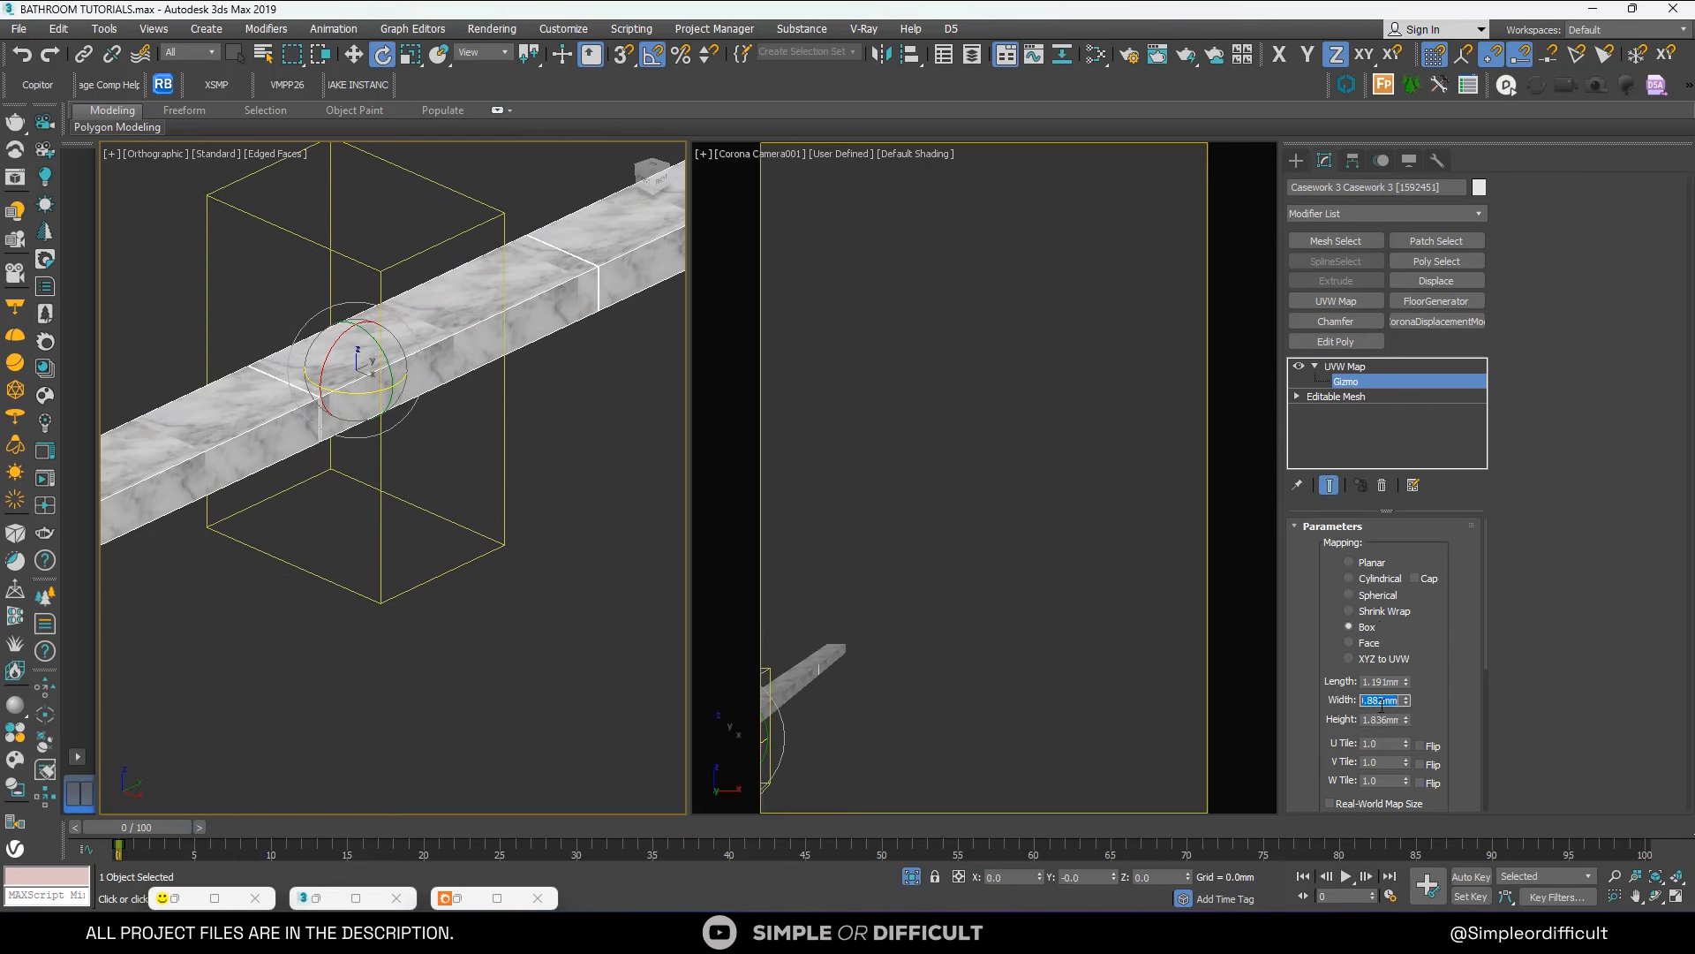
pyautogui.write('2')
pyautogui.hotkey('shift', 'Tab')
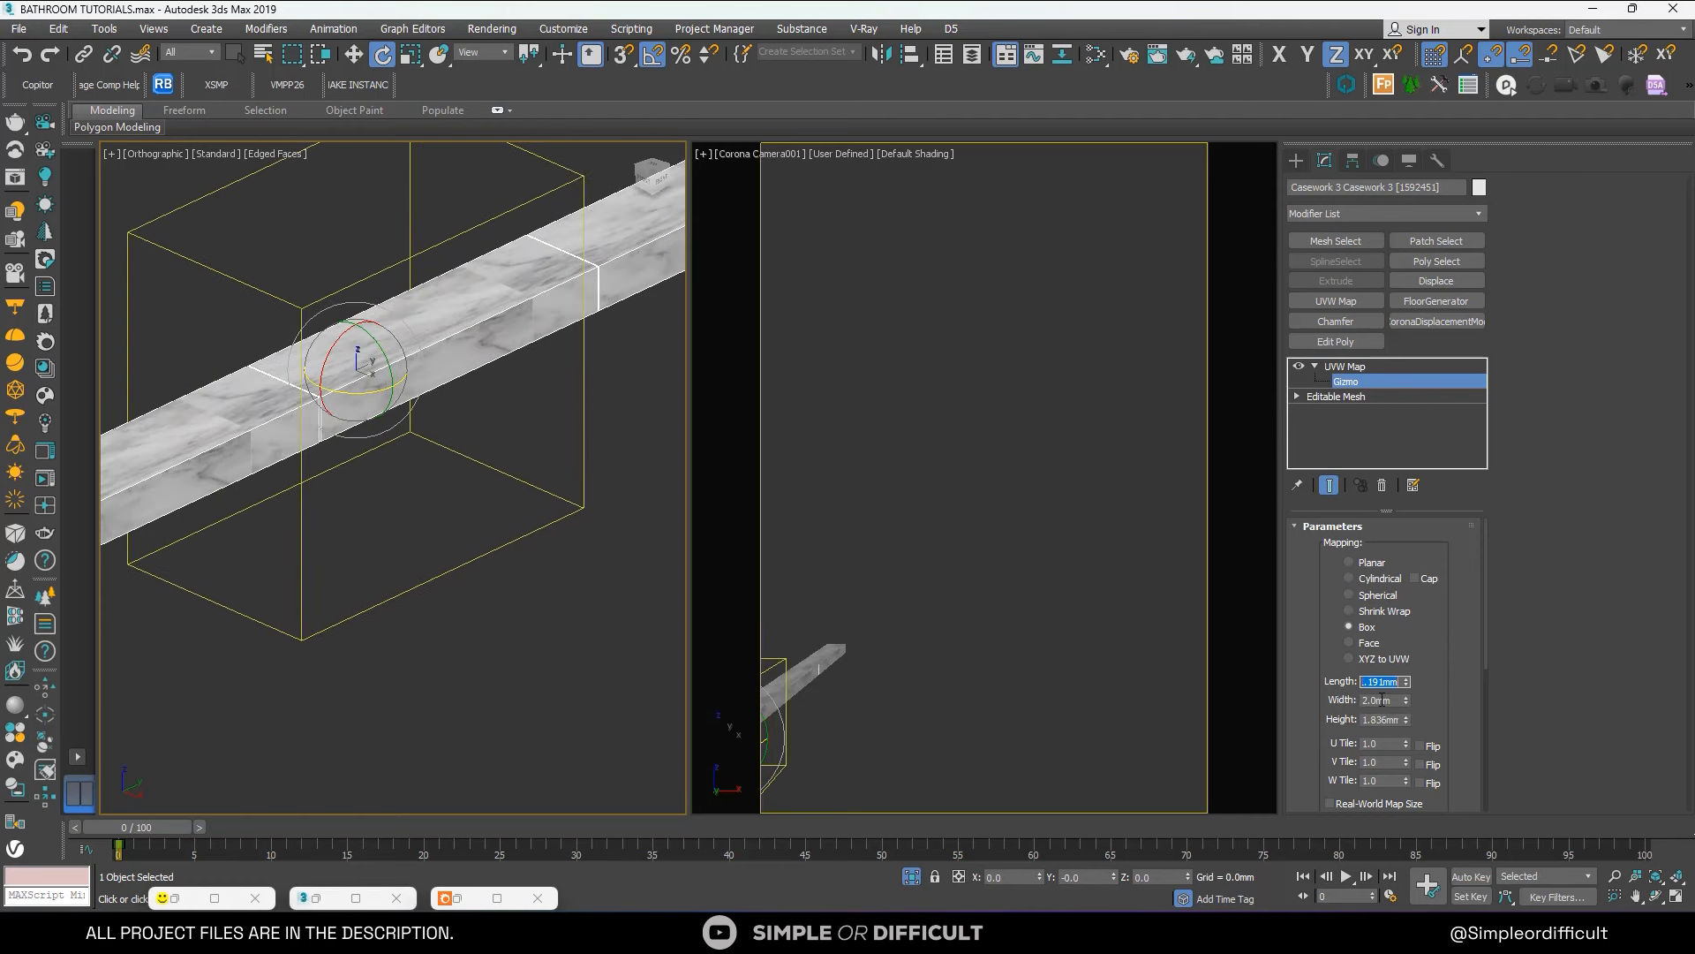
pyautogui.write('2')
pyautogui.press('Tab')
pyautogui.press('Tab')
pyautogui.write('2')
pyautogui.click(1371, 700)
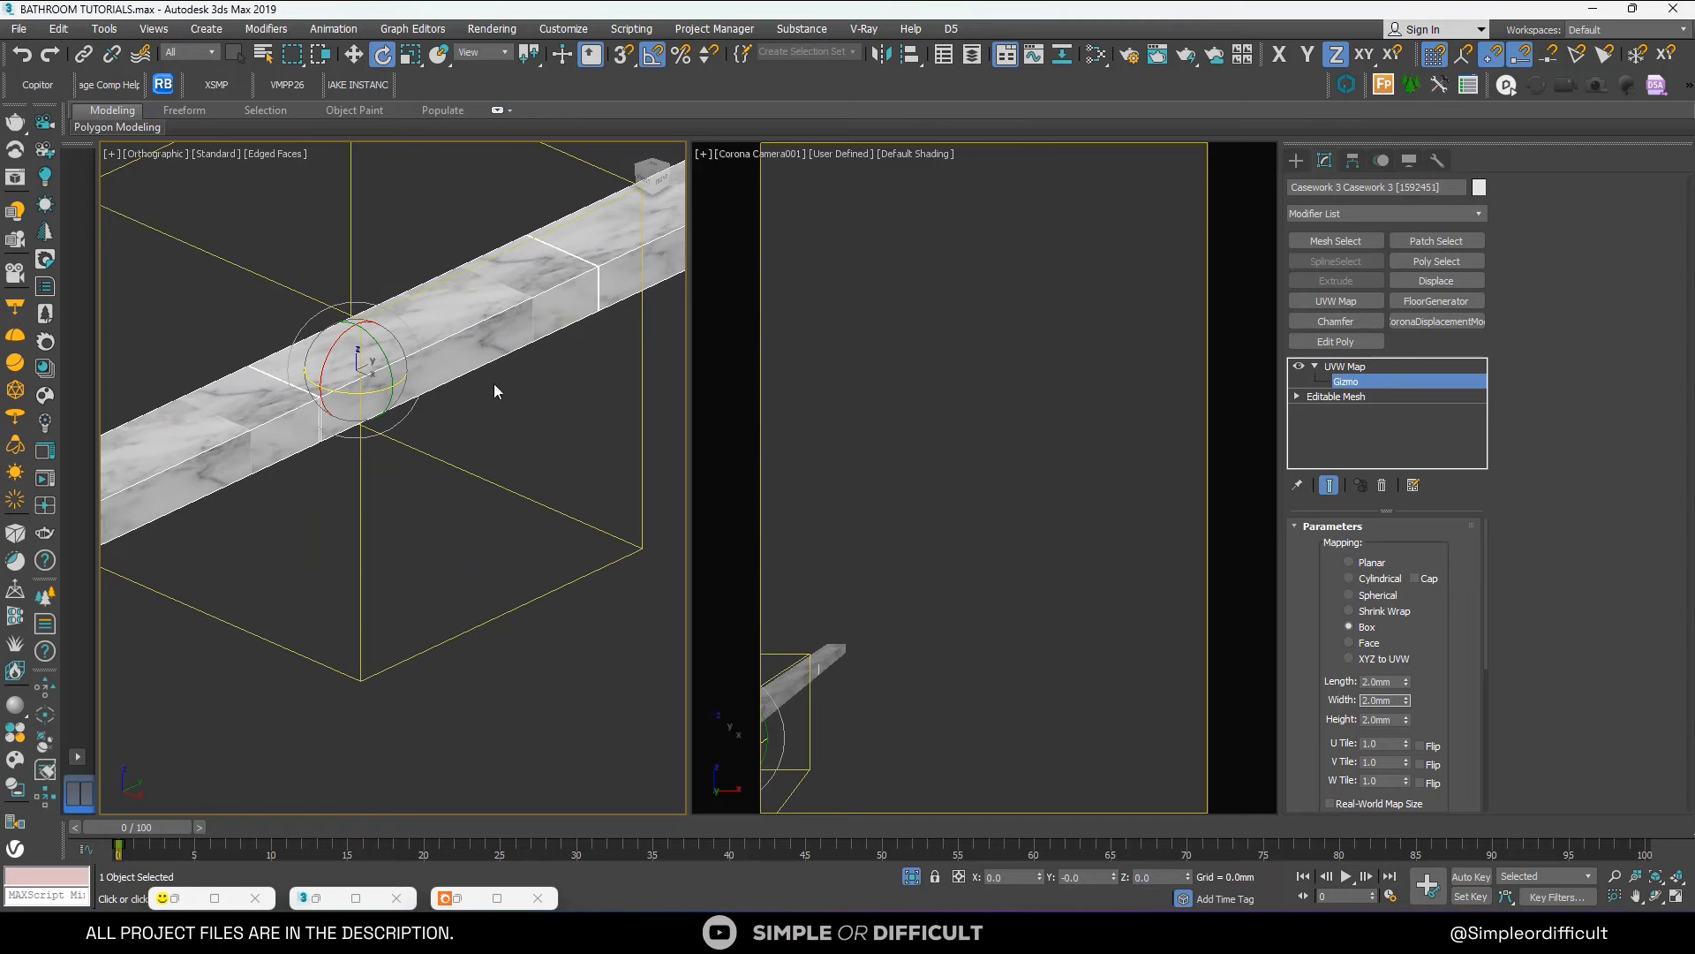
# Move the ledge's UVW Map gizmo along Y to about 1288 mm so the marble seams line up with the panel joints.
pyautogui.scroll(6, 475, 326)
pyautogui.scroll(-7, 471, 336)
pyautogui.scroll(3, 466, 356)
pyautogui.keyDown('alt'); pyautogui.moveTo(465, 355); pyautogui.dragTo(485, 305, button='middle'); pyautogui.keyUp('alt')
pyautogui.scroll(6, 560, 397)
pyautogui.scroll(-8, 560, 397)
pyautogui.moveTo(201, 395); pyautogui.dragTo(470, 379, button='middle')
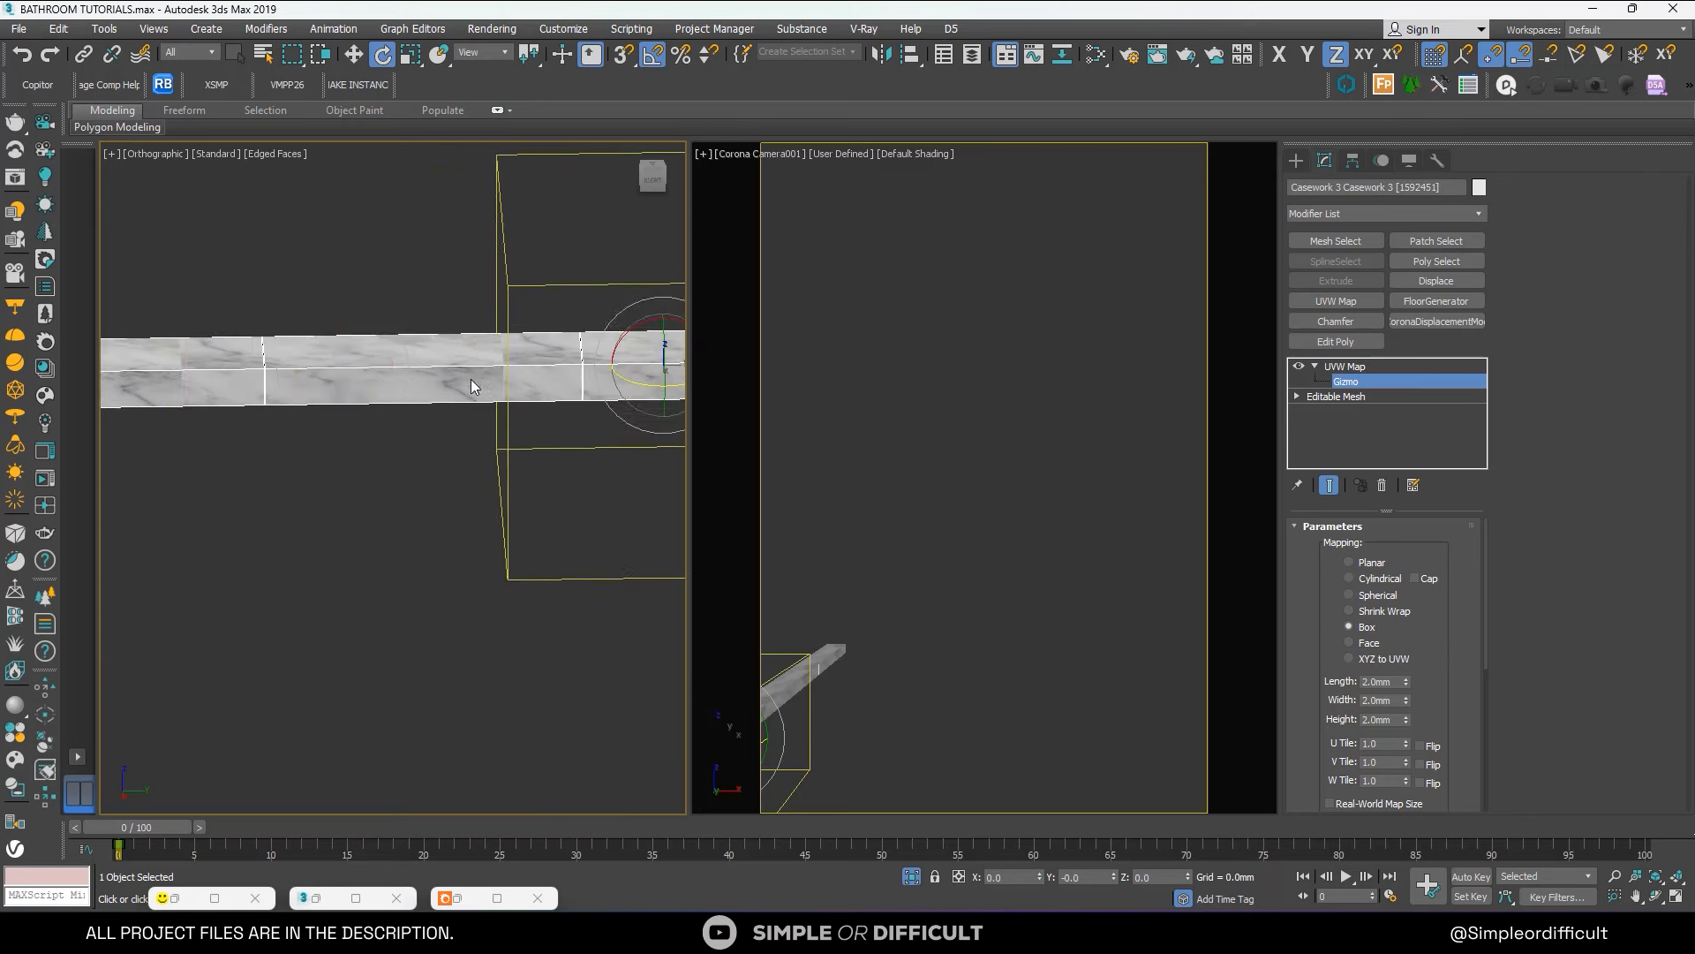
pyautogui.scroll(3, 432, 363)
pyautogui.scroll(-1, 432, 363)
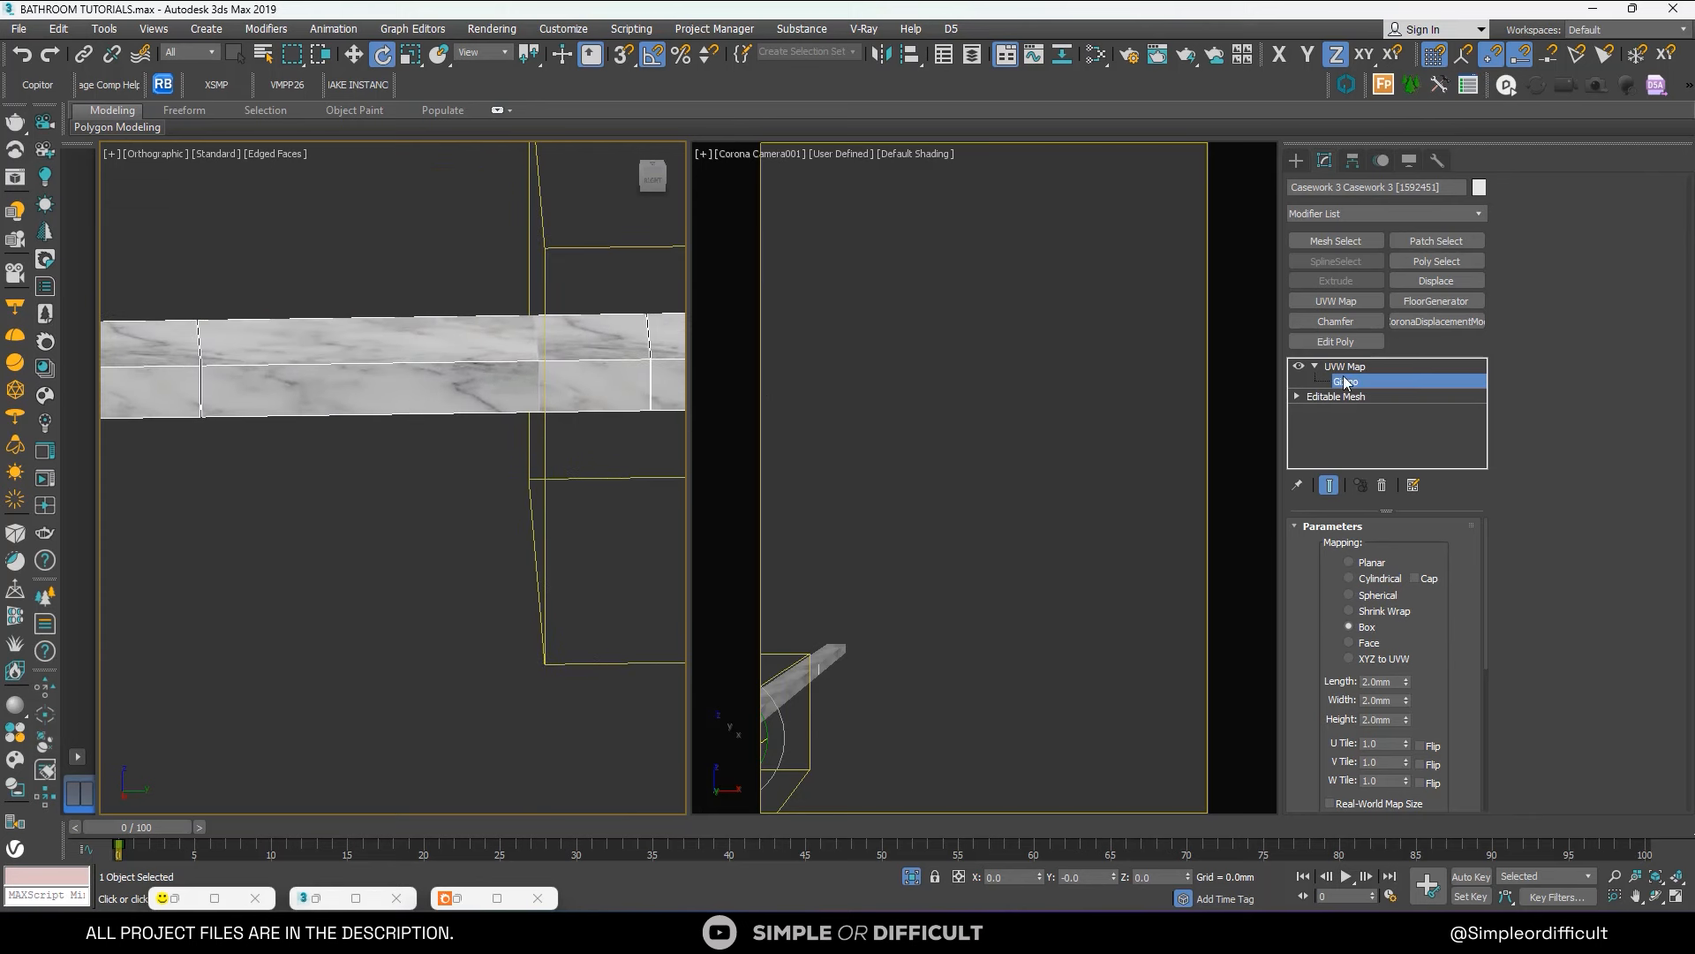
pyautogui.click(354, 54)
pyautogui.scroll(-2, 315, 320)
pyautogui.scroll(2, 470, 320)
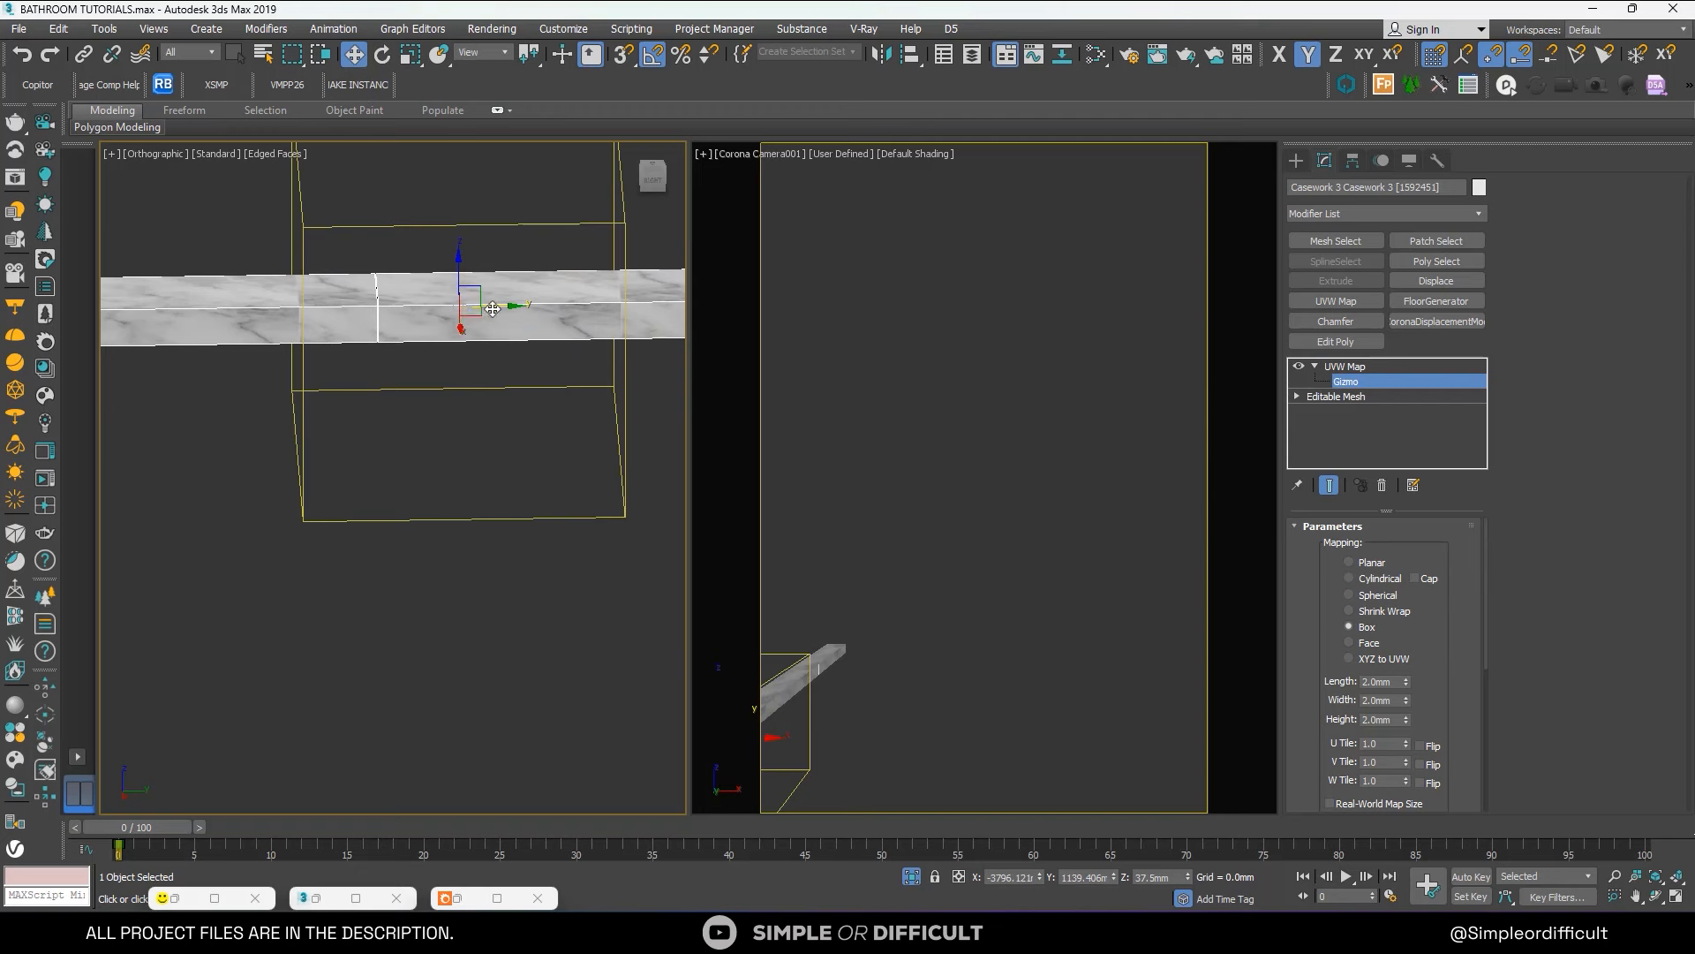
pyautogui.moveTo(492, 308); pyautogui.dragTo(571, 327)
pyautogui.scroll(5, 351, 385)
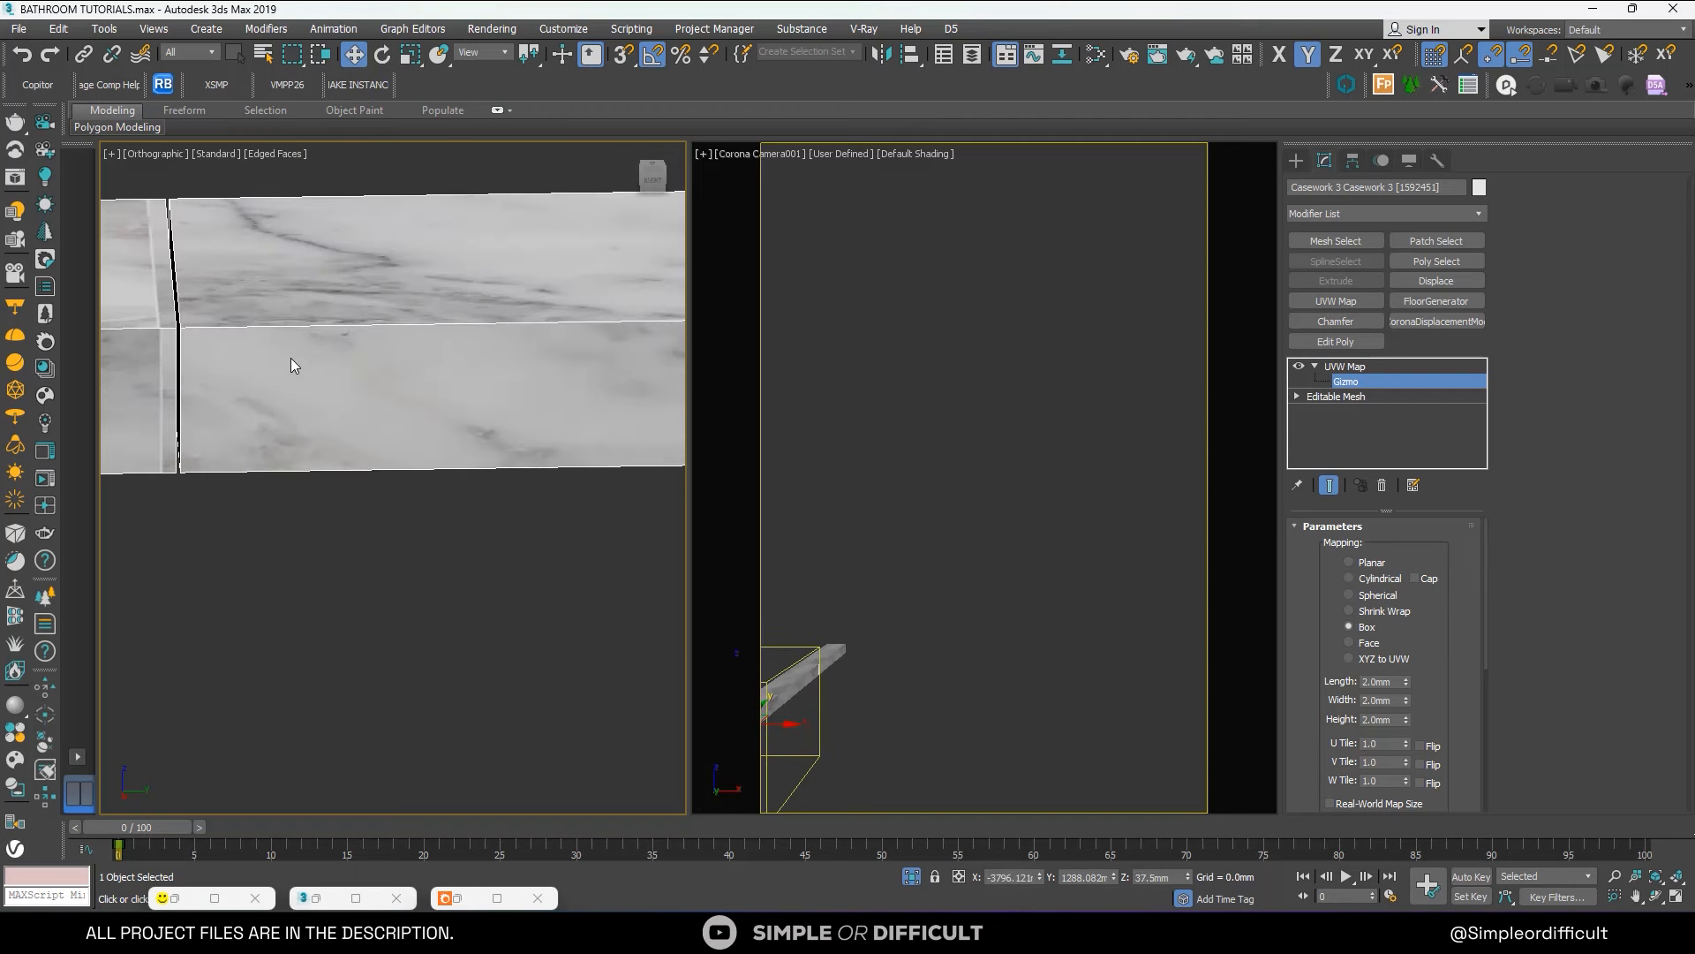
pyautogui.scroll(-5, 290, 357)
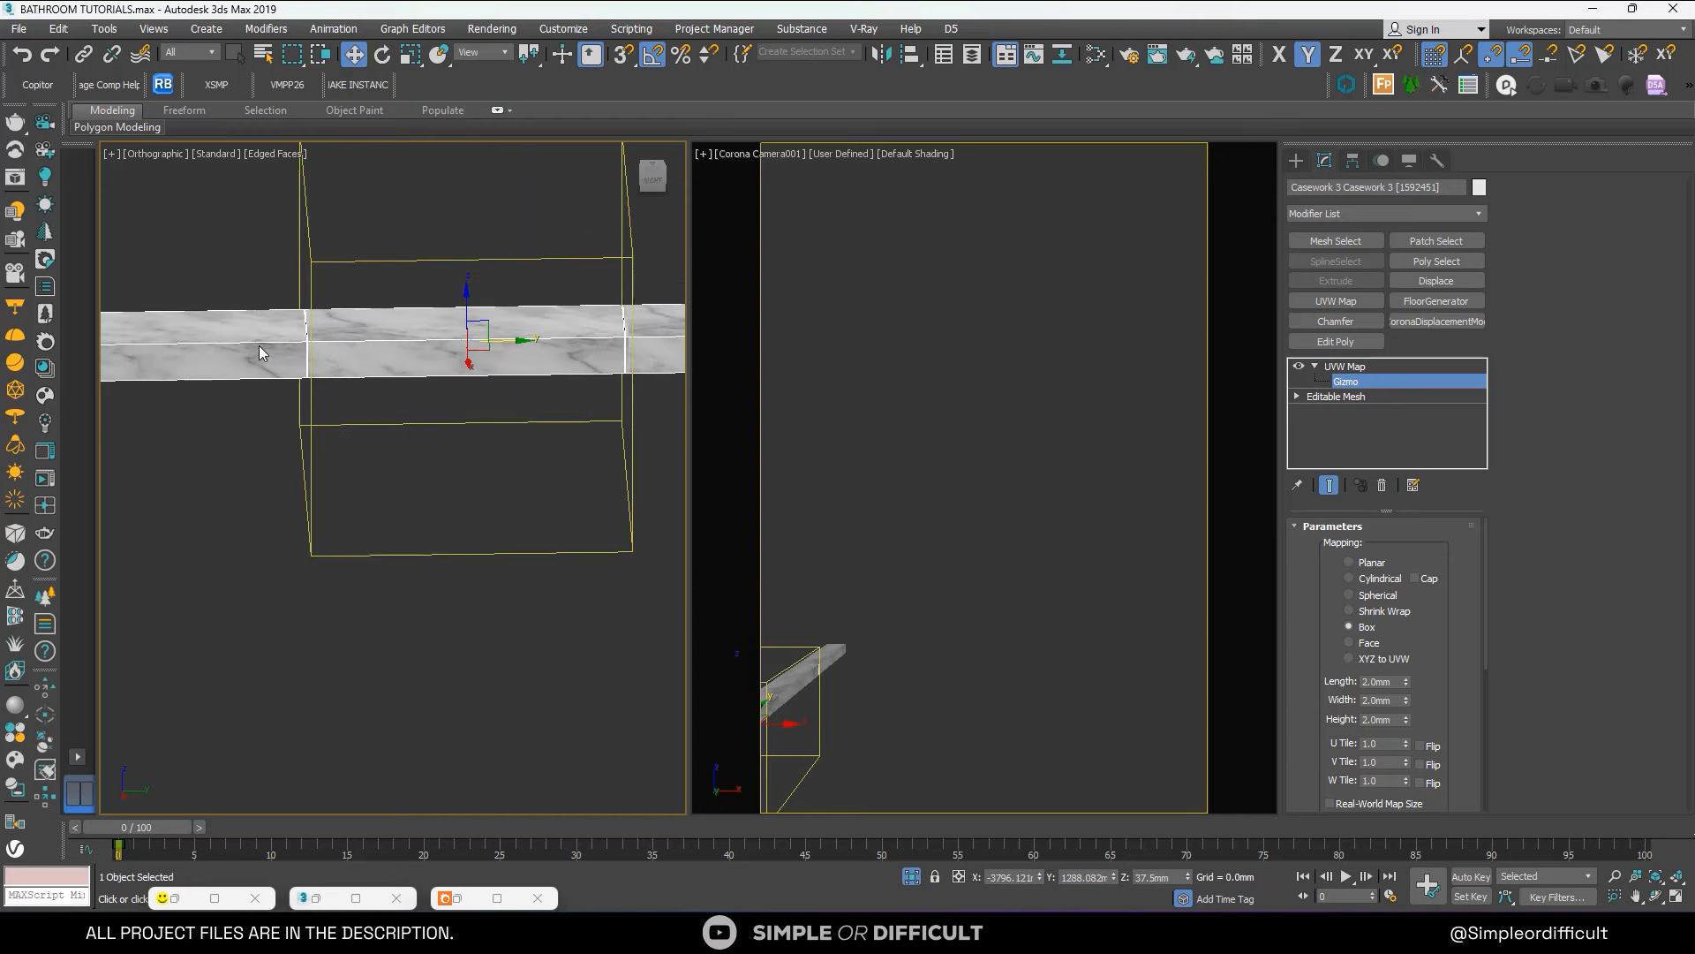
# Check the marble seams along the ledge's other panels and nudge the gizmo back along Y to about 1272 mm.
pyautogui.keyDown('alt'); pyautogui.moveTo(261, 352); pyautogui.dragTo(284, 429, button='middle'); pyautogui.keyUp('alt')
pyautogui.scroll(4, 286, 429)
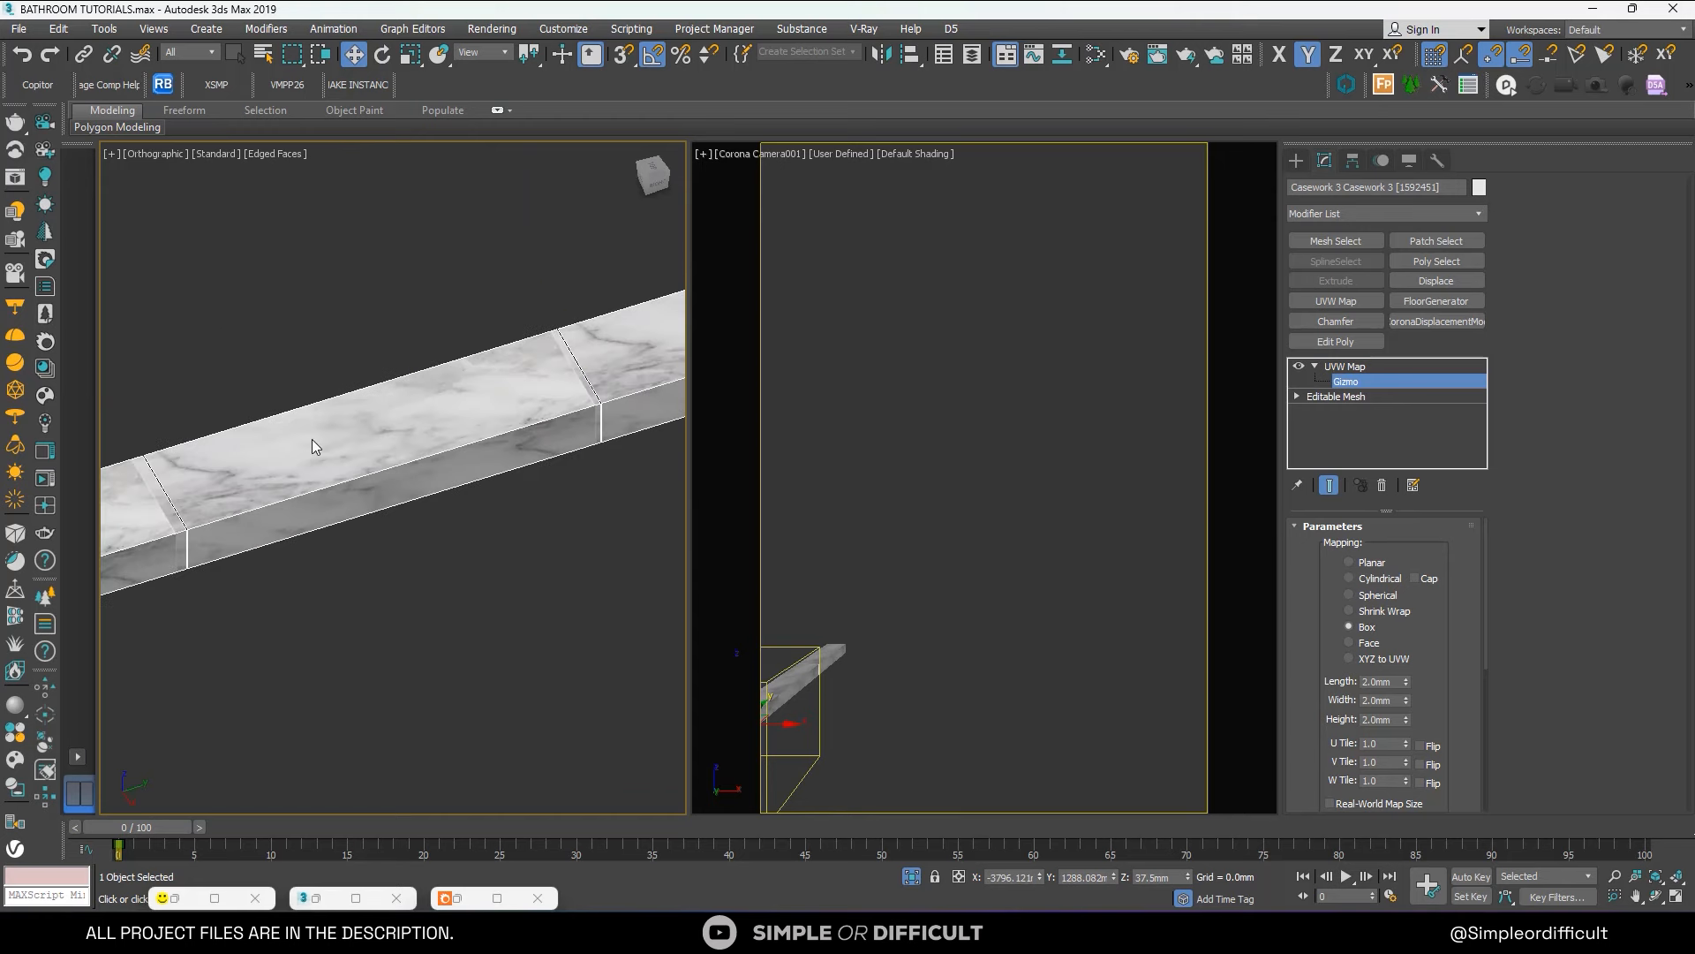
pyautogui.scroll(-2, 312, 438)
pyautogui.moveTo(406, 438); pyautogui.dragTo(163, 459, button='middle')
pyautogui.moveTo(276, 446); pyautogui.dragTo(44, 513, button='middle')
pyautogui.moveTo(231, 462); pyautogui.dragTo(0, 535, button='middle')
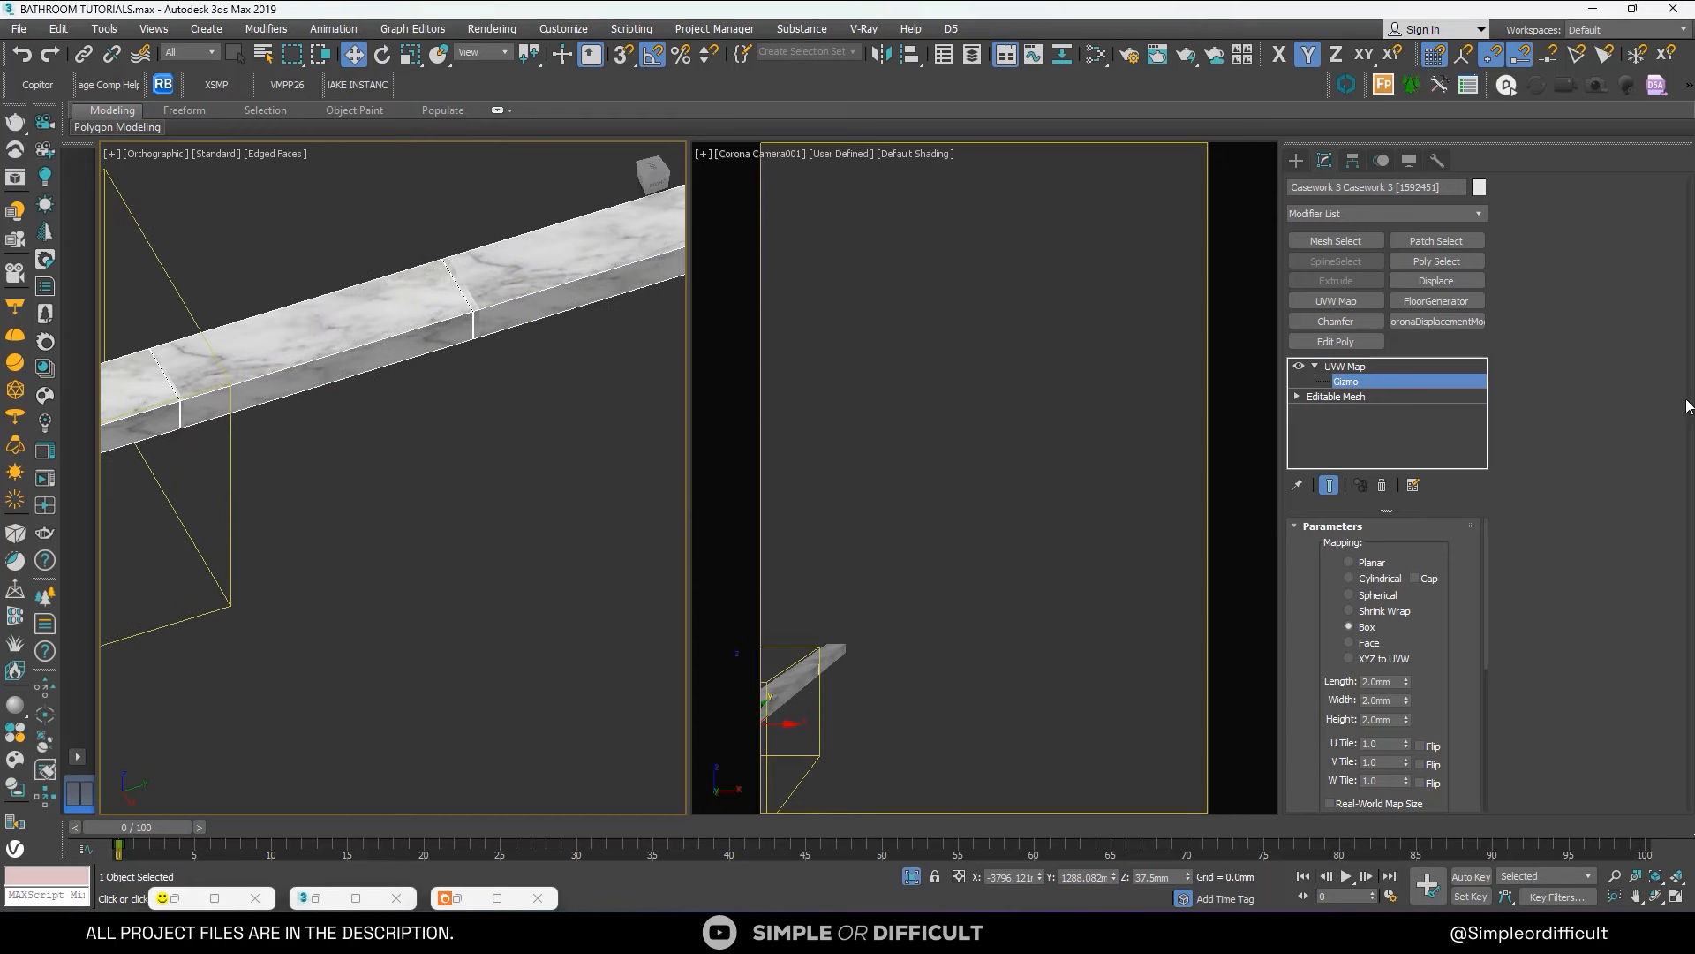
pyautogui.scroll(-2, 408, 352)
pyautogui.moveTo(421, 362)
pyautogui.mouseDown(button='middle')
pyautogui.moveTo(316, 368)
pyautogui.moveTo(429, 349)
pyautogui.mouseUp(button='middle')
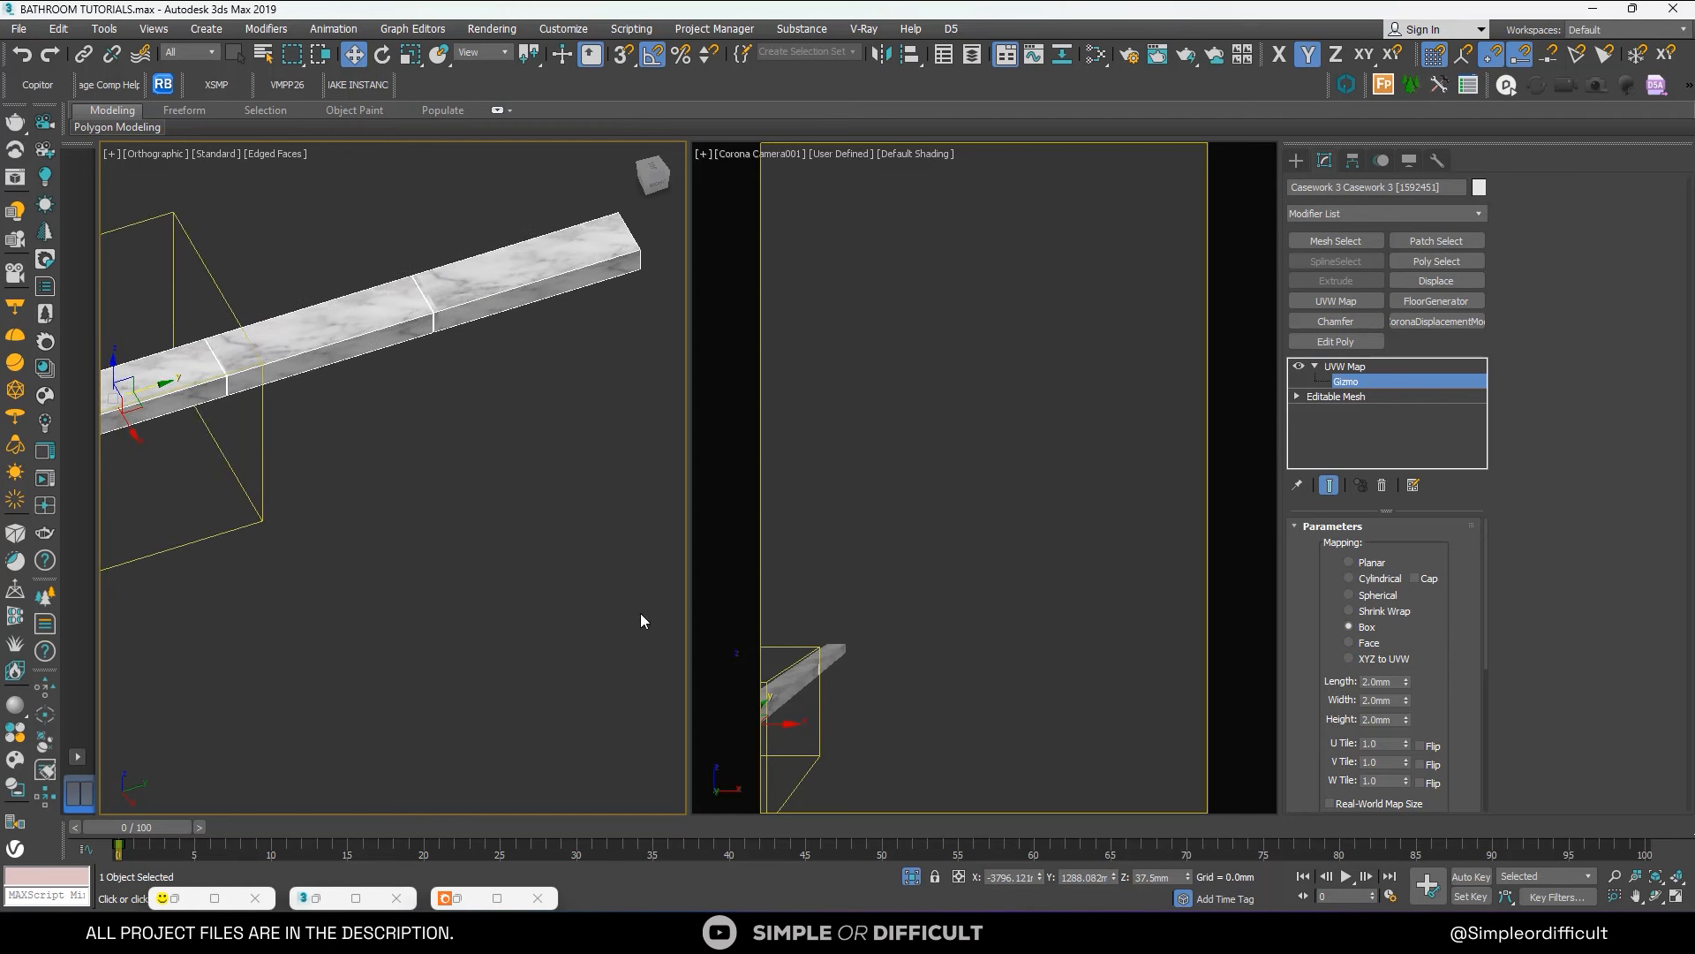
pyautogui.scroll(-3, 367, 430)
pyautogui.scroll(2, 282, 409)
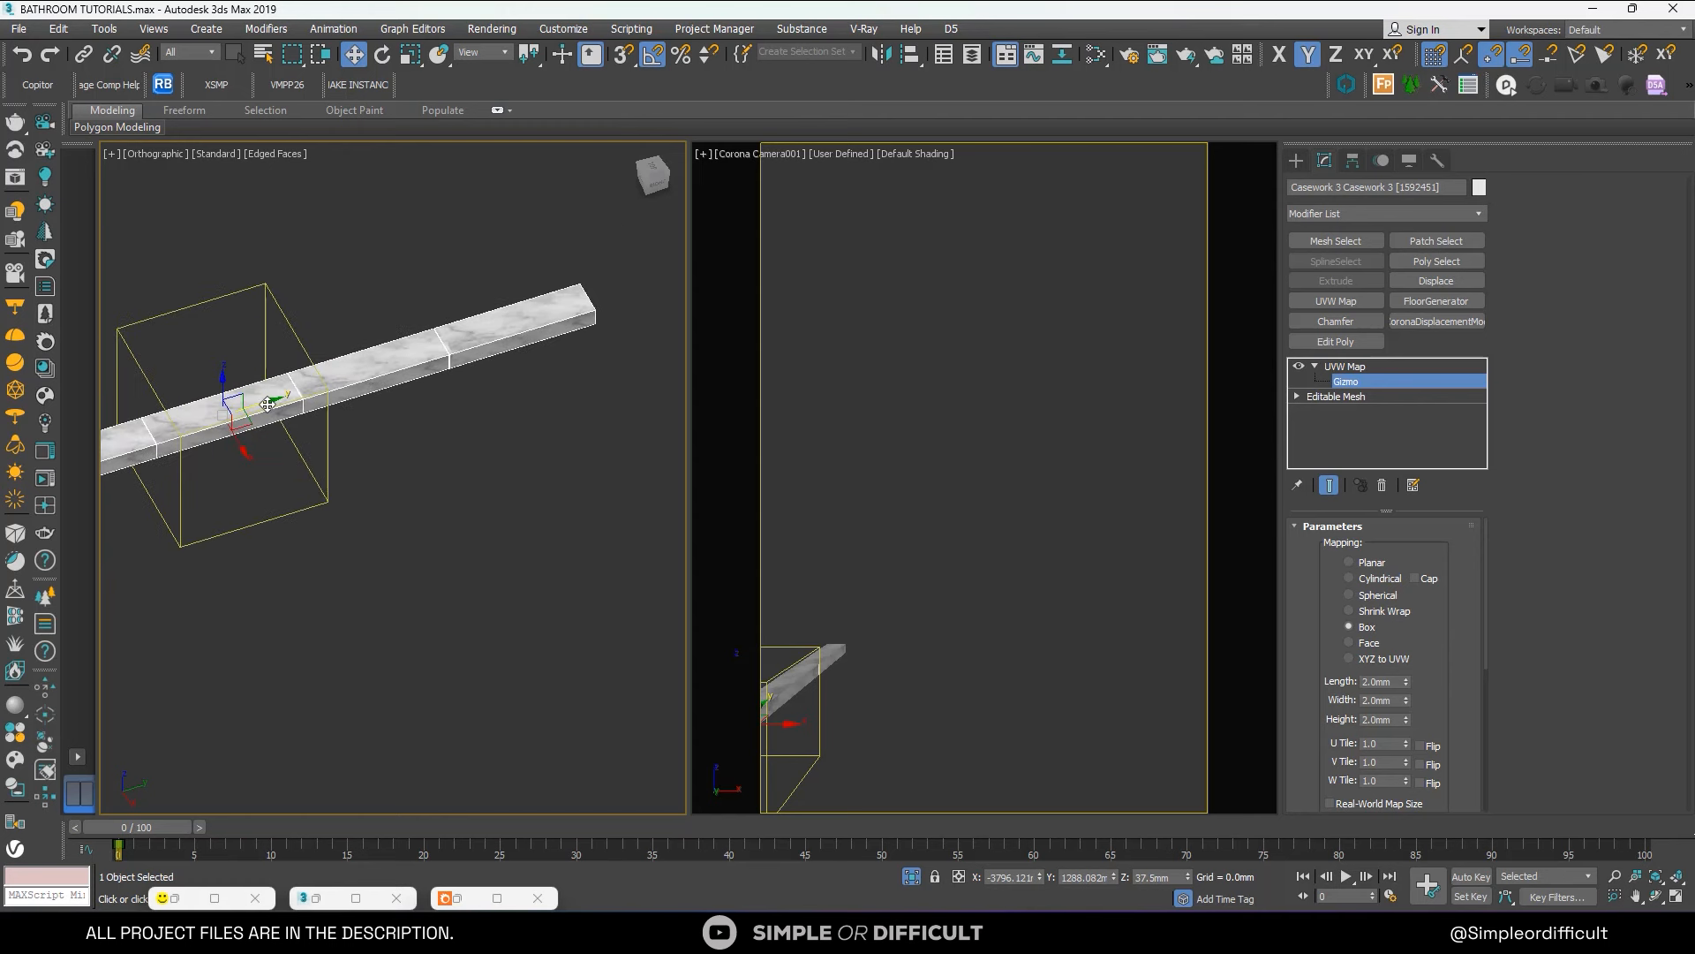
pyautogui.moveTo(267, 404); pyautogui.dragTo(264, 406)
pyautogui.scroll(4, 263, 405)
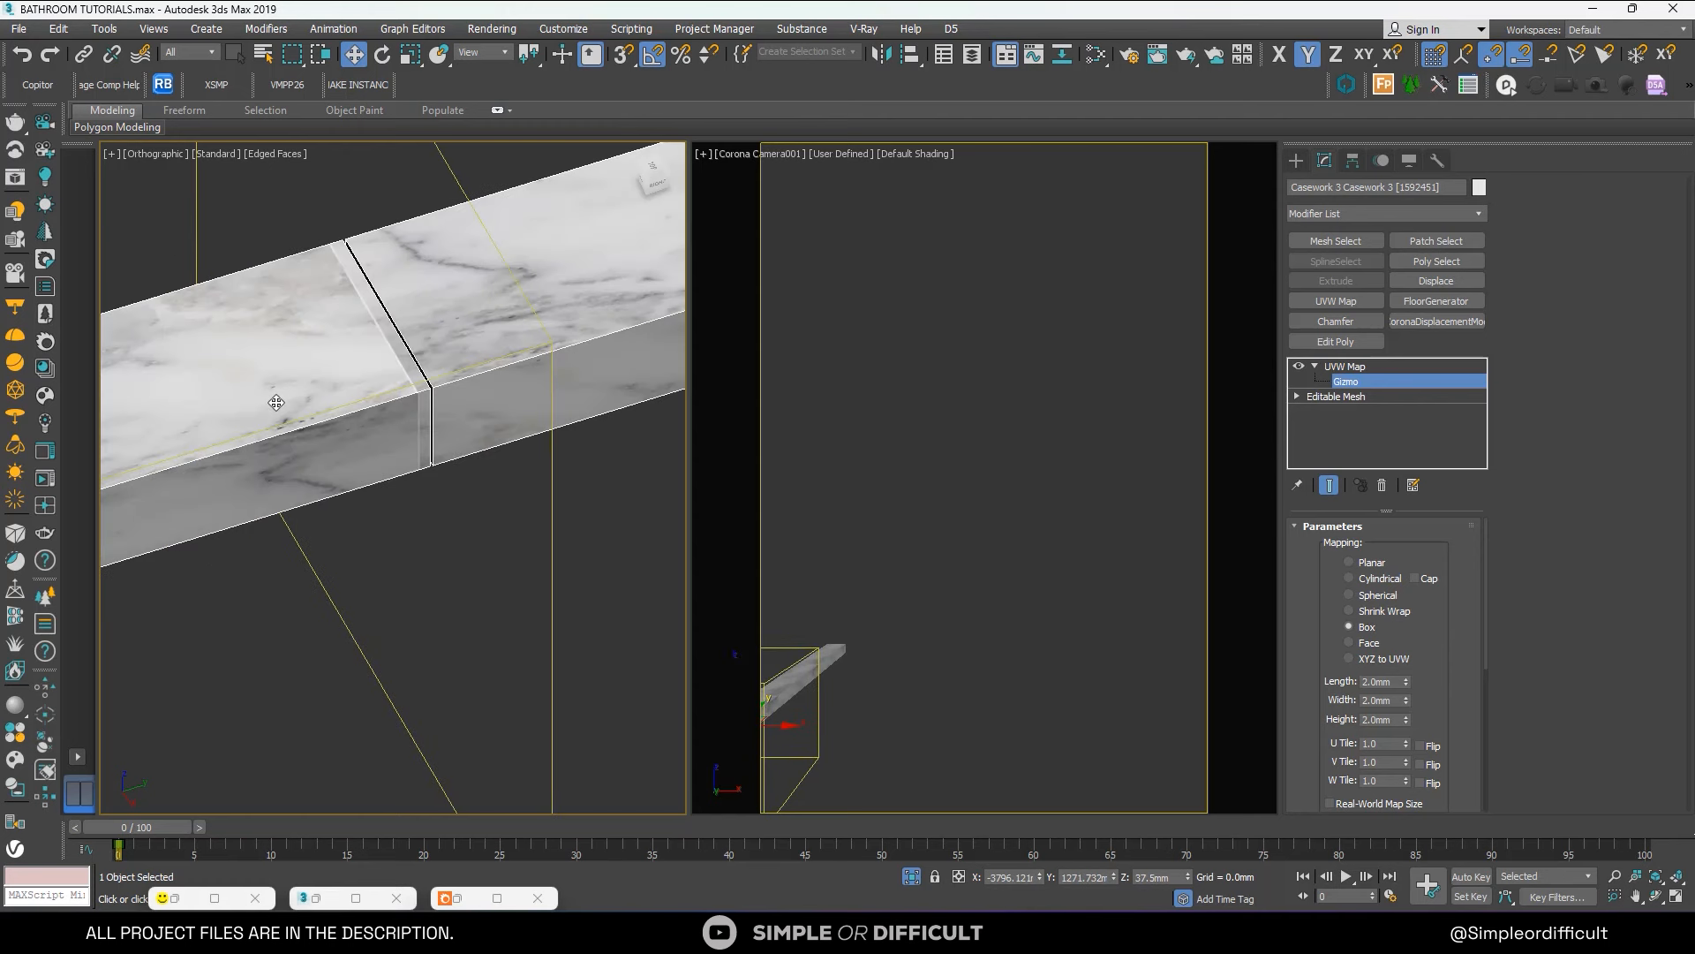
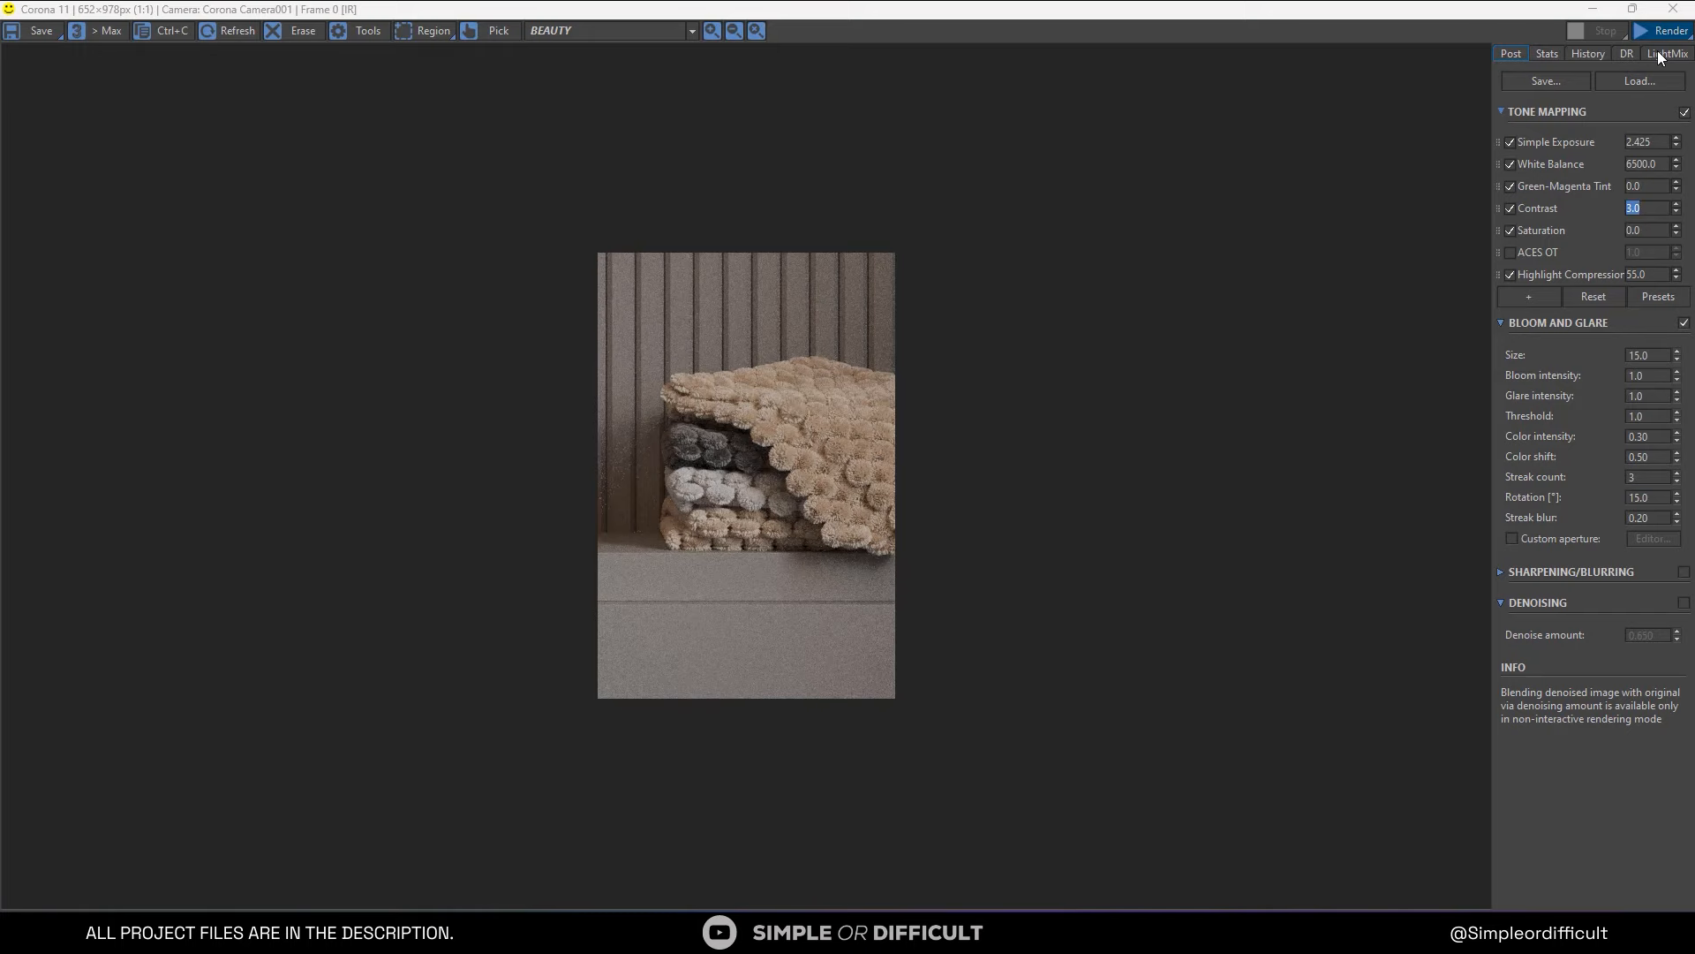
# Shrink the Corona frame buffer to a floating window and examine the niche shelves and chandelier in the interactive render.
pyautogui.click(1632, 9)
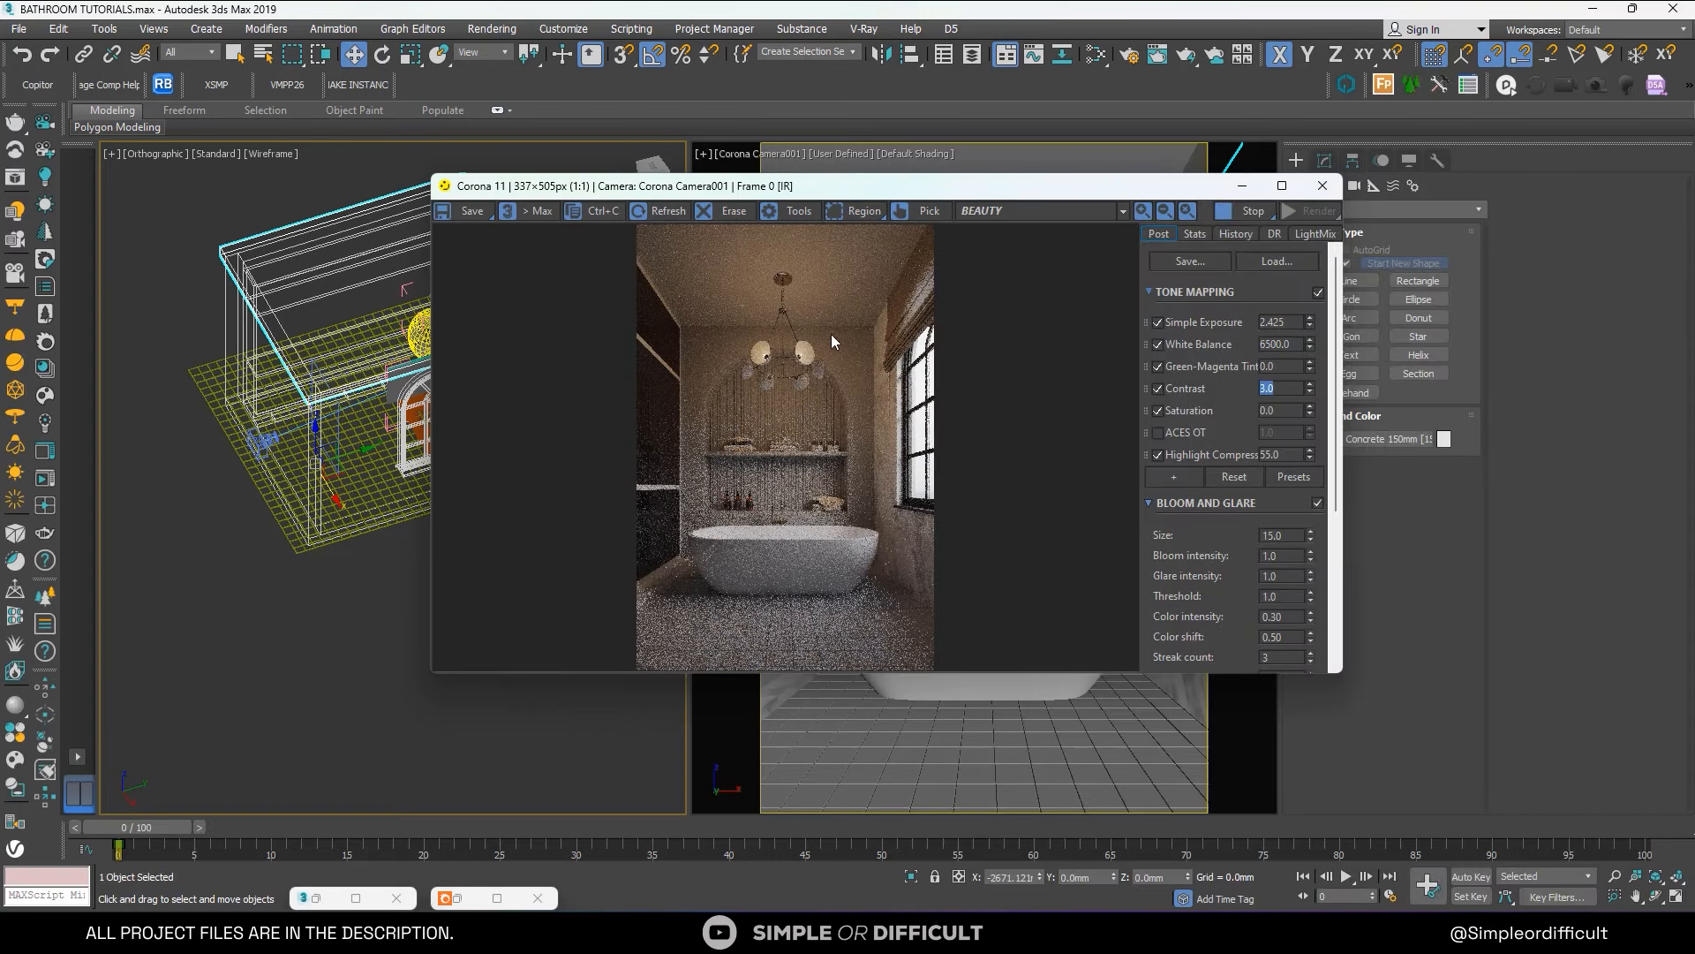
pyautogui.scroll(2, 800, 459)
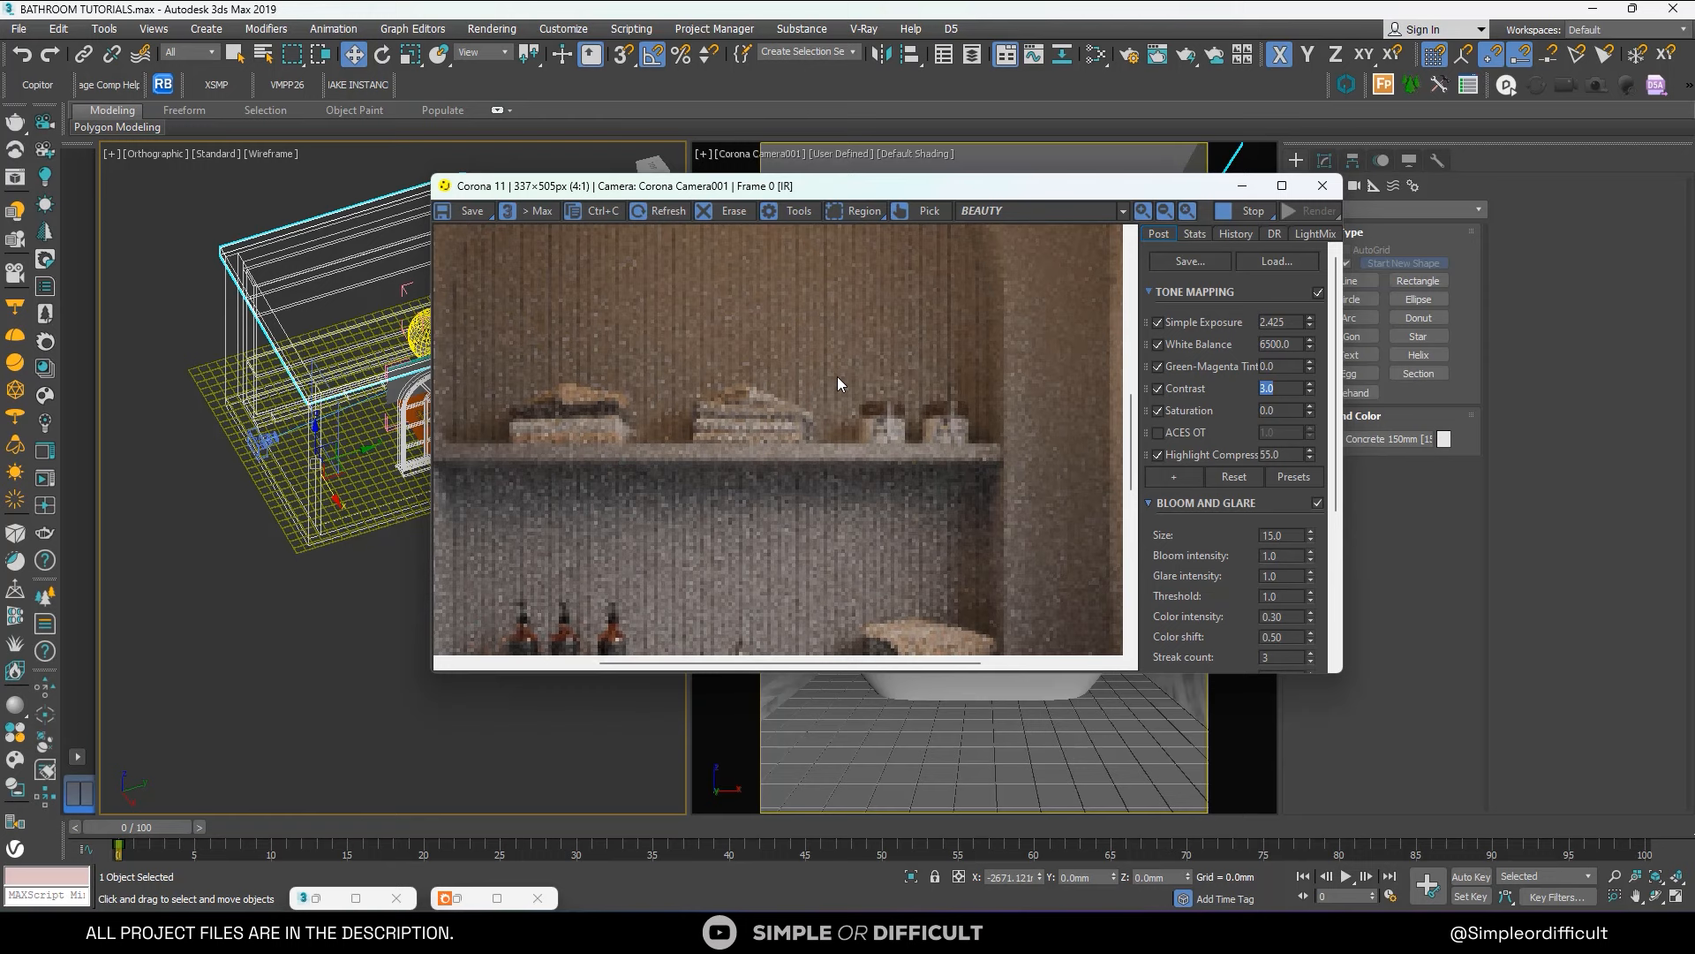
pyautogui.scroll(-1, 837, 377)
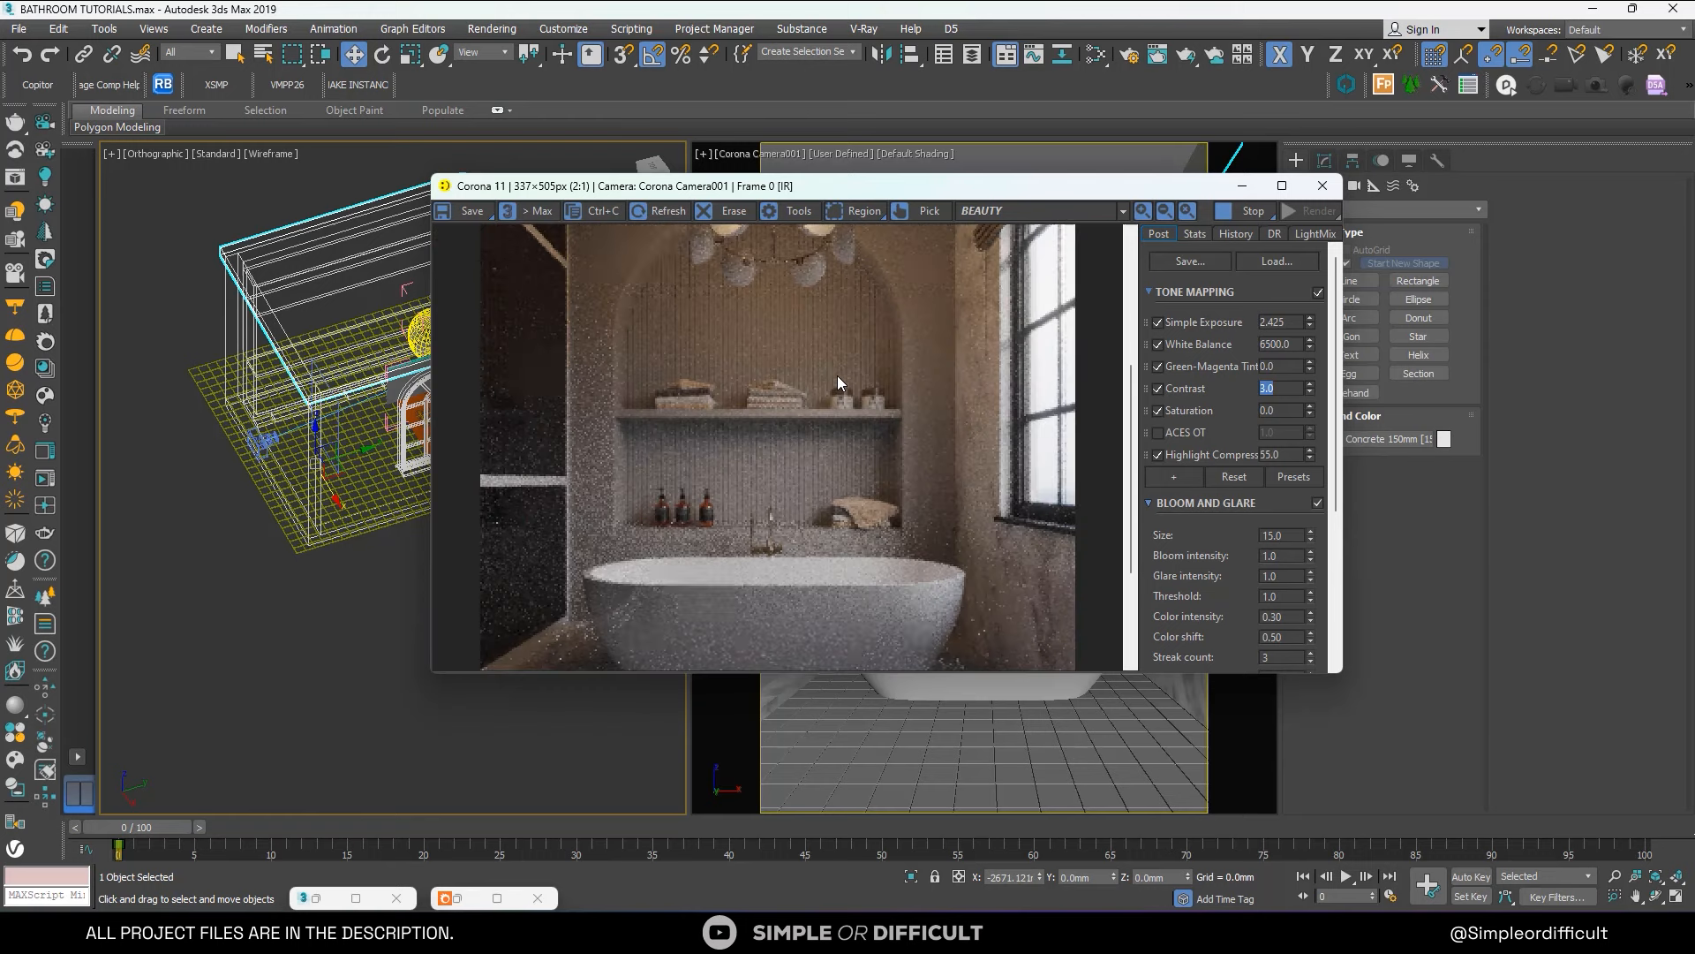
pyautogui.scroll(-1, 959, 372)
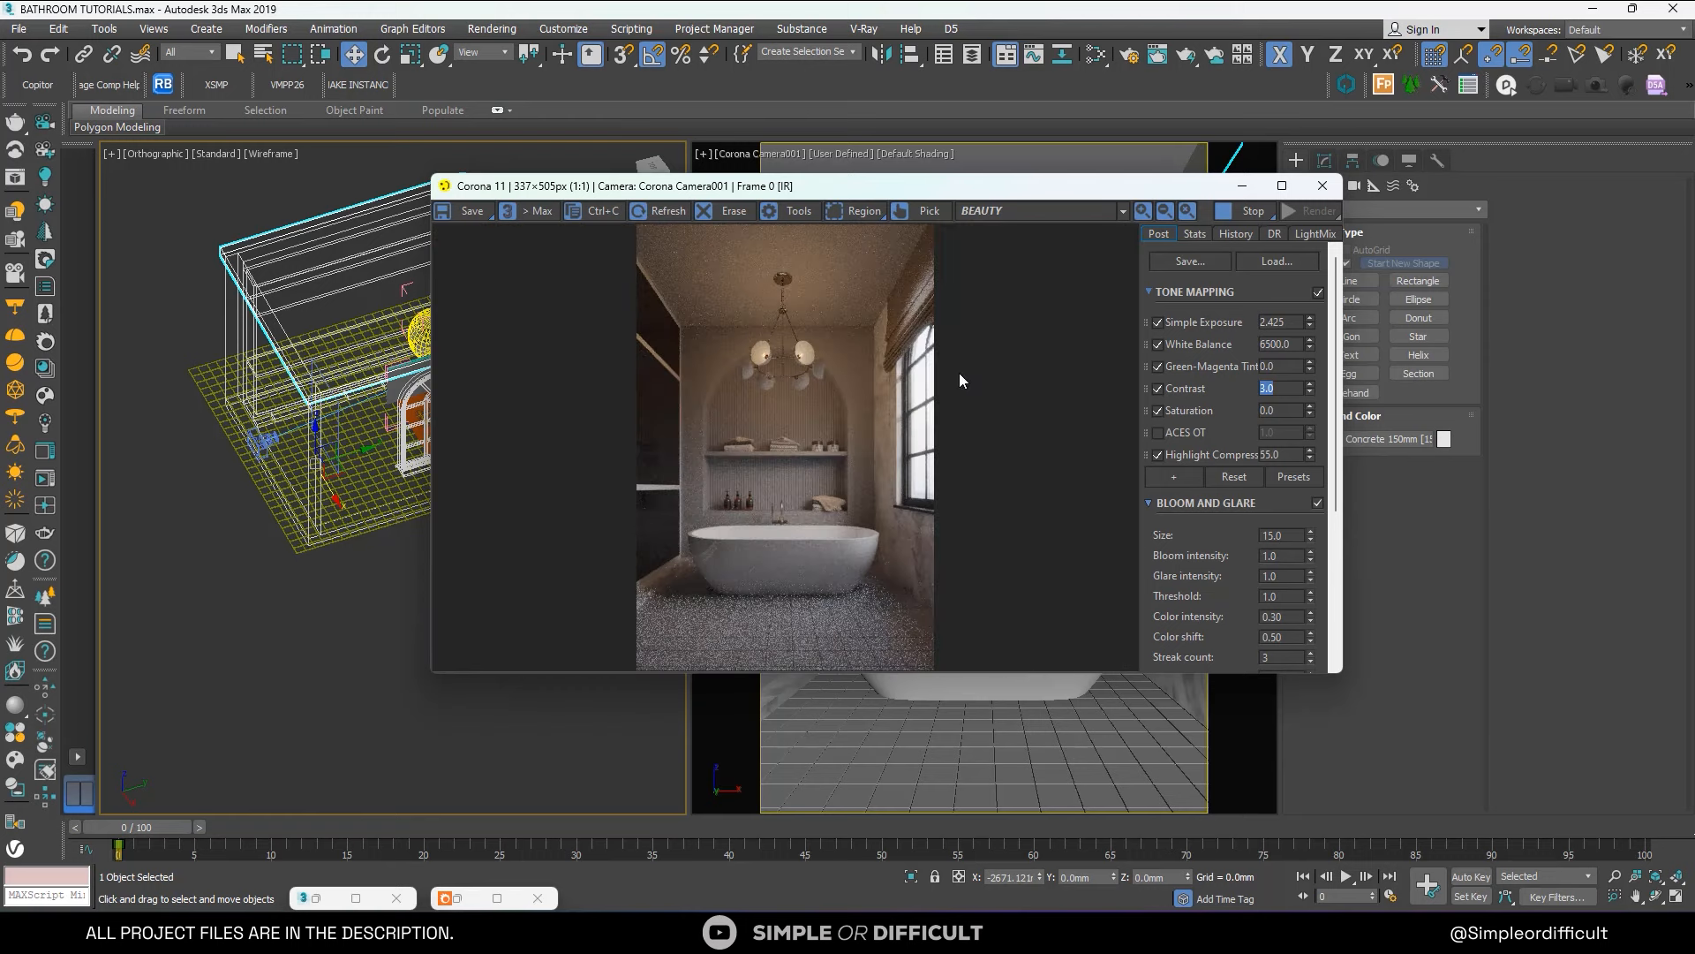
pyautogui.scroll(2, 908, 354)
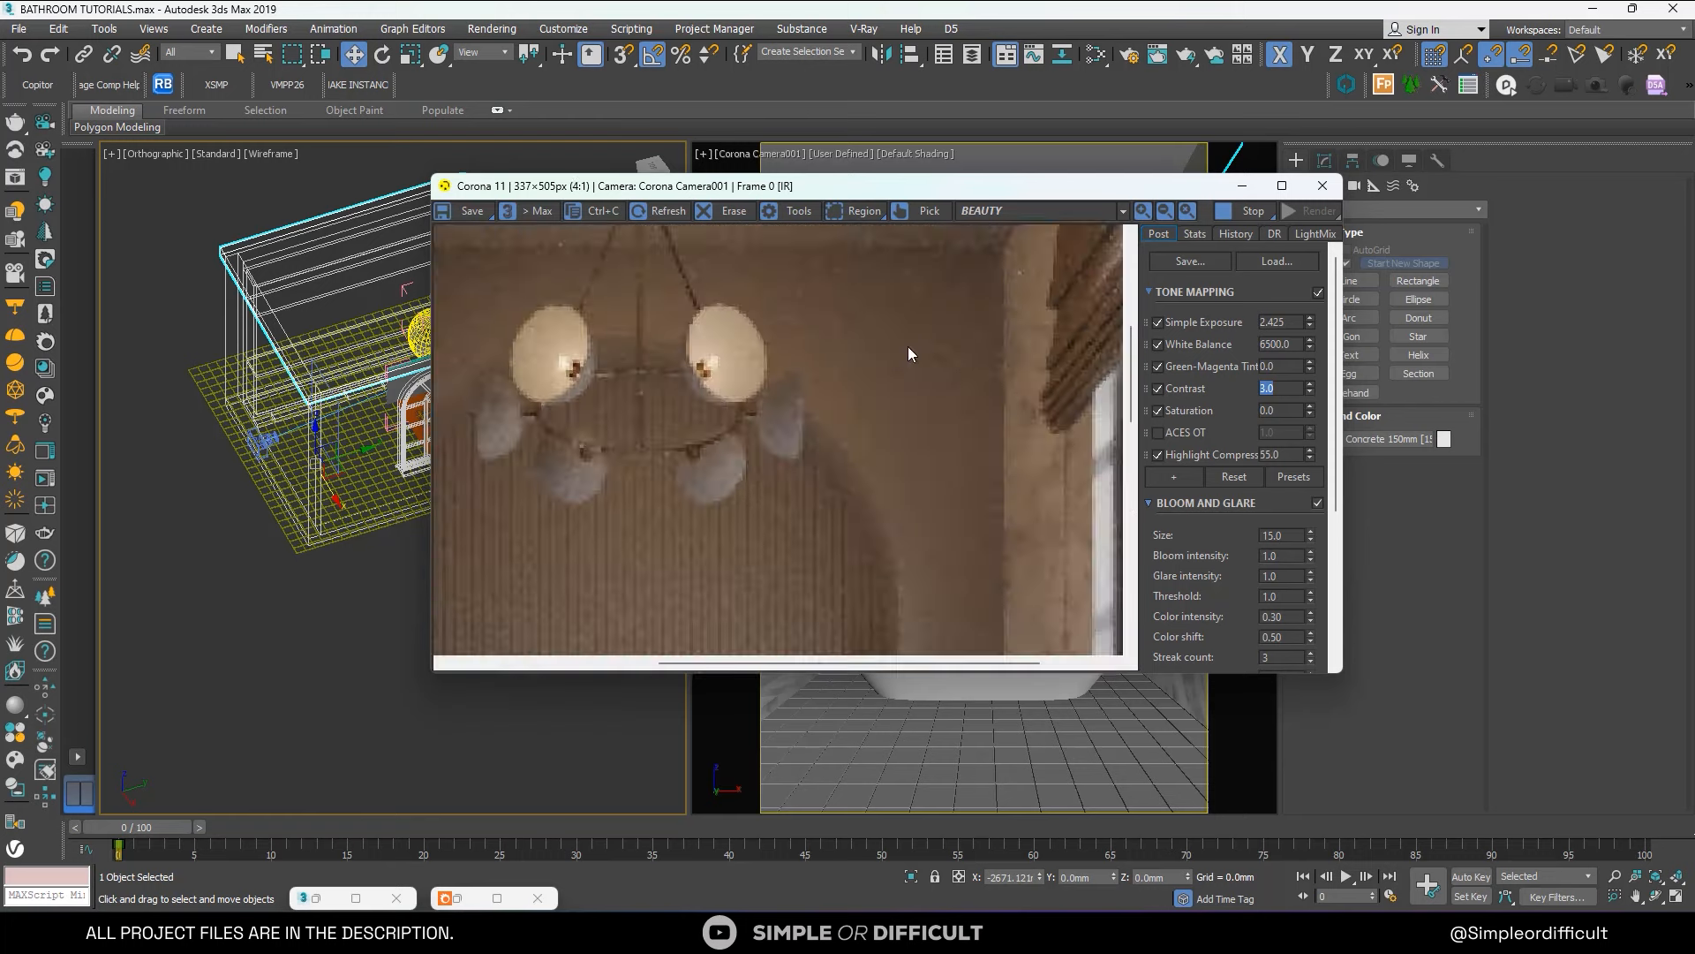
pyautogui.scroll(-2, 907, 353)
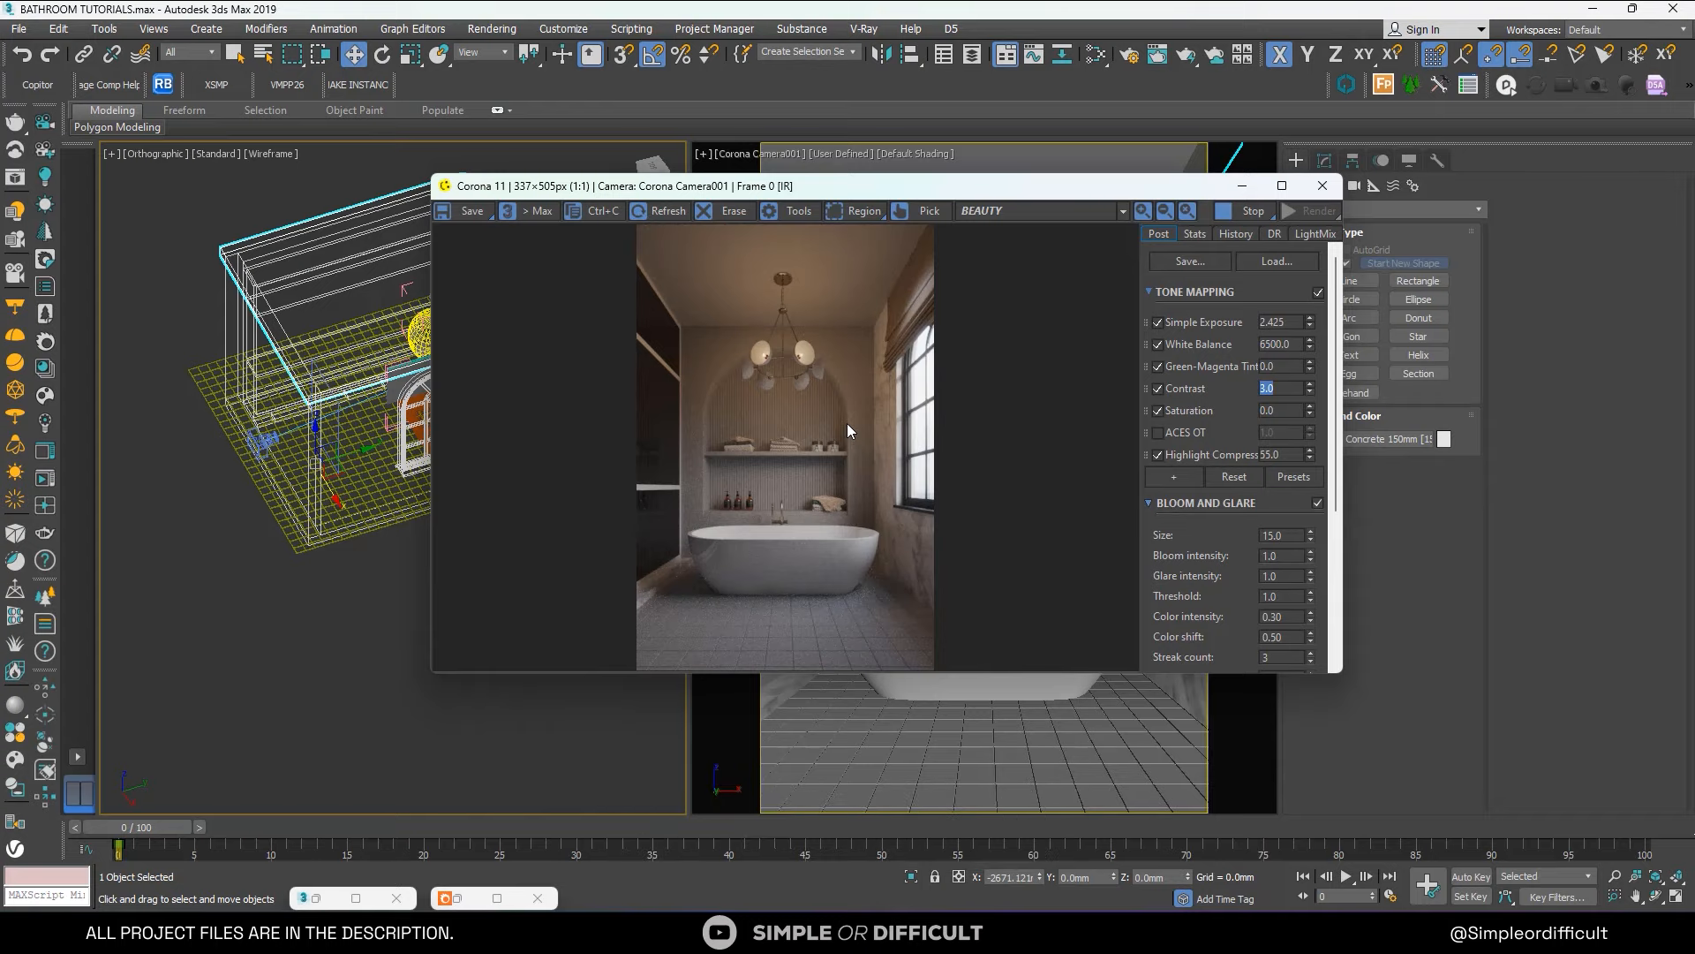
# Maximize the frame buffer and inspect the floor tiles and marble base beside the bathtub.
pyautogui.click(1283, 185)
pyautogui.scroll(2, 445, 782)
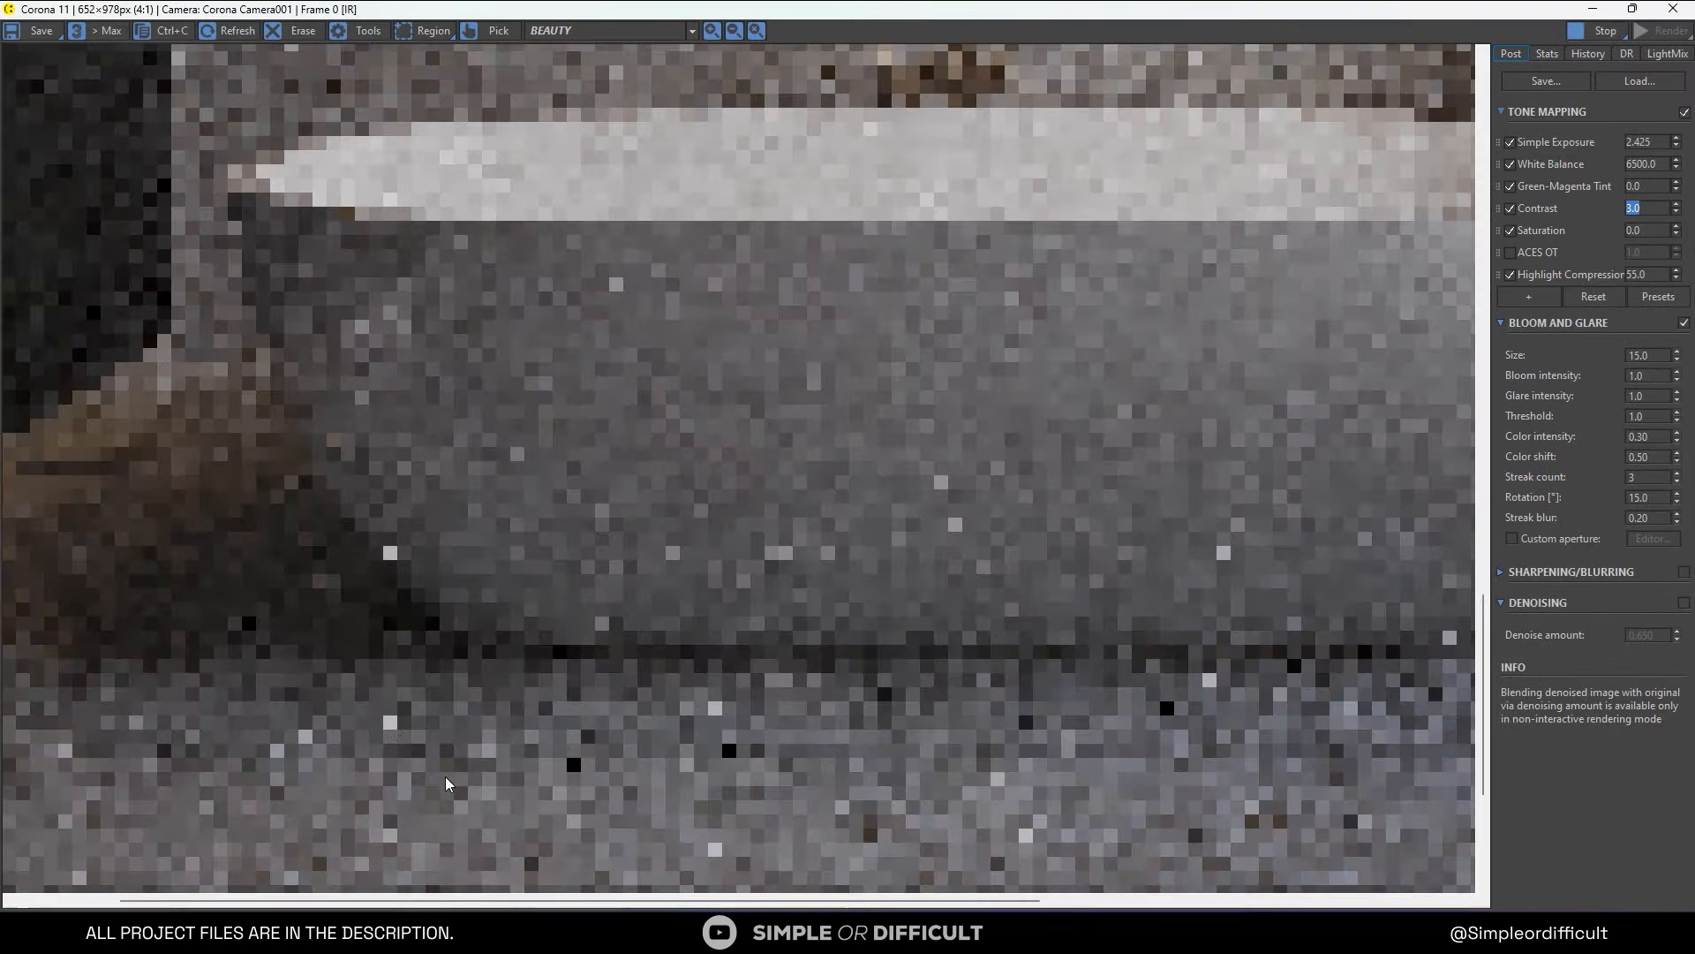
pyautogui.moveTo(445, 776); pyautogui.dragTo(609, 591, button='middle')
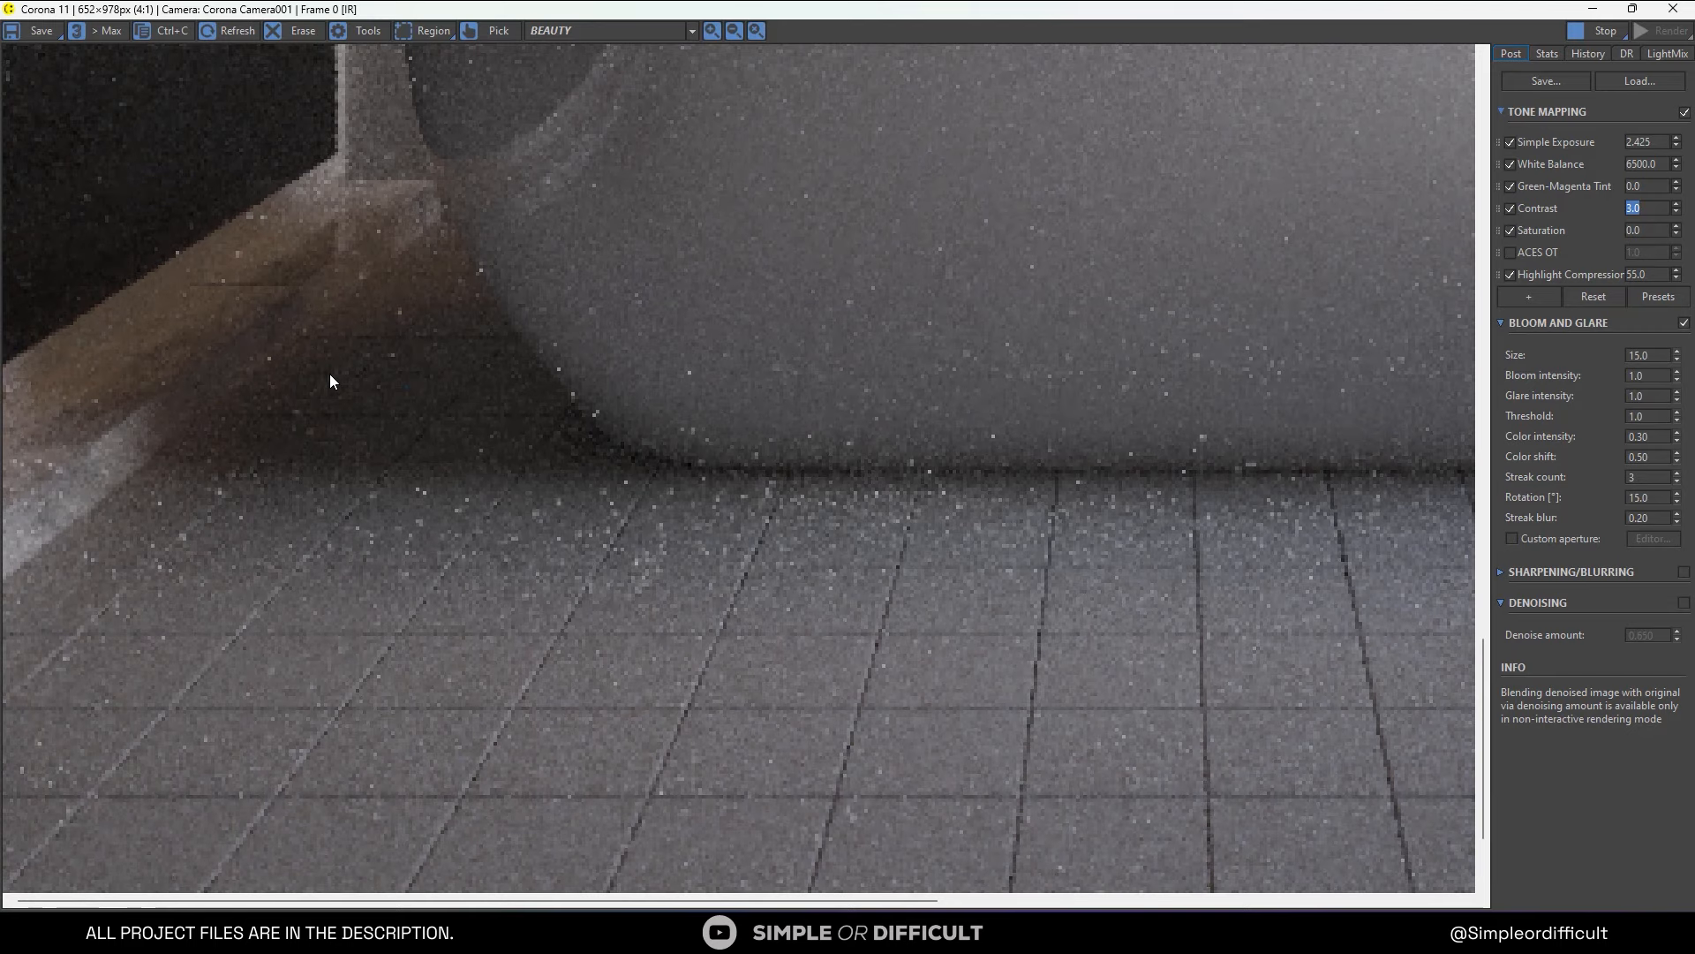
pyautogui.scroll(-2, 330, 374)
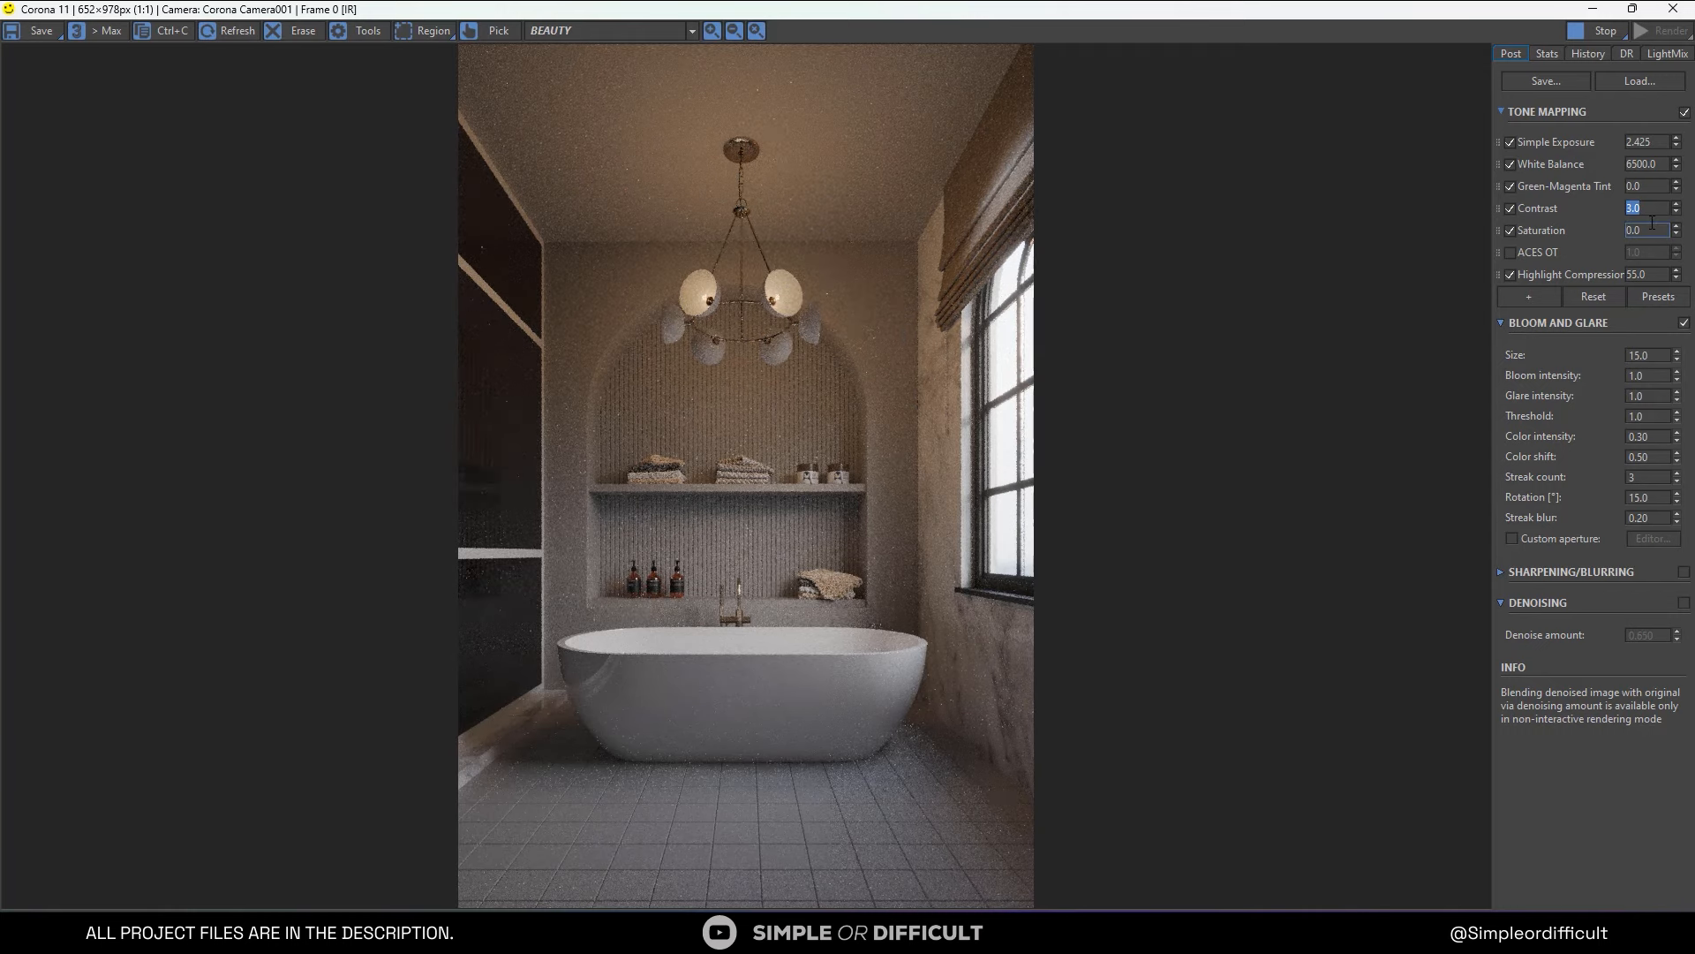
# Add a Filmic Mapping operator to the tone mapping and set its Rich Shadows to about 0.676.
pyautogui.click(1532, 298)
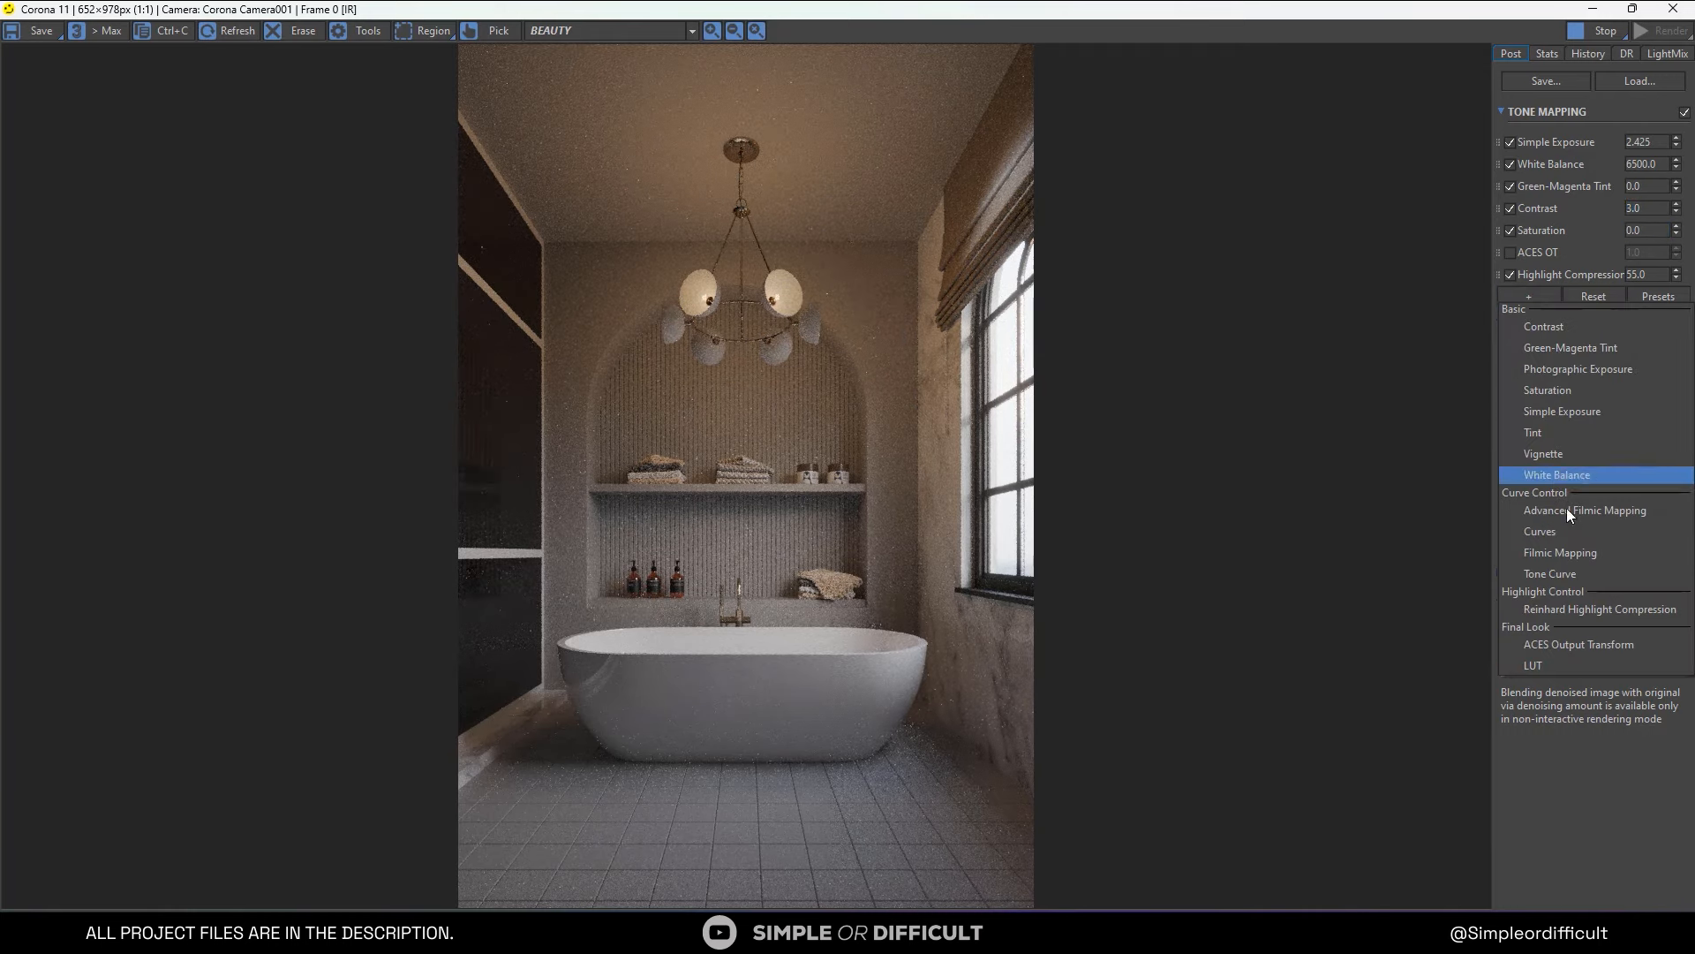
pyautogui.click(1552, 553)
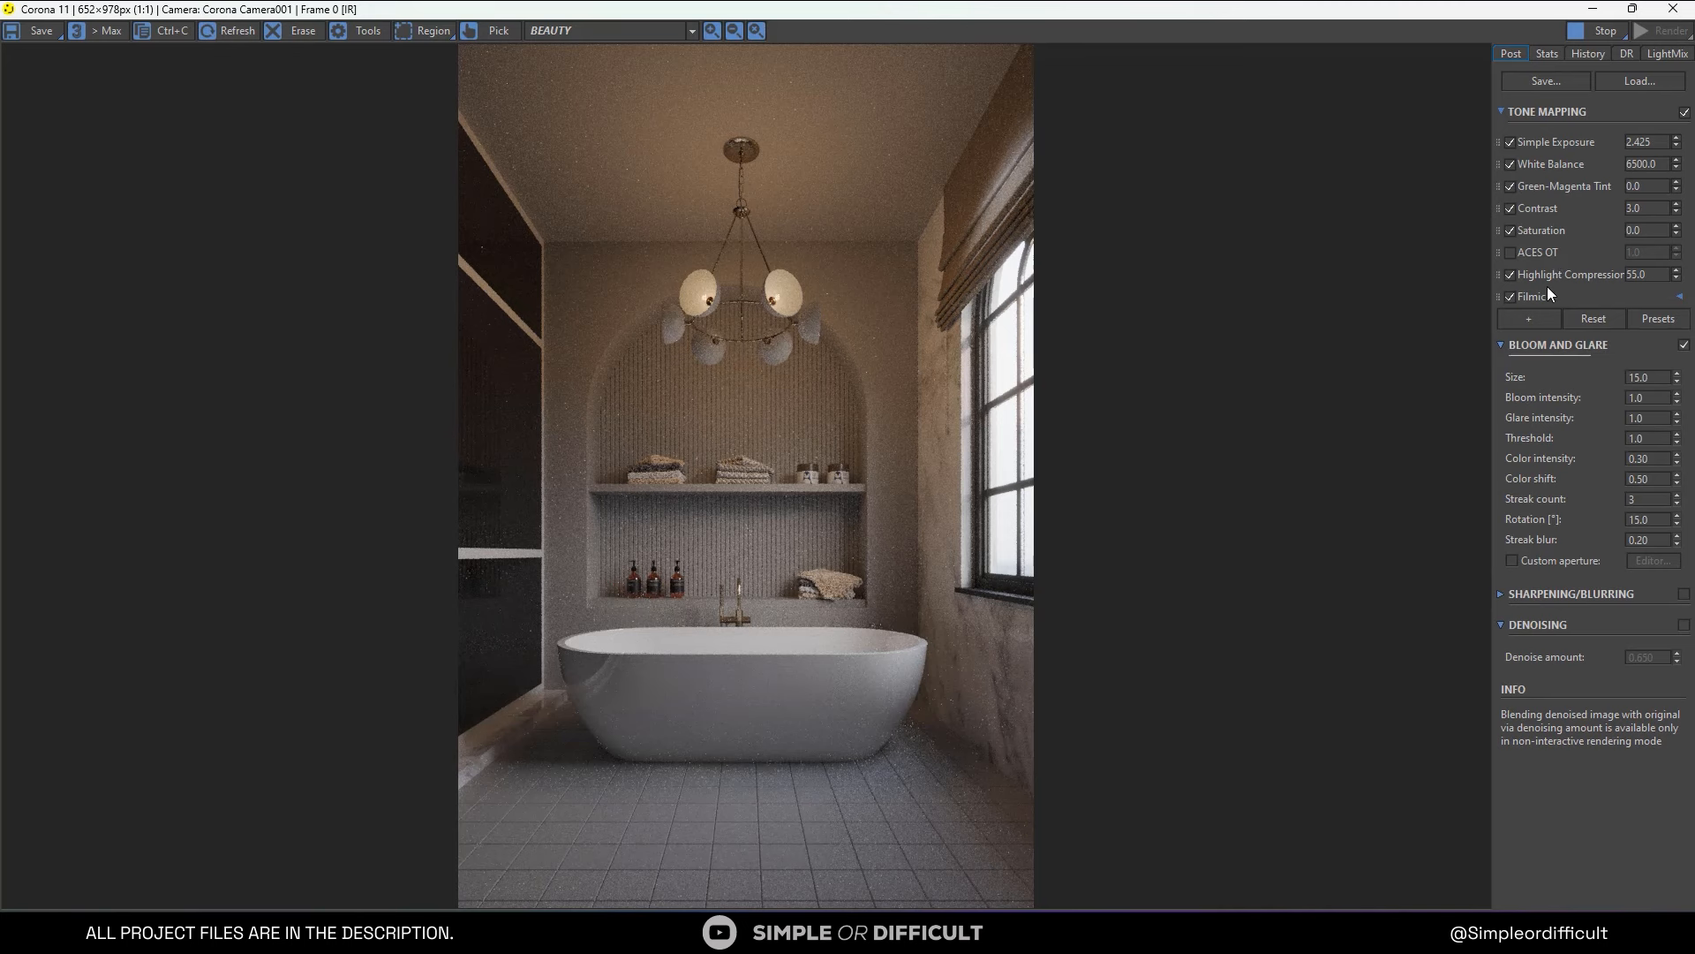
pyautogui.click(1680, 298)
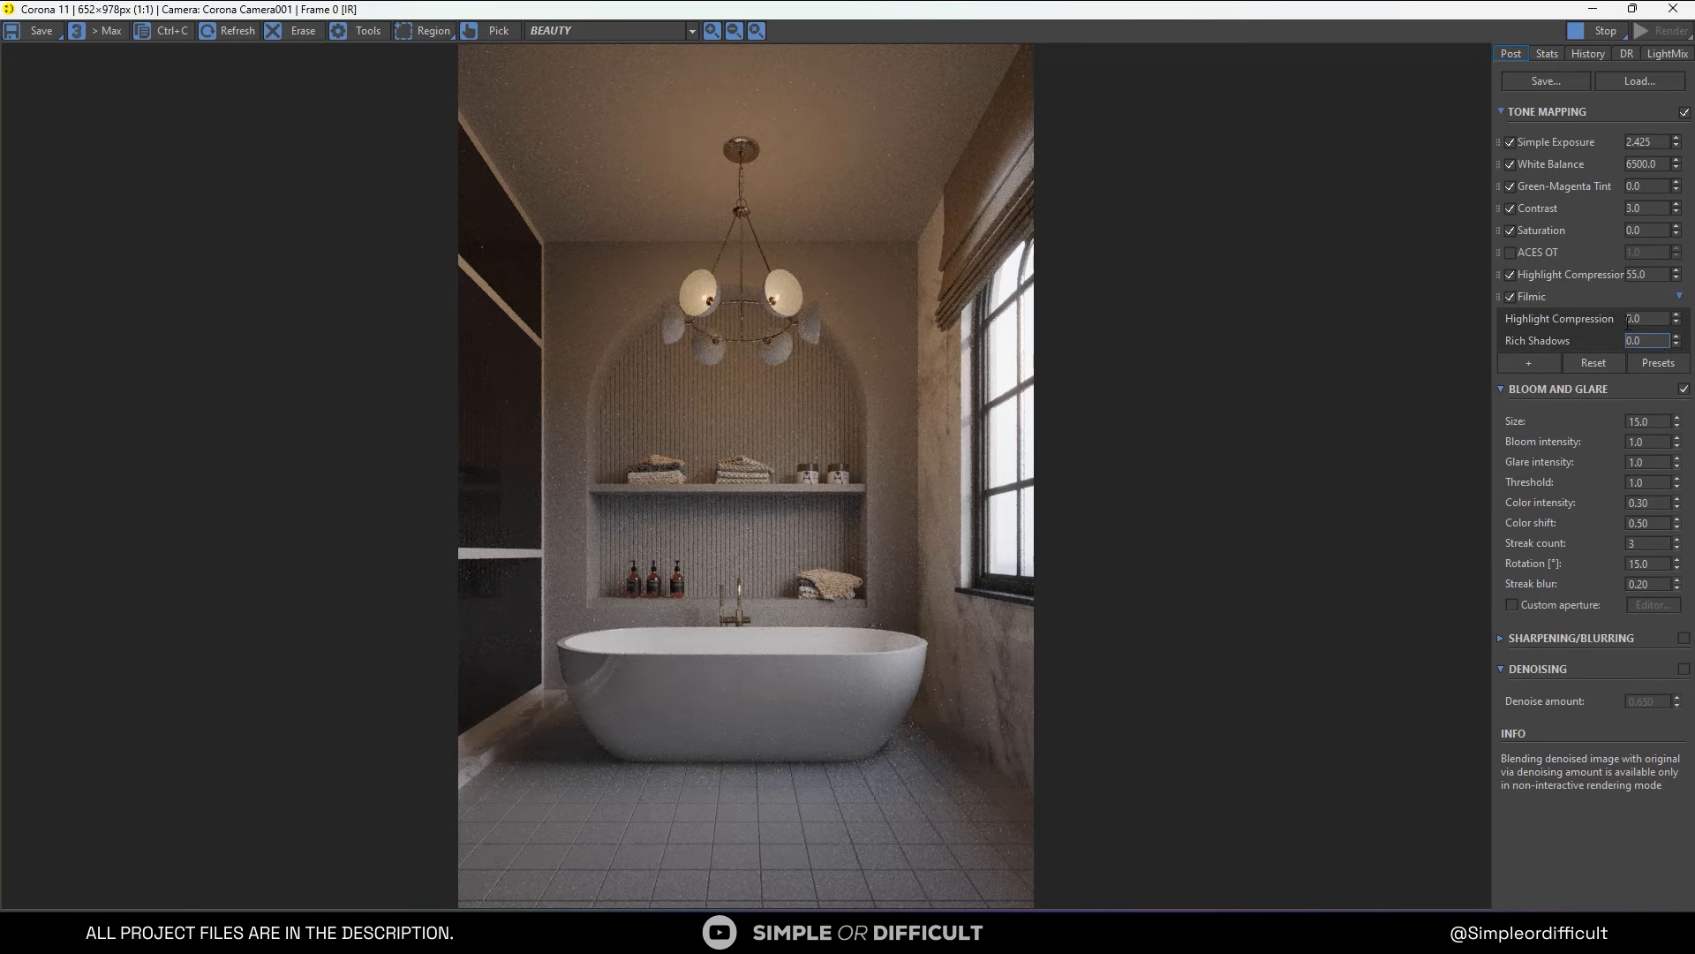
pyautogui.moveTo(1683, 347); pyautogui.dragTo(1675, 191)
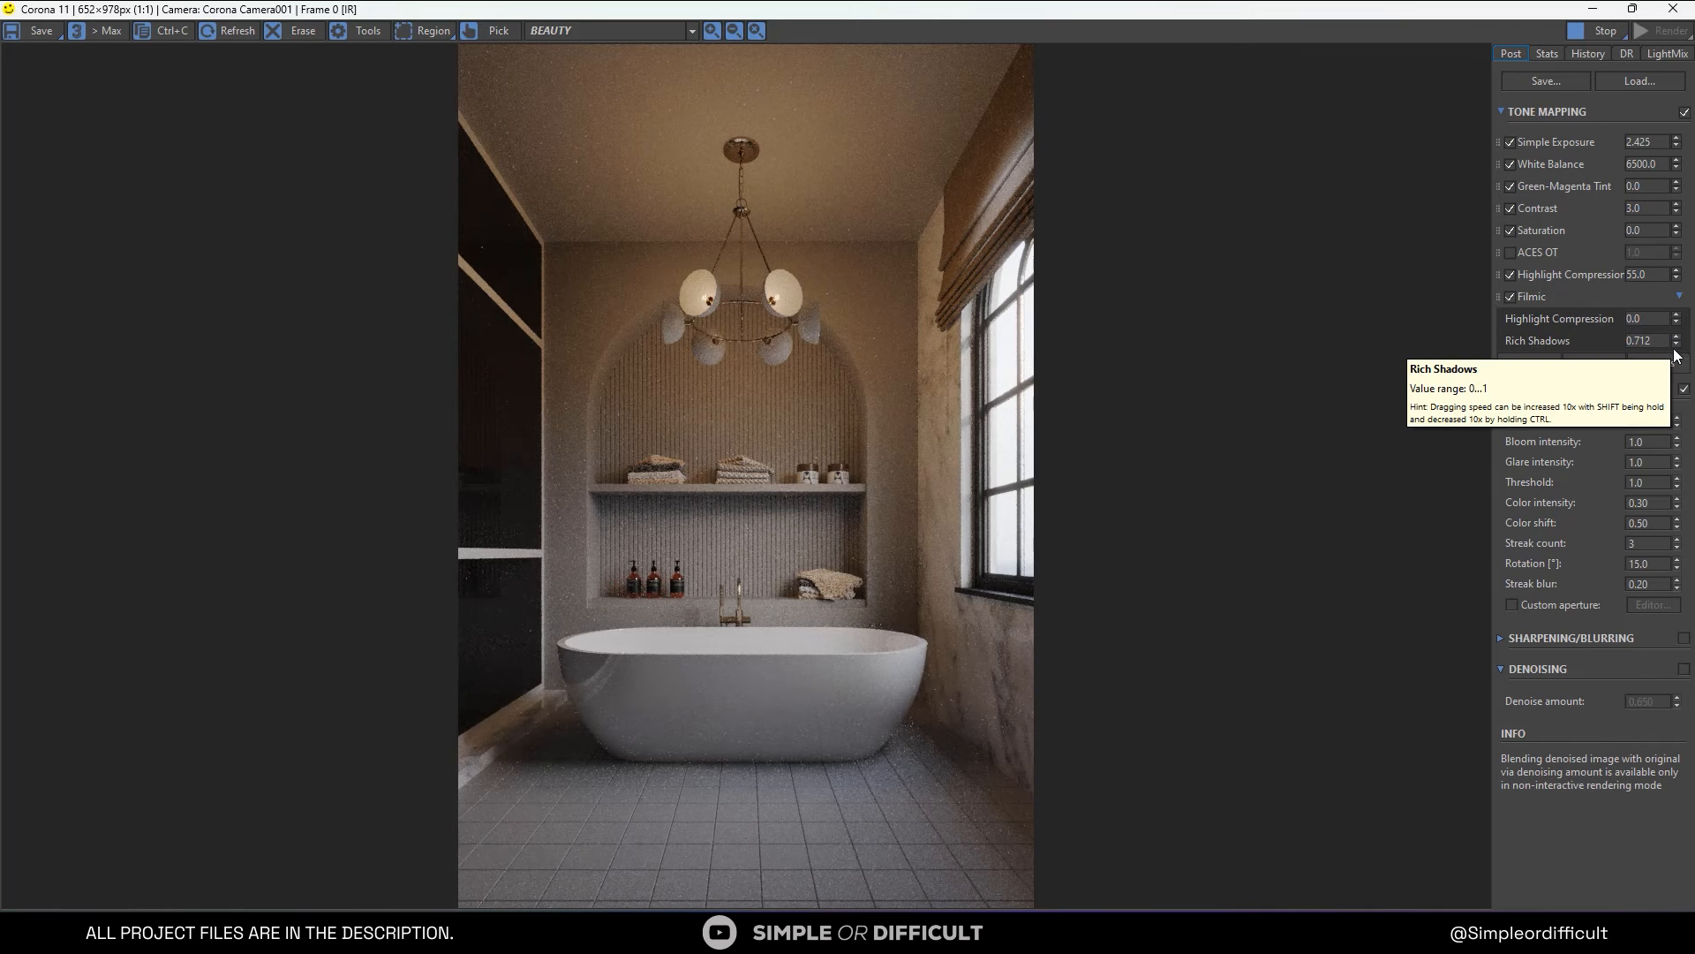
pyautogui.moveTo(1677, 350); pyautogui.dragTo(1675, 348)
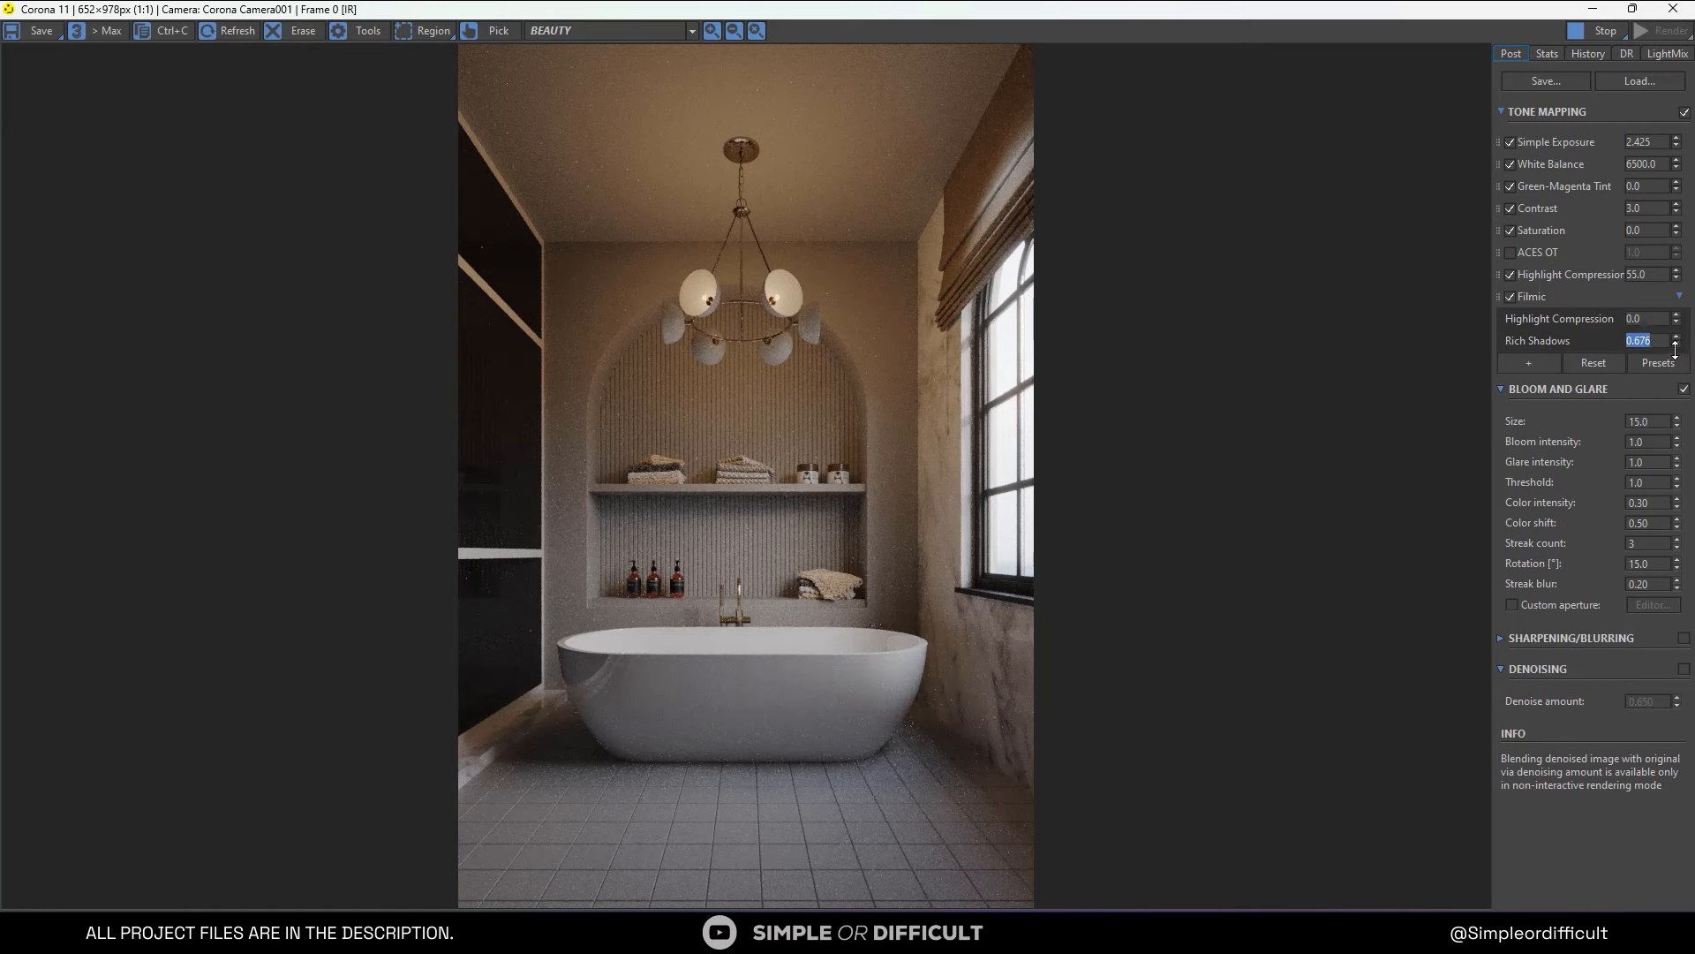
pyautogui.click(1679, 296)
# Add a LUT operator to the tone mapping with Adanmq_Advantix_100 at 0.30 opacity.
pyautogui.click(1531, 323)
pyautogui.click(1555, 690)
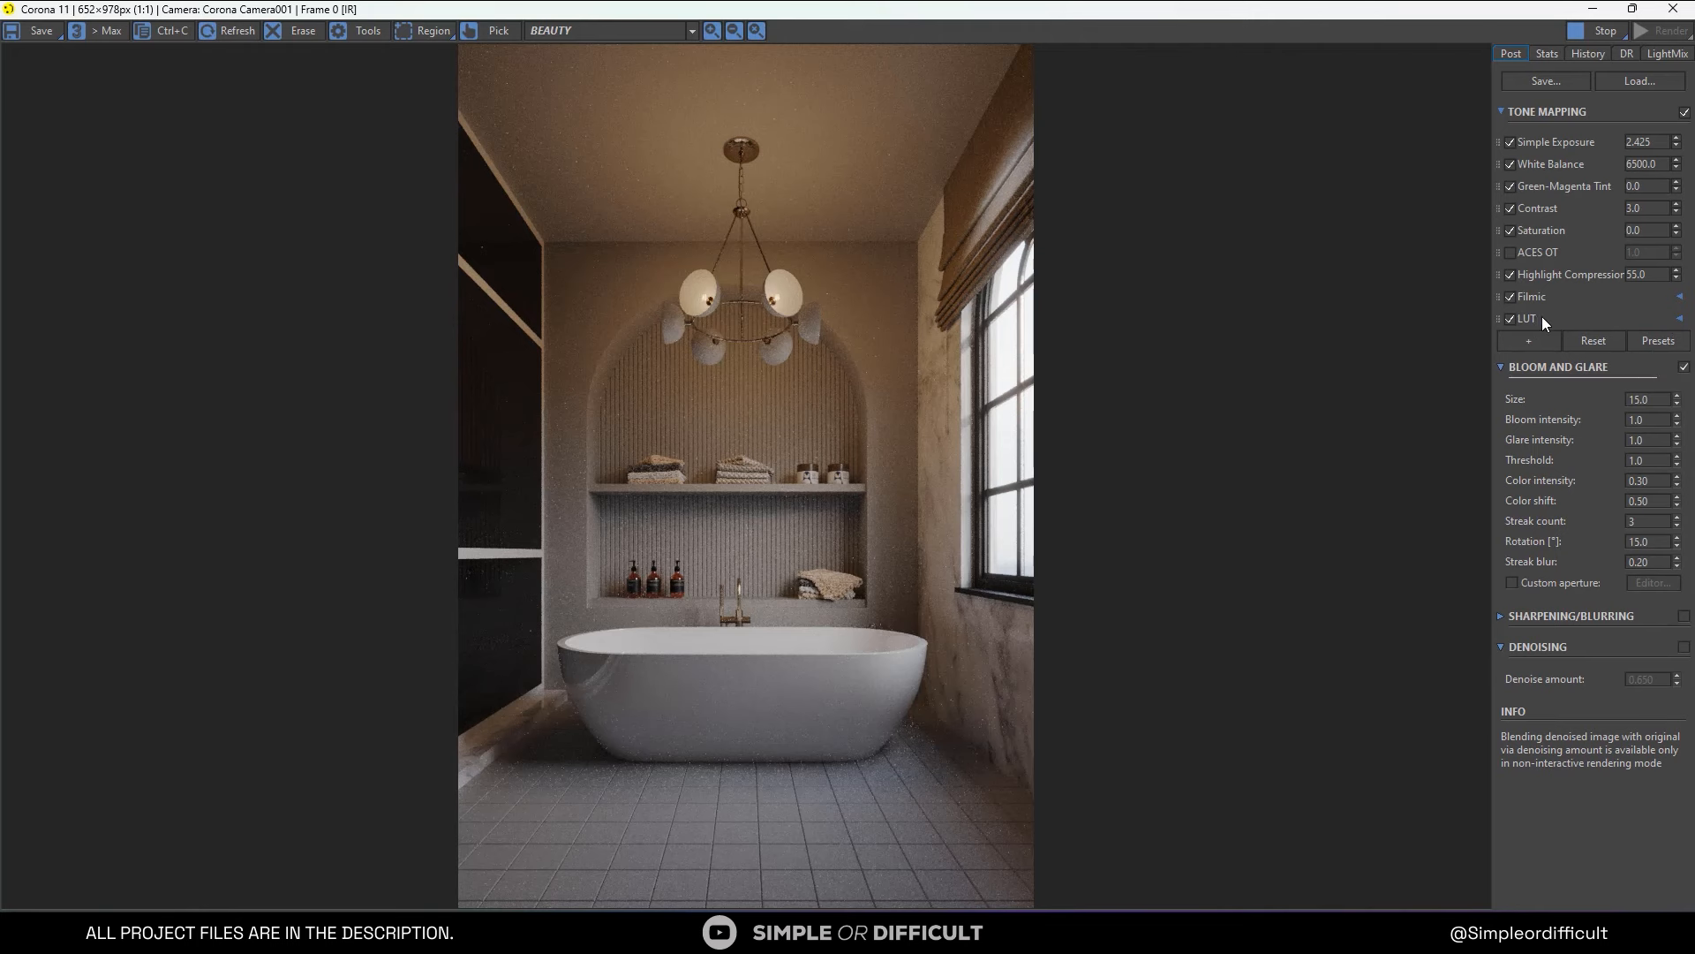
pyautogui.click(1679, 318)
pyautogui.click(1650, 357)
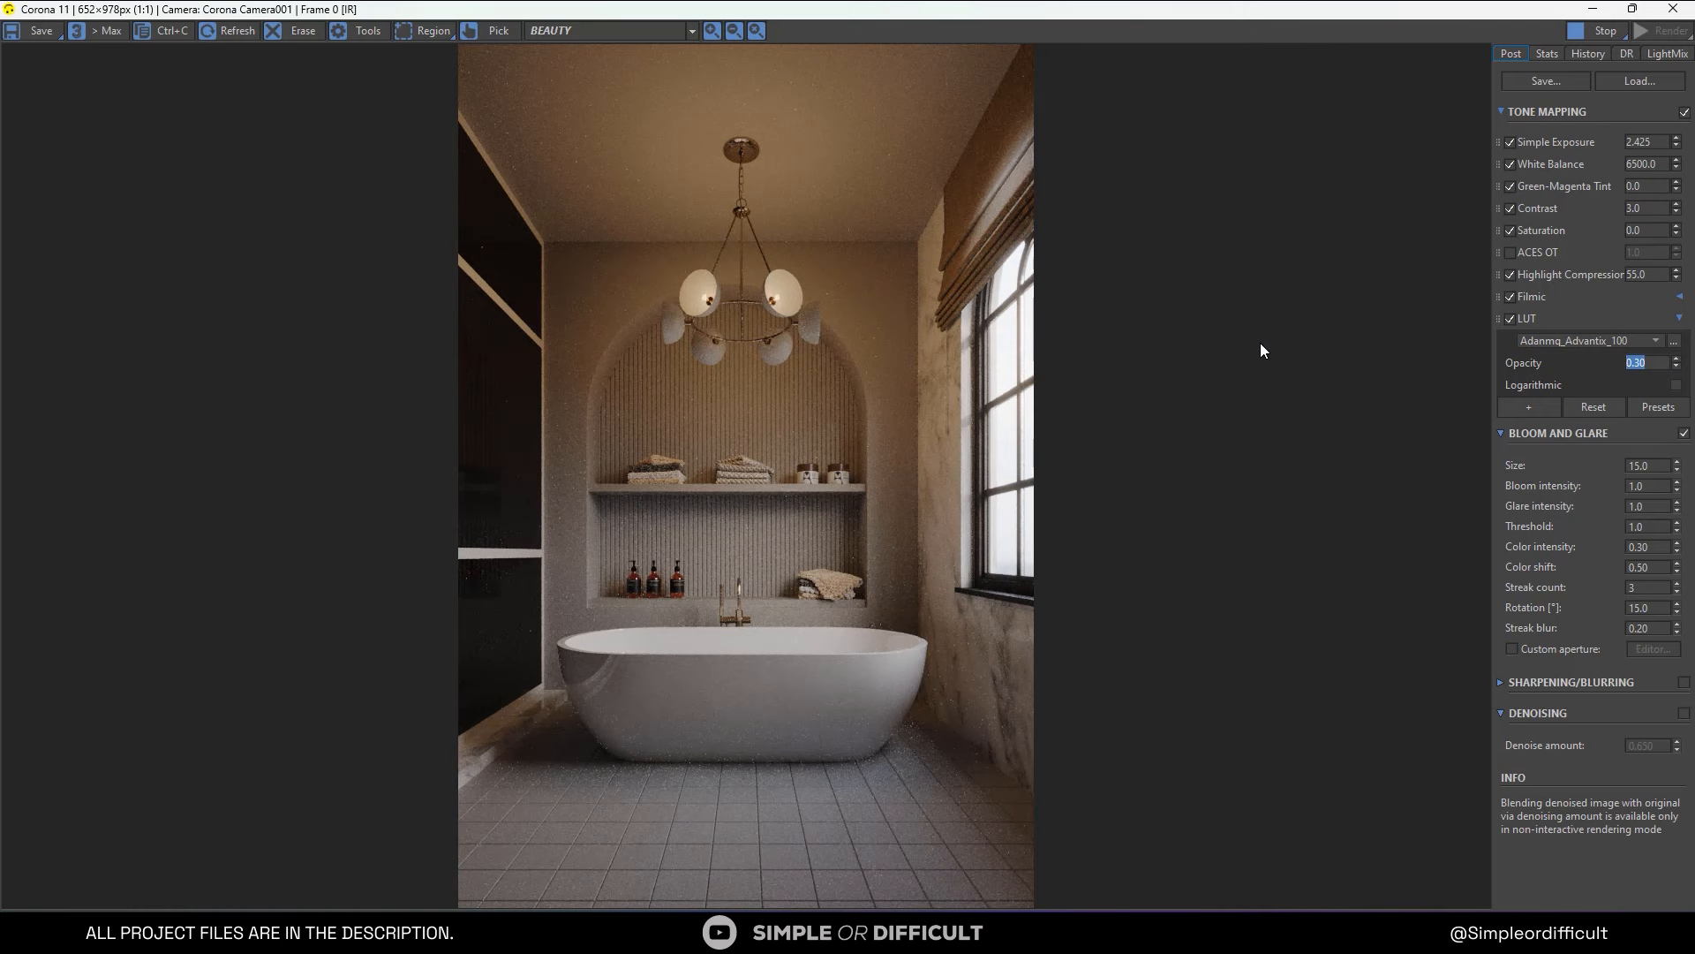
# Stop the interactive render and place the frame buffer as a floating window over the viewports.
pyautogui.click(1602, 29)
pyautogui.moveTo(1482, 10); pyautogui.dragTo(858, 53)
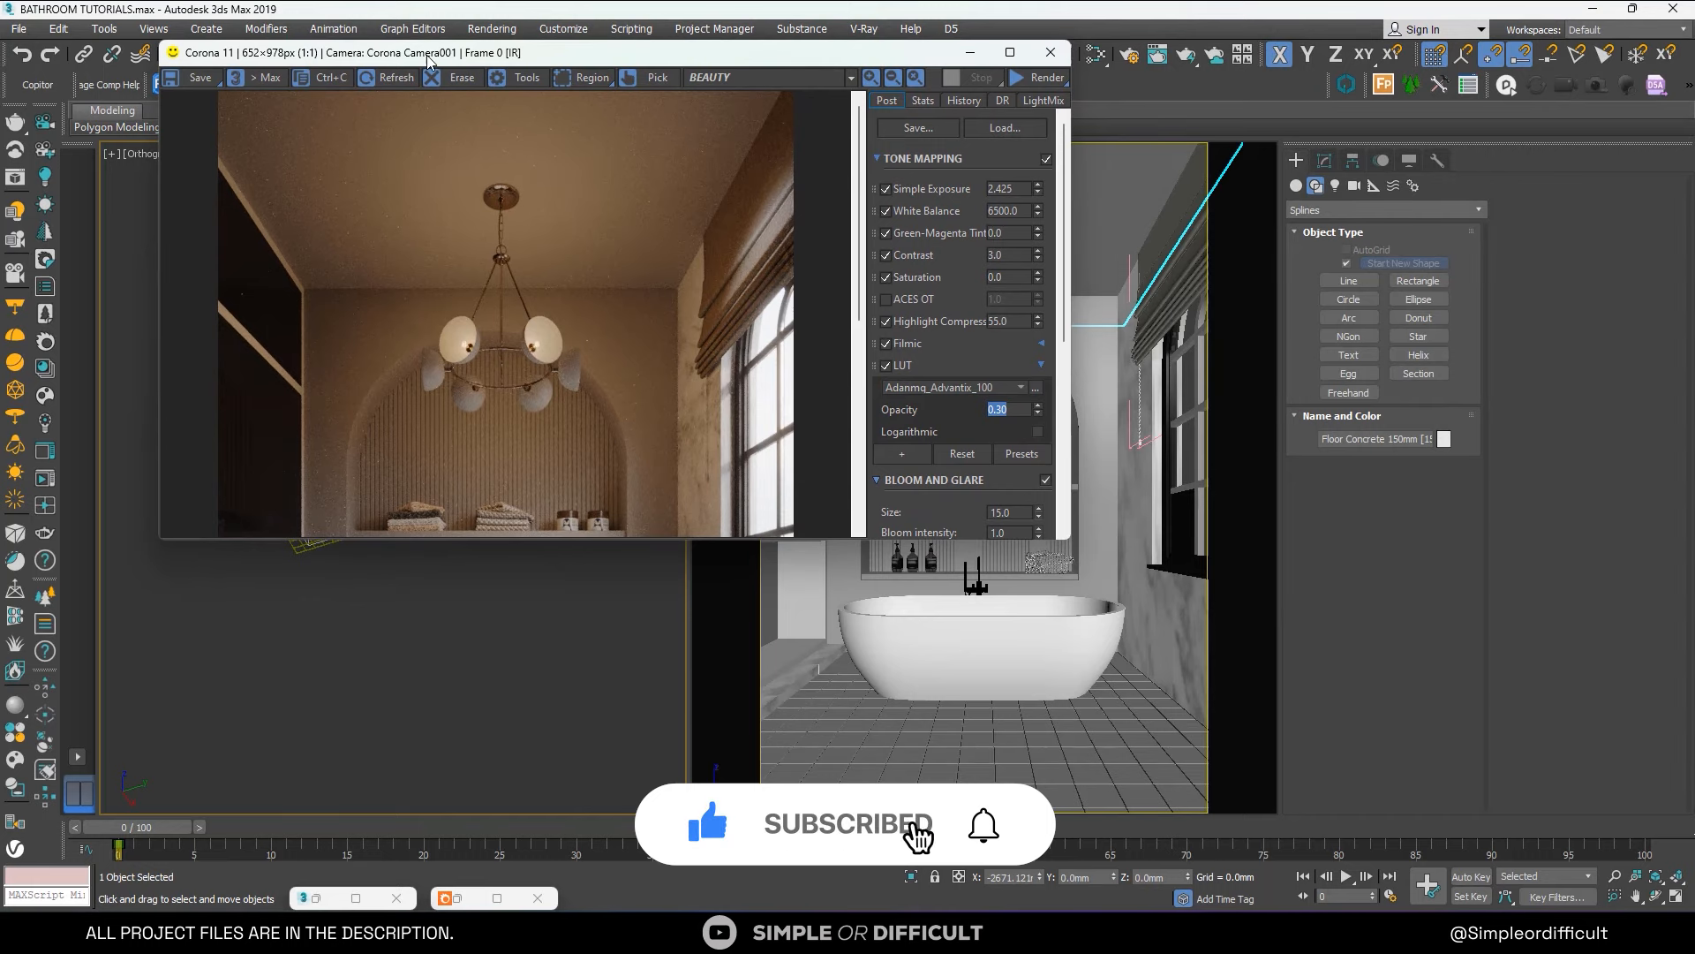
pyautogui.moveTo(403, 55); pyautogui.dragTo(515, 144)
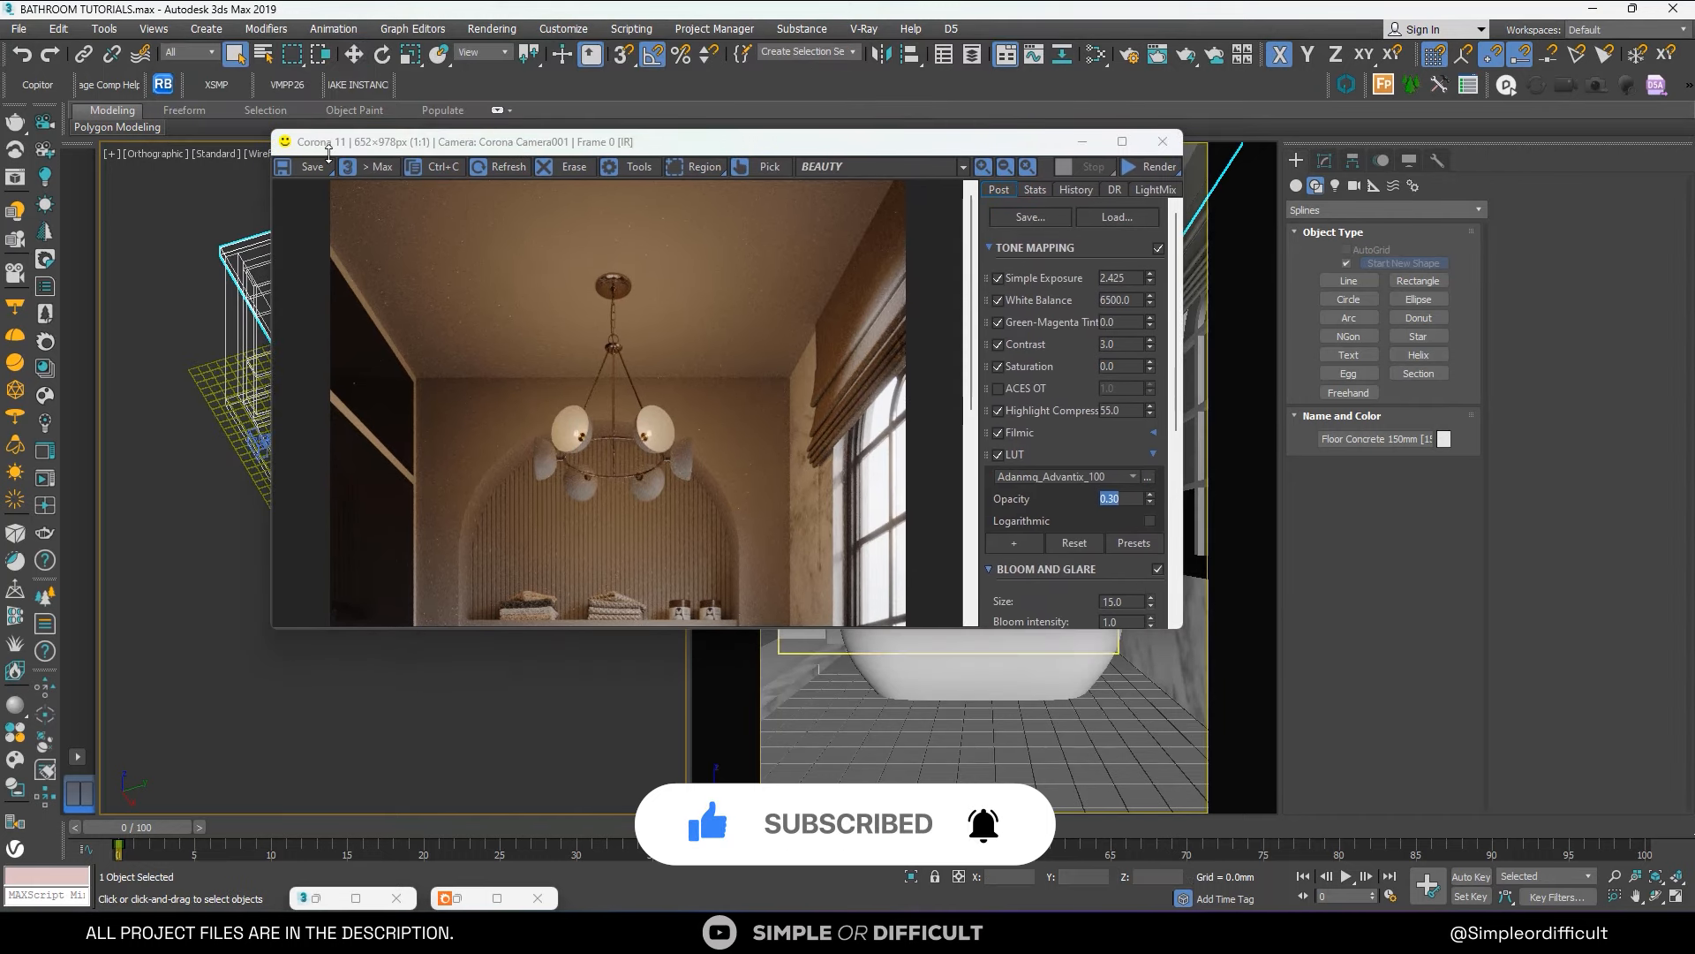
# Select the floor tiles, clear the frame buffer off the camera view, and open the Slate Material Editor at the plain Corona materials.
pyautogui.press('q')
pyautogui.click(847, 742)
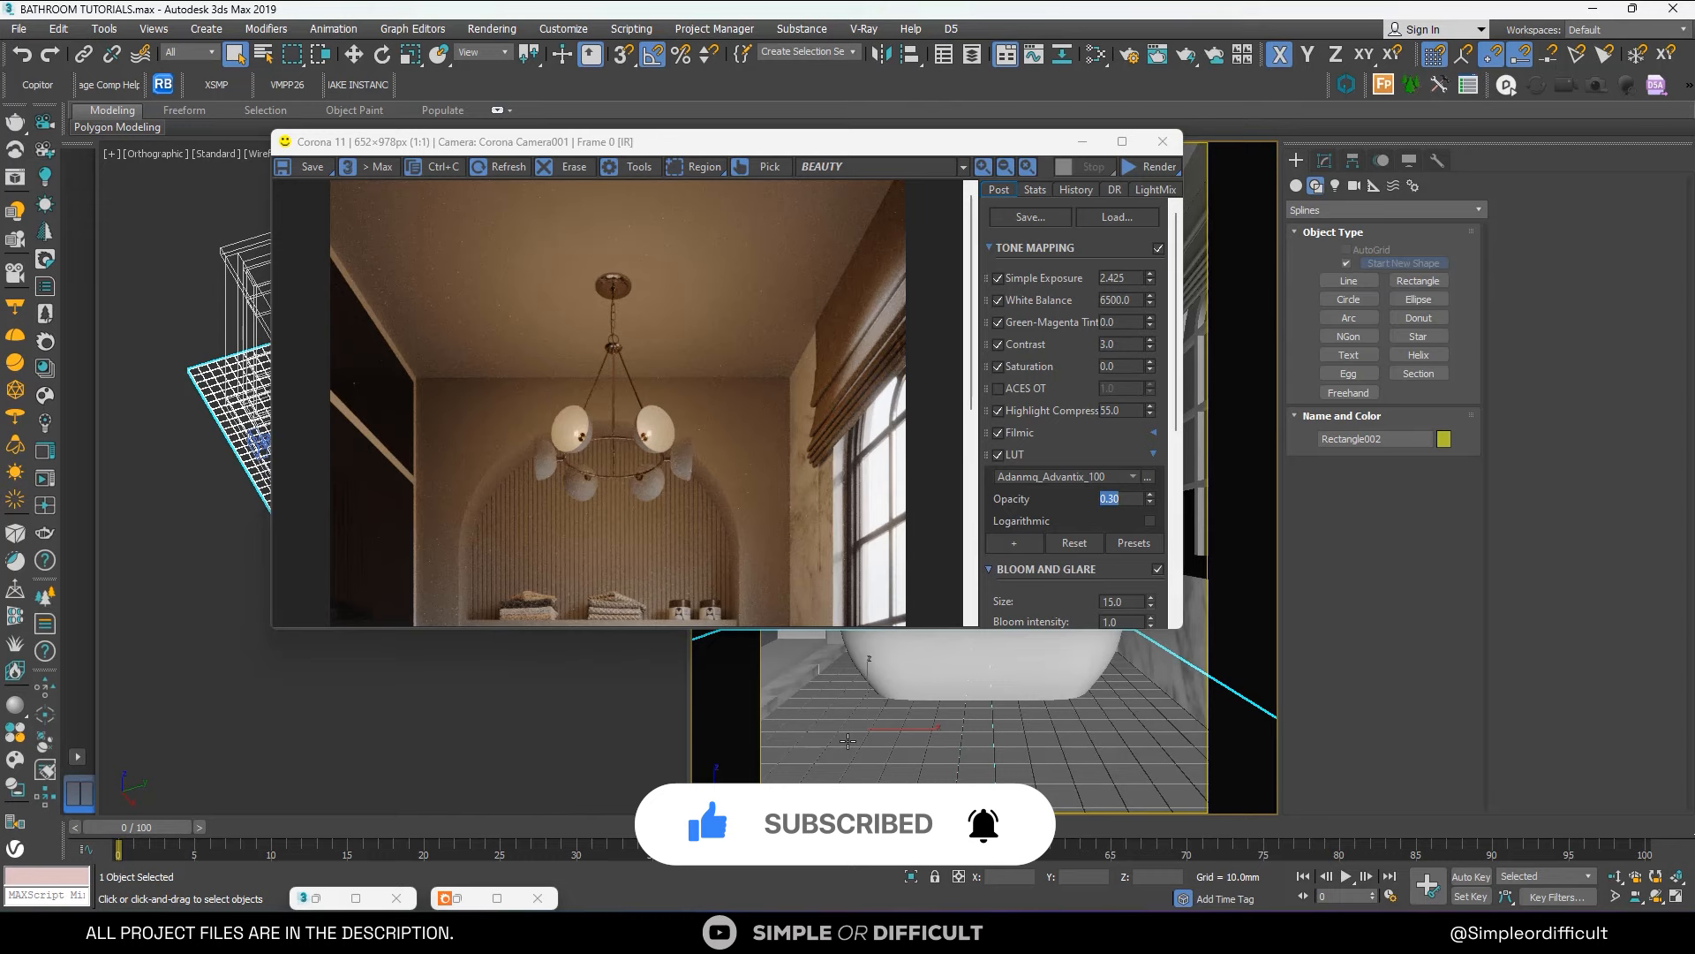
pyautogui.moveTo(962, 141); pyautogui.dragTo(740, 155)
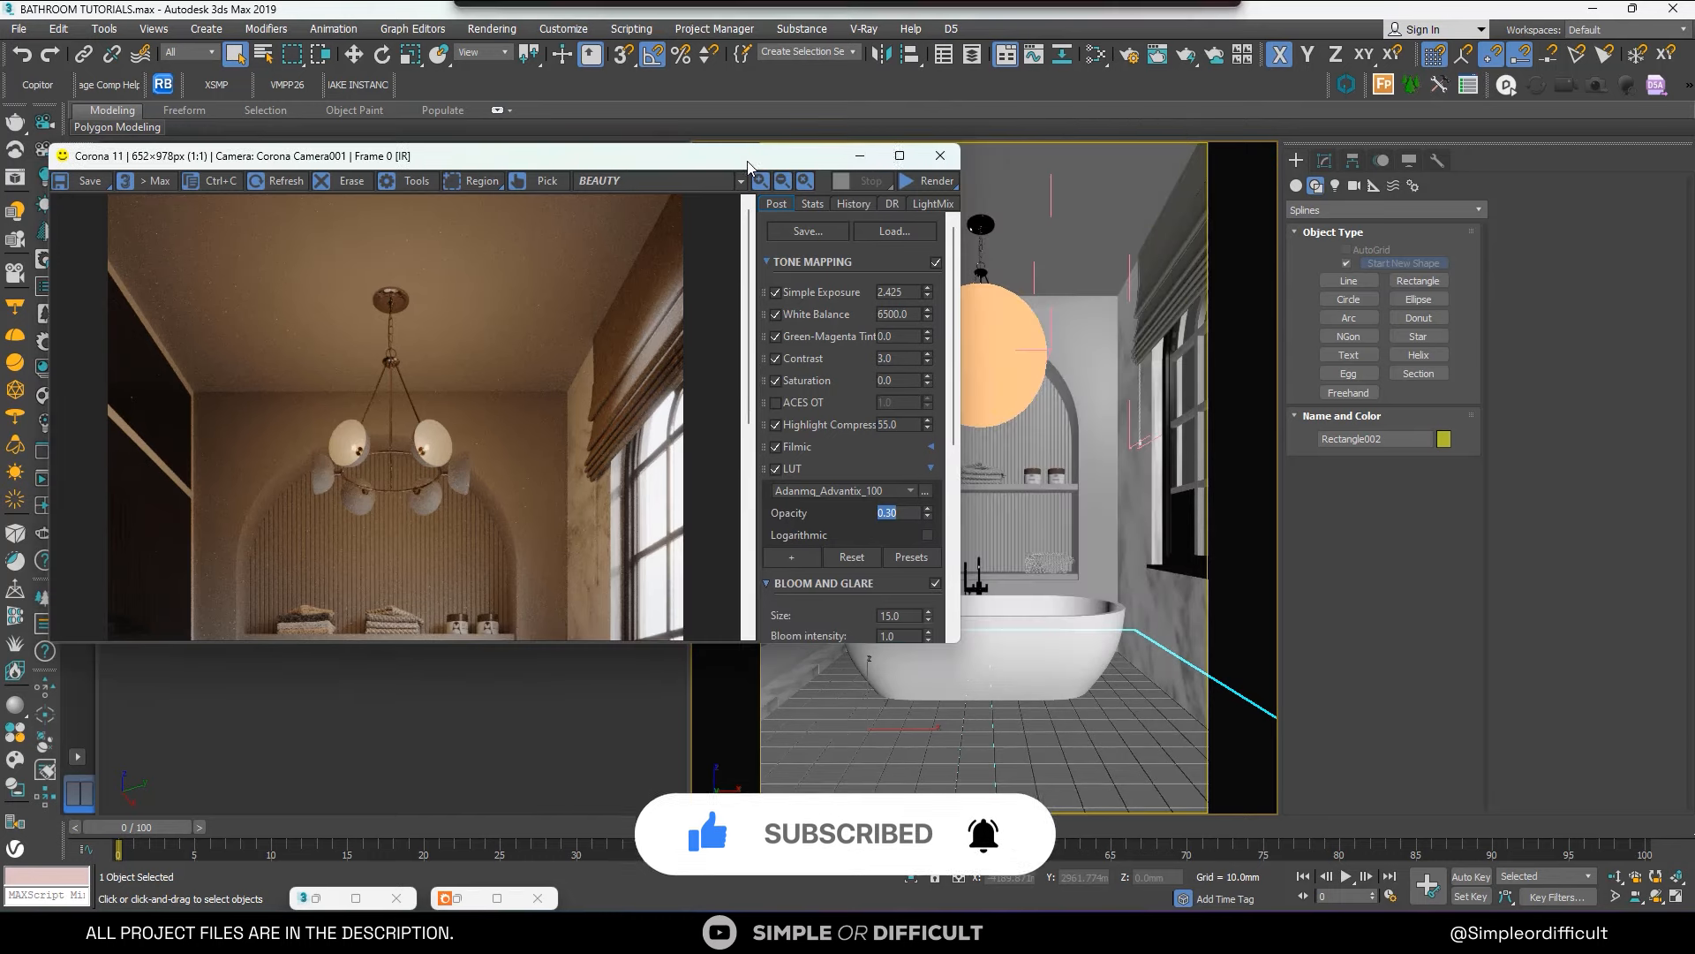
pyautogui.click(1095, 54)
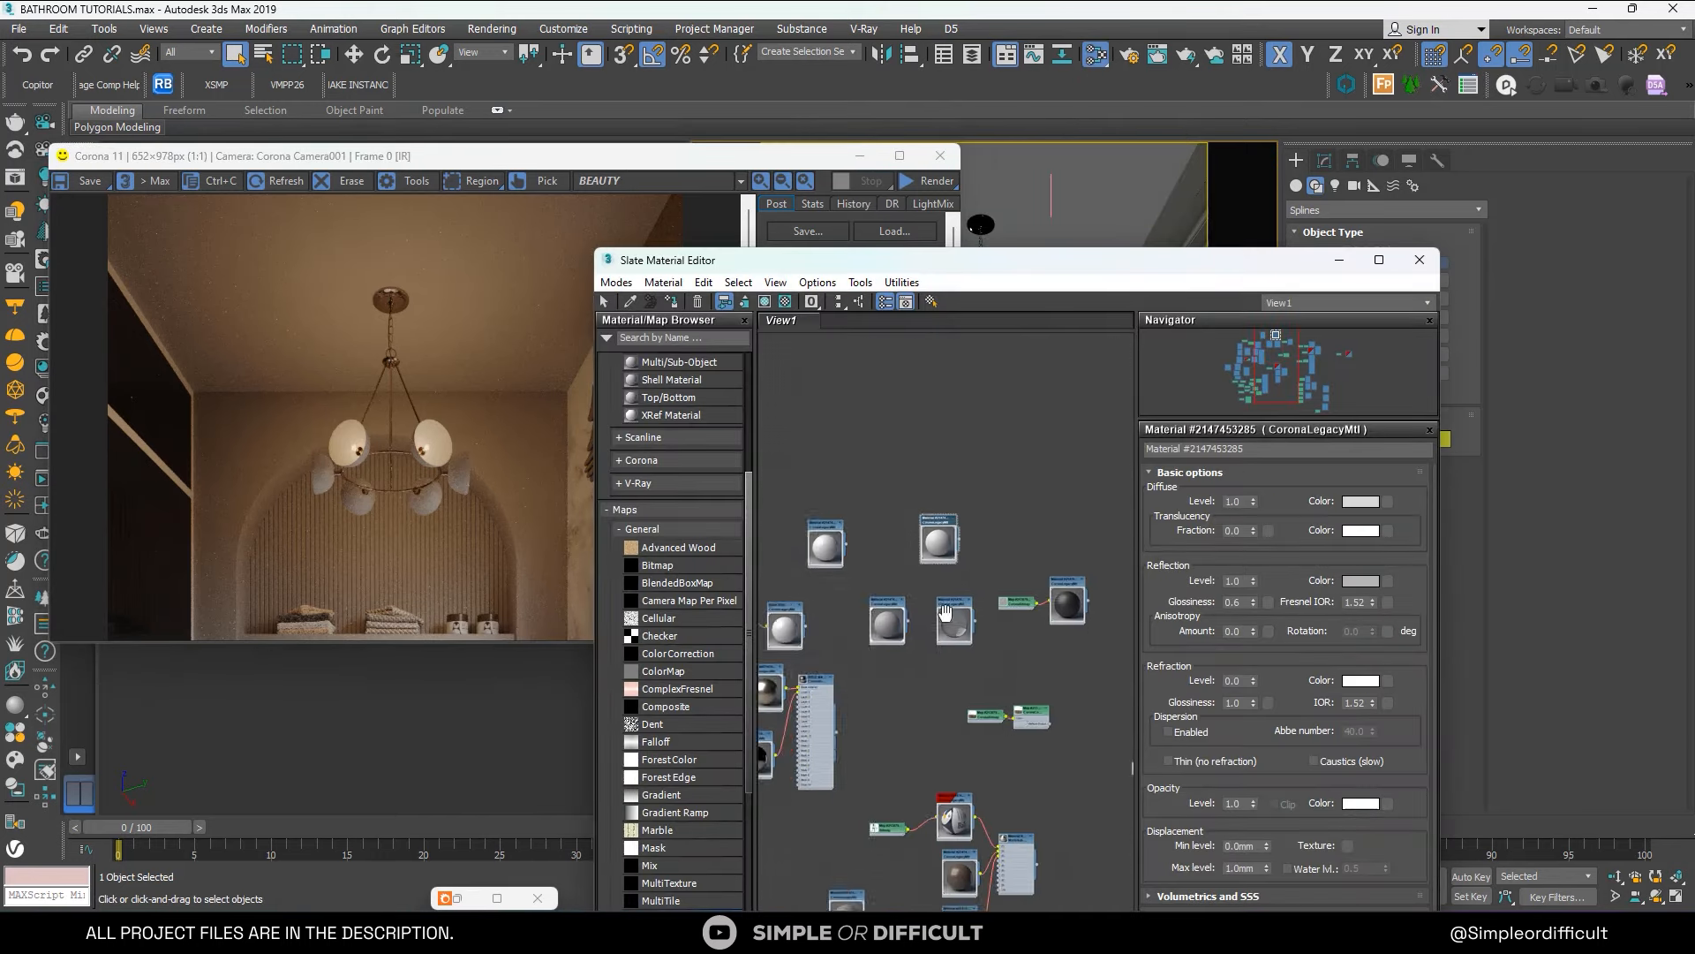
pyautogui.moveTo(944, 612)
pyautogui.mouseDown(button='middle')
pyautogui.moveTo(824, 506)
pyautogui.moveTo(961, 598)
pyautogui.mouseUp(button='middle')
pyautogui.scroll(-6, 905, 496)
pyautogui.scroll(6, 942, 599)
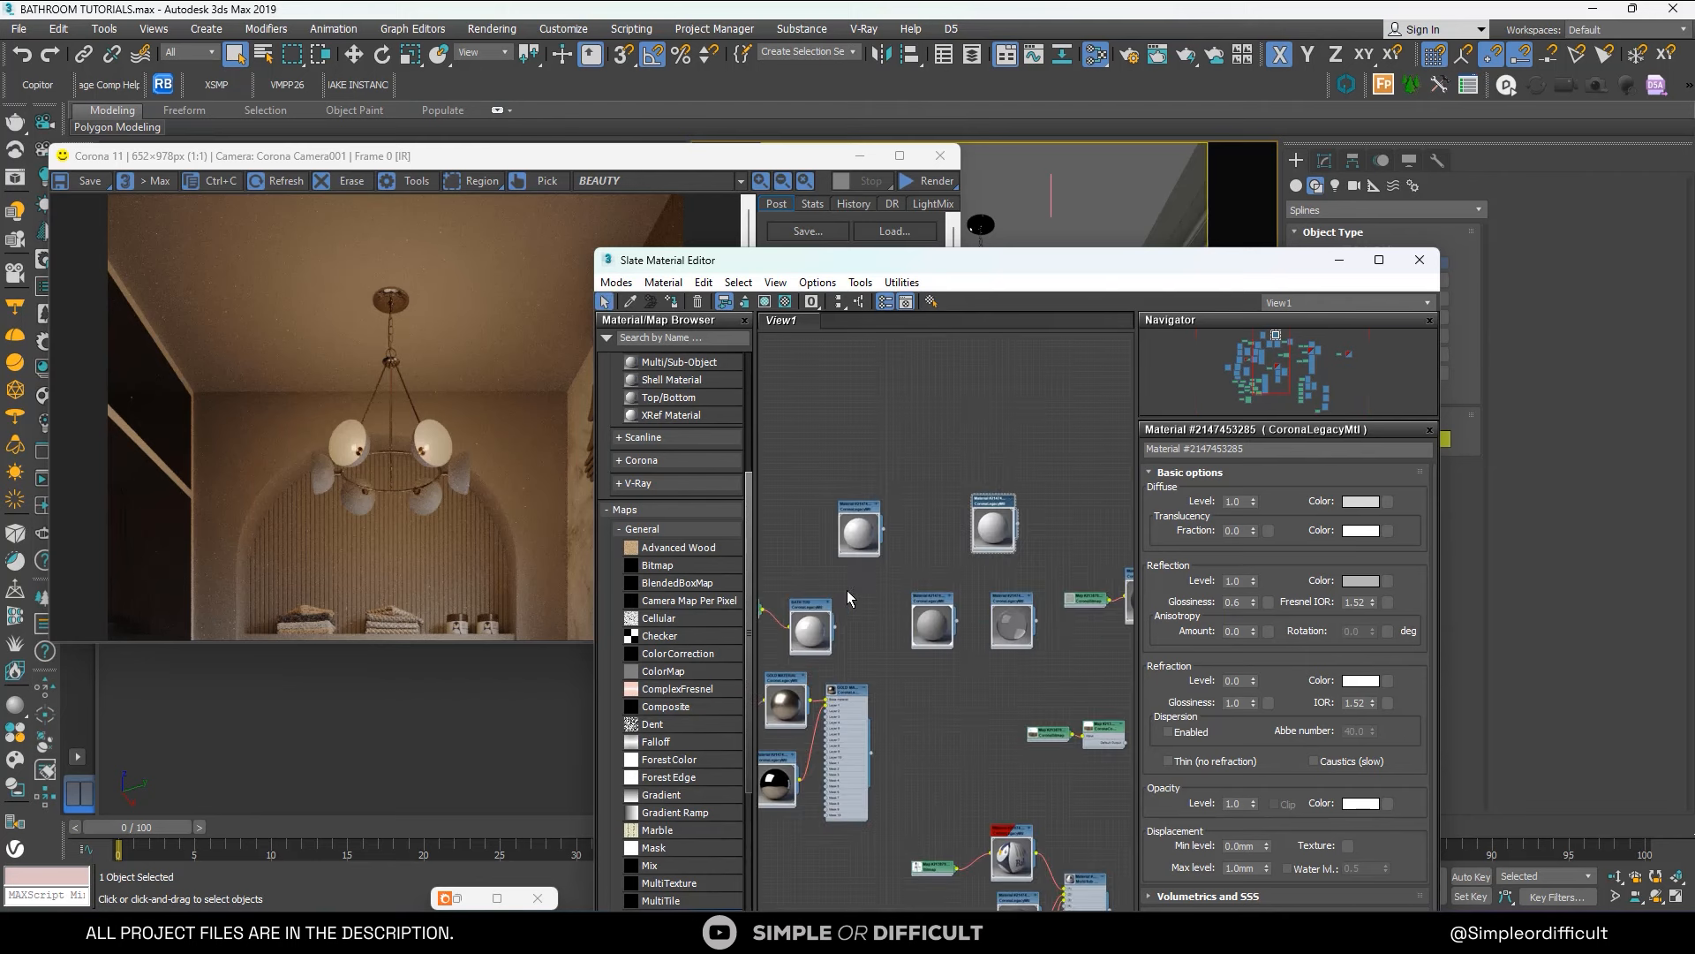
pyautogui.moveTo(834, 606); pyautogui.dragTo(911, 678, button='middle')
pyautogui.scroll(-2, 1031, 684)
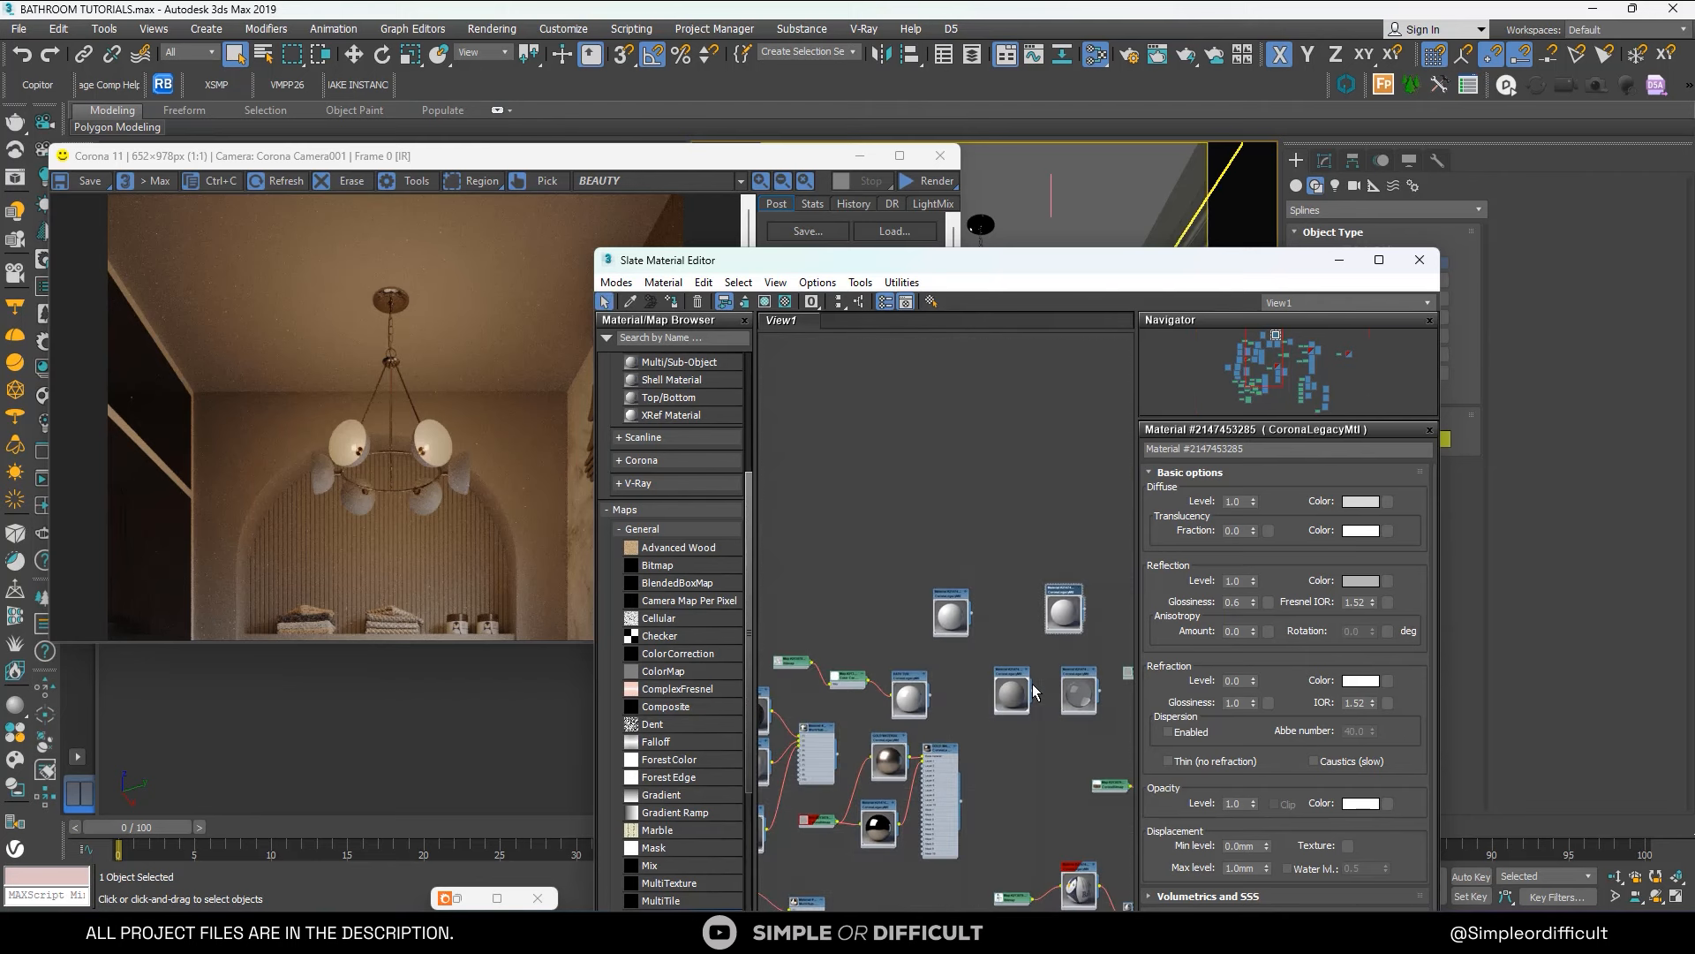
pyautogui.moveTo(1032, 684); pyautogui.dragTo(903, 665, button='middle')
pyautogui.moveTo(892, 650); pyautogui.dragTo(1024, 514)
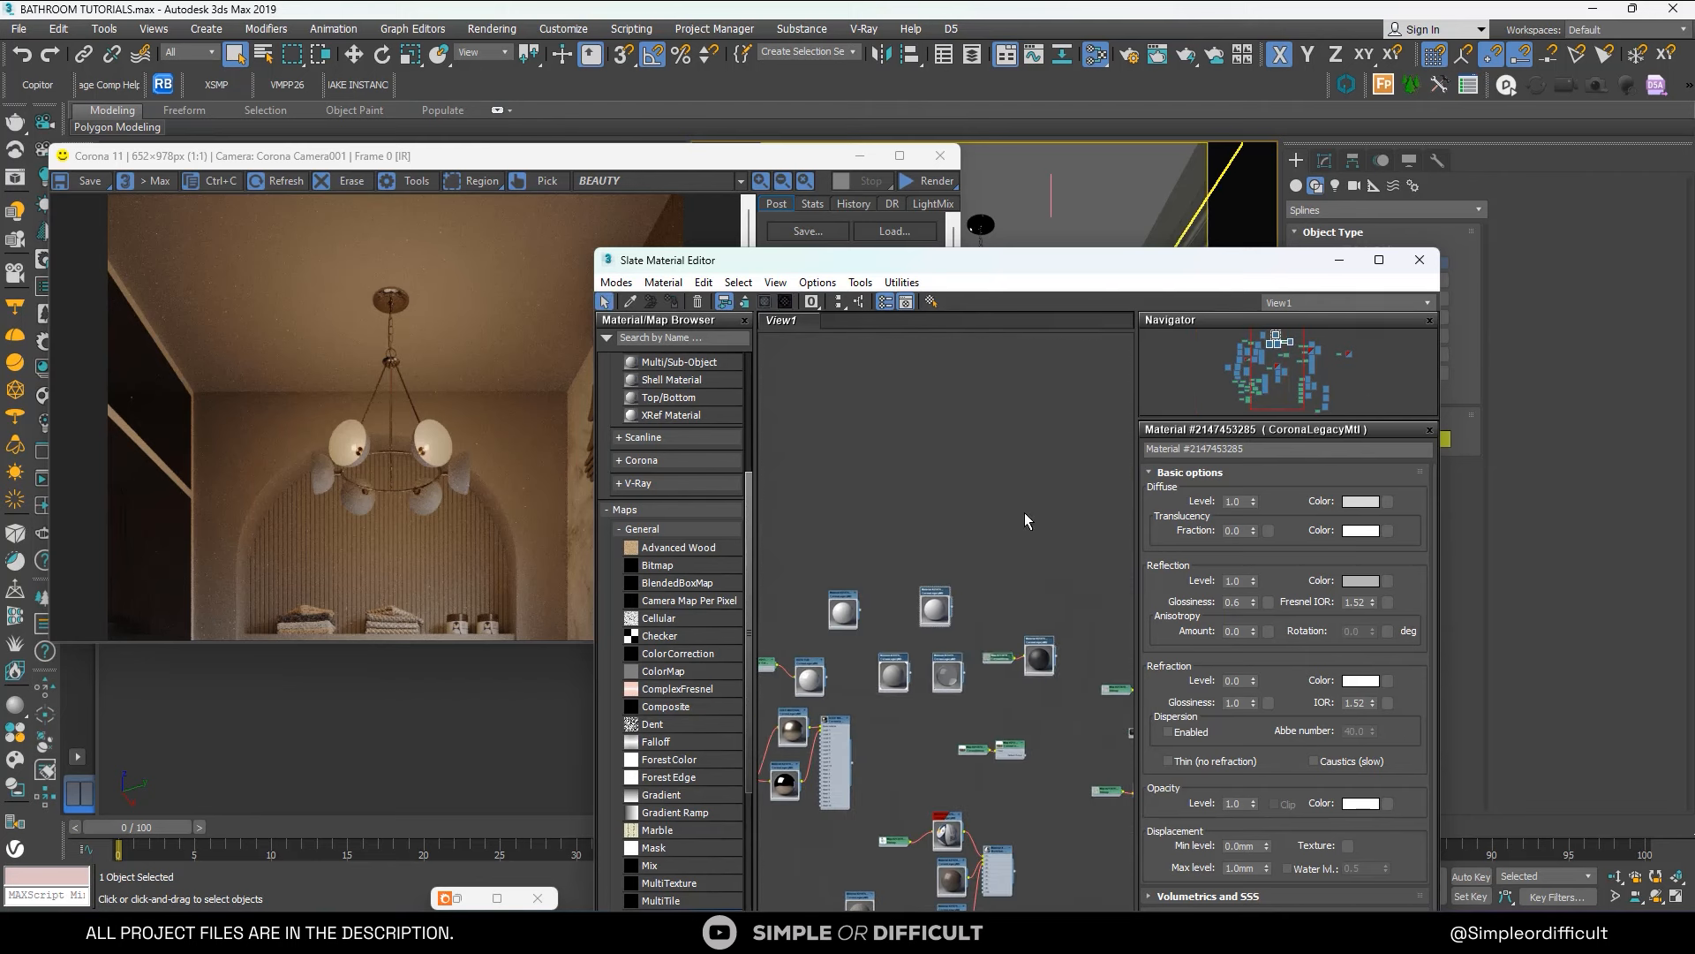
pyautogui.keyDown('shift'); pyautogui.moveTo(891, 675); pyautogui.dragTo(943, 623); pyautogui.keyUp('shift')
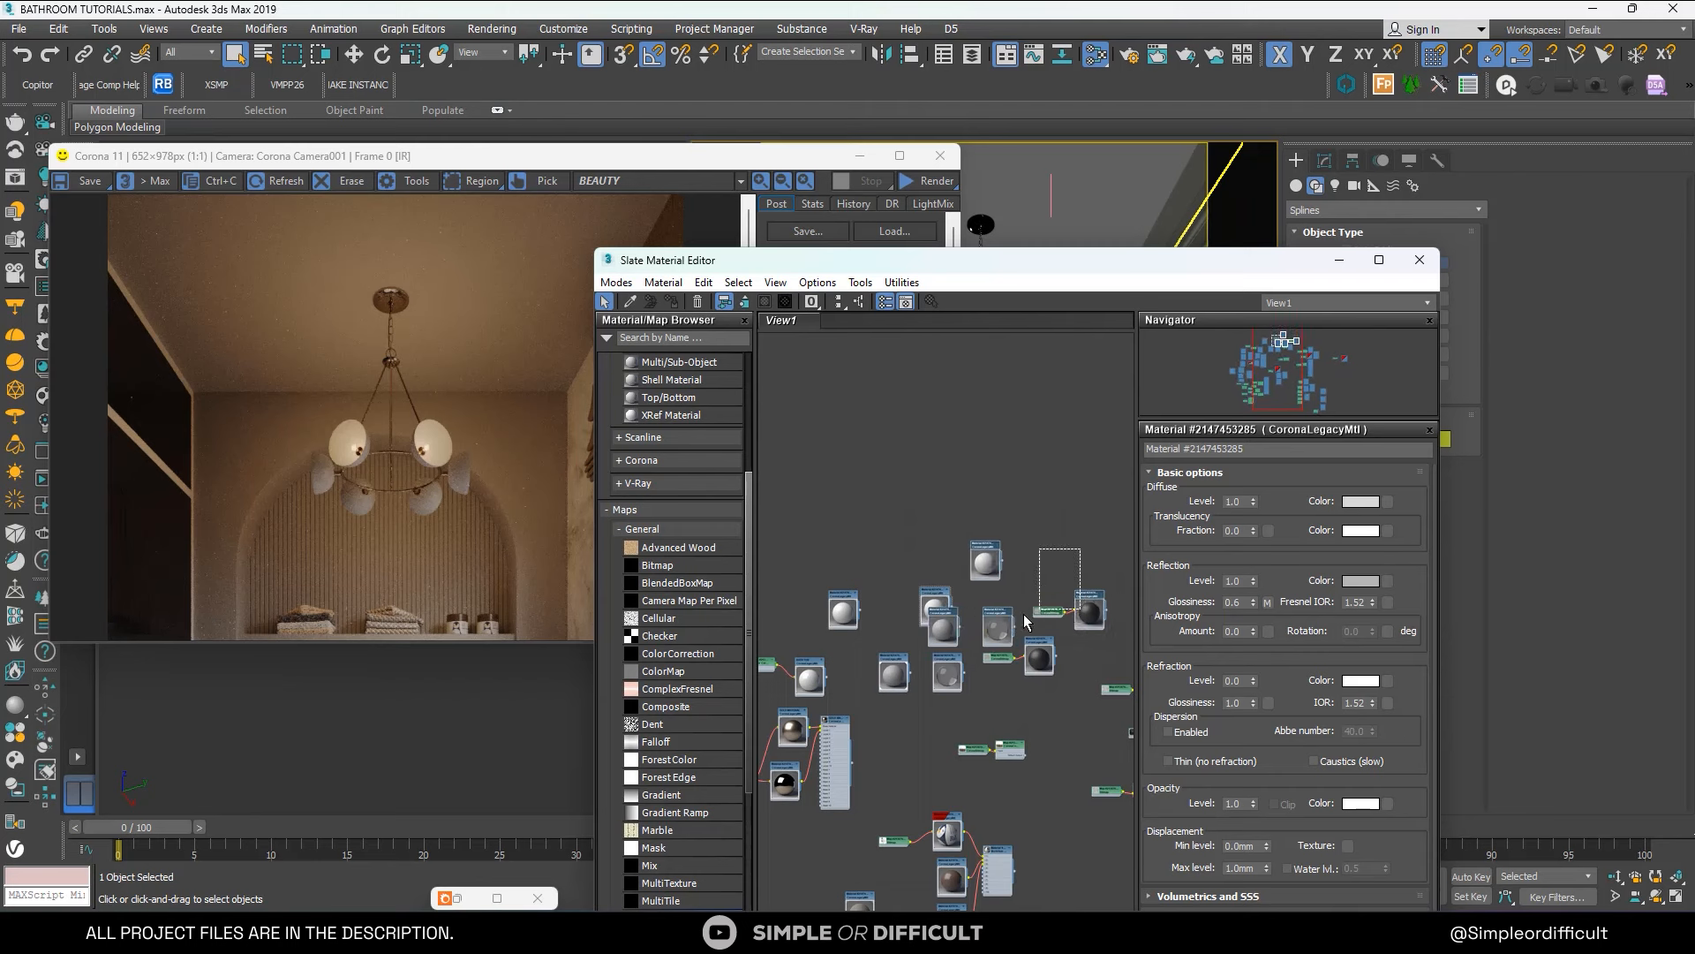
pyautogui.moveTo(1025, 614); pyautogui.dragTo(1004, 617)
pyautogui.scroll(3, 1078, 612)
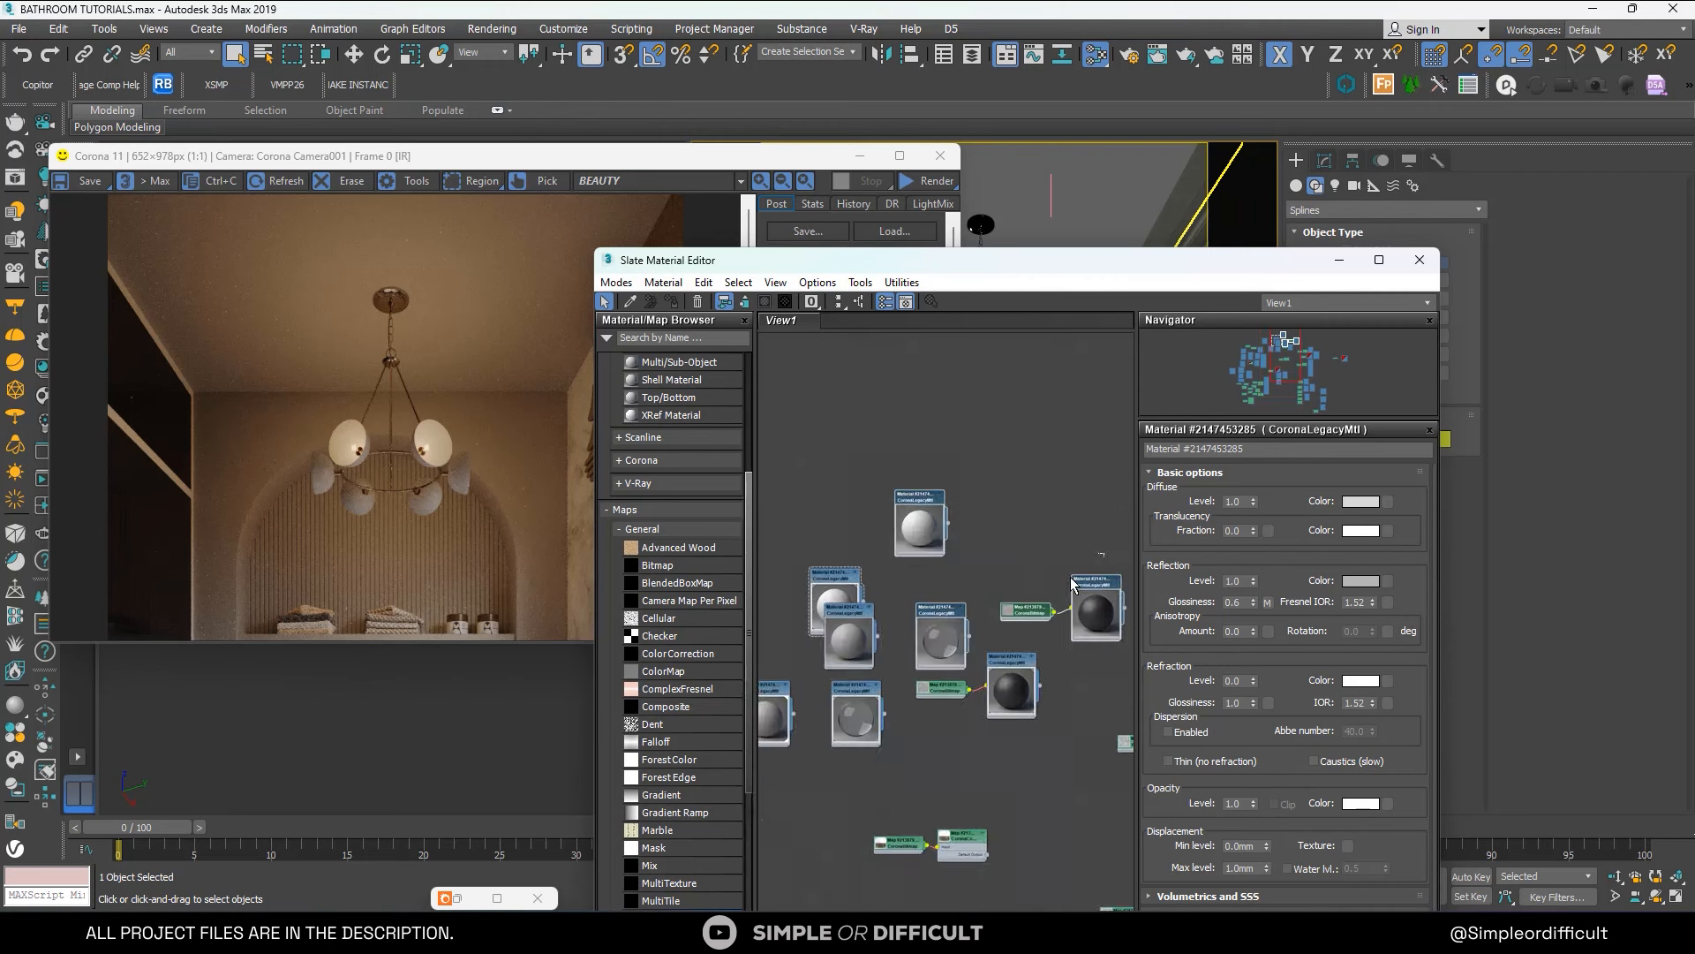
pyautogui.press('Delete')
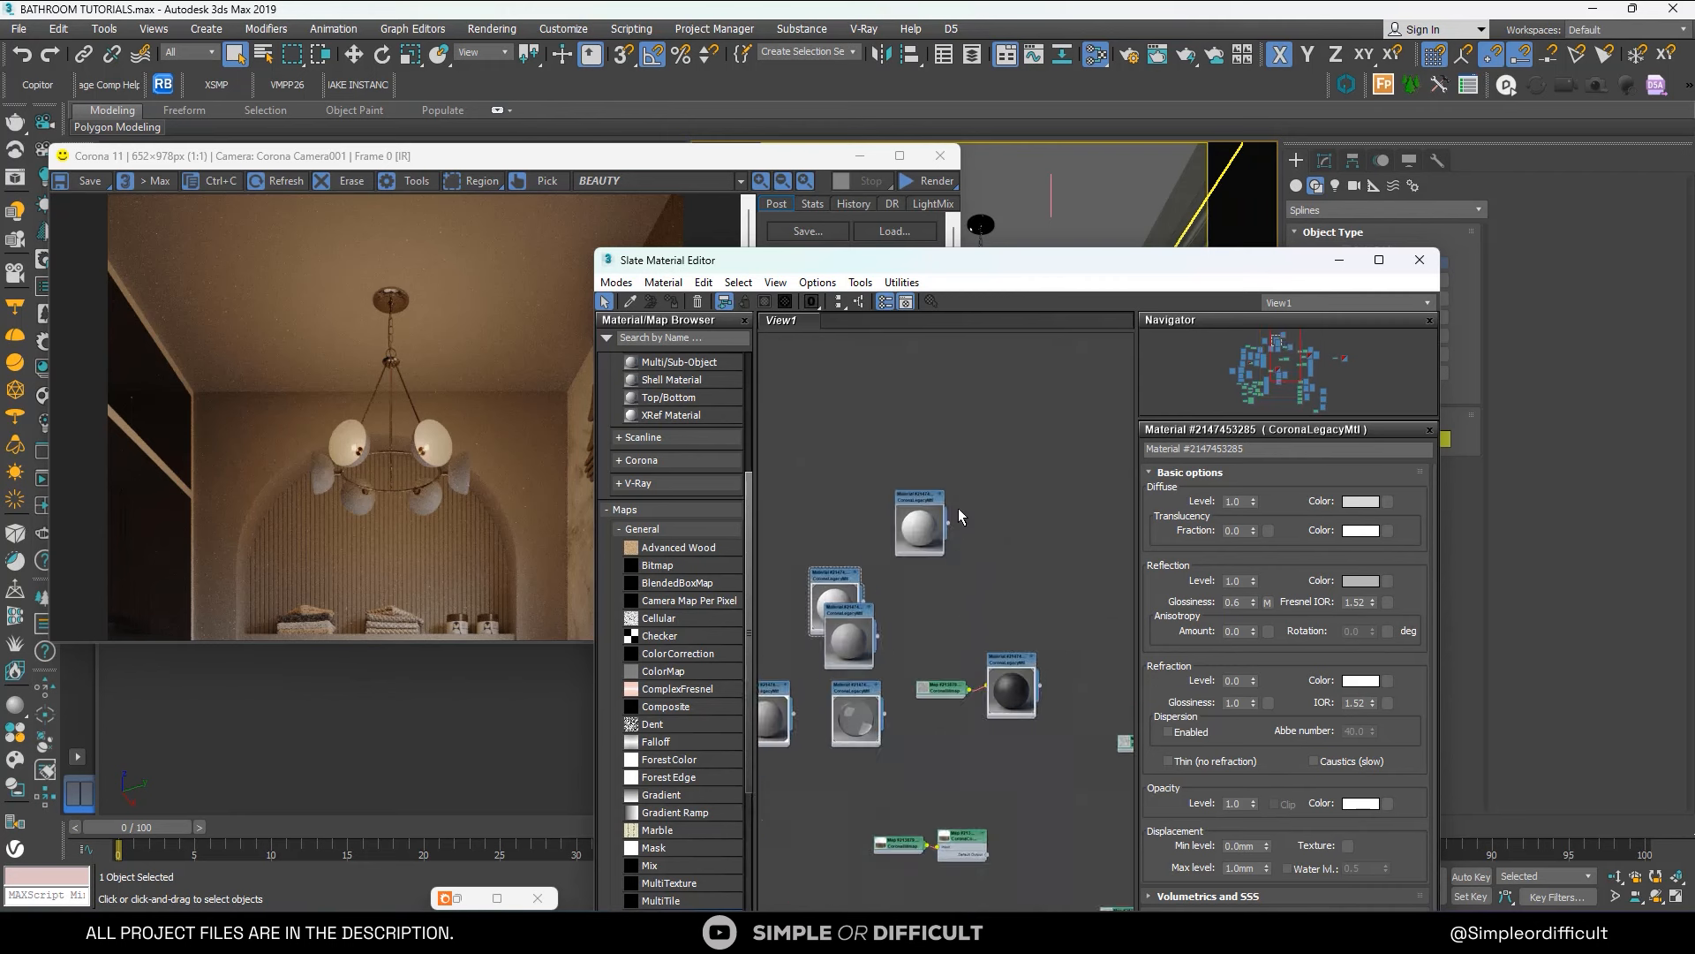
pyautogui.click(927, 522)
pyautogui.press('Delete')
pyautogui.click(867, 633)
pyautogui.press('Delete')
# Duplicate the plain grey CoronaLegacyMtl and place the copy in an empty area of the material graph.
pyautogui.moveTo(820, 686); pyautogui.dragTo(891, 671, button='middle')
pyautogui.click(821, 685)
pyautogui.keyDown('shift'); pyautogui.moveTo(820, 685); pyautogui.dragTo(1060, 494); pyautogui.keyUp('shift')
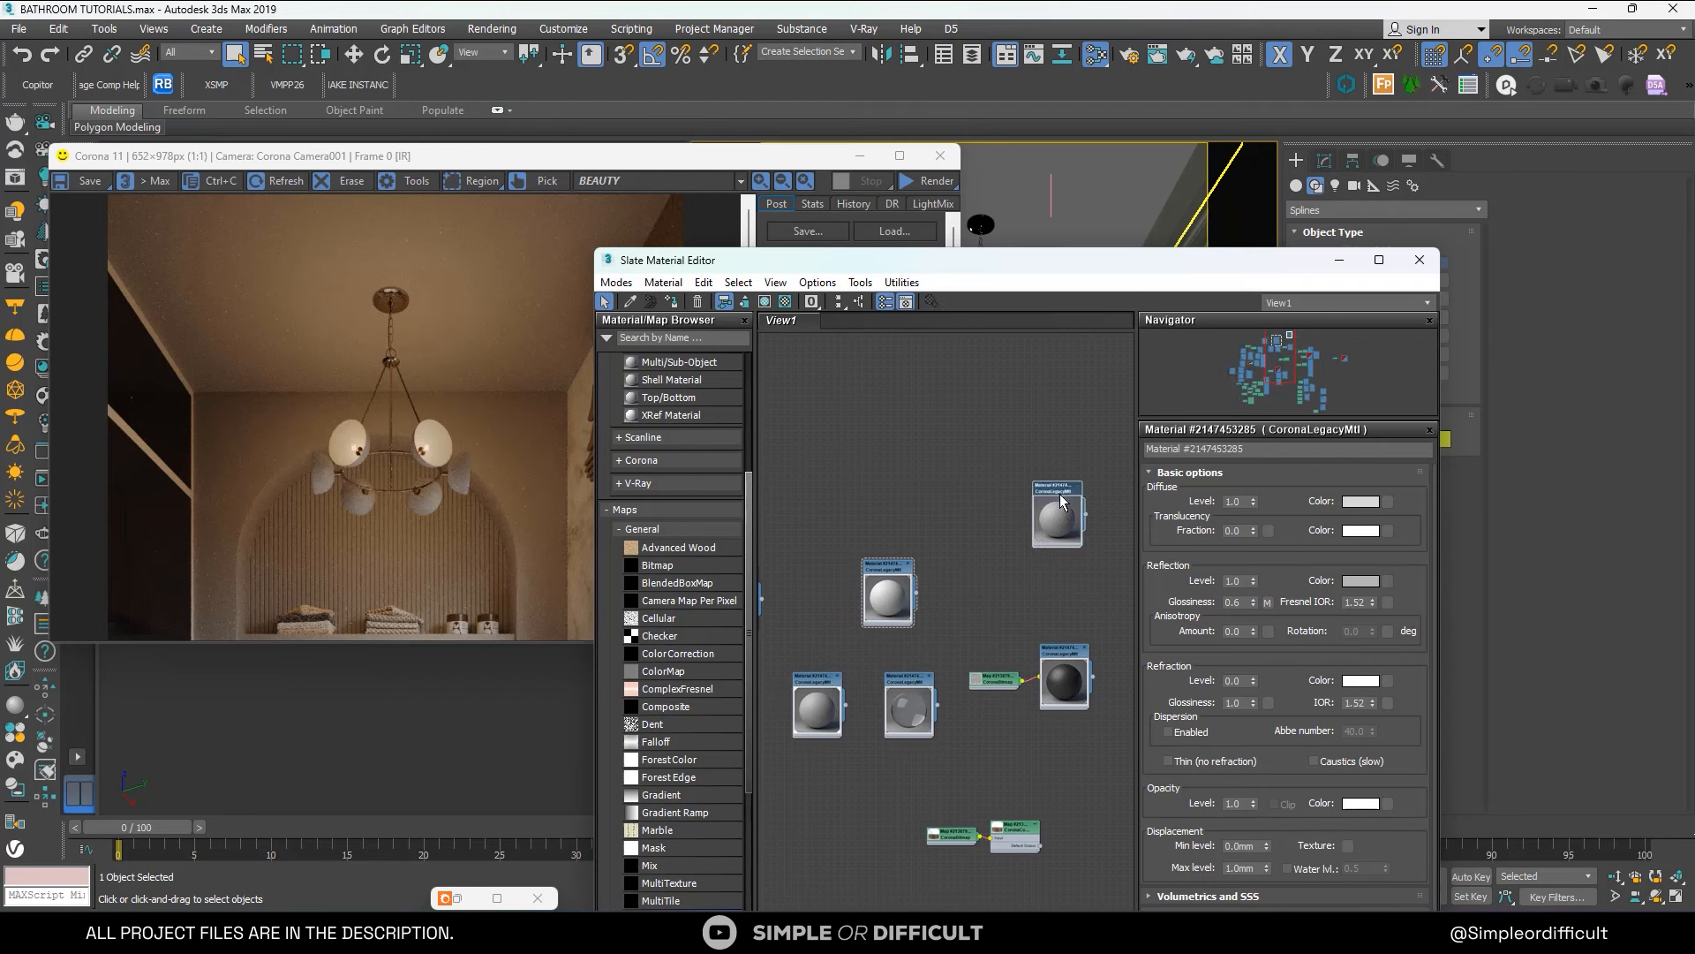
pyautogui.moveTo(1061, 495); pyautogui.dragTo(893, 517, button='middle')
pyautogui.scroll(1, 892, 515)
pyautogui.moveTo(890, 514); pyautogui.dragTo(992, 516)
pyautogui.scroll(-6, 987, 521)
pyautogui.moveTo(980, 530); pyautogui.dragTo(793, 495, button='middle')
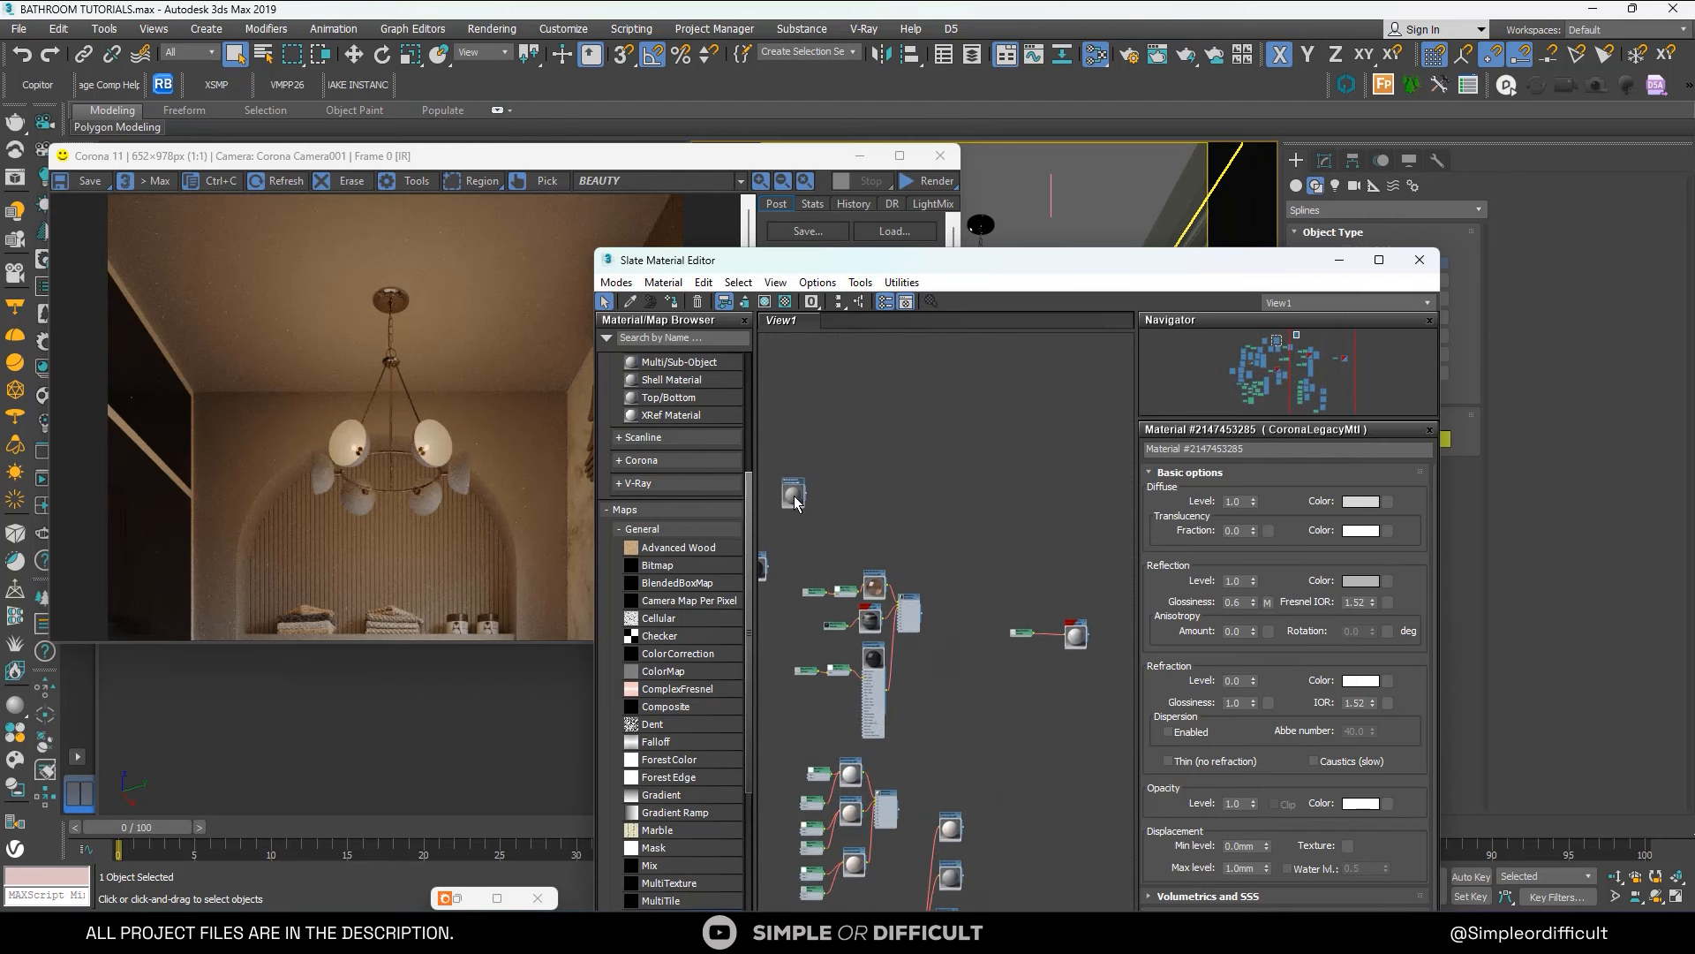
pyautogui.moveTo(793, 497); pyautogui.dragTo(1105, 723)
pyautogui.moveTo(1105, 723); pyautogui.dragTo(904, 513, button='middle')
pyautogui.moveTo(908, 504); pyautogui.dragTo(950, 547)
pyautogui.scroll(4, 950, 547)
pyautogui.scroll(1, 941, 565)
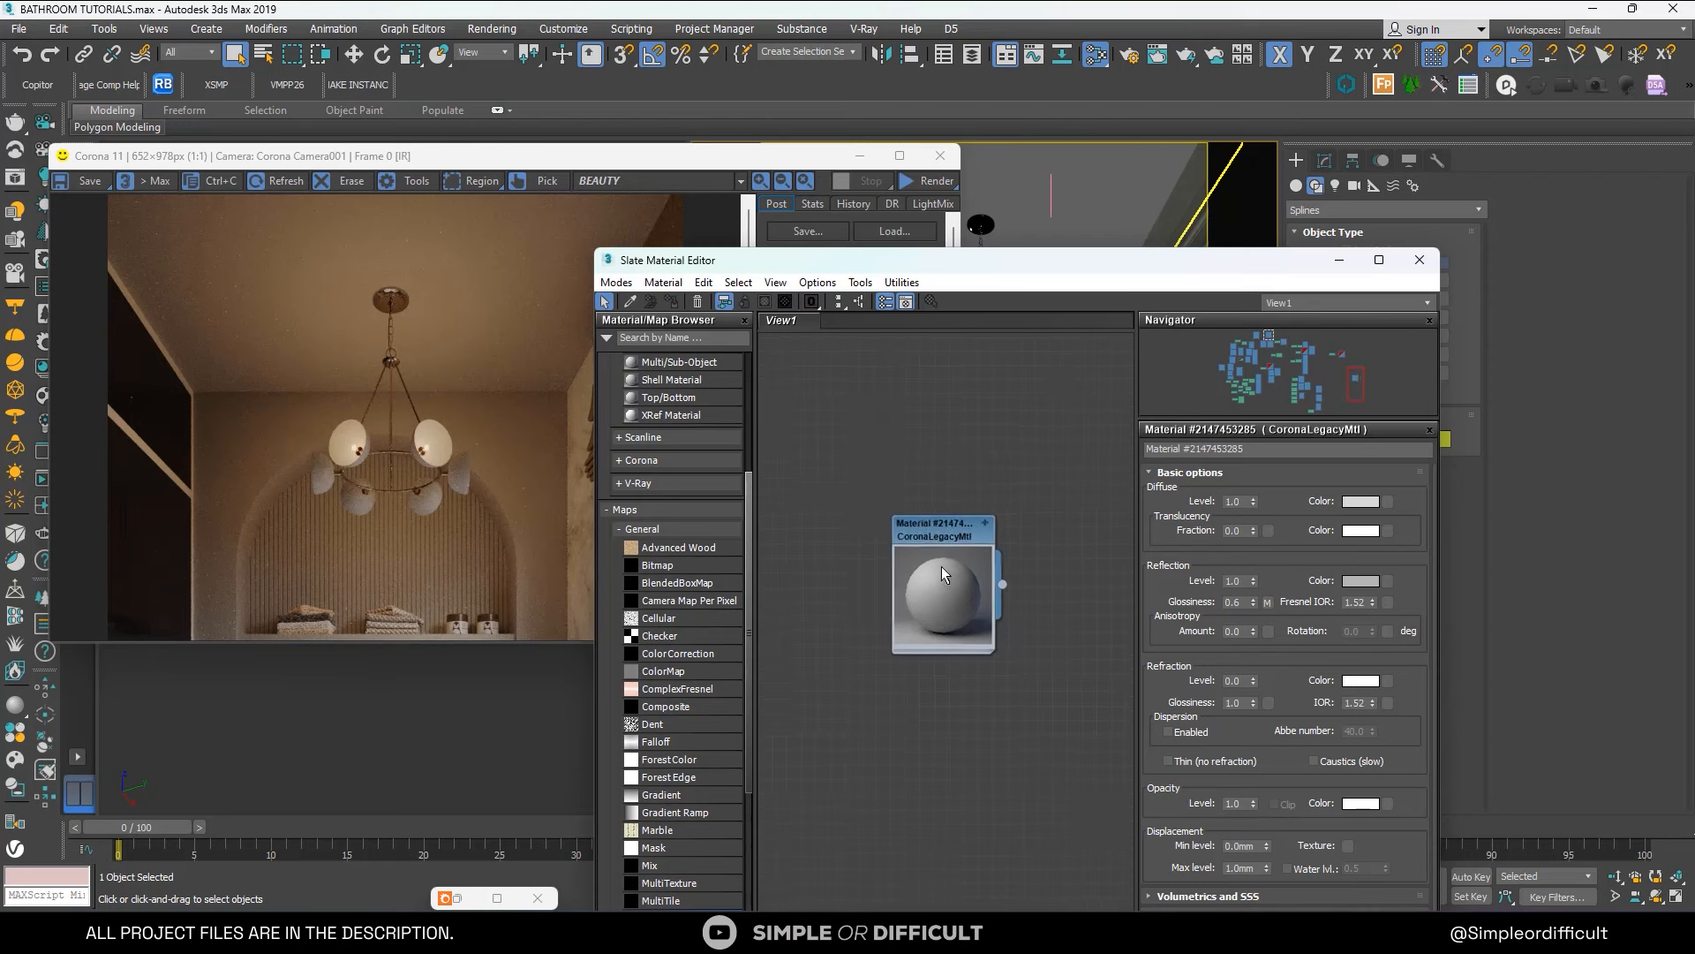
# Show the copied material's parameters and add a CoronaMultiMap node beside it.
pyautogui.doubleClick(925, 522)
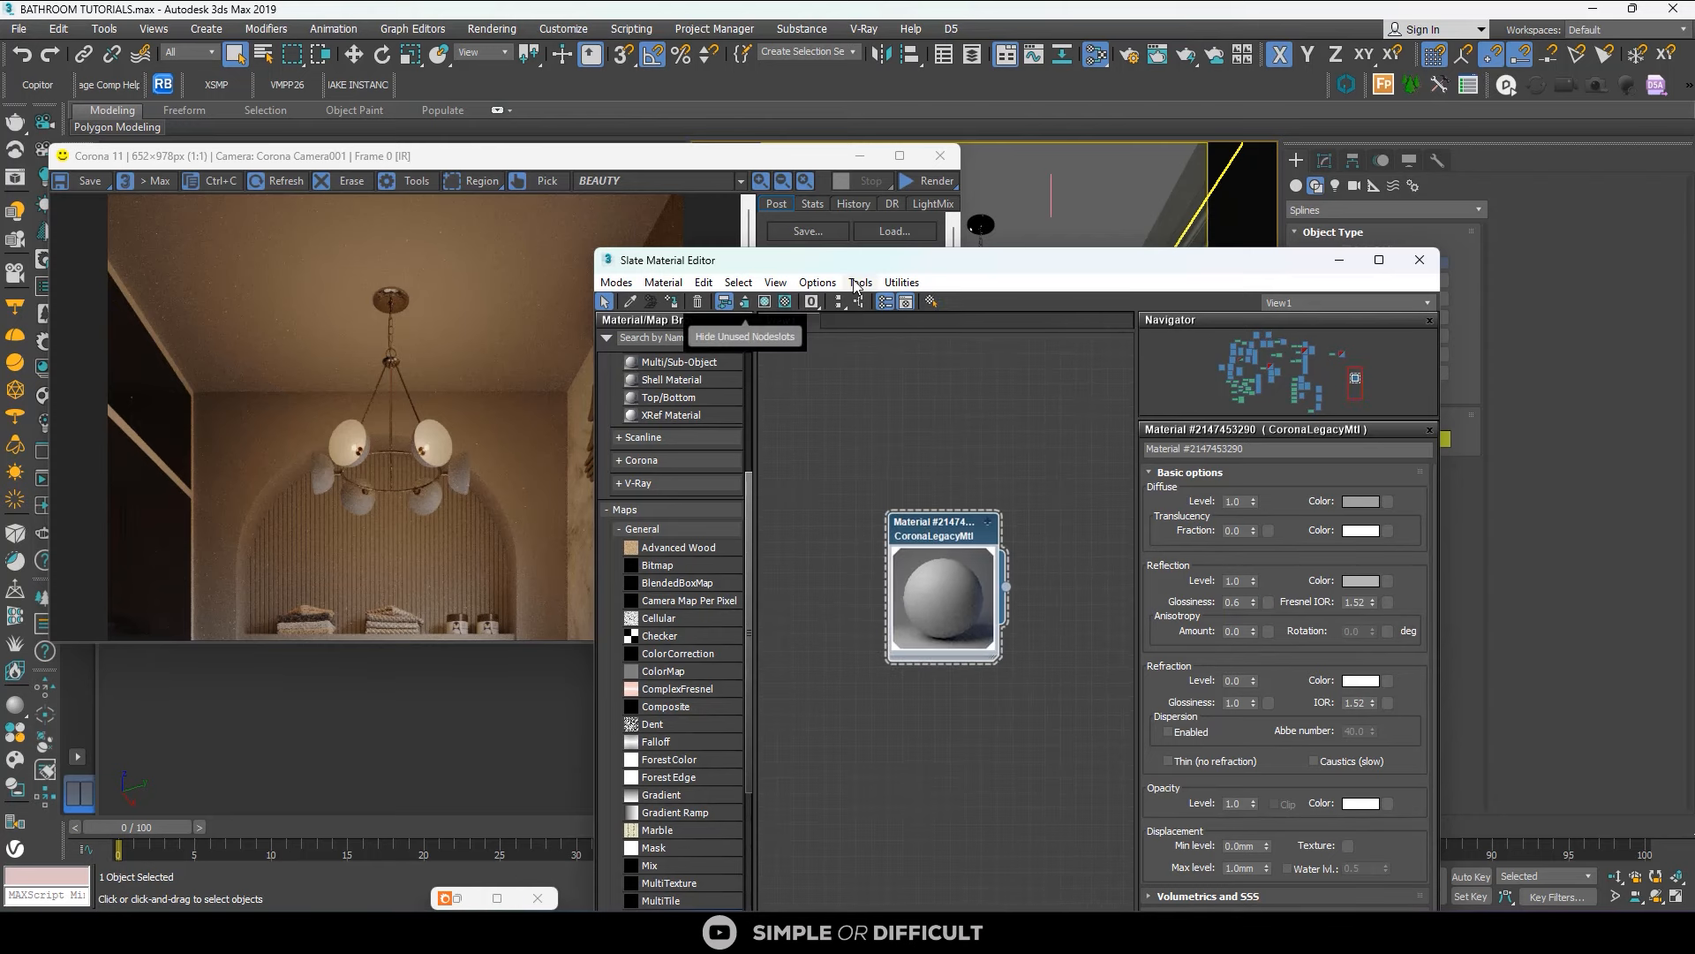
pyautogui.moveTo(671, 260); pyautogui.dragTo(919, 277)
pyautogui.scroll(5, 944, 460)
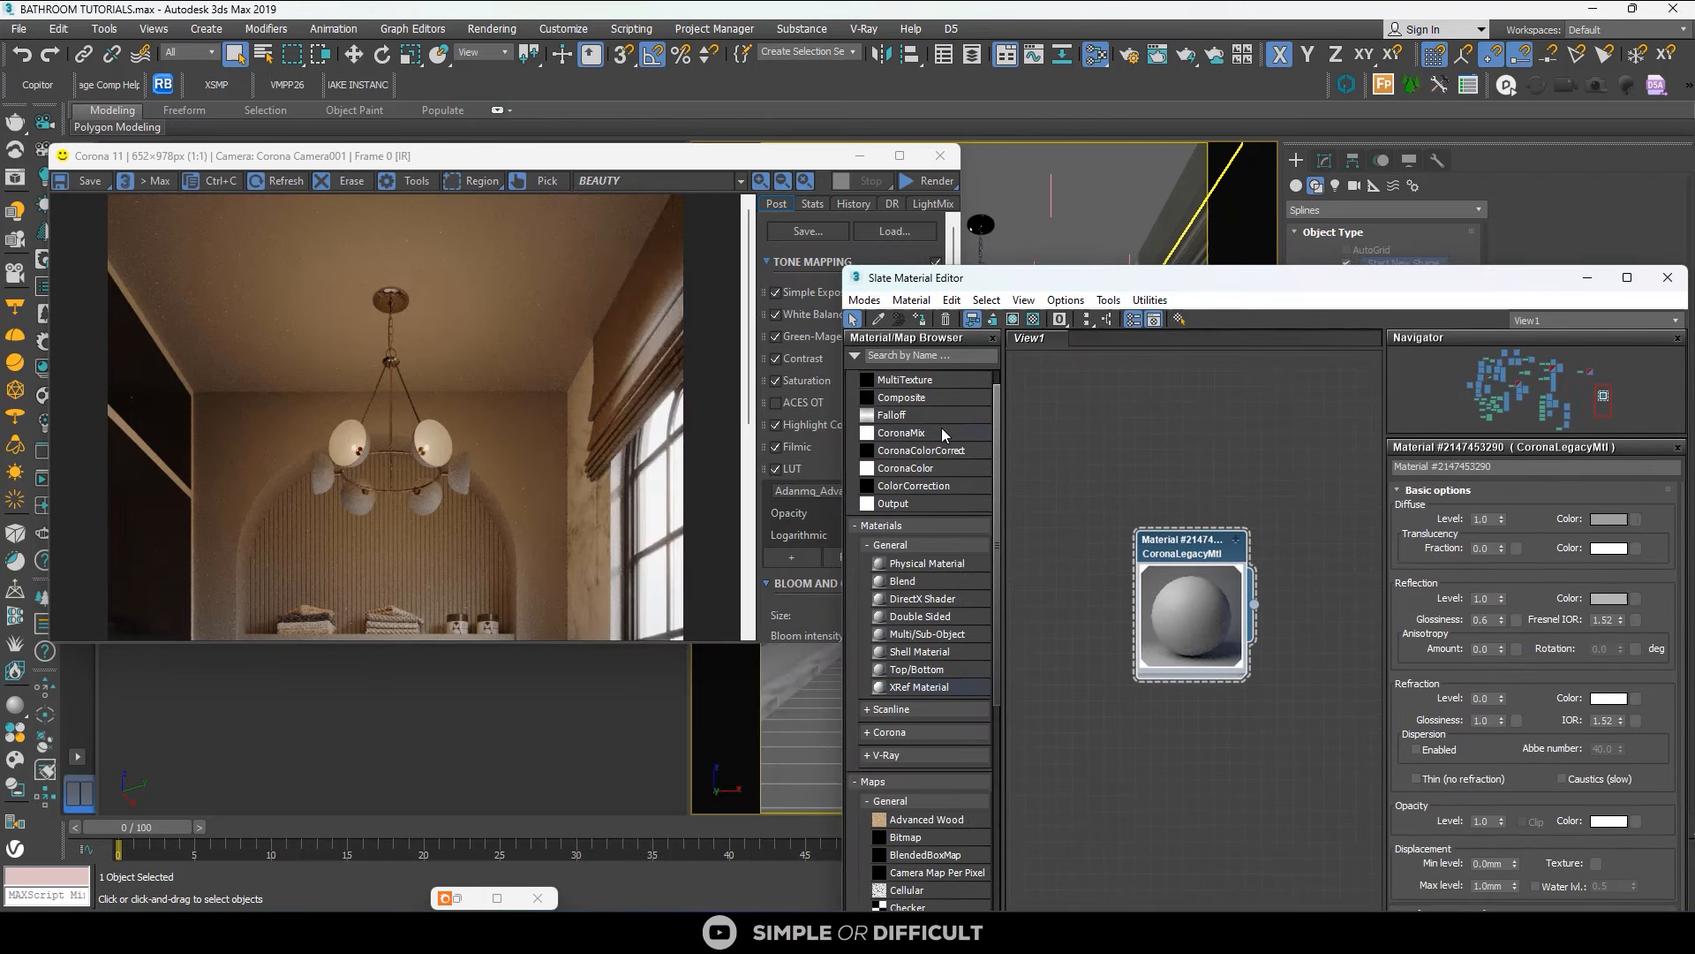
pyautogui.scroll(1, 1058, 456)
pyautogui.scroll(1, 915, 403)
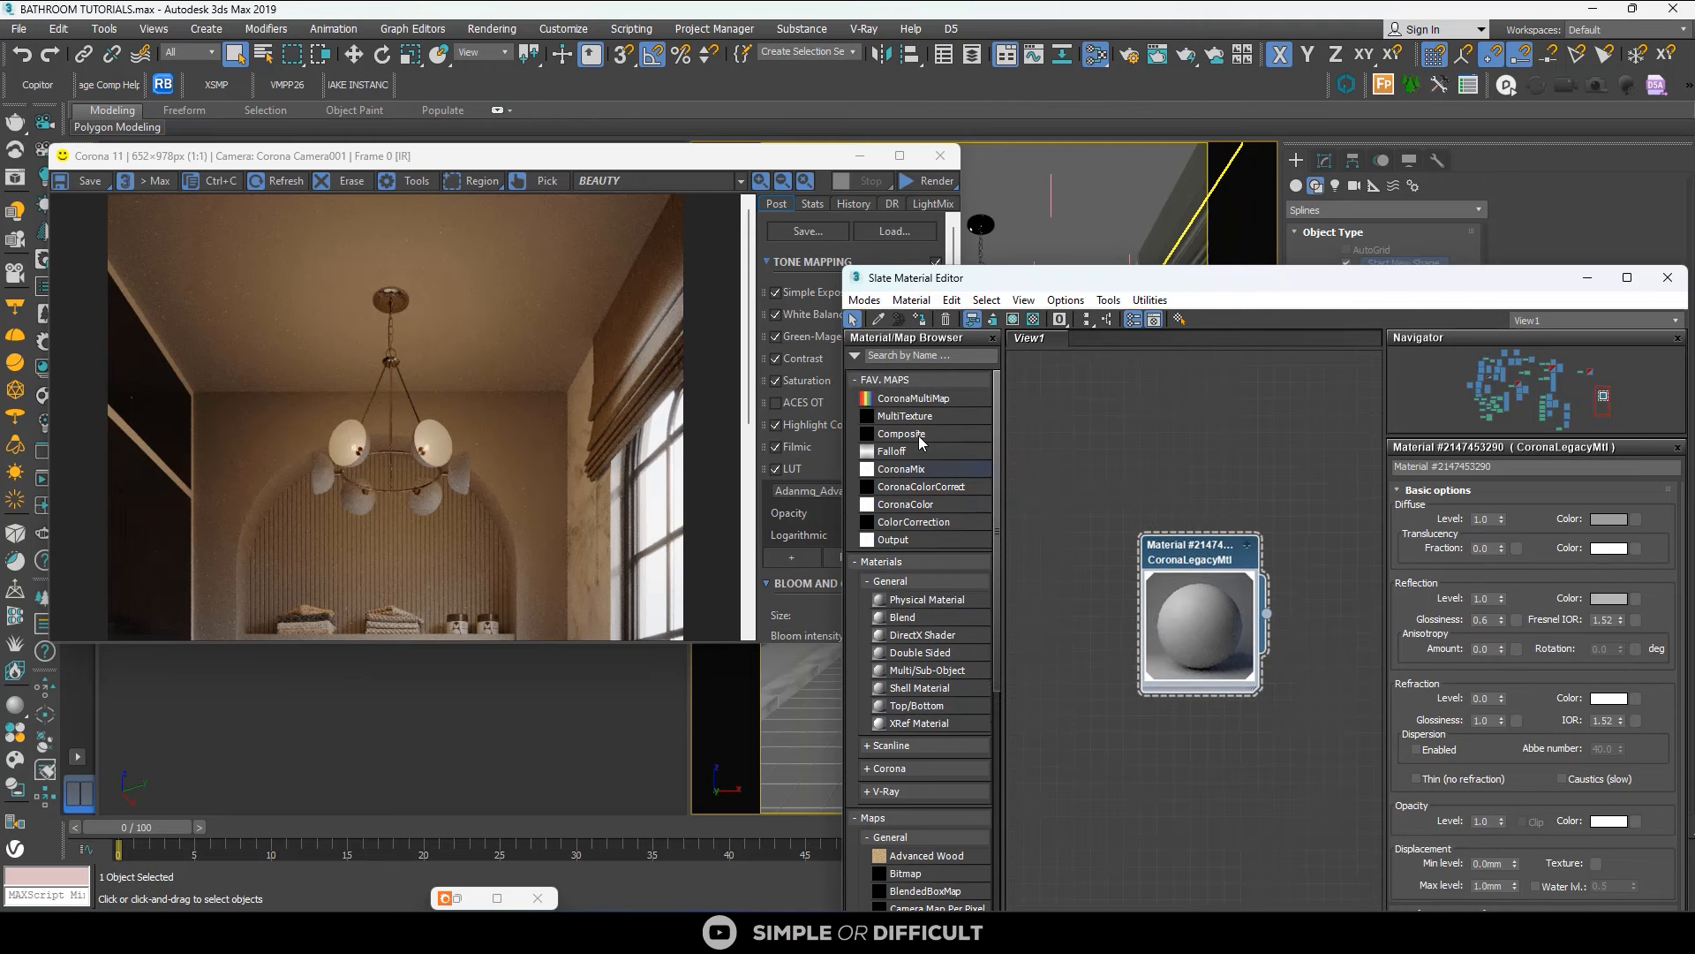
pyautogui.moveTo(1127, 472); pyautogui.dragTo(1111, 467)
pyautogui.scroll(1, 1110, 467)
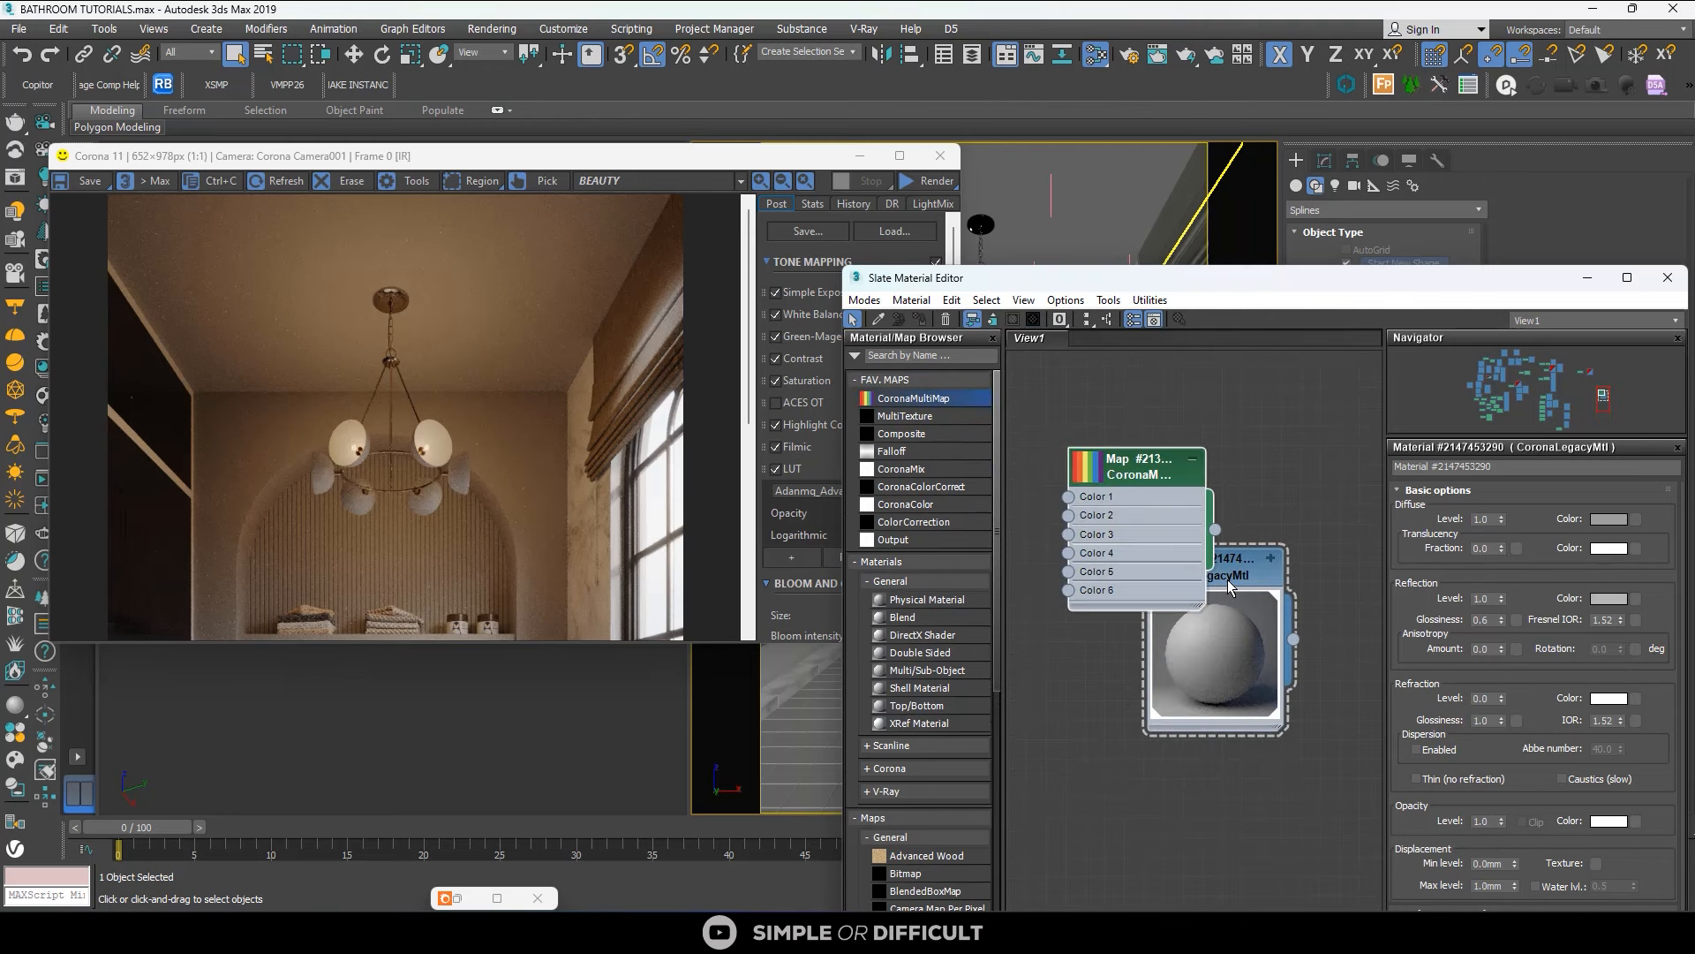
pyautogui.moveTo(1229, 585); pyautogui.dragTo(1344, 546)
pyautogui.moveTo(1128, 471); pyautogui.dragTo(1109, 511)
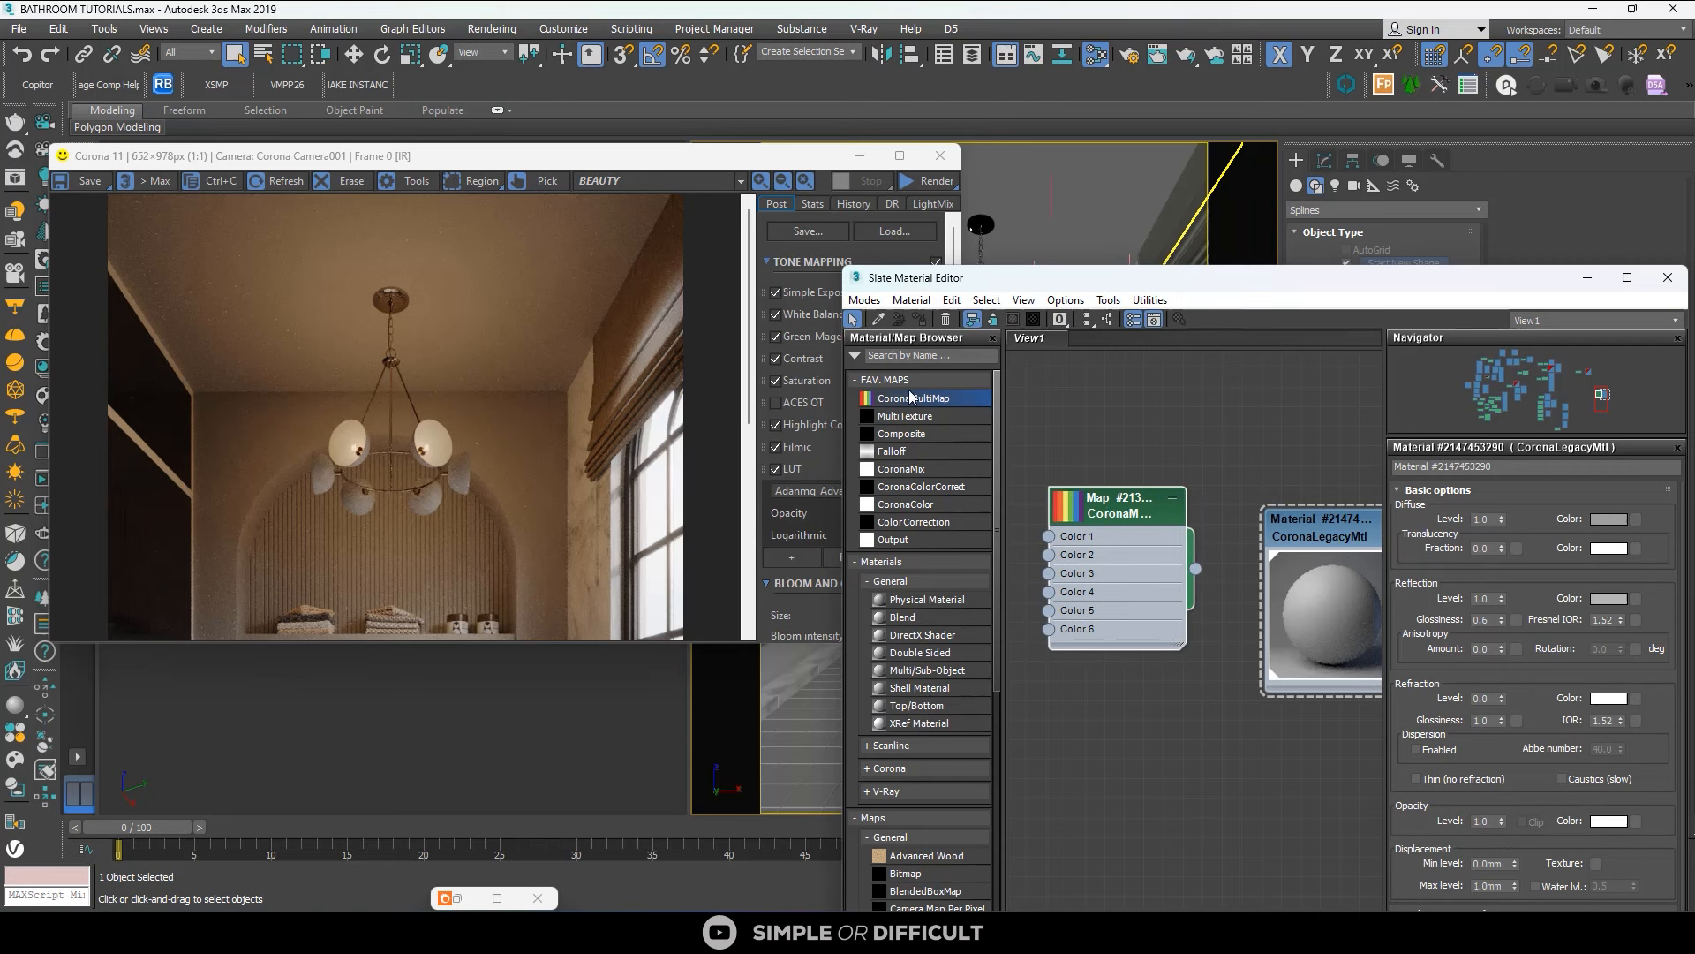
# Connect the CoronaMultiMap to the copied material's diffuse colour and assign the material to the selected floor tiles.
pyautogui.click(950, 357)
pyautogui.write('CO')
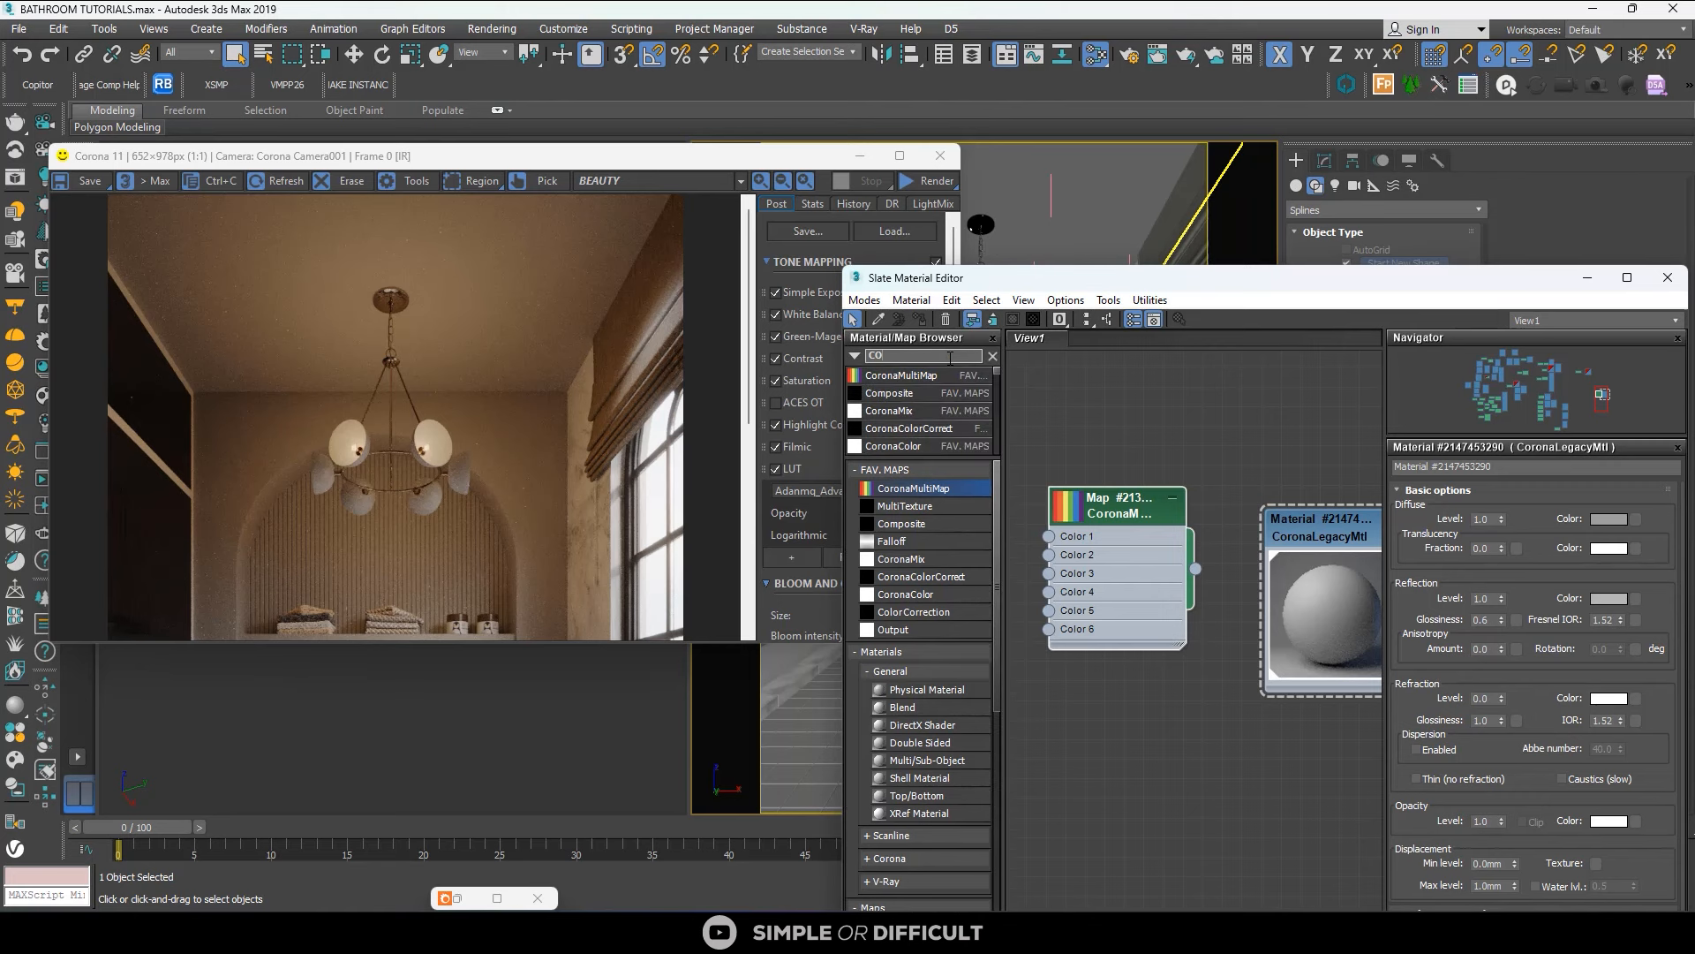
pyautogui.write('RONA')
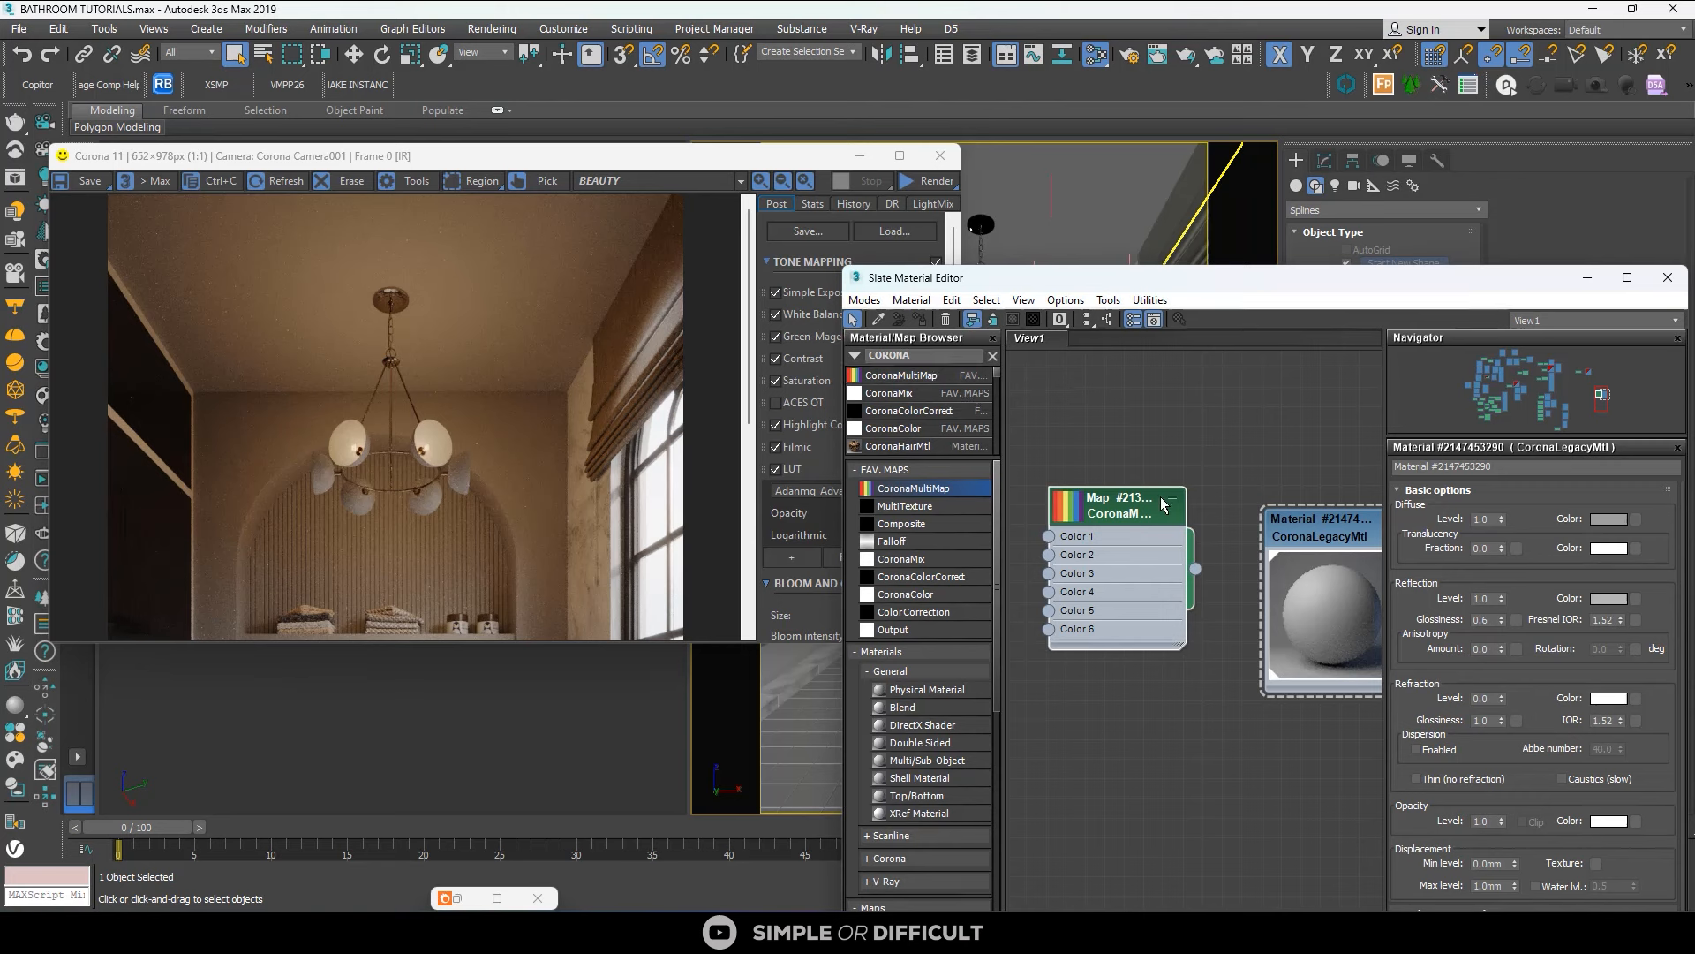
pyautogui.moveTo(1196, 568); pyautogui.dragTo(1265, 699)
pyautogui.scroll(-5, 1229, 411)
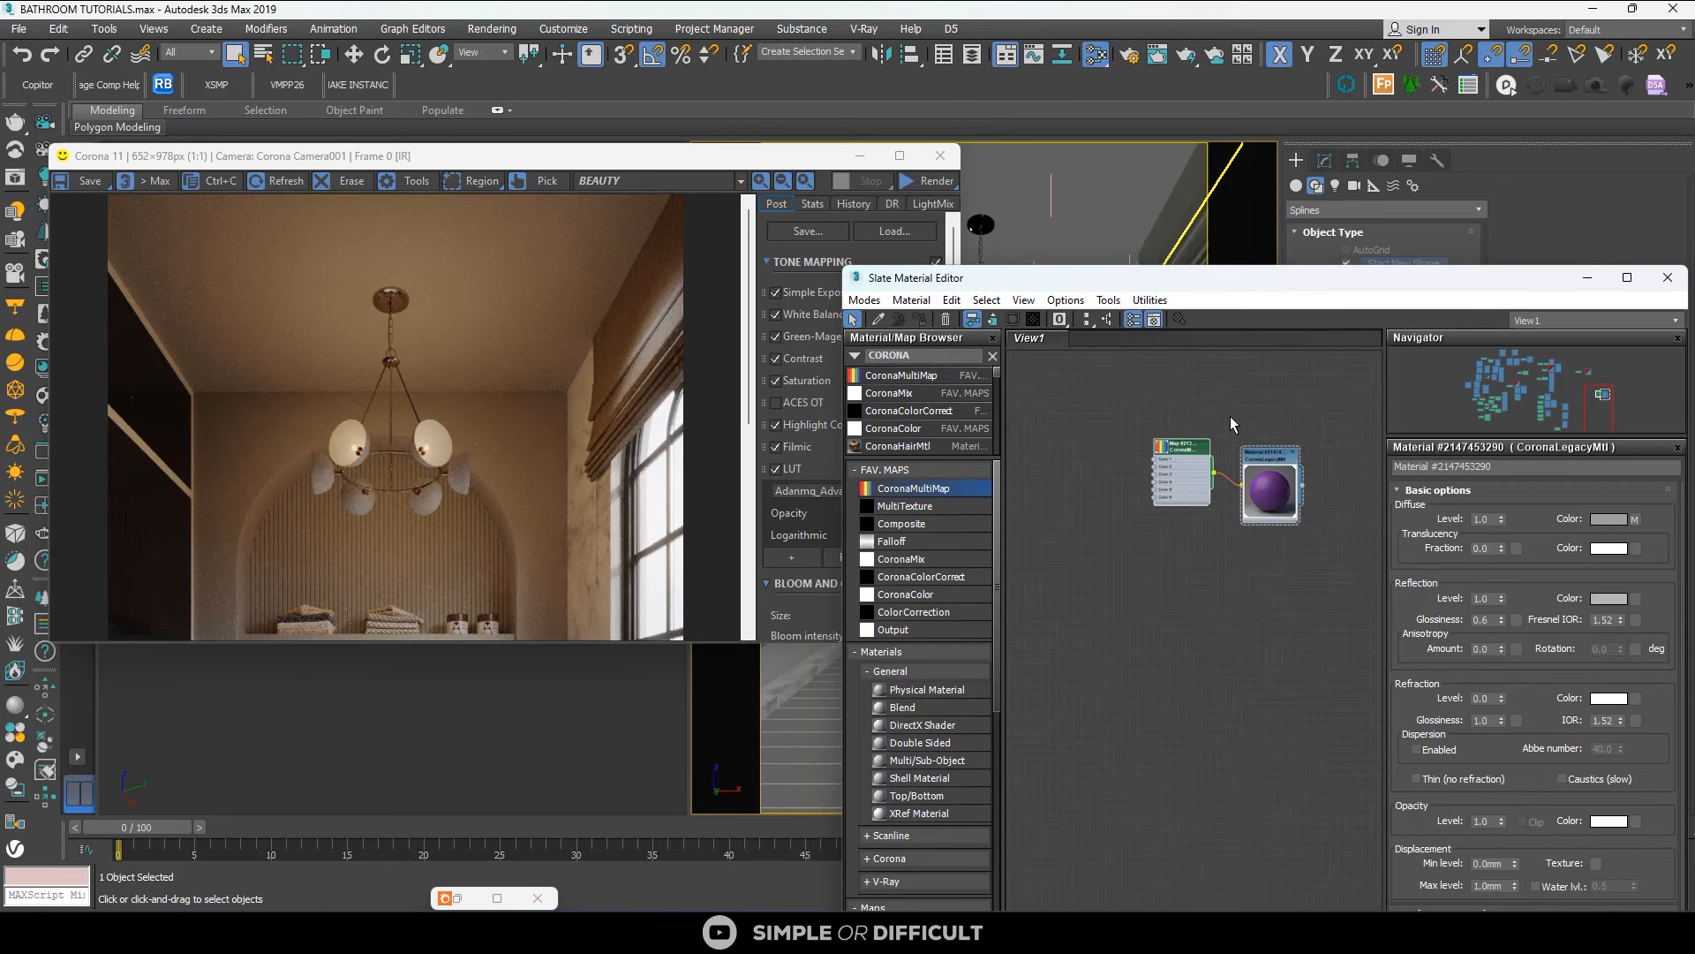
pyautogui.click(1265, 455)
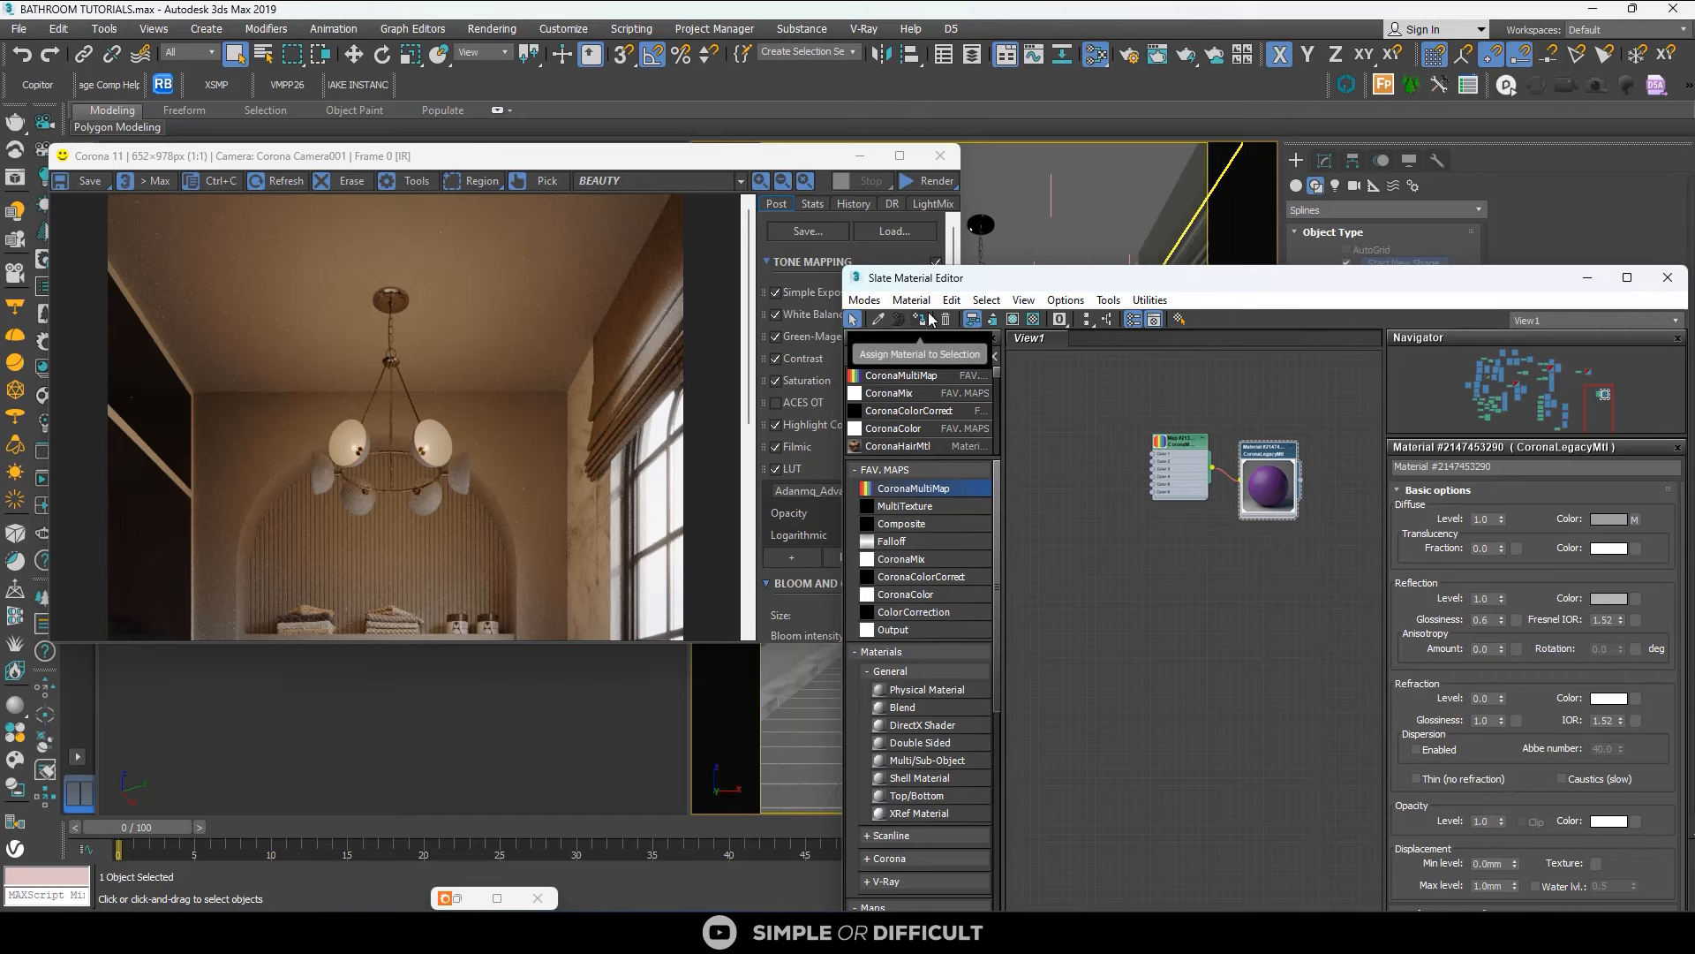
# Set the CoronaMultiMap to also randomize by Mesh Element.
pyautogui.click(899, 156)
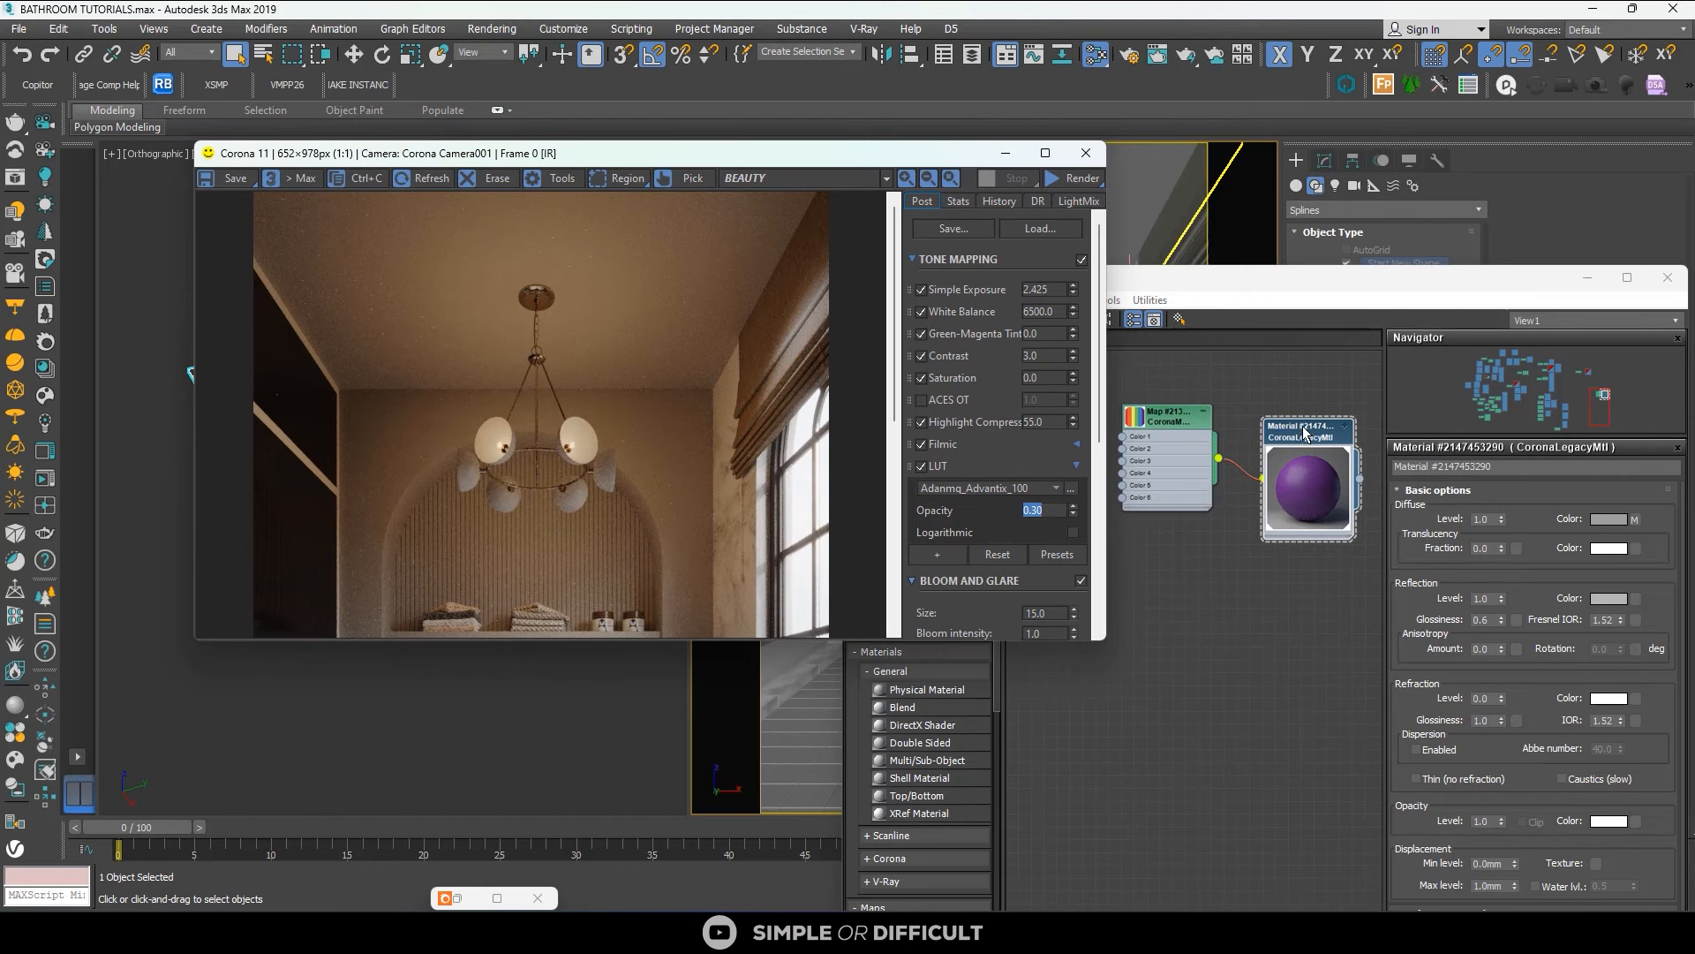
pyautogui.click(1290, 443)
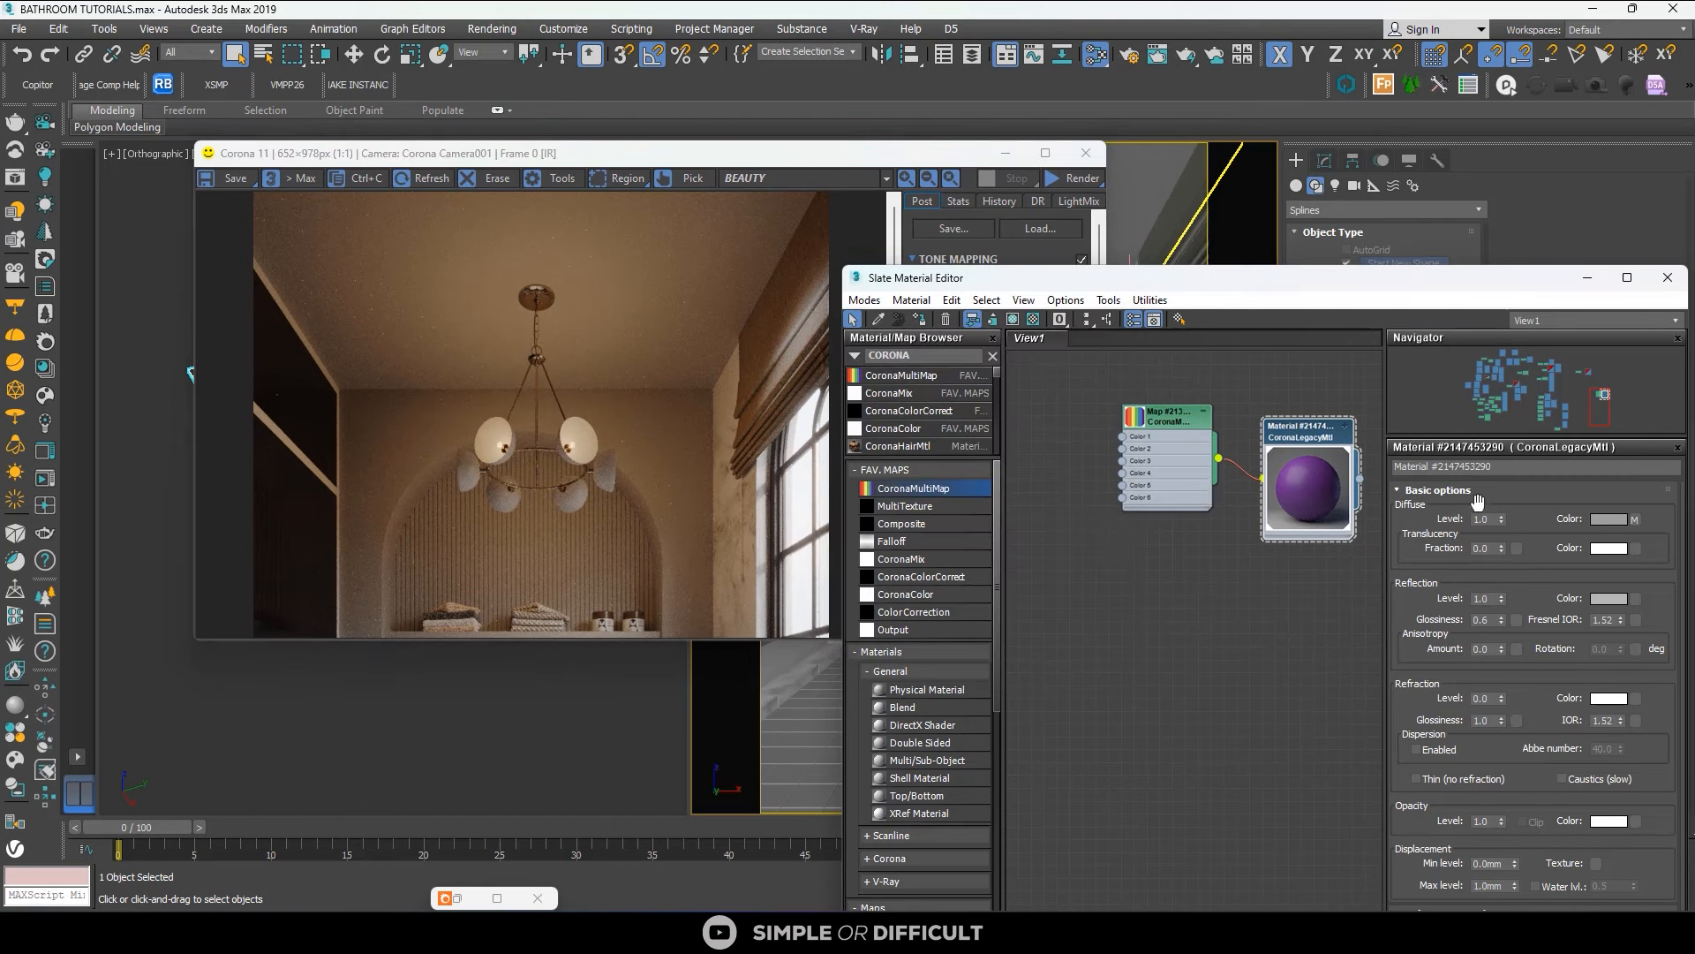
pyautogui.click(1165, 425)
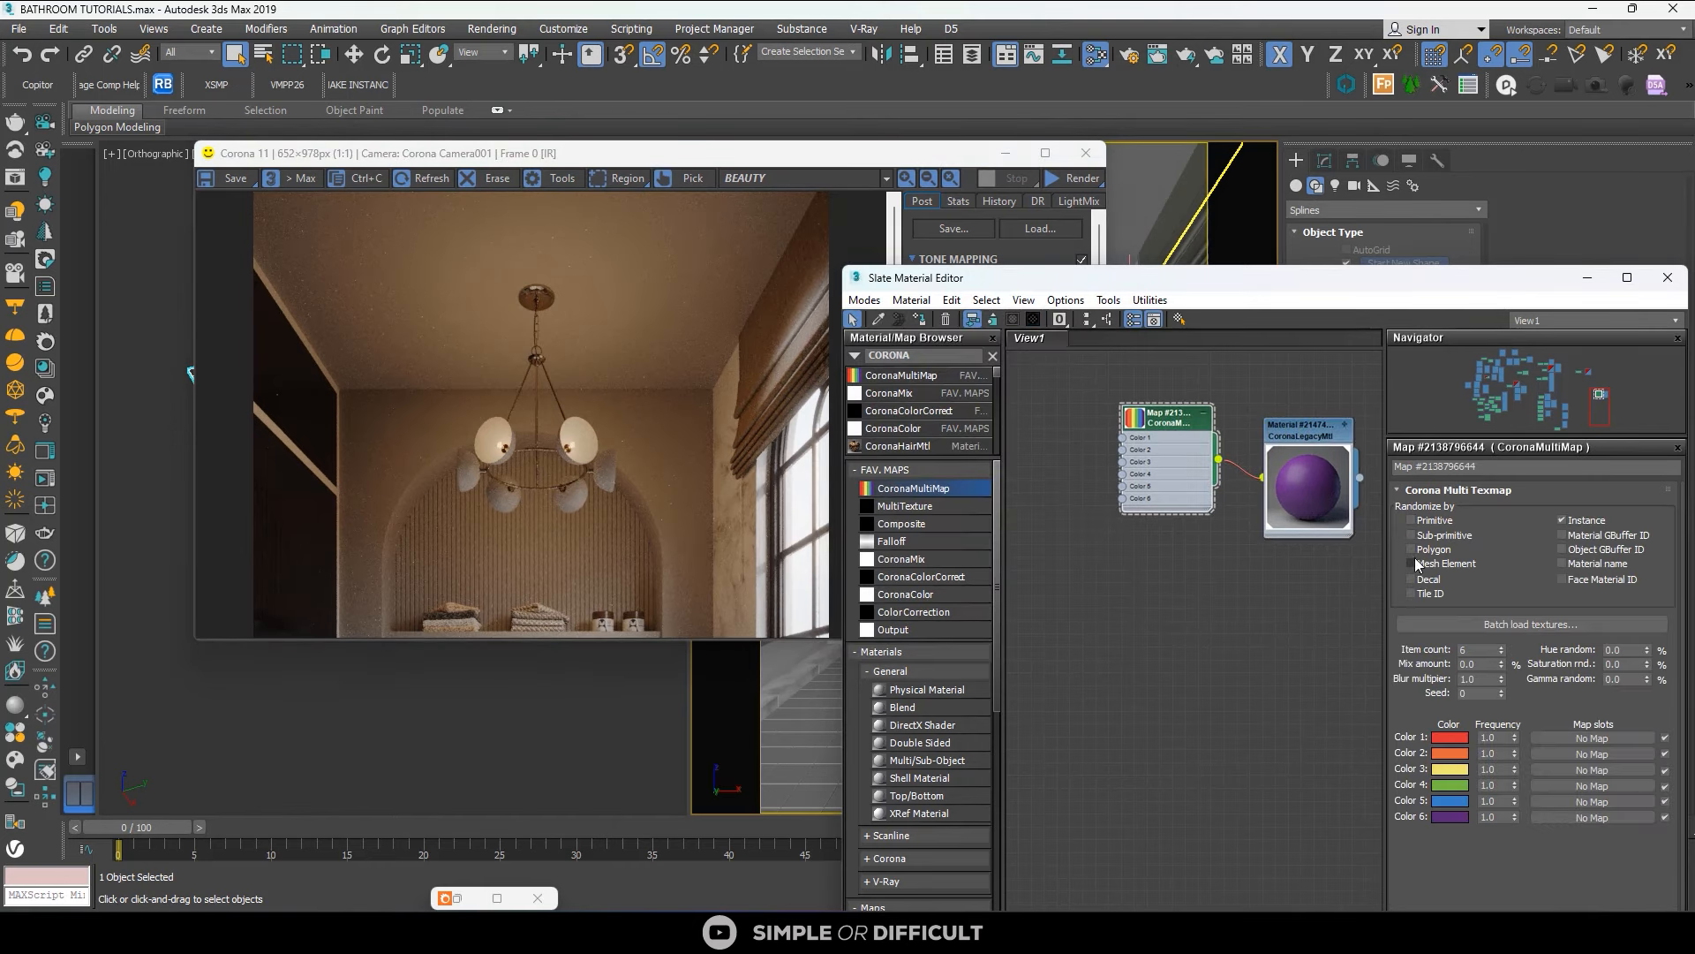
pyautogui.click(1437, 566)
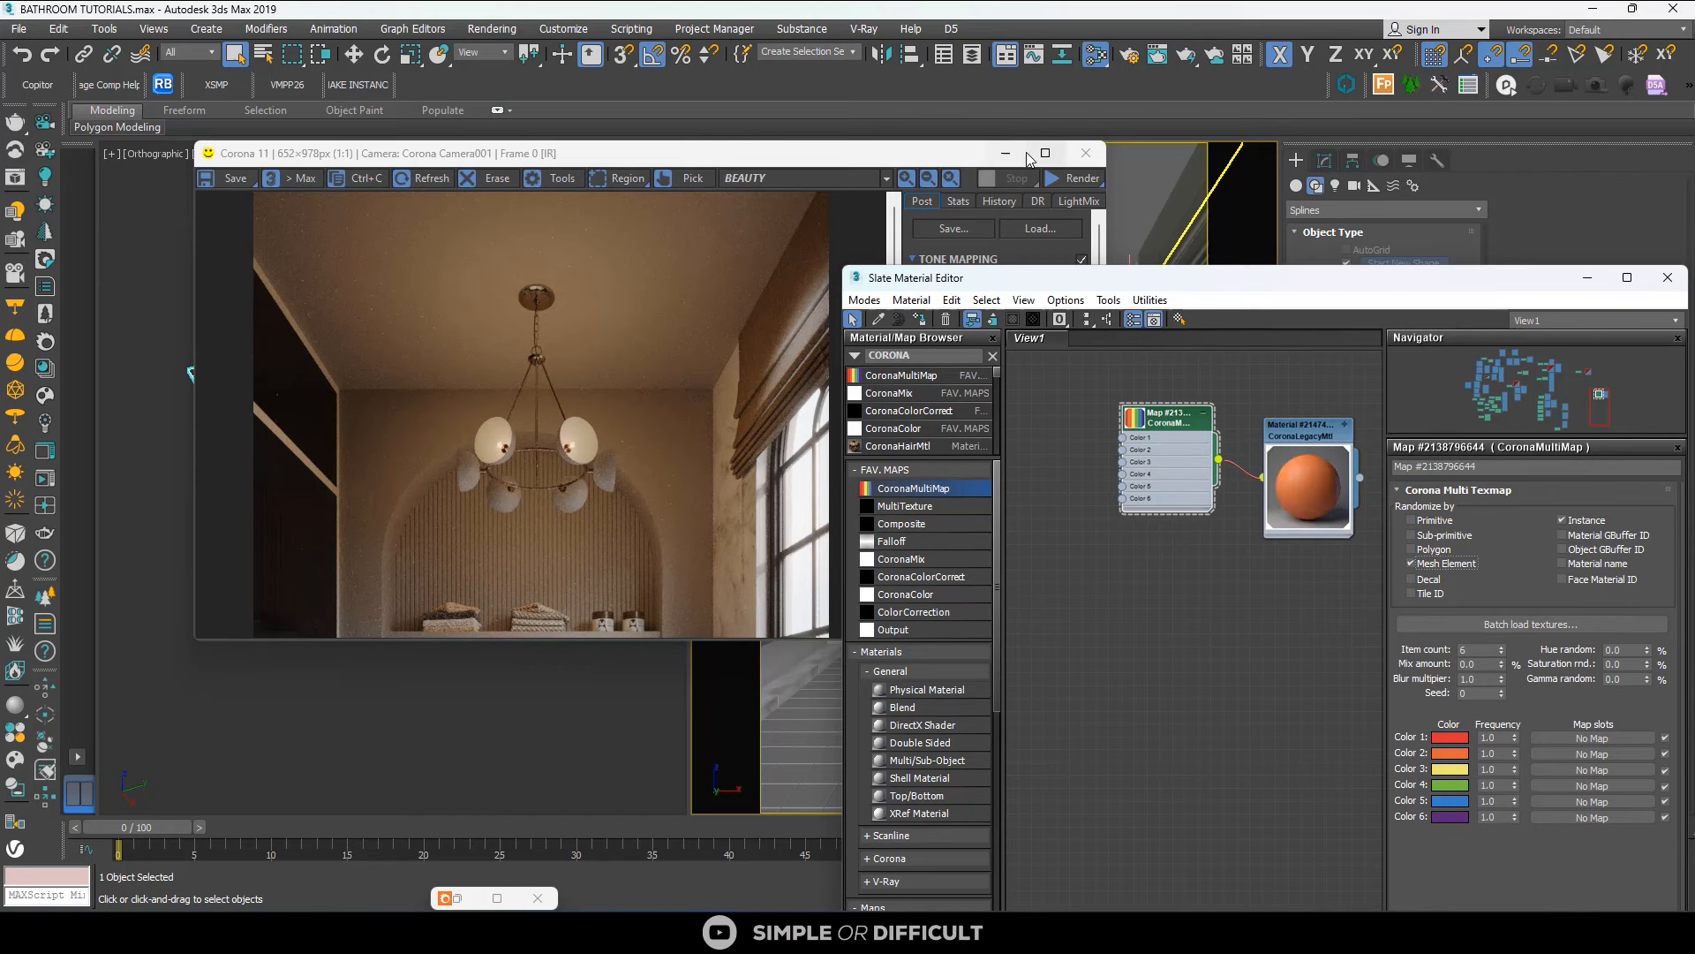
# Start the interactive render and inspect the randomized tile colours and the shelf niche.
pyautogui.moveTo(1307, 289); pyautogui.dragTo(1403, 211)
pyautogui.click(872, 159)
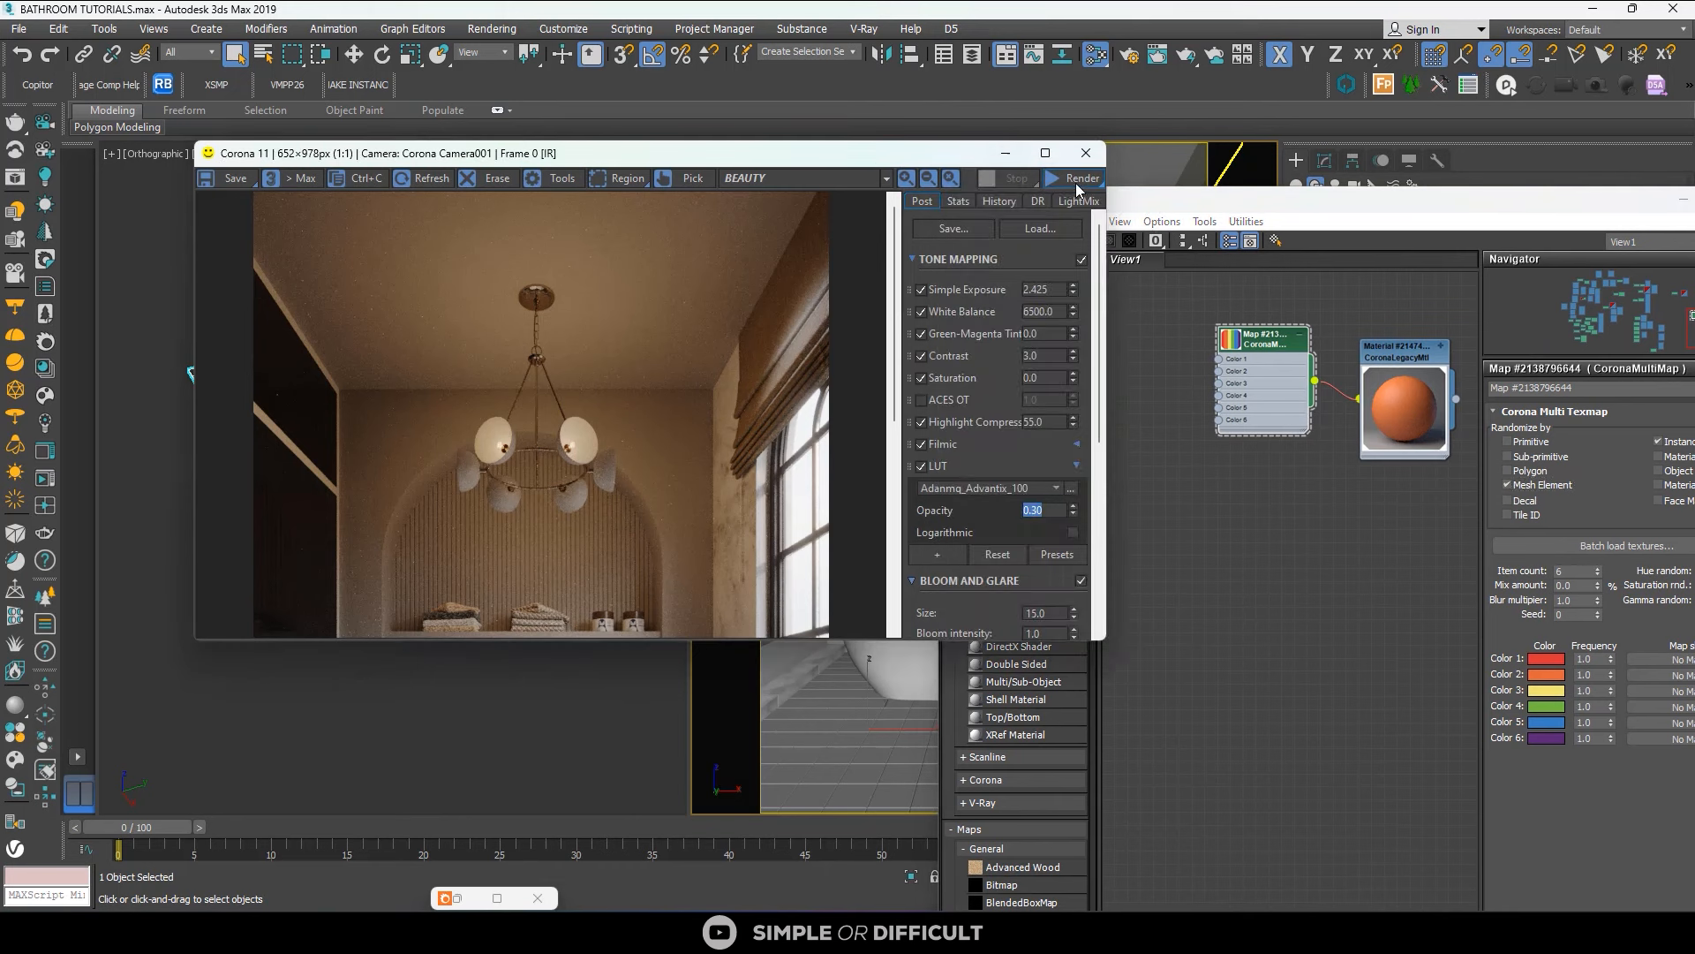
pyautogui.click(1074, 180)
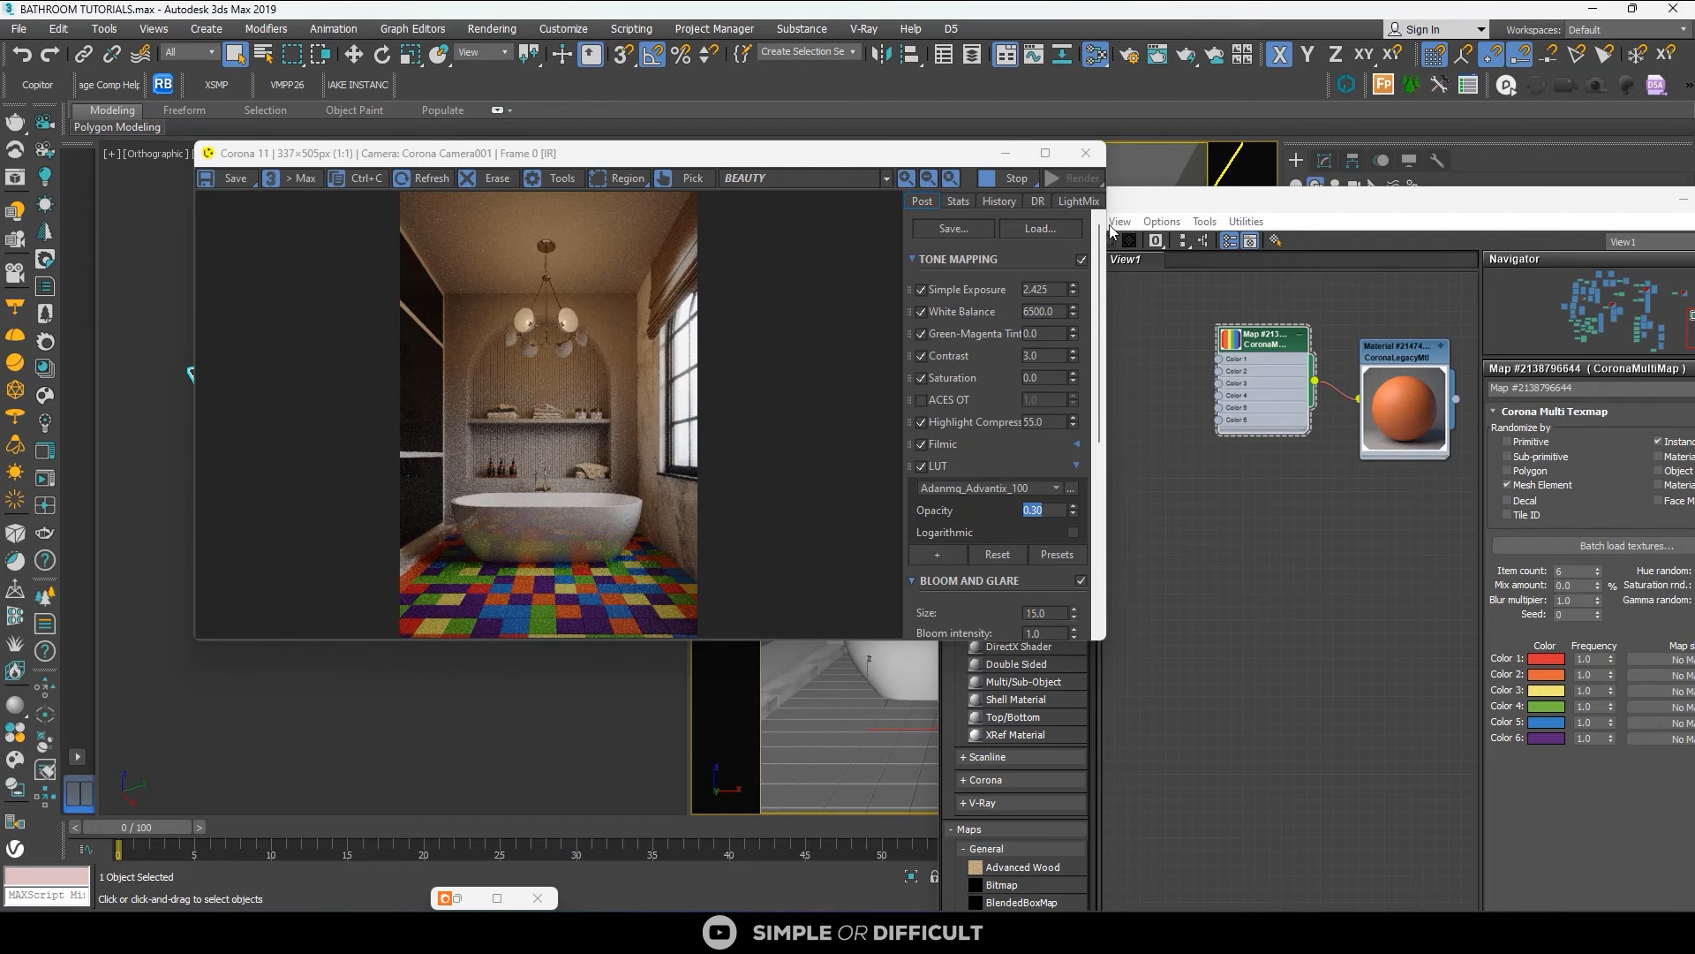
pyautogui.moveTo(1139, 202); pyautogui.dragTo(986, 142)
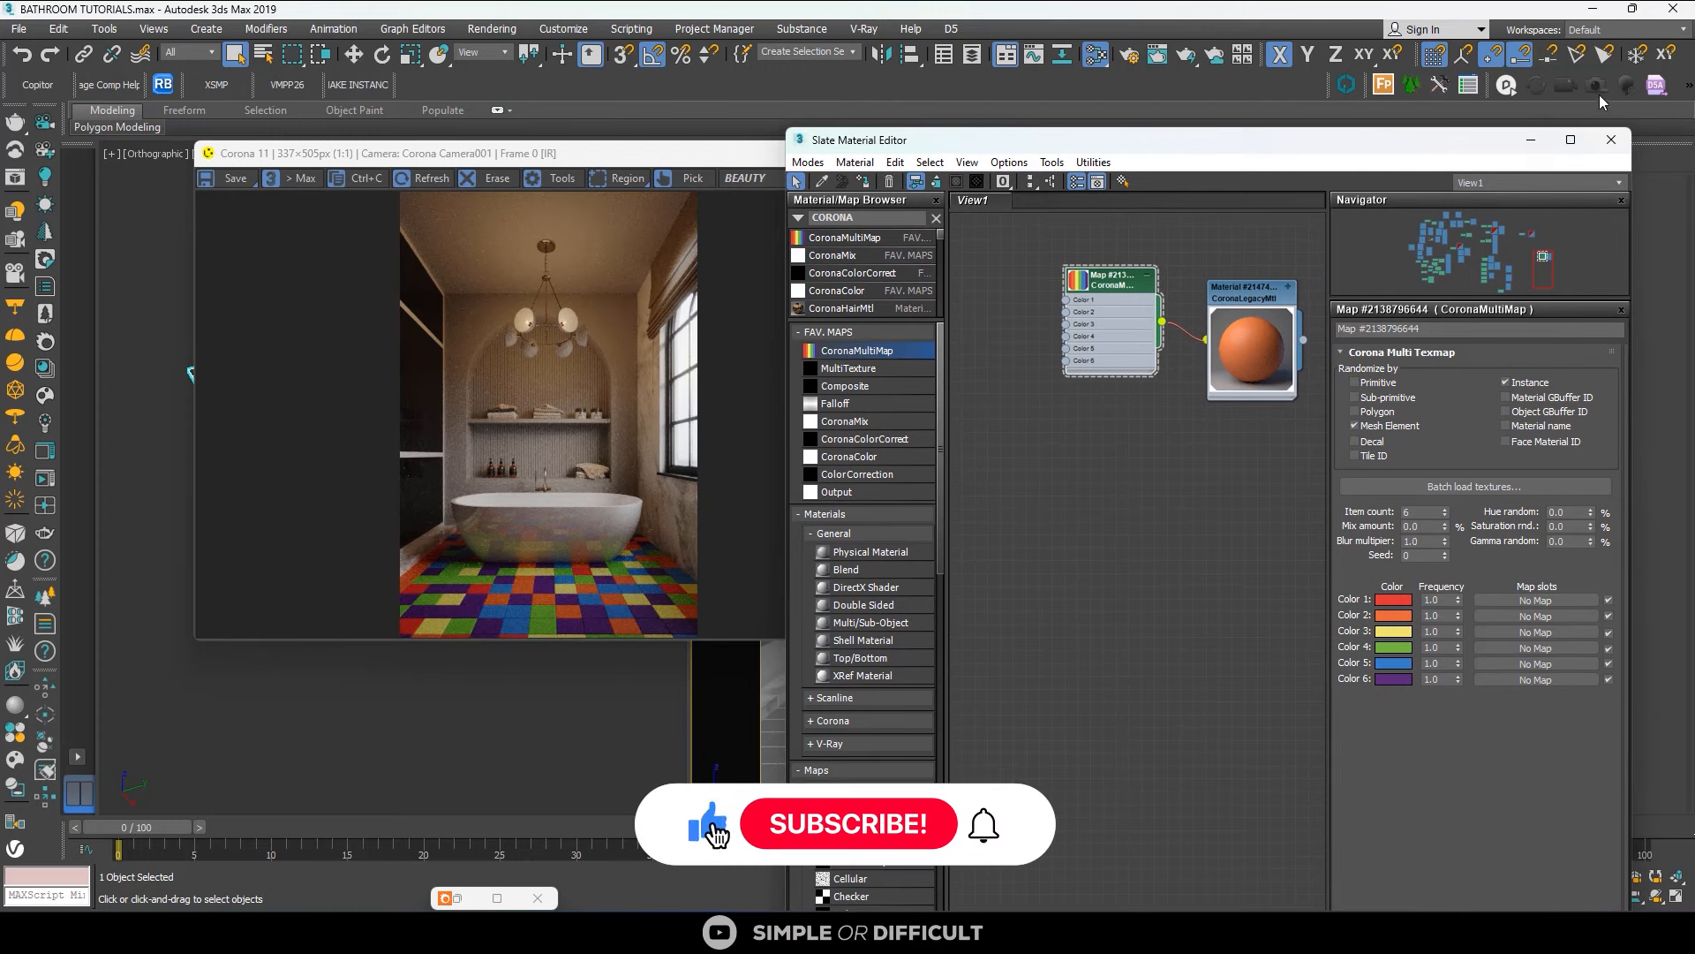
pyautogui.scroll(2, 528, 424)
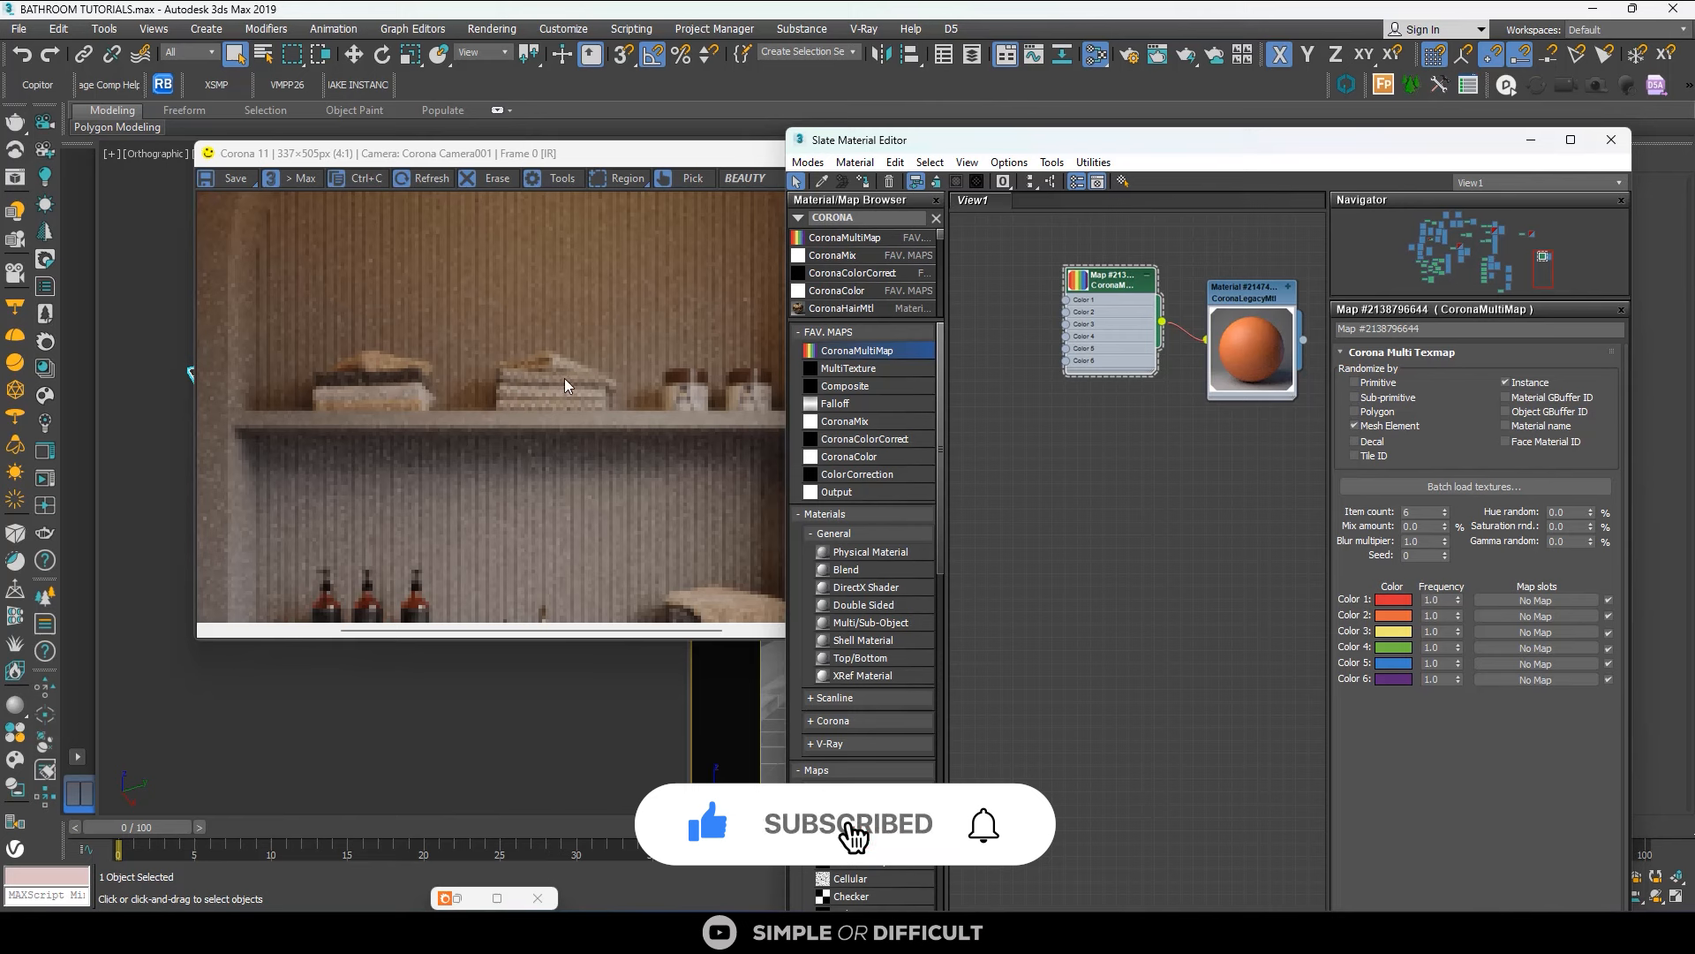
pyautogui.scroll(-1, 654, 439)
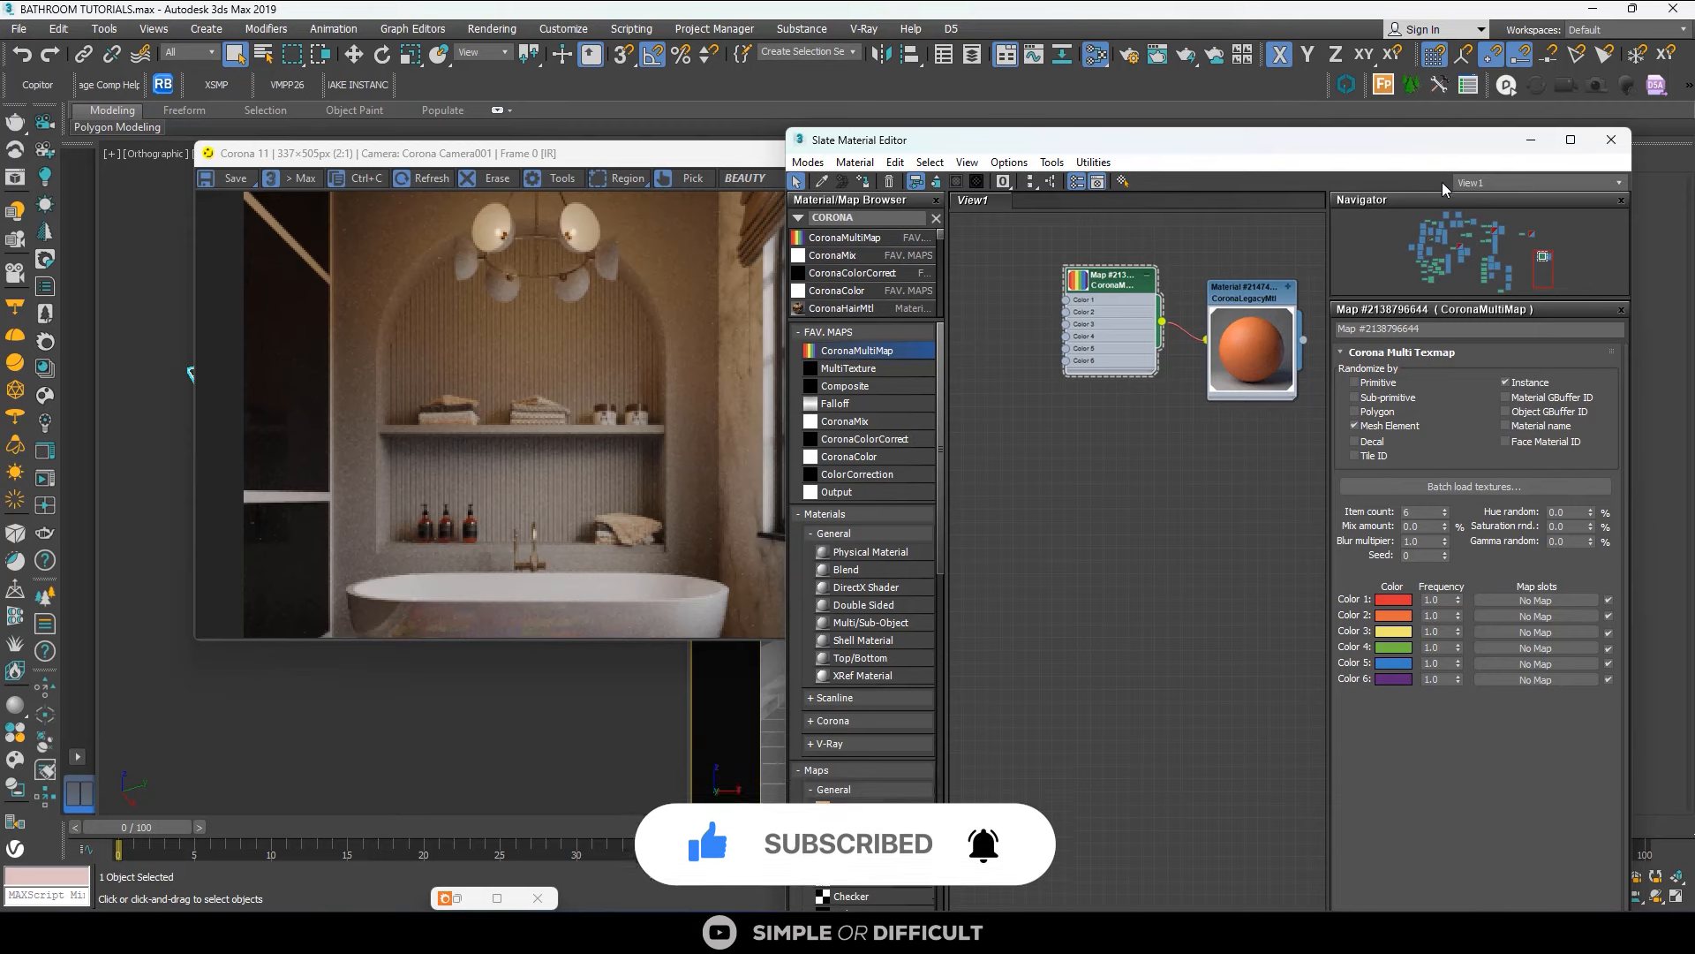
# Stop the interactive render and minimize both the frame buffer and the material editor.
pyautogui.moveTo(1192, 152); pyautogui.dragTo(826, 391)
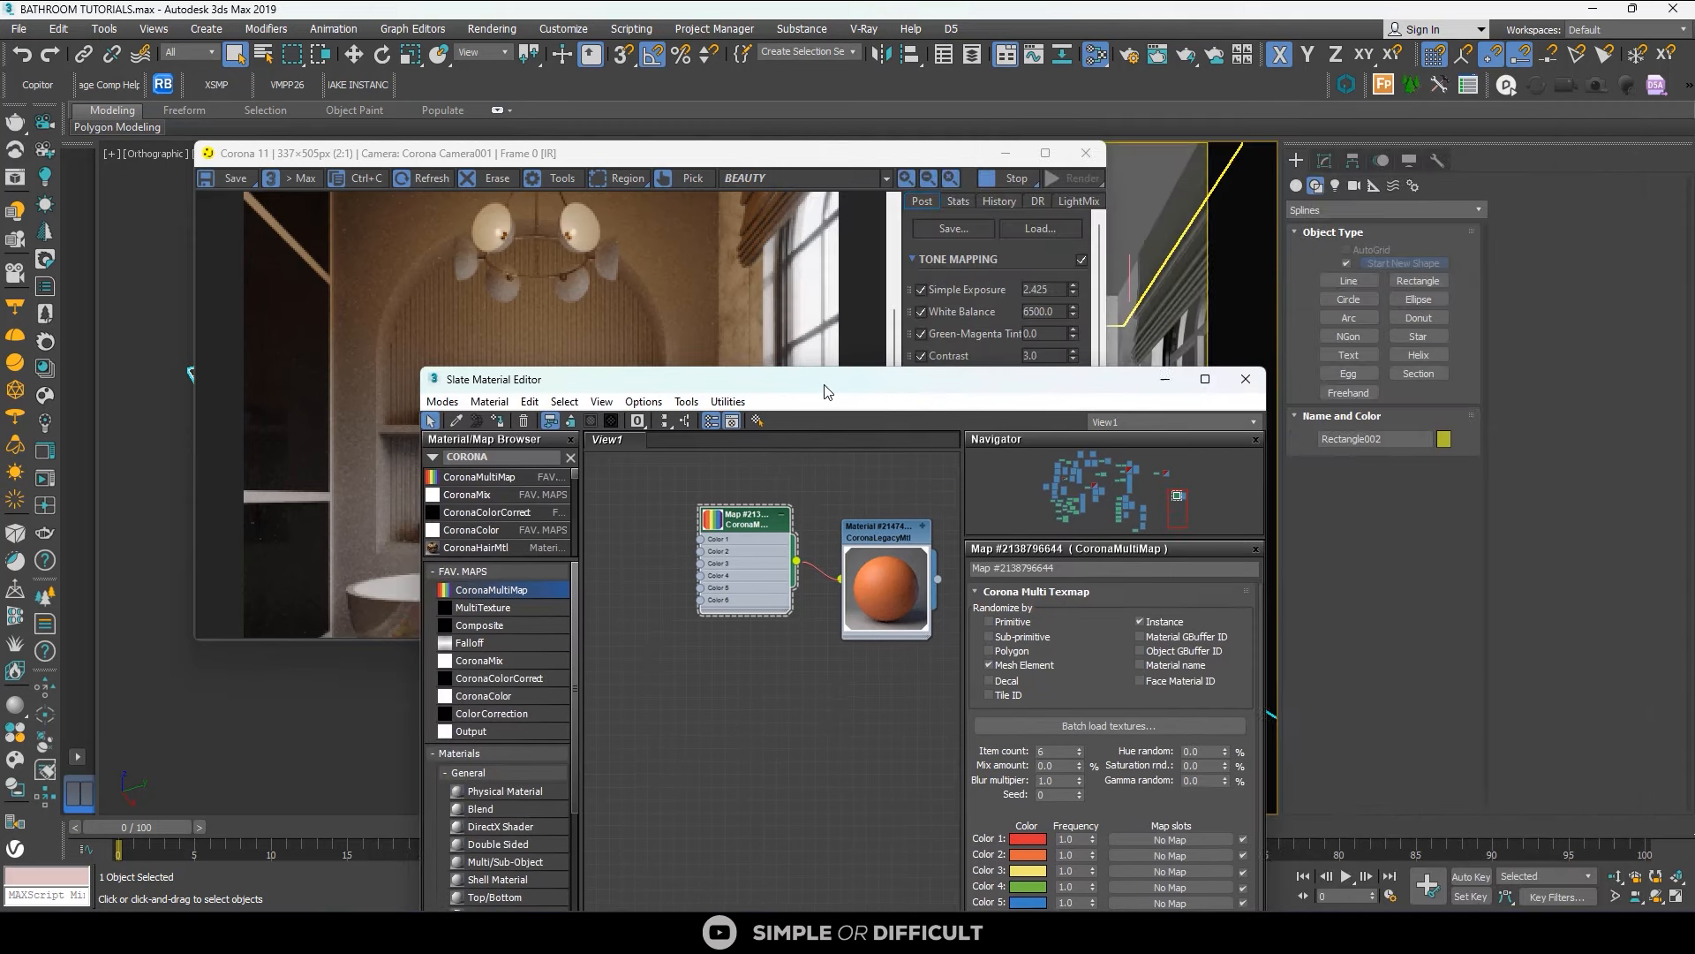
pyautogui.click(1016, 177)
pyautogui.click(1005, 153)
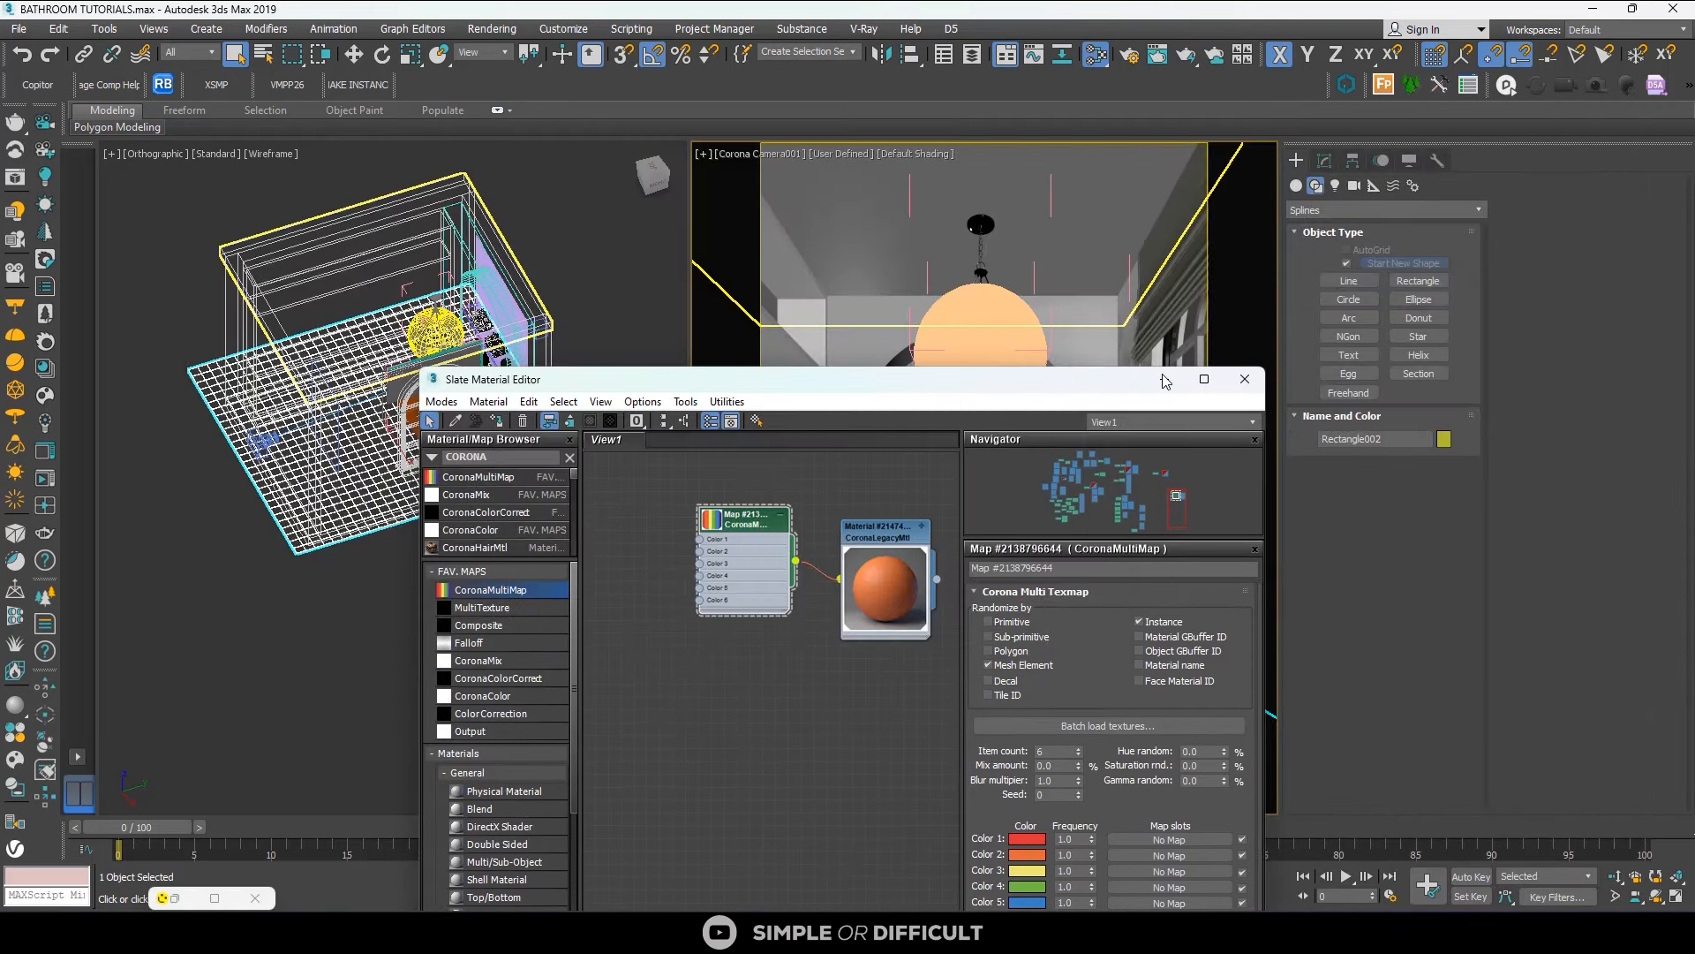
pyautogui.click(1164, 379)
# Select the three towel groups in the shelf niche and copy them into Copitor's first slot.
pyautogui.click(1049, 562)
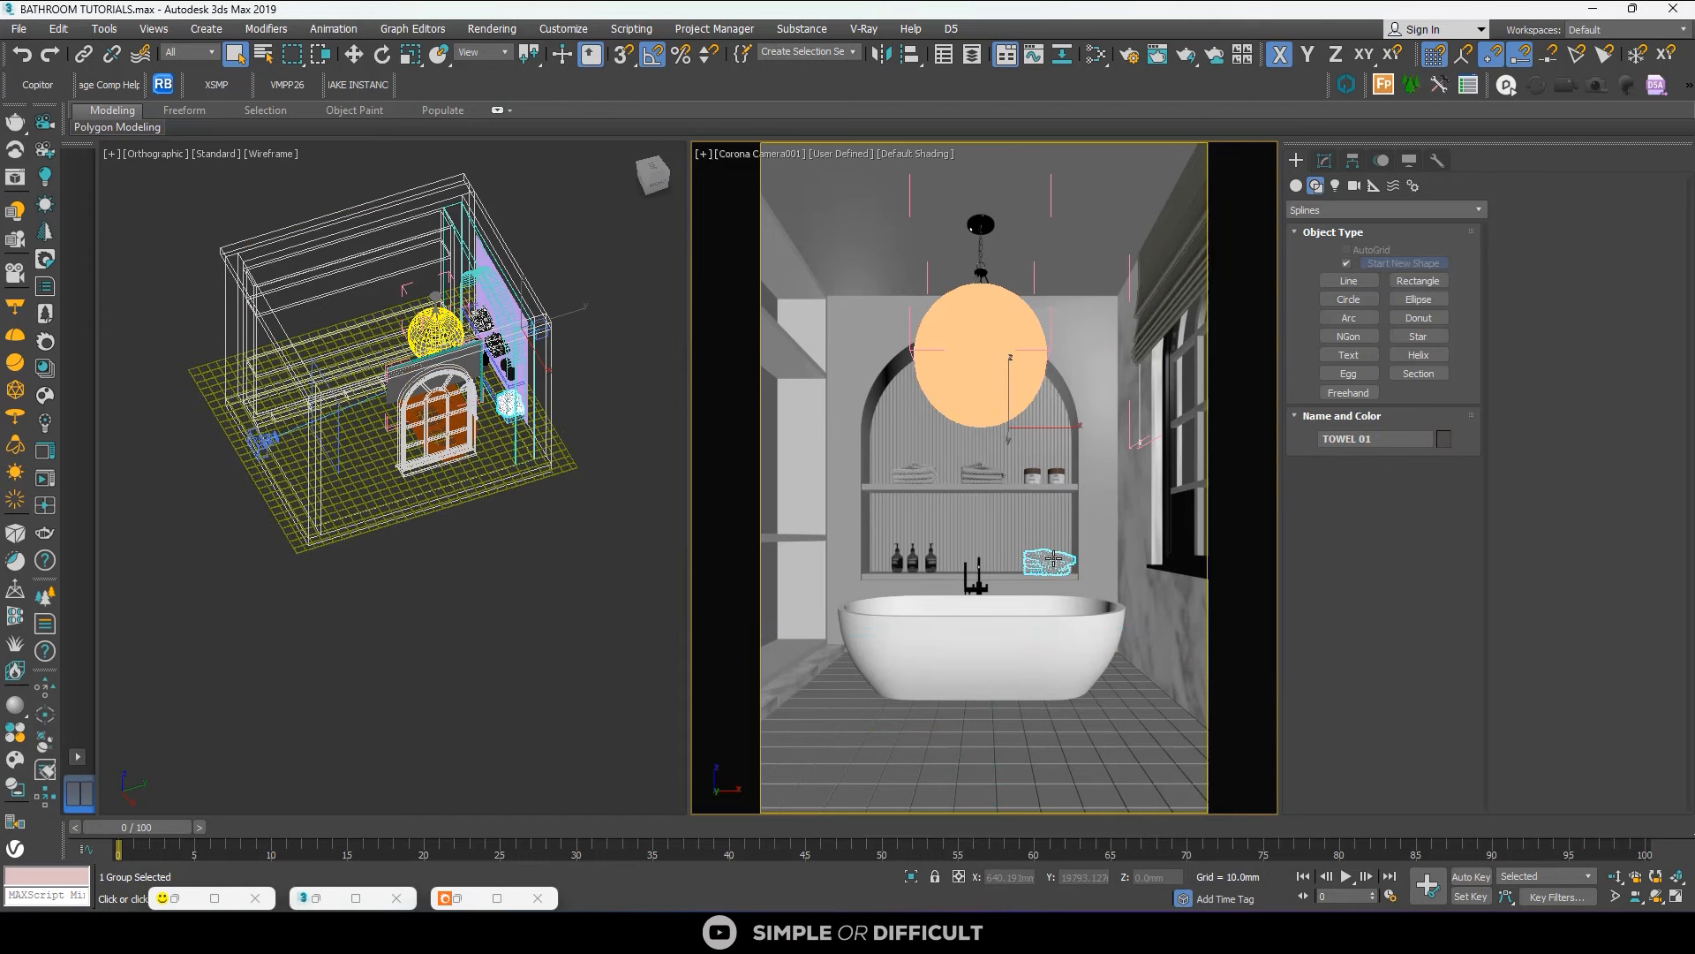
pyautogui.keyDown('ctrl'); pyautogui.click(985, 472); pyautogui.keyUp('ctrl')
pyautogui.keyDown('ctrl'); pyautogui.click(909, 469); pyautogui.keyUp('ctrl')
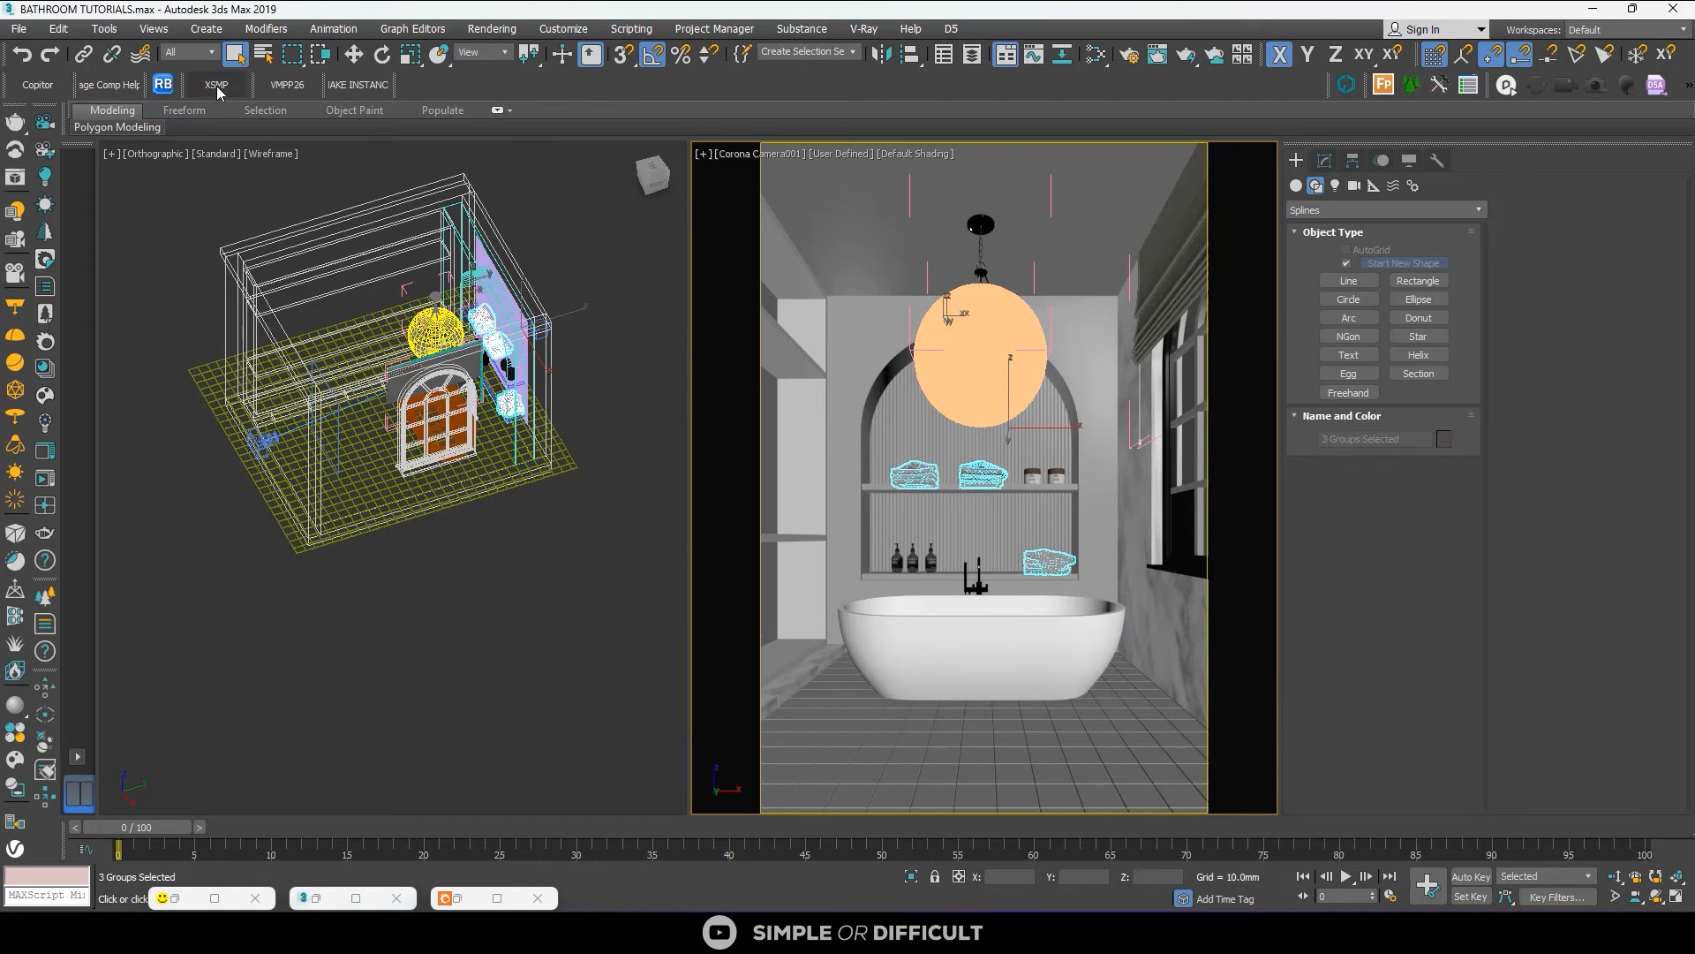
pyautogui.click(38, 85)
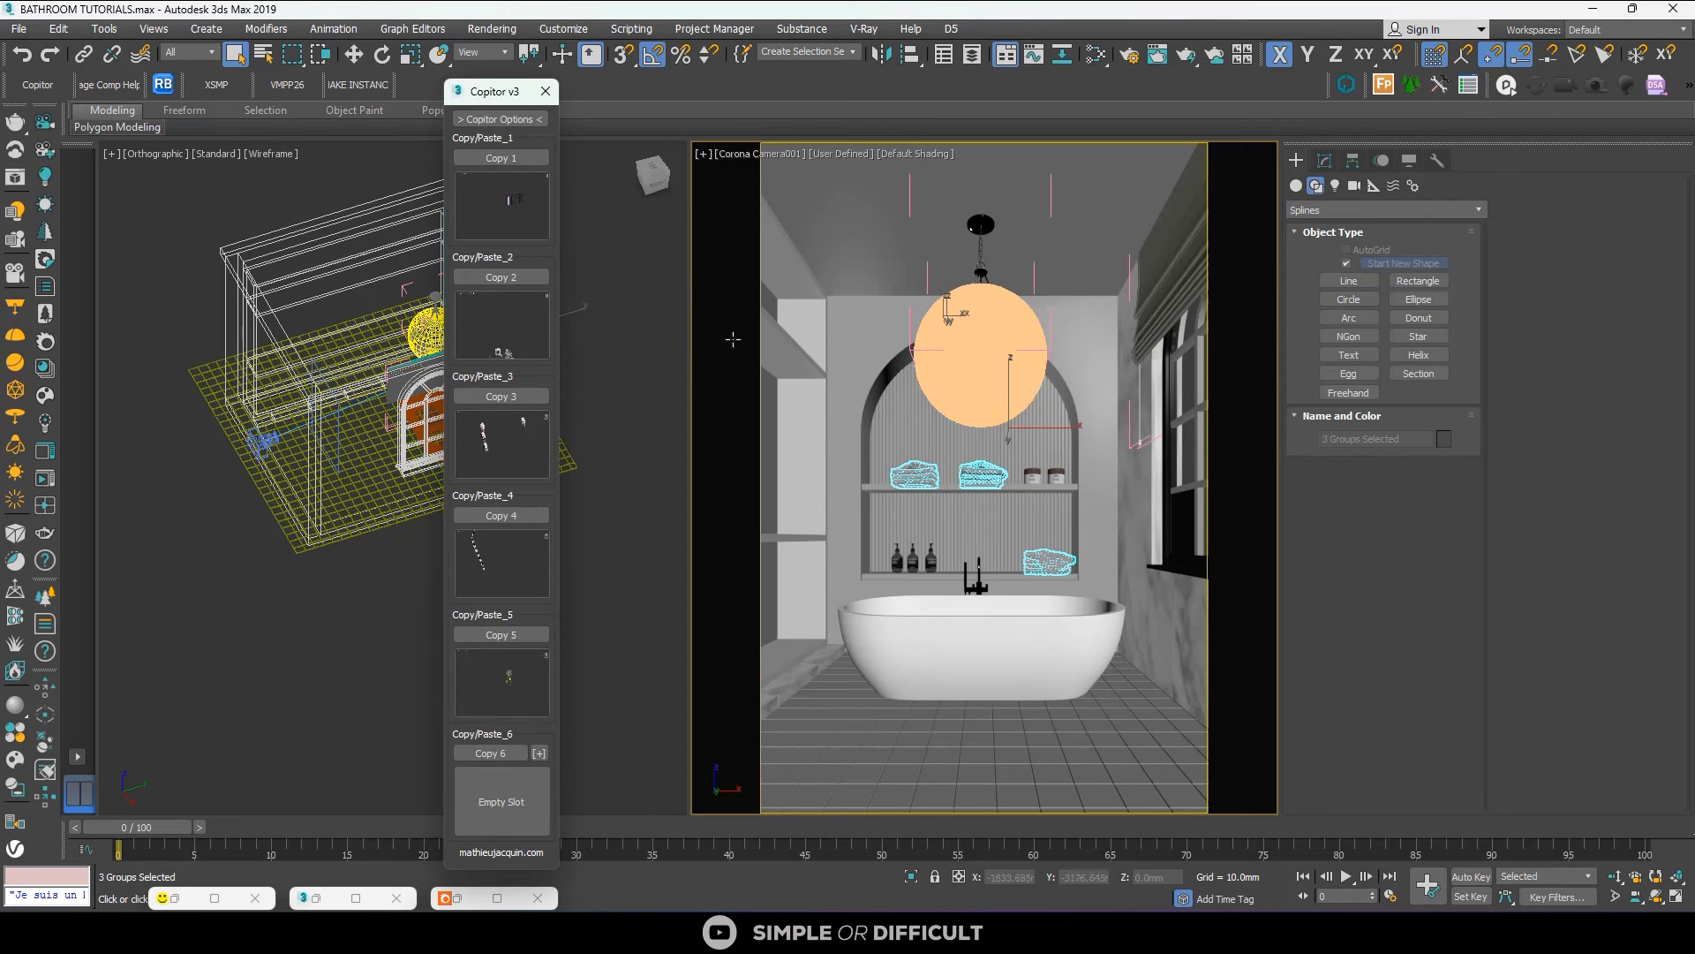
pyautogui.click(500, 157)
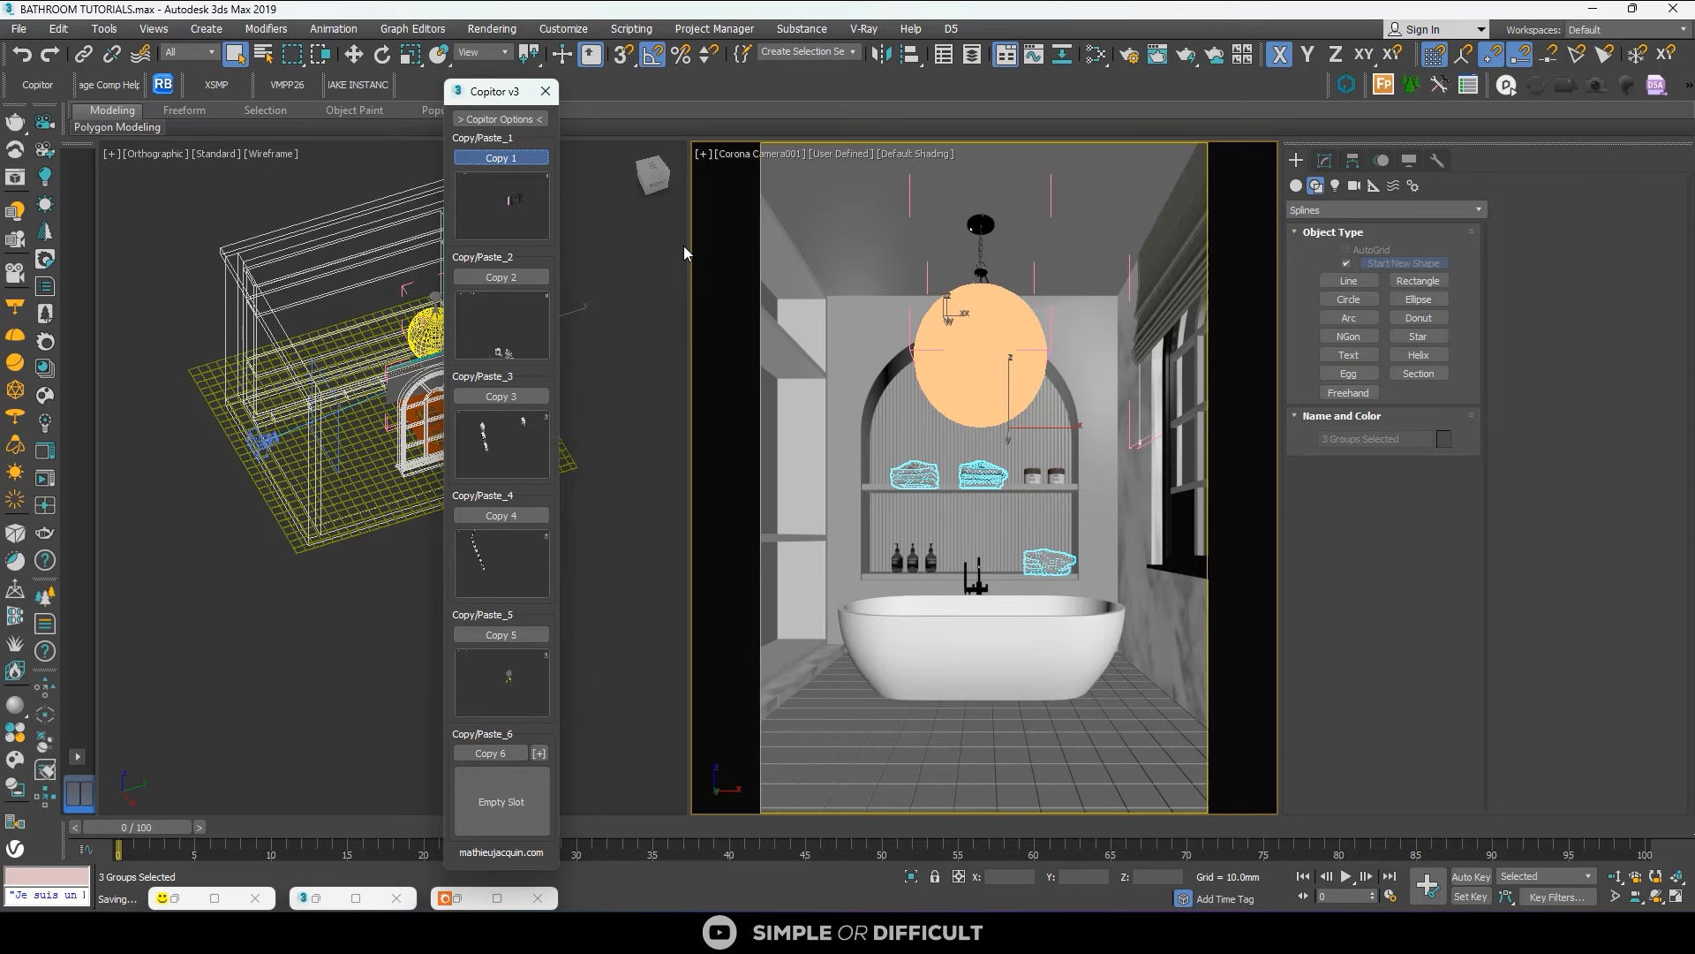
pyautogui.click(545, 90)
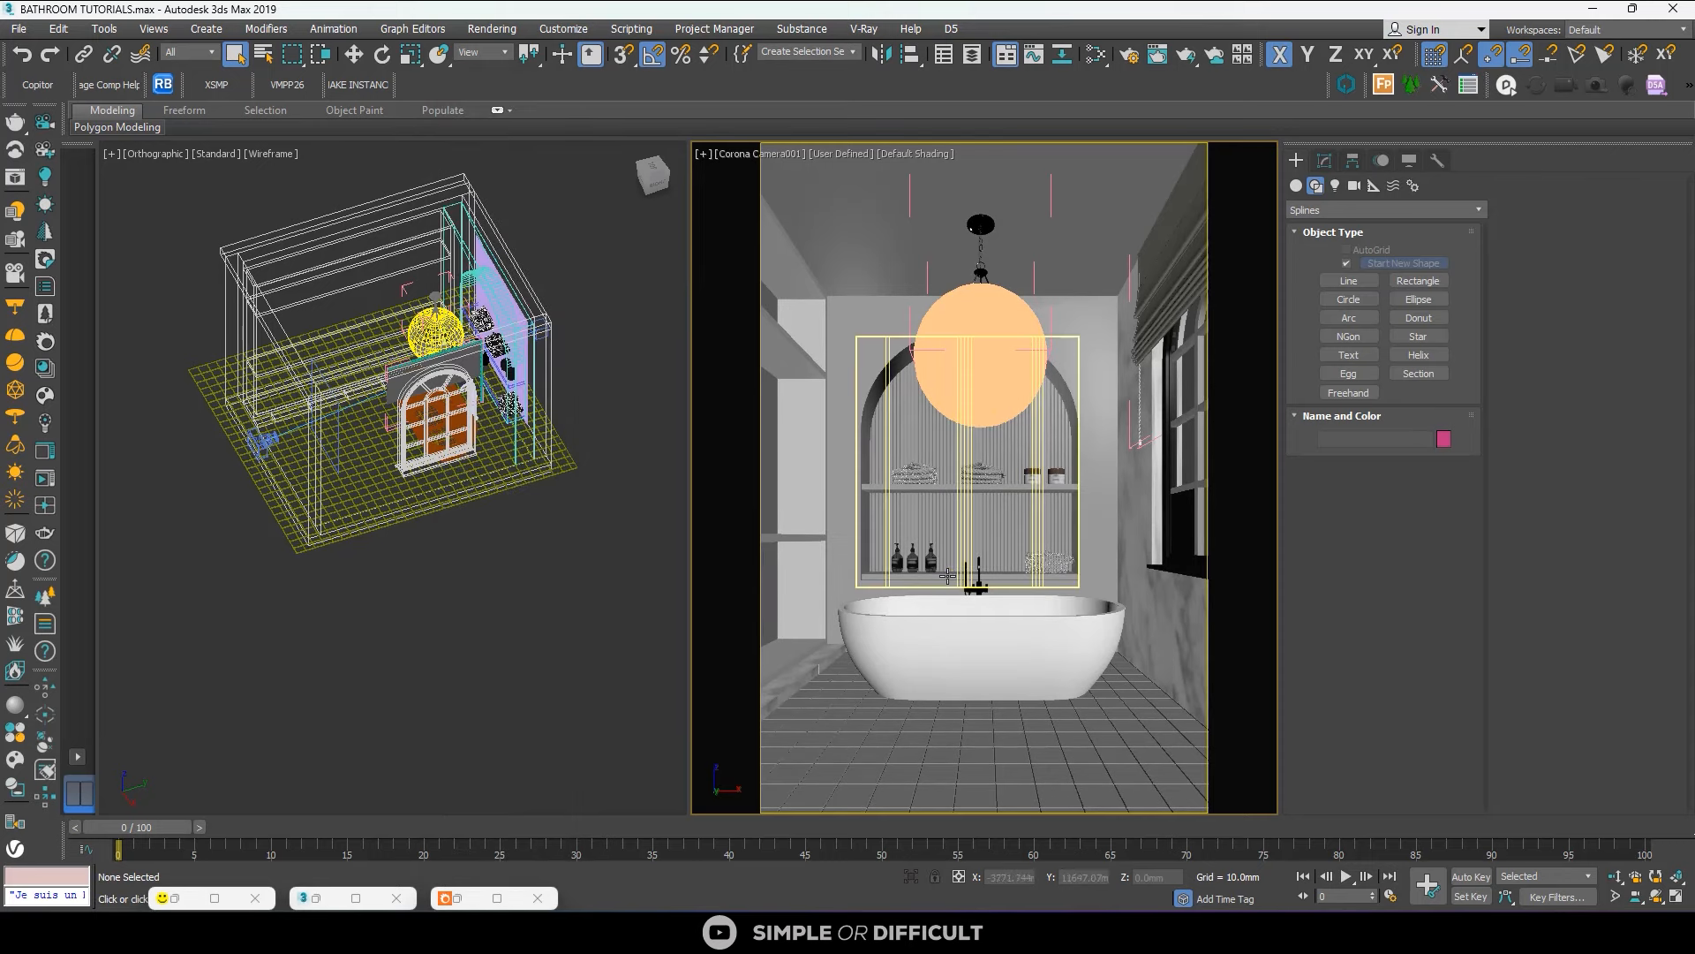
# Delete the three towel groups from the shelf niche.
pyautogui.click(913, 470)
pyautogui.keyDown('ctrl'); pyautogui.click(980, 474); pyautogui.keyUp('ctrl')
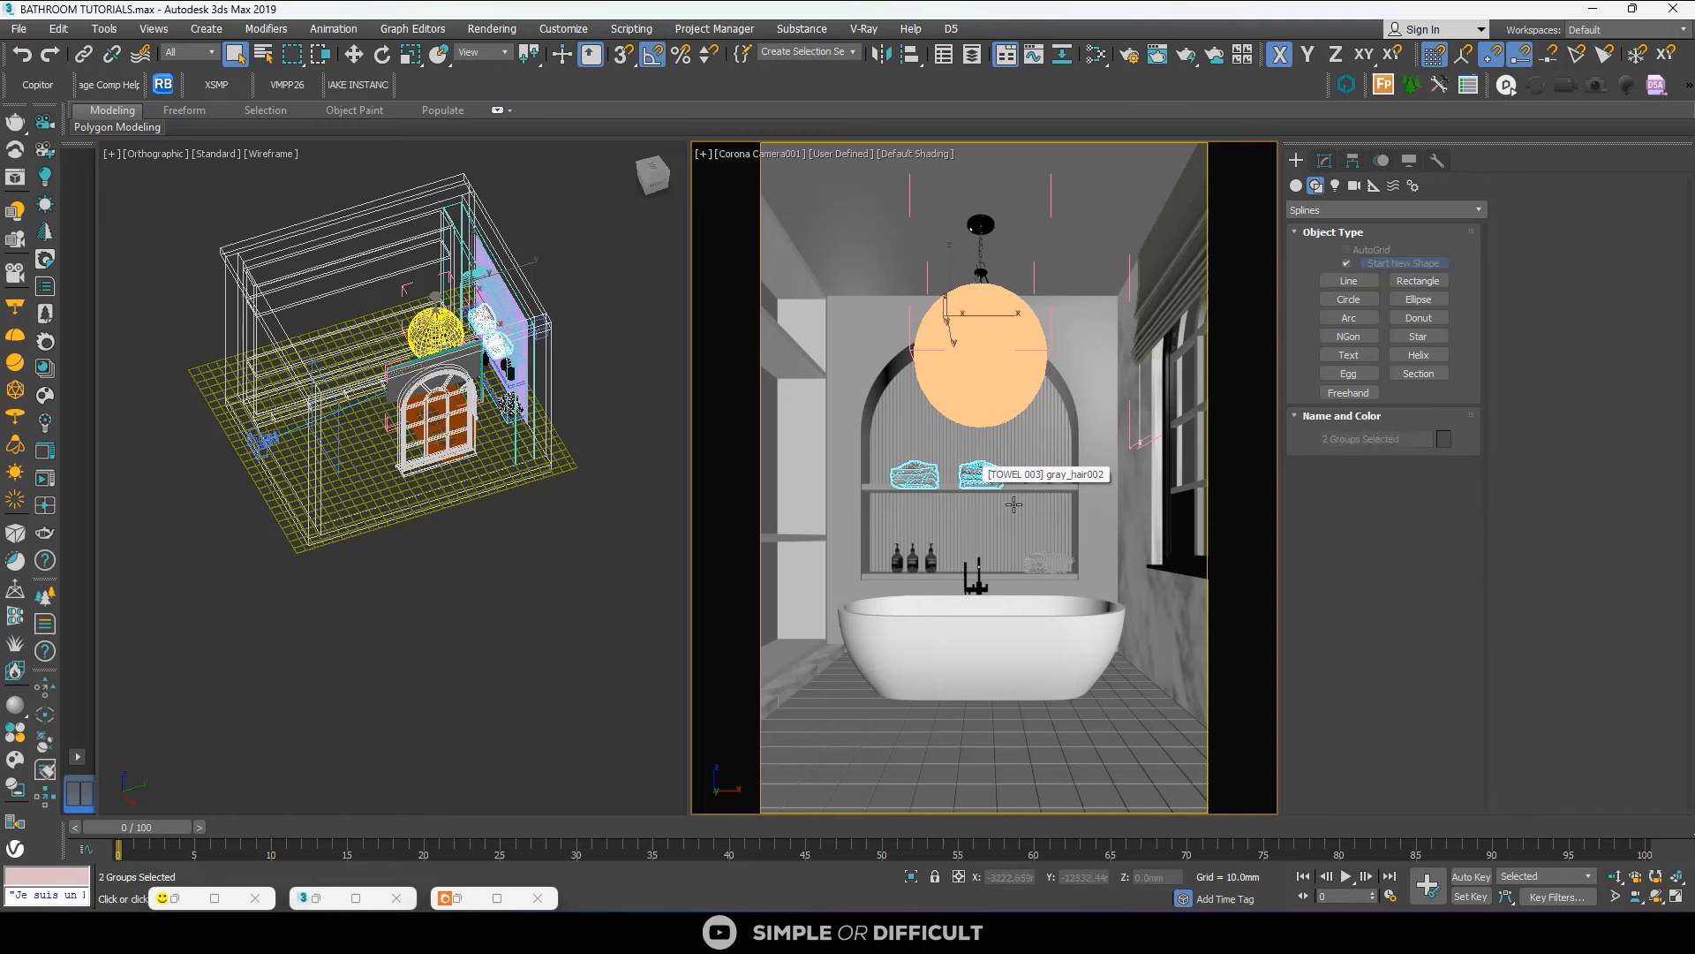
pyautogui.keyDown('ctrl'); pyautogui.click(1043, 556); pyautogui.keyUp('ctrl')
pyautogui.press('Delete')
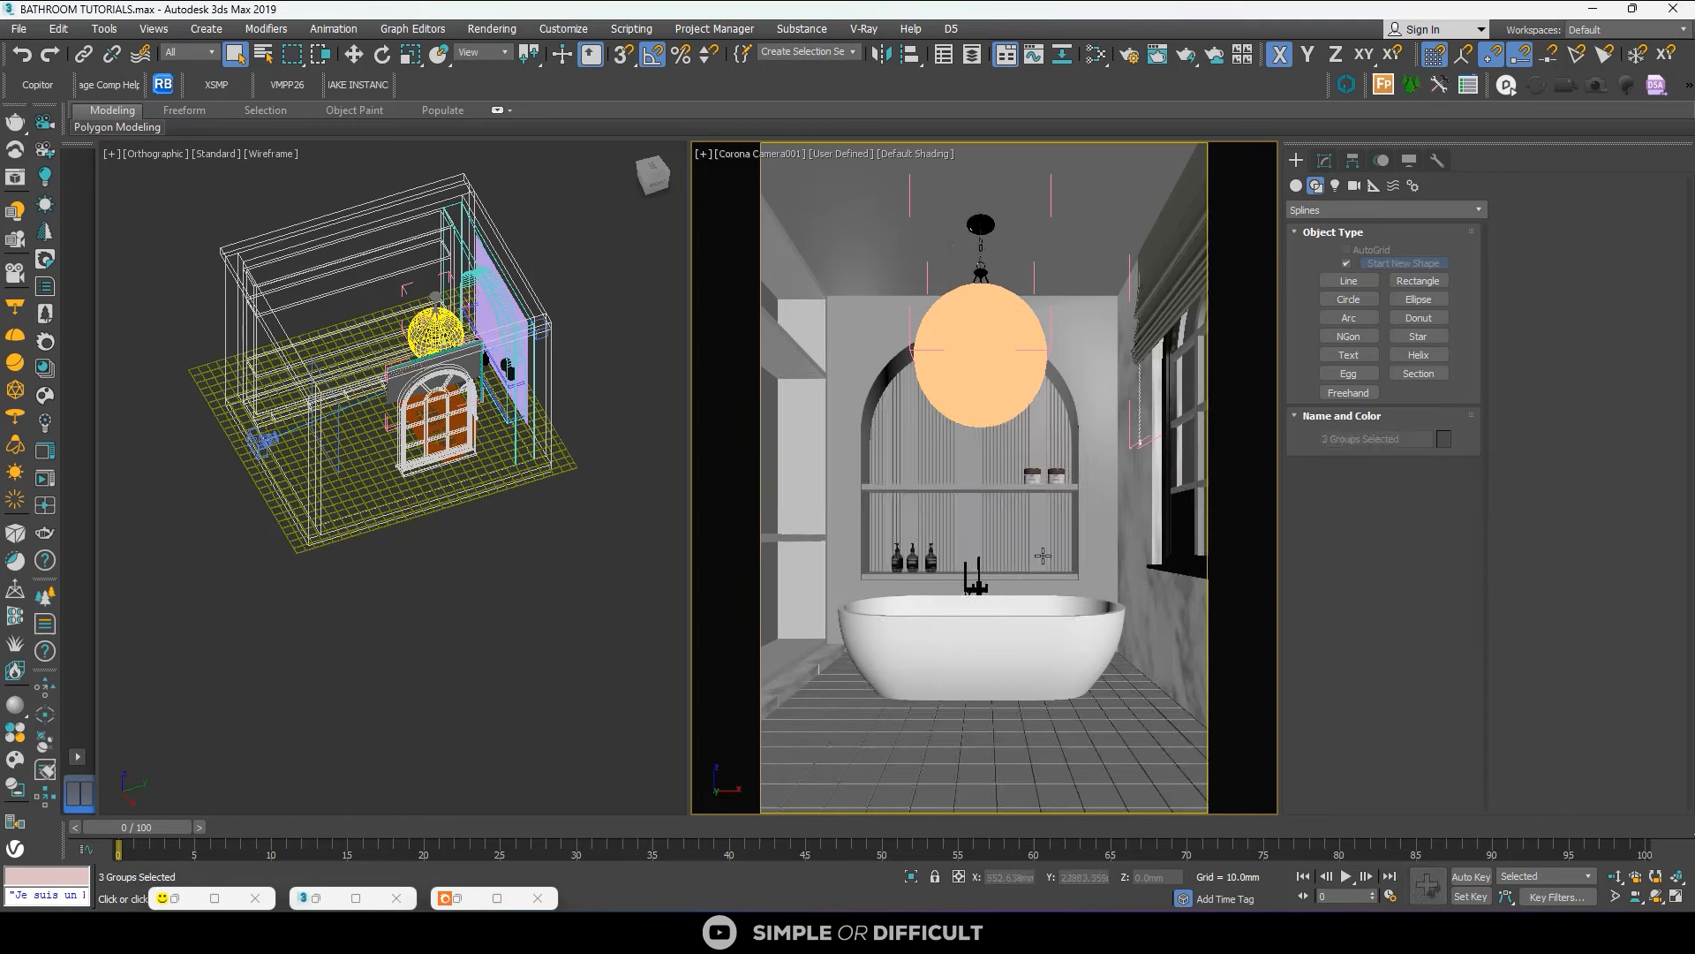
pyautogui.click(632, 625)
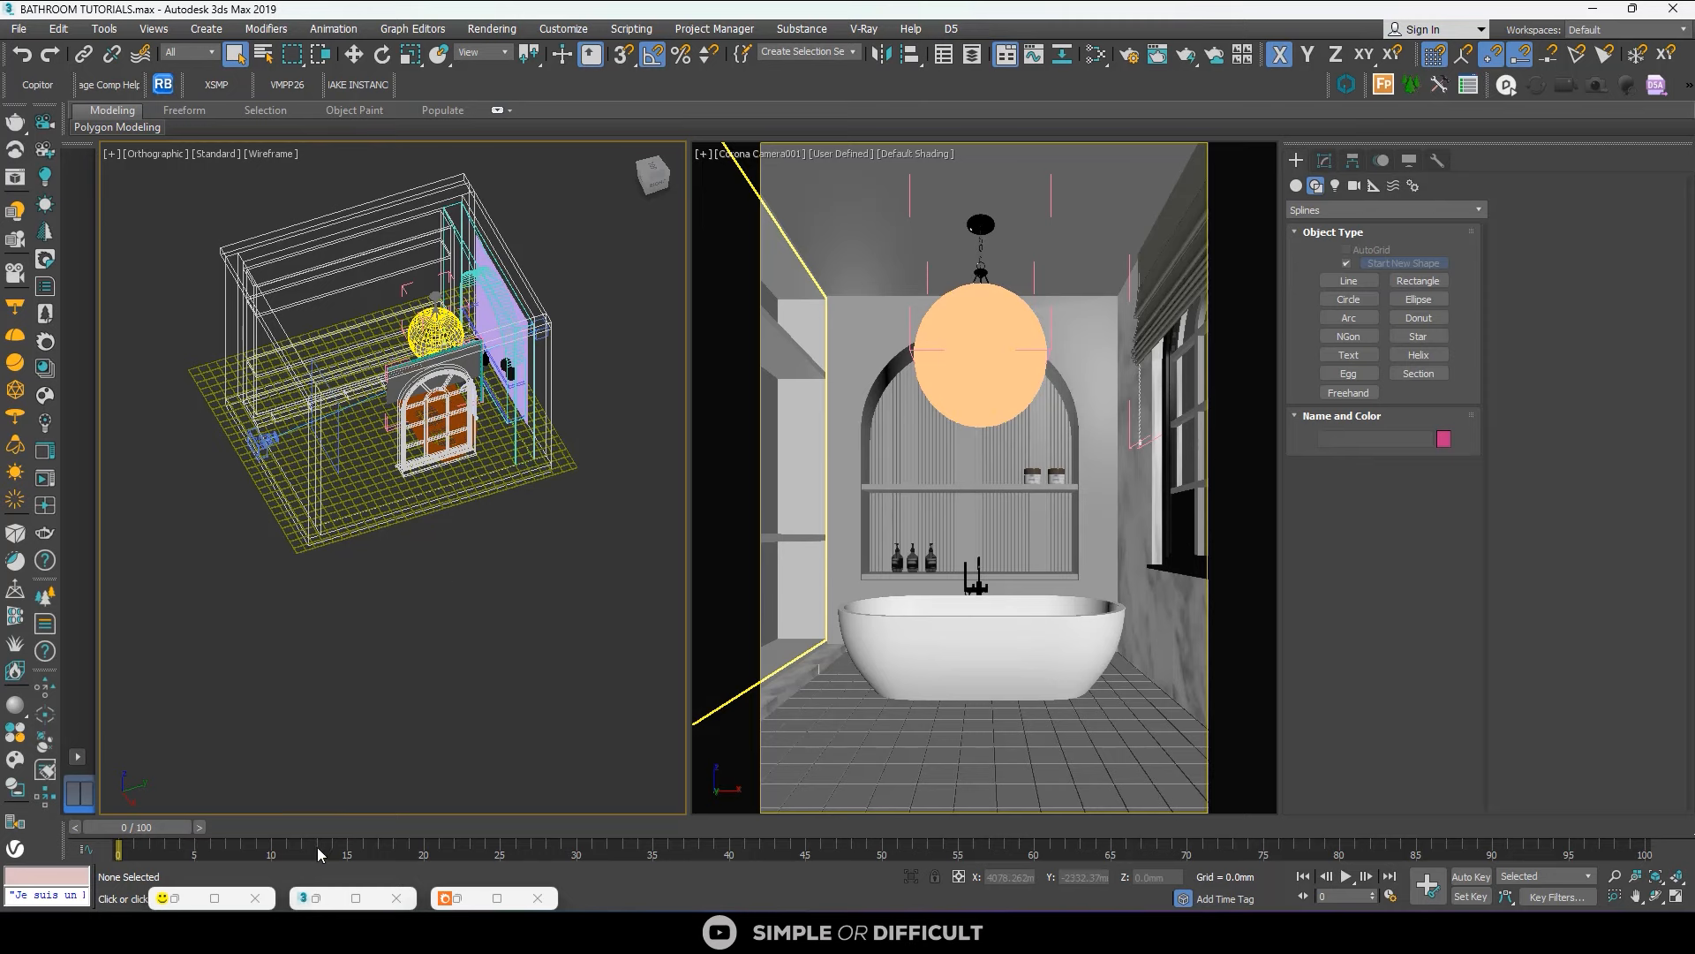
# Start the interactive render again and arrange the reduced frame buffer beside the reopened Slate Material Editor.
pyautogui.click(215, 898)
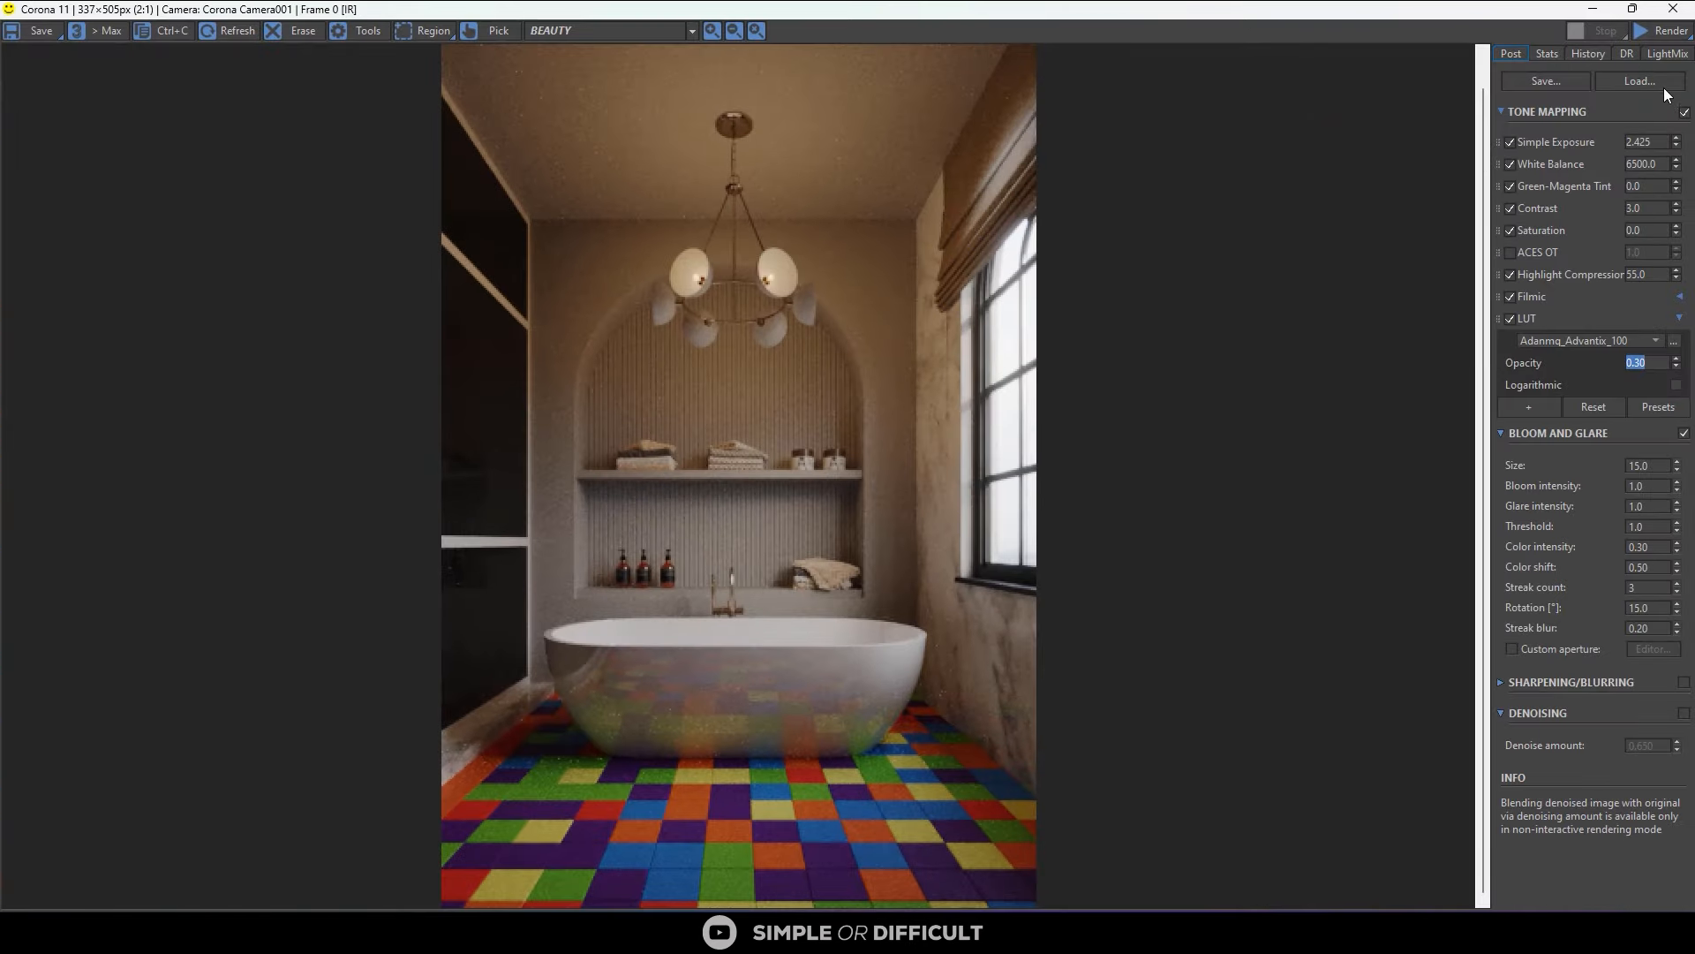
pyautogui.click(1656, 40)
pyautogui.click(1663, 51)
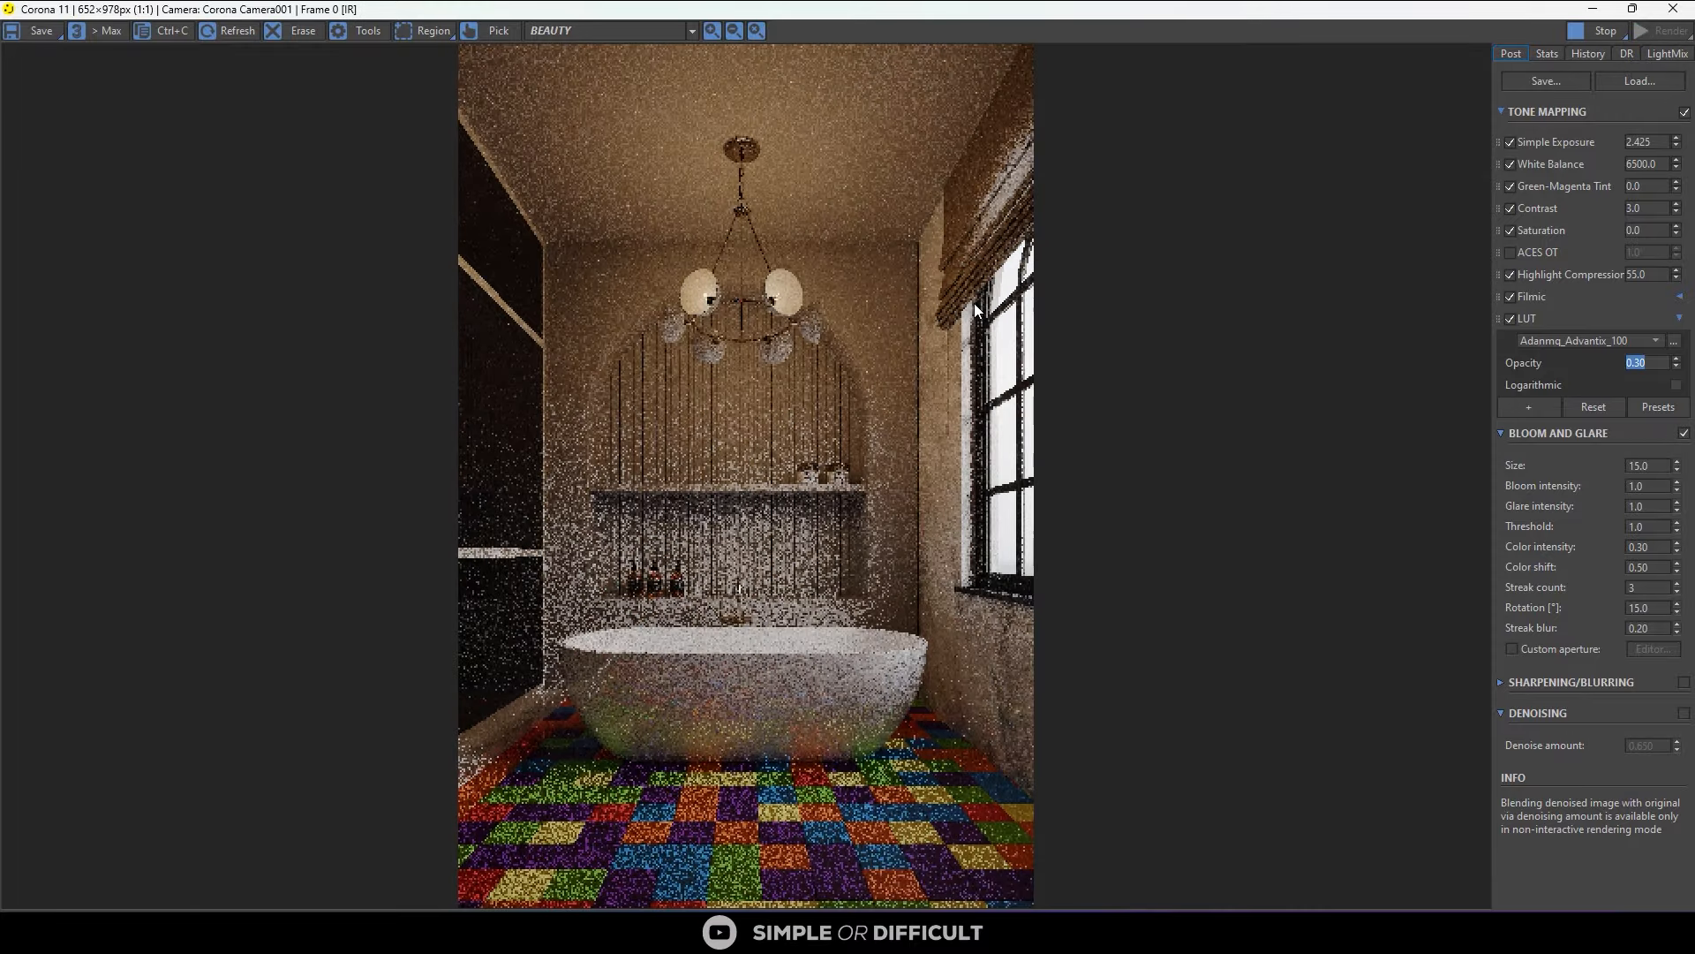
pyautogui.doubleClick(1098, 16)
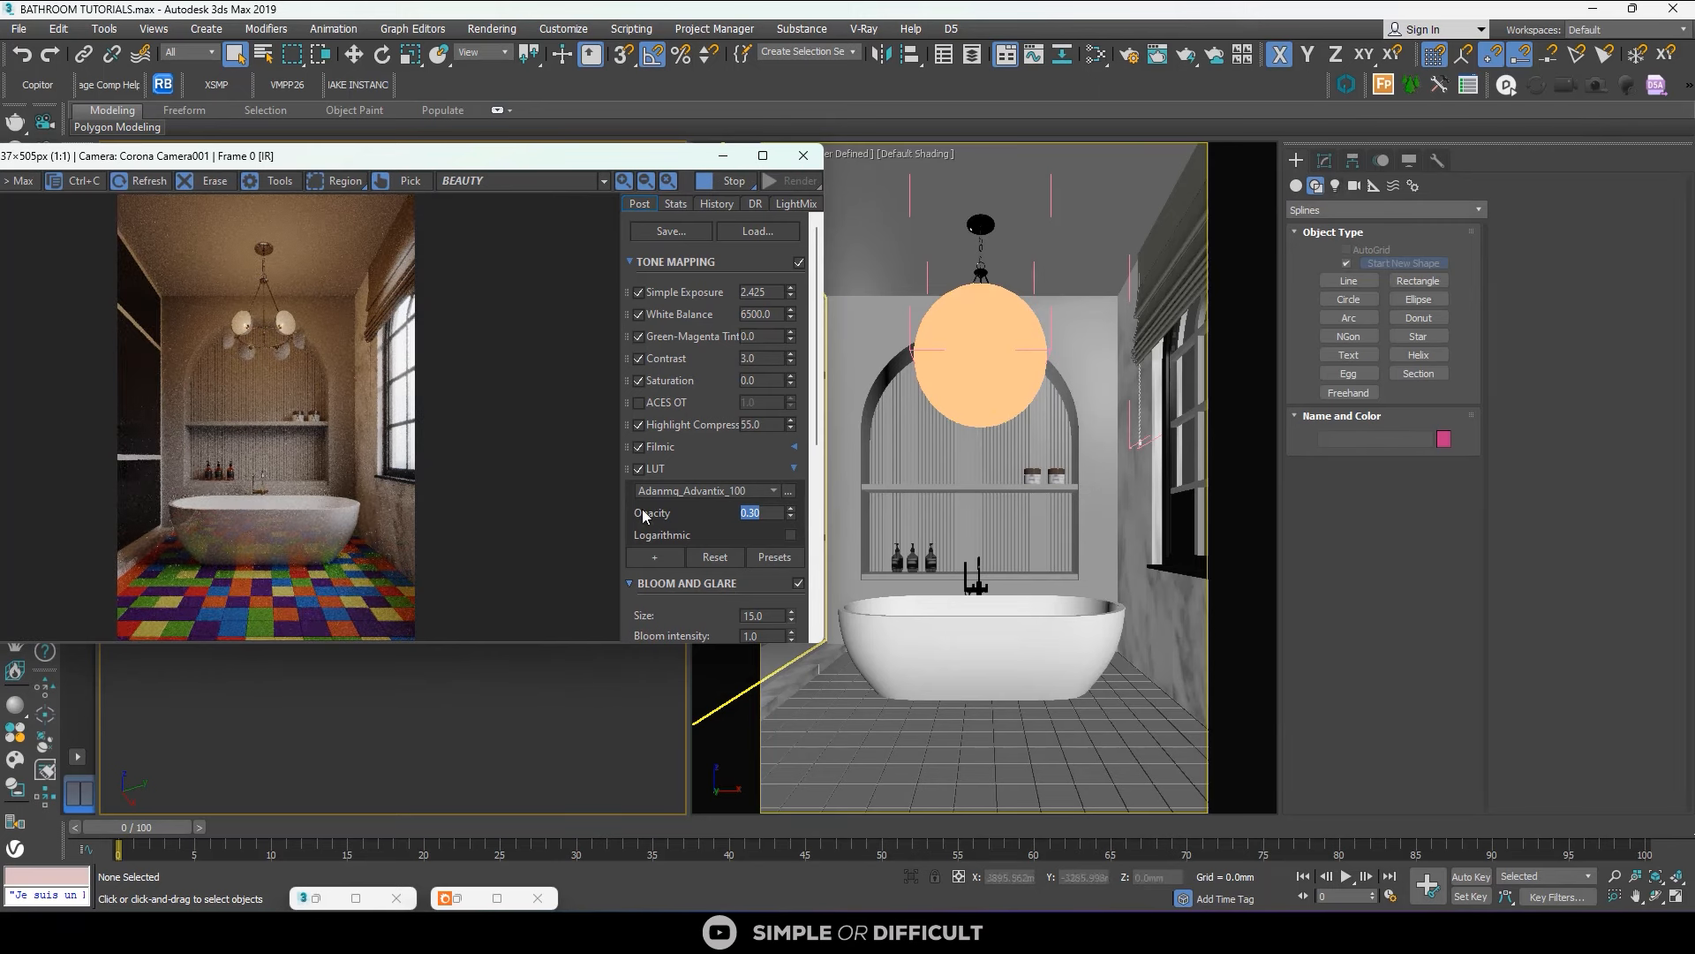
pyautogui.click(1096, 56)
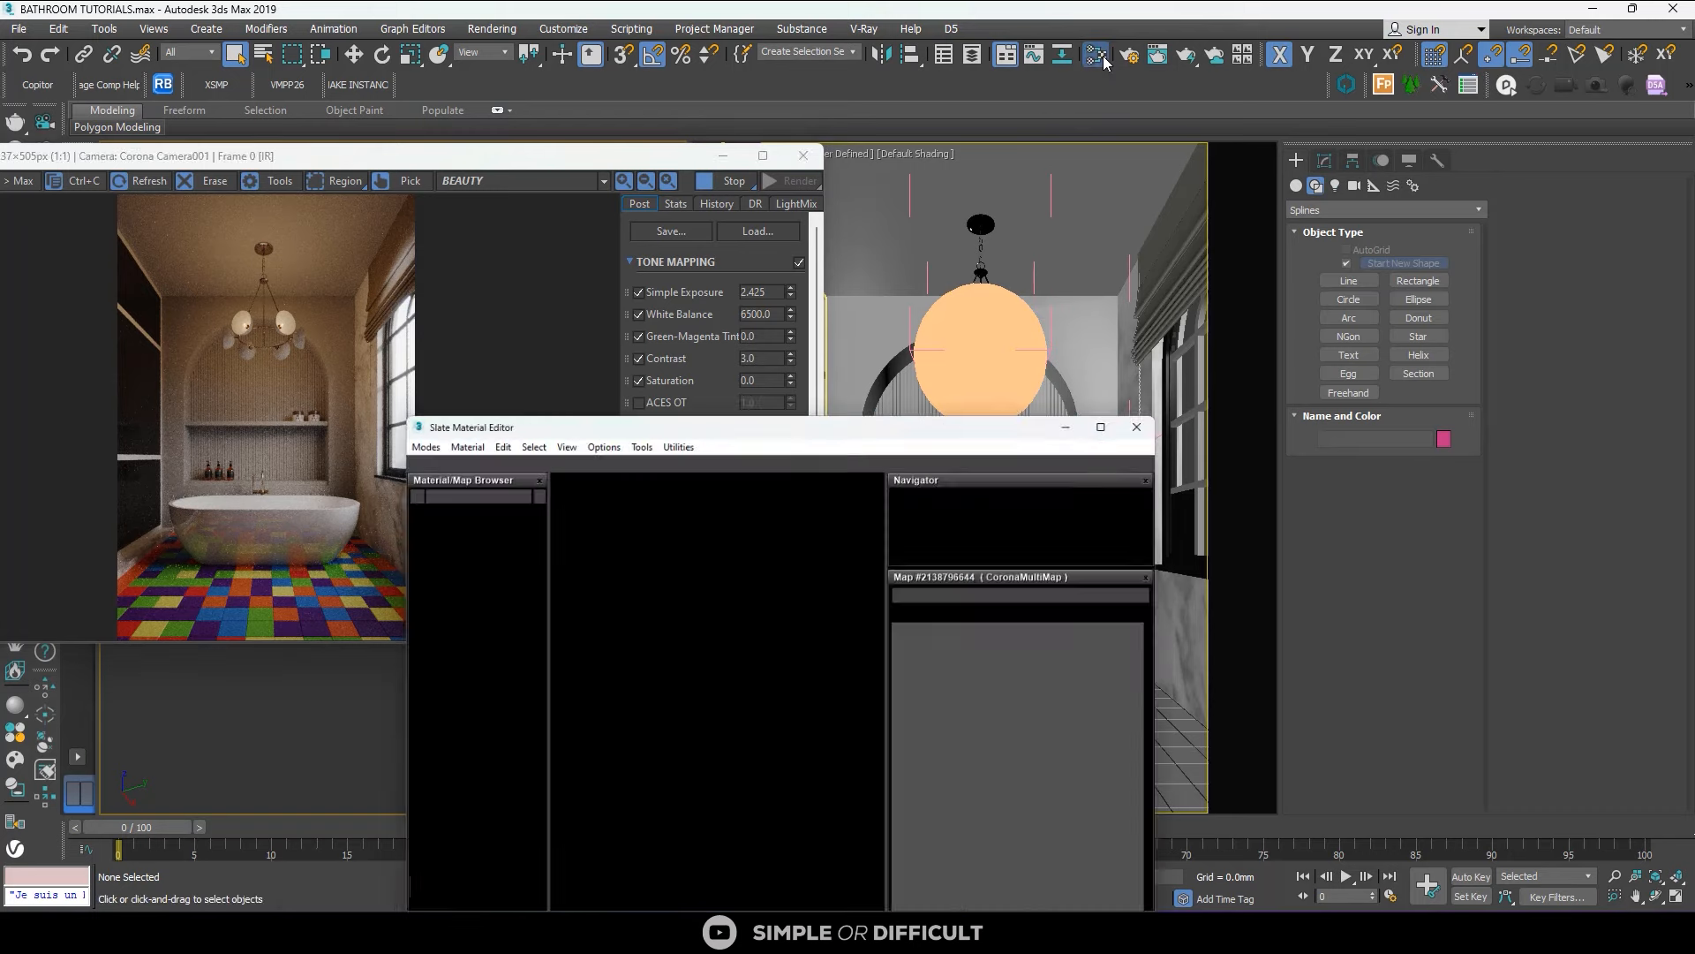
pyautogui.moveTo(972, 389); pyautogui.dragTo(1414, 131)
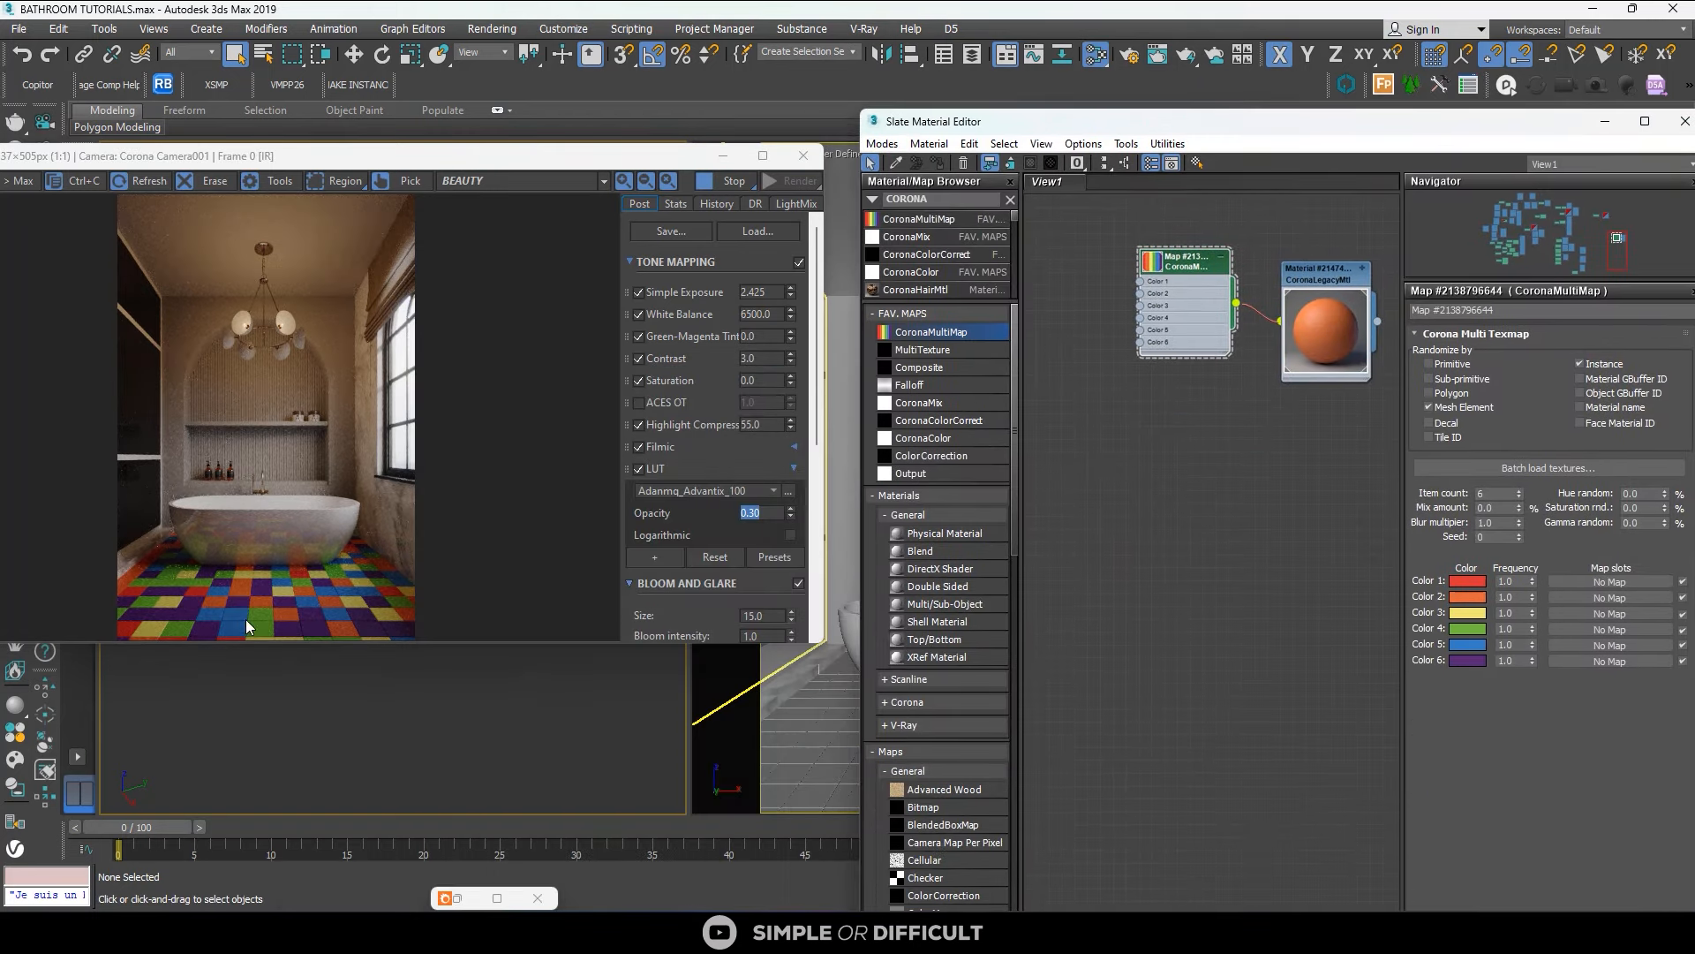
# Set the CoronaMultiMap's seed to 2.
pyautogui.click(1519, 533)
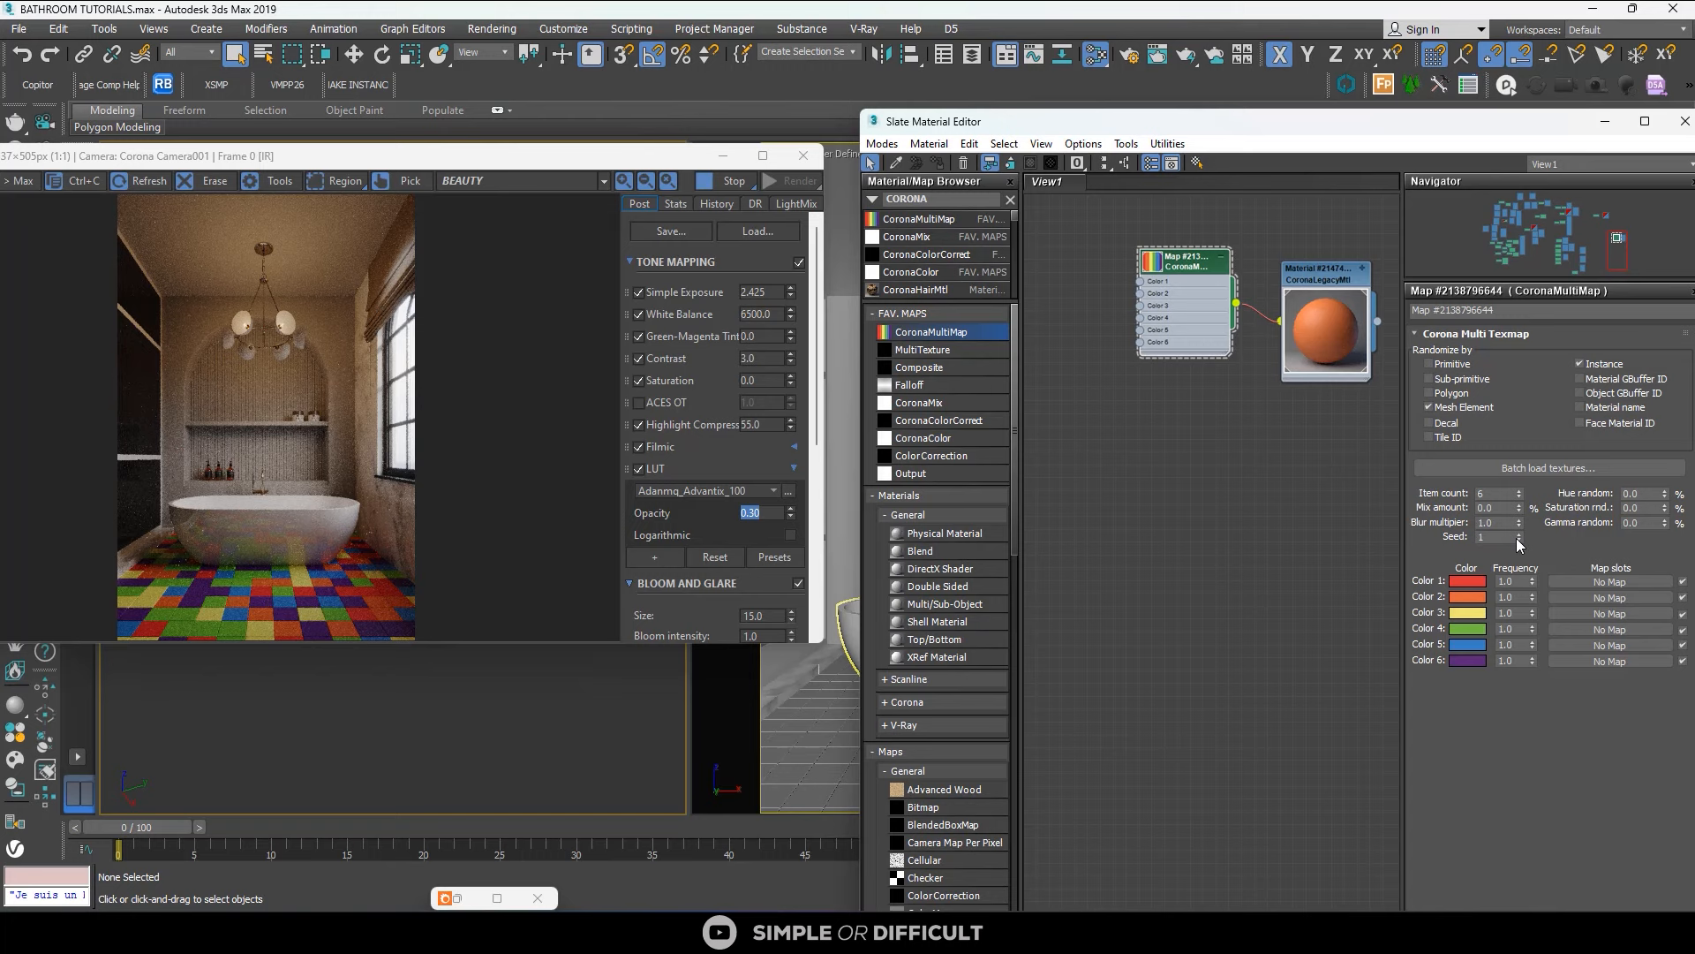
pyautogui.click(1519, 533)
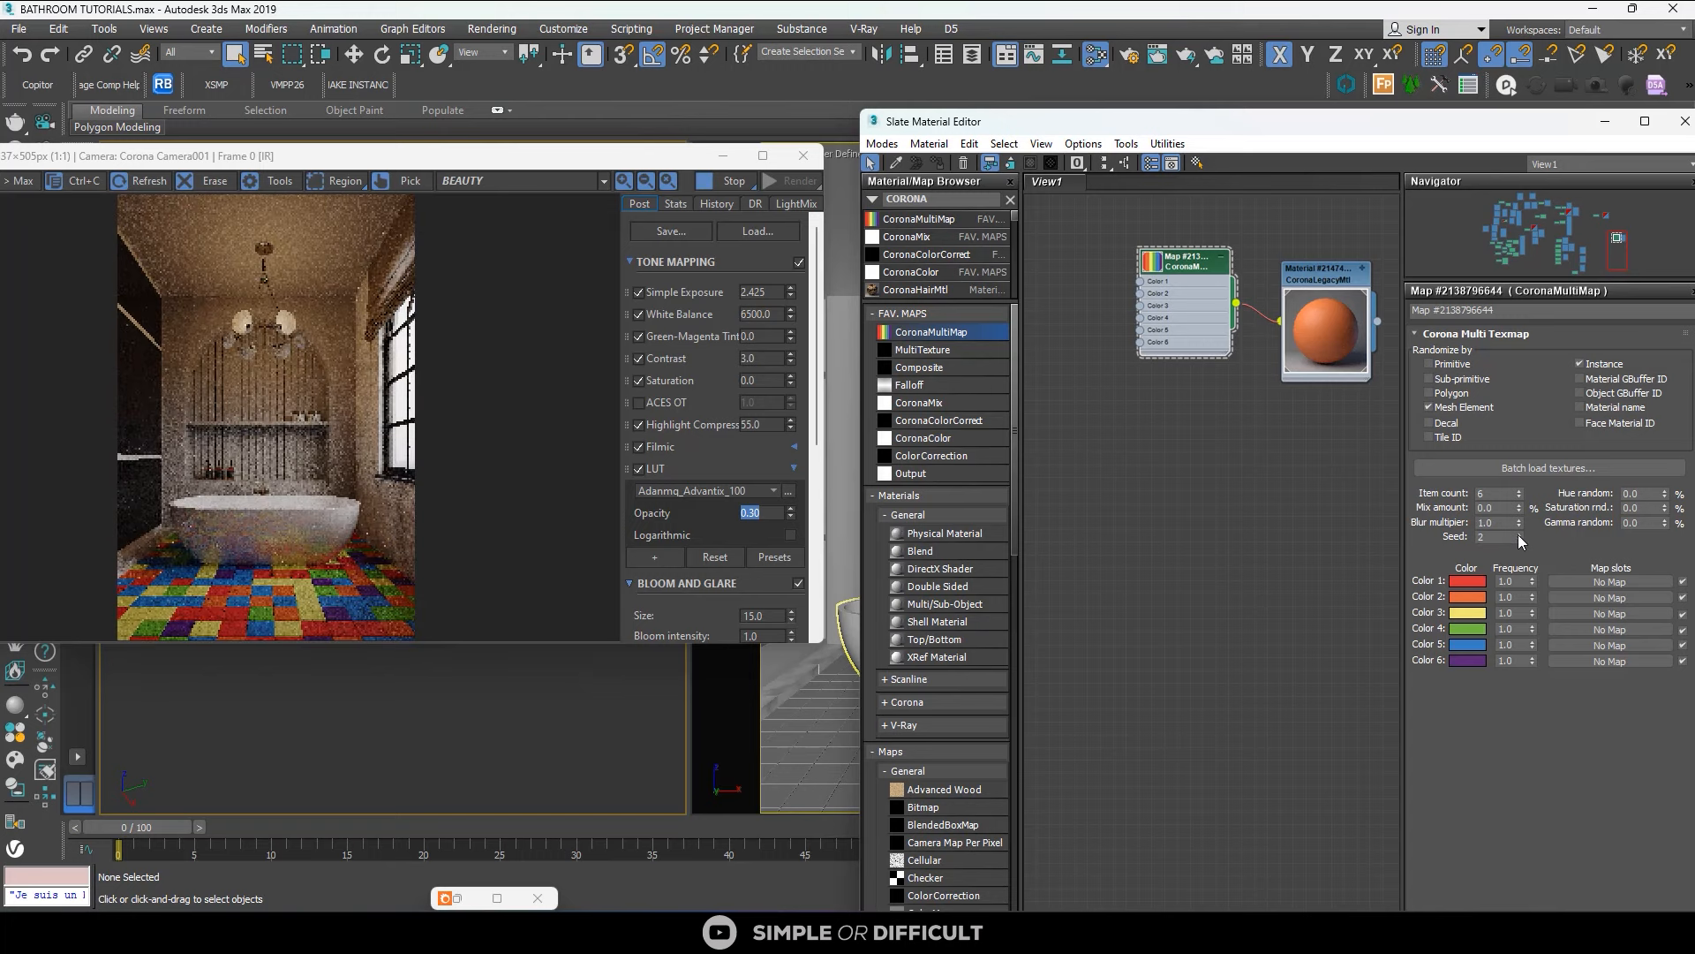
# Set the floor tile material's reflection glossiness to 0.9 and its Fresnel IOR to 2.0.
pyautogui.scroll(-2, 1268, 484)
pyautogui.moveTo(1254, 475); pyautogui.dragTo(1092, 497, button='middle')
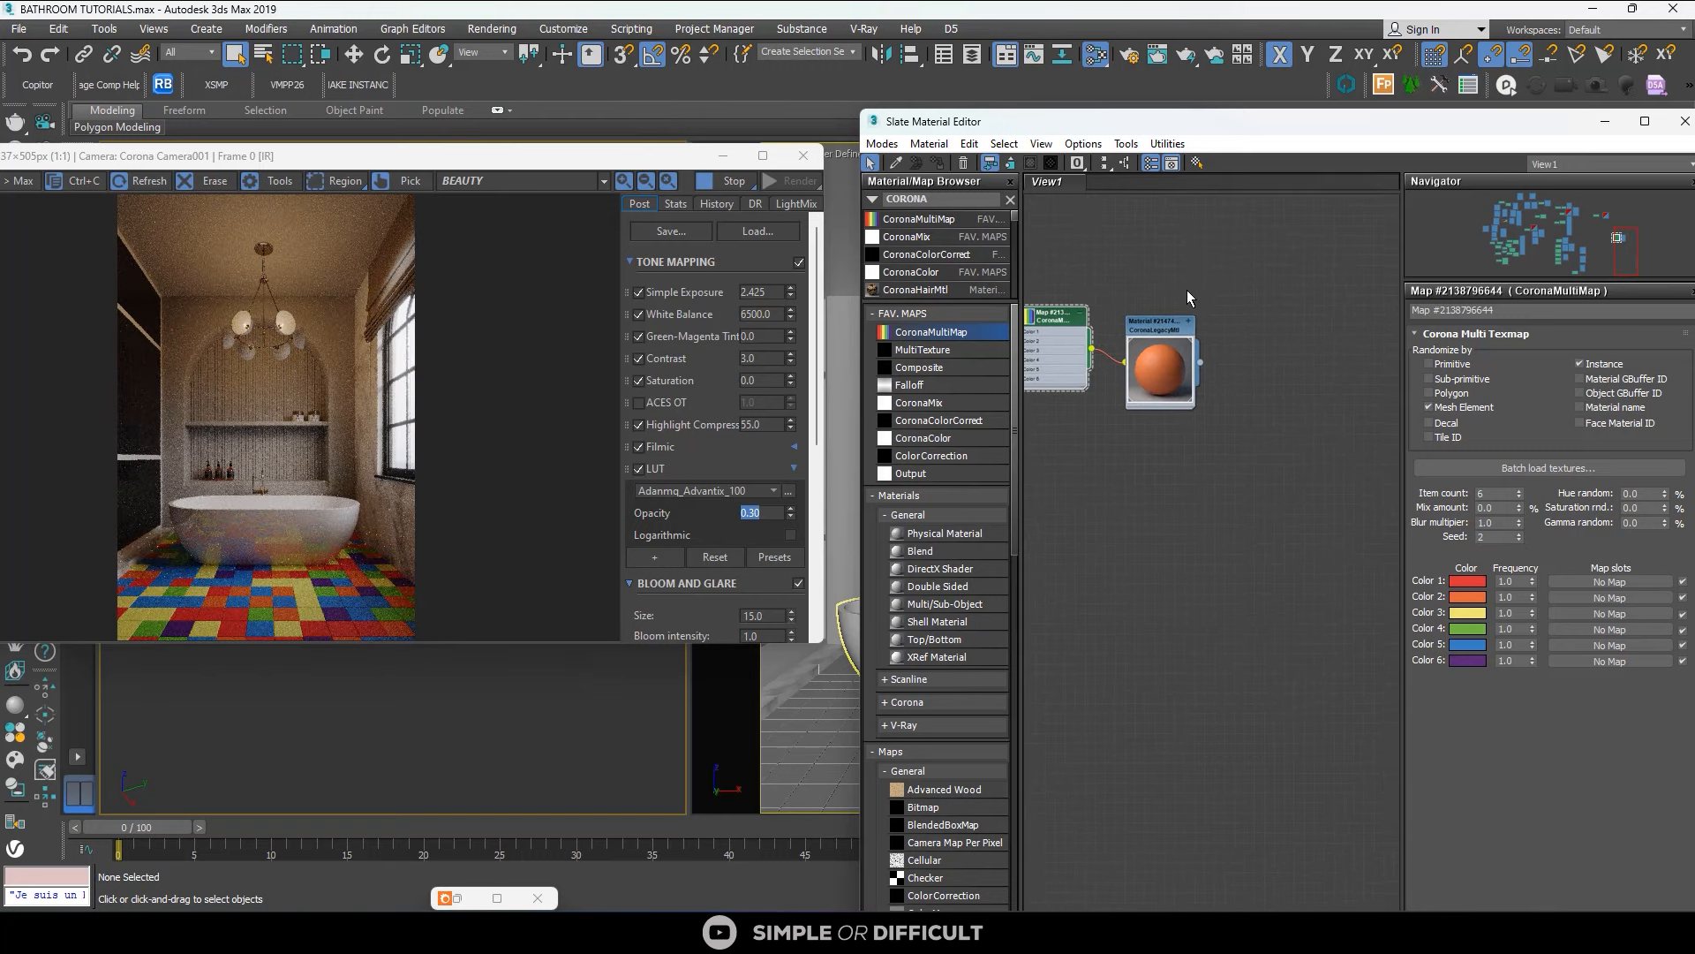
pyautogui.scroll(1, 1185, 292)
pyautogui.doubleClick(1158, 343)
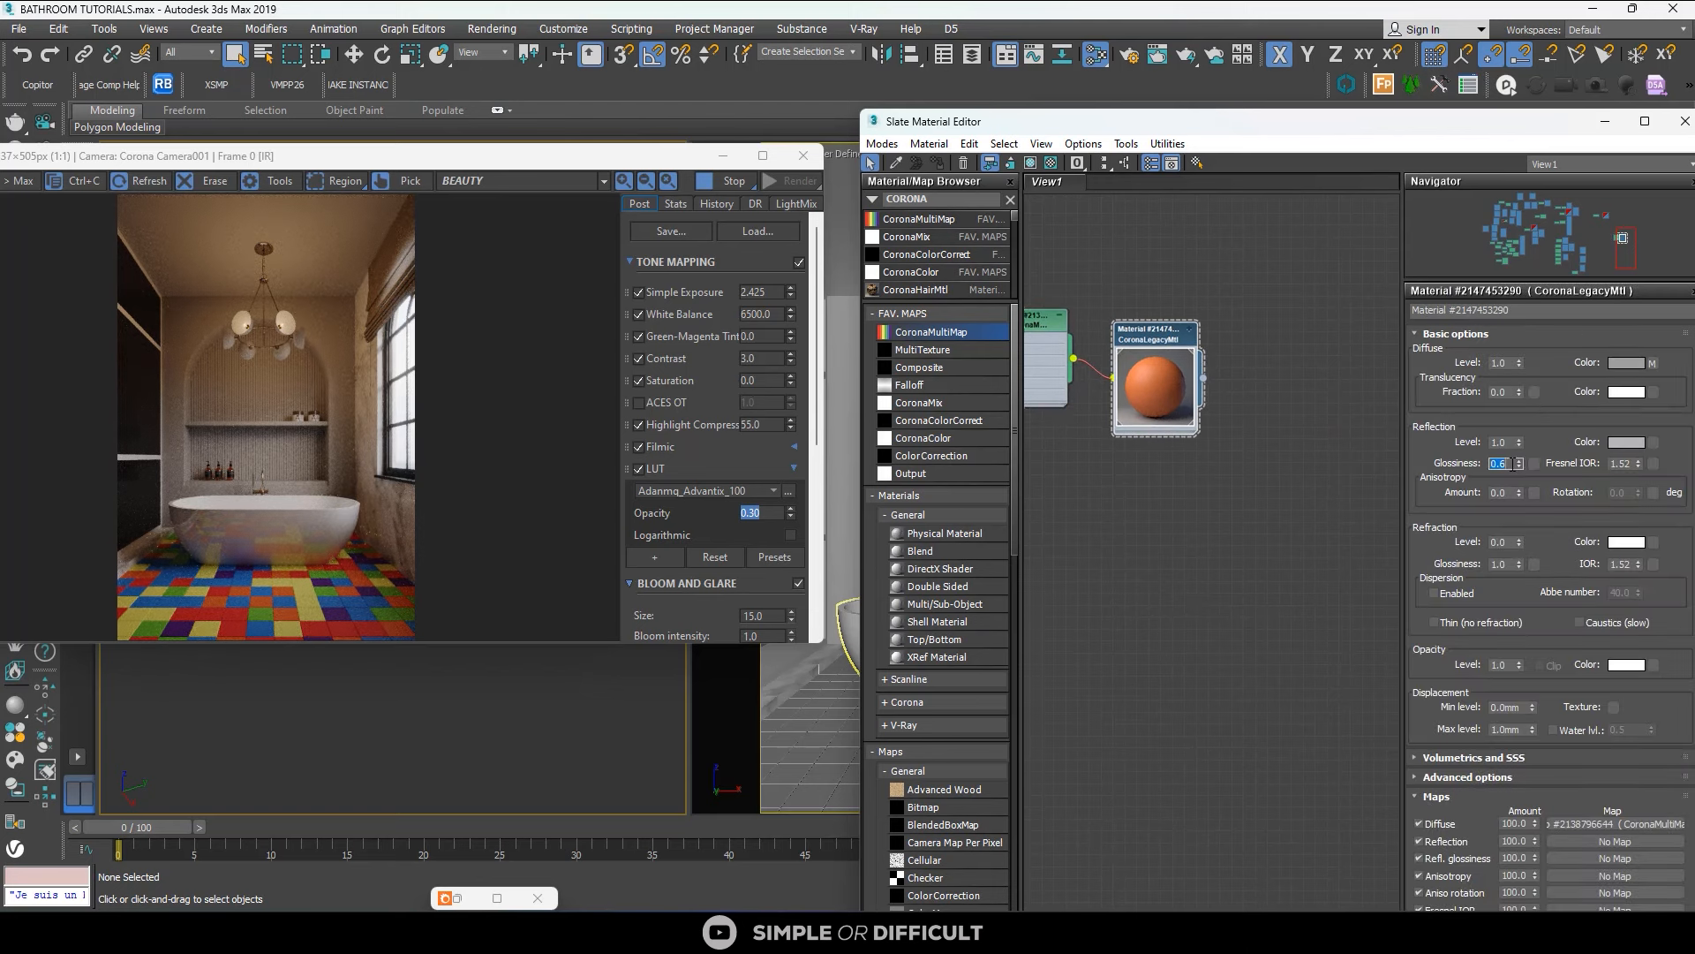
pyautogui.scroll(-3, 1294, 403)
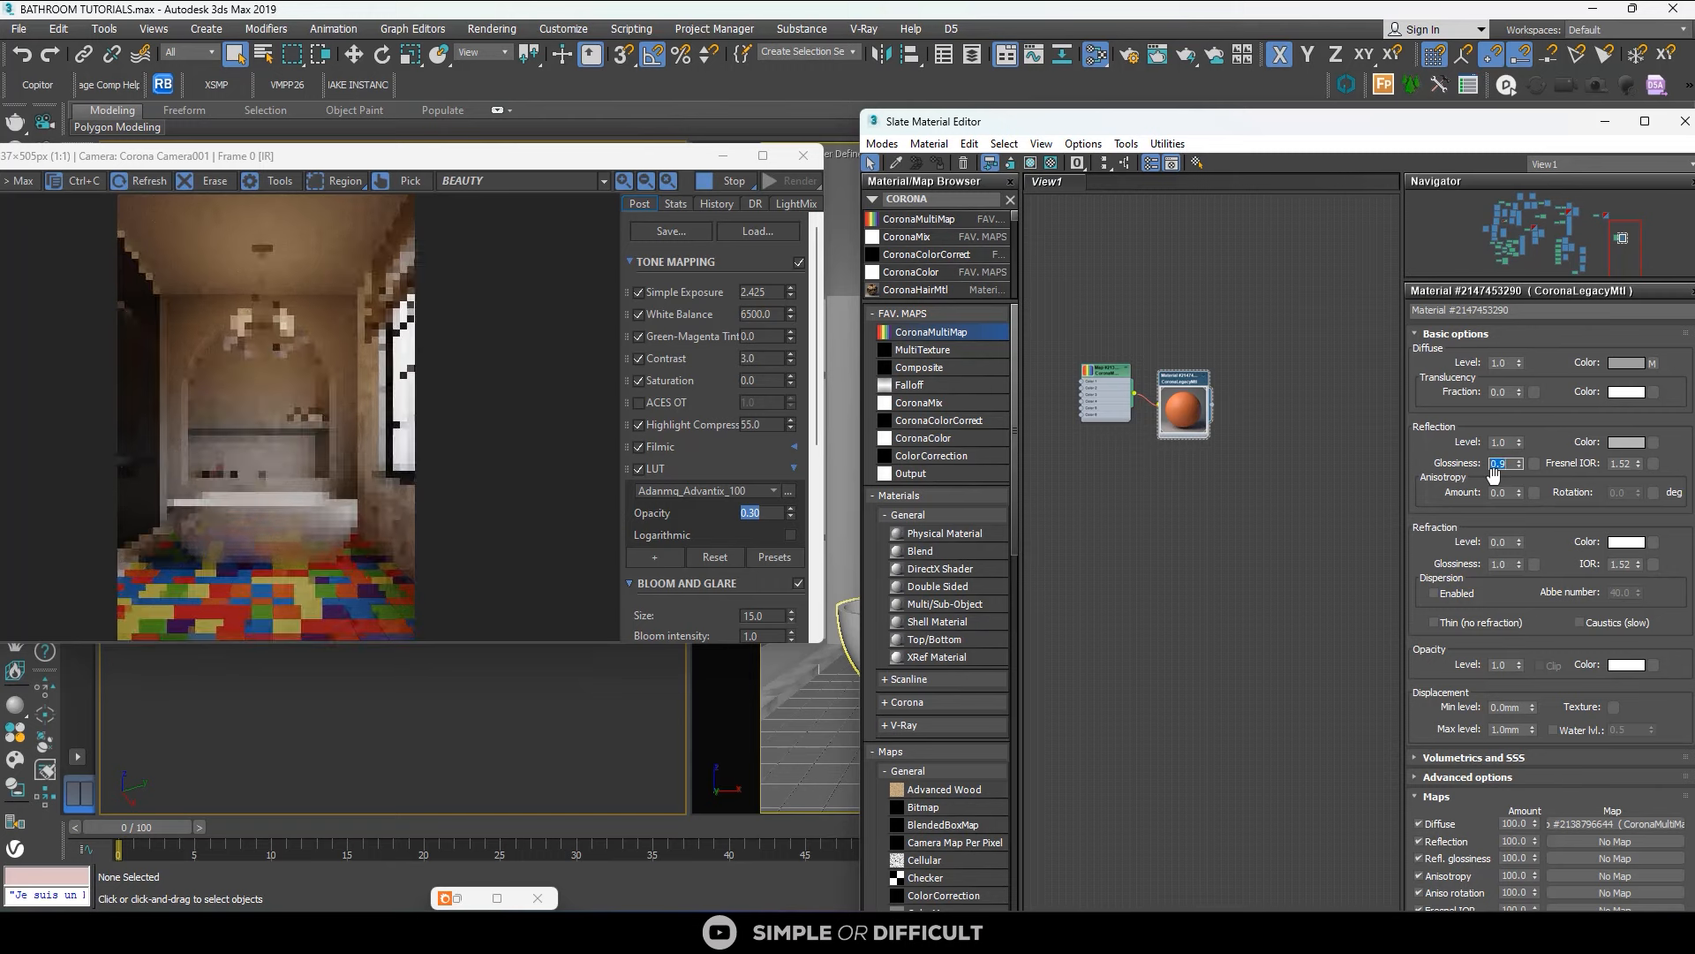
pyautogui.press('Return')
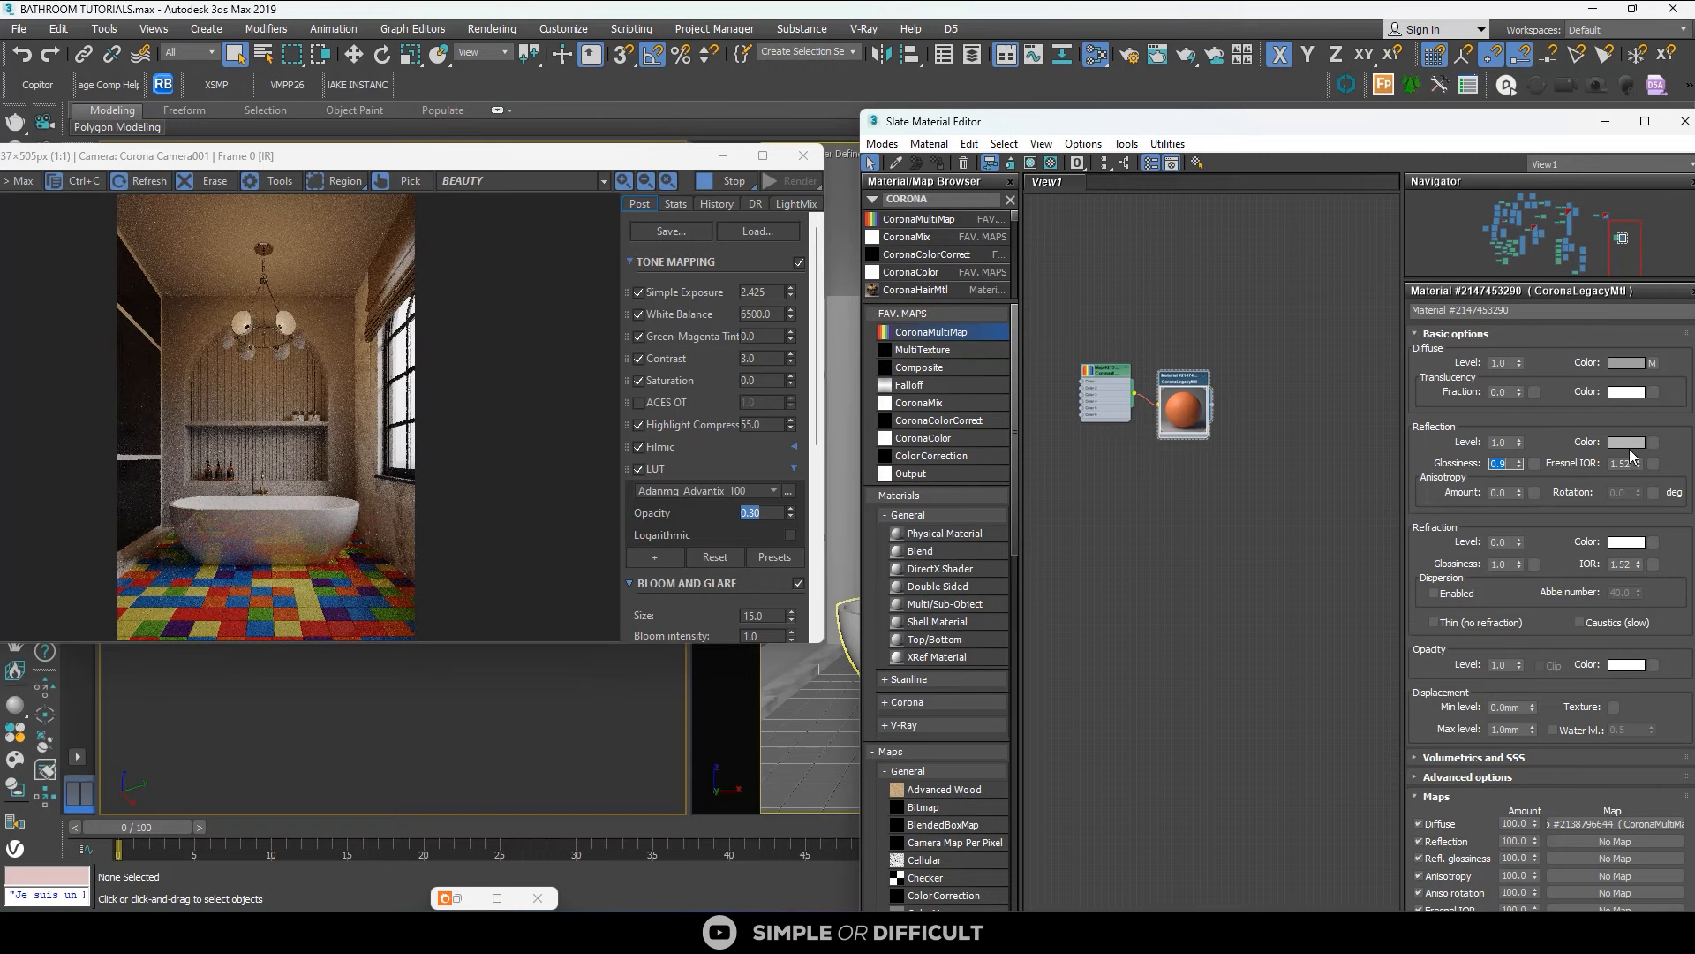
pyautogui.doubleClick(1629, 462)
pyautogui.write('2')
pyautogui.press('Return')
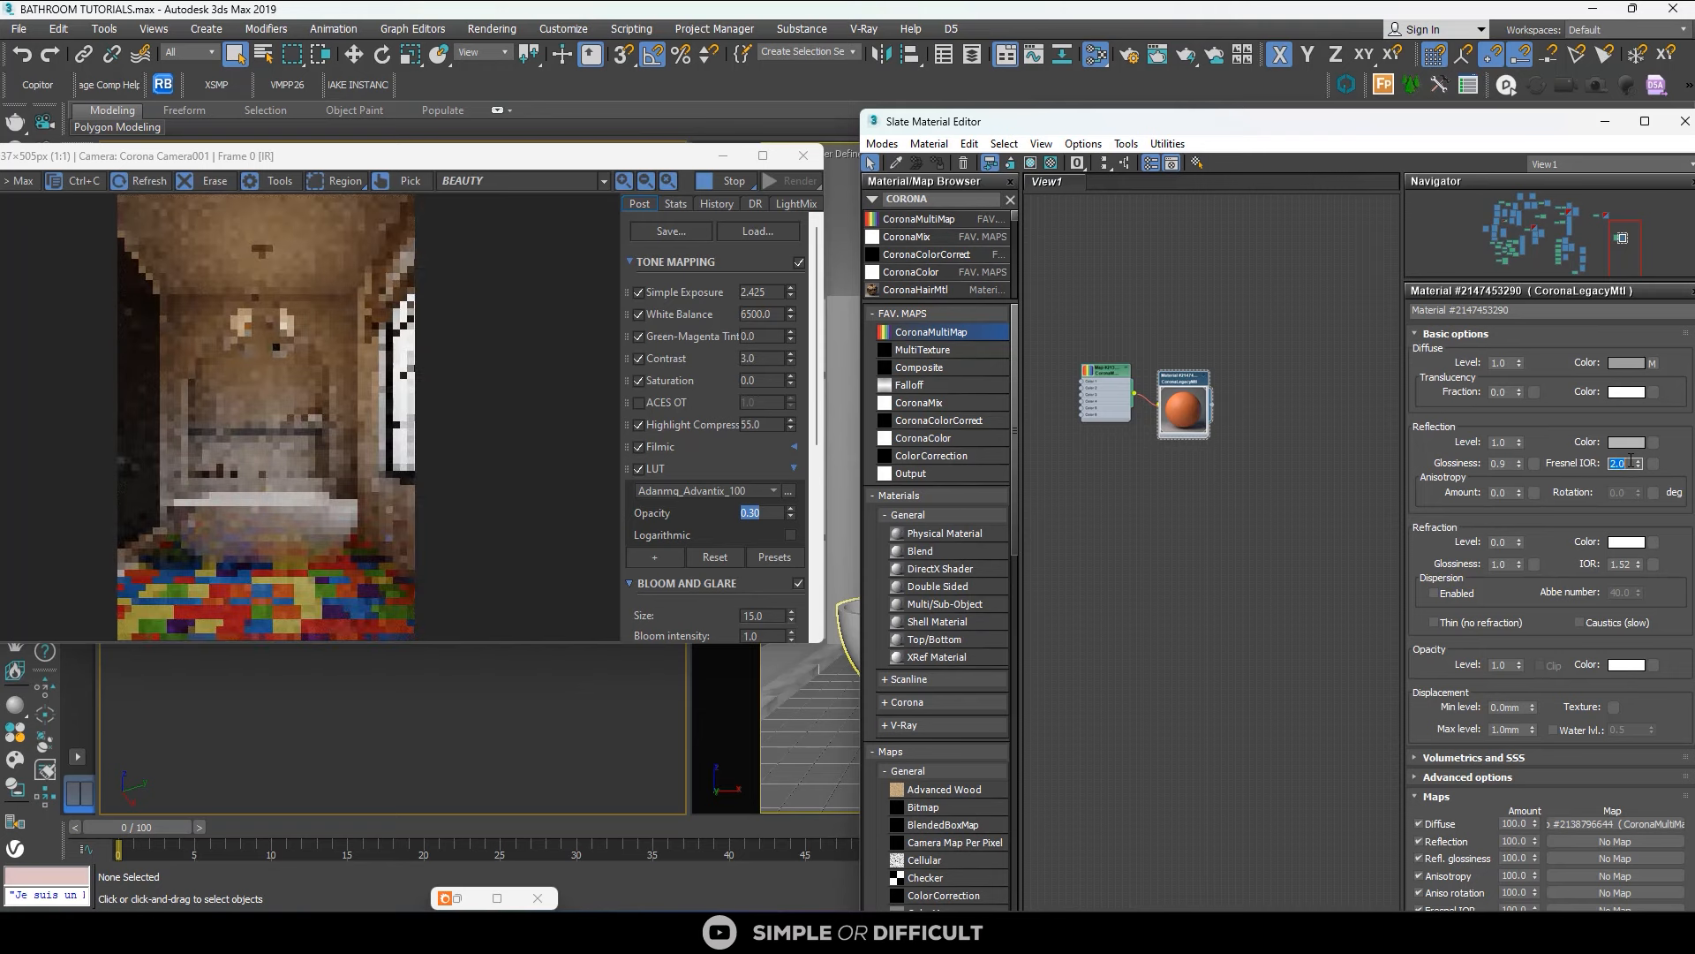
pyautogui.click(1626, 363)
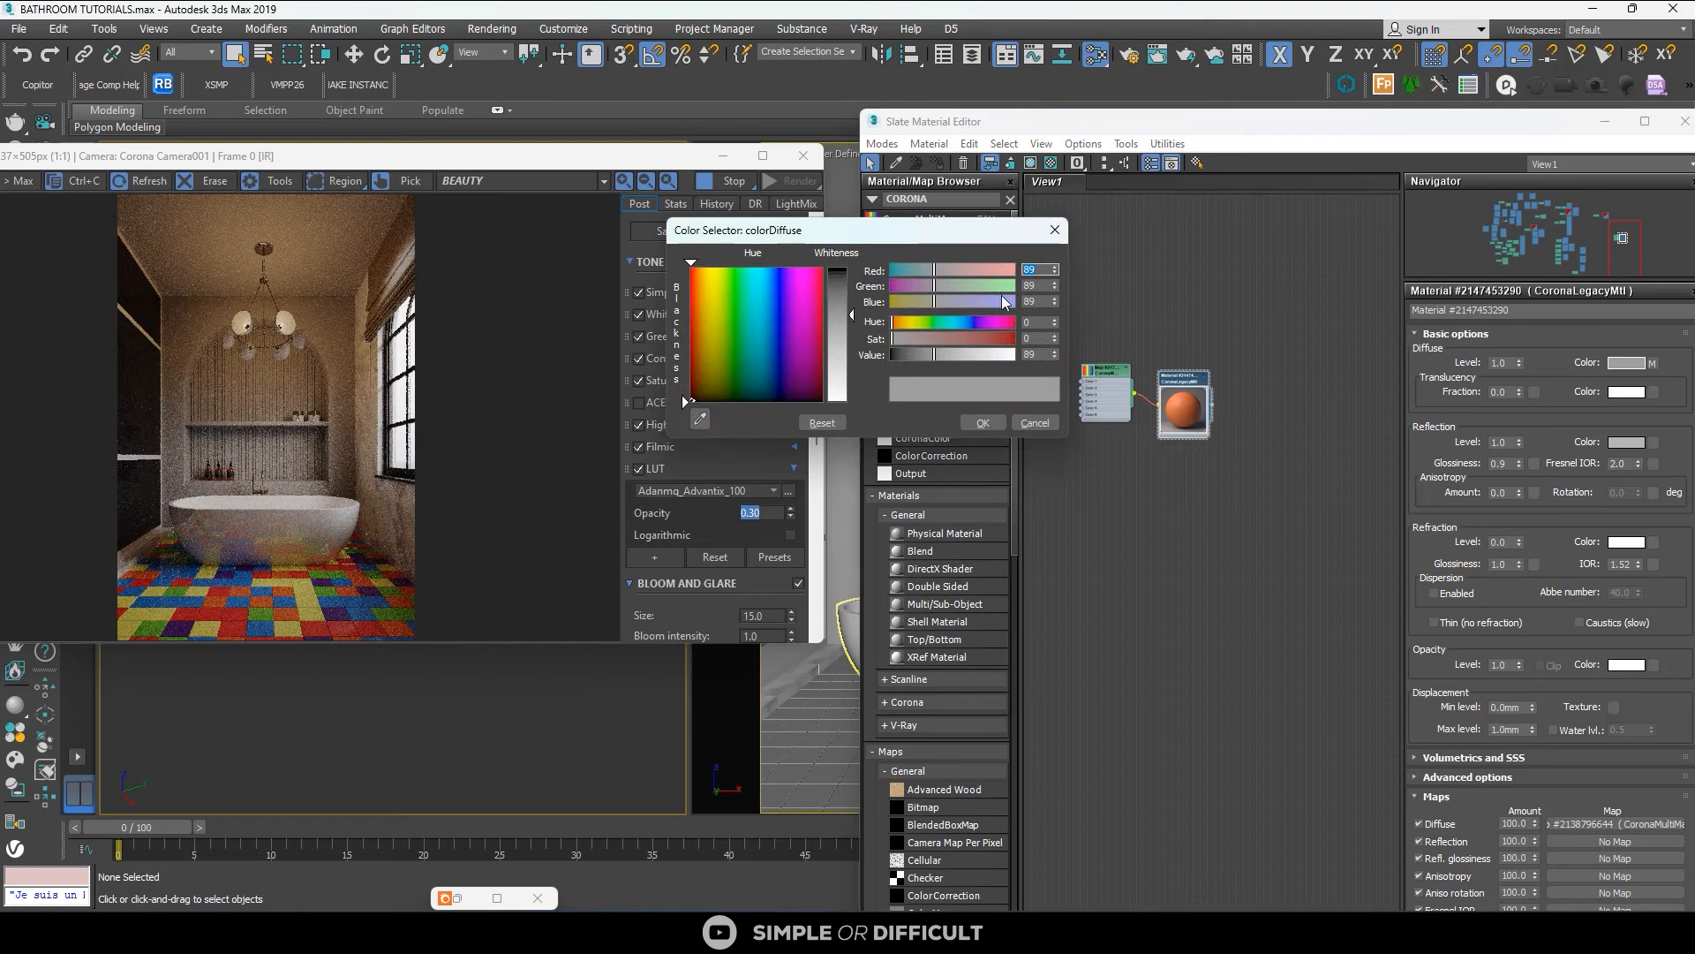
pyautogui.click(1054, 229)
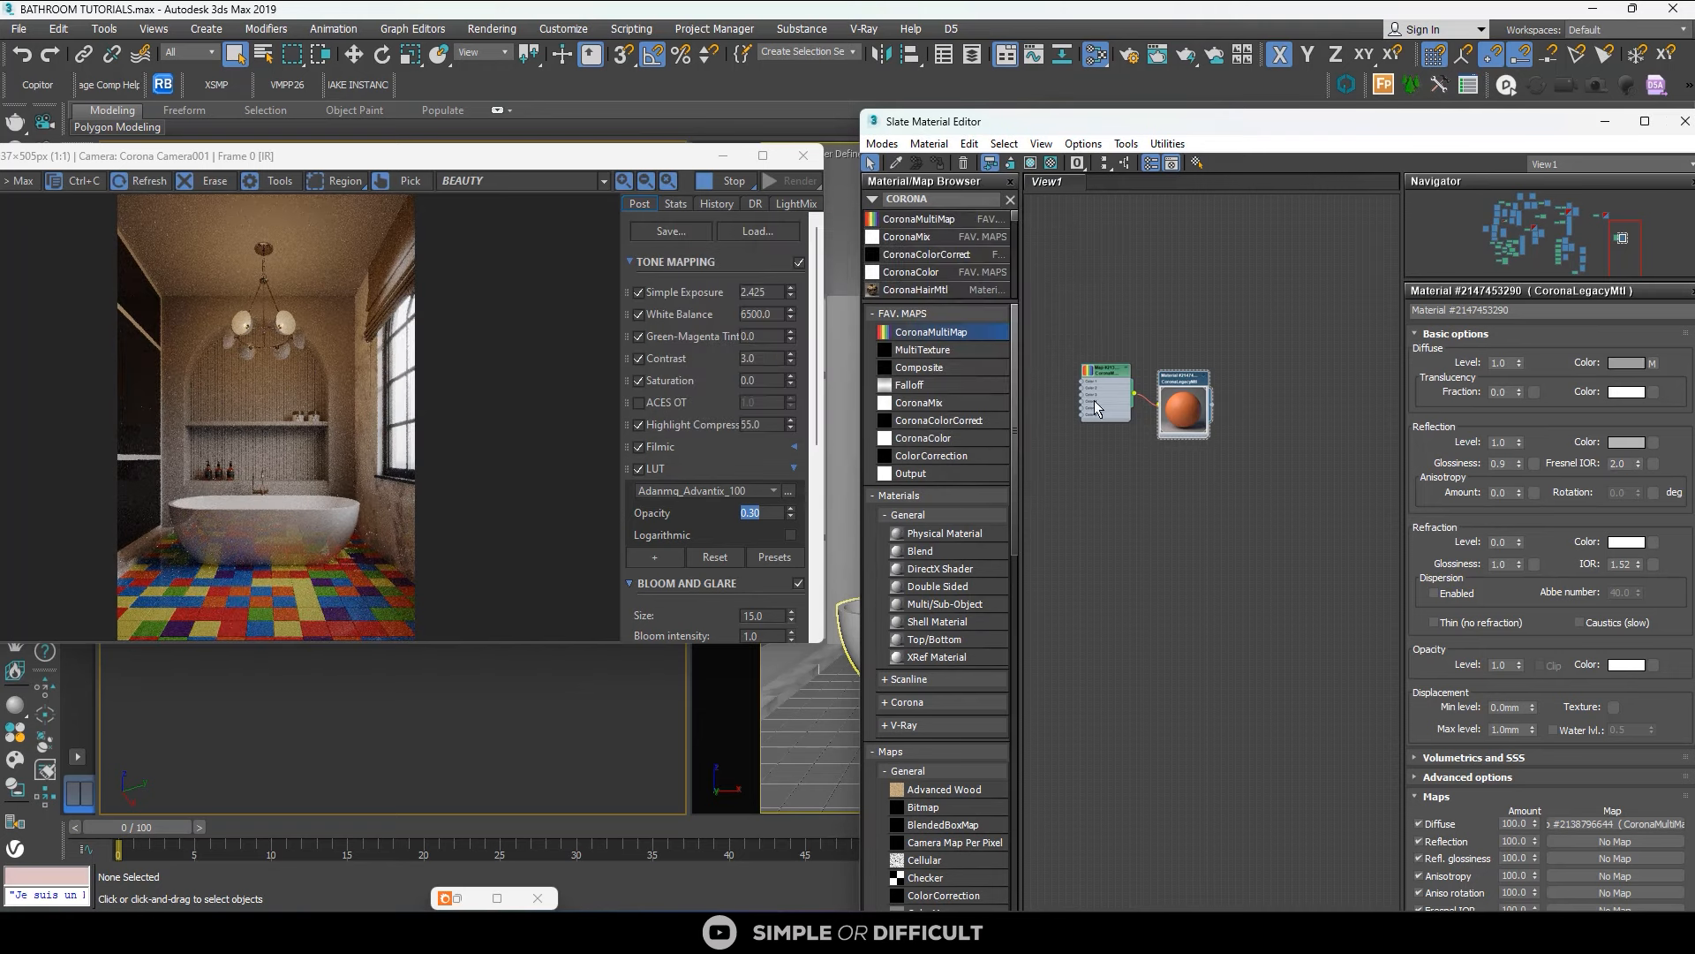
# Add a CoronaColor map and connect it to the Color 1 input of the CoronaMultiMap.
pyautogui.scroll(4, 1095, 408)
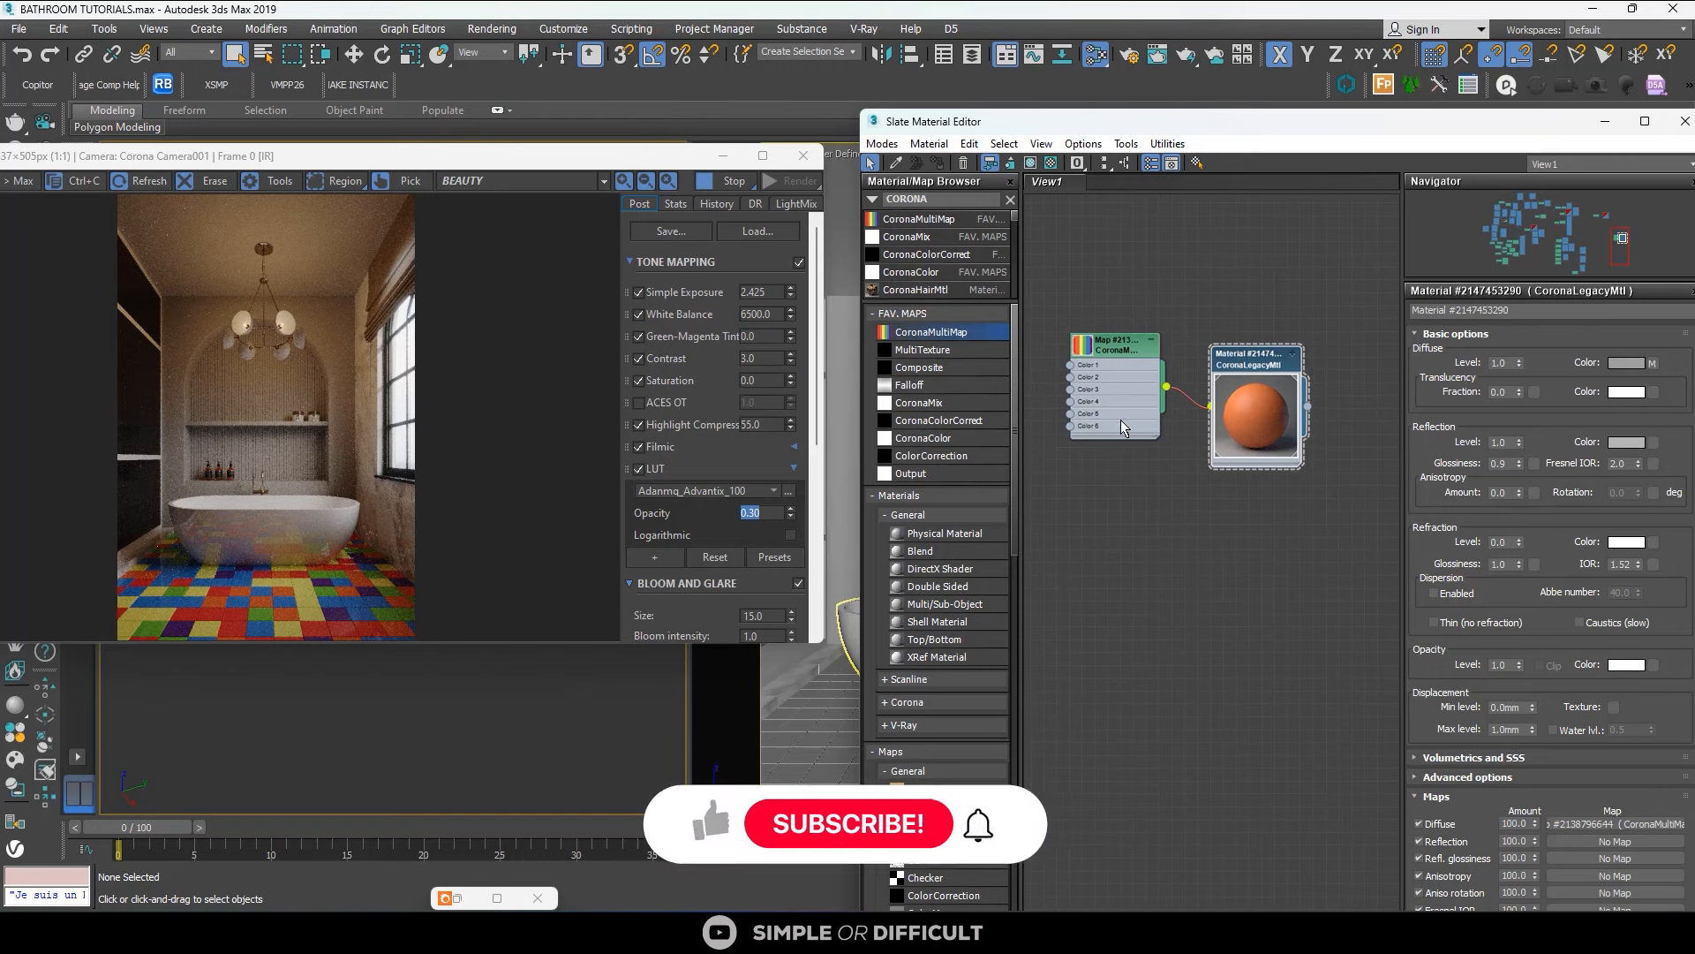
pyautogui.scroll(-1, 1151, 427)
pyautogui.scroll(1, 1136, 420)
pyautogui.moveTo(1136, 420); pyautogui.dragTo(1268, 428, button='middle')
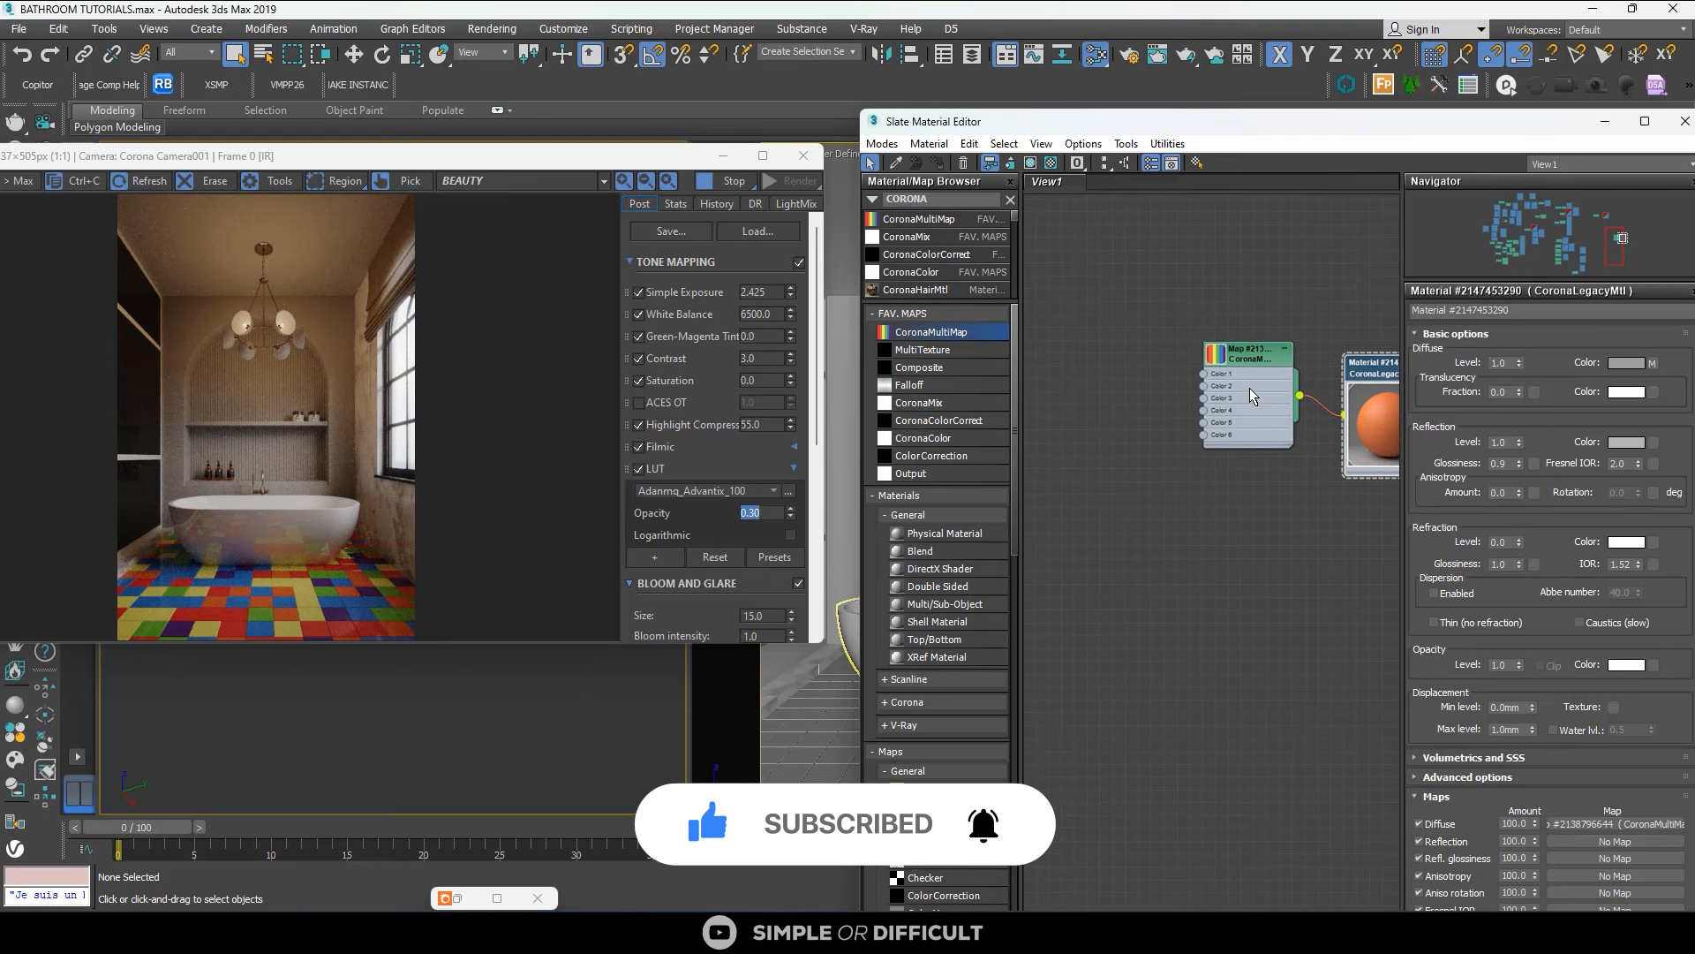
pyautogui.scroll(2, 1248, 389)
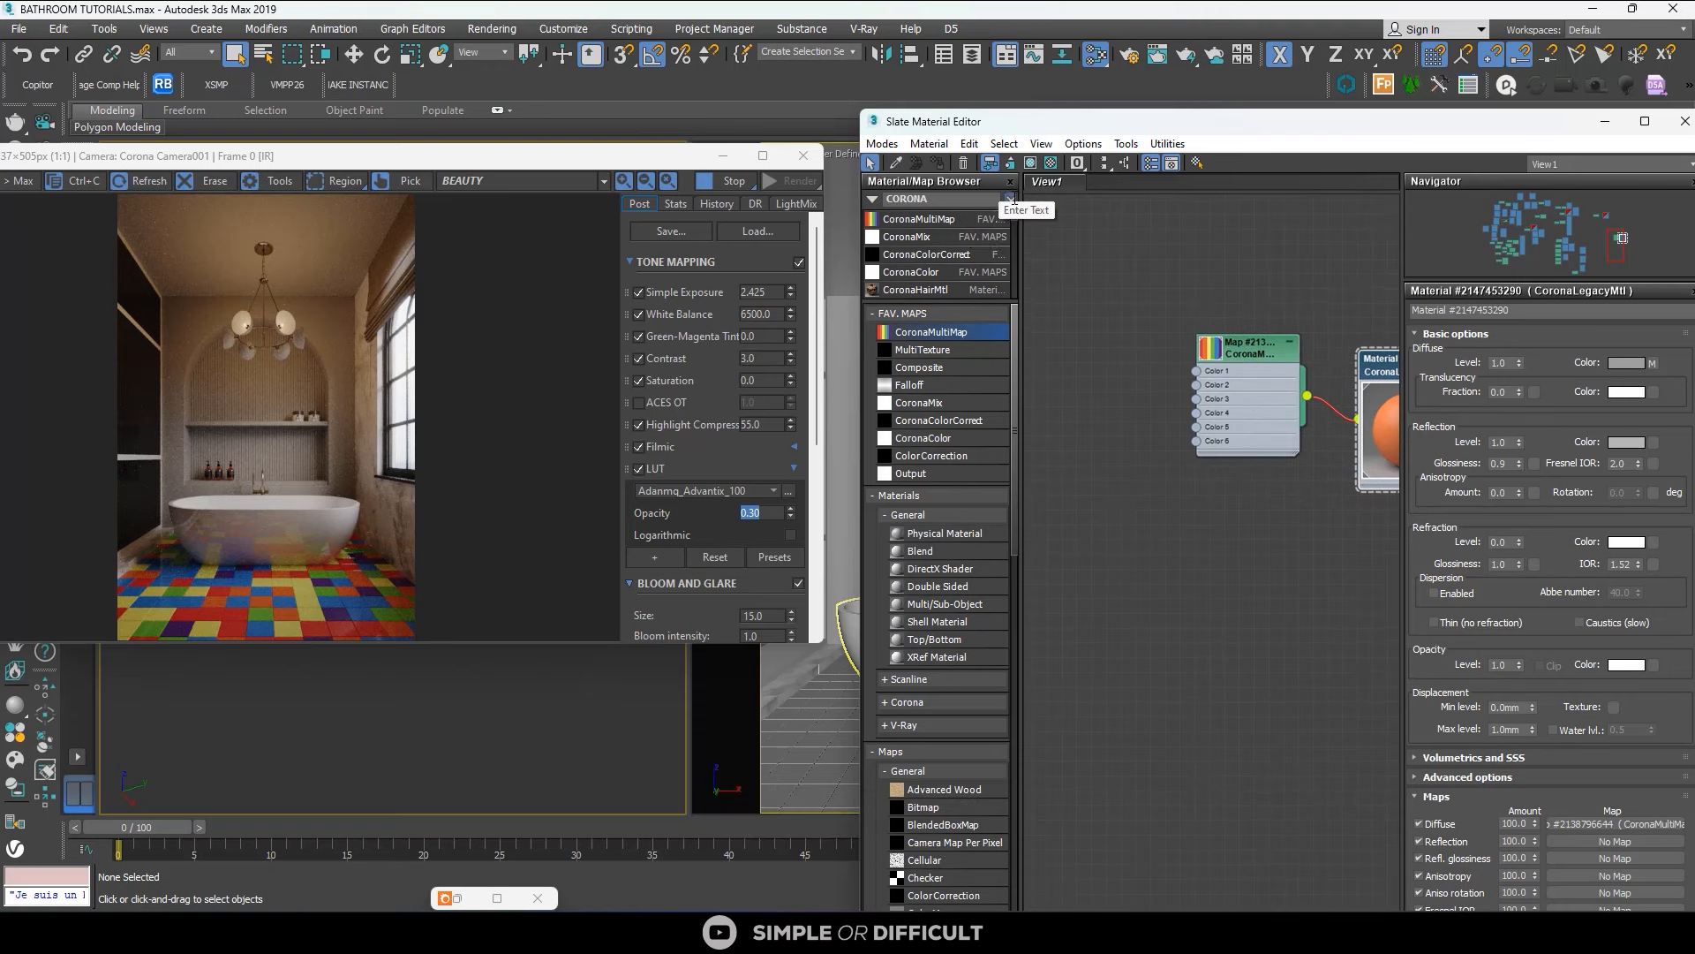
pyautogui.click(1010, 200)
pyautogui.moveTo(923, 348); pyautogui.dragTo(1139, 382)
pyautogui.scroll(2, 1139, 381)
pyautogui.scroll(-1, 1167, 396)
pyautogui.moveTo(1166, 396); pyautogui.dragTo(1317, 443, button='middle')
pyautogui.moveTo(1285, 423); pyautogui.dragTo(1201, 389)
pyautogui.scroll(2, 1205, 389)
pyautogui.moveTo(1243, 391); pyautogui.dragTo(1114, 363, button='middle')
pyautogui.moveTo(1145, 358); pyautogui.dragTo(1262, 385)
pyautogui.scroll(-1, 1180, 397)
pyautogui.moveTo(1179, 397); pyautogui.dragTo(1234, 397, button='middle')
pyautogui.moveTo(1129, 348); pyautogui.dragTo(1146, 348)
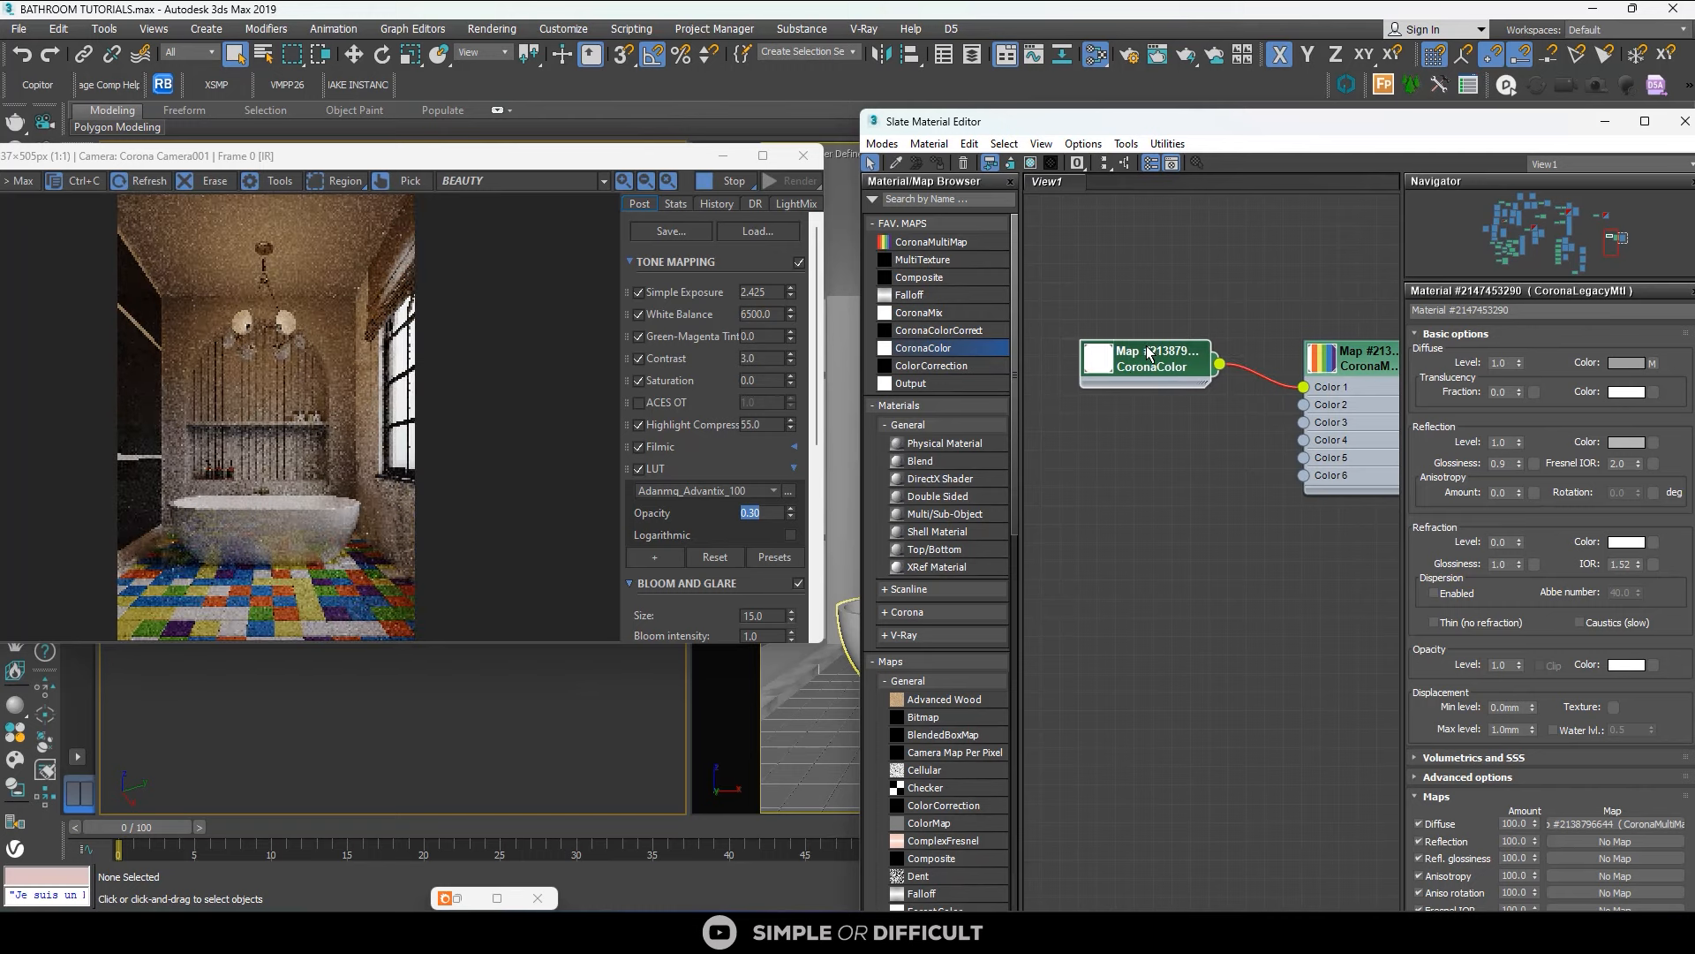
# Inspect the floor in the enlarged render and try different CoronaMultiMap seeds from 0 up to 6.
pyautogui.click(763, 155)
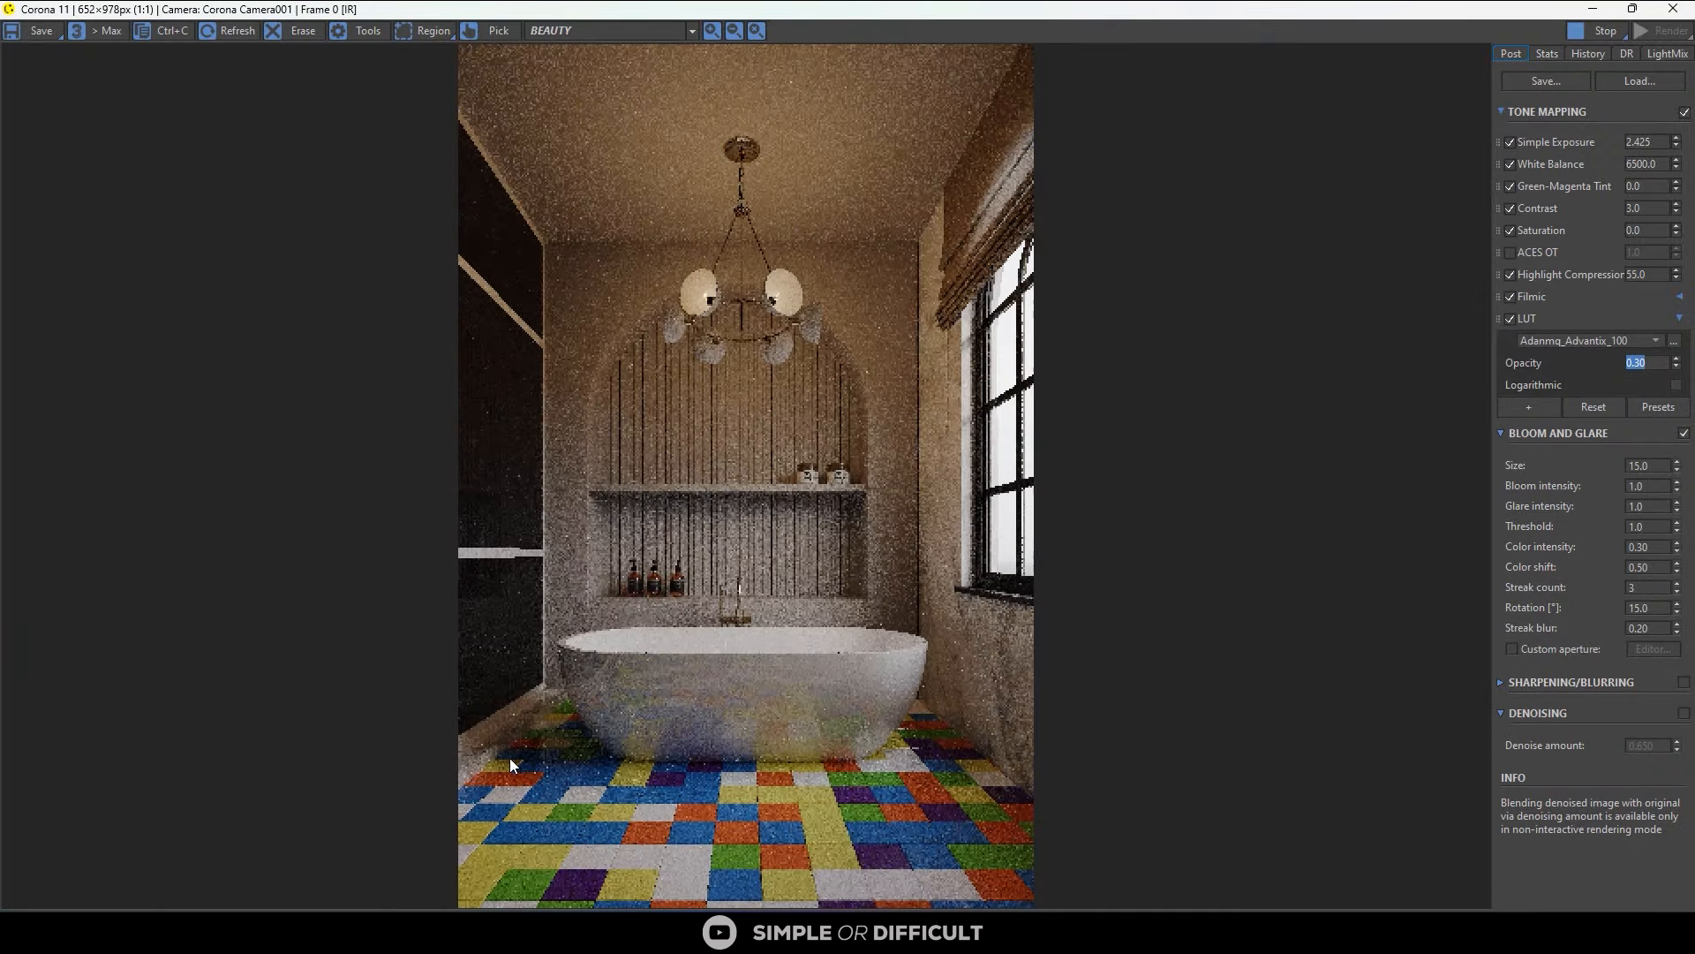
pyautogui.moveTo(1278, 8); pyautogui.dragTo(674, 134)
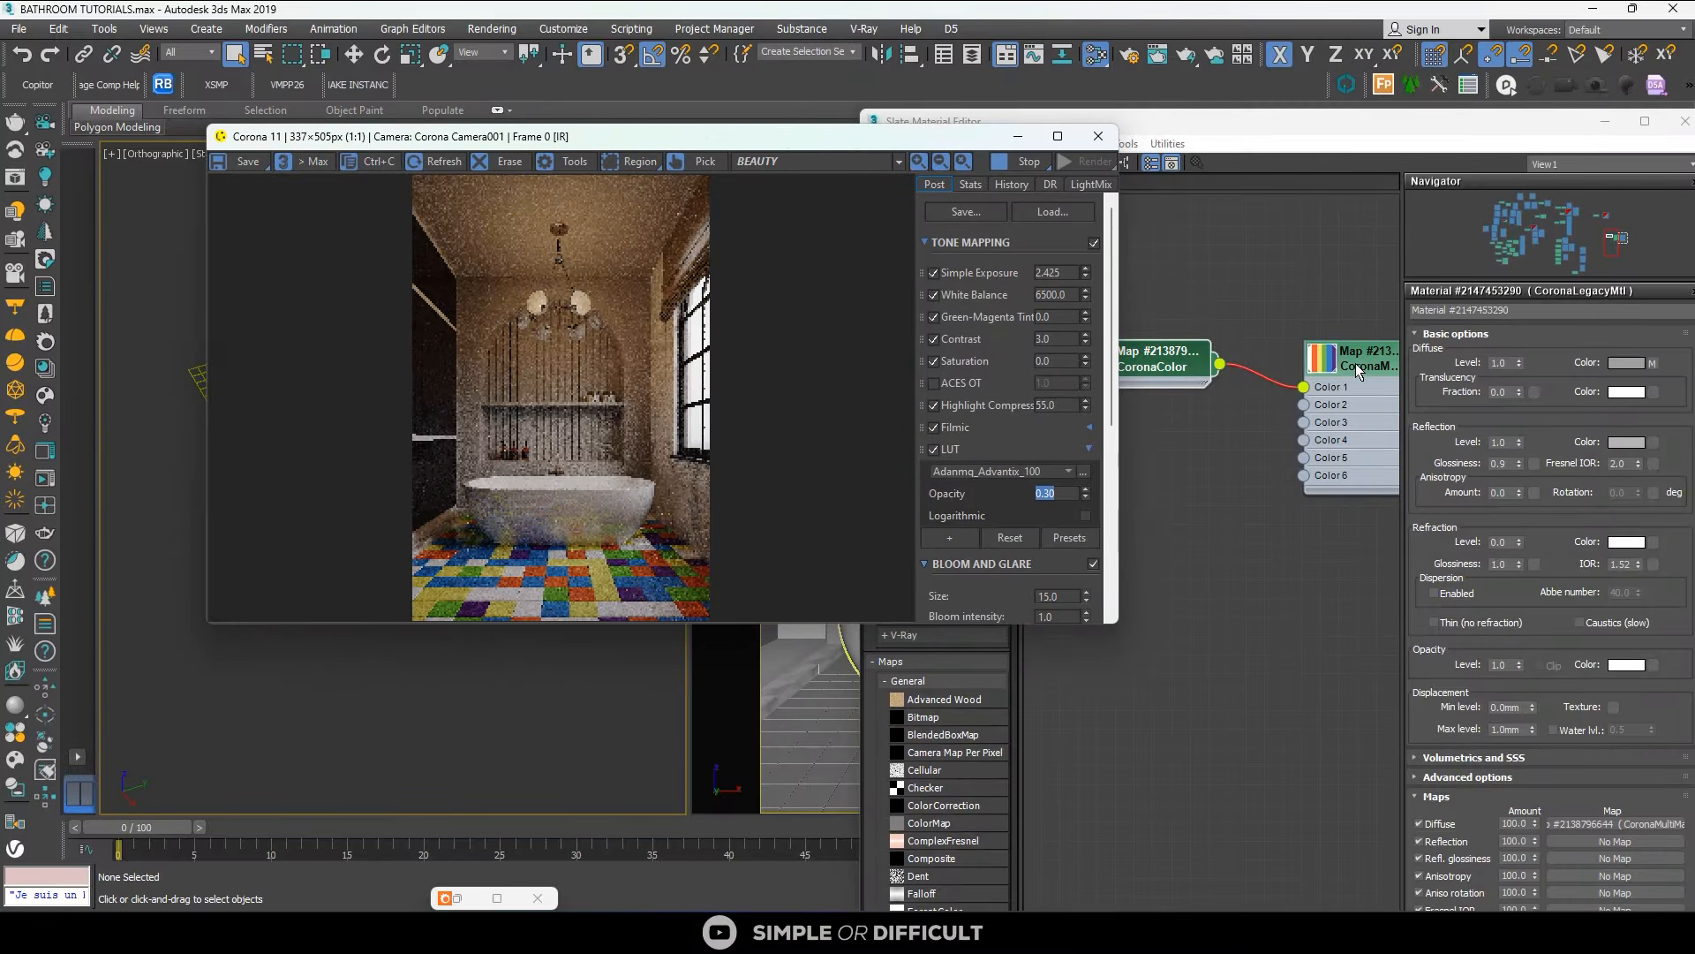
pyautogui.click(1570, 484)
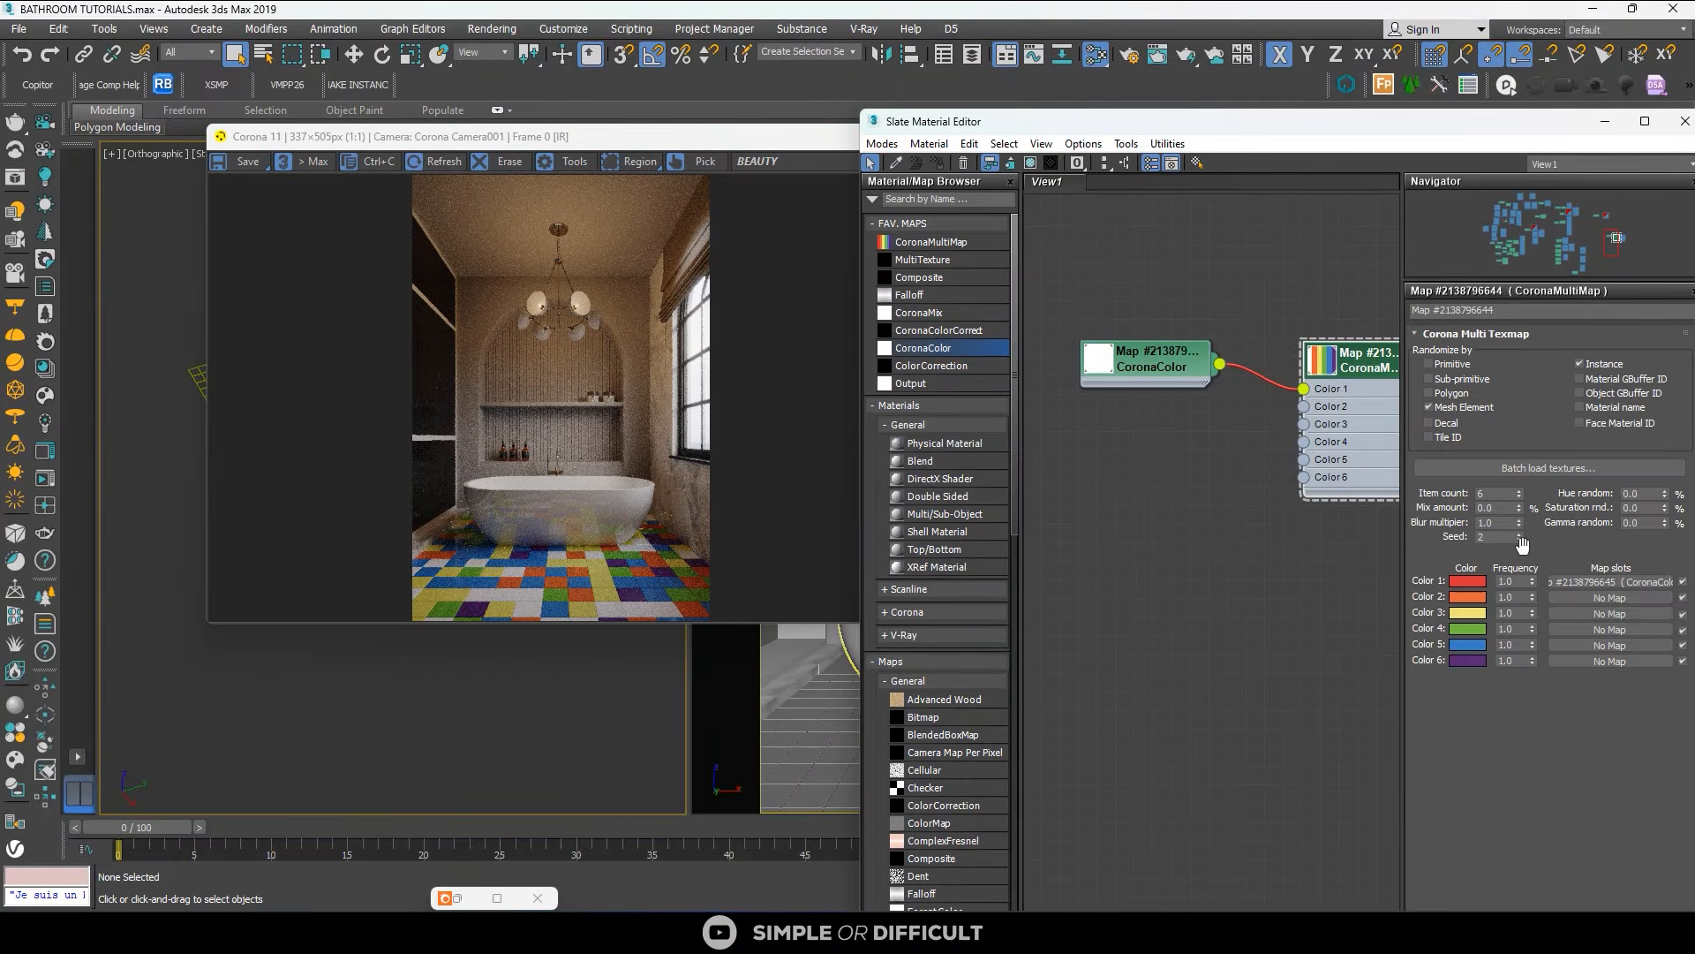
pyautogui.click(1518, 541)
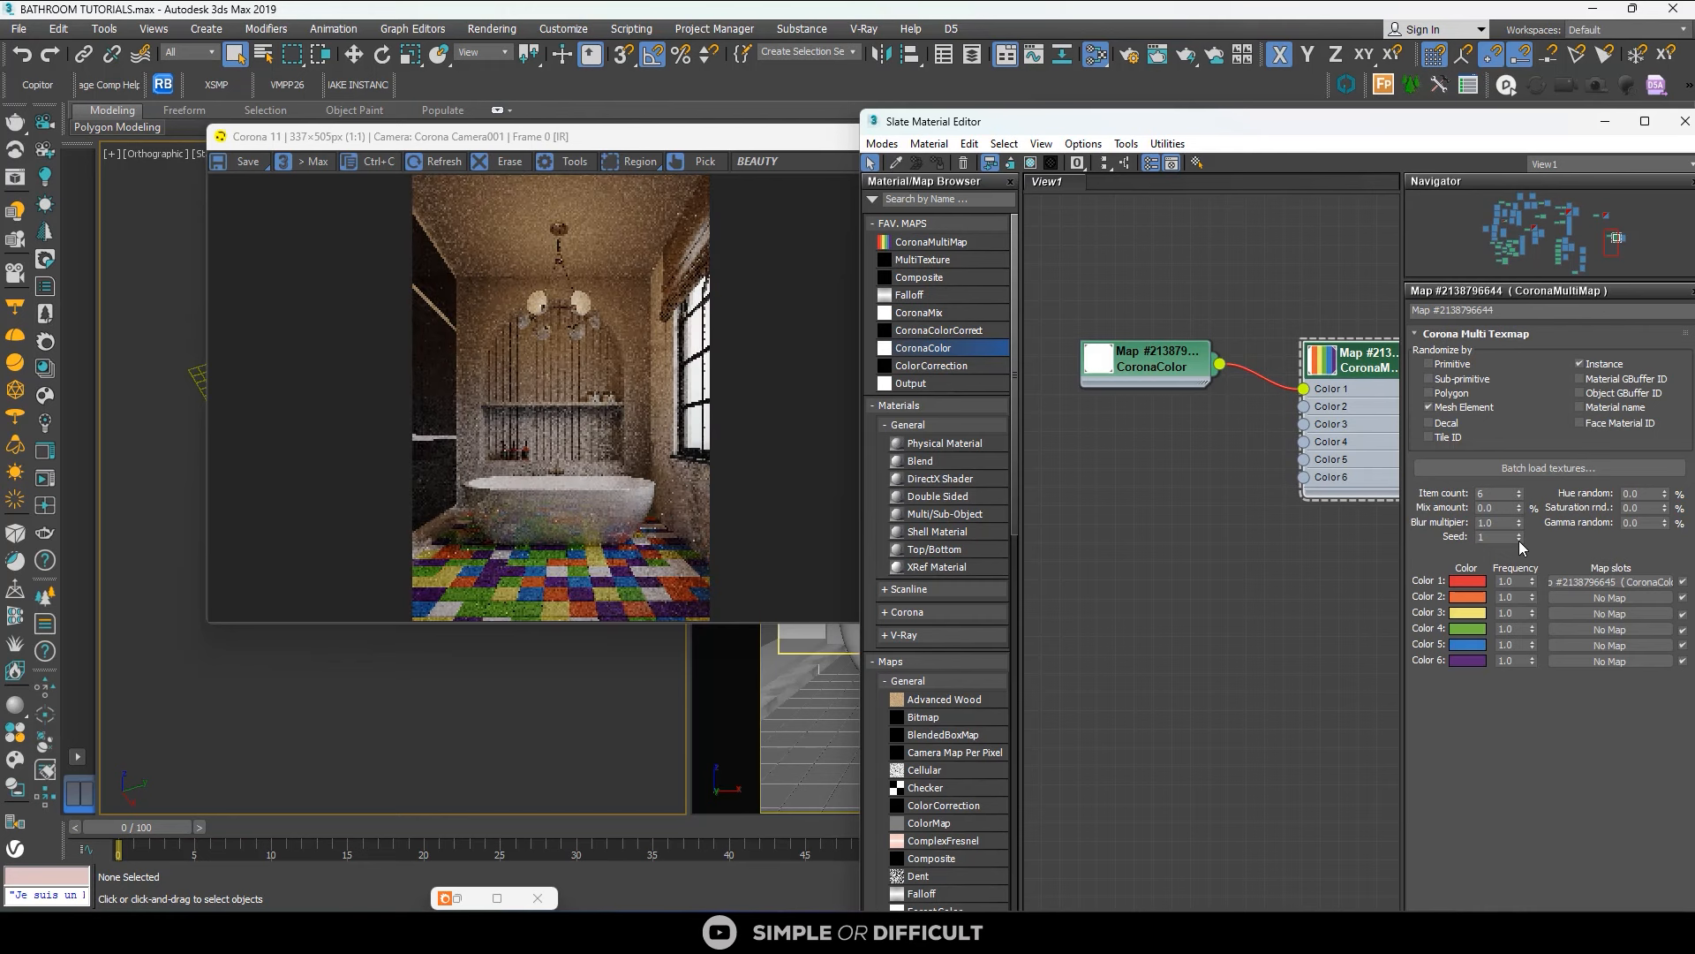
pyautogui.click(1519, 538)
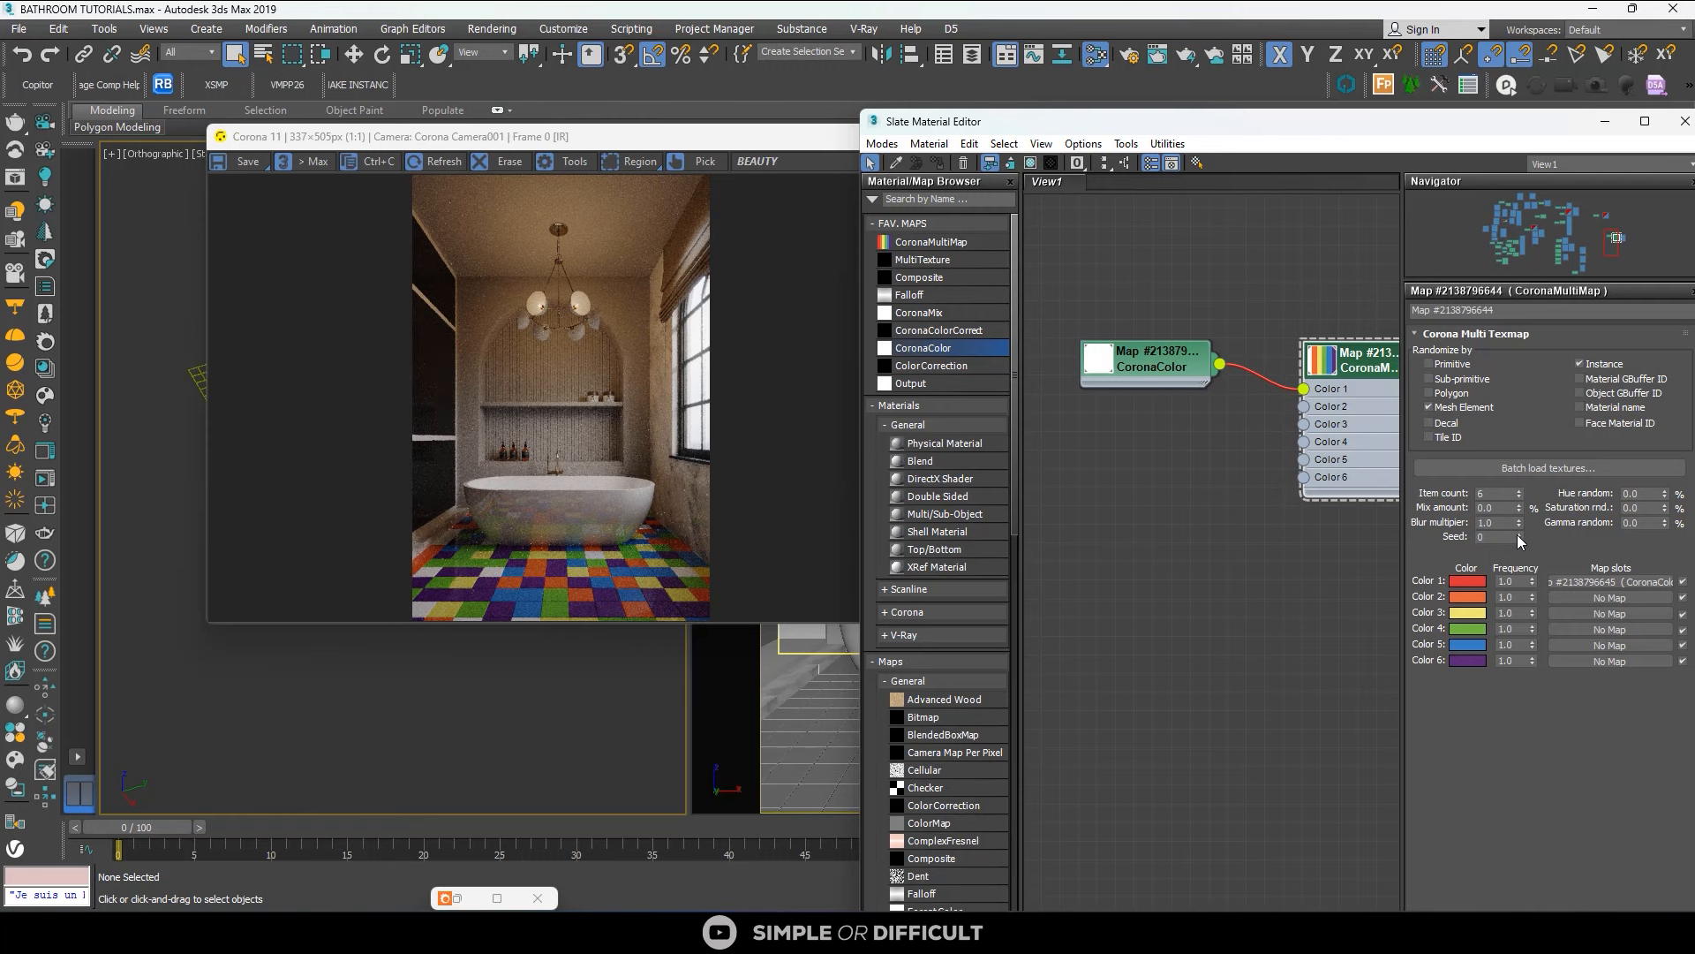
pyautogui.click(1518, 536)
pyautogui.click(1519, 535)
pyautogui.click(1519, 534)
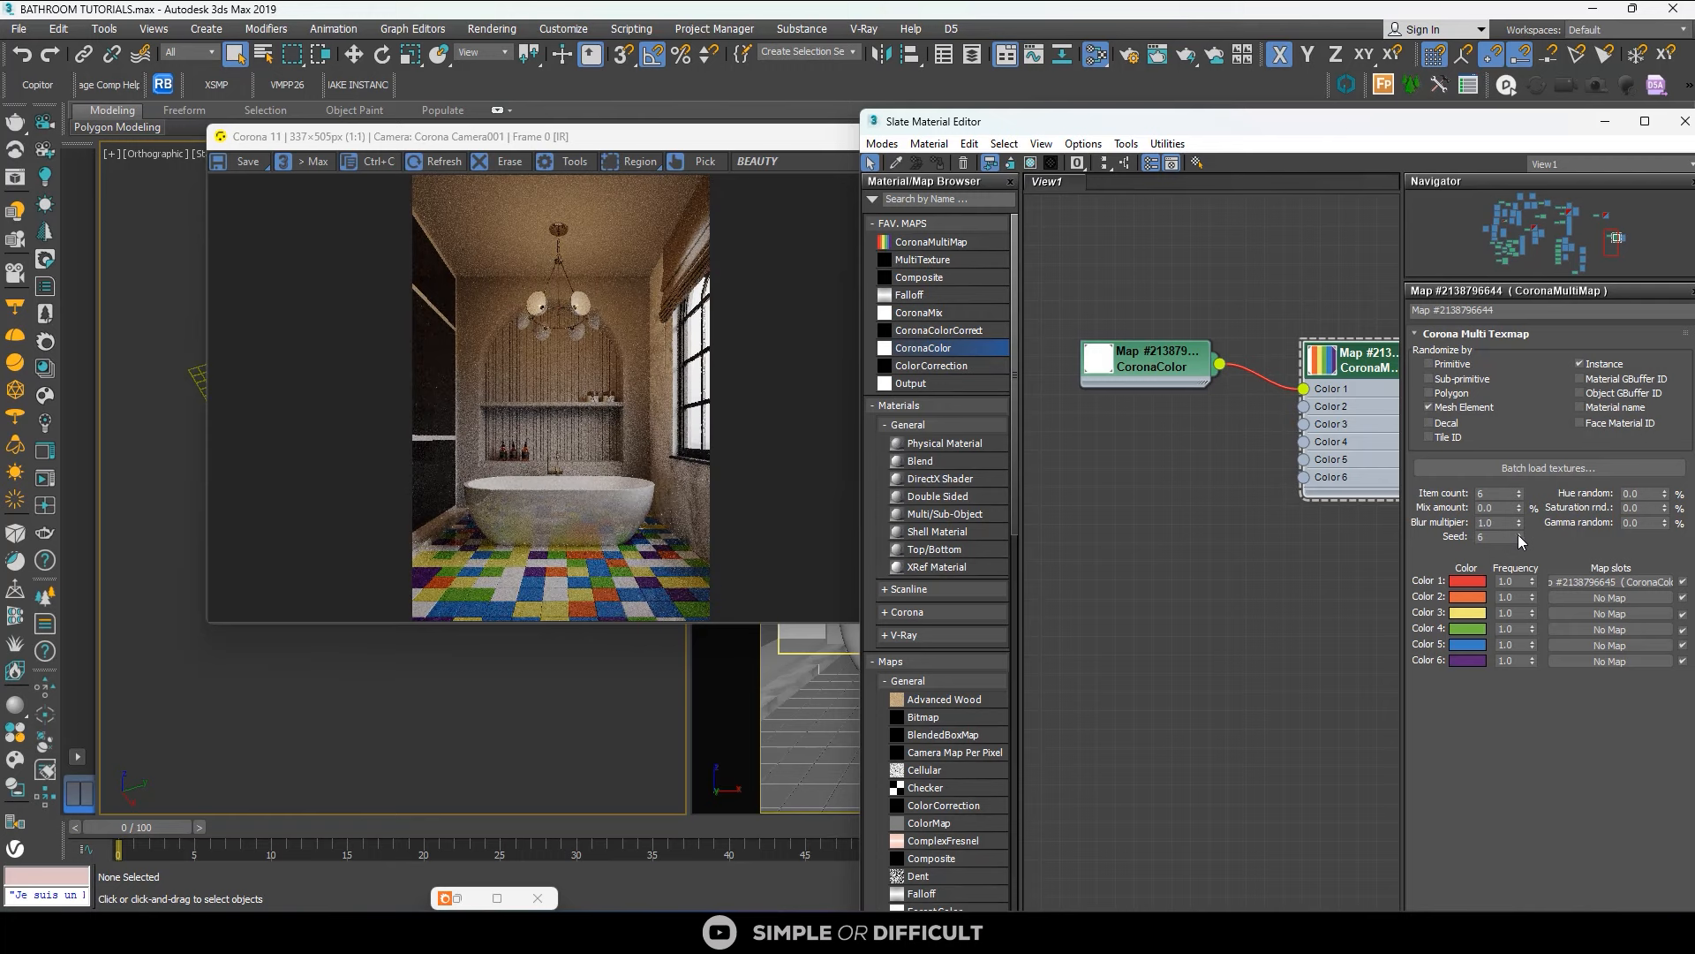
# Set the CoronaMultiMap's seed to 0.
pyautogui.click(1501, 537)
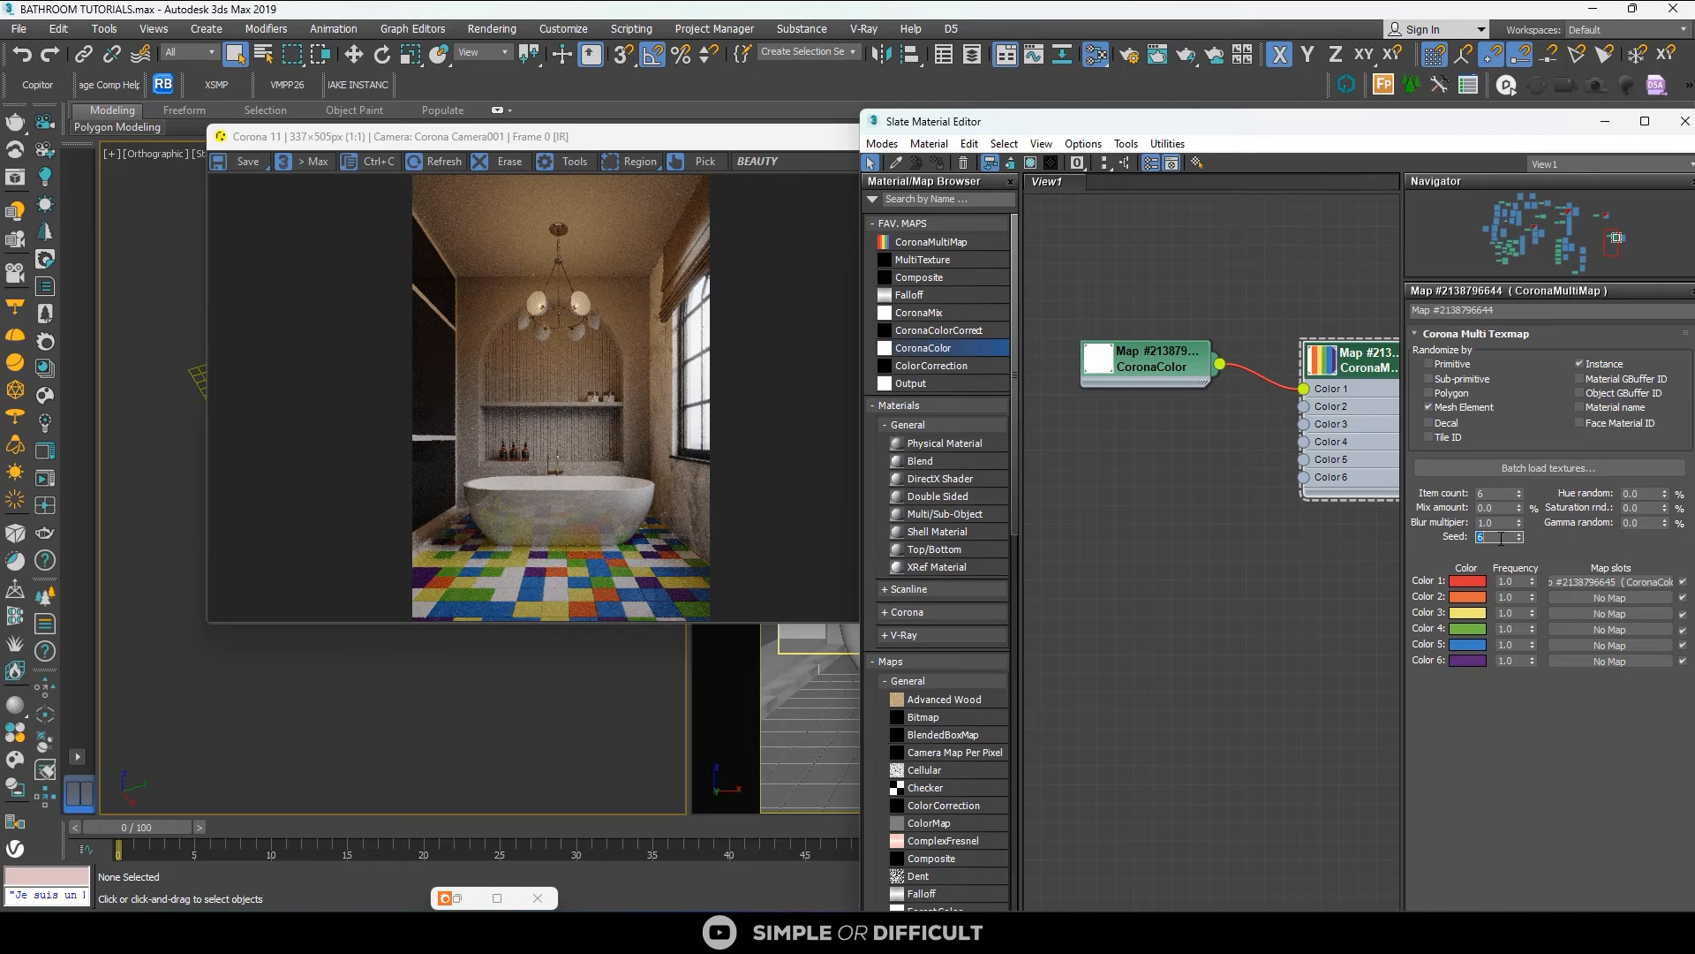
pyautogui.write('0')
pyautogui.press('Return')
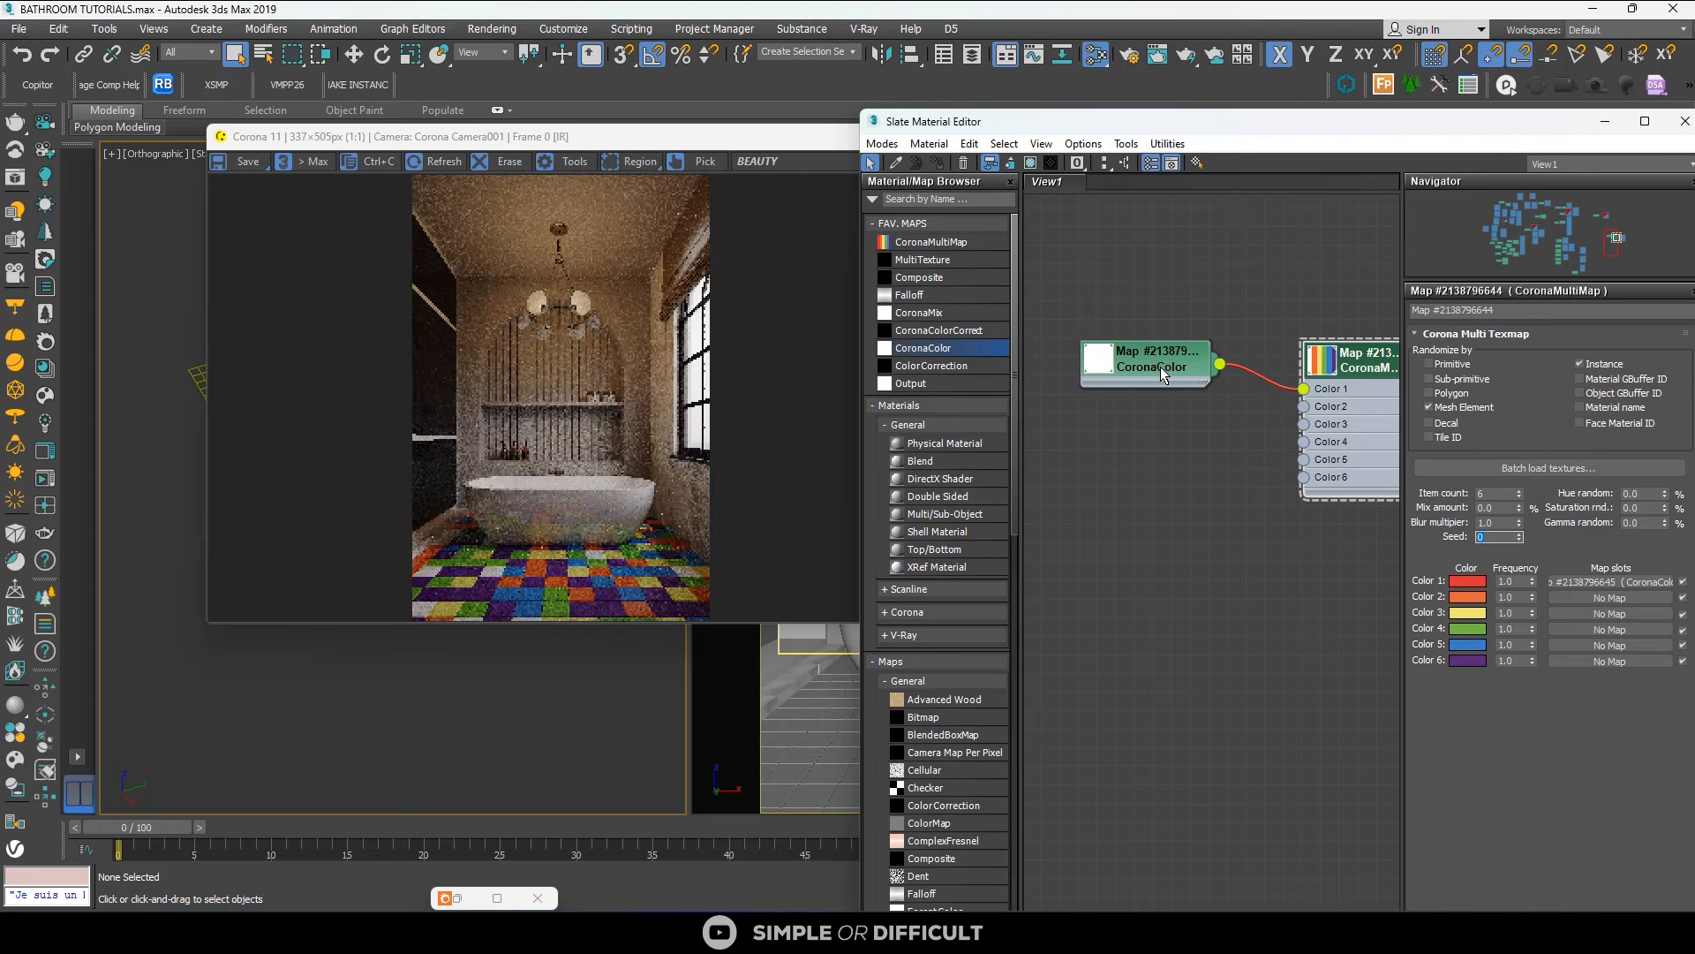
# Duplicate the CoronaColor map, connect the copy to the CoronaMultiMap's Color 2 input and set its solid color to light grey, sRGB 222.
pyautogui.keyDown('shift'); pyautogui.moveTo(1160, 367); pyautogui.dragTo(1161, 443); pyautogui.keyUp('shift')
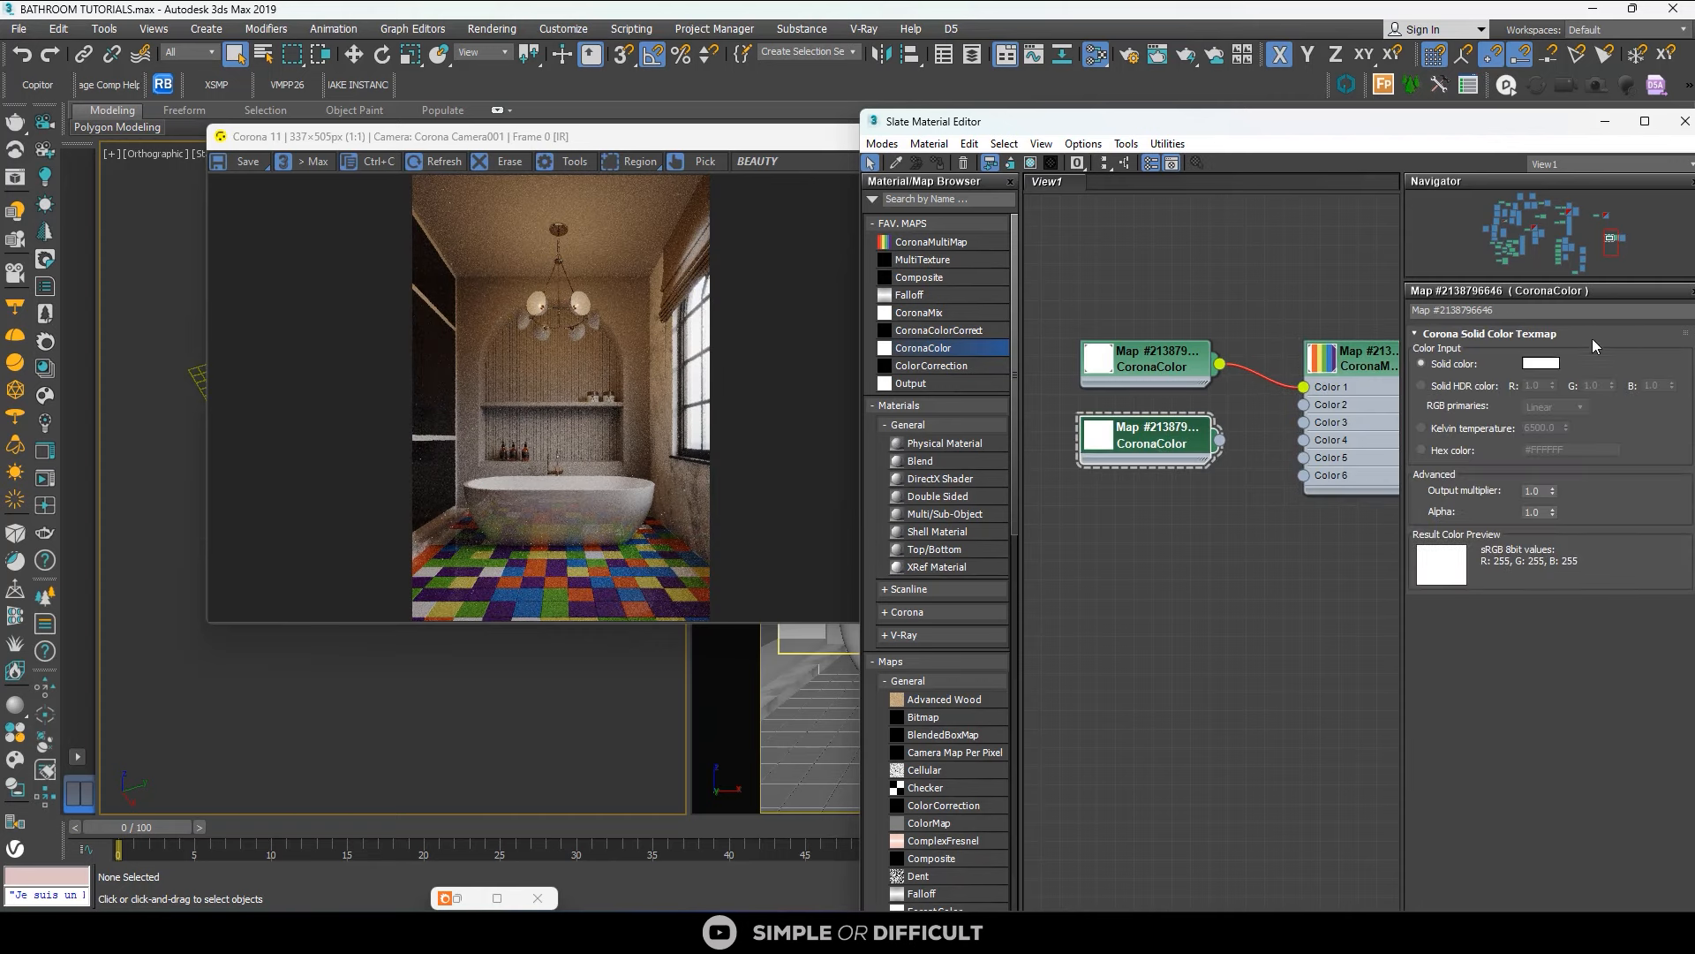
pyautogui.click(1541, 362)
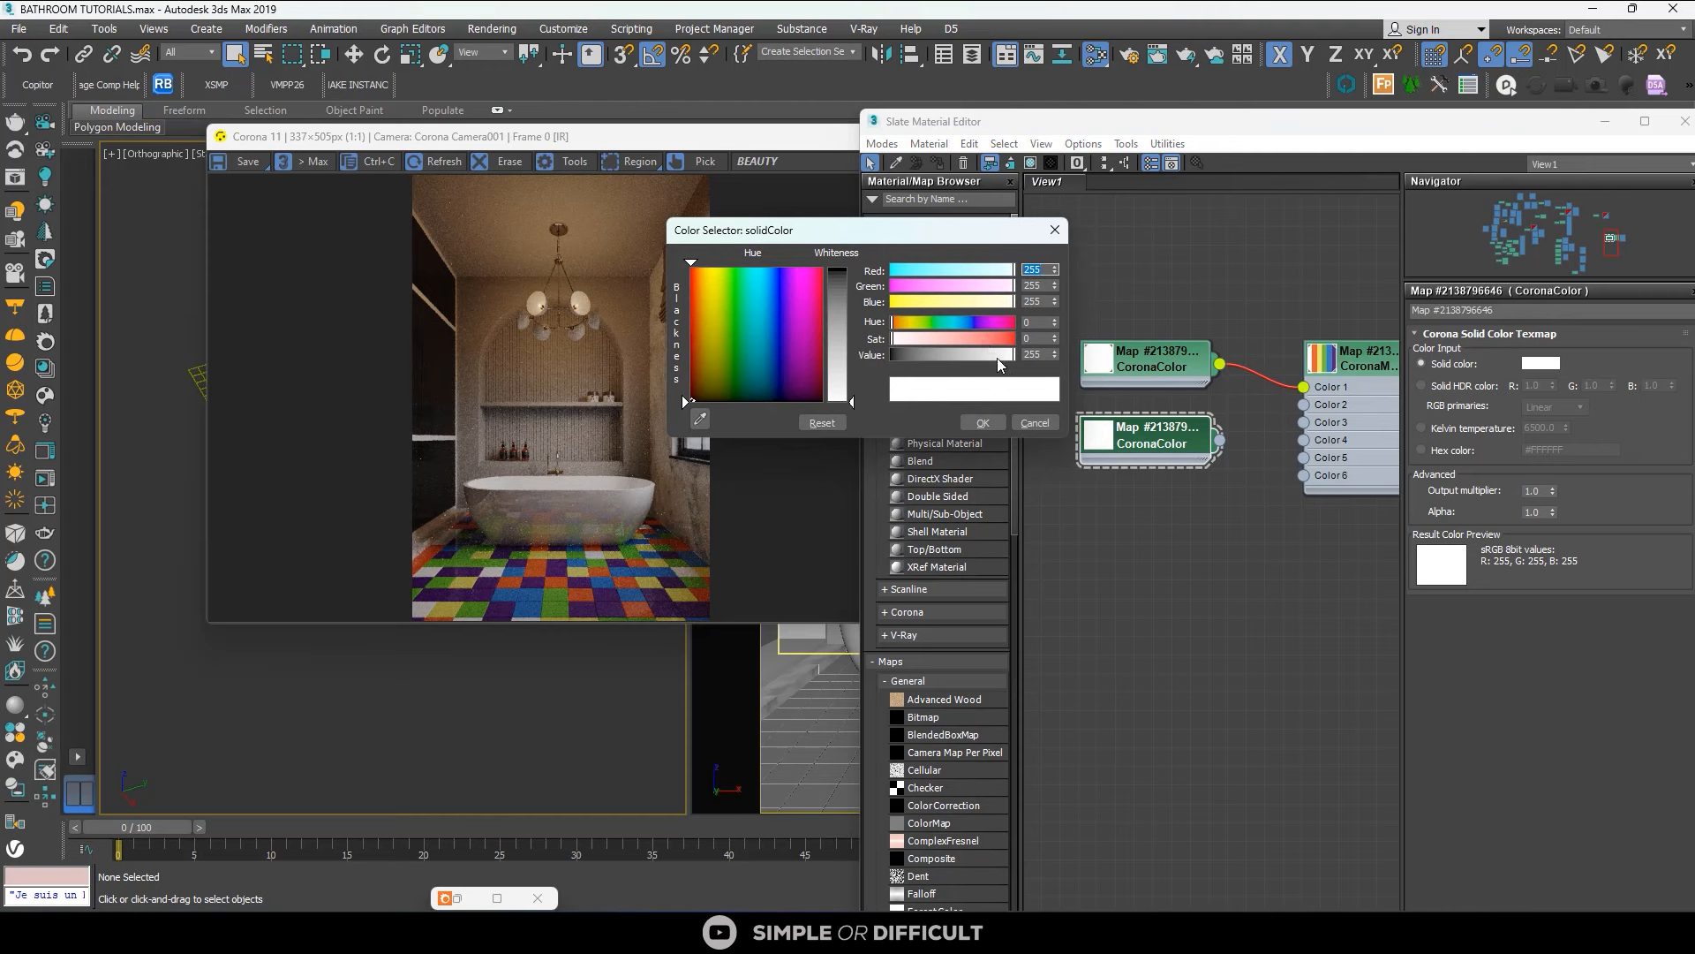
pyautogui.moveTo(993, 355); pyautogui.dragTo(1005, 355)
pyautogui.click(982, 423)
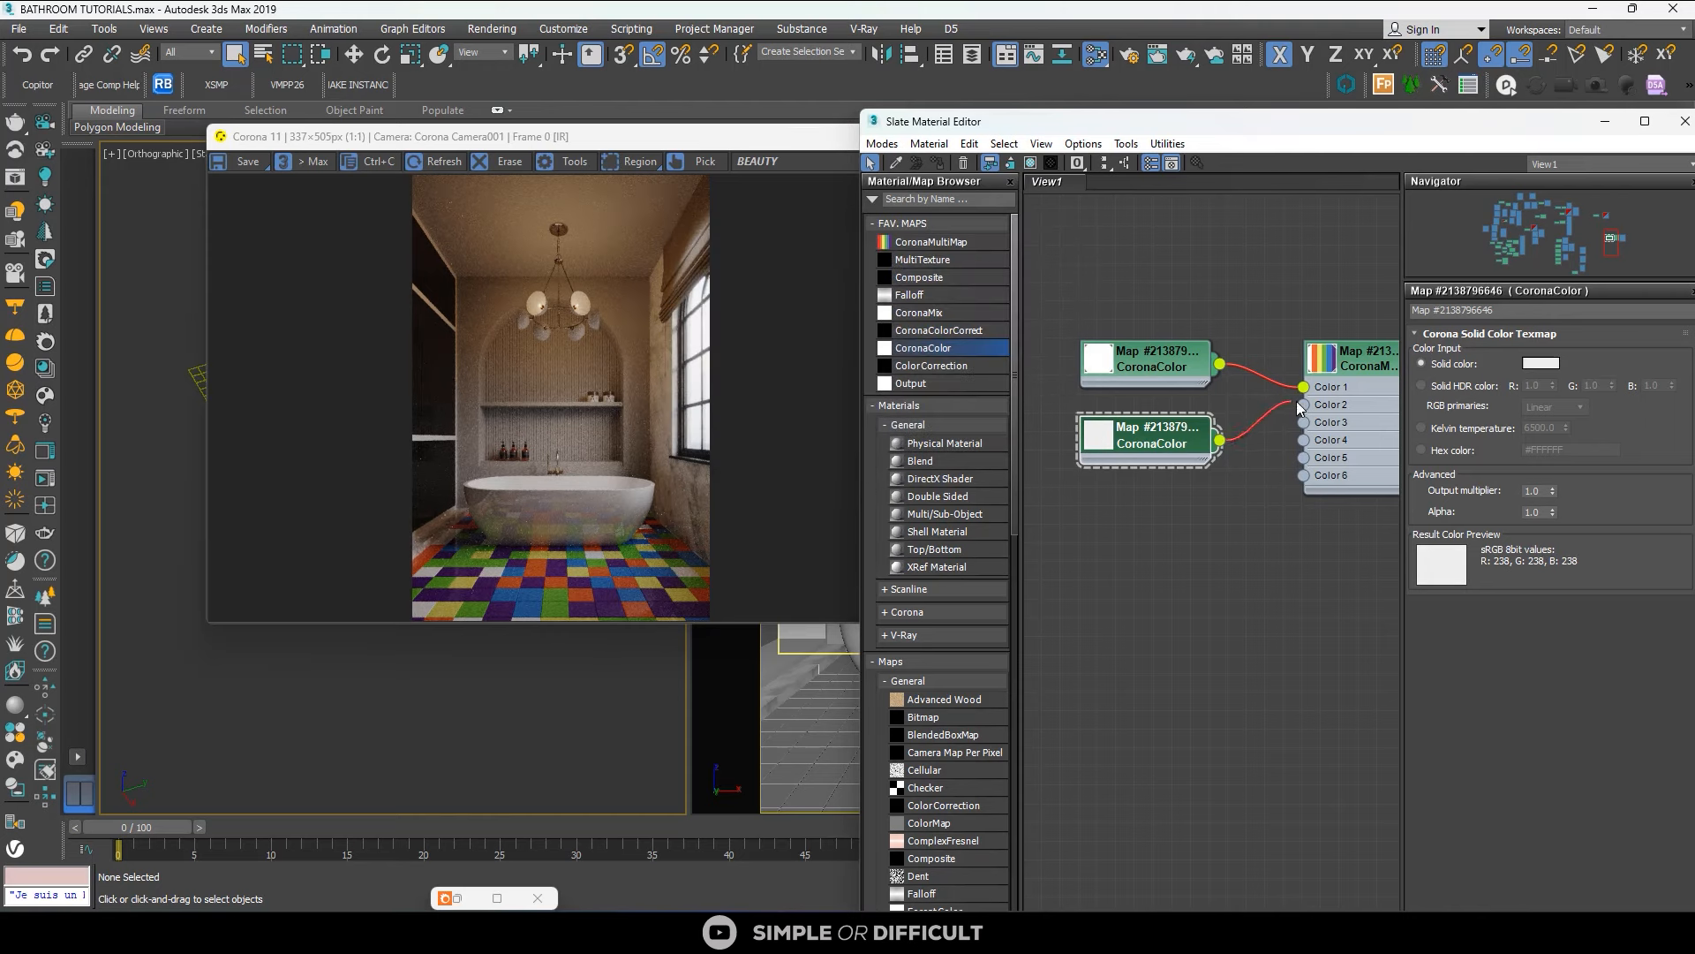
pyautogui.moveTo(1298, 408); pyautogui.dragTo(1296, 410)
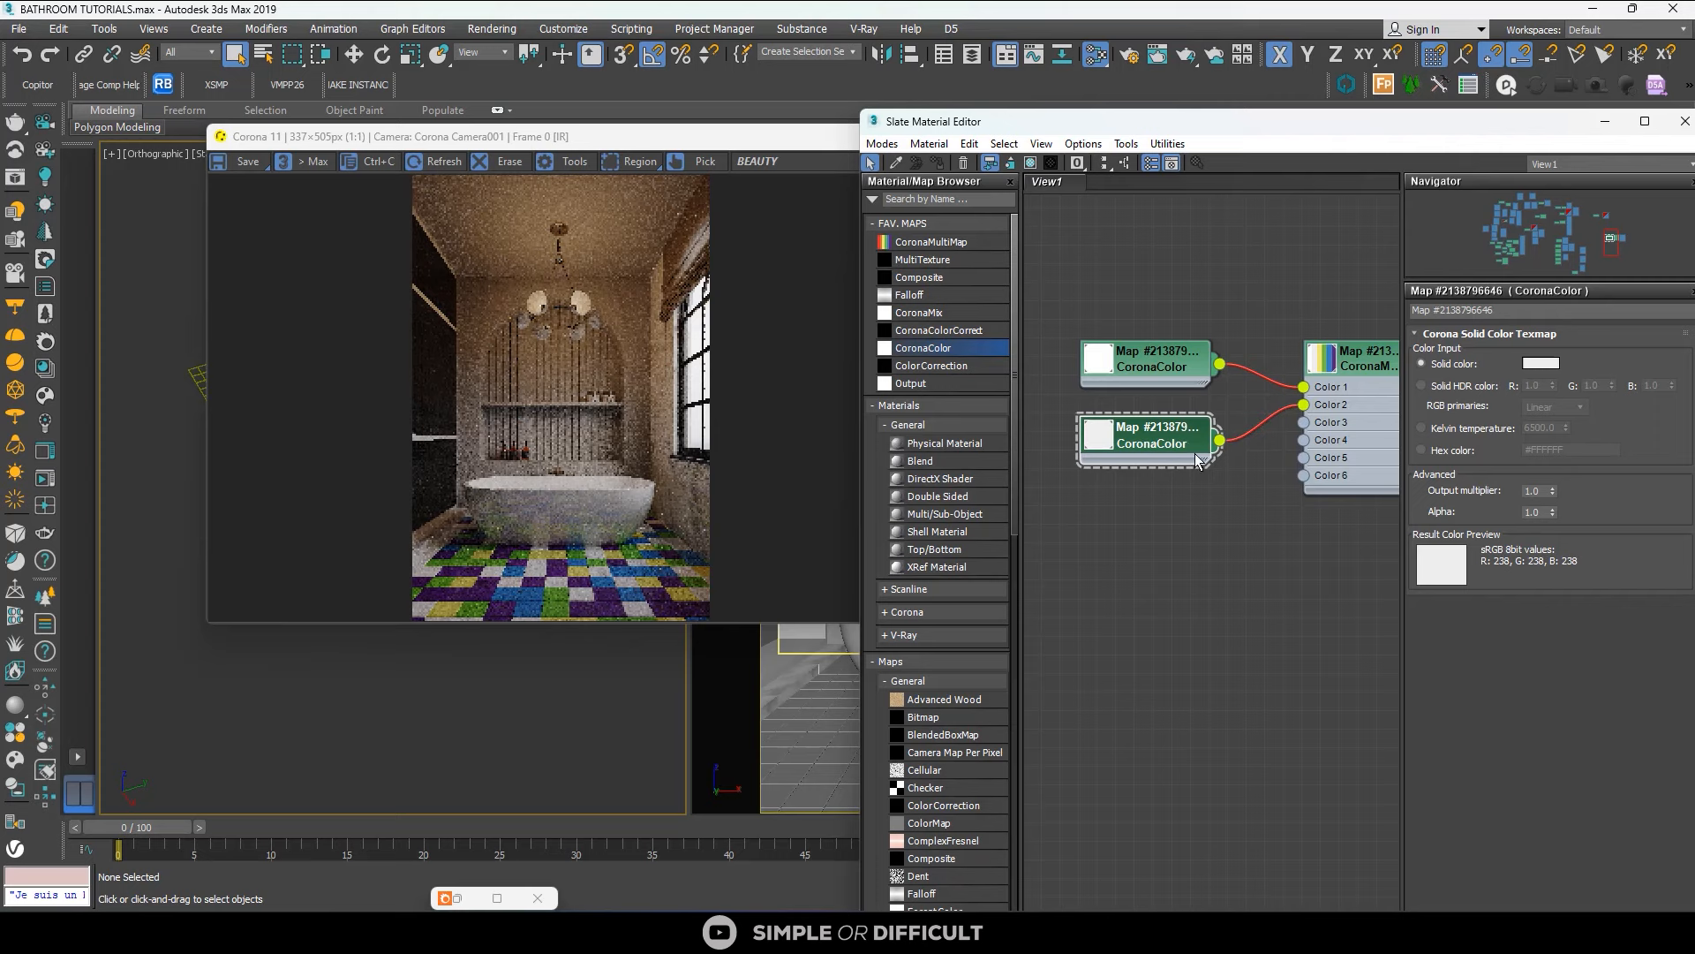
pyautogui.click(1540, 363)
pyautogui.moveTo(1005, 355); pyautogui.dragTo(981, 355)
pyautogui.click(983, 423)
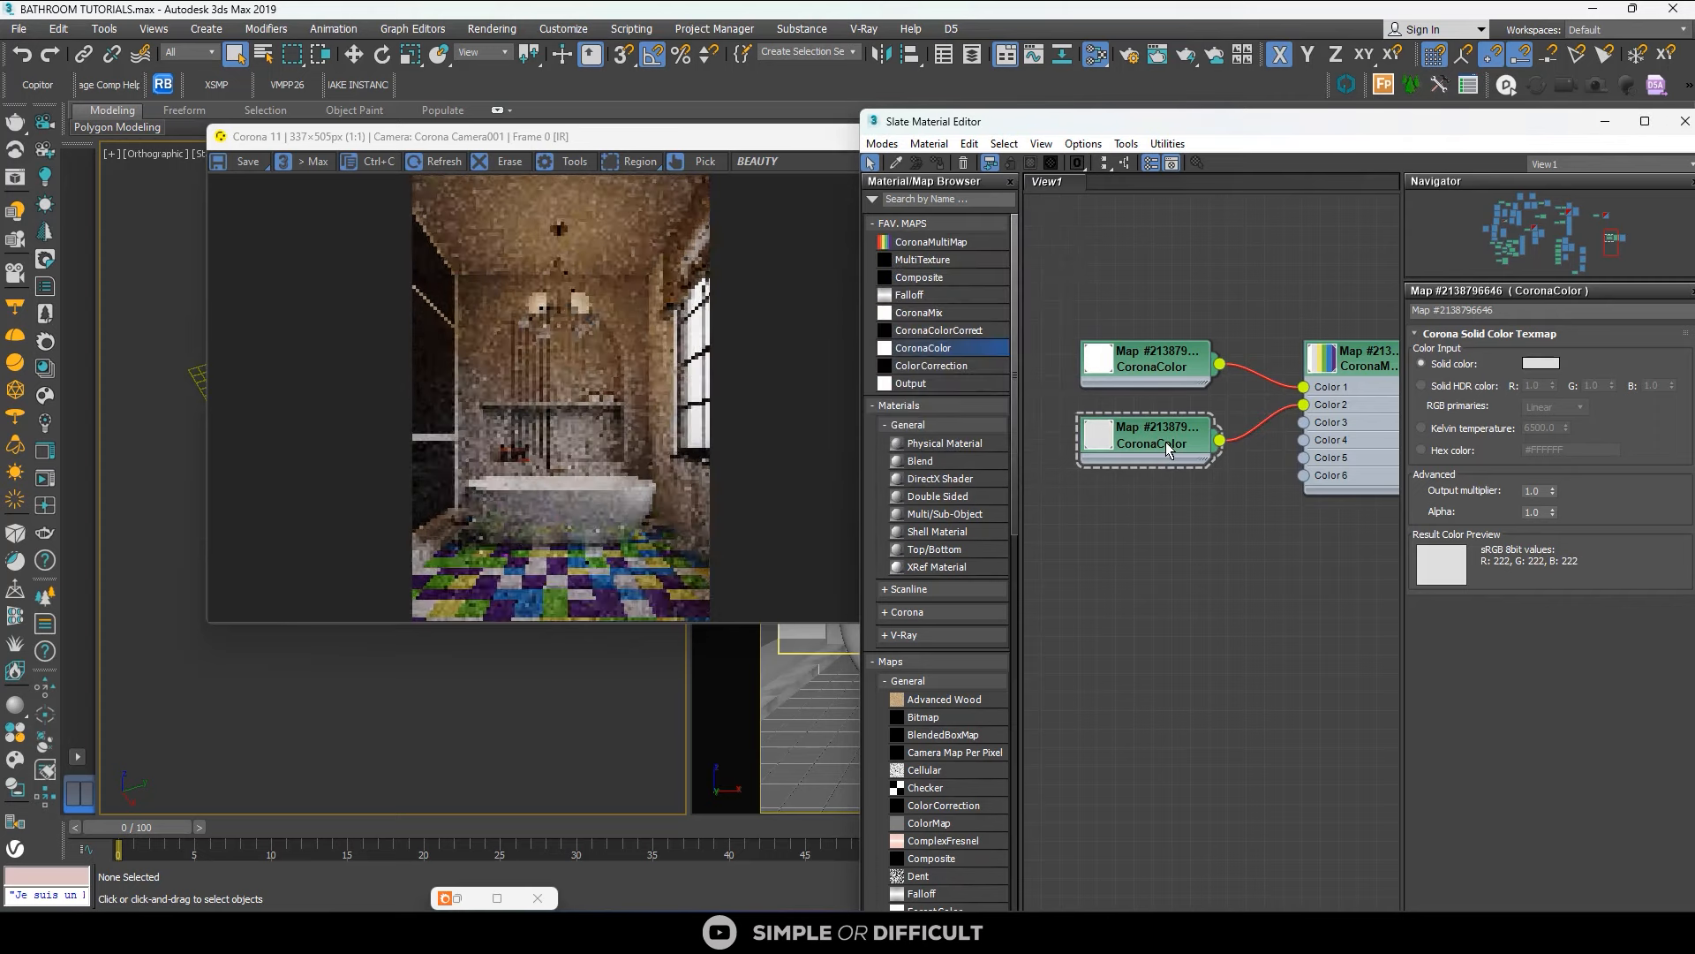
# Duplicate the Color 2 map, darken the copy's solid color to sRGB 203 and connect it to the CoronaMultiMap's Color 3 input.
pyautogui.moveTo(1166, 442)
pyautogui.keyDown('shift'); pyautogui.mouseDown()
pyautogui.moveTo(1145, 505)
pyautogui.moveTo(1162, 519)
pyautogui.mouseUp(); pyautogui.keyUp('shift')
pyautogui.click(1537, 363)
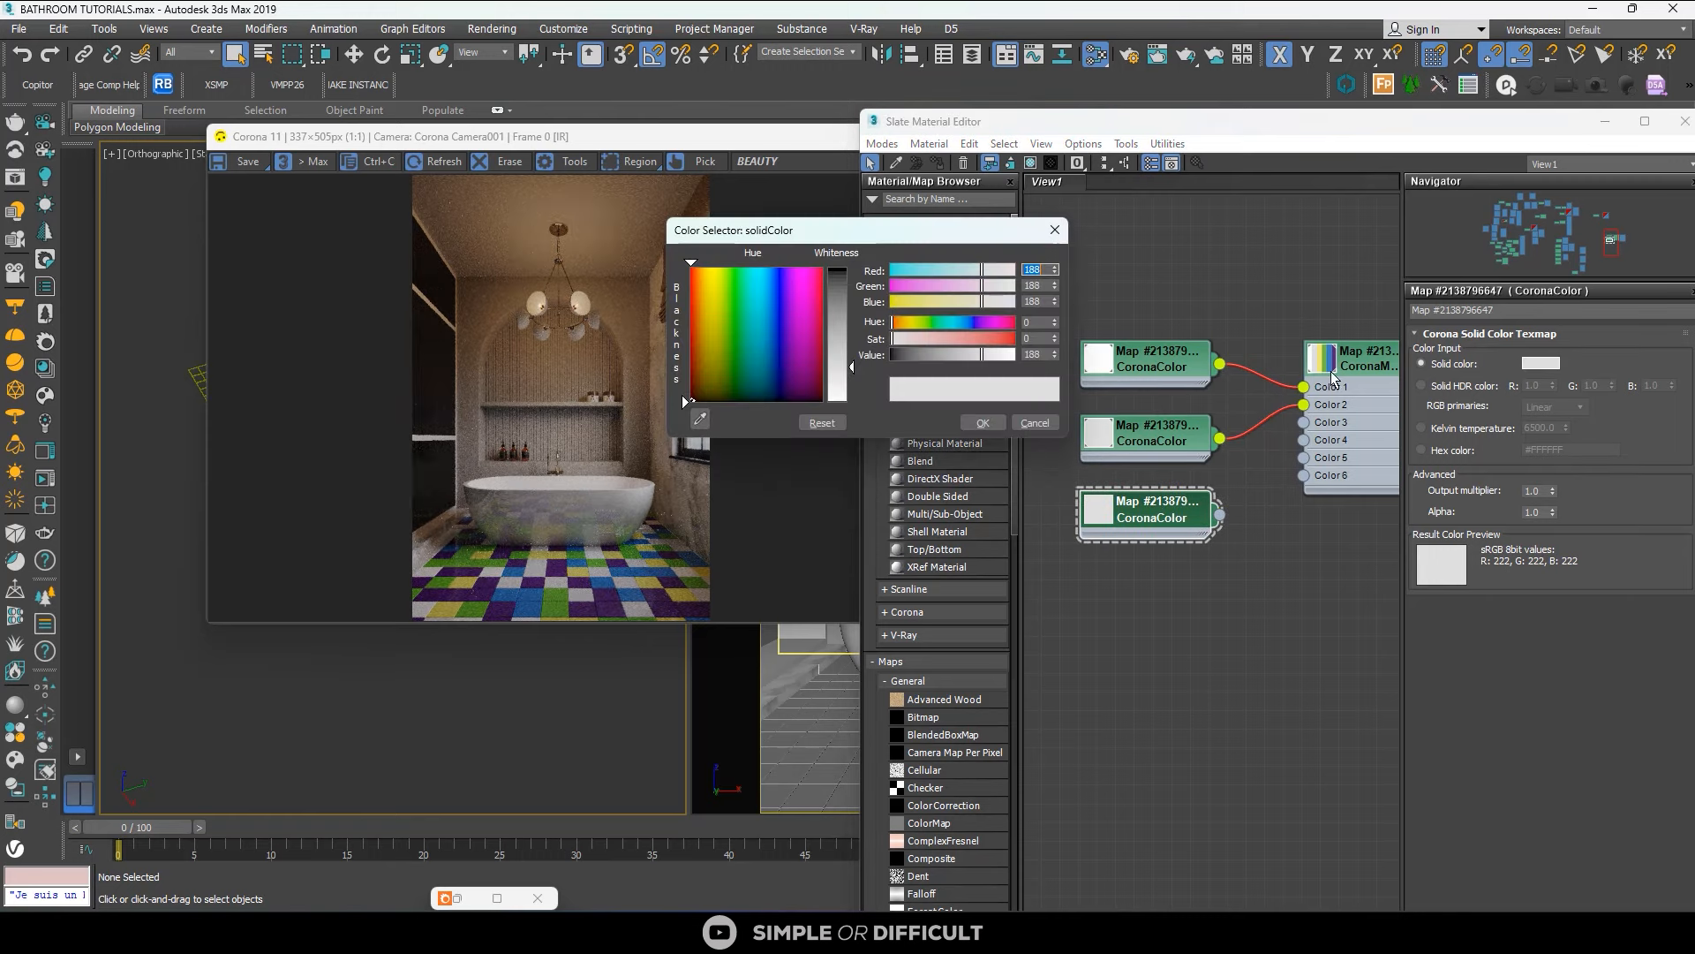
pyautogui.moveTo(953, 355); pyautogui.dragTo(962, 354)
pyautogui.click(982, 423)
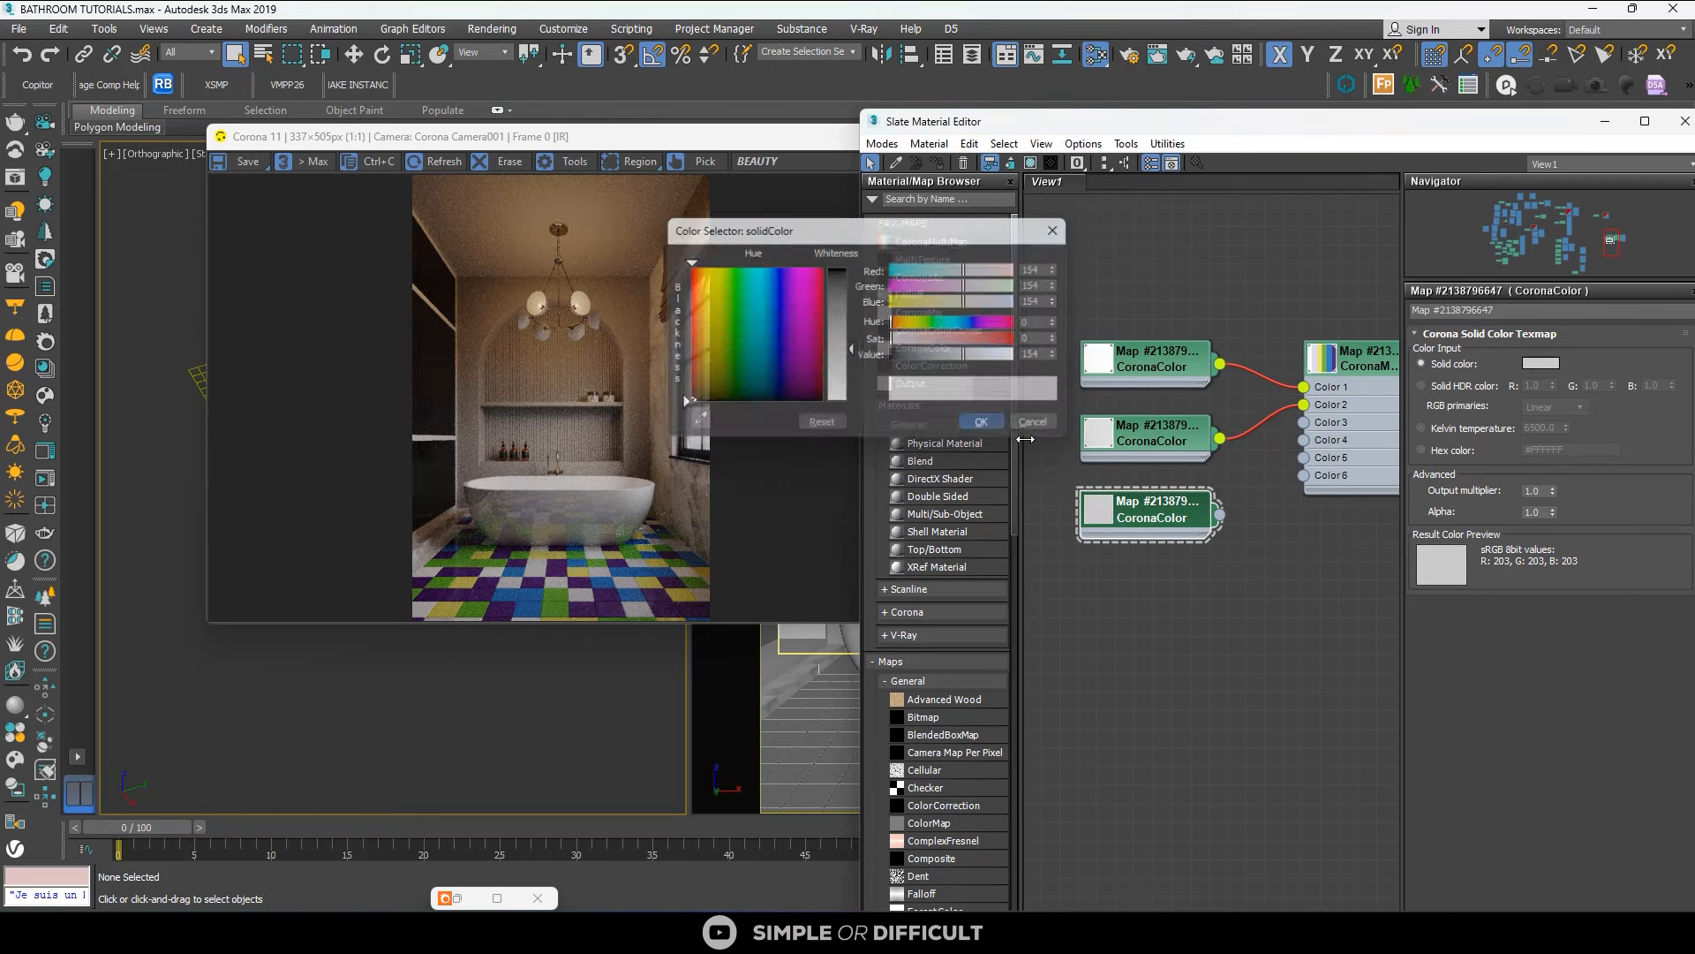
pyautogui.moveTo(1299, 432); pyautogui.dragTo(1306, 430)
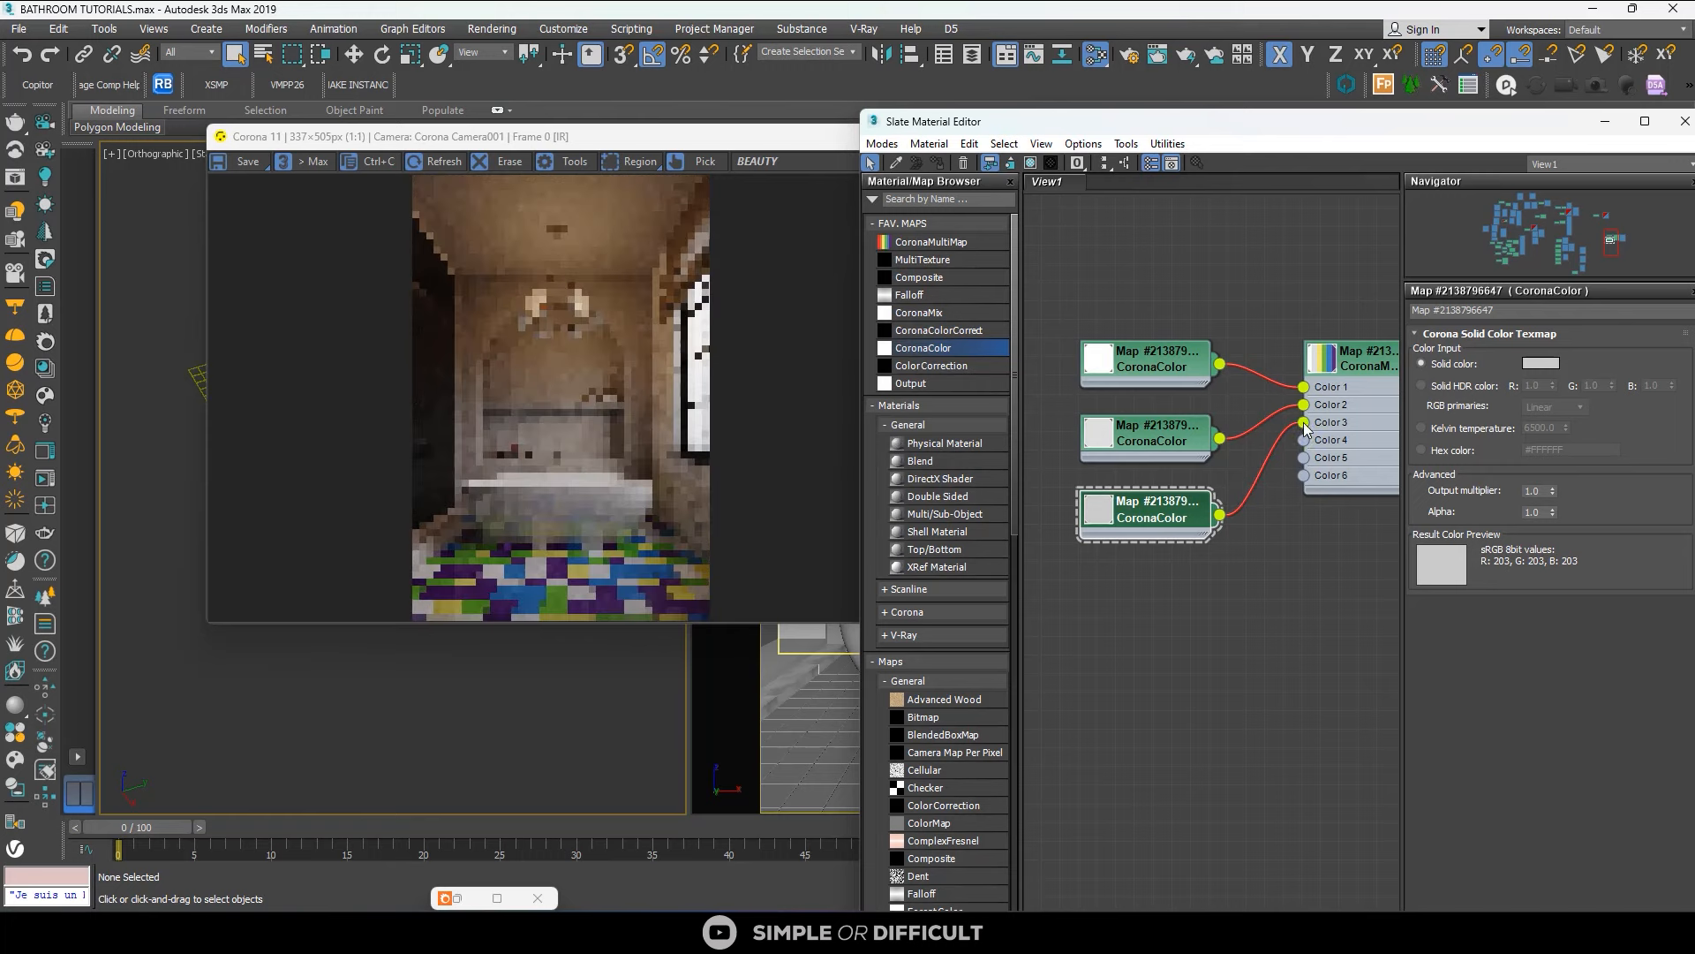
# Move the CoronaColor nodes closer together and feed Color 4 with a copy of the Color 3 map darkened to sRGB 174.
pyautogui.moveTo(1156, 358); pyautogui.dragTo(1155, 321)
pyautogui.moveTo(1146, 424); pyautogui.dragTo(1146, 368)
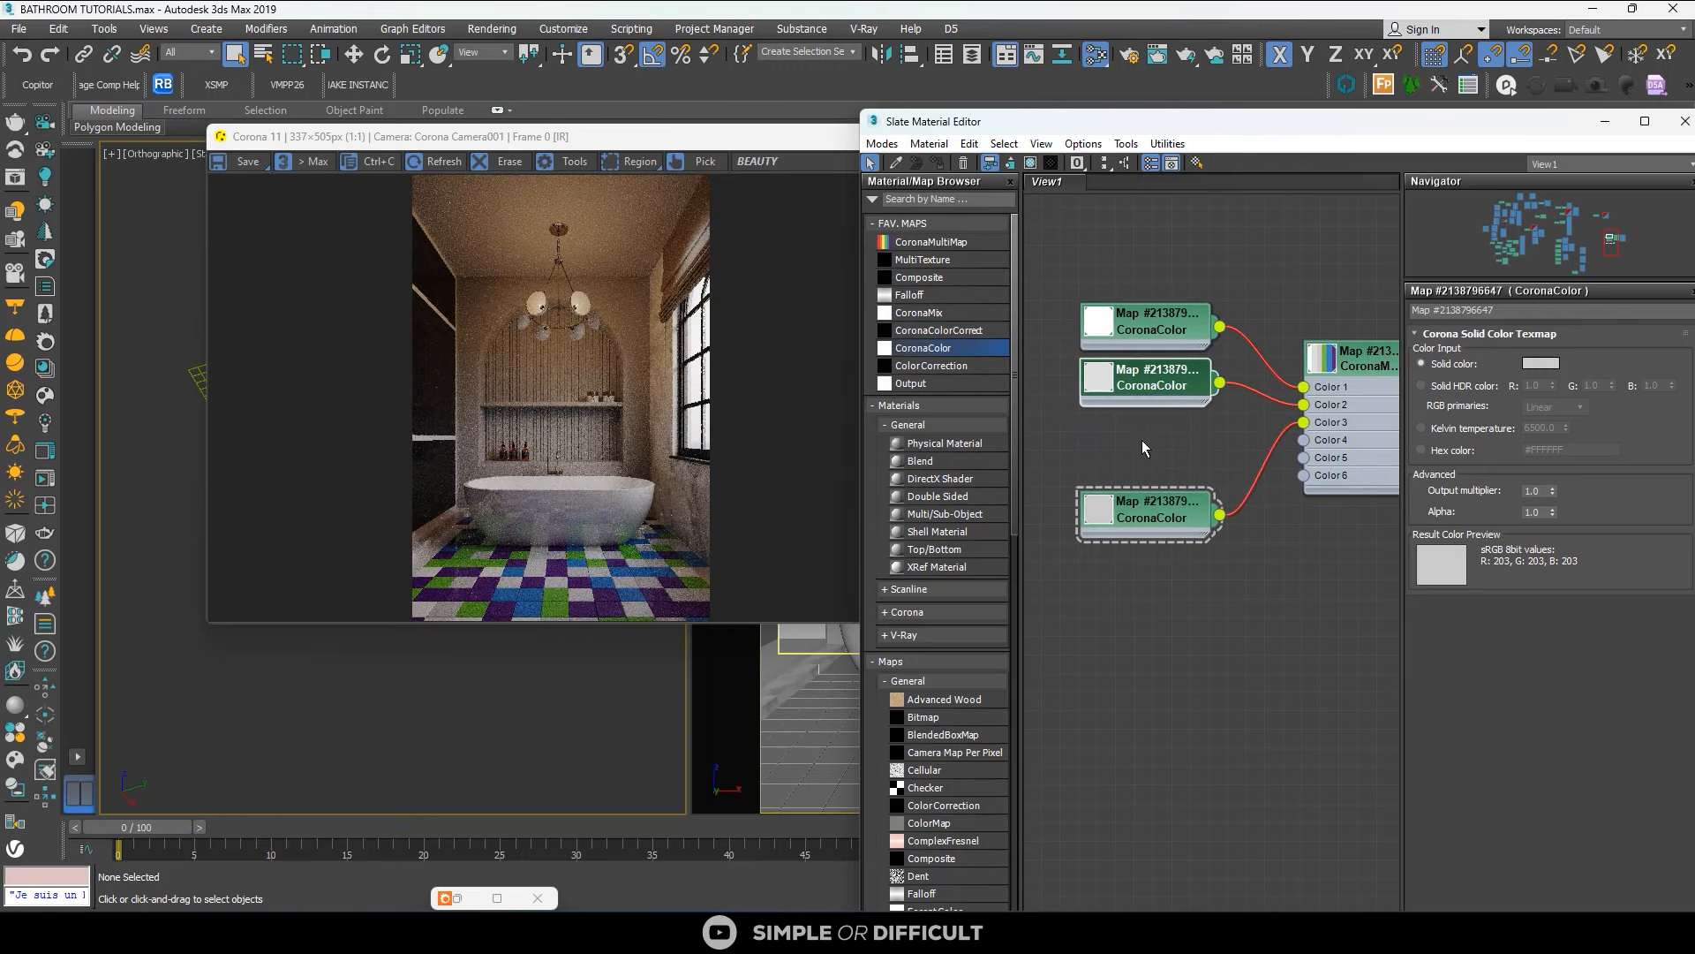
pyautogui.moveTo(1139, 502); pyautogui.dragTo(1188, 511)
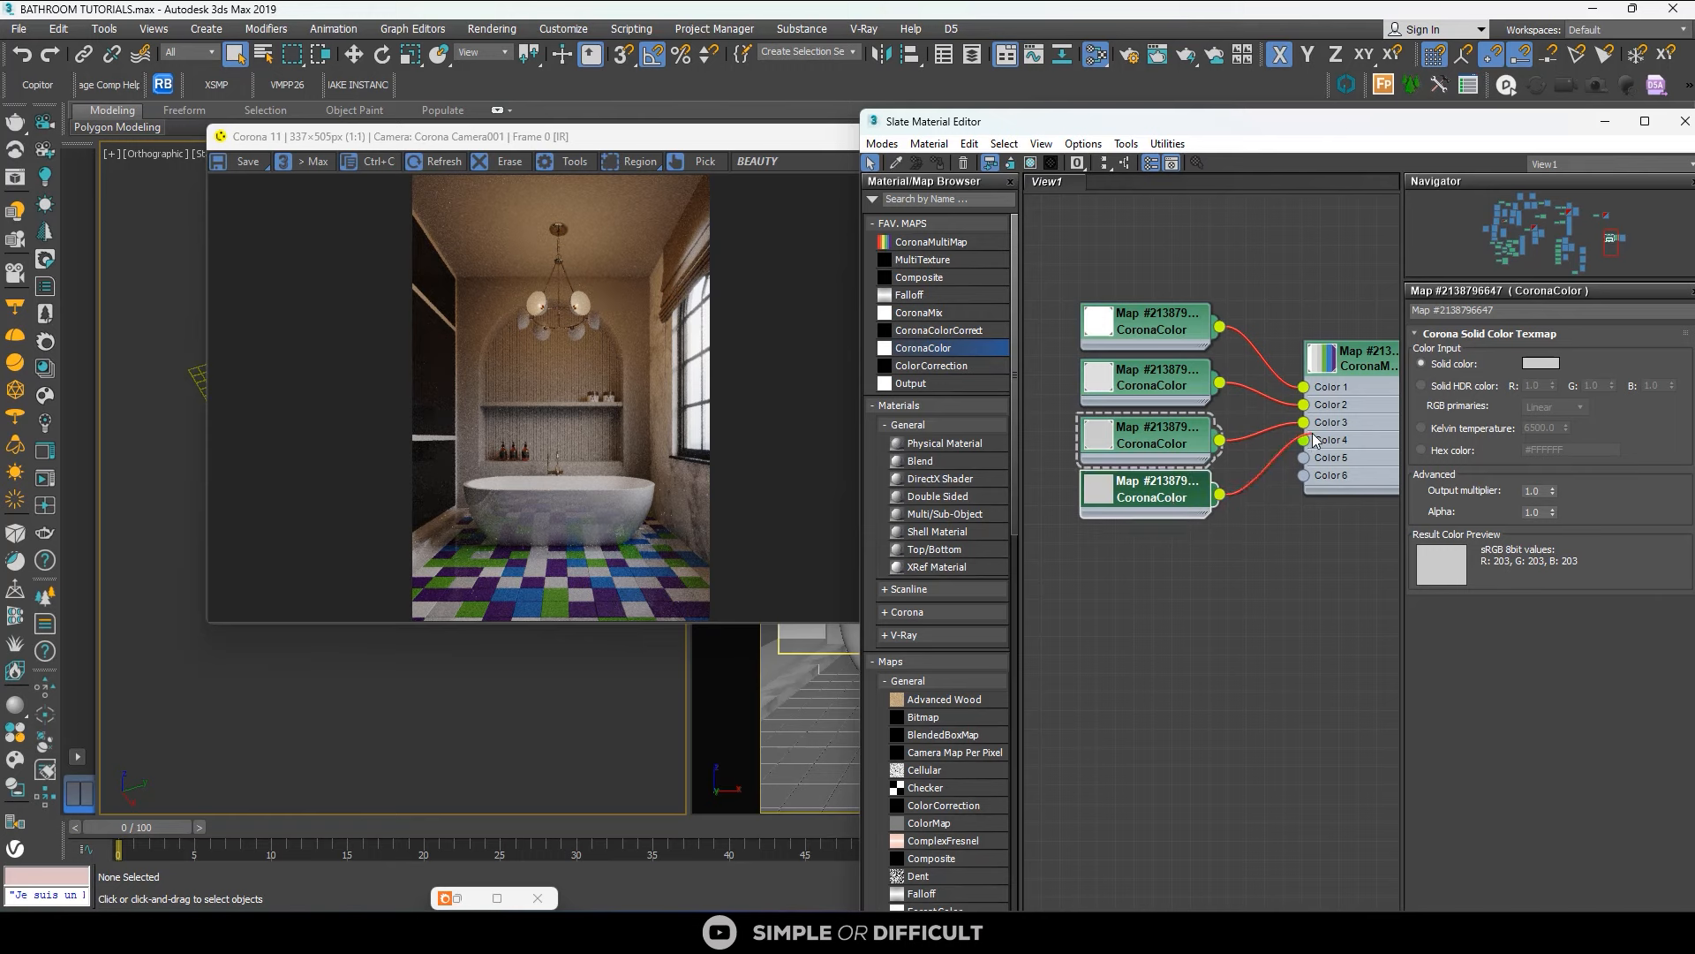
pyautogui.moveTo(1158, 495); pyautogui.dragTo(1158, 511)
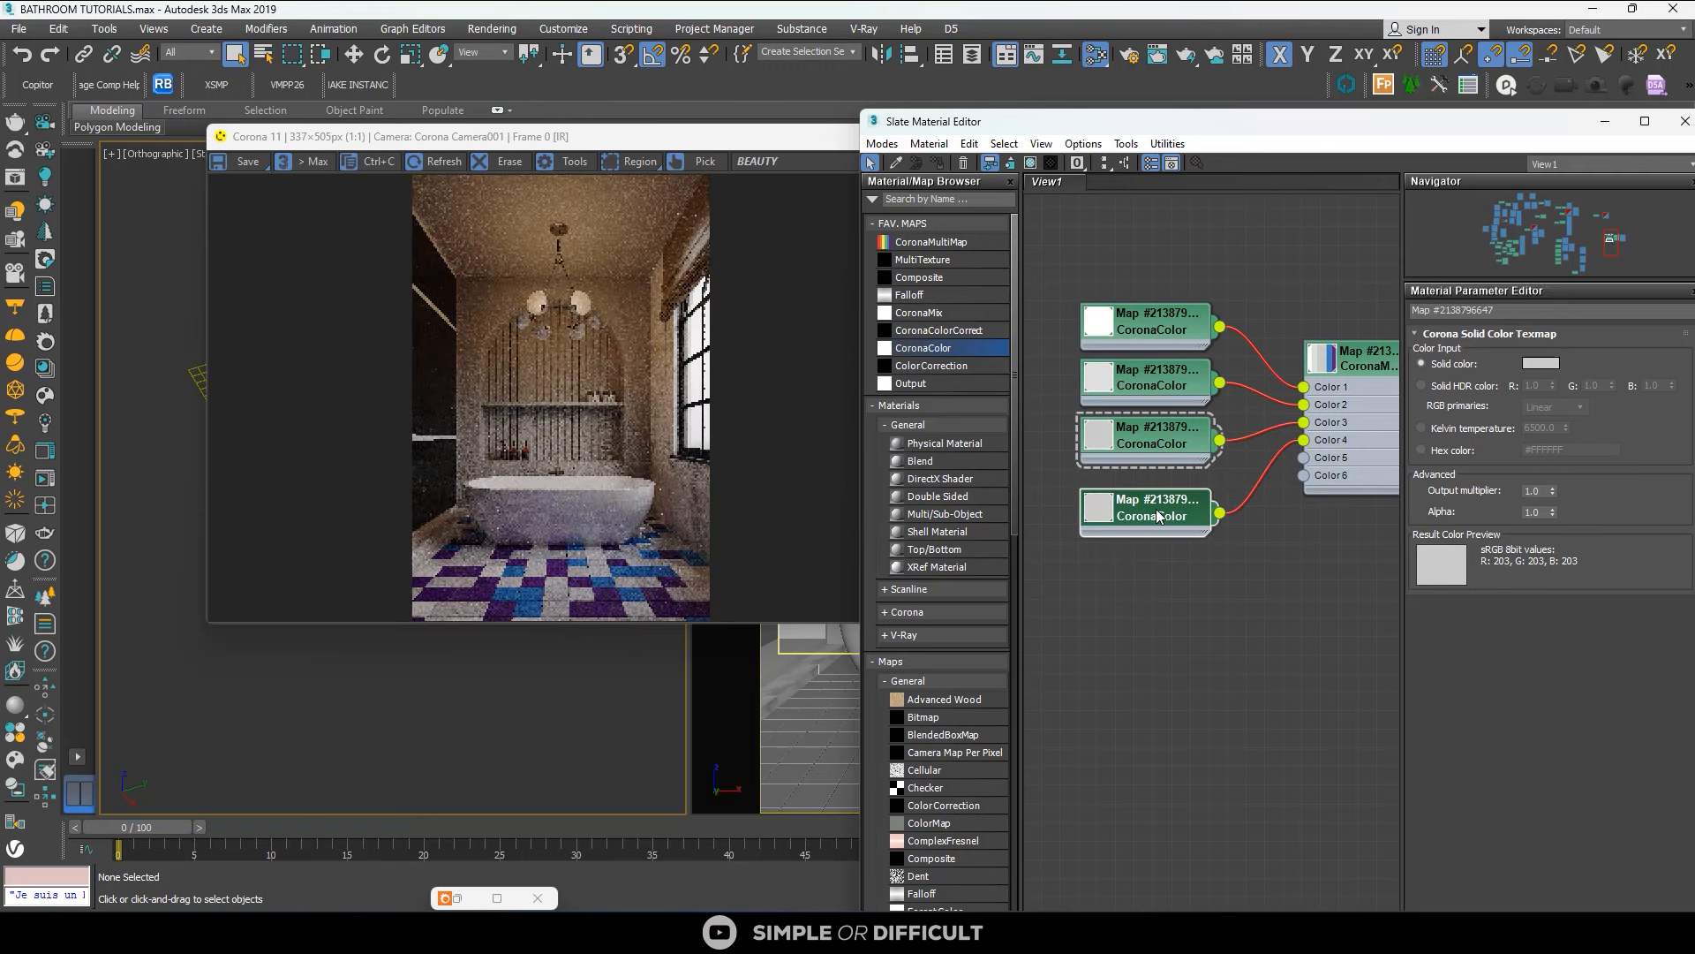
pyautogui.click(1541, 363)
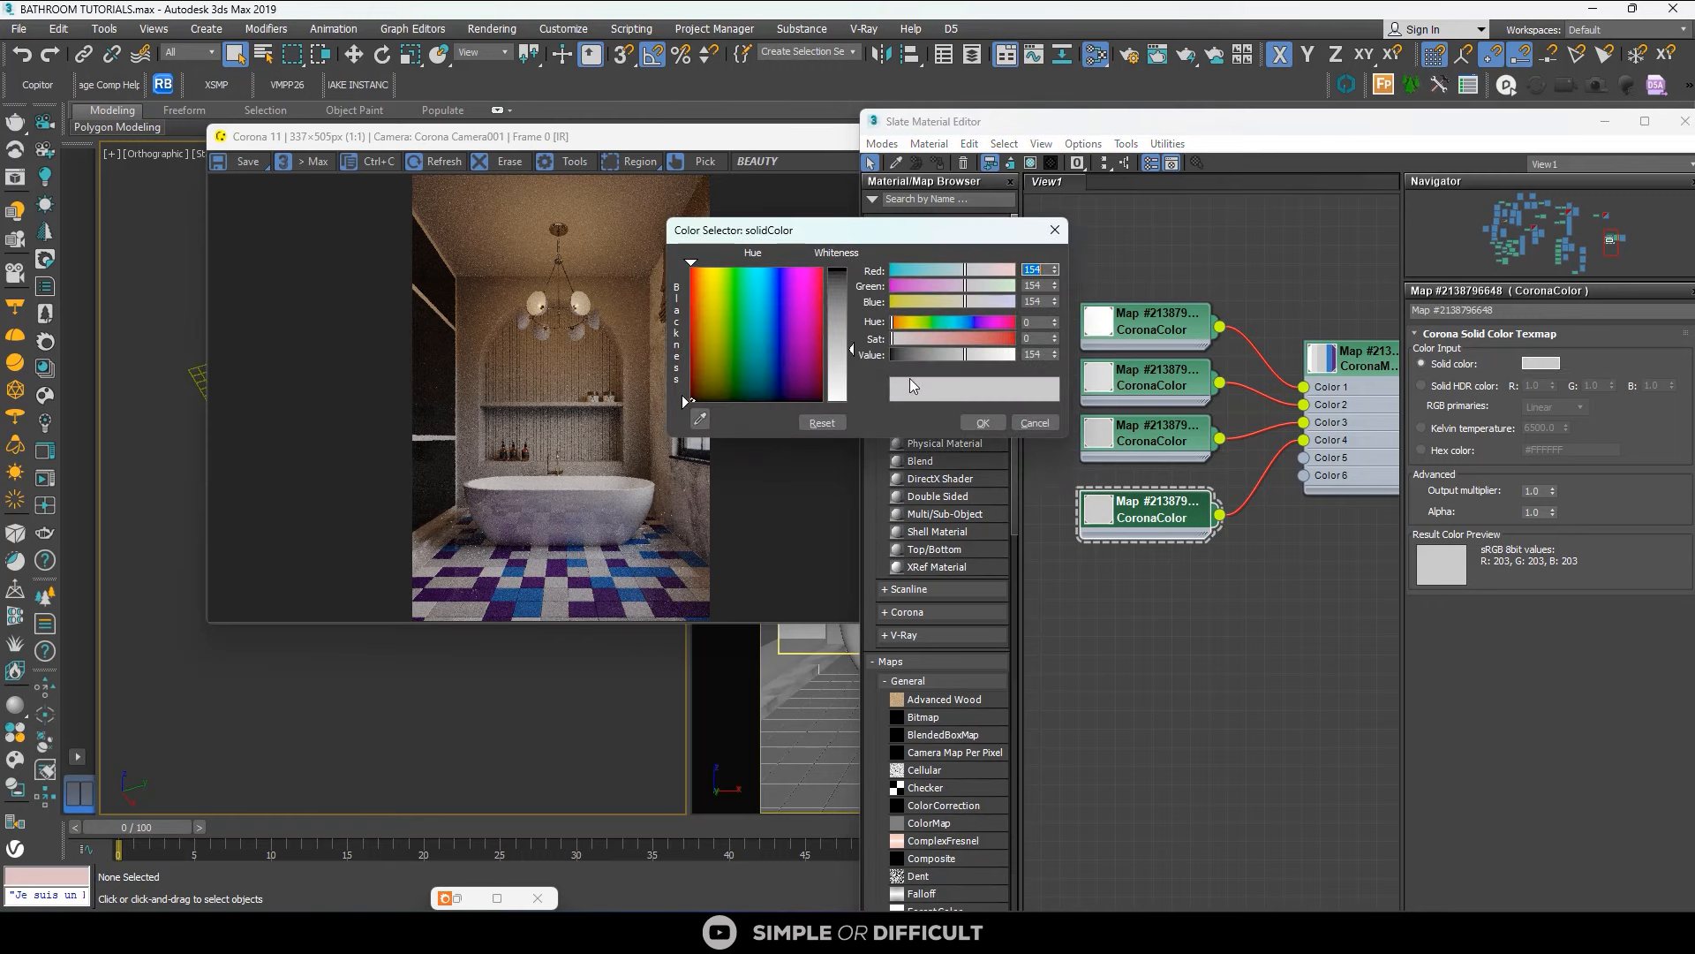
pyautogui.click(985, 422)
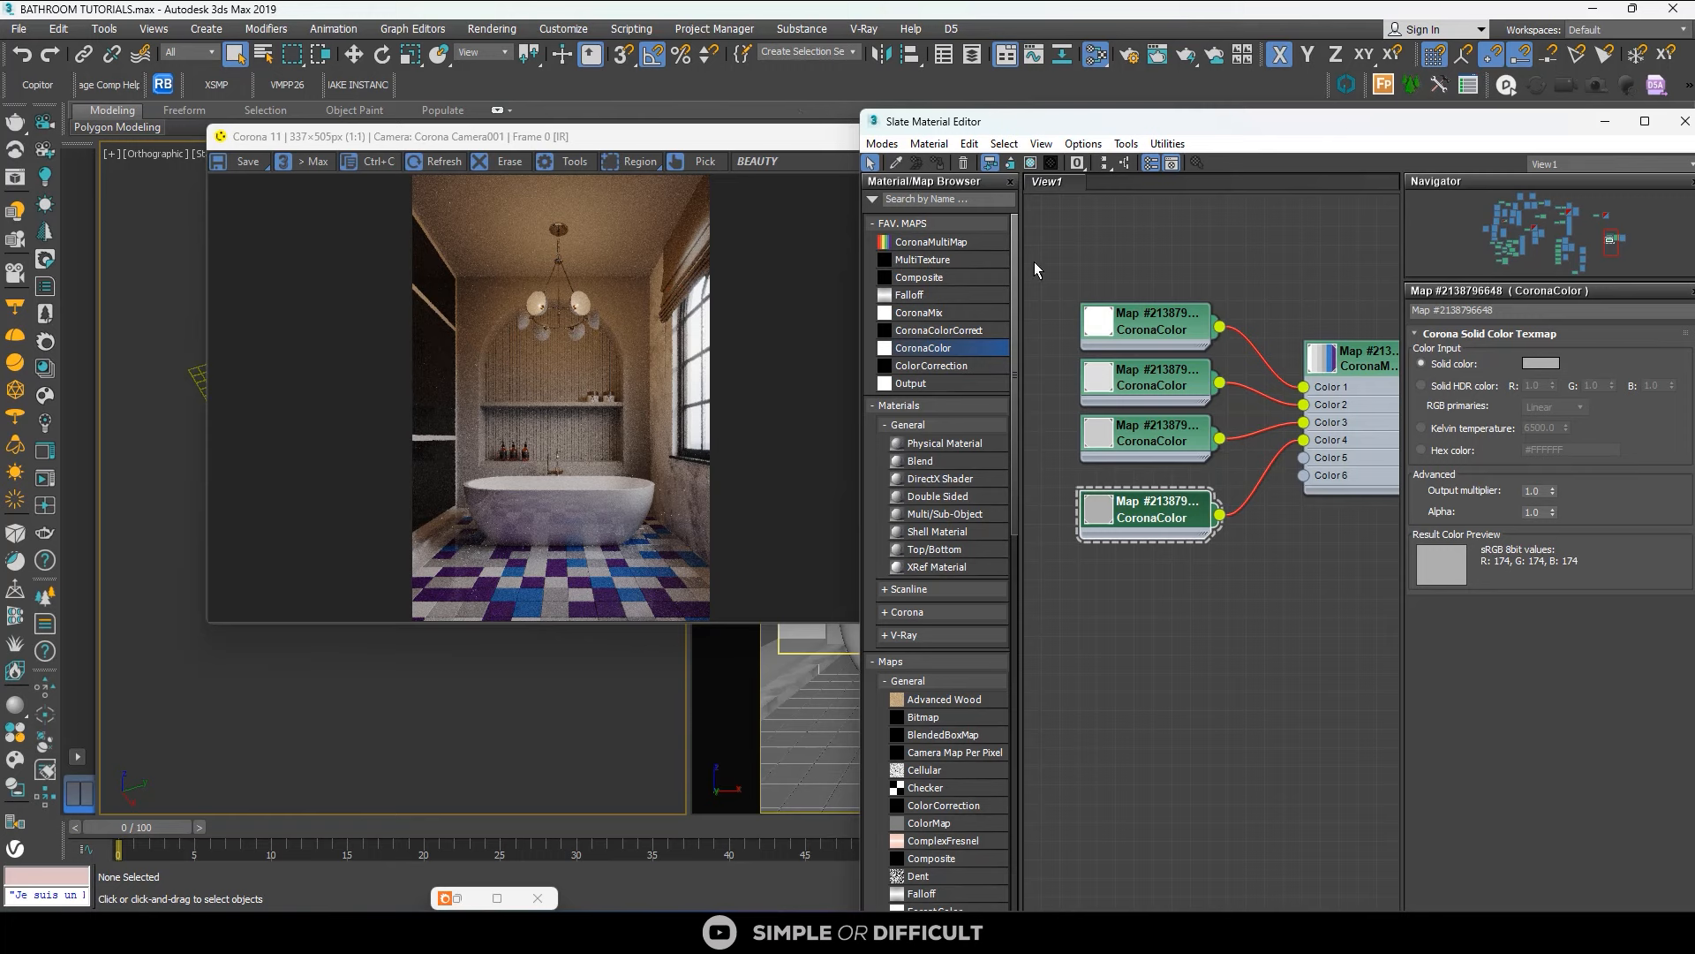
# Duplicate the Color 4 map, darken the copy's solid color to sRGB 161 and connect it to the CoronaMultiMap's Color 5 input.
pyautogui.moveTo(1171, 508)
pyautogui.keyDown('shift'); pyautogui.mouseDown()
pyautogui.moveTo(1164, 570)
pyautogui.moveTo(1157, 501)
pyautogui.mouseUp(); pyautogui.keyUp('shift')
pyautogui.click(1157, 570)
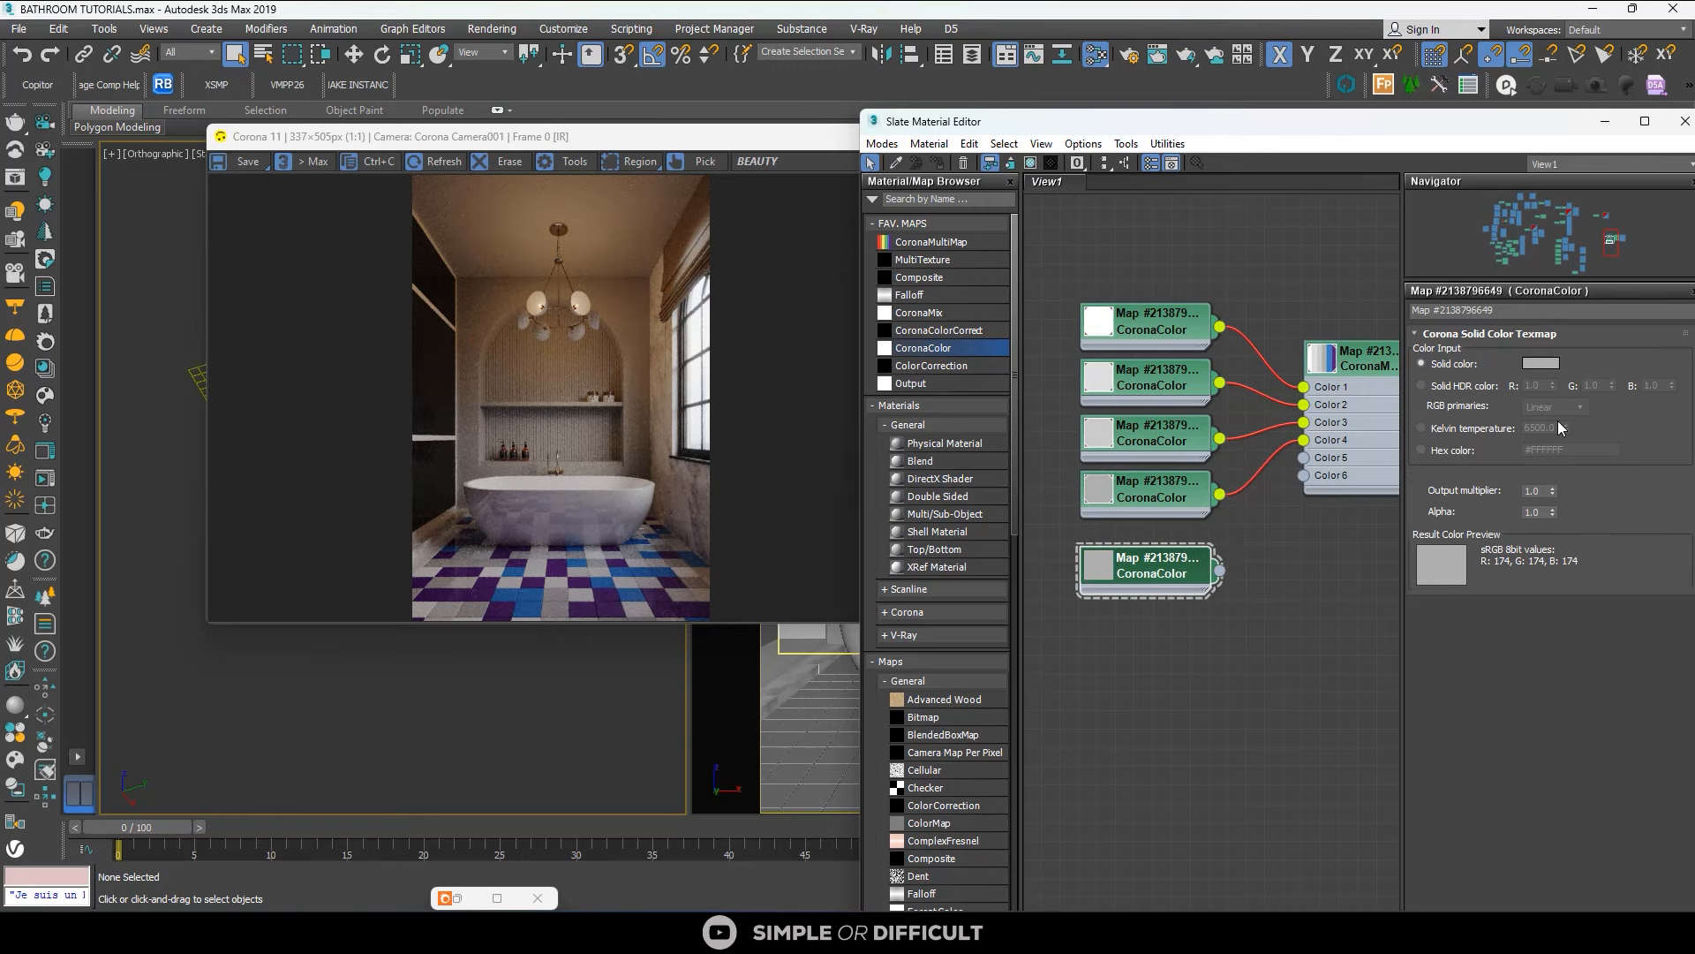
pyautogui.click(1541, 362)
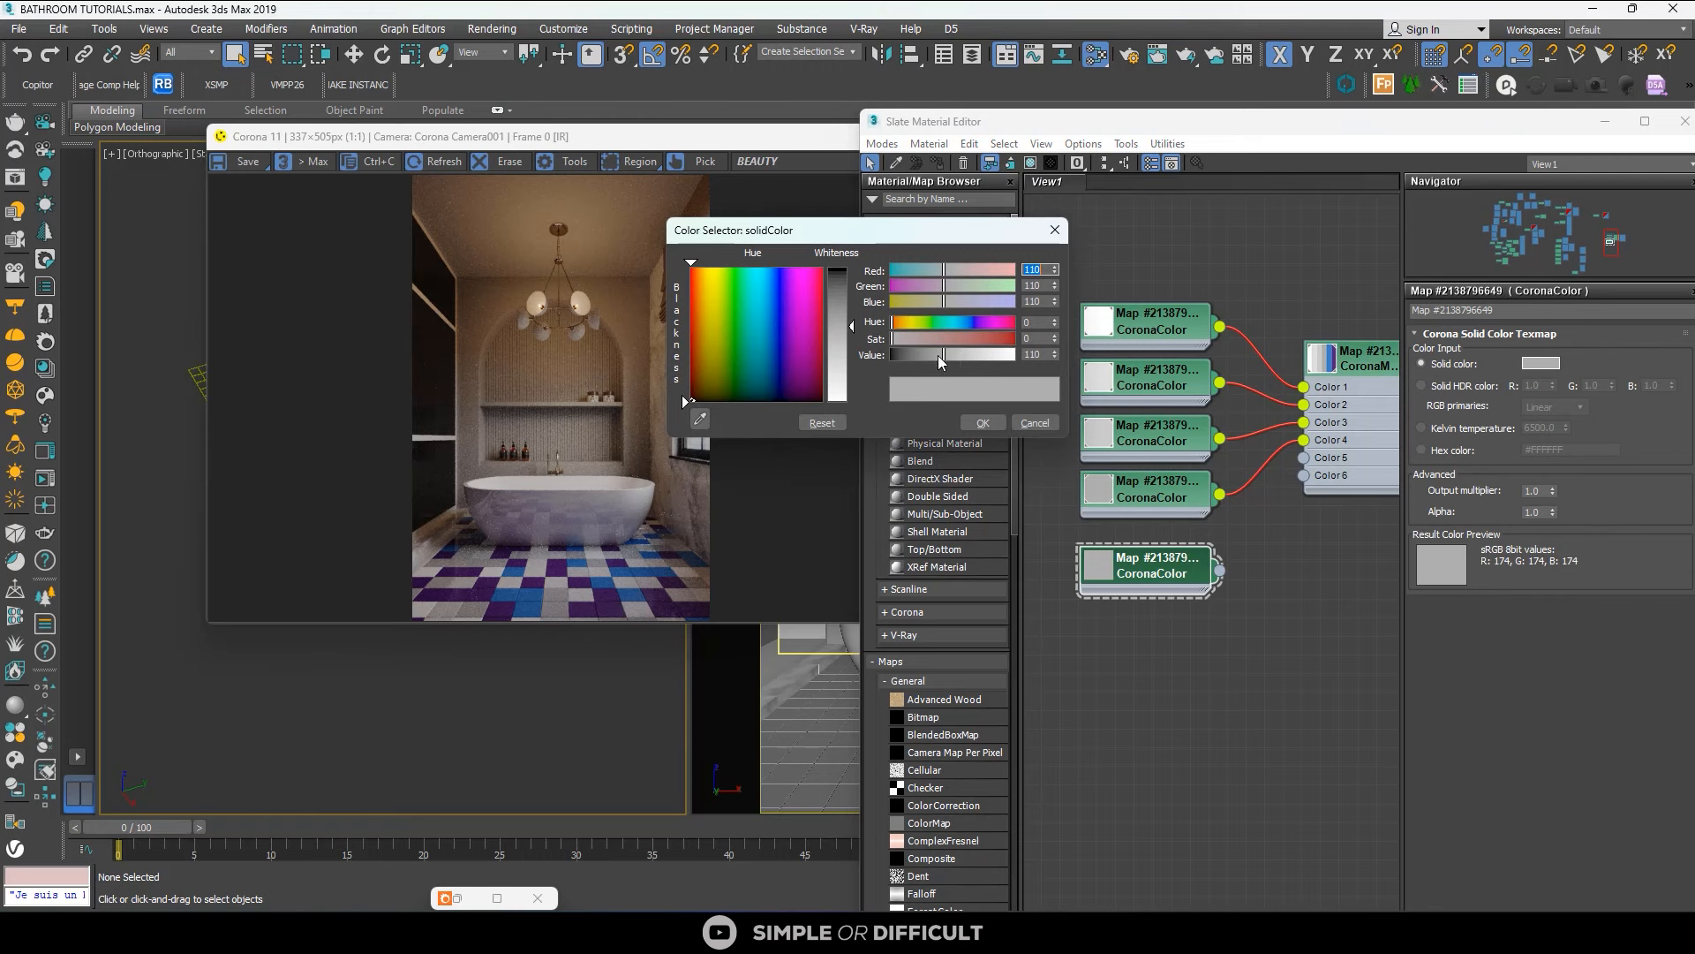
pyautogui.moveTo(937, 355); pyautogui.dragTo(935, 358)
pyautogui.click(983, 422)
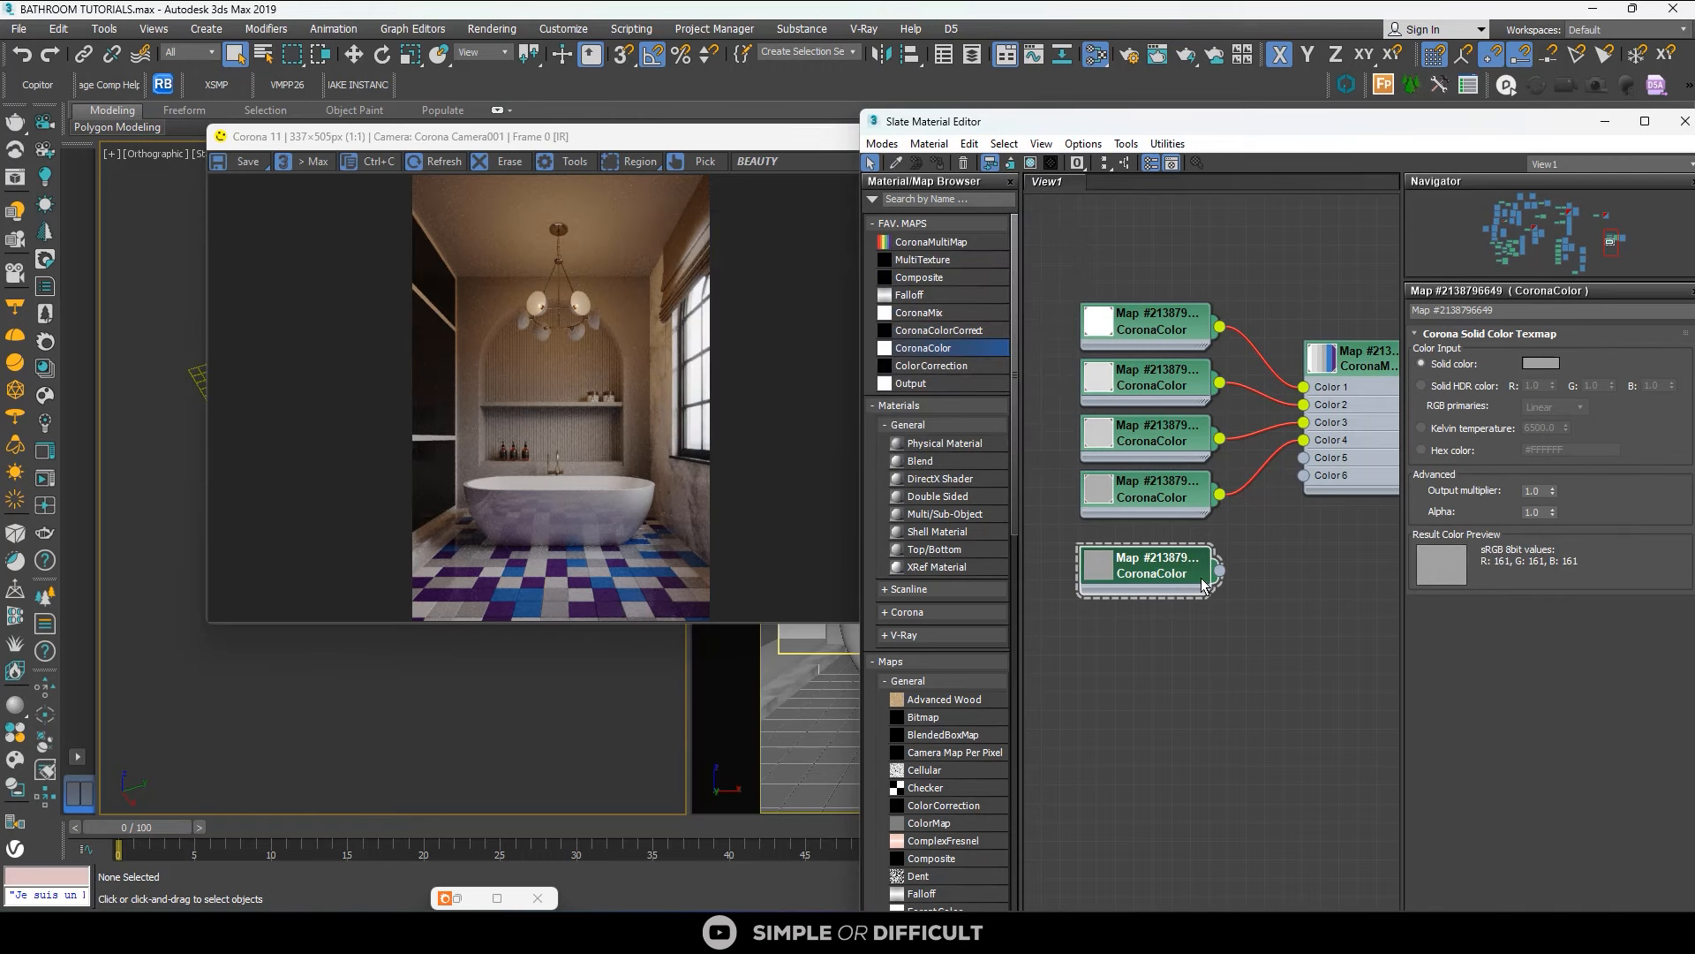
pyautogui.moveTo(1287, 465); pyautogui.dragTo(1304, 458)
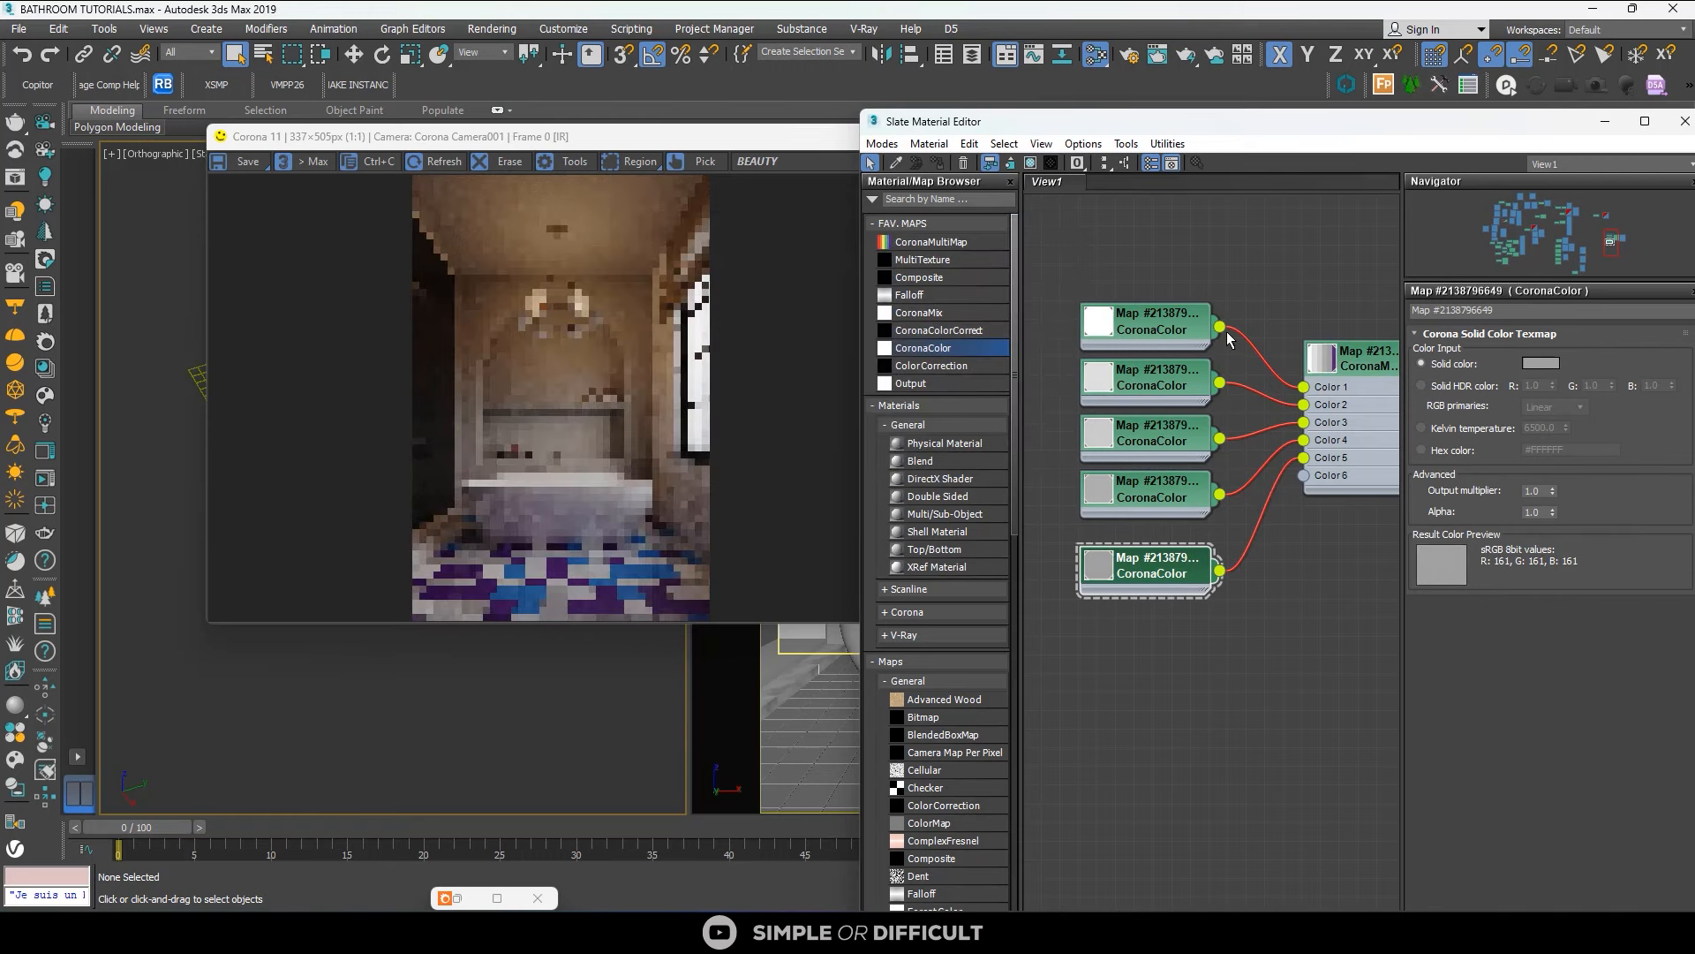
# Shift the five CoronaColor nodes upward into a tidy column beside the CoronaMultiMap.
pyautogui.moveTo(1155, 339); pyautogui.dragTo(1147, 313)
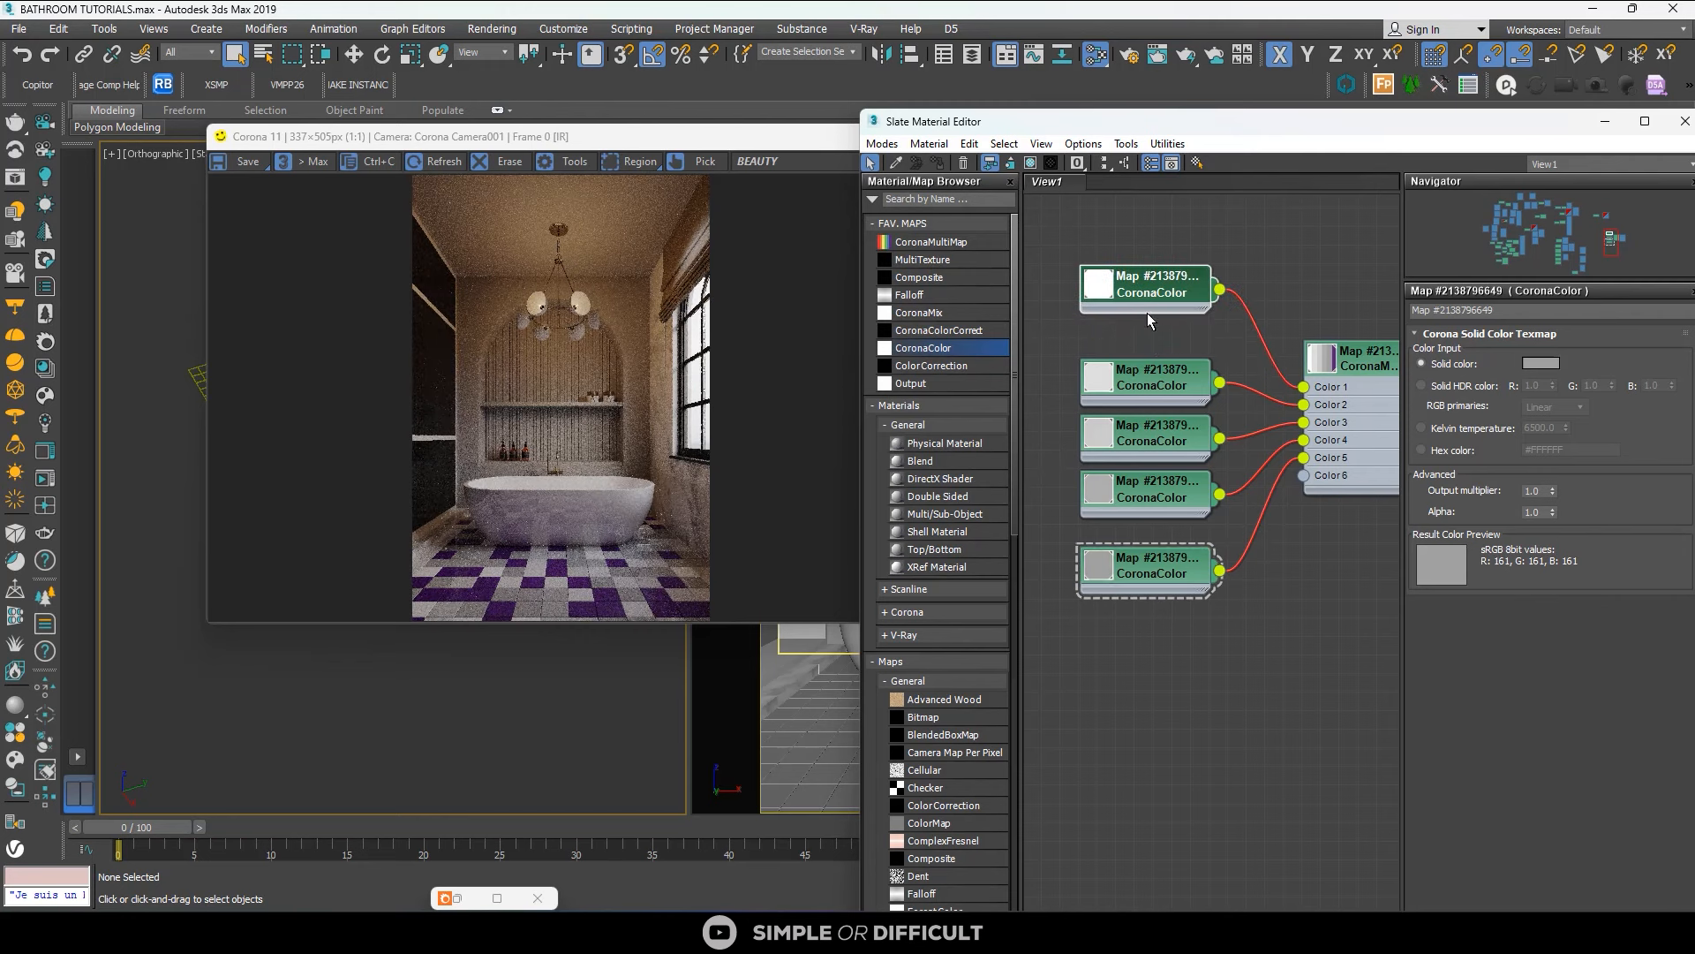
pyautogui.moveTo(1151, 394)
pyautogui.mouseDown()
pyautogui.moveTo(1151, 355)
pyautogui.moveTo(1139, 392)
pyautogui.mouseUp()
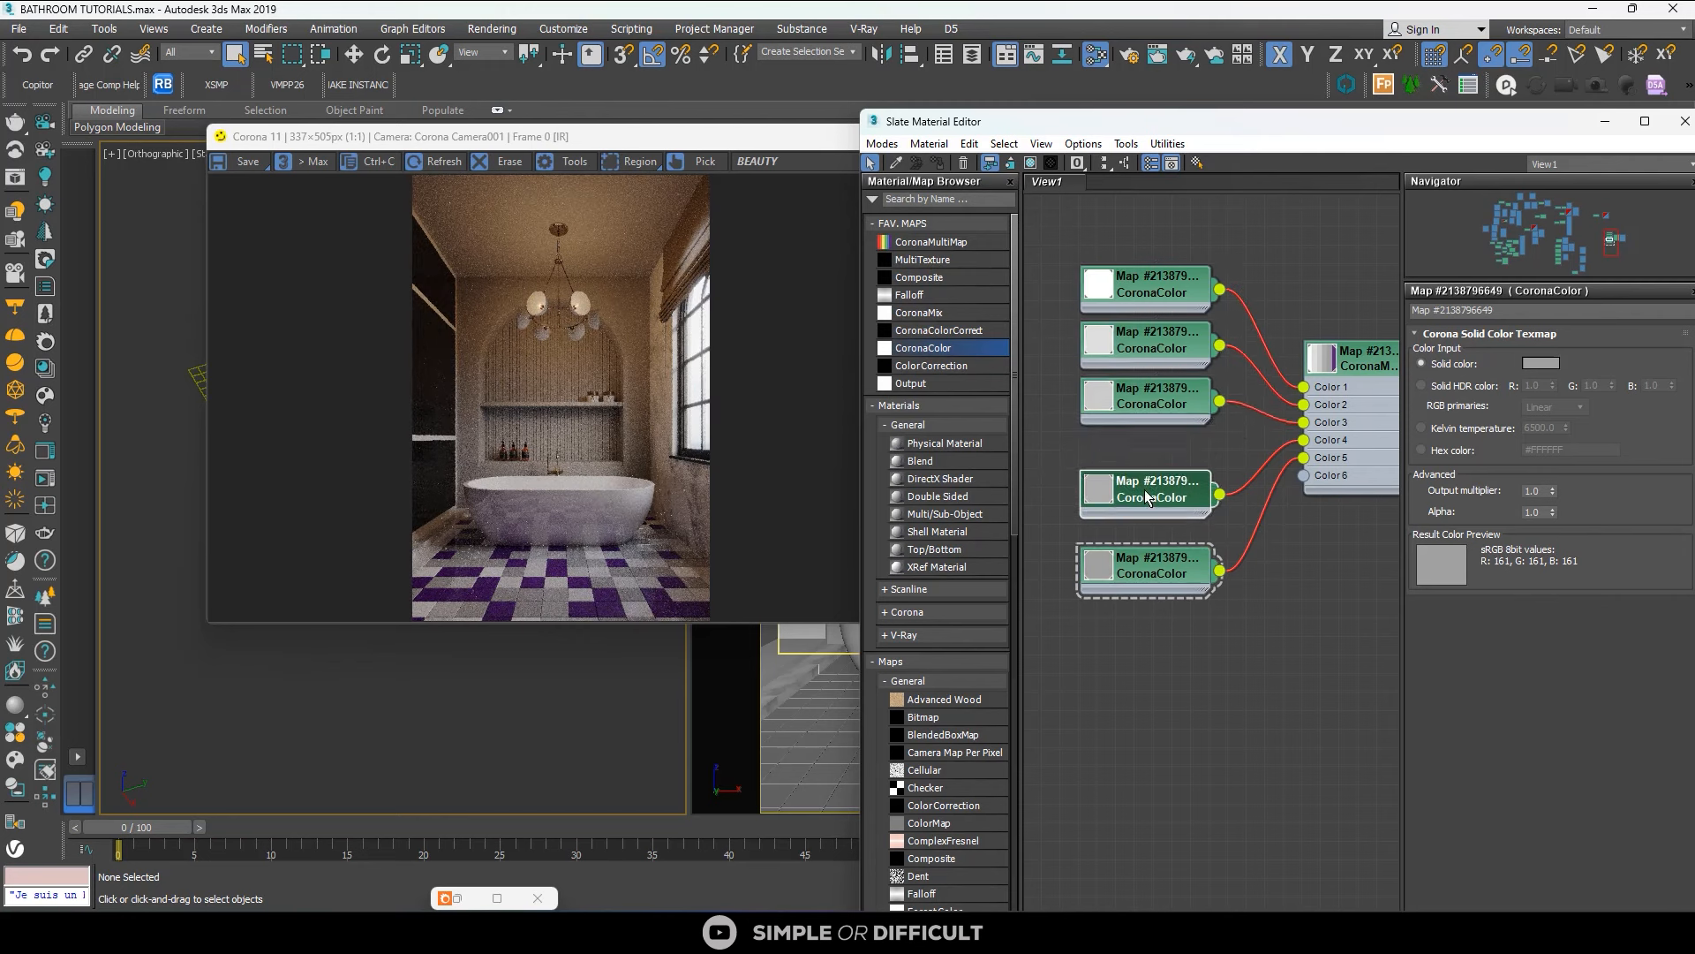
pyautogui.moveTo(1147, 488); pyautogui.dragTo(1148, 451)
pyautogui.moveTo(1151, 564); pyautogui.dragTo(1142, 524)
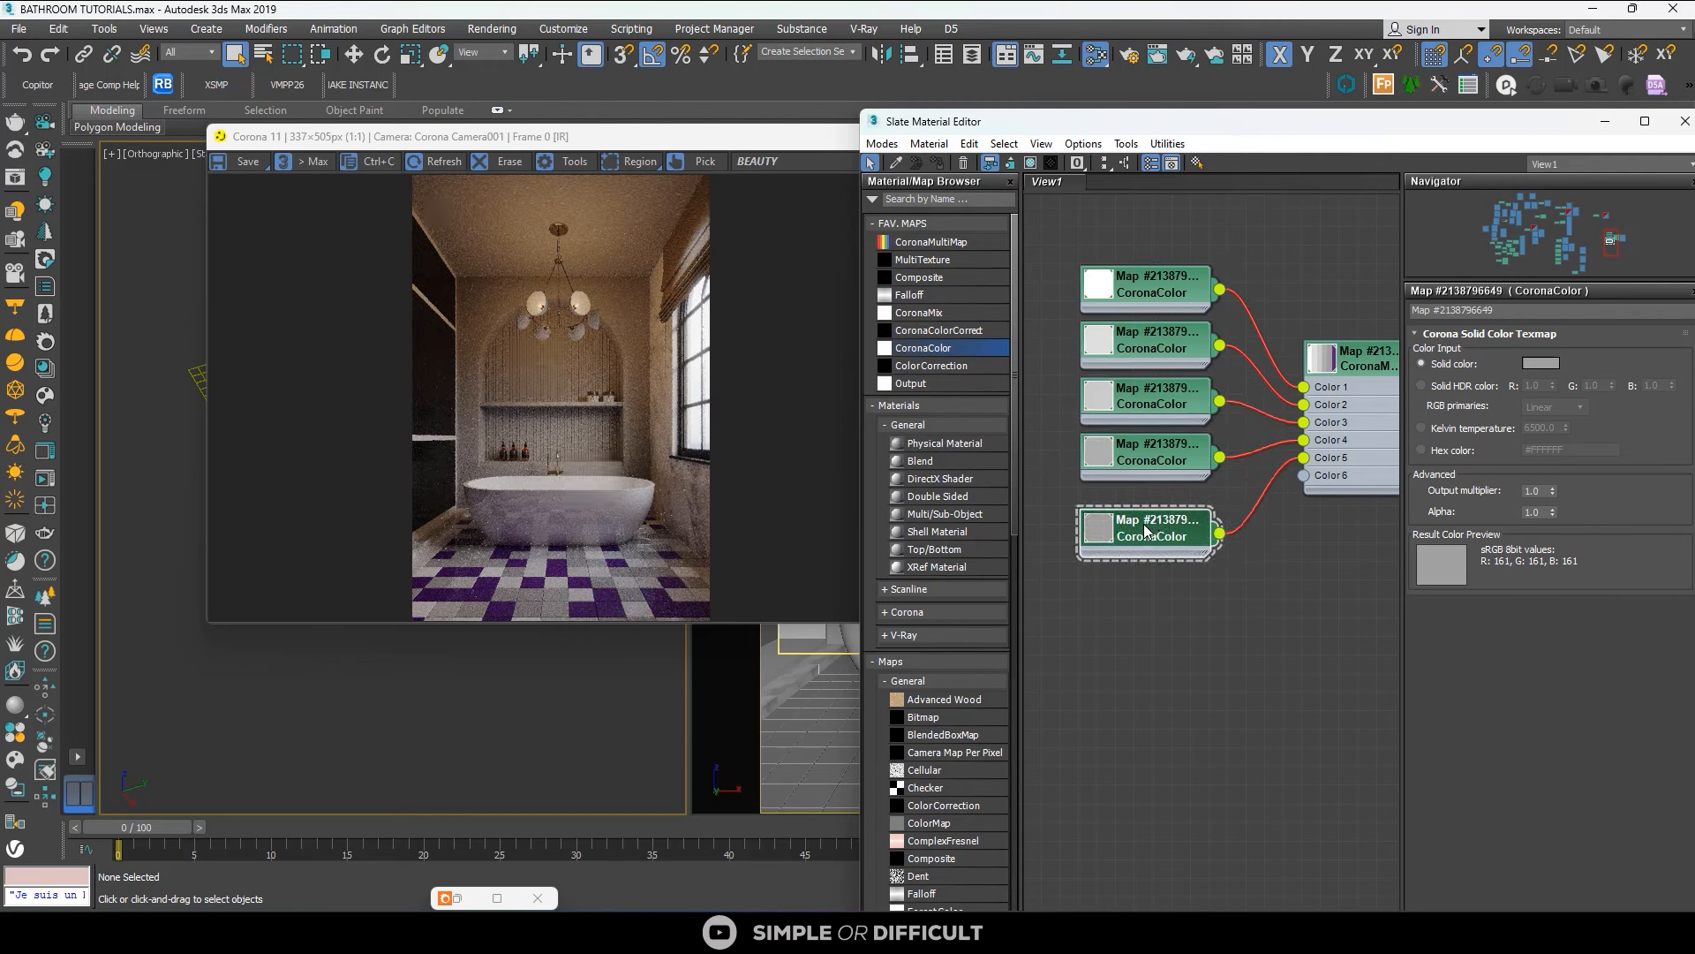
pyautogui.scroll(-2, 1121, 428)
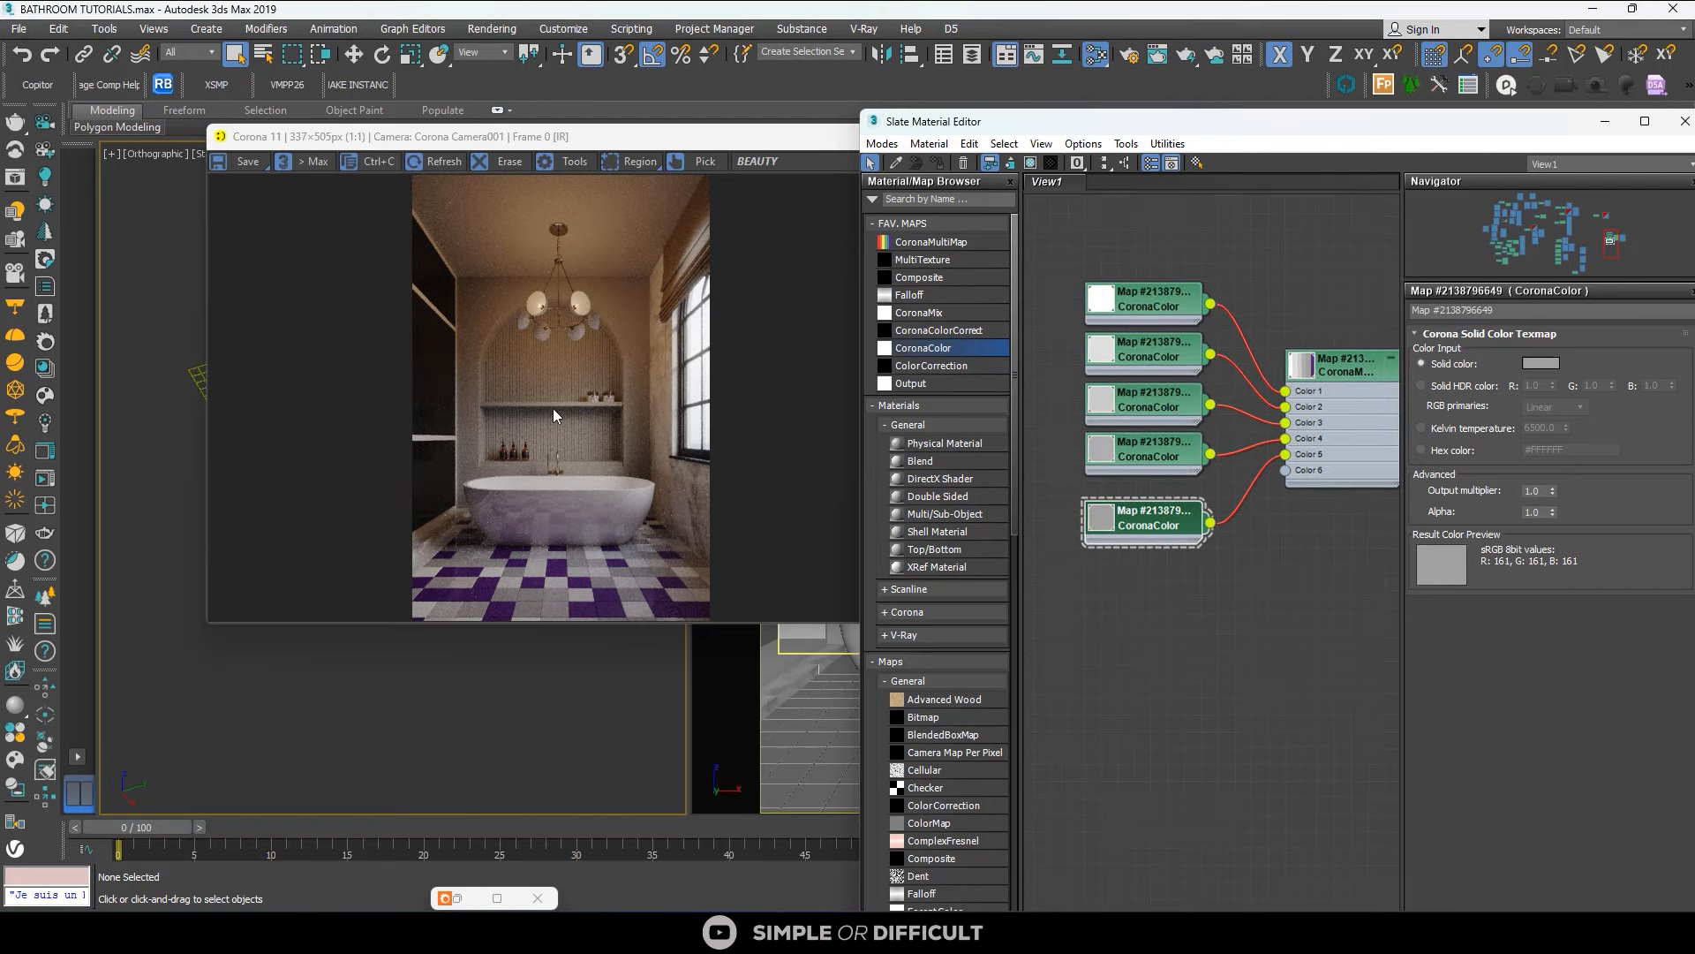
# Examine the grey and purple floor tiles up close in the enlarged interactive render.
pyautogui.doubleClick(781, 134)
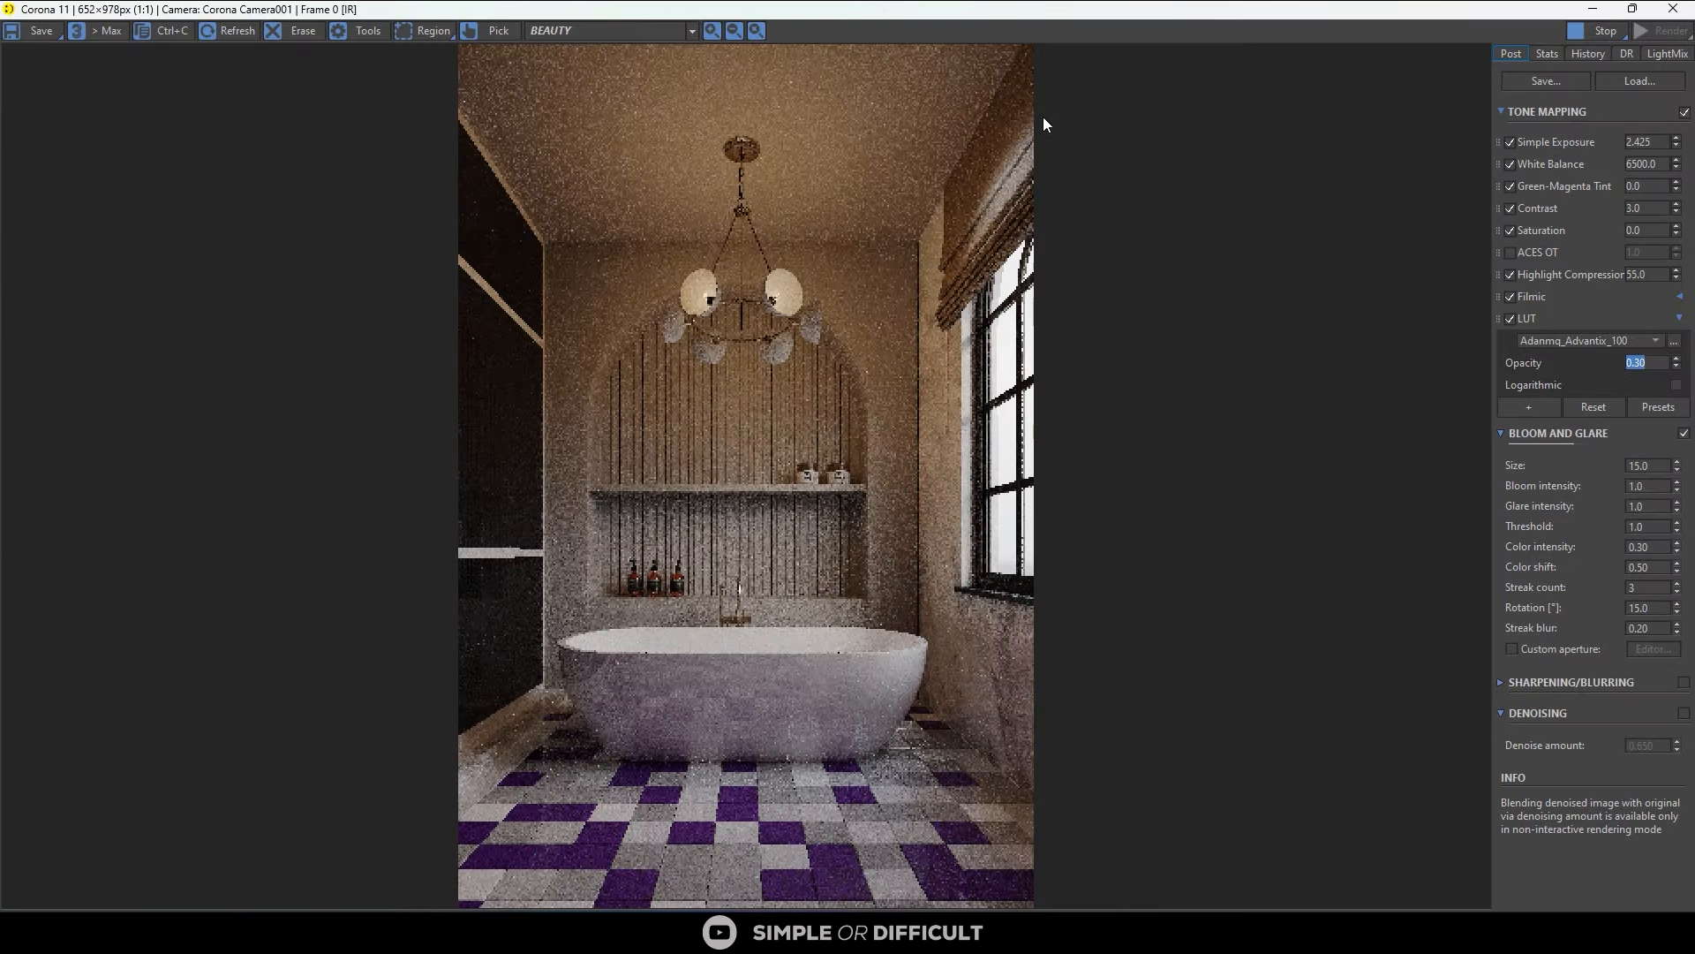
pyautogui.scroll(3, 706, 818)
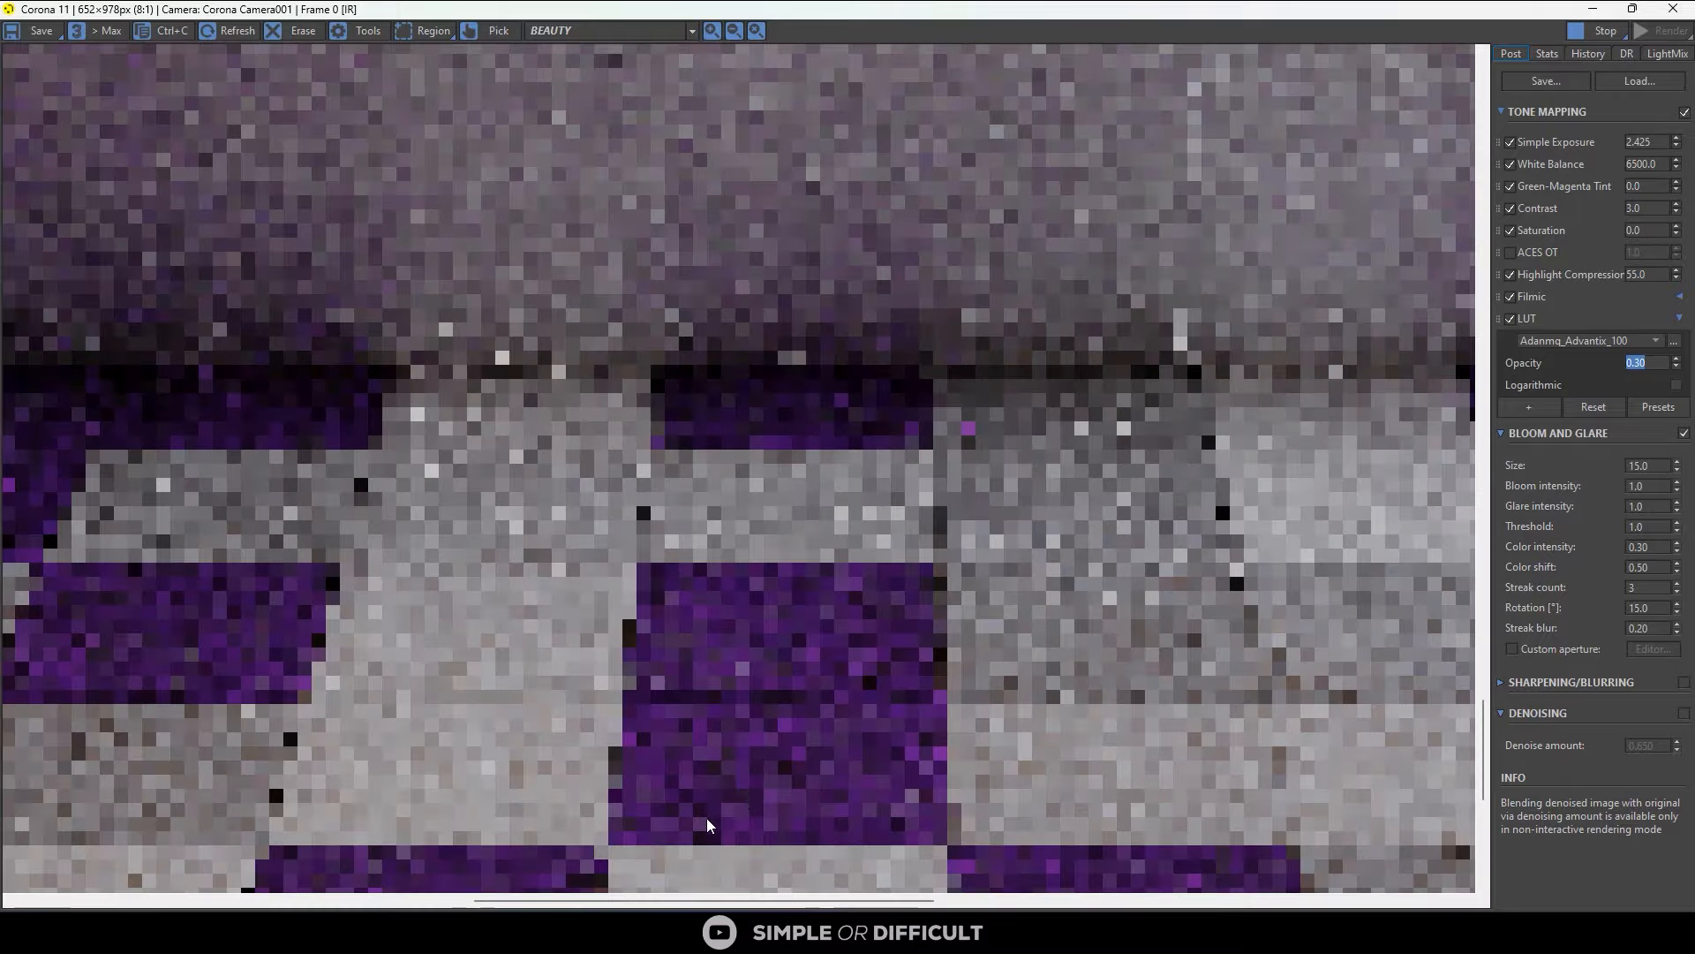
pyautogui.moveTo(770, 760); pyautogui.dragTo(852, 496, button='middle')
pyautogui.scroll(-2, 853, 494)
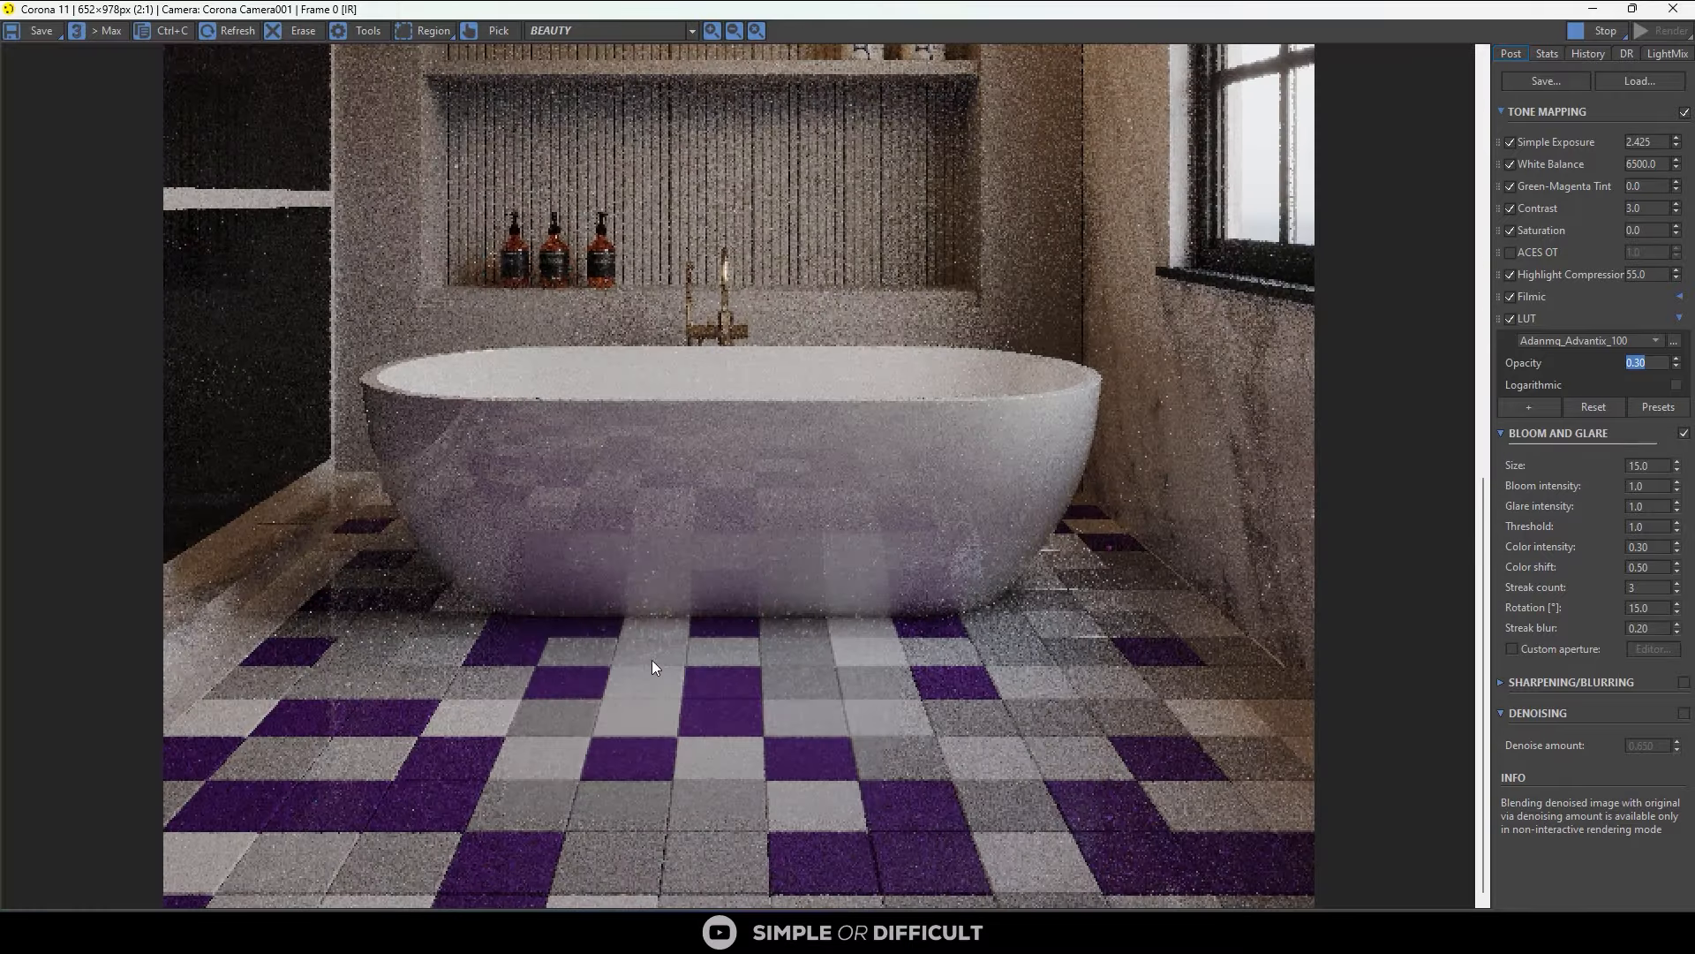
pyautogui.scroll(1, 521, 715)
pyautogui.scroll(-2, 529, 706)
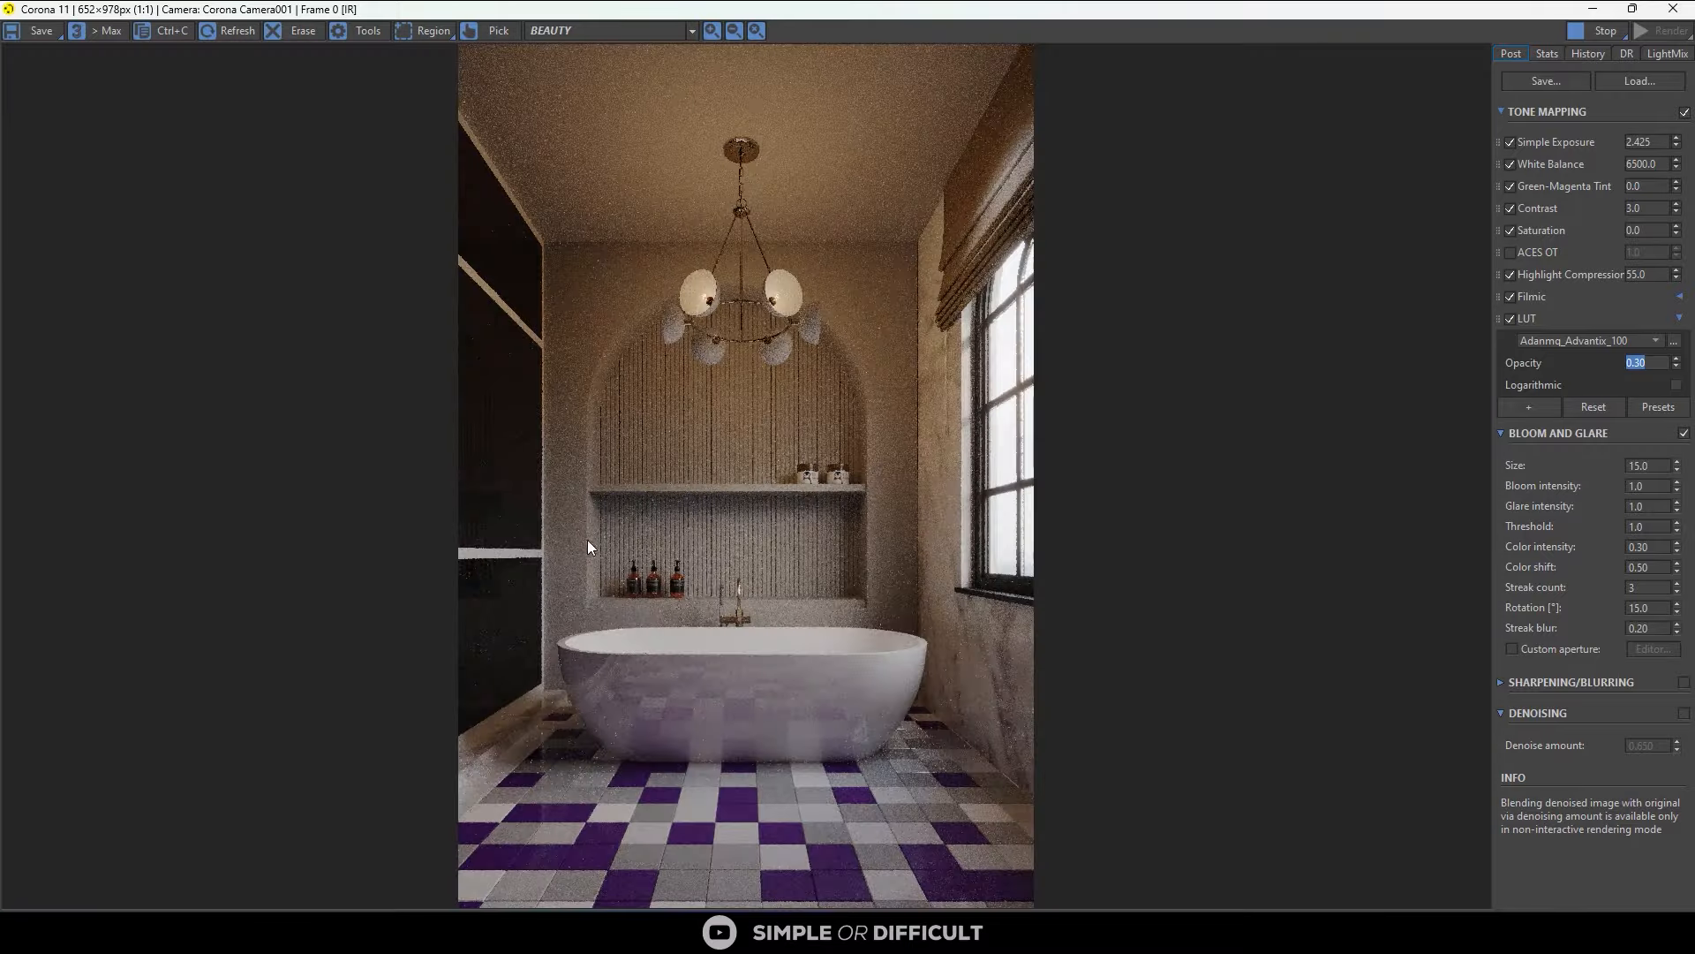
pyautogui.doubleClick(1175, 16)
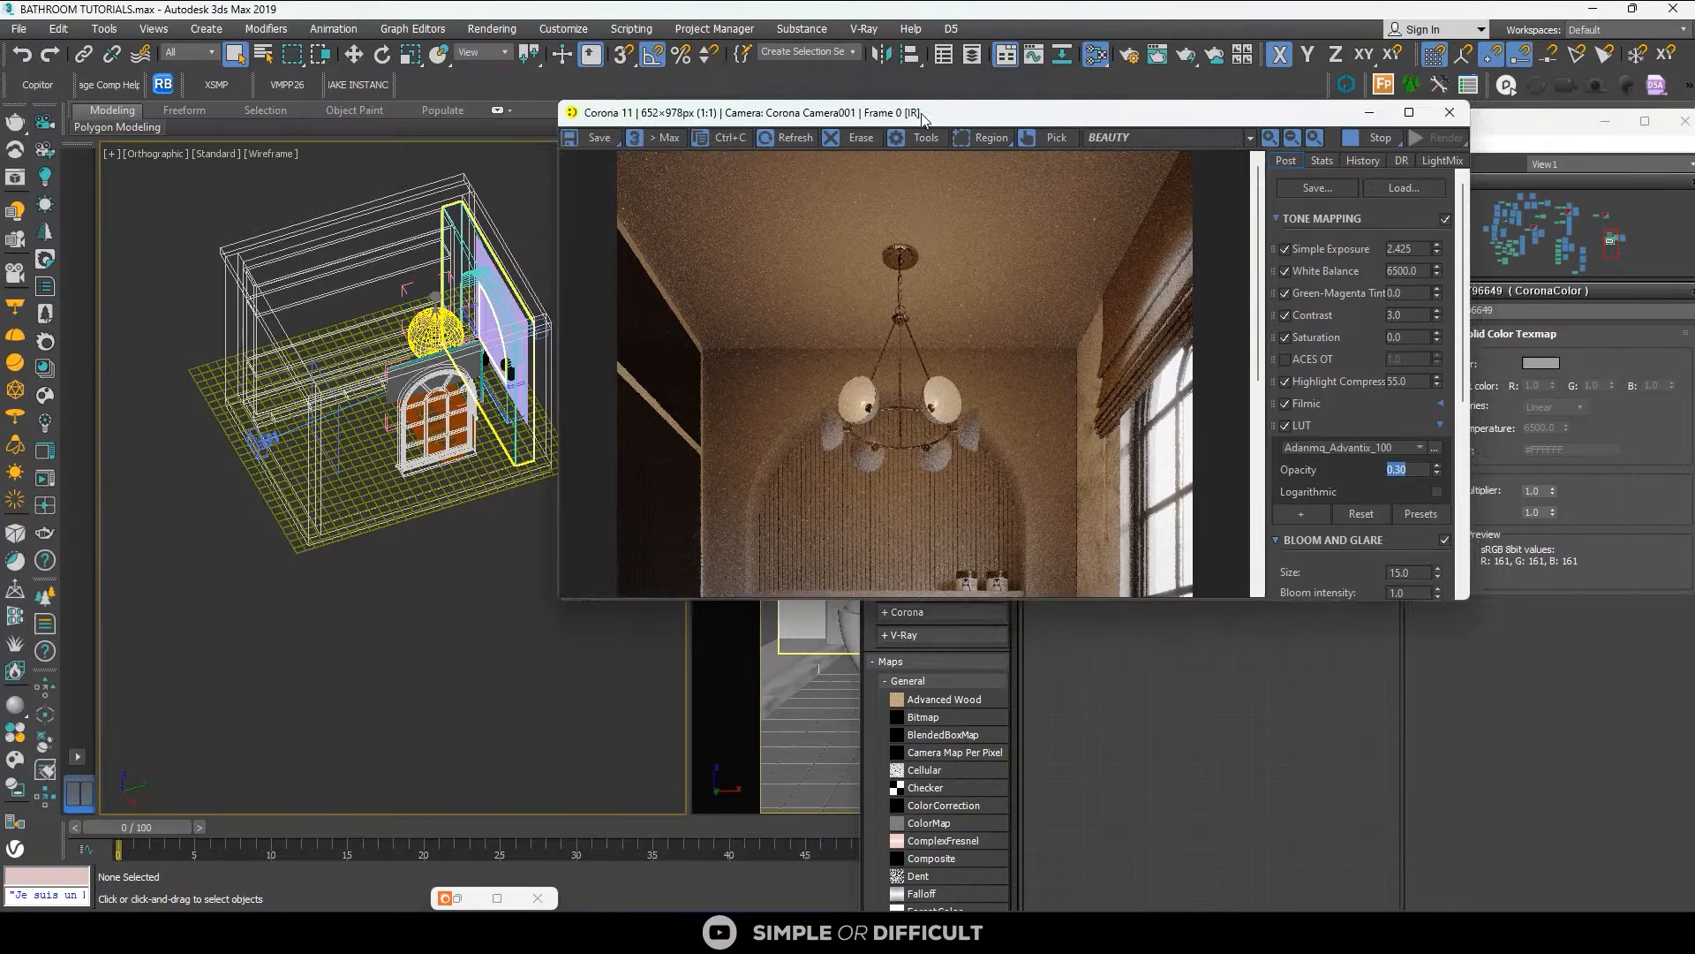
# Duplicate the Color 5 map, darken the copy's solid color to sRGB 149 and connect it to the CoronaMultiMap's Color 6 input.
pyautogui.moveTo(1210, 453); pyautogui.dragTo(1286, 470)
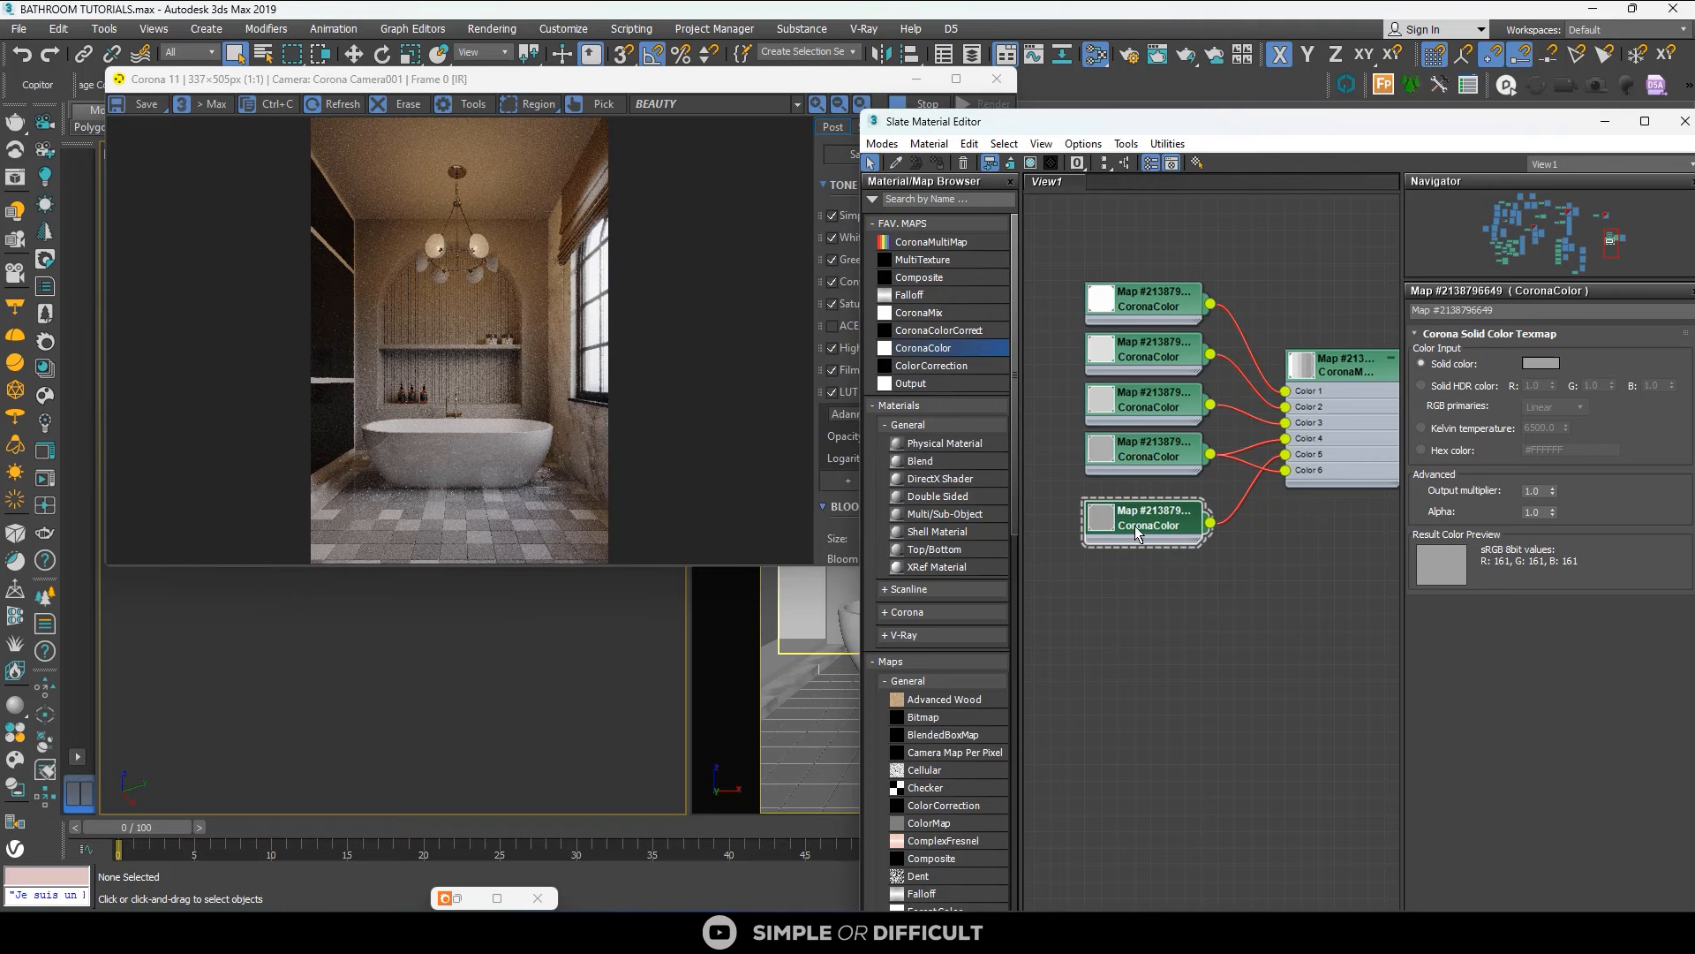
pyautogui.keyDown('shift'); pyautogui.moveTo(1148, 526); pyautogui.dragTo(1146, 593); pyautogui.keyUp('shift')
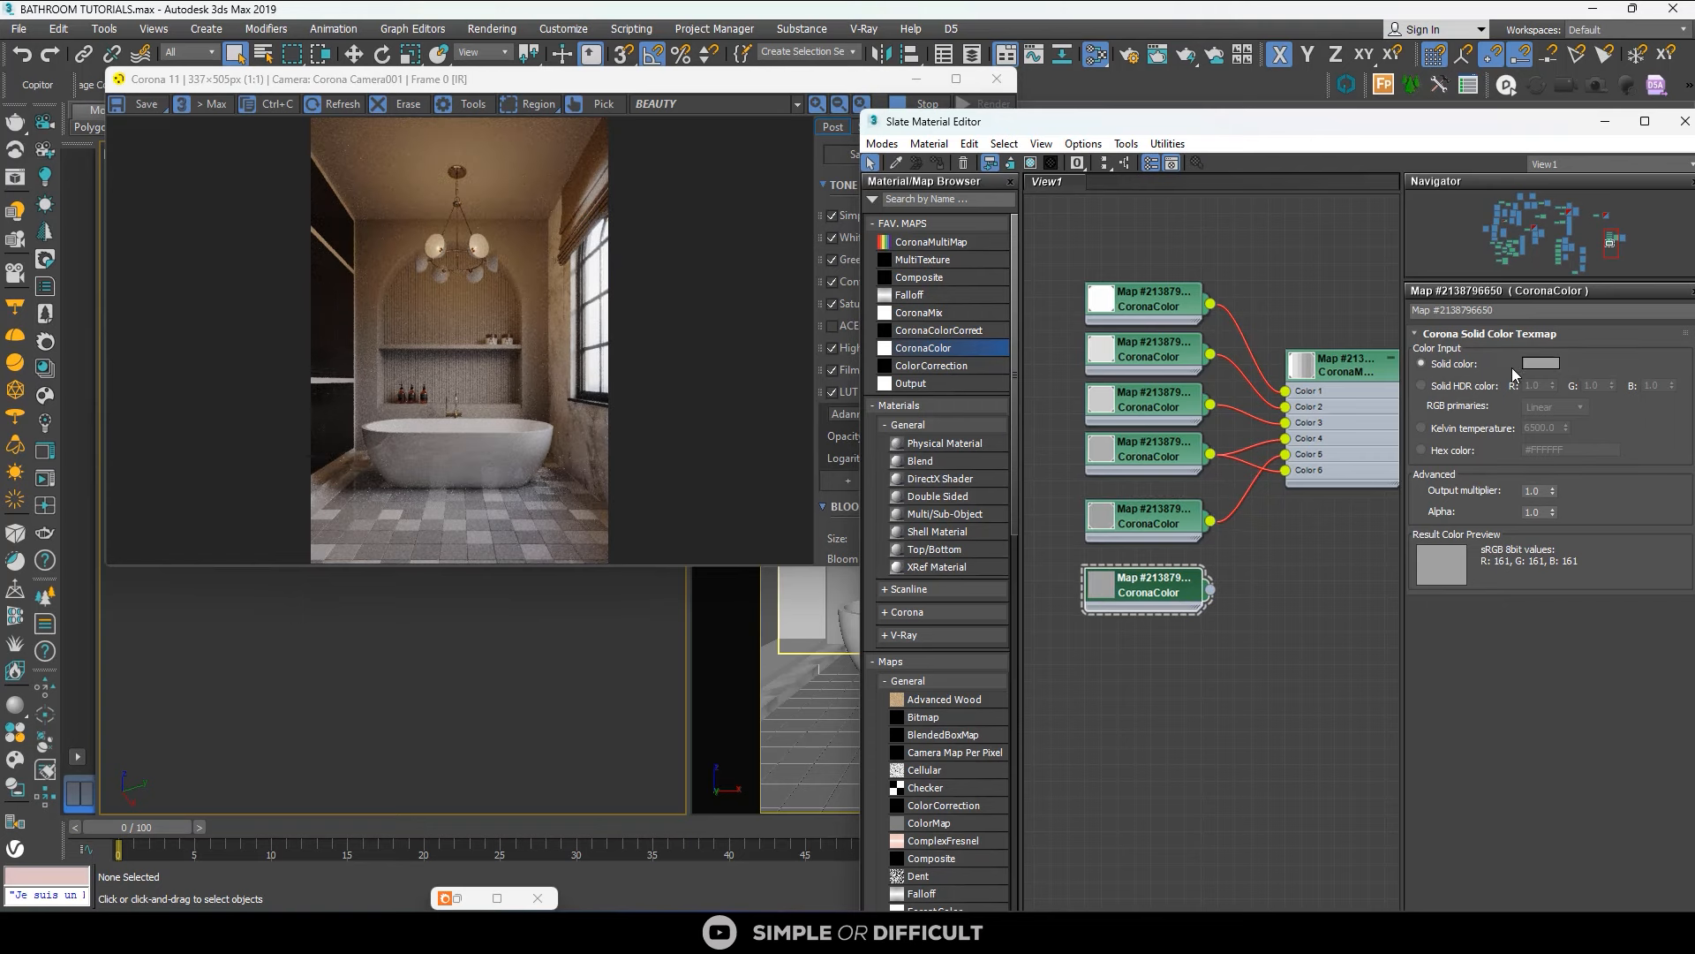
pyautogui.click(1536, 364)
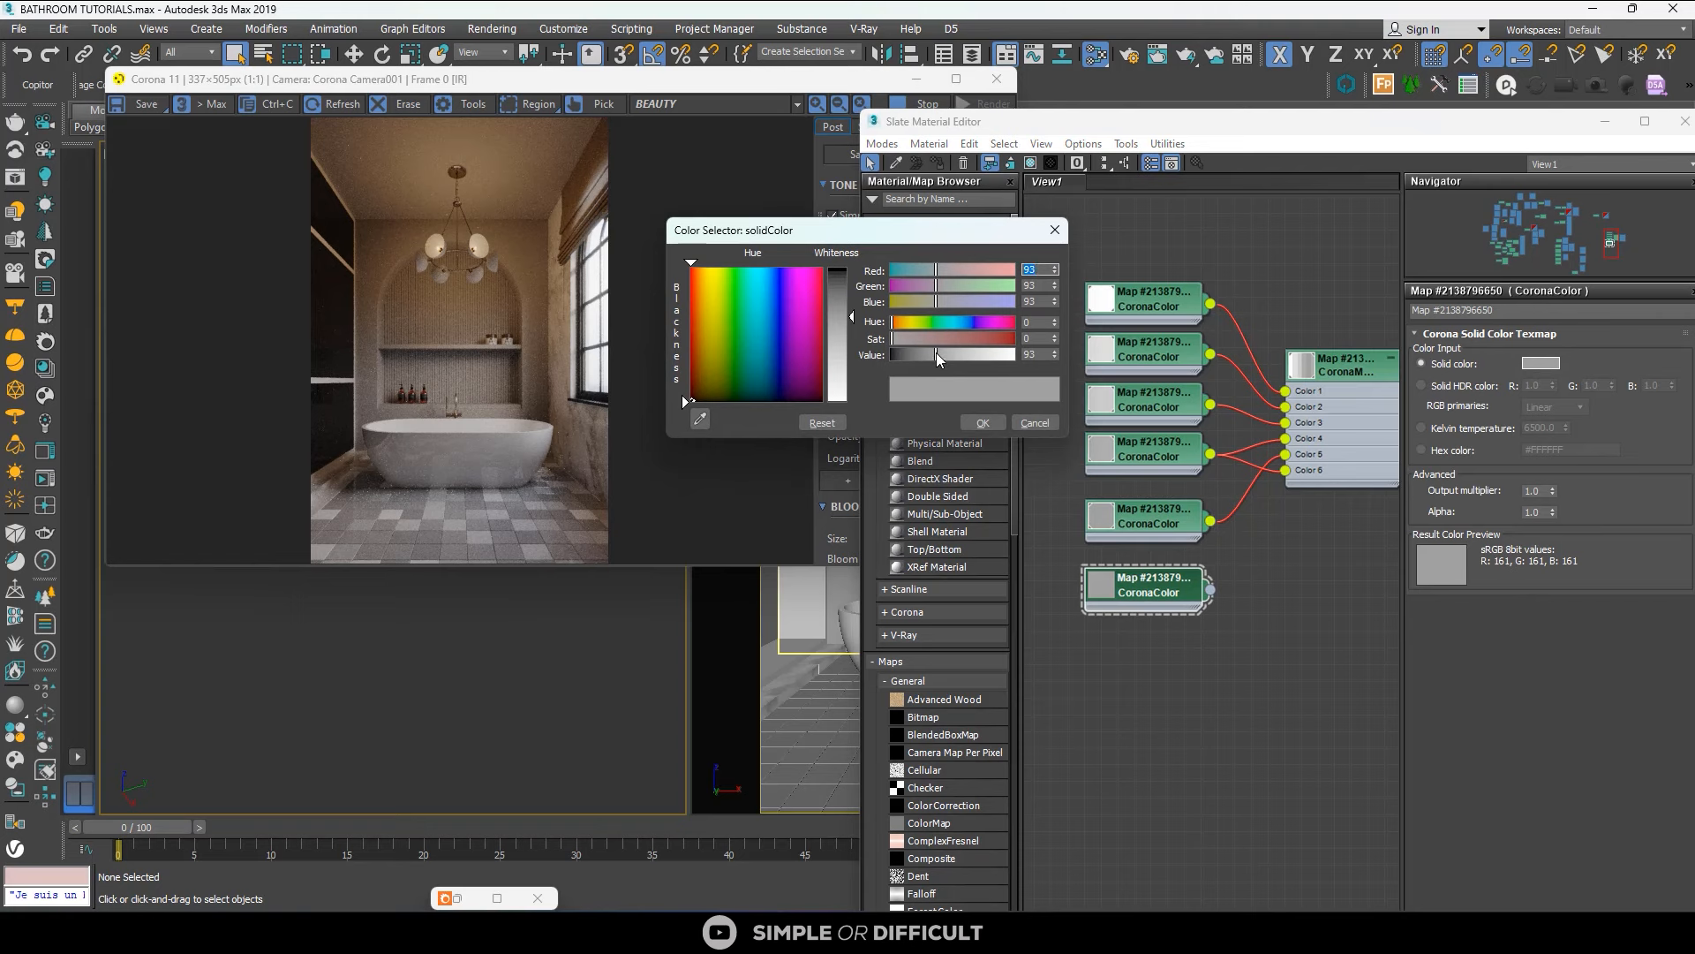
pyautogui.moveTo(936, 352); pyautogui.dragTo(929, 352)
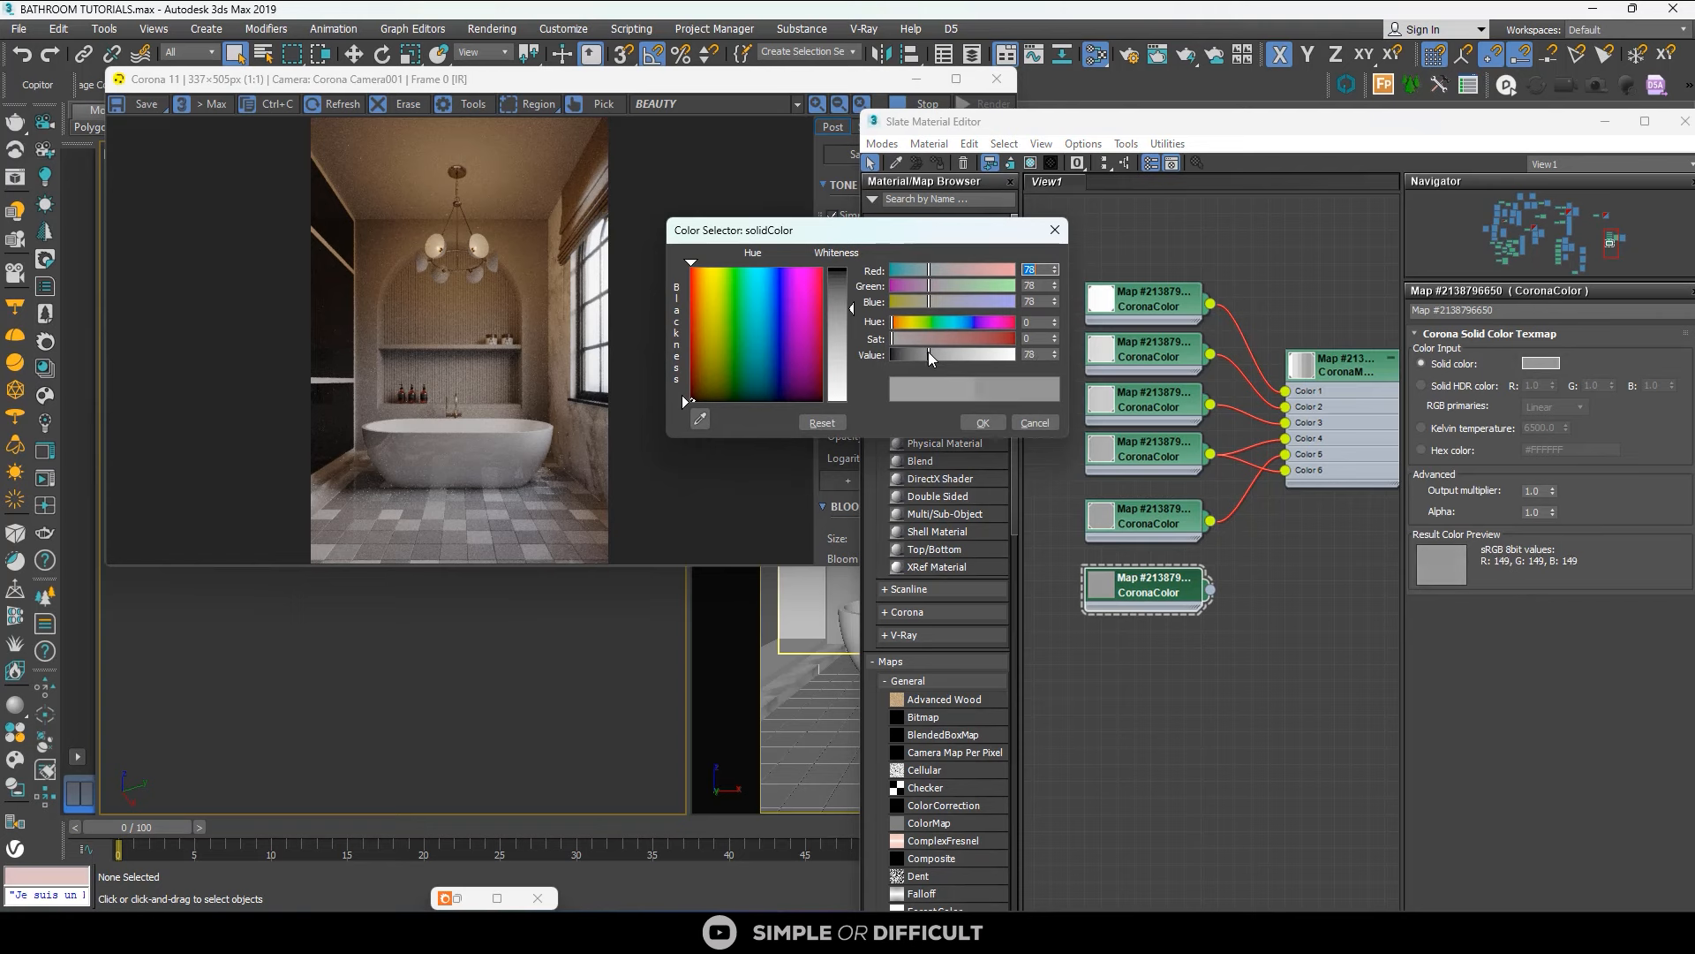
pyautogui.click(983, 423)
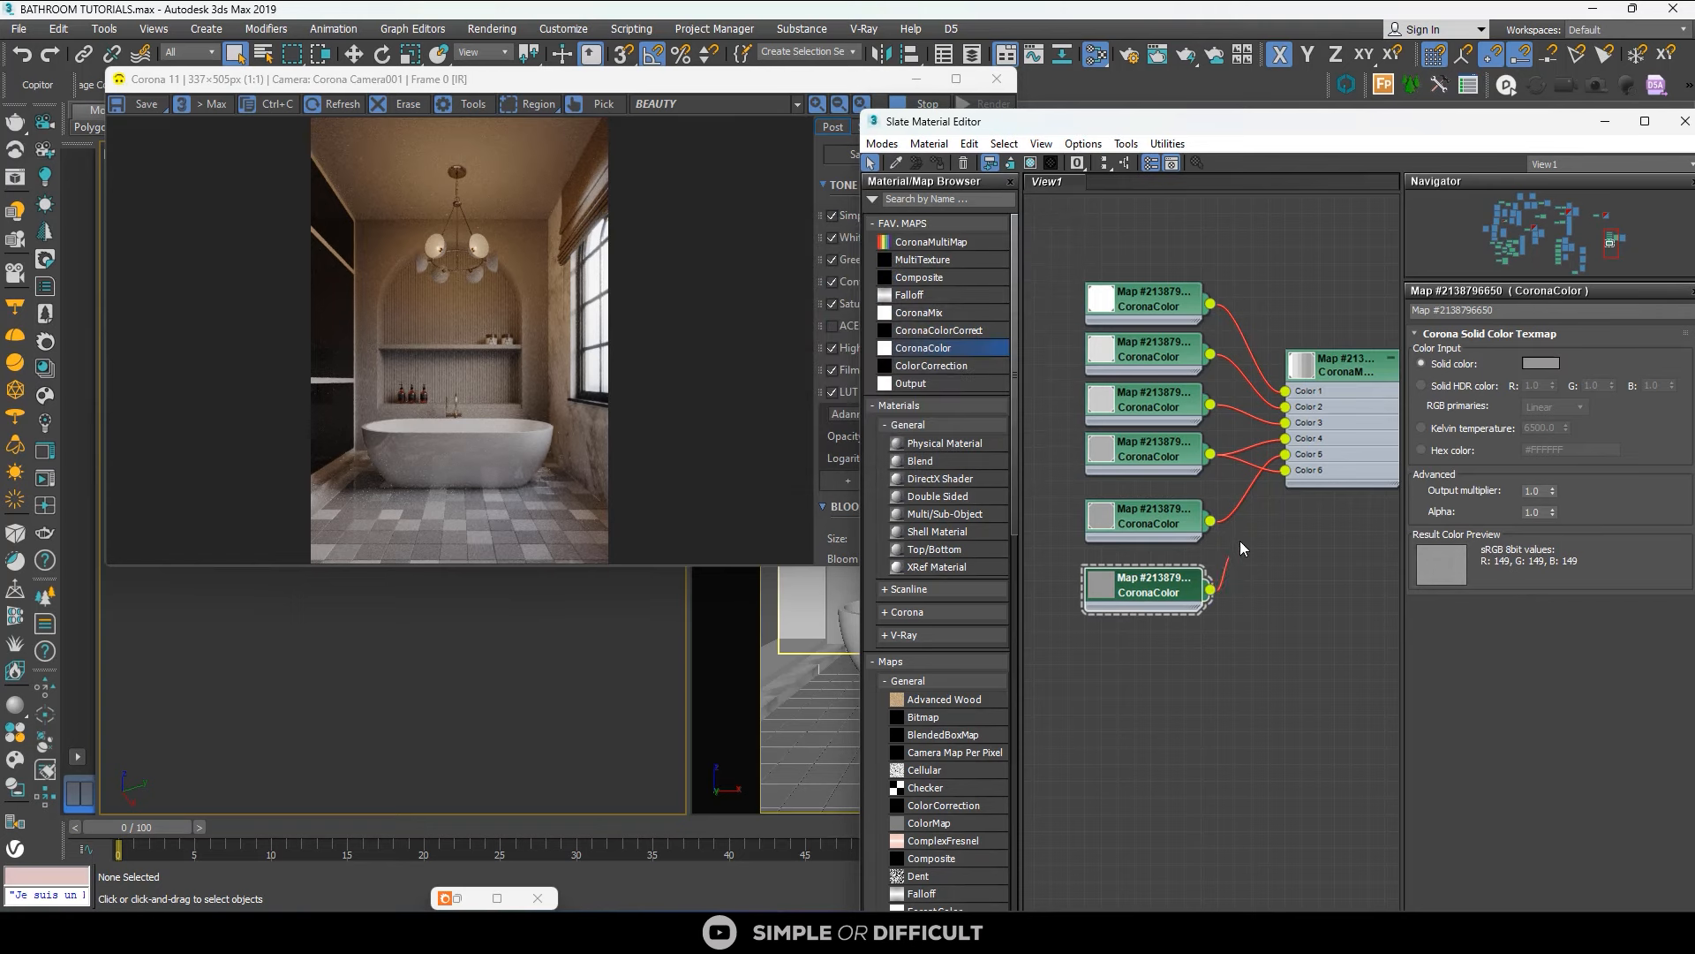
pyautogui.moveTo(1285, 472); pyautogui.dragTo(1286, 471)
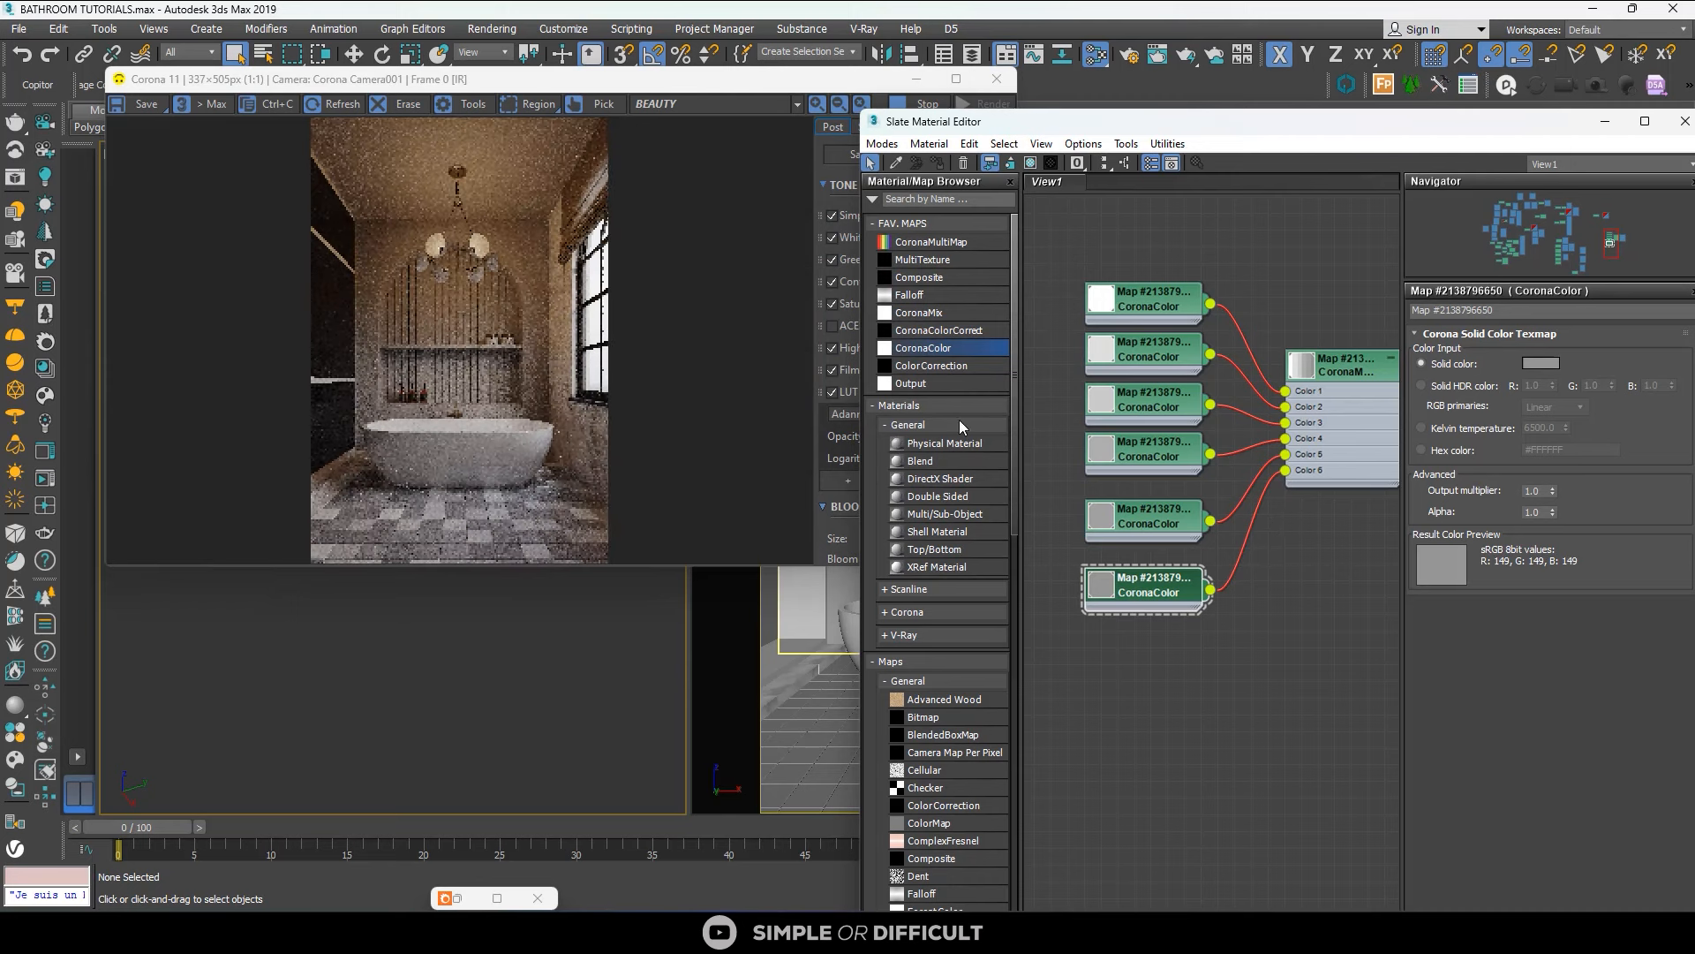
# Examine the all-grey floor tile pattern in the maximized interactive render.
pyautogui.click(839, 124)
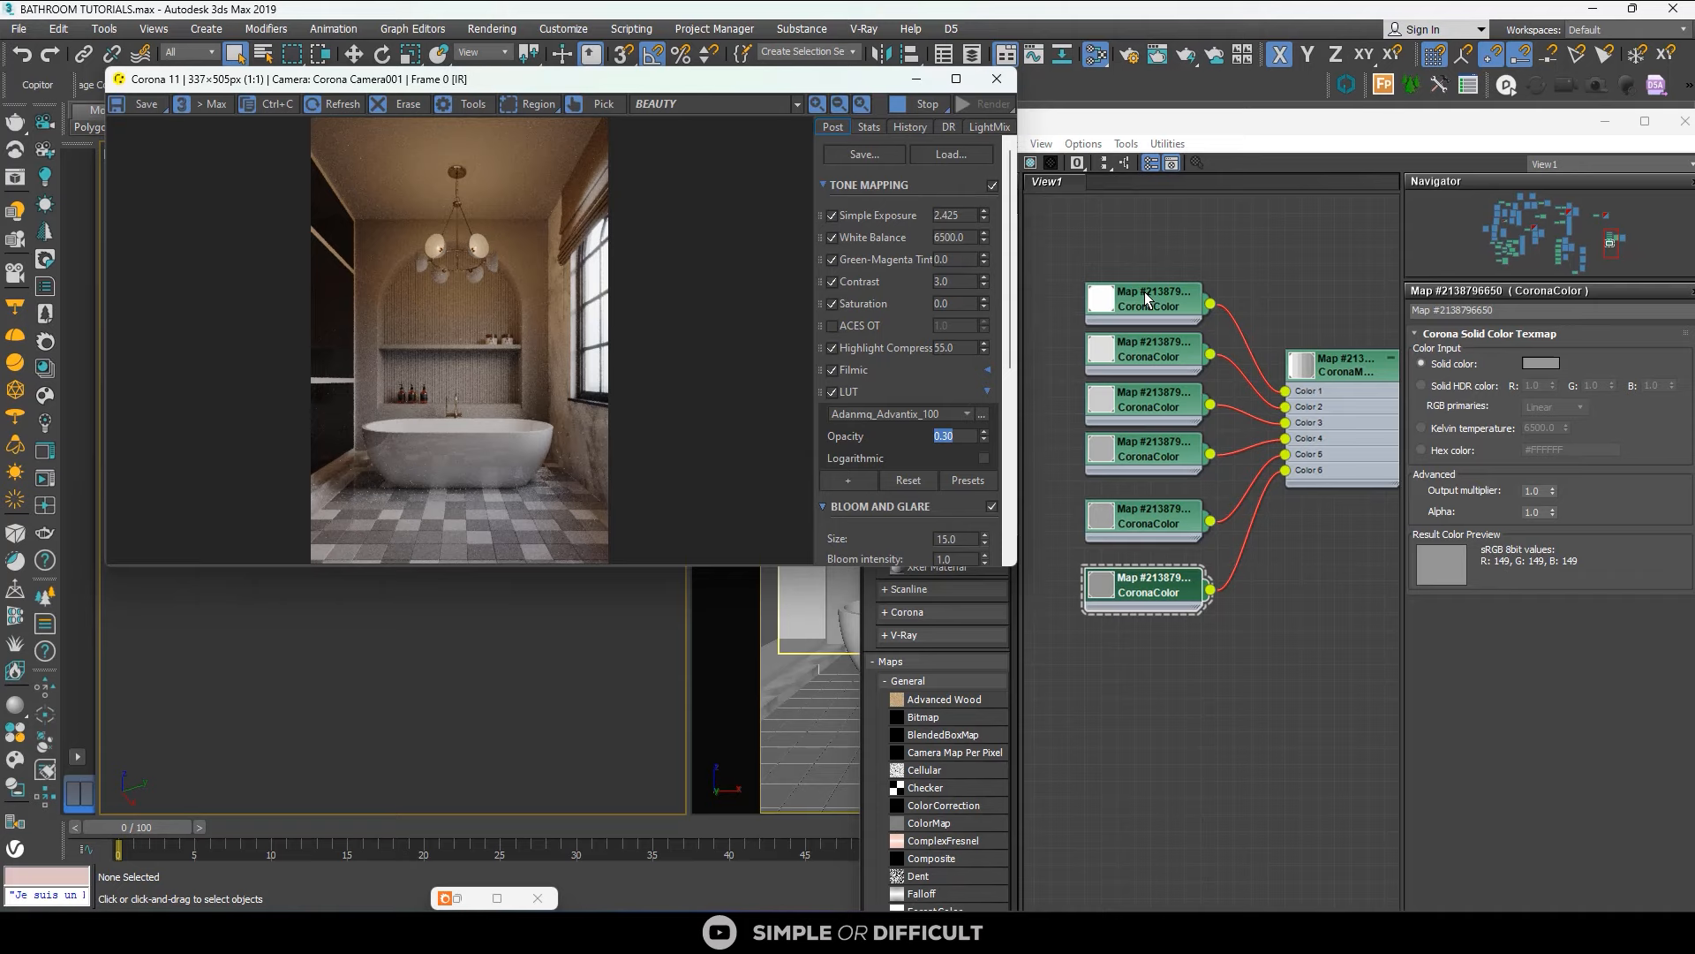
pyautogui.click(958, 80)
pyautogui.scroll(2, 860, 643)
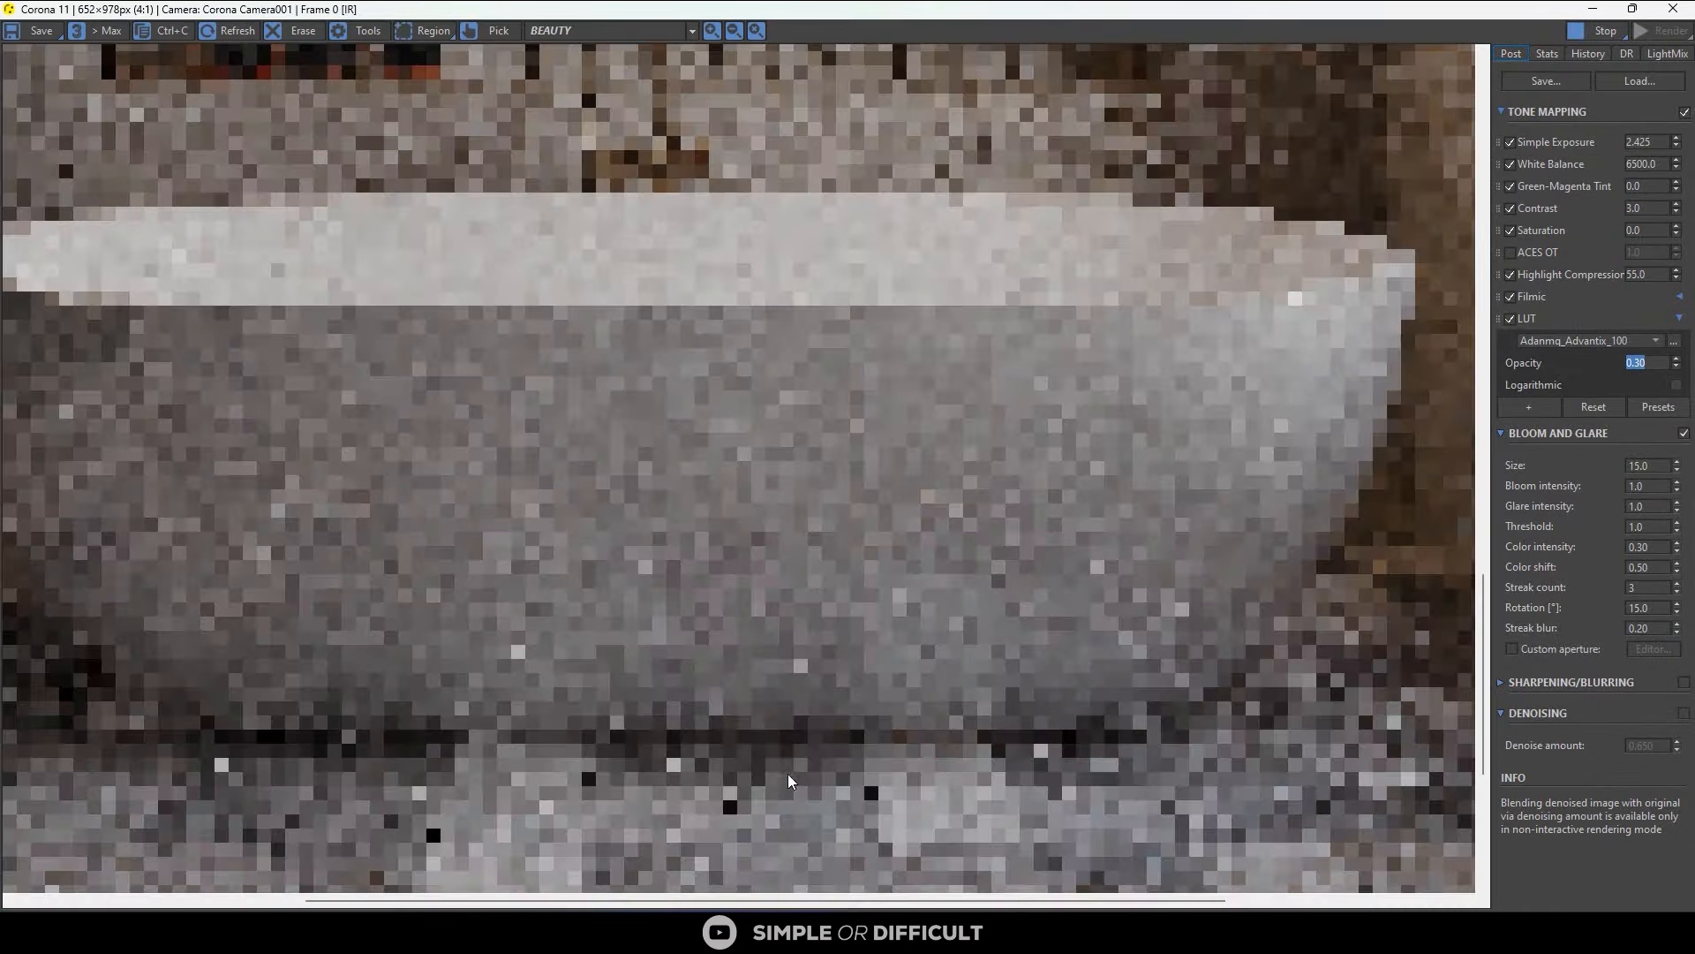
pyautogui.scroll(-2, 788, 774)
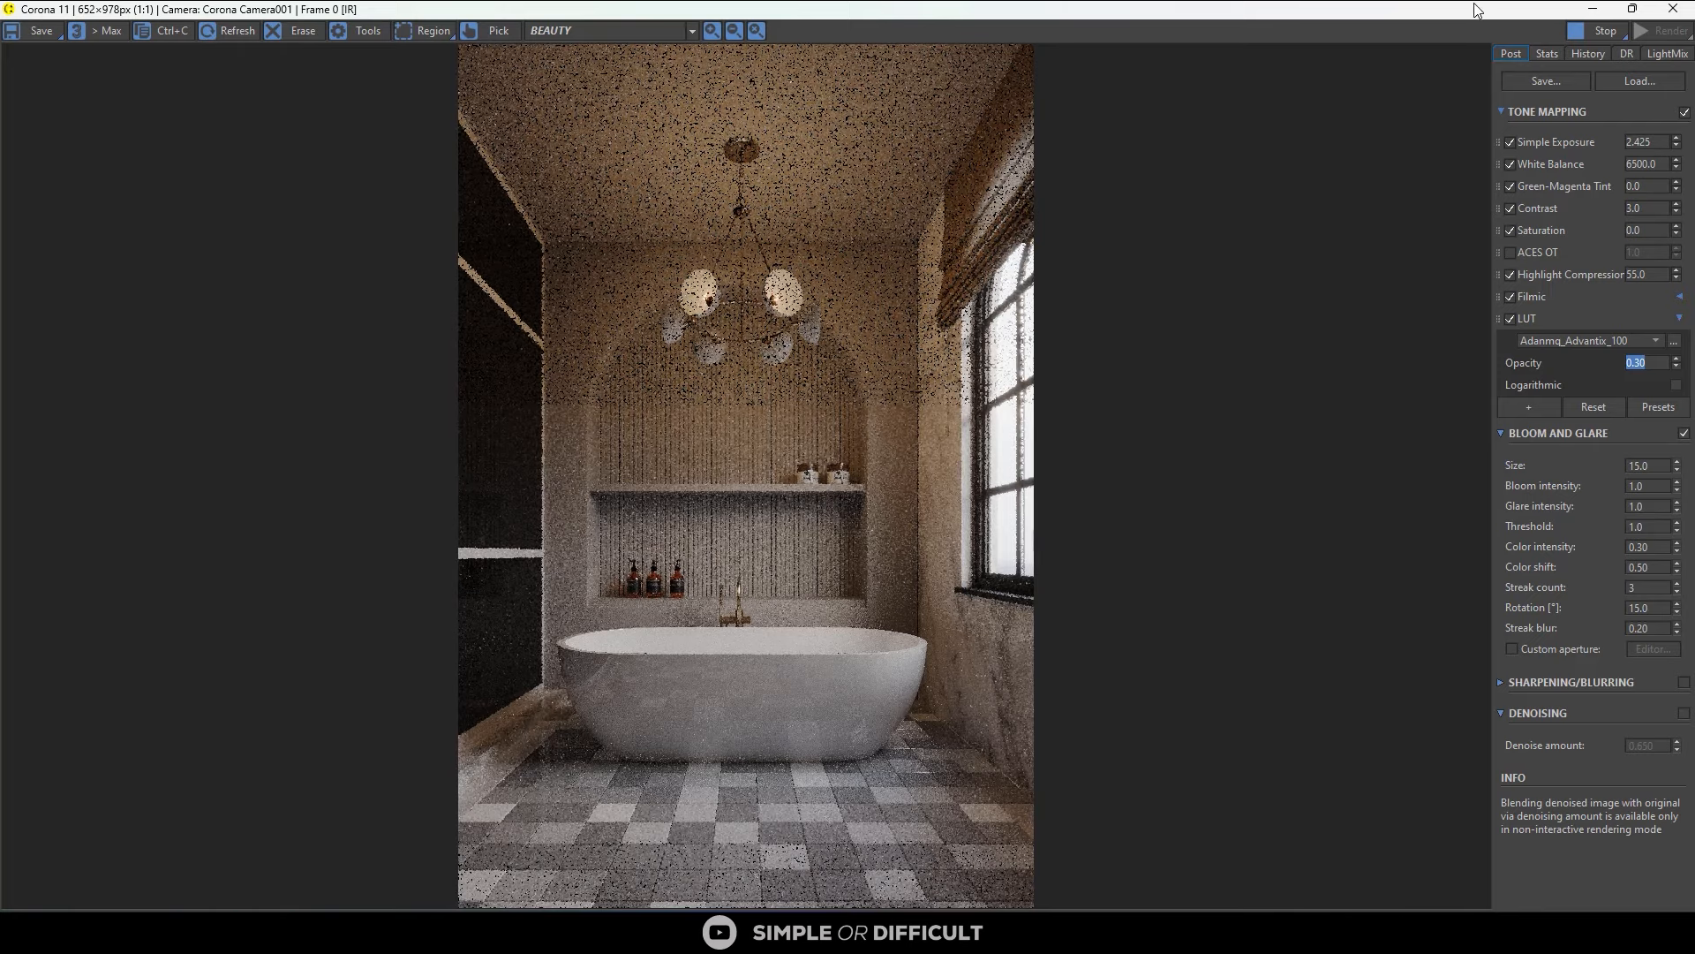
# Restore the interactive render to a smaller window and open the BATHROOM project's Terrazzo texture folder in File Explorer.
pyautogui.moveTo(1473, 10); pyautogui.dragTo(836, 95)
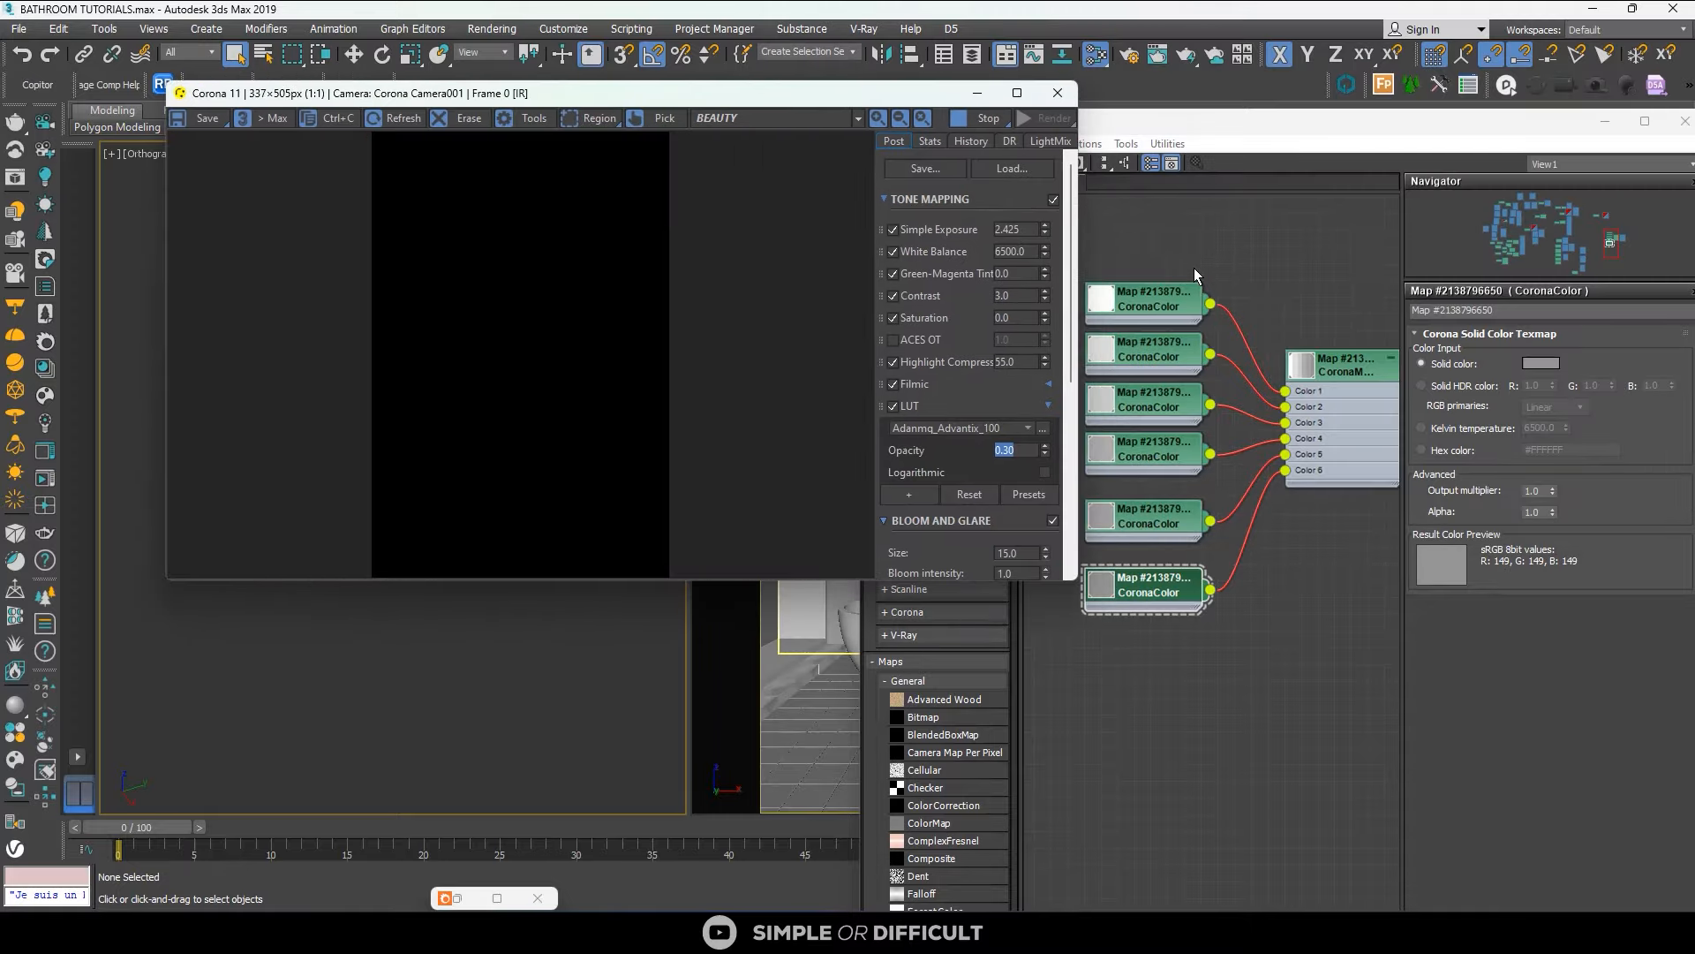
pyautogui.click(1164, 325)
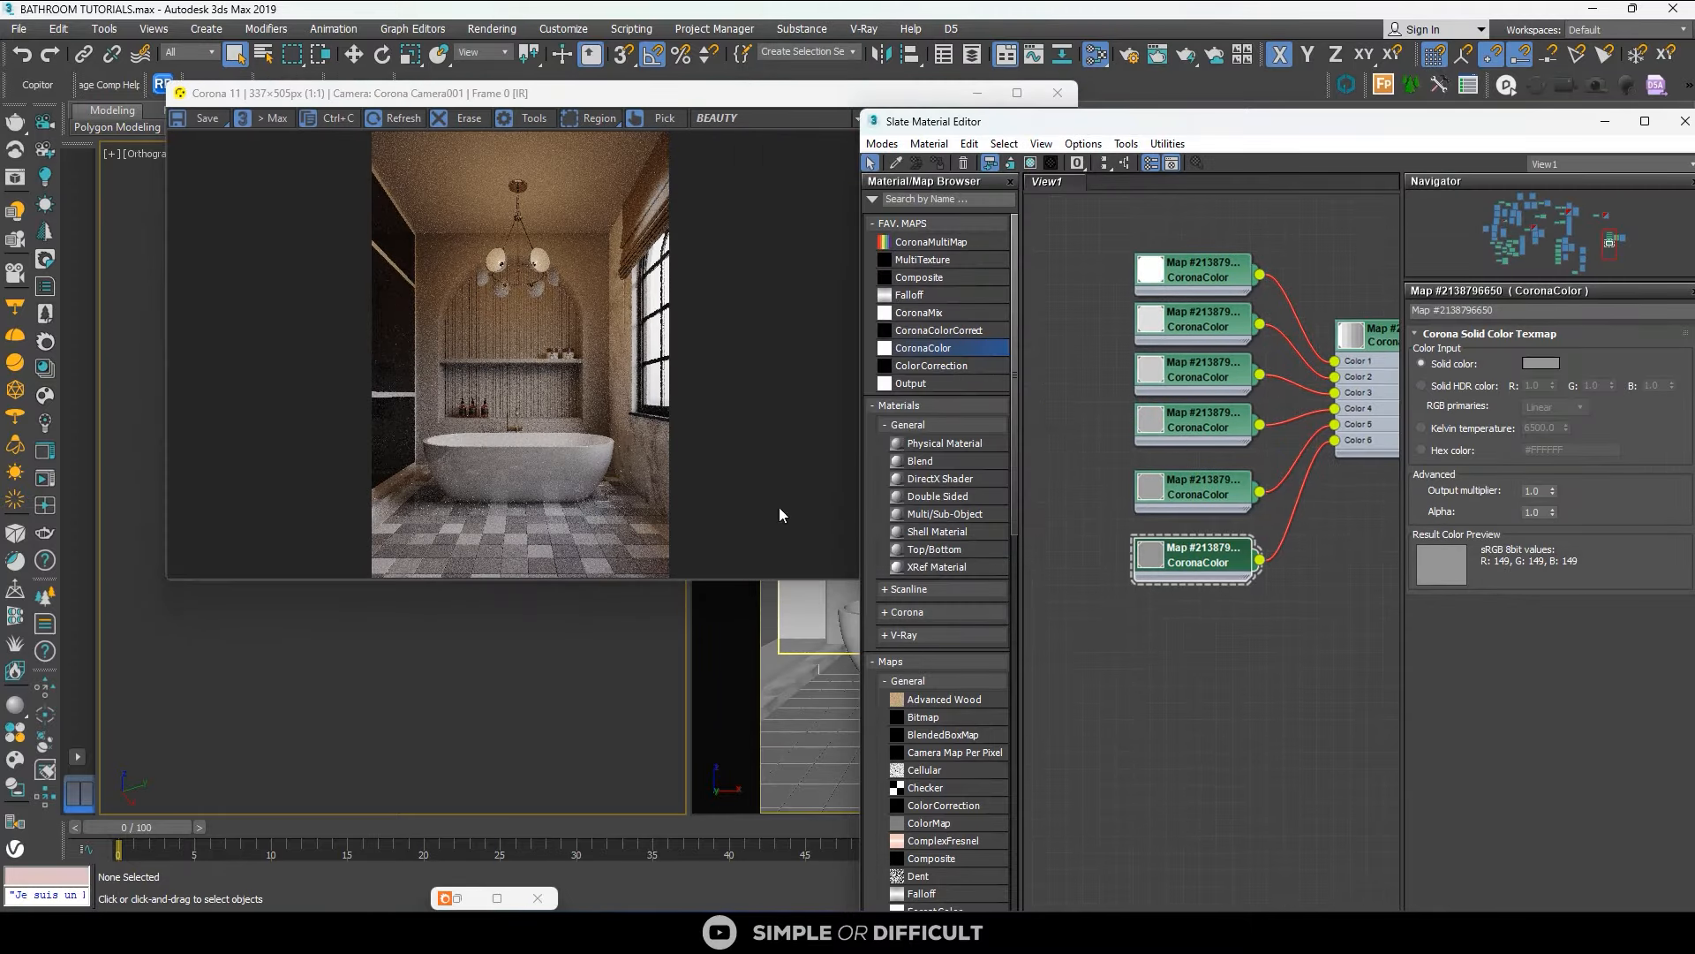
pyautogui.hotkey('alt', 'Tab')
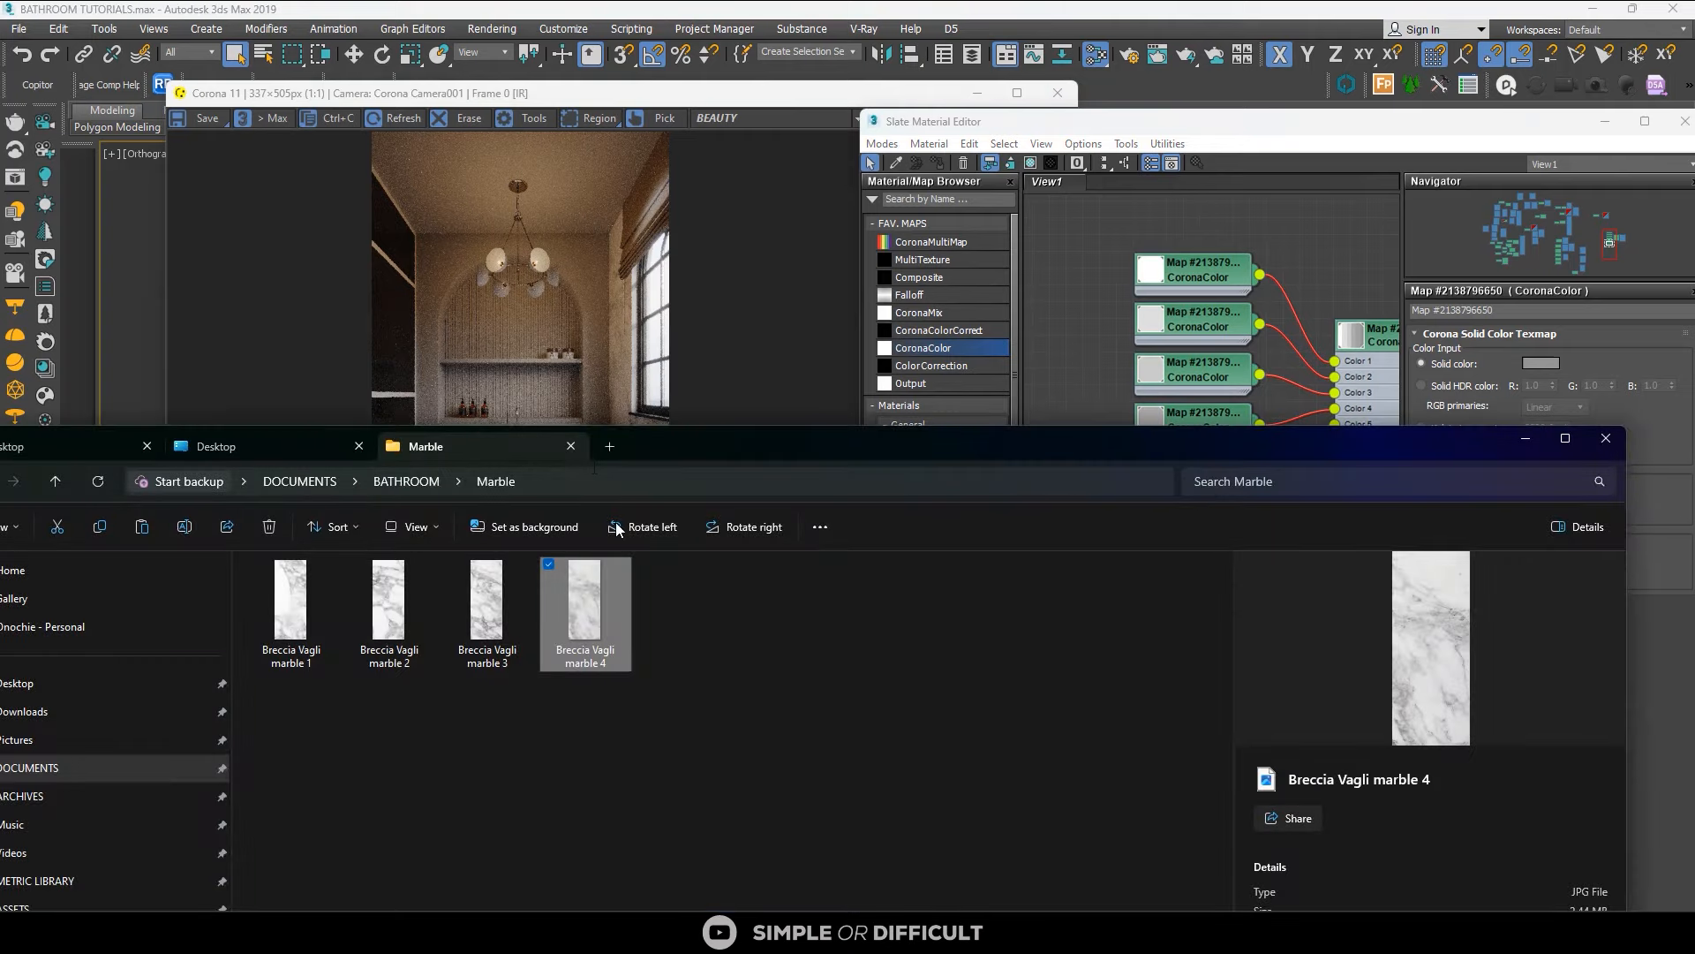
pyautogui.click(406, 481)
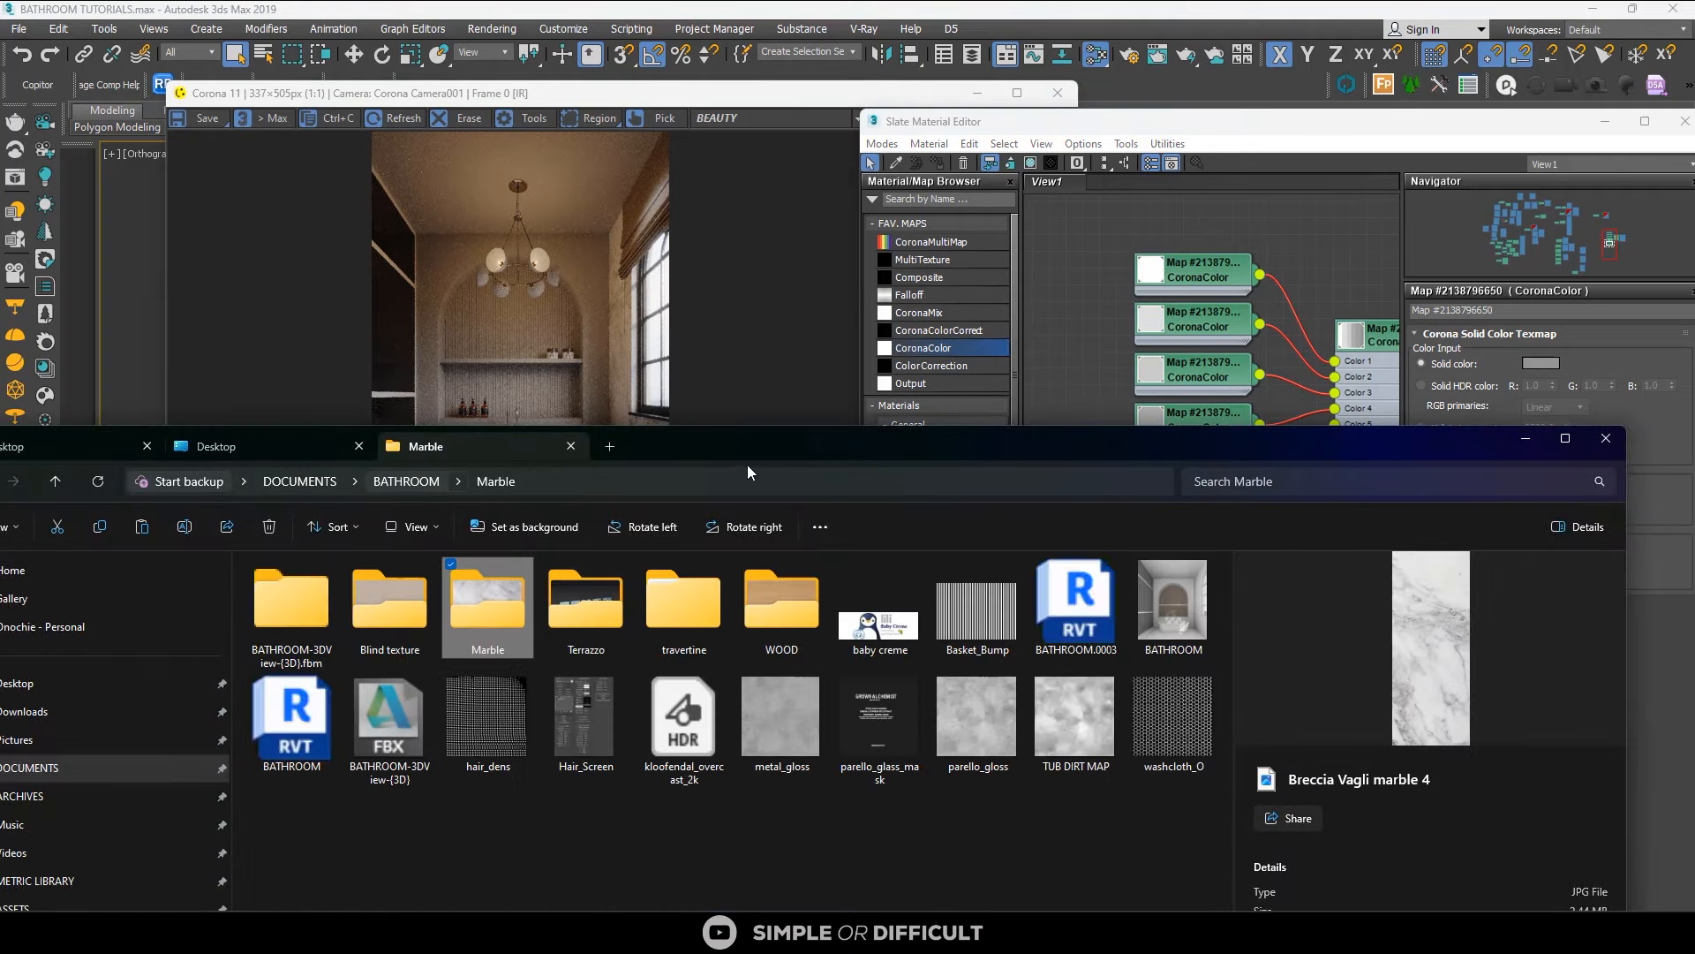
pyautogui.moveTo(749, 421); pyautogui.dragTo(751, 209)
pyautogui.doubleClick(577, 355)
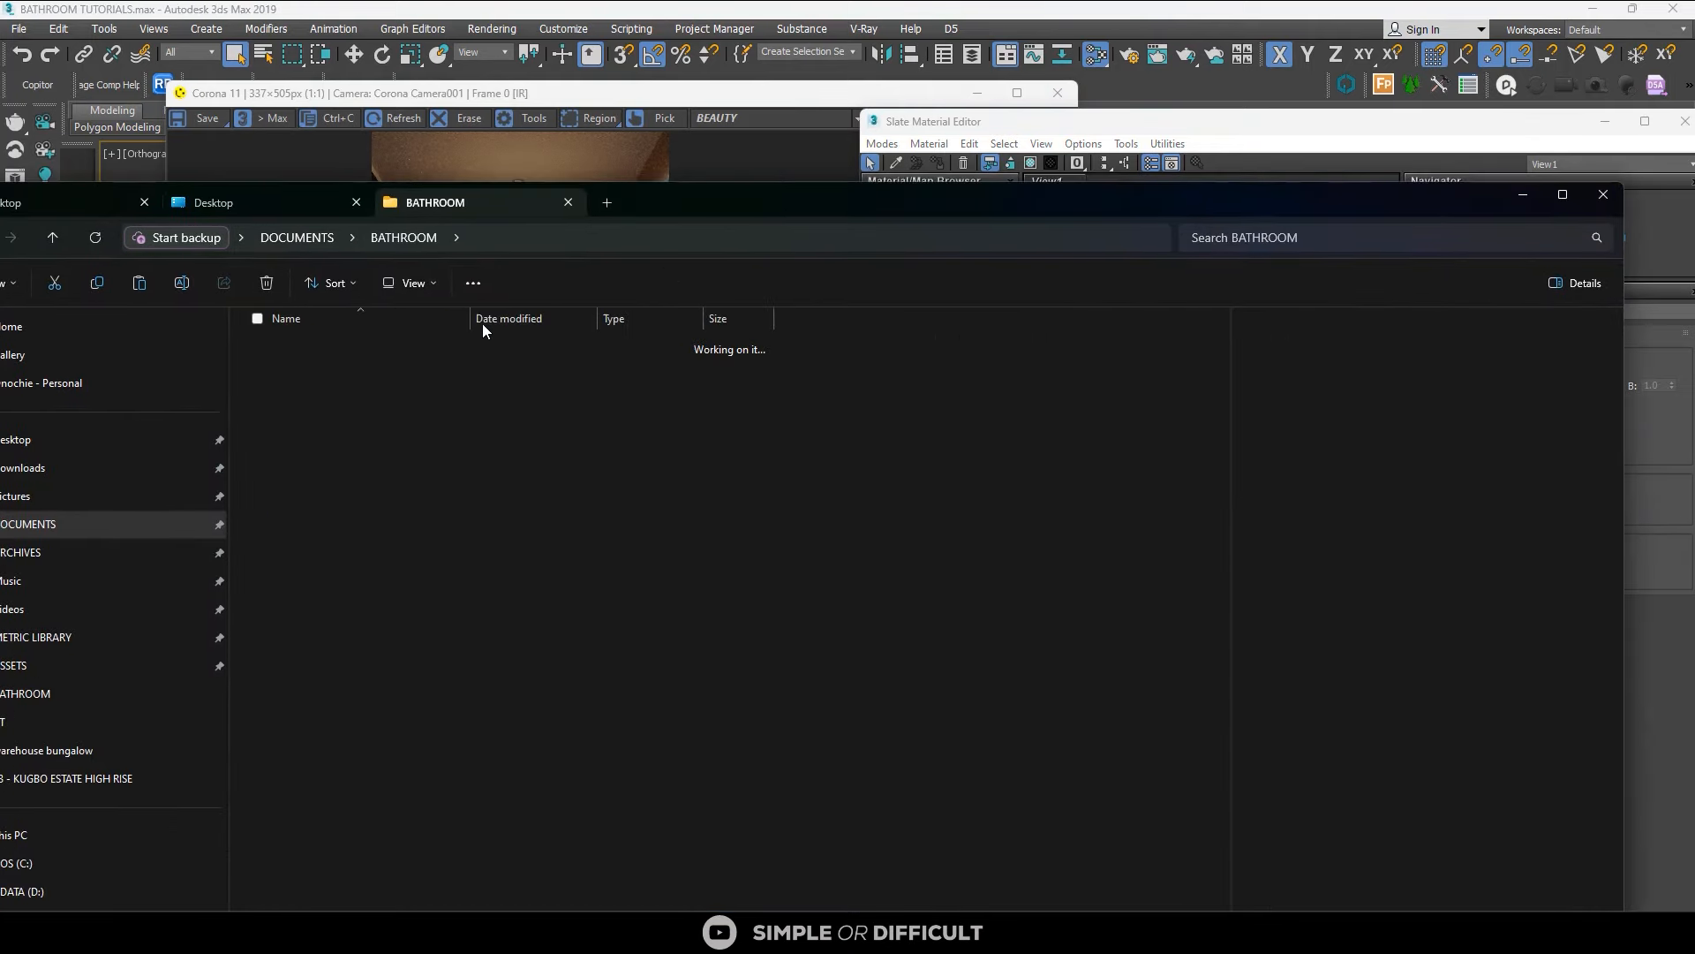
# Bring the Coveted+-+IVLMCMCBig terrazzo image into the Slate Material Editor as a bitmap beside the CoronaColor nodes.
pyautogui.click(355, 388)
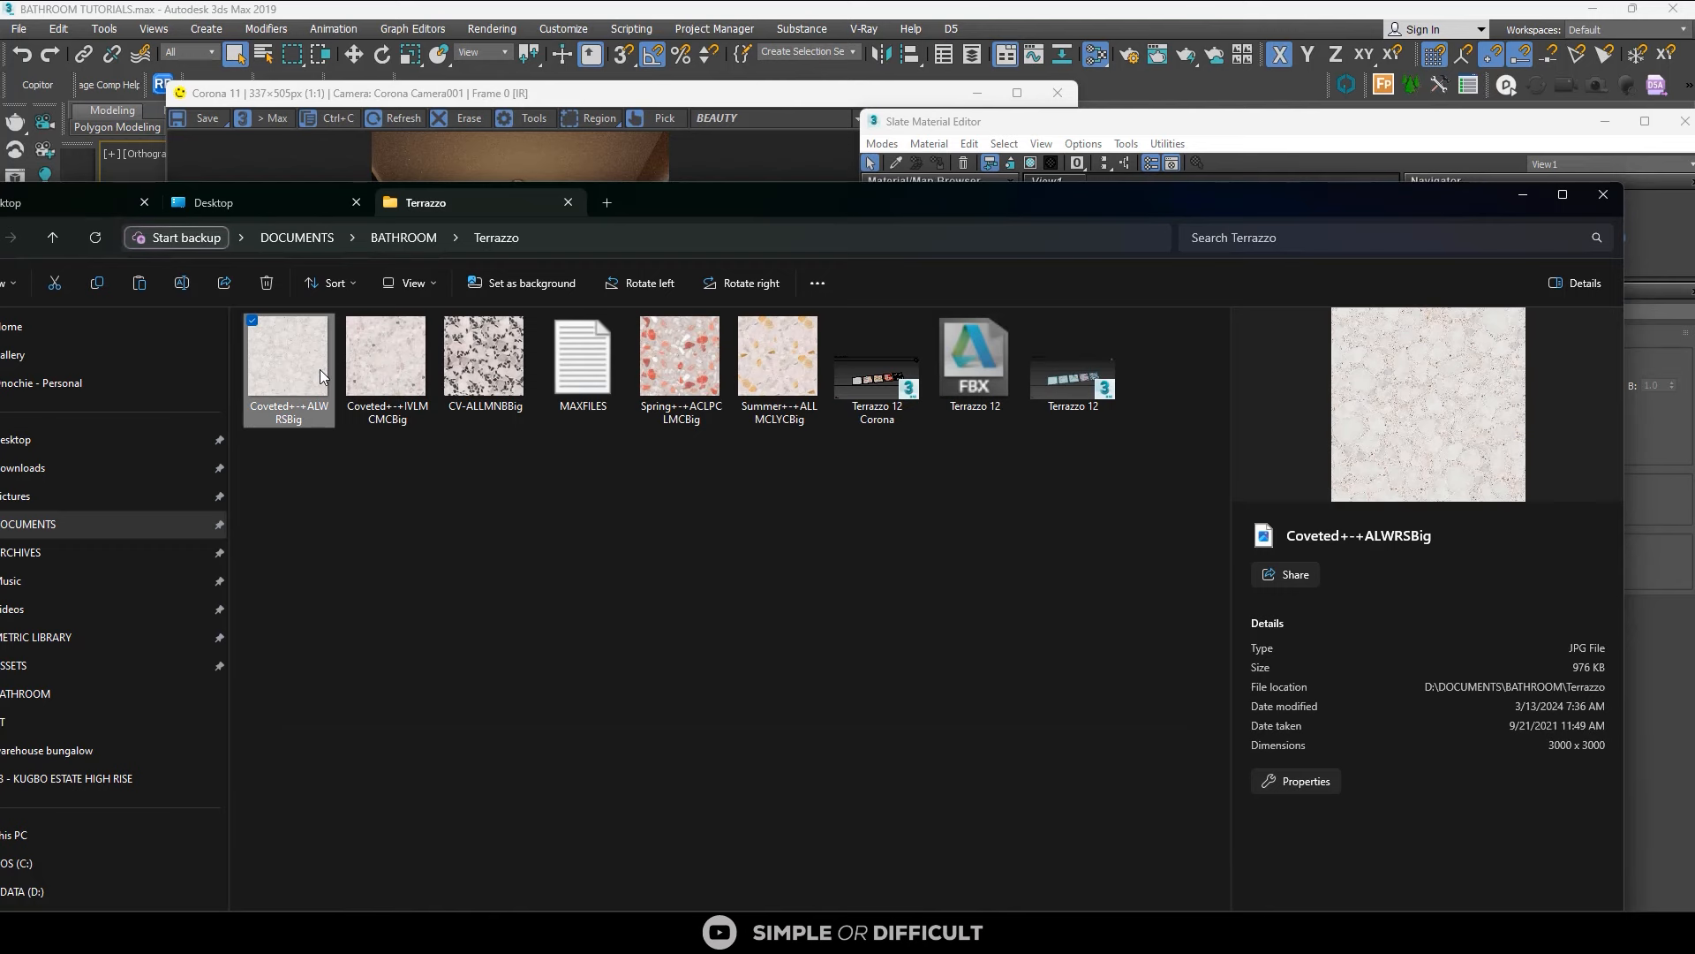
pyautogui.click(483, 381)
pyautogui.click(401, 378)
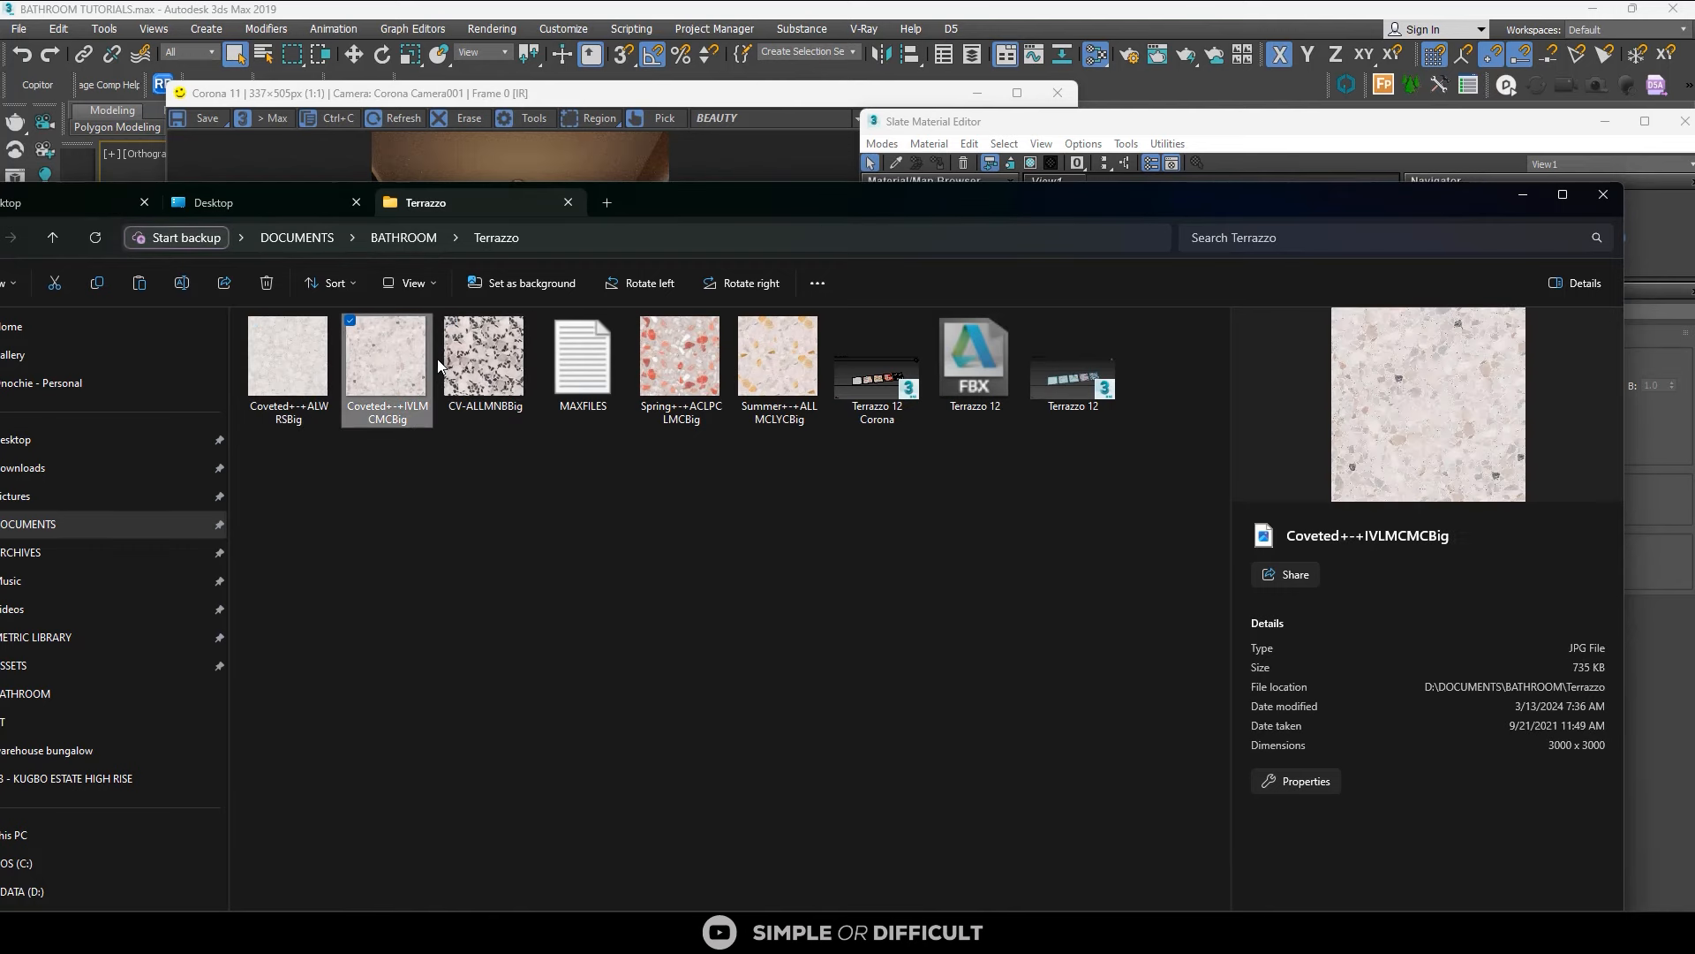
pyautogui.moveTo(918, 215); pyautogui.dragTo(755, 461)
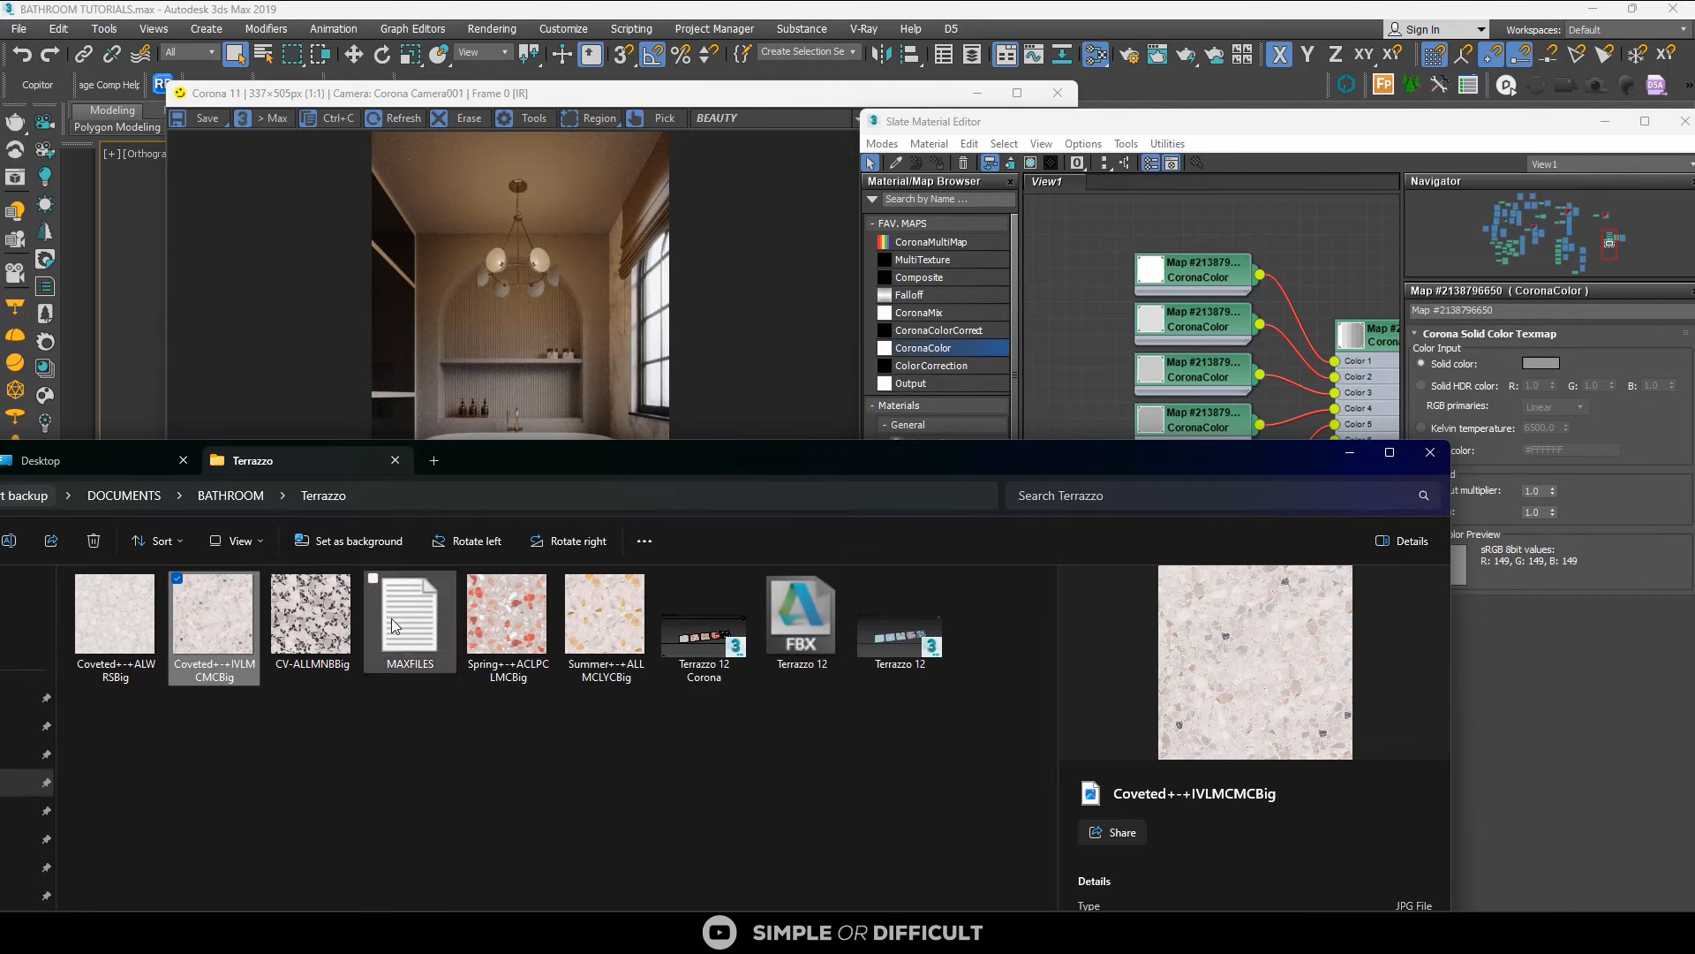
pyautogui.moveTo(1111, 299); pyautogui.dragTo(1118, 299)
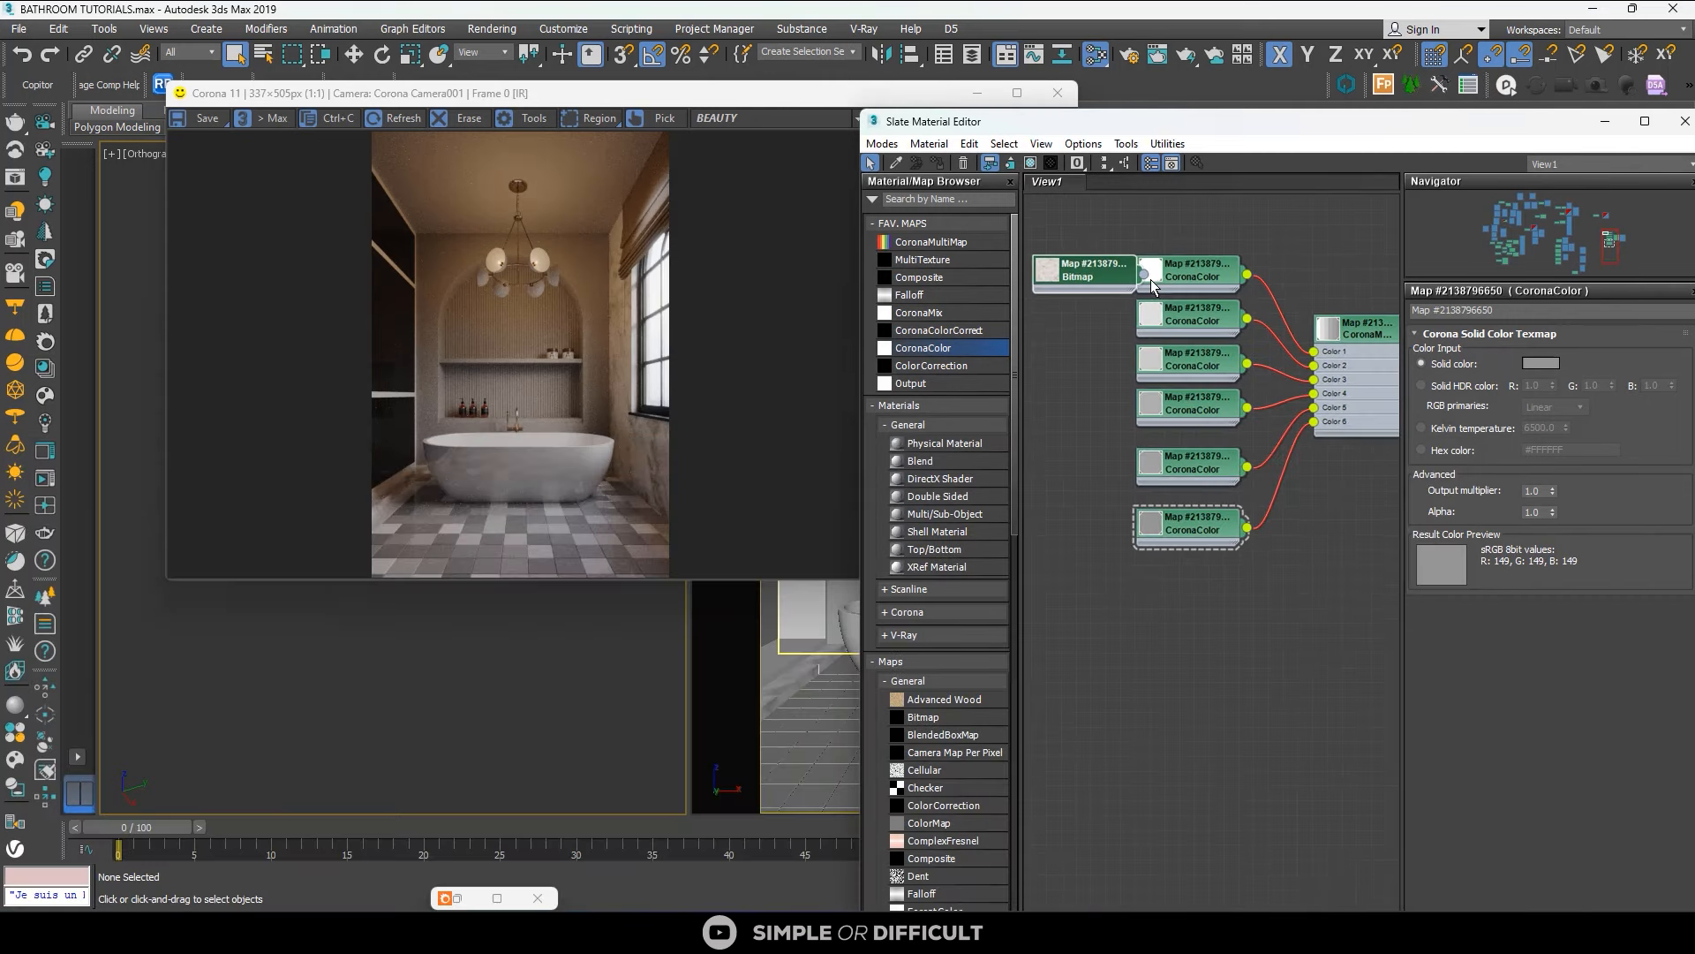
# Add a ColorCorrection map near the terrazzo bitmap and delete the six CoronaColor maps feeding the CoronaMultiMap.
pyautogui.scroll(-2, 1151, 279)
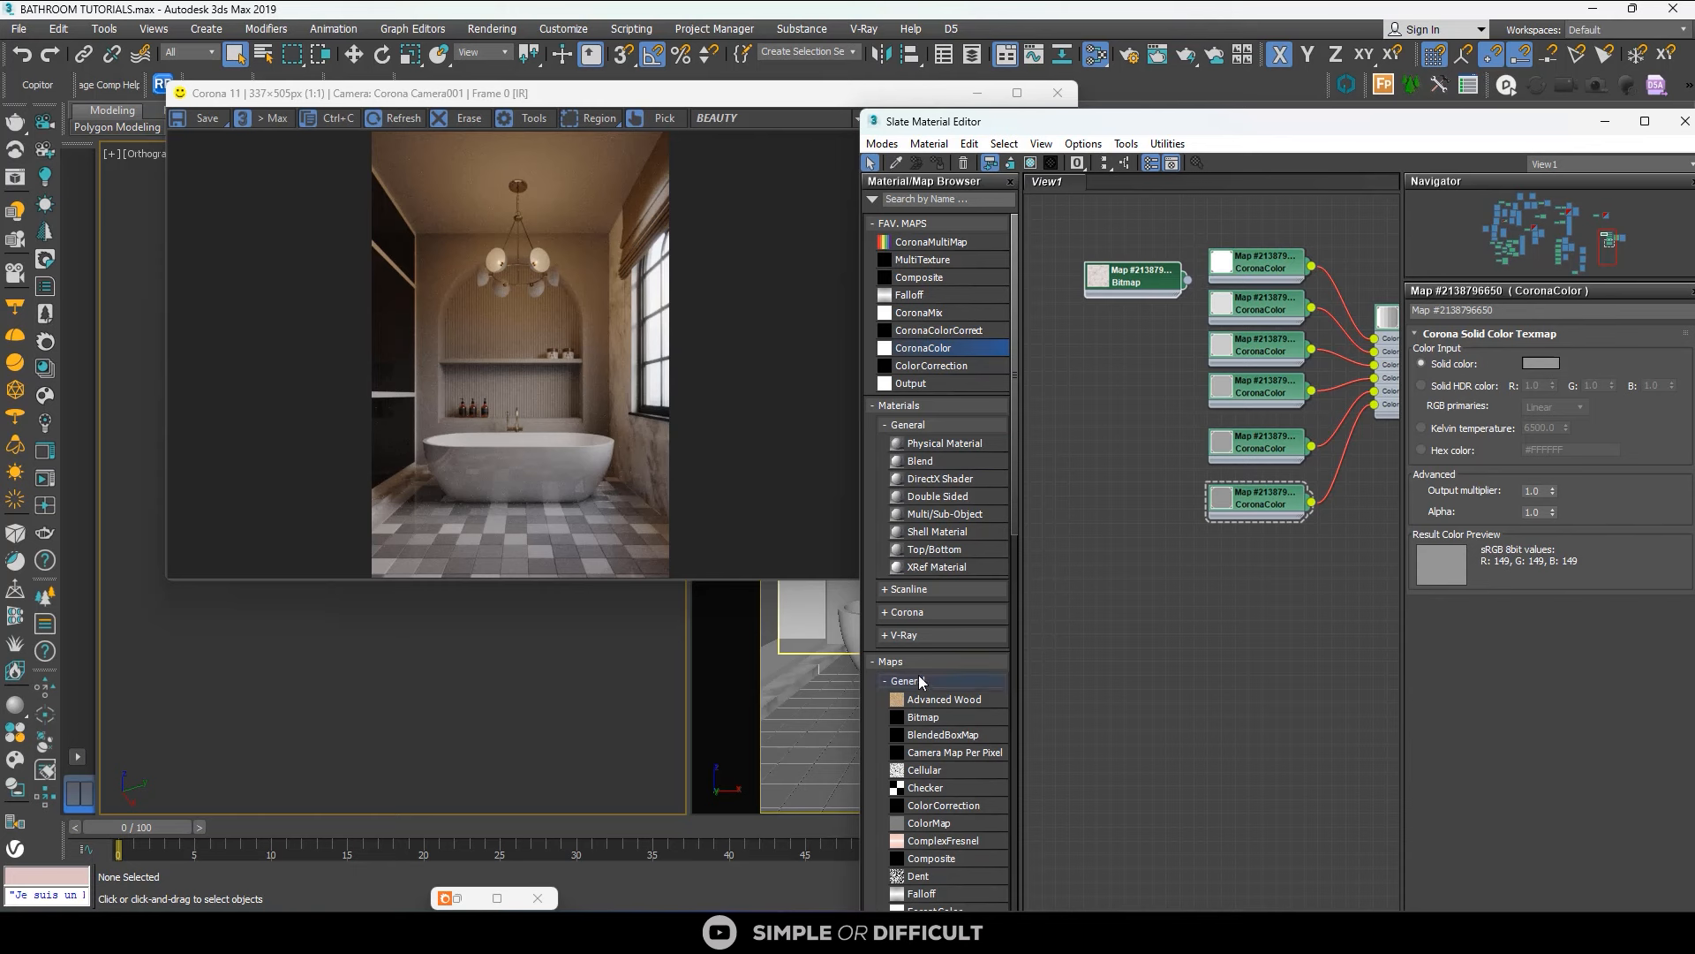
pyautogui.moveTo(935, 812); pyautogui.dragTo(1162, 384)
pyautogui.moveTo(1127, 284); pyautogui.dragTo(1054, 315)
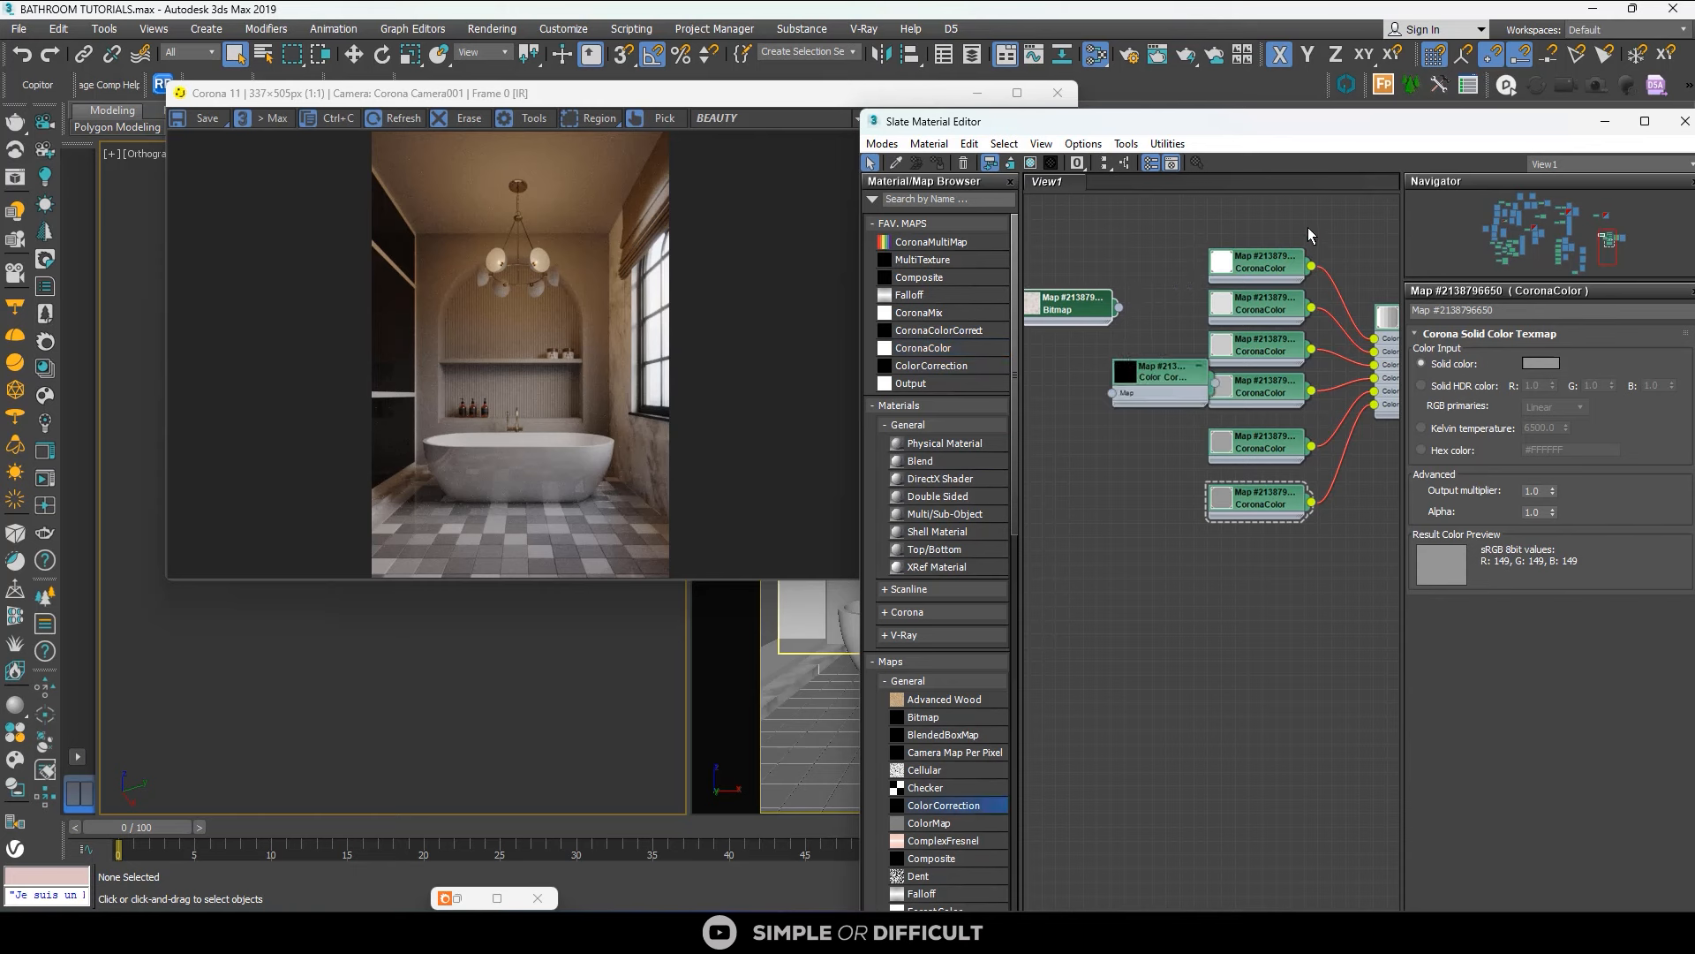
pyautogui.moveTo(1307, 226); pyautogui.dragTo(1248, 556)
pyautogui.press('Delete')
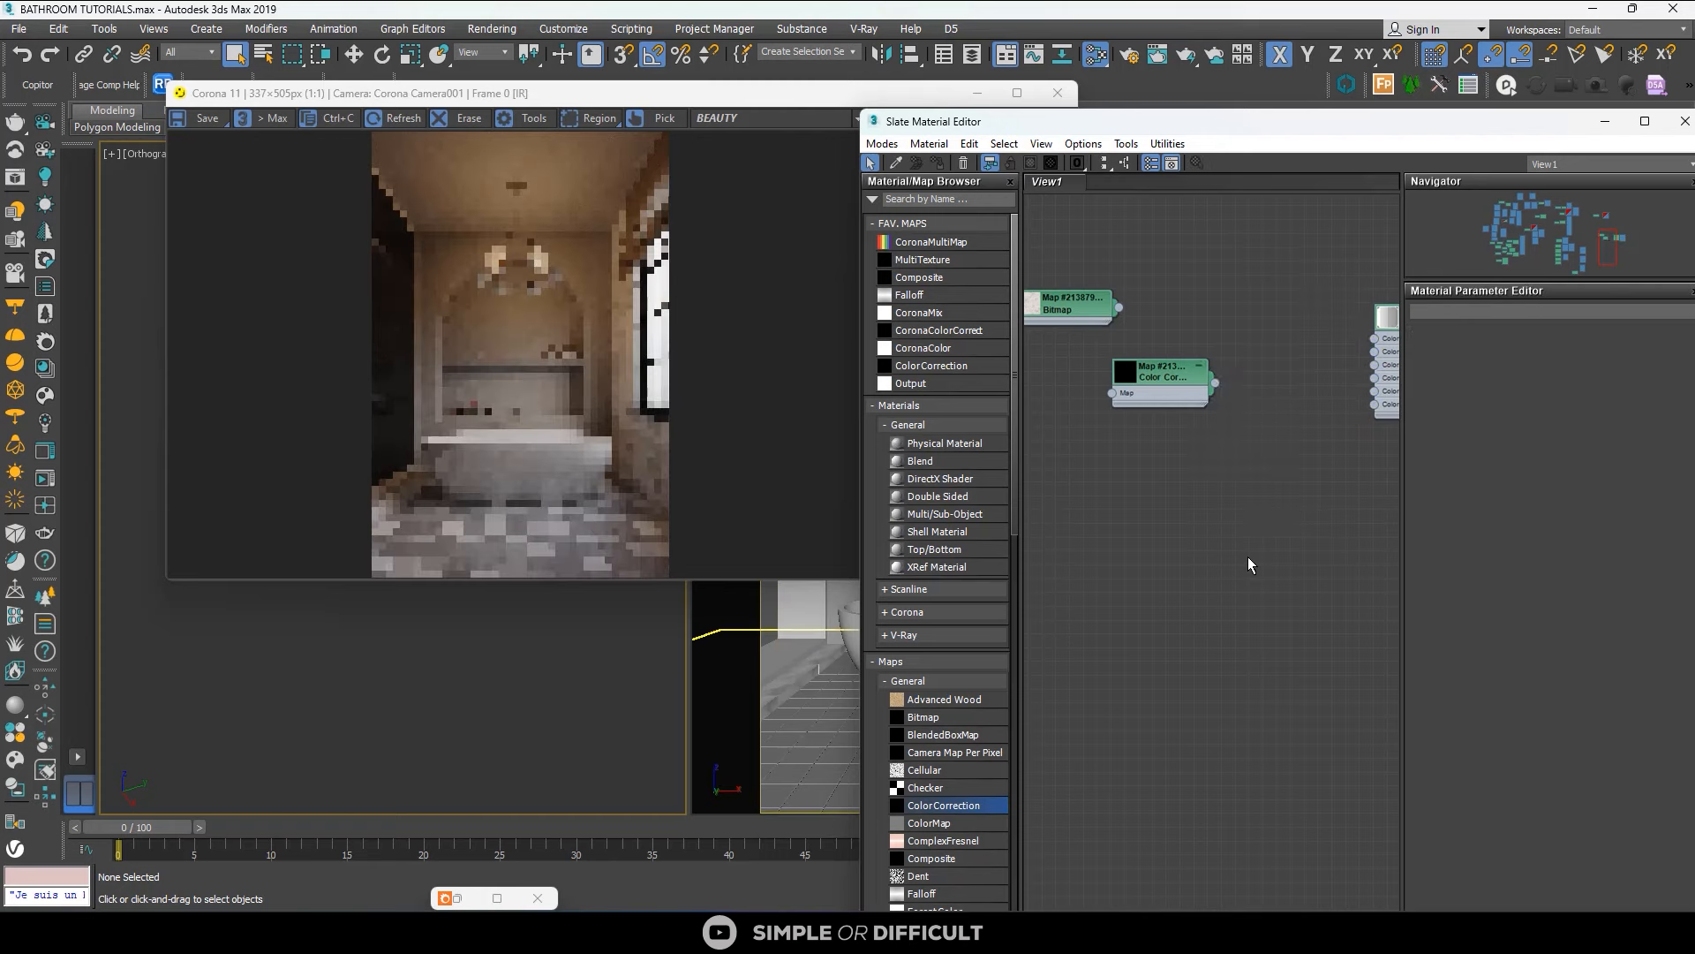
# Place the ColorCorrection map beside the terrazzo bitmap and connect the bitmap to its Map input.
pyautogui.moveTo(1162, 369); pyautogui.dragTo(1217, 314)
pyautogui.scroll(1, 1173, 295)
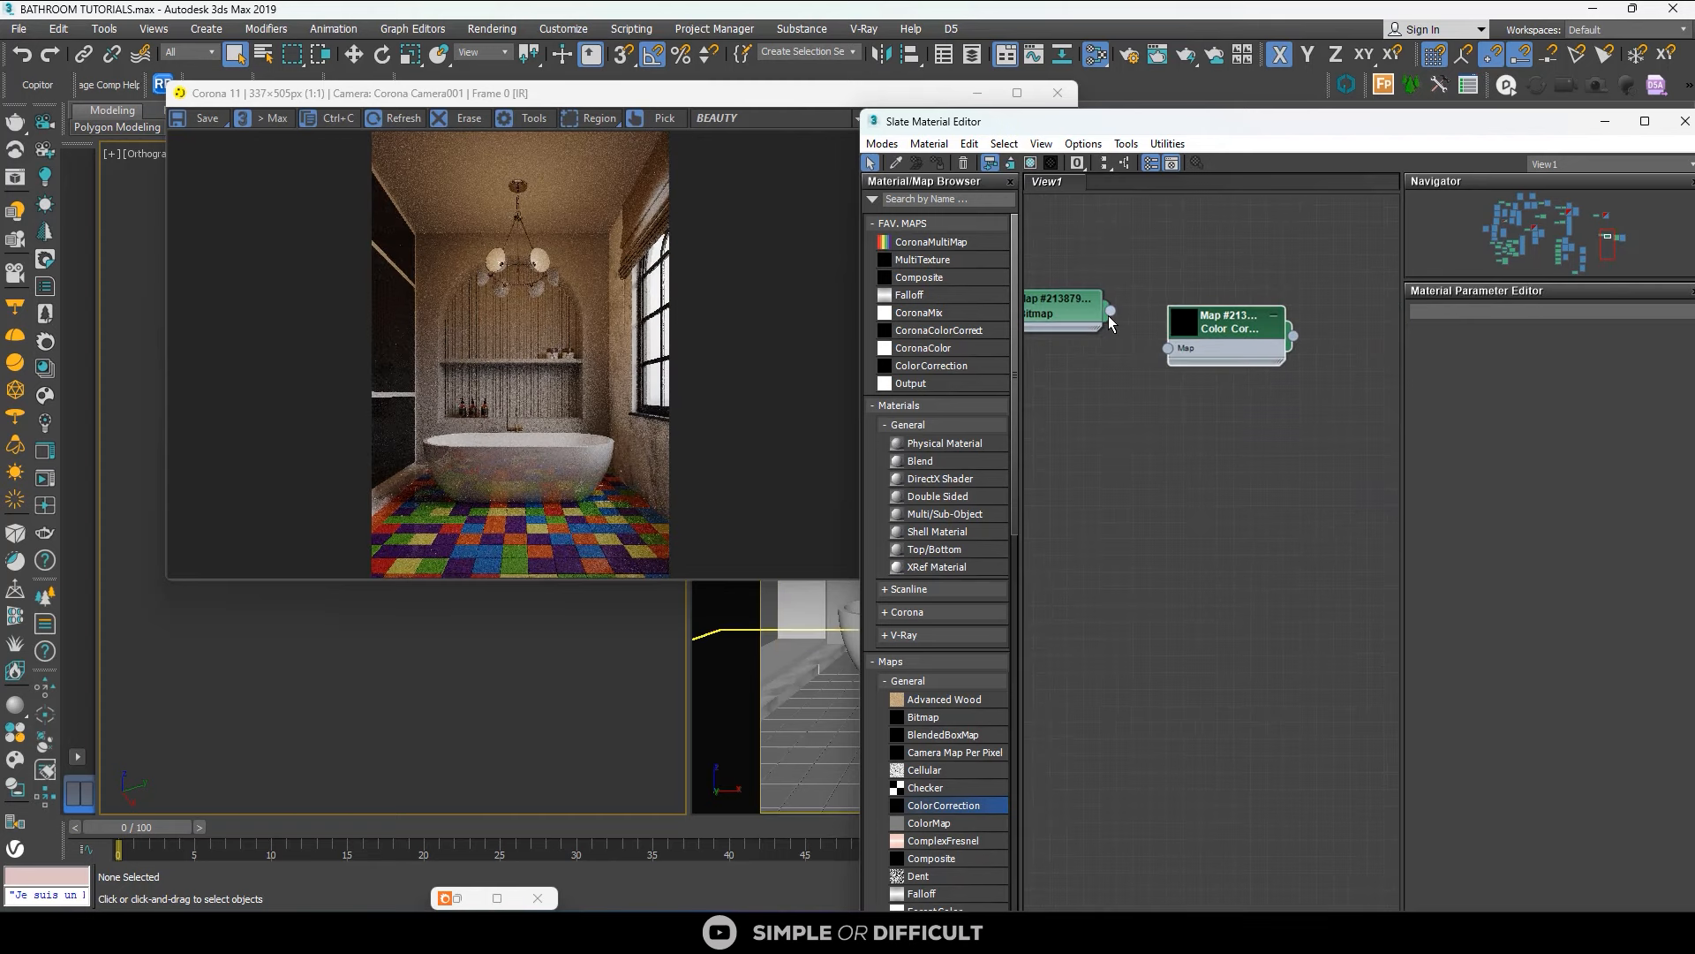
pyautogui.moveTo(1110, 310); pyautogui.dragTo(1167, 346)
pyautogui.moveTo(1201, 345); pyautogui.dragTo(1056, 422, button='middle')
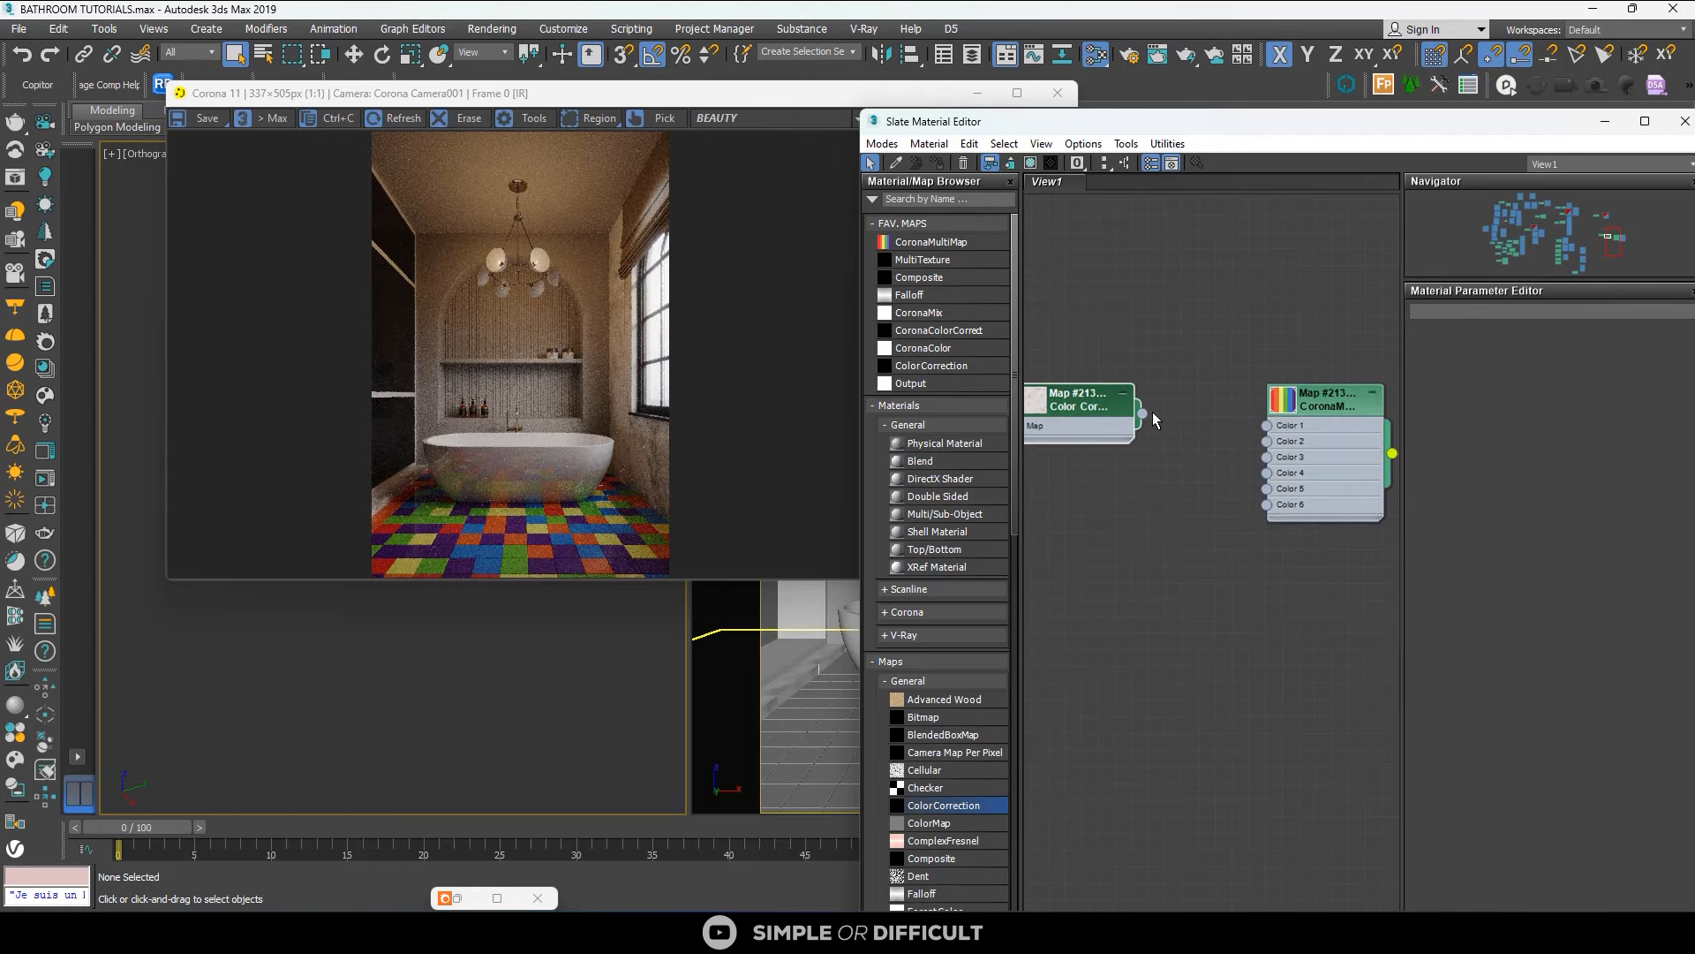
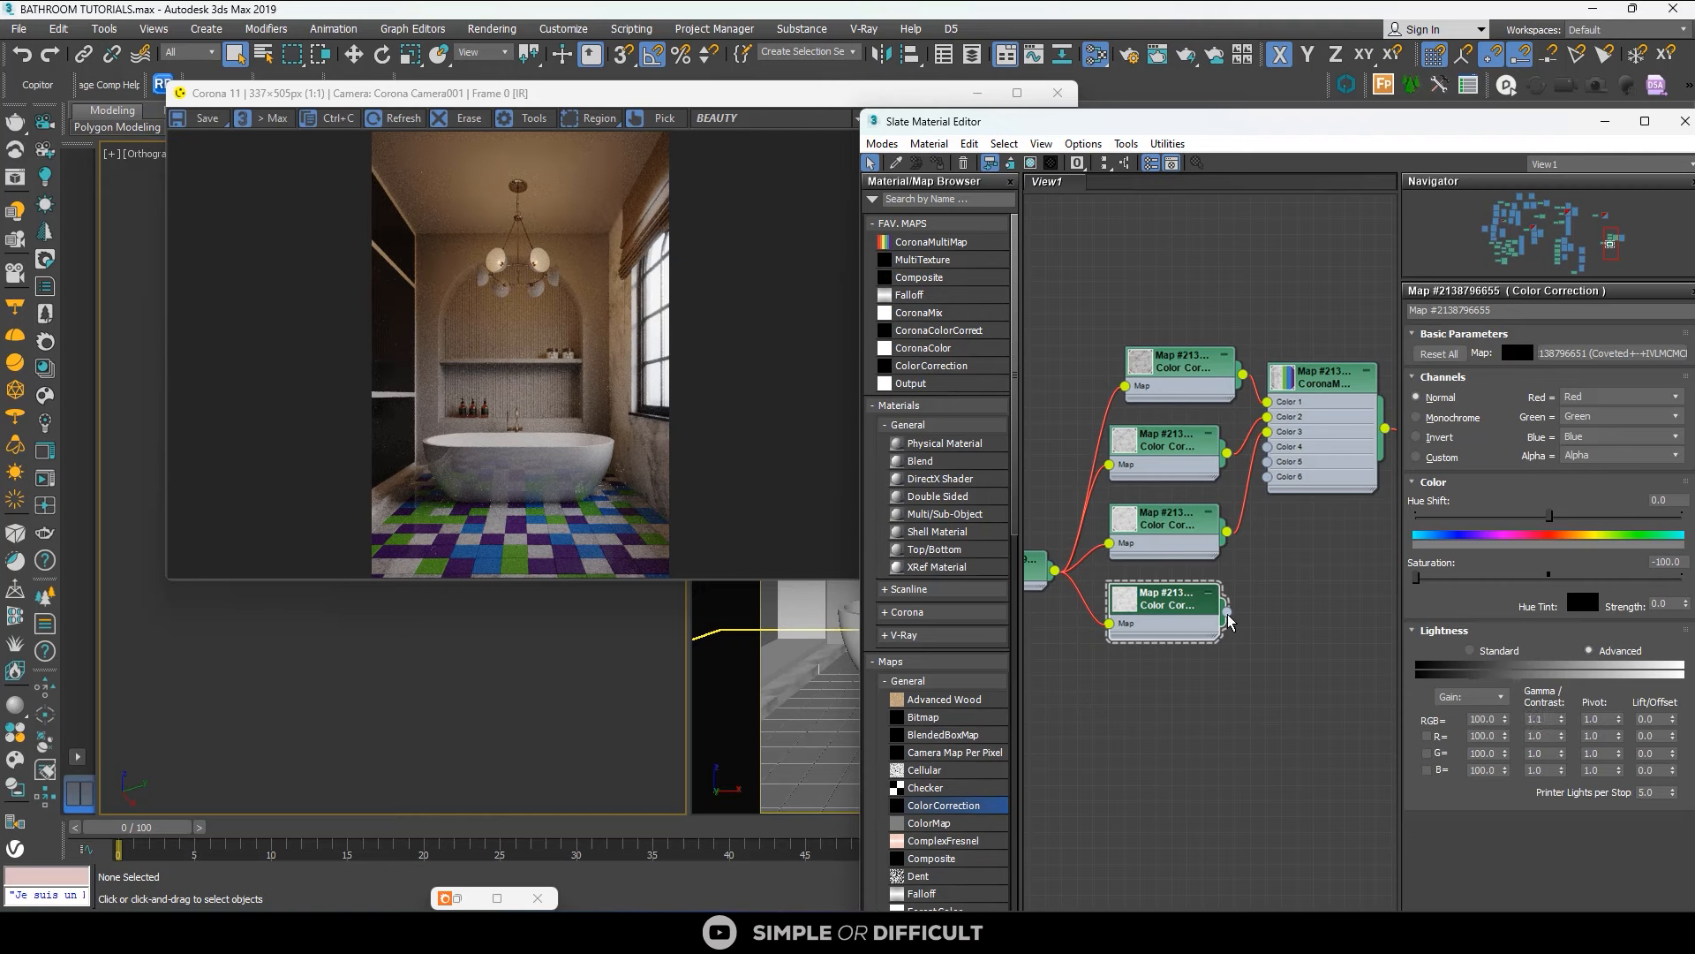
# Connect the fourth Color Correction map to the CoronaMultiMap's Color 4 input and rearrange the Color Correction nodes in a column.
pyautogui.moveTo(1257, 558); pyautogui.dragTo(1274, 465)
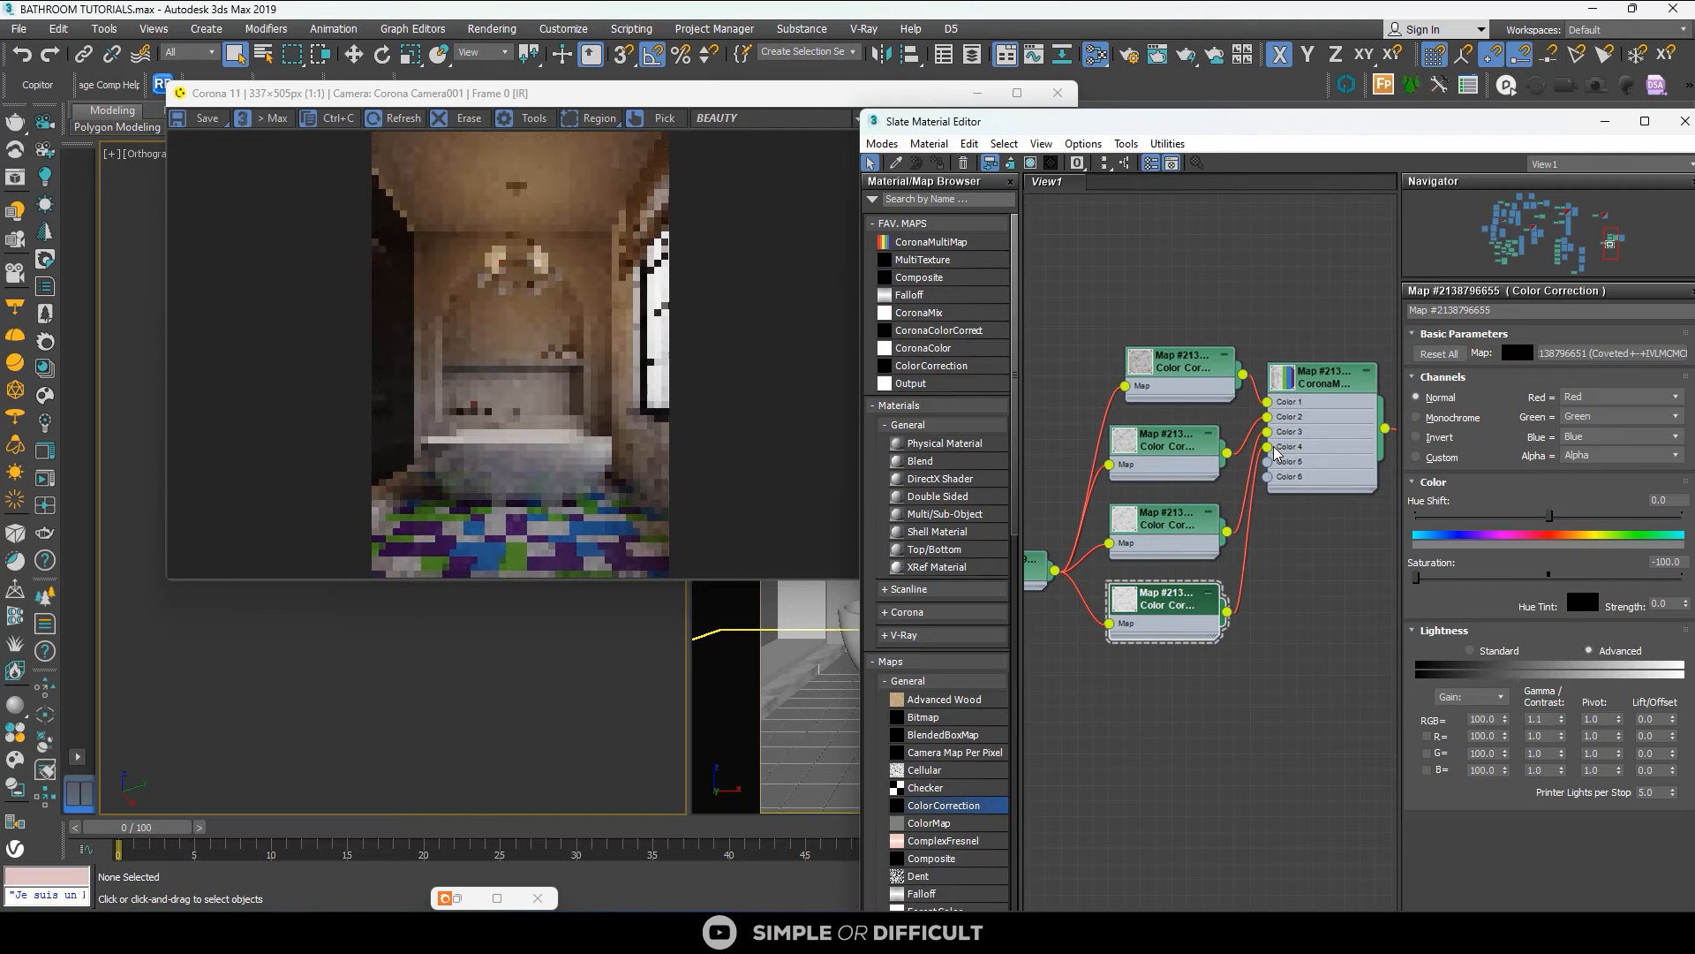
pyautogui.moveTo(1175, 523); pyautogui.dragTo(1173, 506)
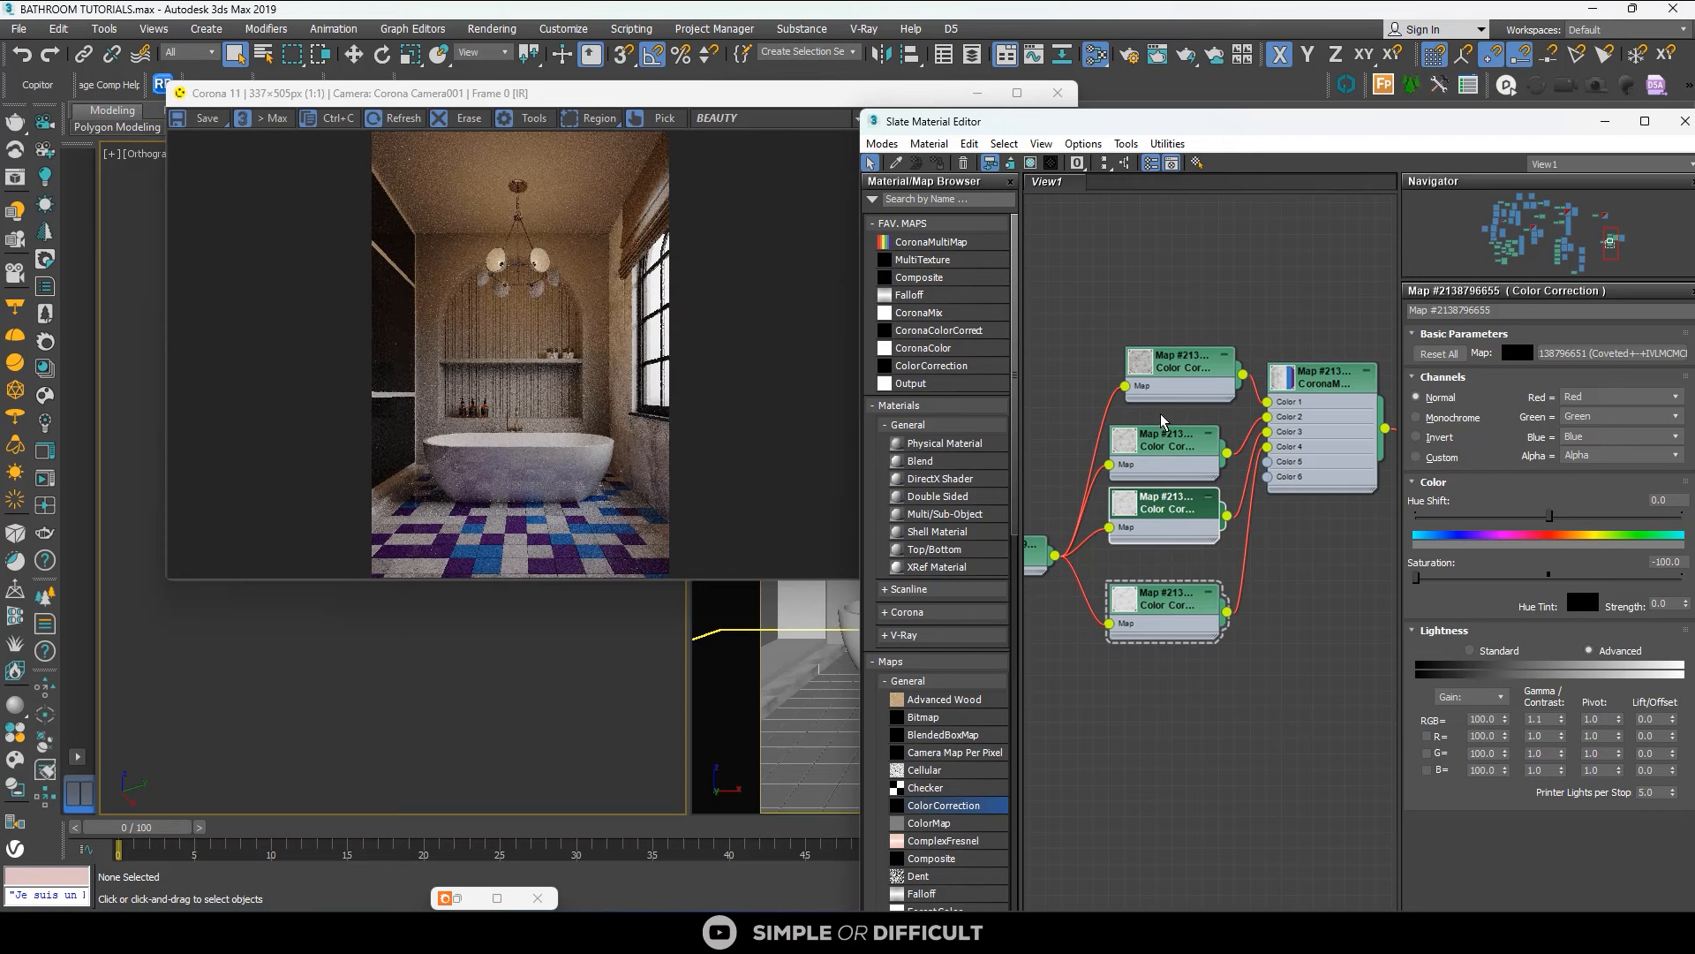
pyautogui.click(1161, 416)
pyautogui.moveTo(1171, 373); pyautogui.dragTo(1140, 311)
pyautogui.moveTo(1154, 441); pyautogui.dragTo(1139, 403)
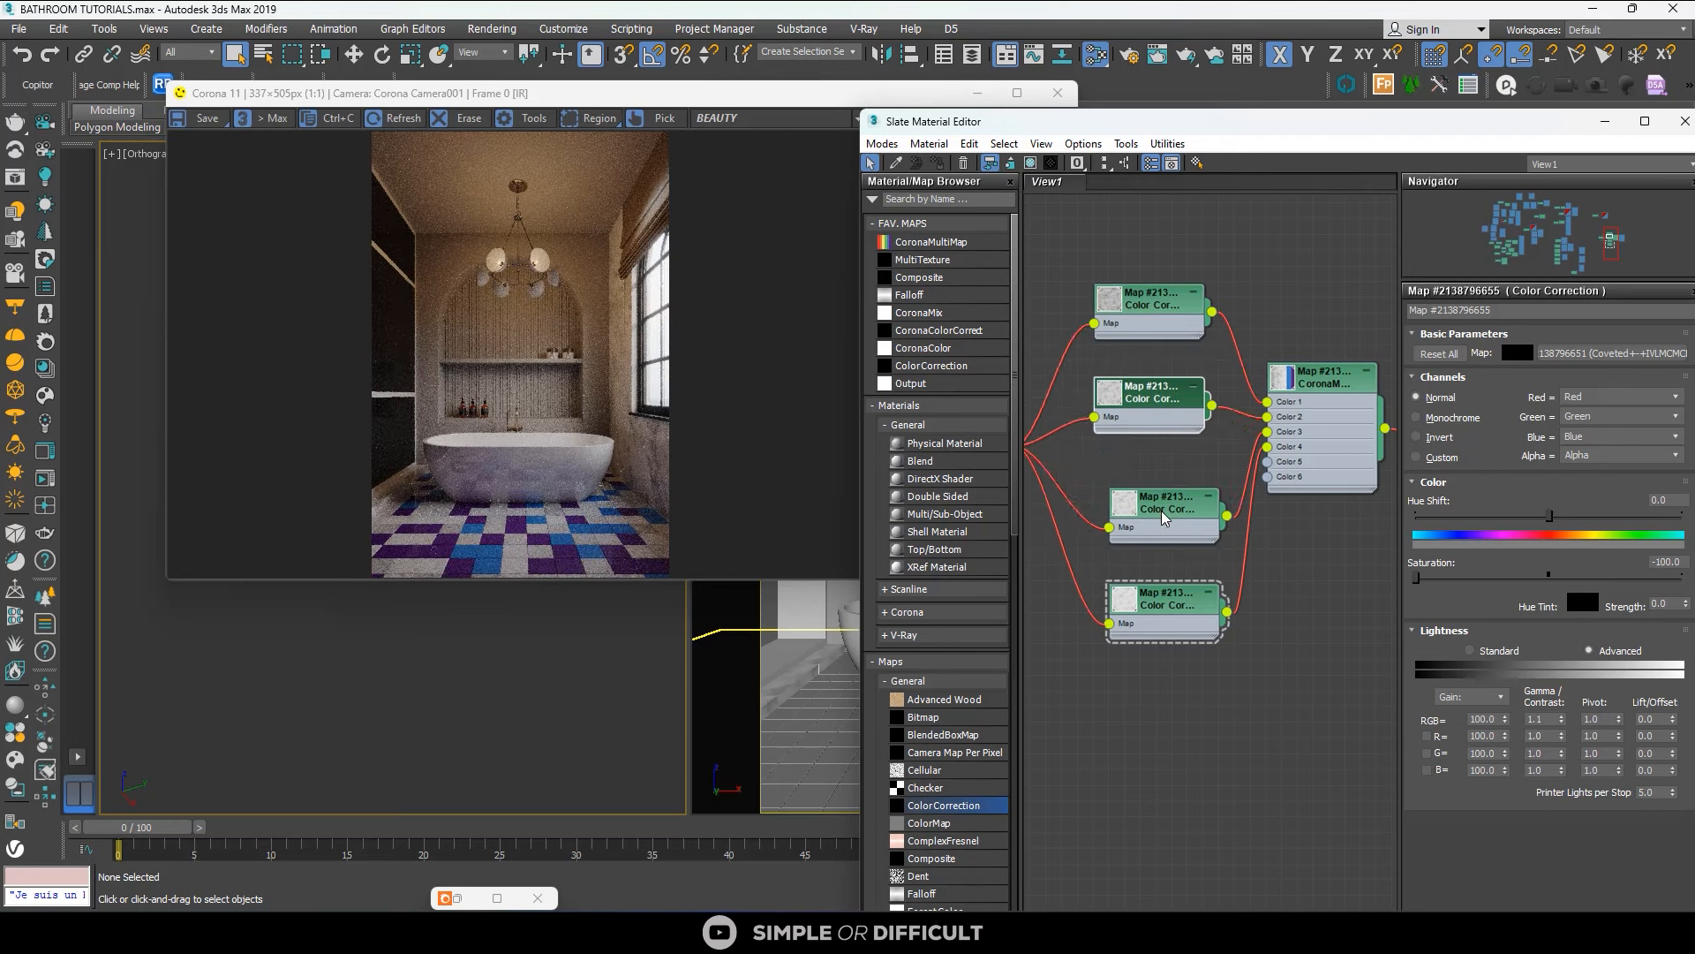
pyautogui.moveTo(1161, 507); pyautogui.dragTo(1161, 461)
# Duplicate the Color 4 Color Correction map, connect the copy to Color 5 and set its RGB gamma/contrast to 1.3.
pyautogui.moveTo(1157, 602); pyautogui.dragTo(1157, 647)
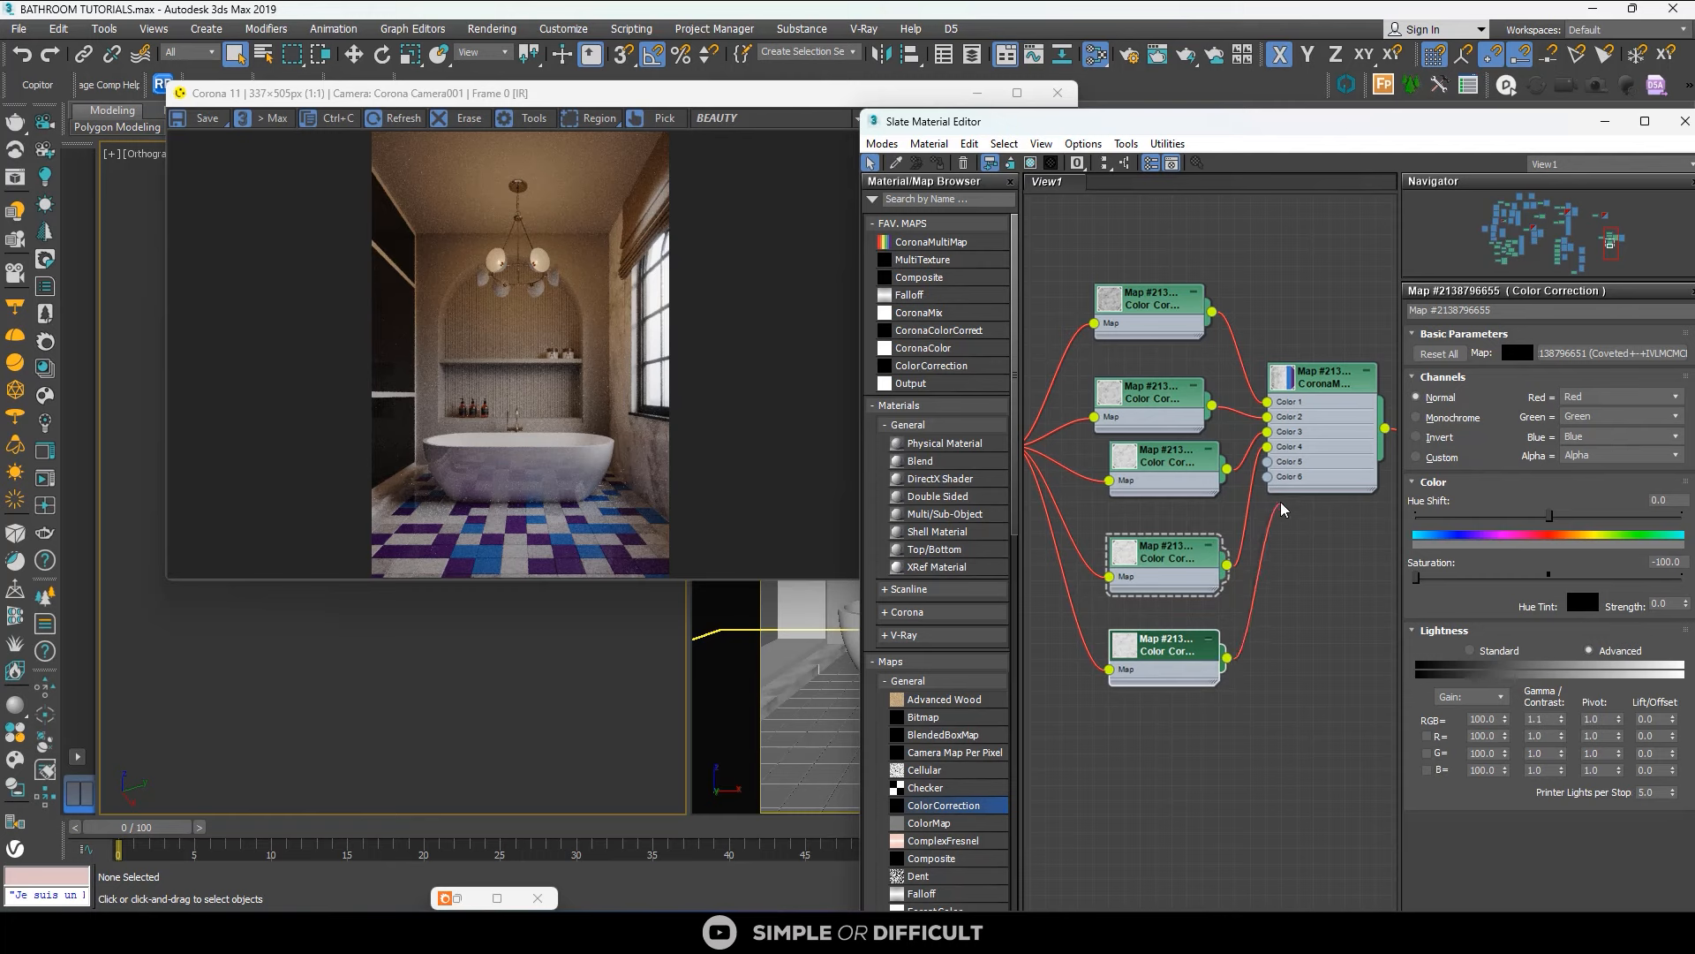
pyautogui.moveTo(1283, 509); pyautogui.dragTo(1268, 461)
pyautogui.moveTo(1166, 556); pyautogui.dragTo(1166, 541)
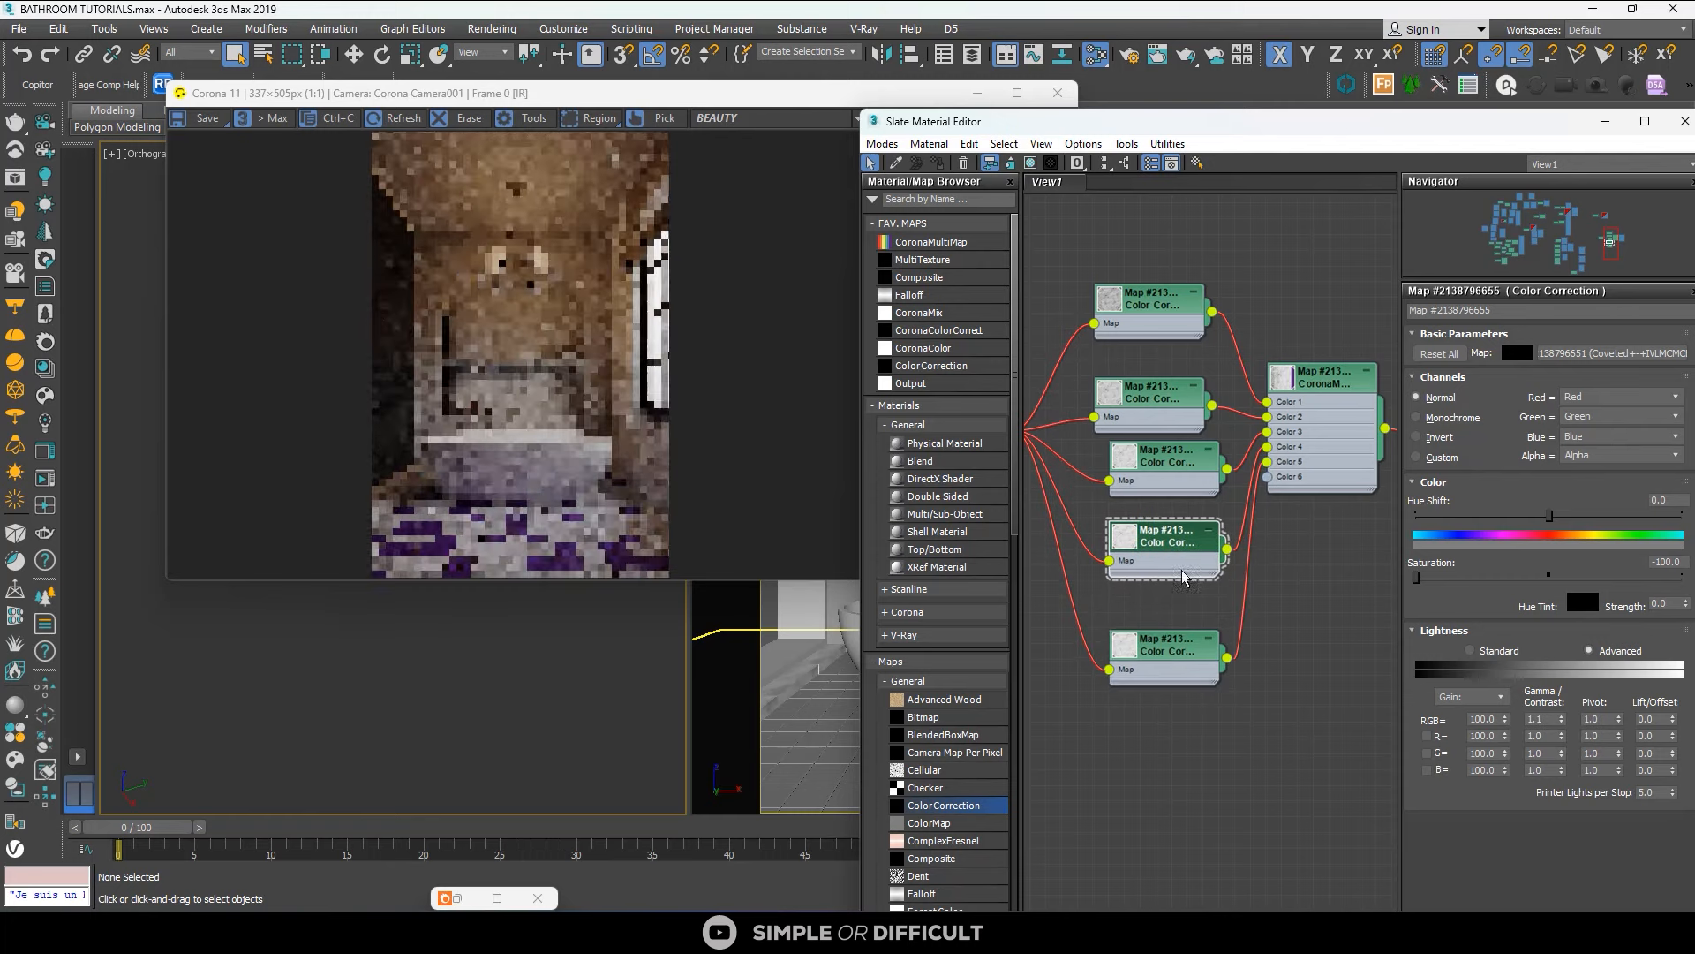
pyautogui.click(1167, 665)
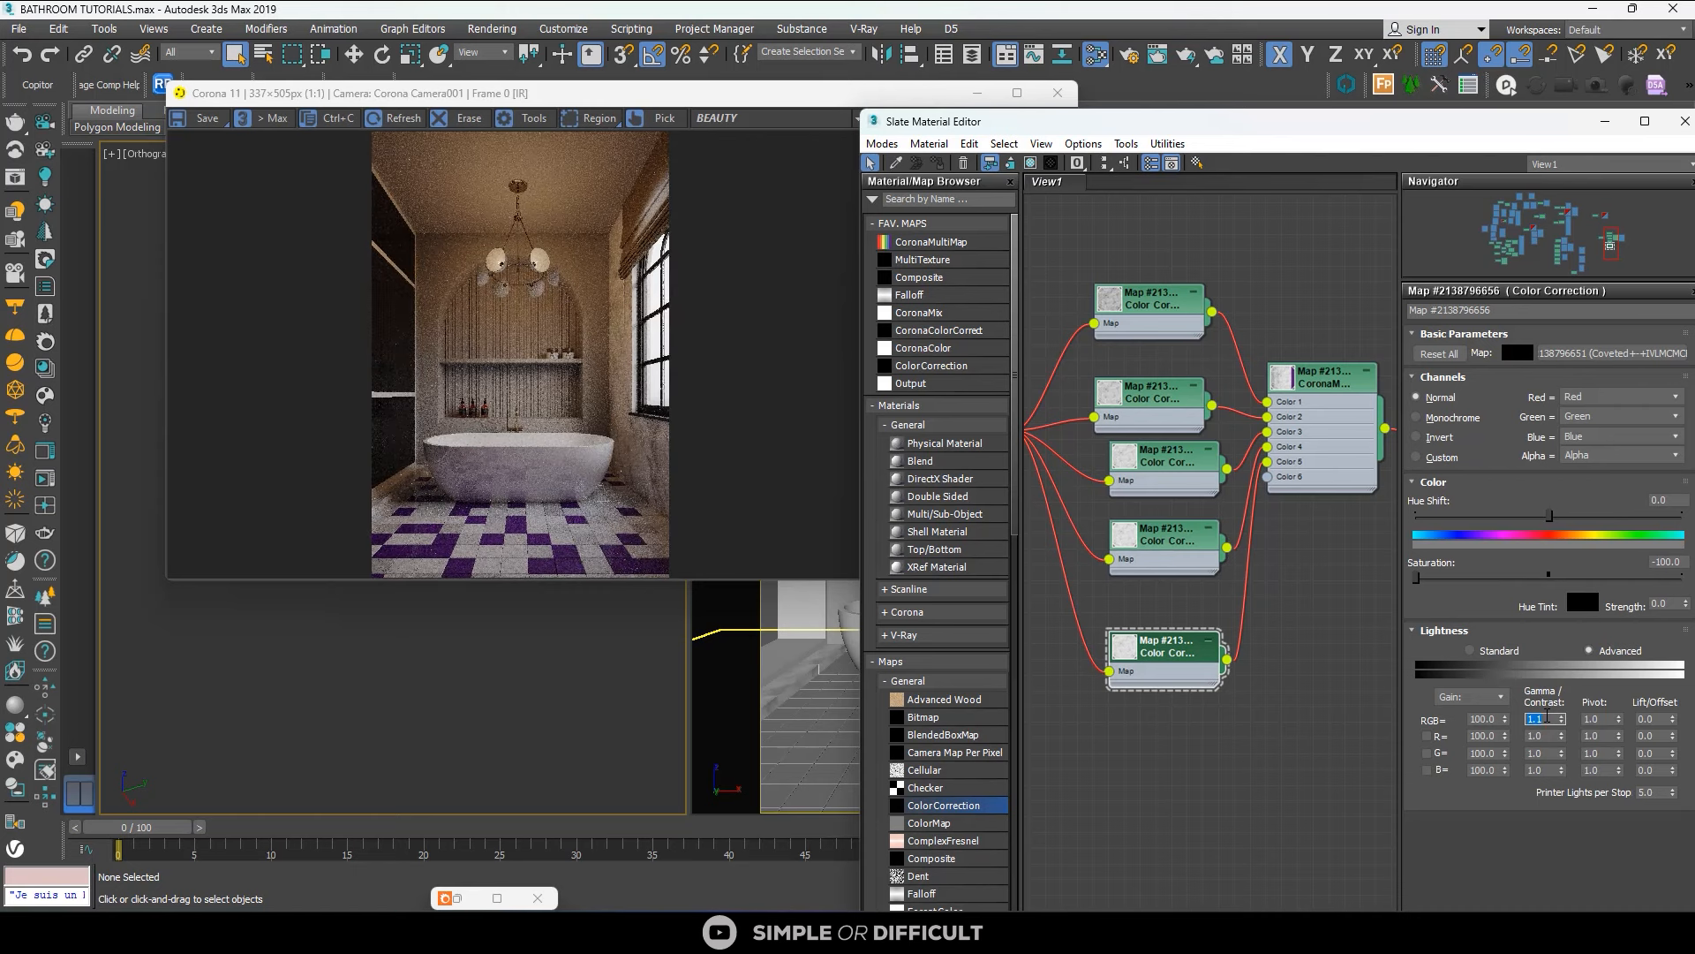
pyautogui.press('Return')
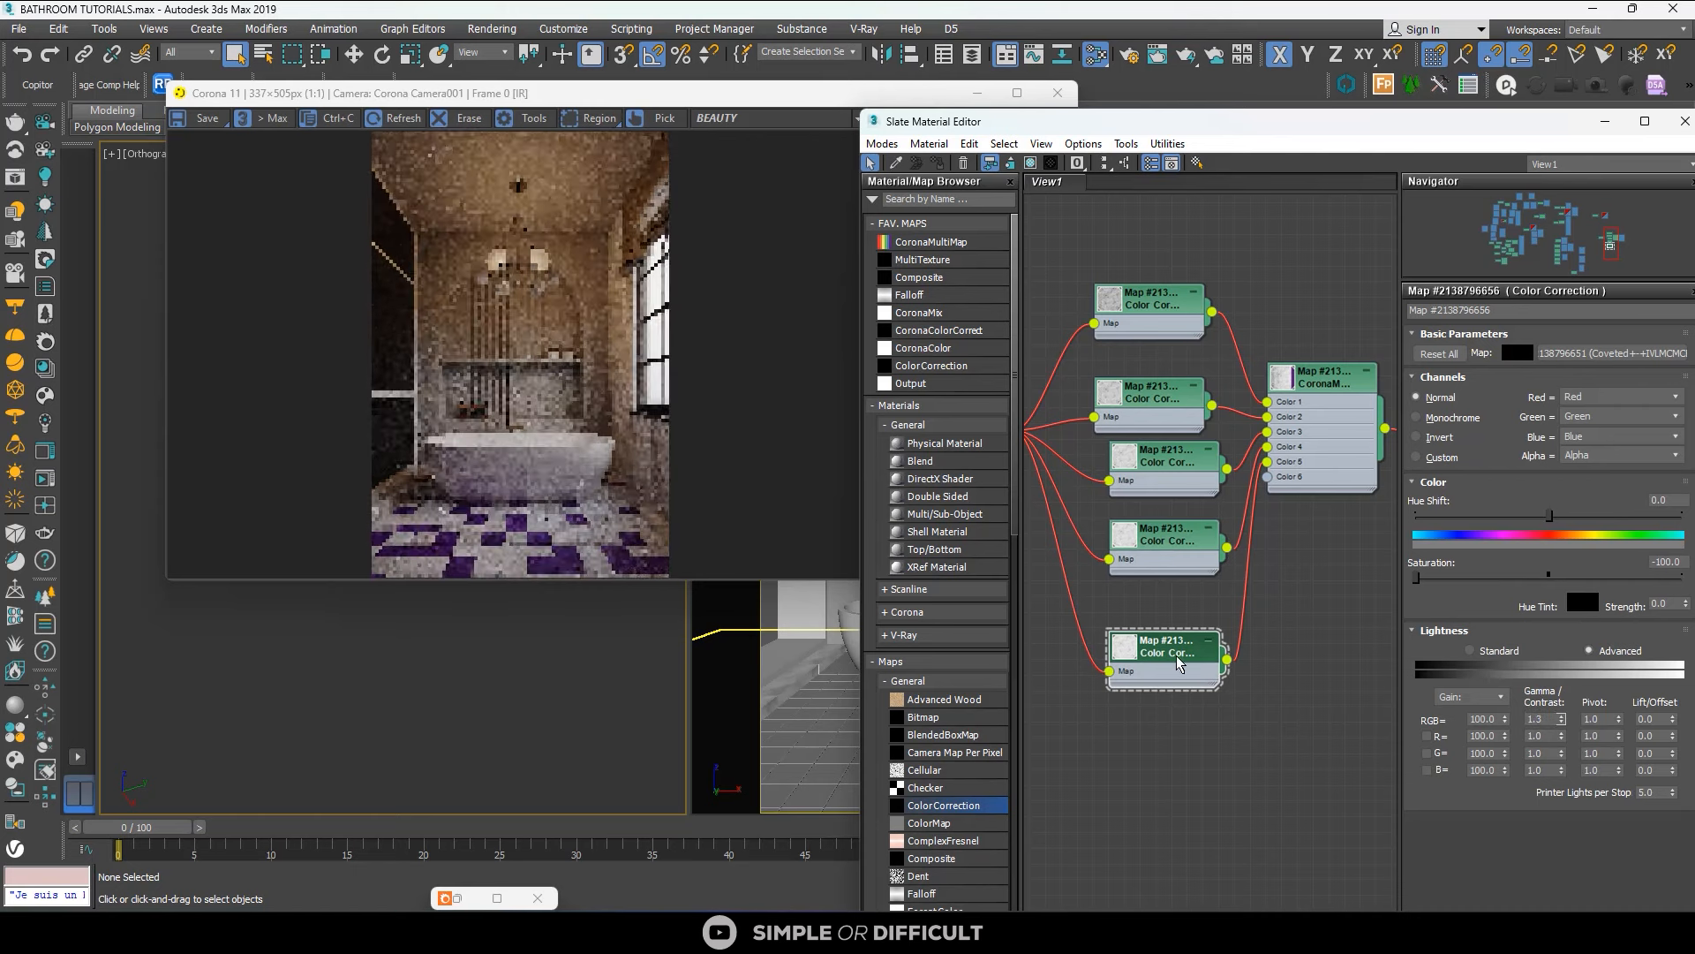
# Duplicate the Color 5 Color Correction map, connect the copy to Color 6 and set its RGB gamma/contrast to 0.8.
pyautogui.keyDown('shift'); pyautogui.moveTo(1183, 664); pyautogui.dragTo(1210, 767); pyautogui.keyUp('shift')
pyautogui.click(1201, 753)
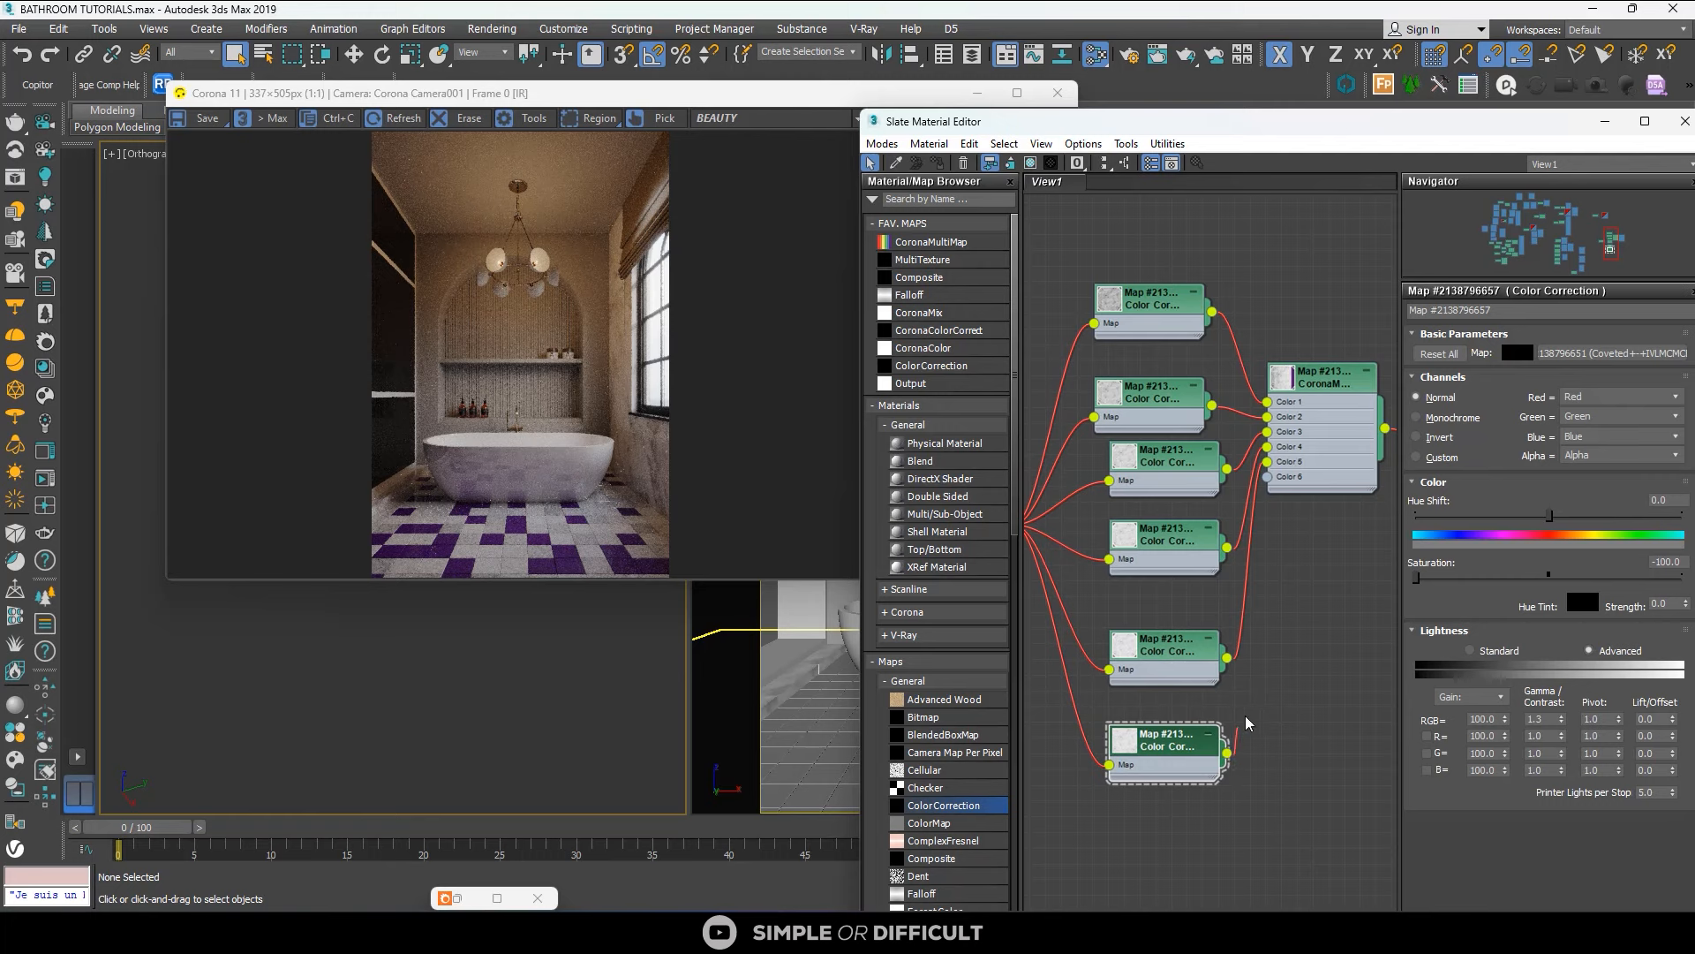
pyautogui.moveTo(1247, 724); pyautogui.dragTo(1268, 478)
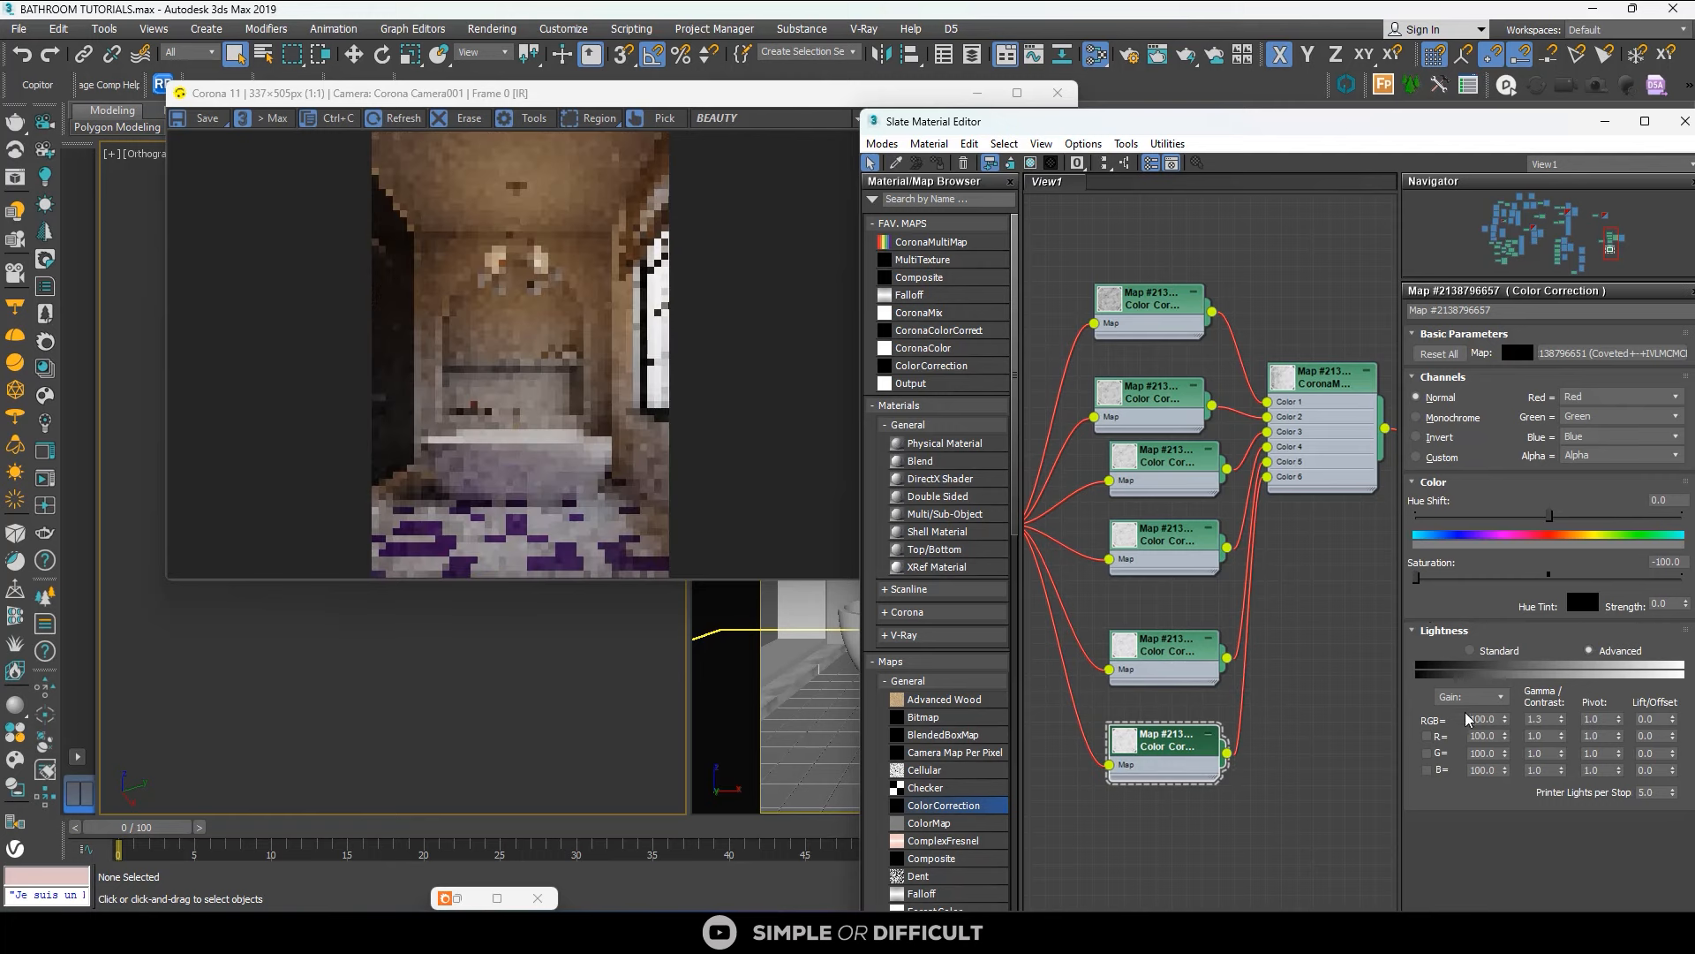
pyautogui.doubleClick(1540, 720)
pyautogui.write('0.8')
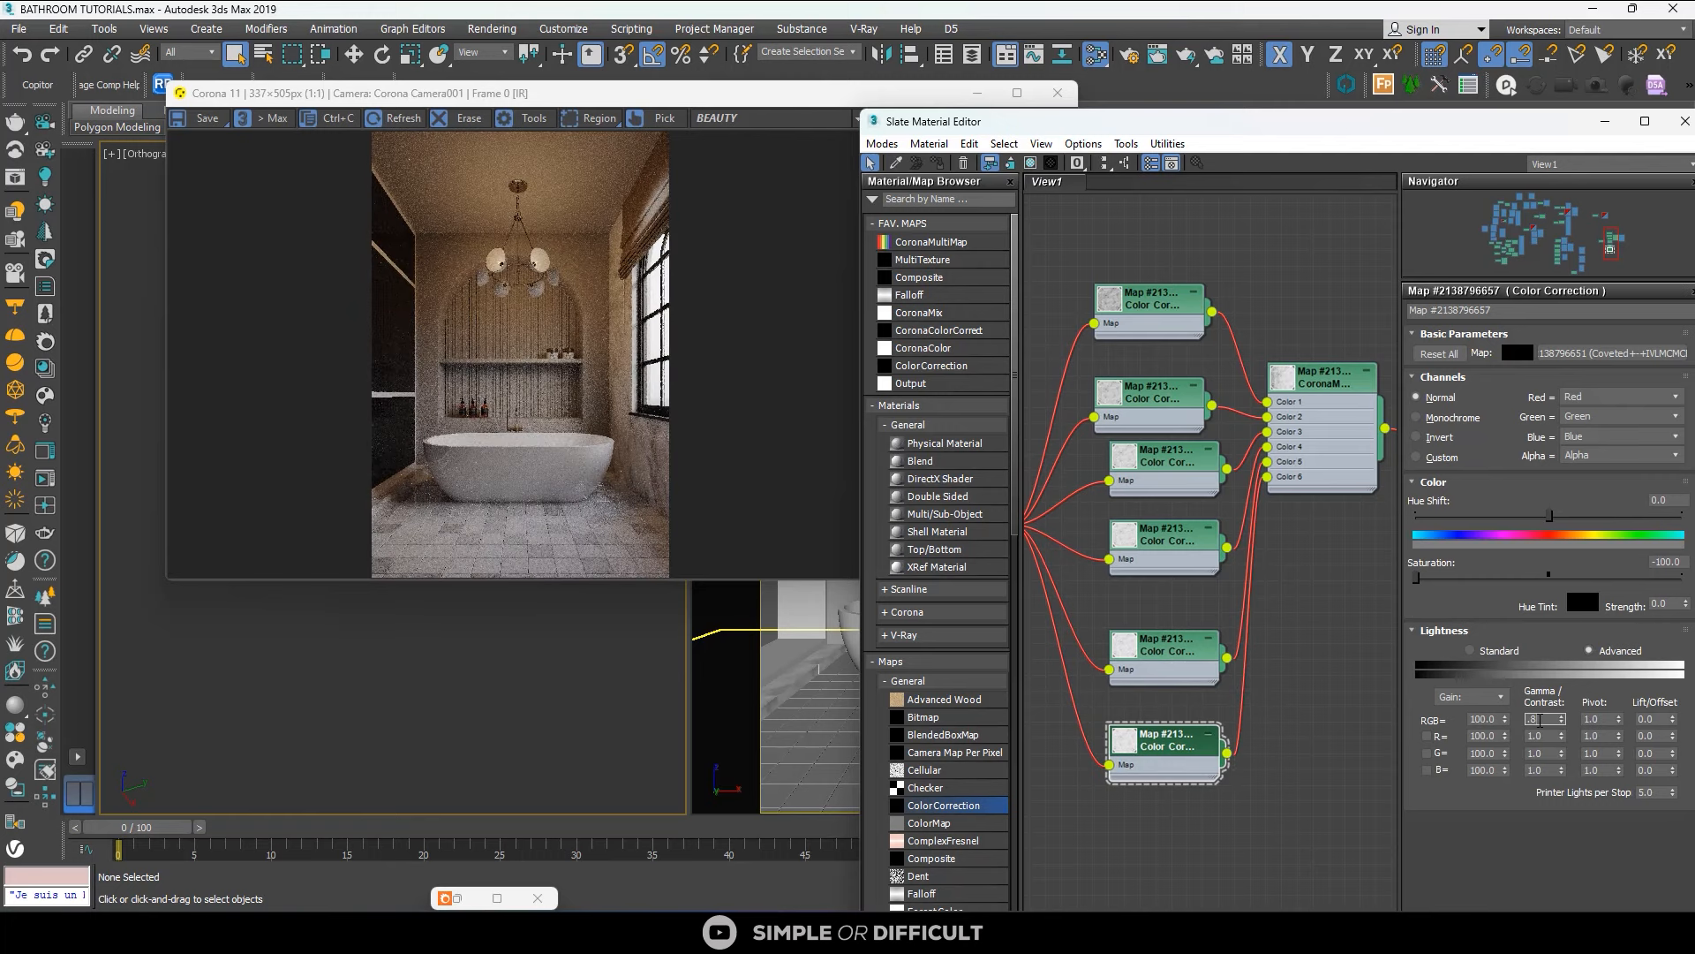
pyautogui.press('Return')
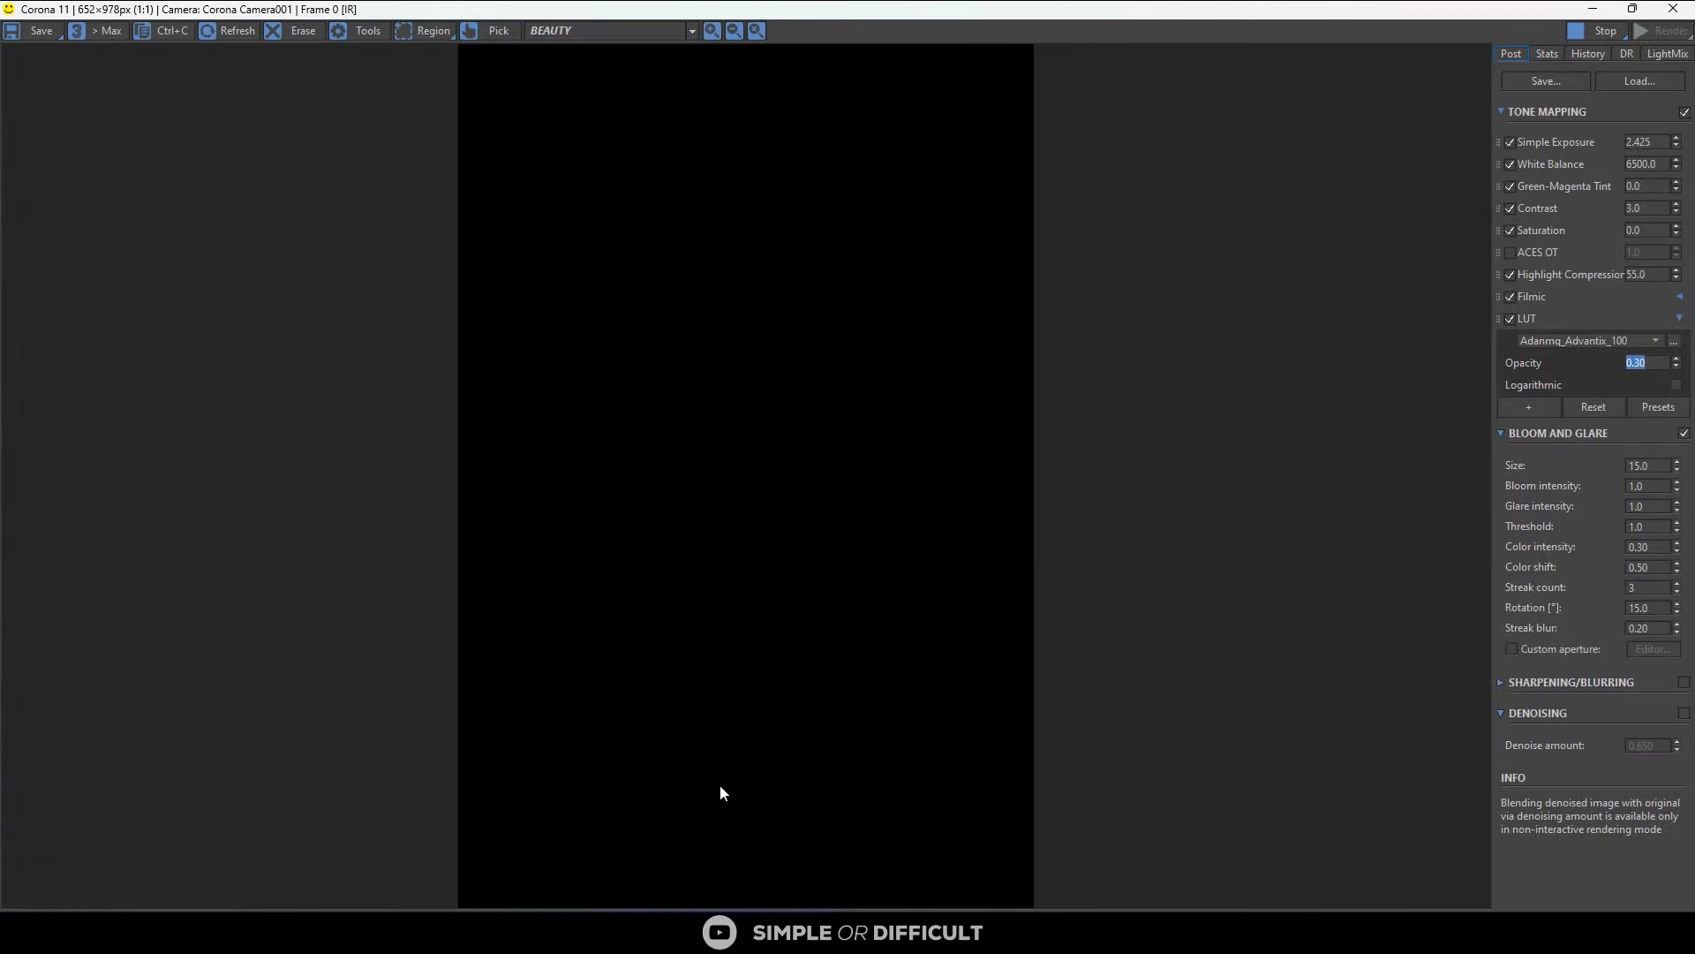
# Examine the terrazzo floor tiles around the bathtub up close and in full view in the maximized interactive render.
pyautogui.scroll(3, 719, 786)
pyautogui.moveTo(719, 786); pyautogui.dragTo(724, 208, button='middle')
pyautogui.scroll(-2, 724, 208)
pyautogui.scroll(-1, 817, 753)
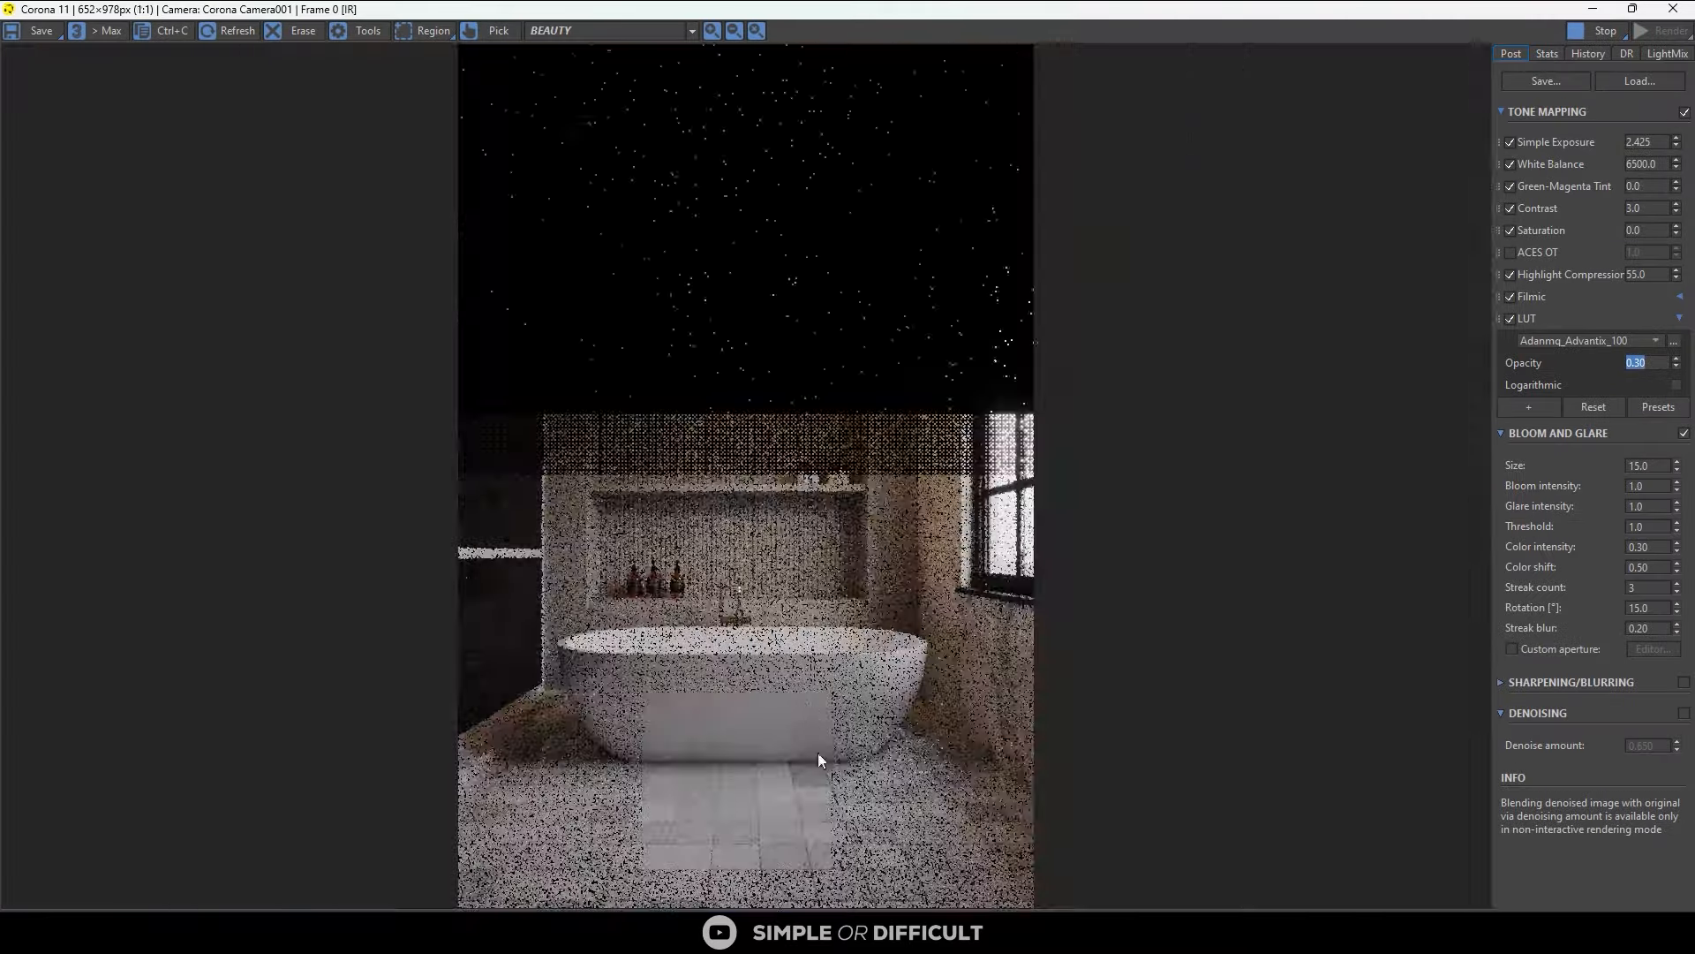
pyautogui.scroll(1, 839, 836)
pyautogui.moveTo(838, 761); pyautogui.dragTo(840, 664, button='middle')
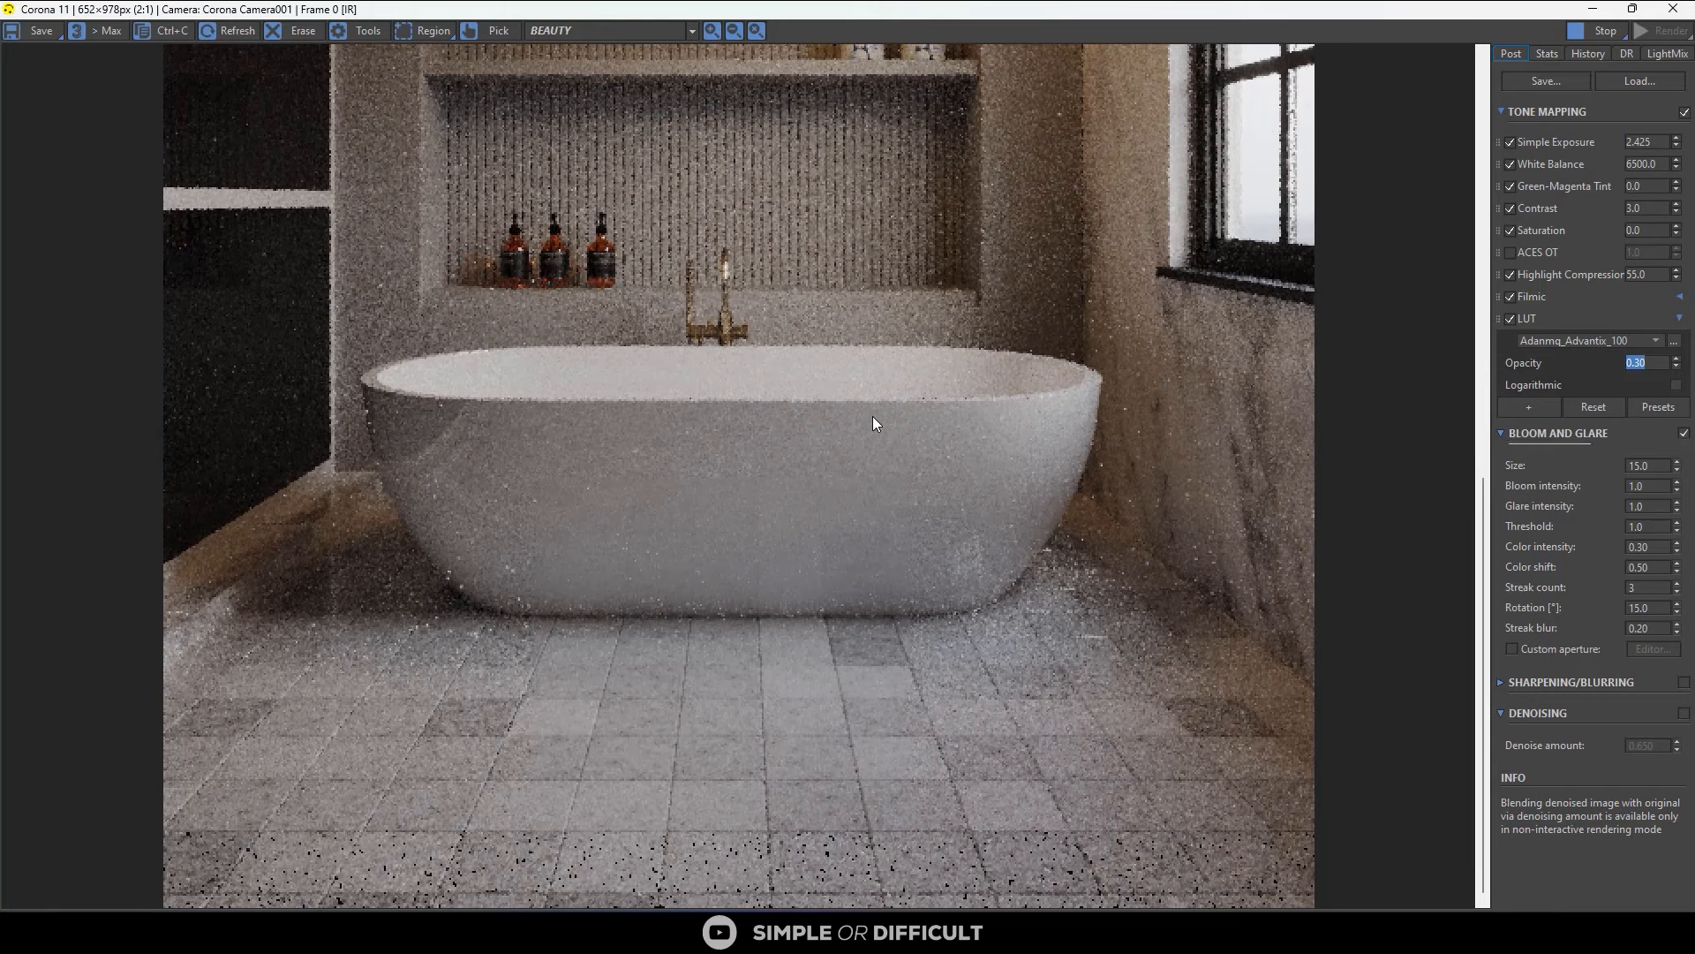
pyautogui.scroll(-1, 765, 706)
pyautogui.scroll(2, 584, 844)
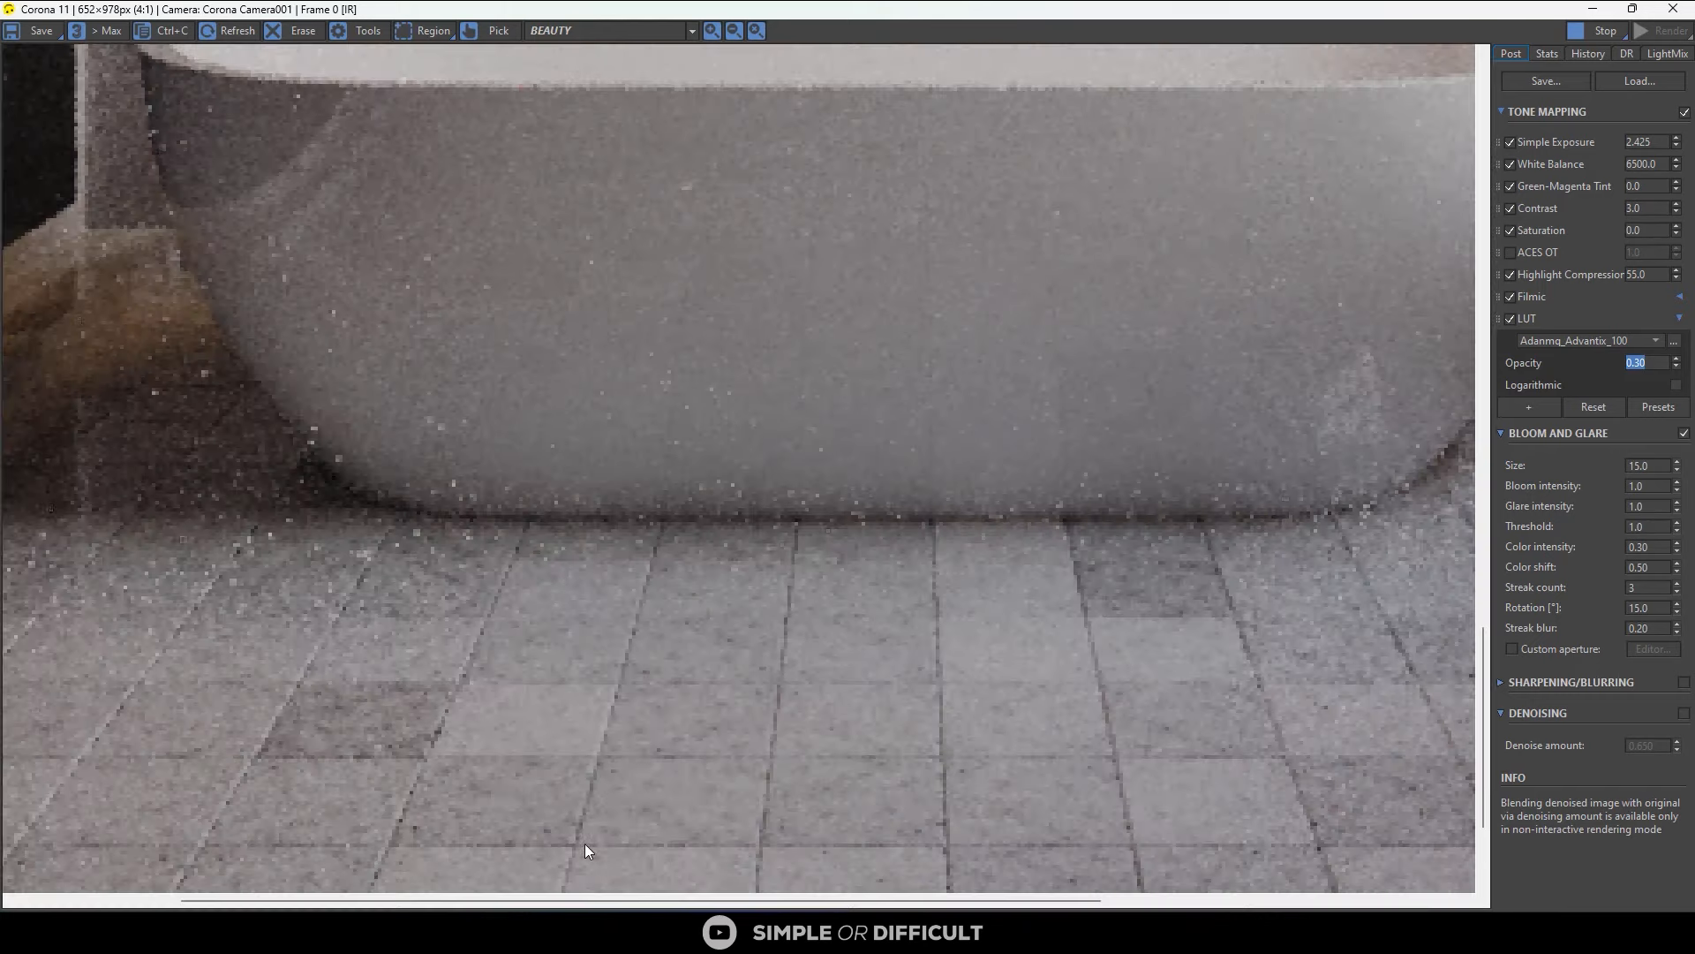
pyautogui.scroll(-1, 715, 598)
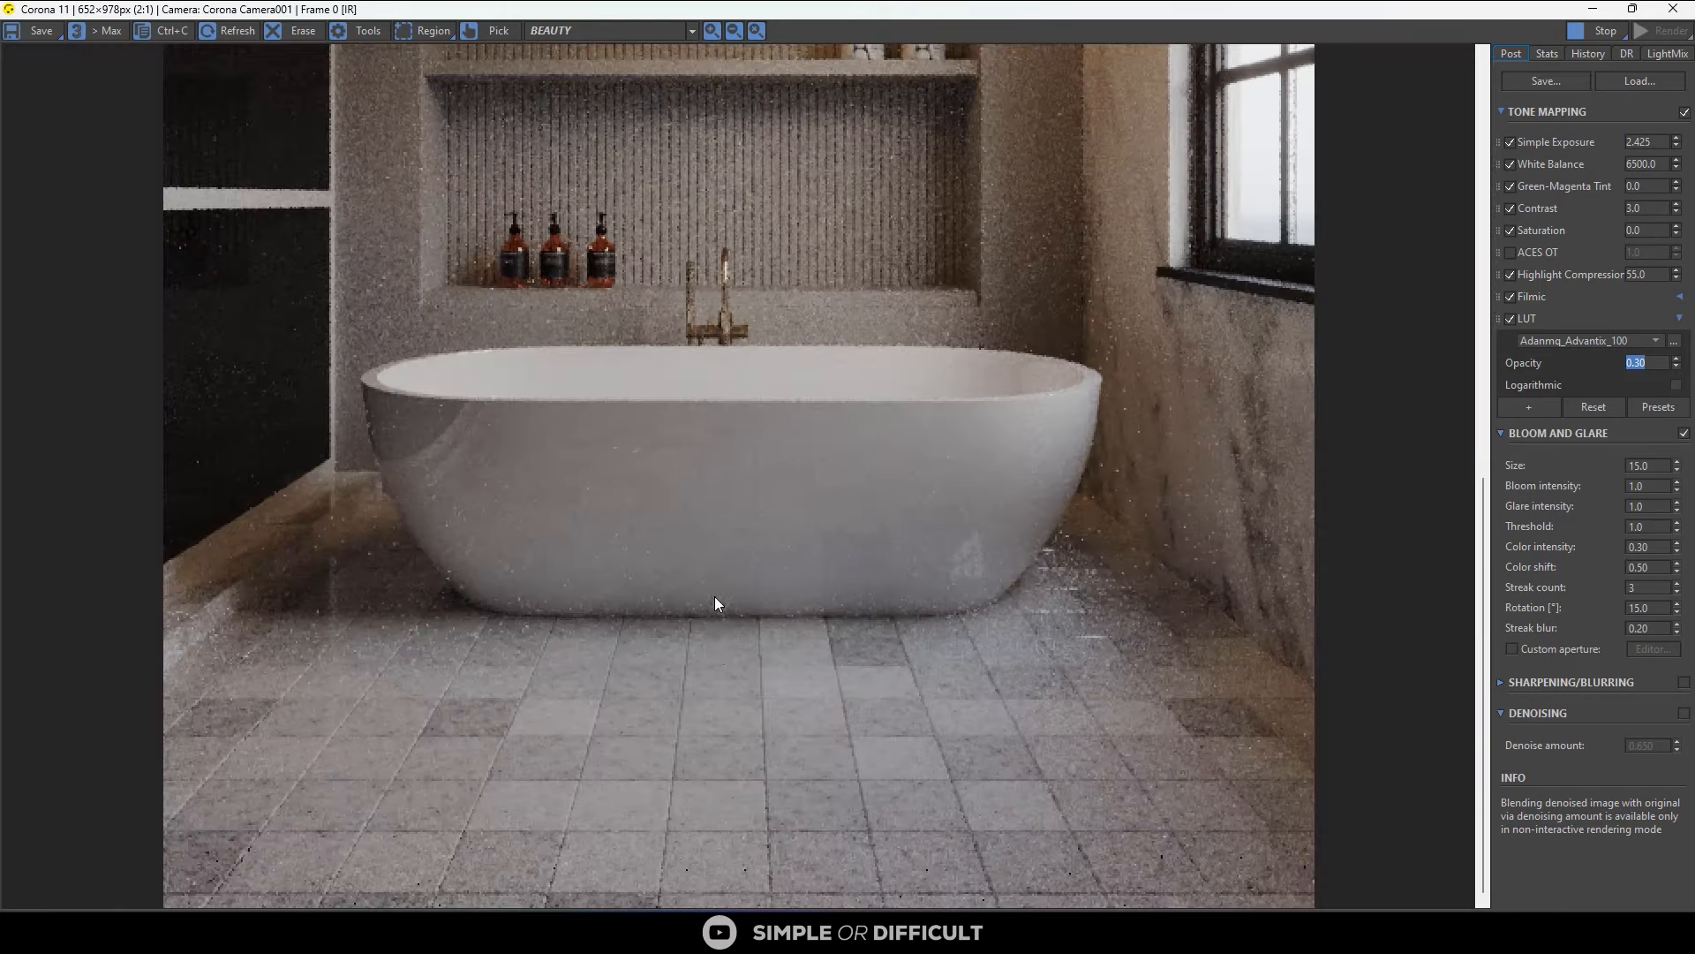
pyautogui.scroll(-1, 717, 497)
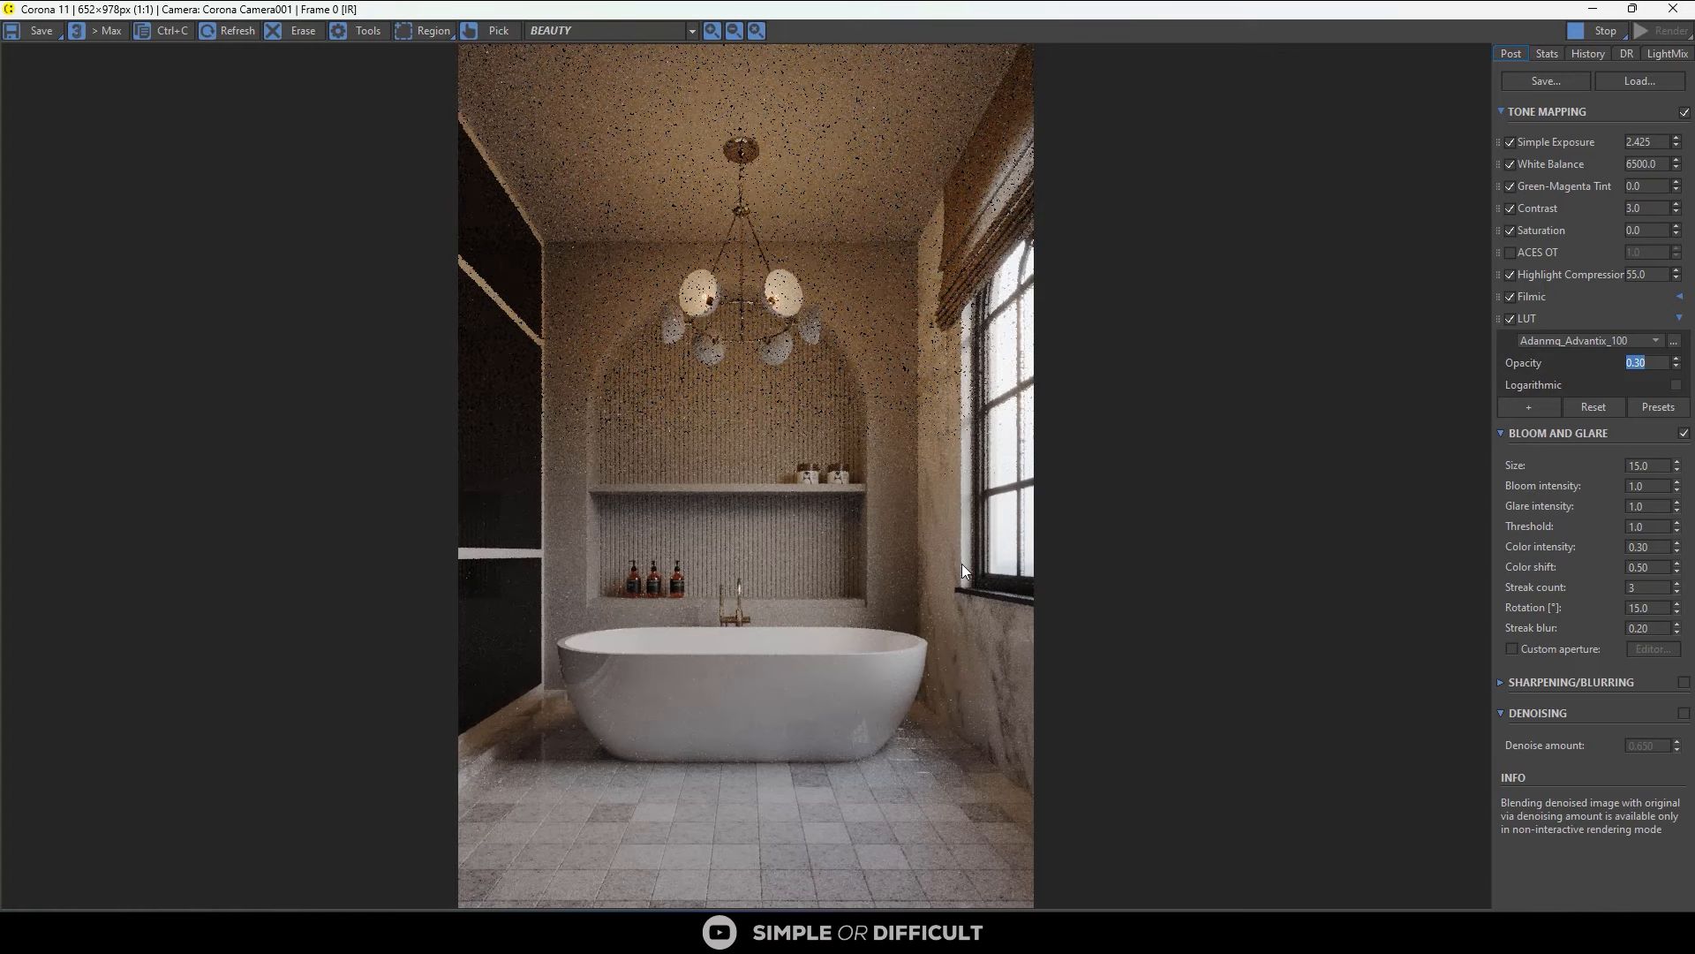
# Shrink the render window beside the Slate Material Editor and open the floor tiles' CoronaMultiMap parameters.
pyautogui.moveTo(1382, 12); pyautogui.dragTo(748, 217)
pyautogui.moveTo(1394, 122); pyautogui.dragTo(1262, 139)
pyautogui.doubleClick(1136, 403)
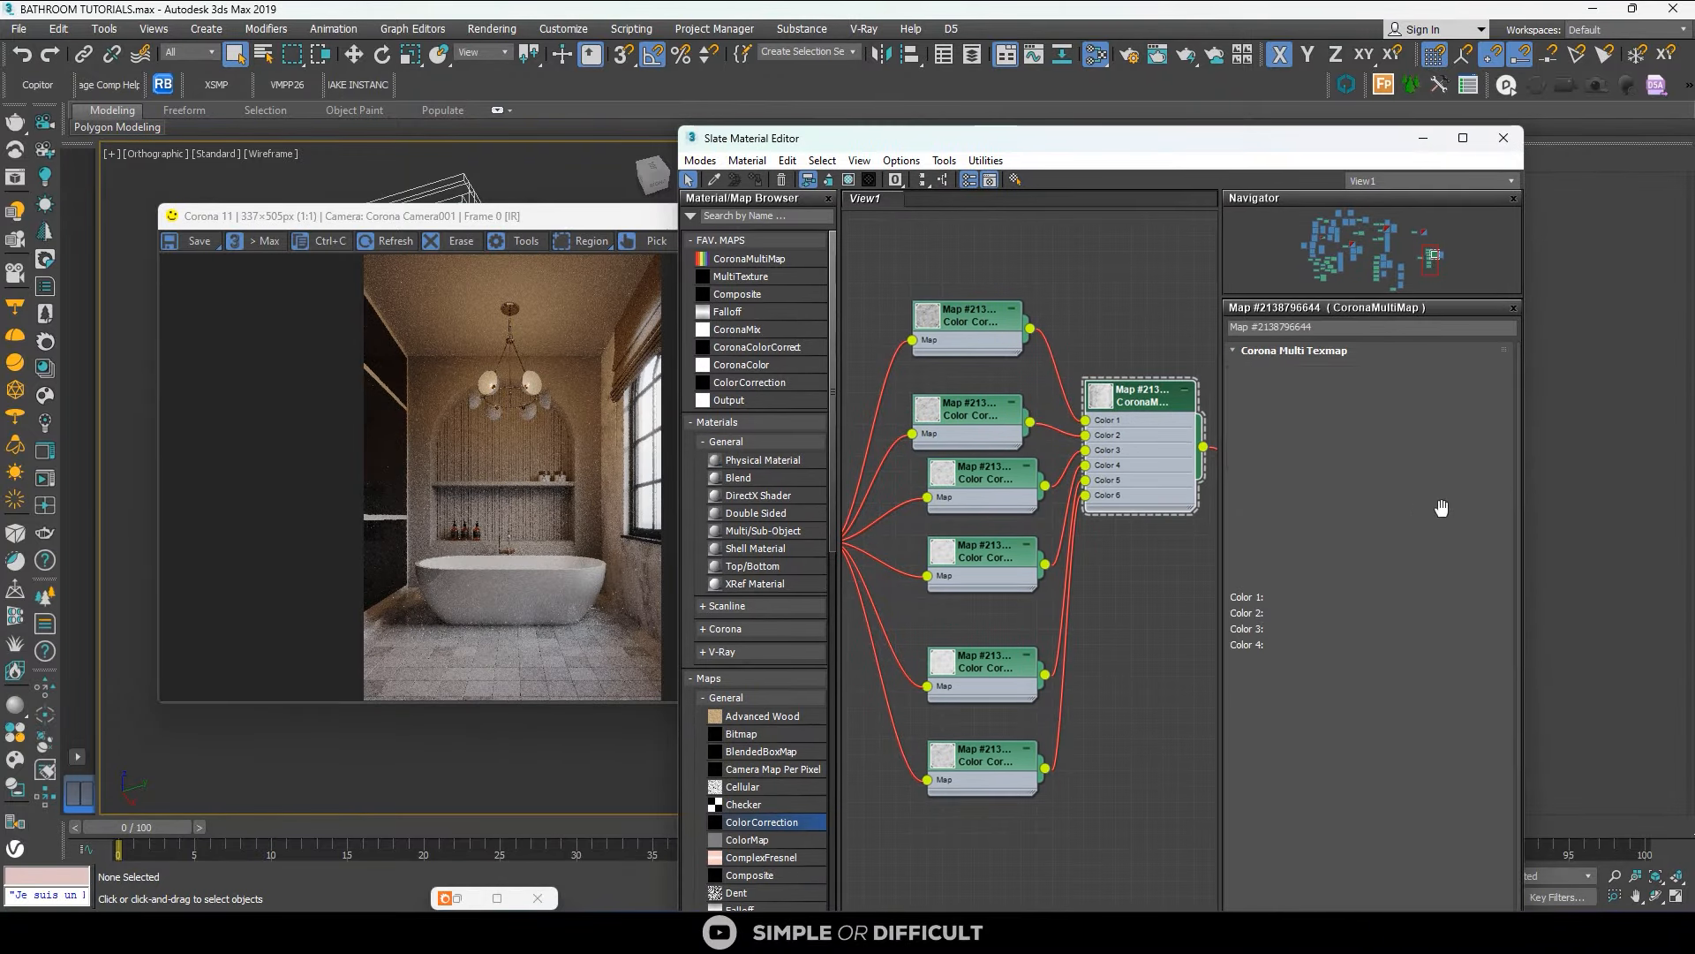
# Open the floor tiles' CoronaLegacyMtl and set its reflection glossiness to 0.75.
pyautogui.scroll(-1, 1091, 362)
pyautogui.moveTo(1091, 362); pyautogui.dragTo(854, 343, button='middle')
pyautogui.doubleClick(1062, 392)
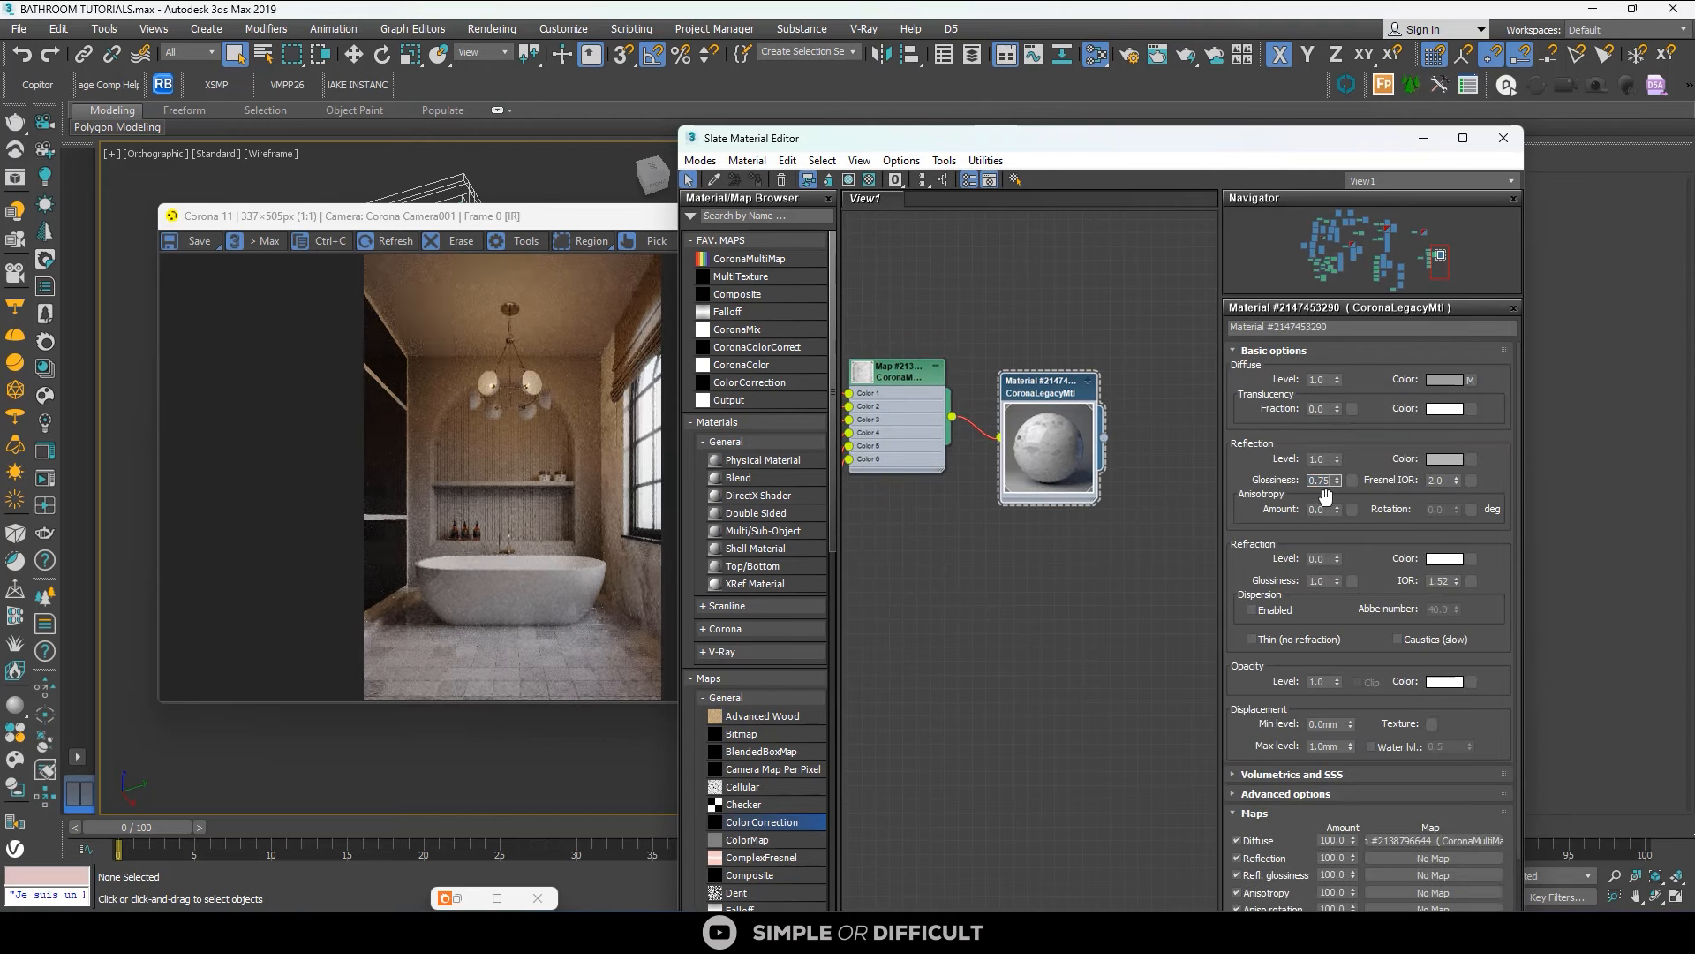
pyautogui.press('Return')
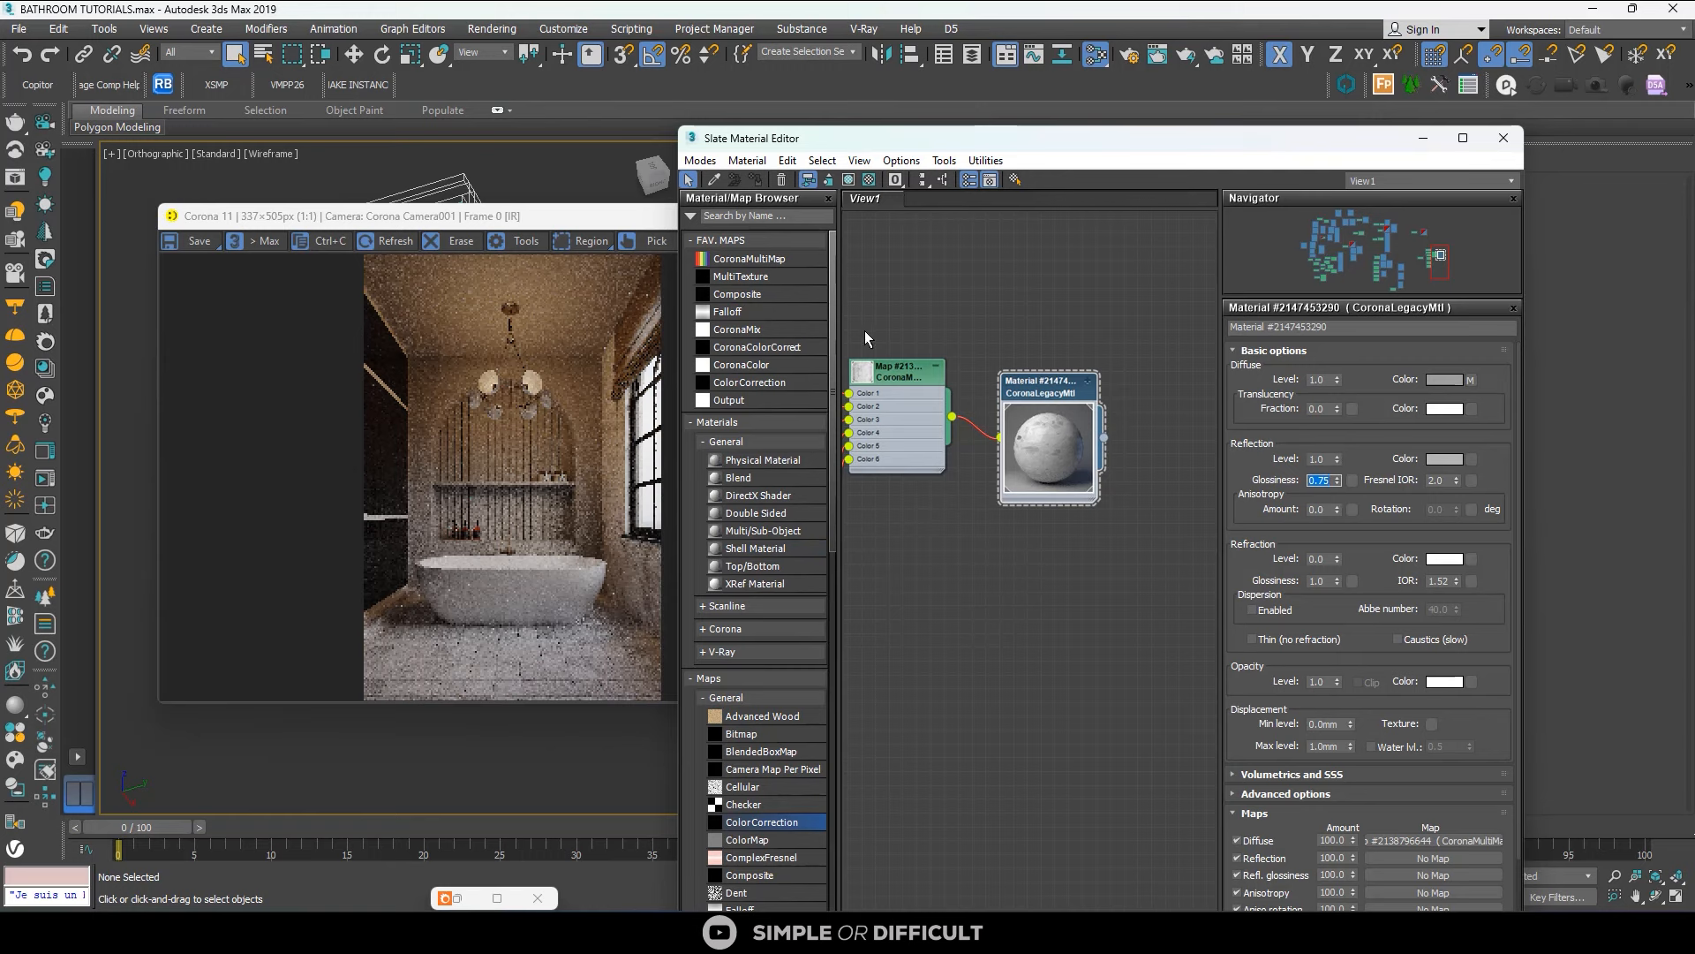
# Examine the floor tiles in the interactive render and the Color Correction maps feeding their material.
pyautogui.scroll(-2, 975, 358)
pyautogui.moveTo(974, 359); pyautogui.dragTo(1133, 285, button='middle')
pyautogui.scroll(2, 554, 659)
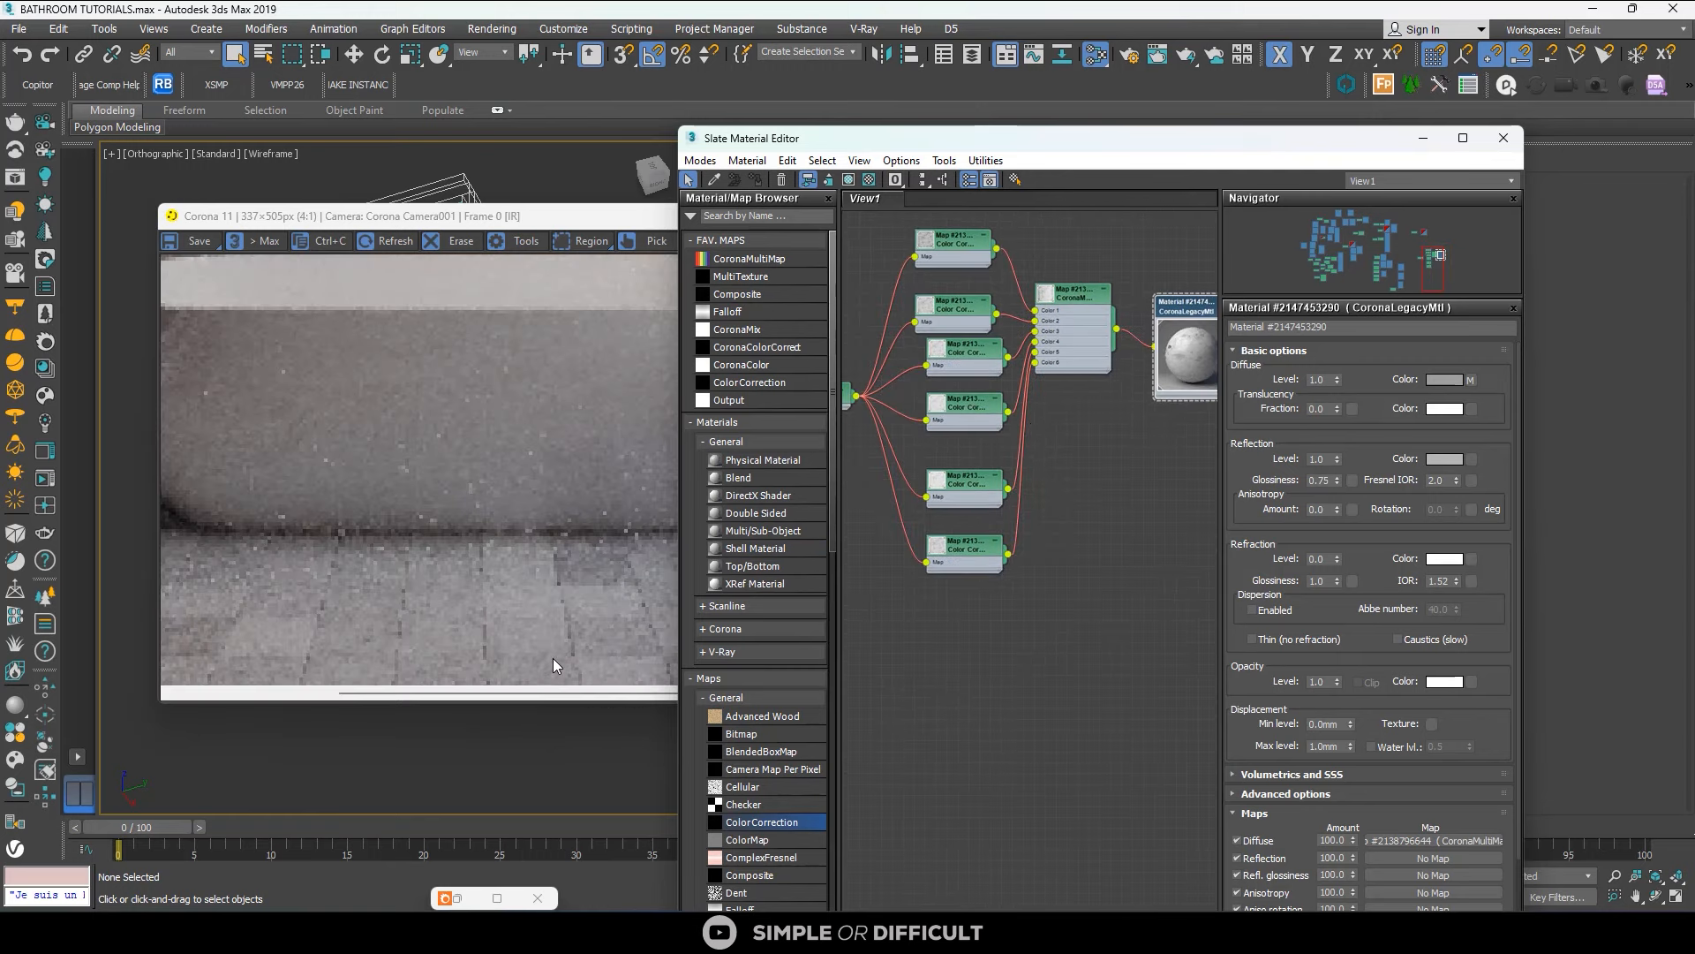
pyautogui.scroll(-2, 510, 544)
pyautogui.scroll(-1, 1091, 432)
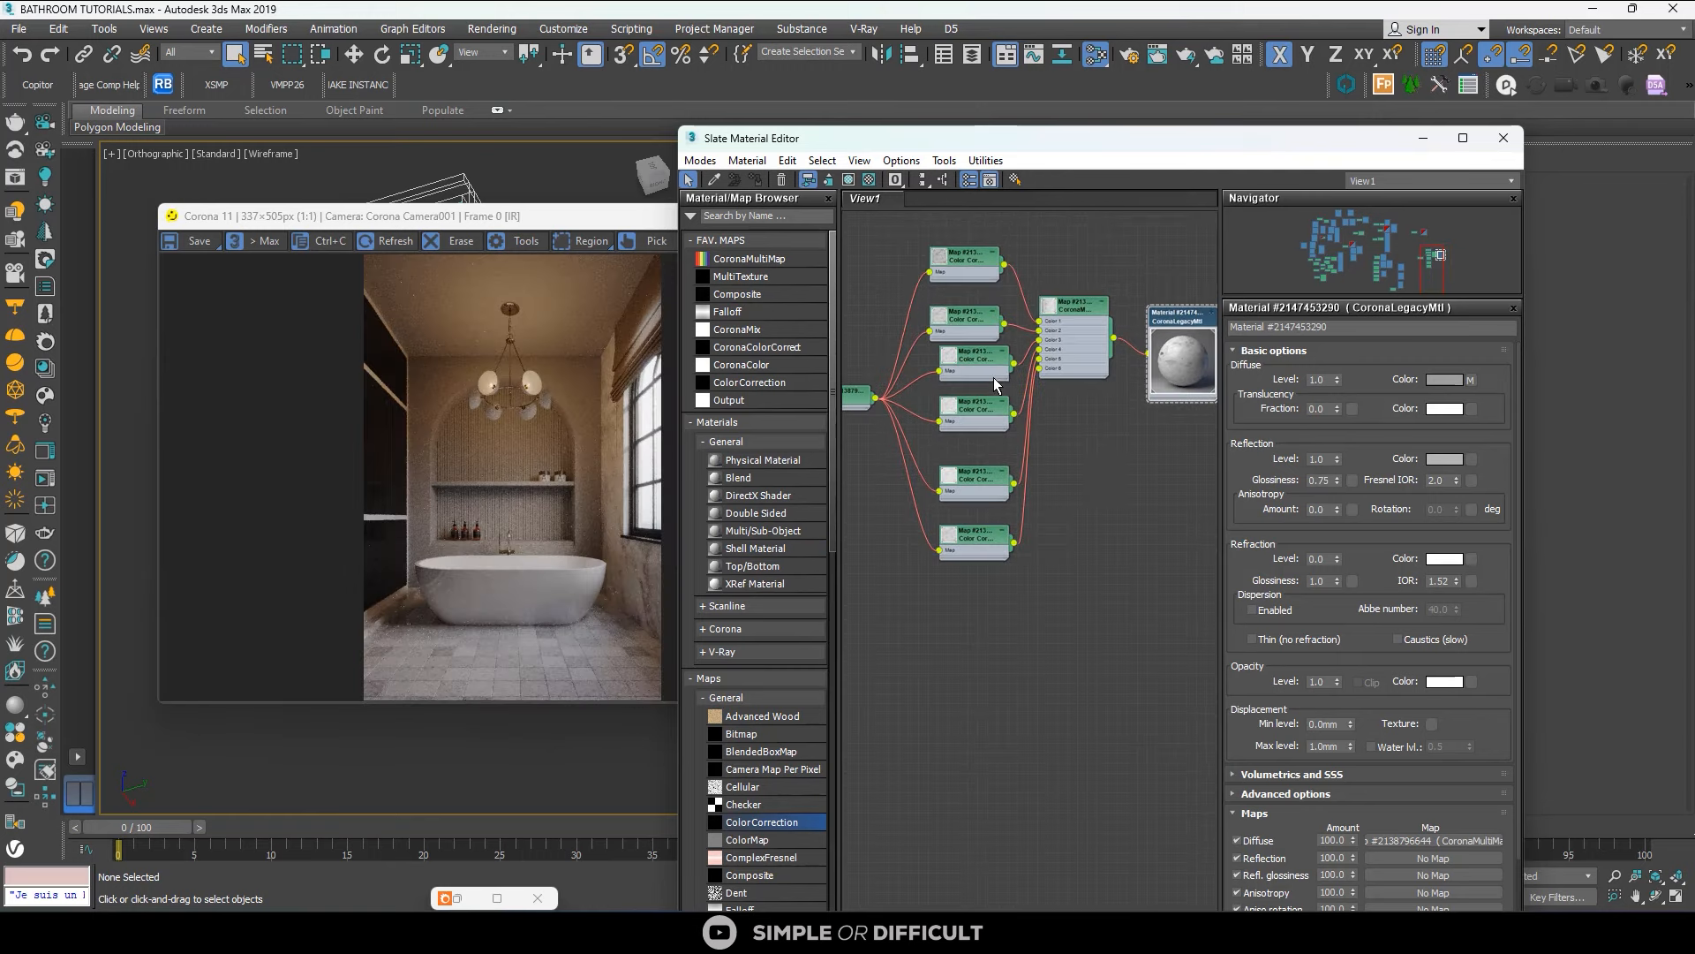
# Separate the third Color Correction node from the one below and review the third, fifth and CoronaMultiMap nodes' parameters.
pyautogui.scroll(2, 993, 382)
pyautogui.moveTo(970, 376); pyautogui.dragTo(942, 364)
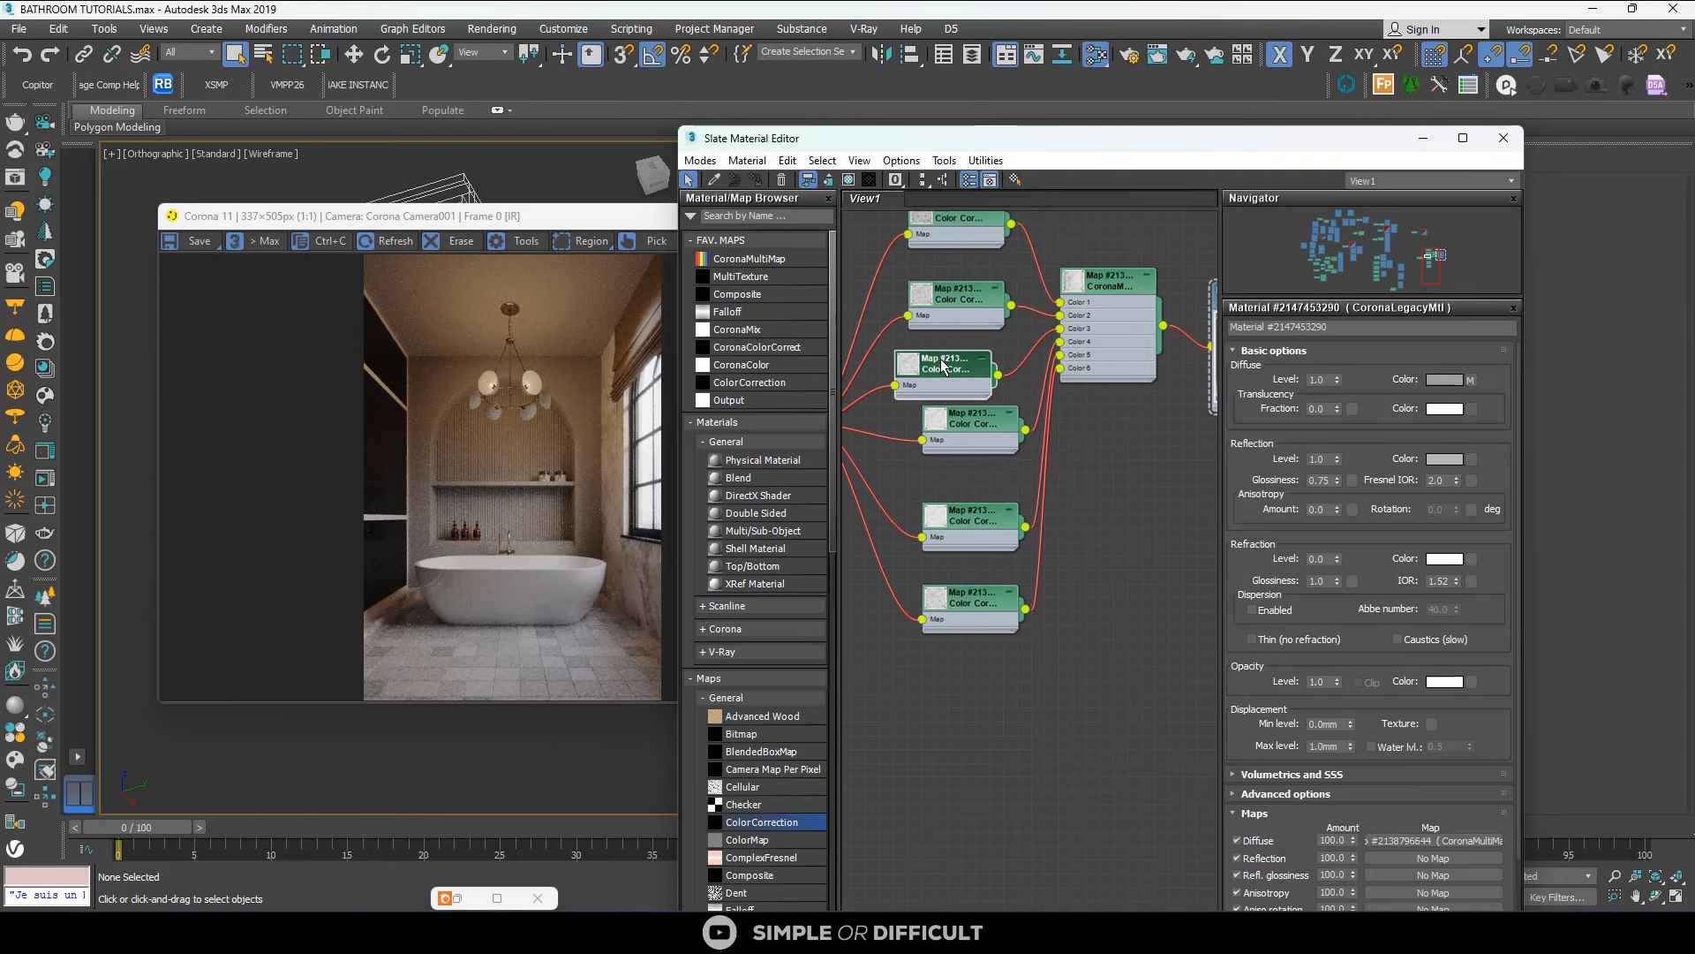
pyautogui.doubleClick(943, 367)
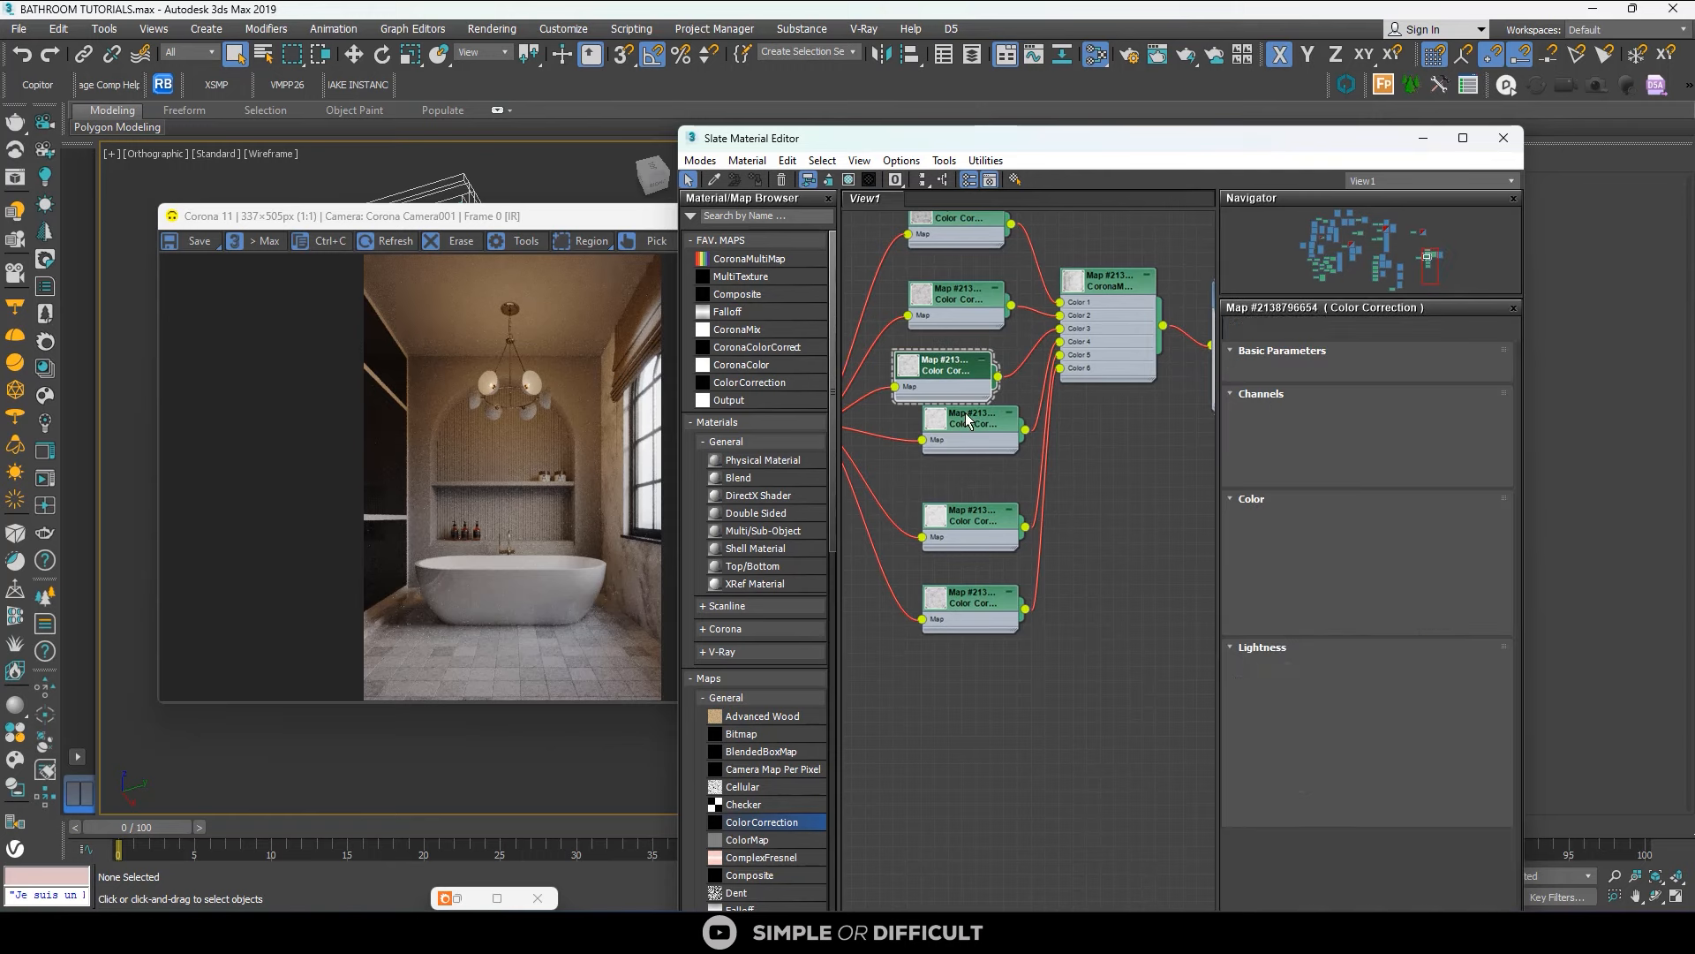
pyautogui.doubleClick(970, 523)
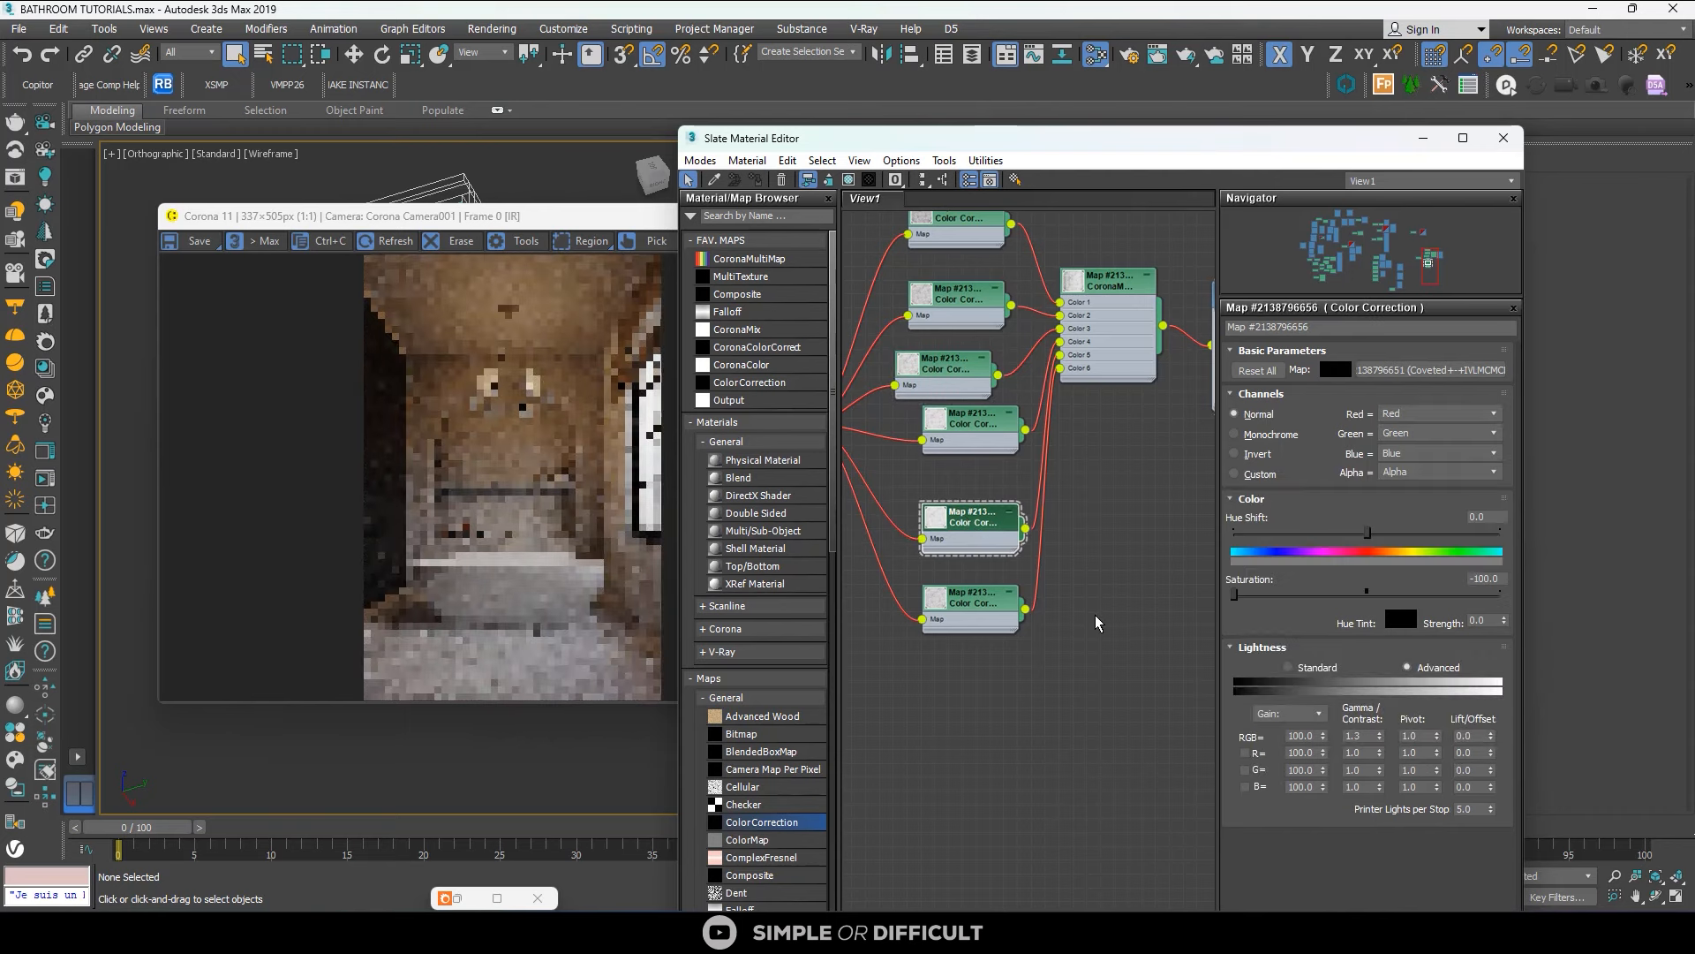
pyautogui.click(1100, 279)
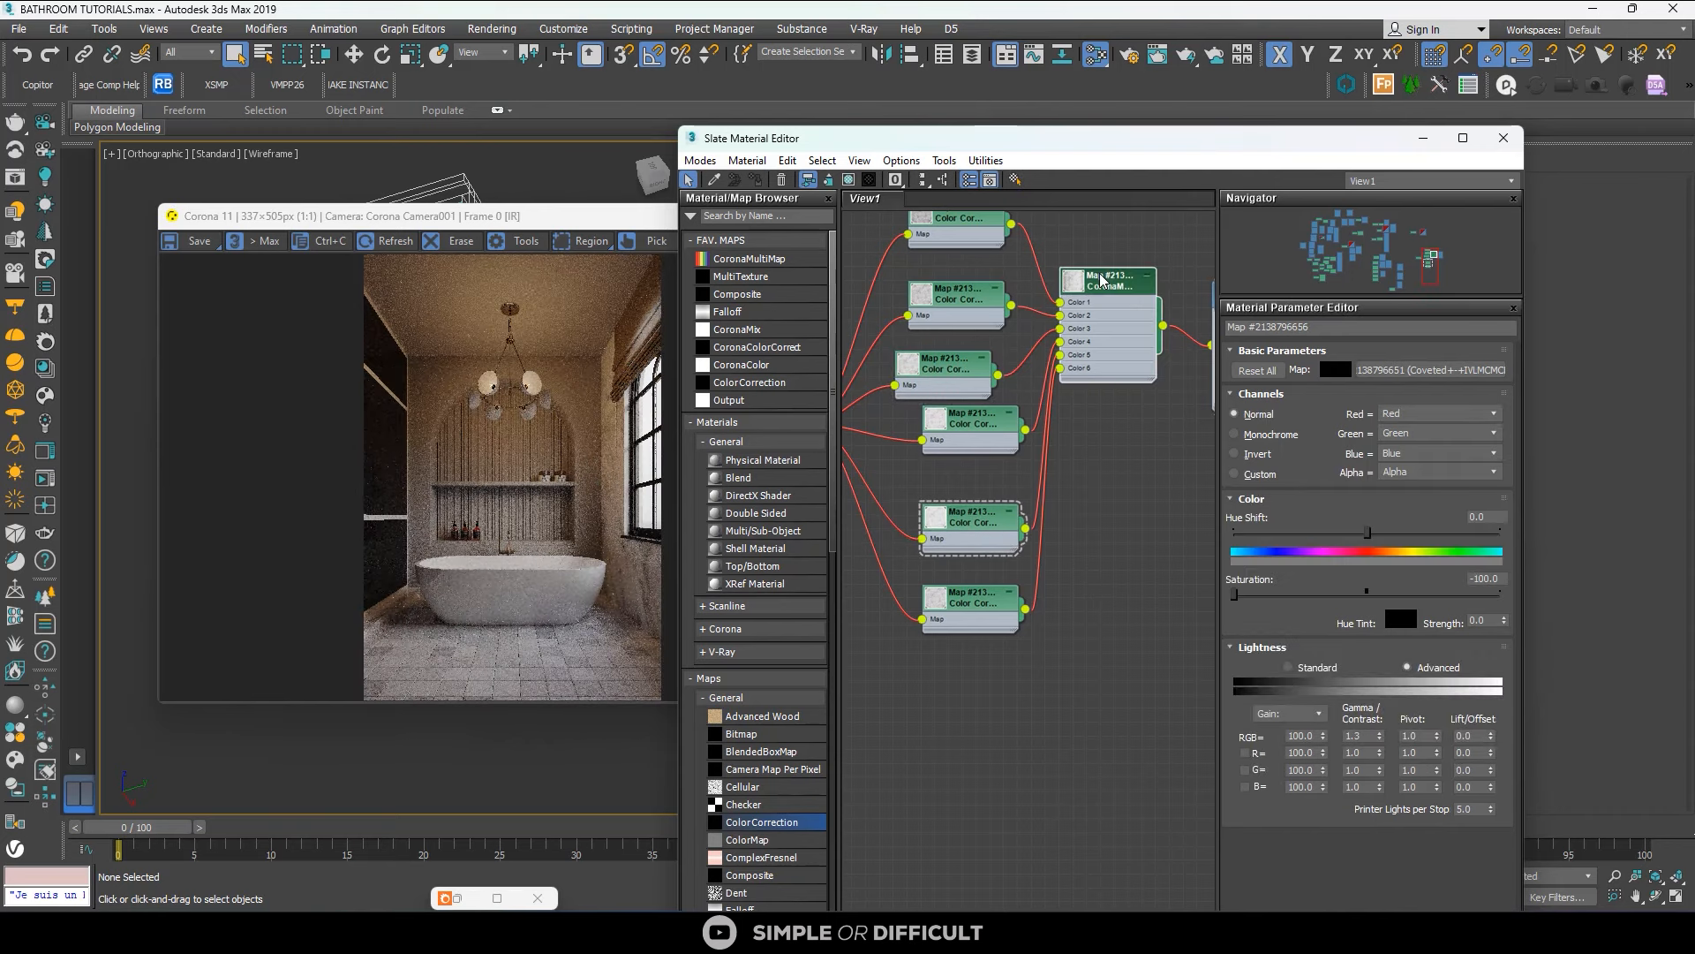
# Minimize the material editor, select the Rectangle002 spline and frame the bathroom floor in a perspective view beside the render.
pyautogui.click(622, 221)
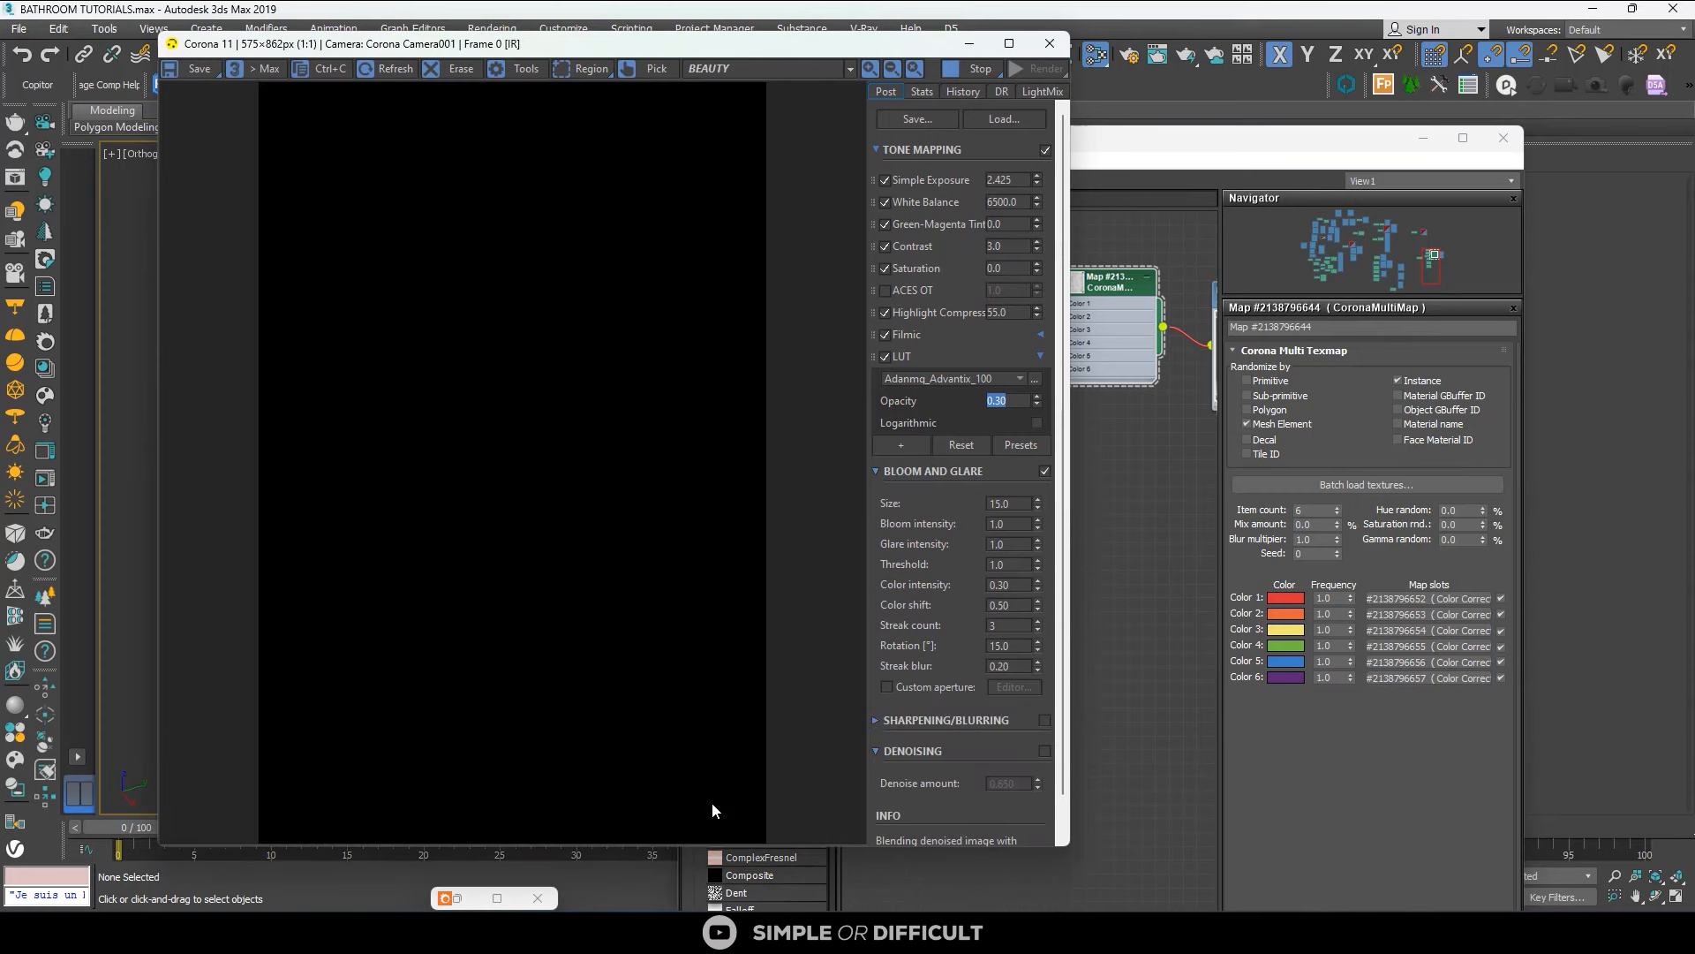
pyautogui.click(1423, 138)
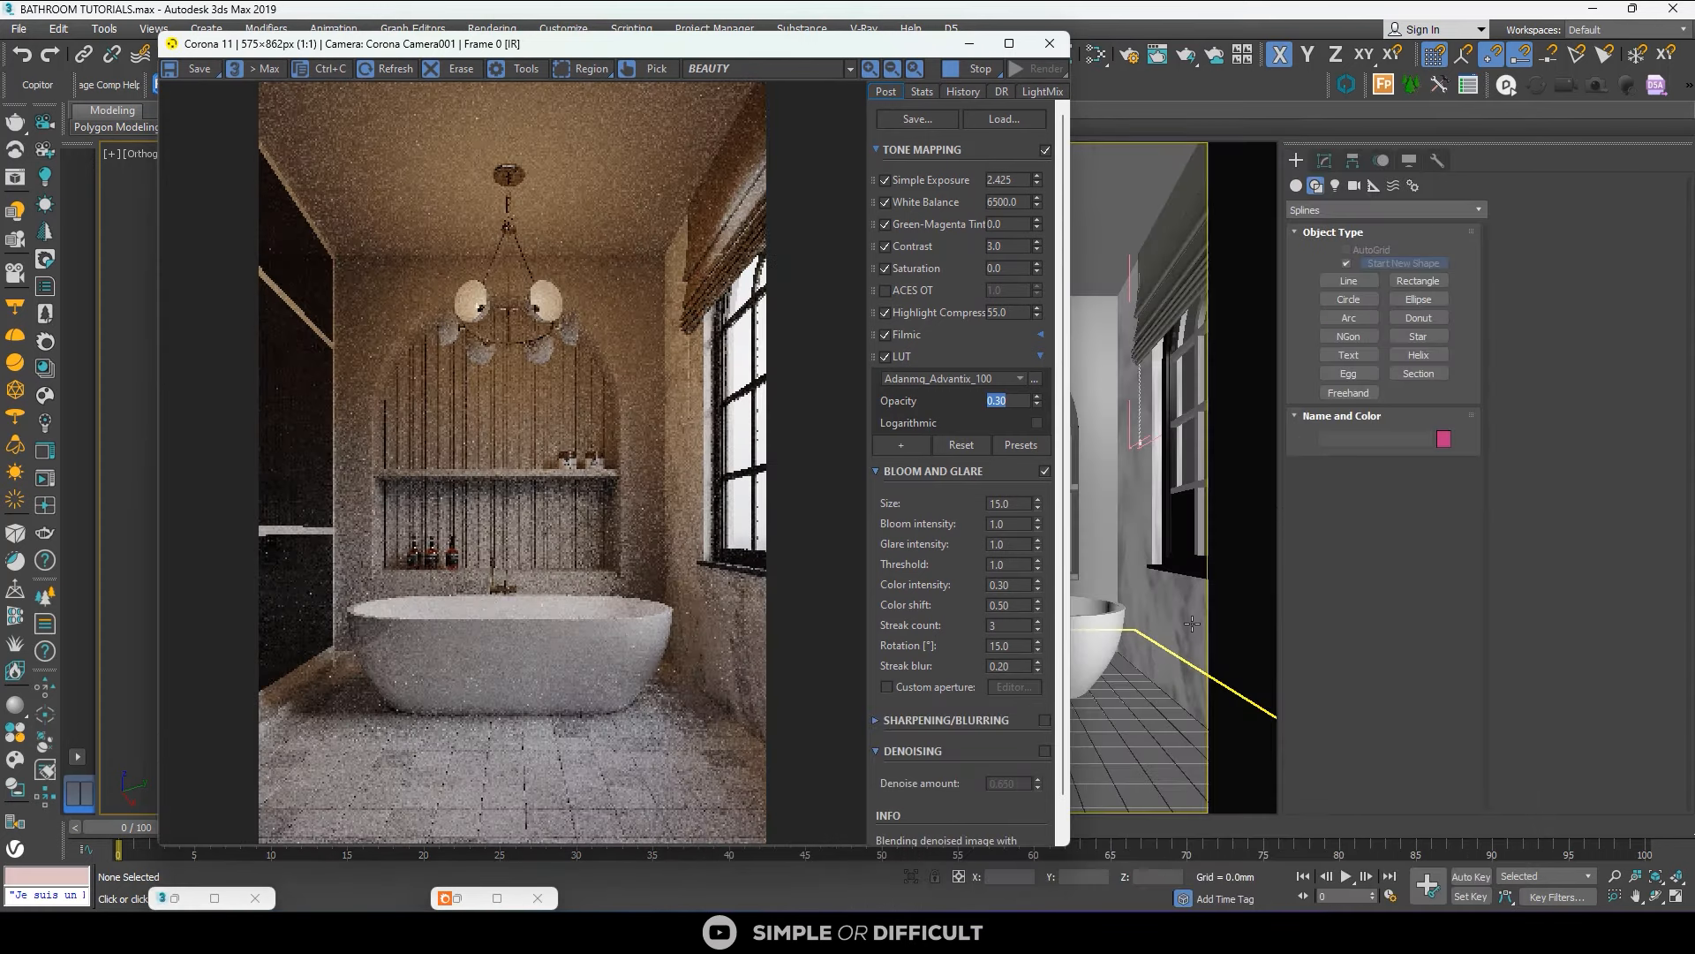
pyautogui.click(1137, 732)
pyautogui.press('p')
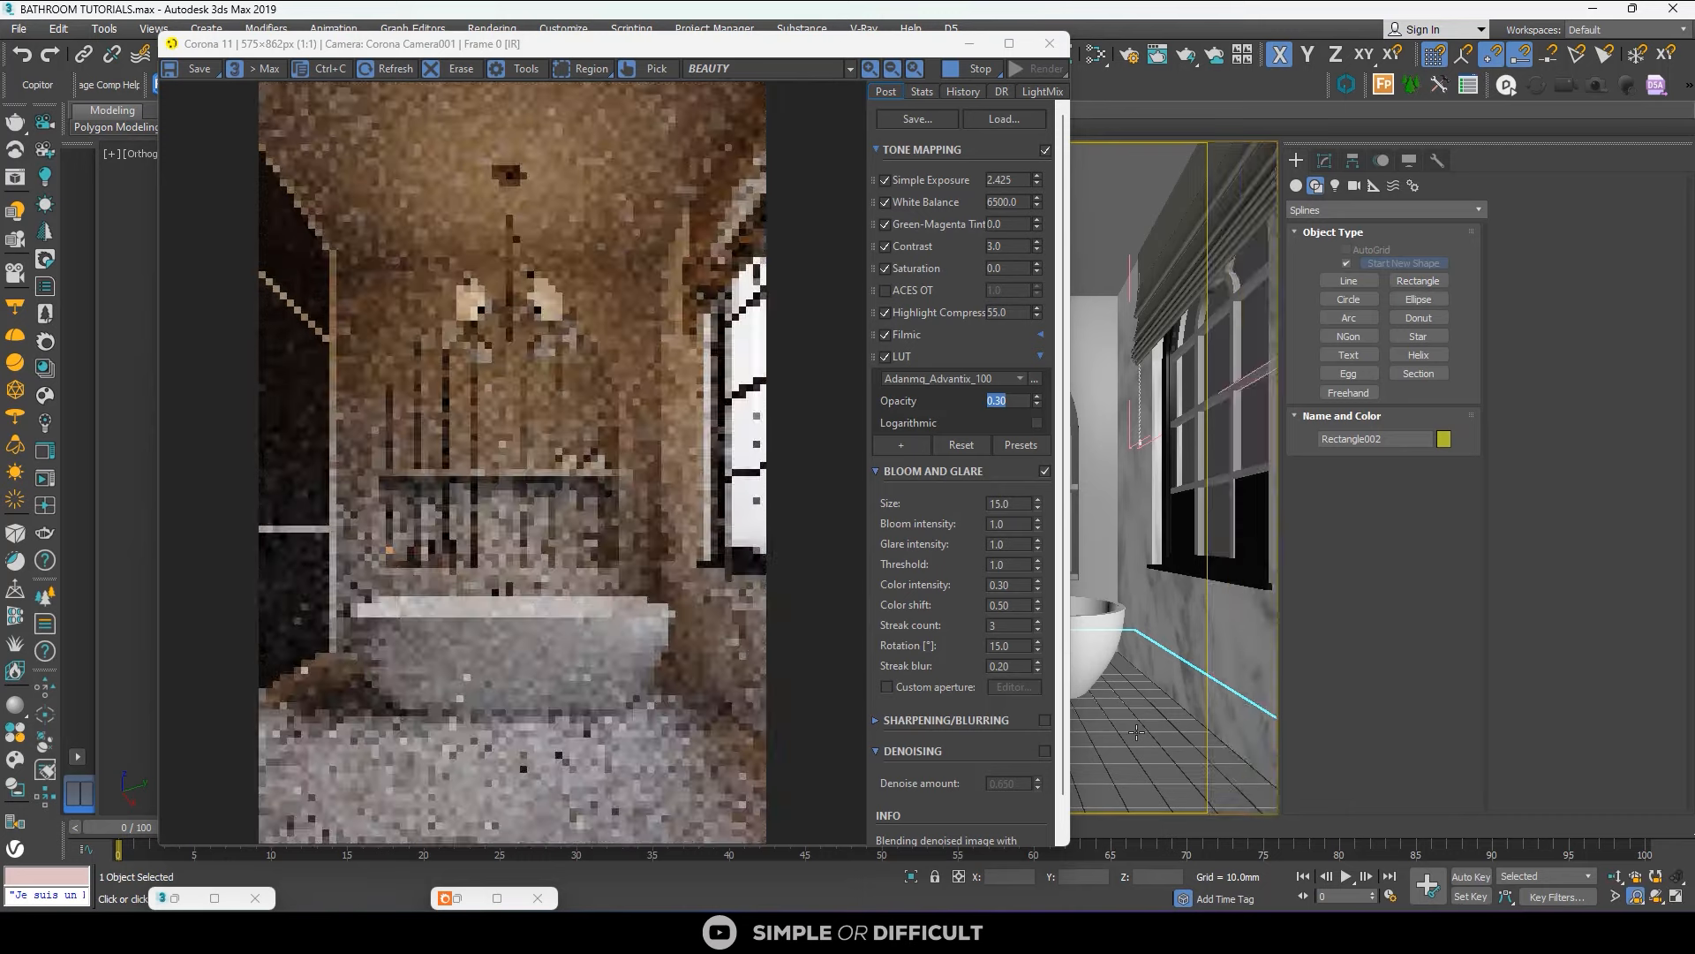
pyautogui.scroll(3, 1138, 729)
pyautogui.moveTo(1141, 730); pyautogui.dragTo(1237, 590, button='middle')
pyautogui.scroll(-1, 1230, 583)
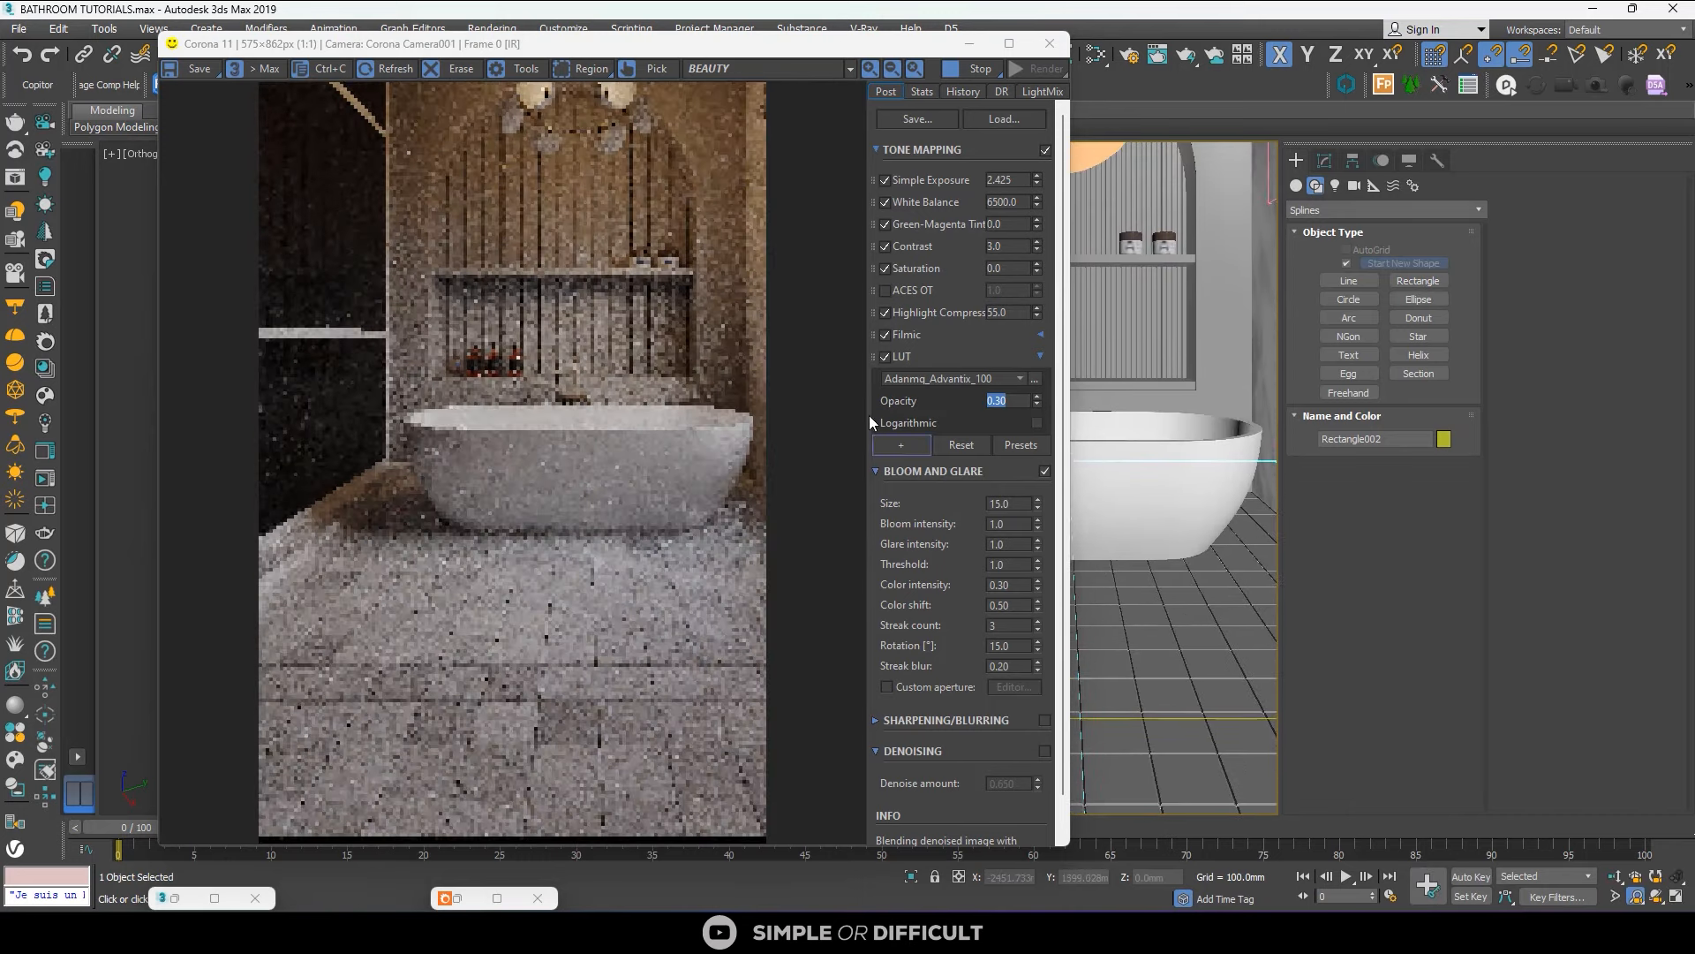
# Examine the floor tiles' colour variation and joints up close in the interactive render.
pyautogui.scroll(2, 1183, 662)
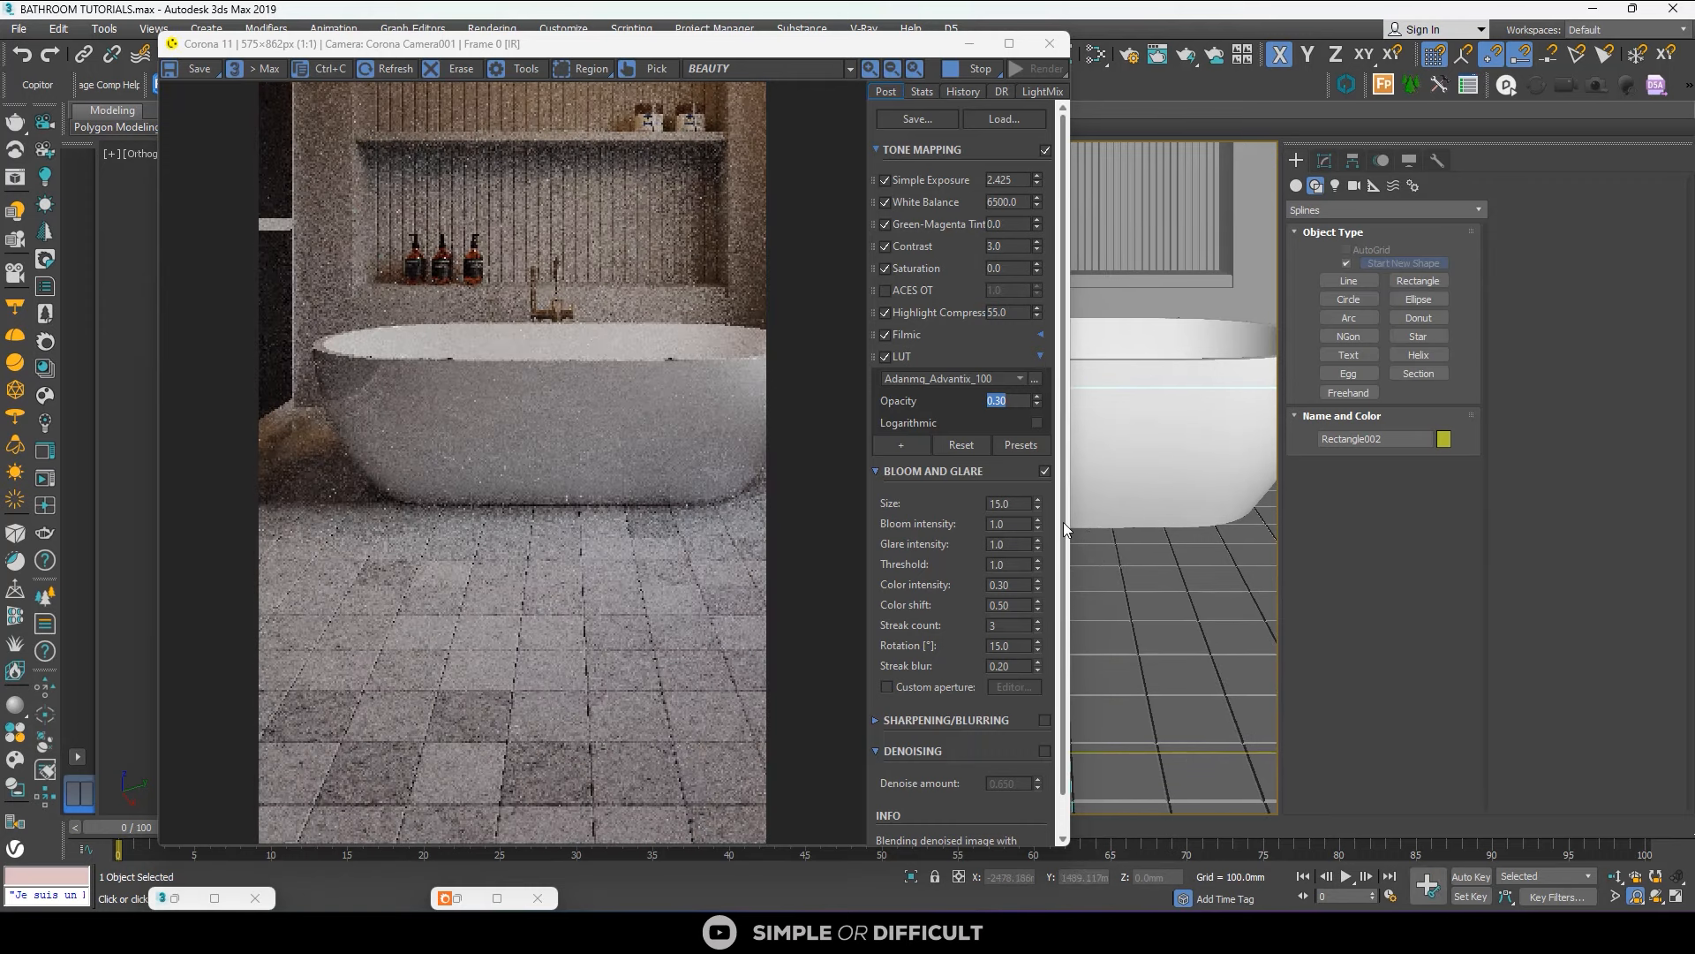
pyautogui.scroll(3, 446, 680)
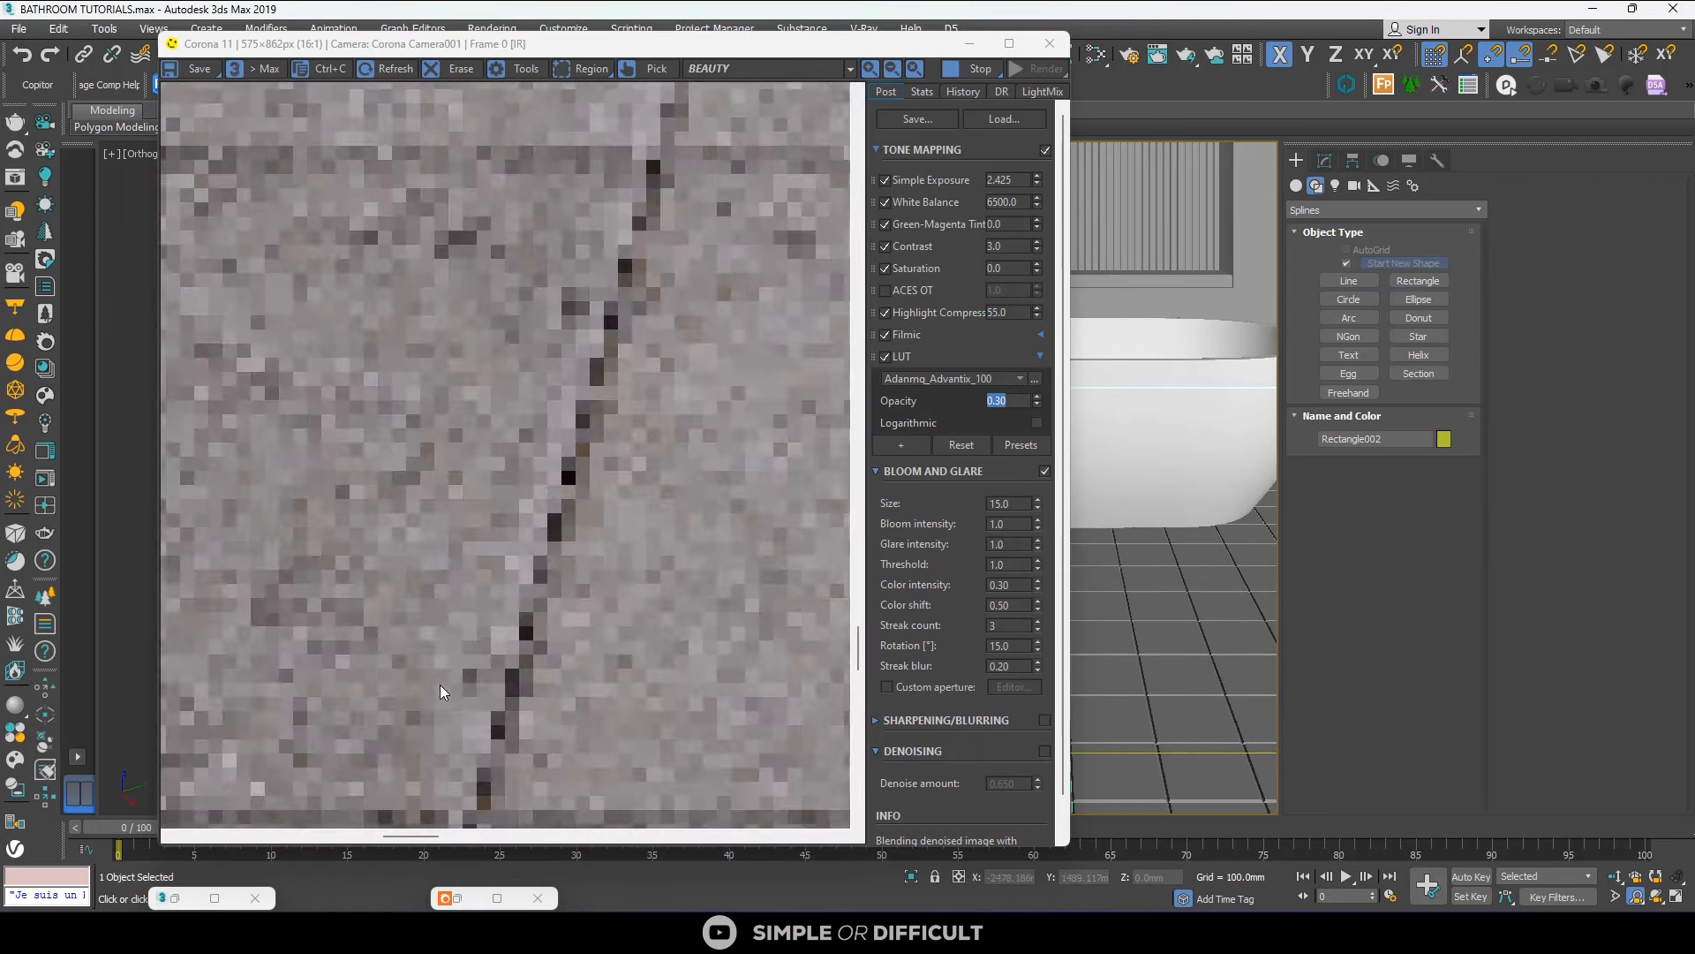
pyautogui.scroll(-3, 506, 530)
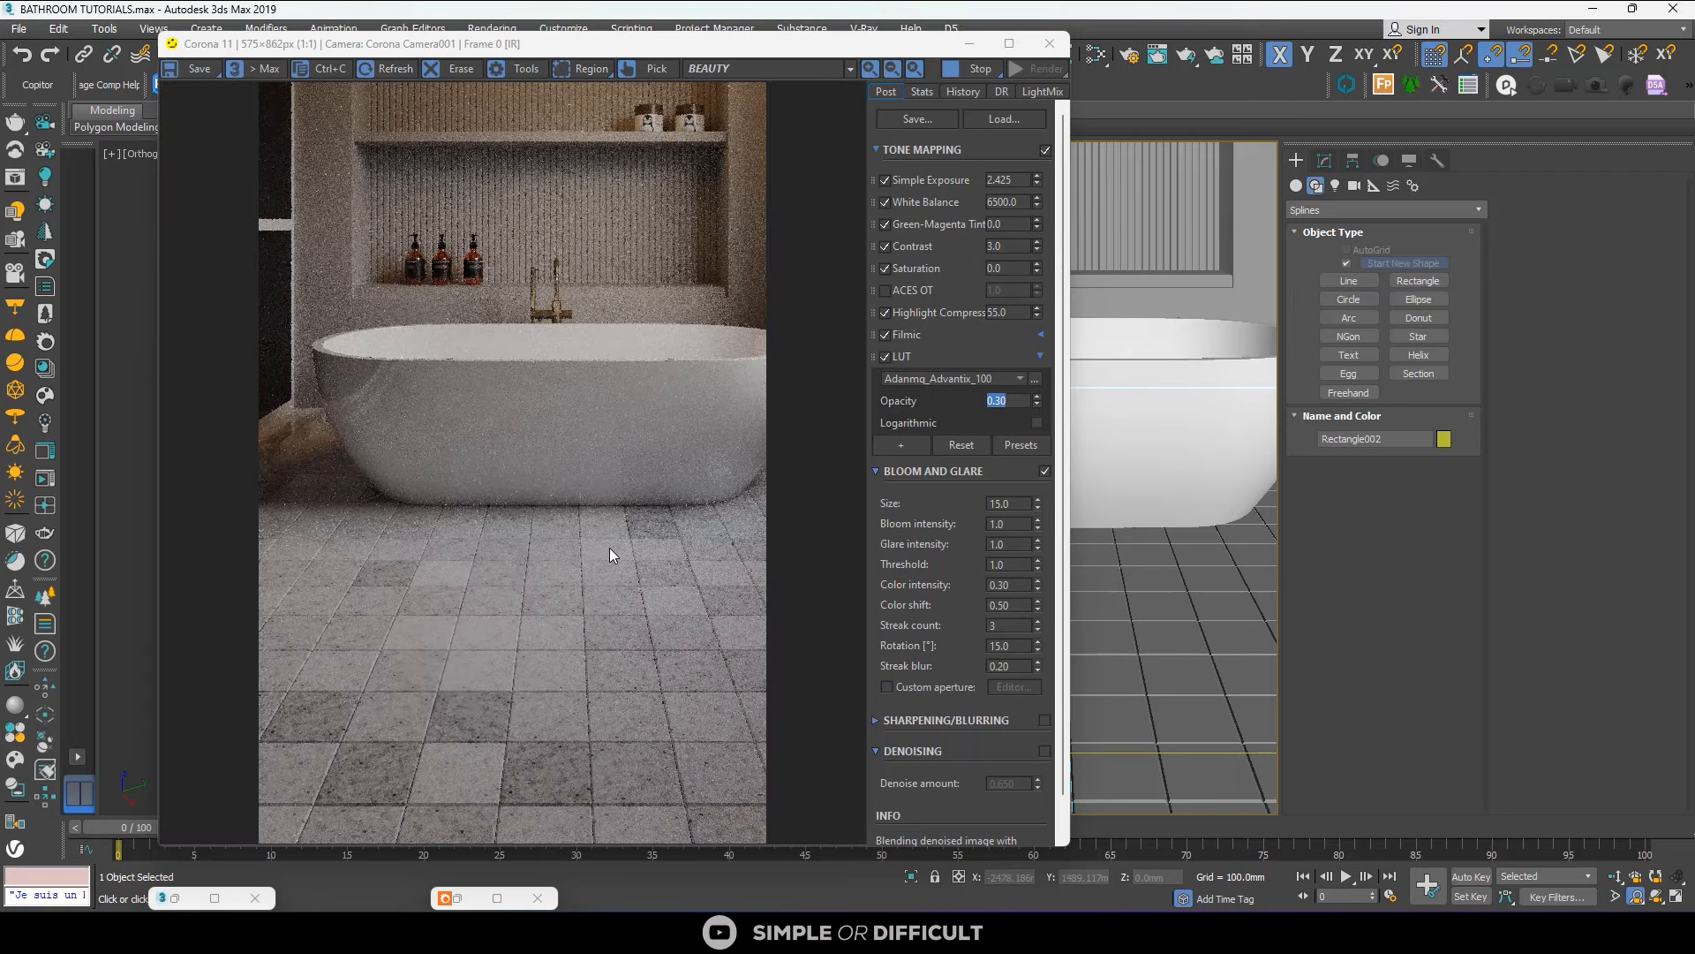
pyautogui.scroll(4, 459, 808)
pyautogui.scroll(-3, 556, 662)
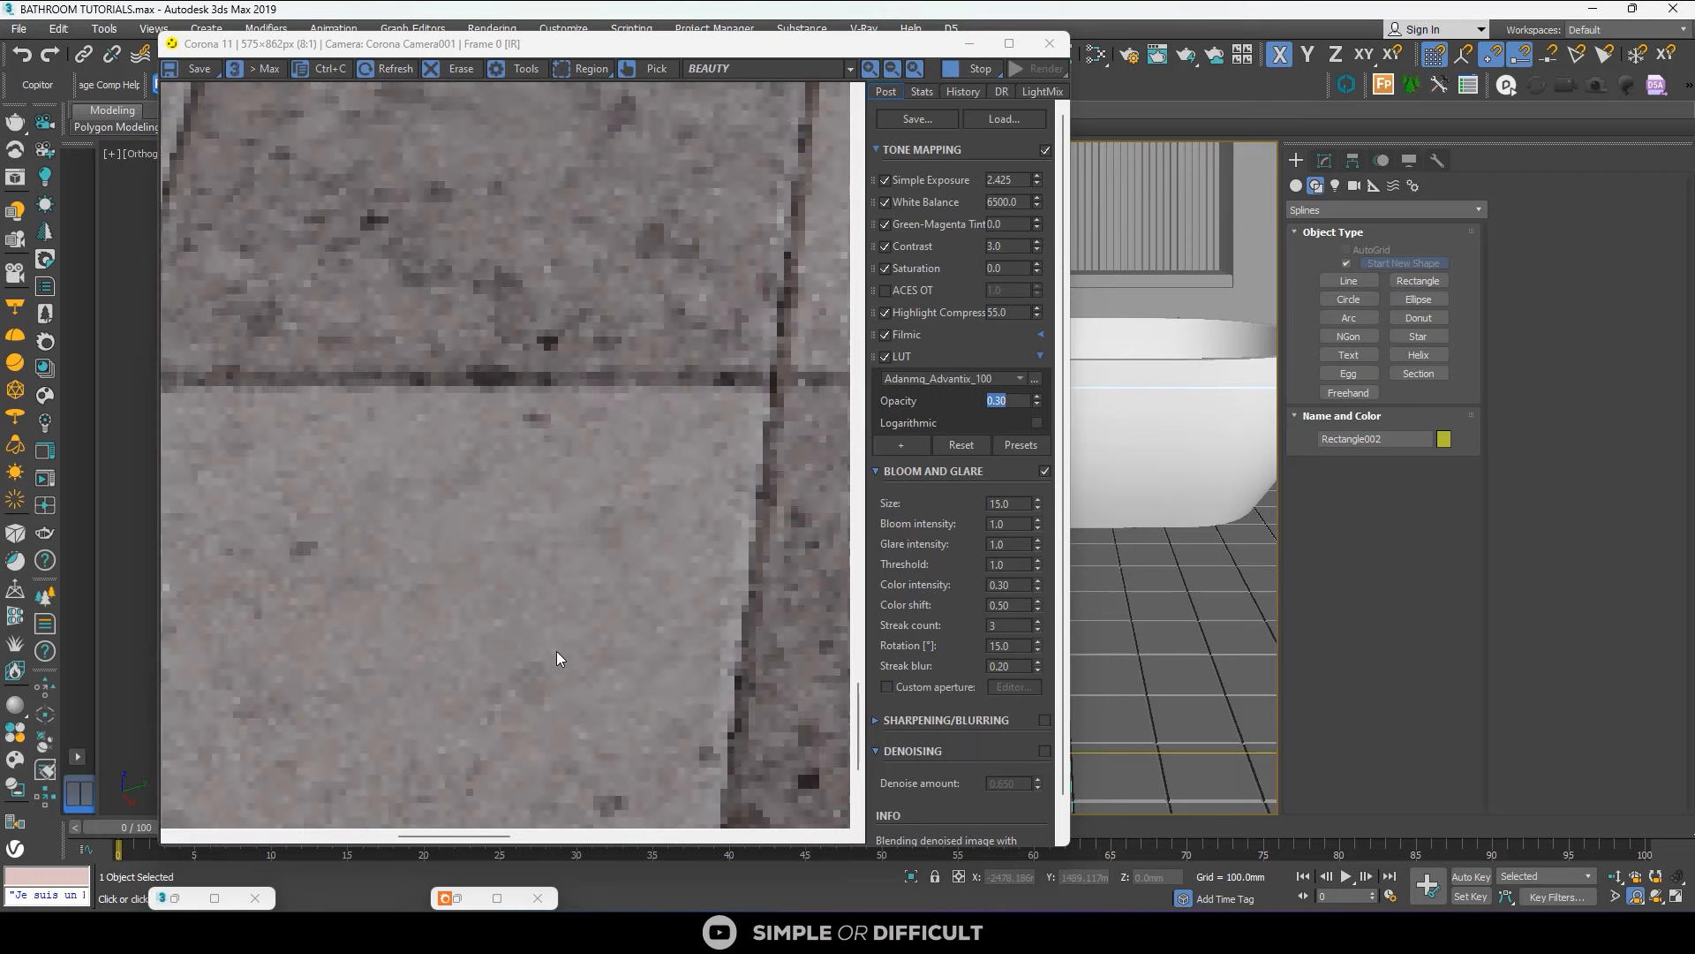
pyautogui.scroll(-1, 562, 653)
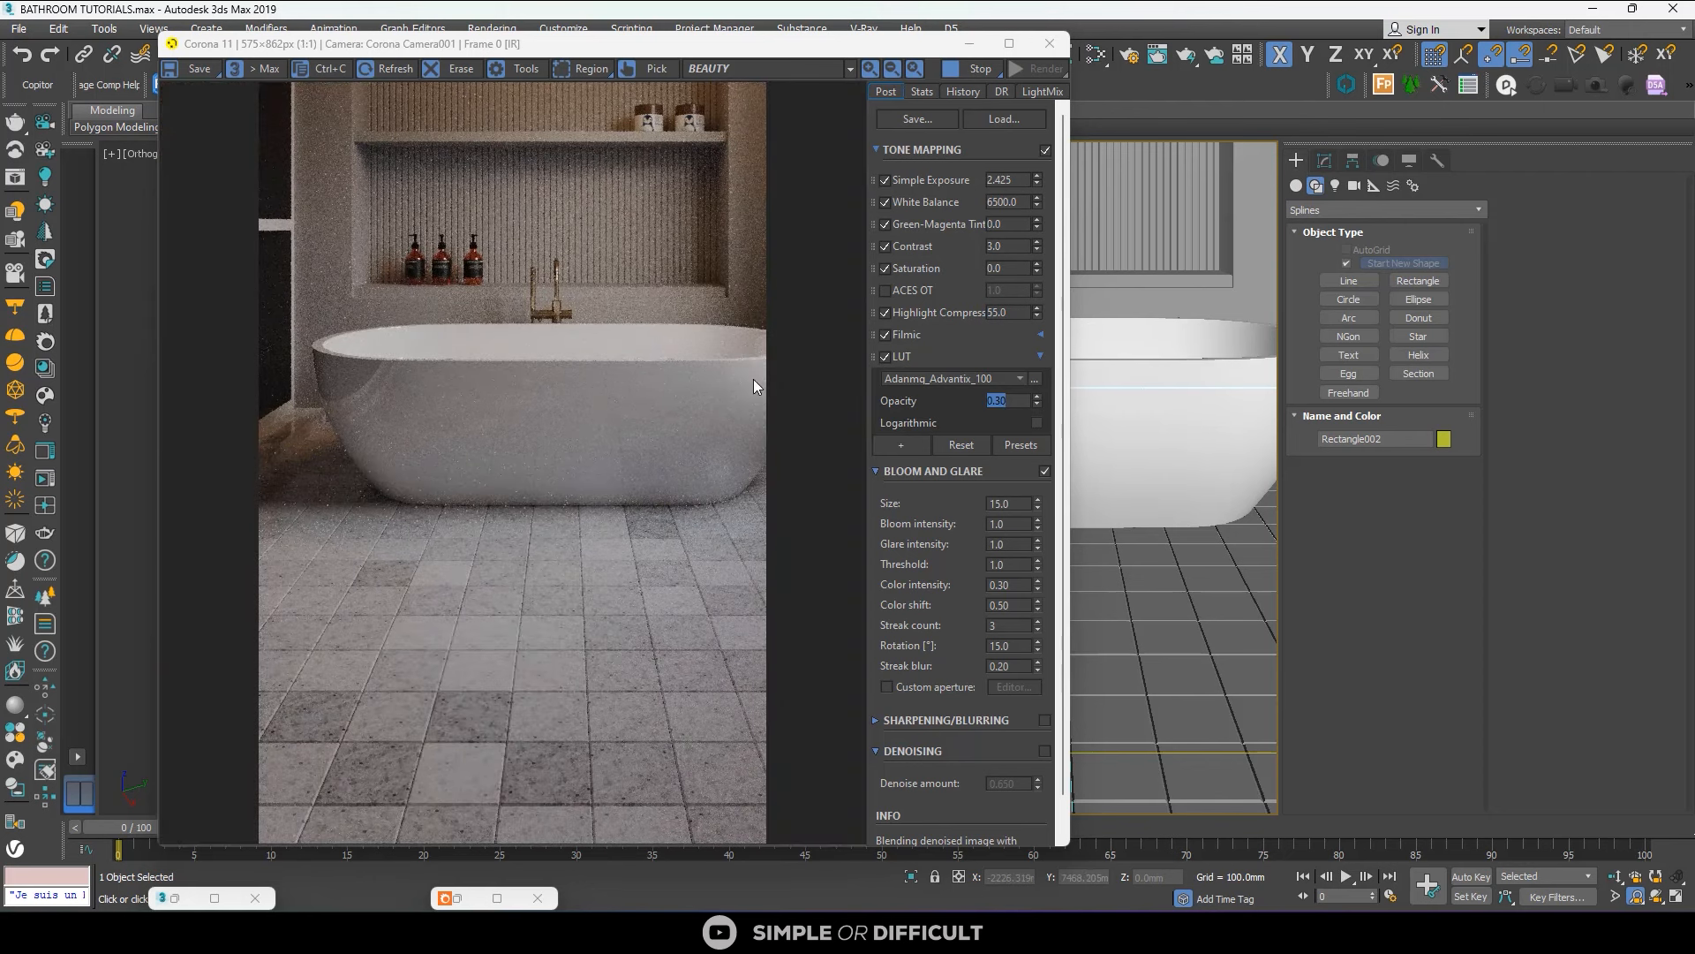
# Restore the Slate Material Editor beside the render and set the CoronaMultiMap's seed to 1.
pyautogui.moveTo(697, 51); pyautogui.dragTo(490, 78)
pyautogui.click(215, 898)
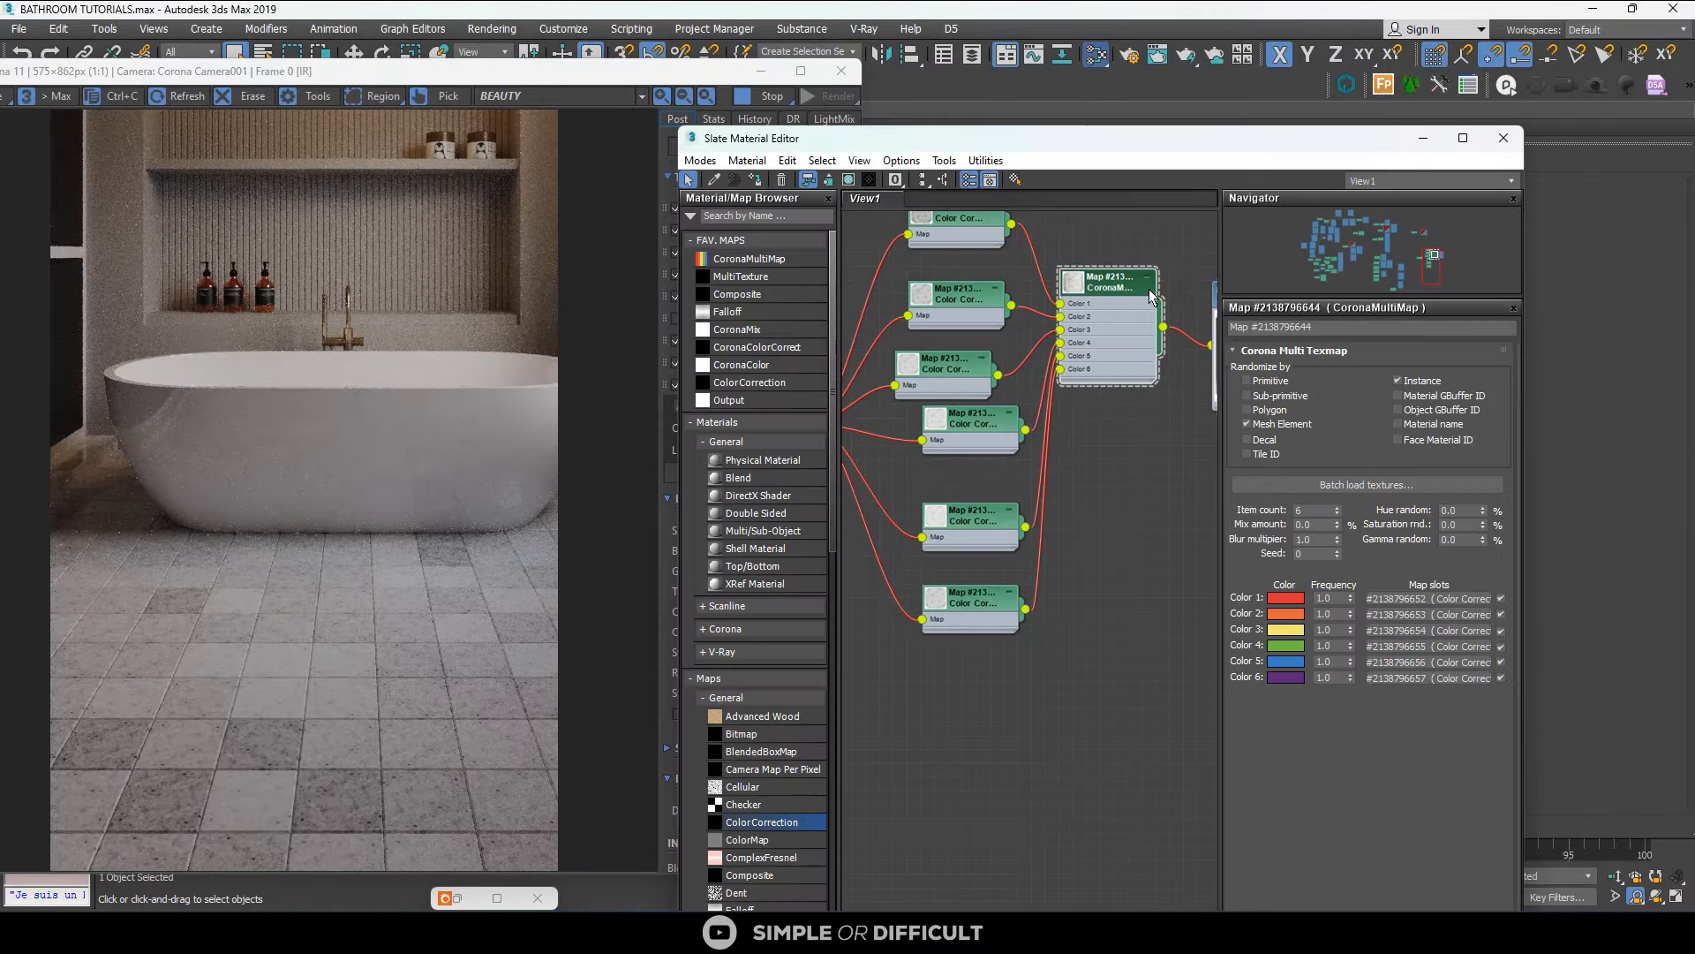
pyautogui.scroll(1, 1106, 343)
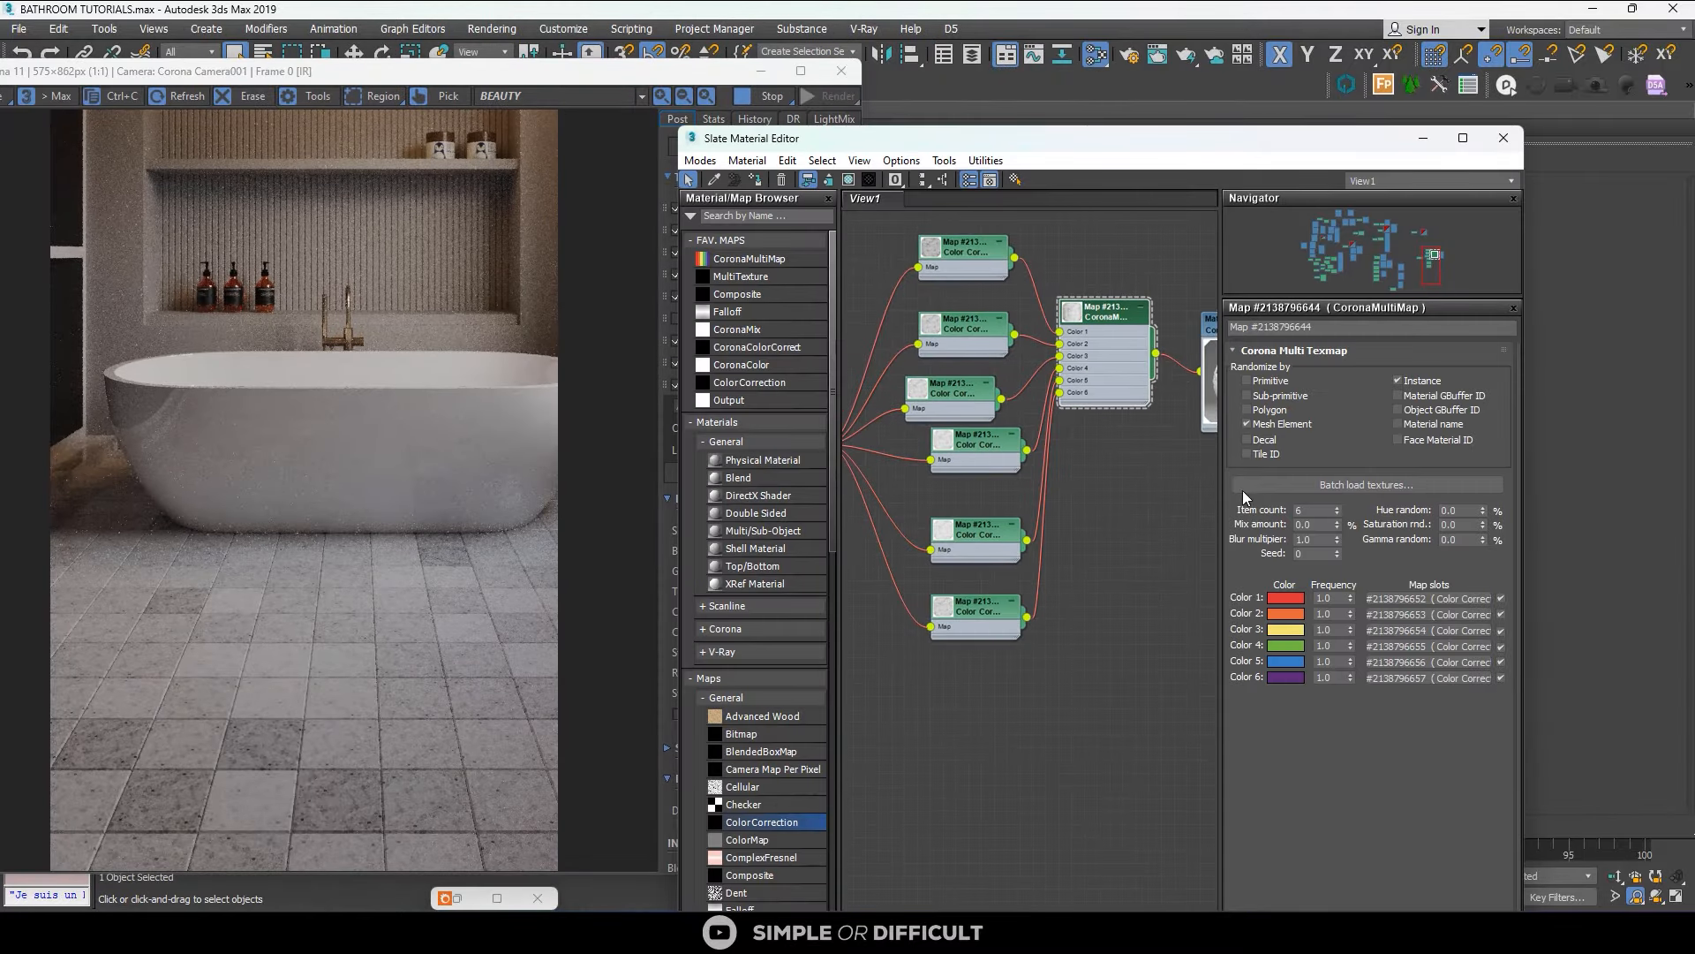
pyautogui.click(1337, 549)
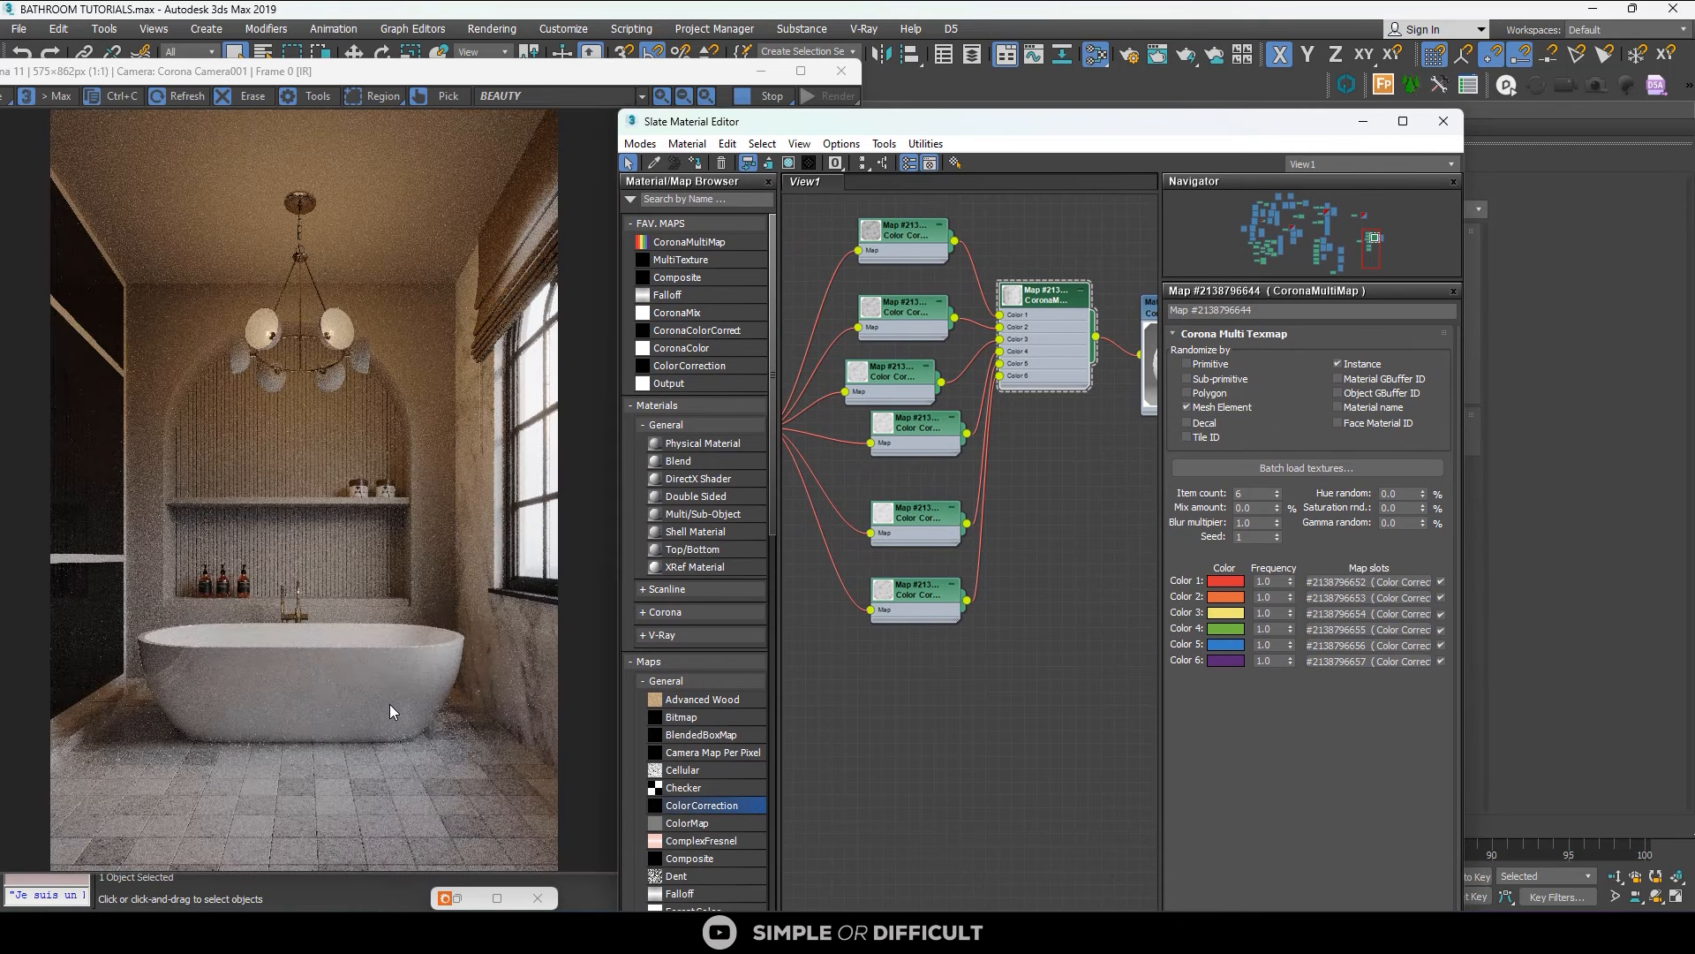
pyautogui.click(1026, 730)
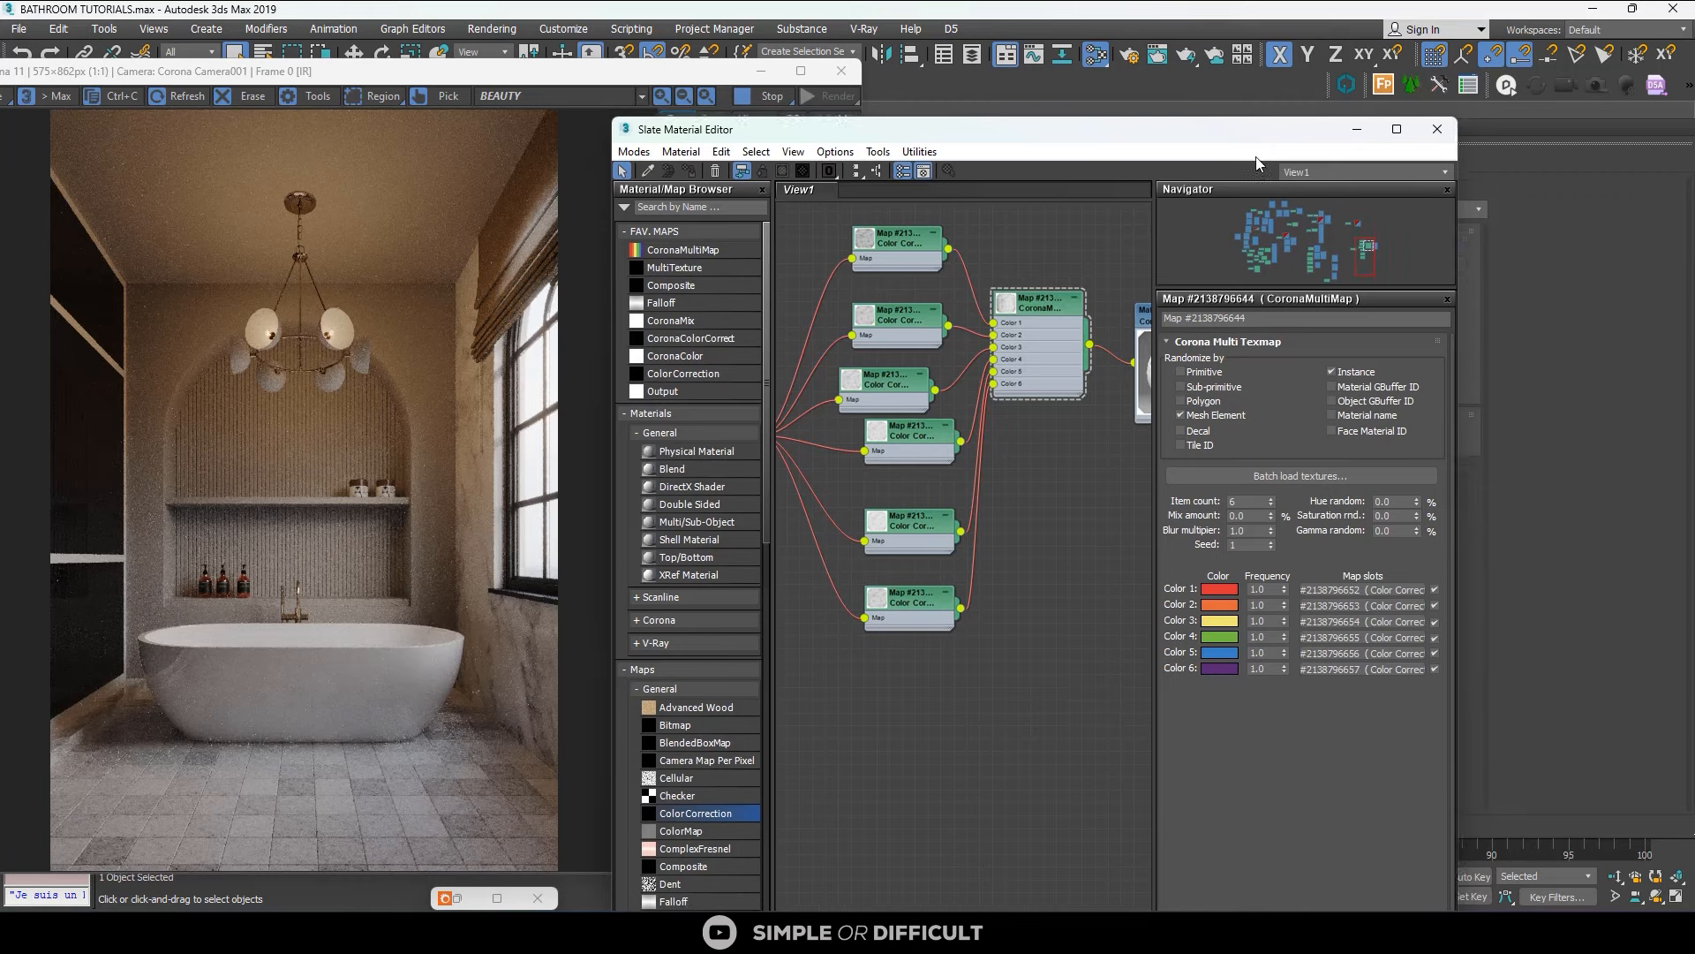
pyautogui.moveTo(1272, 121); pyautogui.dragTo(1335, 151)
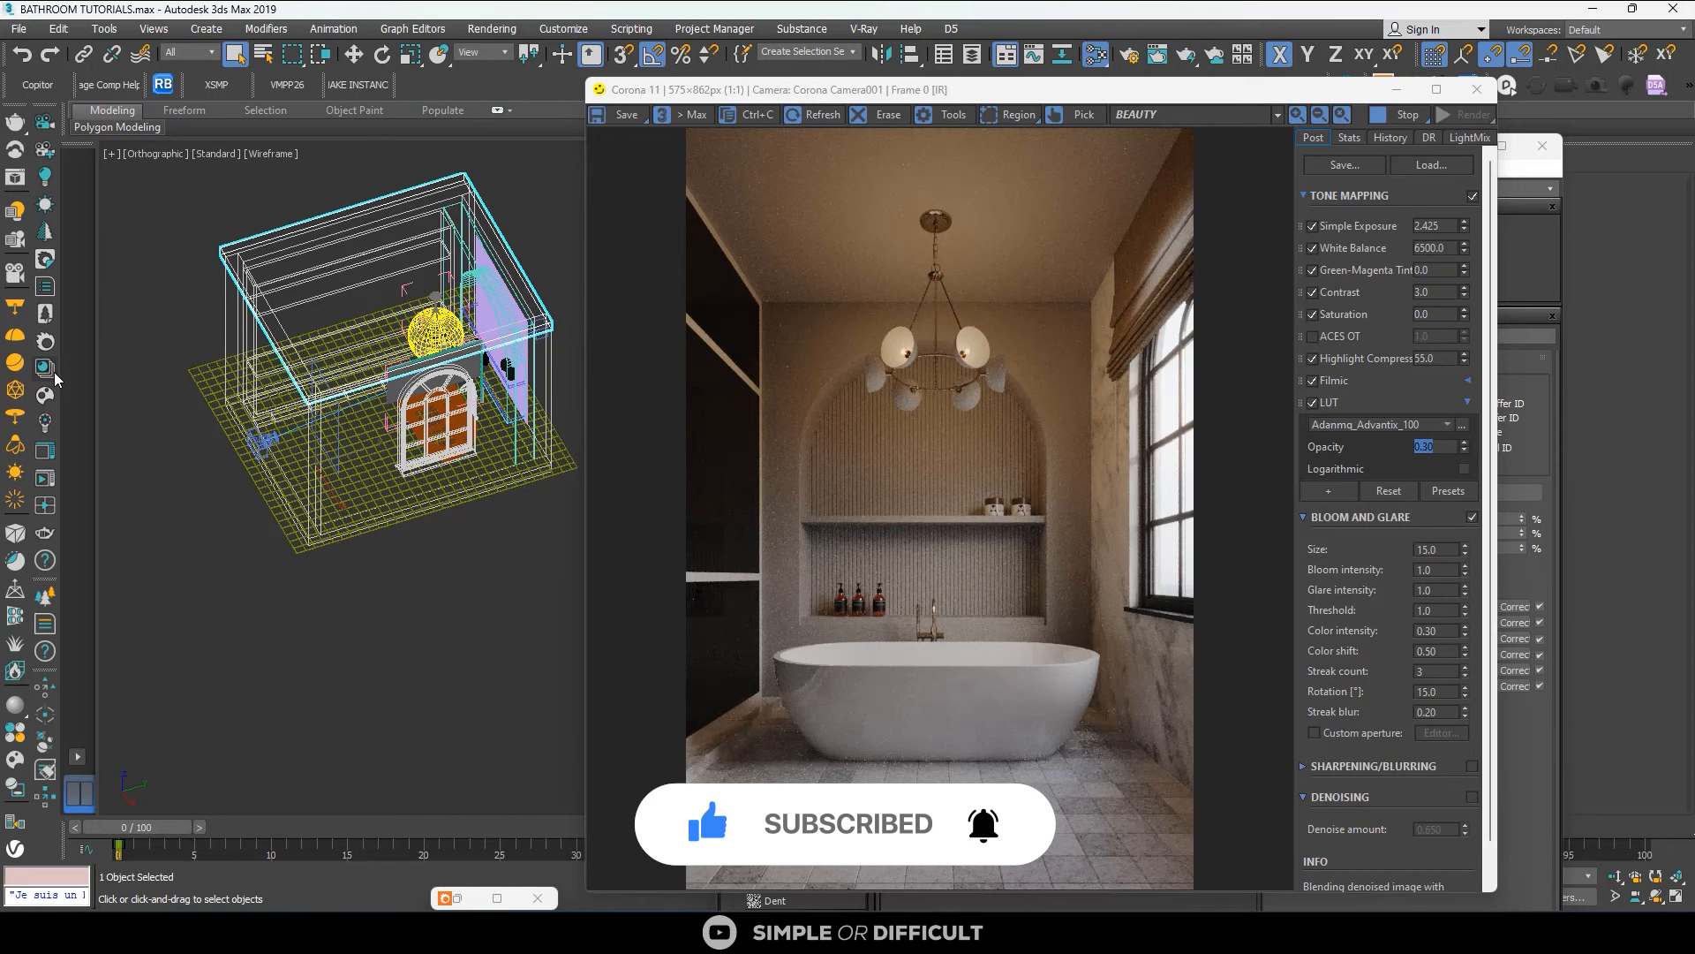
# Assign Wall Paint White Semigloss from the Walls category of the Corona Material Library to the selected ceiling.
pyautogui.click(50, 373)
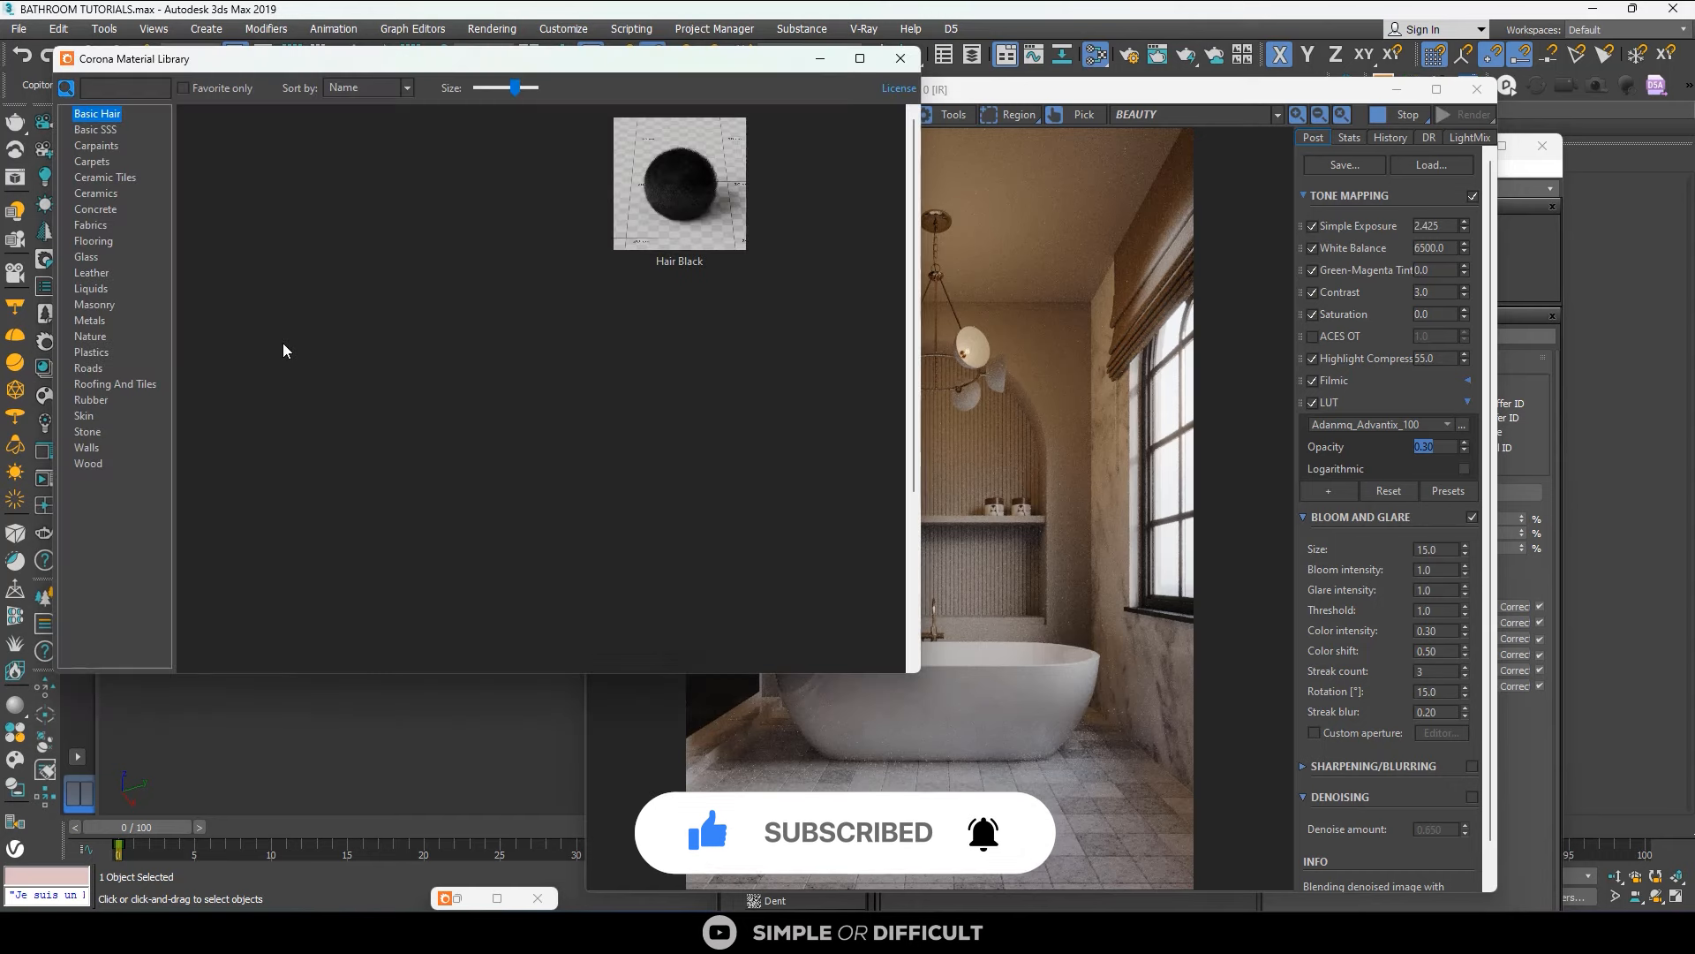
pyautogui.click(93, 449)
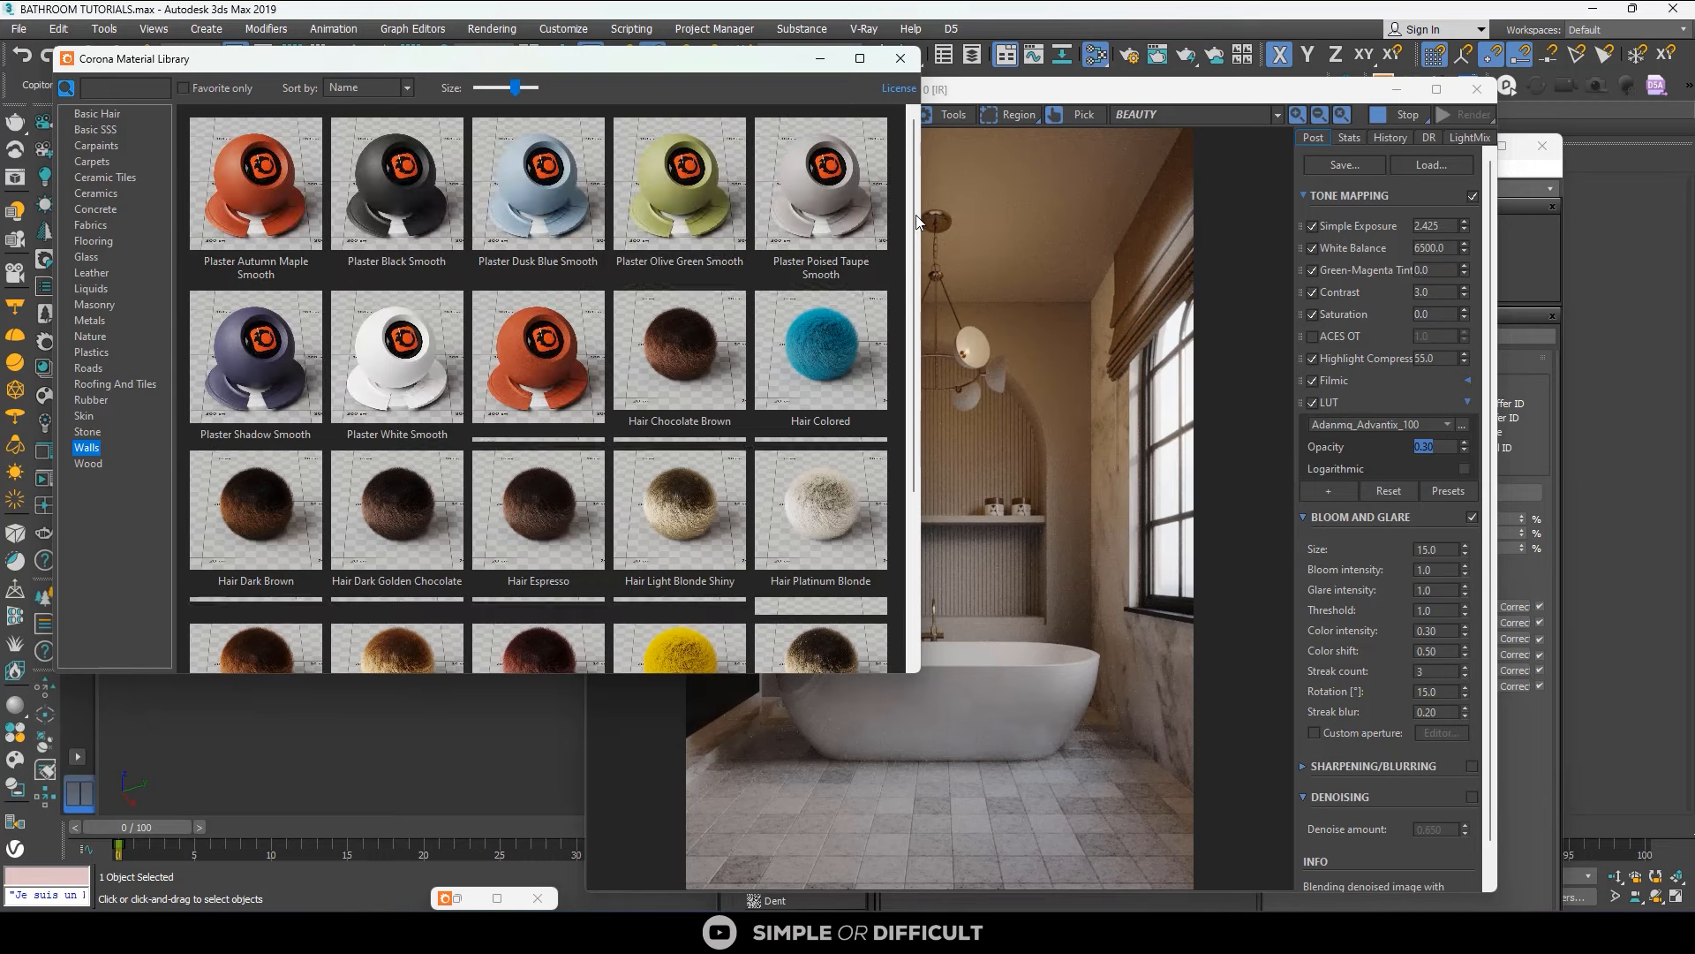
pyautogui.scroll(-5, 893, 457)
pyautogui.scroll(-5, 893, 457)
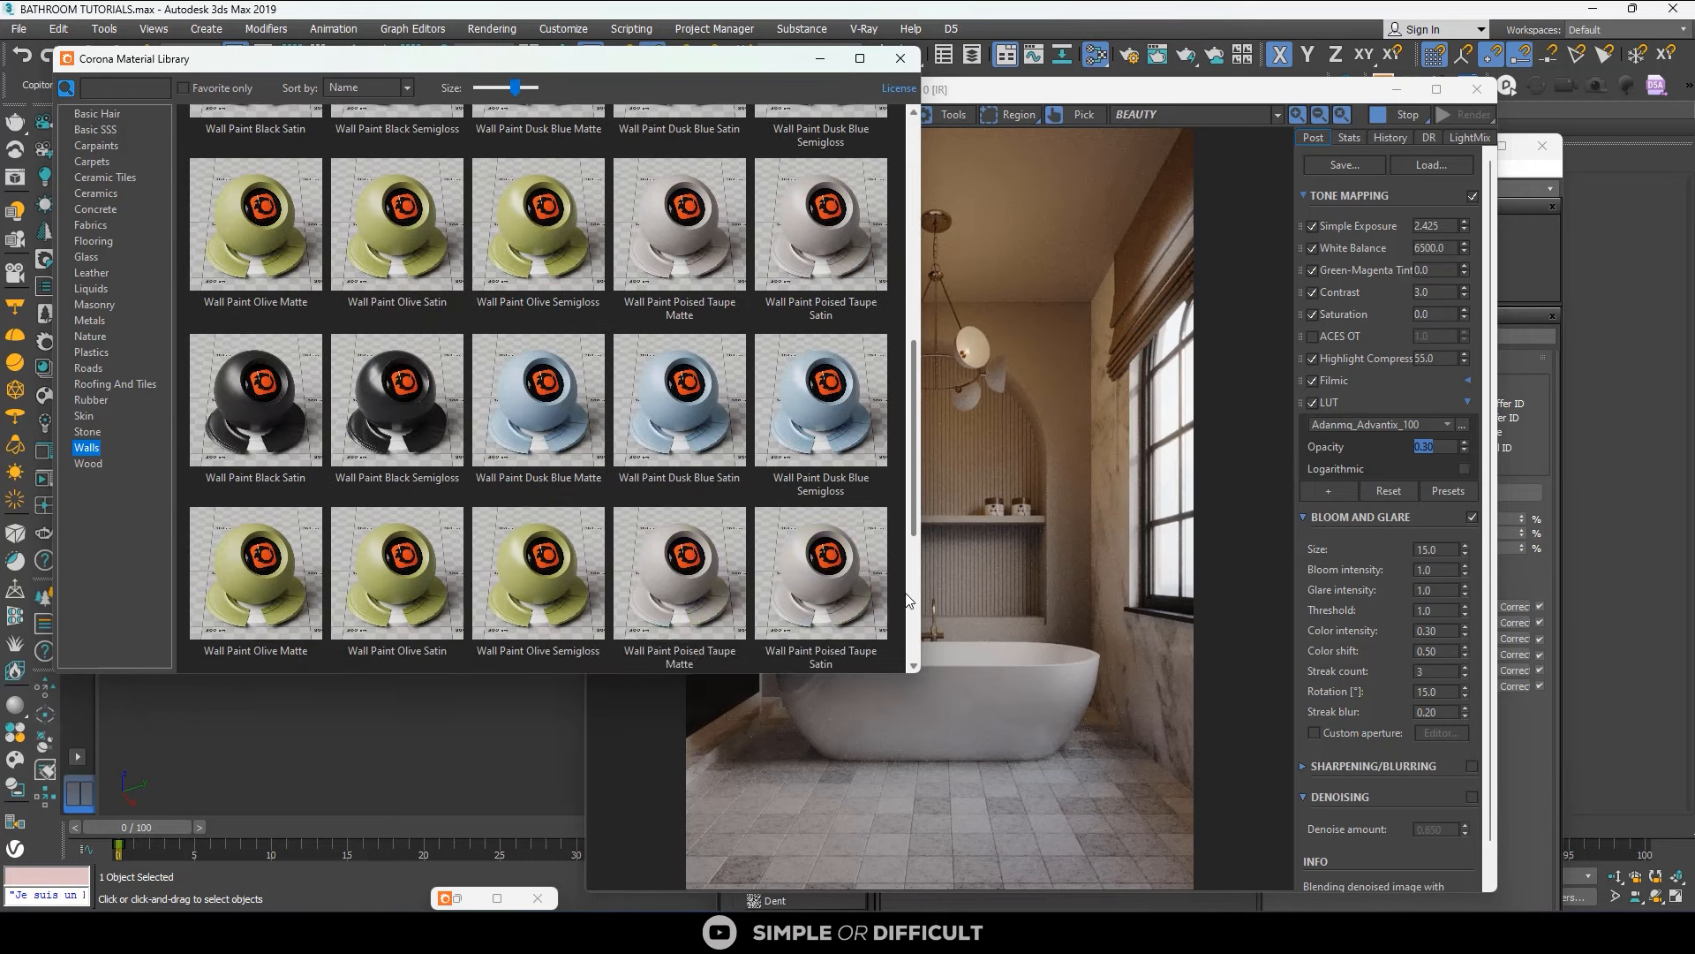
pyautogui.rightClick(407, 628)
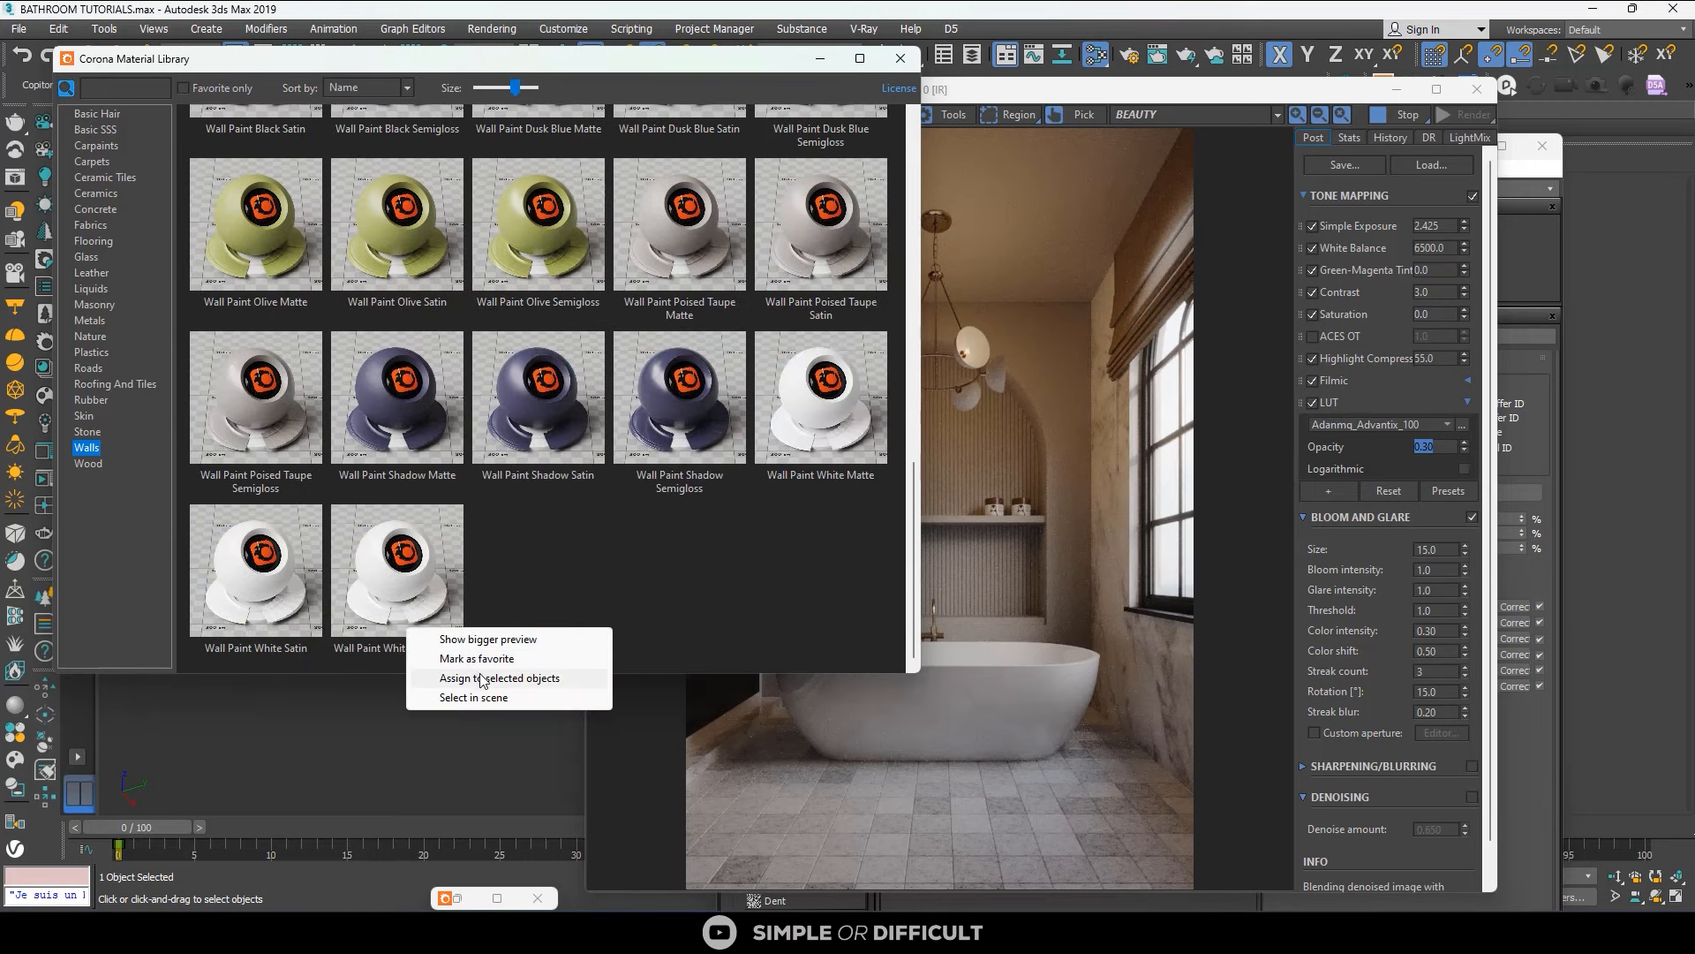
pyautogui.click(497, 677)
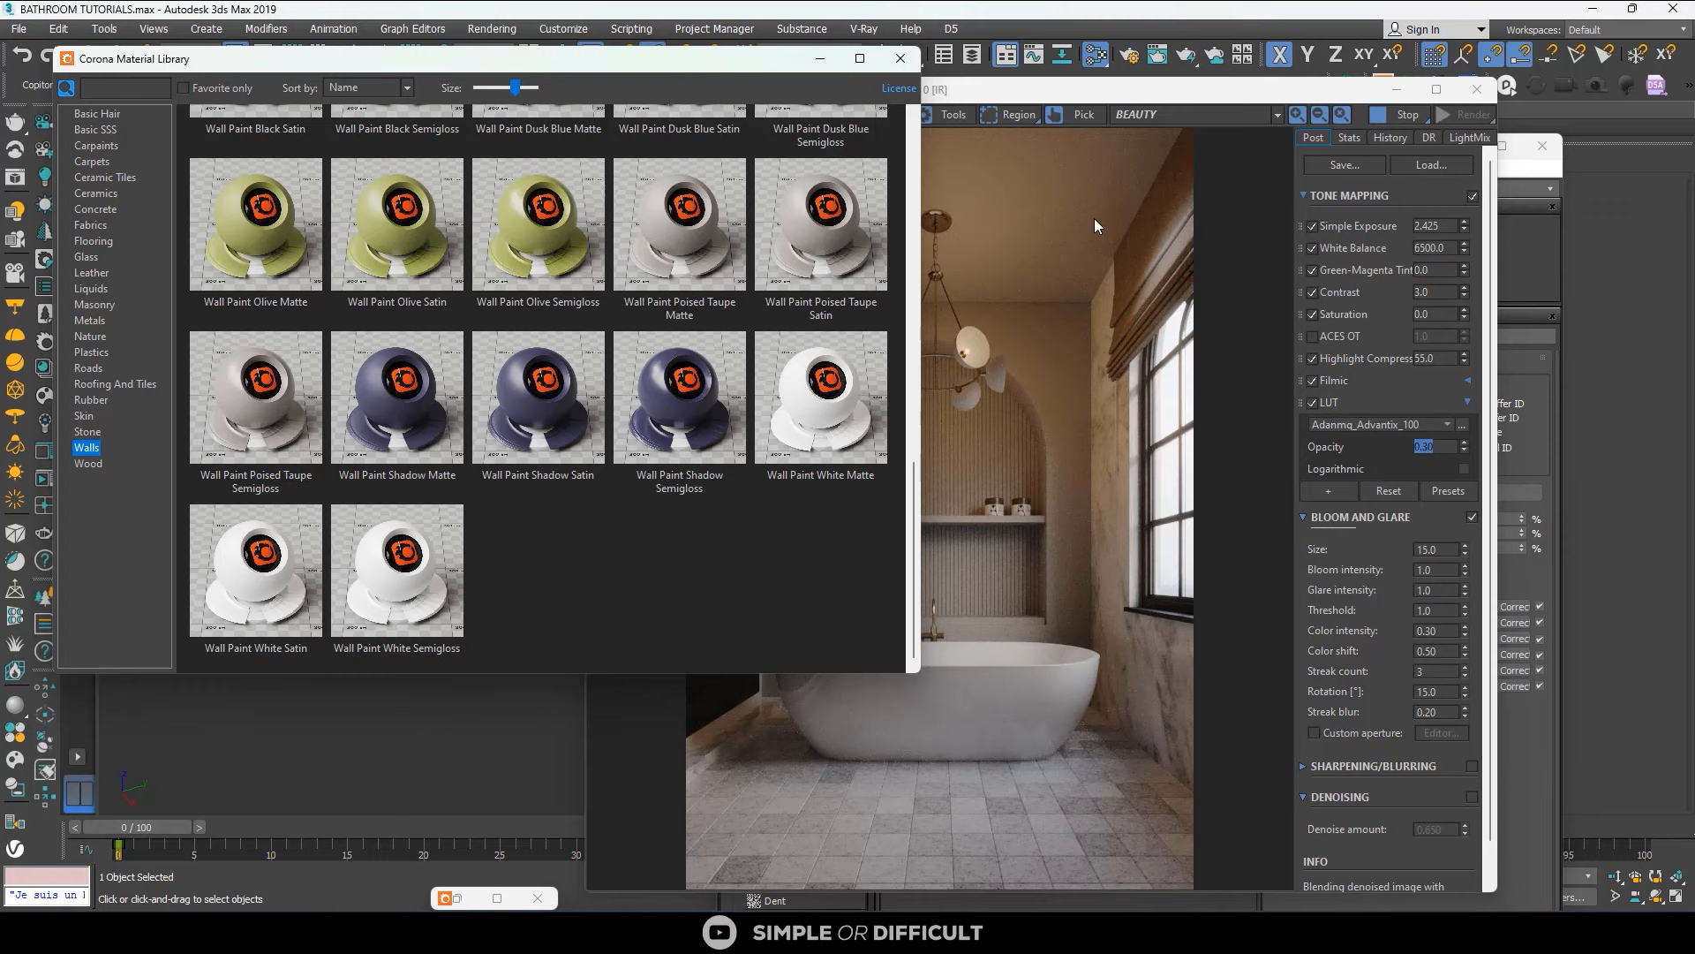
# Minimize the material editor and place the render beside the material library to check the ceiling paint.
pyautogui.moveTo(1191, 89); pyautogui.dragTo(615, 192)
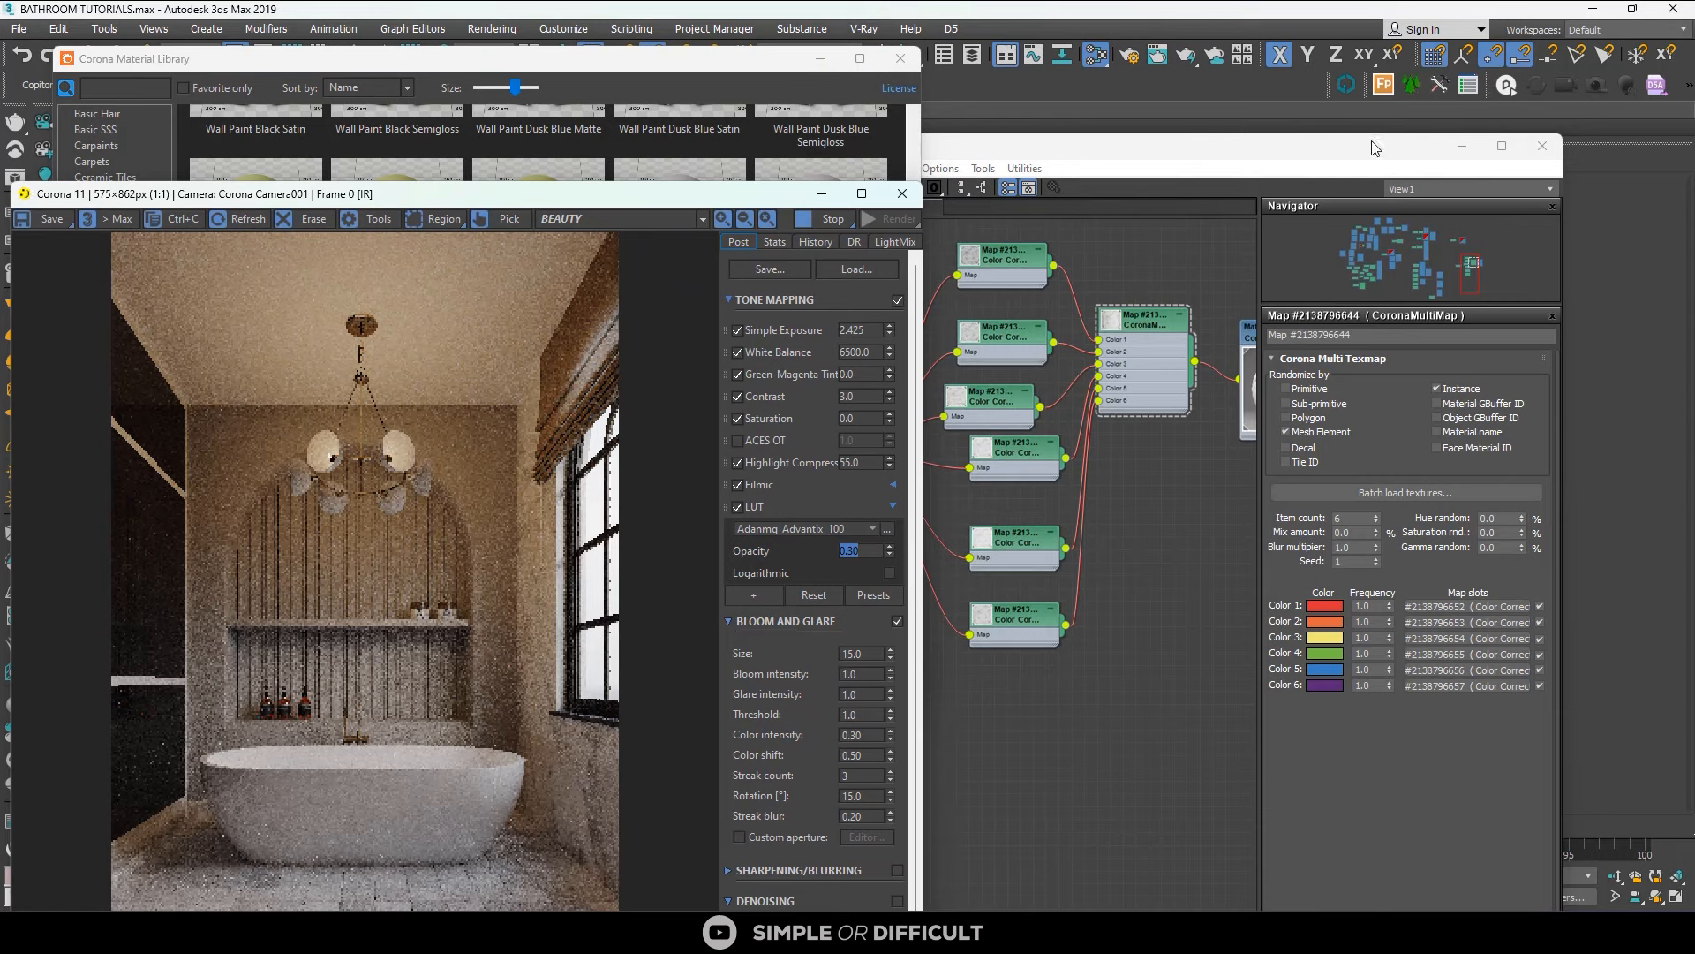
pyautogui.moveTo(1375, 148); pyautogui.dragTo(1395, 210)
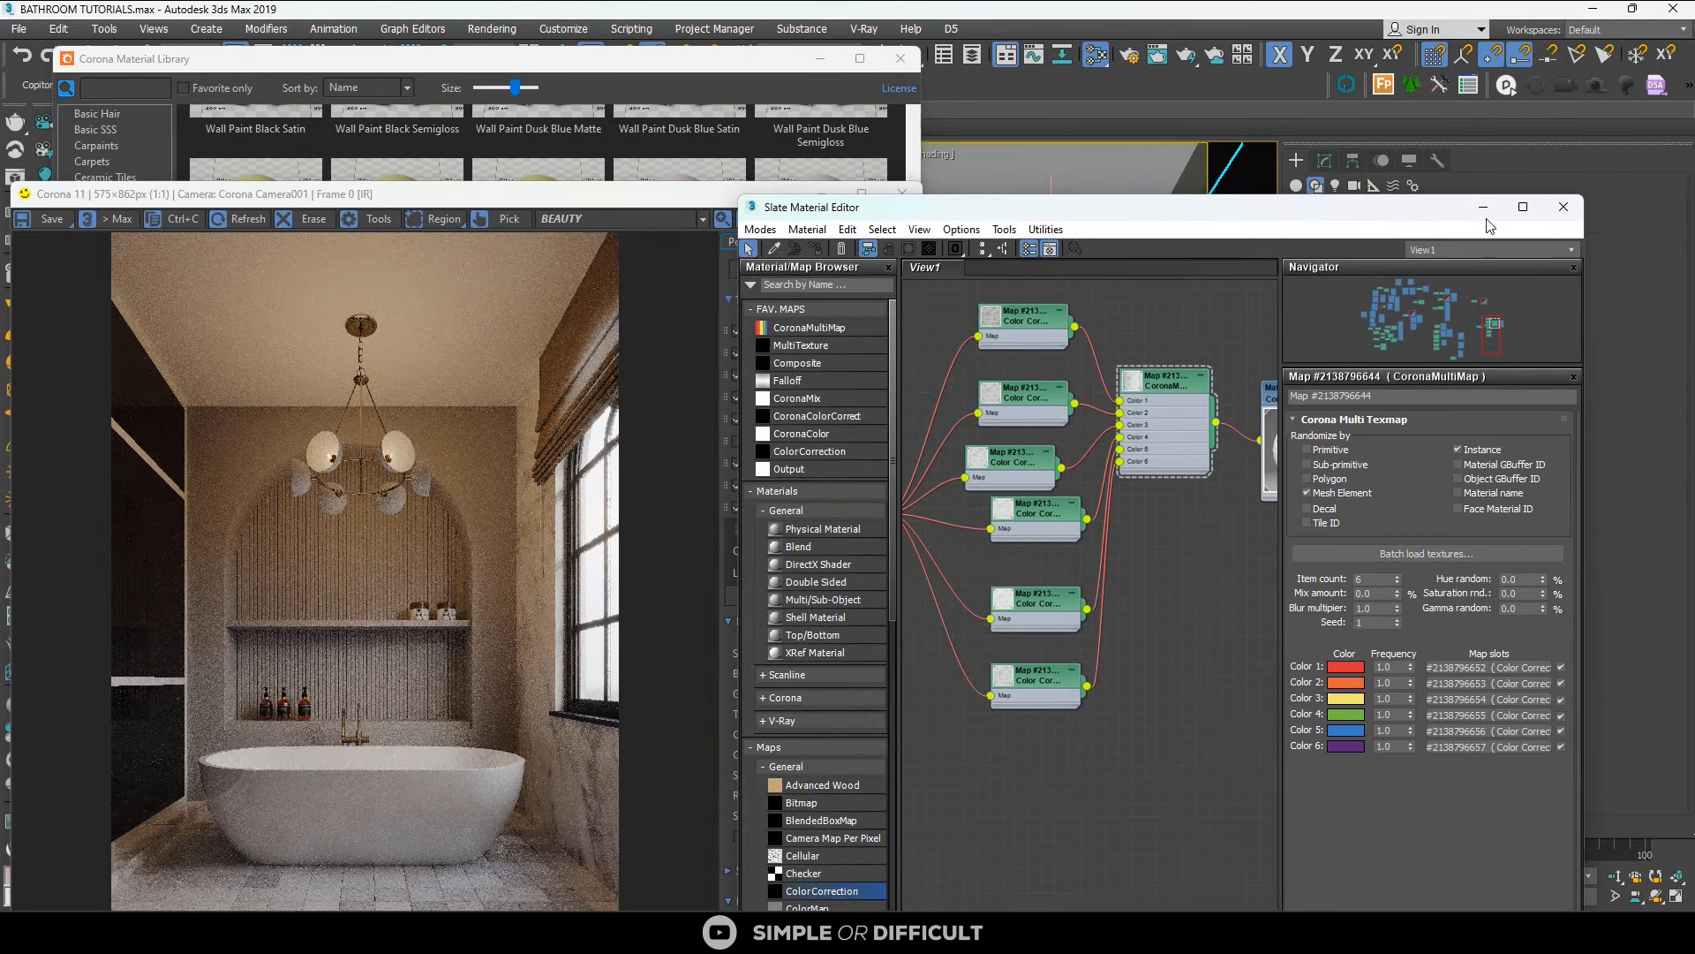
pyautogui.click(1483, 209)
pyautogui.moveTo(570, 201); pyautogui.dragTo(671, 72)
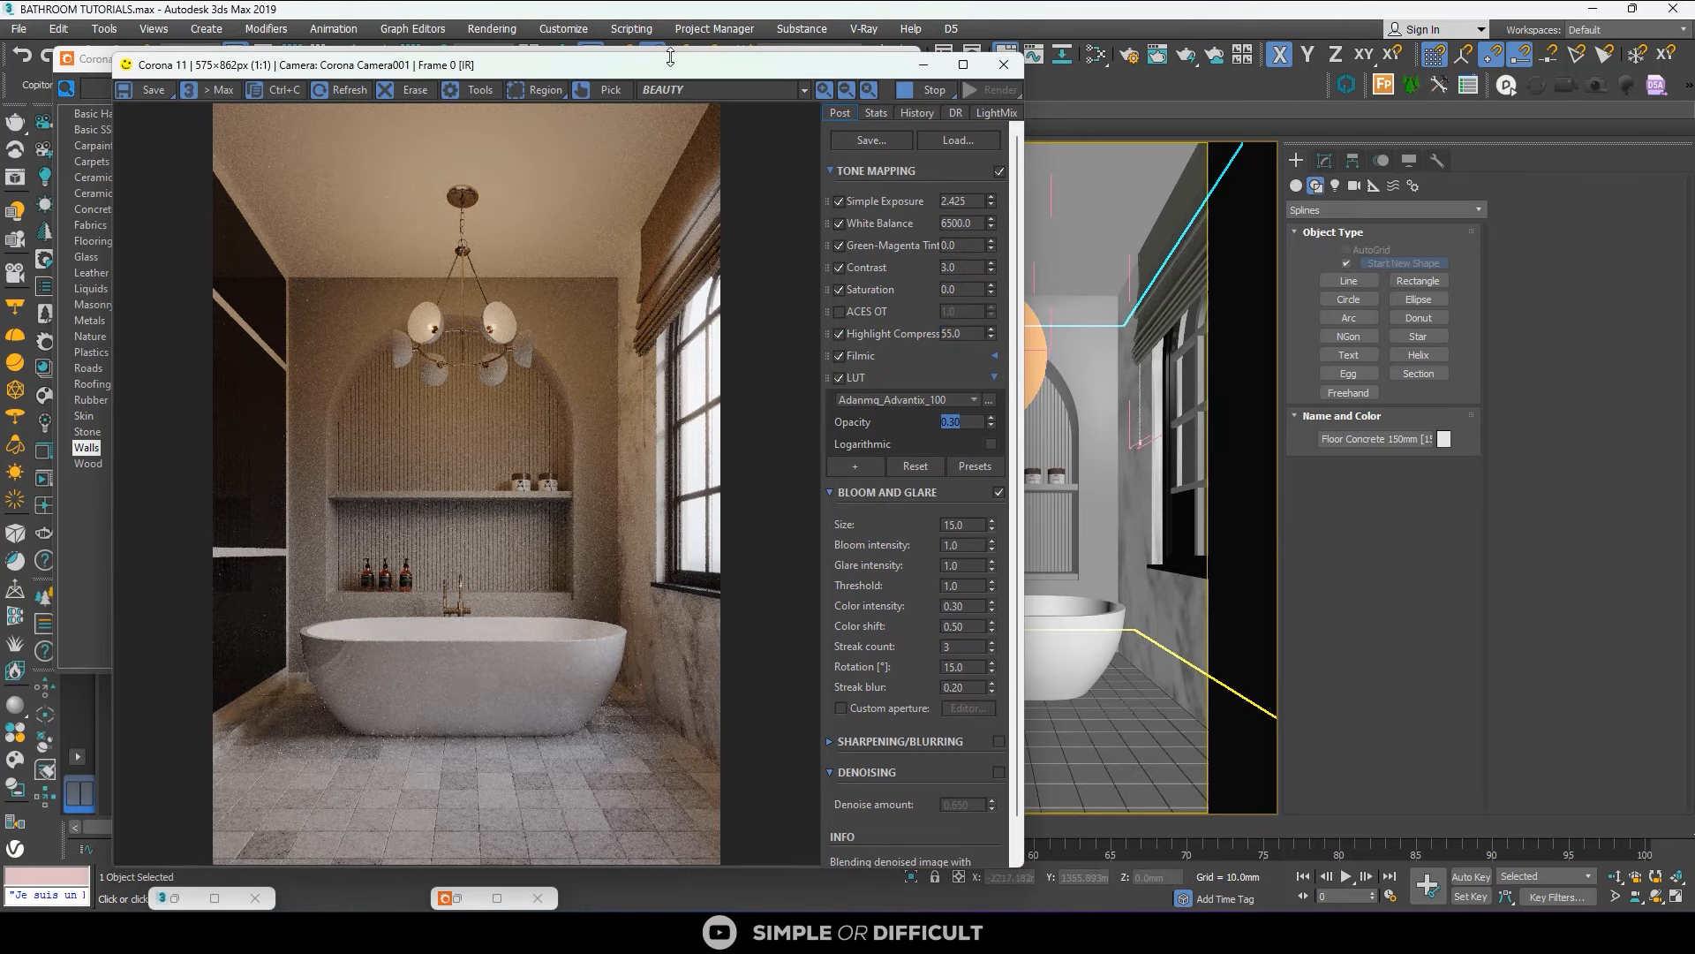
pyautogui.moveTo(686, 73); pyautogui.dragTo(1291, 152)
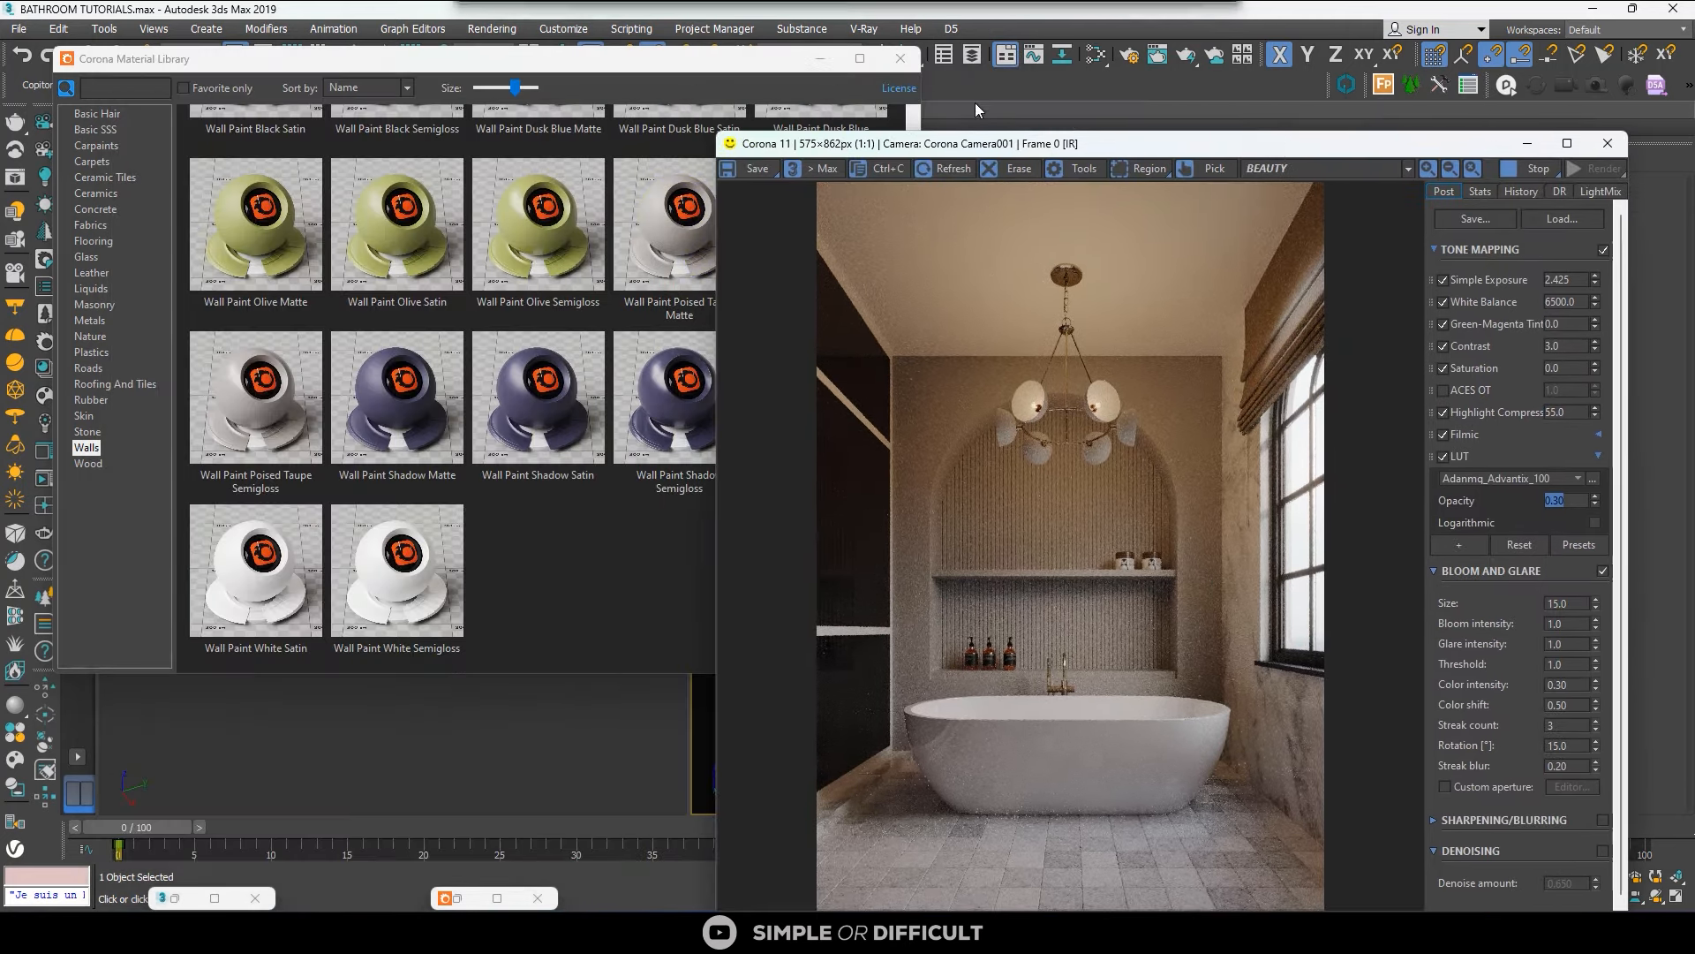
# Reopen the Slate Material Editor and insert a ColorCorrection map between the floor tiles' CoronaMultiMap and their CoronaLegacyMtl.
pyautogui.click(1096, 56)
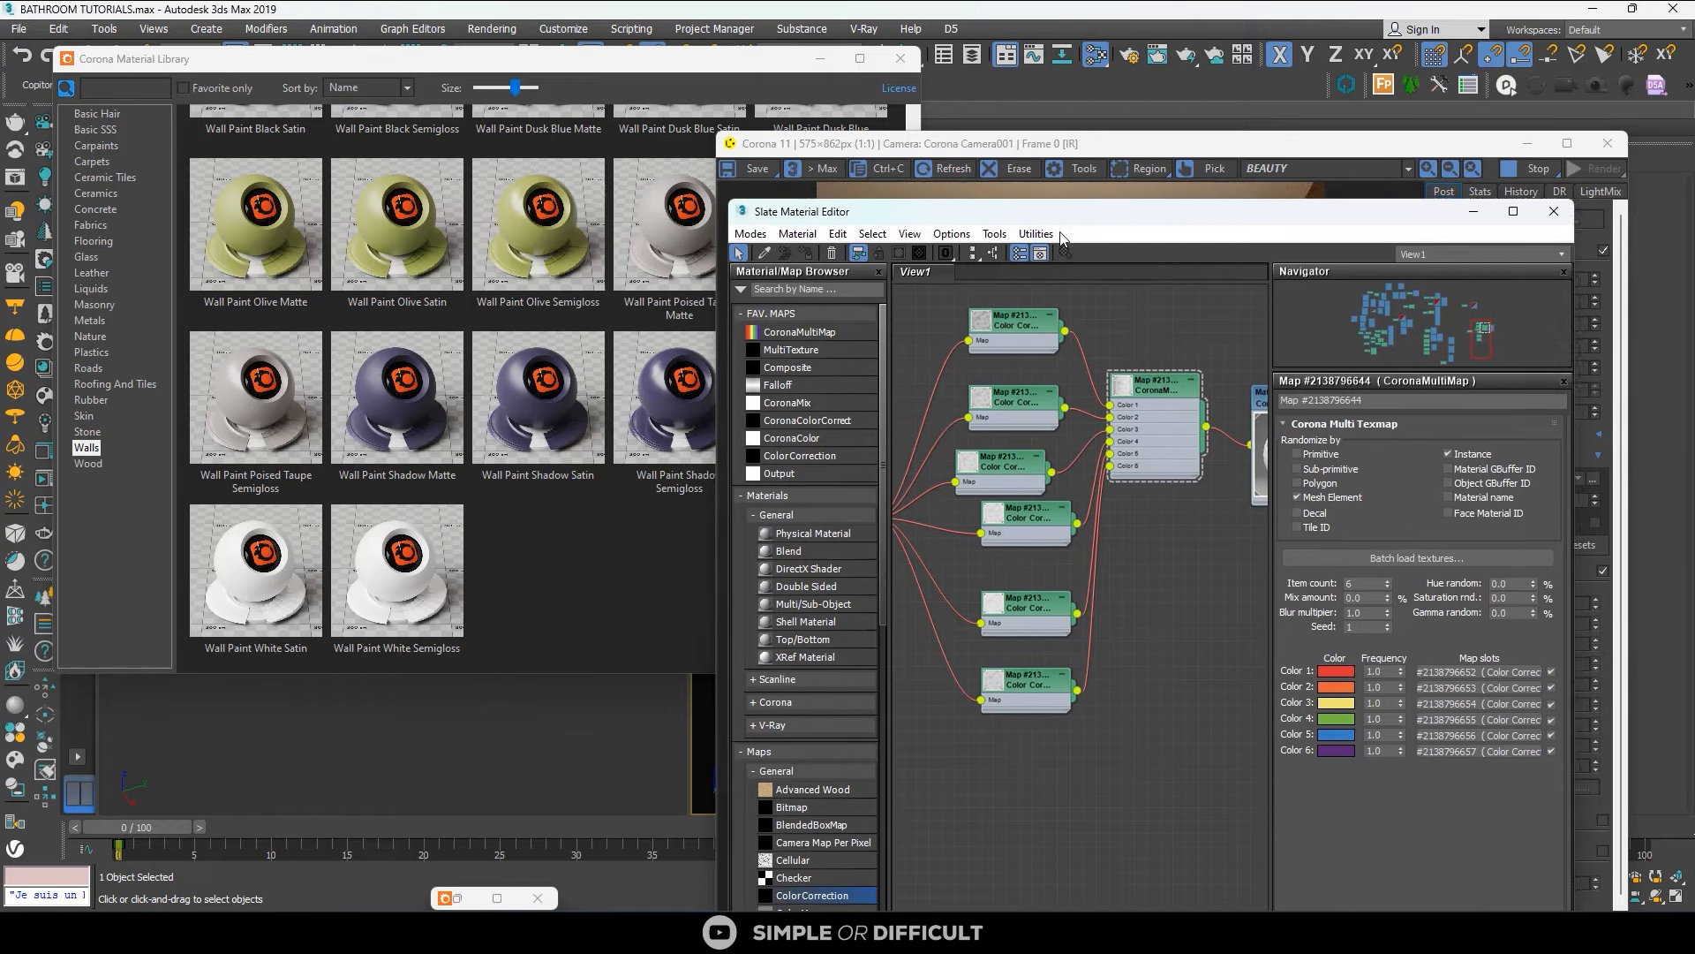
pyautogui.moveTo(972, 146); pyautogui.dragTo(632, 222)
pyautogui.scroll(-2, 794, 415)
pyautogui.moveTo(764, 442); pyautogui.dragTo(613, 439, button='middle')
pyautogui.moveTo(677, 419); pyautogui.dragTo(608, 433)
pyautogui.moveTo(798, 416); pyautogui.dragTo(842, 410, button='middle')
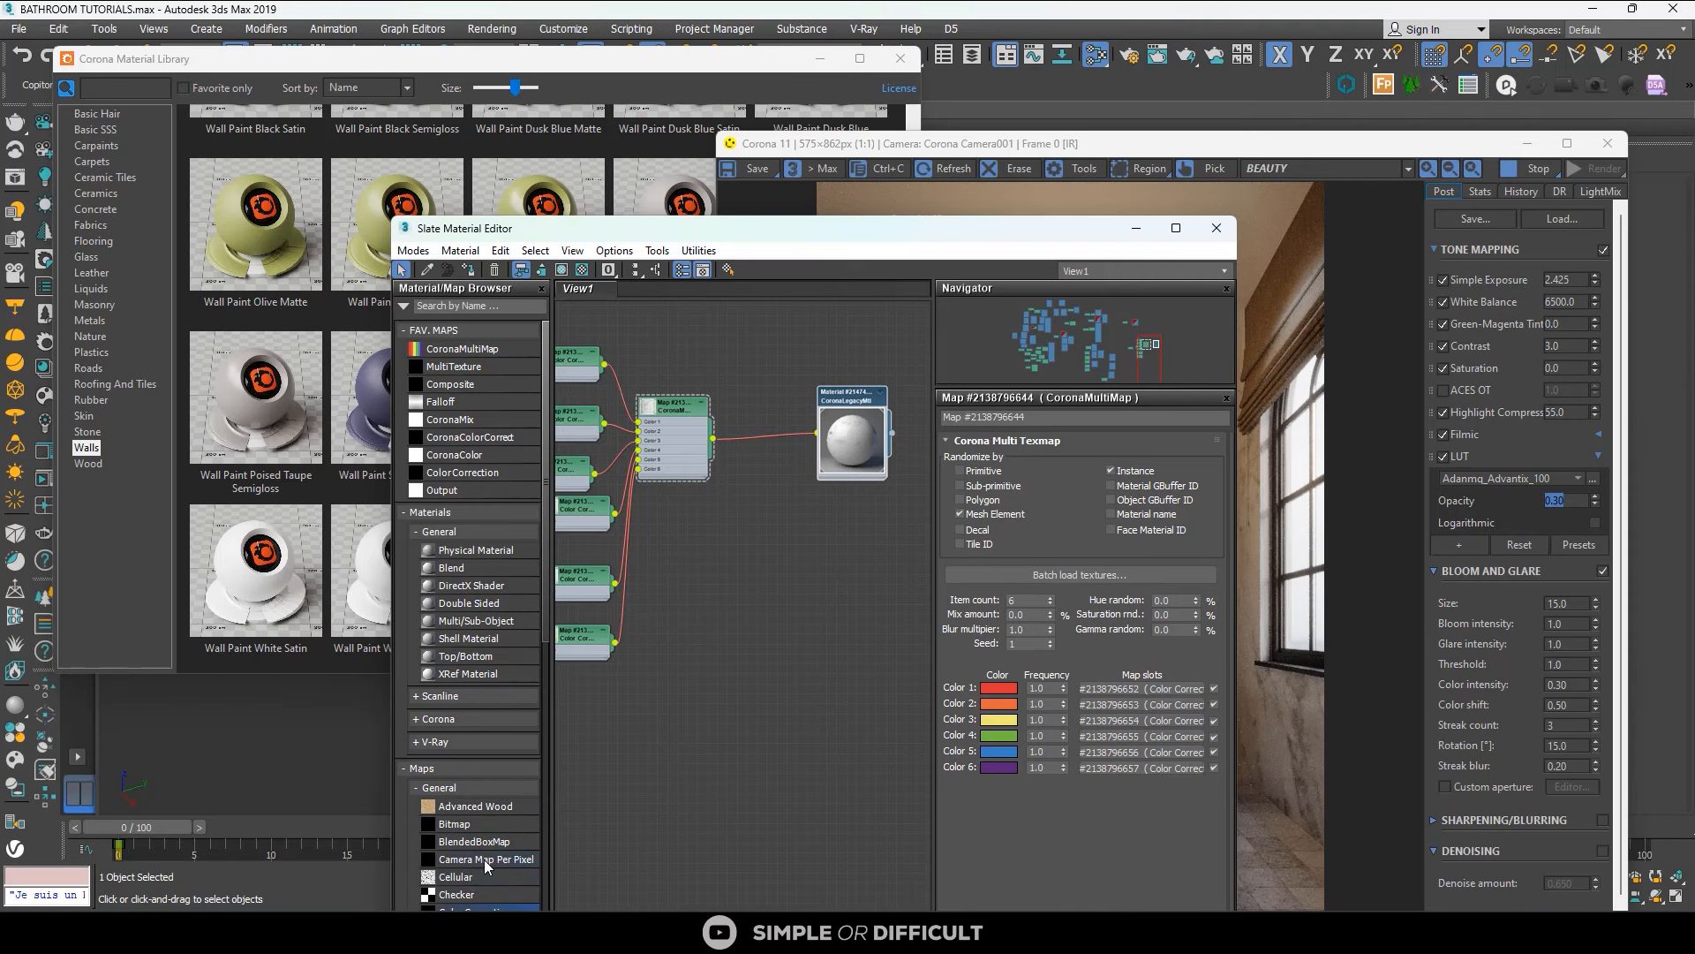
pyautogui.scroll(-3, 491, 897)
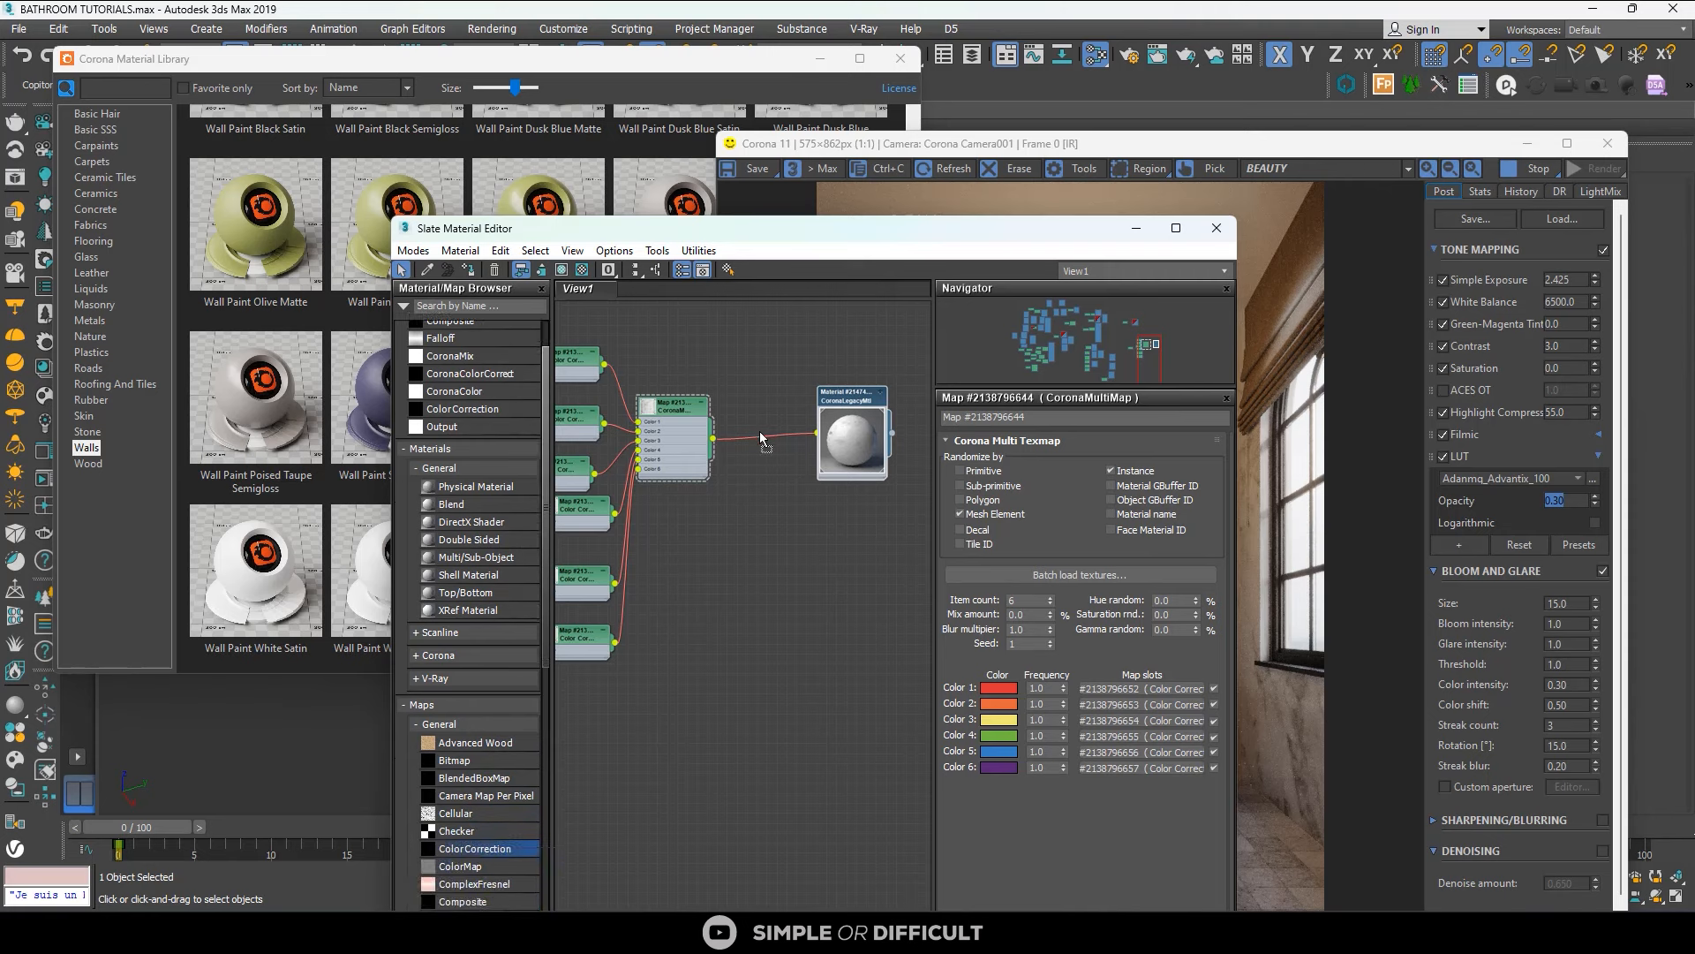
pyautogui.moveTo(764, 434); pyautogui.dragTo(765, 438)
pyautogui.scroll(1, 765, 438)
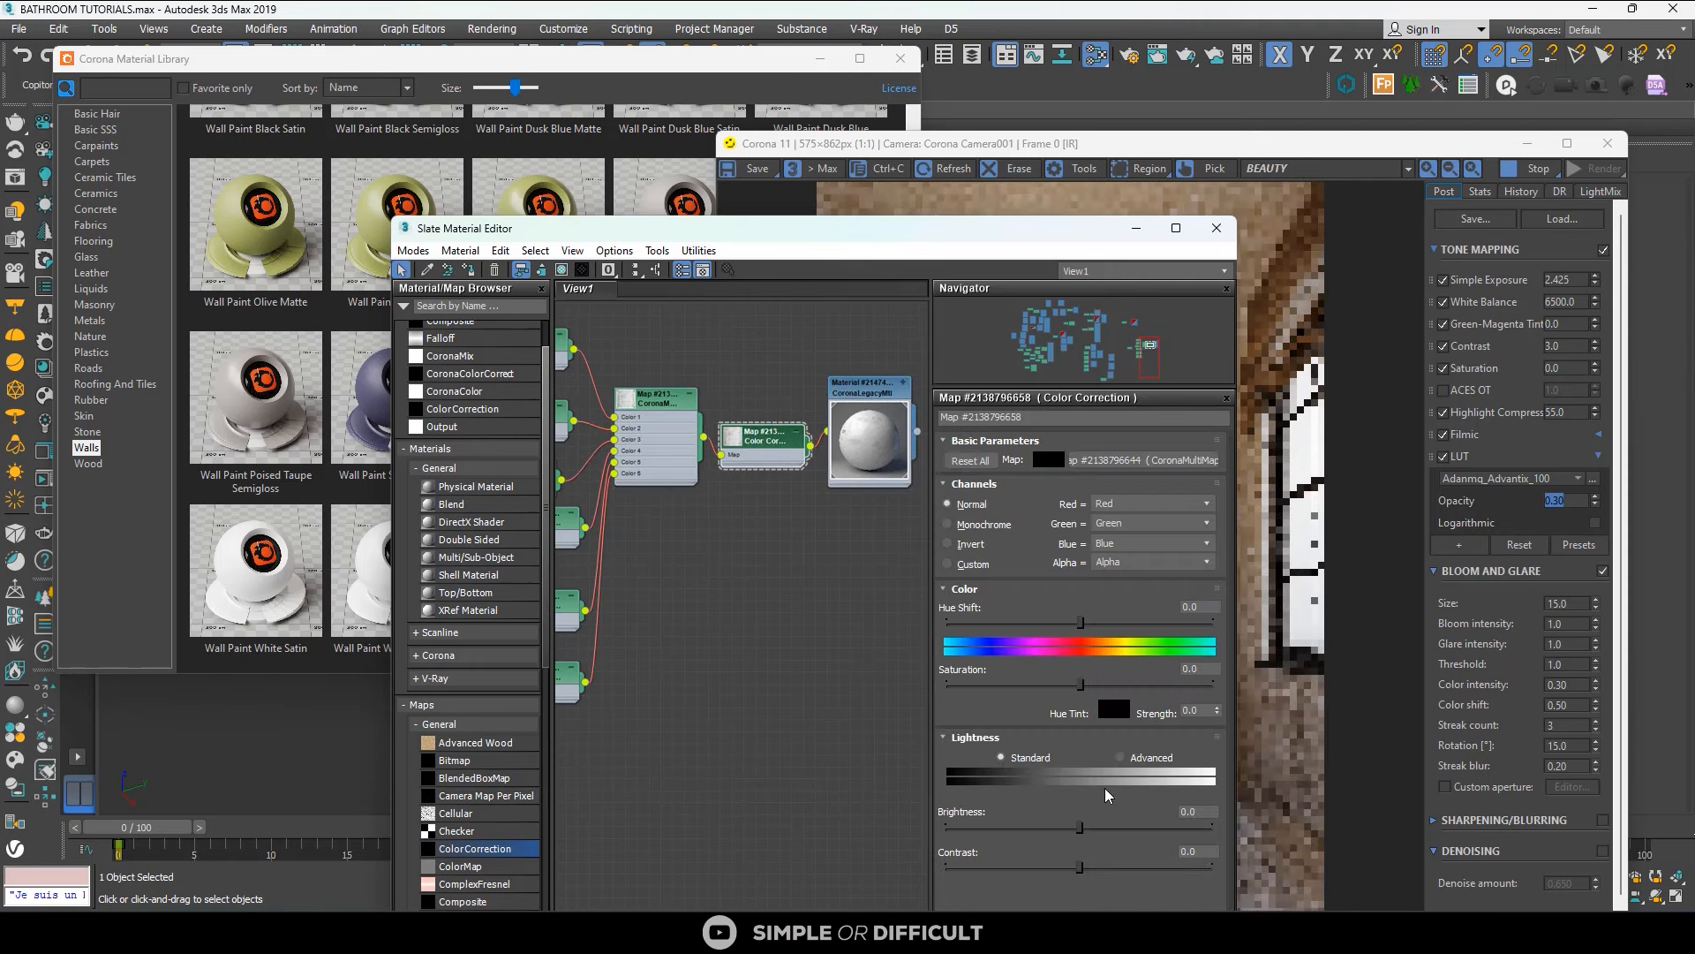
# Switch the new ColorCorrection's lightness to Advanced and set its RGB Gamma/Contrast to 0.8.
pyautogui.click(1120, 757)
pyautogui.doubleClick(1075, 825)
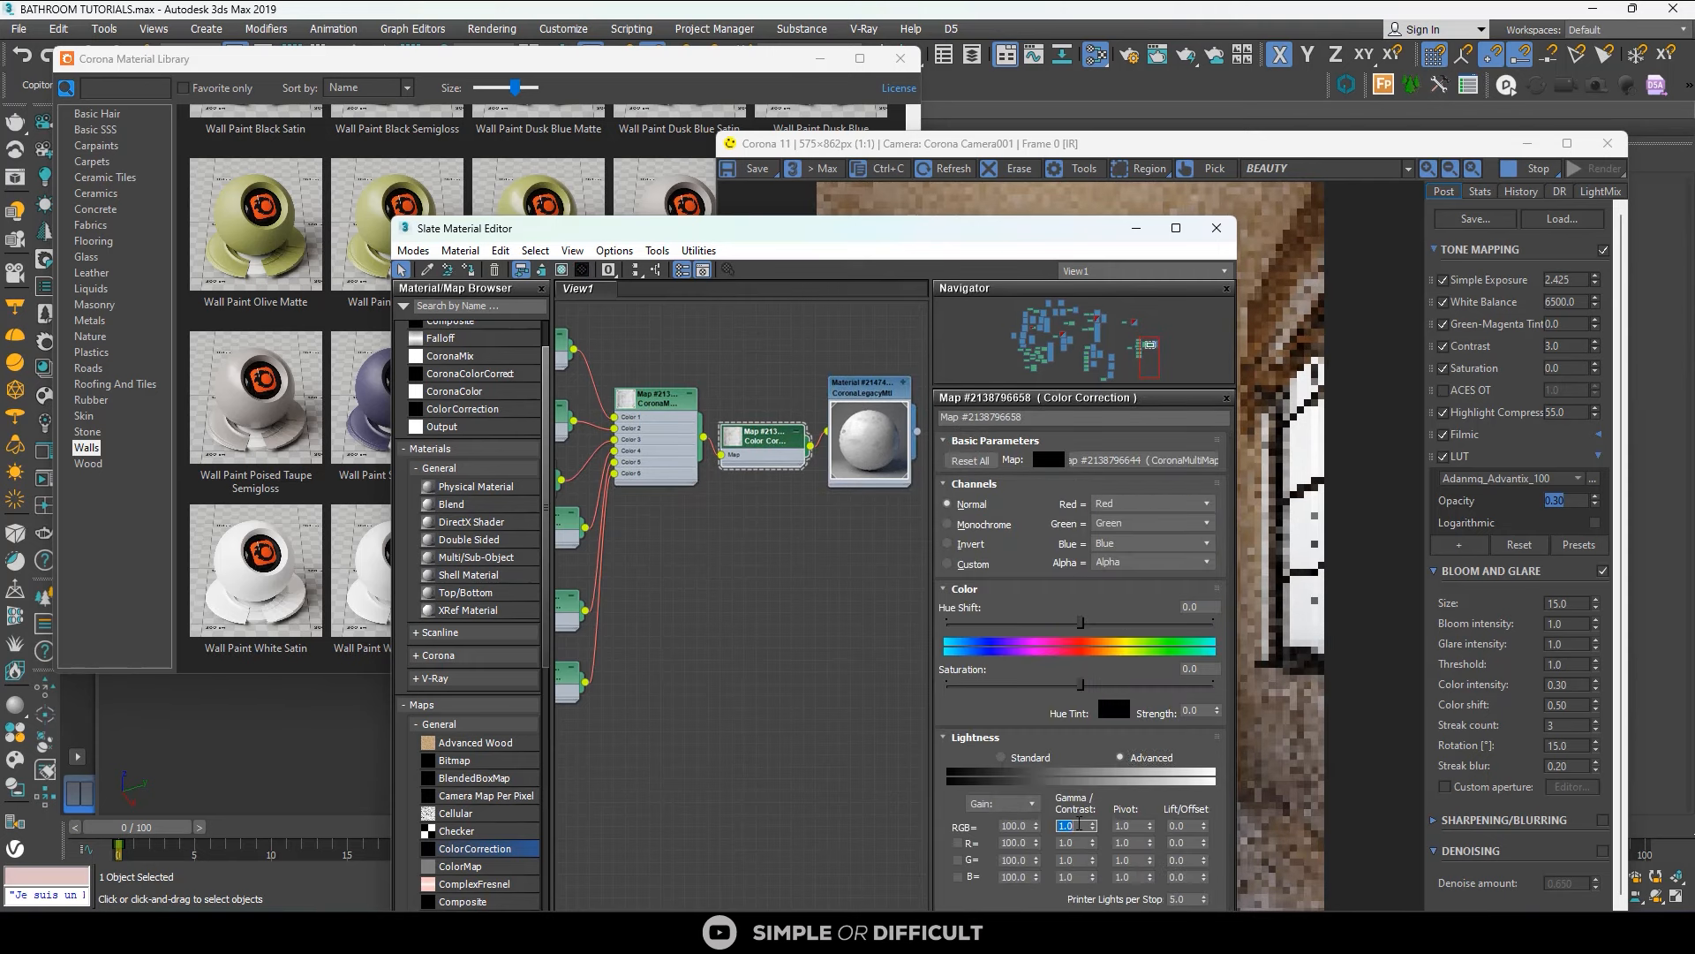
pyautogui.write('0.8')
pyautogui.press('Return')
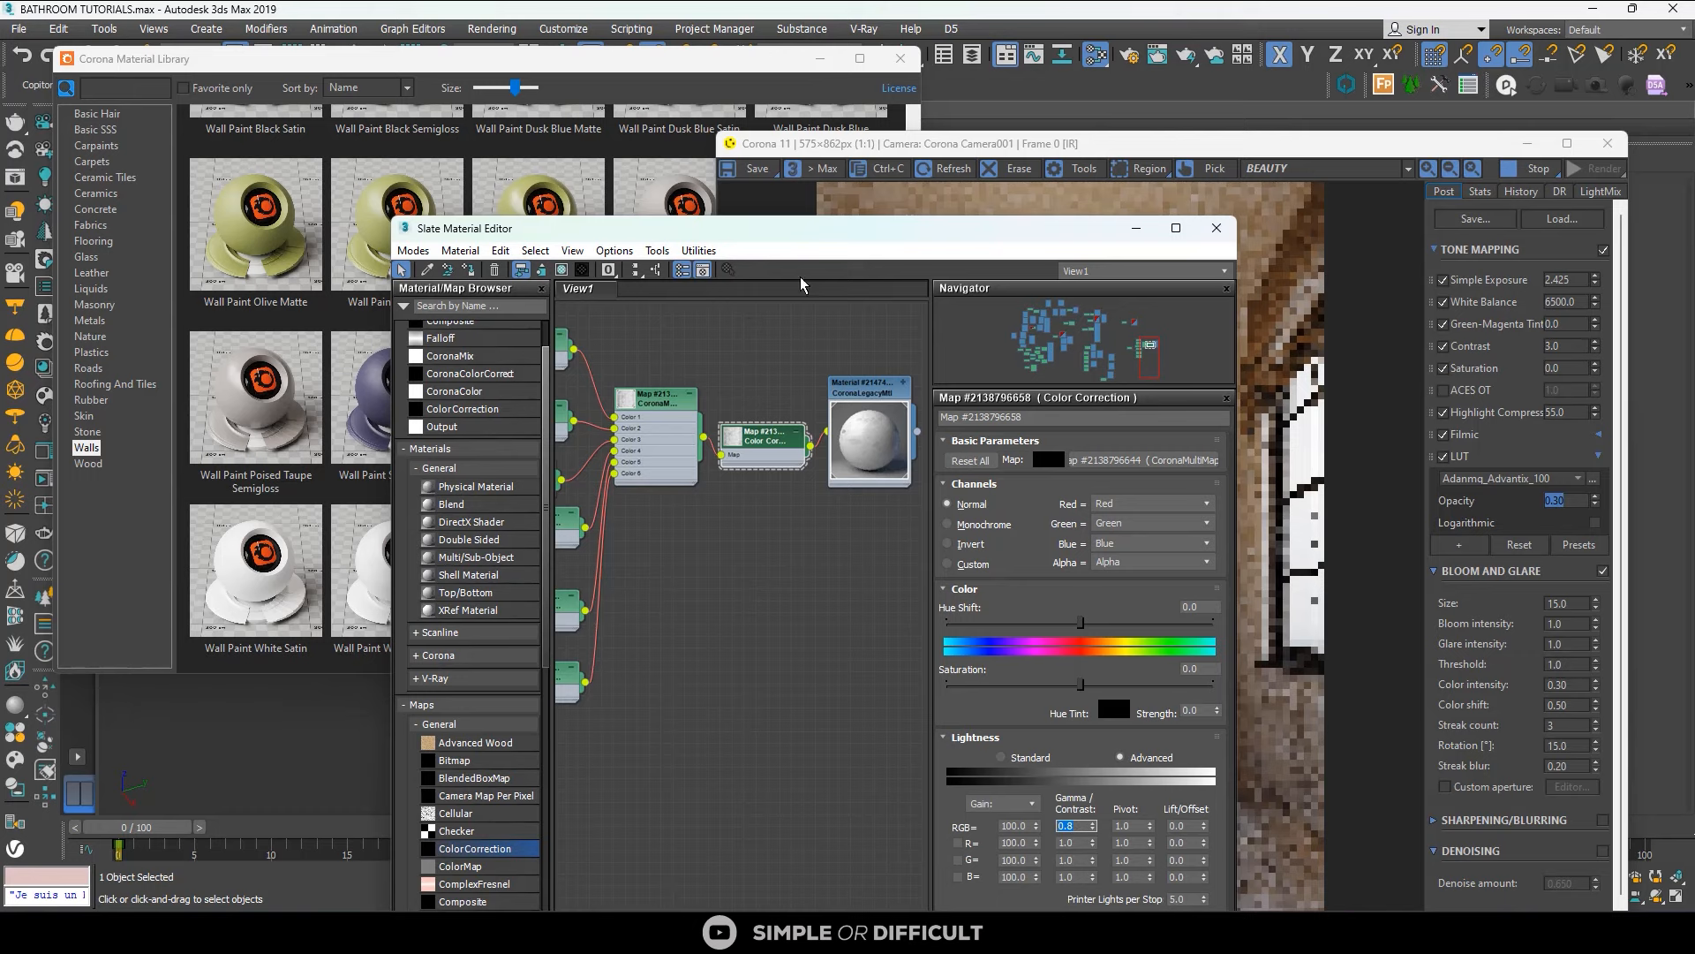
# Arrange the material editor and the render window side by side and examine the floor tiles' tone in the interactive render.
pyautogui.moveTo(795, 227); pyautogui.dragTo(469, 214)
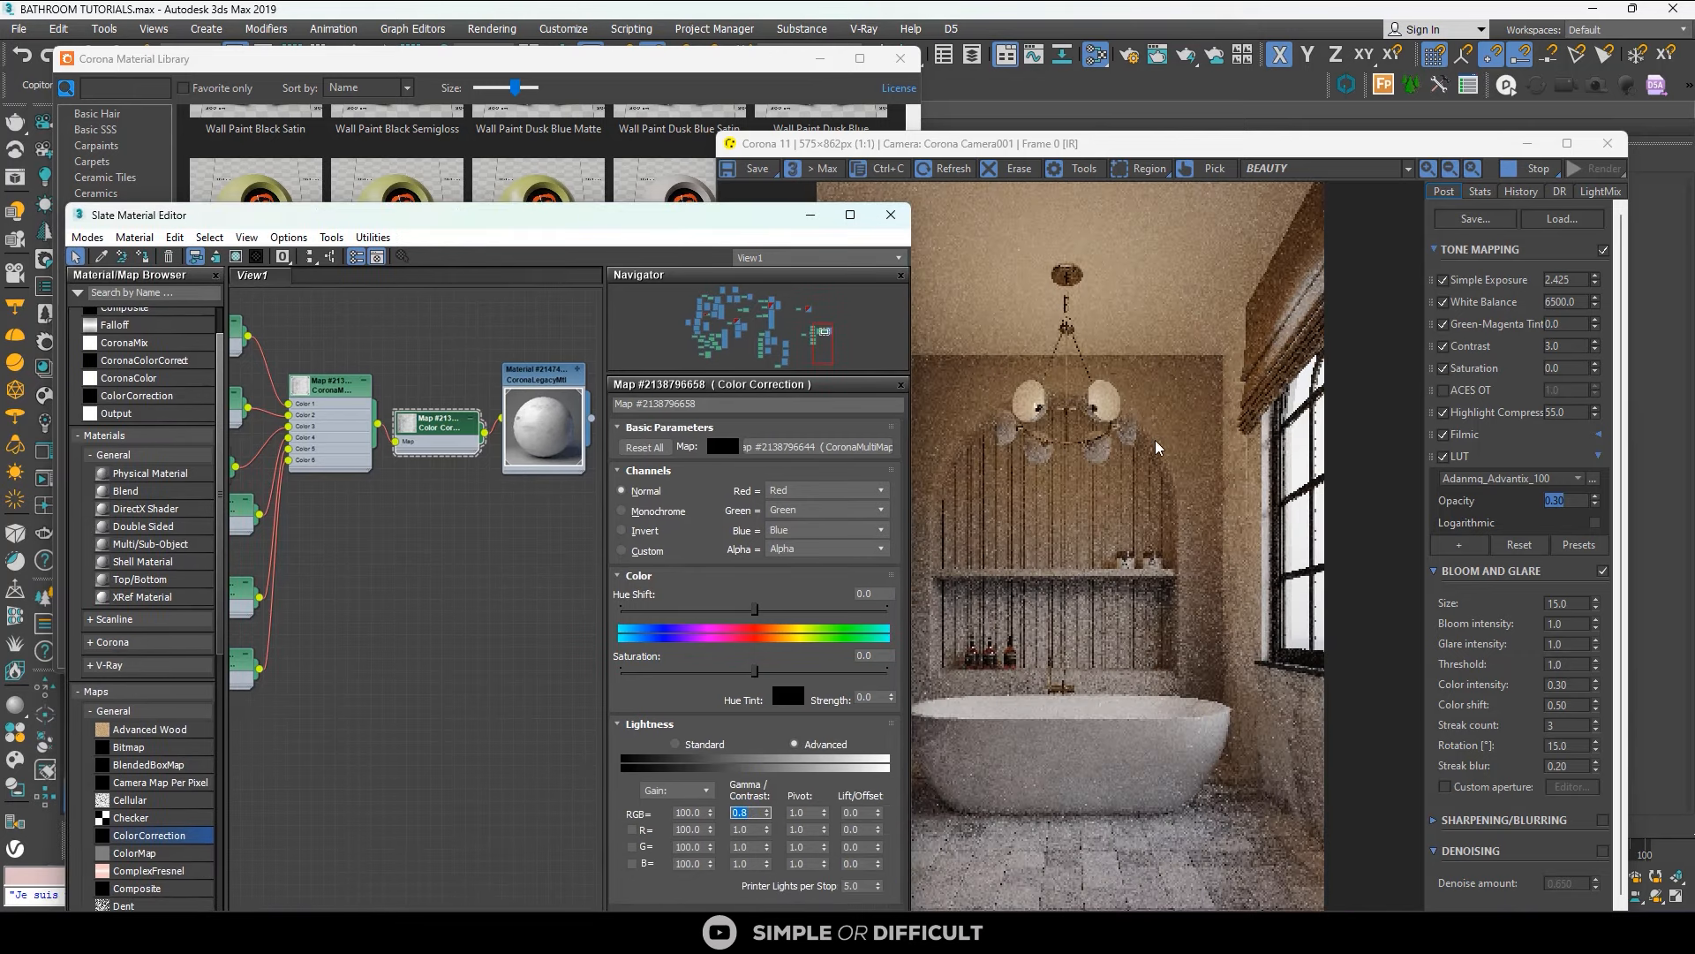
pyautogui.moveTo(1148, 143); pyautogui.dragTo(1186, 40)
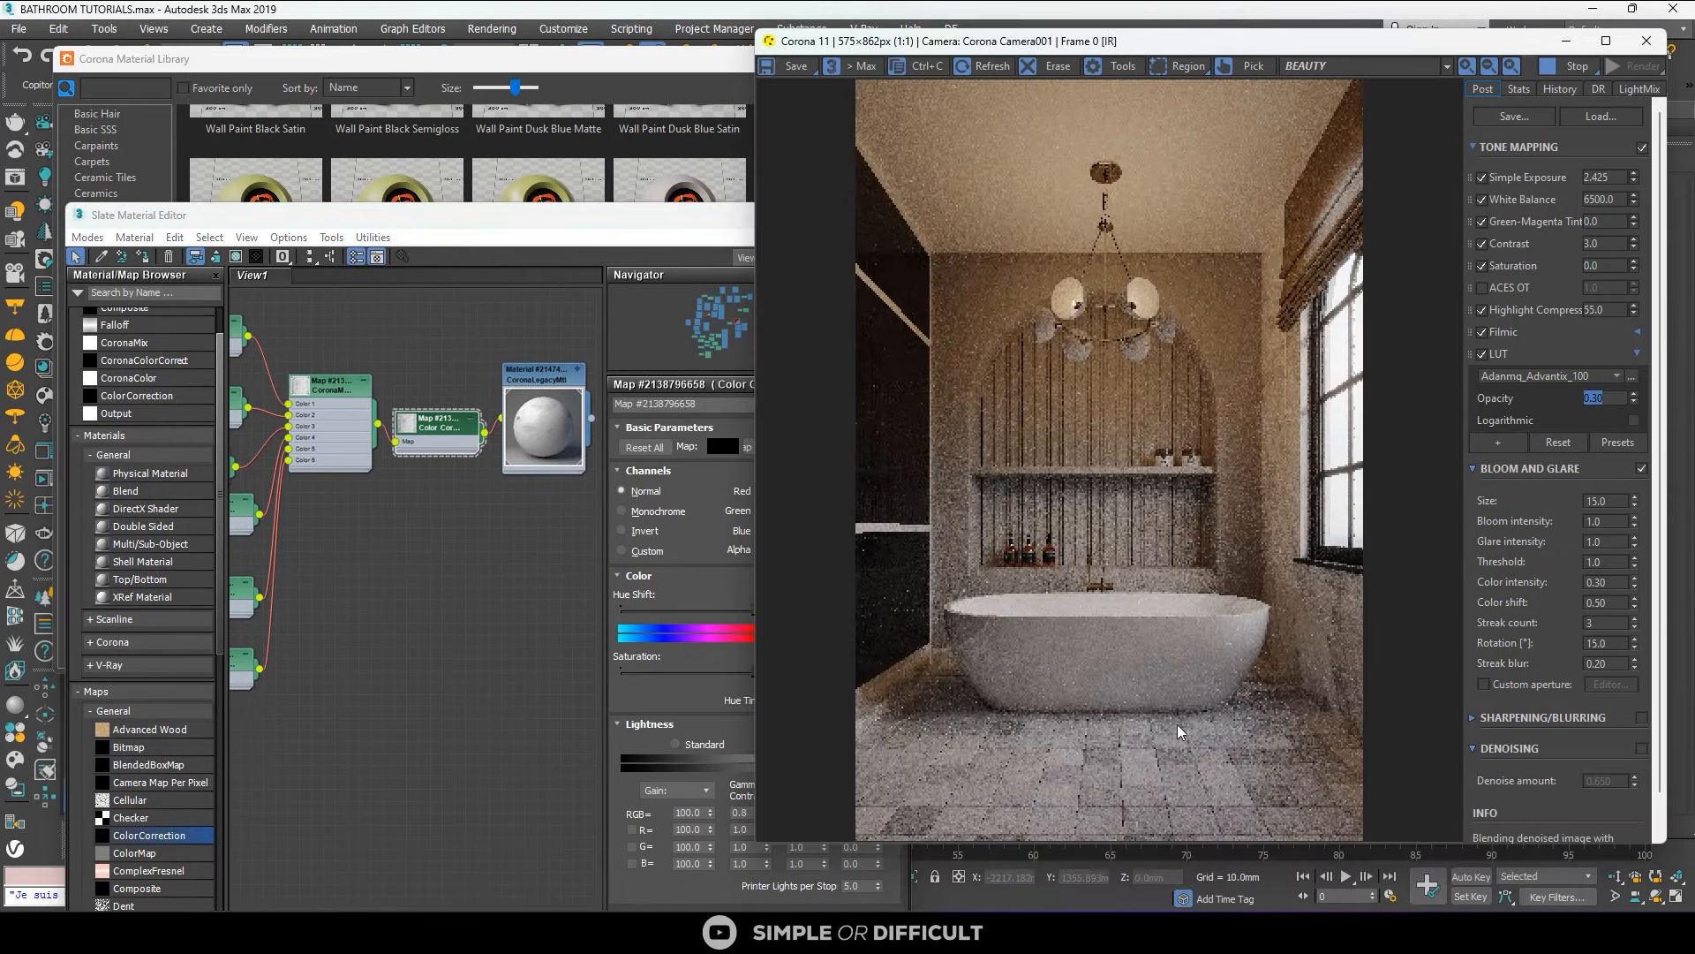
pyautogui.scroll(1, 1190, 802)
pyautogui.scroll(-1, 1214, 556)
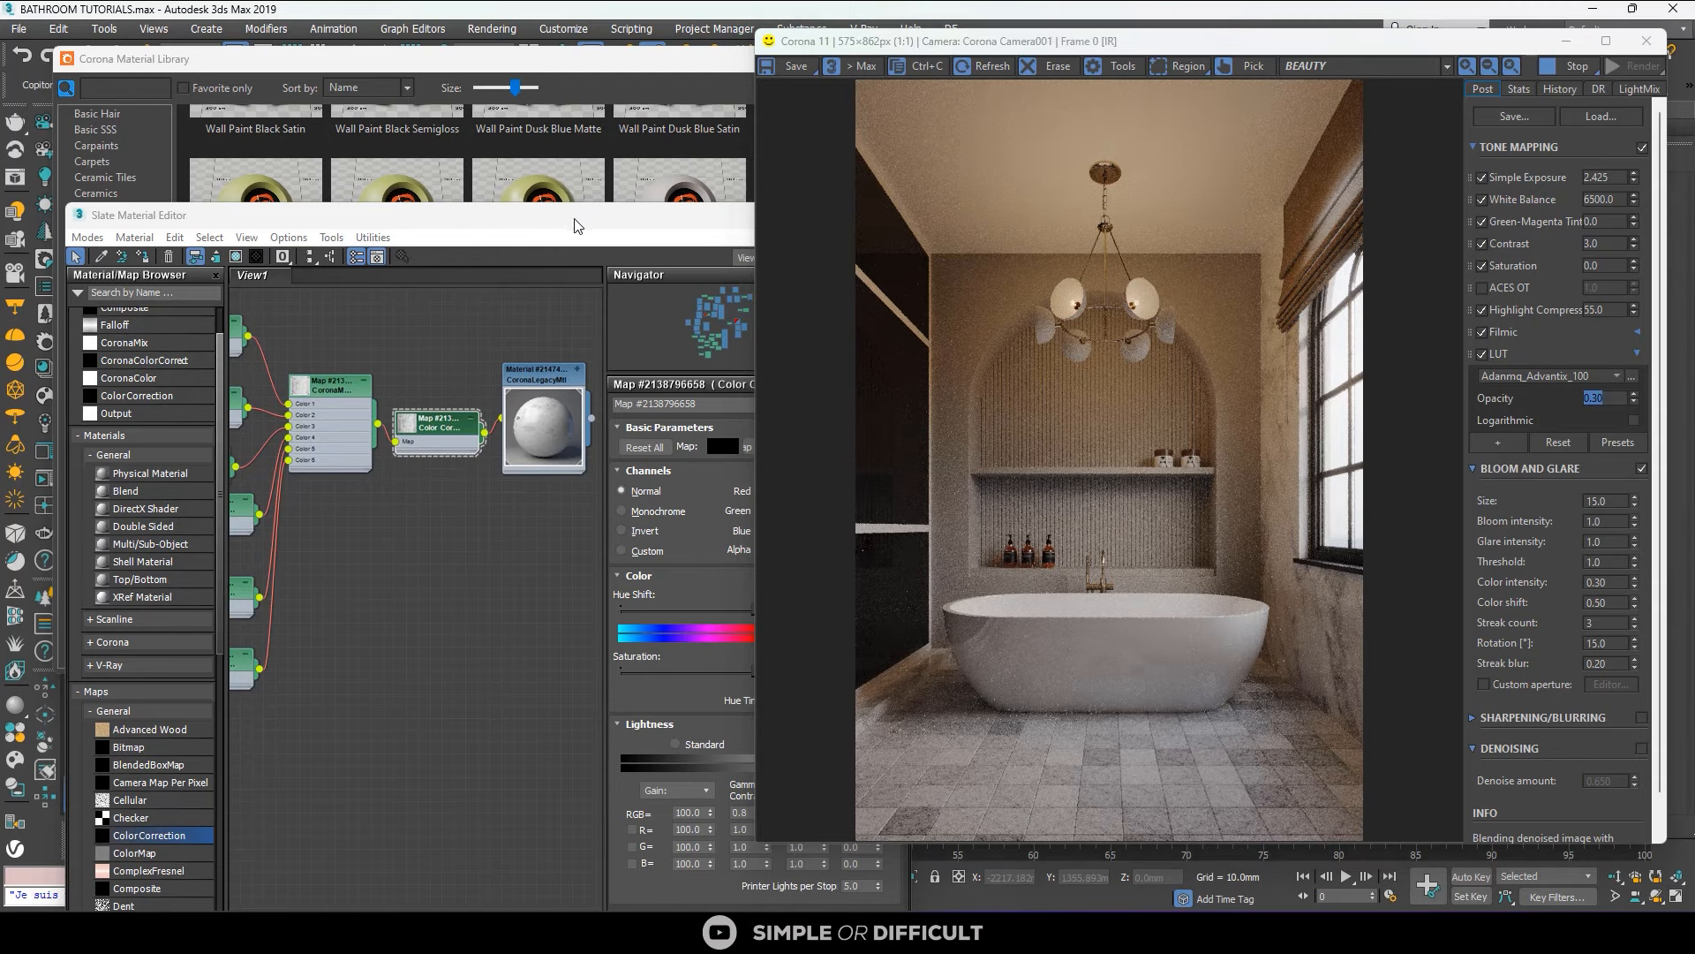
pyautogui.moveTo(578, 222)
pyautogui.mouseDown()
pyautogui.moveTo(1204, 205)
pyautogui.moveTo(518, 239)
pyautogui.moveTo(531, 295)
pyautogui.moveTo(512, 288)
pyautogui.moveTo(592, 202)
pyautogui.mouseUp()
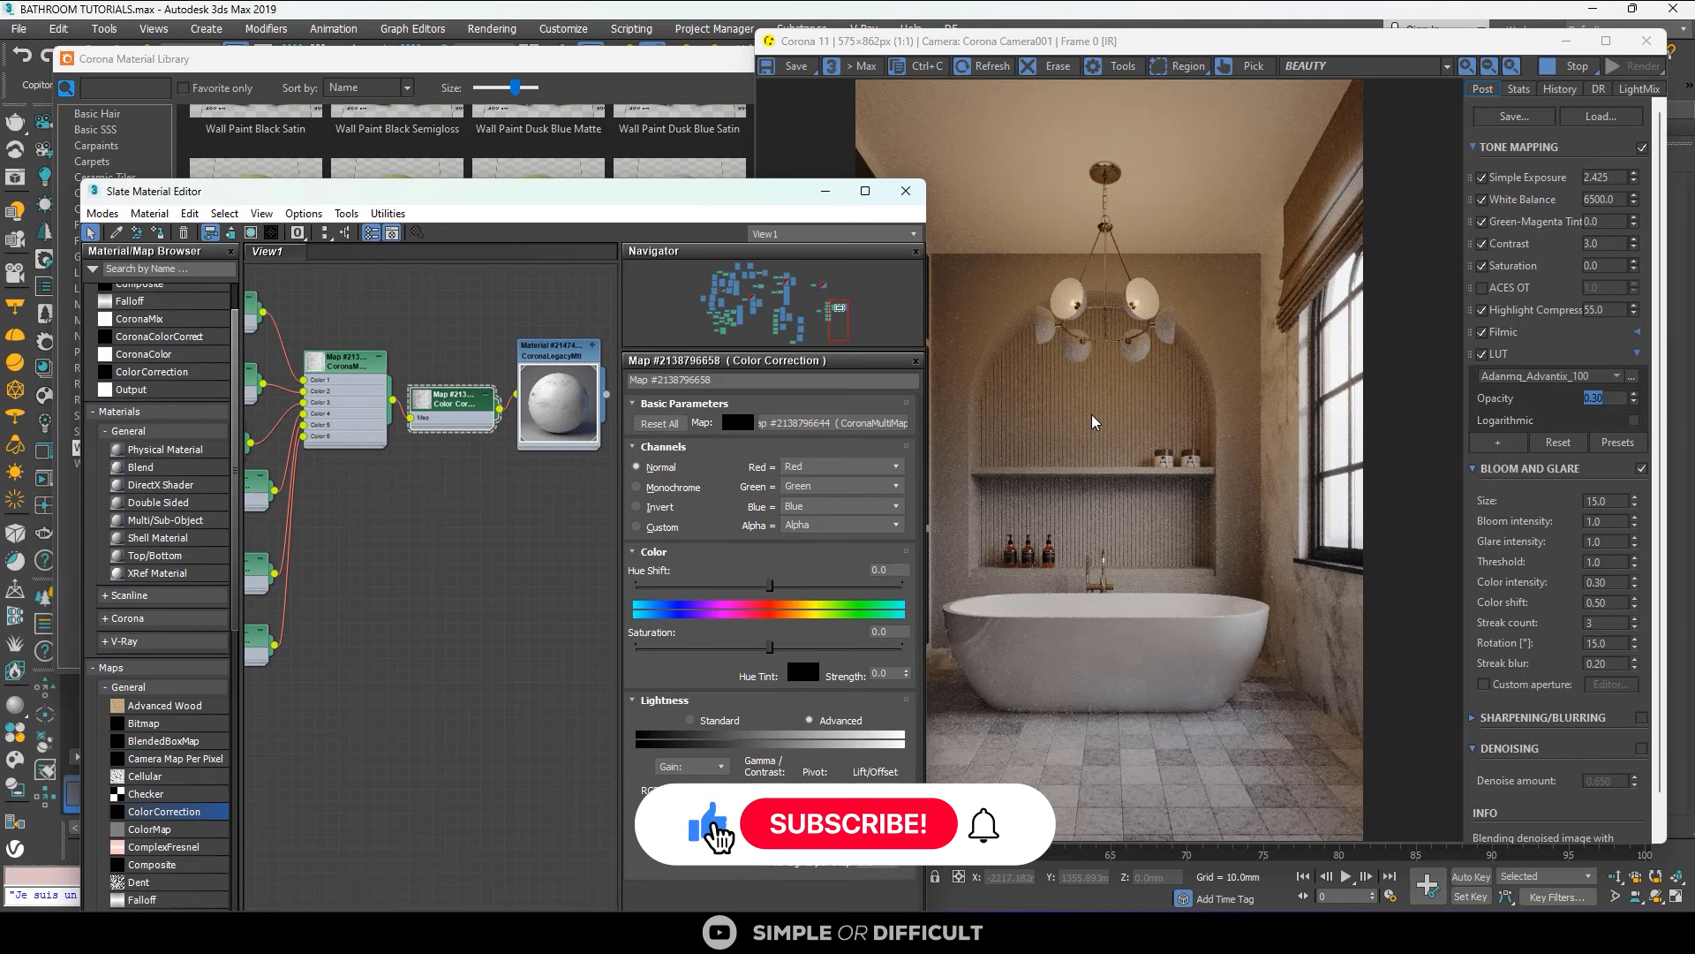
pyautogui.scroll(1, 1094, 422)
pyautogui.scroll(-1, 1146, 327)
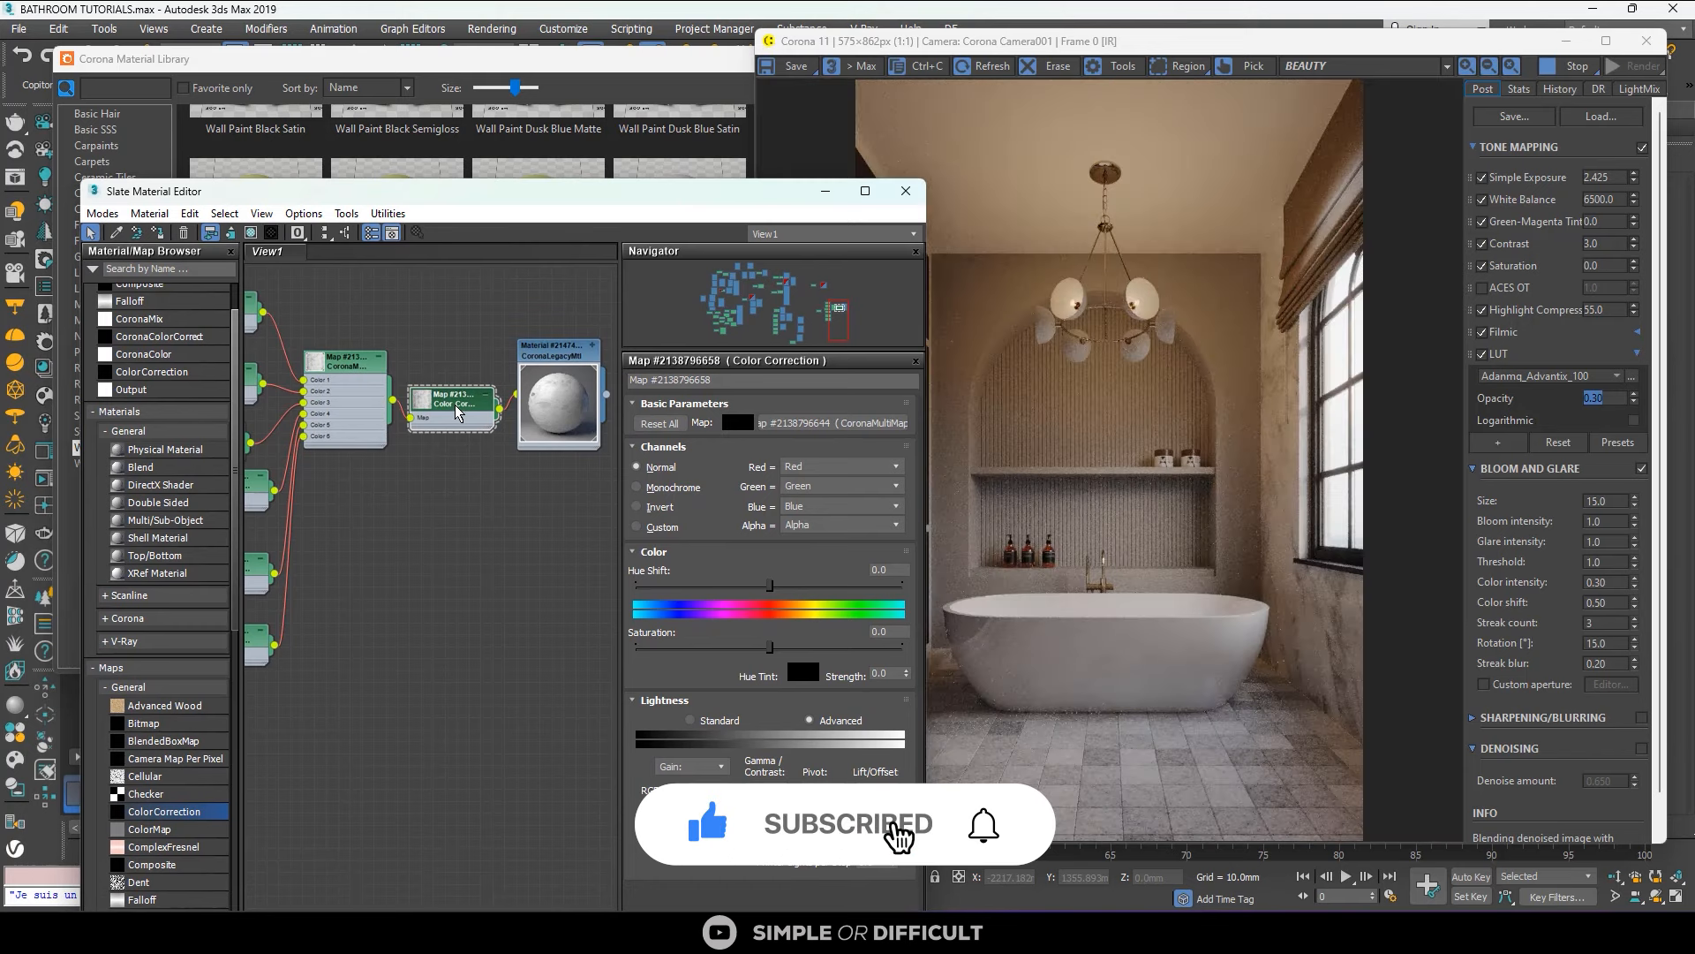
# Duplicate the entire floor tile material tree, from bitmap to CoronaLegacyMtl, and place the copy below the original.
pyautogui.scroll(-1, 442, 418)
pyautogui.moveTo(375, 400); pyautogui.dragTo(547, 354, button='middle')
pyautogui.moveTo(543, 282); pyautogui.dragTo(421, 563)
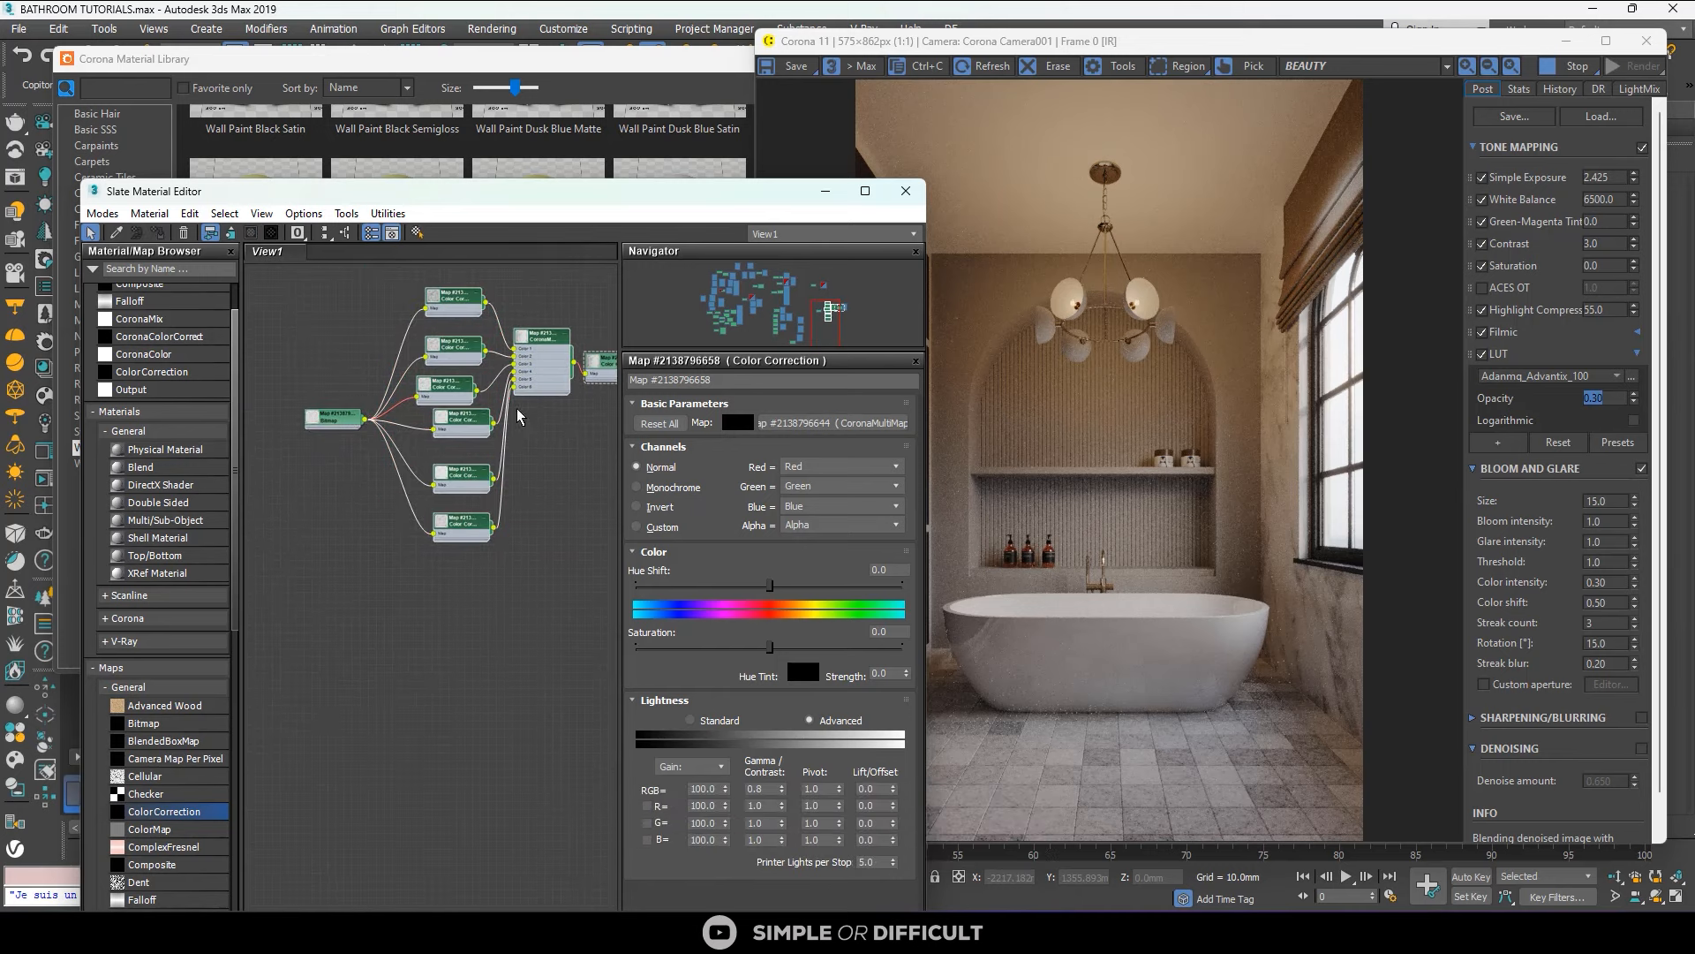
pyautogui.scroll(-2, 448, 372)
pyautogui.moveTo(523, 358); pyautogui.dragTo(507, 363, button='middle')
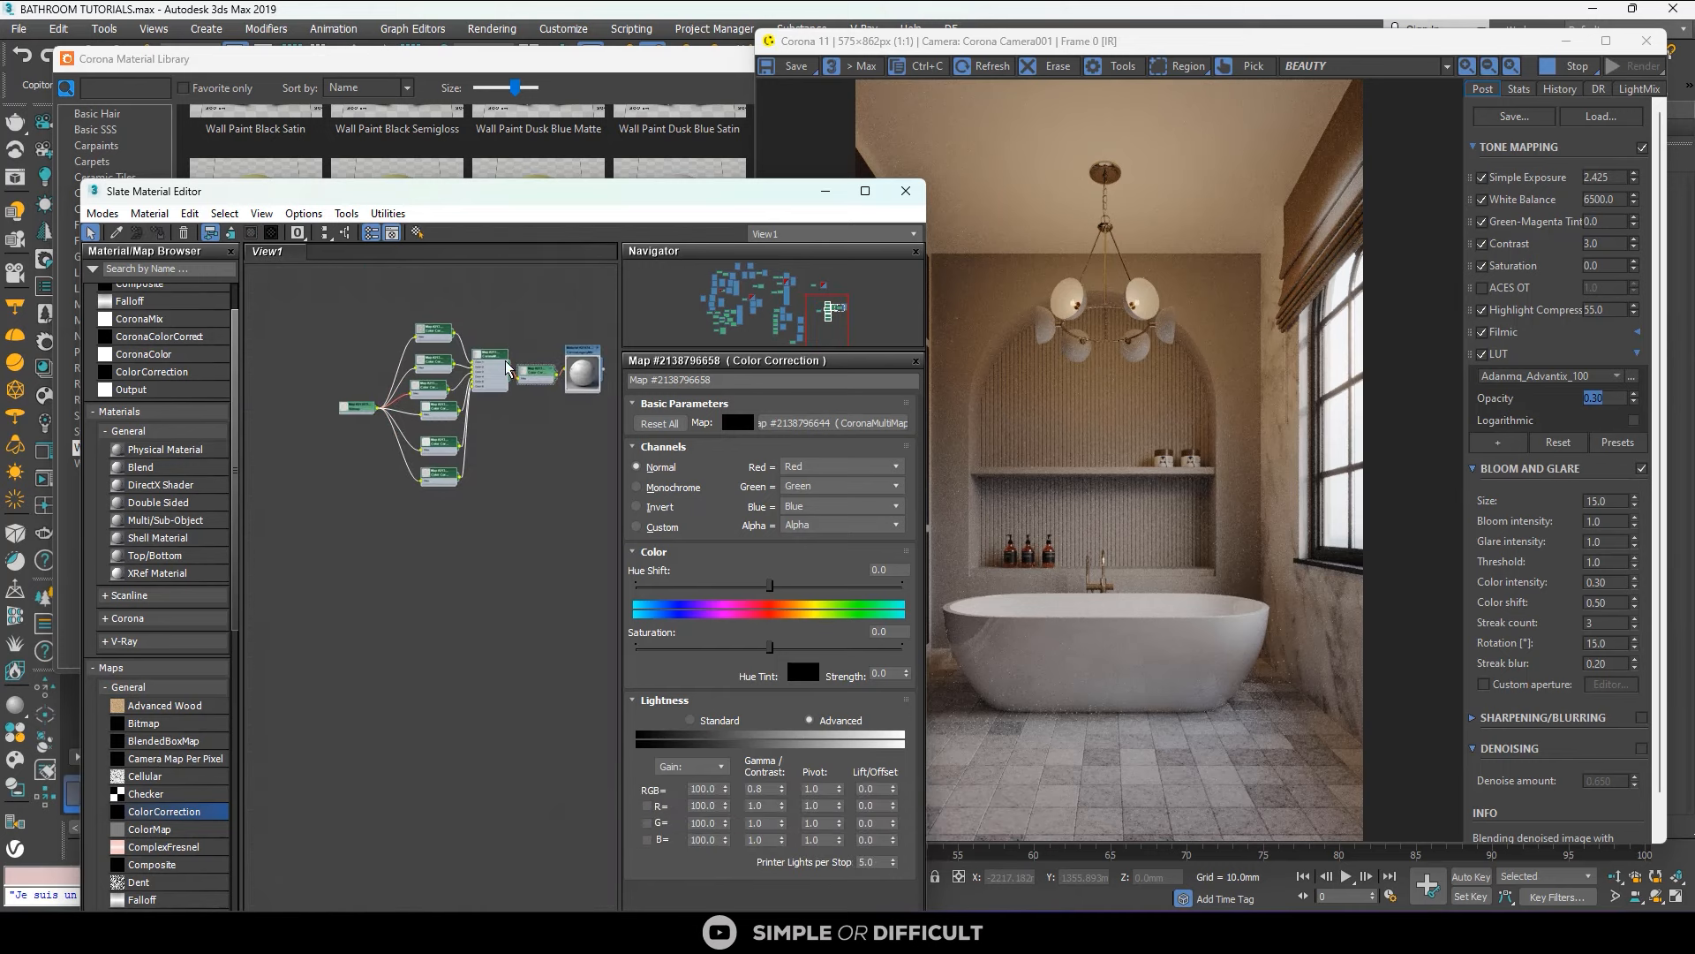
pyautogui.moveTo(590, 292); pyautogui.dragTo(494, 464)
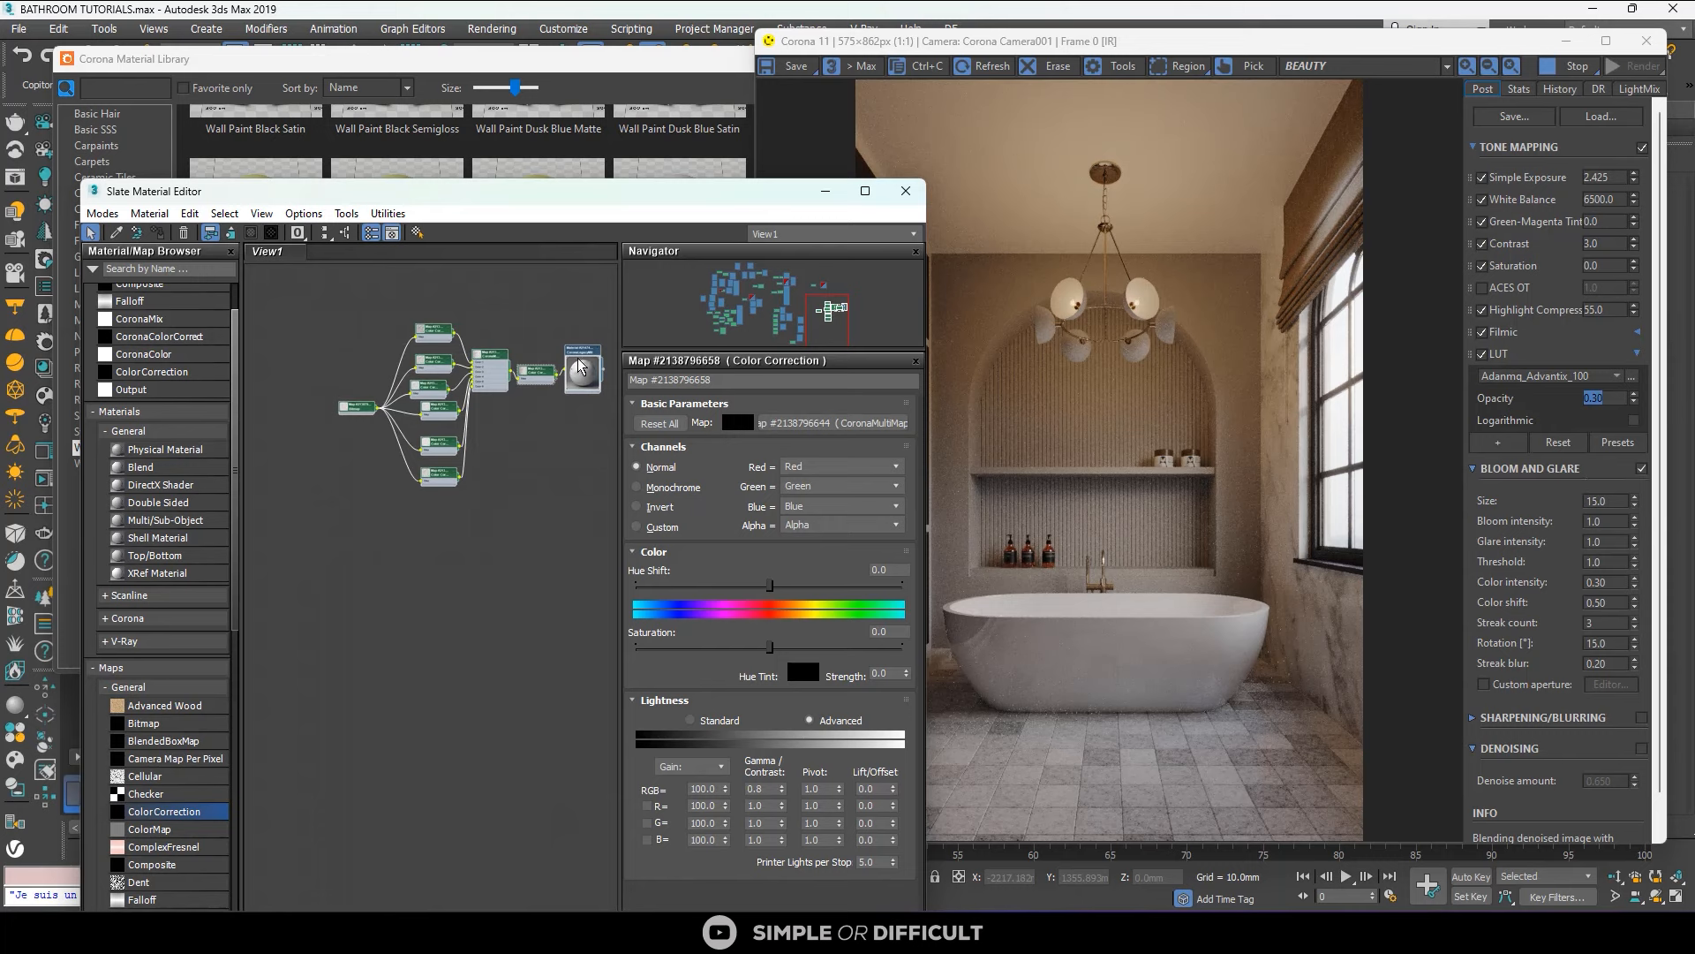
pyautogui.keyDown('shift'); pyautogui.moveTo(580, 366); pyautogui.dragTo(561, 592); pyautogui.keyUp('shift')
pyautogui.click(346, 654)
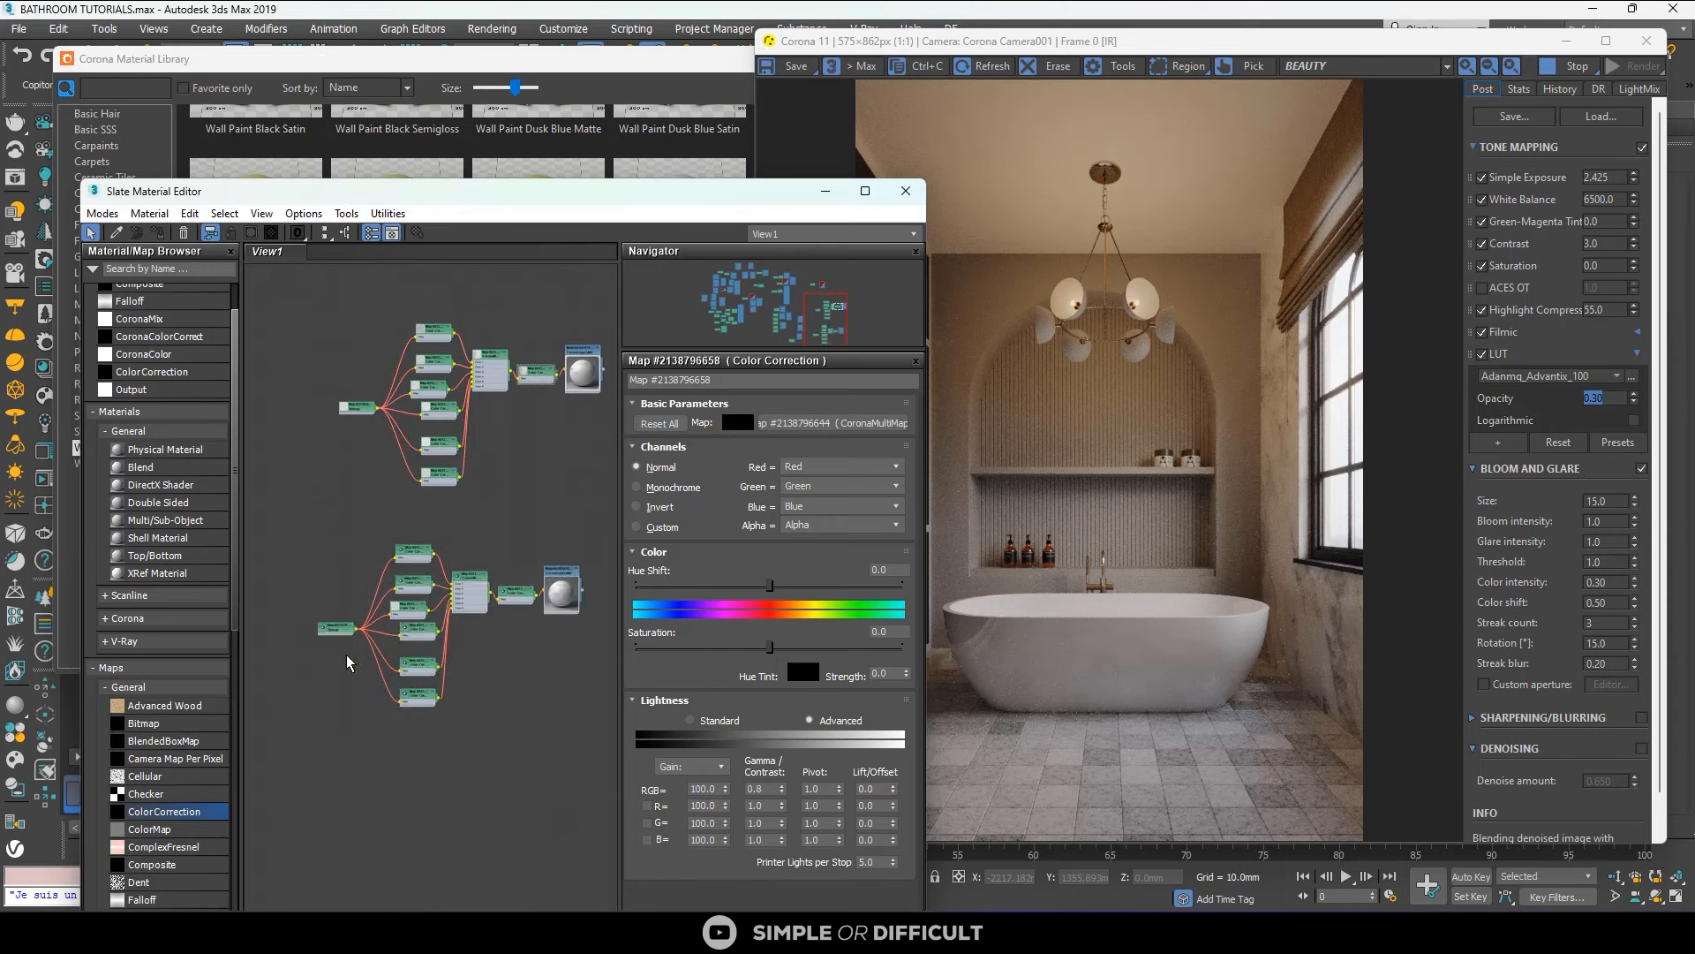
# Replace the copied tree's bitmap with wood-floorboard-ash_0000-00_650mm-by-65mm_01_cg-source from the WOOD folder.
pyautogui.scroll(4, 344, 644)
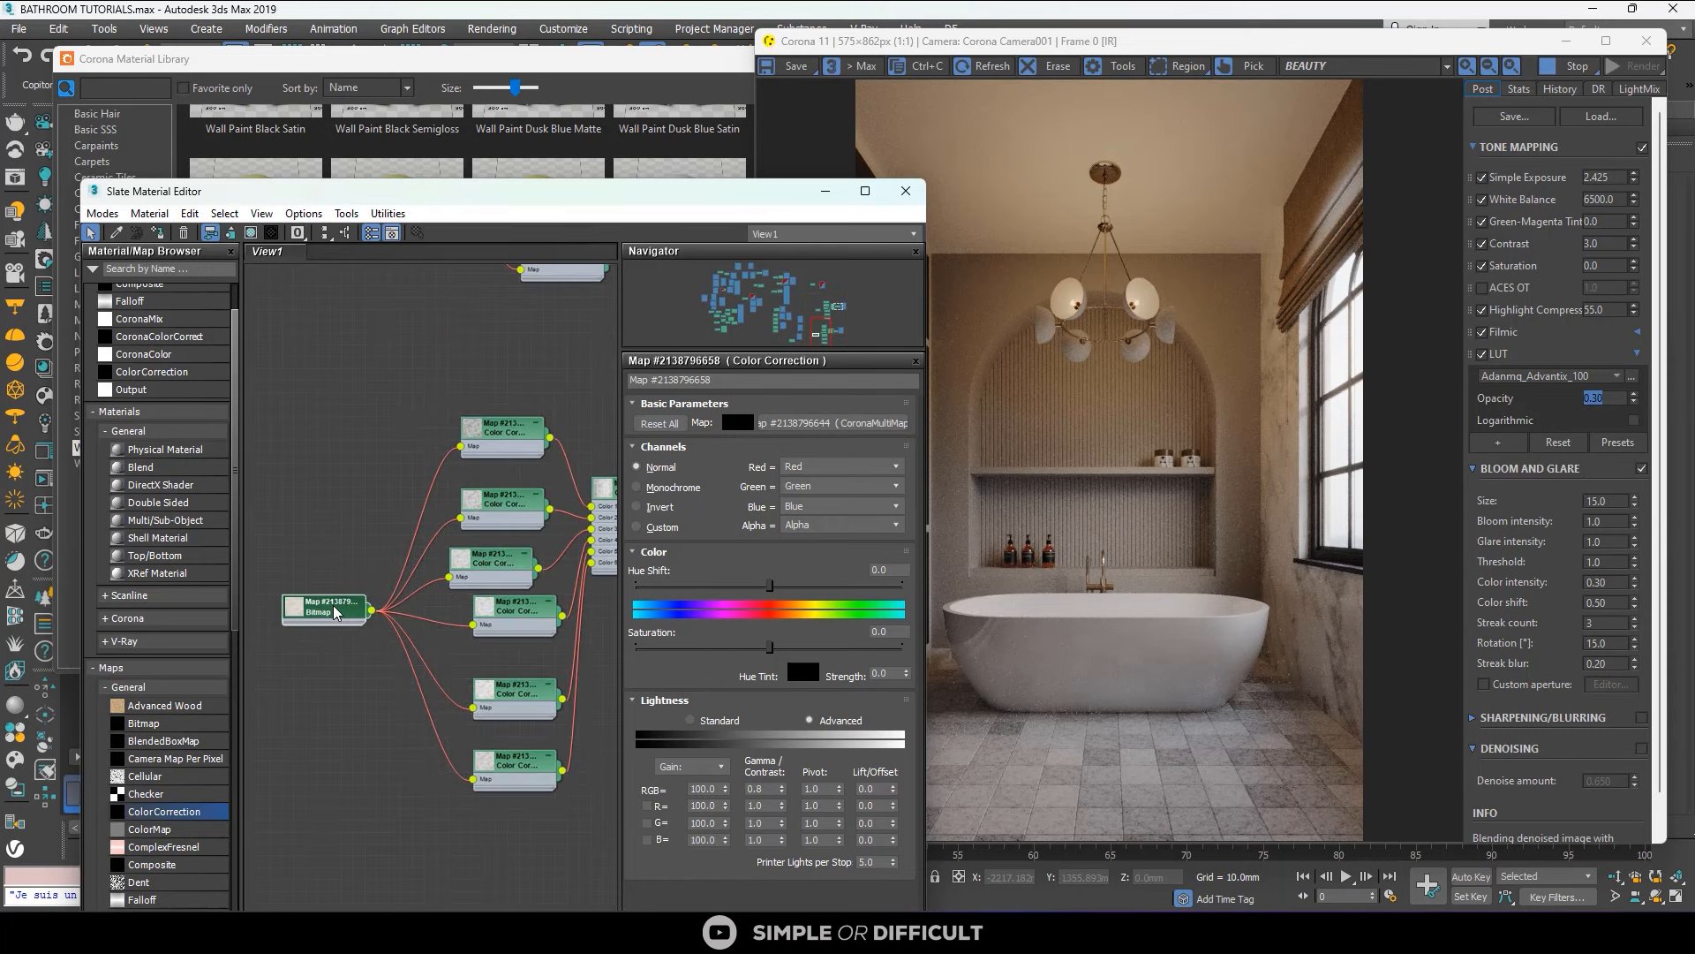
pyautogui.doubleClick(336, 610)
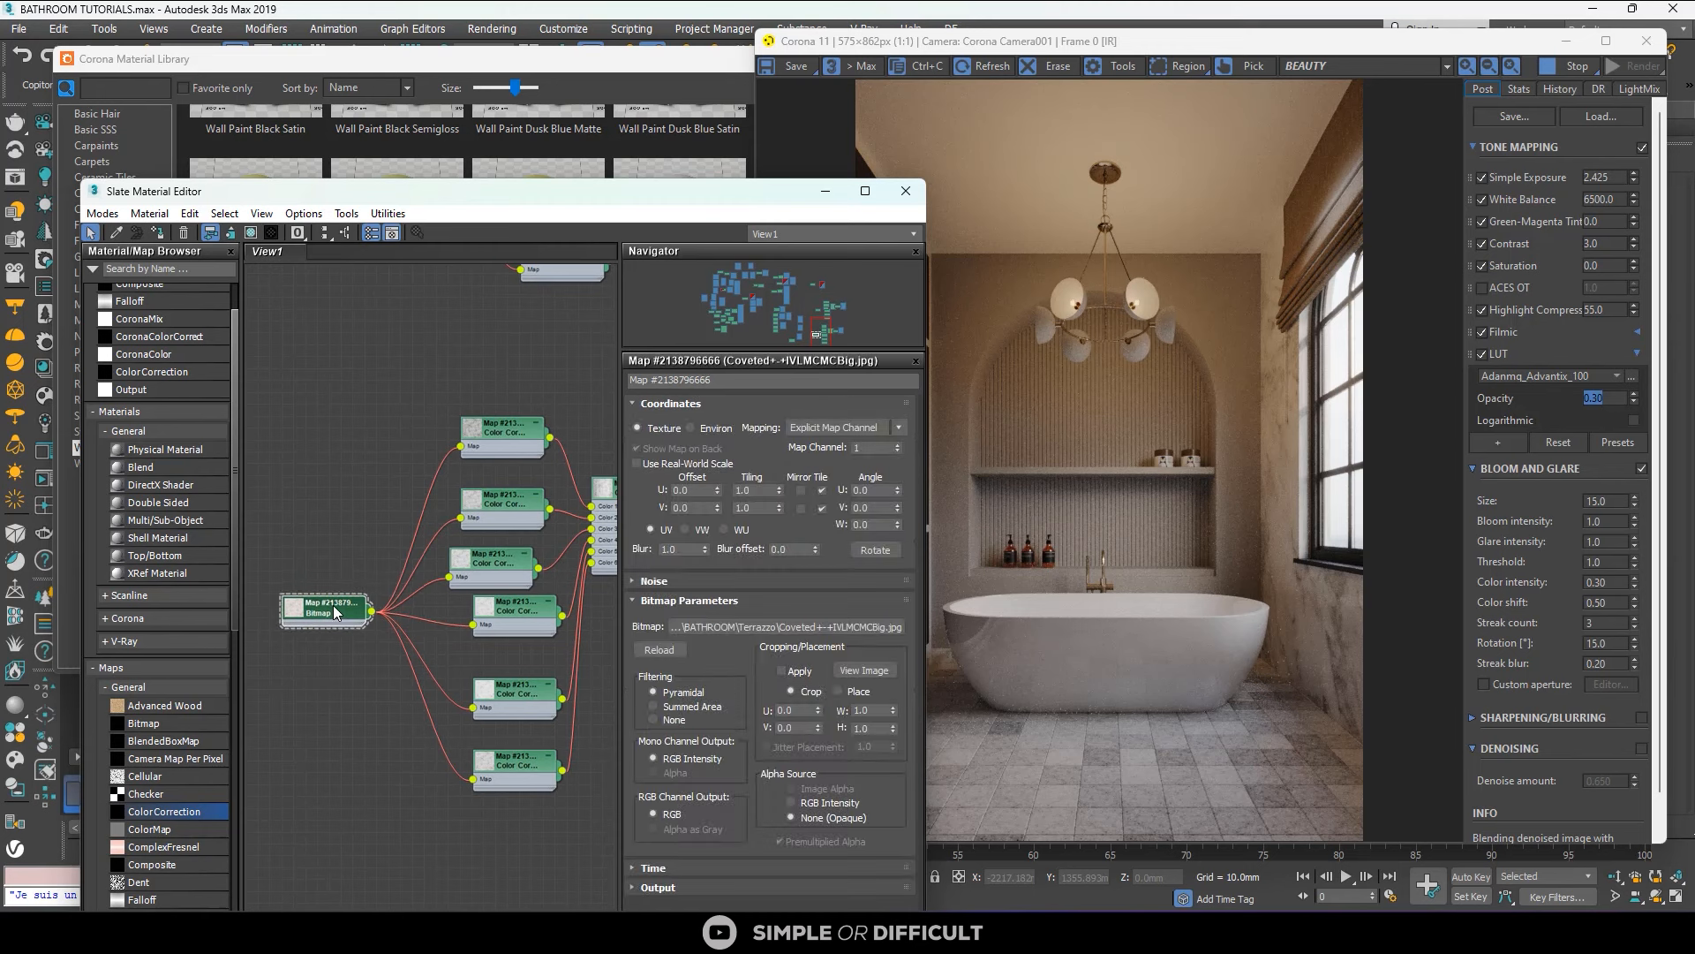
pyautogui.scroll(-3, 336, 609)
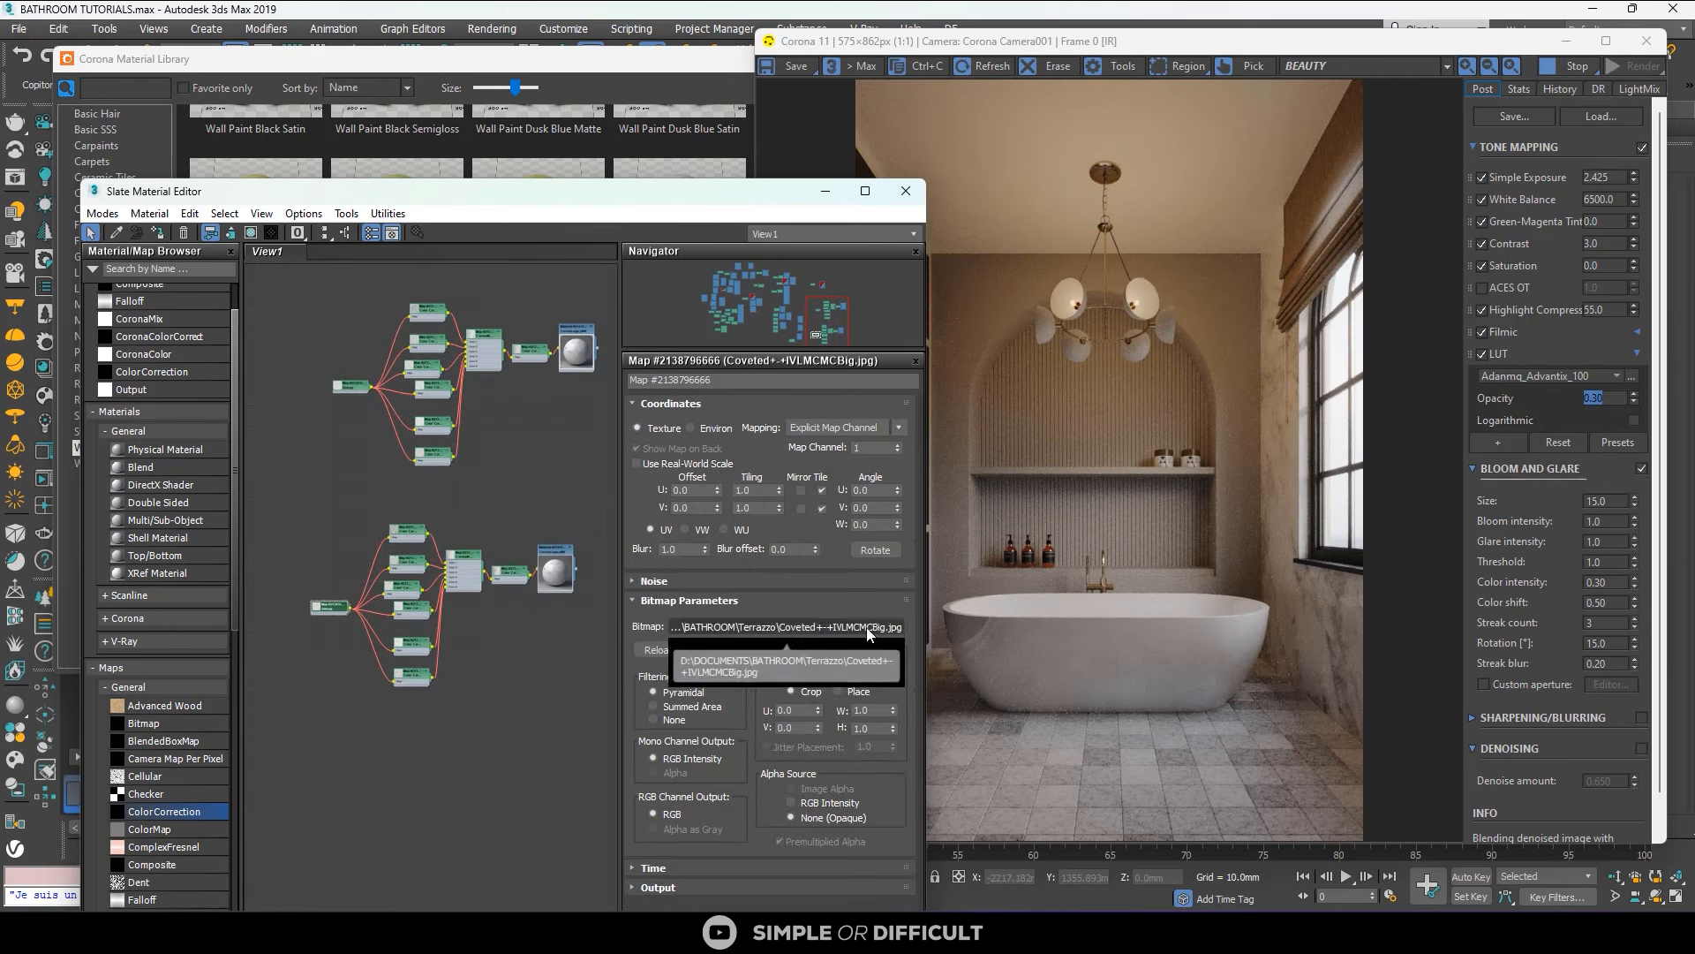
pyautogui.click(768, 627)
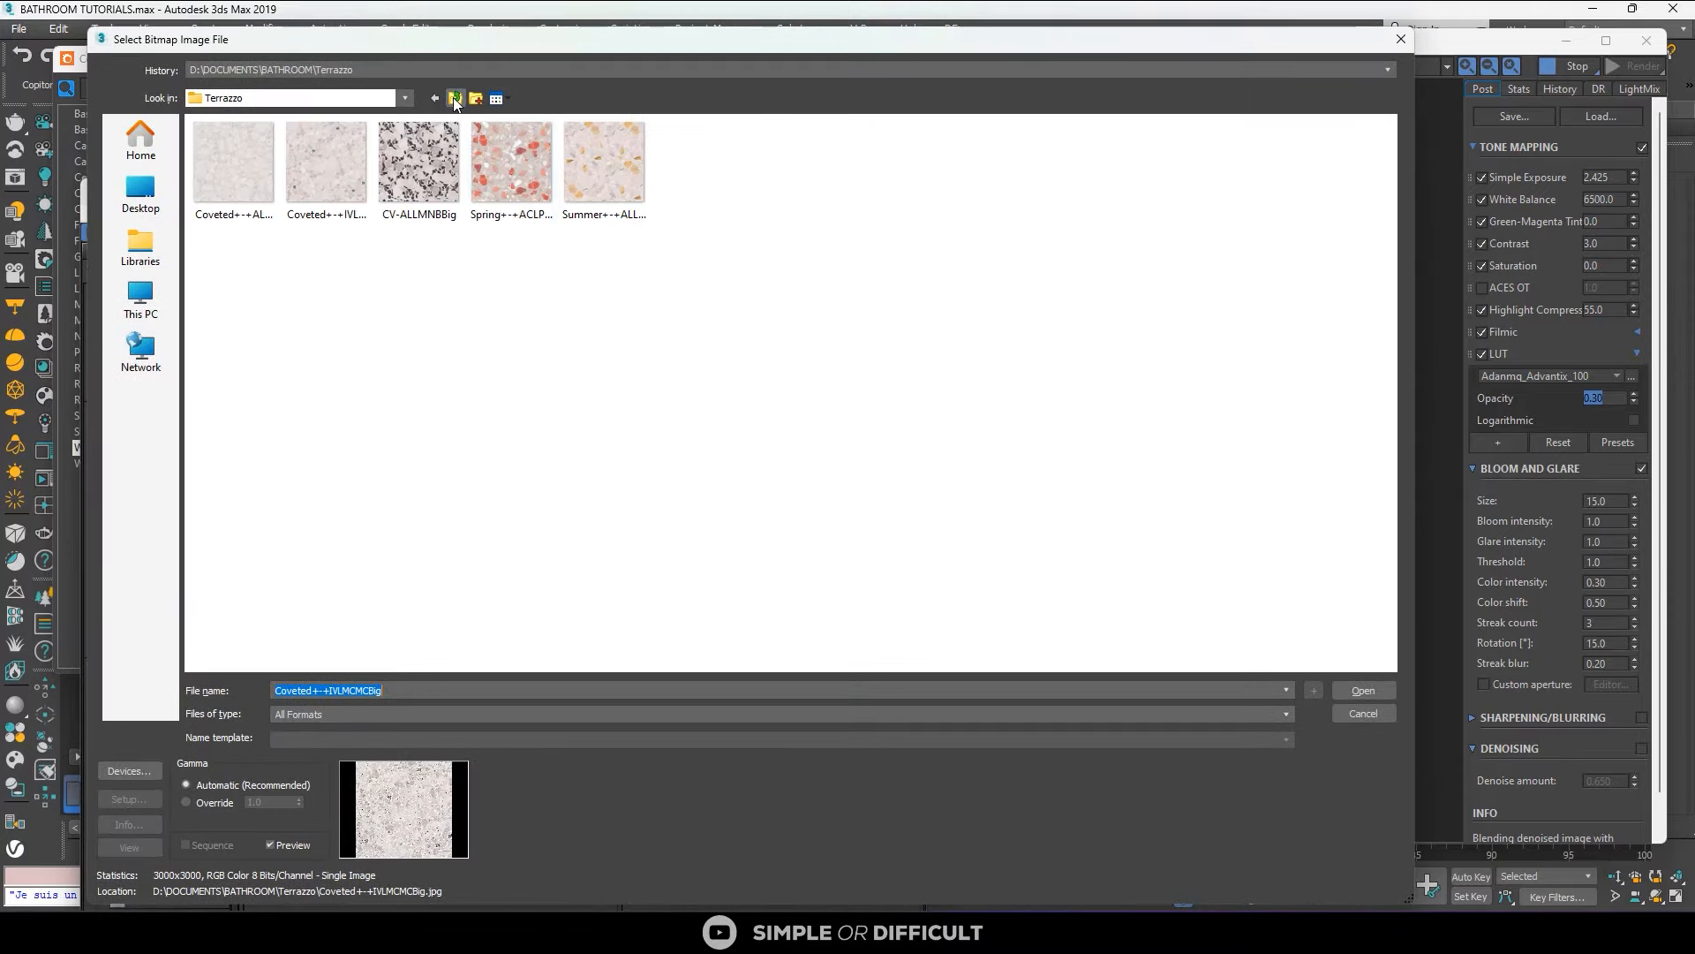
pyautogui.click(455, 98)
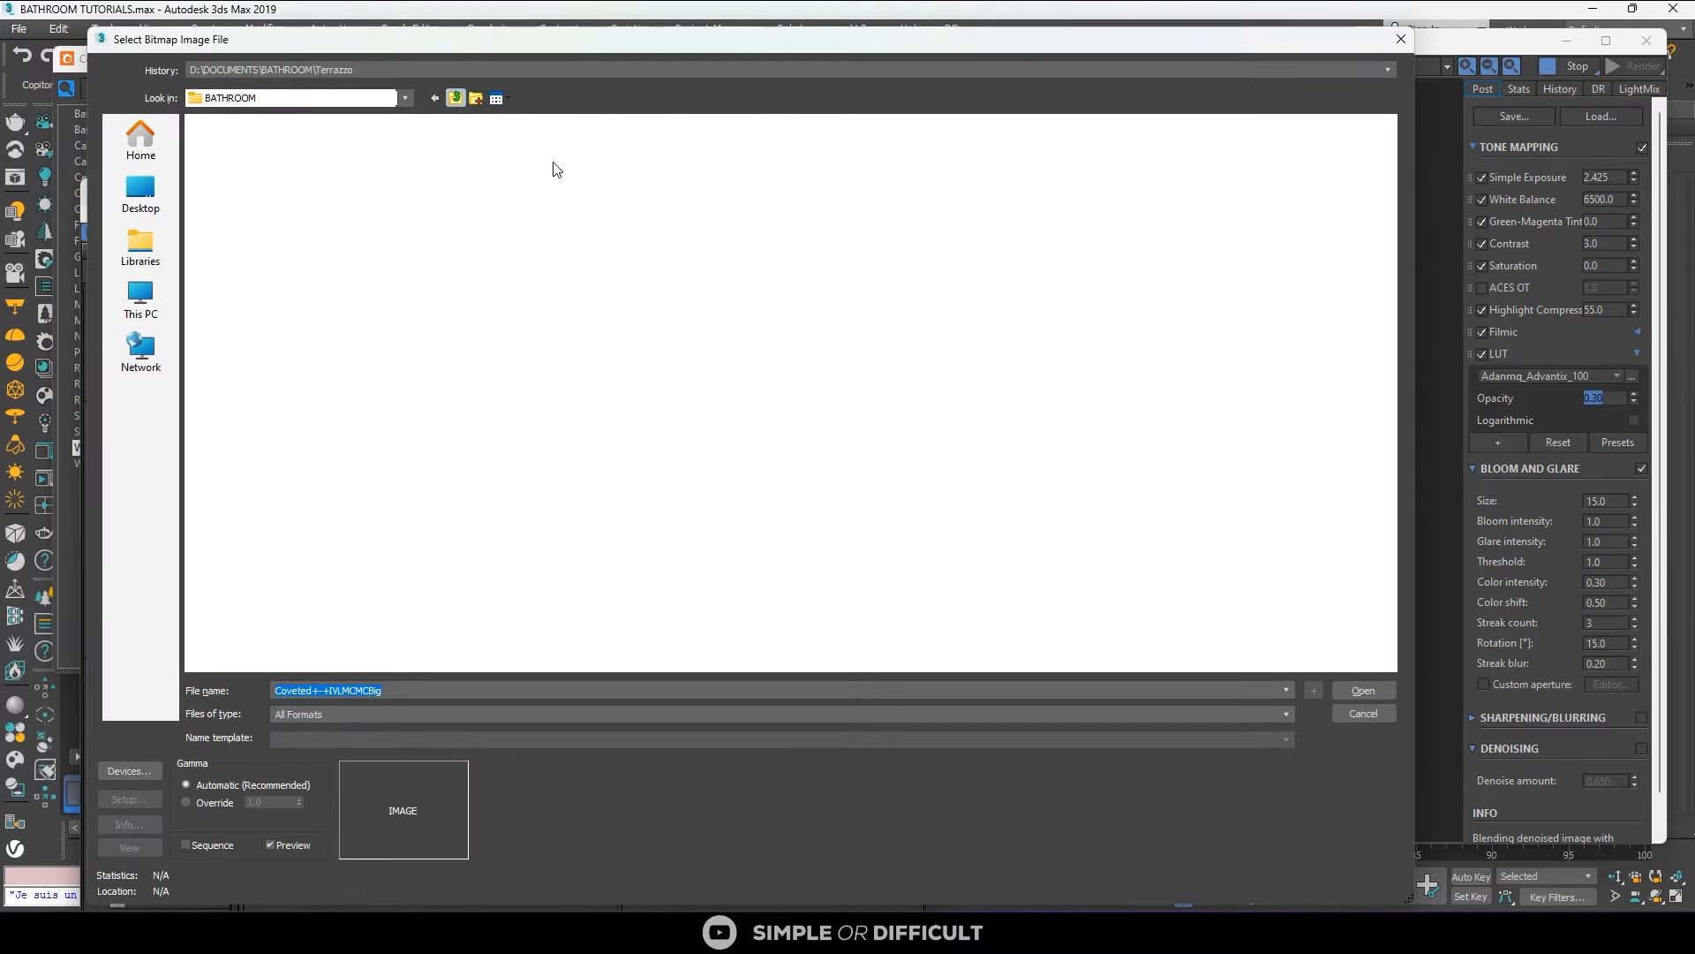
pyautogui.doubleClick(713, 173)
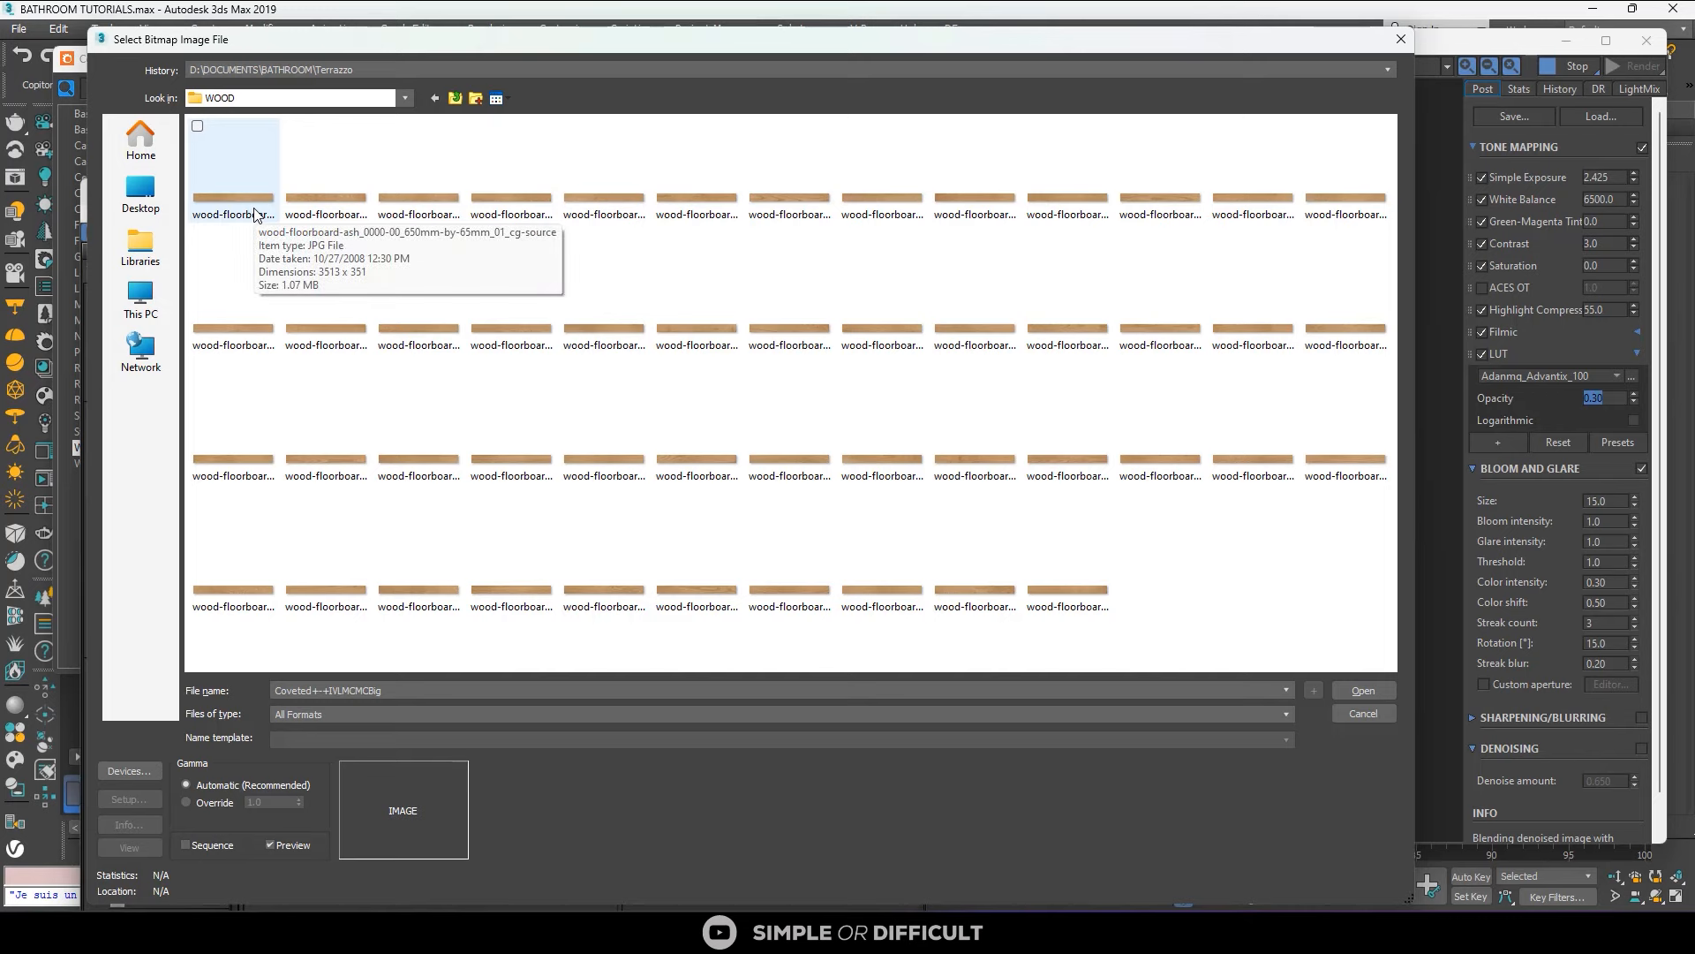
pyautogui.click(234, 176)
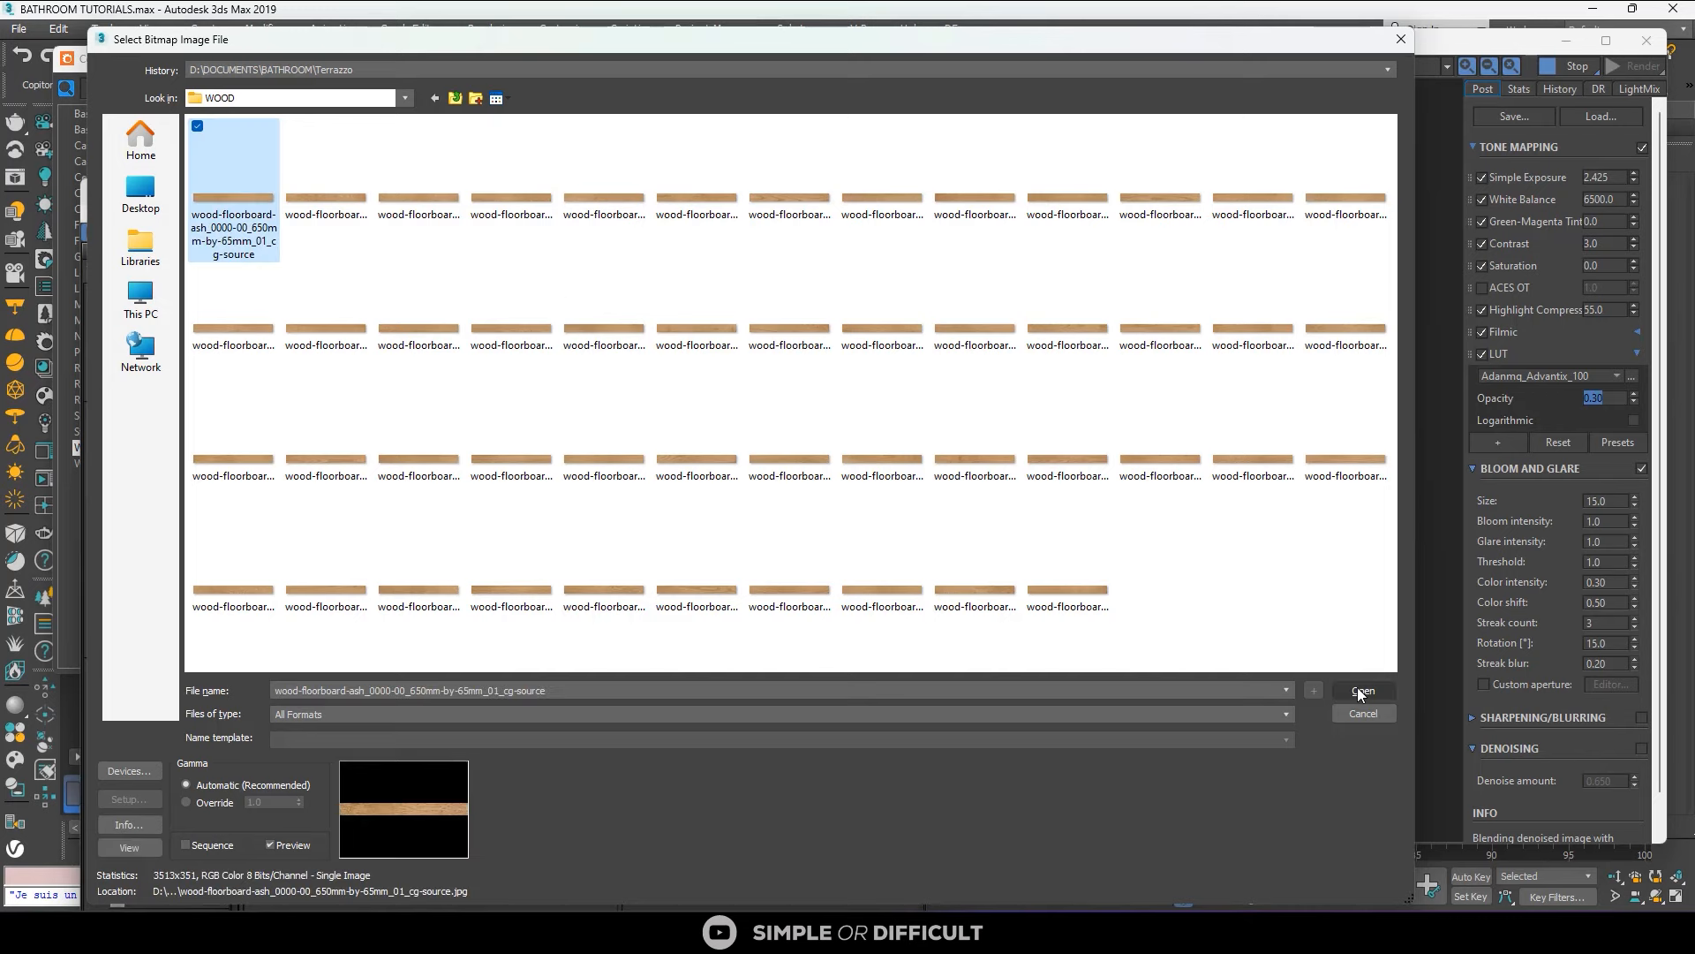
pyautogui.press('Return')
# Set the saturation to 0 in the first three Color Correction maps of the copied wood material.
pyautogui.scroll(2, 556, 576)
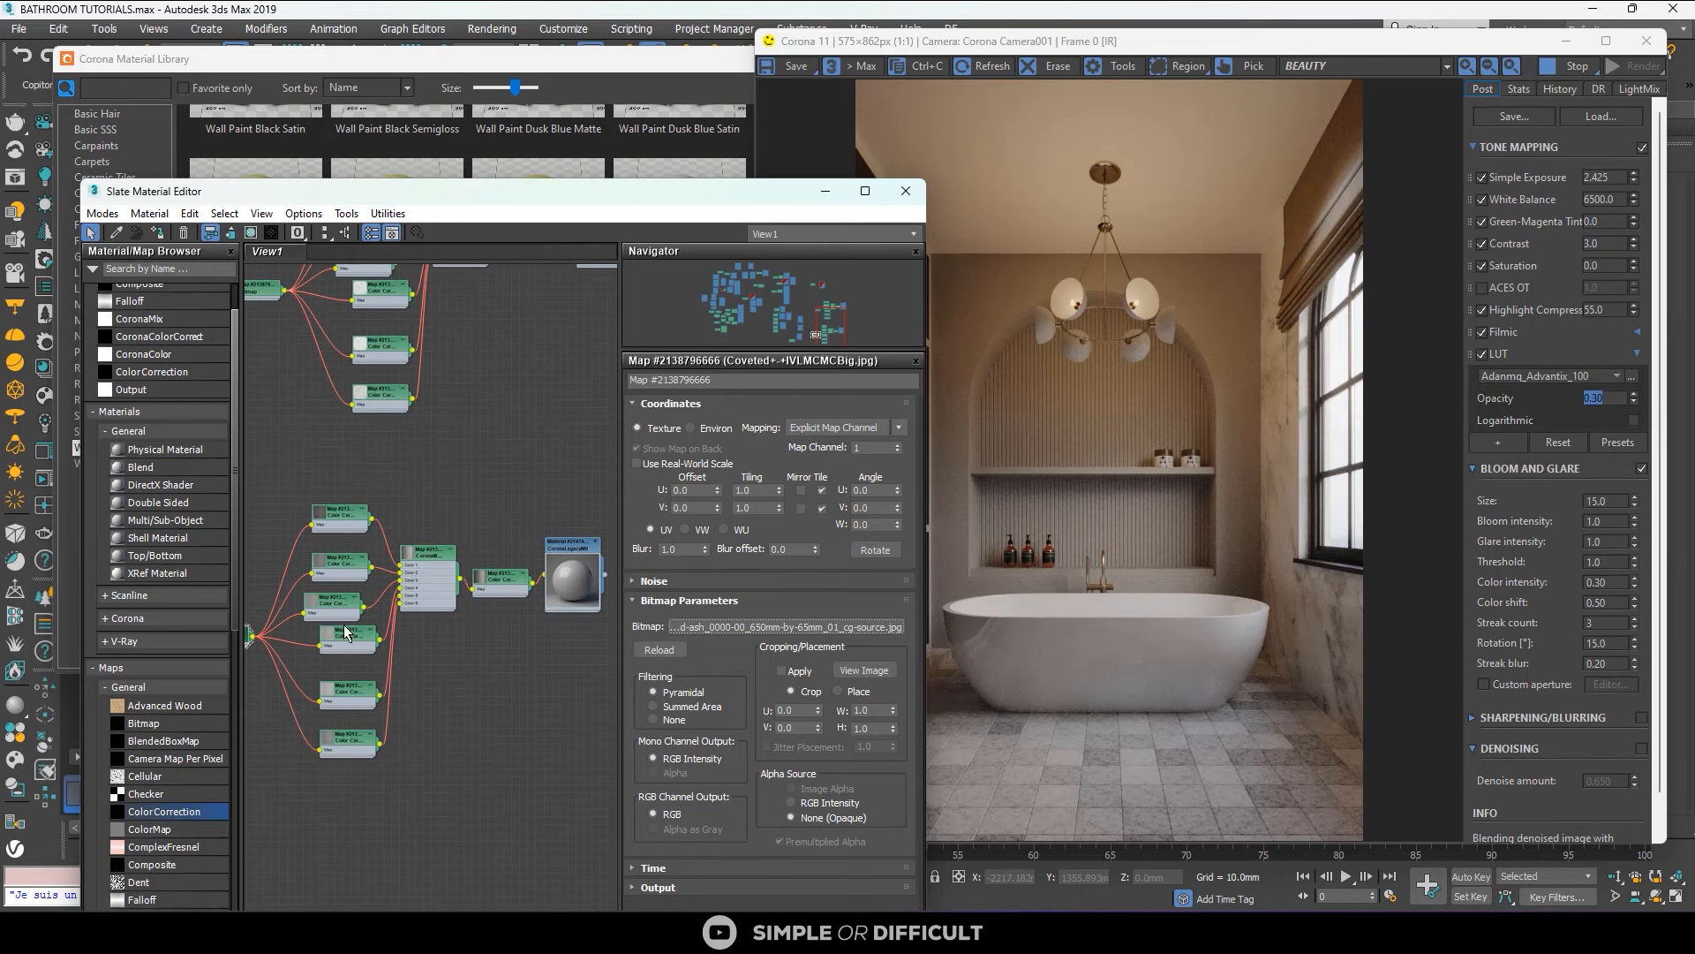
pyautogui.scroll(1, 325, 533)
pyautogui.doubleClick(325, 528)
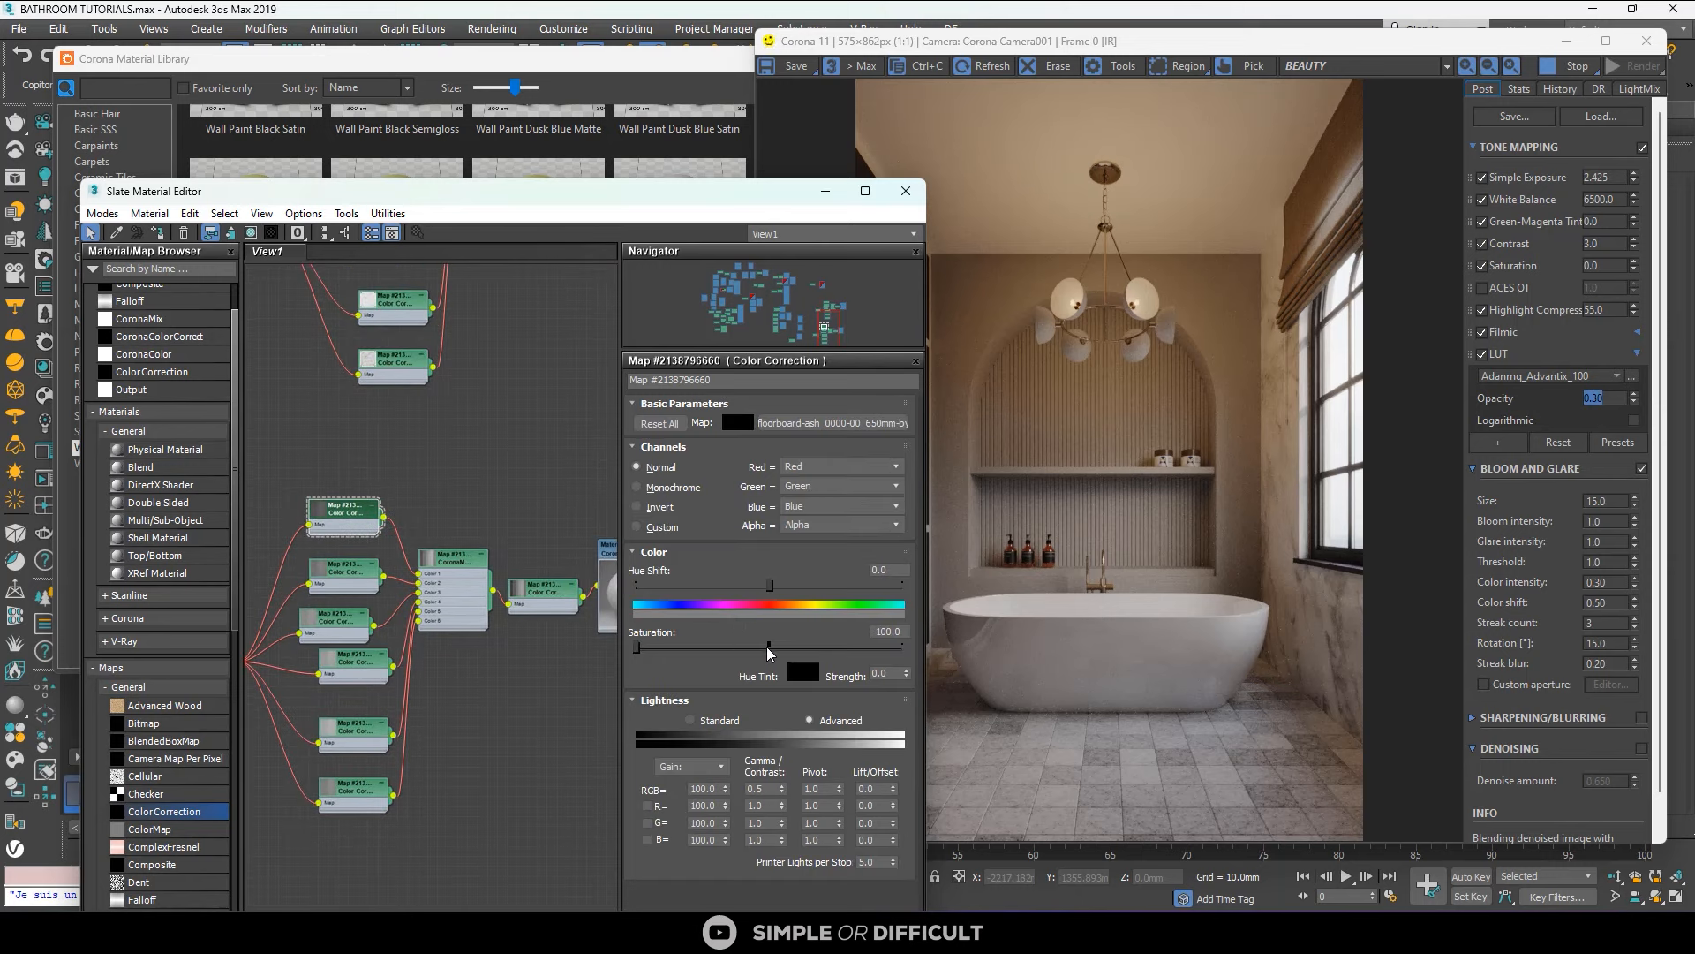
pyautogui.doubleClick(887, 632)
pyautogui.write('0')
pyautogui.press('Return')
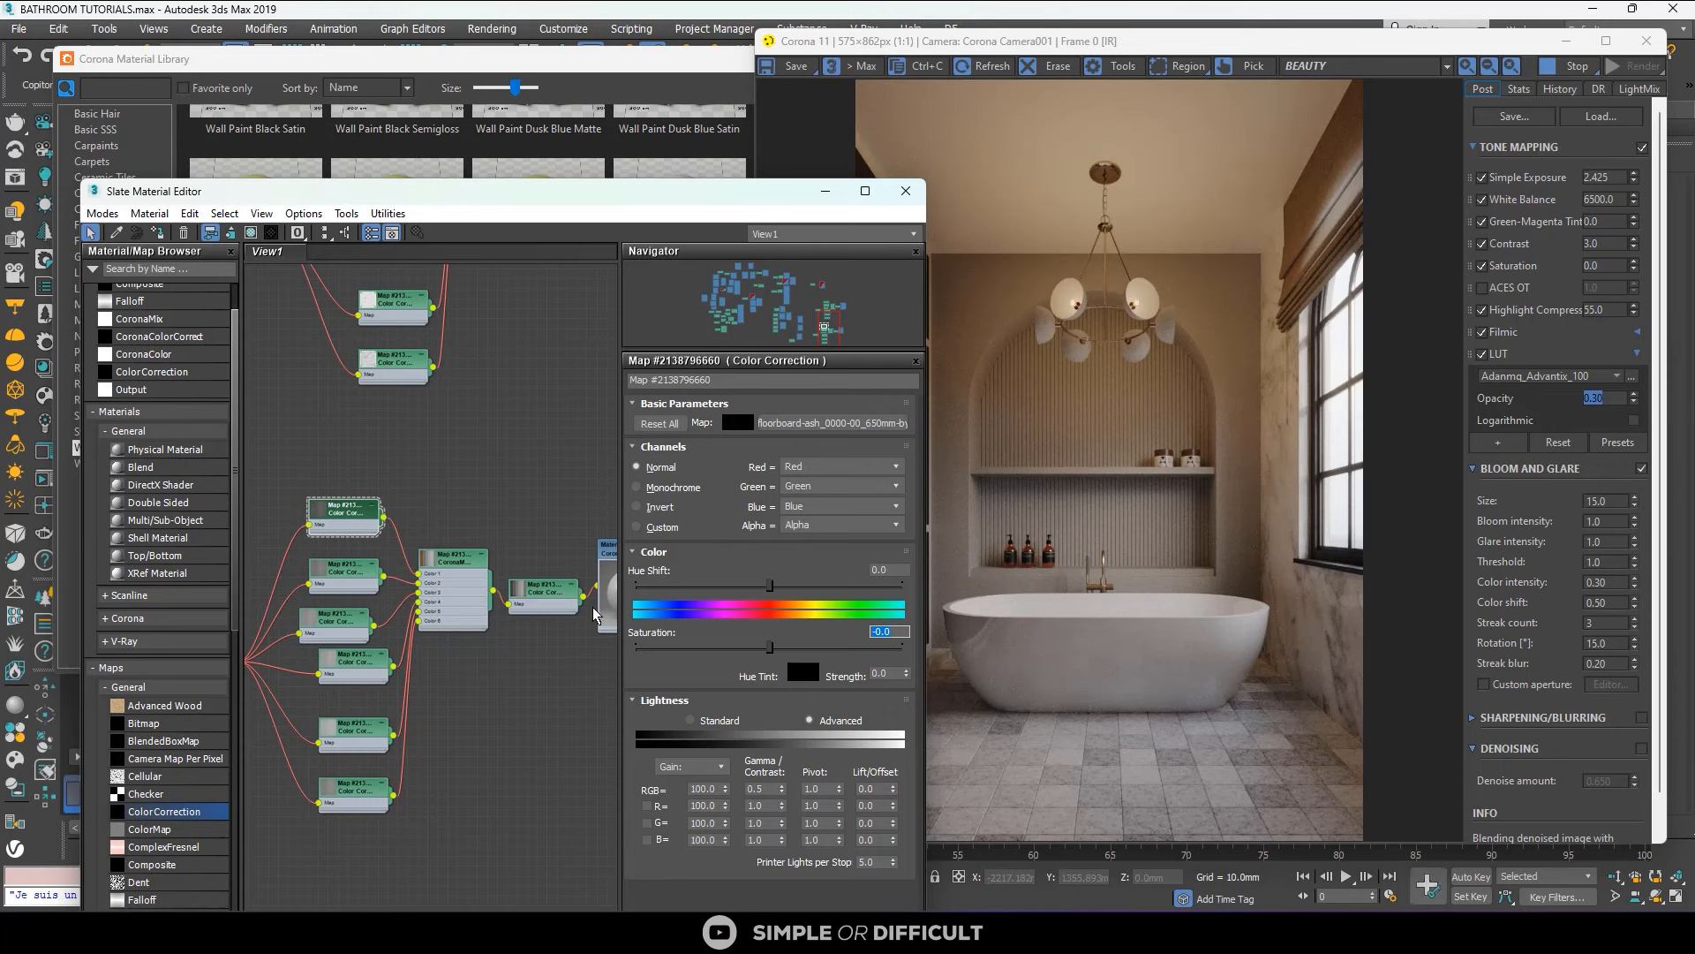
pyautogui.doubleClick(326, 578)
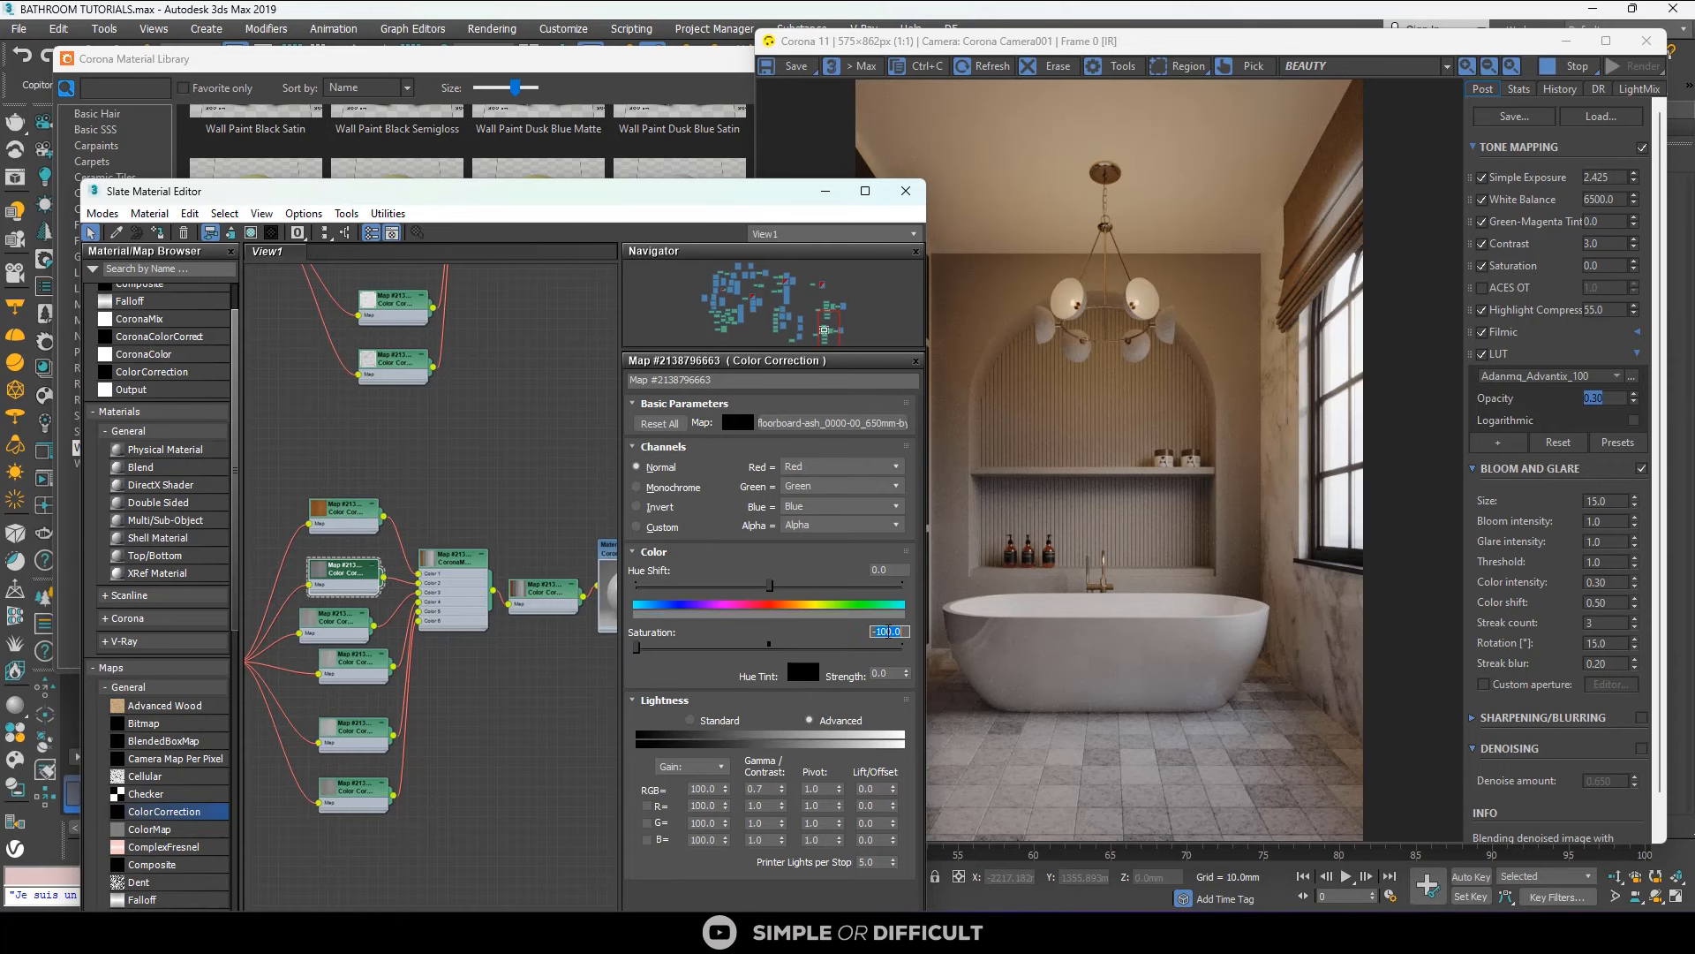
pyautogui.doubleClick(334, 620)
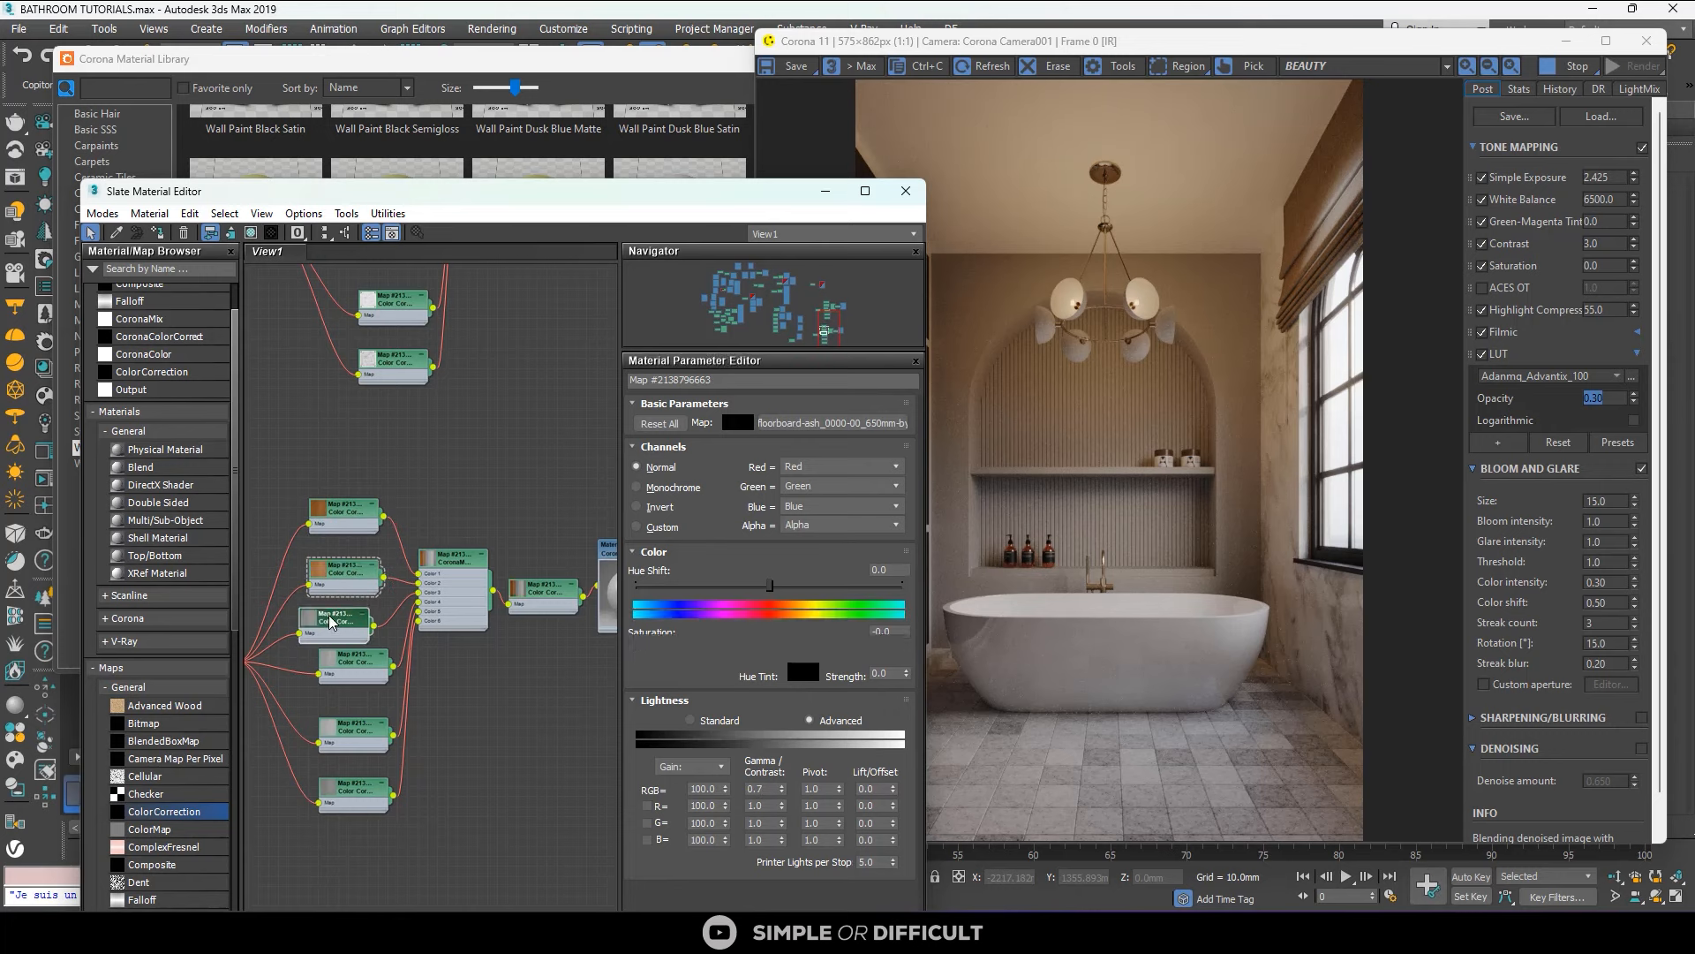
pyautogui.doubleClick(886, 632)
pyautogui.write('0')
pyautogui.press('Return')
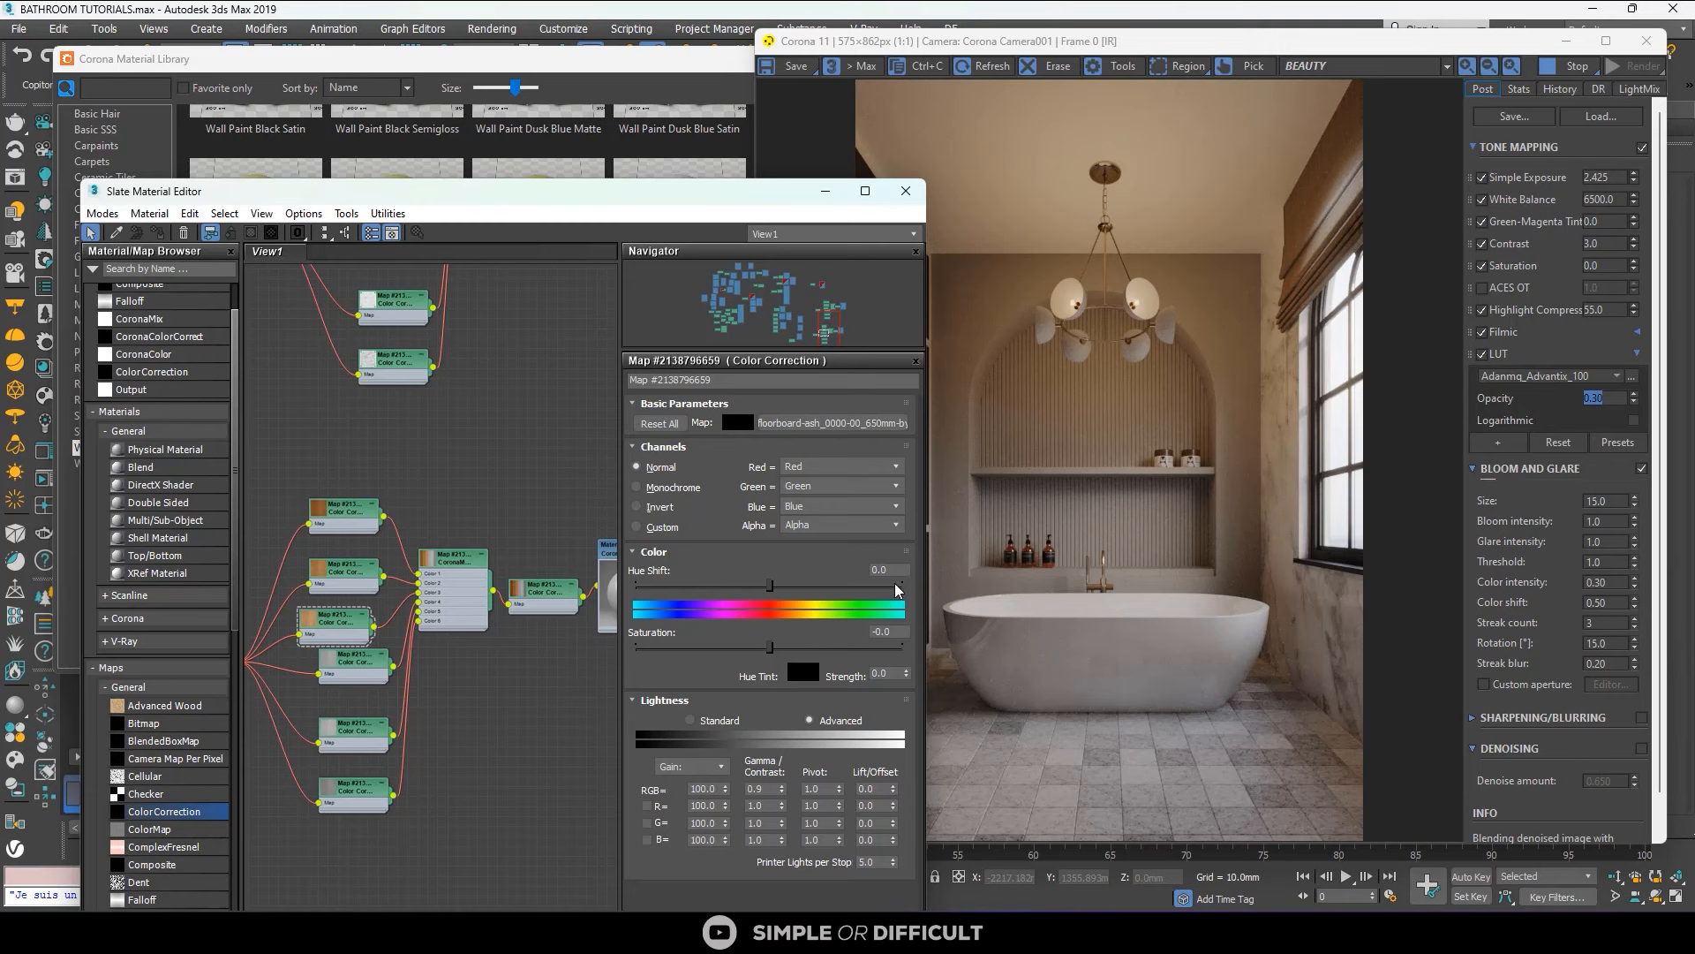
# Set the saturation to 0 in the fourth and fifth Color Correction maps of the wood material.
pyautogui.doubleClick(353, 664)
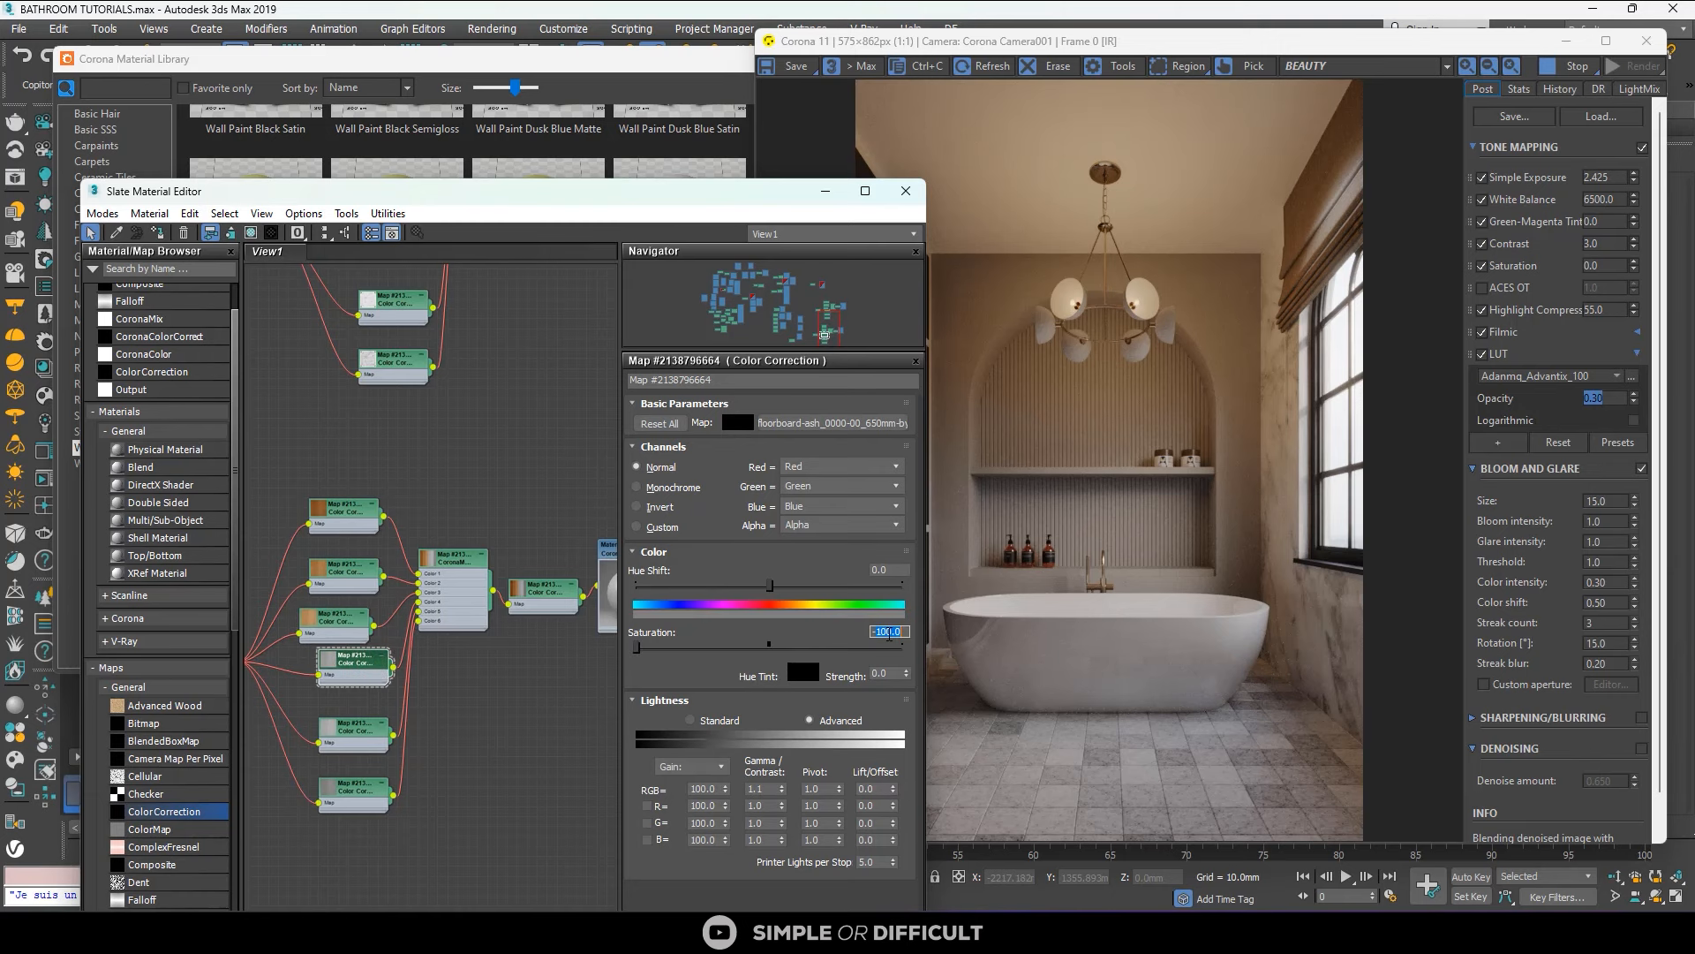
pyautogui.doubleClick(374, 730)
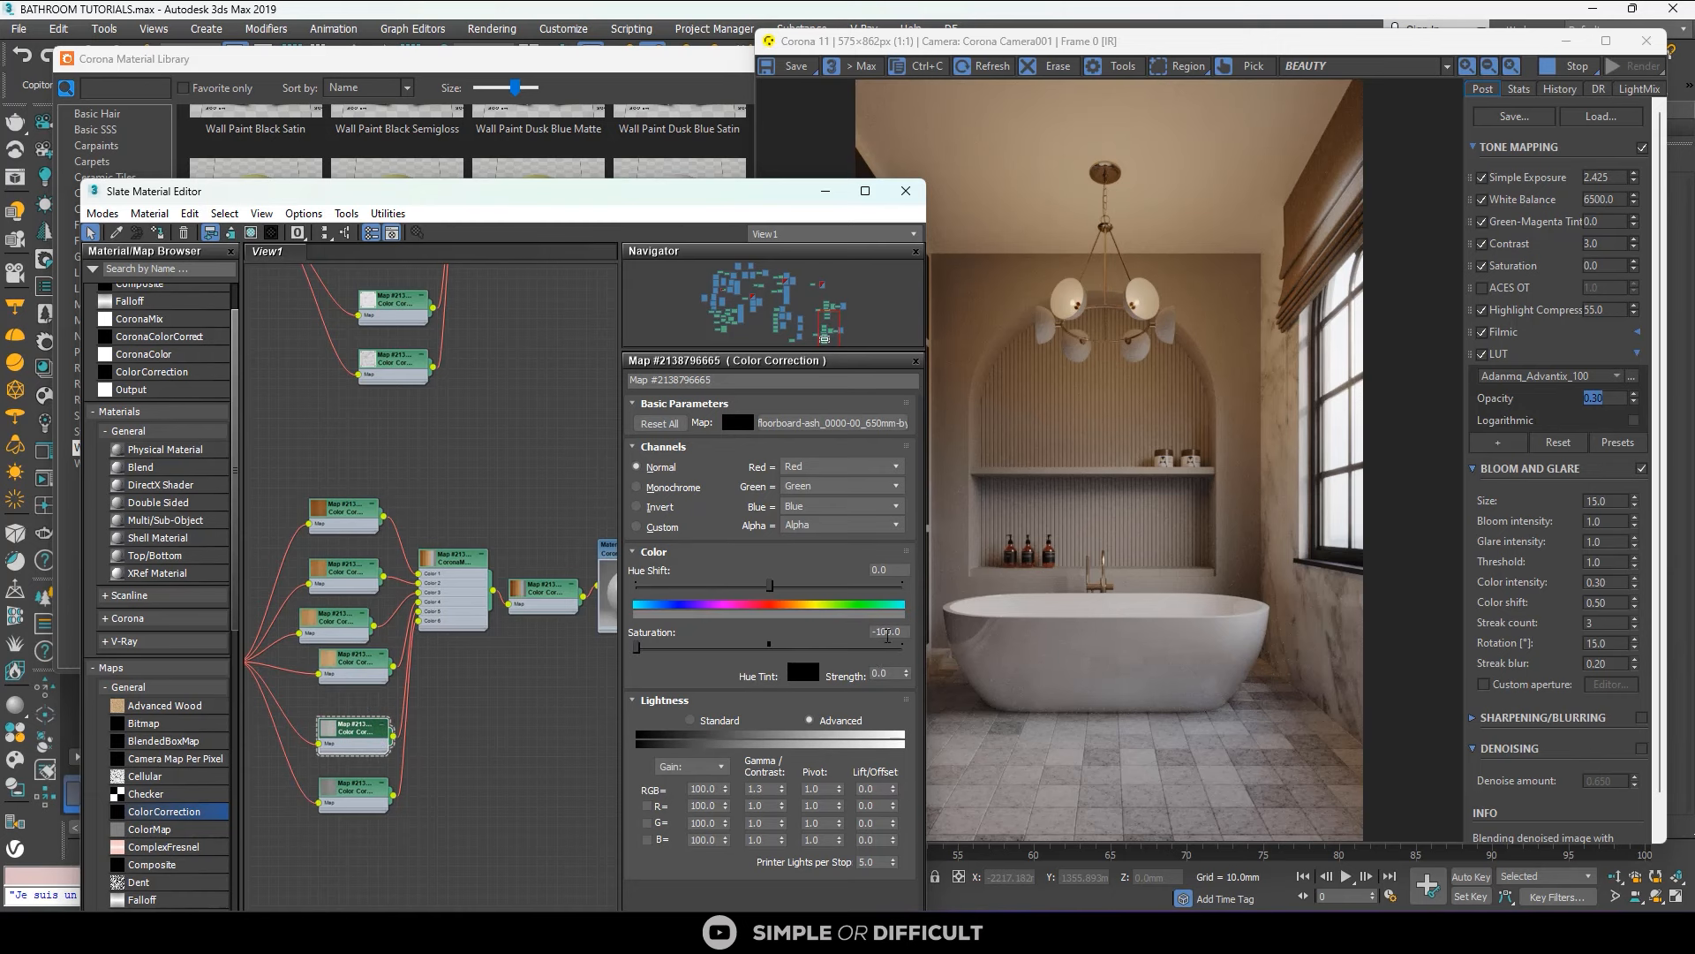
pyautogui.doubleClick(887, 633)
pyautogui.write('0')
pyautogui.press('Return')
# Set the RGB Gamma/Contrast of the wood material's sixth Color Correction map to 0.01.
pyautogui.doubleClick(350, 786)
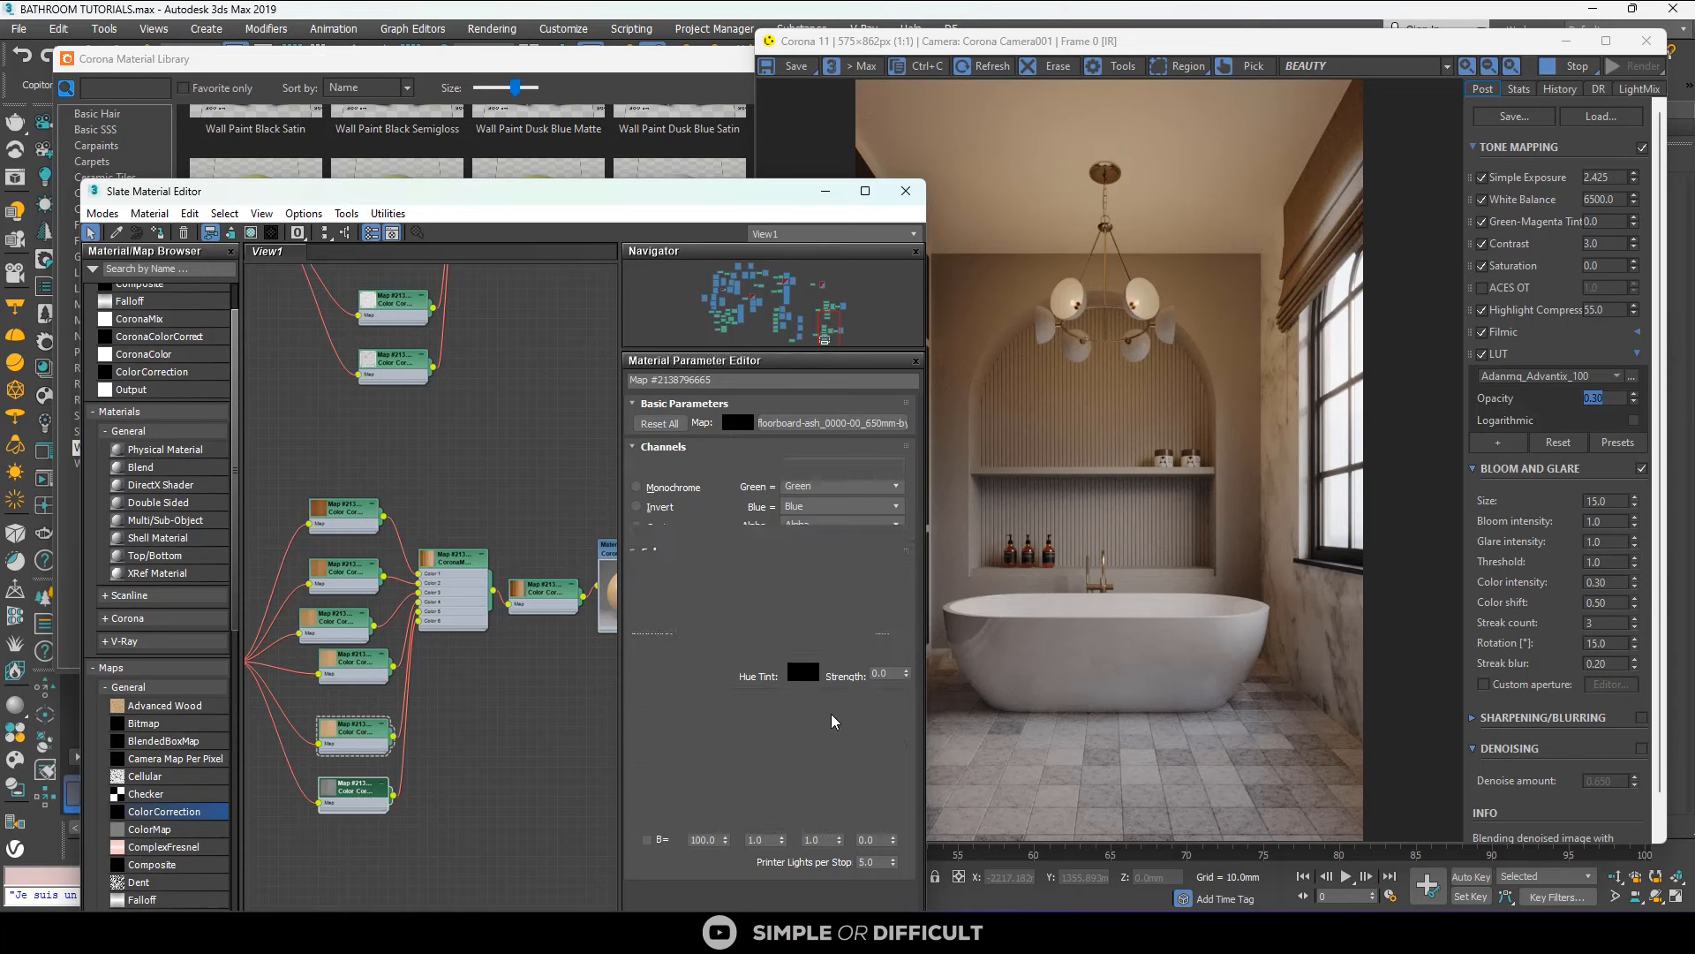
pyautogui.doubleClick(770, 789)
pyautogui.write('0.01')
pyautogui.press('Return')
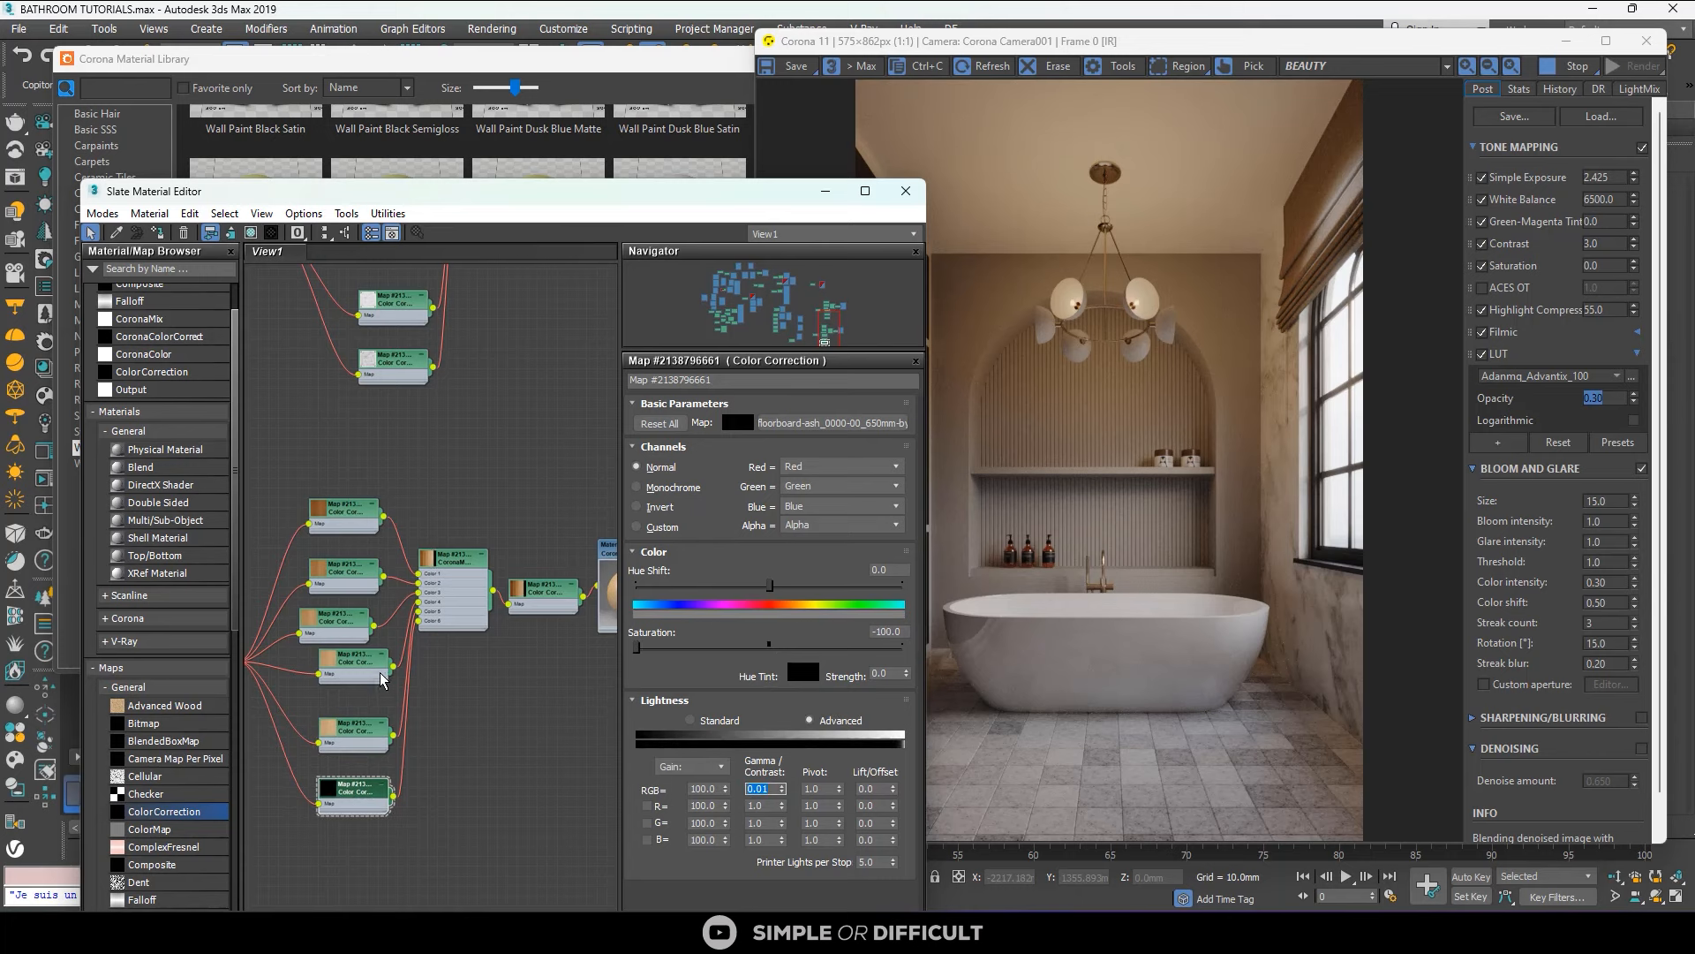
# Set the reflection glossiness of the original floor tile CoronaLegacyMtl to 0.9 and return to the wood material copy.
pyautogui.moveTo(608, 438); pyautogui.dragTo(492, 726, button='middle')
pyautogui.scroll(1, 537, 451)
pyautogui.doubleClick(540, 448)
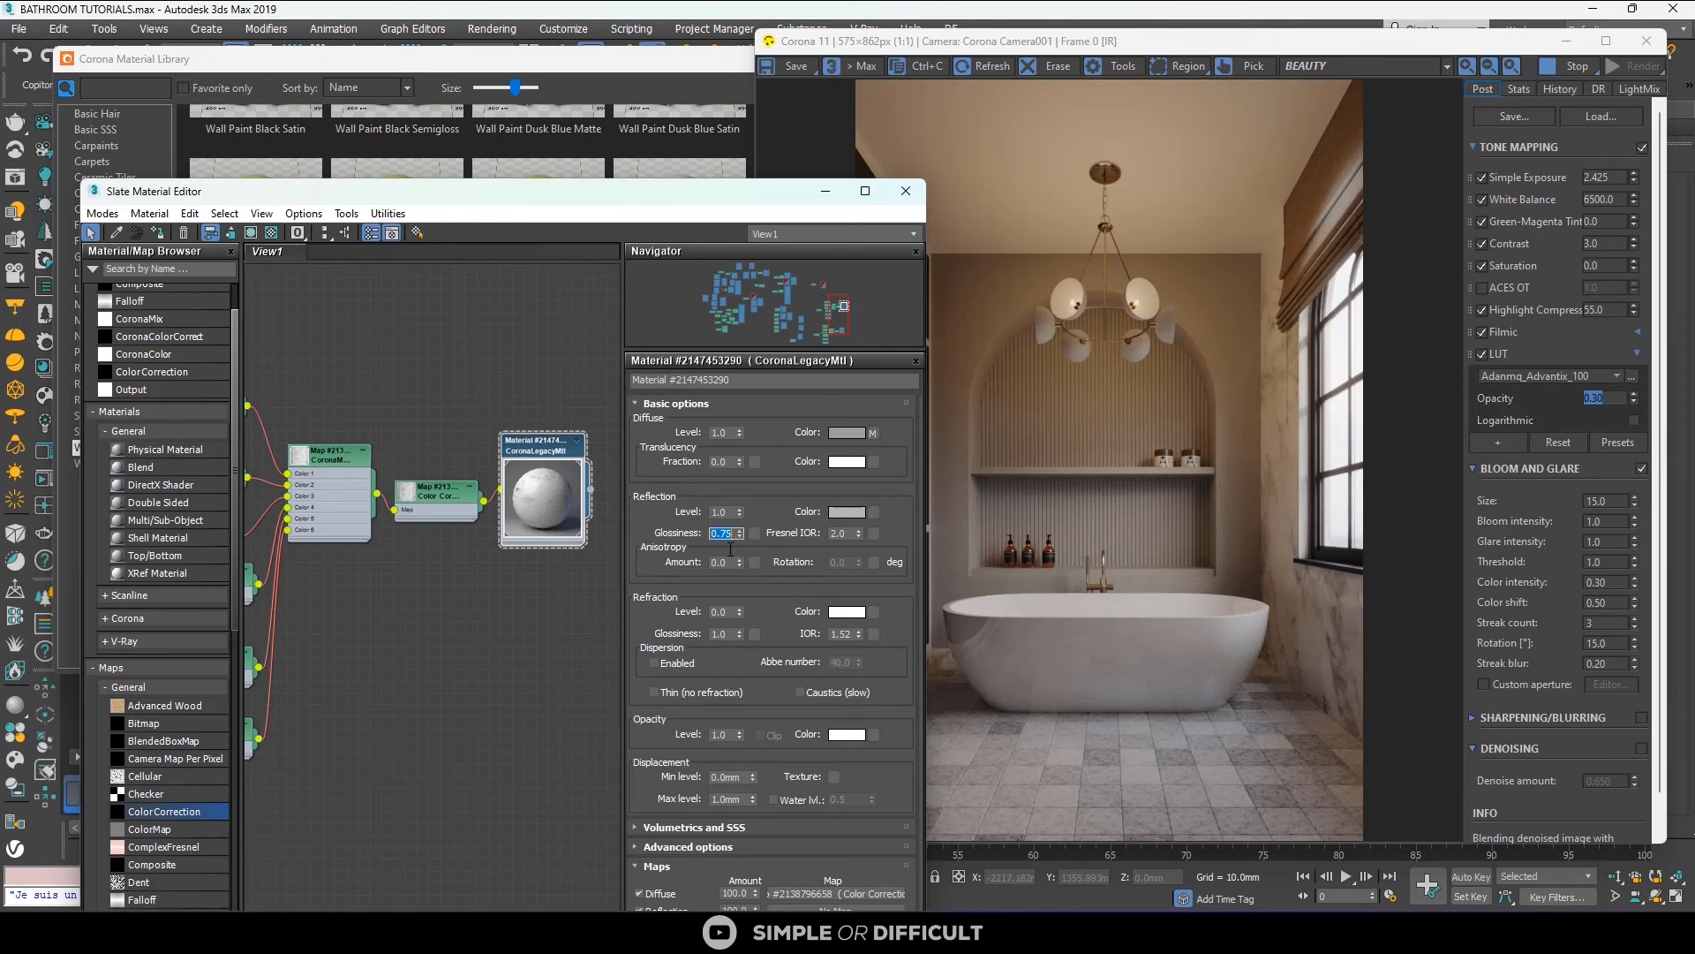
pyautogui.doubleClick(724, 535)
pyautogui.write('0.9')
pyautogui.press('Return')
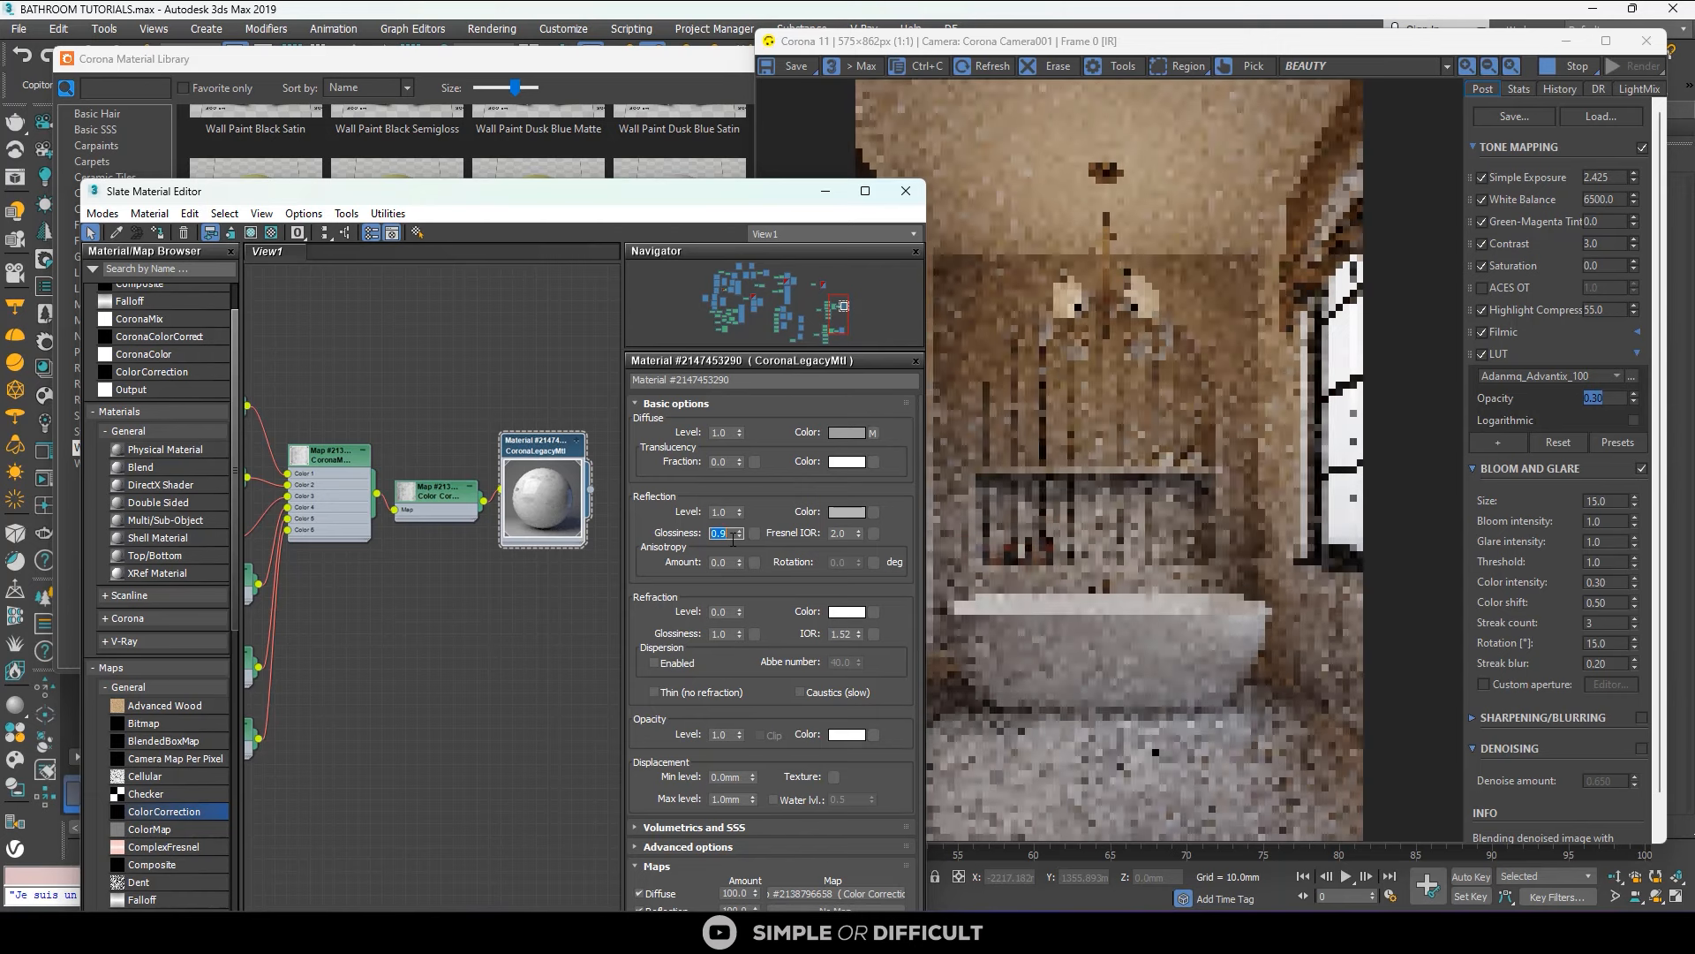
pyautogui.scroll(-4, 521, 569)
pyautogui.scroll(4, 515, 565)
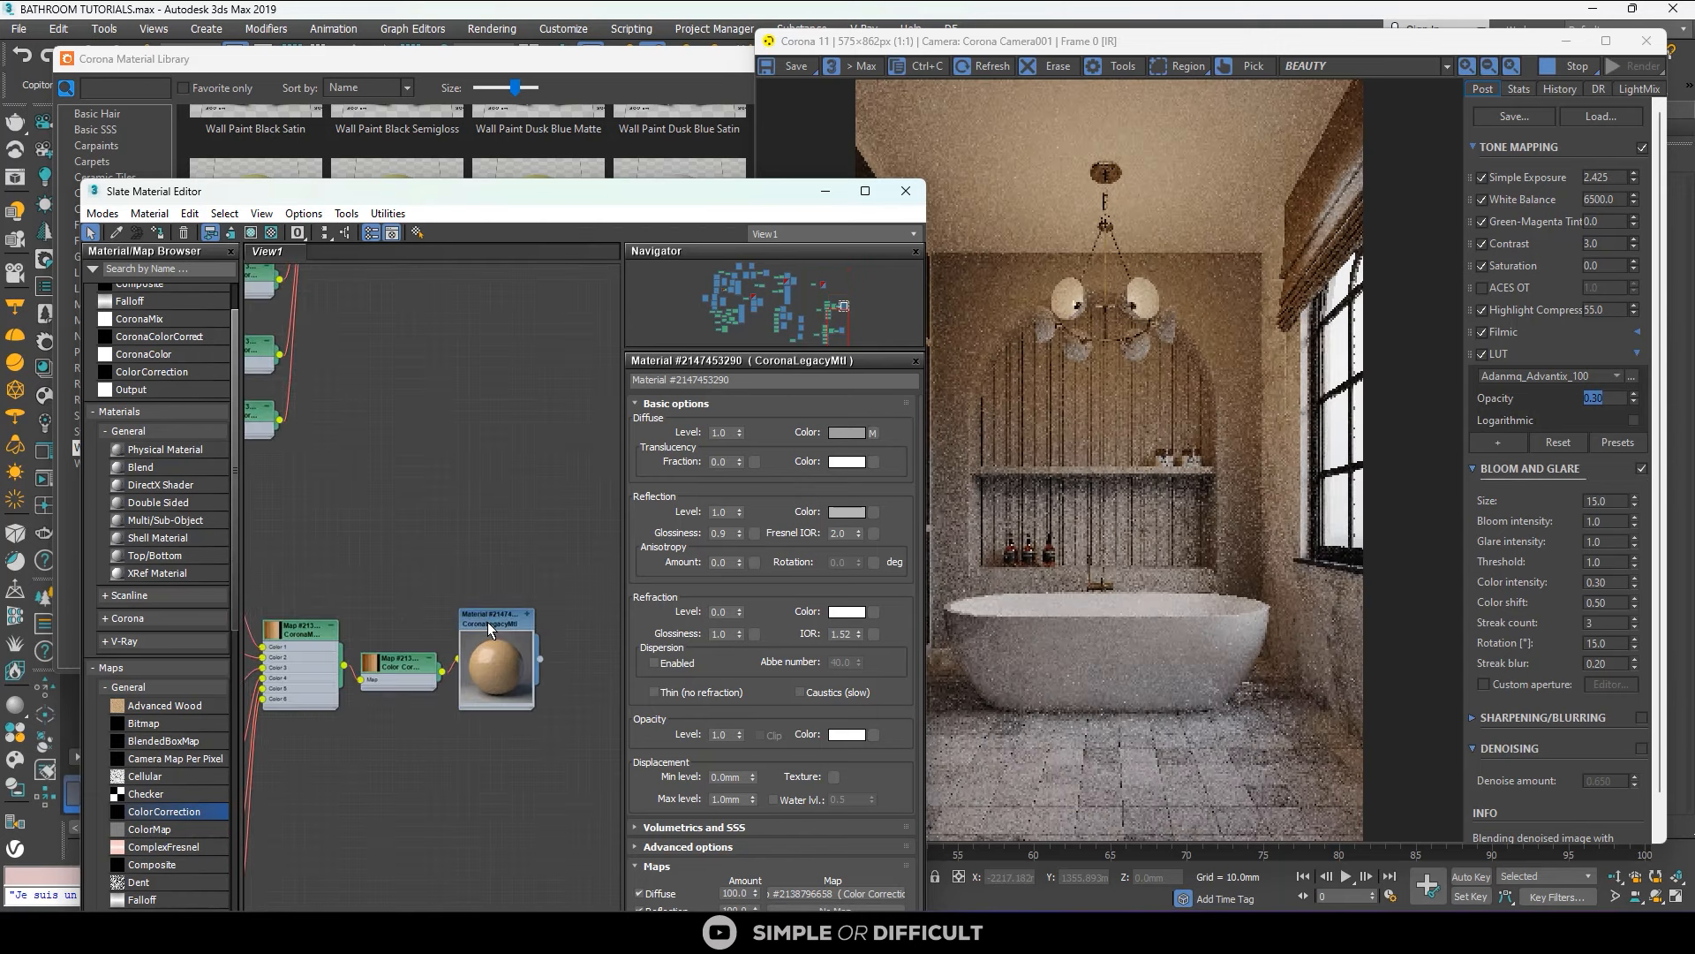
# Duplicate the Color Correction map that feeds the diffuse of the copied wood material and open the duplicate's parameters.
pyautogui.doubleClick(497, 660)
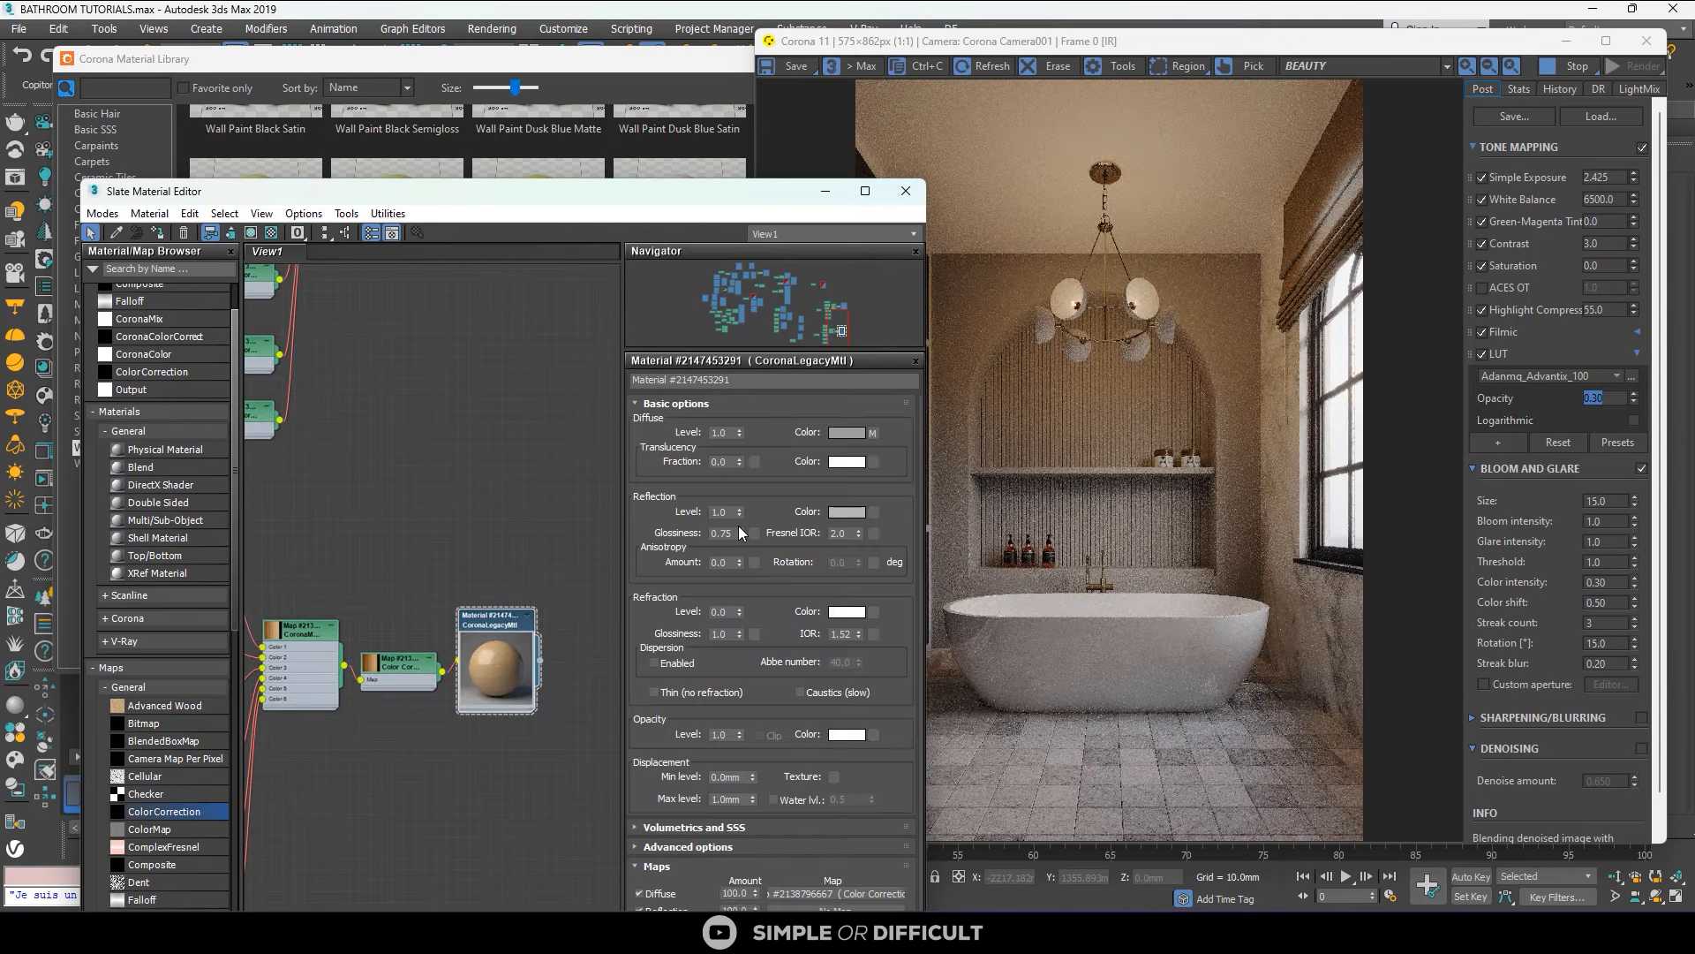
pyautogui.scroll(-2, 525, 574)
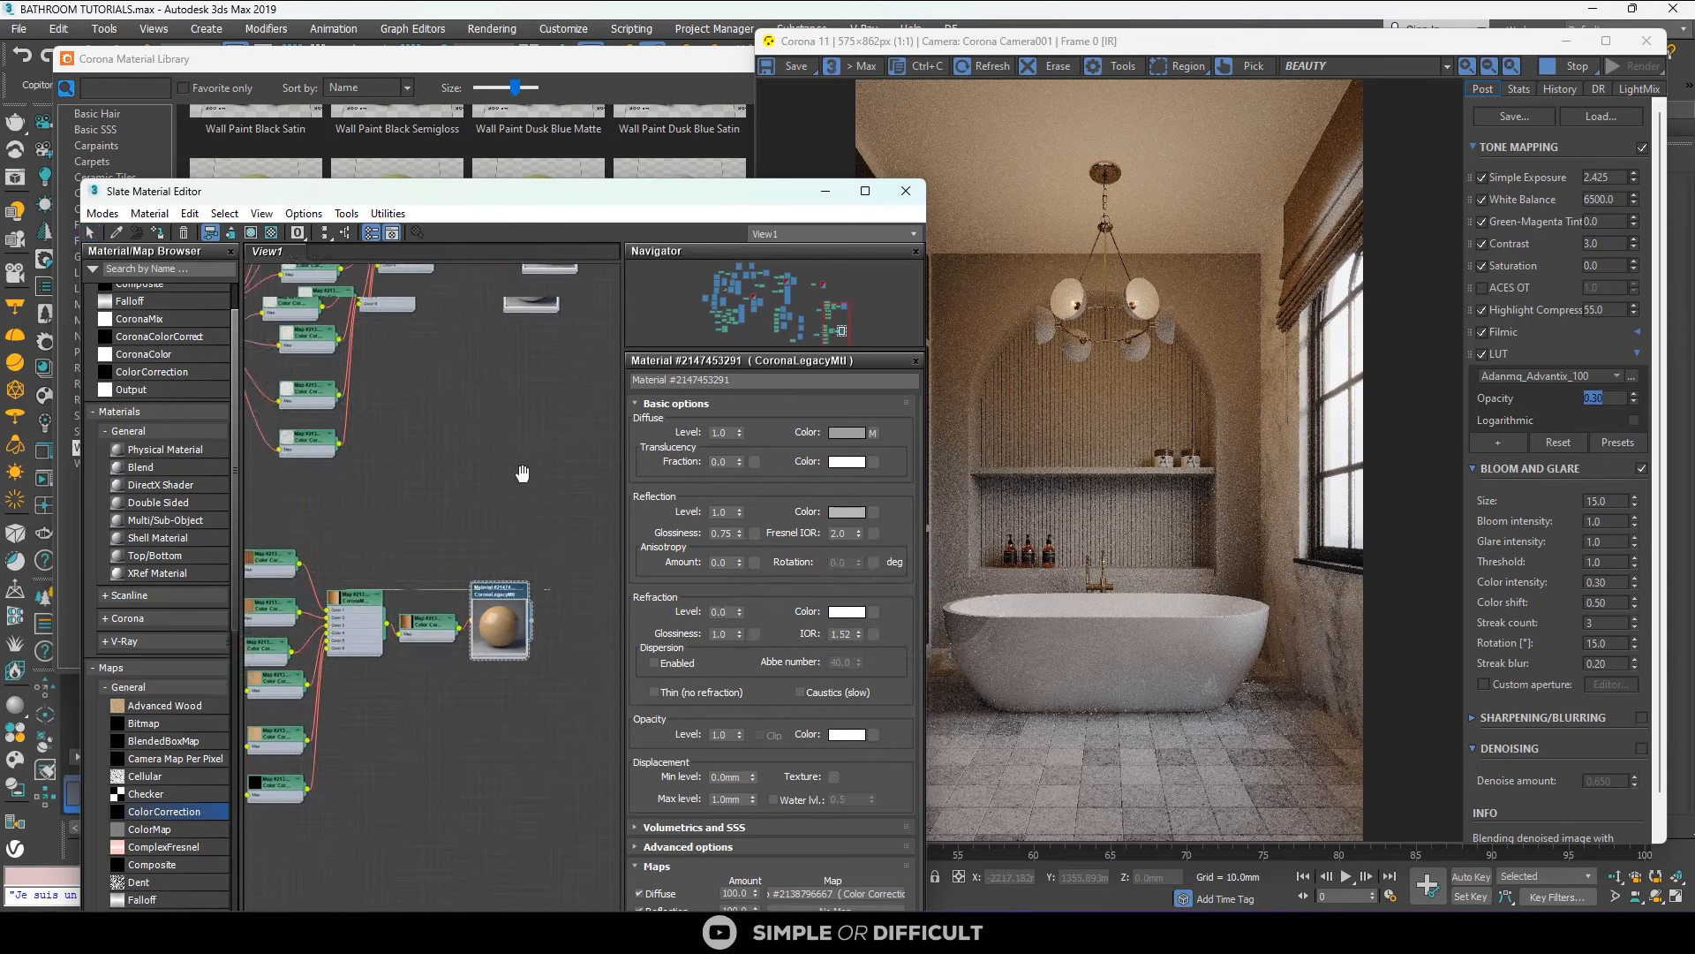
pyautogui.moveTo(415, 629); pyautogui.dragTo(488, 508, button='middle')
pyautogui.scroll(1, 488, 509)
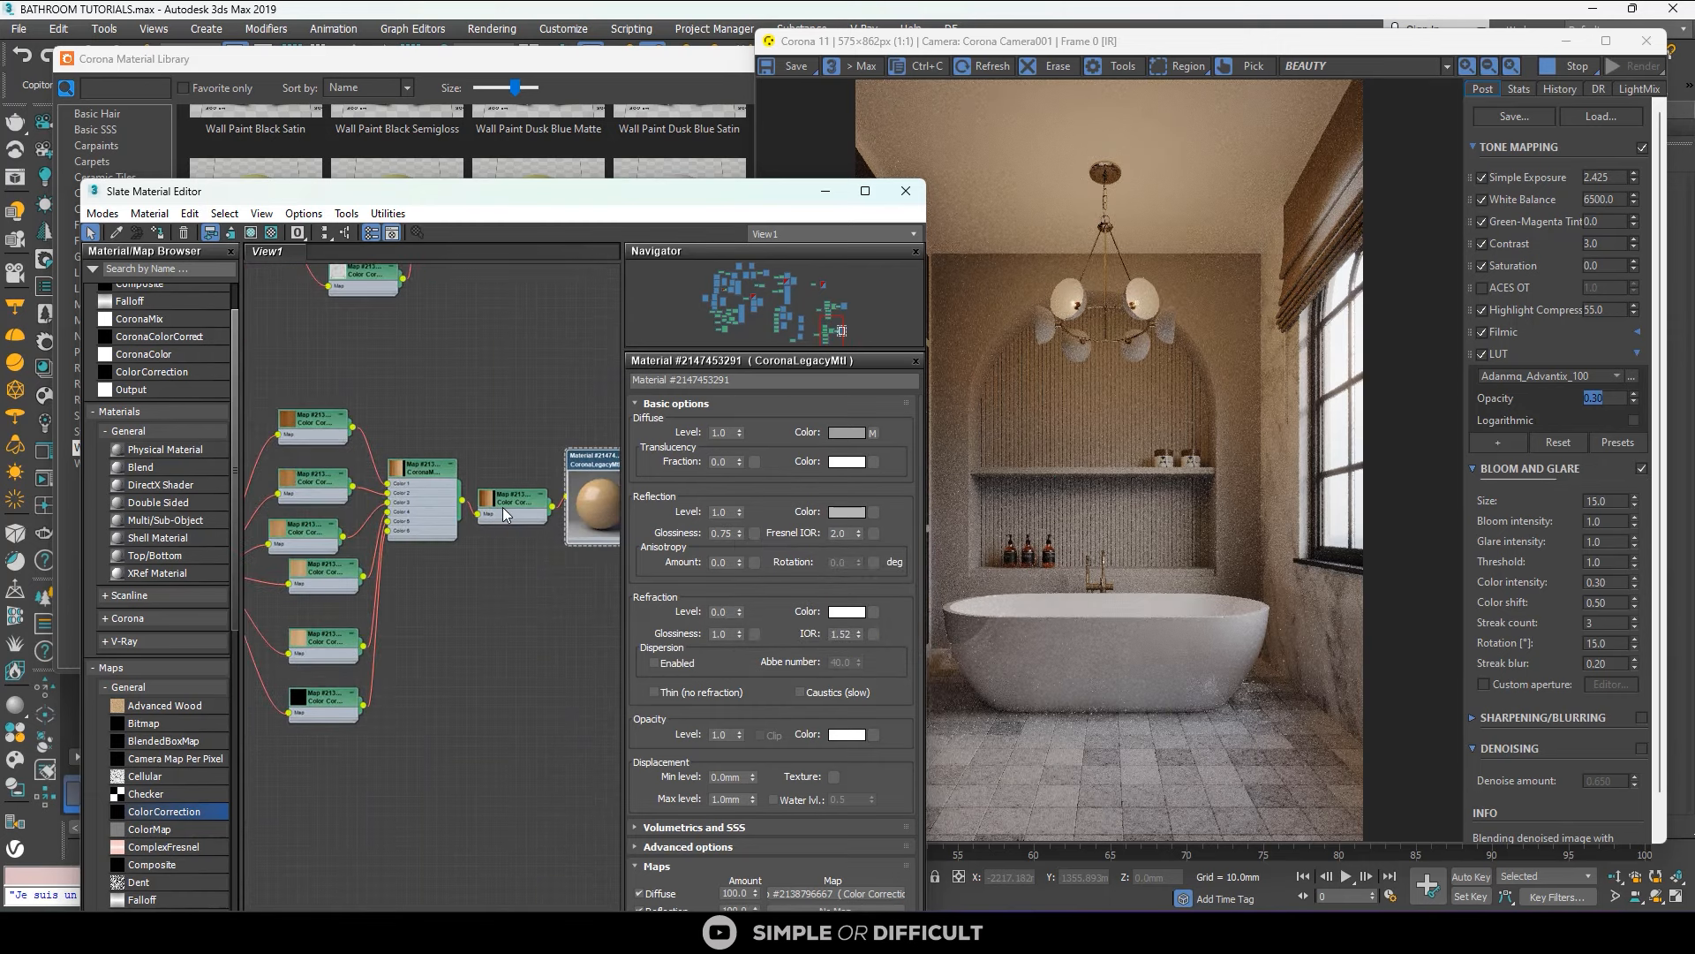
pyautogui.moveTo(503, 514)
pyautogui.keyDown('shift'); pyautogui.mouseDown()
pyautogui.moveTo(502, 609)
pyautogui.moveTo(483, 583)
pyautogui.moveTo(461, 587)
pyautogui.mouseUp(); pyautogui.keyUp('shift')
pyautogui.doubleClick(494, 586)
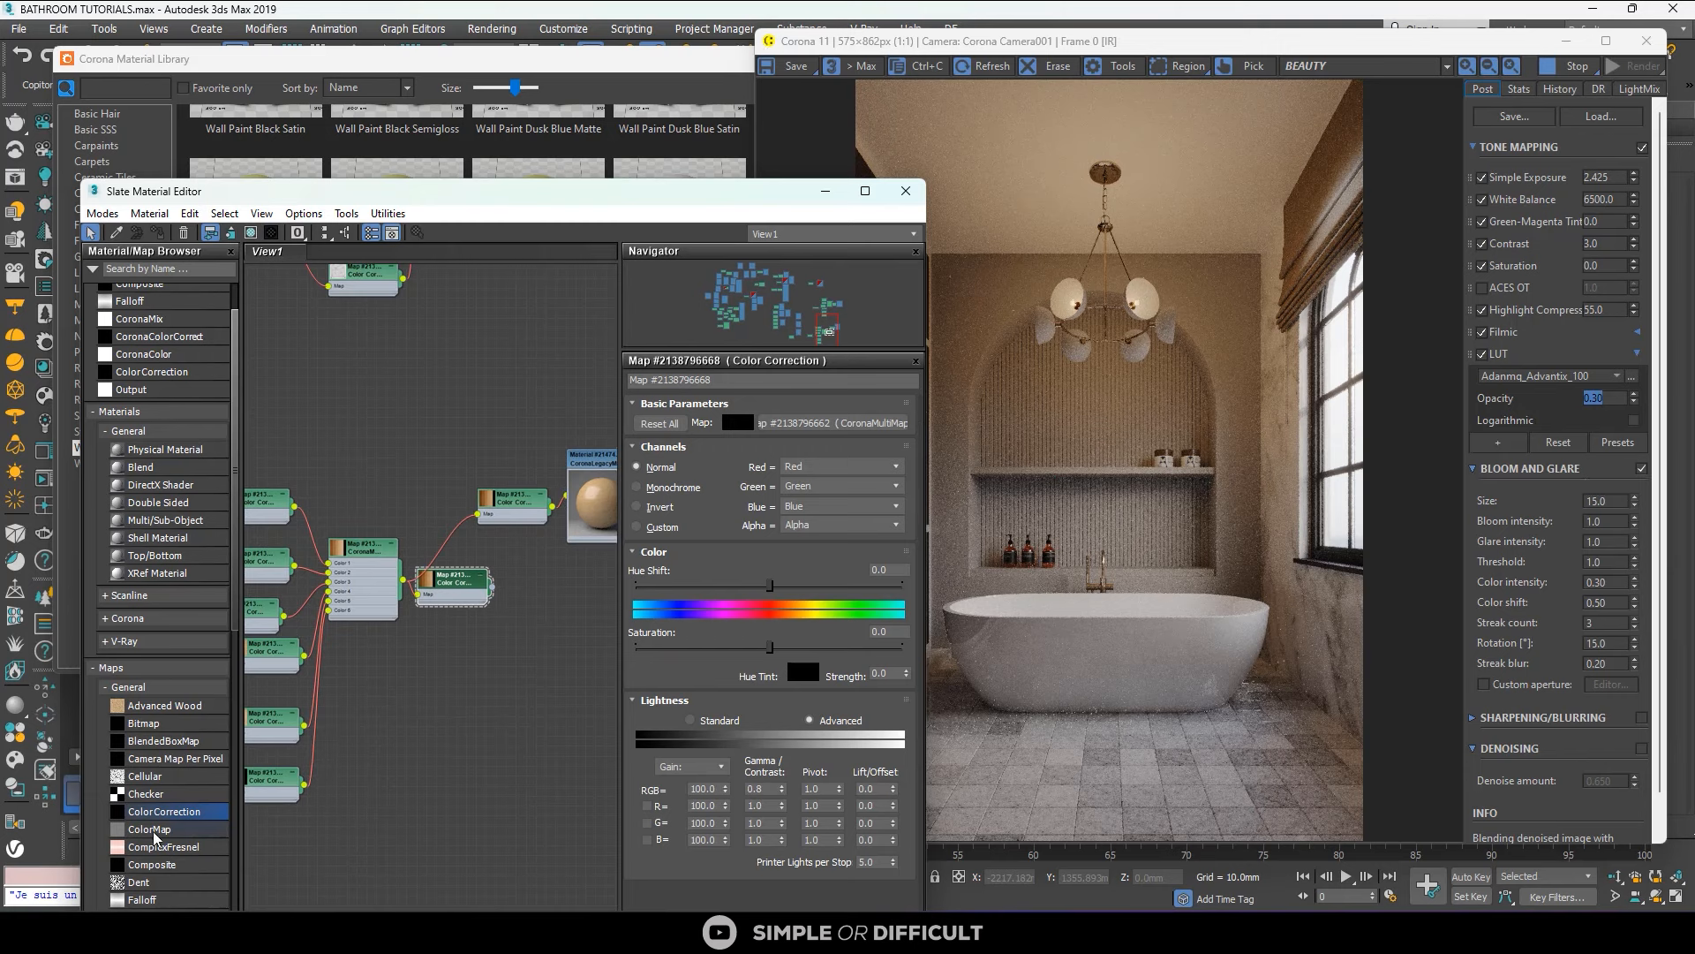
# Add an Output map fed by the duplicated Color Correction map, beside the wood material.
pyautogui.scroll(-1, 159, 855)
pyautogui.scroll(-2, 159, 855)
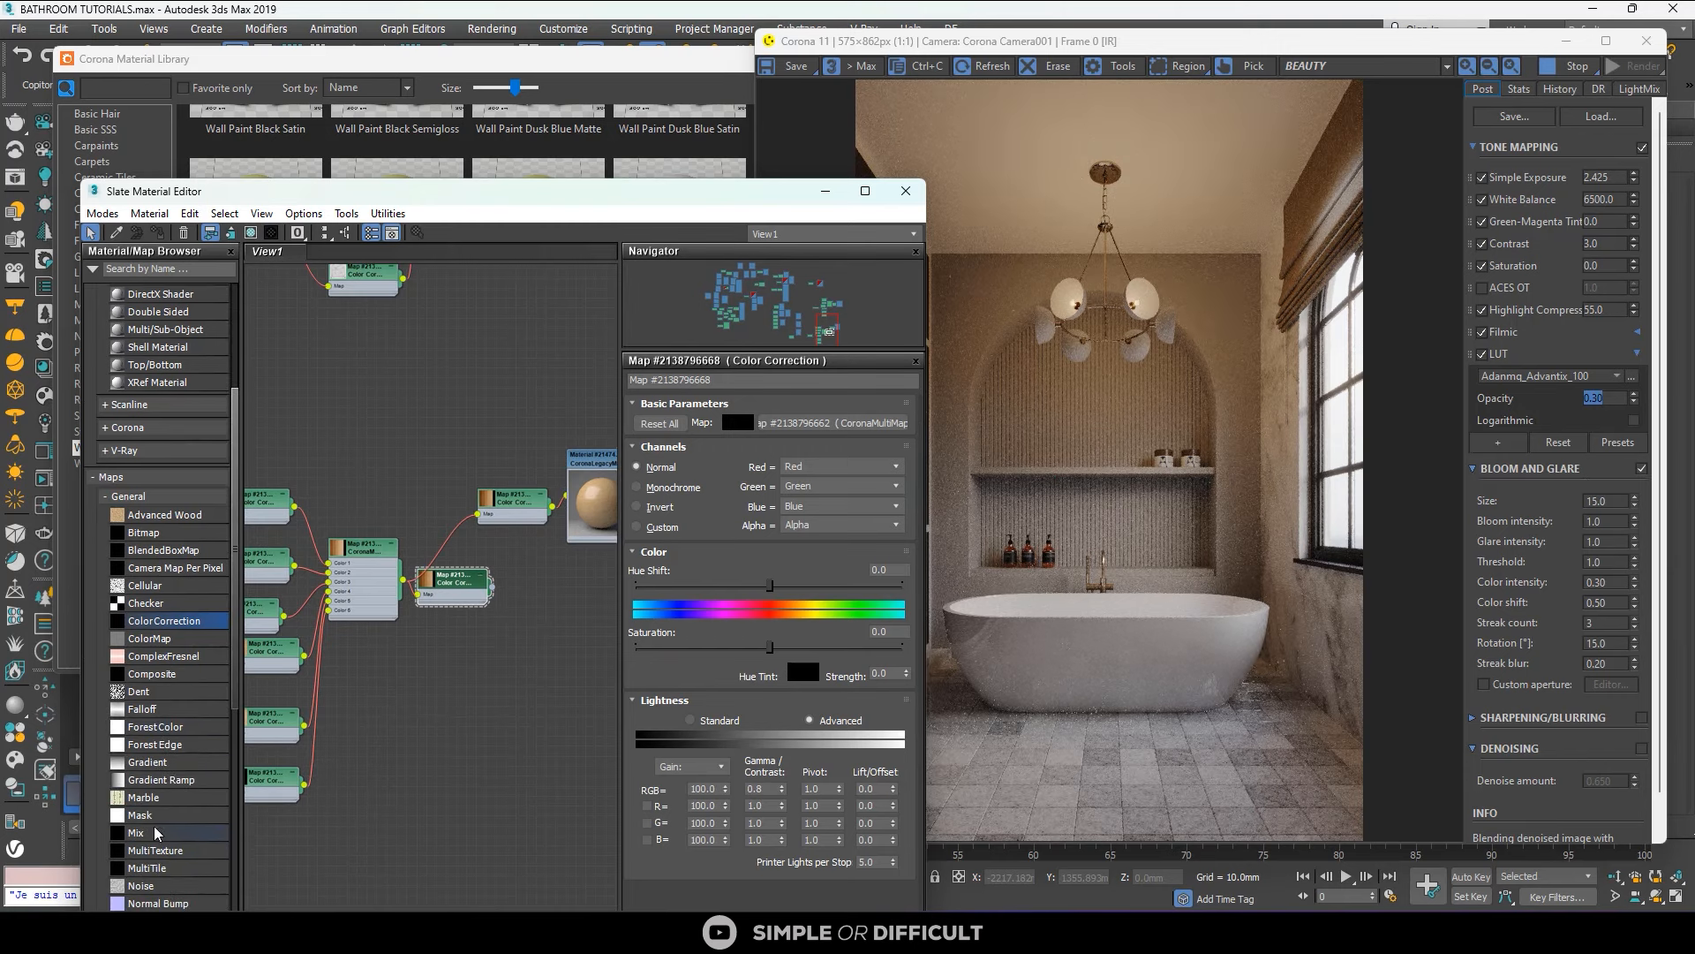
pyautogui.scroll(-1, 156, 833)
pyautogui.moveTo(152, 874); pyautogui.dragTo(473, 650)
pyautogui.scroll(2, 497, 626)
pyautogui.moveTo(473, 653); pyautogui.dragTo(323, 662, button='middle')
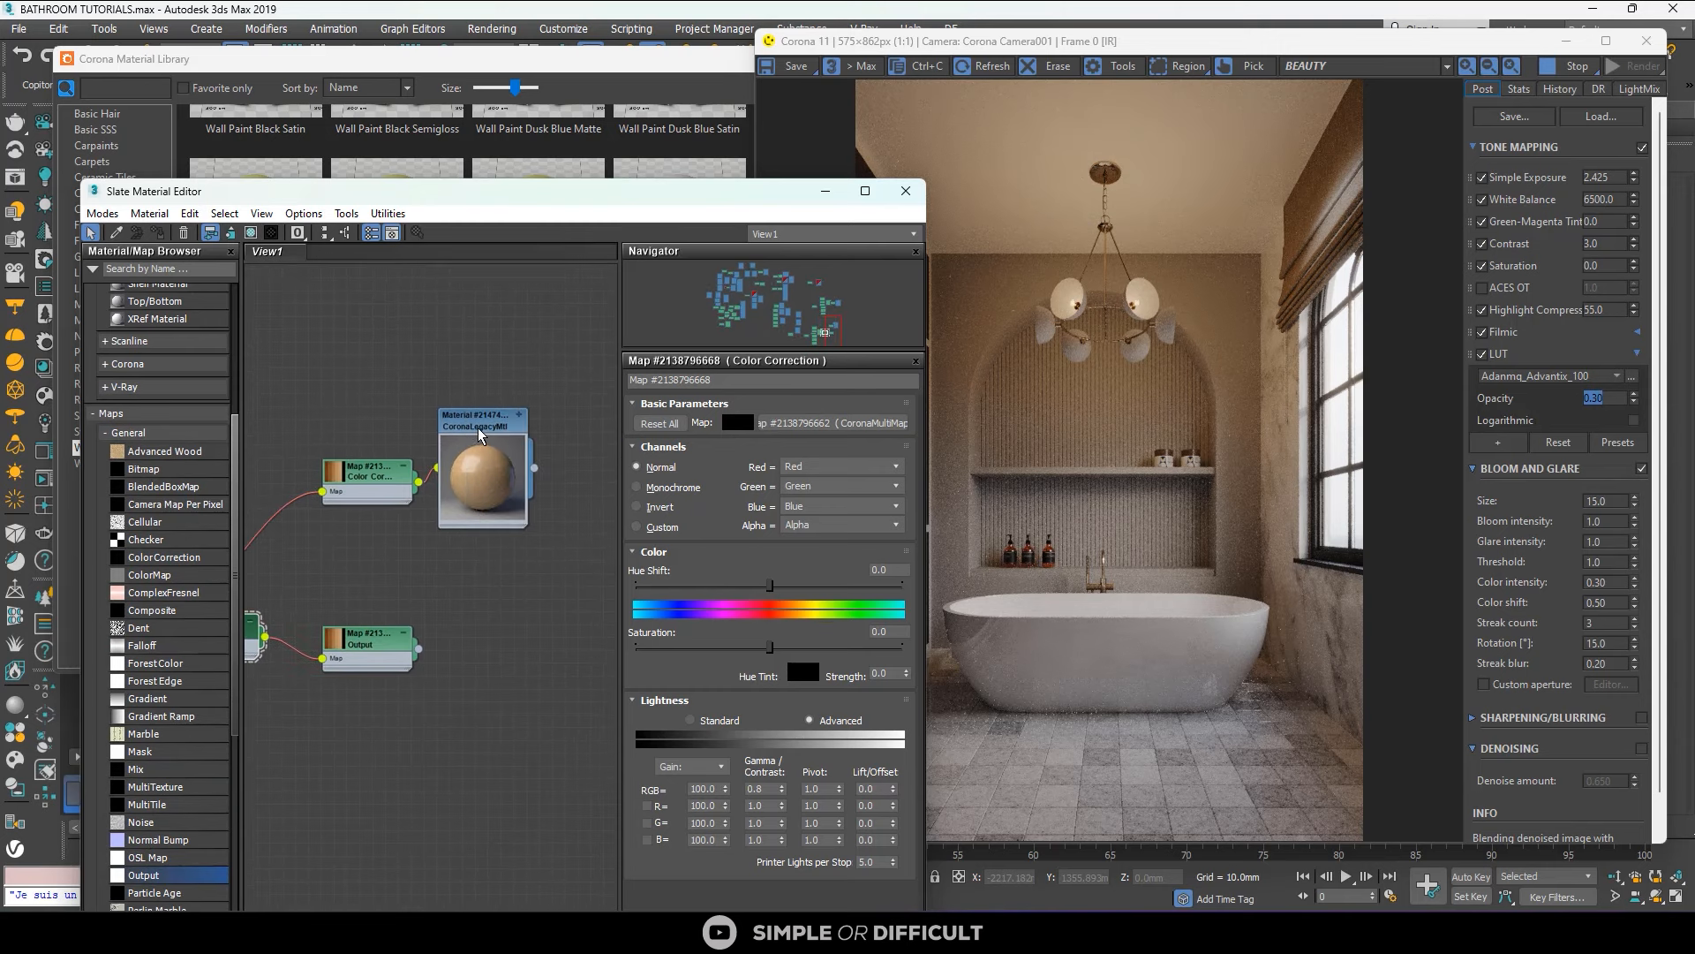
# Connect the Output map to the reflection glossiness input of the wood CoronaLegacyMtl.
pyautogui.doubleClick(478, 425)
pyautogui.moveTo(418, 648); pyautogui.dragTo(477, 479)
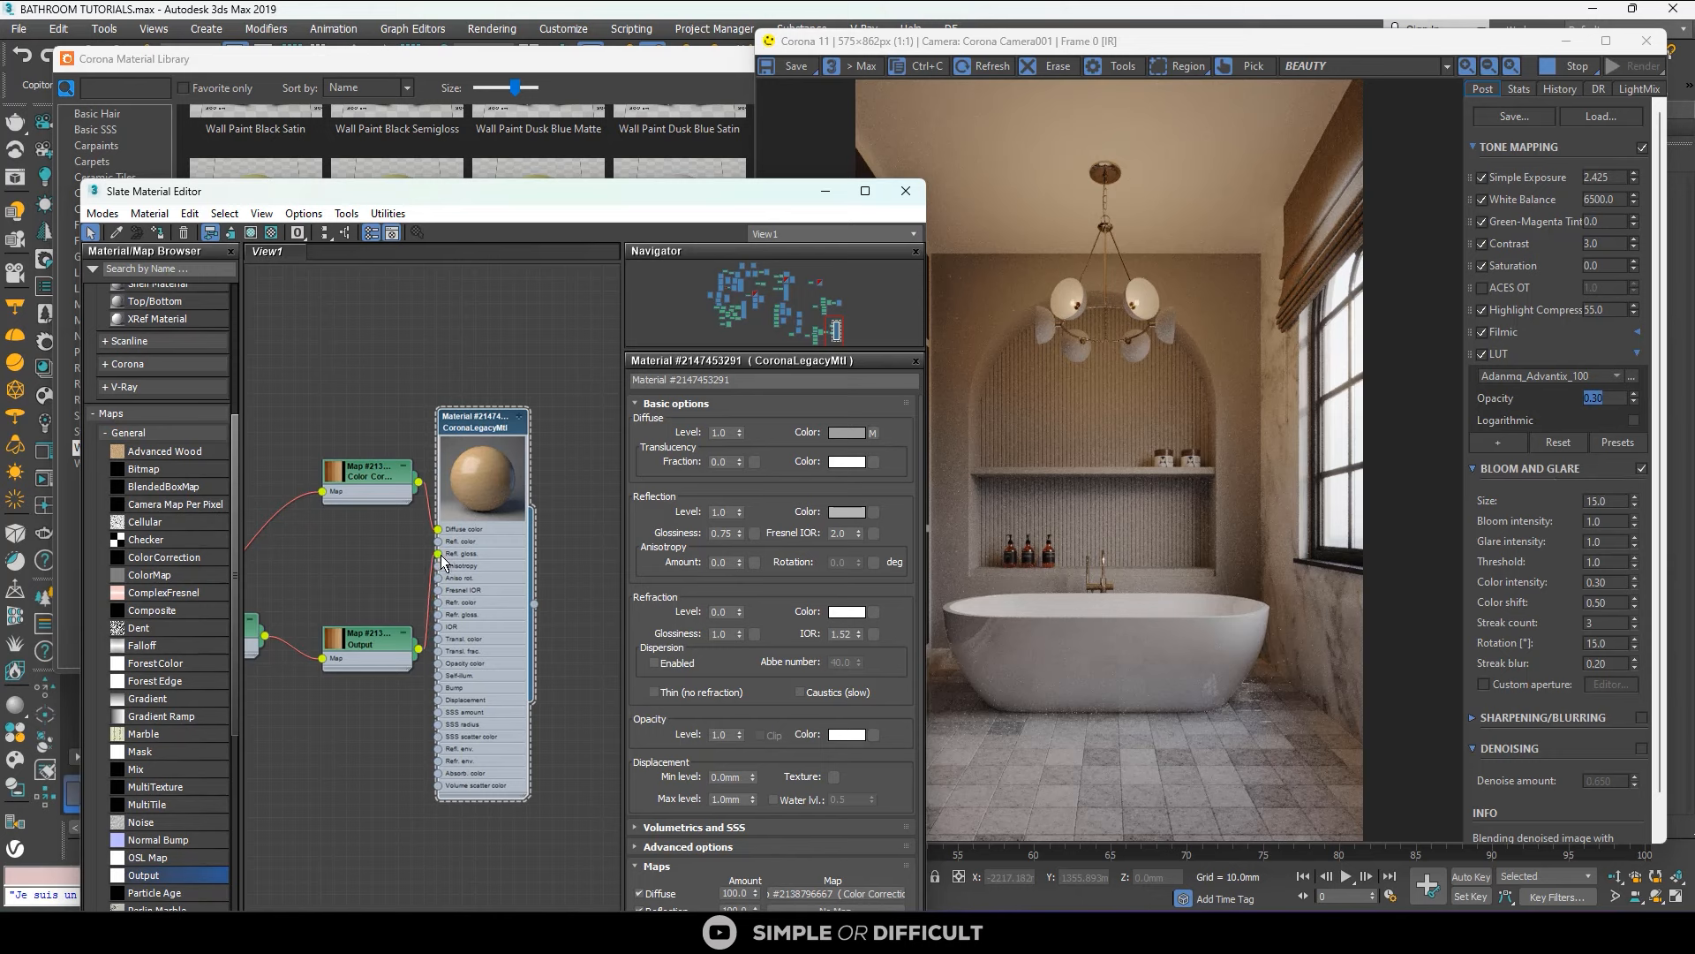
pyautogui.click(442, 554)
# Set the RGB Gamma/Contrast of the wood material's sixth Color Correction map to 0.5.
pyautogui.scroll(-3, 511, 495)
pyautogui.moveTo(387, 580); pyautogui.dragTo(459, 559, button='middle')
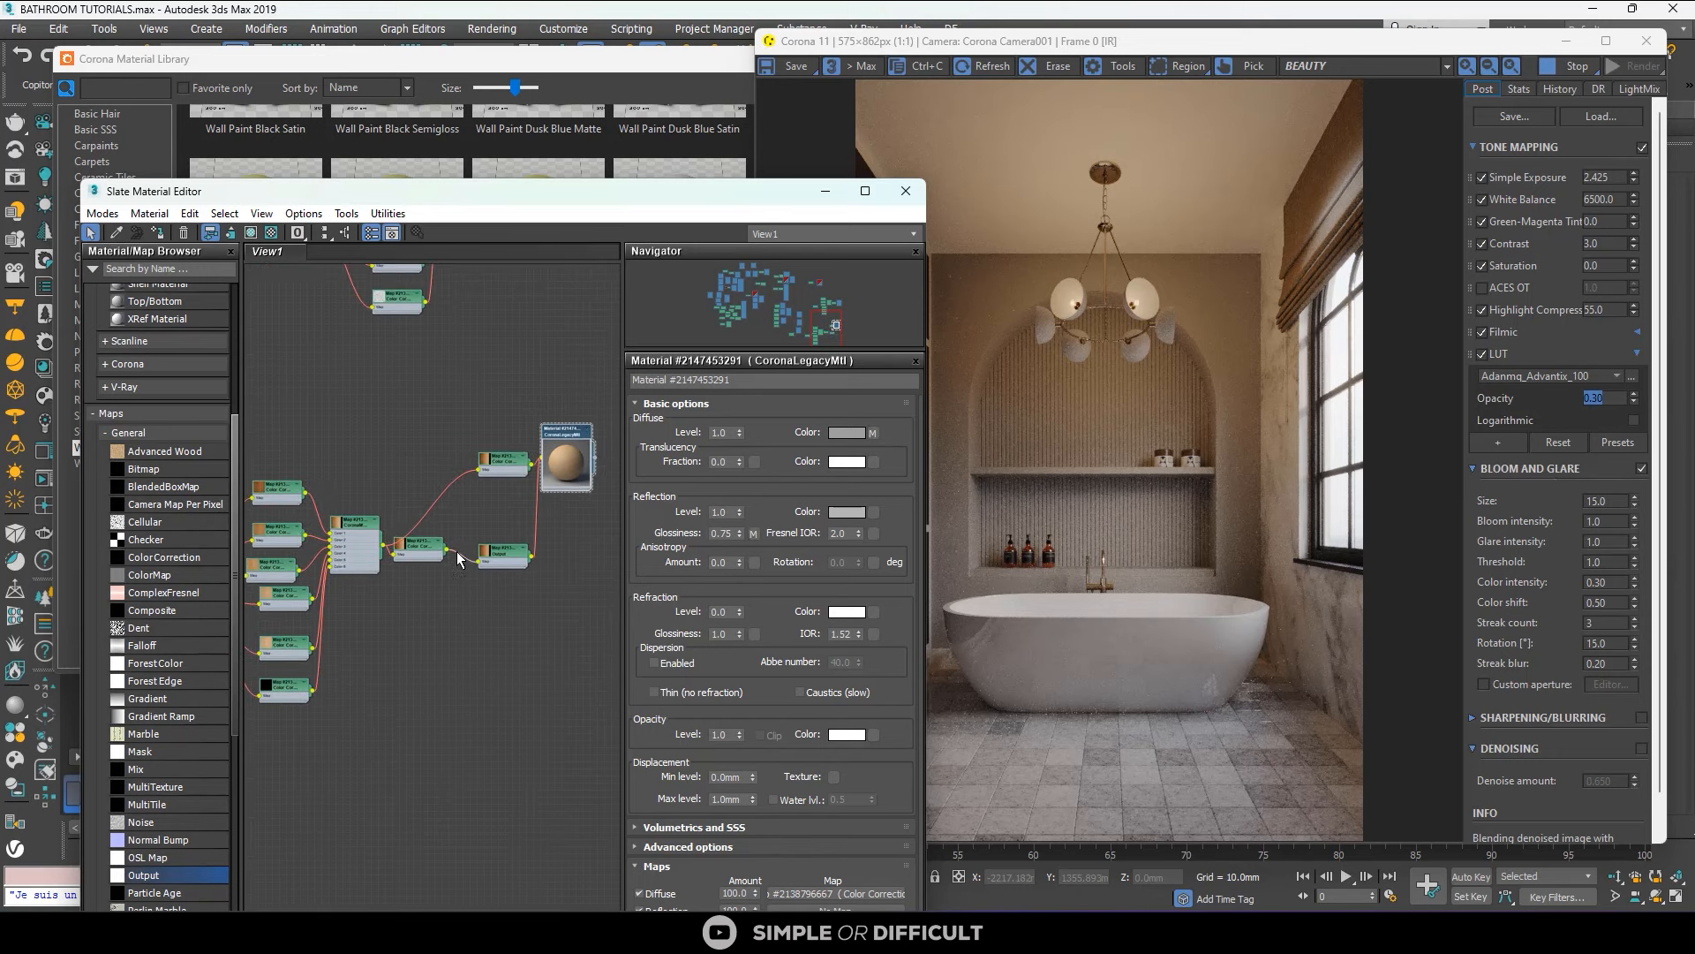
pyautogui.moveTo(341, 556); pyautogui.dragTo(401, 539, button='middle')
pyautogui.scroll(2, 291, 685)
pyautogui.doubleClick(382, 657)
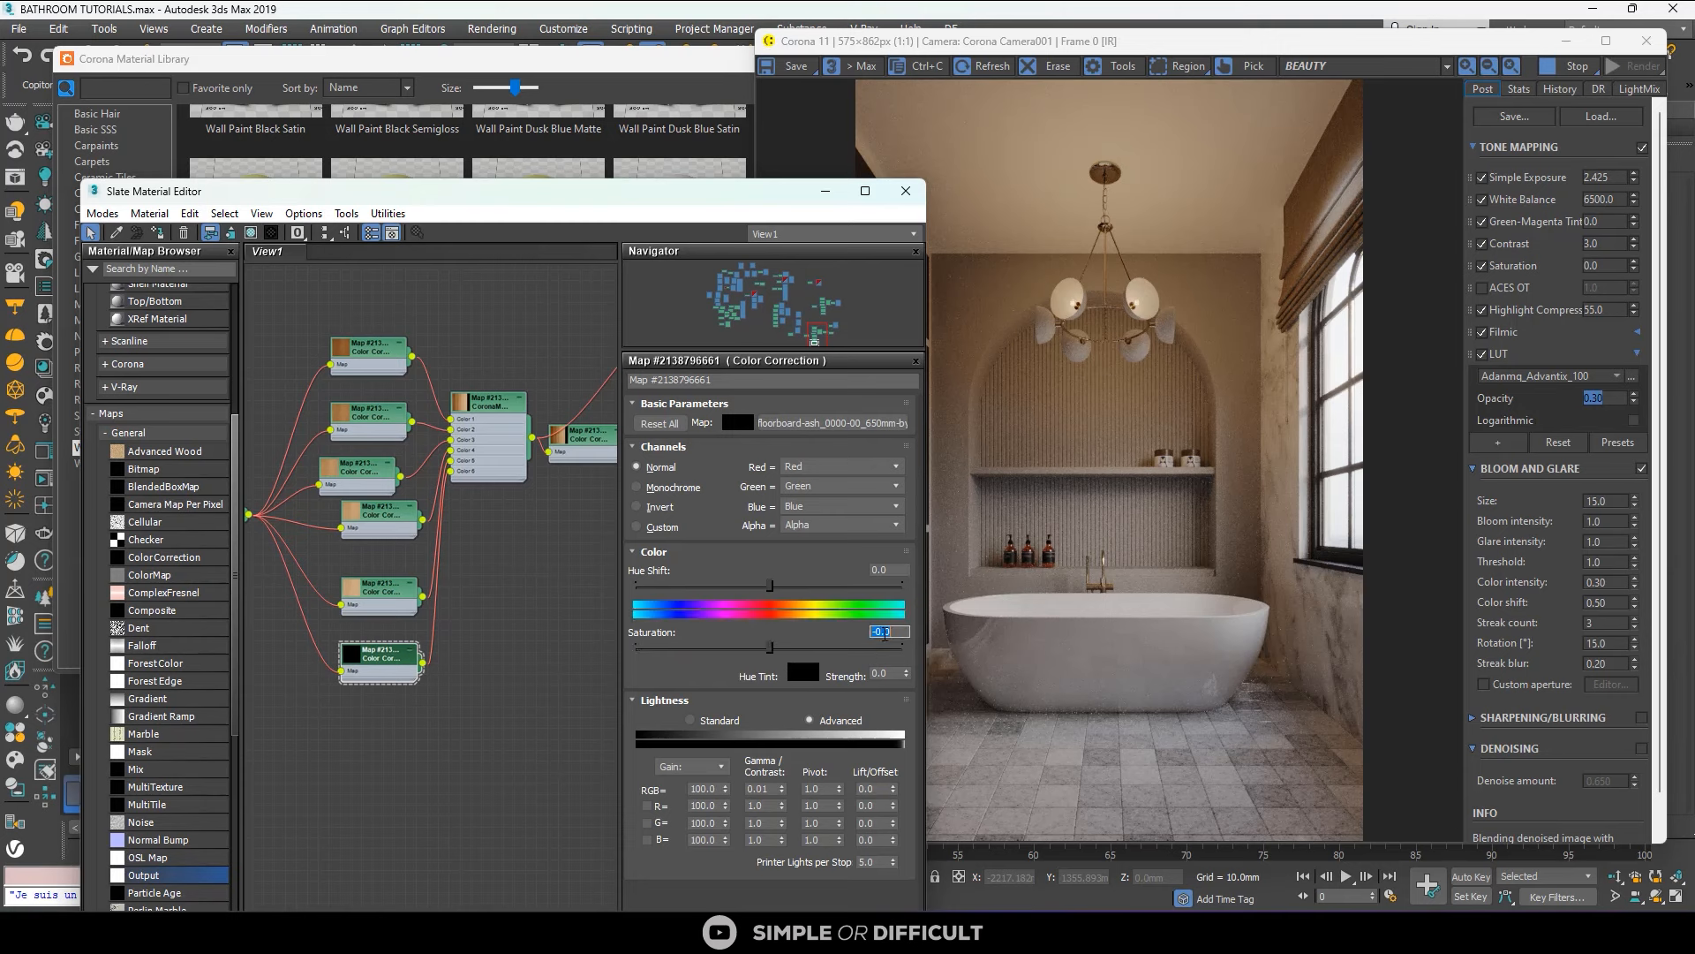
pyautogui.scroll(-1, 351, 680)
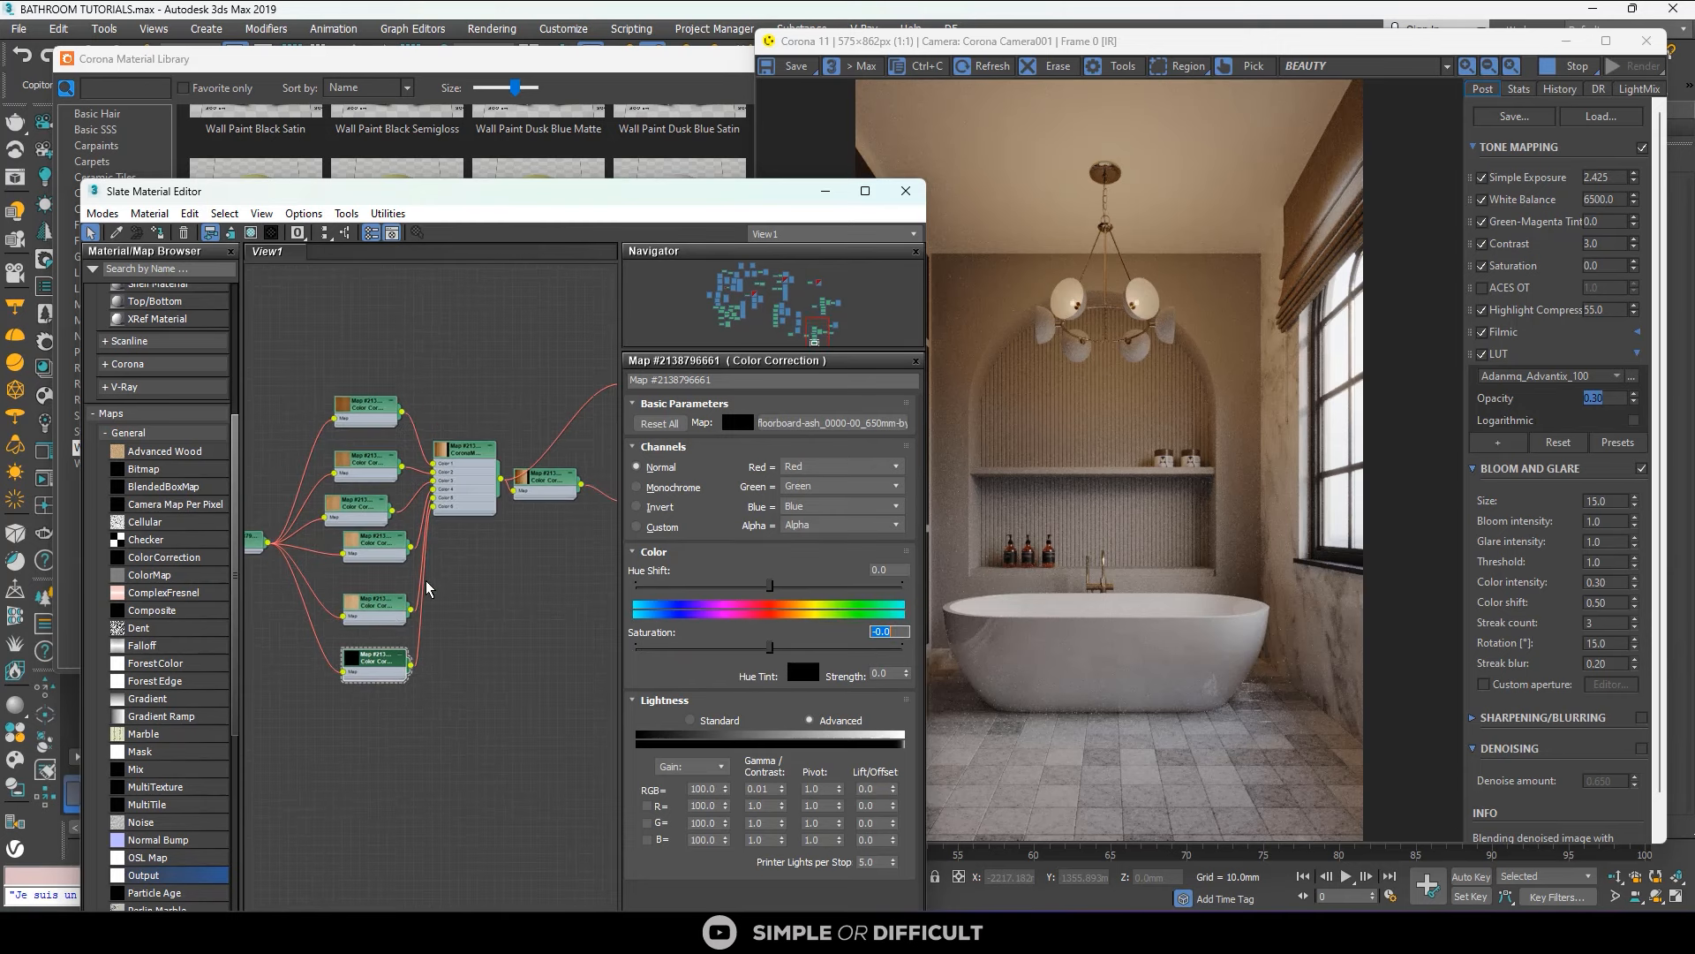
pyautogui.click(892, 568)
pyautogui.scroll(4, 421, 591)
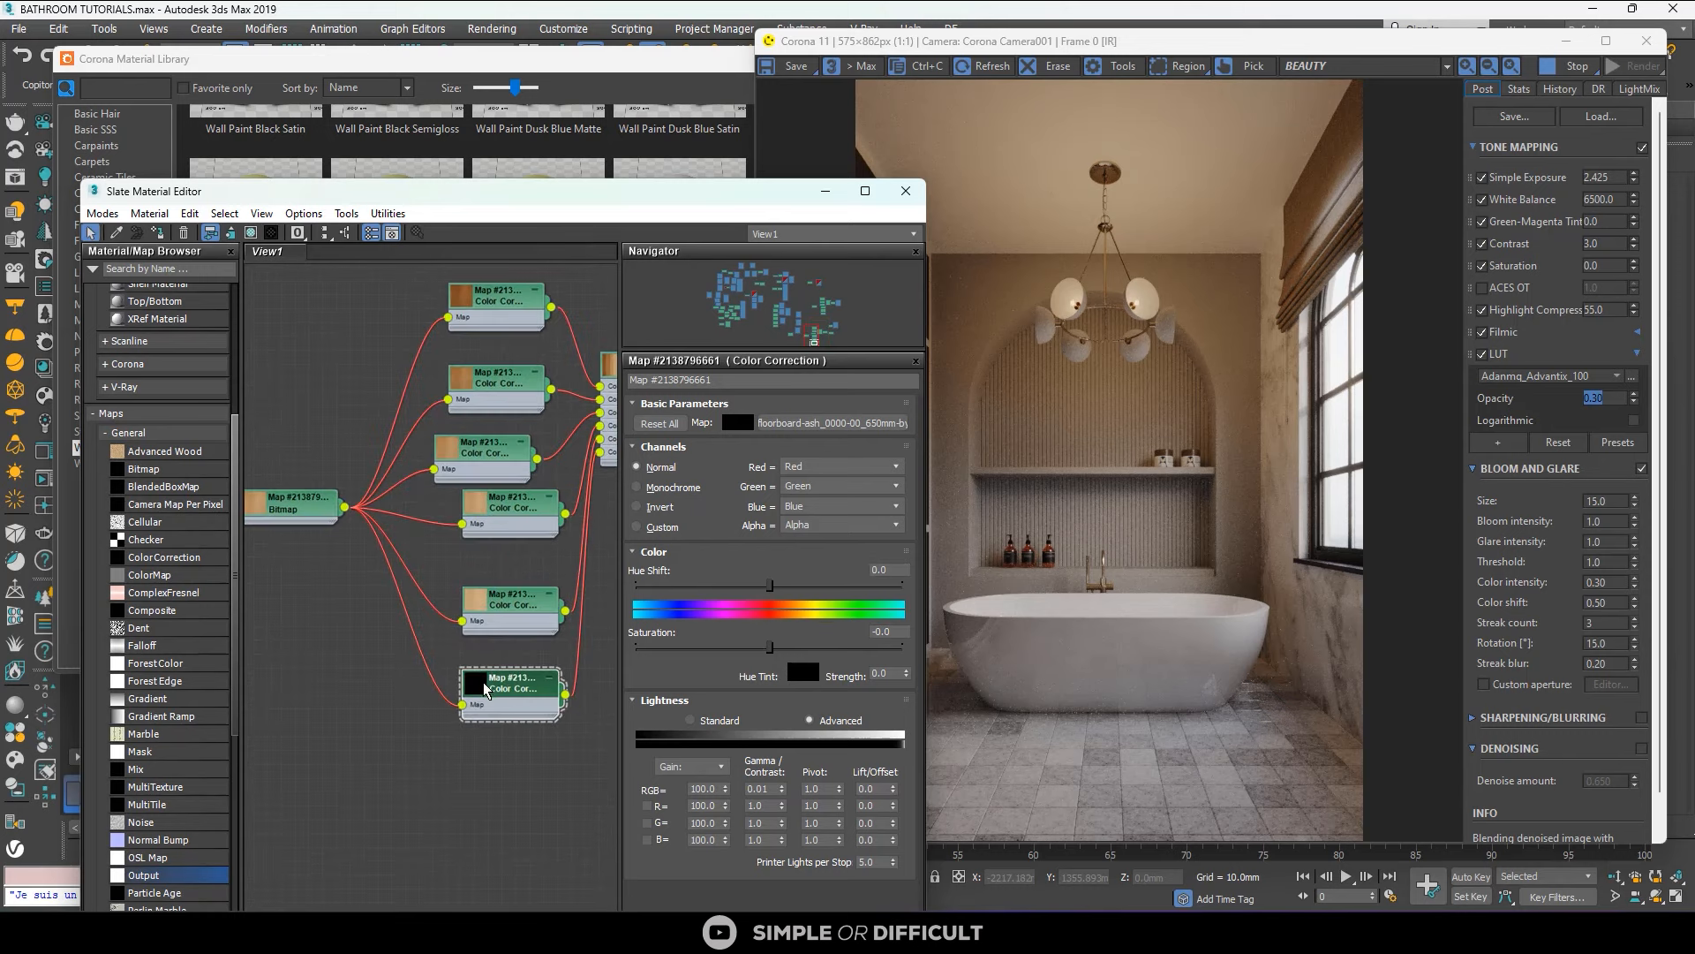
pyautogui.doubleClick(475, 687)
pyautogui.moveTo(475, 687); pyautogui.dragTo(298, 668, button='middle')
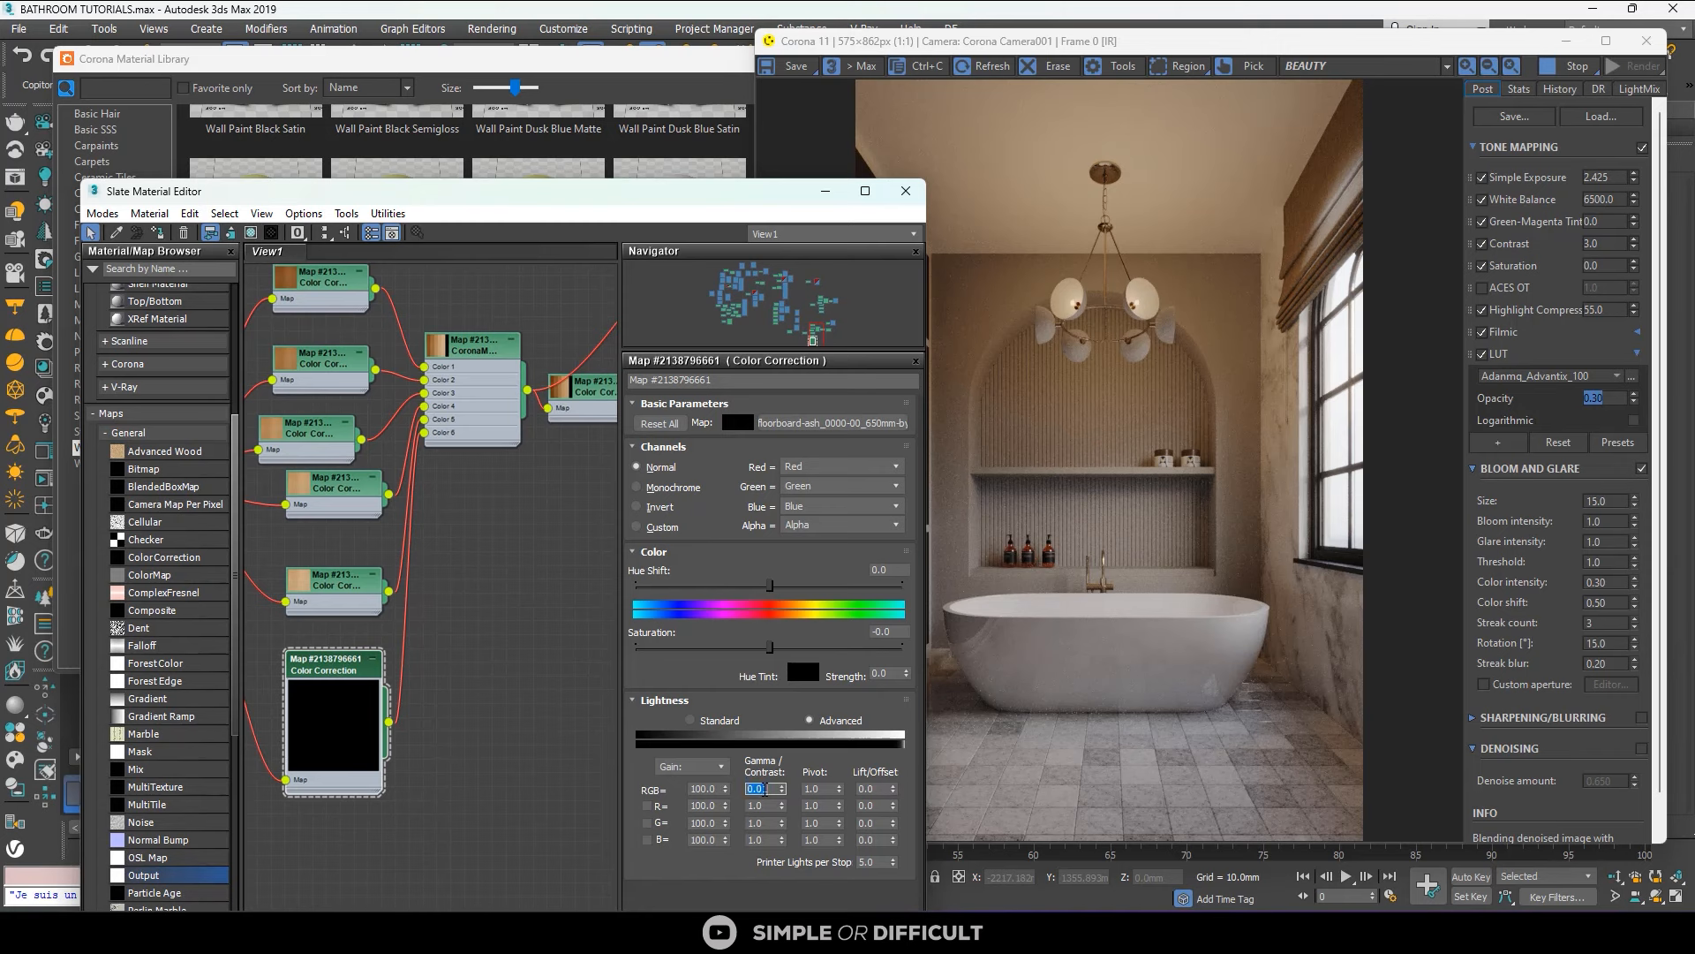
pyautogui.scroll(-2, 410, 548)
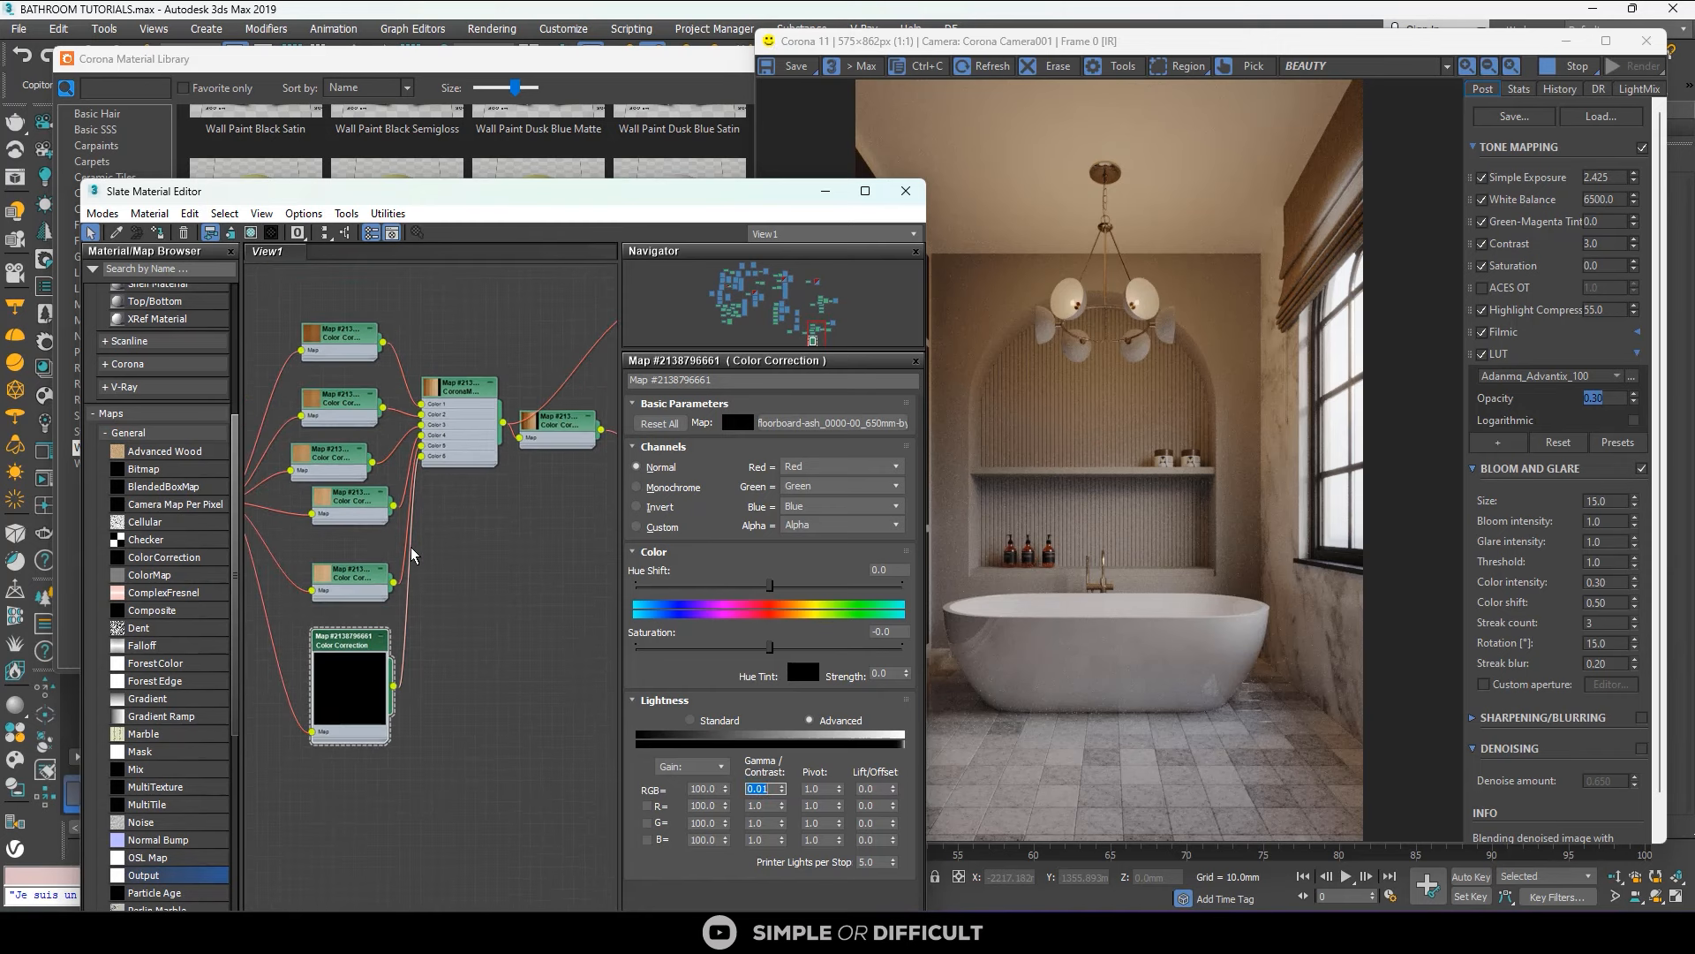
pyautogui.write('0.5')
pyautogui.press('Return')
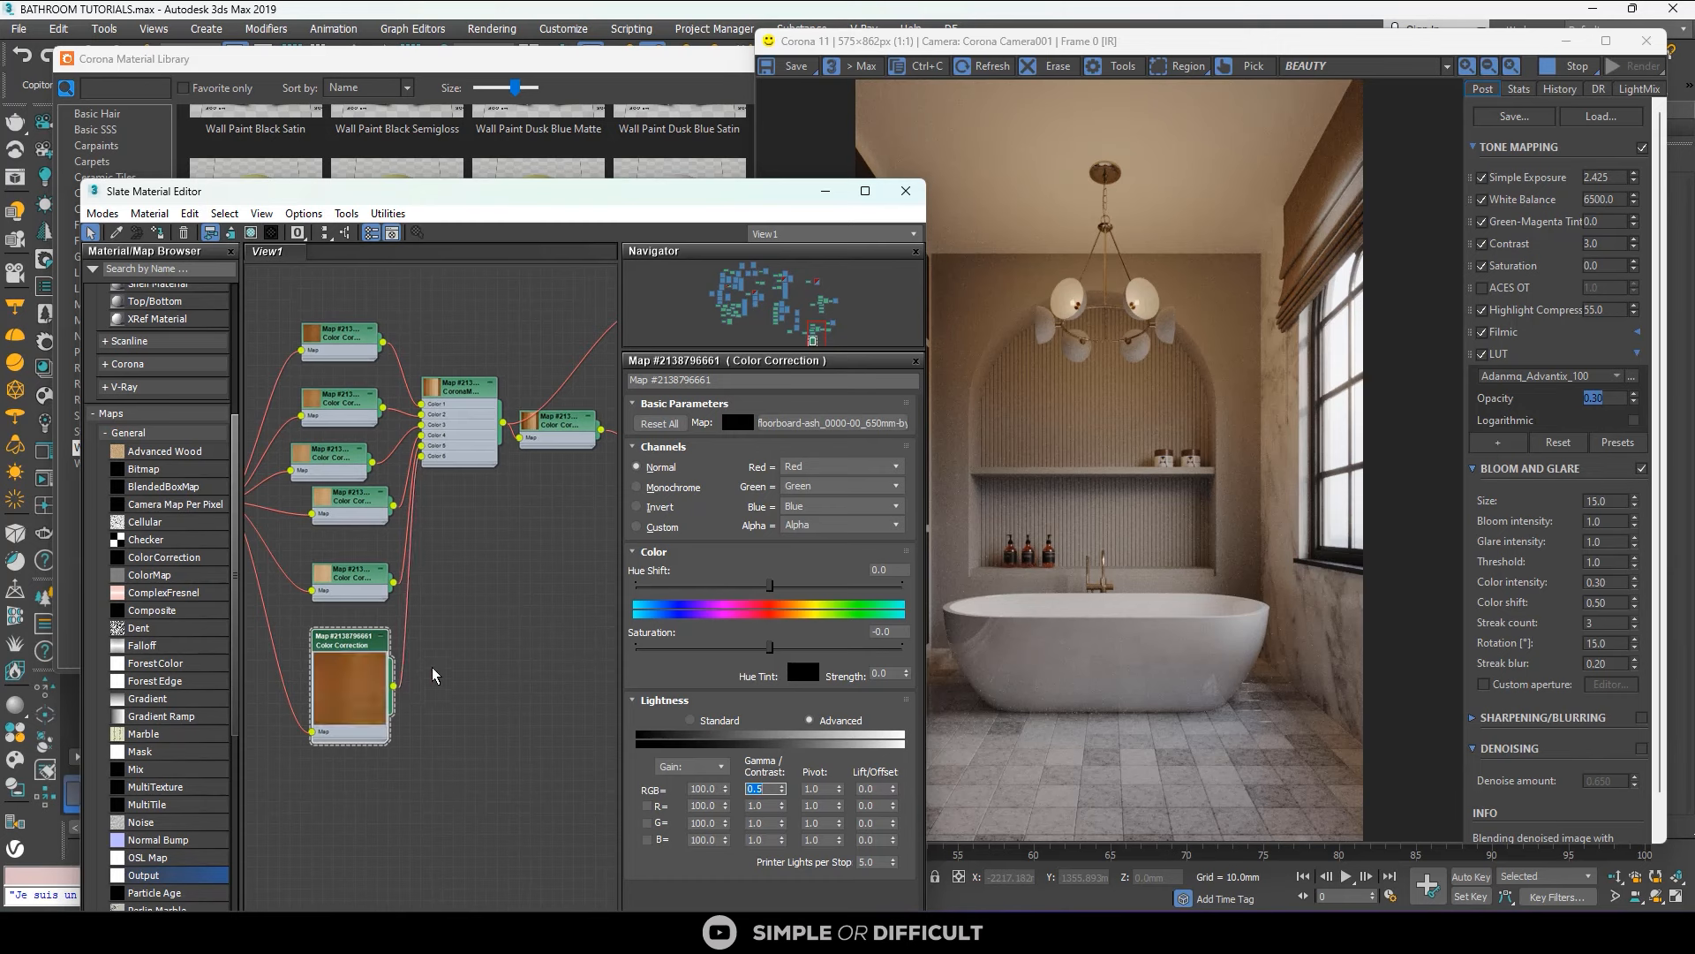
# Set the RGB Gamma/Contrast of the sixth Color Correction map to 1.5.
pyautogui.click(339, 579)
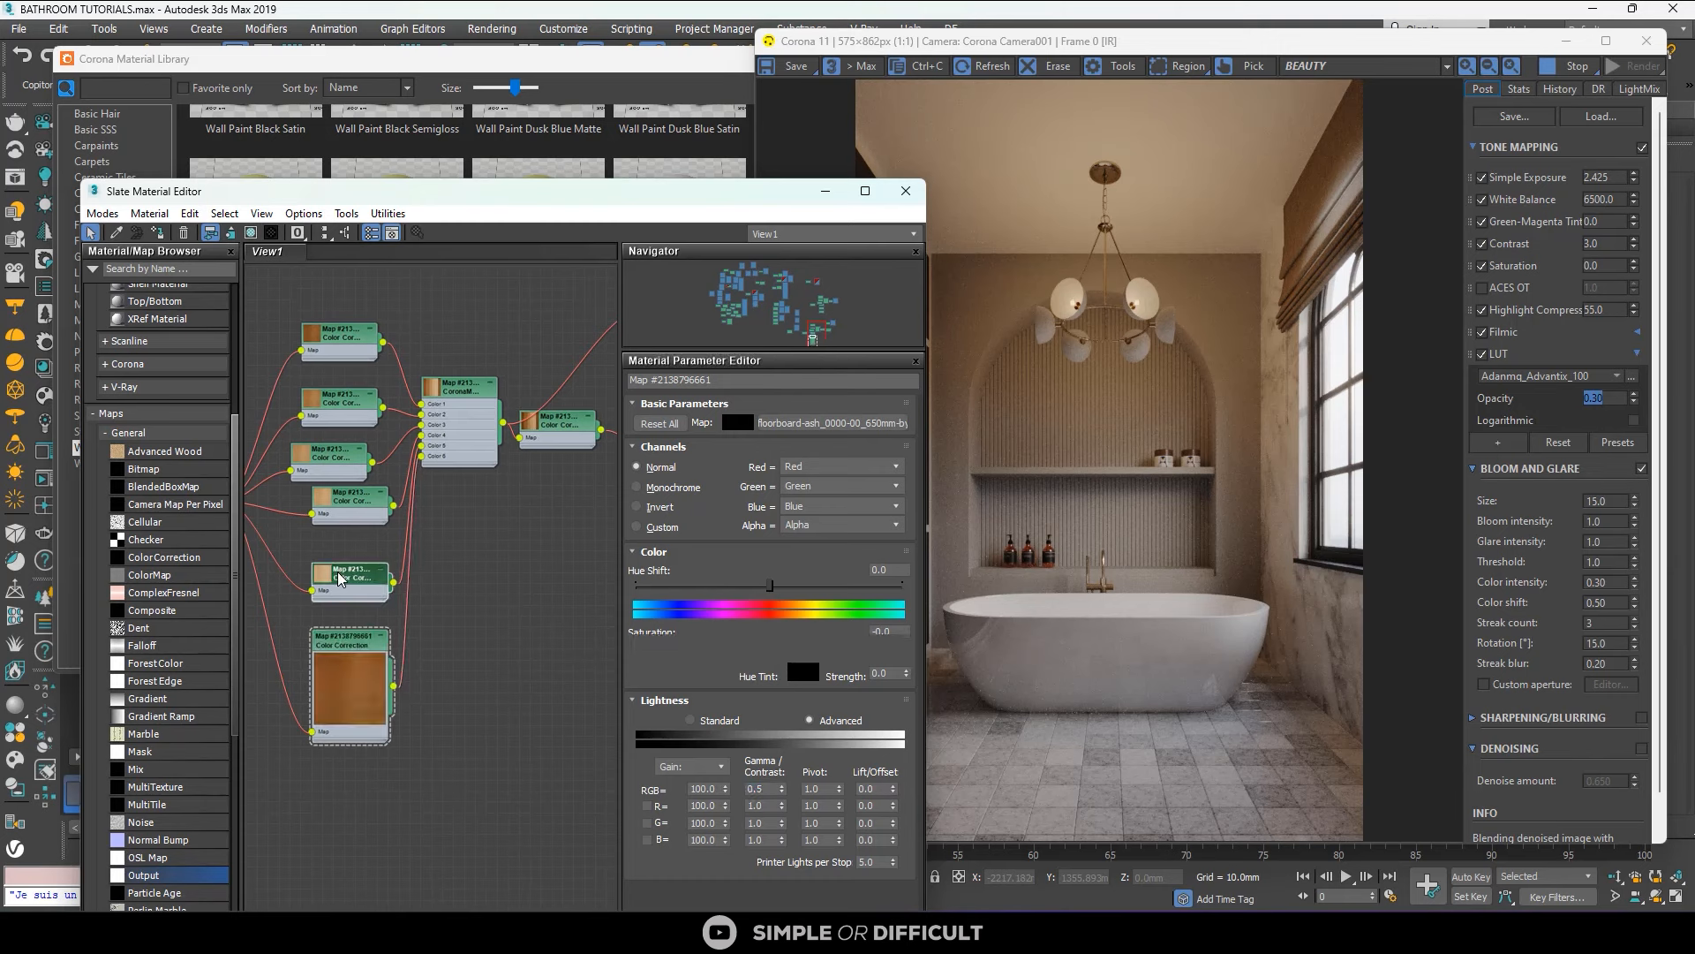
pyautogui.click(349, 639)
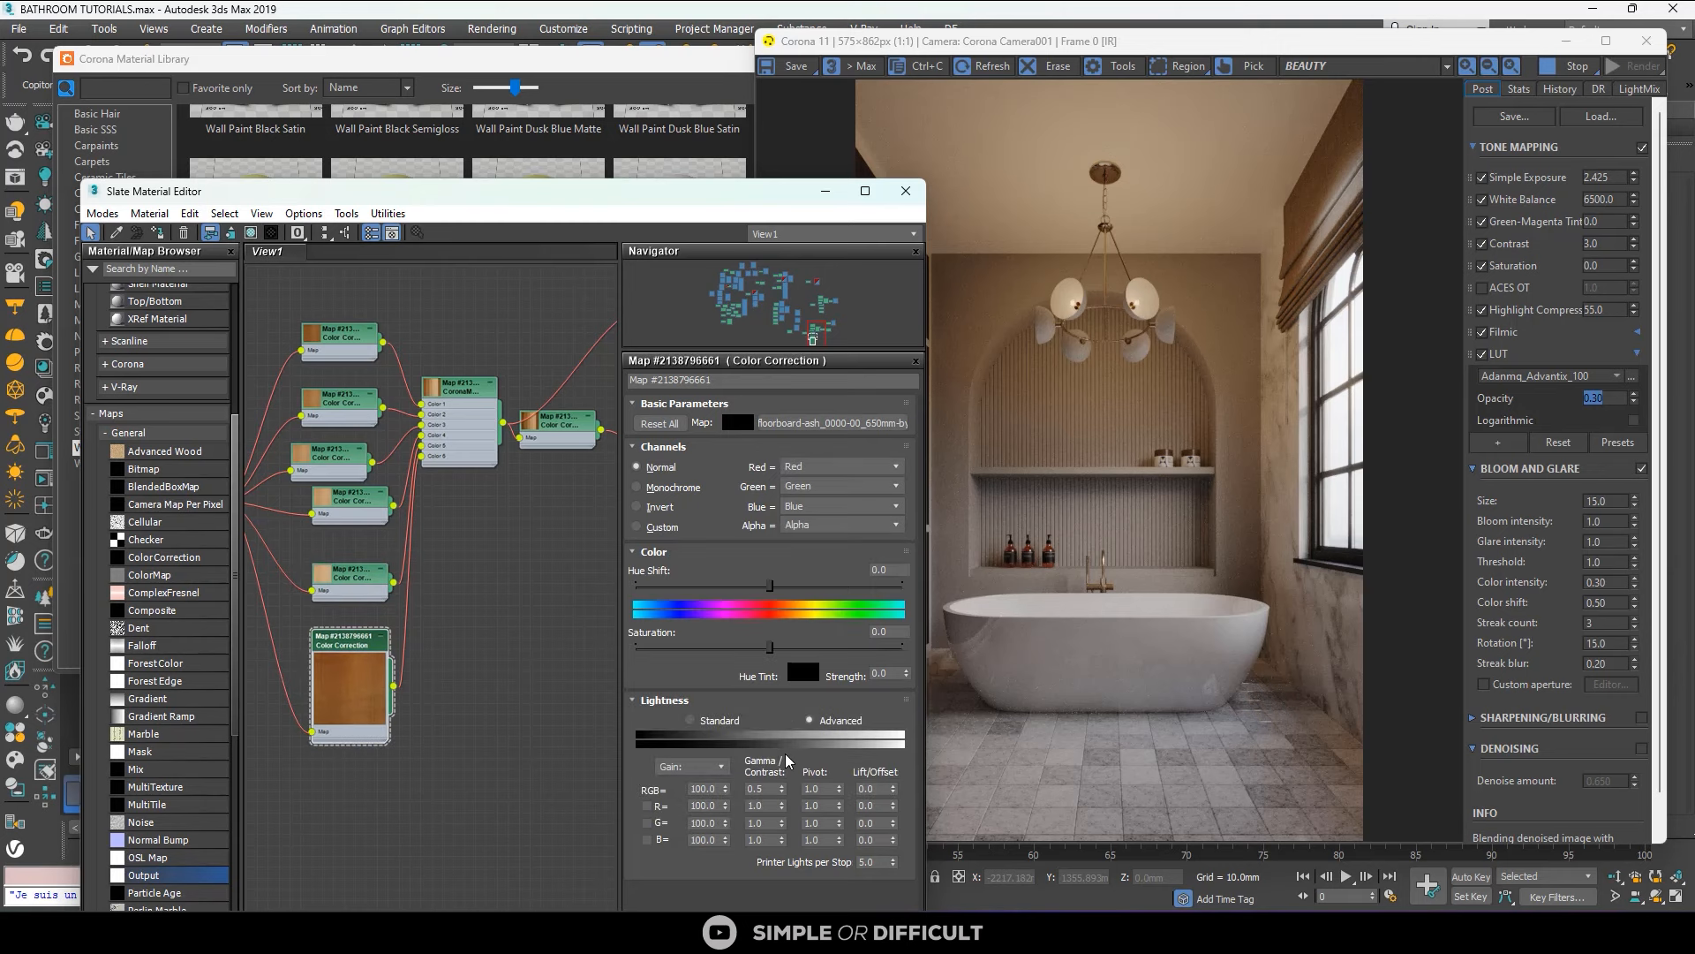
pyautogui.doubleClick(757, 789)
pyautogui.write('1.5')
pyautogui.press('Return')
# Lower the saturation of the Color Correction map feeding the Output map to its minimum, and open the Output map's parameters.
pyautogui.moveTo(463, 385); pyautogui.dragTo(372, 510, button='middle')
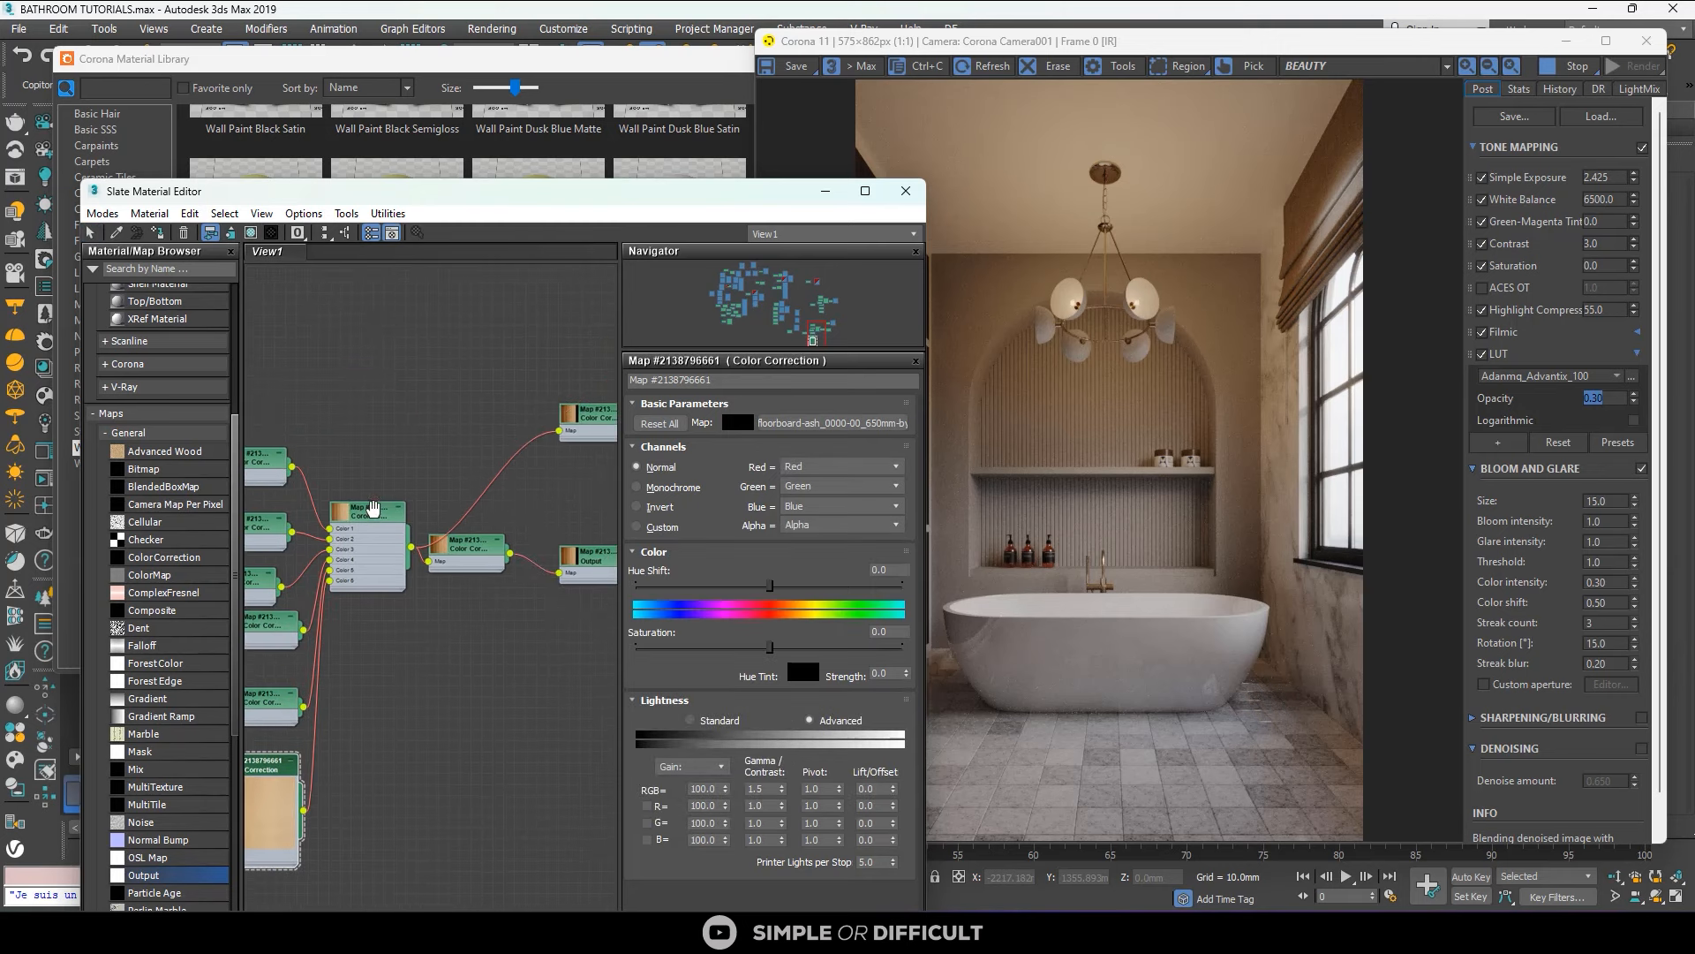
pyautogui.scroll(5, 462, 515)
pyautogui.doubleClick(461, 552)
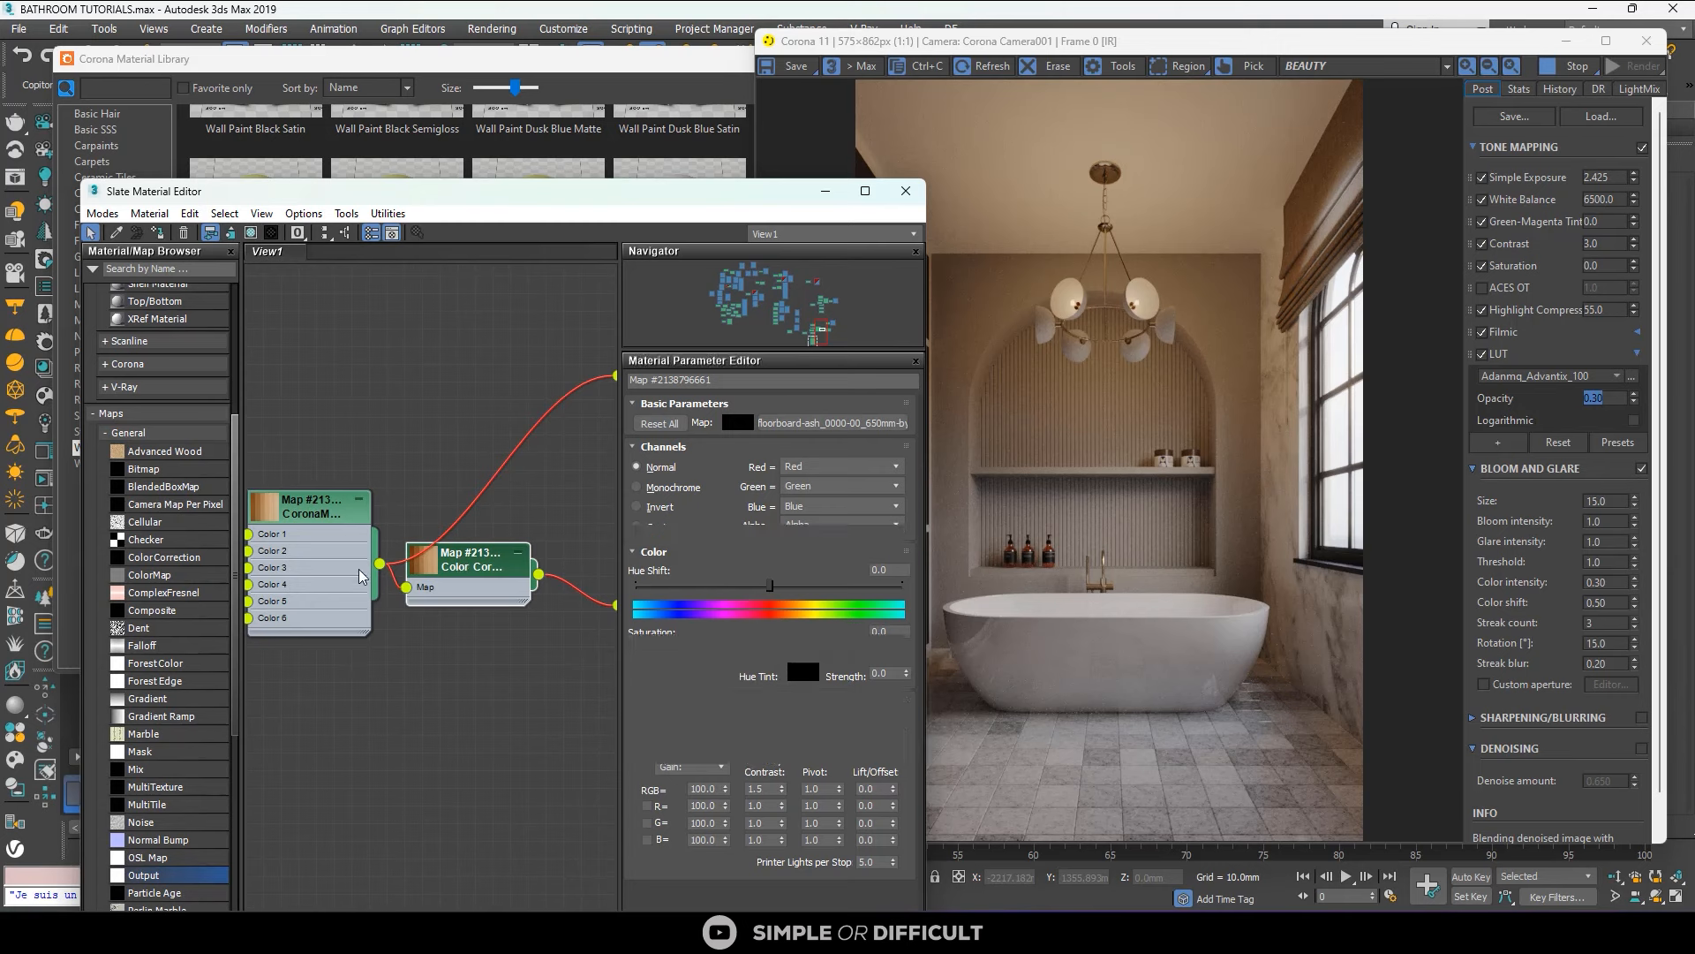
pyautogui.scroll(-3, 463, 542)
pyautogui.moveTo(464, 543); pyautogui.dragTo(370, 586, button='middle')
pyautogui.scroll(1, 485, 586)
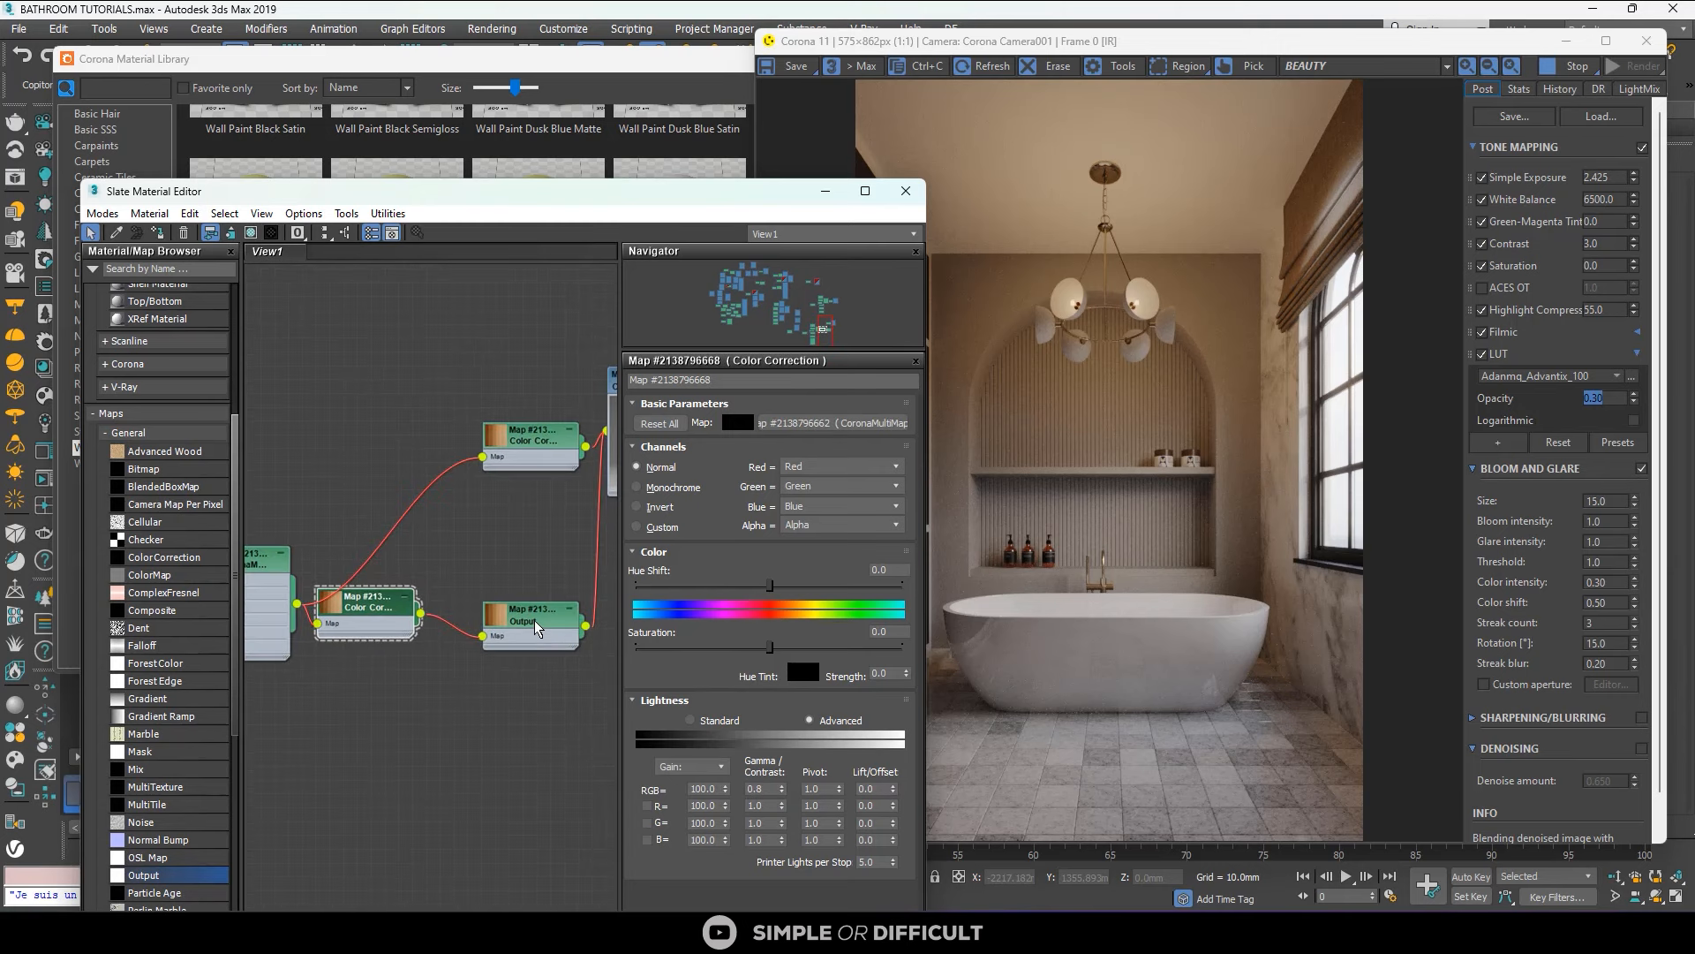
pyautogui.moveTo(770, 647); pyautogui.dragTo(636, 647)
pyautogui.scroll(1, 511, 621)
pyautogui.doubleClick(522, 617)
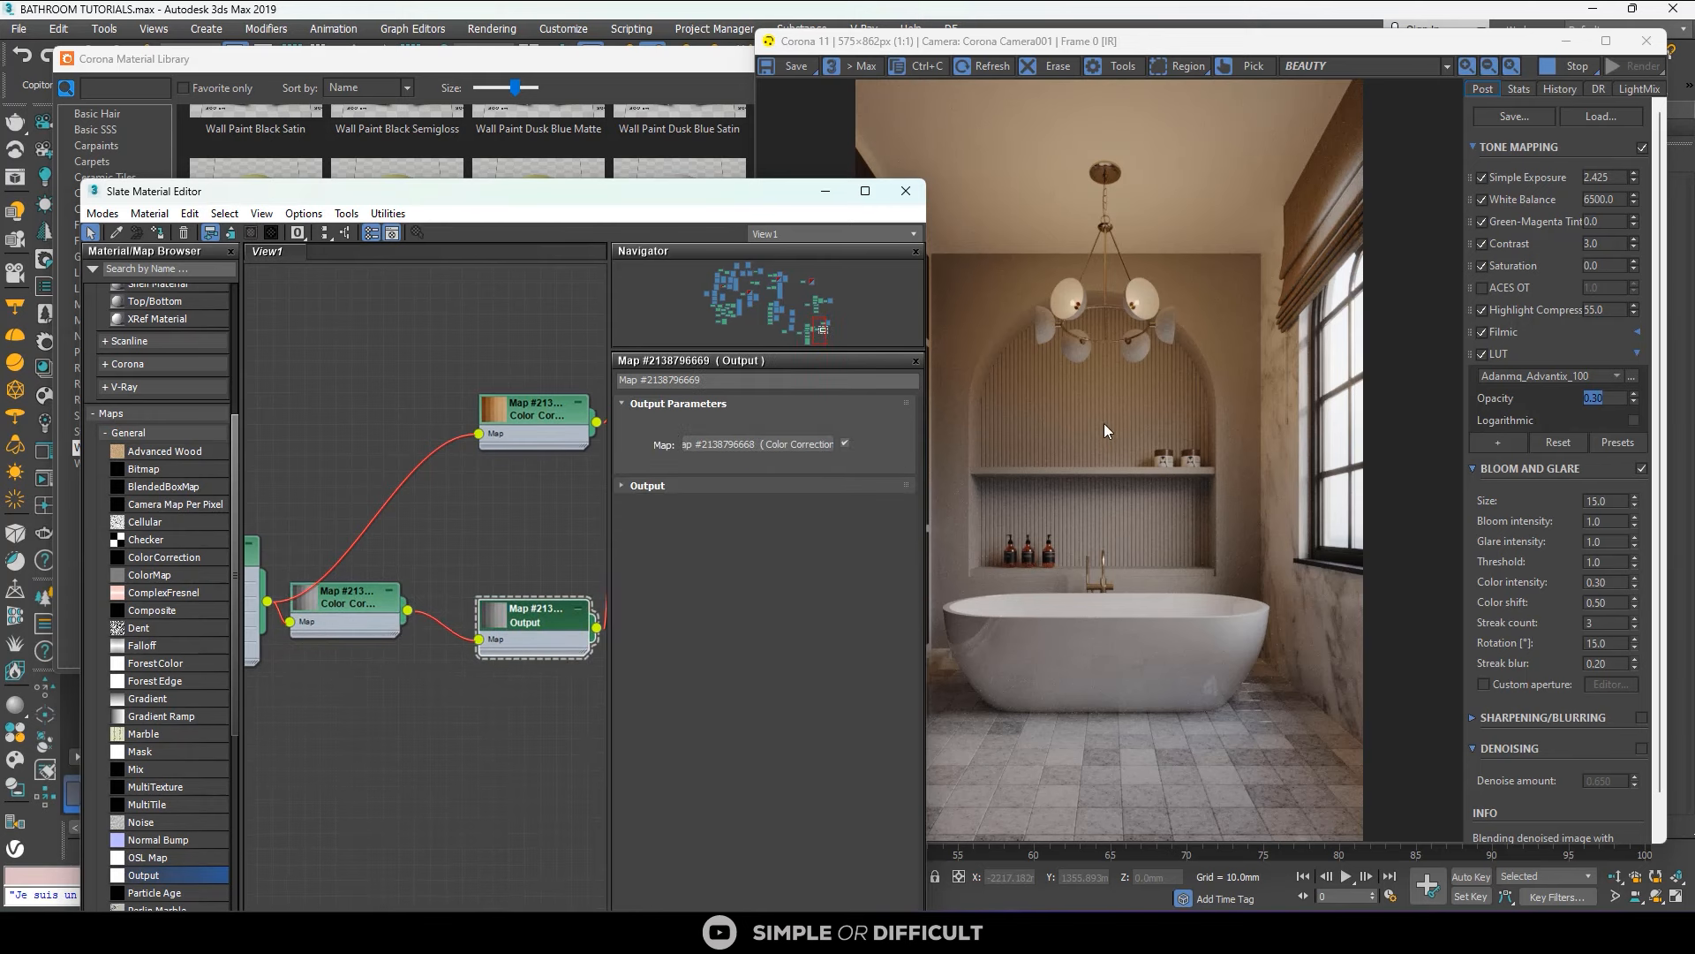
# Select the fluted panelling in the arched niche and assign the wood material to it, keeping the interactive render in view.
pyautogui.scroll(-5, 556, 437)
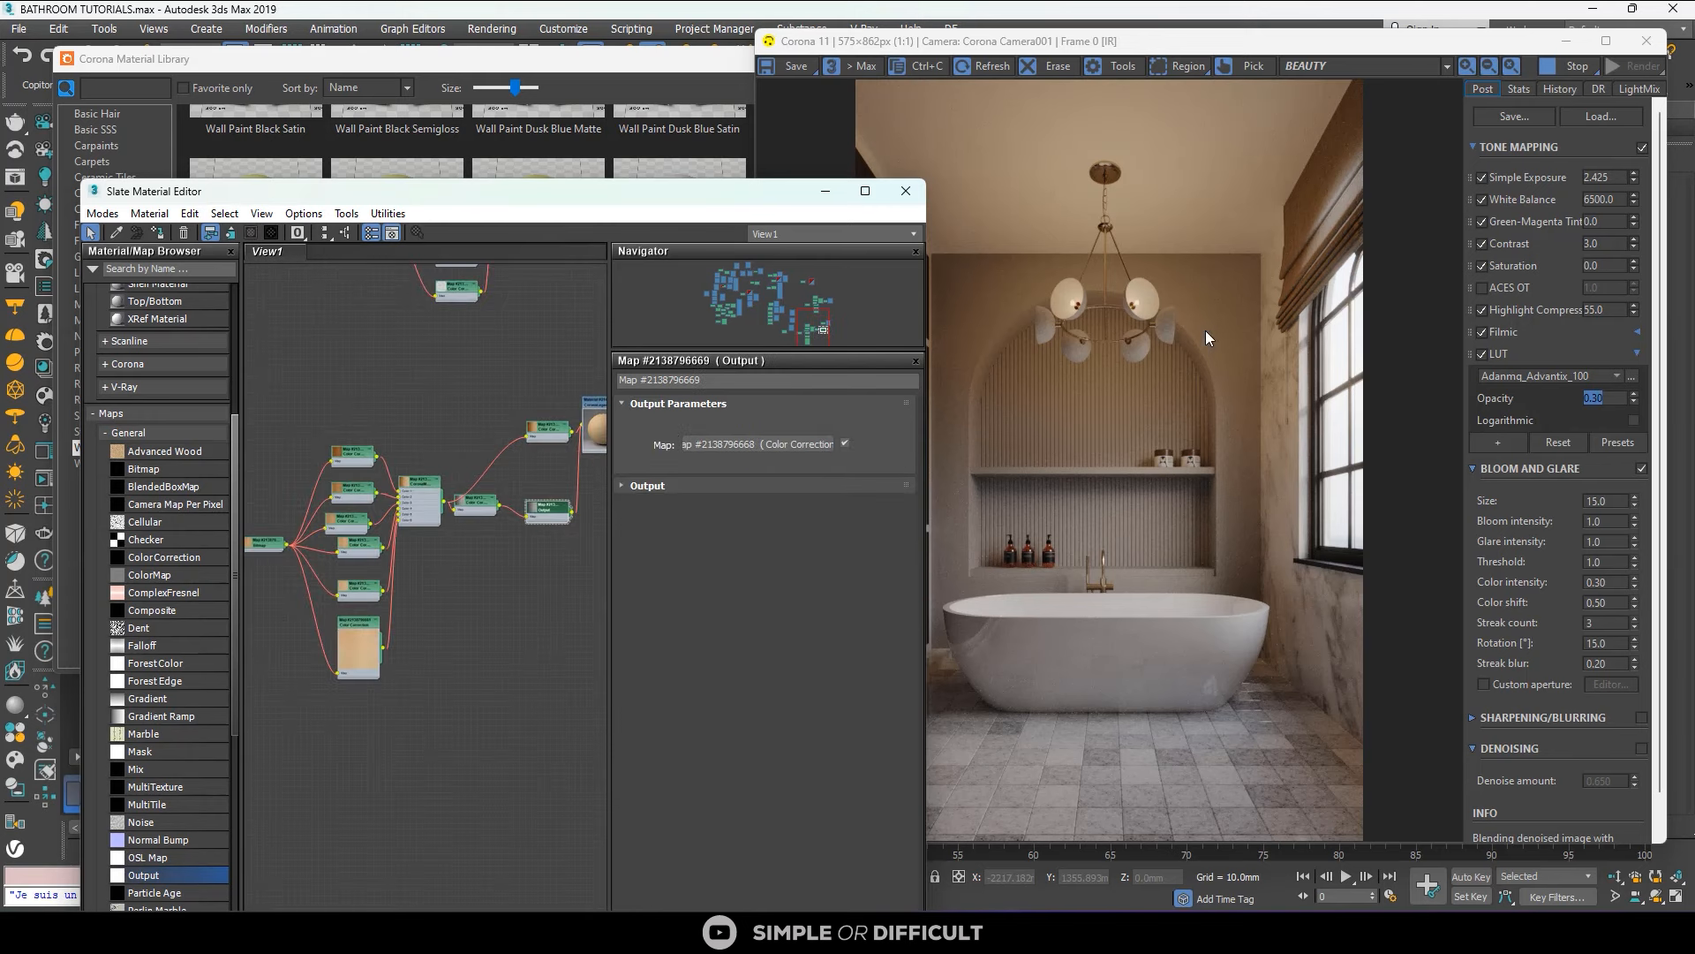
pyautogui.moveTo(1269, 50); pyautogui.dragTo(533, 193)
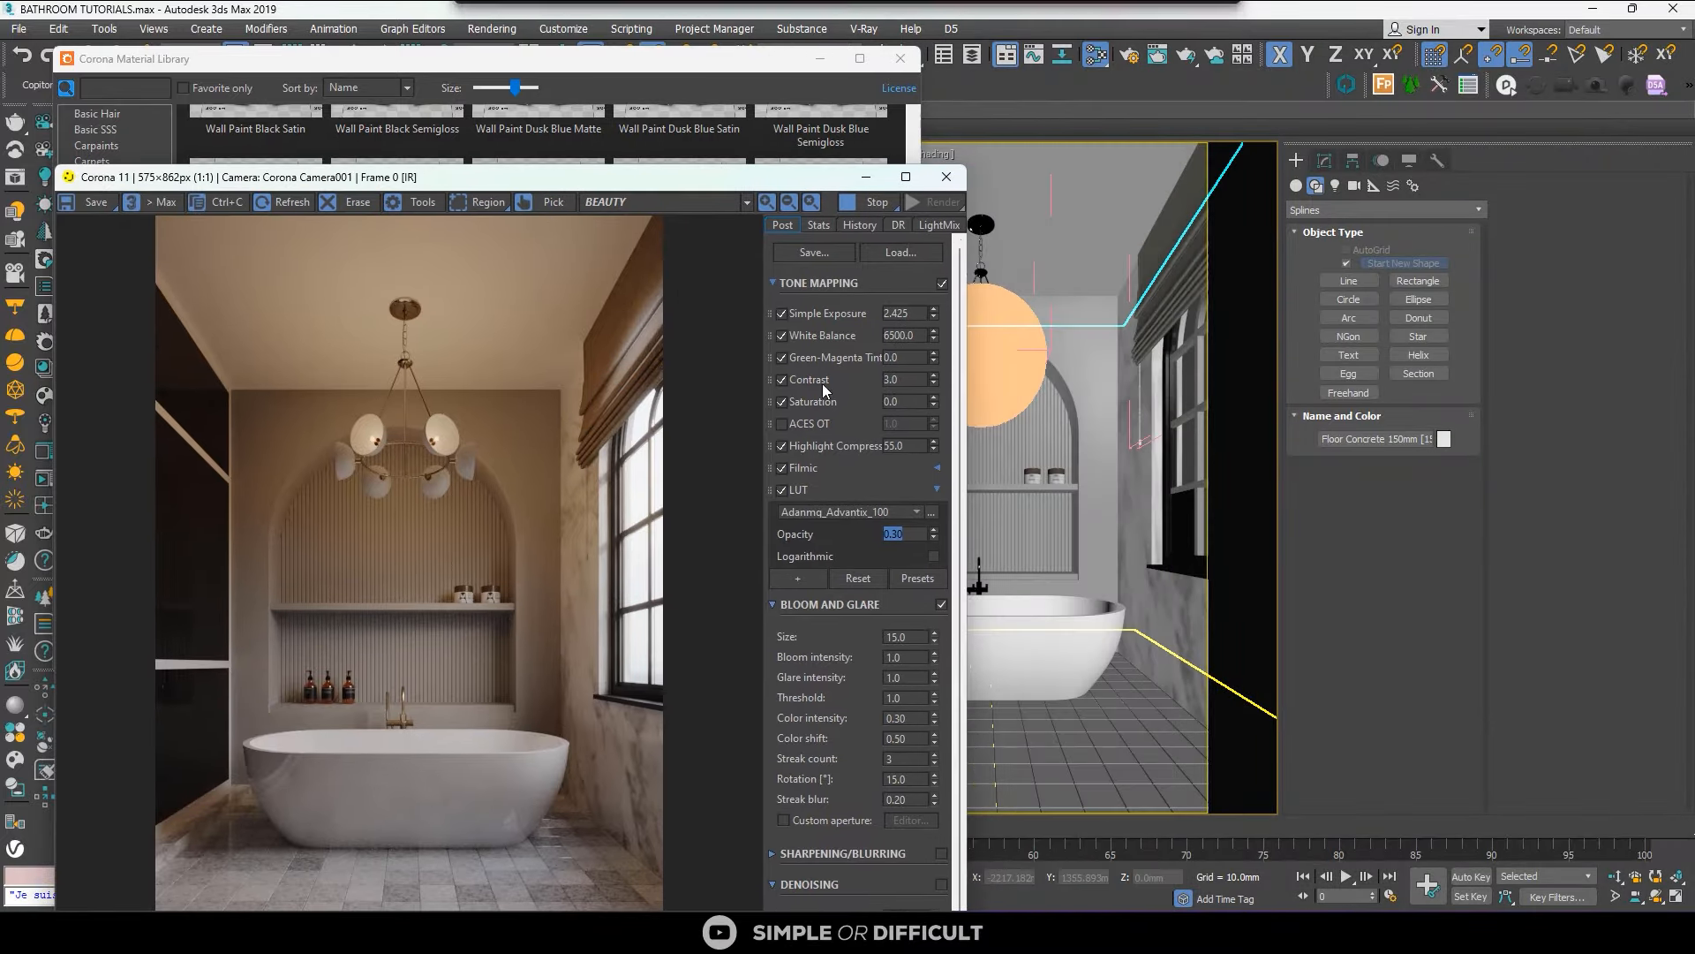
pyautogui.click(1024, 435)
pyautogui.moveTo(761, 178); pyautogui.dragTo(1223, 451)
pyautogui.scroll(-4, 516, 401)
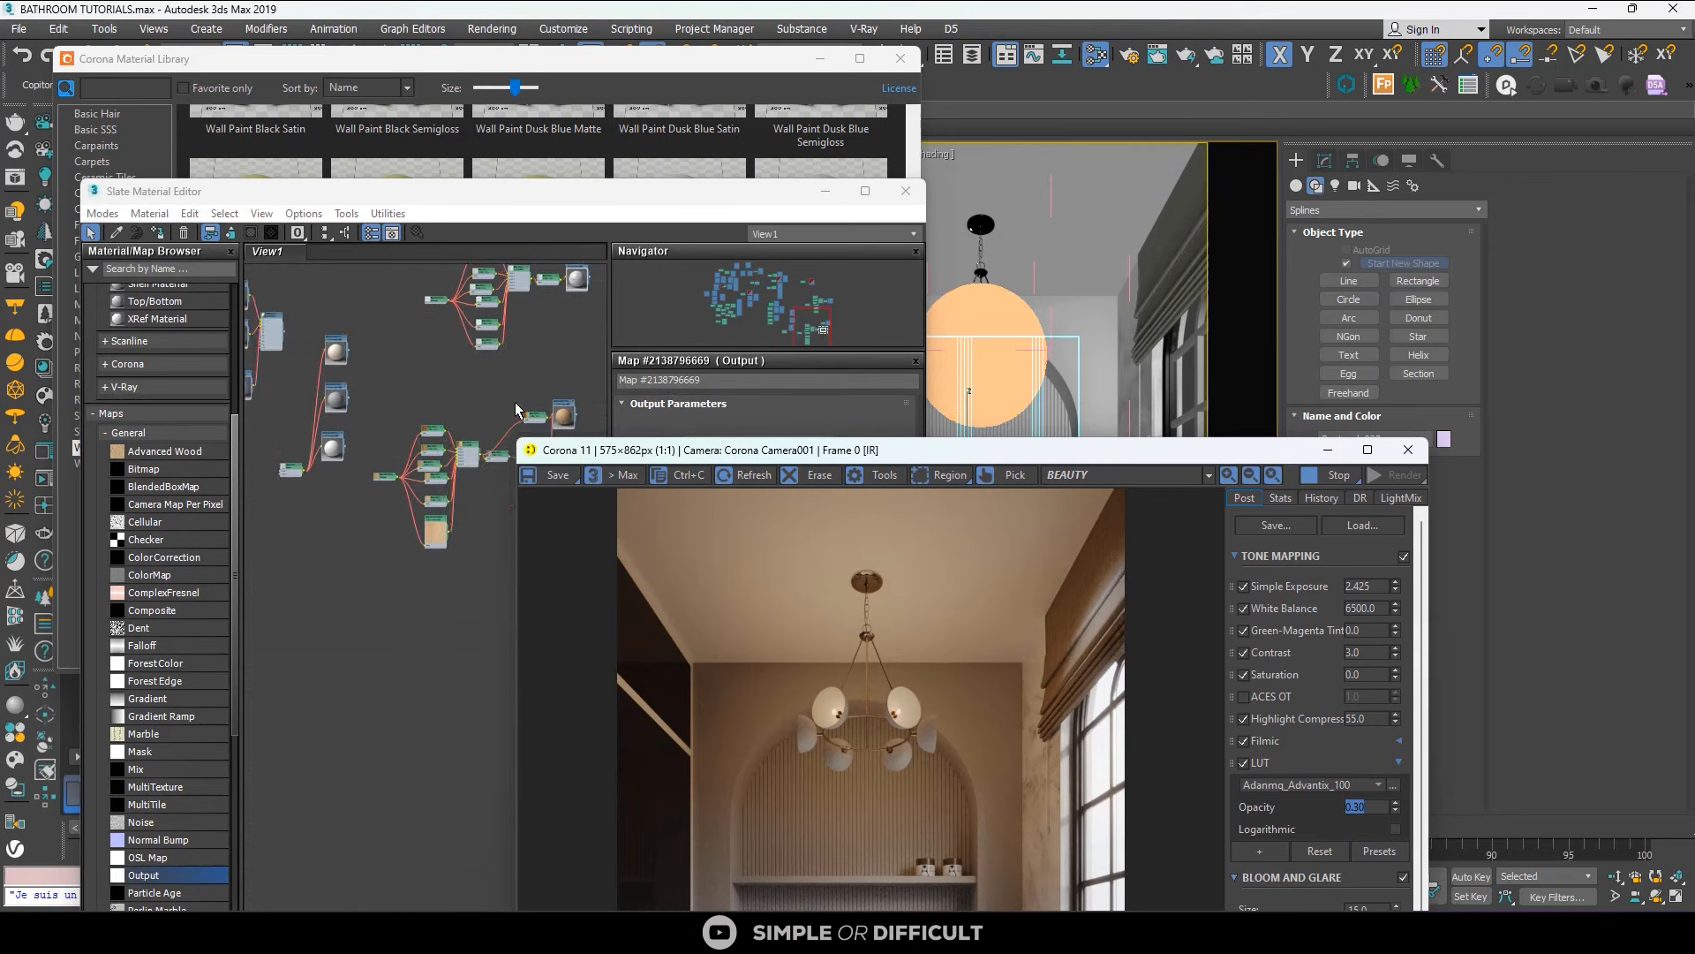
pyautogui.moveTo(516, 401); pyautogui.dragTo(445, 391, button='middle')
pyautogui.scroll(6, 447, 390)
pyautogui.doubleClick(539, 381)
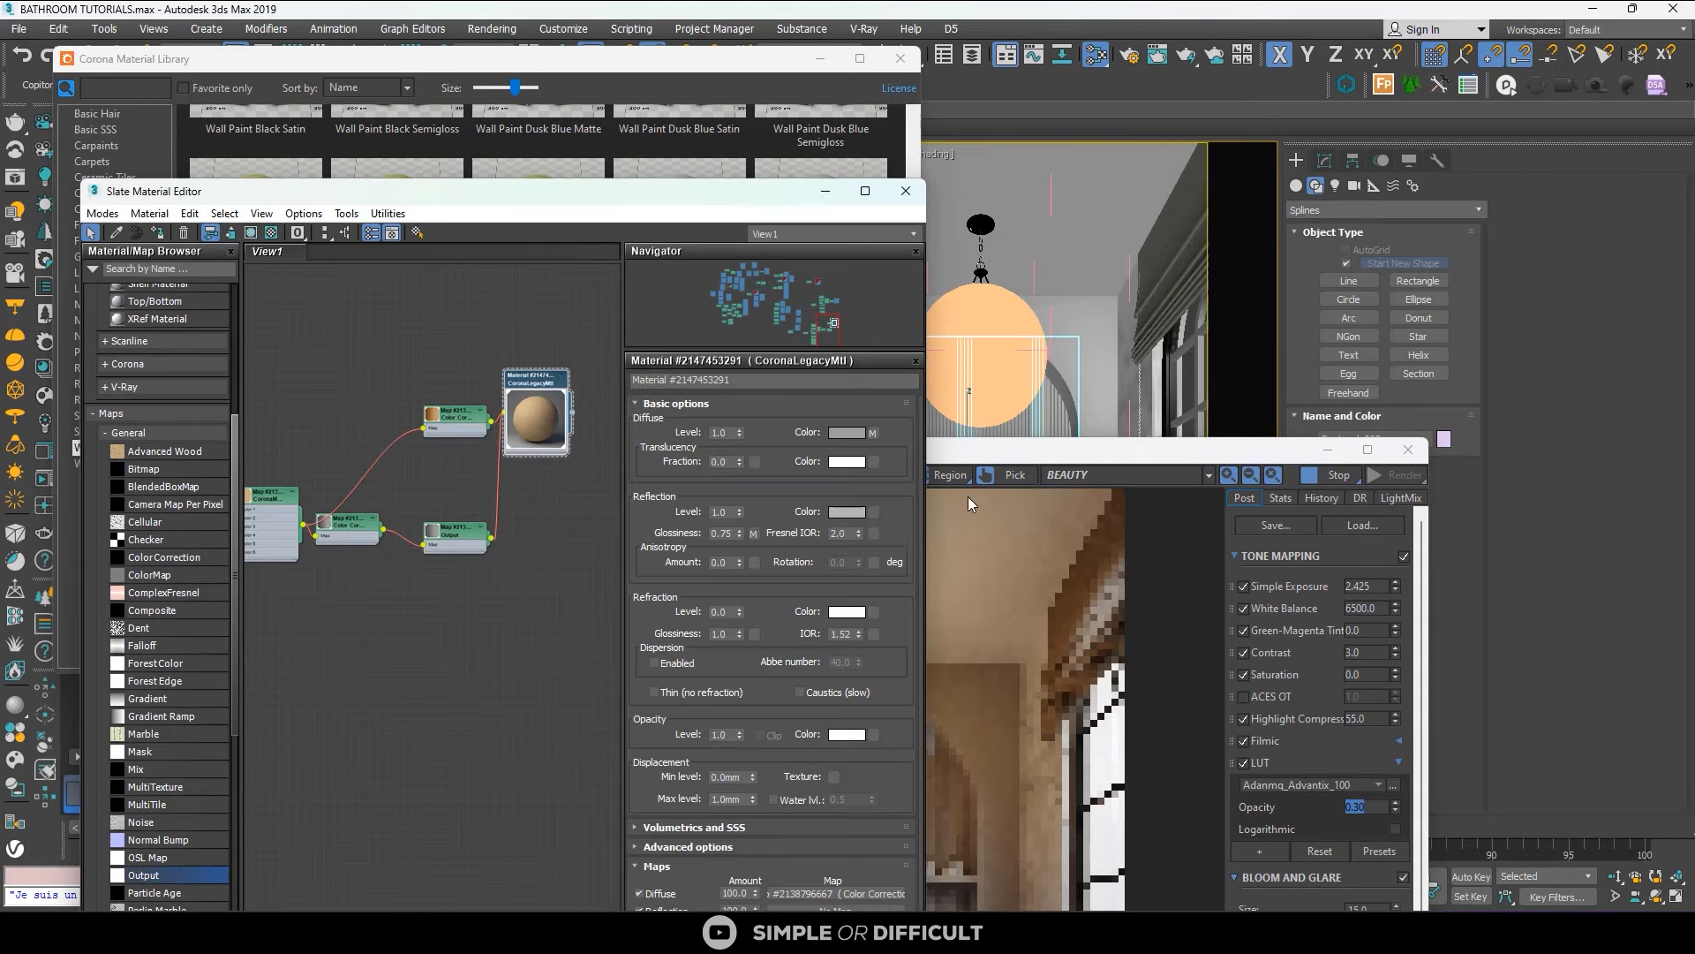
pyautogui.moveTo(1091, 451); pyautogui.dragTo(1264, 172)
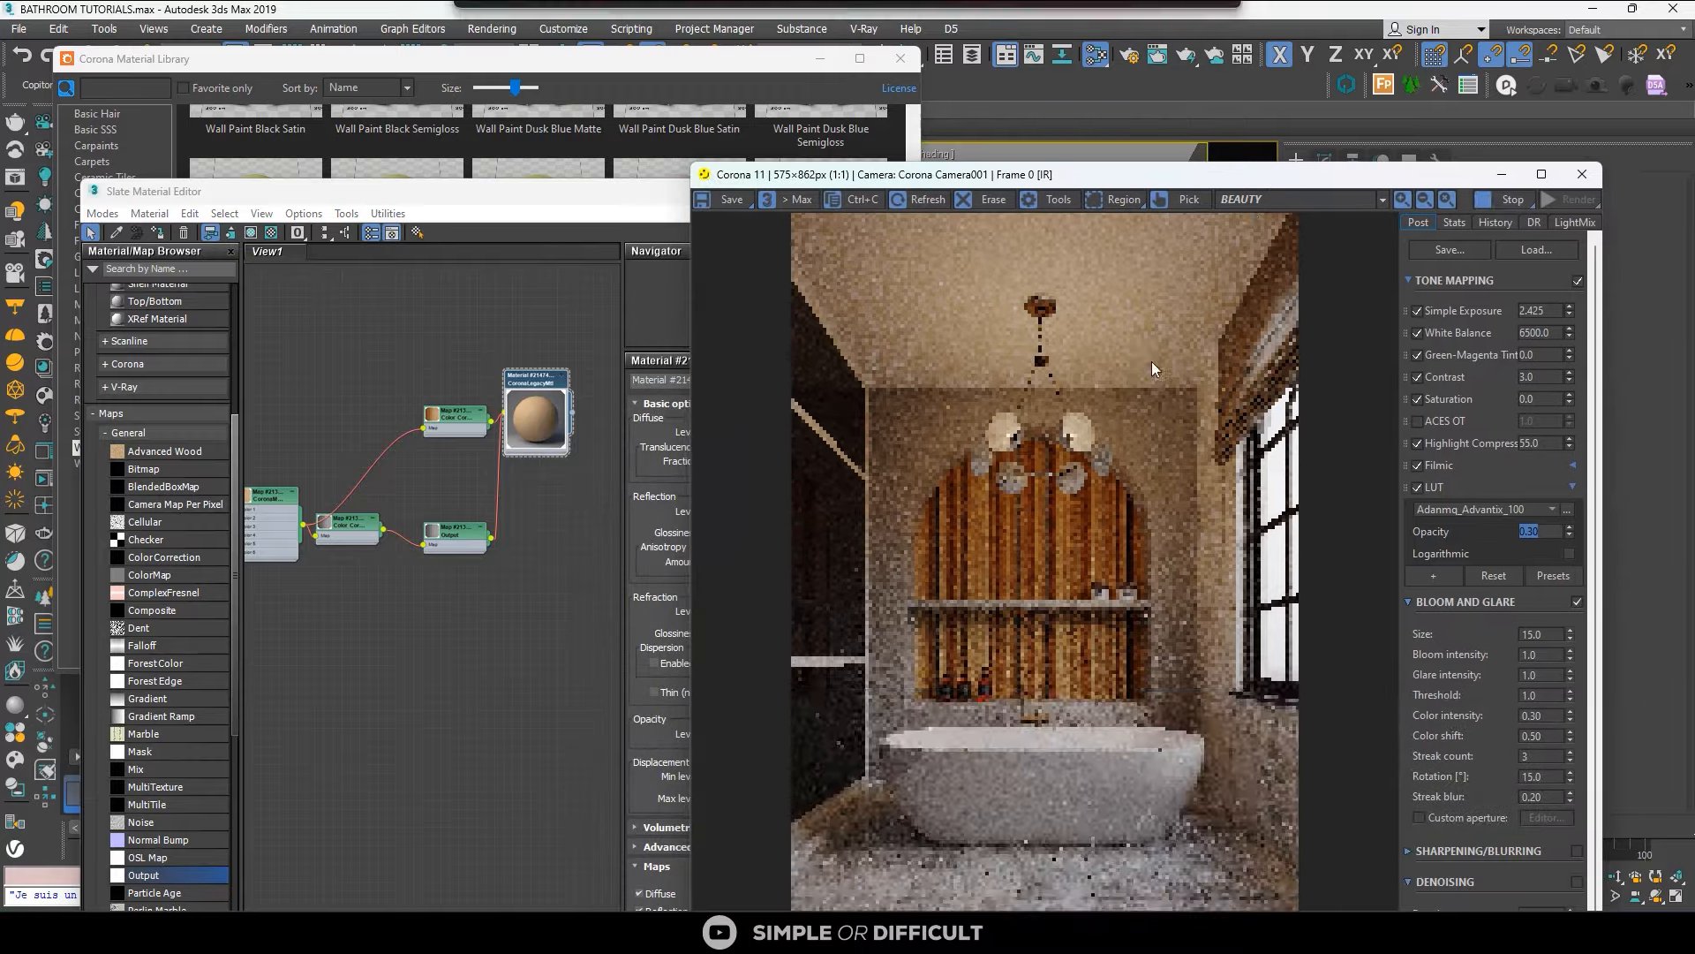
# Check the wood panelling in the render and lower the saturation of its diffuse Color Correction map to about -39.5.
pyautogui.scroll(4, 1010, 608)
pyautogui.scroll(-3, 1010, 607)
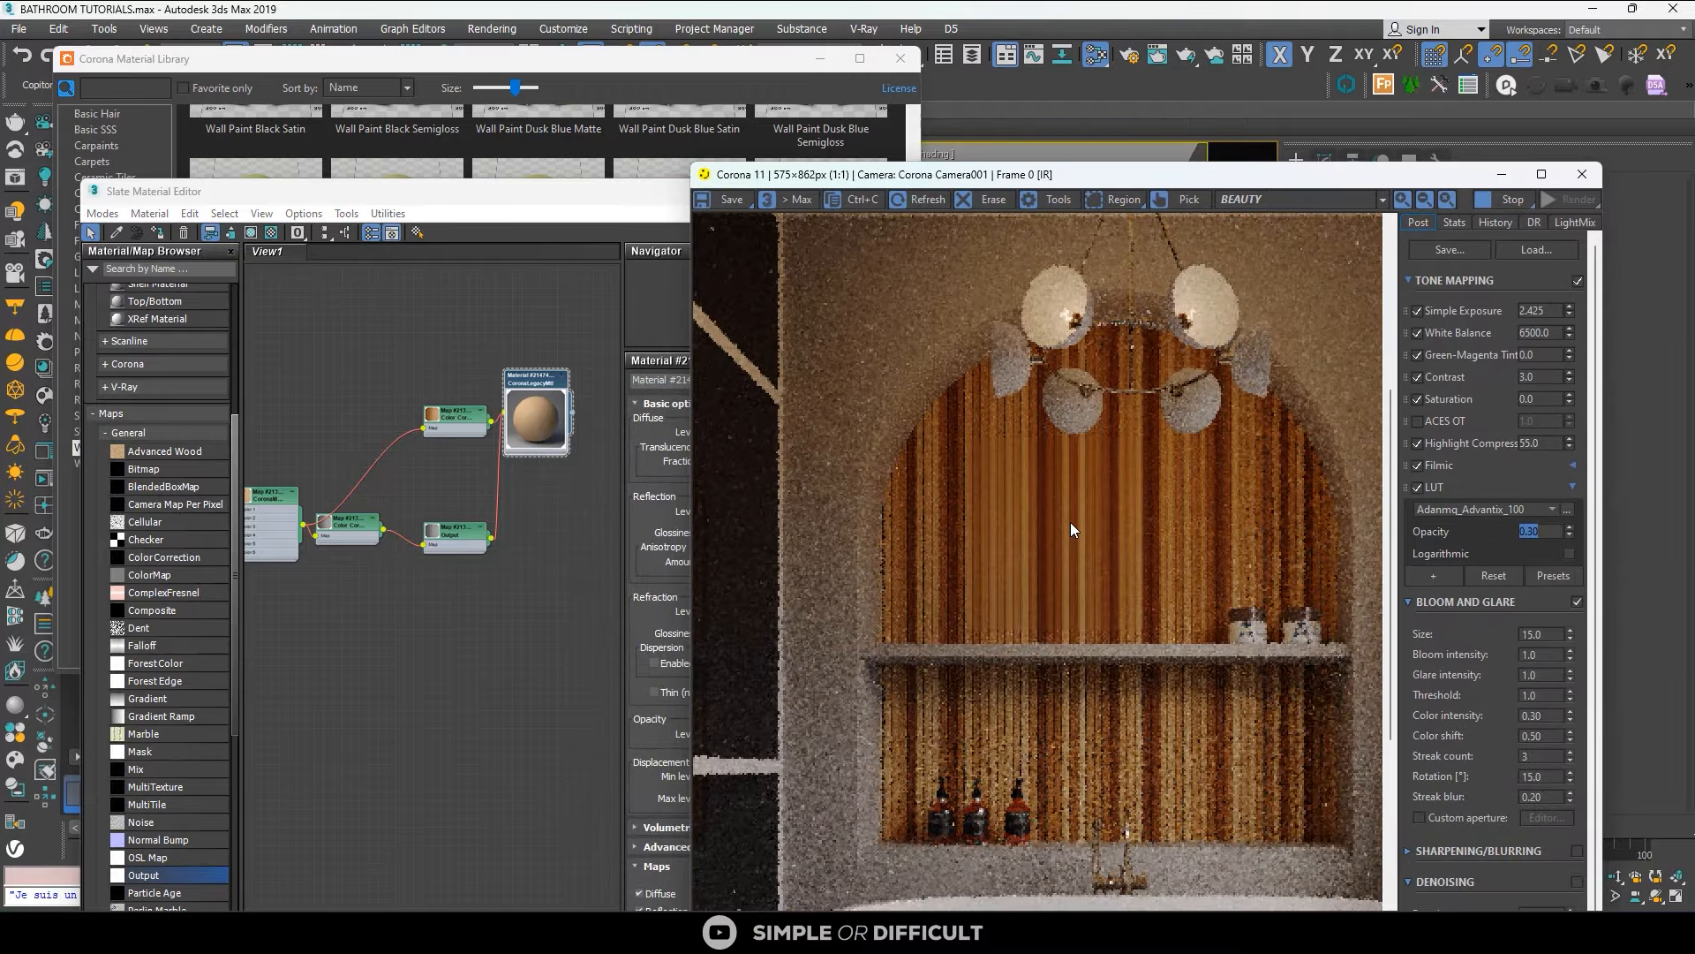
pyautogui.scroll(-1, 1070, 522)
pyautogui.scroll(1, 453, 413)
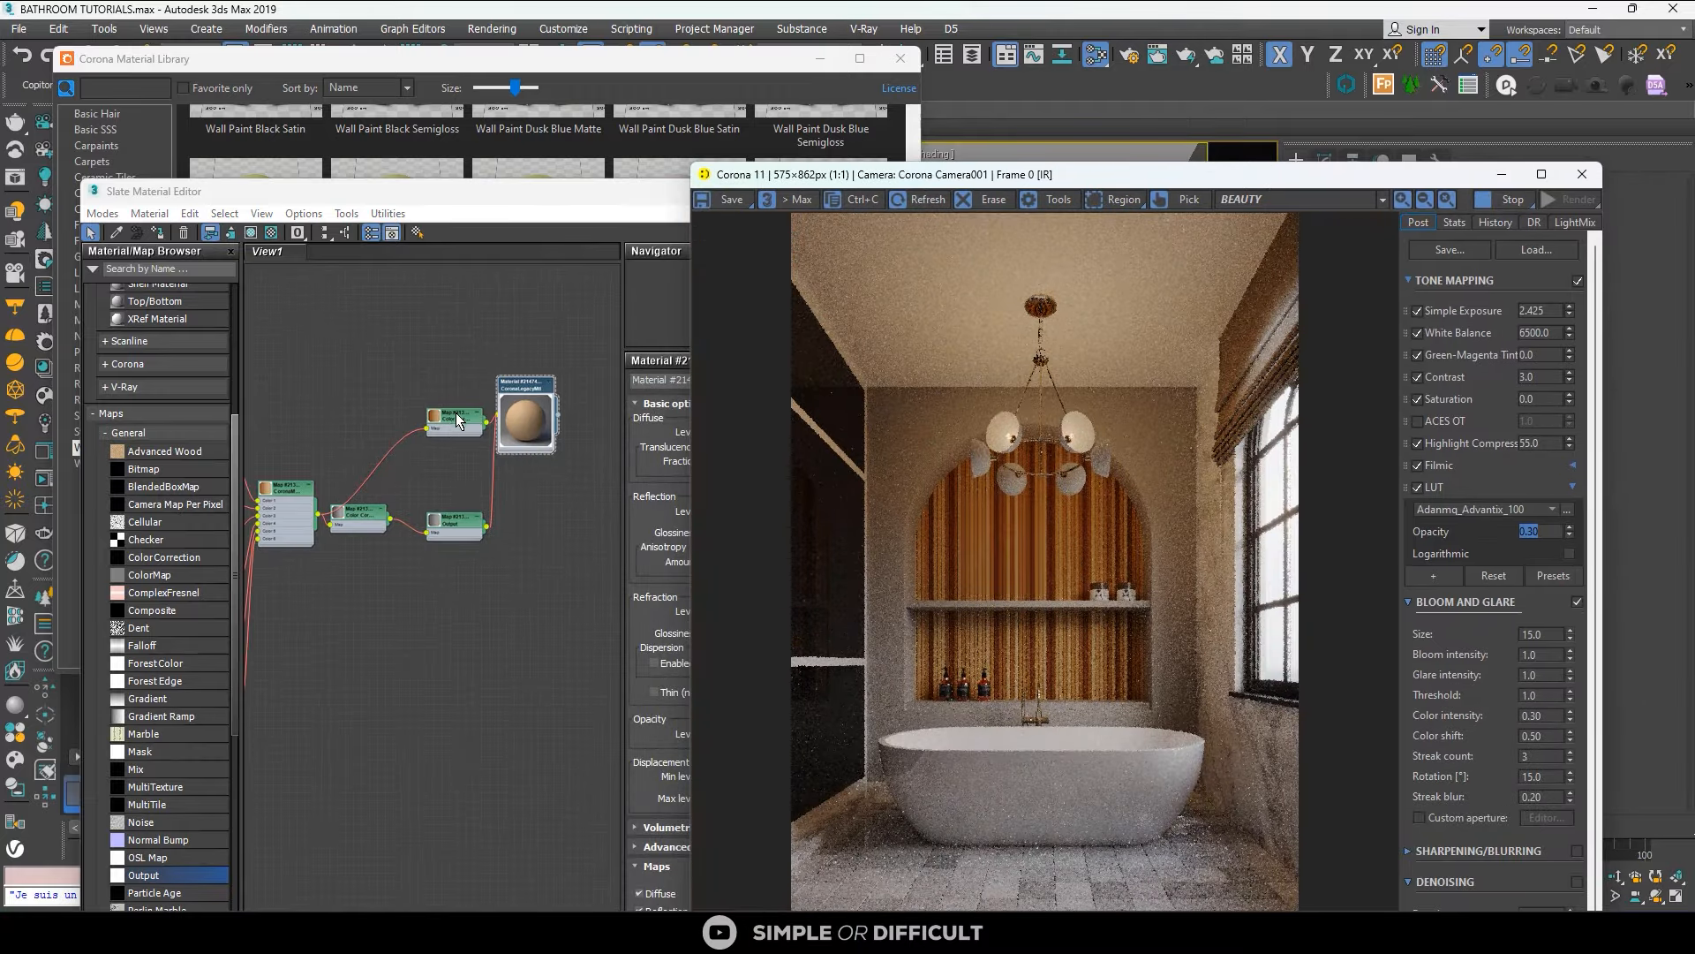
pyautogui.click(453, 413)
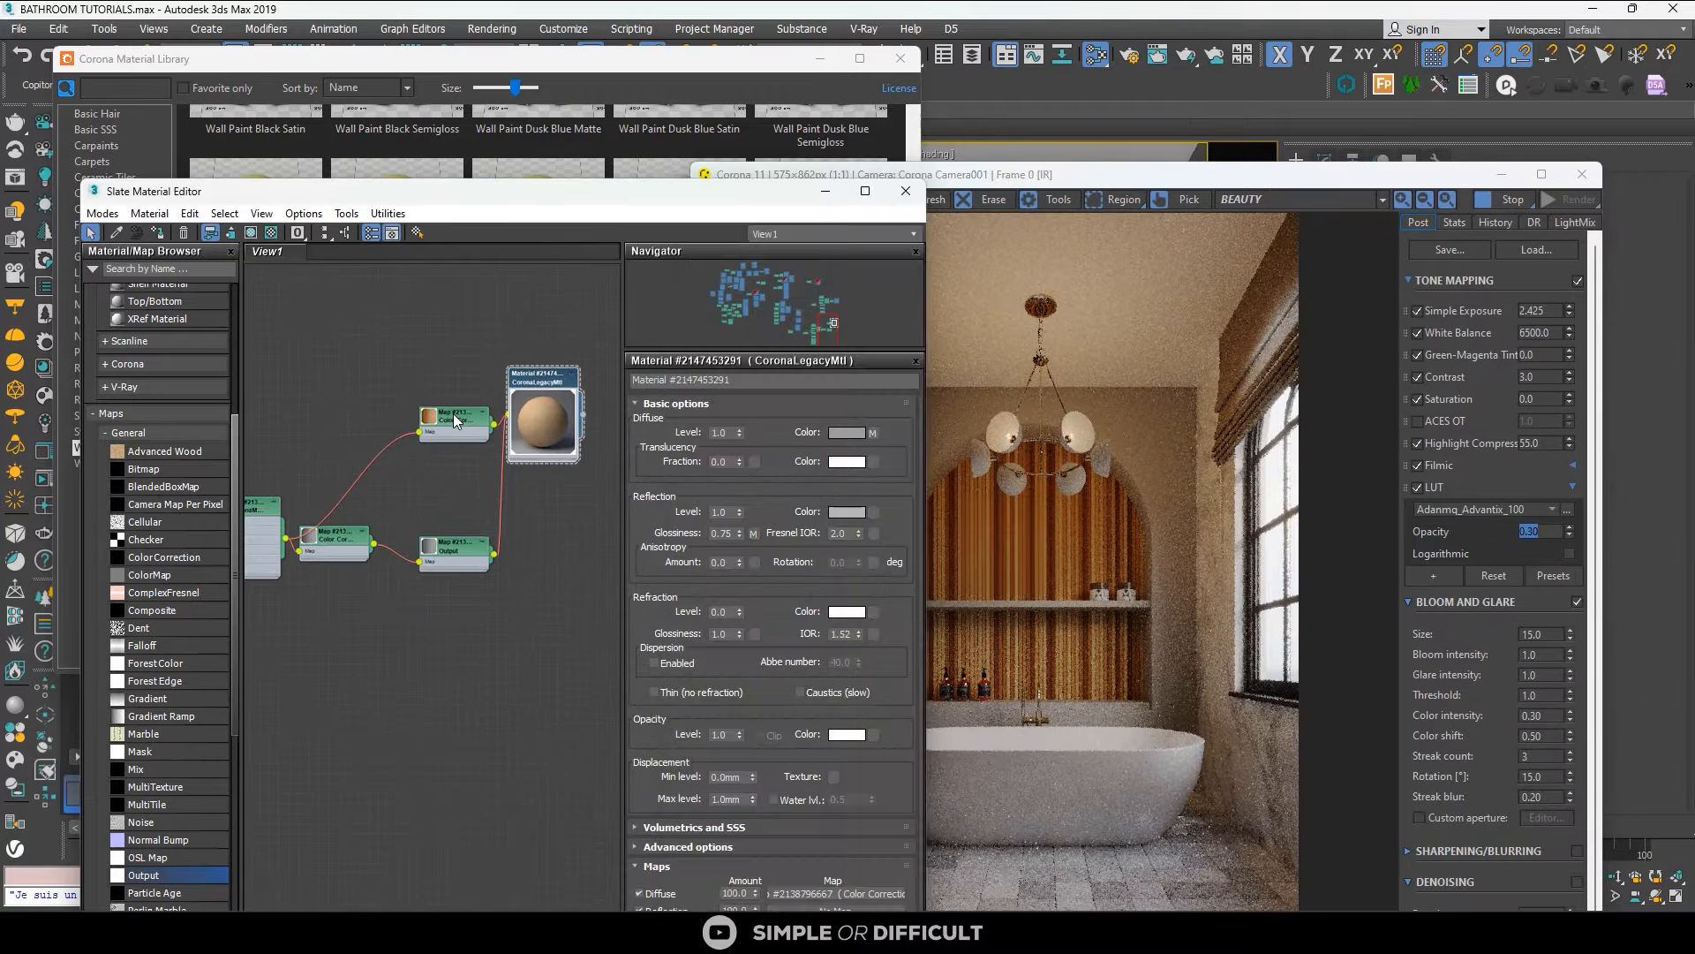
pyautogui.click(731, 649)
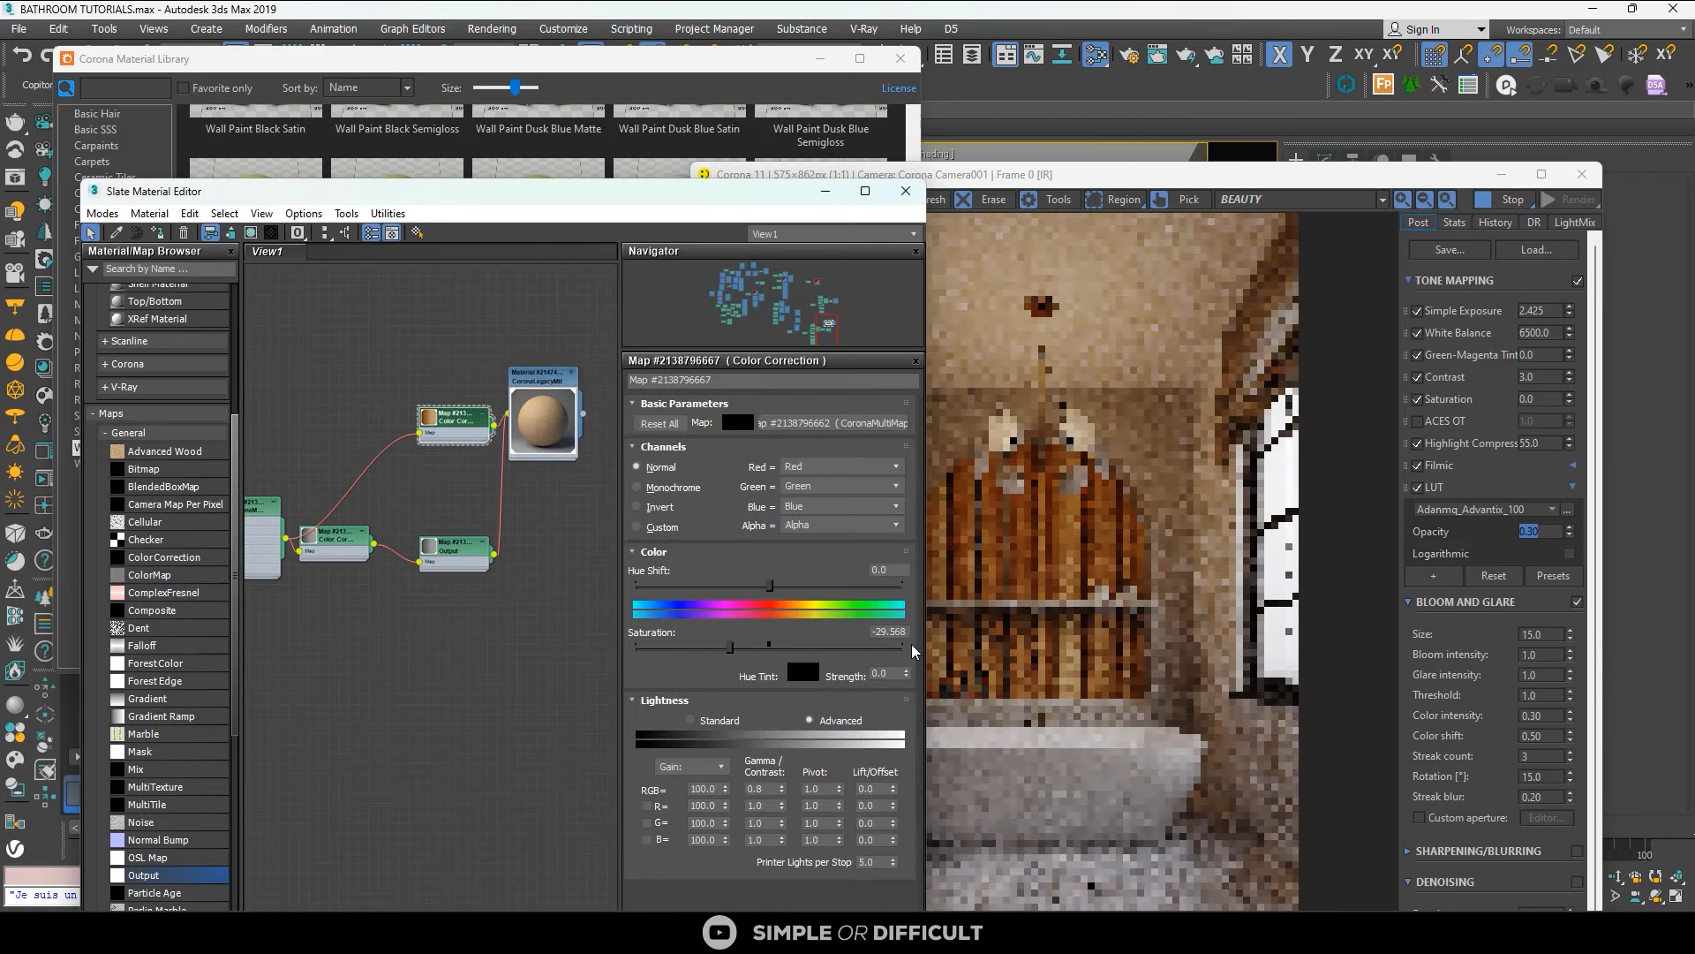
pyautogui.scroll(2, 1033, 628)
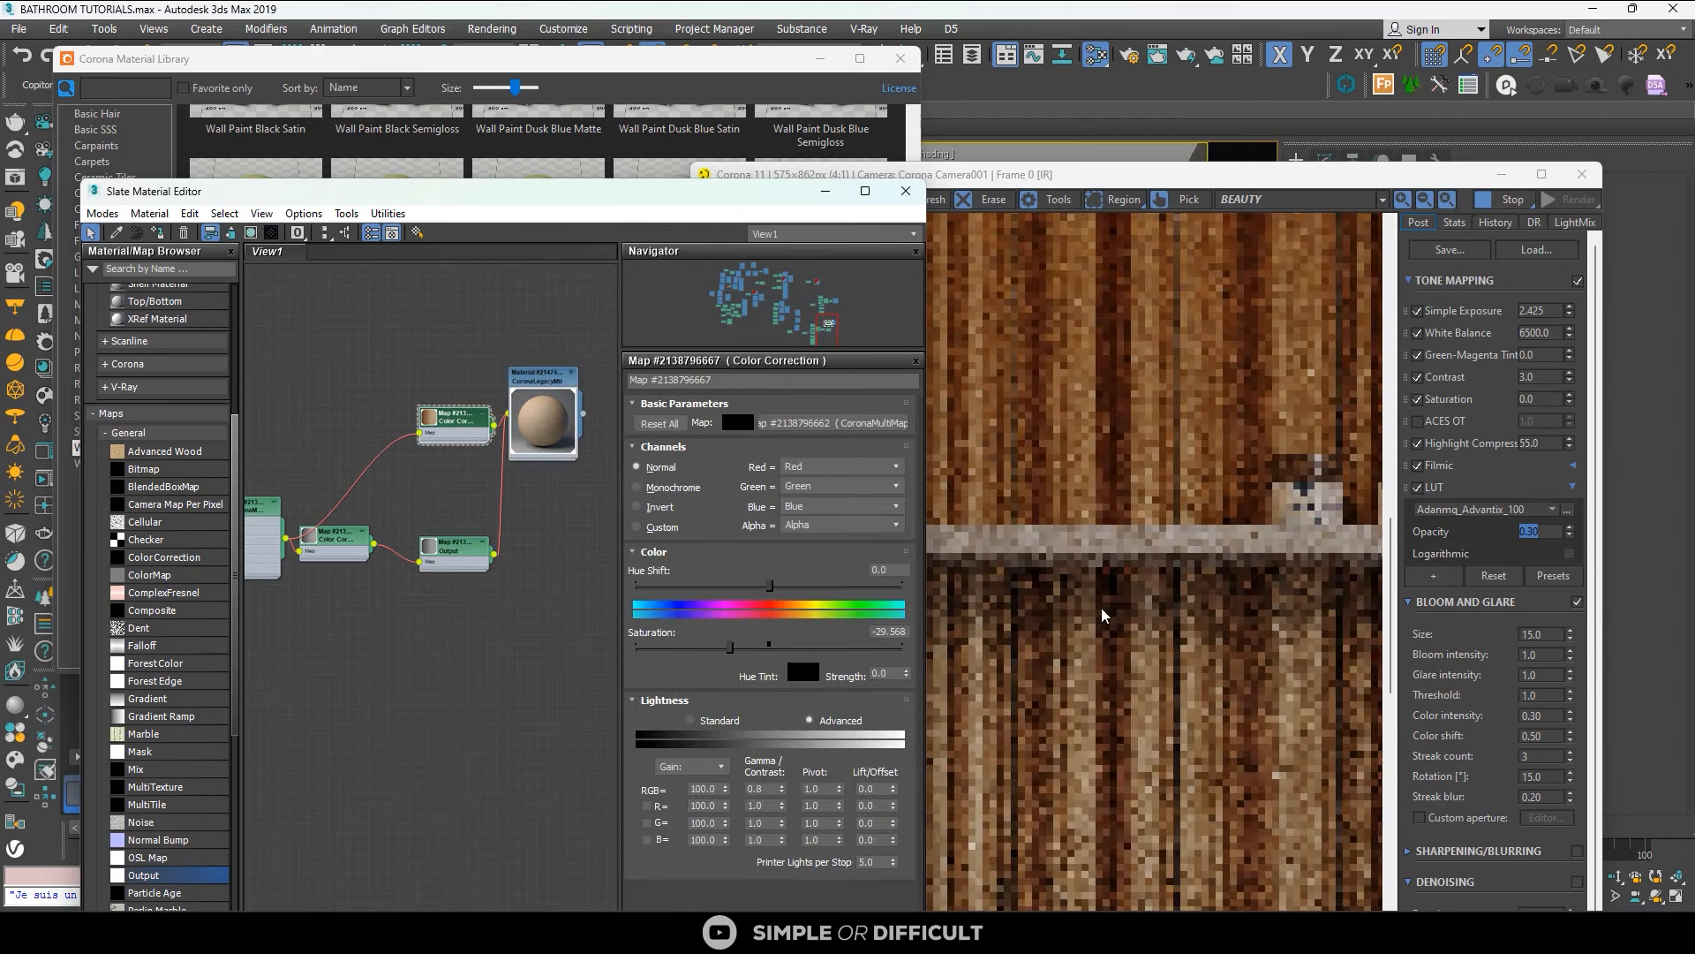
pyautogui.scroll(-1, 1103, 610)
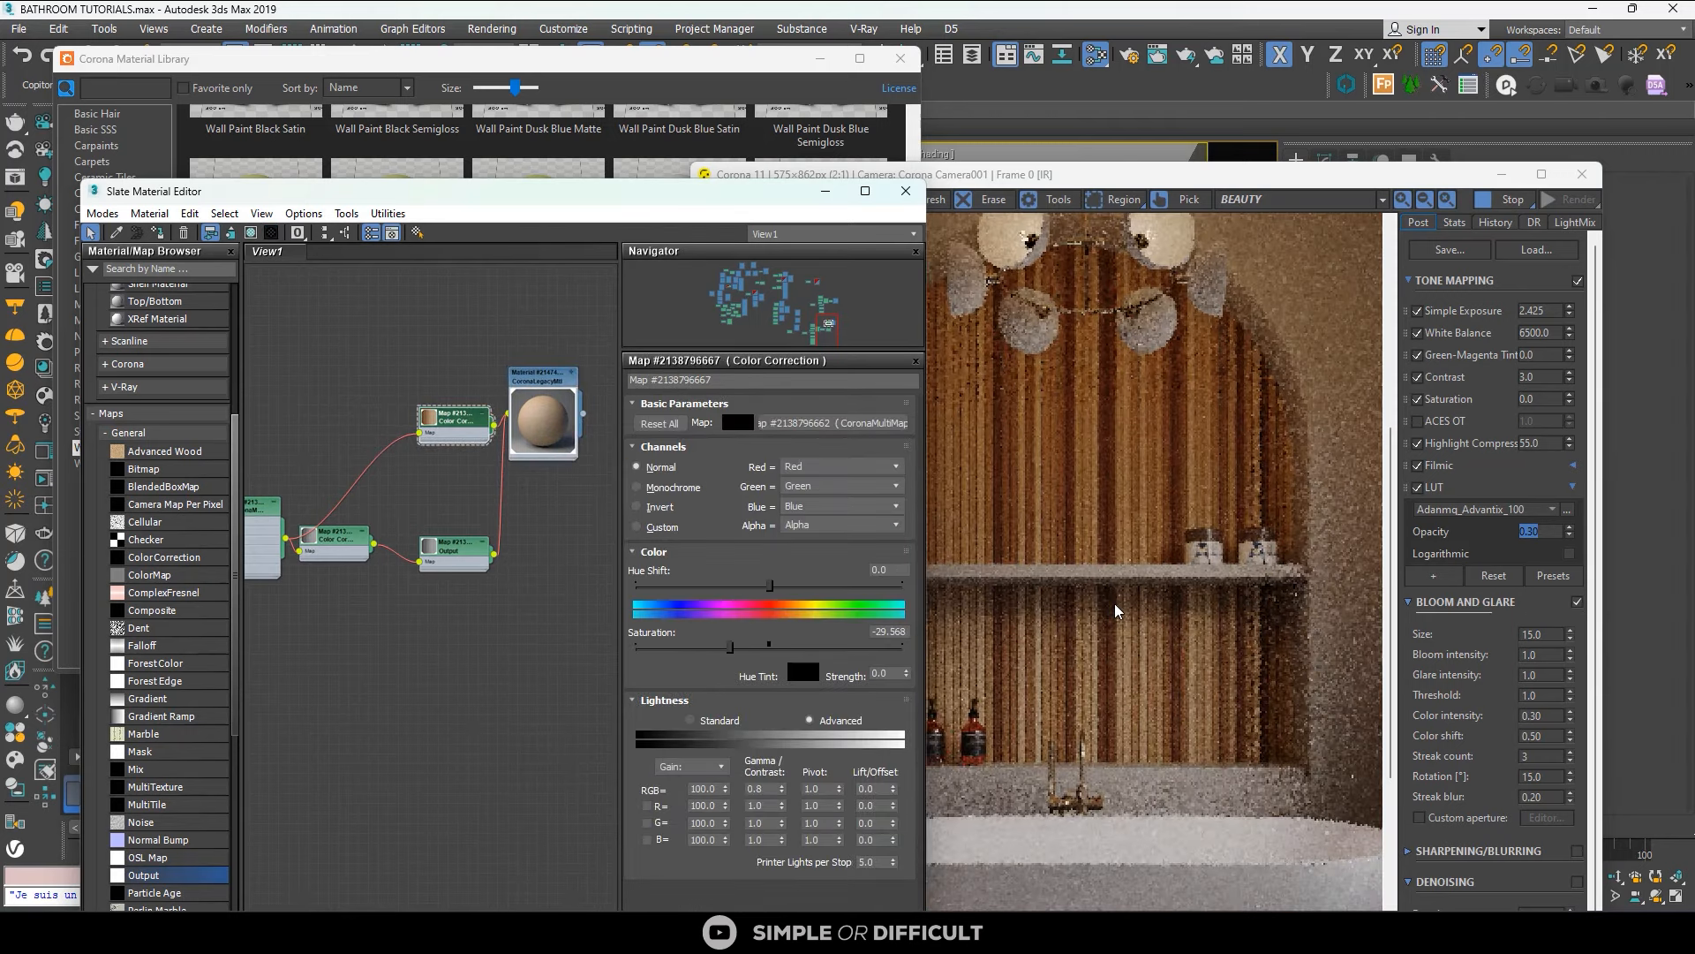
pyautogui.click(717, 647)
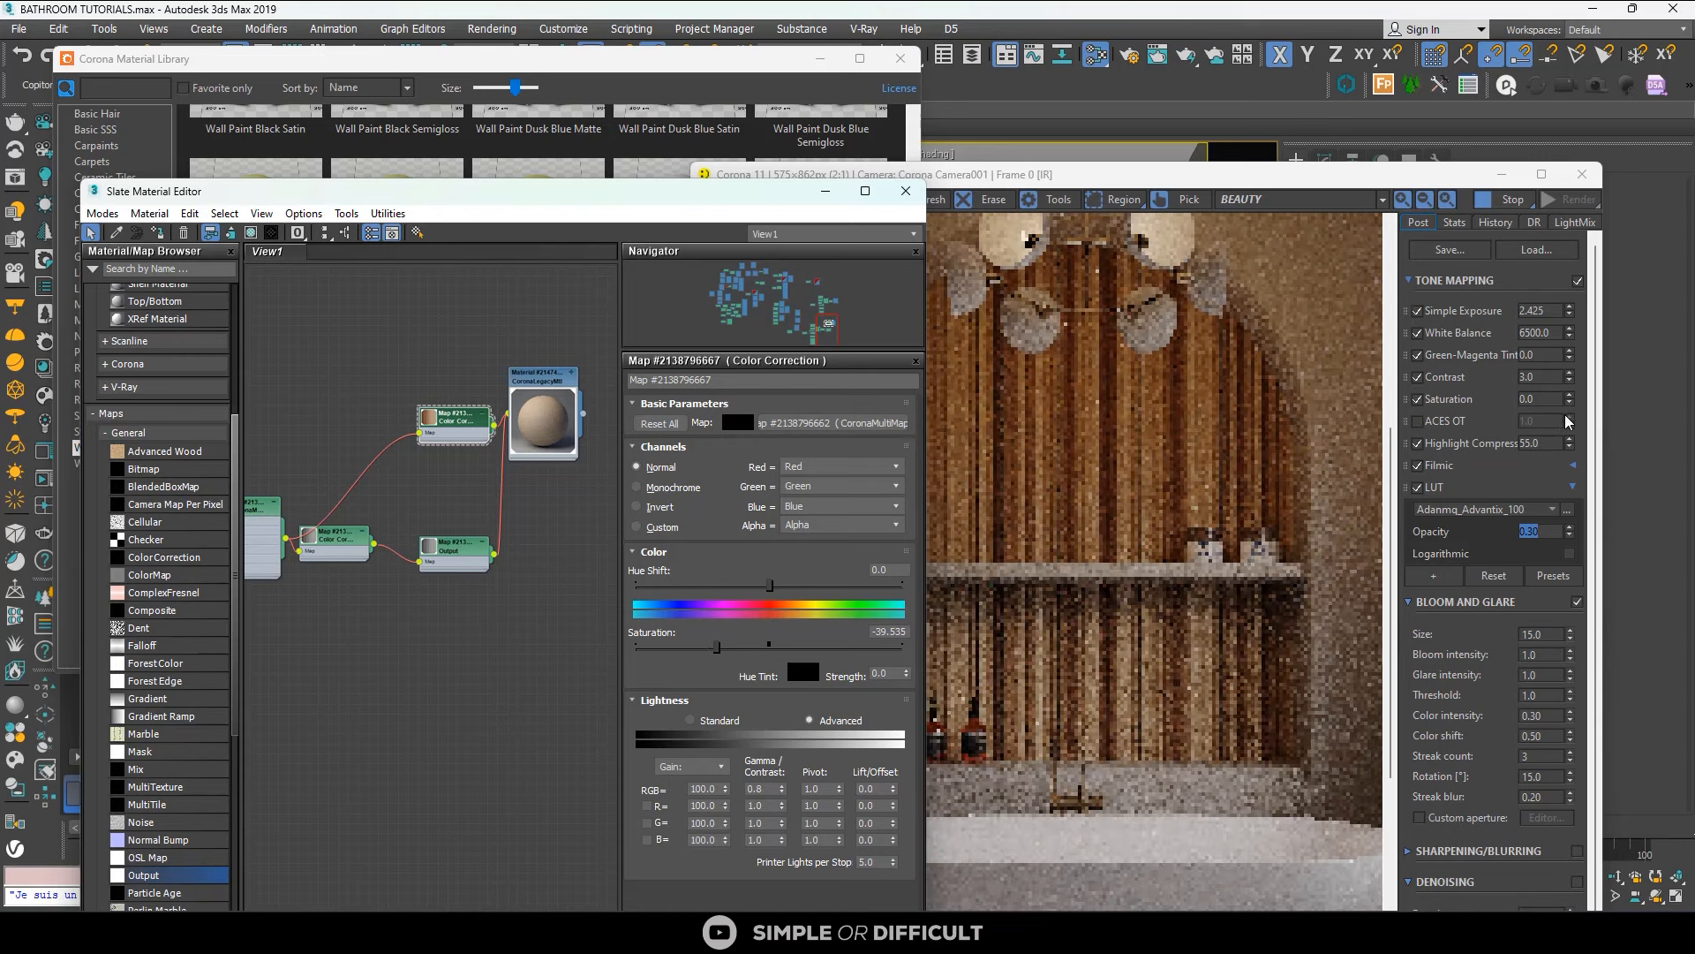
# Lower the render's tone mapping saturation to -0.064.
pyautogui.moveTo(1570, 406); pyautogui.dragTo(1573, 407)
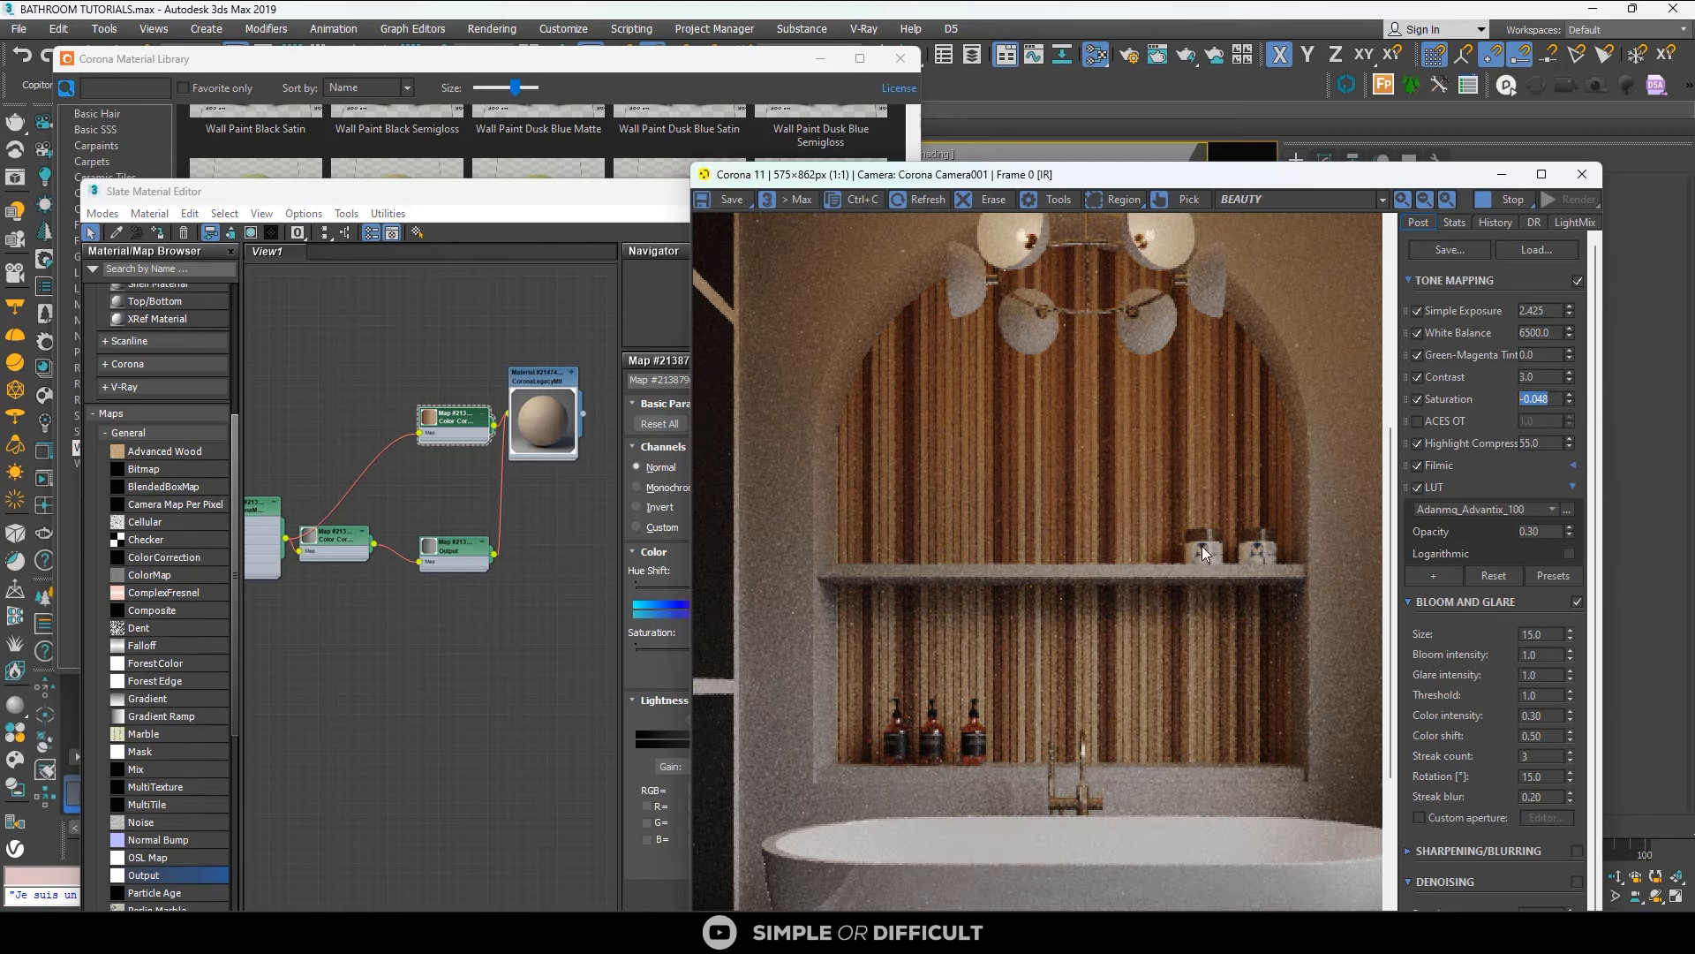
pyautogui.scroll(-2, 1201, 546)
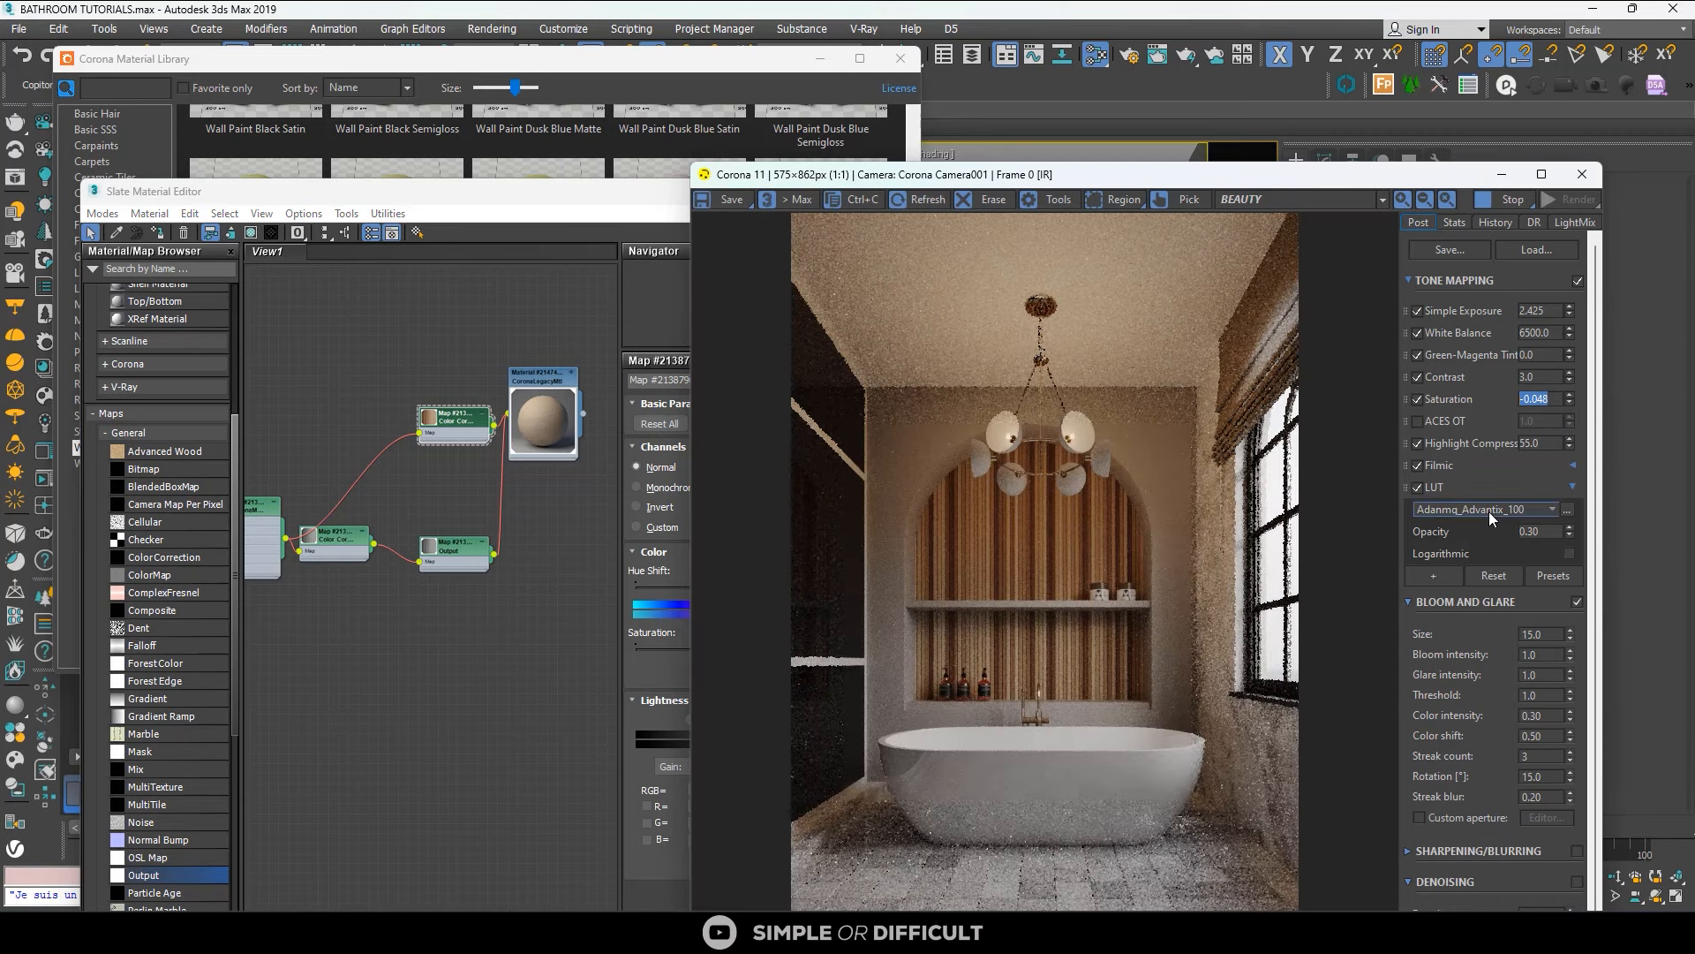
pyautogui.click(1571, 405)
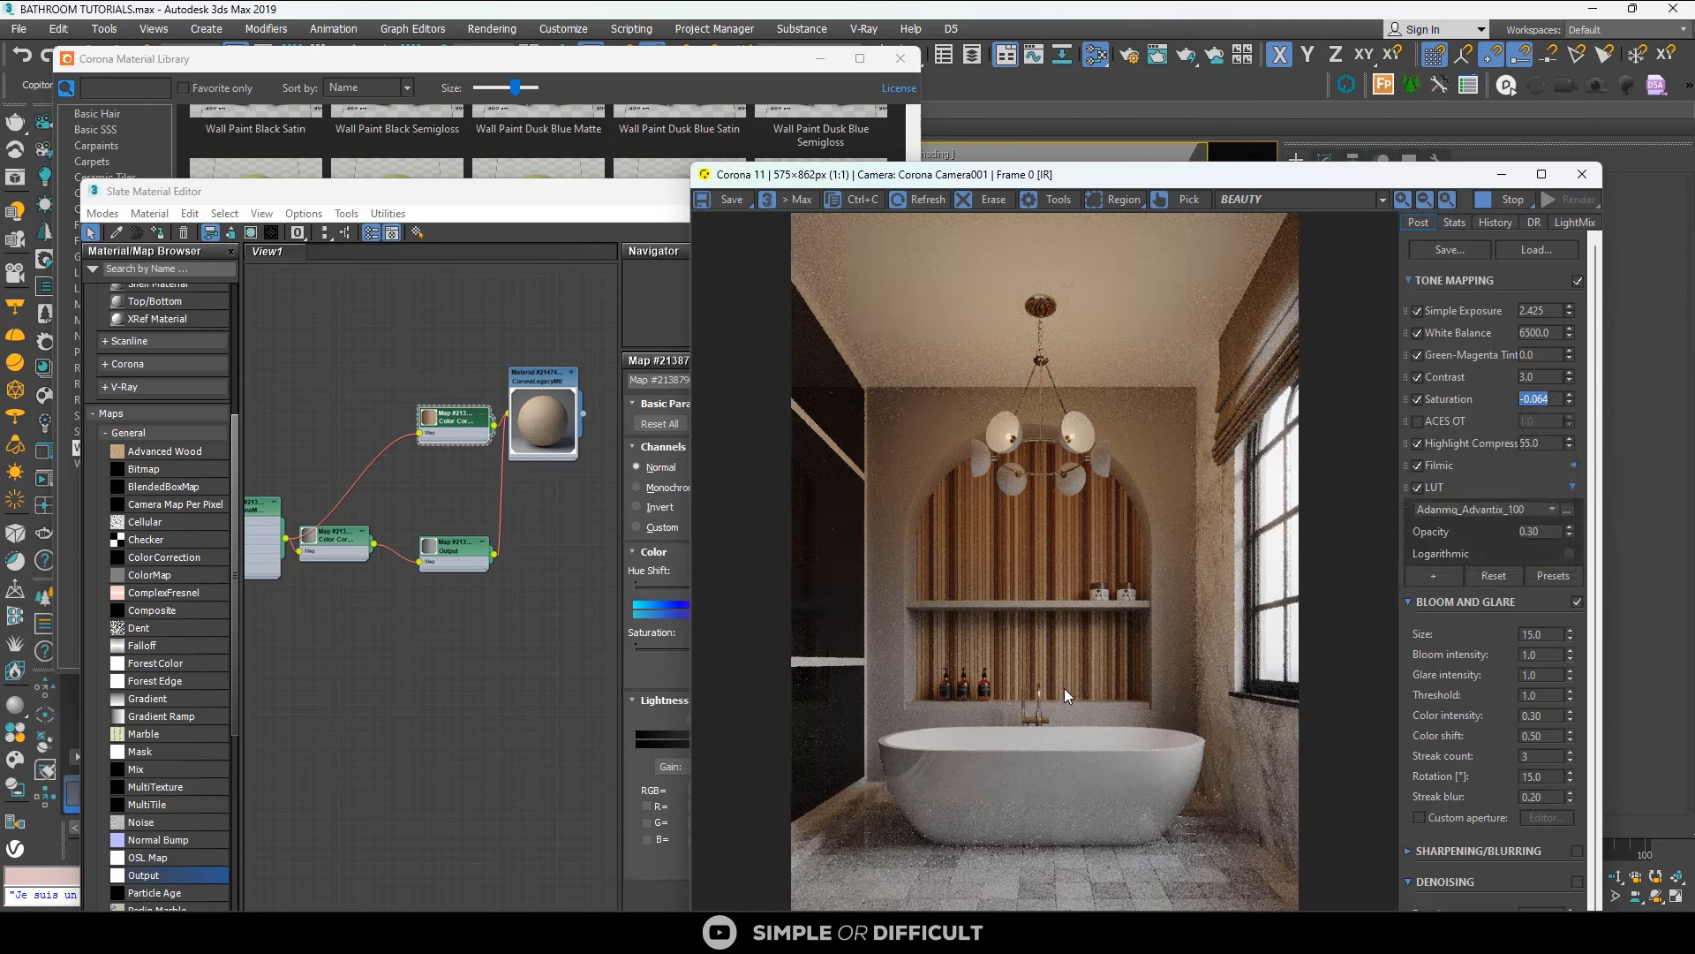
# Inspect the wood panelling up close in the render and open the wood material's parameters and map slots.
pyautogui.scroll(3, 956, 644)
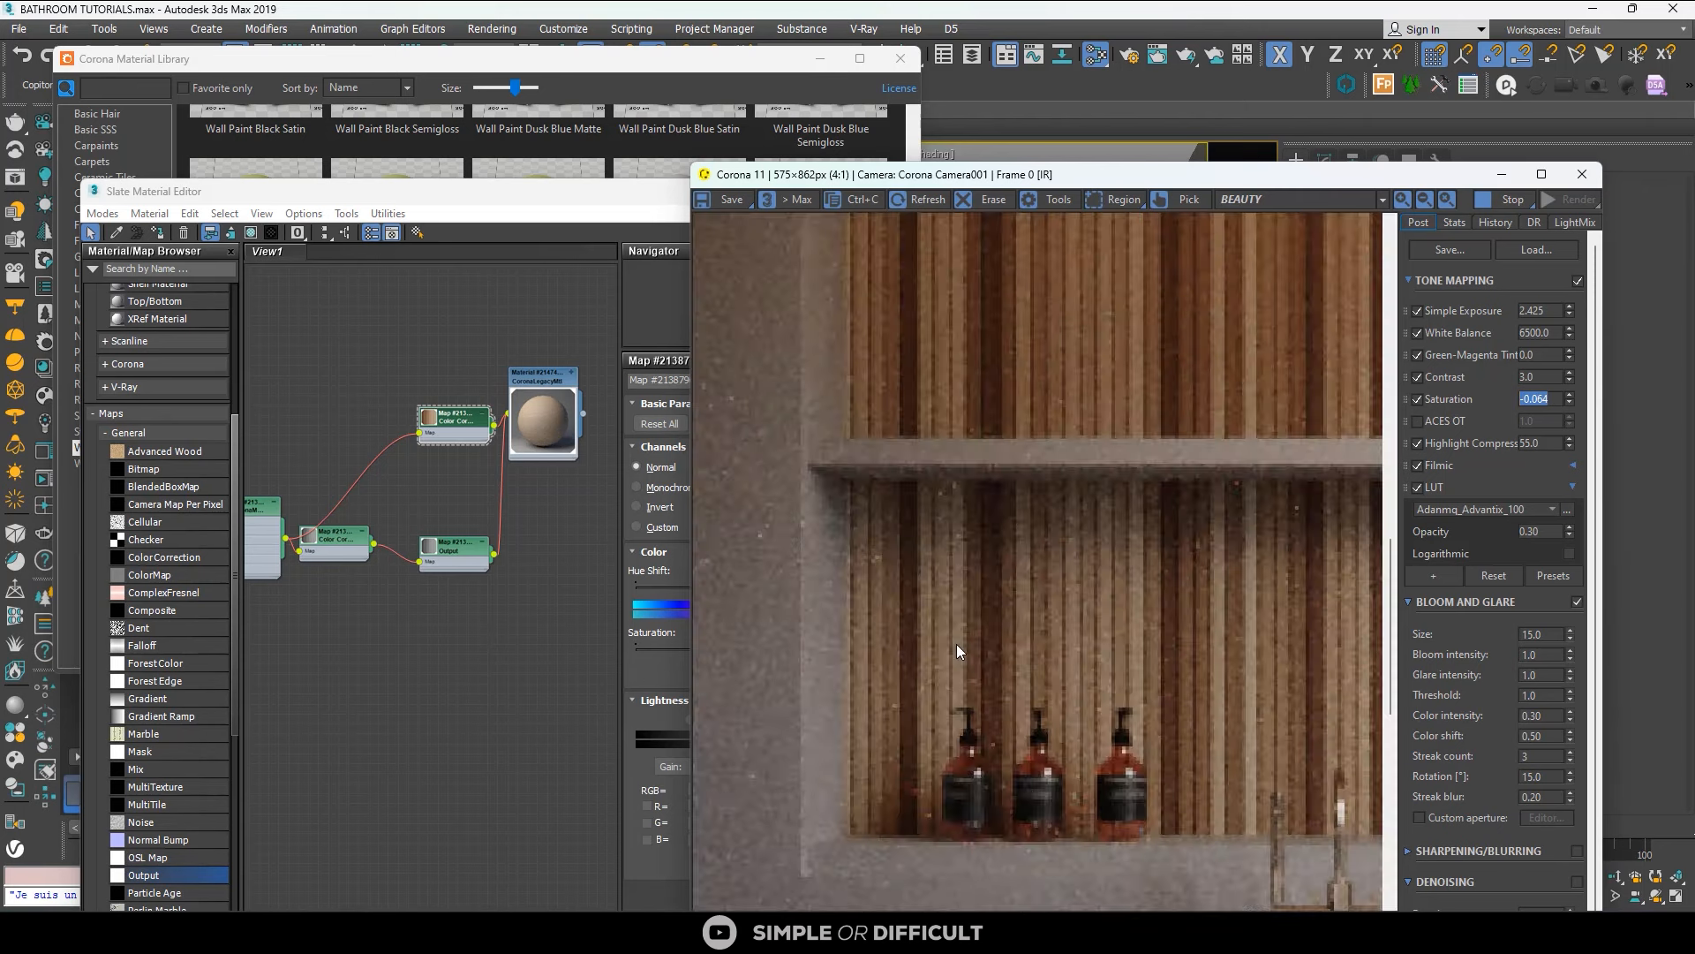
pyautogui.scroll(-2, 956, 644)
pyautogui.scroll(-1, 1028, 579)
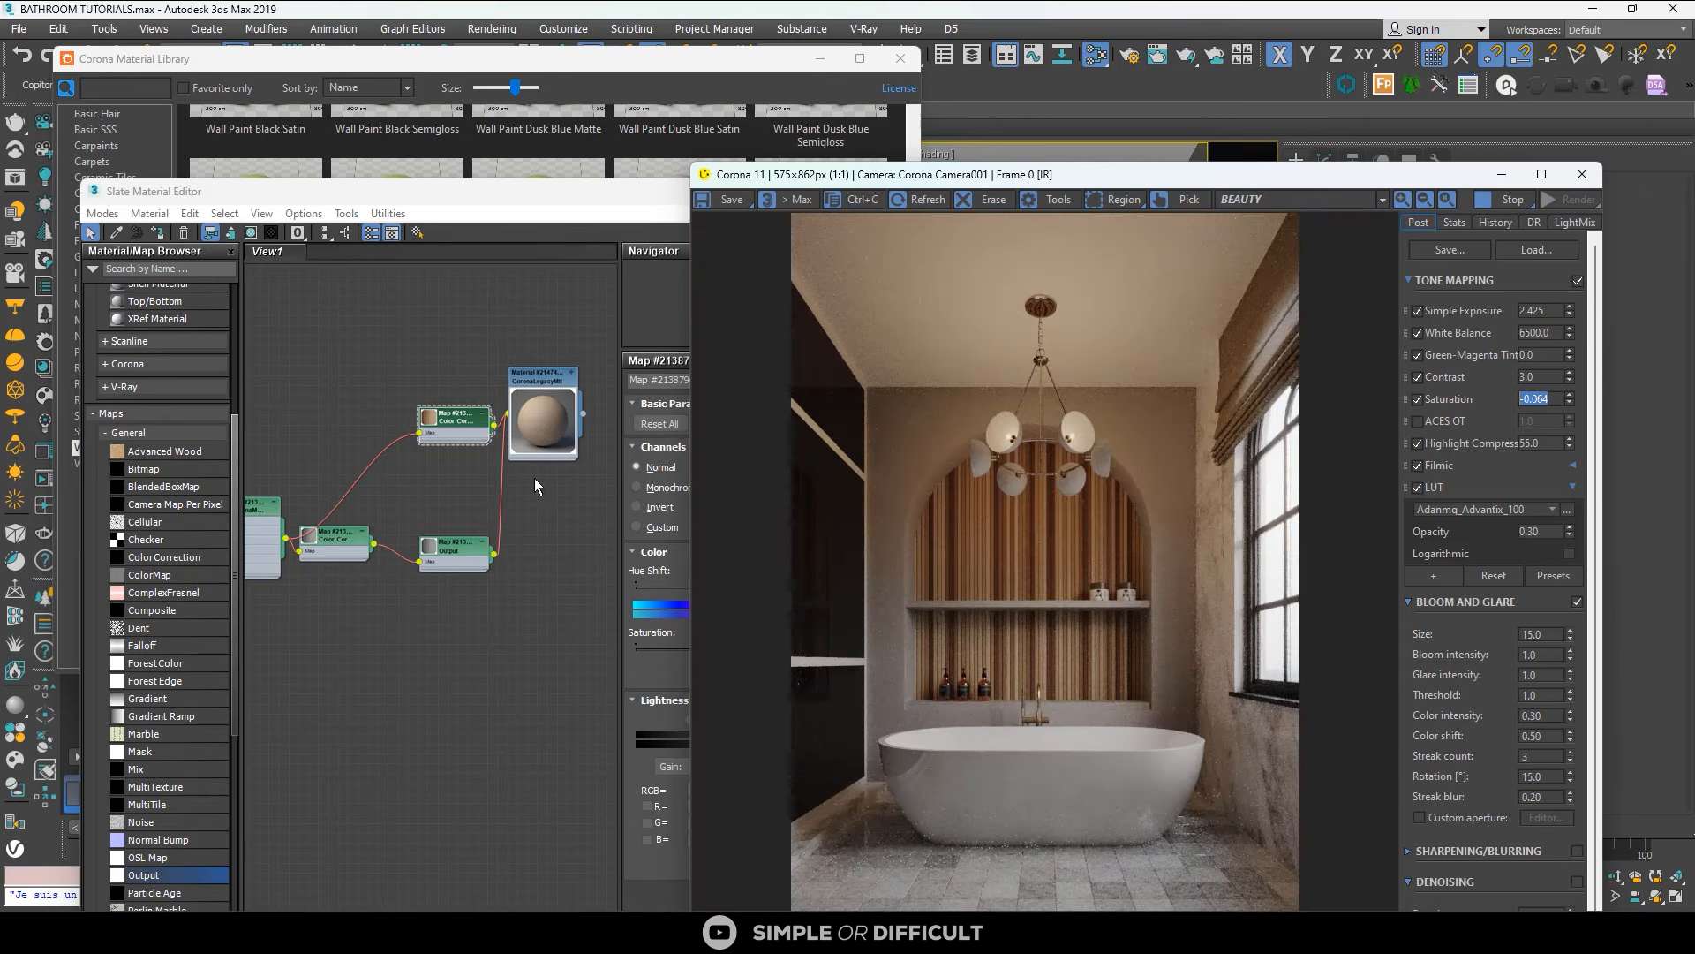
pyautogui.scroll(1, 512, 453)
pyautogui.click(569, 329)
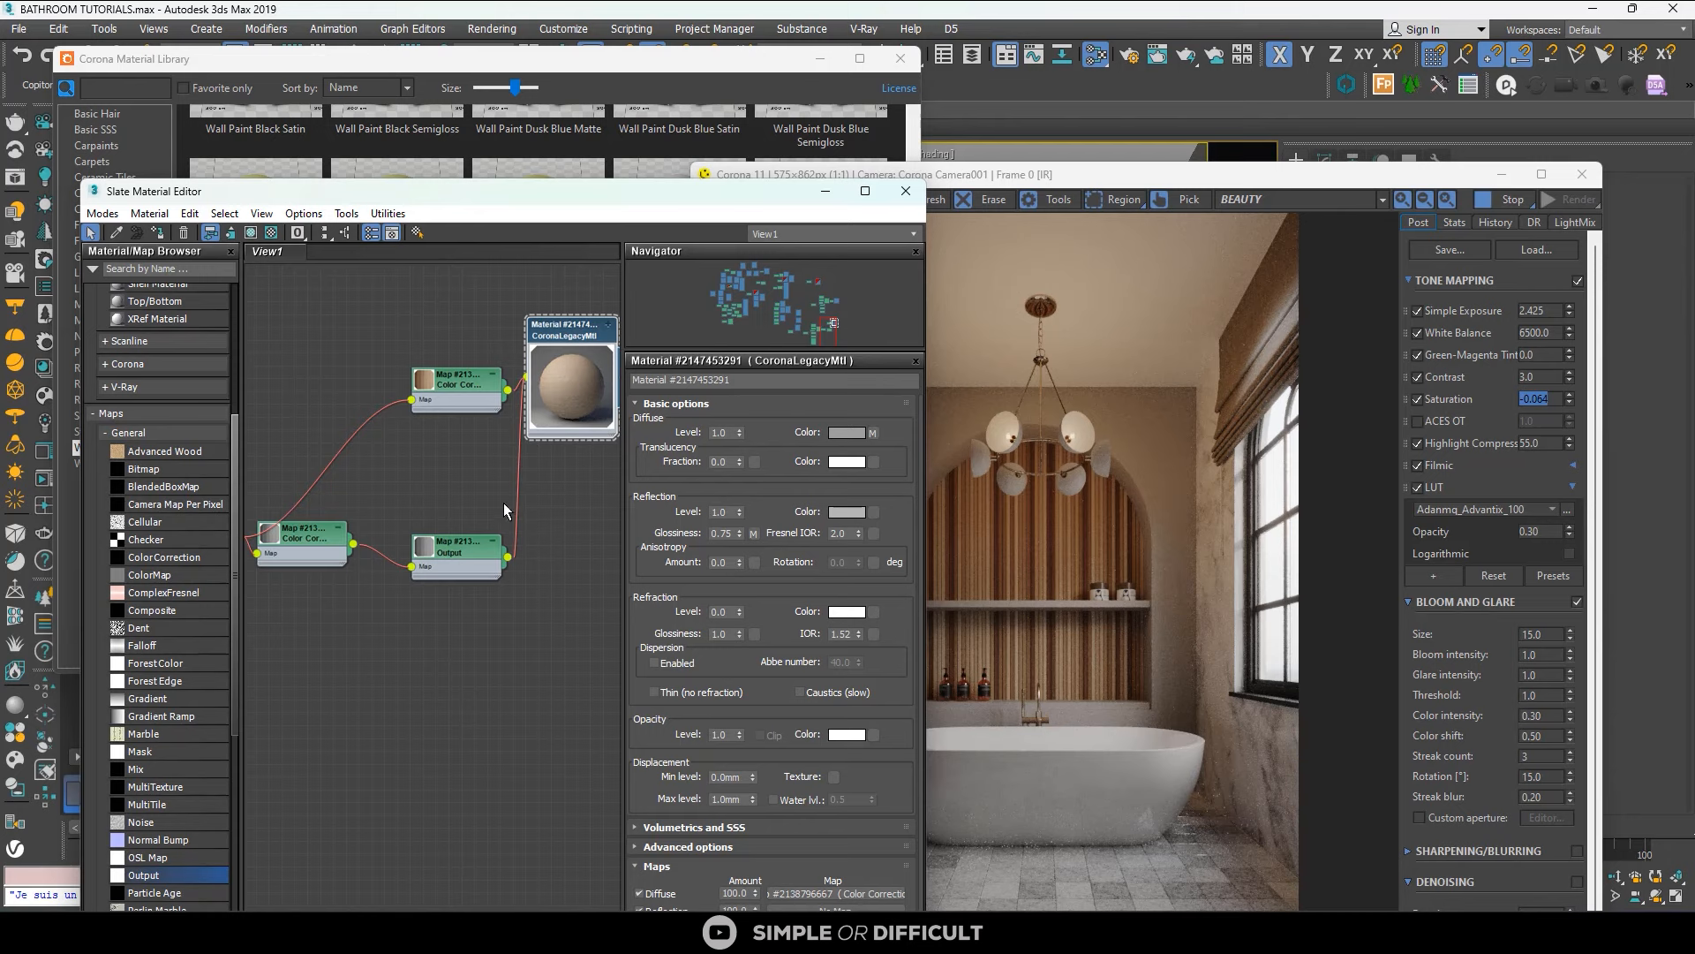
pyautogui.moveTo(578, 433); pyautogui.dragTo(584, 421)
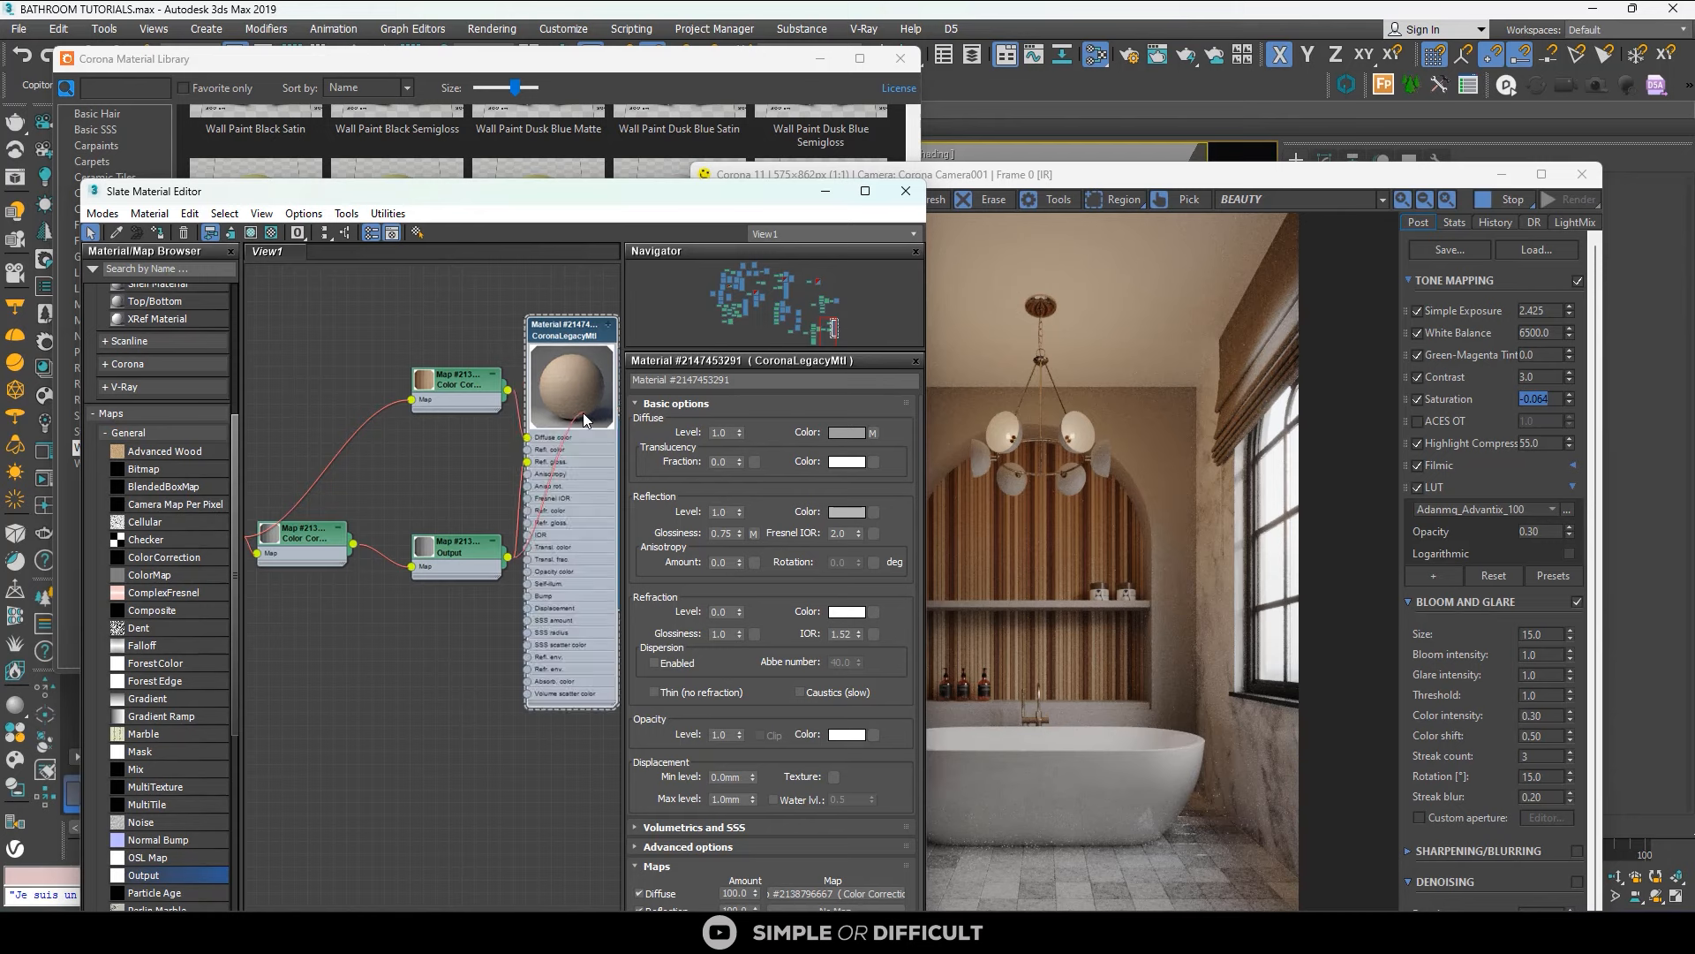
pyautogui.moveTo(529, 599); pyautogui.dragTo(529, 598)
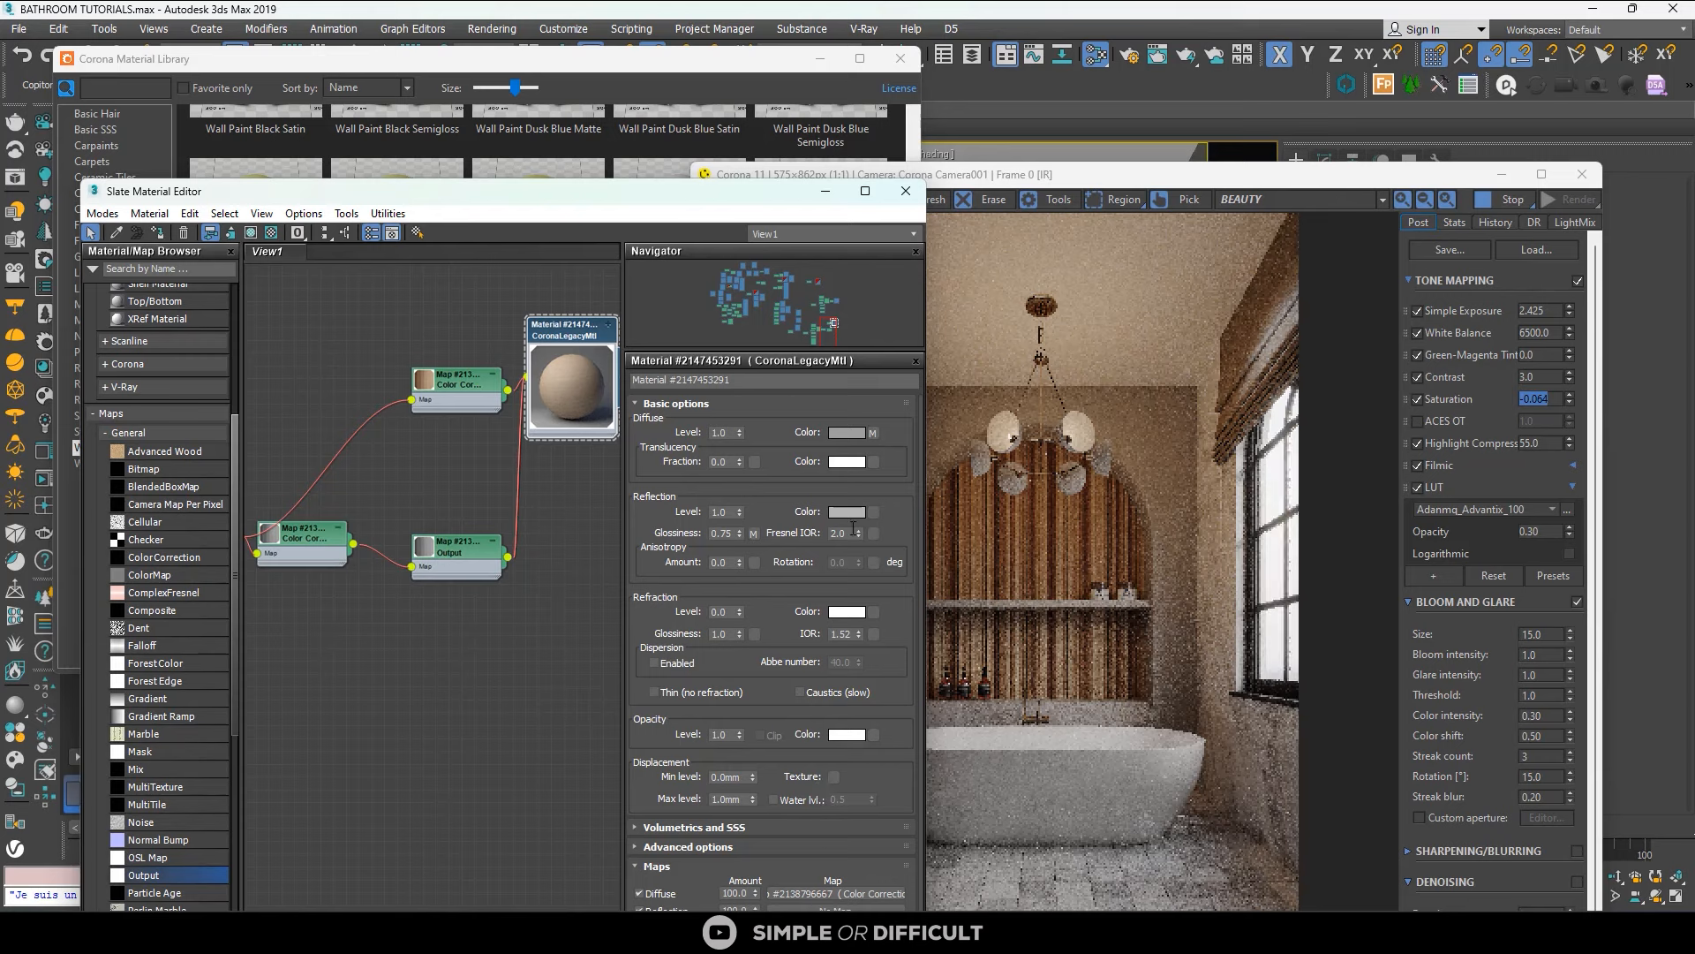
# Set the RGB gamma/contrast of the first Color Correction map feeding the wood's CoronaMultiMap to 0.7.
pyautogui.scroll(-5, 378, 511)
pyautogui.scroll(5, 378, 511)
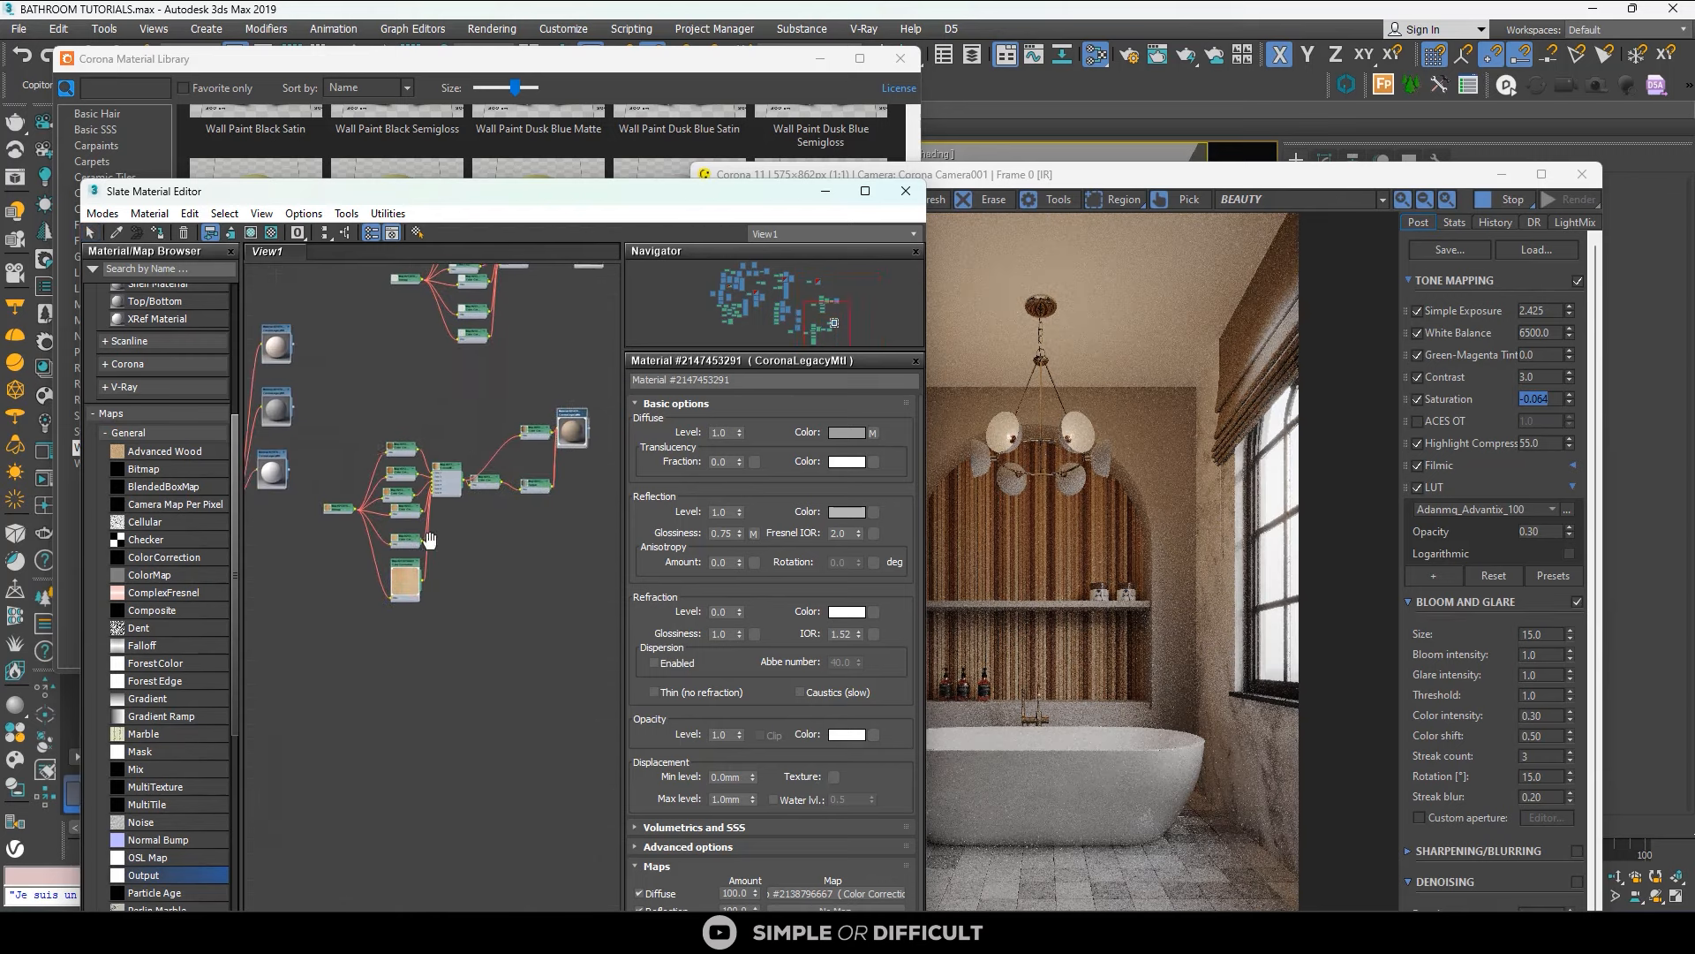
pyautogui.doubleClick(477, 446)
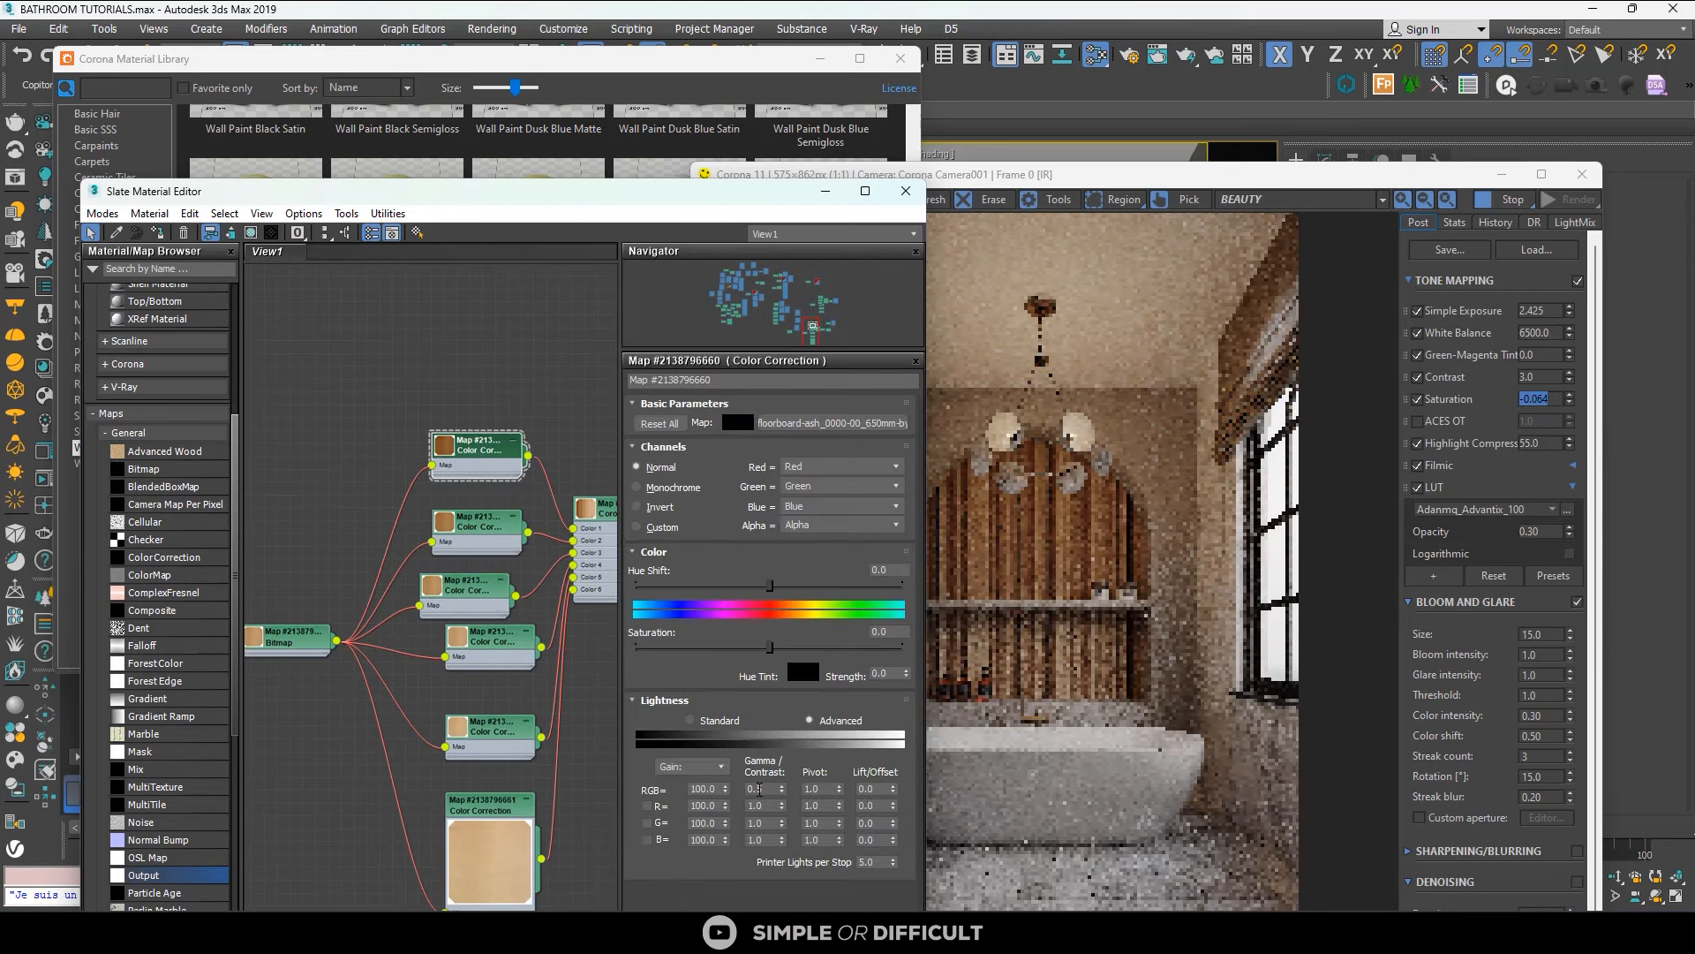
pyautogui.click(774, 788)
pyautogui.write('0.7')
pyautogui.press('Return')
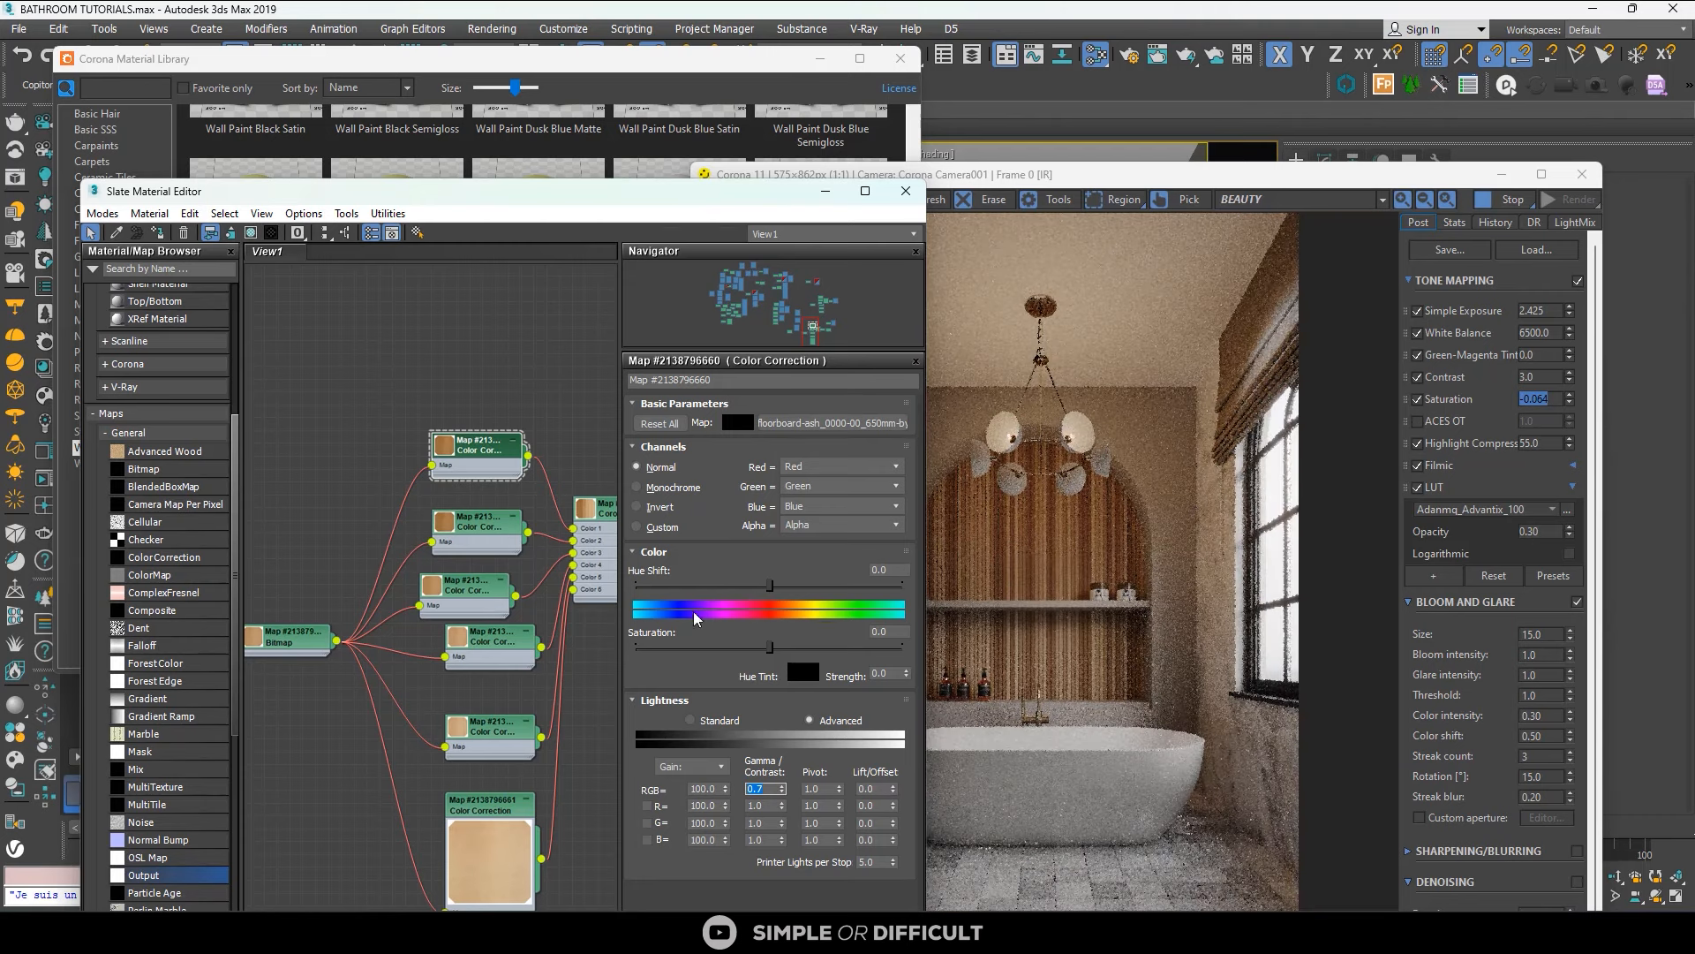
# Set the RGB gamma/contrast of the second Color Correction map feeding the CoronaMultiMap to 1.0.
pyautogui.click(470, 537)
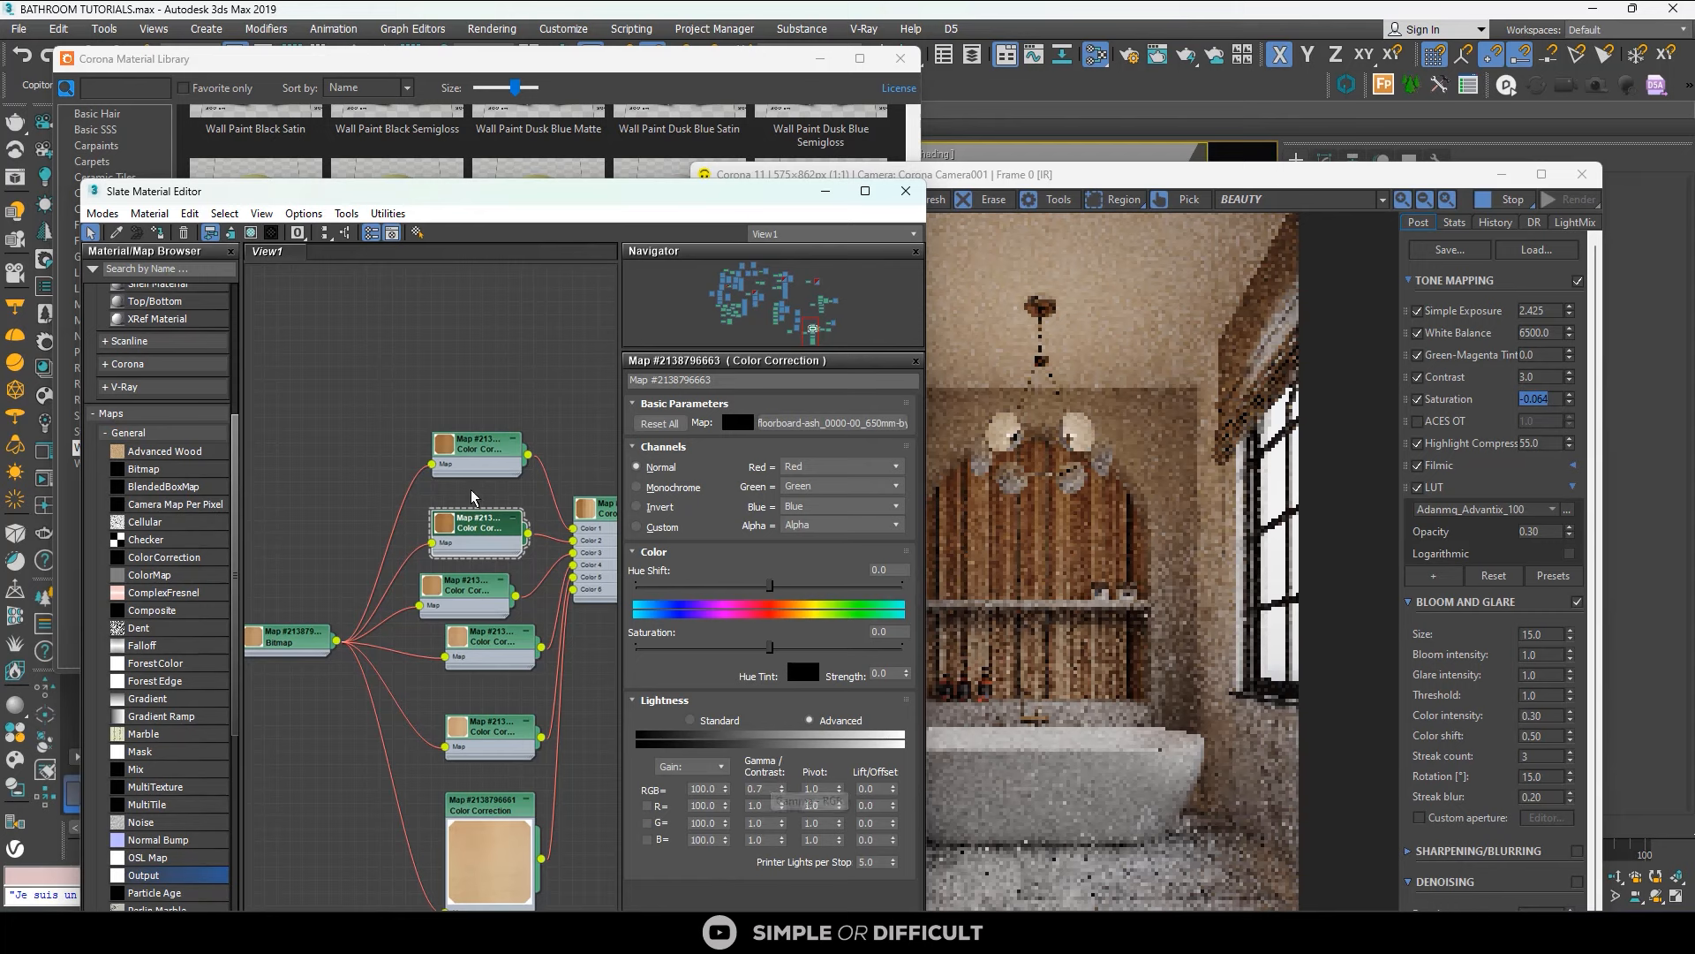
pyautogui.click(468, 458)
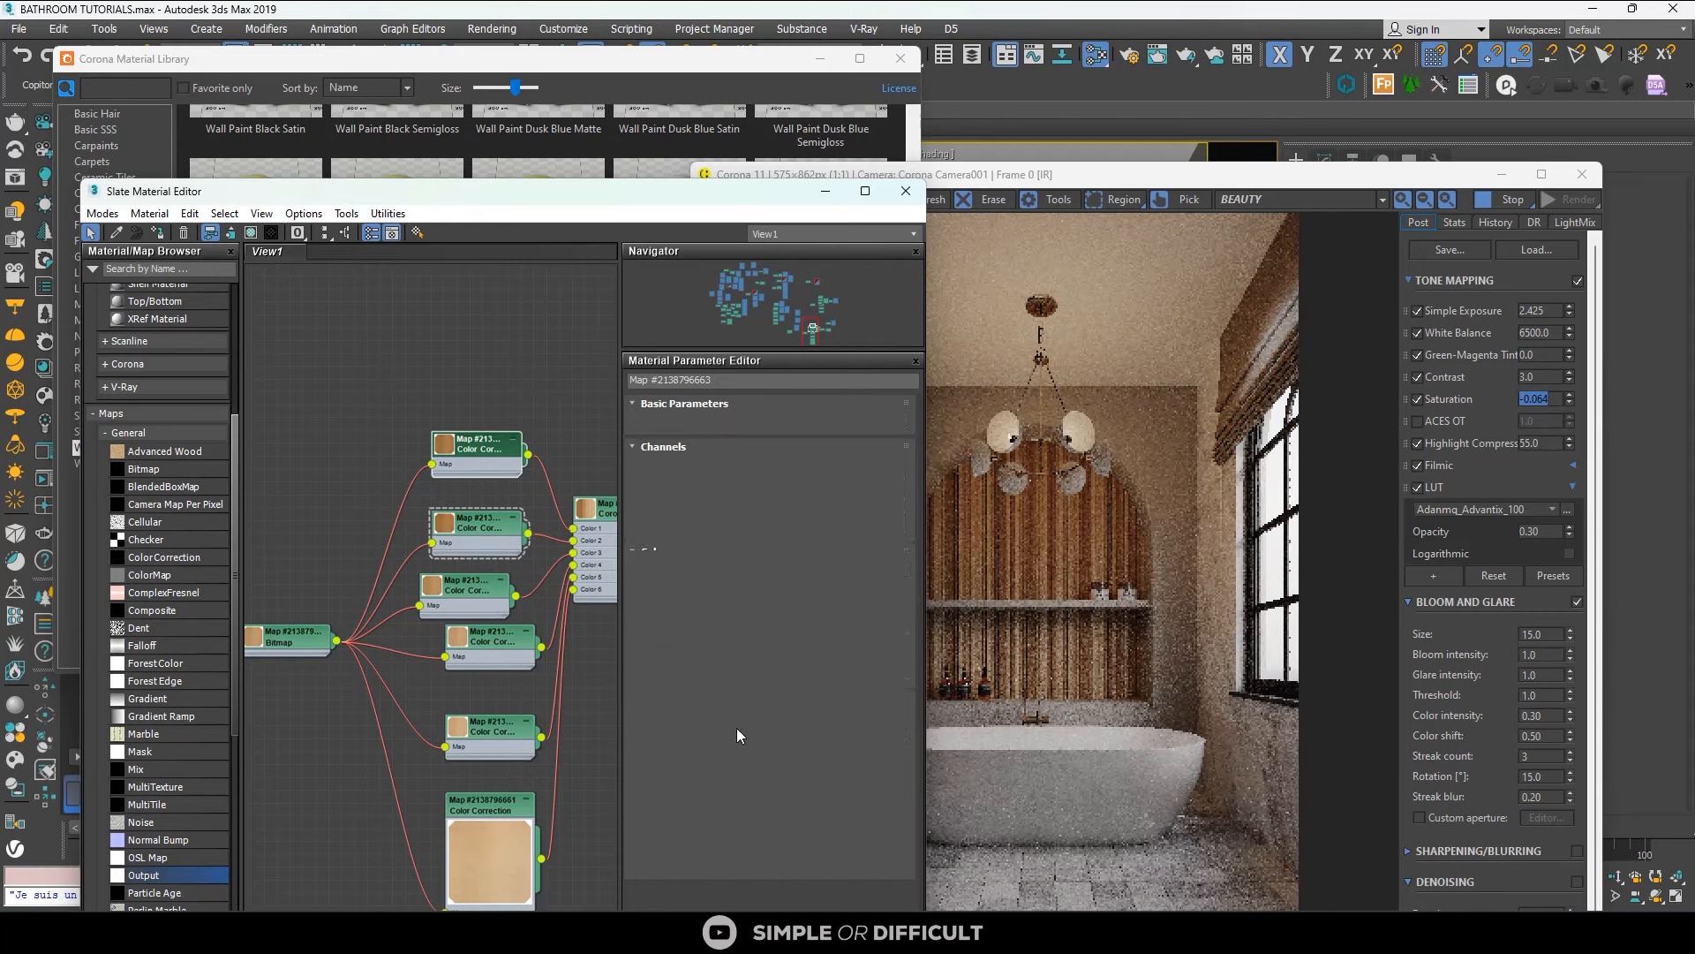
pyautogui.click(468, 534)
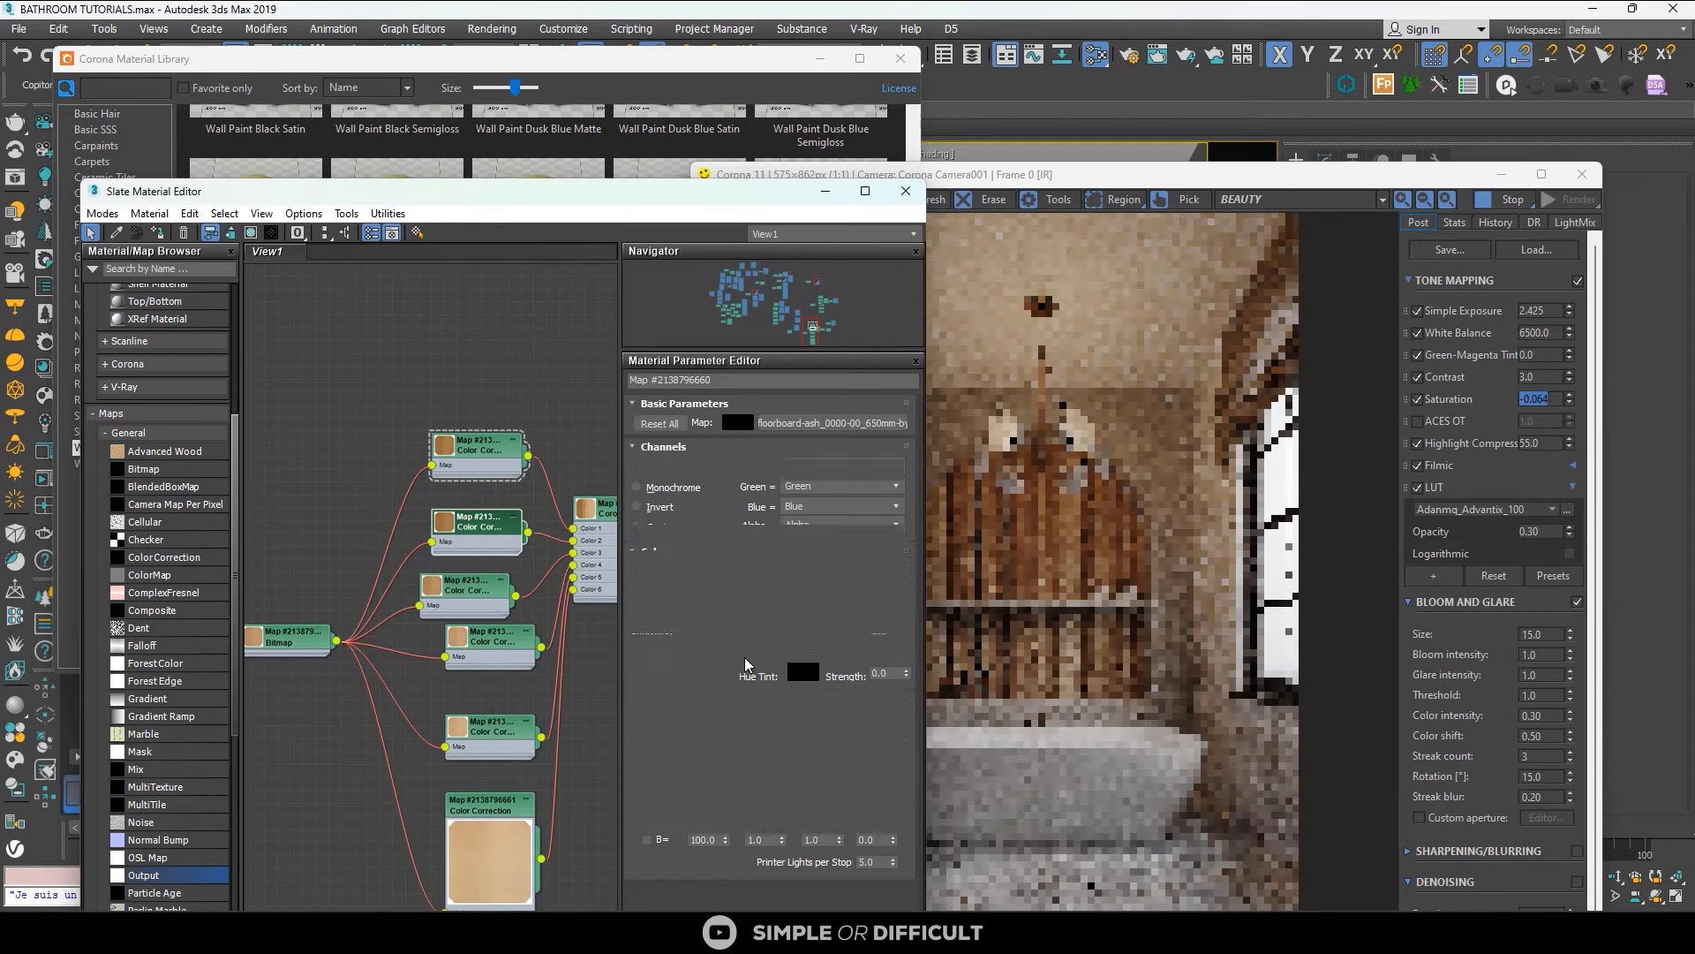
pyautogui.click(766, 788)
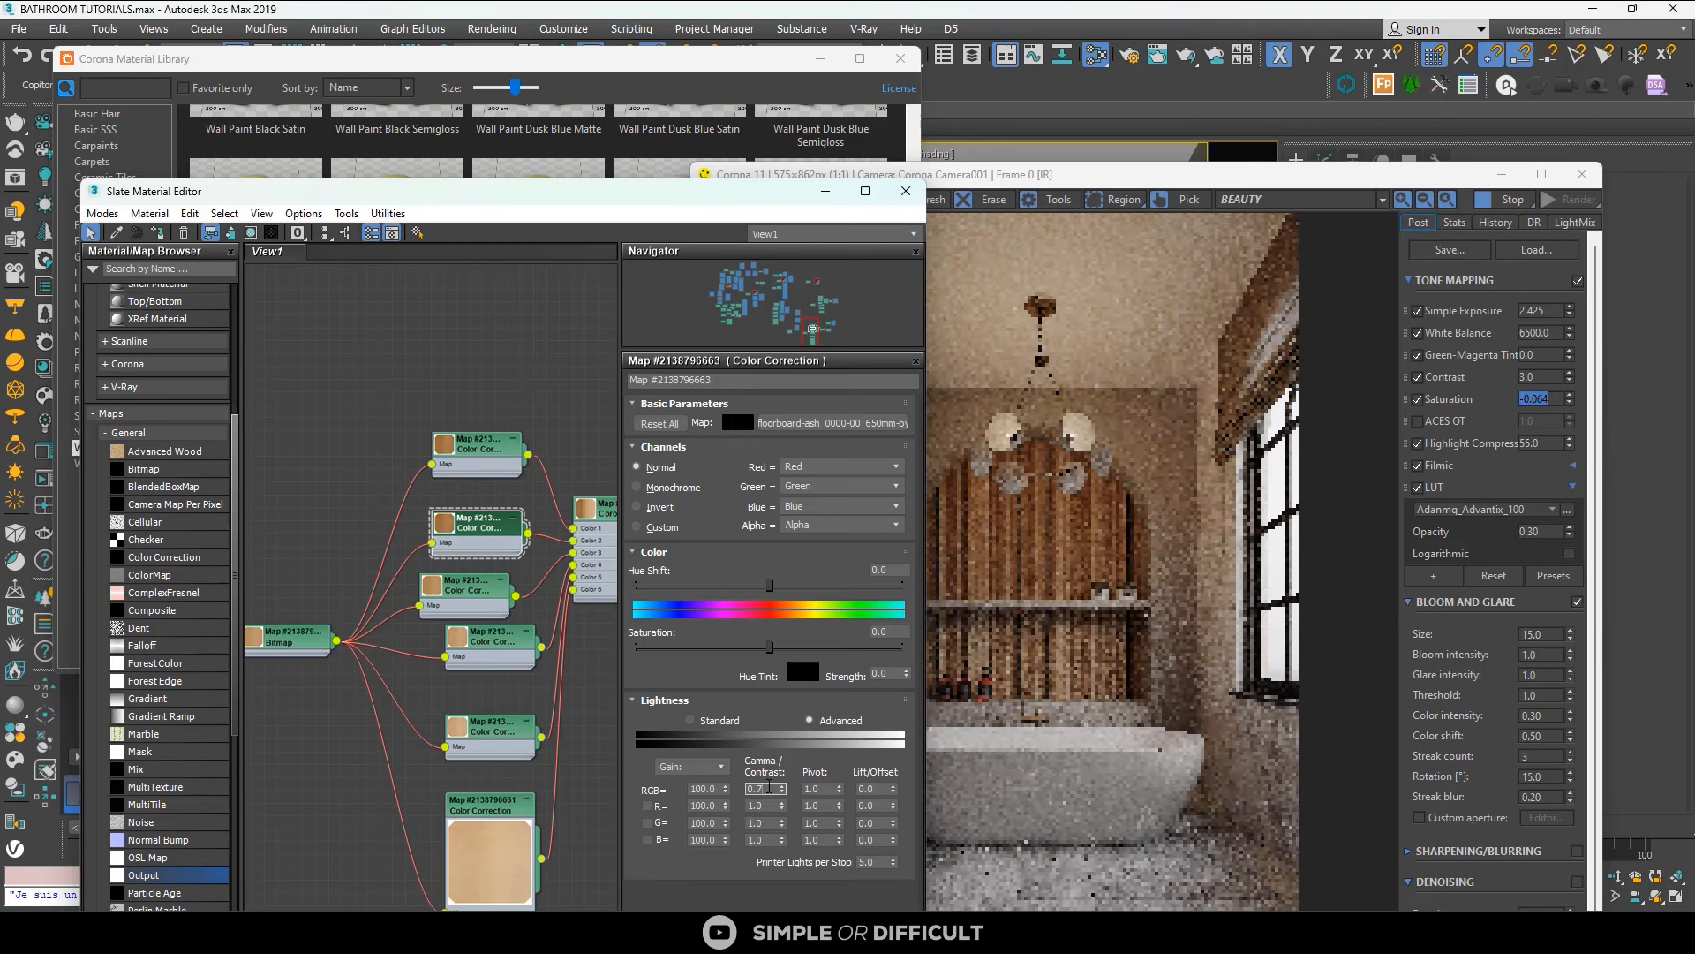
pyautogui.write('1.')
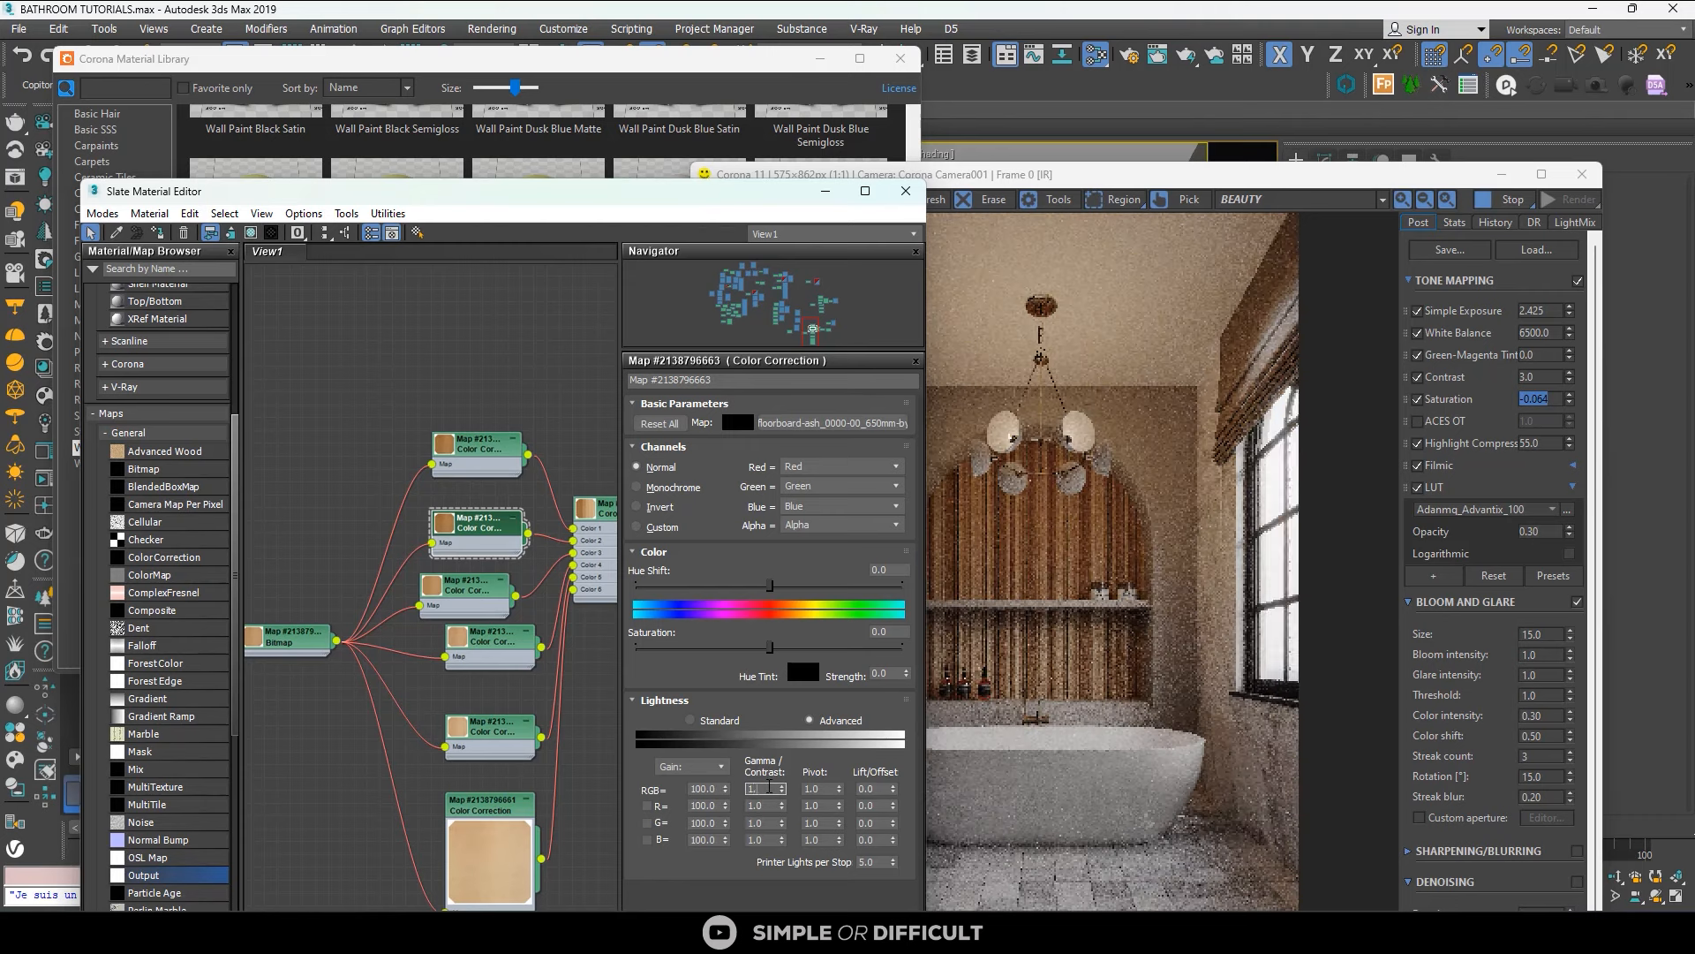
pyautogui.press('Return')
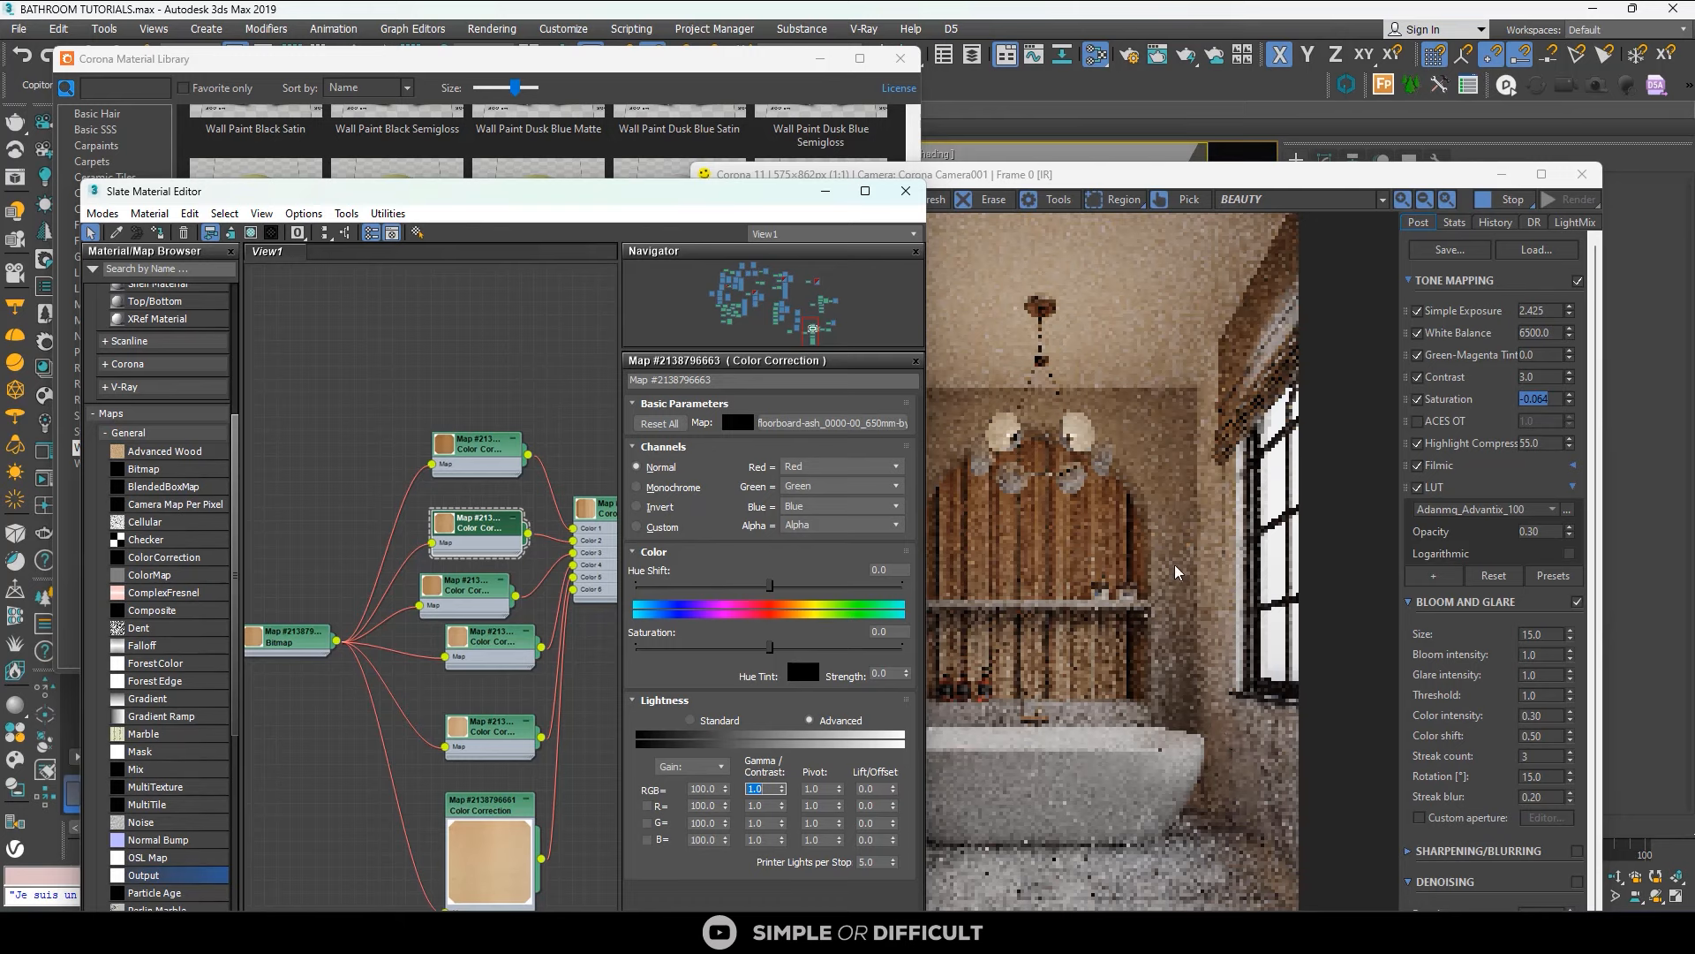
# Set the wood CoronaMultiMap's seed to 2 and check the slat variation up close in the render.
pyautogui.scroll(1, 1176, 564)
pyautogui.moveTo(1209, 181); pyautogui.dragTo(1333, 175)
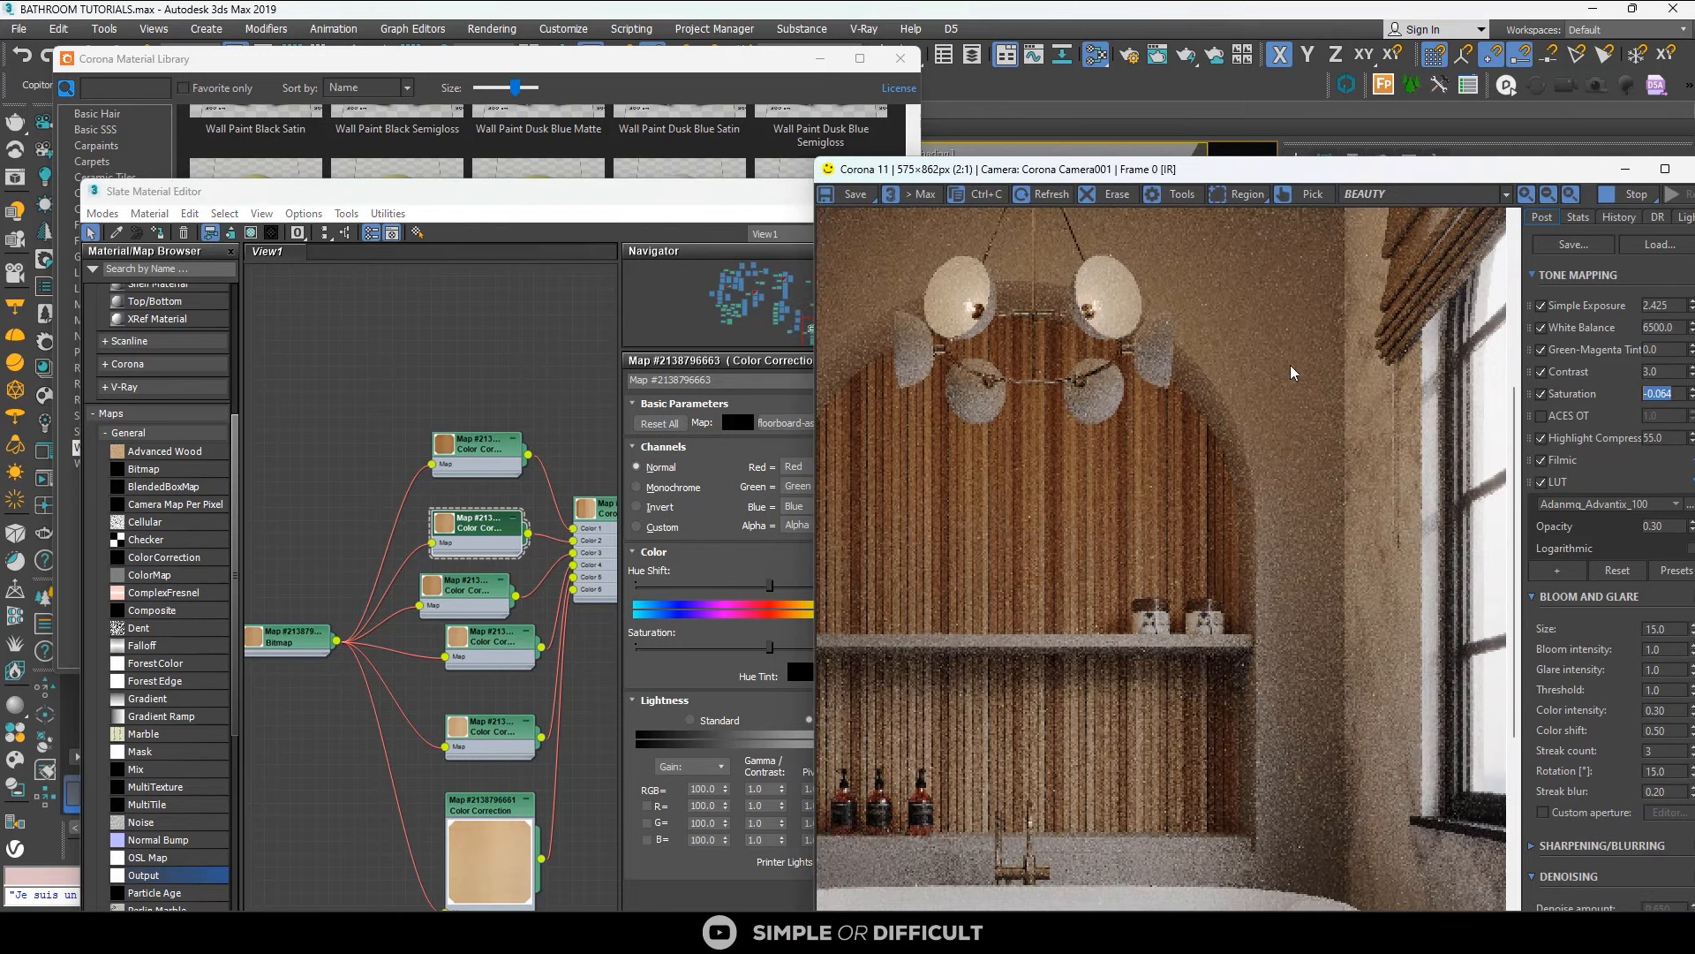
pyautogui.scroll(-1, 1291, 371)
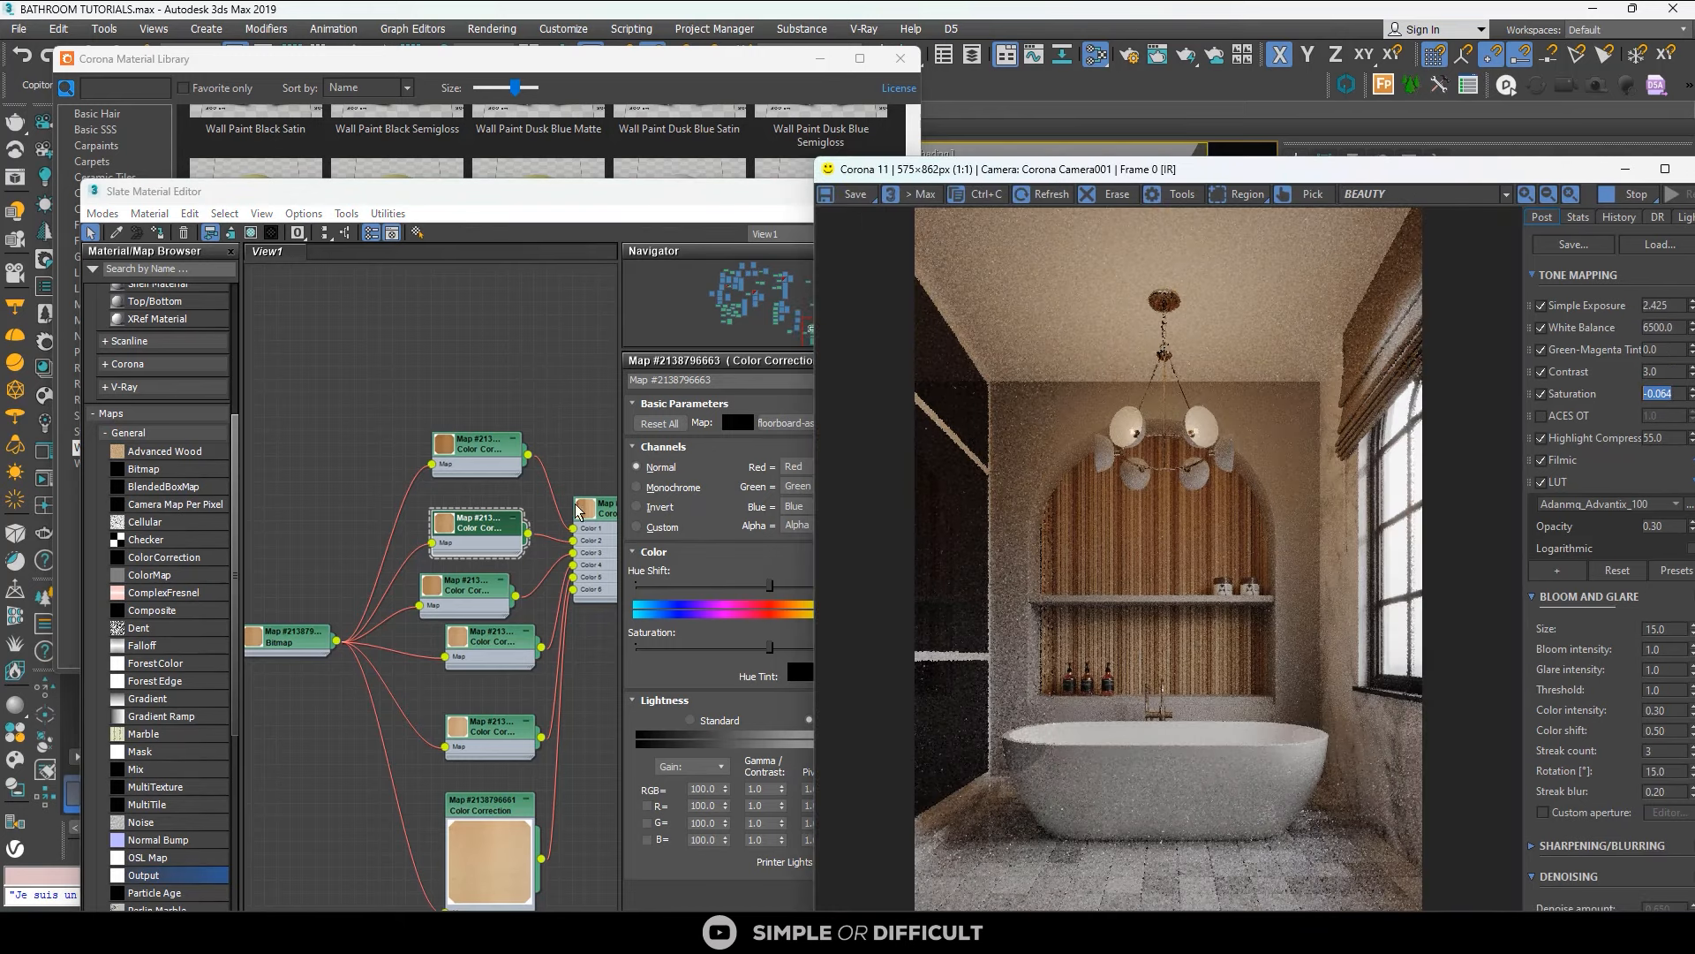
pyautogui.scroll(-1, 525, 538)
pyautogui.moveTo(585, 520); pyautogui.dragTo(528, 518, button='middle')
pyautogui.doubleClick(542, 522)
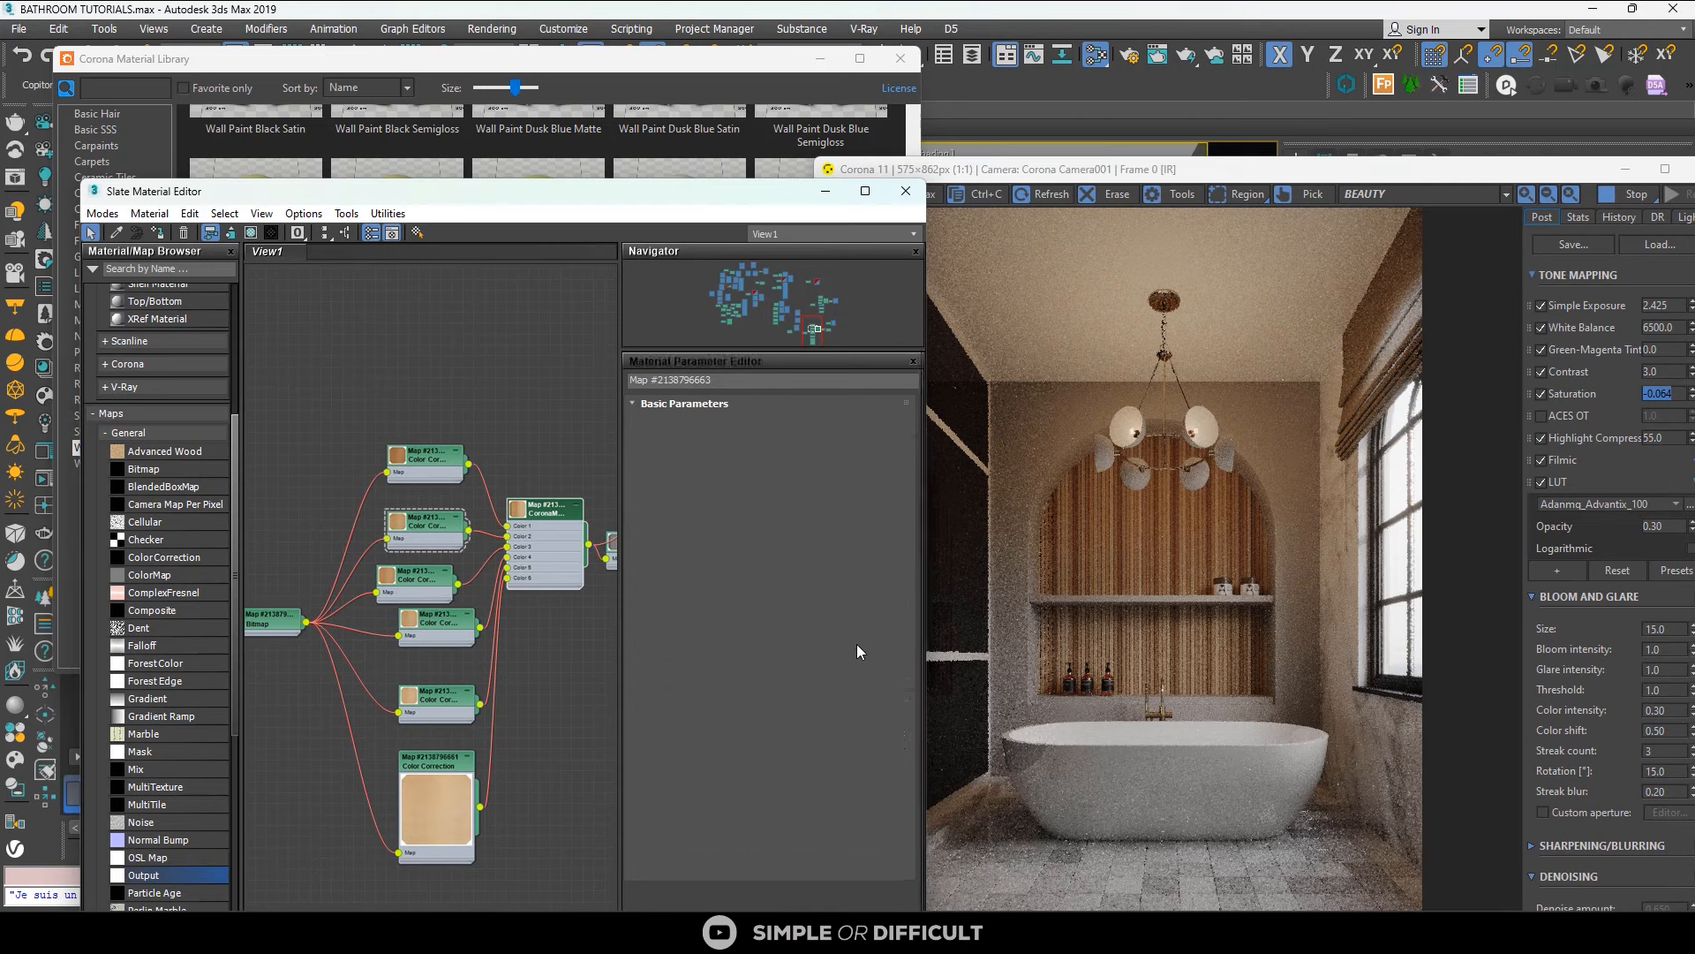
pyautogui.click(741, 603)
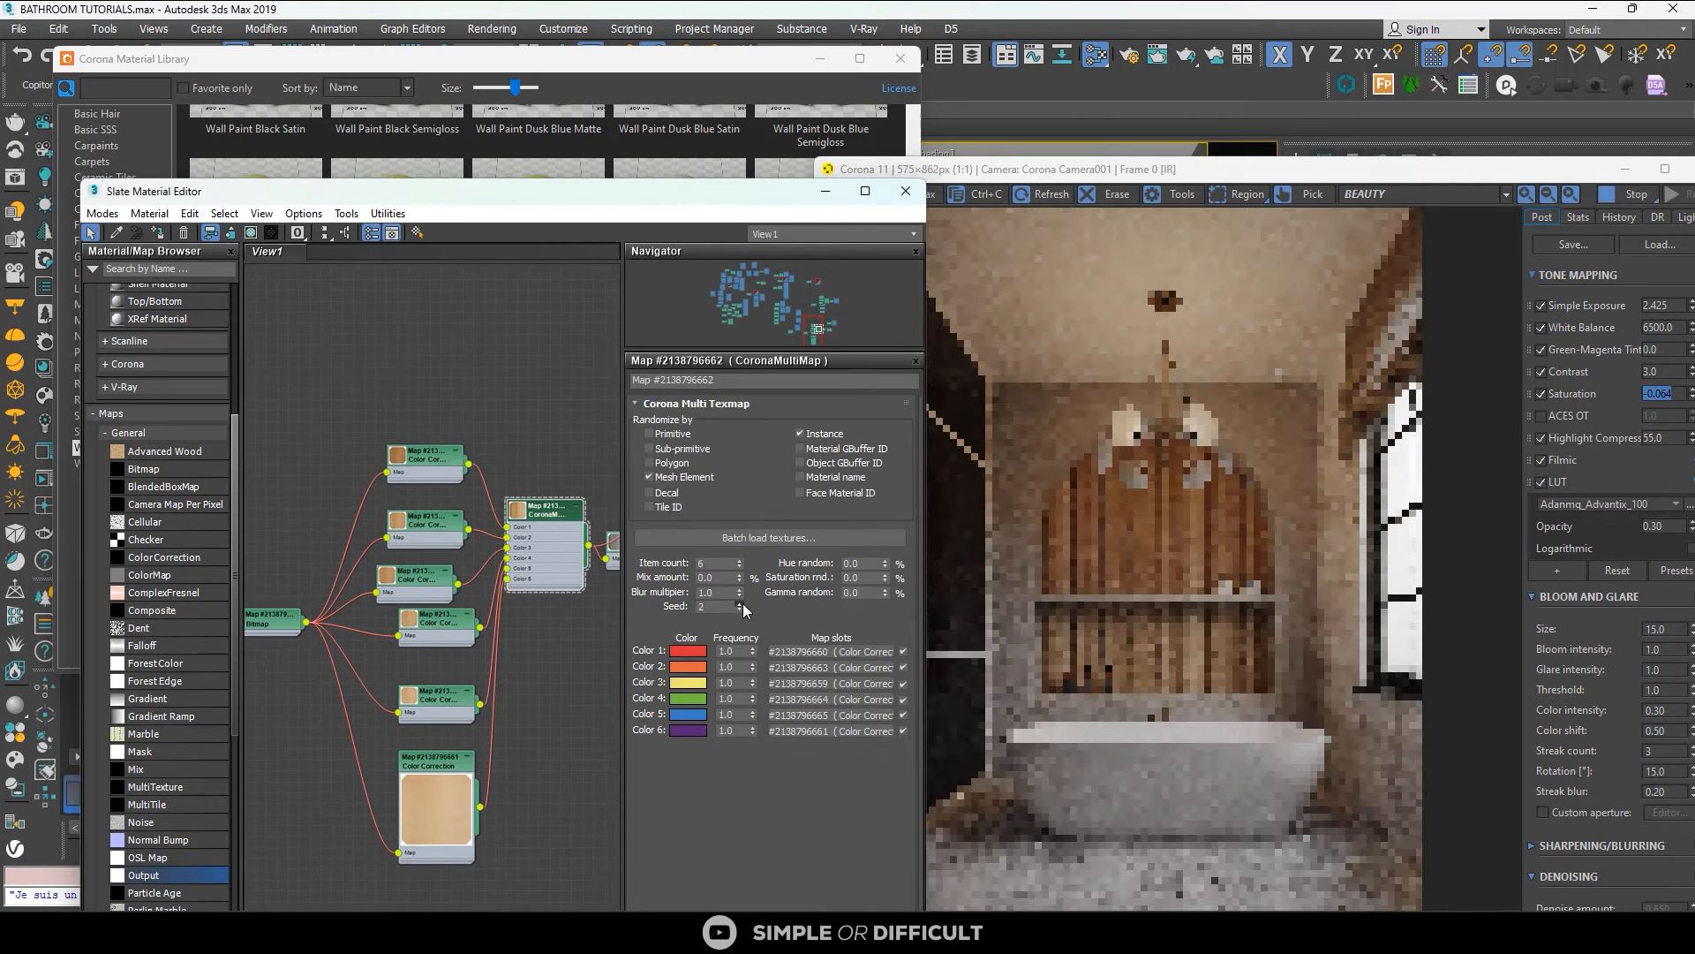
pyautogui.scroll(1, 1082, 590)
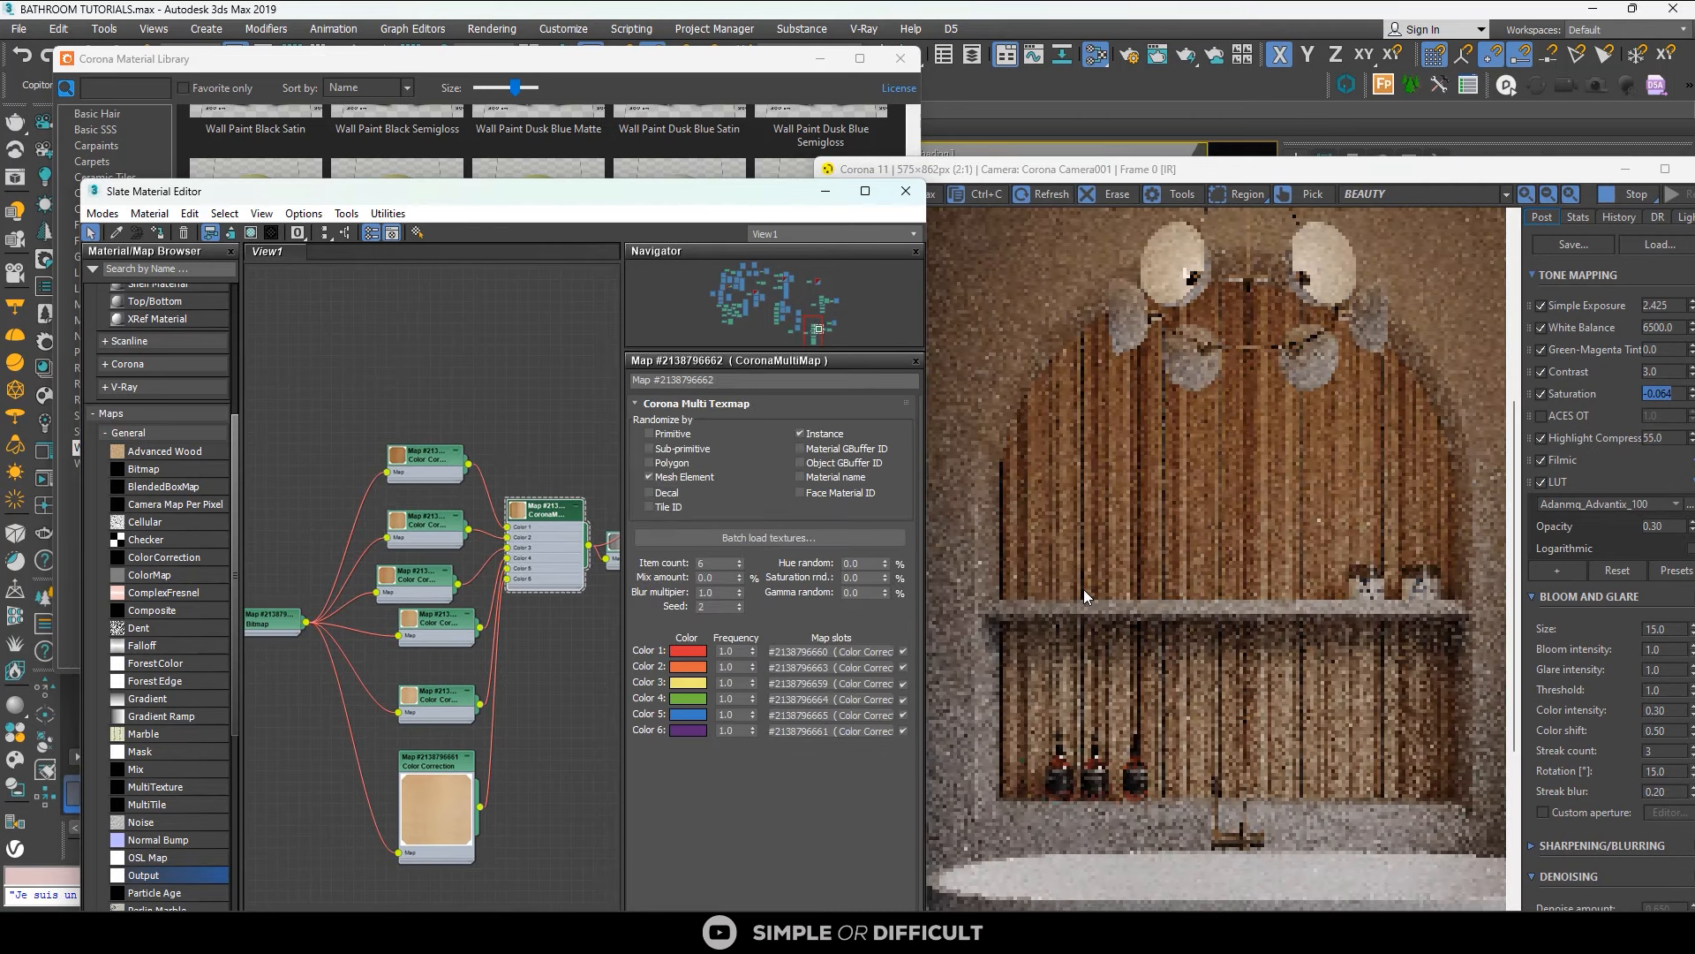
pyautogui.scroll(-1, 1083, 590)
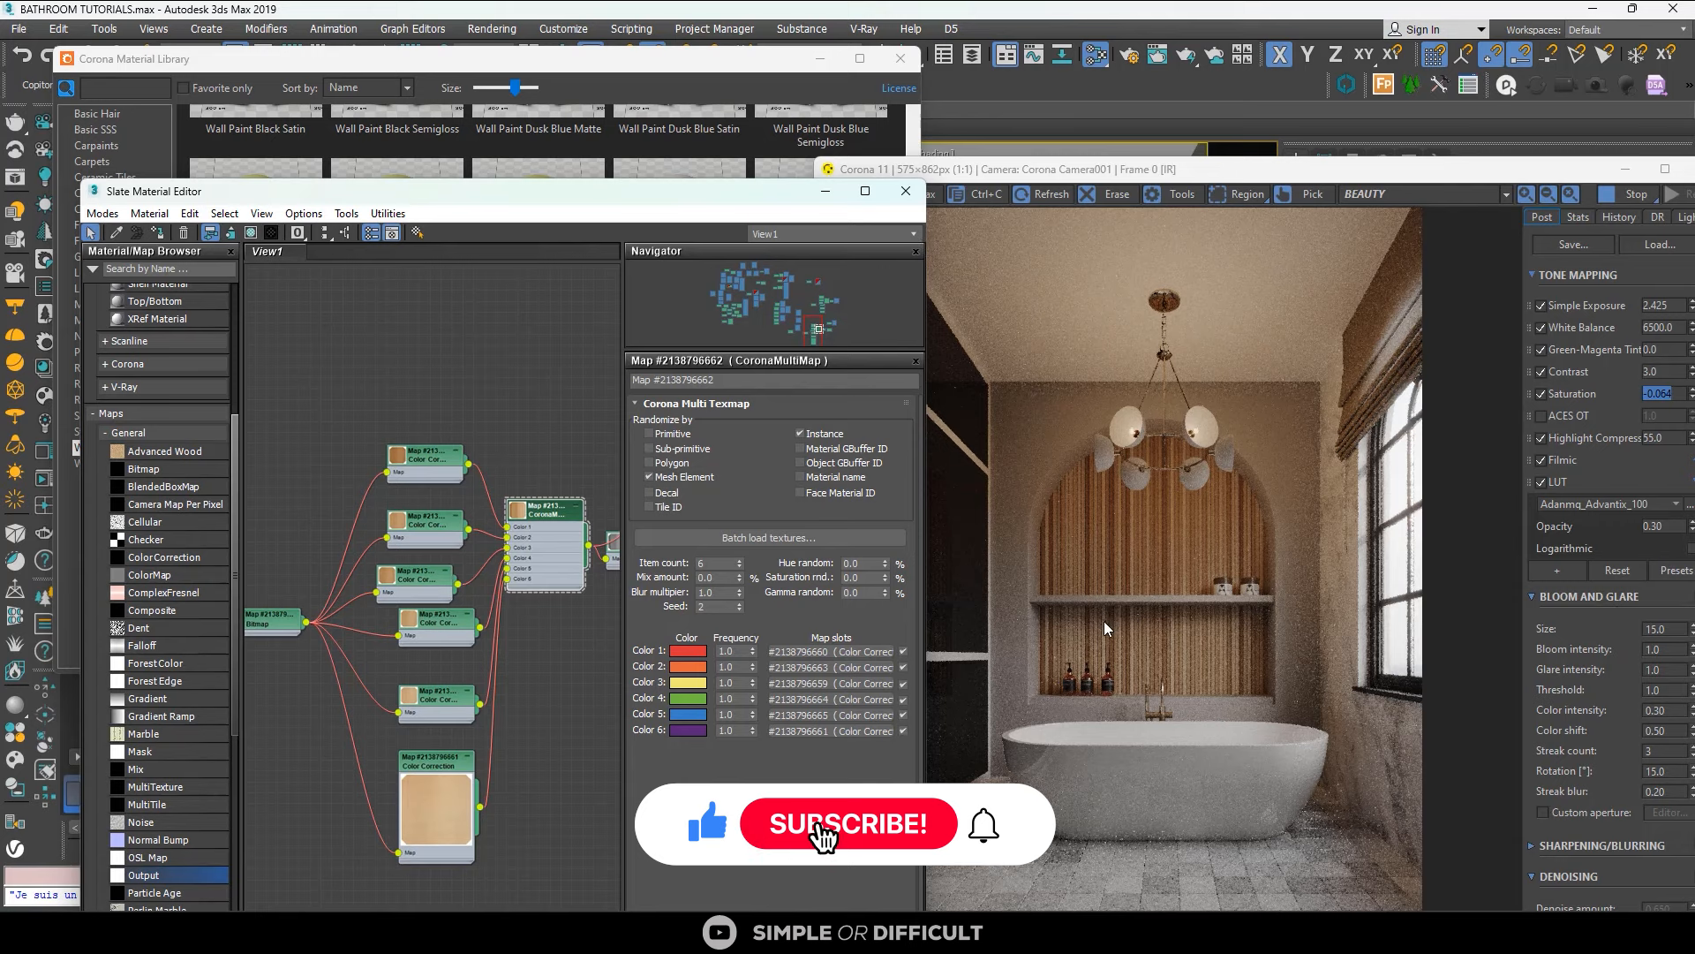
# Close the material library, select the niche shelf and assign the Breccia Vagli marble material to it.
pyautogui.moveTo(1090, 175); pyautogui.dragTo(289, 270)
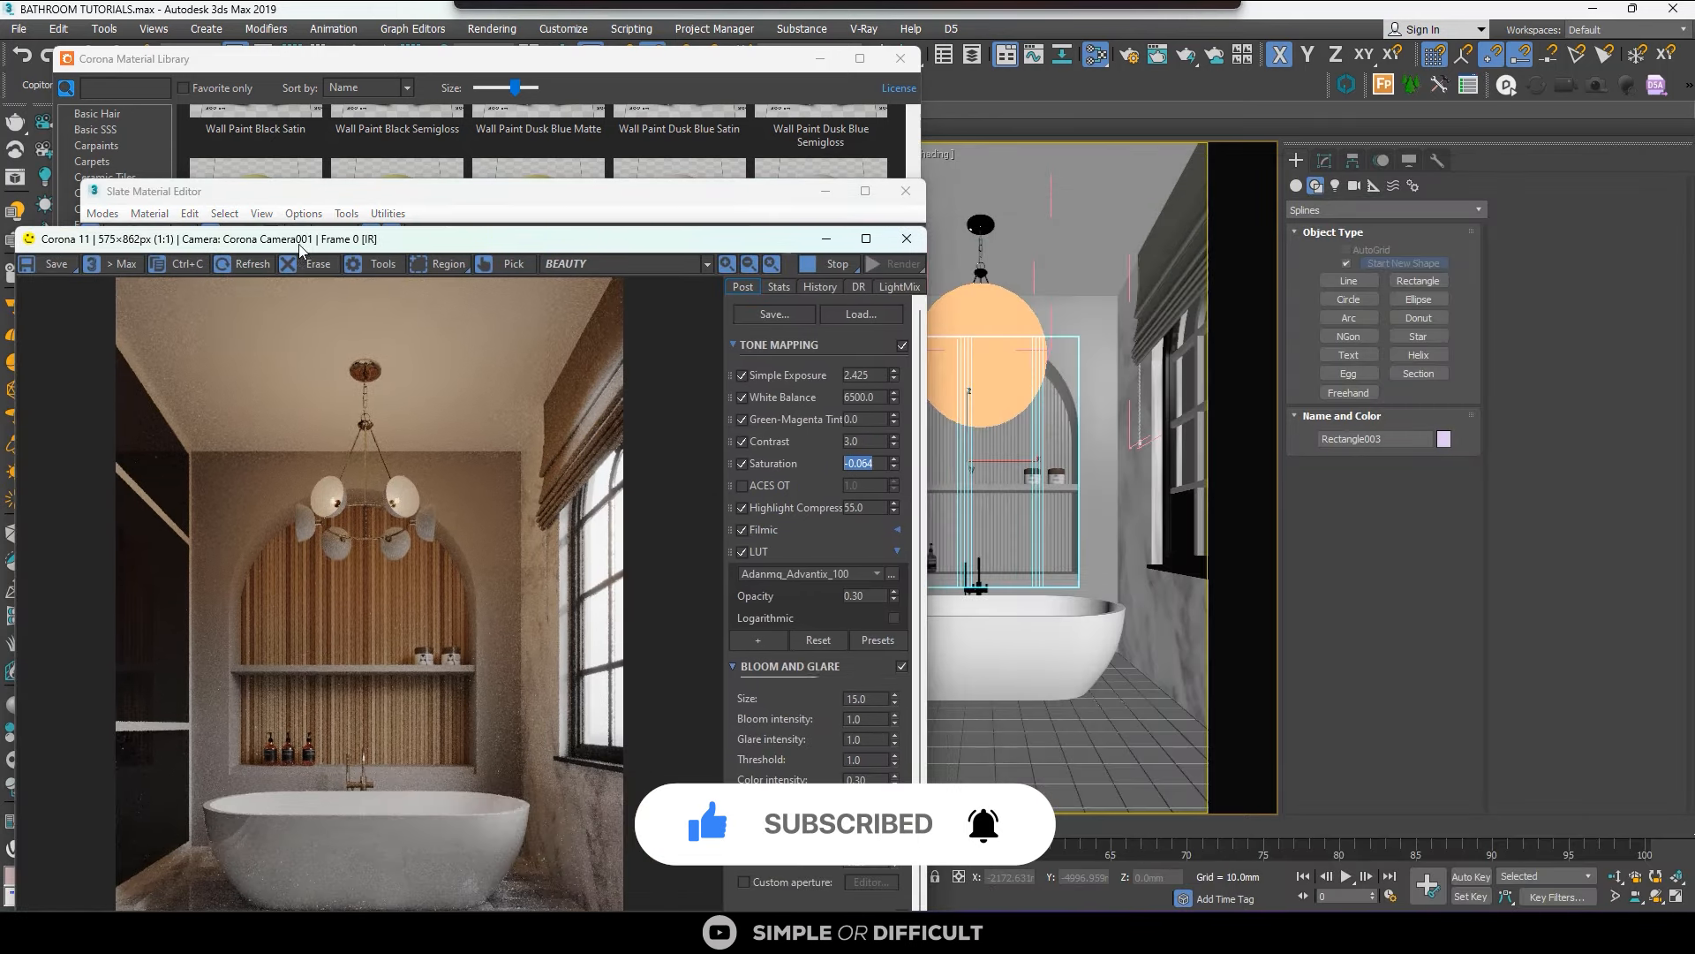
pyautogui.click(997, 485)
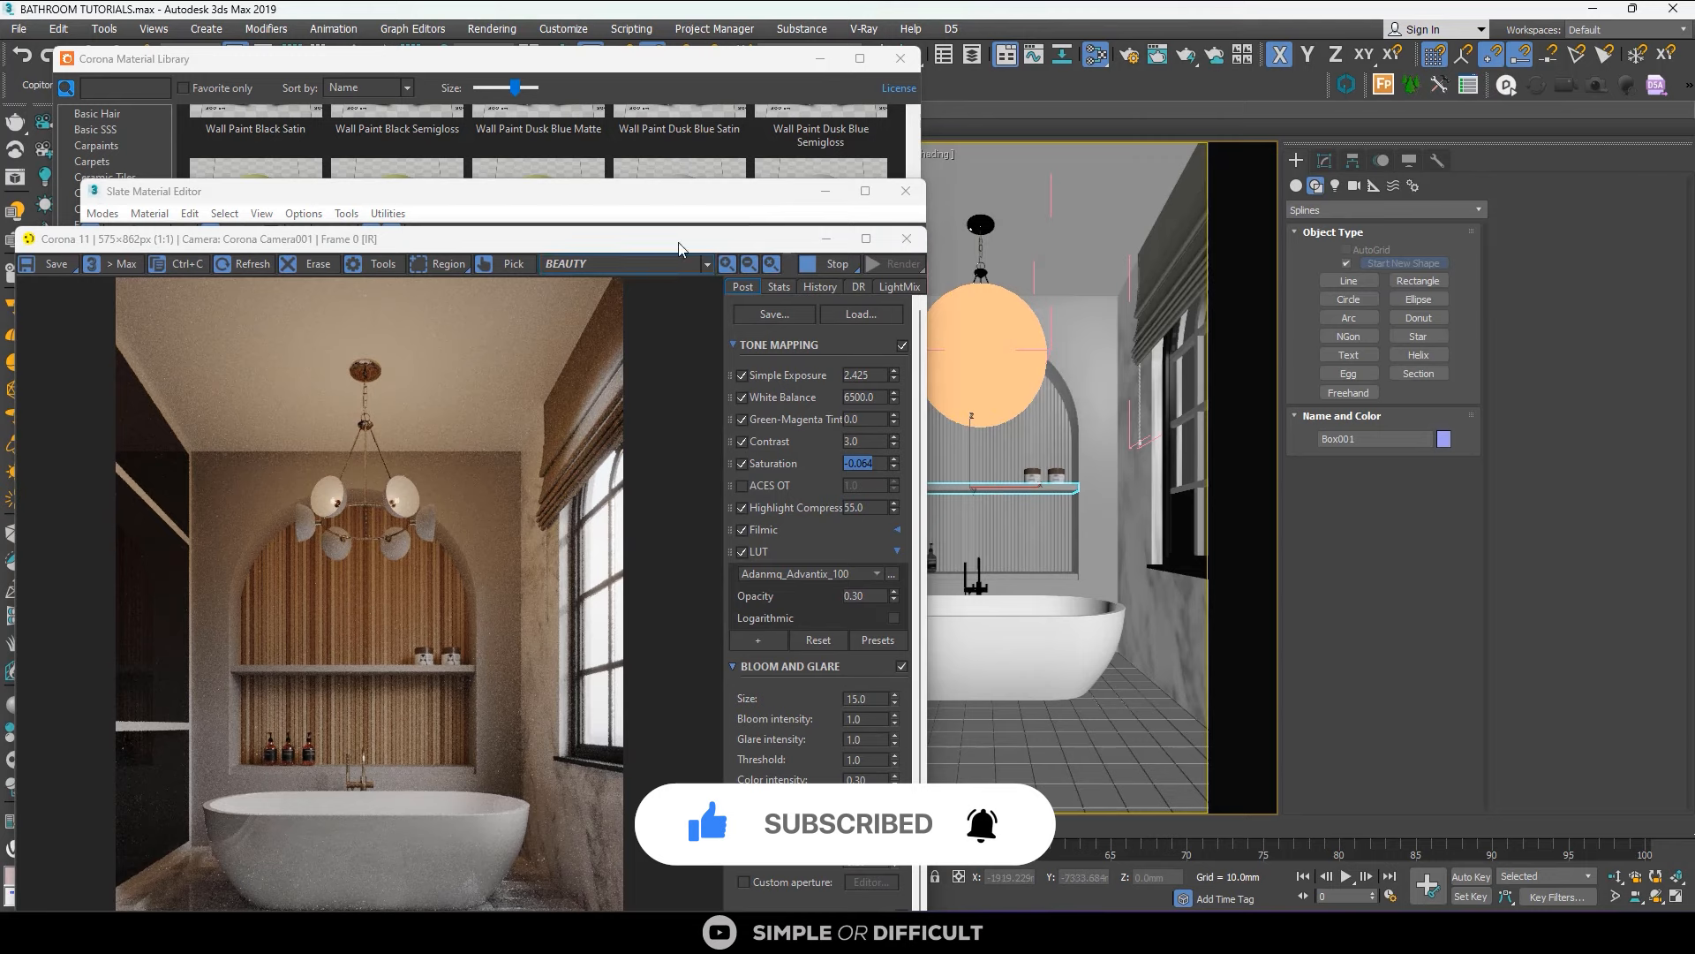
pyautogui.click(890, 65)
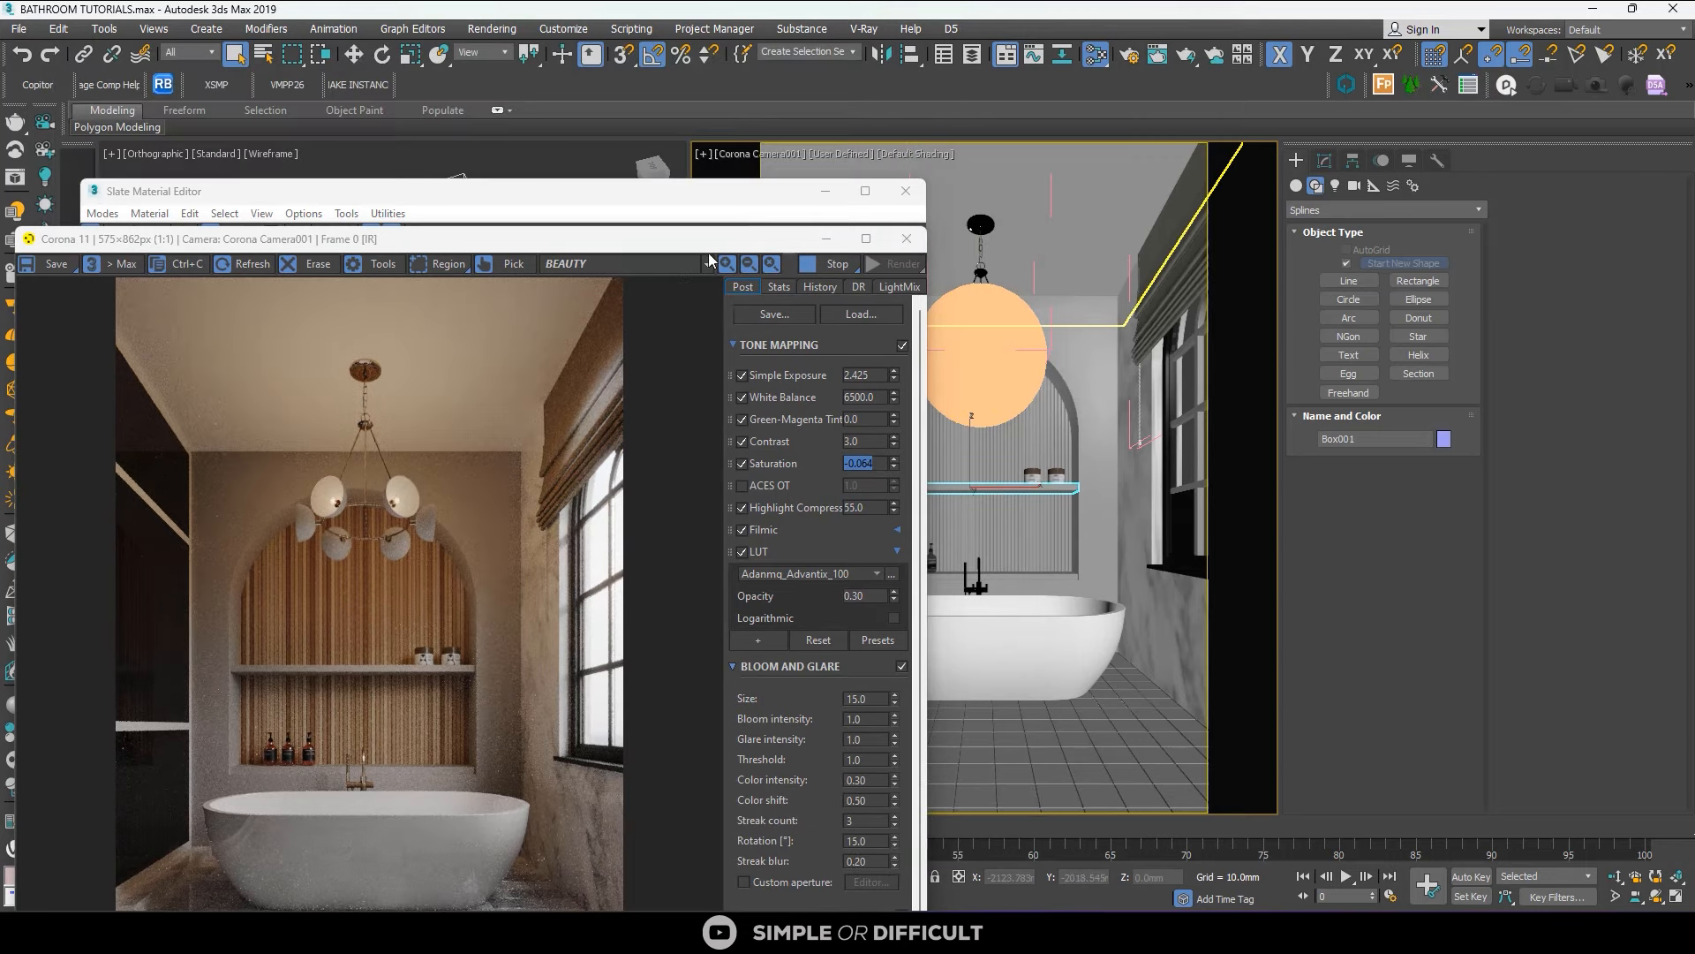
pyautogui.click(682, 212)
pyautogui.scroll(-3, 536, 537)
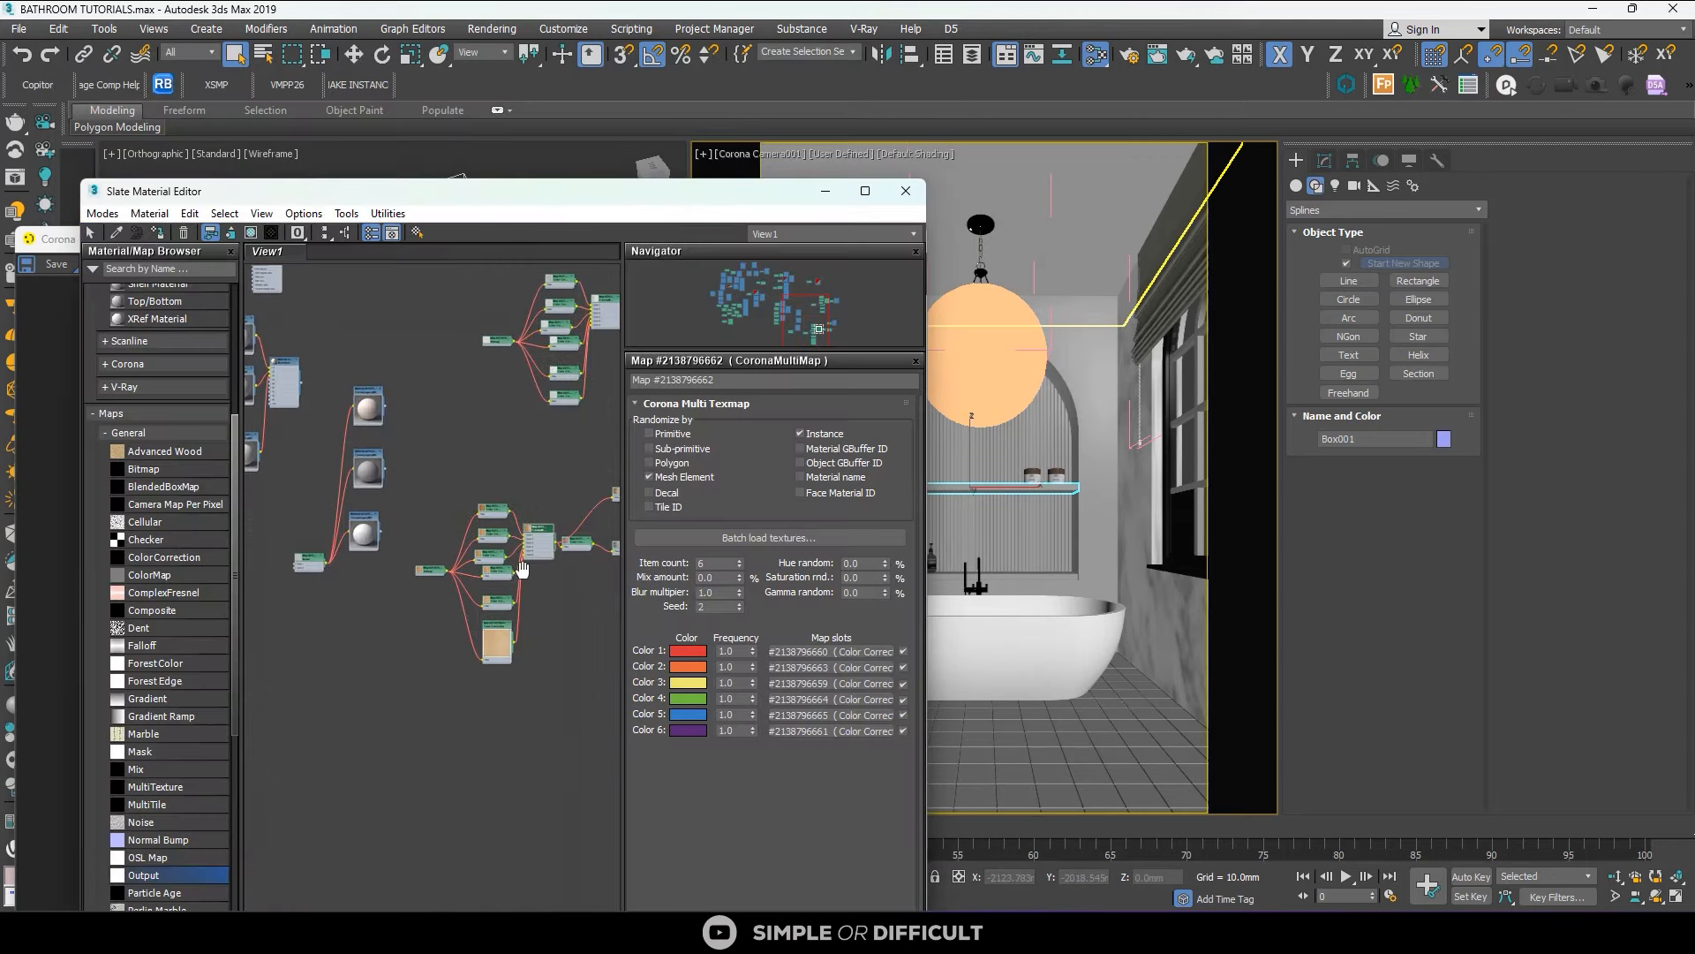
pyautogui.moveTo(522, 570); pyautogui.dragTo(460, 700, button='middle')
pyautogui.scroll(4, 482, 283)
pyautogui.doubleClick(446, 291)
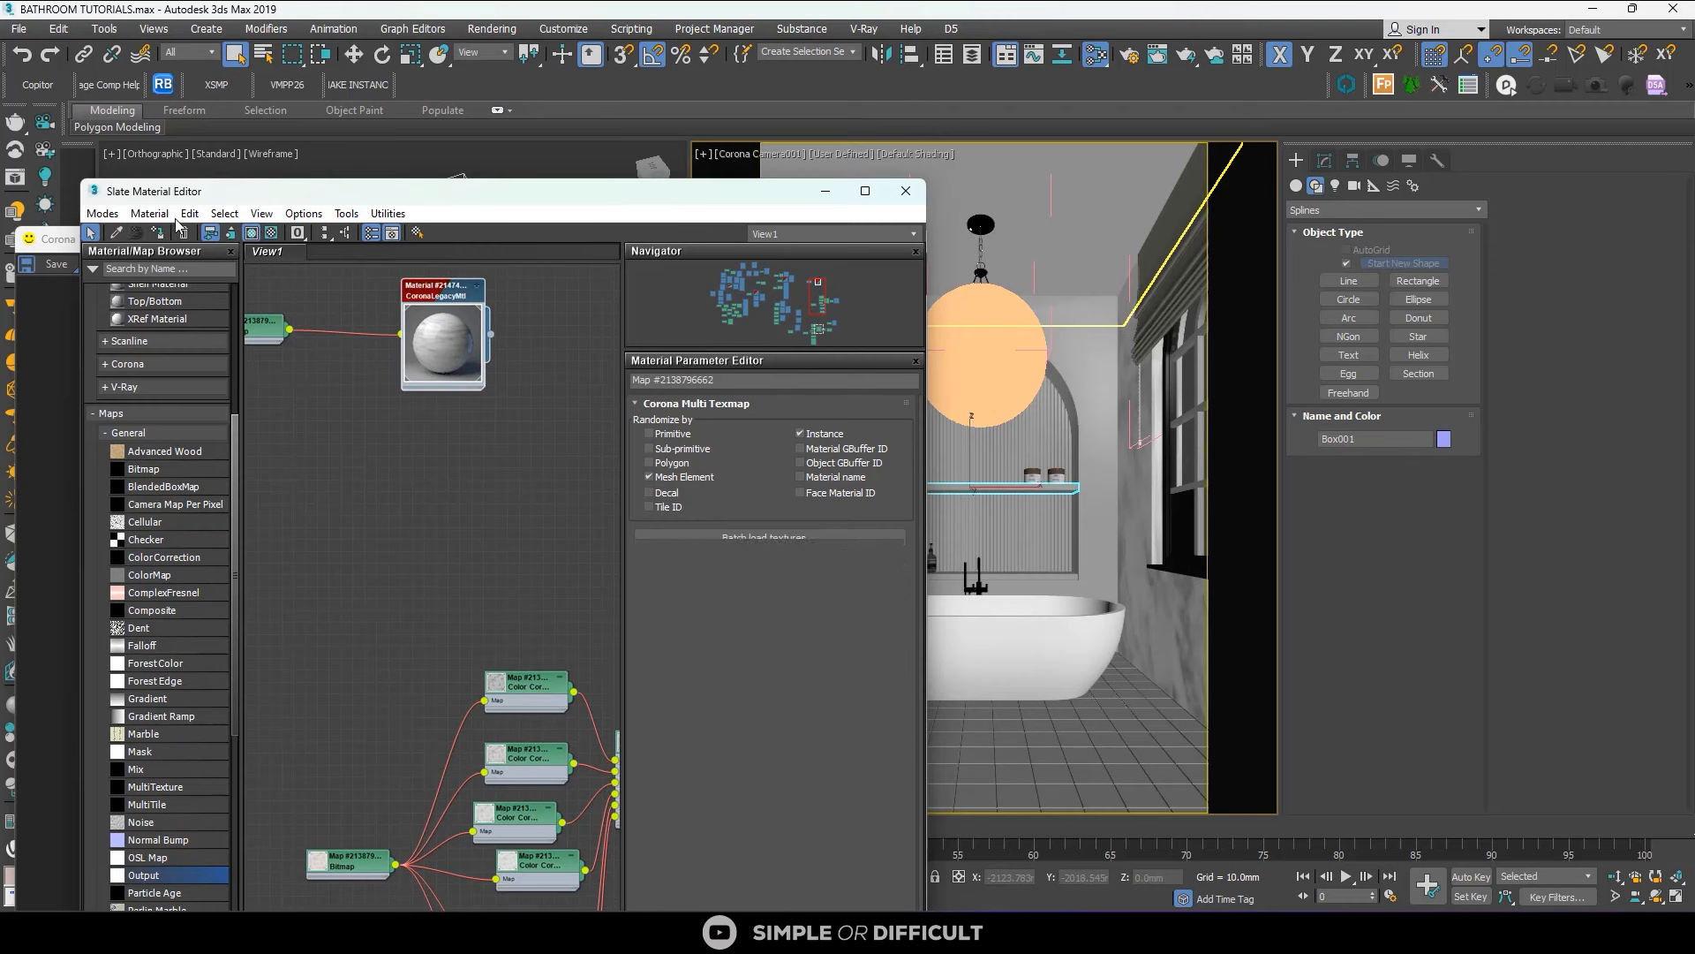
# Assign the same marble material to the ledge at the niche's base and check both pieces in the render.
pyautogui.click(1020, 576)
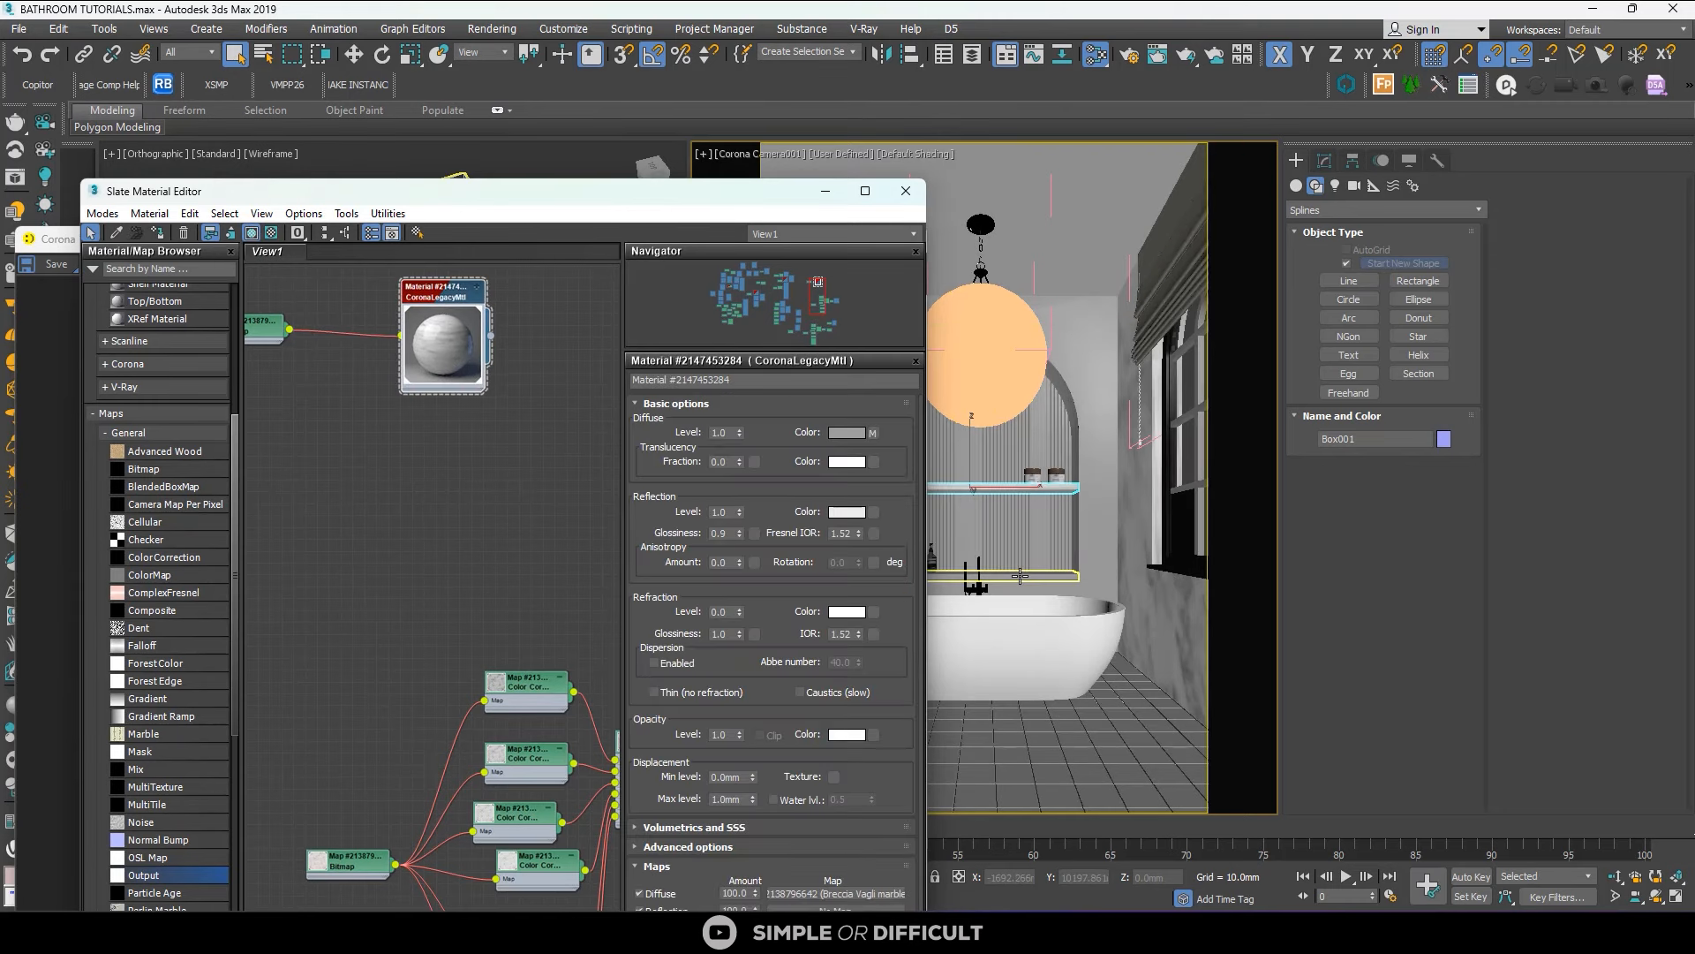
pyautogui.click(1019, 575)
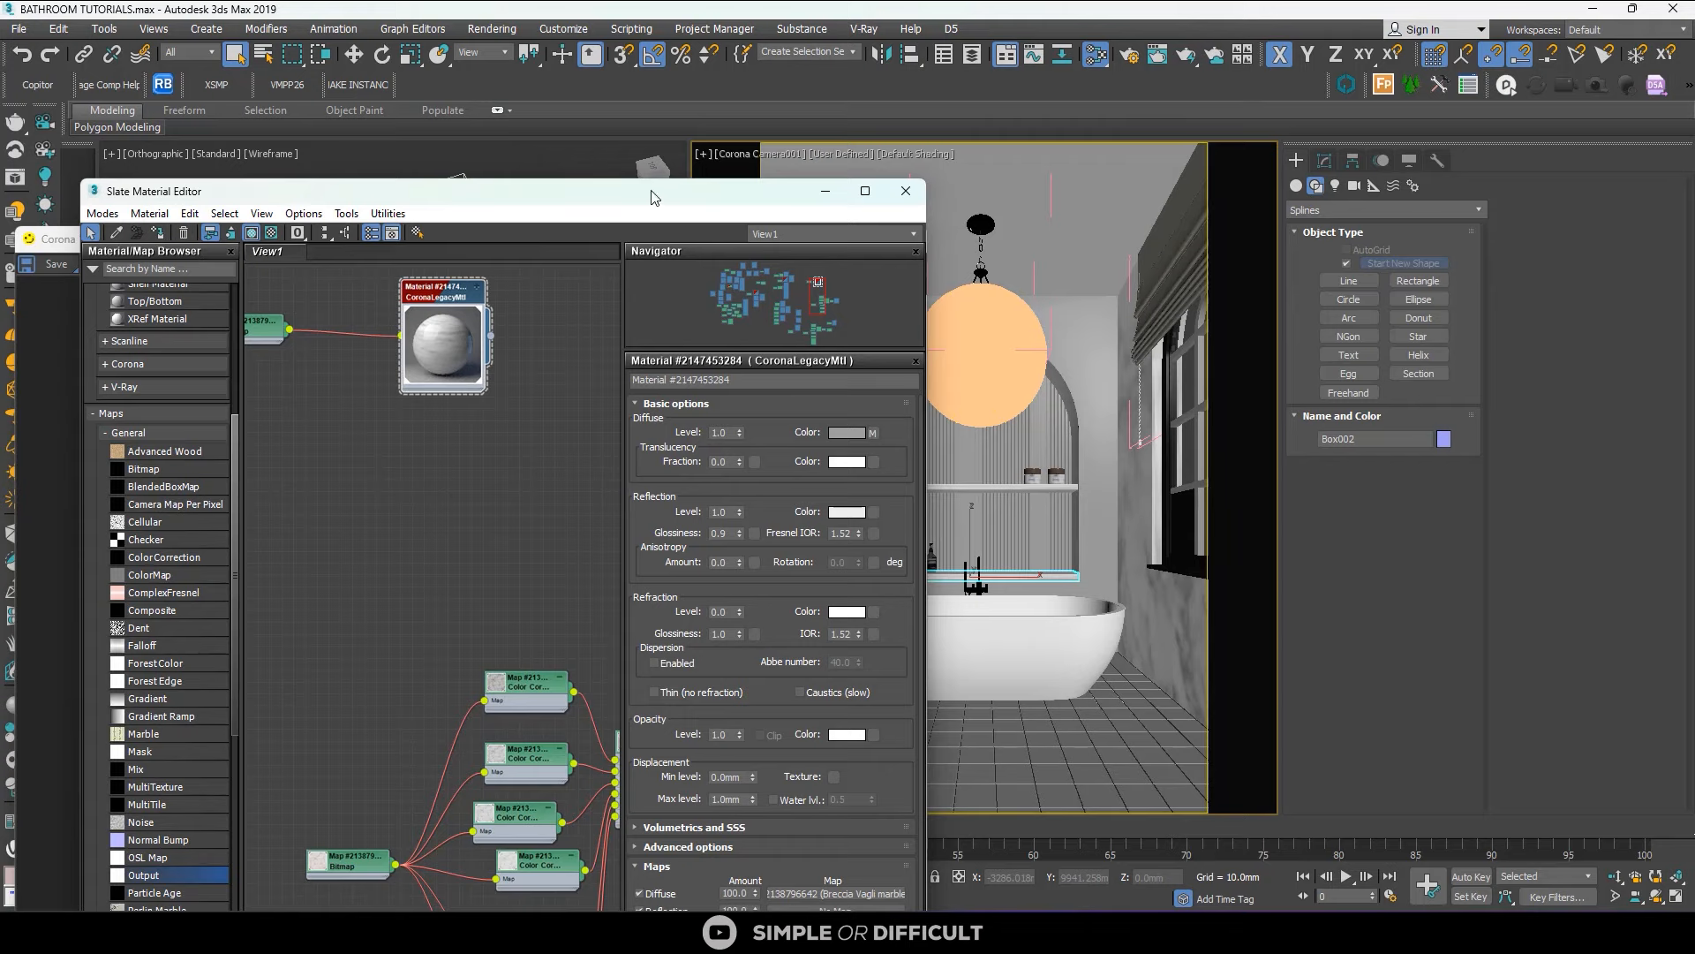
pyautogui.moveTo(654, 197); pyautogui.dragTo(1389, 244)
pyautogui.scroll(4, 431, 597)
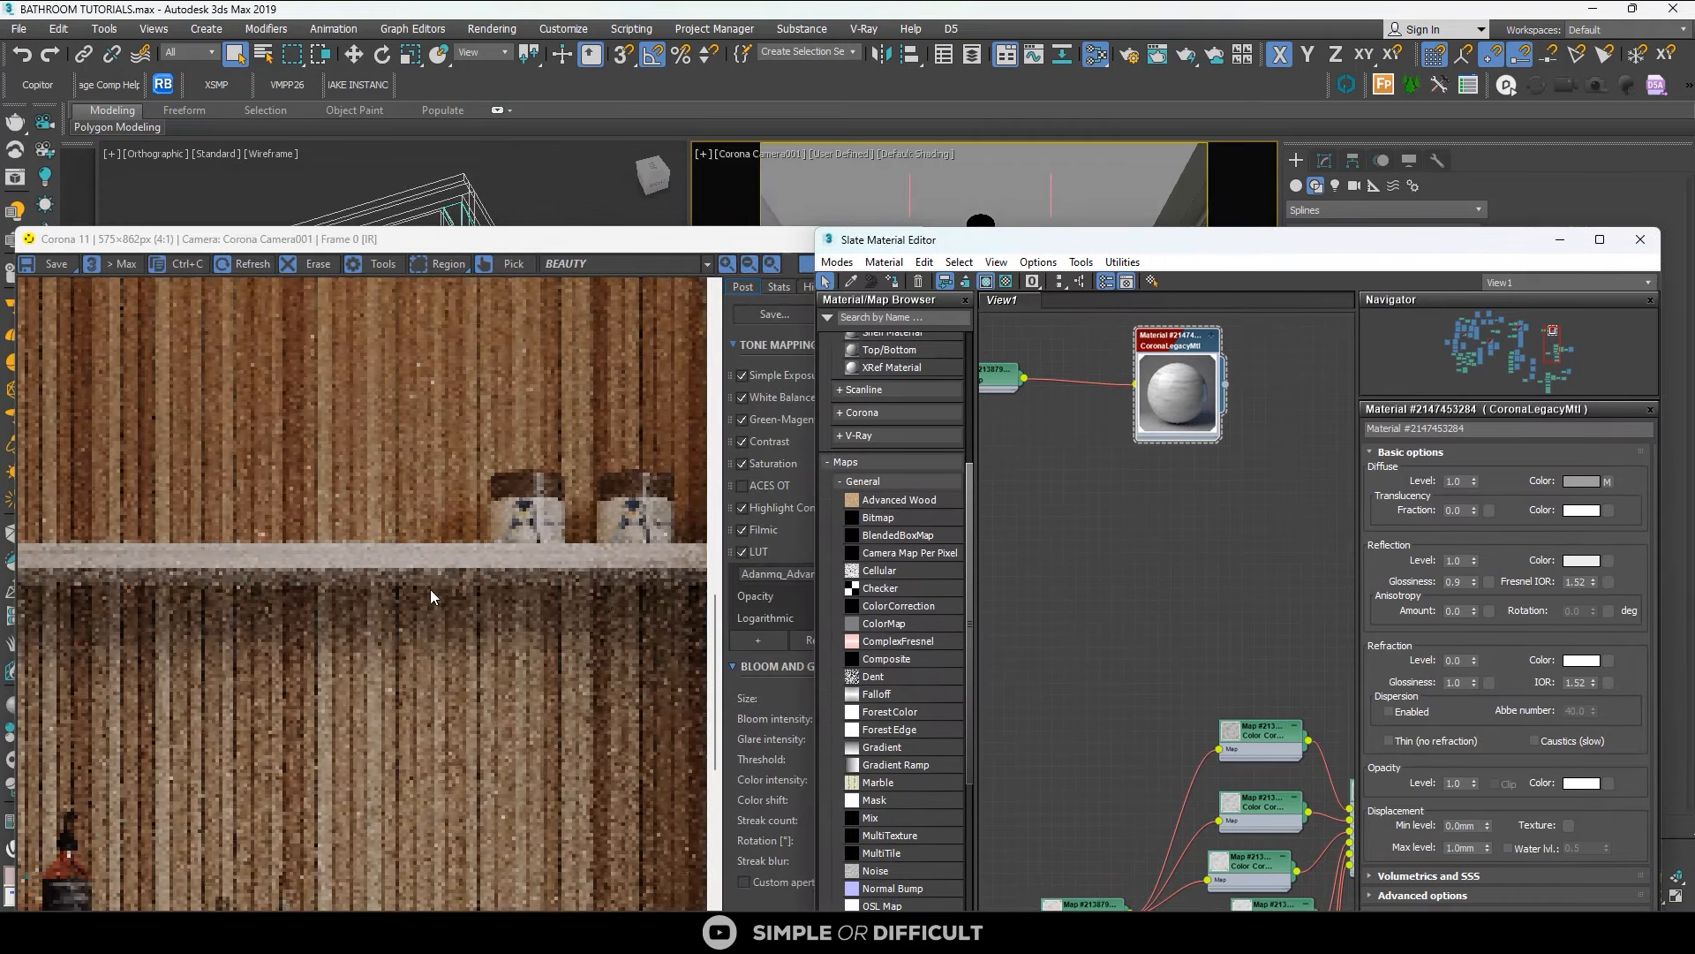
pyautogui.scroll(-4, 431, 597)
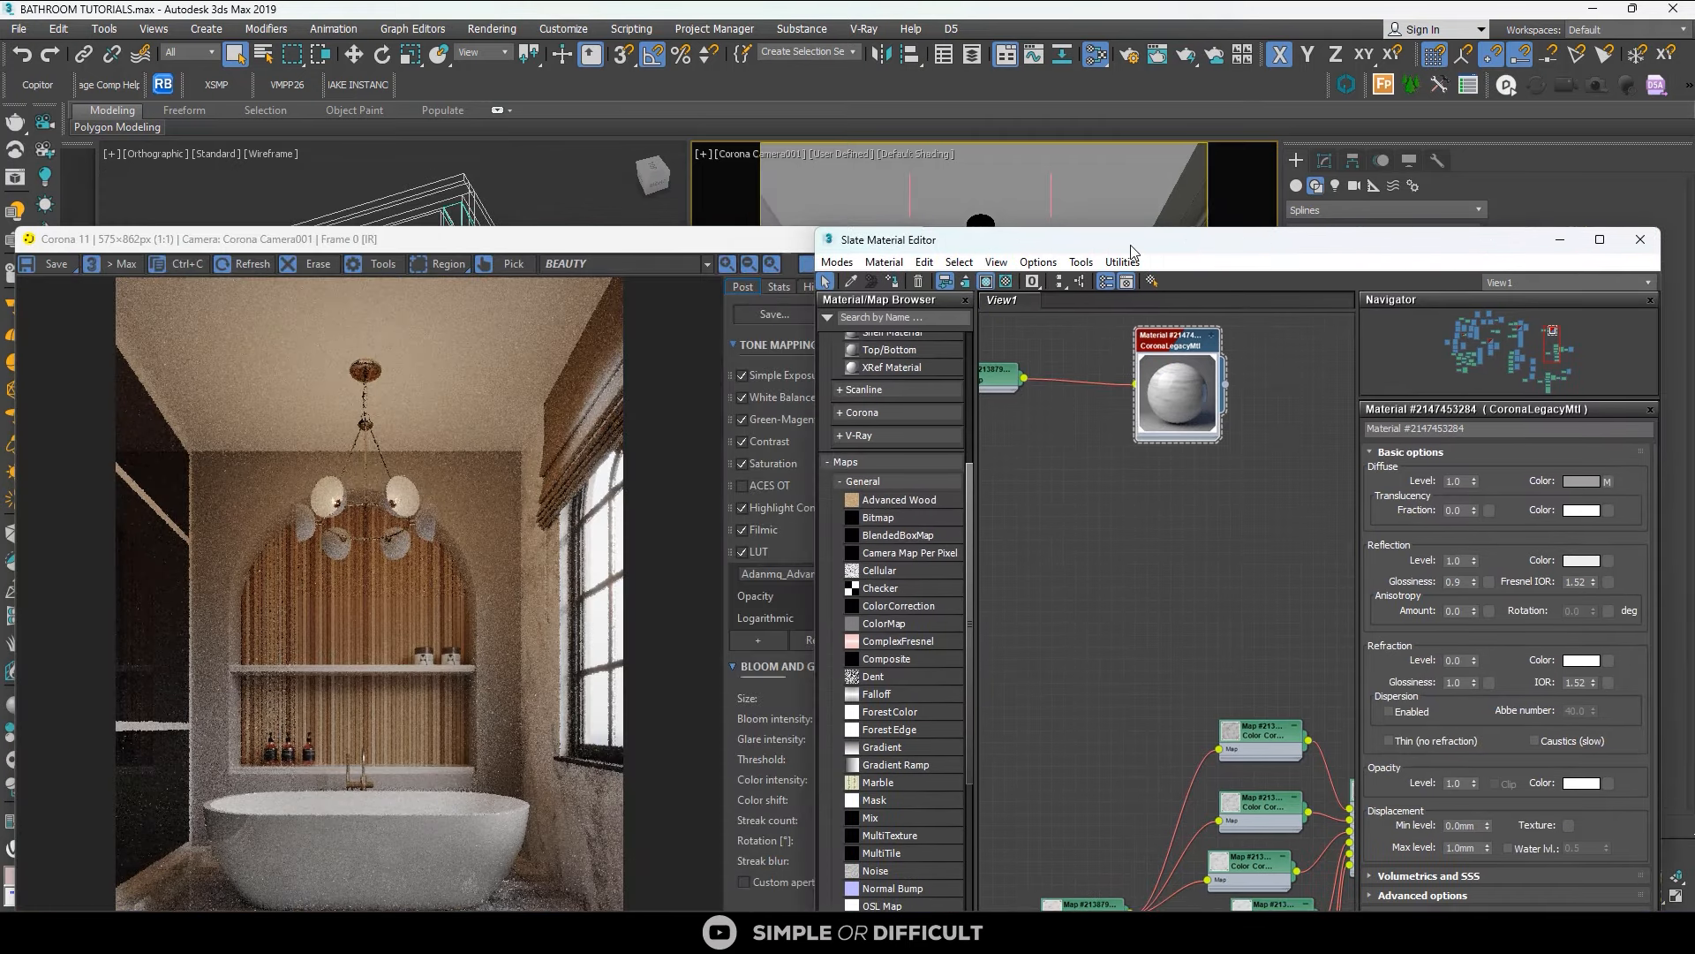
# Minimise the material editor and add a UVW Map modifier to the niche's base ledge, checking the marble in the render.
pyautogui.moveTo(1113, 250); pyautogui.dragTo(1075, 388)
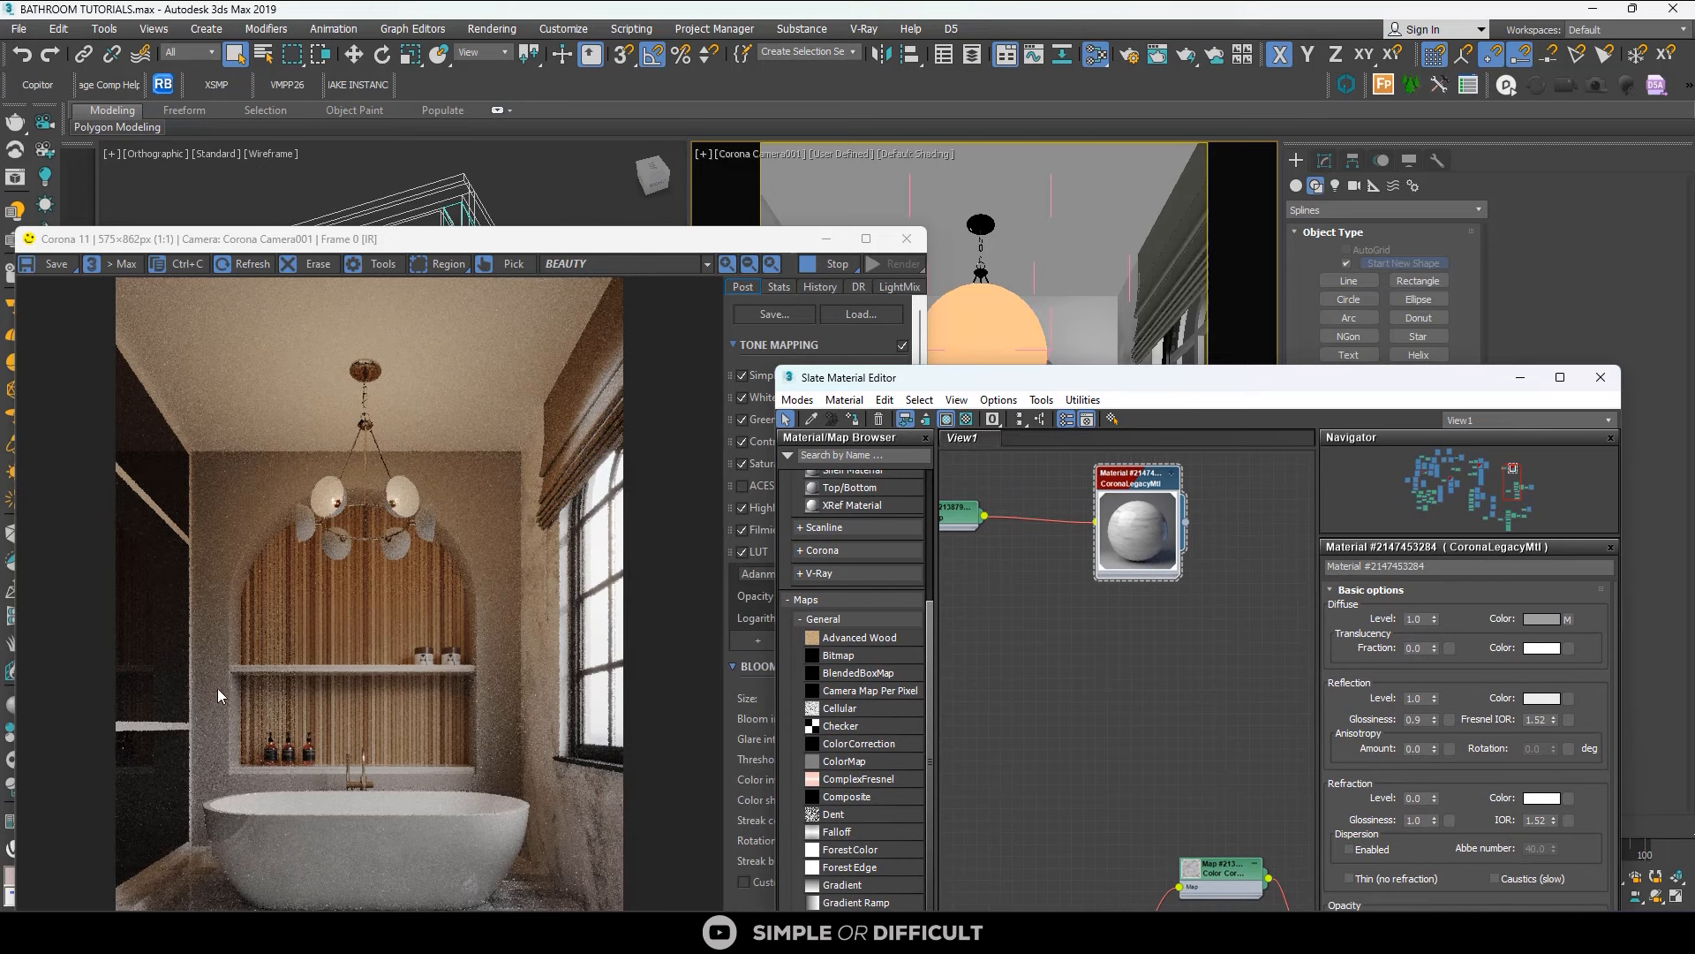
pyautogui.scroll(3, 223, 695)
pyautogui.scroll(-3, 340, 579)
pyautogui.moveTo(1351, 385); pyautogui.dragTo(976, 465)
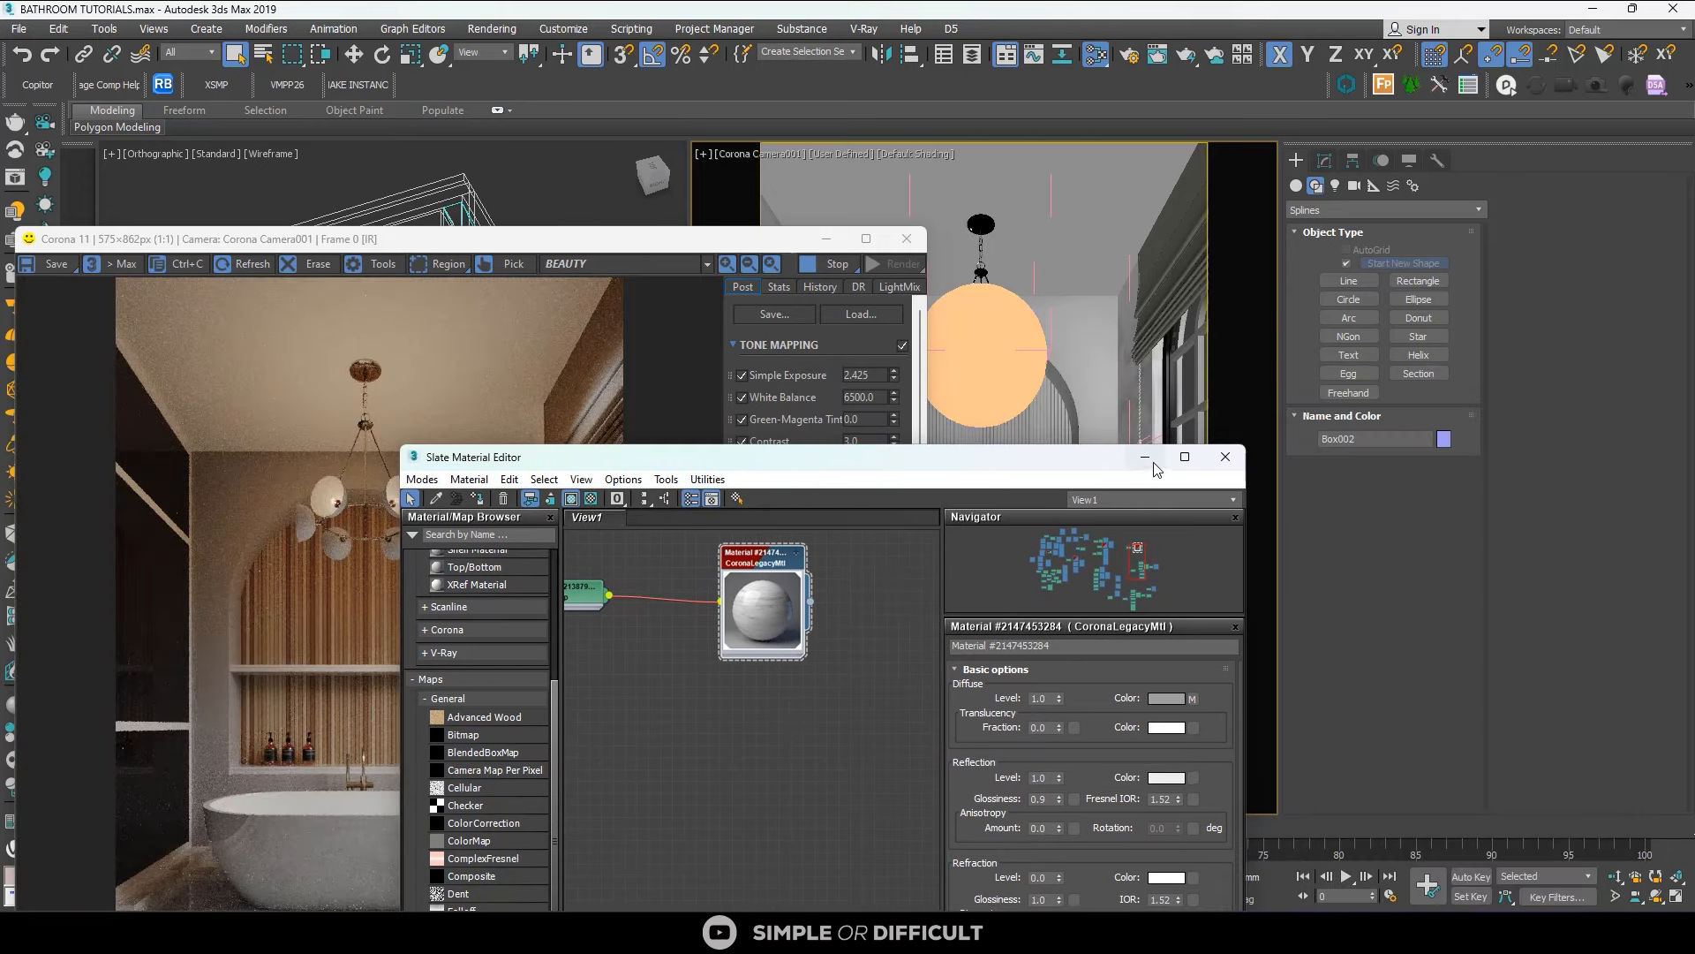
pyautogui.click(1148, 460)
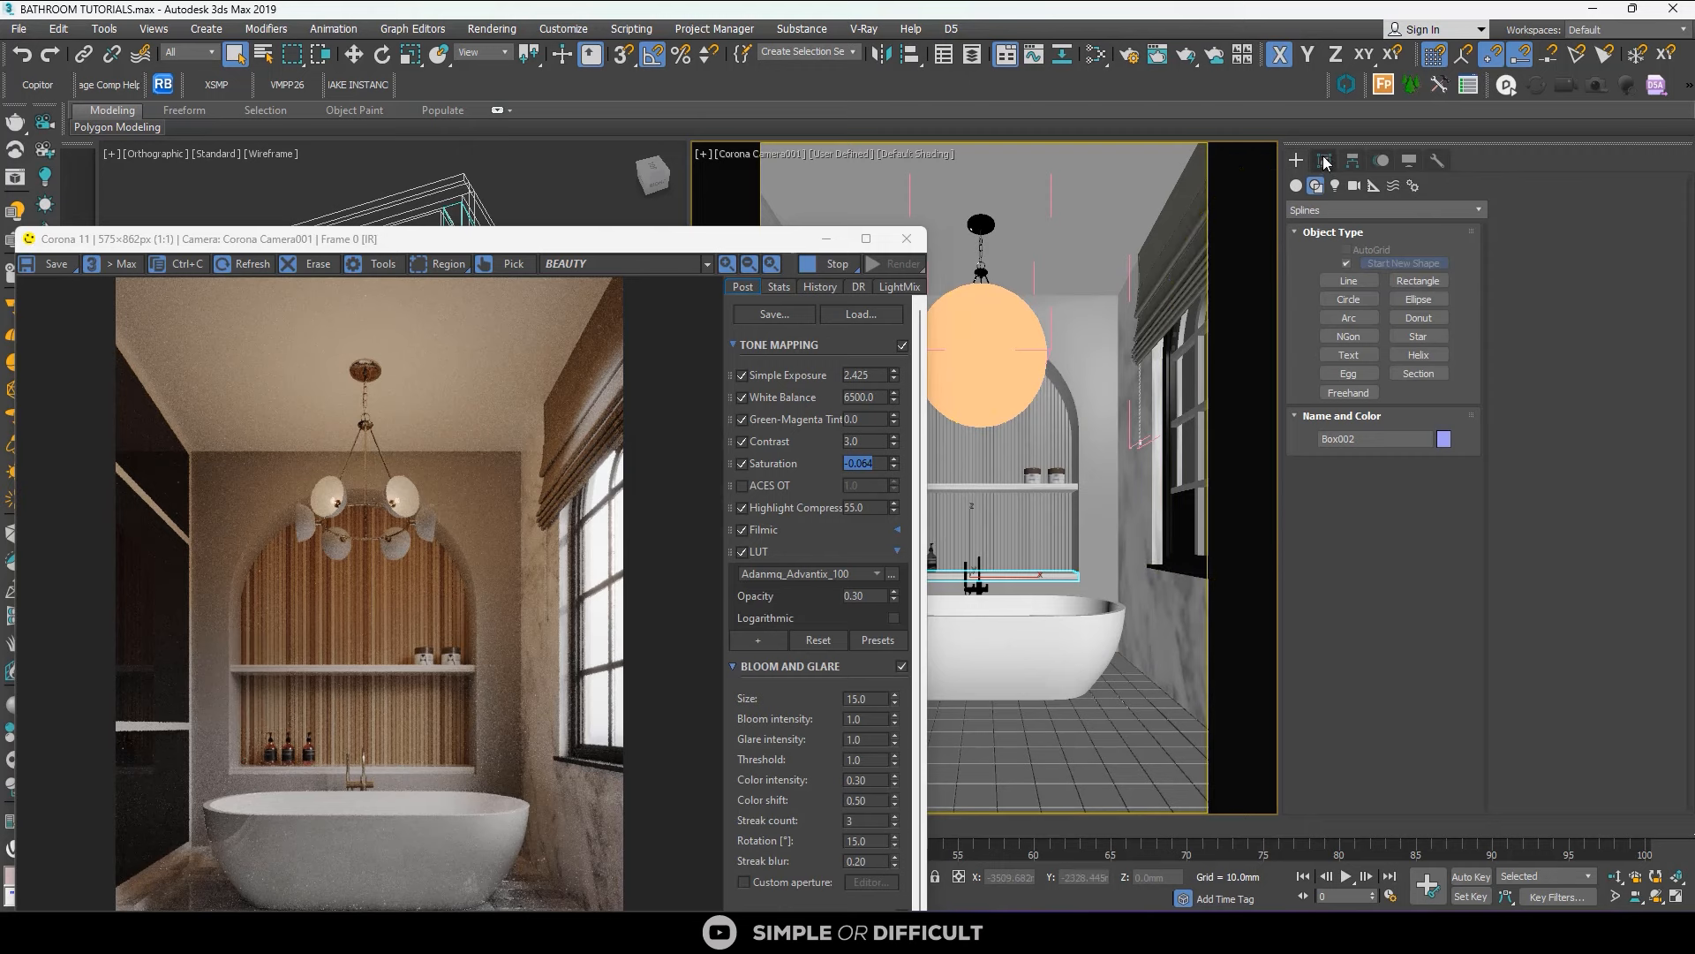
pyautogui.click(1324, 158)
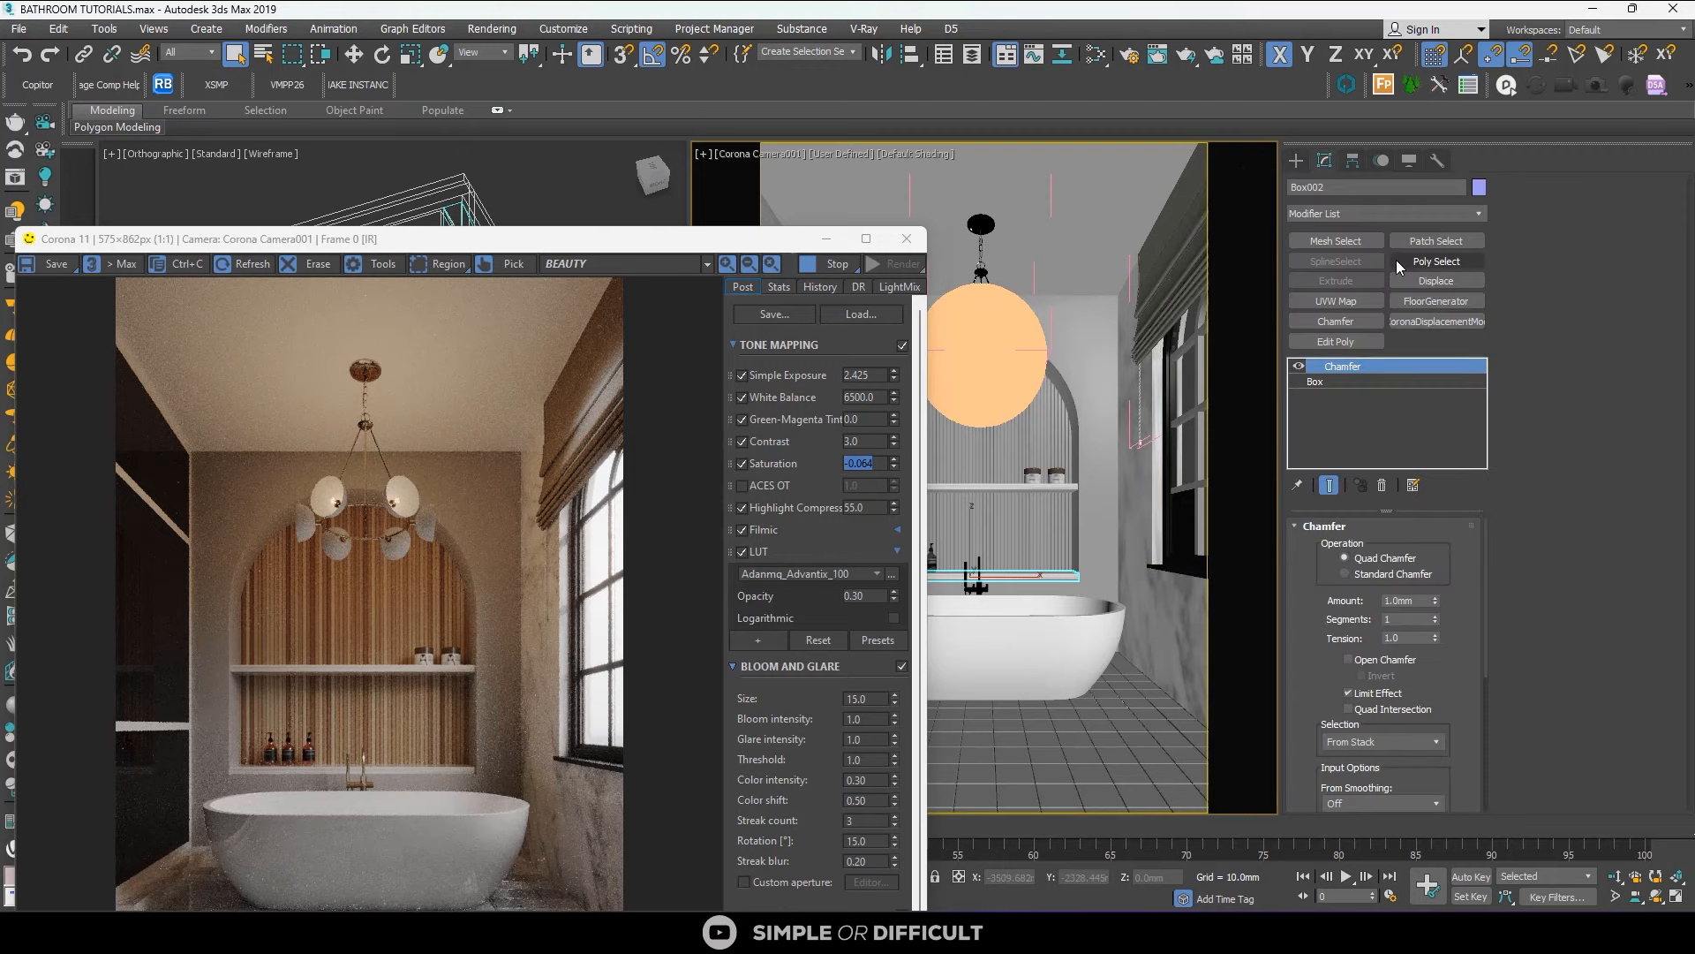
pyautogui.click(1357, 302)
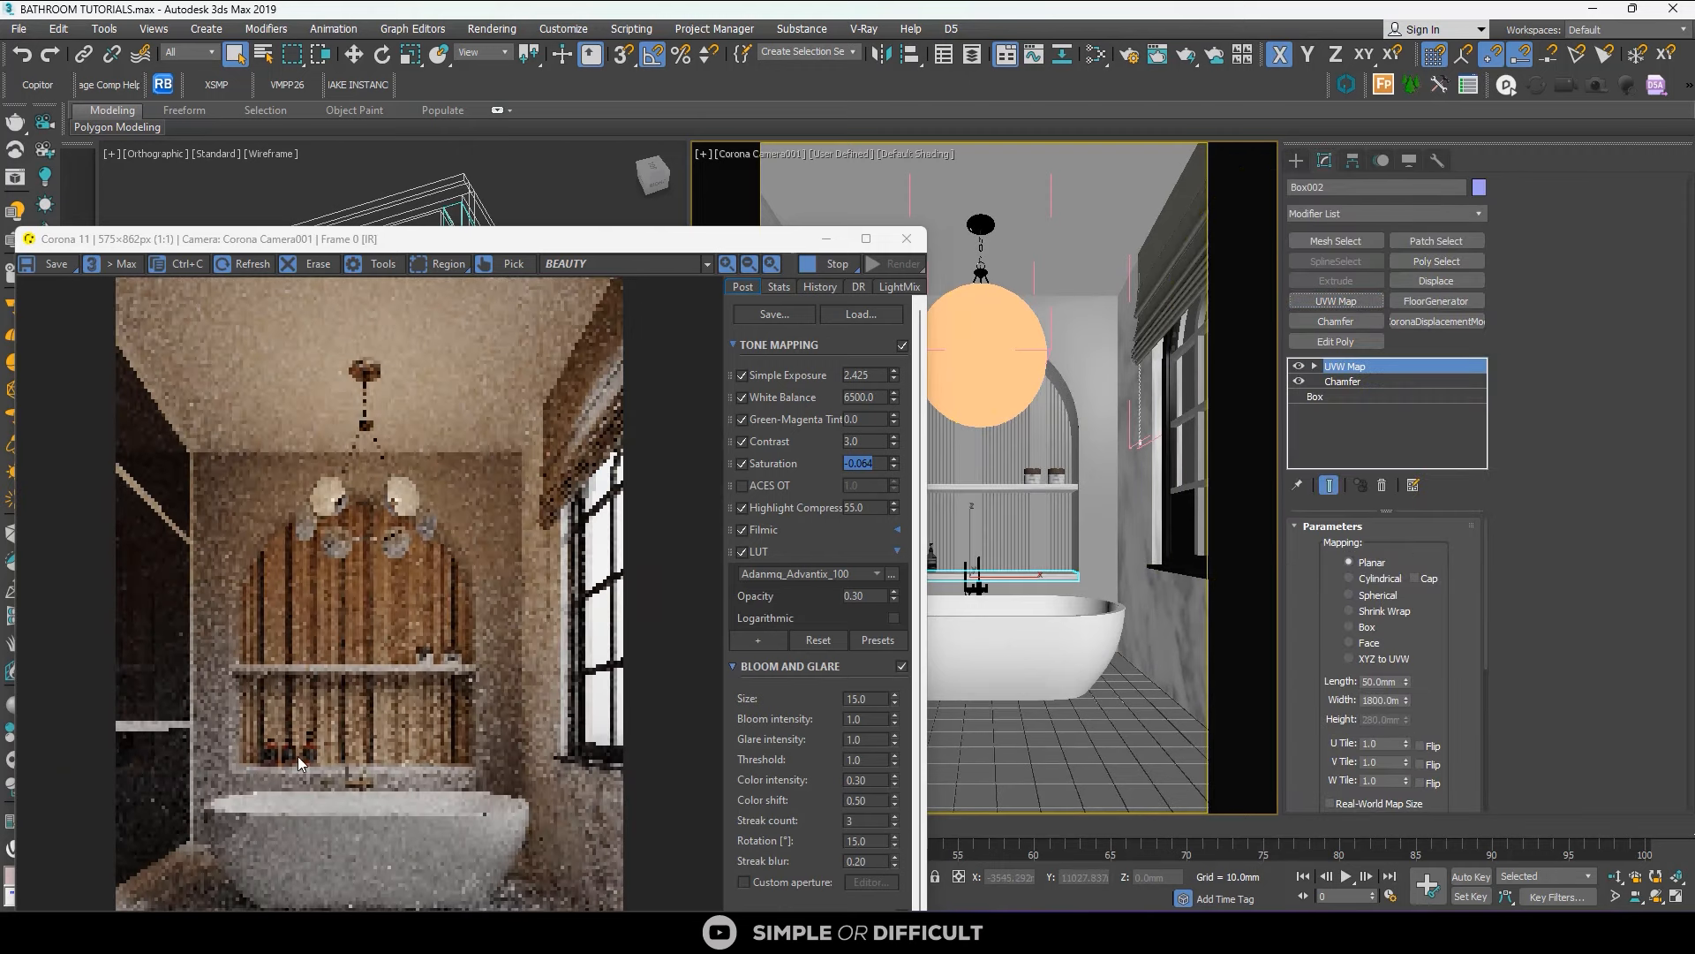
pyautogui.scroll(2, 310, 782)
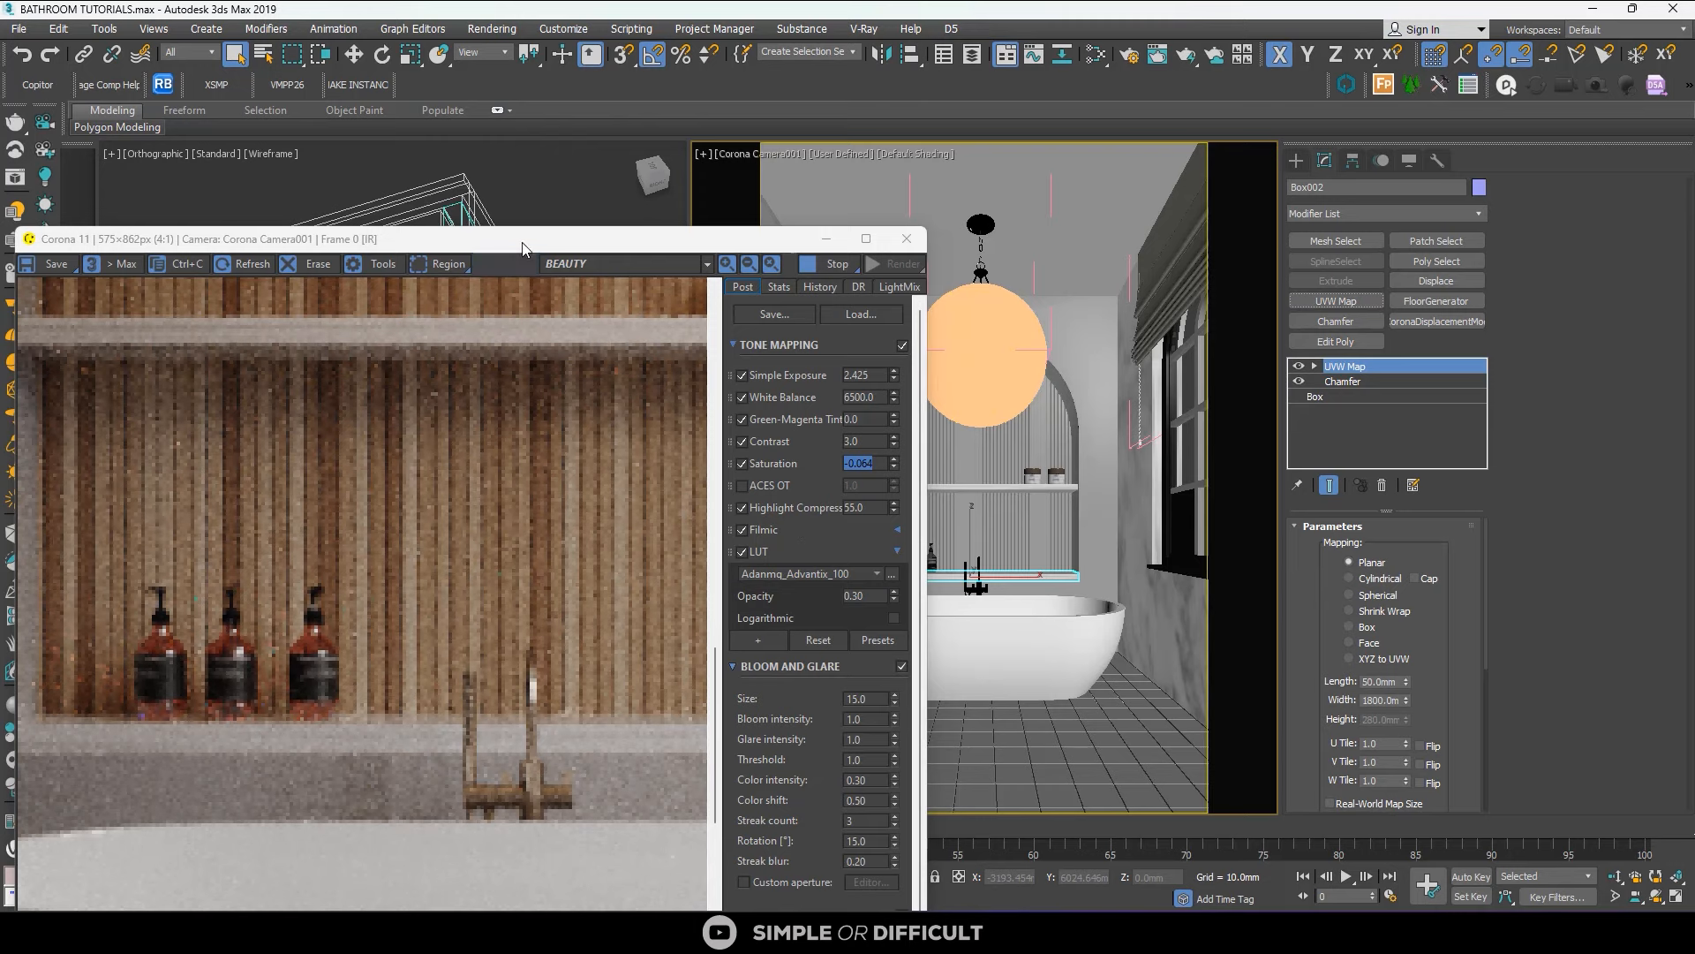
# Minimise the render window, isolate the niche's base ledge and switch its UVW Map to Box mapping.
pyautogui.moveTo(534, 242); pyautogui.dragTo(920, 307)
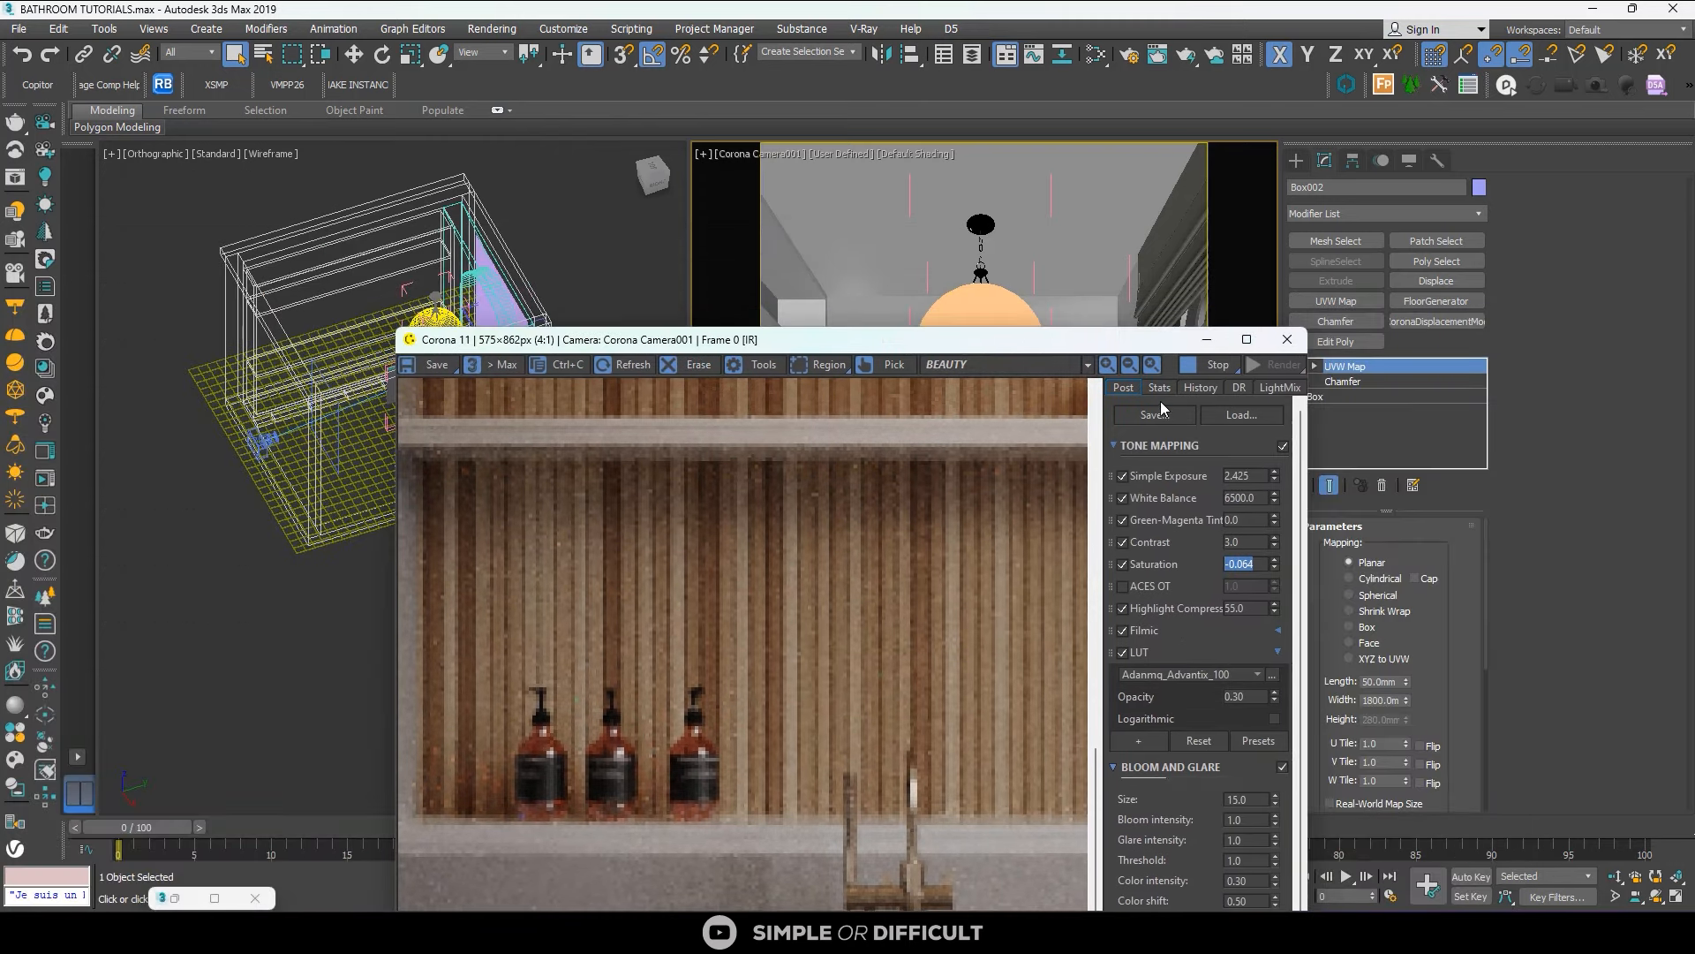
pyautogui.click(1208, 341)
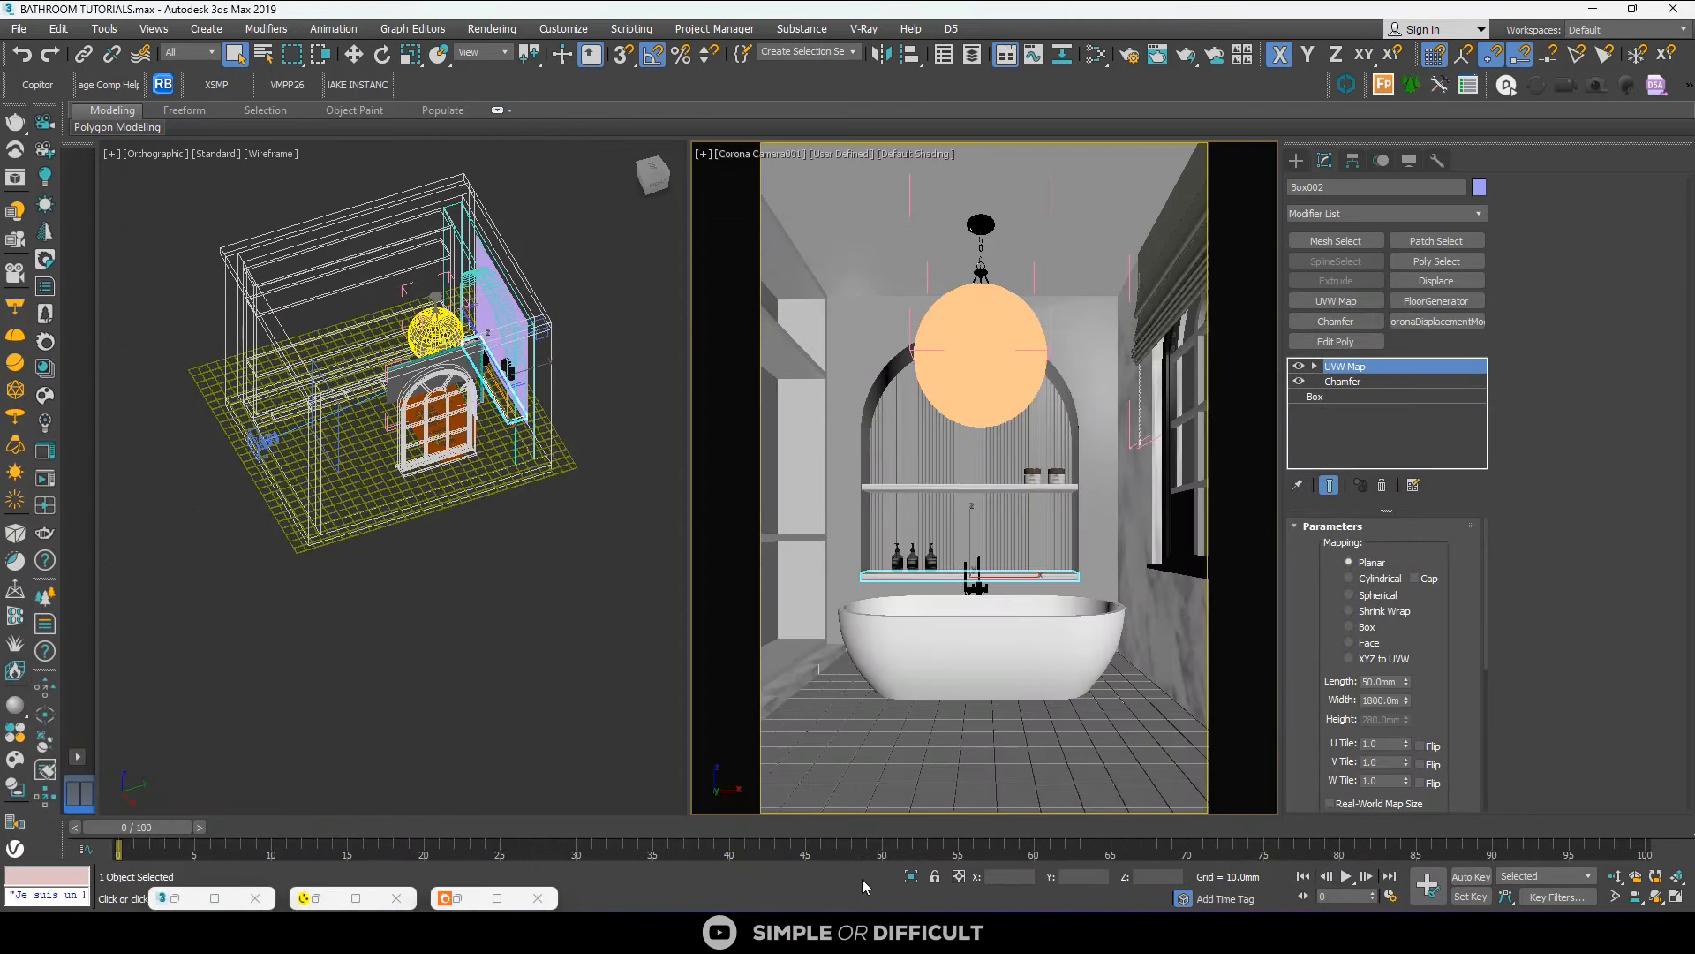
pyautogui.click(918, 878)
pyautogui.scroll(6, 522, 456)
pyautogui.keyDown('alt'); pyautogui.moveTo(462, 492); pyautogui.dragTo(1124, 655, button='middle'); pyautogui.keyUp('alt')
pyautogui.click(1351, 627)
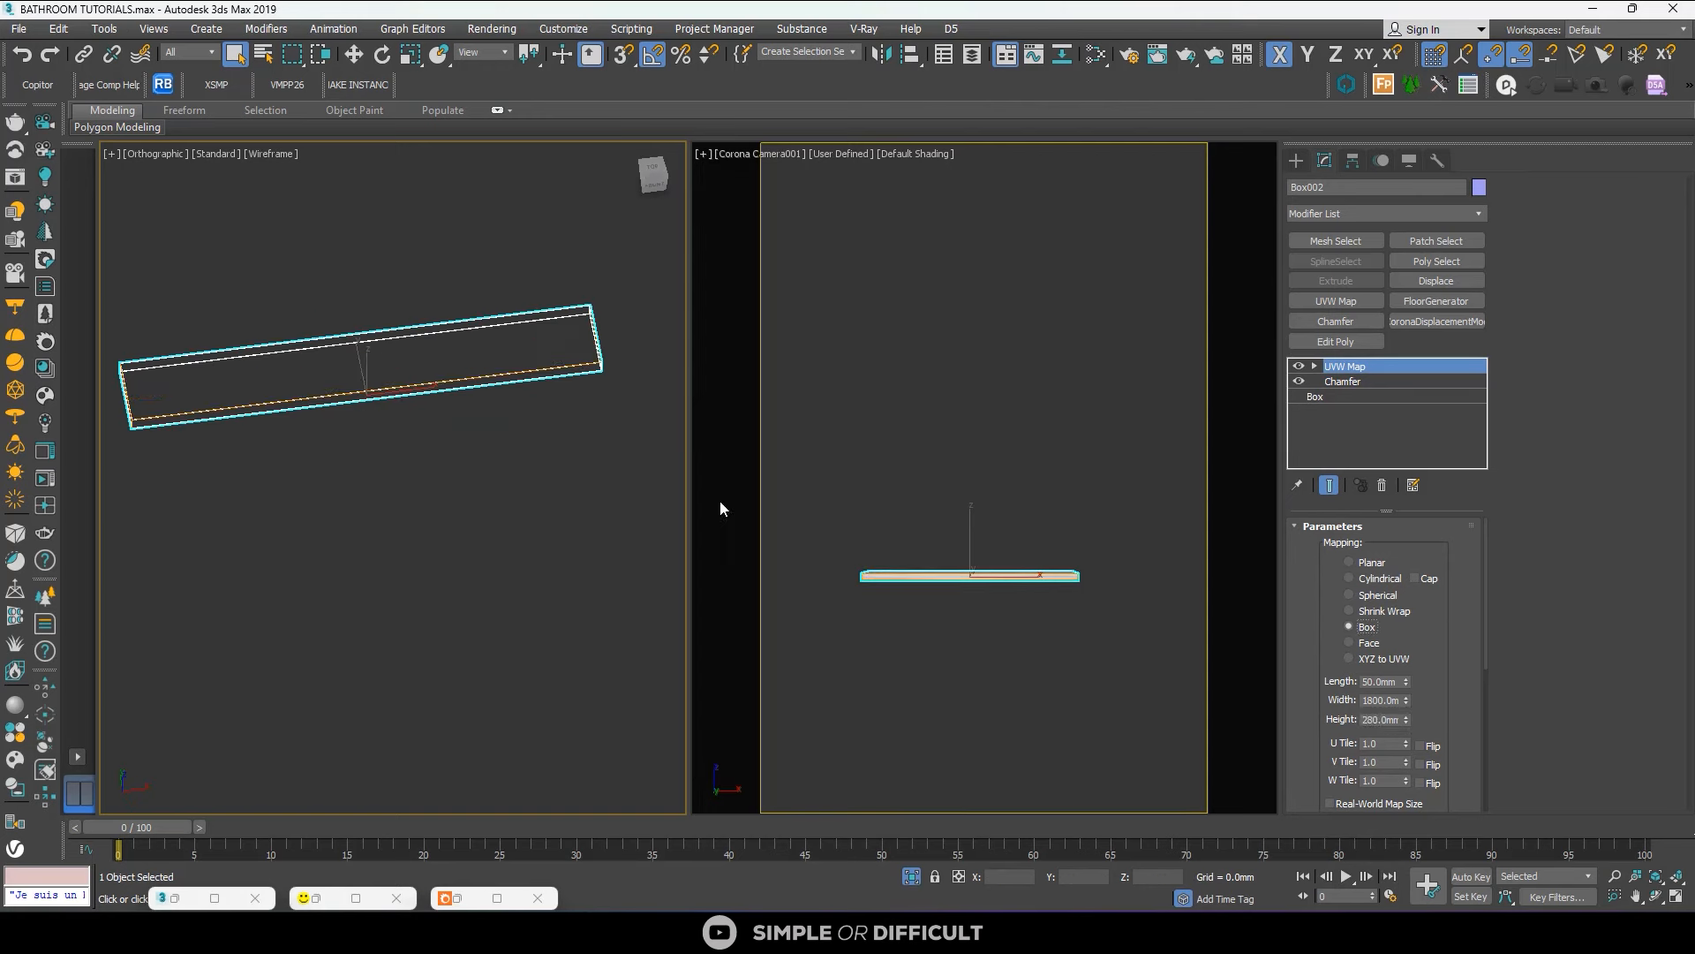
# Switch the orthographic viewport from wireframe to Default Shading to show the ledge's marble up close.
pyautogui.keyDown('alt'); pyautogui.moveTo(433, 484); pyautogui.dragTo(590, 527, button='middle'); pyautogui.keyUp('alt')
pyautogui.scroll(-3, 1433, 673)
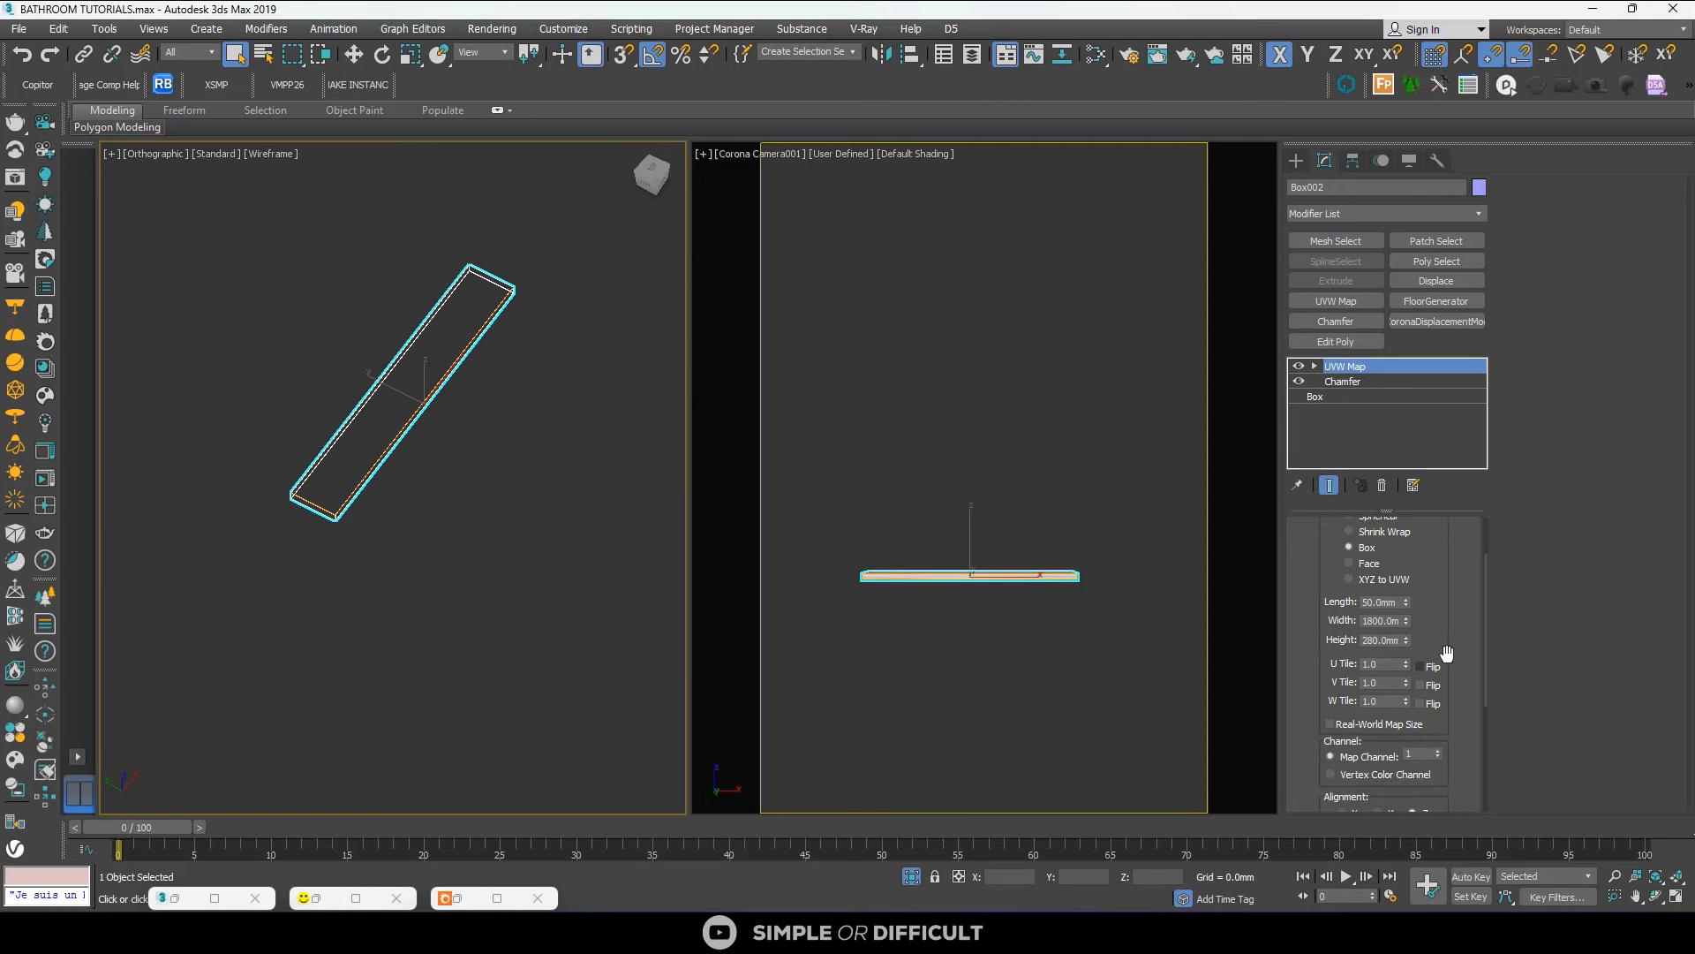
pyautogui.click(272, 152)
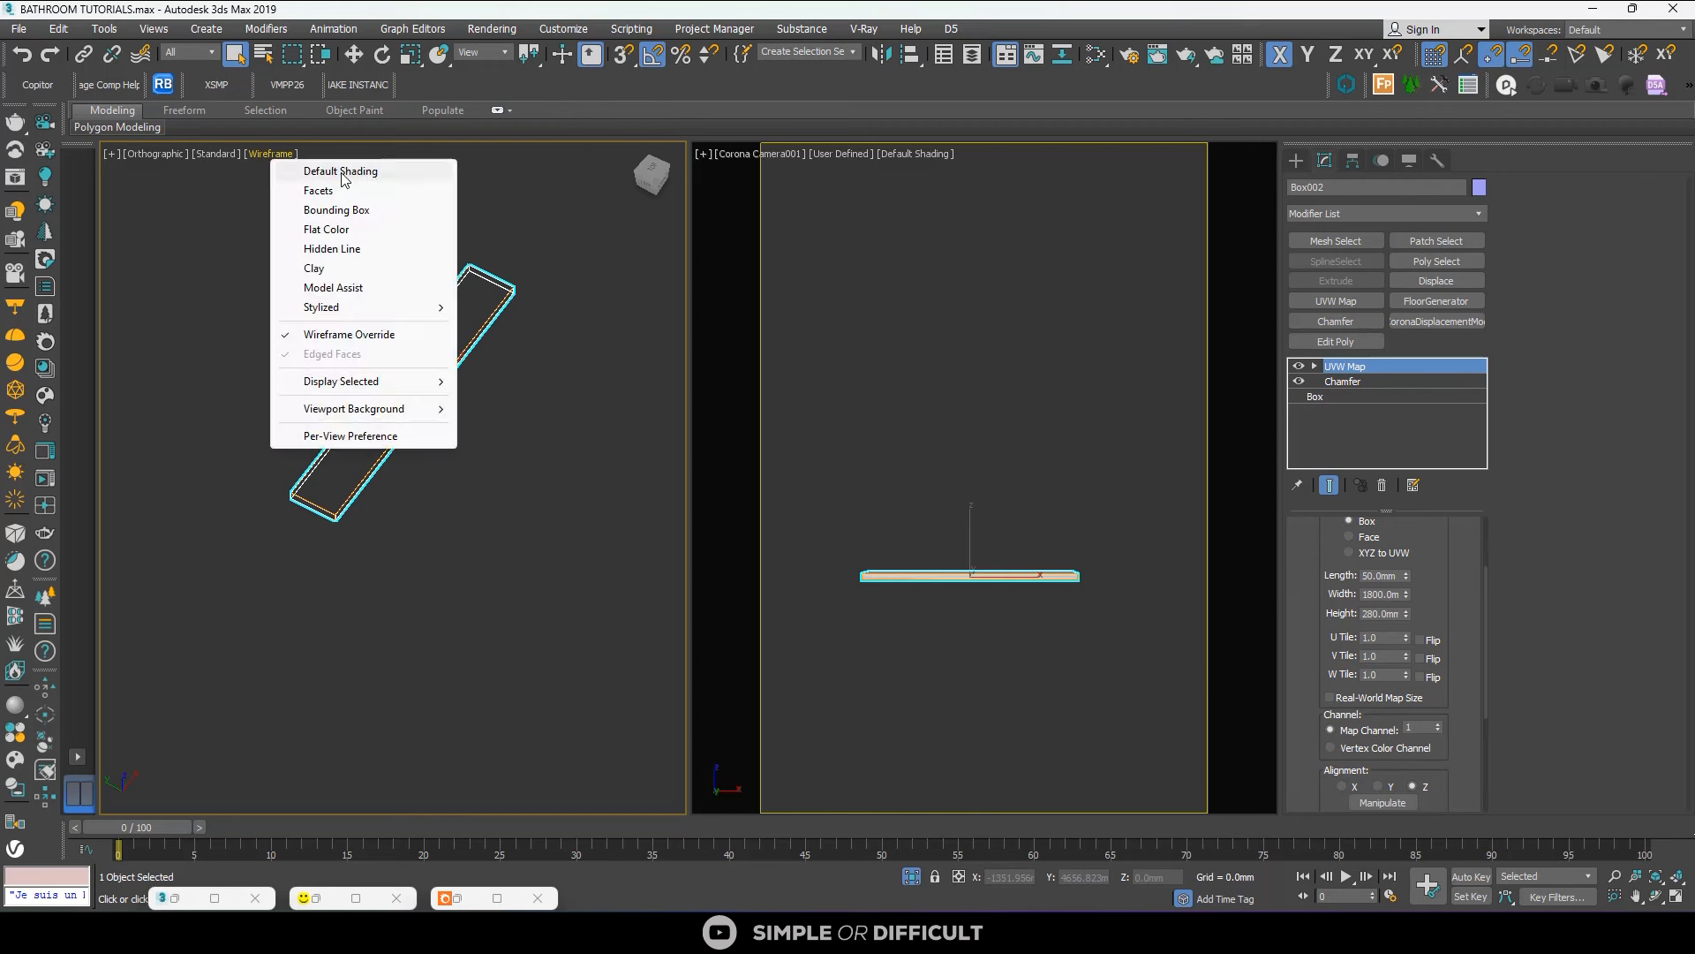
pyautogui.click(331, 171)
pyautogui.scroll(8, 476, 404)
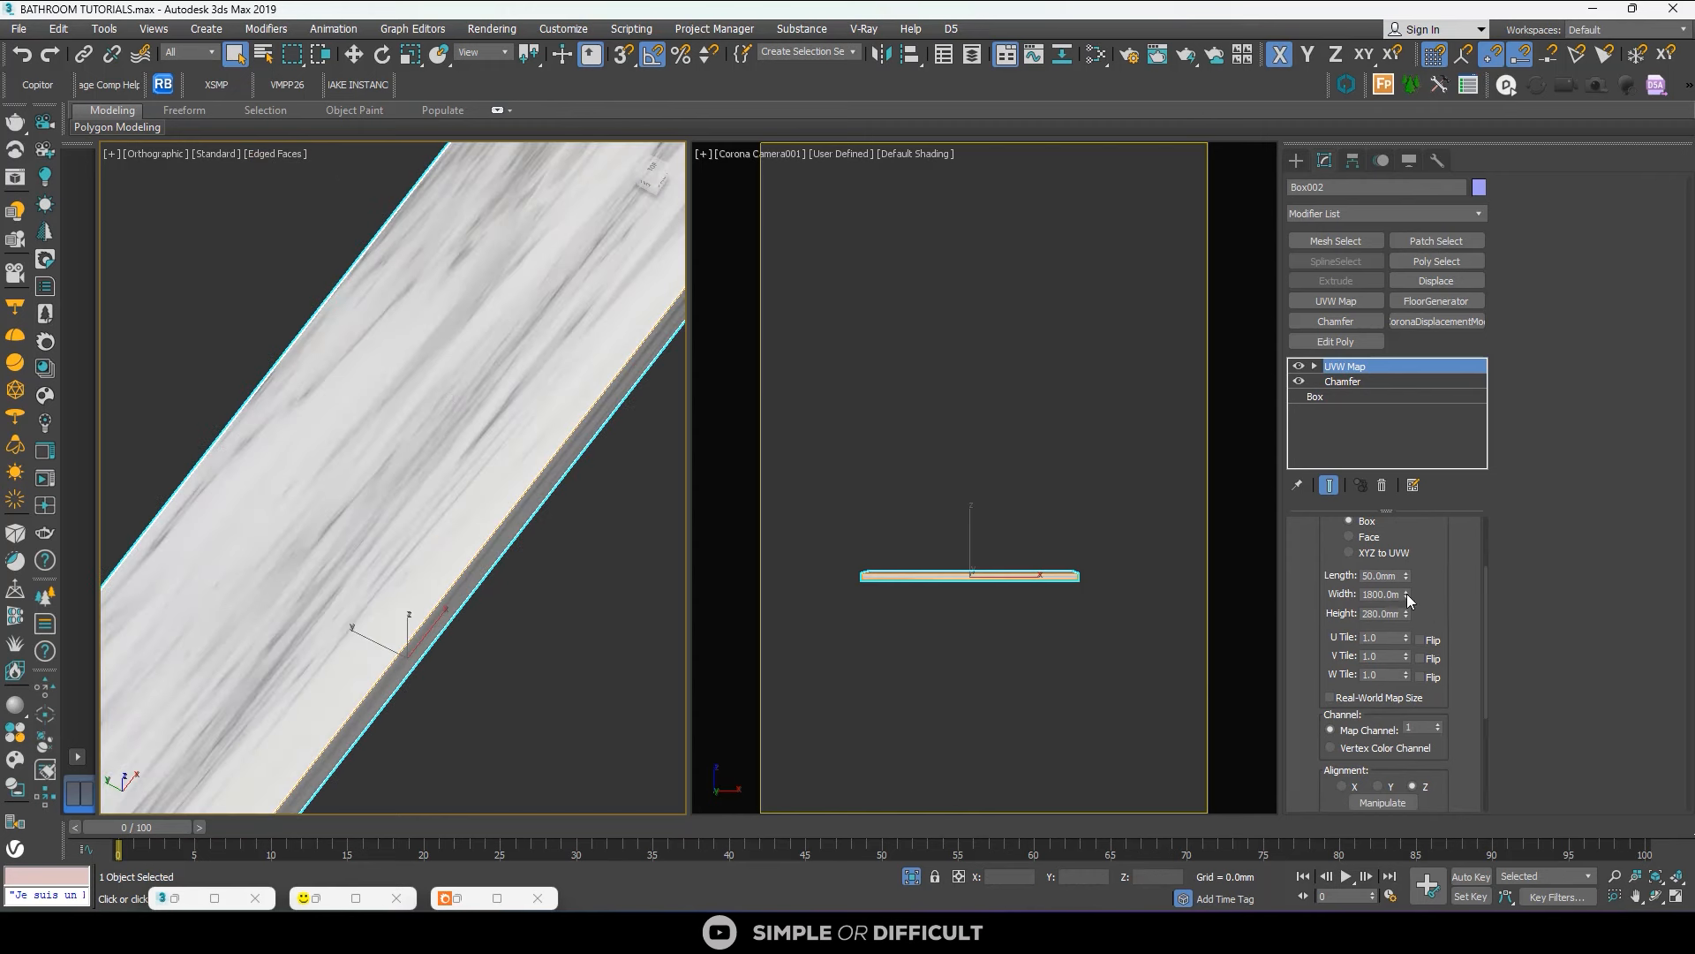
# Set the ledge's UVW Map width to 360 mm and activate the mapping gizmo in the top view.
pyautogui.moveTo(1406, 595); pyautogui.dragTo(1404, 671)
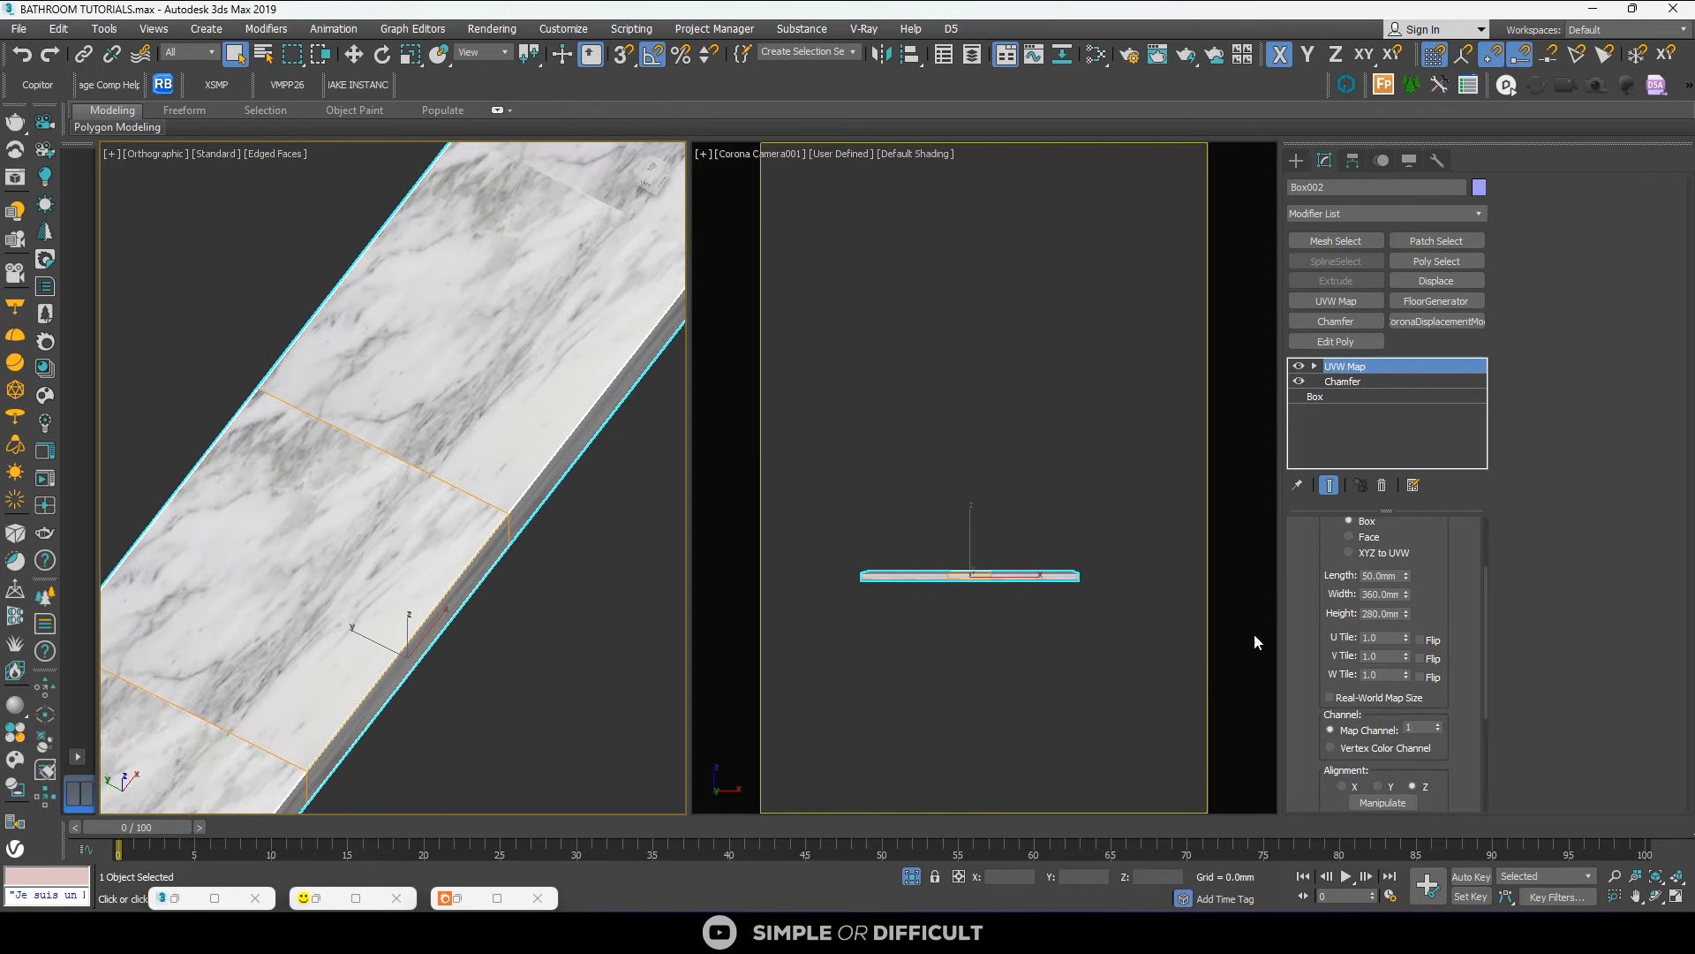
pyautogui.scroll(-6, 534, 433)
pyautogui.keyDown('alt'); pyautogui.moveTo(535, 434); pyautogui.dragTo(453, 503, button='middle'); pyautogui.keyUp('alt')
pyautogui.click(652, 173)
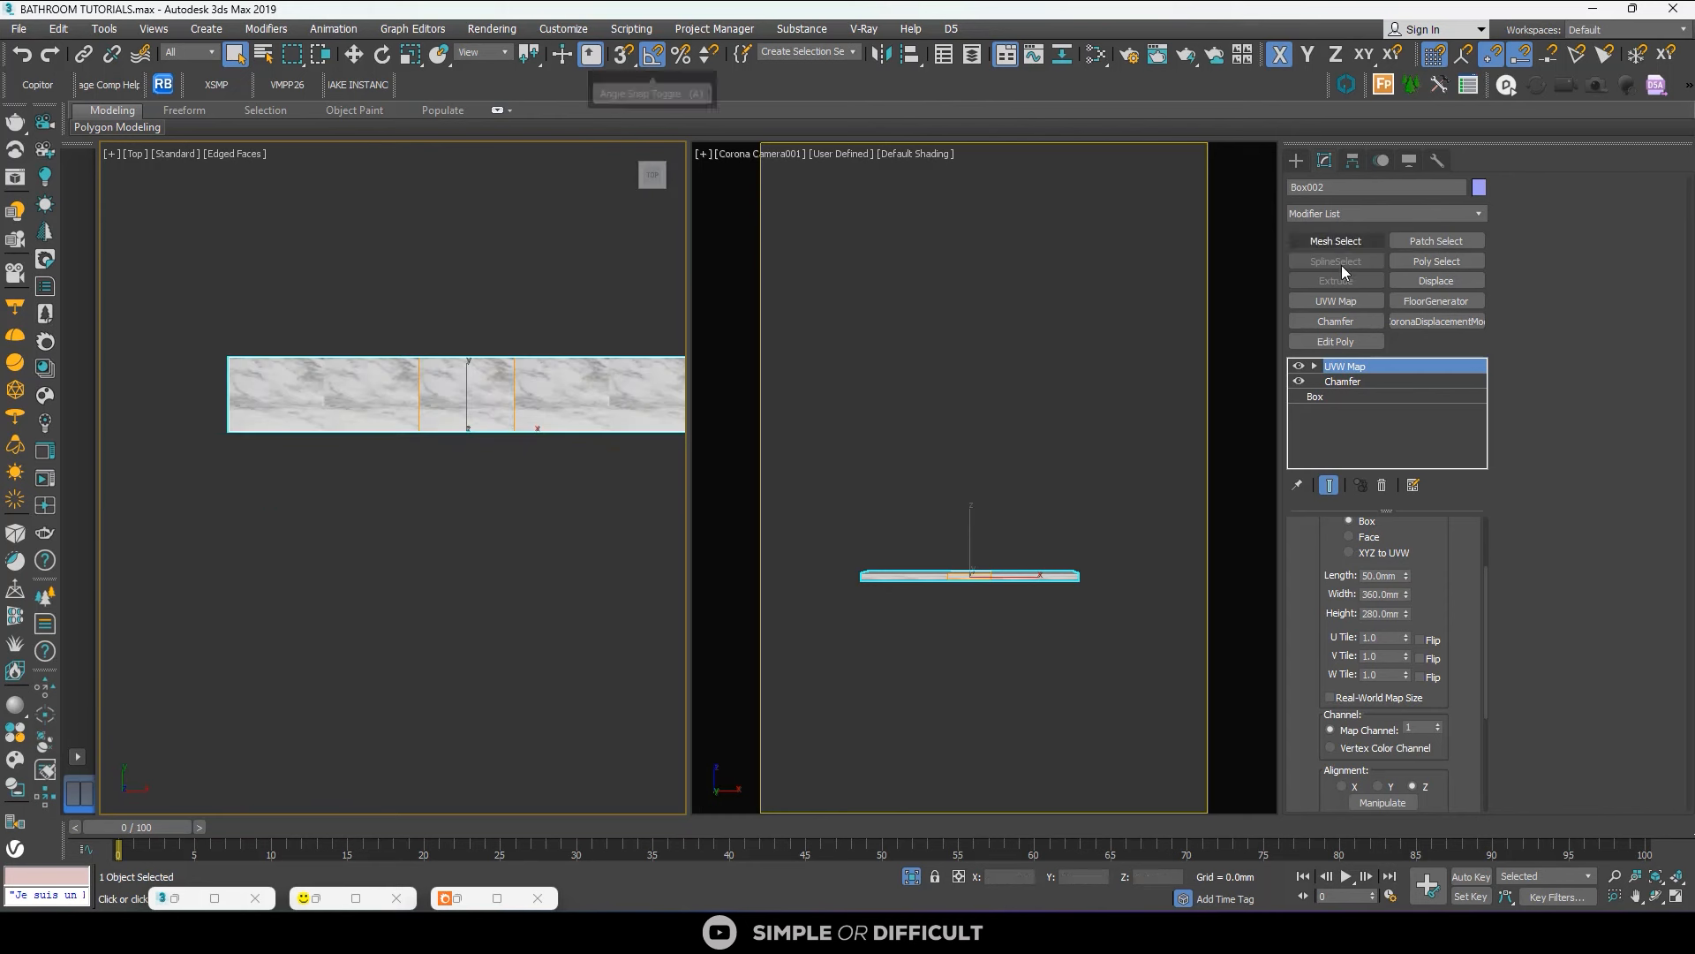
pyautogui.click(1360, 384)
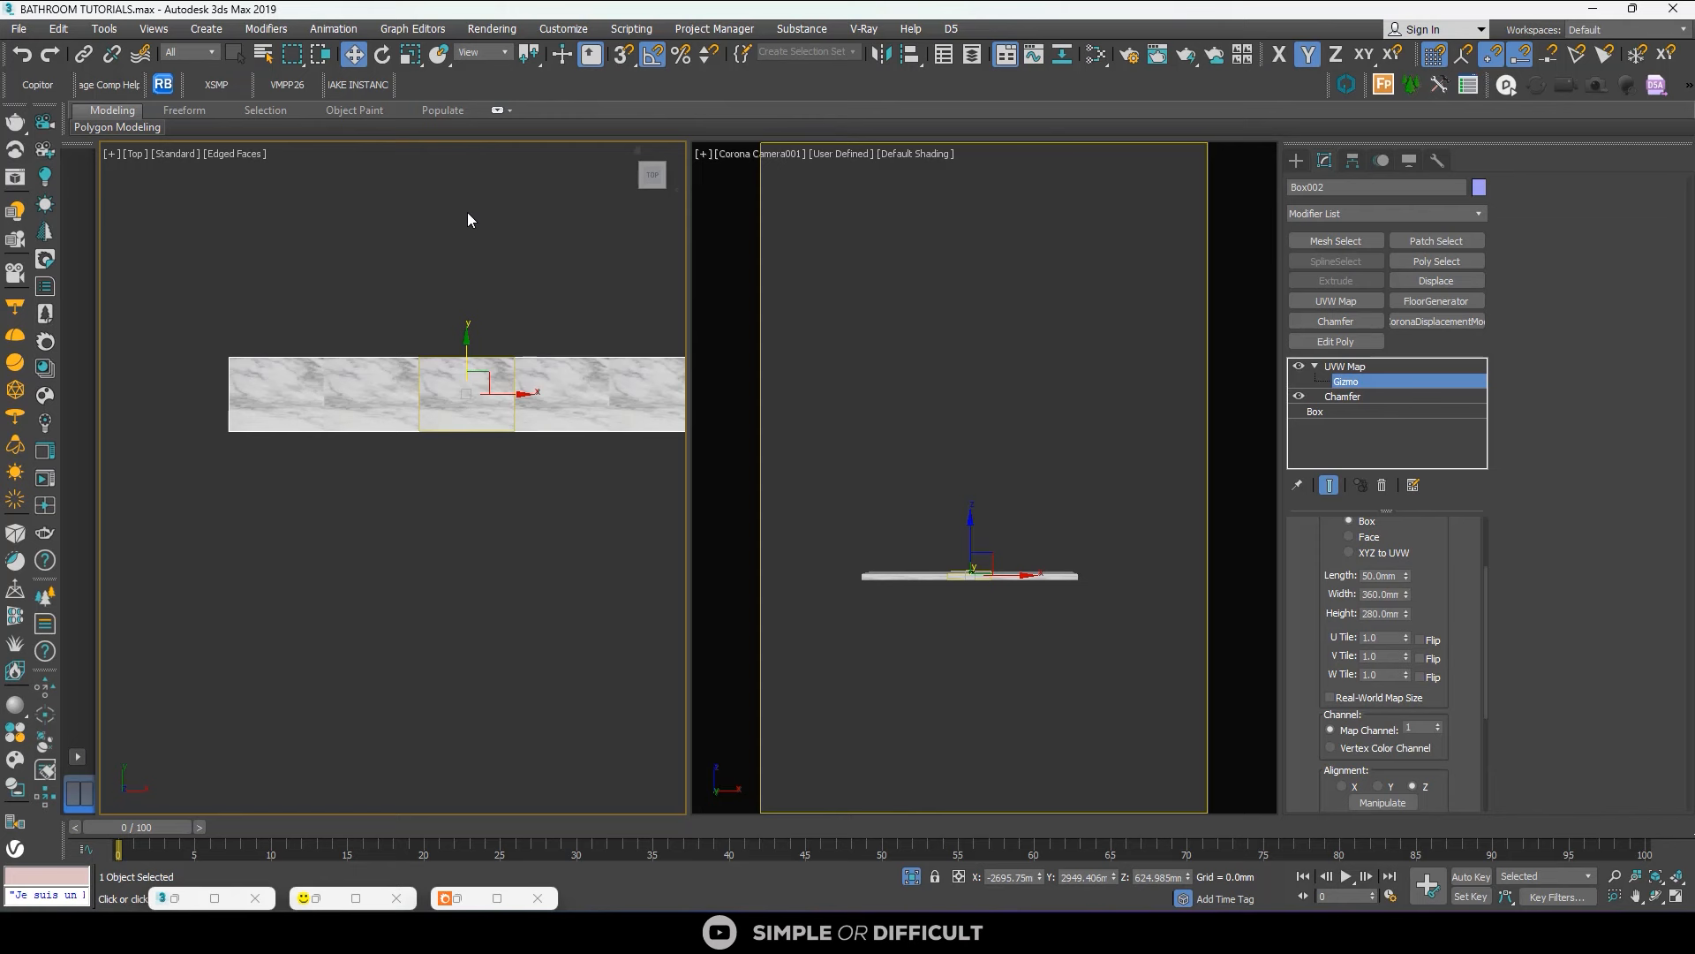
pyautogui.click(382, 55)
pyautogui.moveTo(495, 352); pyautogui.dragTo(551, 406)
pyautogui.hotkey('ctrl', 'z')
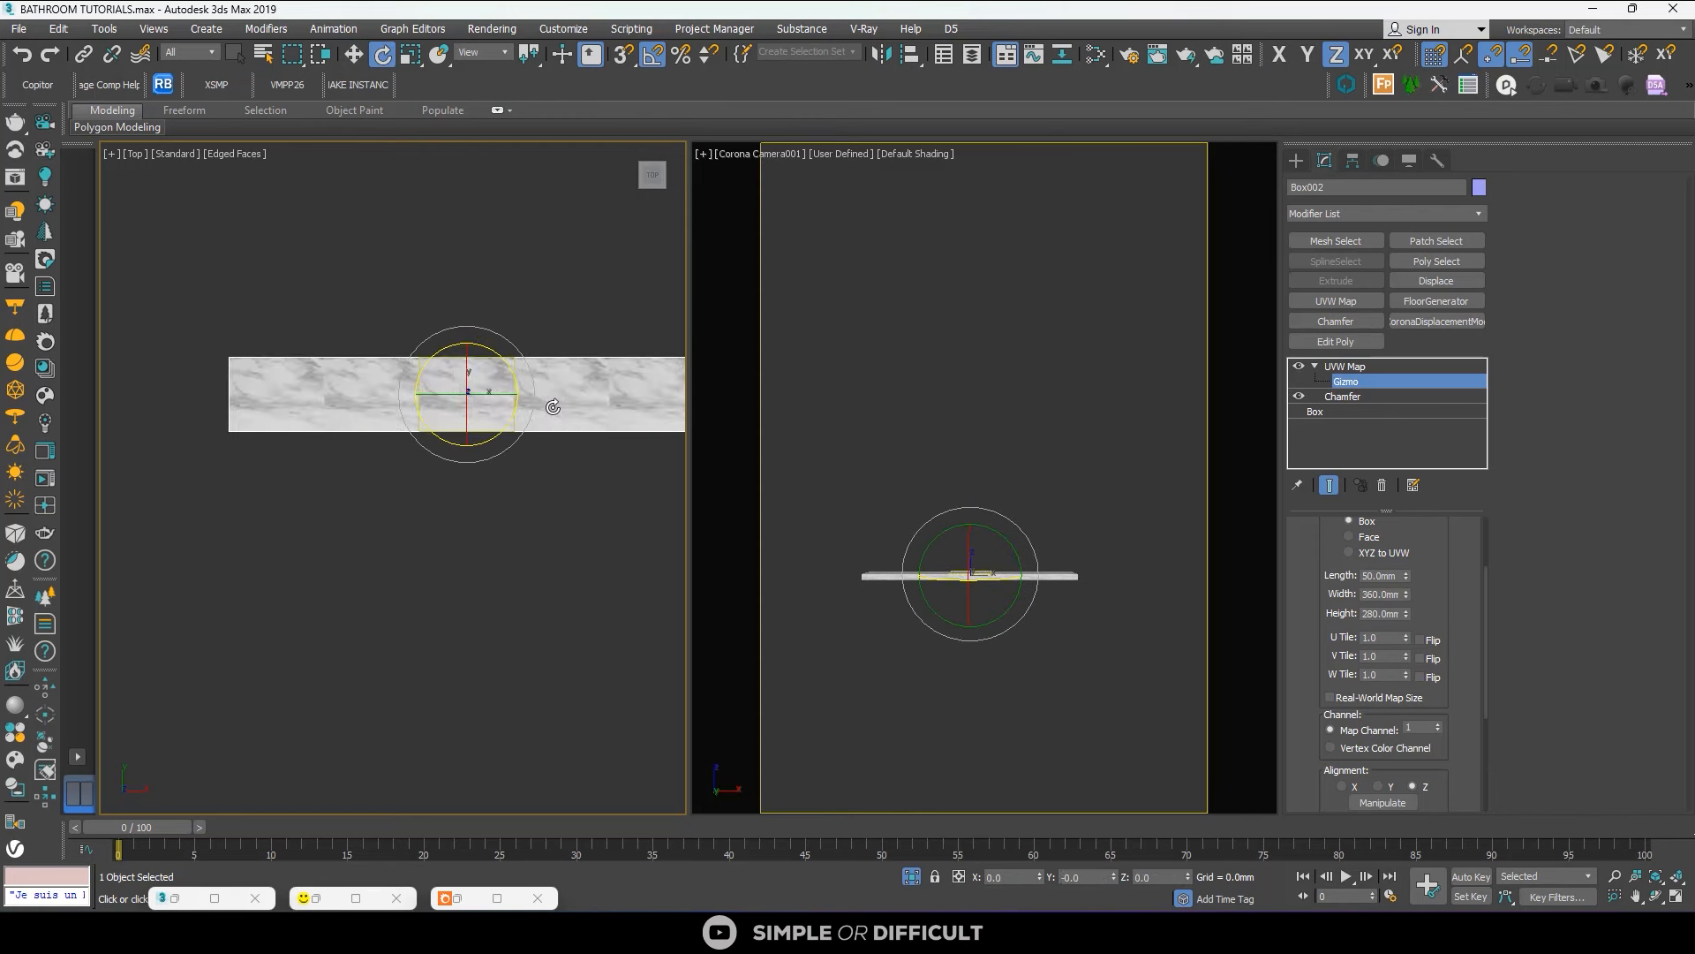
# Enlarge the ledge's box mapping to a length of about 151.5 mm, width 1152 mm and height 624.4 mm.
pyautogui.scroll(3, 535, 394)
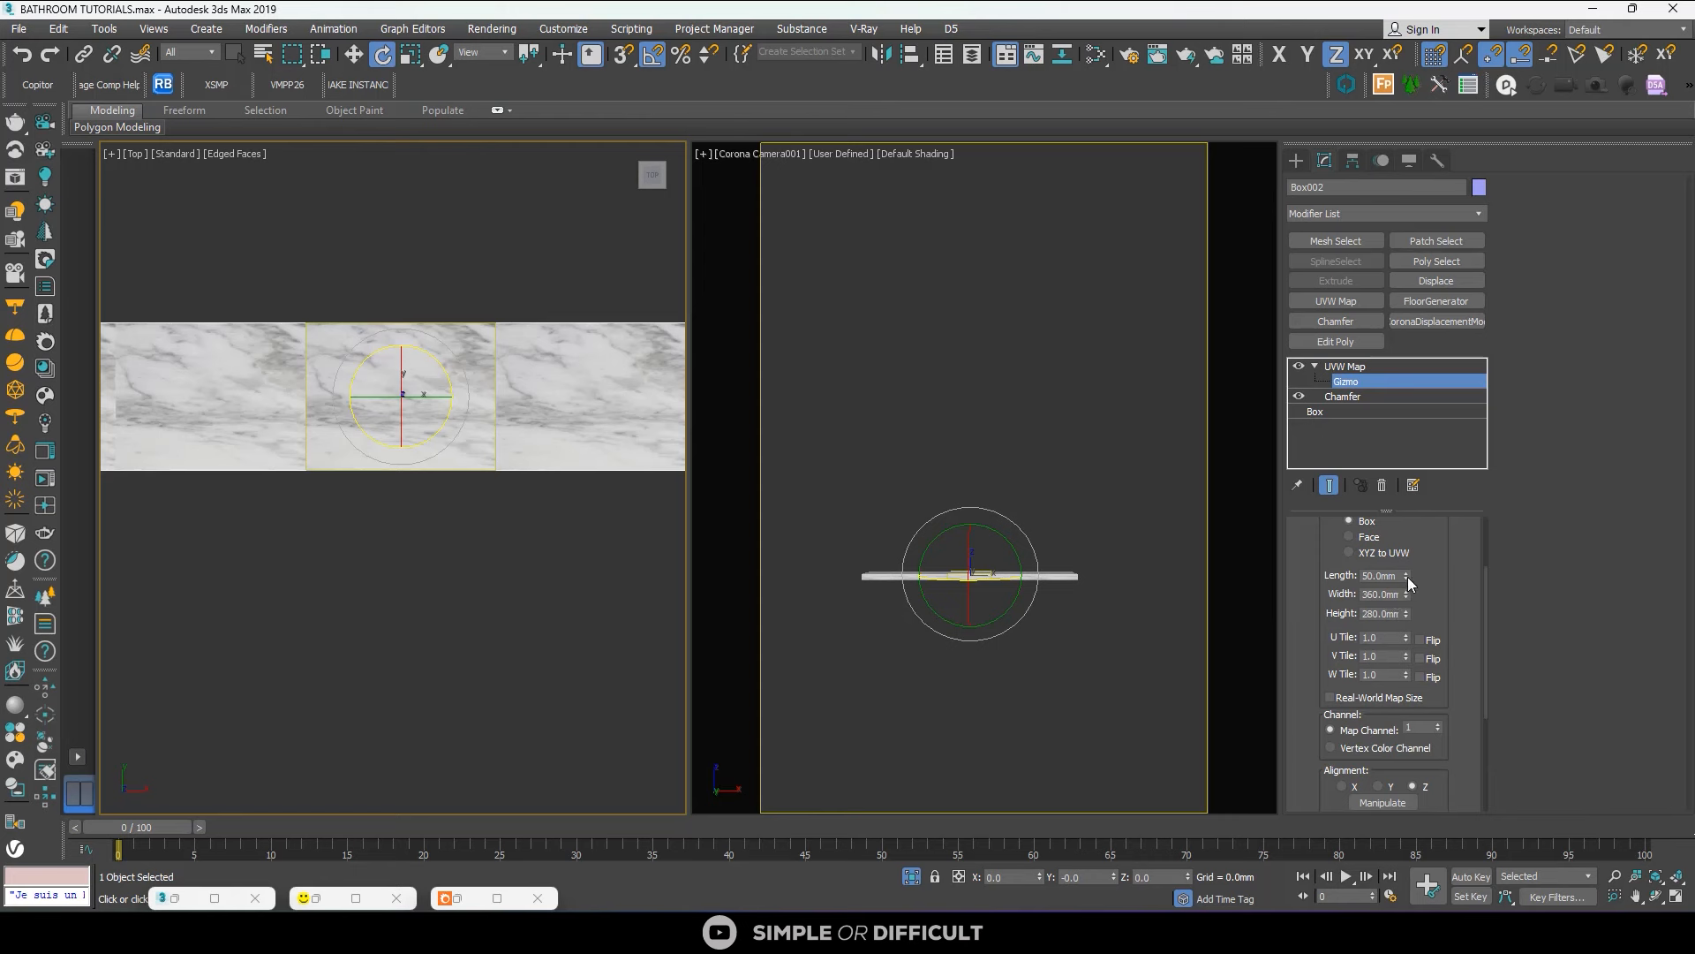
pyautogui.moveTo(1408, 576); pyautogui.dragTo(1408, 534)
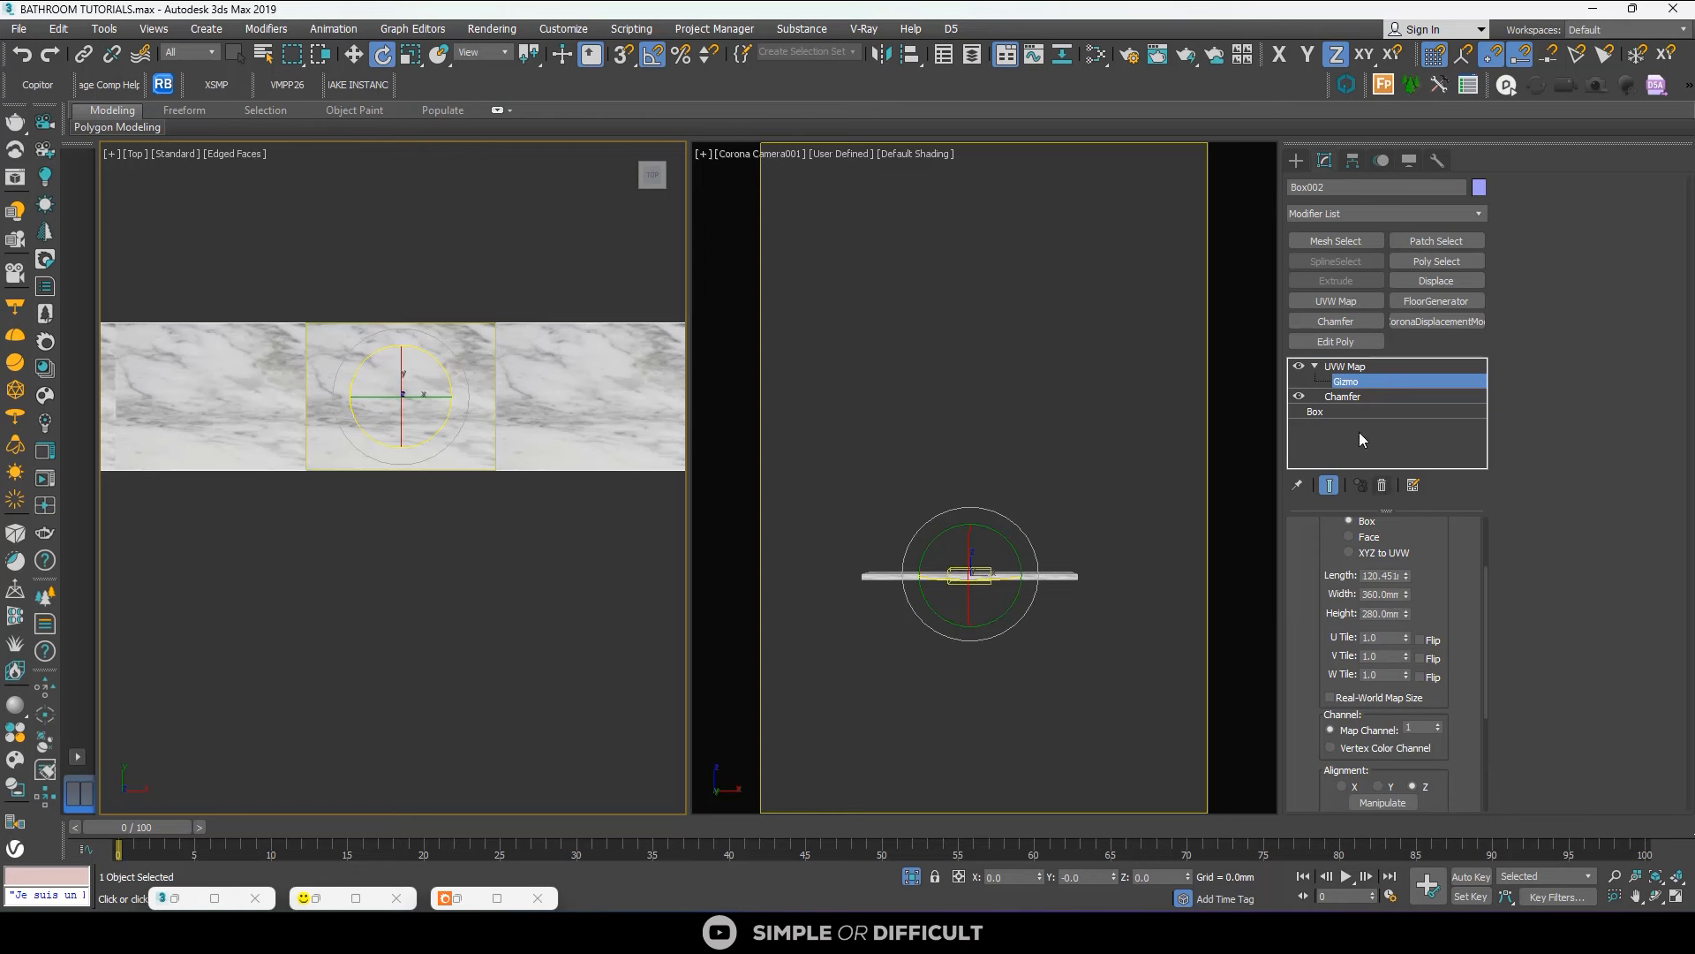
pyautogui.click(358, 55)
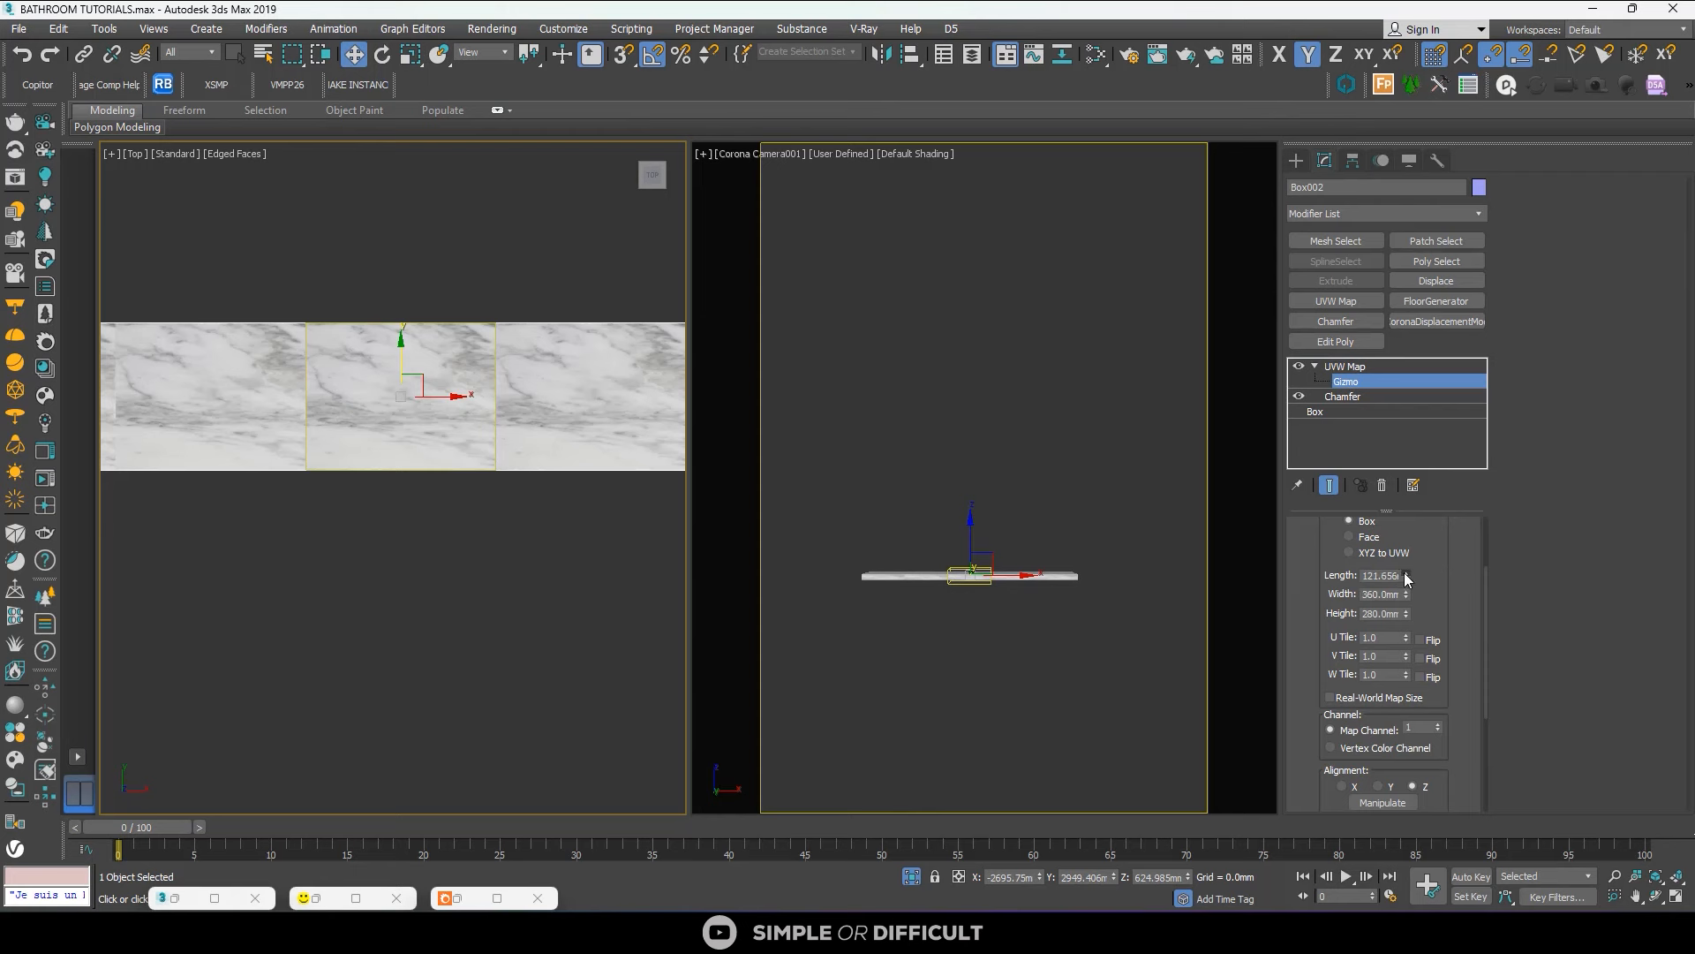
pyautogui.moveTo(1407, 576); pyautogui.dragTo(1401, 513)
pyautogui.scroll(2, 1427, 611)
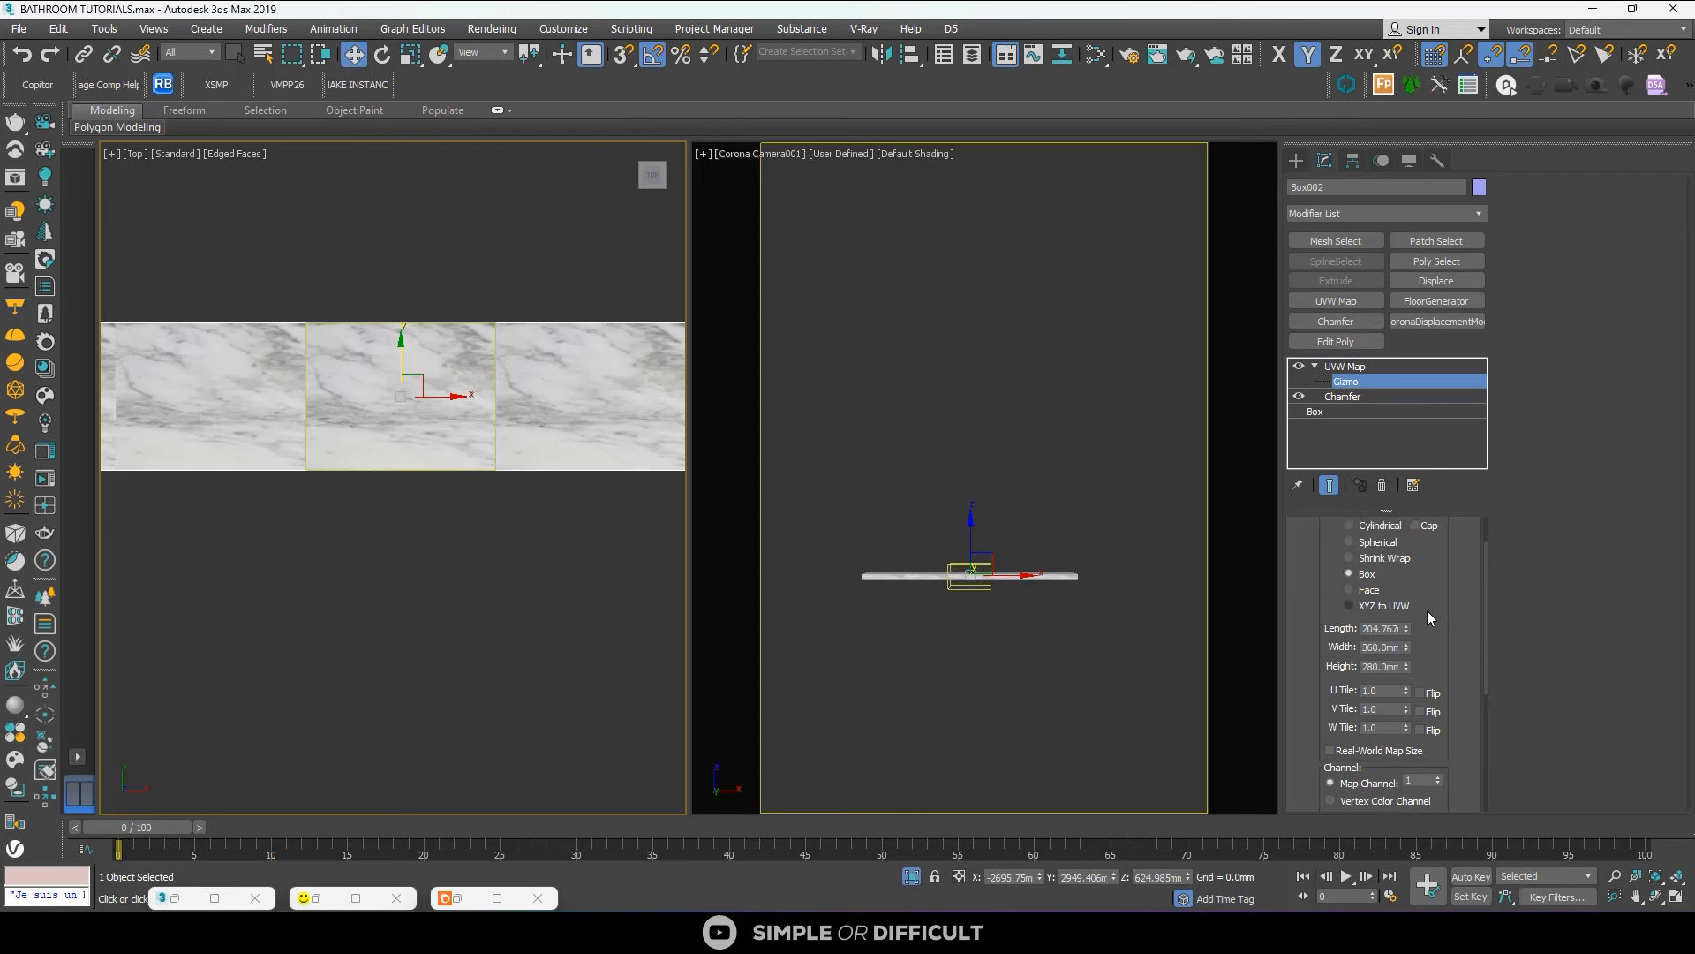
pyautogui.moveTo(1407, 628); pyautogui.dragTo(1414, 451)
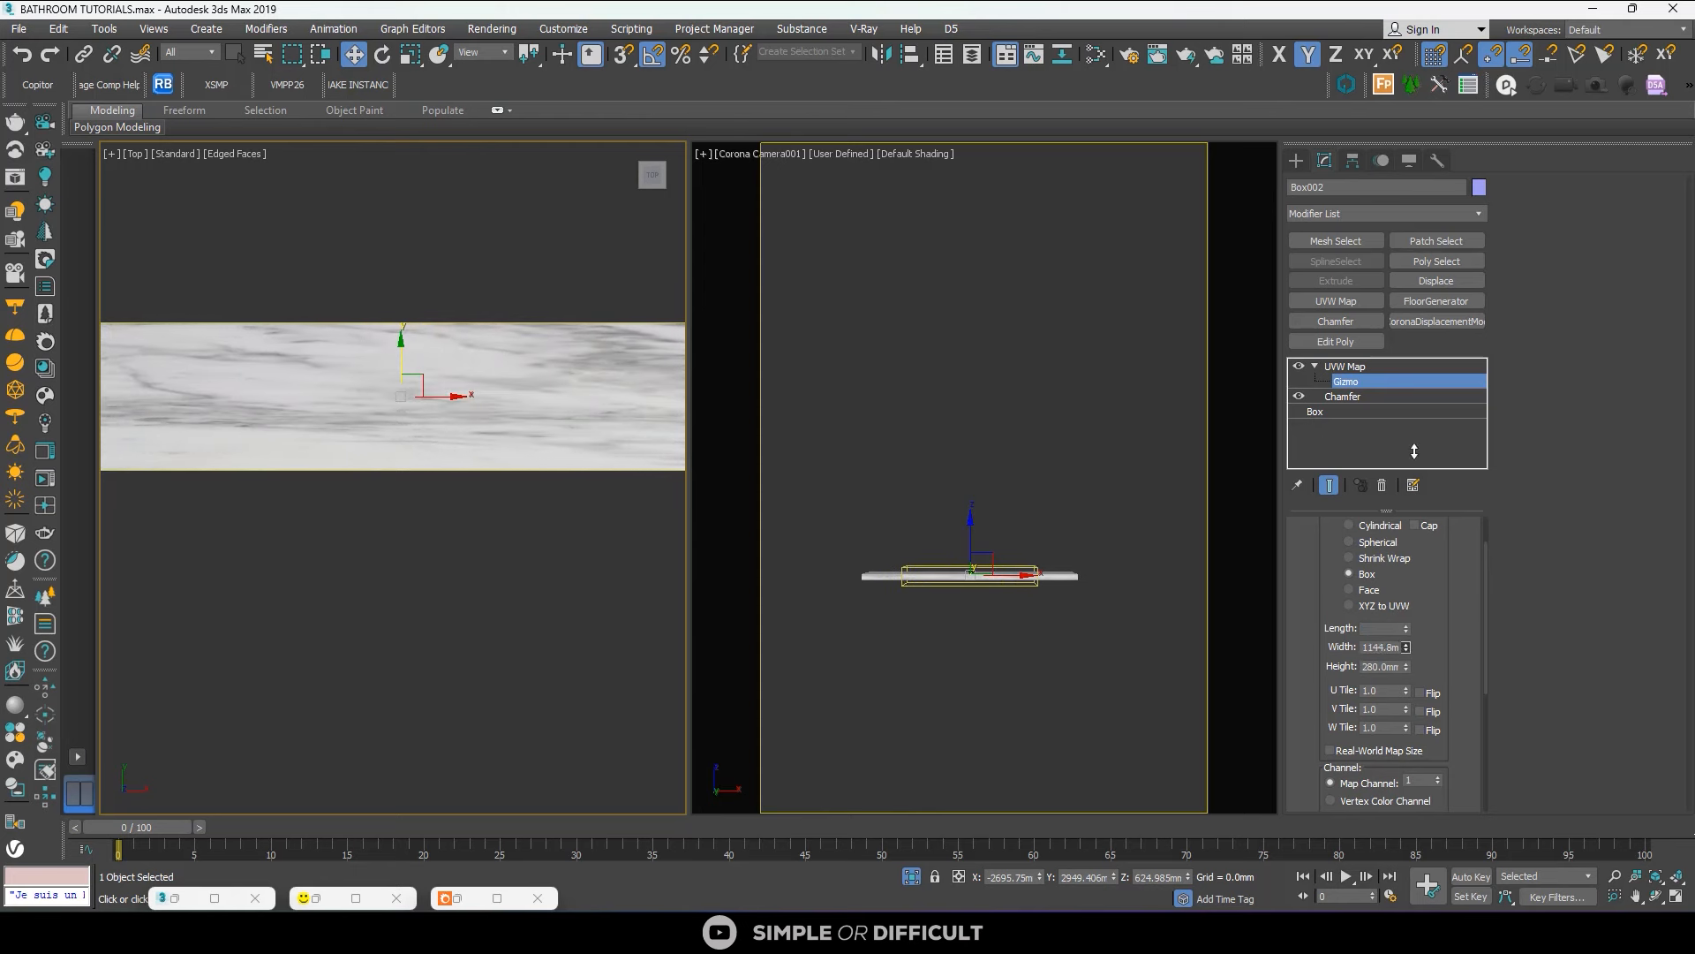
pyautogui.moveTo(1405, 667); pyautogui.dragTo(1401, 558)
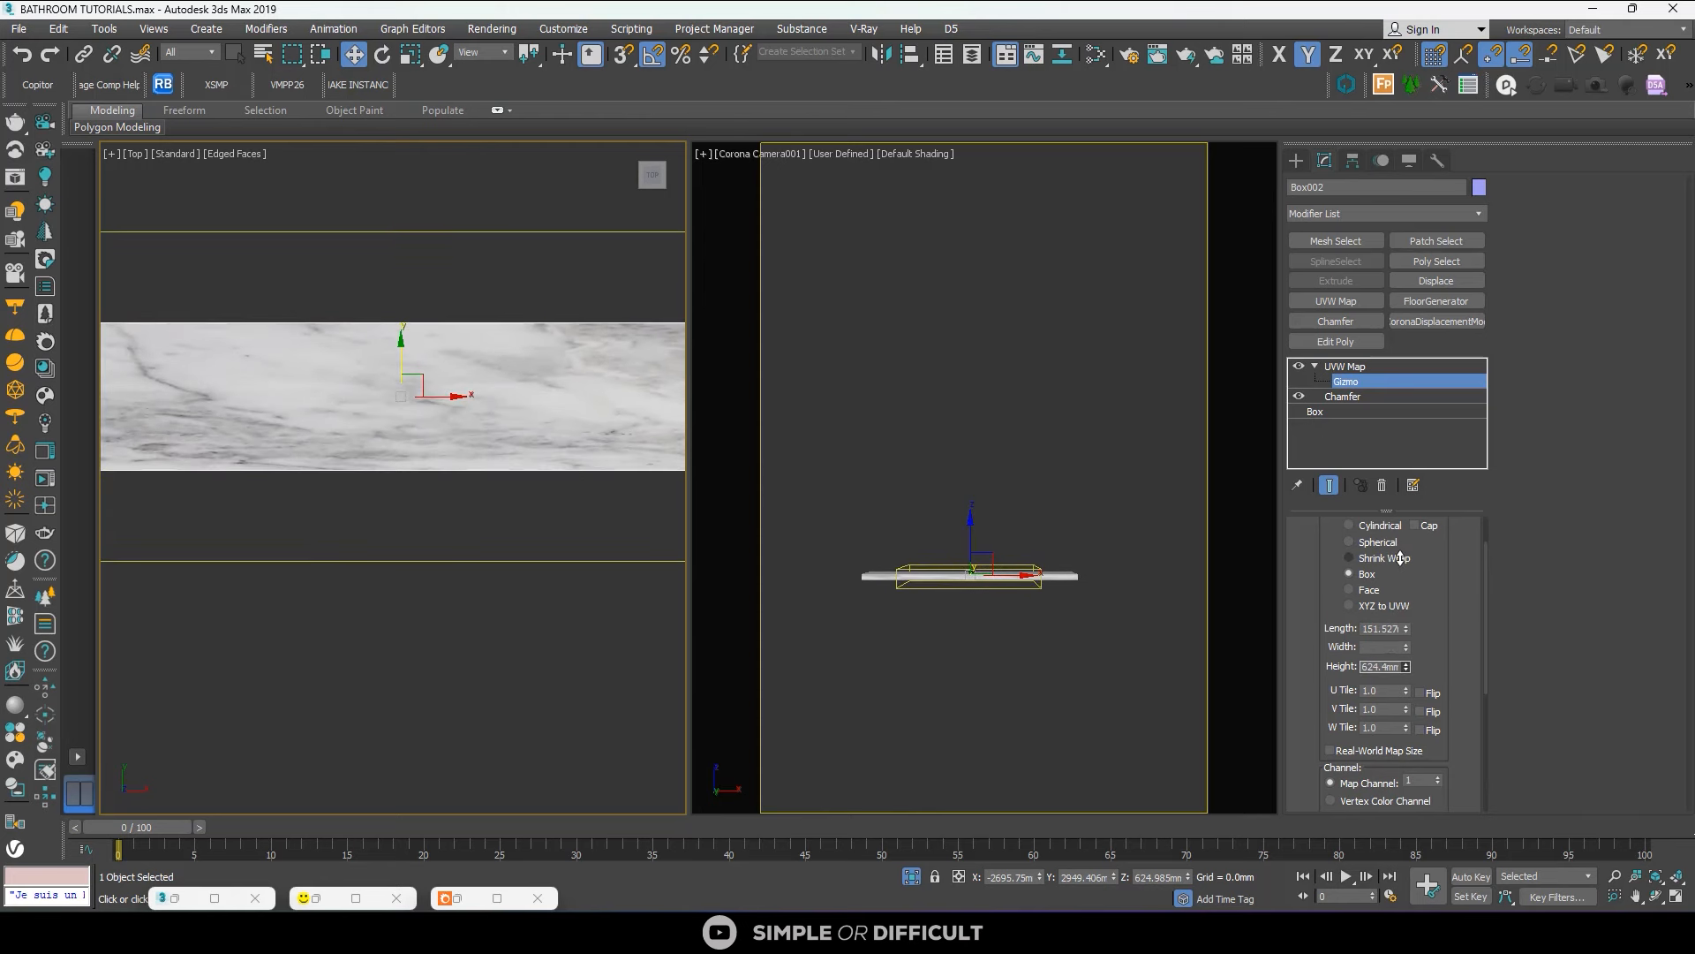
# Increase the ledge's mapping length to about 1285 mm and its width to about 4009 mm, checking the front edge and top.
pyautogui.scroll(-2, 321, 593)
pyautogui.keyDown('alt'); pyautogui.moveTo(321, 594); pyautogui.dragTo(349, 446, button='middle'); pyautogui.keyUp('alt')
pyautogui.scroll(4, 350, 447)
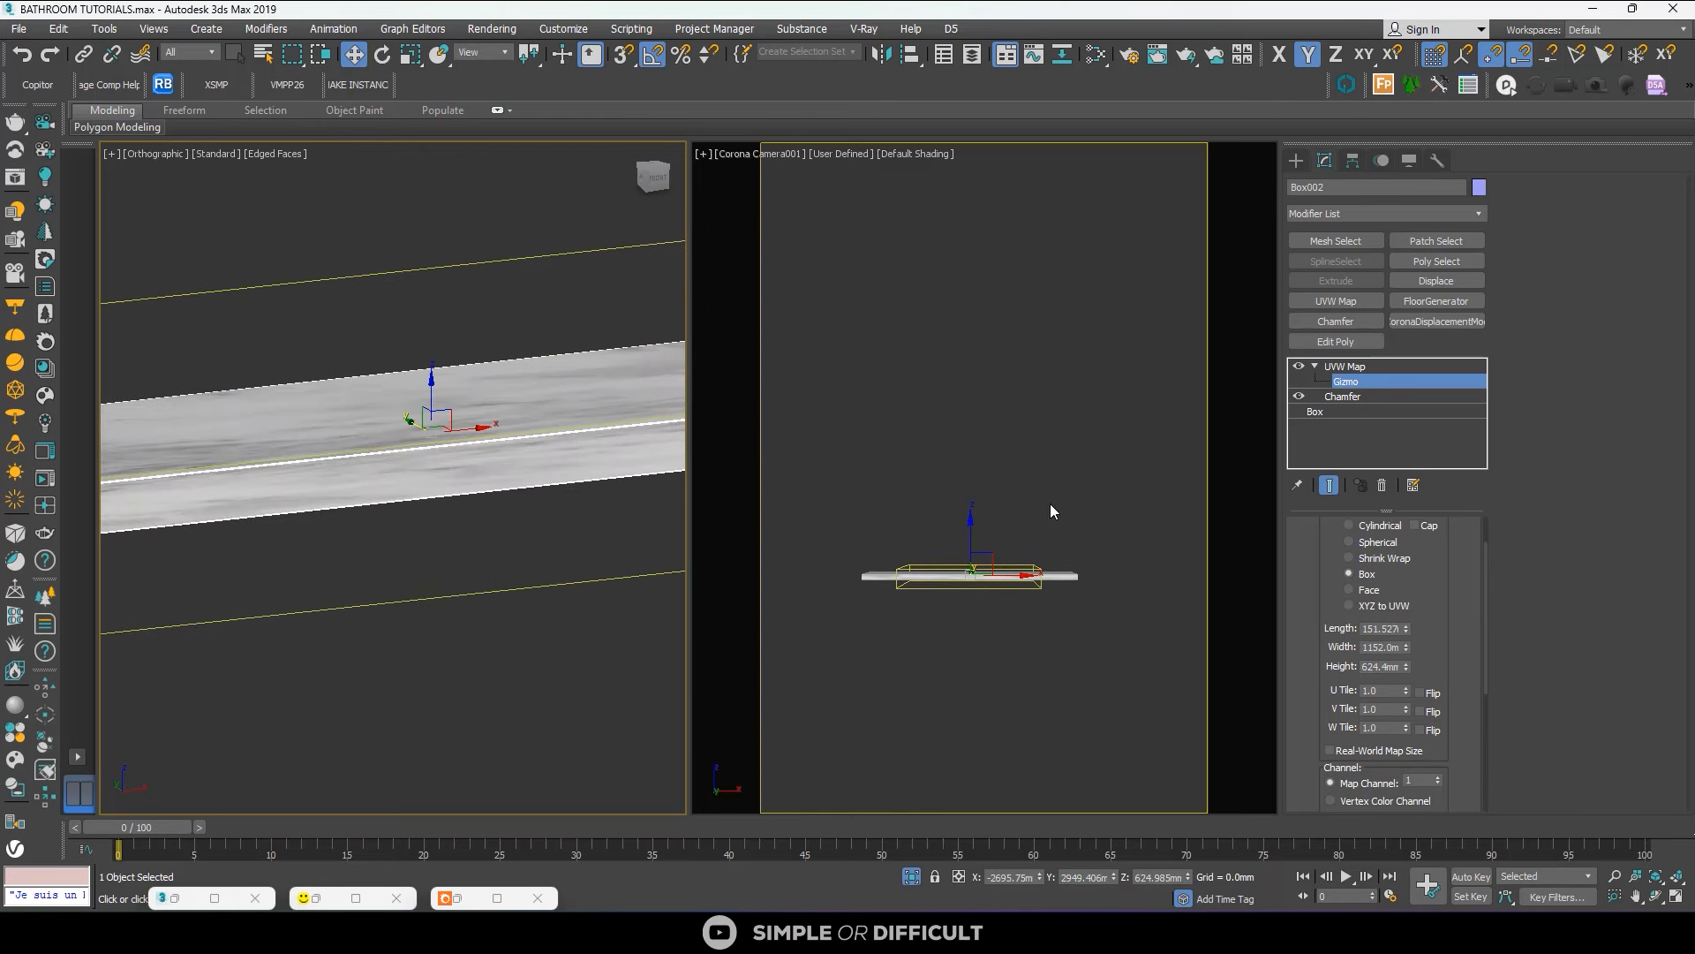
pyautogui.moveTo(1406, 627); pyautogui.dragTo(1349, 865)
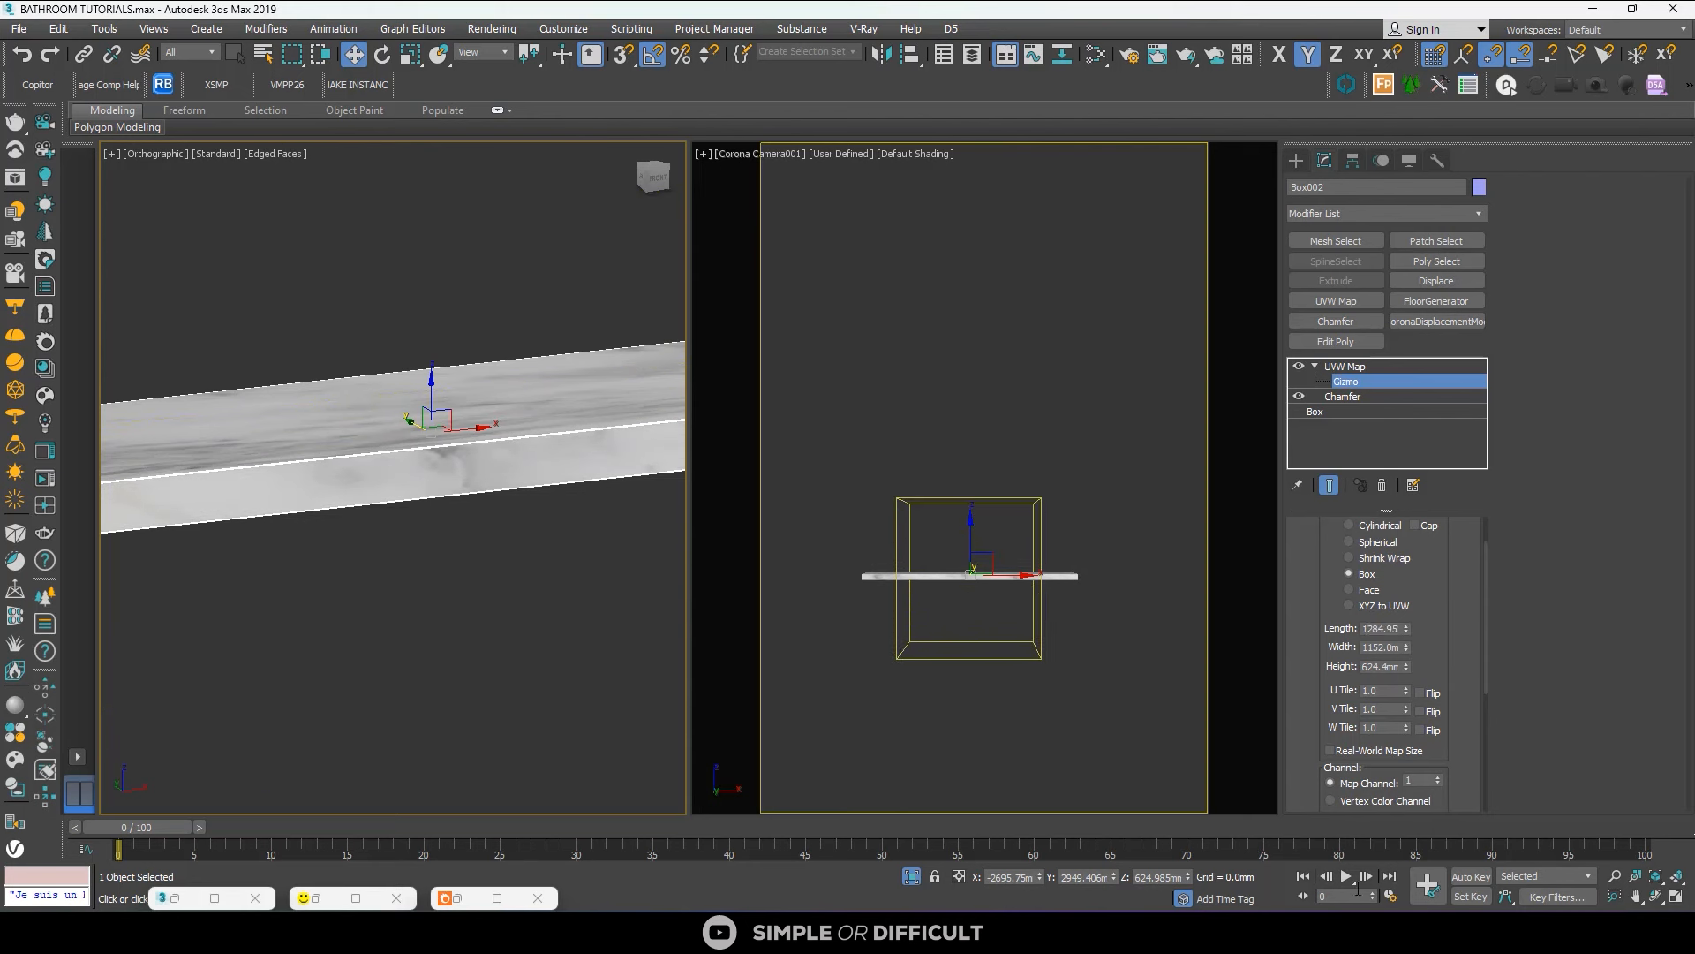
pyautogui.moveTo(1406, 648); pyautogui.dragTo(576, 527)
pyautogui.keyDown('alt'); pyautogui.moveTo(436, 486); pyautogui.dragTo(442, 577, button='middle'); pyautogui.keyUp('alt')
pyautogui.scroll(-4, 442, 580)
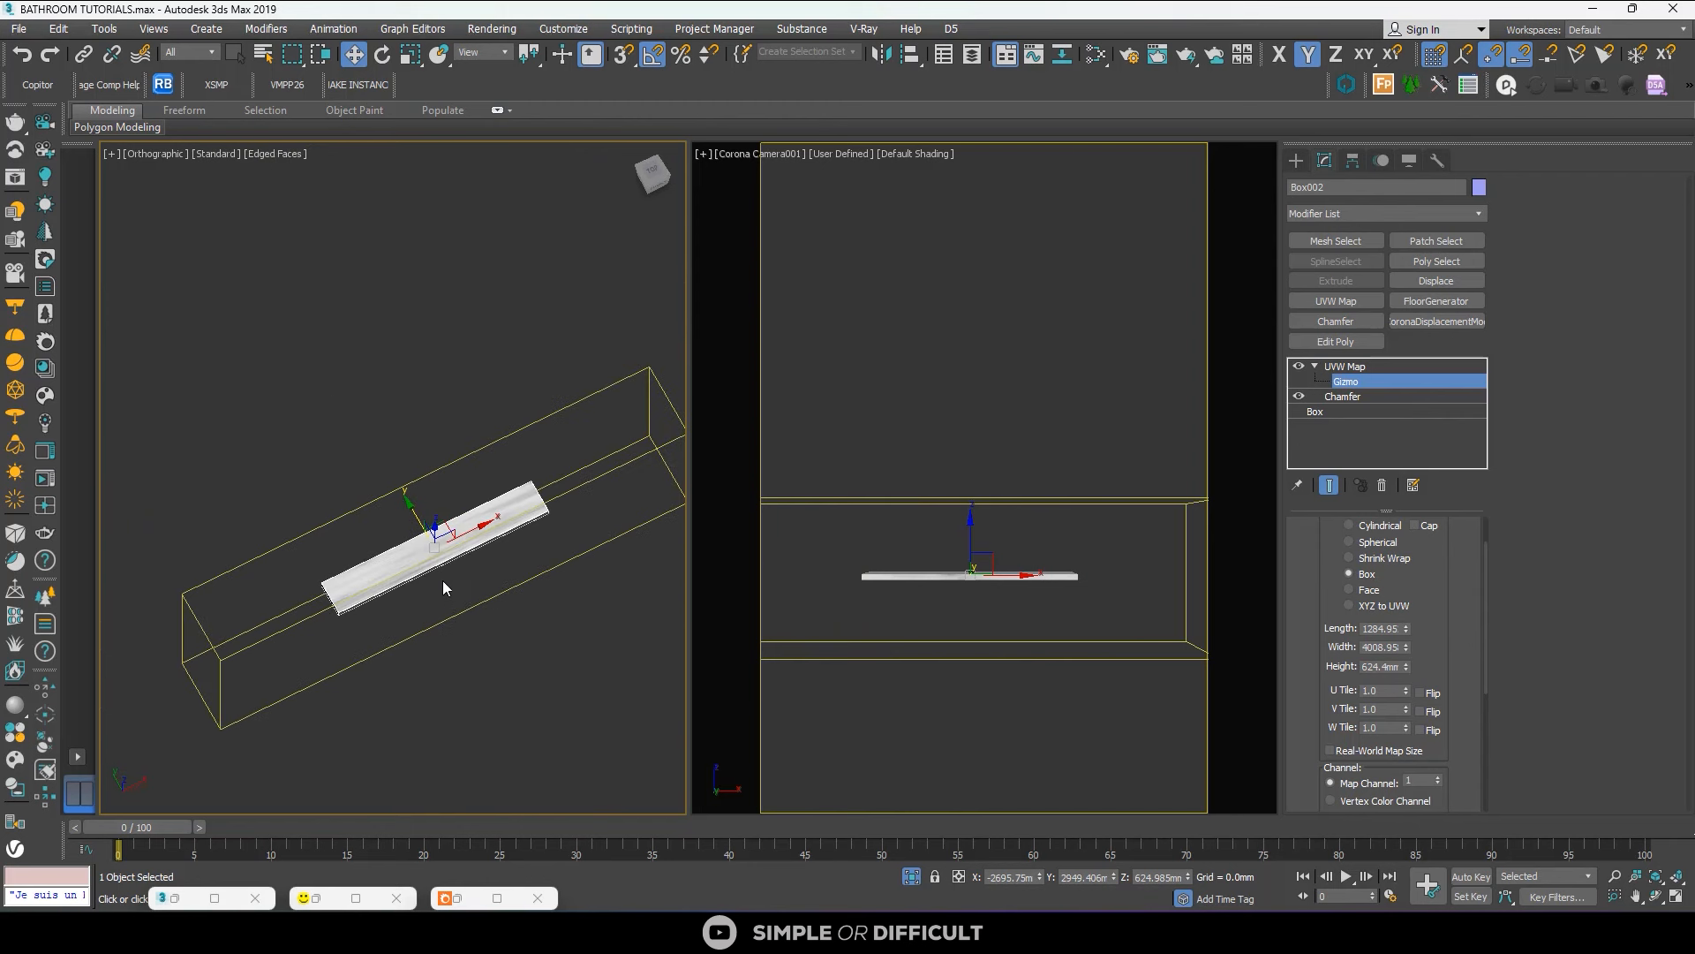
# Set the ledge's mapping width to about 1764 mm and height to about 4254 mm, checking the veining on its faces.
pyautogui.moveTo(1407, 648)
pyautogui.mouseDown()
pyautogui.moveTo(1410, 704)
pyautogui.moveTo(1407, 636)
pyautogui.mouseUp()
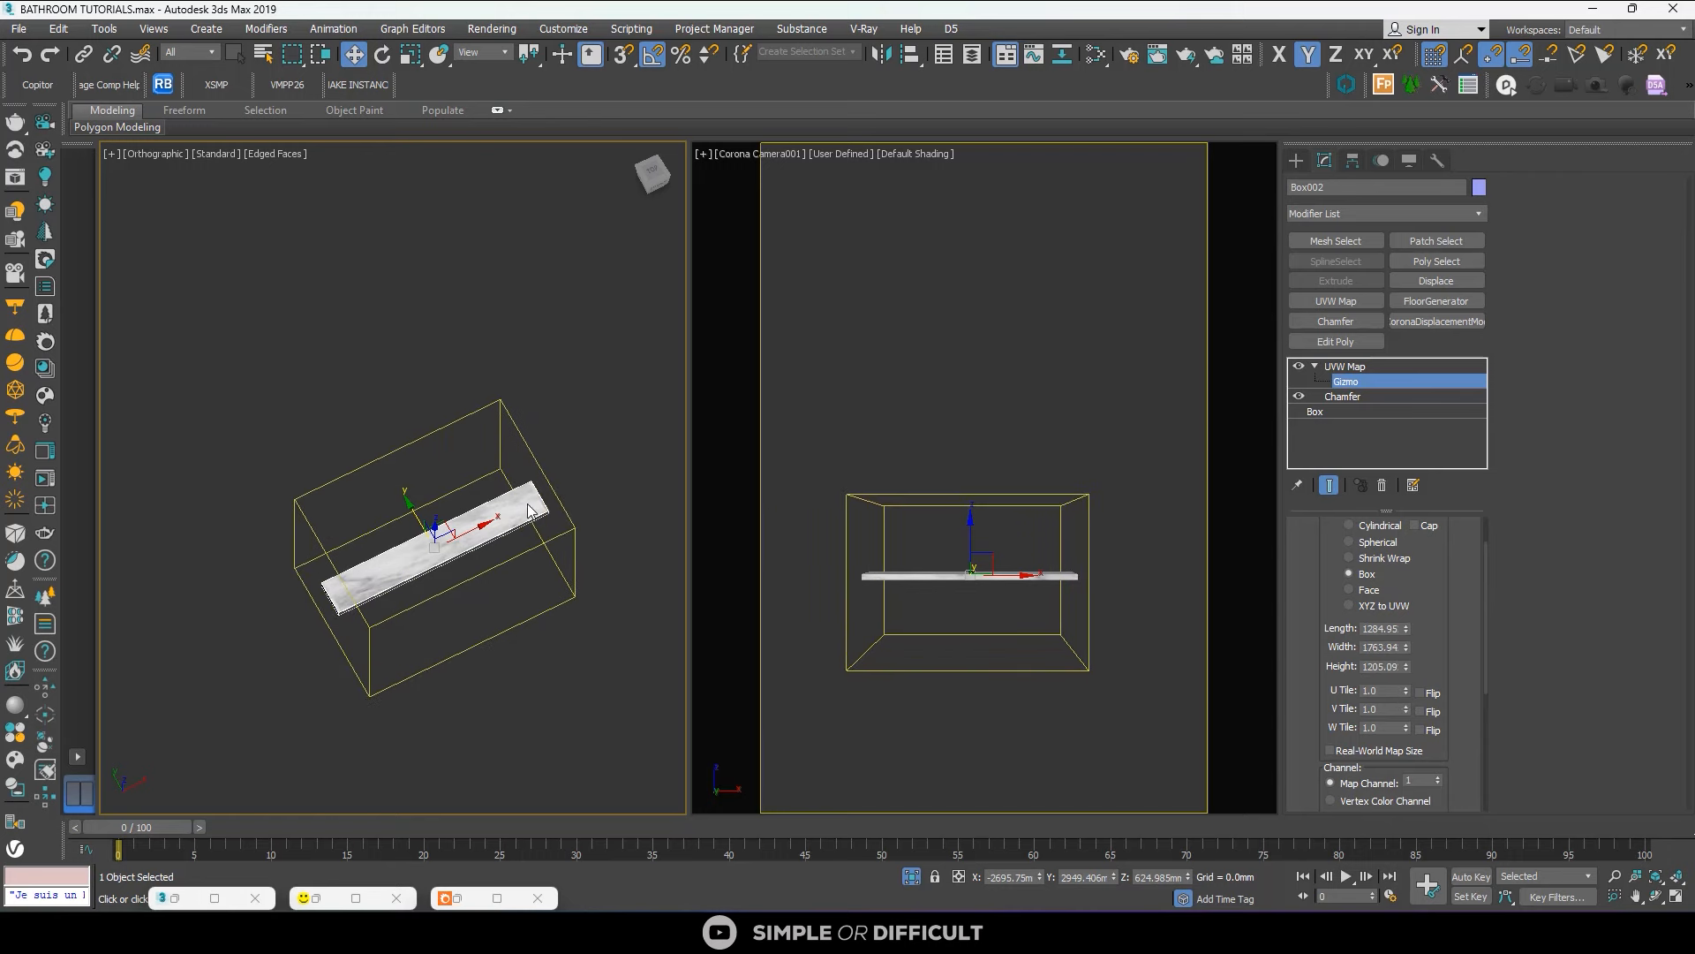
pyautogui.scroll(5, 438, 554)
pyautogui.scroll(-4, 438, 555)
pyautogui.keyDown('alt'); pyautogui.moveTo(386, 635); pyautogui.dragTo(321, 468, button='middle'); pyautogui.keyUp('alt')
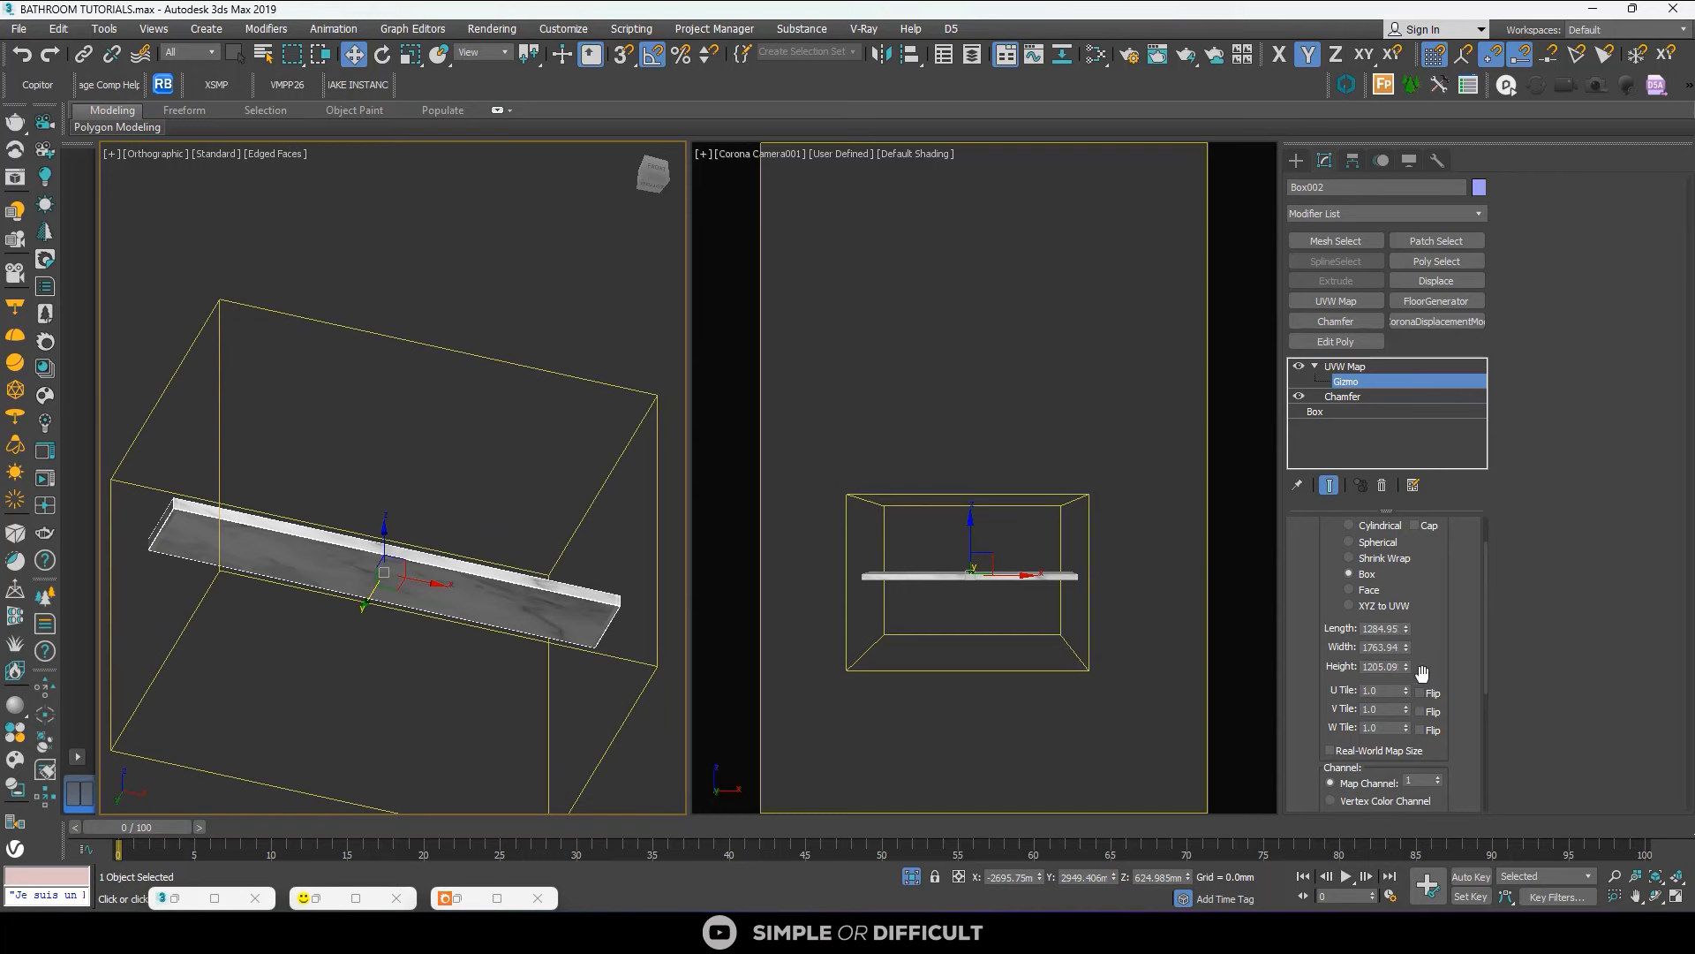
pyautogui.moveTo(1406, 668); pyautogui.dragTo(1416, 445)
pyautogui.scroll(3, 438, 646)
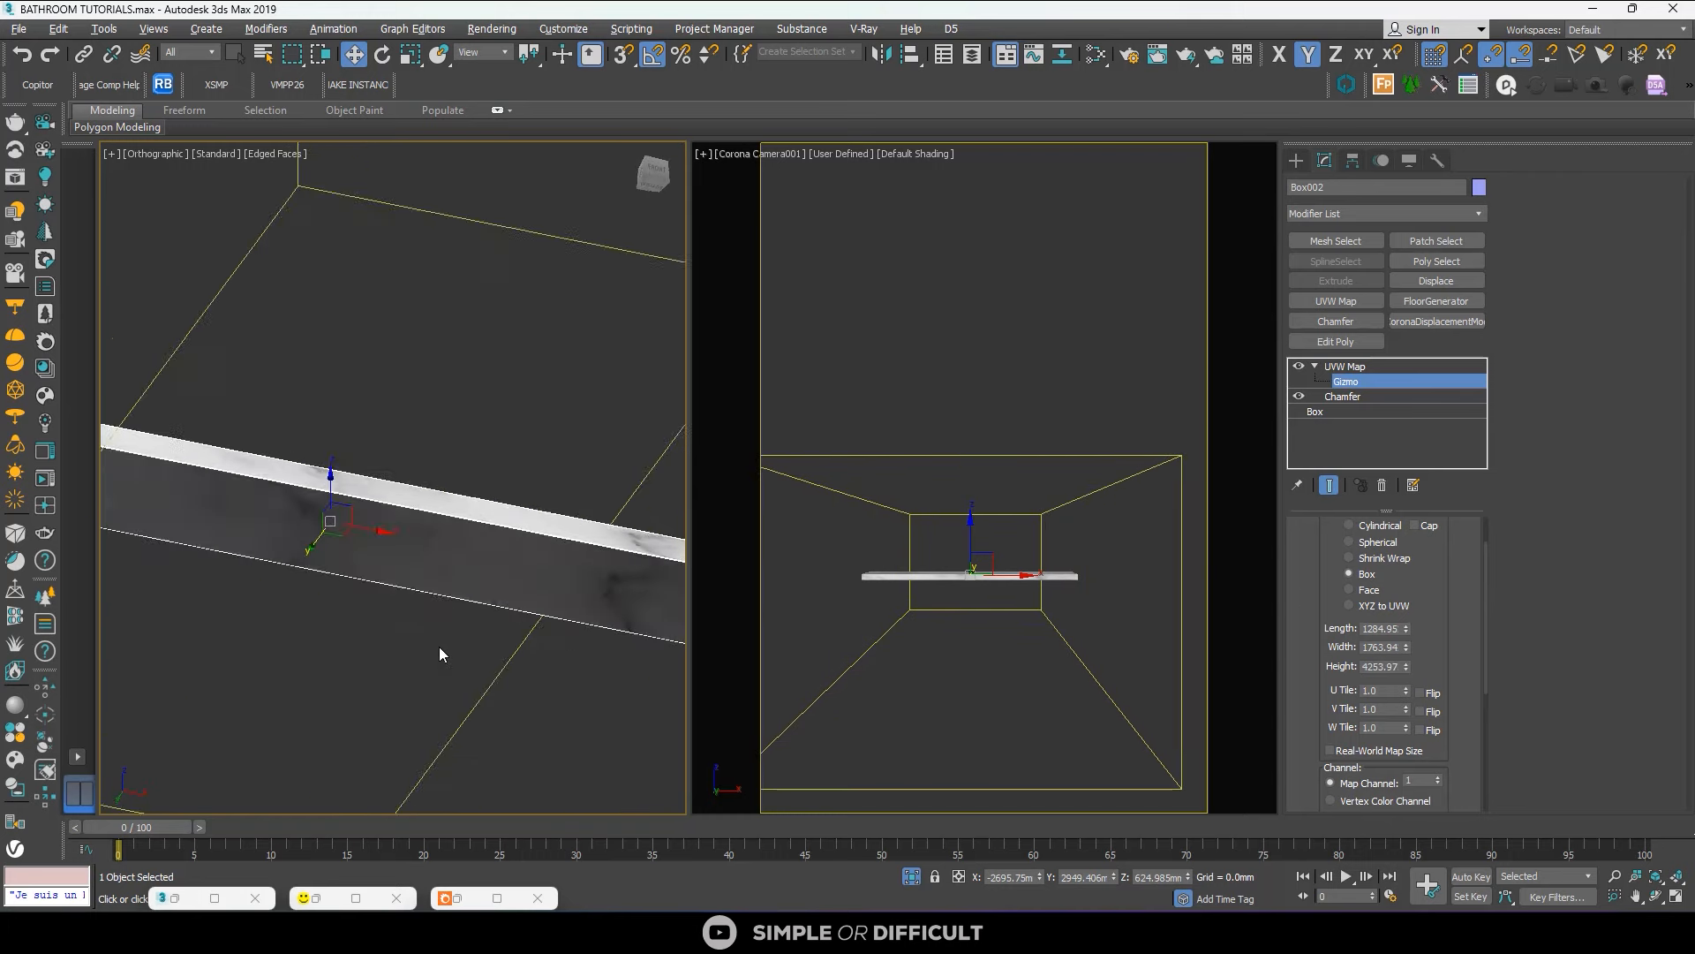
pyautogui.keyDown('alt'); pyautogui.moveTo(438, 646); pyautogui.dragTo(538, 655, button='middle'); pyautogui.keyUp('alt')
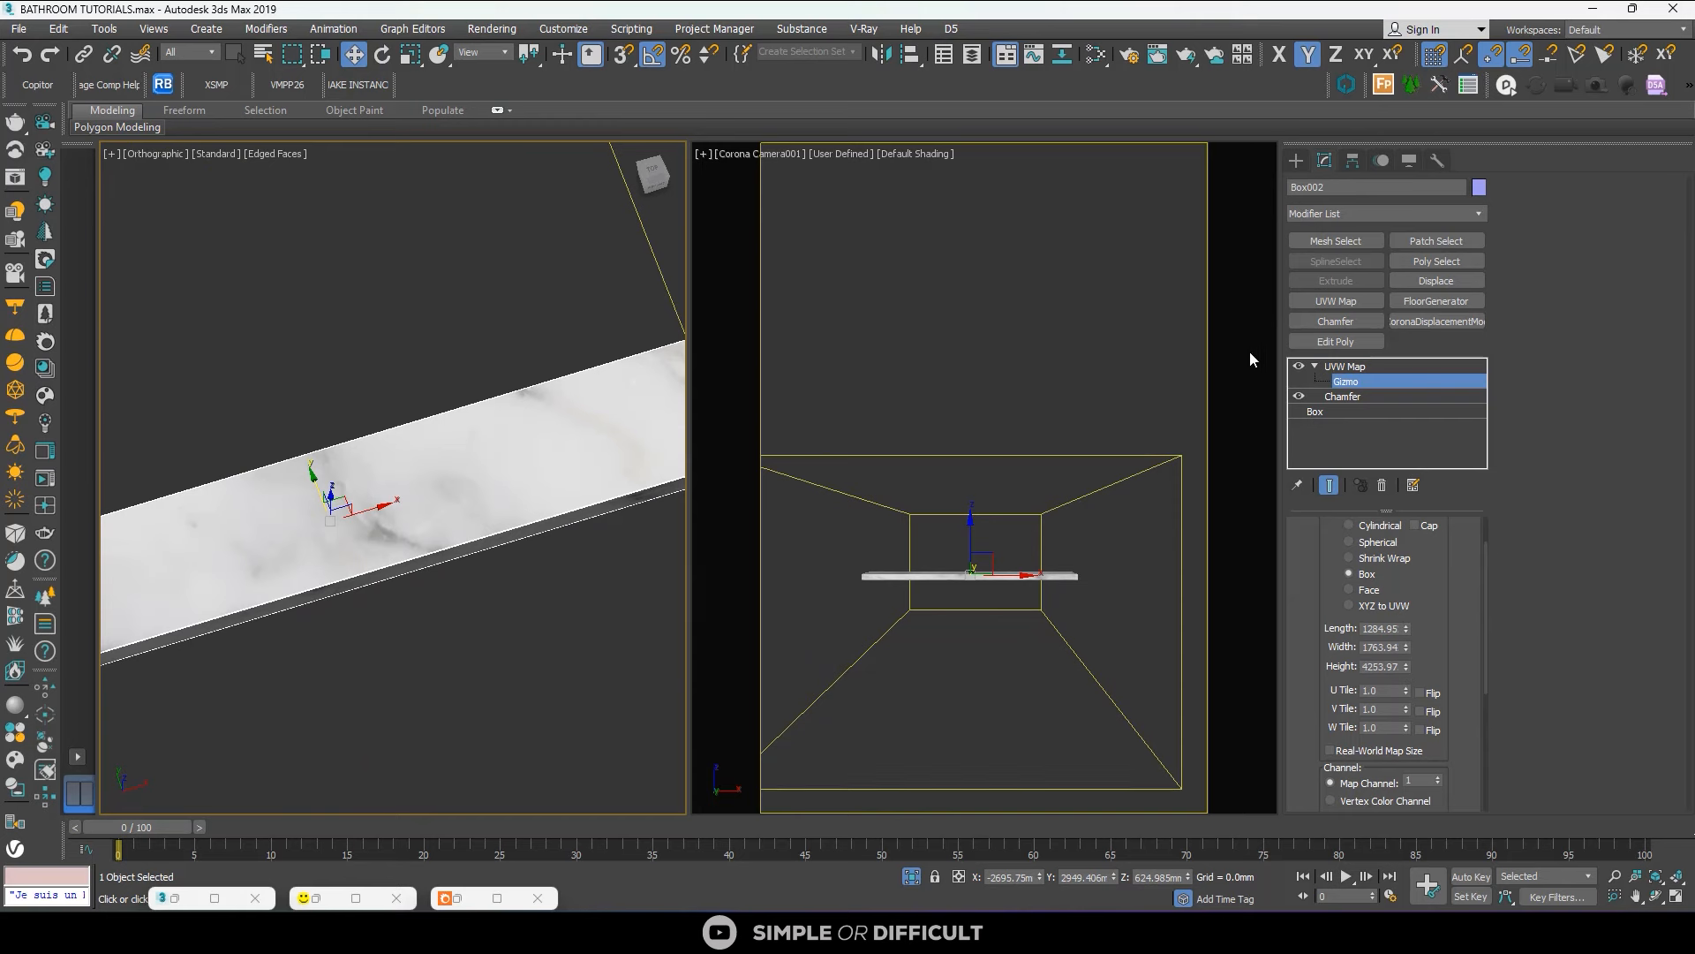
# Move the ledge's mapping gizmo to about X -2702 mm, Y 2562 mm to shift the marble veining.
pyautogui.moveTo(314, 478); pyautogui.dragTo(367, 681)
pyautogui.scroll(-3, 355, 650)
pyautogui.keyDown('alt'); pyautogui.moveTo(355, 650); pyautogui.dragTo(363, 616, button='middle'); pyautogui.keyUp('alt')
pyautogui.moveTo(391, 645); pyautogui.dragTo(398, 685)
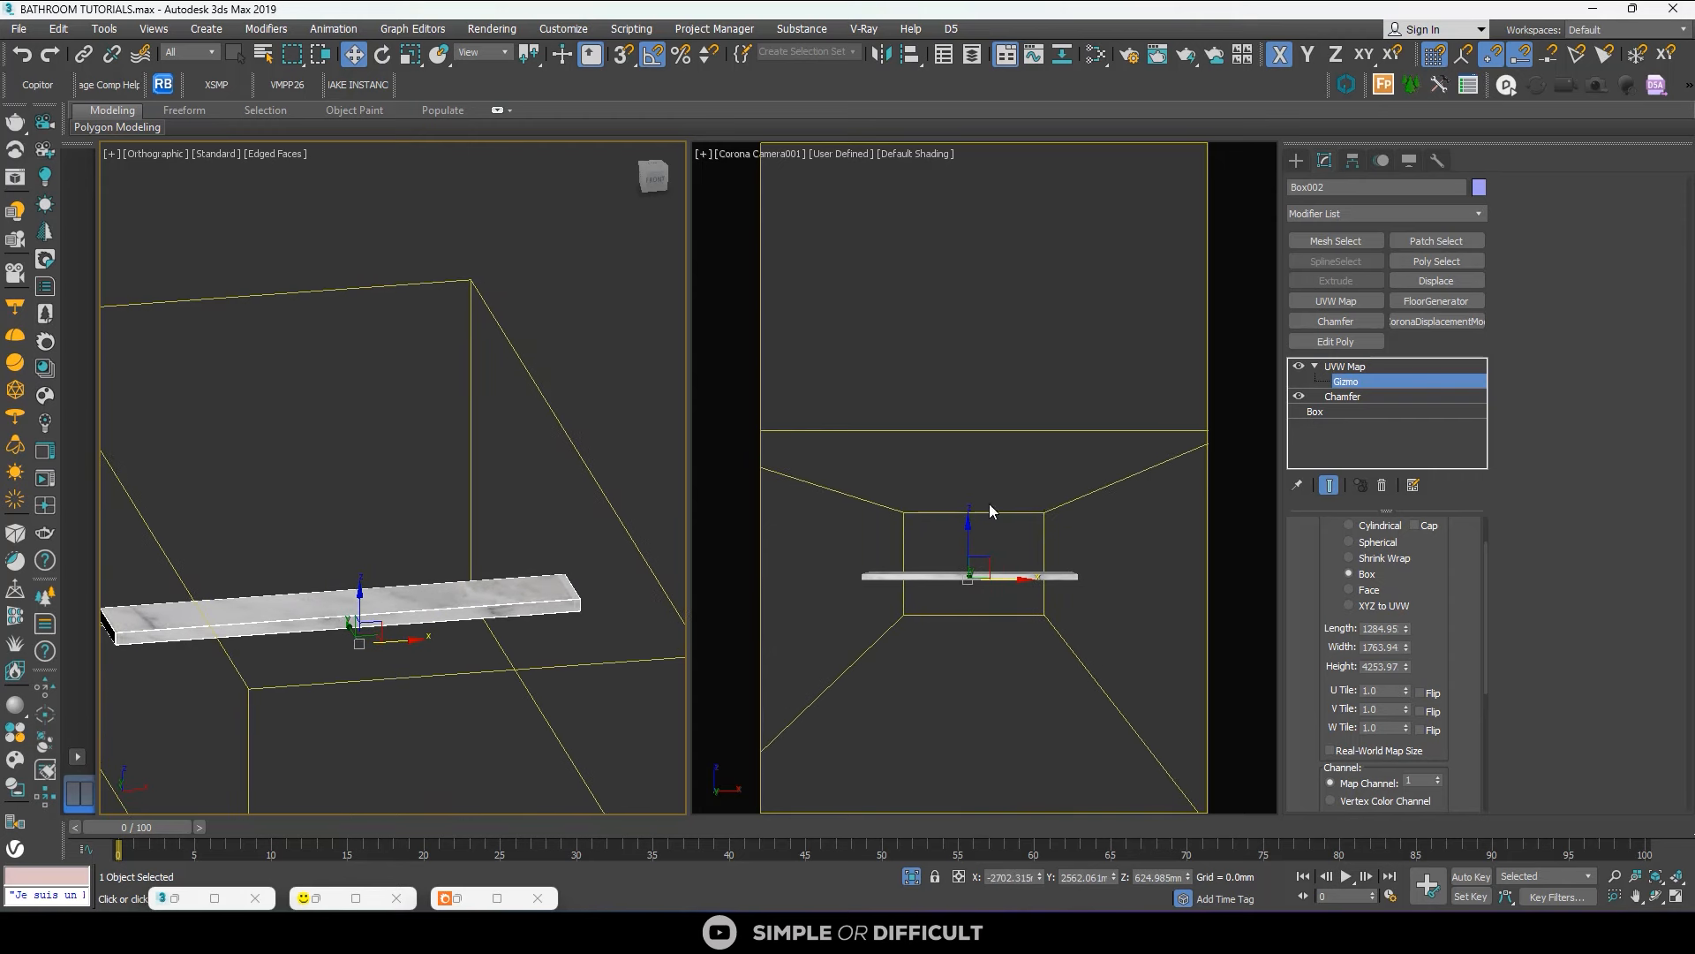
# Copy the ledge's UVW Map modifier, exit isolation and select the niche shelf above the ledge.
pyautogui.rightClick(1361, 365)
pyautogui.click(1404, 440)
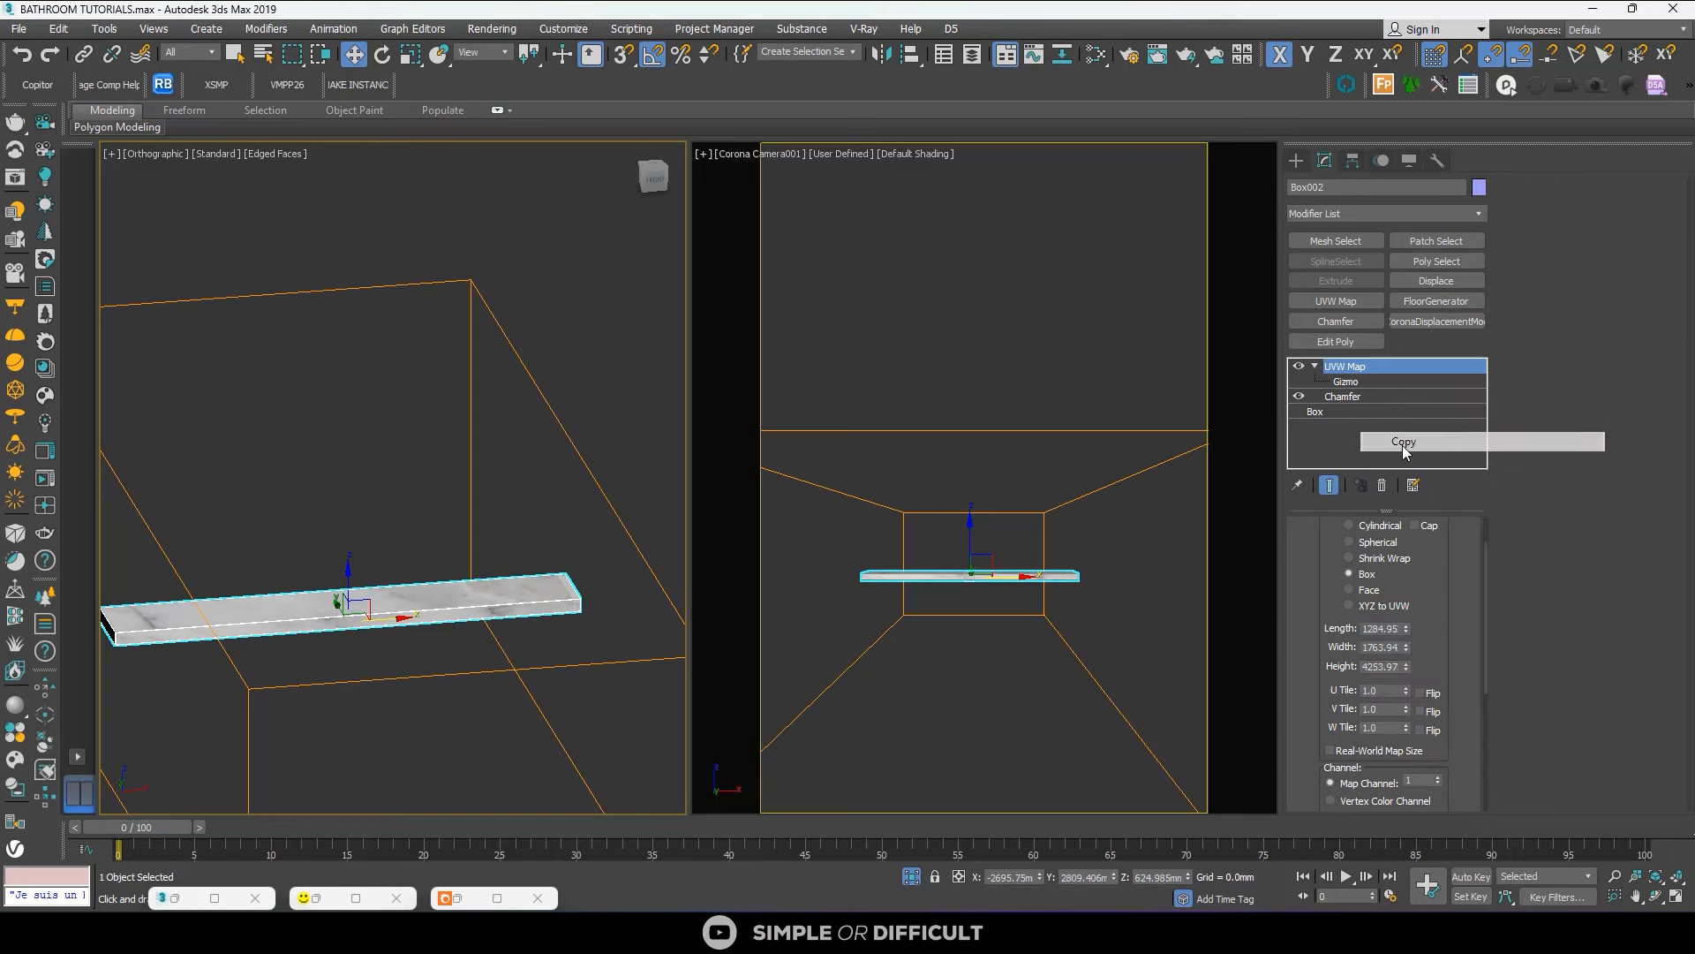
pyautogui.scroll(-3, 491, 415)
pyautogui.scroll(-3, 491, 422)
pyautogui.click(781, 810)
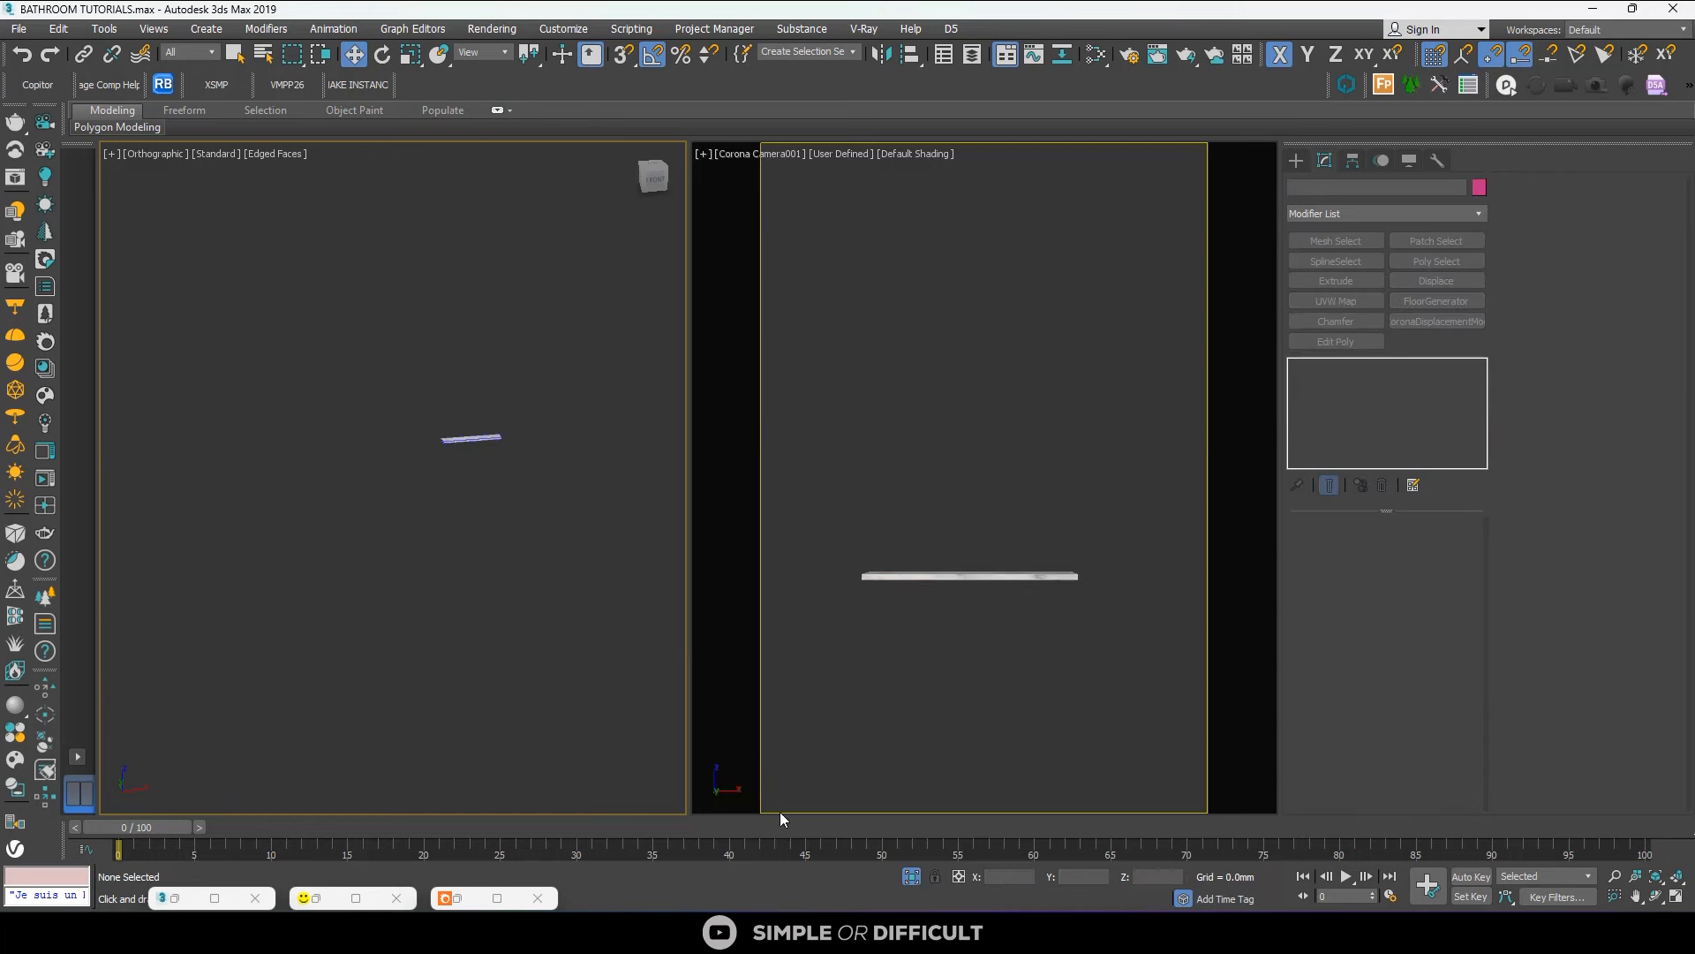
pyautogui.click(912, 877)
pyautogui.click(934, 491)
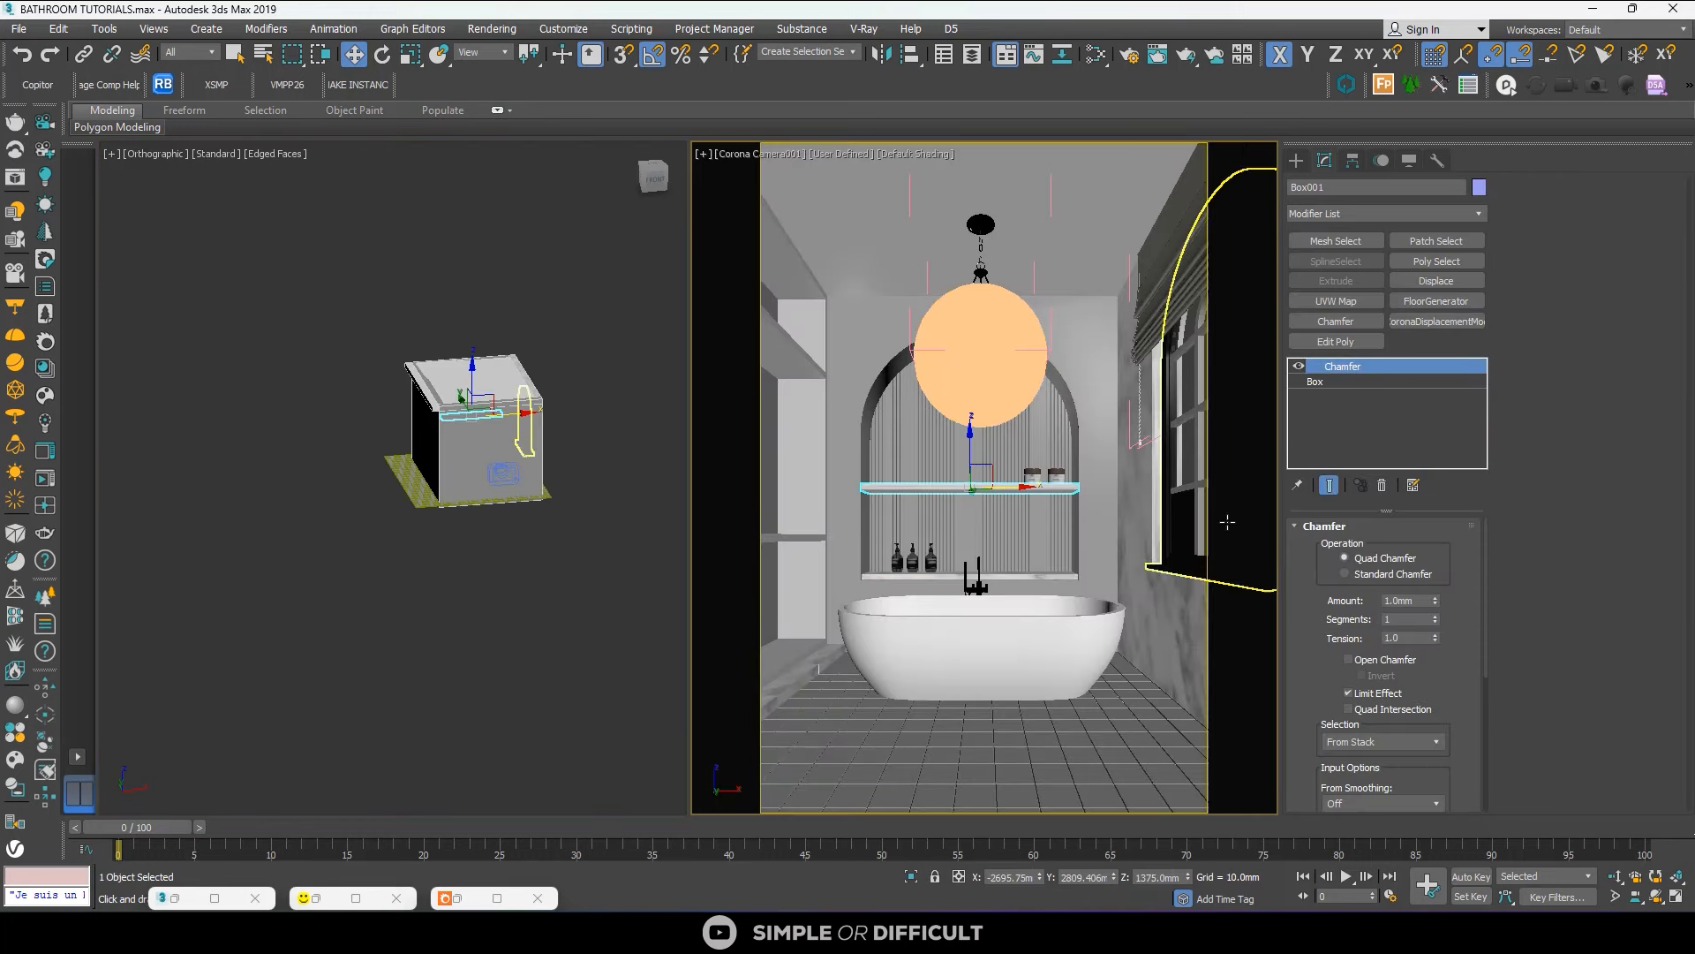
# Paste the copied UVW Map modifier above the Chamfer on the niche shelf.
pyautogui.rightClick(1383, 421)
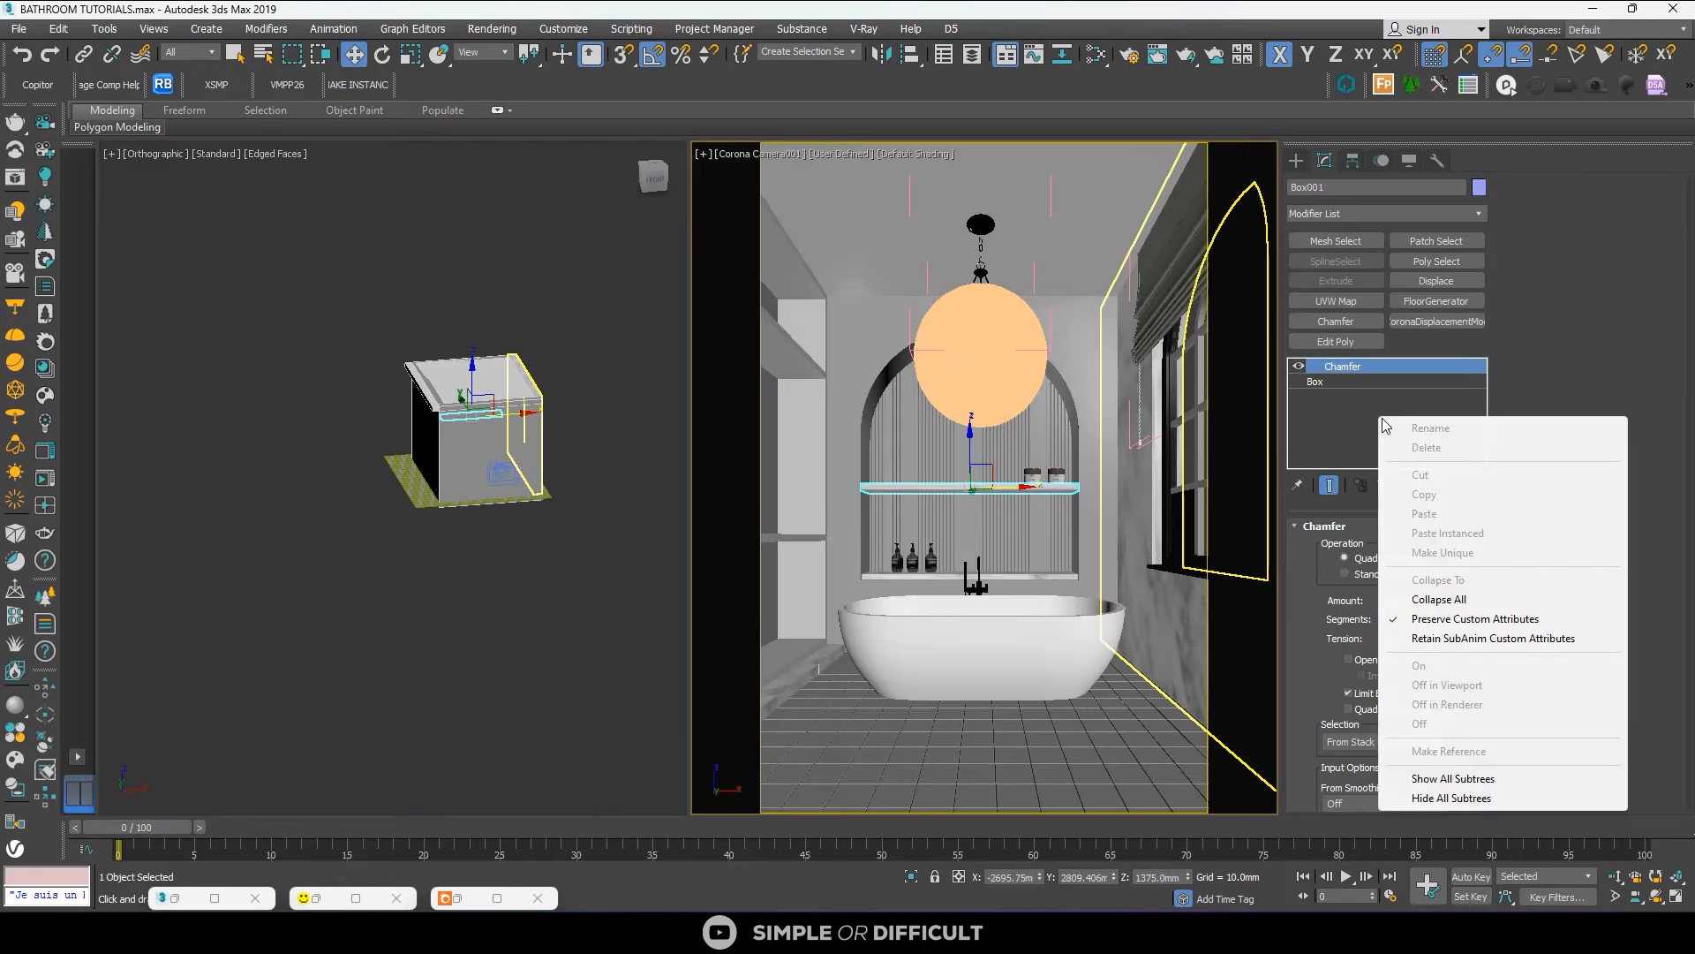
pyautogui.click(1338, 382)
pyautogui.rightClick(1338, 382)
pyautogui.click(1342, 366)
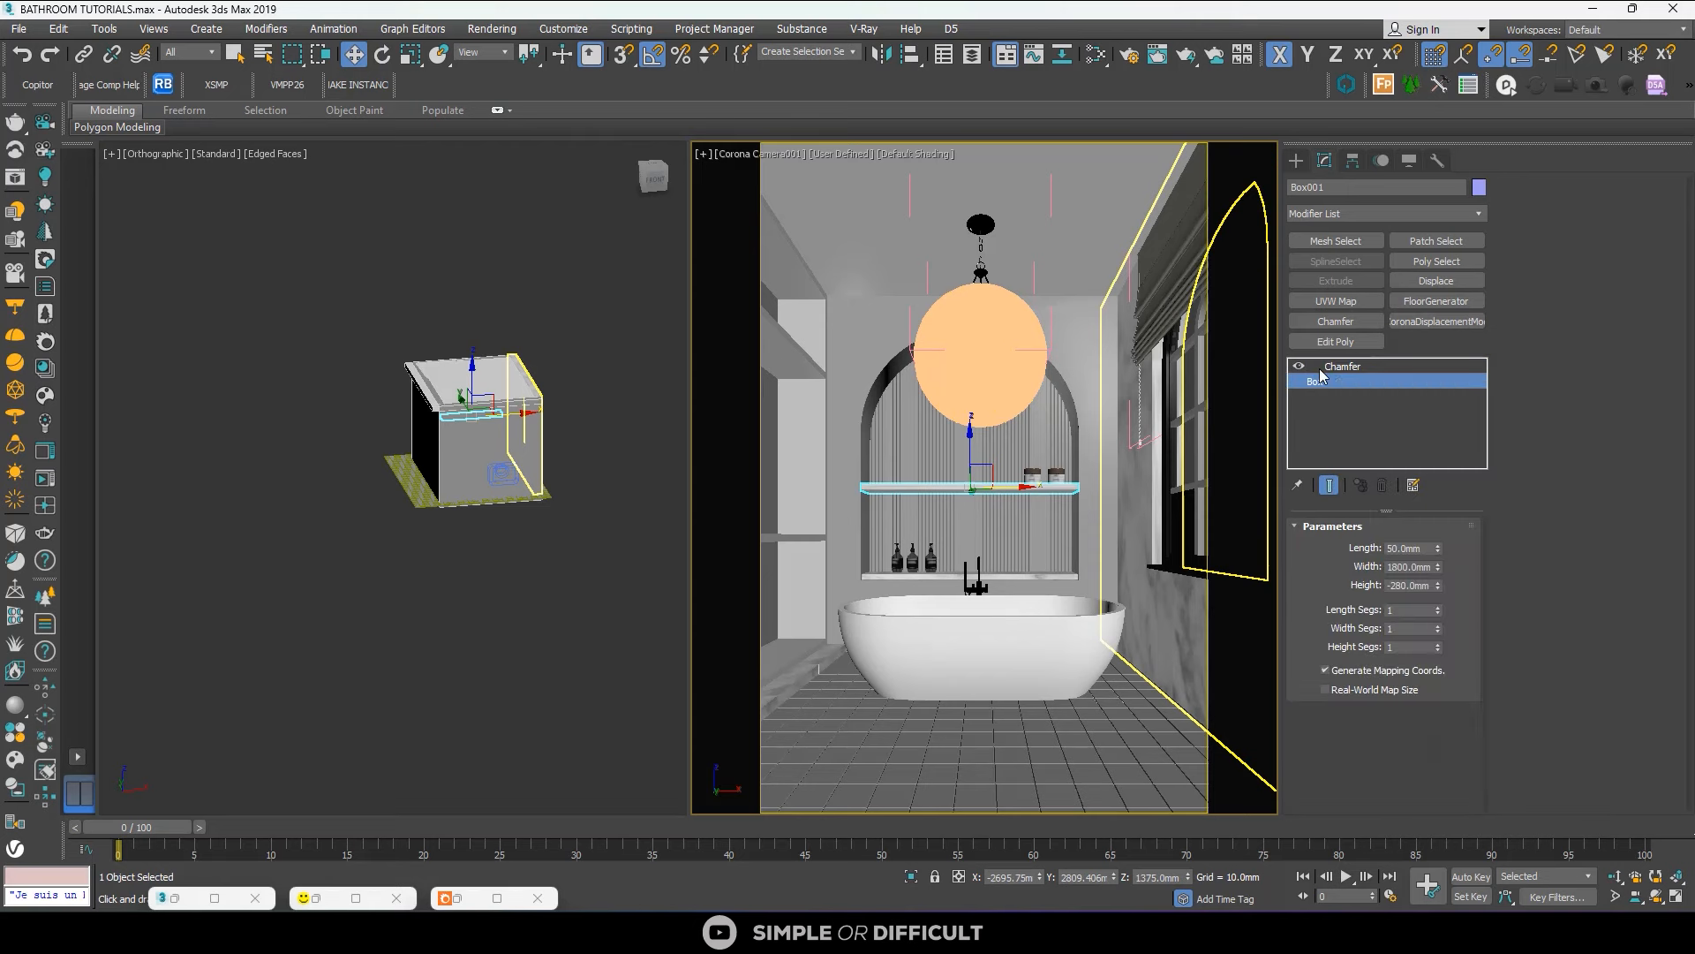
pyautogui.rightClick(1320, 365)
pyautogui.click(1364, 465)
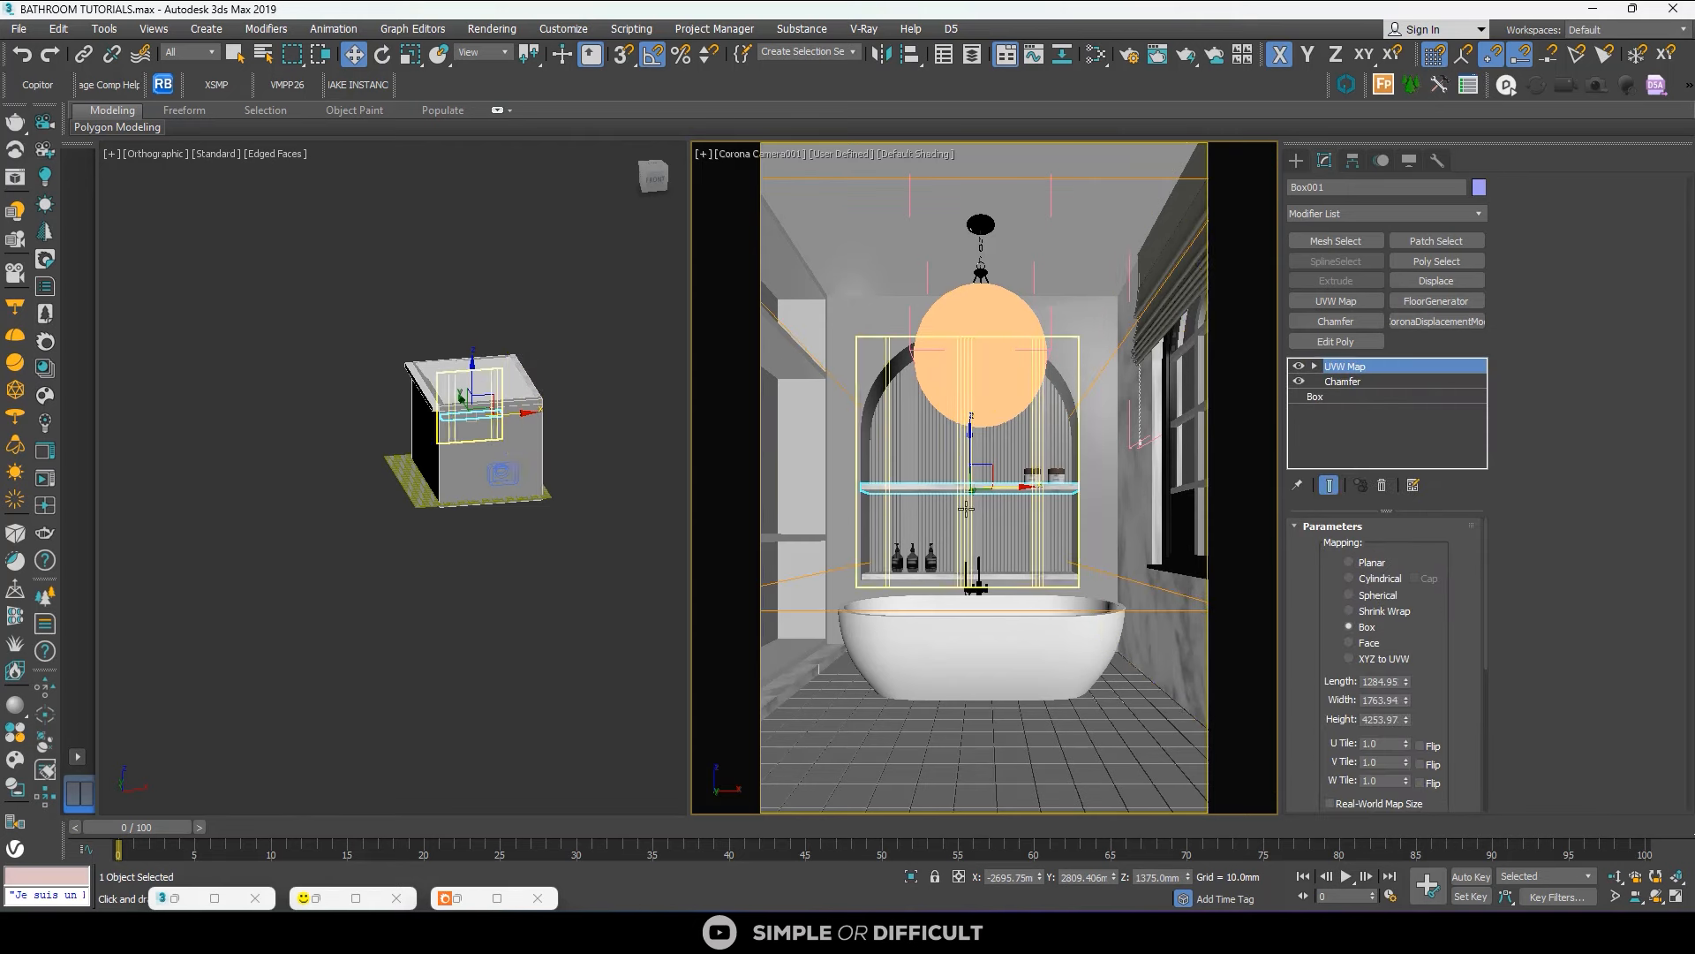
# Isolate the shelf and move its mapping gizmo along X to about -902 mm, checking the marble from several angles.
pyautogui.click(911, 878)
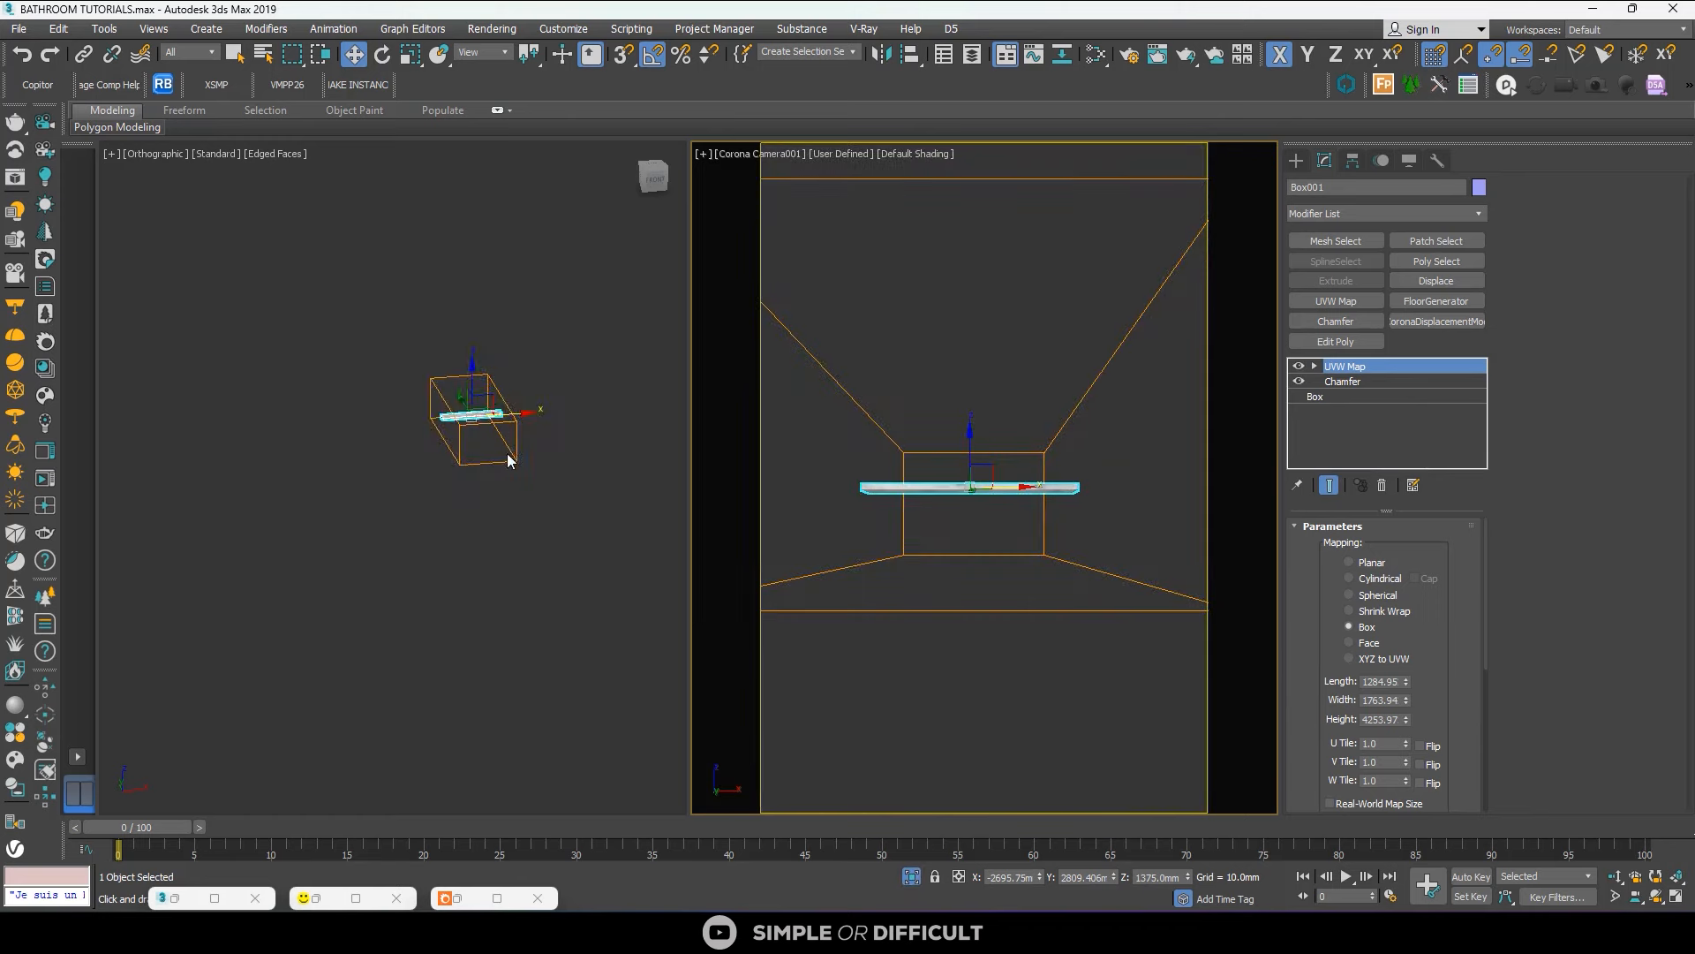
pyautogui.scroll(6, 481, 395)
pyautogui.scroll(-3, 481, 394)
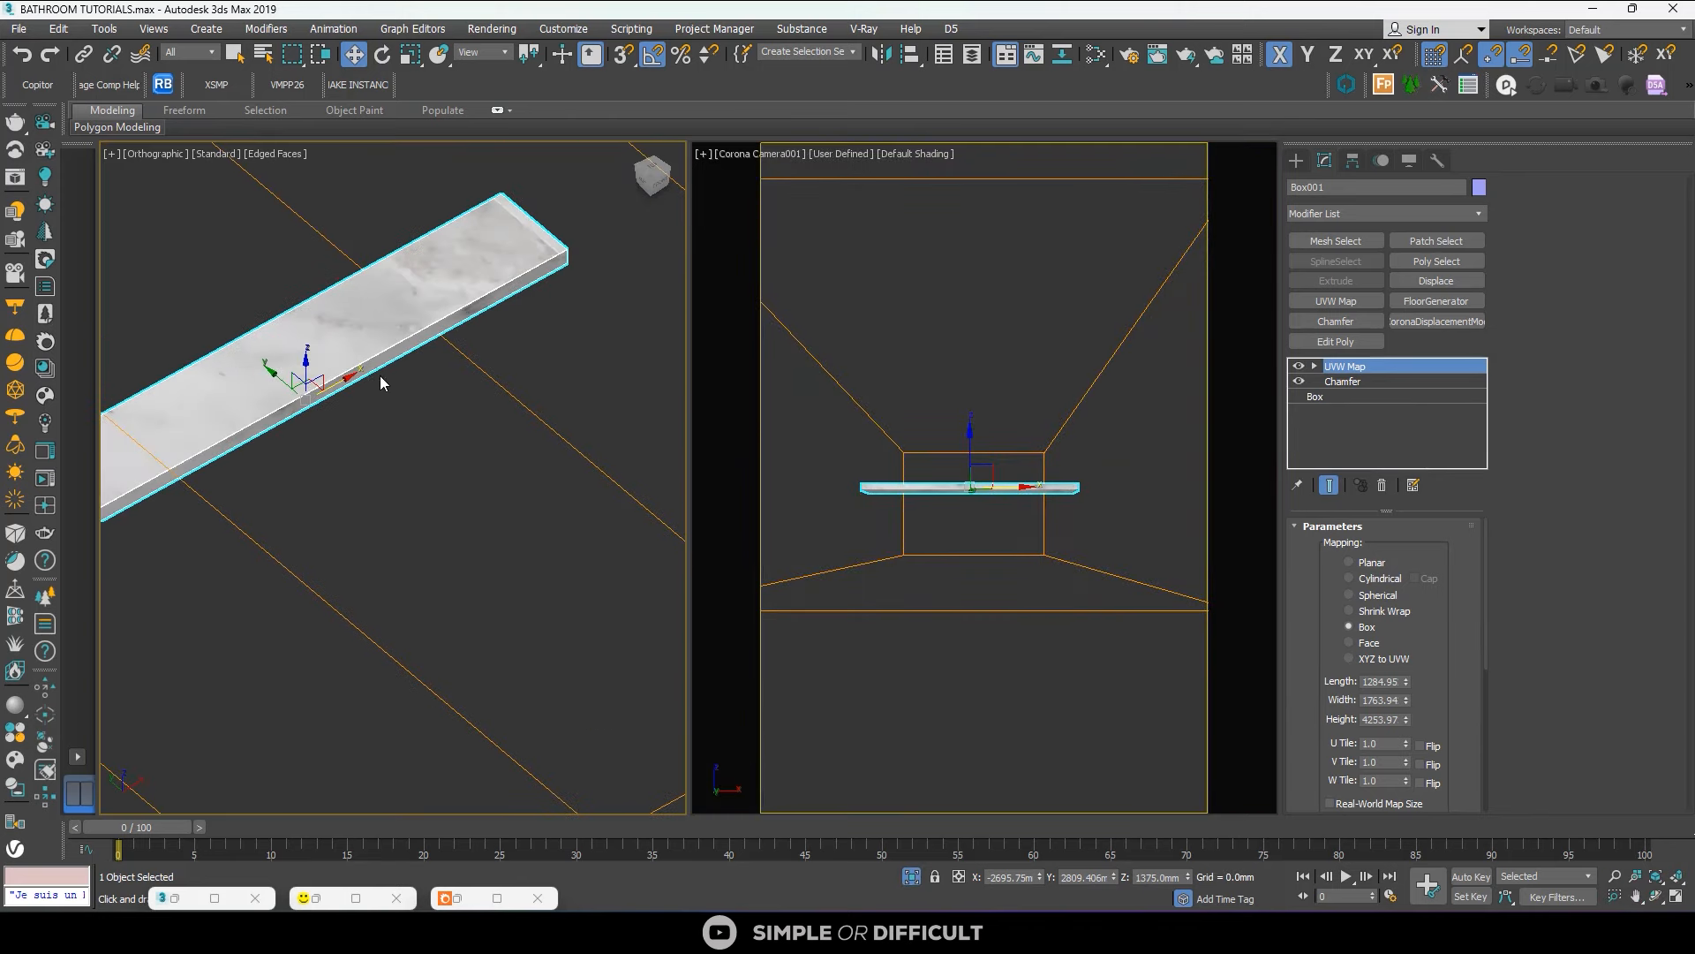
pyautogui.scroll(-2, 344, 382)
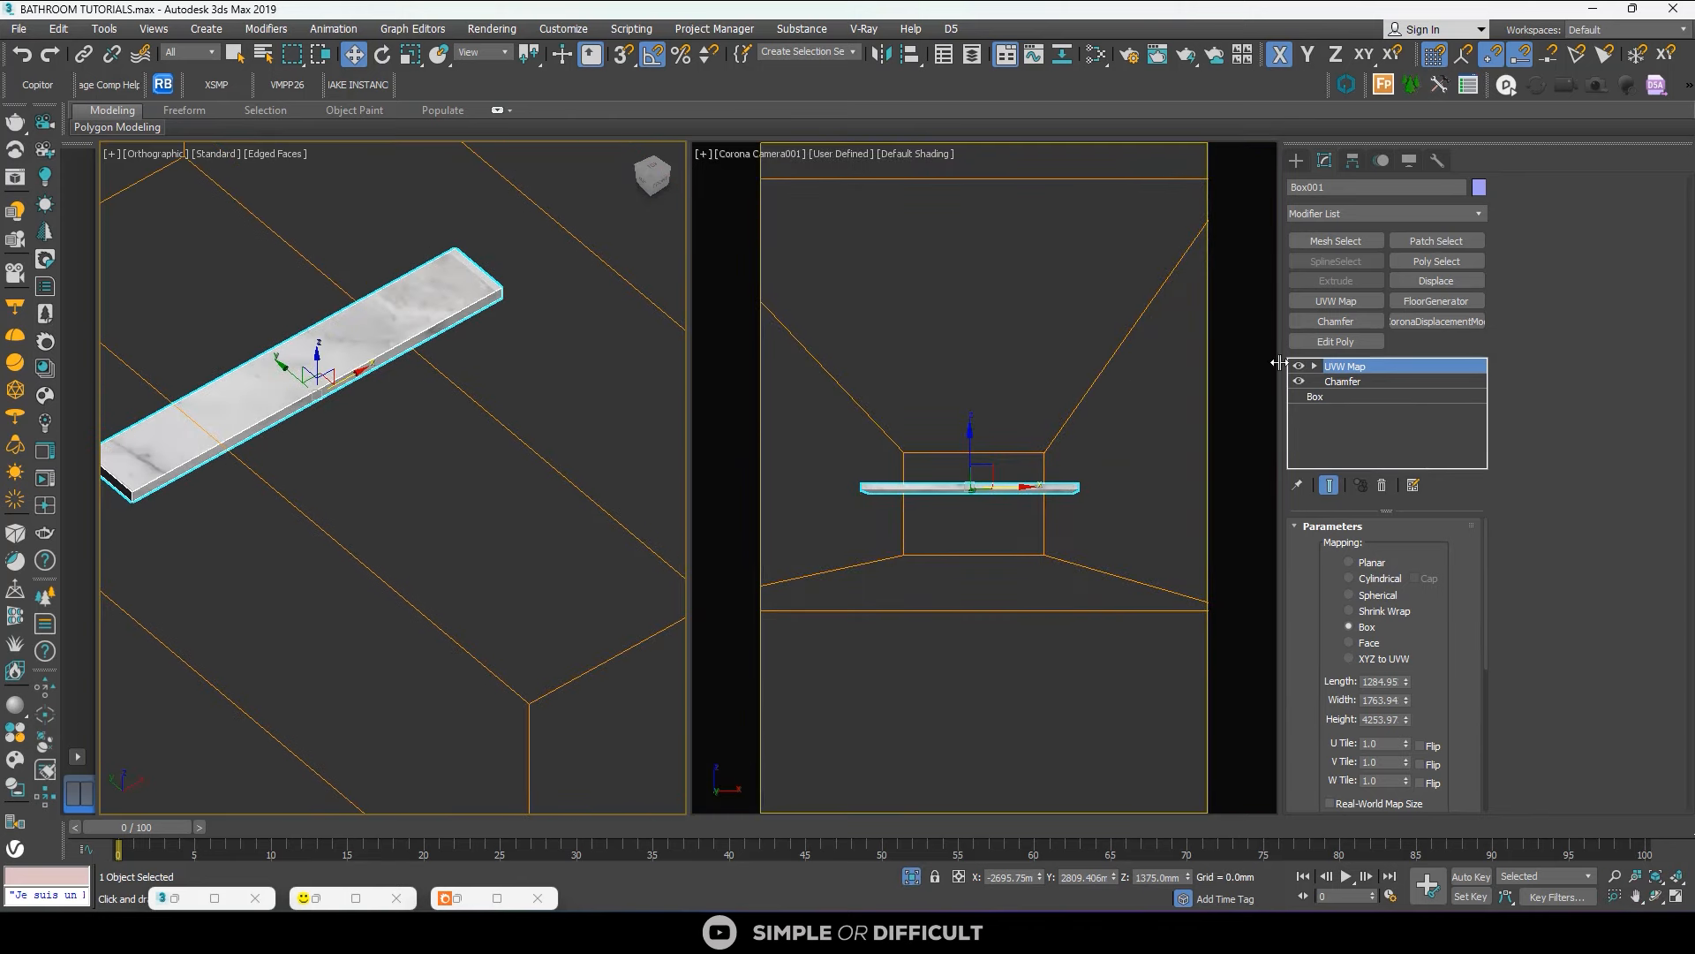
pyautogui.click(1344, 382)
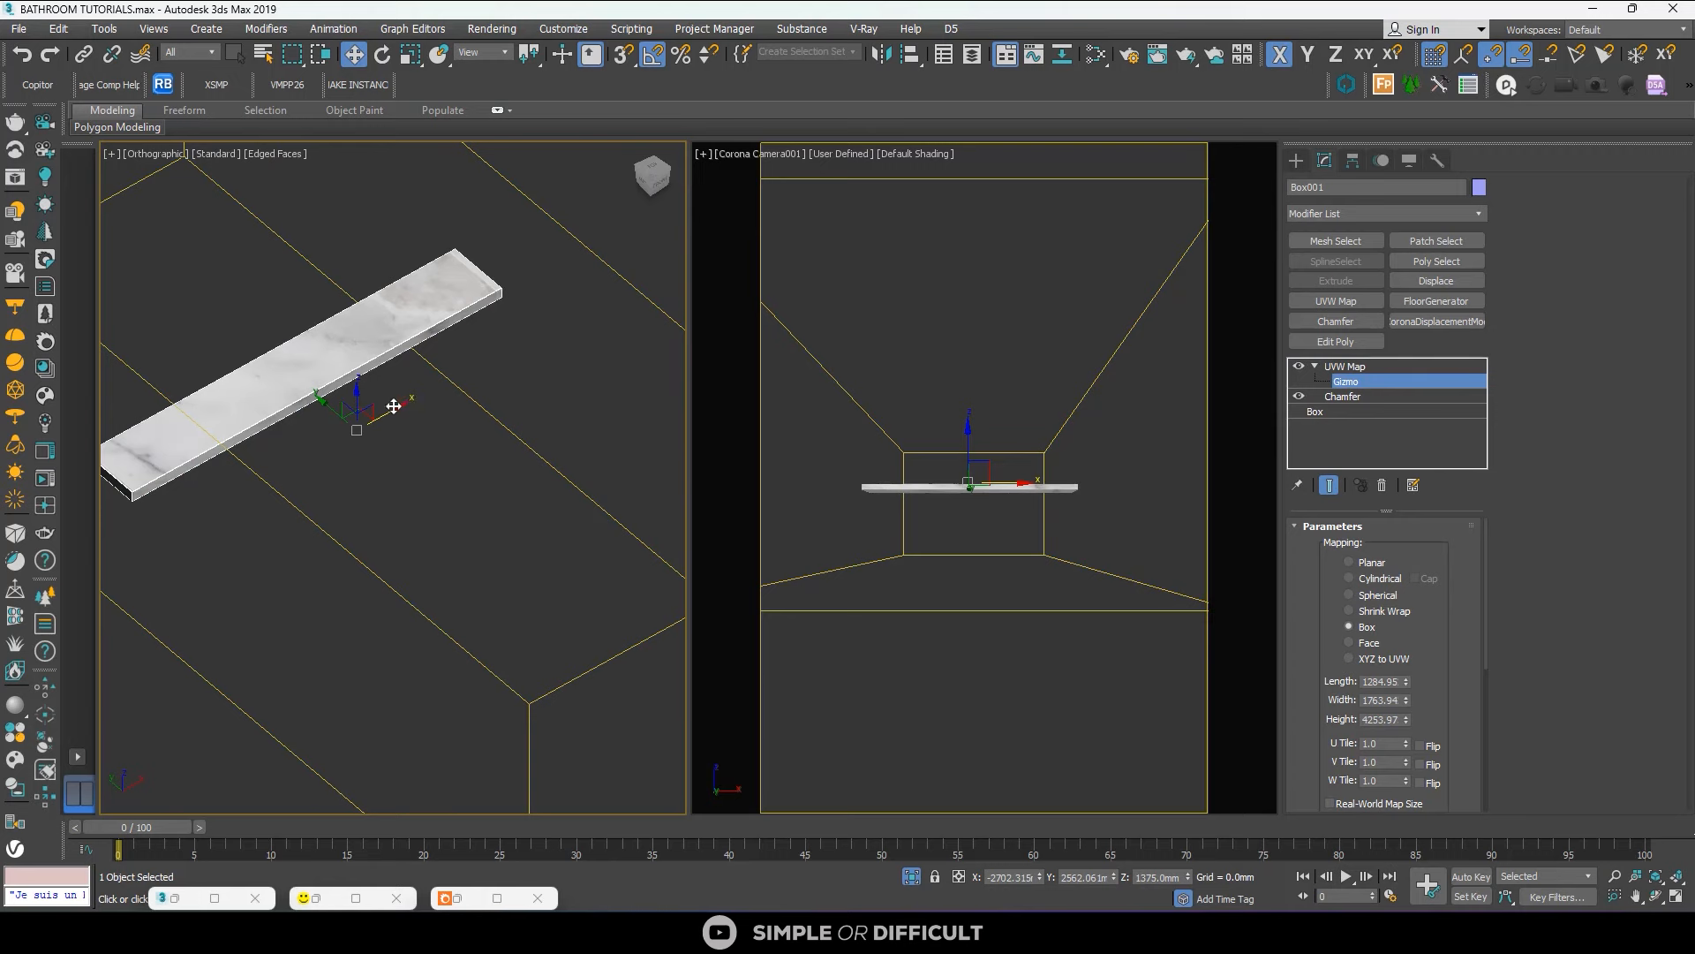
pyautogui.moveTo(394, 406); pyautogui.dragTo(765, 208)
pyautogui.keyDown('alt'); pyautogui.moveTo(468, 391); pyautogui.dragTo(468, 228, button='middle'); pyautogui.keyUp('alt')
pyautogui.keyDown('alt'); pyautogui.moveTo(430, 504); pyautogui.dragTo(371, 724, button='middle'); pyautogui.keyUp('alt')
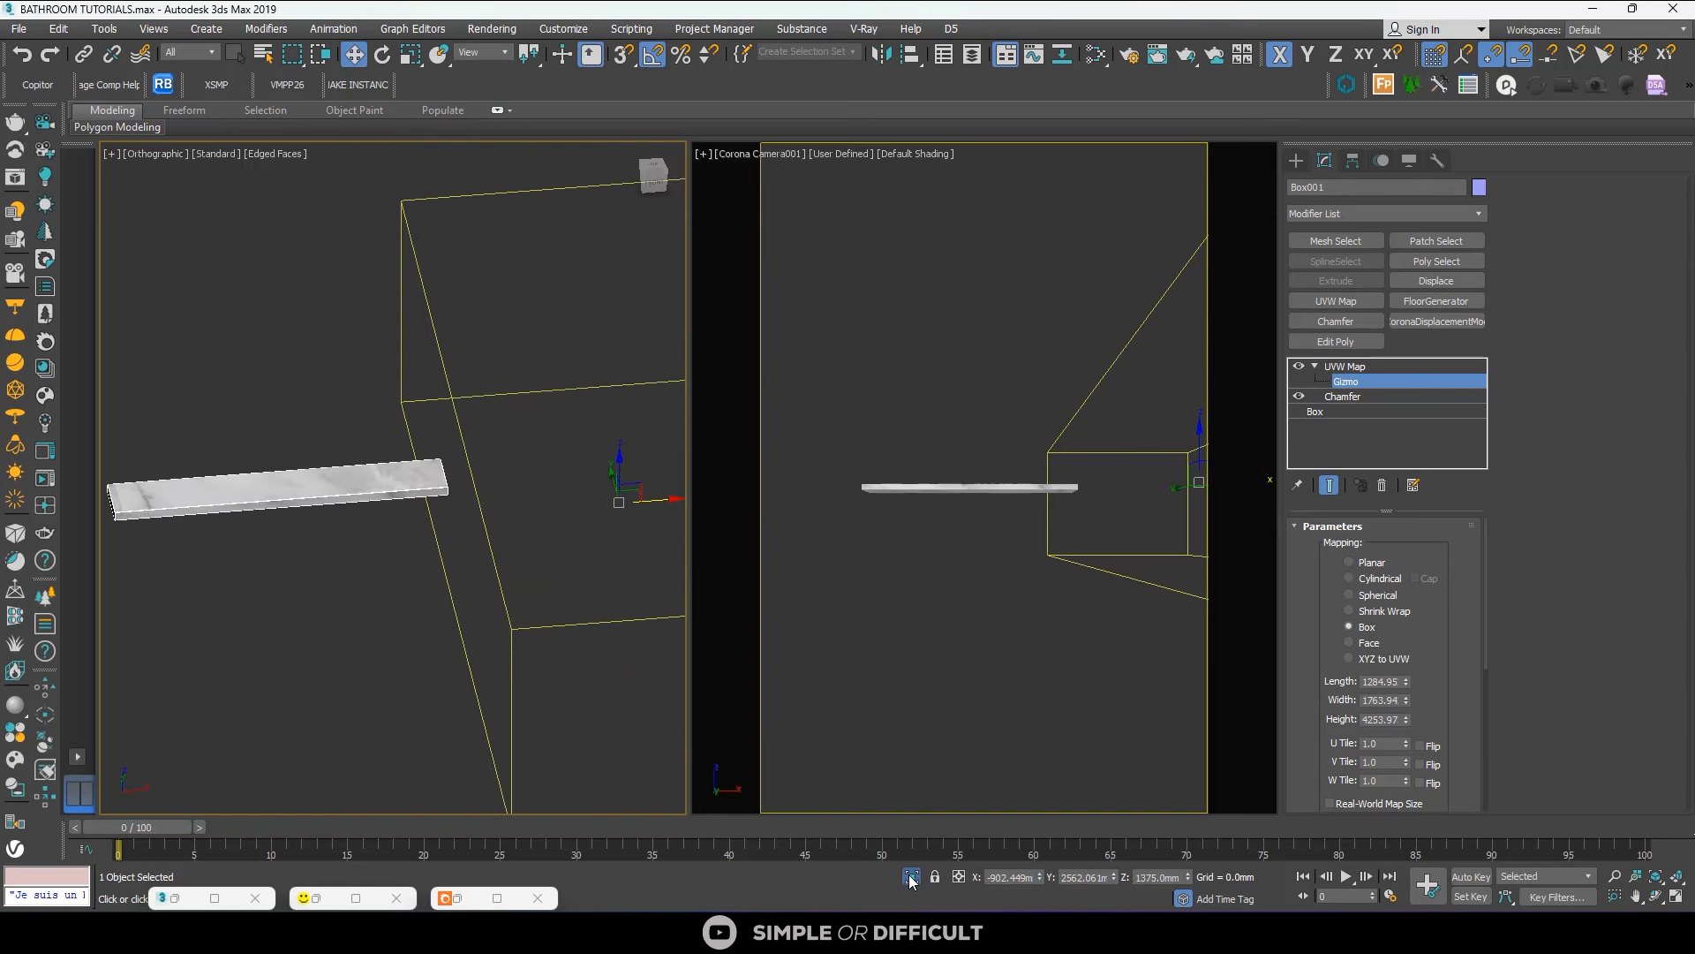
# Exit isolation, select the arched niche wall and check the interactive render of the marble shelf and ledge.
pyautogui.click(911, 876)
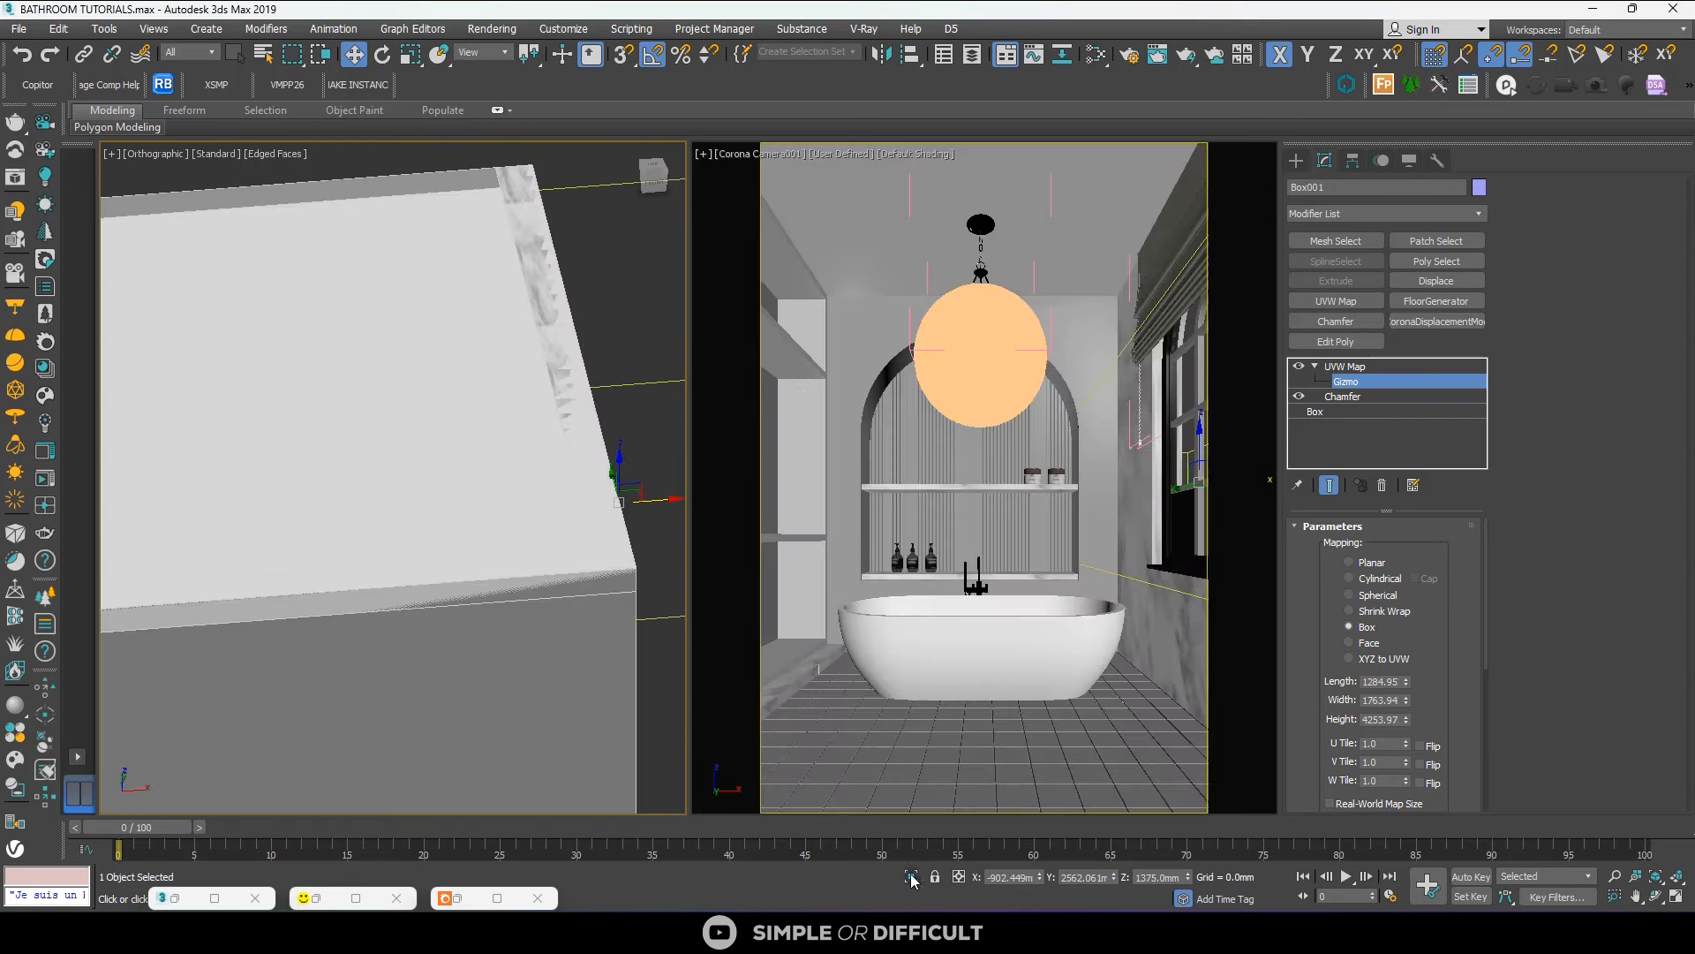
pyautogui.rightClick(856, 313)
pyautogui.click(1297, 160)
pyautogui.click(874, 362)
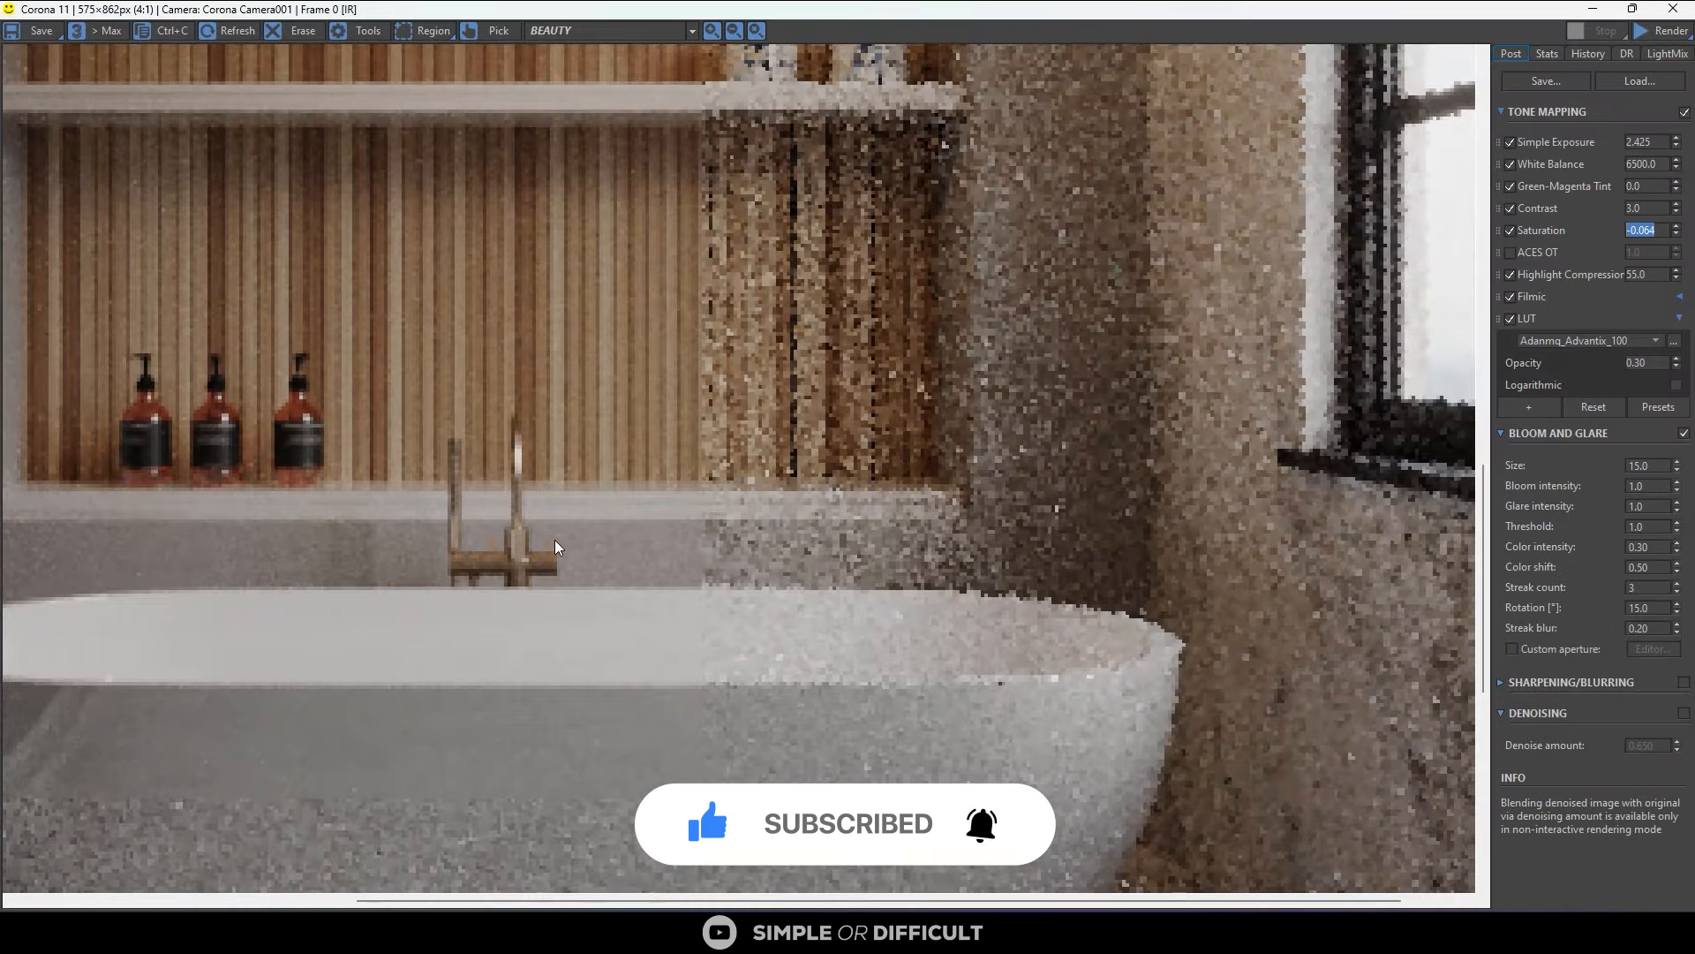
pyautogui.scroll(-3, 554, 548)
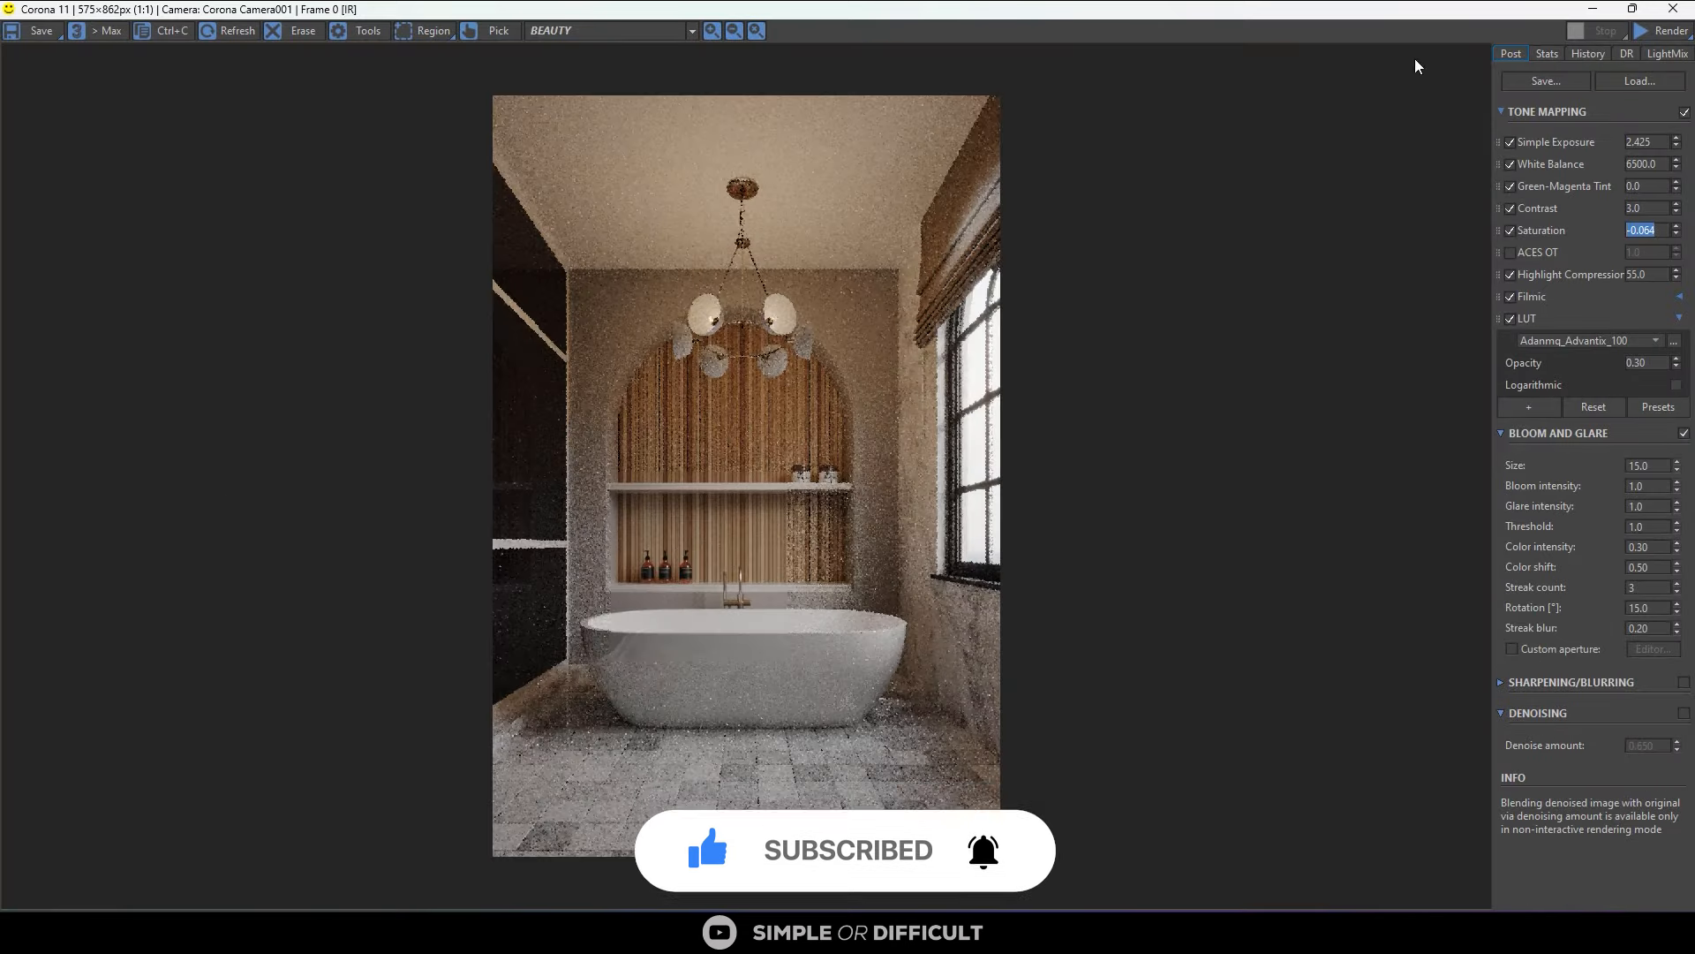
pyautogui.click(1590, 11)
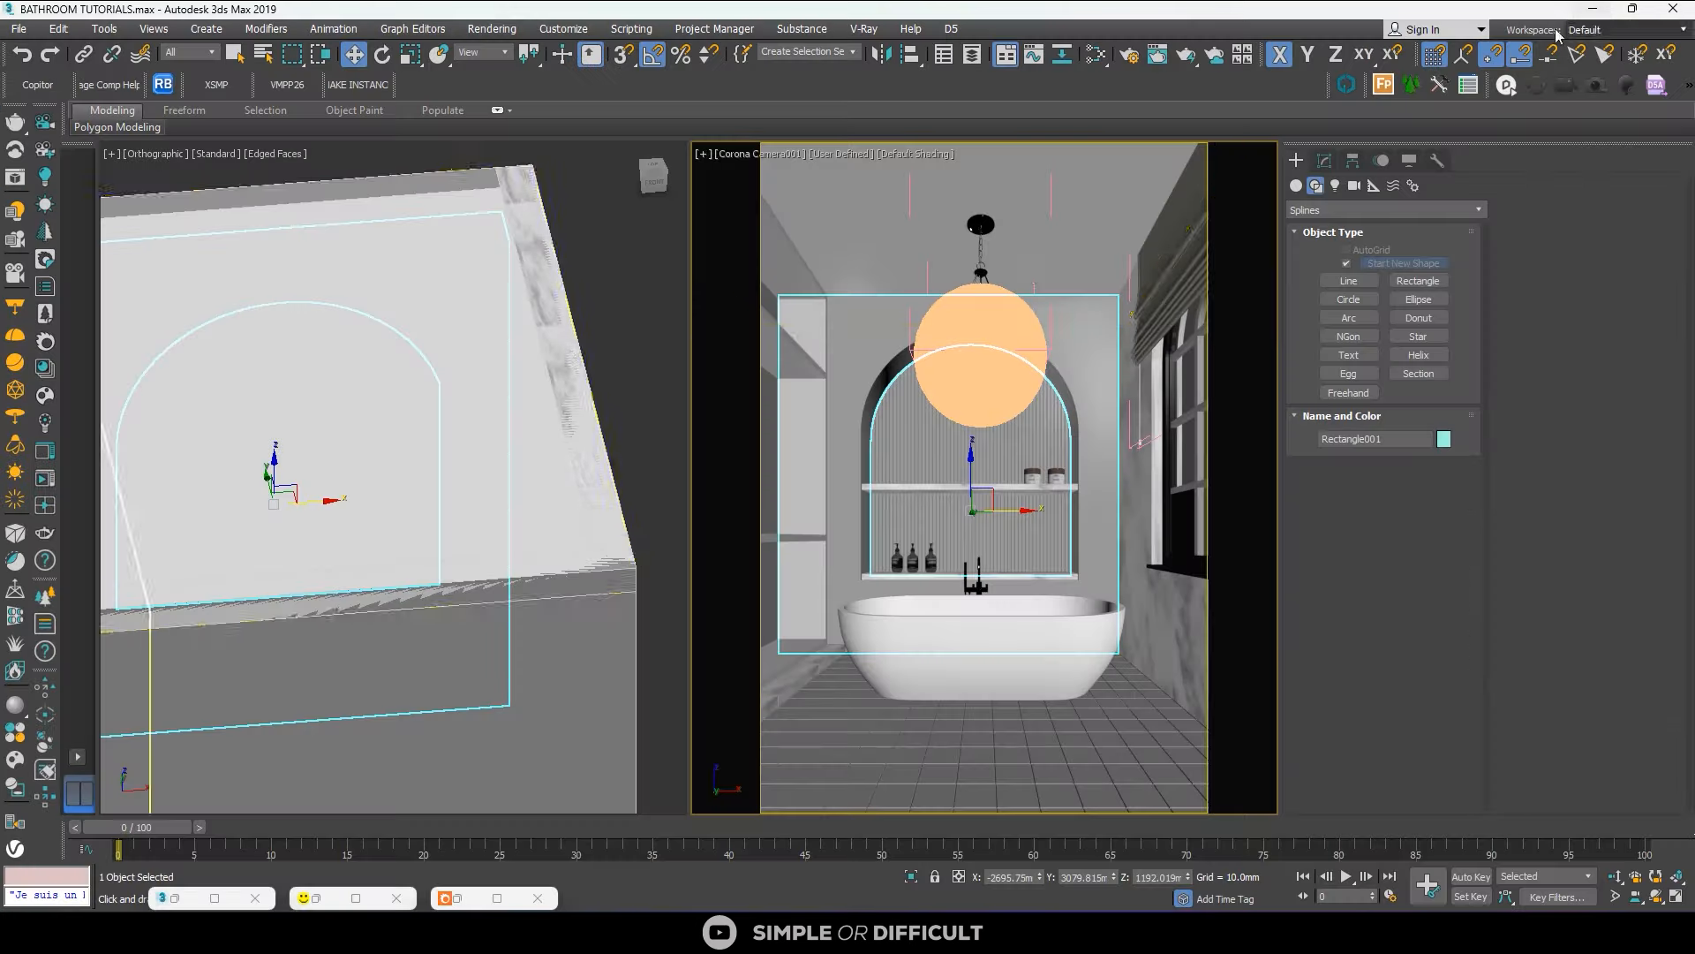
# In the Slate Material Editor, move an unused CoronaLegacyMtl to an empty area and open its parameters.
pyautogui.click(1104, 56)
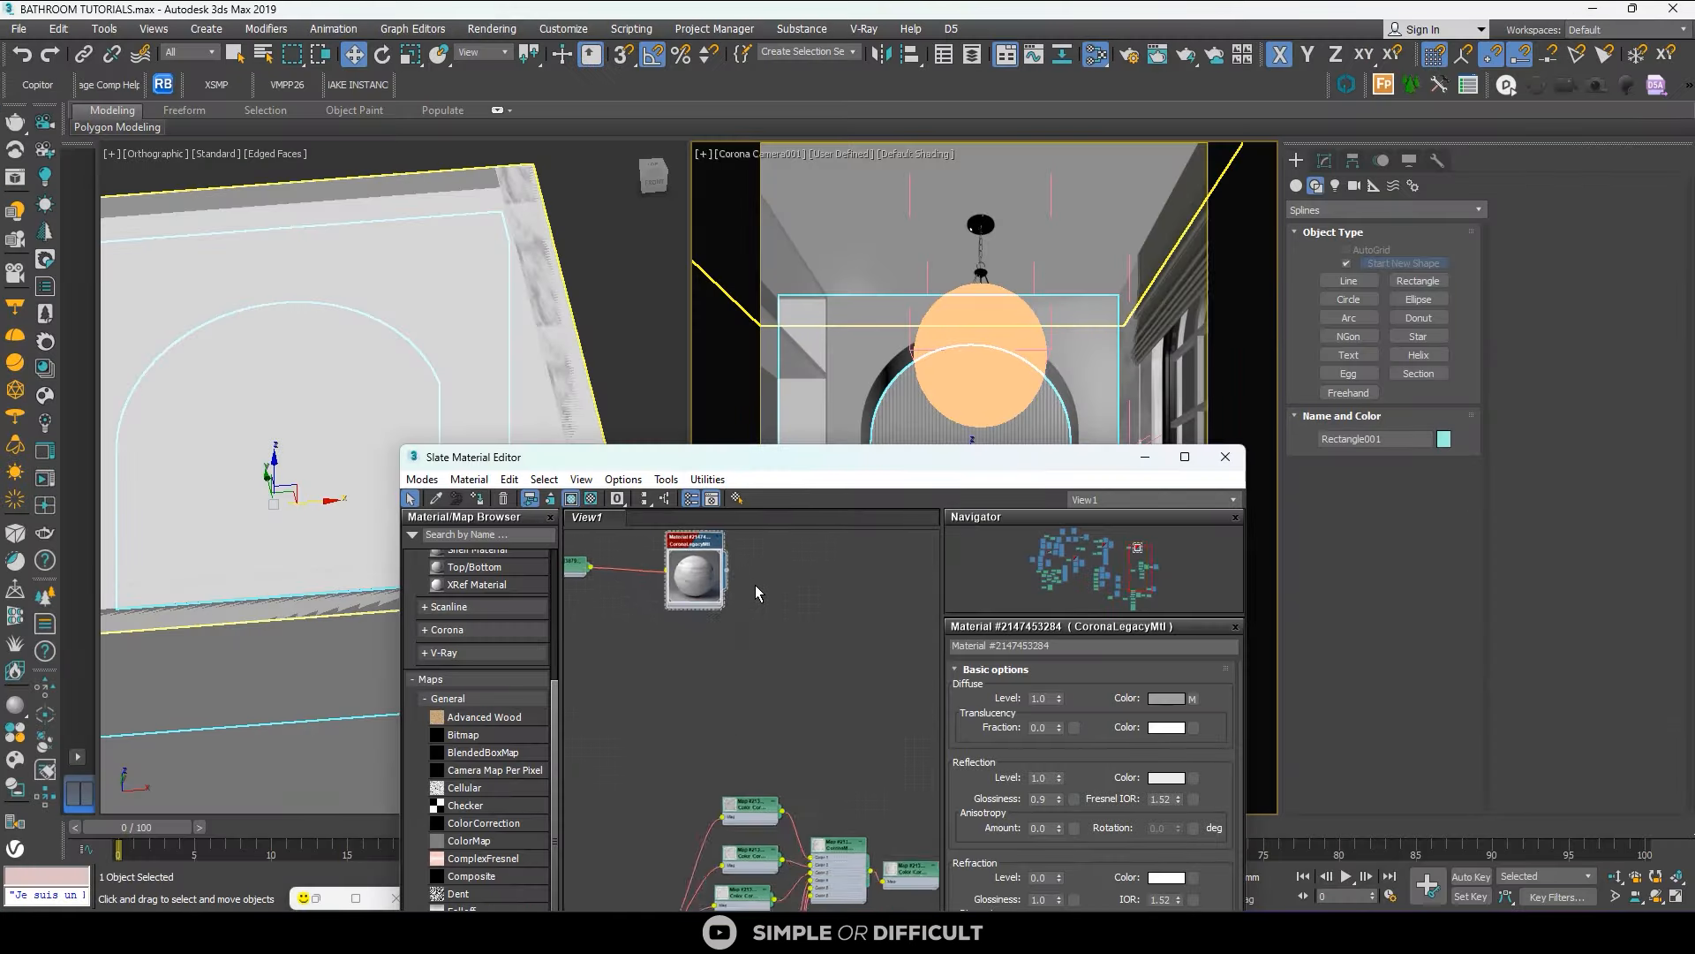
pyautogui.click(1185, 457)
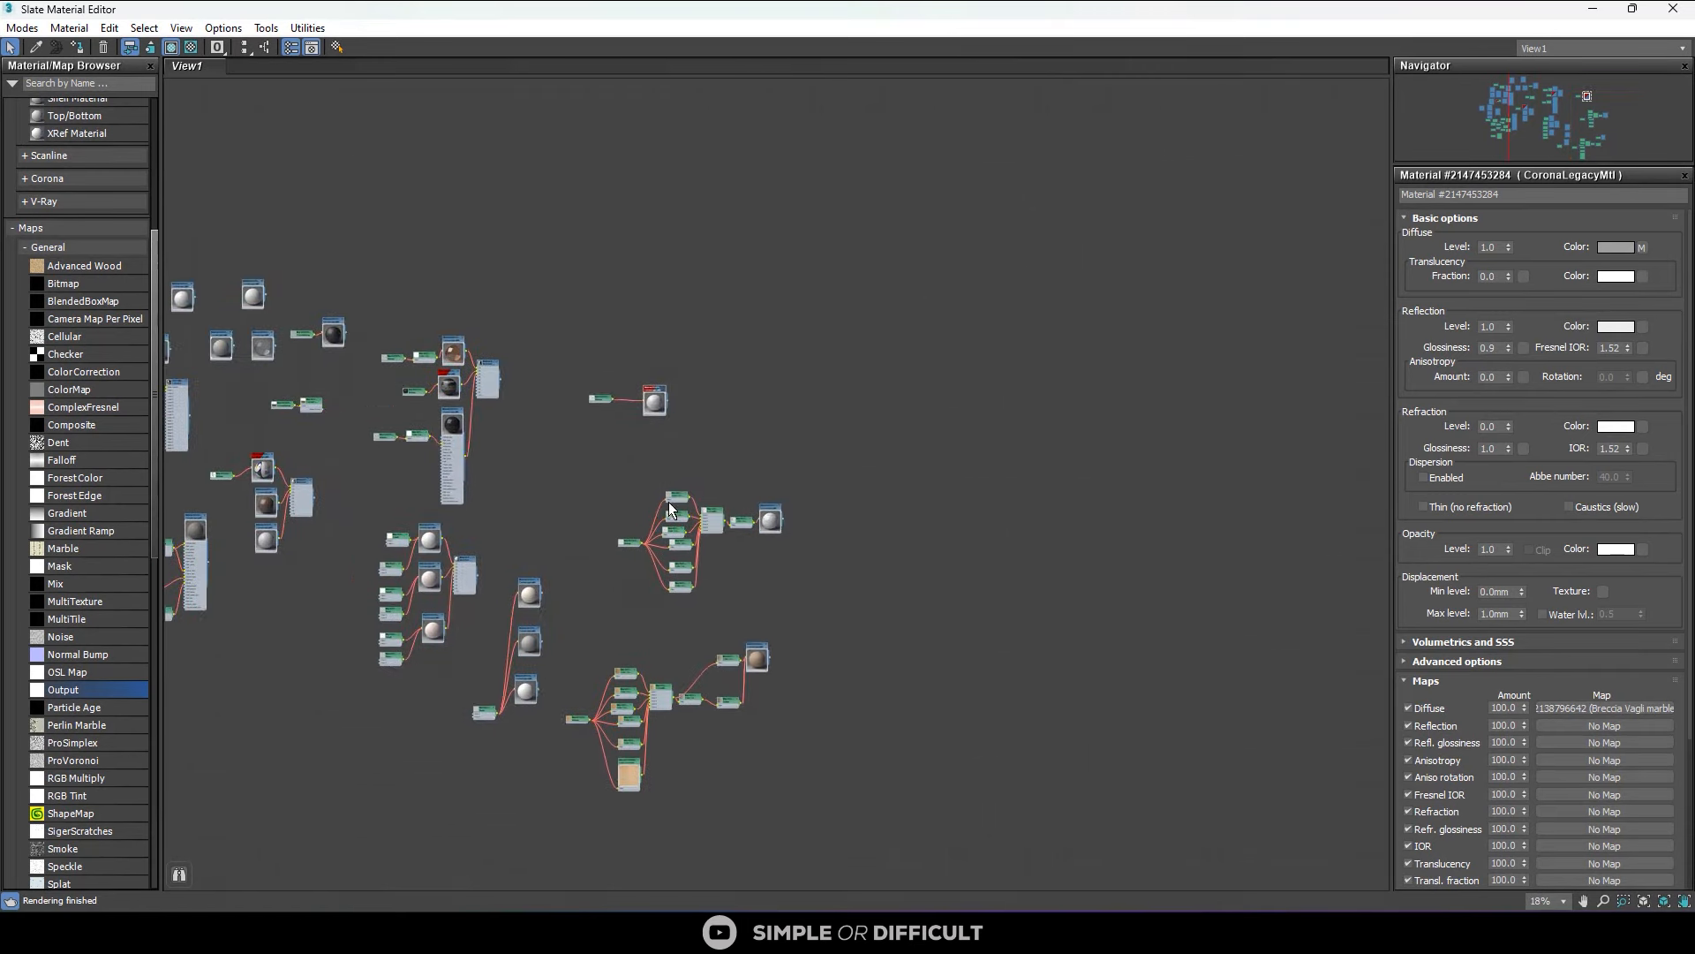
pyautogui.moveTo(643, 501); pyautogui.dragTo(816, 571, button='middle')
pyautogui.scroll(3, 415, 406)
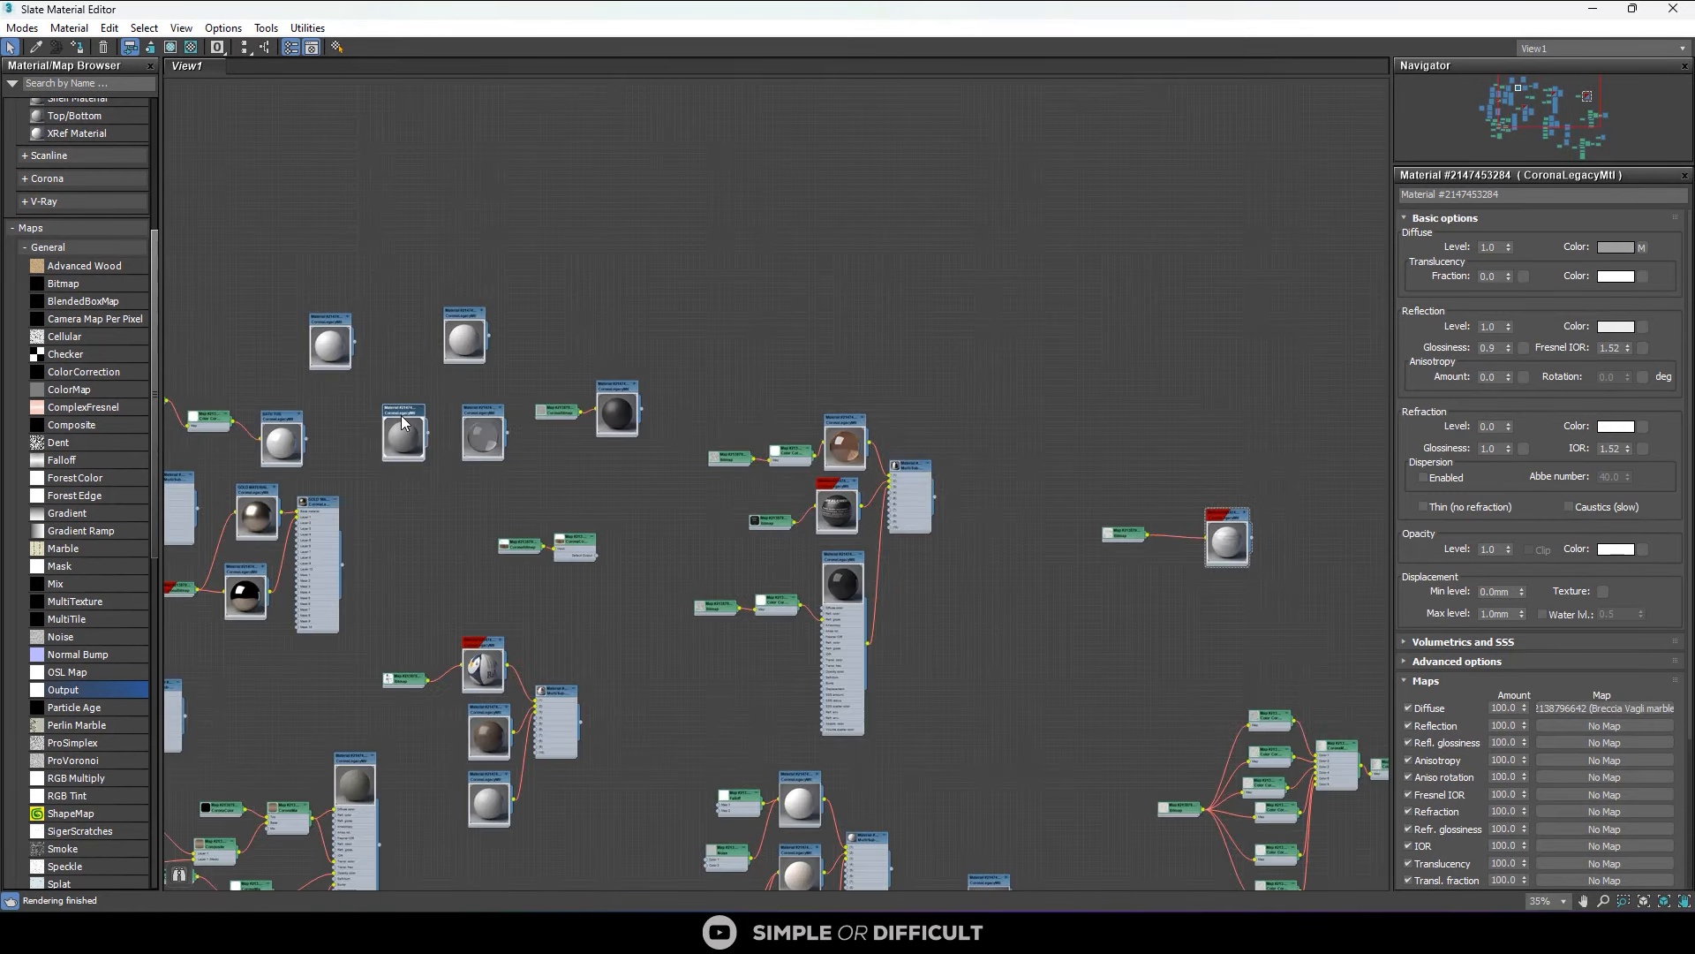
pyautogui.moveTo(914, 282); pyautogui.dragTo(1178, 240)
pyautogui.scroll(4, 1178, 240)
pyautogui.doubleClick(1155, 241)
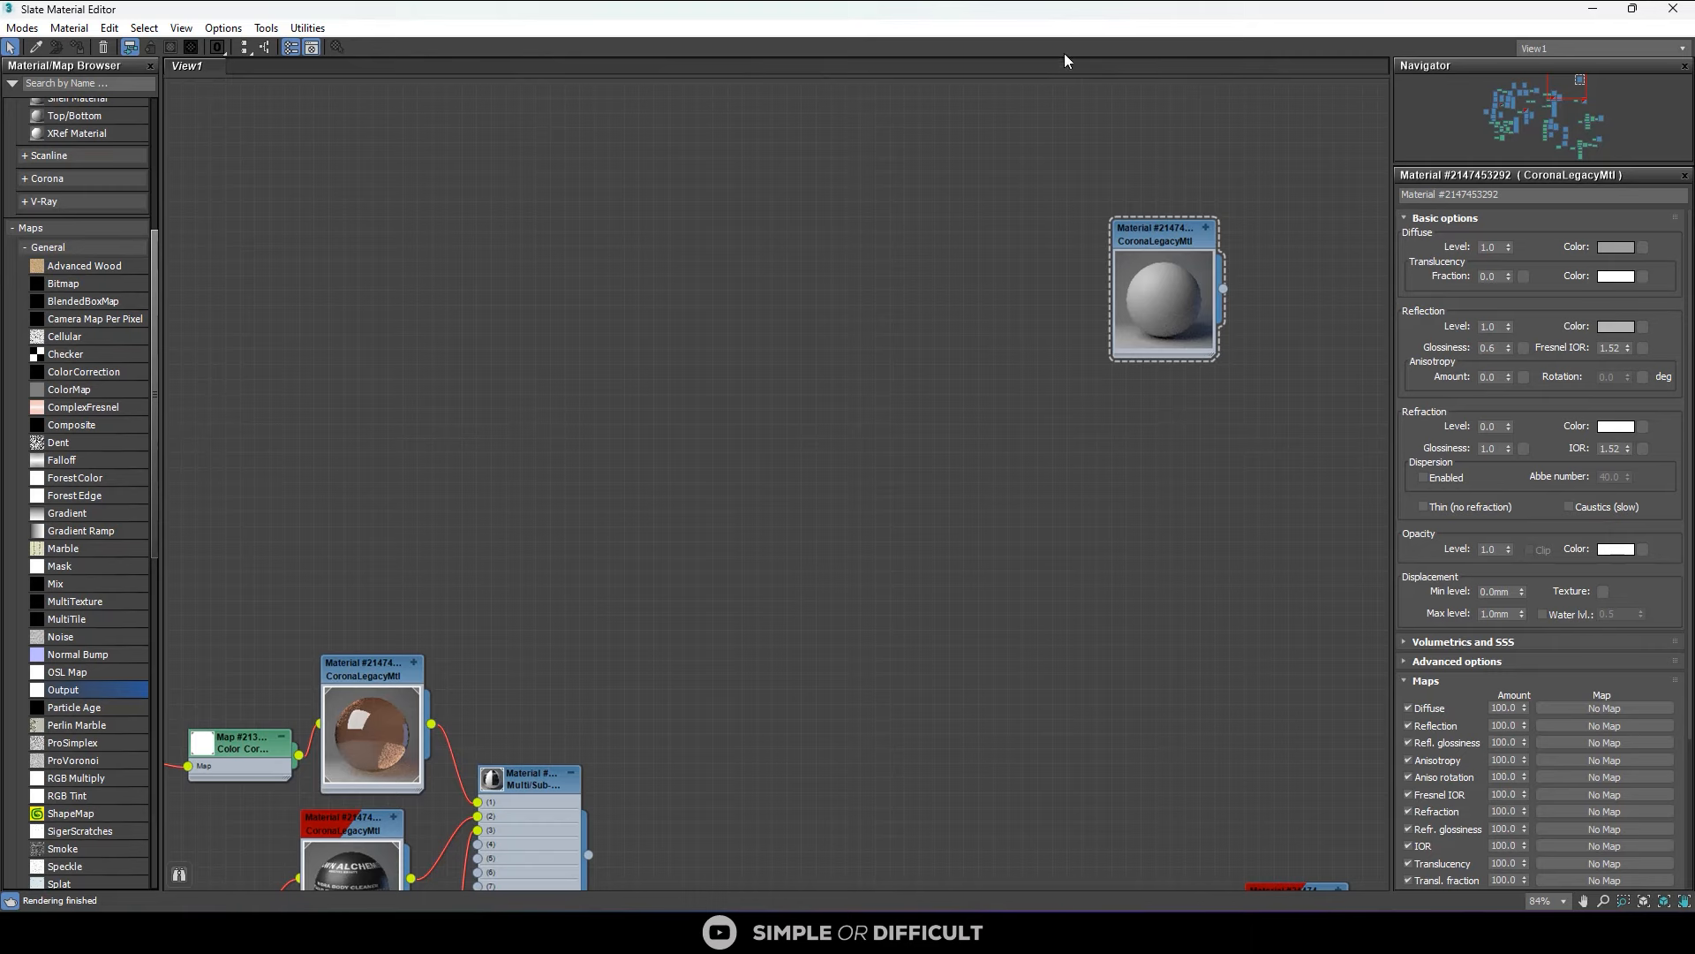
# Shrink the material editor window and open the travertine M4 texture folder within BATHROOM in the file browser.
pyautogui.moveTo(1081, 19); pyautogui.dragTo(1204, 157)
pyautogui.click(706, 927)
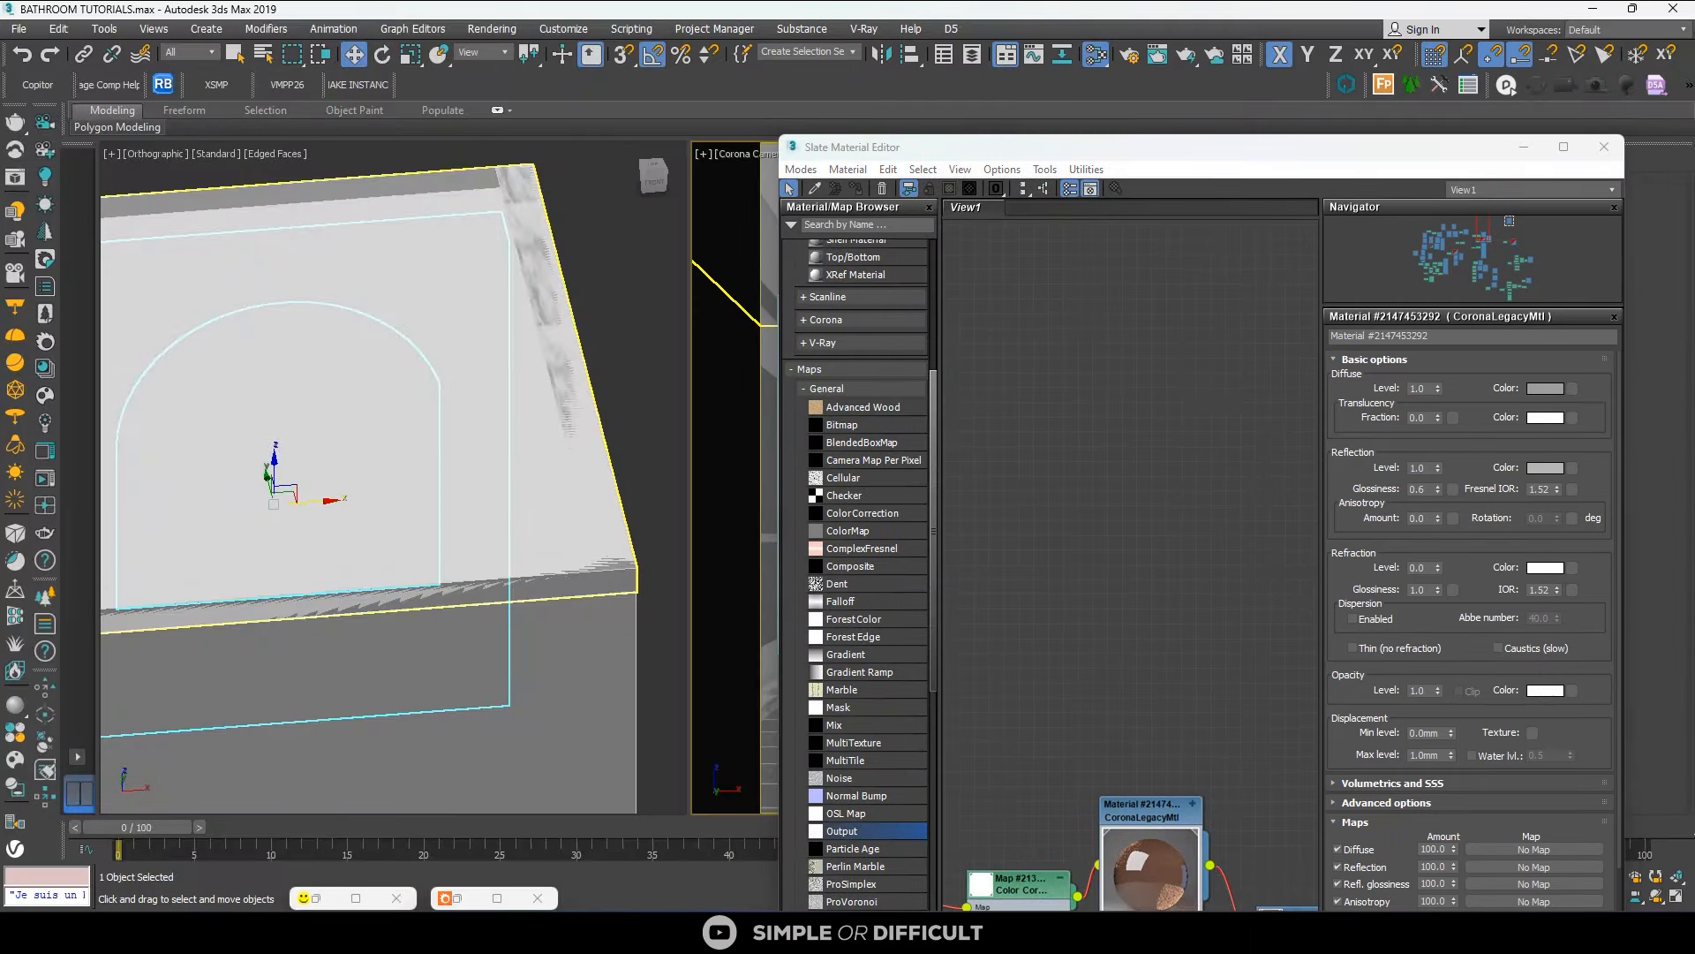
pyautogui.click(225, 497)
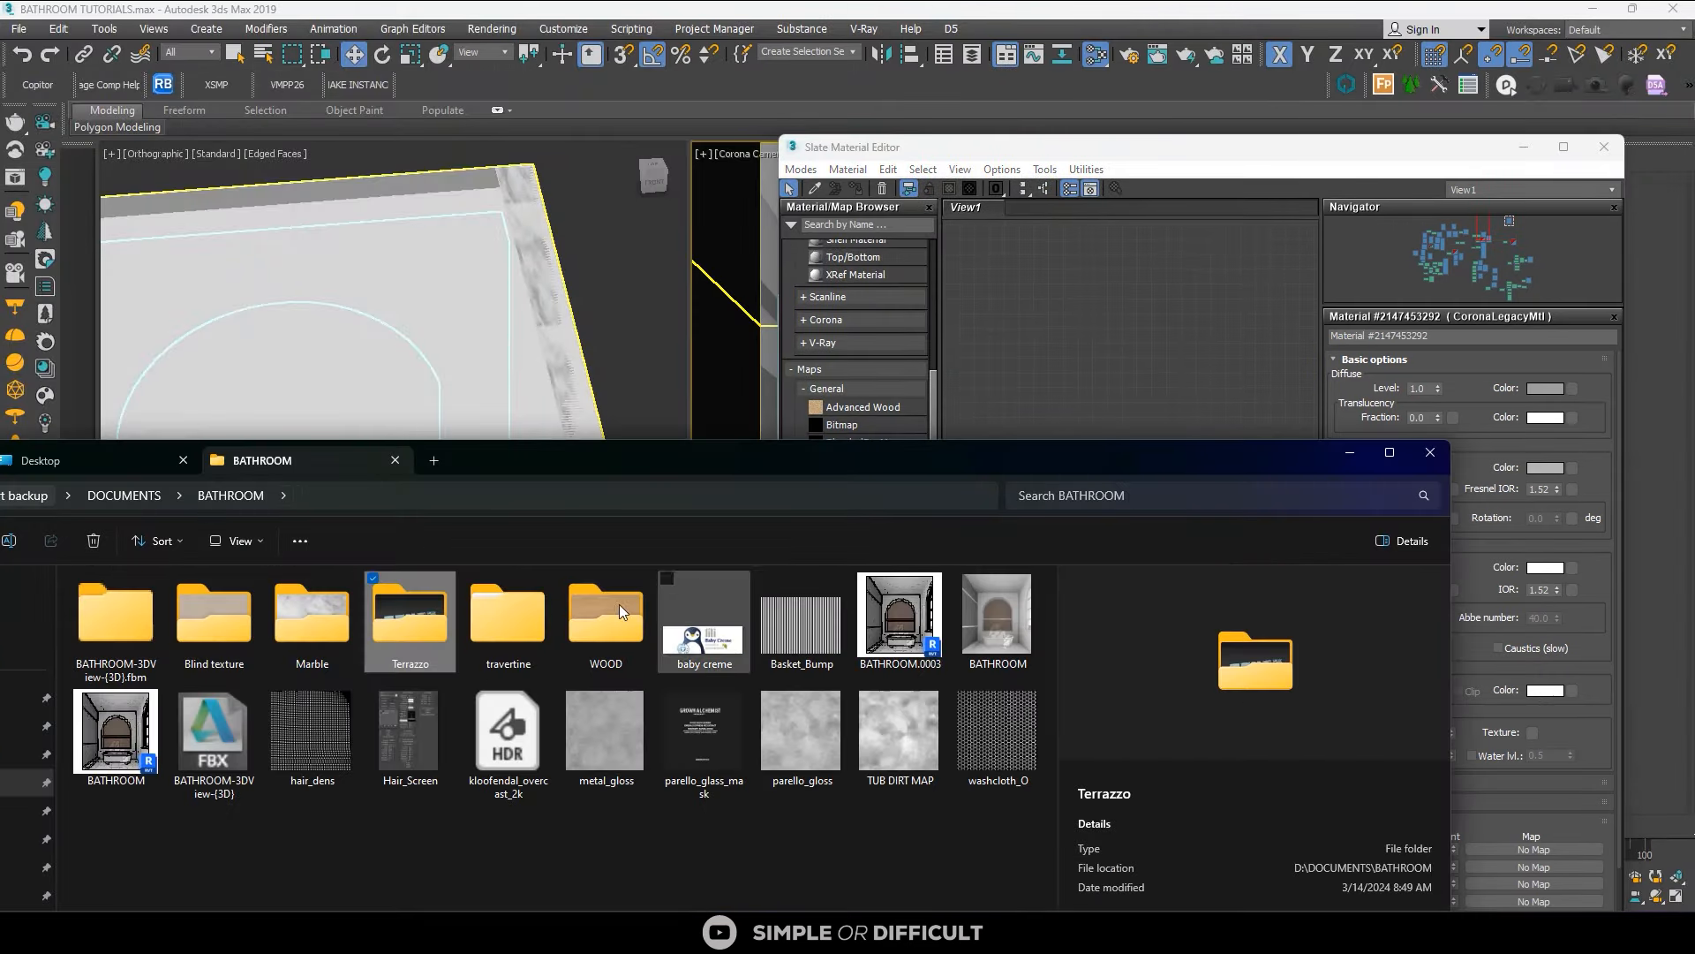
pyautogui.doubleClick(522, 615)
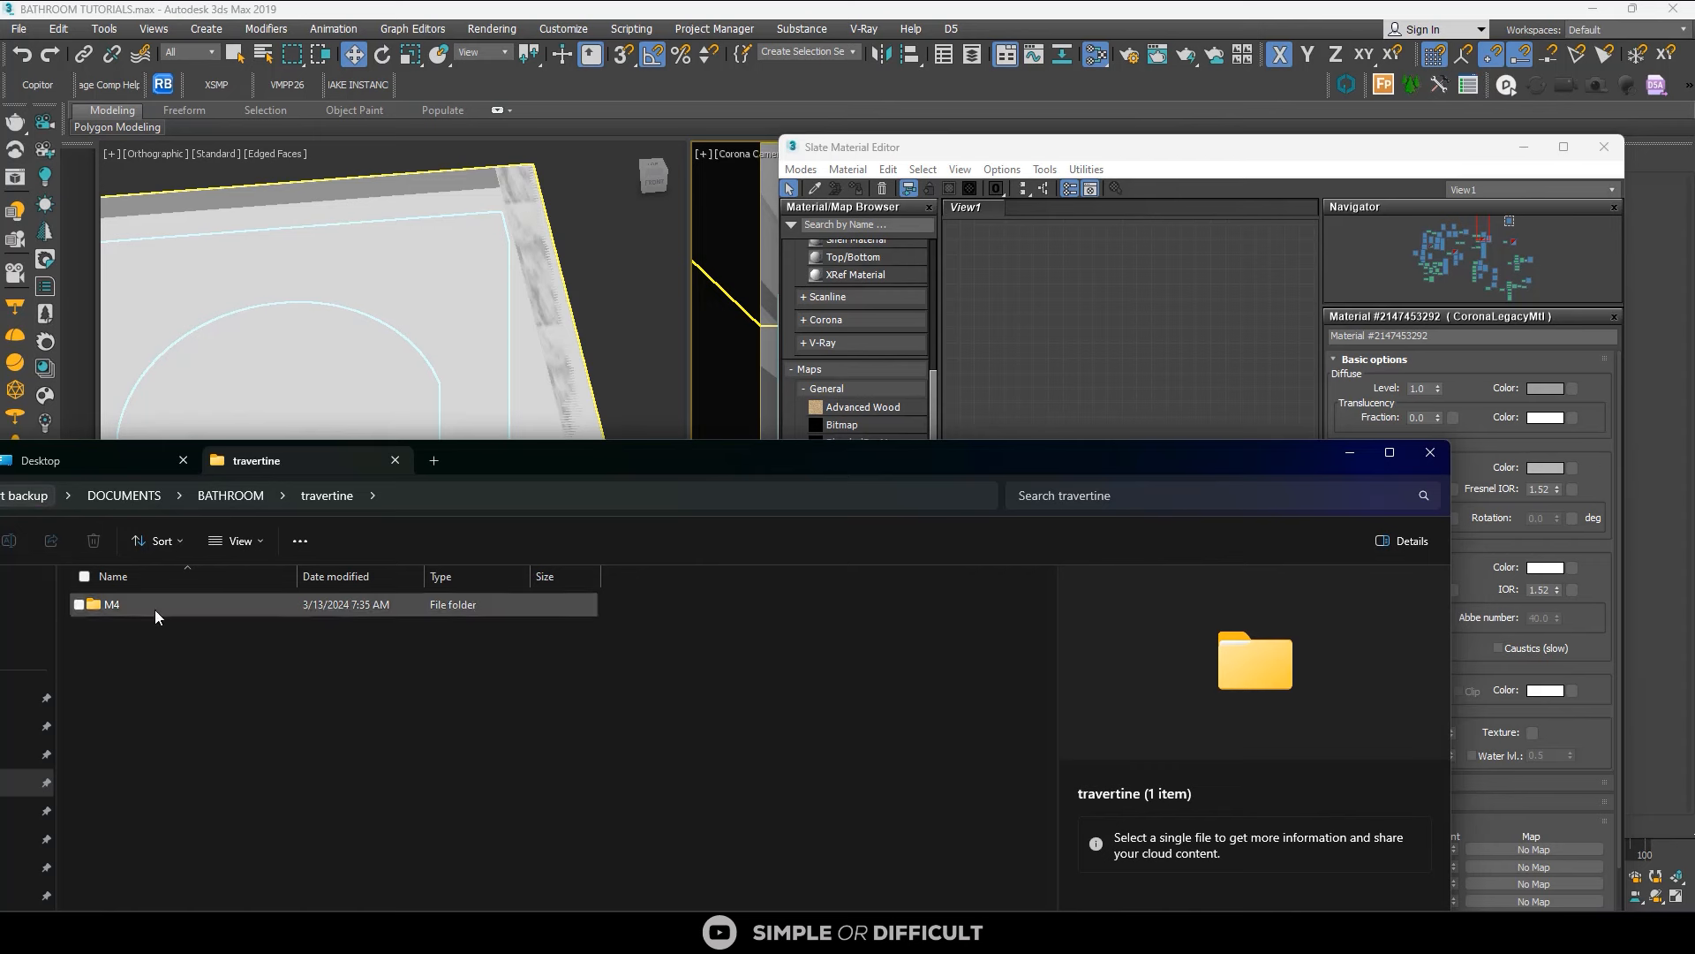
pyautogui.doubleClick(156, 610)
# Import the Travetine_basecolor, Travetine_glossiness, Travetine_normal and Travetine_roughness images into the material graph as bitmaps.
pyautogui.moveTo(204, 636); pyautogui.dragTo(1179, 349)
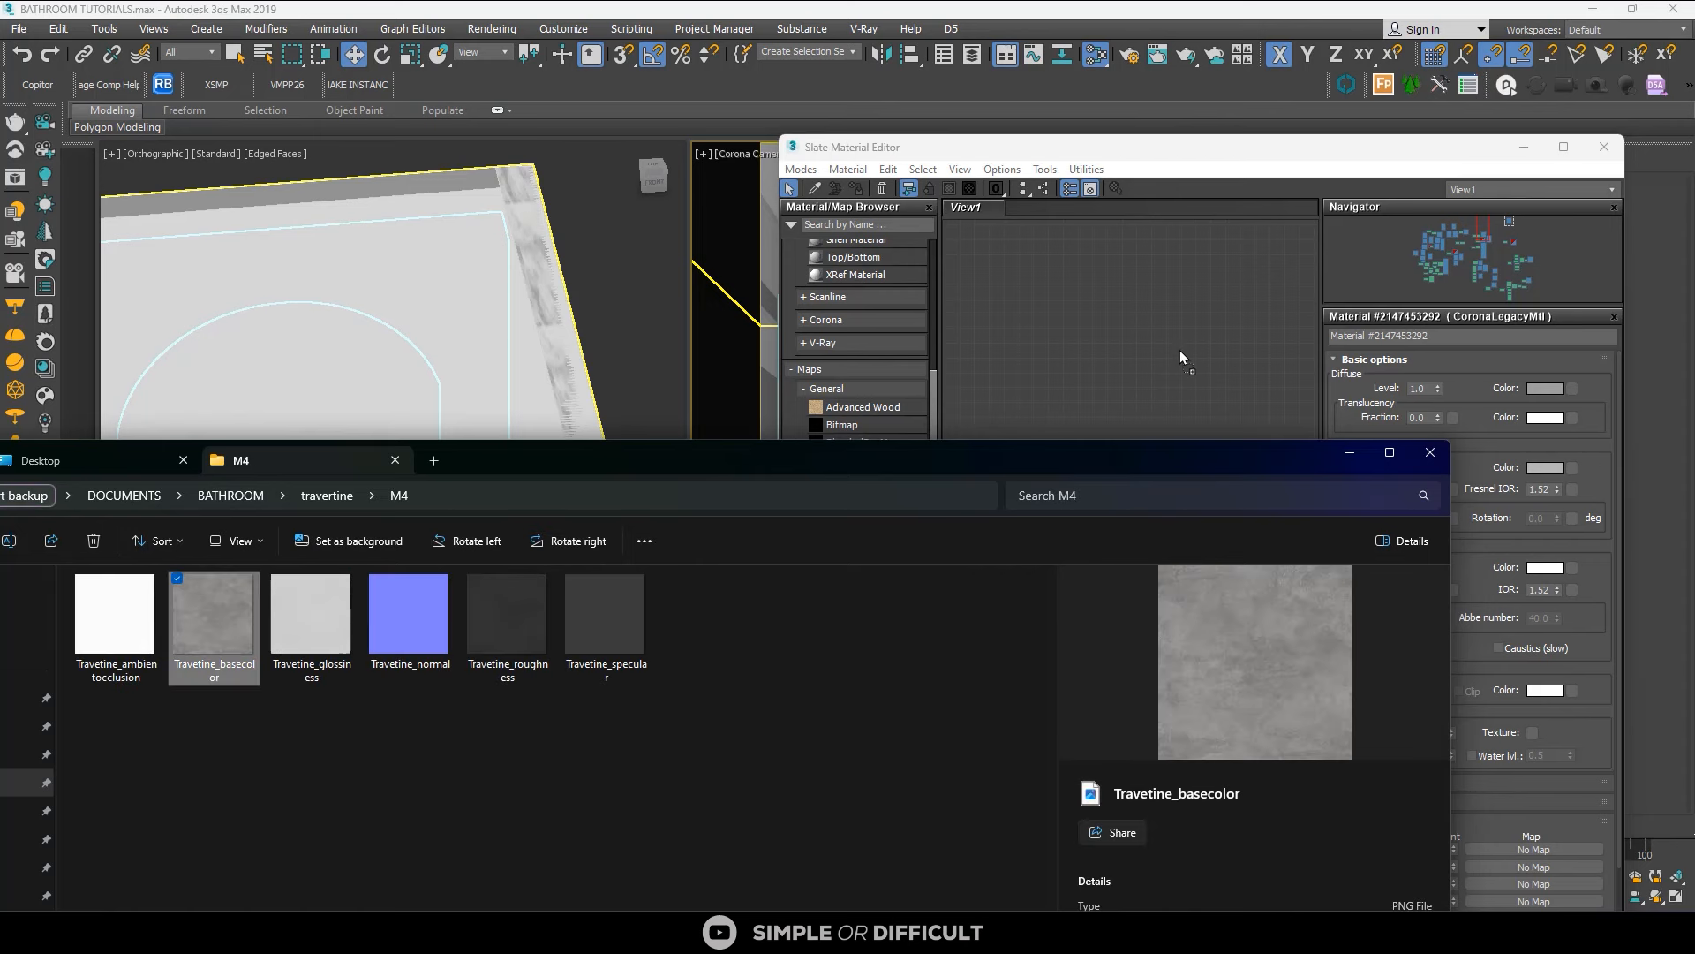
pyautogui.moveTo(295, 641); pyautogui.dragTo(1183, 428)
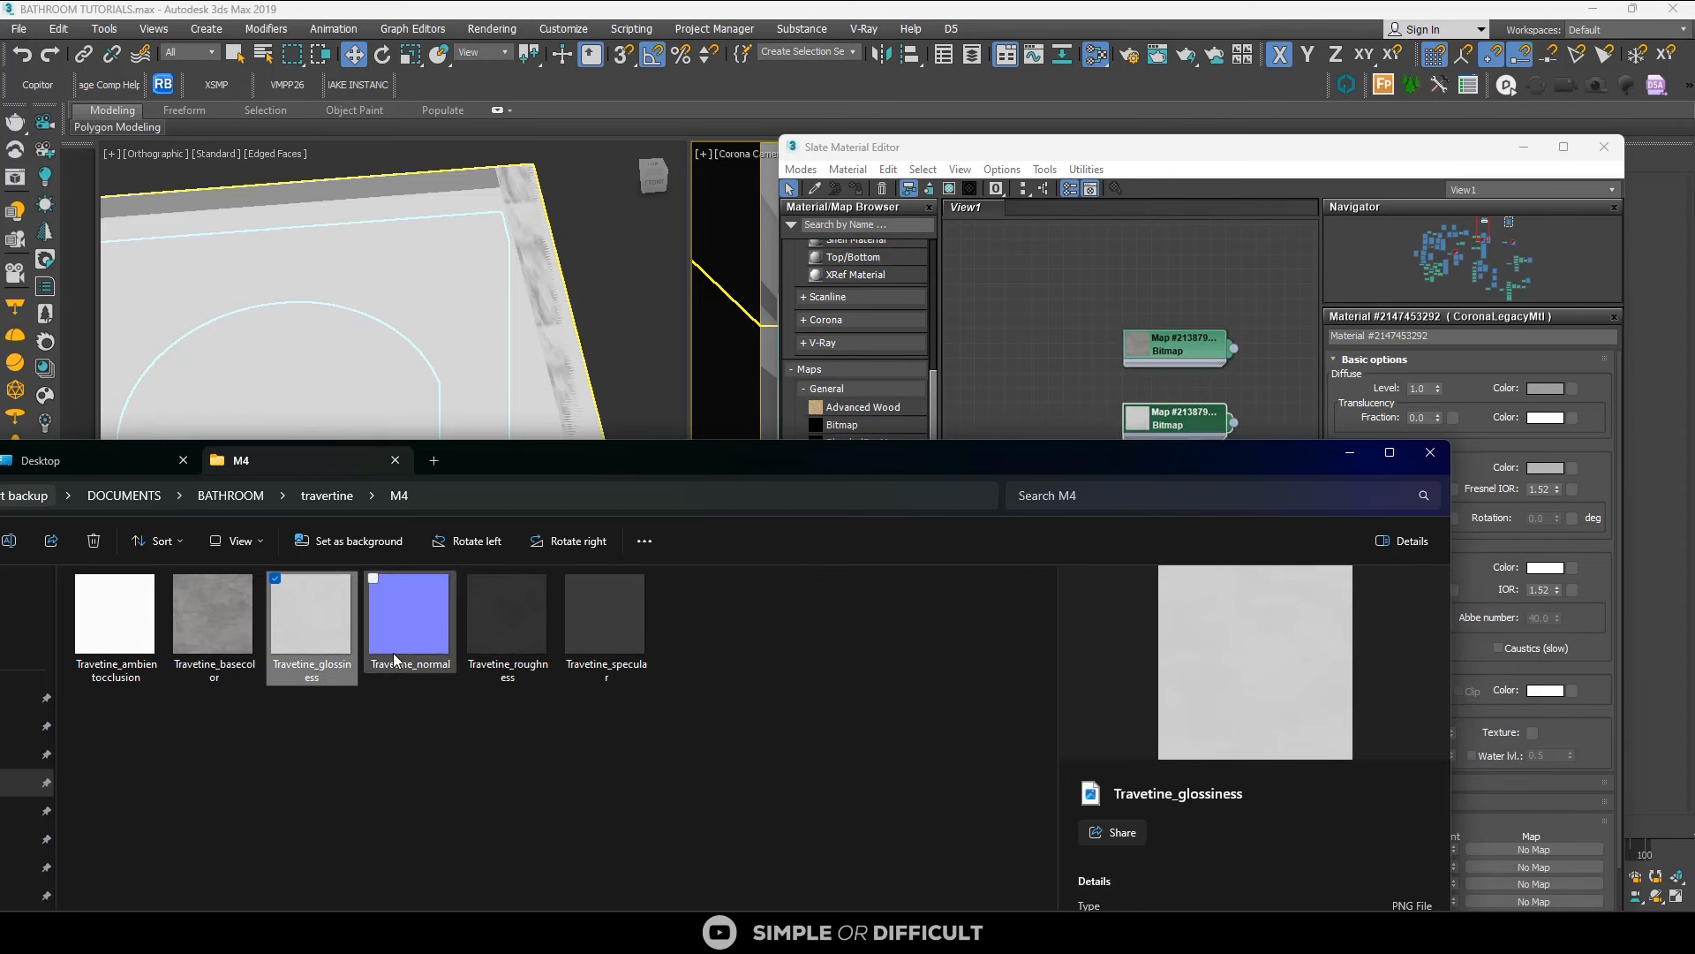
pyautogui.moveTo(409, 618); pyautogui.dragTo(1129, 390)
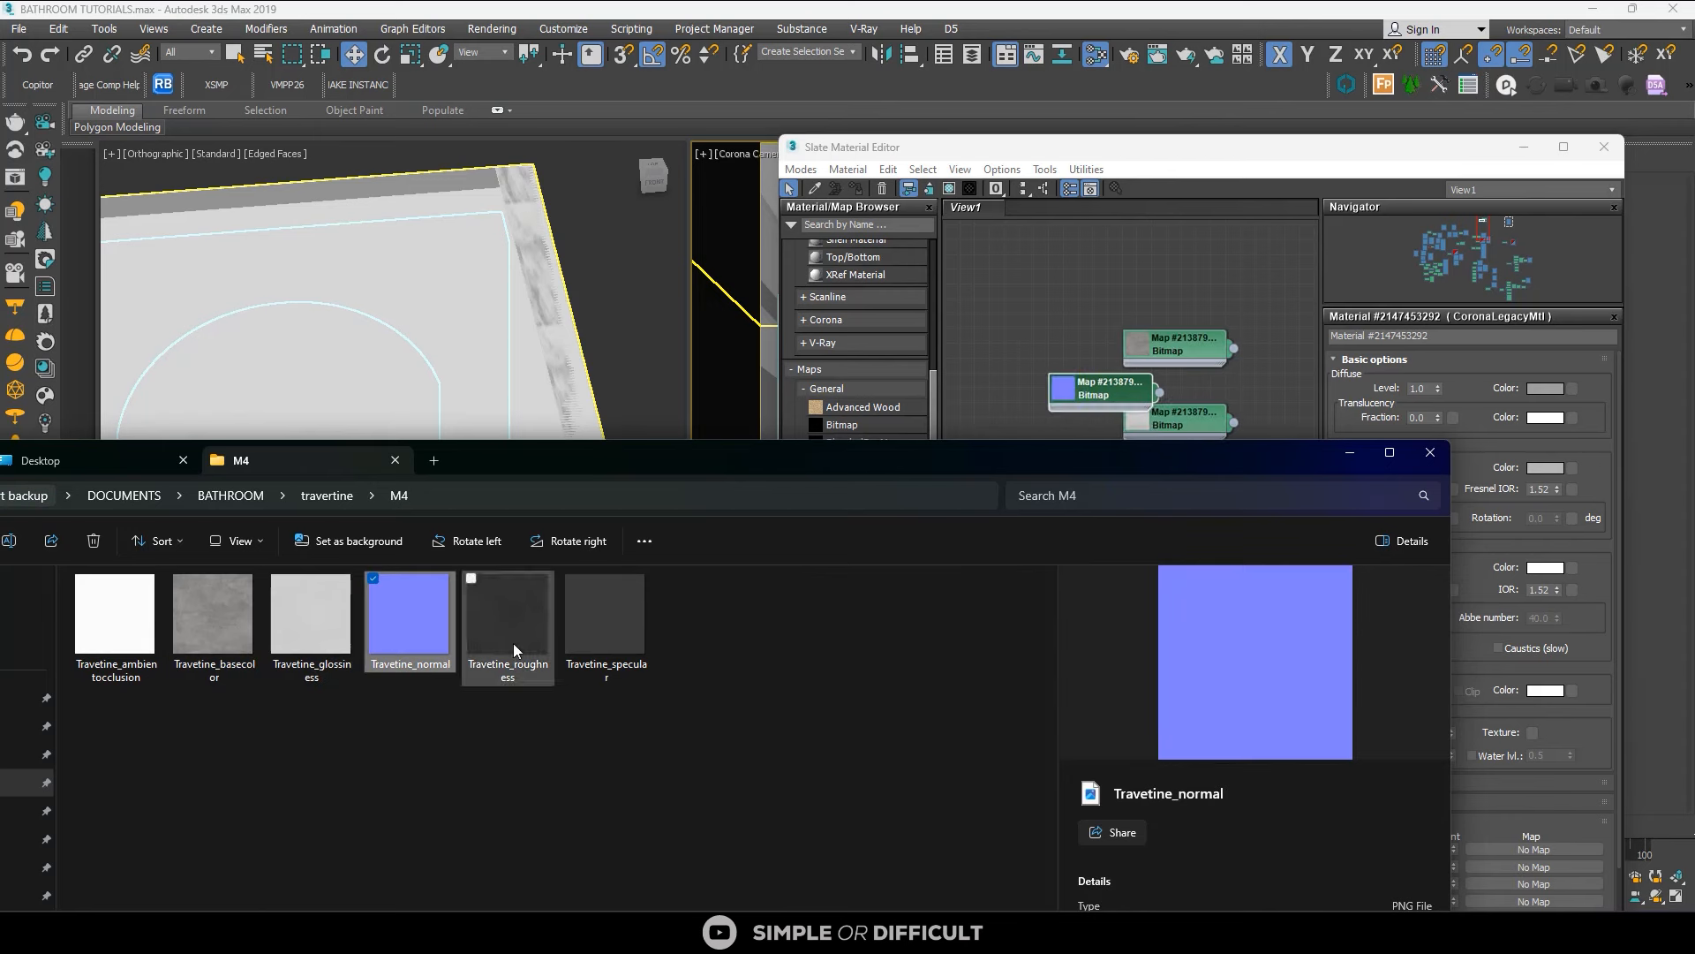
pyautogui.moveTo(512, 643); pyautogui.dragTo(1058, 353)
pyautogui.click(1139, 299)
# Enlarge the material editor, arrange the four travertine bitmaps beside the unused CoronaLegacyMtl and expand the material's input slots.
pyautogui.scroll(-2, 1156, 477)
pyautogui.moveTo(1158, 498); pyautogui.dragTo(942, 510, button='middle')
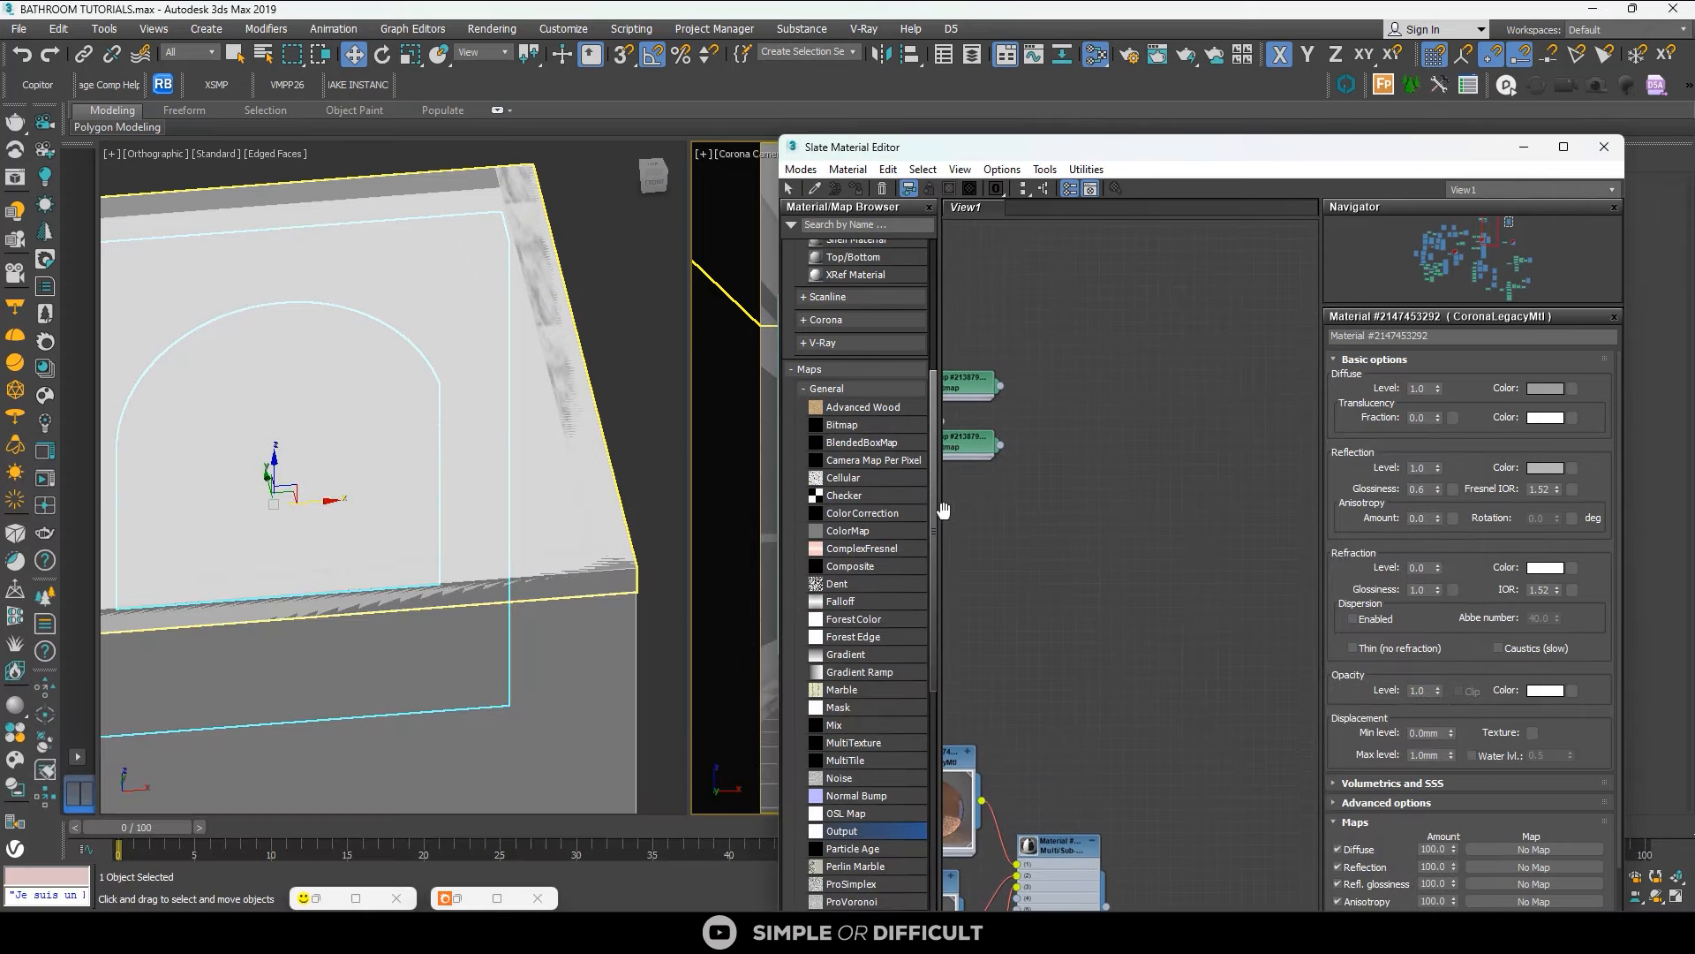
pyautogui.click(1554, 150)
pyautogui.moveTo(703, 518); pyautogui.dragTo(923, 594, button='middle')
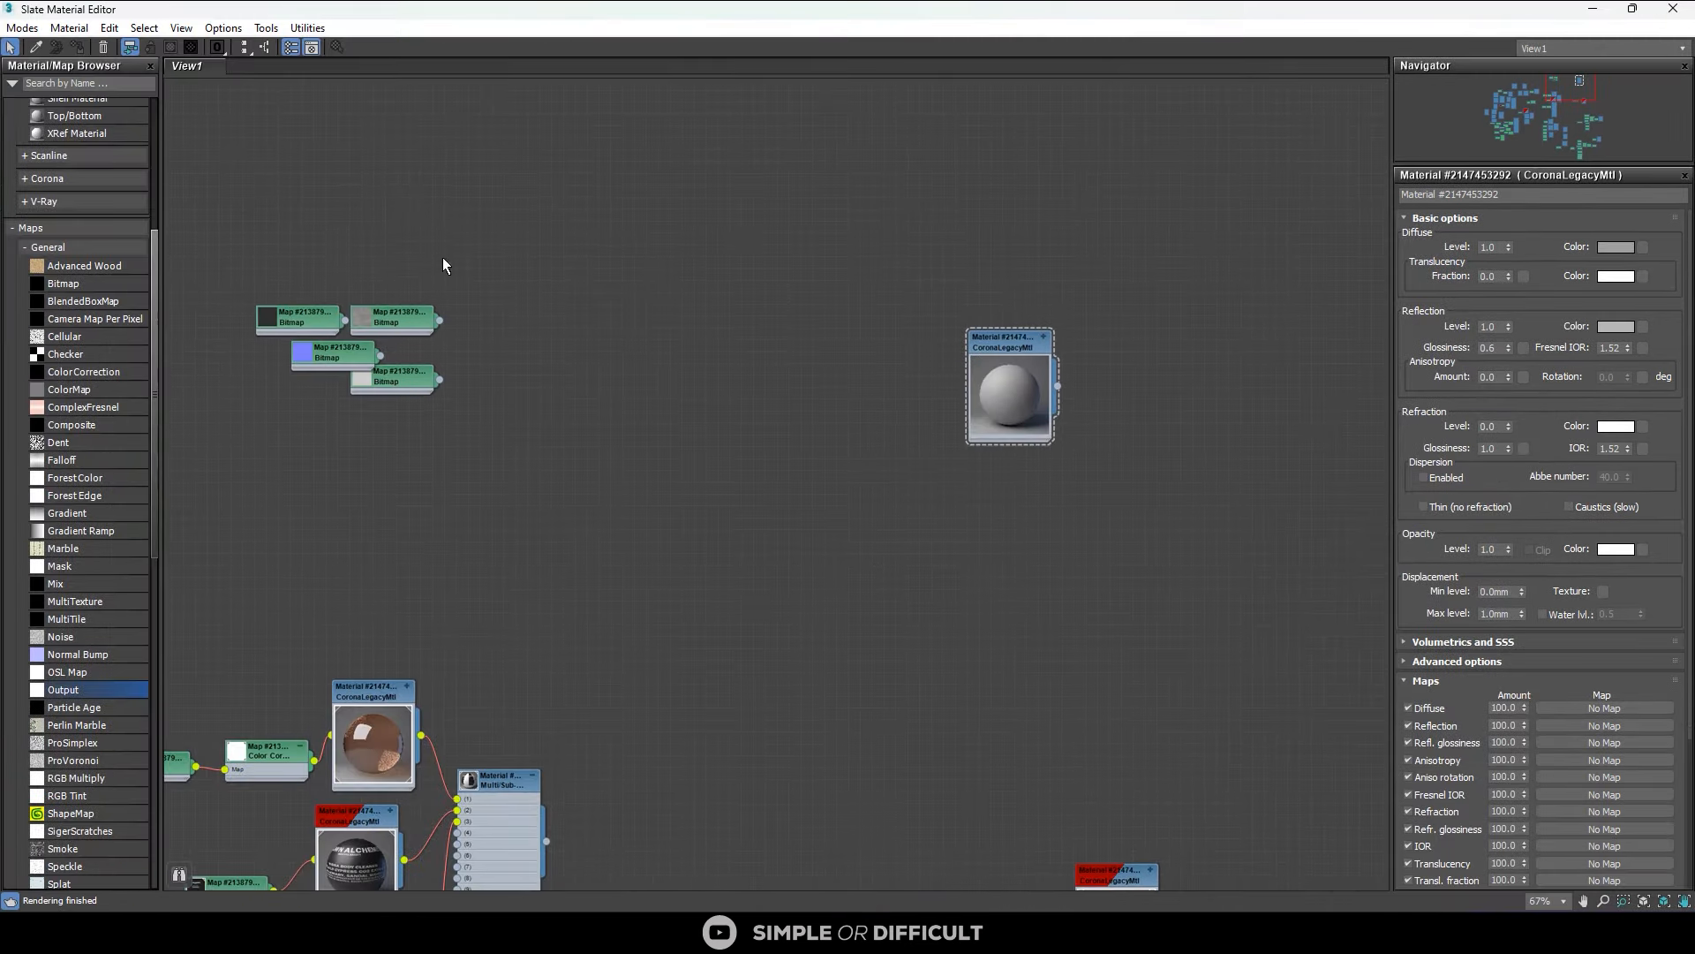
pyautogui.moveTo(442, 256); pyautogui.dragTo(292, 442)
pyautogui.moveTo(400, 330); pyautogui.dragTo(996, 456)
pyautogui.scroll(2, 832, 382)
pyautogui.click(1093, 328)
pyautogui.press('Escape')
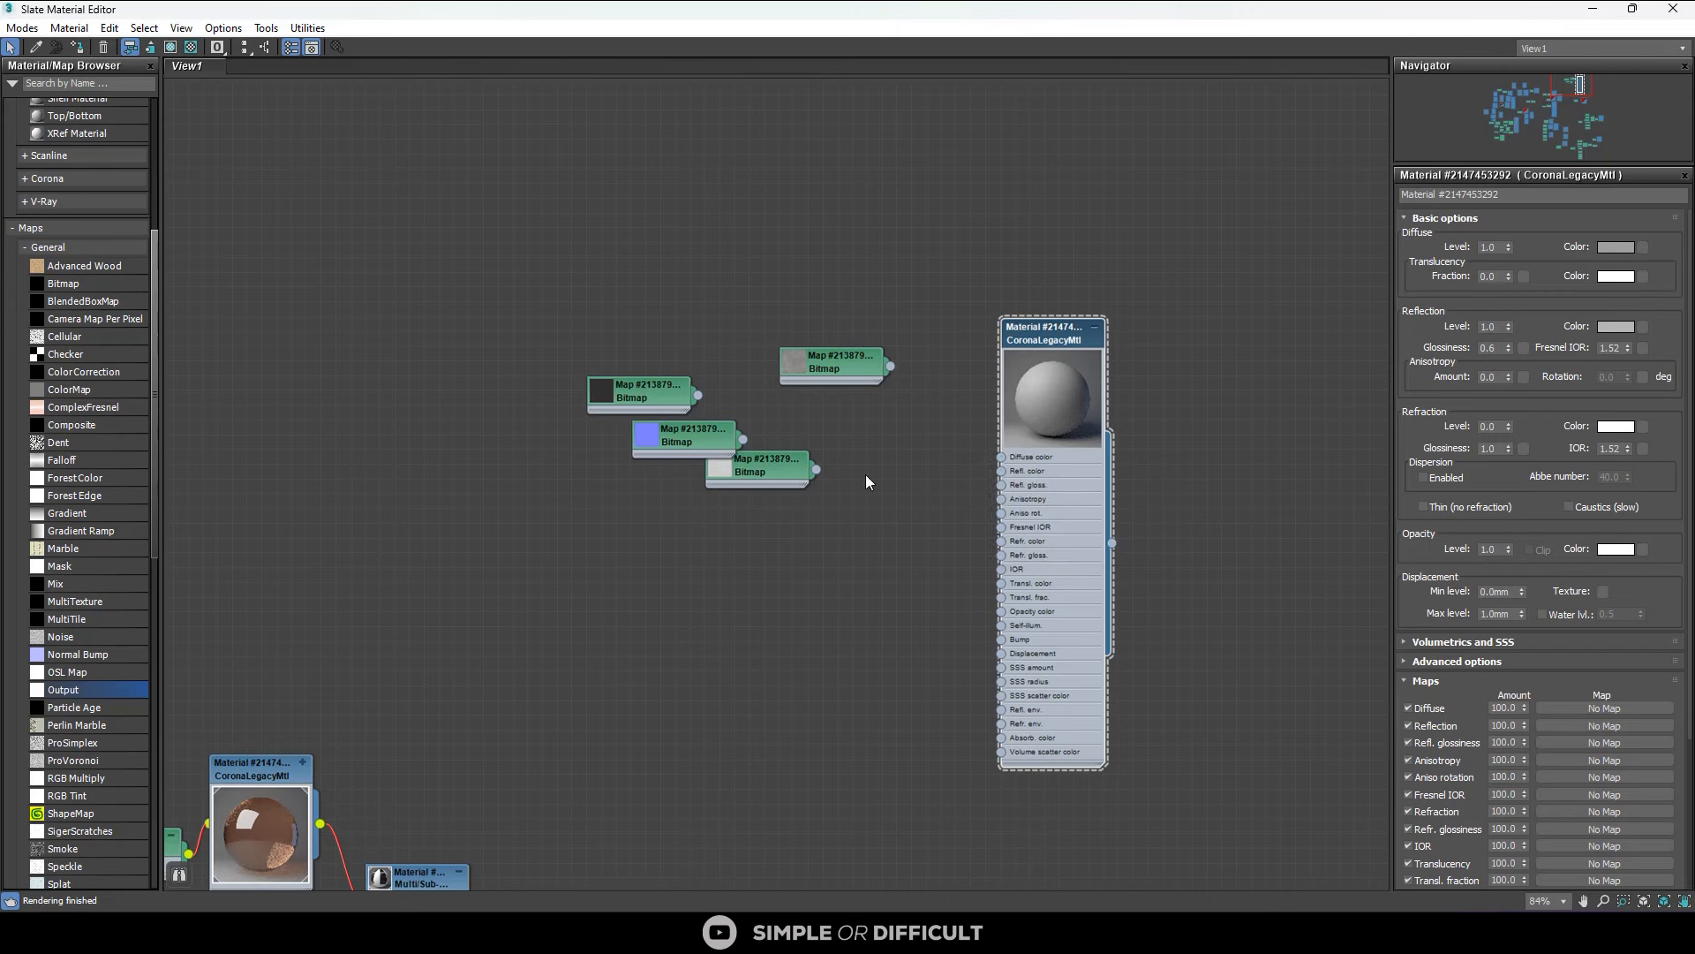
# Connect the basecolor bitmap to Diffuse color and the glossiness bitmap to Refl. gloss. on the CoronaLegacyMtl.
pyautogui.scroll(3, 927, 477)
pyautogui.moveTo(950, 397); pyautogui.dragTo(1025, 450)
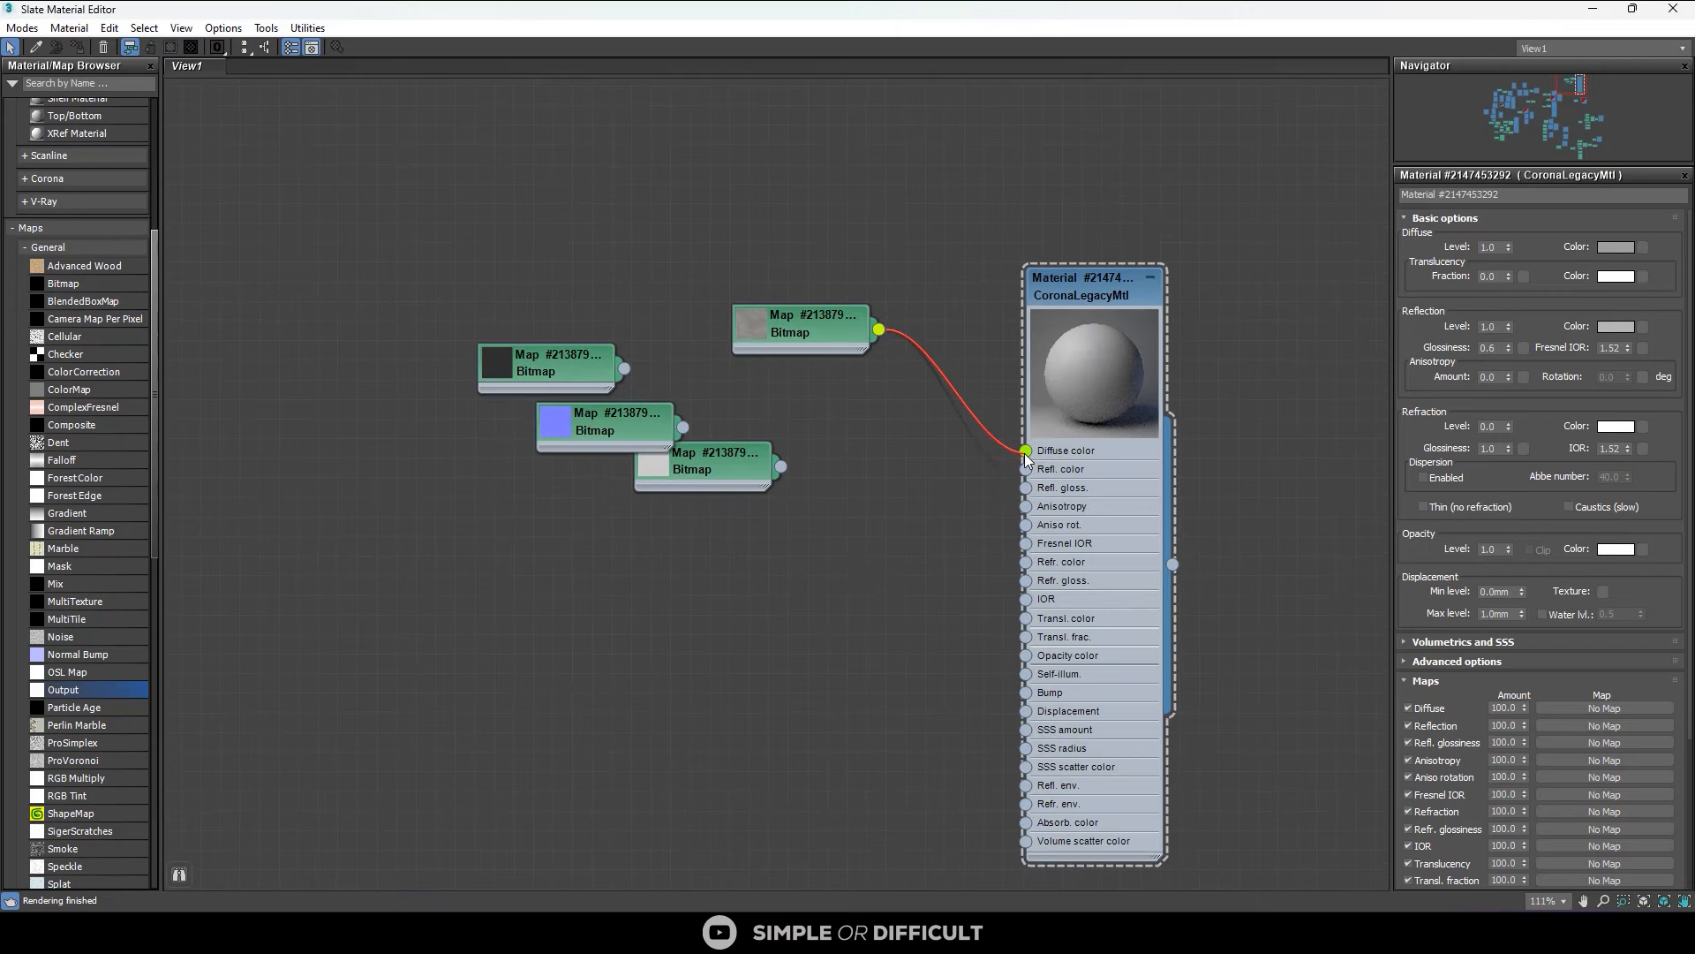
pyautogui.moveTo(780, 466); pyautogui.dragTo(1026, 487)
# Route the travertine normal bitmap through a new CoronaNormal map's Normal input and connect it to the material's Bump slot.
pyautogui.moveTo(632, 431); pyautogui.dragTo(846, 621)
pyautogui.moveTo(921, 680)
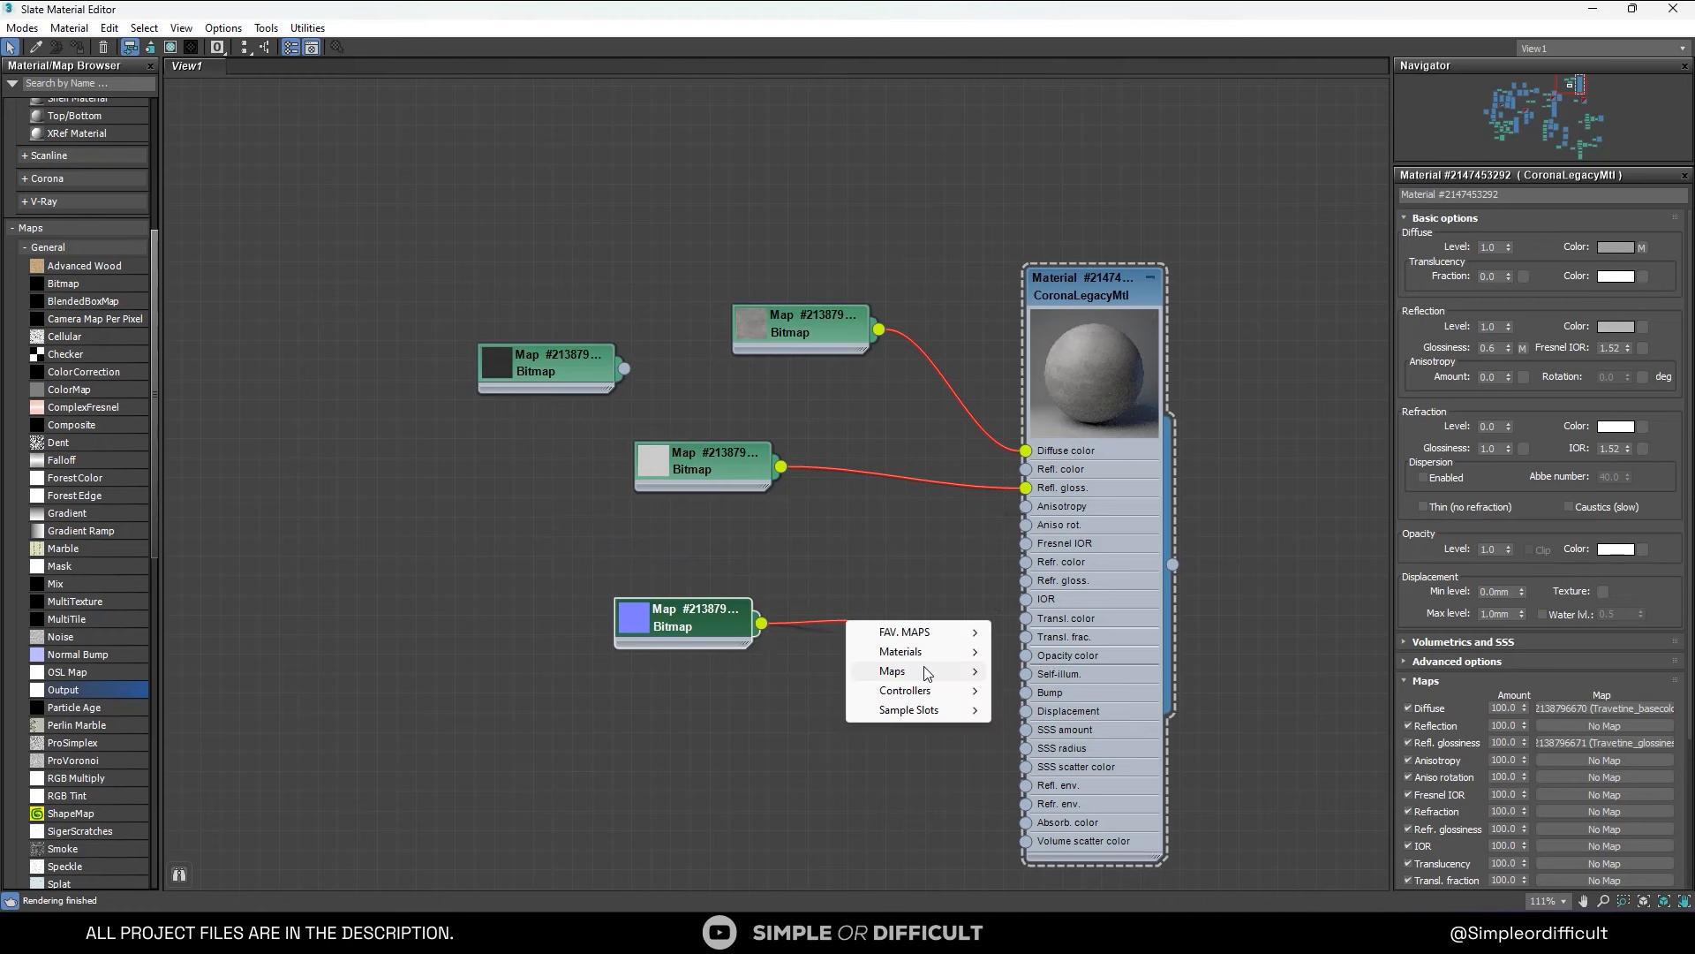
pyautogui.moveTo(1052, 693)
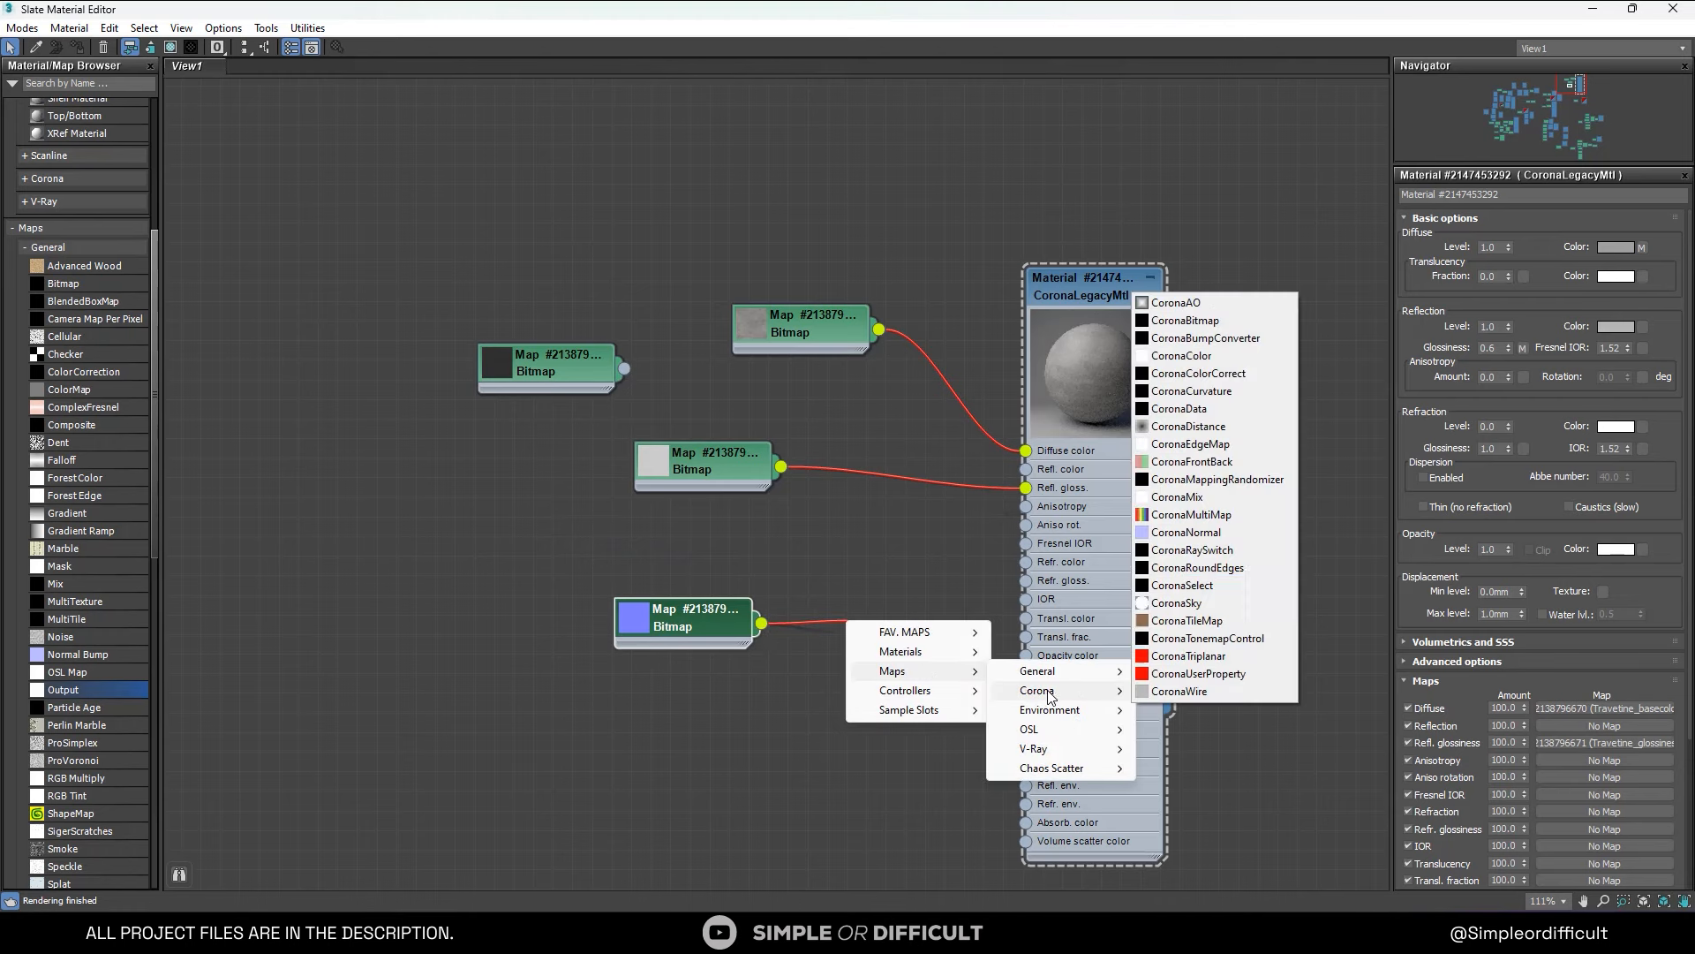
pyautogui.click(1160, 532)
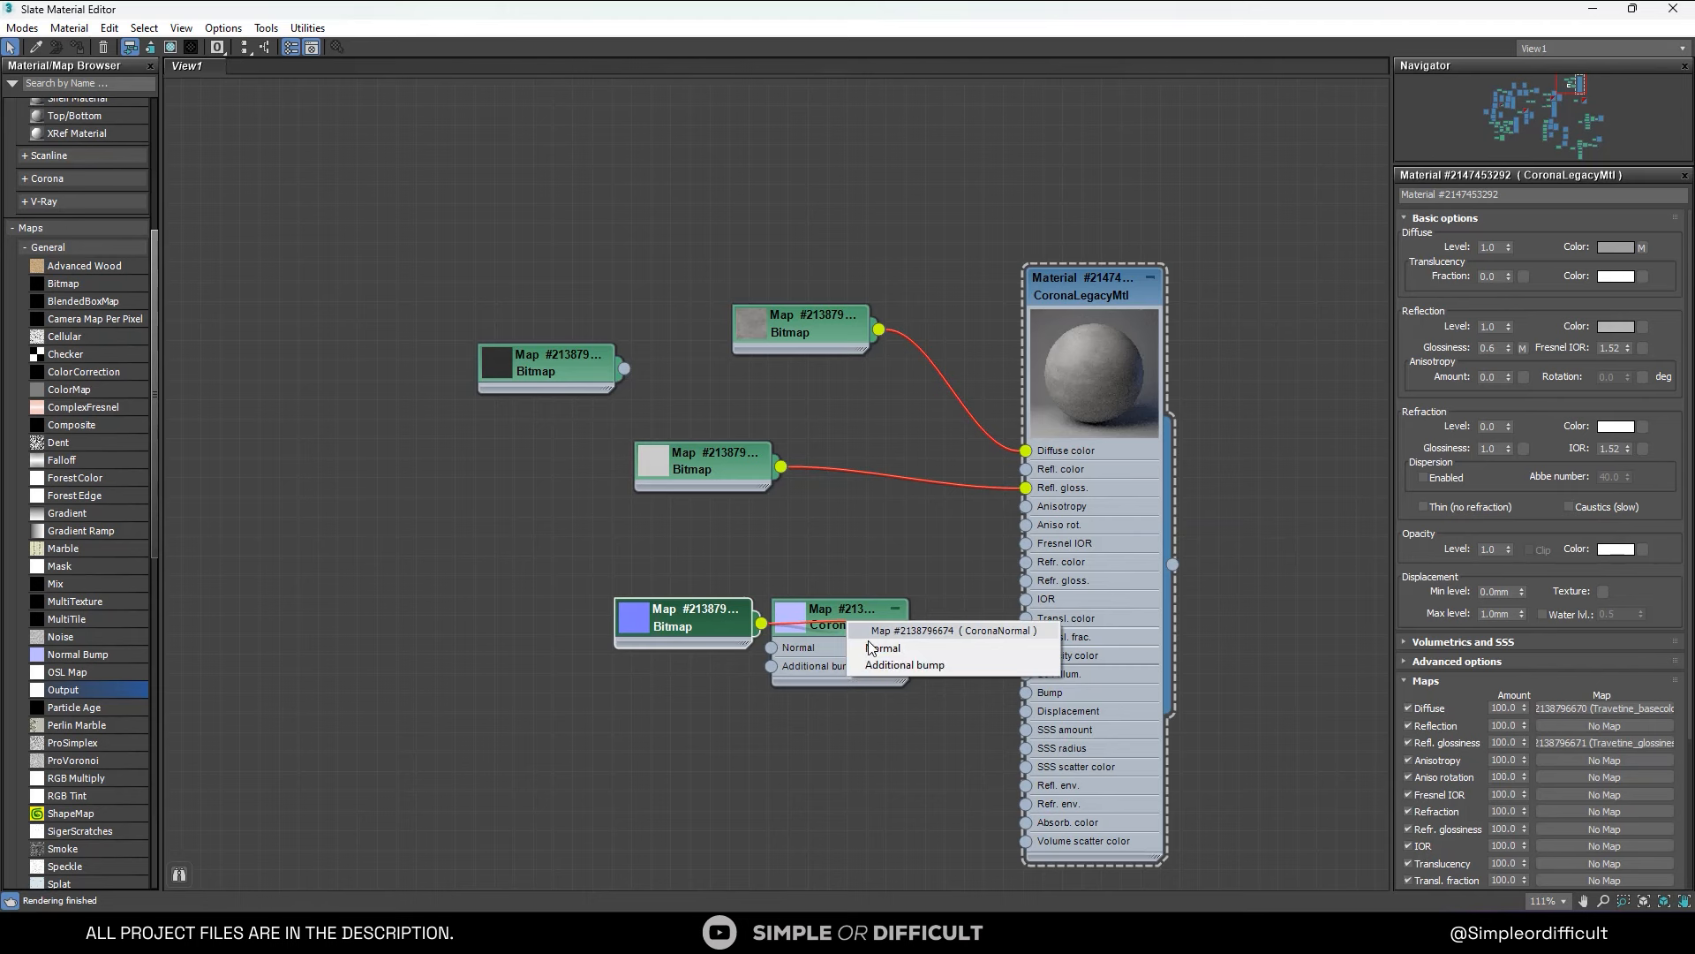
pyautogui.click(830, 649)
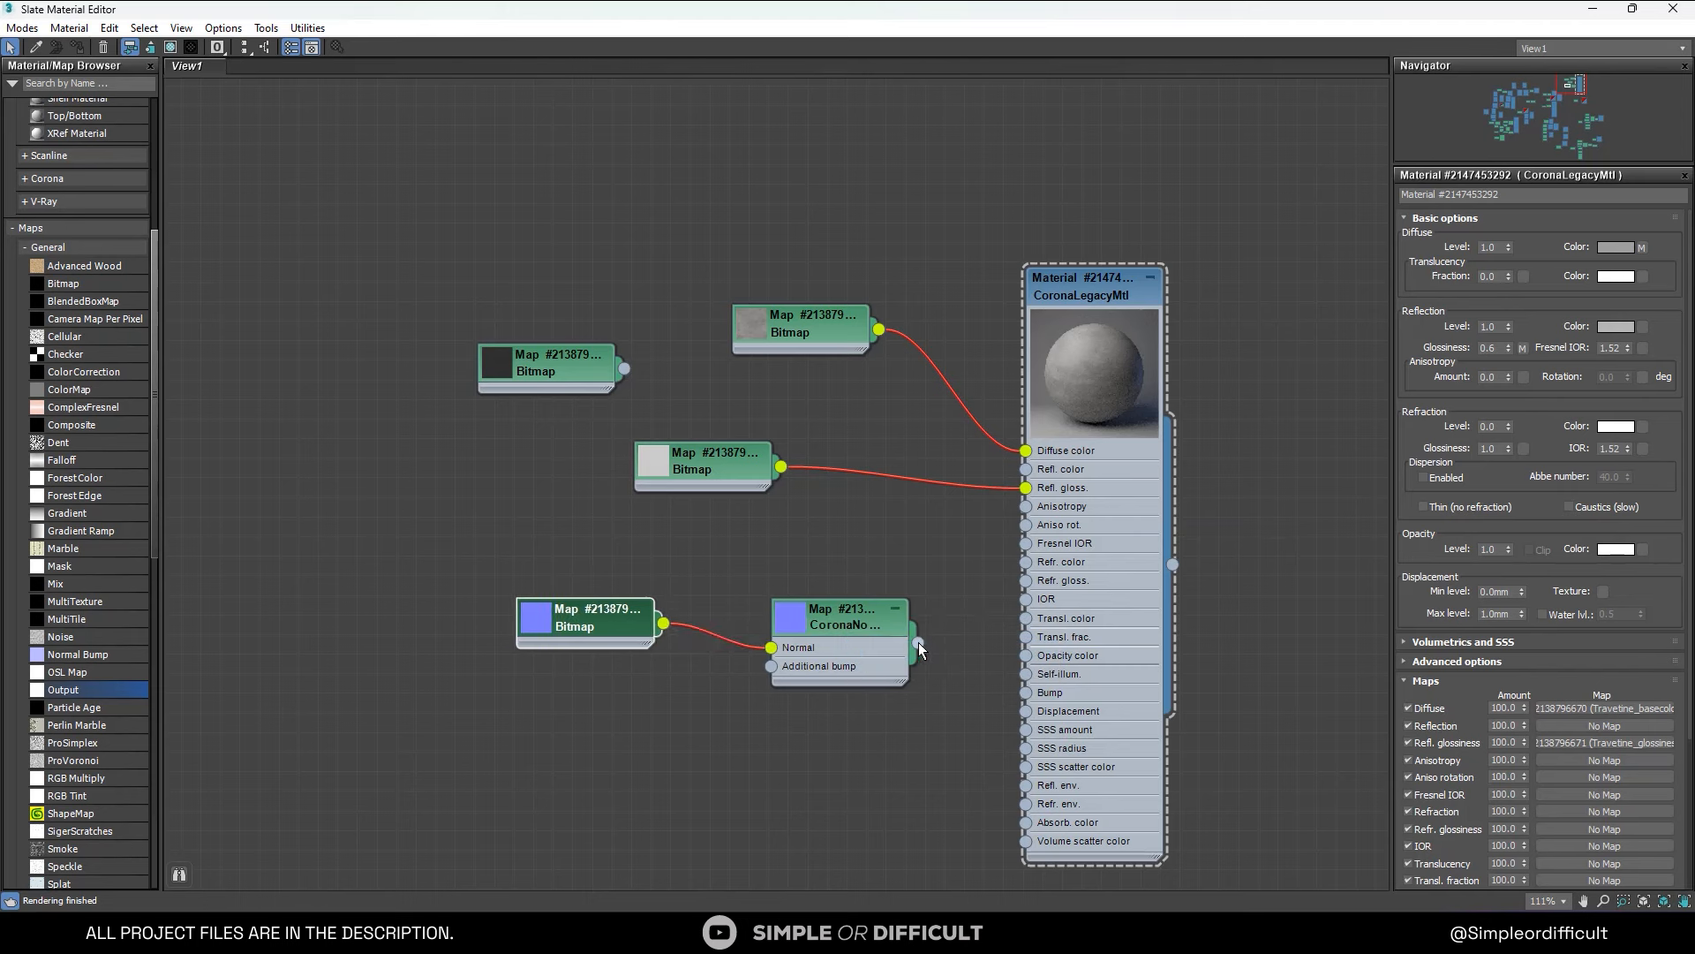
pyautogui.moveTo(1011, 606); pyautogui.dragTo(1029, 693)
# Connect the roughness bitmap to the Displacement slot and enable Add gamma to input on the CoronaNormal map.
pyautogui.moveTo(536, 360); pyautogui.dragTo(1047, 700)
pyautogui.scroll(2, 821, 799)
pyautogui.click(848, 609)
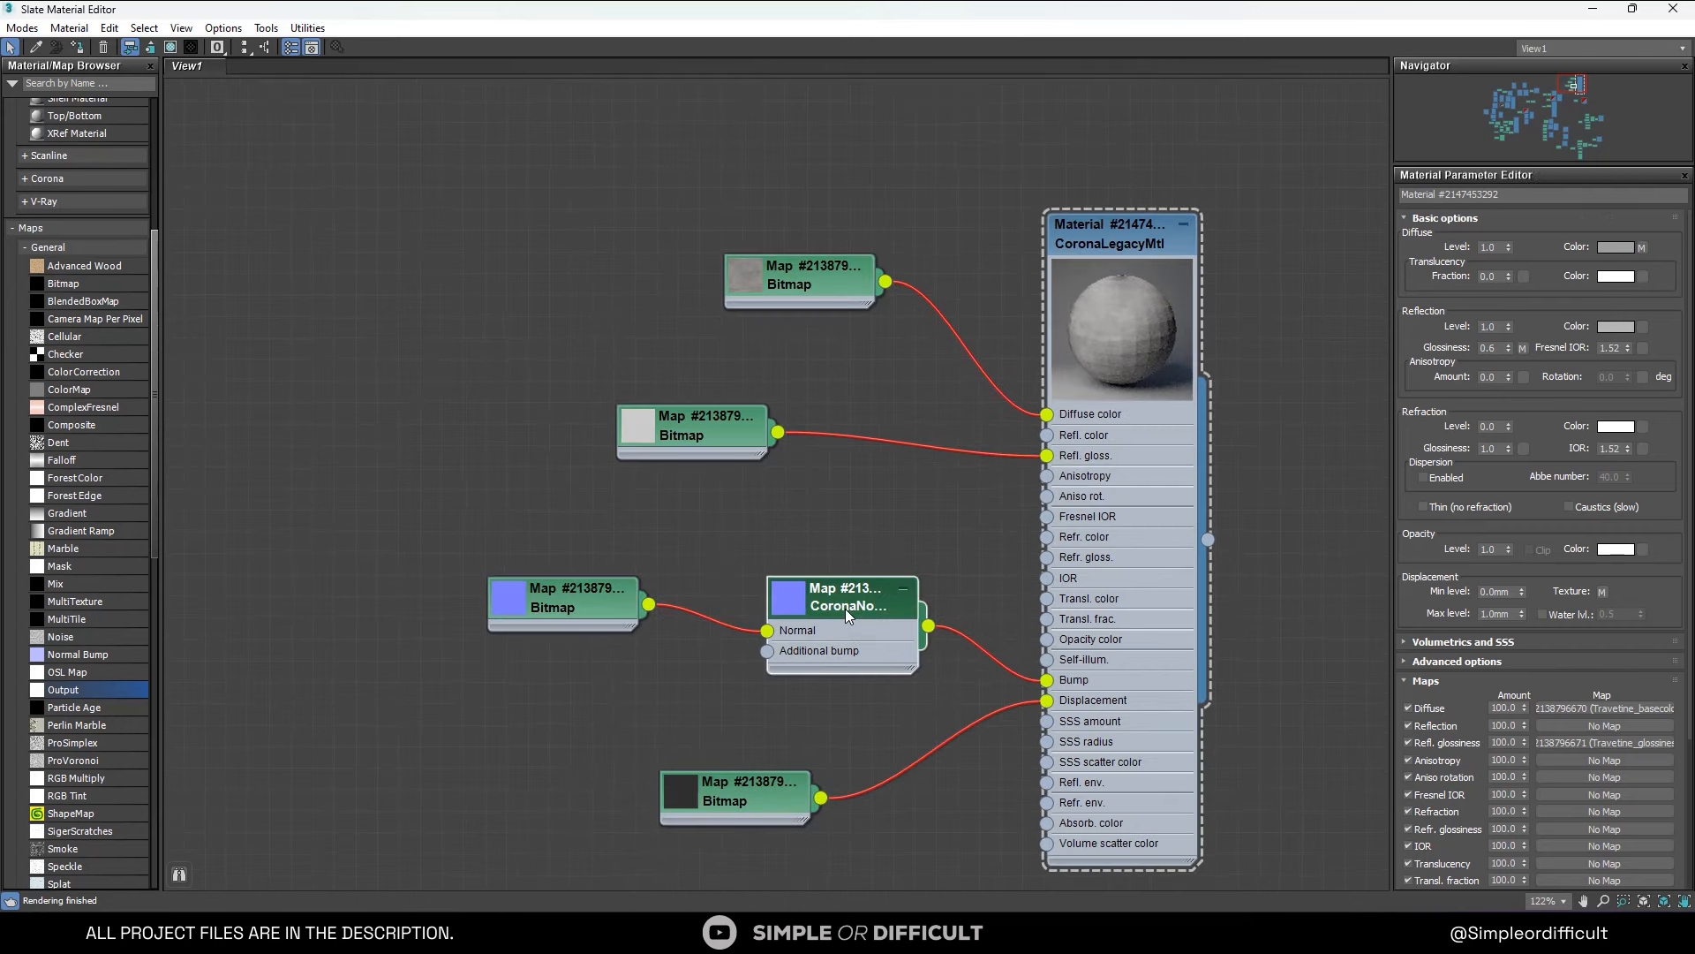
pyautogui.click(845, 608)
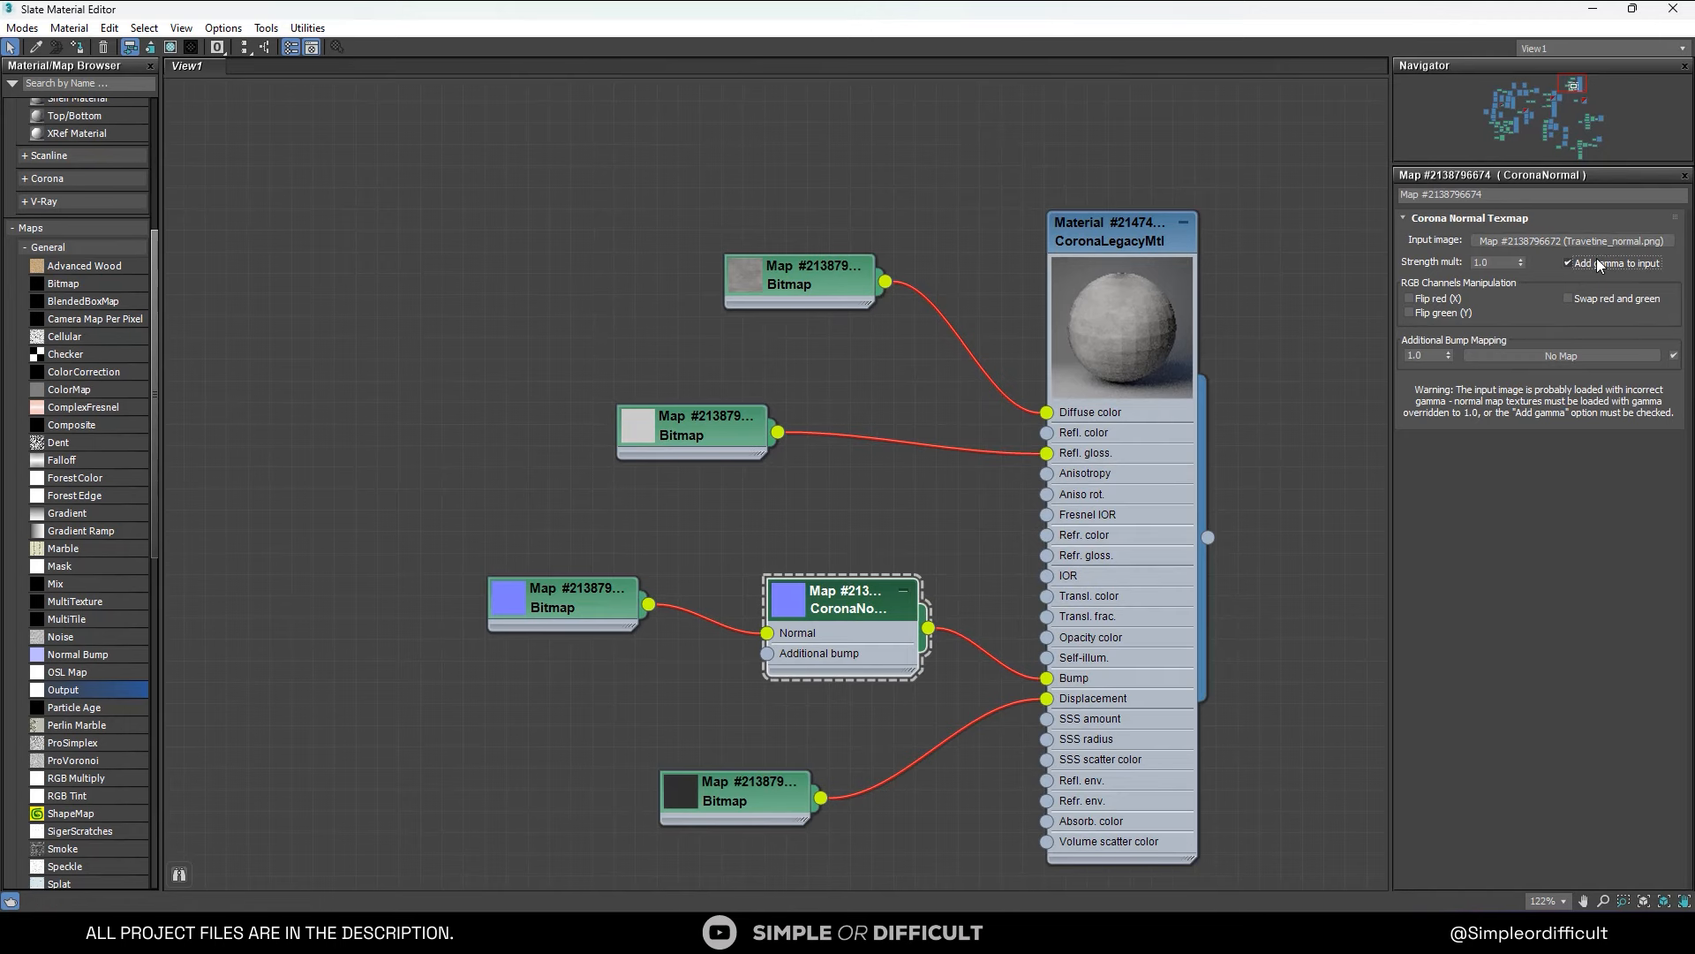
# Insert a ColorCorrection map between the travertine basecolor bitmap and the material's Diffuse color slot.
pyautogui.scroll(1, 845, 394)
pyautogui.moveTo(849, 474); pyautogui.dragTo(659, 459, button='middle')
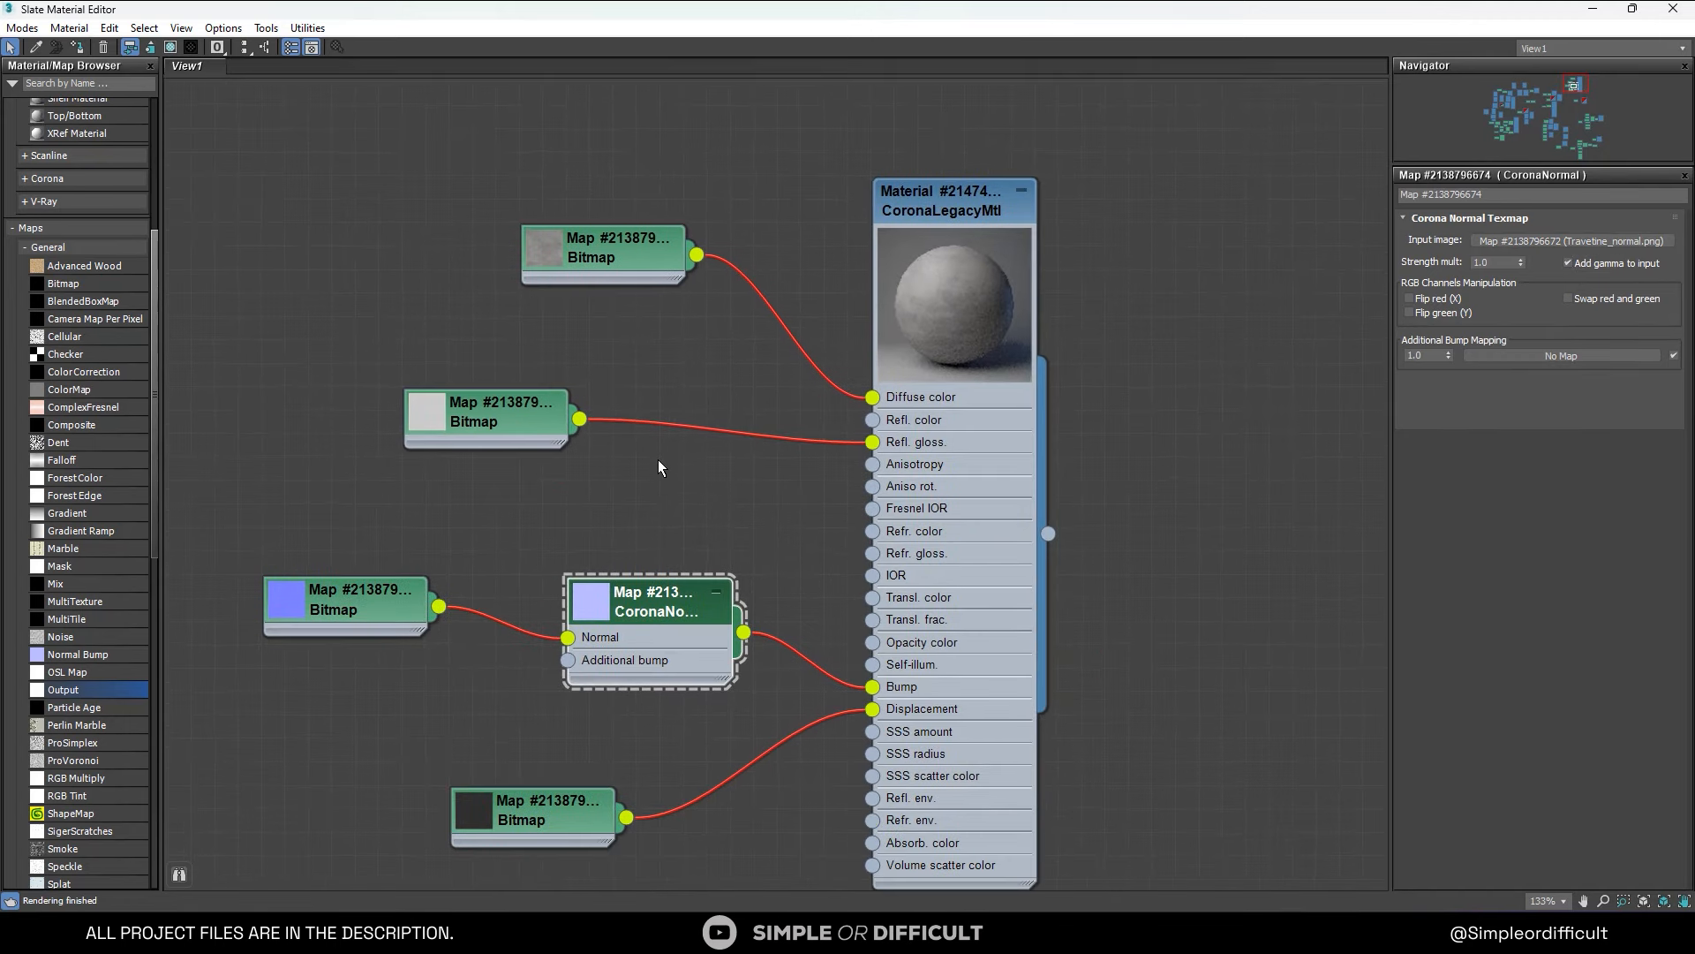
pyautogui.moveTo(637, 251); pyautogui.dragTo(614, 227)
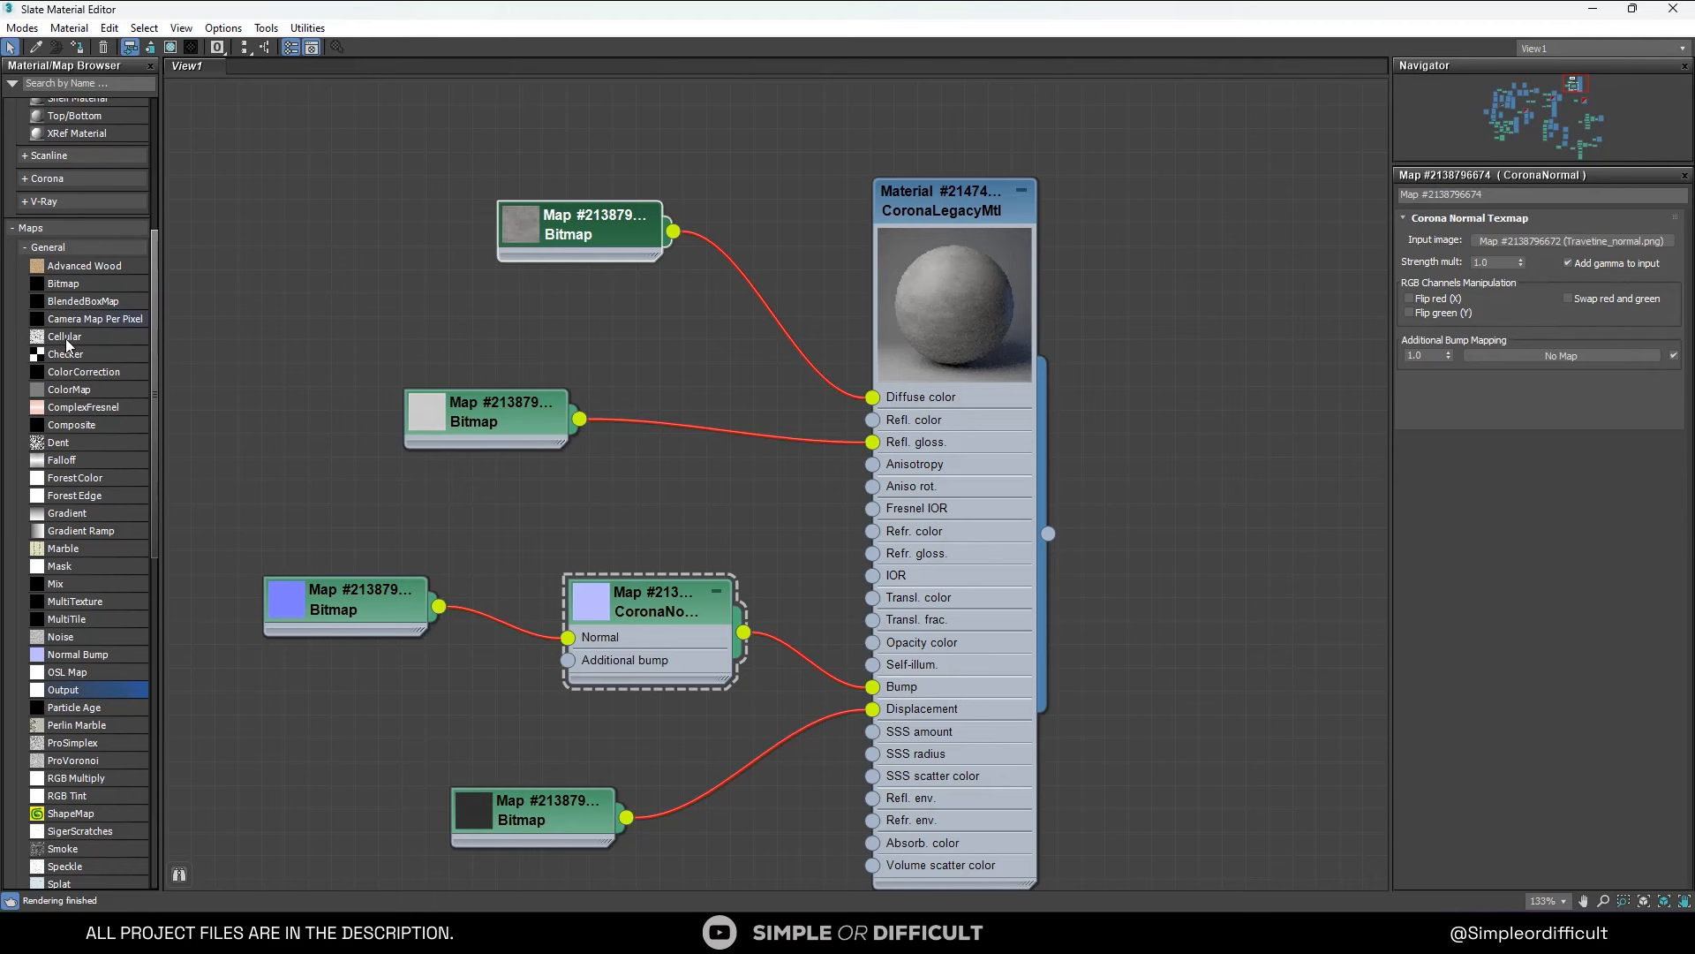
pyautogui.moveTo(82, 378); pyautogui.dragTo(759, 281)
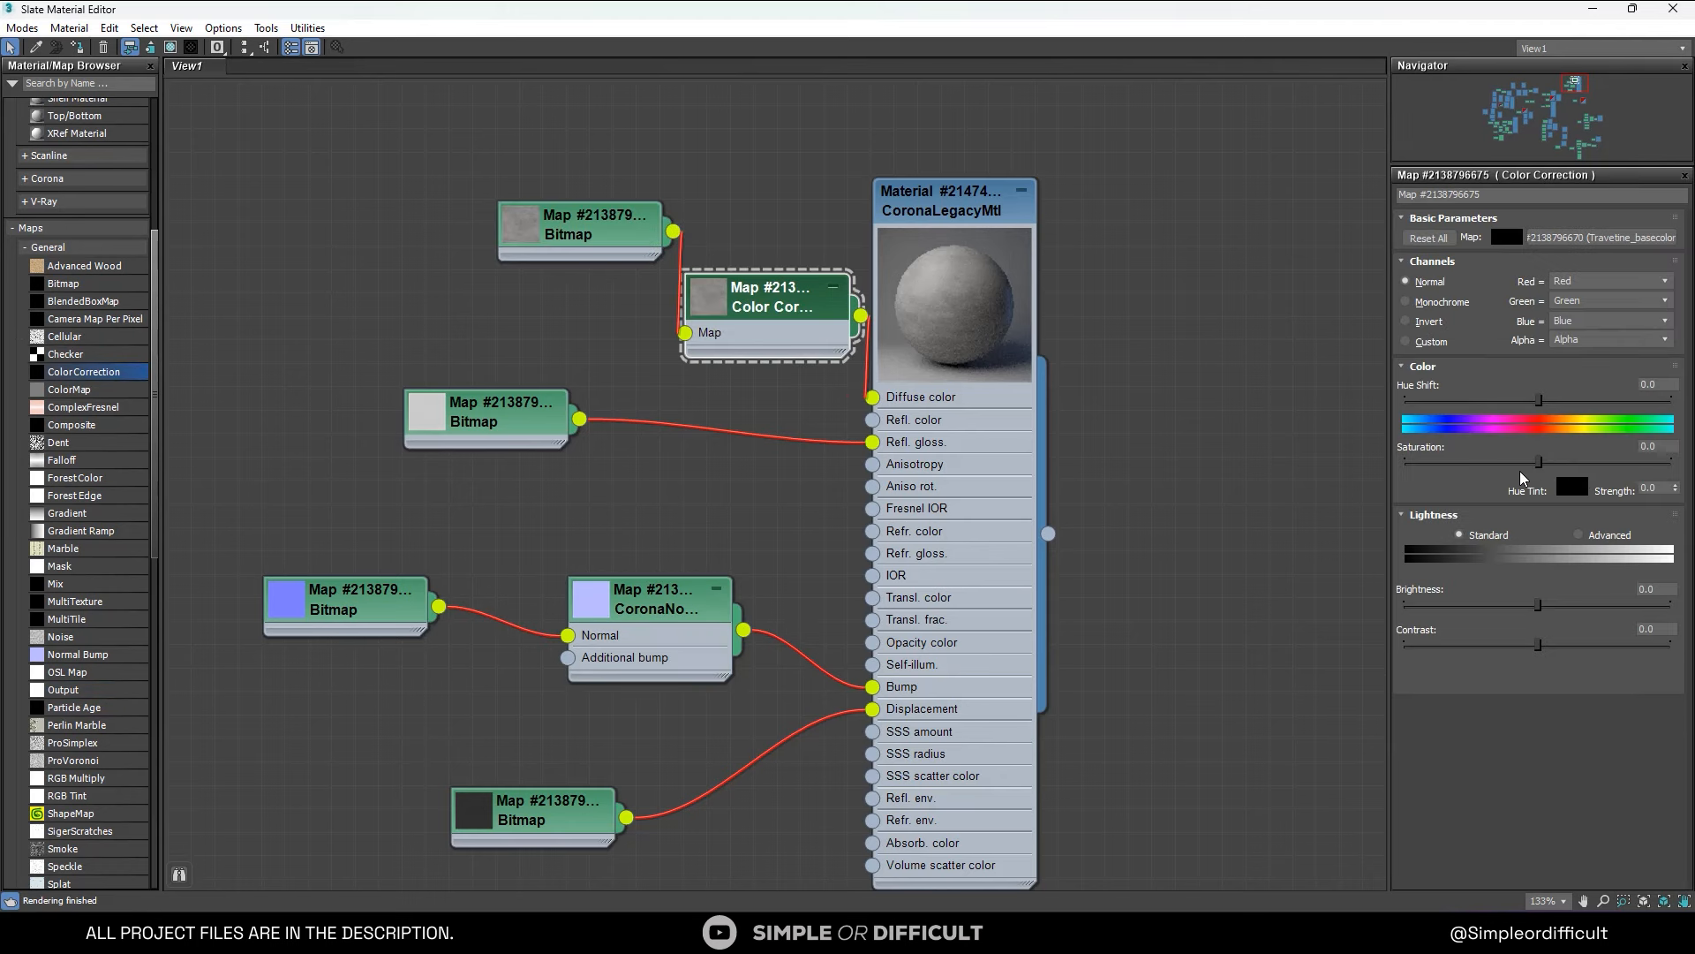
# Set the Color Correction's saturation to about -24.25 and, with Advanced lightness, its RGB Gamma/Contrast to 1.5.
pyautogui.click(1507, 461)
pyautogui.click(1580, 535)
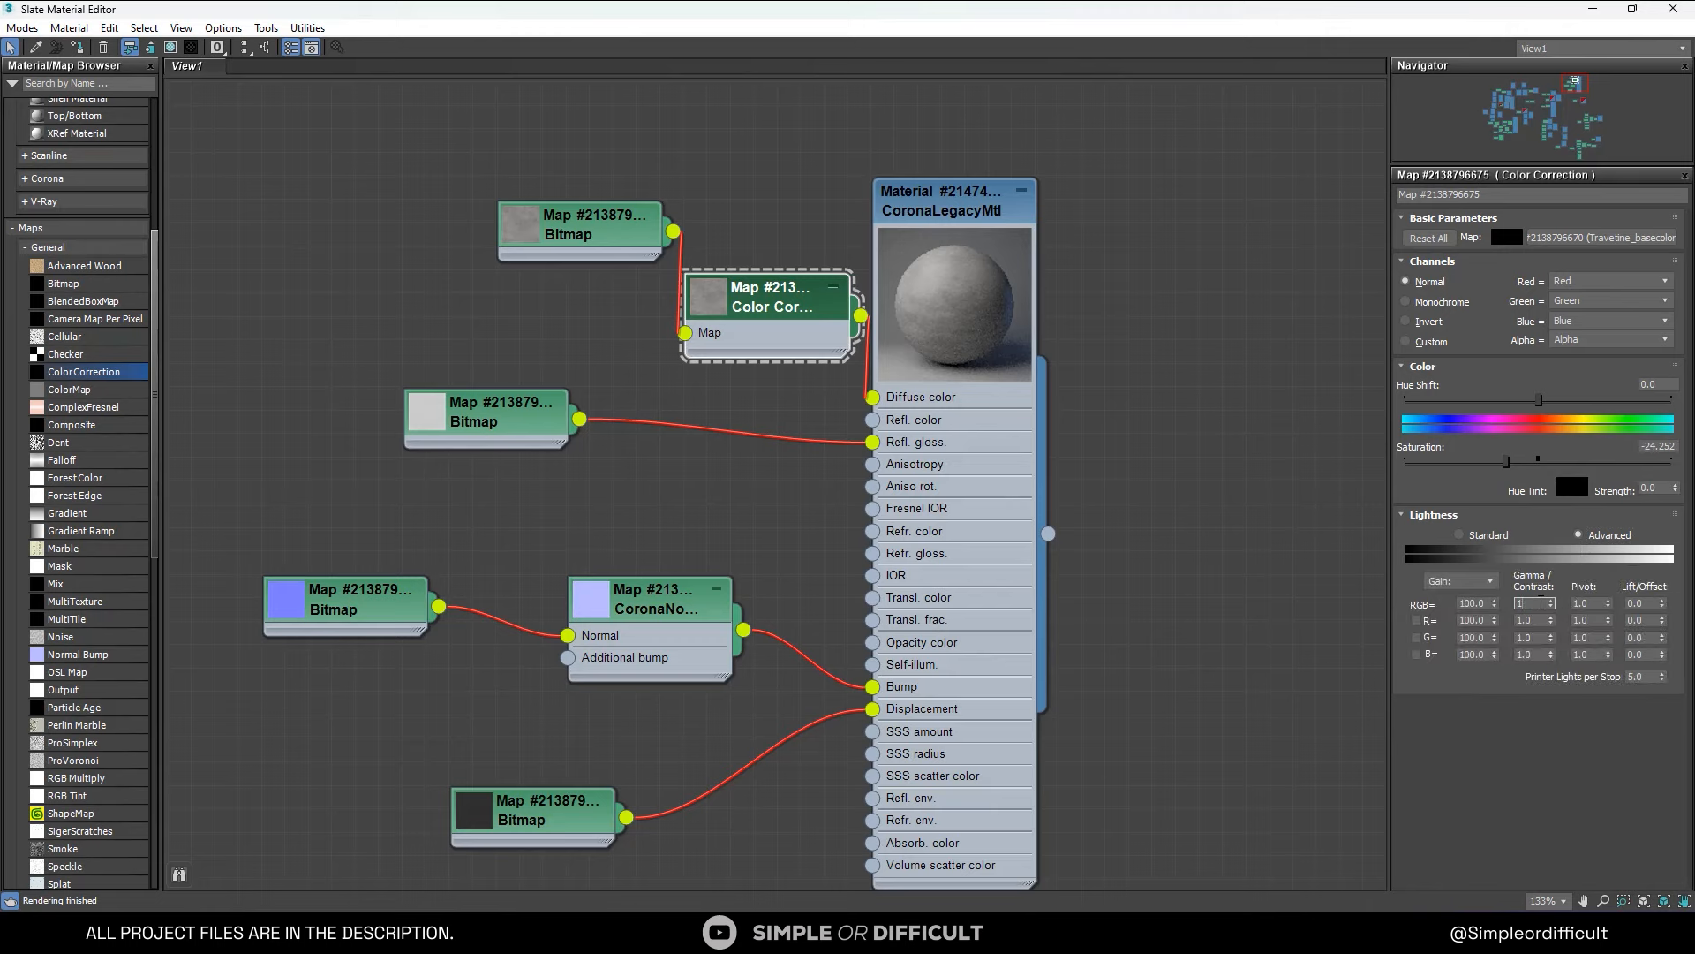
pyautogui.click(1541, 603)
pyautogui.write('1.5')
pyautogui.press('Return')
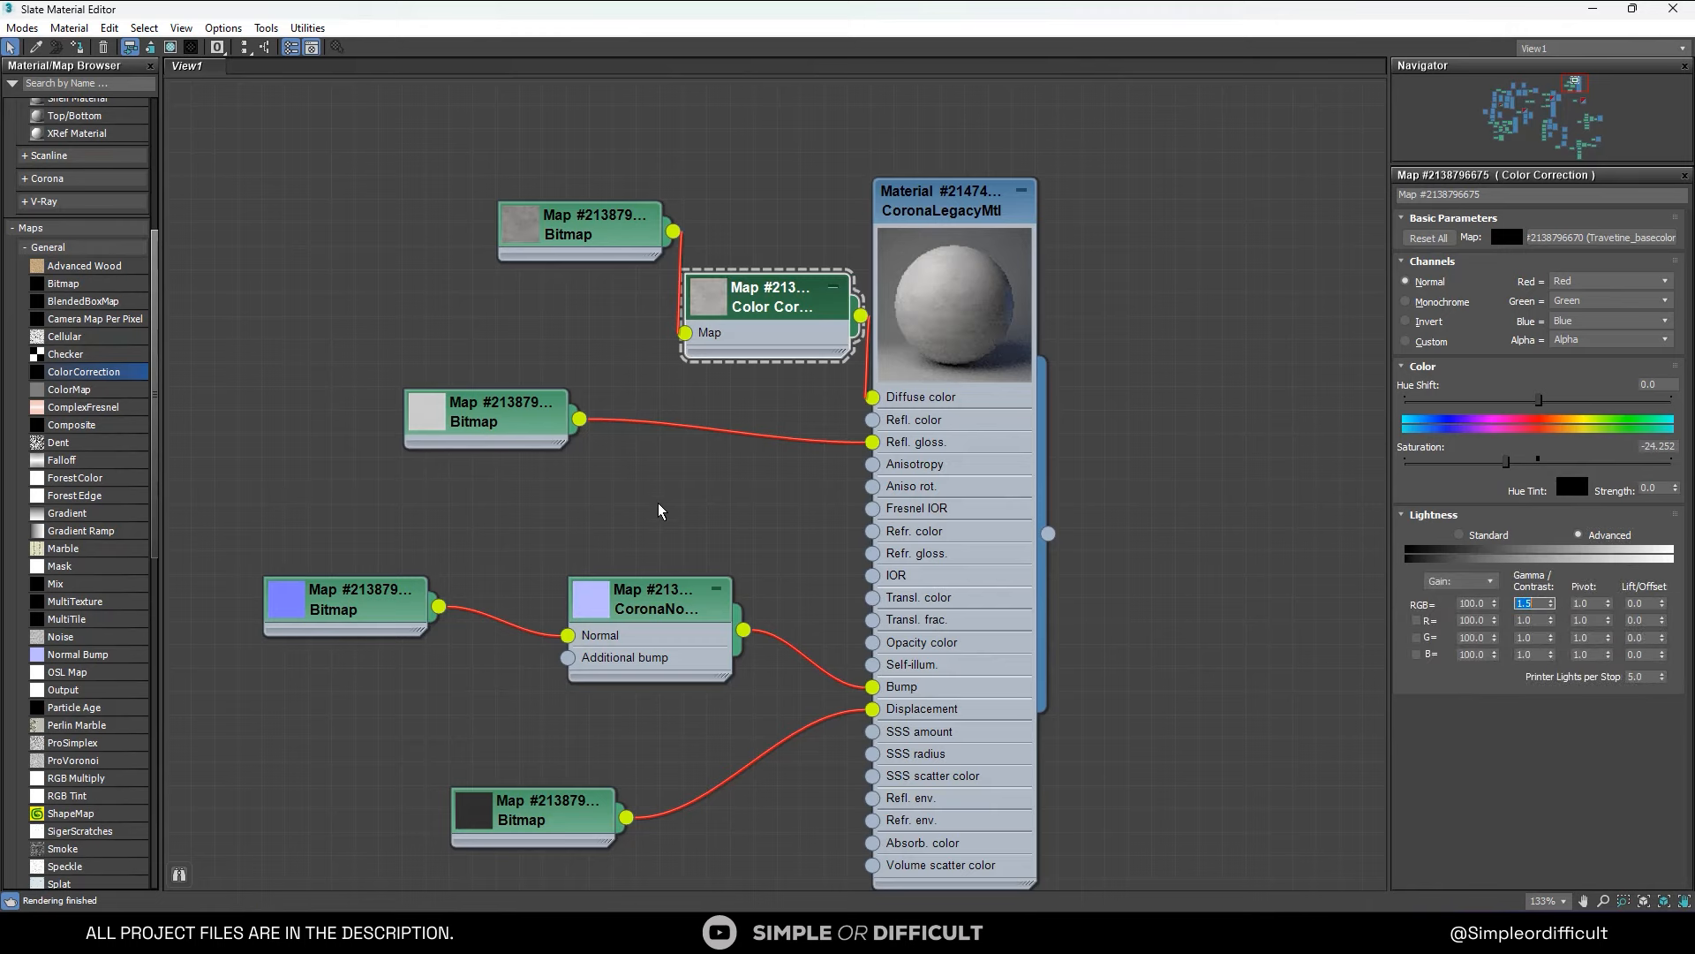
pyautogui.click(659, 504)
# Add a CoronaDisplacementMod modifier above the Chamfer on the arched niche wall.
pyautogui.moveTo(1018, 14); pyautogui.dragTo(497, 428)
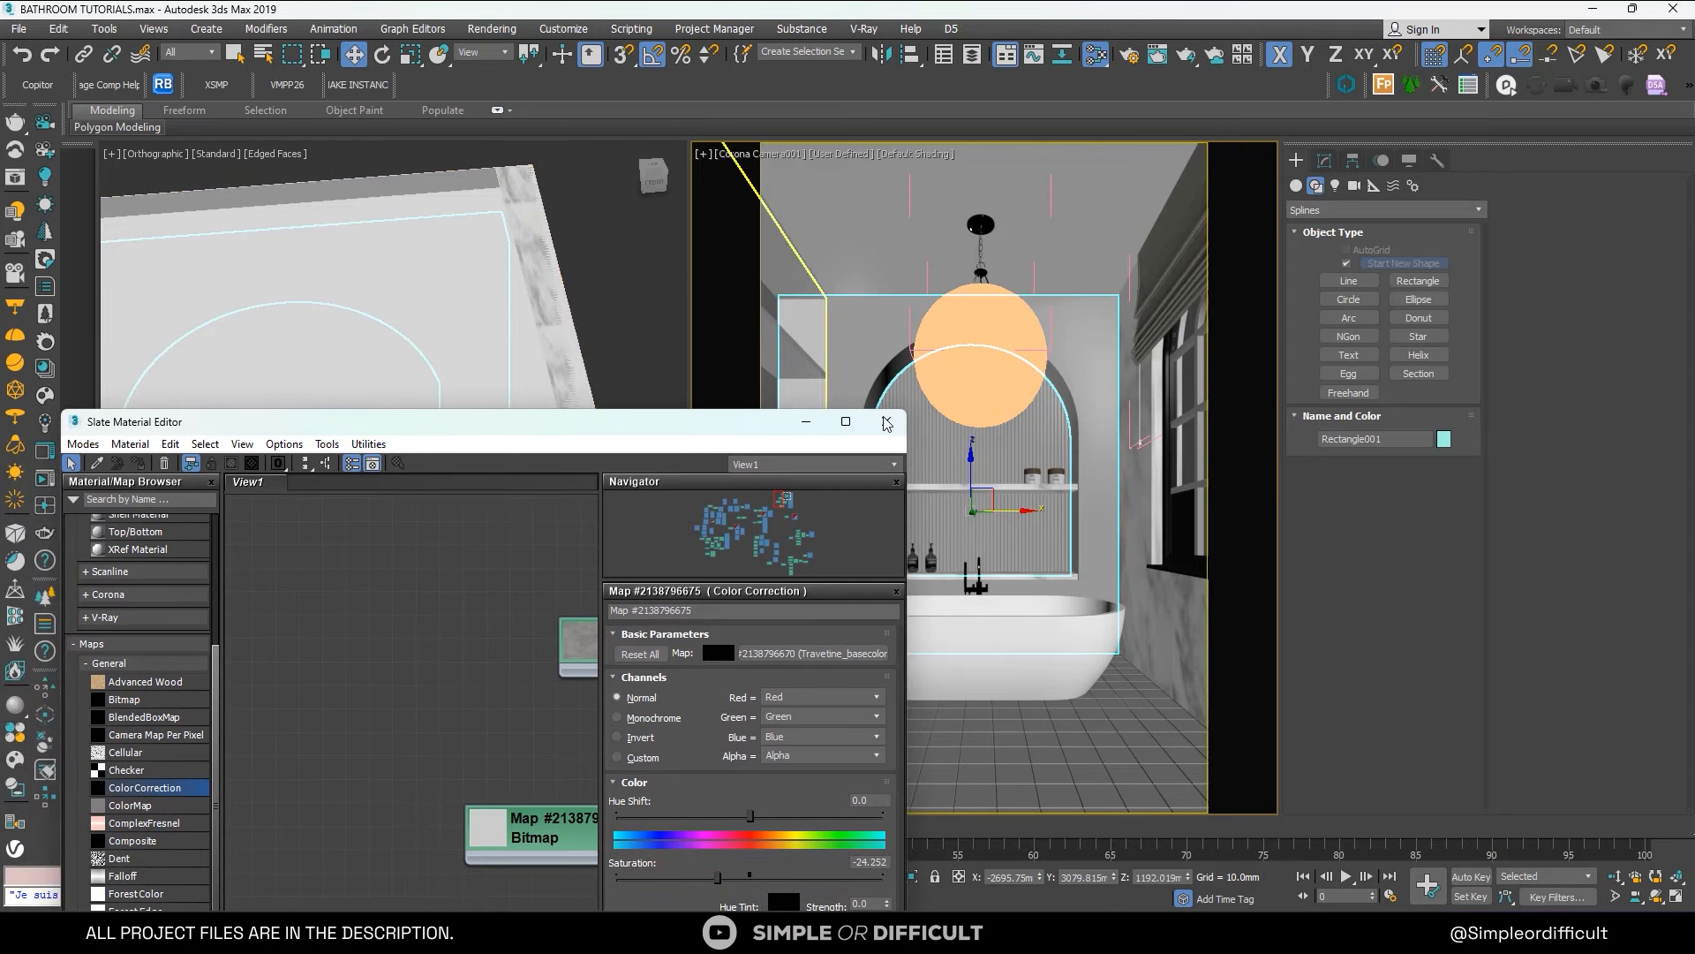
pyautogui.click(1325, 161)
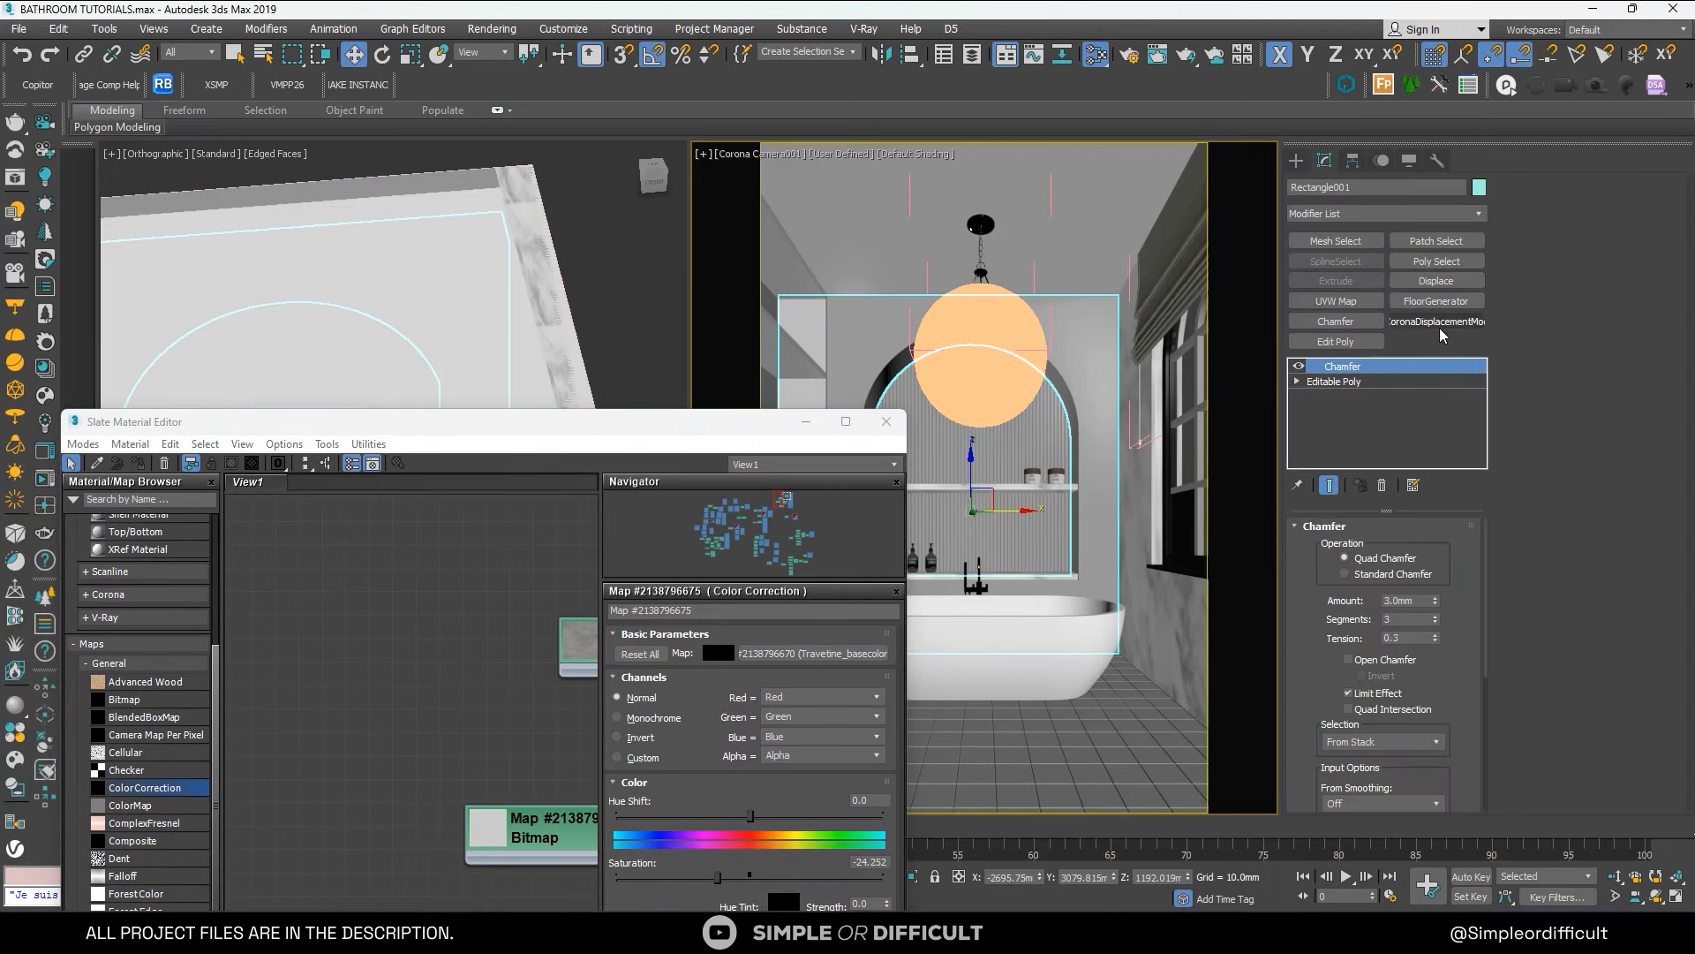
pyautogui.click(1438, 322)
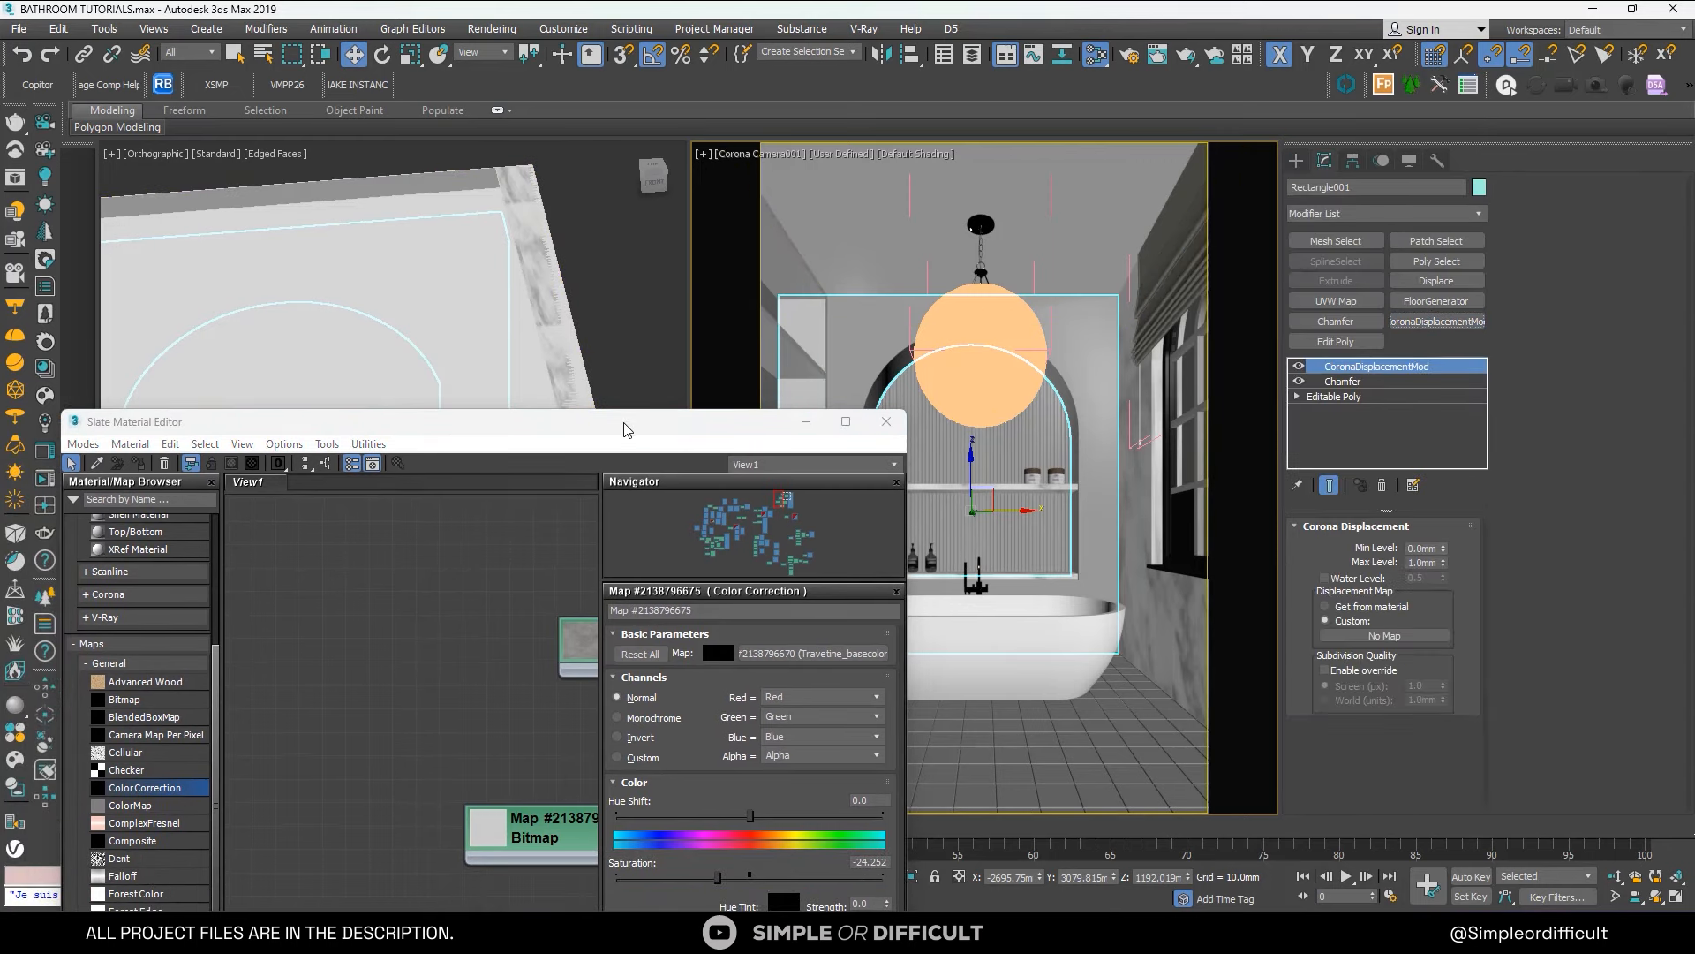
# Assign the travertine roughness bitmap as the displacement modifier's custom map and set Max Level to 5 mm.
pyautogui.moveTo(624, 430); pyautogui.dragTo(699, 151)
pyautogui.scroll(-1, 483, 569)
pyautogui.moveTo(483, 570); pyautogui.dragTo(315, 343, button='middle')
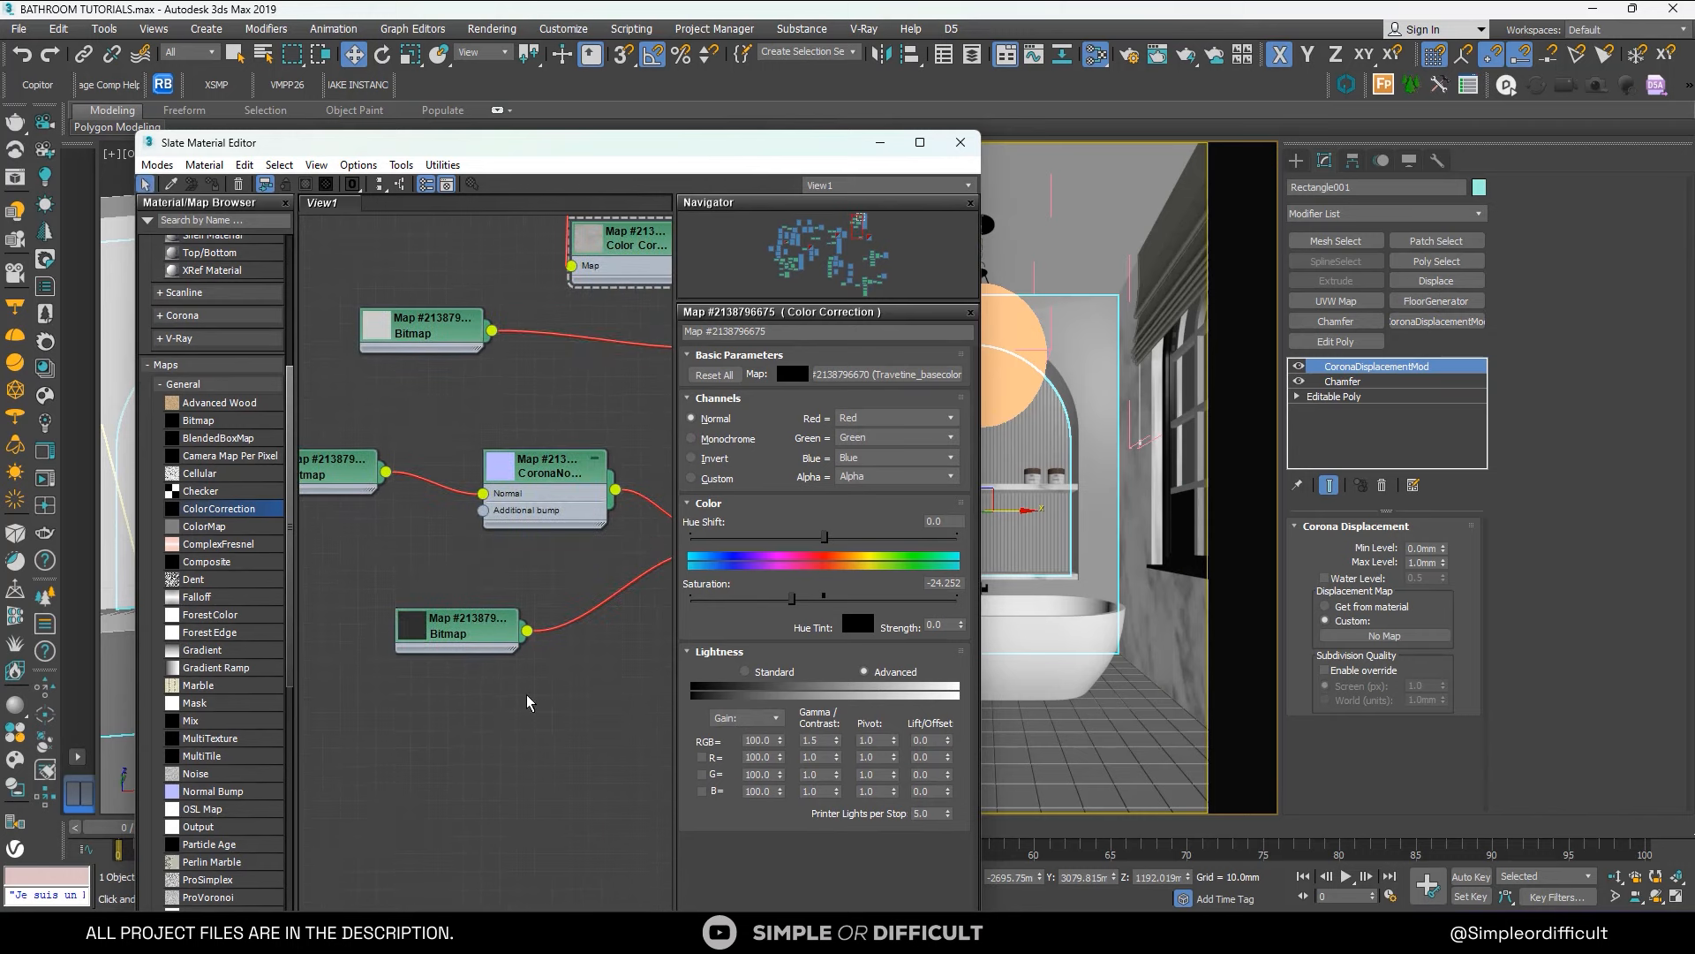
pyautogui.moveTo(526, 696); pyautogui.dragTo(454, 587, button='middle')
pyautogui.moveTo(455, 525); pyautogui.dragTo(1402, 635)
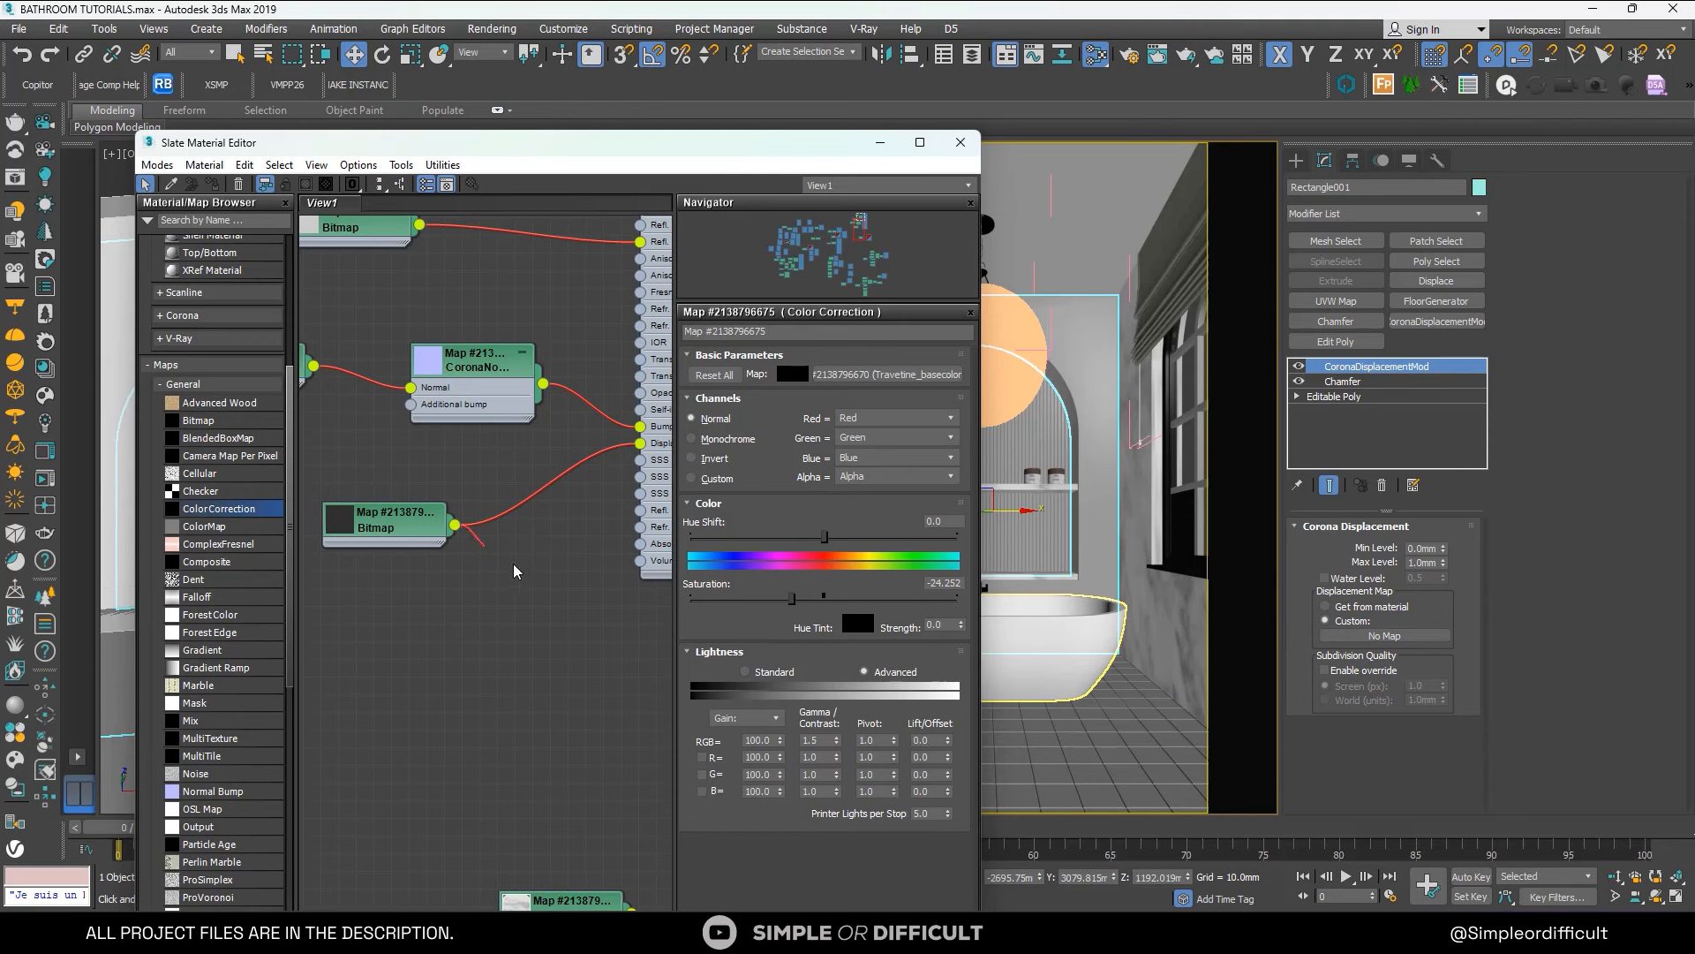
pyautogui.moveTo(516, 571); pyautogui.dragTo(1362, 642)
pyautogui.click(807, 514)
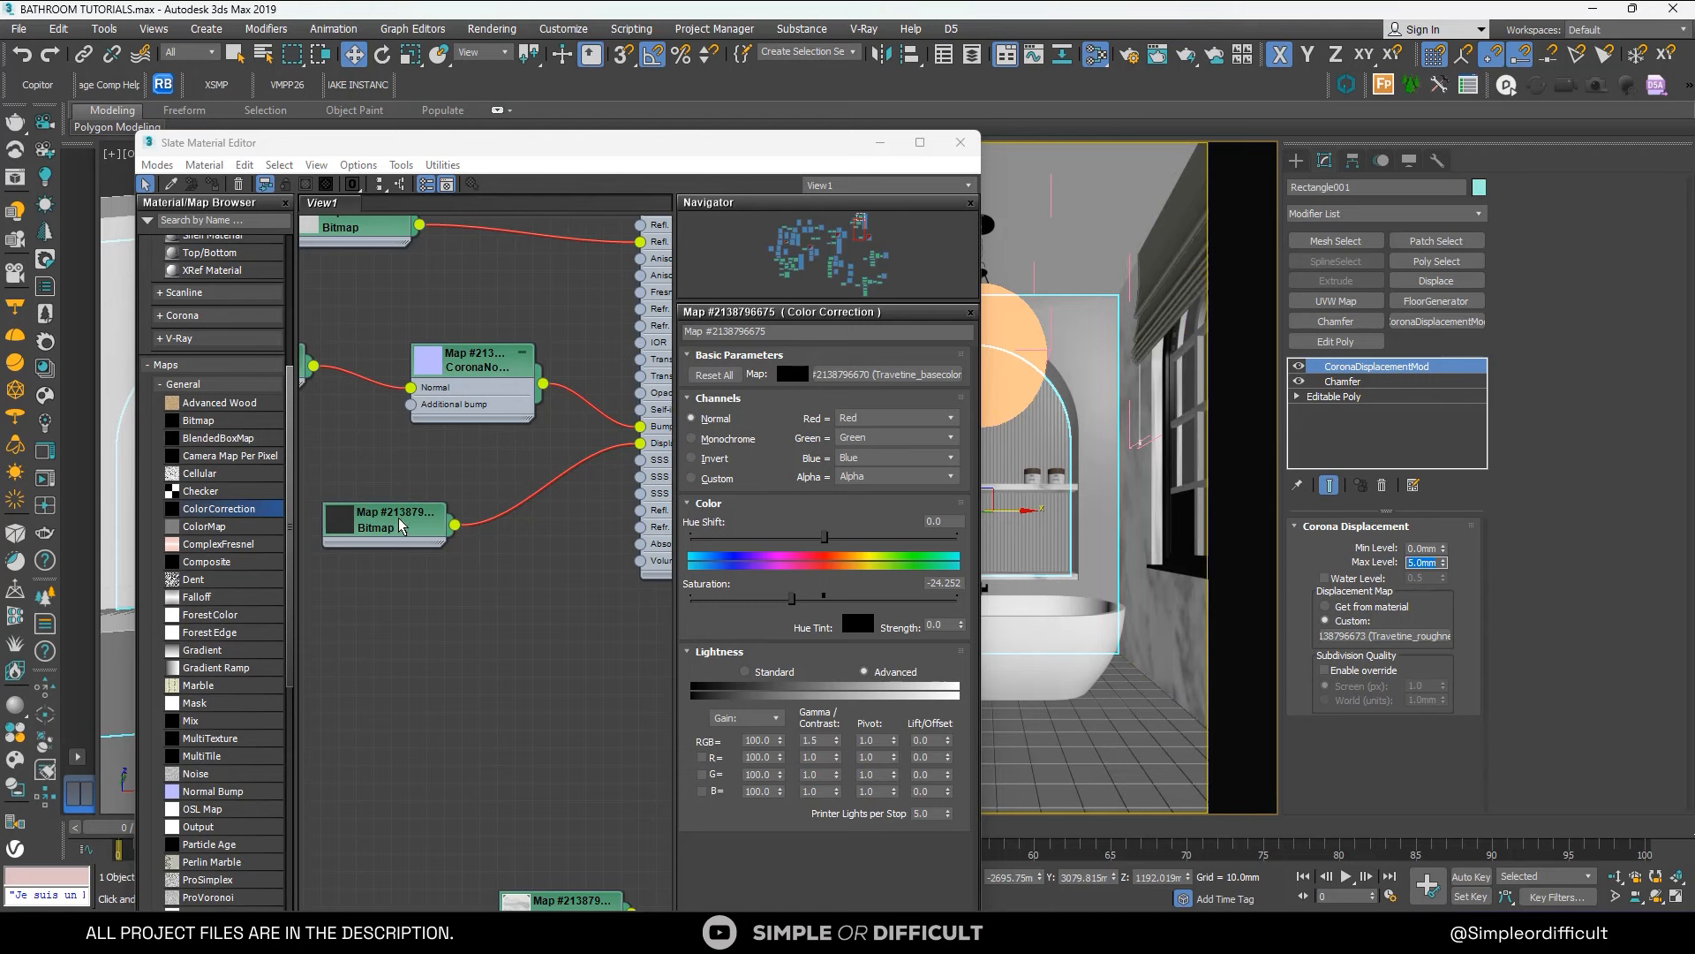
# Open the travertine CoronaLegacyMtl's parameters and turn on its shaded display in the viewport.
pyautogui.scroll(-1, 408, 525)
pyautogui.moveTo(510, 327); pyautogui.dragTo(386, 514, button='middle')
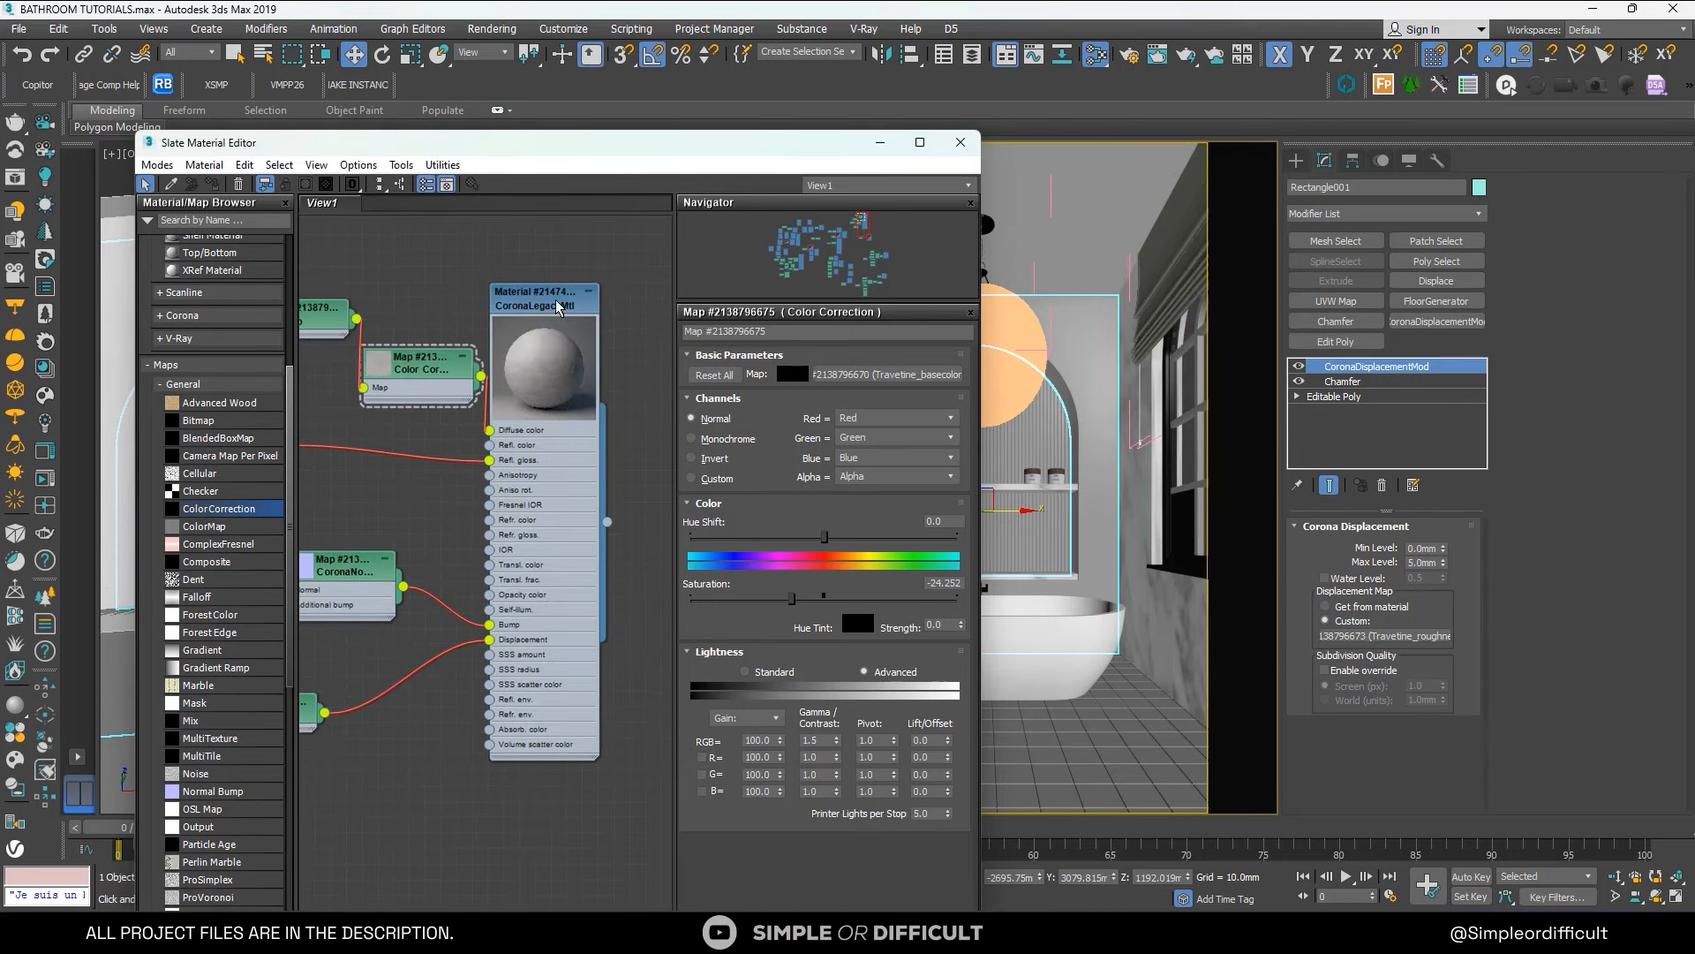
pyautogui.doubleClick(557, 307)
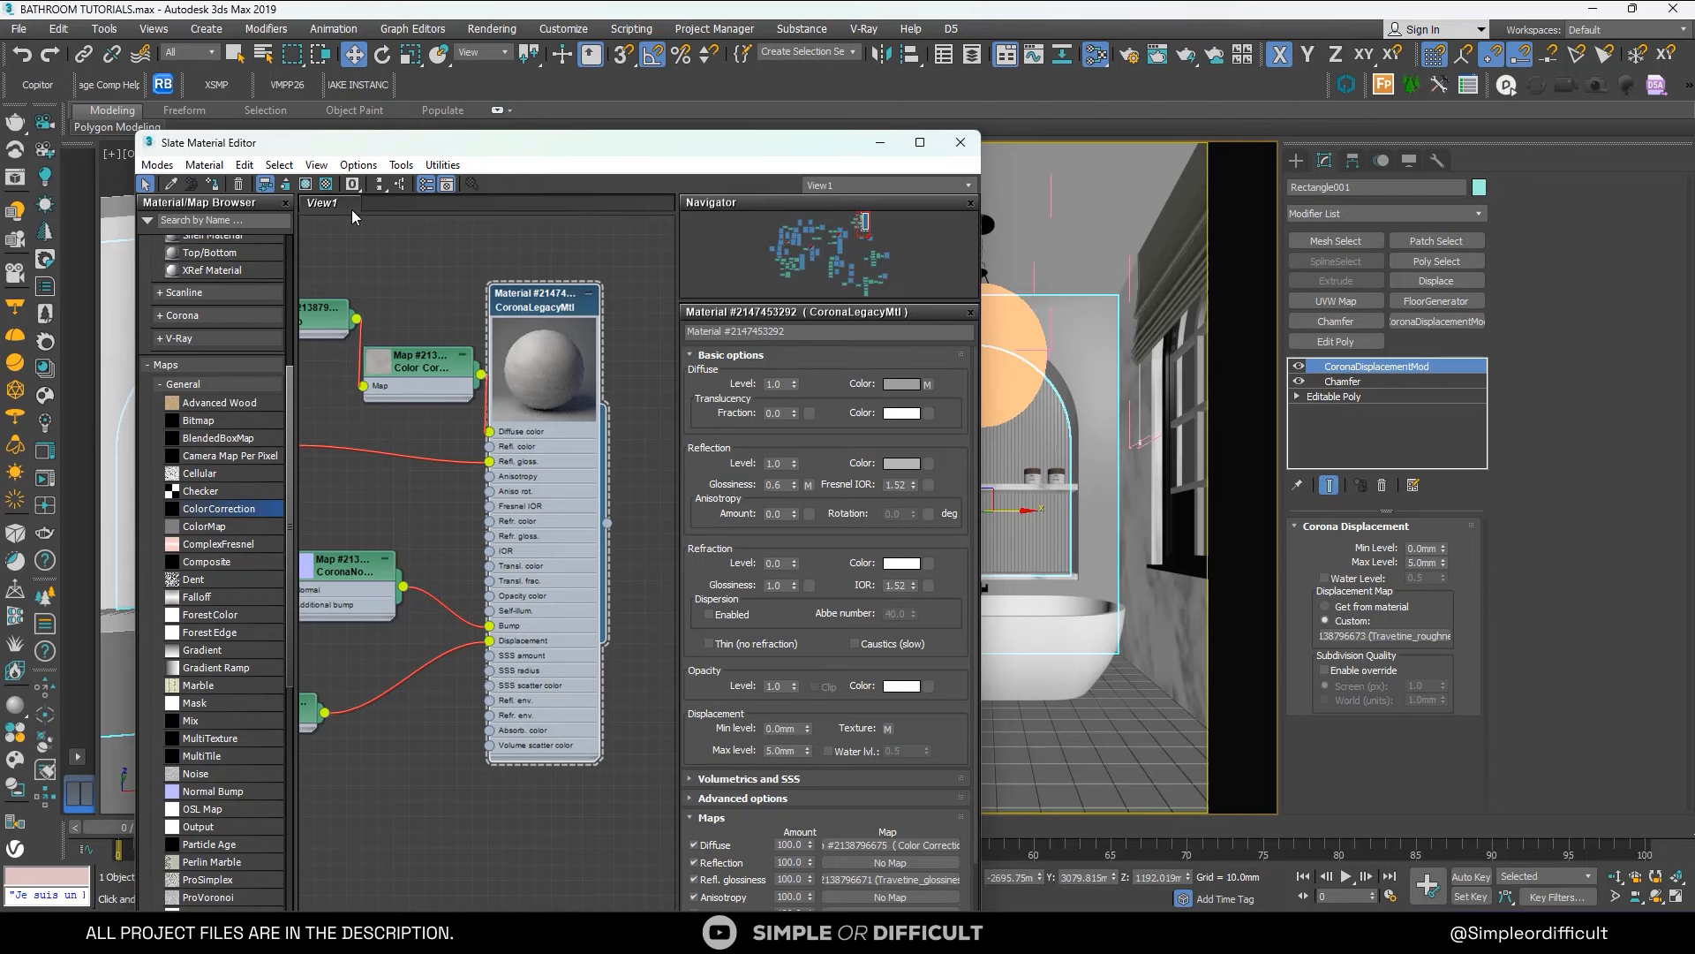
pyautogui.click(307, 184)
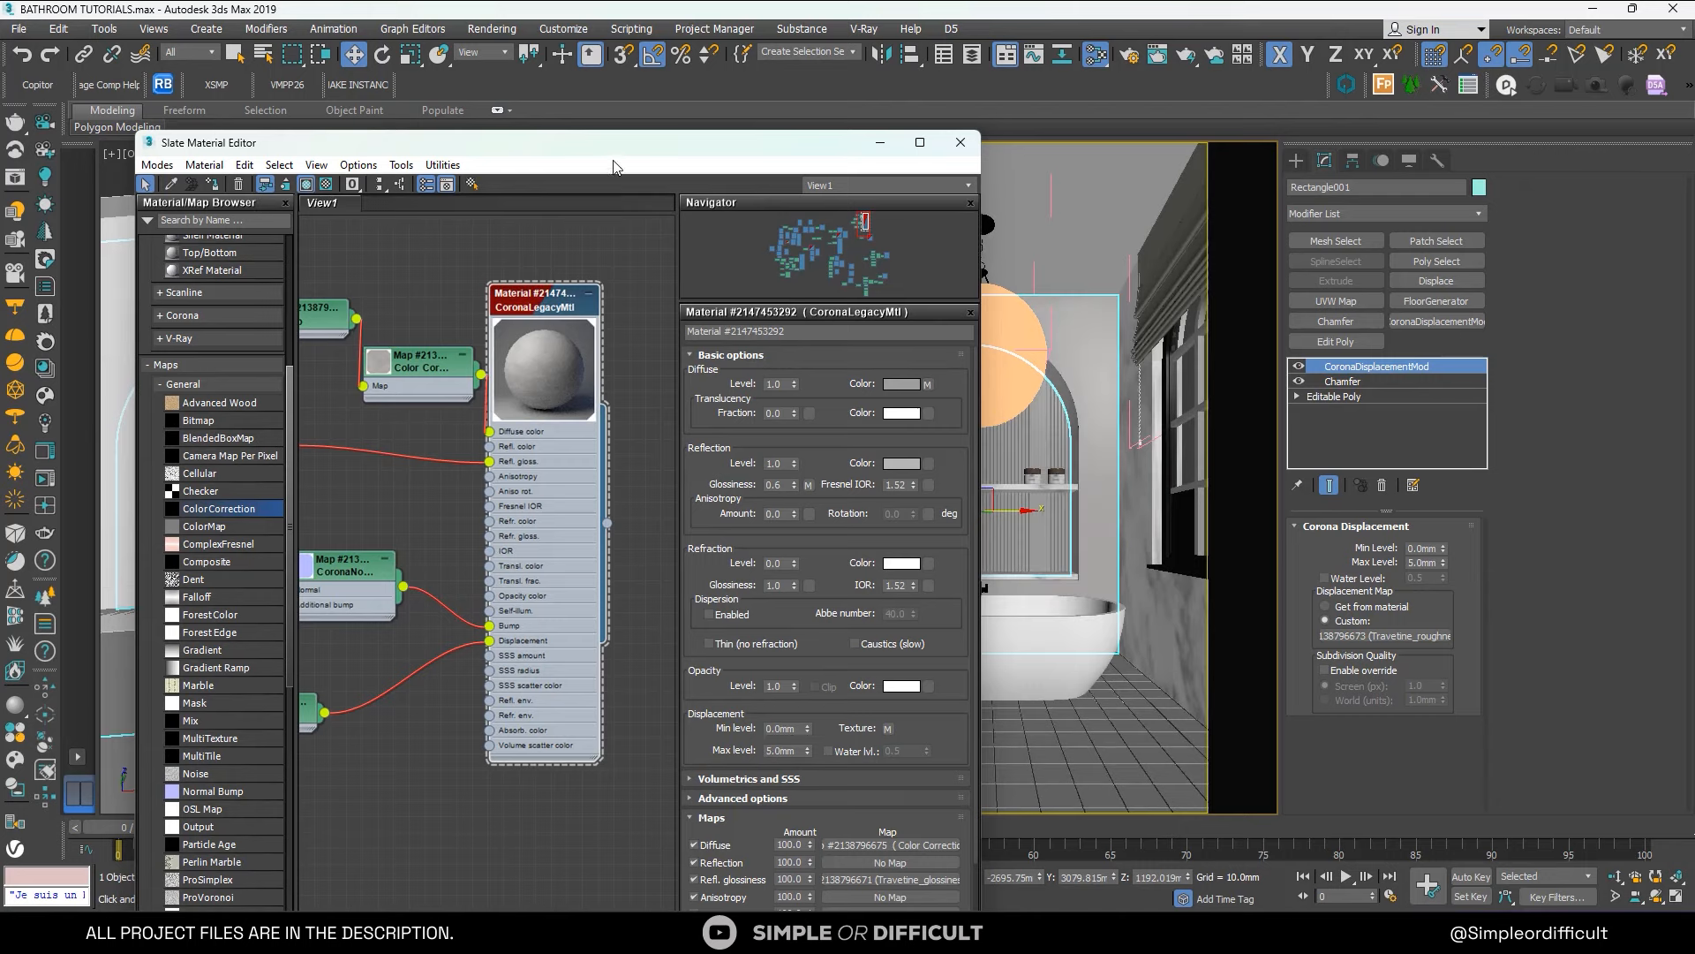
# Isolate the arched niche wall and add a UVW Map modifier above CoronaDisplacementMod.
pyautogui.moveTo(653, 142); pyautogui.dragTo(1401, 304)
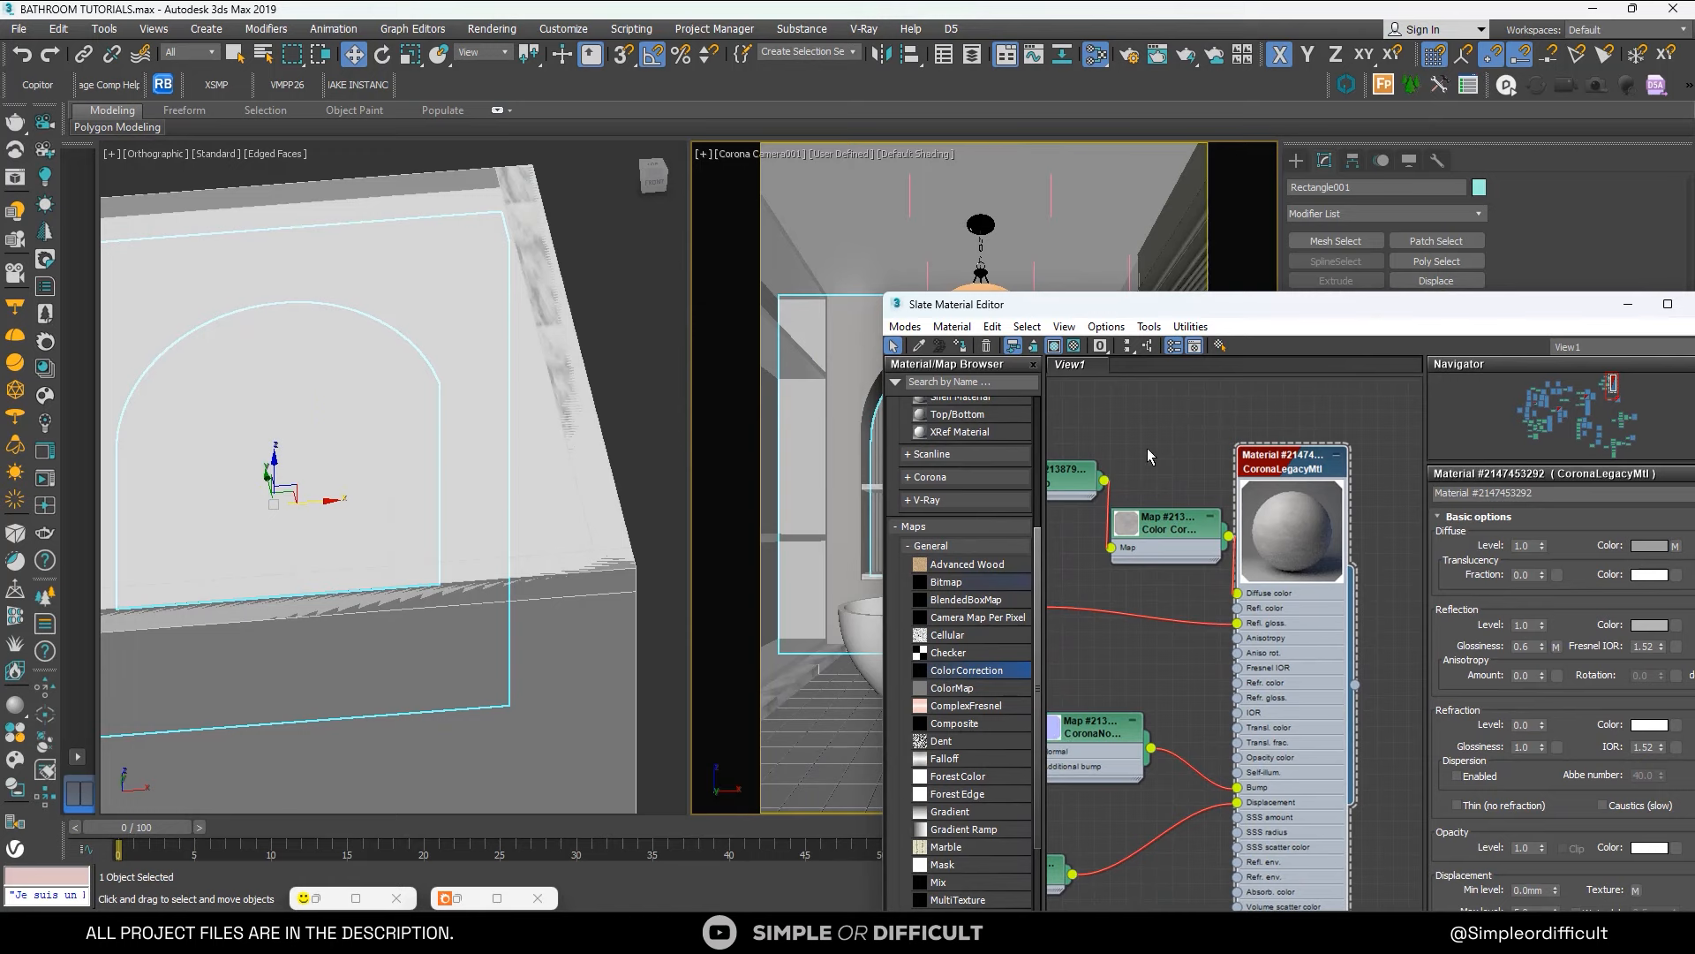
pyautogui.moveTo(1184, 316); pyautogui.dragTo(1323, 245)
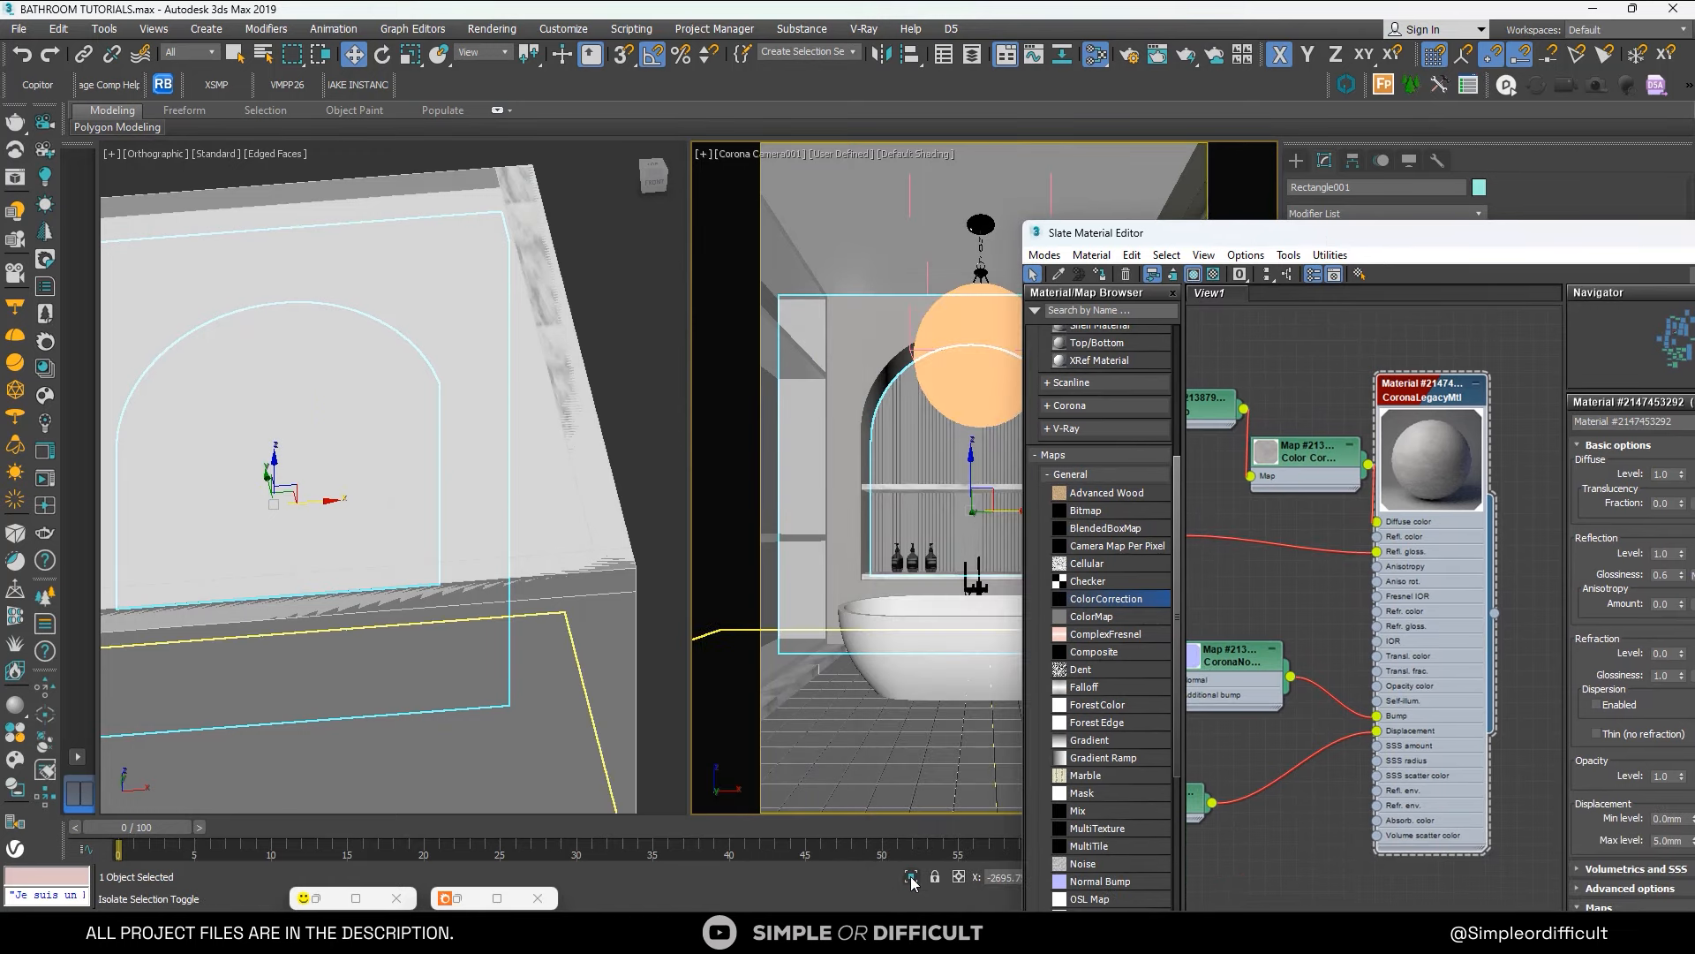
pyautogui.hotkey('alt', 'q')
pyautogui.keyDown('alt'); pyautogui.moveTo(477, 439); pyautogui.dragTo(473, 360, button='middle'); pyautogui.keyUp('alt')
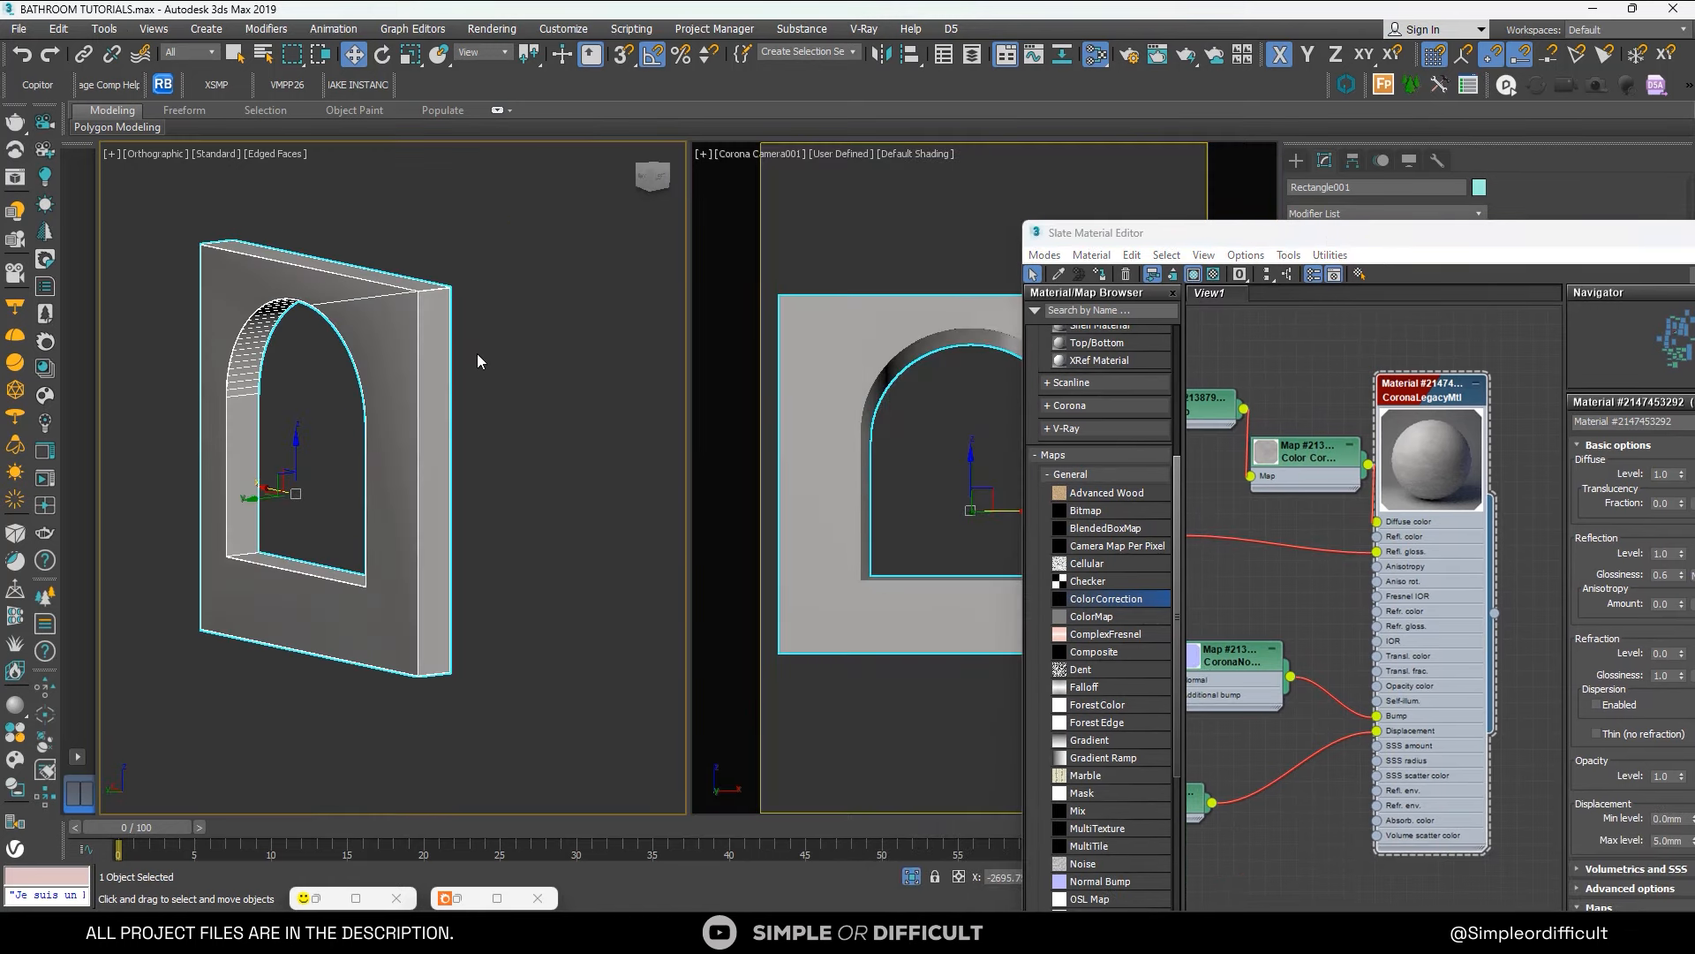
pyautogui.moveTo(1542, 236); pyautogui.dragTo(1284, 476)
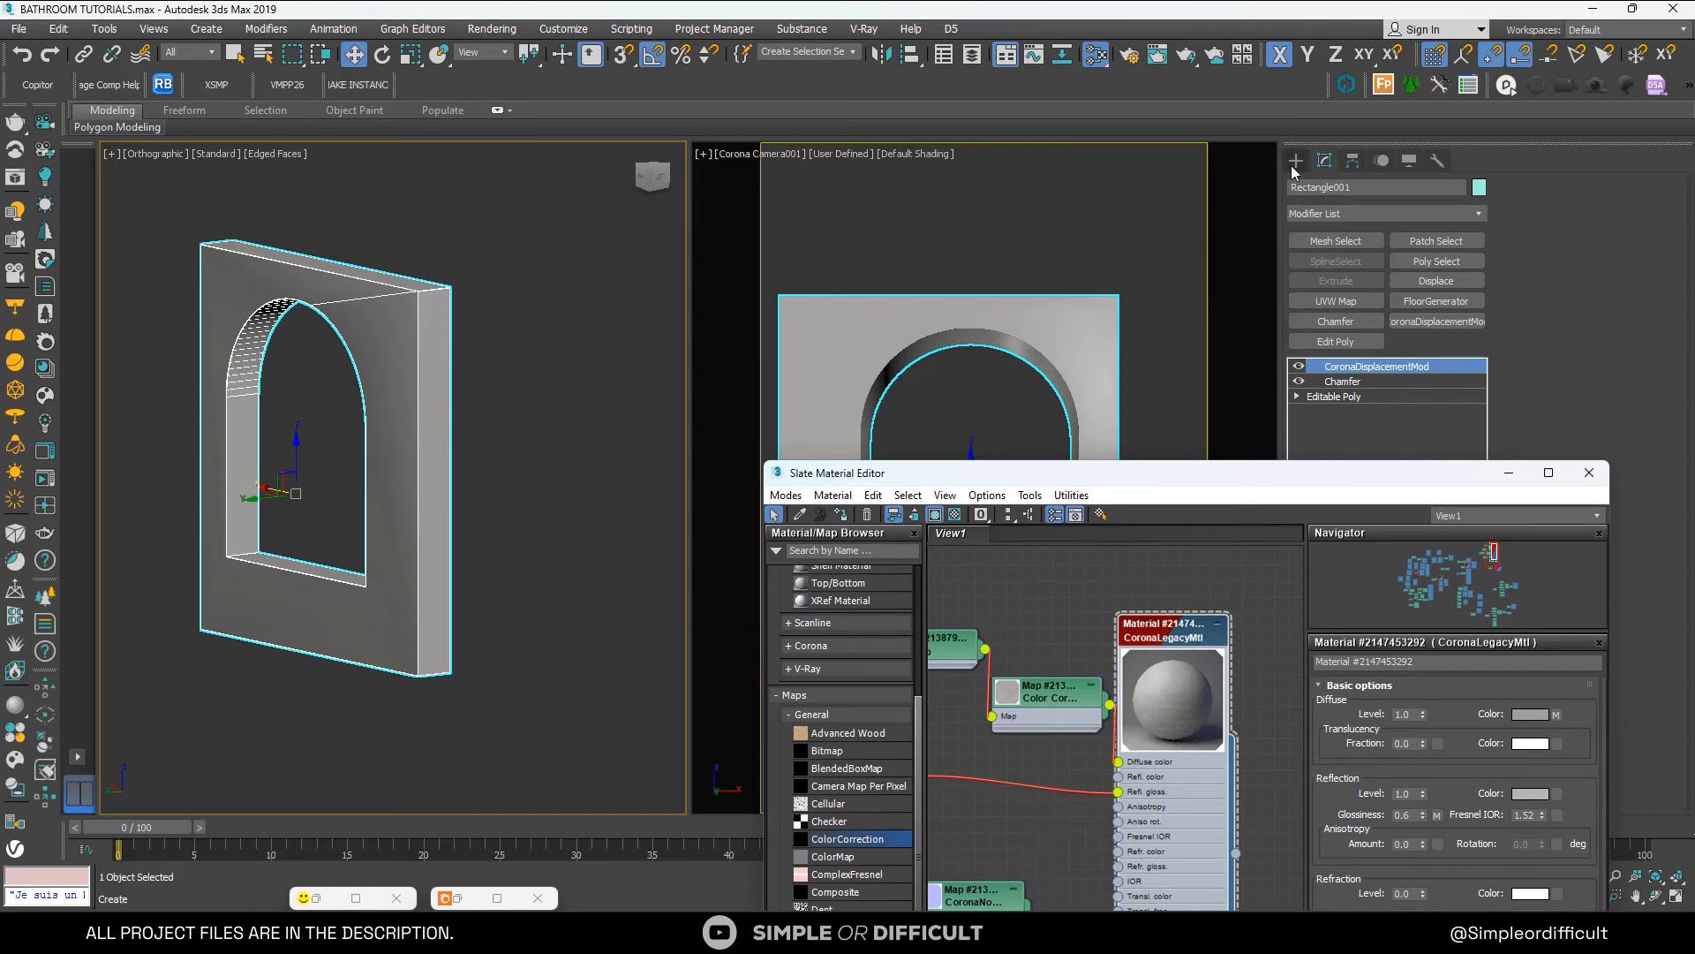
pyautogui.click(1335, 301)
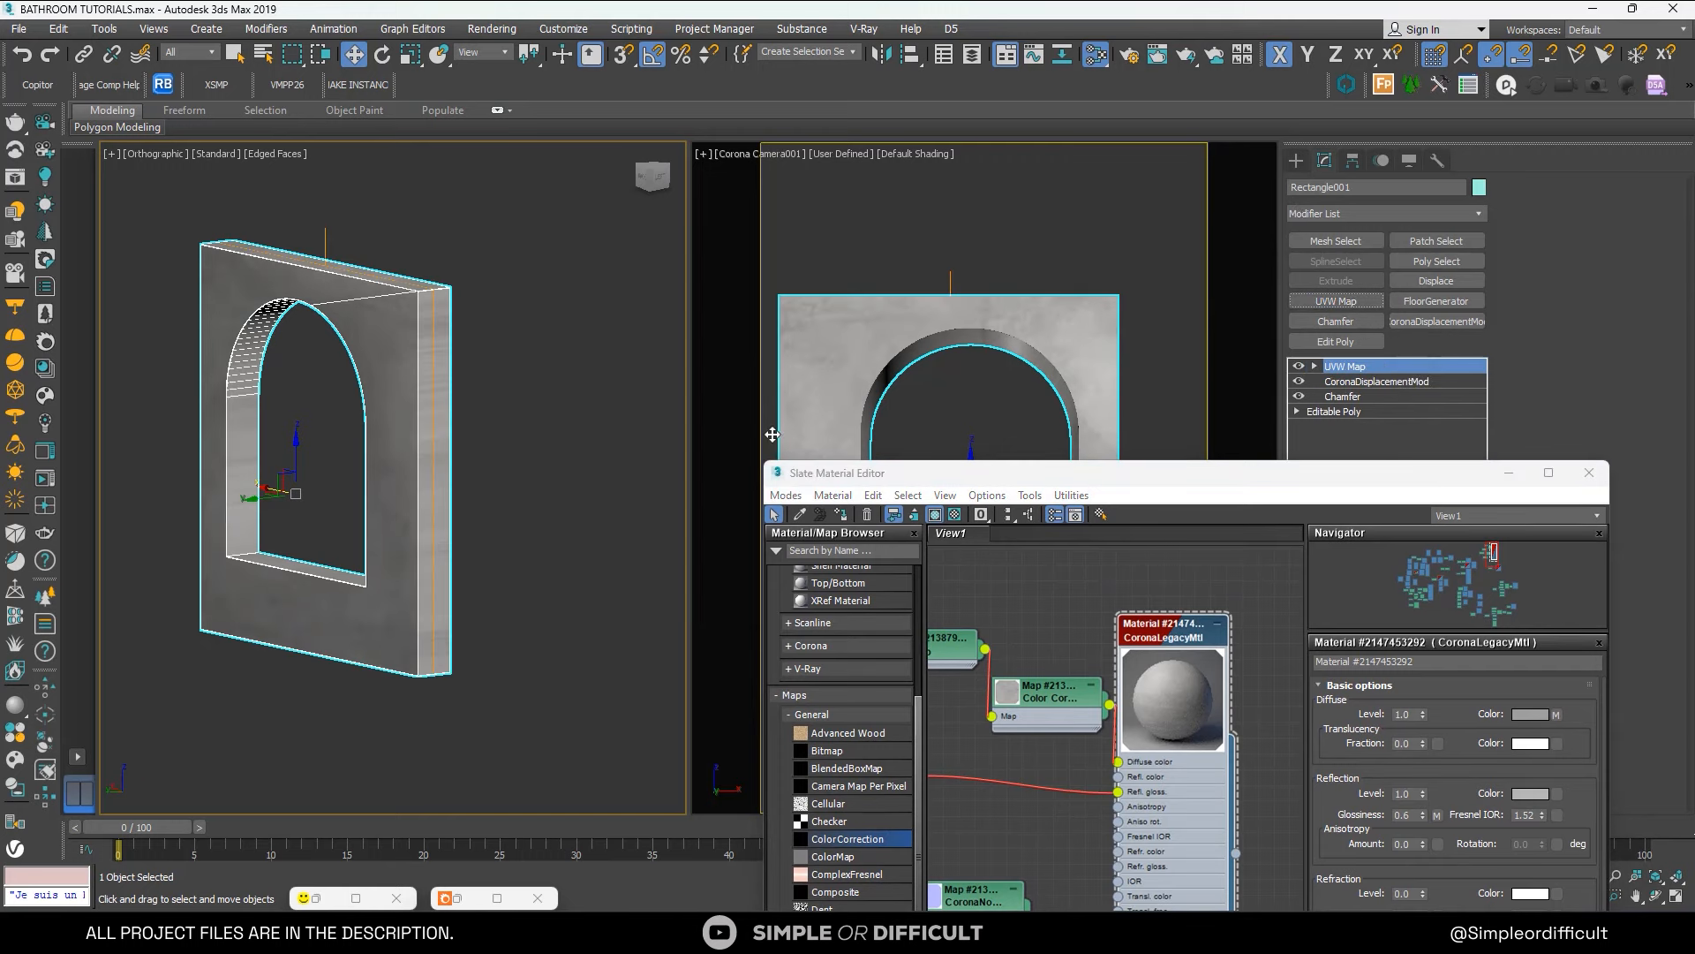
# Switch the niche wall's UVW Map to Box mapping and check the texture around the arch opening.
pyautogui.scroll(5, 443, 368)
pyautogui.scroll(2, 443, 368)
pyautogui.keyDown('alt'); pyautogui.moveTo(442, 387); pyautogui.dragTo(500, 429, button='middle'); pyautogui.keyUp('alt')
pyautogui.scroll(-2, 500, 429)
pyautogui.moveTo(1442, 488); pyautogui.dragTo(812, 390)
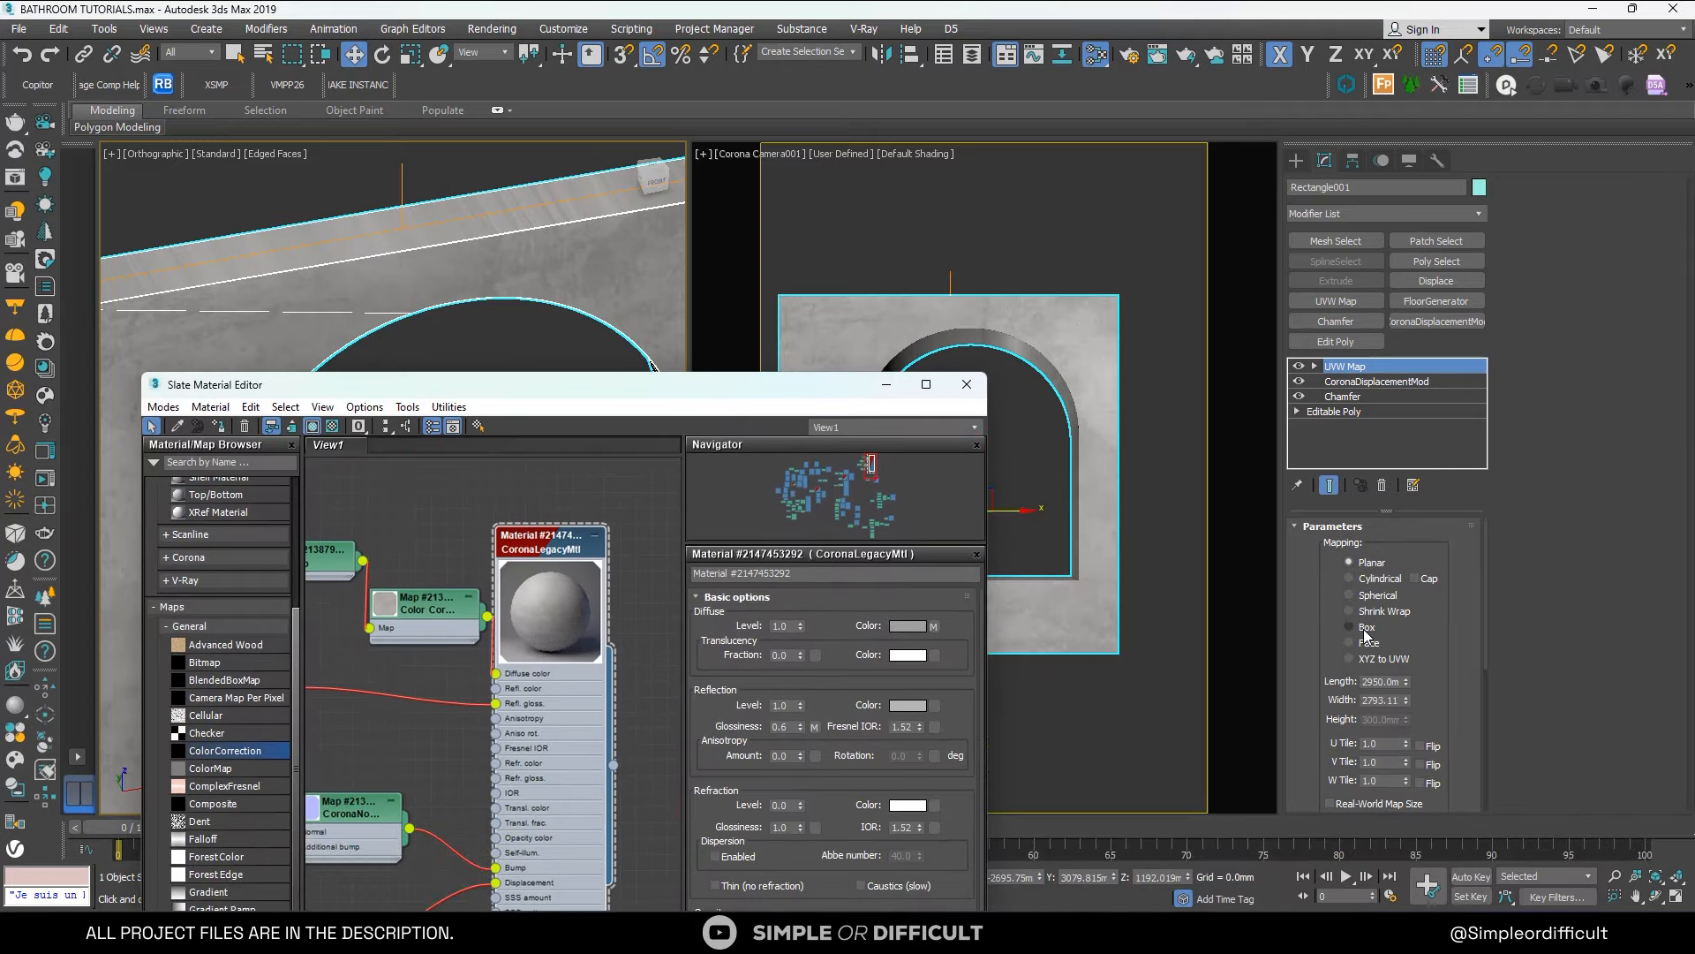
pyautogui.click(1365, 629)
pyautogui.click(886, 384)
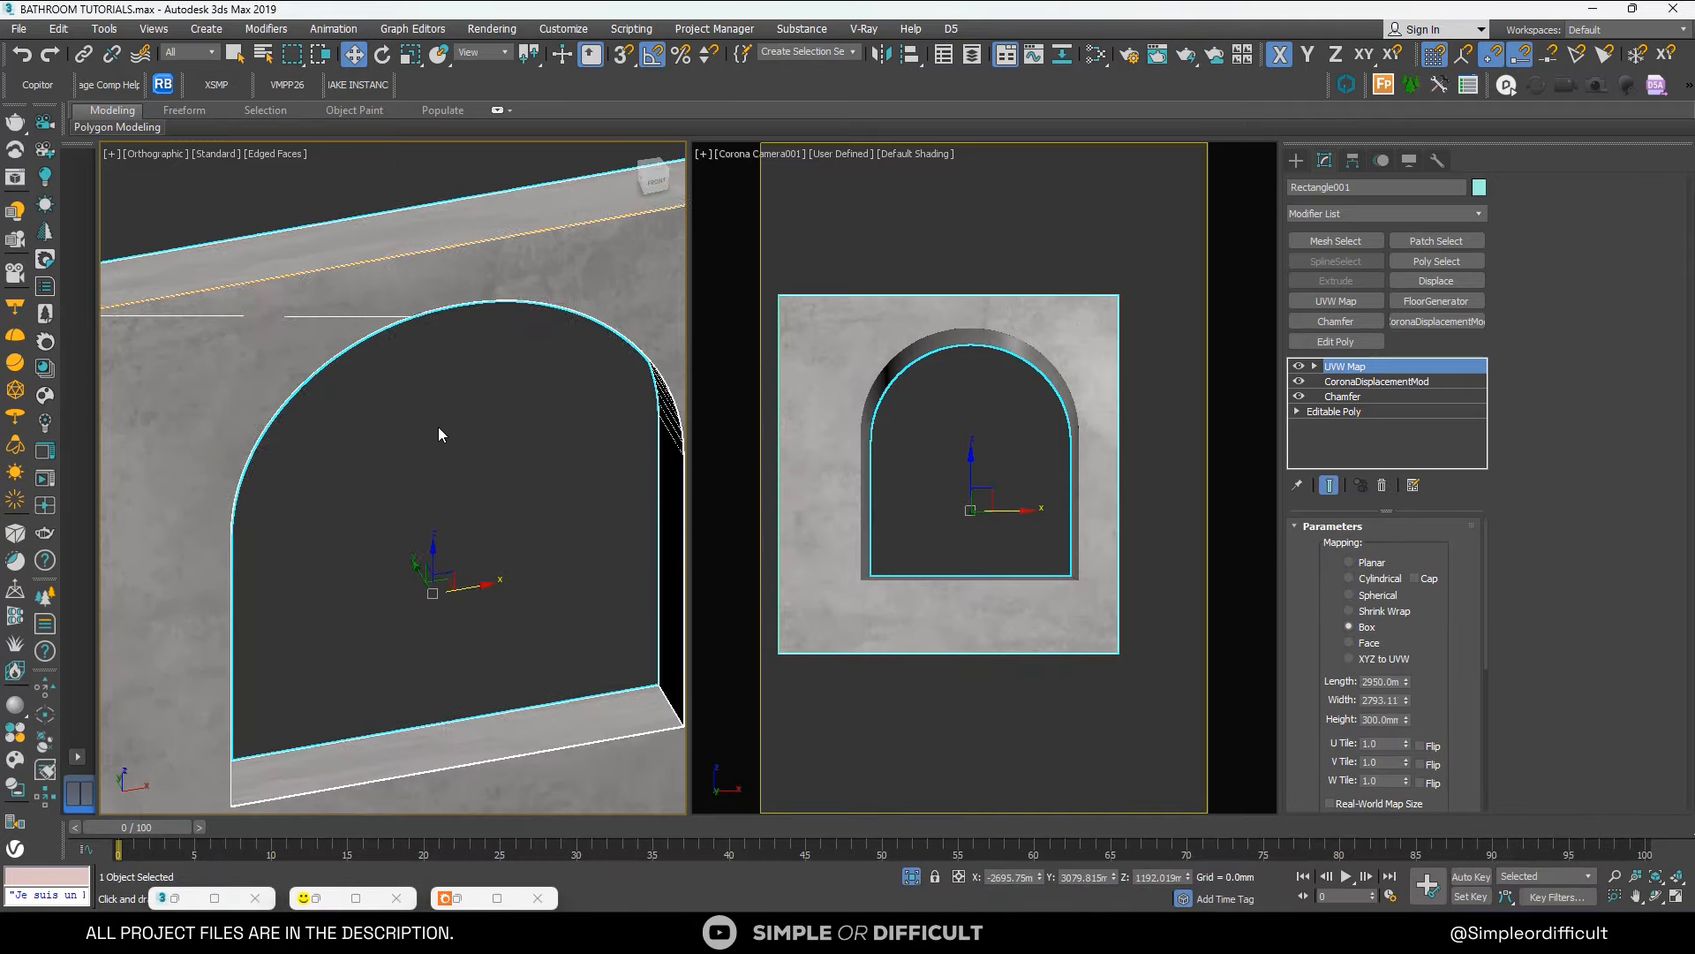
pyautogui.keyDown('alt'); pyautogui.moveTo(438, 427); pyautogui.dragTo(503, 378, button='middle'); pyautogui.keyUp('alt')
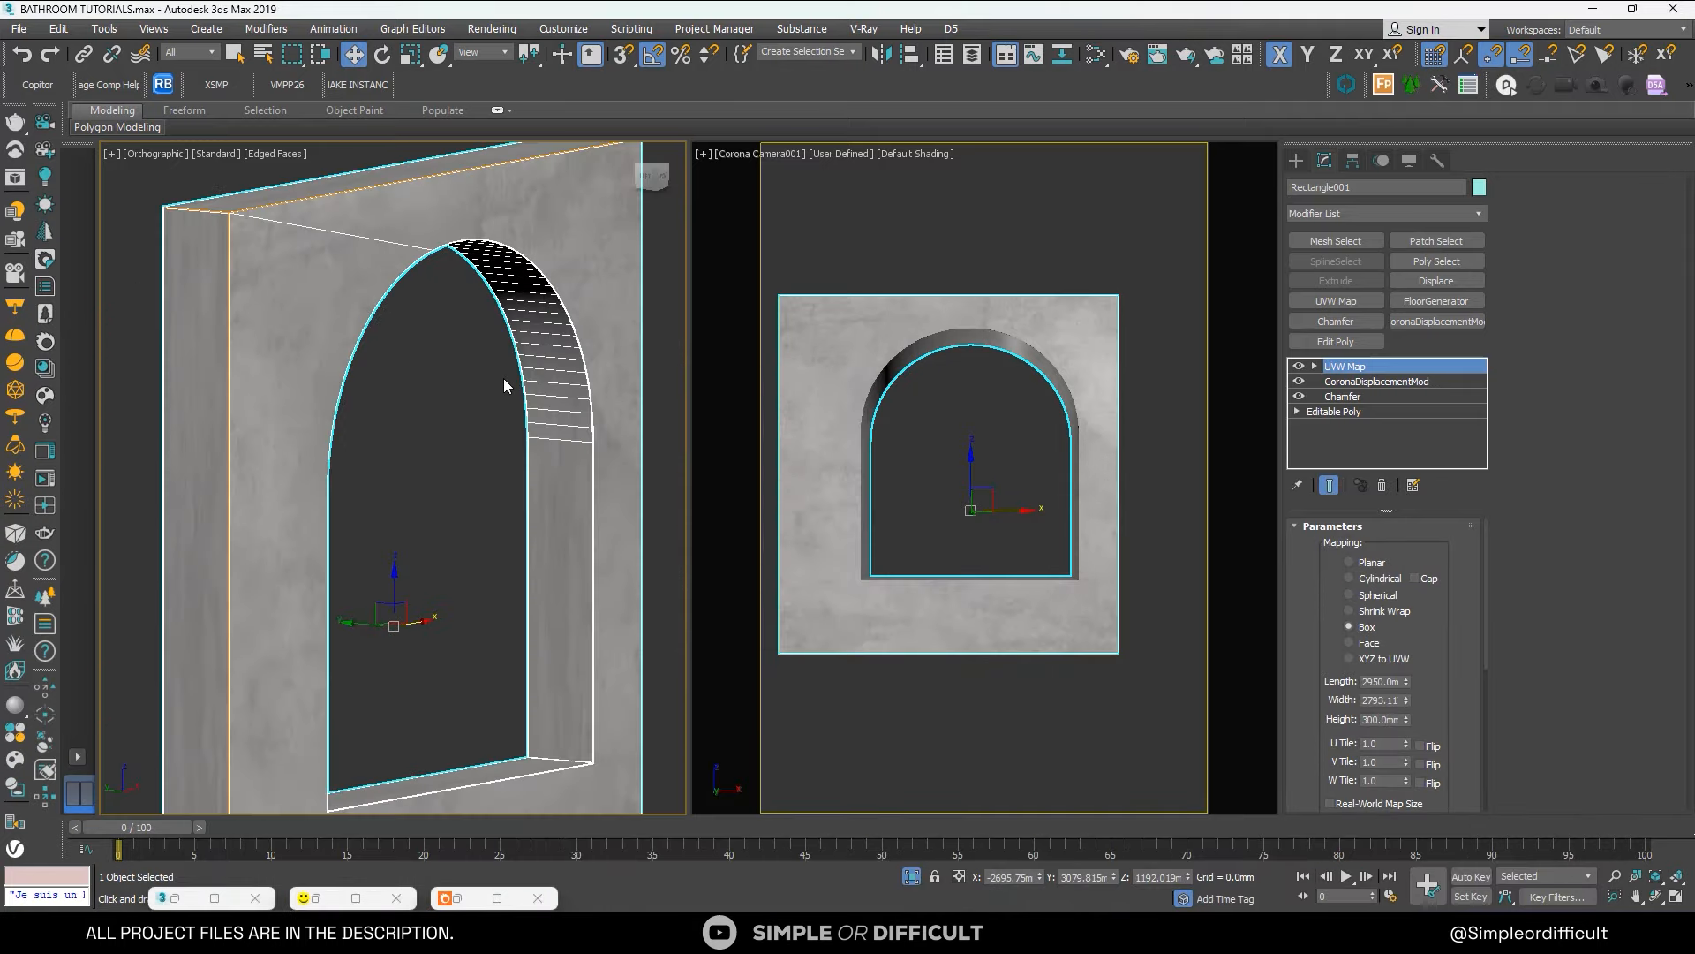
# Set the UVW Map gizmo's length, width and height to 3000 mm each.
pyautogui.click(1376, 682)
pyautogui.write('30')
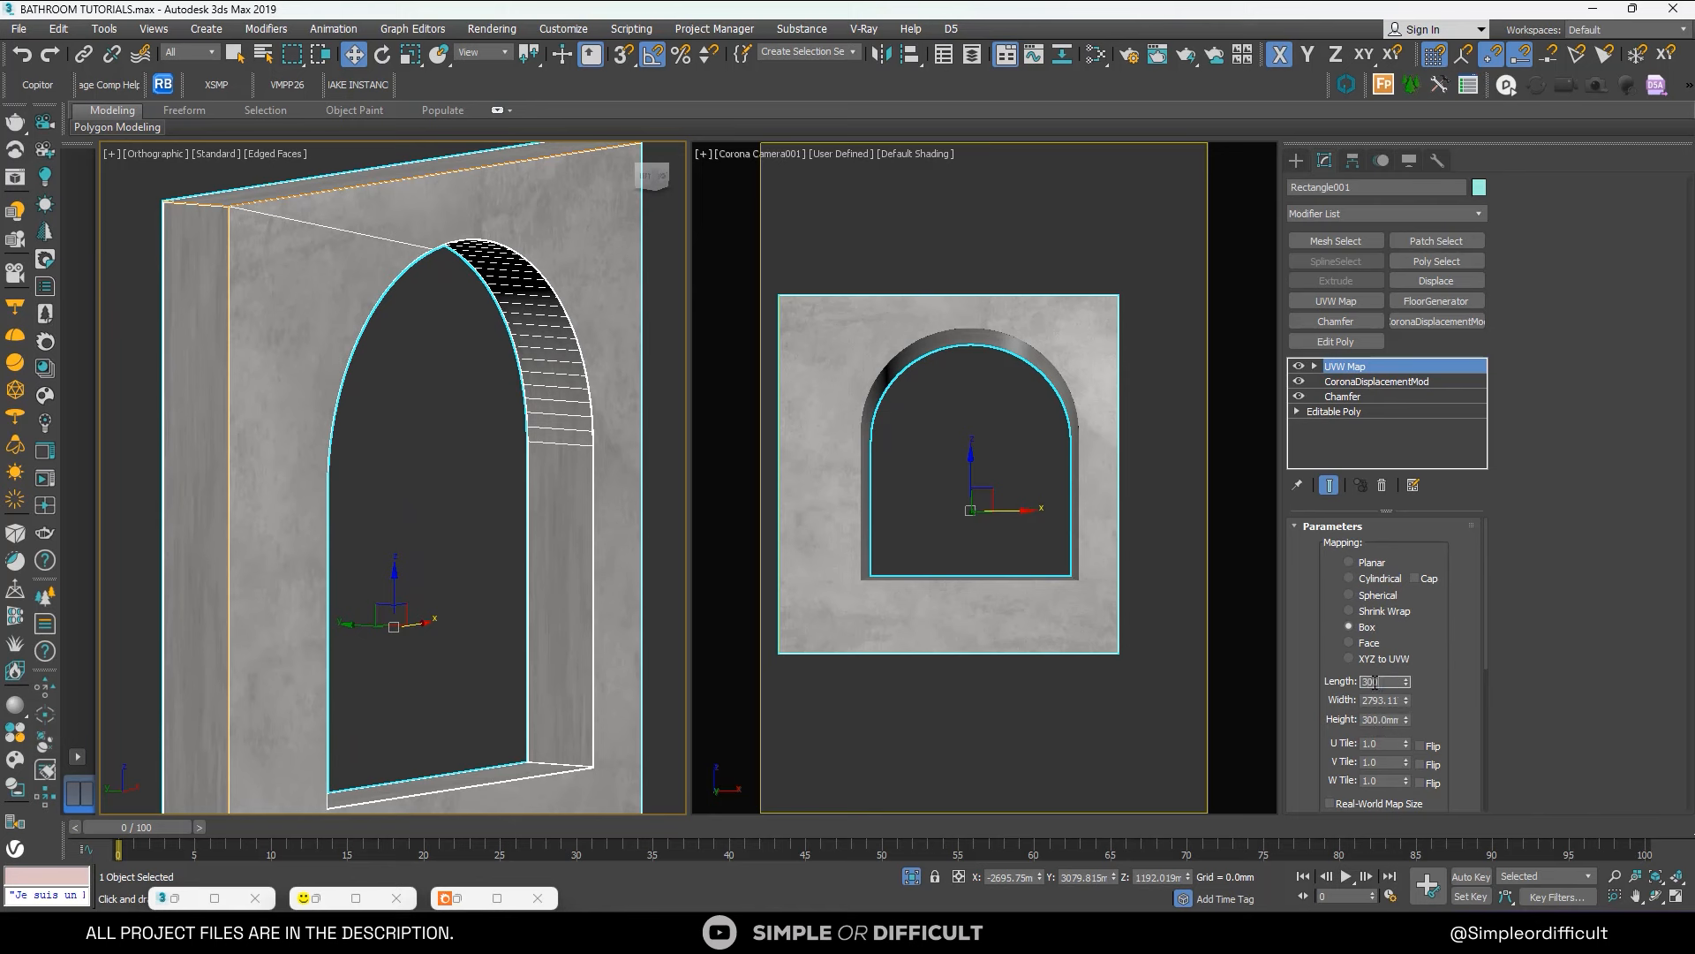
pyautogui.write('00')
pyautogui.press('Return')
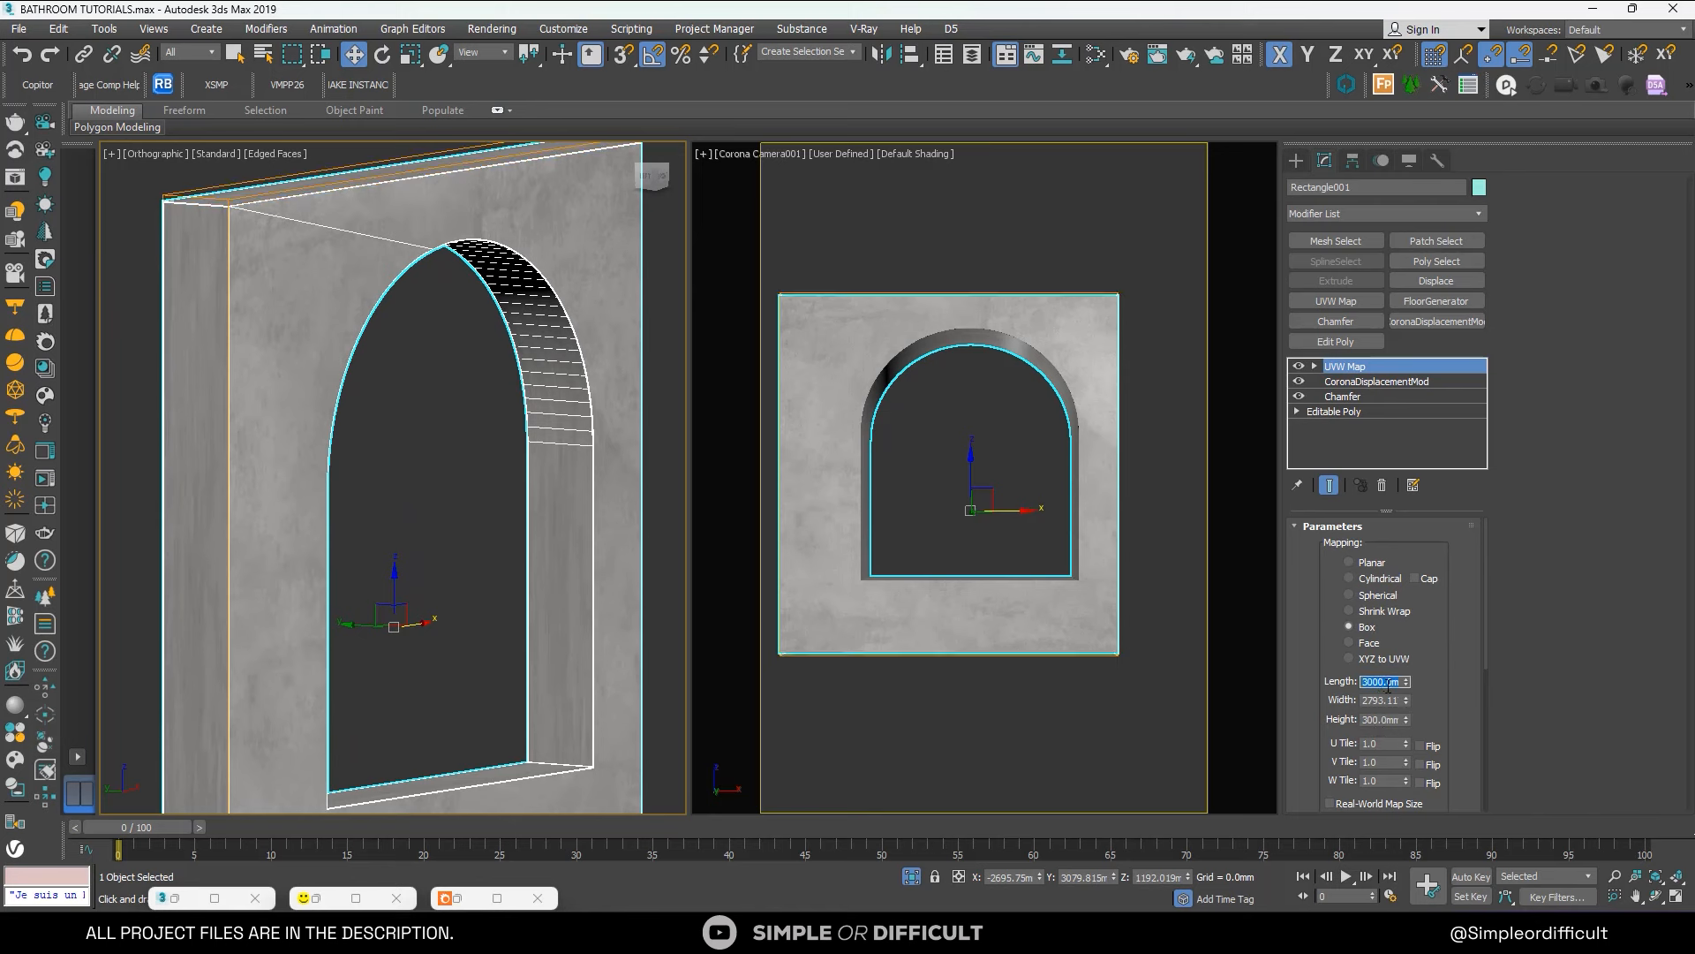
pyautogui.click(1392, 701)
pyautogui.click(1384, 720)
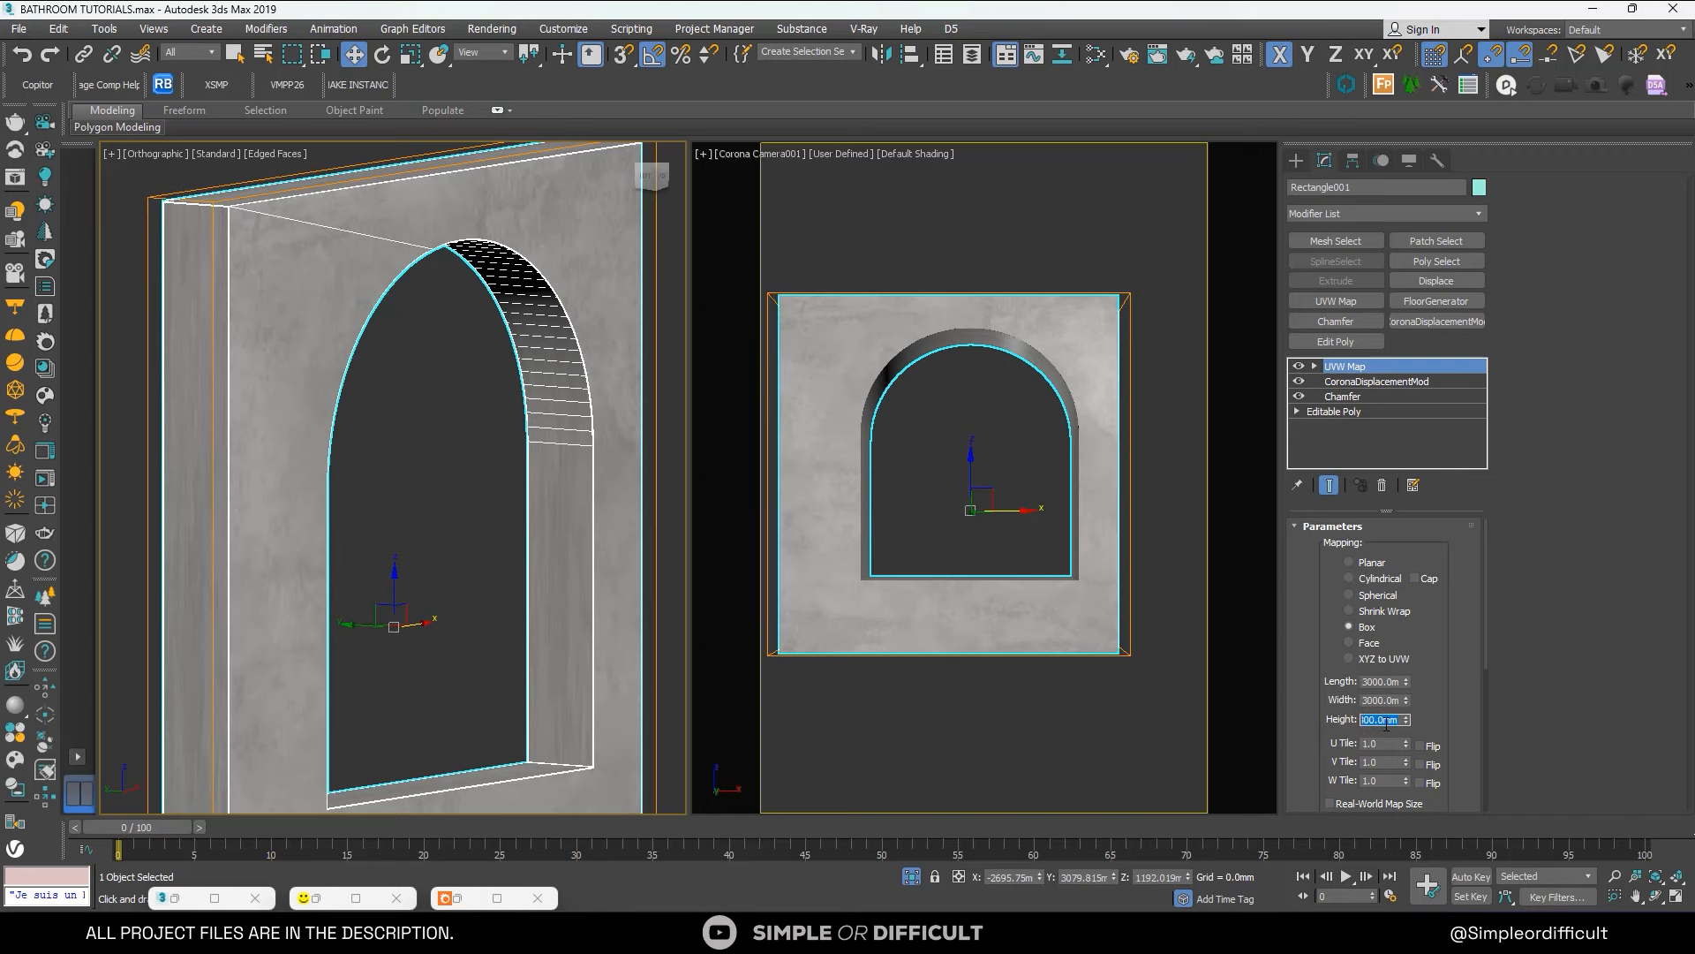
pyautogui.click(1385, 700)
# Check the box mapping on the niche wall and end isolation to bring back the whole bathroom.
pyautogui.scroll(-3, 373, 367)
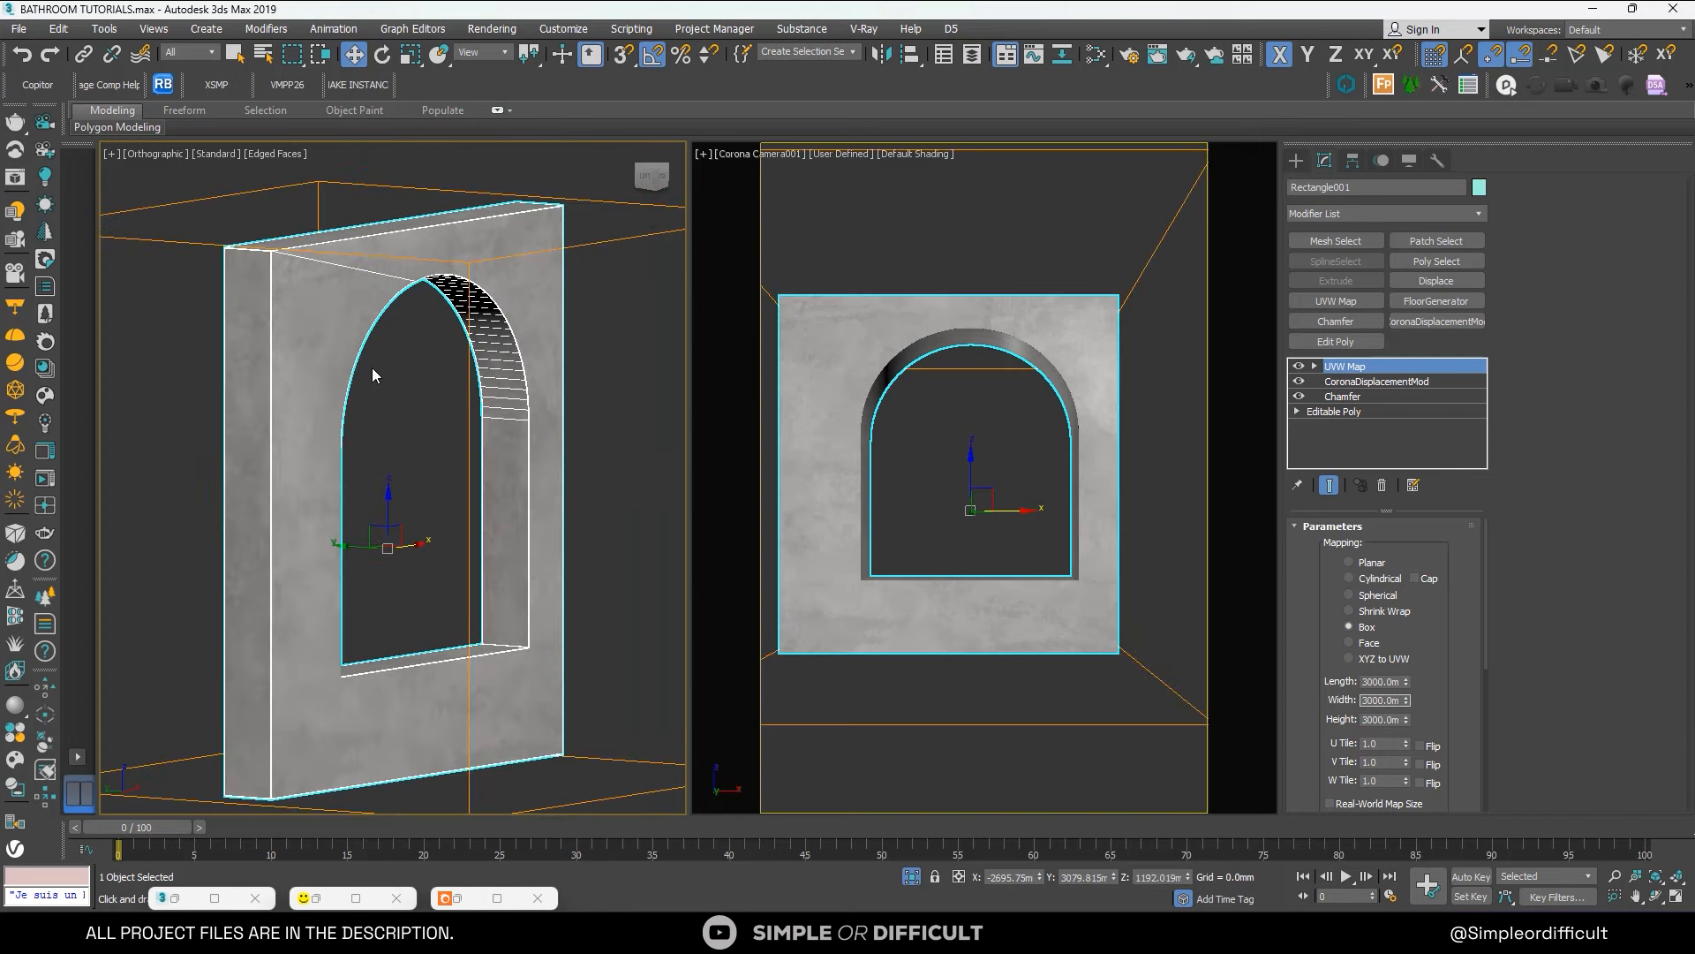
pyautogui.keyDown('alt'); pyautogui.moveTo(411, 421); pyautogui.dragTo(332, 519, button='middle'); pyautogui.keyUp('alt')
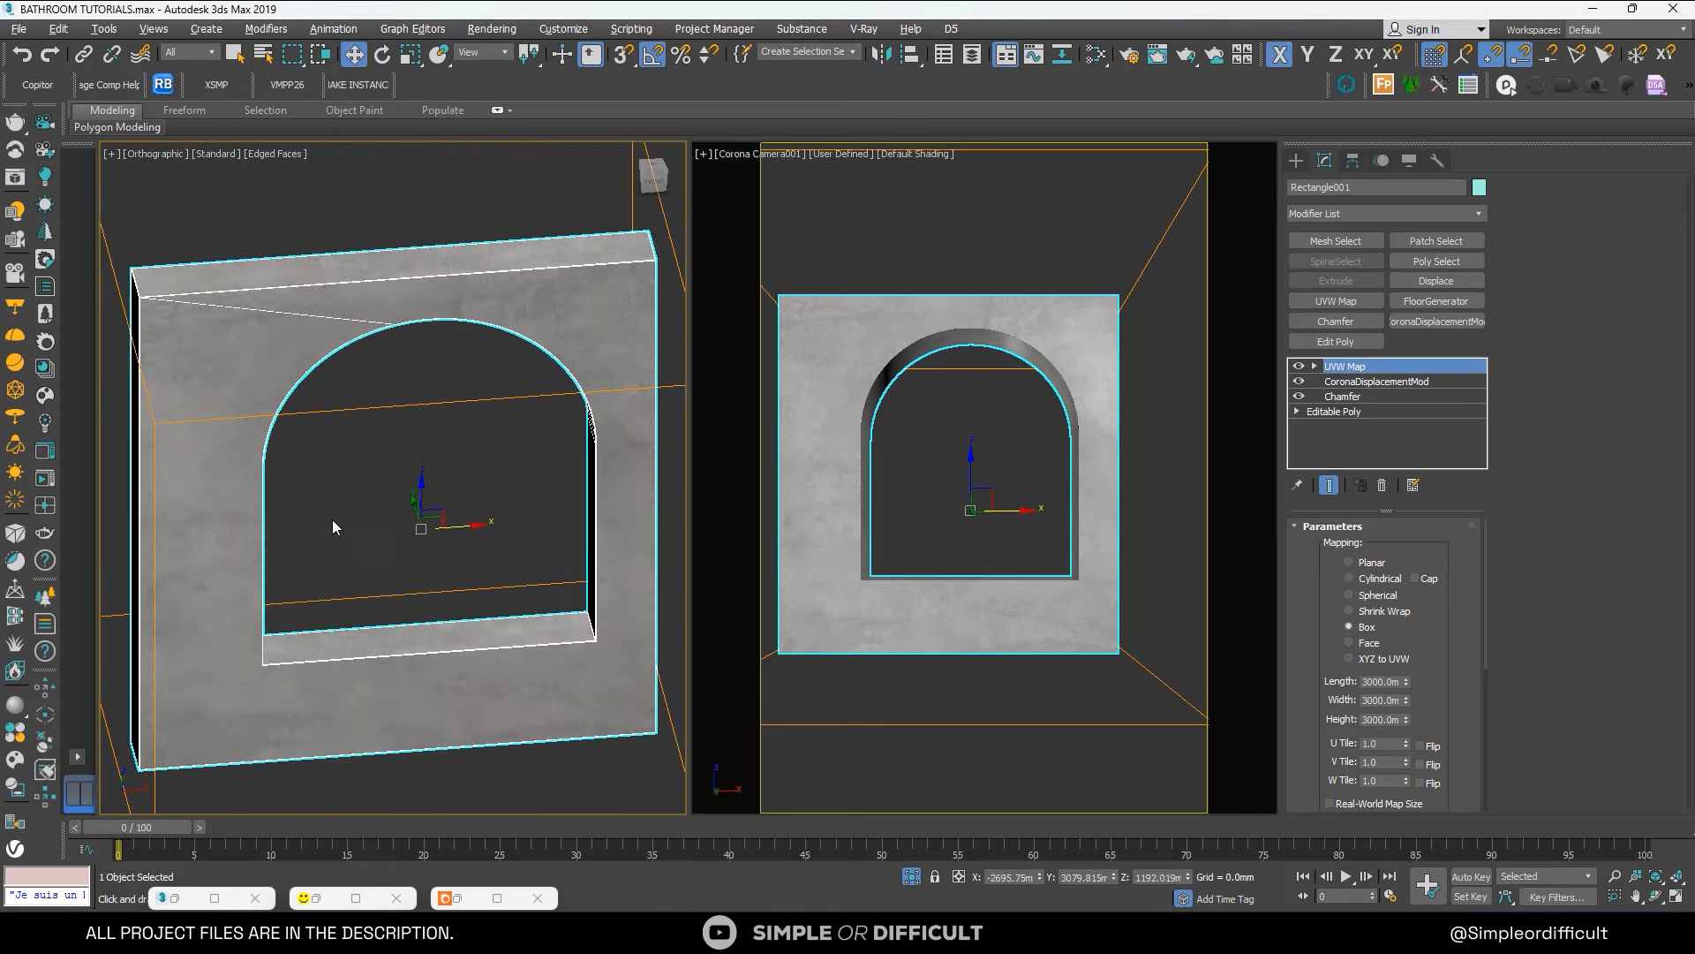
pyautogui.scroll(3, 300, 609)
pyautogui.click(911, 876)
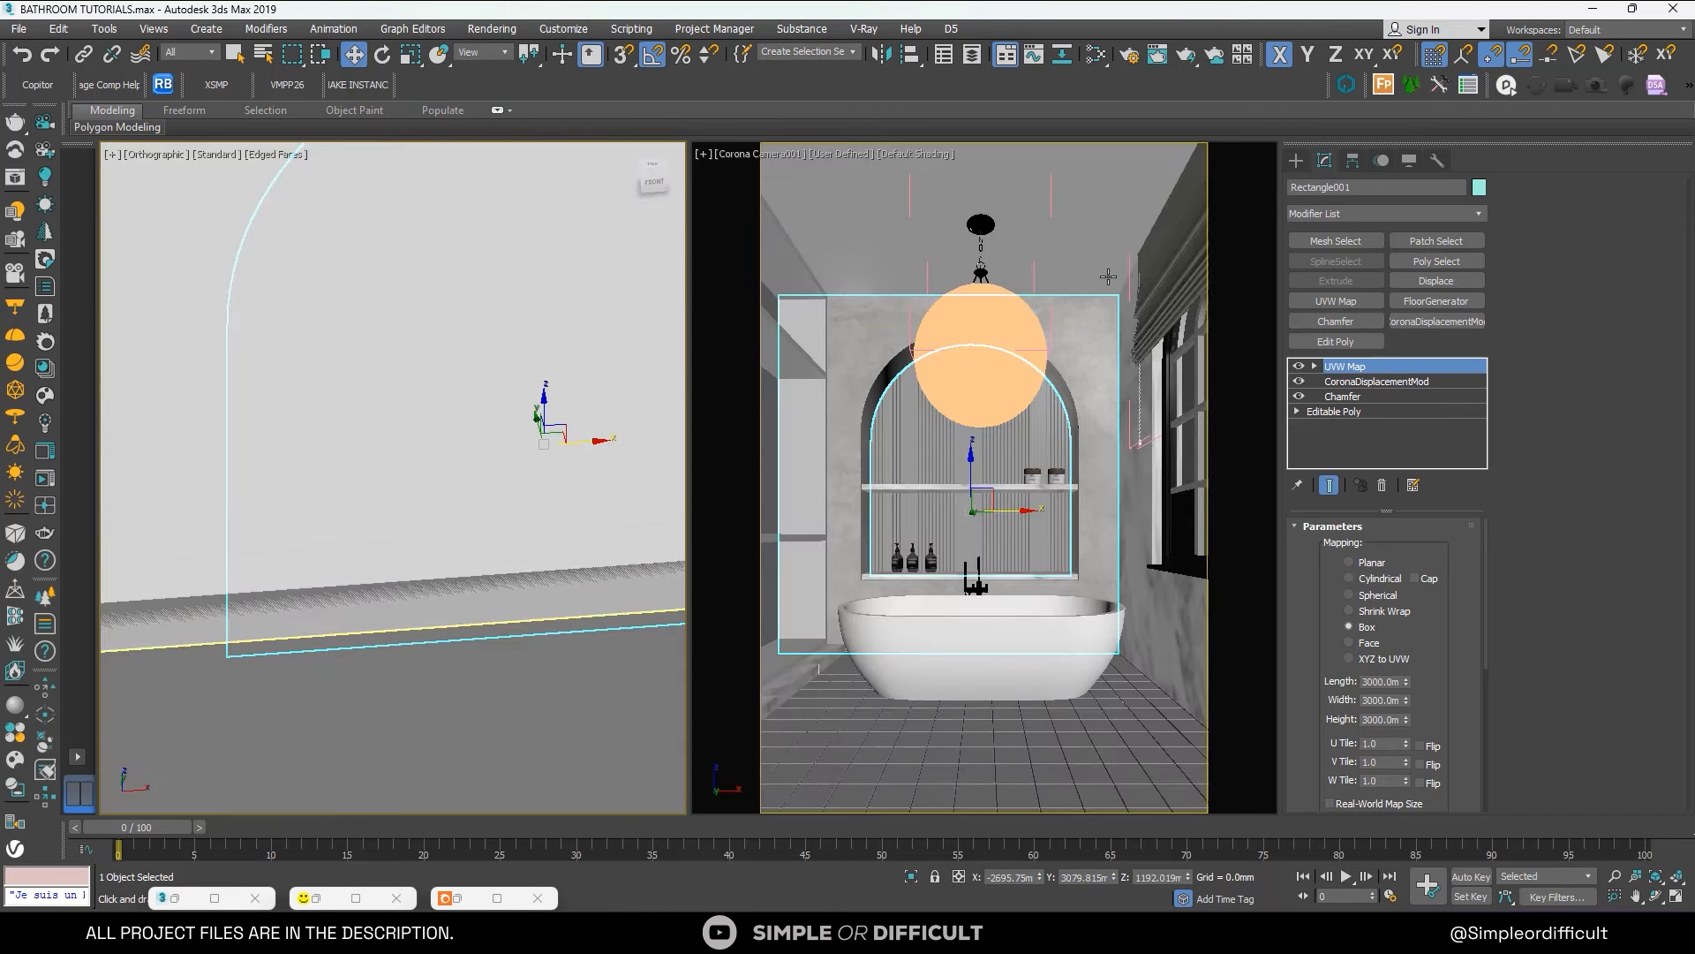
# Start an interactive Corona render of the camera view and inspect the travertine around the arched niche.
pyautogui.click(496, 897)
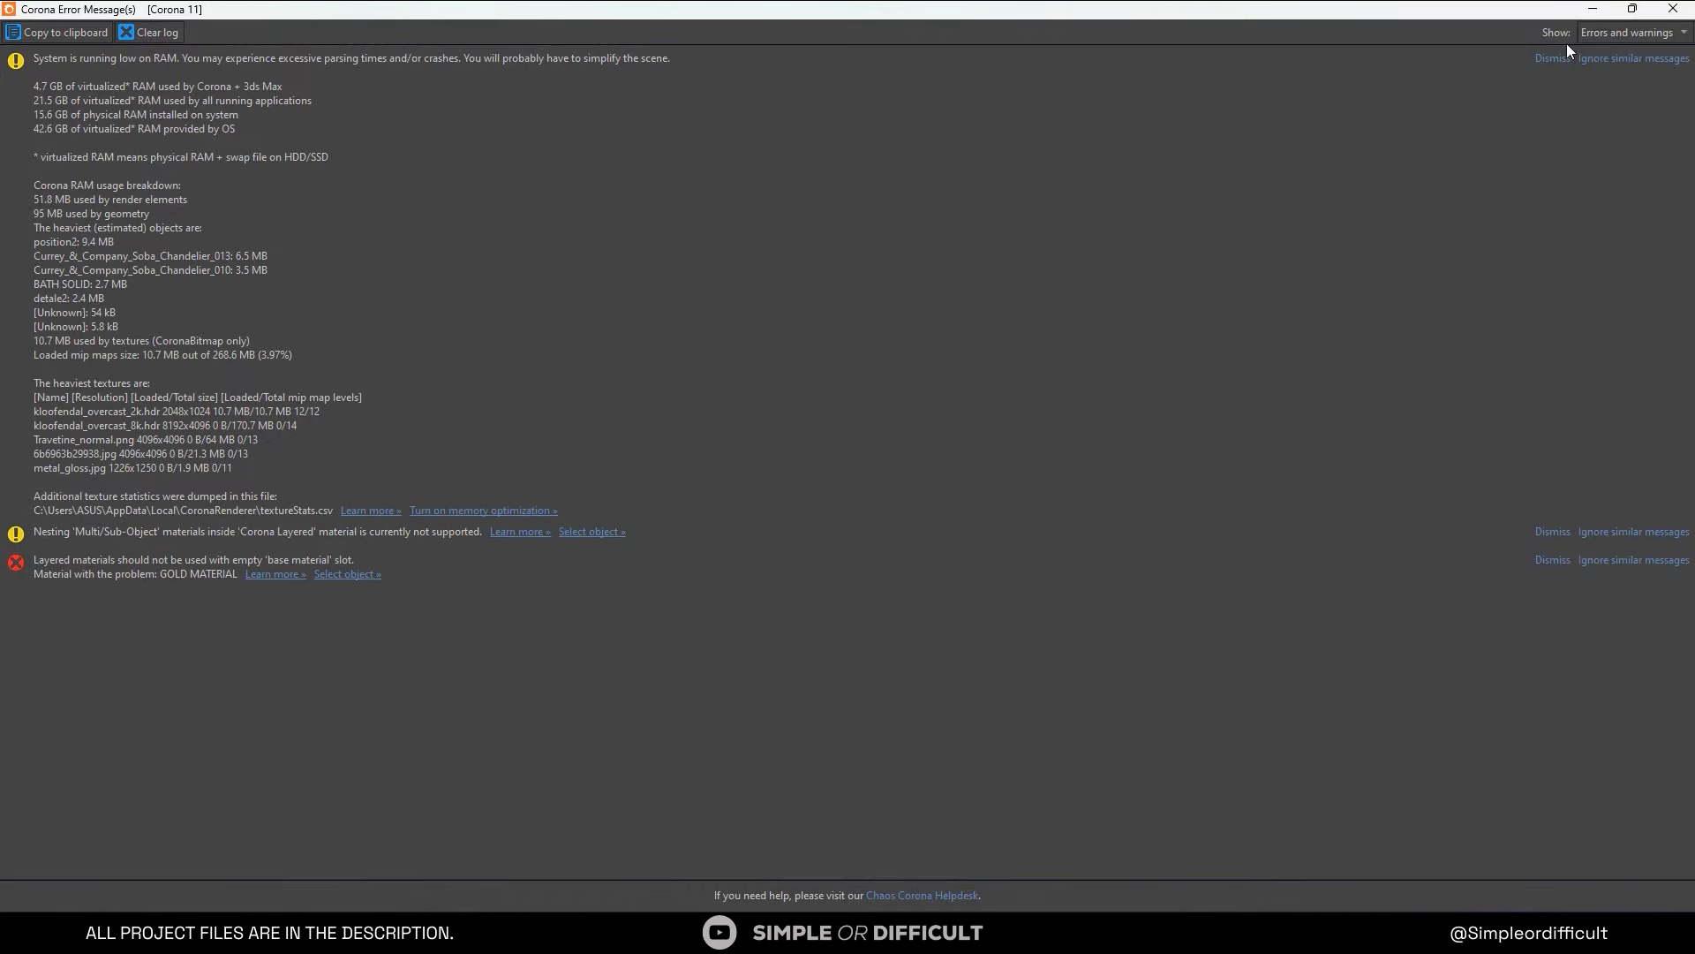
pyautogui.click(1593, 9)
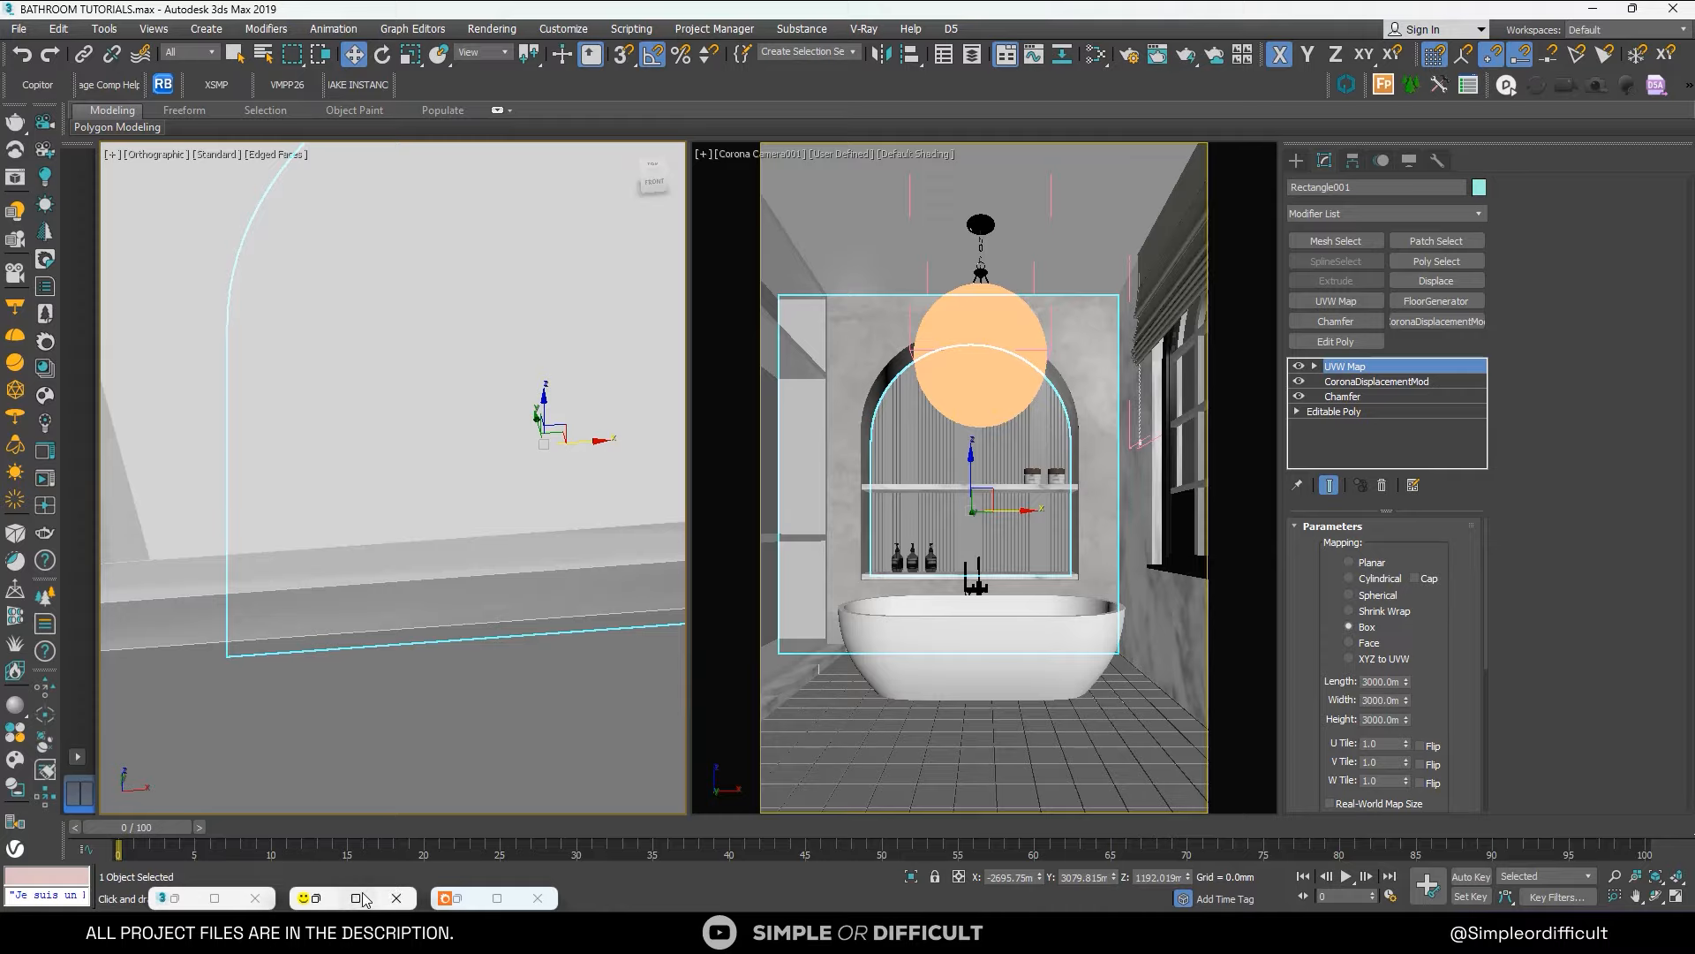
pyautogui.click(360, 897)
pyautogui.click(1639, 30)
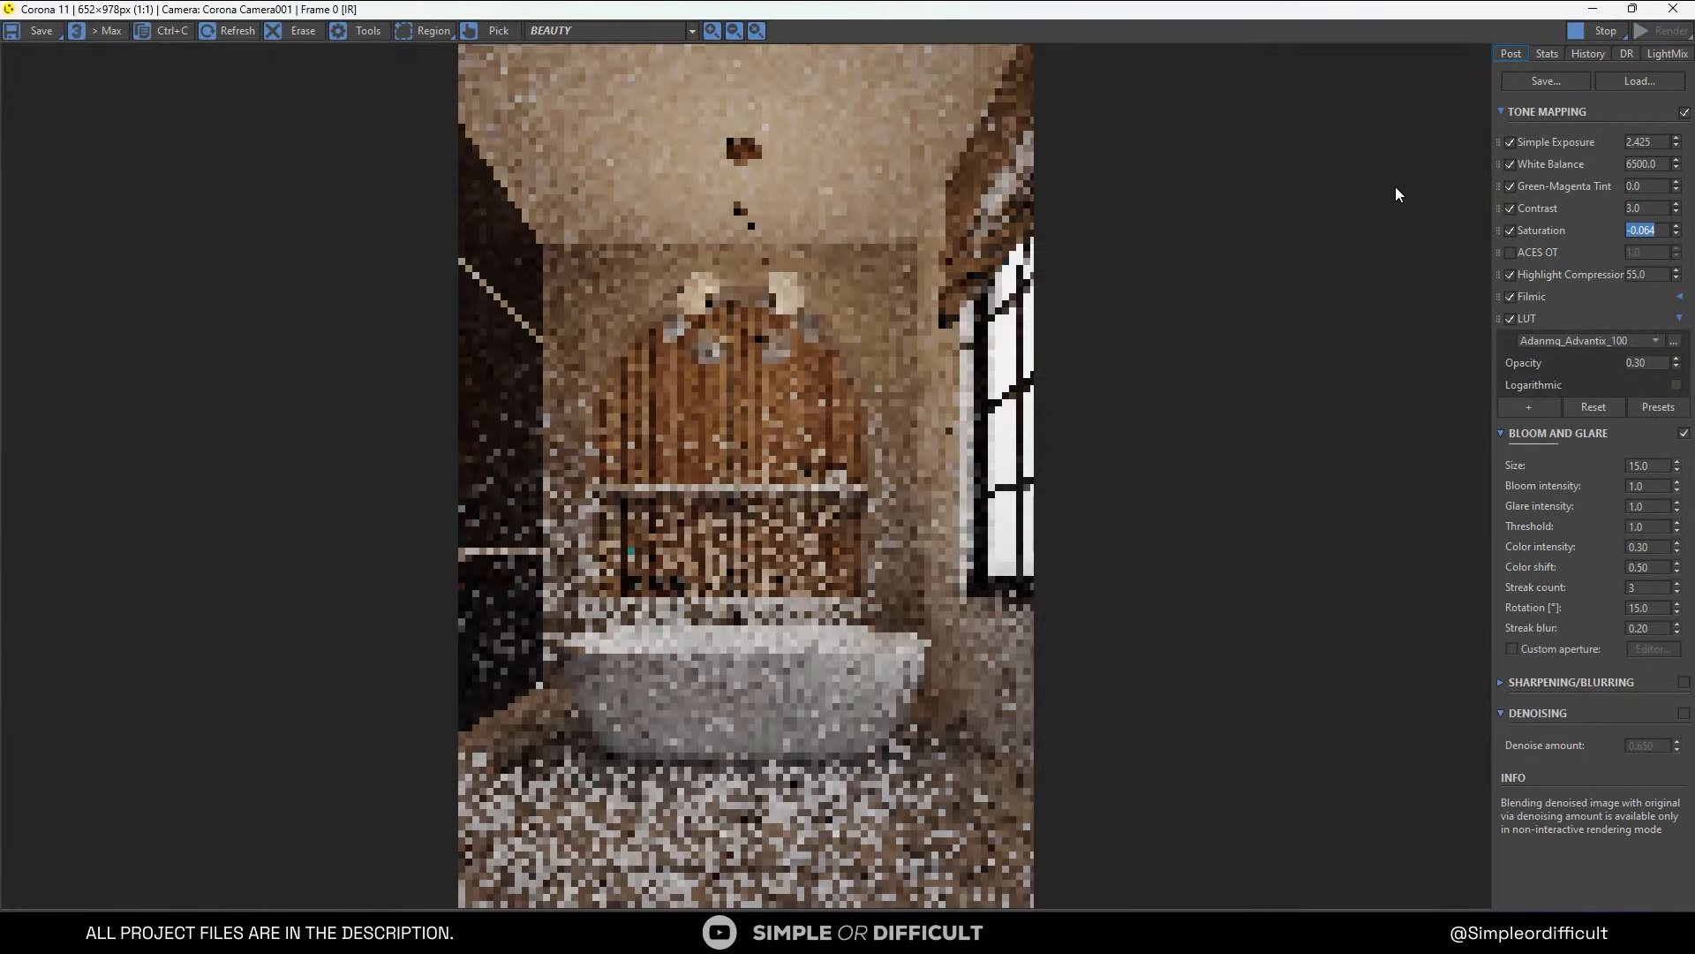
pyautogui.scroll(2, 808, 309)
pyautogui.scroll(-3, 881, 267)
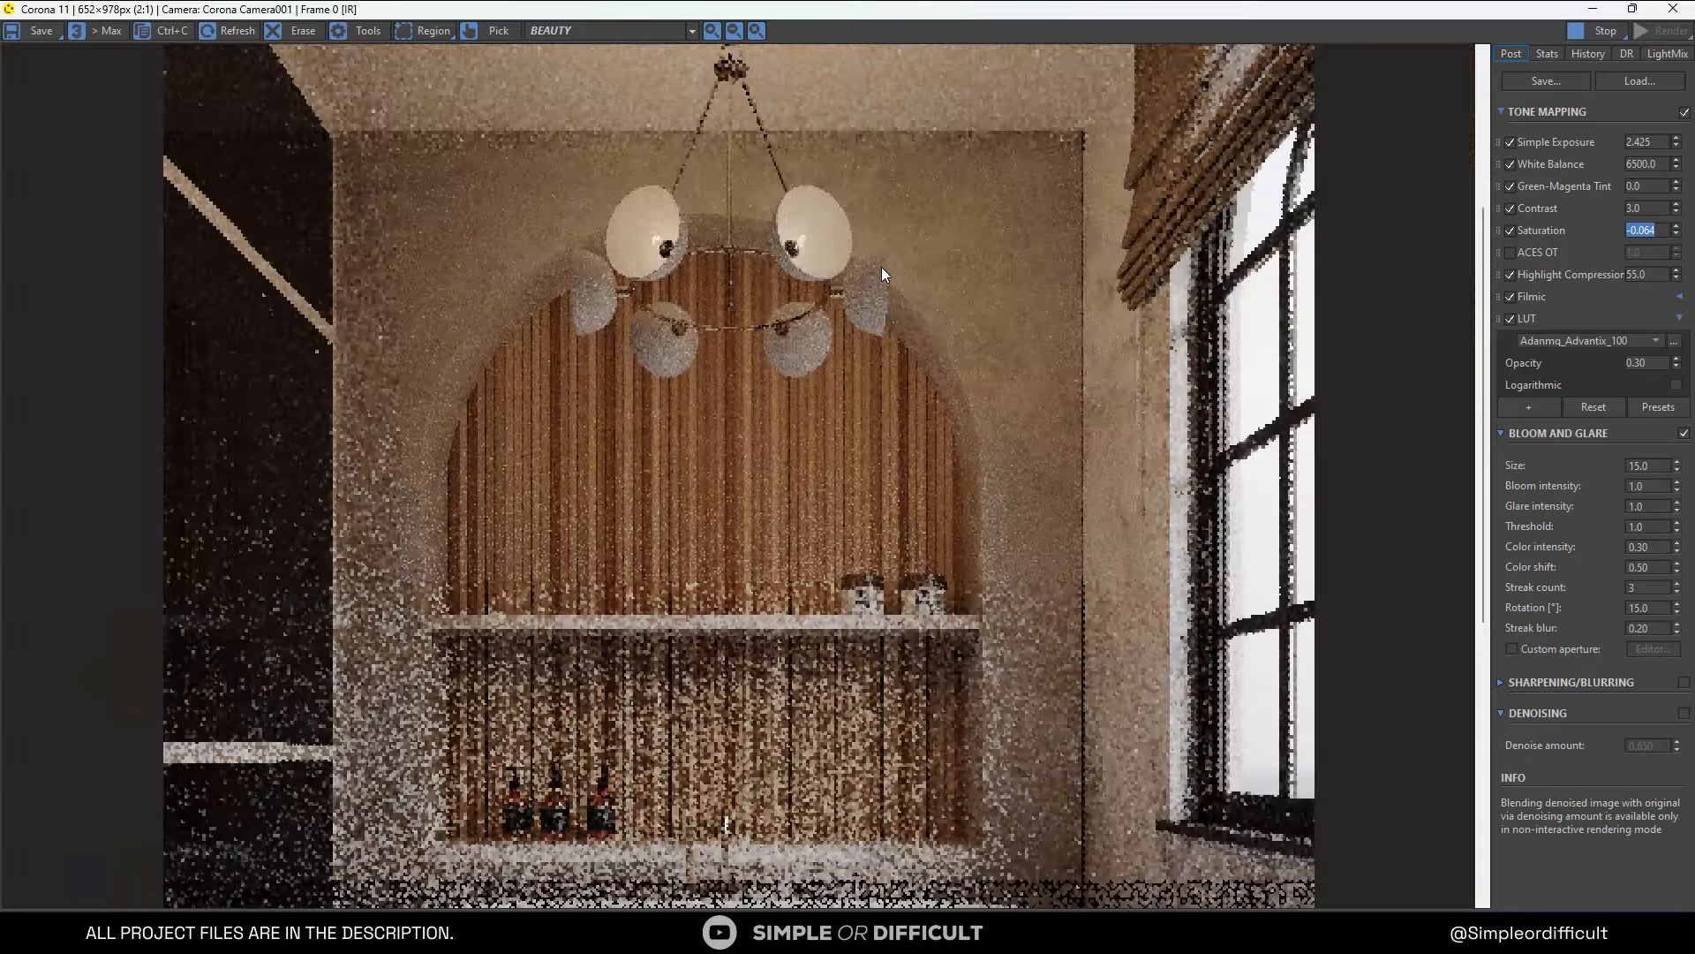
pyautogui.scroll(2, 882, 263)
pyautogui.scroll(-3, 877, 280)
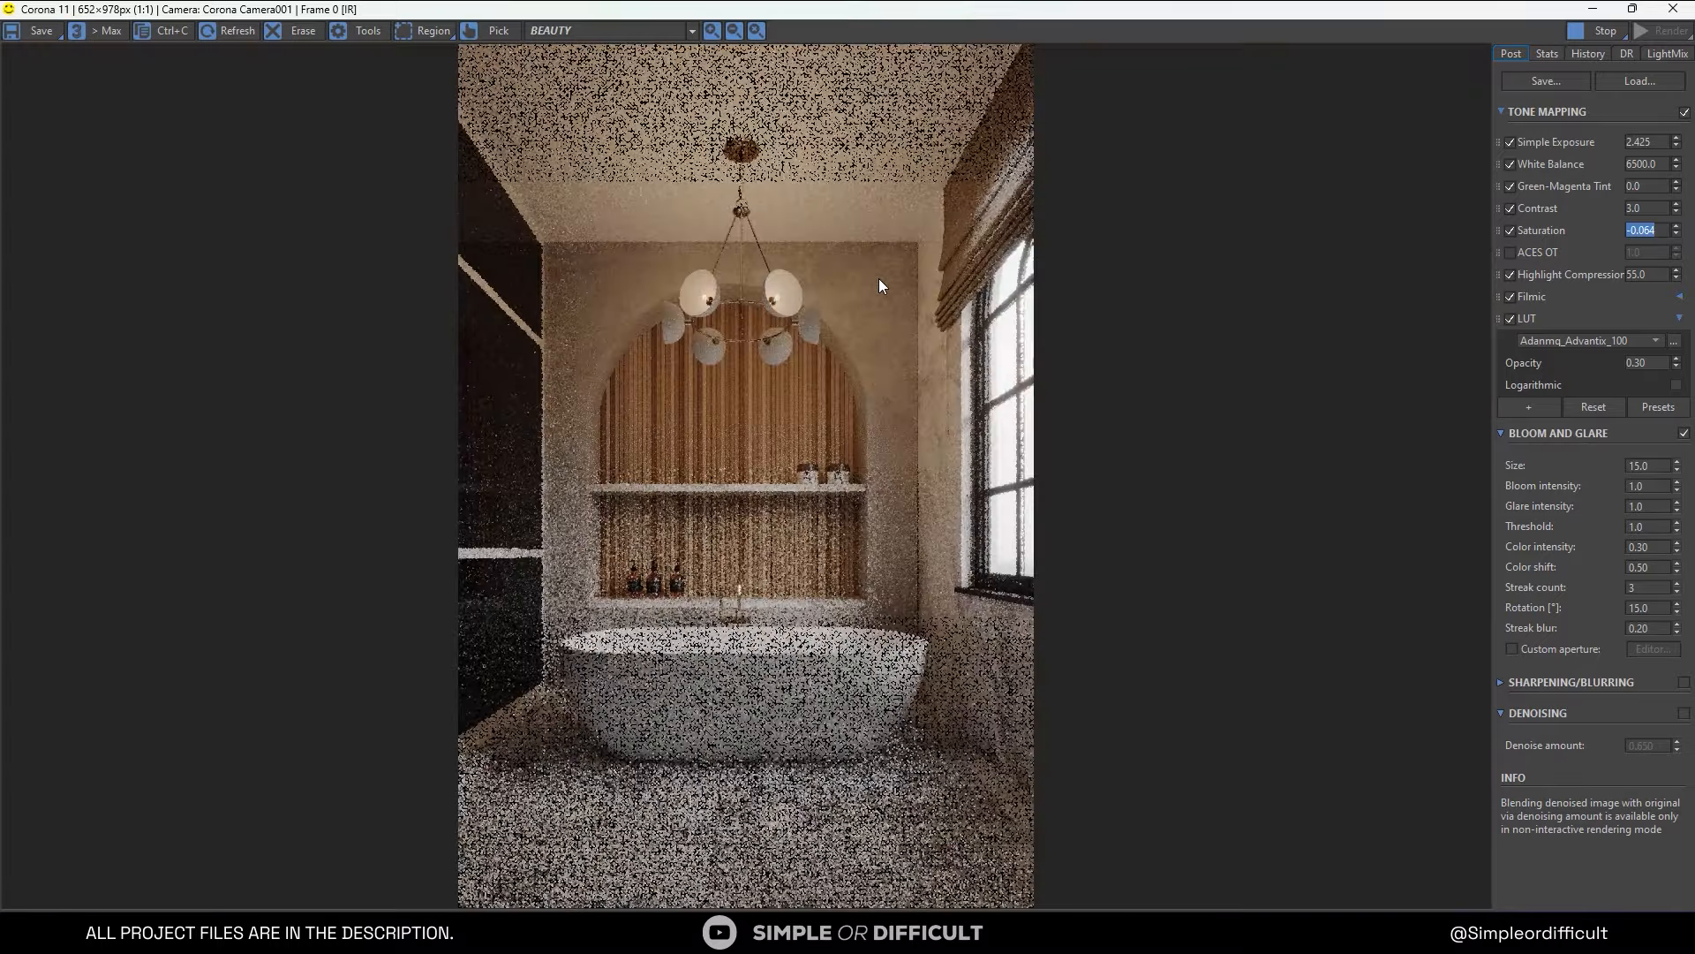
pyautogui.scroll(3, 883, 318)
pyautogui.scroll(-1, 862, 358)
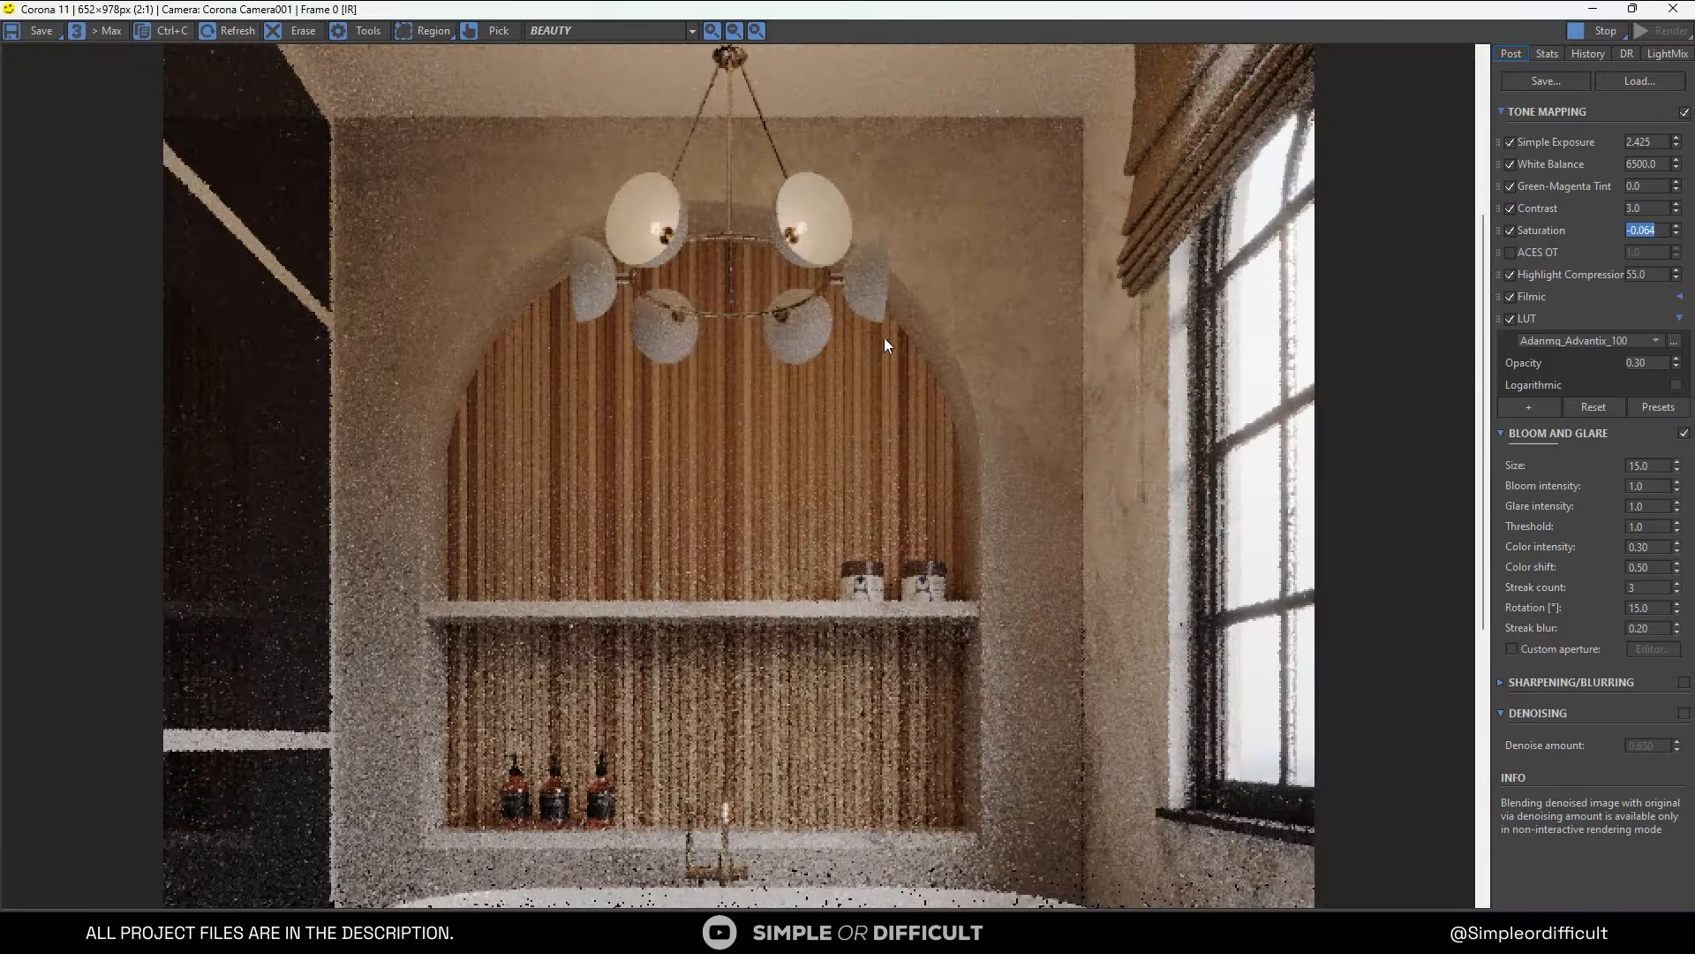
# Set the travertine Color Correction's RGB Gamma/Contrast to 2 and compare the wall in the interactive render.
pyautogui.doubleClick(1208, 18)
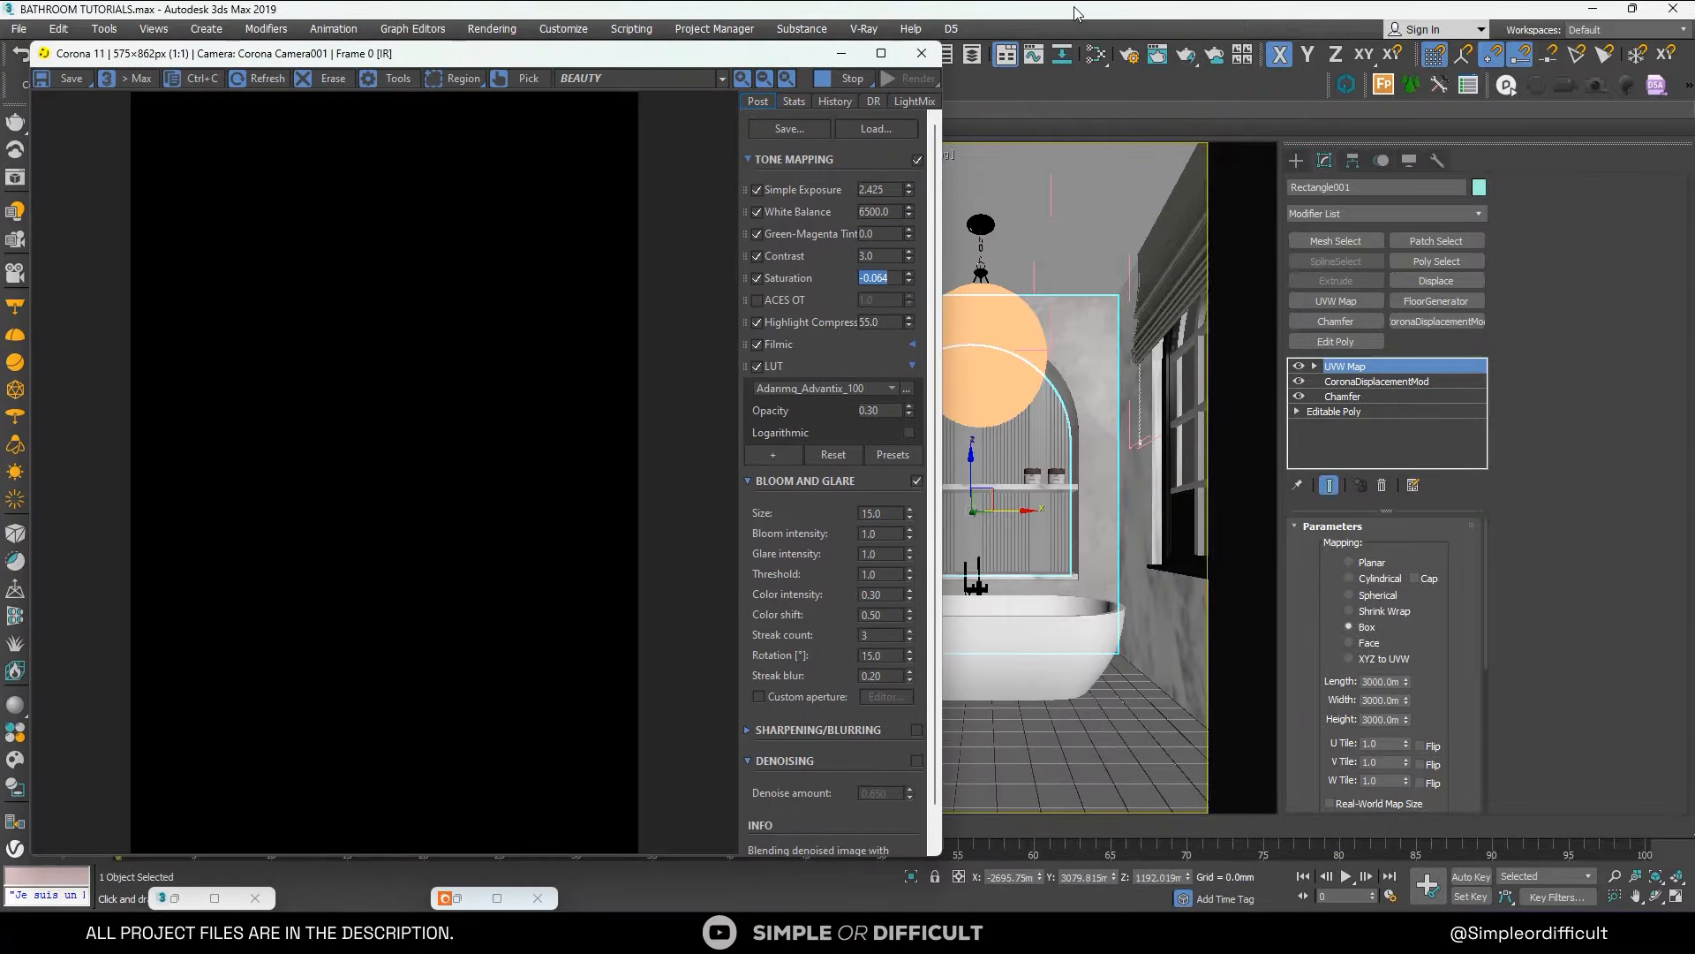
pyautogui.click(1096, 55)
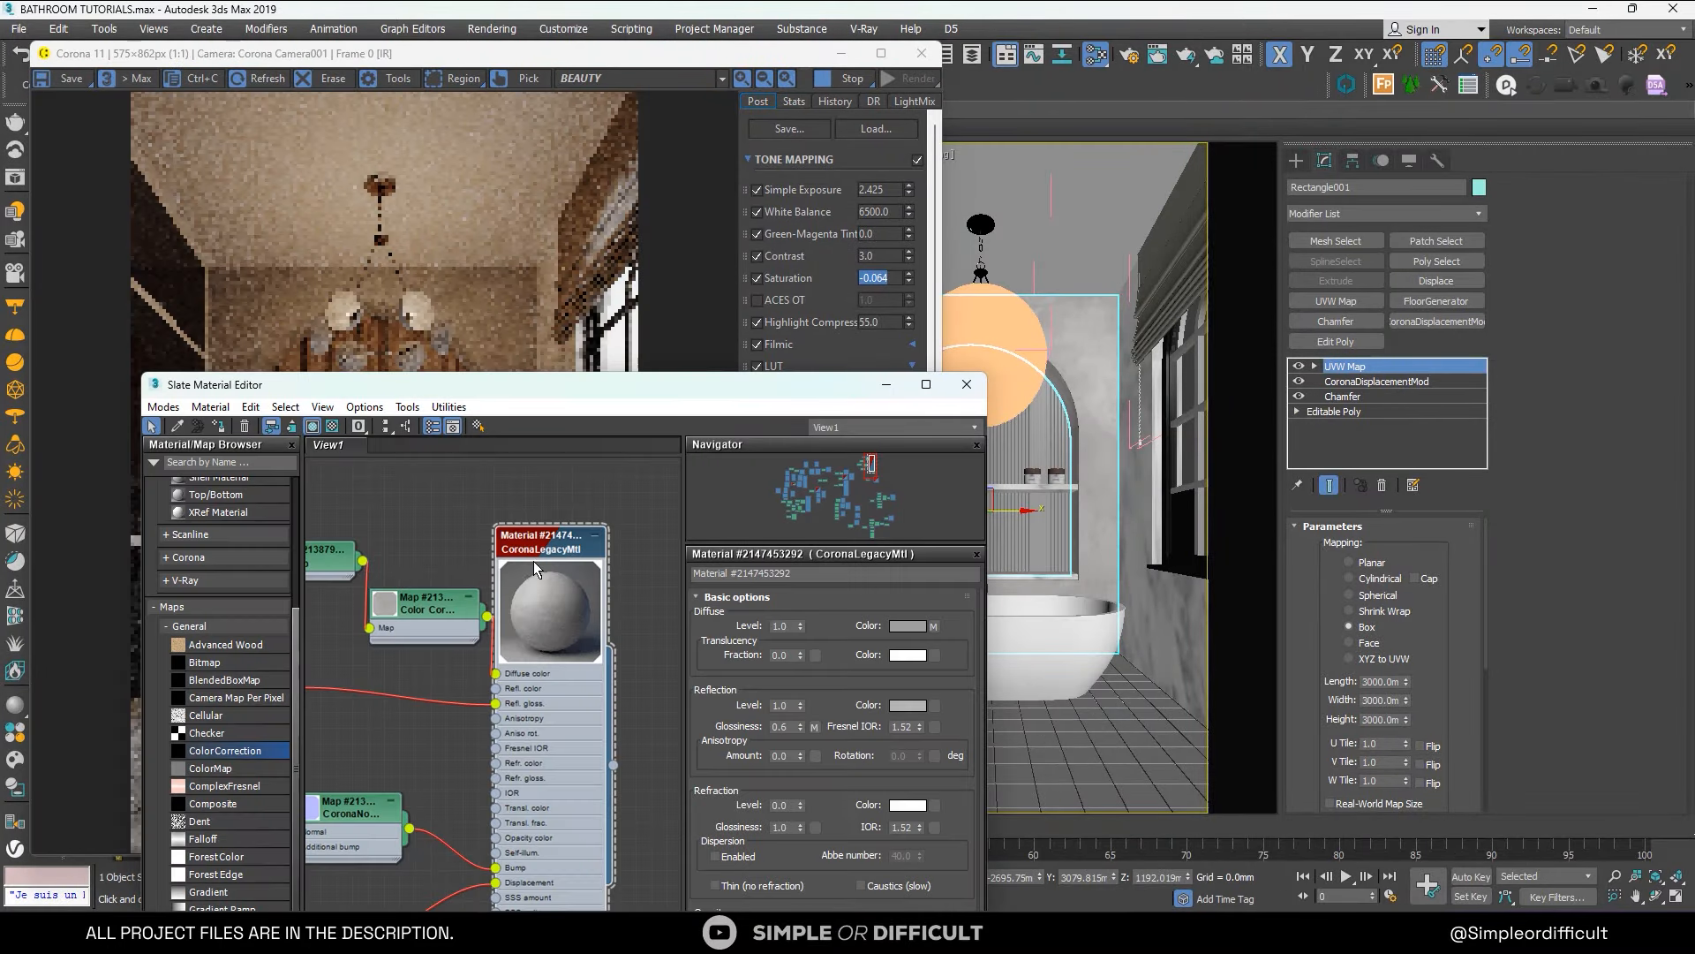
pyautogui.moveTo(540, 551); pyautogui.dragTo(591, 506, button='middle')
pyautogui.scroll(2, 592, 506)
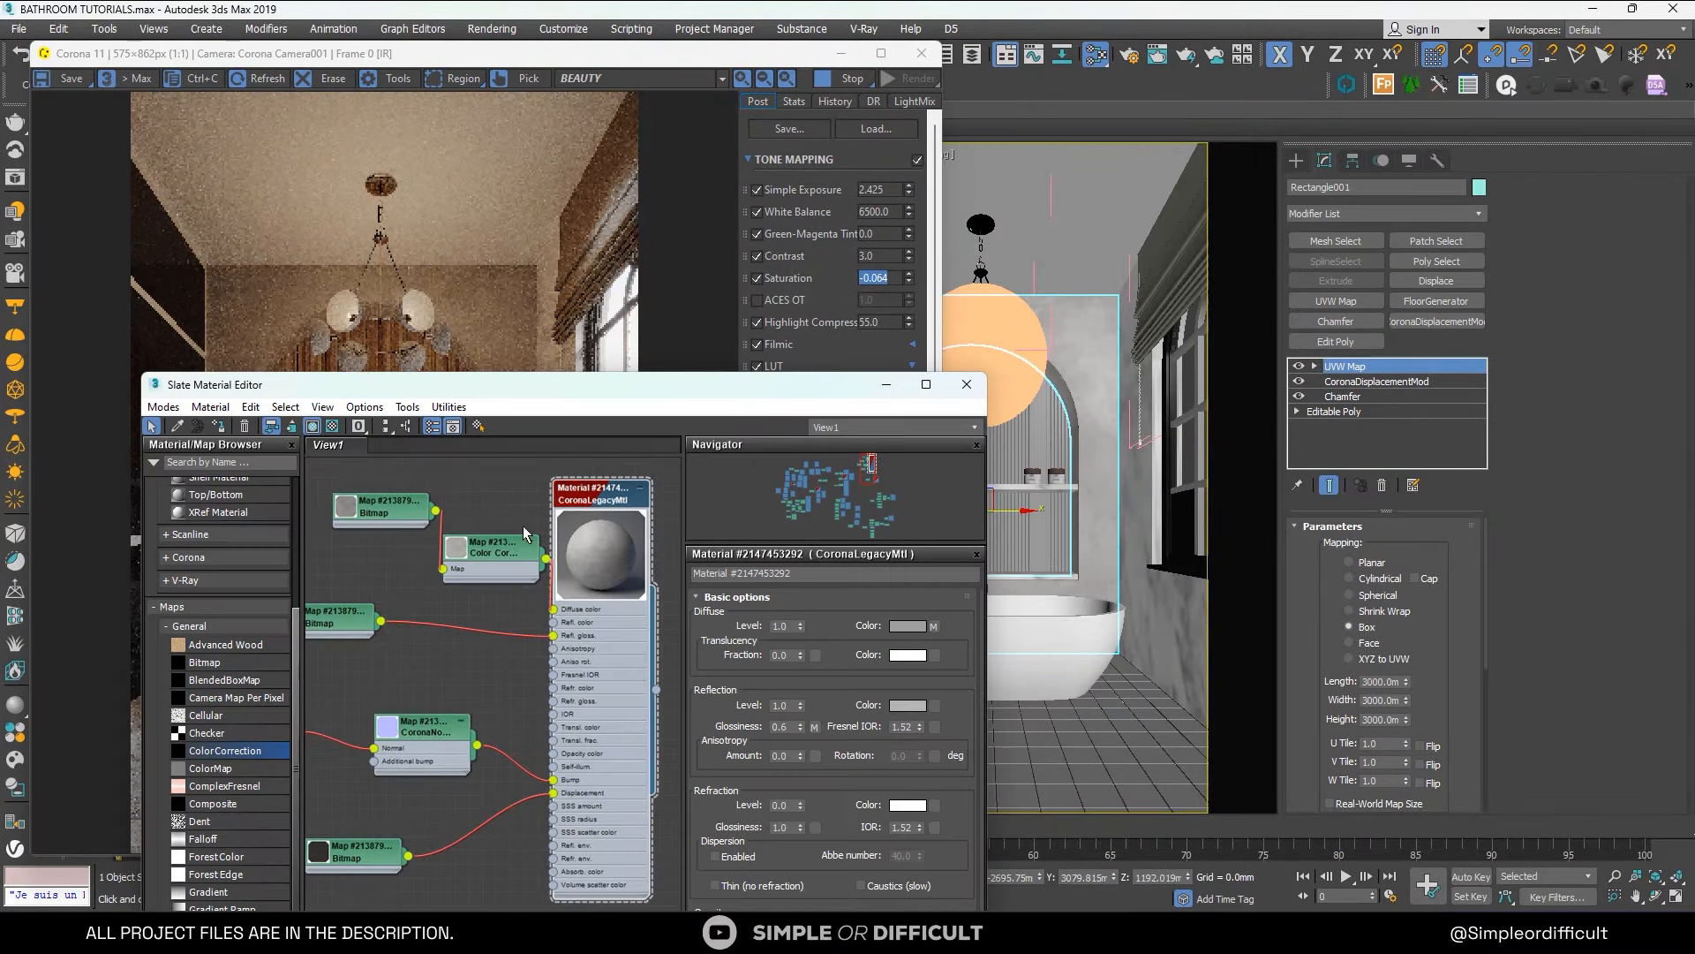
pyautogui.doubleClick(468, 555)
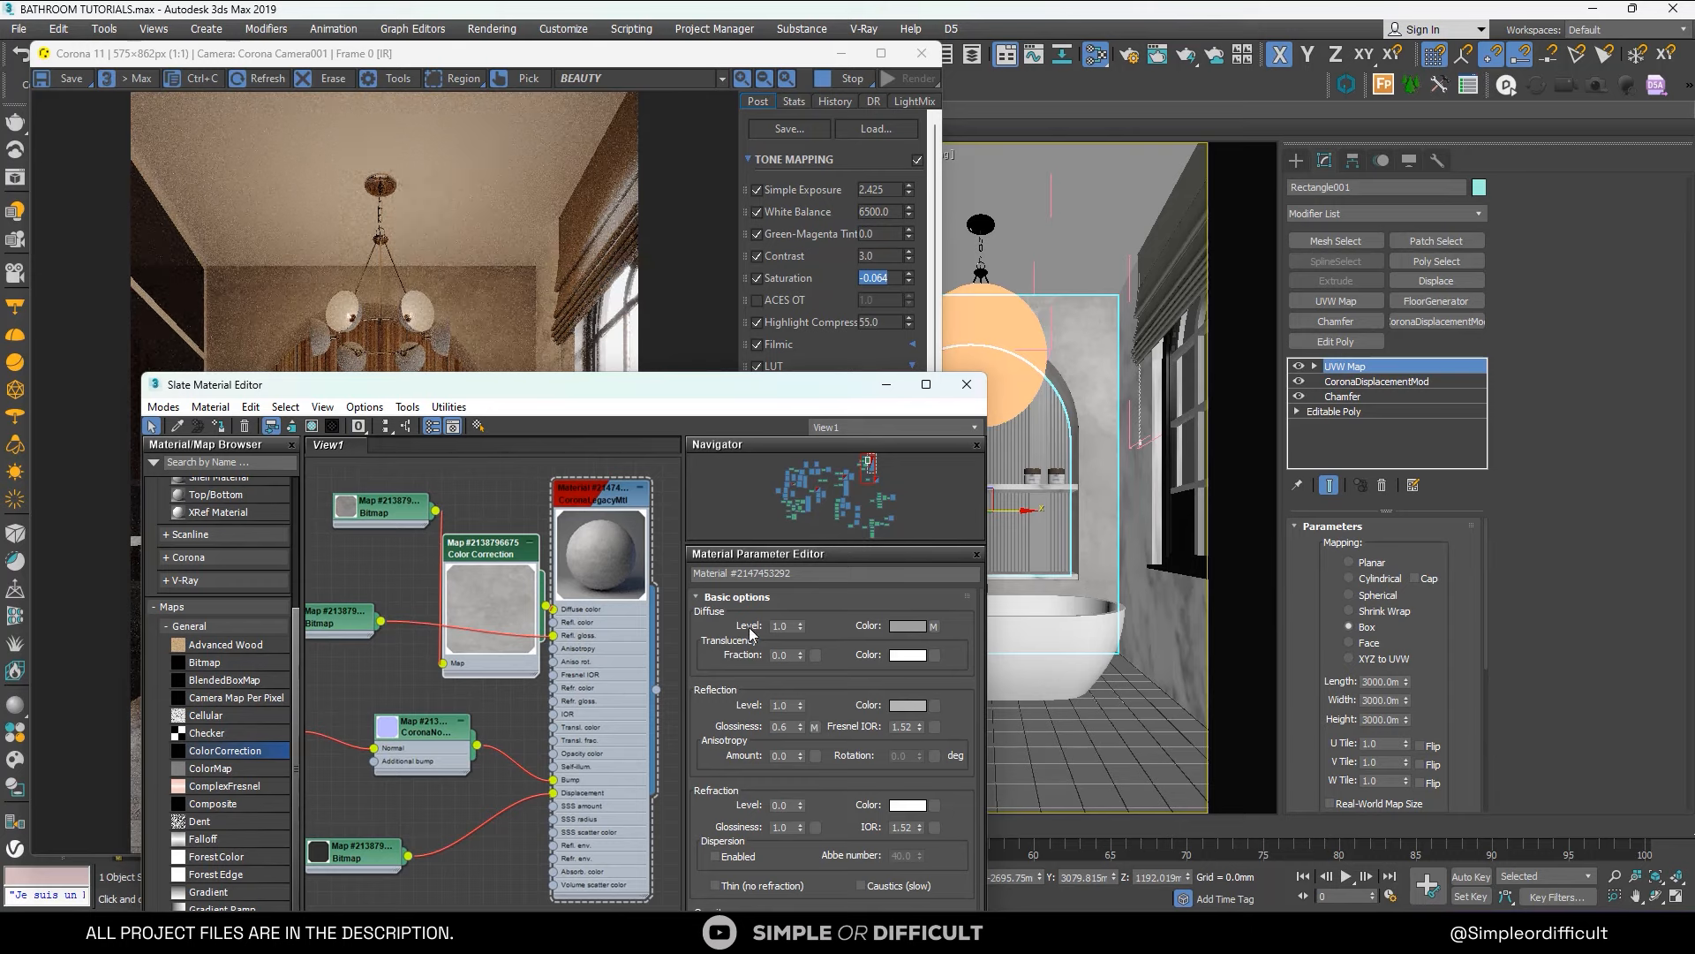
pyautogui.moveTo(822, 391); pyautogui.dragTo(851, 196)
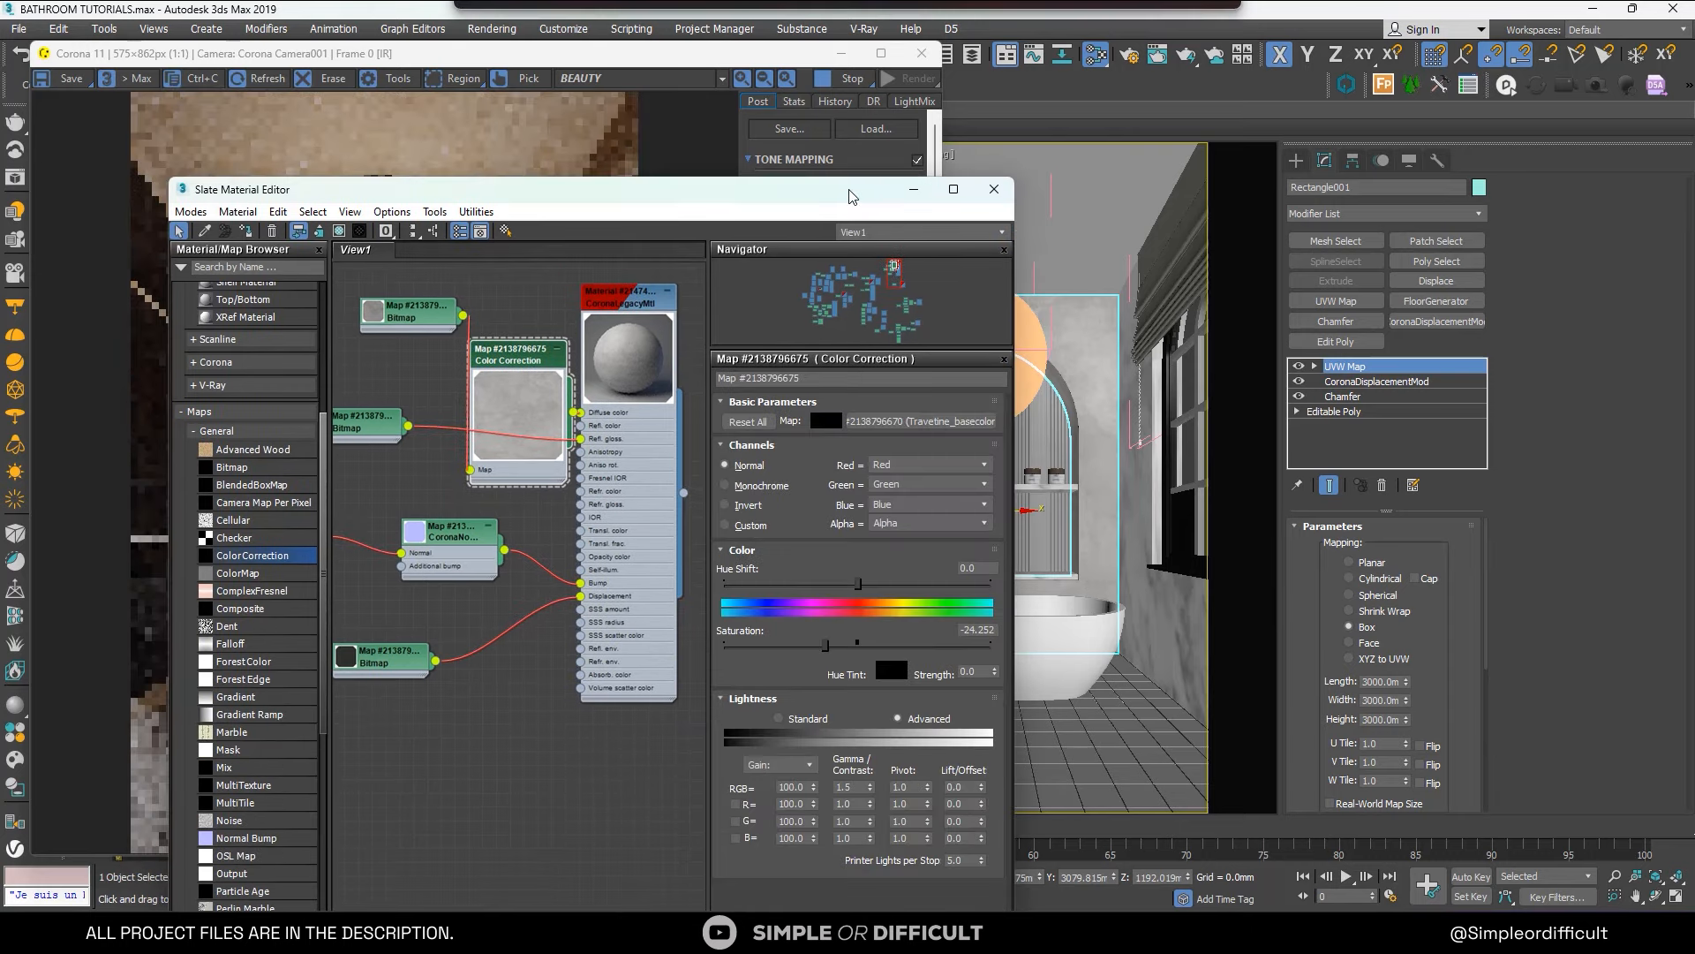
pyautogui.doubleClick(849, 787)
pyautogui.write('2')
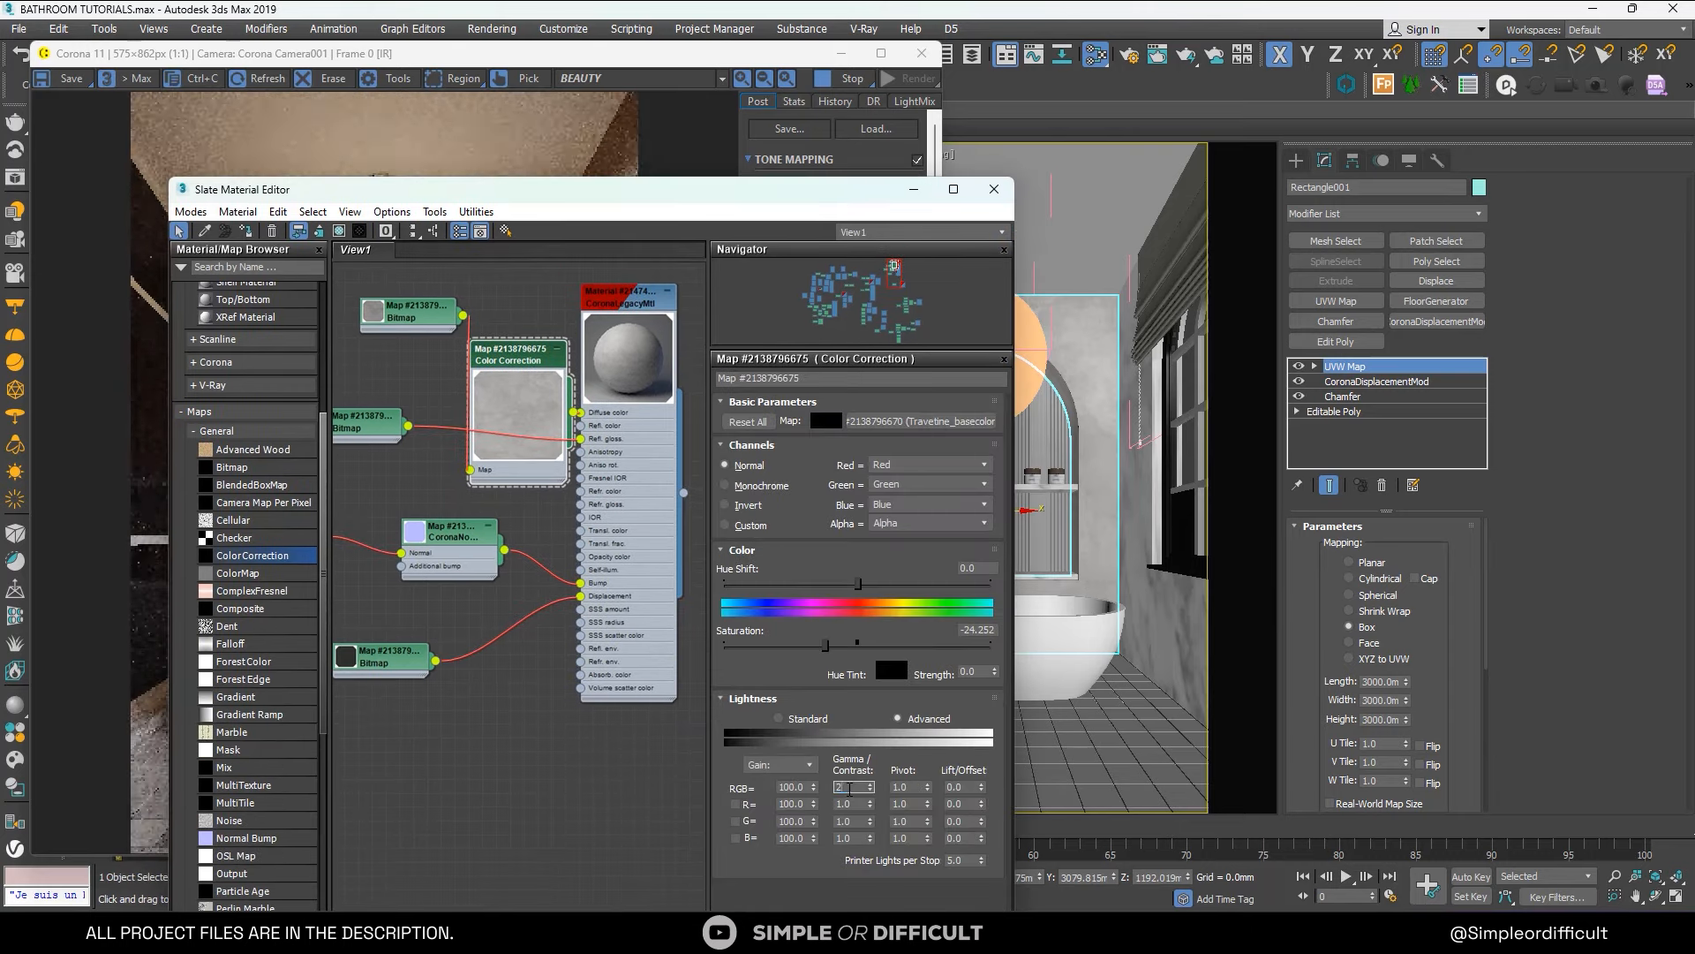
pyautogui.press('Return')
pyautogui.moveTo(641, 205); pyautogui.dragTo(1247, 138)
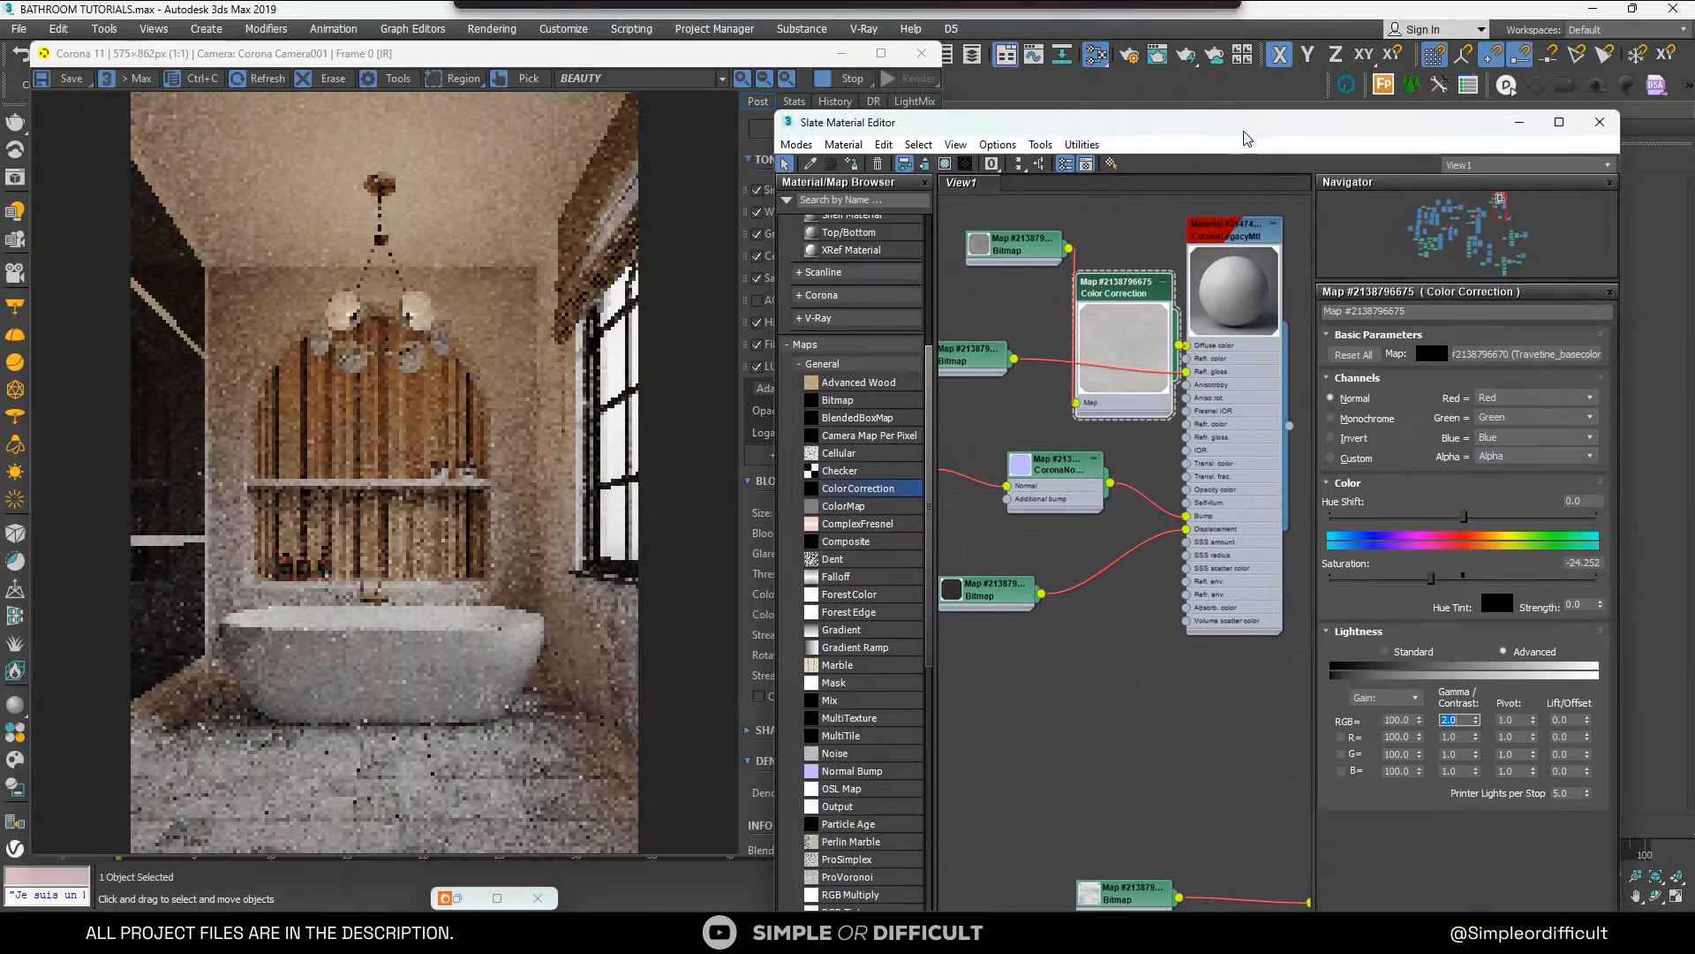
pyautogui.scroll(3, 525, 385)
pyautogui.scroll(-1, 524, 385)
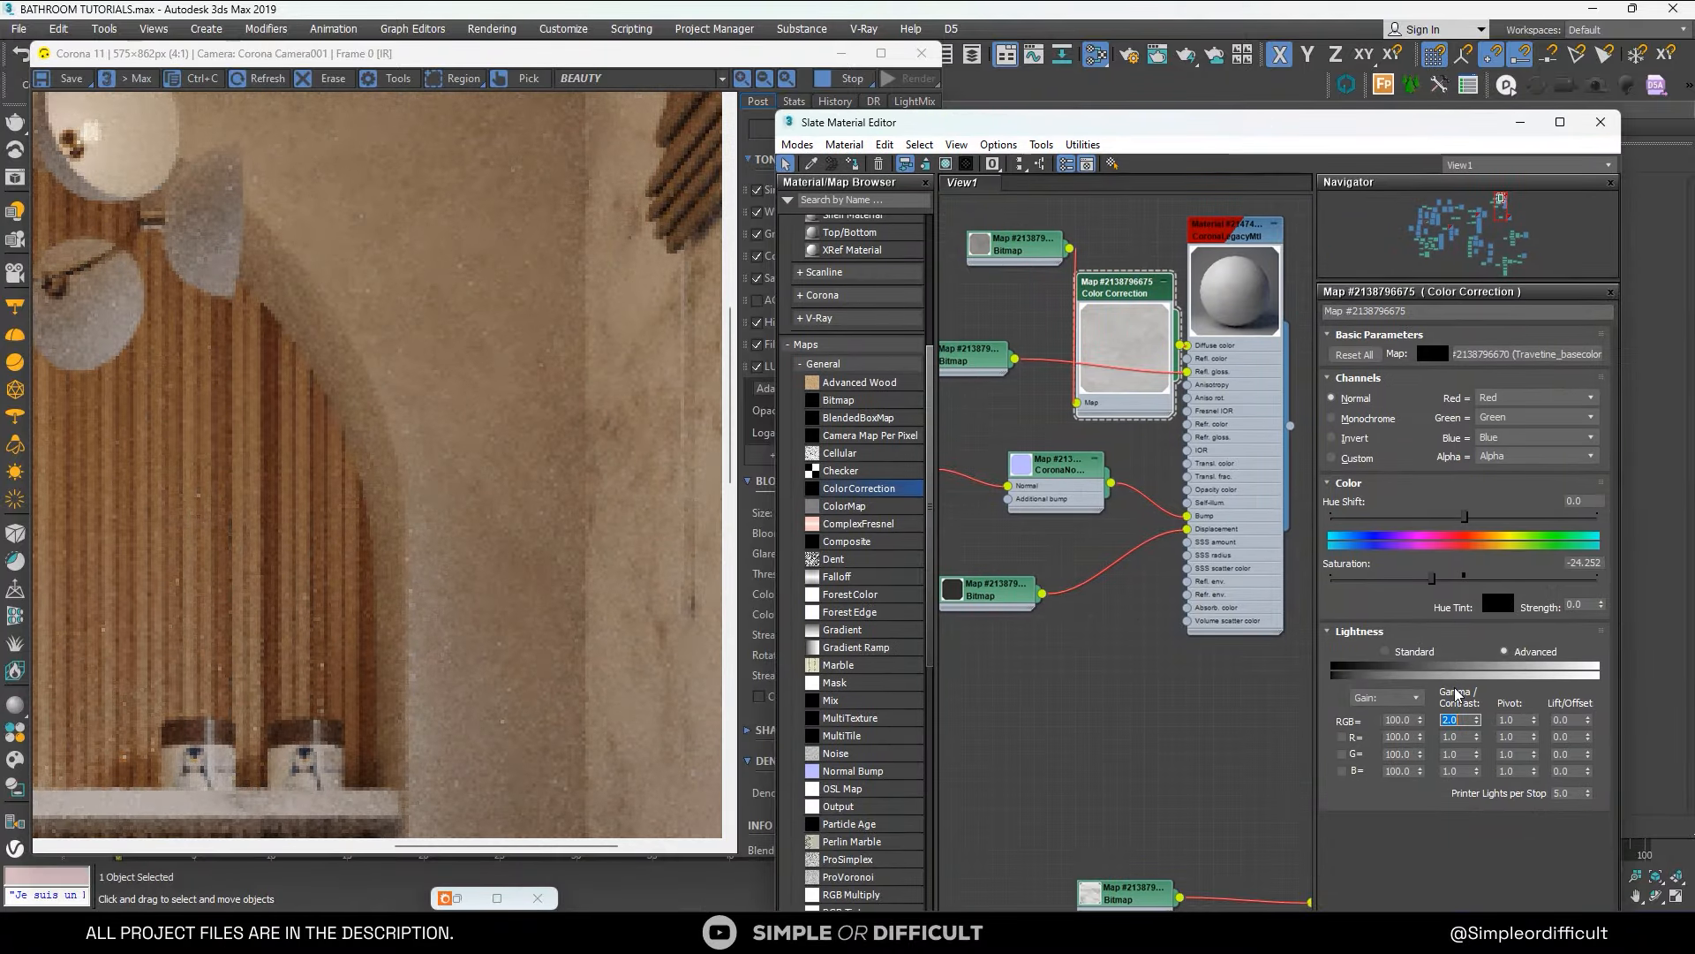
# Raise the Color Correction's RGB Gamma/Contrast to 3 and inspect the niche wall in the interactive render.
pyautogui.write('3')
pyautogui.press('Return')
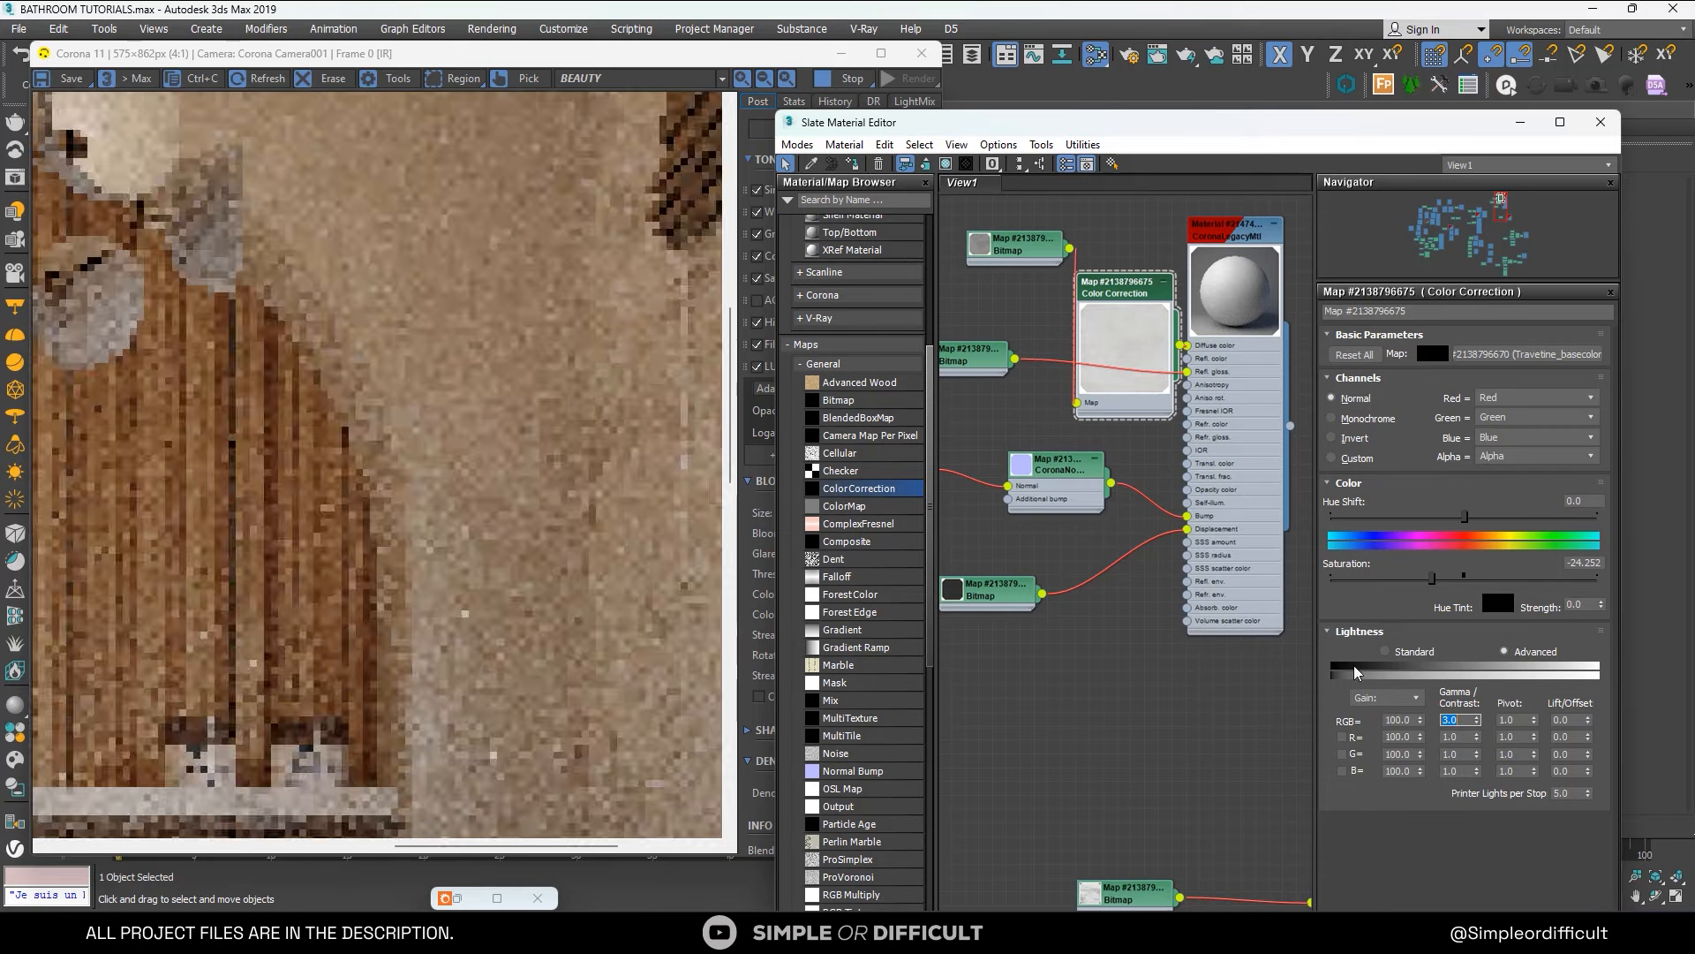
pyautogui.scroll(-2, 257, 318)
pyautogui.scroll(3, 257, 317)
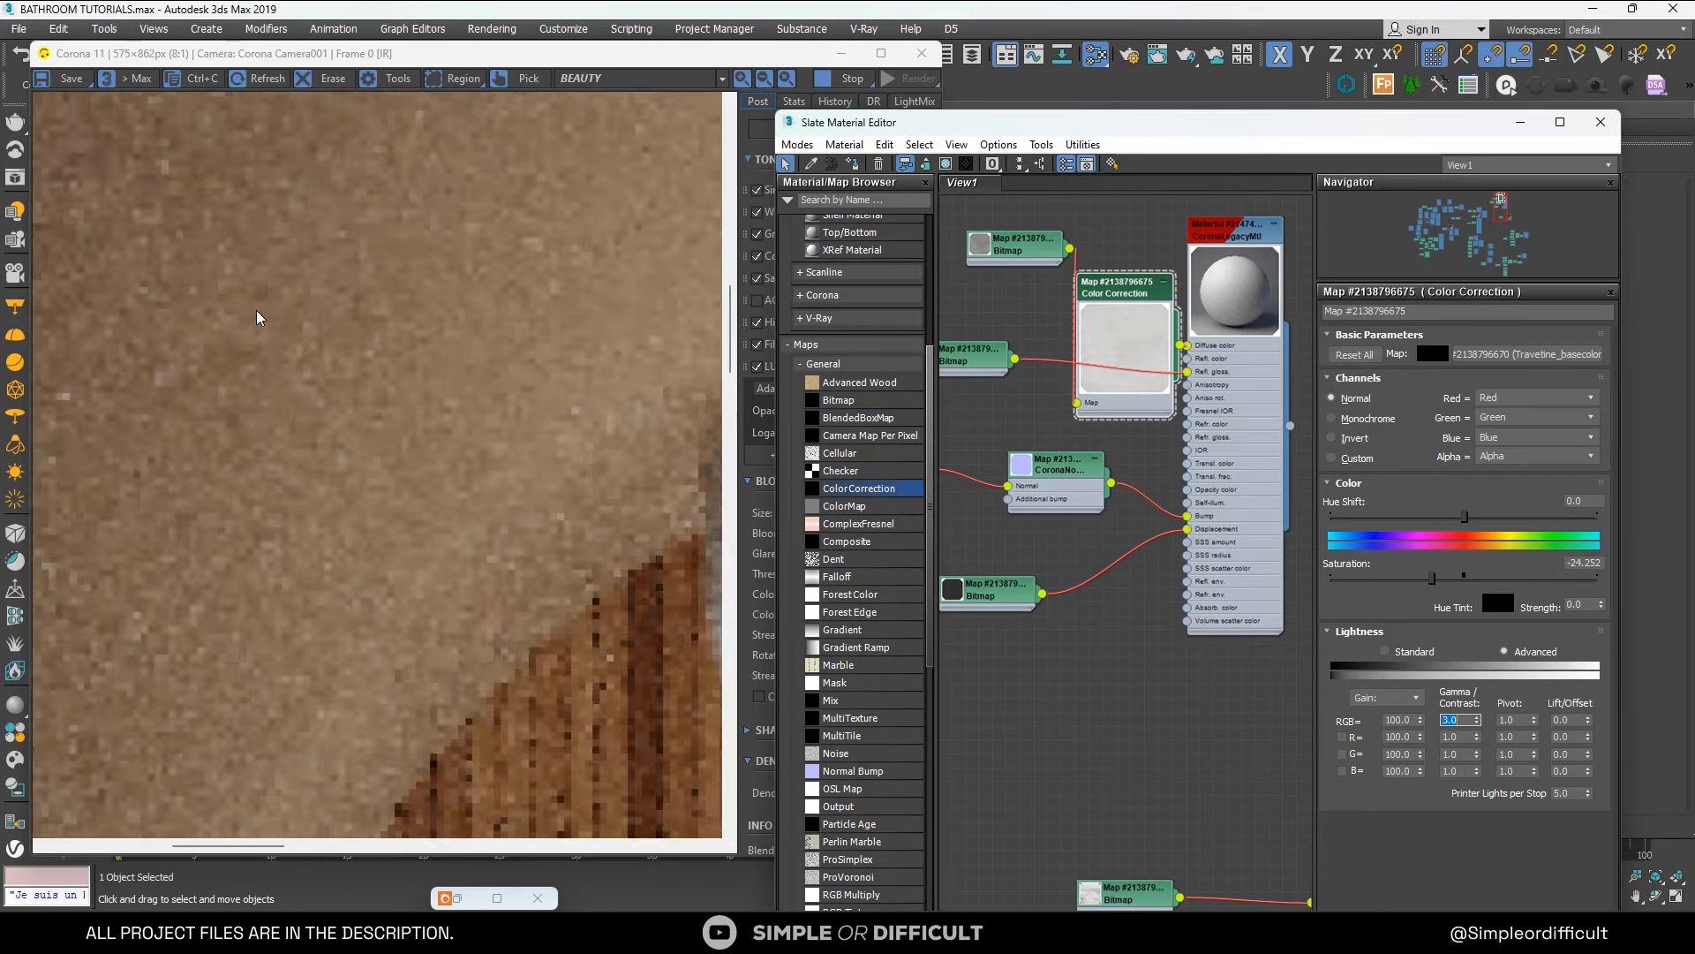
pyautogui.scroll(-3, 257, 314)
pyautogui.scroll(2, 224, 503)
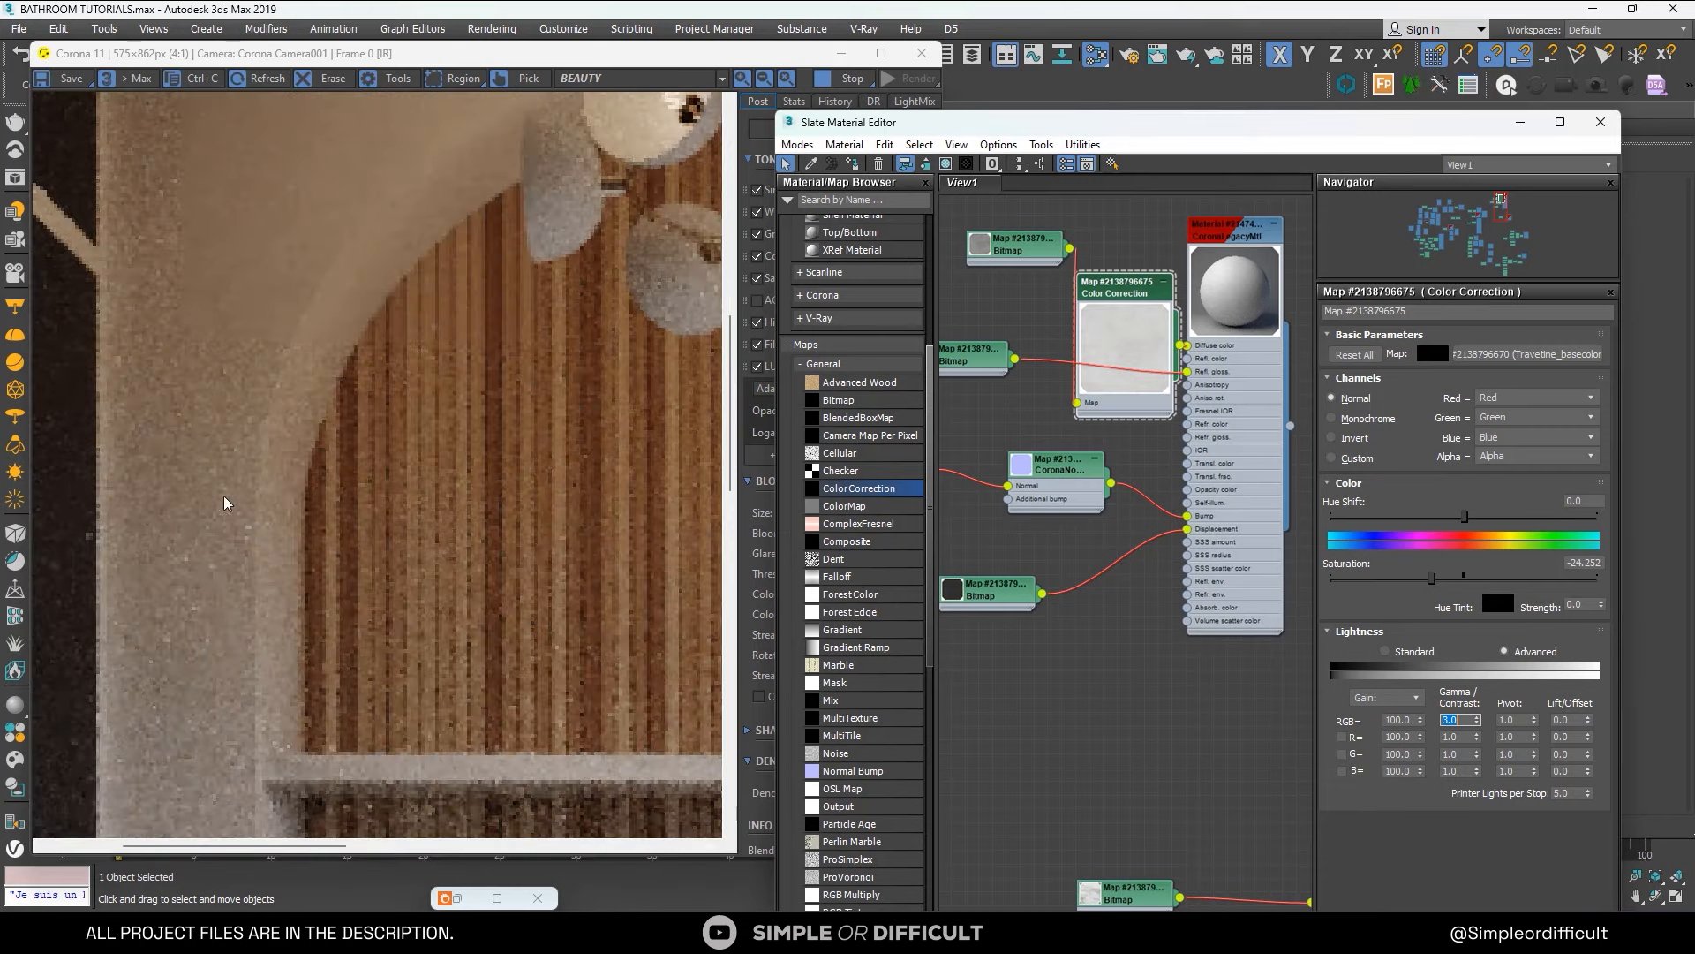
pyautogui.scroll(-2, 225, 406)
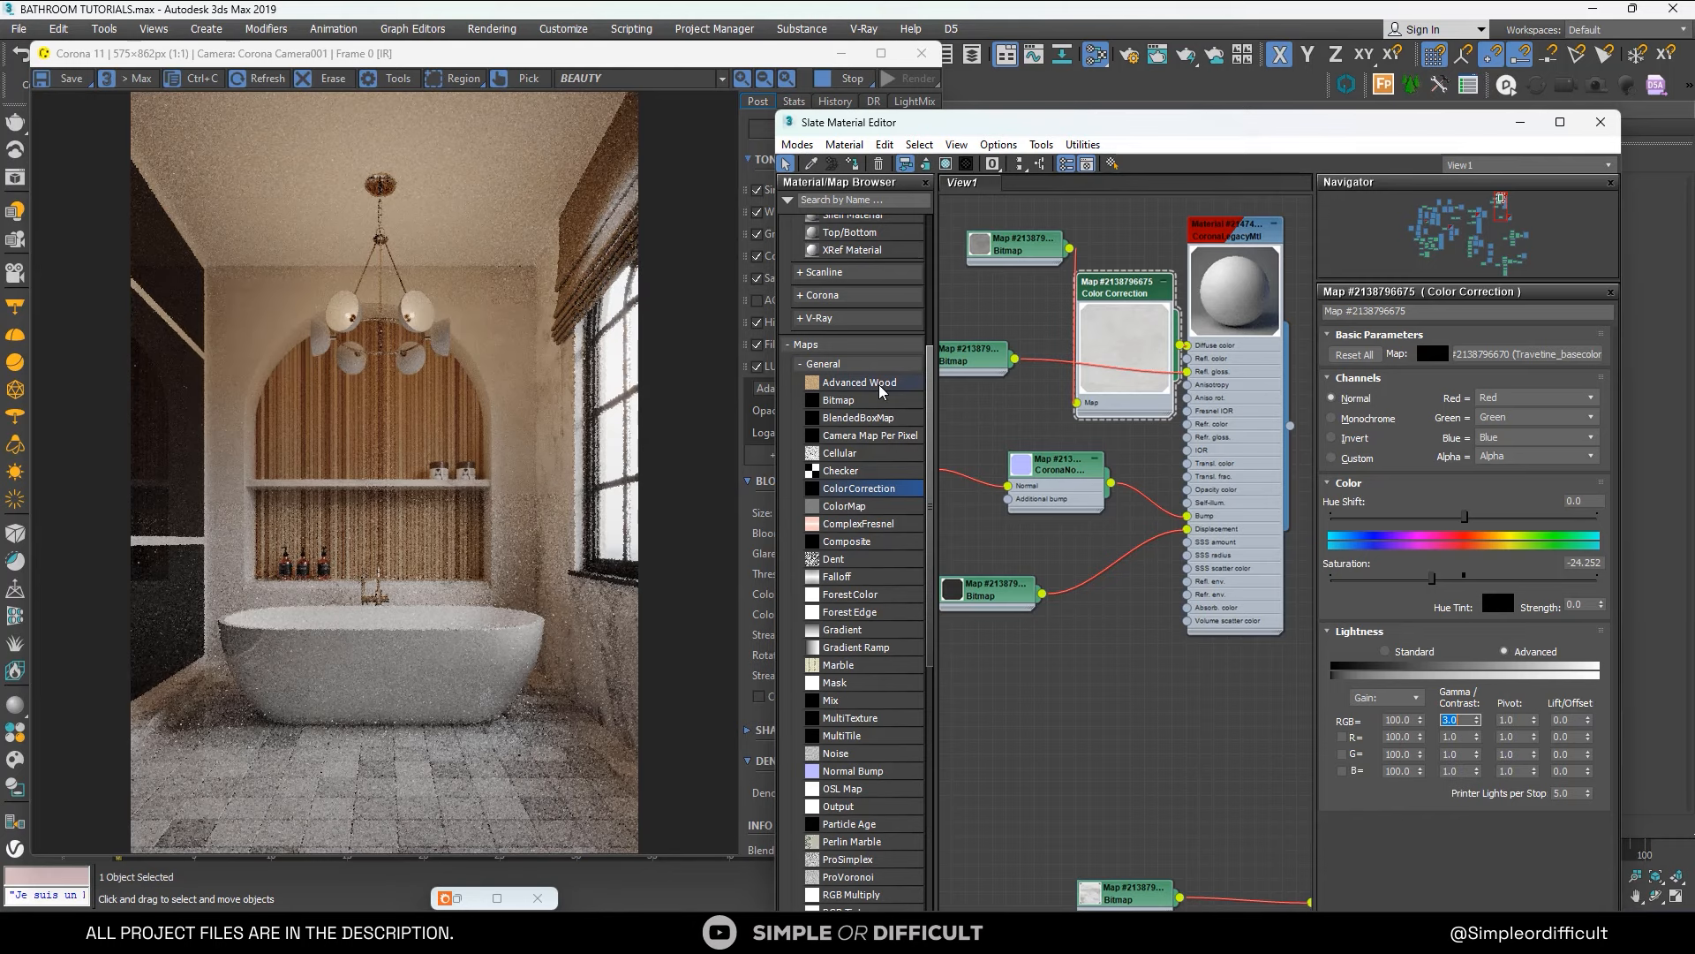
# Open the standalone black Corona Legacy material and set its volumetric scattering Distance to 5 mm.
pyautogui.scroll(-6, 1113, 441)
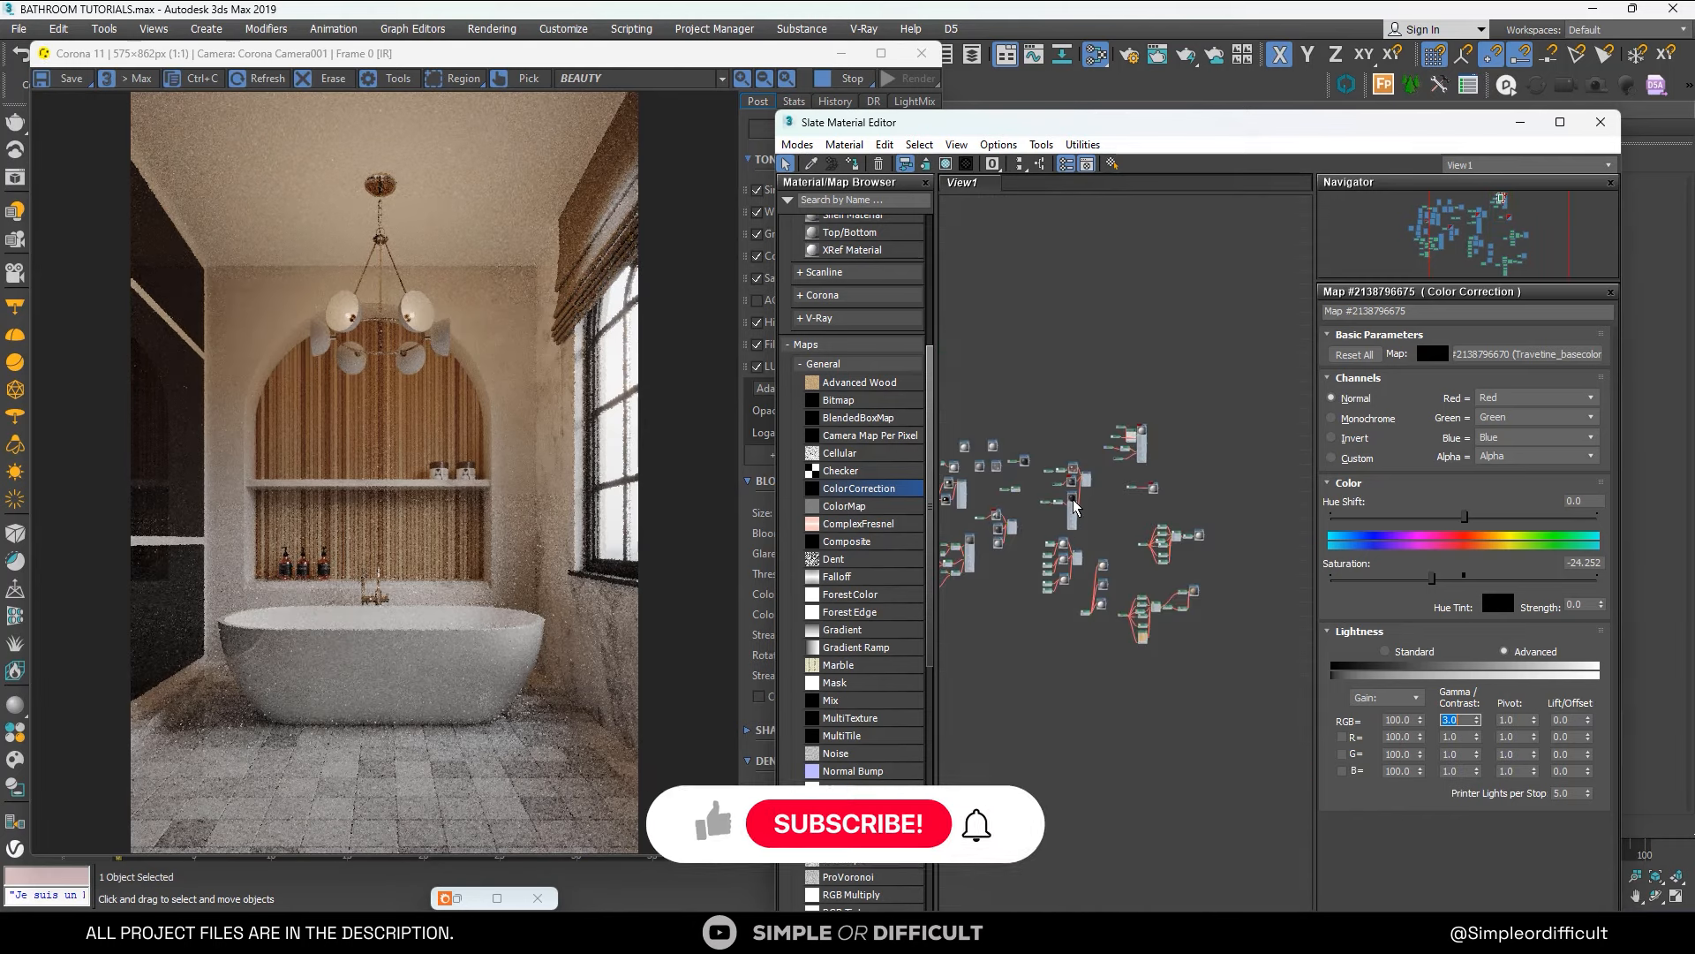
pyautogui.scroll(5, 1137, 454)
pyautogui.scroll(8, 1210, 465)
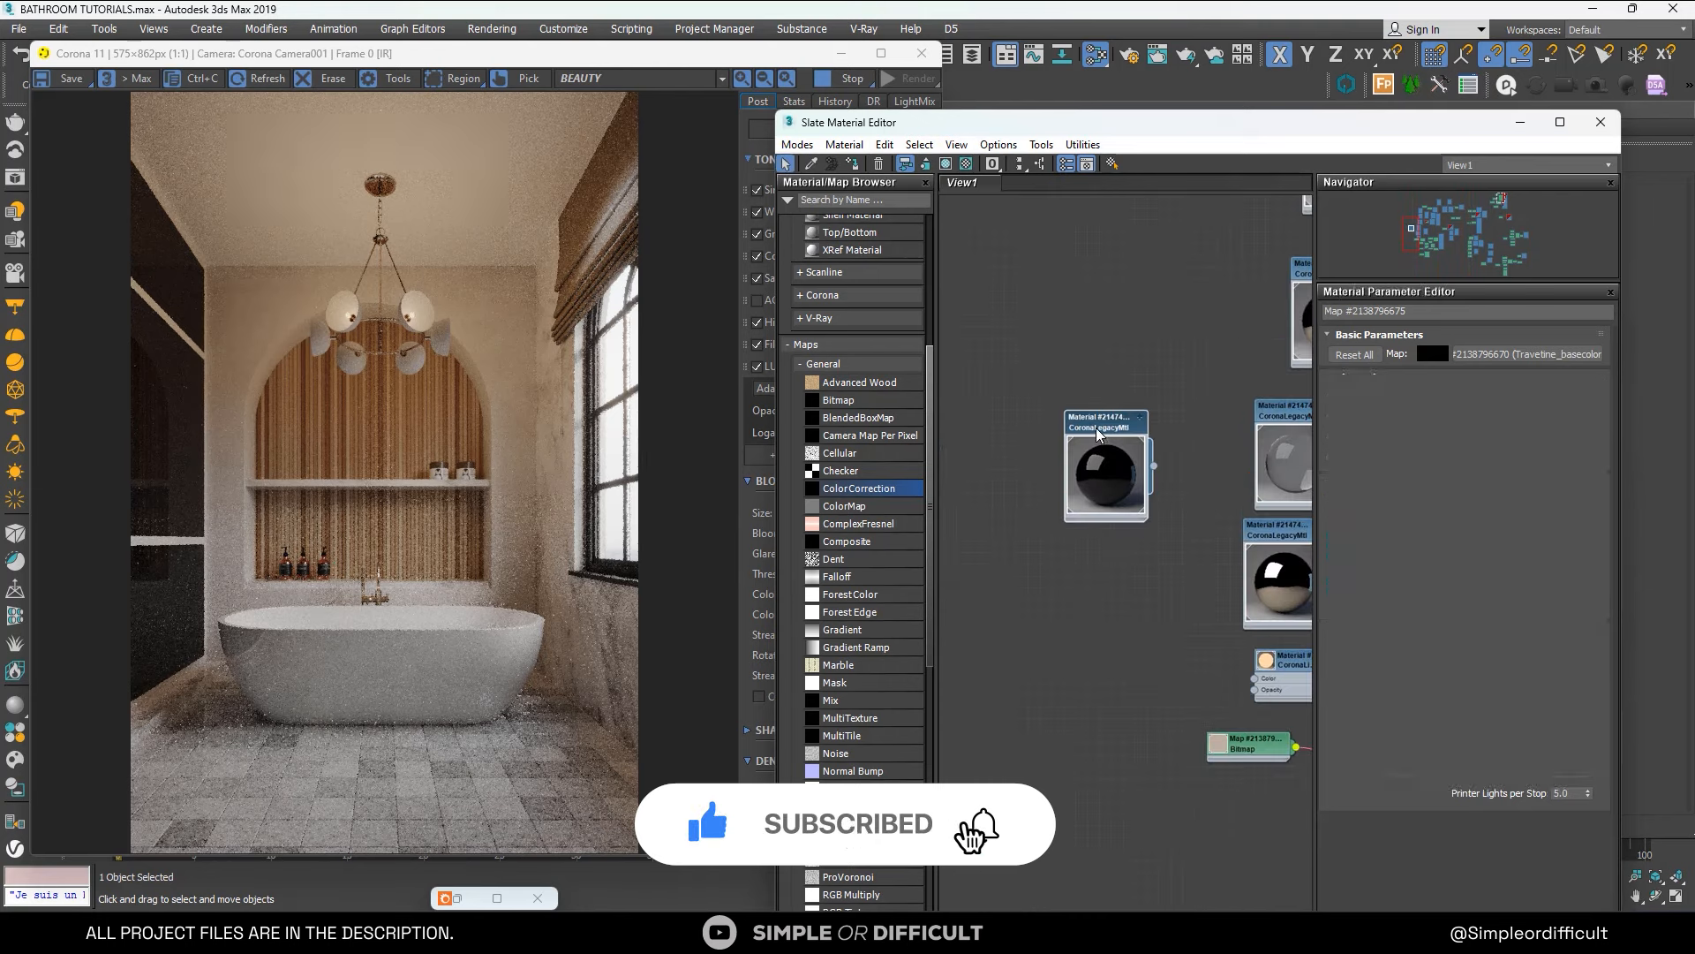
pyautogui.doubleClick(1099, 437)
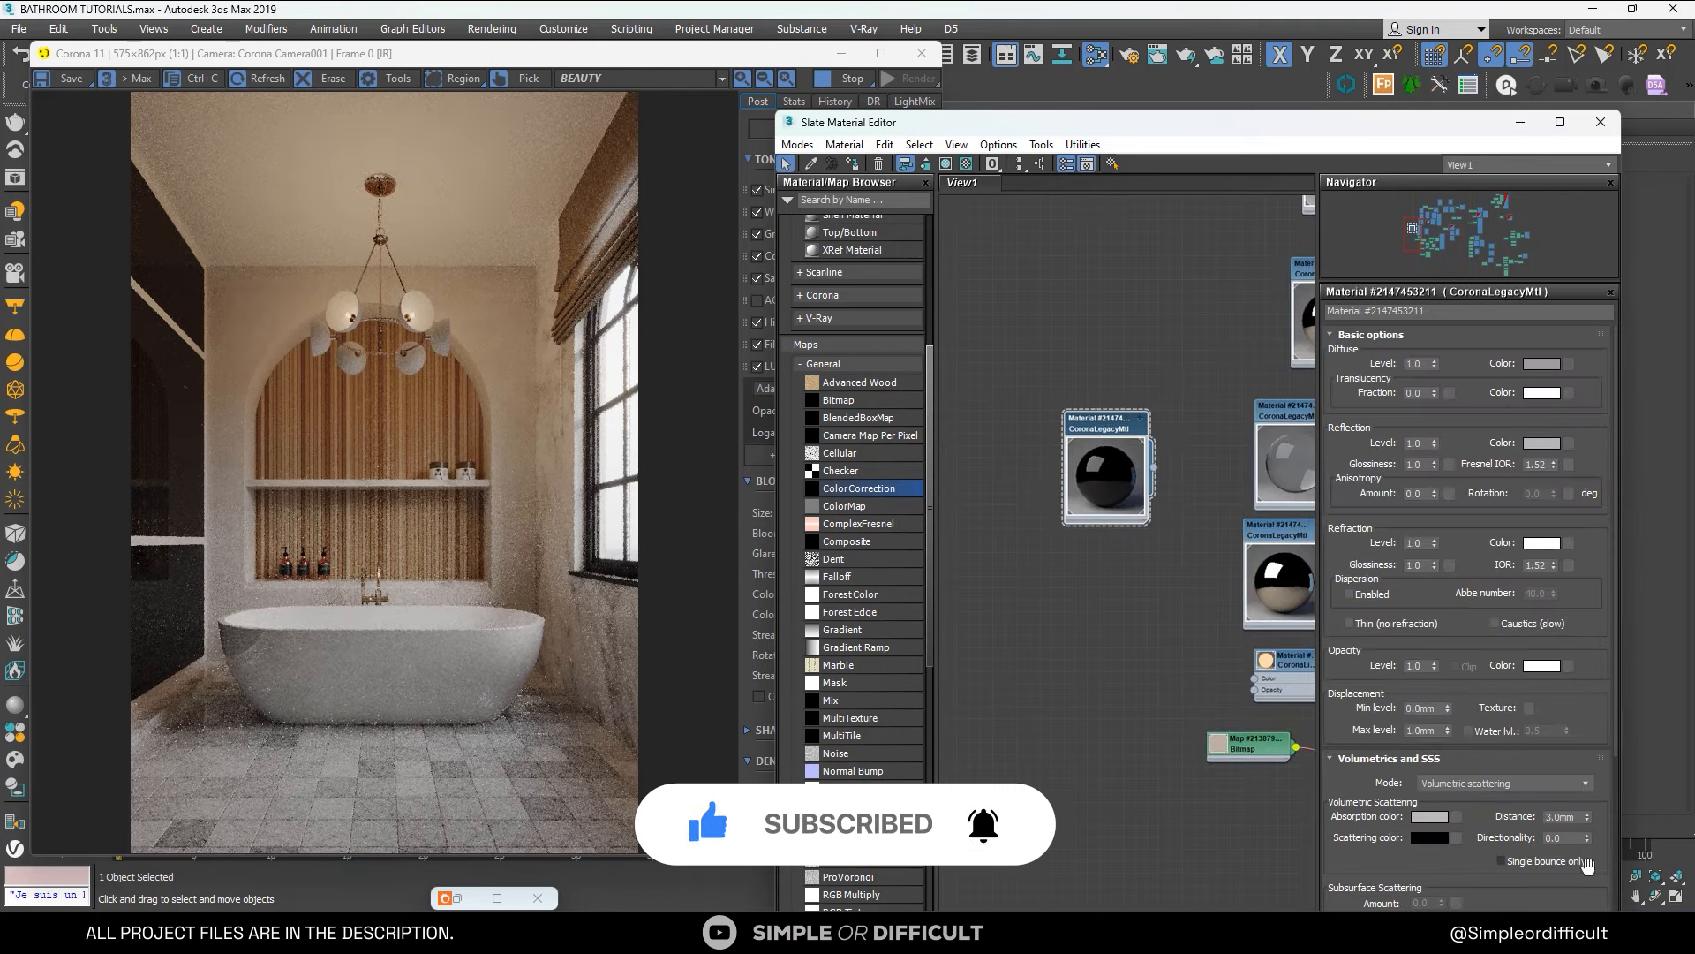
pyautogui.doubleClick(1564, 817)
pyautogui.write('5')
pyautogui.press('Return')
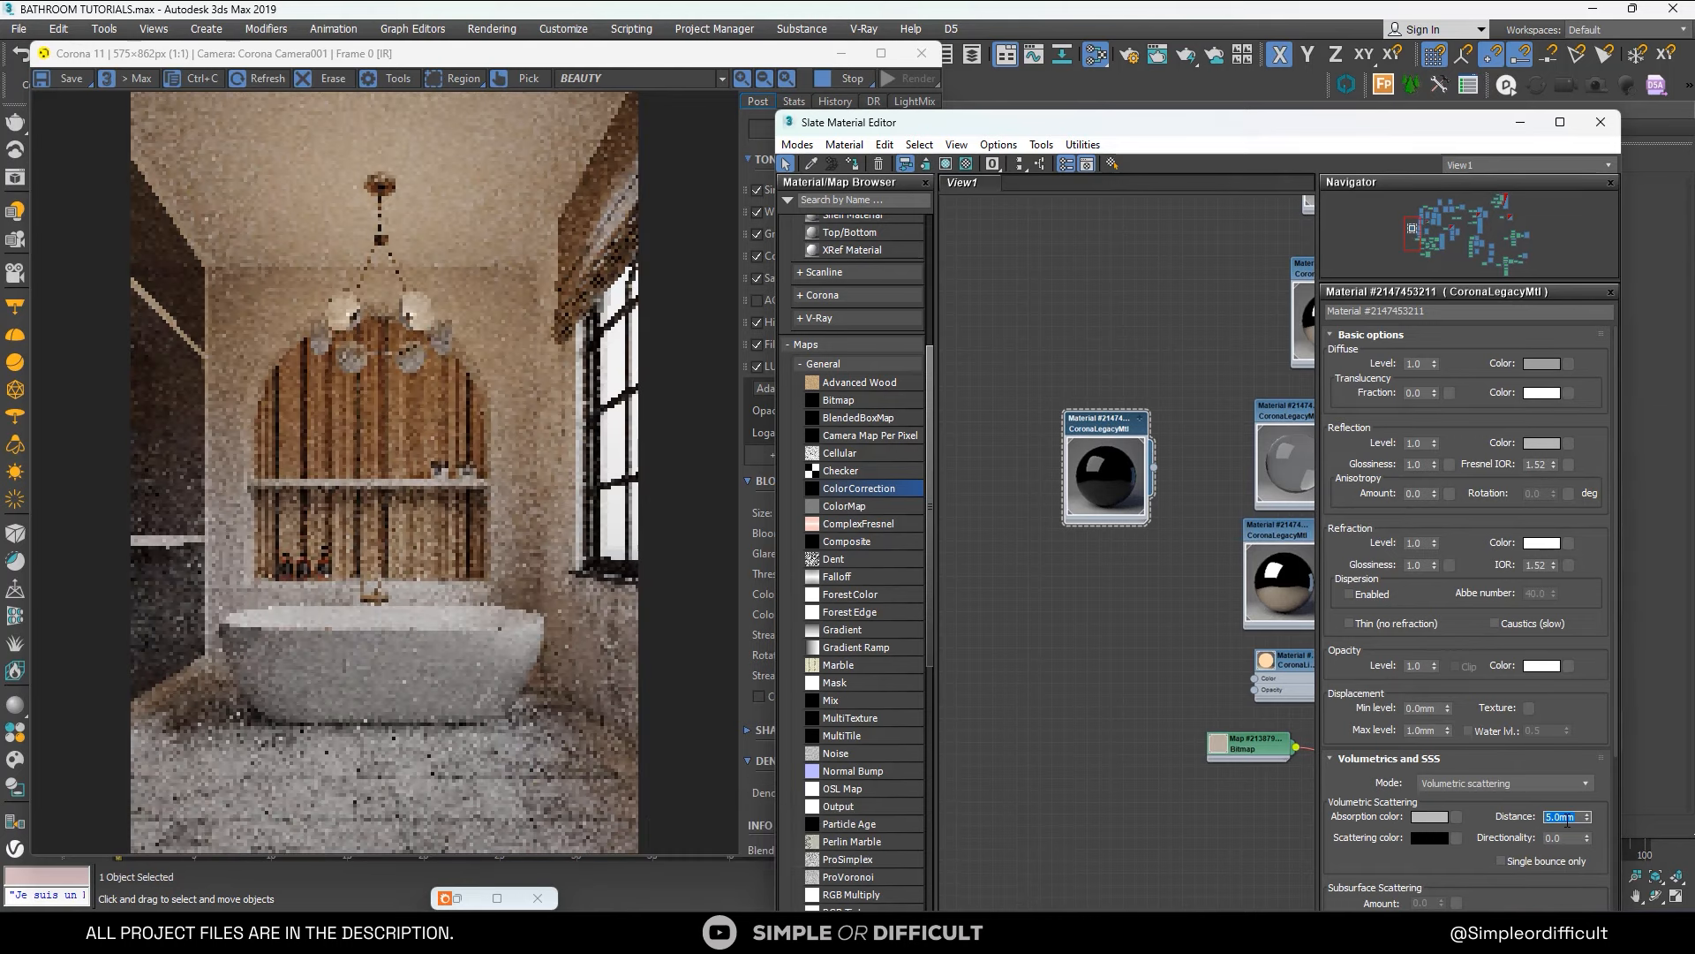
# Try a volumetric scattering Distance of 8 mm, settle on 6 mm, and inspect the chandelier in the interactive render.
pyautogui.write('8')
pyautogui.press('Return')
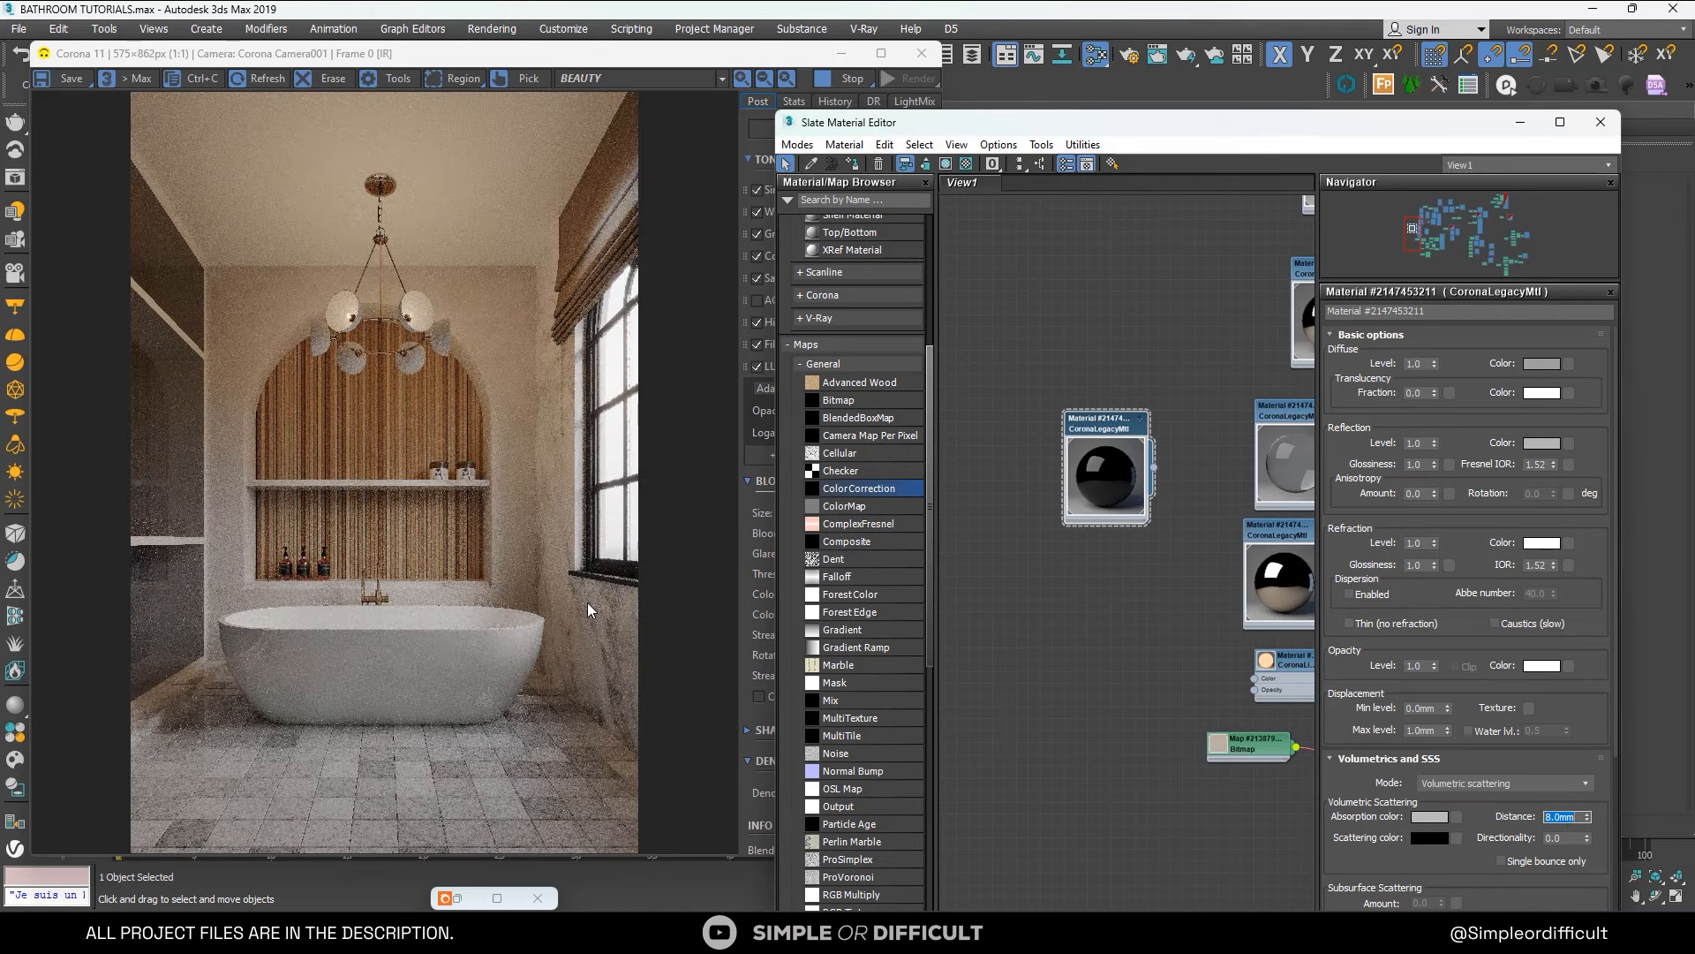
pyautogui.write('6')
pyautogui.press('Return')
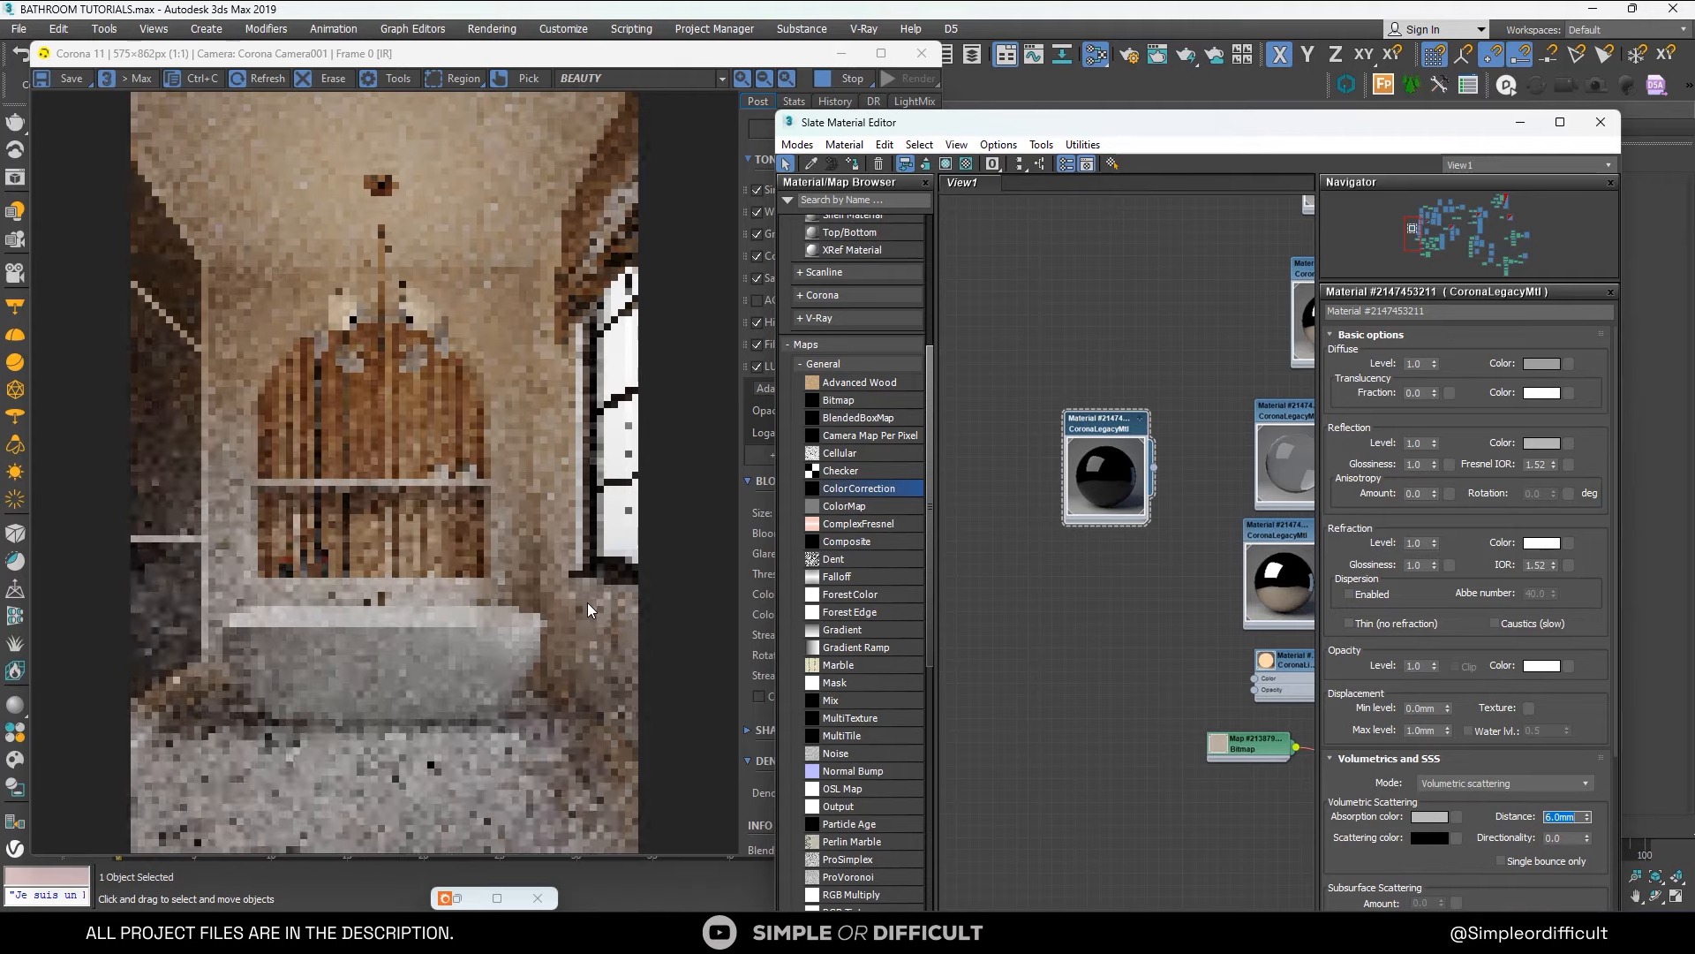
pyautogui.scroll(4, 436, 309)
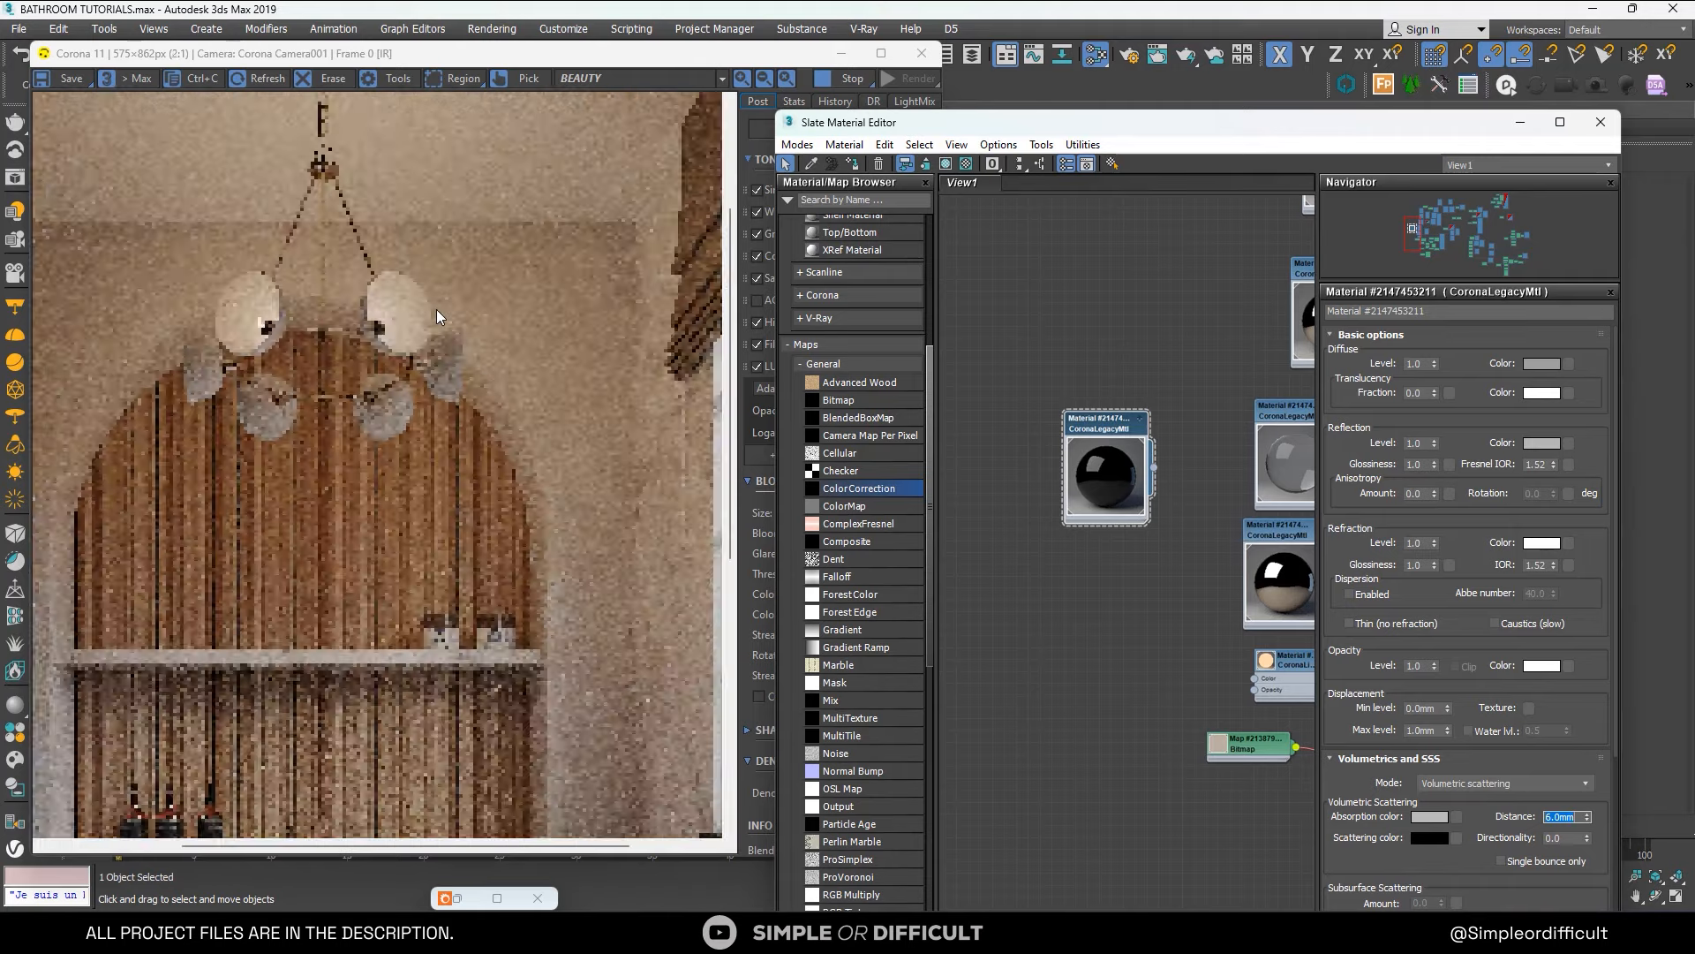
pyautogui.scroll(-4, 309, 334)
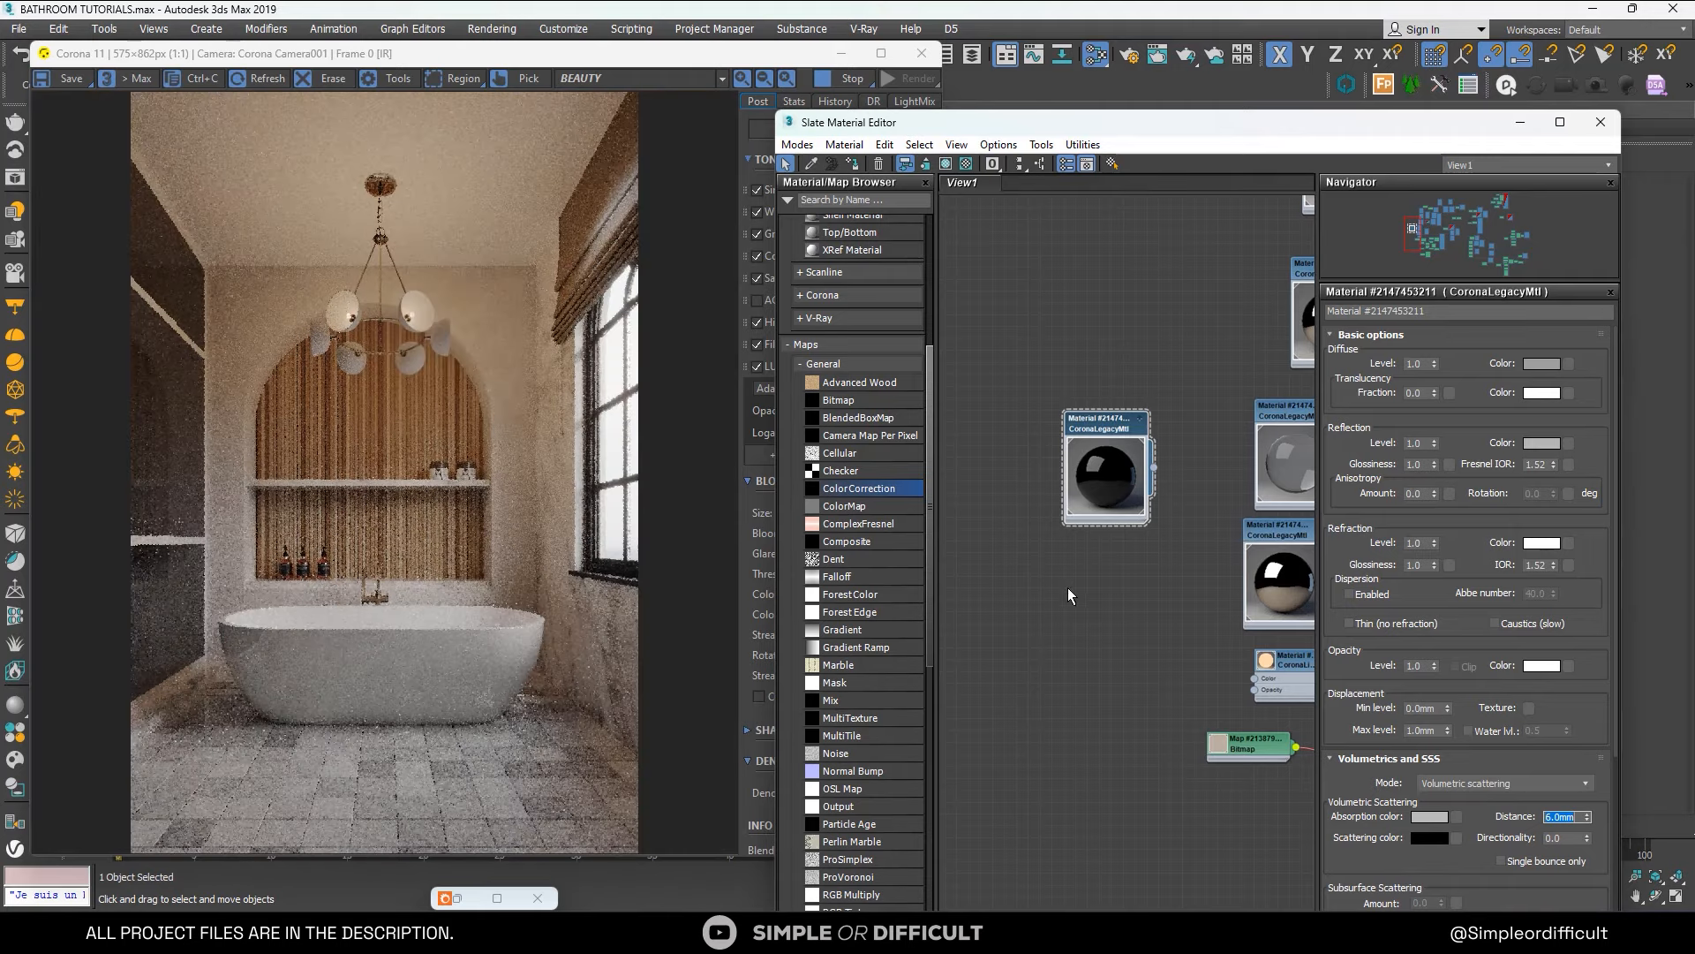
# Change the Corona Light material's emission color to a saturated orange with RGB 254, 136, 50.
pyautogui.scroll(-4, 1037, 588)
pyautogui.moveTo(1169, 654); pyautogui.dragTo(1127, 616, button='middle')
pyautogui.scroll(3, 1132, 607)
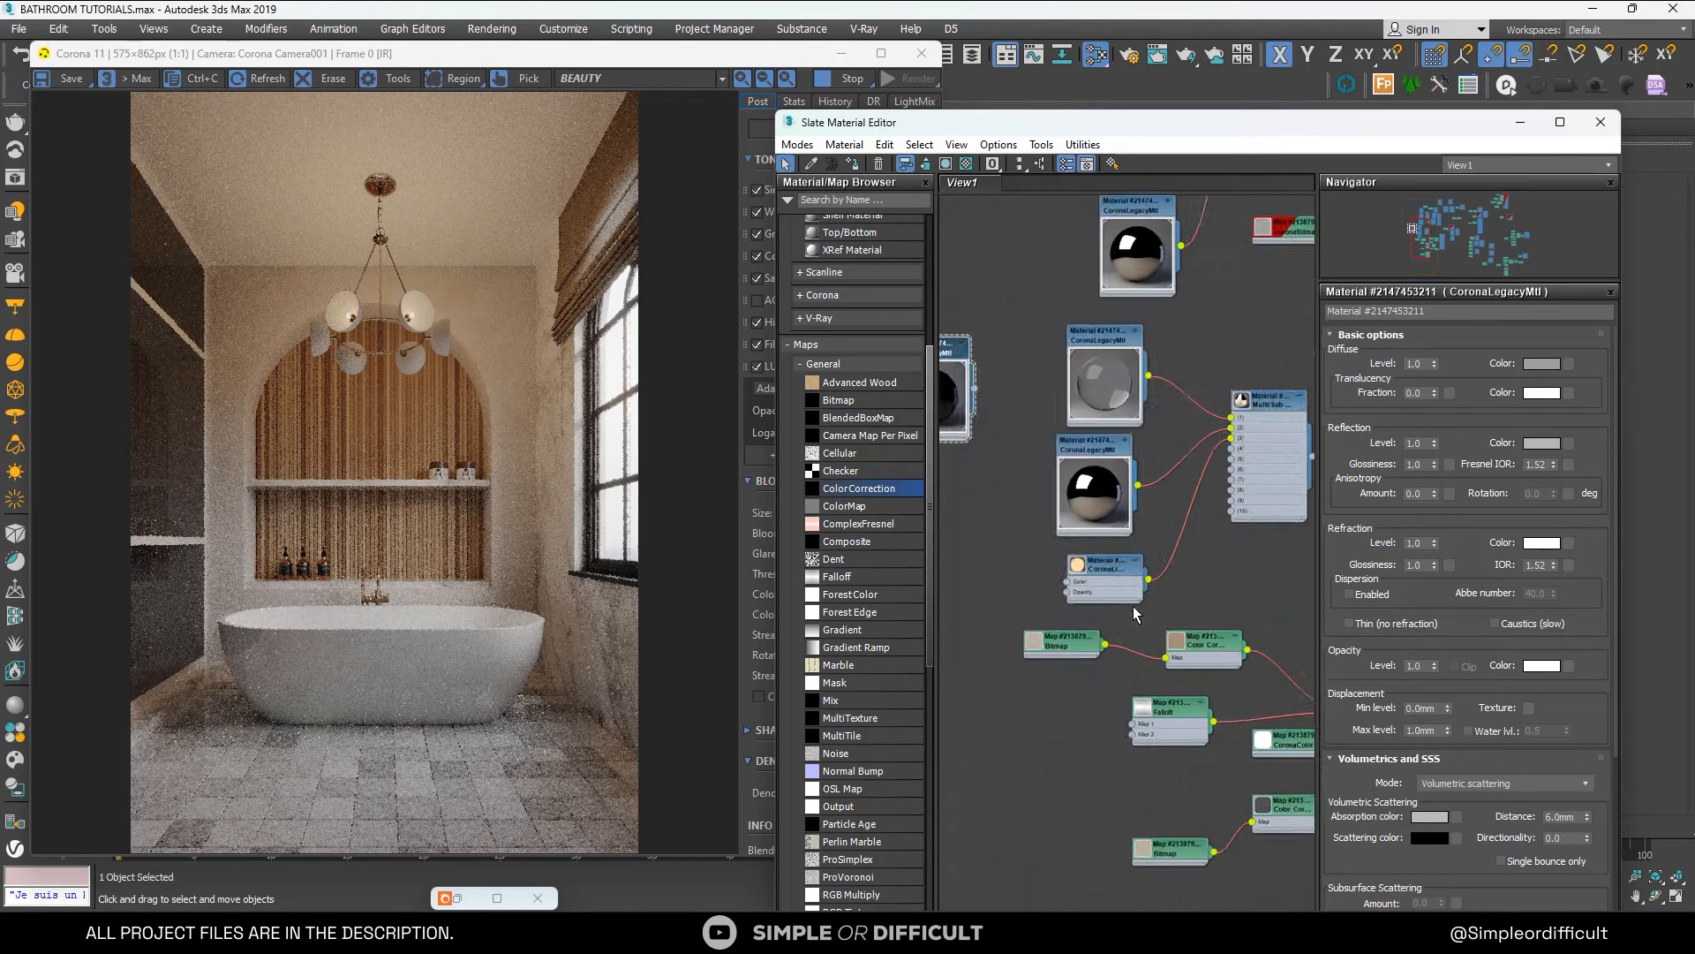
pyautogui.scroll(2, 1132, 606)
pyautogui.scroll(2, 1123, 558)
pyautogui.click(1105, 558)
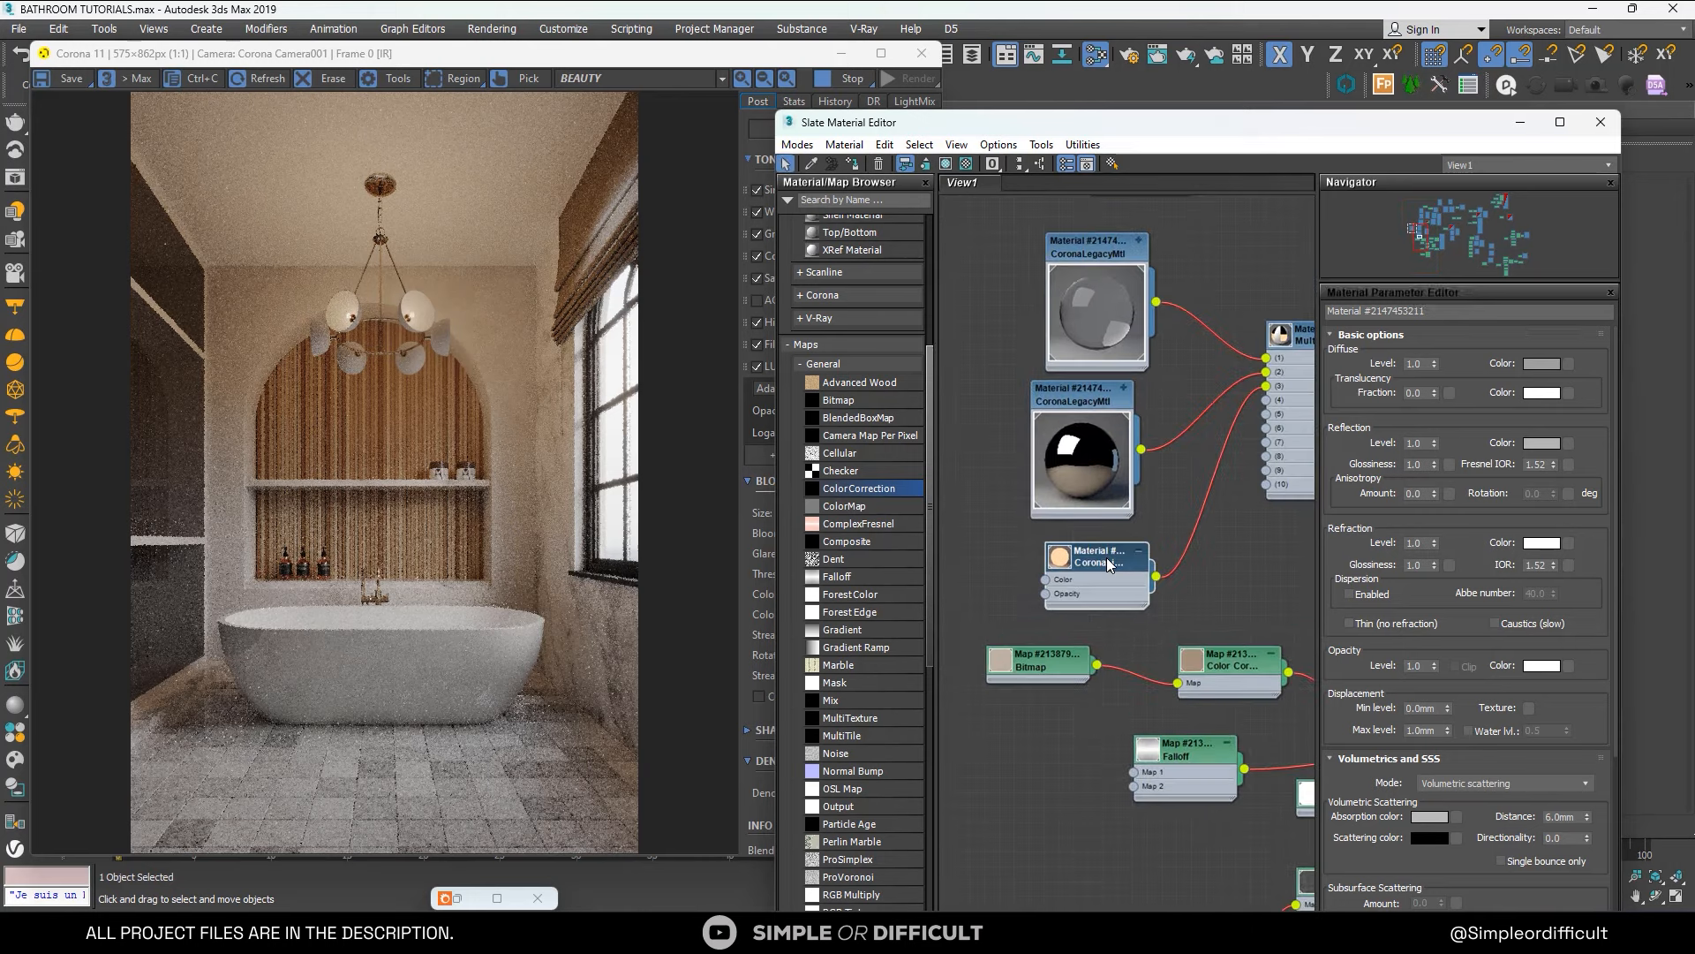
pyautogui.doubleClick(1106, 560)
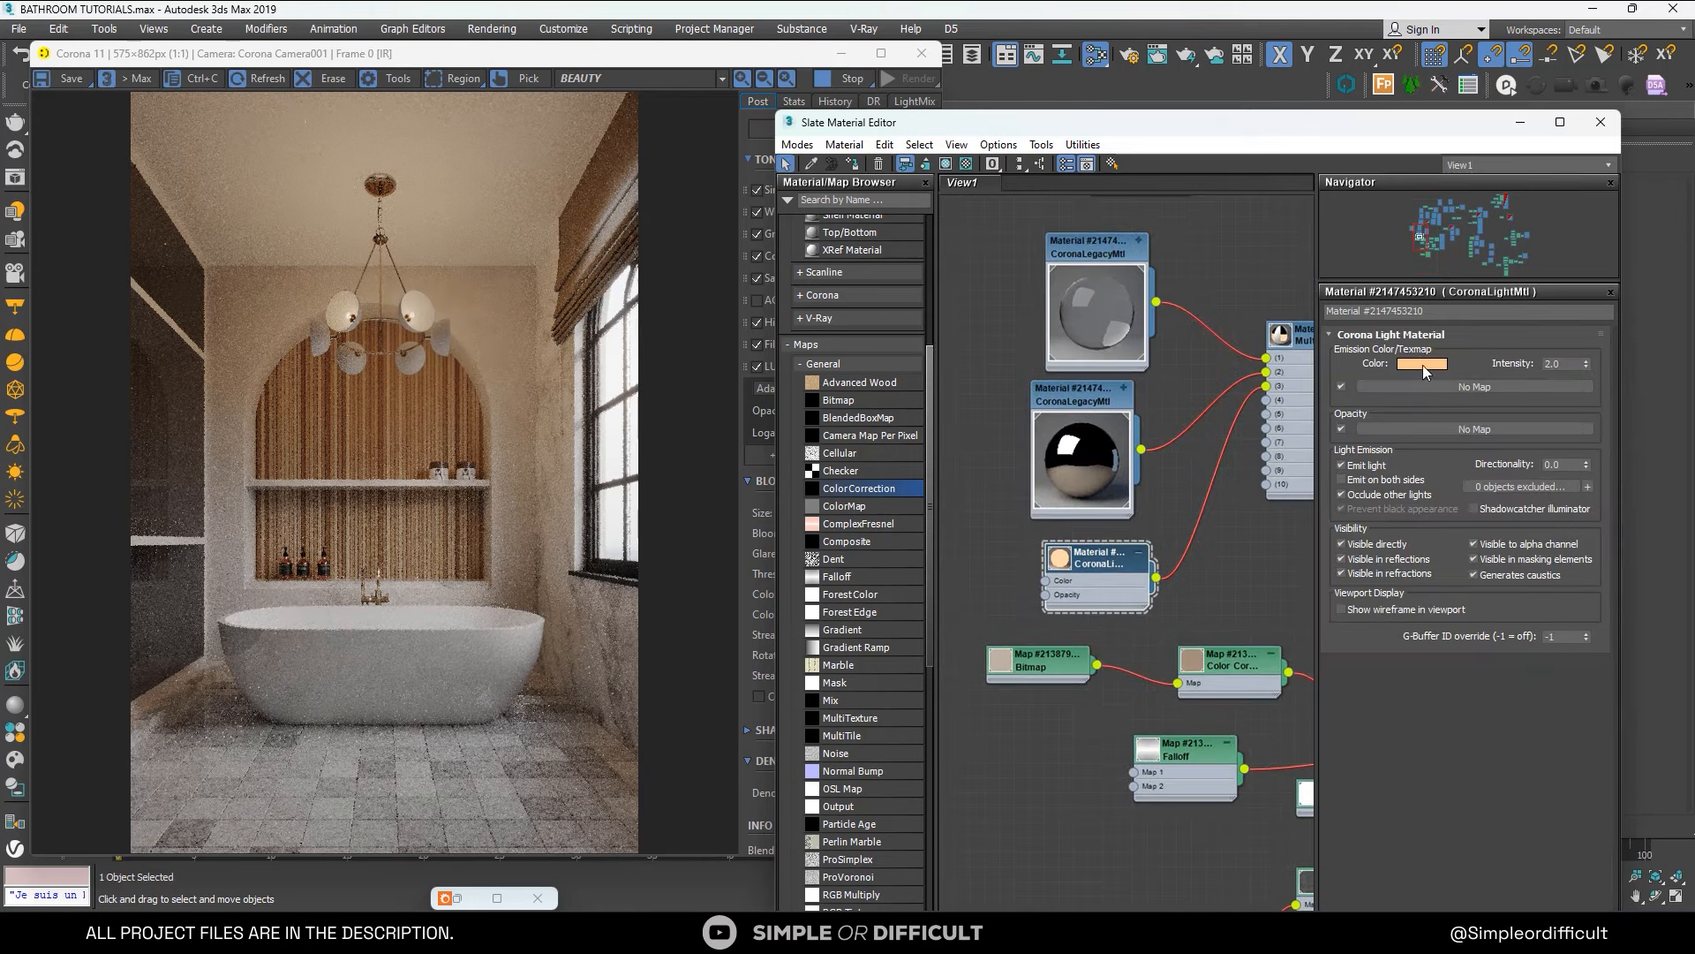
pyautogui.scroll(-2, 1053, 575)
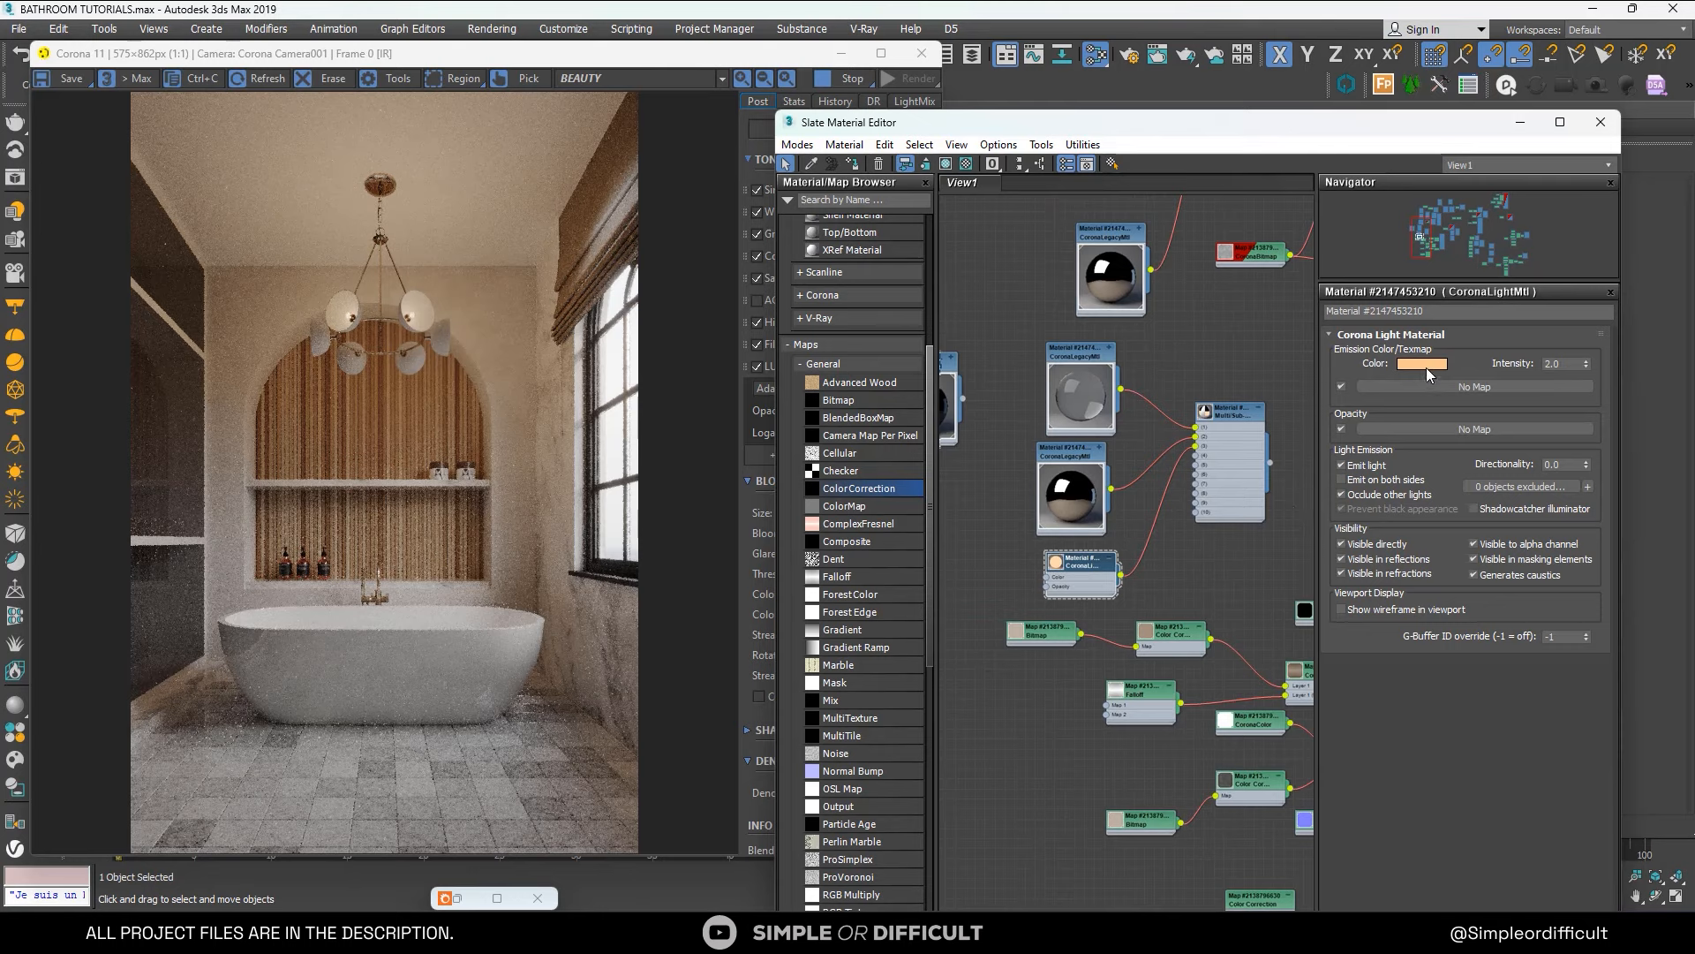
pyautogui.click(1425, 364)
pyautogui.click(989, 338)
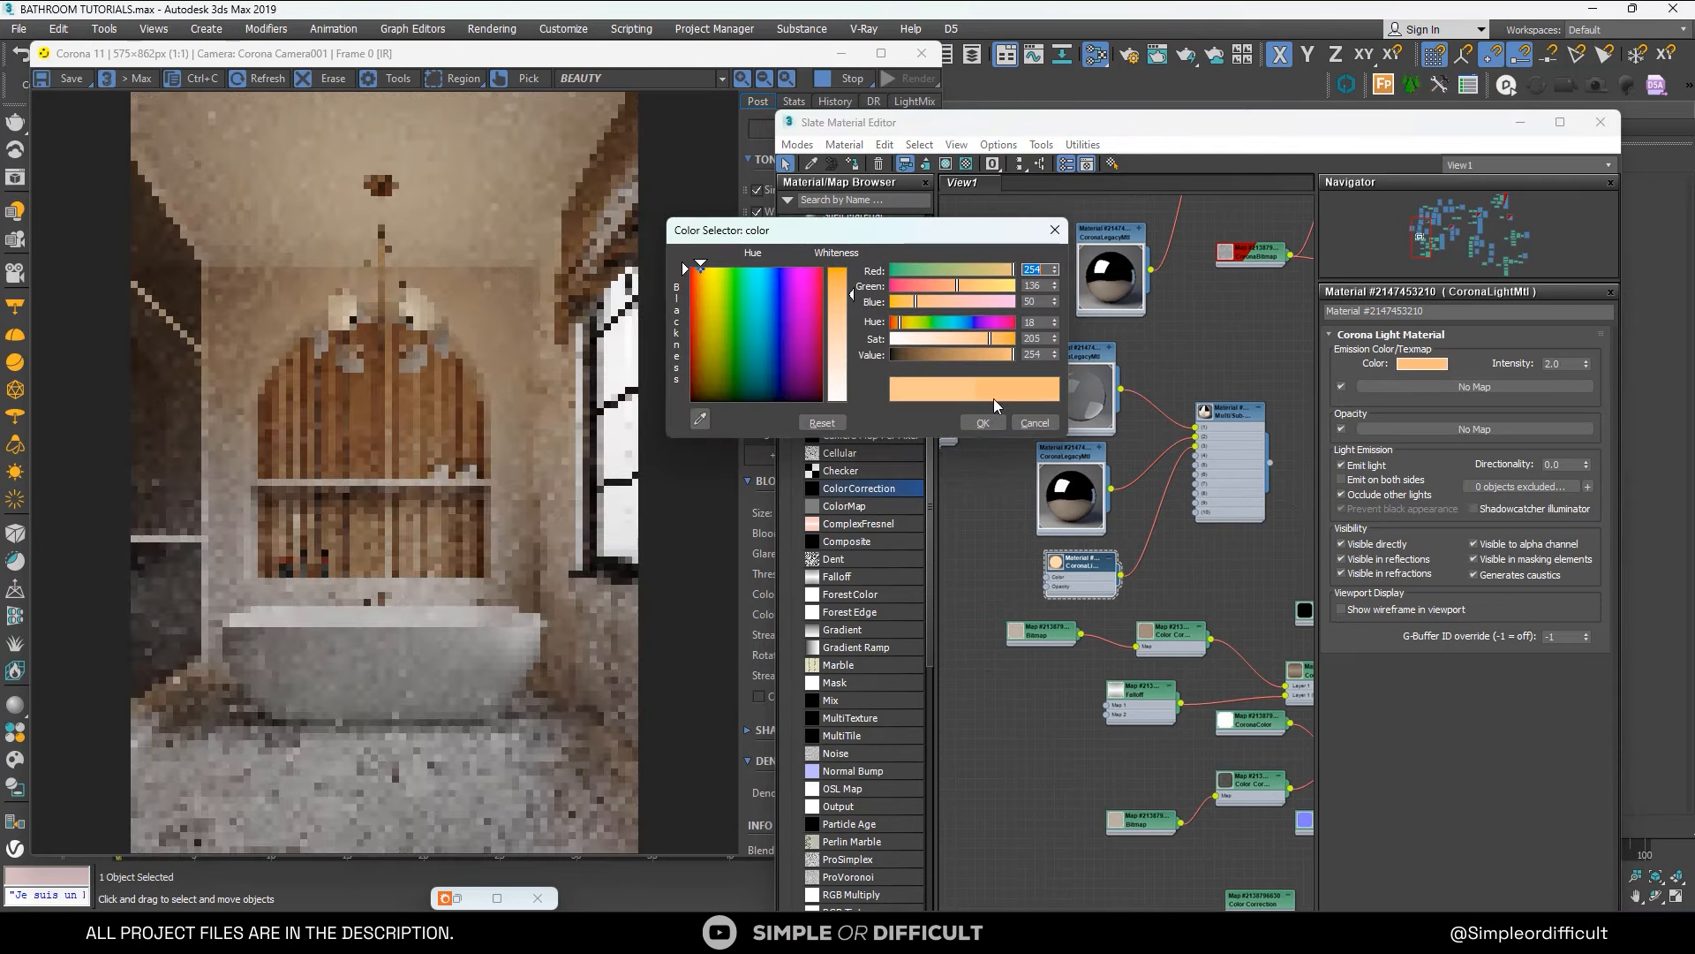
pyautogui.click(983, 423)
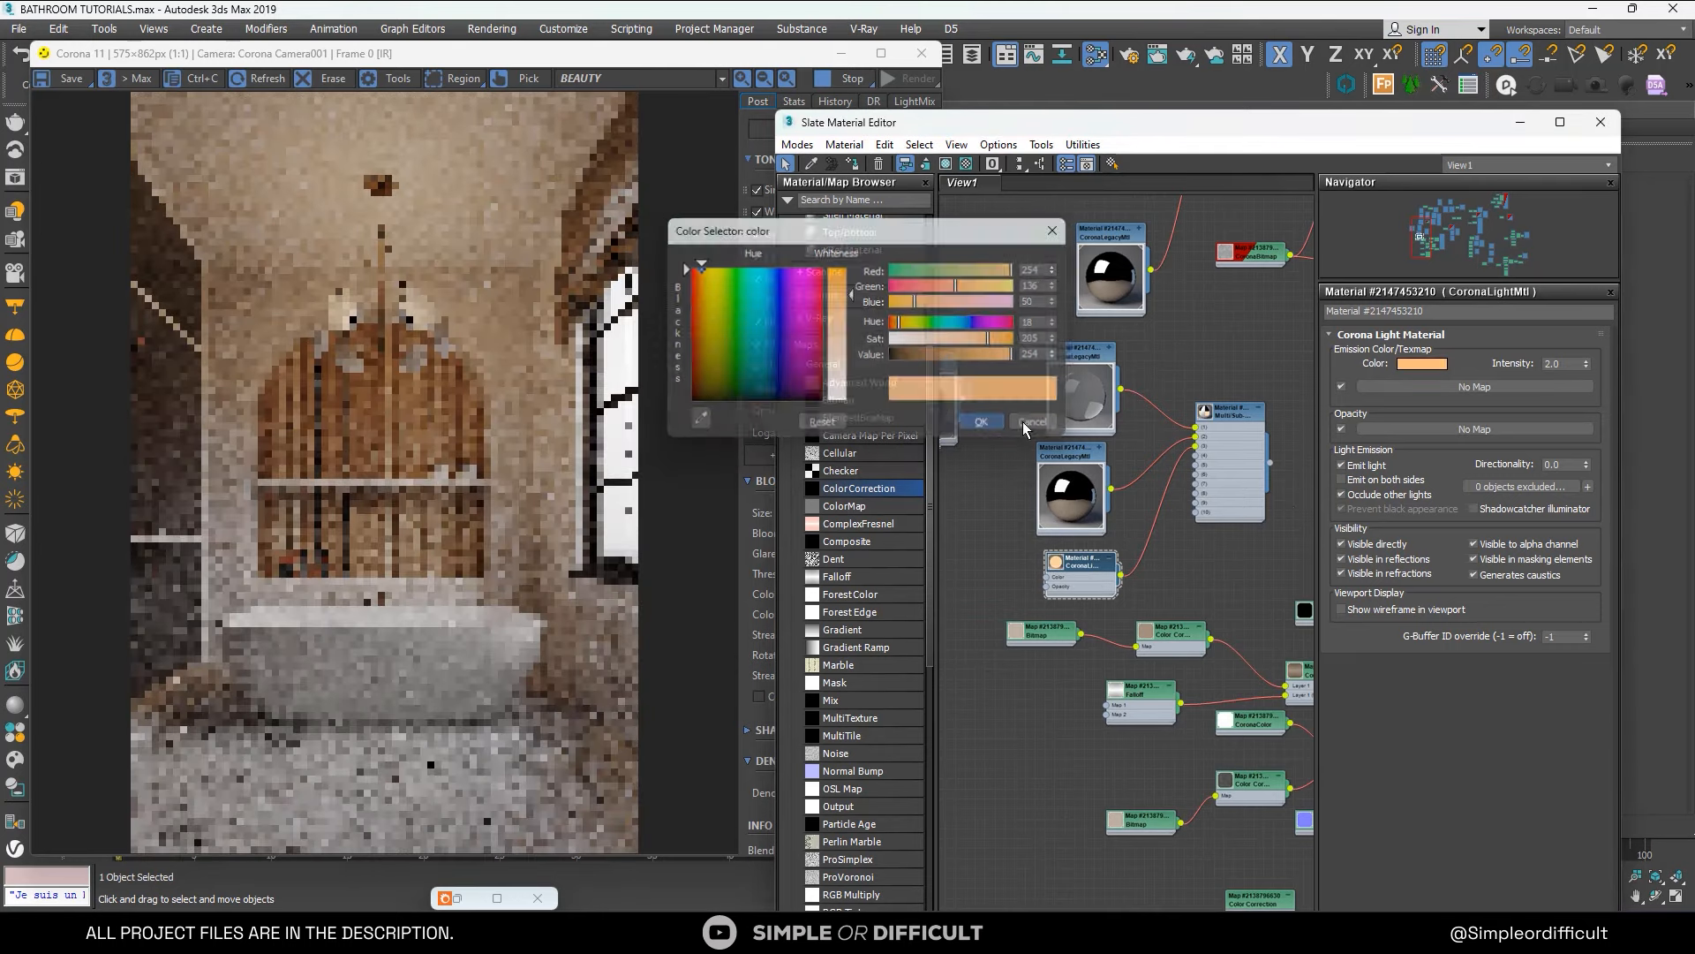
# Select the spherical Corona light at the chandelier and set its Kelvin temperature to 3200.
pyautogui.moveTo(1152, 122); pyautogui.dragTo(316, 240)
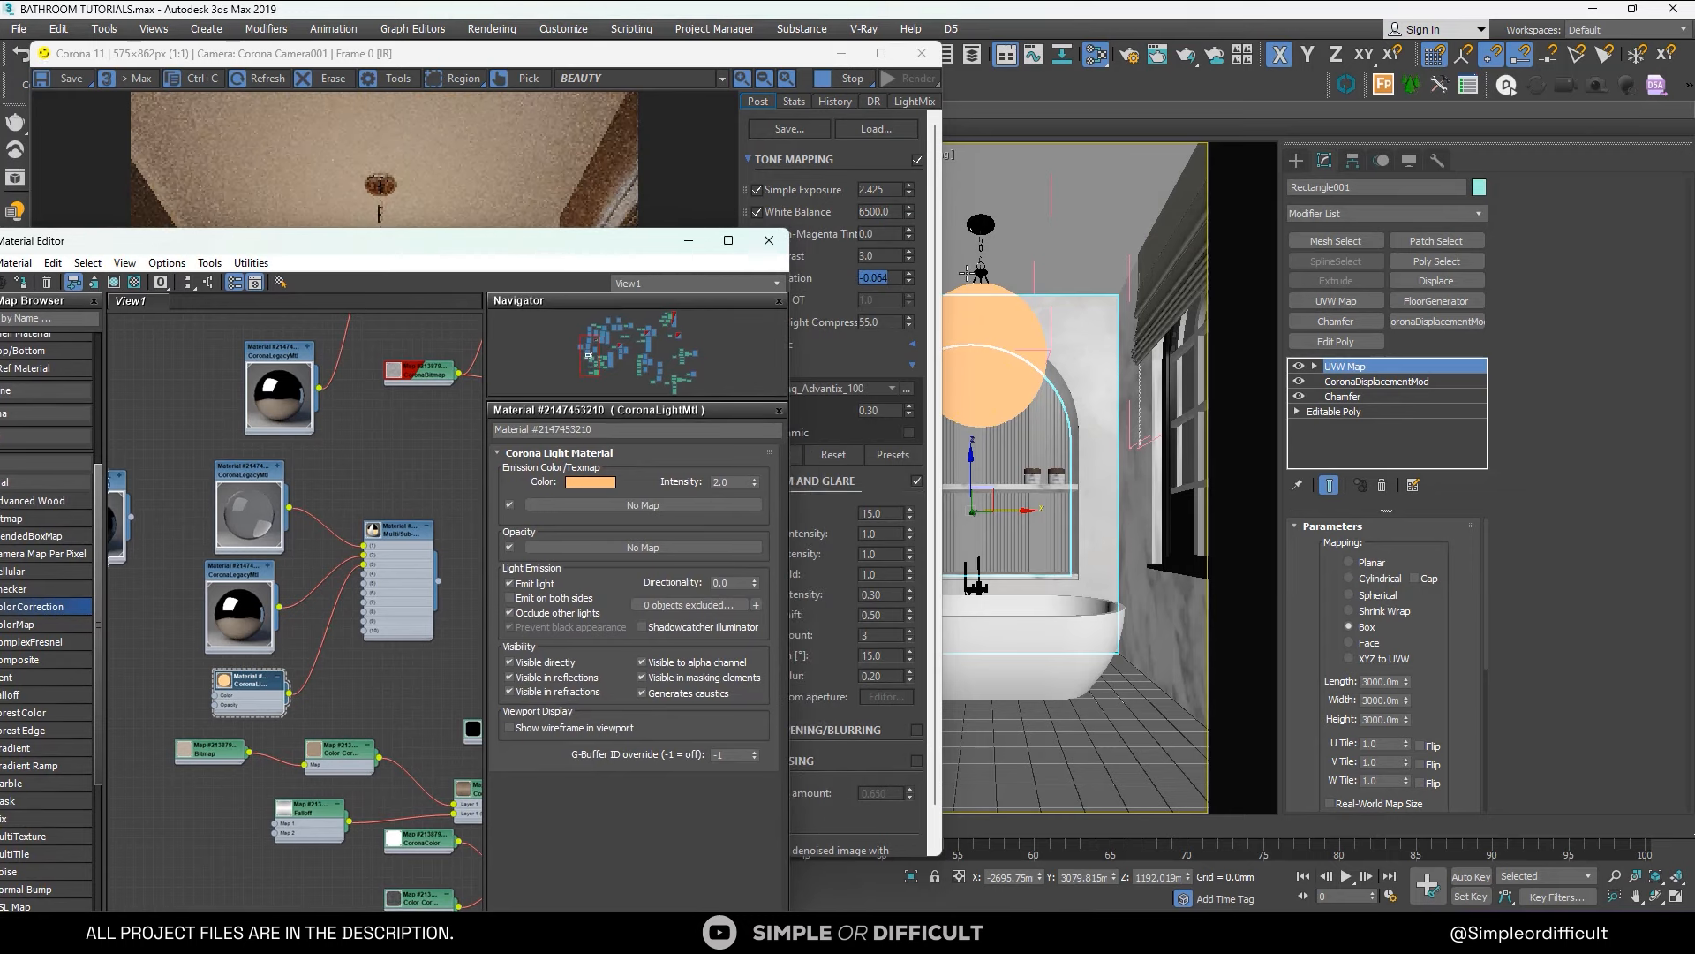
pyautogui.click(997, 297)
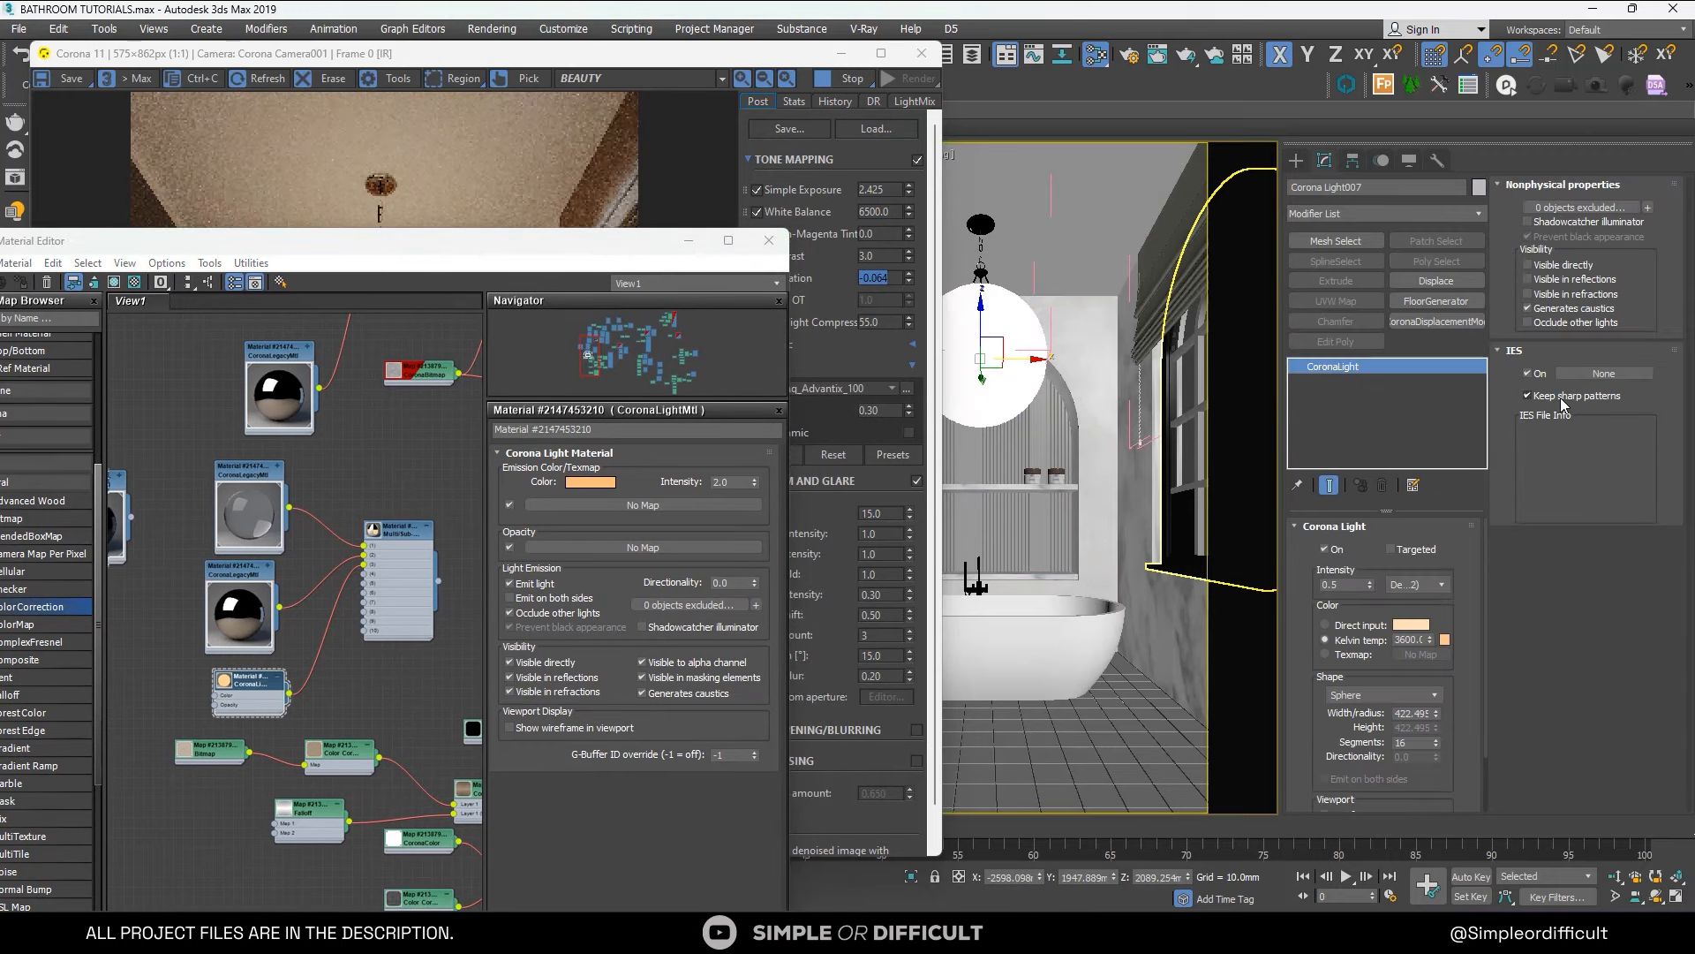
pyautogui.click(1414, 640)
pyautogui.write('3200')
pyautogui.press('Return')
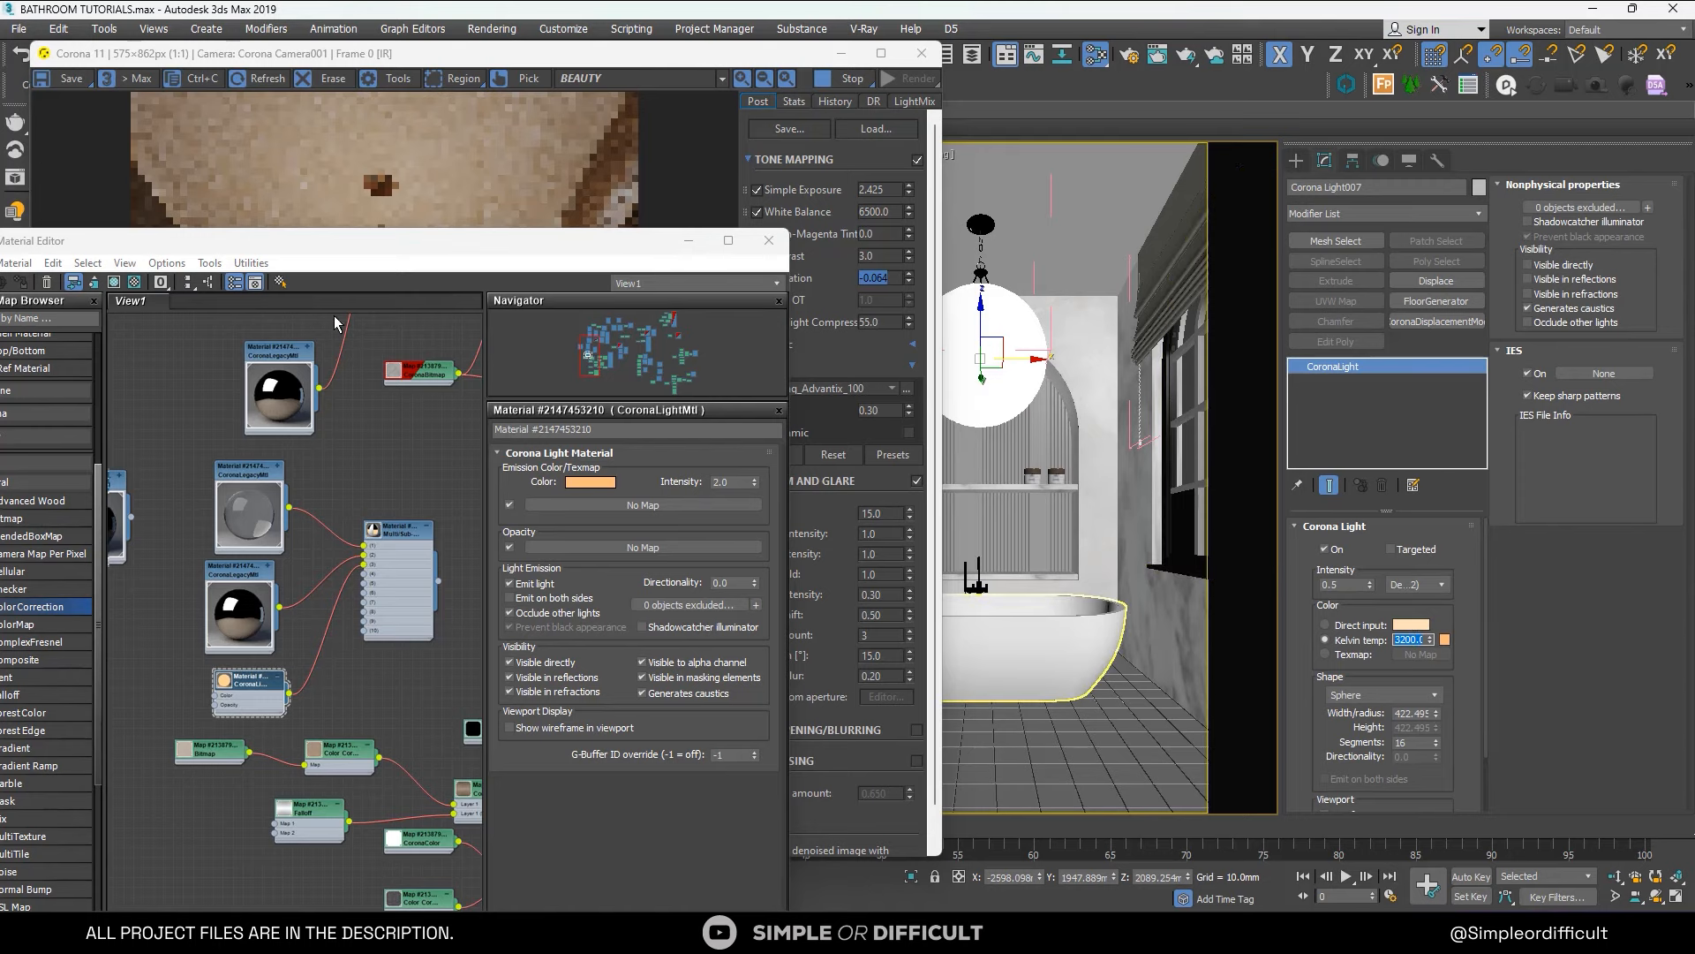
# Lower the render's Simple Exposure to 1.984 and inspect the bathroom render up close.
pyautogui.moveTo(432, 240); pyautogui.dragTo(1387, 221)
pyautogui.moveTo(909, 191); pyautogui.dragTo(916, 231)
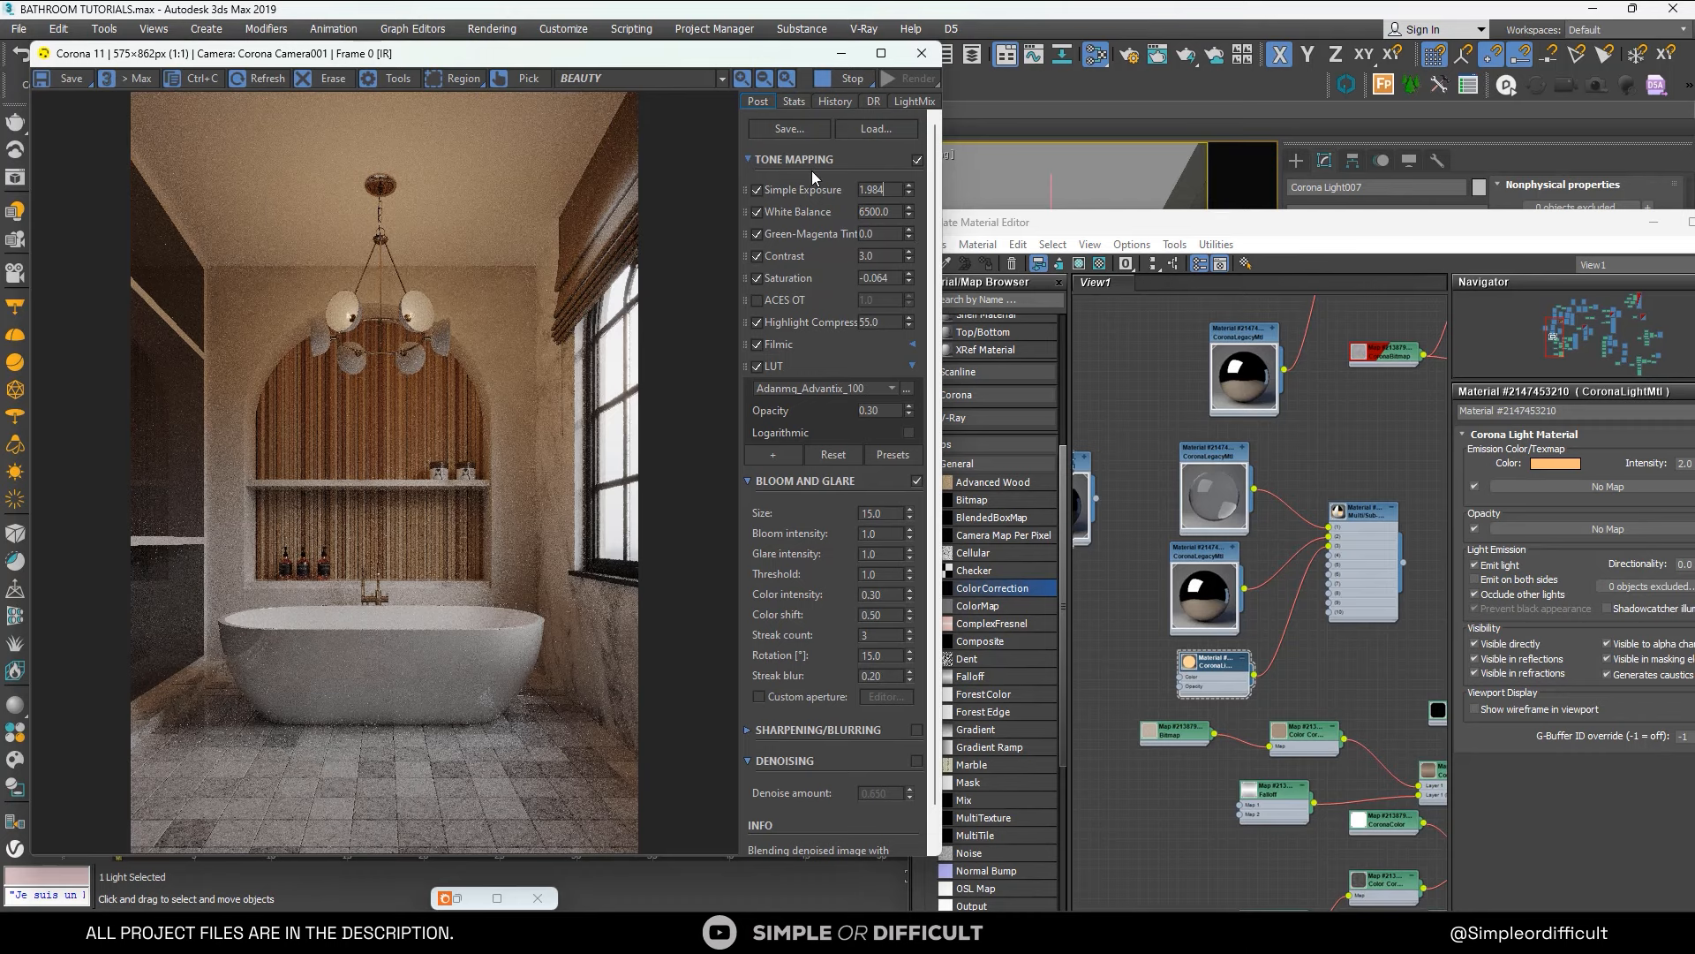
pyautogui.scroll(3, 468, 485)
pyautogui.scroll(-3, 581, 468)
pyautogui.scroll(3, 522, 757)
pyautogui.scroll(-3, 506, 597)
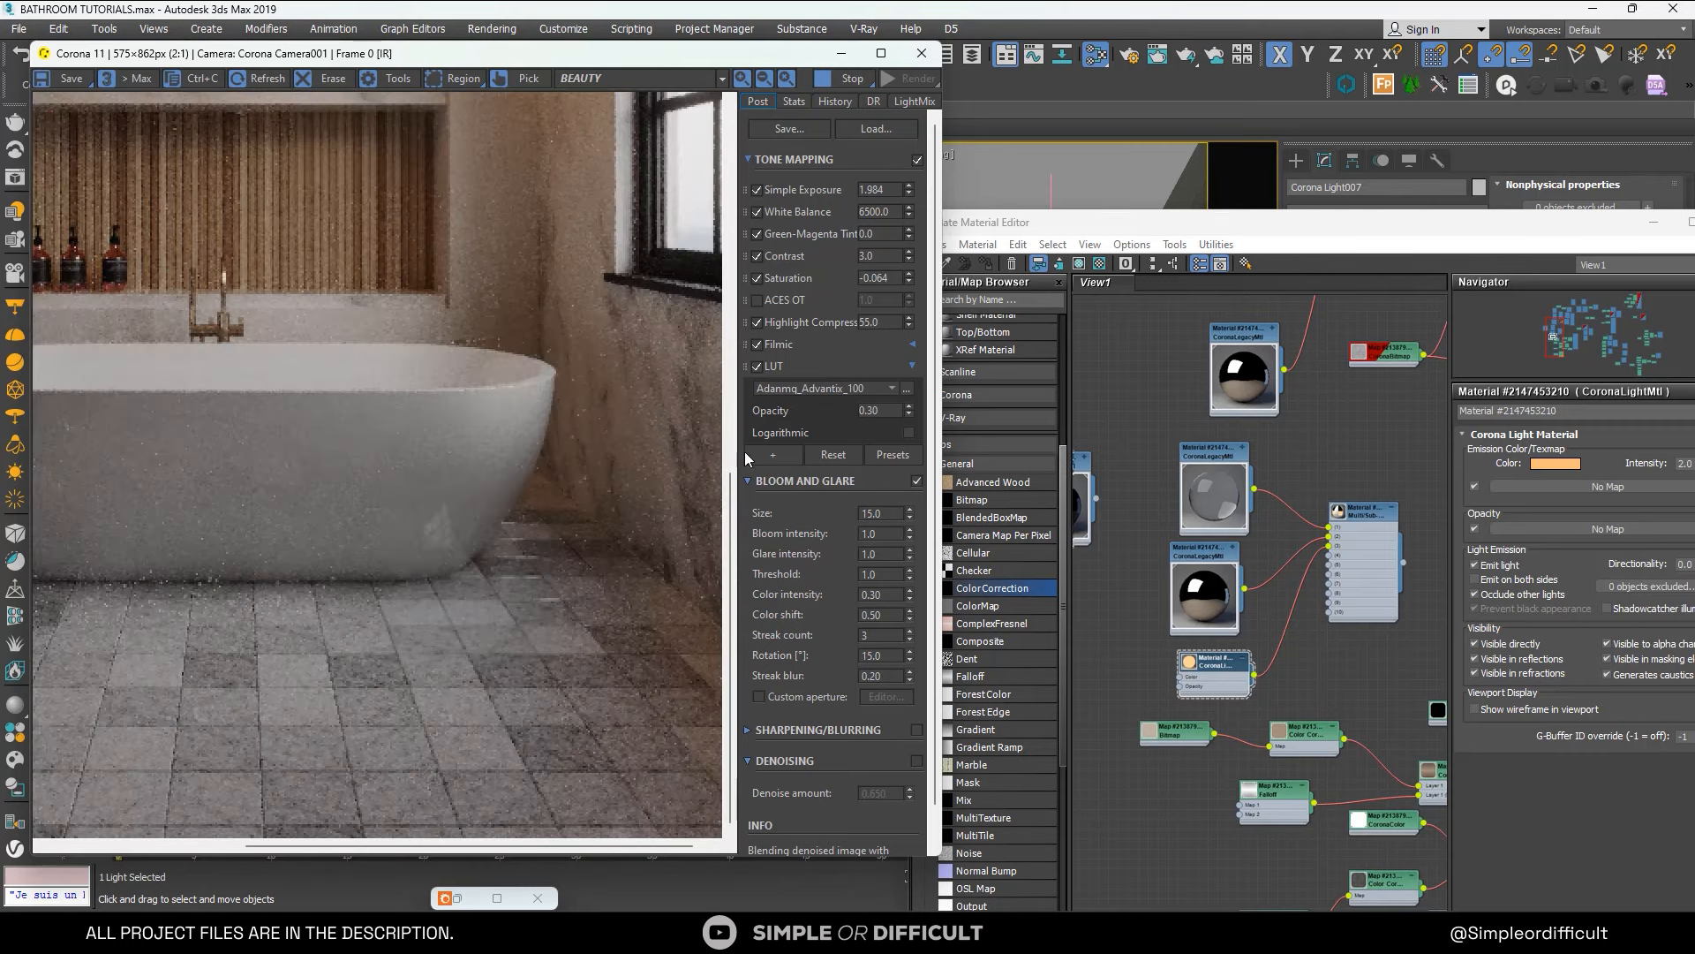
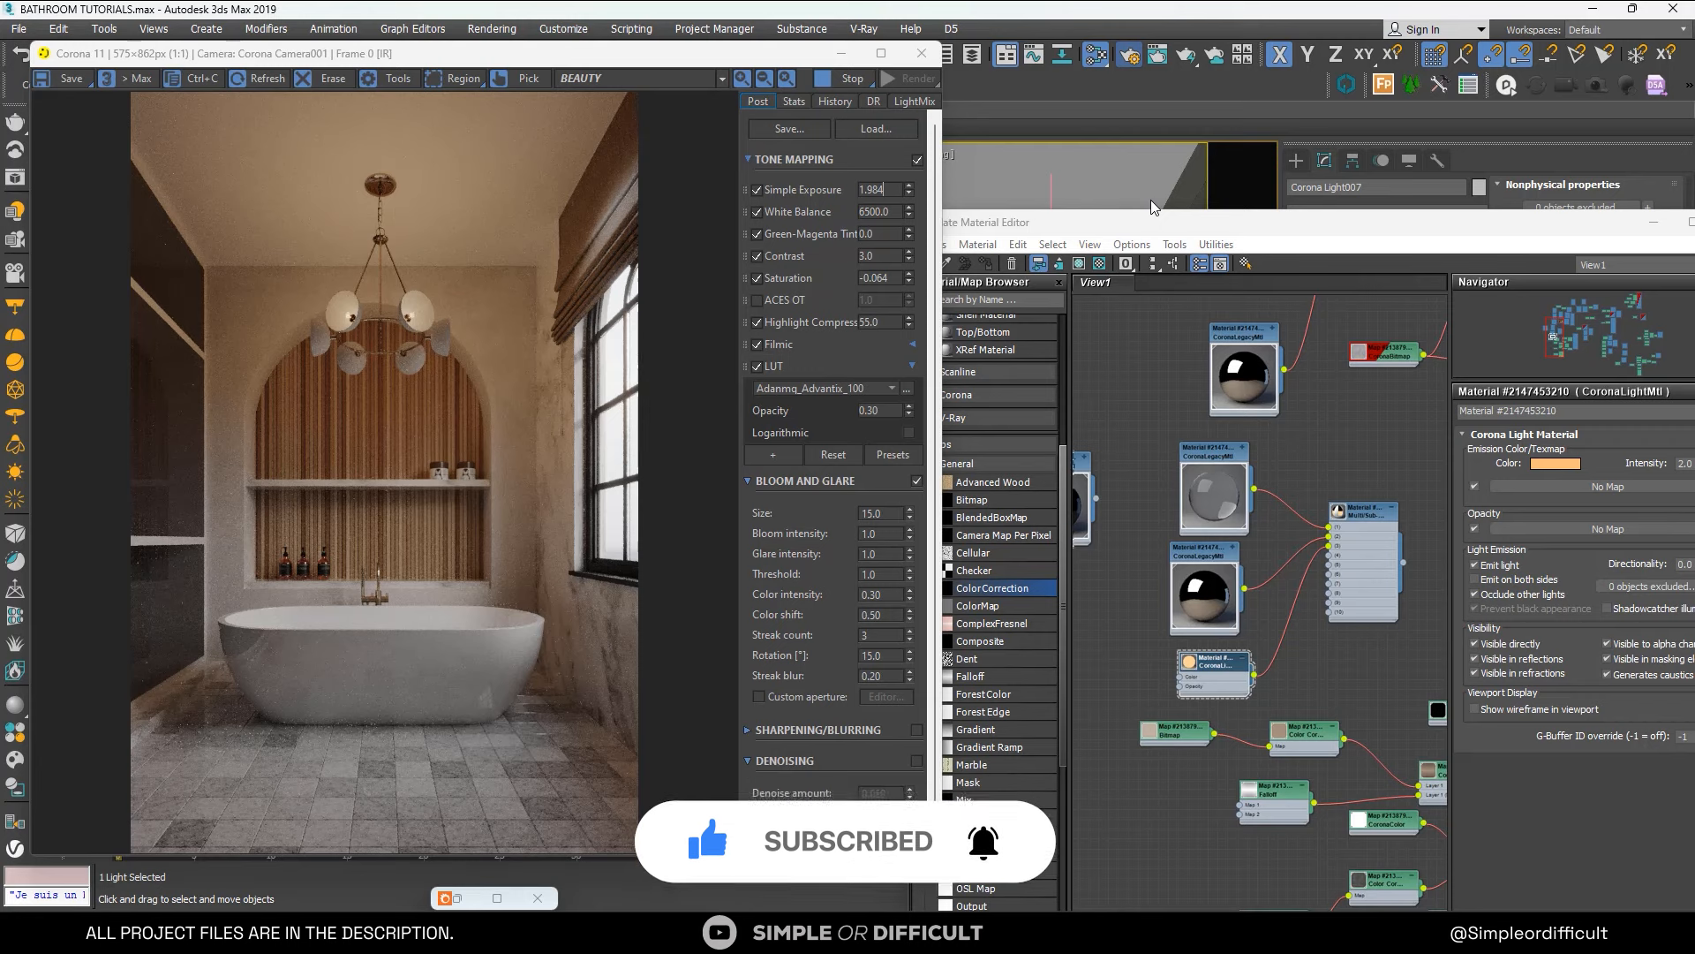
# Enable the scene environment's Refractions override and assign it the CoronaColorCorrect map from the Single map slot.
pyautogui.press('F10')
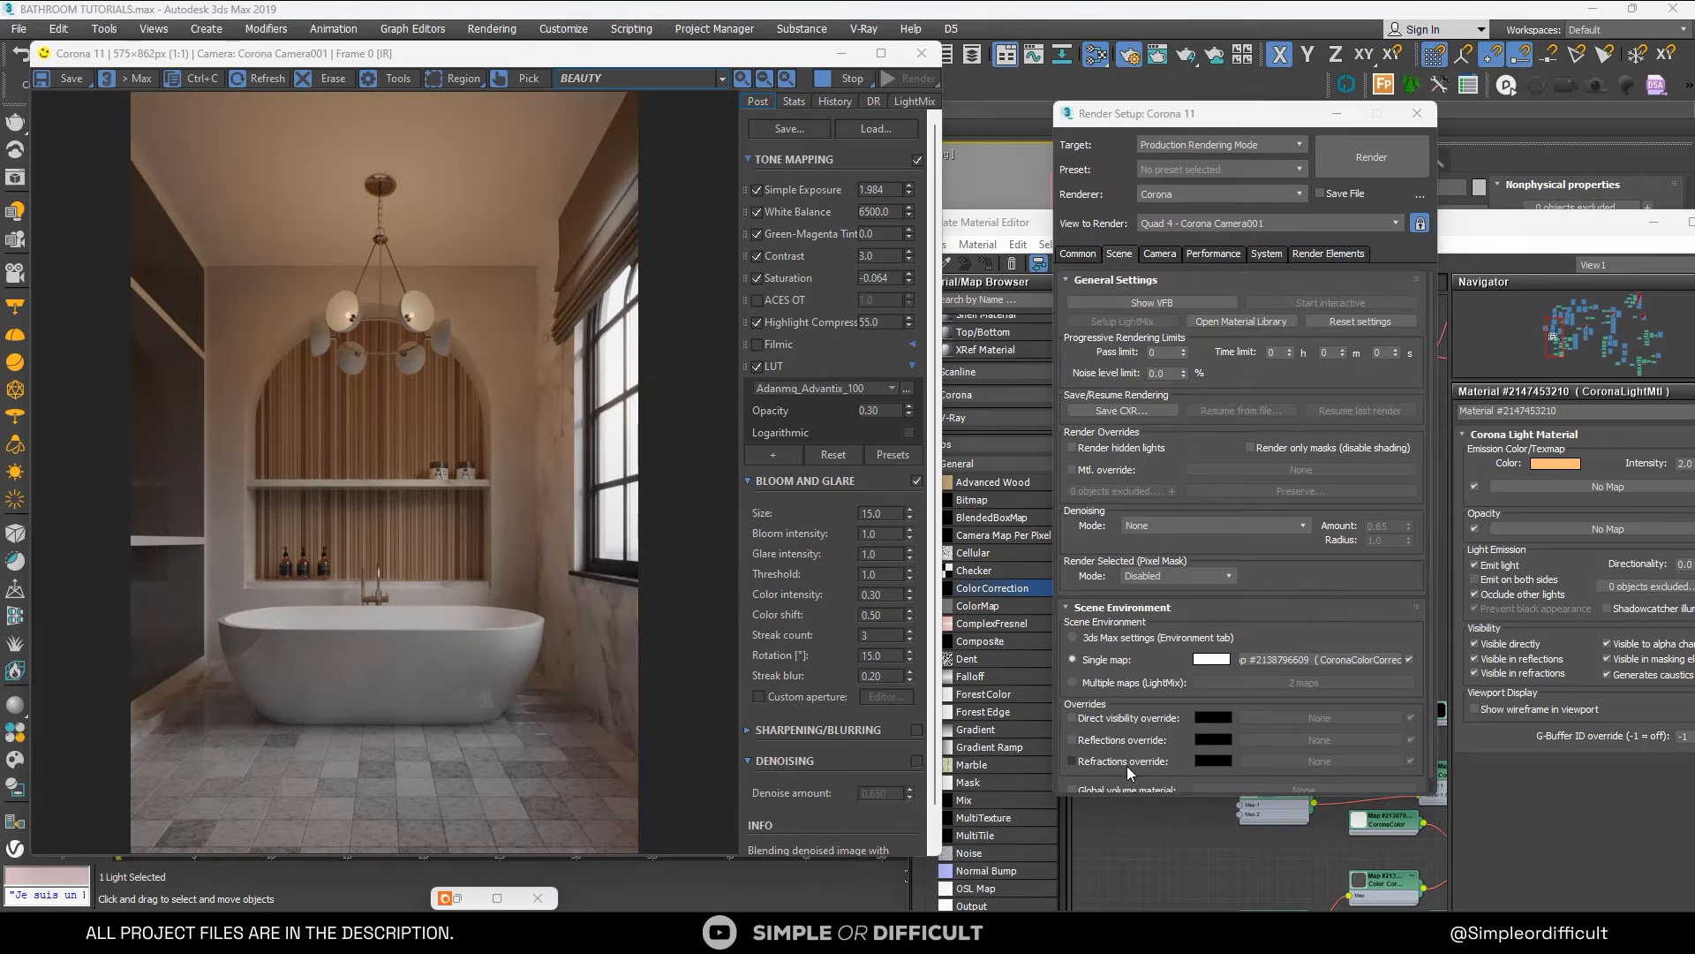
pyautogui.click(1074, 762)
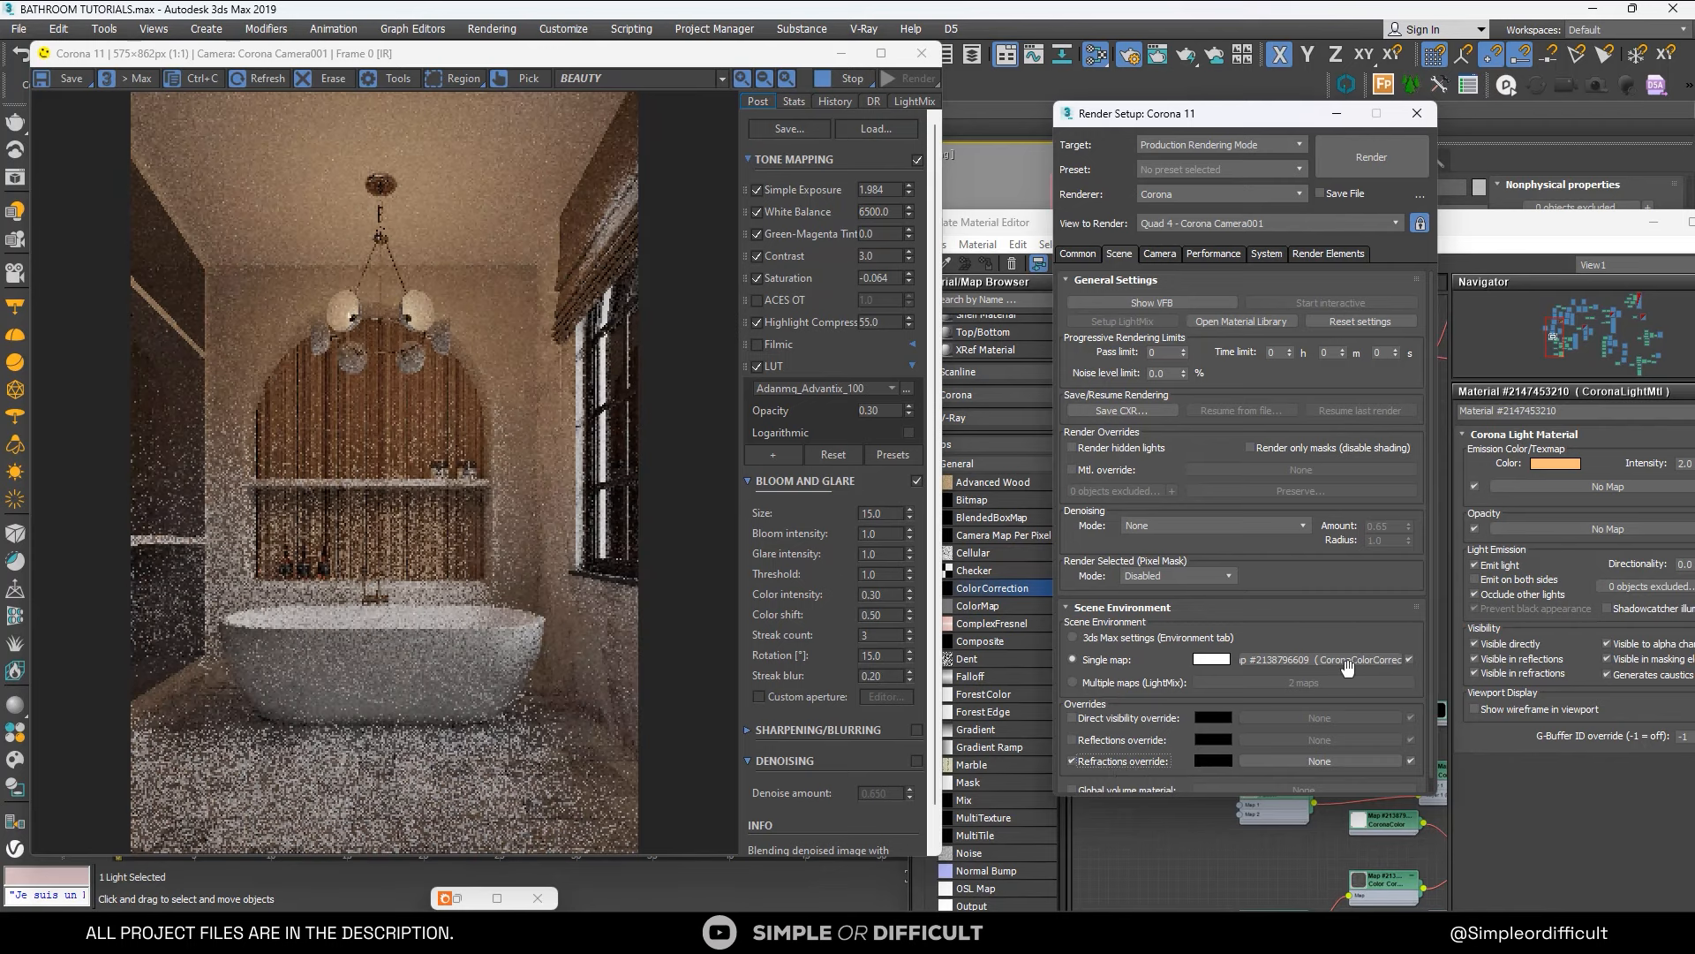
pyautogui.moveTo(1333, 665); pyautogui.dragTo(1319, 761)
pyautogui.click(1206, 510)
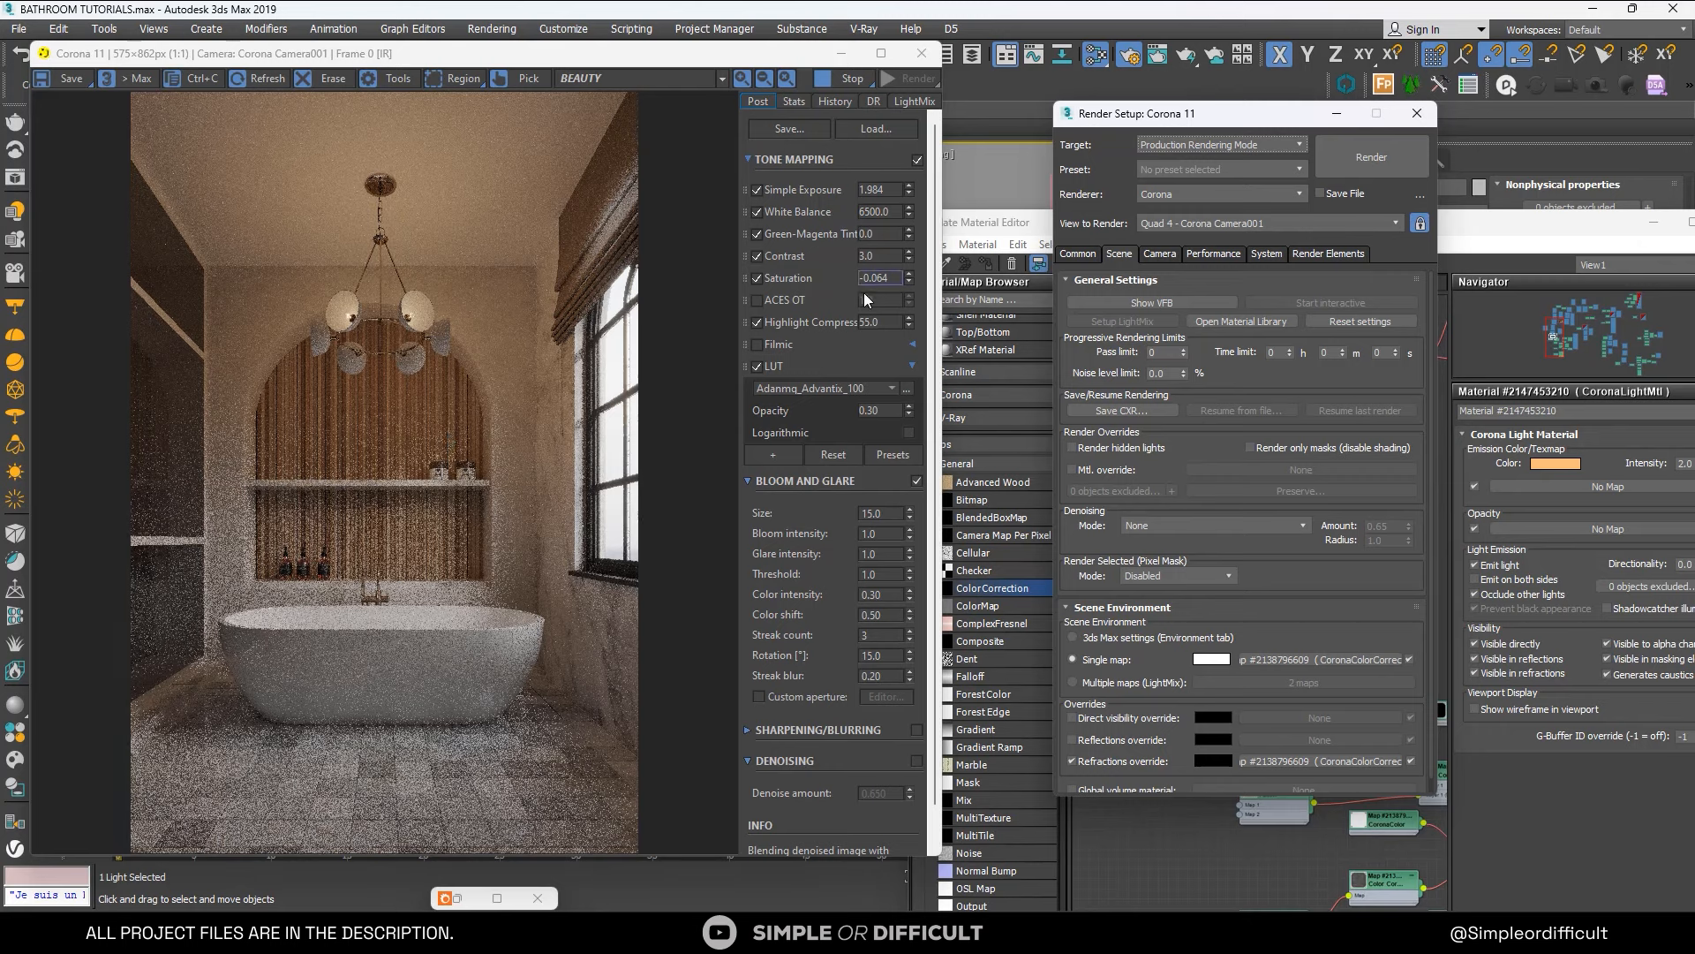
# Enable ACES OT in the tone mapping, trying 0.3 before setting it to 0.5.
pyautogui.click(762, 300)
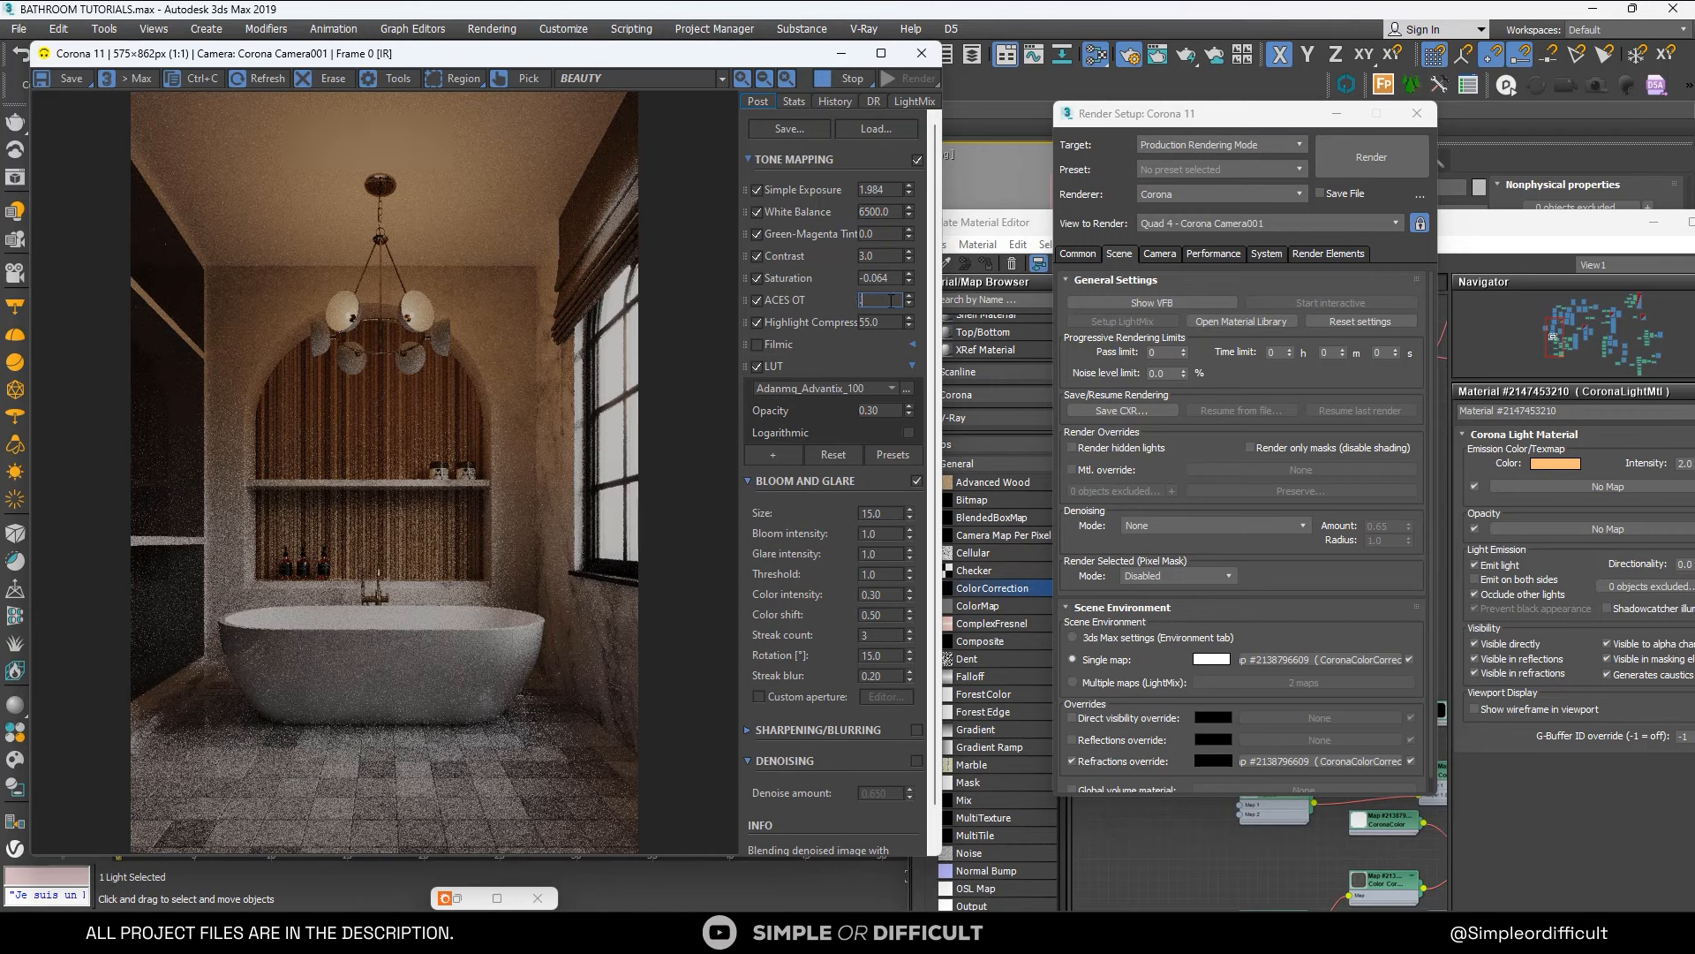
pyautogui.write('0.3')
pyautogui.press('Return')
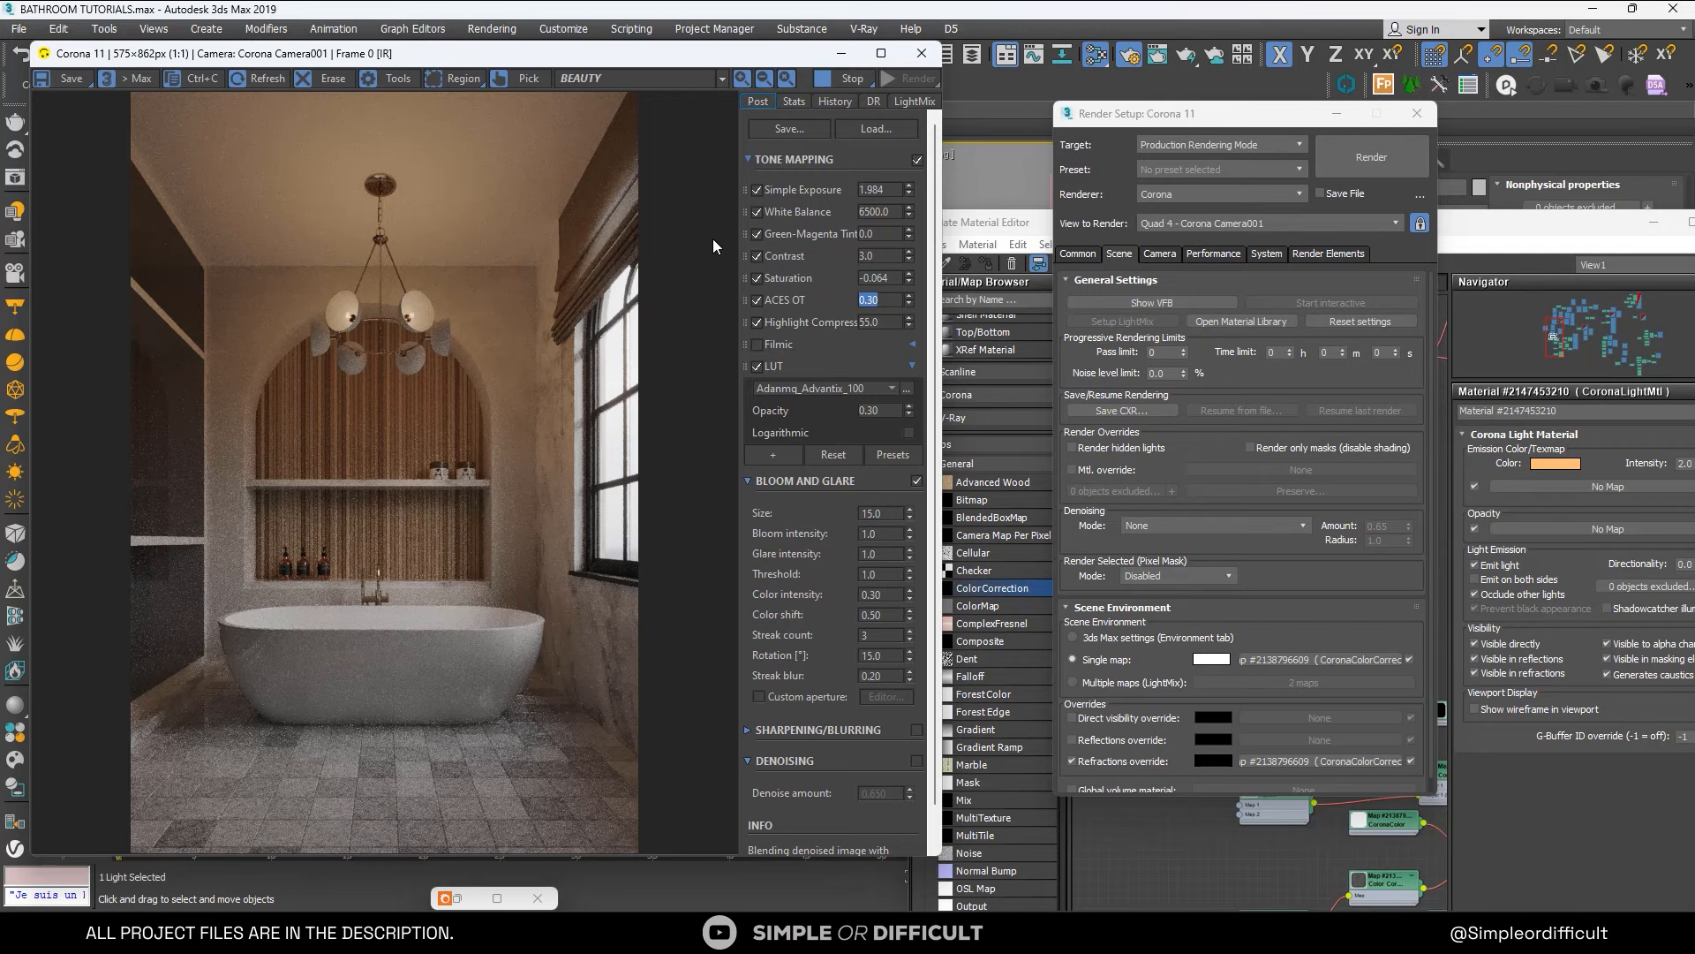
pyautogui.write('0.5')
pyautogui.press('Return')
# Enlarge the render window to full screen and set the tone mapping Contrast to 4.
pyautogui.click(880, 53)
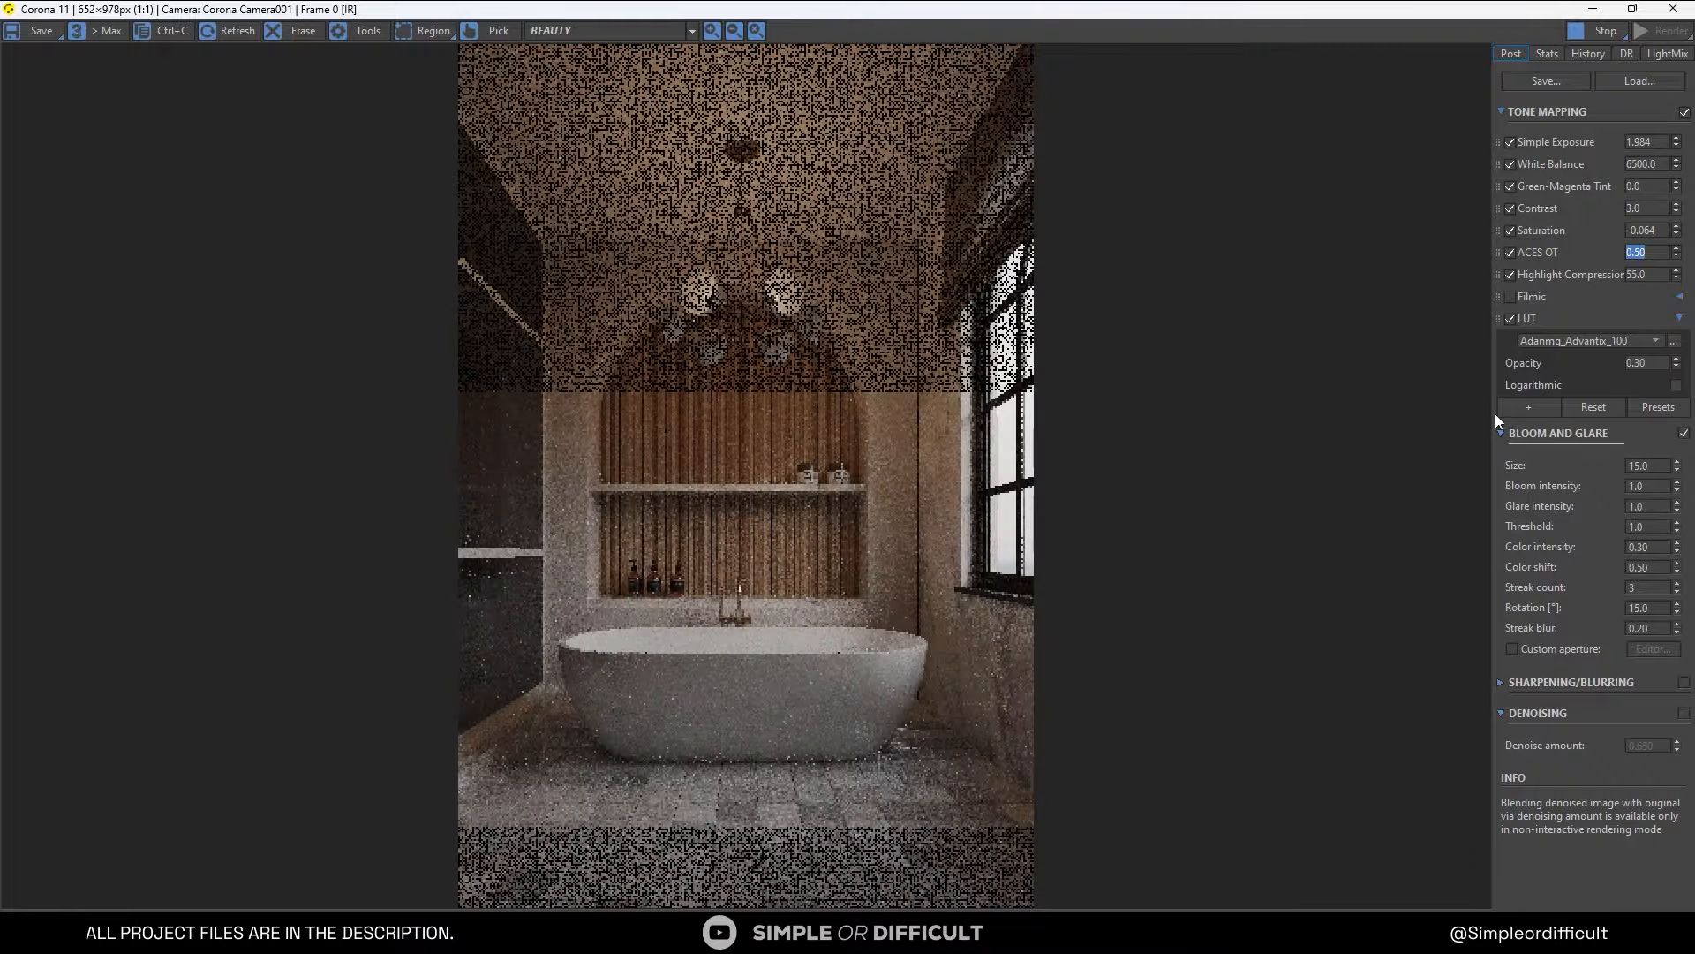
pyautogui.doubleClick(1649, 208)
pyautogui.write('4')
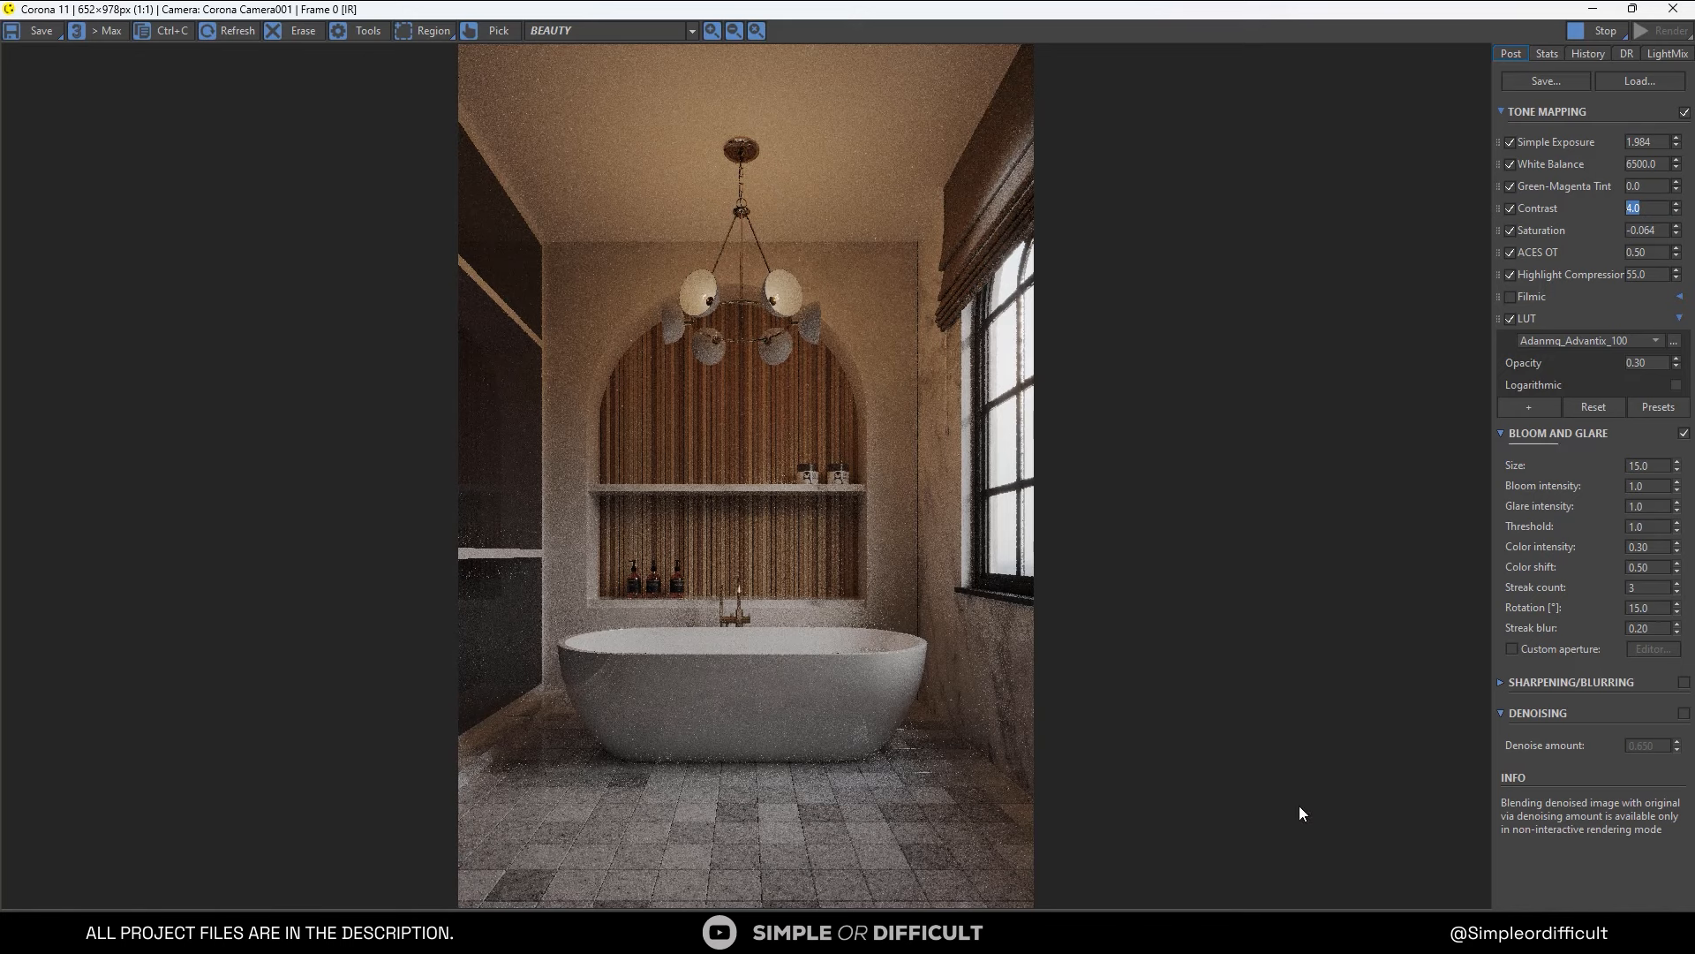
pyautogui.click(1075, 648)
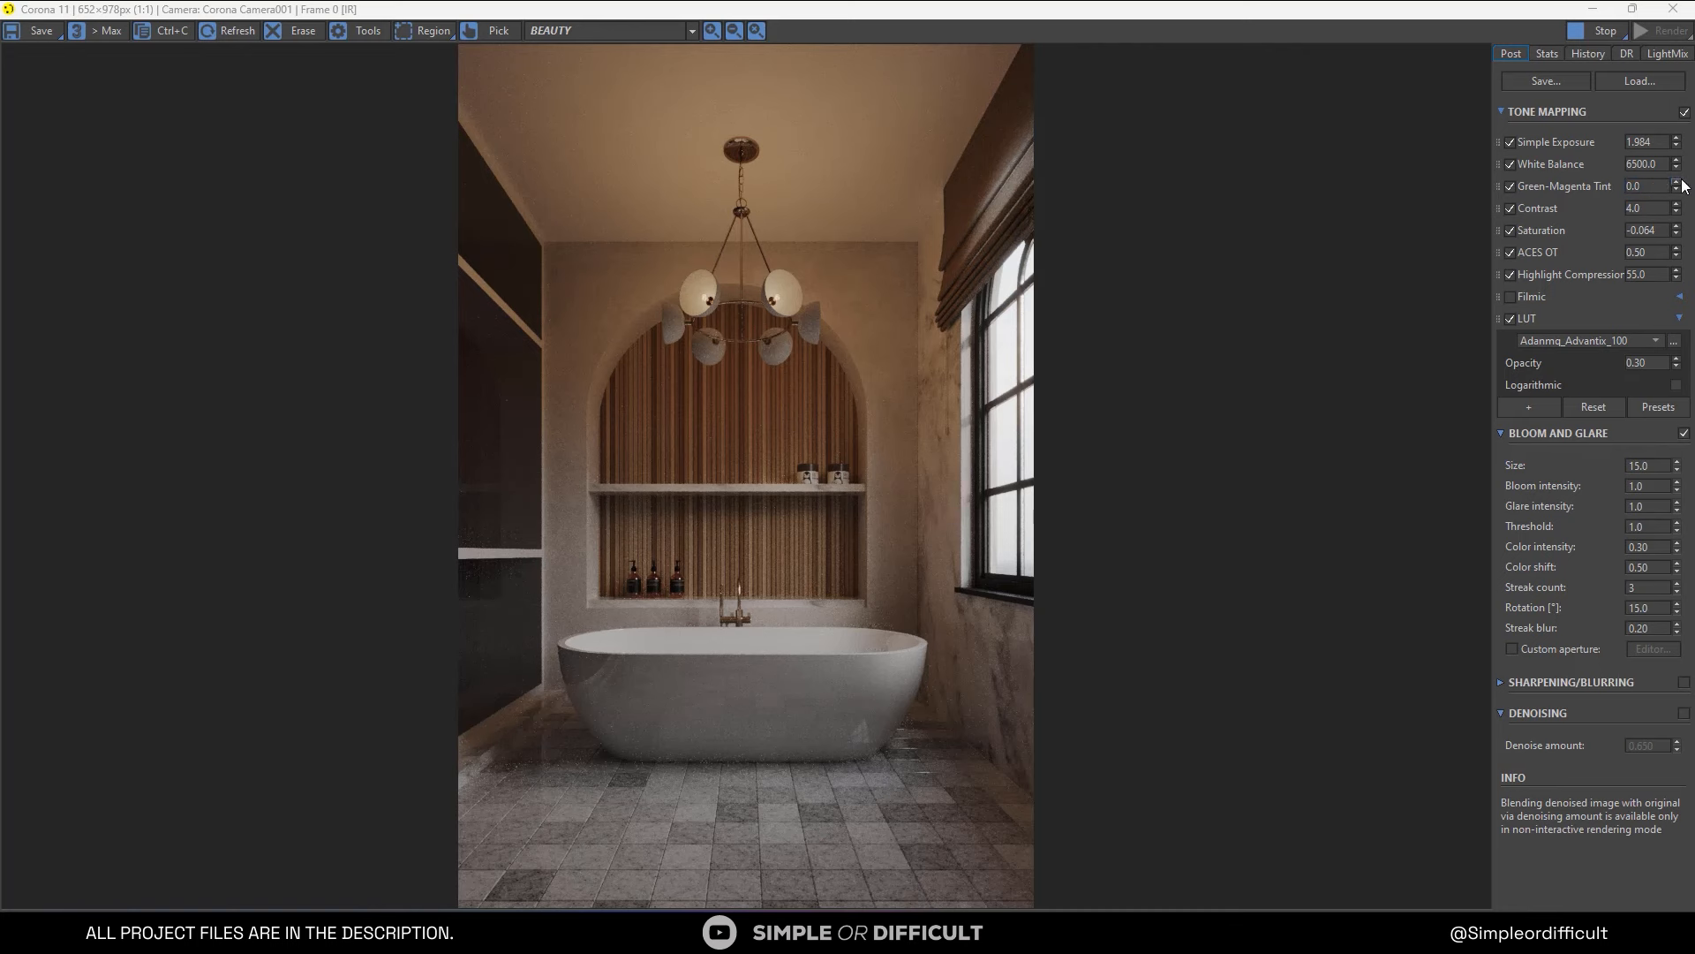
# Set the White Balance to about 5829 and compare the render with and without the LUT.
pyautogui.moveTo(1676, 167); pyautogui.dragTo(1686, 218)
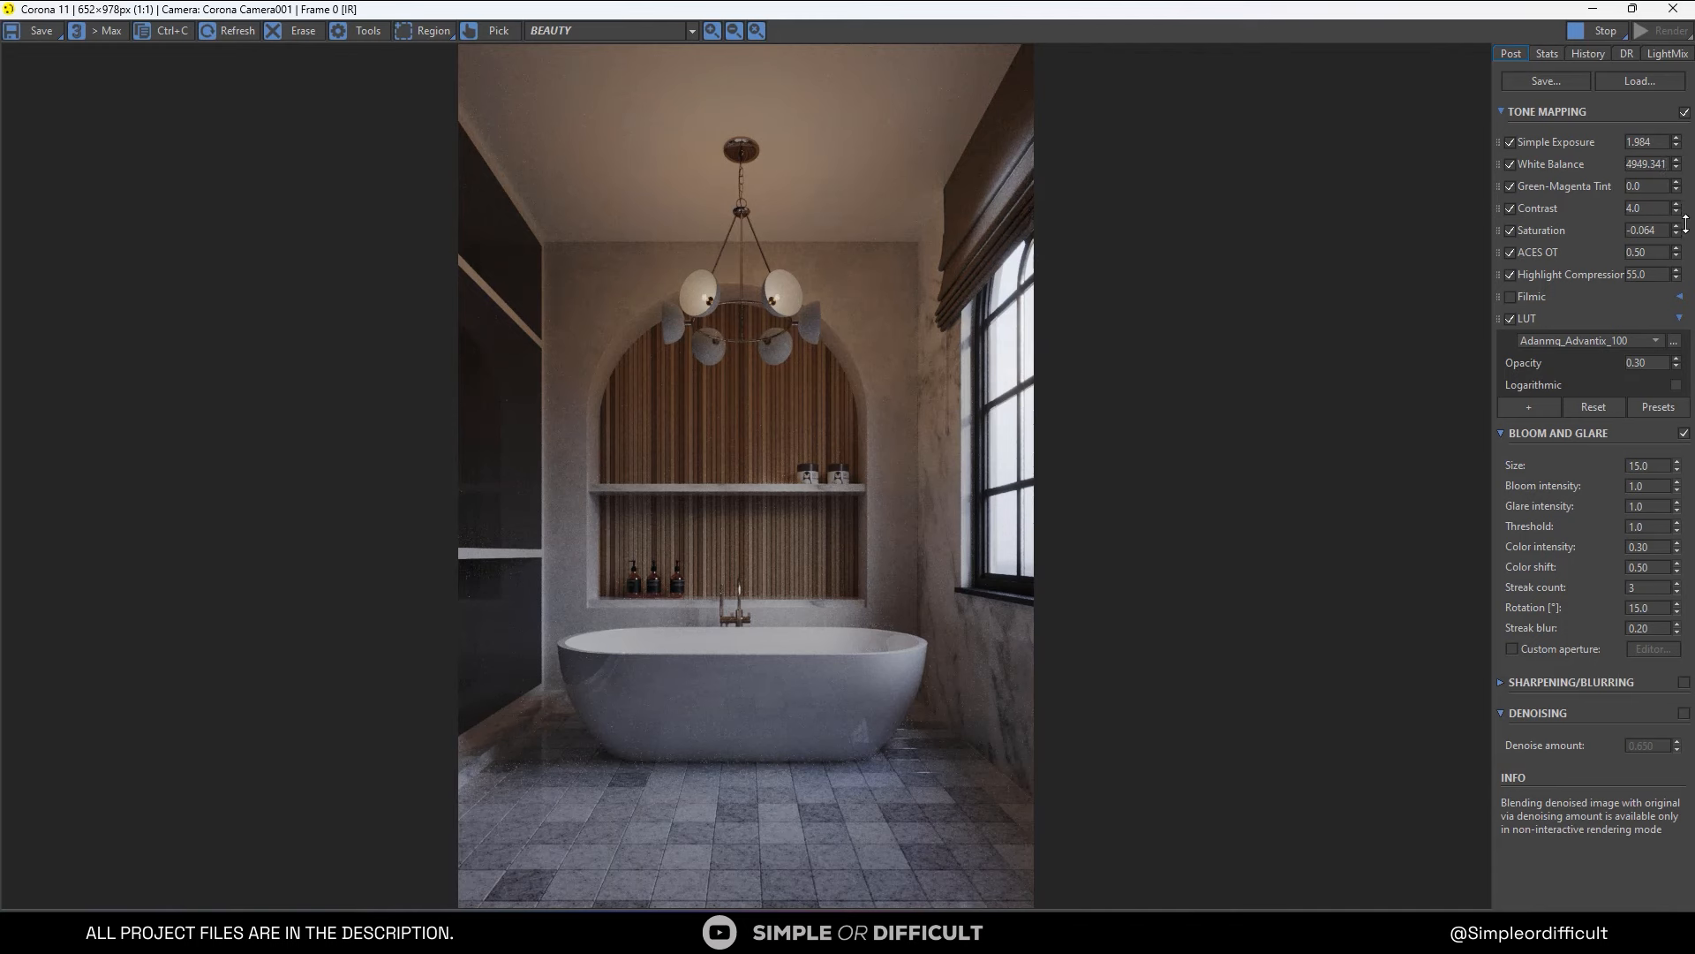
pyautogui.moveTo(1685, 225); pyautogui.dragTo(1676, 190)
pyautogui.click(1513, 319)
pyautogui.click(1512, 319)
pyautogui.click(1513, 319)
pyautogui.click(1512, 319)
# Restore the smaller render window, dismiss the render settings, and set the chandelier sphere light's Kelvin temperature to 3000.
pyautogui.moveTo(1510, 12); pyautogui.dragTo(799, 43)
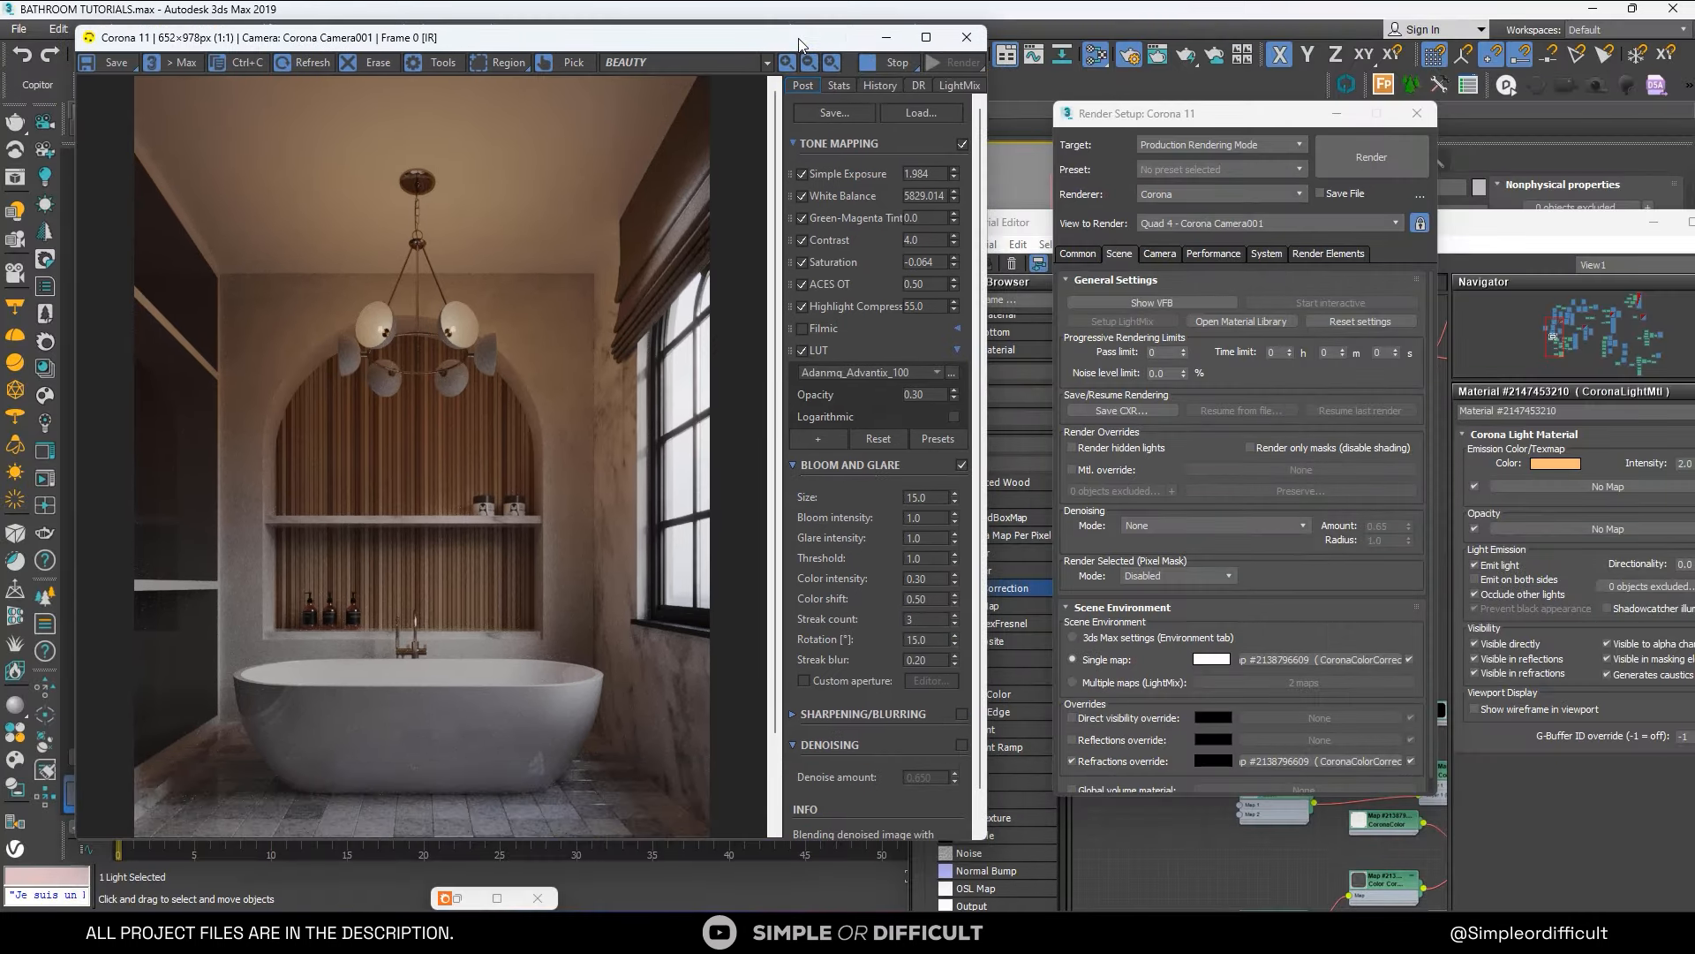
pyautogui.click(1417, 113)
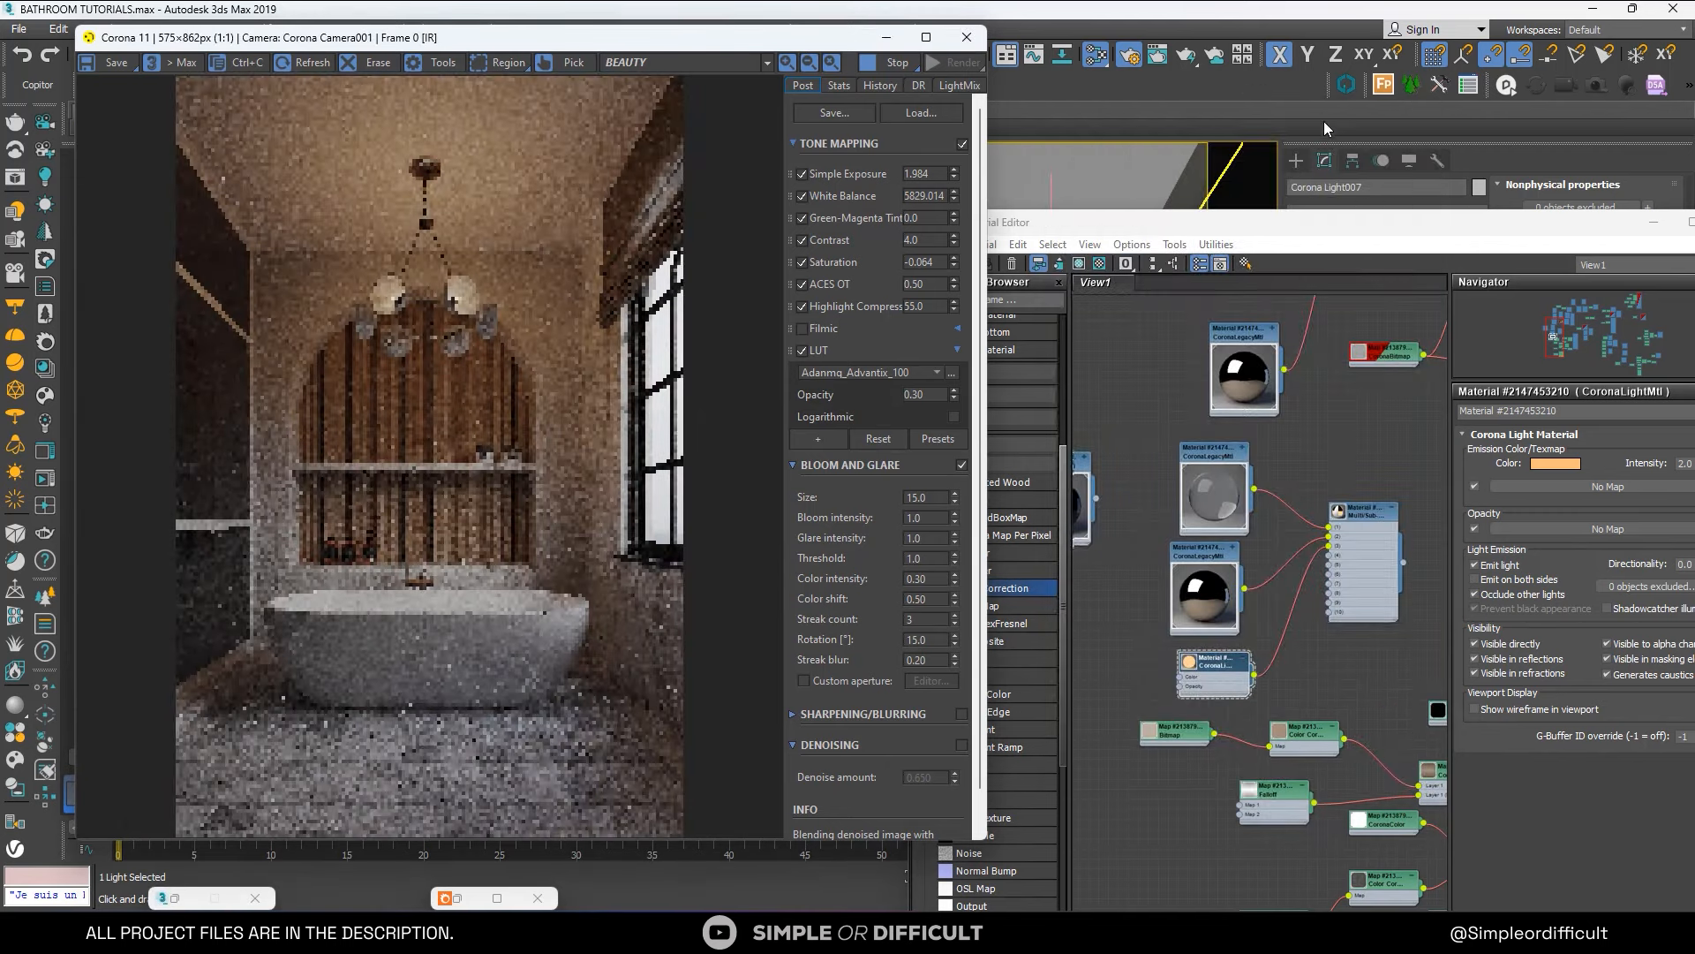
pyautogui.scroll(-4, 1353, 439)
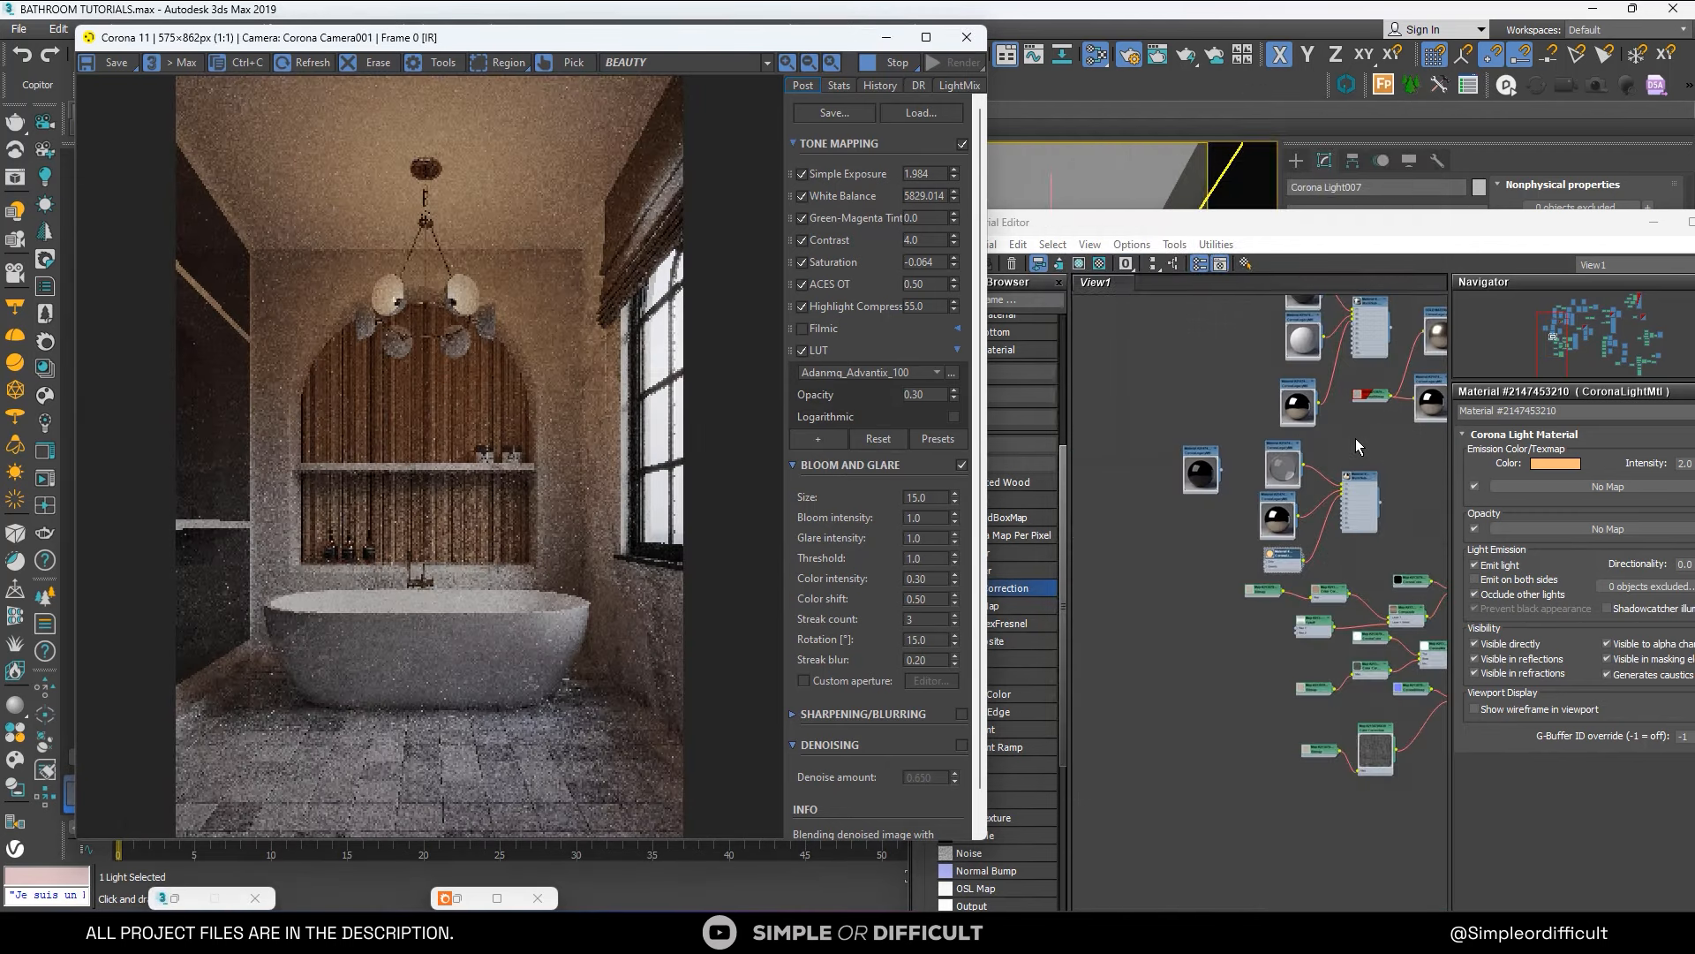
pyautogui.moveTo(1355, 438); pyautogui.dragTo(1172, 591, button='middle')
pyautogui.moveTo(1379, 227); pyautogui.dragTo(936, 462)
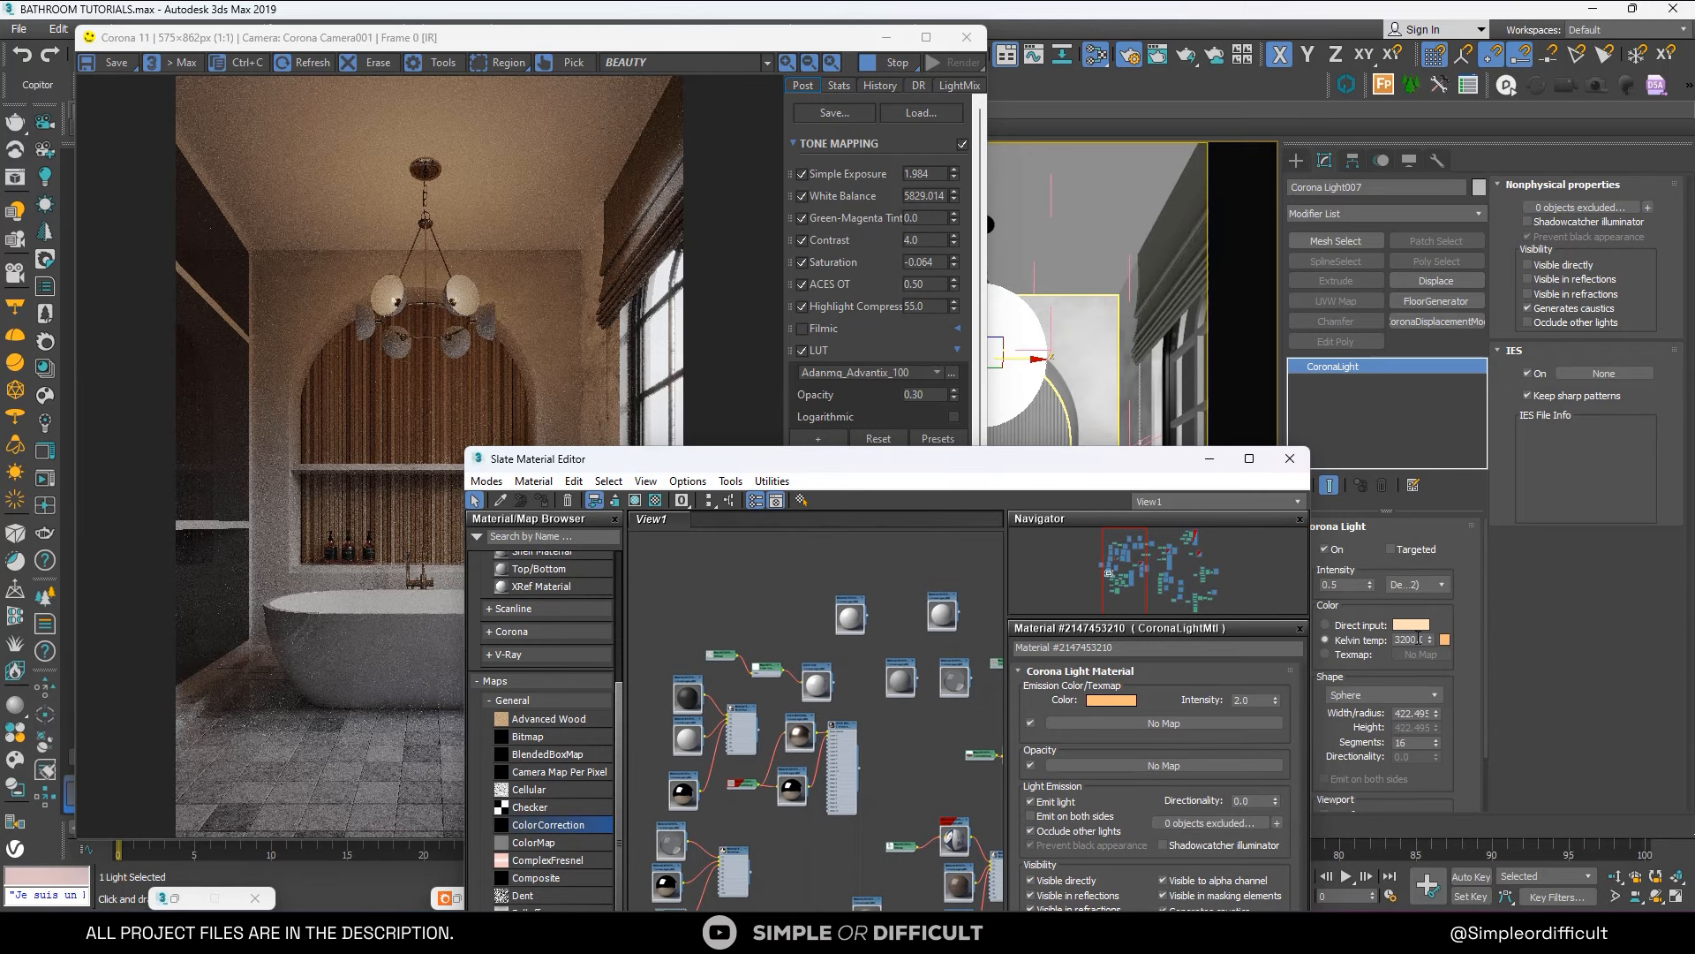
pyautogui.doubleClick(1413, 639)
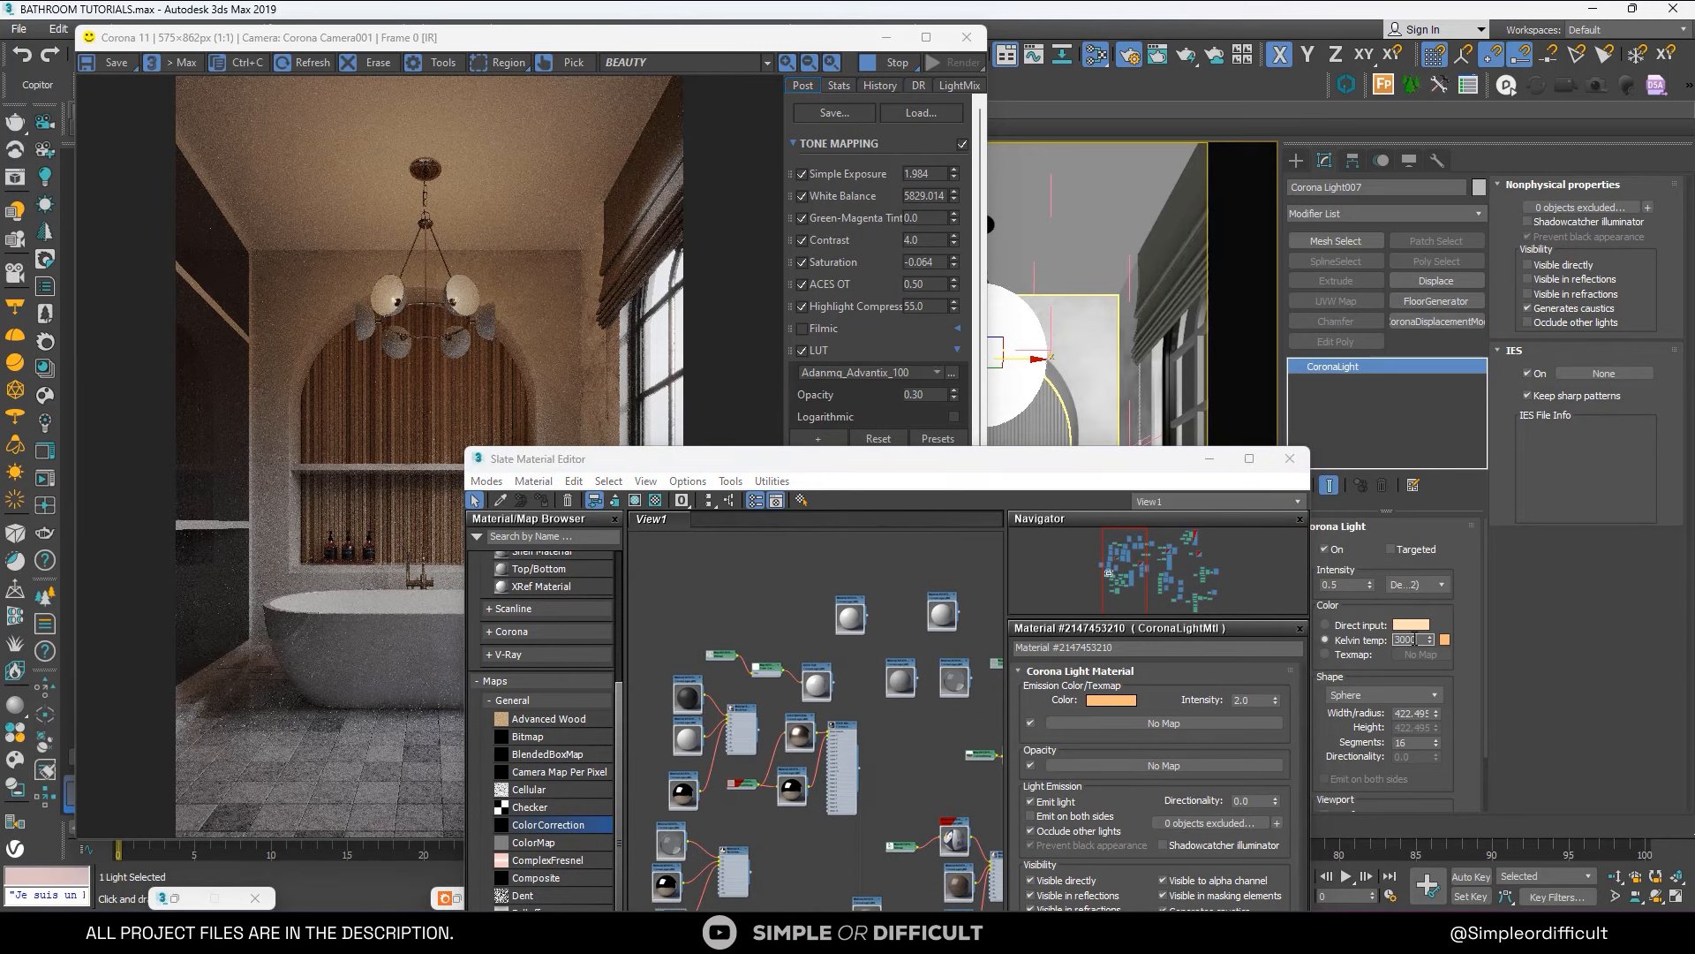
pyautogui.write('3000')
pyautogui.press('Return')
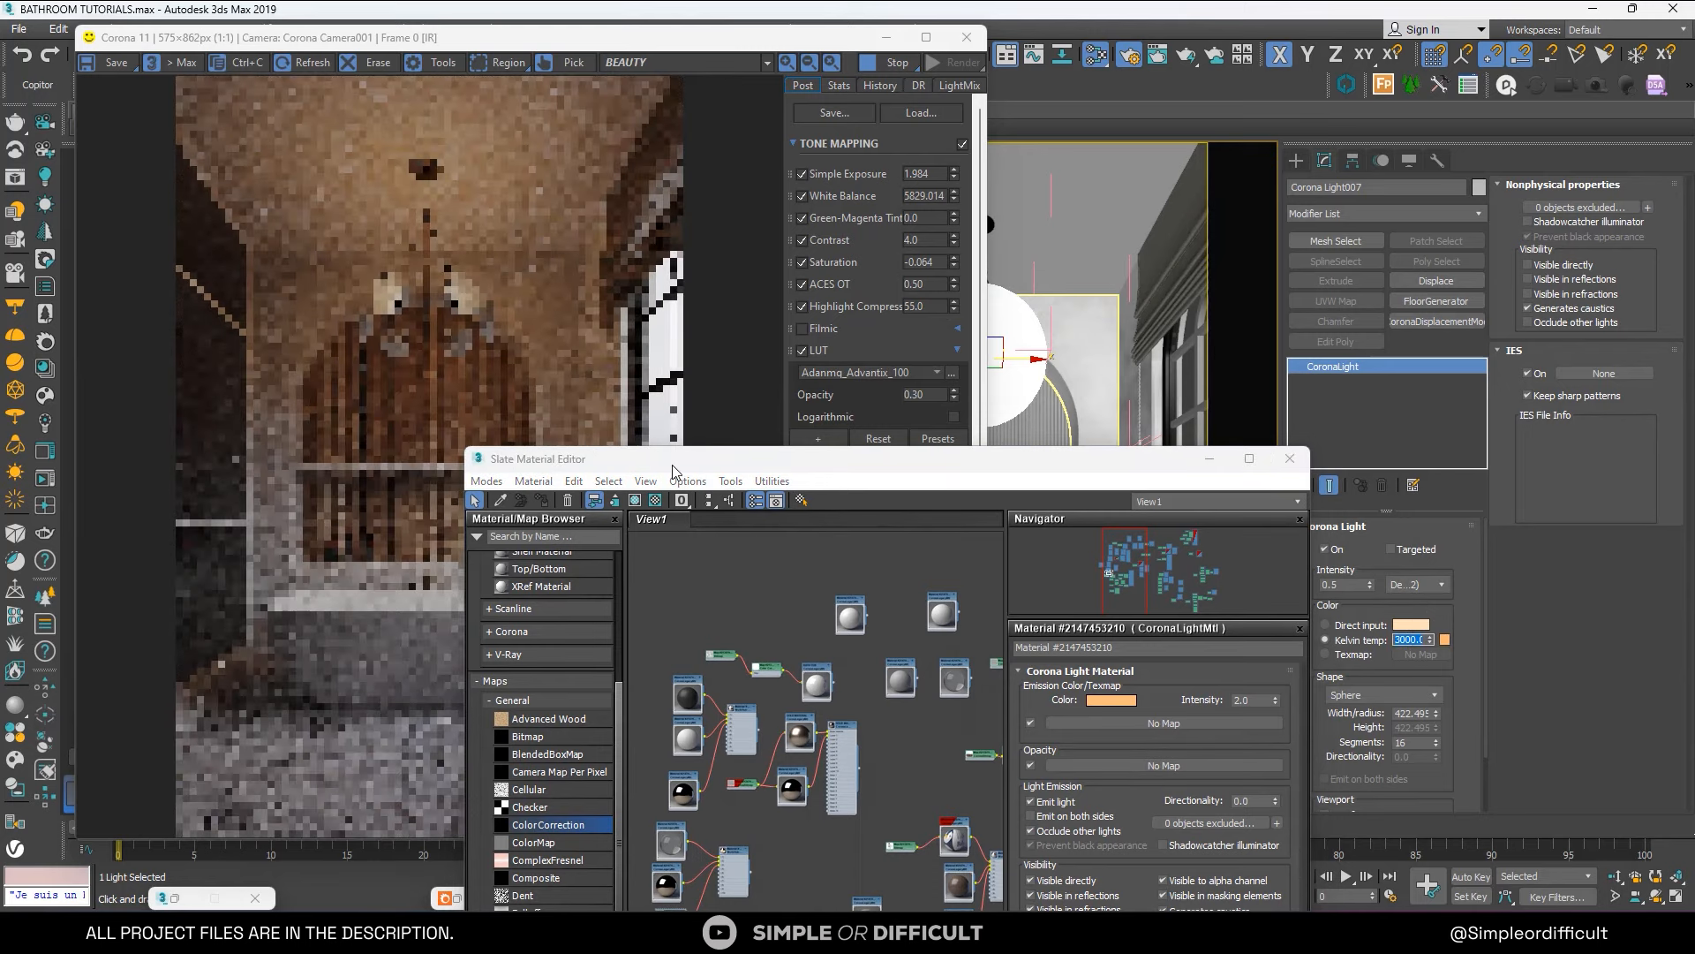
# Move the Slate Material Editor clear of the render window and set the tone mapping Simple Exposure to 2.
pyautogui.moveTo(727, 464); pyautogui.dragTo(1270, 283)
pyautogui.doubleClick(936, 174)
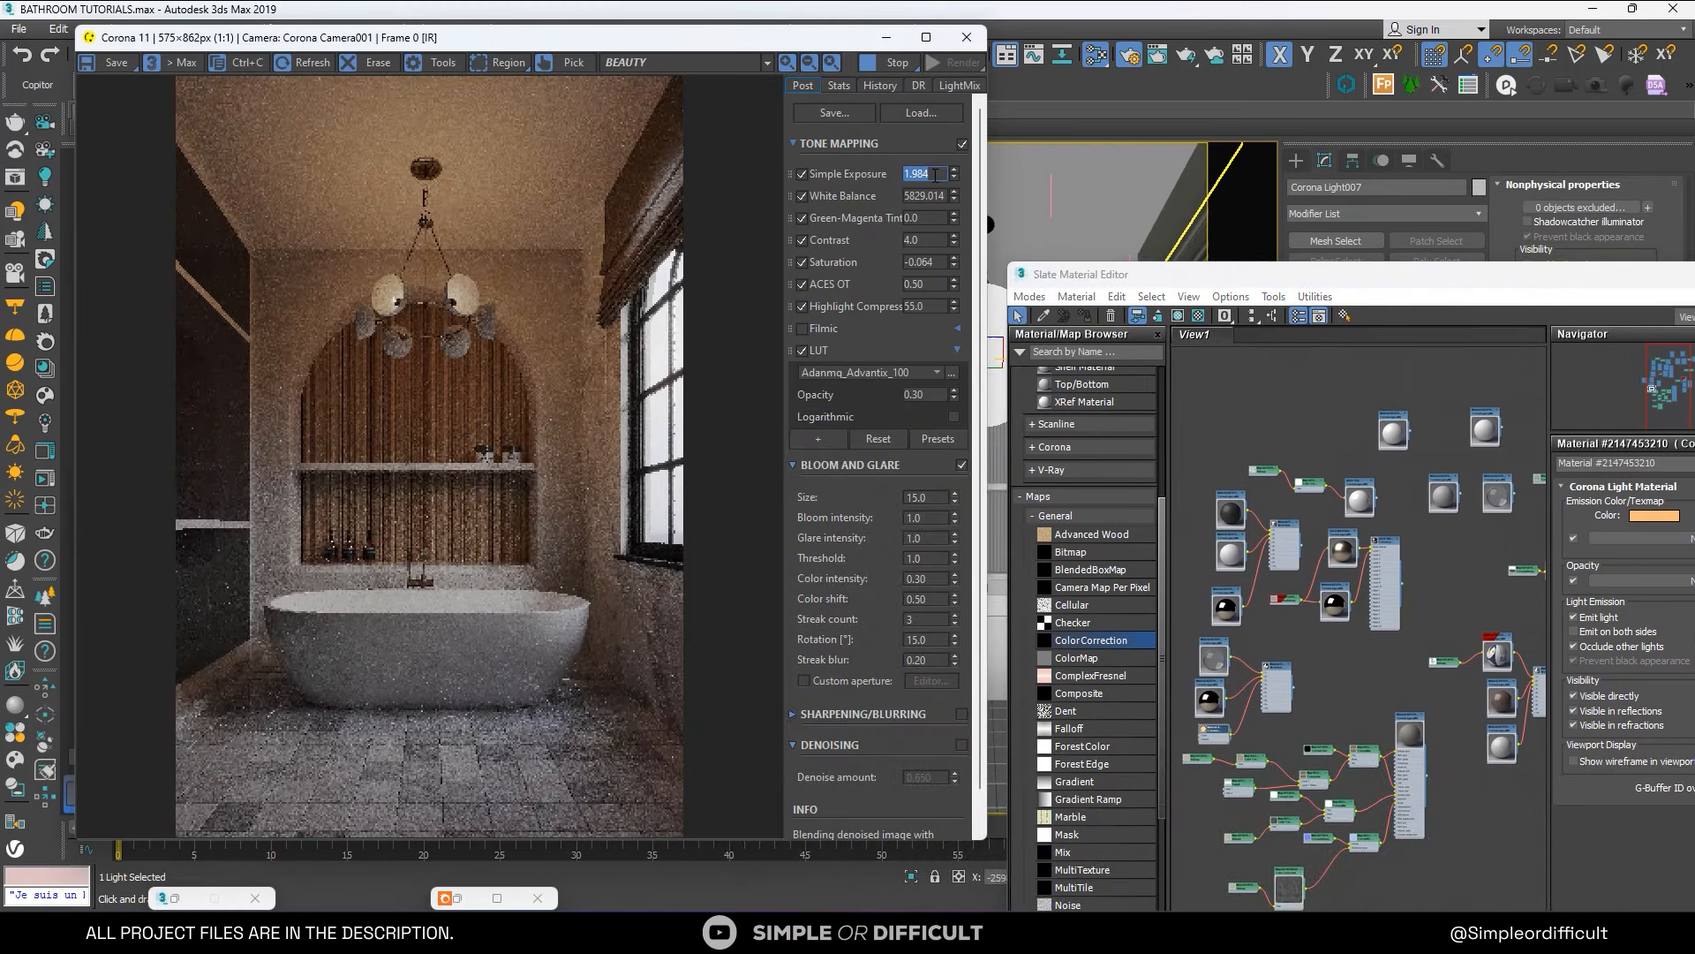
pyautogui.write('2')
pyautogui.press('Return')
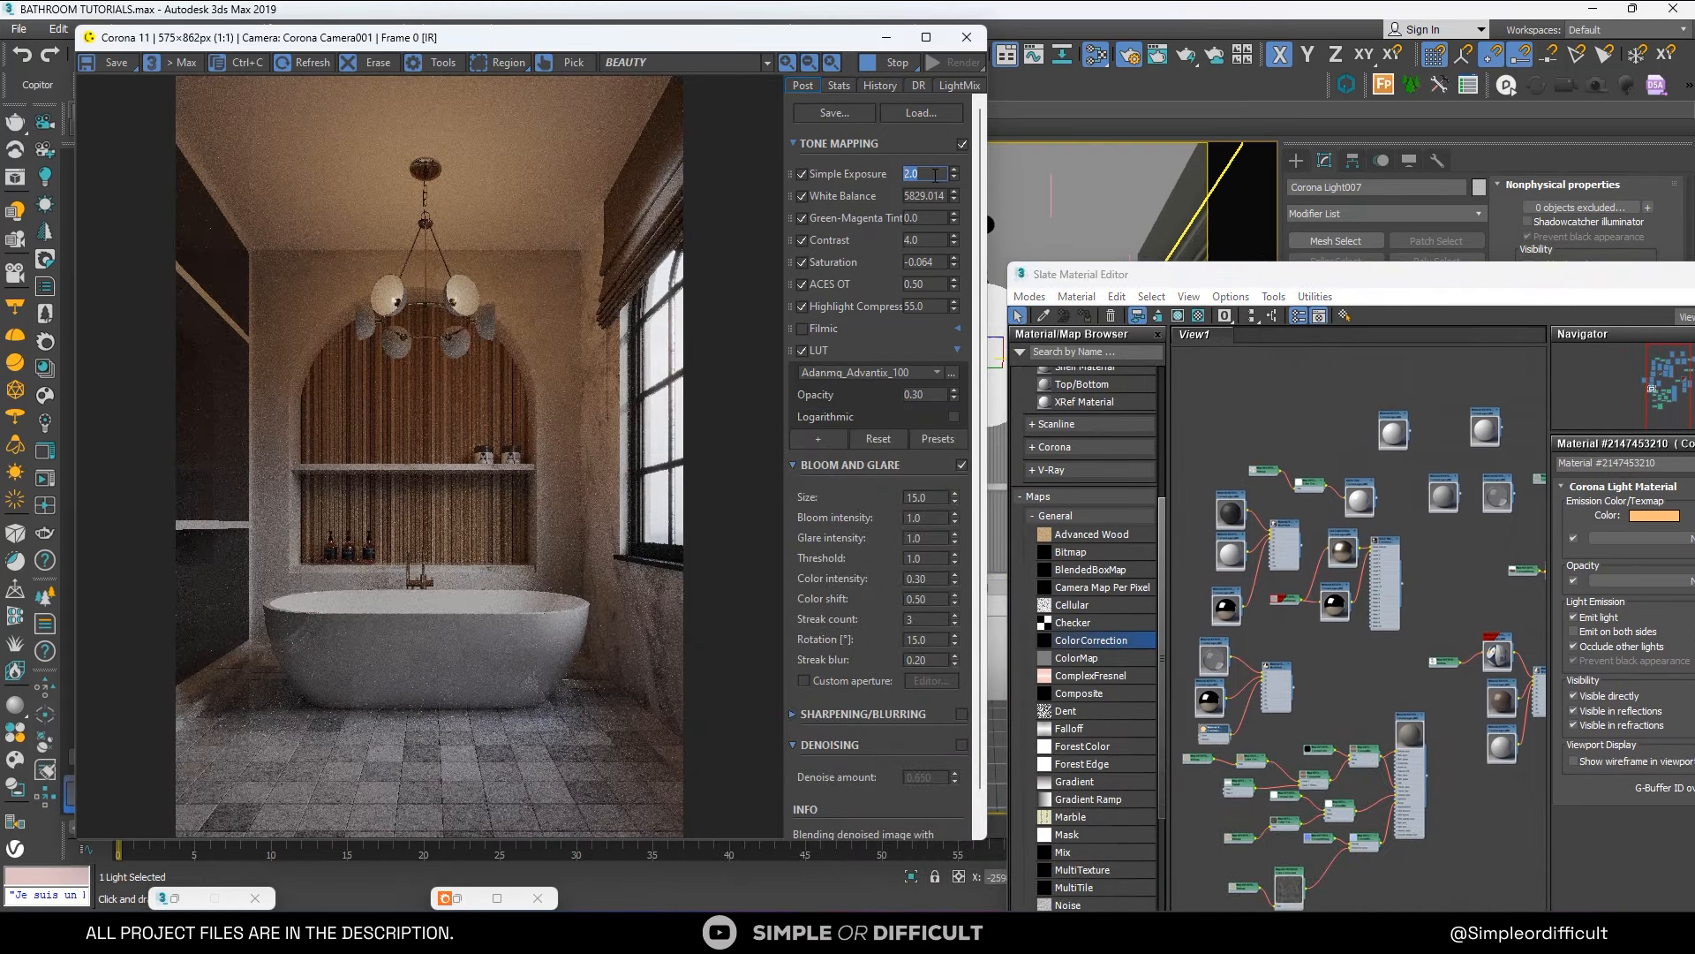
pyautogui.press('Tab')
# Maximize the Slate Material Editor and open the Corona Color Correct map fed by kloofendal_overcast_2k.hdr.
pyautogui.scroll(-5, 1417, 595)
pyautogui.moveTo(1425, 605); pyautogui.dragTo(1286, 548, button='middle')
pyautogui.scroll(2, 1366, 559)
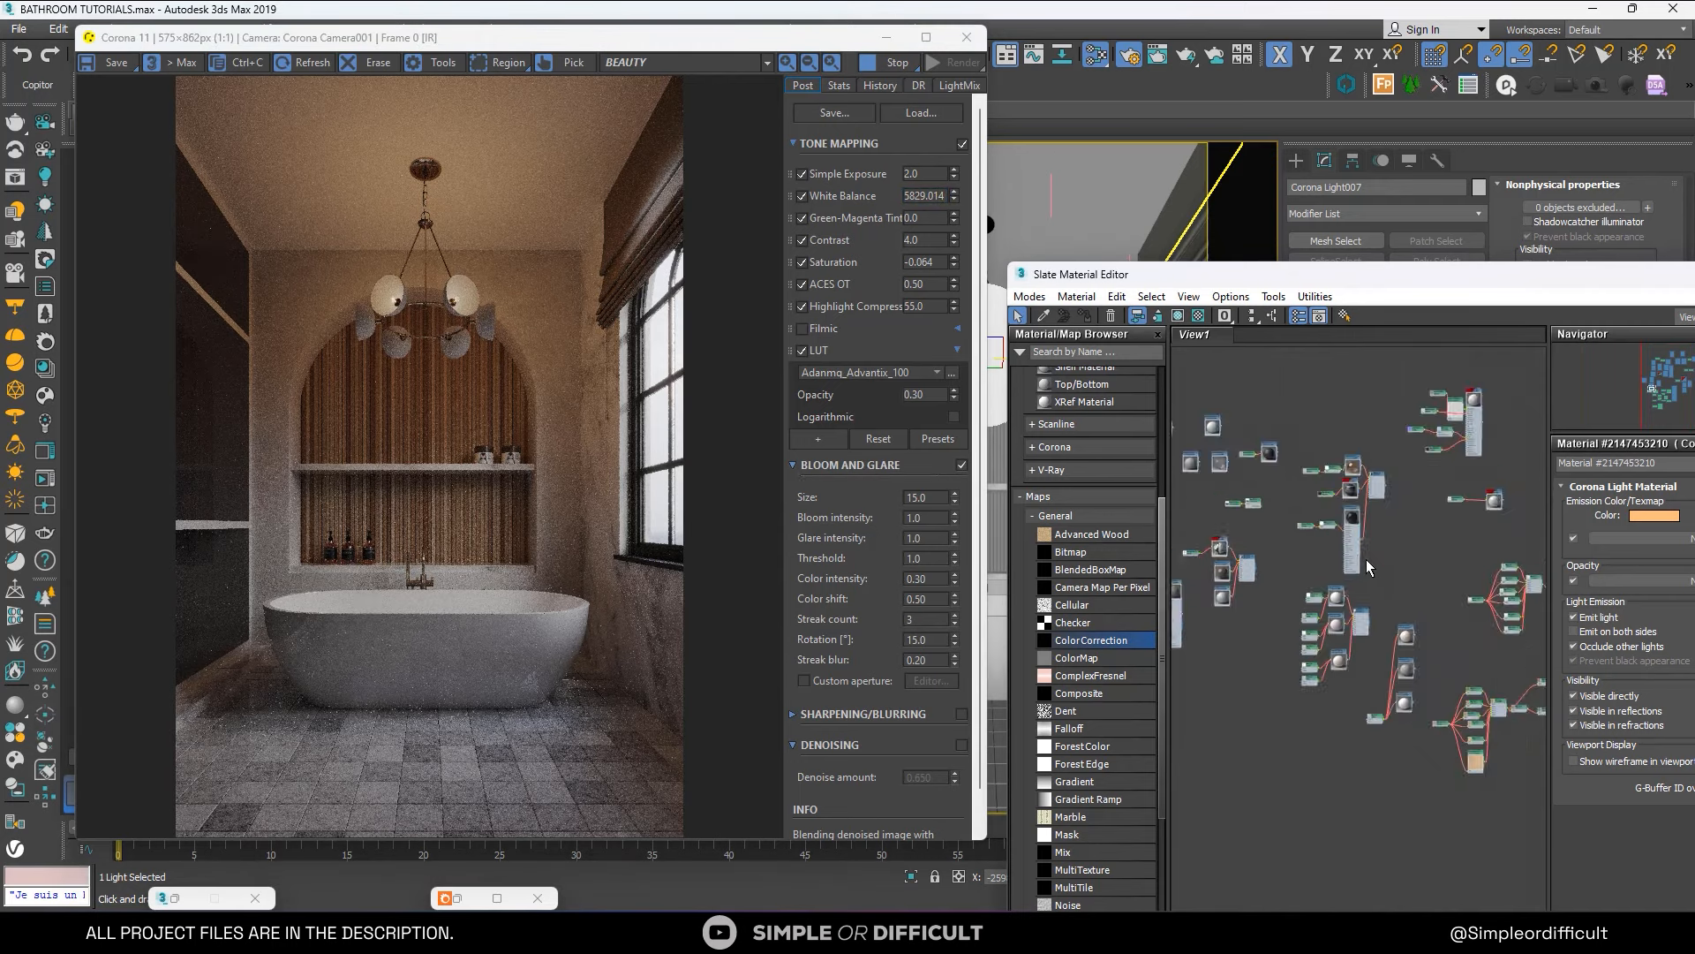
pyautogui.scroll(3, 1366, 559)
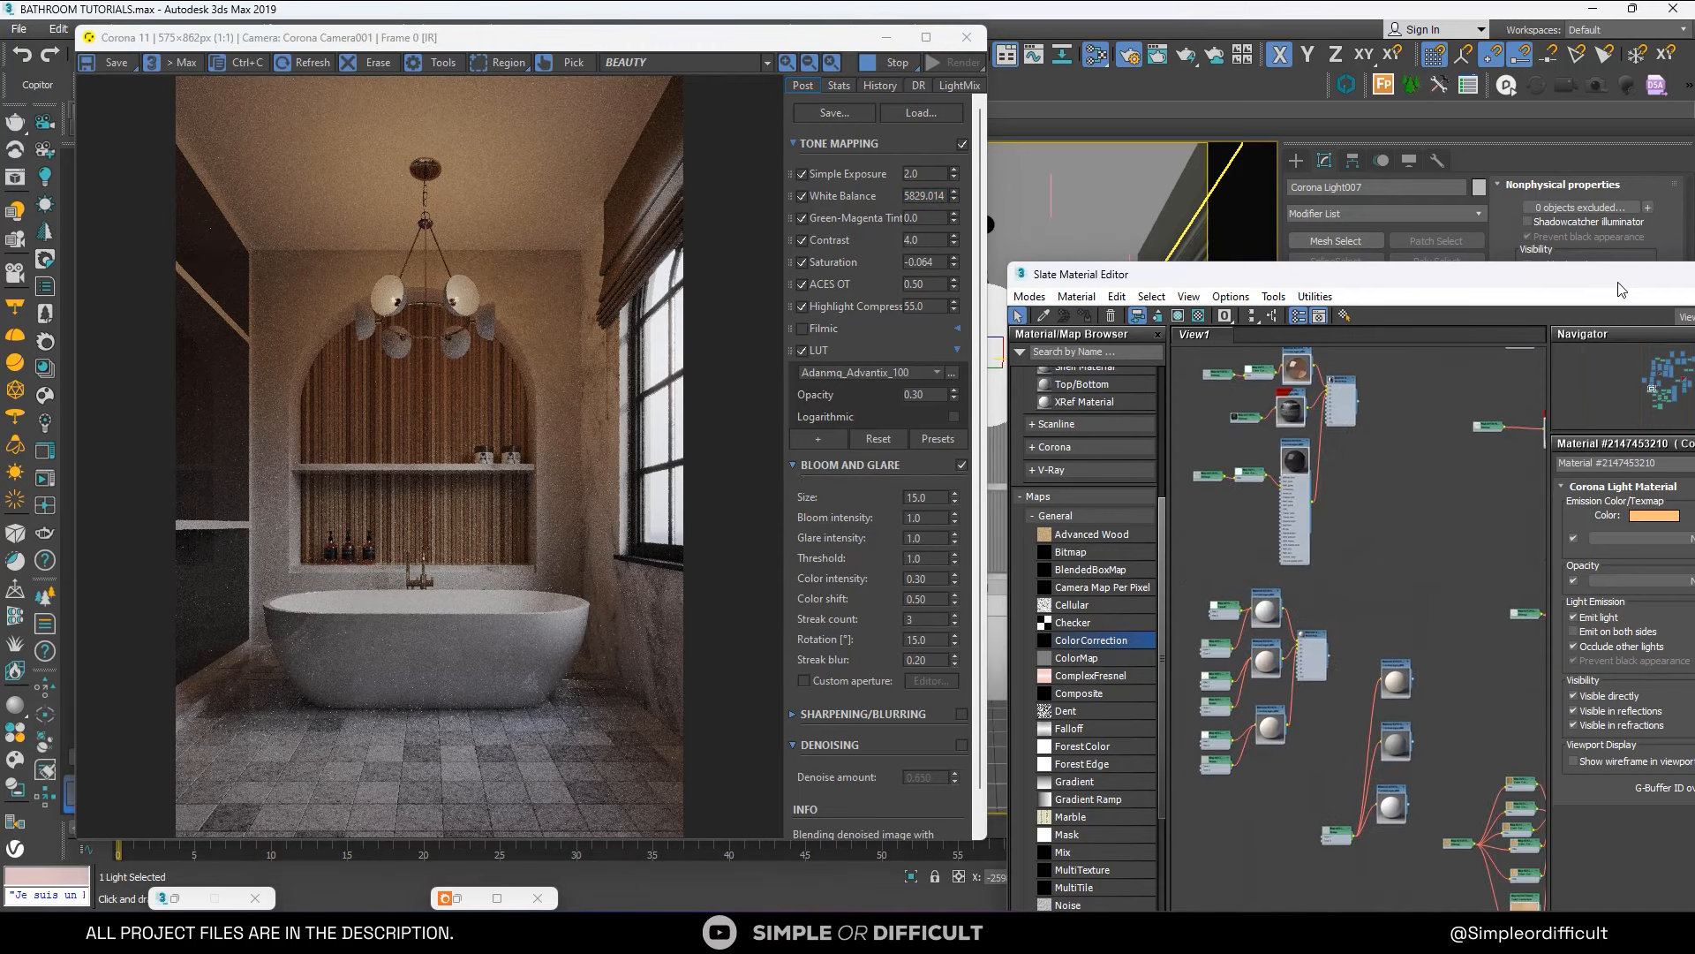
pyautogui.moveTo(1589, 280); pyautogui.dragTo(1375, 281)
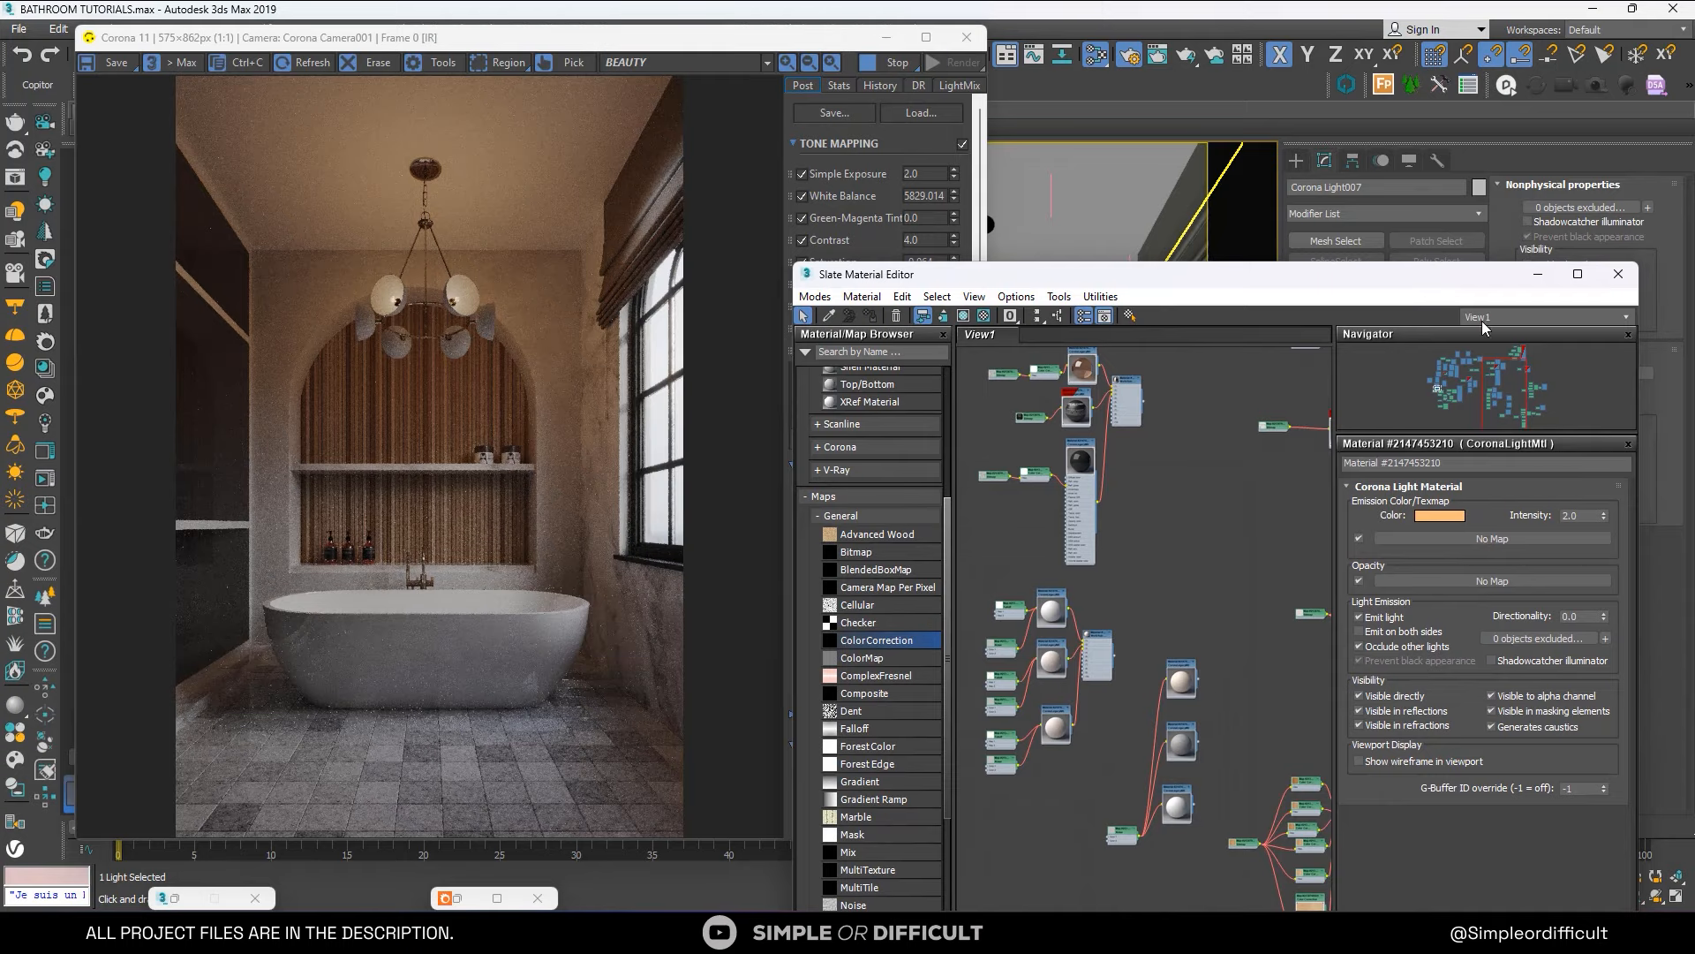
pyautogui.click(1578, 274)
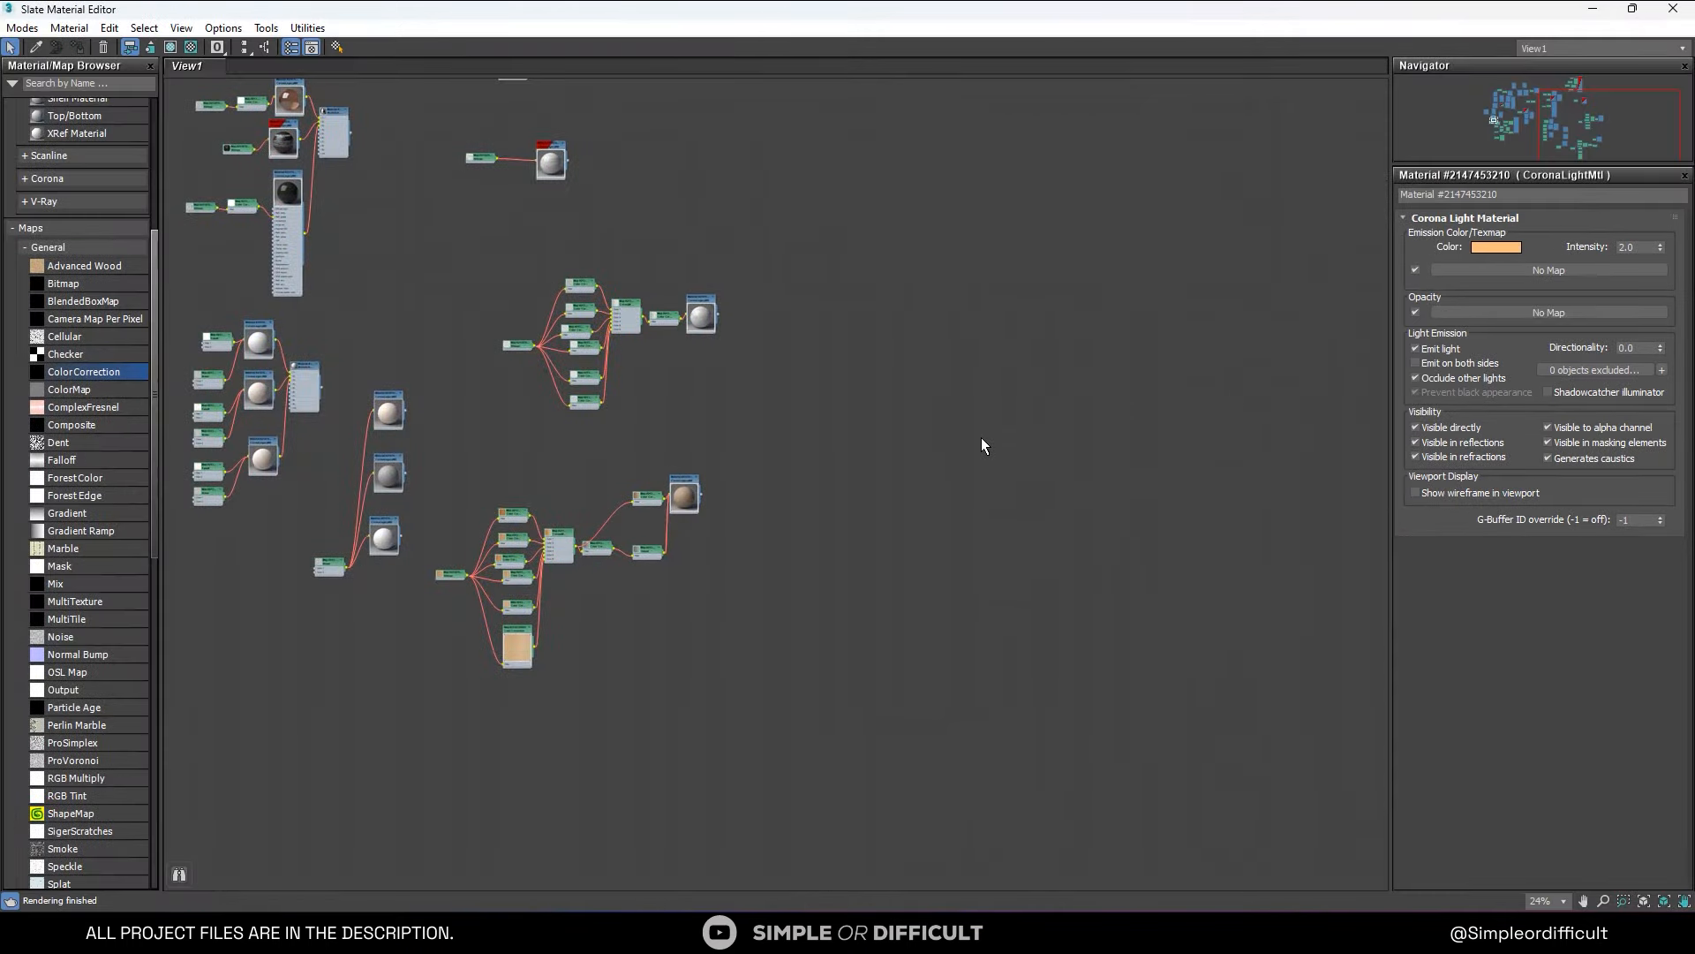
pyautogui.scroll(-1, 982, 437)
pyautogui.moveTo(575, 436); pyautogui.dragTo(767, 484, button='middle')
pyautogui.scroll(2, 740, 288)
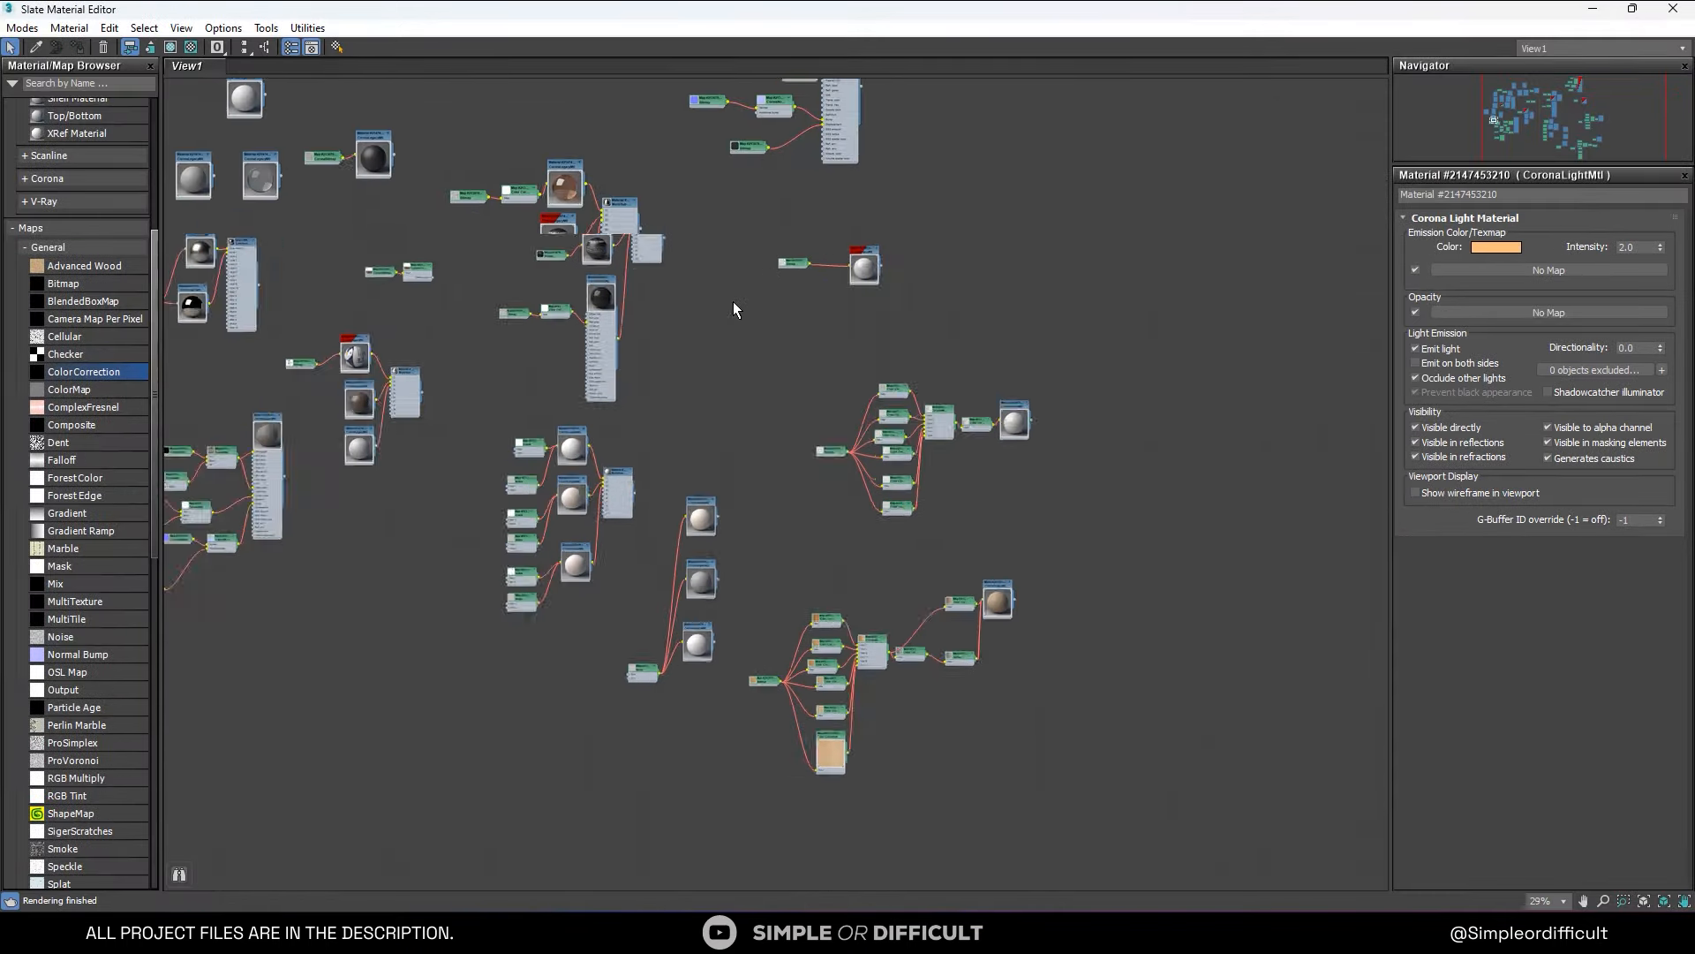
pyautogui.moveTo(469, 325); pyautogui.dragTo(597, 331, button='middle')
pyautogui.moveTo(473, 272); pyautogui.dragTo(660, 304, button='middle')
pyautogui.scroll(3, 660, 305)
pyautogui.doubleClick(670, 313)
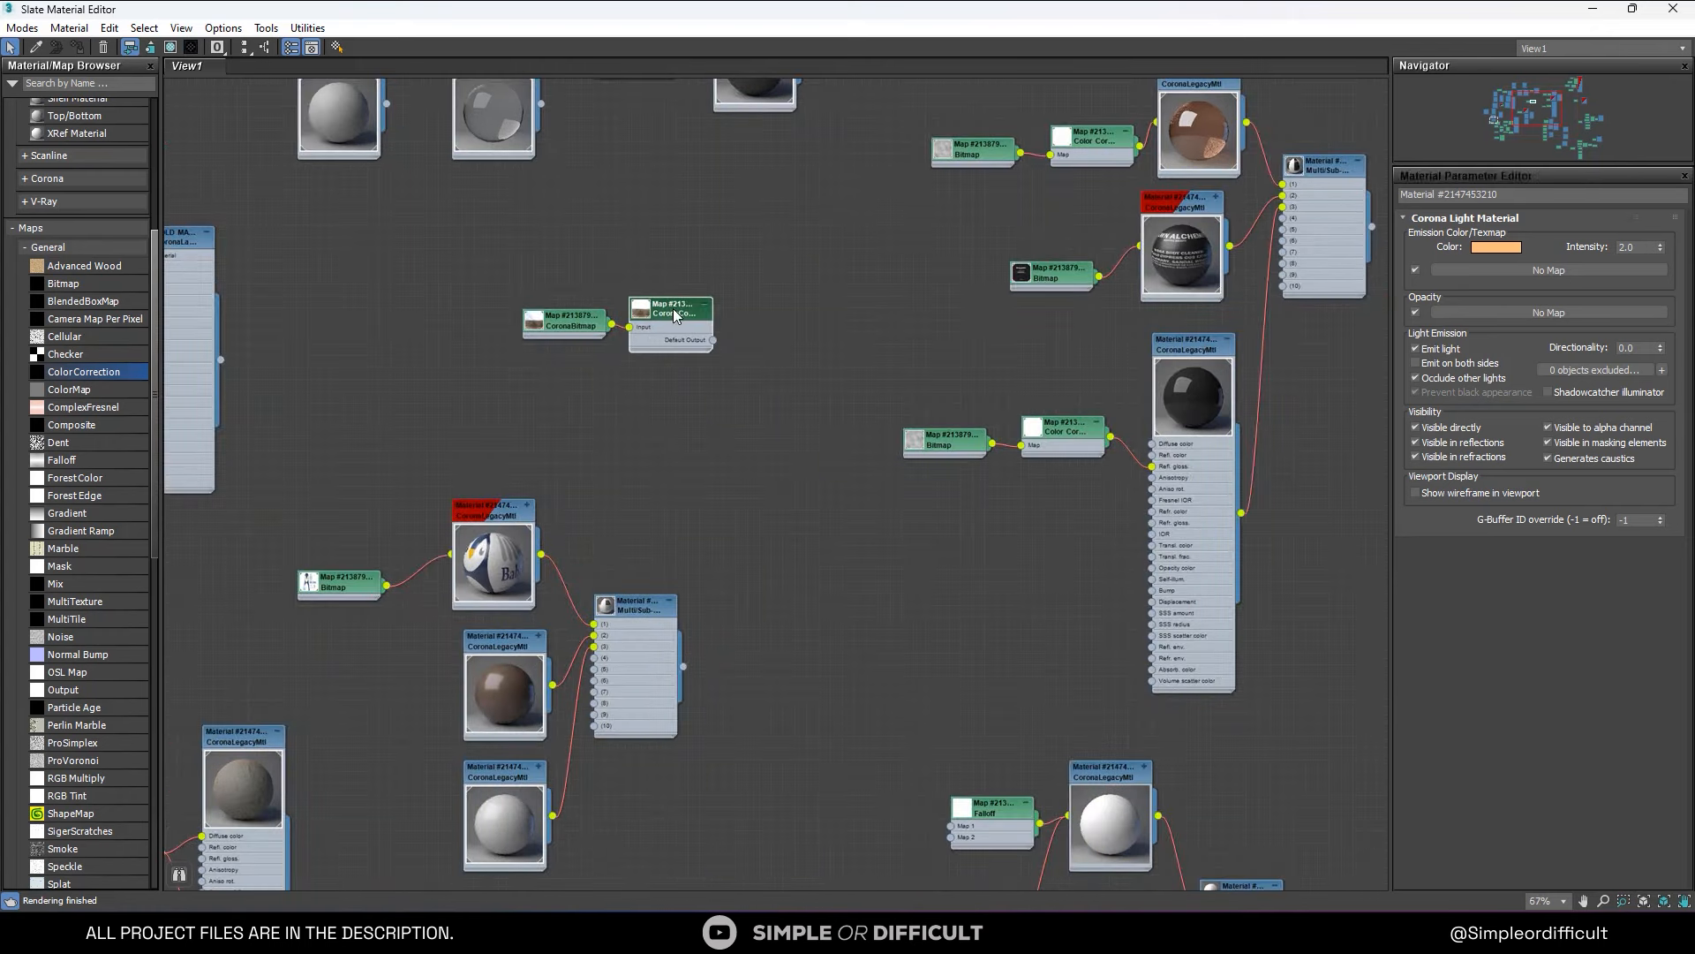
# Set the HDRI Color Correct map's Linear Exposure to 1, with the material editor restored beside the render.
pyautogui.doubleClick(1510, 434)
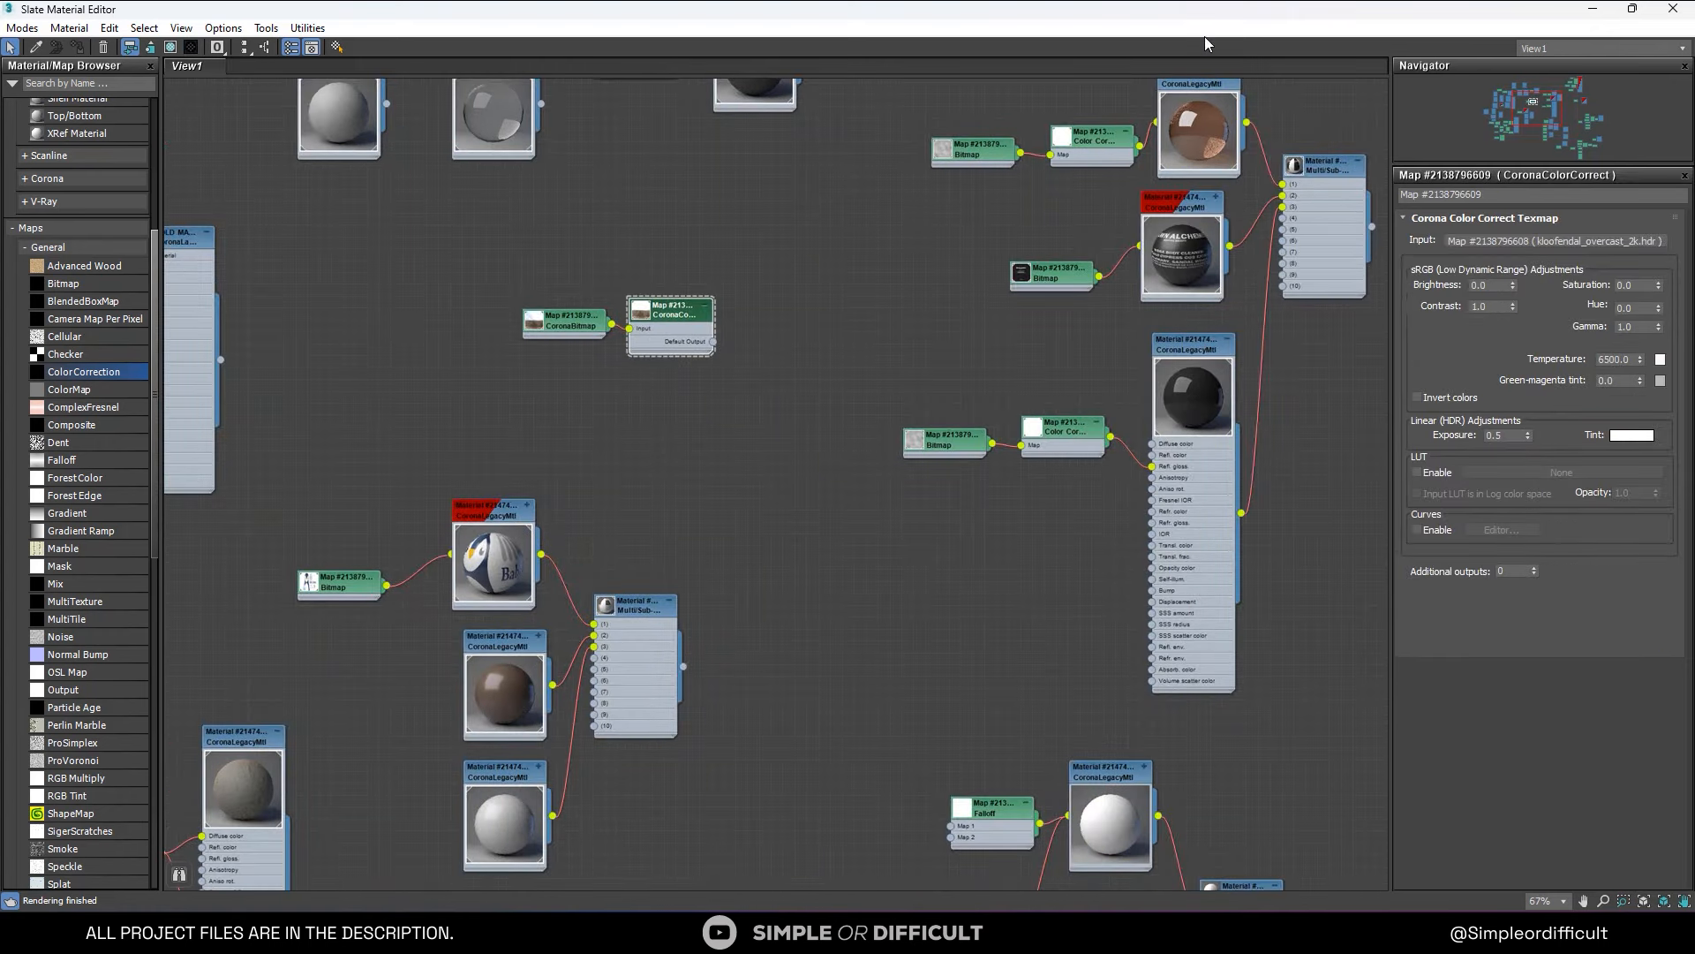
pyautogui.moveTo(1205, 12); pyautogui.dragTo(1250, 82)
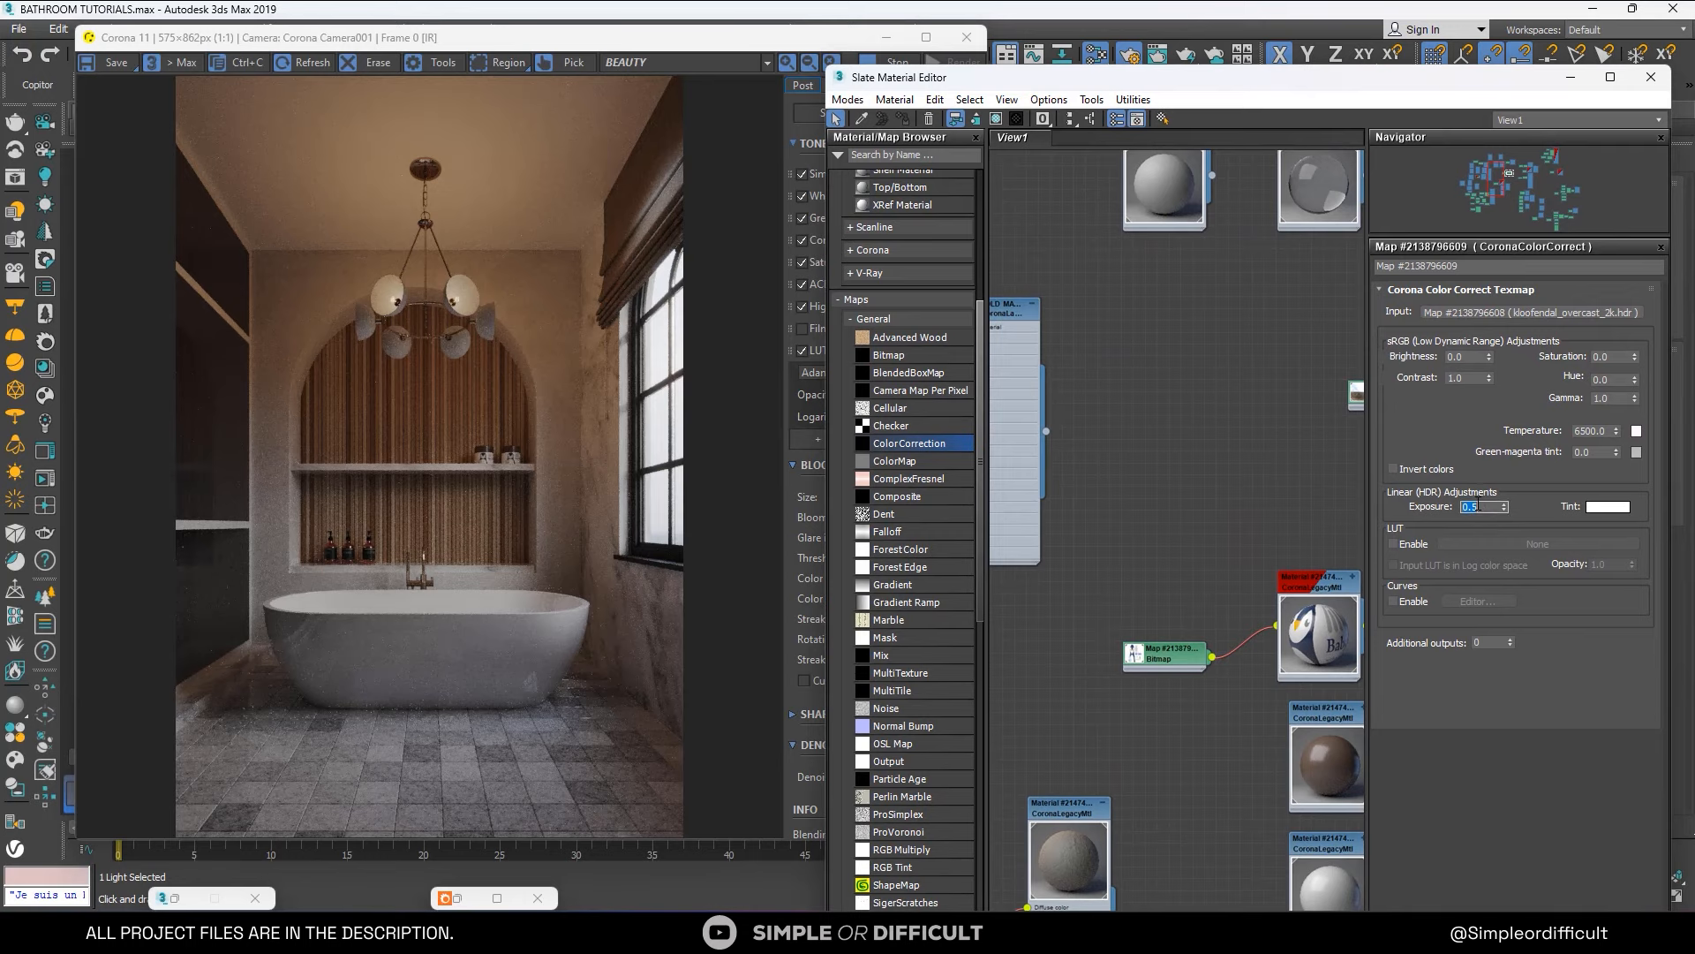
pyautogui.write('1')
pyautogui.press('Return')
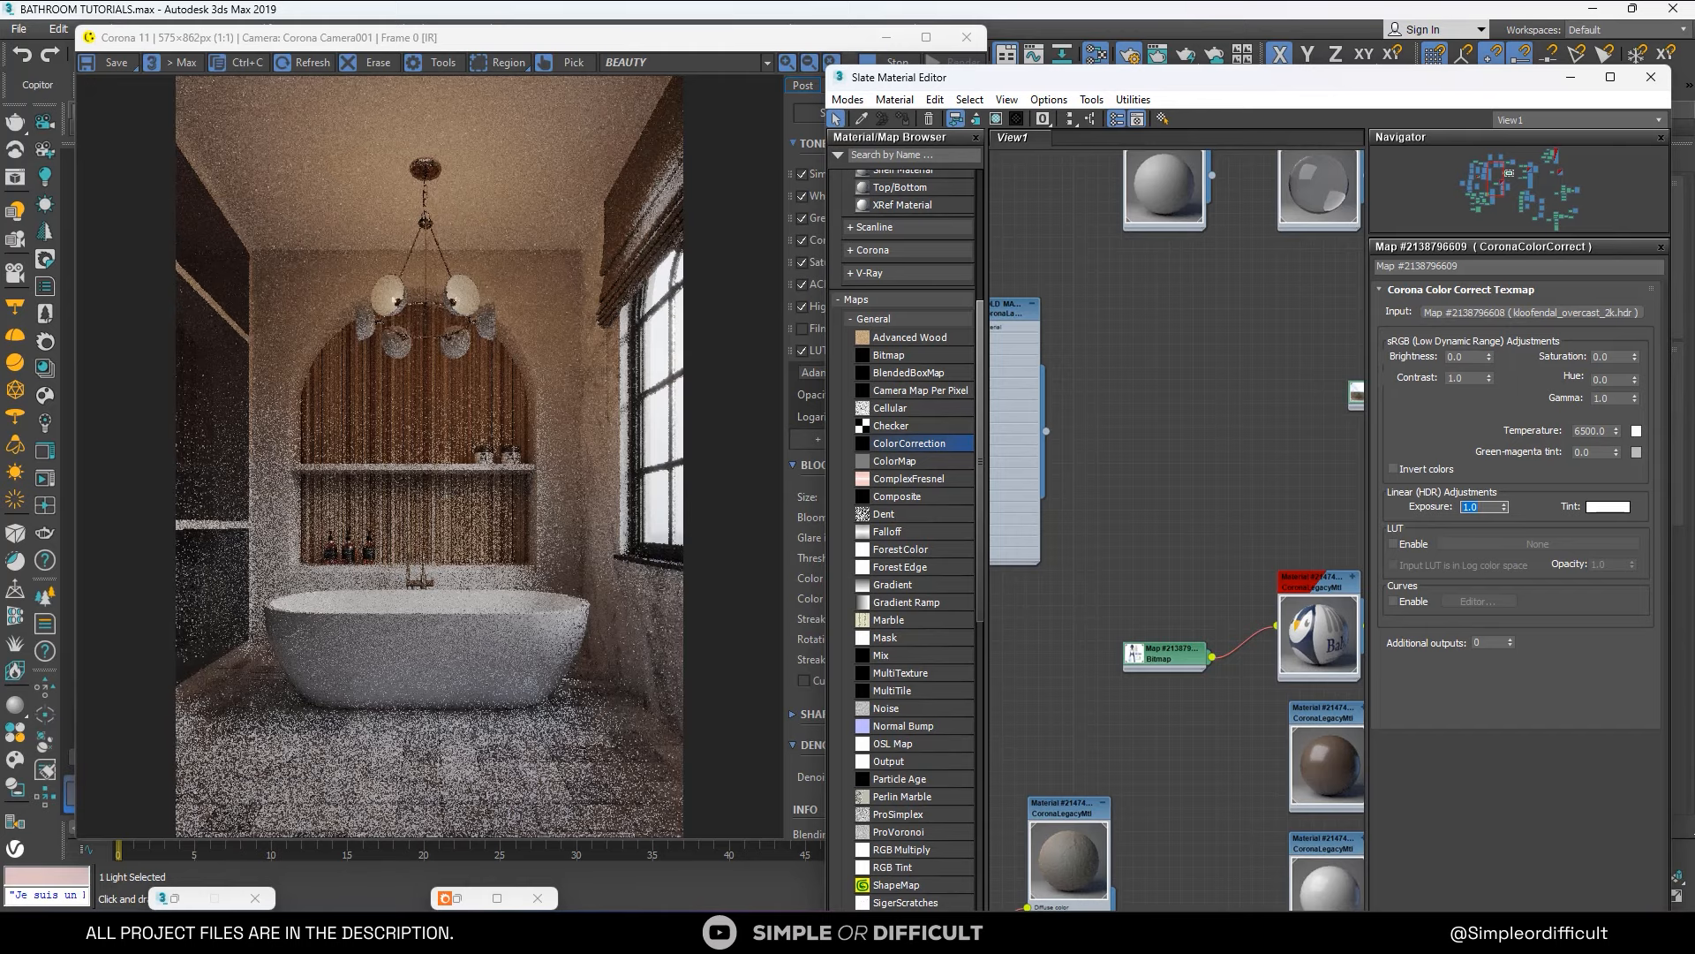
# Enlarge the render window to full screen, examine the bathtub, floor and chandelier, and restore its smaller size.
pyautogui.click(927, 37)
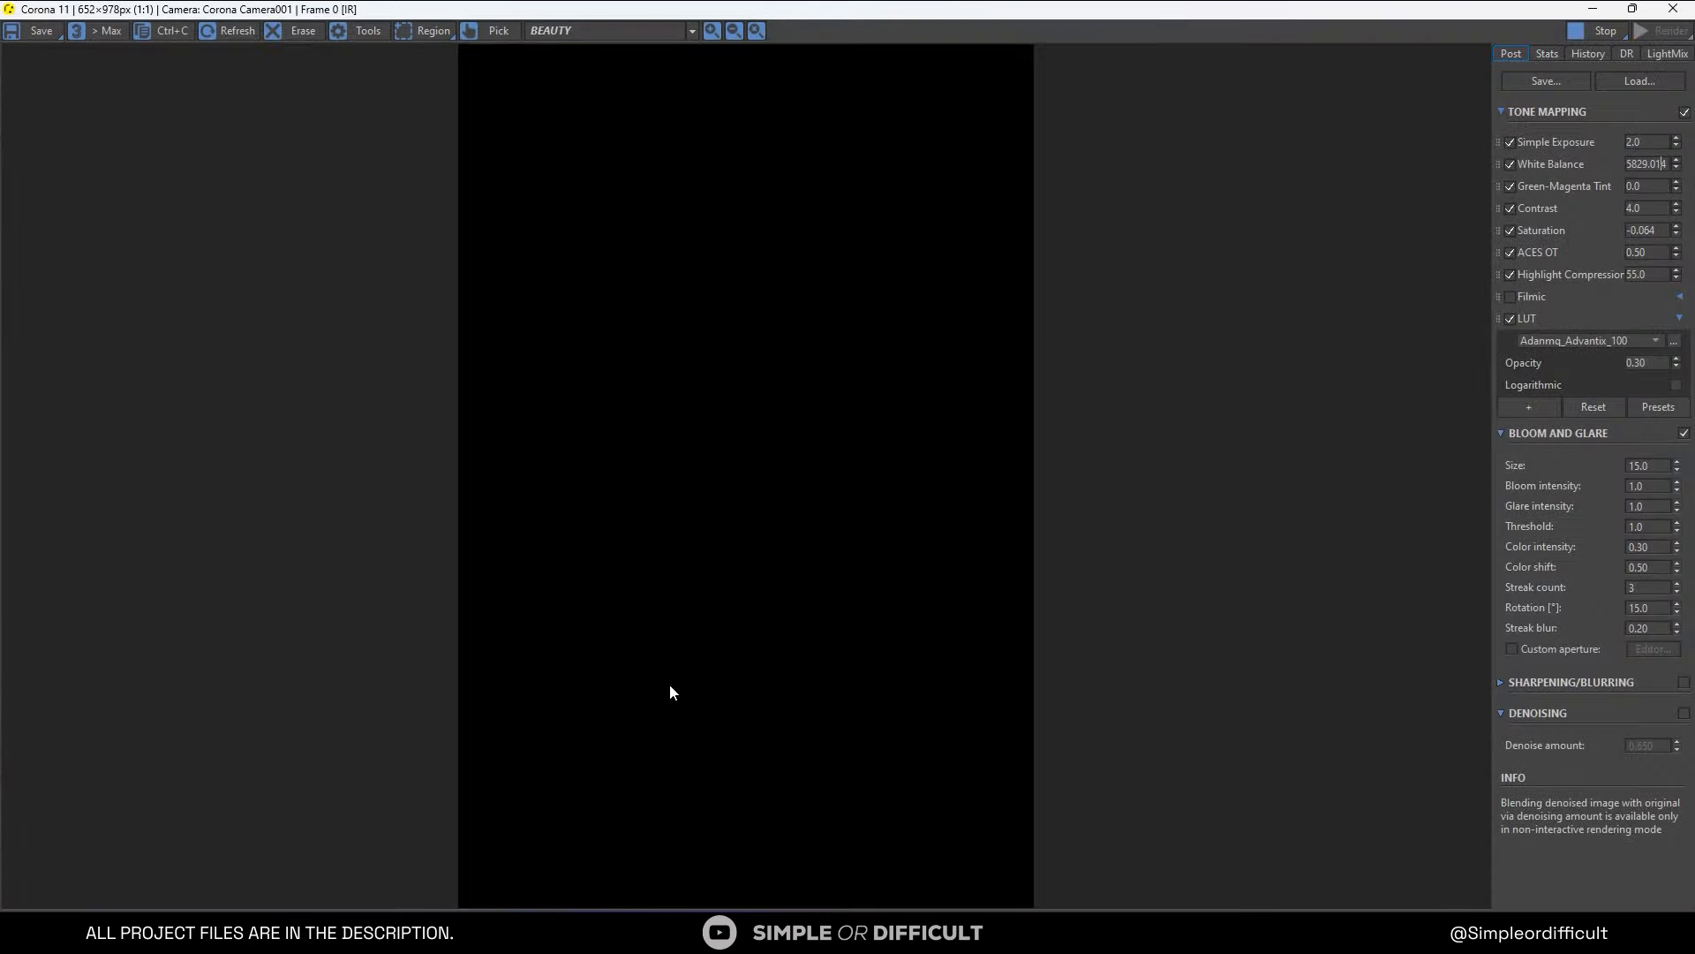
pyautogui.scroll(2, 719, 740)
pyautogui.scroll(-2, 792, 347)
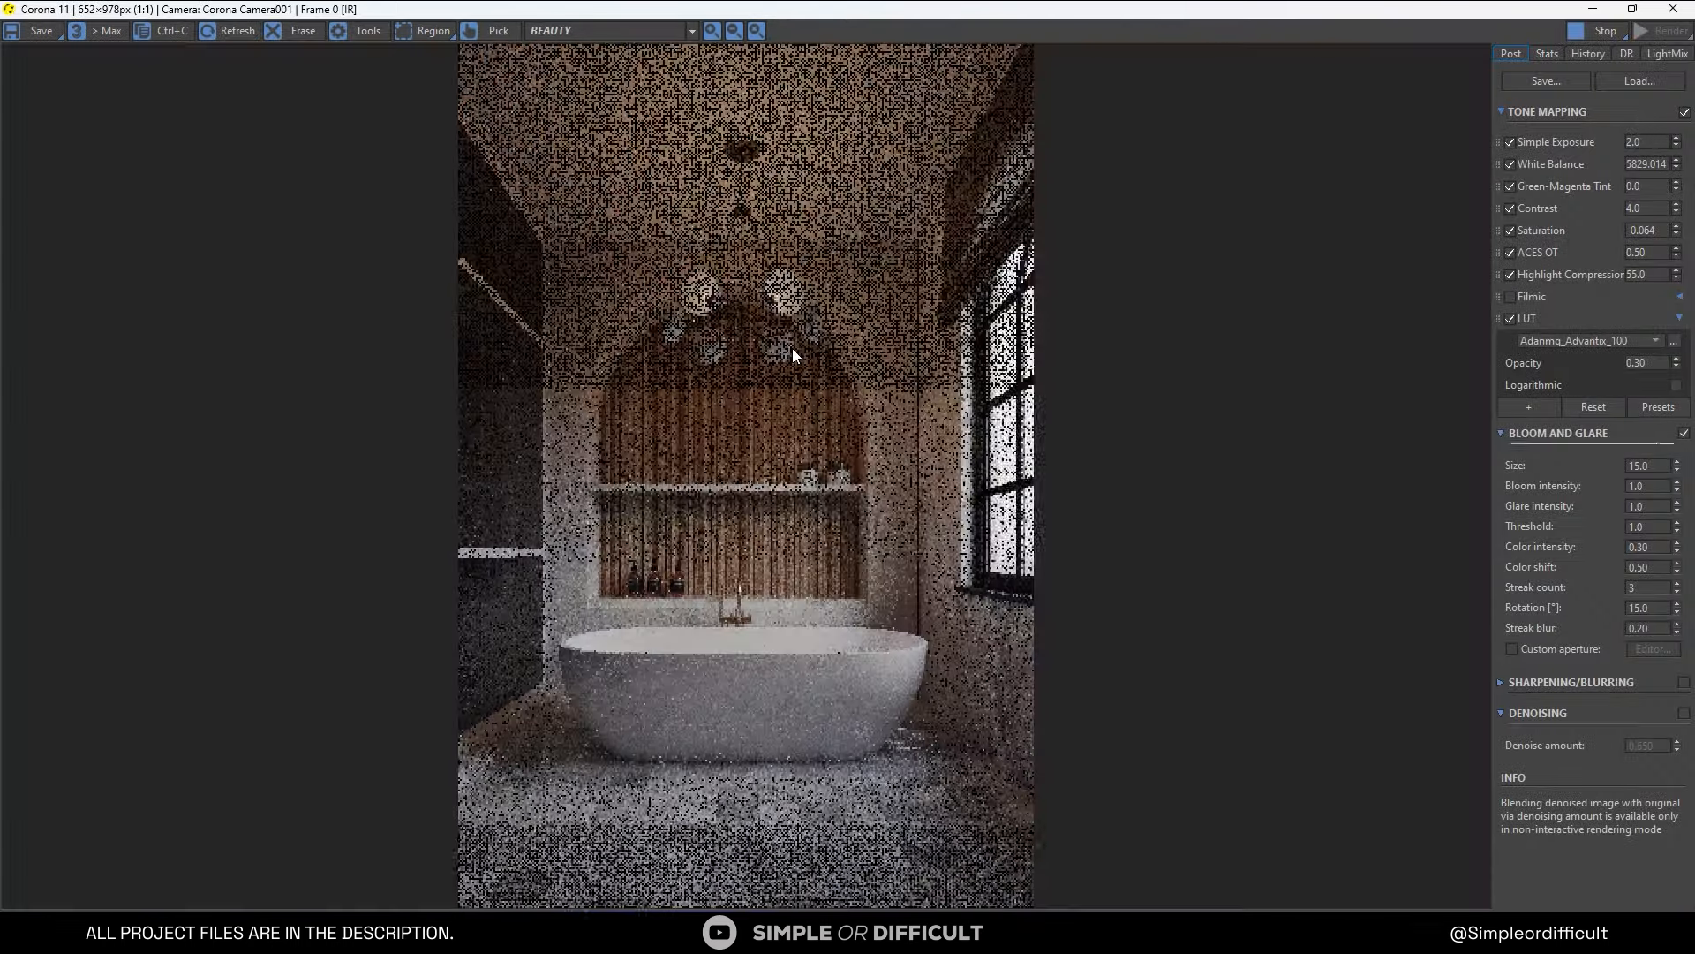
pyautogui.scroll(1, 636, 706)
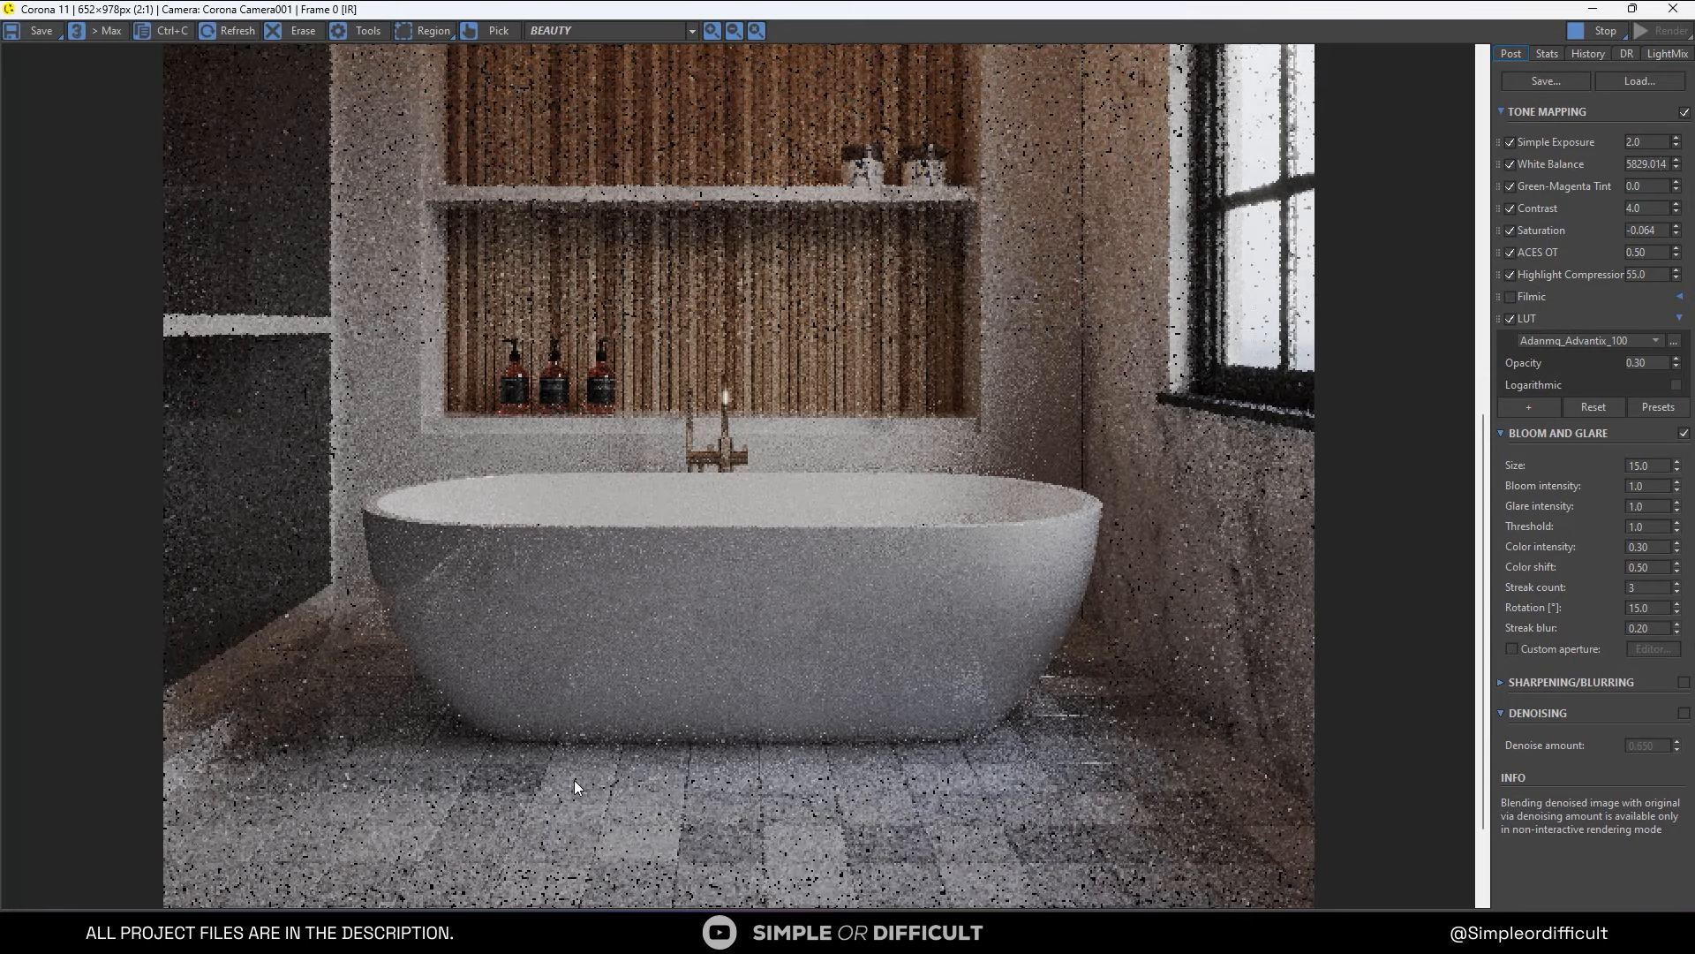
pyautogui.scroll(-1, 671, 759)
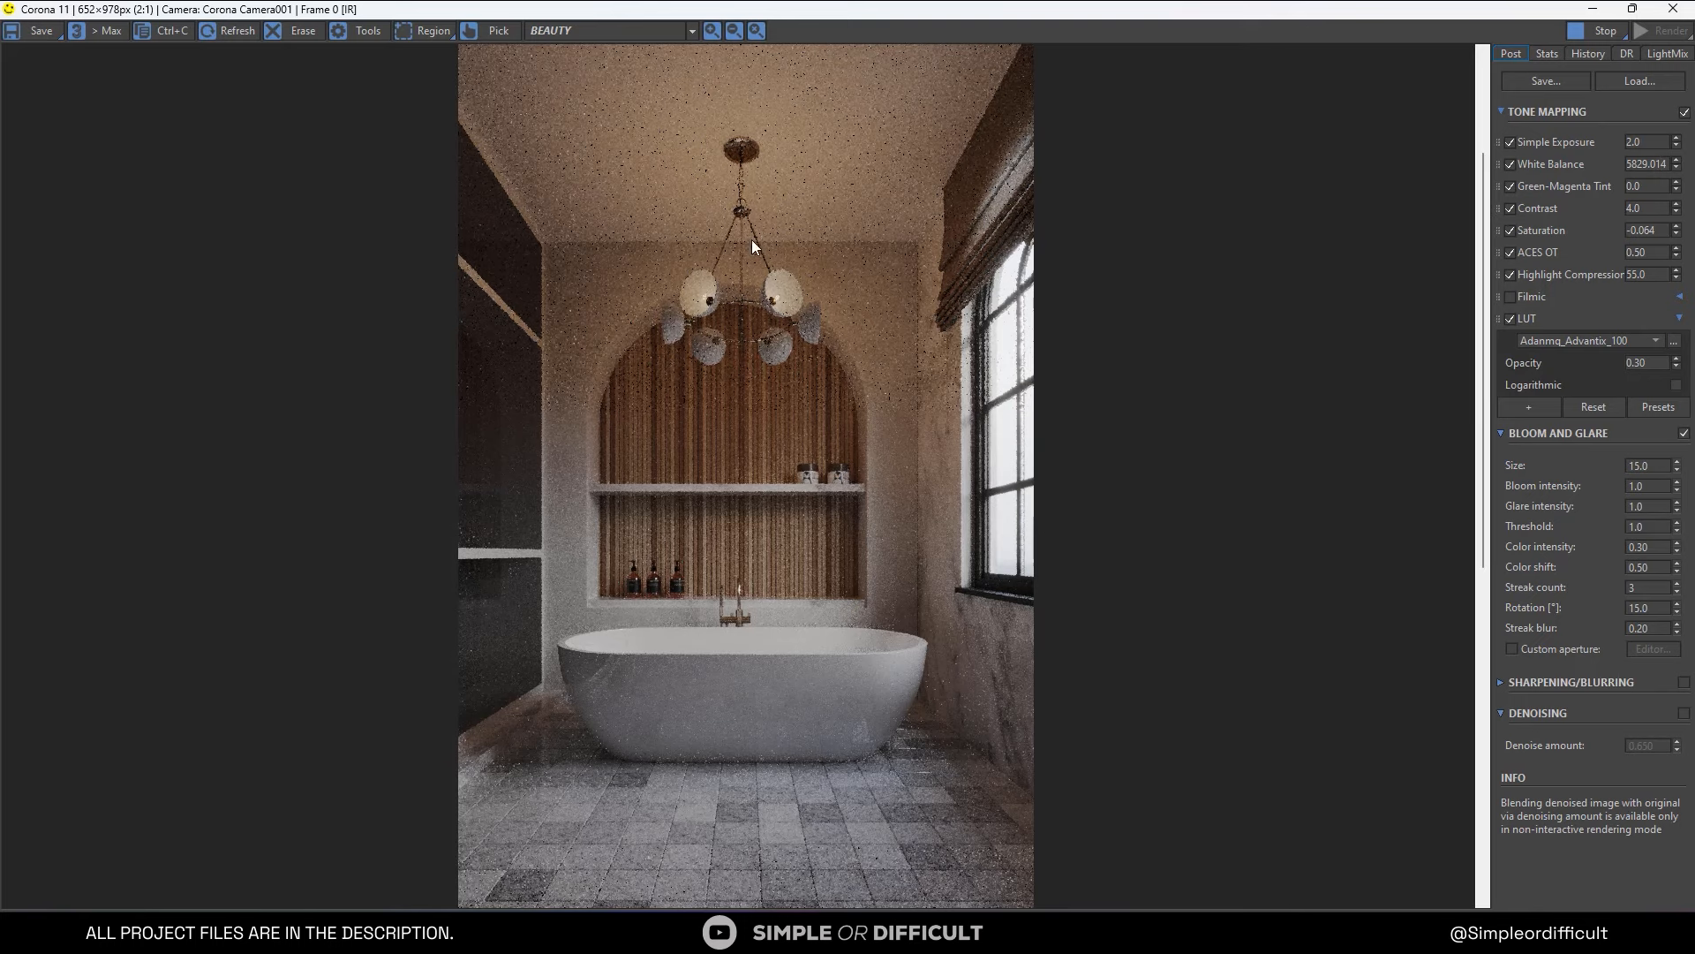
pyautogui.scroll(1, 751, 240)
pyautogui.scroll(-1, 750, 240)
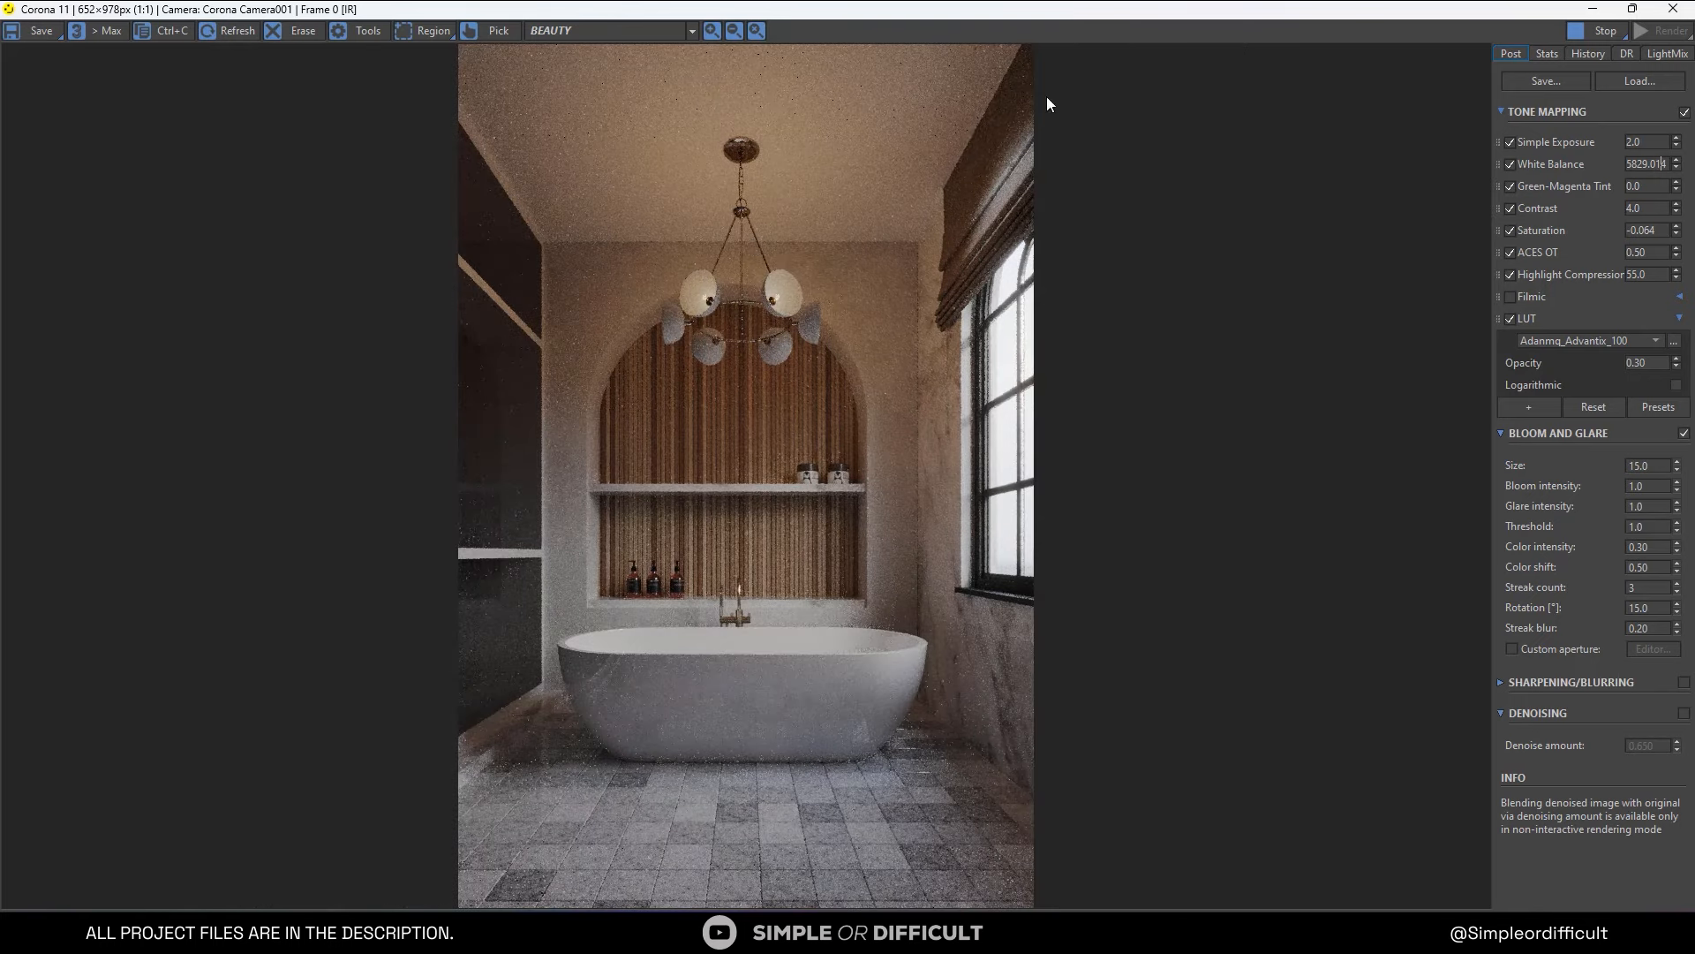
pyautogui.moveTo(1119, 8); pyautogui.dragTo(588, 104)
# Insert a Color Correction map between the CoronaMix and the Diffuse color of the window blind material, and open its parameters.
pyautogui.click(1529, 486)
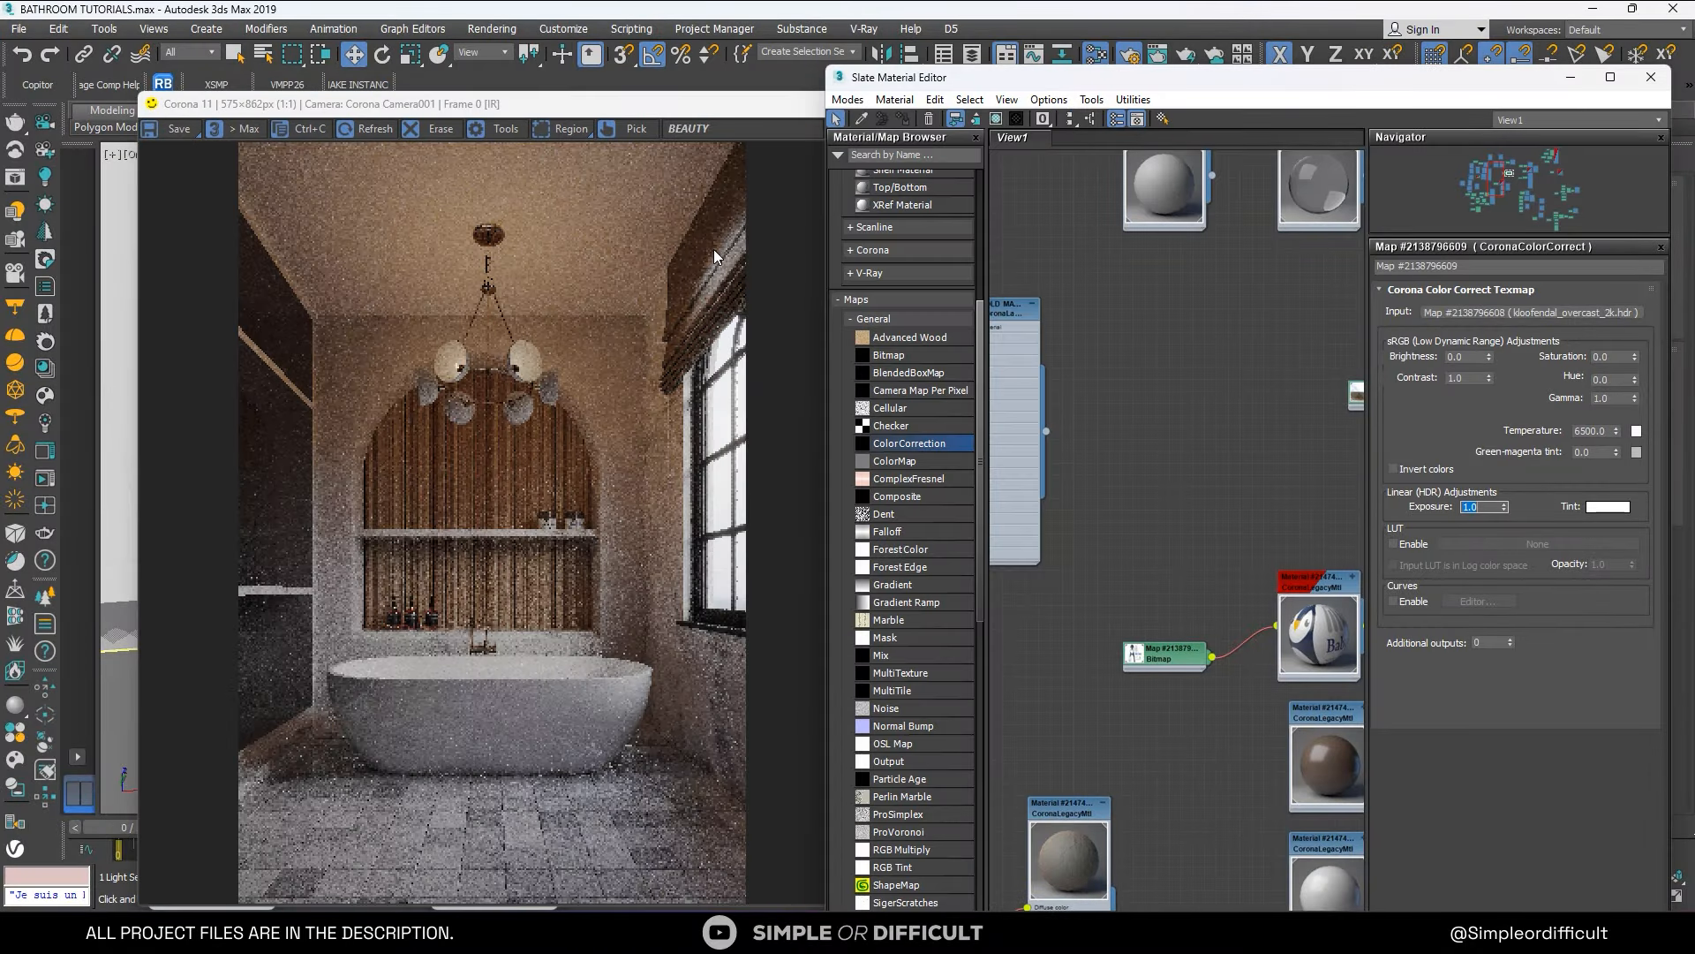
pyautogui.scroll(-5, 1241, 386)
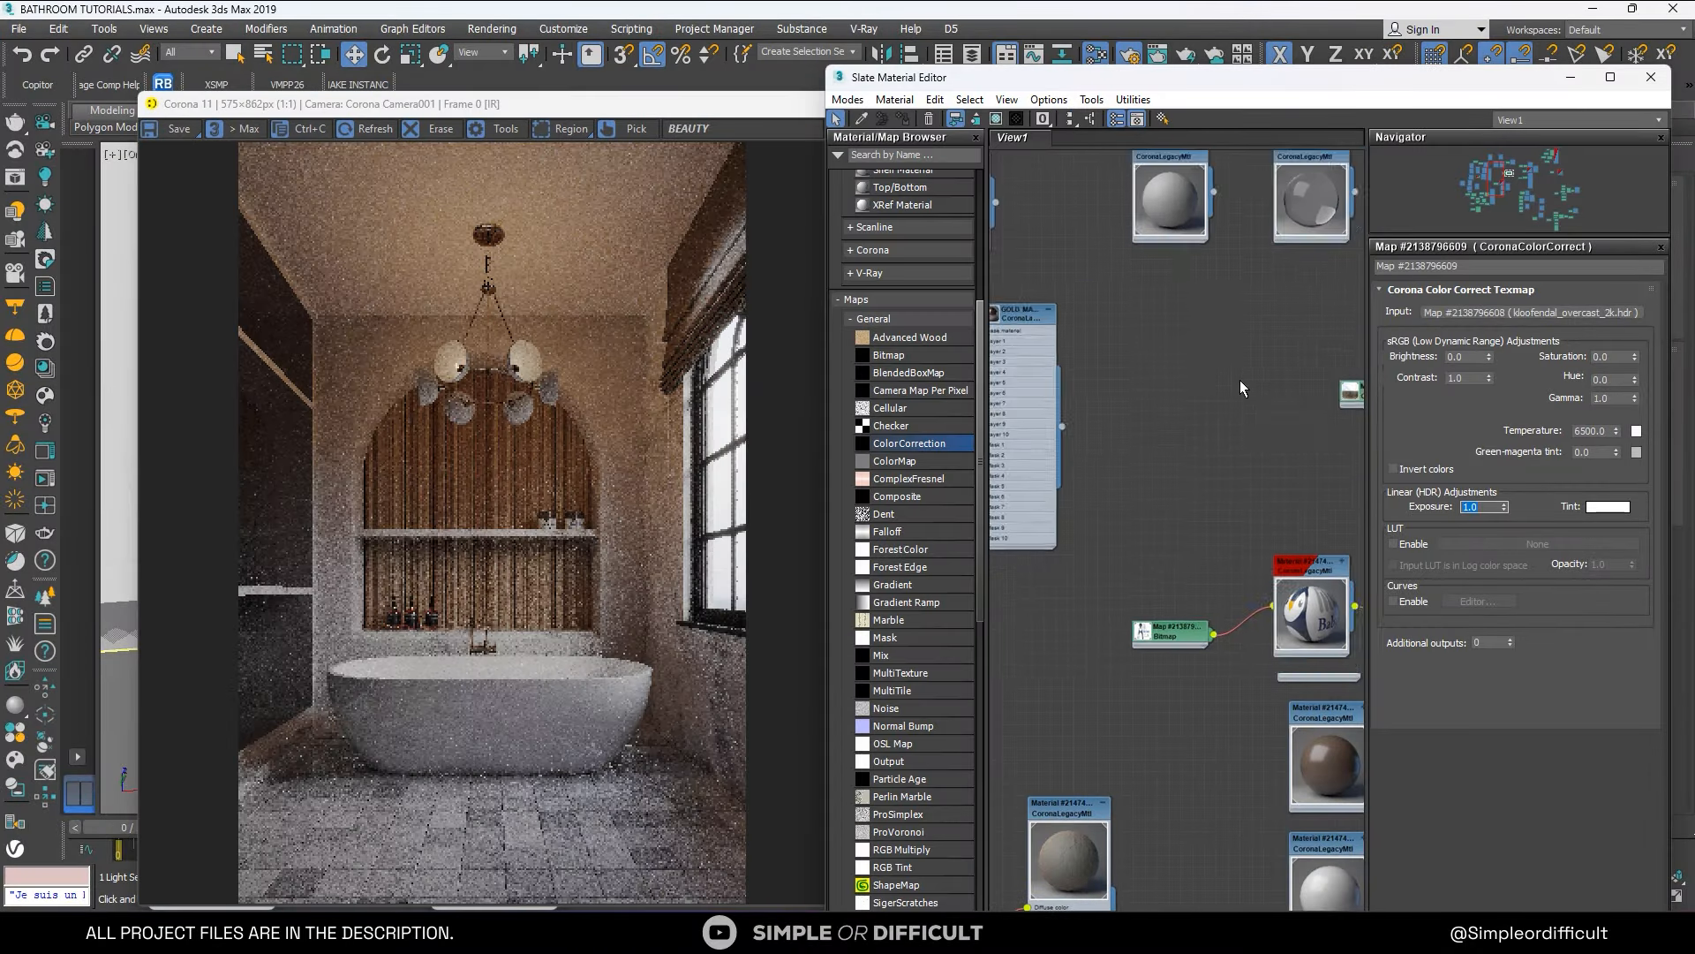
pyautogui.moveTo(1155, 372); pyautogui.dragTo(1147, 411, button='middle')
pyautogui.scroll(-3, 1212, 433)
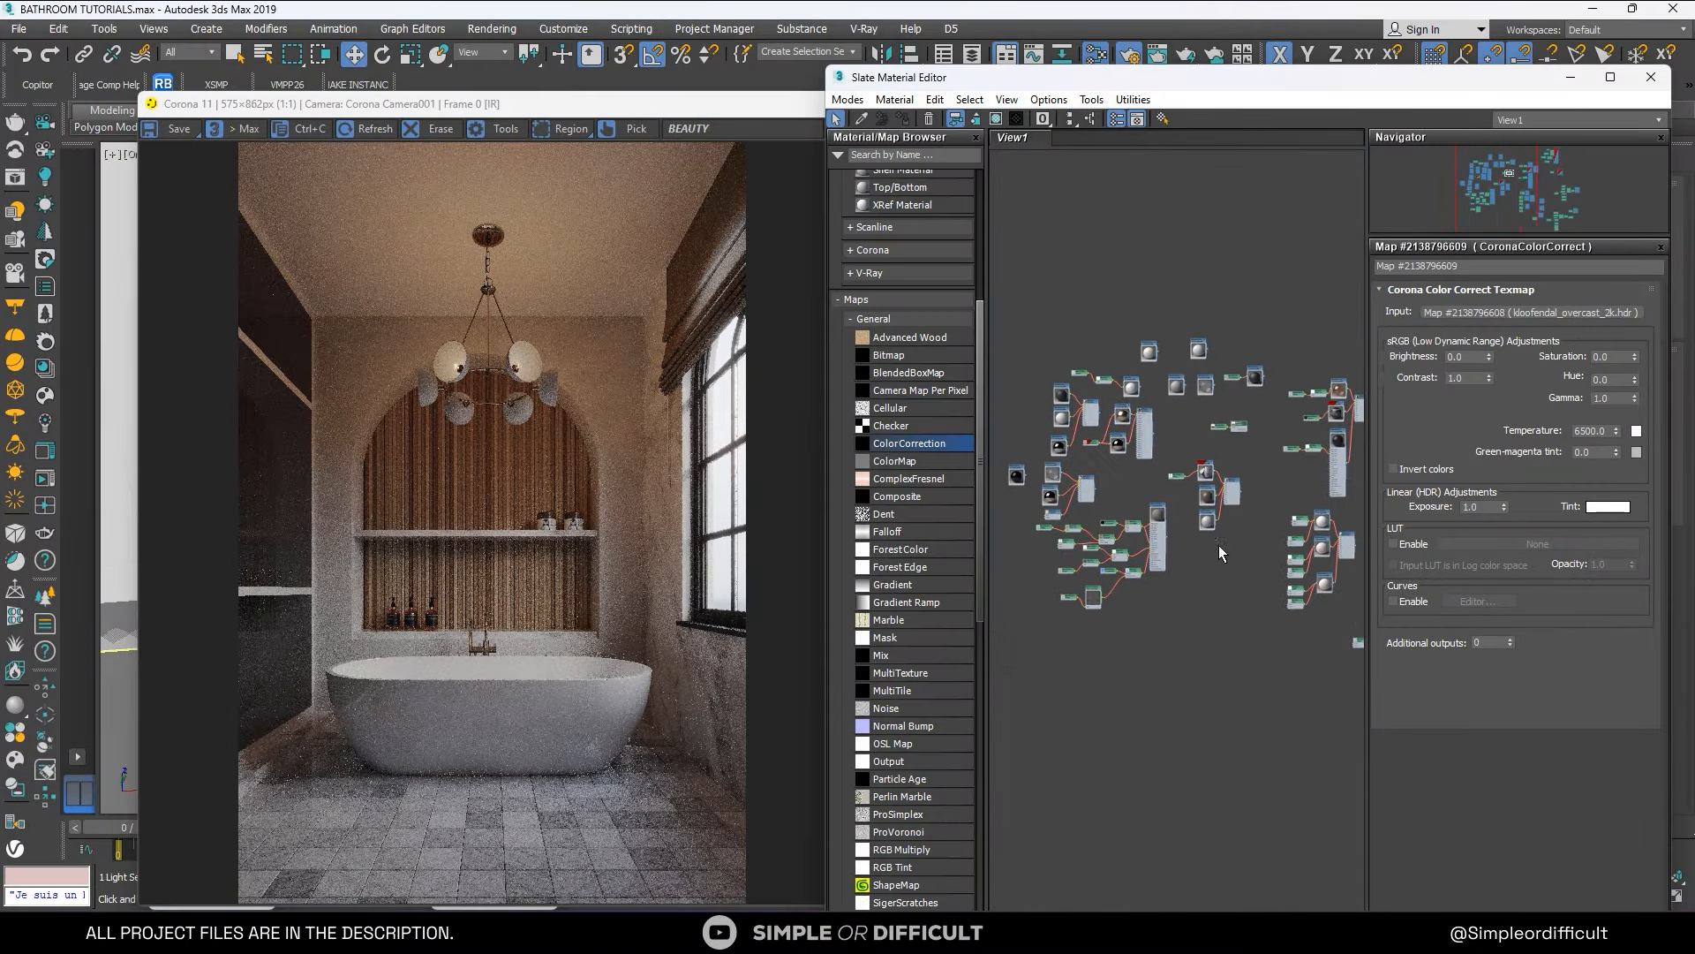
pyautogui.scroll(6, 1183, 540)
pyautogui.scroll(3, 1127, 487)
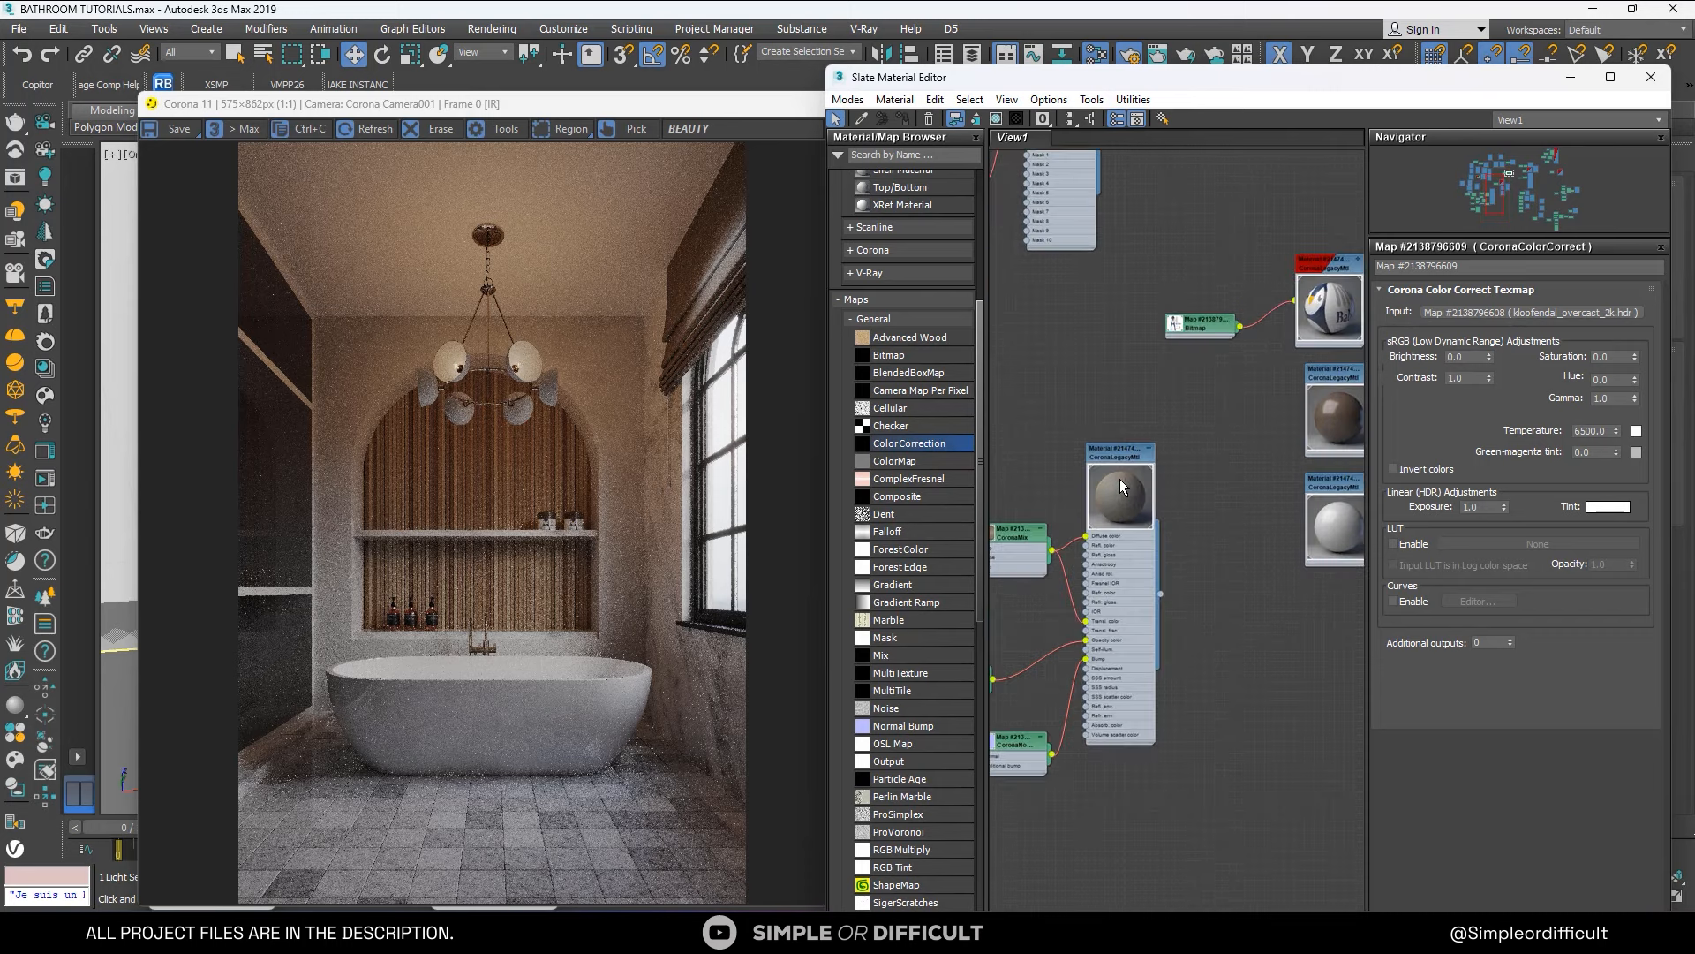
pyautogui.moveTo(1199, 490); pyautogui.dragTo(1343, 503, button='middle')
pyautogui.click(1094, 527)
pyautogui.moveTo(1094, 530); pyautogui.dragTo(1067, 548)
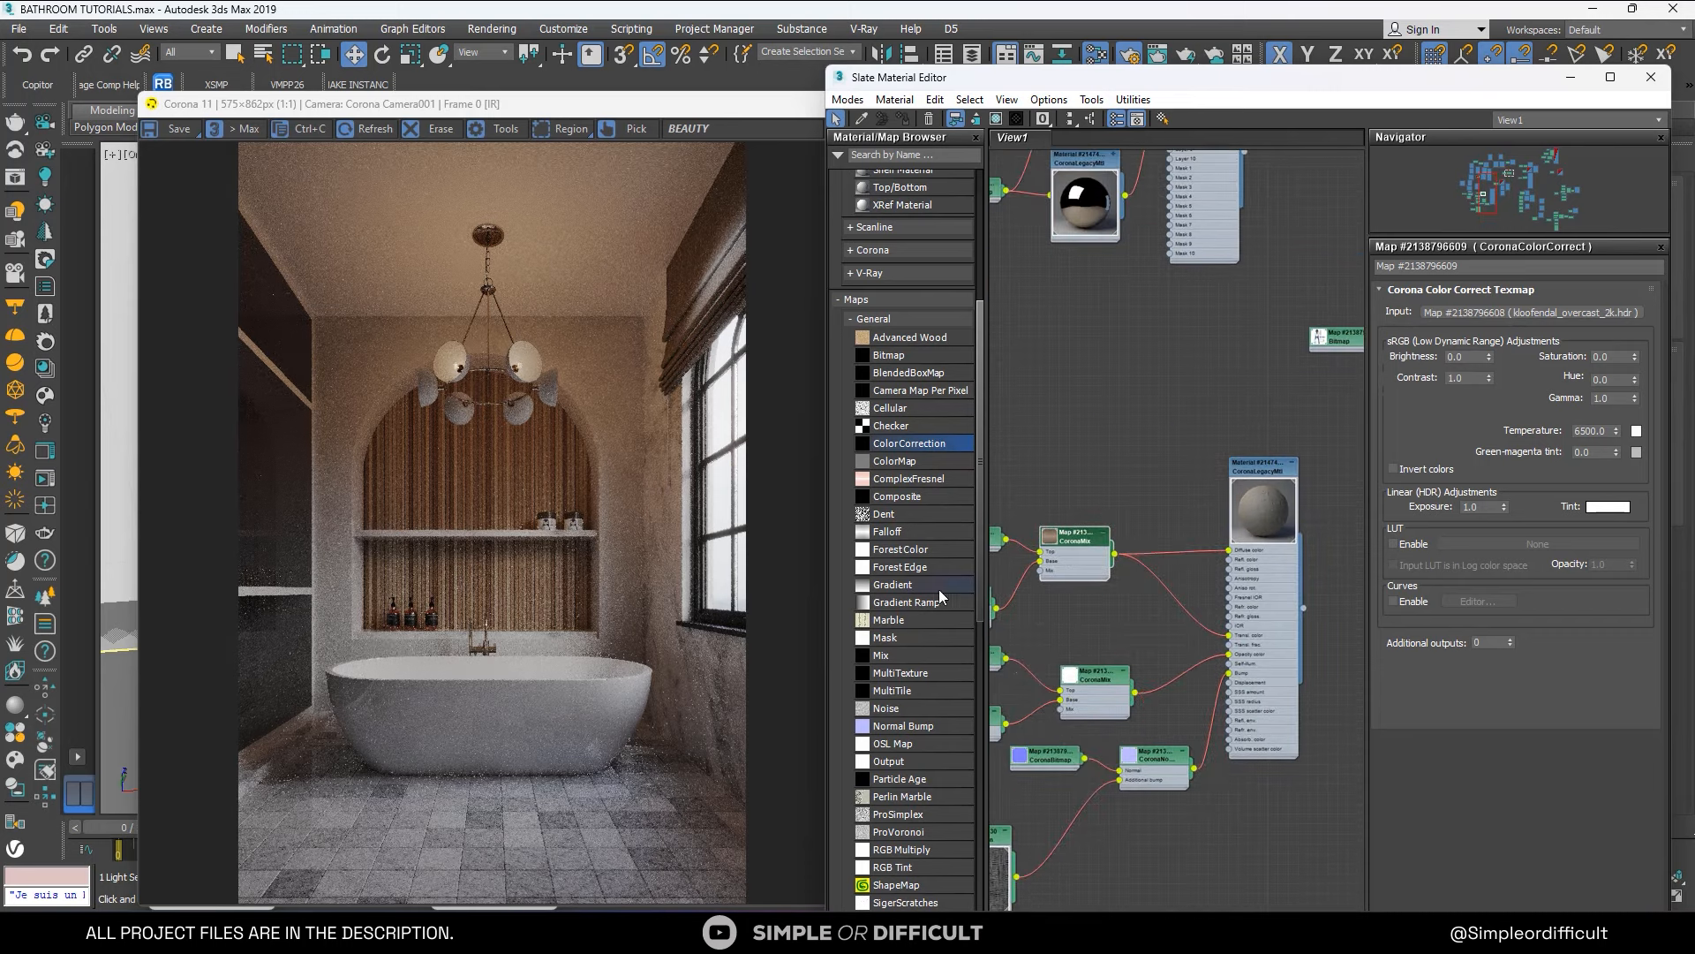
pyautogui.moveTo(1179, 540); pyautogui.dragTo(1181, 547)
pyautogui.doubleClick(1188, 550)
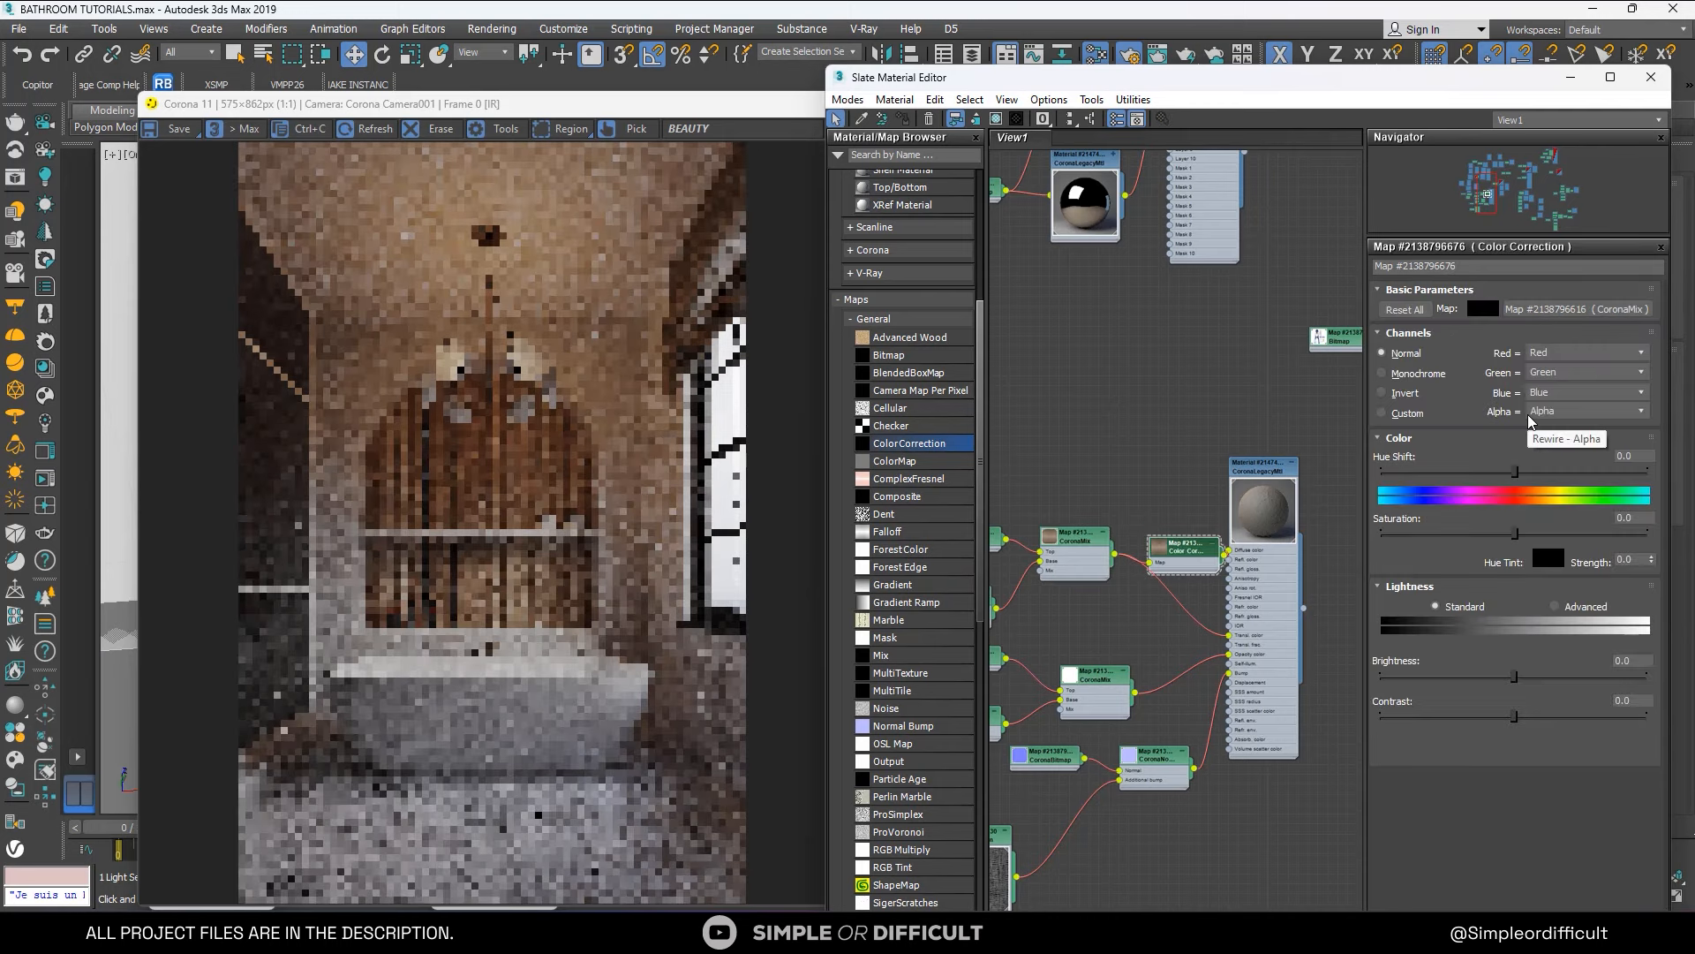
# Switch the Color Correction's Lightness to Advanced and try RGB Gamma/Contrast at 2 and 3, checking the blind in the render.
pyautogui.click(1560, 607)
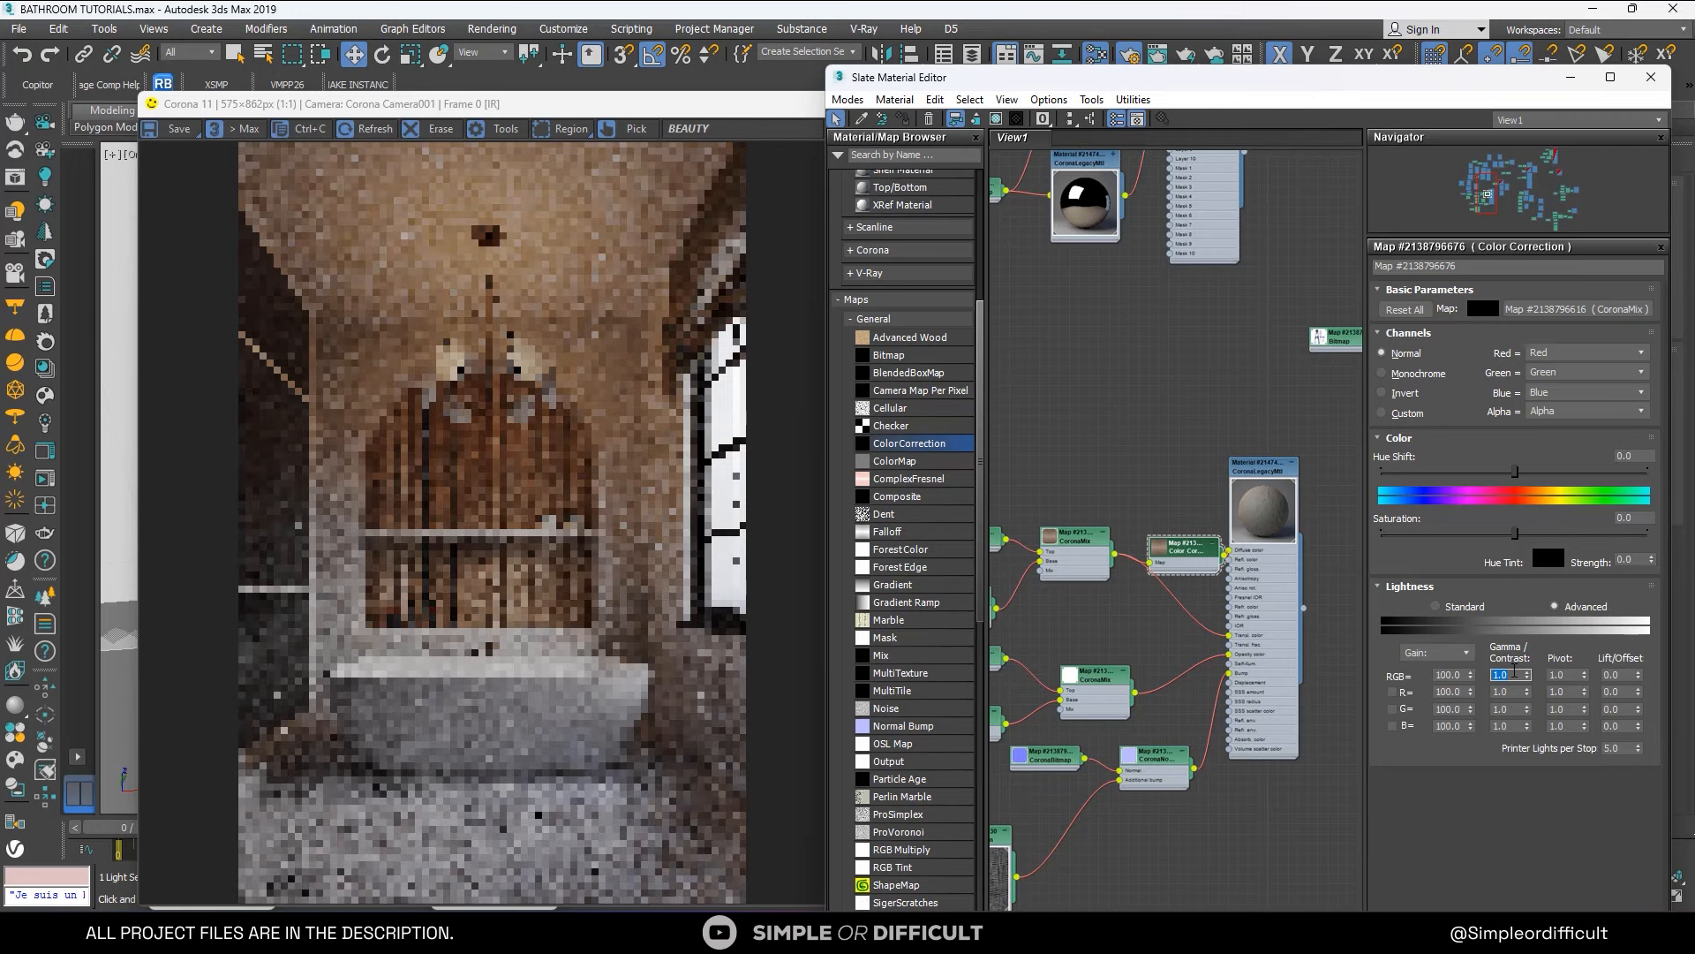
pyautogui.write('2')
pyautogui.press('Return')
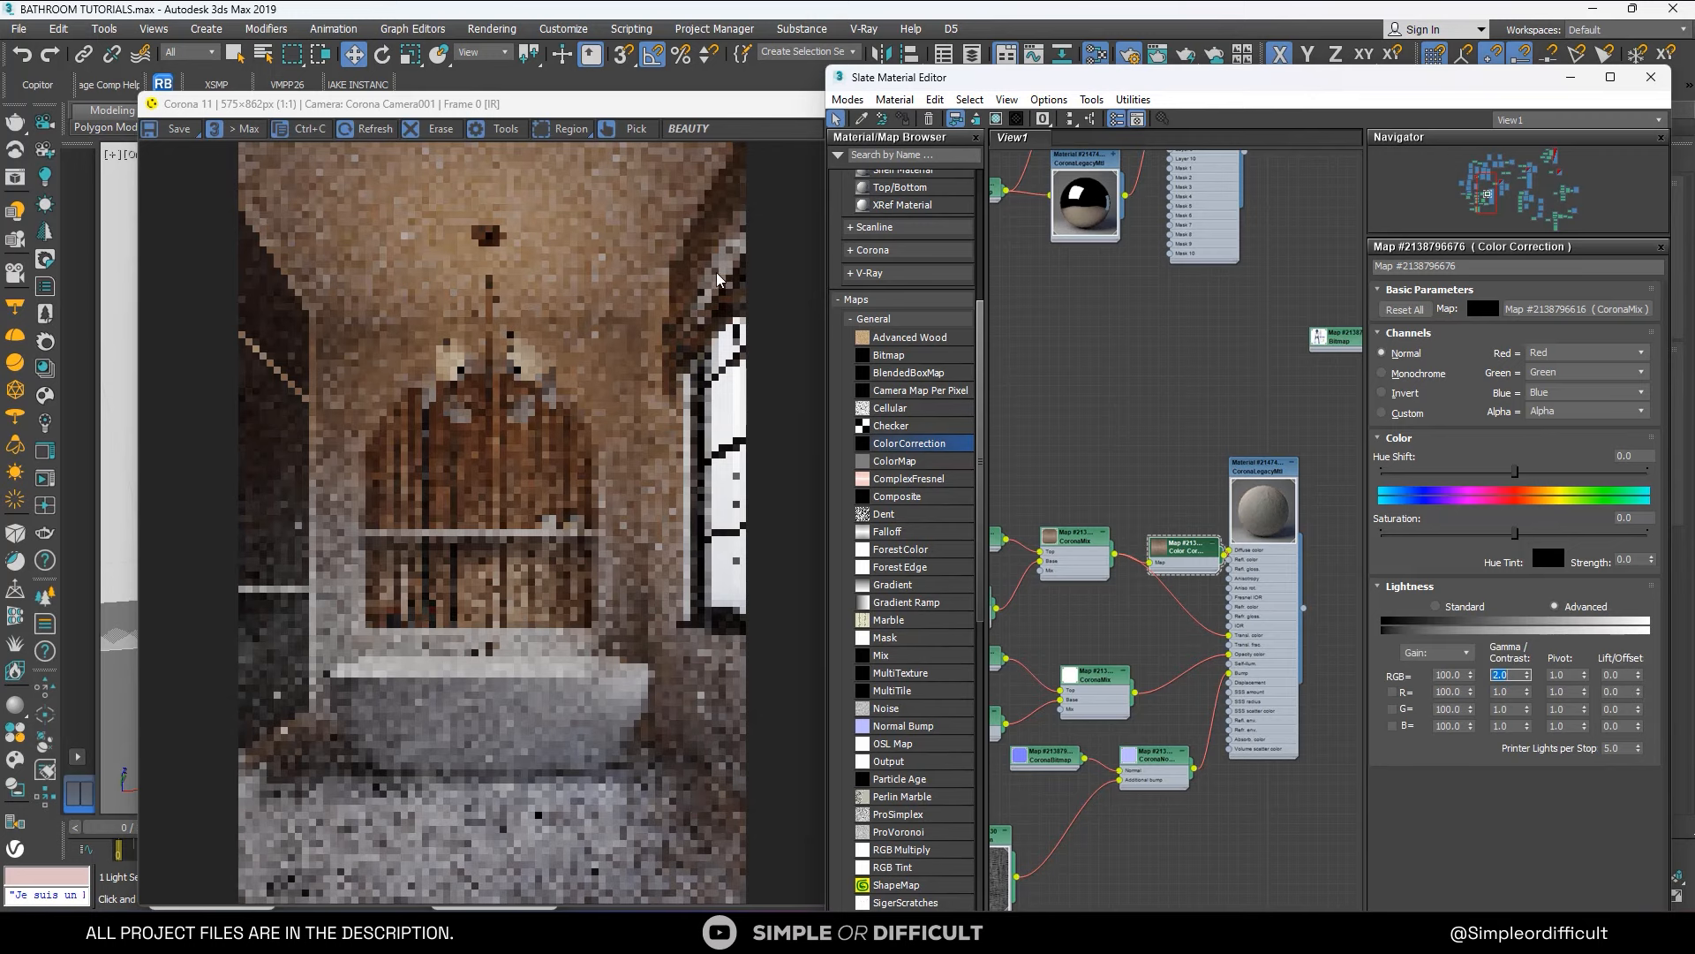
pyautogui.scroll(2, 613, 291)
pyautogui.scroll(-2, 644, 353)
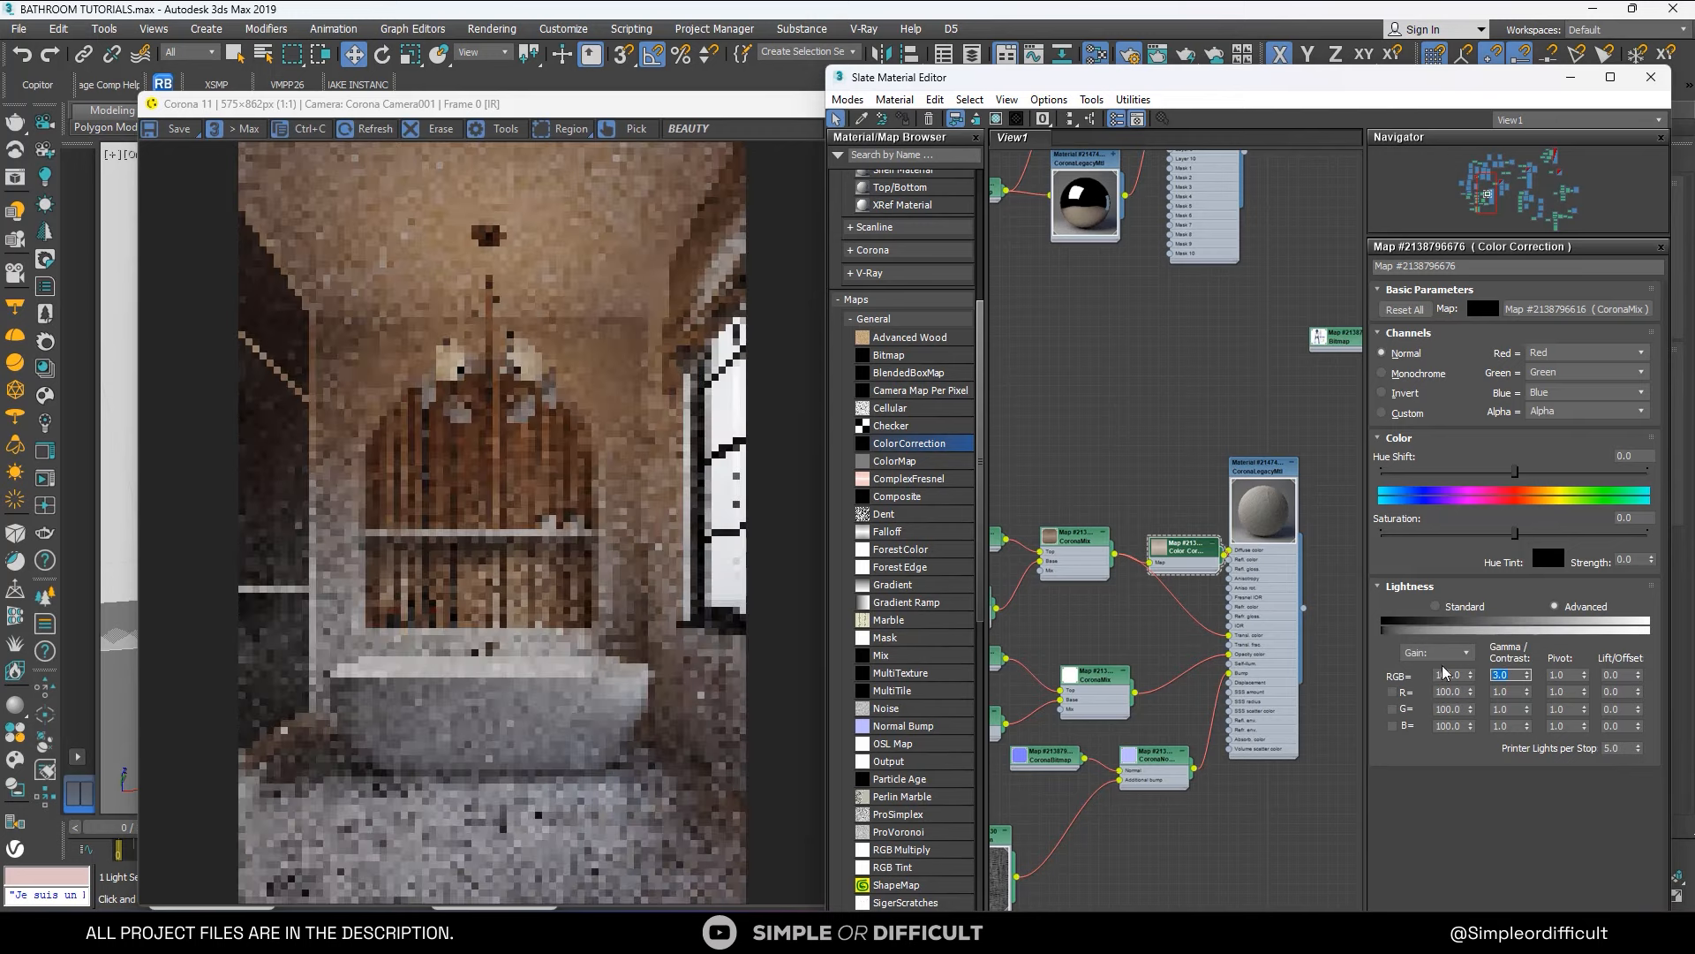
pyautogui.click(513, 292)
pyautogui.scroll(2, 513, 291)
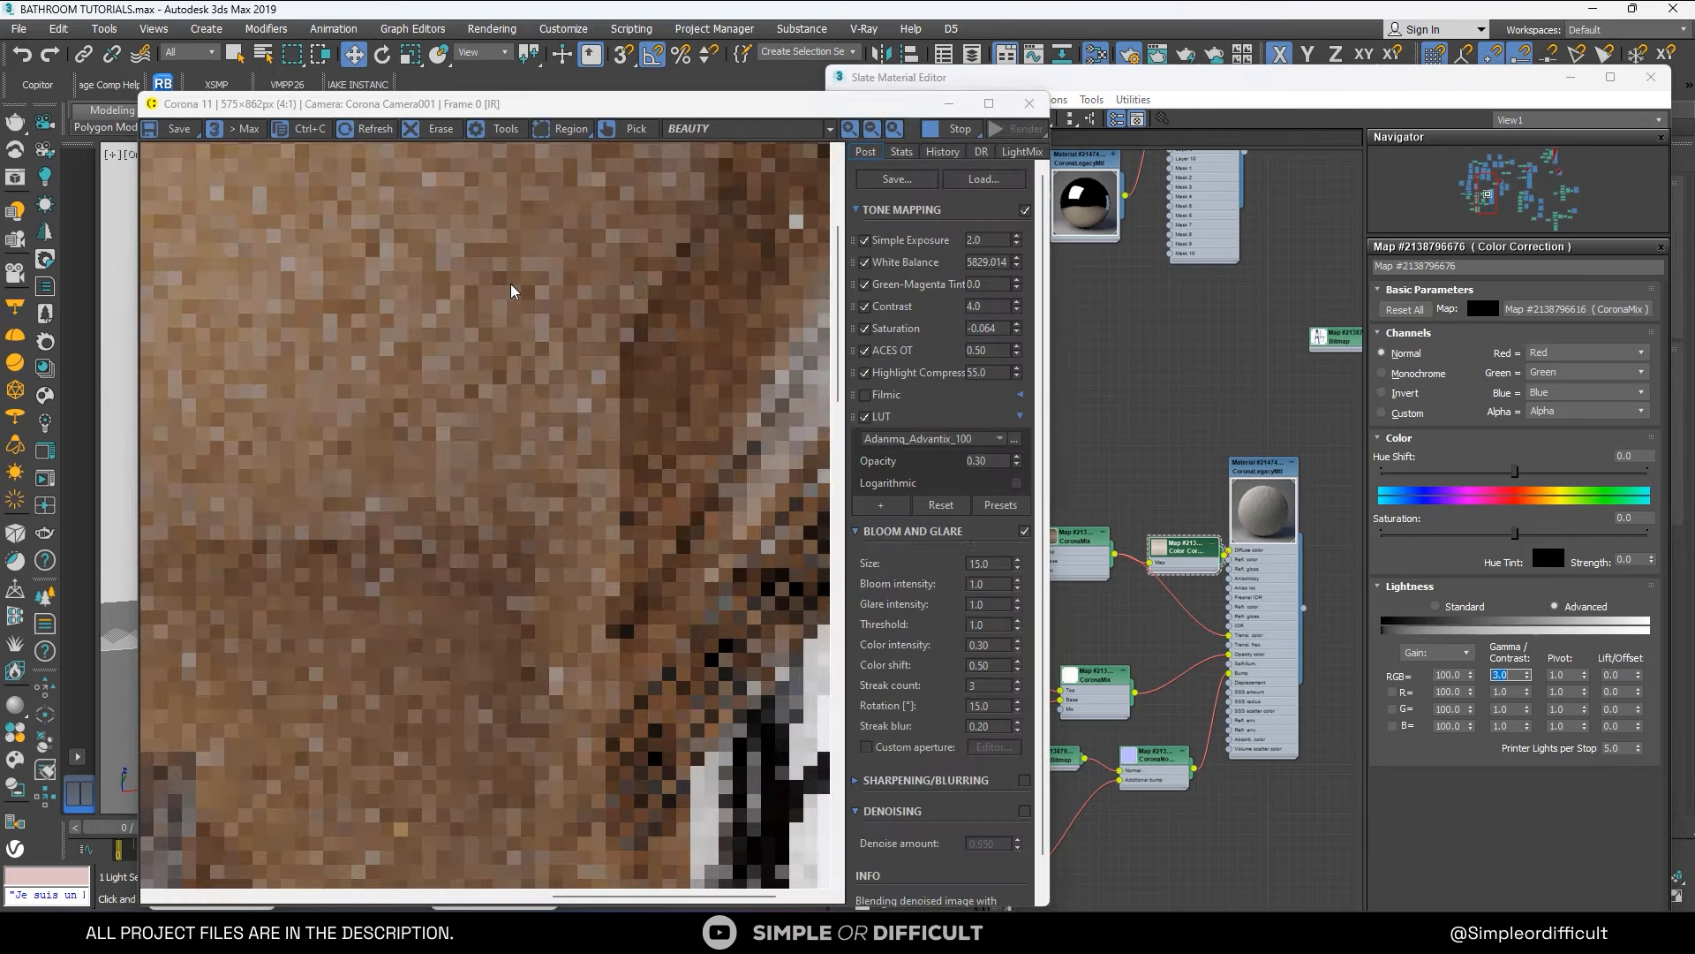
pyautogui.scroll(-2, 513, 291)
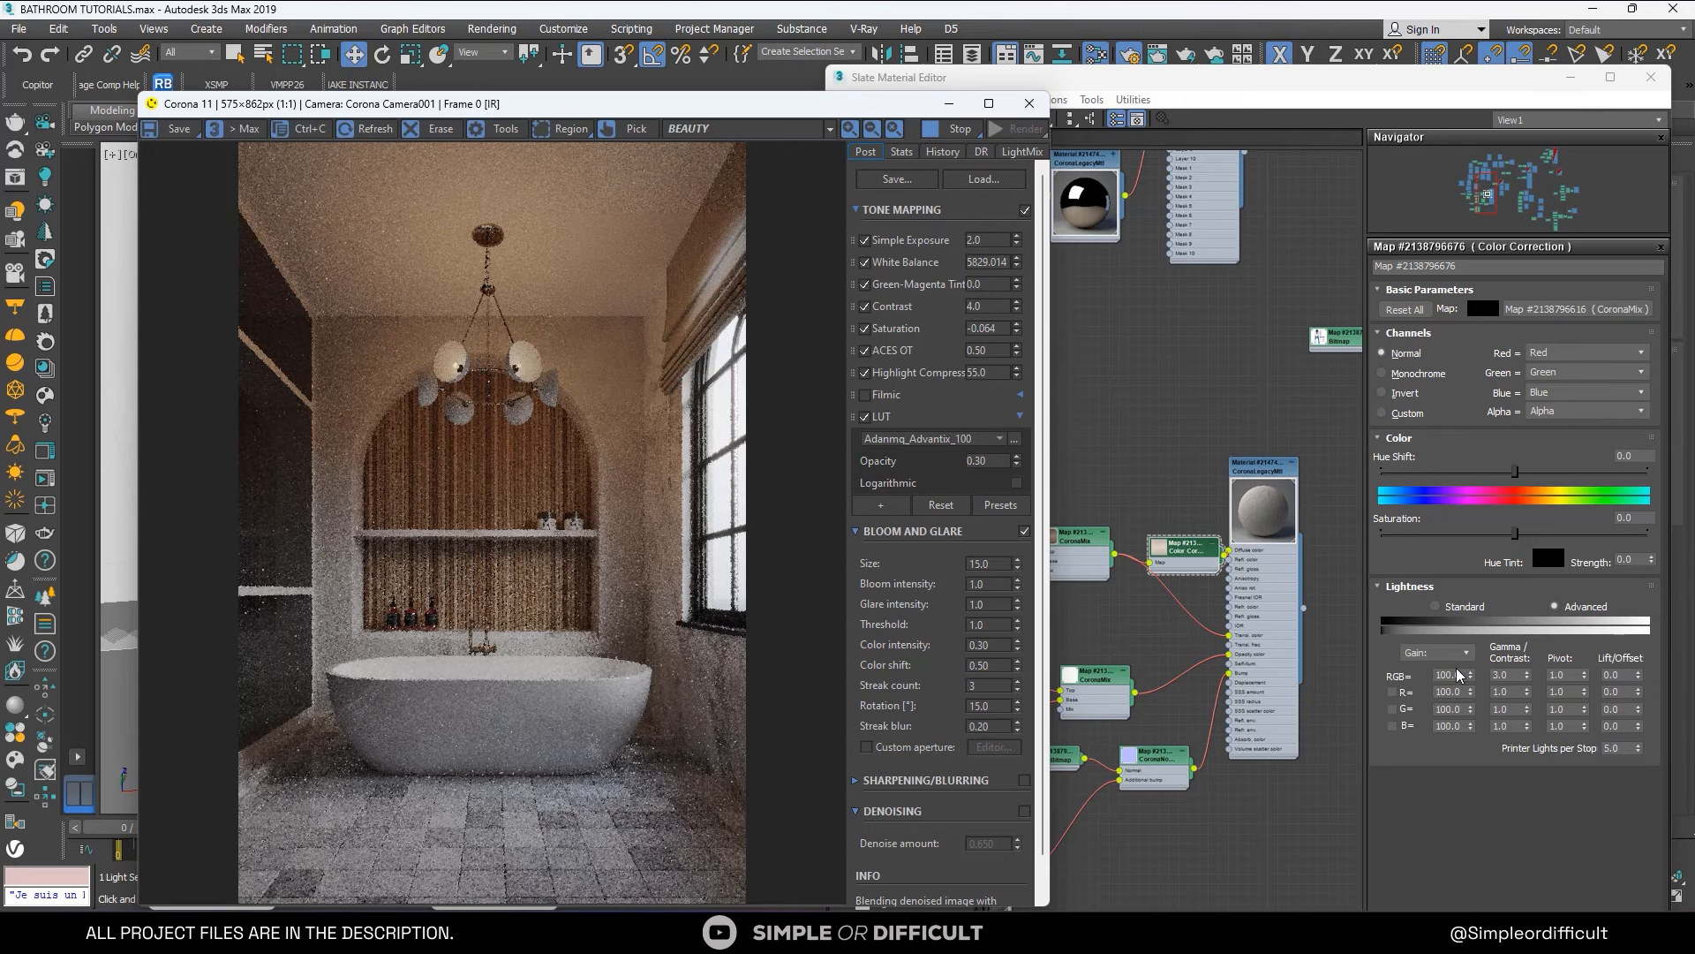
# Set the blind Color Correction's RGB Gamma/Contrast to 5 and inspect the blind and wood niche up close in the render.
pyautogui.click(1510, 674)
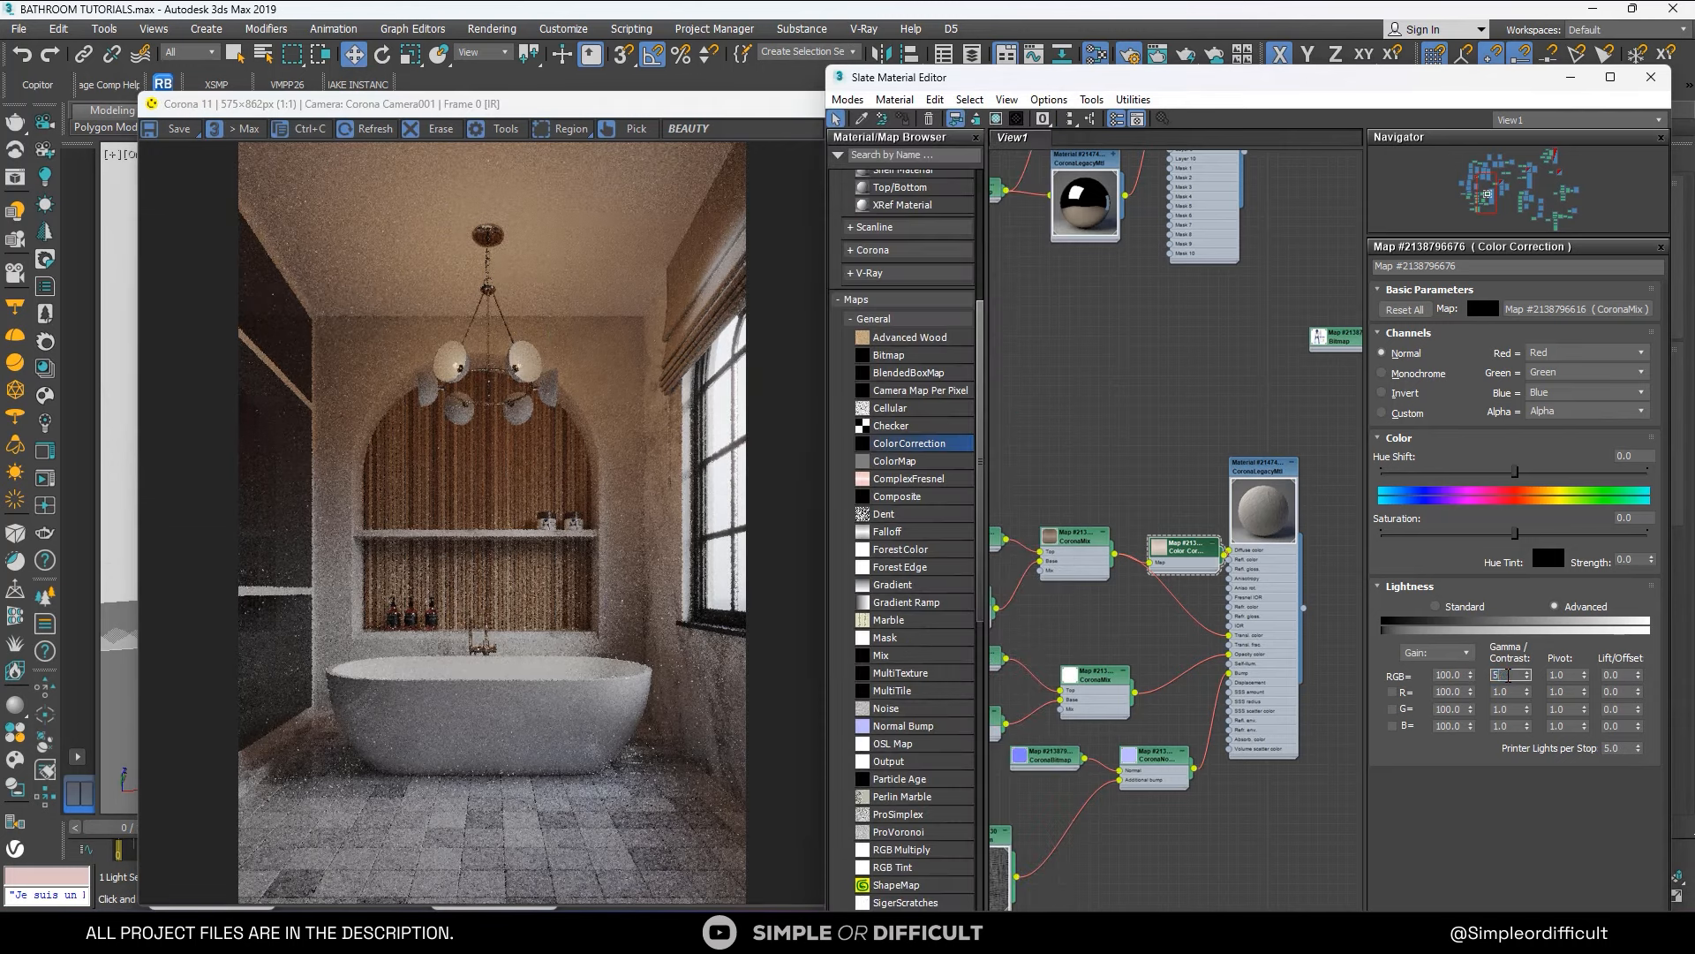
pyautogui.press('Return')
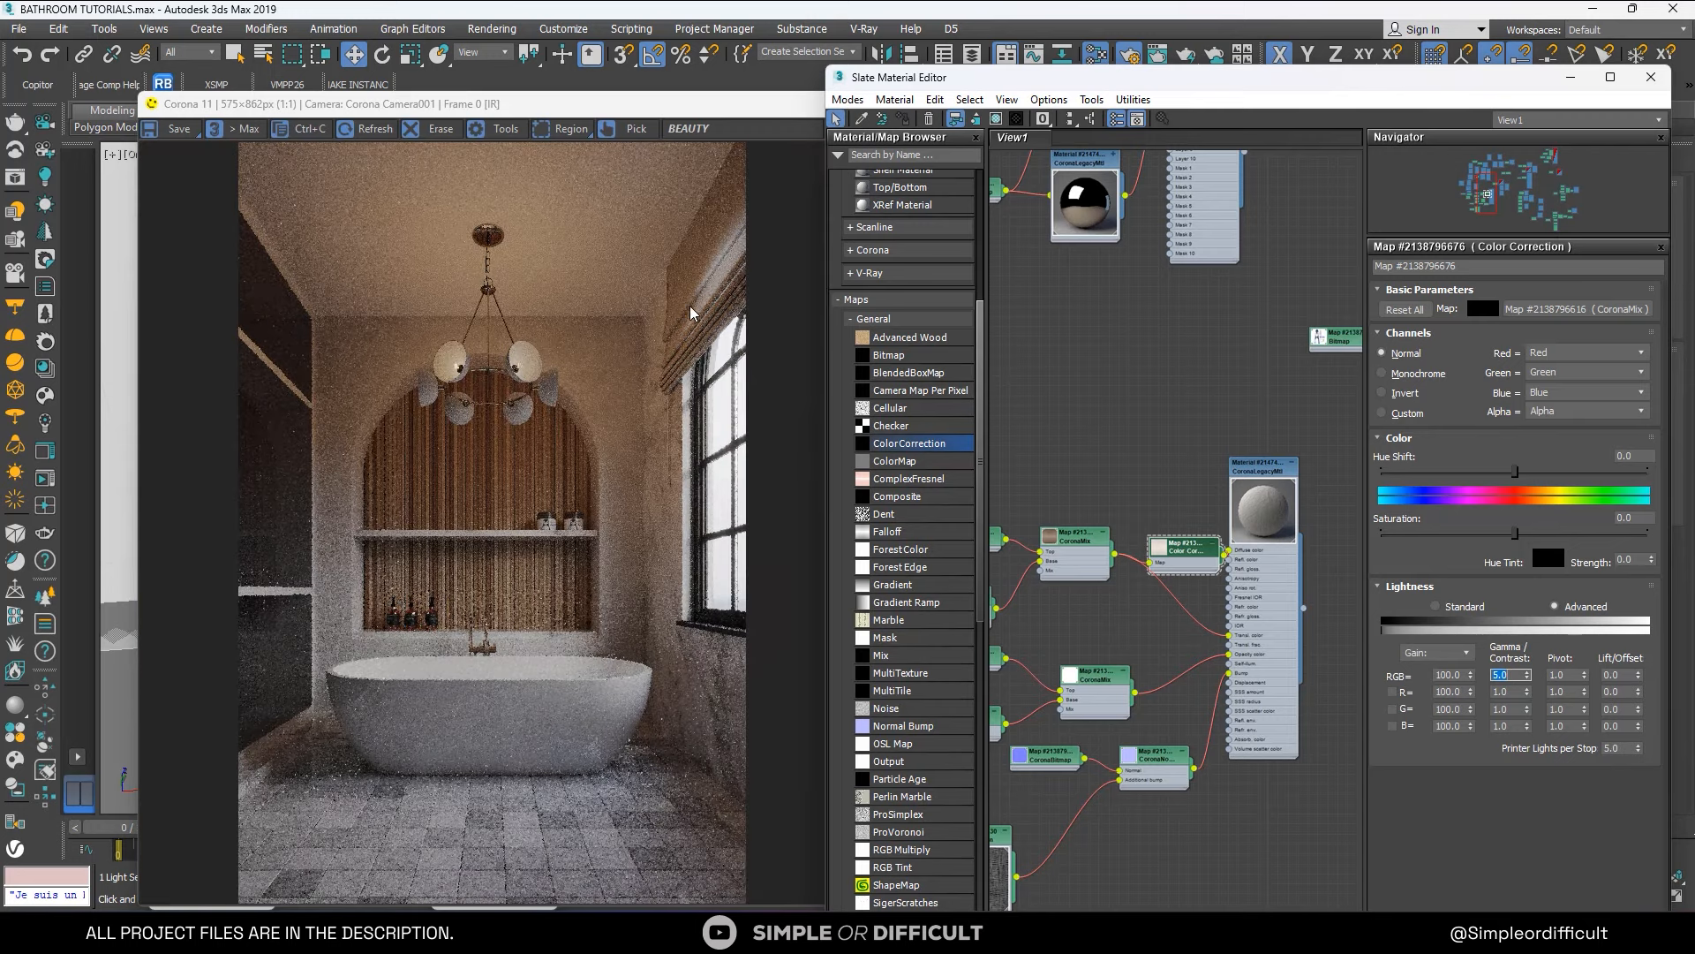
pyautogui.scroll(2, 697, 309)
pyautogui.scroll(-1, 702, 306)
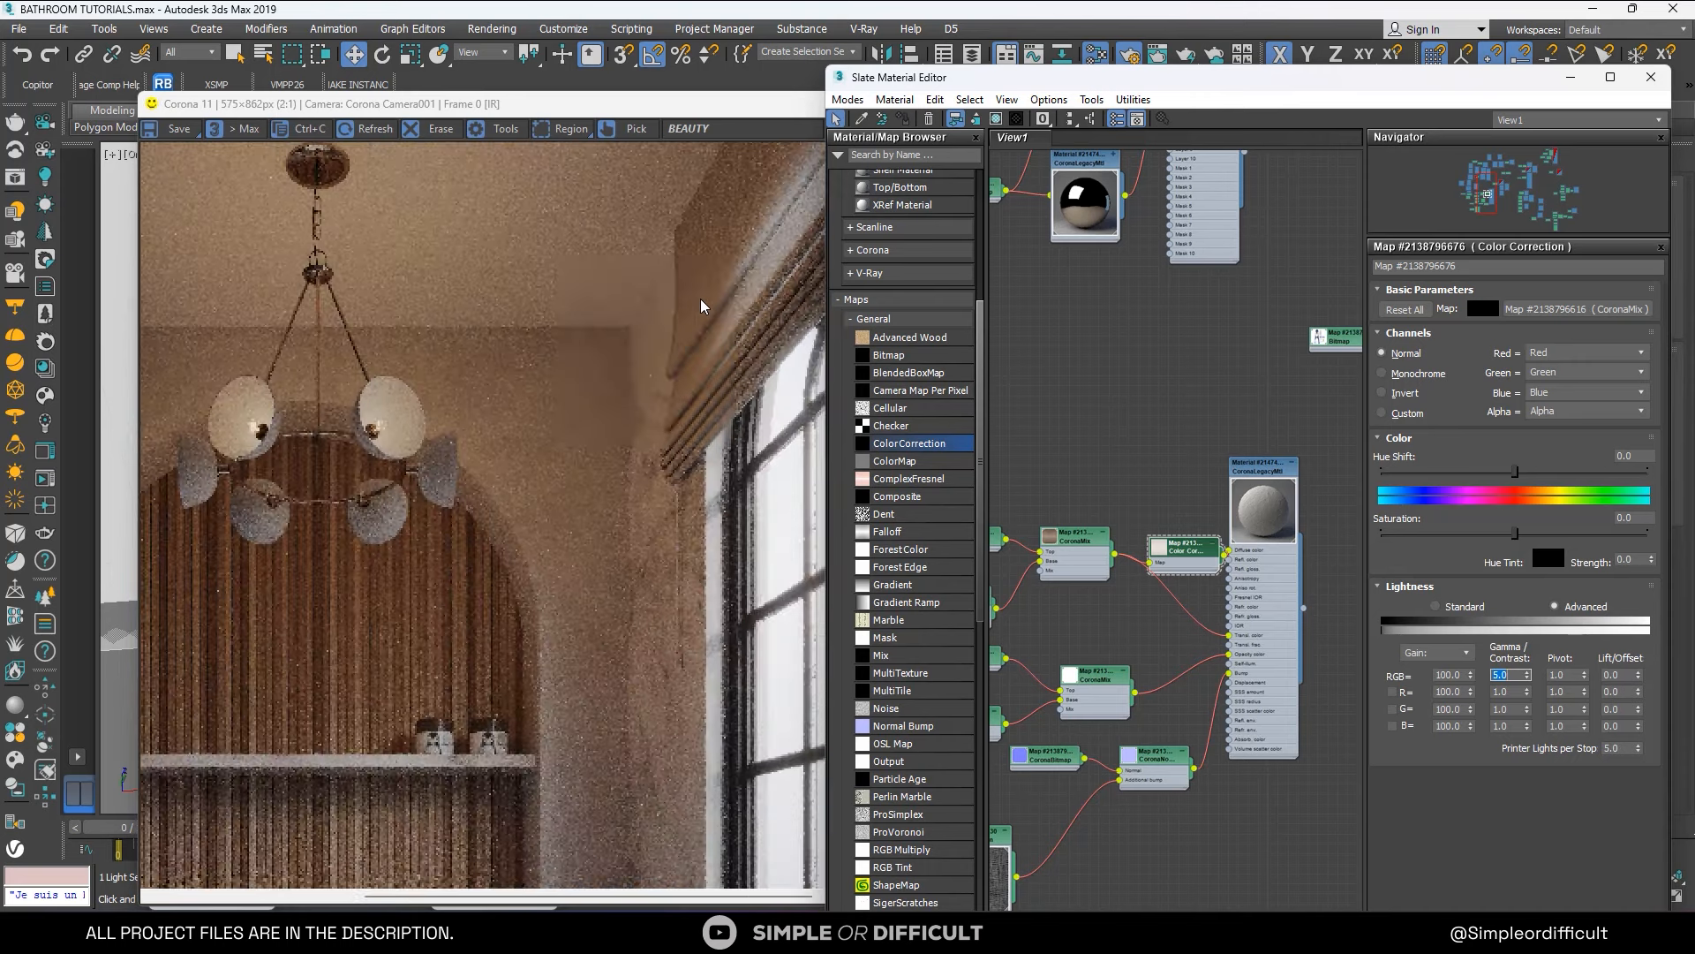
pyautogui.scroll(-1, 603, 468)
pyautogui.scroll(3, 344, 662)
pyautogui.scroll(-3, 362, 617)
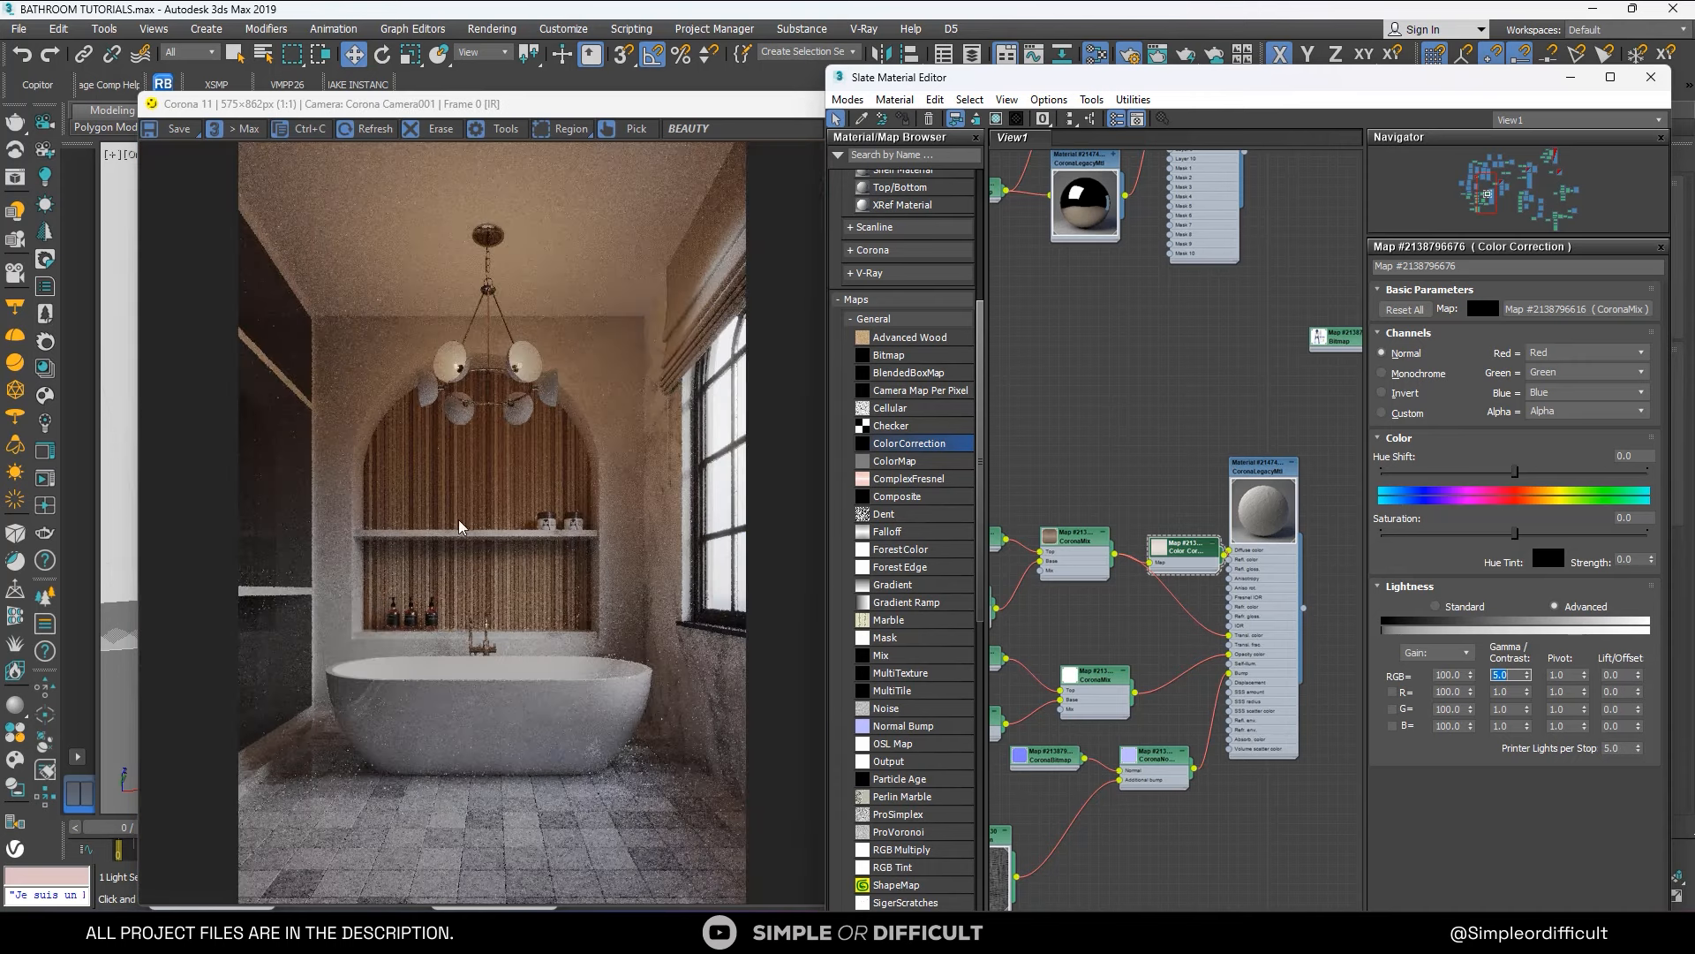
pyautogui.scroll(3, 607, 376)
pyautogui.scroll(-3, 607, 375)
# Locate the chandelier's Multi/Sub material in the node view and open the parameters of its Corona Light material.
pyautogui.scroll(-5, 1134, 527)
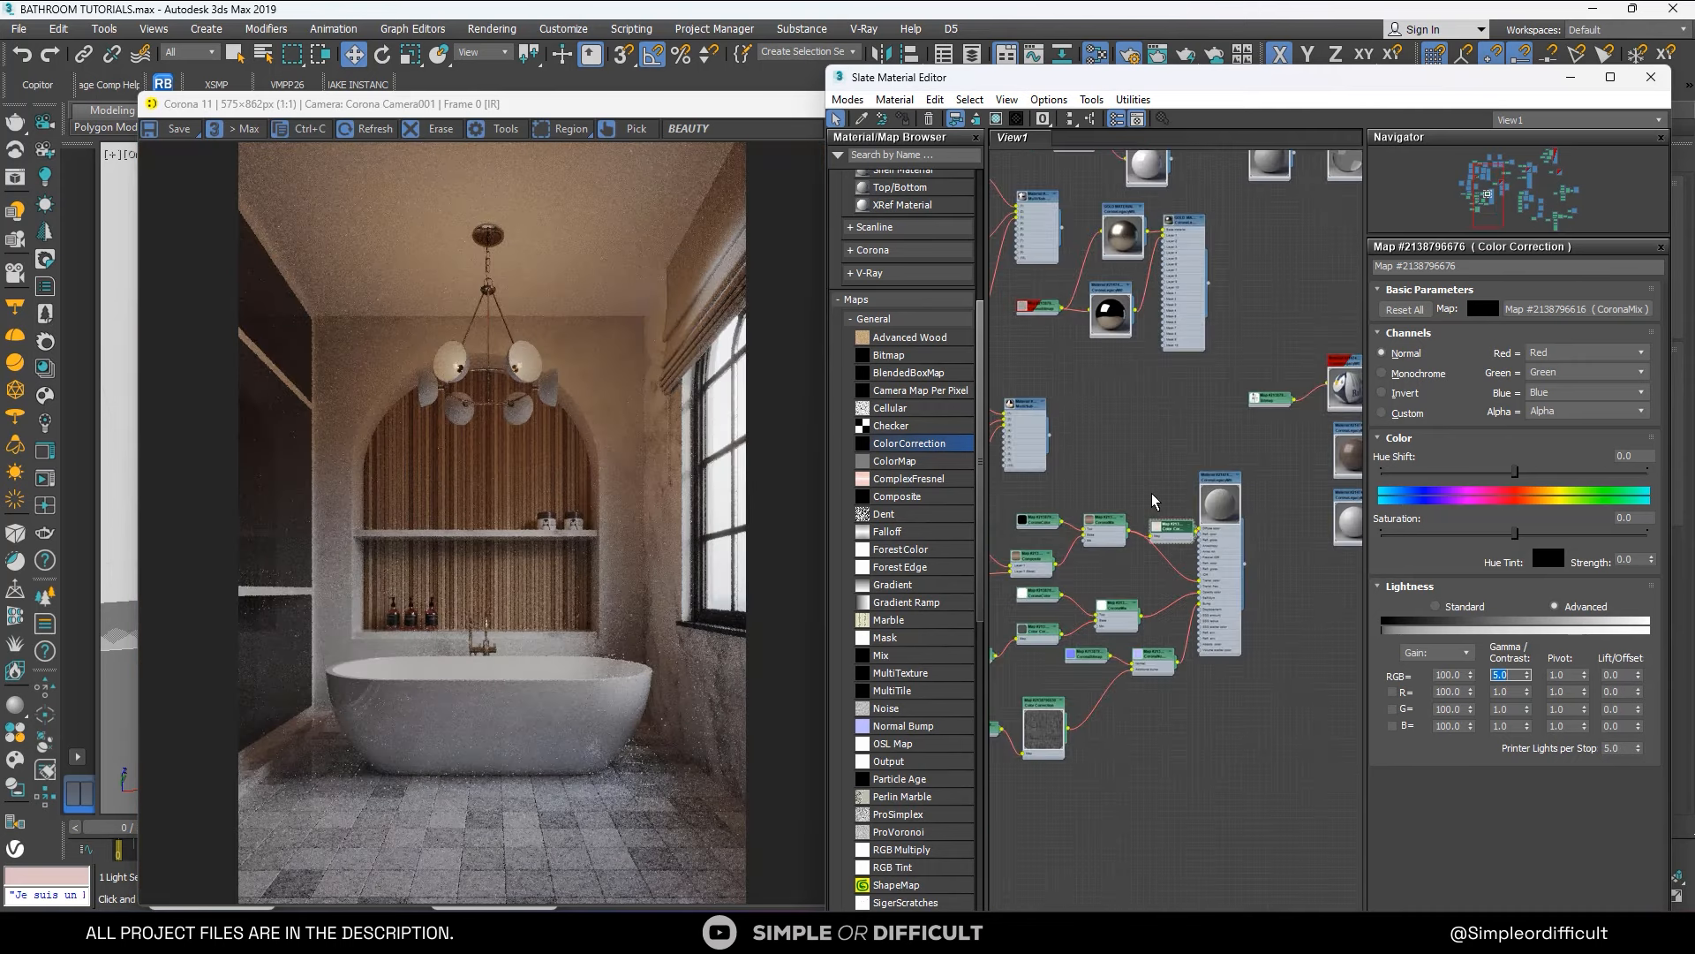
pyautogui.moveTo(1187, 511); pyautogui.dragTo(1134, 512, button='middle')
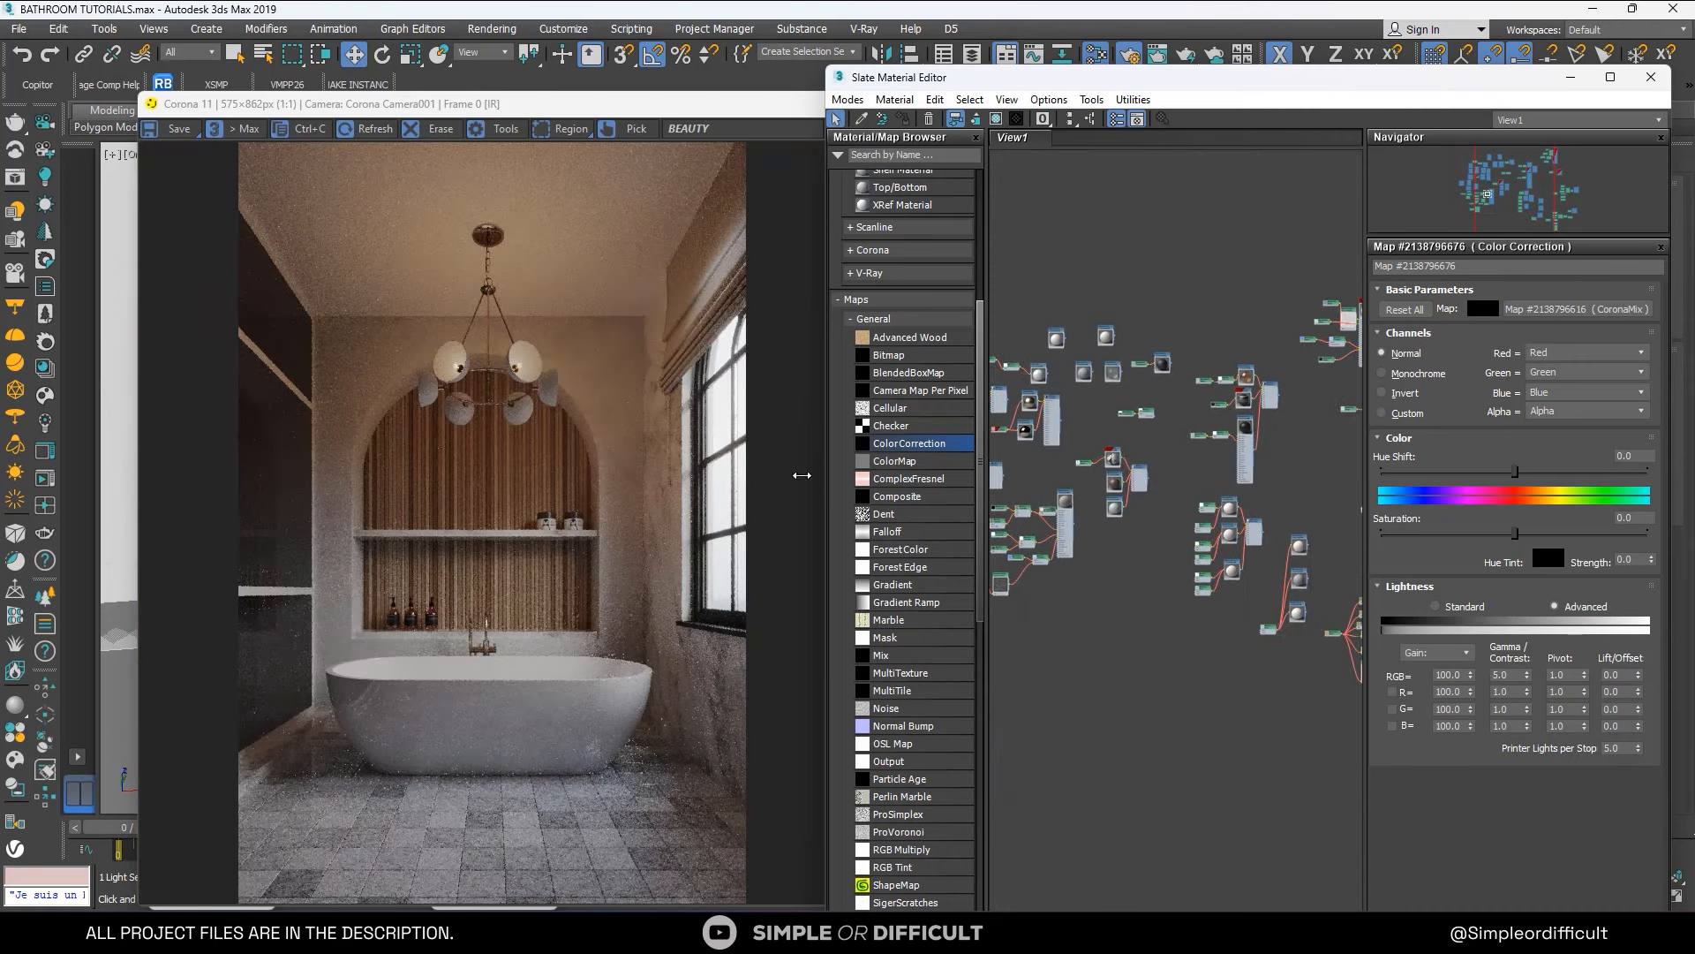
pyautogui.scroll(2, 598, 420)
pyautogui.scroll(-1, 456, 396)
pyautogui.scroll(-1, 457, 397)
pyautogui.scroll(5, 1172, 468)
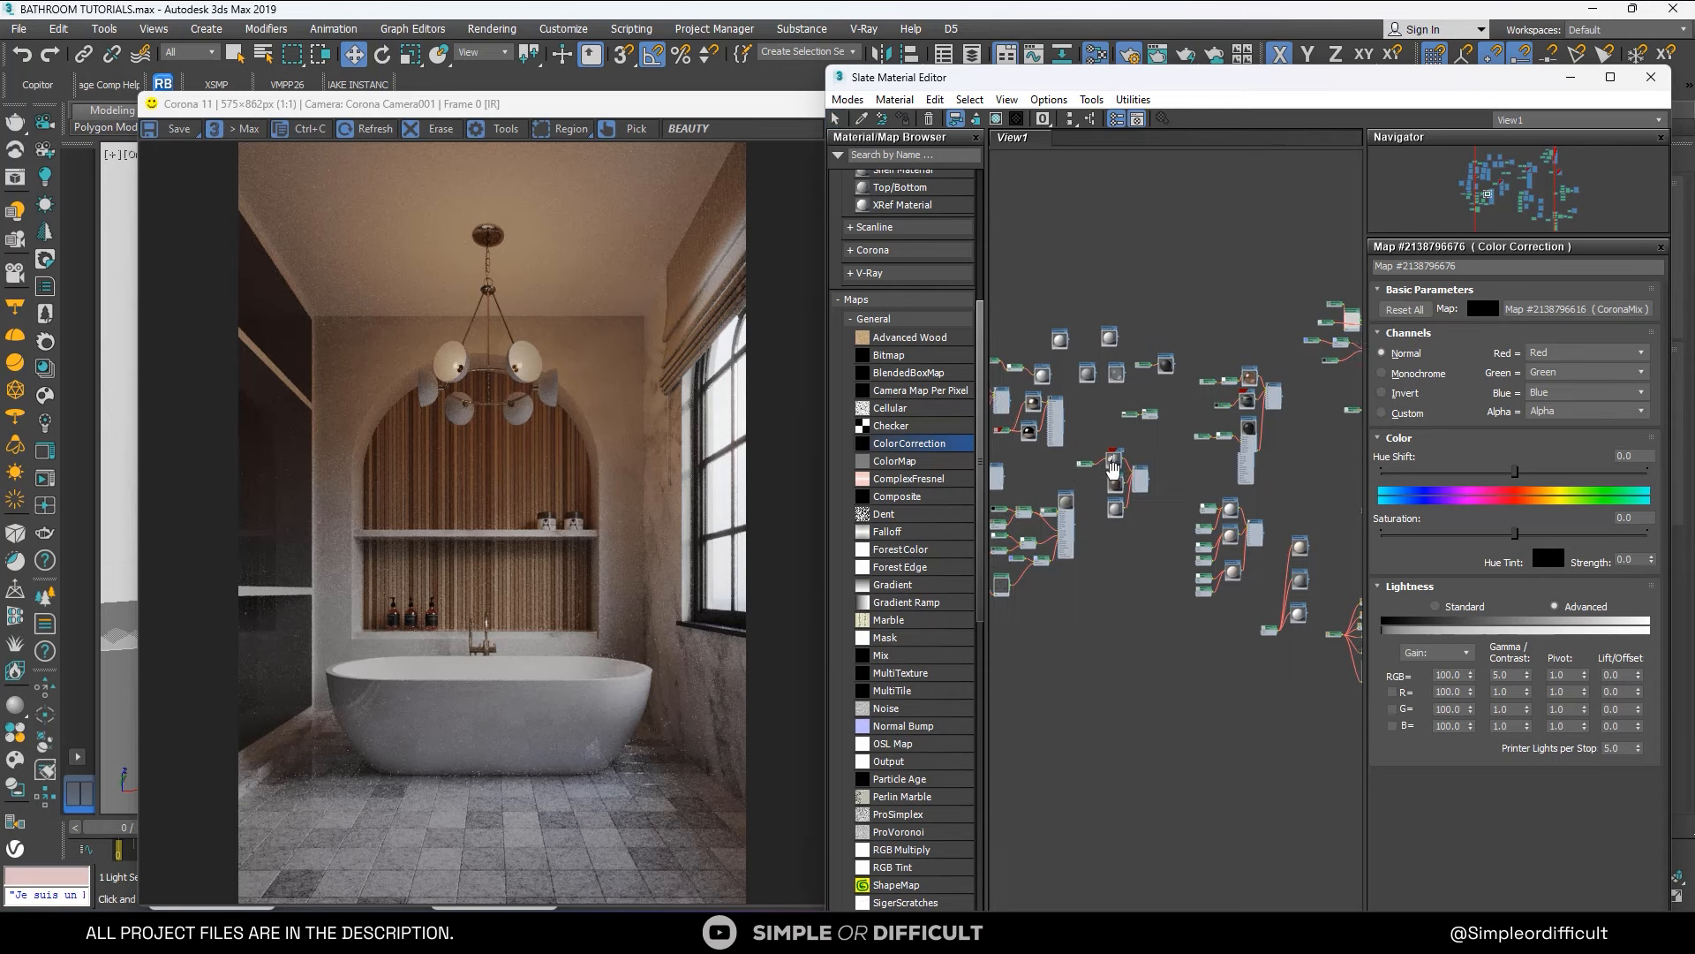
pyautogui.scroll(-1, 1174, 457)
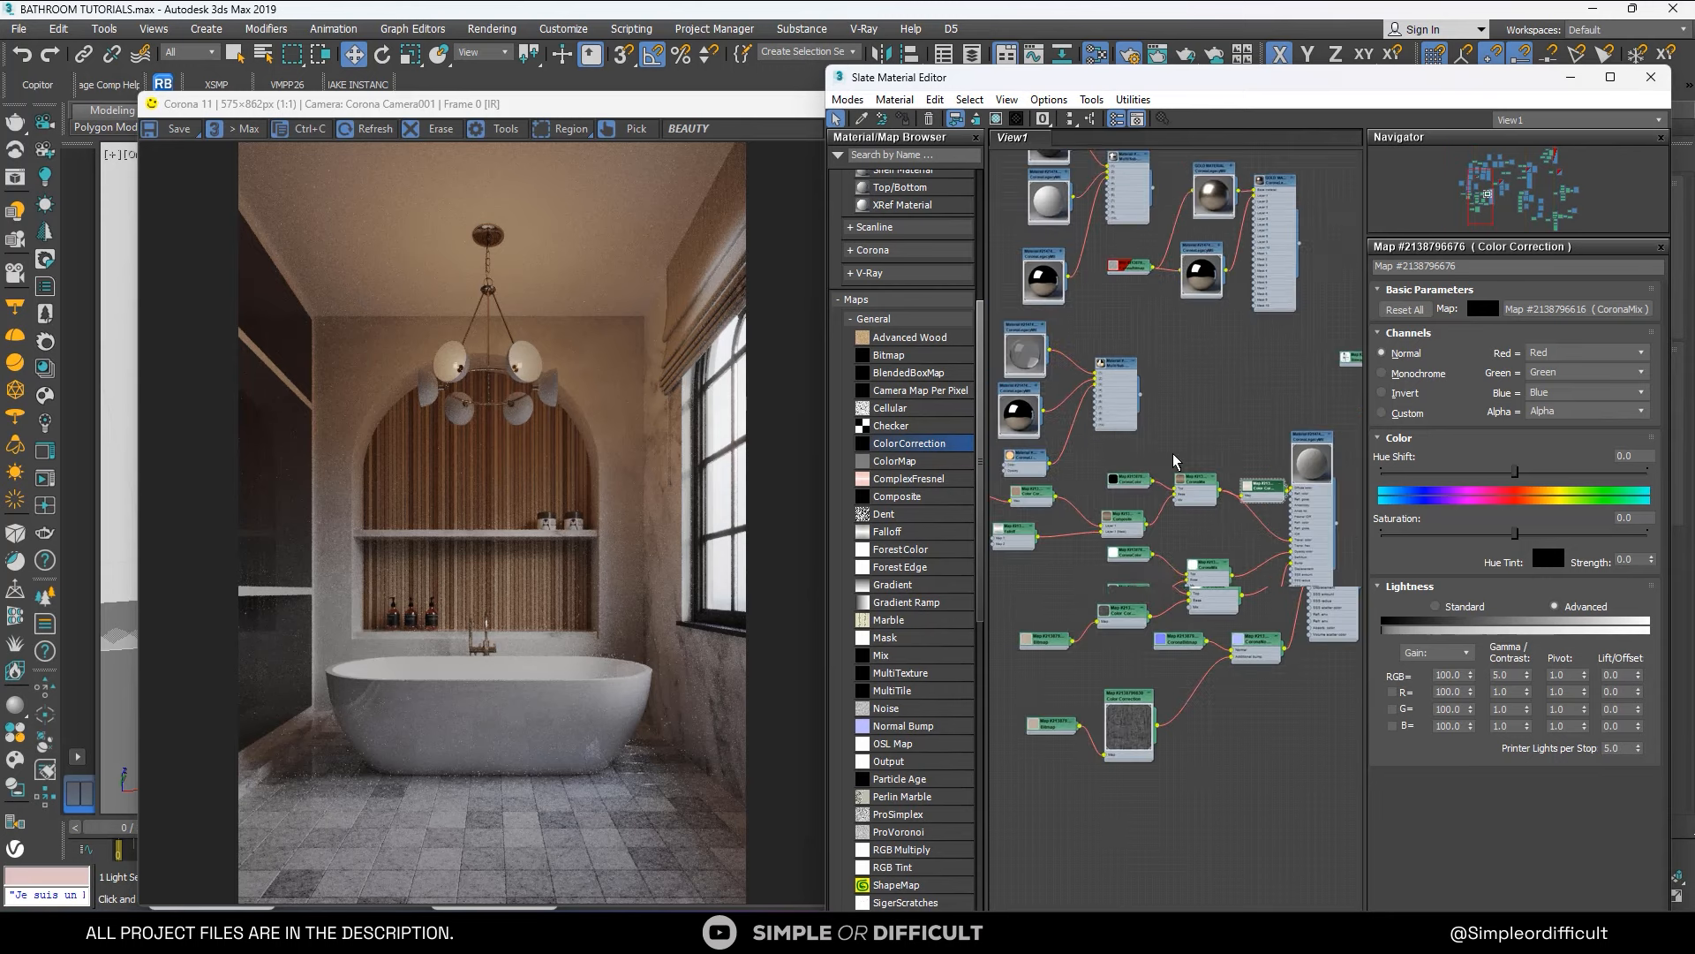
pyautogui.moveTo(1152, 434); pyautogui.dragTo(1291, 441, button='middle')
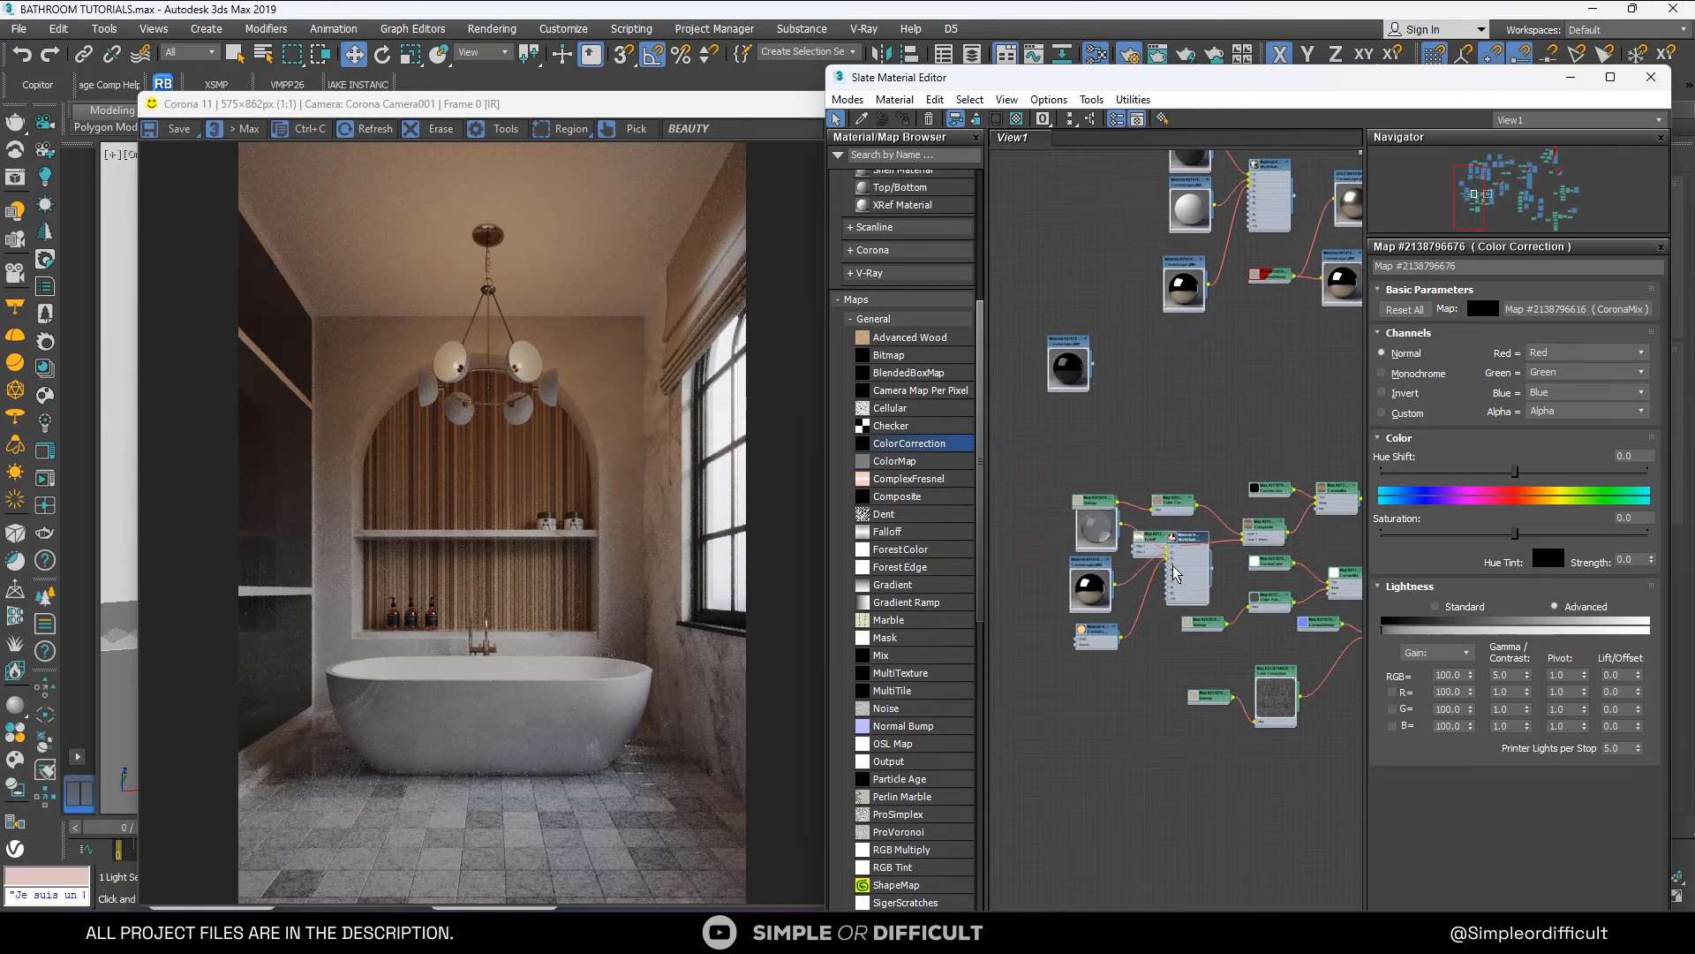
pyautogui.scroll(4, 1241, 346)
pyautogui.scroll(1, 1101, 583)
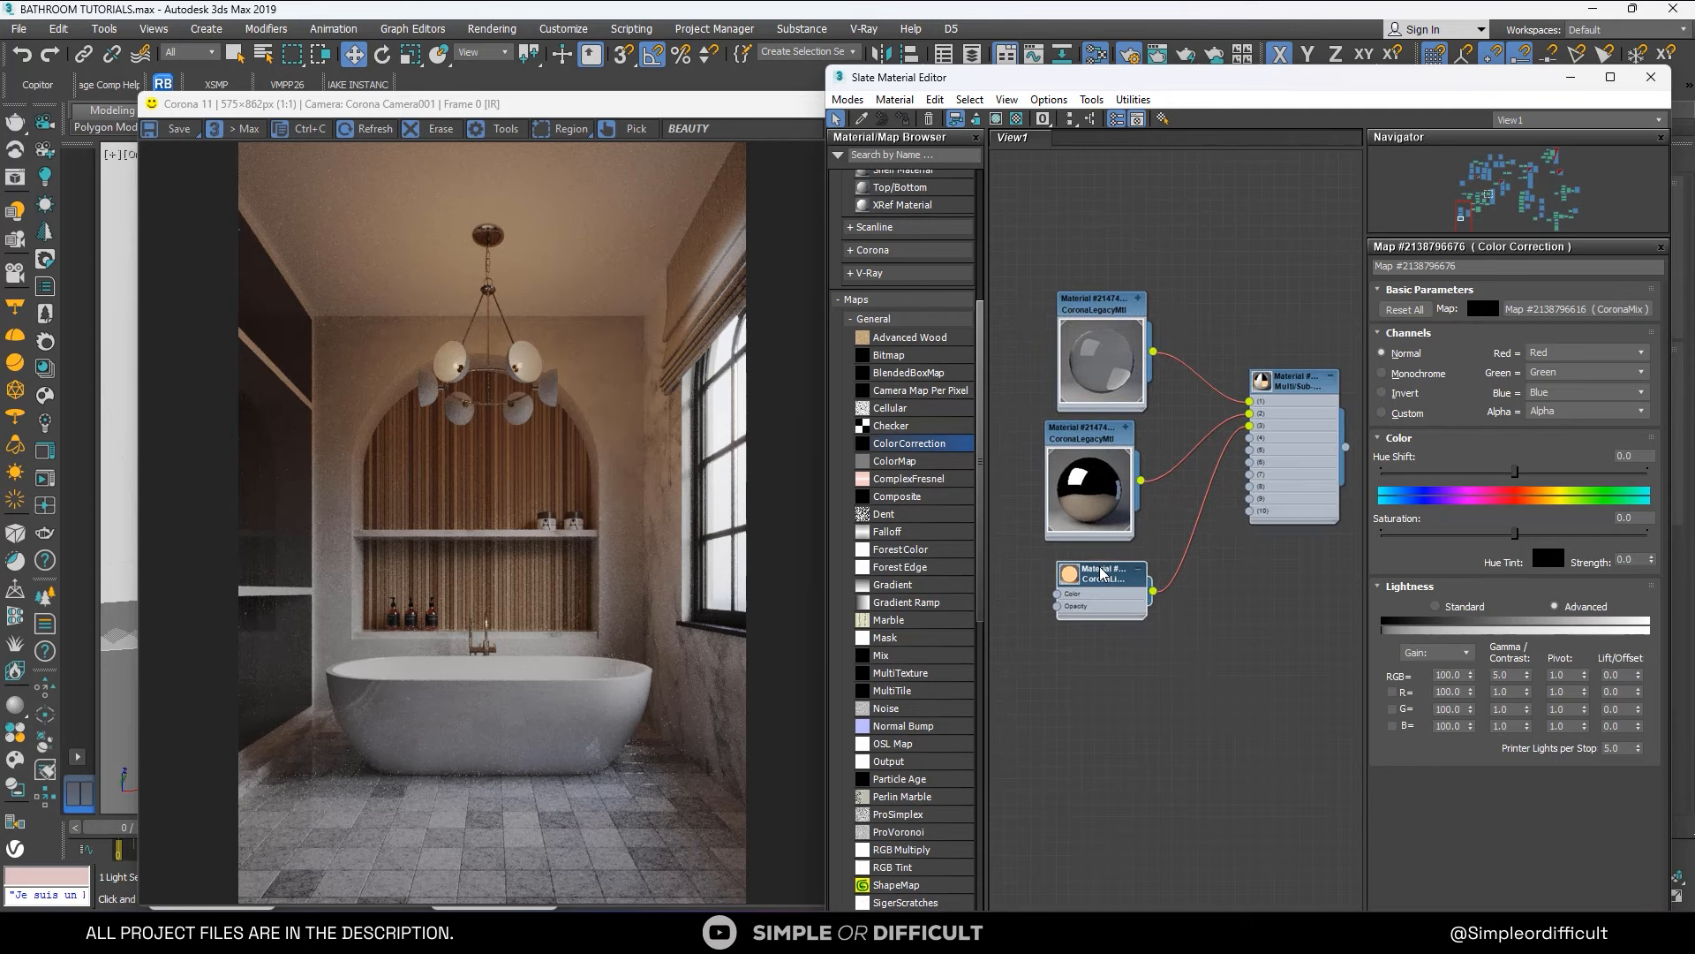
pyautogui.doubleClick(1101, 579)
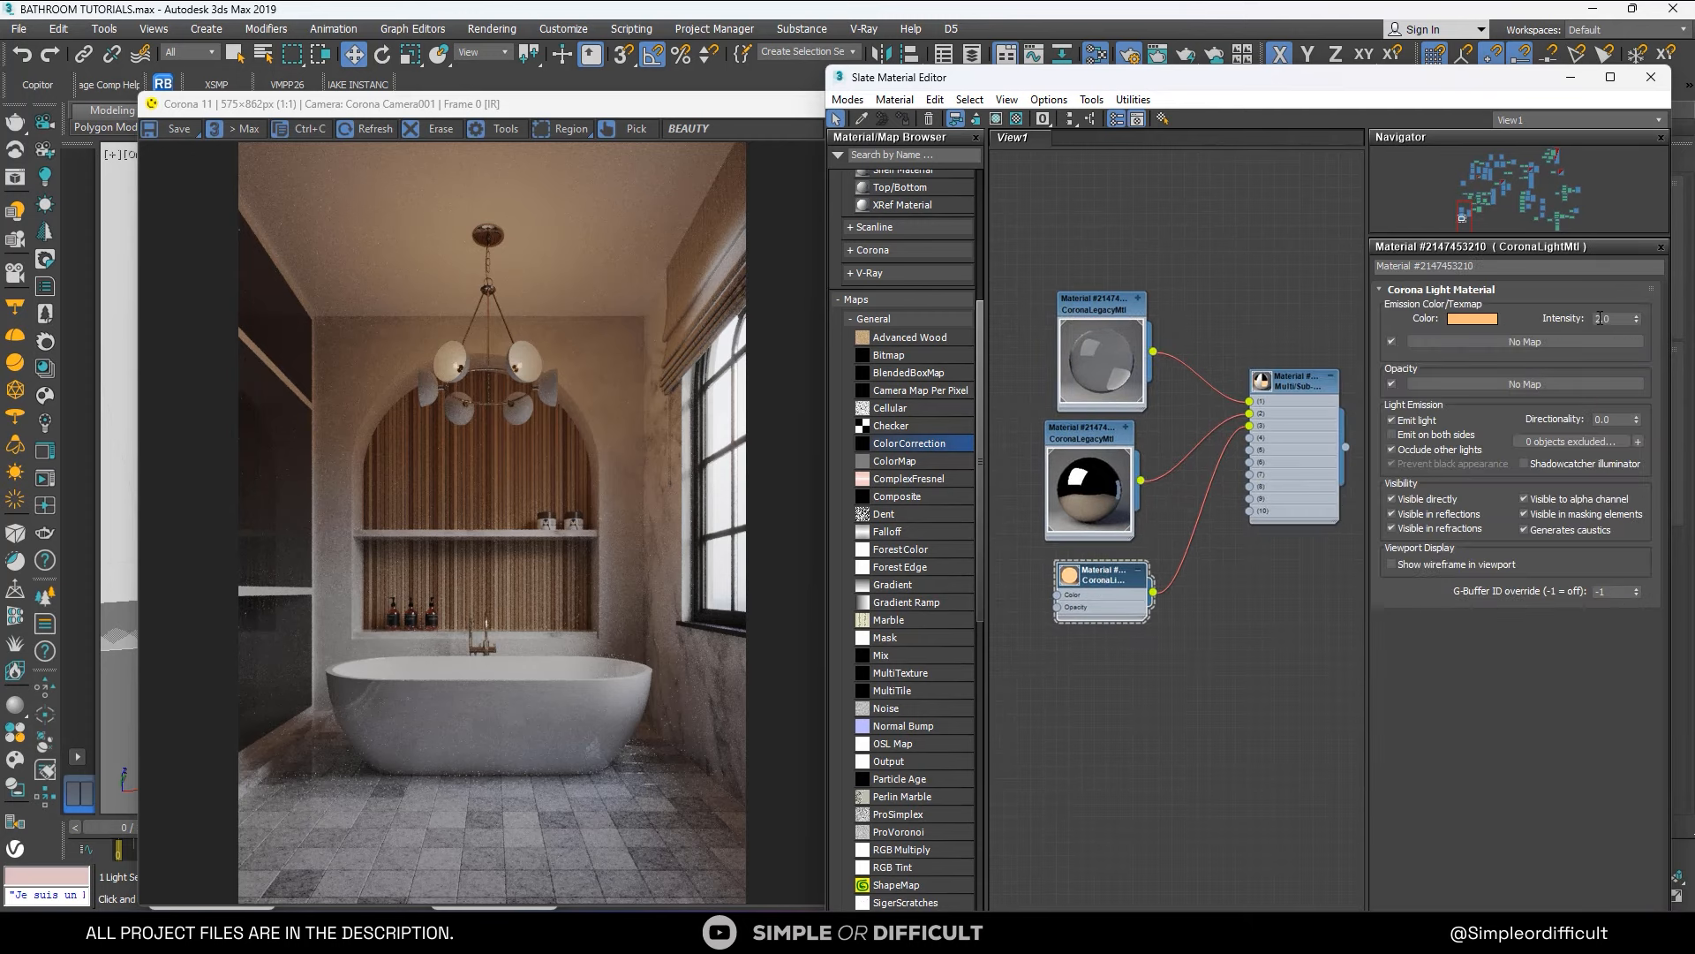
# Try the chandelier light material's Intensity at 5 and inspect the lamp shades up close in the render.
pyautogui.write('5')
pyautogui.press('Return')
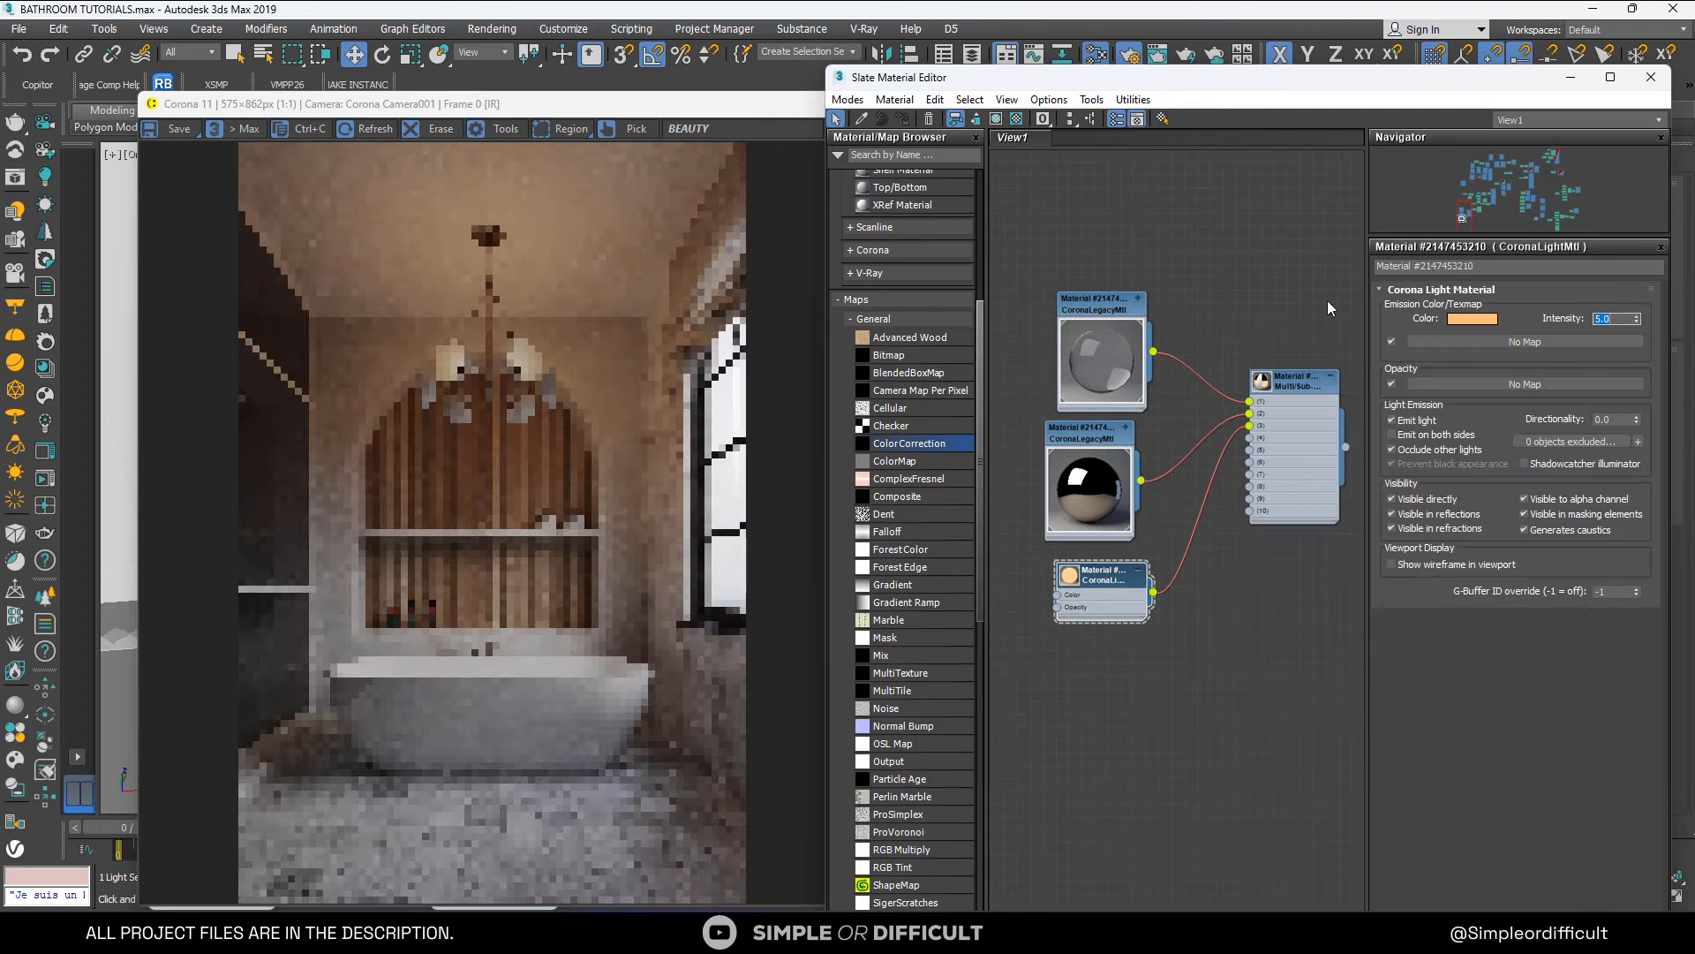
pyautogui.scroll(3, 526, 363)
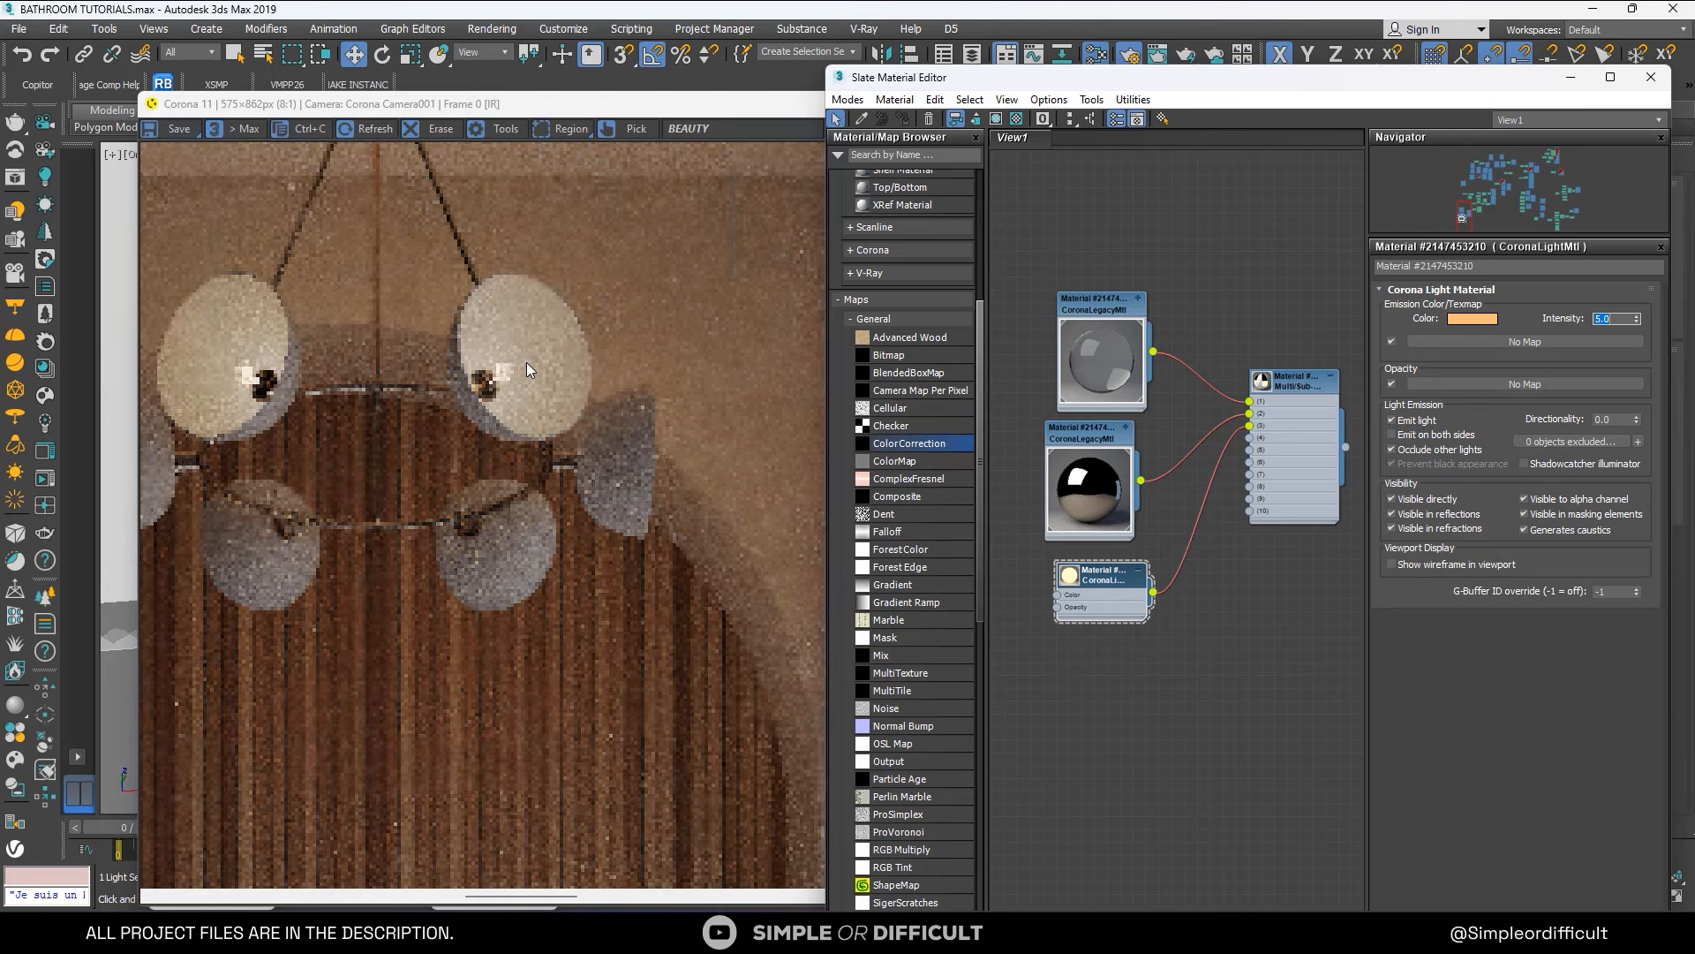
pyautogui.scroll(2, 488, 390)
pyautogui.scroll(-5, 488, 389)
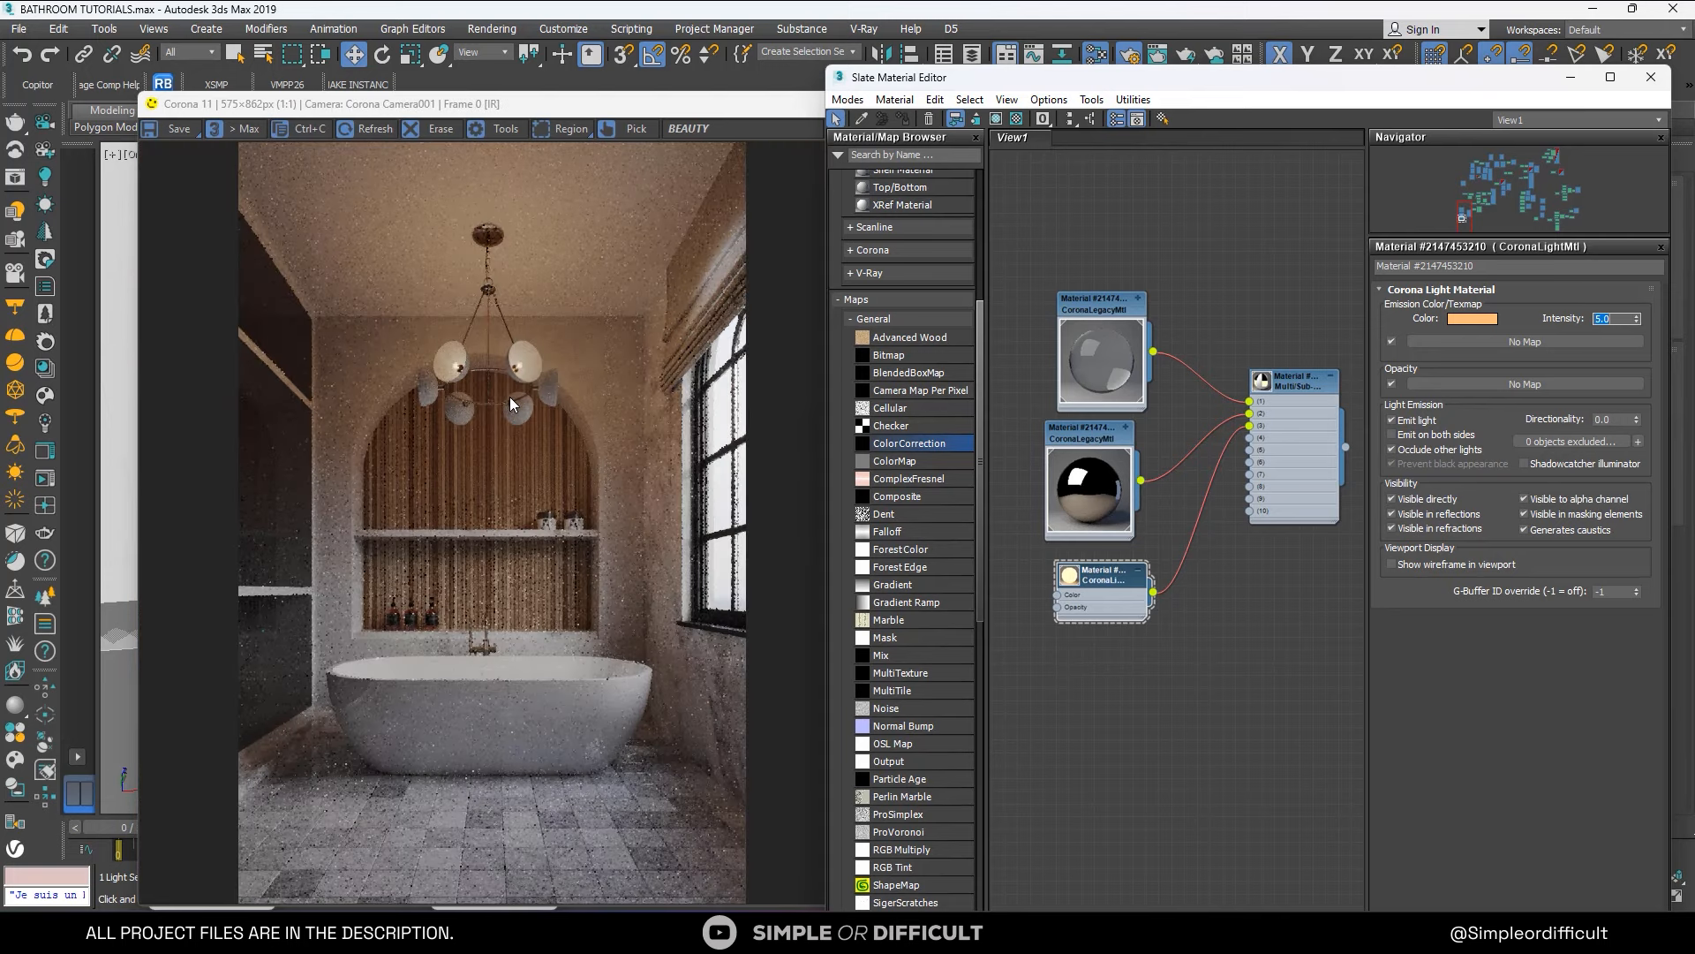
# Set the chandelier light material's Intensity to 3, raise its emission color's saturation to 221, and check the lamps in the render.
pyautogui.write('3')
pyautogui.press('Return')
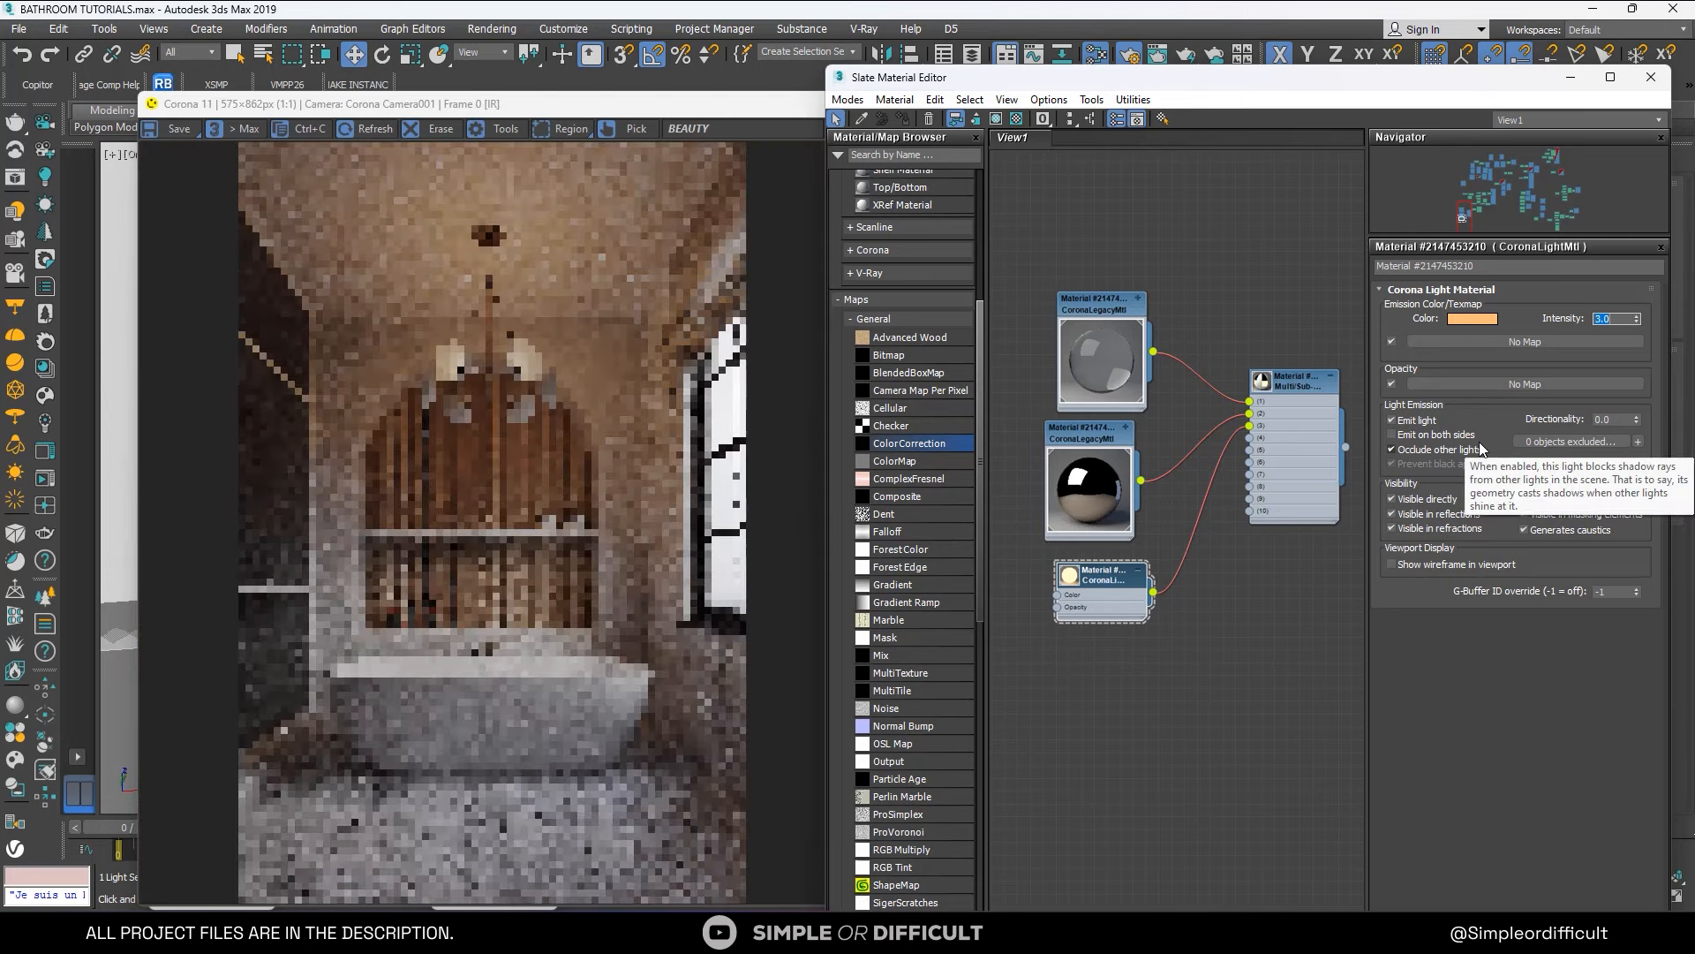
pyautogui.click(1477, 319)
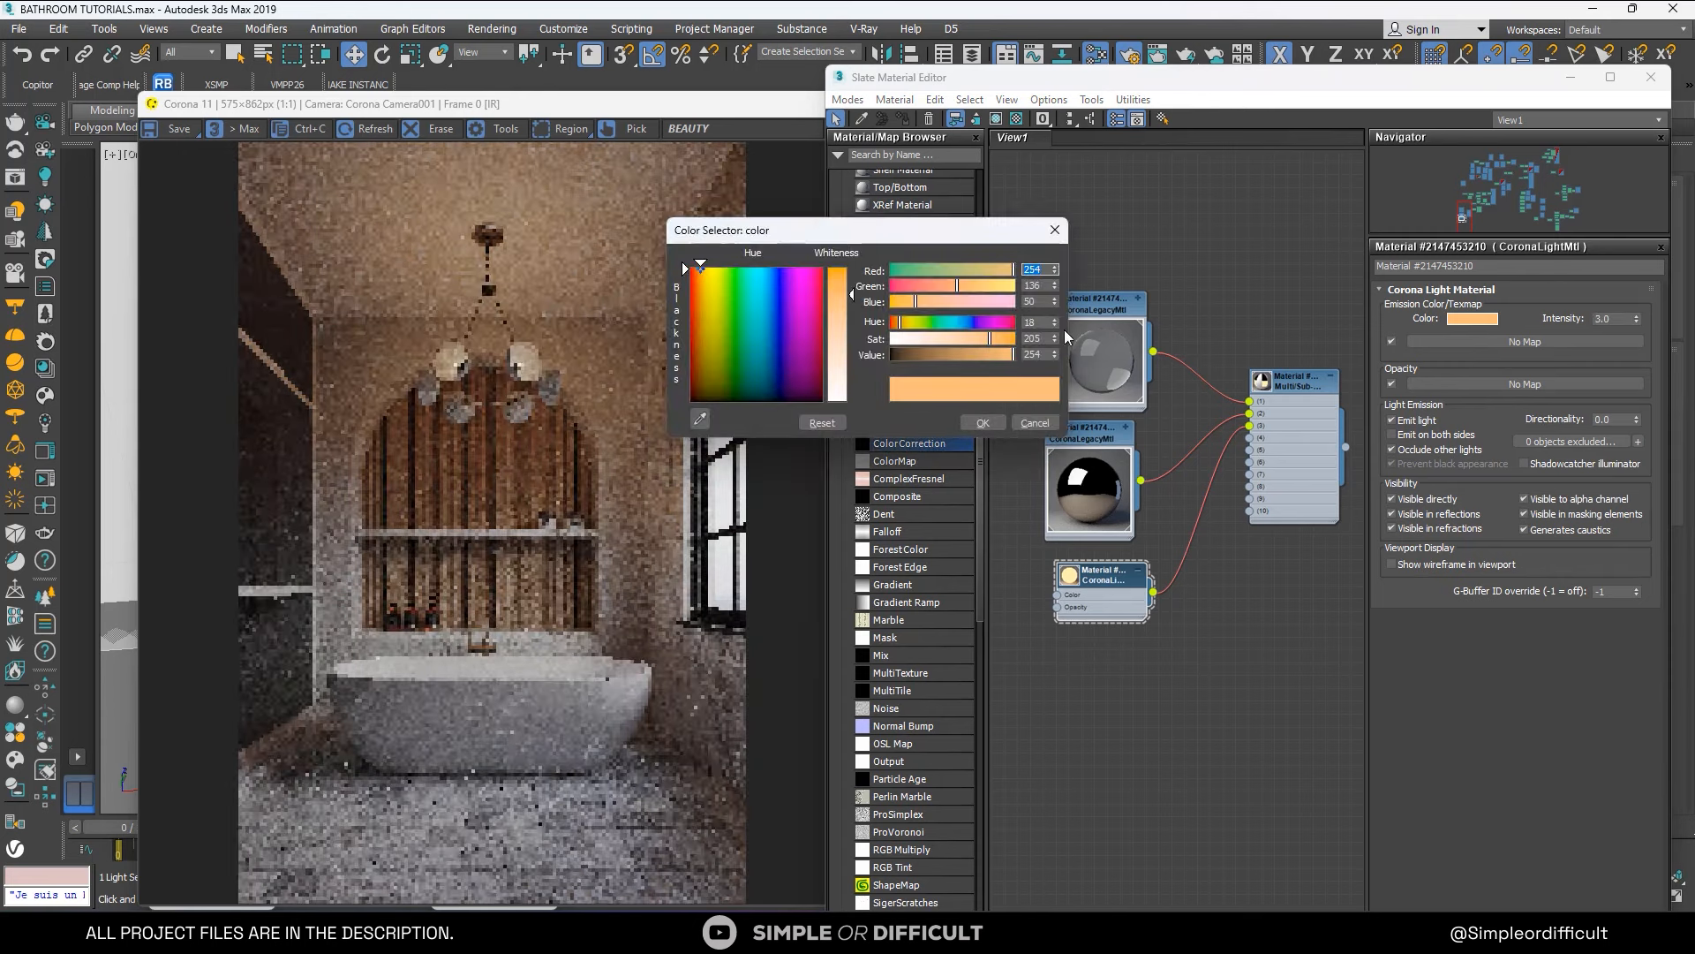
pyautogui.moveTo(1002, 348); pyautogui.dragTo(999, 348)
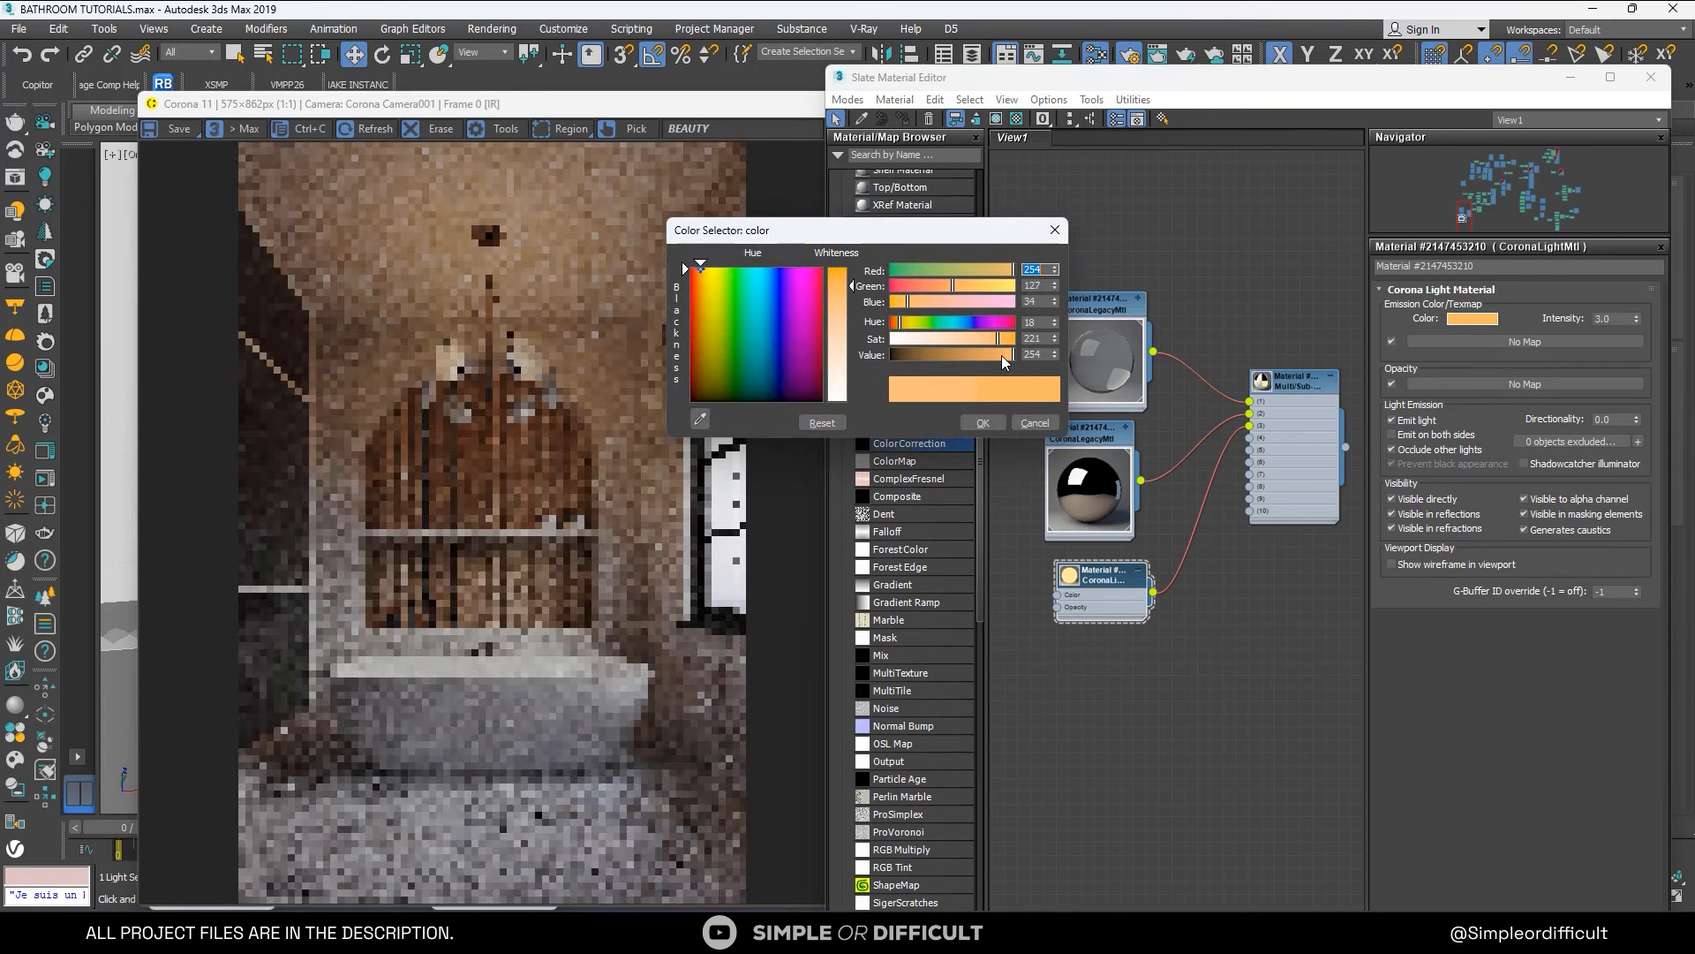
pyautogui.click(983, 423)
pyautogui.scroll(3, 475, 376)
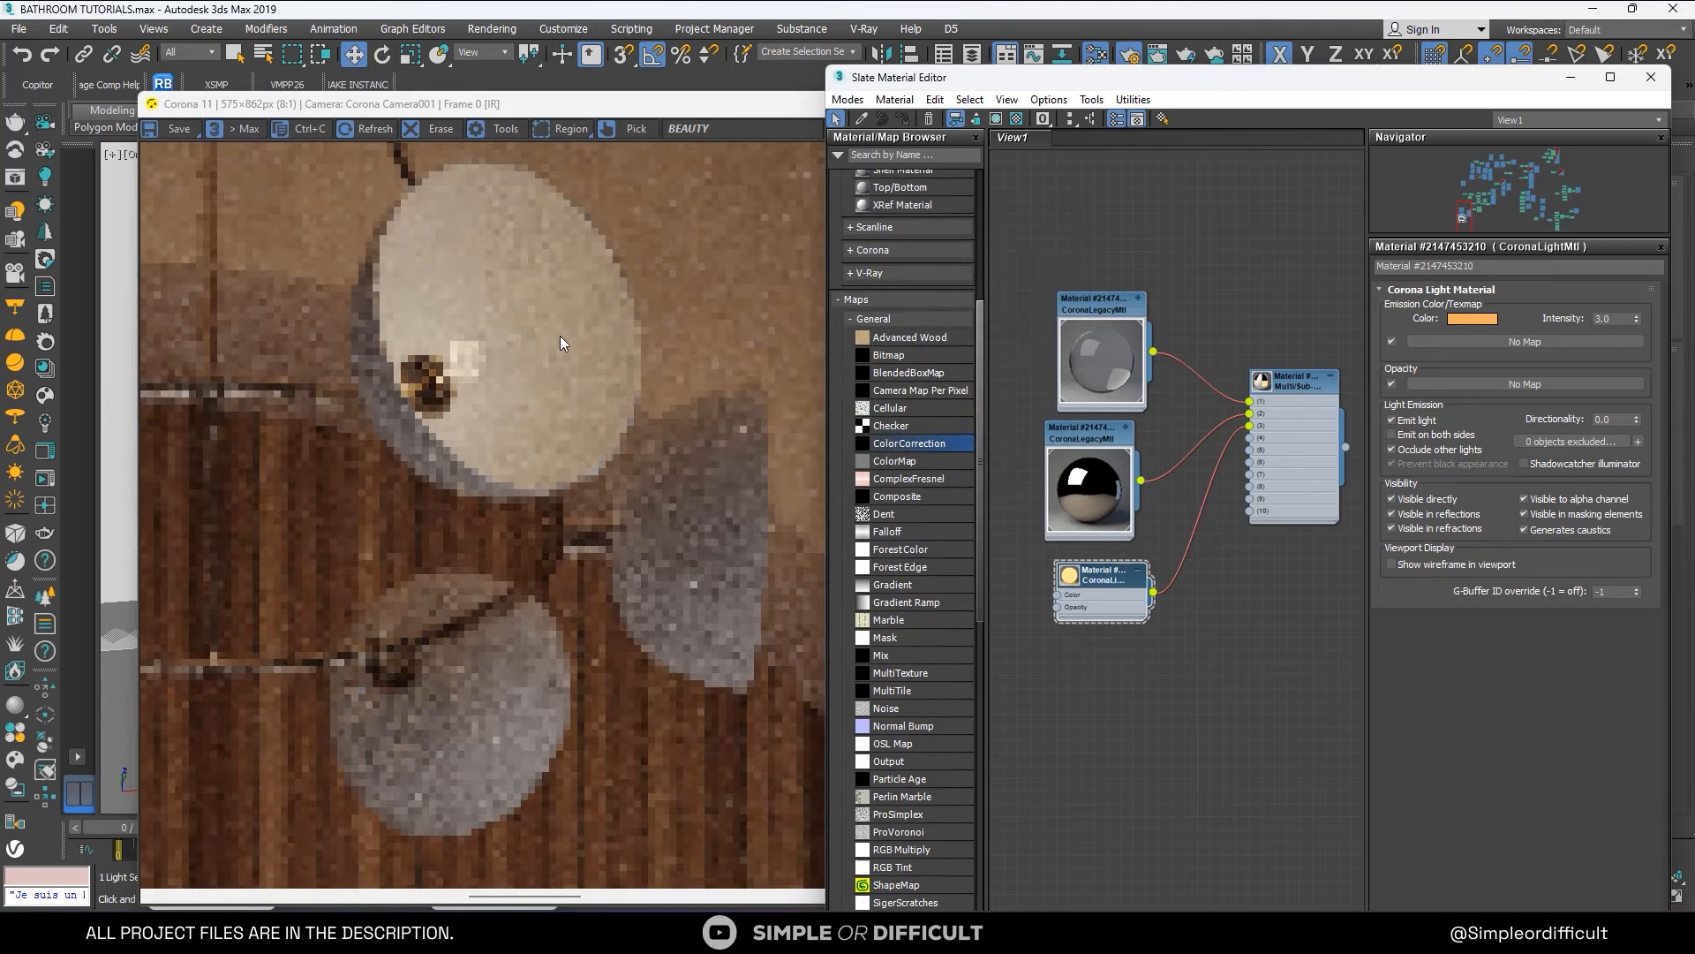
pyautogui.scroll(-3, 475, 350)
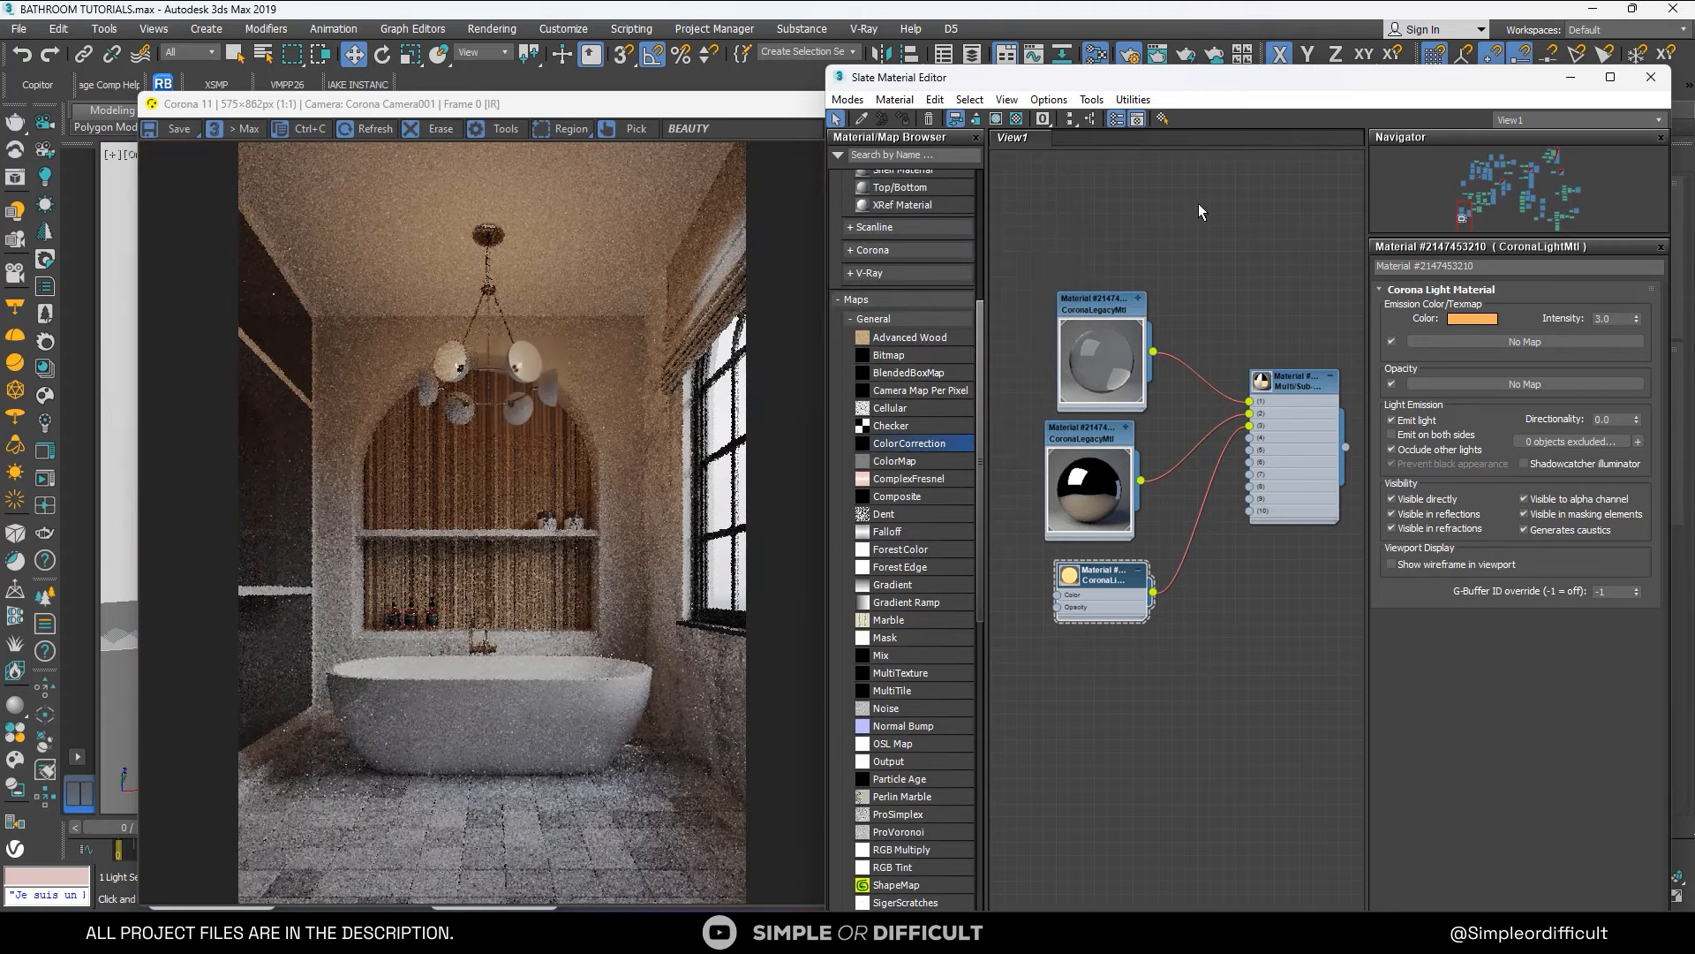
# Set the selected sphere Corona Light's Kelvin temperature to 2800 and check the chandelier in the render.
pyautogui.moveTo(1421, 86); pyautogui.dragTo(551, 205)
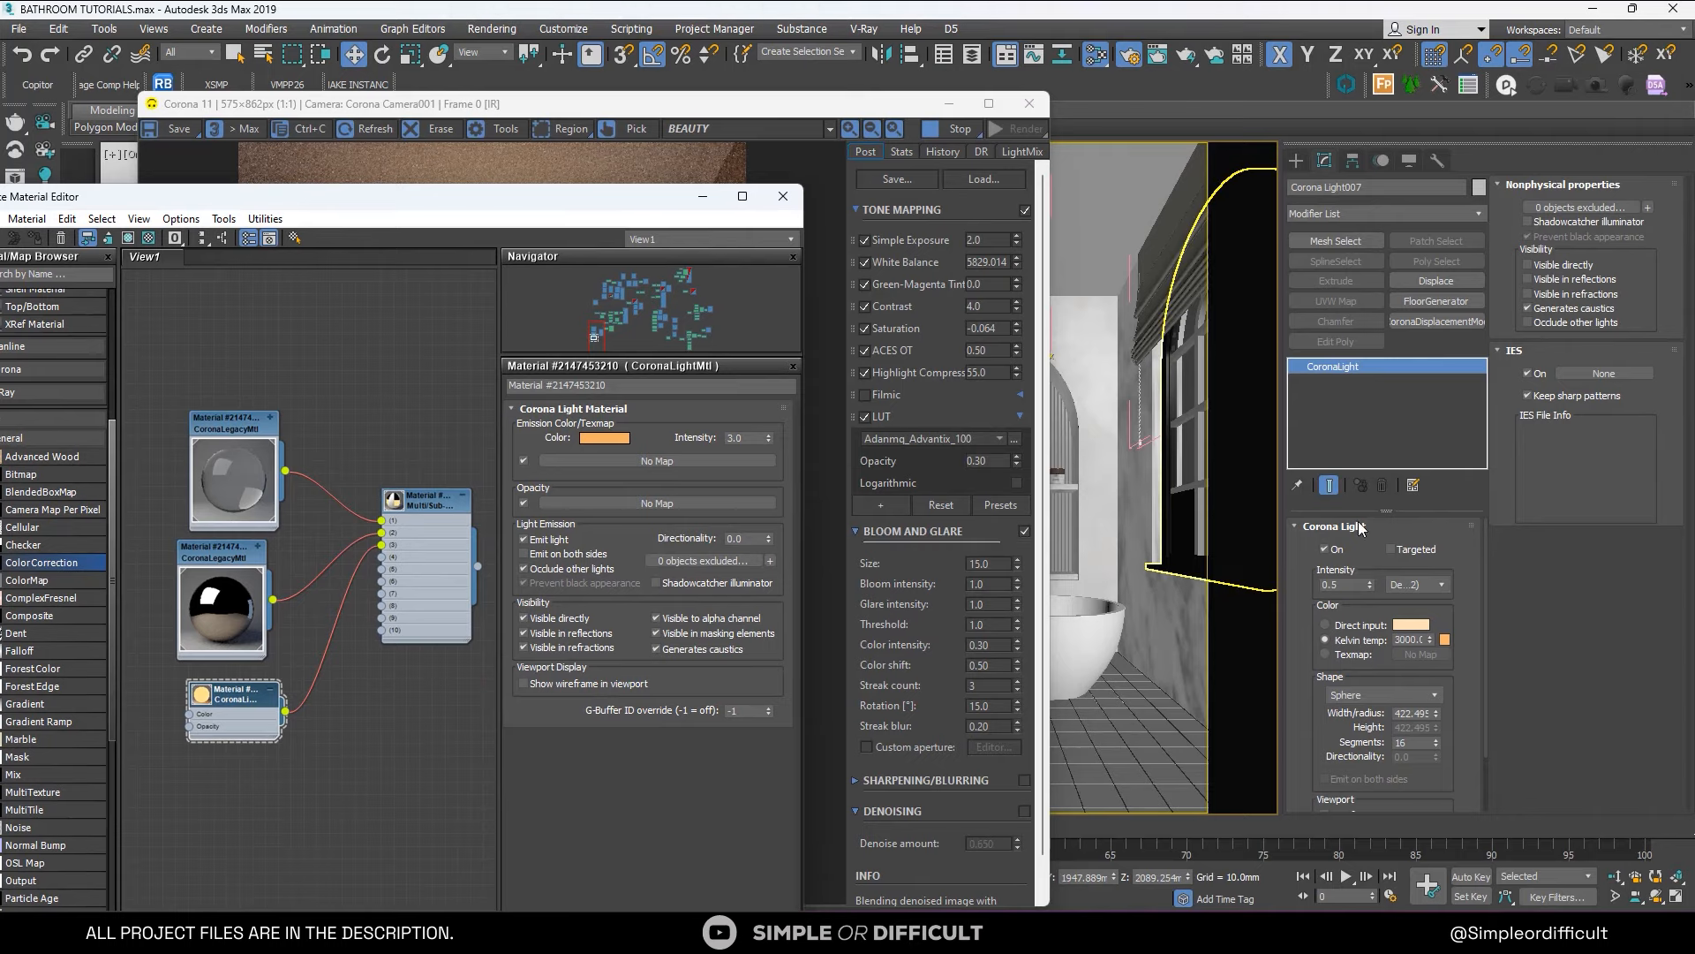
pyautogui.click(1411, 639)
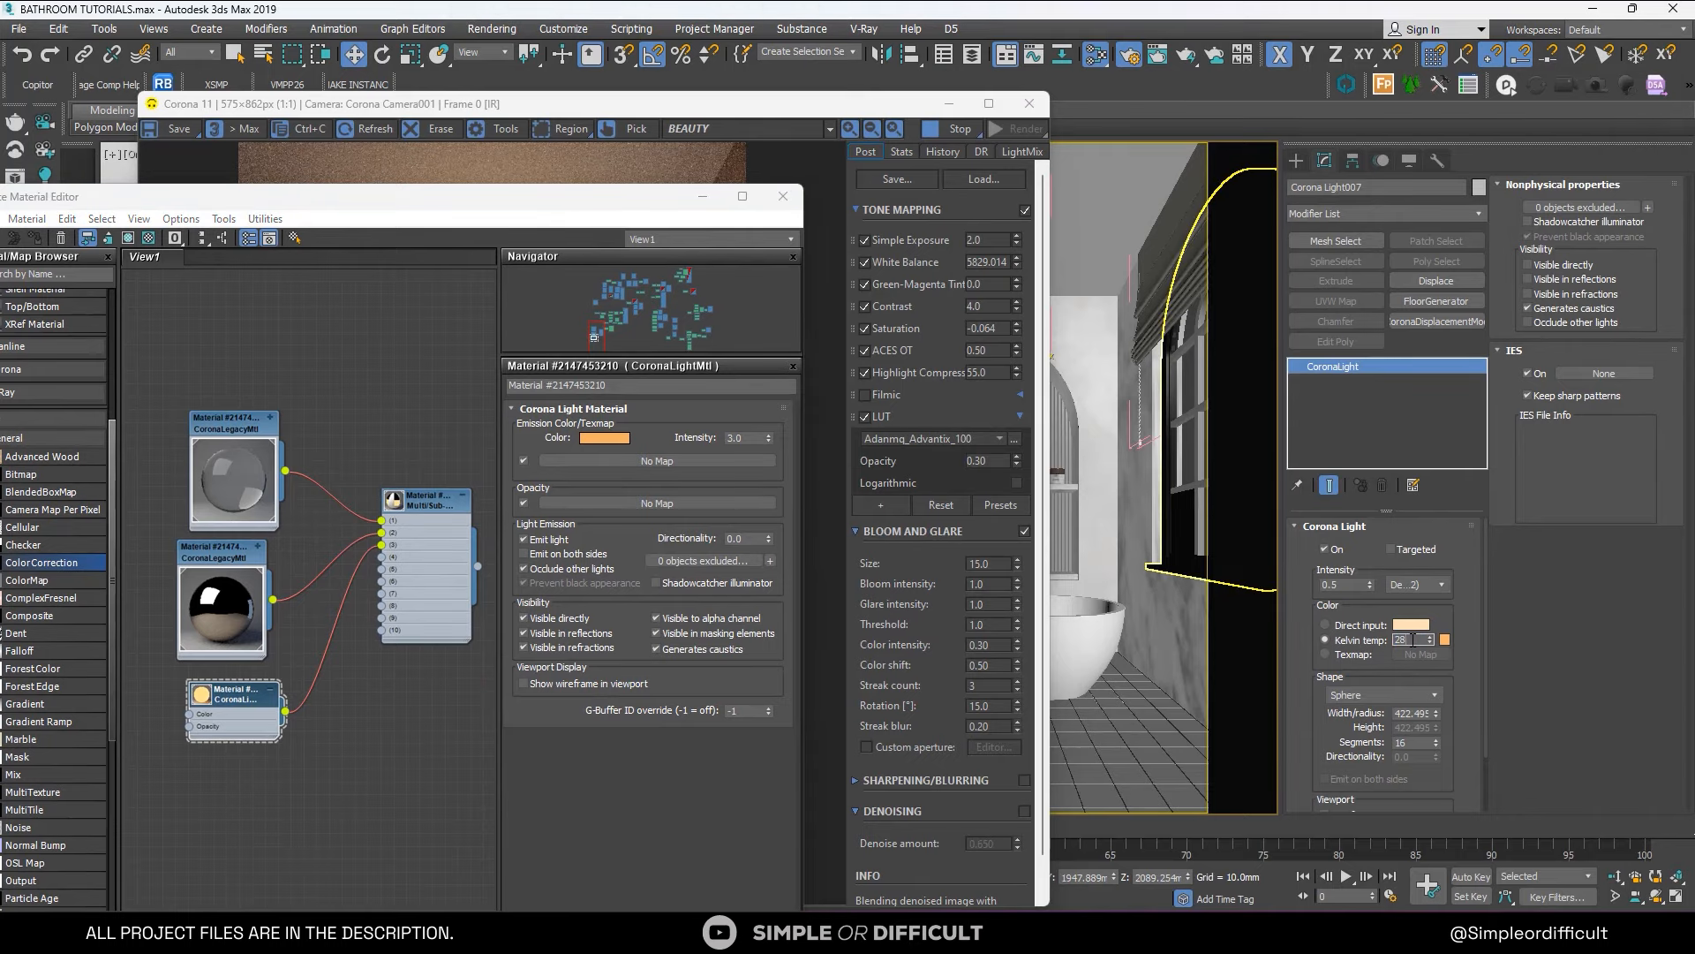
pyautogui.write('2800')
pyautogui.press('Return')
pyautogui.moveTo(590, 206); pyautogui.dragTo(1449, 178)
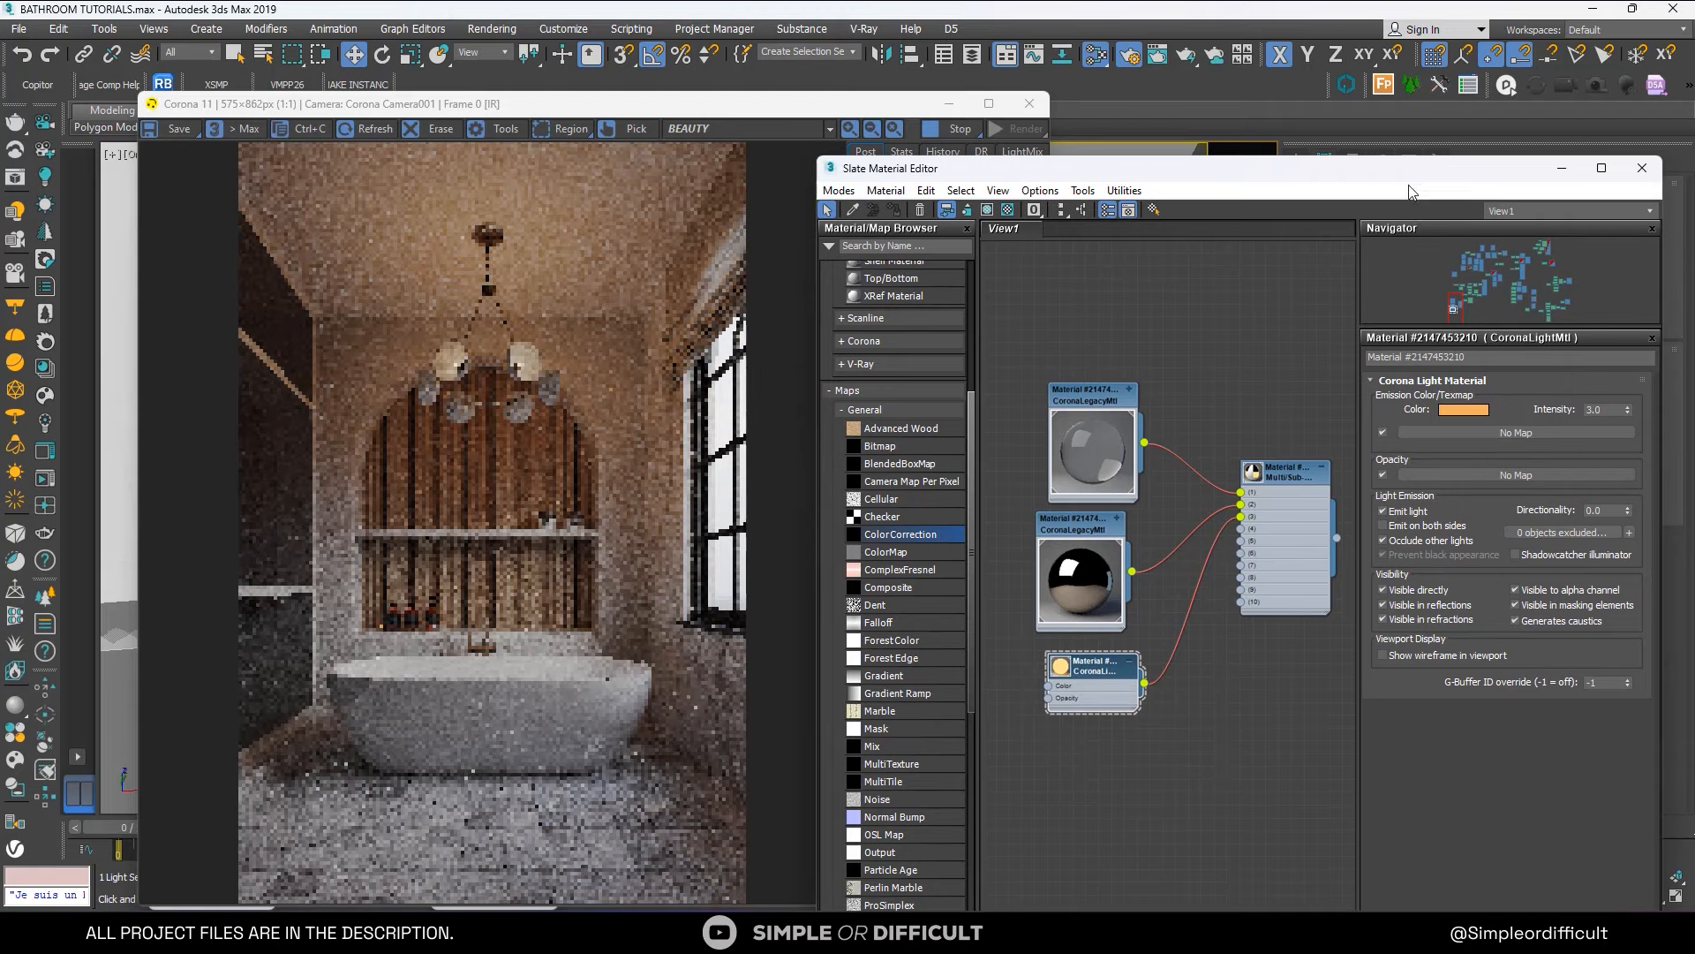
pyautogui.scroll(2, 497, 360)
pyautogui.scroll(-2, 496, 361)
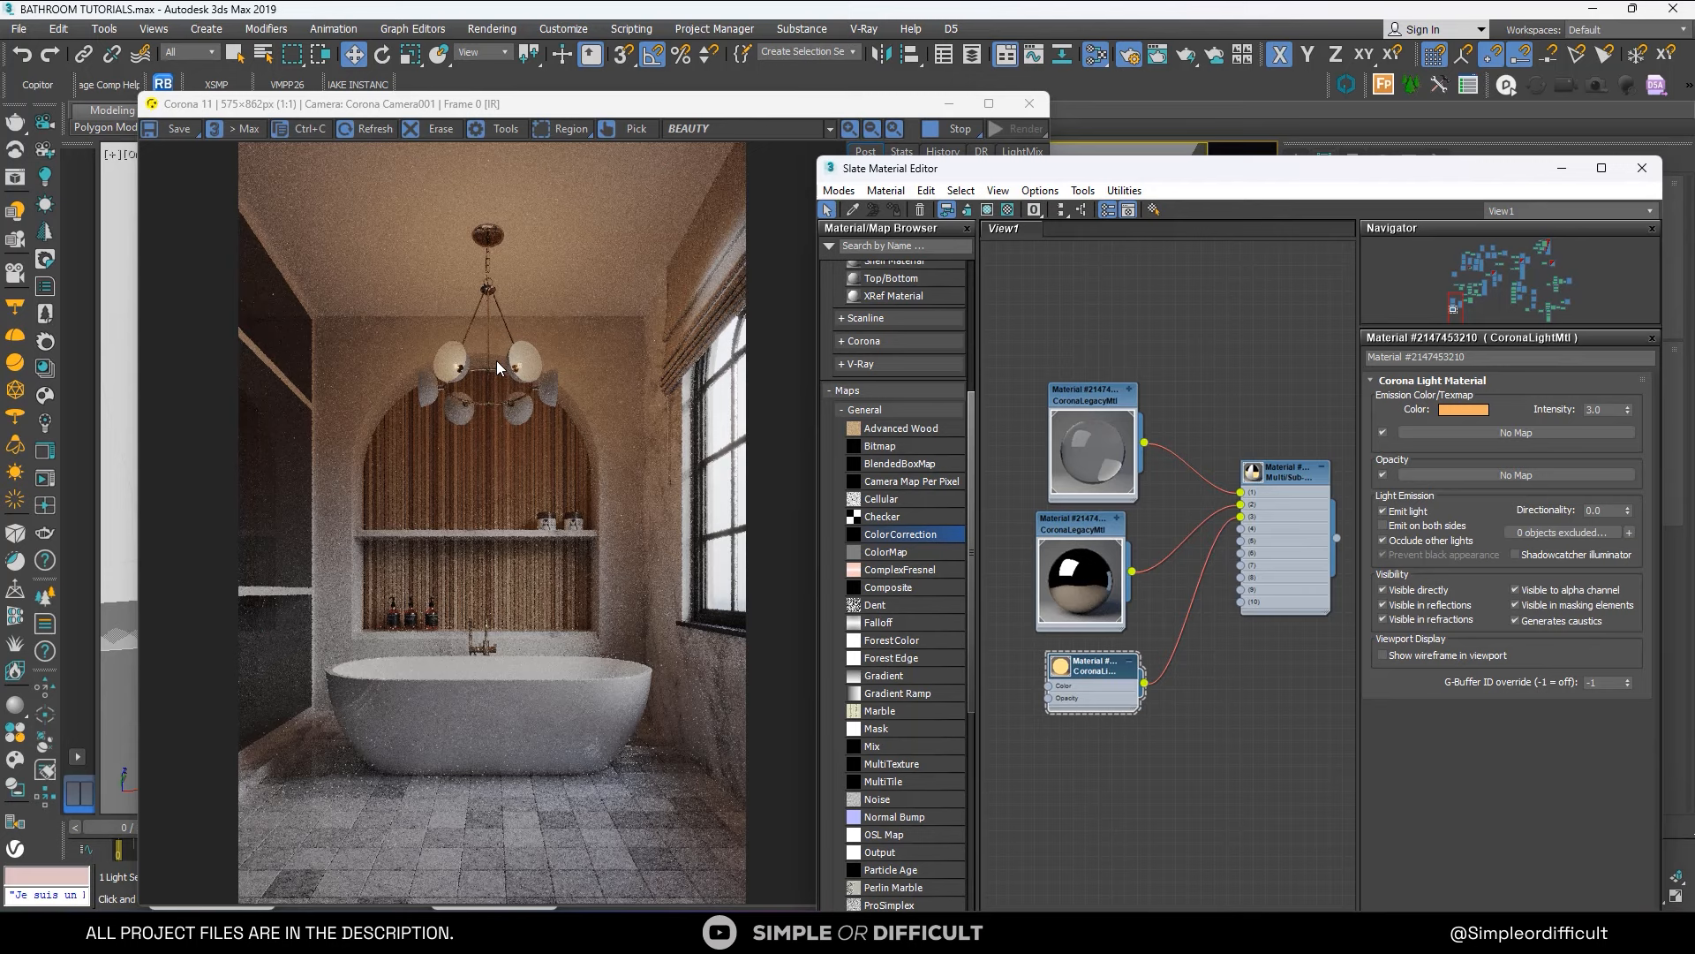
# Locate the floor tile material's network and open the first Color Correction feeding its Corona multi map.
pyautogui.click(596, 362)
pyautogui.scroll(-4, 1164, 448)
pyautogui.moveTo(1192, 492); pyautogui.dragTo(1109, 430, button='middle')
pyautogui.scroll(-2, 1109, 431)
pyautogui.scroll(-6, 1134, 464)
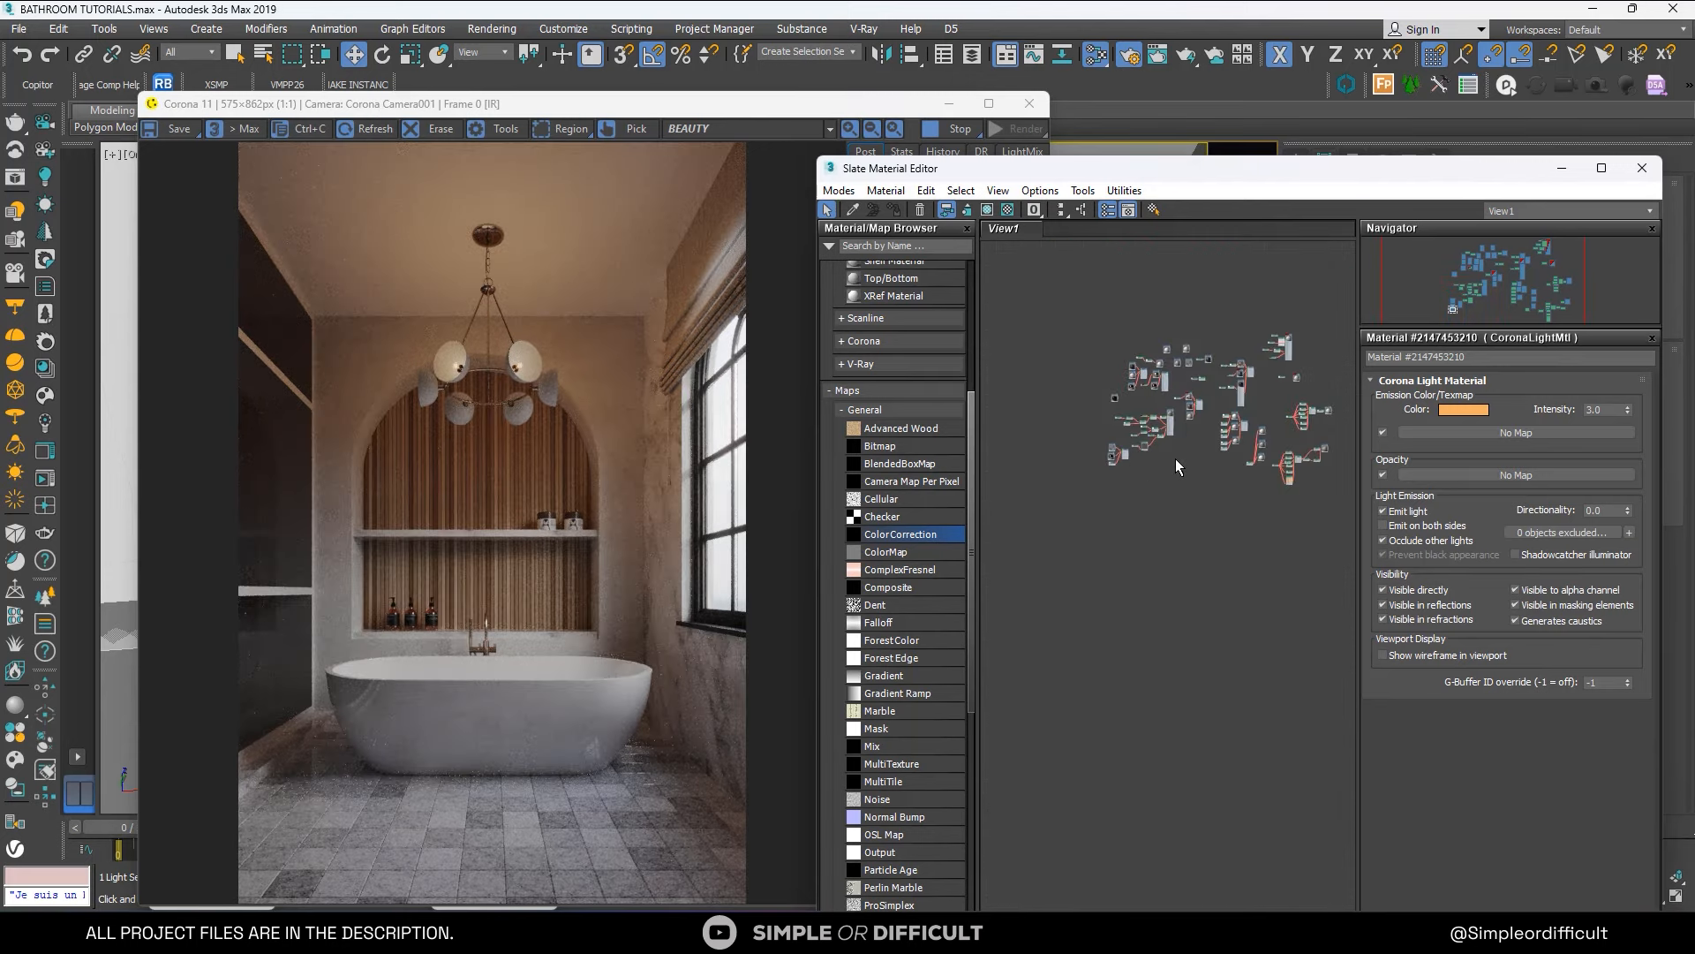
pyautogui.moveTo(1231, 459); pyautogui.dragTo(1134, 460, button='middle')
pyautogui.scroll(10, 1134, 459)
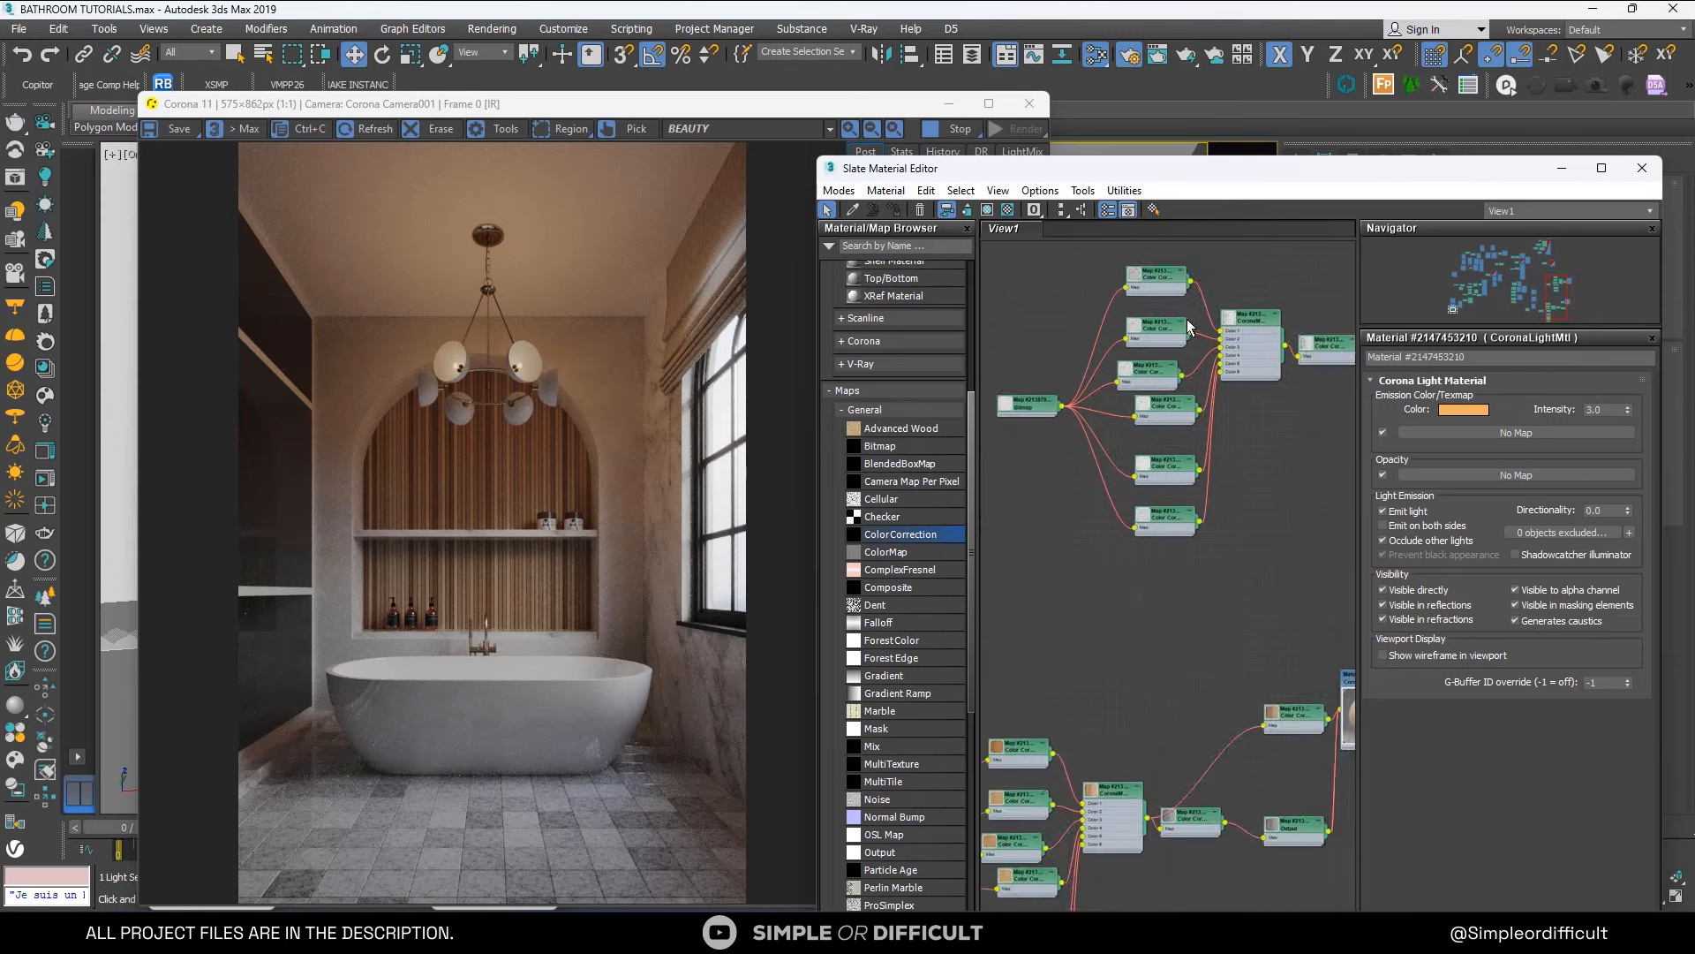
pyautogui.doubleClick(1109, 417)
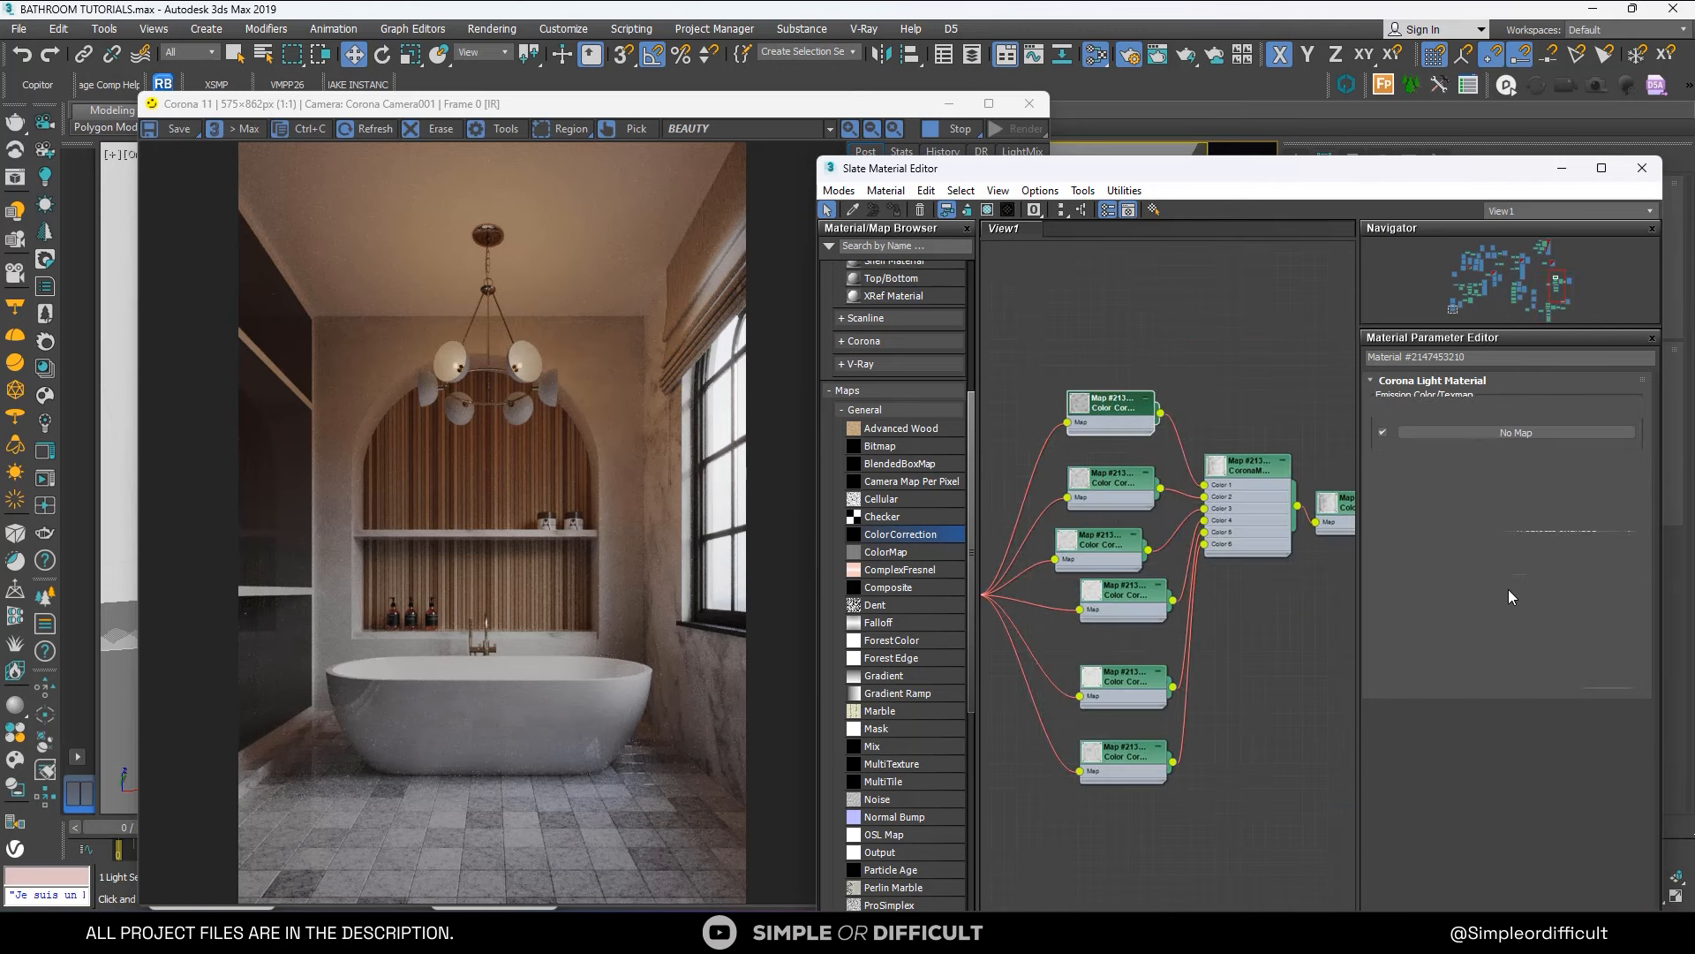
# Set the first tile Color Correction's RGB Gamma/Contrast to 0.7 after trying 0.5, and inspect the floor around the bathtub.
pyautogui.click(1561, 699)
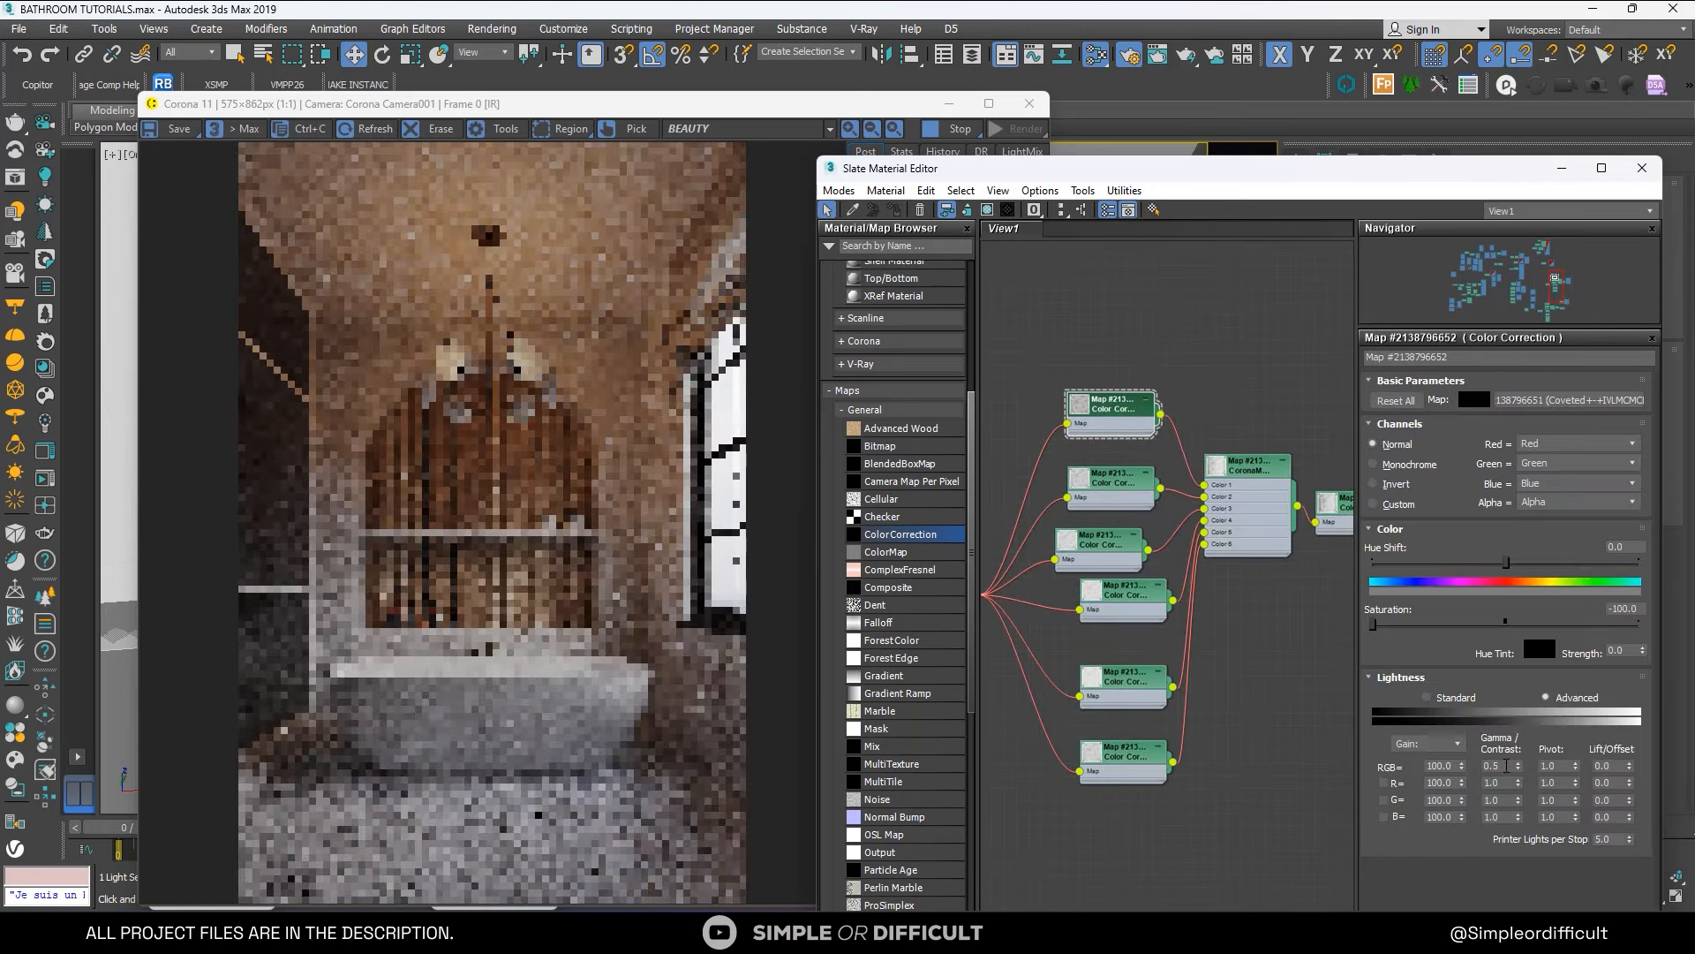
pyautogui.click(1501, 767)
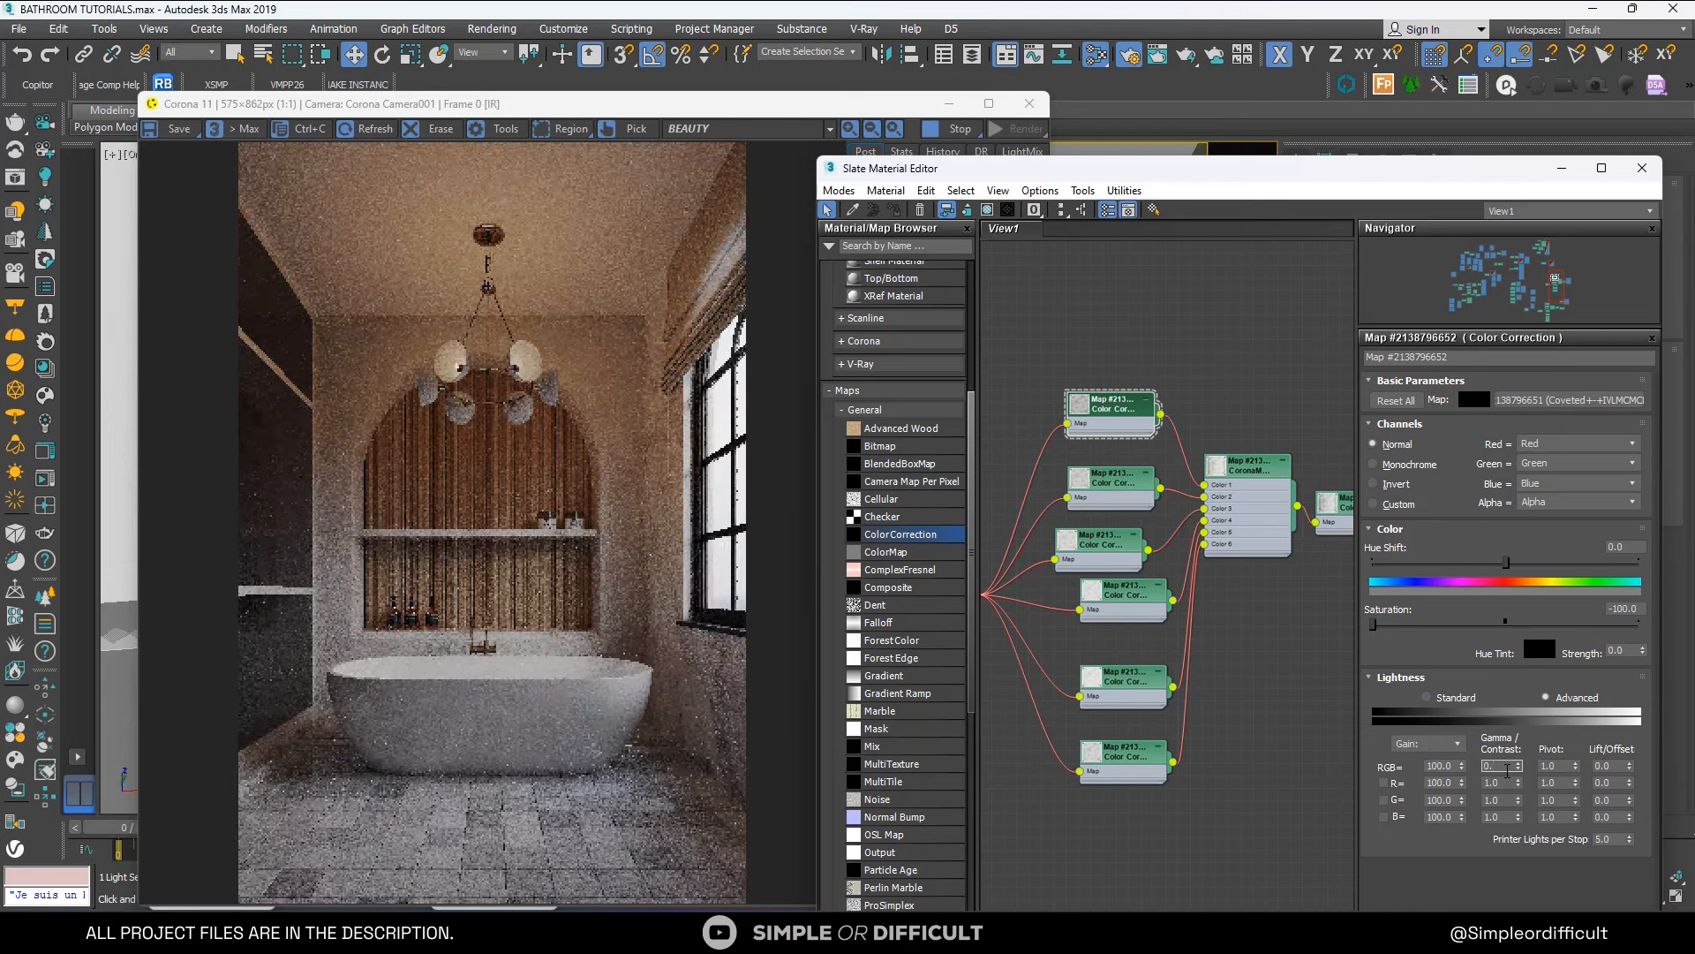
pyautogui.write('7')
pyautogui.press('Return')
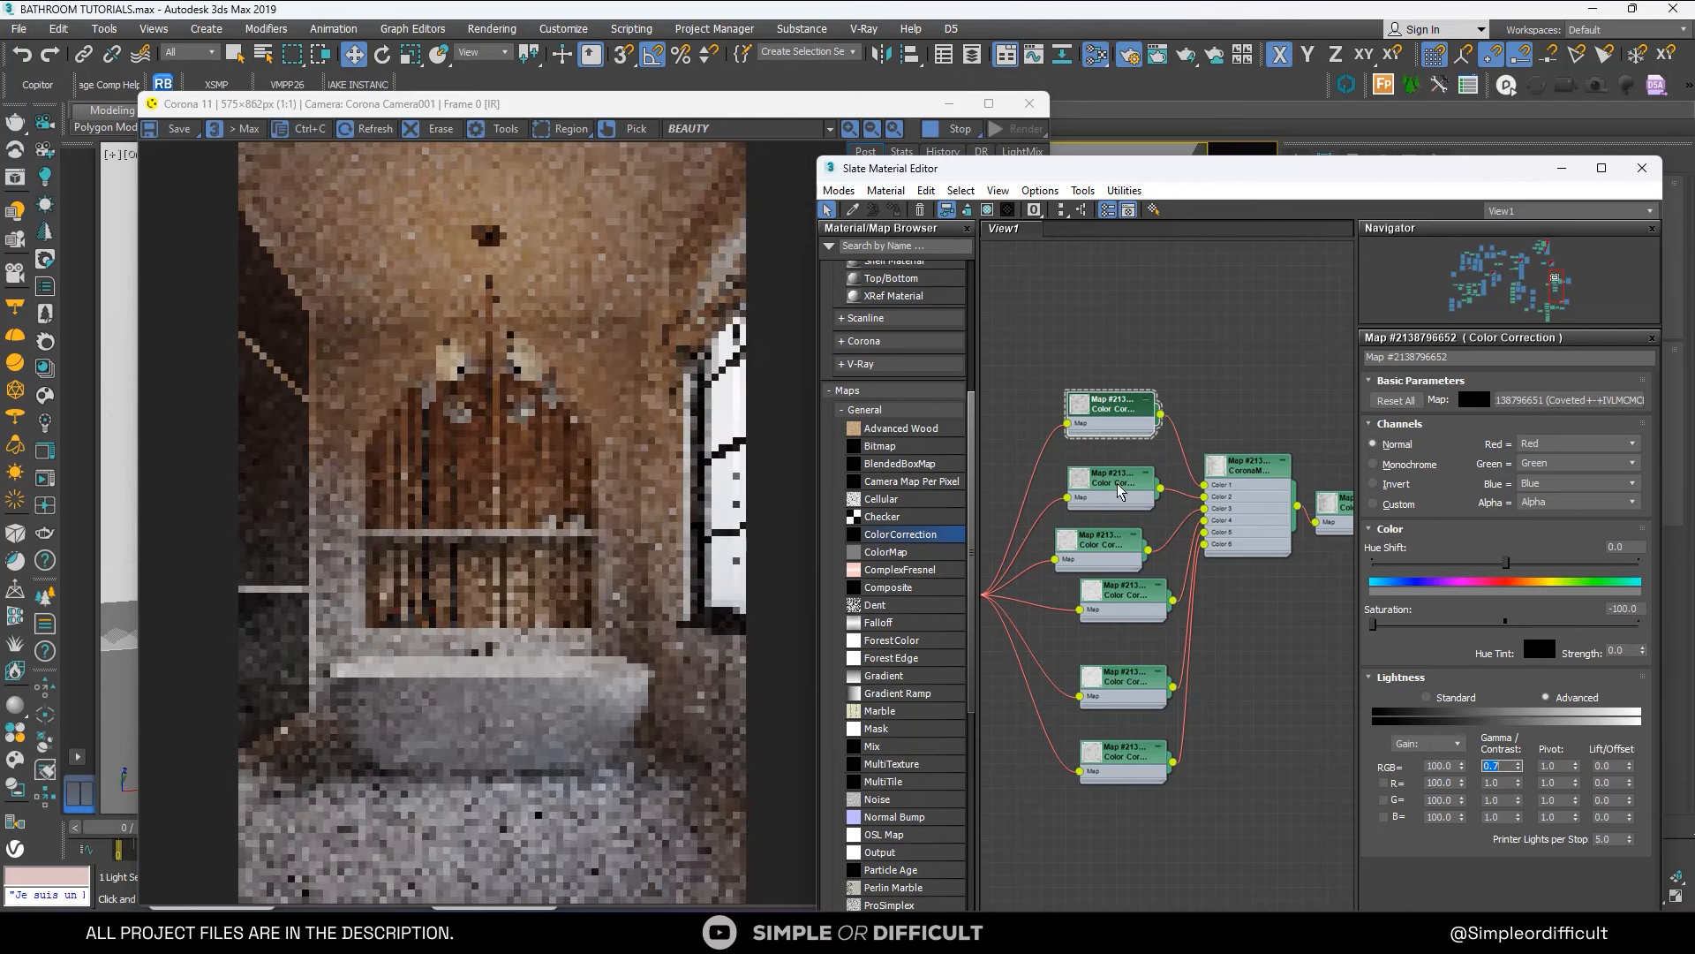
pyautogui.scroll(2, 487, 884)
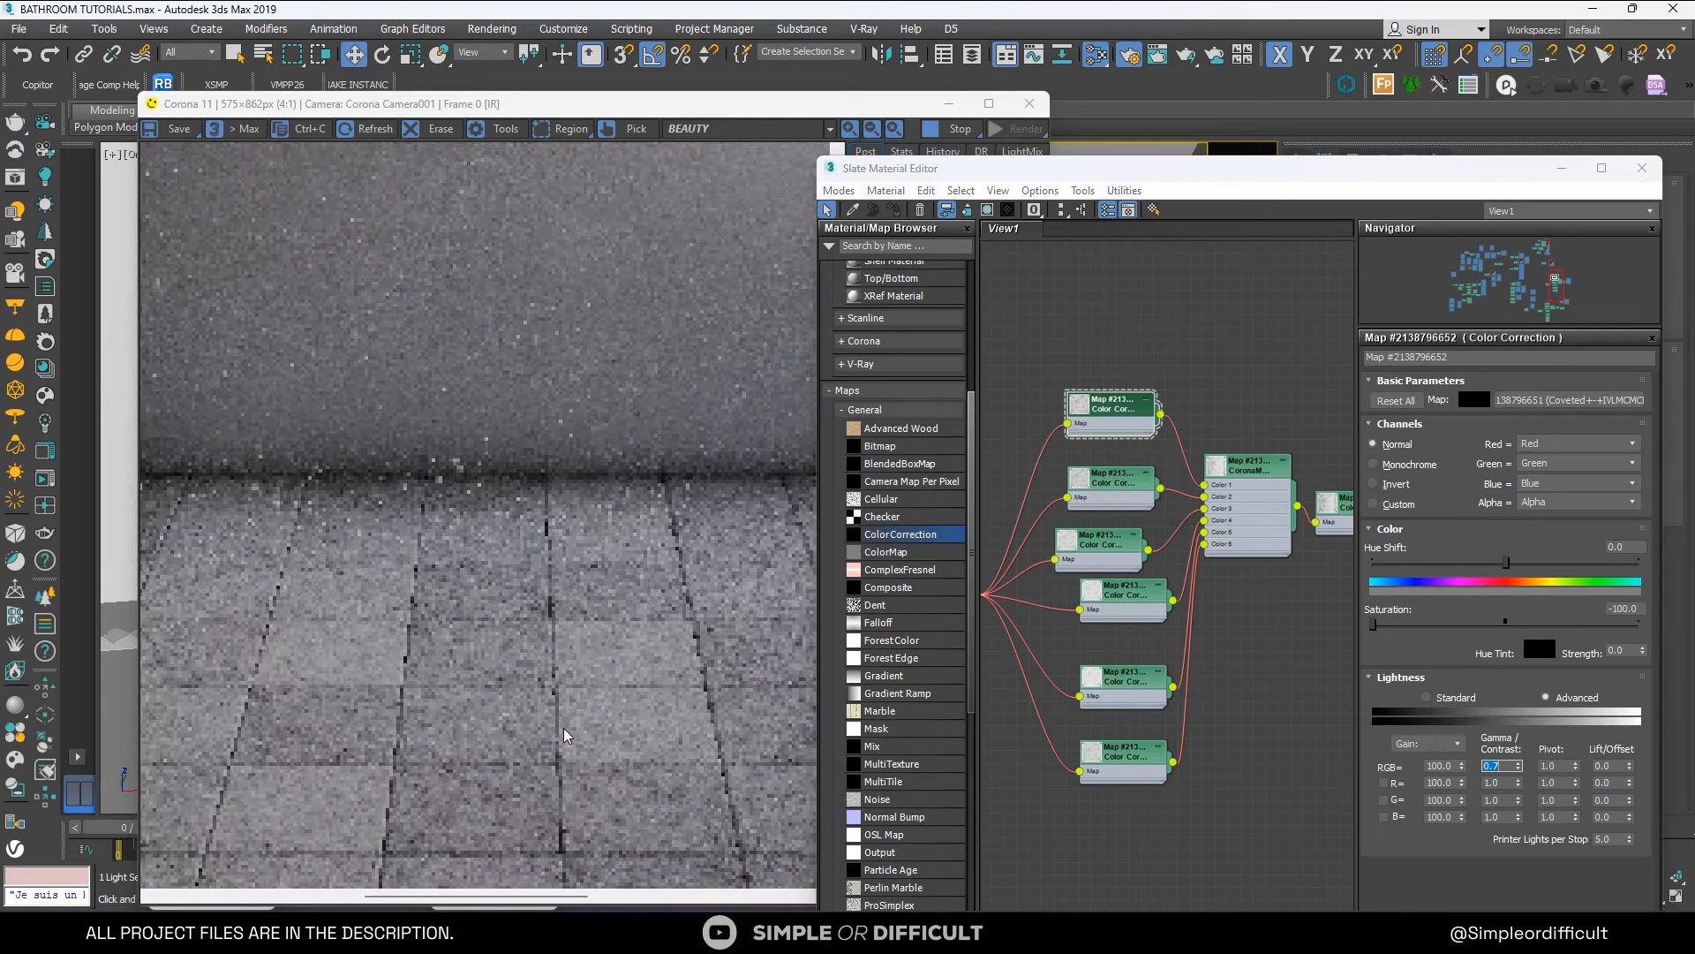
pyautogui.moveTo(556, 712); pyautogui.dragTo(587, 605, button='middle')
pyautogui.scroll(-2, 586, 632)
pyautogui.scroll(2, 396, 827)
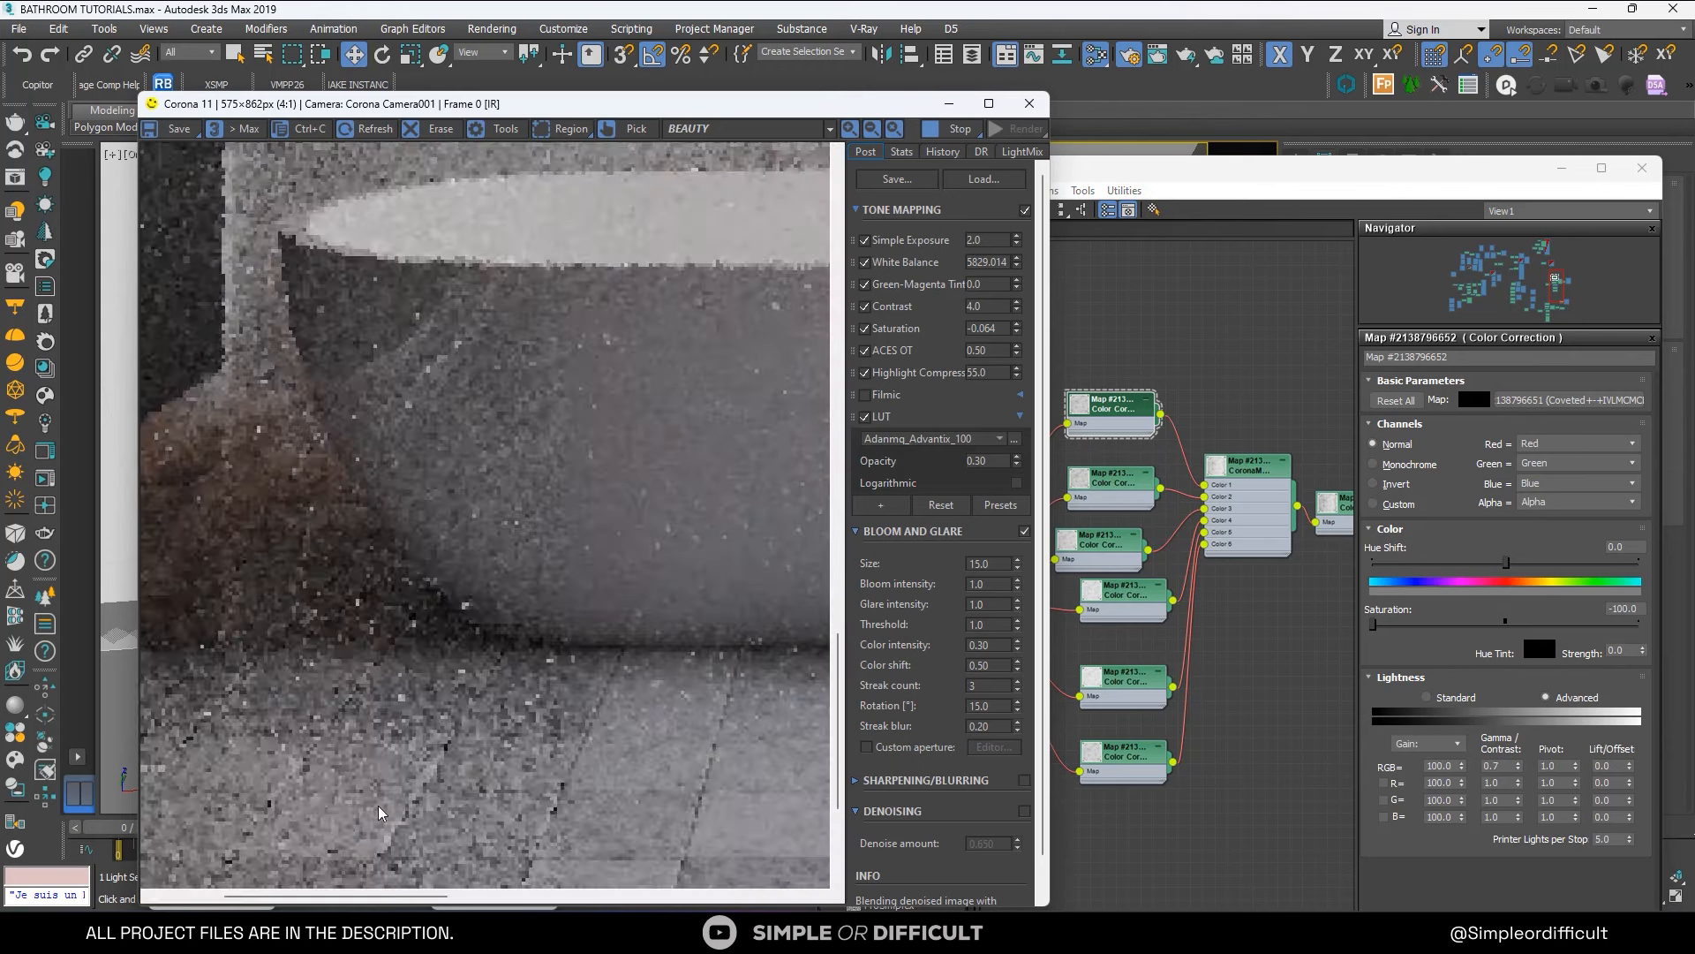
pyautogui.moveTo(397, 786); pyautogui.dragTo(378, 586, button='middle')
pyautogui.scroll(-1, 379, 586)
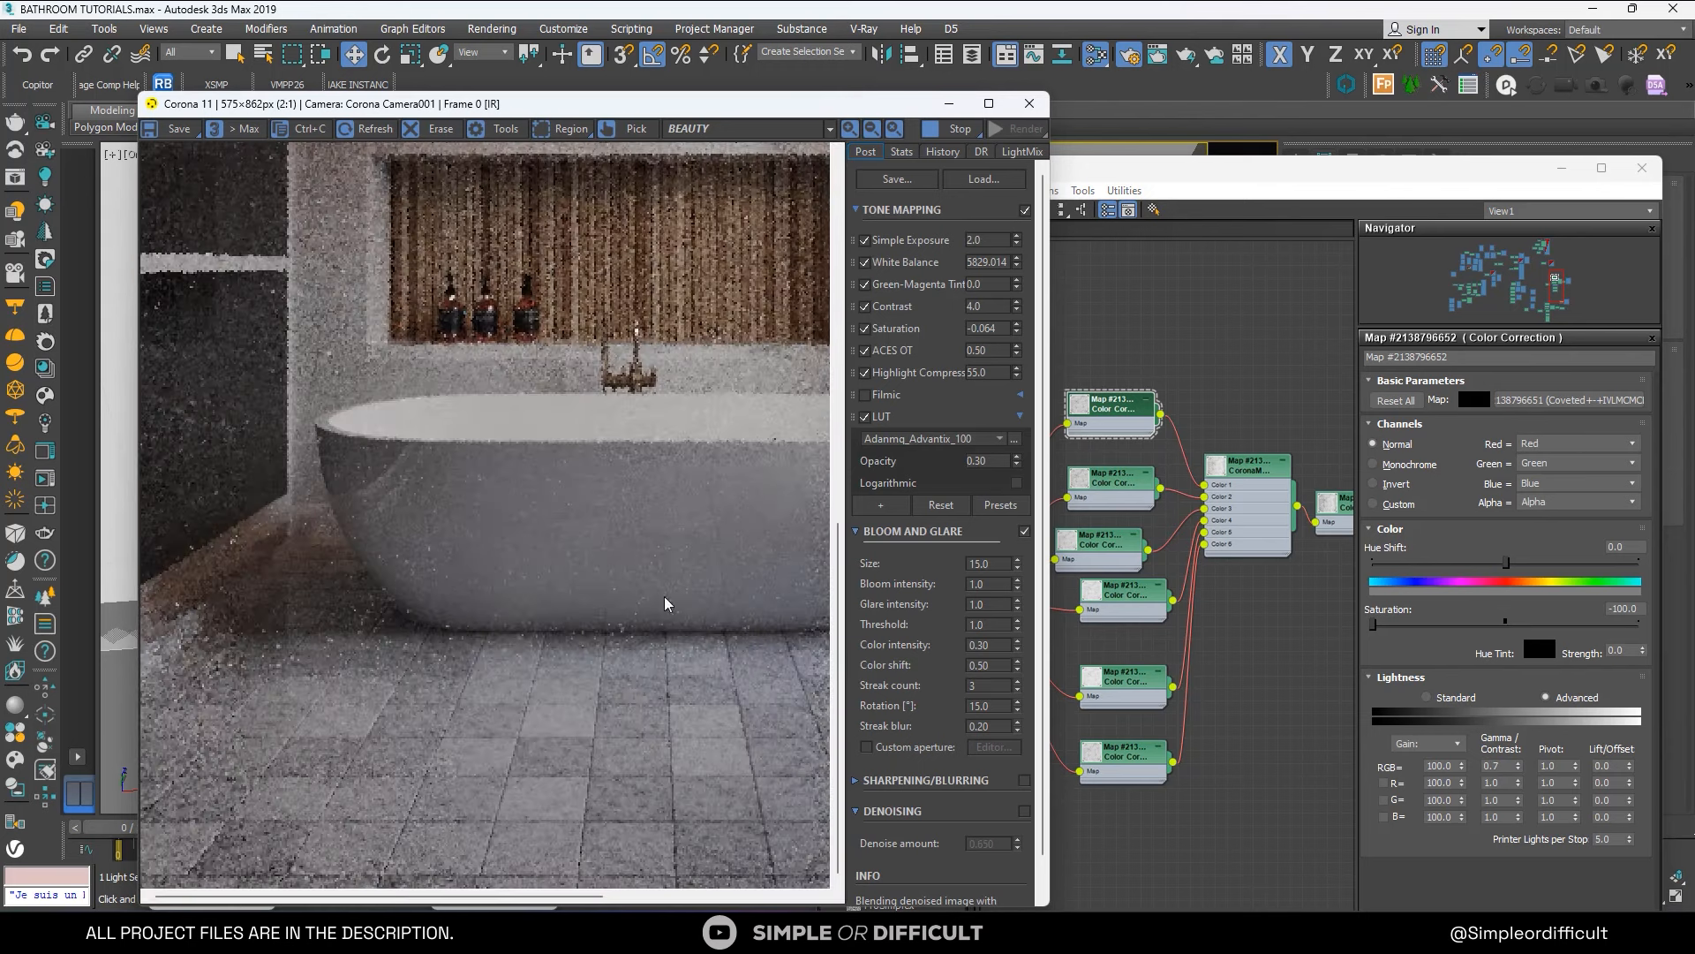
# Set RGB Gamma/Contrast to 0.9 on the second tile Color Correction and 1.1 on the third.
pyautogui.click(1127, 491)
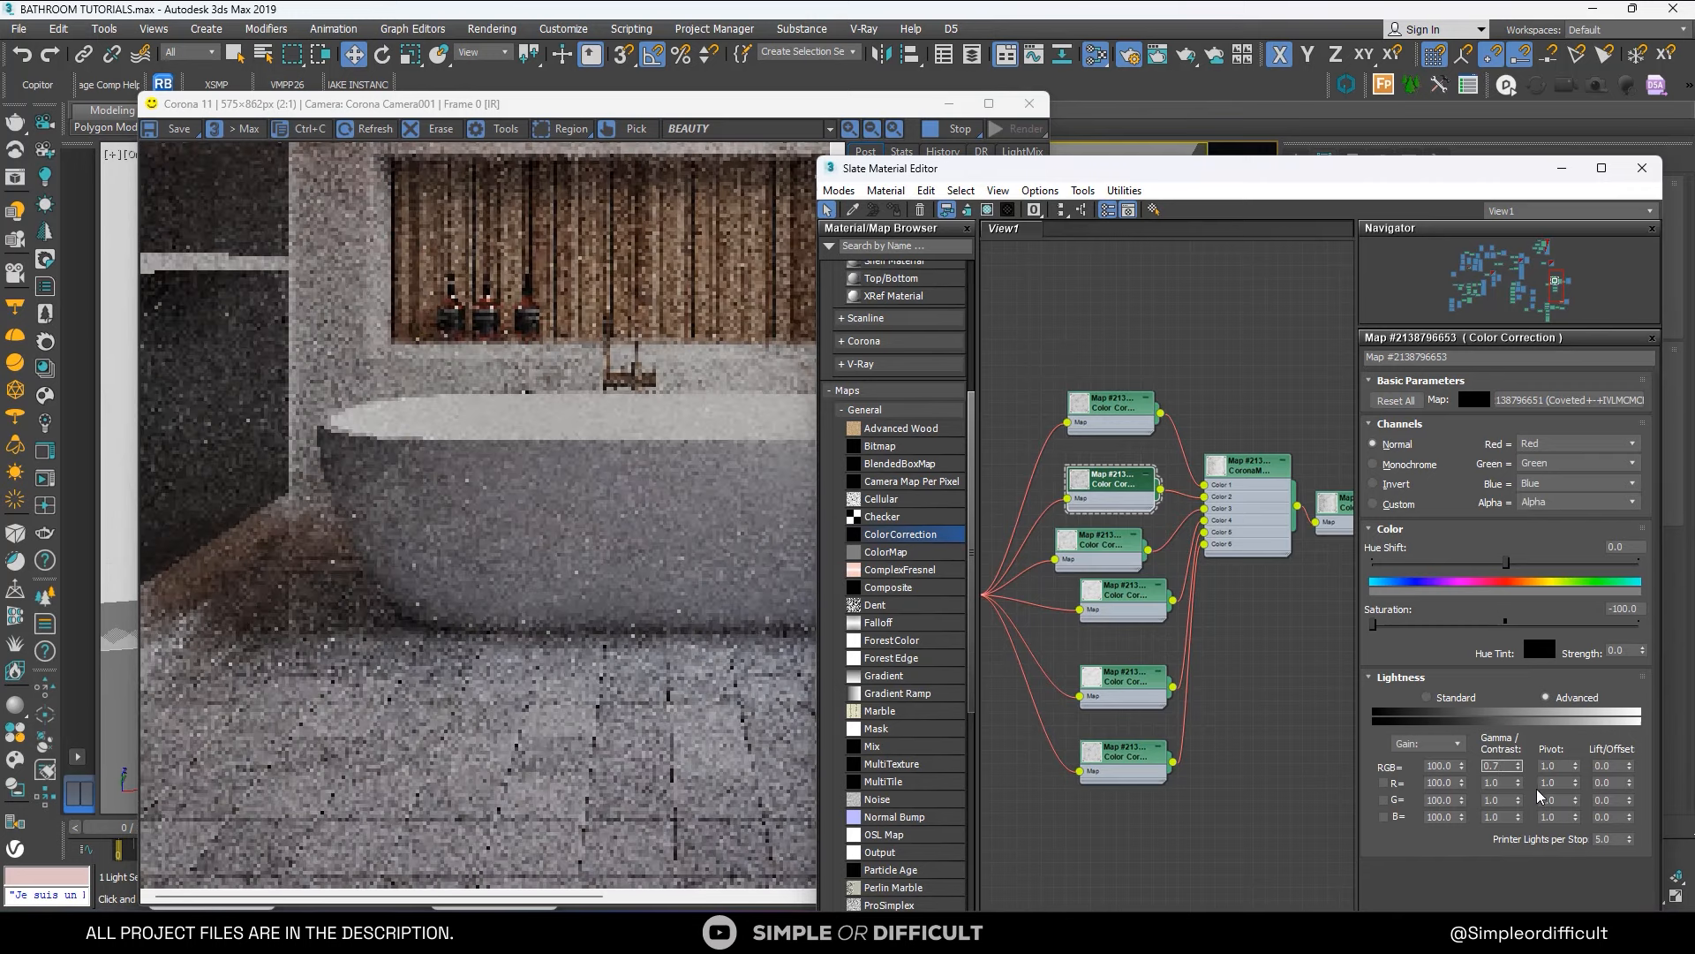
pyautogui.doubleClick(1105, 544)
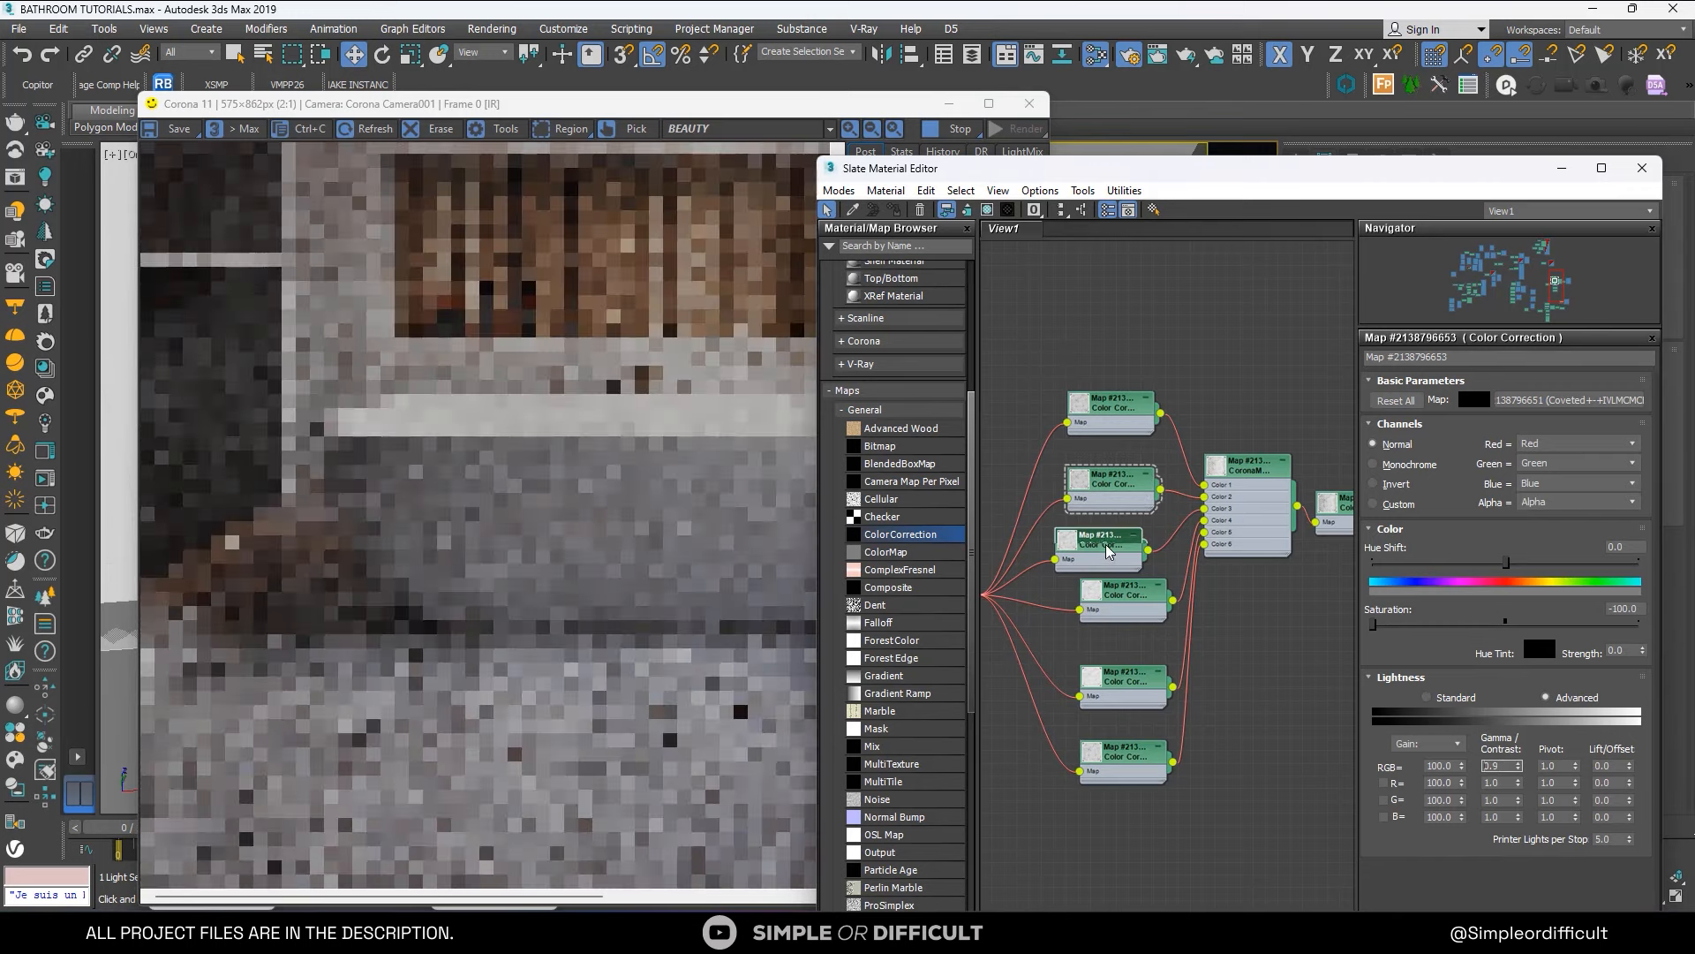
pyautogui.click(1509, 768)
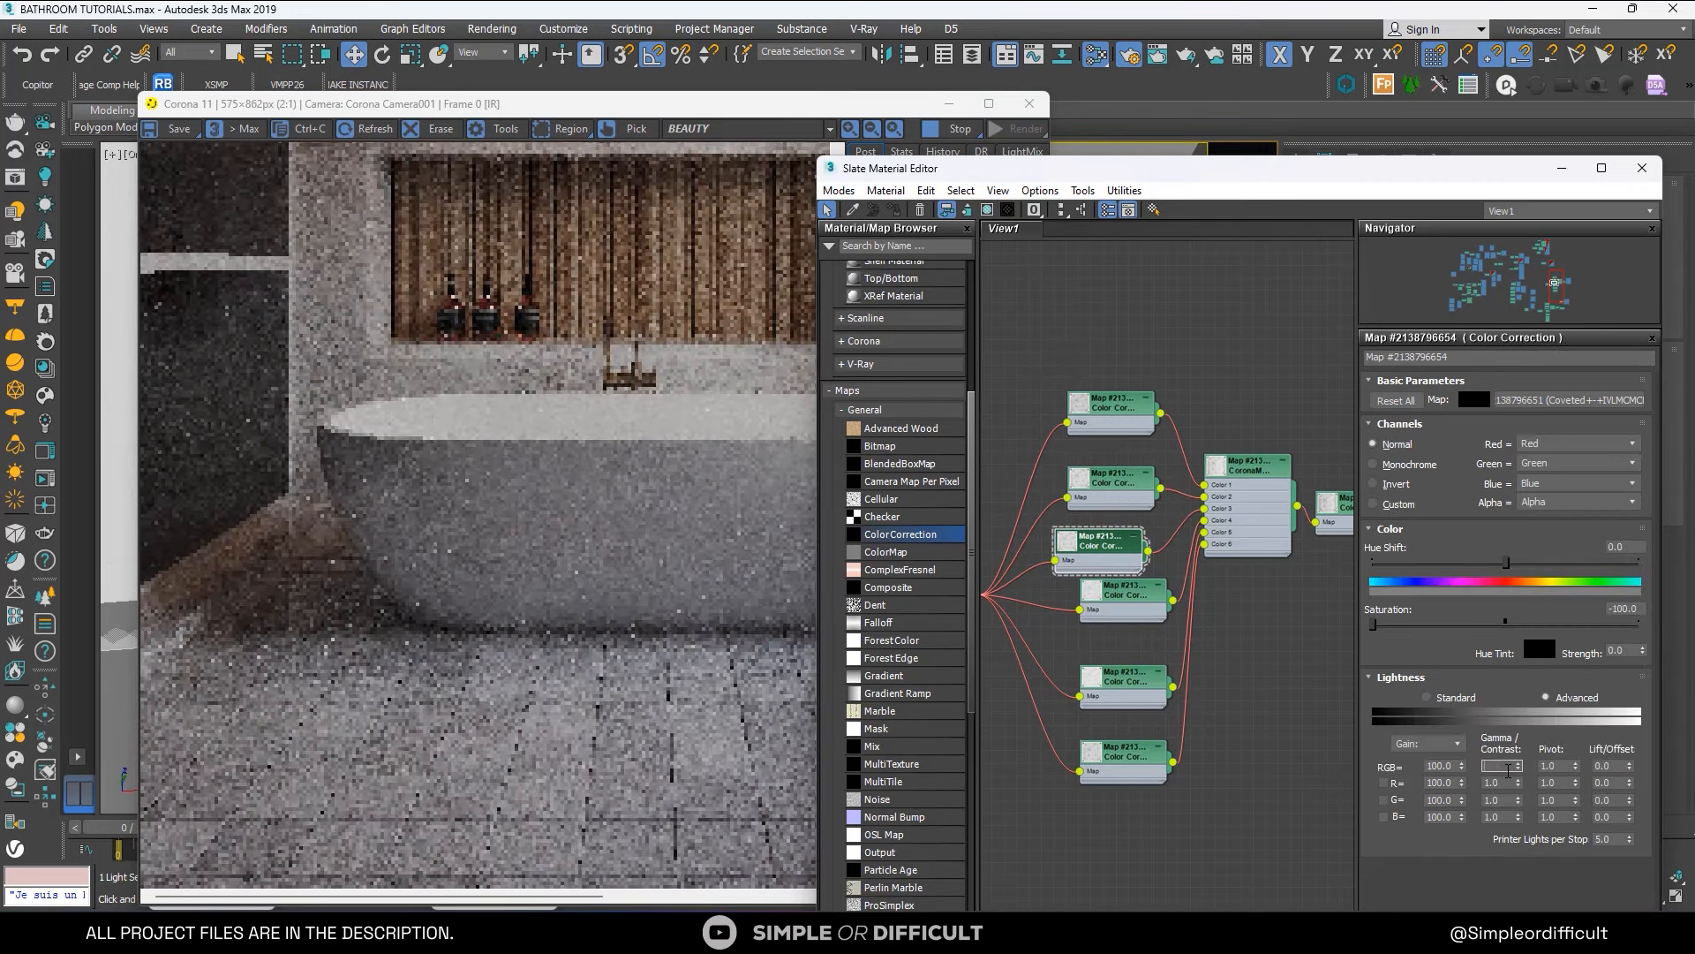
pyautogui.press('BackSpace')
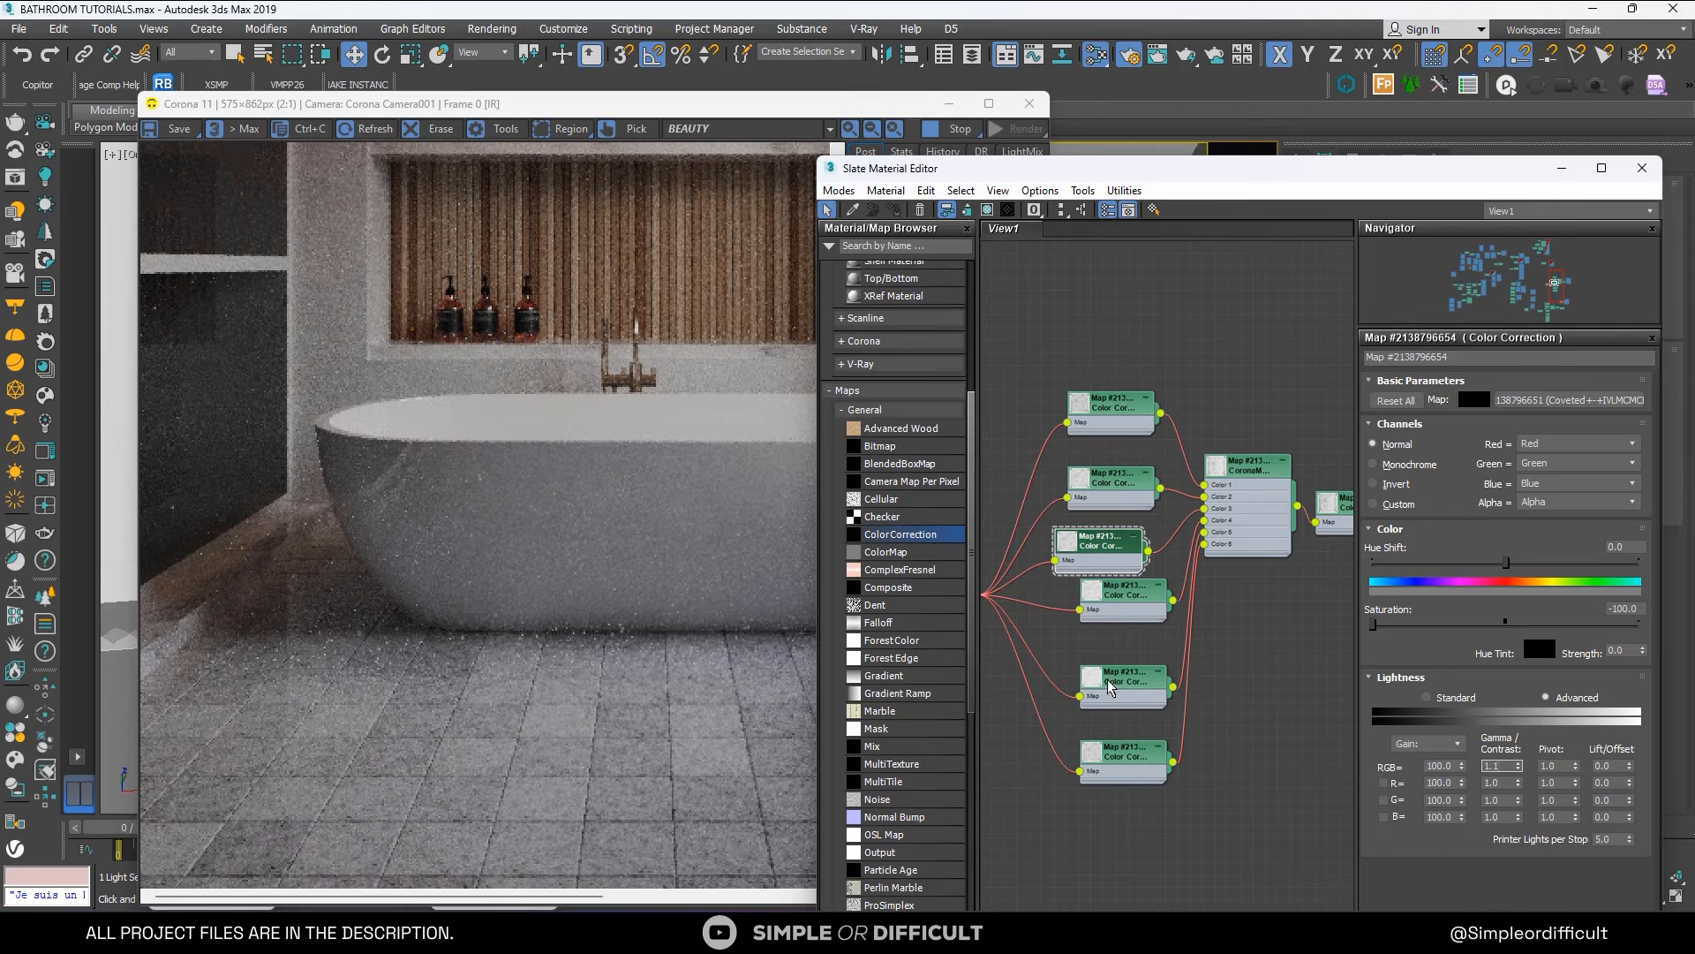
# Set the fourth tile Color Correction's RGB Gamma/Contrast to 1.3 and check the floor in the full render.
pyautogui.doubleClick(1123, 601)
pyautogui.doubleClick(1509, 764)
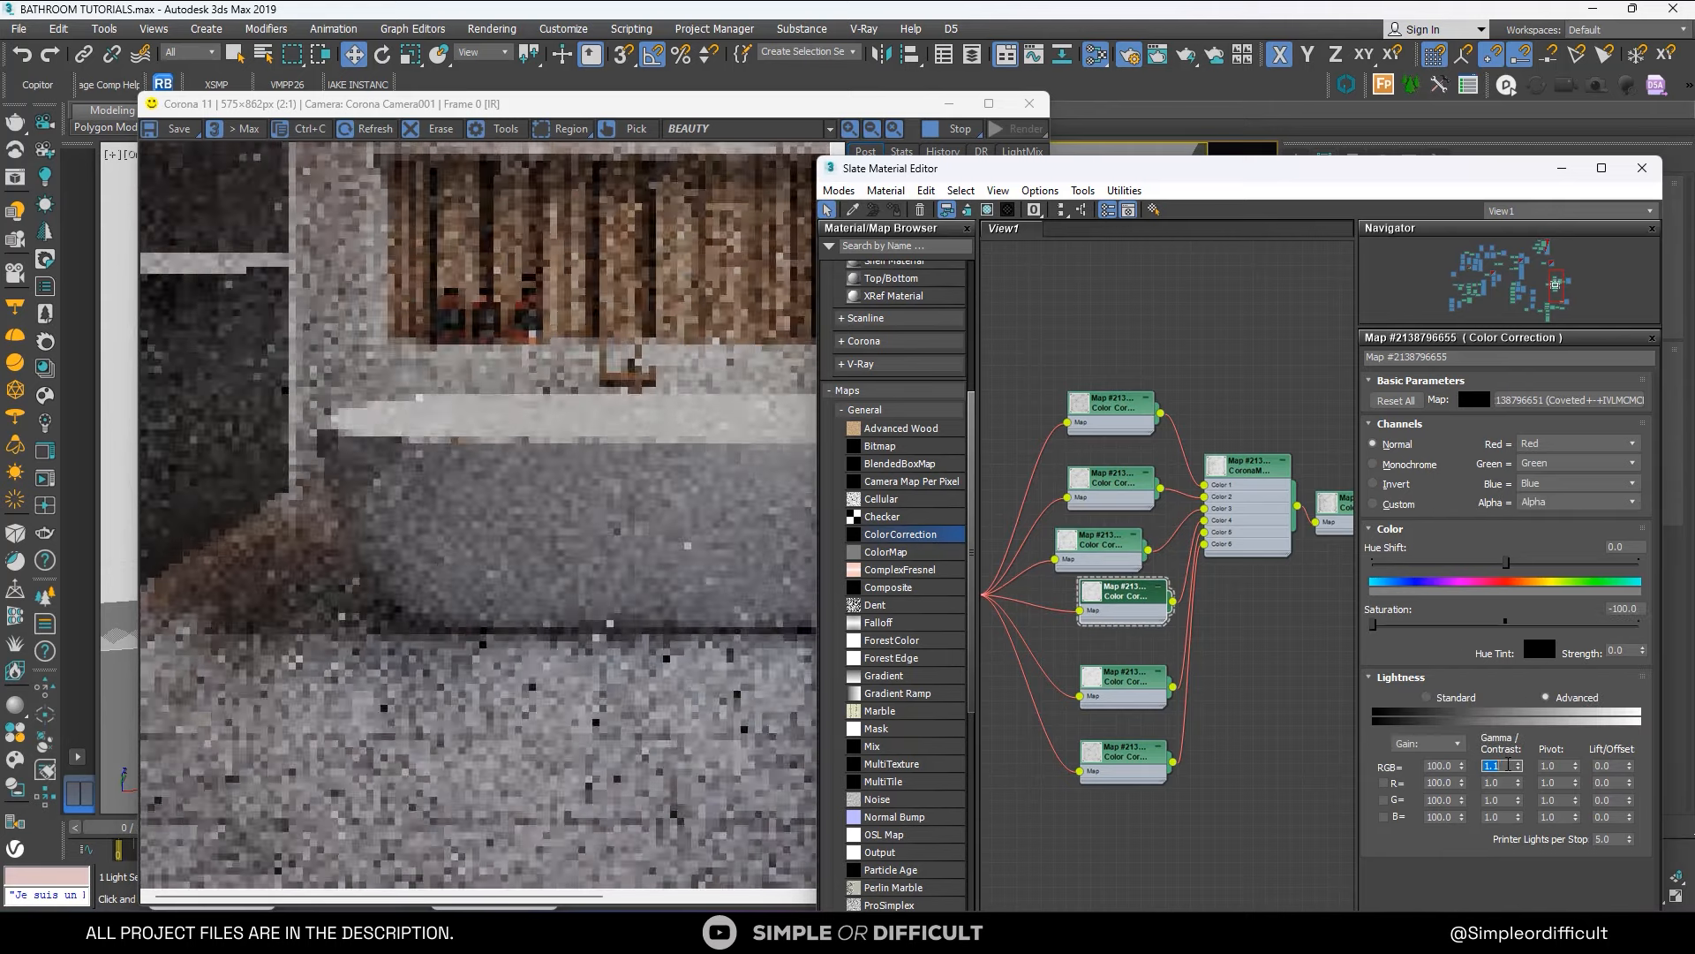
pyautogui.write('1.3')
pyautogui.press('Return')
pyautogui.click(574, 453)
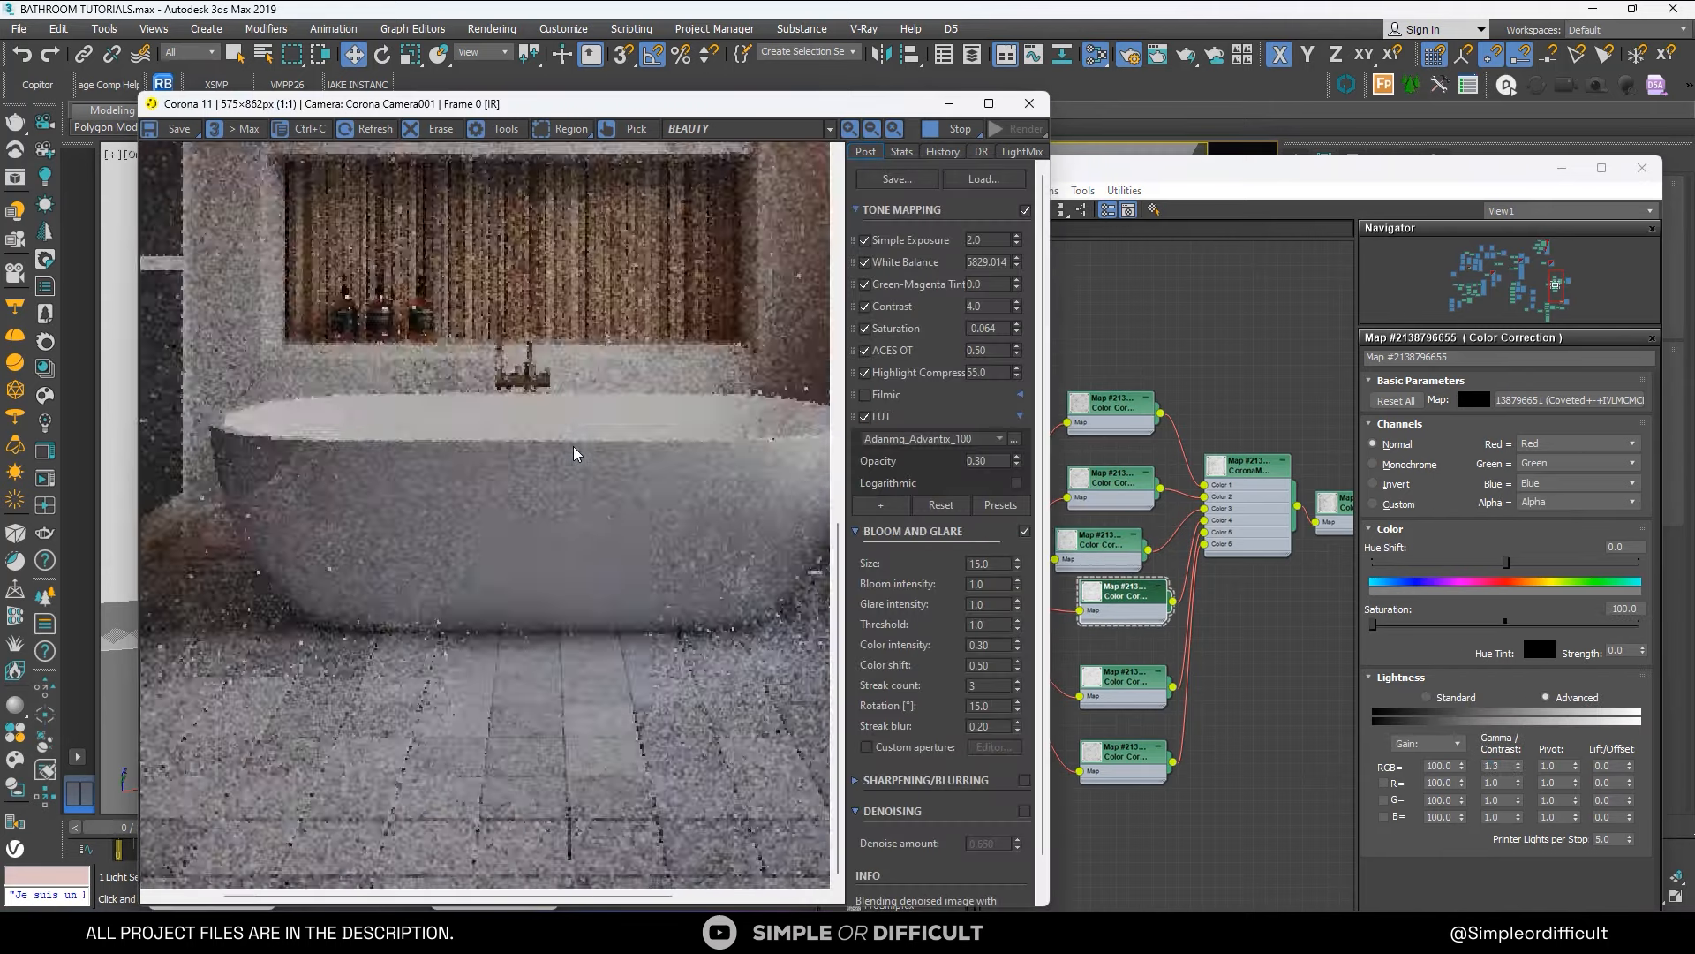
pyautogui.scroll(-3, 574, 453)
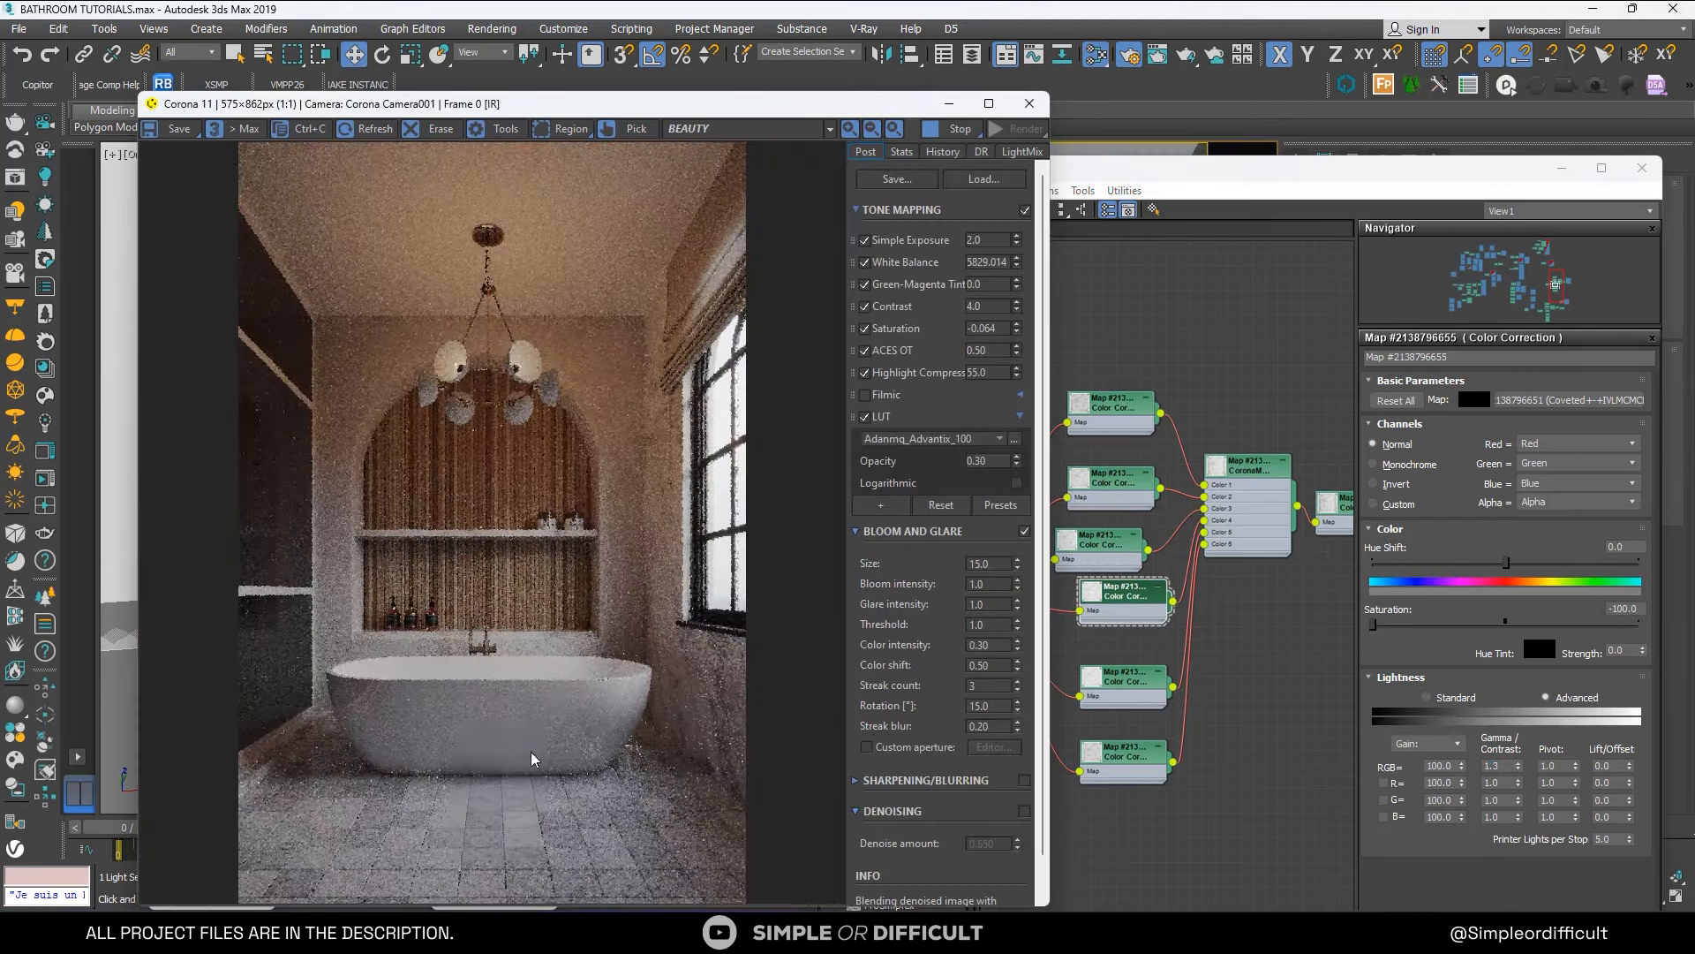
# Set RGB Gamma/Contrast to 1.3 on the fifth tile Color Correction and 0.8 on the sixth, checking the floor in the render.
pyautogui.click(1117, 687)
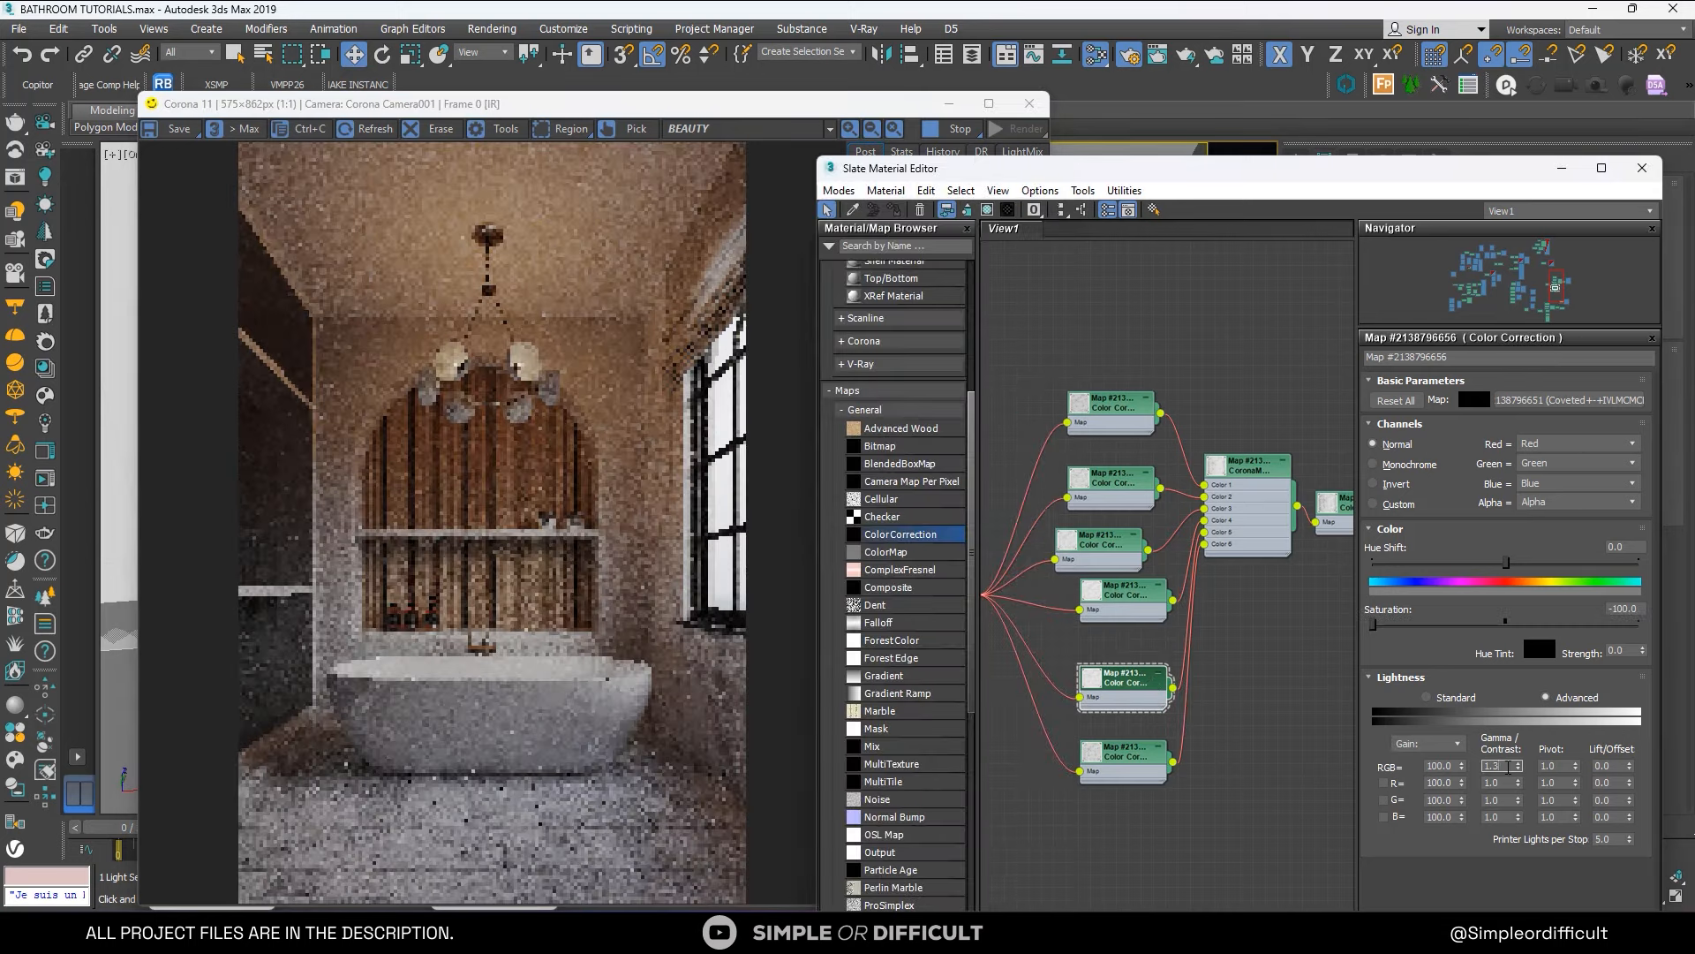
pyautogui.click(1117, 759)
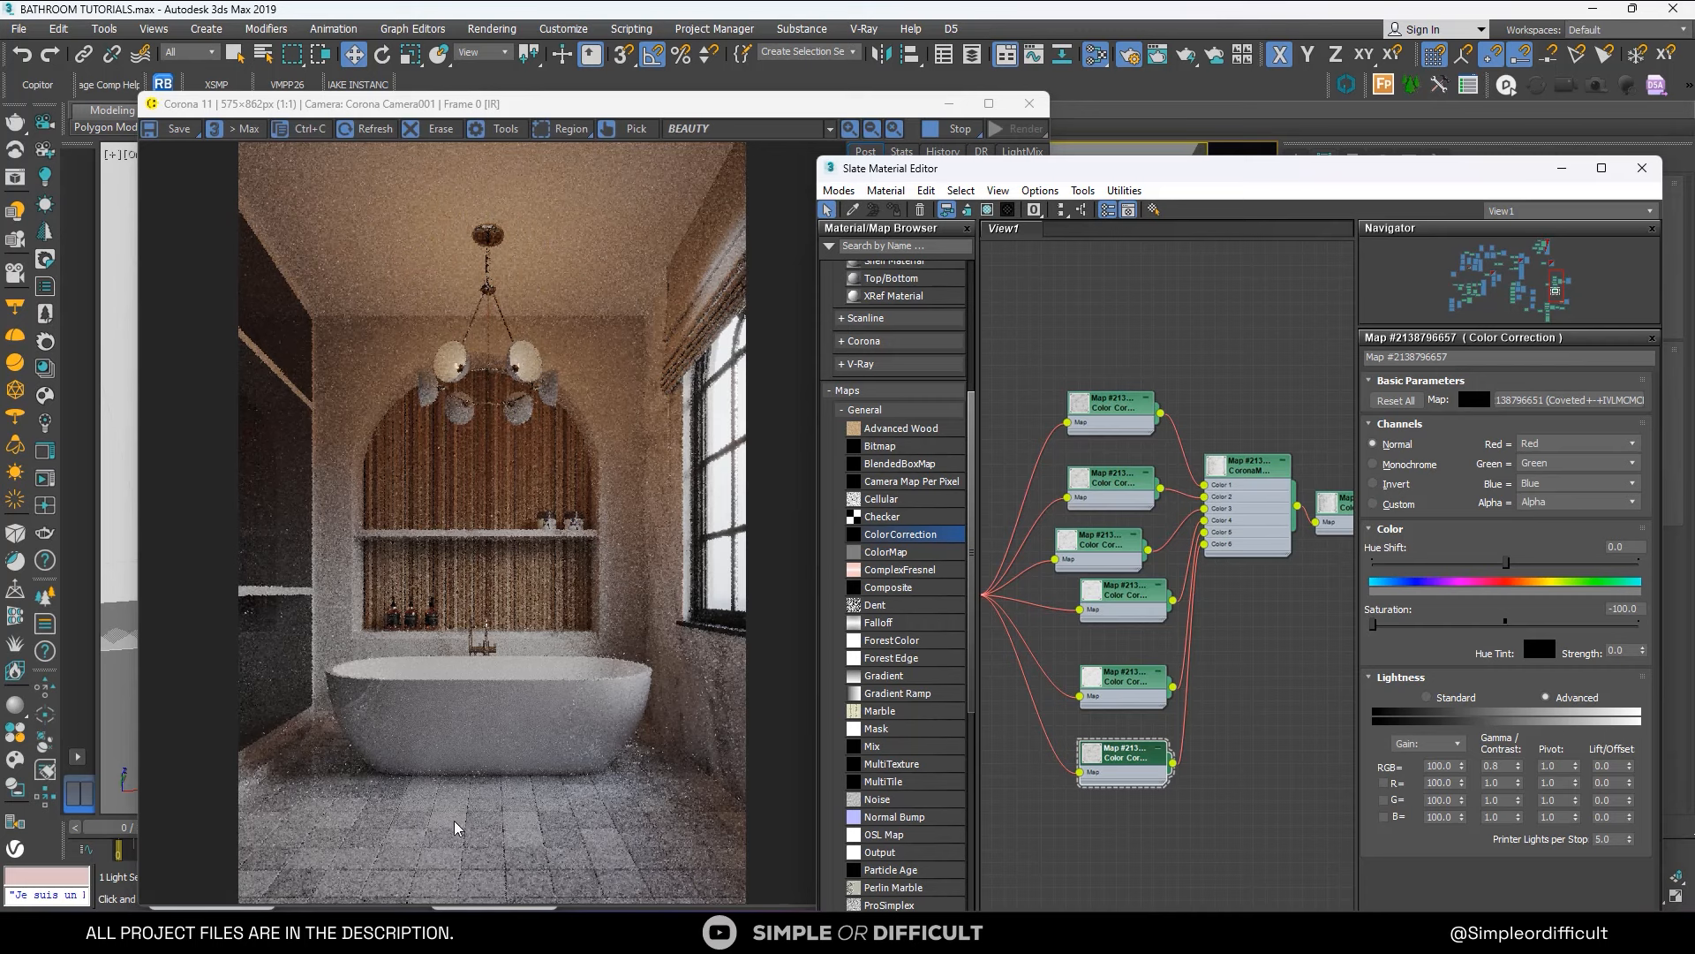
pyautogui.scroll(1, 493, 825)
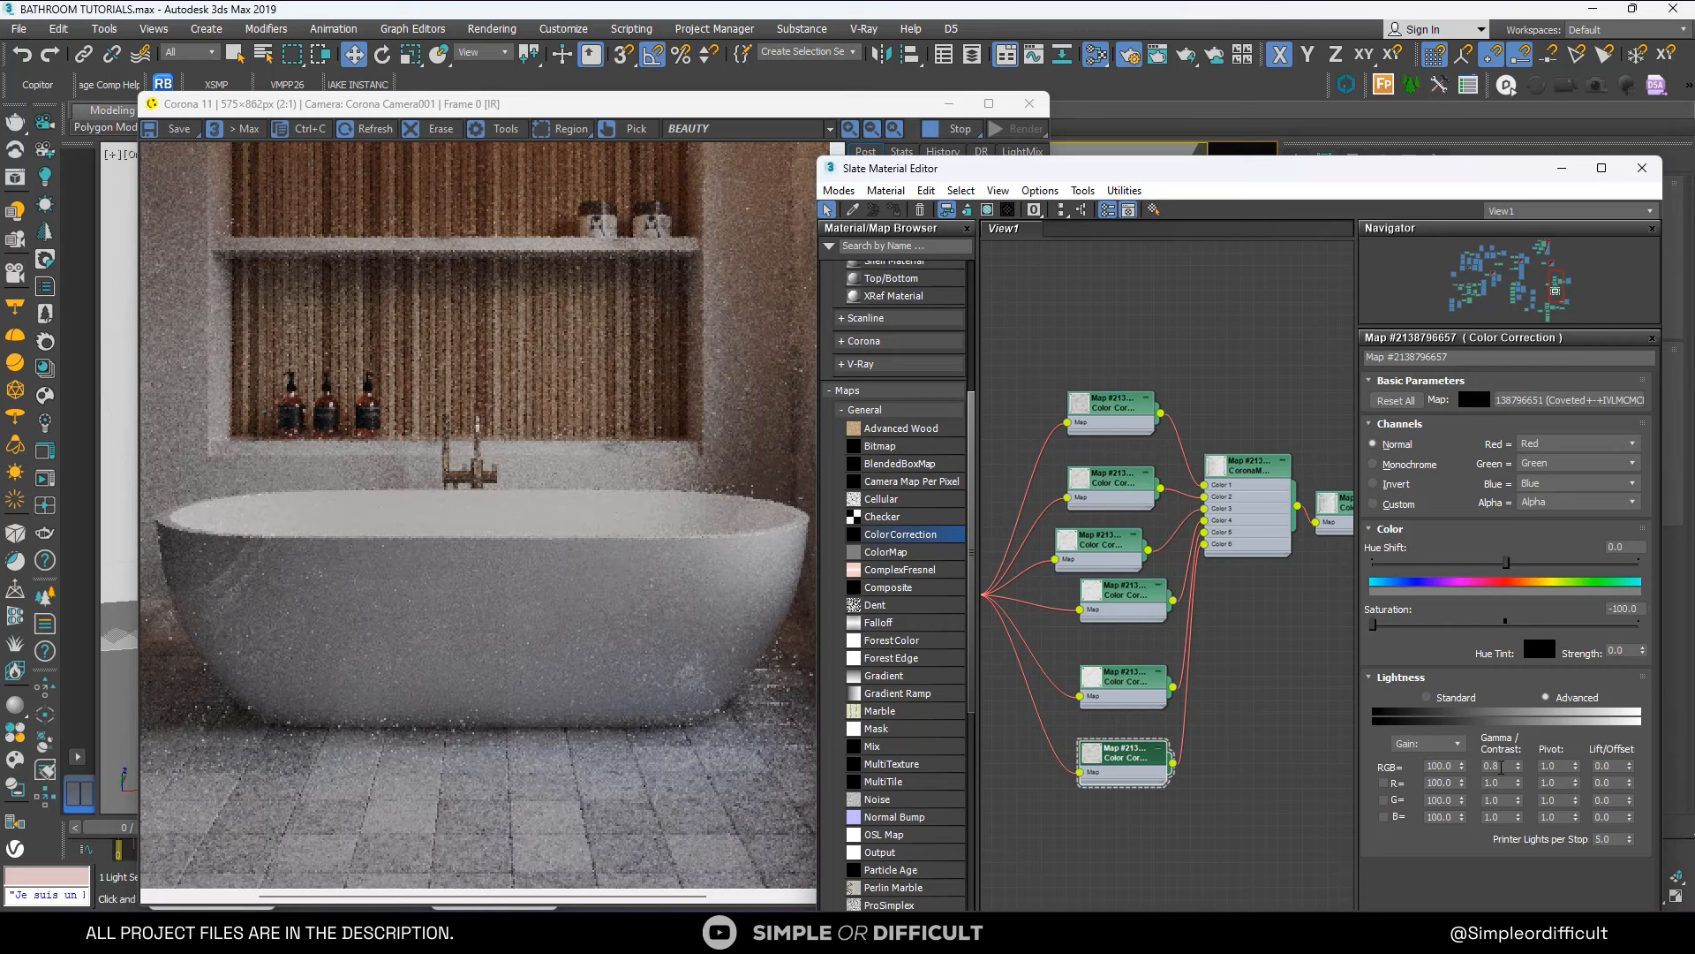
pyautogui.scroll(-1, 607, 750)
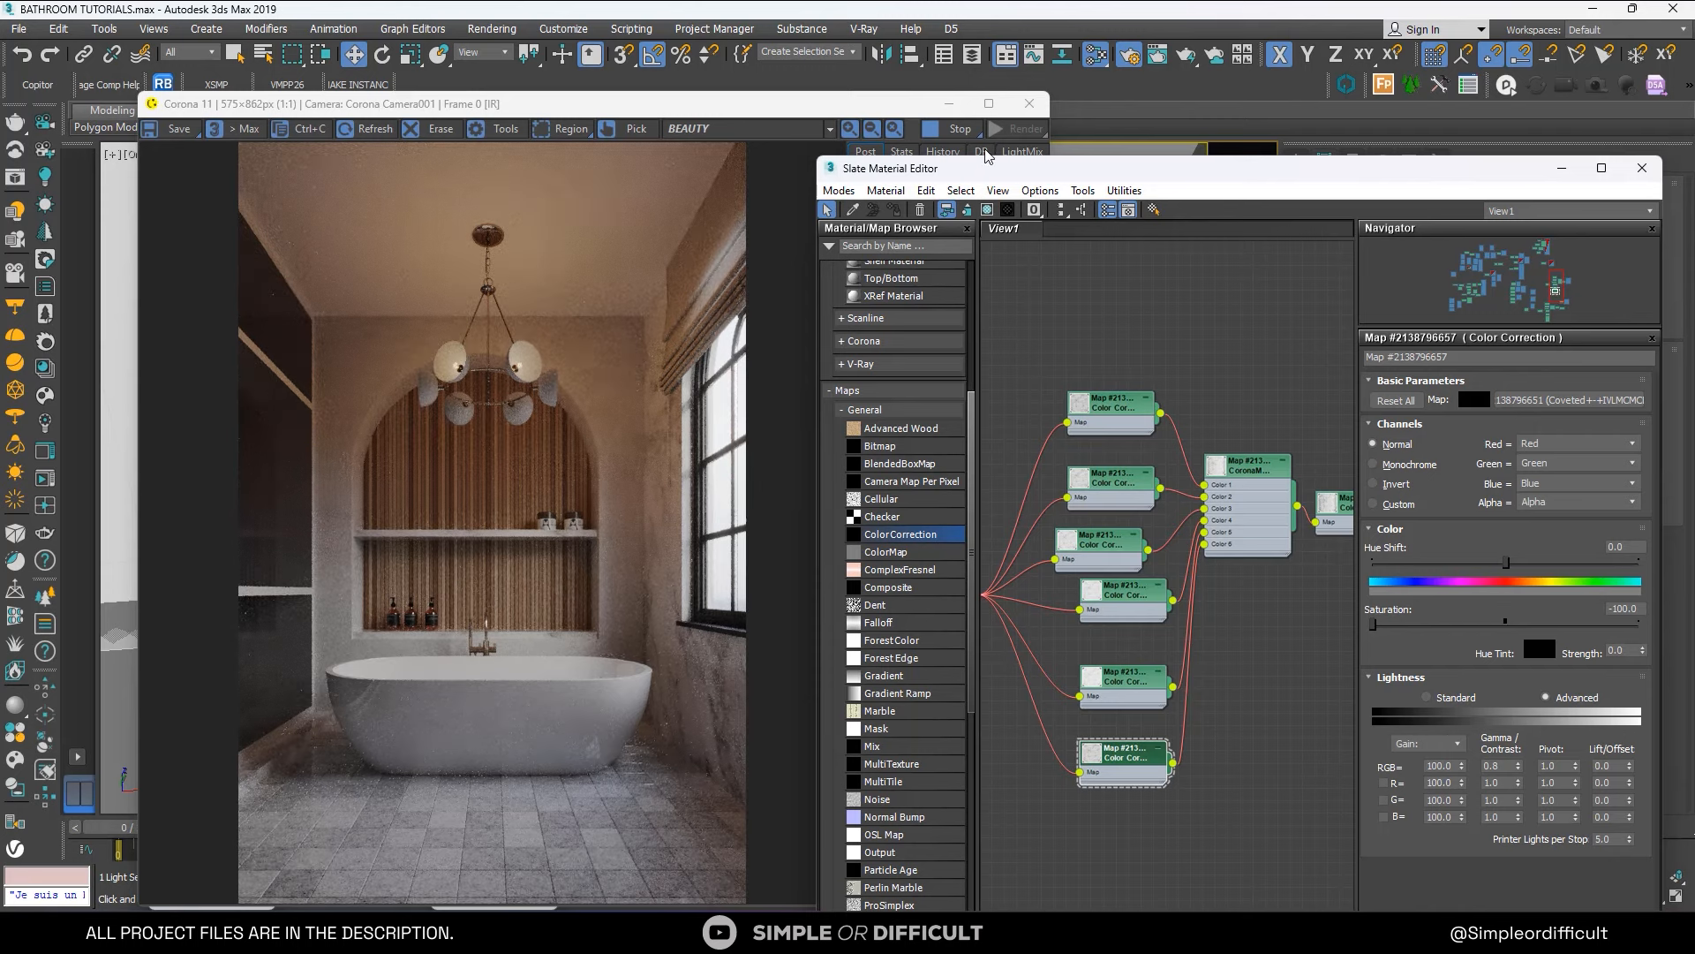
pyautogui.click(864, 97)
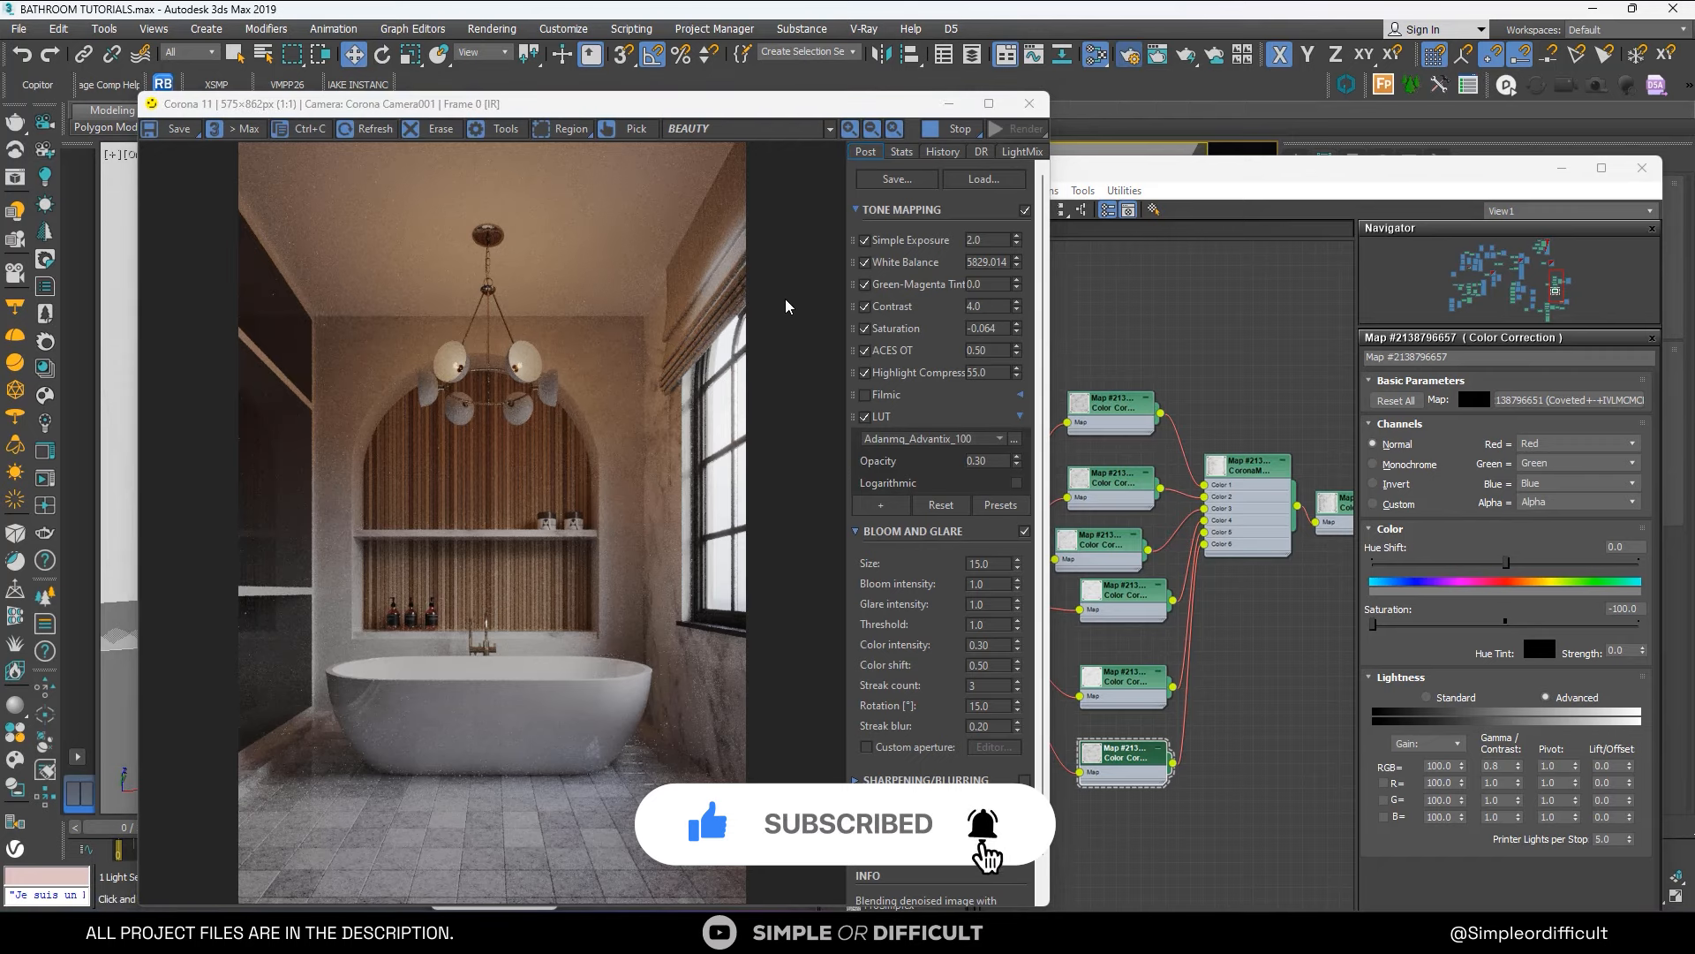
# Set the render output width to 3000 pixels in the common render settings, keeping the image aspect locked.
pyautogui.press('F10')
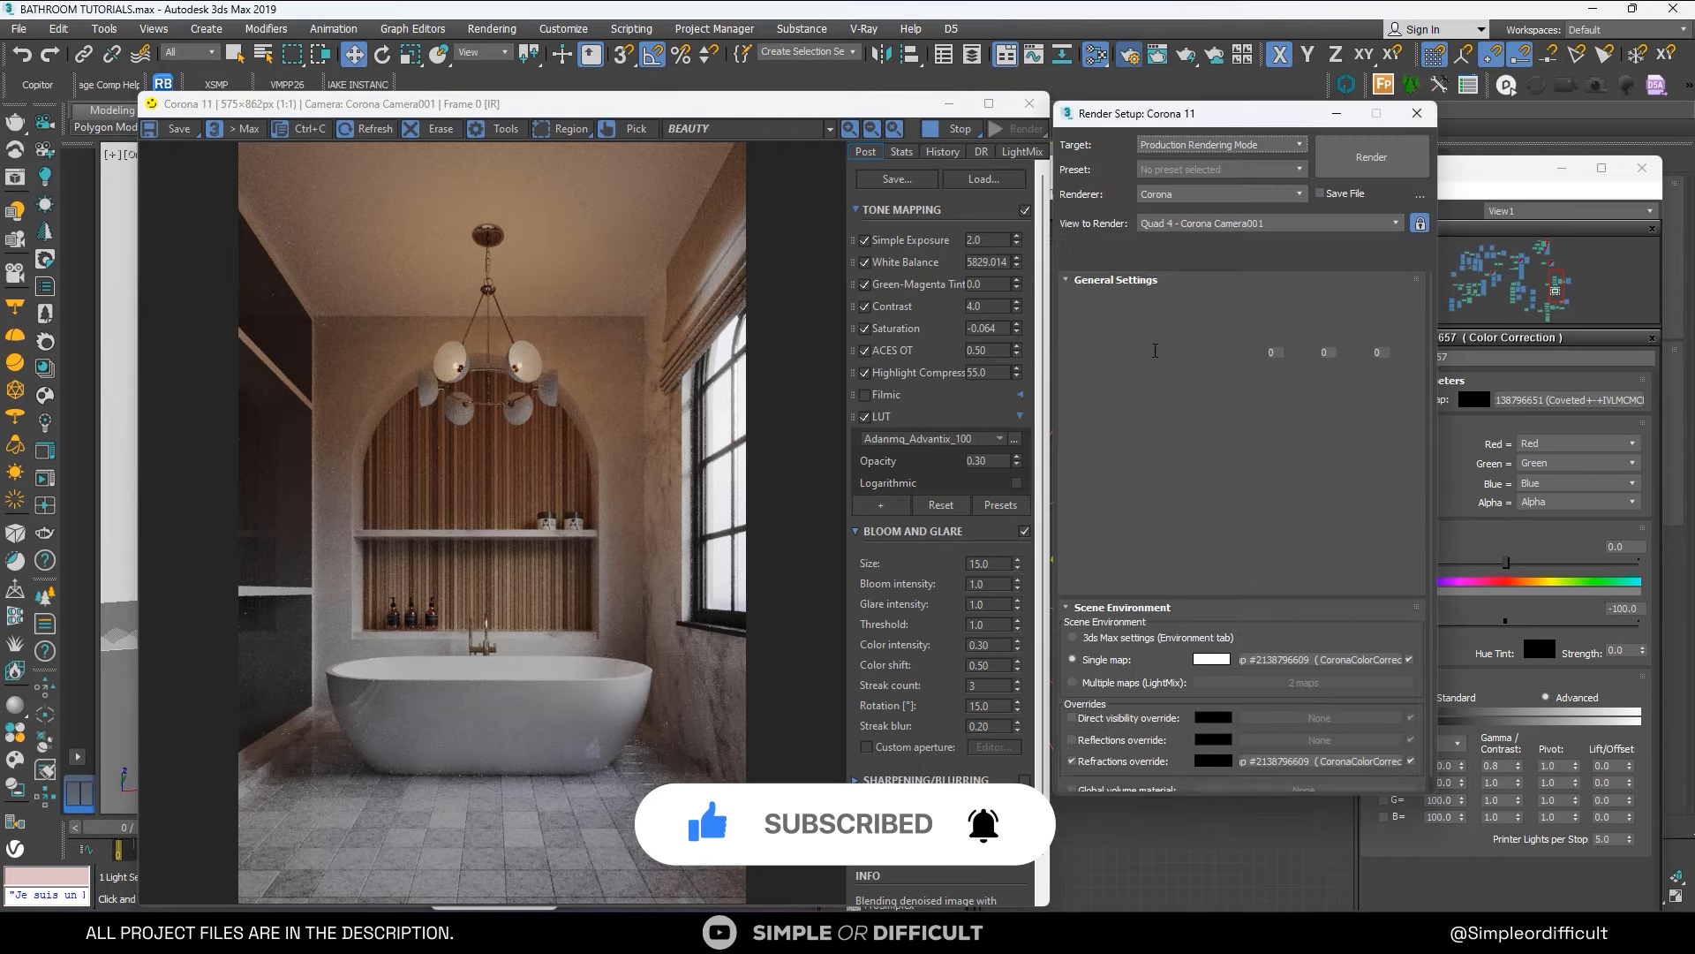
pyautogui.click(1078, 254)
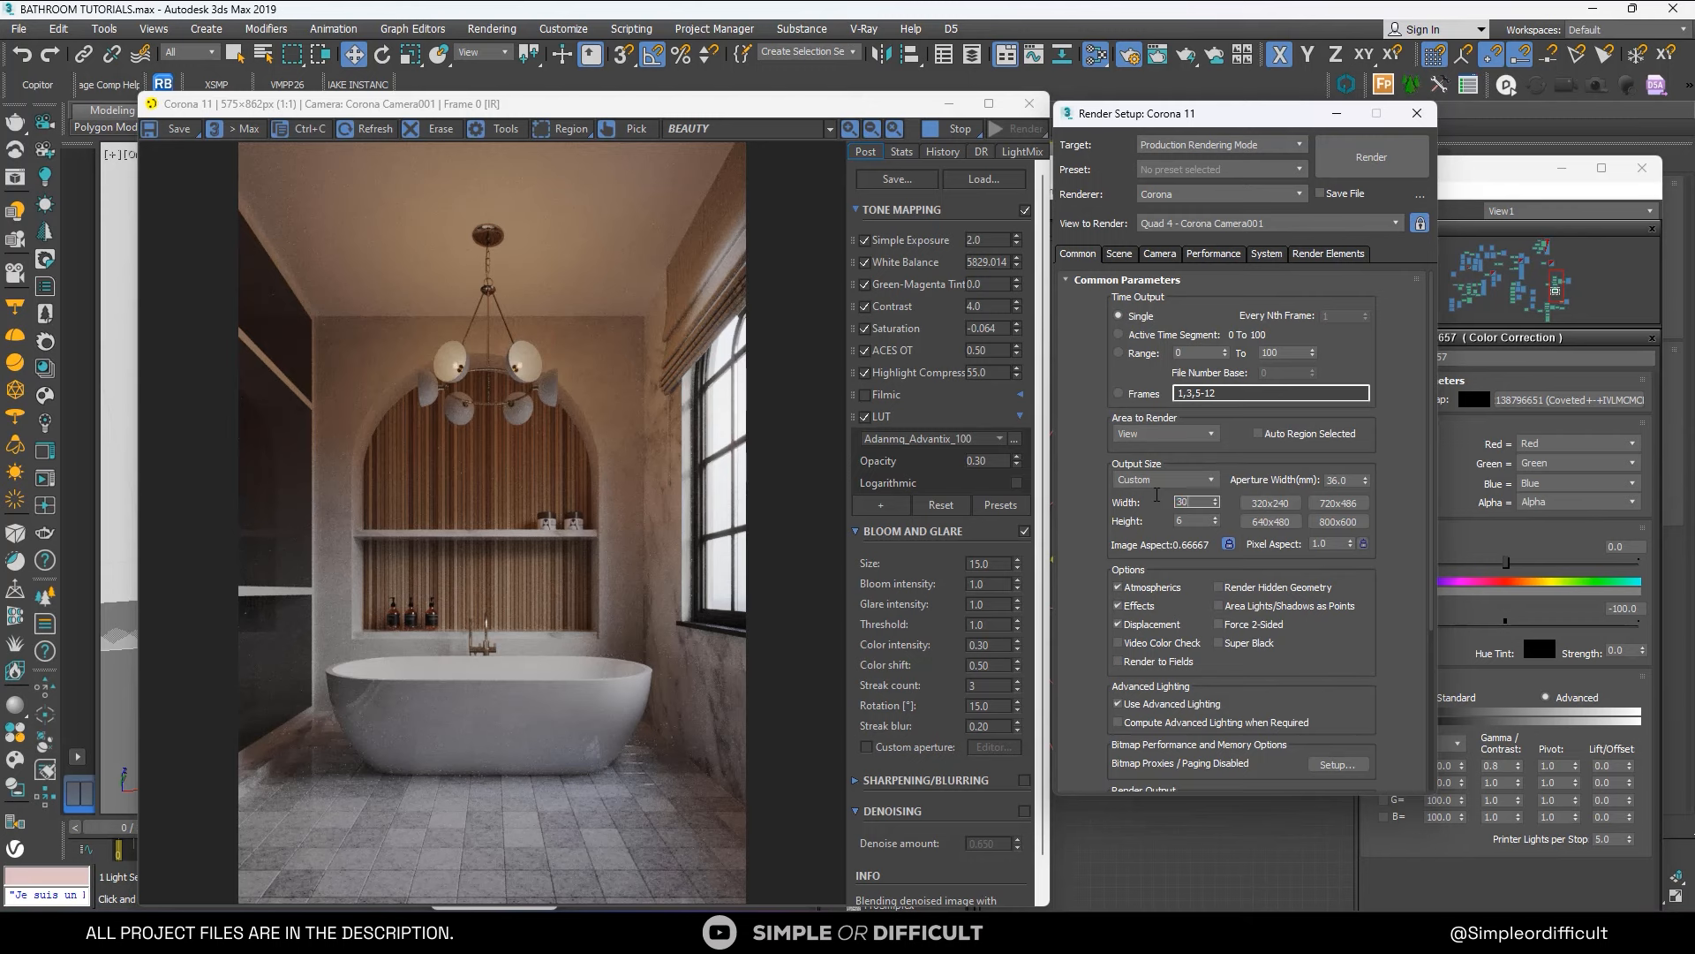
pyautogui.write('0')
pyautogui.press('Return')
# Set the scene's render denoising mode to Corona High Quality.
pyautogui.click(1126, 255)
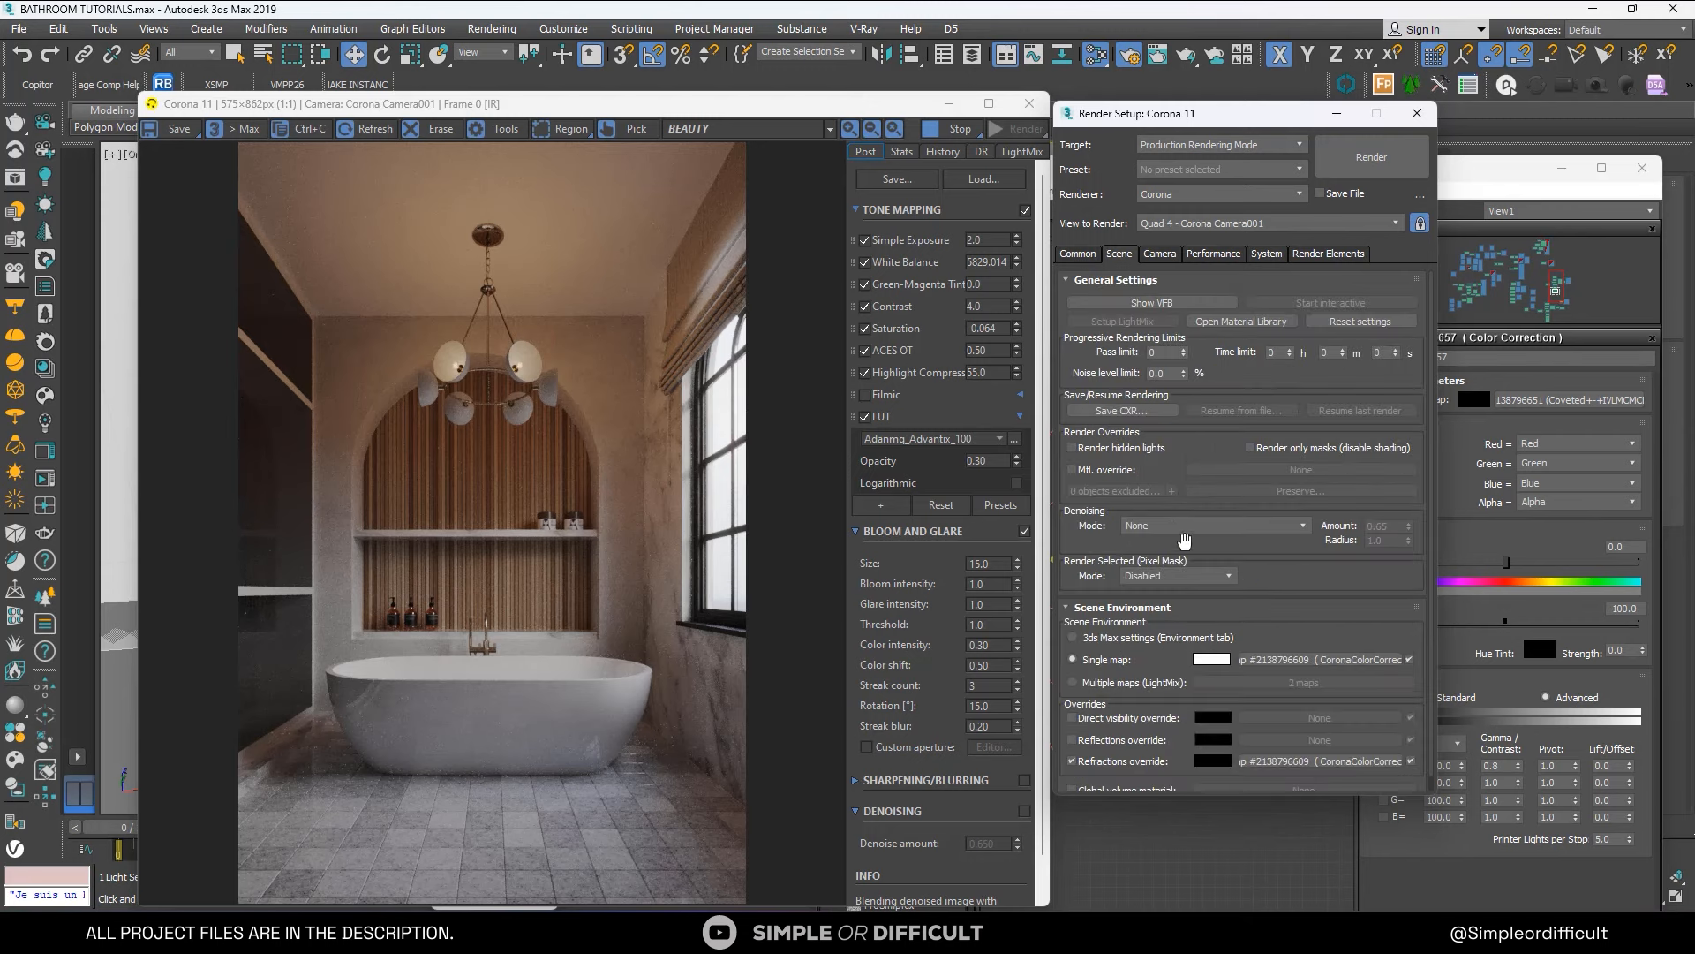
pyautogui.click(1158, 527)
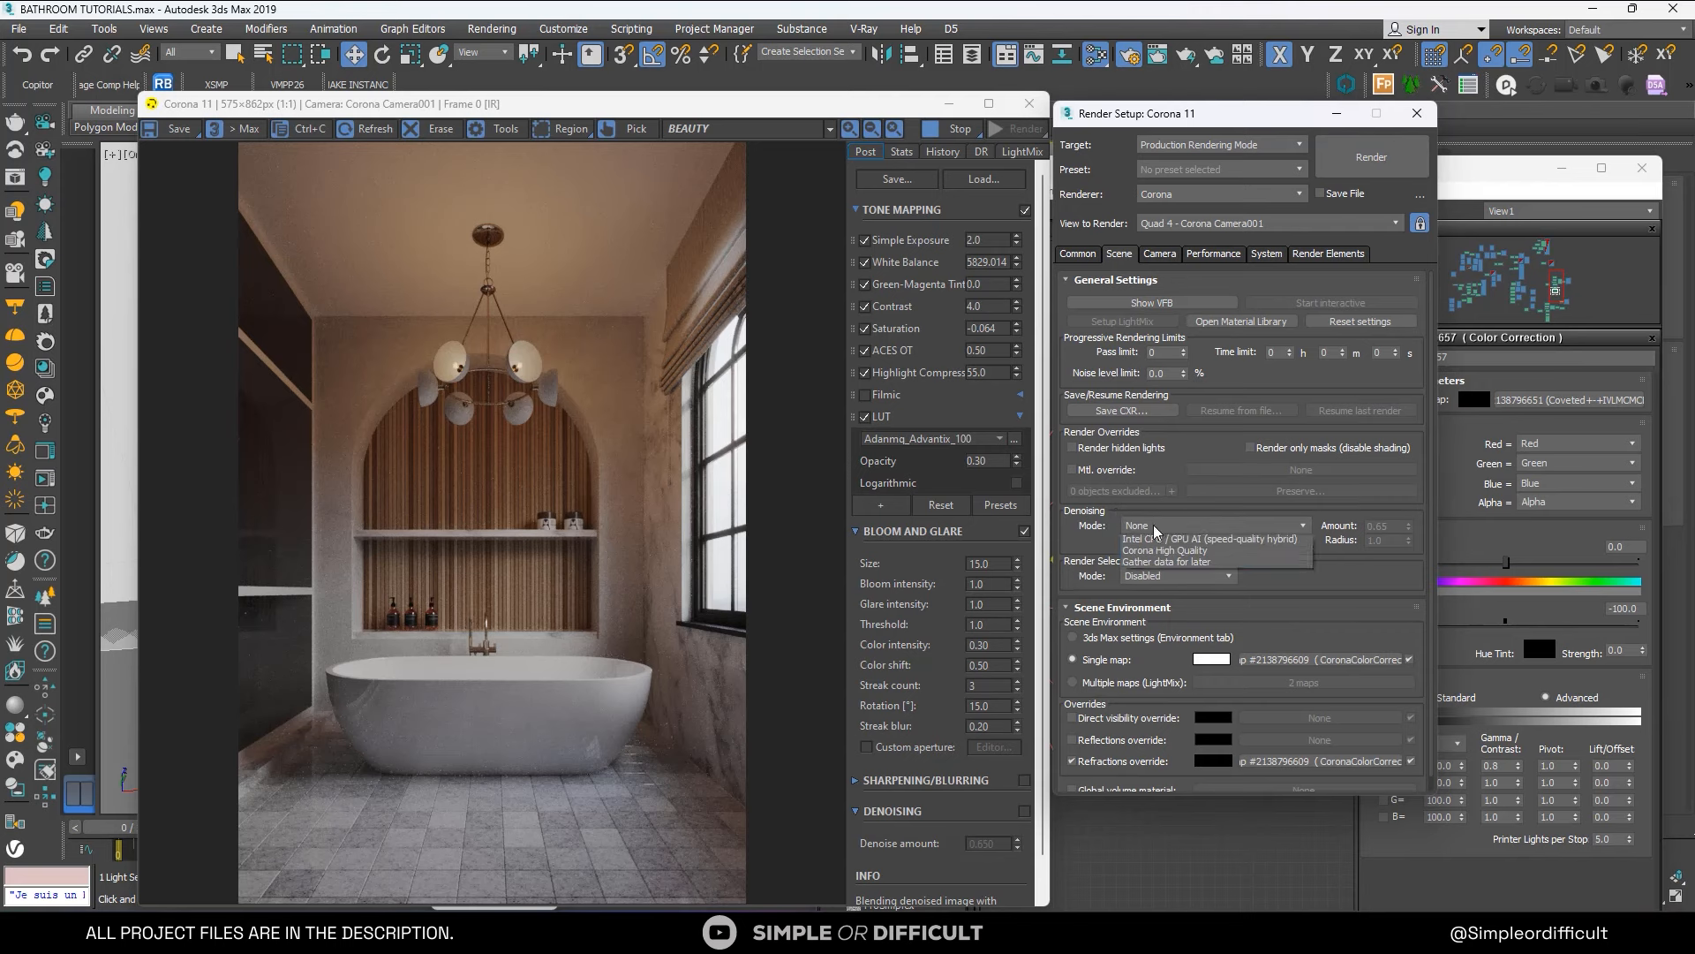
pyautogui.click(1173, 588)
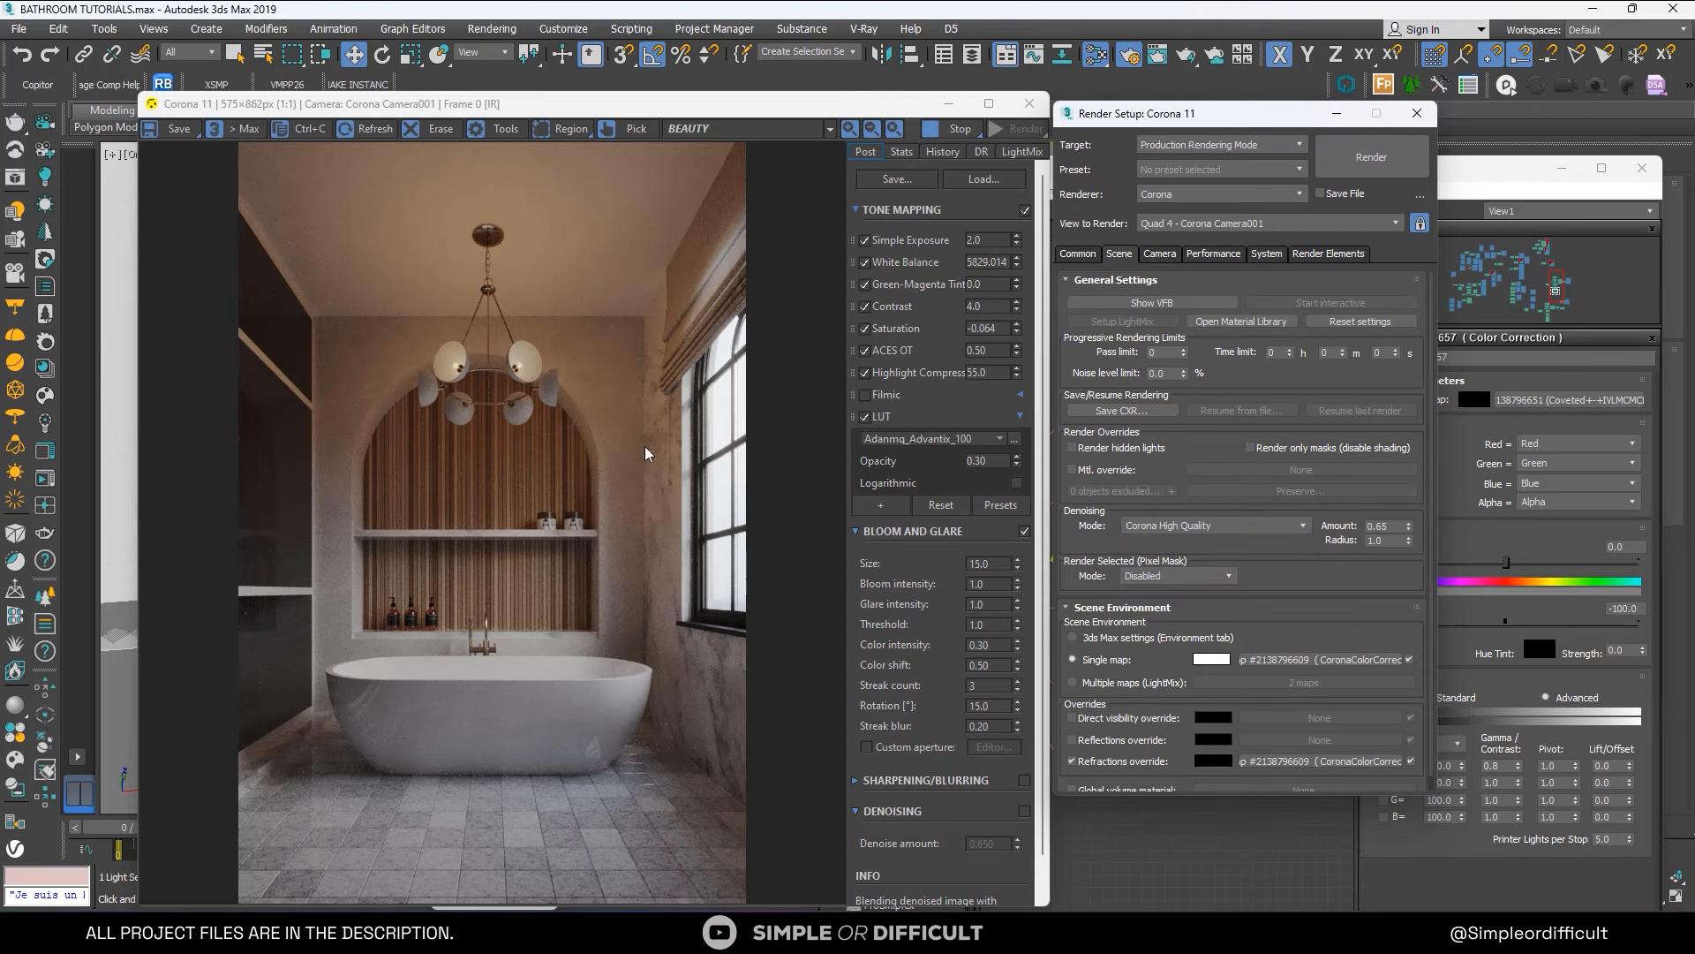
pyautogui.scroll(1, 569, 347)
pyautogui.scroll(-2, 569, 347)
pyautogui.scroll(1, 726, 224)
pyautogui.scroll(-1, 731, 240)
# Close the render settings and stop the interactive render.
pyautogui.click(1375, 159)
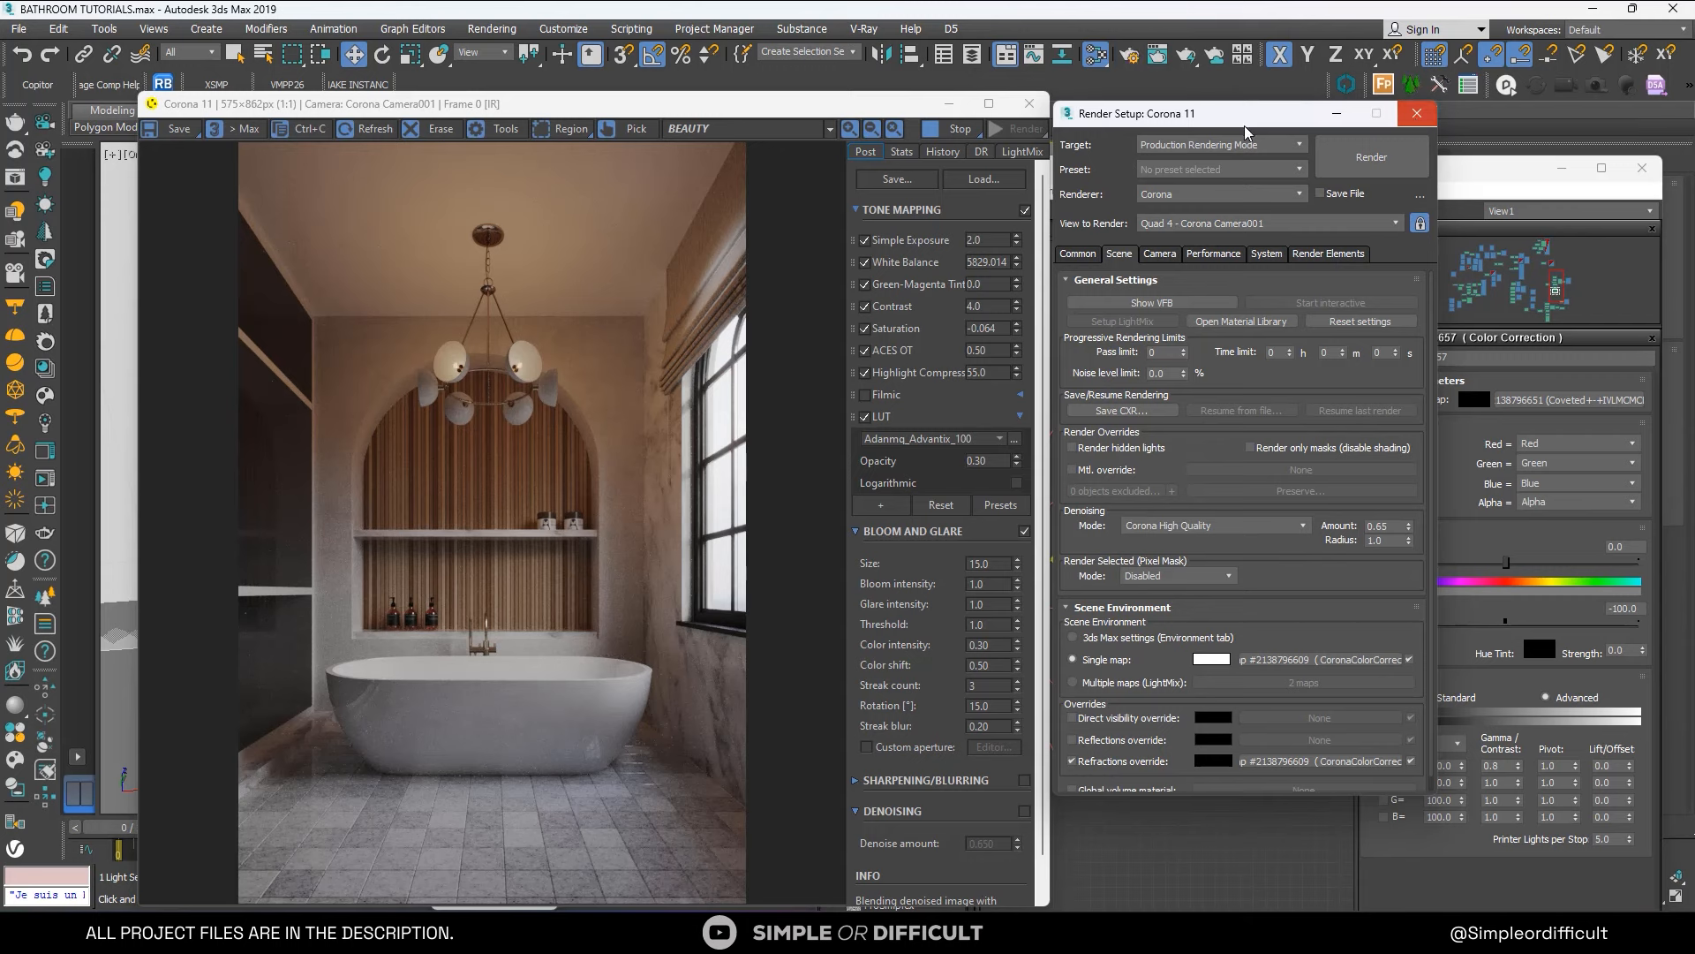
pyautogui.click(1417, 113)
pyautogui.click(962, 129)
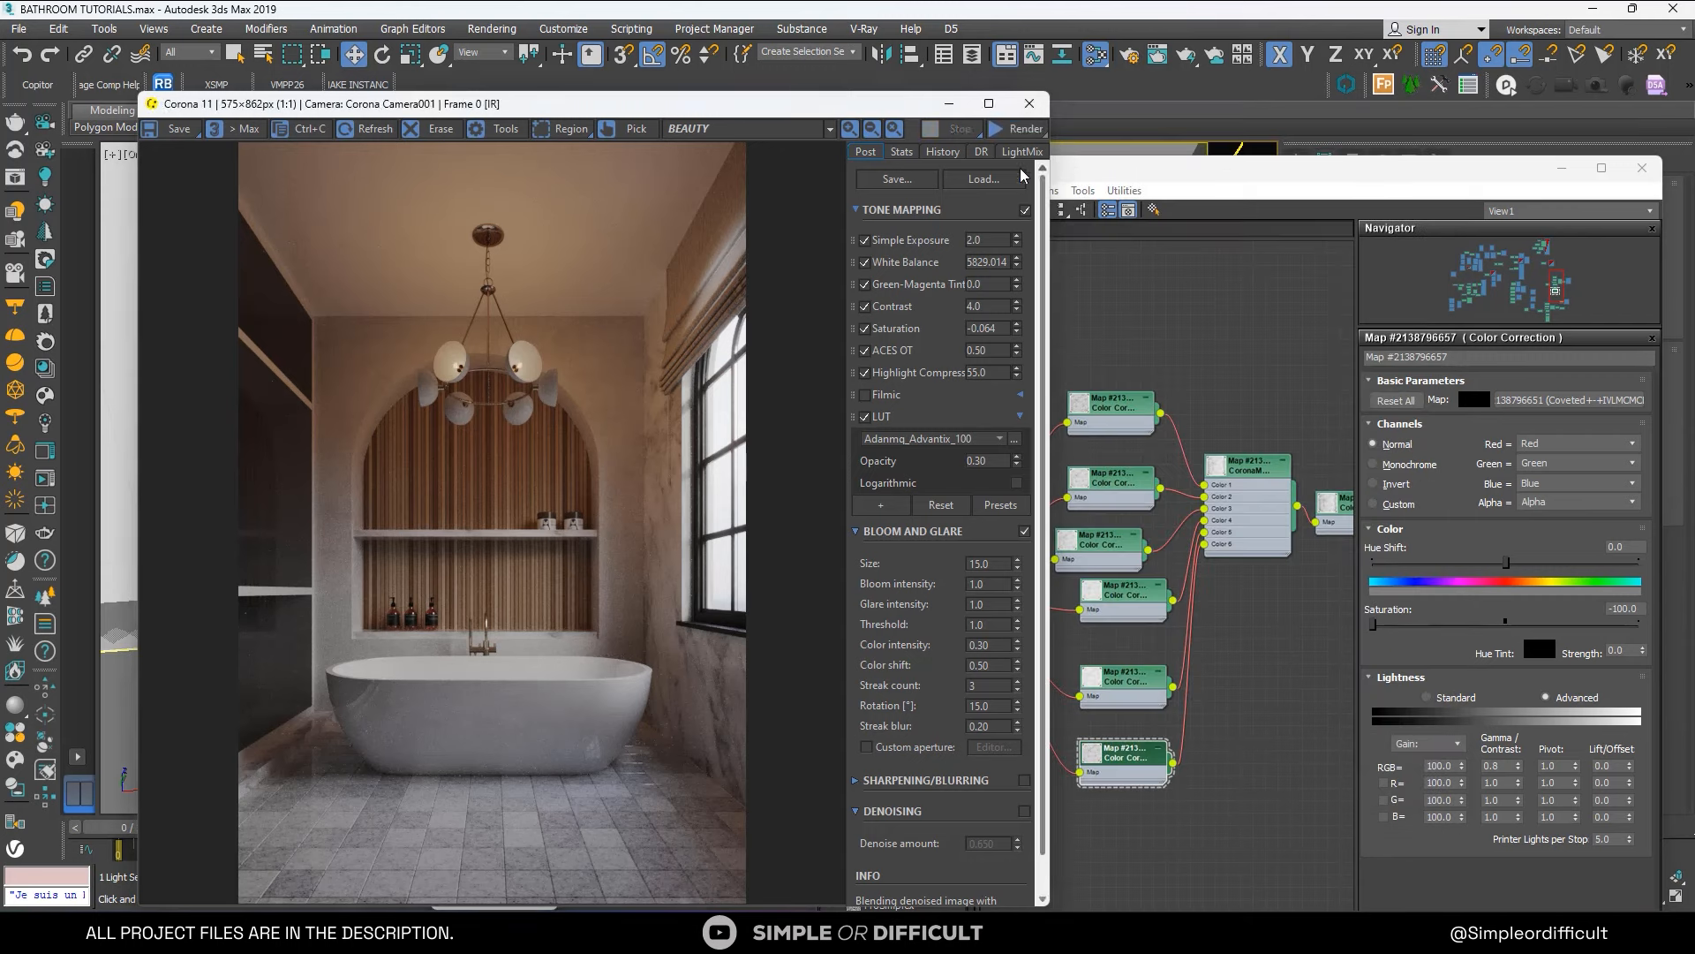
# Paste the first Copitor slot's objects into the scene, auto-renaming the merged material for all duplicates.
pyautogui.click(37, 85)
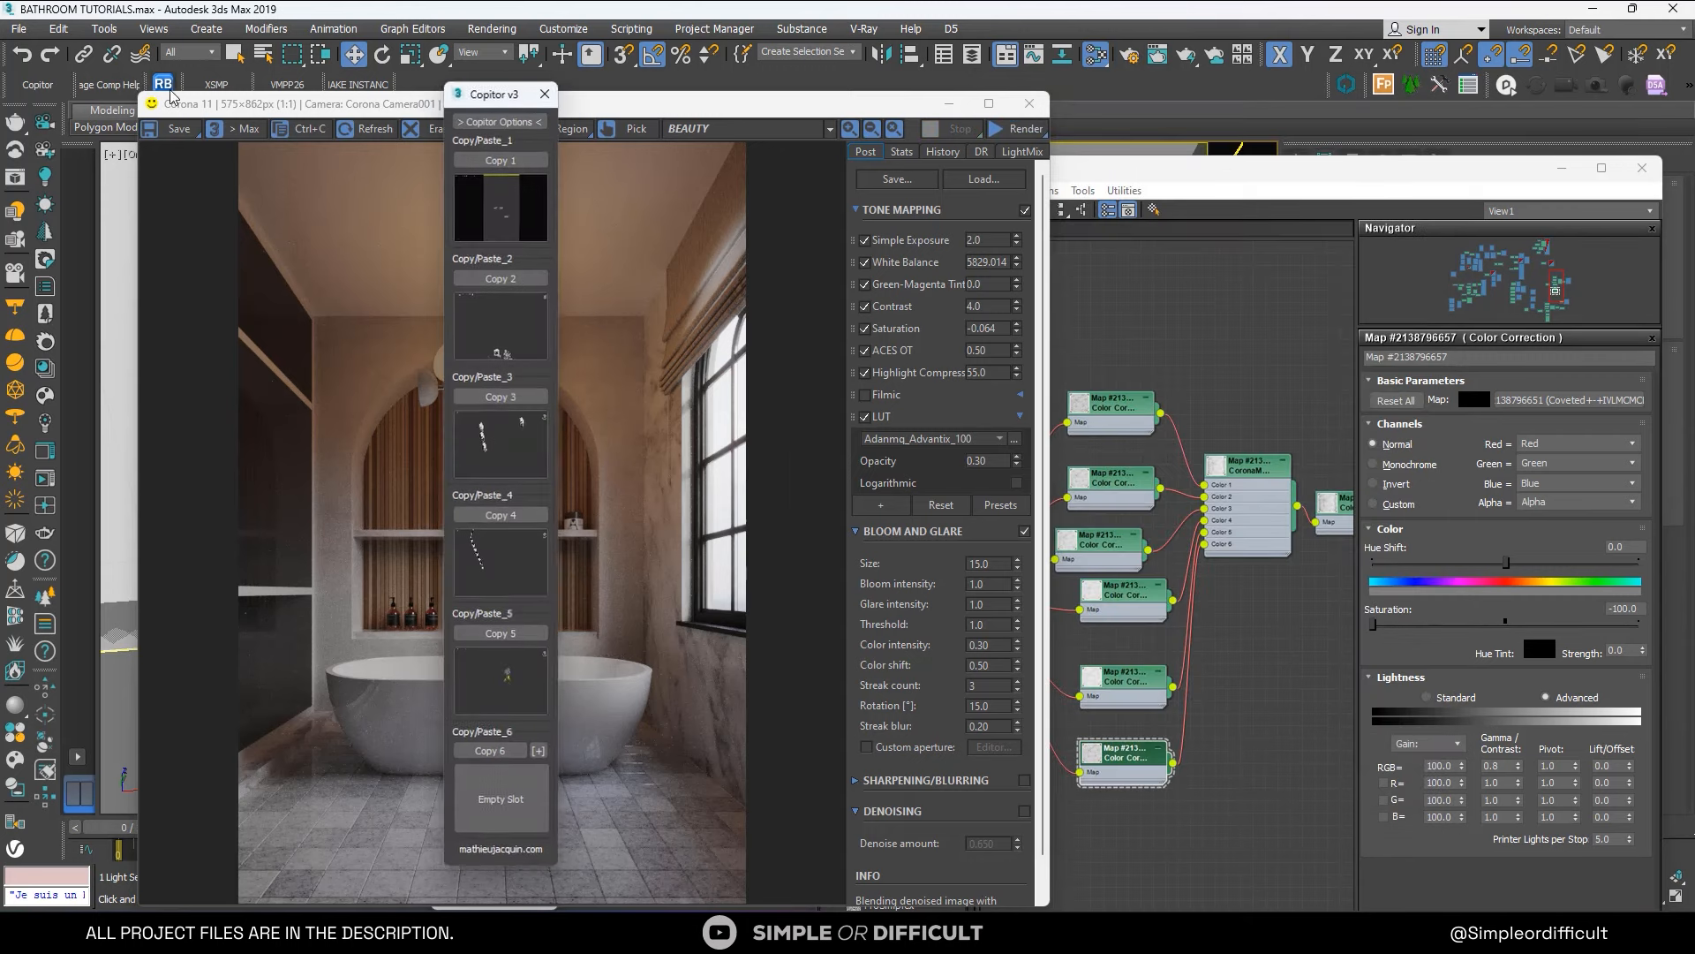
pyautogui.click(495, 221)
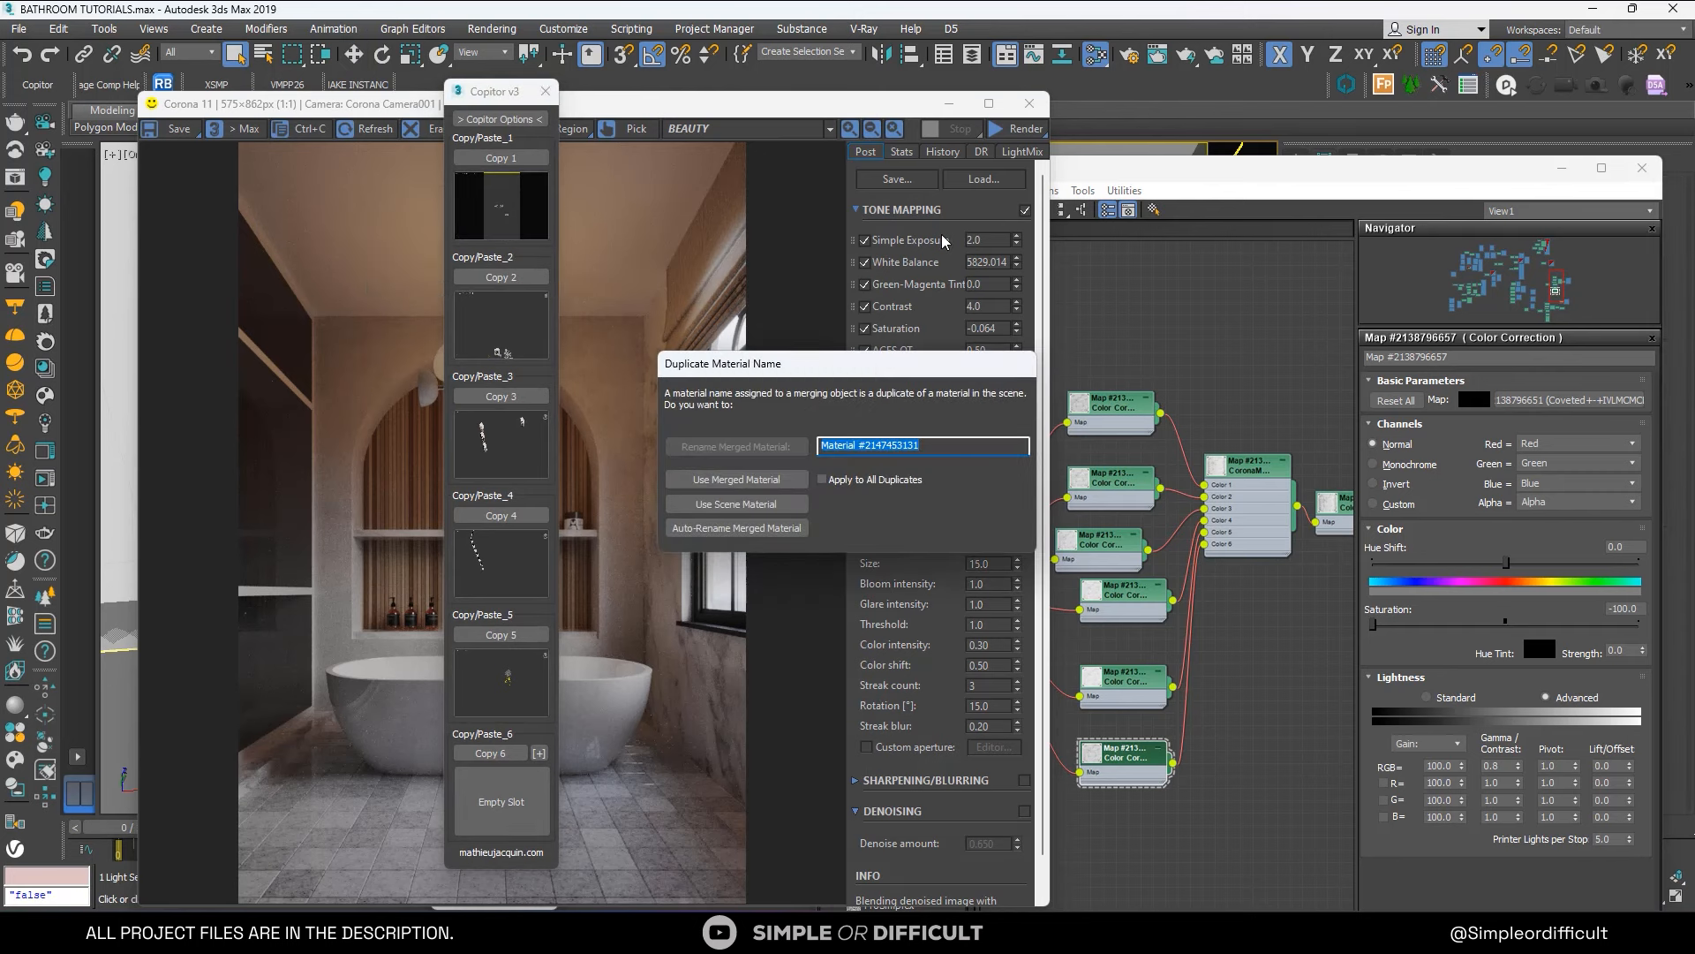
pyautogui.click(834, 480)
pyautogui.click(759, 529)
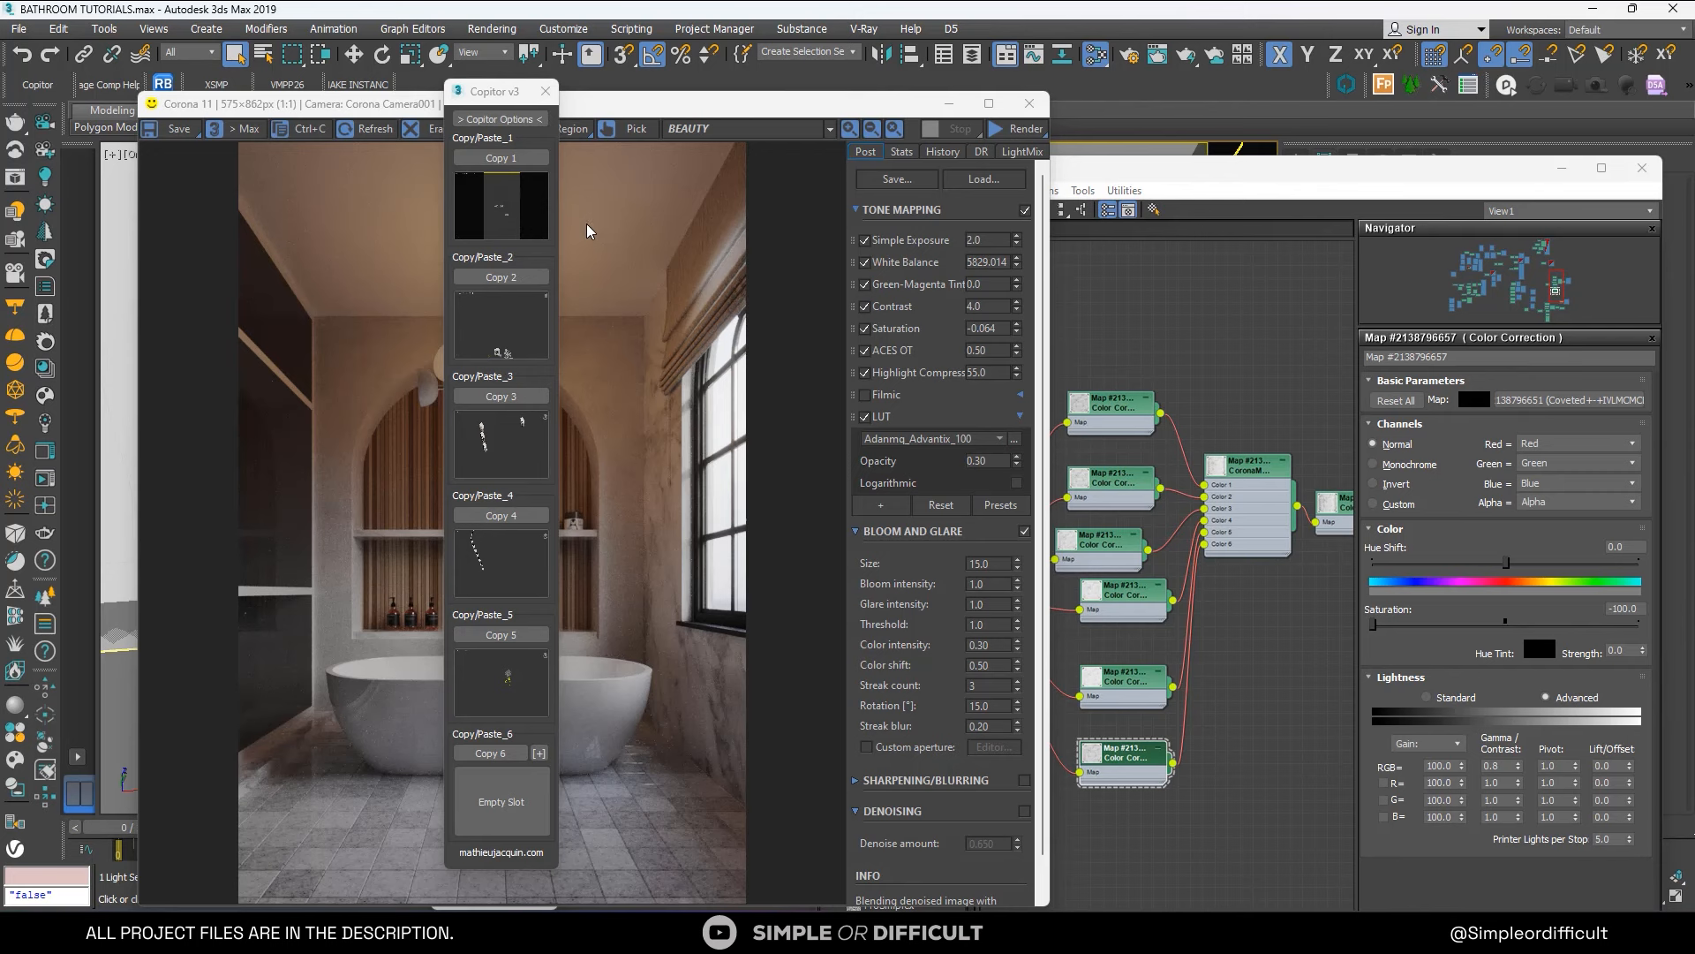
pyautogui.hotkey('ctrl', 'z')
pyautogui.click(544, 91)
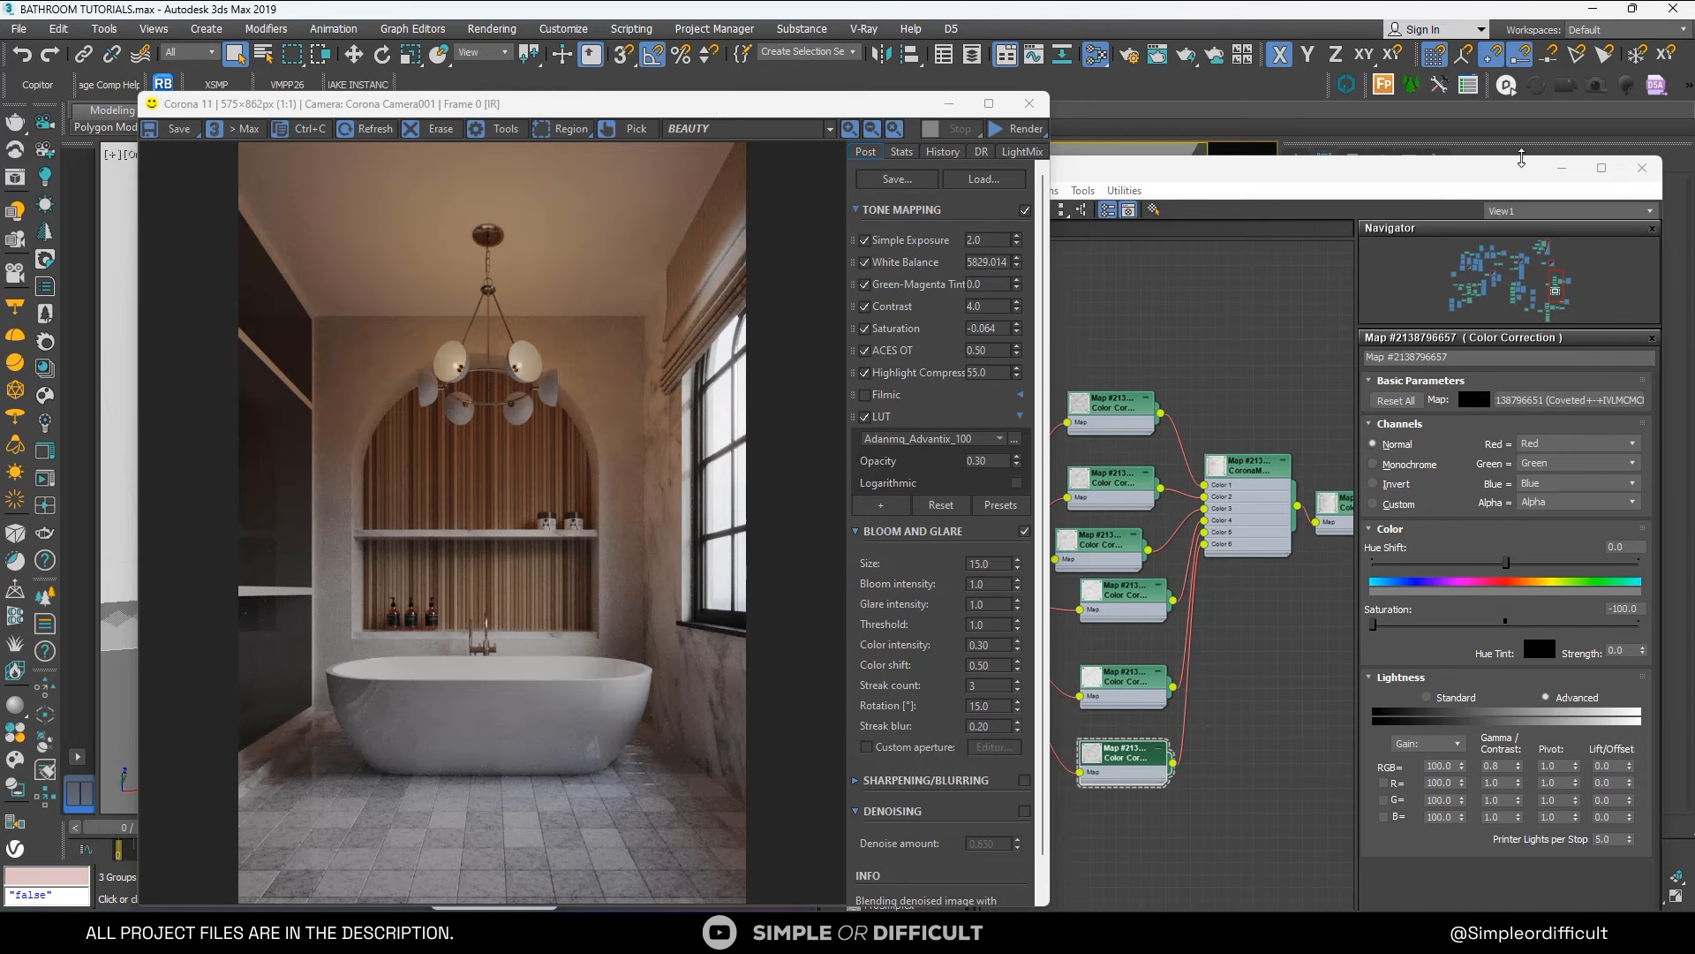
# Check the pasted folded towels on the niche shelves in the camera view and save the scene.
pyautogui.click(1648, 174)
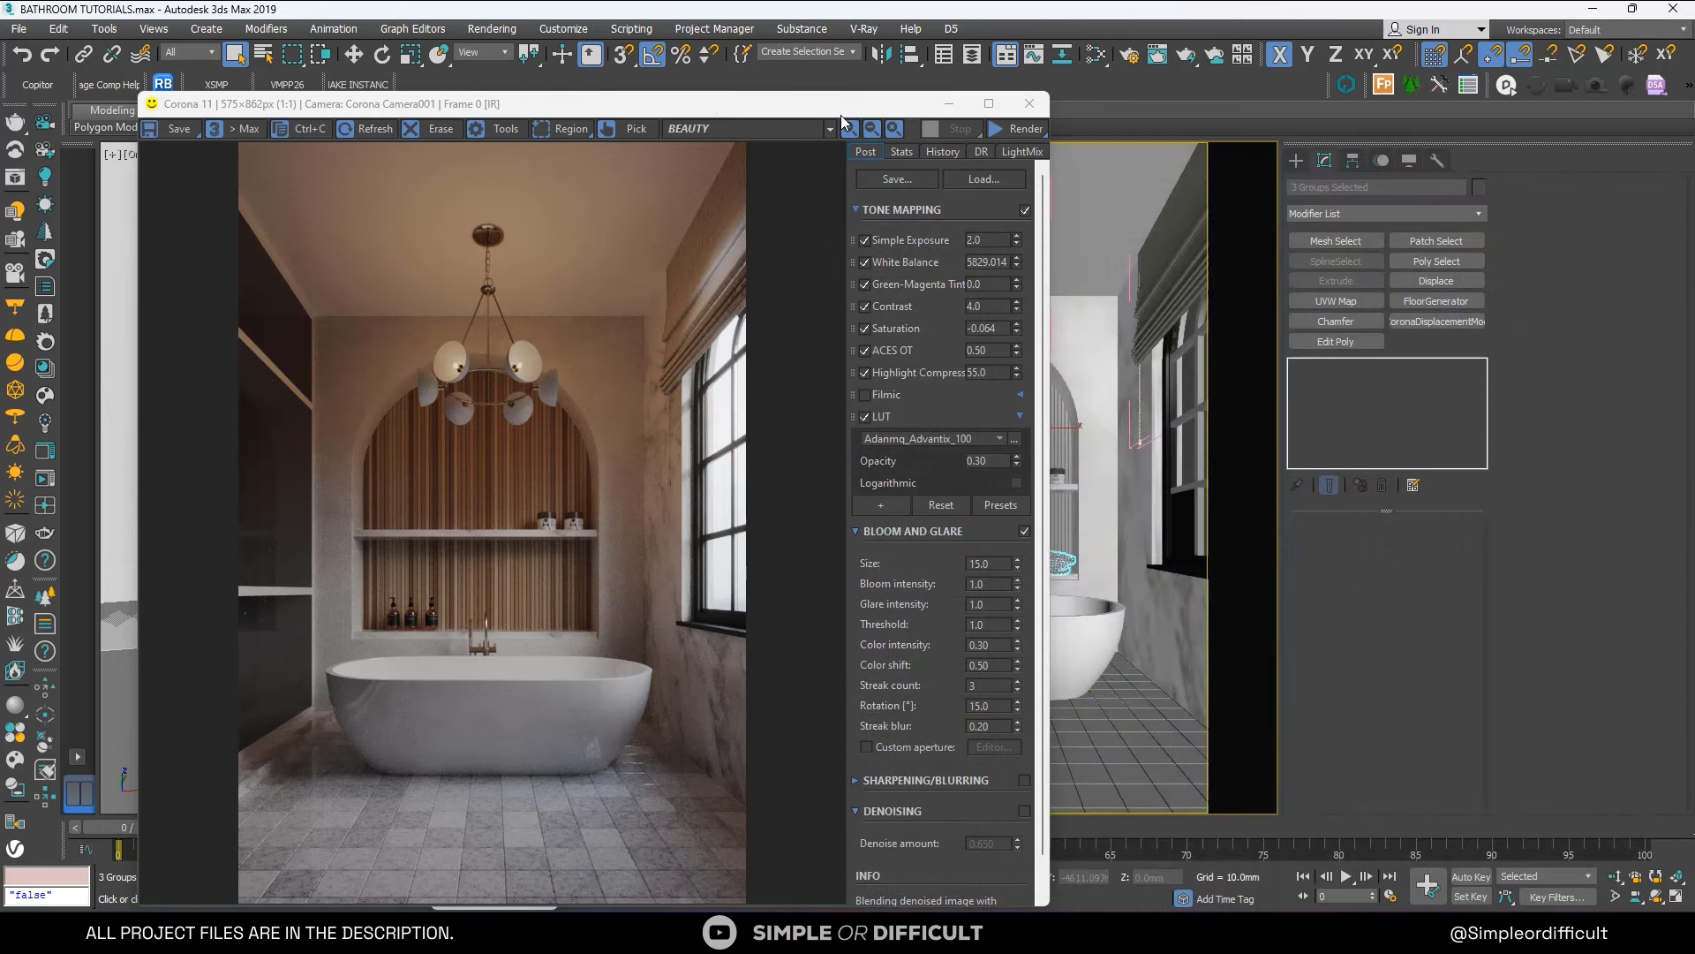
pyautogui.moveTo(835, 108); pyautogui.dragTo(576, 133)
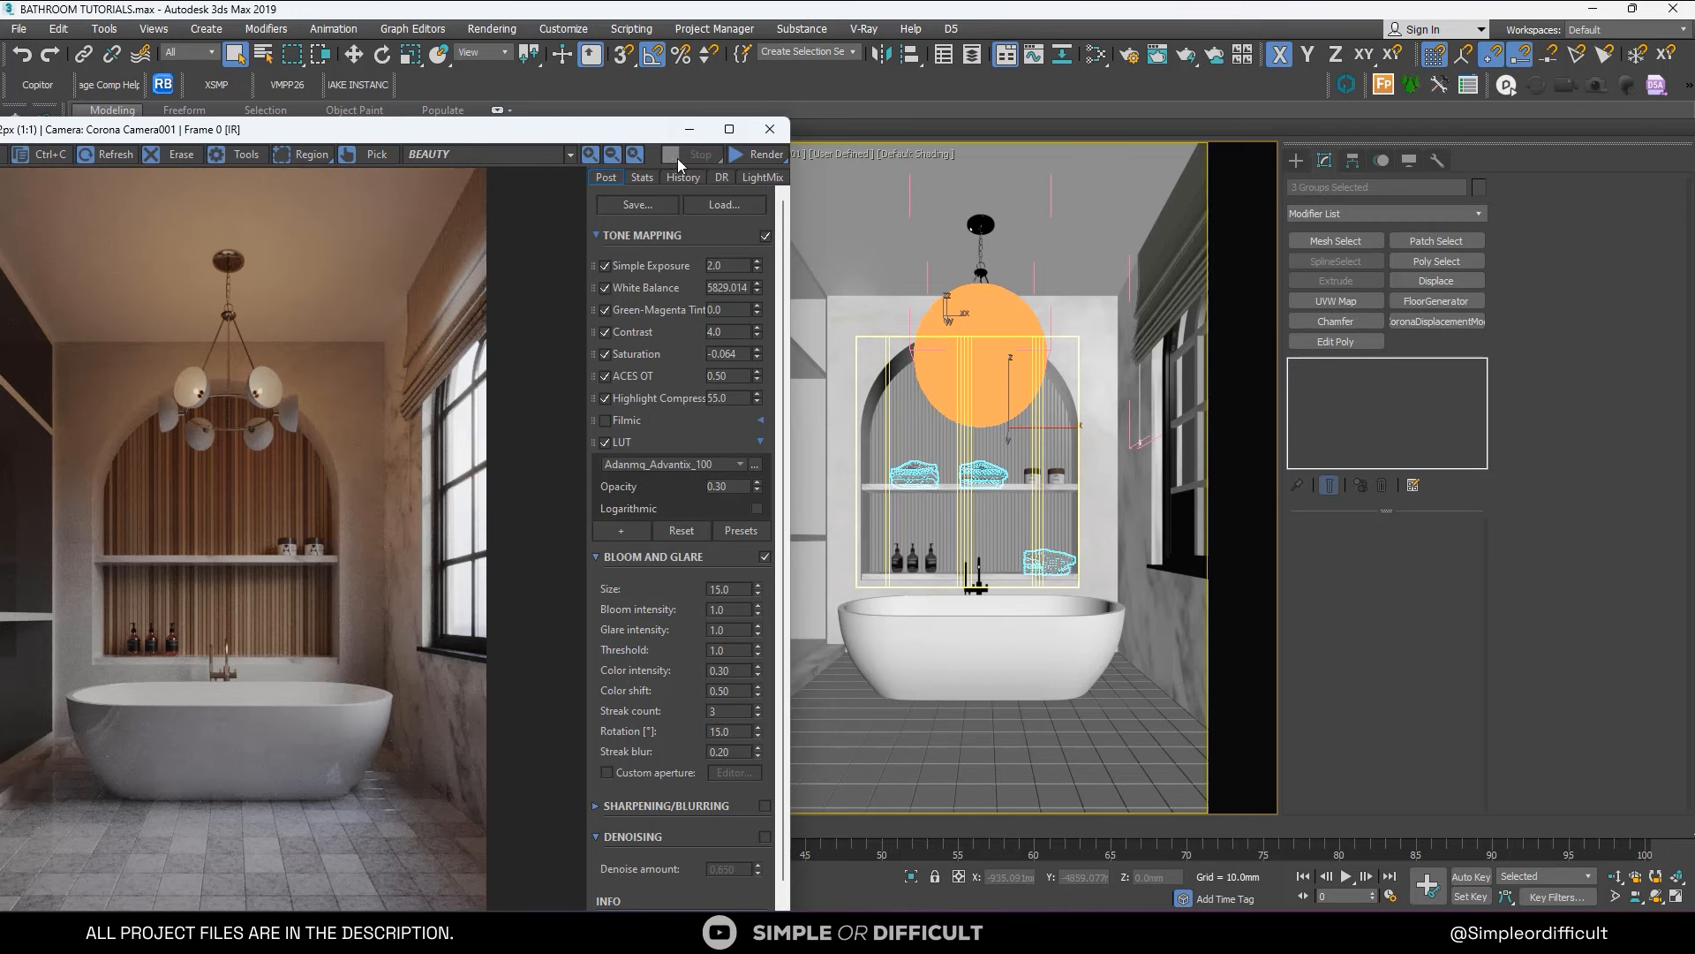
pyautogui.moveTo(581, 133); pyautogui.dragTo(905, 122)
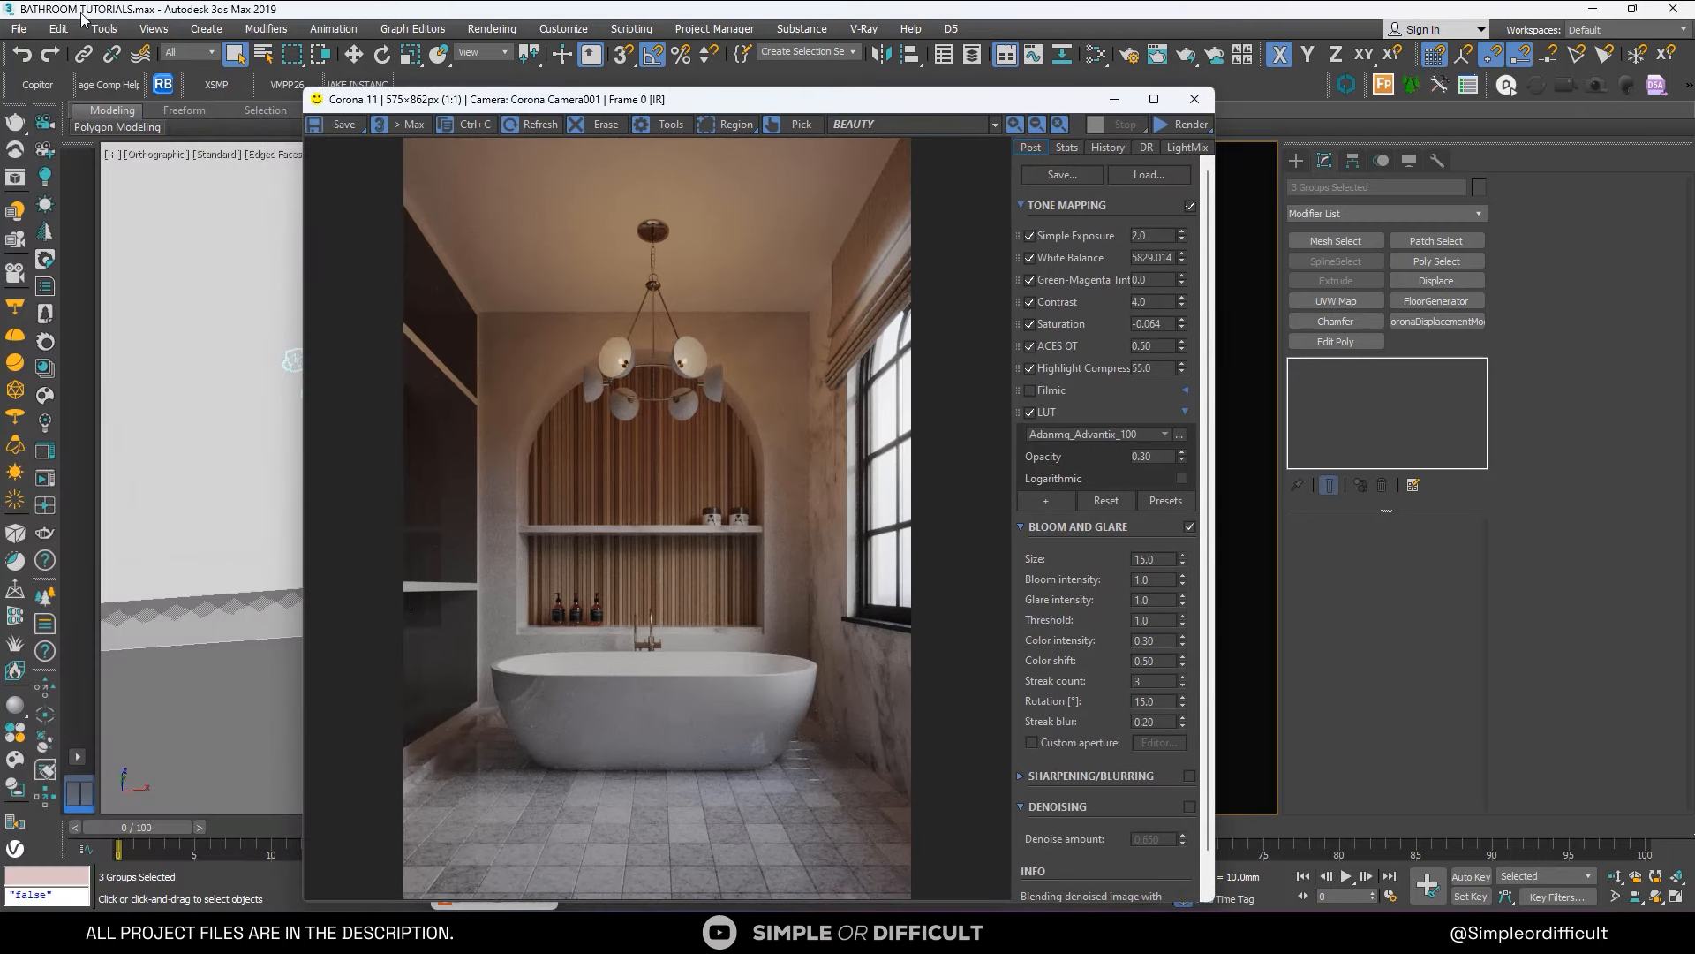
pyautogui.click(18, 29)
pyautogui.click(35, 166)
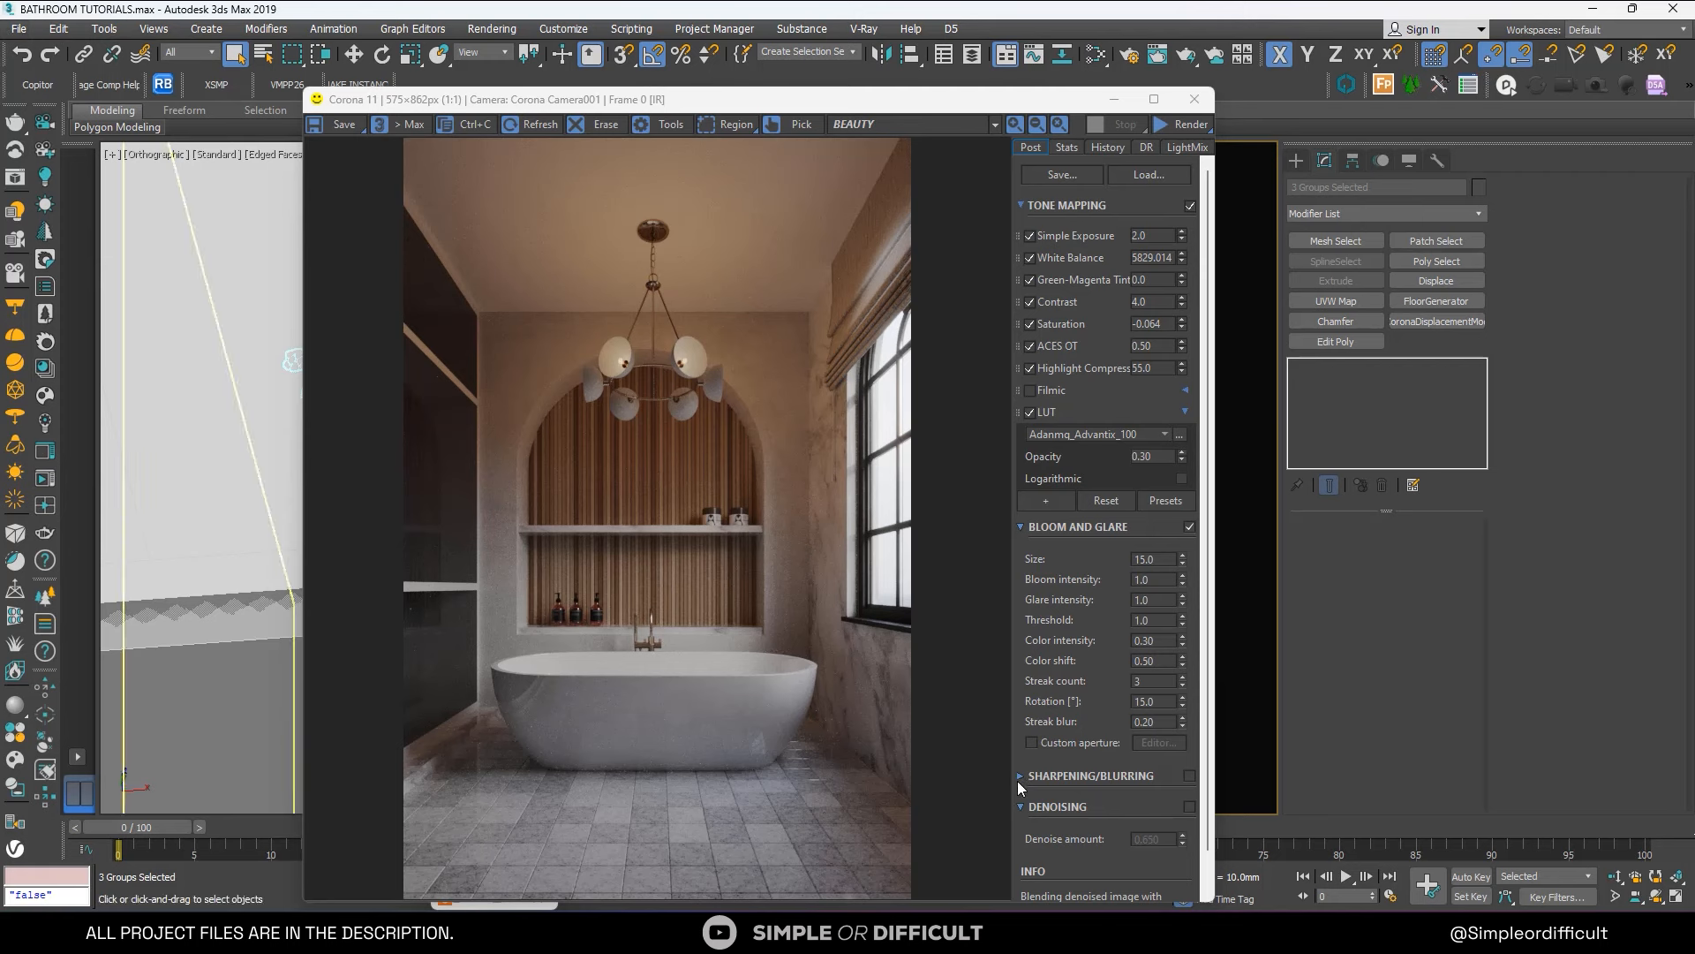
# Enable sharpening/blurring with a sharpen amount of 3.0, turn on denoising, and maximize the frame buffer.
pyautogui.click(1022, 775)
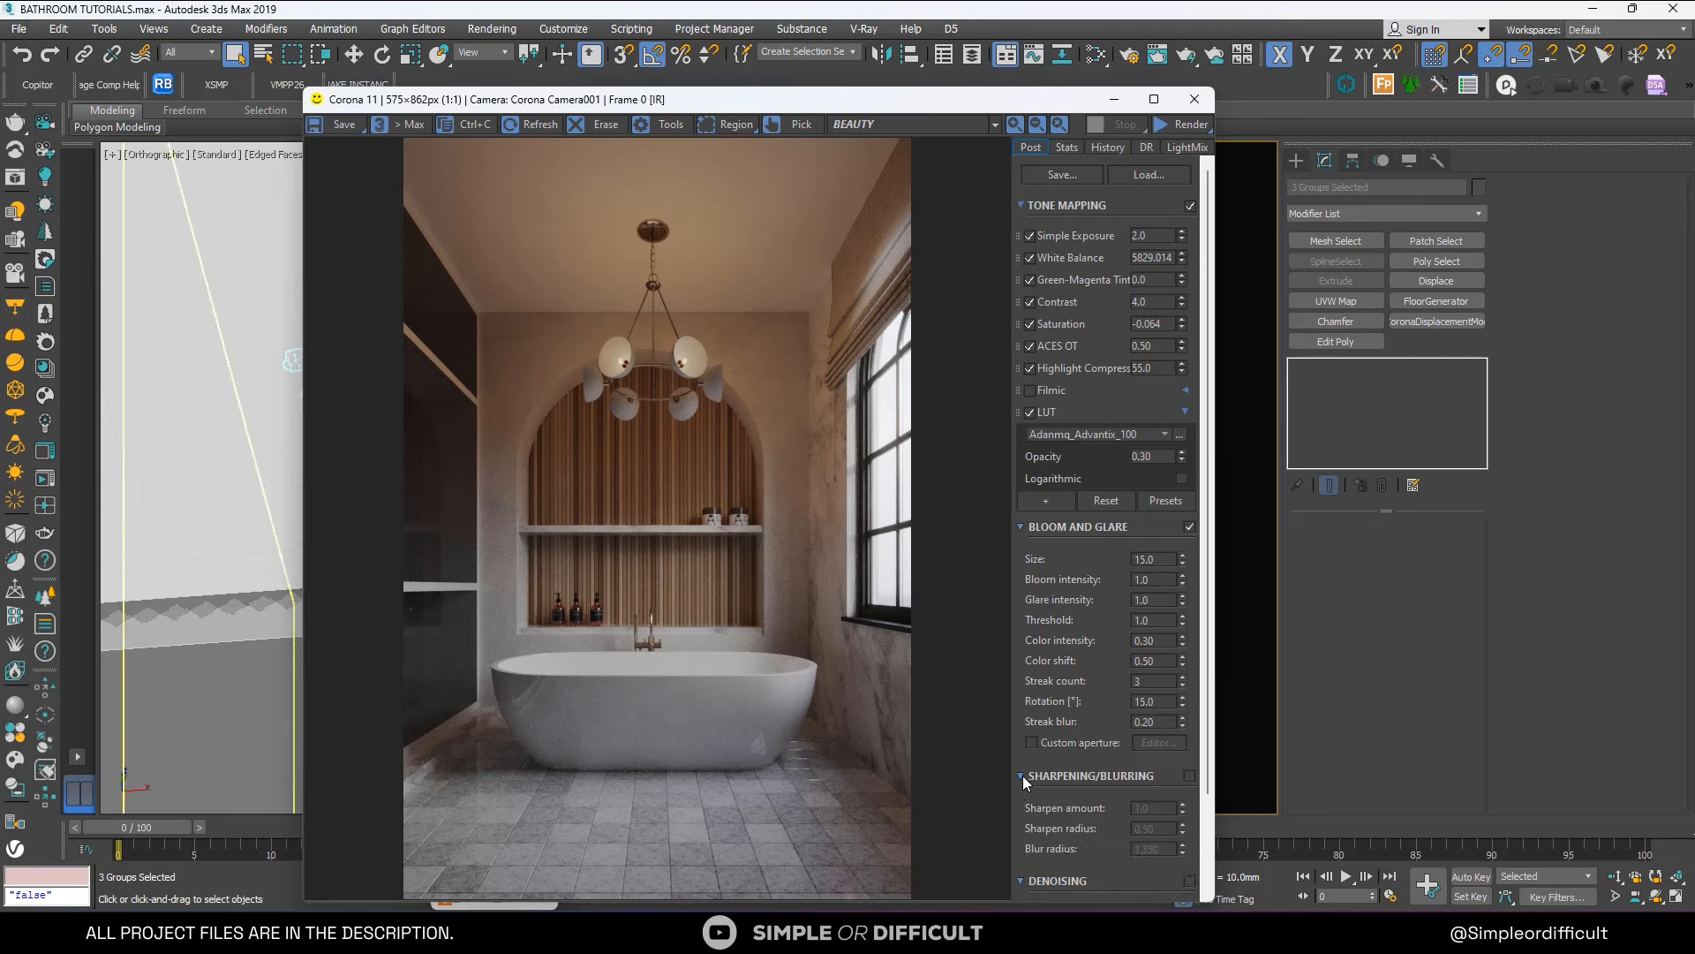
pyautogui.click(1191, 775)
pyautogui.doubleClick(1155, 807)
pyautogui.click(1154, 99)
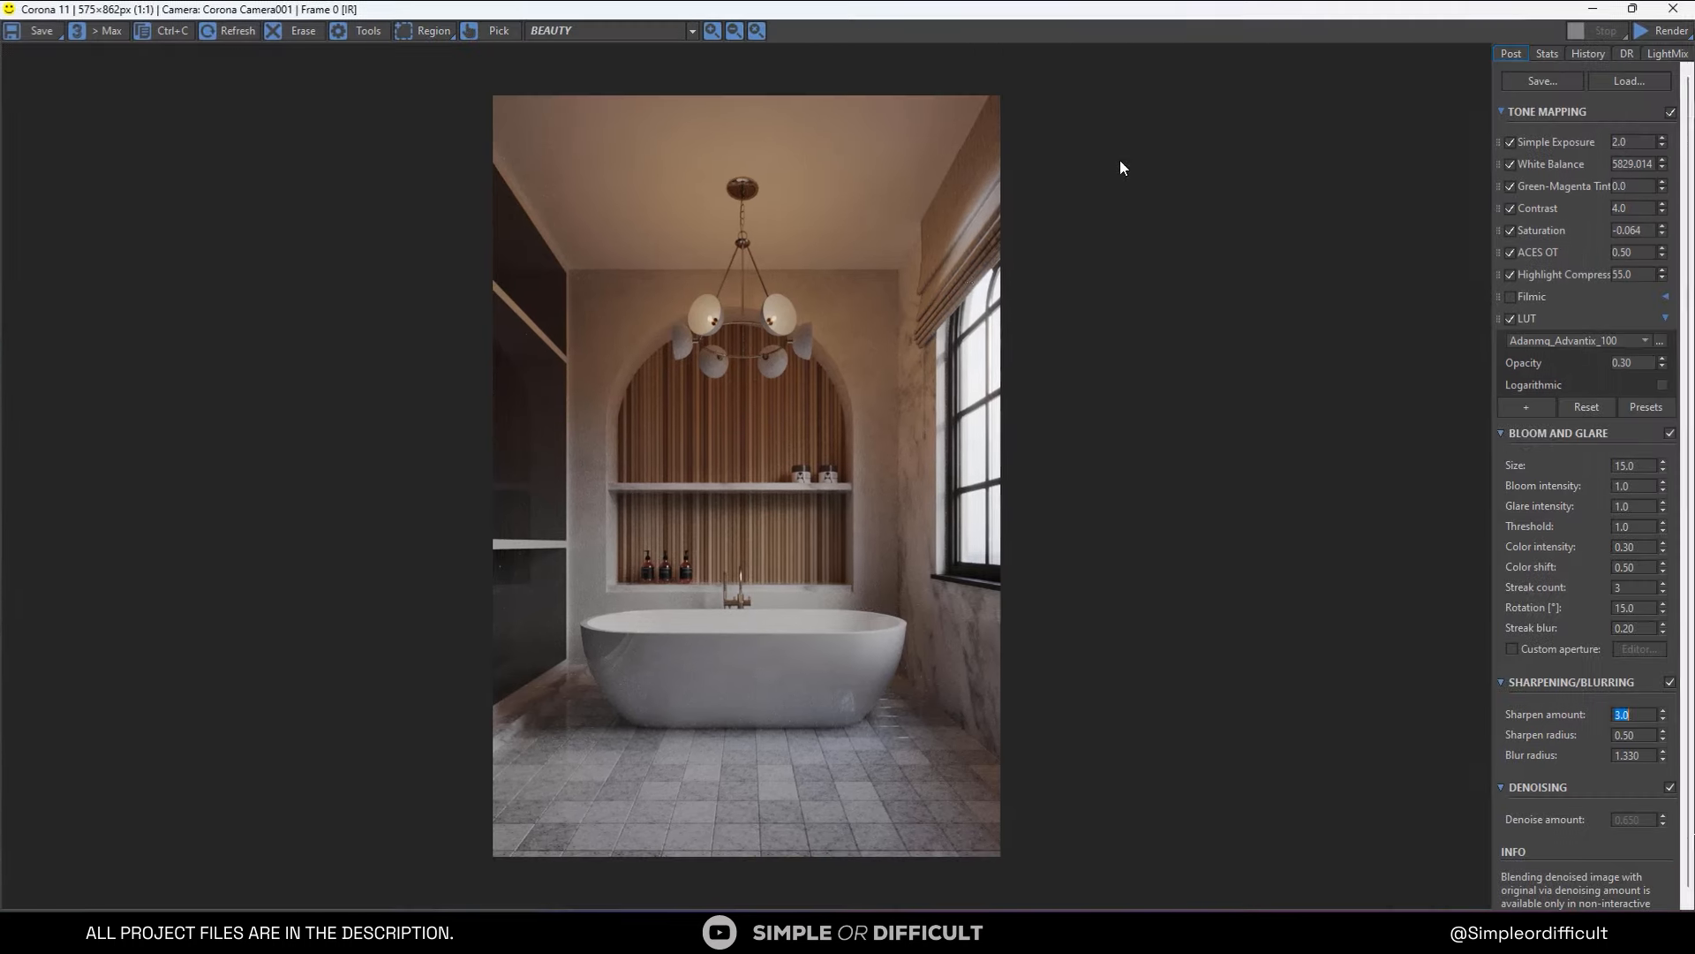
# Start the final production render of the bathroom camera at 3000×4500 and inspect the emerging image up close.
pyautogui.click(1649, 32)
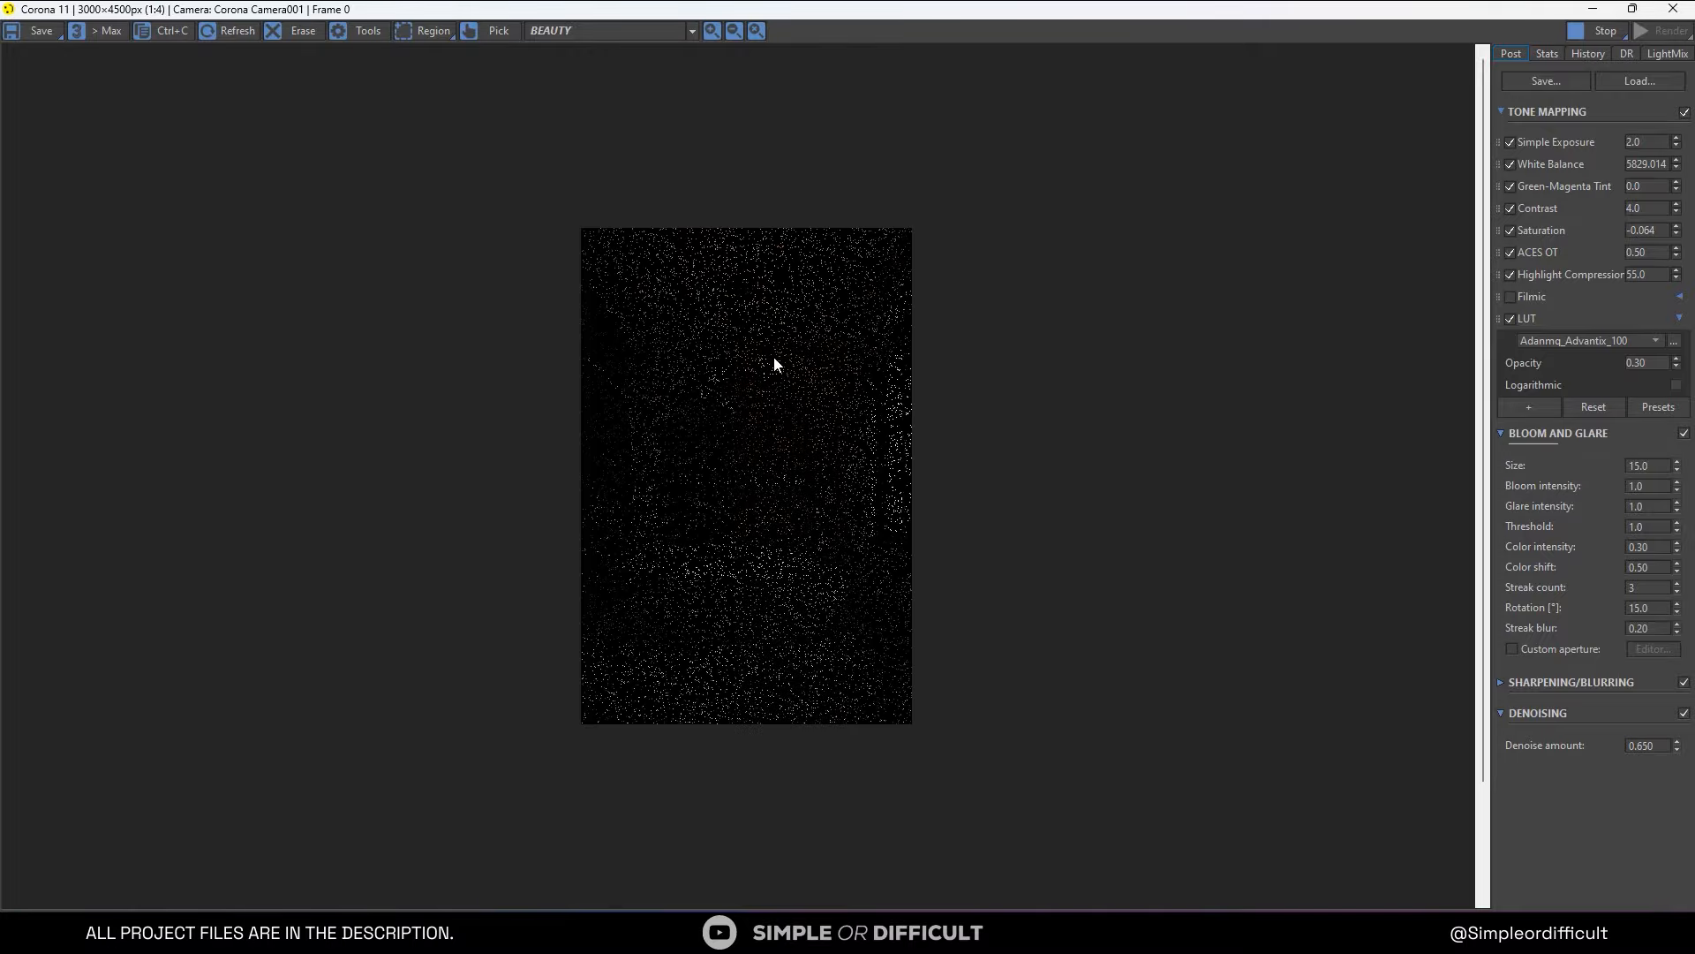
pyautogui.scroll(2, 772, 362)
pyautogui.scroll(1, 774, 362)
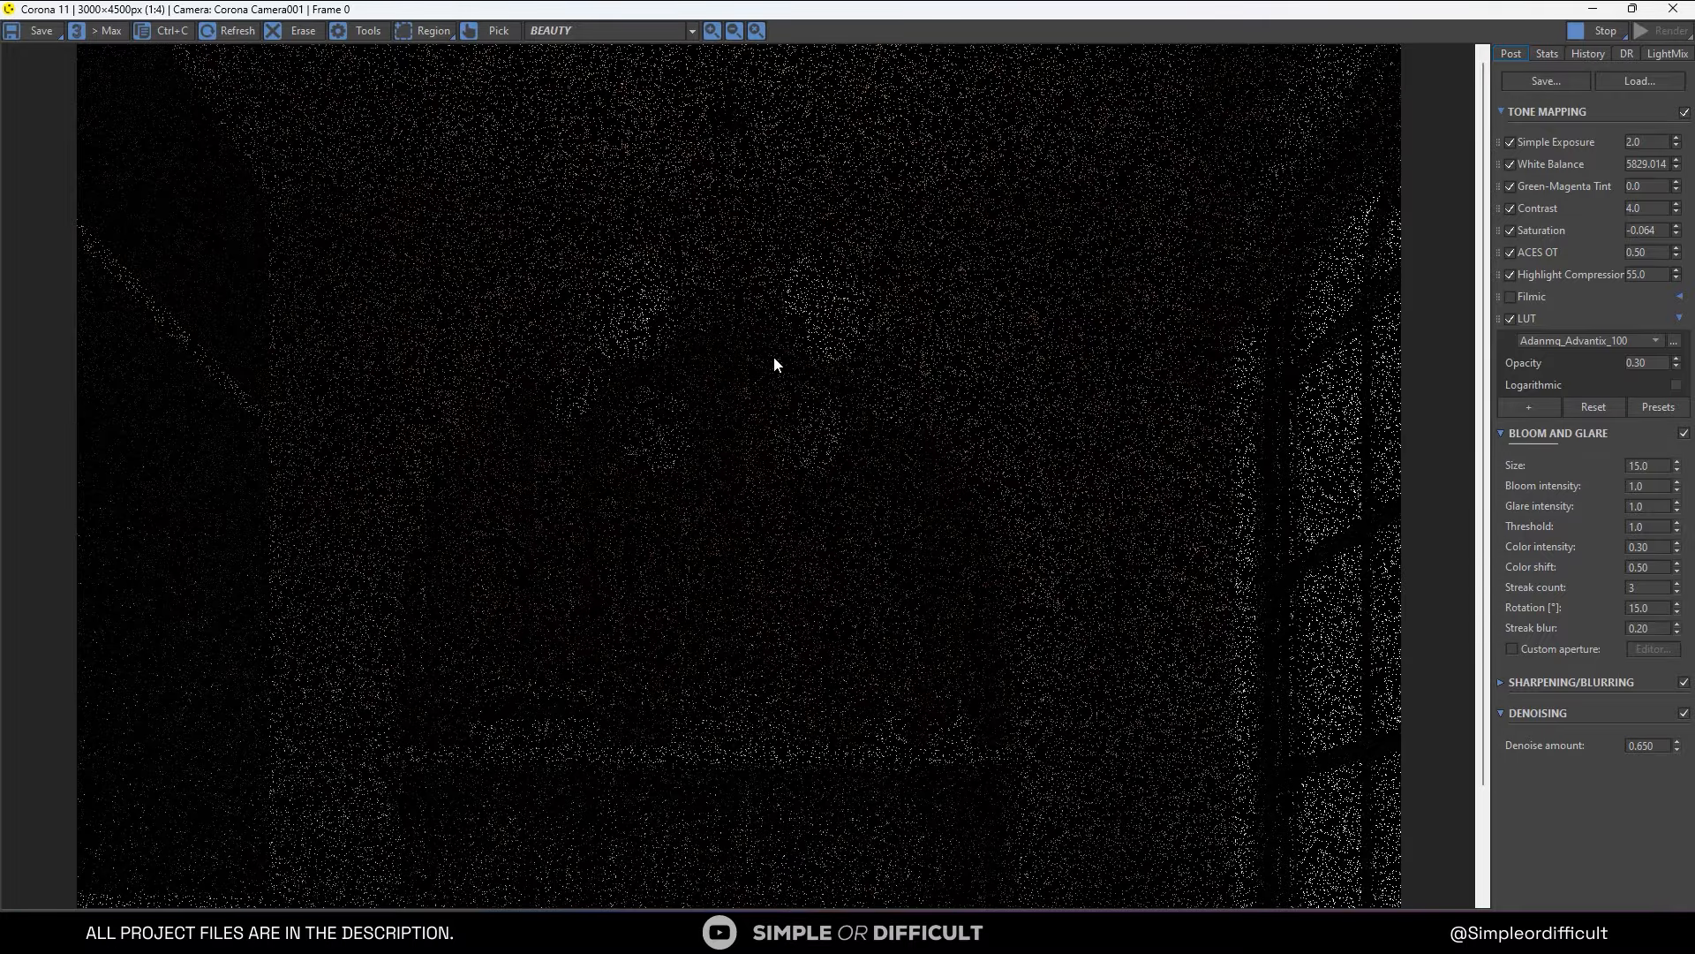